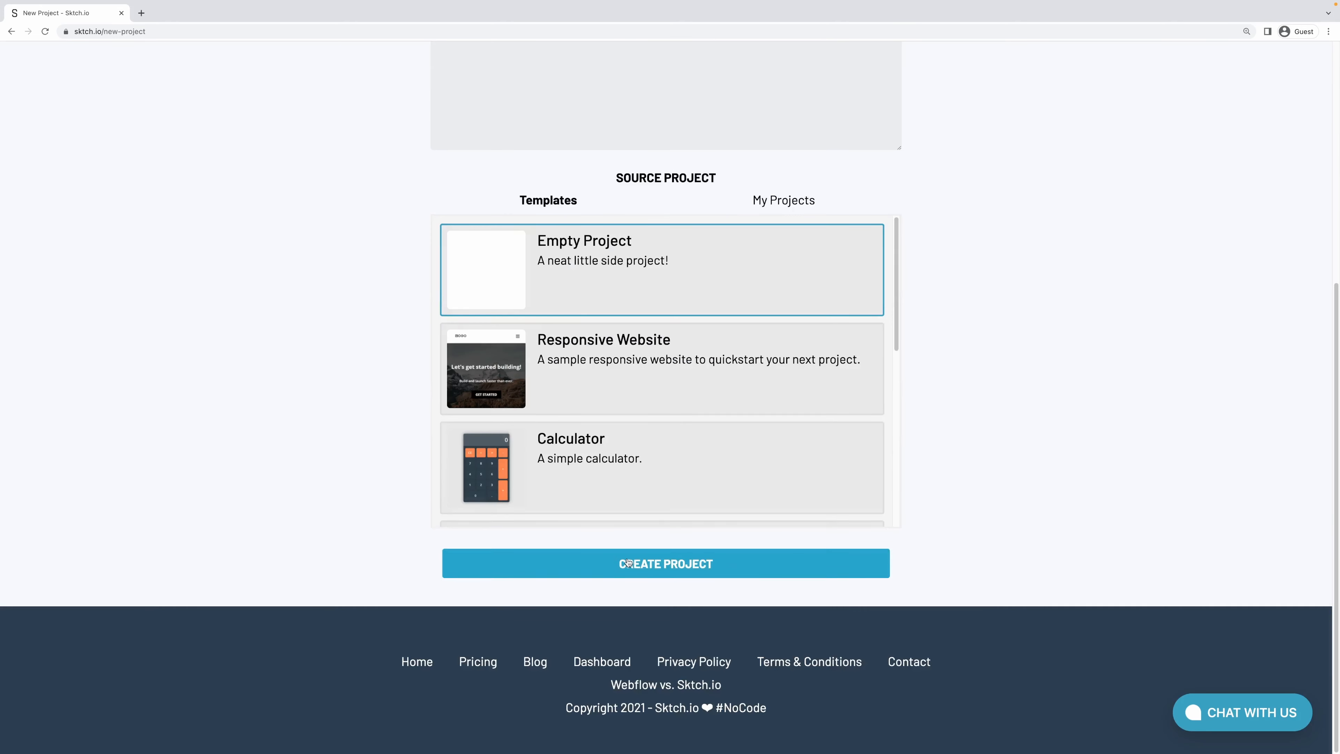
Create the NoCoder.space project from the Empty Project template and dismiss the Getting Started video.
click(627, 563)
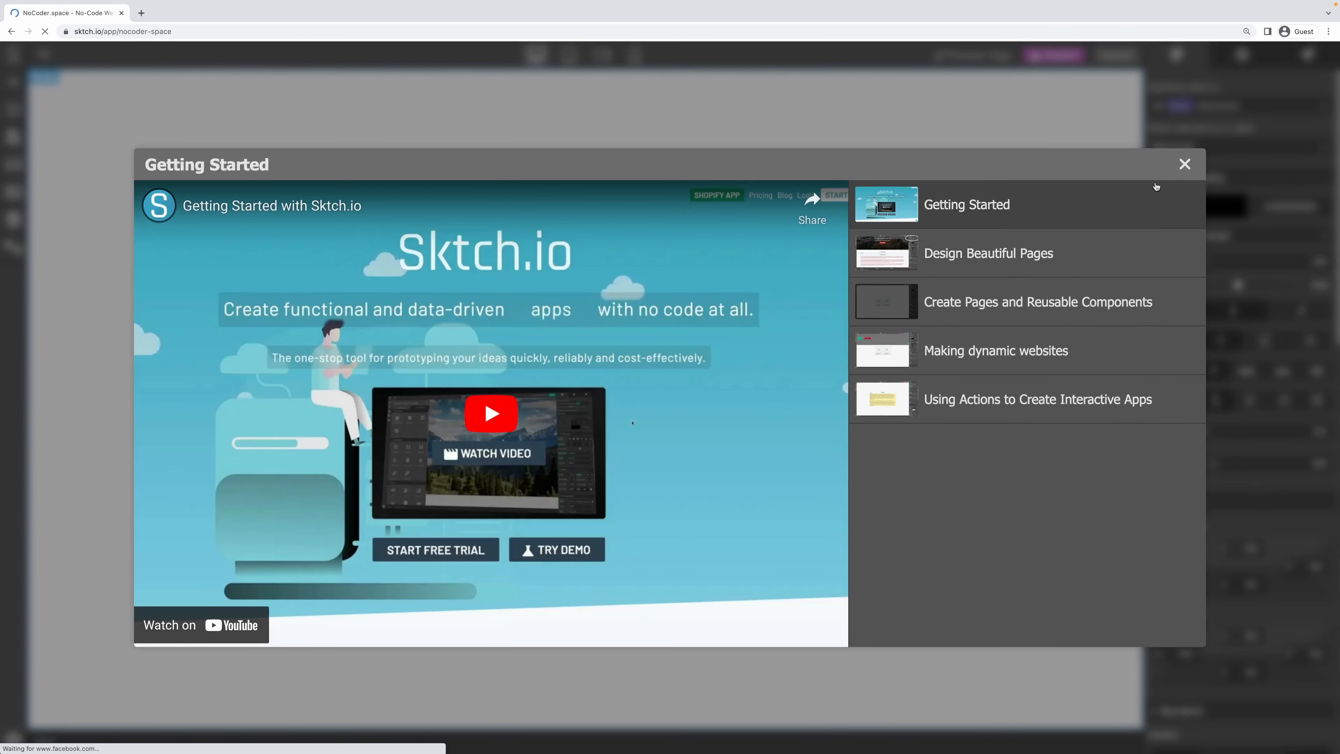
click(1184, 165)
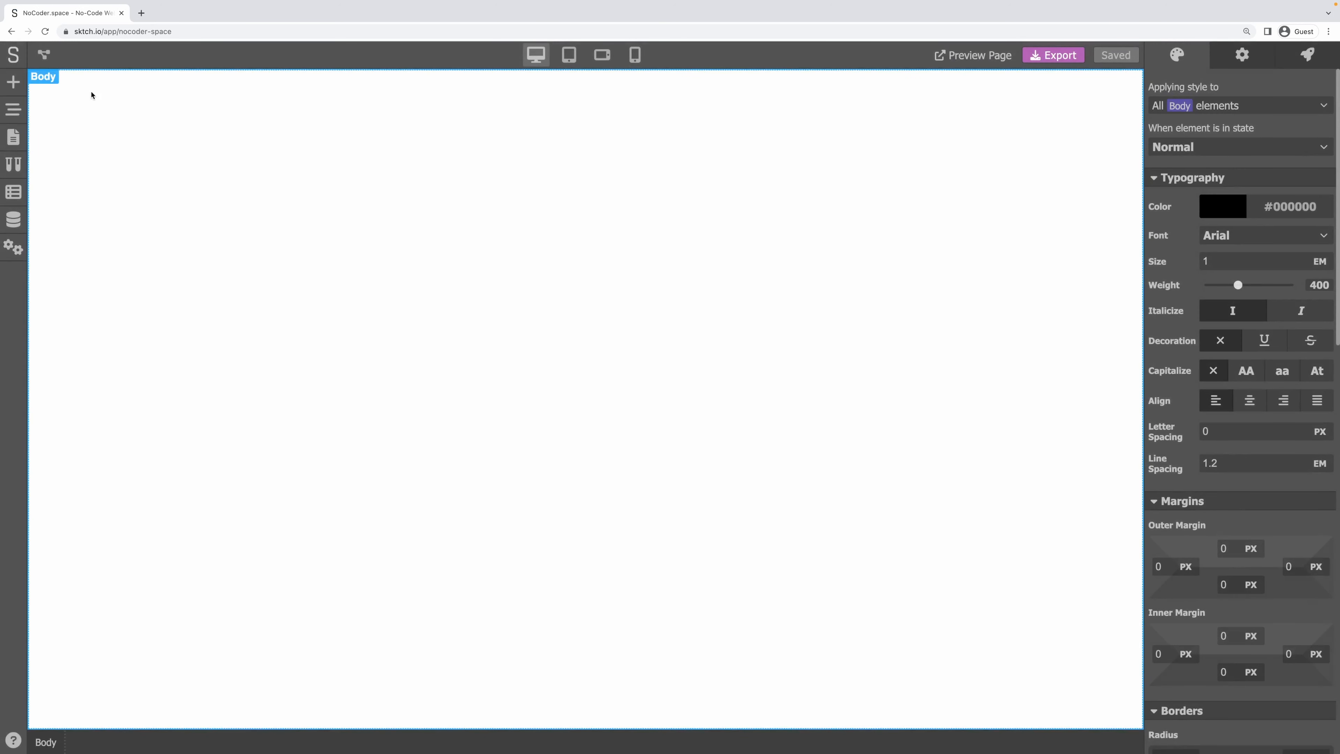
Place the first Headers preset, with LOGO, four nav links and GET STARTED, atop the page.
click(13, 82)
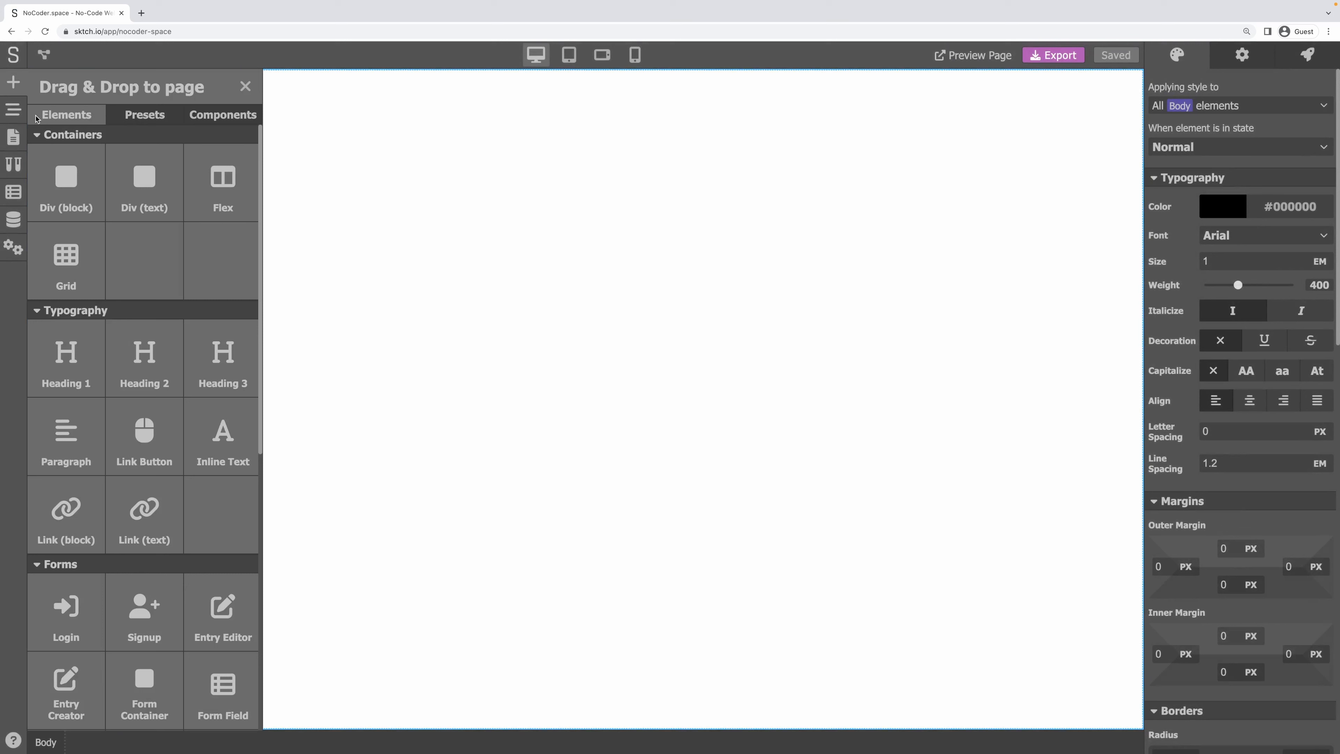
click(145, 116)
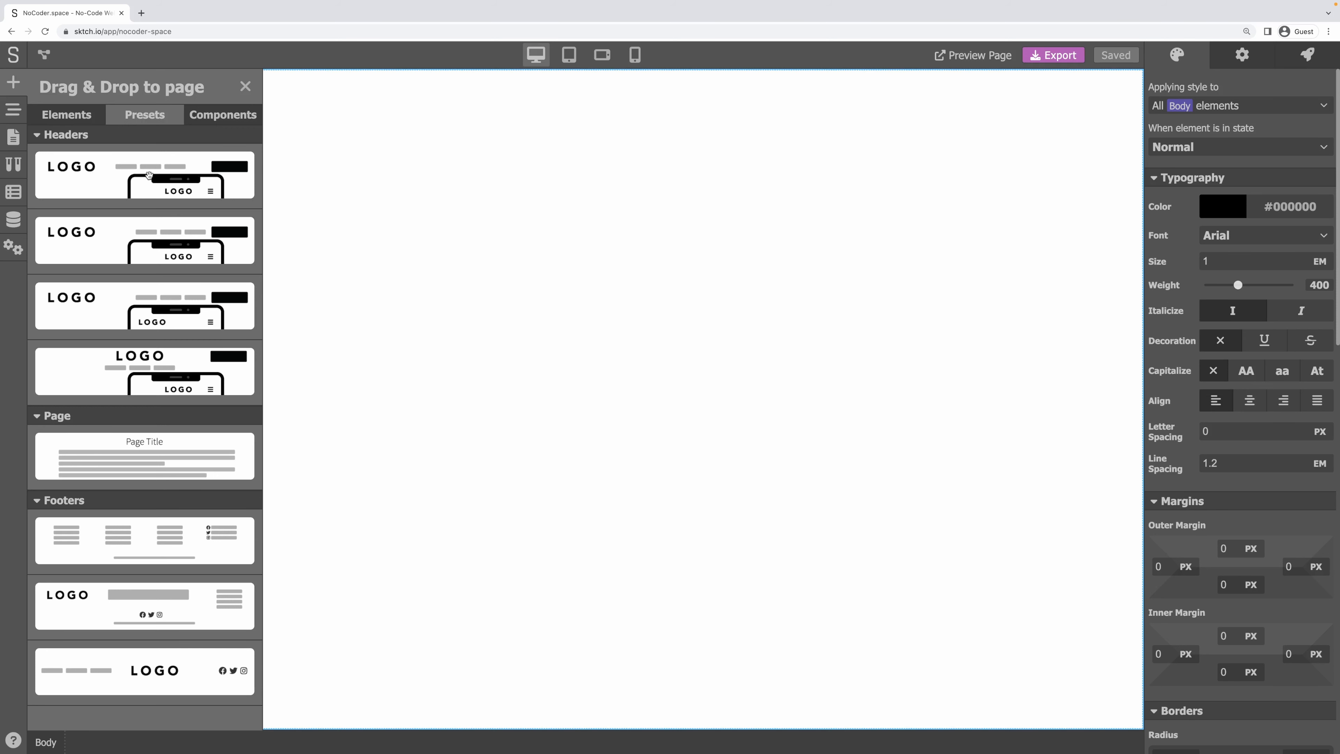
drag(124, 171, 646, 143)
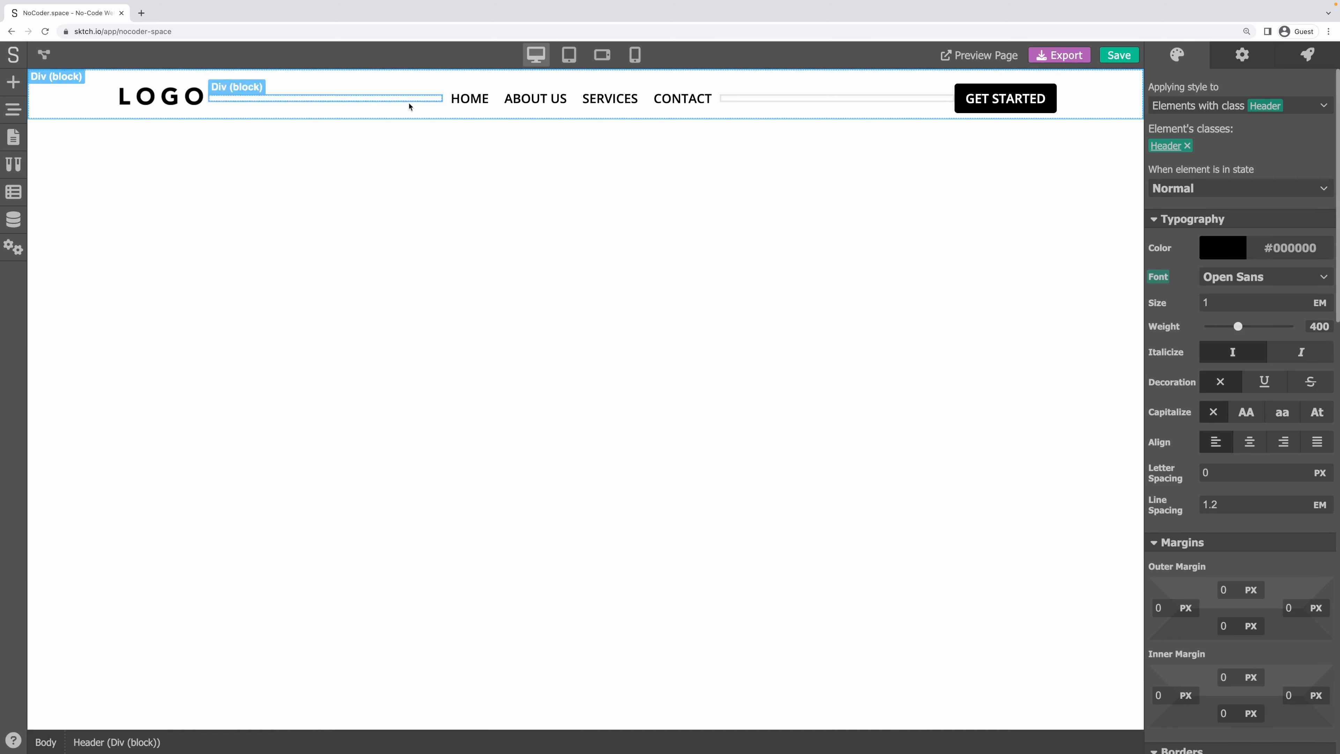
Rename the HOME link to Tools and the ABOUT US link to Showcase.
click(475, 103)
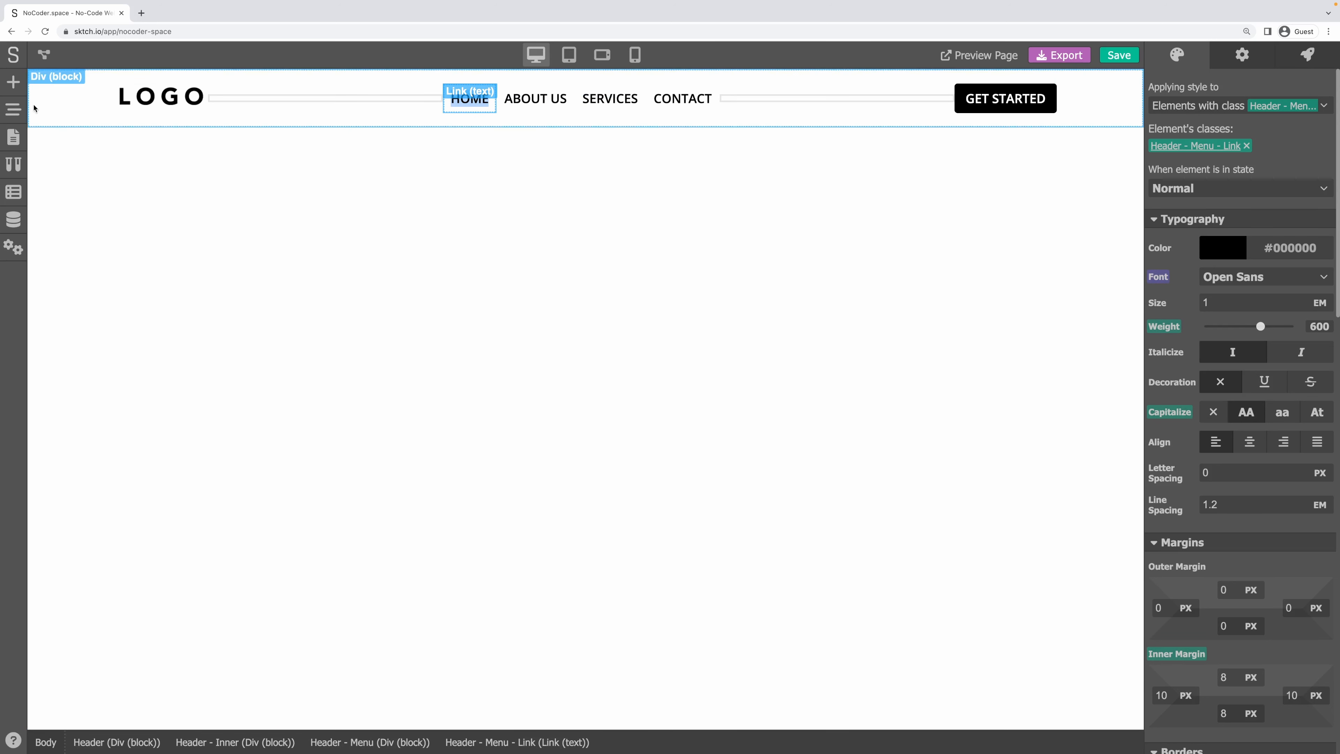
click(1242, 59)
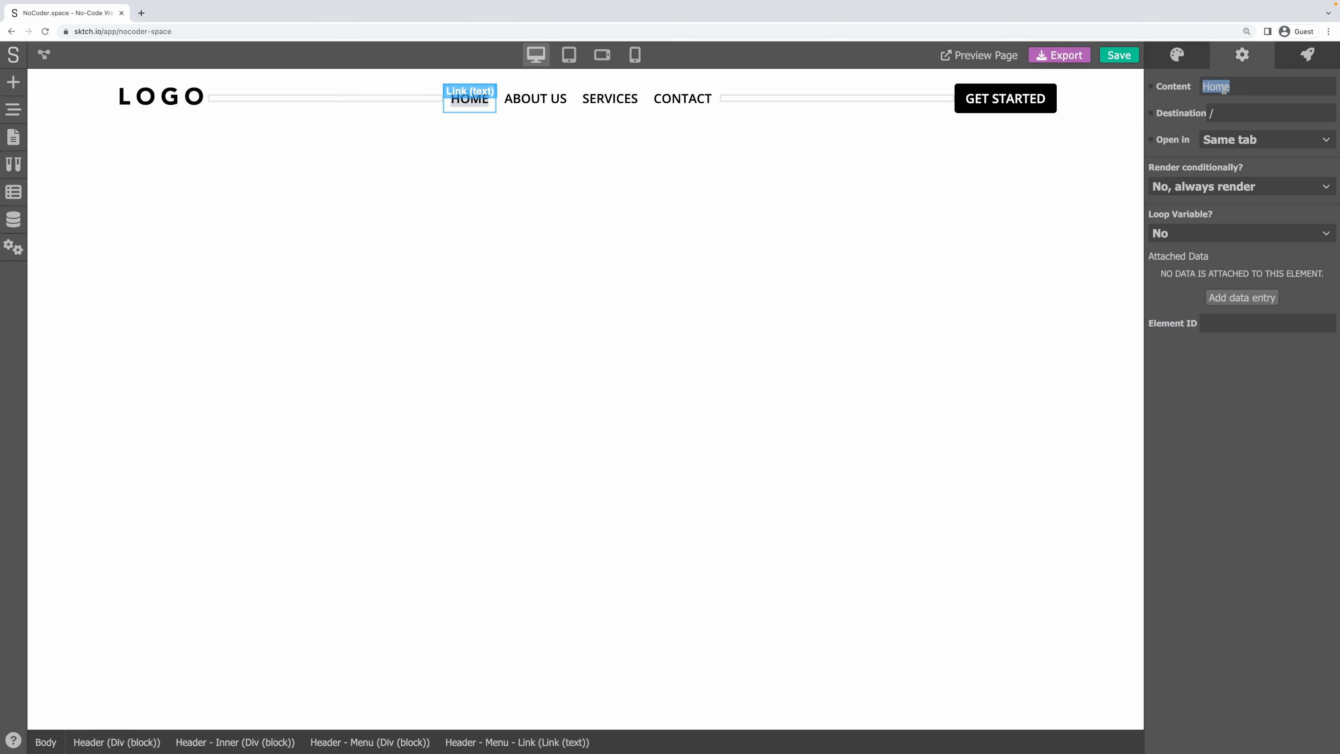
text(Tools)
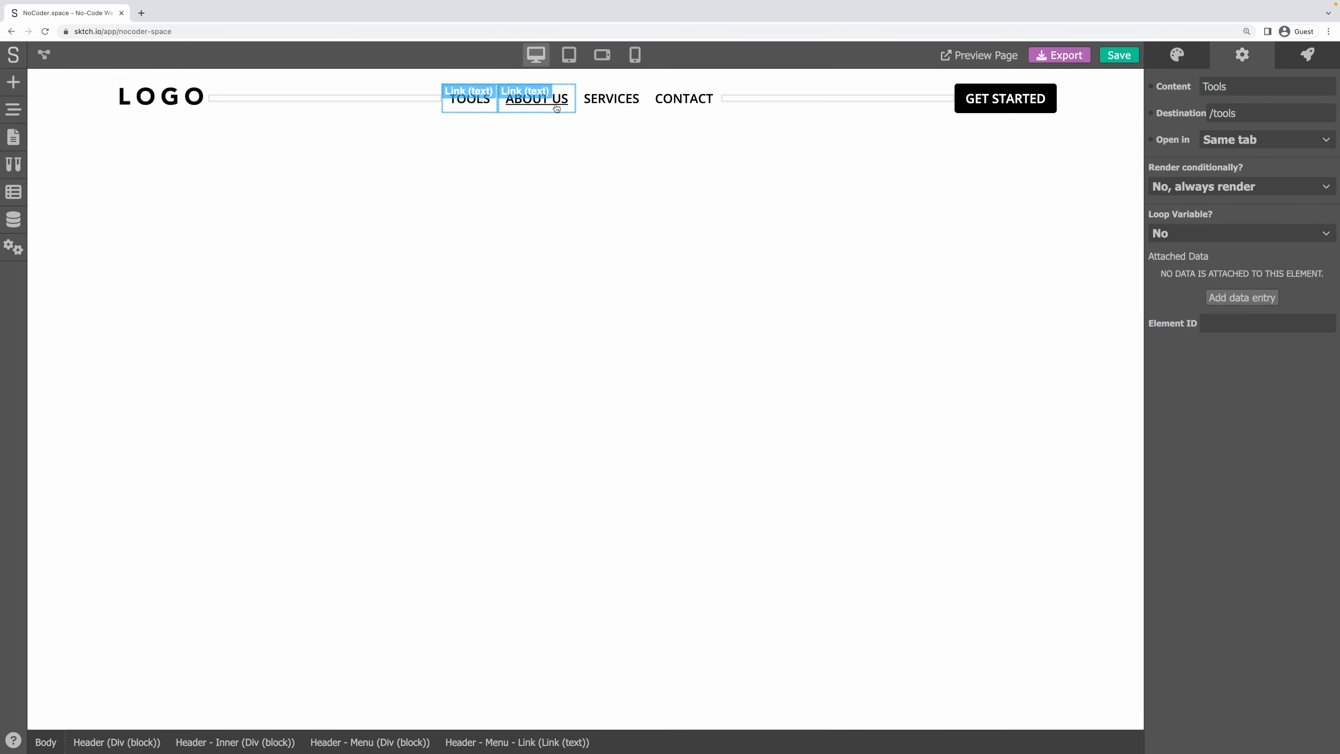
click(537, 98)
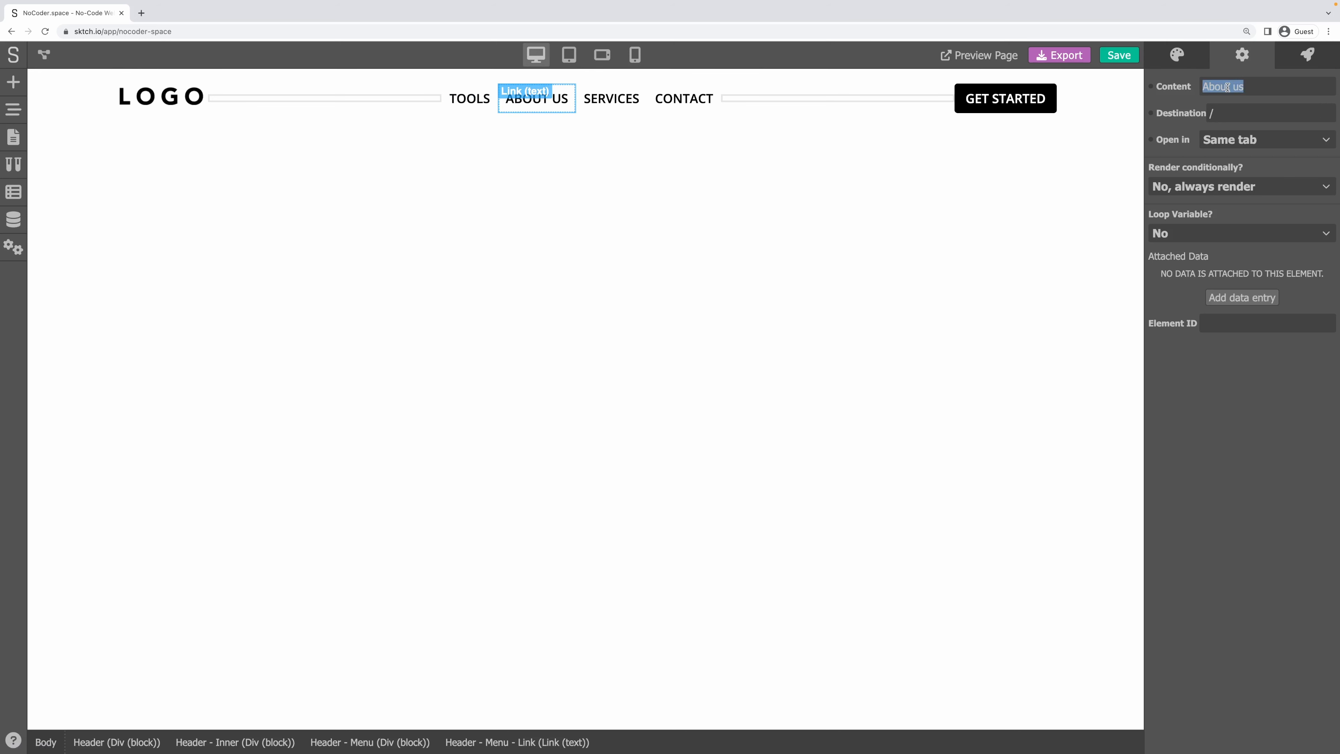
text(Showcase)
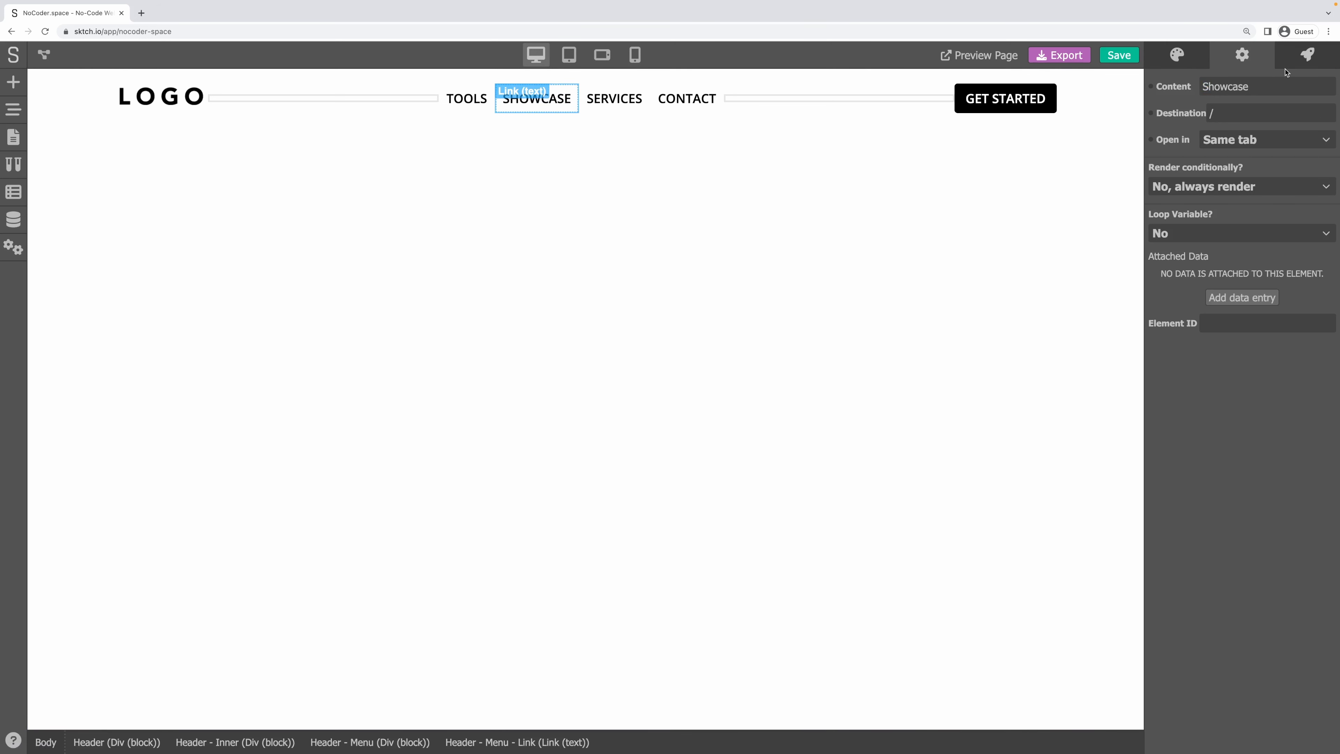
Delete the SERVICES and CONTACT links and check Showcase points to /showcase.
click(604, 105)
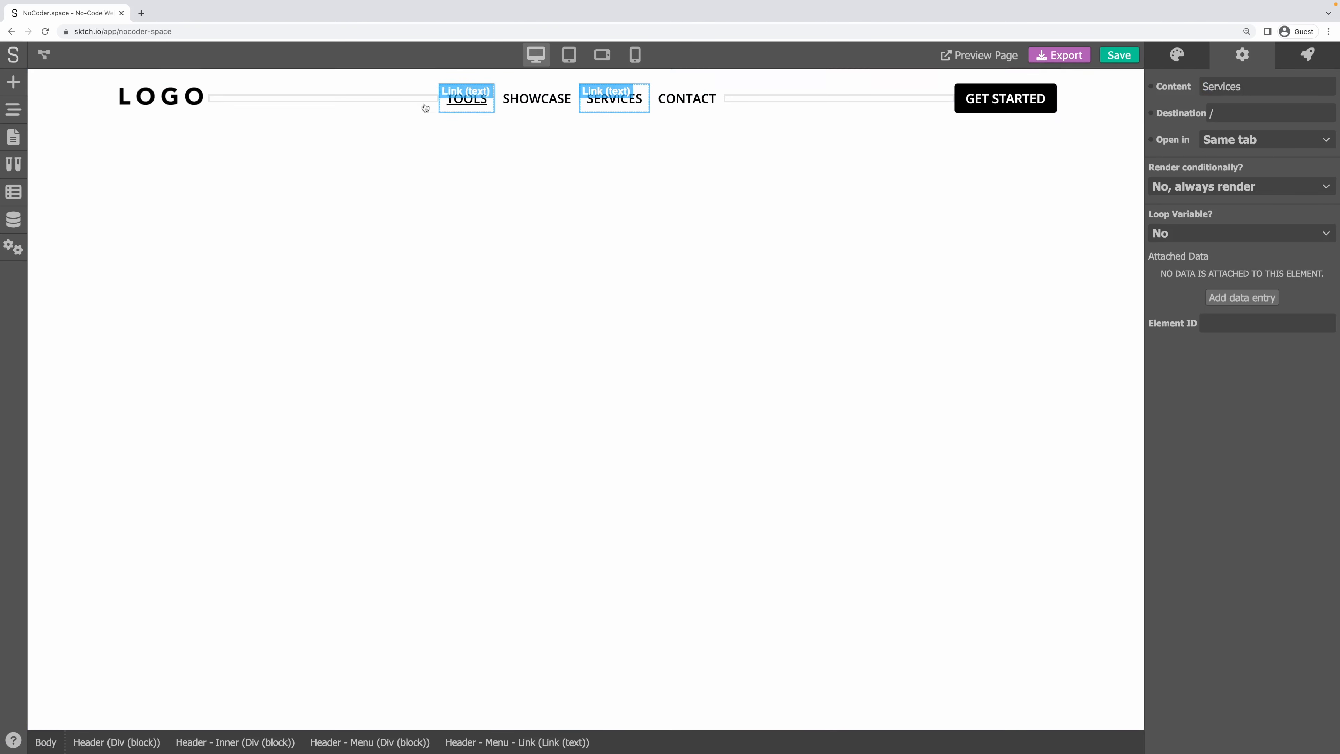
click(18, 113)
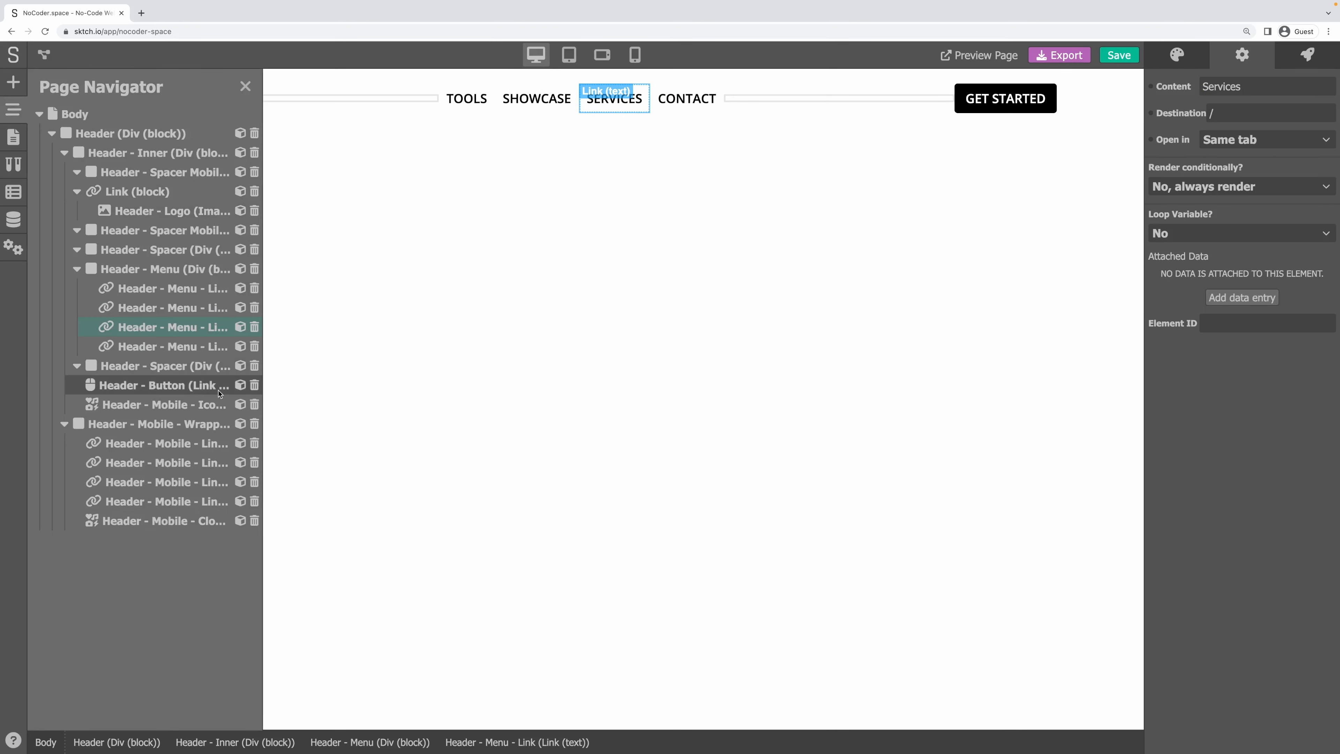
click(253, 327)
click(255, 328)
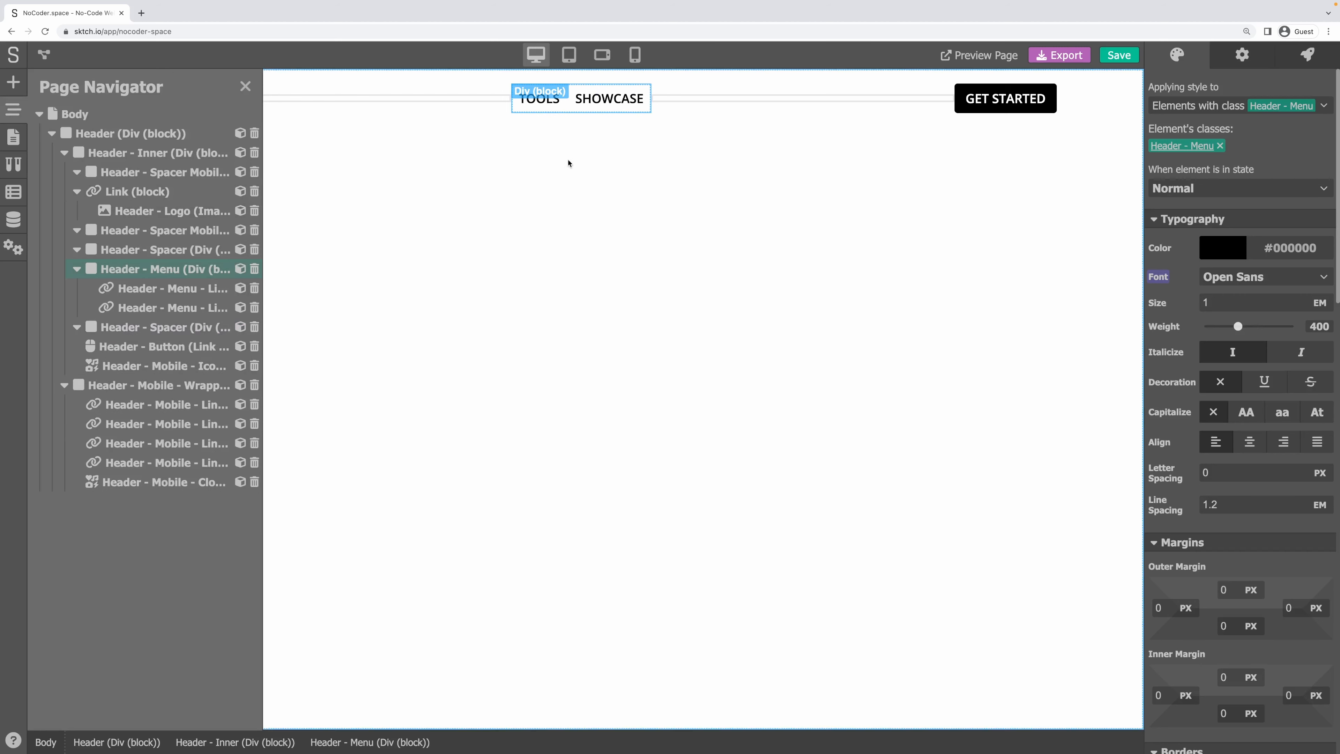
click(612, 99)
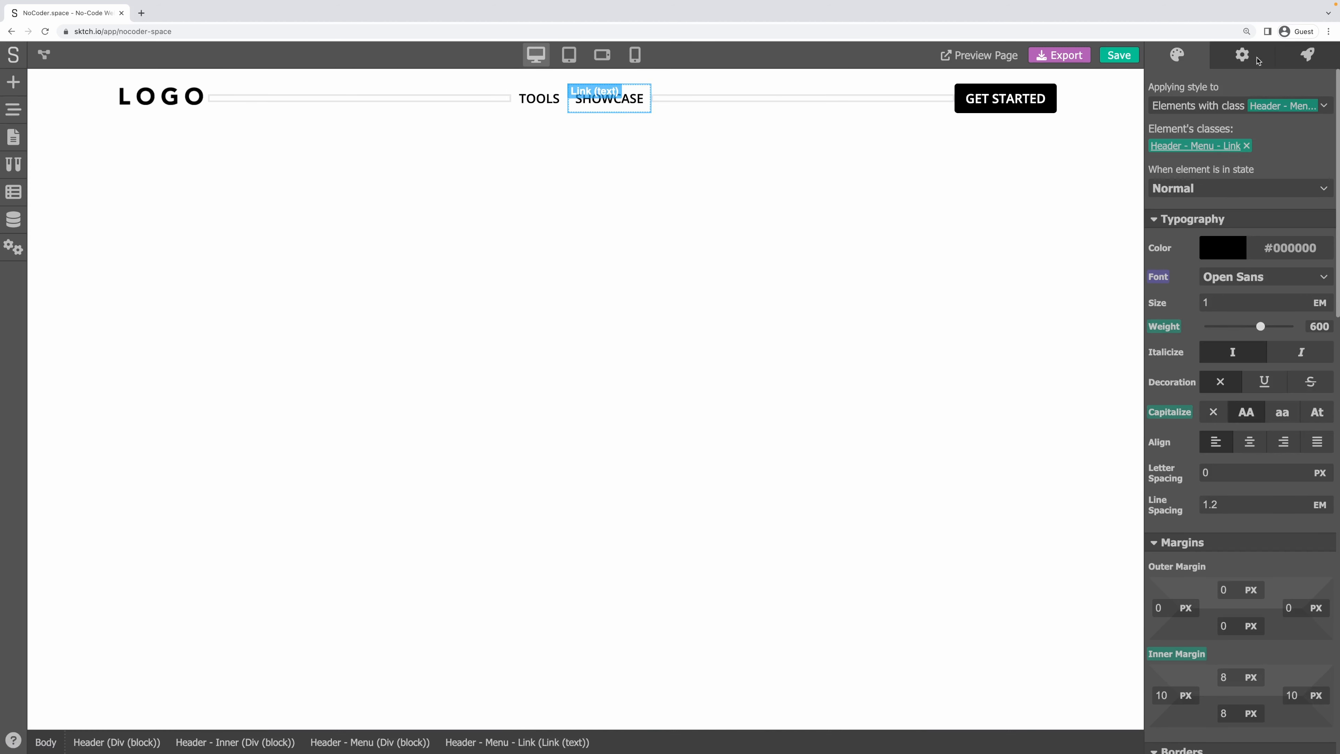
click(1243, 56)
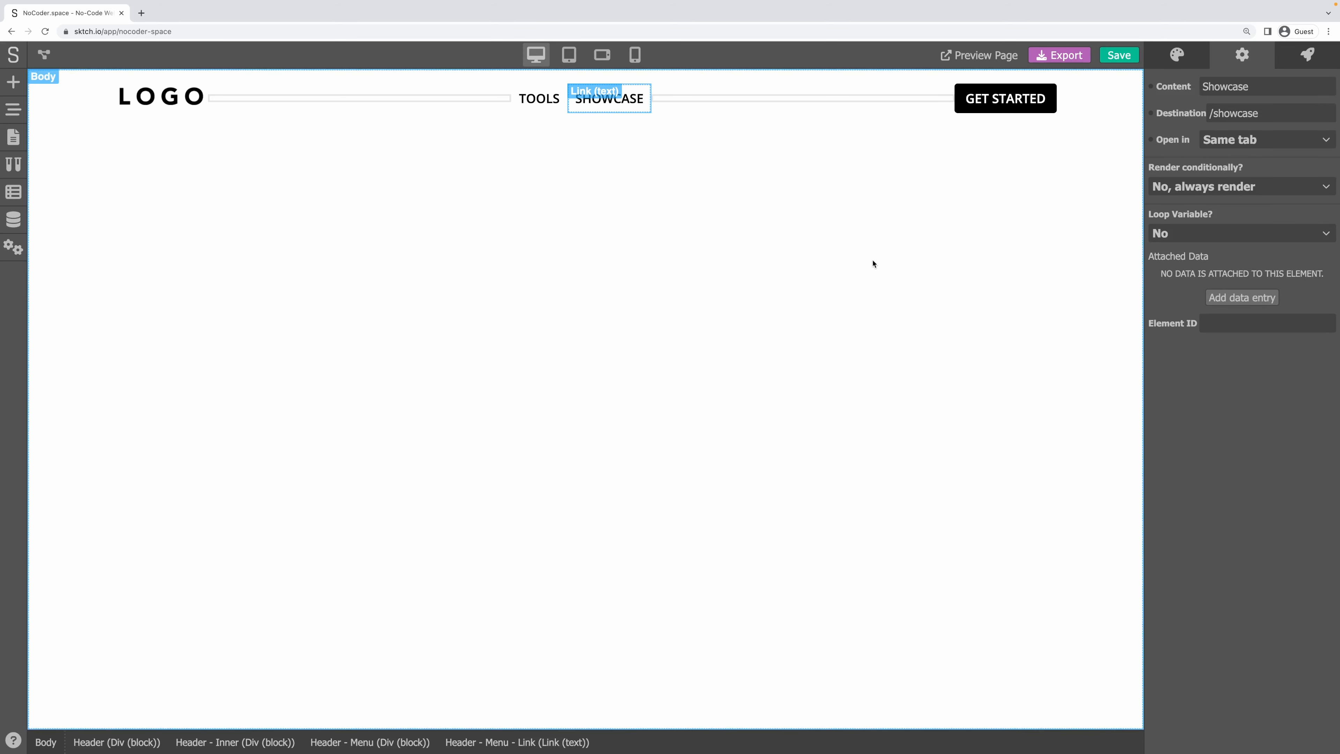
click(686, 99)
click(174, 101)
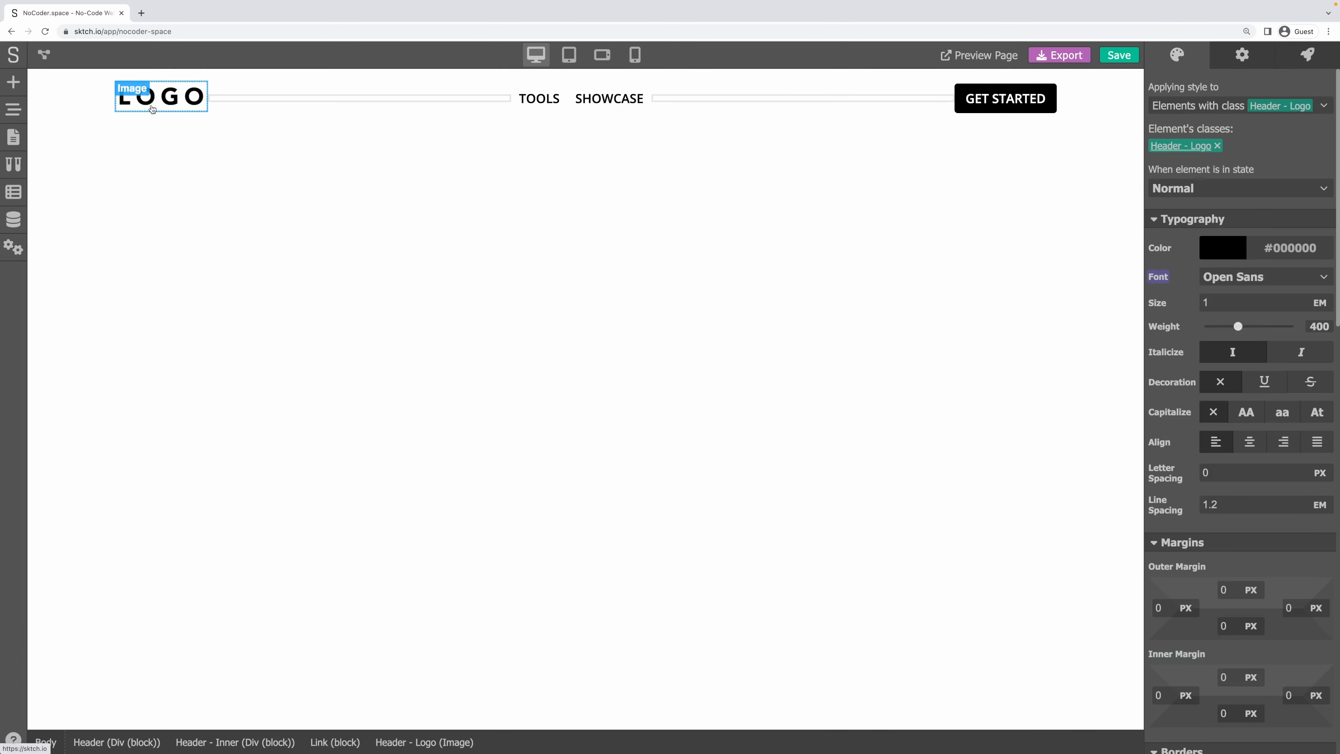
Load photopea.com in a new browser tab and dismiss its intro banner.
click(142, 17)
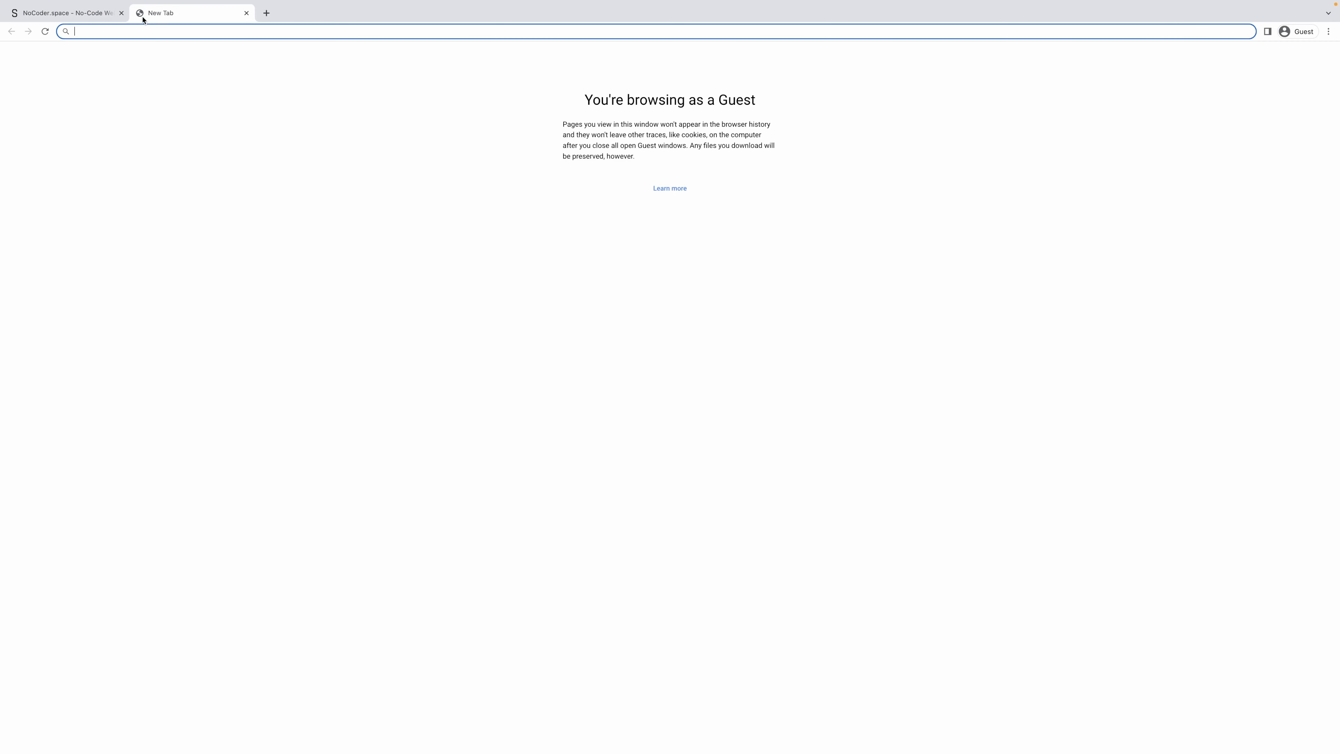
text(photopea.com)
key(Return)
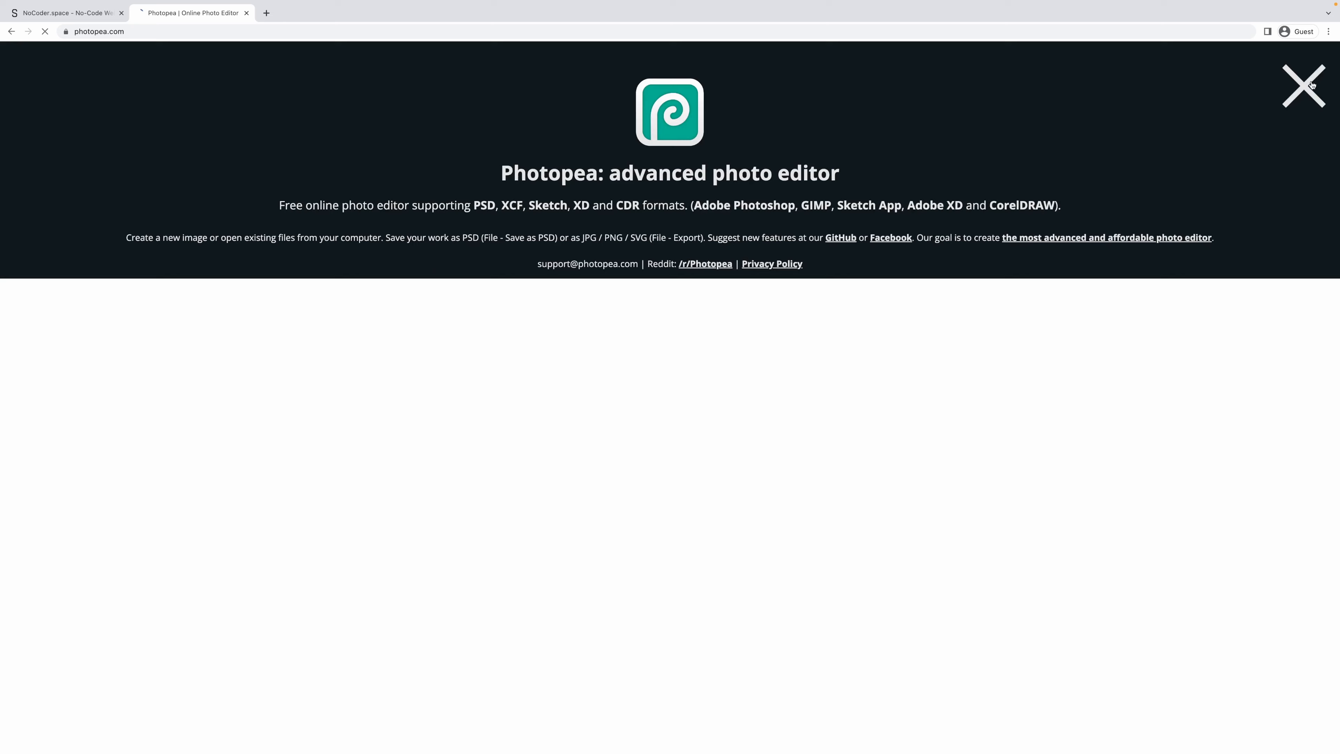
click(1311, 85)
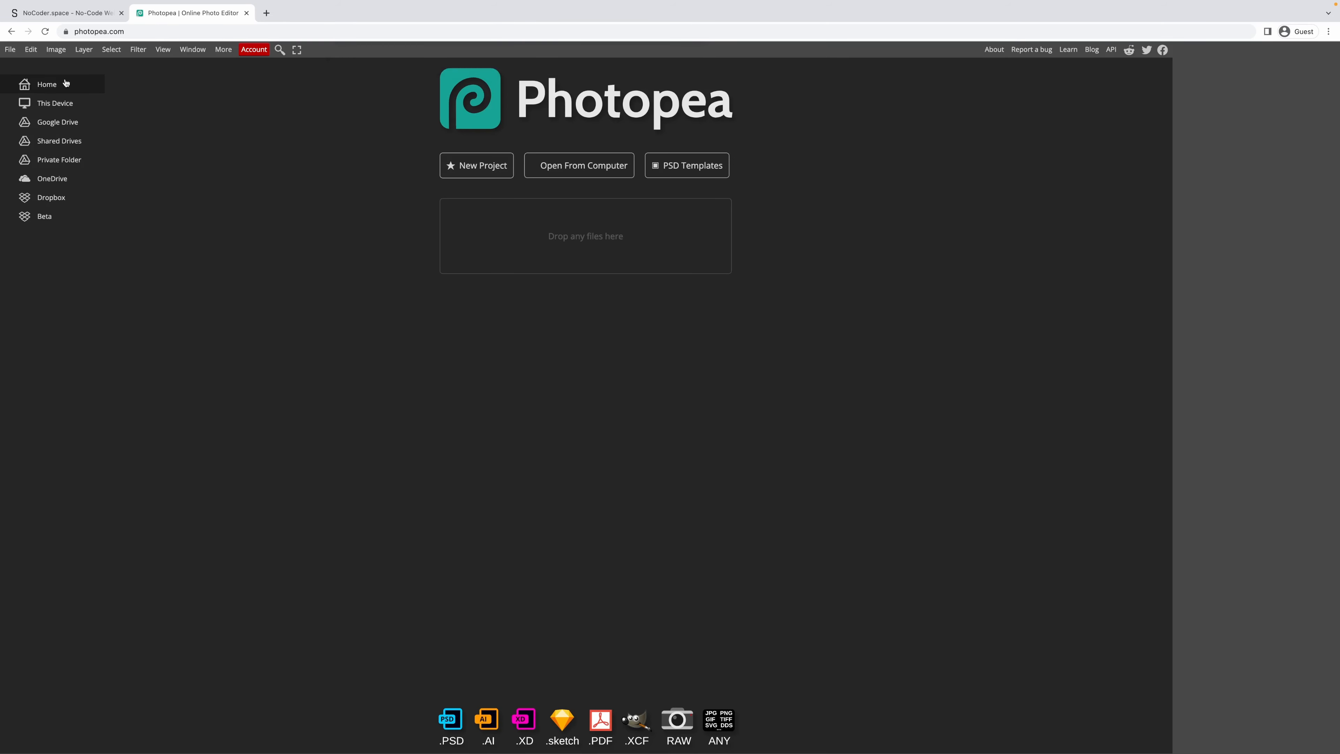
Create a new blank Photopea document 1200 px wide and 400 px high.
click(10, 50)
click(60, 67)
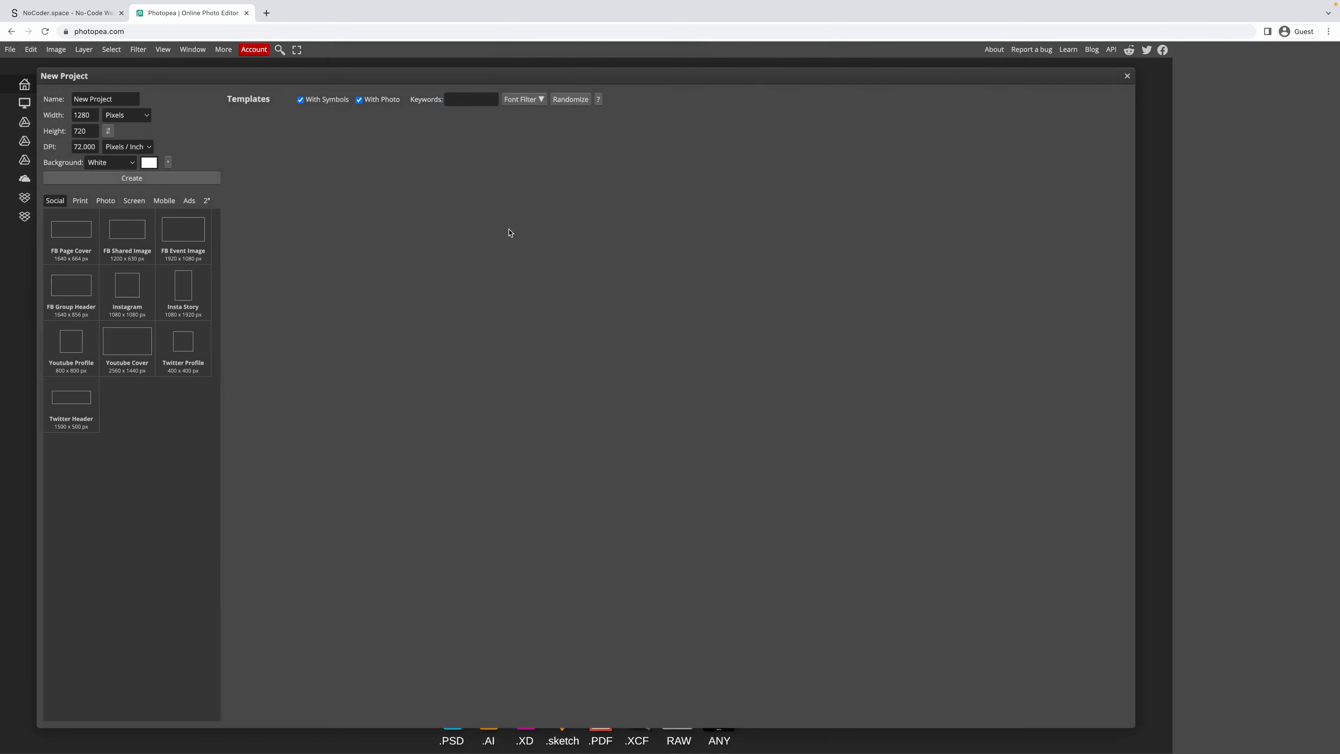
click(91, 114)
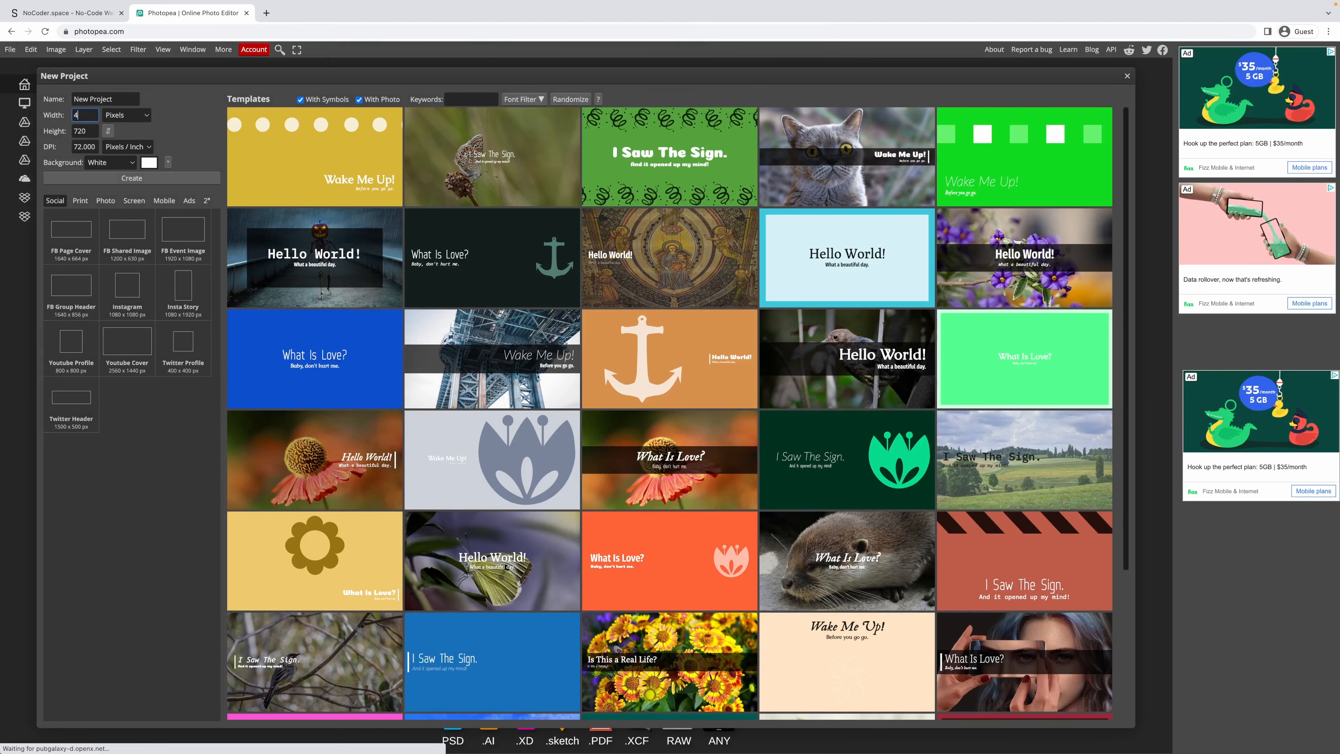
key(Tab)
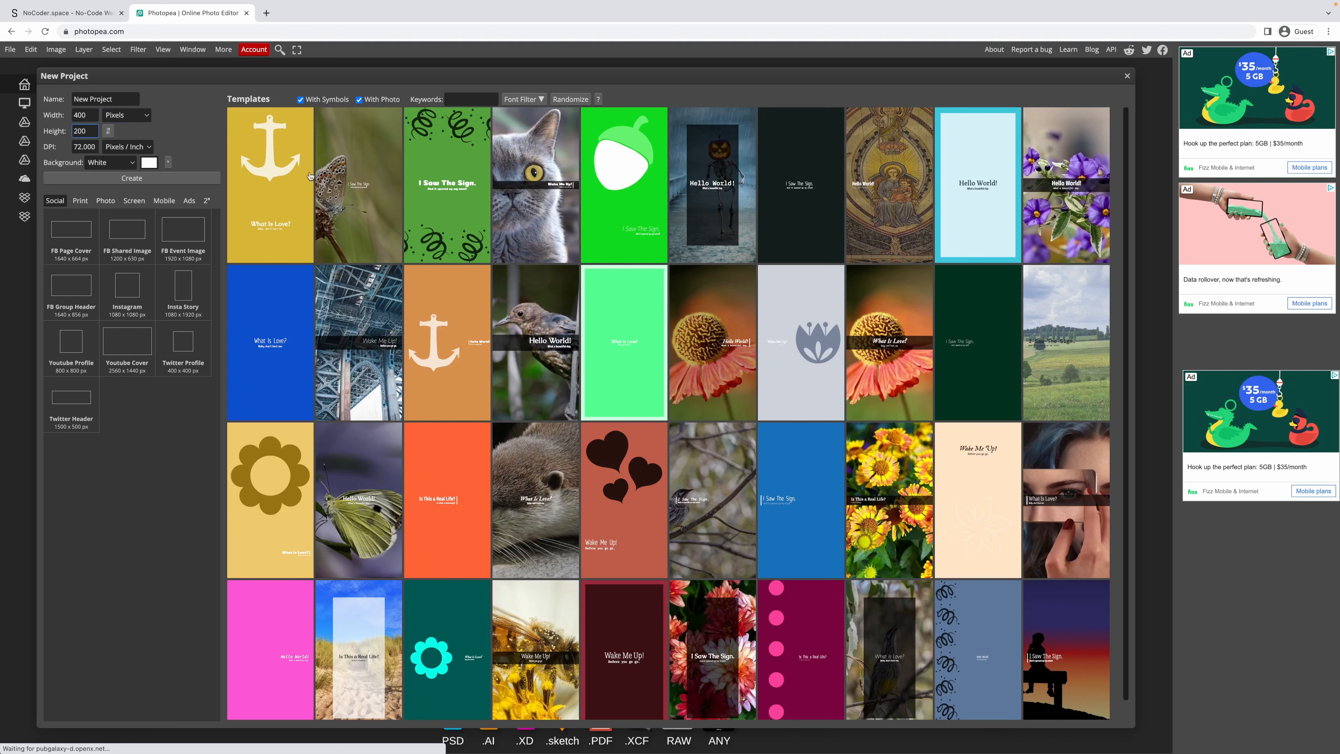
double_click(79, 116)
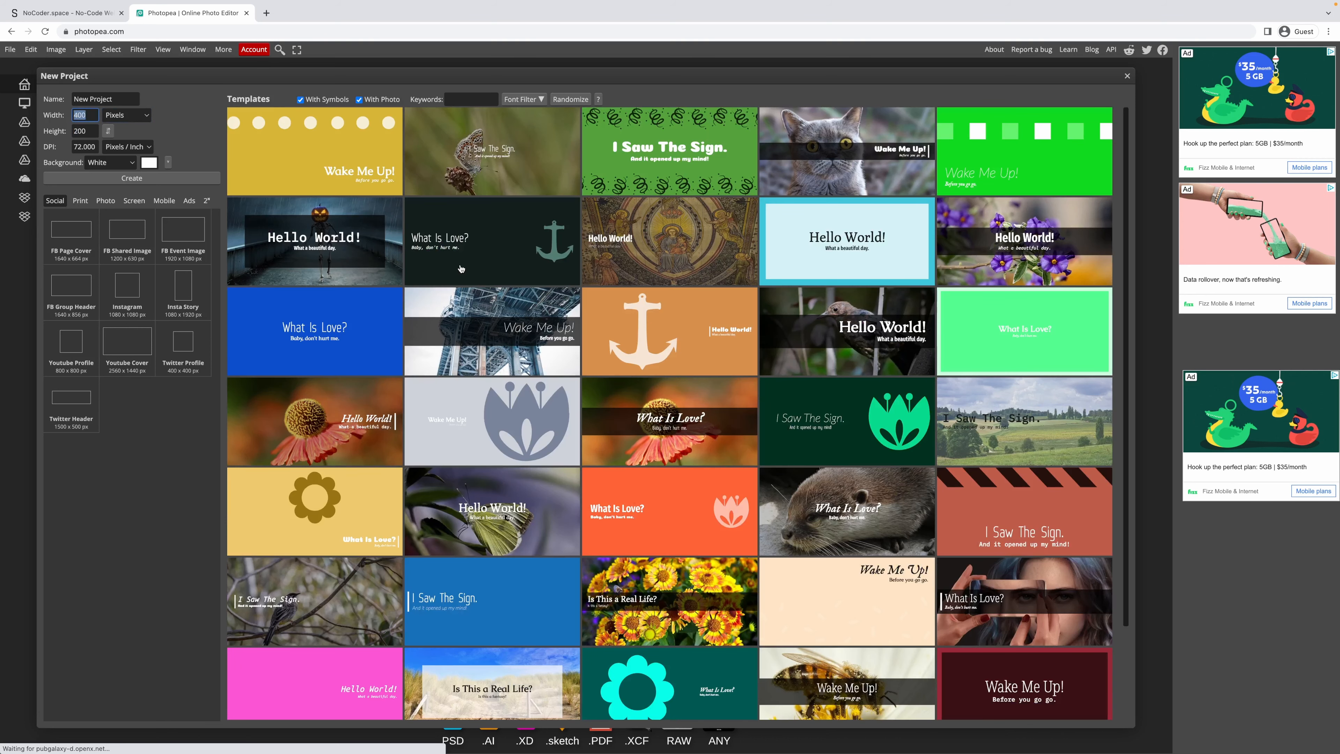
text(1200)
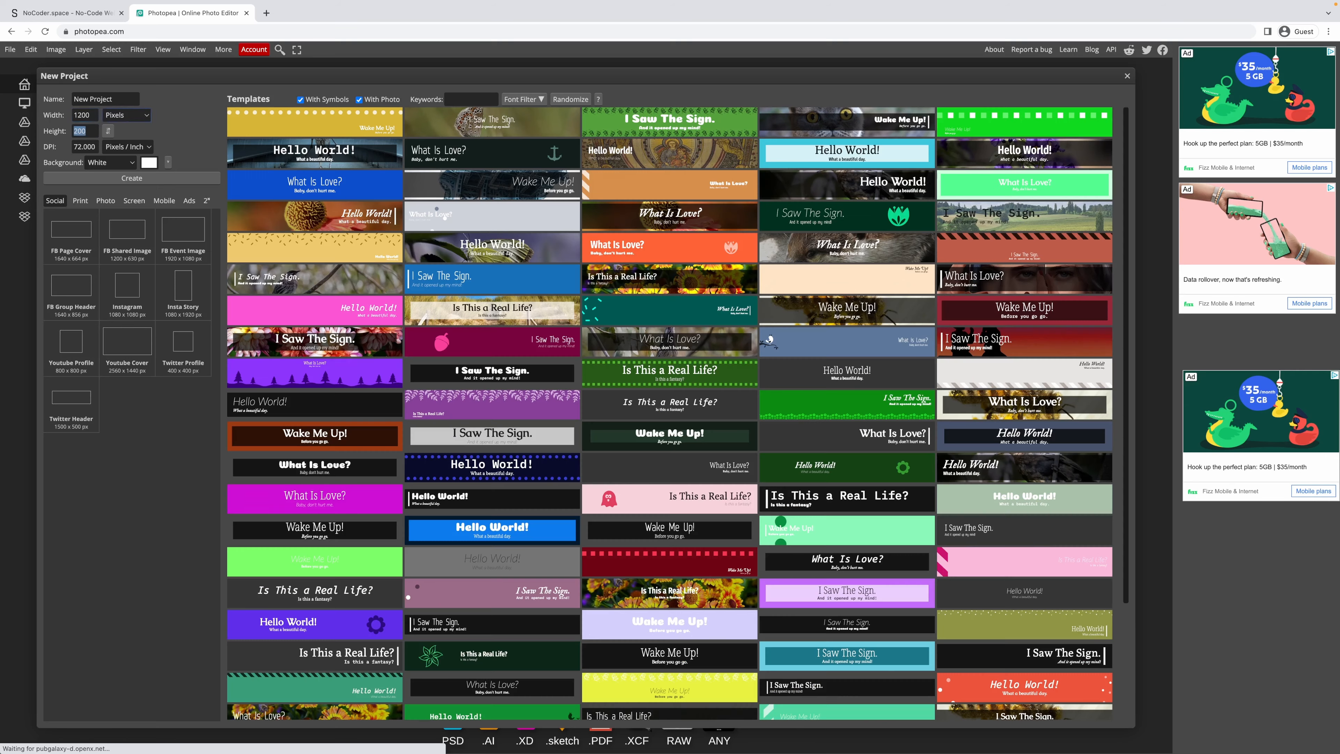
key(Tab)
text(400)
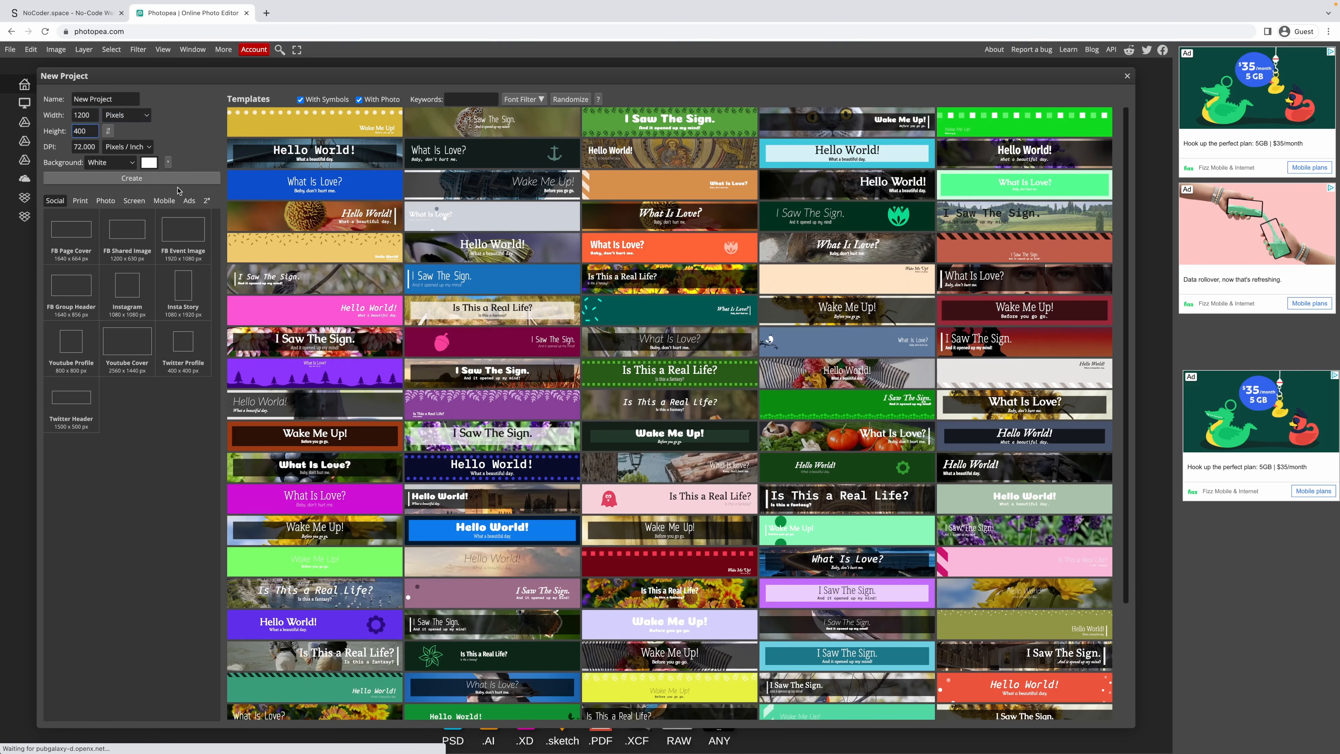
click(158, 178)
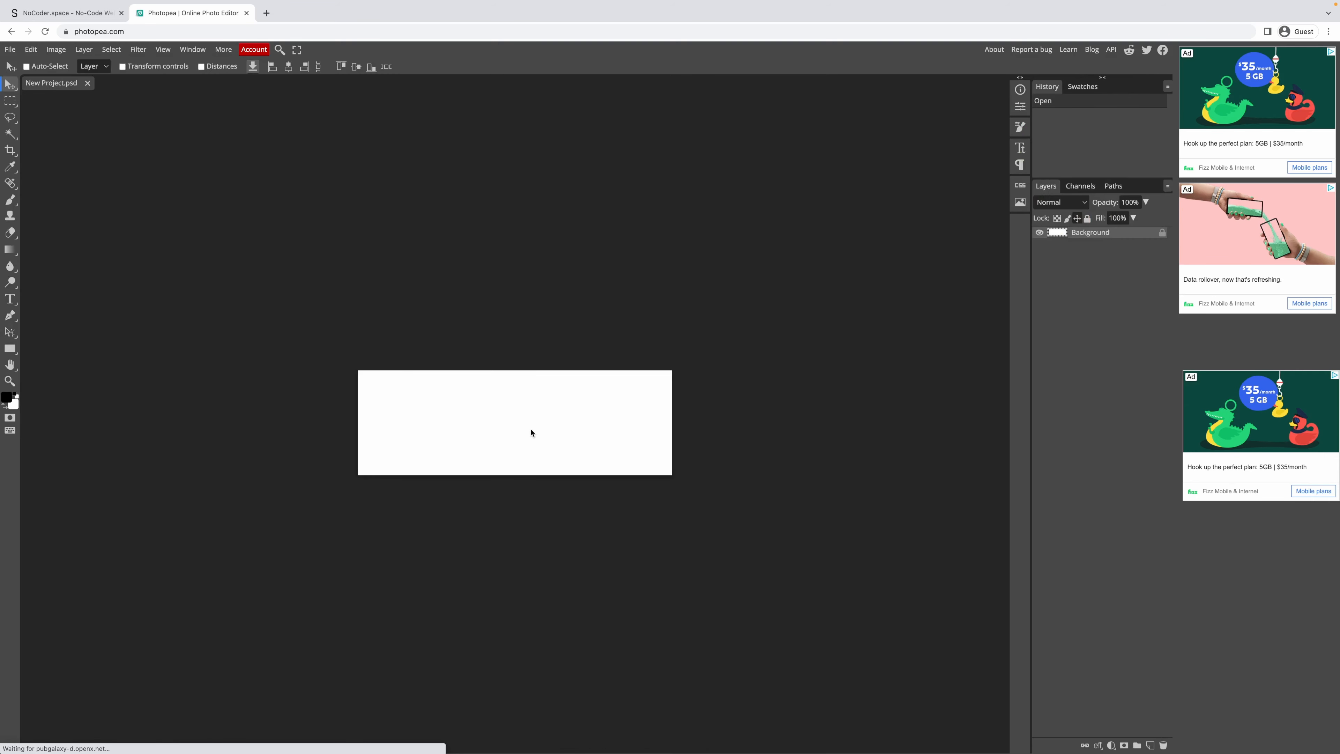
Add the text 'NoCoder.Space' to the canvas at 151 px.
key(t)
click(479, 429)
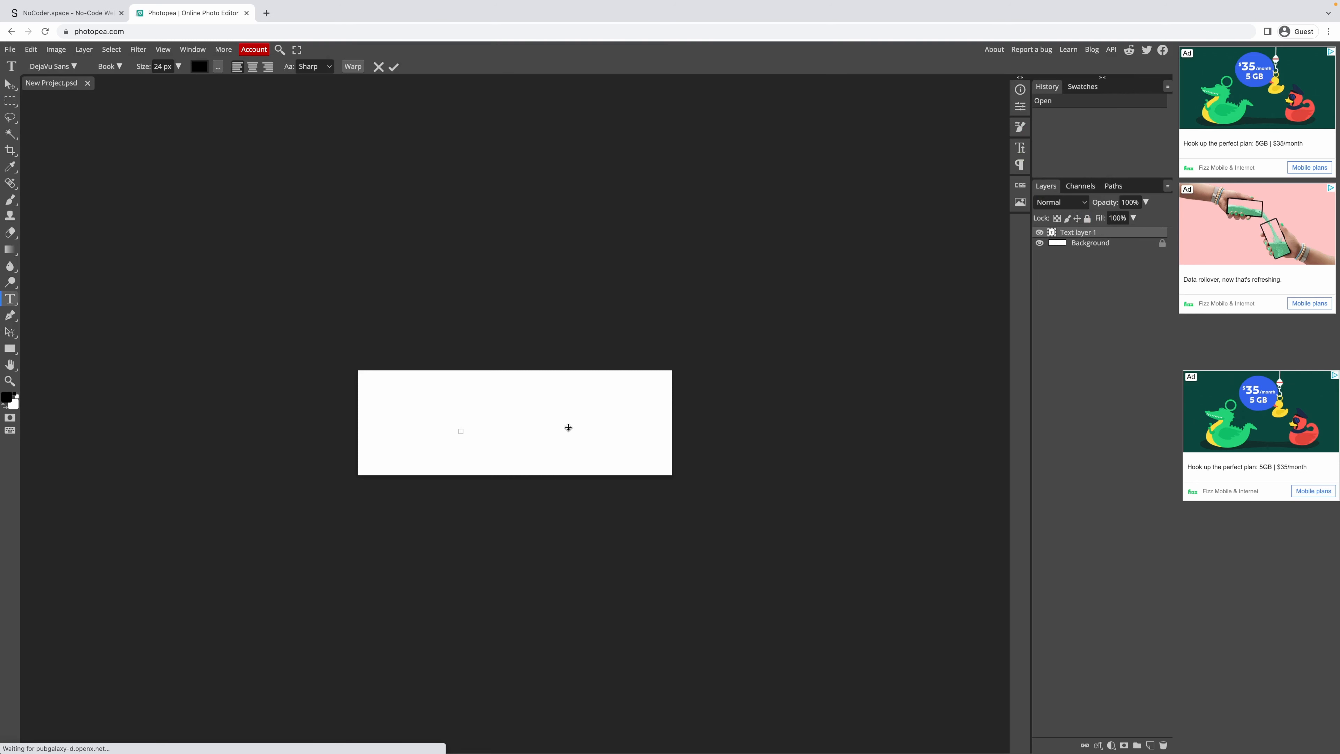
text(NoCode.)
drag(138, 68, 196, 69)
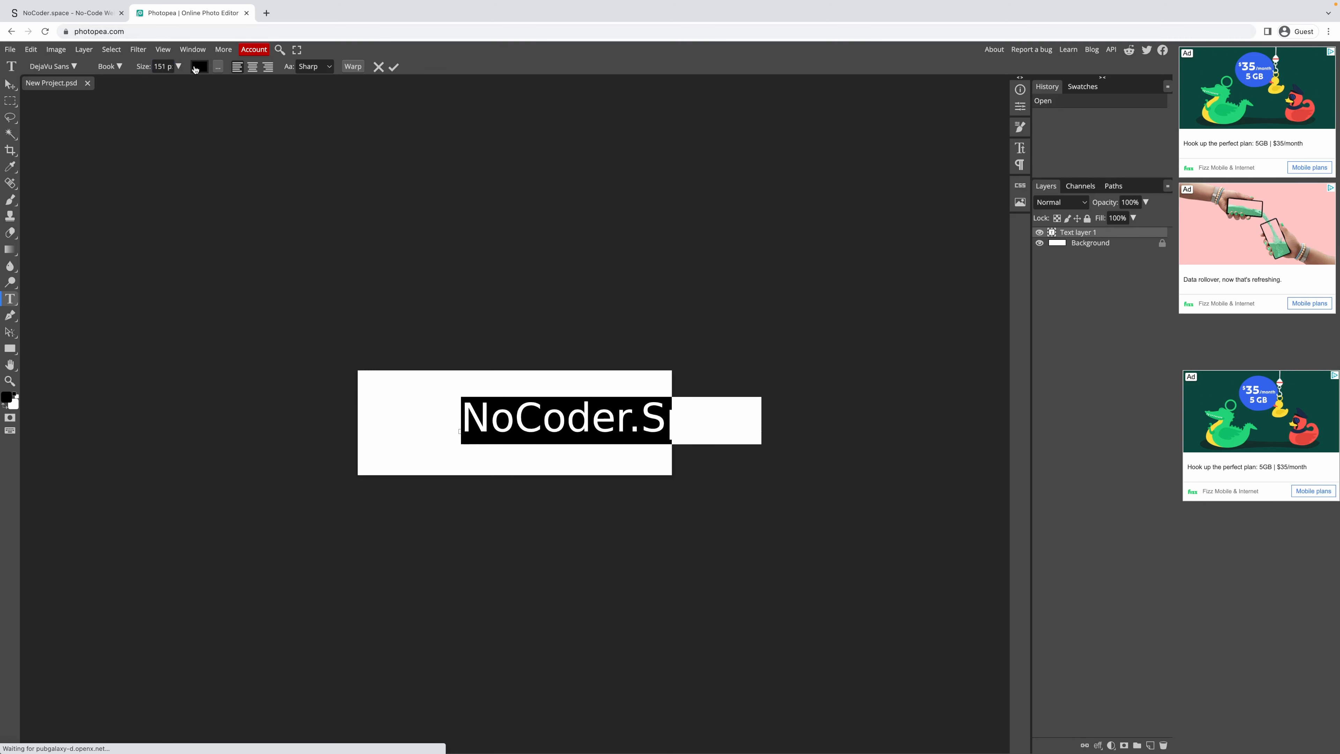
click(15, 83)
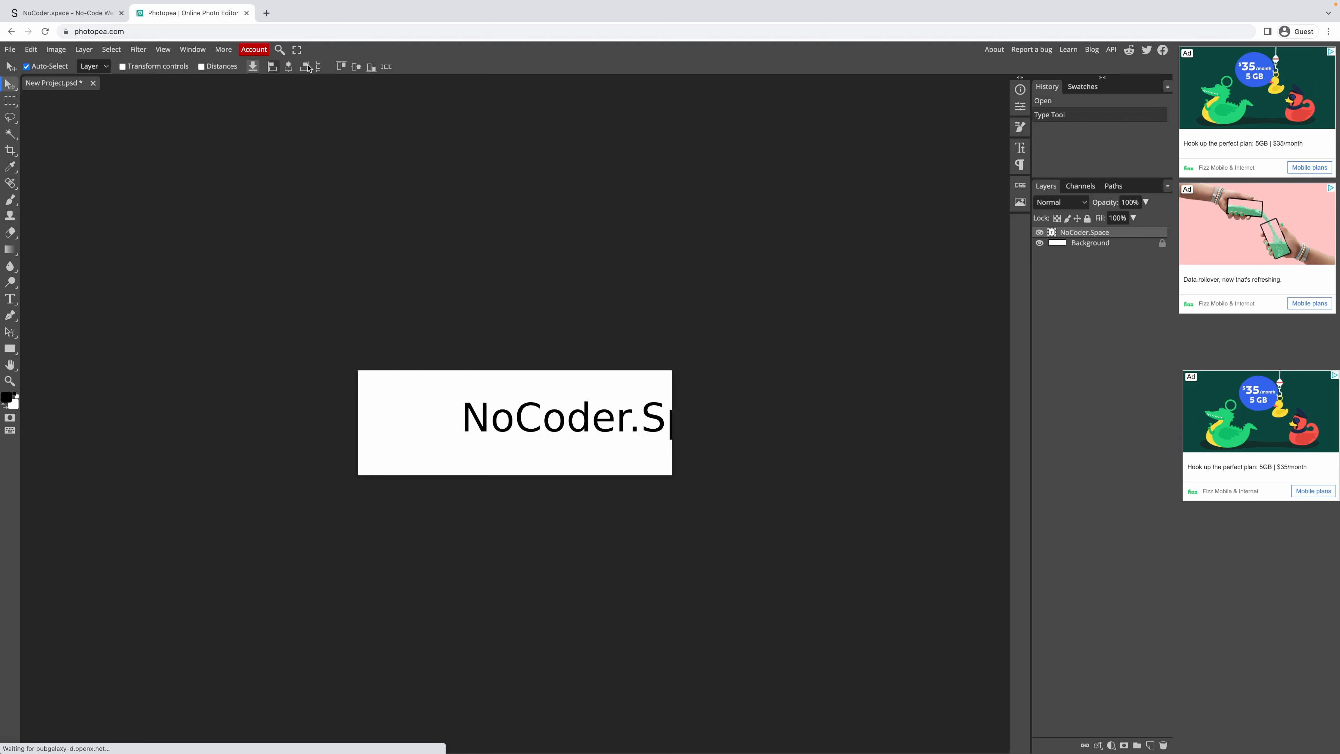
Centre the text layer horizontally and vertically on the canvas, then deselect.
key(ctrl+a)
click(288, 66)
click(356, 67)
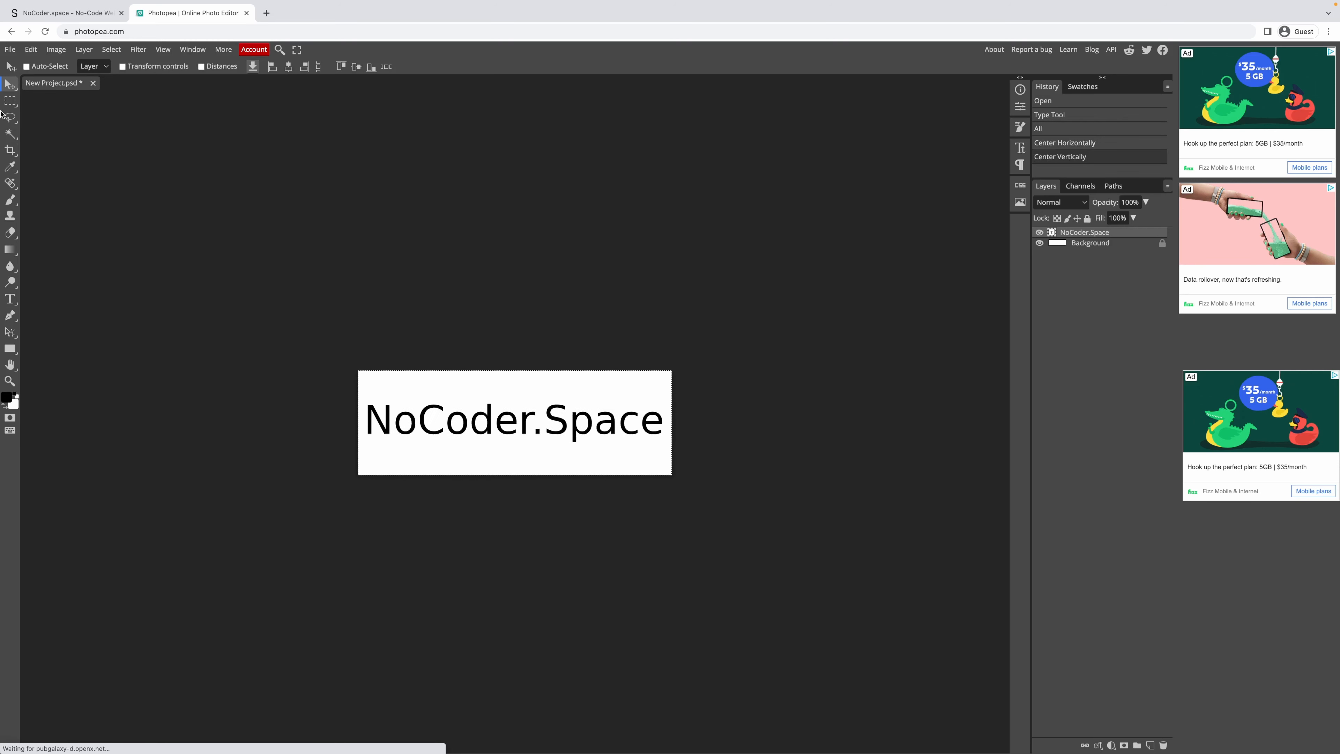
click(10, 101)
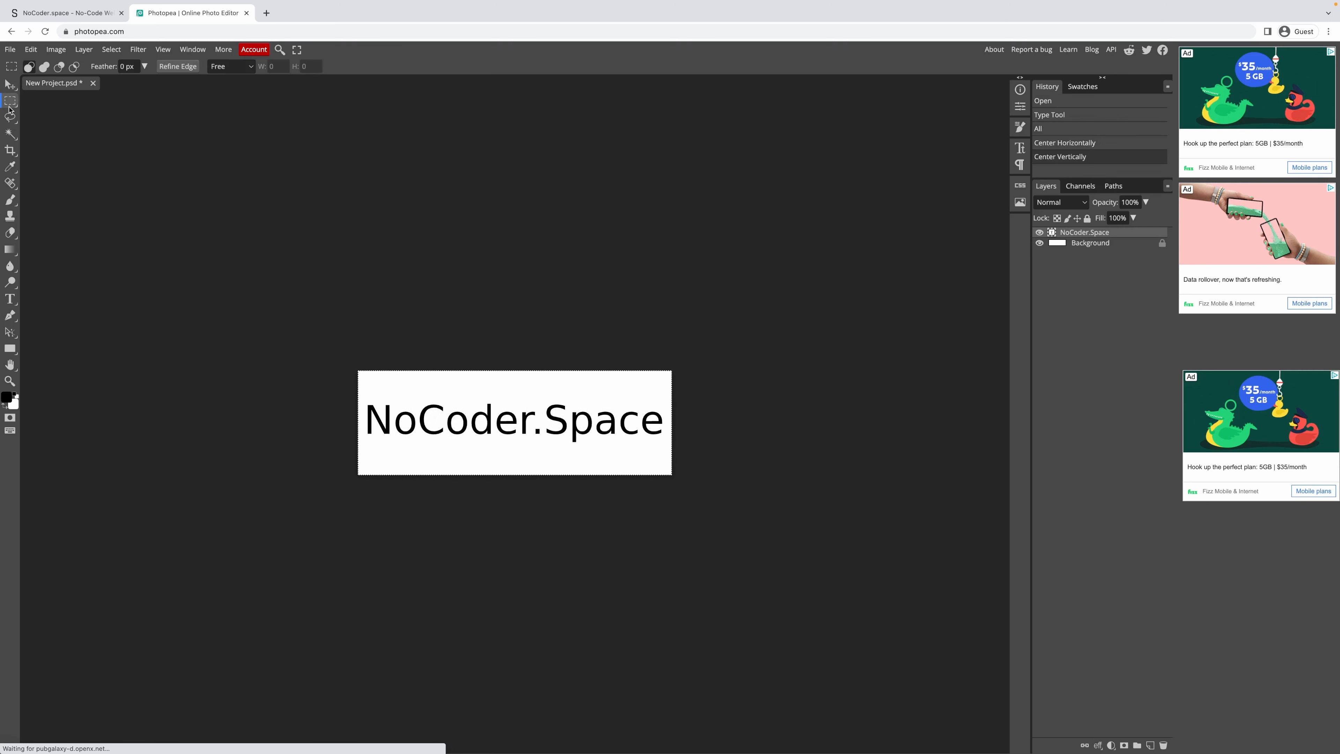
click(10, 299)
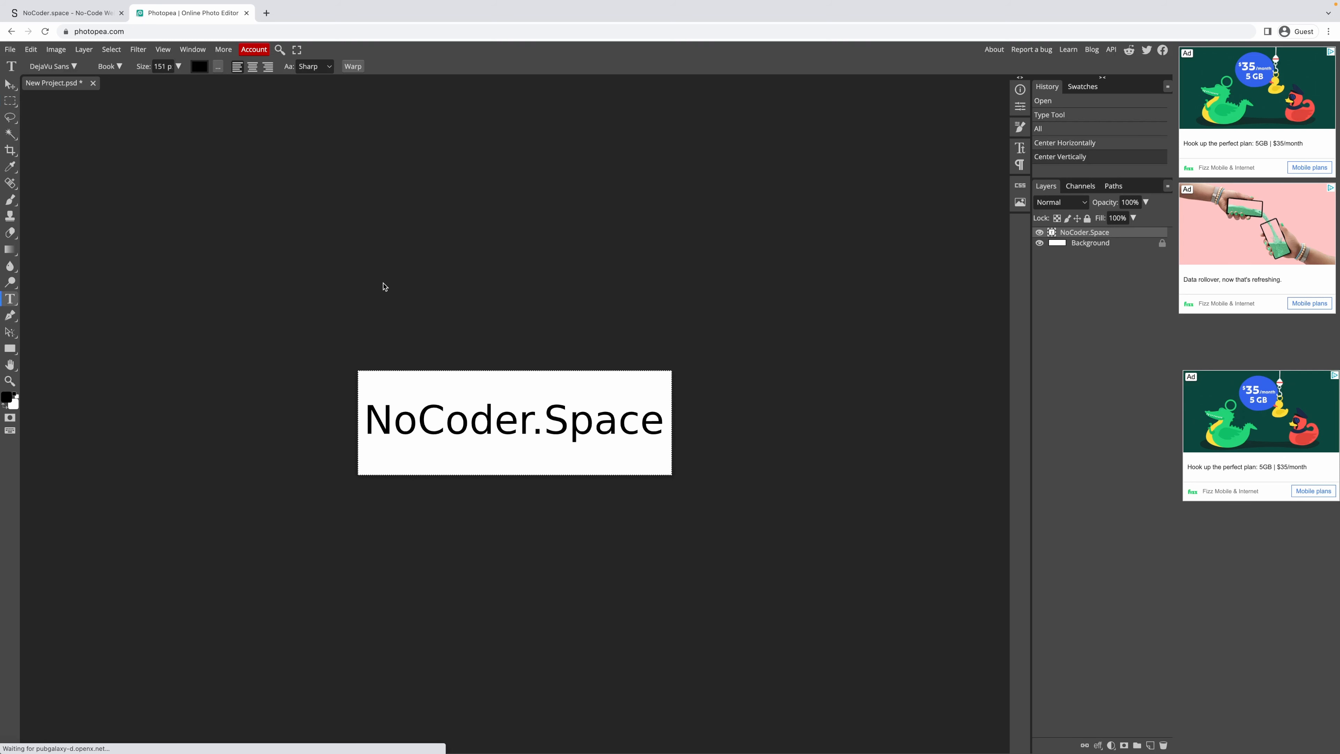
key(ctrl+d)
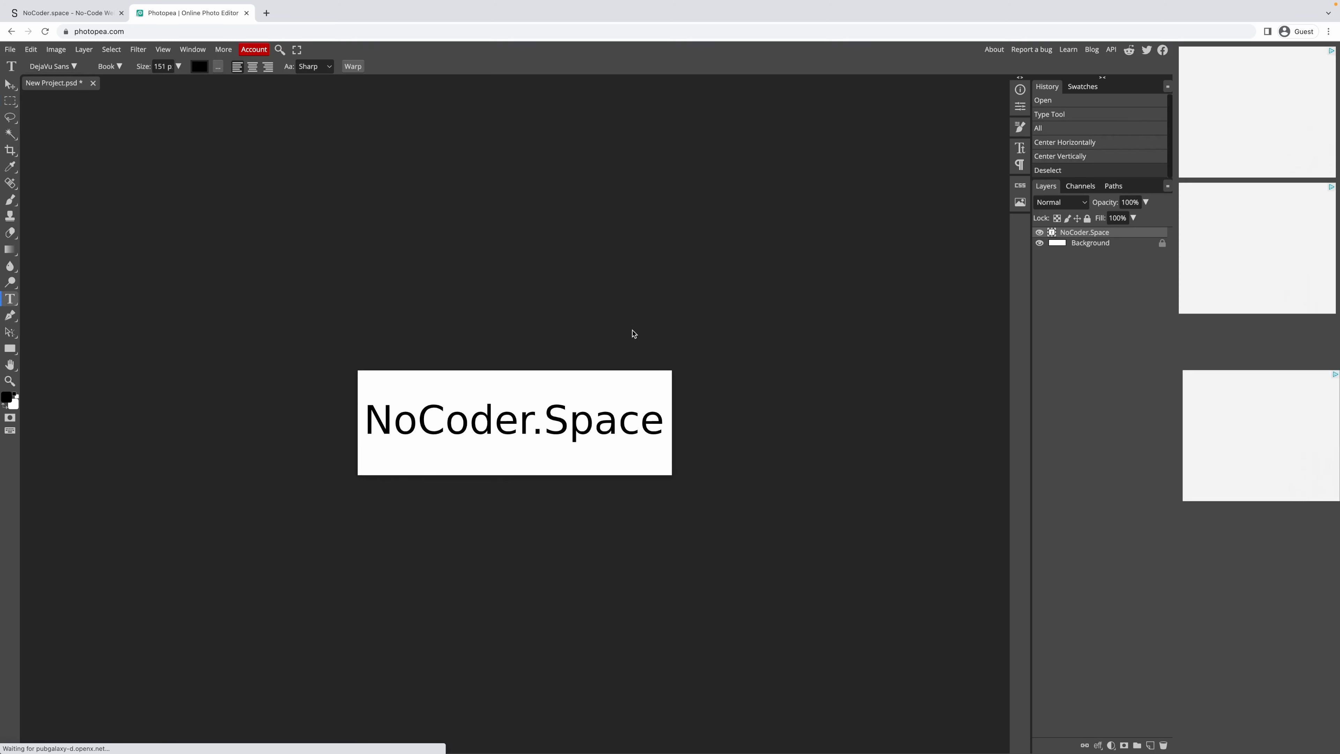
Filter the font list to show only Display category fonts.
key(ctrl+plus)
click(67, 65)
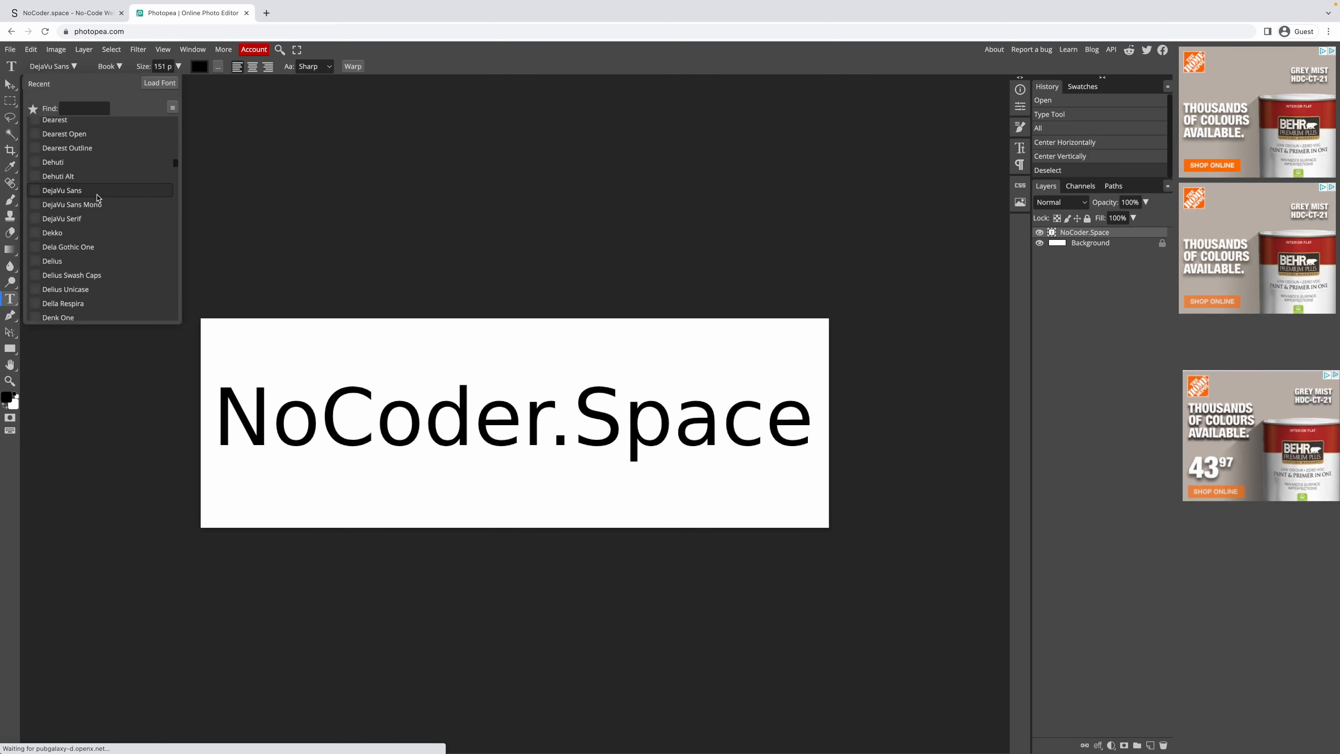
scroll(115, 156, down, 5)
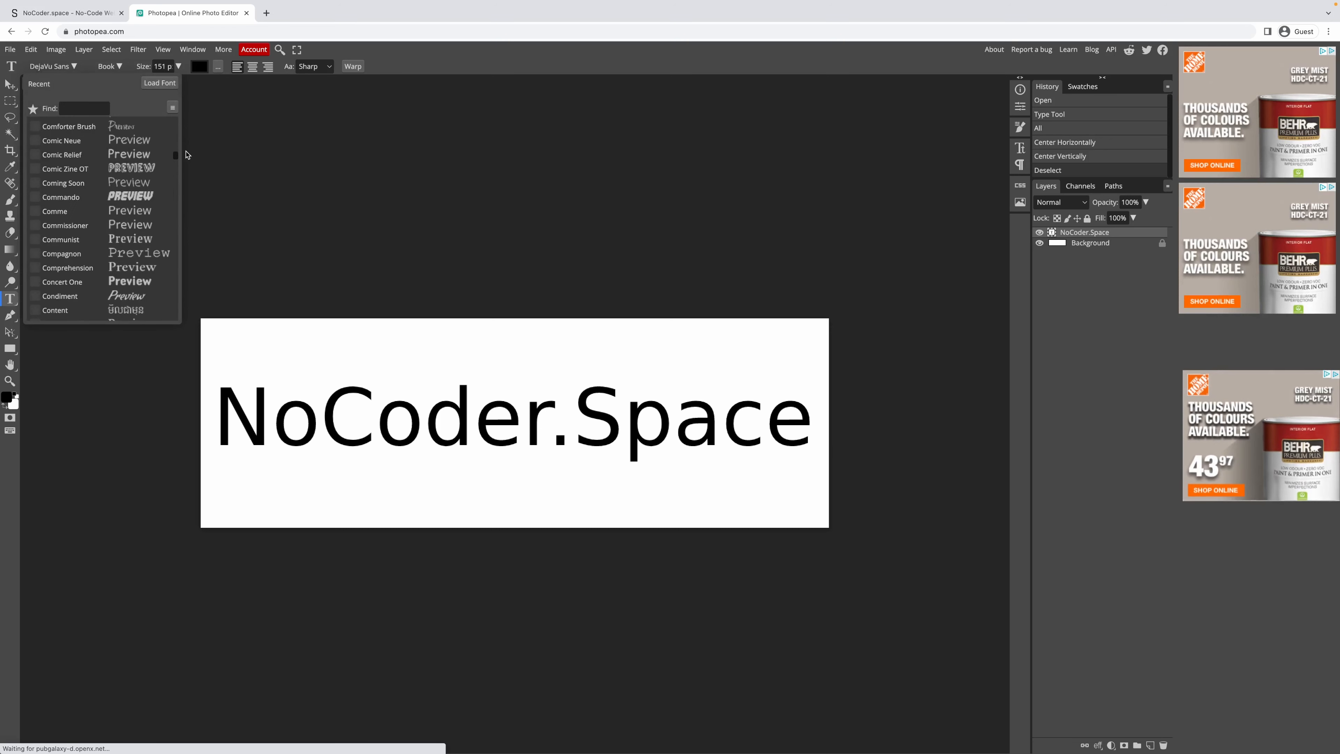
click(172, 107)
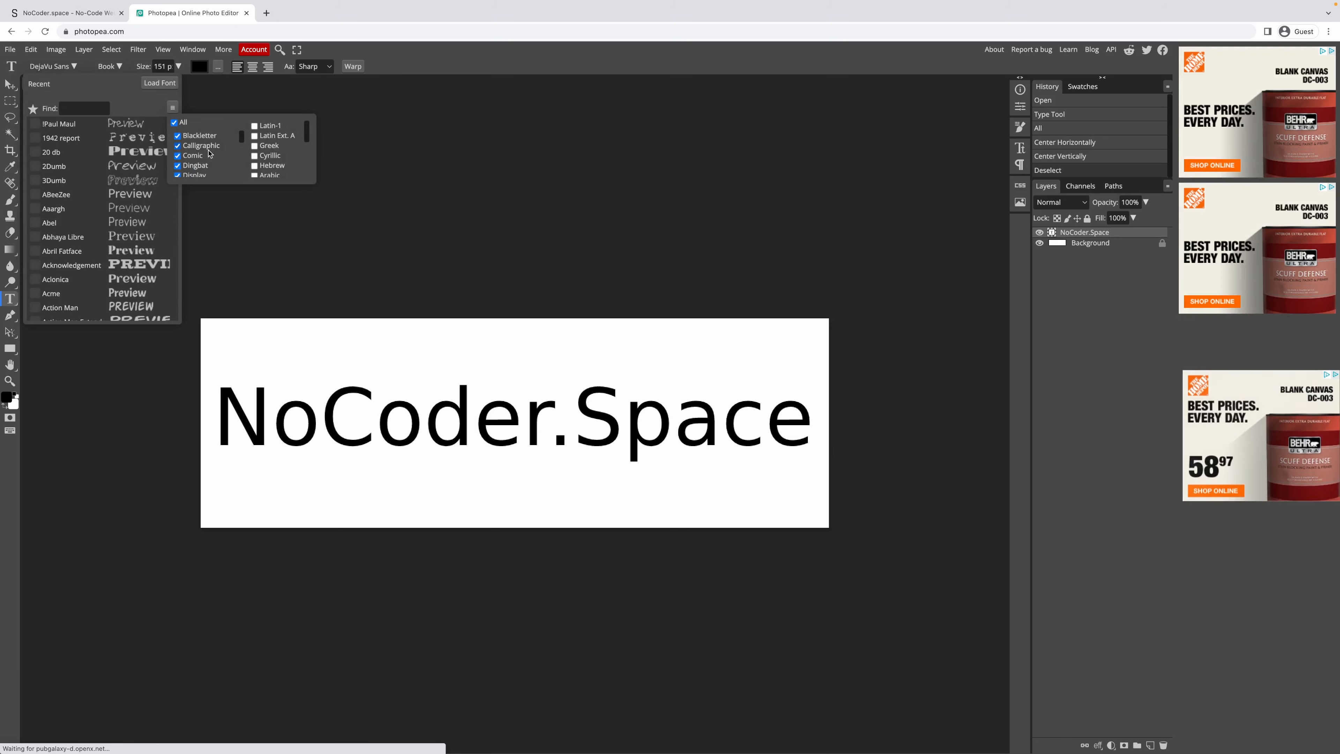
scroll(205, 159, down, 1)
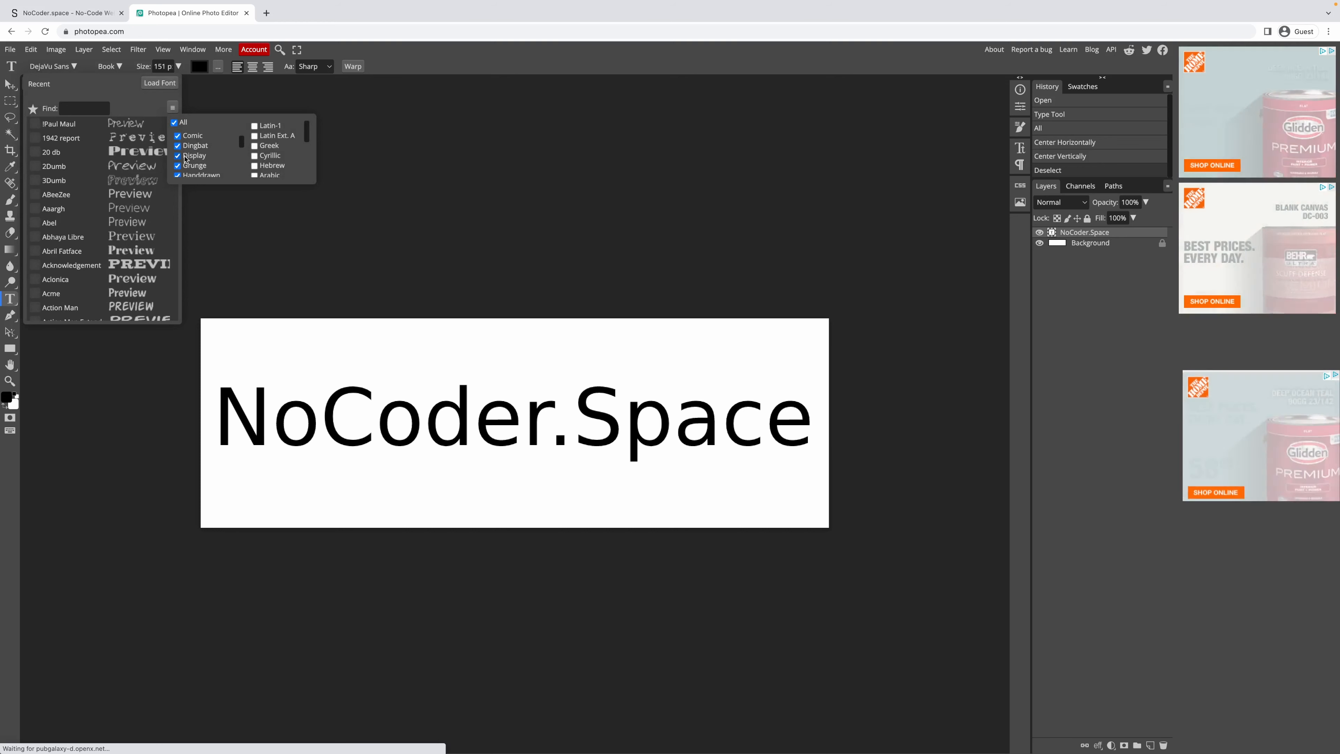
click(174, 123)
click(178, 155)
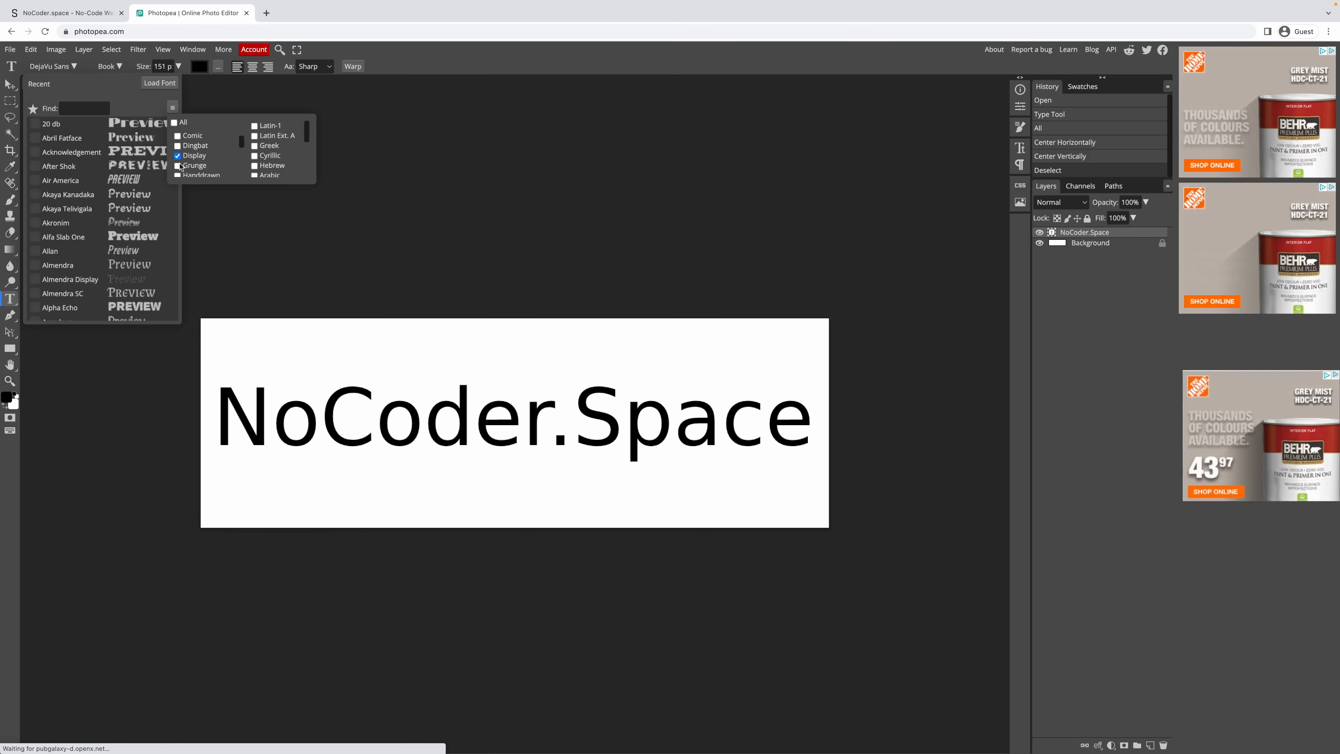
Try Audiowide and Bahiana on the text, then apply Balsamiq Sans.
scroll(206, 161, down, 2)
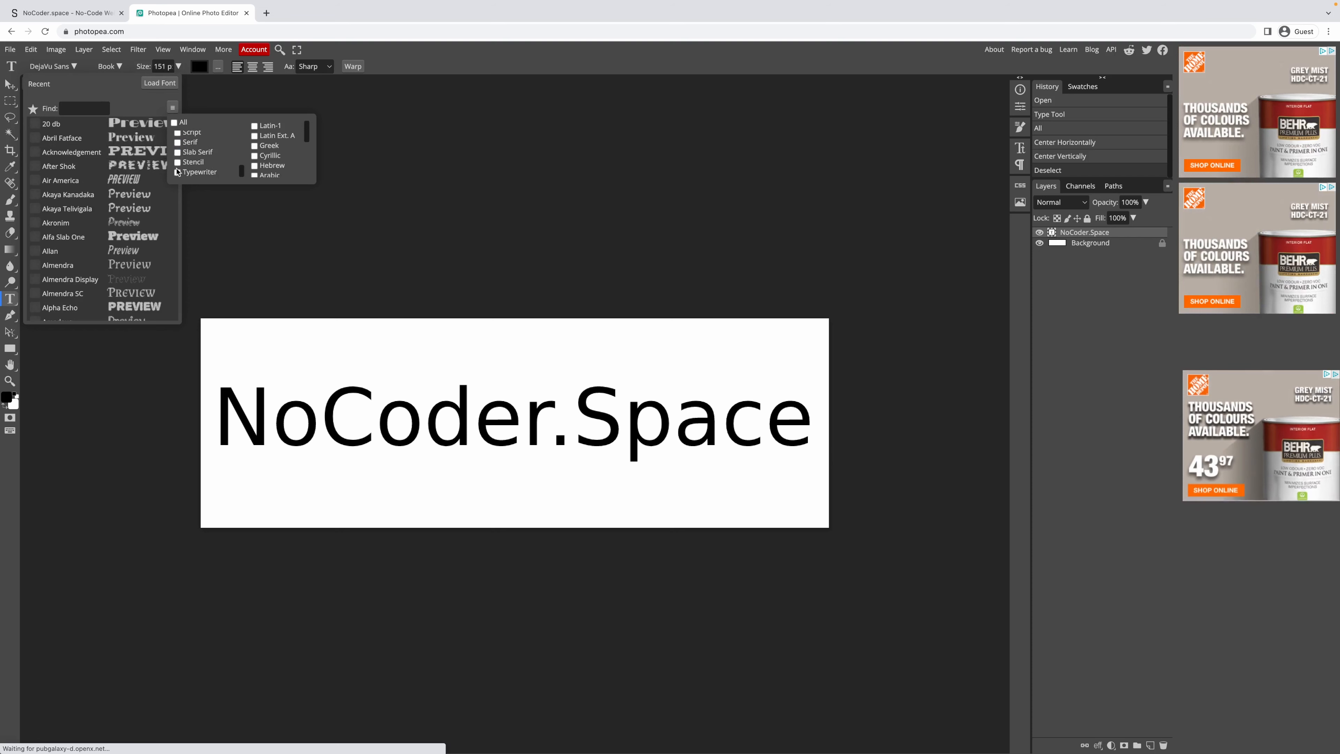
scroll(195, 163, up, 1)
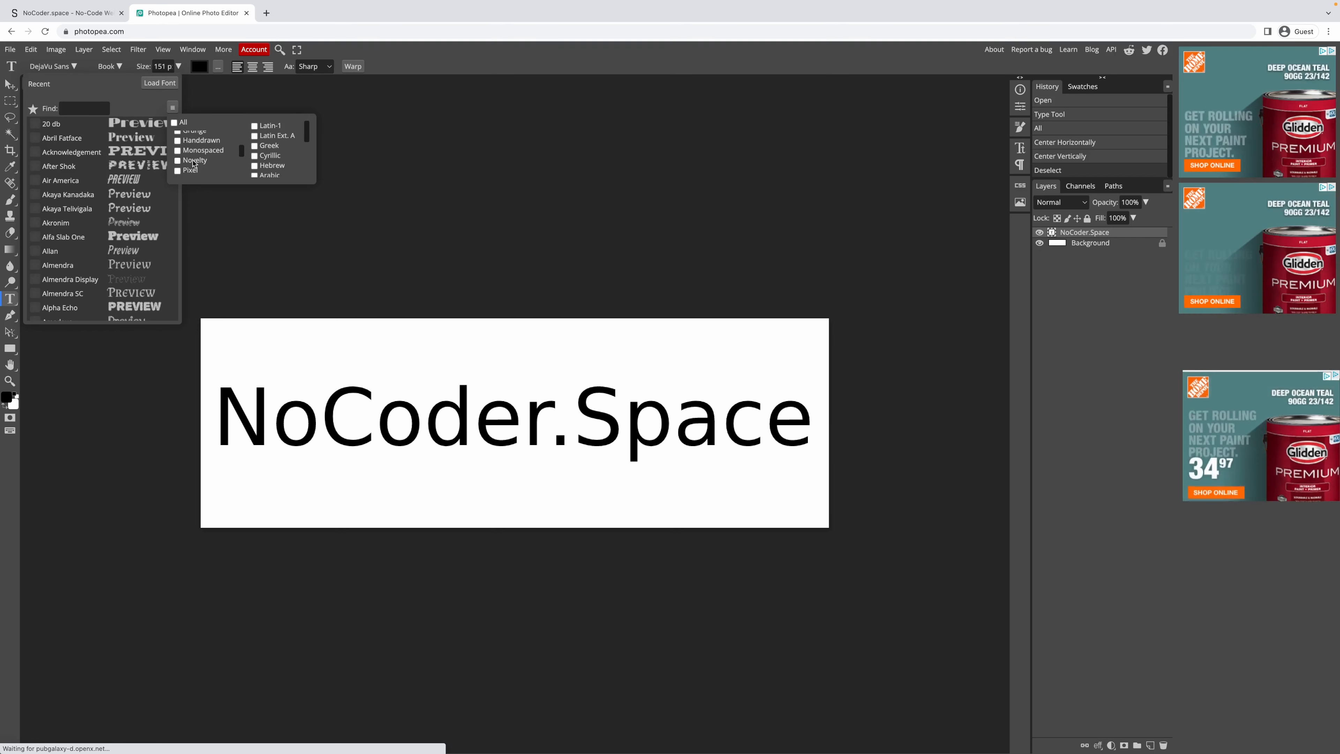
scroll(184, 164, up, 2)
scroll(191, 164, up, 2)
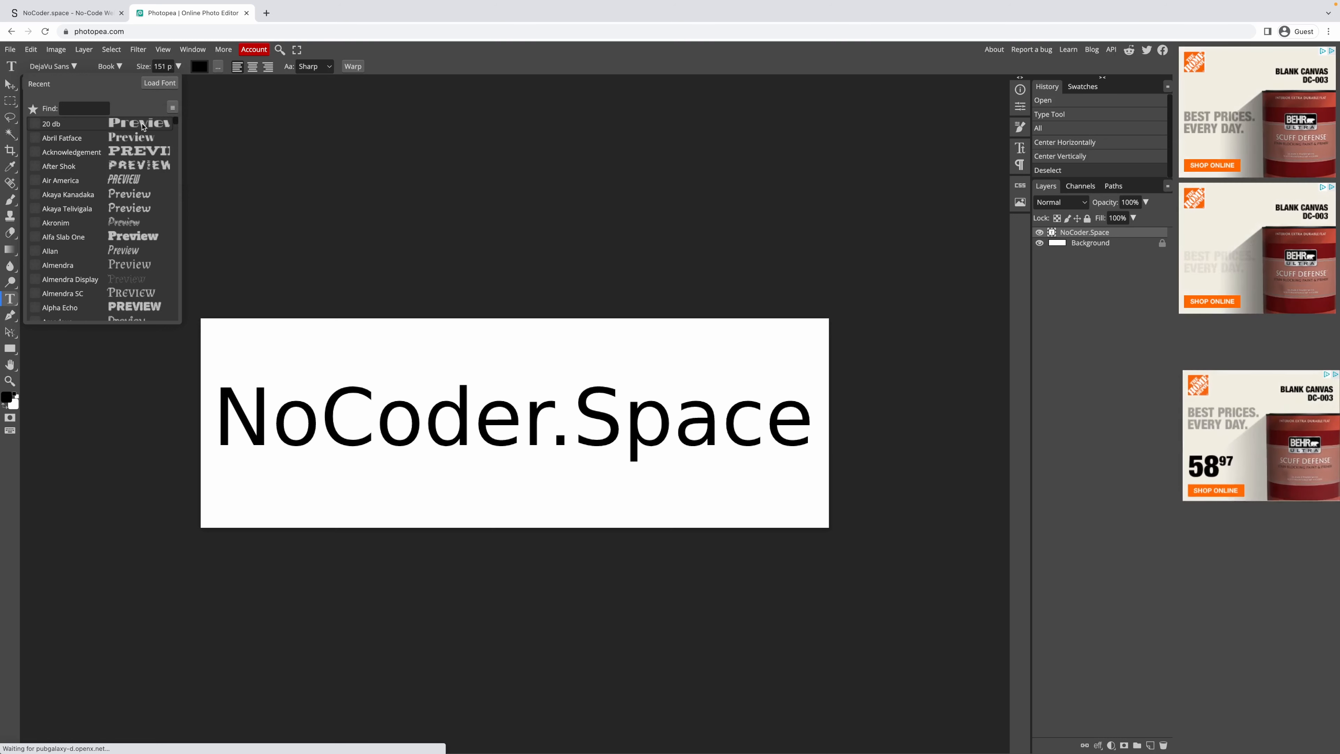
scroll(153, 199, down, 3)
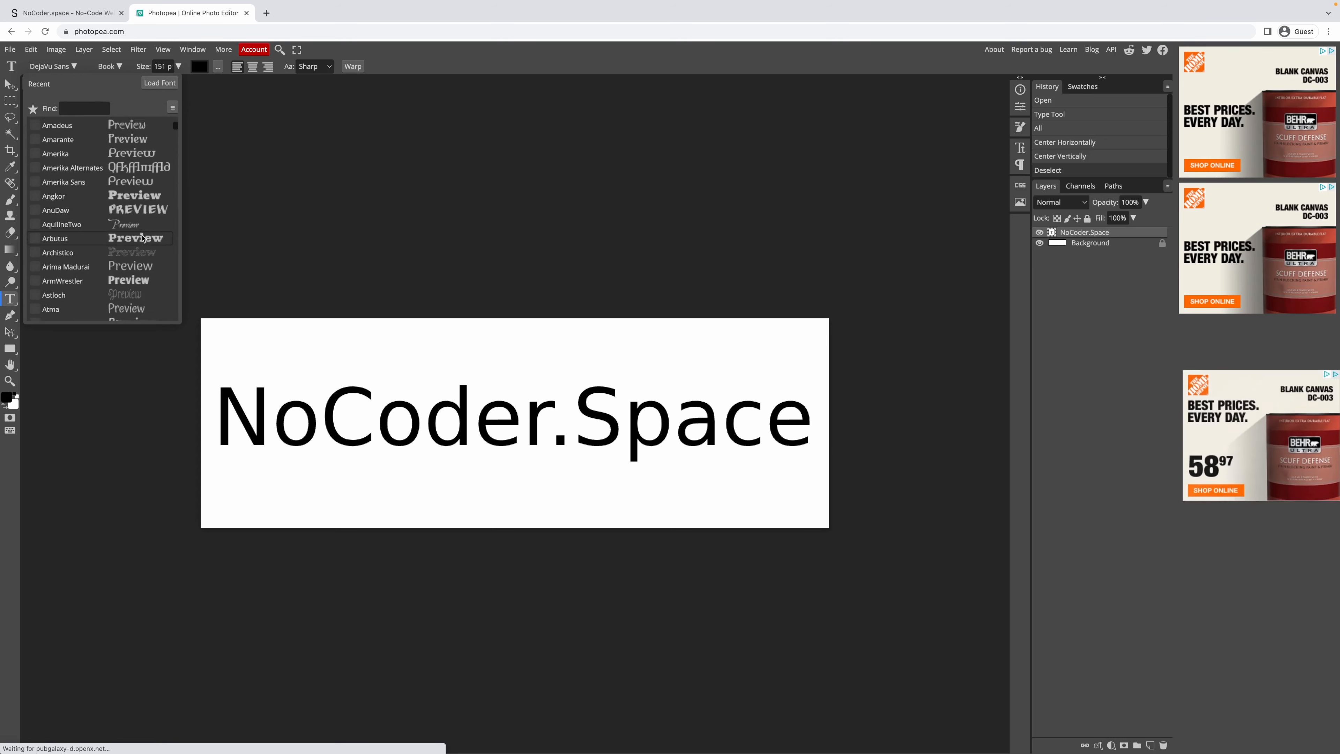
scroll(142, 229, down, 2)
scroll(141, 240, down, 2)
scroll(141, 242, down, 1)
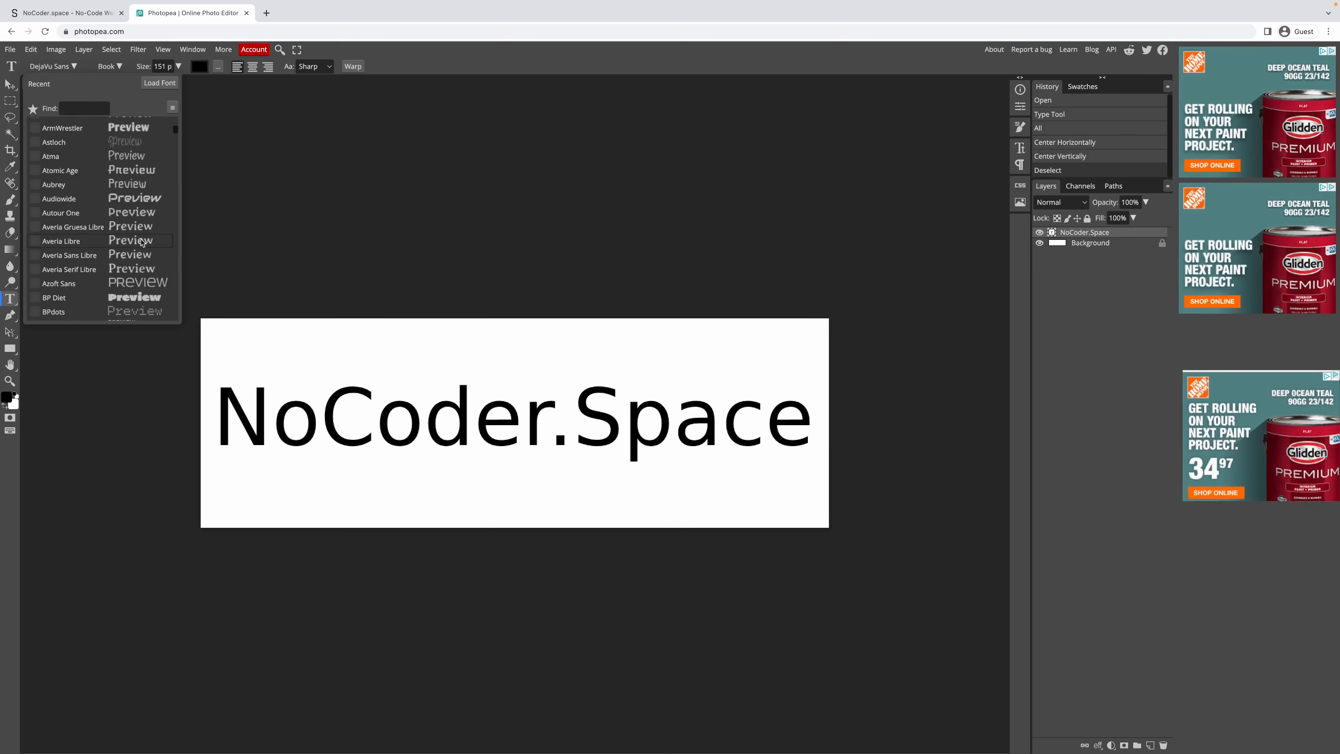
click(134, 203)
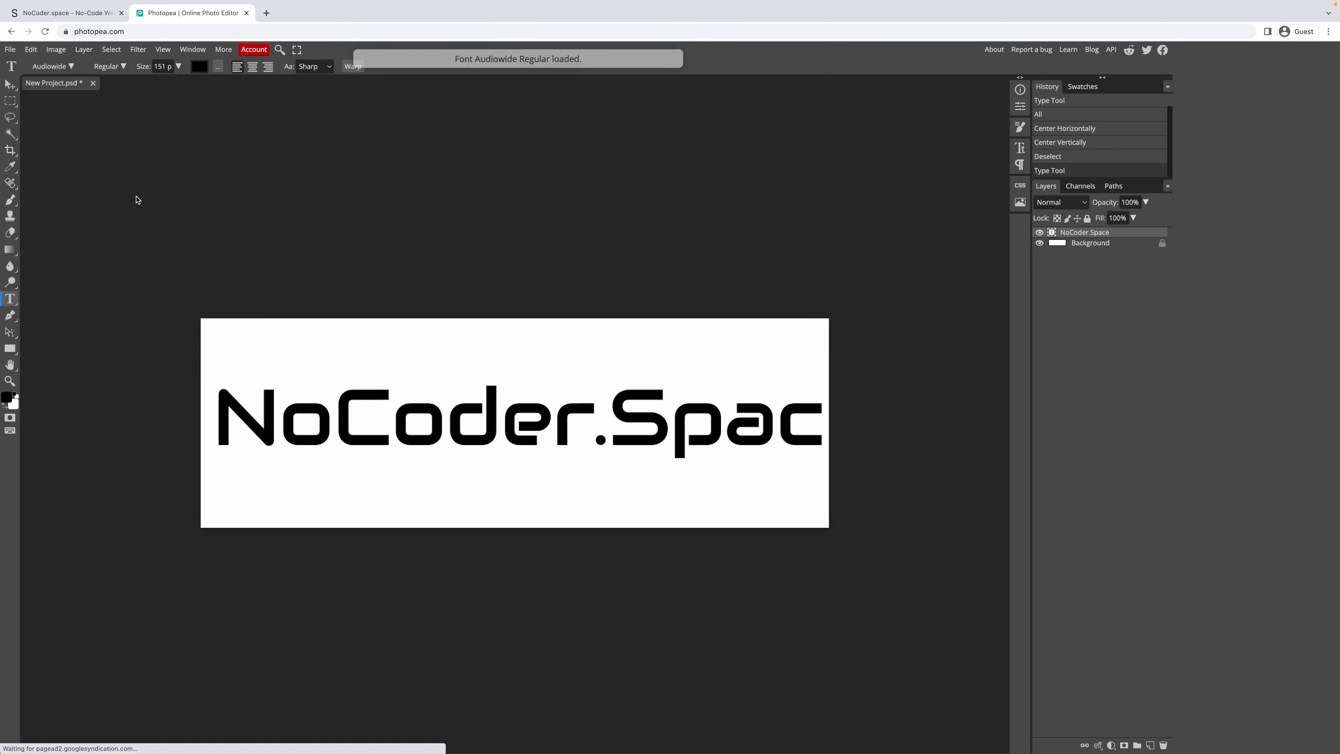
click(53, 66)
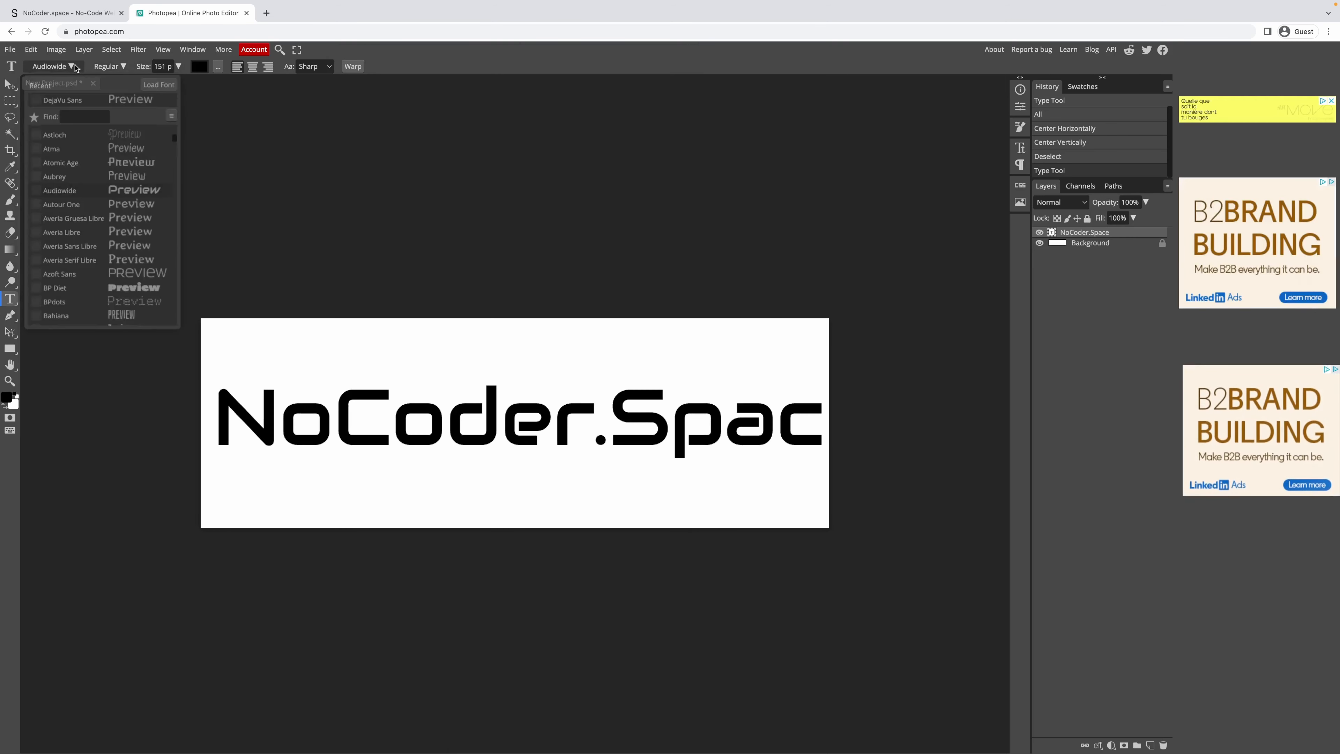
scroll(143, 225, down, 3)
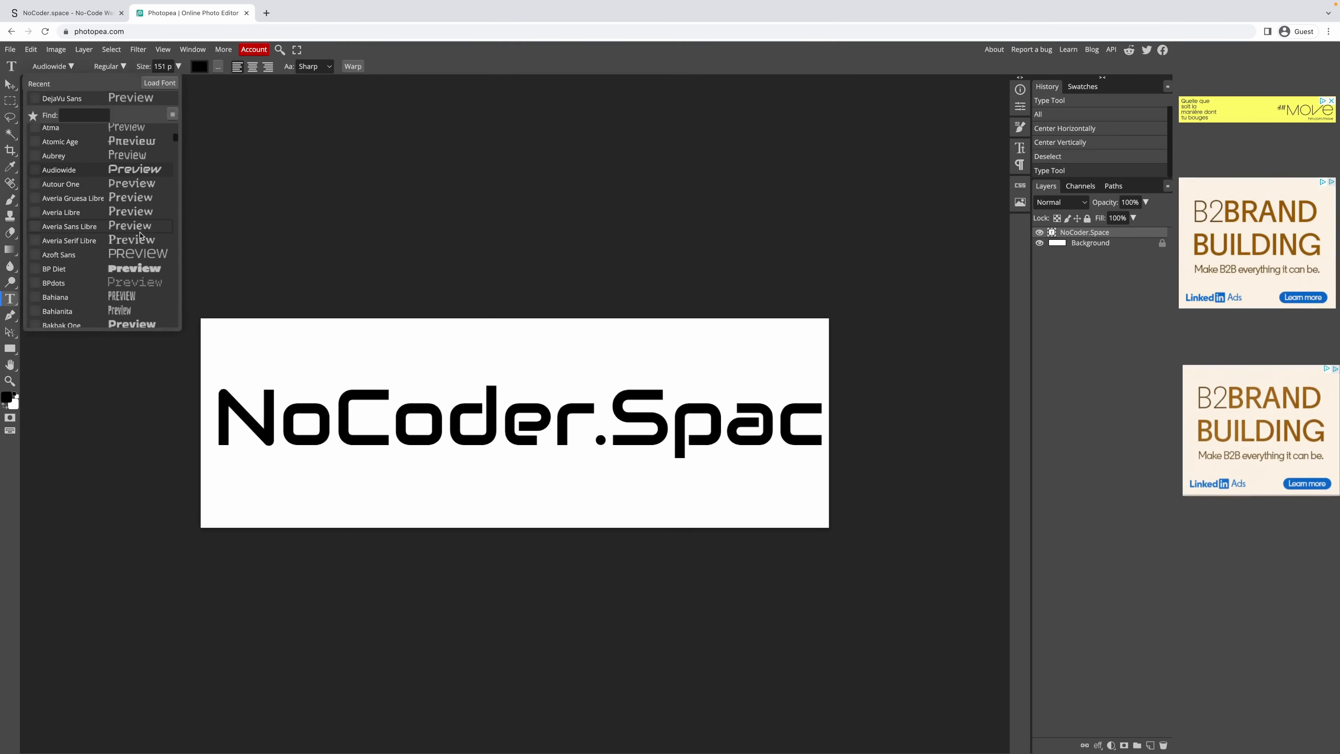
click(140, 232)
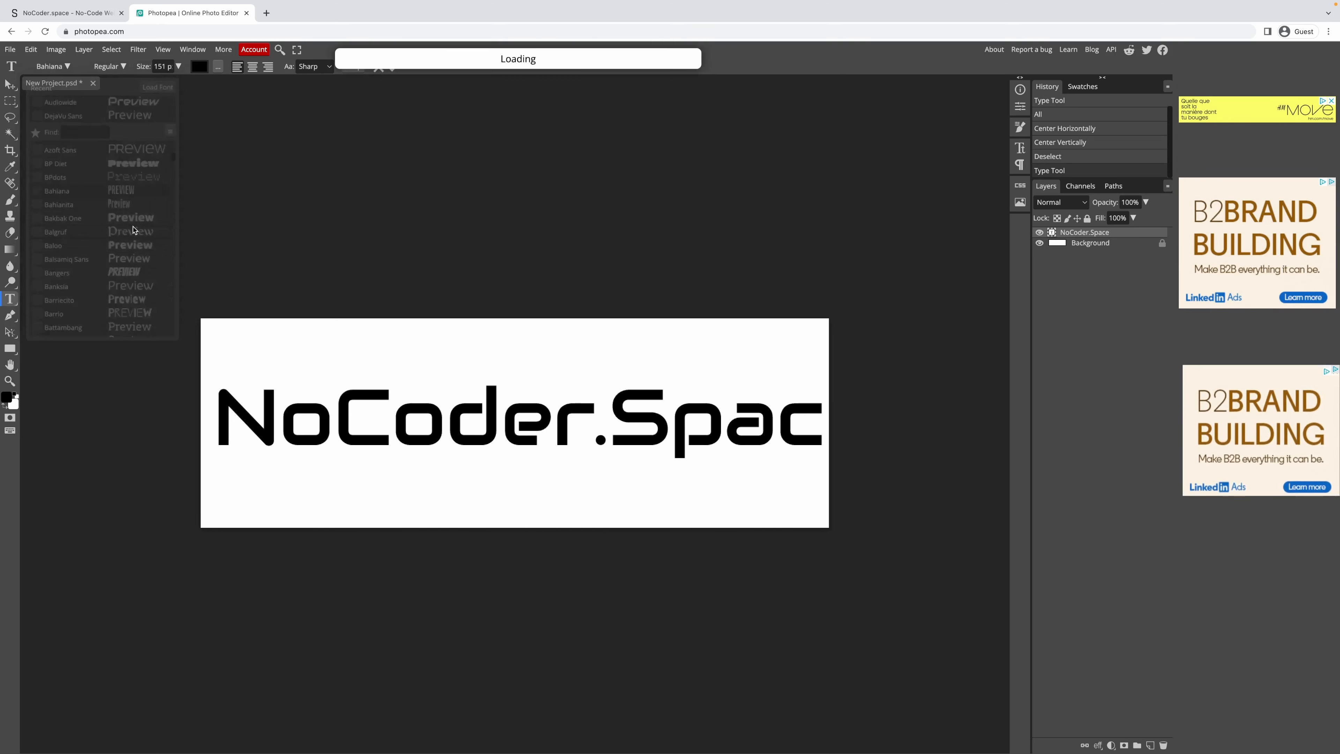
click(68, 67)
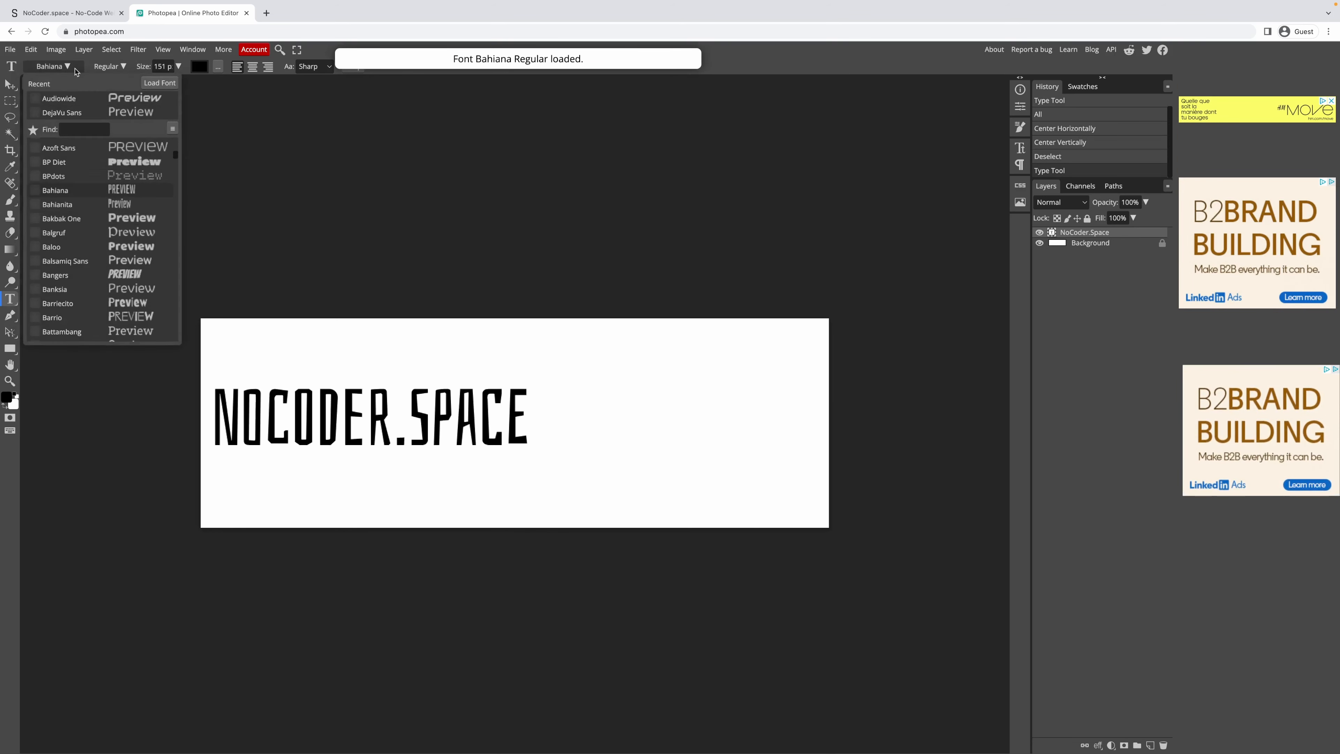
click(145, 262)
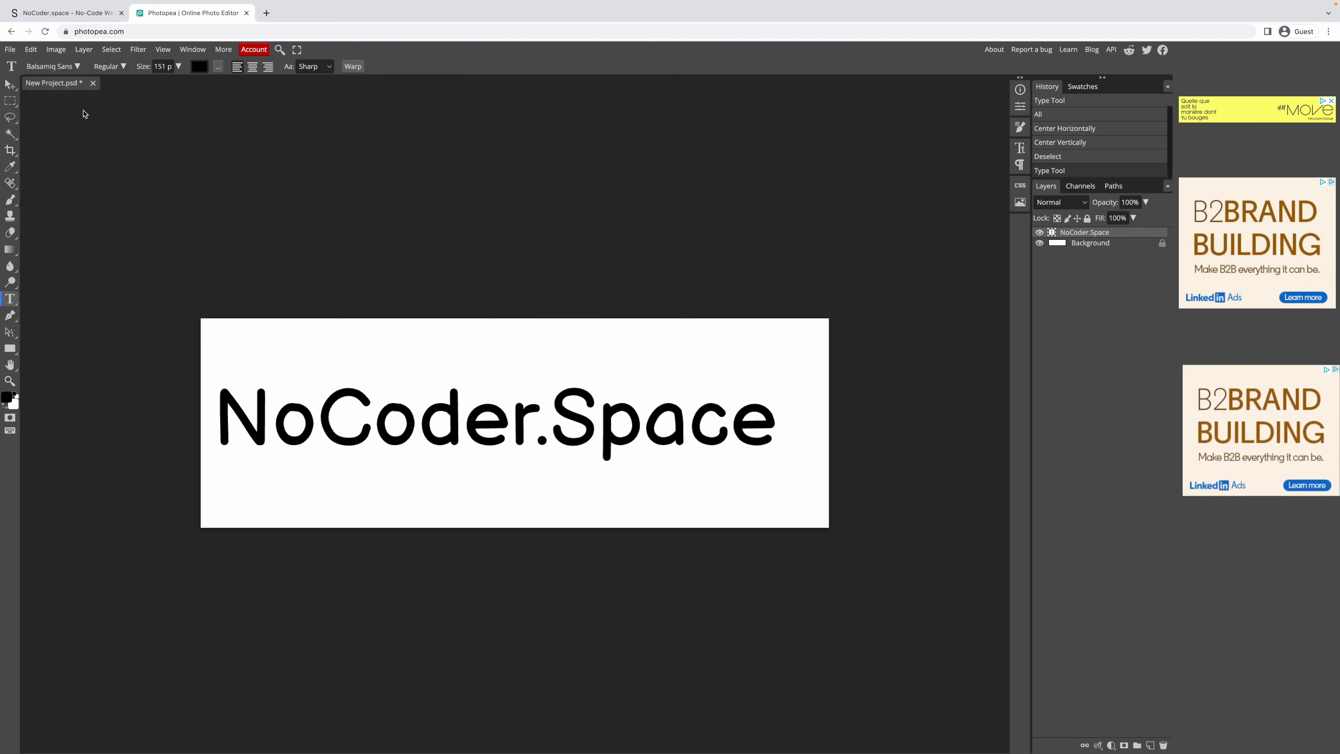
Browse further down the Display font list for other typefaces.
click(79, 66)
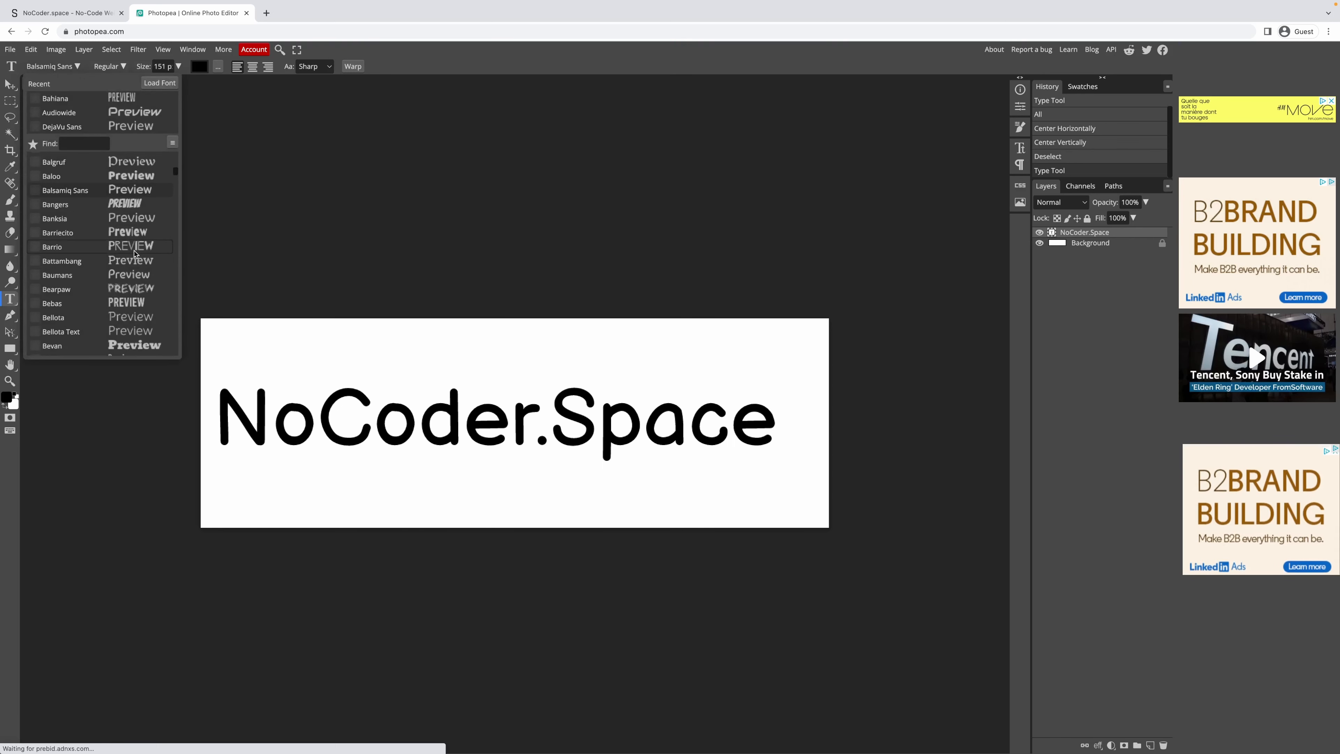
scroll(142, 285, down, 3)
scroll(143, 287, down, 10)
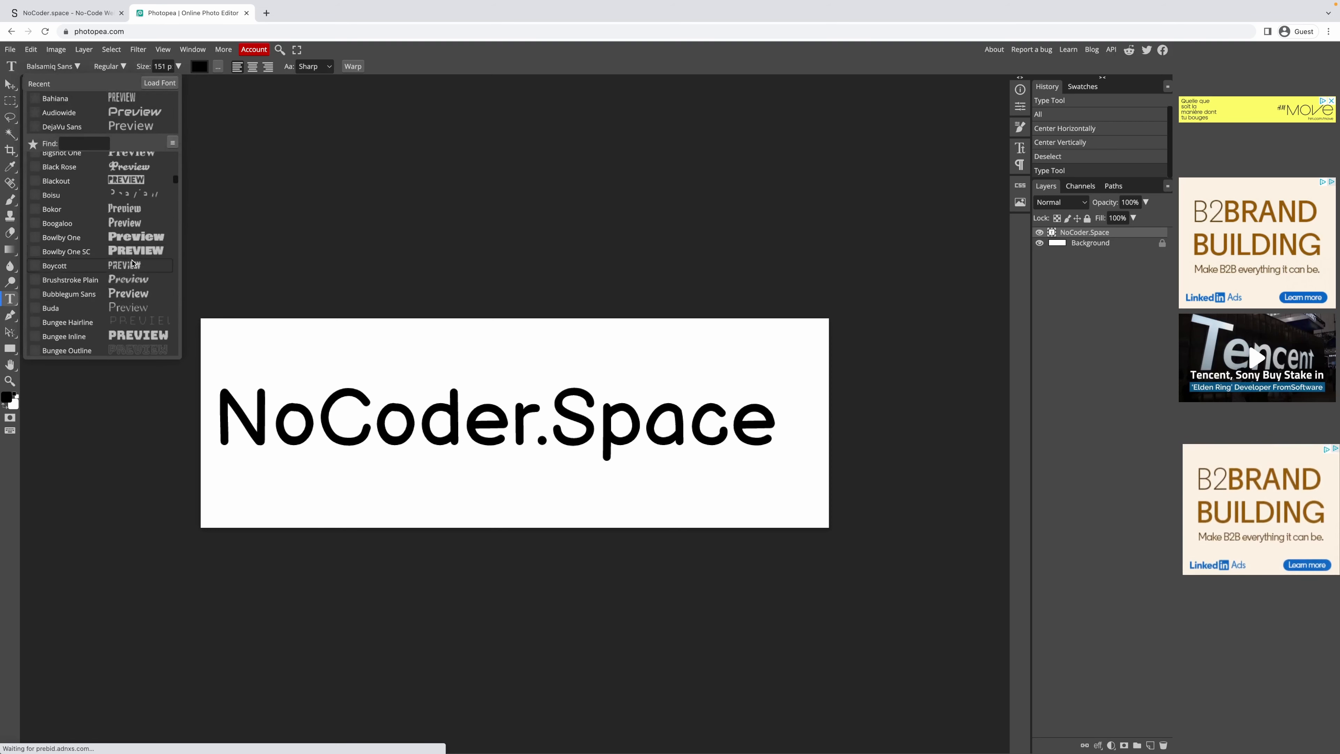
scroll(138, 278, down, 2)
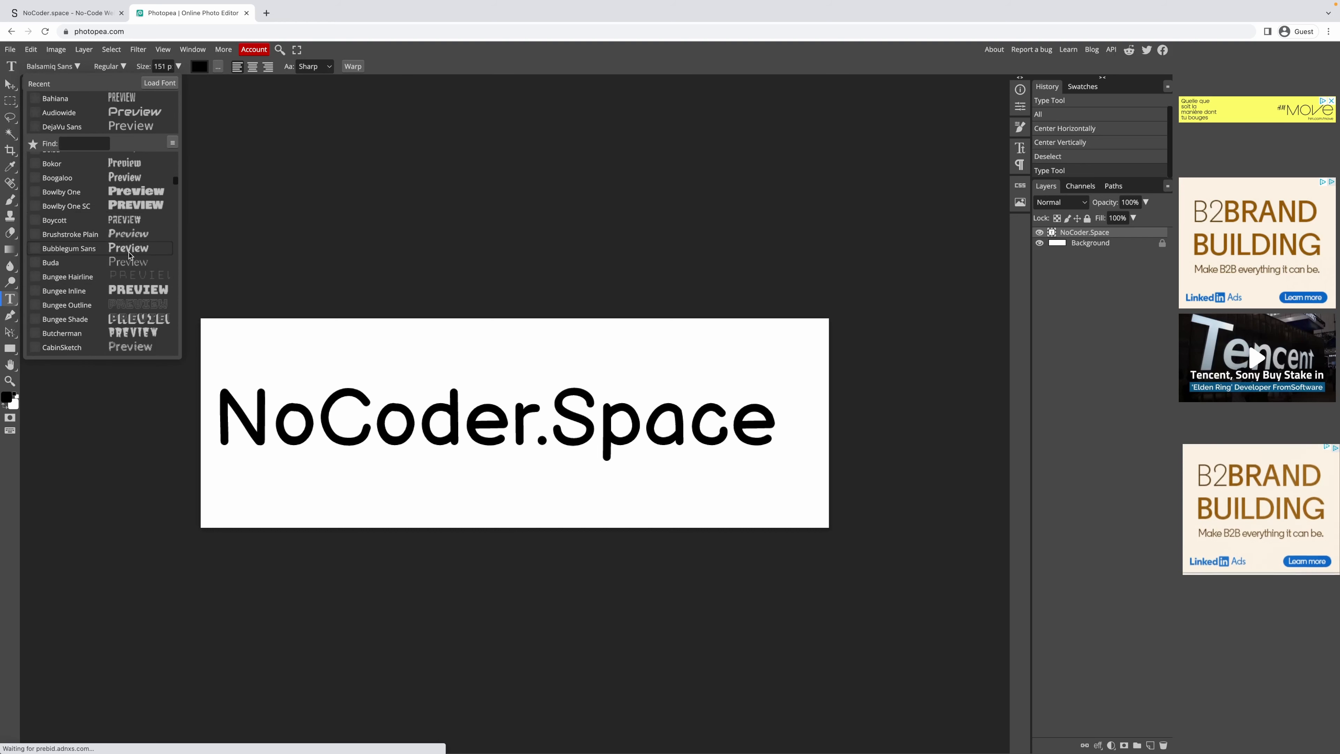
scroll(132, 264, down, 15)
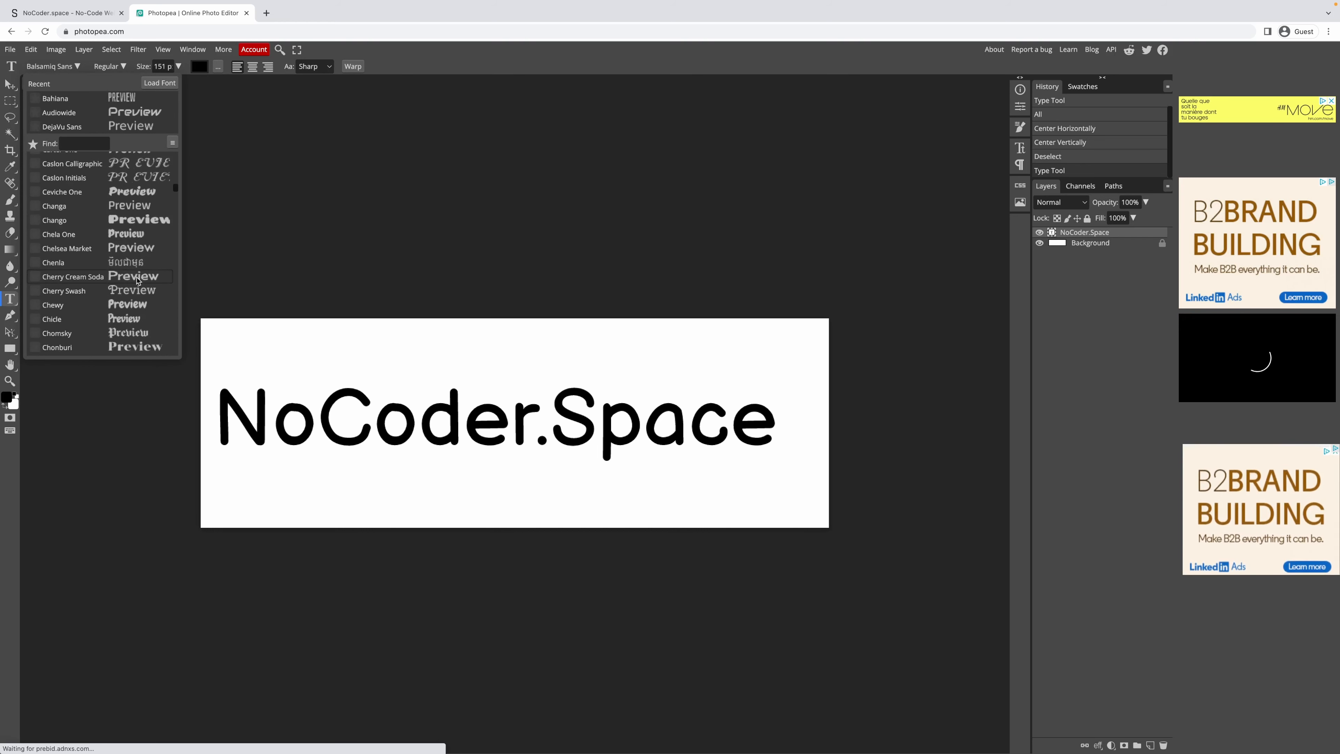
scroll(137, 280, down, 9)
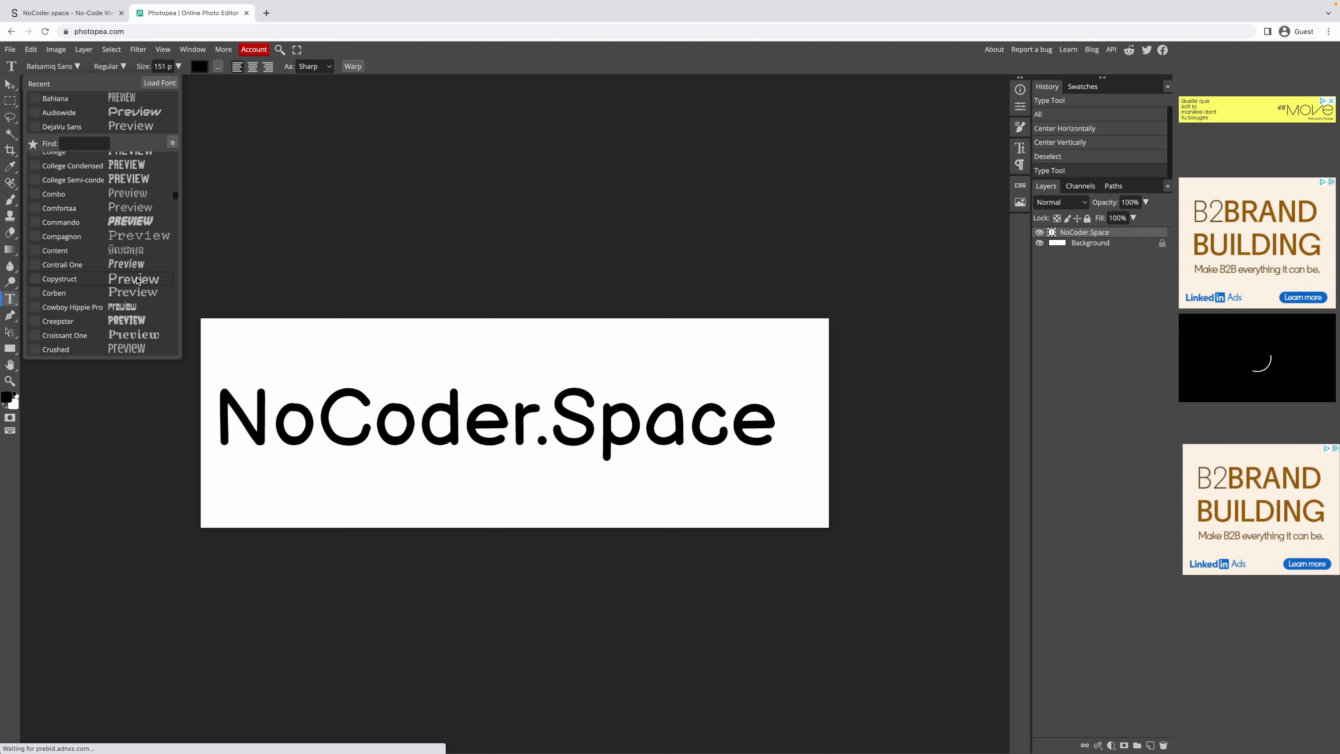
scroll(137, 279, down, 4)
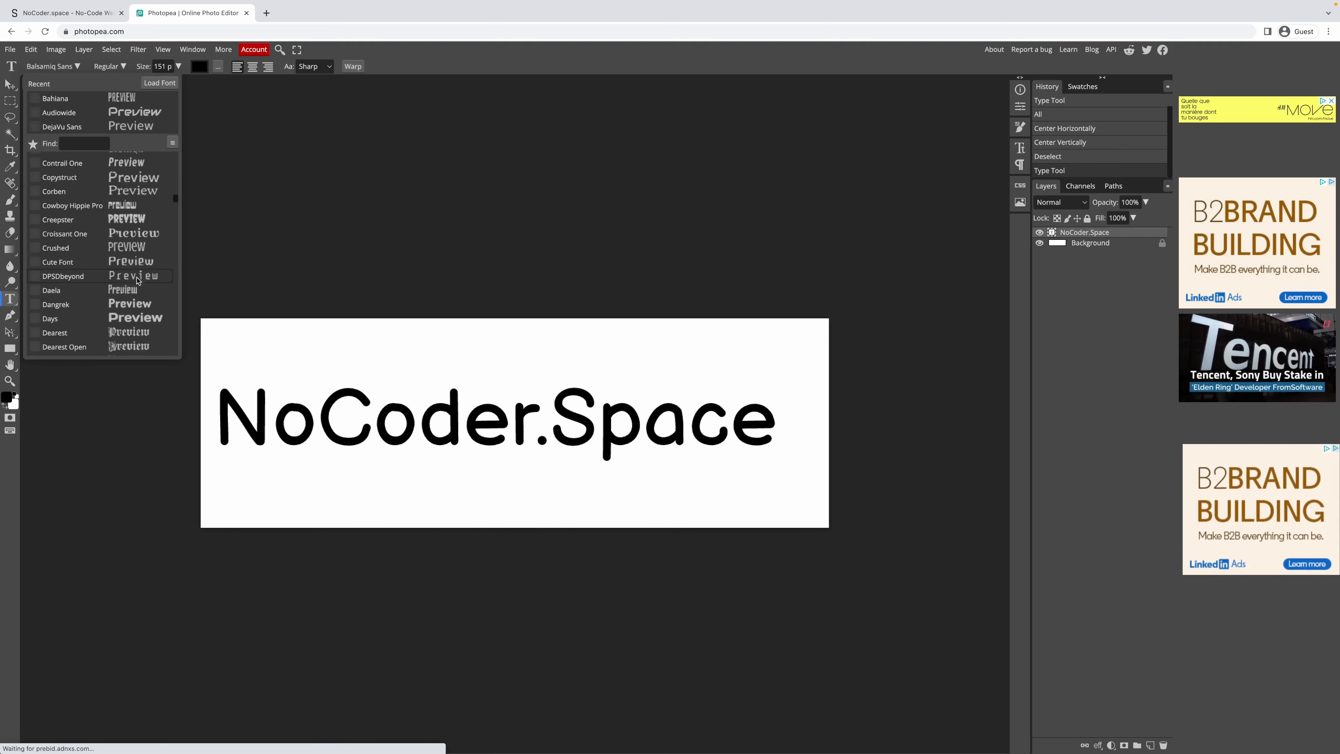
scroll(138, 280, down, 5)
scroll(138, 285, down, 2)
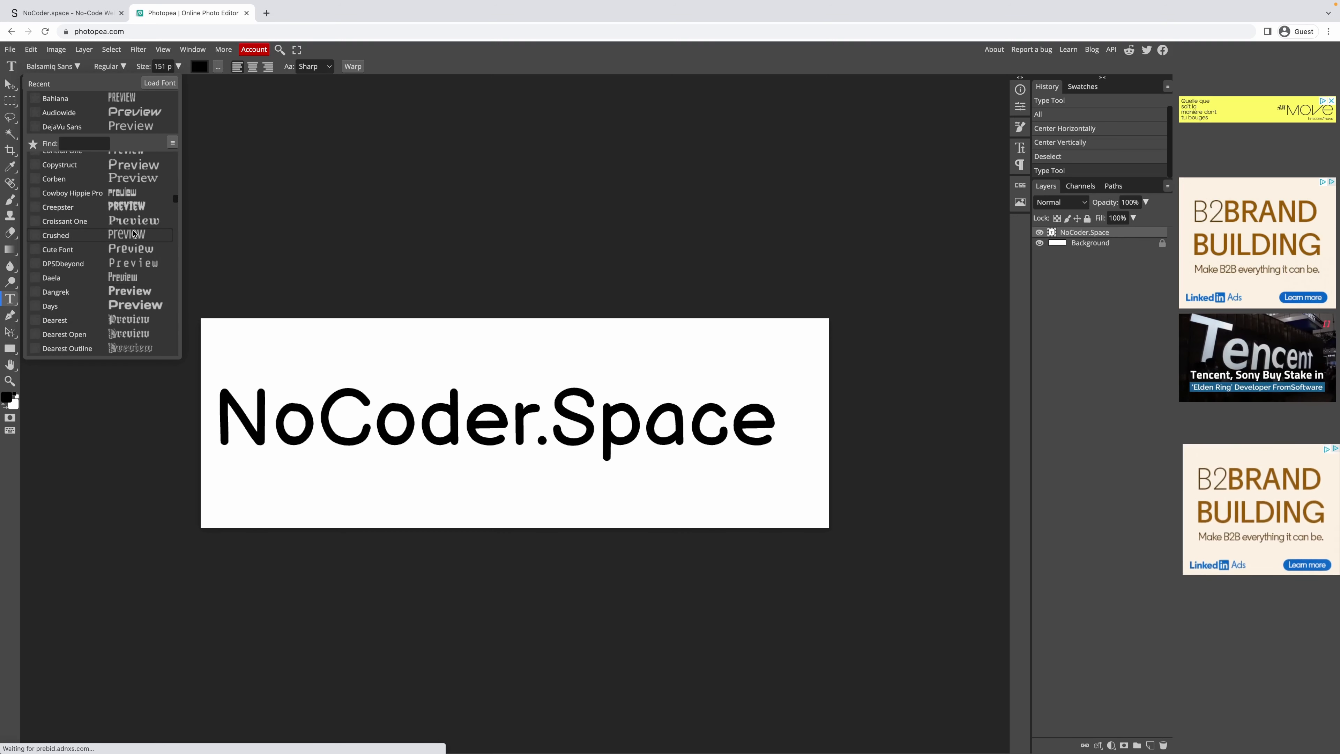
scroll(142, 301, down, 8)
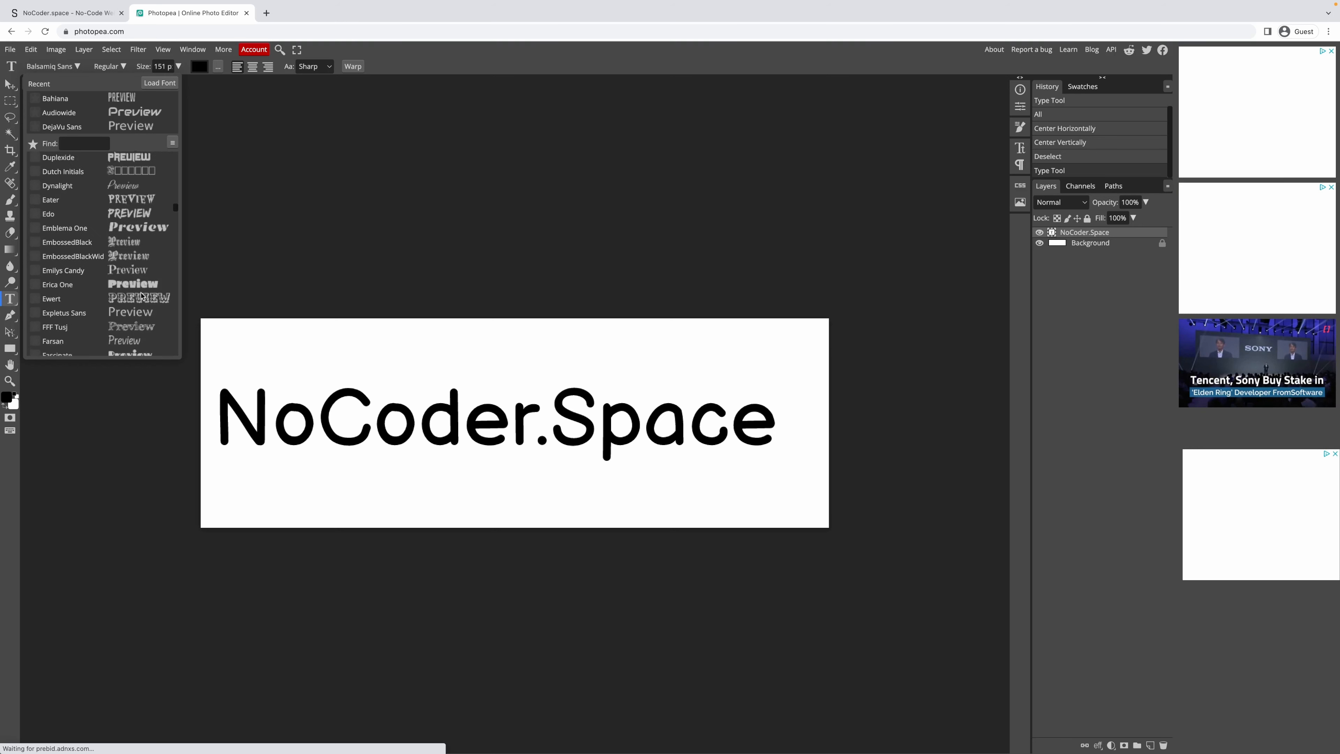
Preview the heading in Expletus Sans and then Gruppo.
click(135, 274)
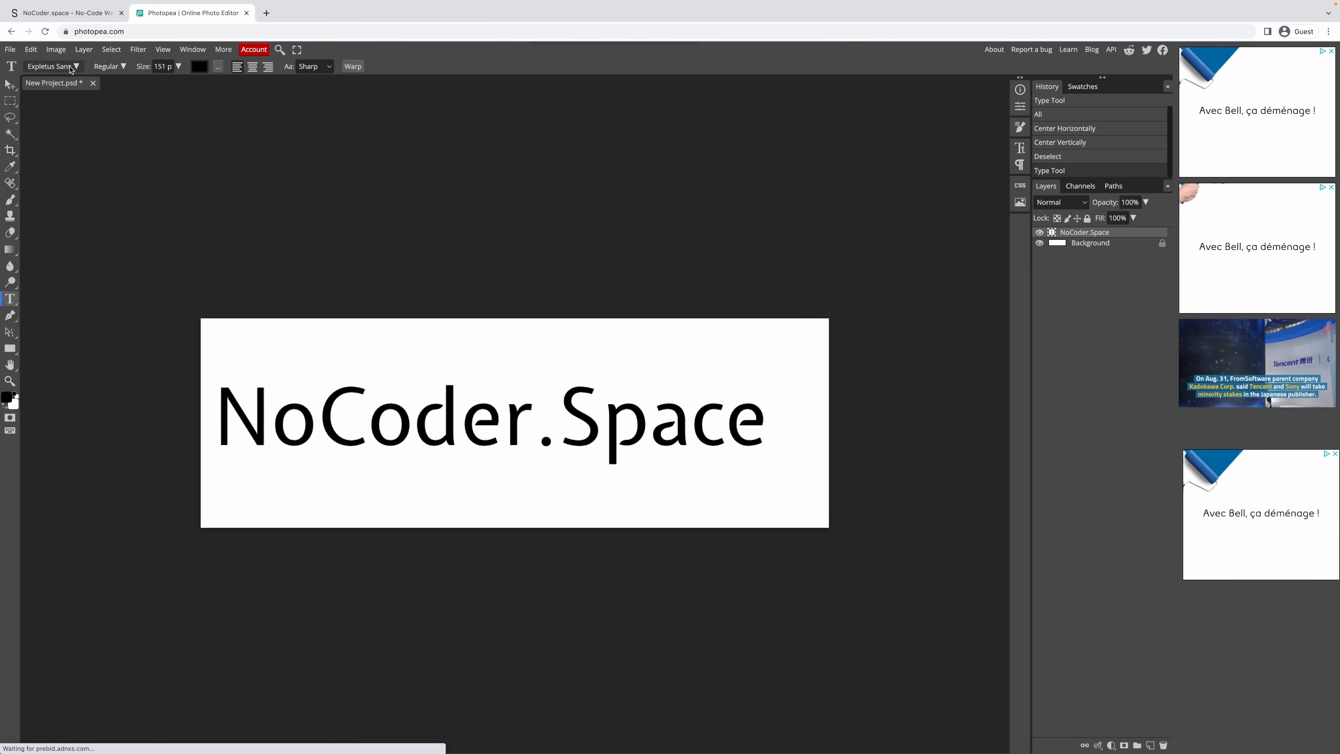
click(53, 66)
scroll(109, 340, down, 5)
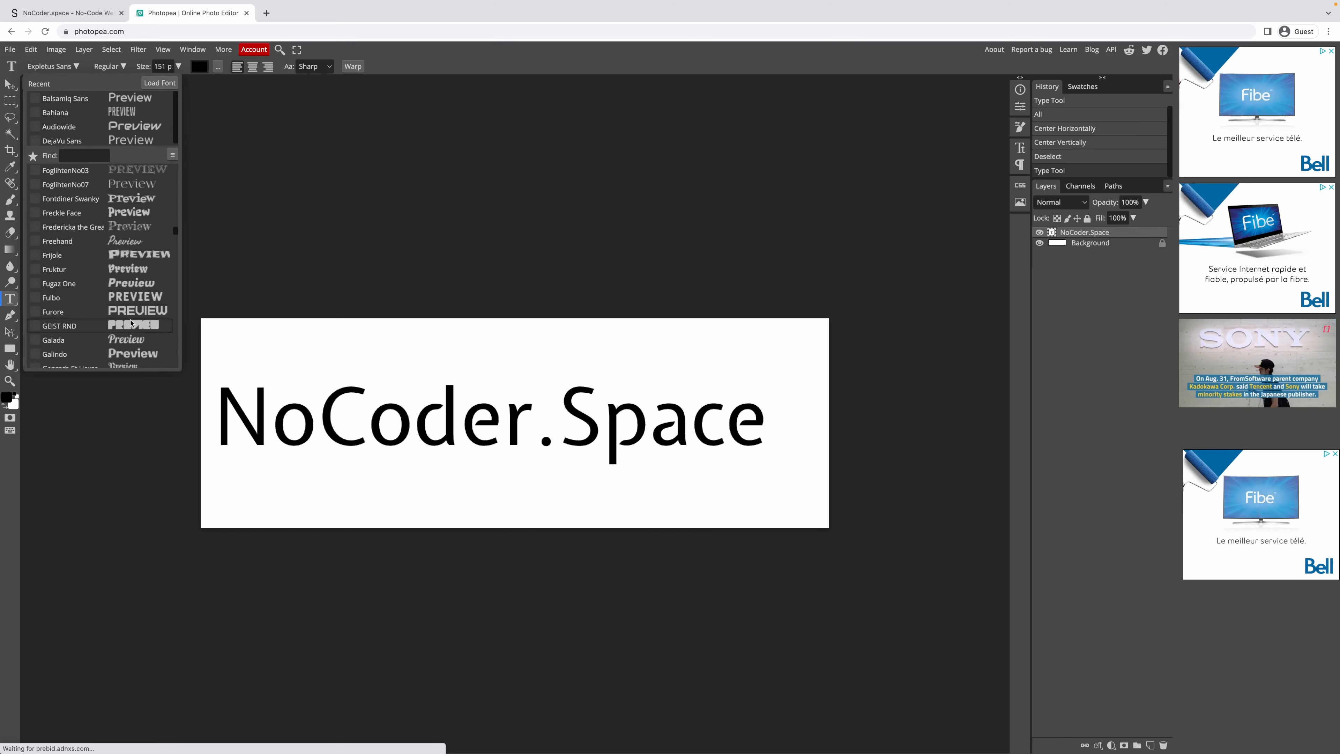
scroll(131, 330, down, 5)
scroll(132, 328, down, 5)
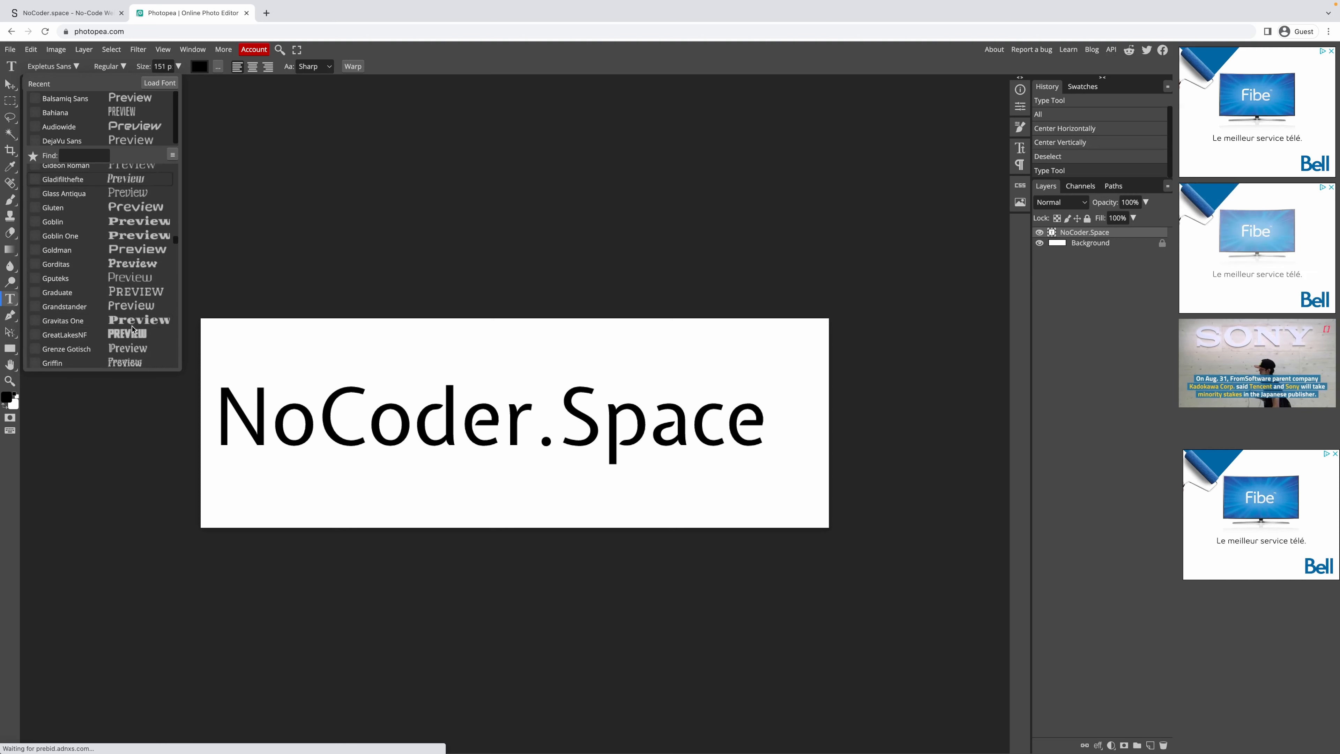
scroll(128, 293, down, 2)
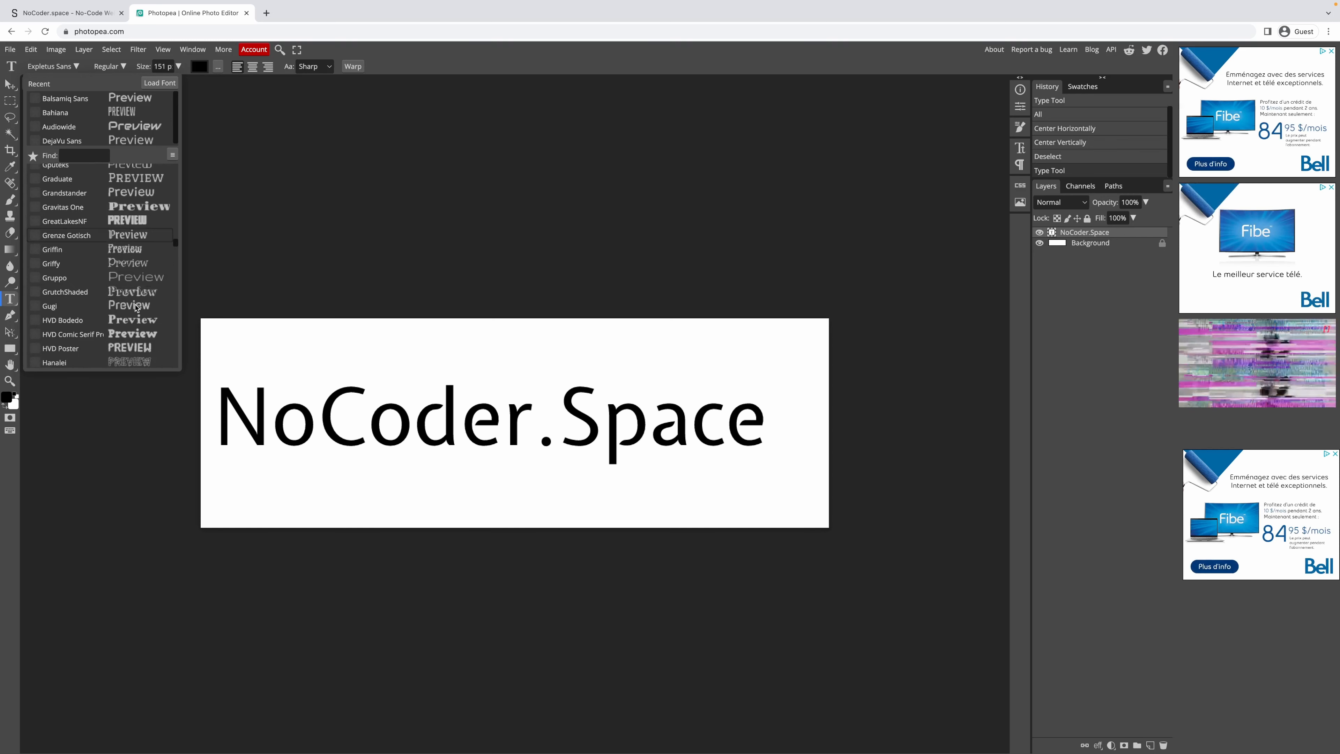
click(127, 281)
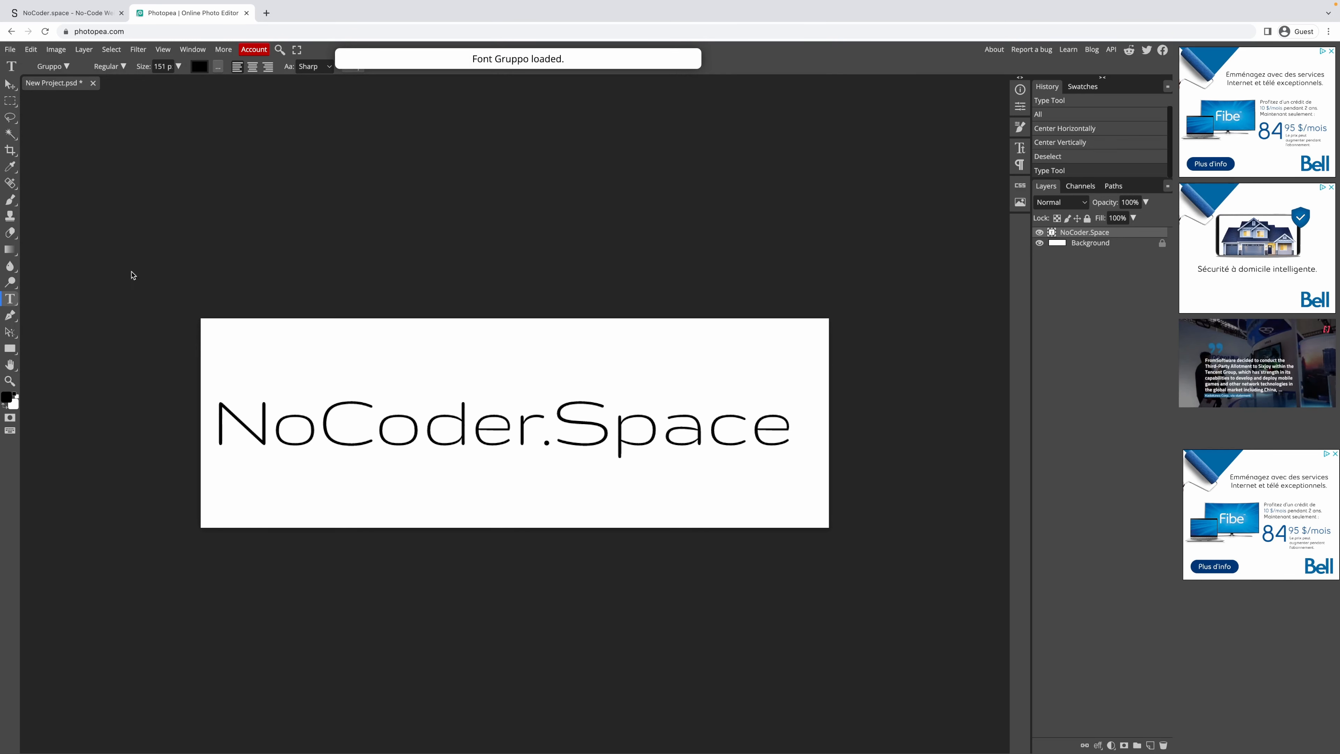
Preview the heading in JUICE and then Laconic.
click(72, 68)
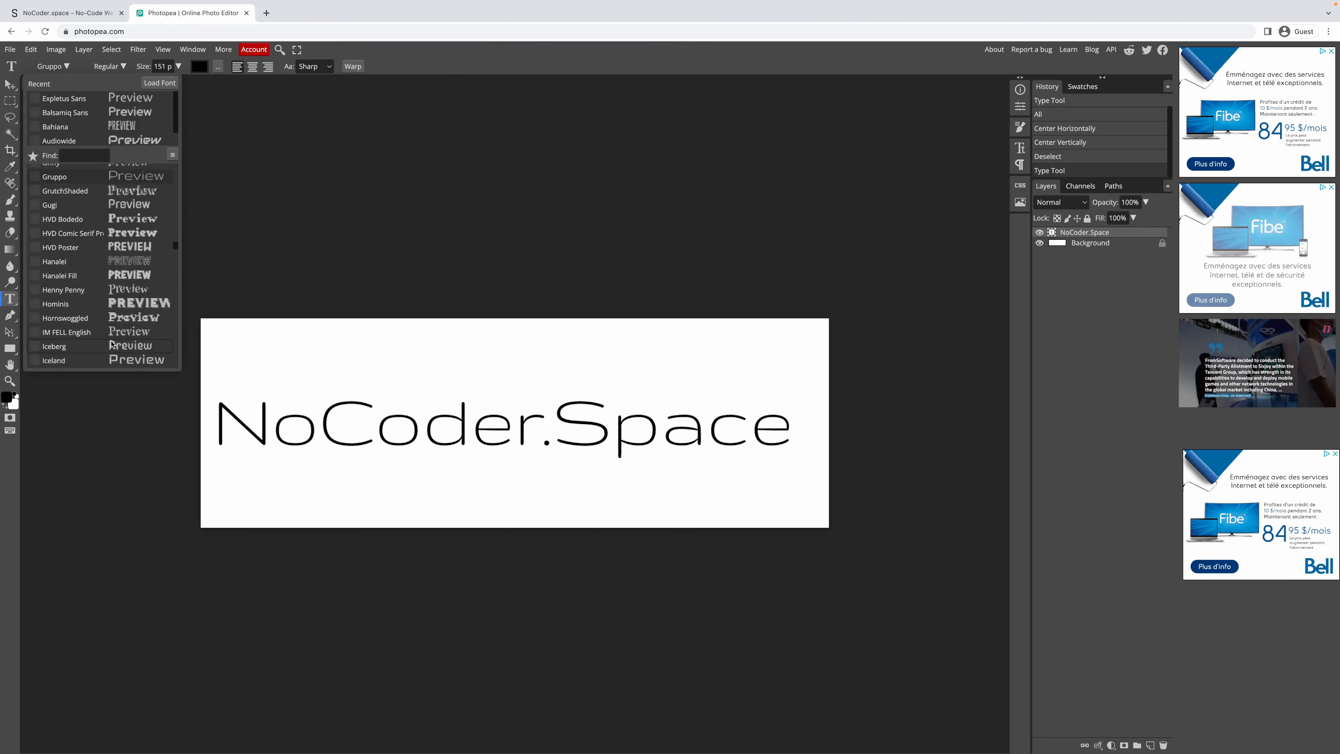
scroll(132, 296, down, 4)
scroll(142, 332, down, 4)
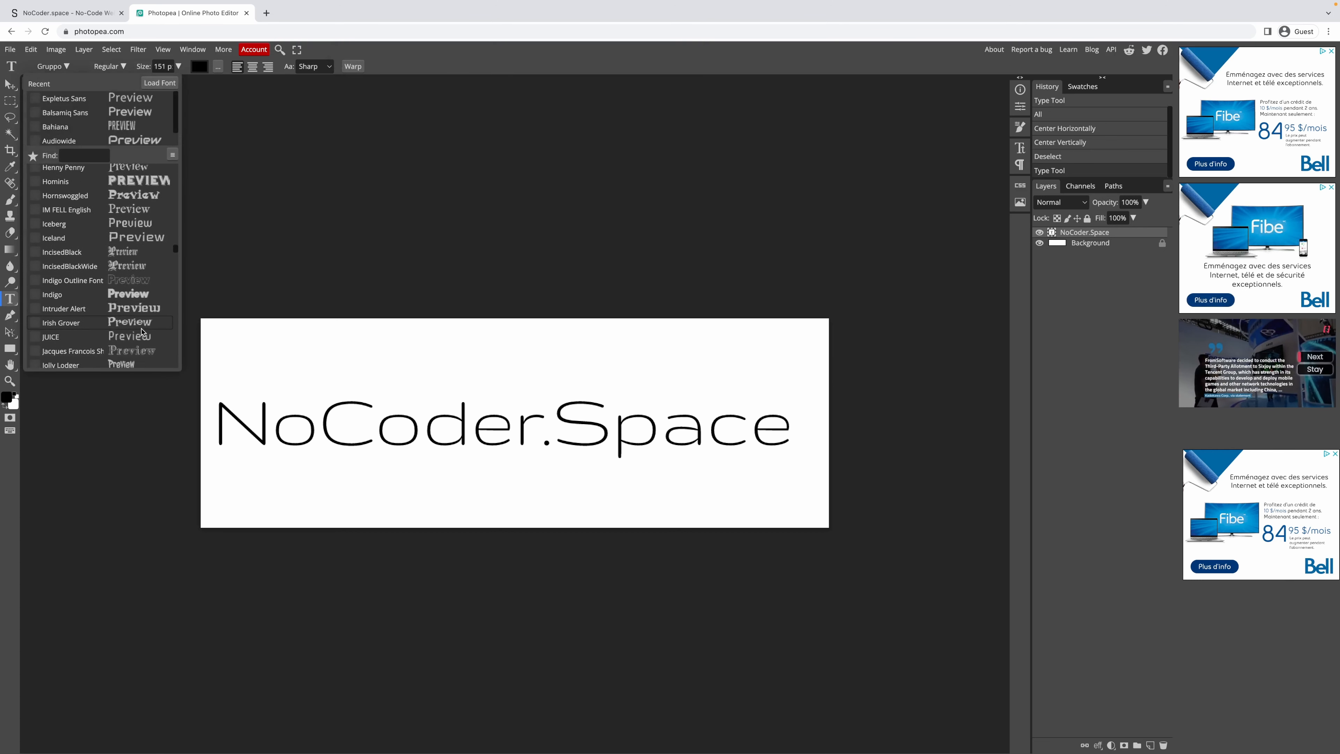
click(132, 288)
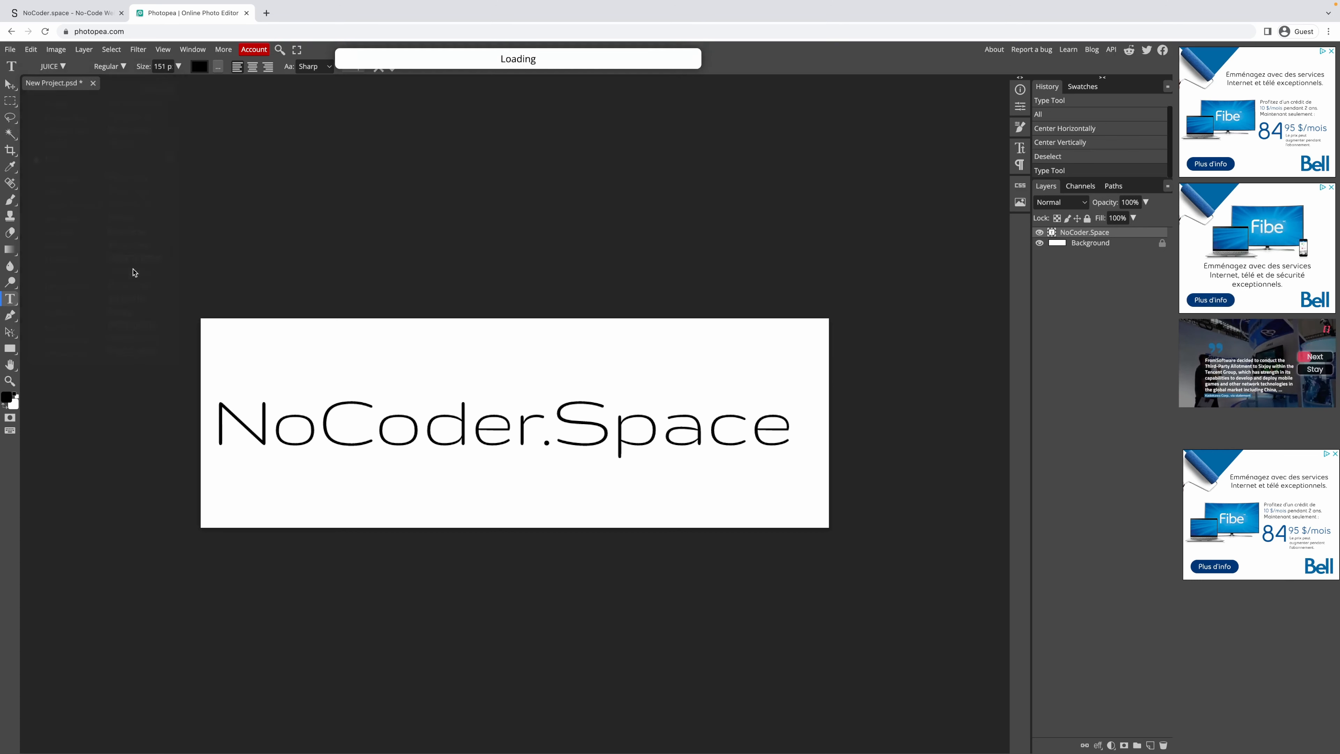
click(53, 66)
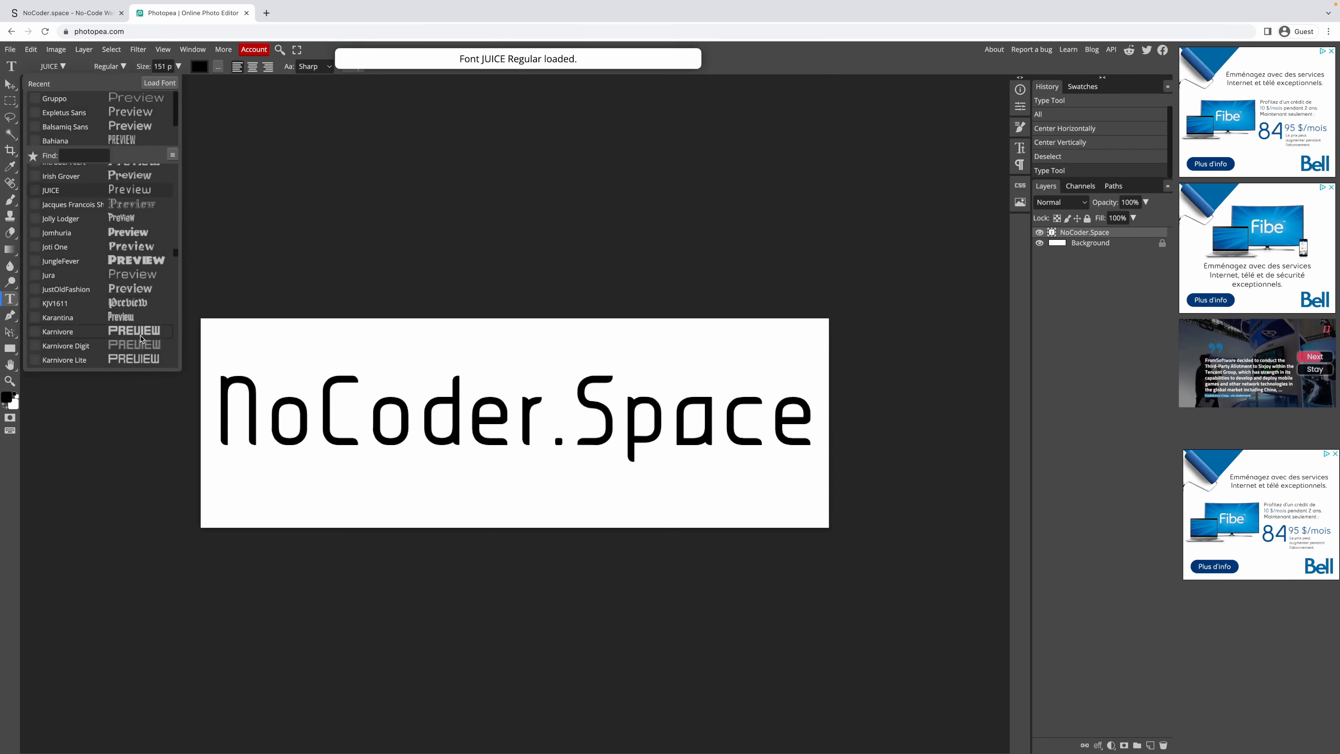
scroll(121, 285, down, 4)
scroll(129, 275, down, 3)
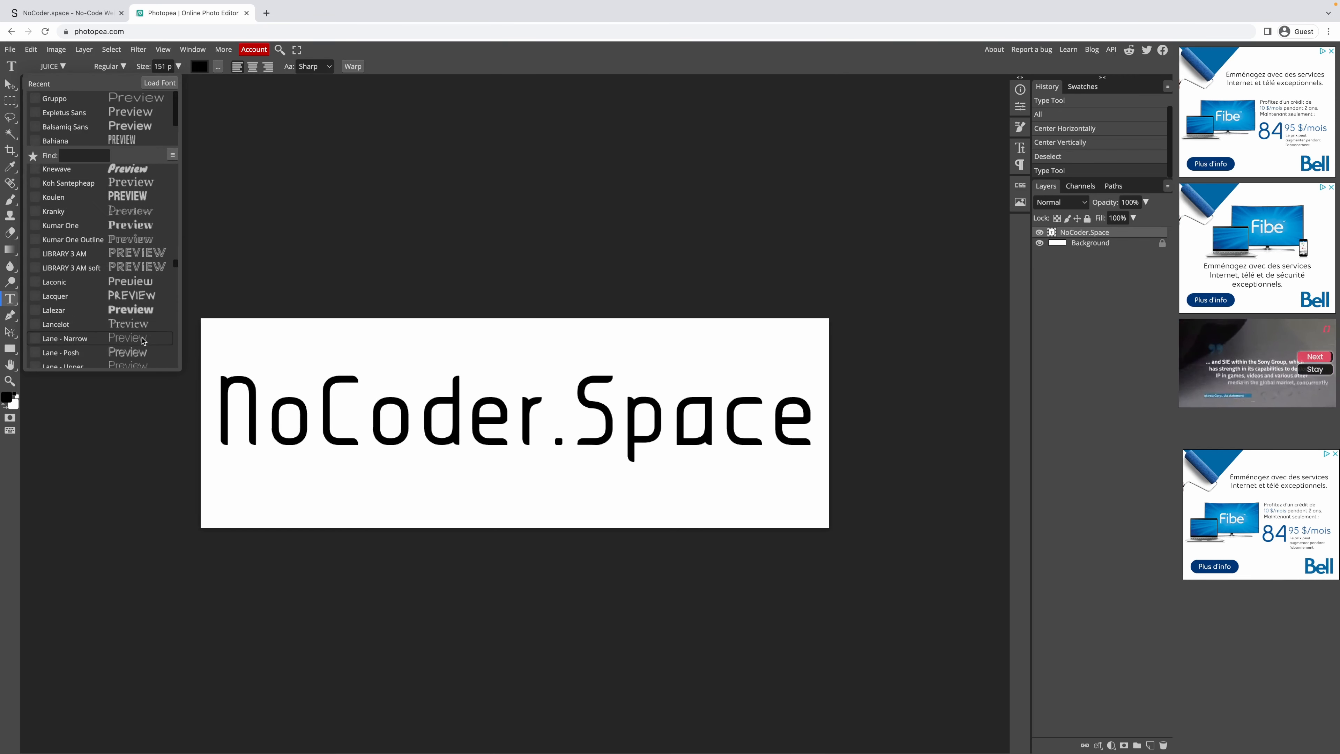
click(133, 282)
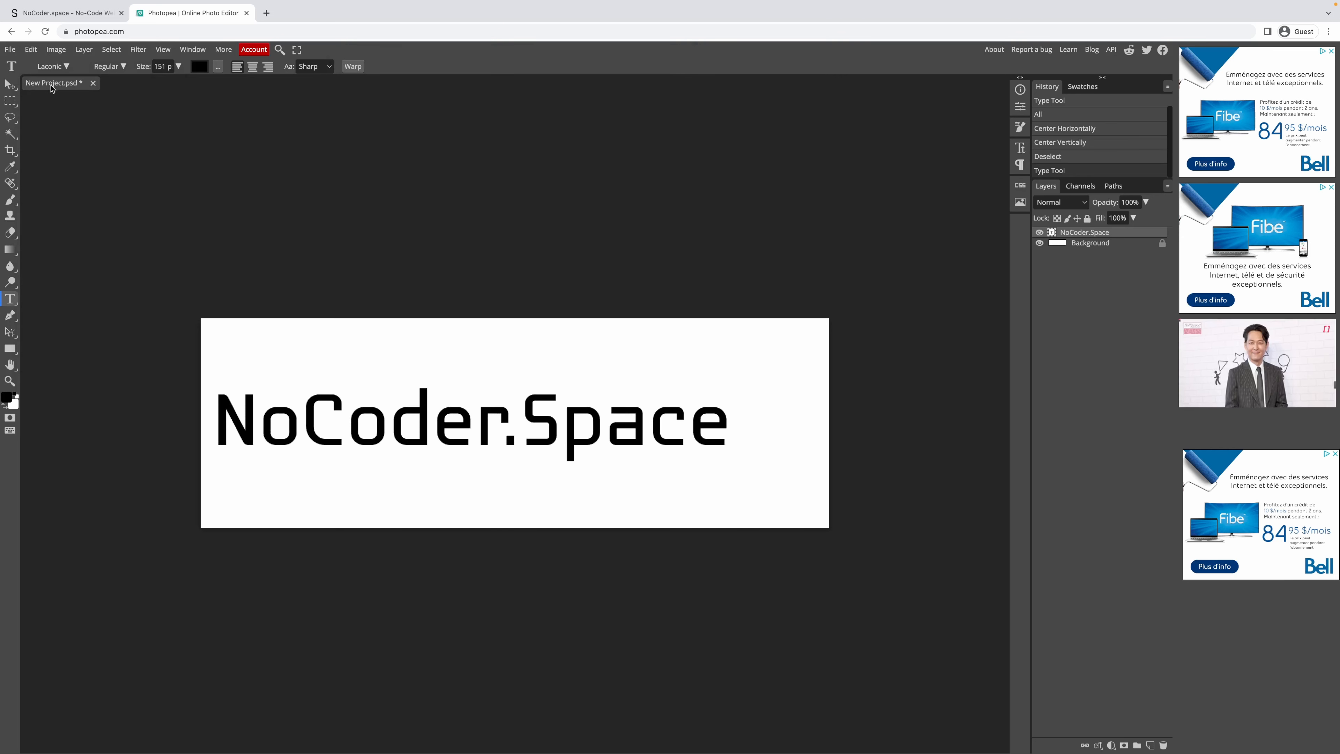
Set the heading in the bold Norwester font.
click(52, 66)
scroll(97, 248, down, 2)
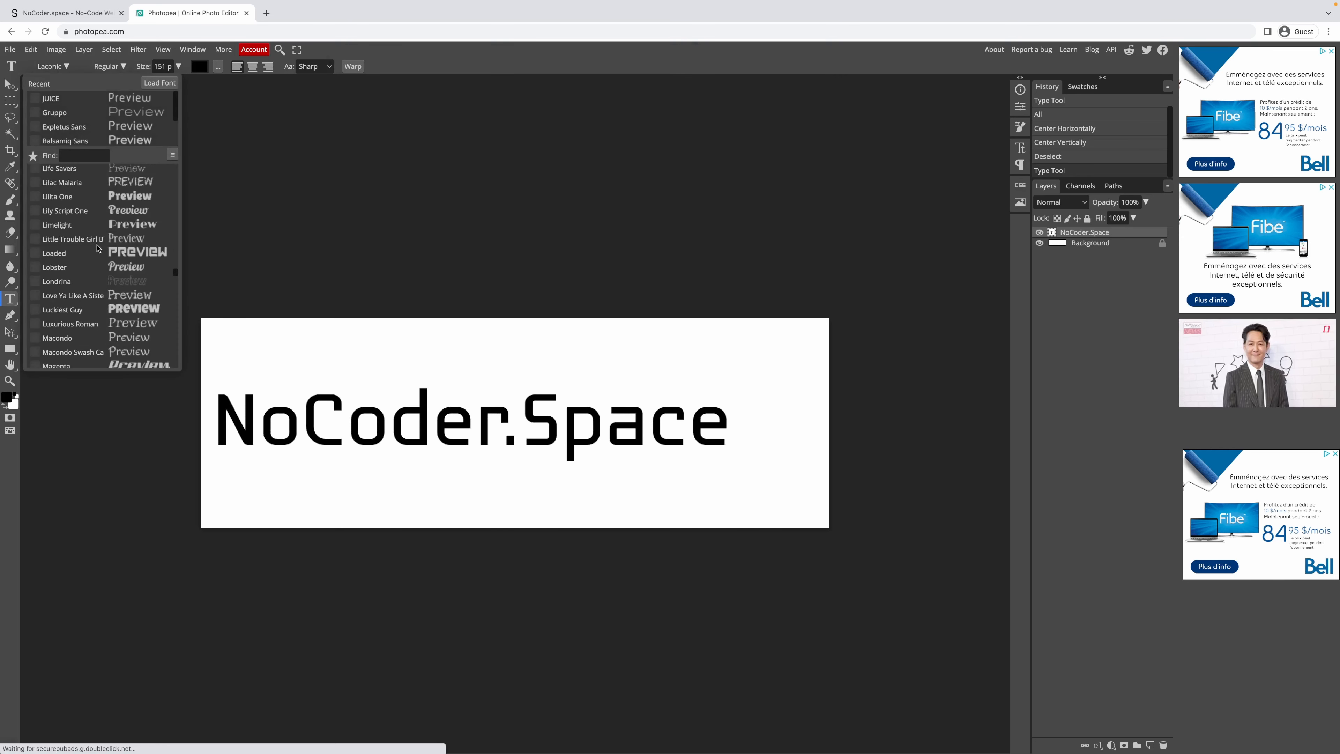
scroll(116, 285, down, 5)
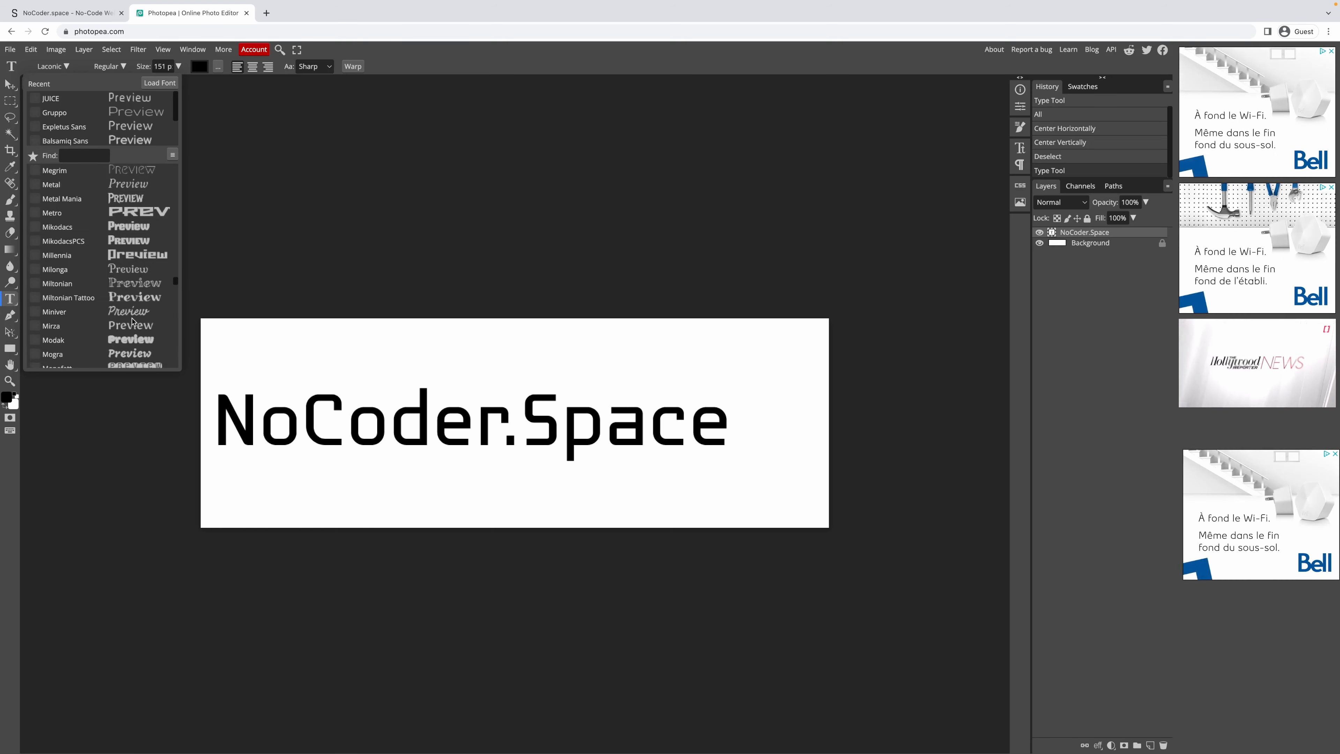
scroll(131, 321, down, 2)
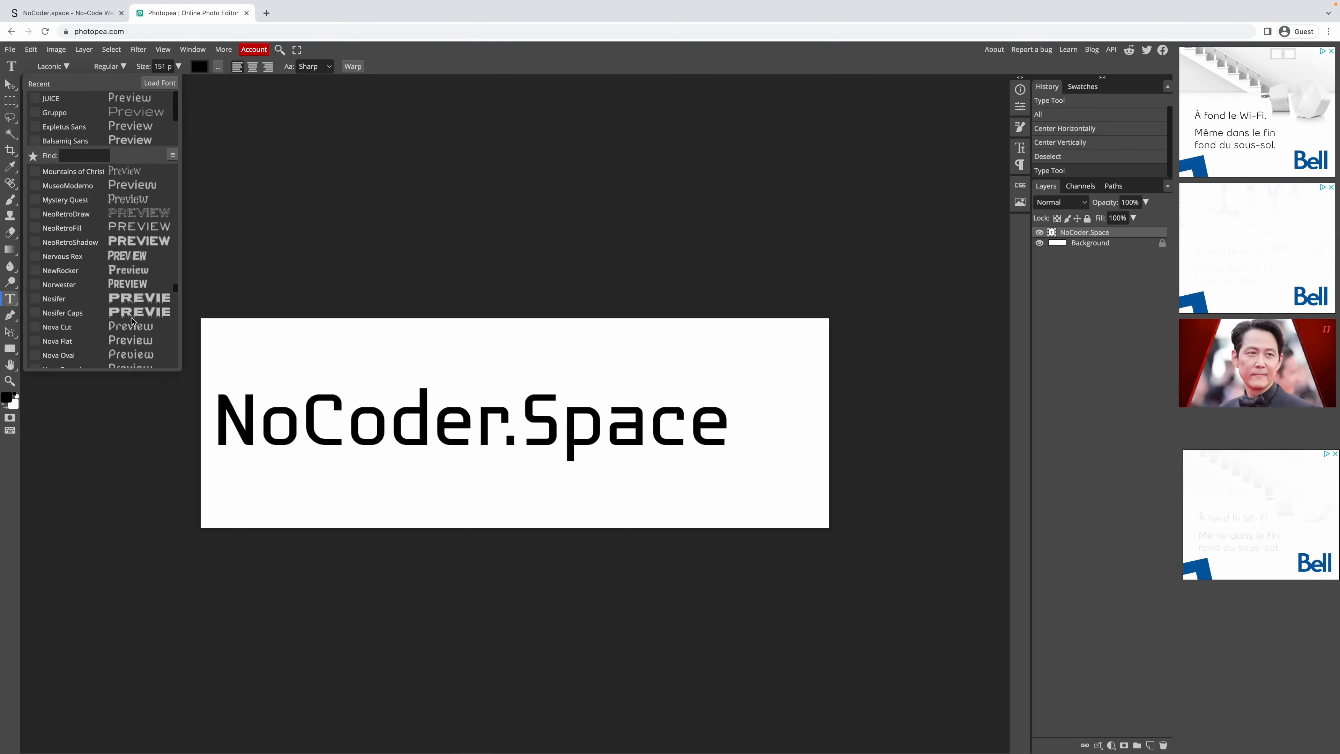
click(131, 322)
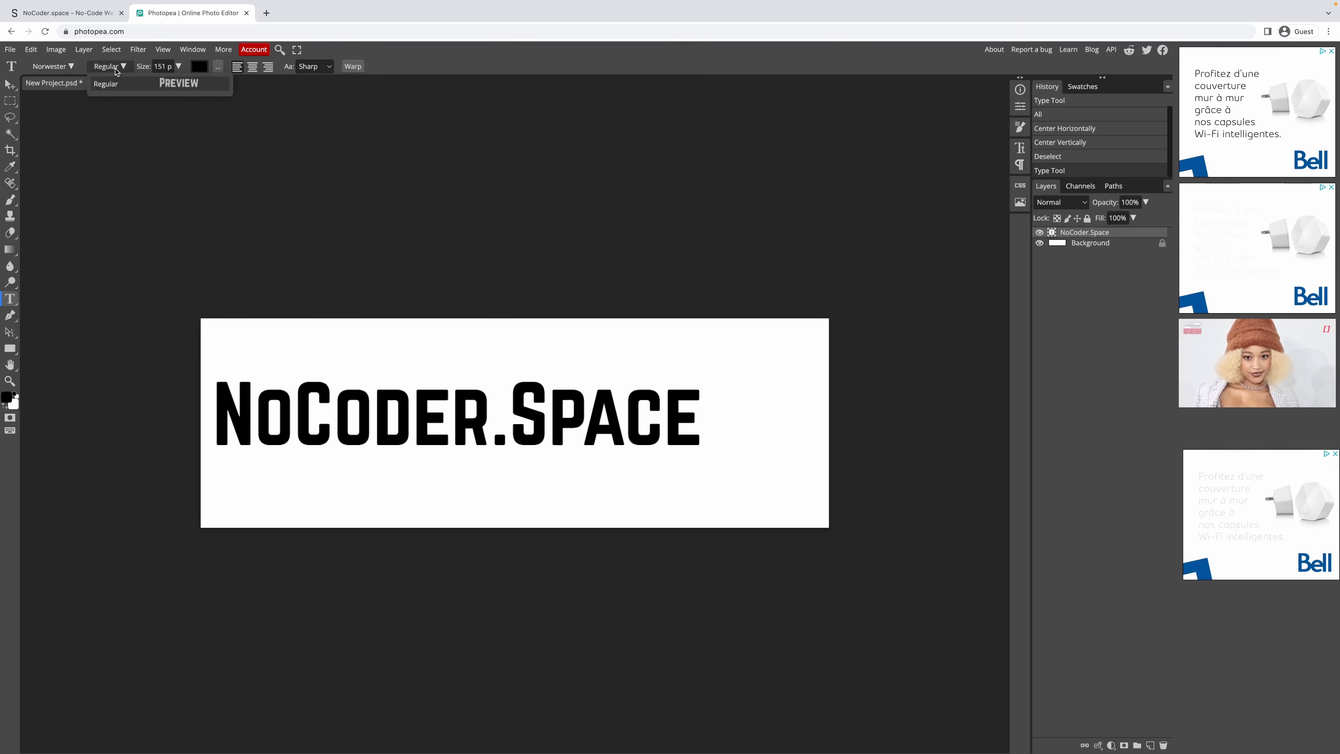
Compare Nova Square and Laconic on the heading, returning it to Norwester.
click(58, 70)
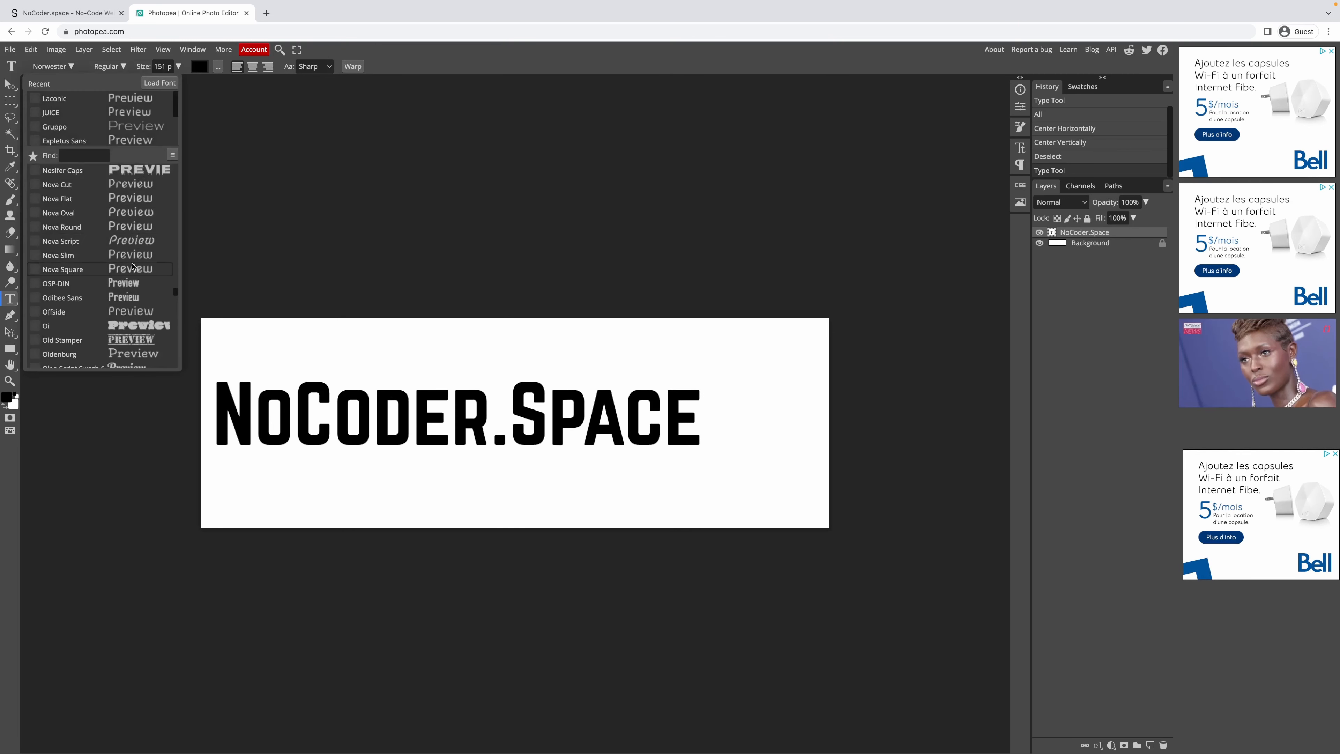
click(157, 270)
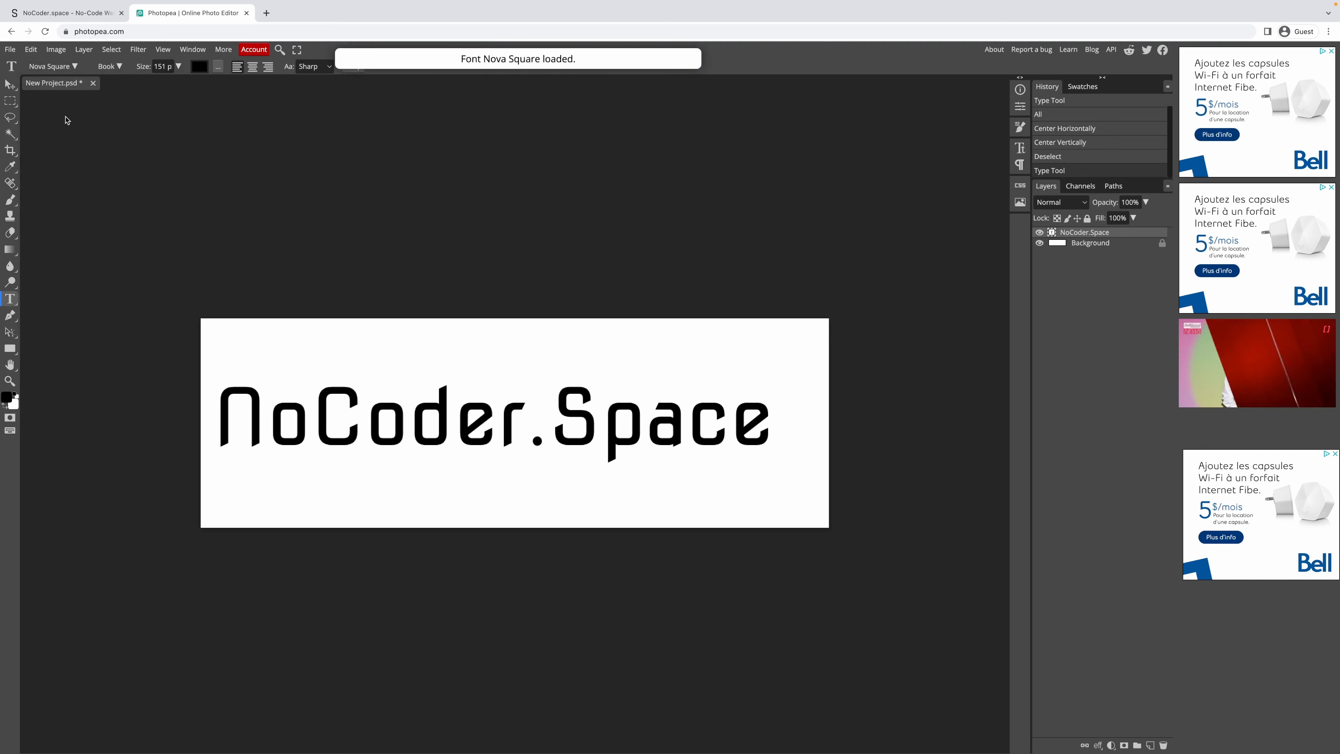
click(57, 68)
scroll(123, 245, up, 1)
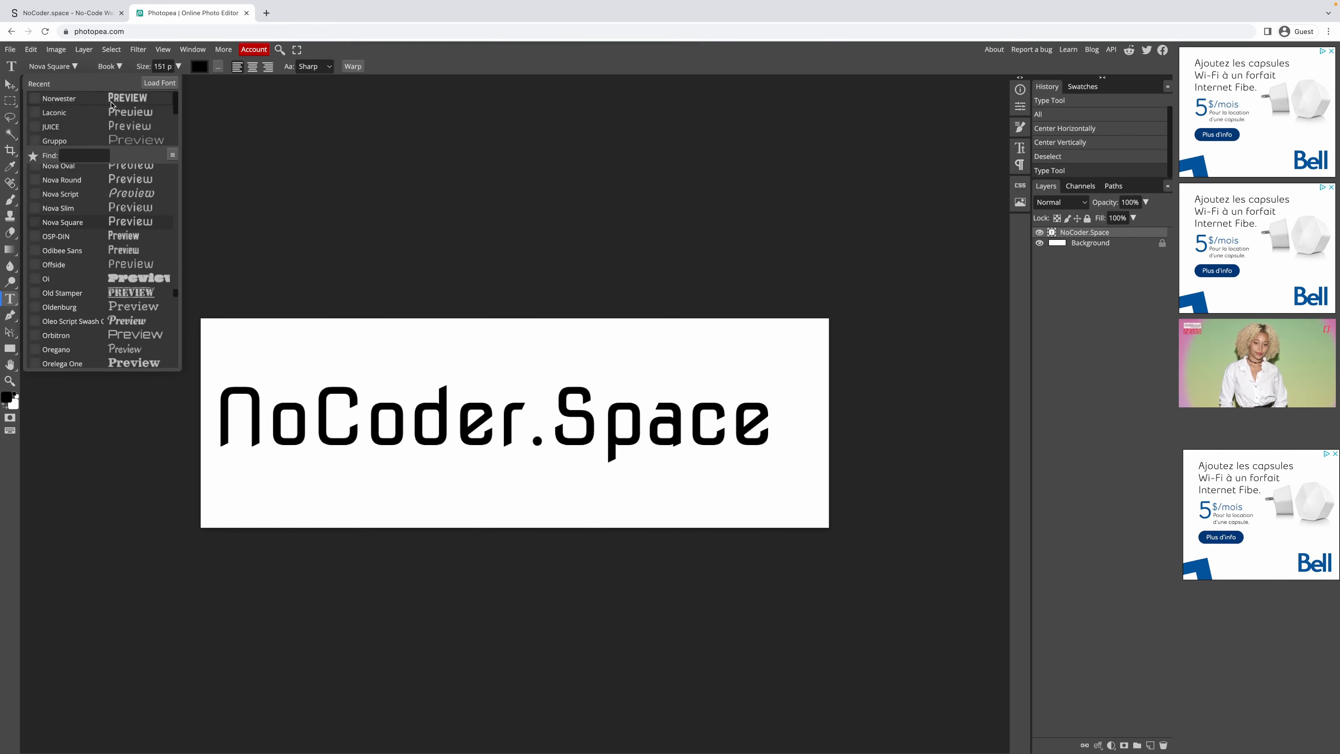
click(121, 114)
click(59, 68)
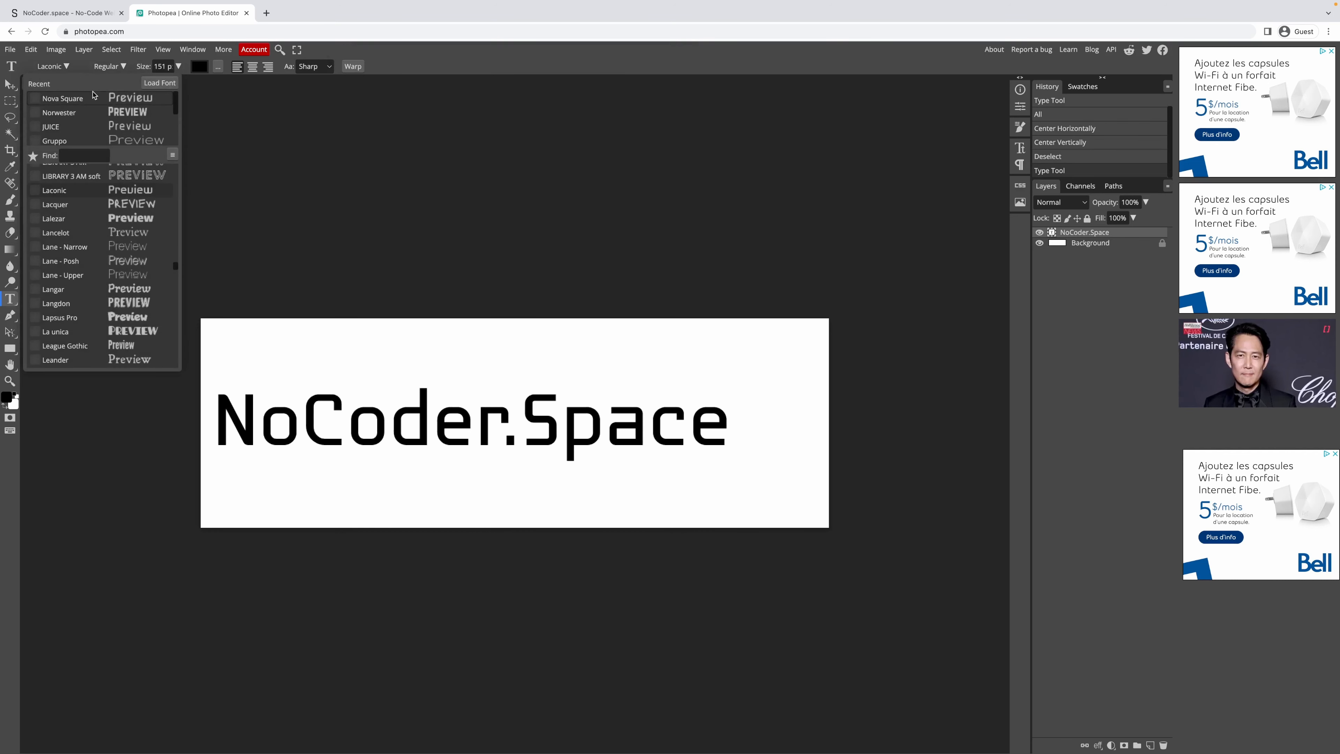
click(110, 102)
click(64, 69)
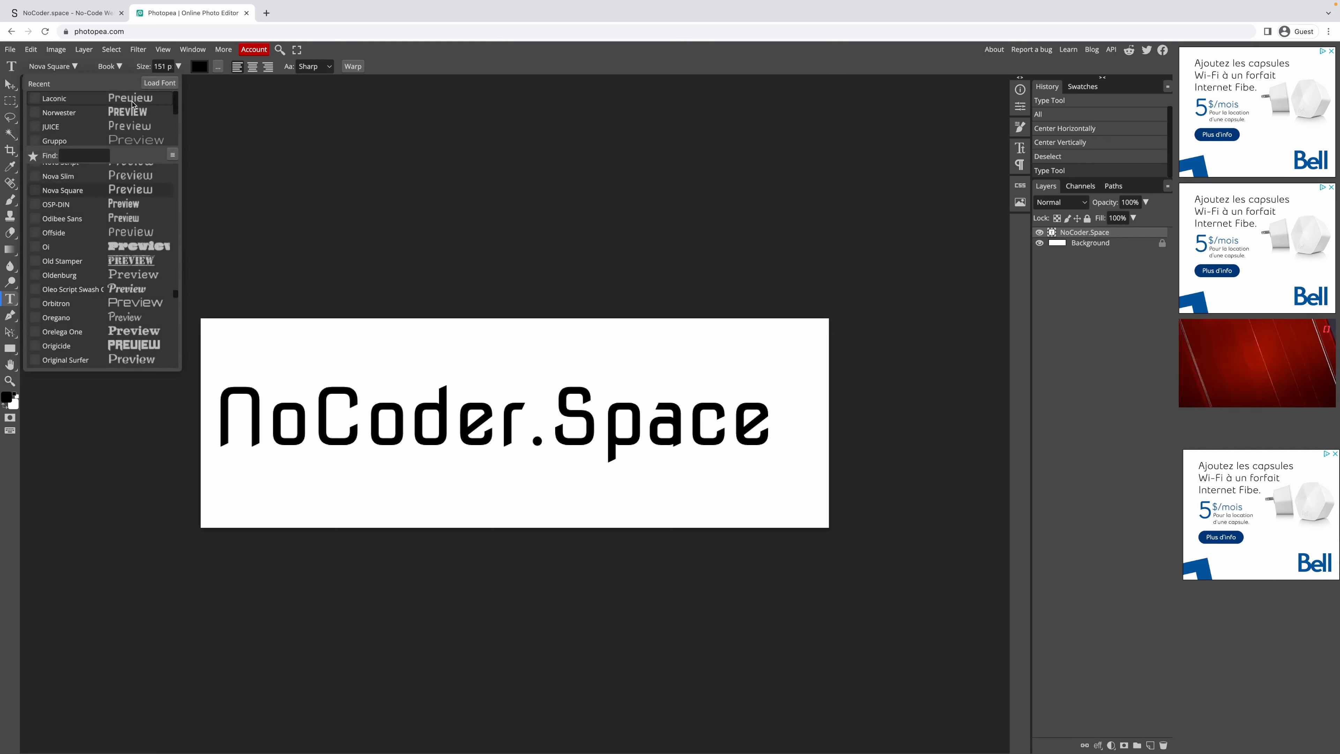
click(141, 115)
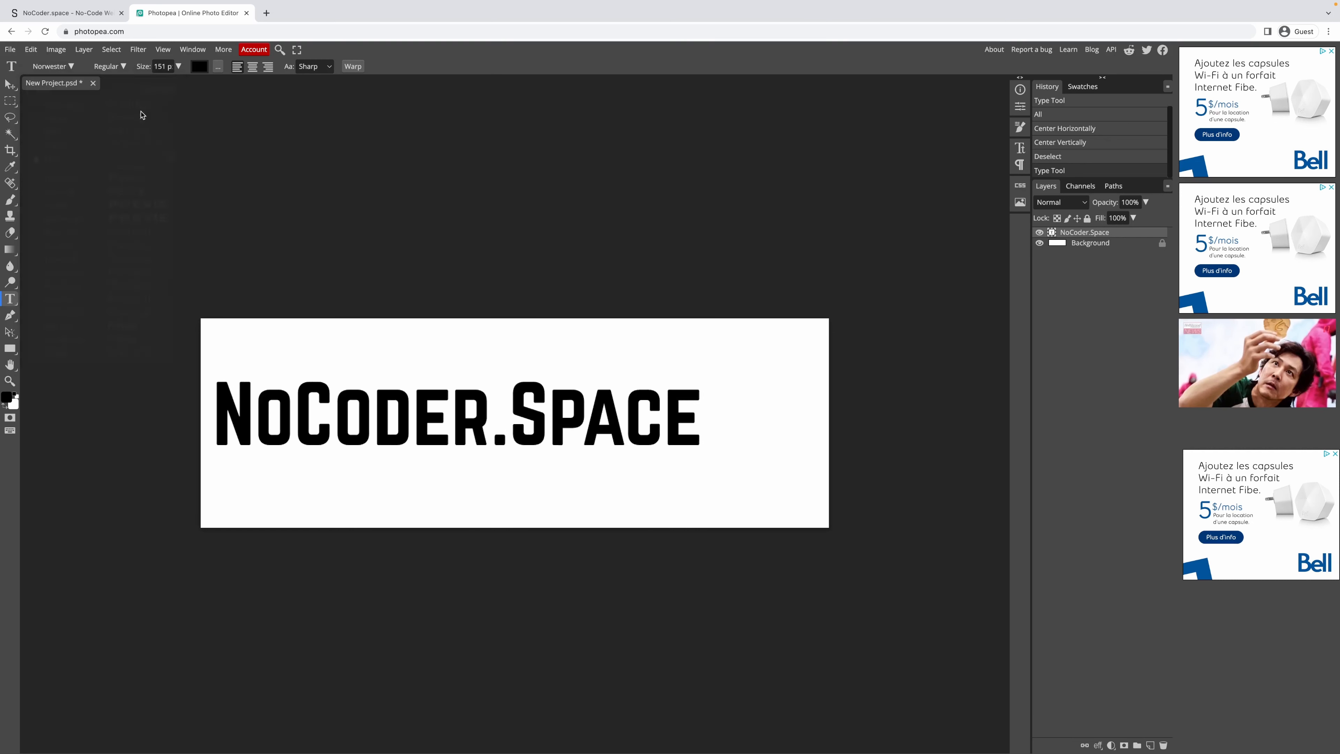
Try the outlined Ostrich Sans Inline font on the heading.
click(58, 71)
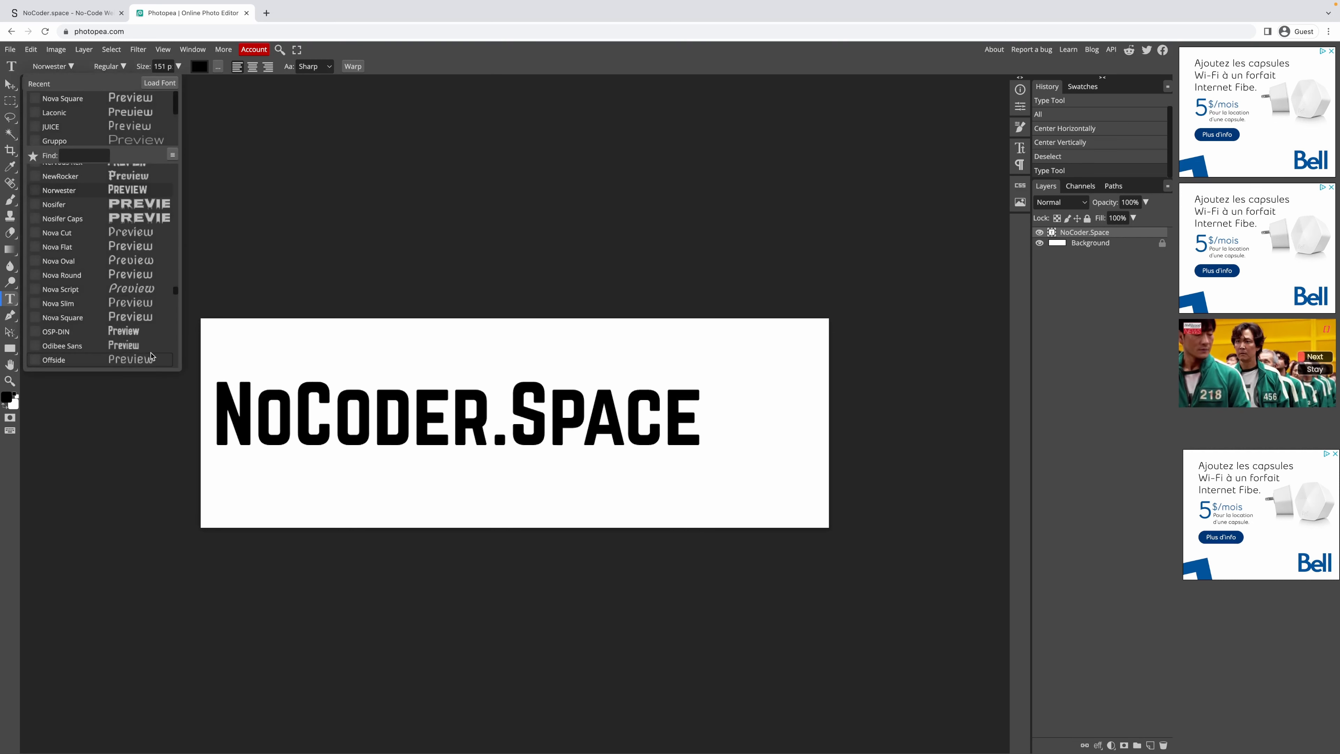
scroll(152, 320, down, 5)
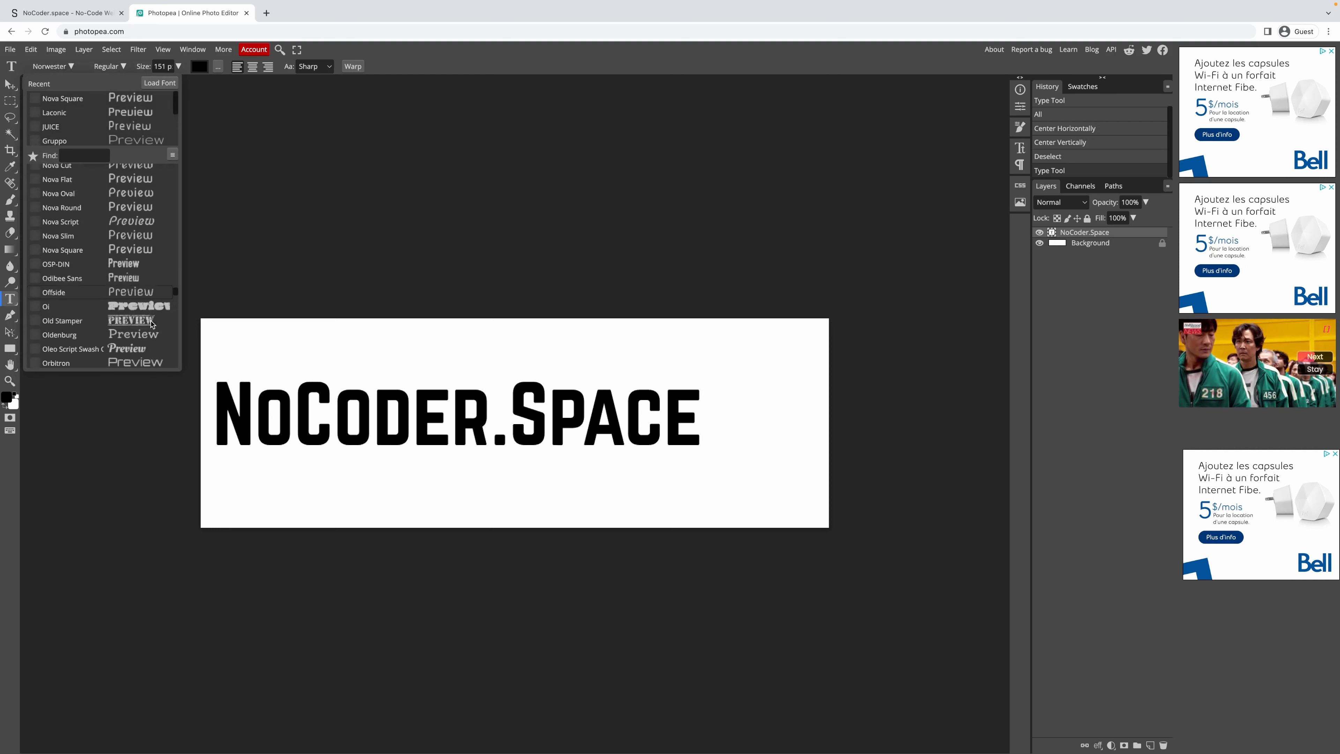
scroll(152, 326, down, 1)
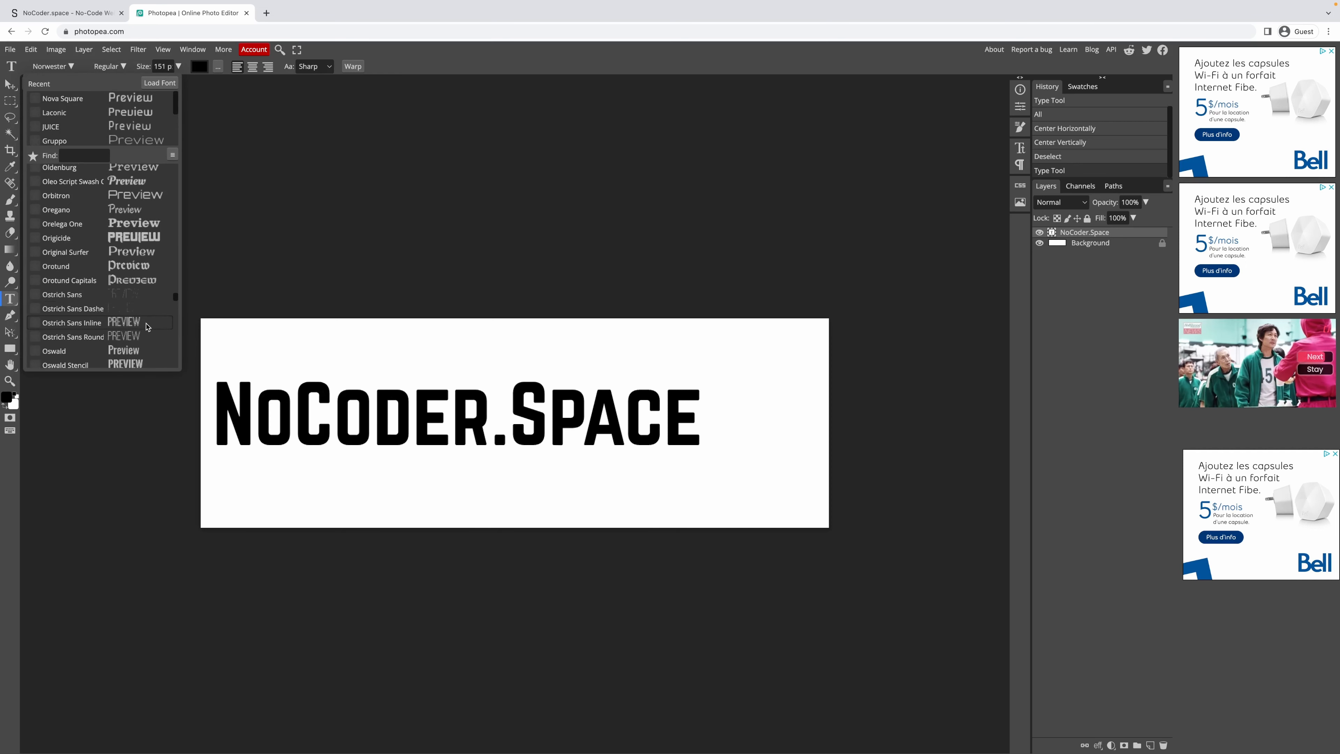
click(148, 327)
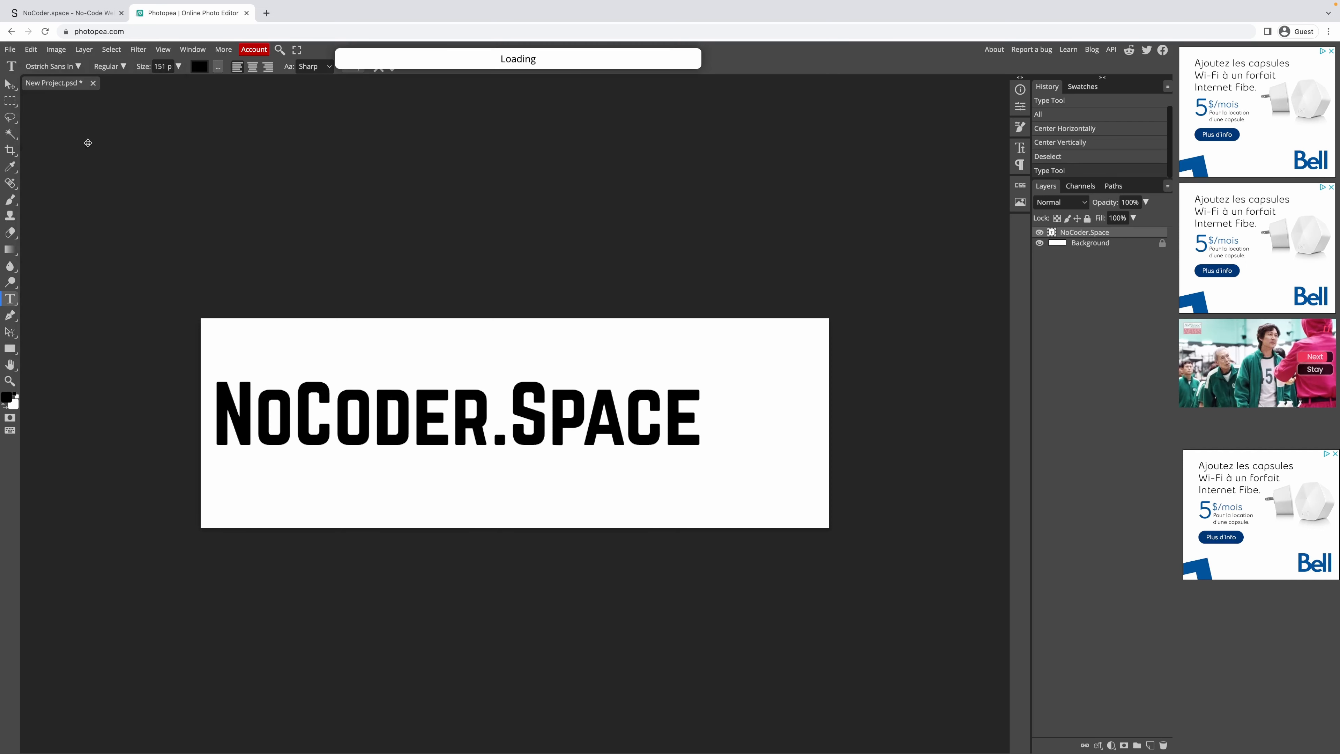
Set the heading in the condensed Staatliches Regular font.
click(52, 71)
scroll(88, 220, down, 5)
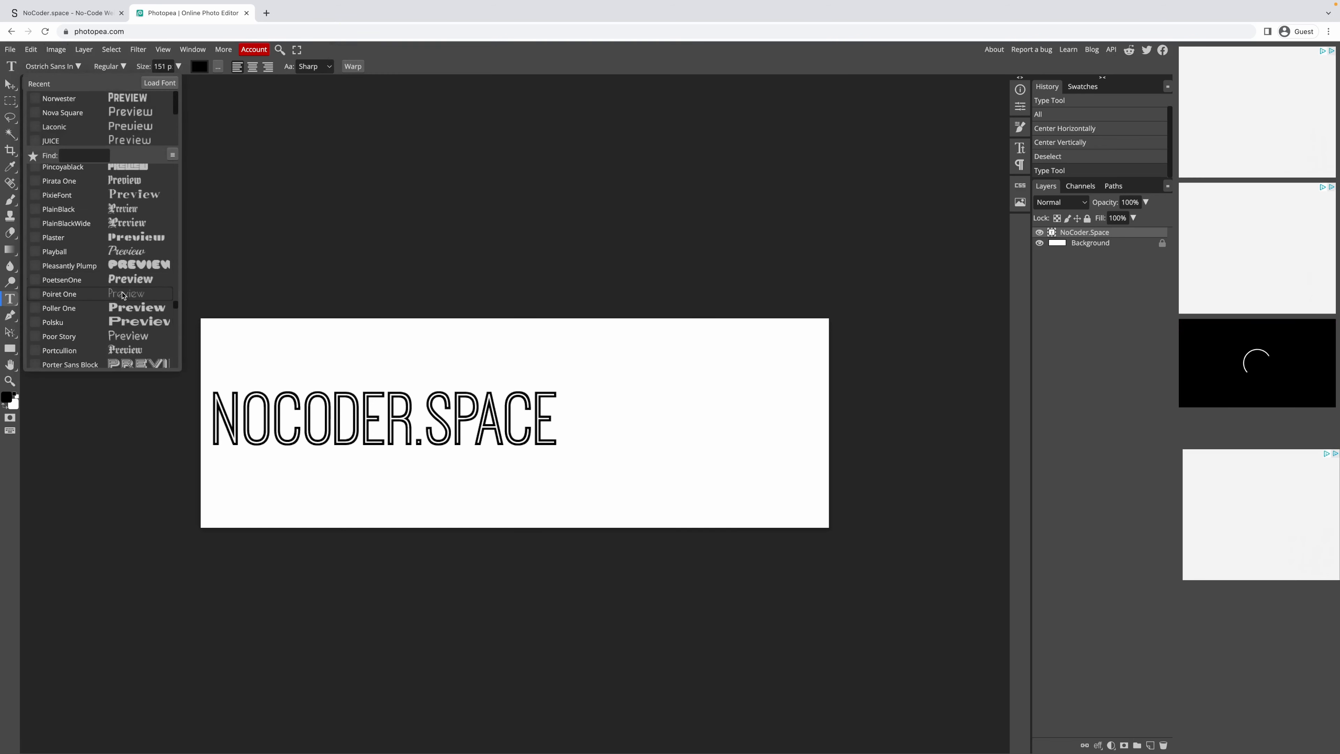
scroll(132, 312, down, 5)
scroll(142, 326, down, 4)
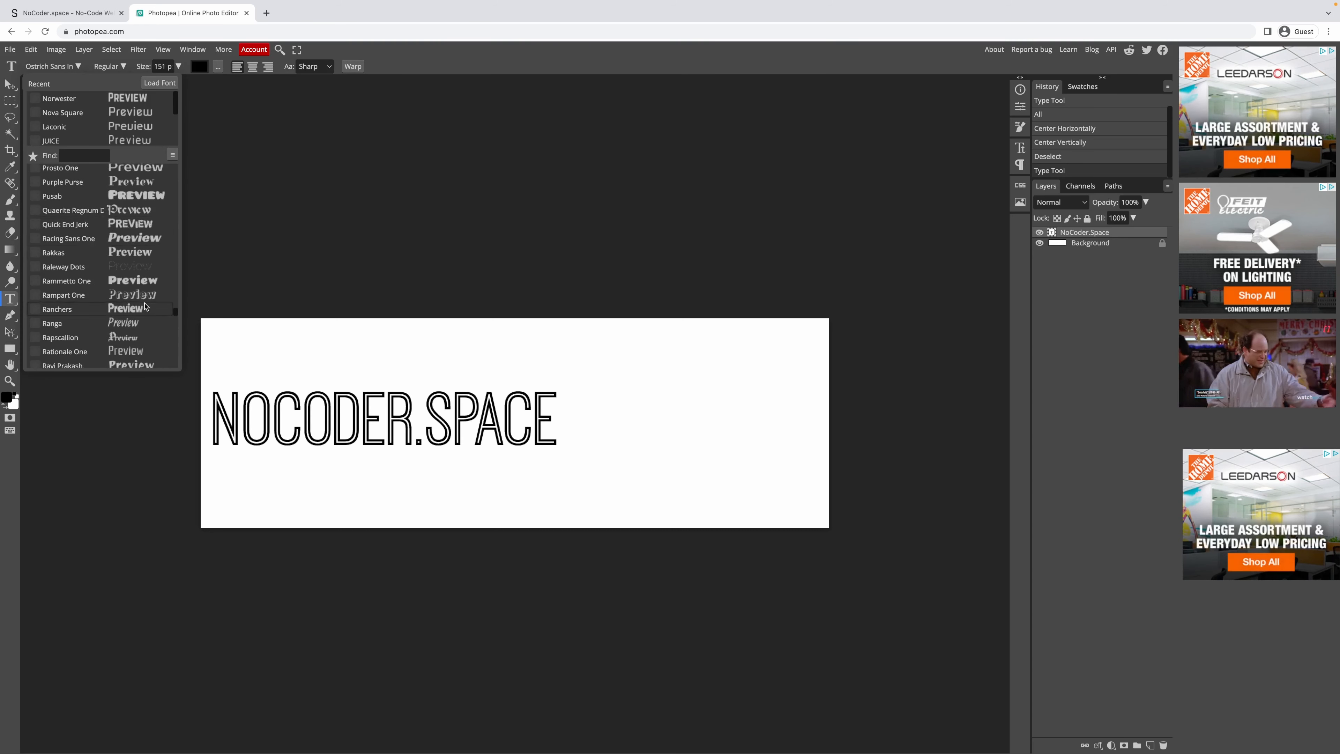
scroll(142, 299, down, 2)
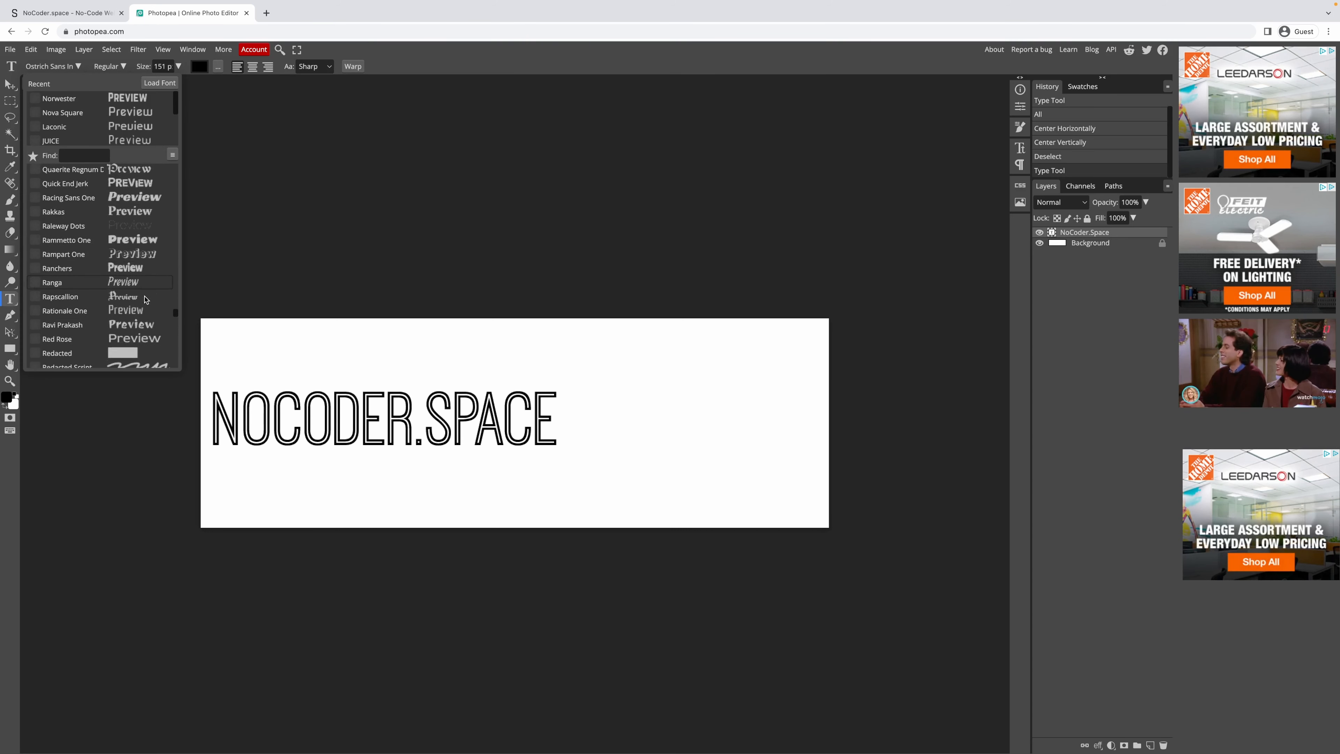
scroll(137, 280, down, 3)
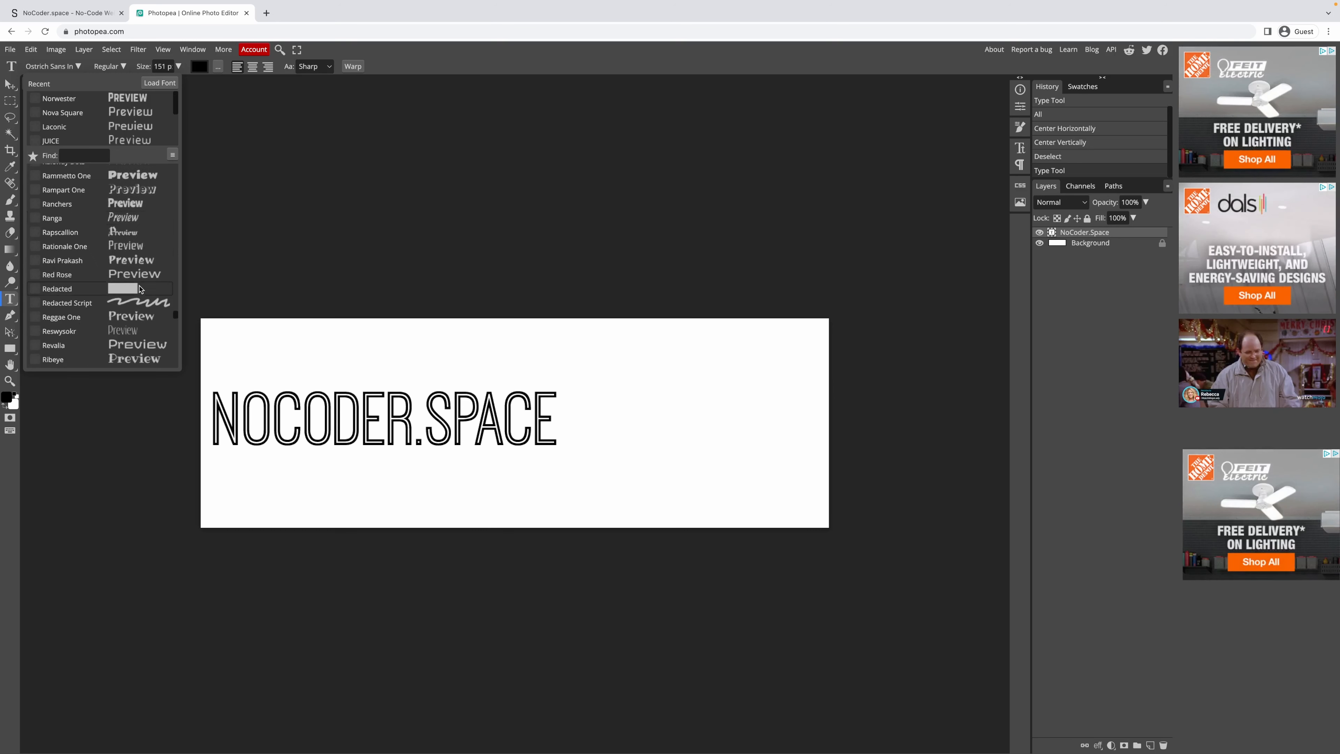
scroll(141, 298, down, 3)
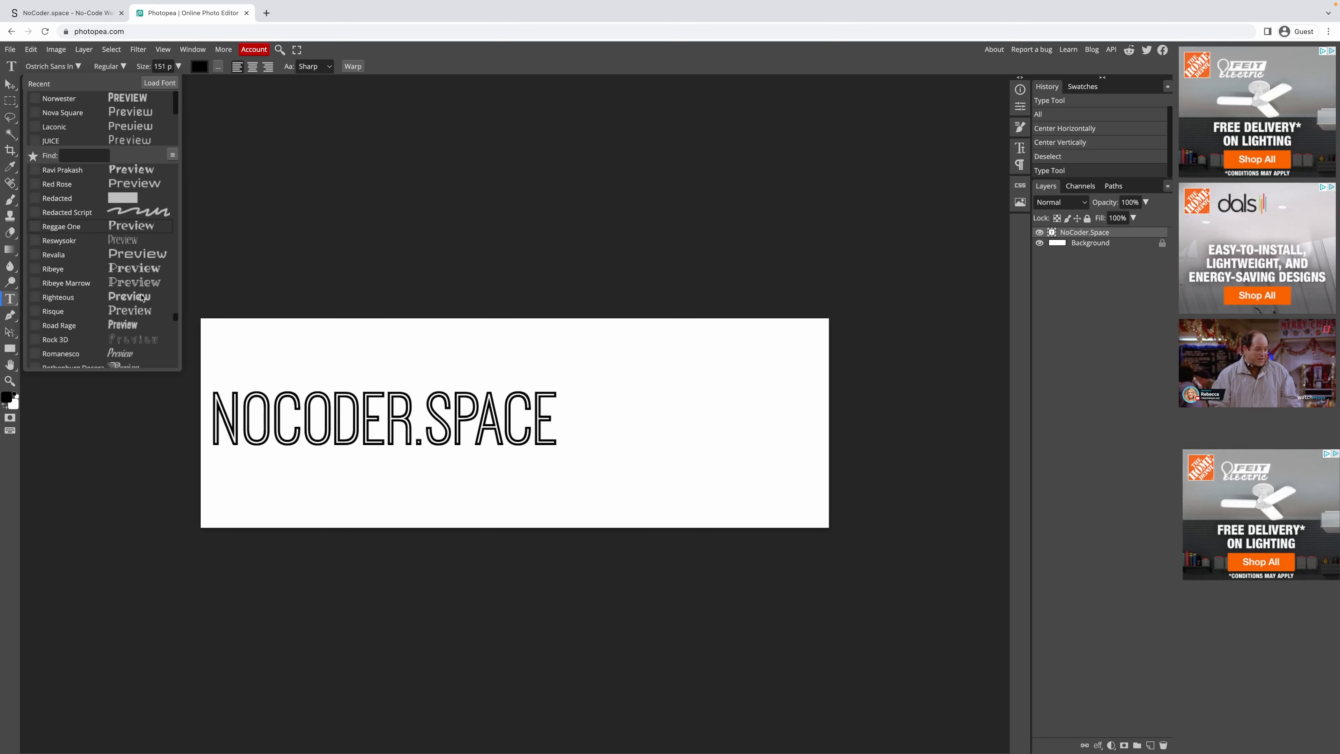
scroll(139, 285, down, 10)
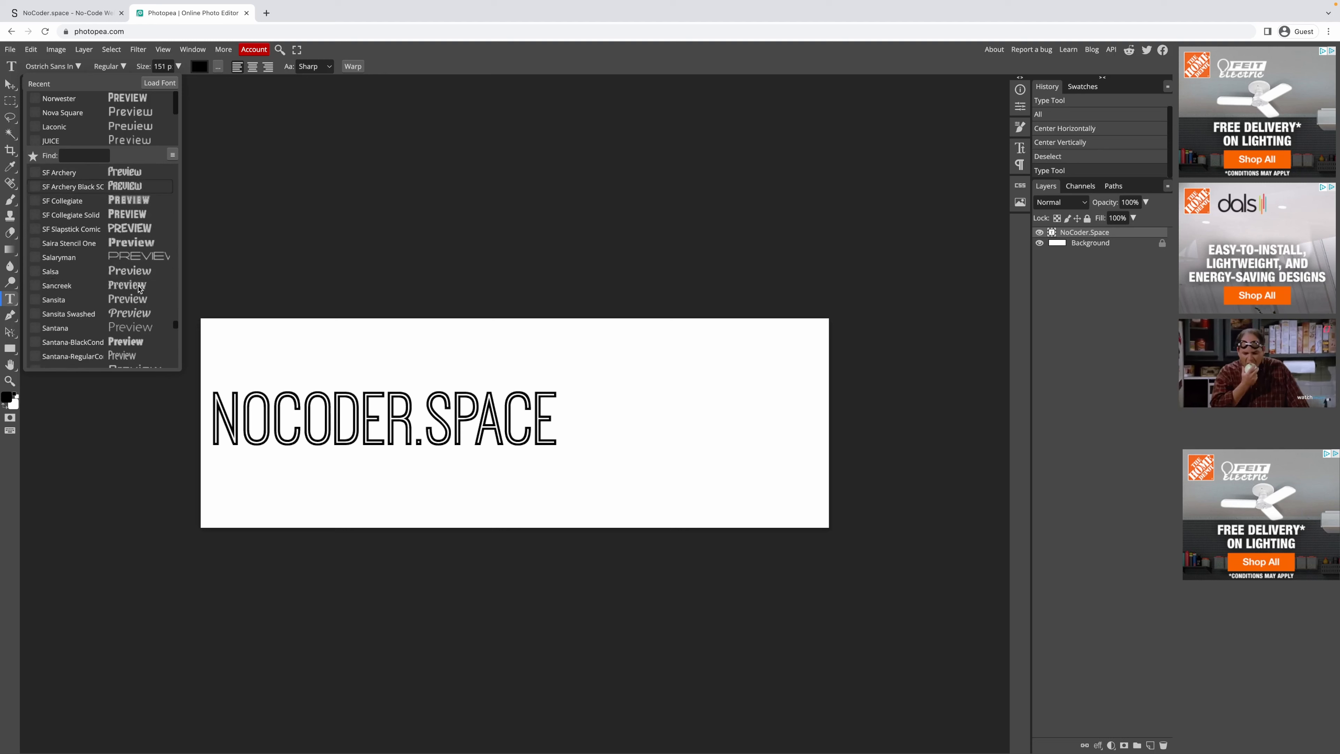
scroll(139, 289, down, 15)
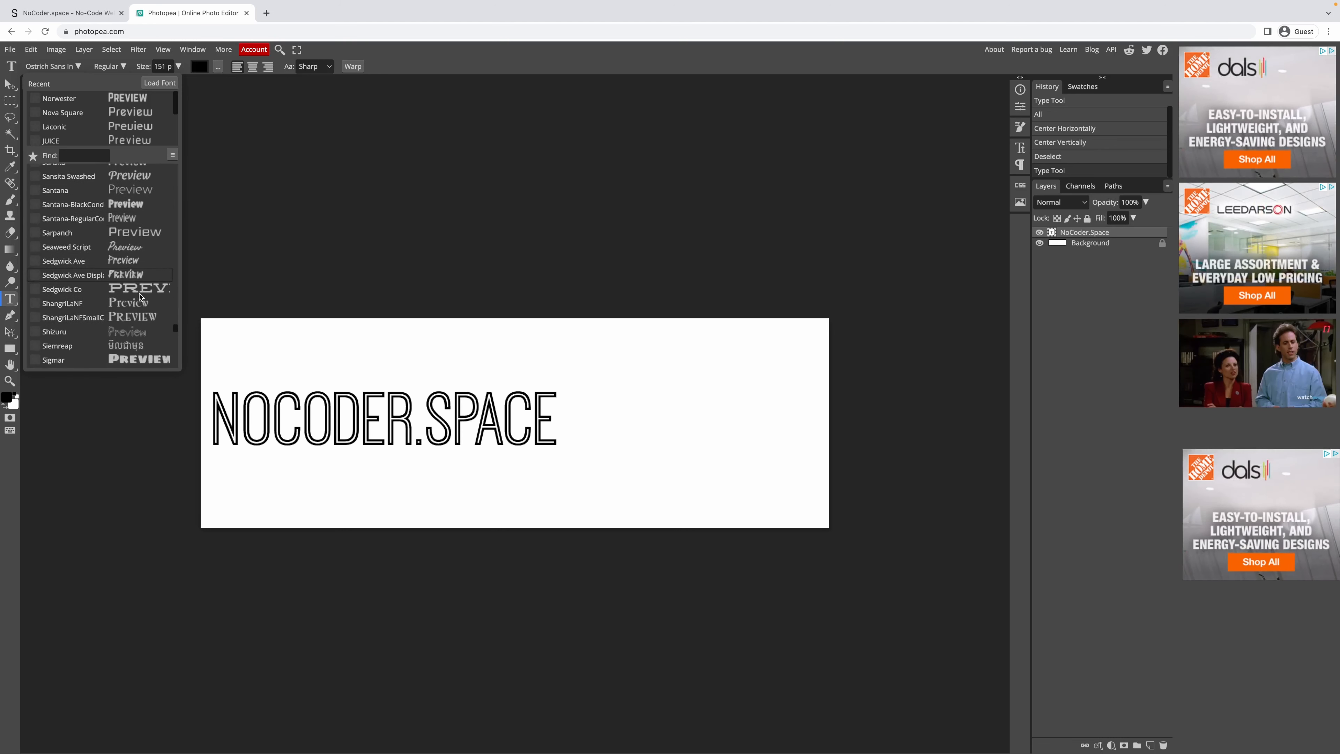
scroll(141, 302, down, 8)
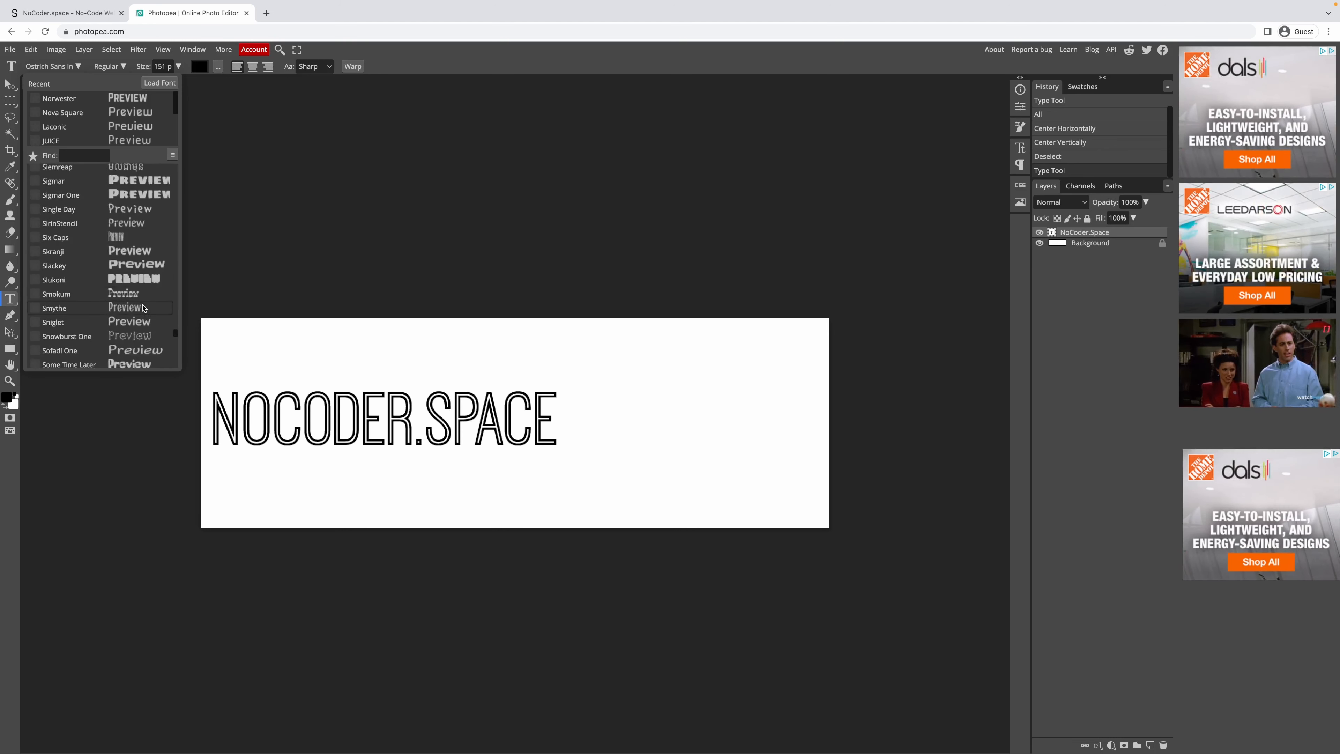
click(148, 313)
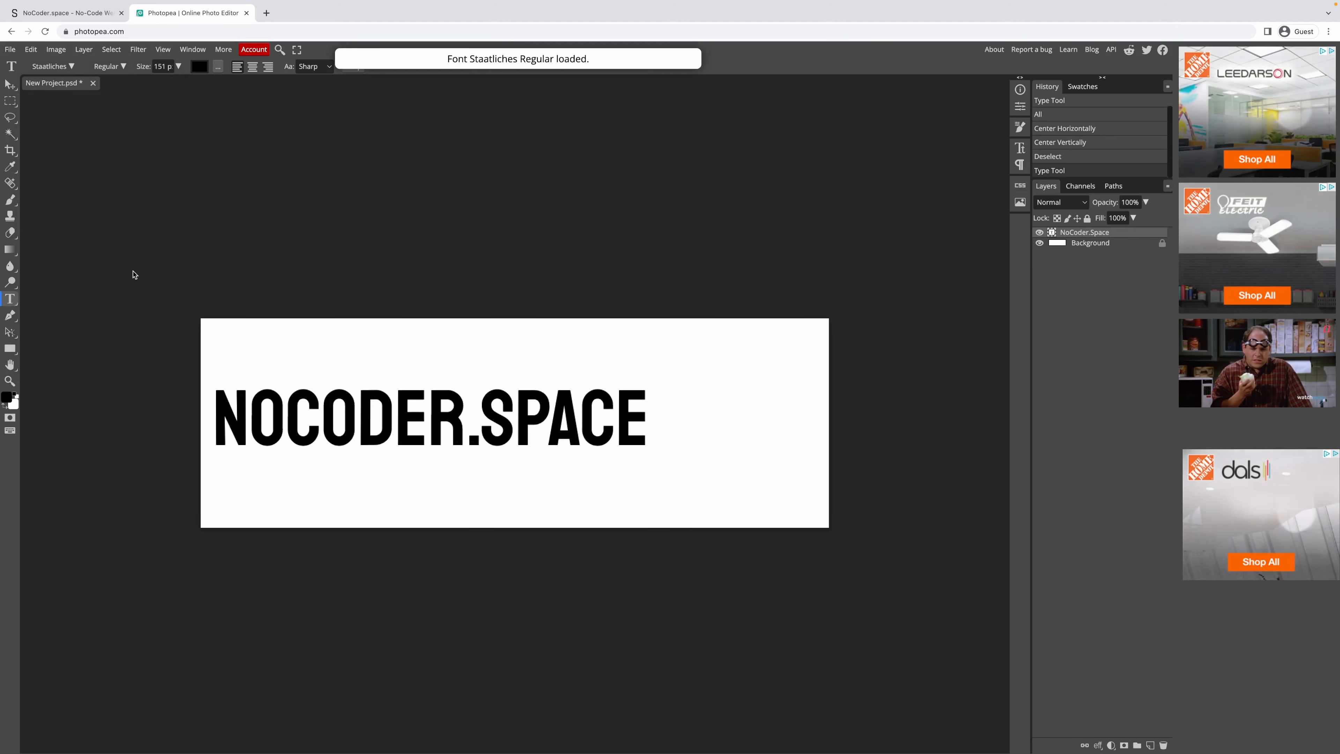
Apply the recently used Norwester font to the heading.
click(52, 66)
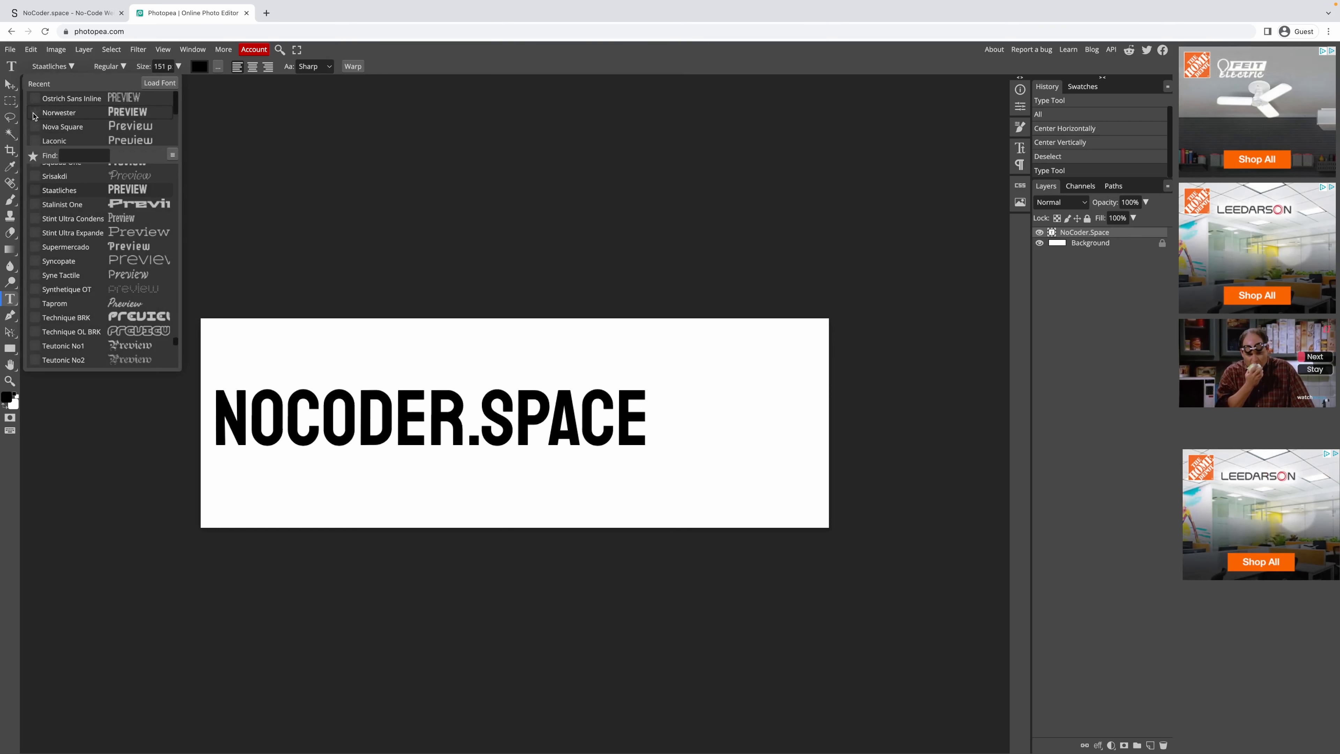
right_click(44, 113)
click(43, 112)
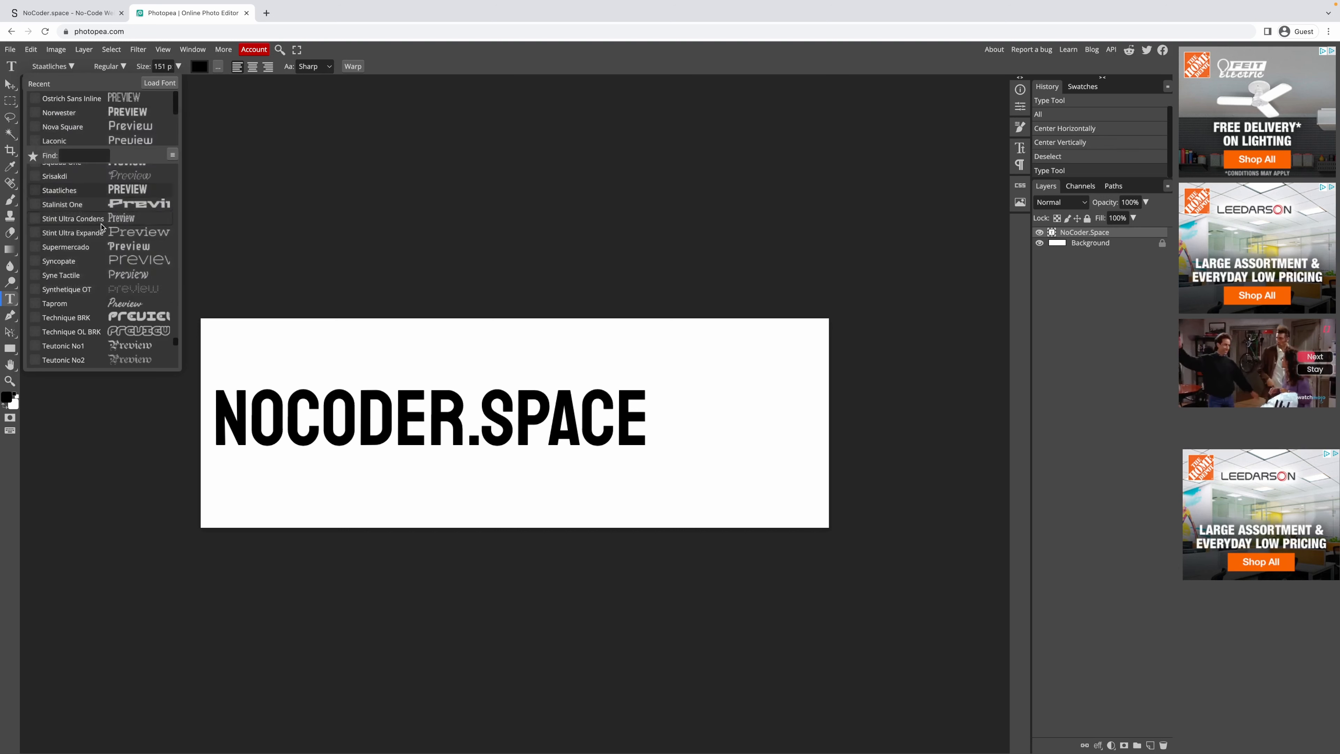
scroll(45, 111, down, 1)
scroll(87, 190, down, 5)
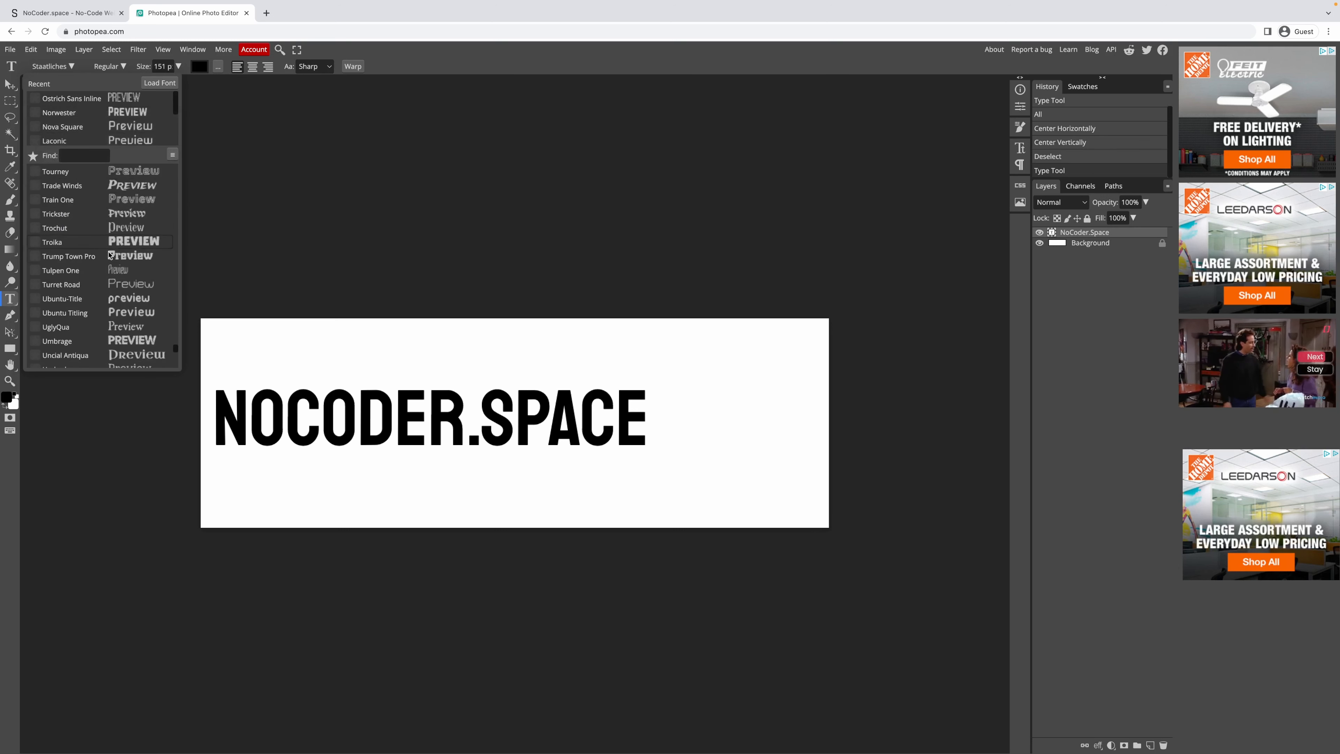
scroll(141, 329, down, 4)
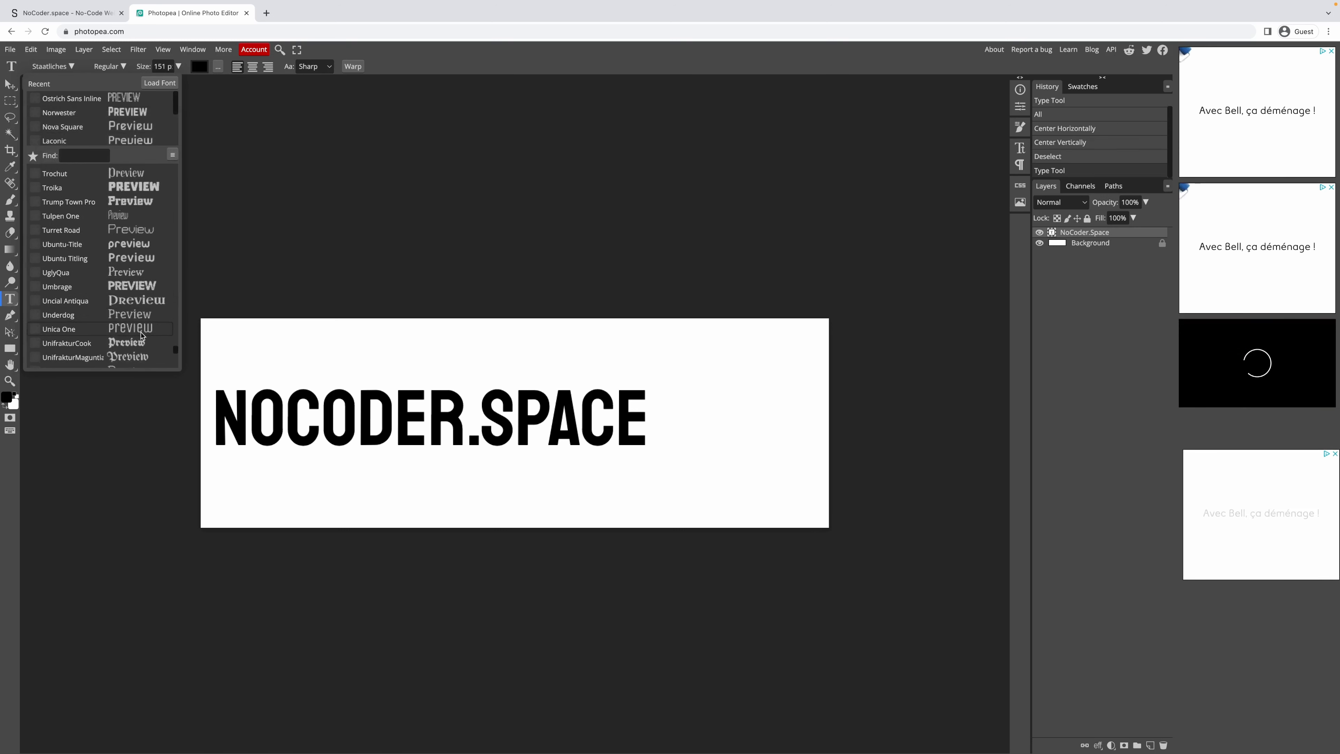
scroll(142, 339, down, 5)
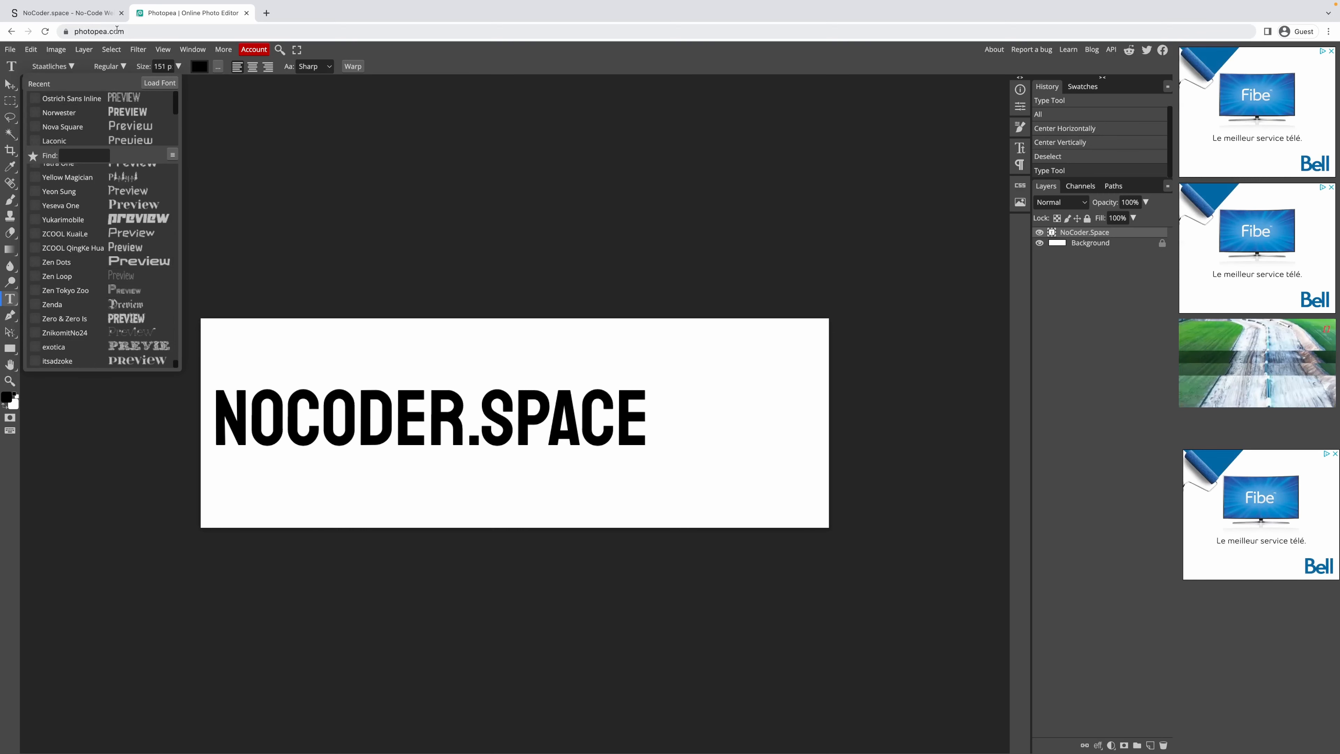
click(102, 112)
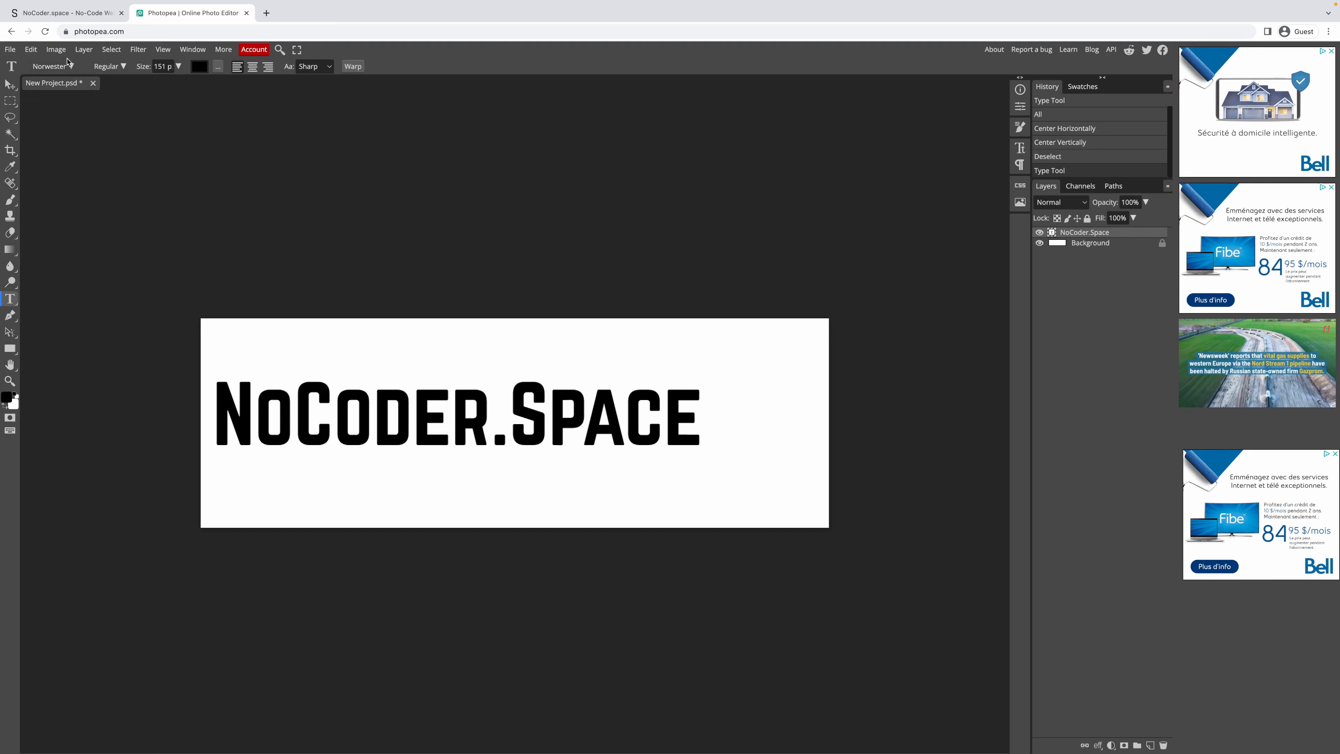
Compare the heading in Staatliches, then settle on Norwester.
click(53, 66)
click(80, 99)
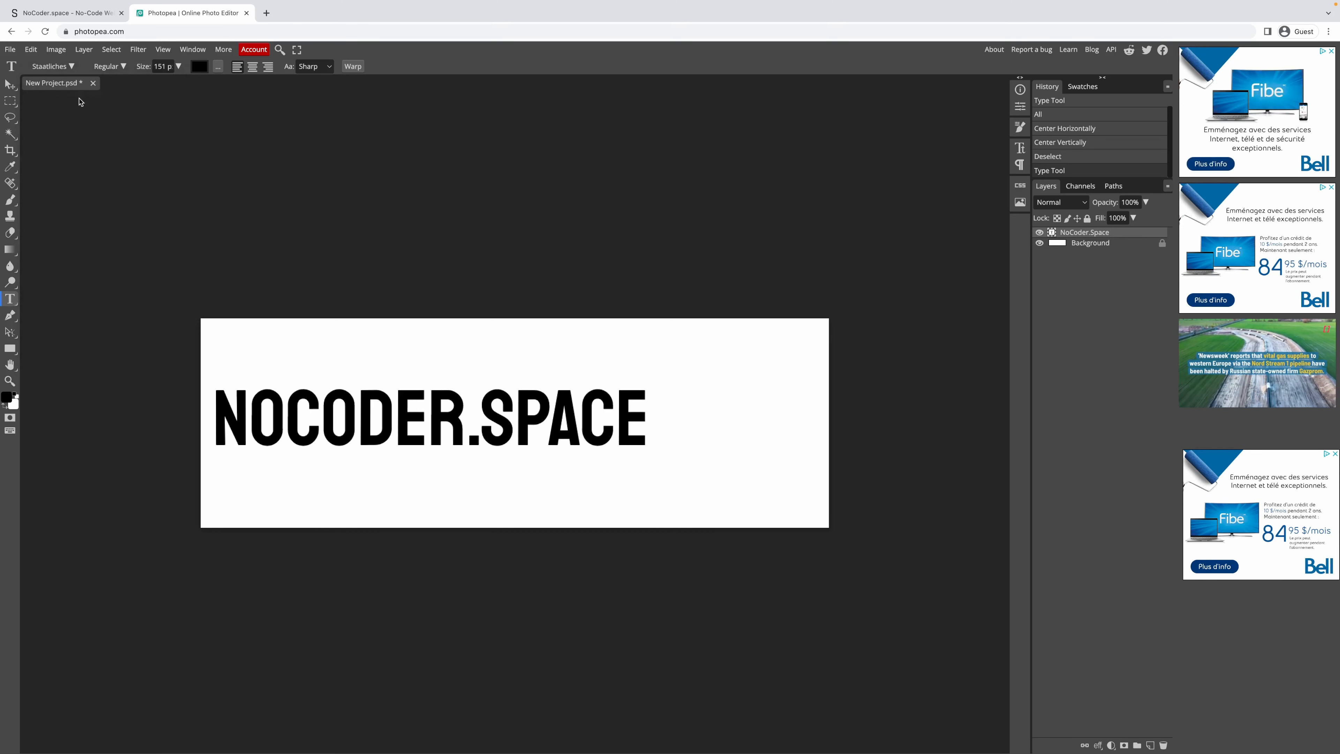
click(52, 66)
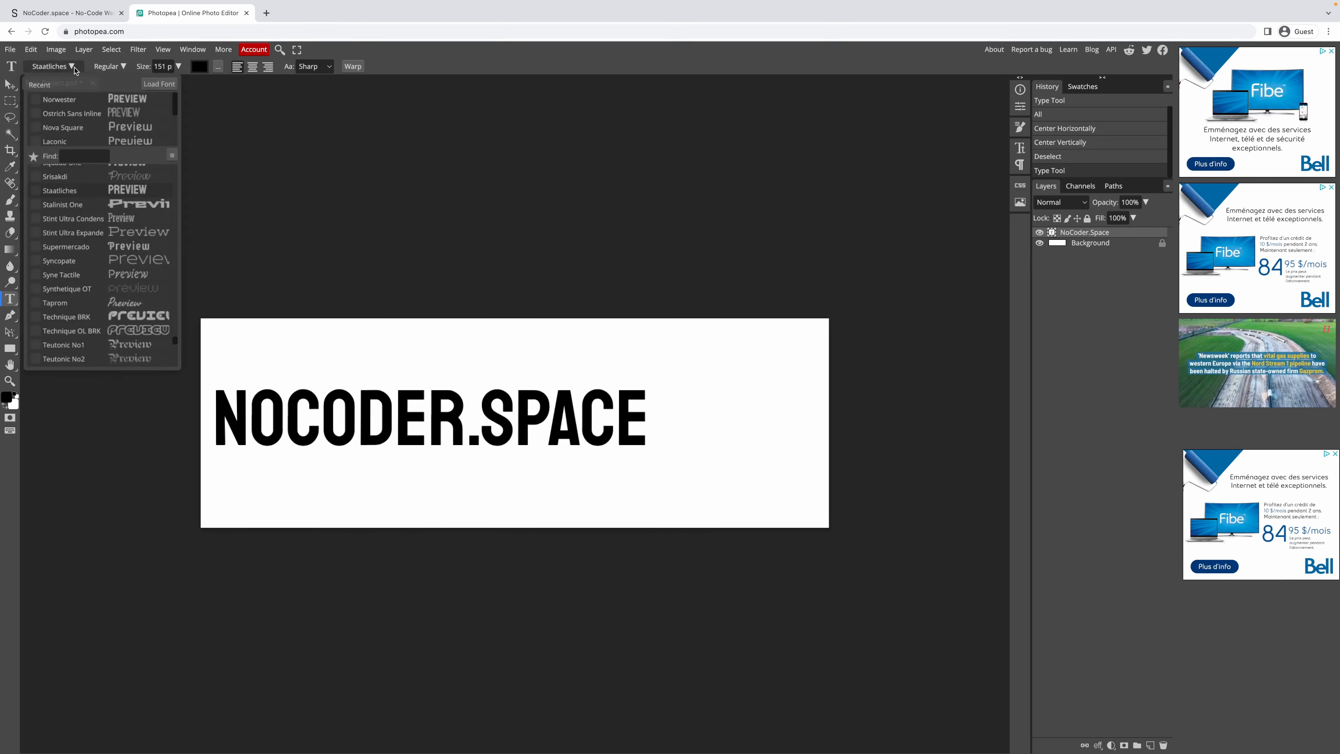
click(79, 100)
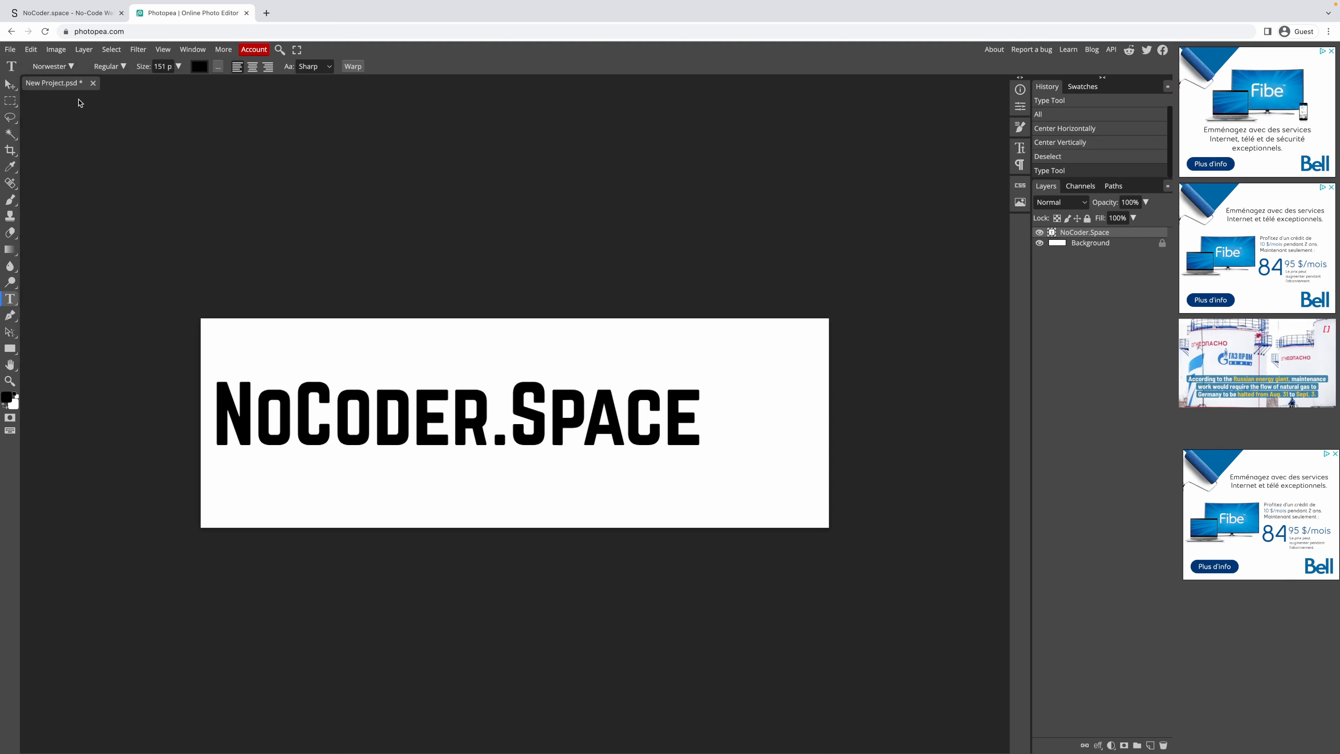
click(112, 32)
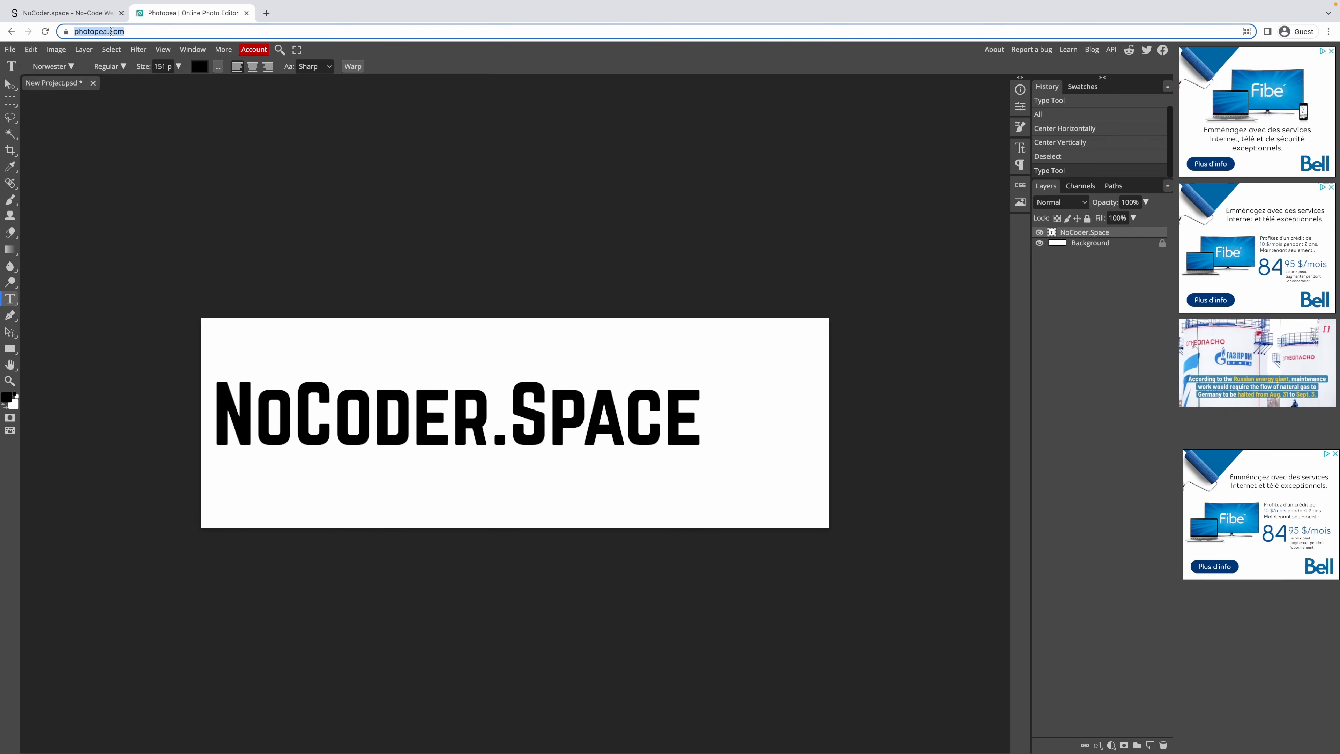
Open Google Fonts and preview all families with 'NoCoder.Space' at about 51 px.
text(gogole fonts)
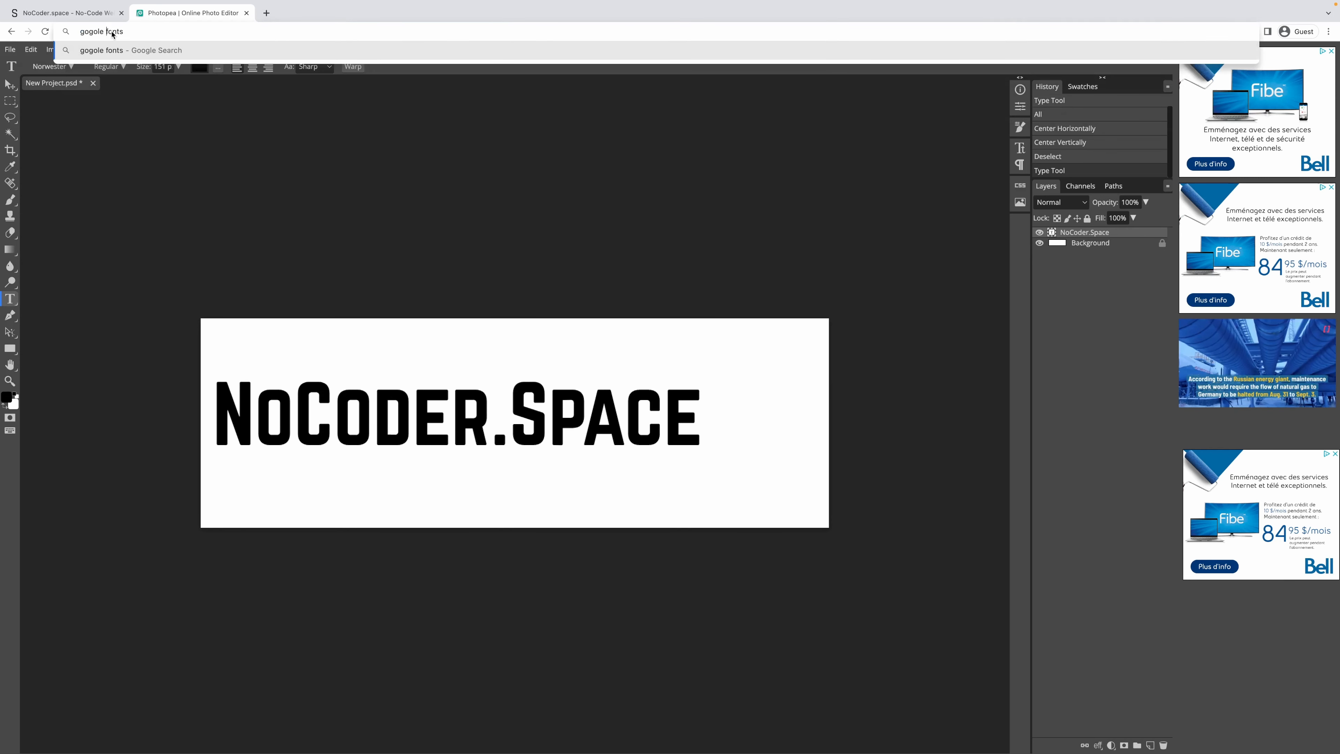
text(g)
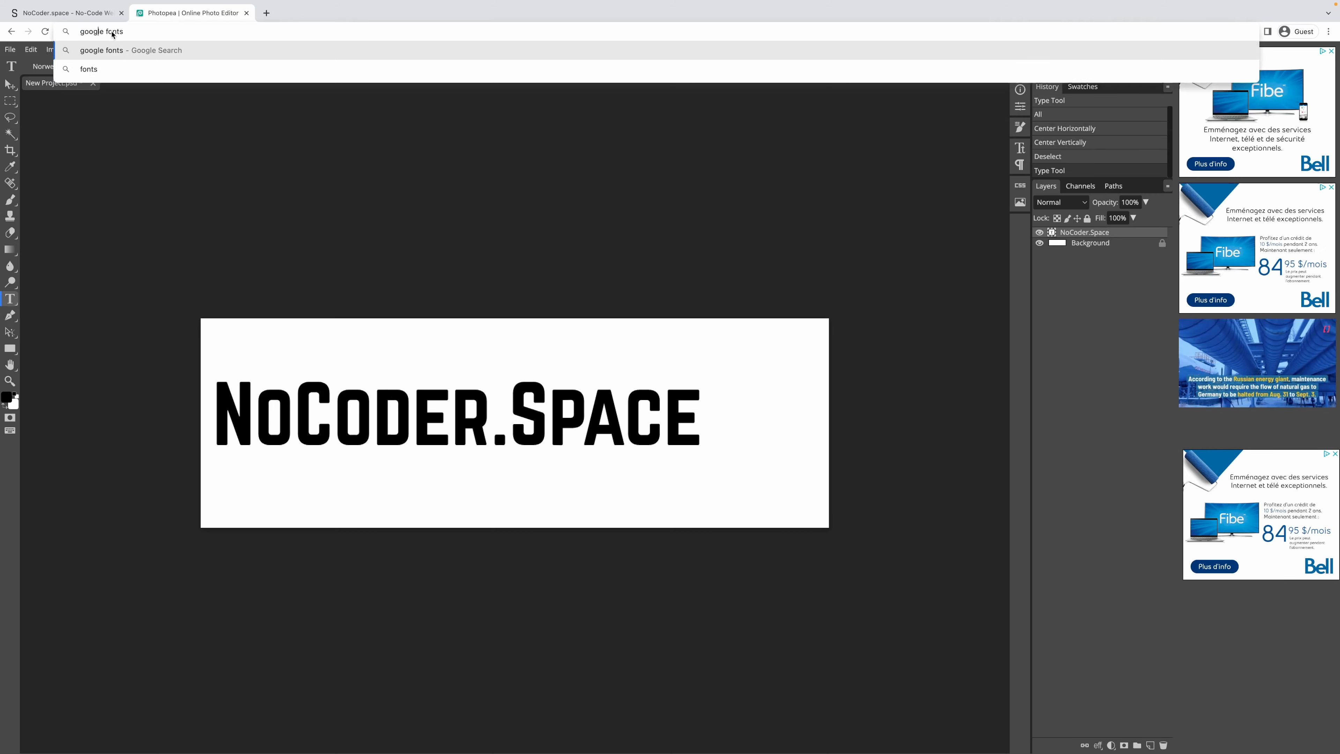
key(alt+Return)
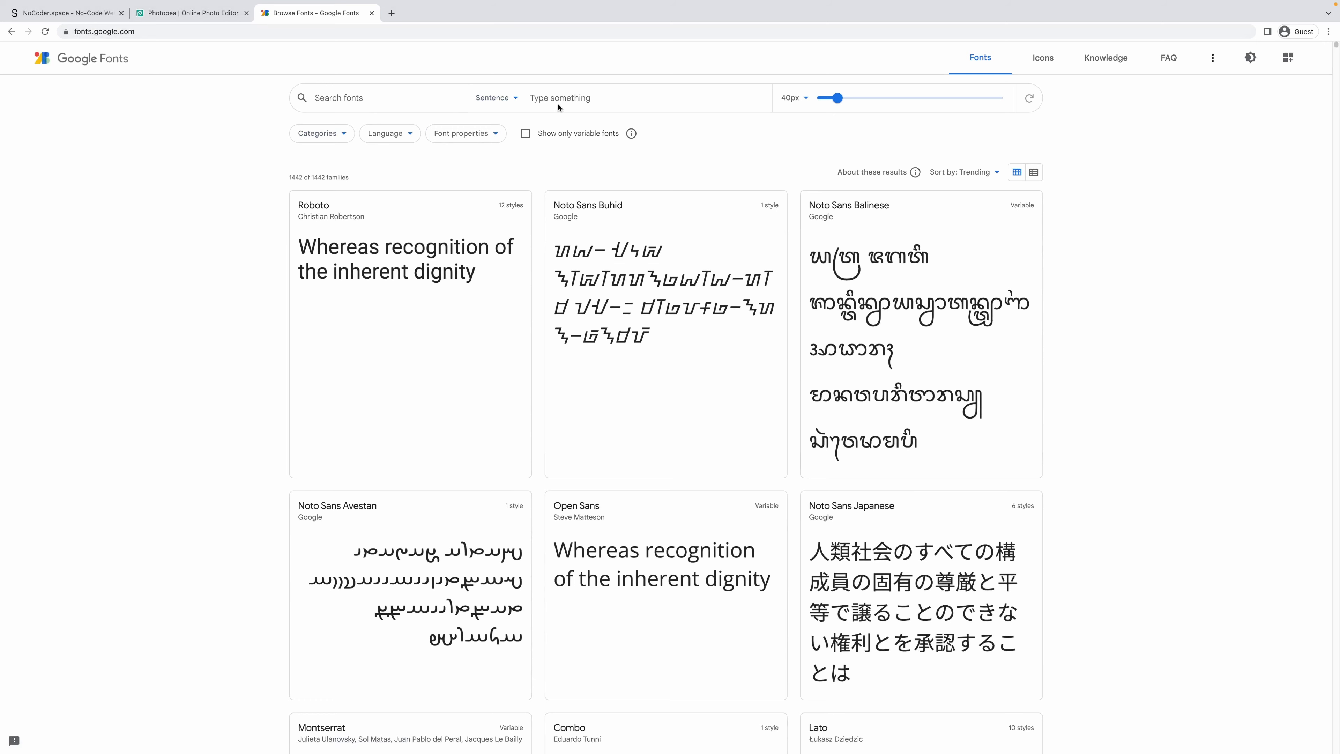
text(NoC)
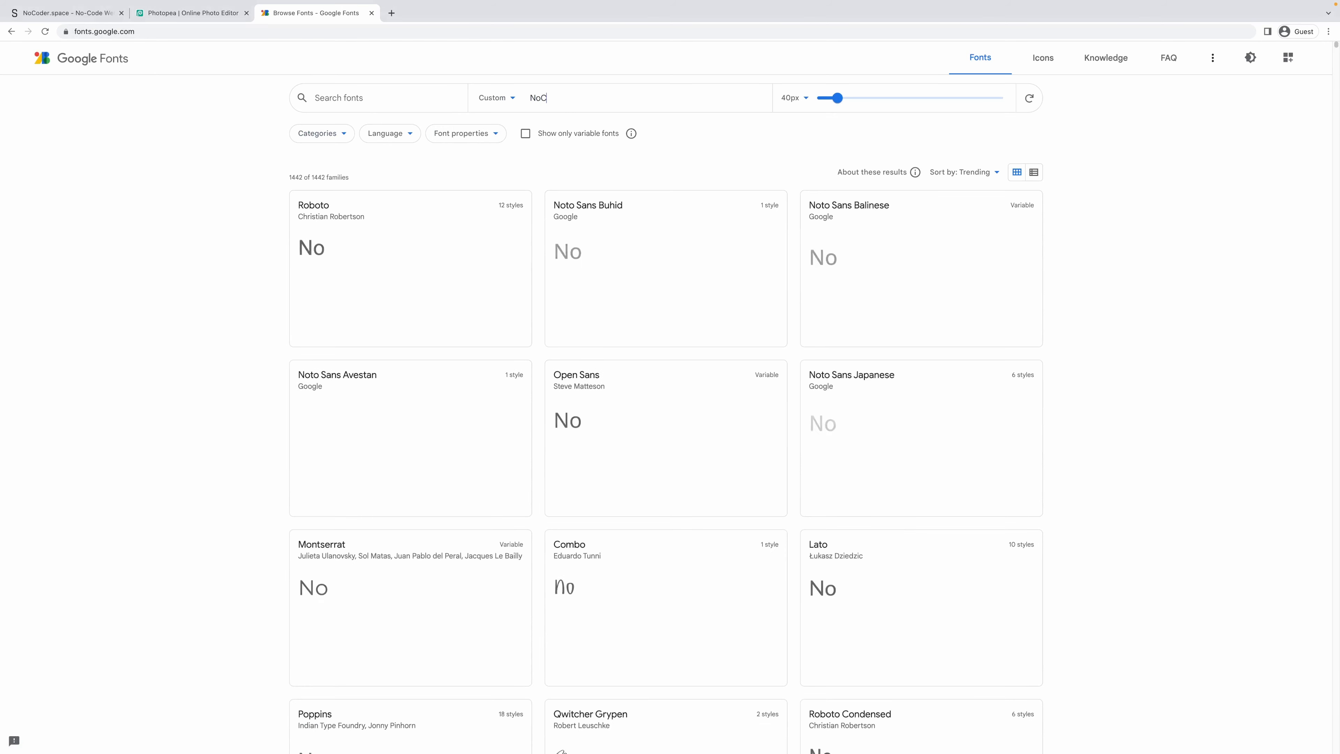
text(oder.Space)
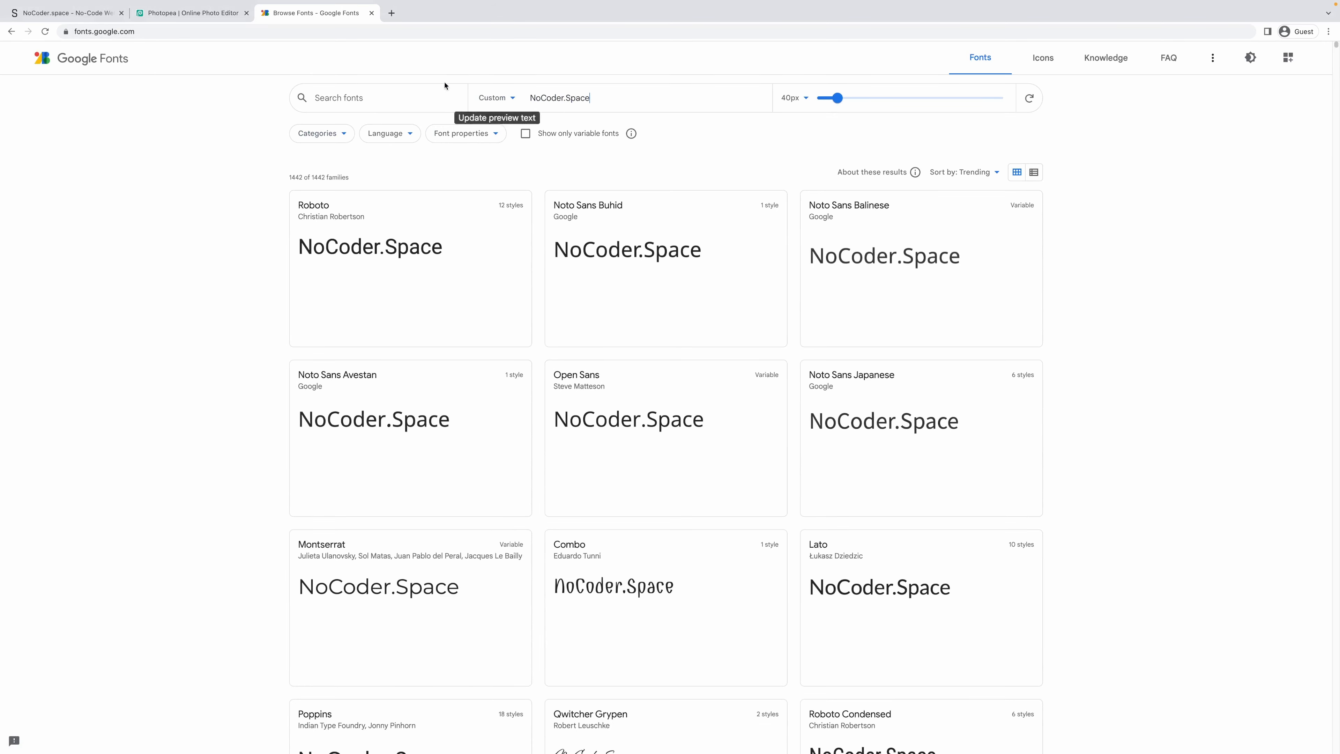
click(180, 12)
click(316, 12)
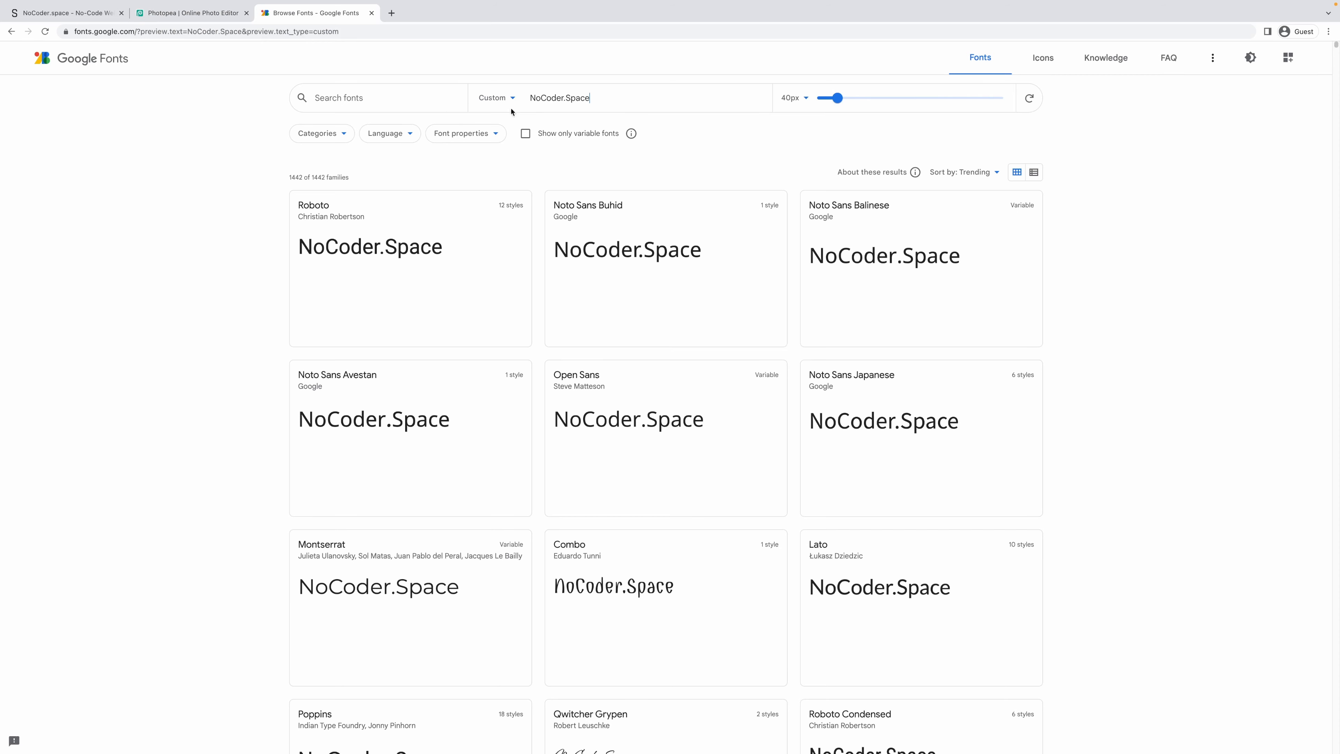
mouse_move(837, 98)
mouse_down()
mouse_move(856, 98)
mouse_move(842, 98)
mouse_up()
click(340, 136)
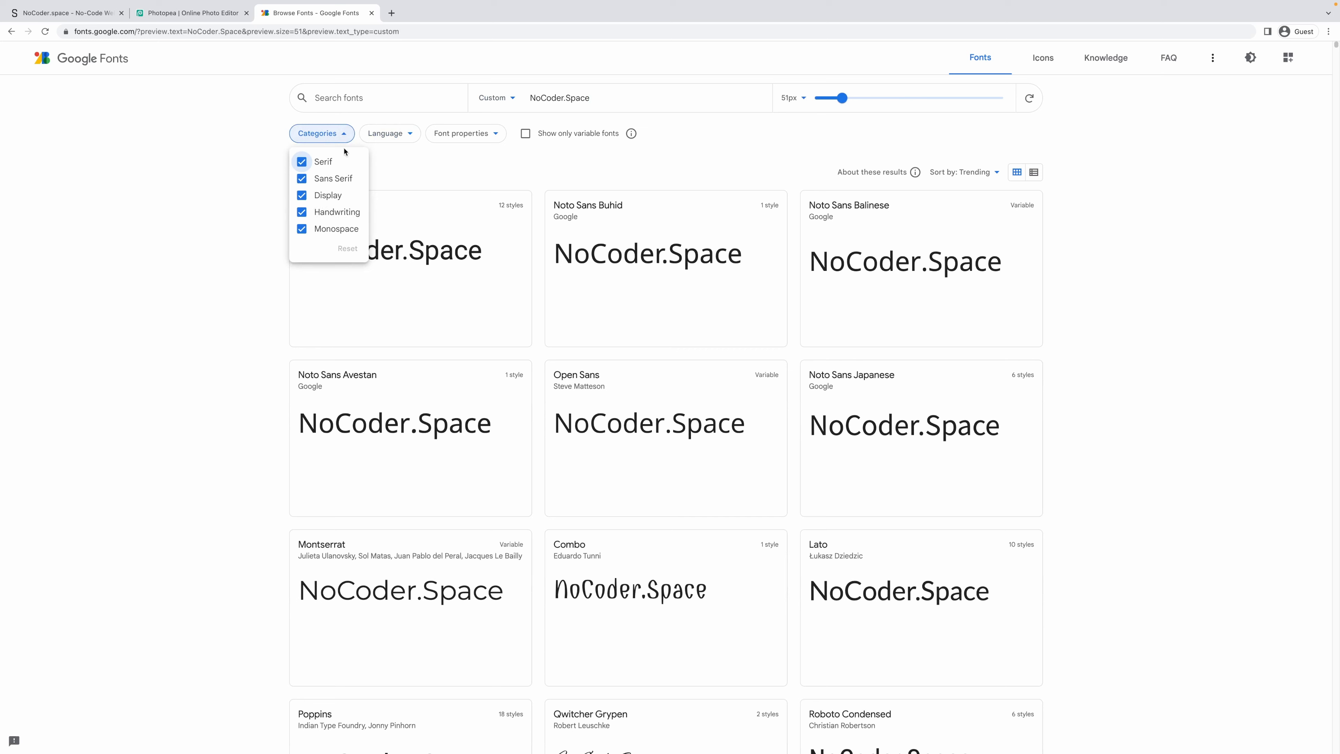
Uncheck the Serif, Handwriting and Monospace categories to keep only Sans Serif and Display.
click(301, 163)
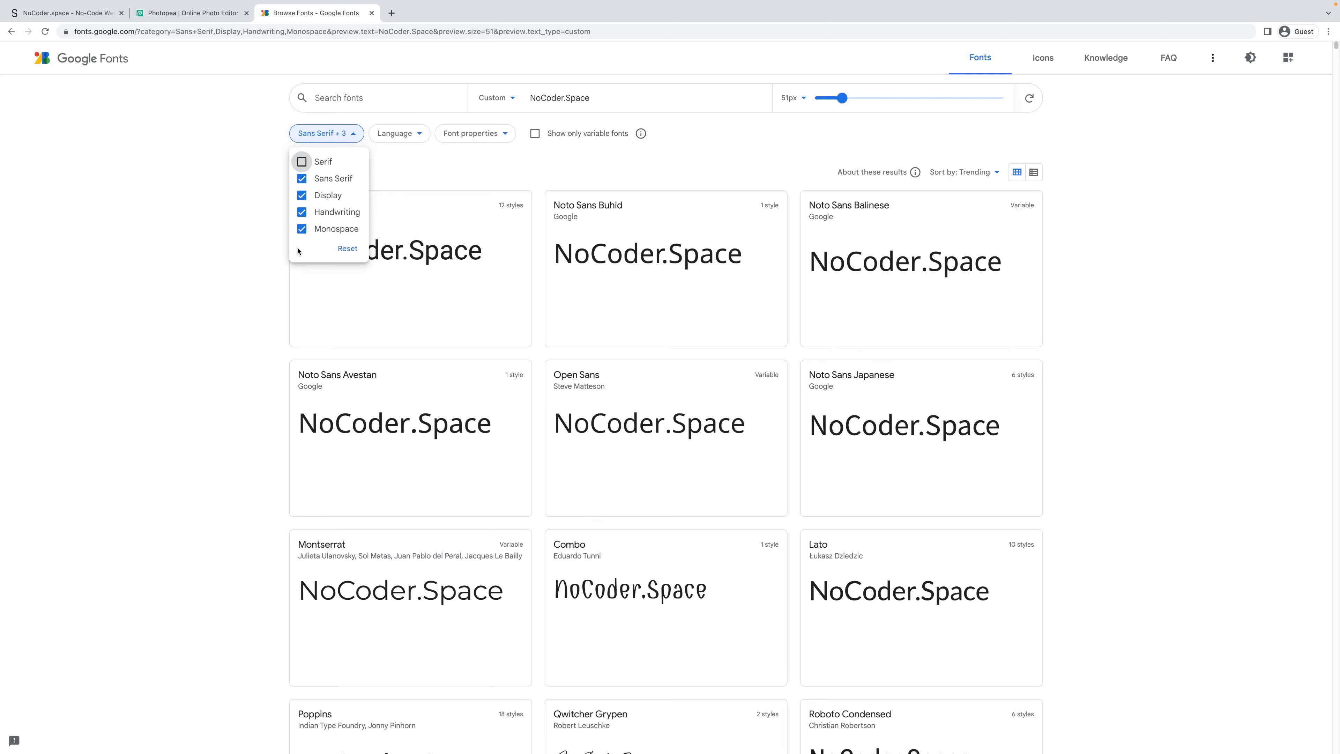
click(301, 214)
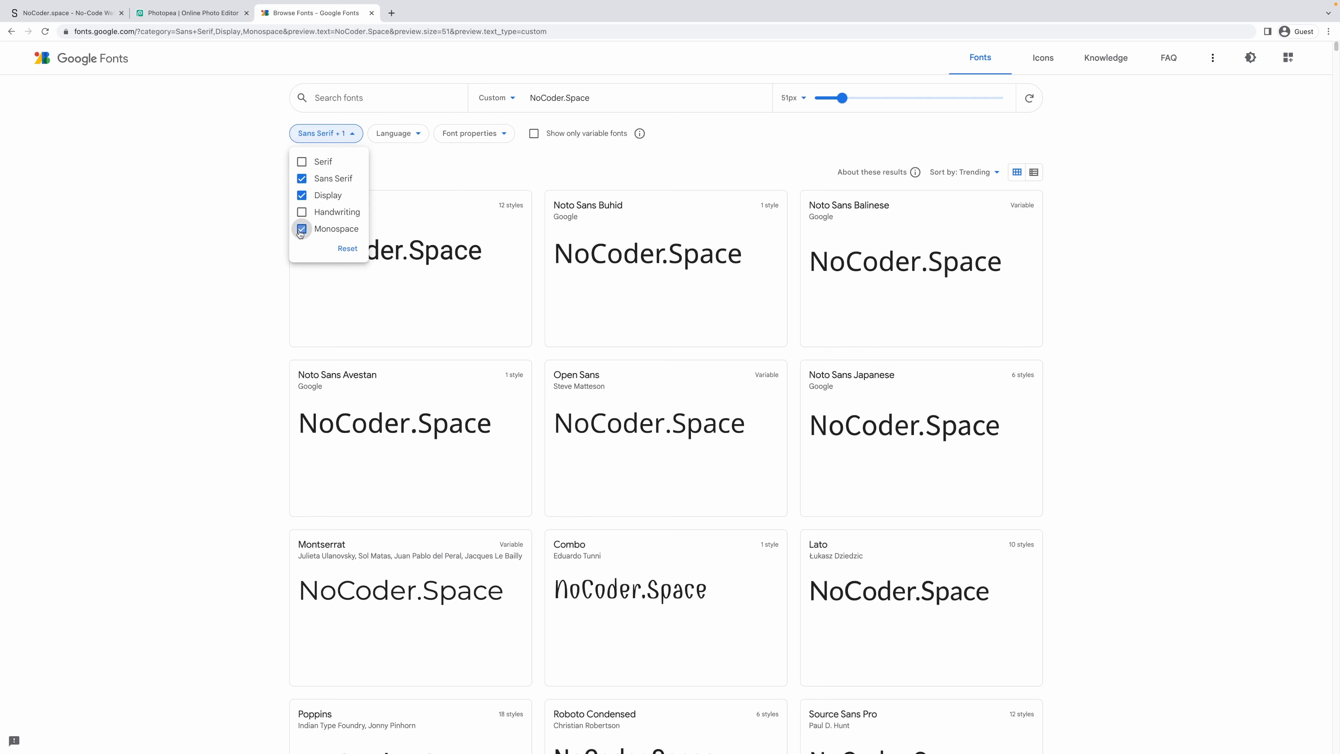
click(301, 230)
click(440, 103)
Turn on the Thickness font-property filter and push it to the maximum, 9.
click(458, 136)
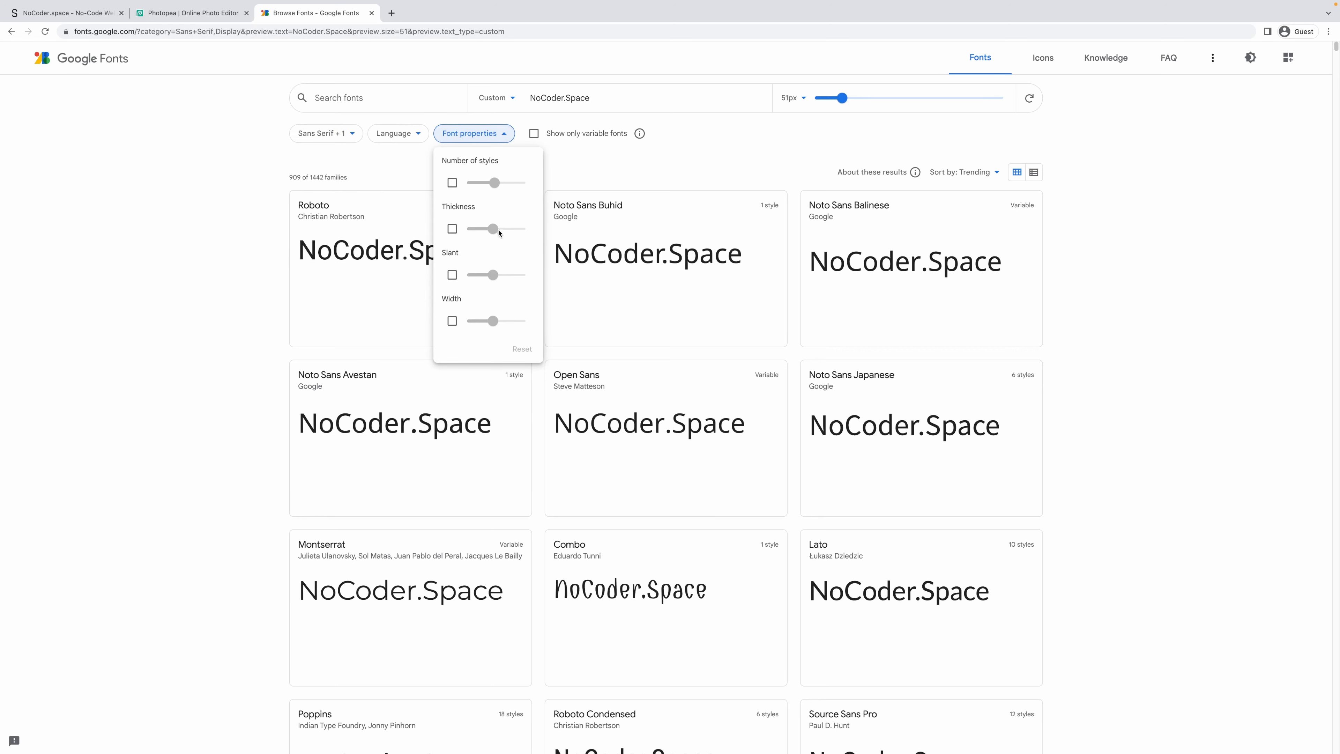
click(450, 231)
click(505, 229)
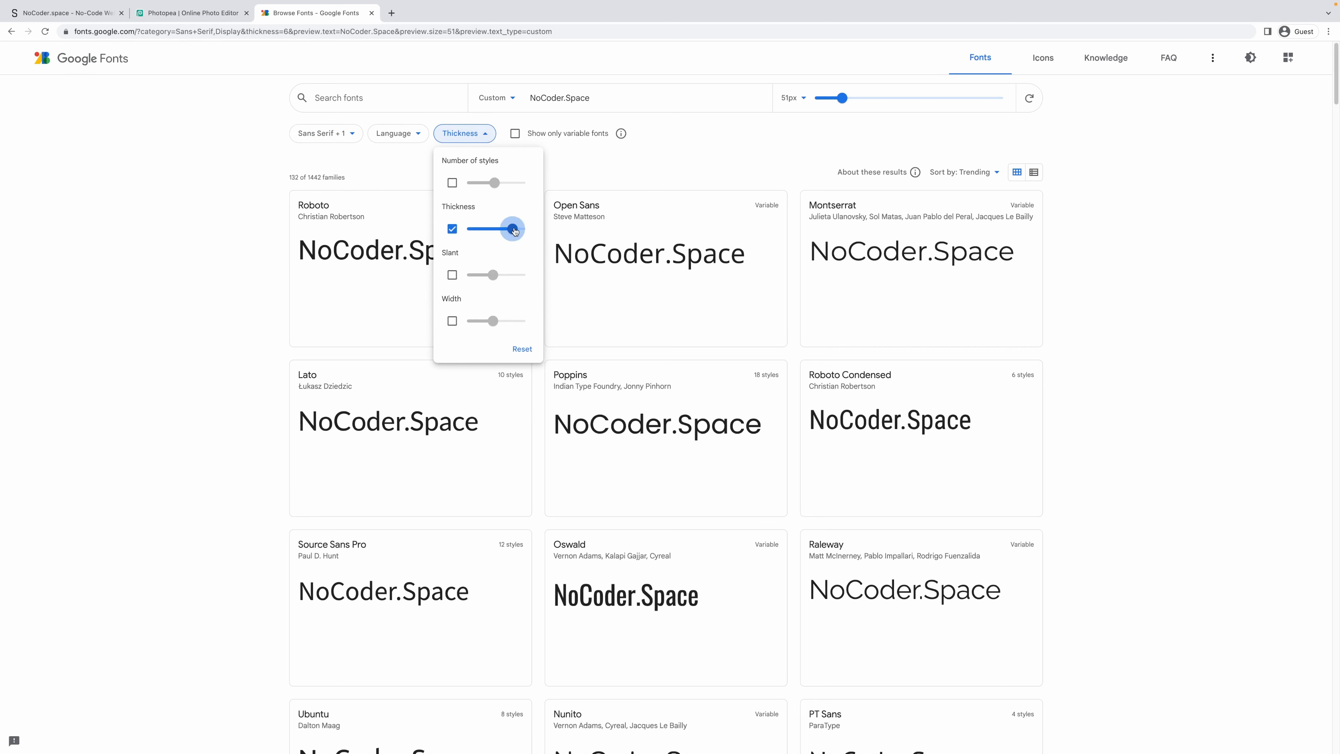
drag(510, 232, 520, 230)
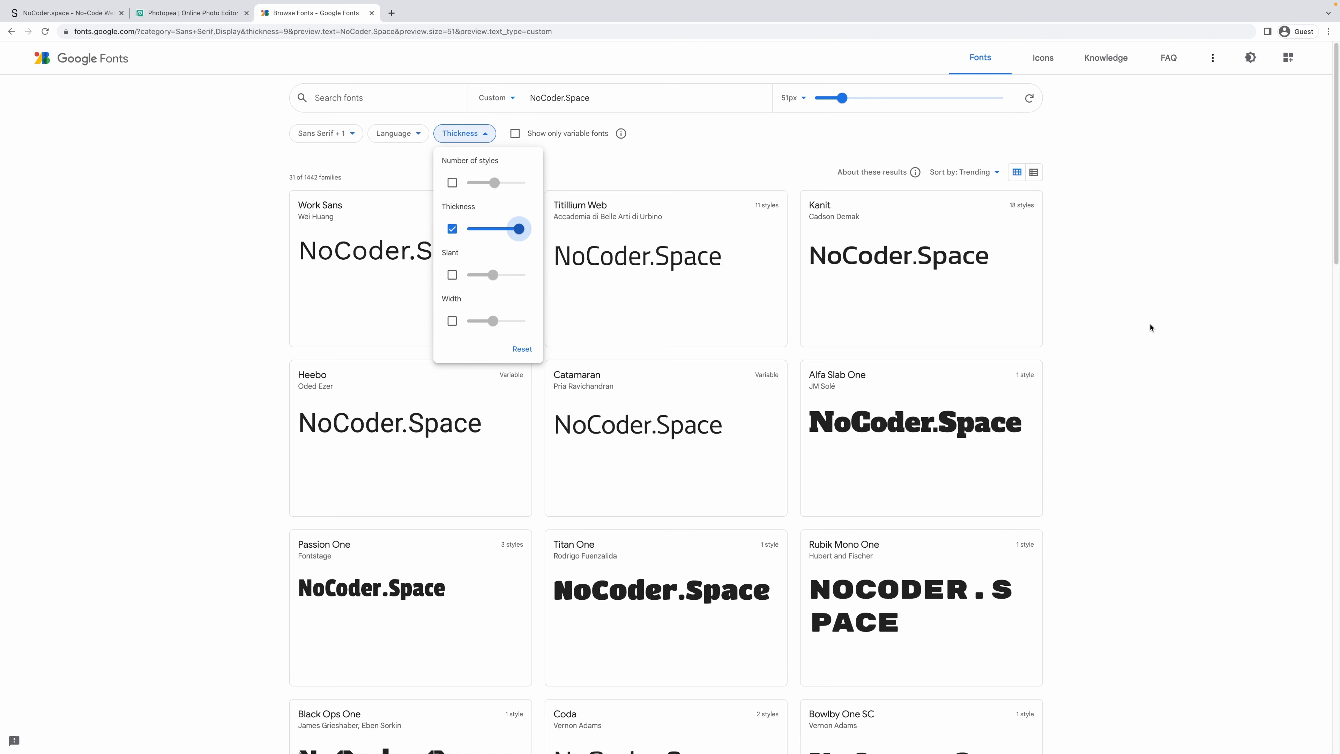
click(1134, 369)
Open Coda's specimen page and preview NoCoder.Space in Regular 400 and ExtraBold 800.
scroll(1134, 378, down, 5)
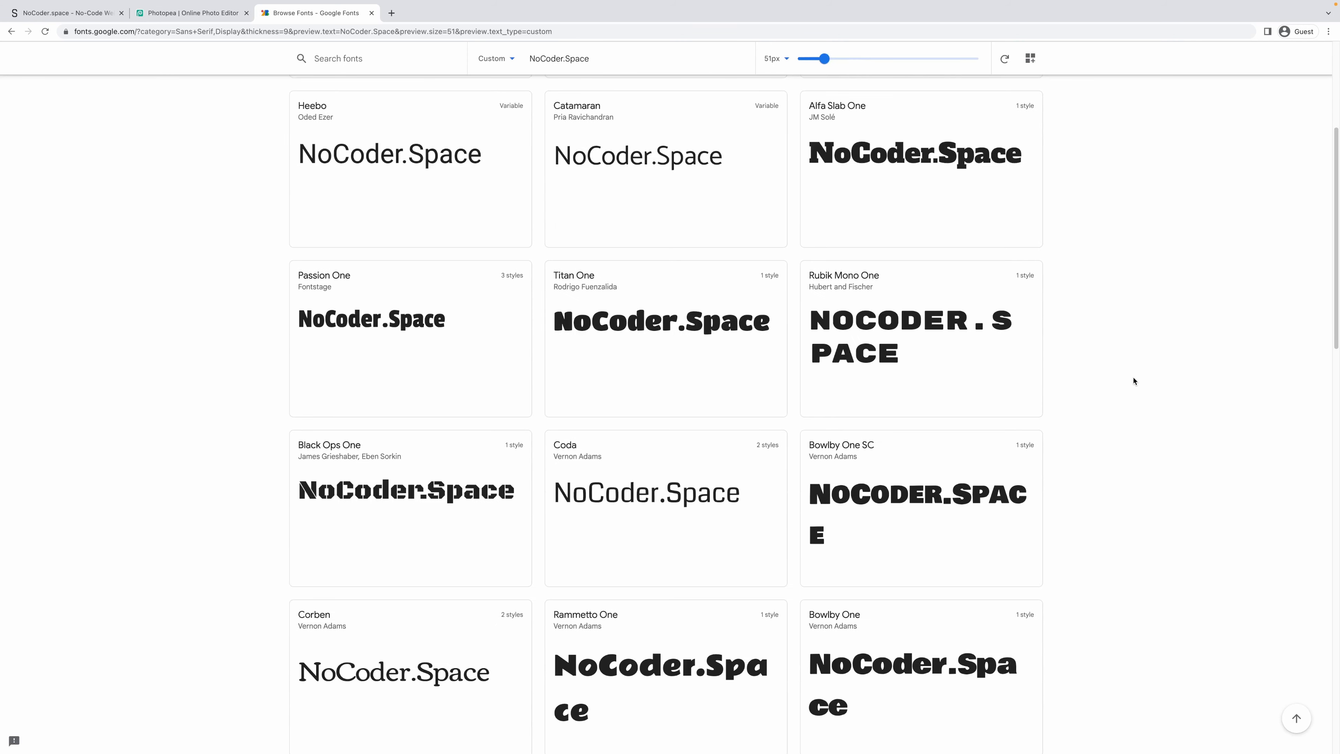
scroll(1134, 380, down, 2)
scroll(1134, 381, down, 1)
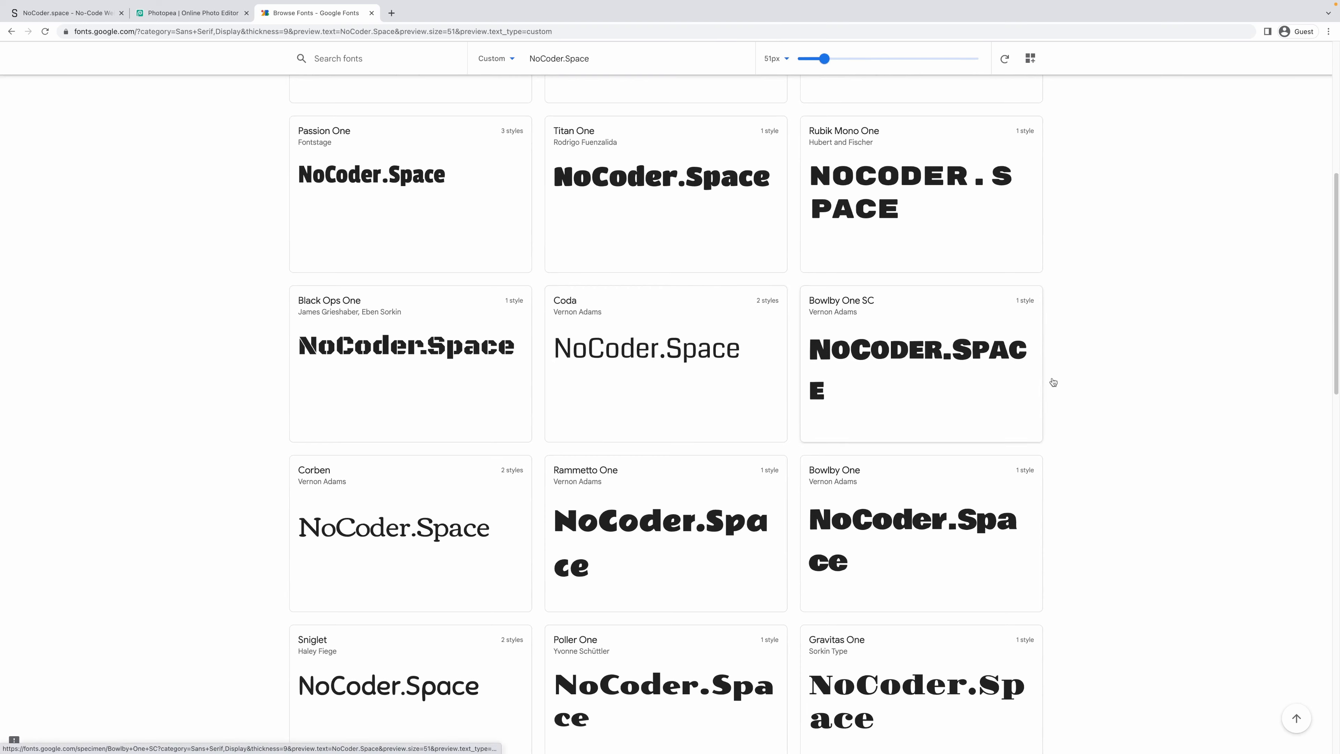
scroll(1082, 381, down, 5)
scroll(1081, 381, down, 7)
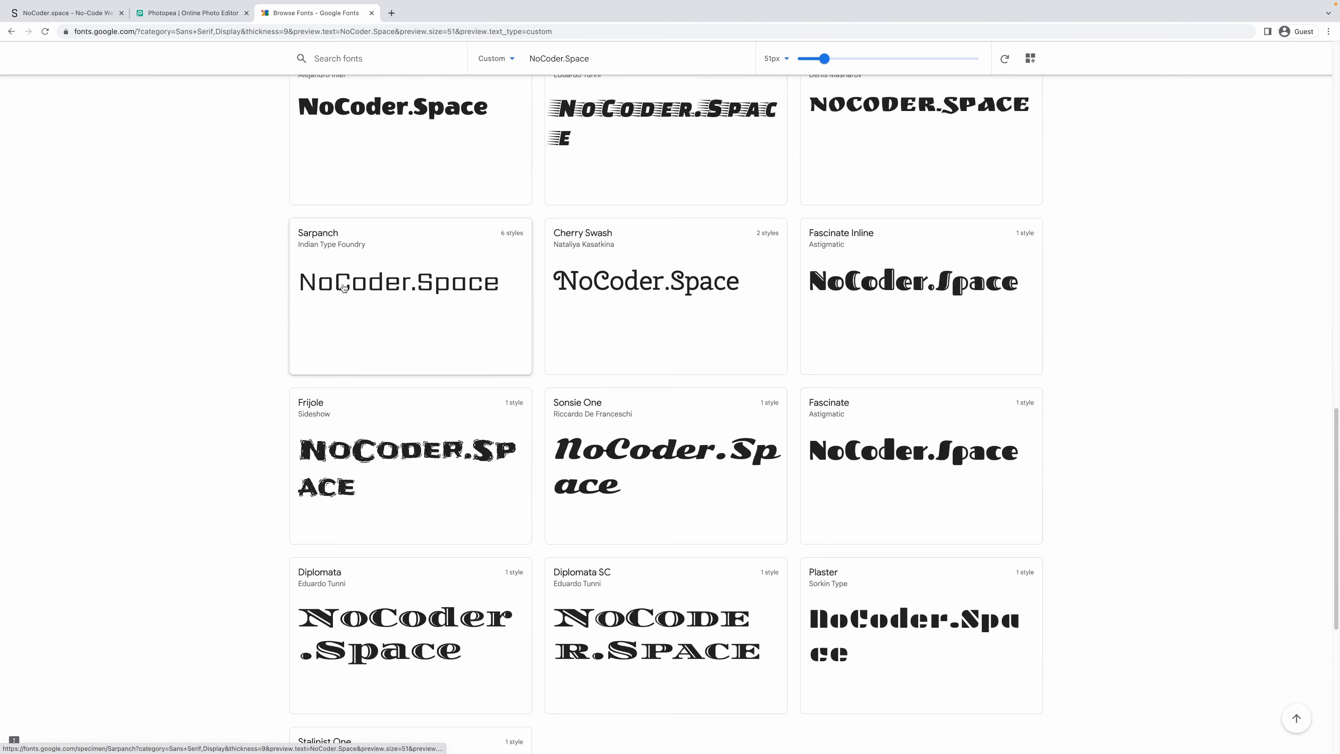
scroll(359, 302, down, 4)
scroll(358, 302, up, 8)
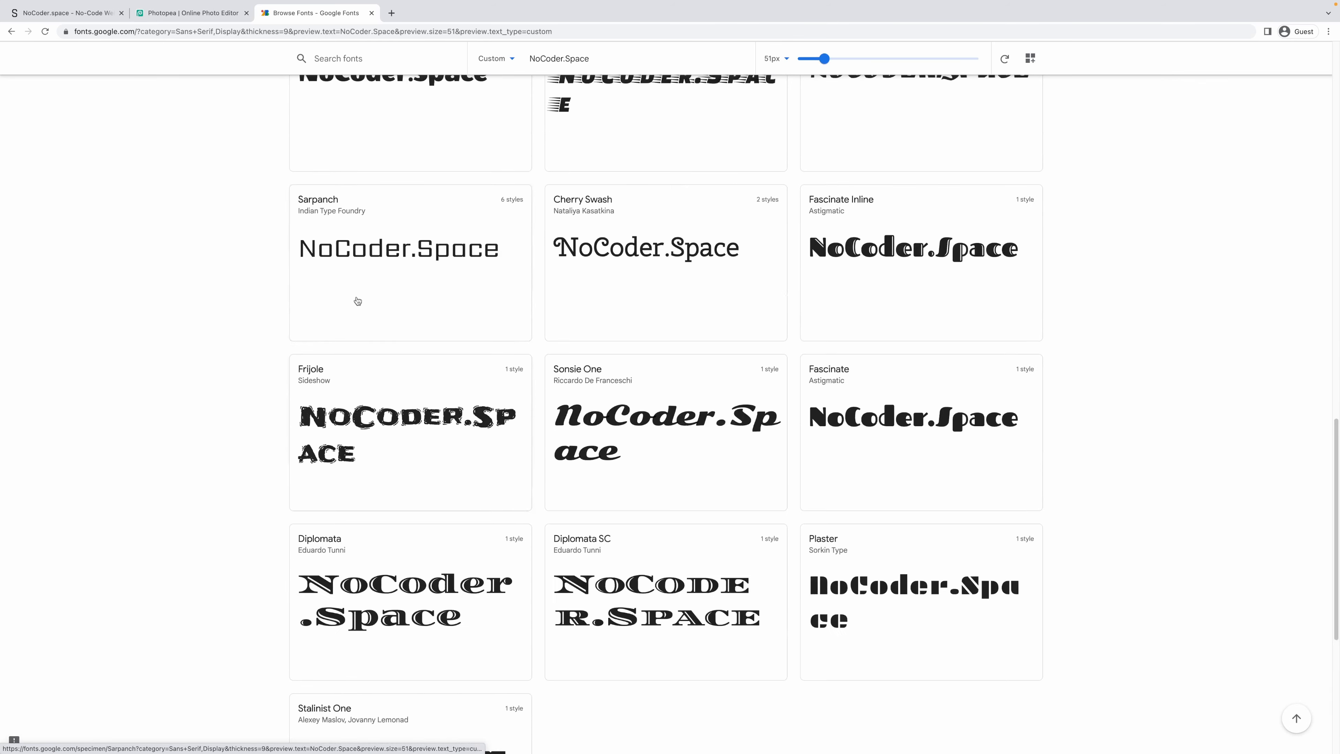
scroll(357, 300, up, 9)
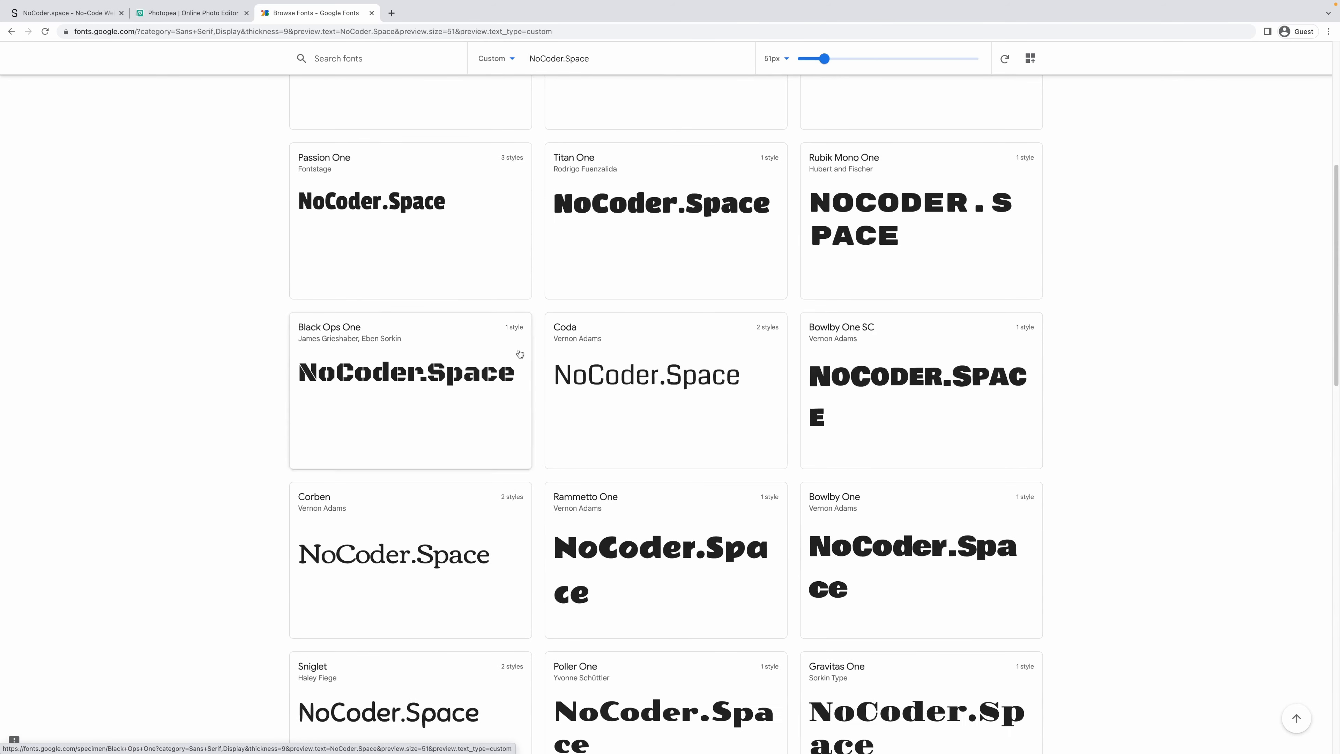
click(569, 333)
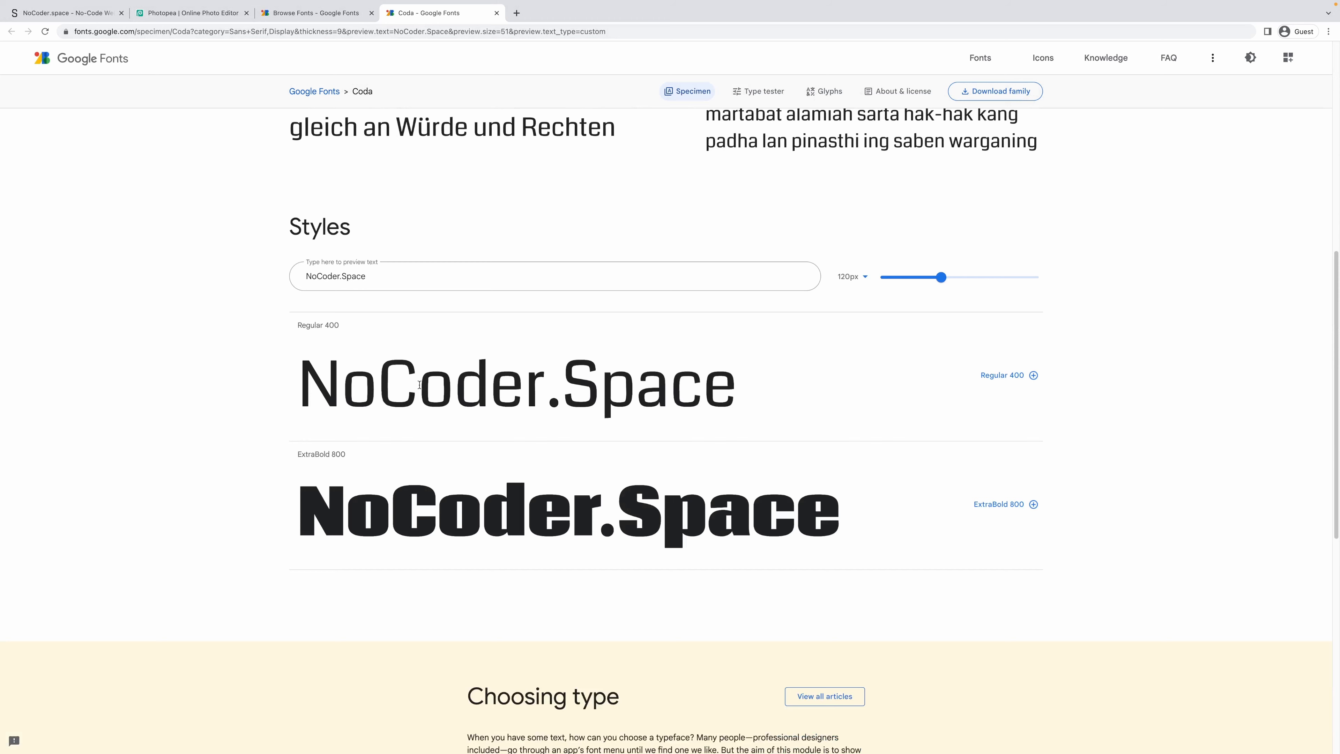
drag(304, 376, 757, 396)
click(757, 395)
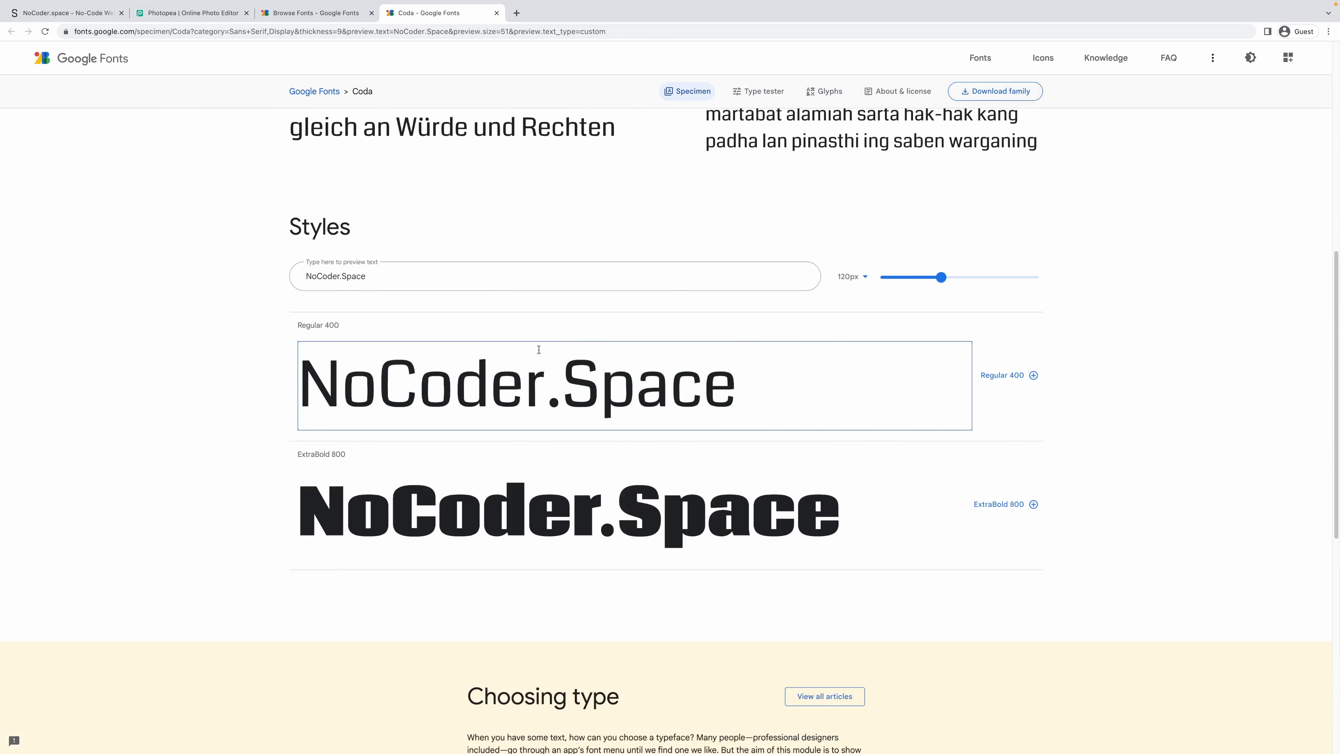
Back in Photopea, change the title font from Norwester to Coda.
click(201, 38)
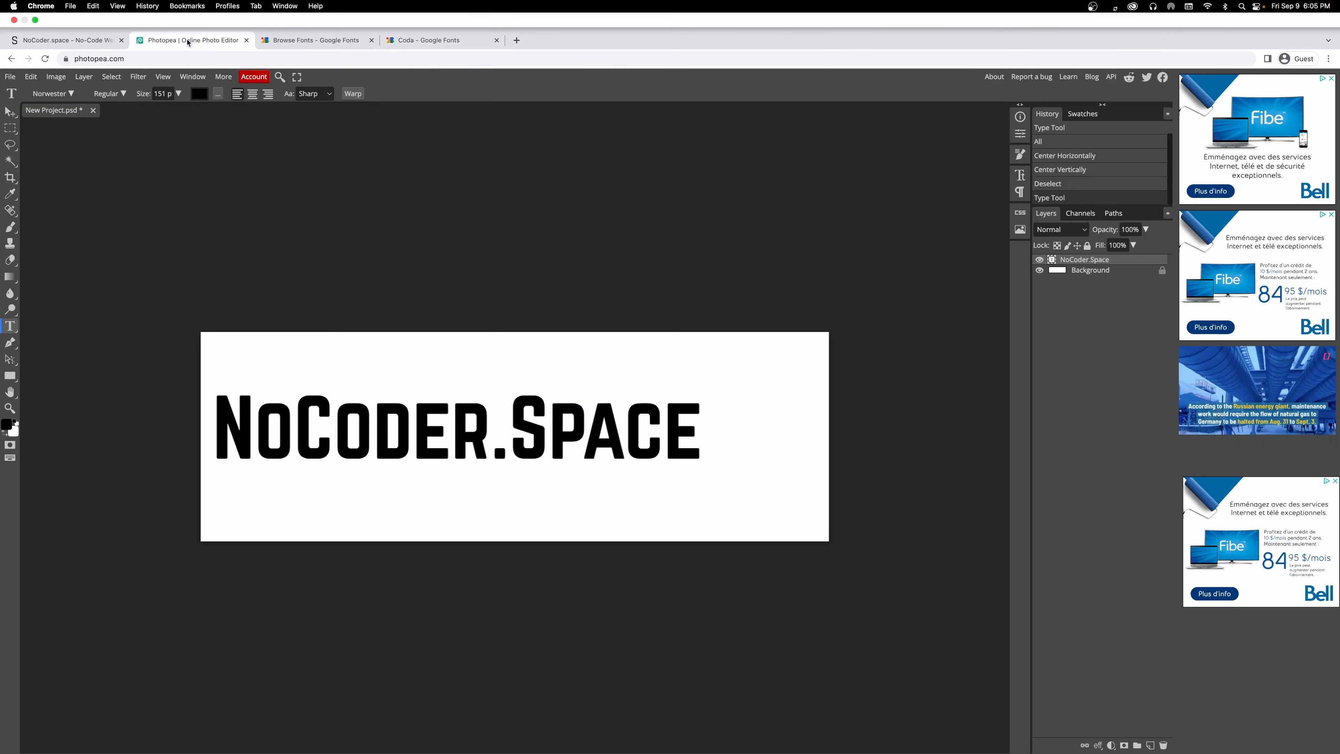
click(52, 66)
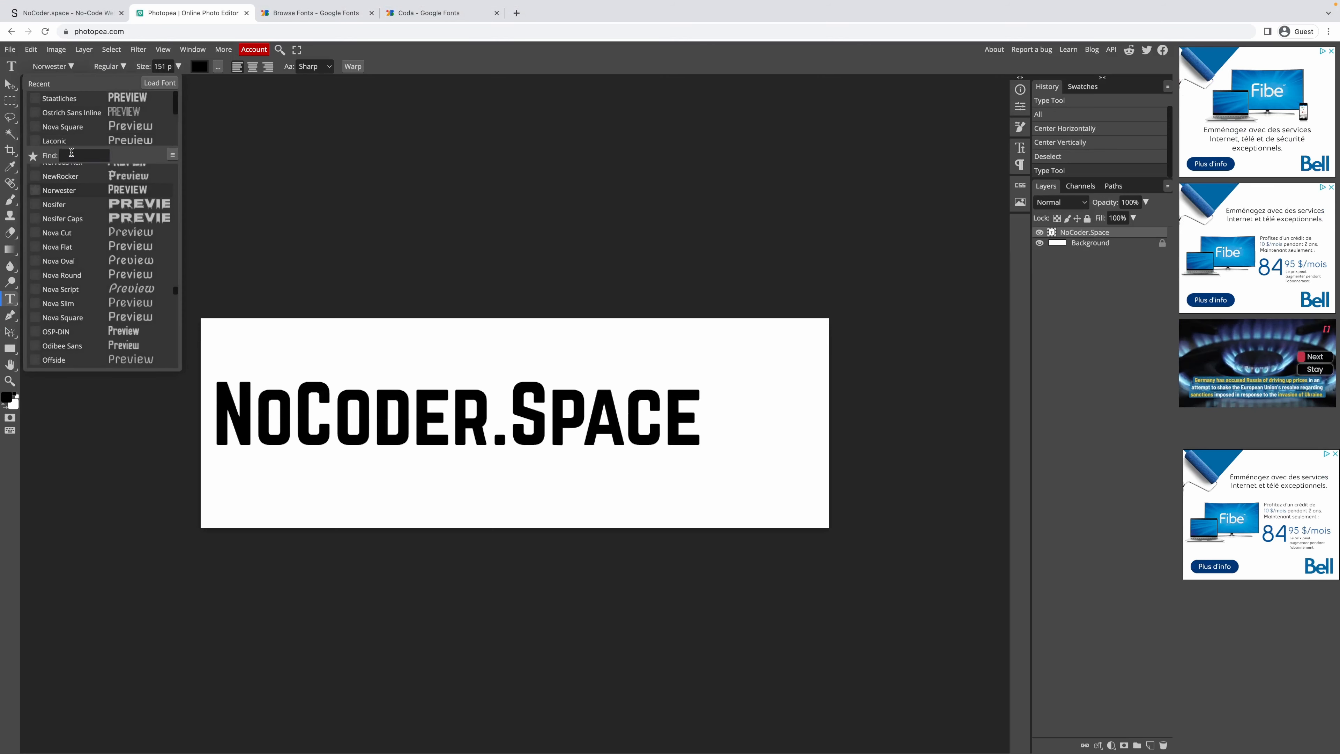
text(coda)
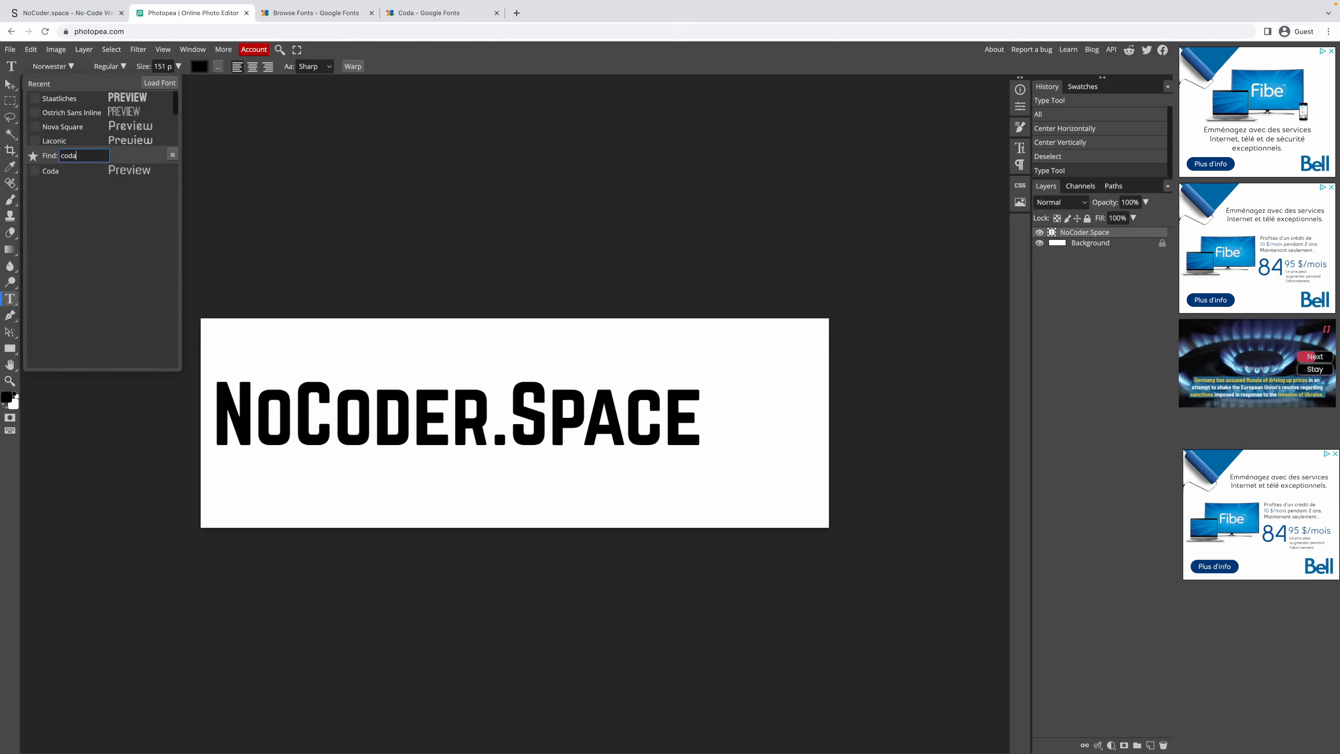
click(122, 171)
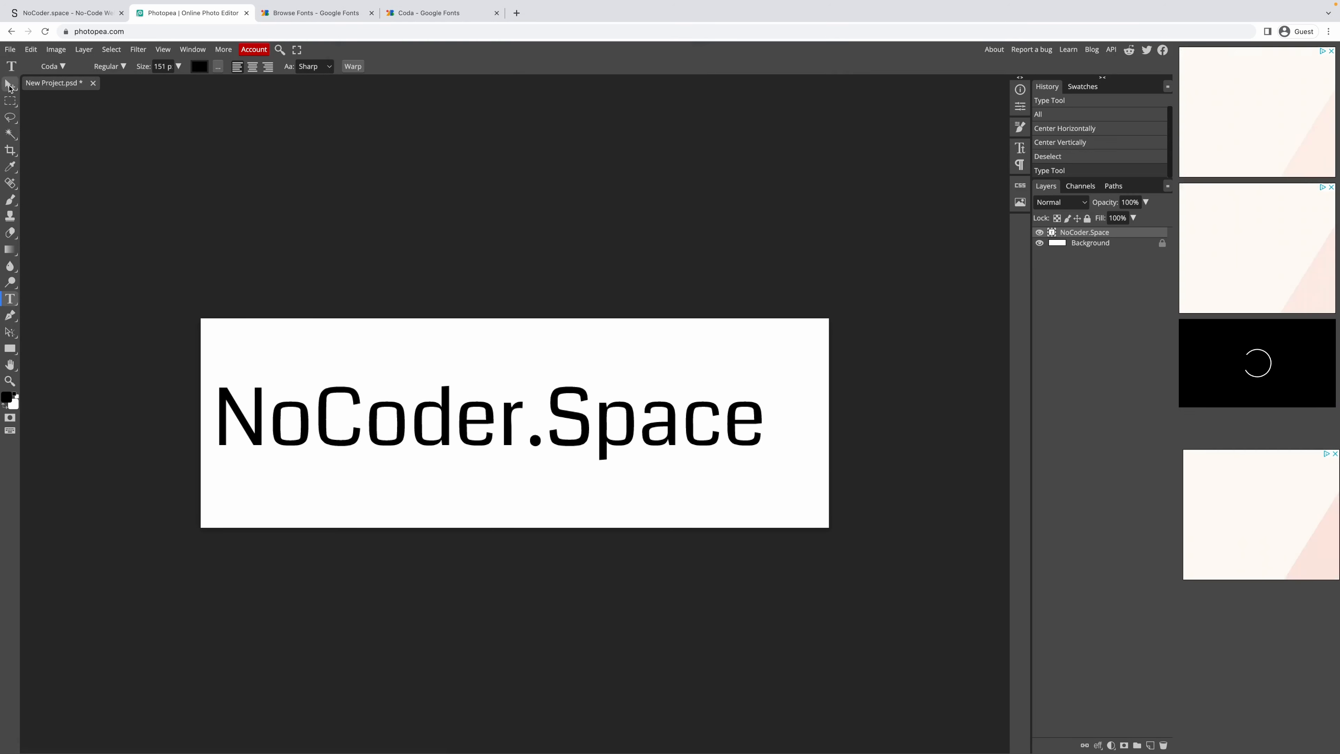
Centre-align the title text and centre it horizontally on the whole canvas.
click(9, 85)
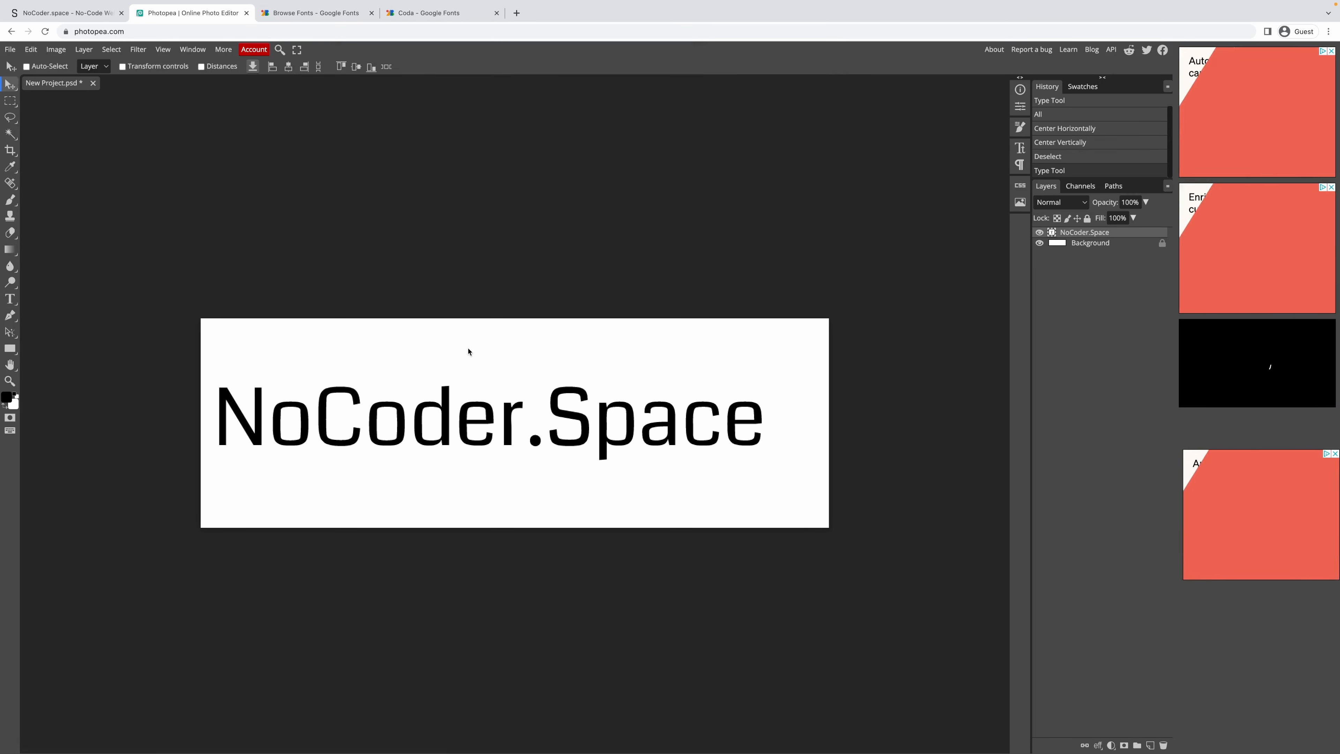
click(10, 100)
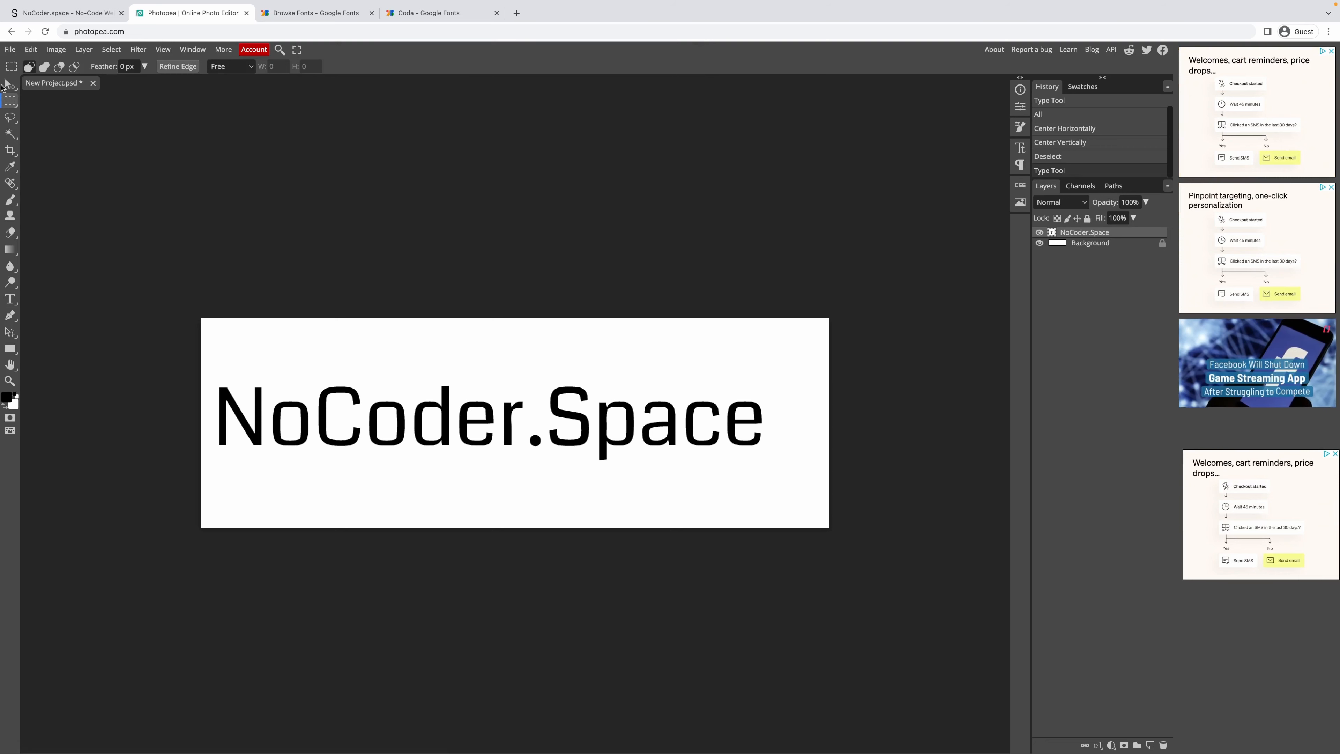
key(t)
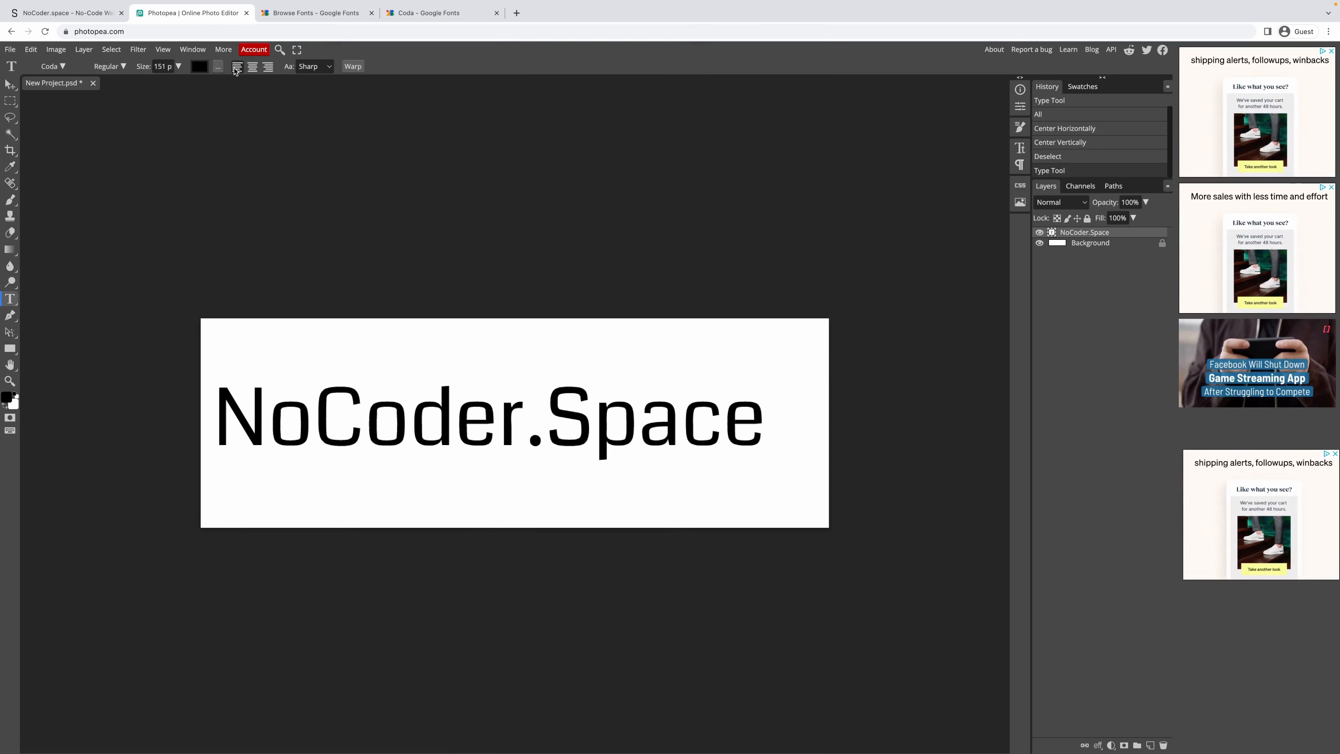
click(251, 68)
click(3, 83)
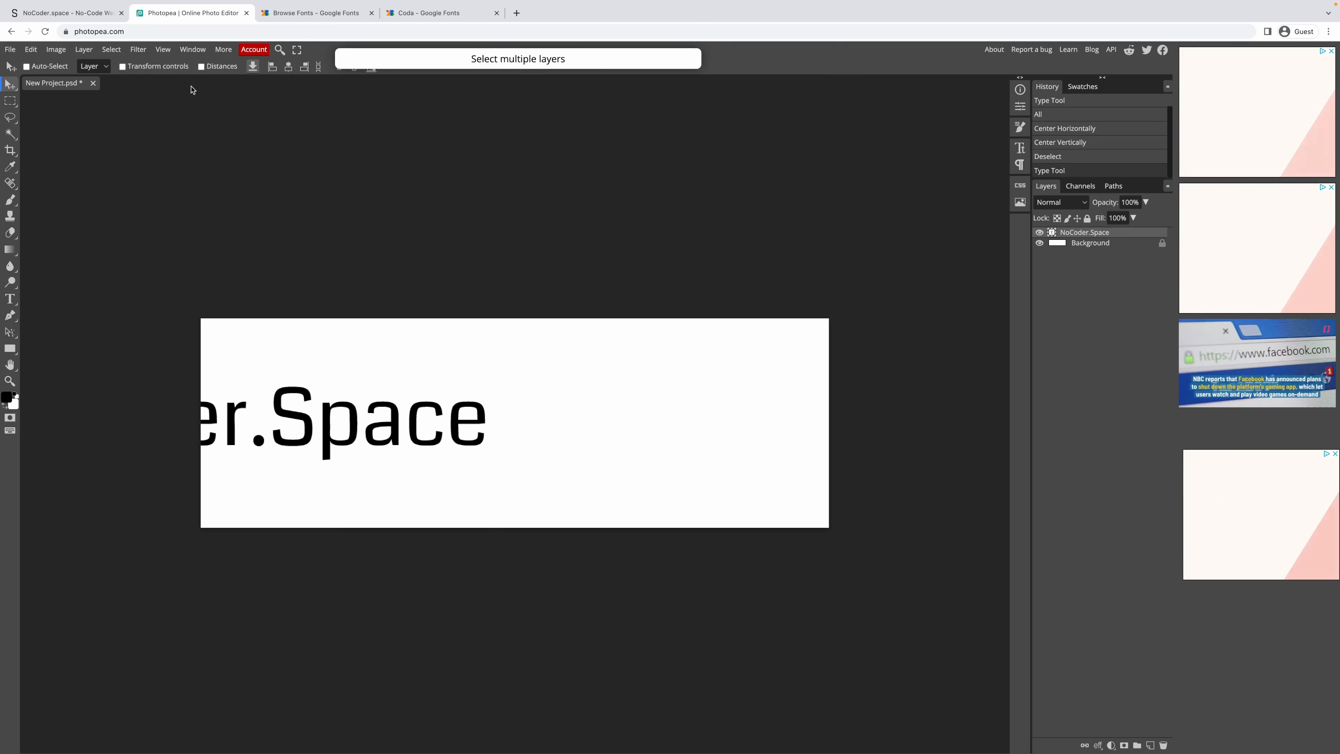
key(ctrl+a)
click(355, 68)
Centre the title vertically on the canvas and close a stray blank browser tab.
click(354, 68)
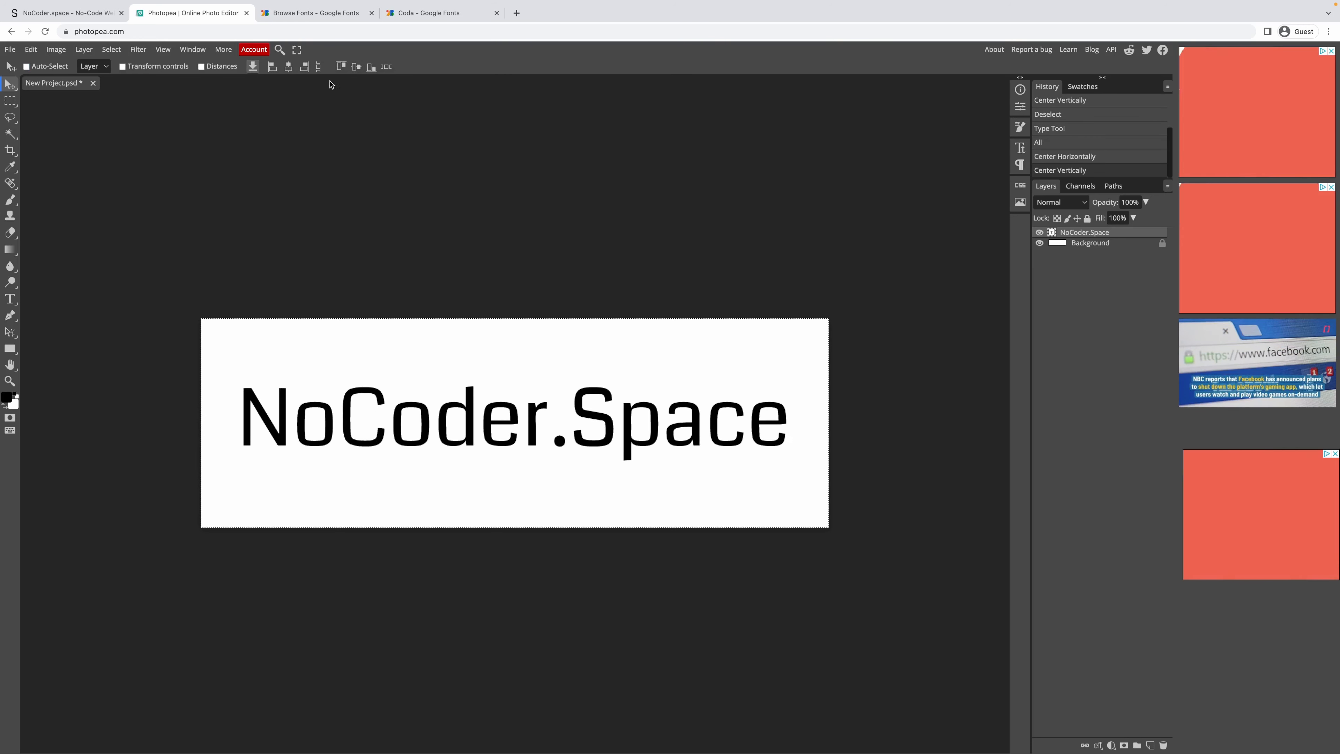
key(m)
click(447, 236)
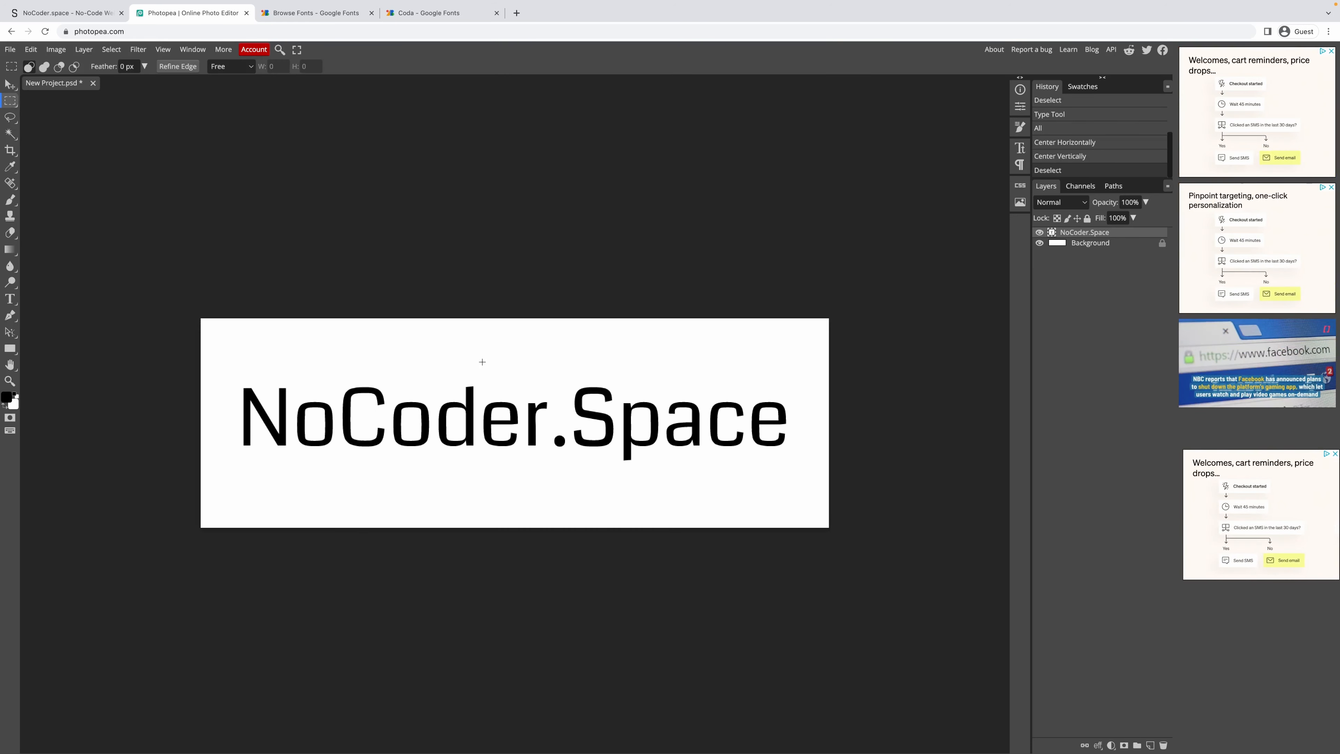
key(ctrl+t)
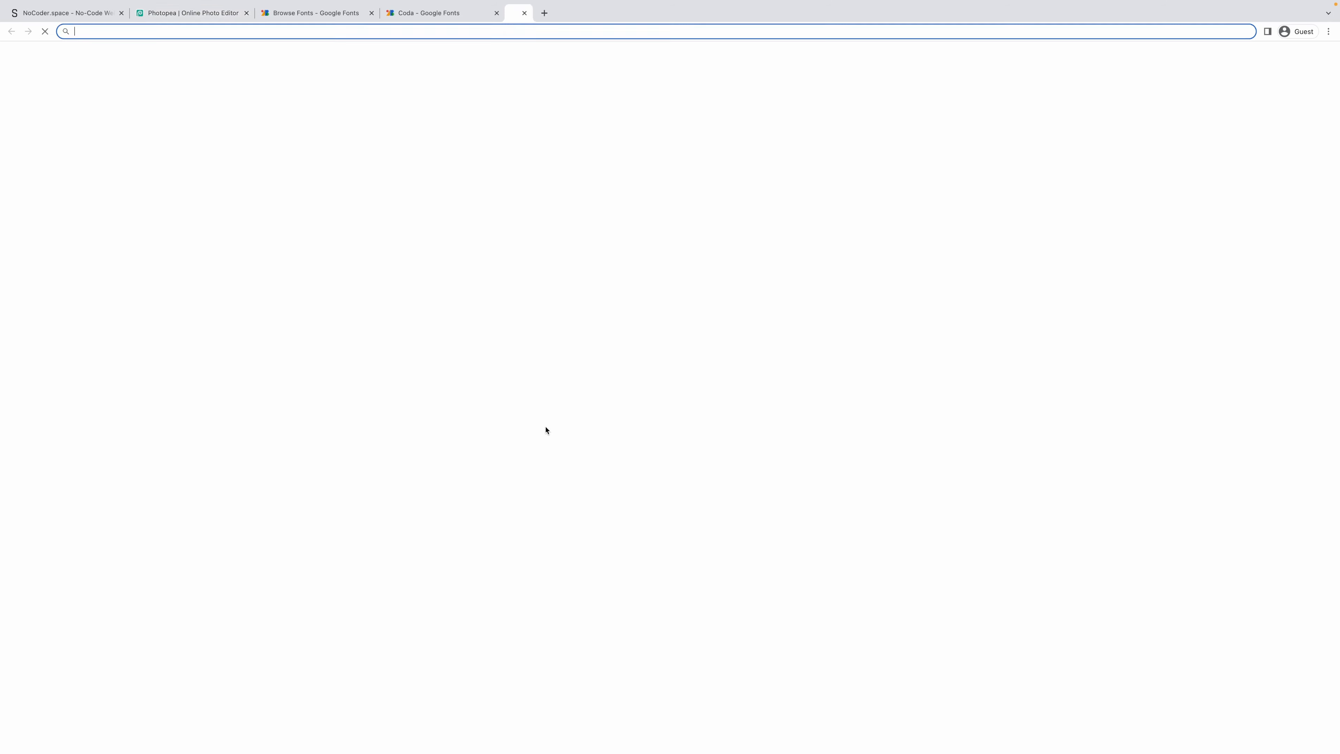
key(ctrl+w)
key(g)
click(533, 405)
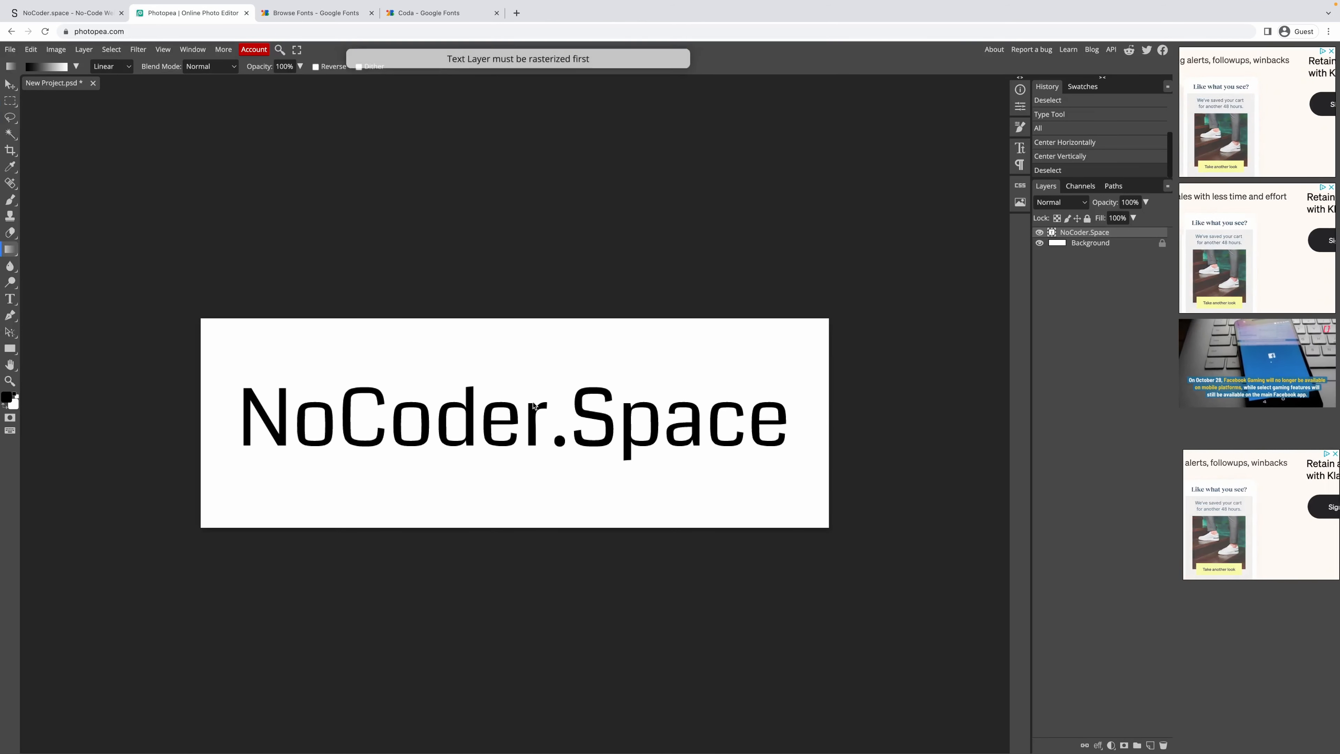
key(t)
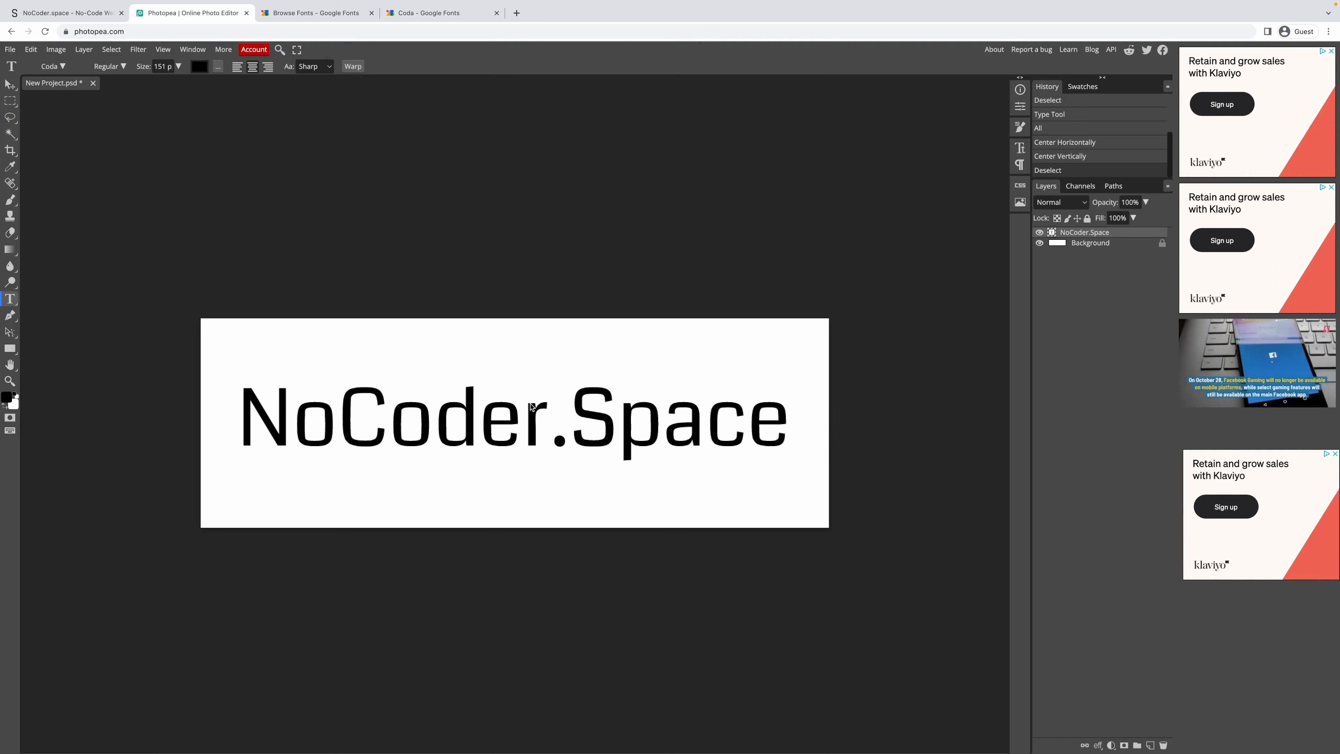
click(11, 101)
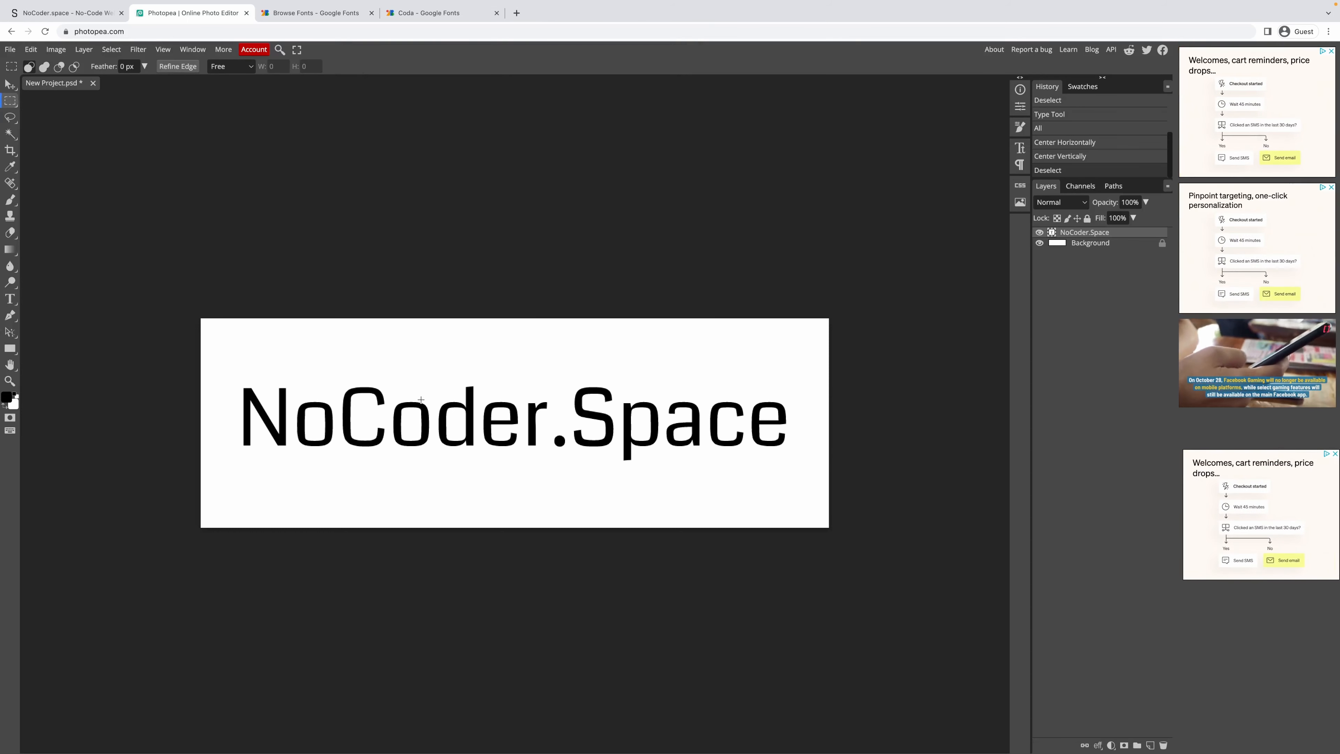
Free Transform the title up to about 109% and hide the white Background layer.
right_click(424, 415)
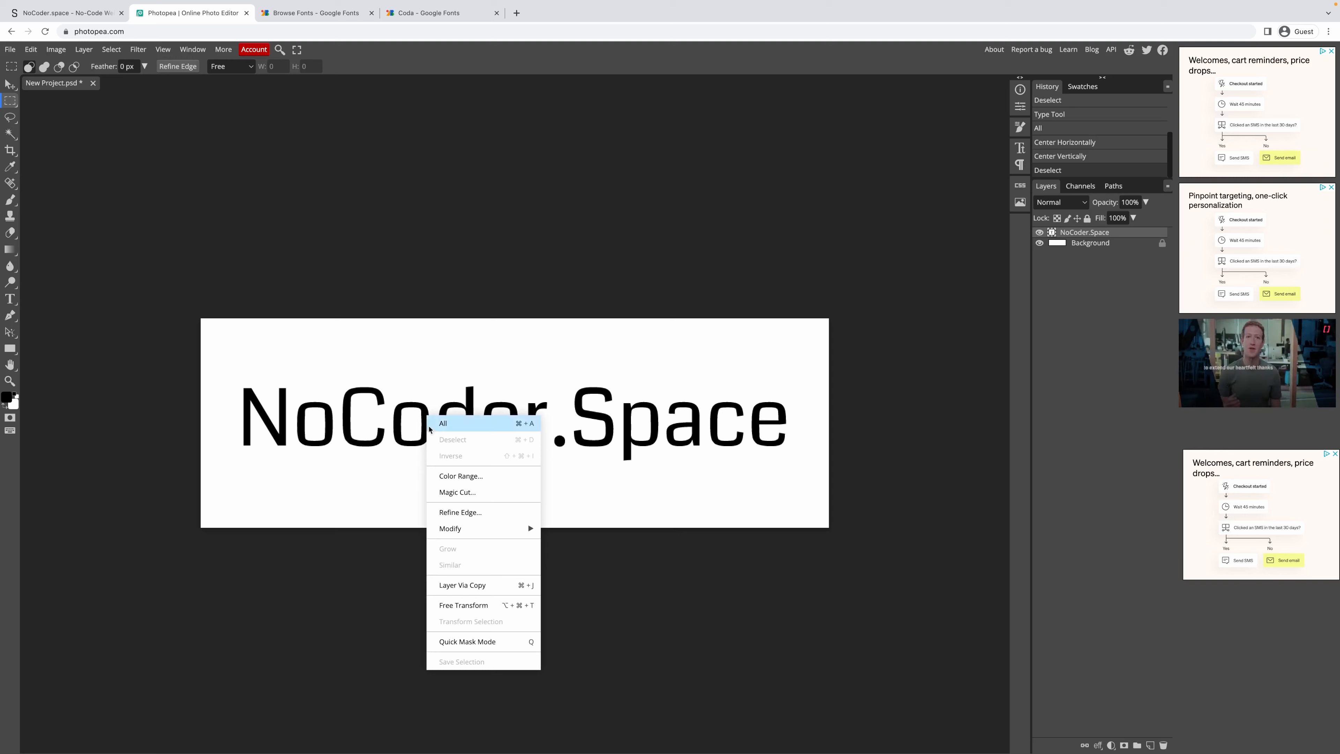
click(489, 606)
mouse_move(786, 383)
mouse_down()
mouse_move(807, 370)
mouse_move(792, 380)
mouse_up()
key(Return)
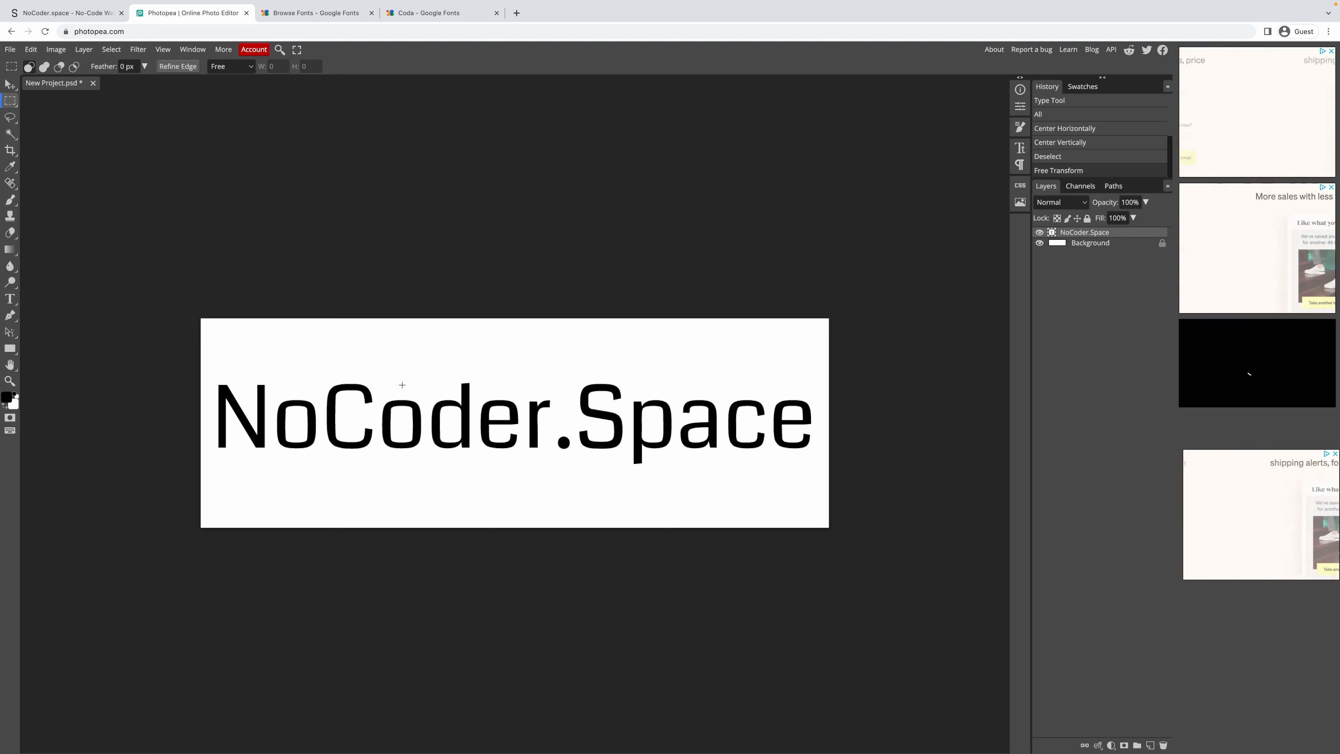
click(1094, 245)
click(1039, 243)
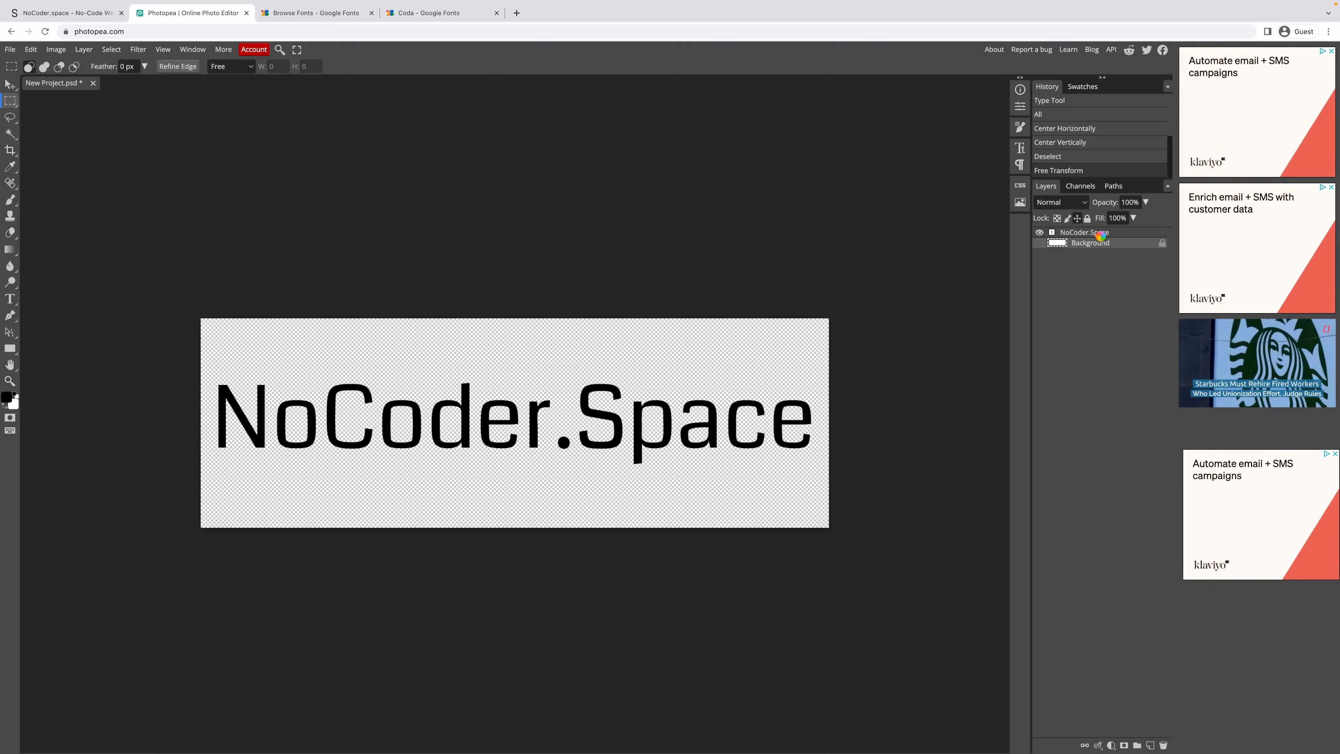
Set the foreground and NoCoder.Space text colour to white #ffffff.
click(1074, 234)
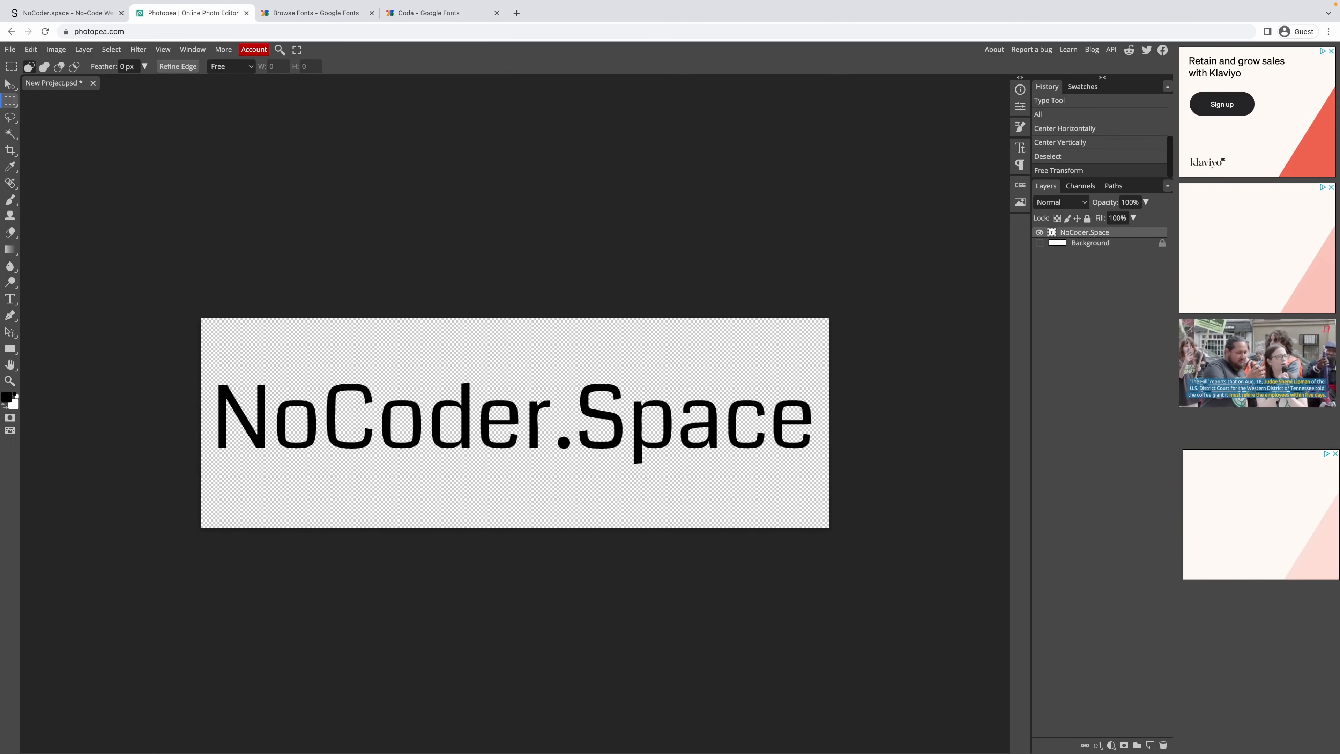
click(7, 397)
click(85, 143)
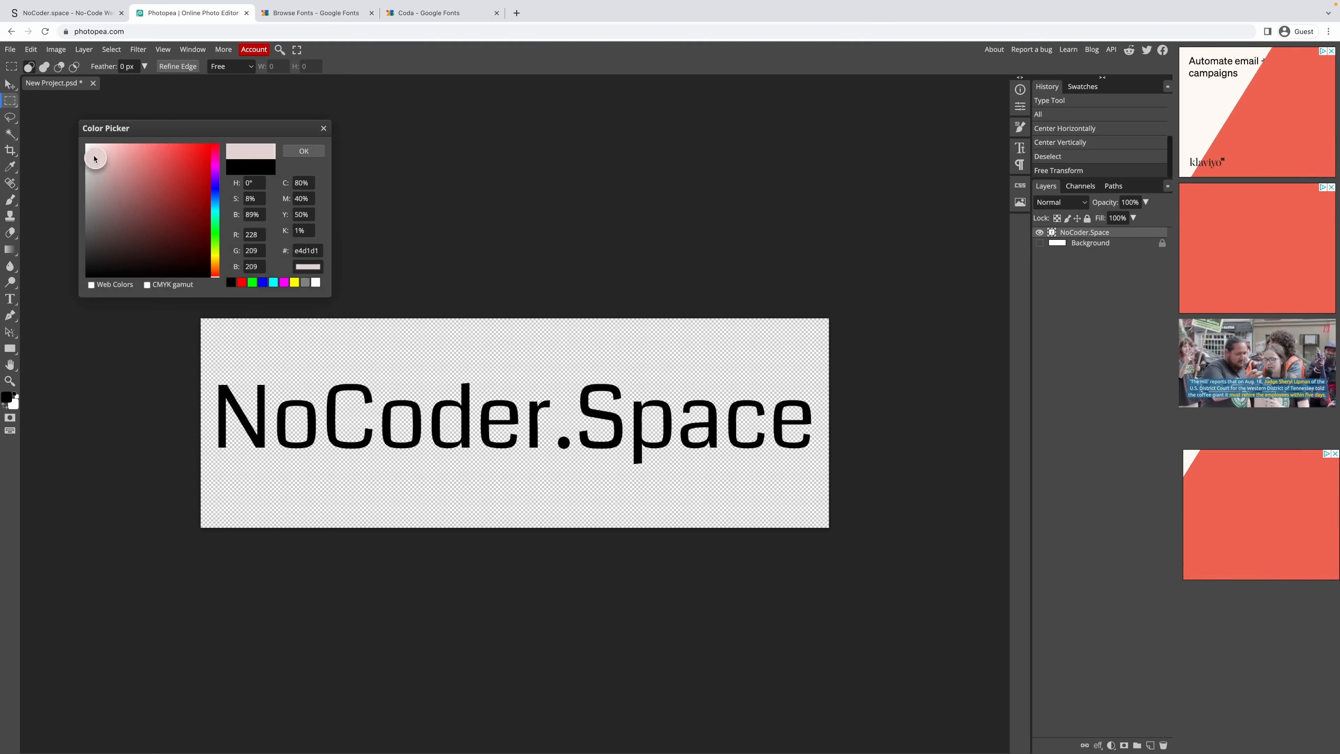
click(303, 152)
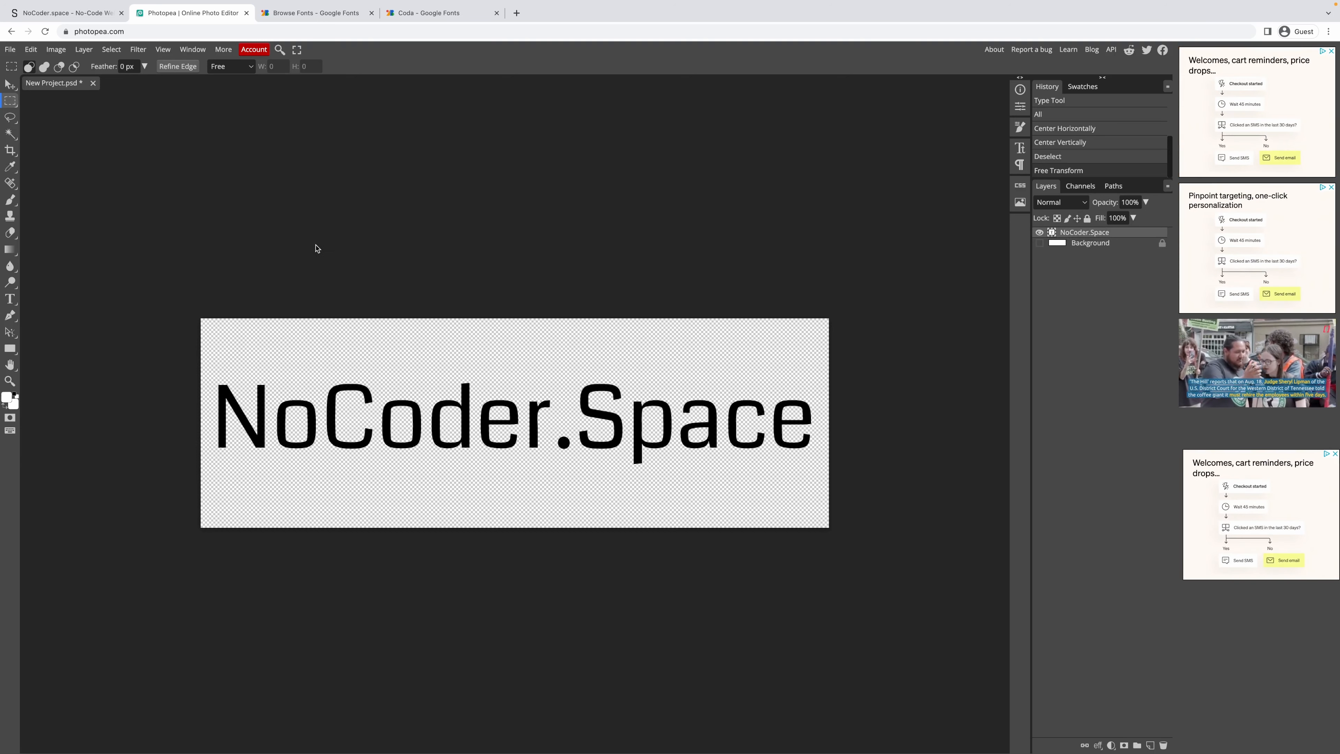
key(t)
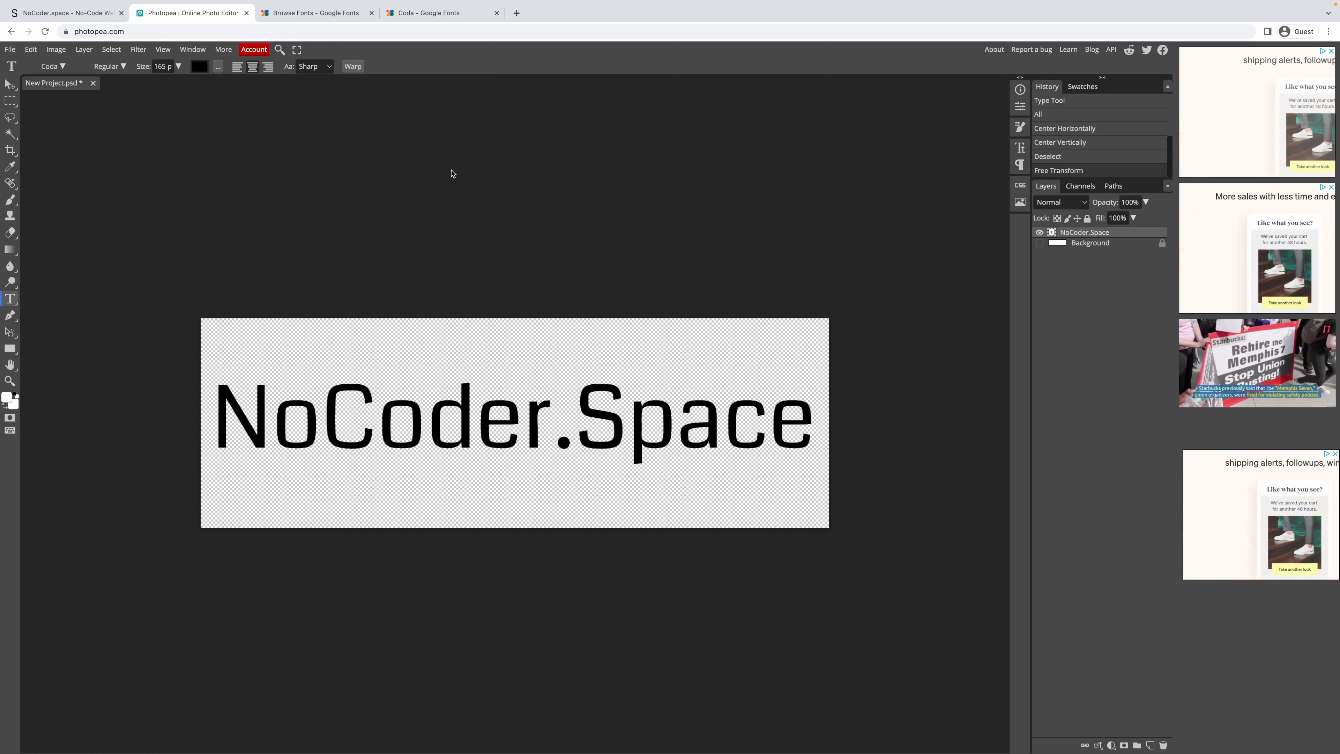
click(201, 70)
drag(127, 223, 80, 140)
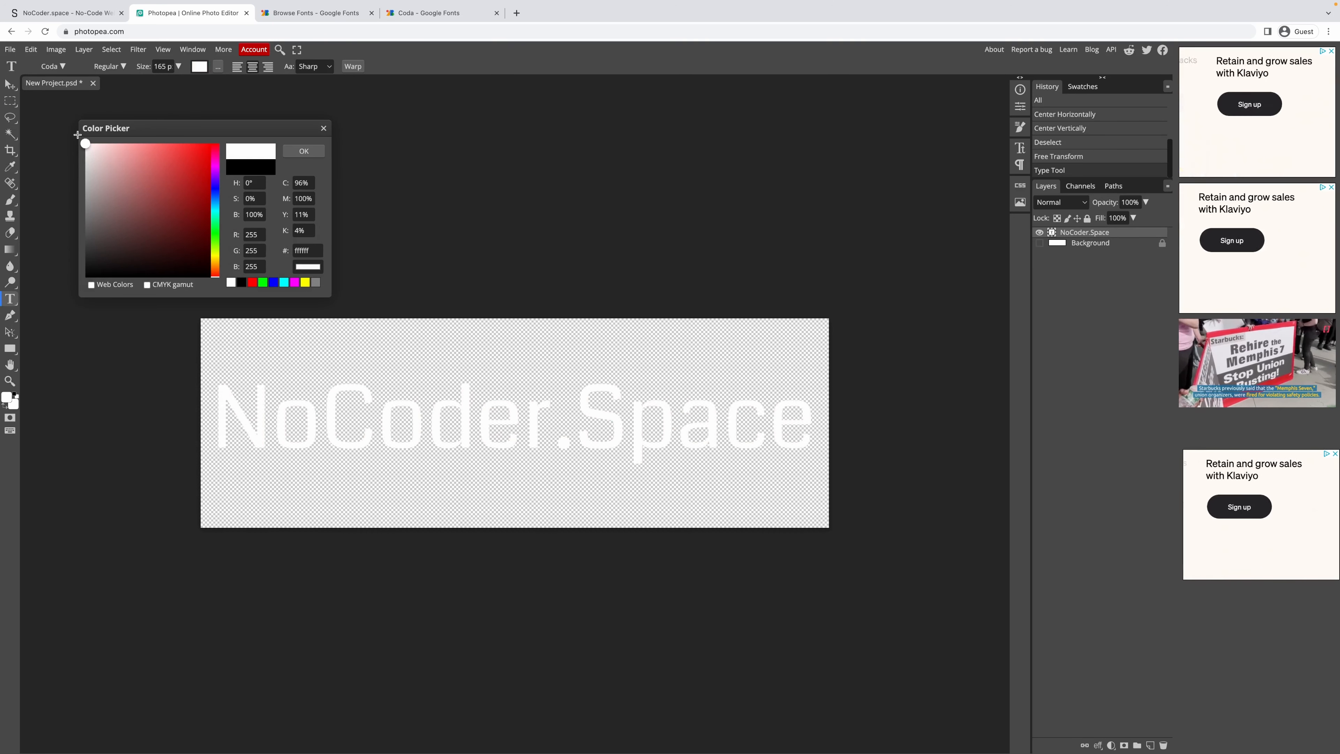
click(308, 153)
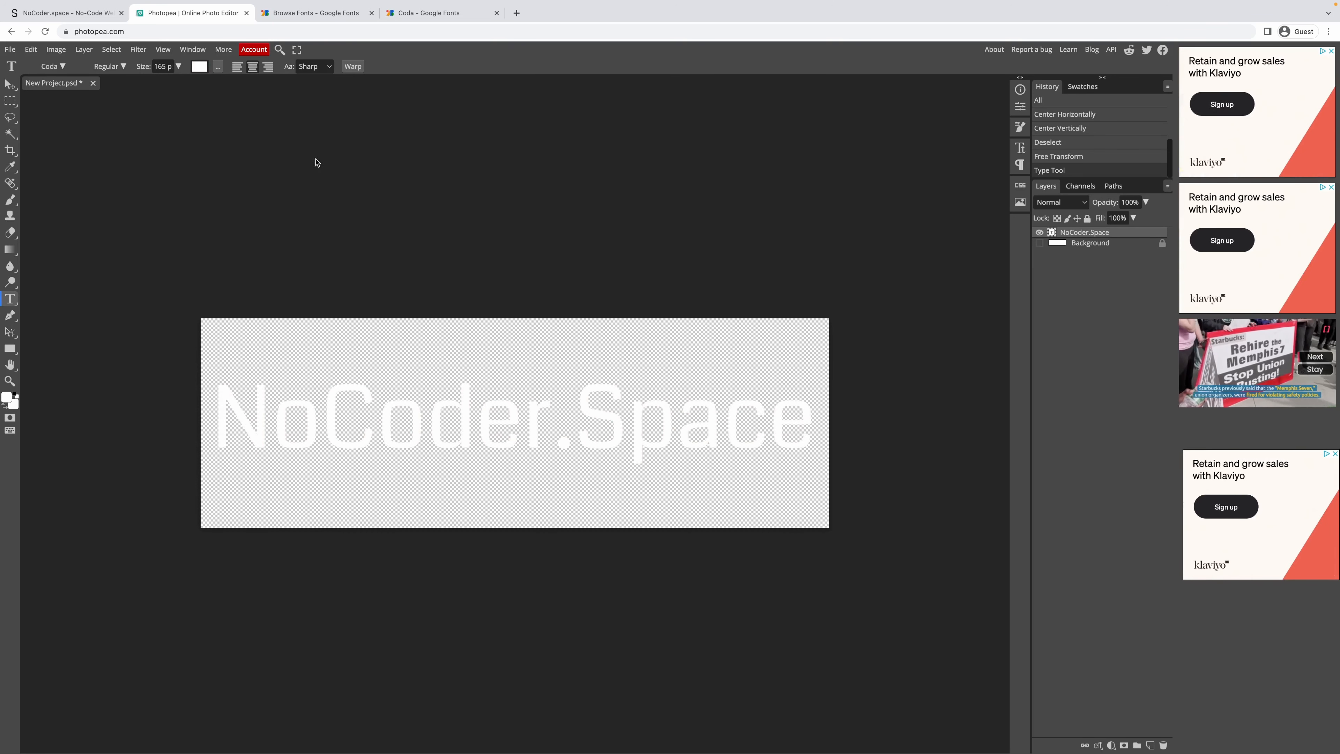
Export the logo as a transparent PNG, New Project.png.
click(11, 50)
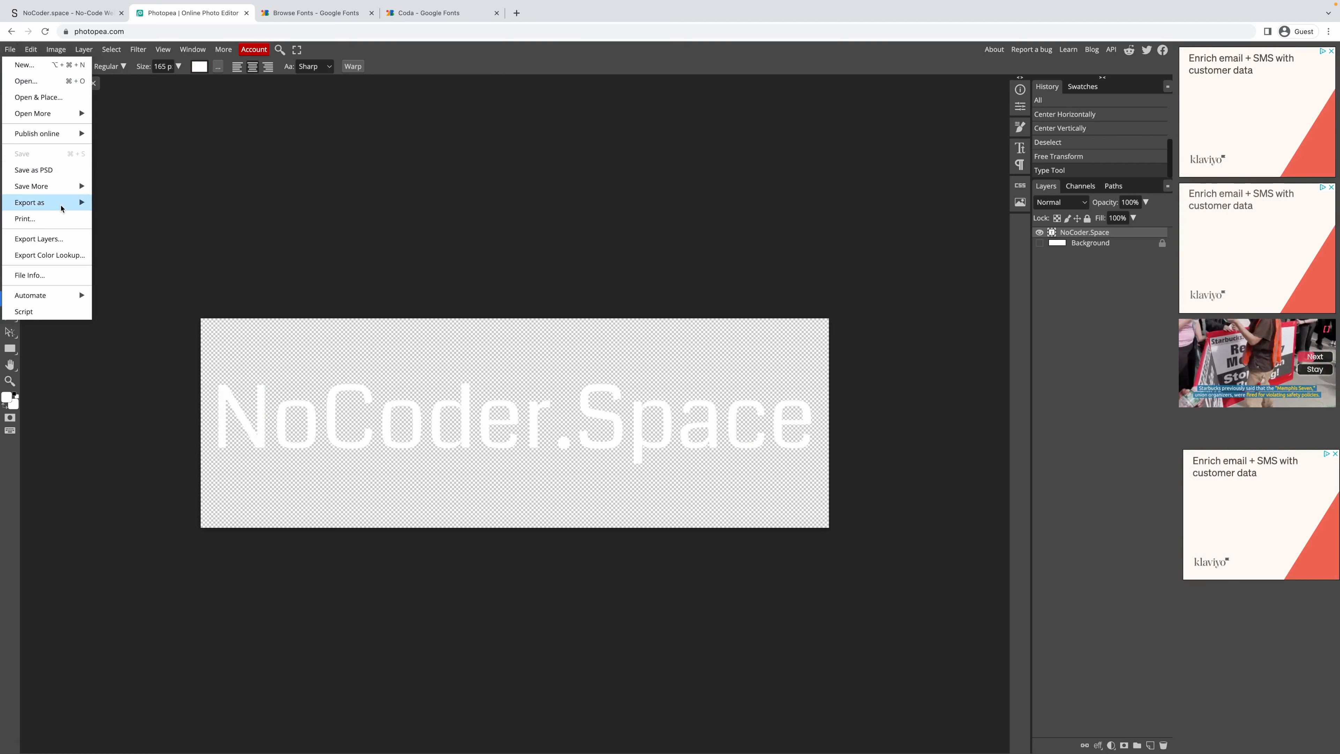
mouse_move(59, 202)
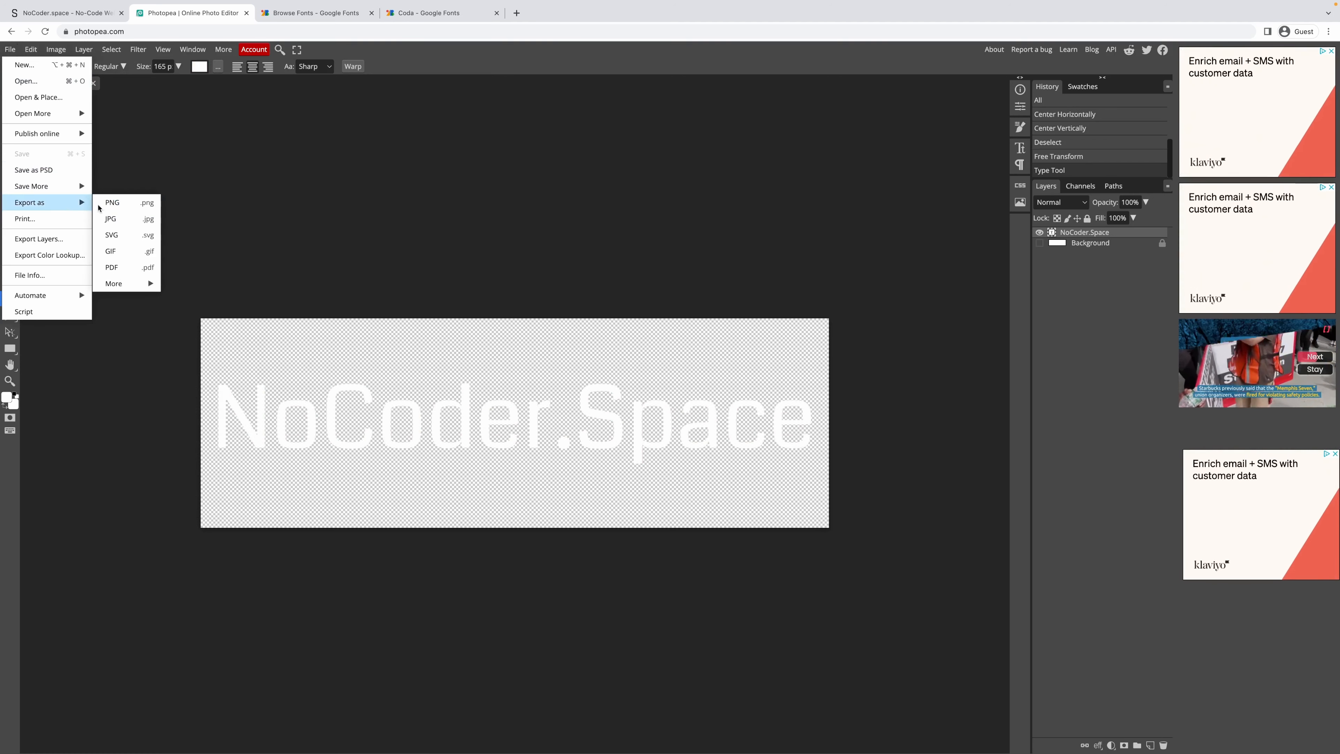
click(142, 204)
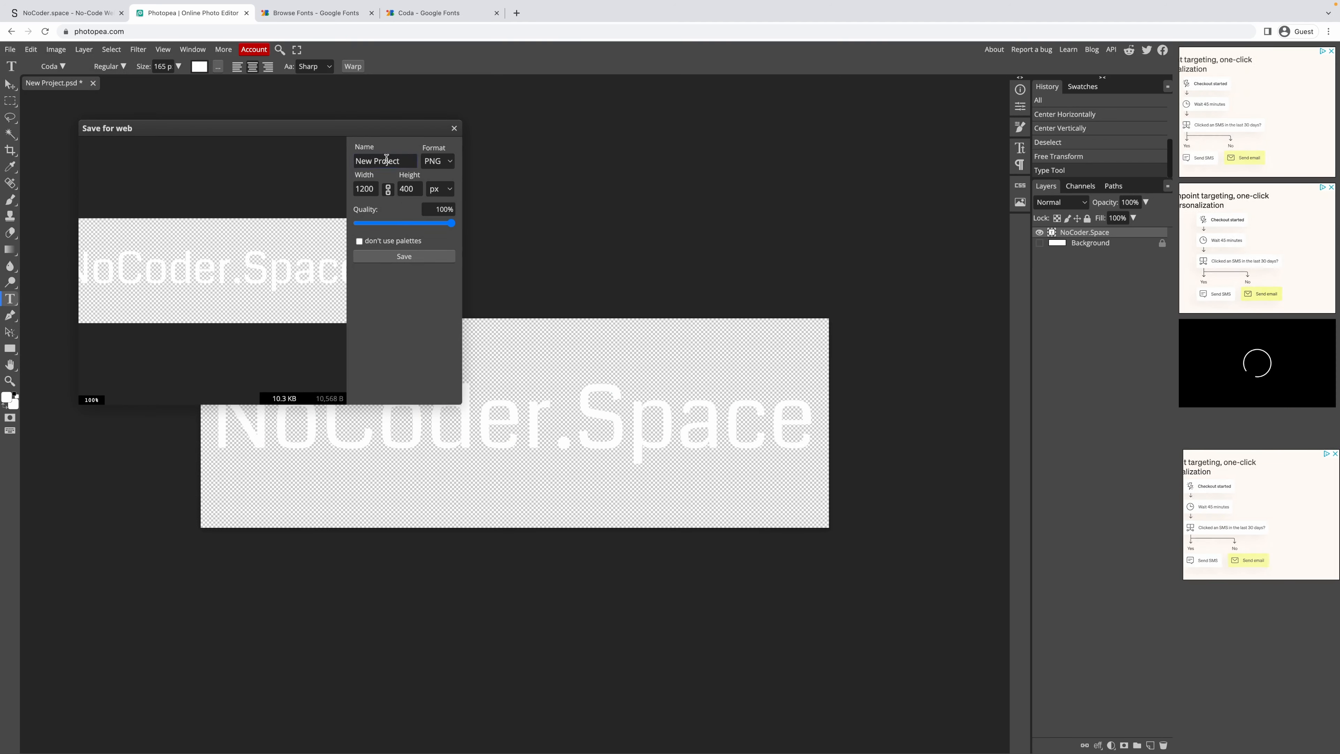
click(411, 257)
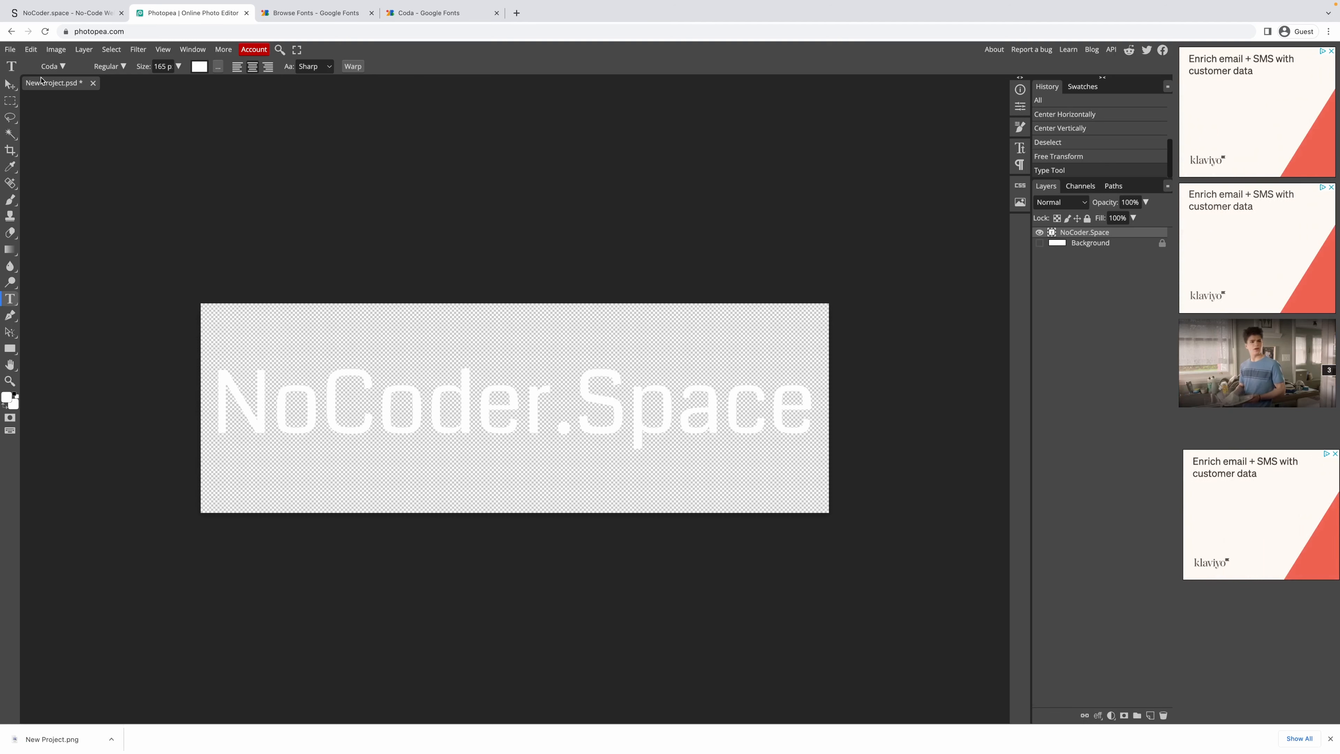
Create a new 1200 × 1200 px Photopea document.
click(11, 49)
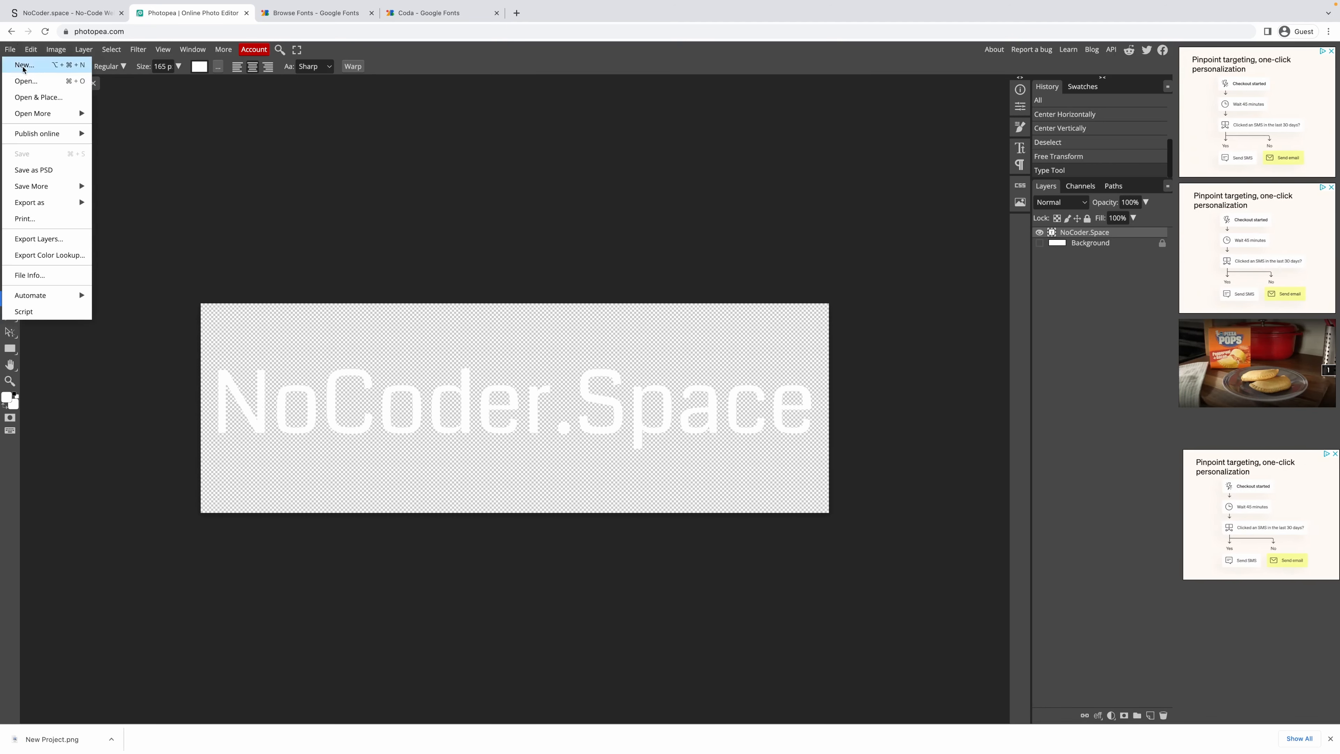
click(43, 68)
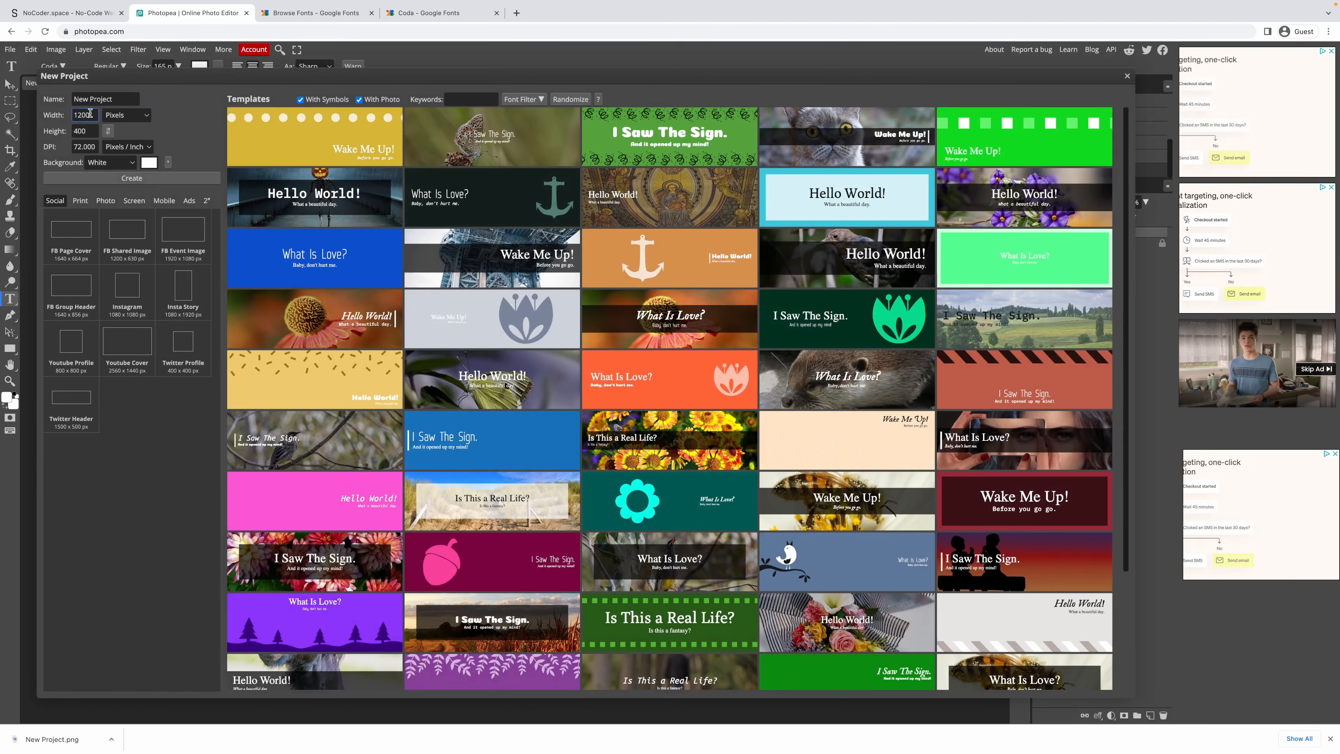
drag(91, 132, 23, 135)
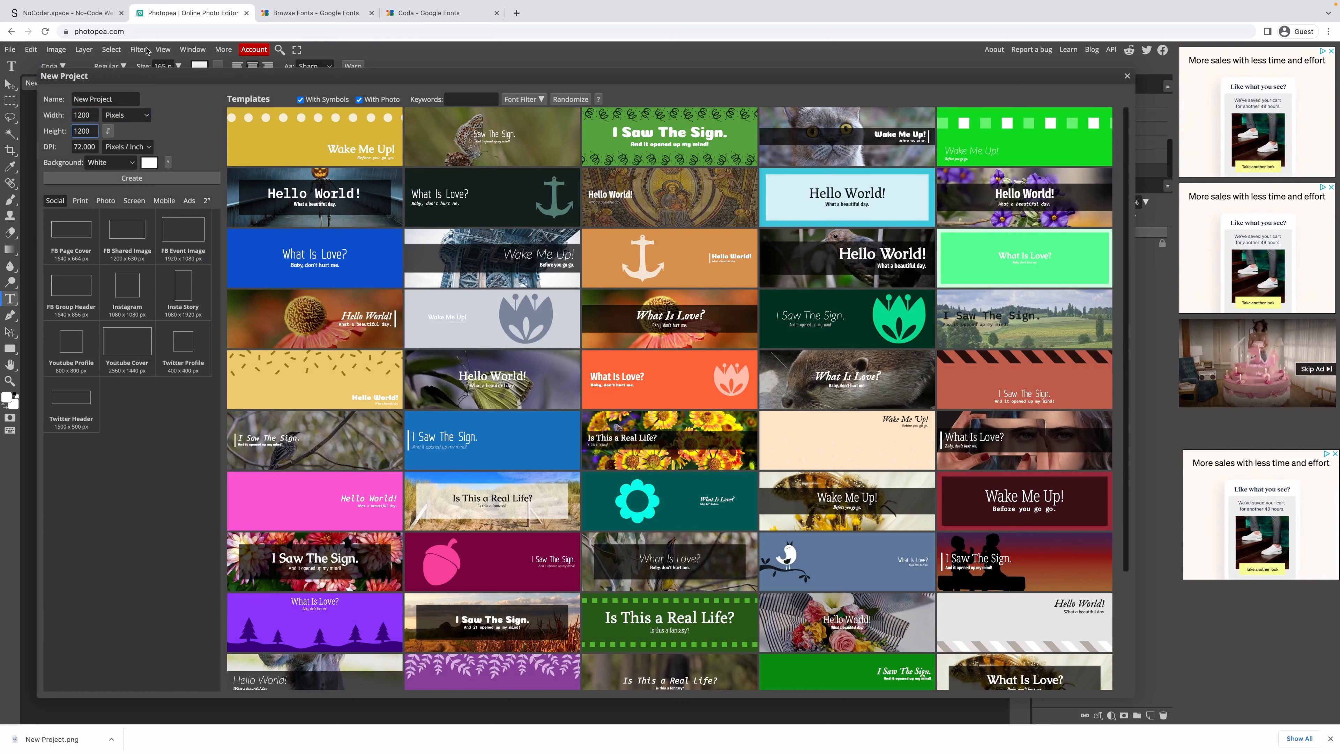
click(132, 178)
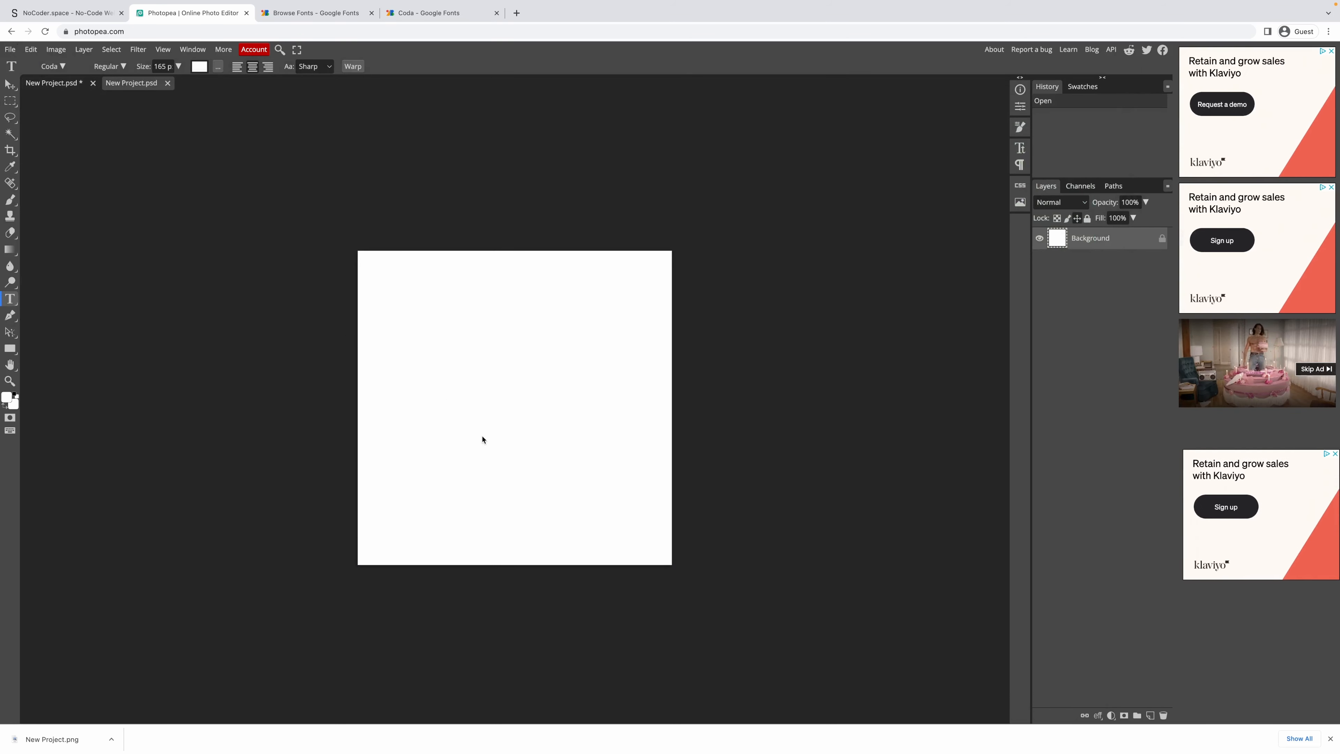
Add the NCS text layer and hide the white Background layer.
text(N)
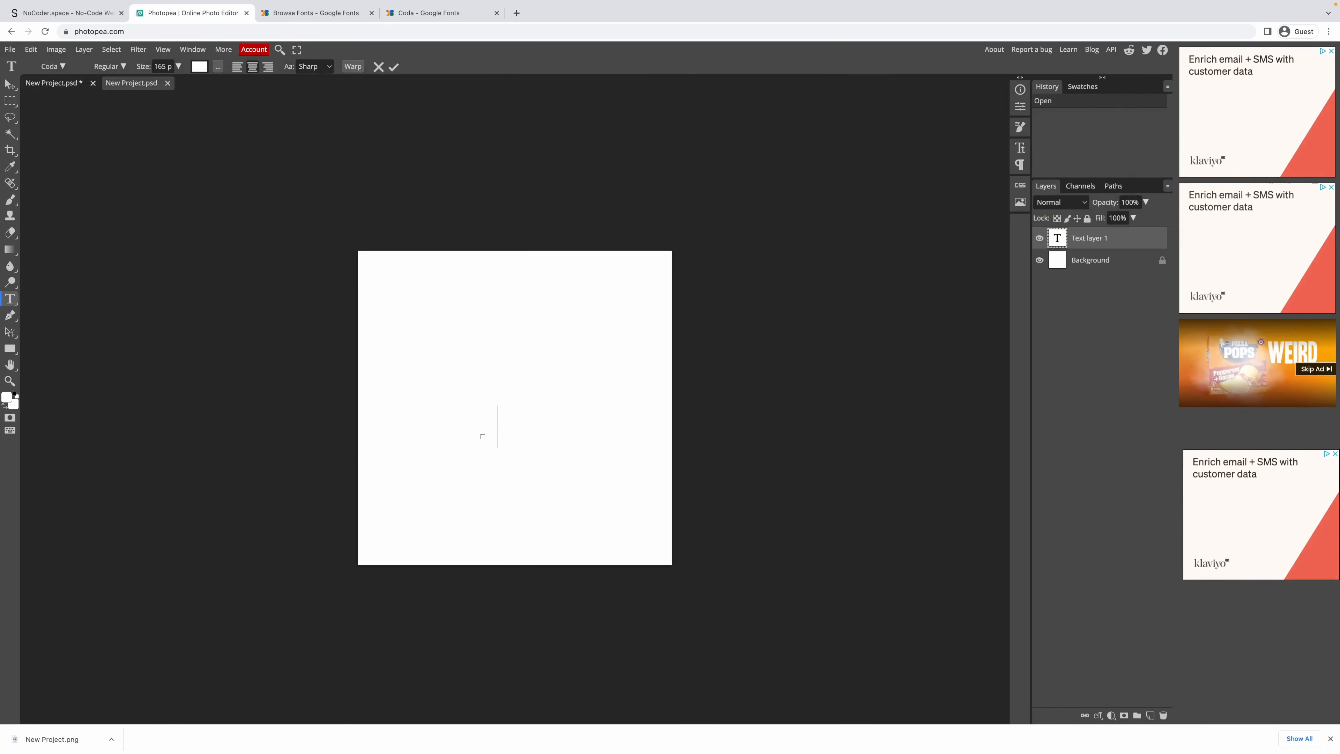
key(ctrl+a)
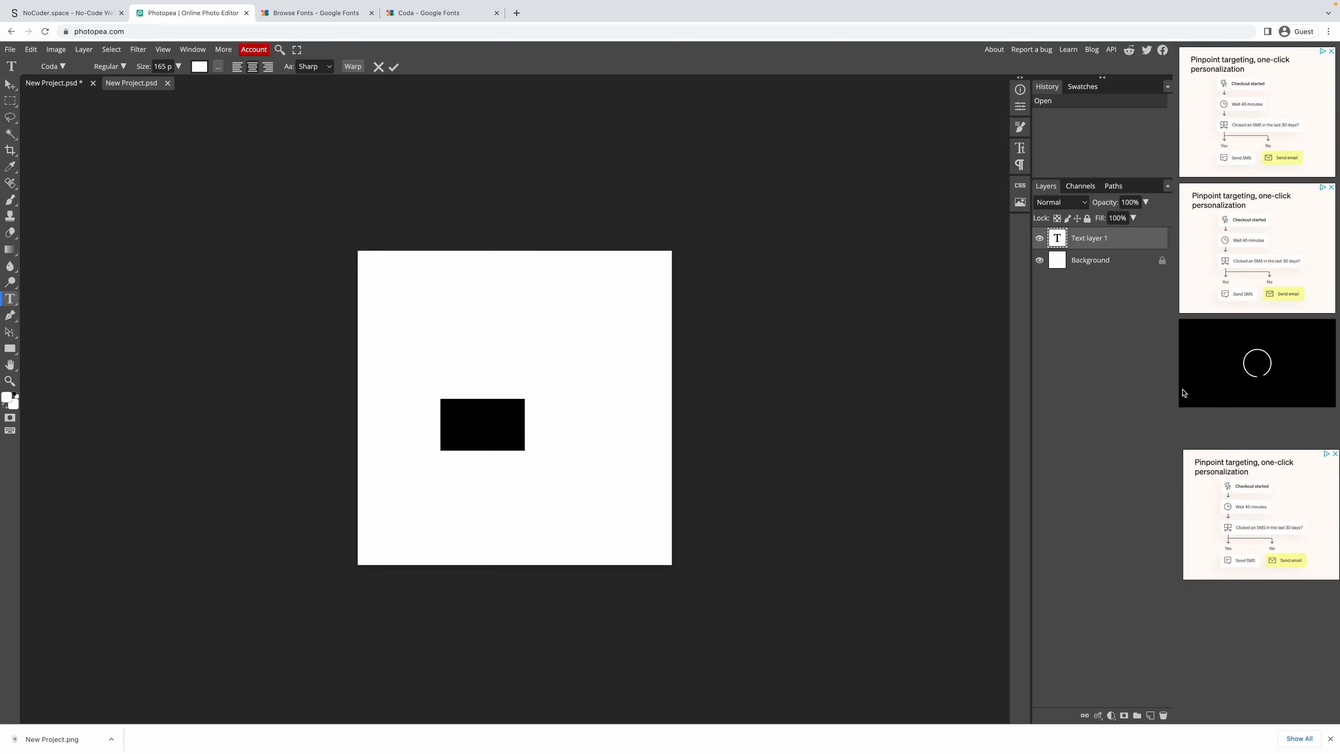
key(Escape)
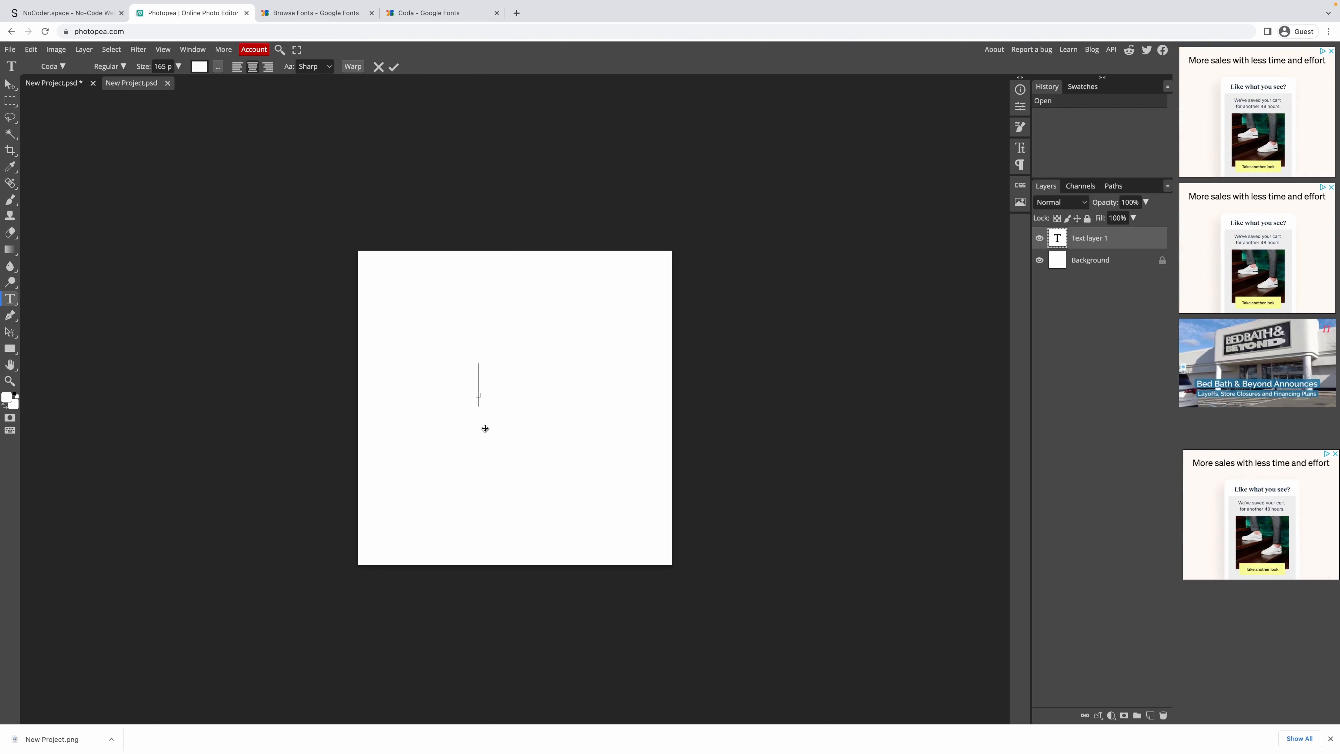
text(Test)
key(ctrl+a)
key(ctrl+Return)
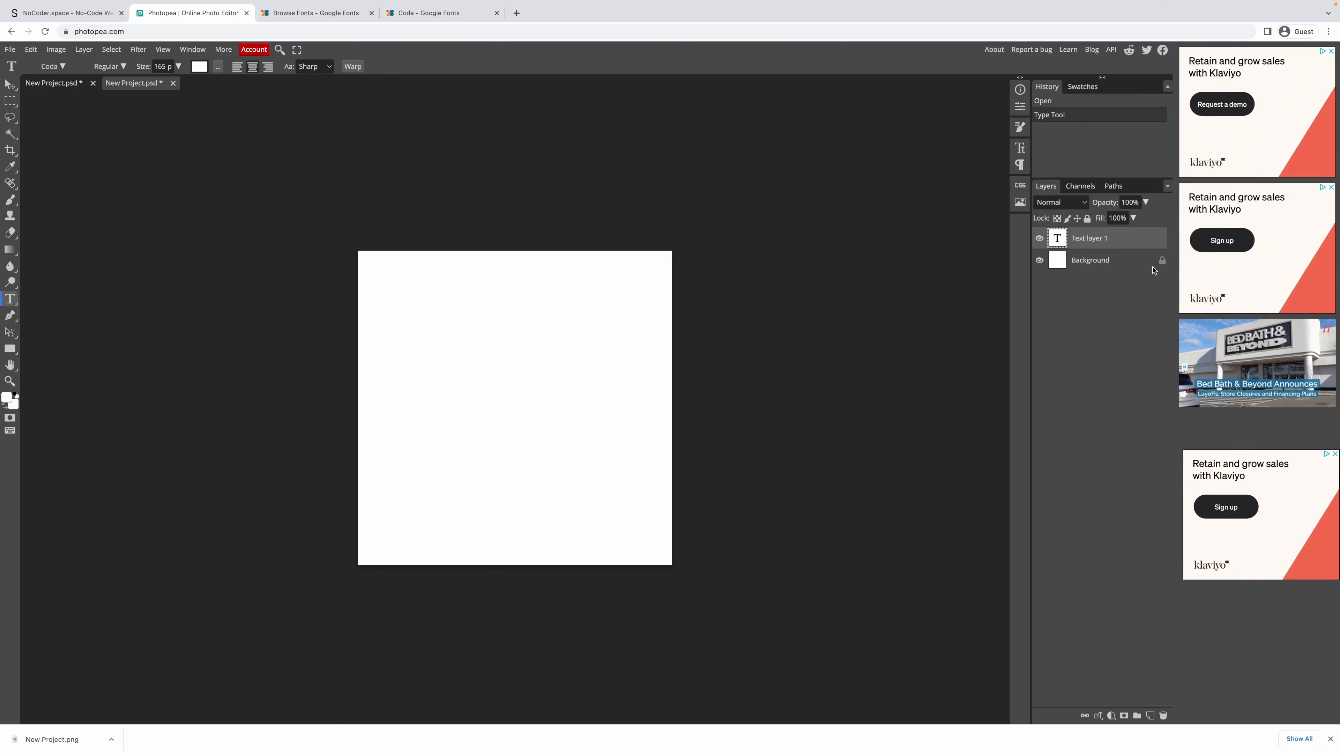
click(1040, 261)
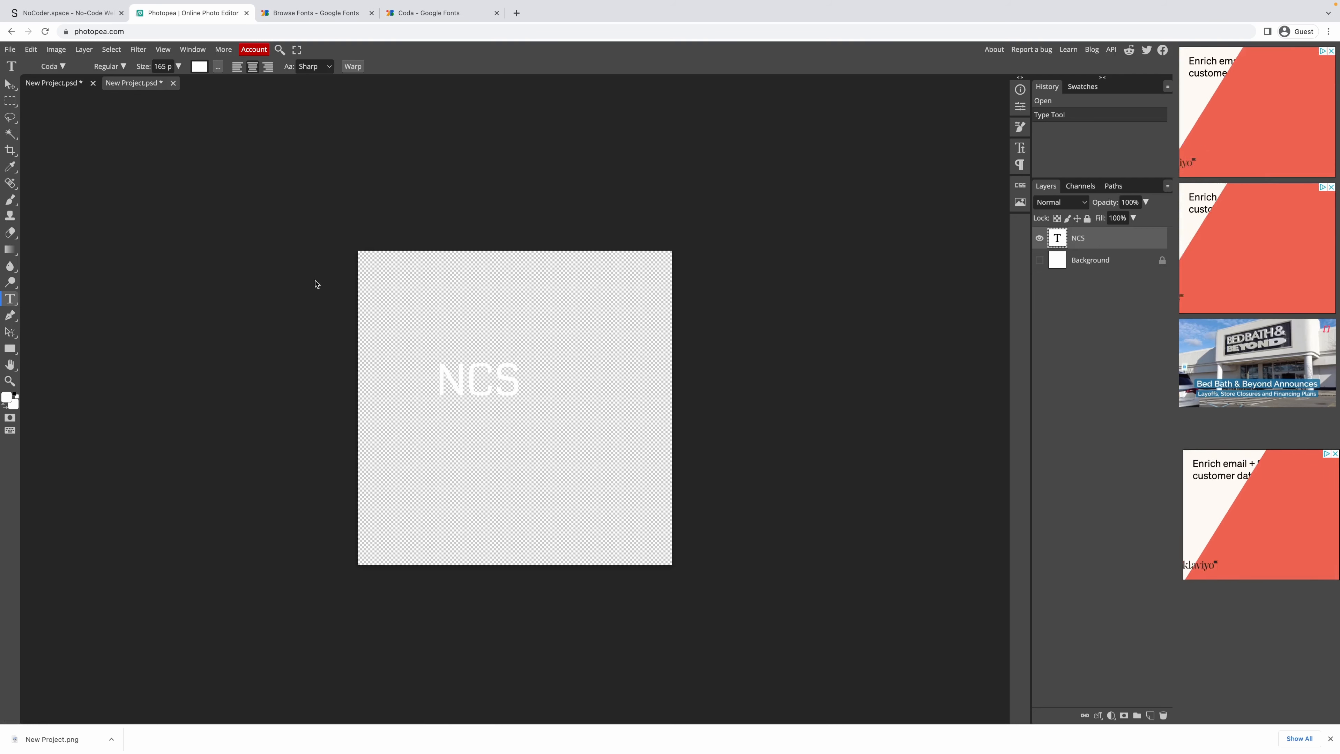
Free Transform the NCS text to about 281% of its size.
click(11, 101)
right_click(438, 361)
click(485, 556)
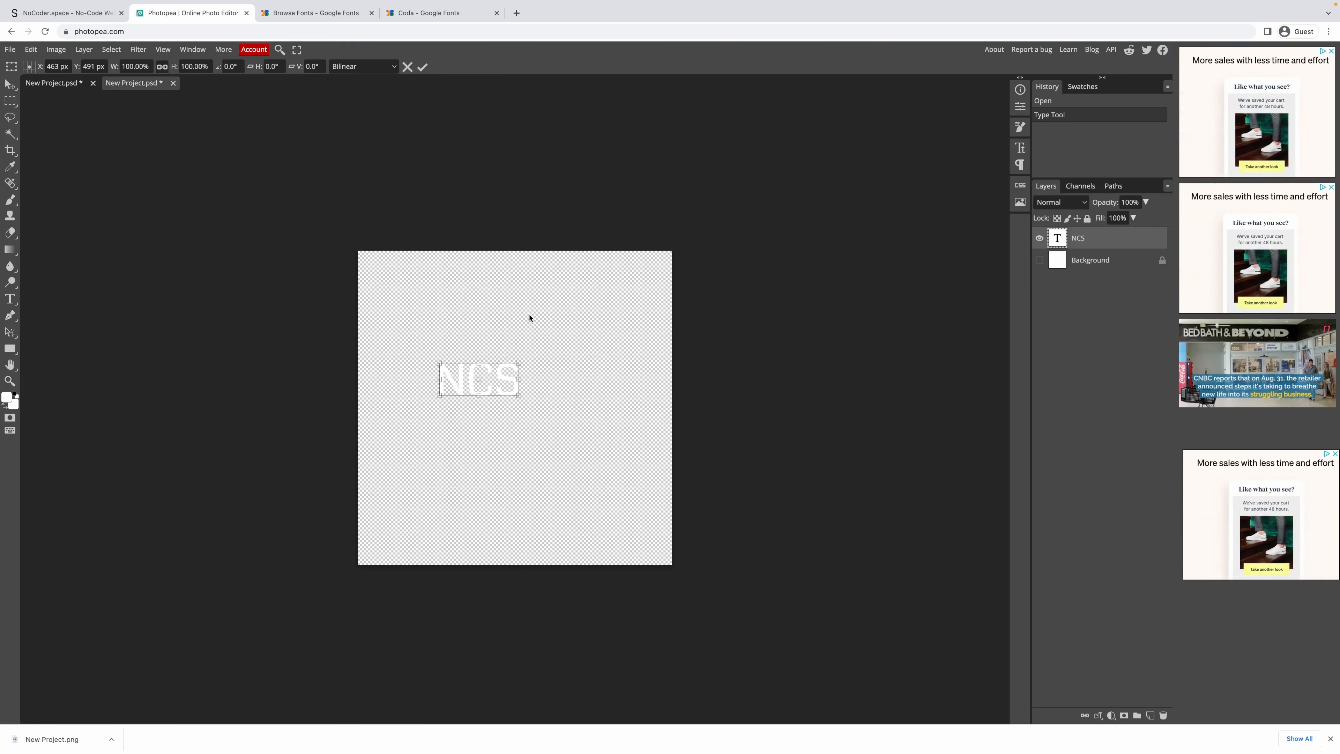
drag(519, 364, 551, 393)
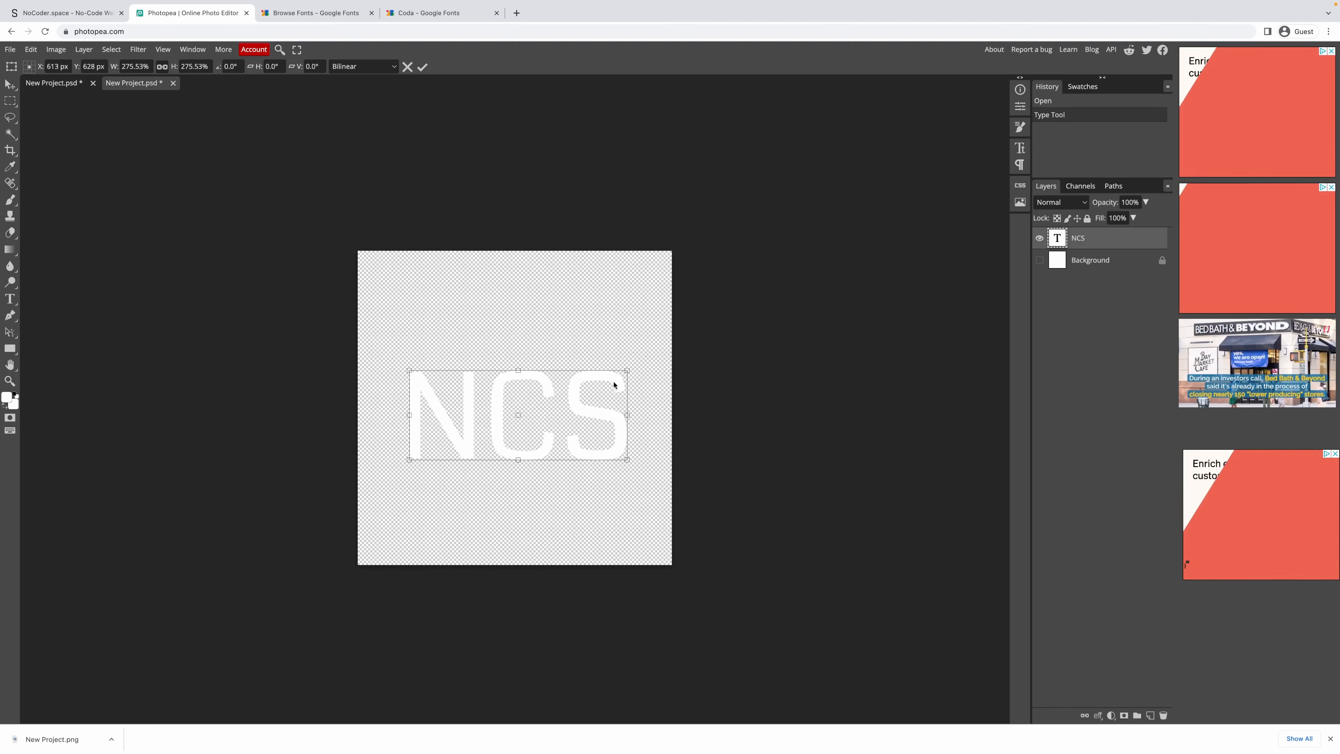
drag(626, 373, 629, 370)
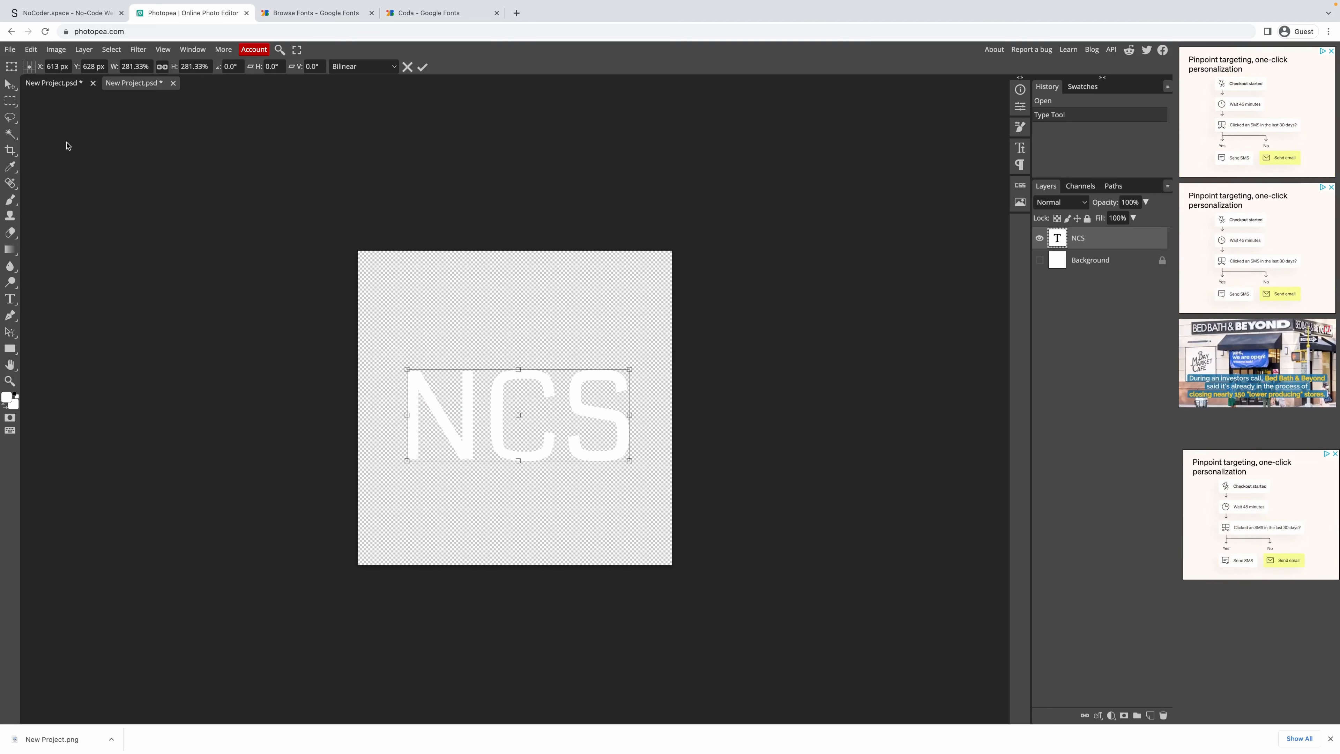
key(Return)
Centre NCS horizontally and vertically on the canvas, then clear the selection.
key(ctrl+a)
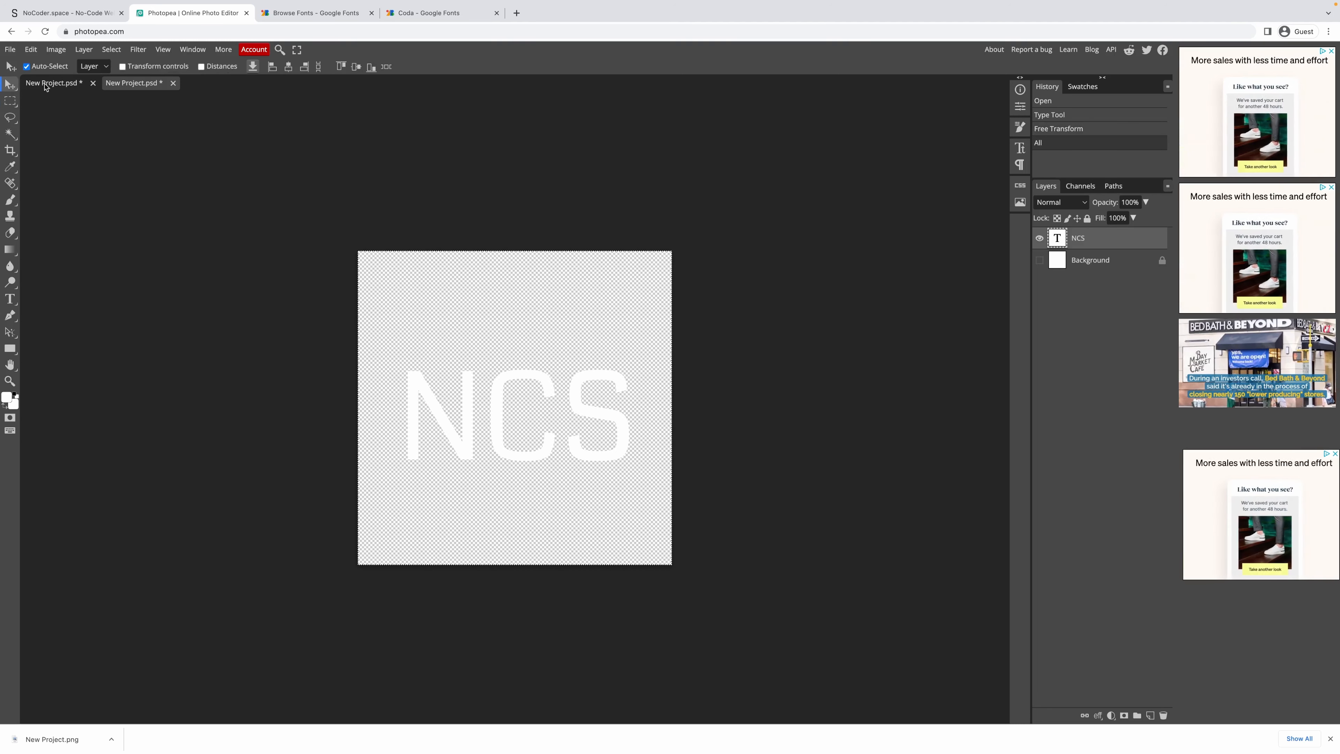
click(272, 66)
click(289, 66)
click(356, 67)
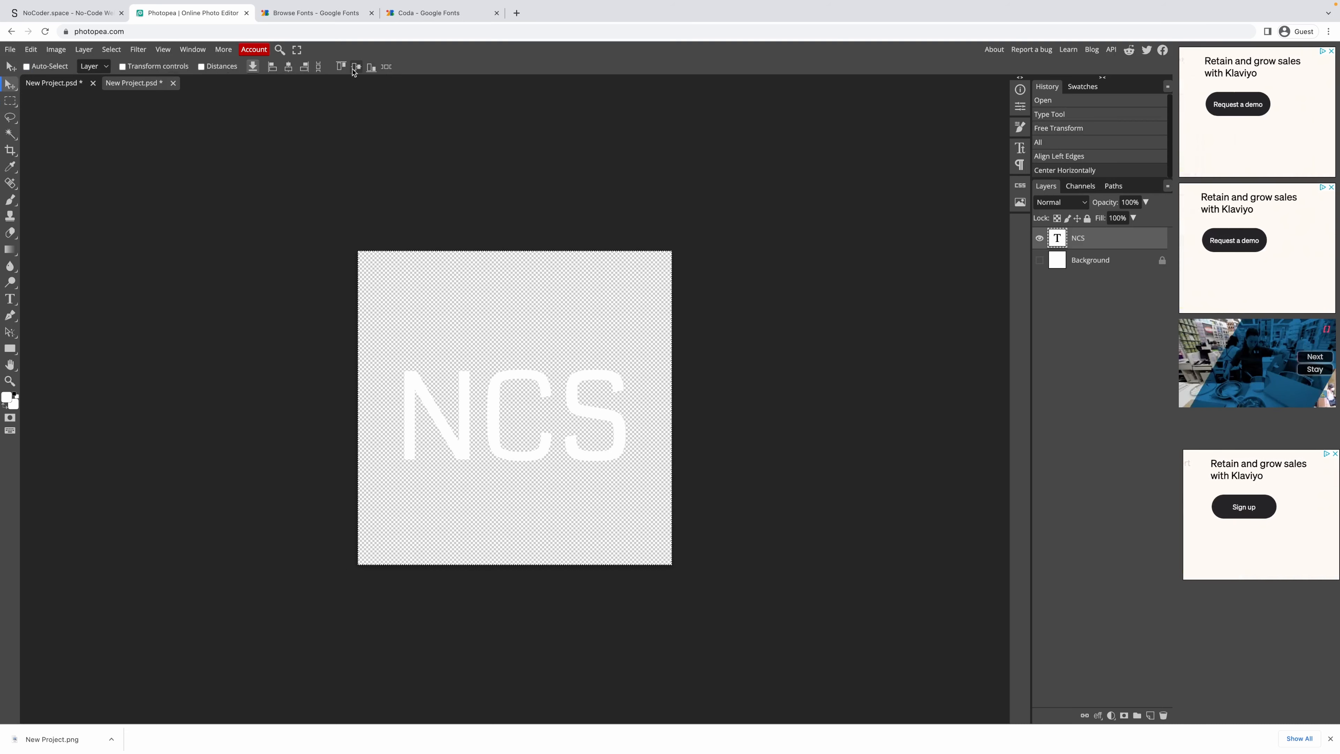
click(10, 100)
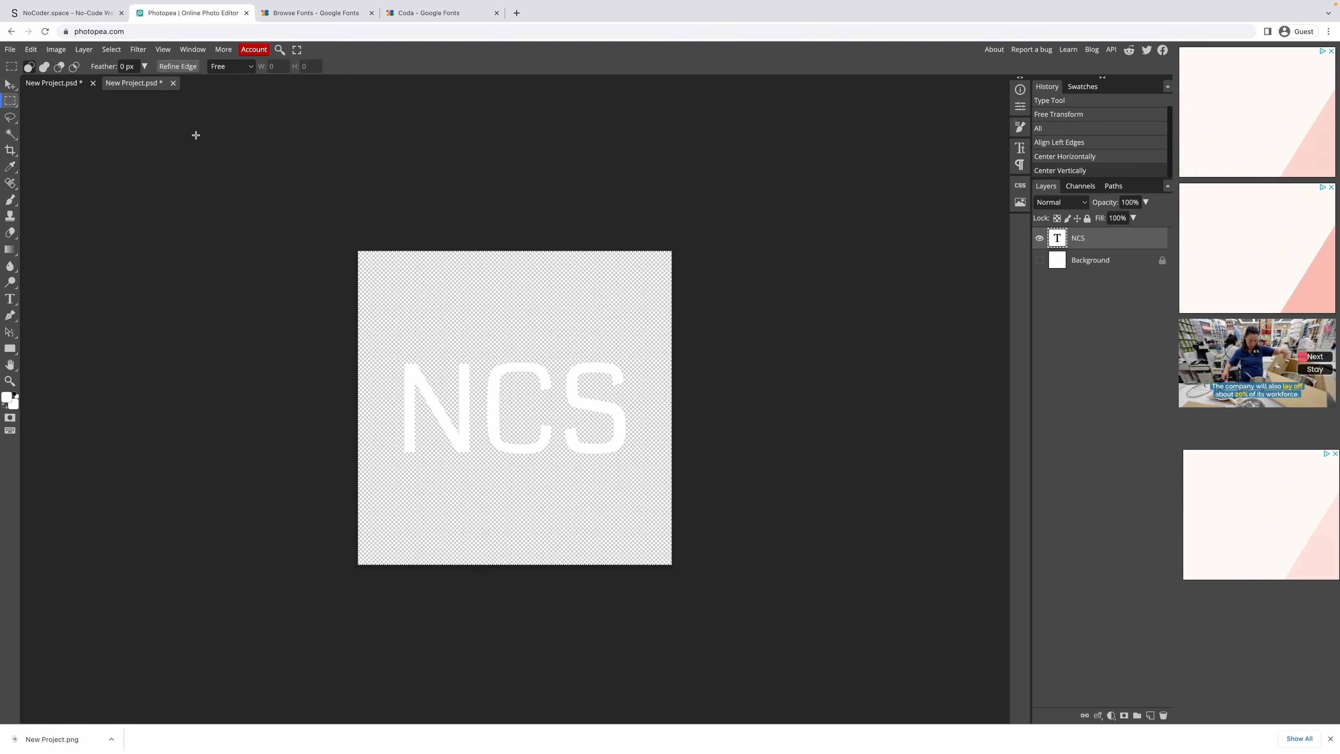
click(193, 145)
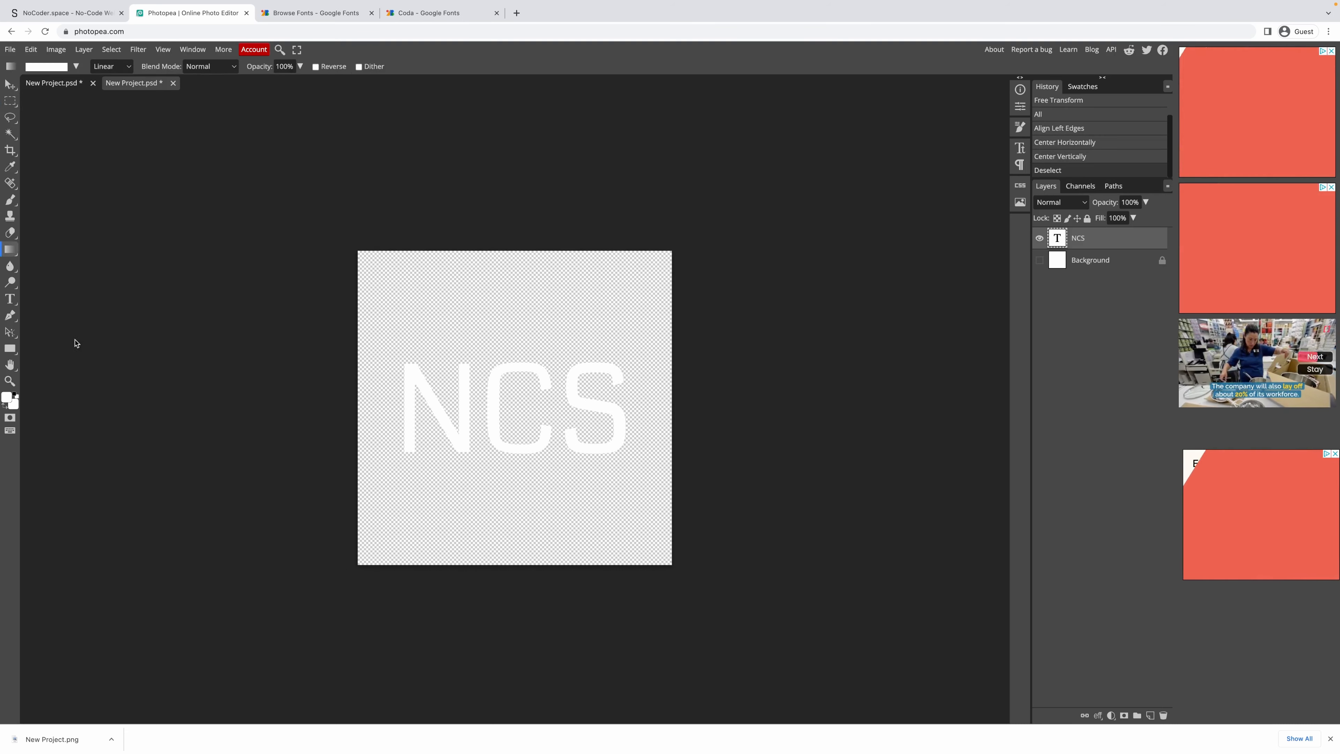
click(10, 250)
Search Google for 'flat ui colors' and open the flatuicolors.com result.
click(317, 30)
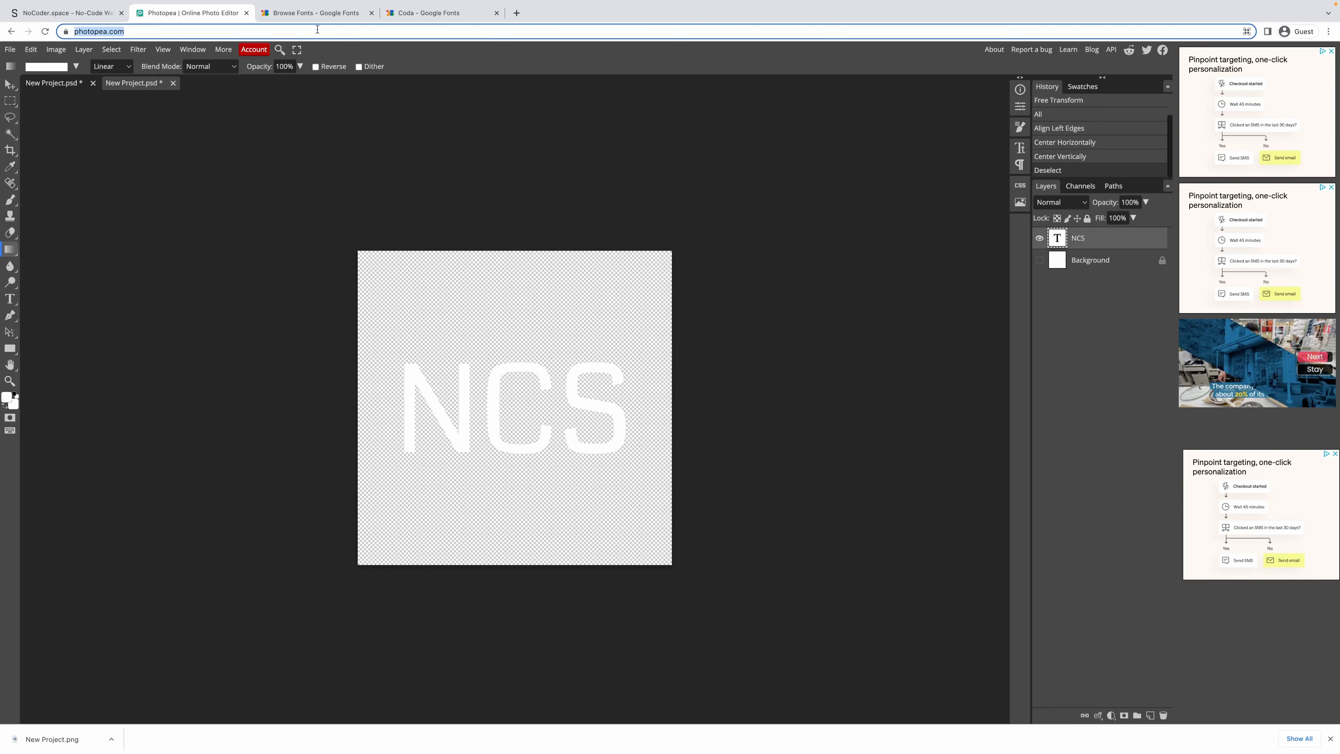
text(c)
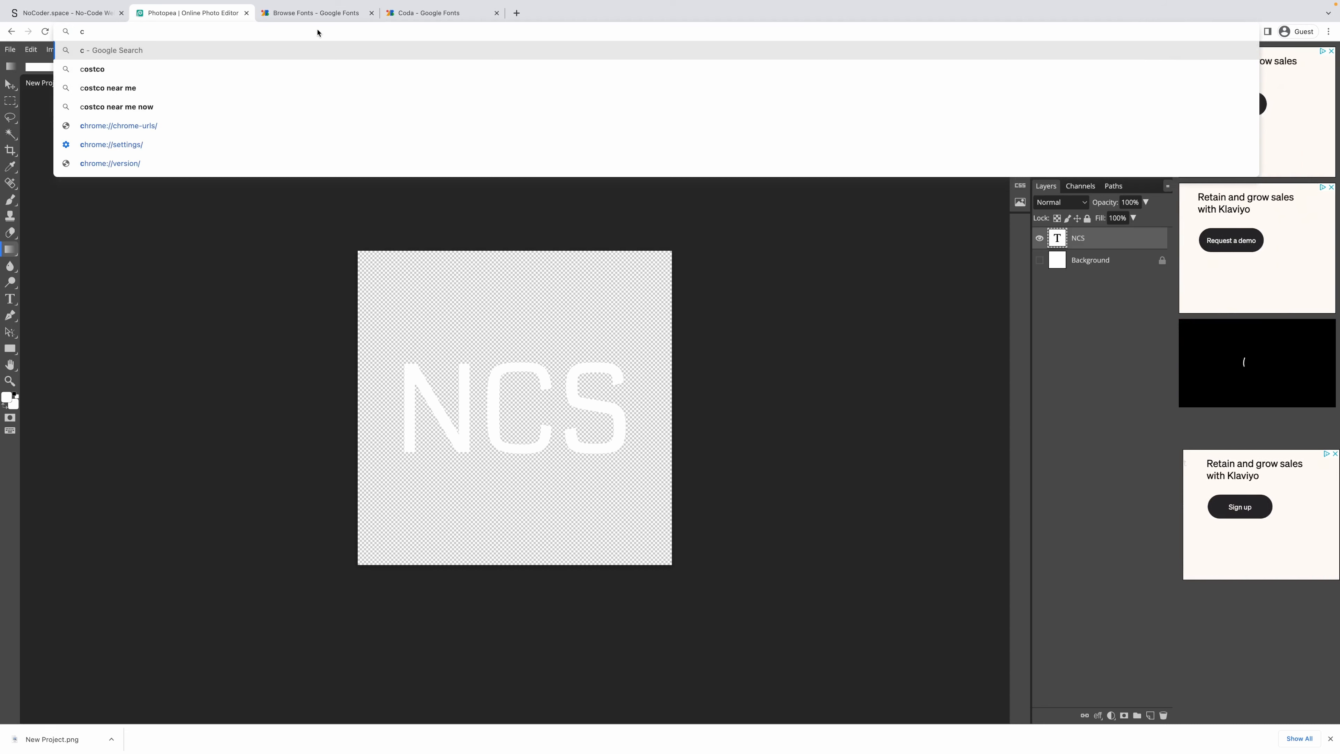
key(BackSpace)
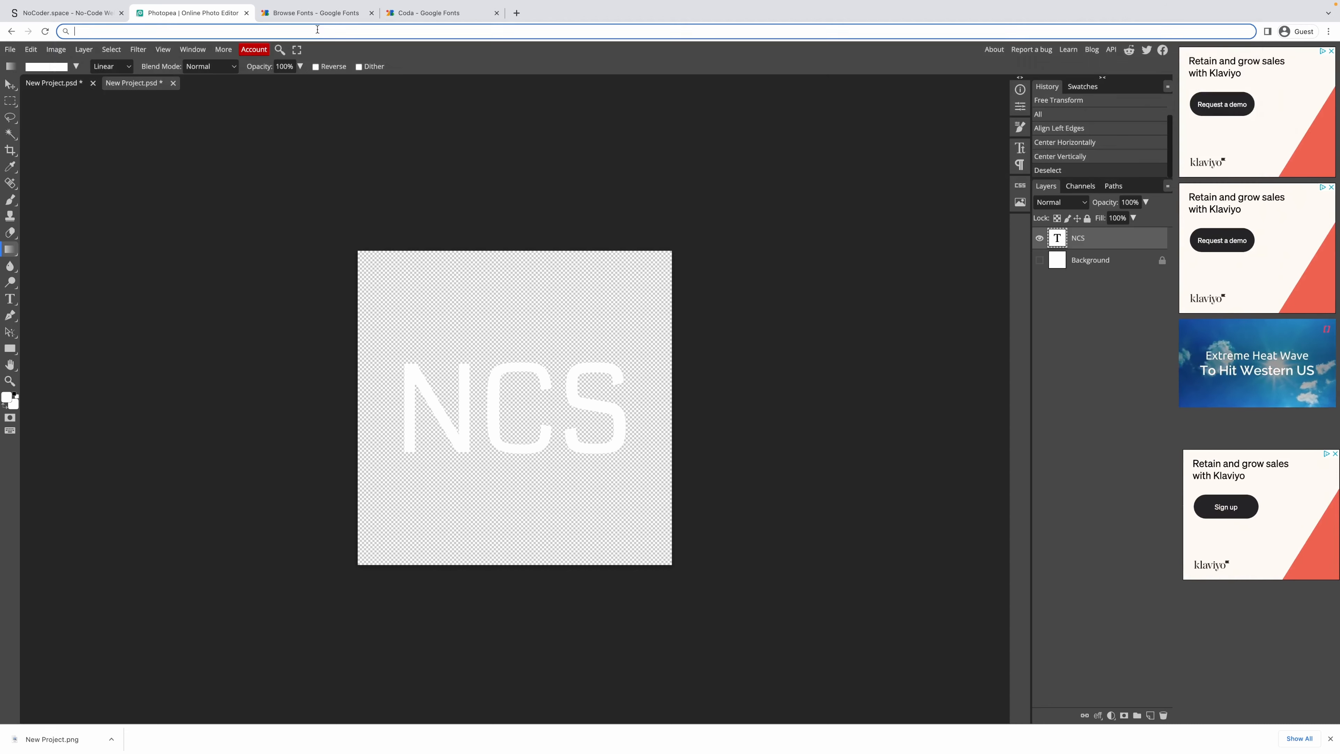
text(flat ui colors)
key(alt+Return)
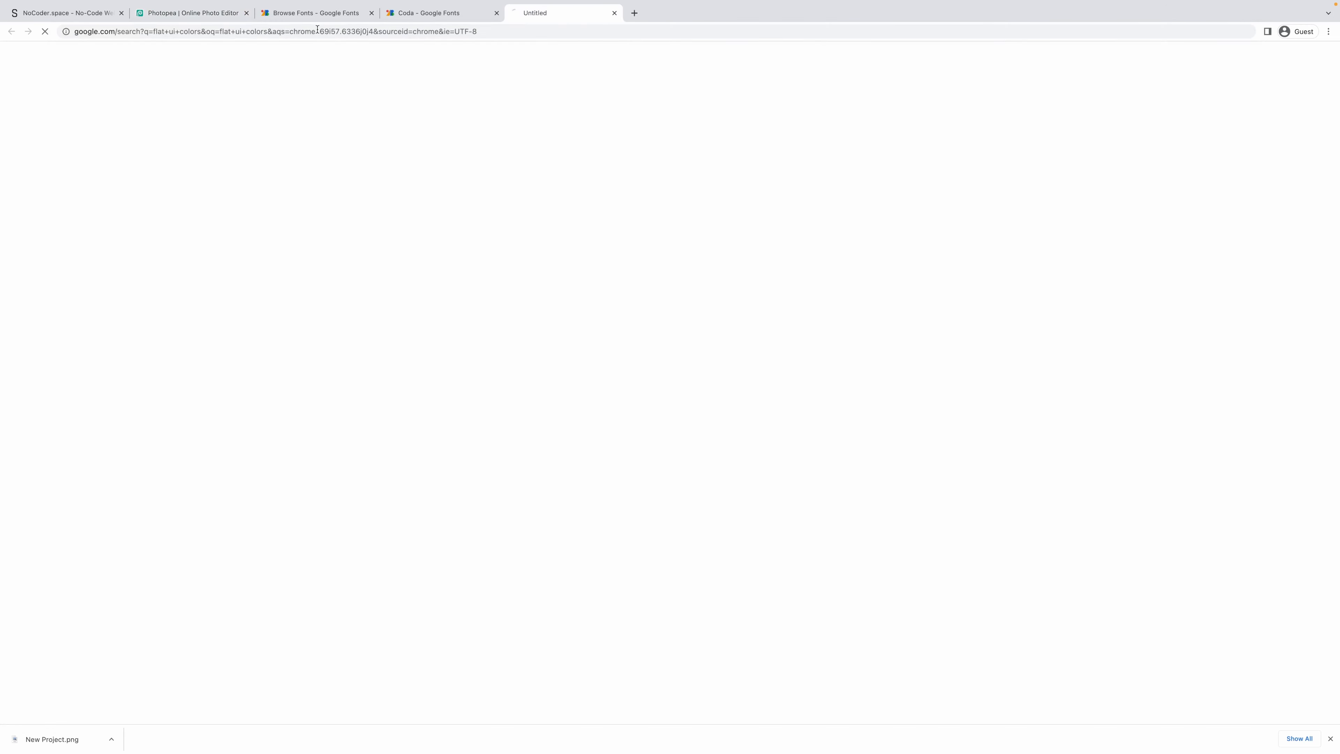
click(257, 156)
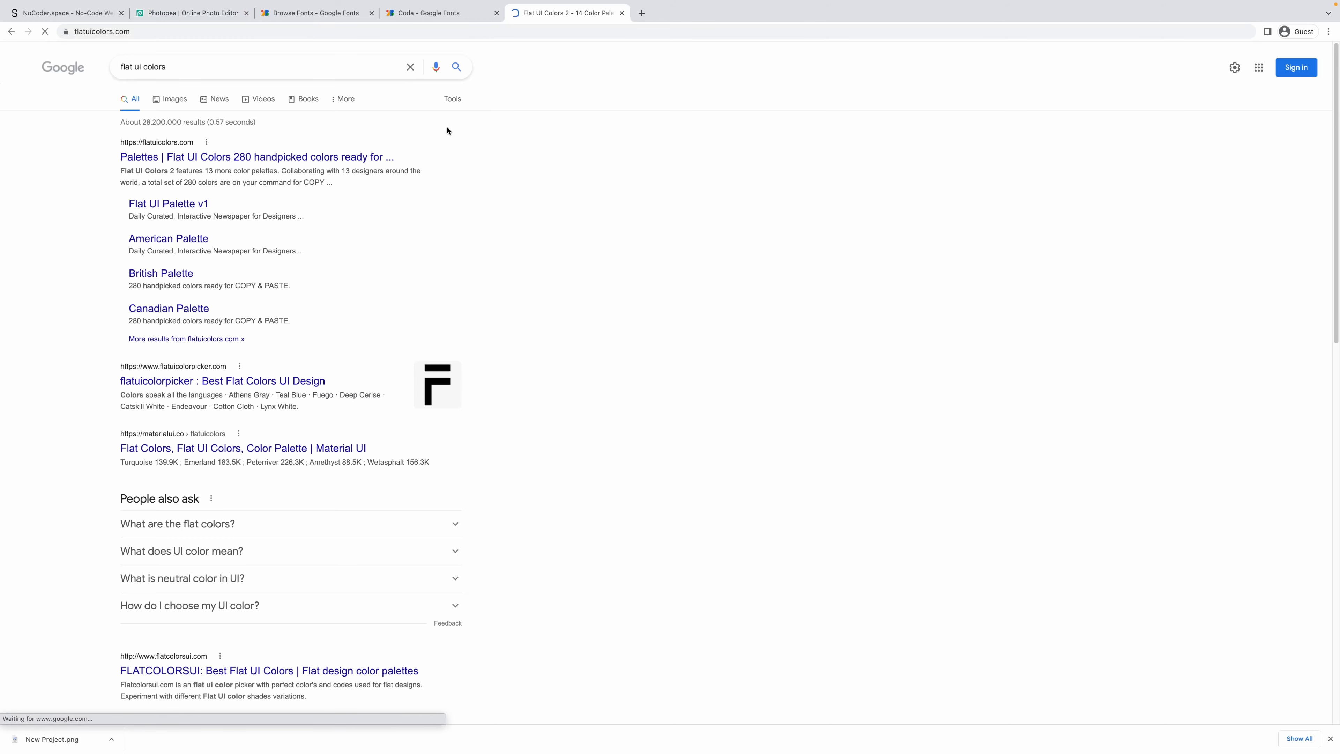
Copy Biscay #303952 from Flat UI Colors' Russian Palette and return to the Photopea tab.
scroll(467, 247, down, 5)
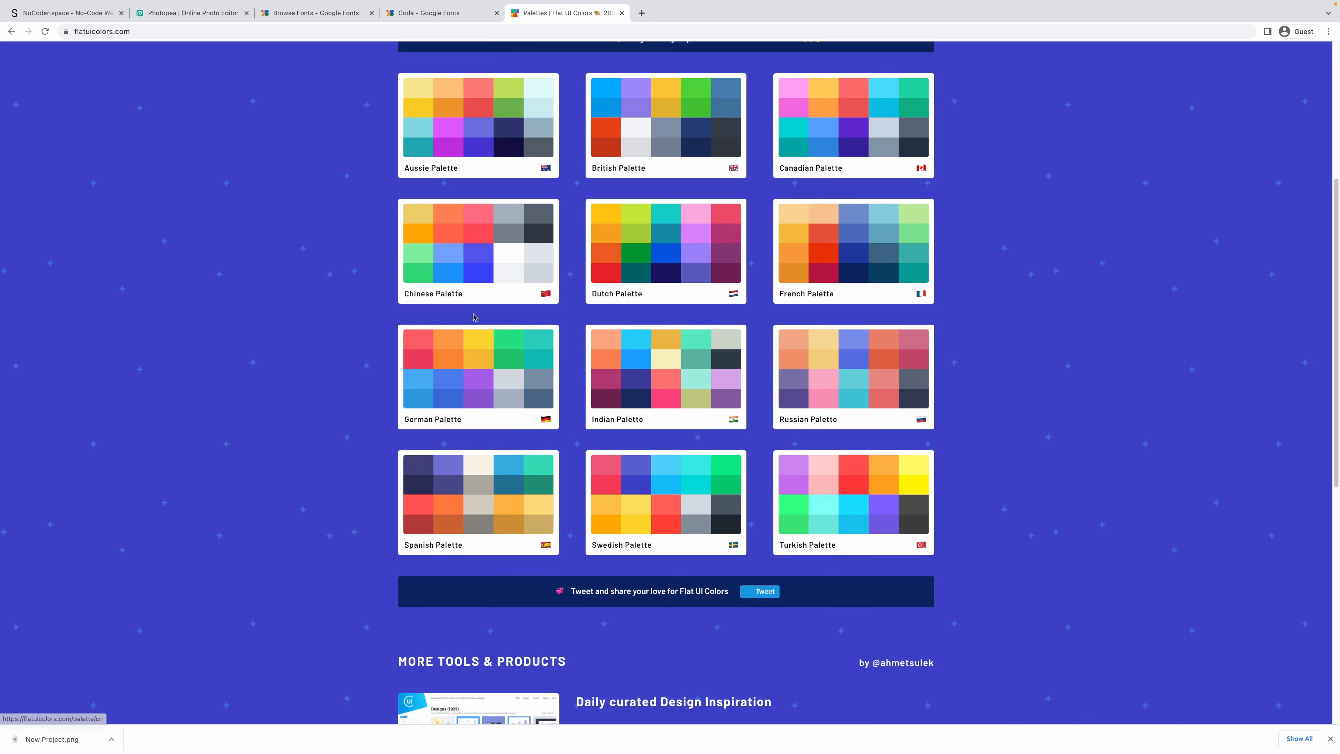
scroll(933, 399, down, 3)
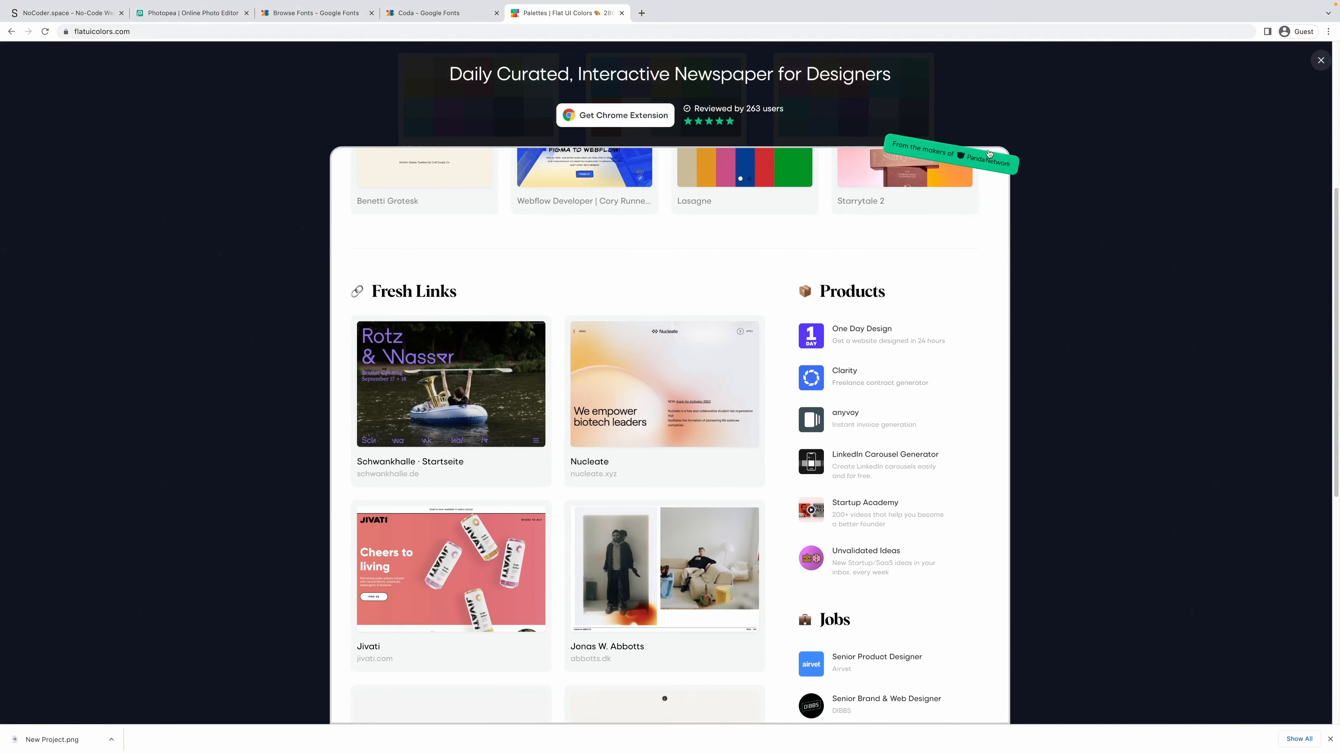
click(1322, 61)
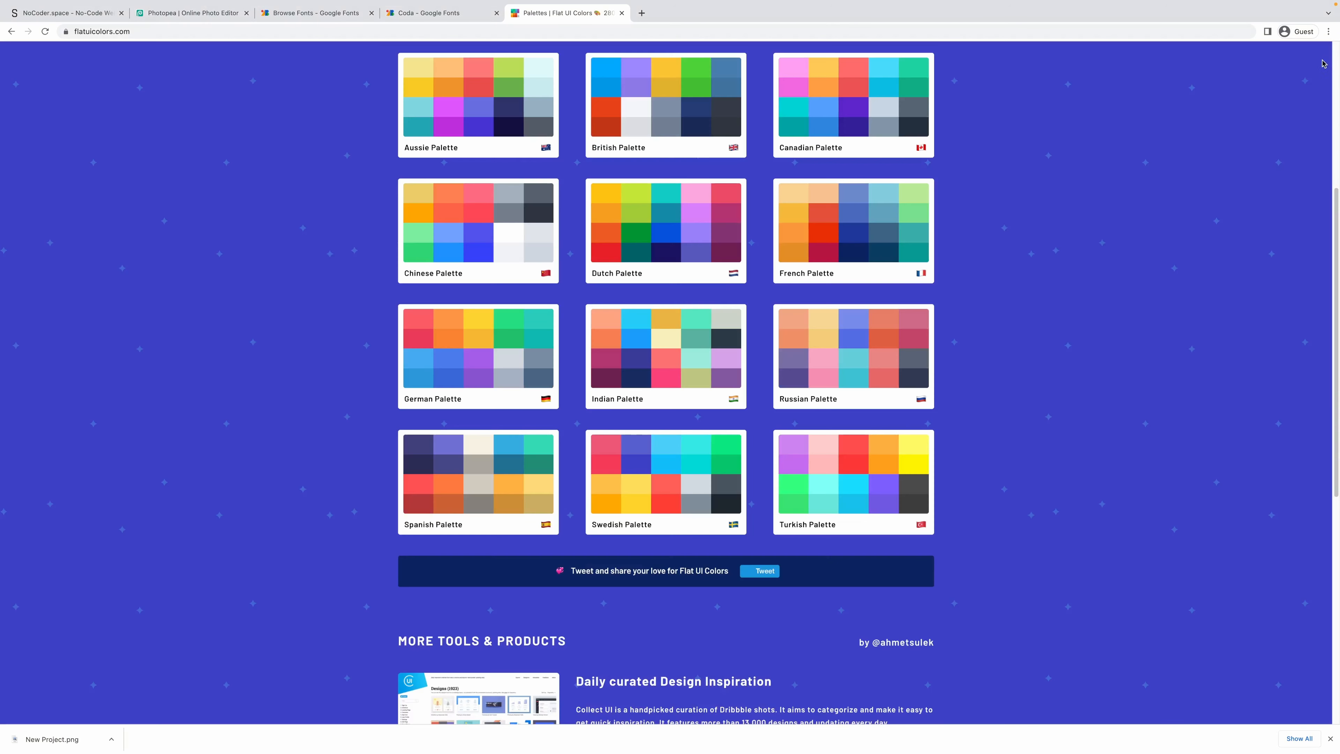
click(847, 362)
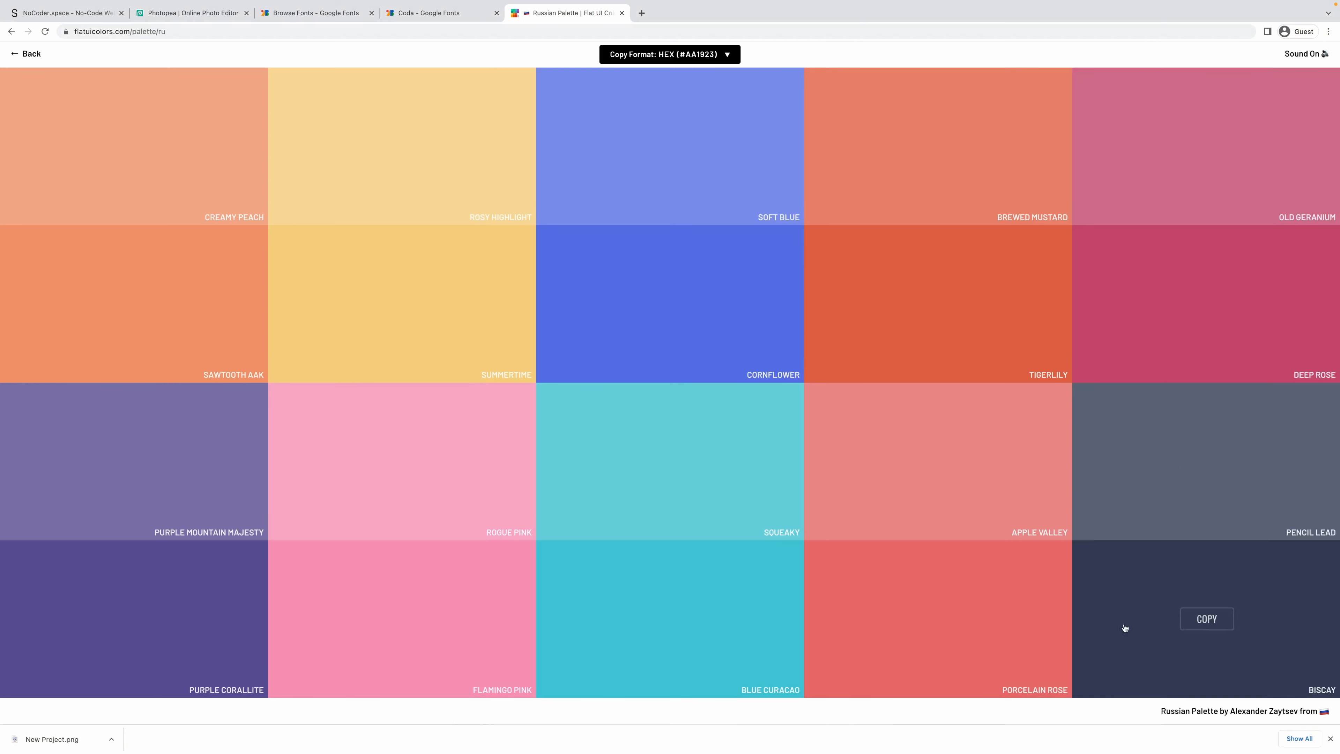
click(1203, 620)
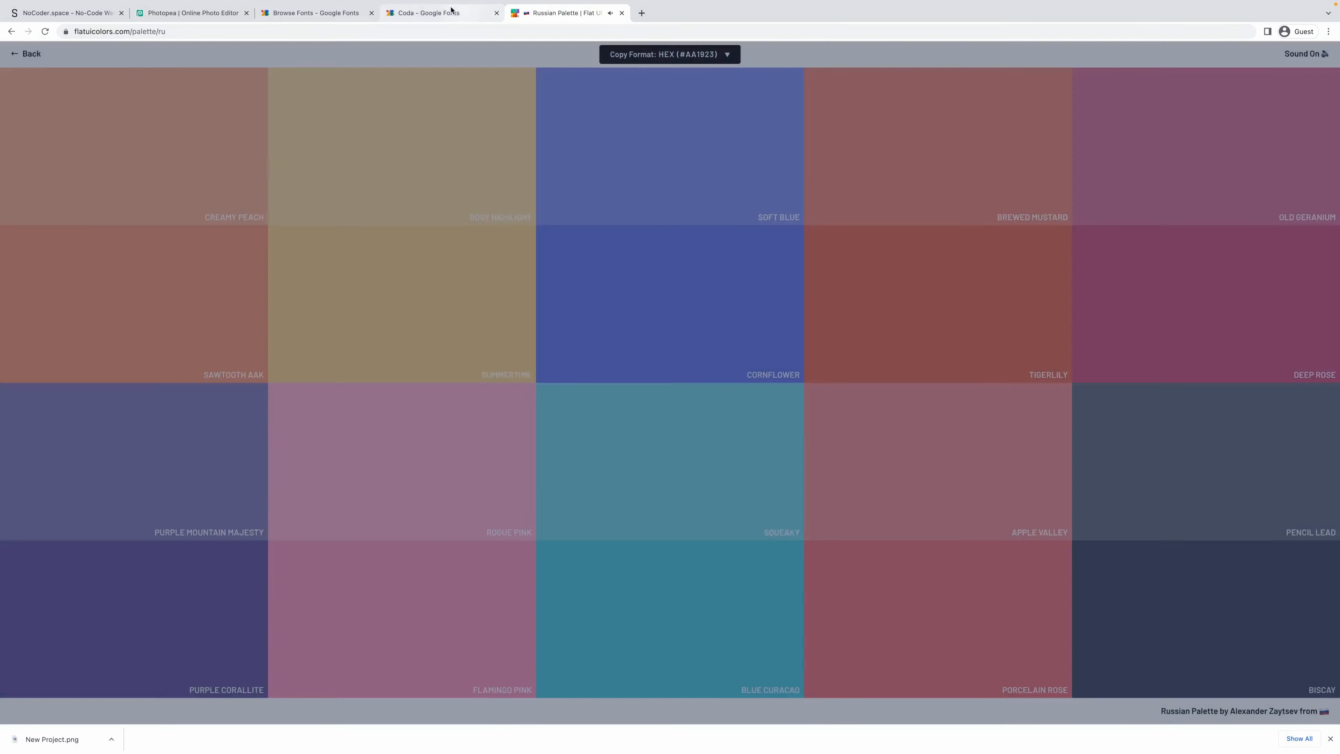
key(ctrl+shift+Tab)
click(248, 10)
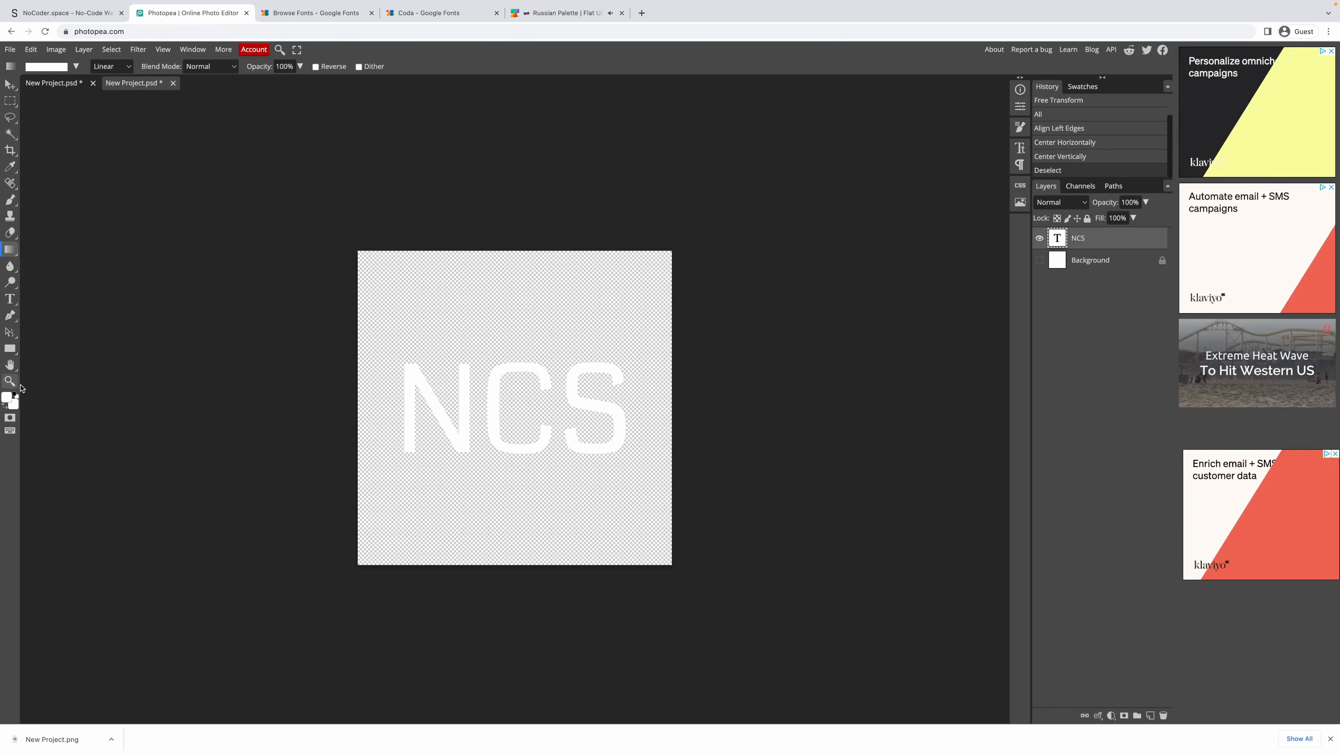
Set both foreground and background colours to dark blue #303952.
click(6, 398)
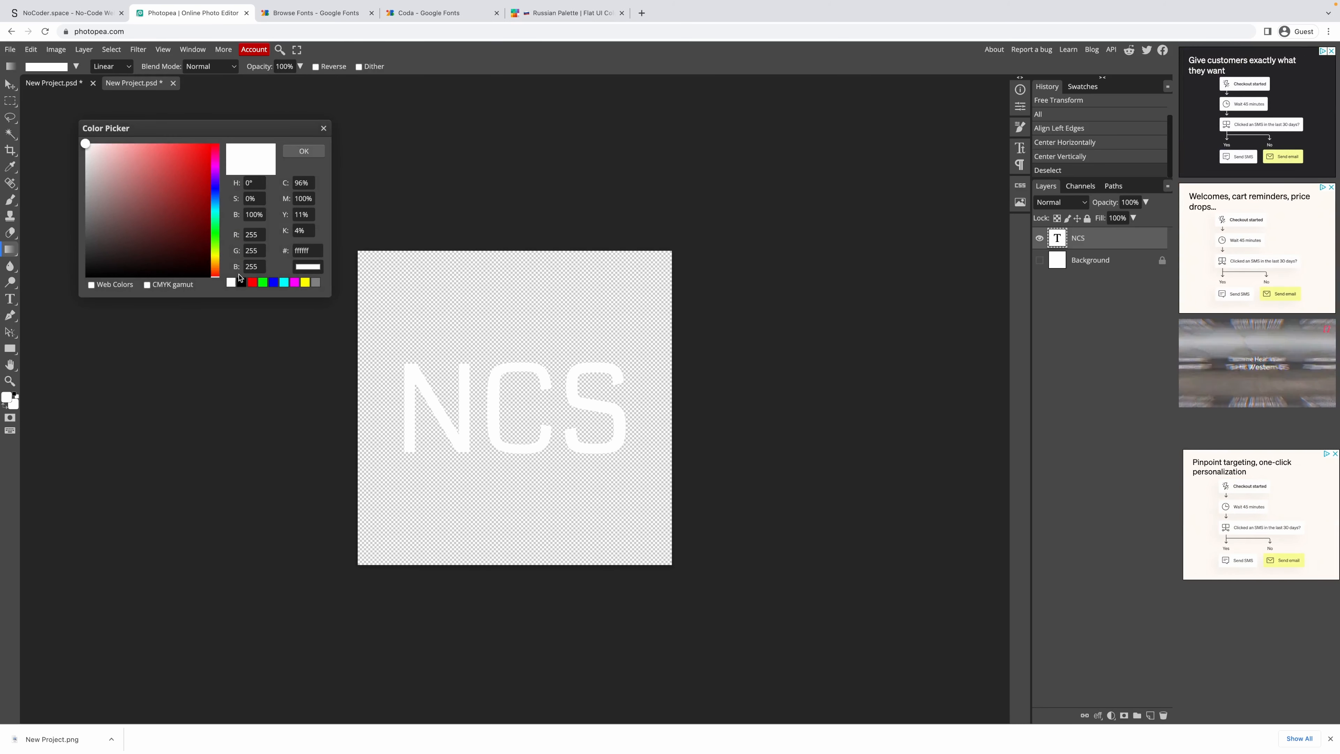
double_click(302, 251)
key(super+v)
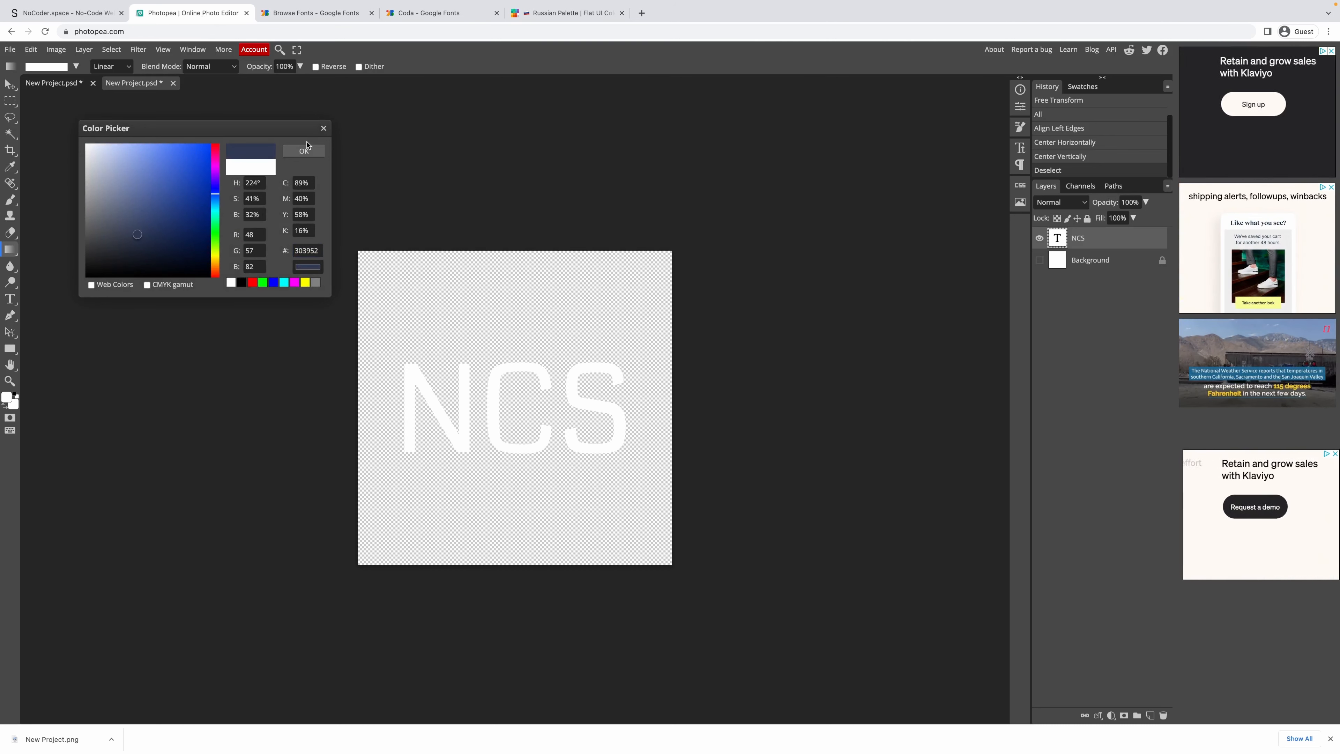
click(305, 152)
click(14, 404)
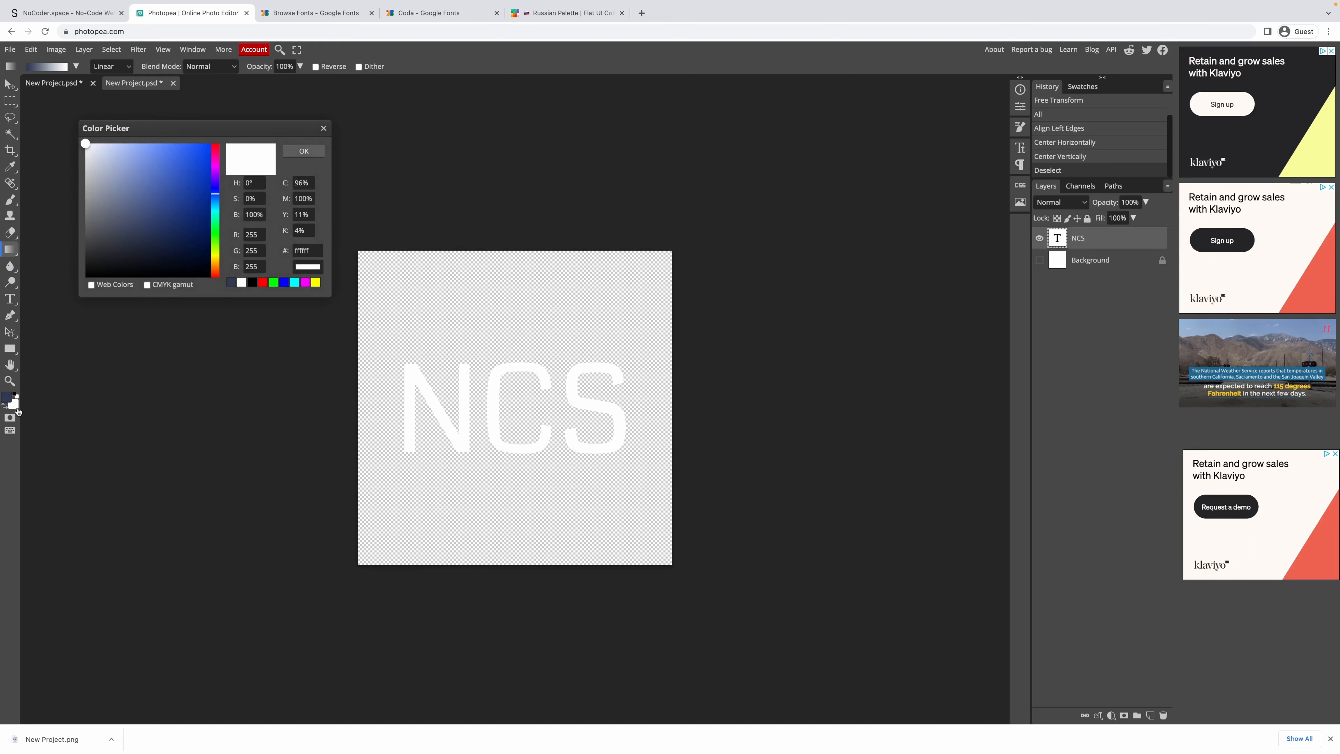
double_click(301, 251)
key(super+v)
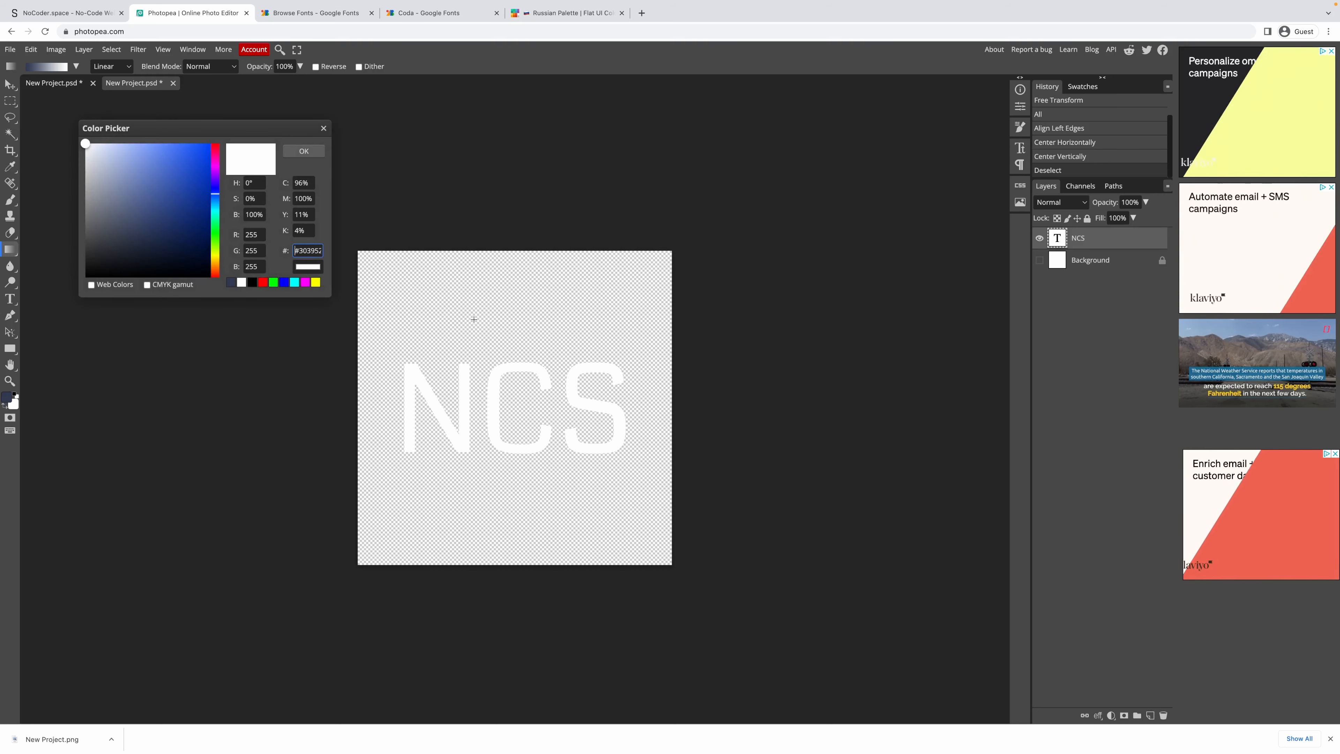
click(304, 151)
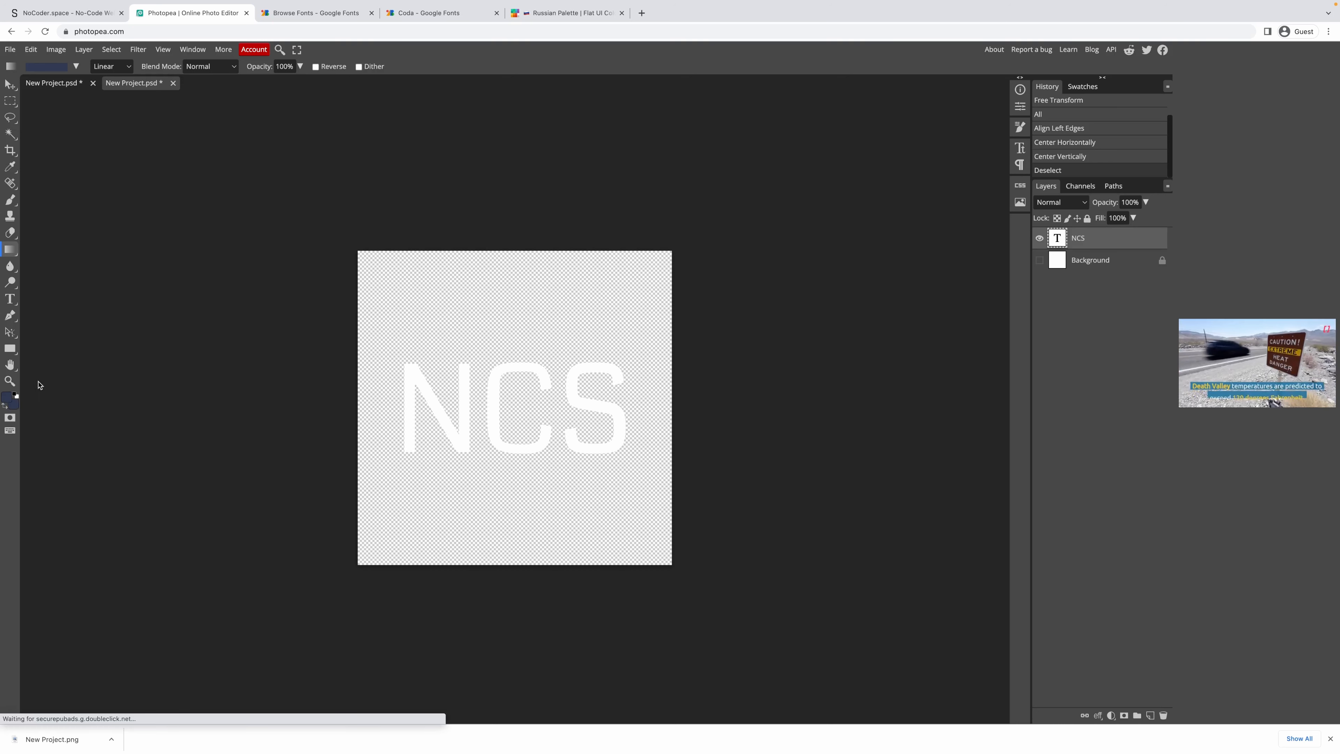
Copy Blue Curacao, make #3dc1d3 the foreground colour, and select the Background layer.
click(535, 11)
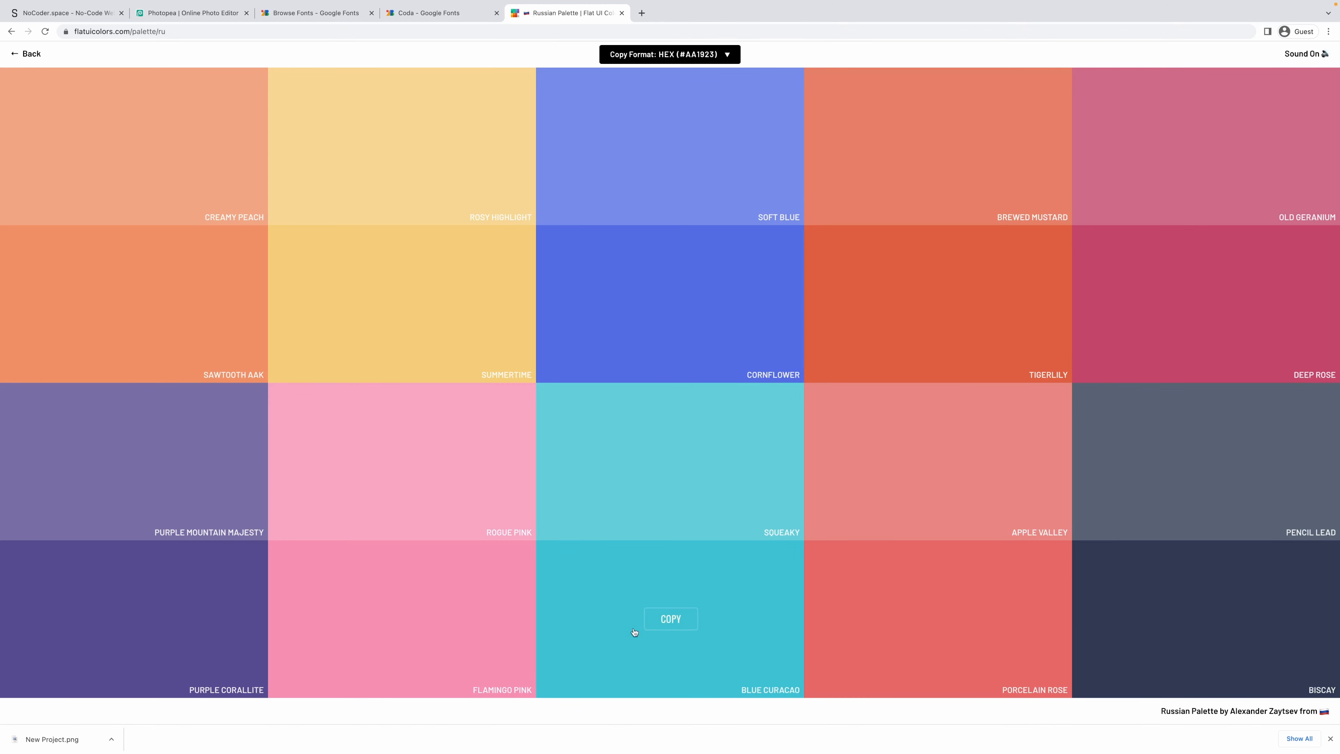
click(671, 620)
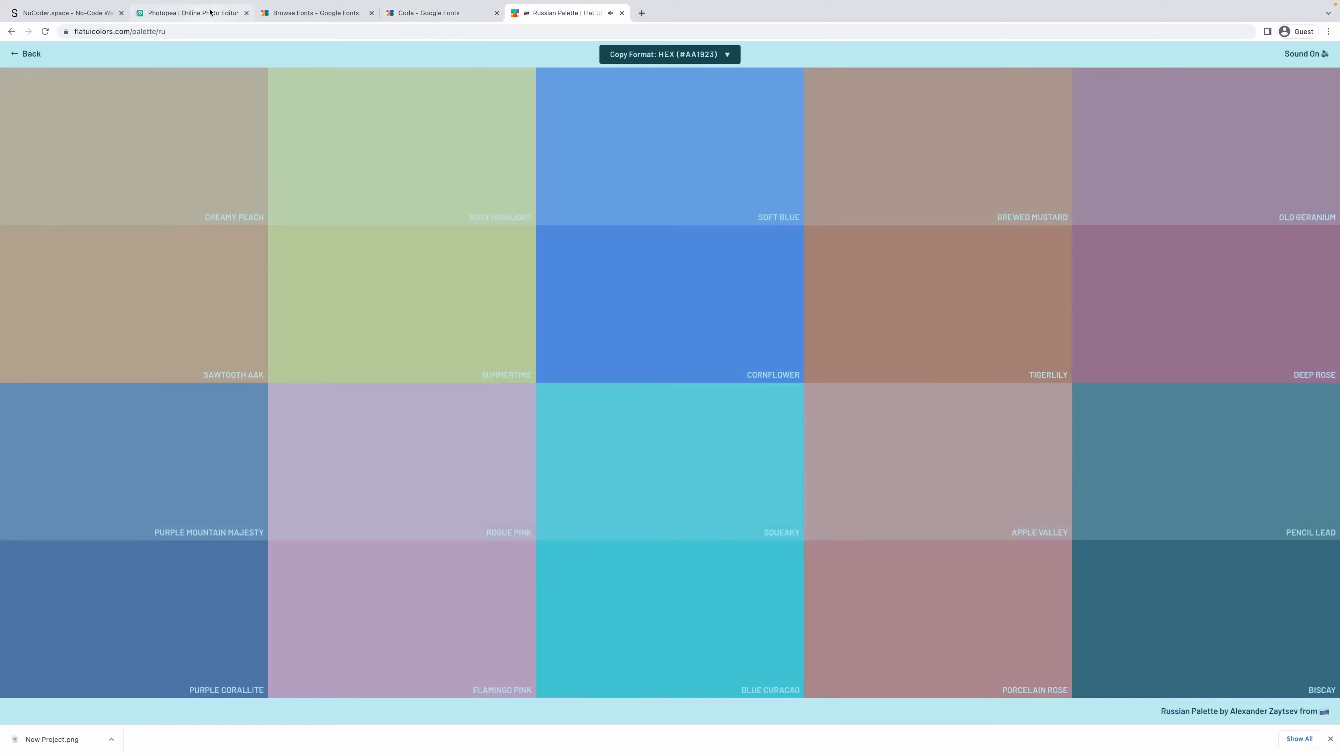
click(190, 12)
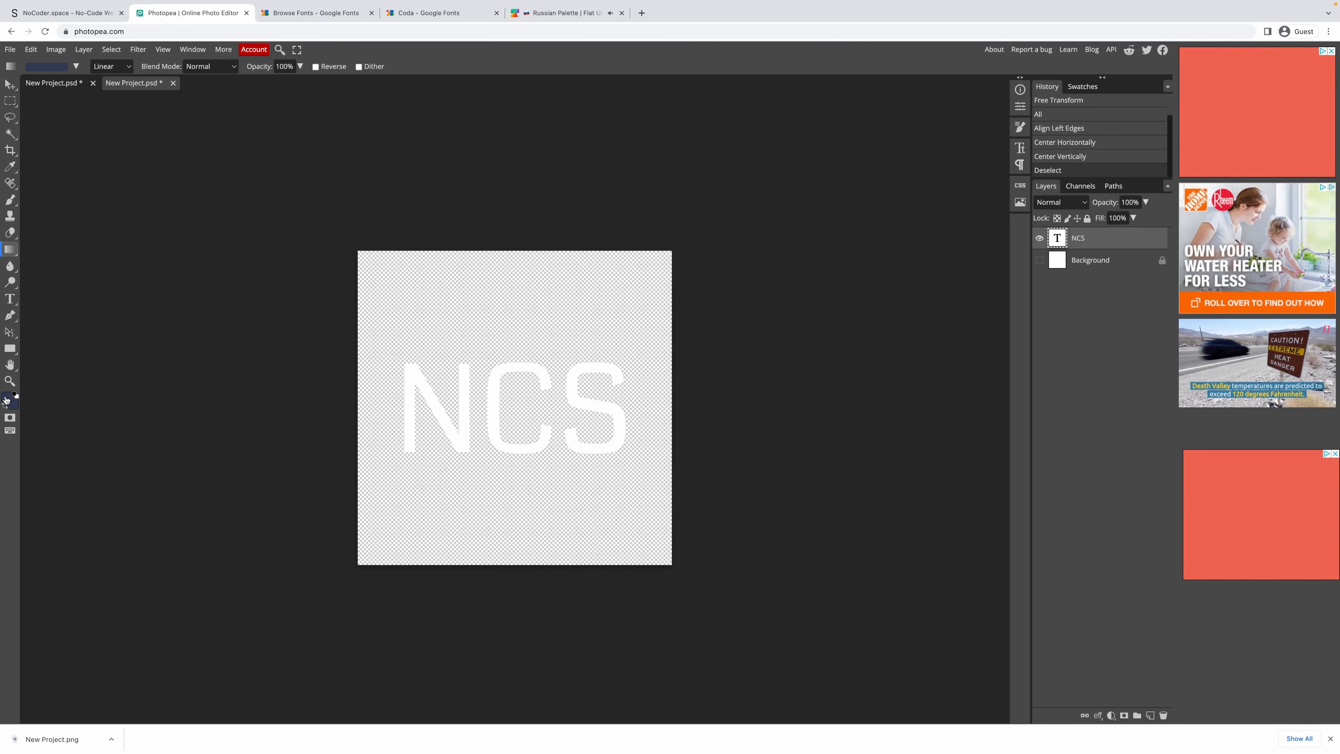
click(11, 398)
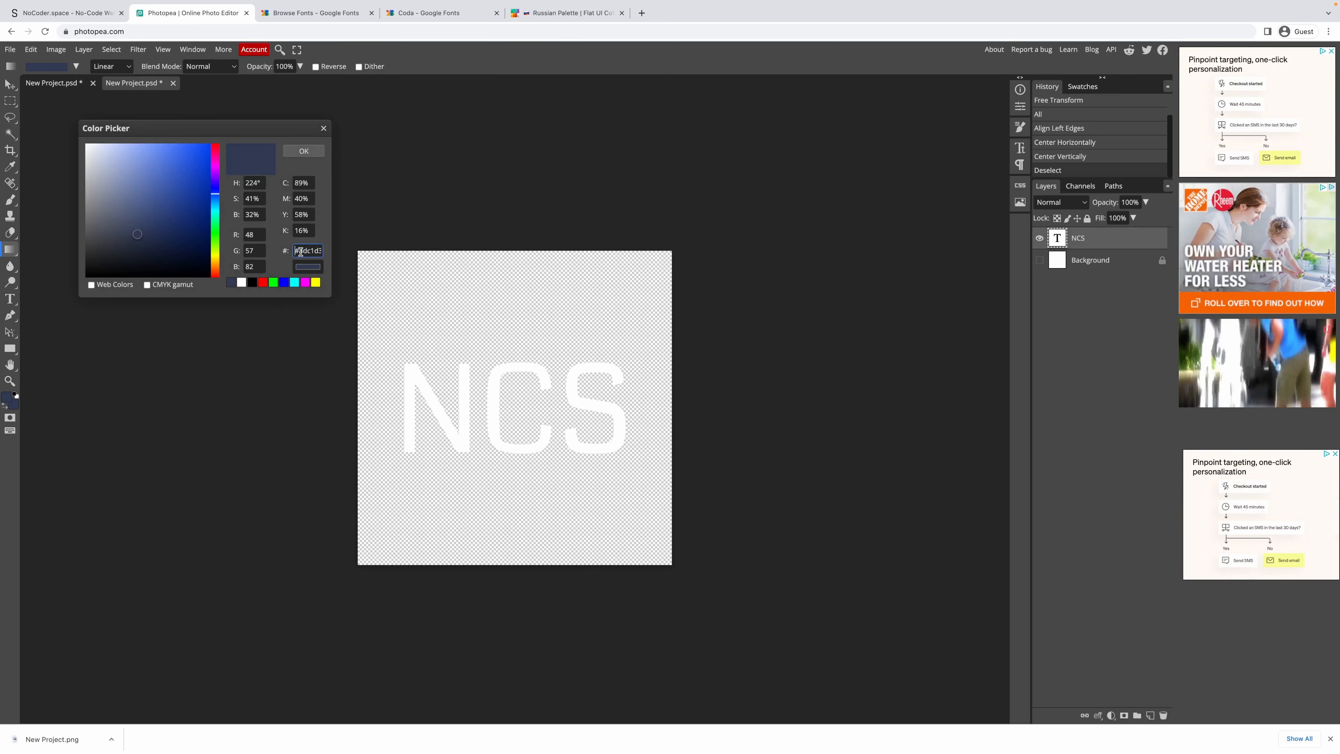
key(BackSpace)
click(310, 151)
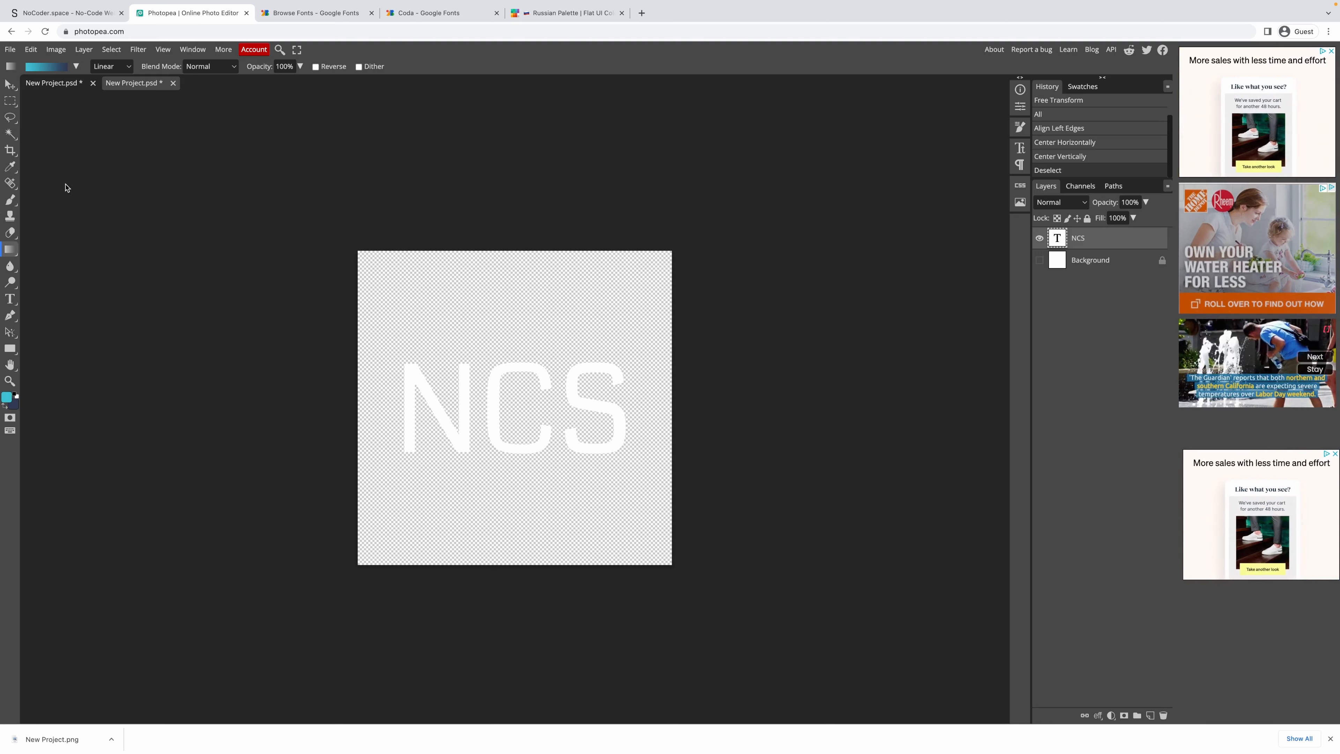
click(568, 333)
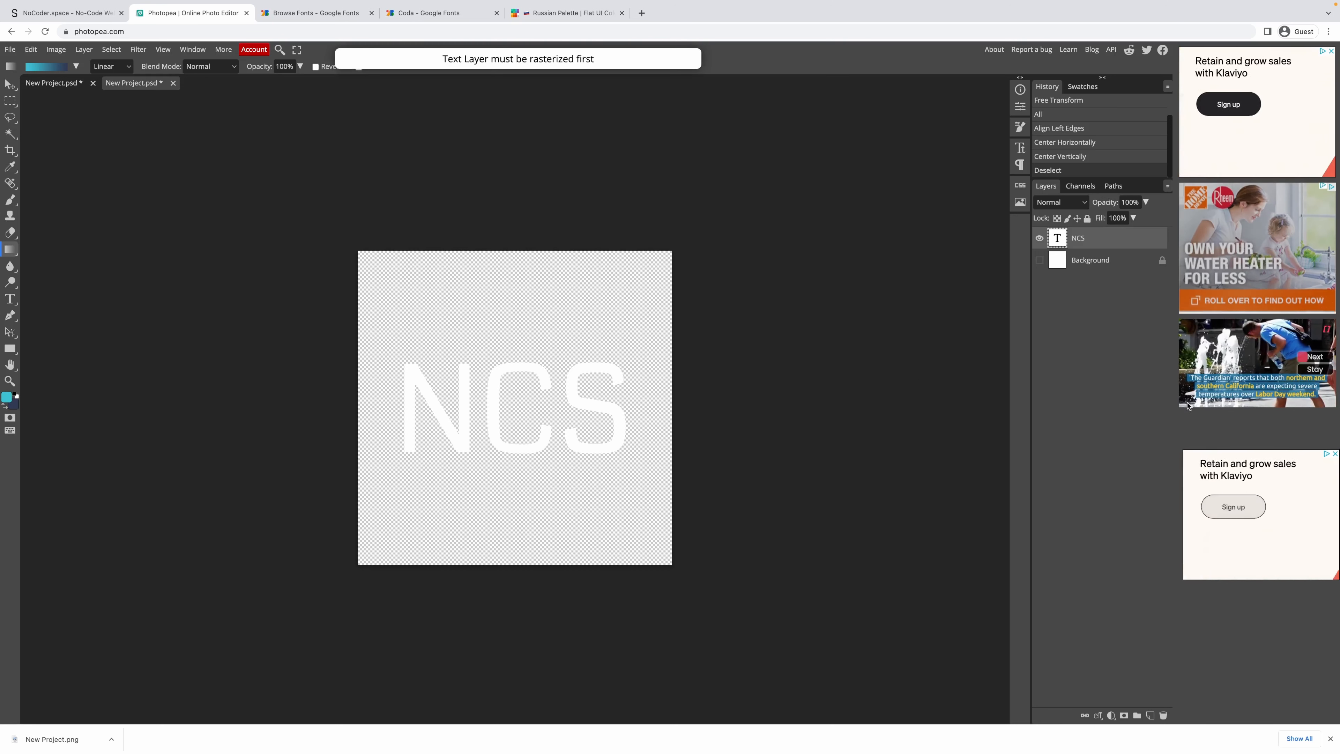
click(1073, 268)
Add Layer 1 above the background and fill it with a diagonal cyan-to-navy gradient.
click(1149, 716)
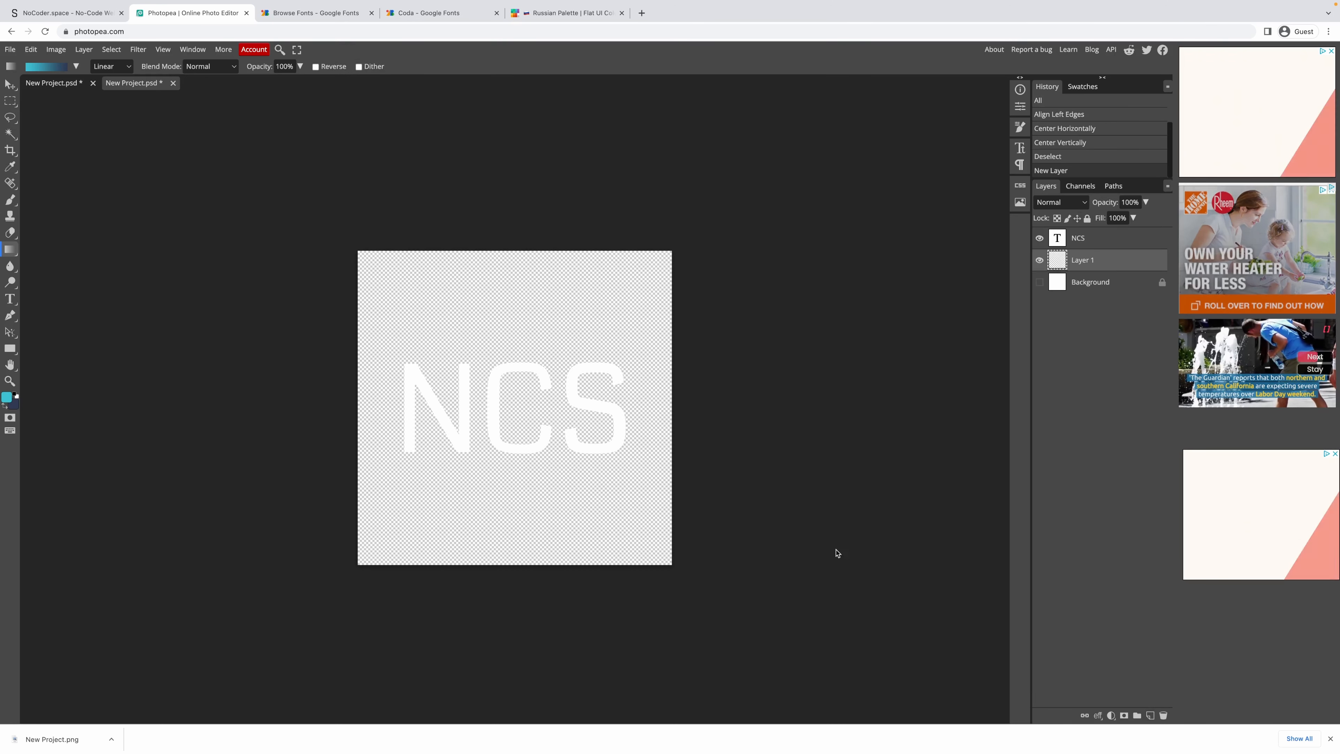
drag(422, 524, 469, 551)
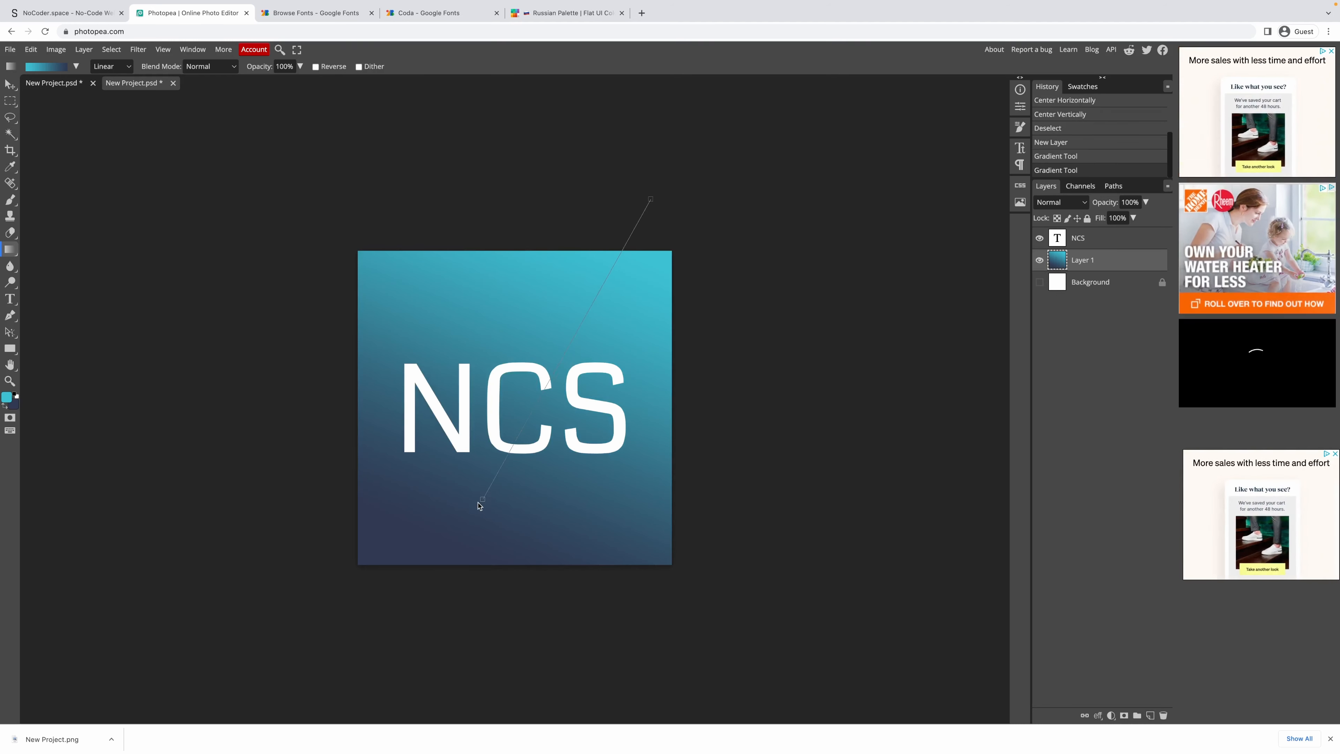
drag(440, 534, 440, 534)
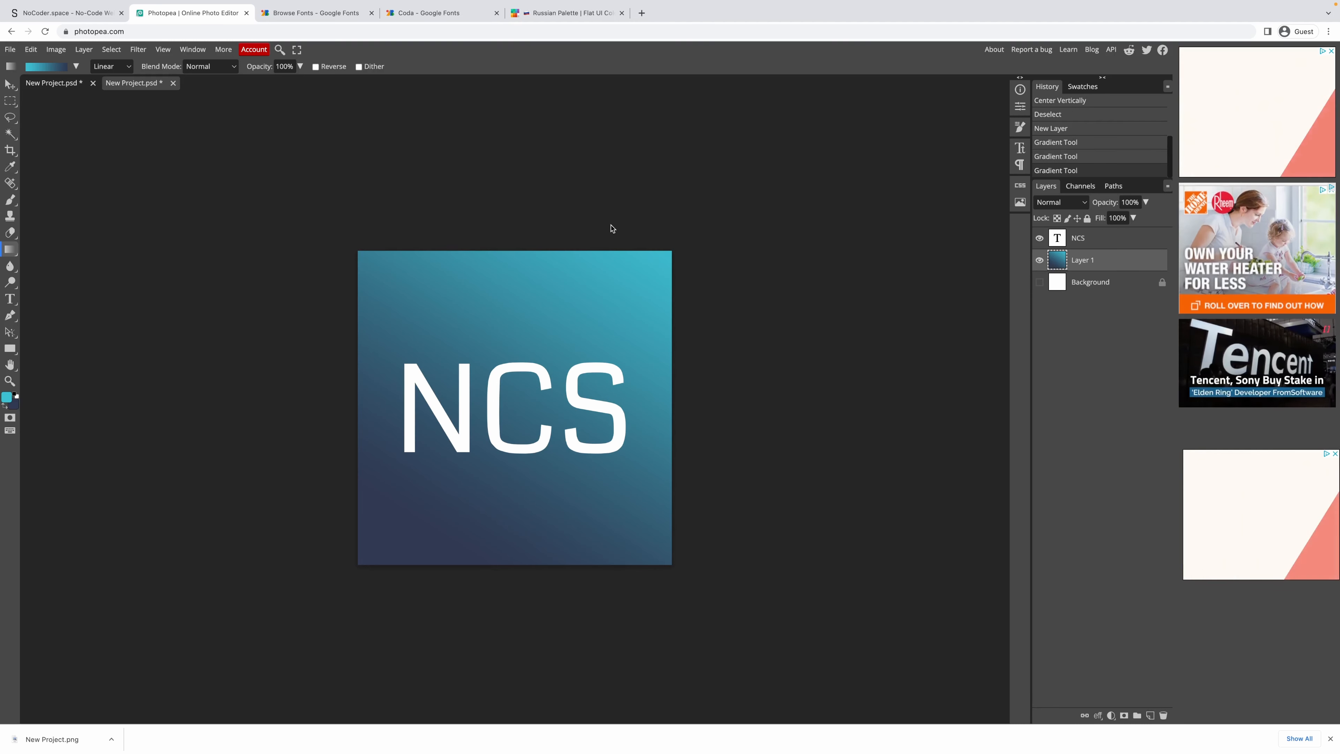
key(ctrl+minus)
key(ctrl+minus)
key(ctrl+minus)
key(ctrl+minus)
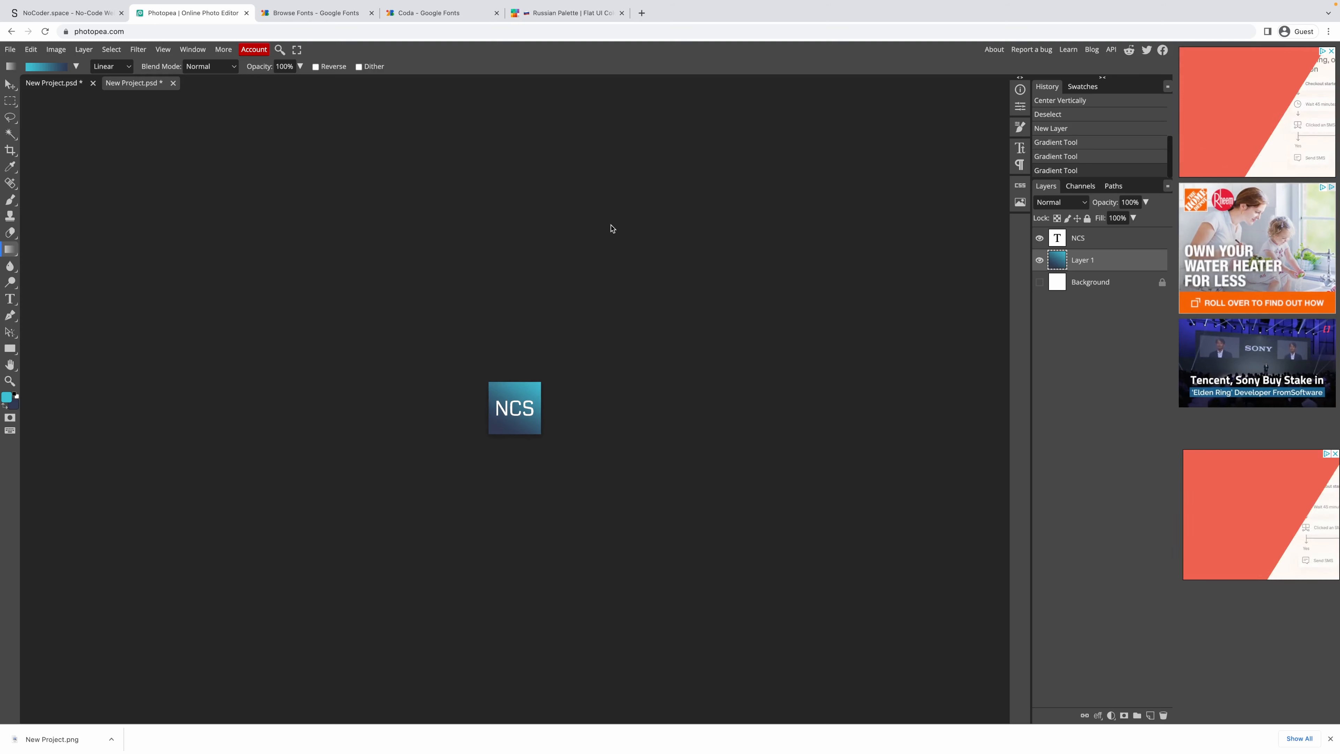
key(ctrl+0)
key(ctrl+minus)
key(ctrl+minus)
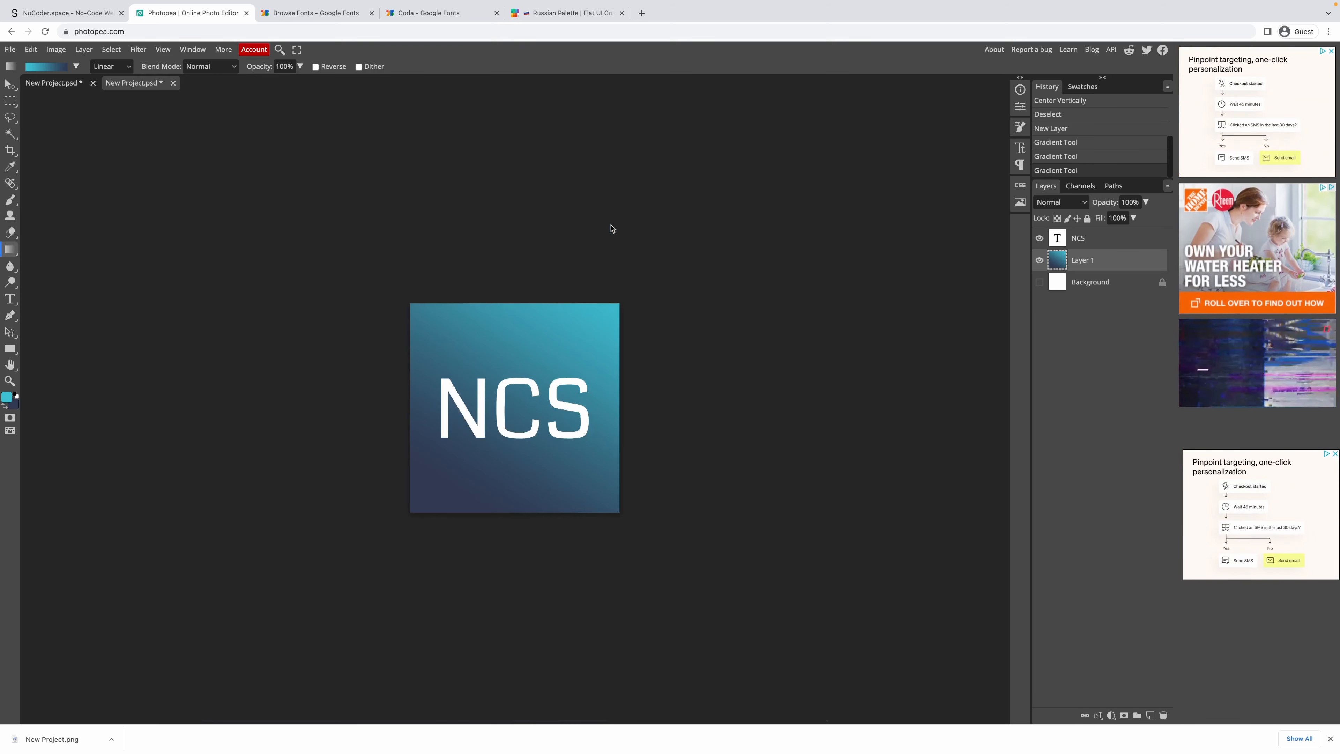
double_click(1105, 239)
Try a grey Color Overlay on the NCS text using the Pencil Lead hex, then turn it off.
click(429, 12)
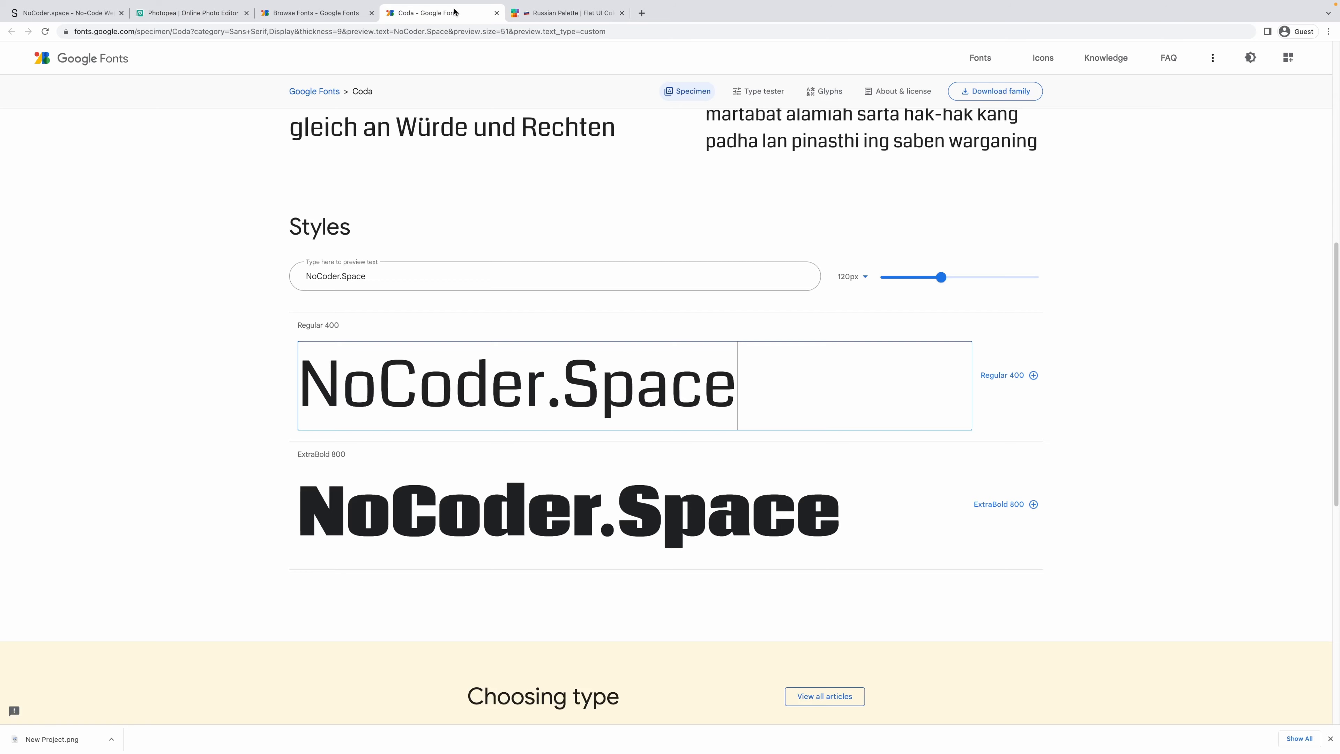
click(551, 14)
click(1216, 447)
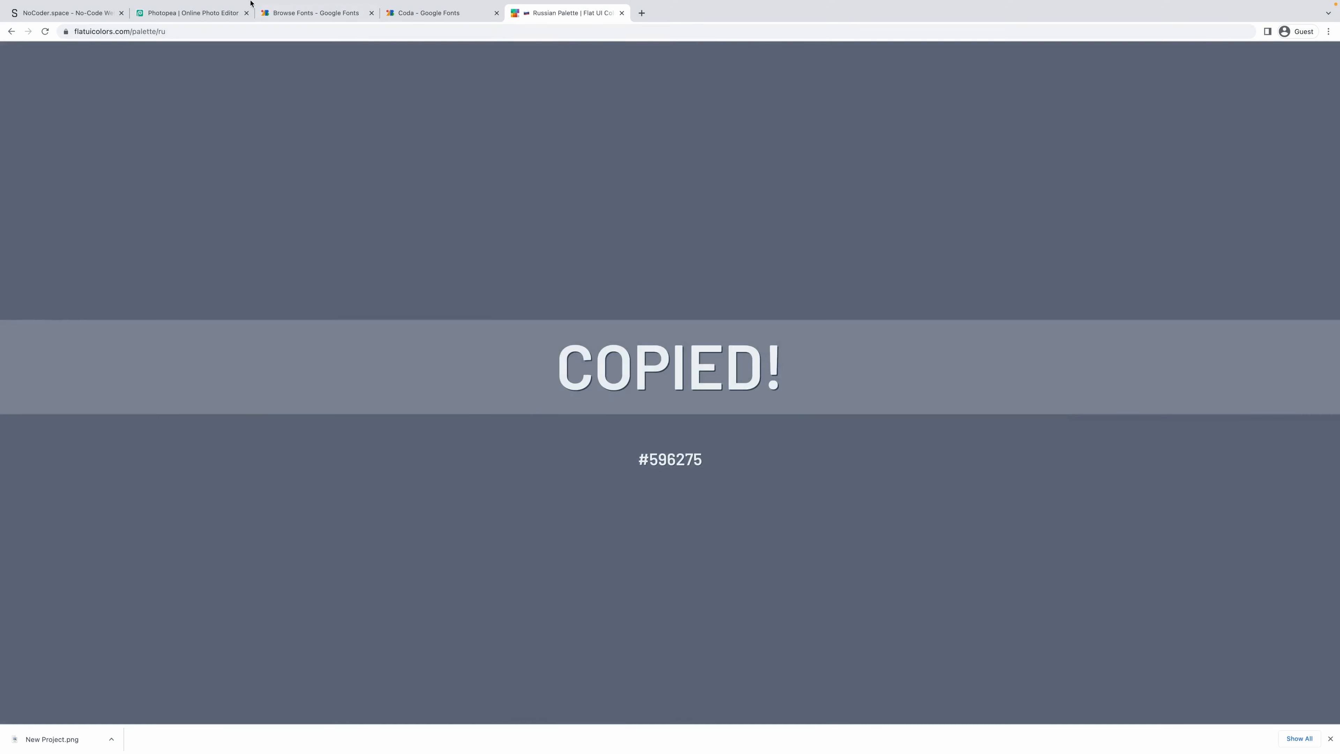
click(190, 12)
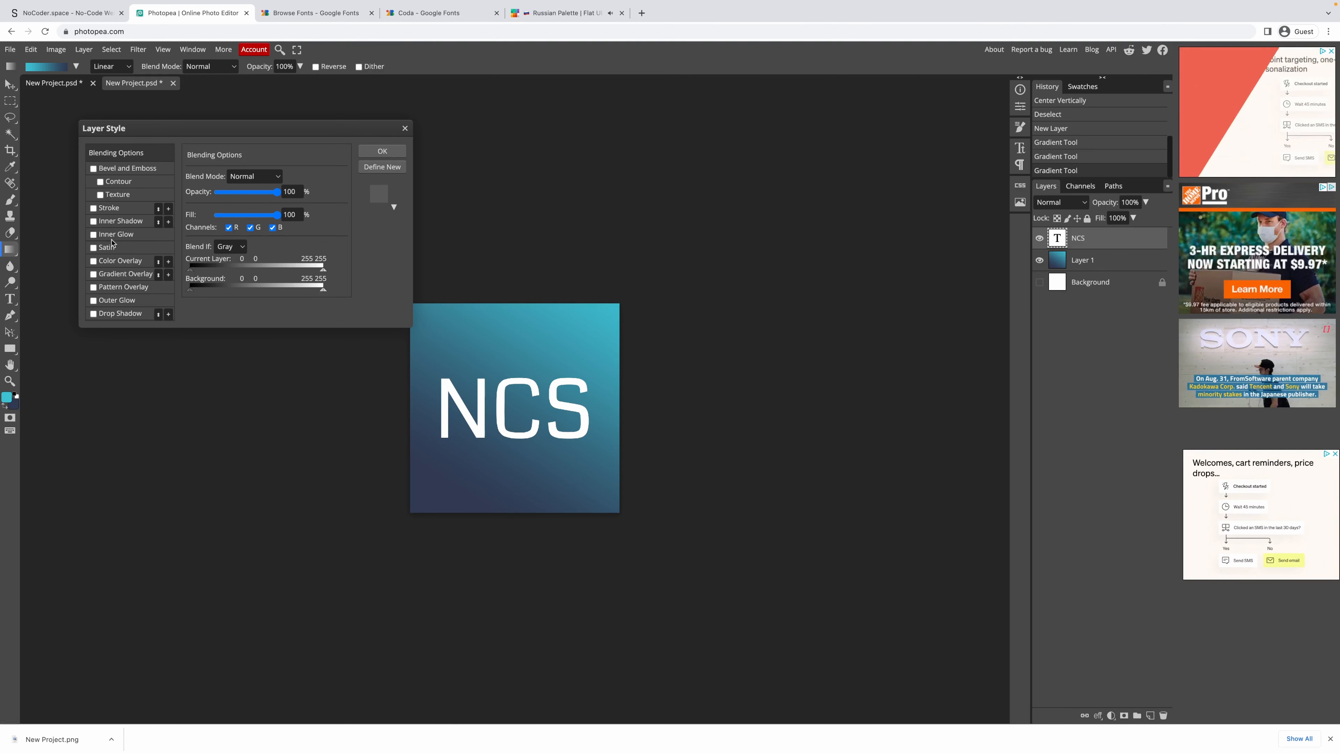
click(111, 262)
click(318, 191)
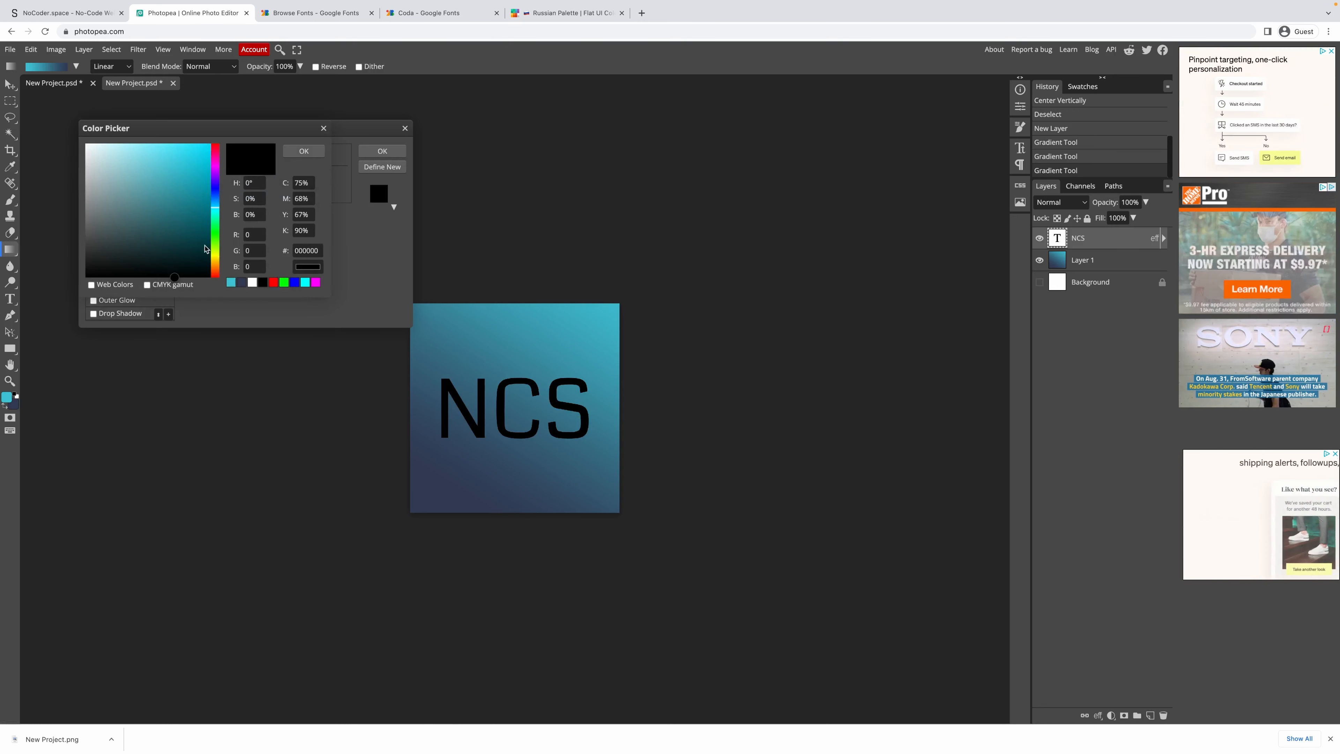
click(307, 251)
key(ctrl+v)
key(BackSpace)
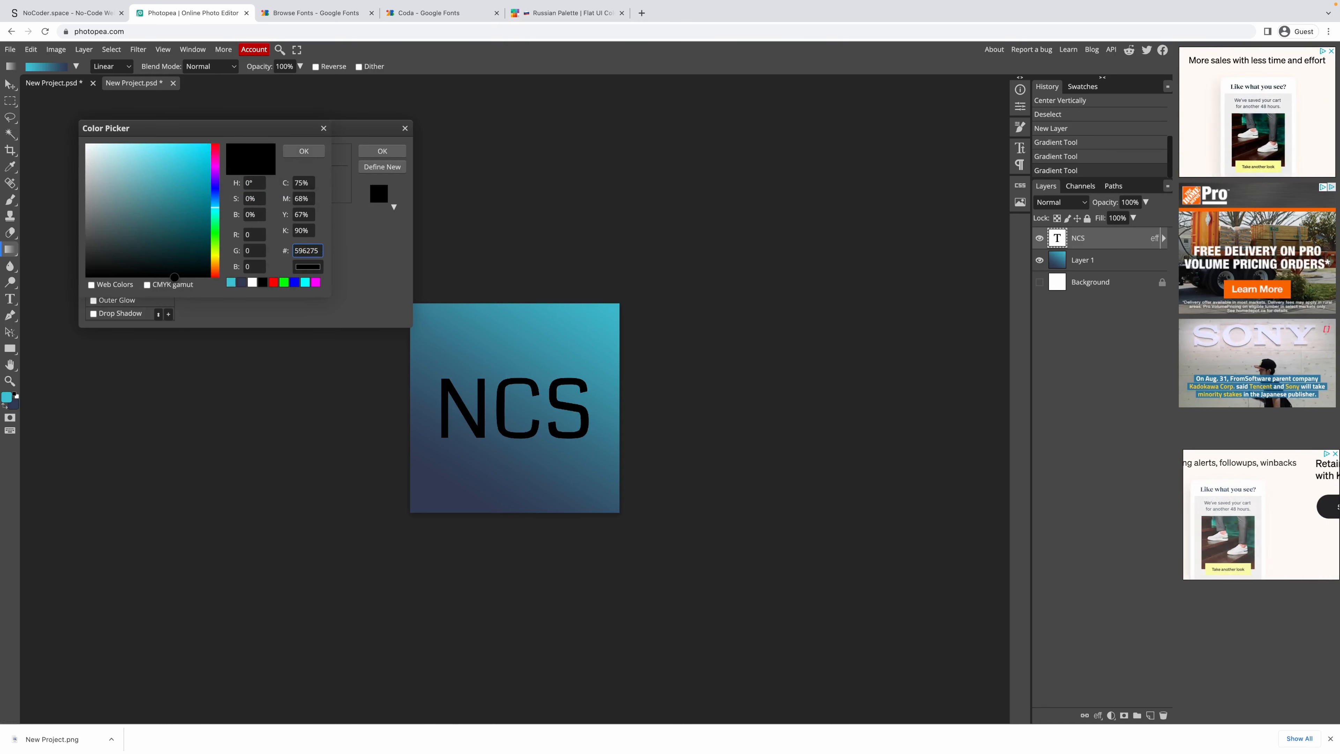
click(300, 230)
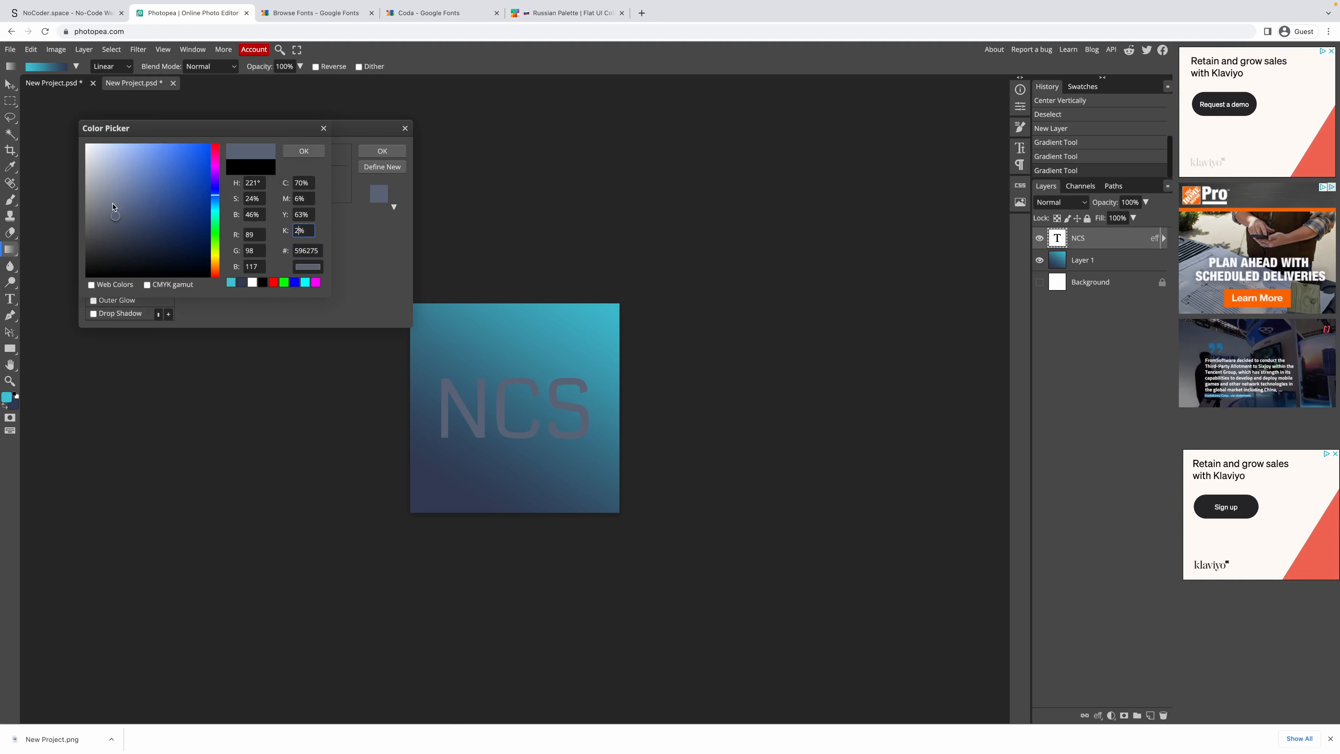
drag(93, 204, 93, 161)
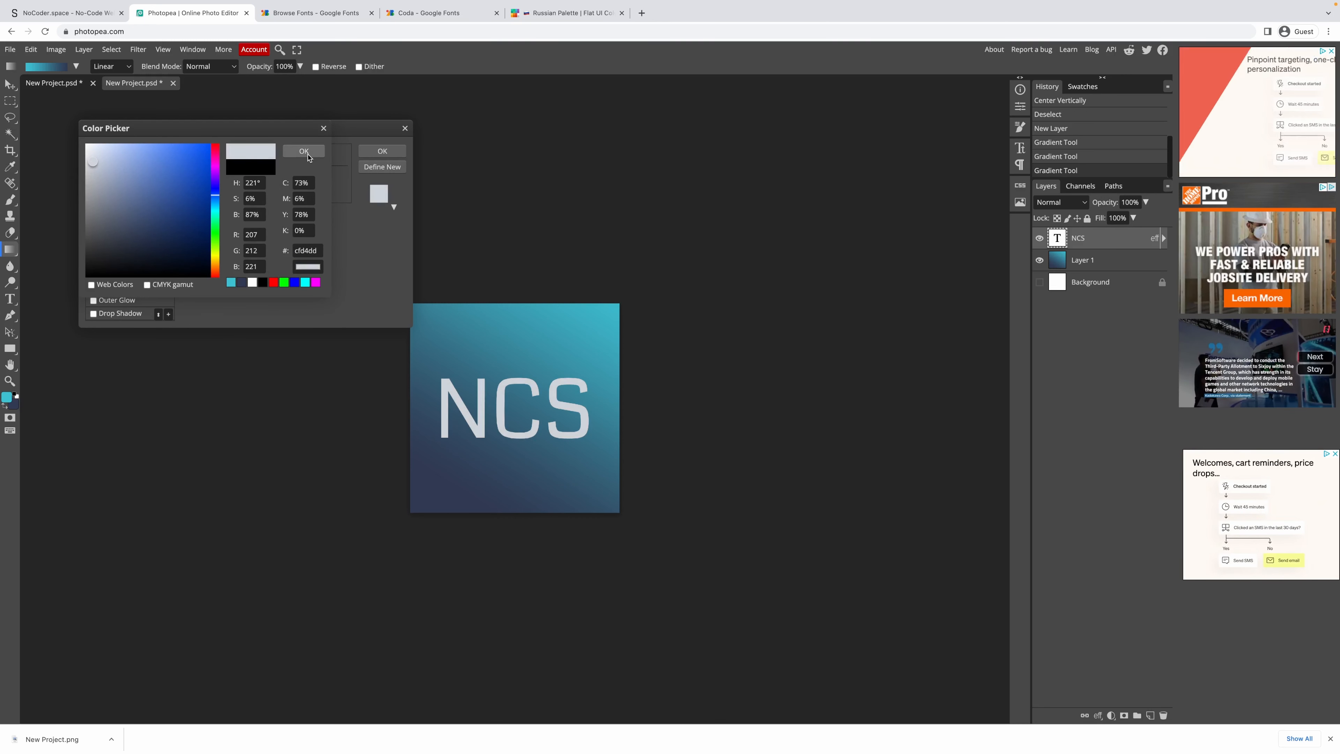
click(299, 154)
click(92, 260)
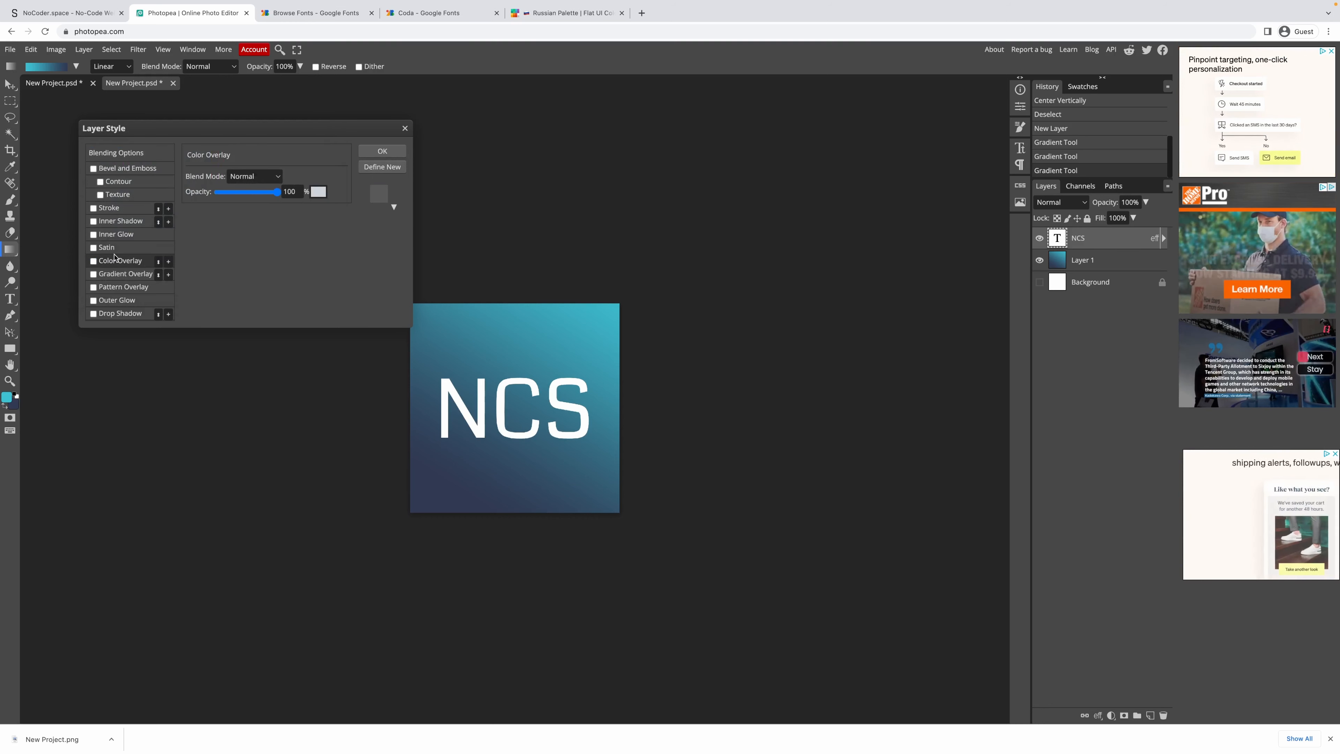
Add a Normal-mode black Outer Glow of 59 px size at 12% opacity.
click(114, 300)
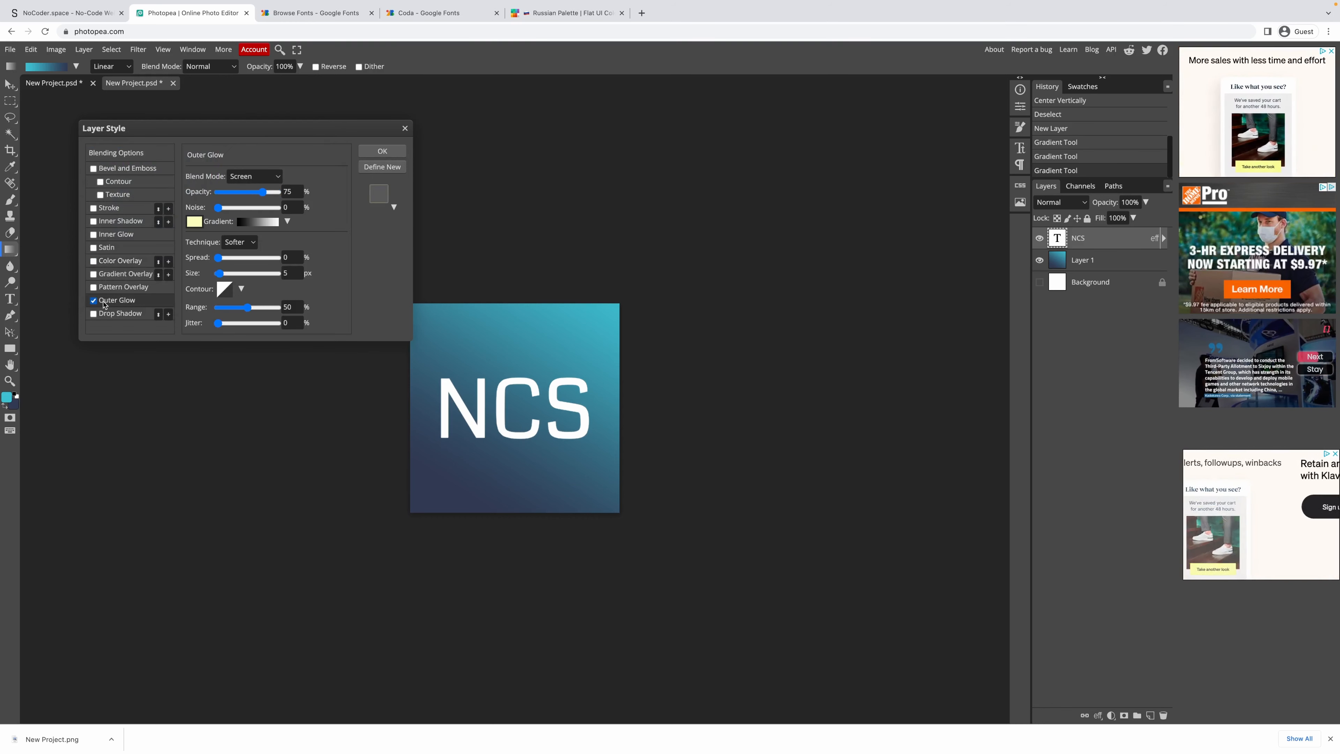
click(252, 177)
click(253, 177)
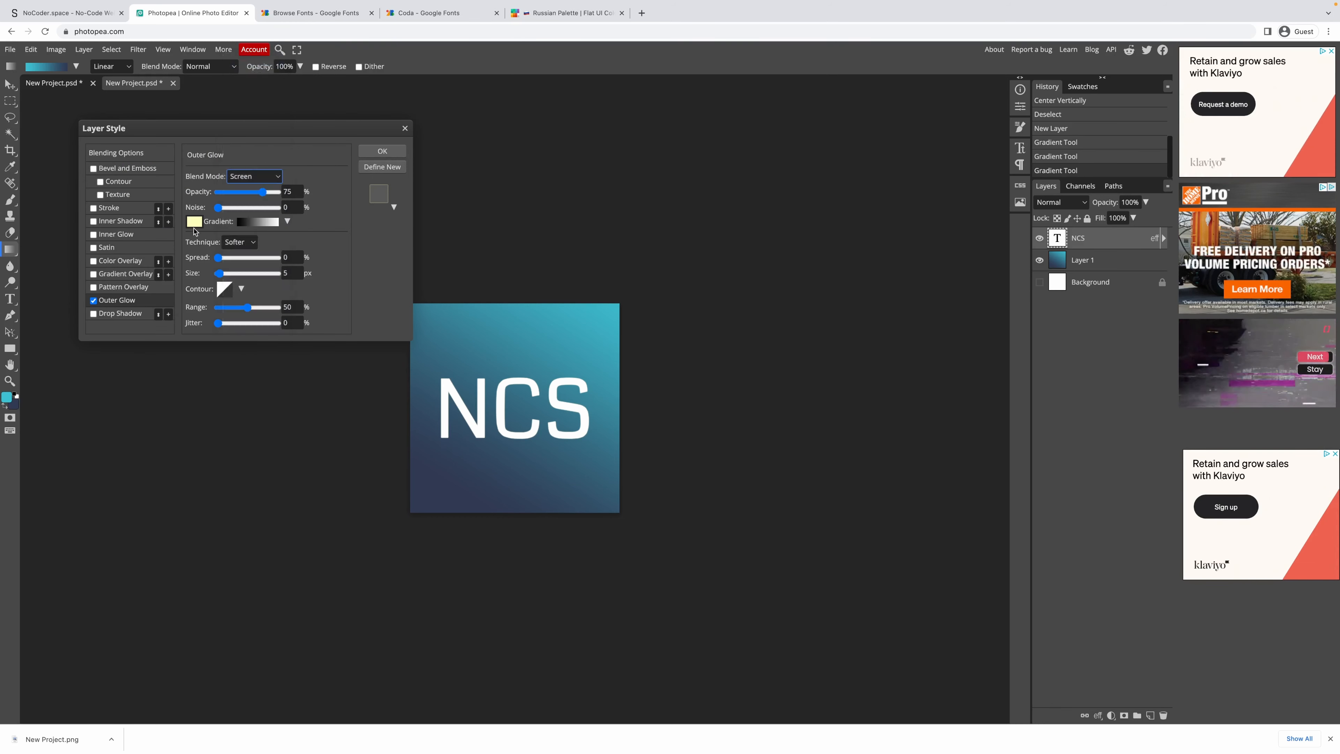
click(194, 221)
click(89, 273)
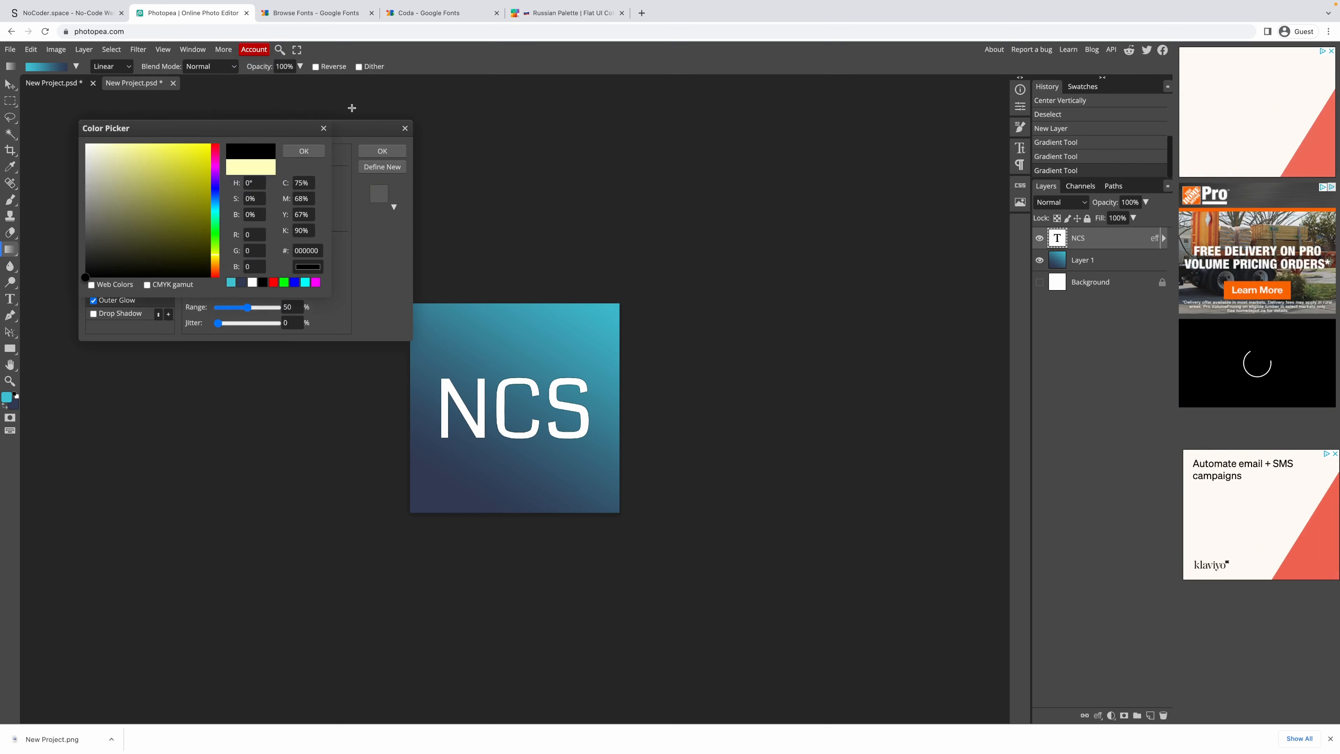
click(304, 152)
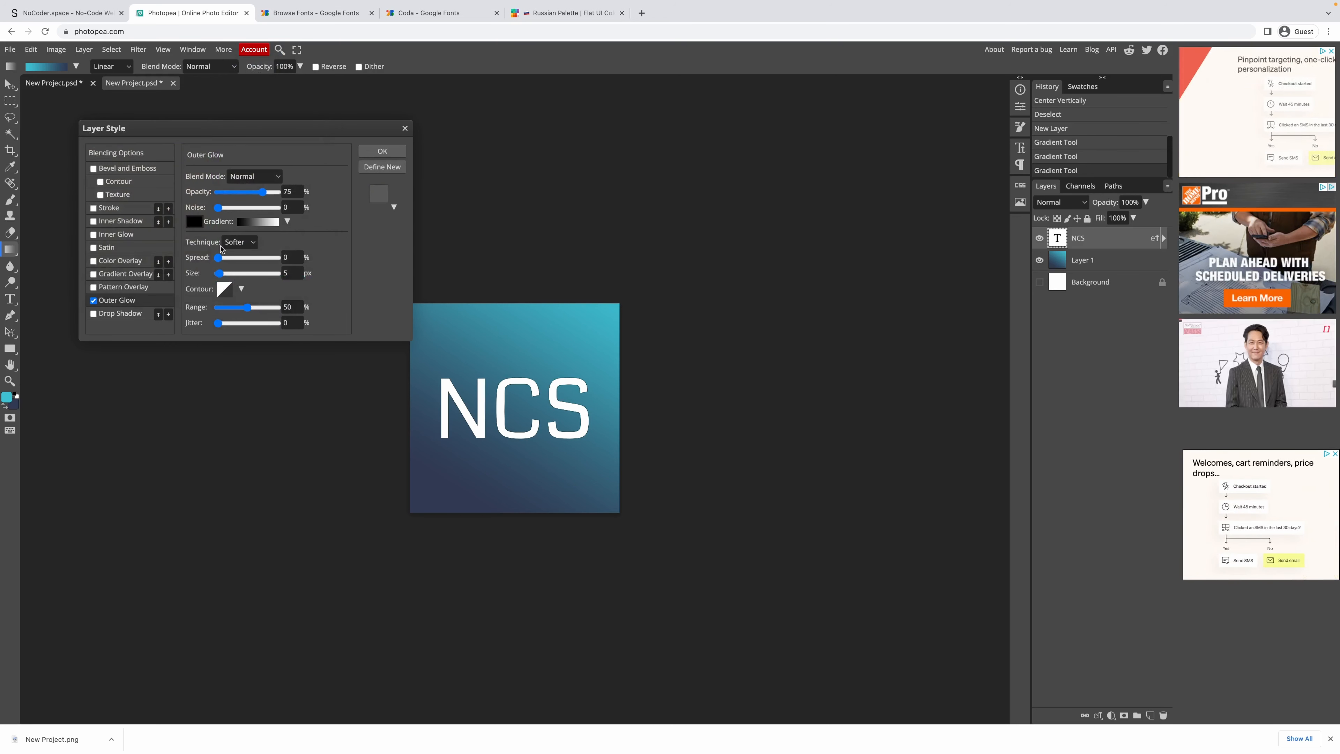
drag(221, 279, 236, 275)
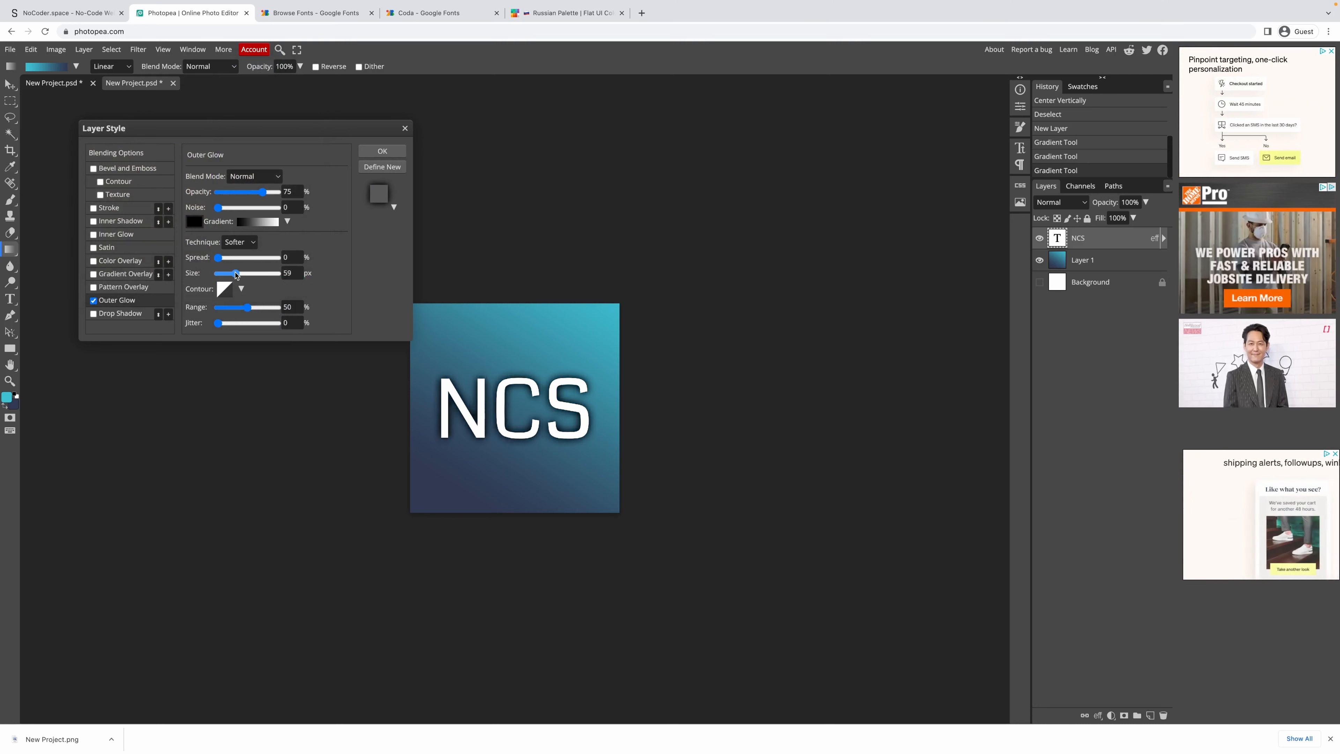
drag(266, 193, 226, 195)
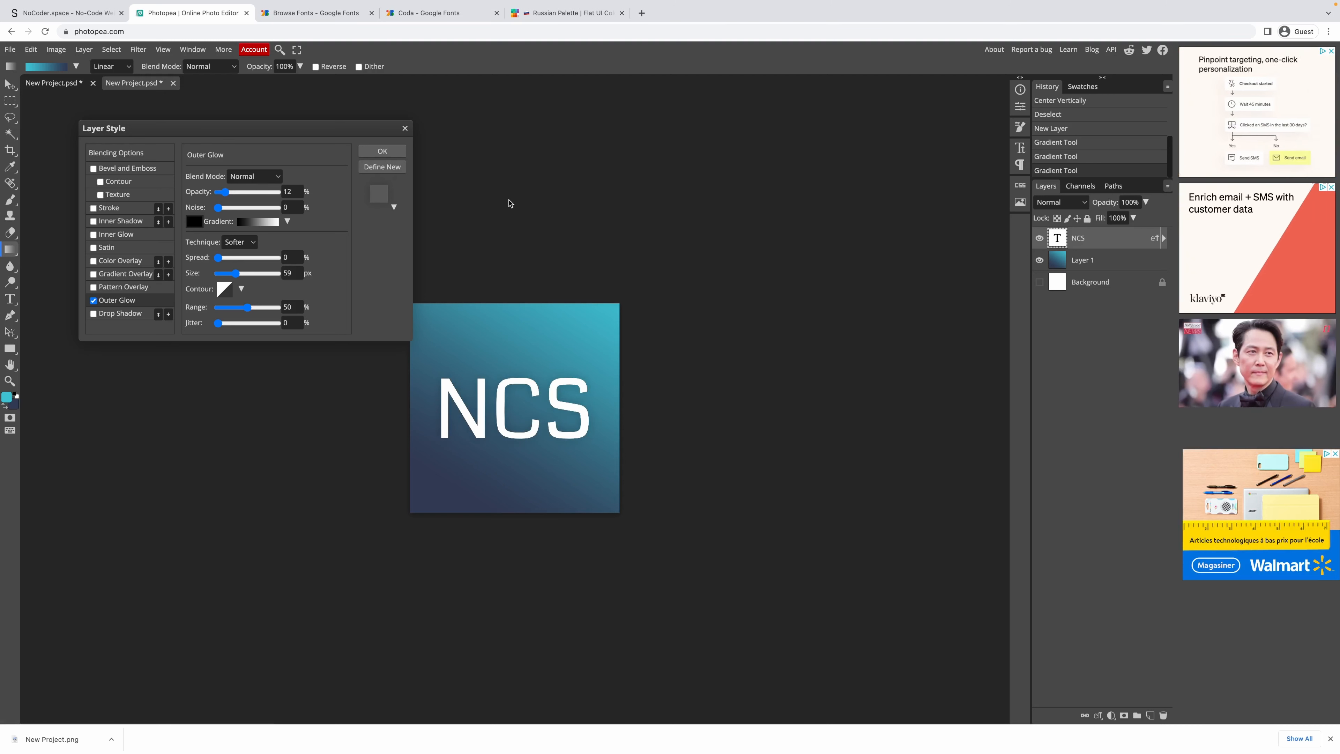
key(Return)
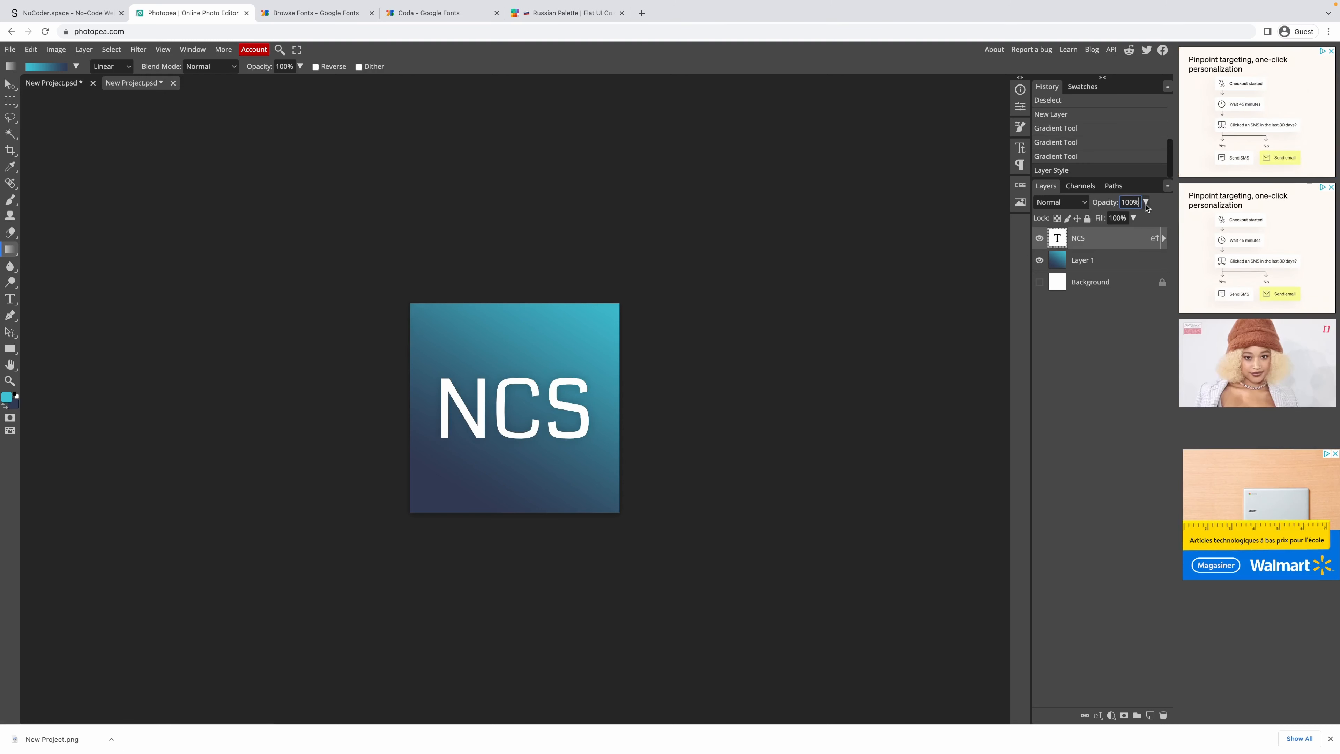
Drop the NCS layer to 85% opacity and export the logo as a 1200×1200 PNG.
drag(1143, 220, 1136, 219)
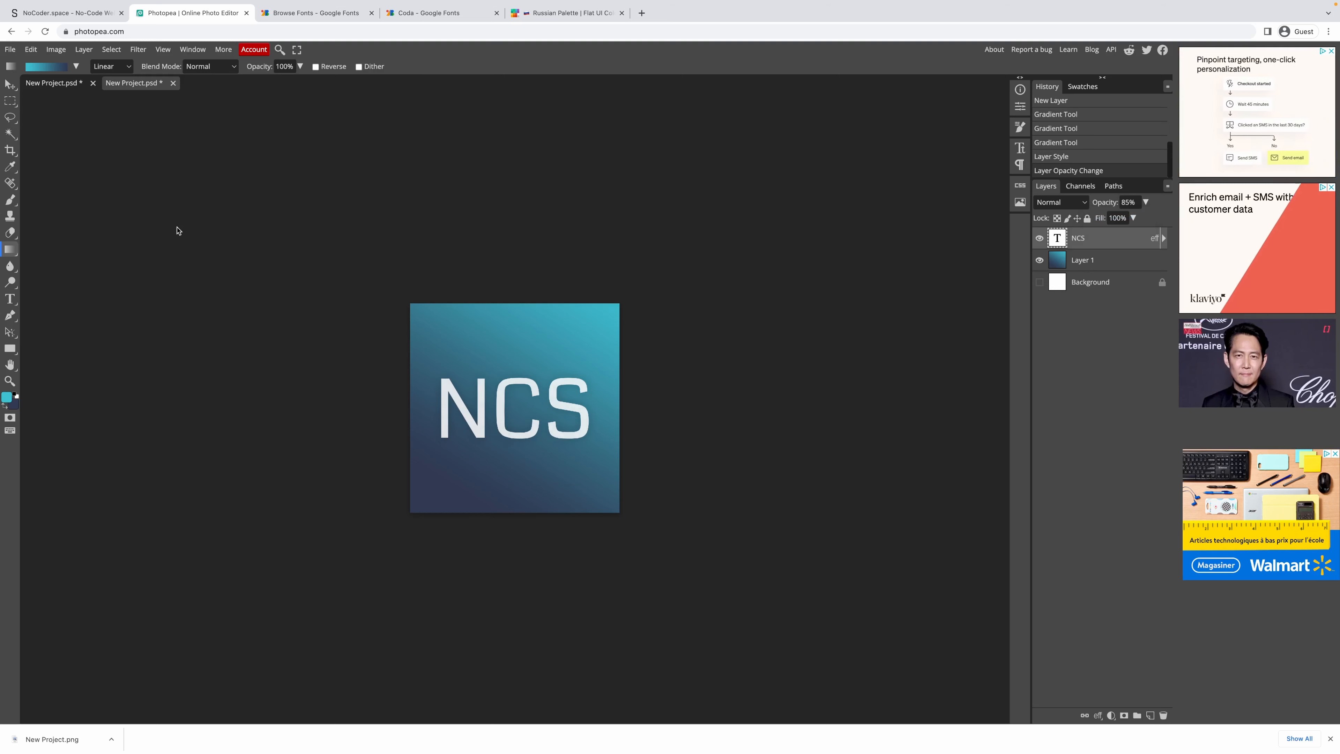
click(8, 48)
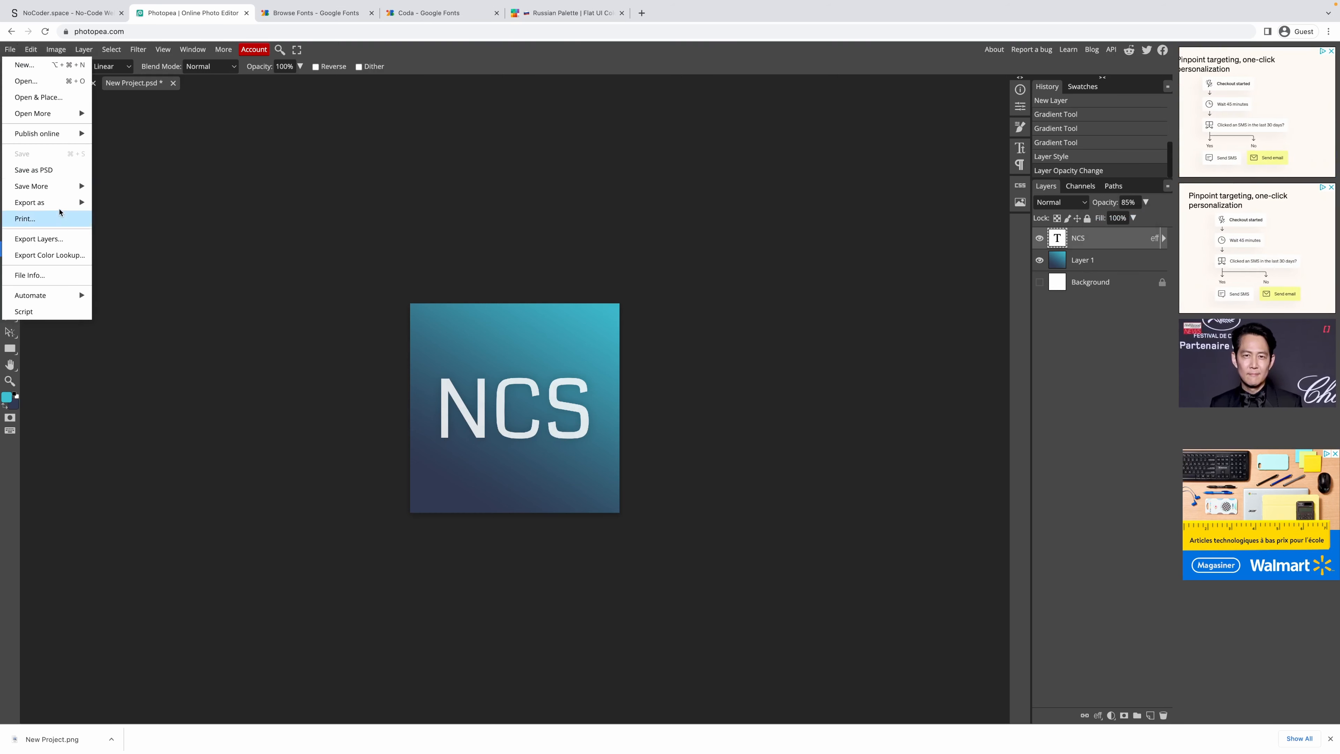
mouse_move(58, 202)
click(114, 205)
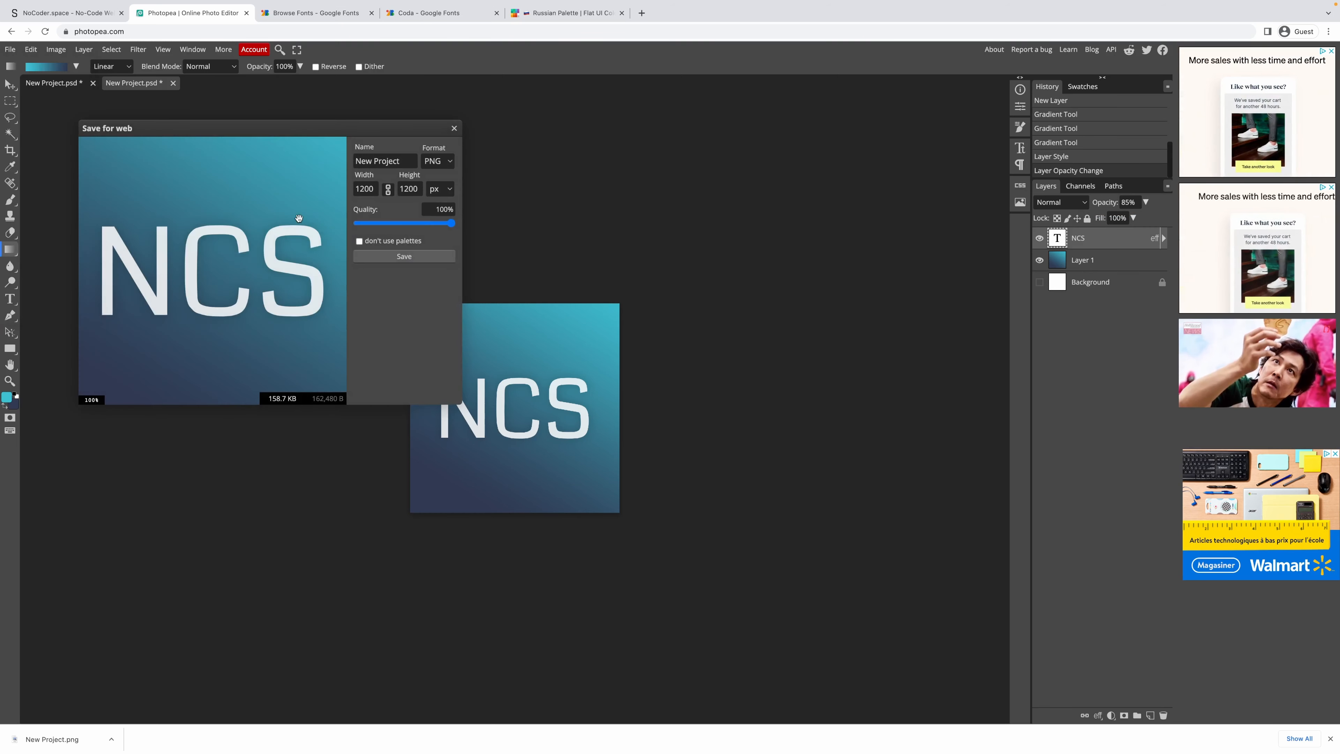
click(384, 258)
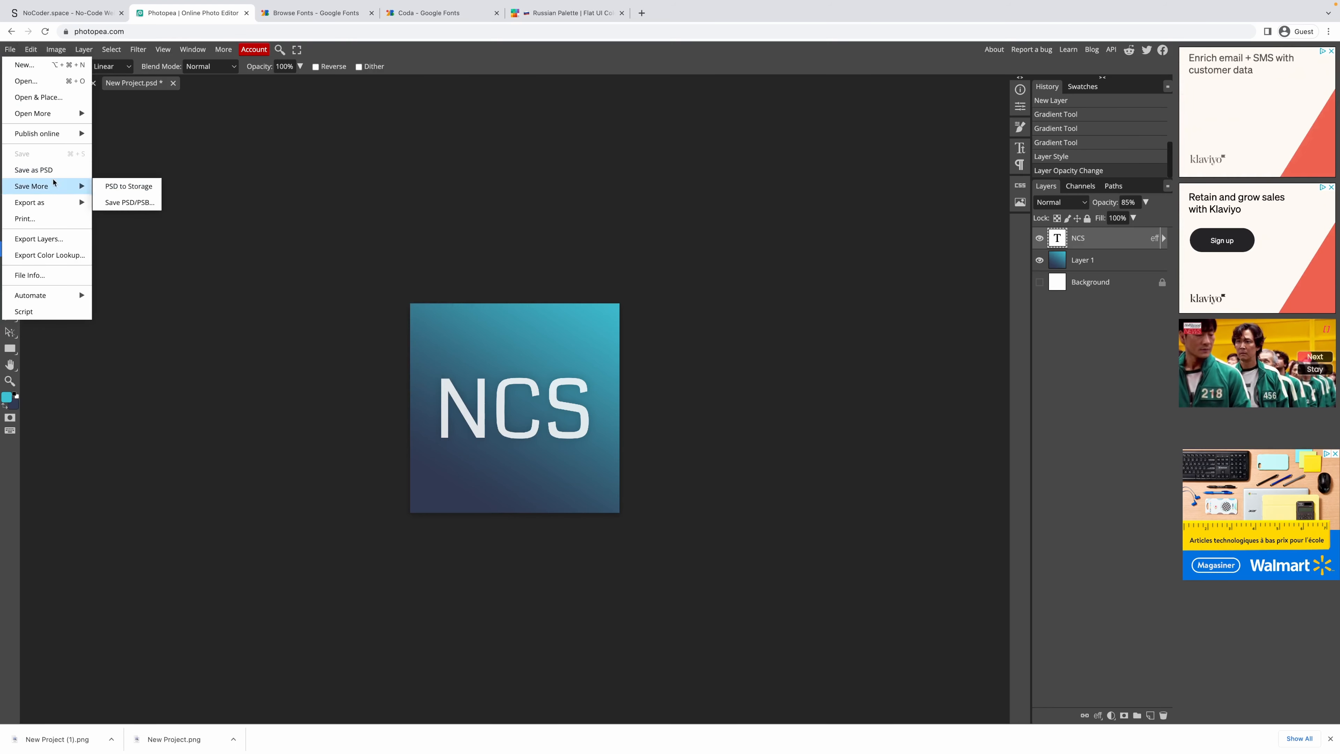
click(43, 171)
Select the NoCoder.space page body and copy the Biscay navy #303952 from the palette.
click(304, 13)
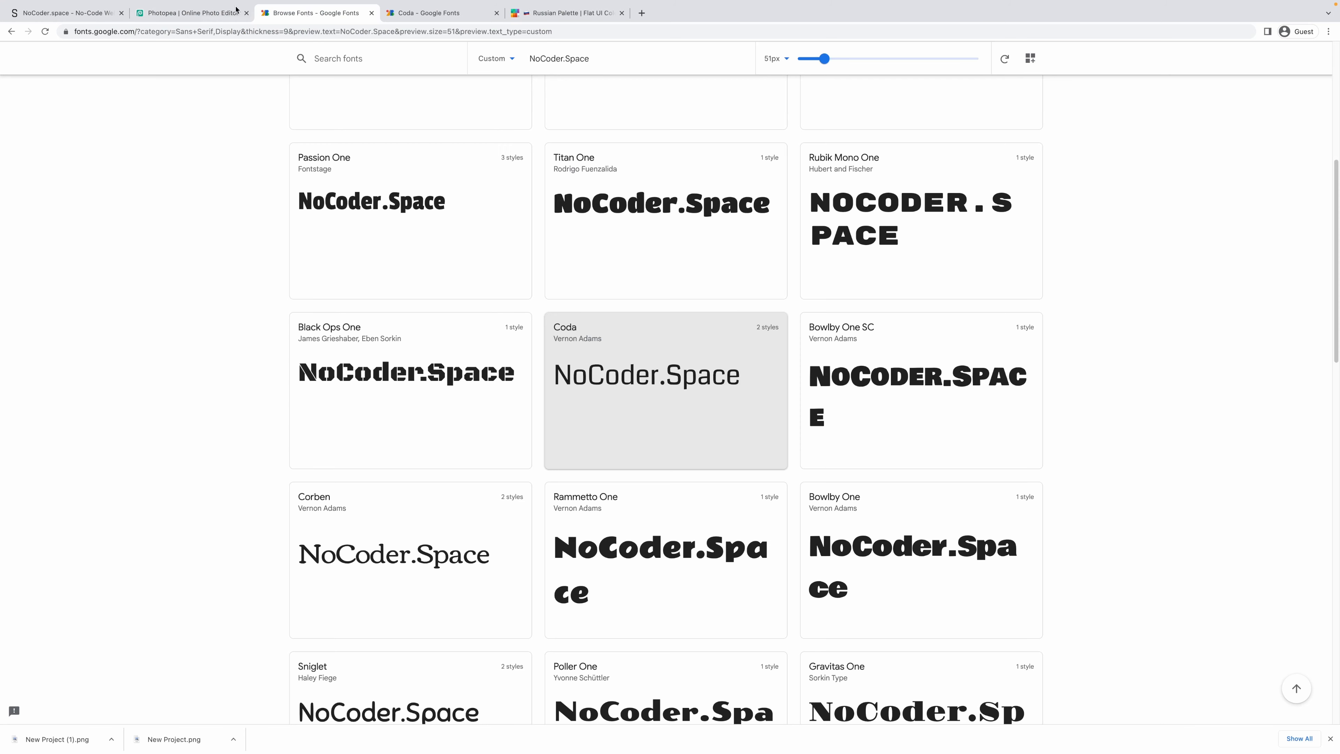
click(192, 12)
click(66, 12)
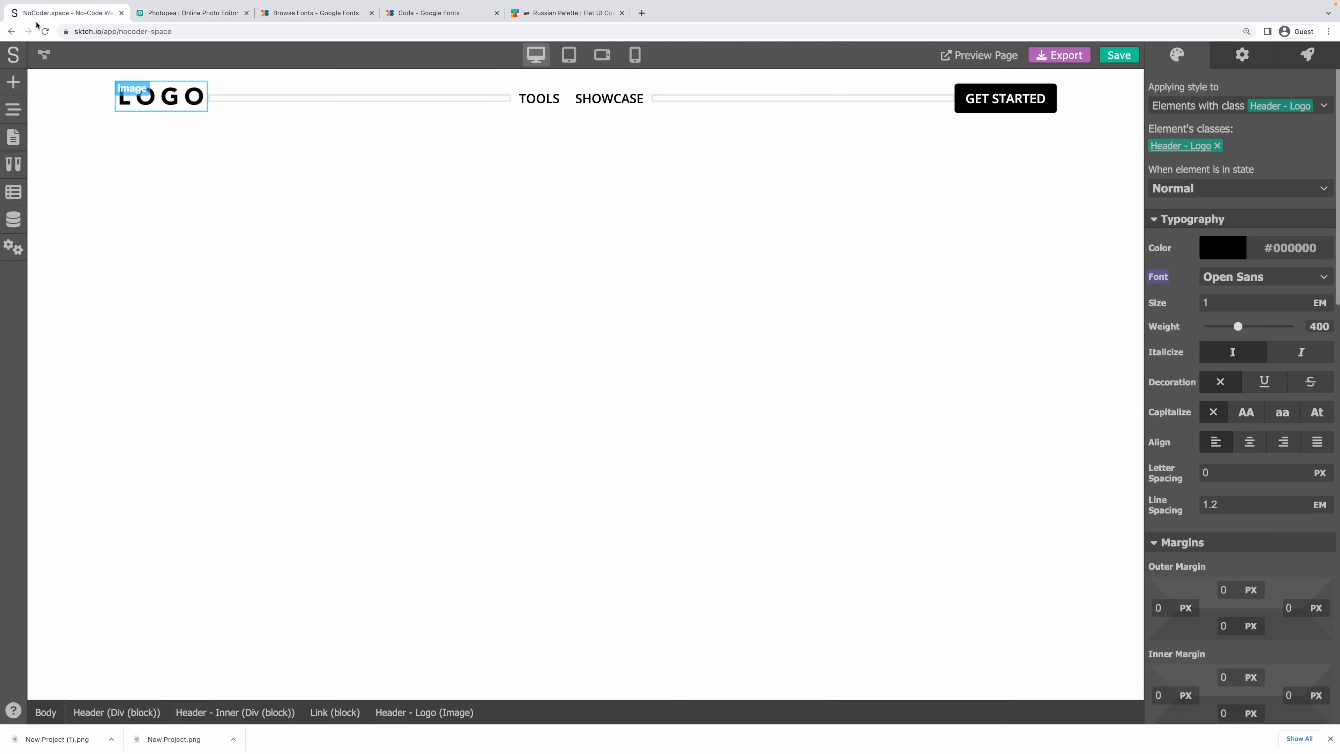
click(212, 236)
click(200, 13)
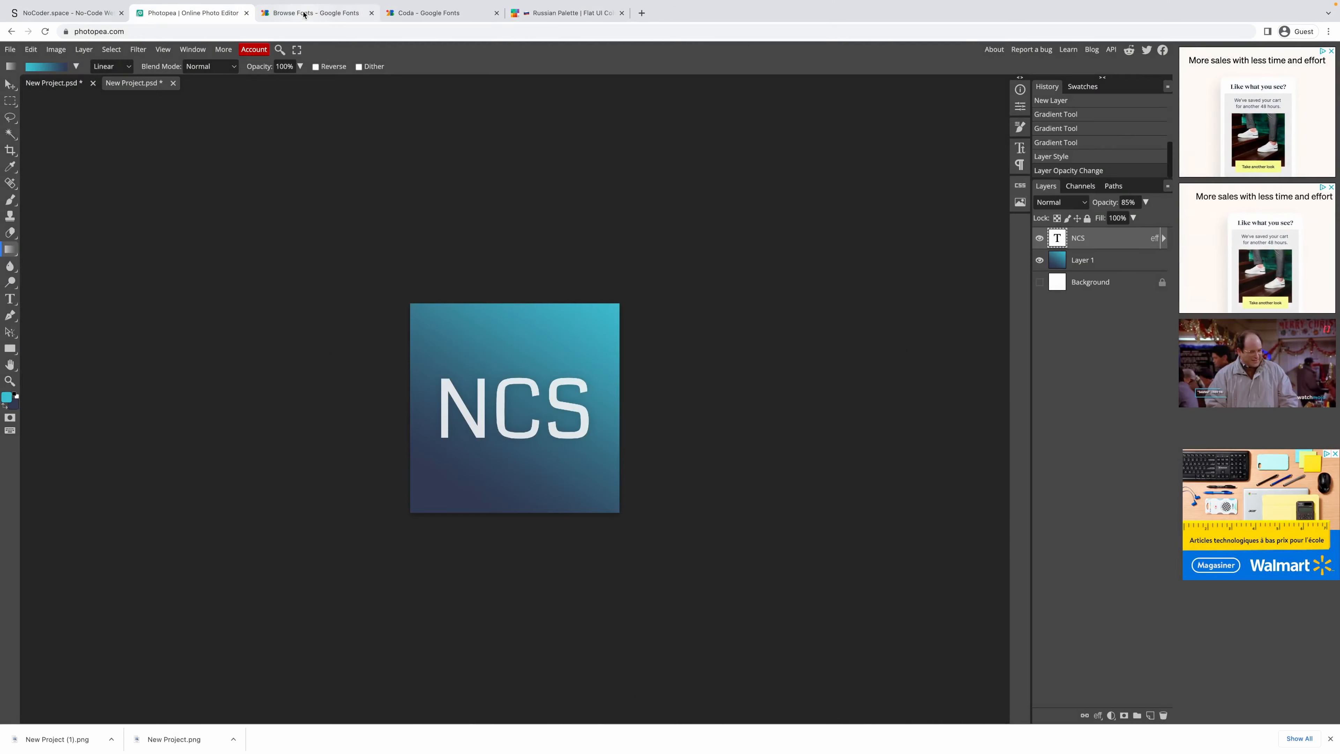
click(304, 13)
click(192, 13)
click(66, 13)
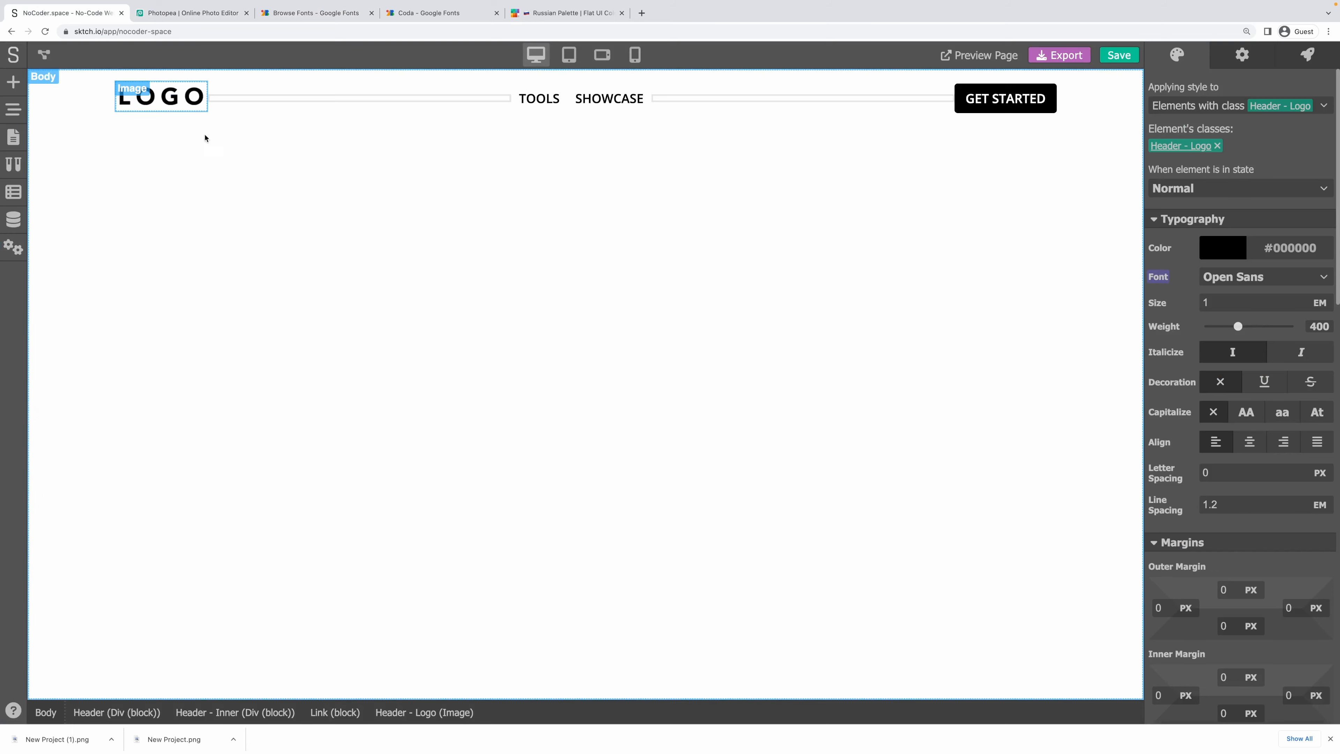
click(212, 233)
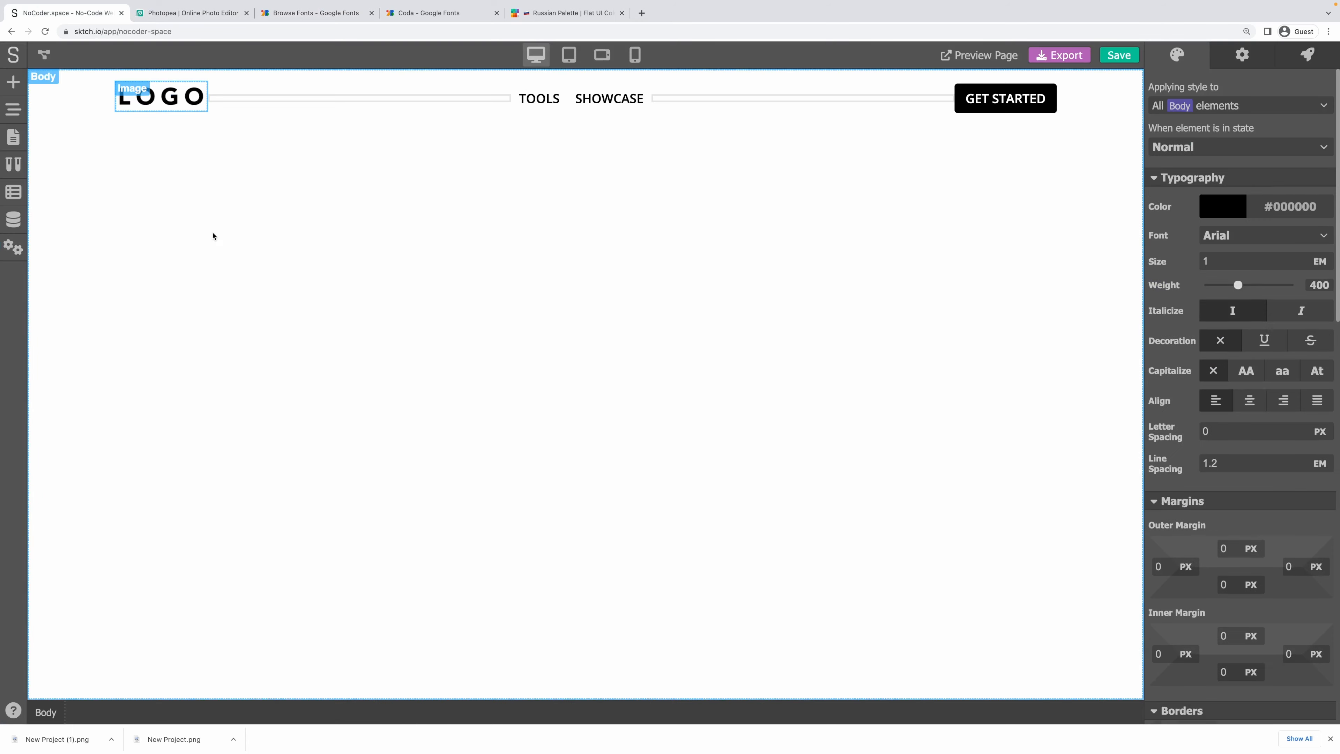
click(529, 16)
click(1205, 615)
Set the body background to the pasted #303952 navy at full opacity.
click(57, 20)
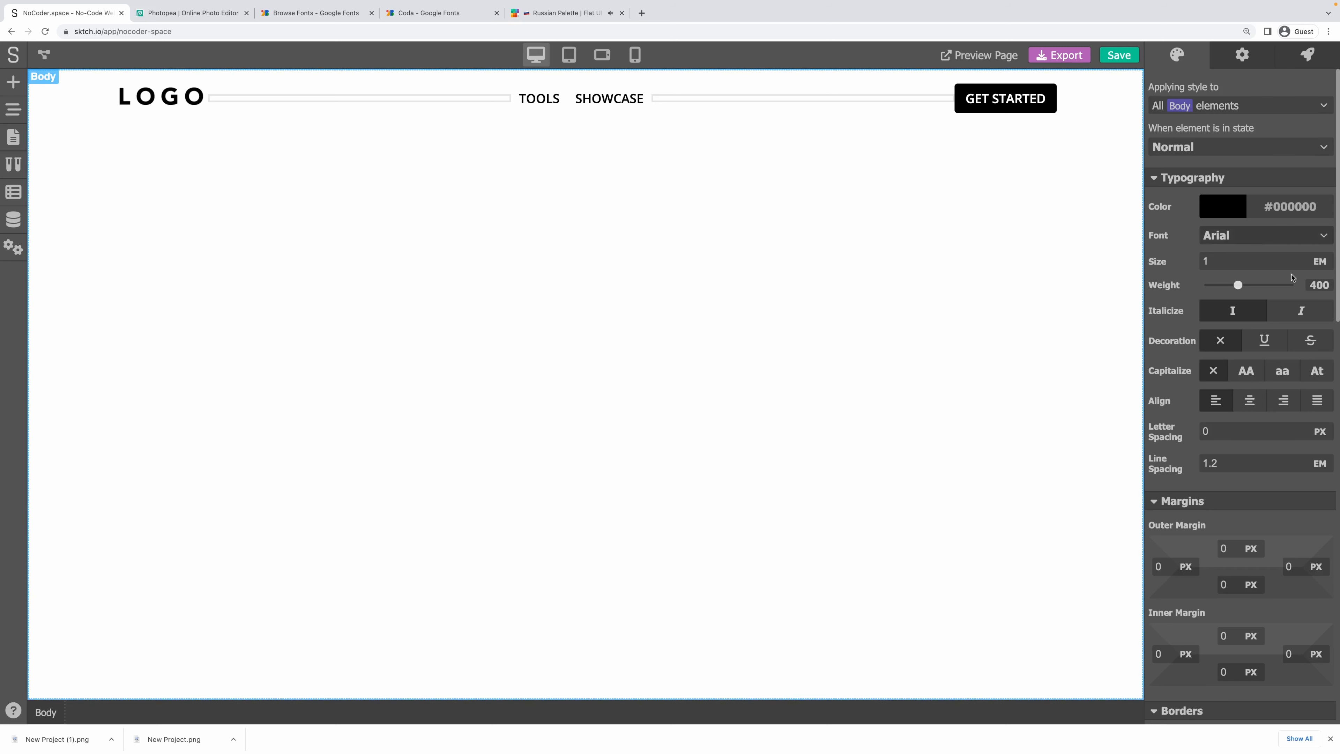
scroll(1292, 277, down, 12)
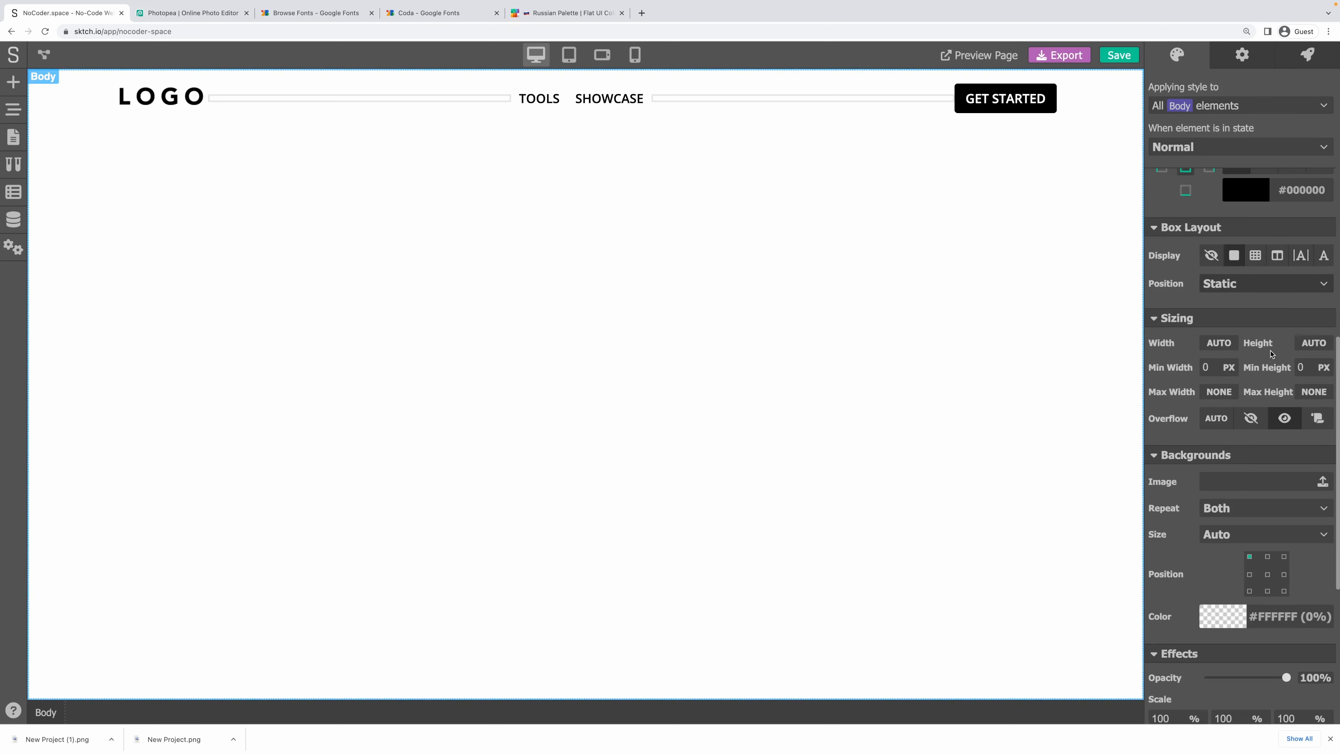
scroll(1272, 354, down, 1)
click(1226, 545)
scroll(1224, 510, down, 4)
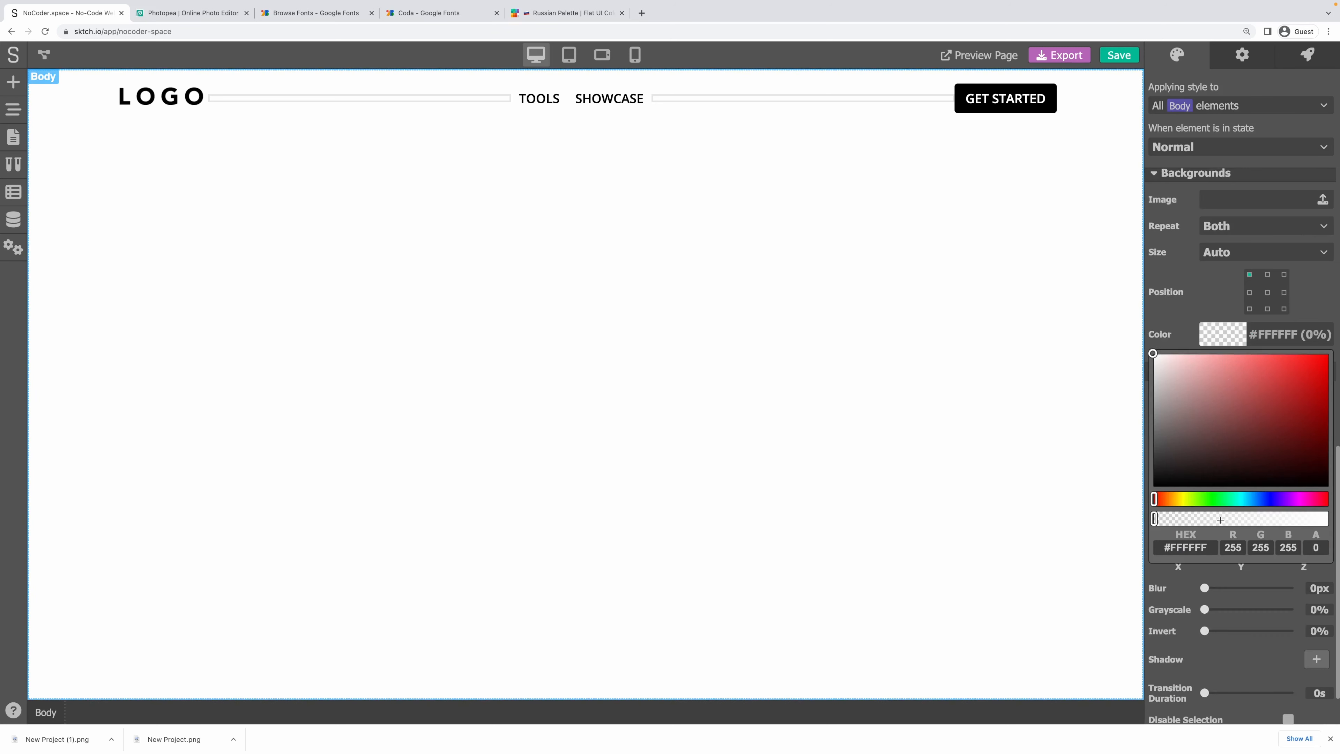
click(1180, 554)
text(#303952)
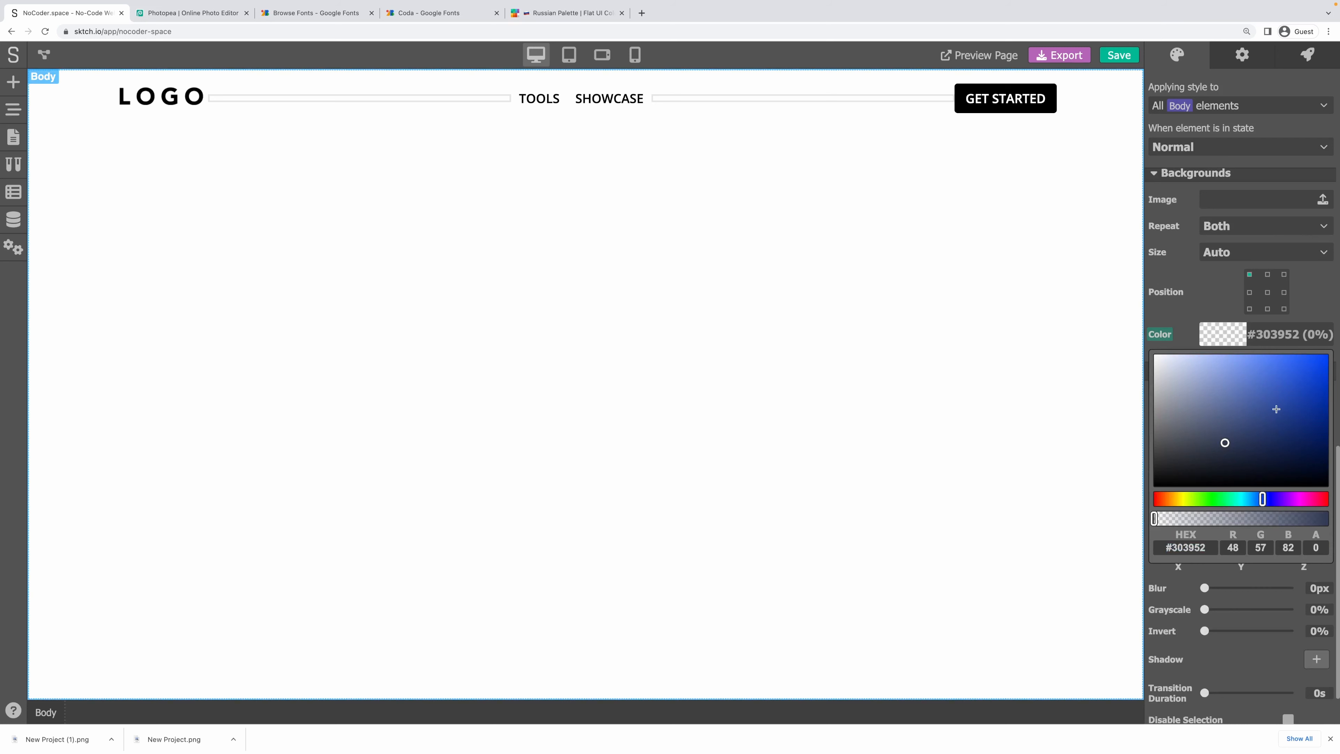
drag(1176, 518, 1334, 521)
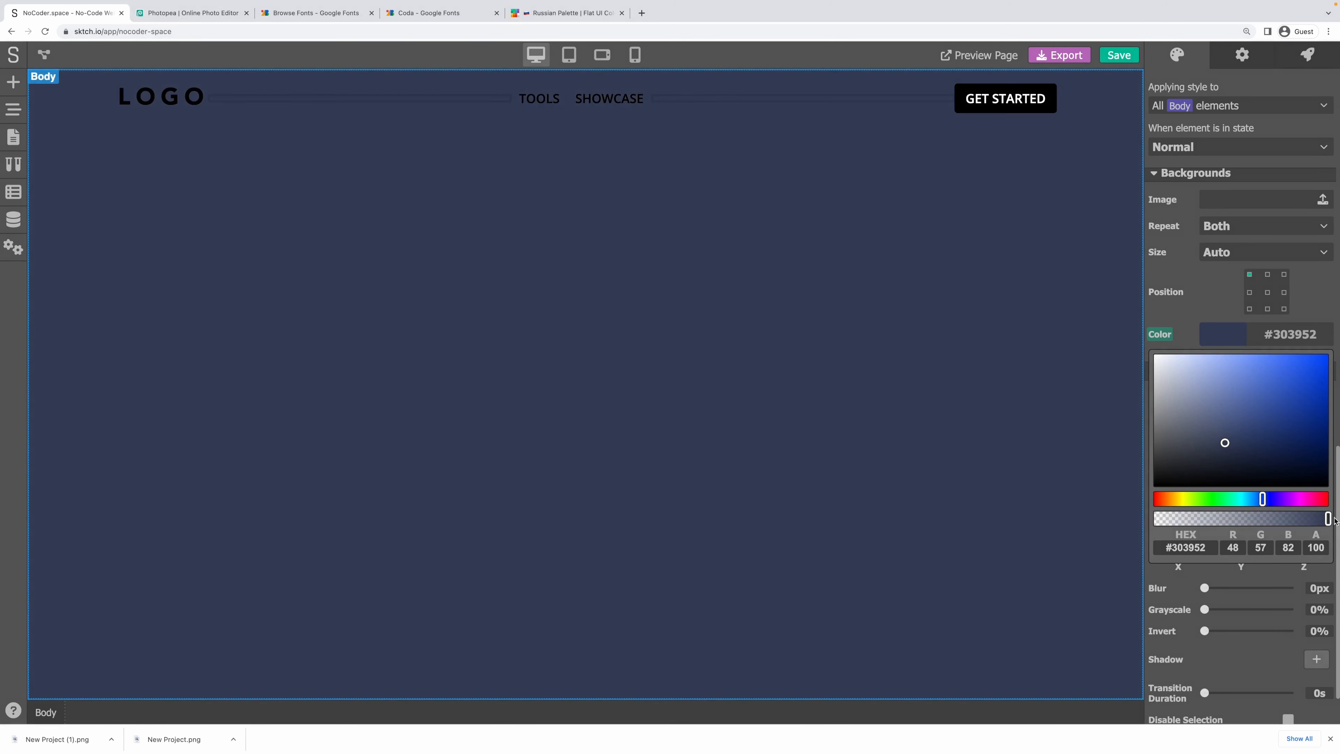
click(1325, 297)
Set the body text colour to white #FFFFFF.
scroll(1298, 294, up, 15)
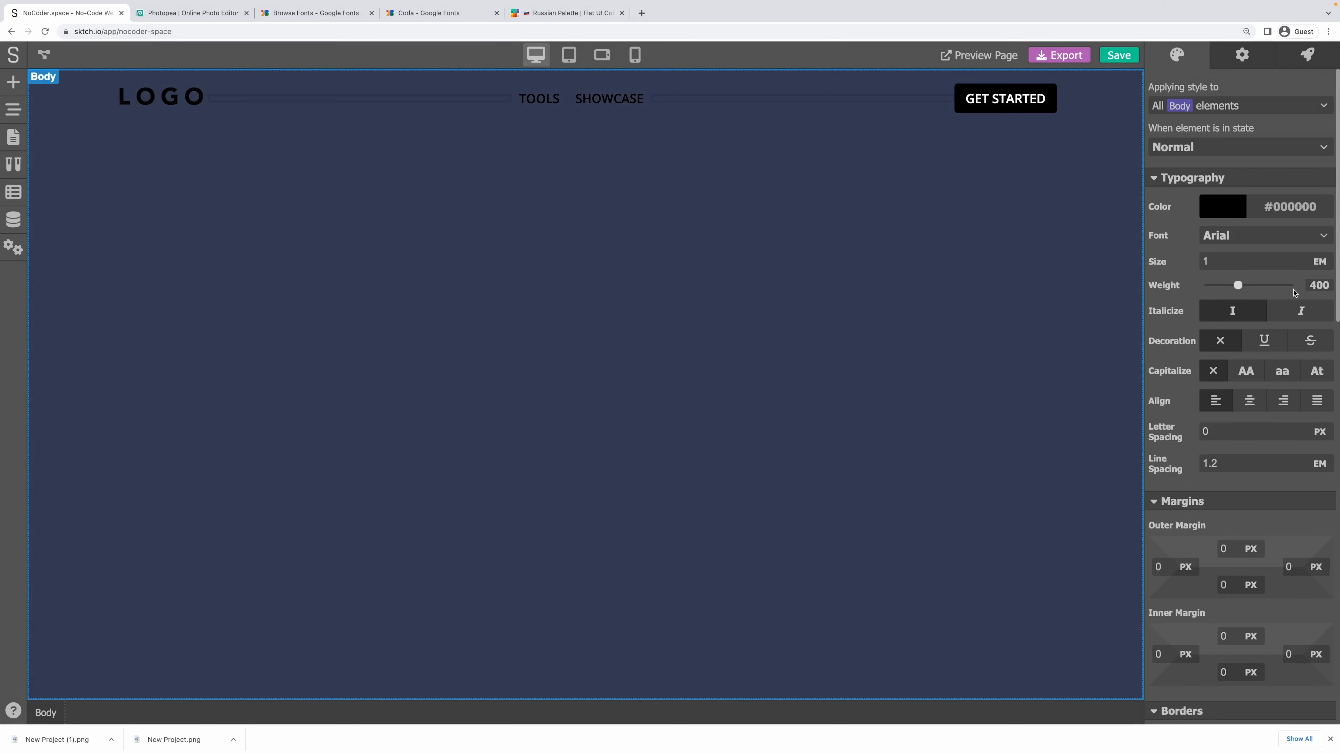
click(1211, 203)
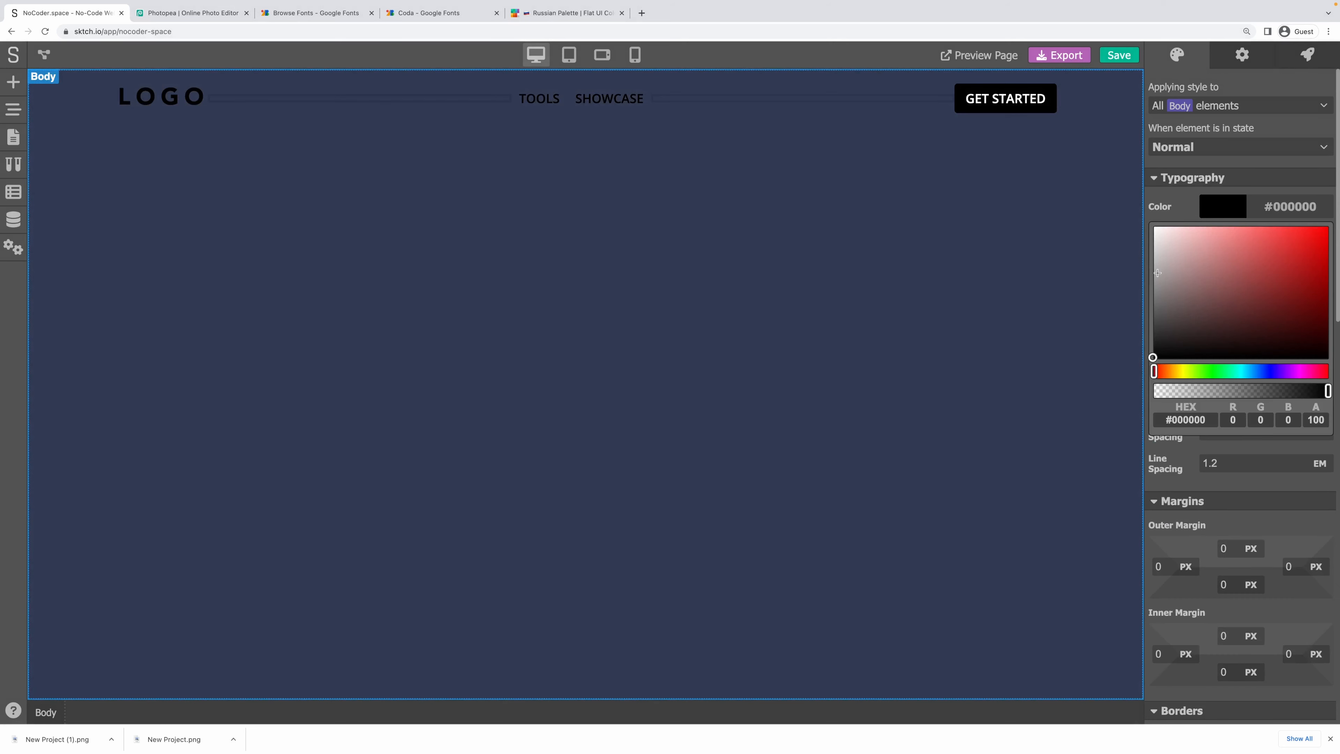
drag(1157, 272, 1146, 225)
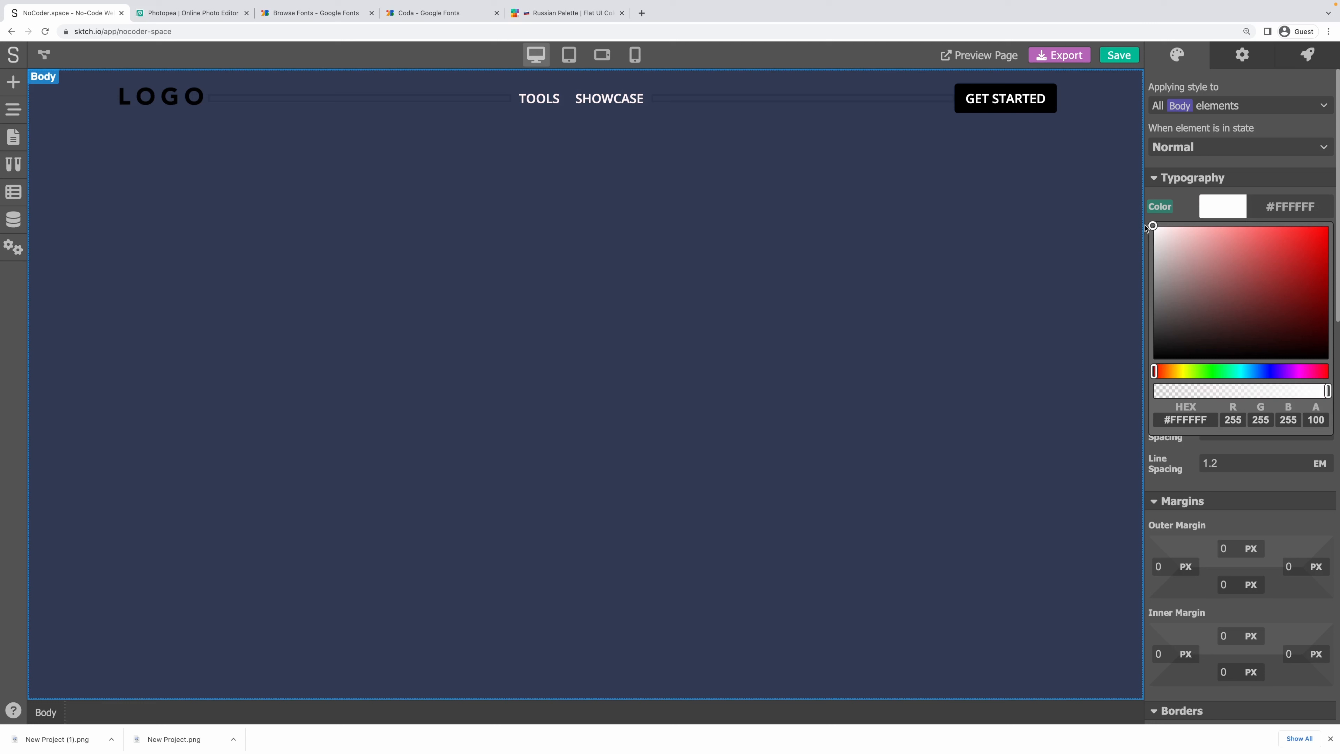
click(1259, 164)
Upload New Project.png and assign it as the header logo image instead of the LOGO placeholder.
click(161, 96)
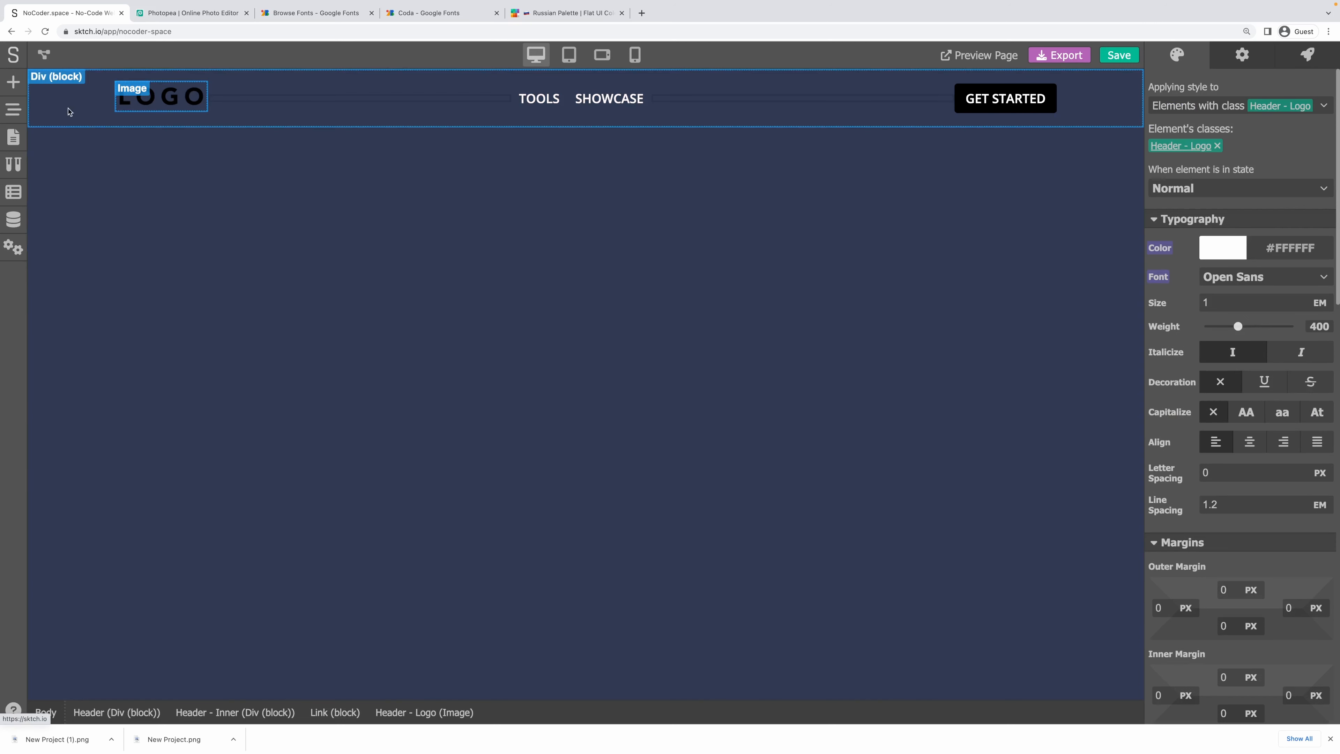
click(1252, 64)
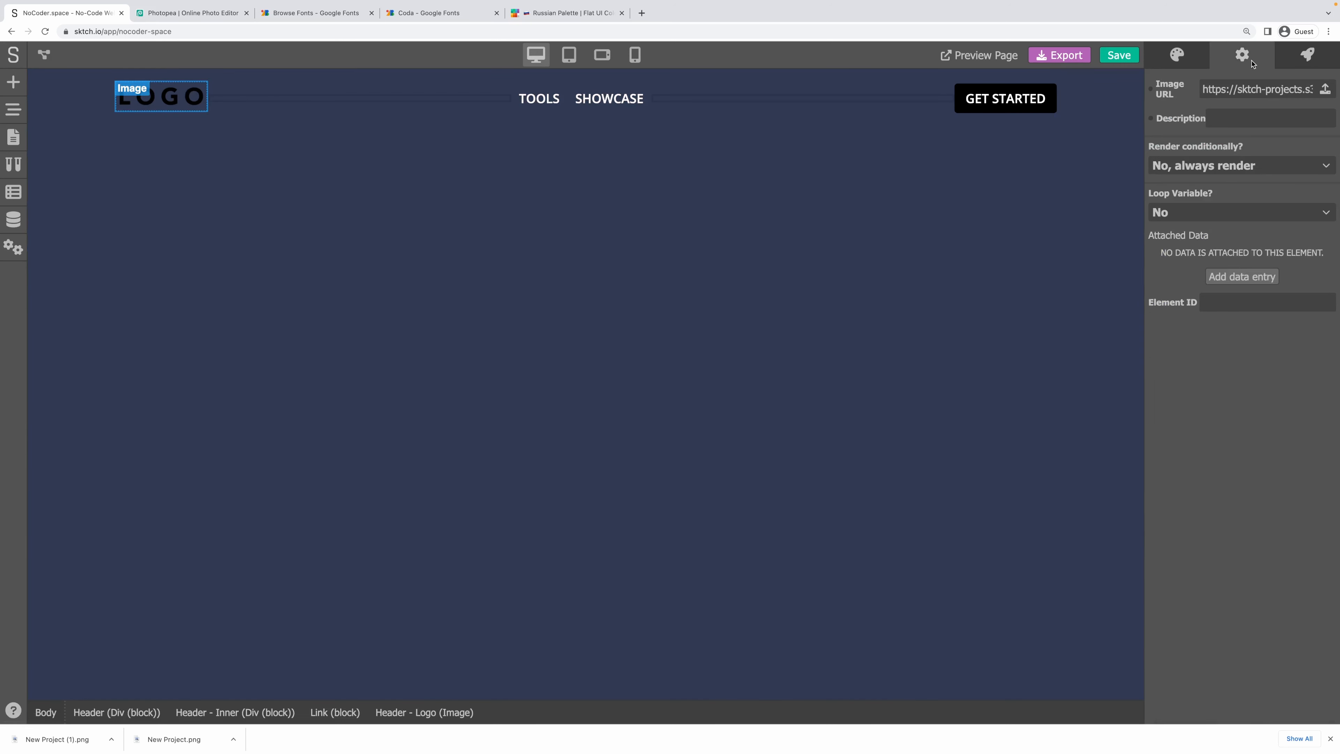
click(1325, 90)
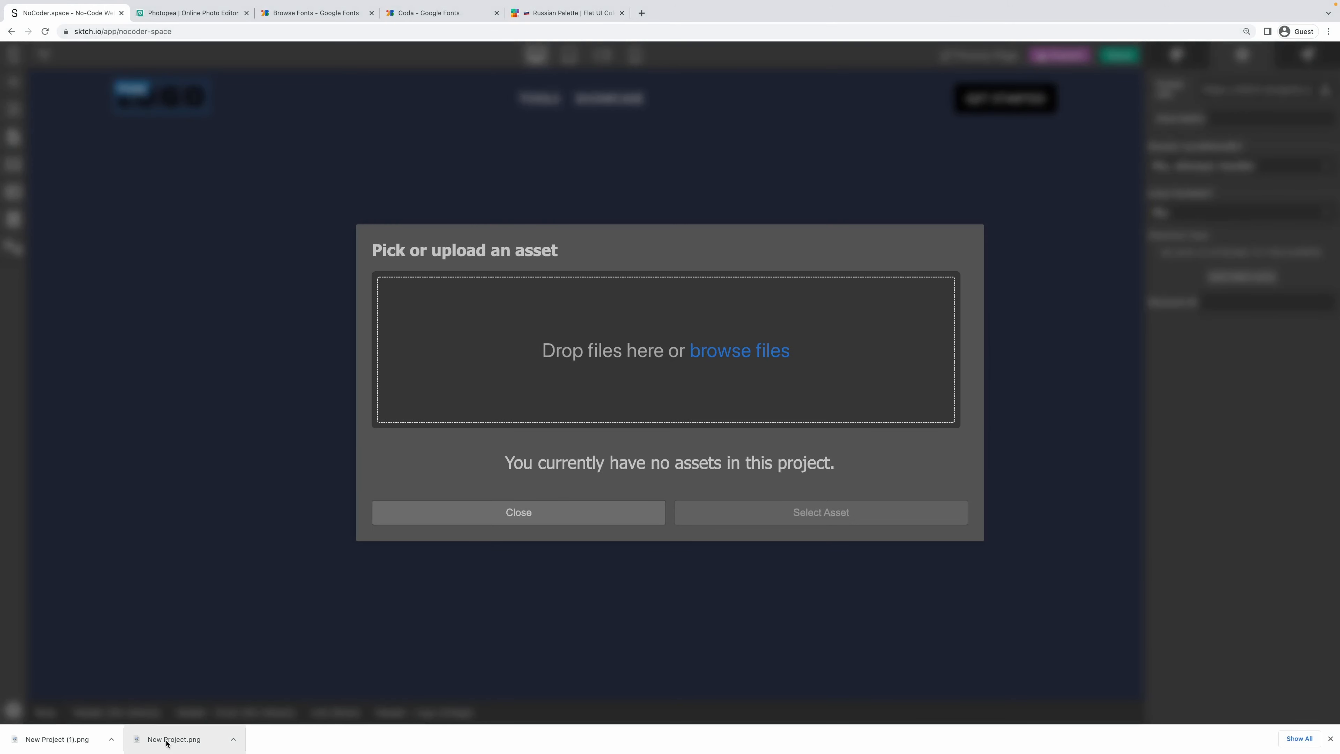
drag(164, 736, 724, 353)
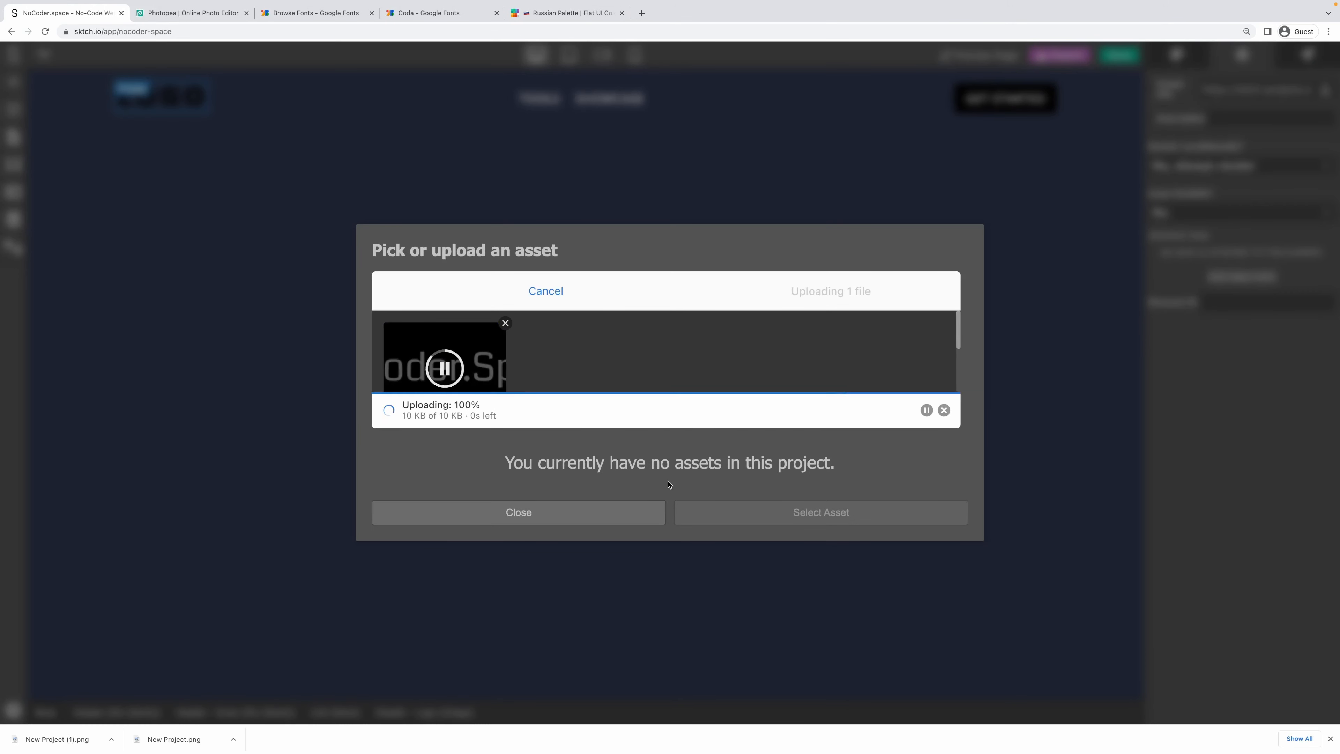
click(424, 455)
click(786, 548)
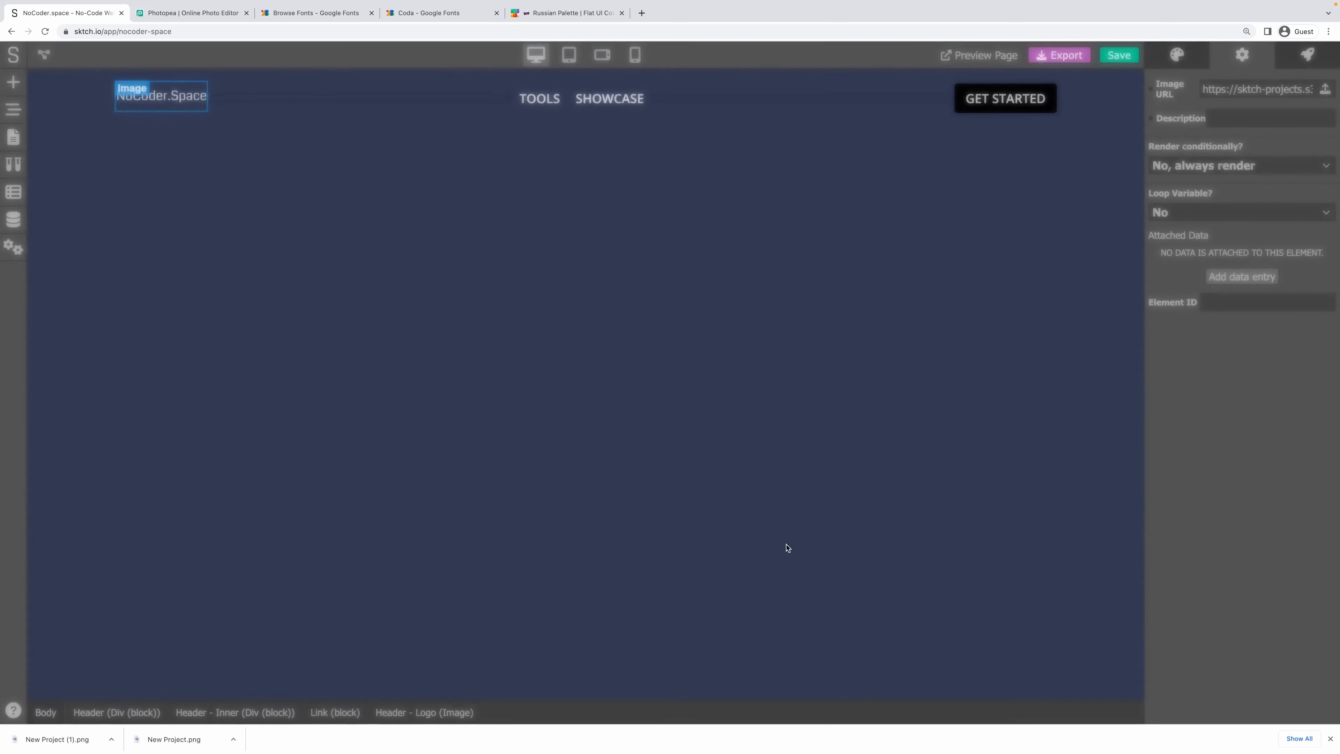
click(294, 231)
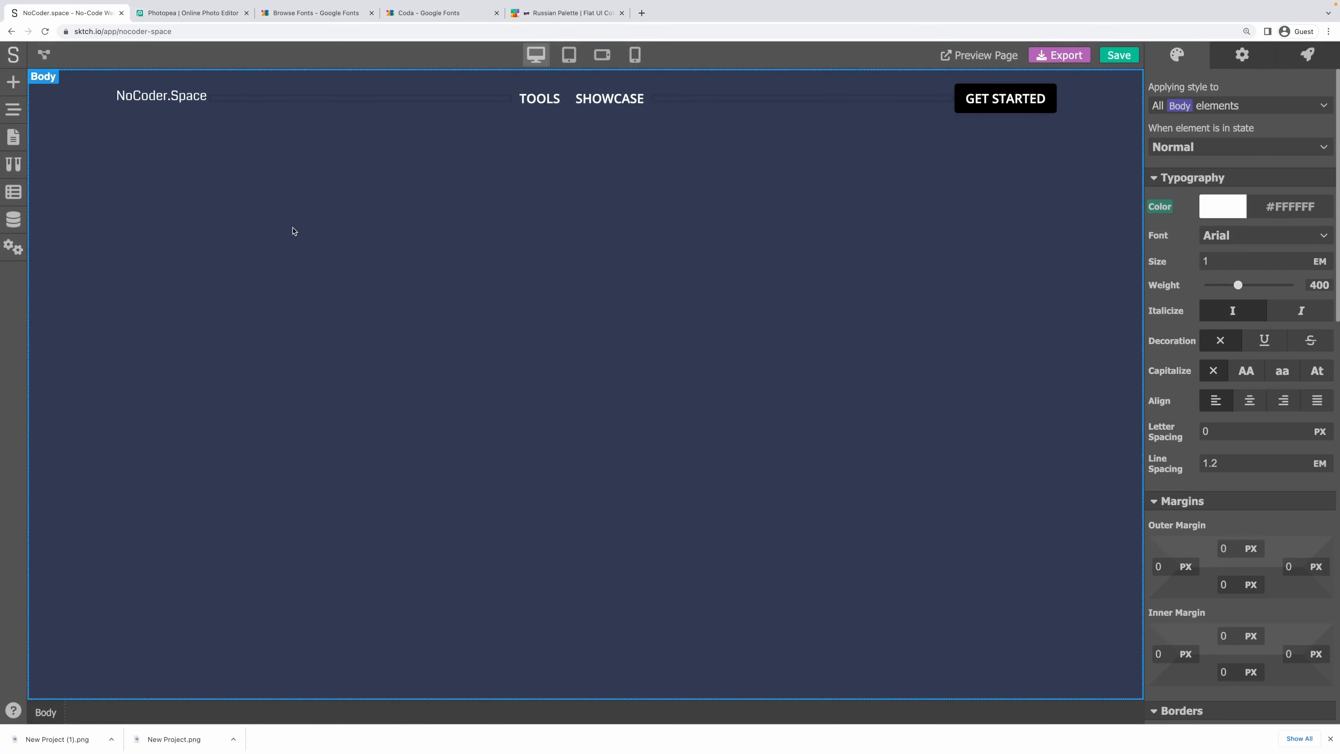
click(160, 98)
click(1242, 56)
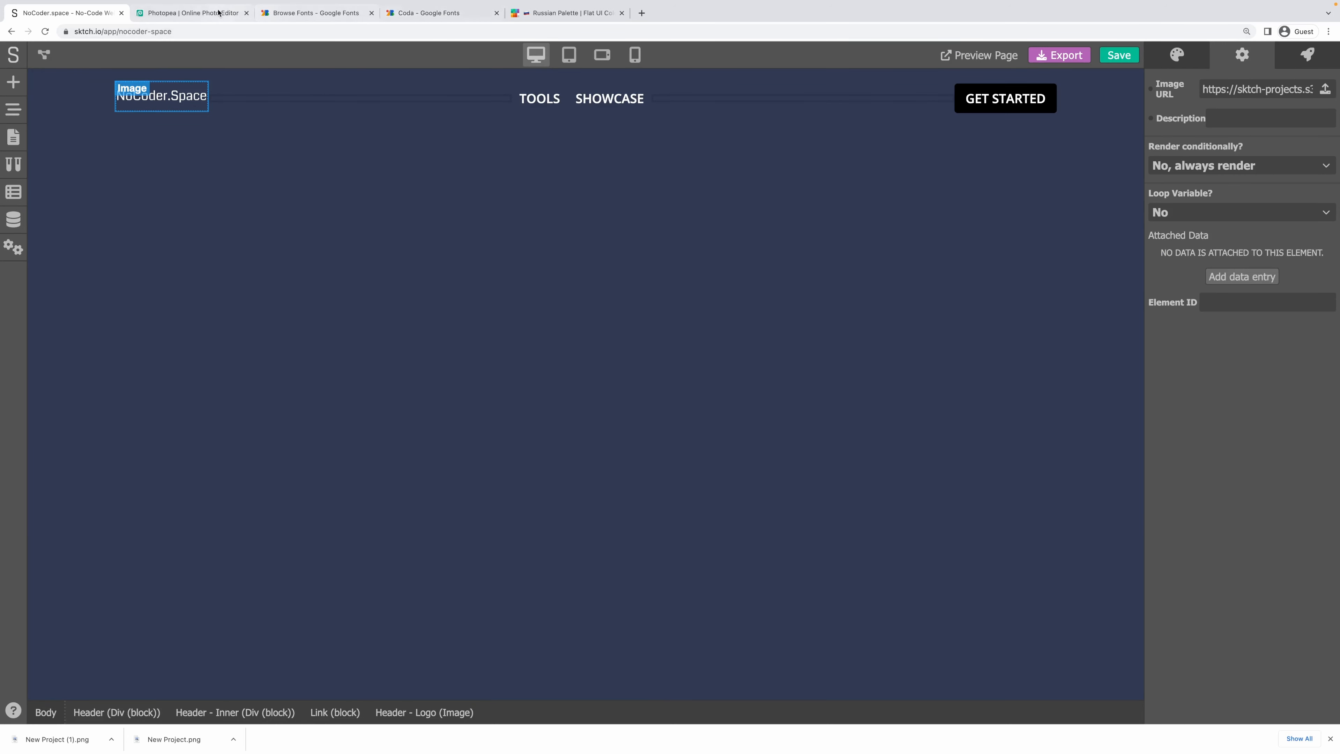
click(196, 13)
Crop the NoCoder.Space wordmark canvas to a 1200 × 200 px band around the text.
click(56, 85)
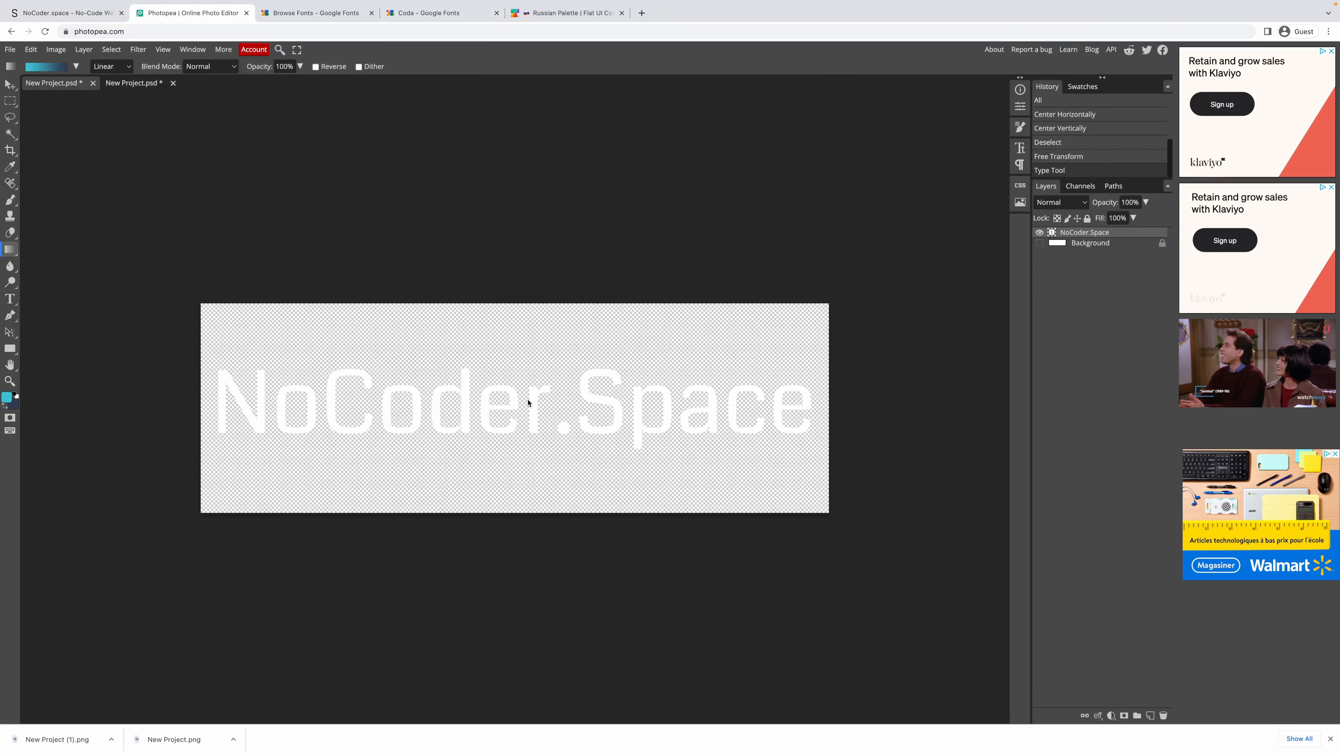
key(c)
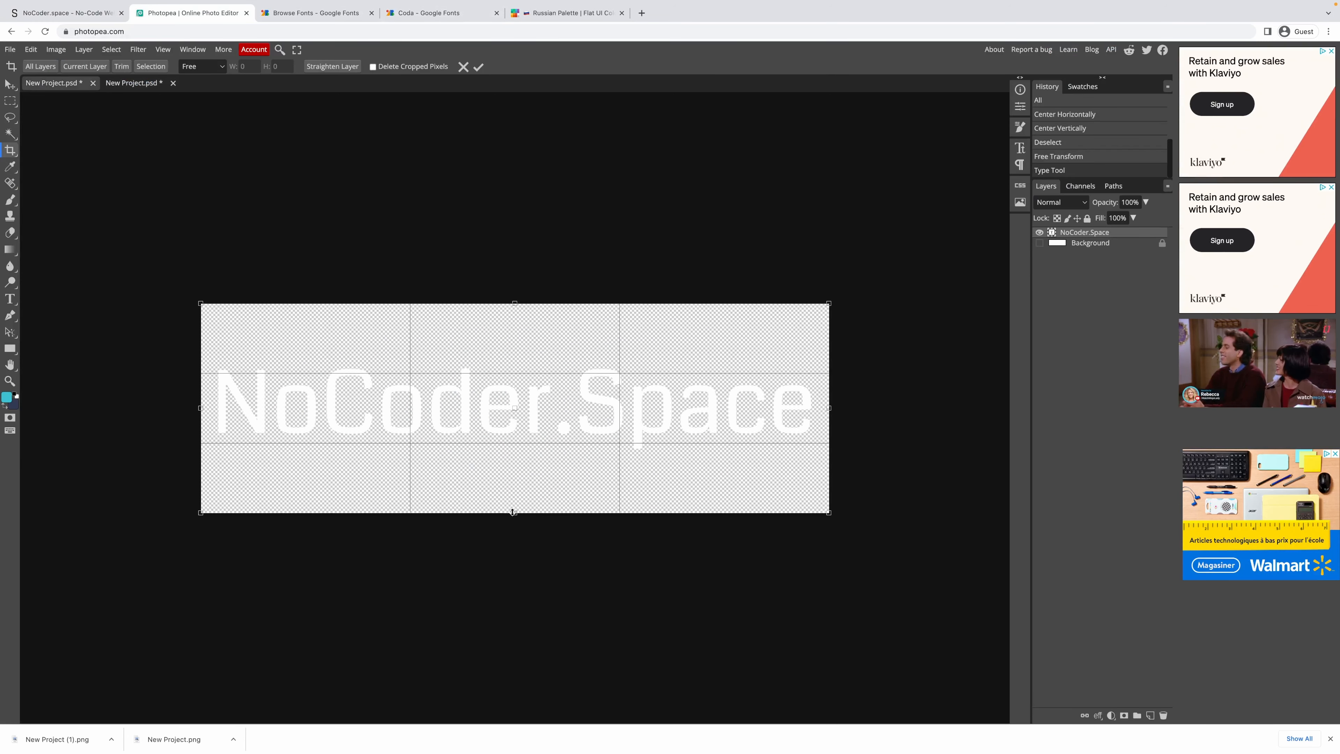
drag(512, 512, 523, 462)
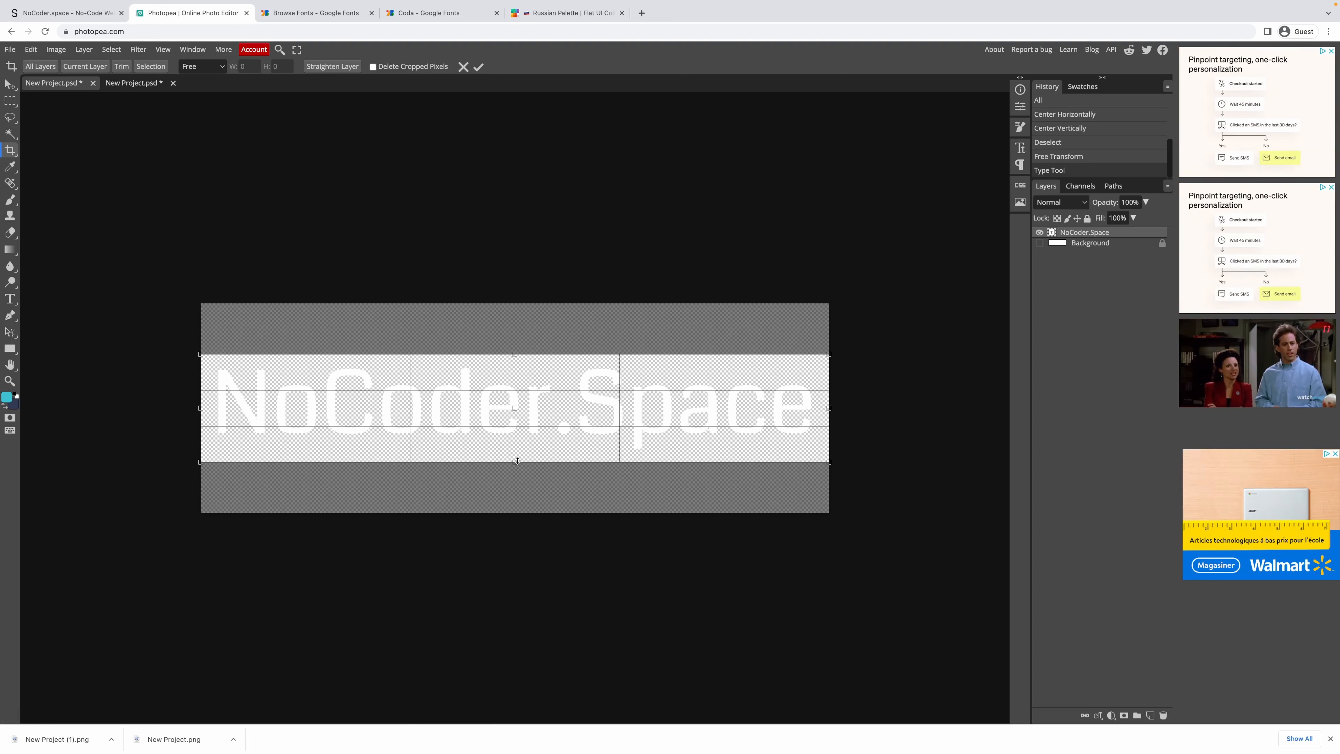
drag(520, 462, 519, 460)
key(Return)
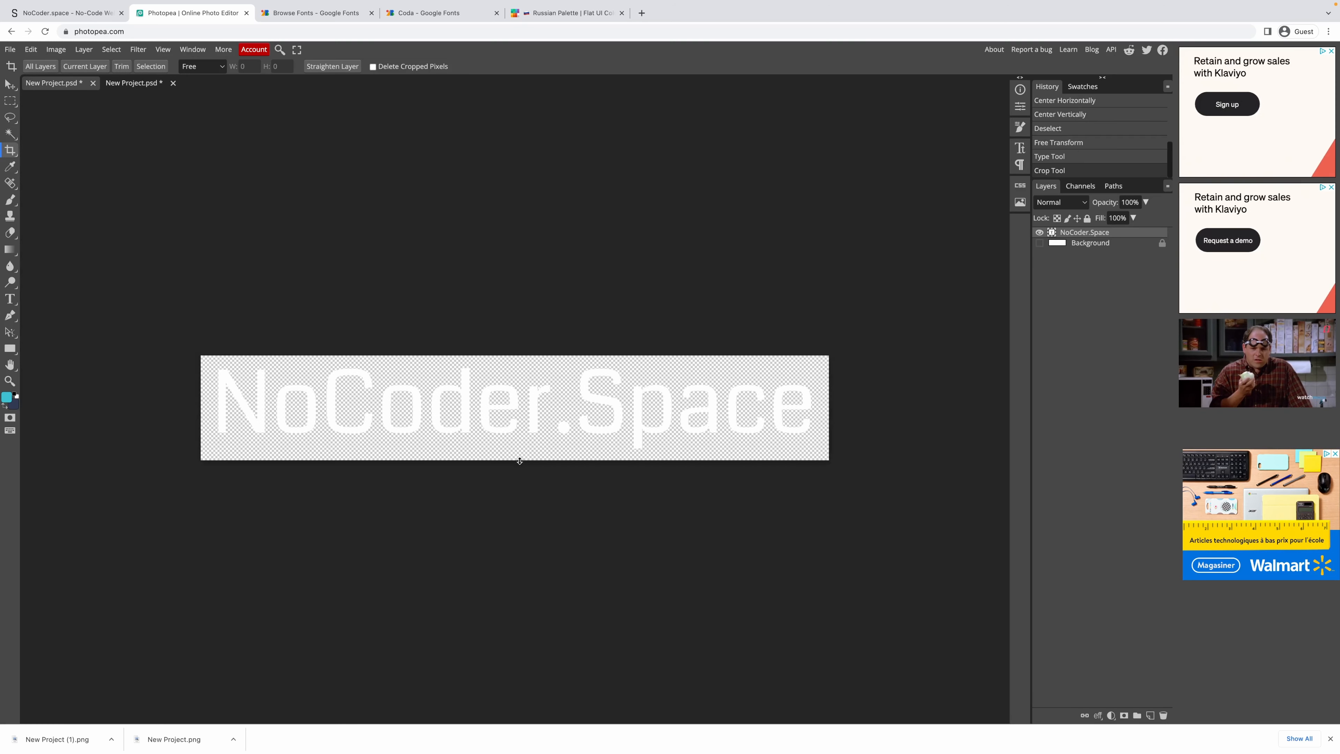
Export the cropped wordmark as a PNG.
click(59, 50)
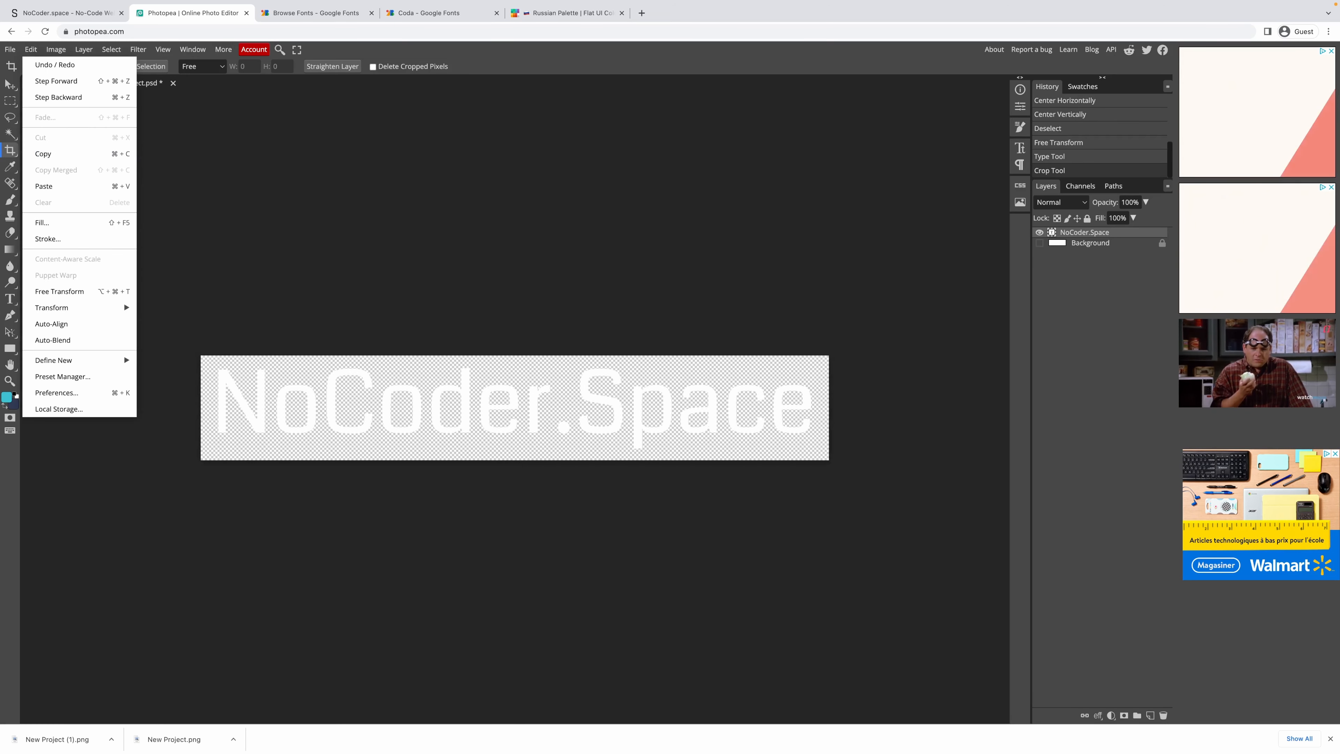
mouse_move(10, 50)
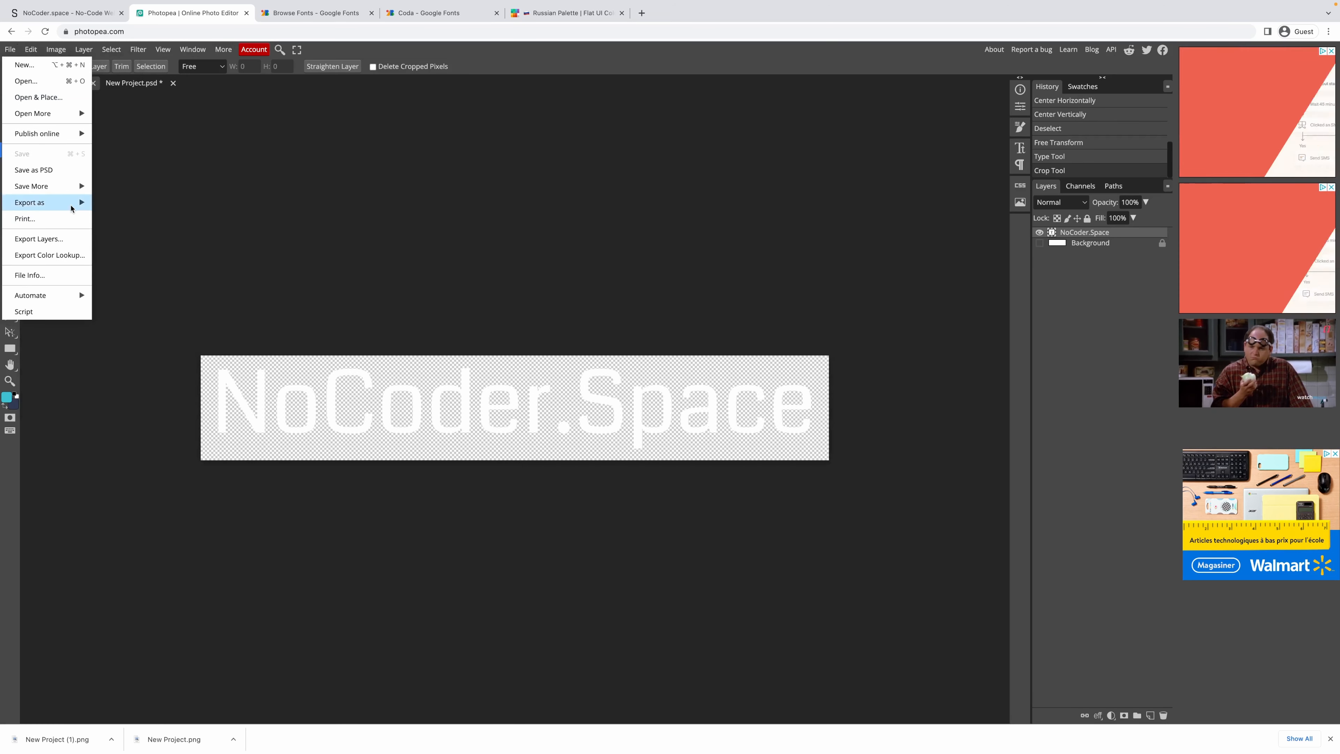
mouse_move(80, 203)
click(123, 208)
key(Return)
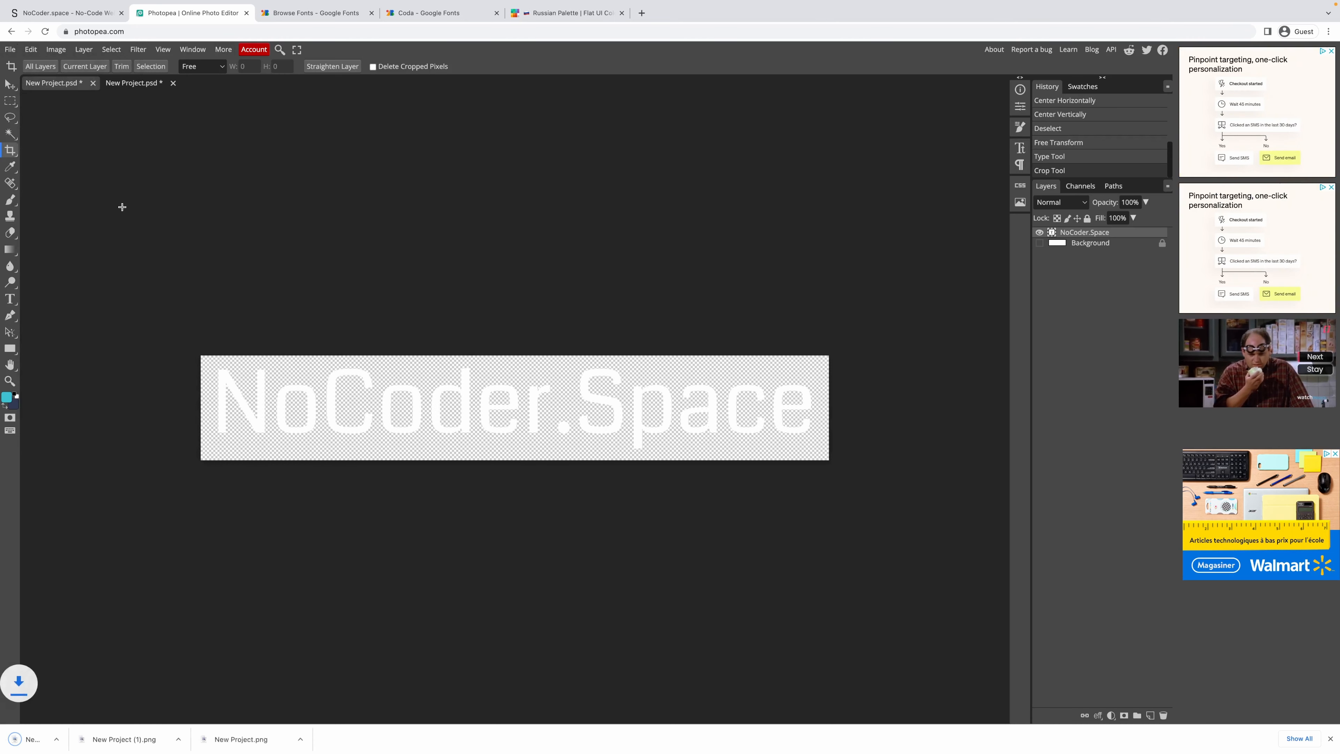
Delete the old New Project.png asset and set the uploaded New Project (2).png as the header logo.
click(100, 13)
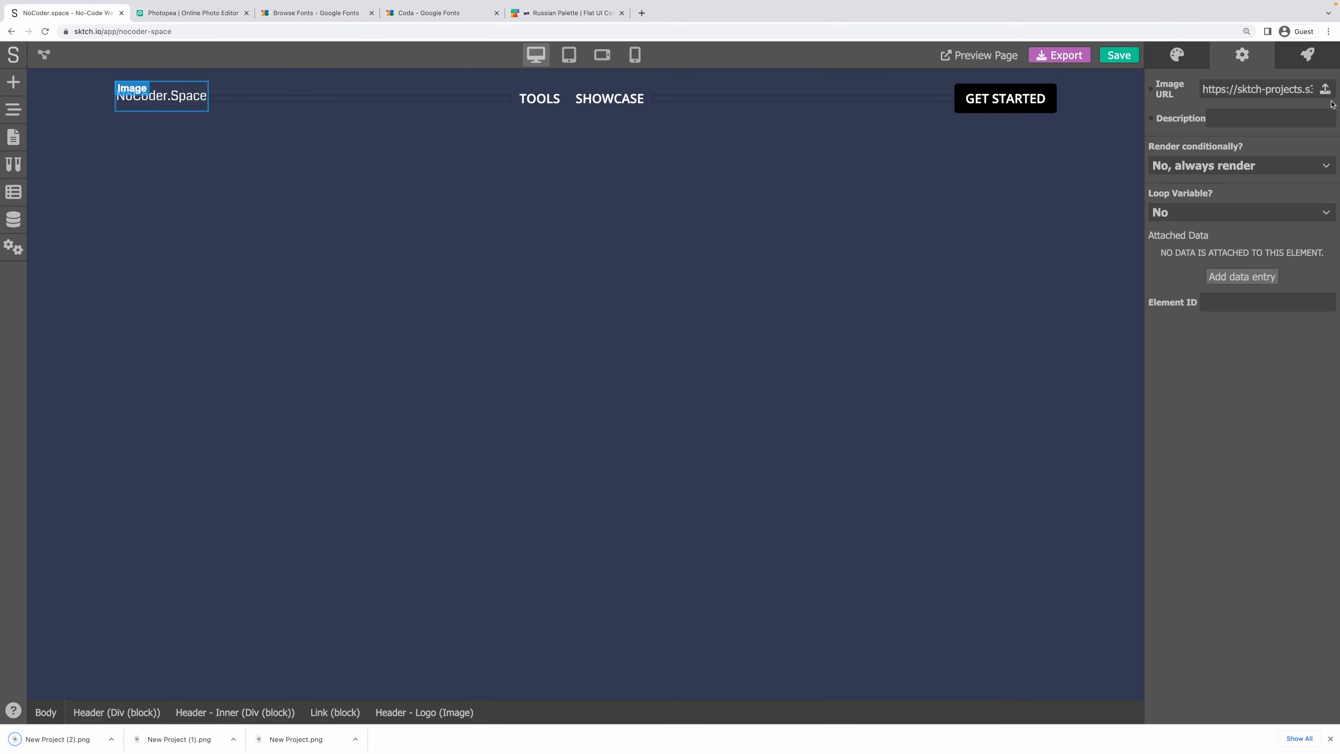
click(1325, 90)
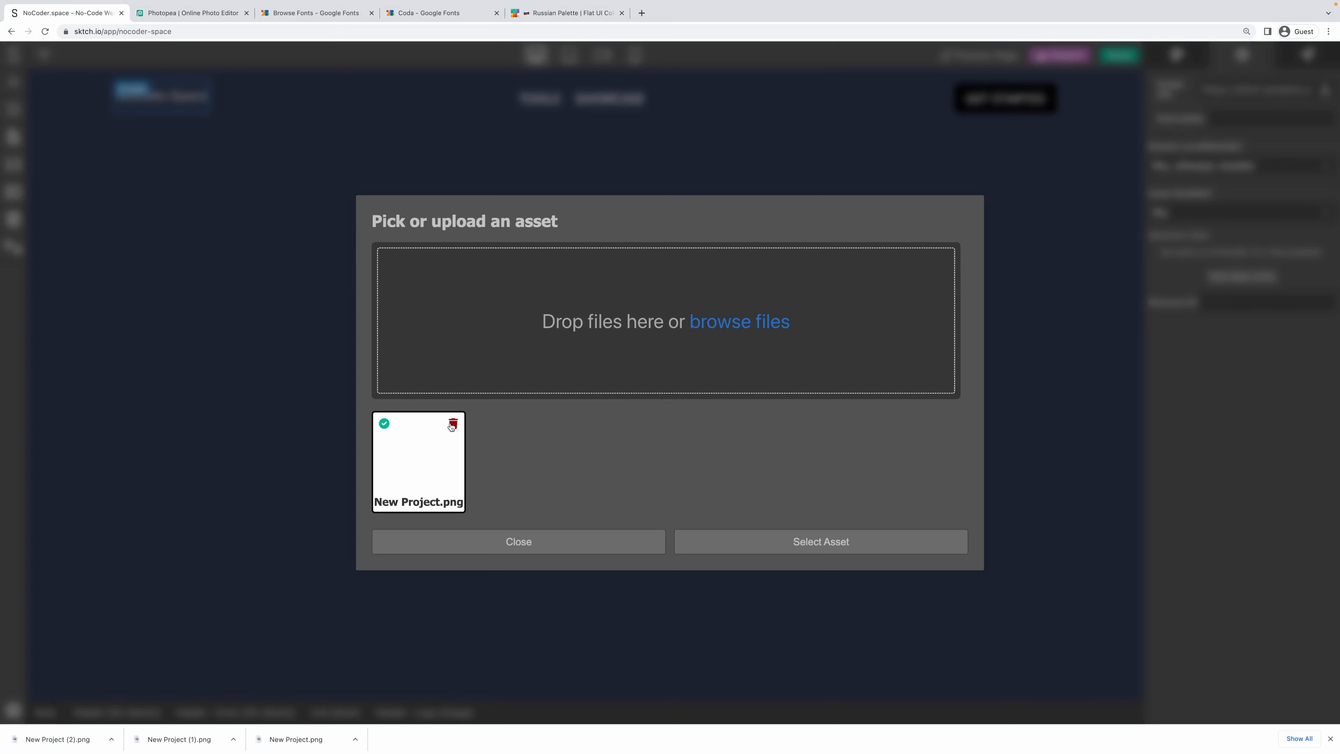
click(453, 425)
click(788, 420)
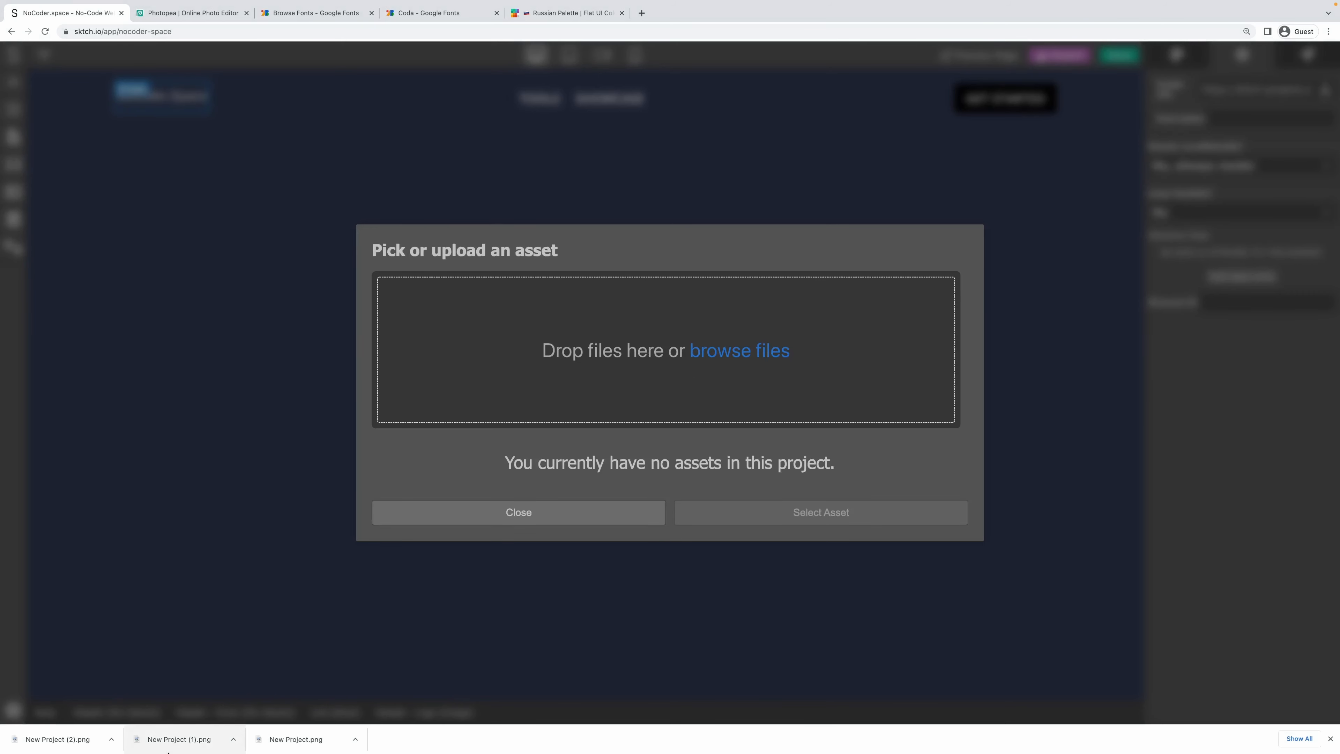
drag(82, 737, 691, 423)
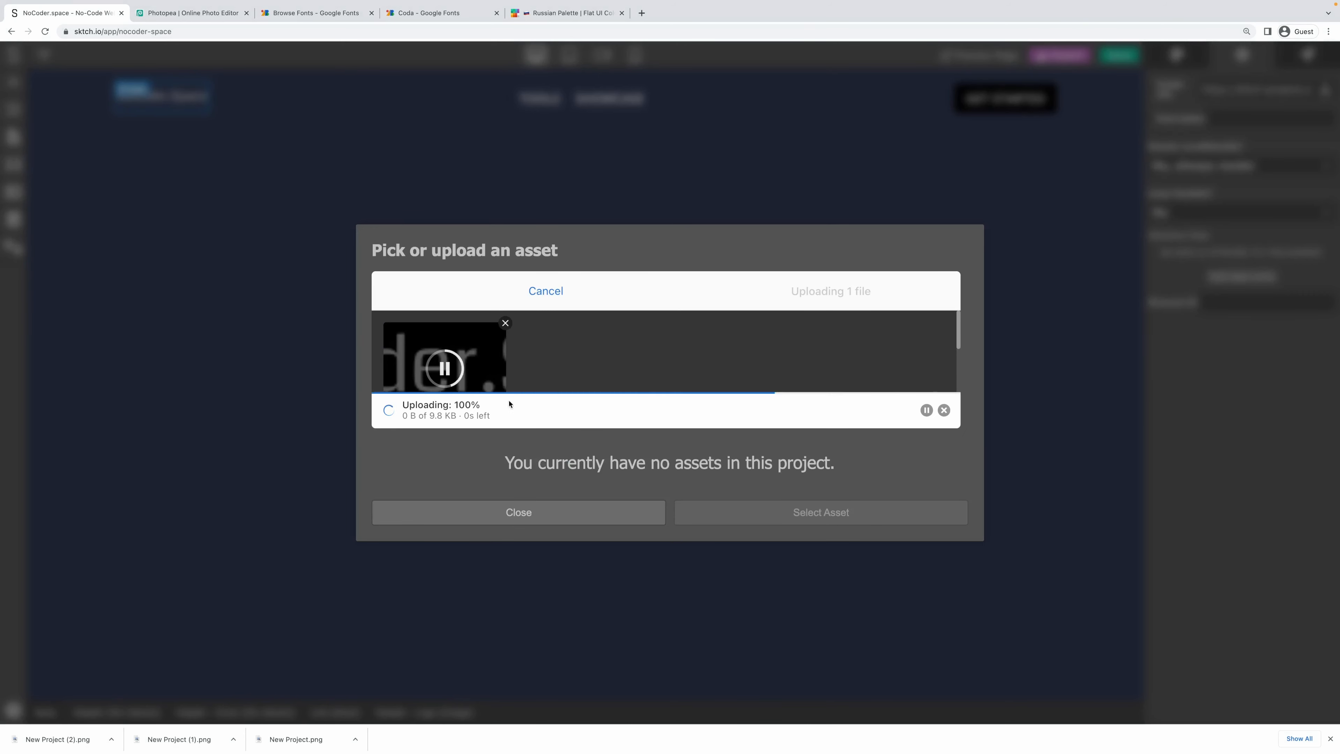
click(428, 465)
click(758, 552)
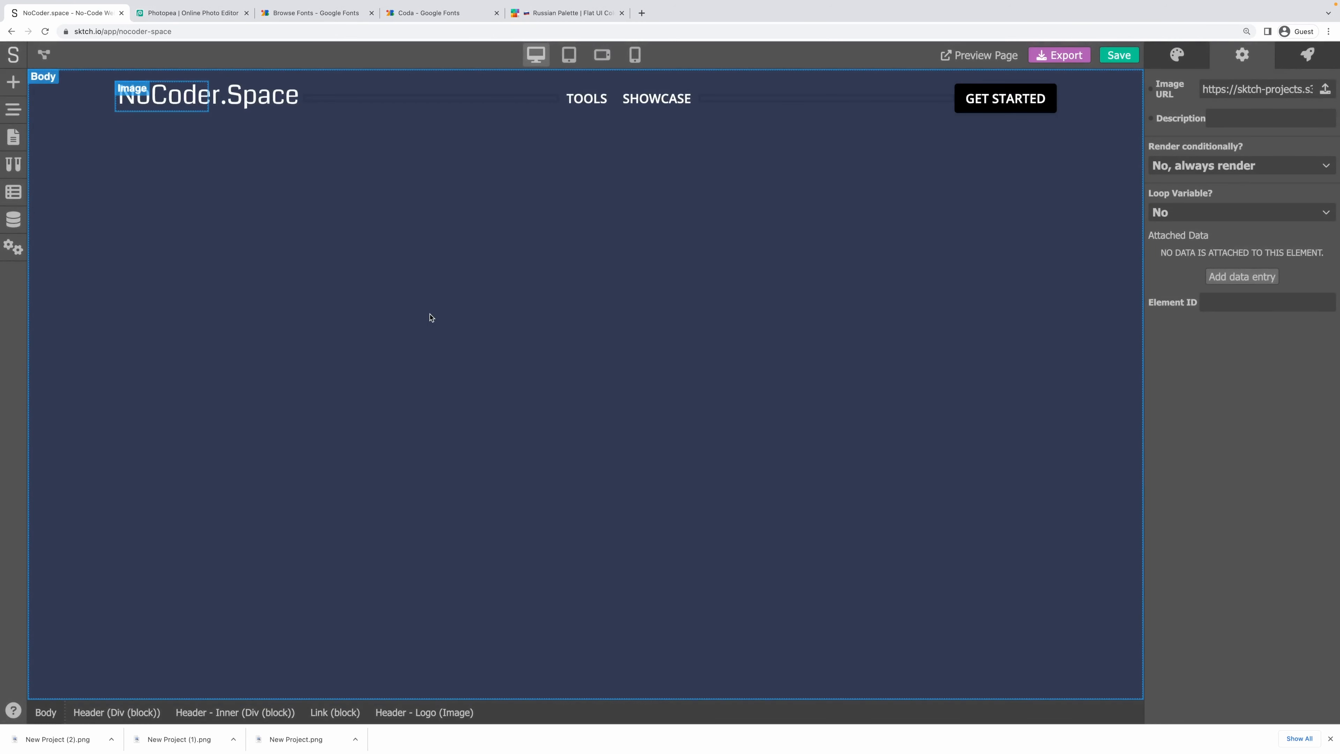
click(313, 133)
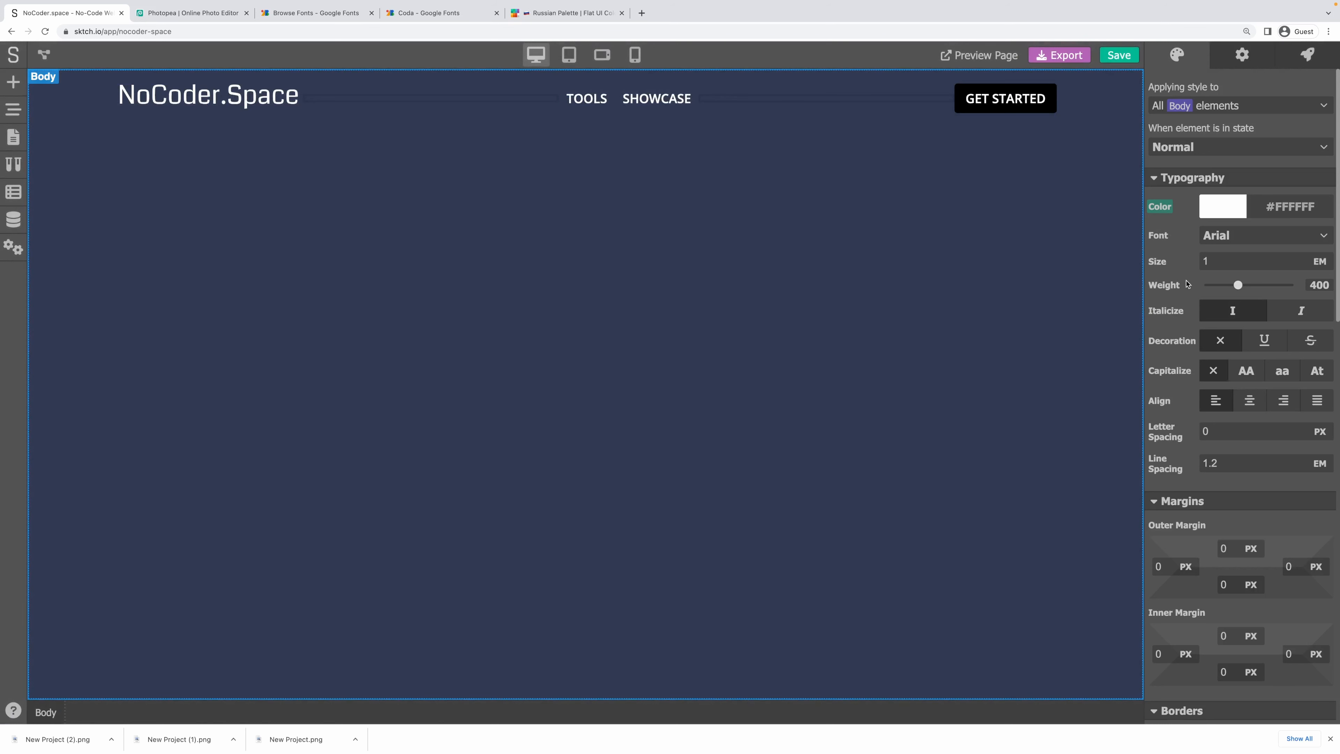
Set the page body font to Nunito.
click(1222, 238)
click(1222, 237)
click(1221, 238)
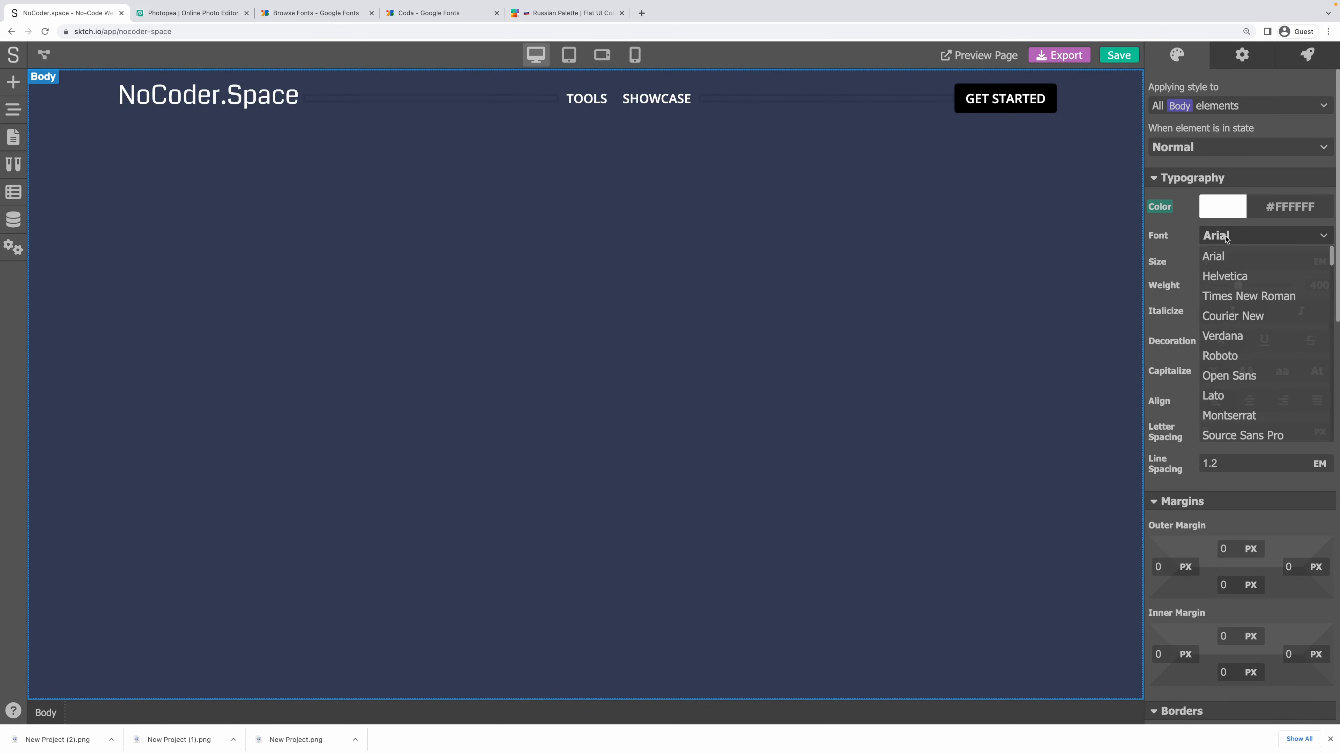
click(1249, 371)
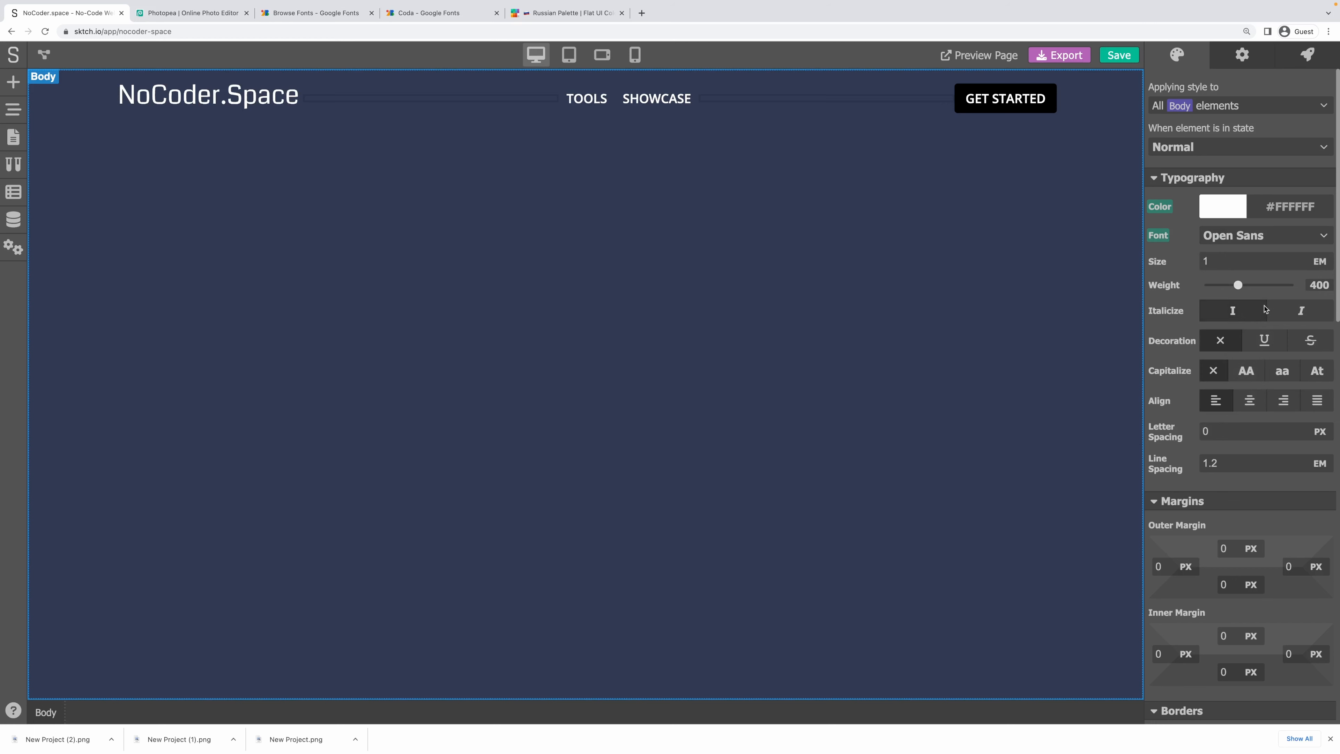
click(1244, 242)
scroll(1258, 401, down, 3)
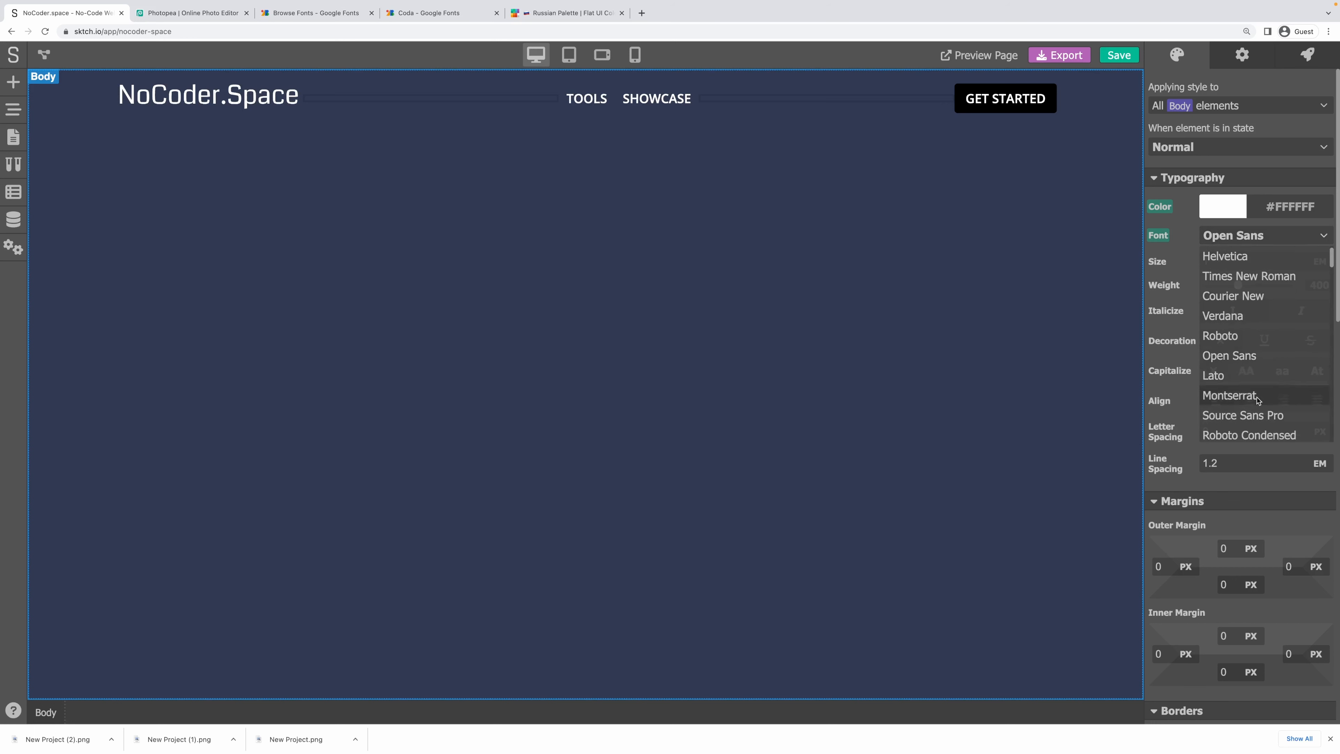
scroll(1258, 402, down, 5)
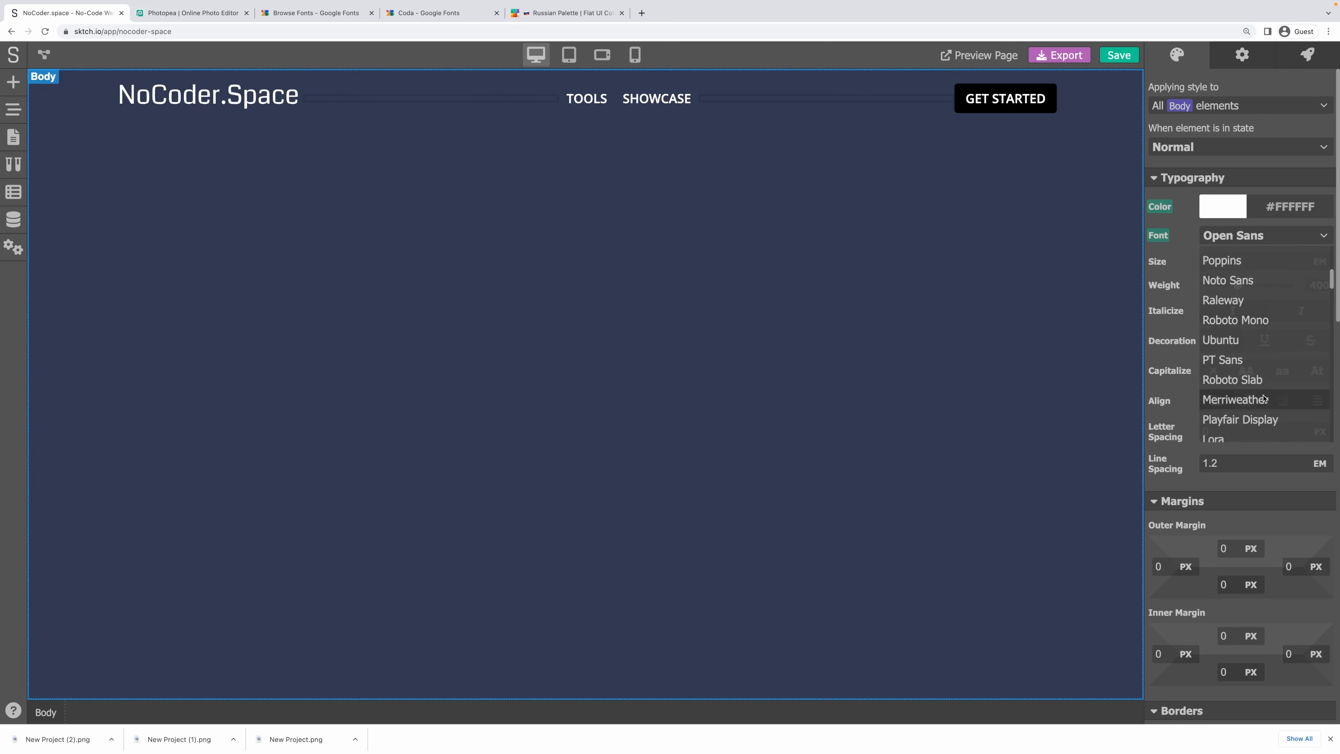
click(1258, 378)
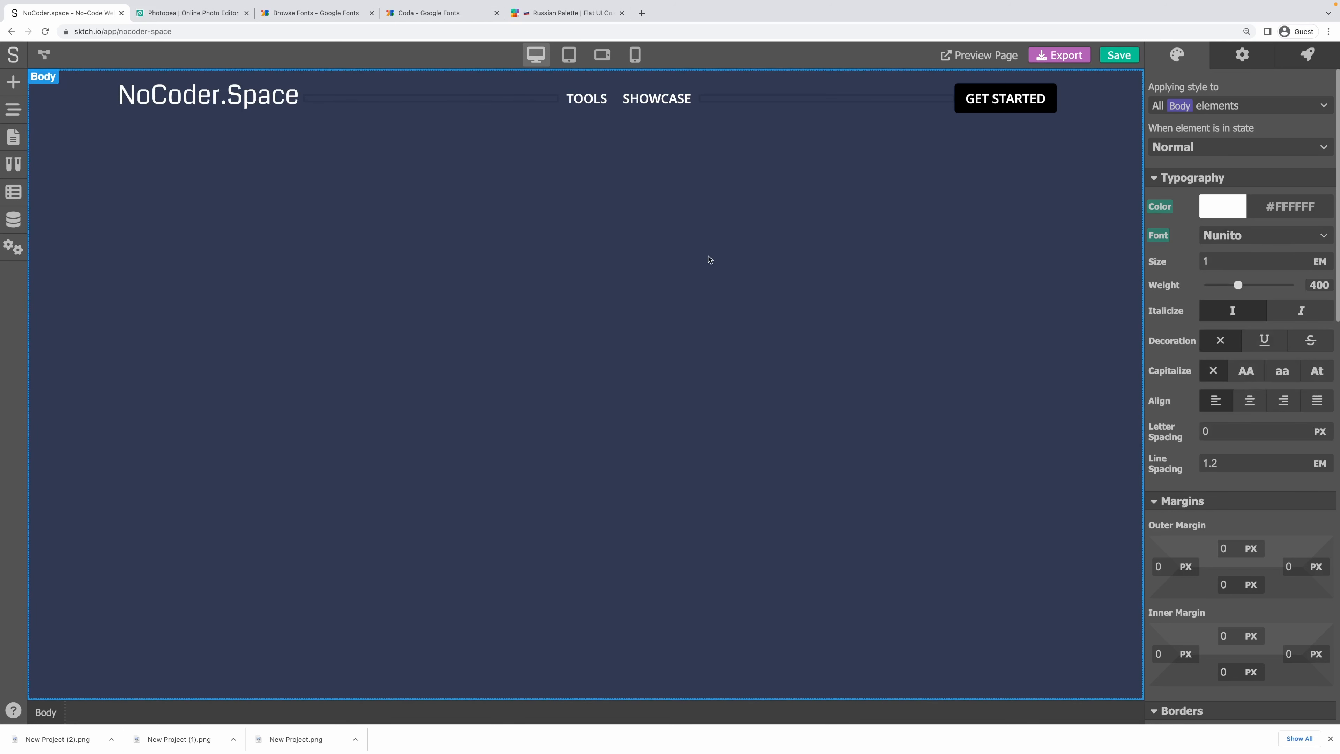
Reset the header Div's own Open Sans font so it inherits Nunito.
click(654, 101)
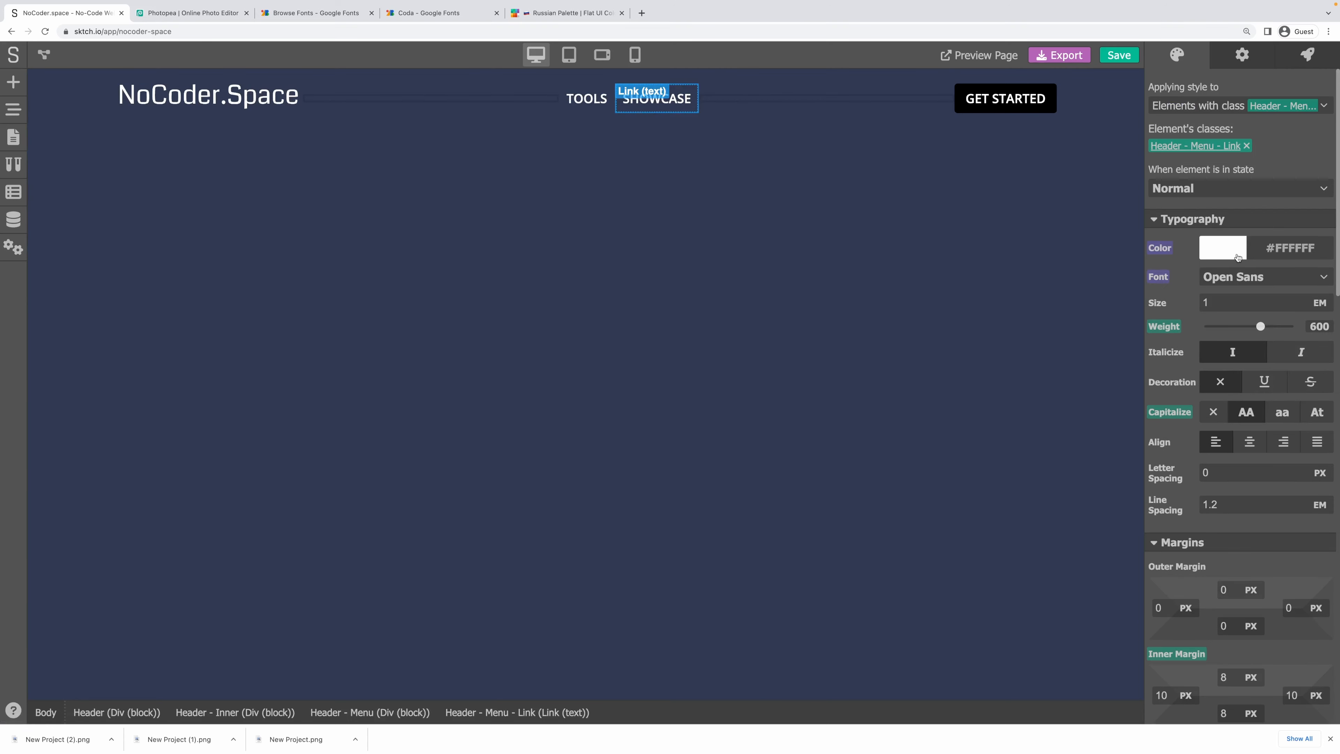
mouse_move(1154, 279)
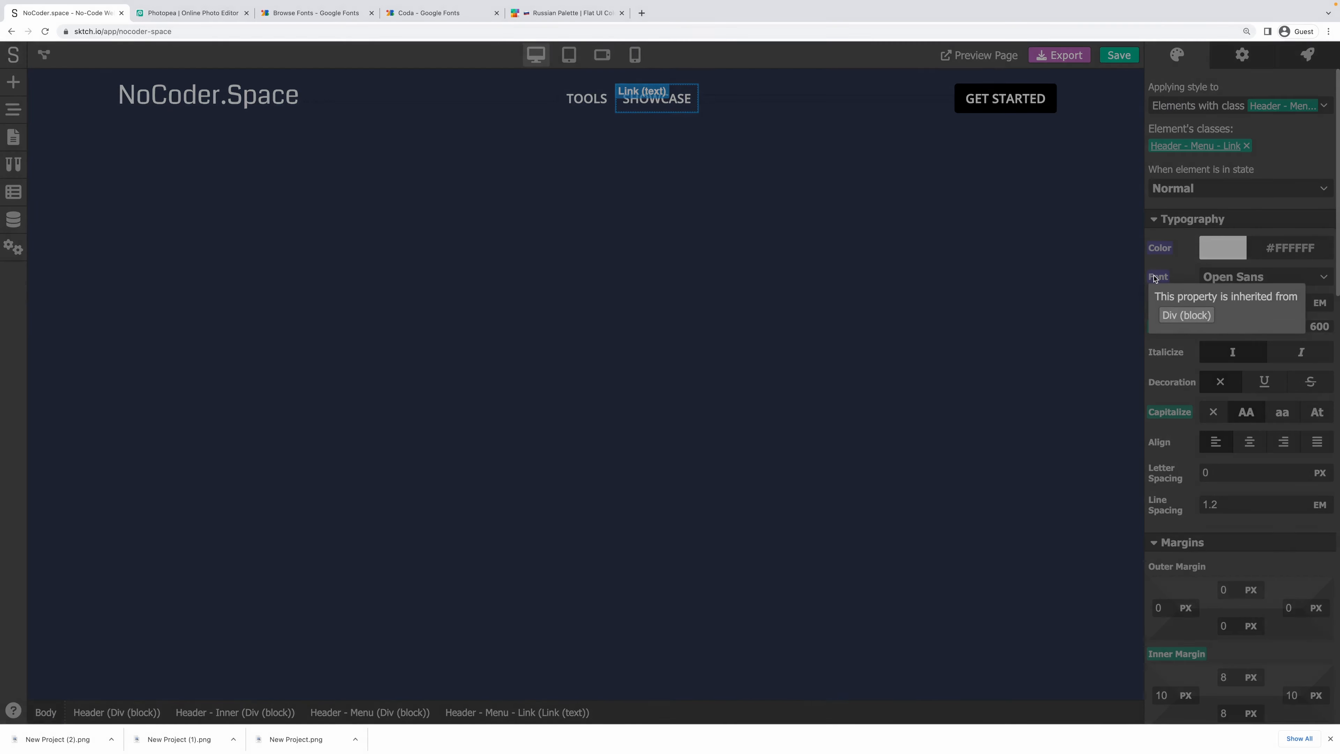
click(1185, 315)
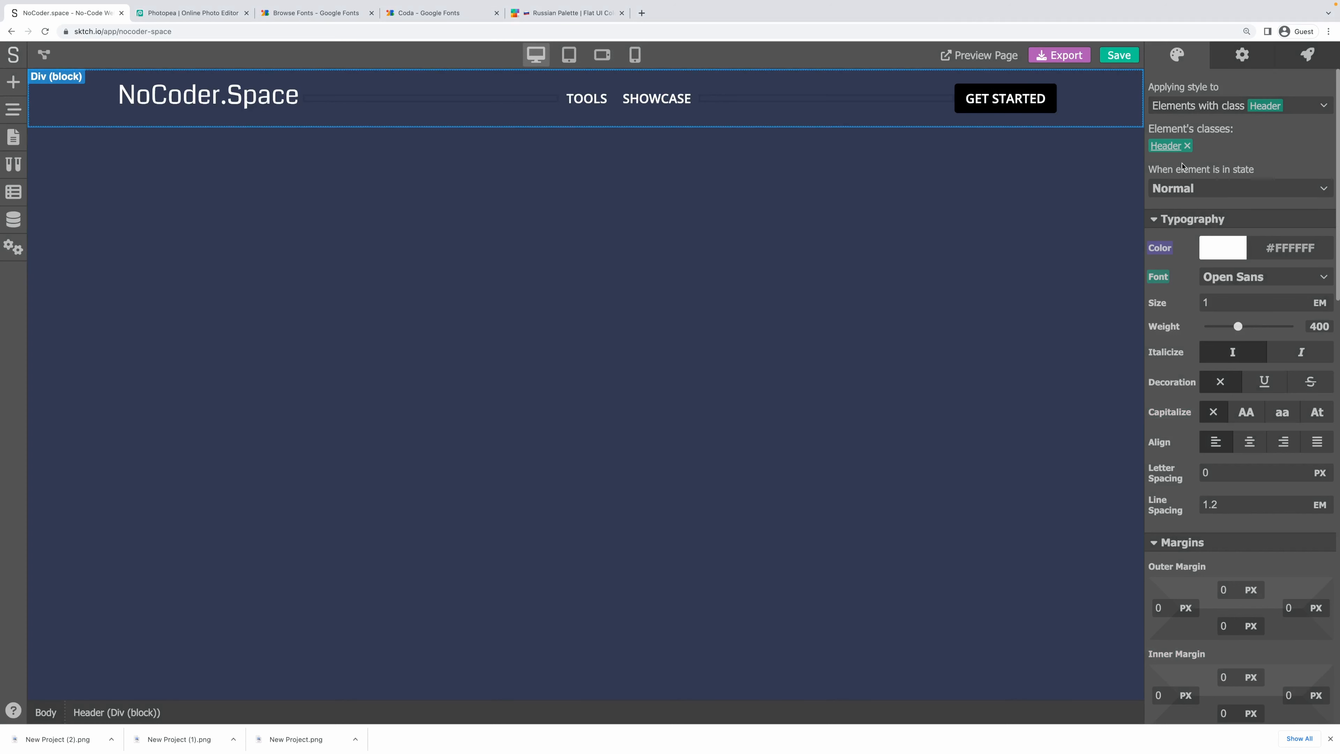
click(1159, 280)
click(1185, 299)
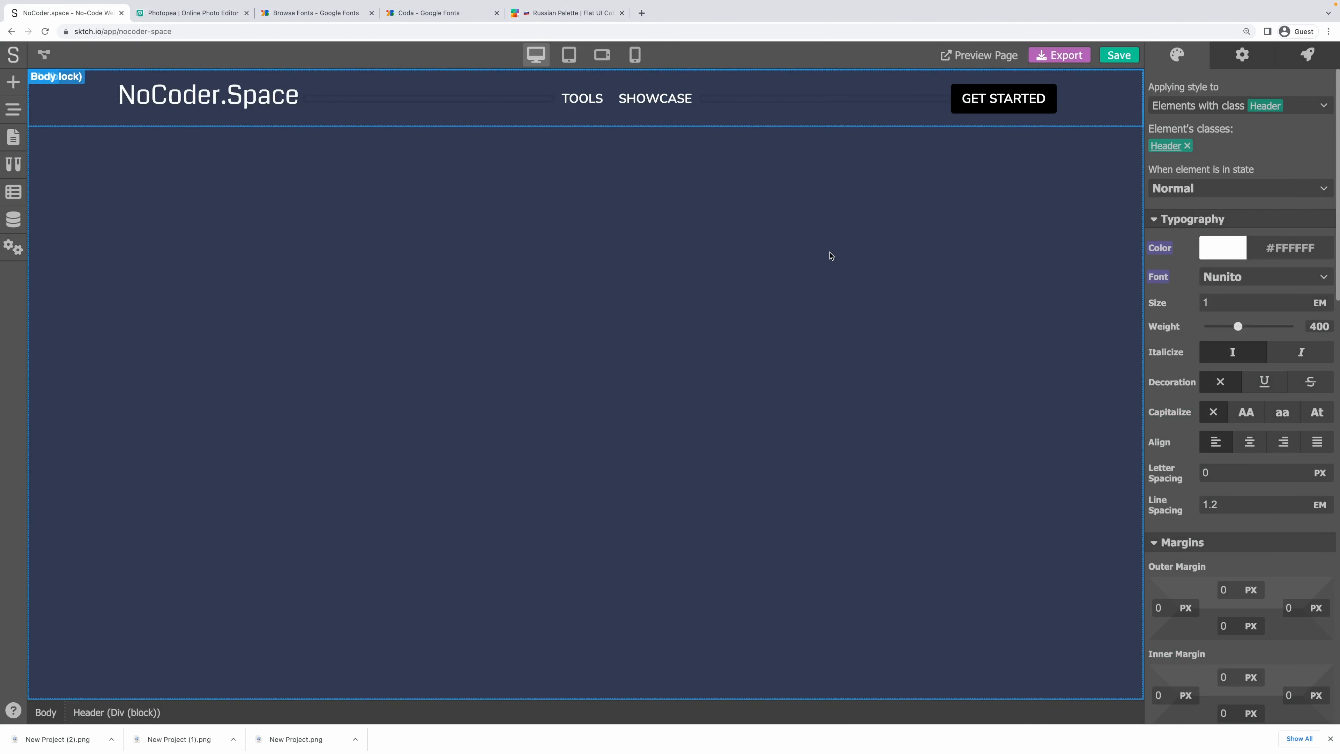
click(755, 233)
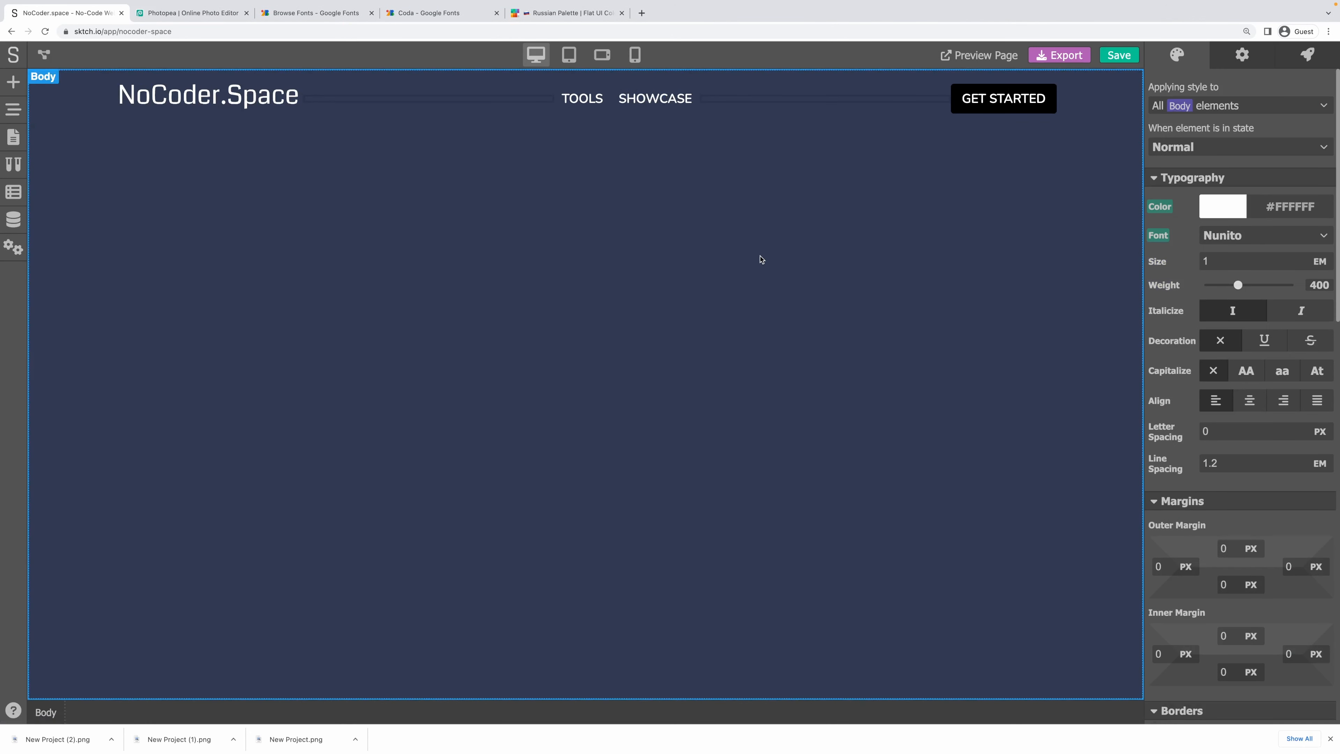
Give the GET STARTED button a cyan Blue Curacao #3DC1D3 background.
click(992, 102)
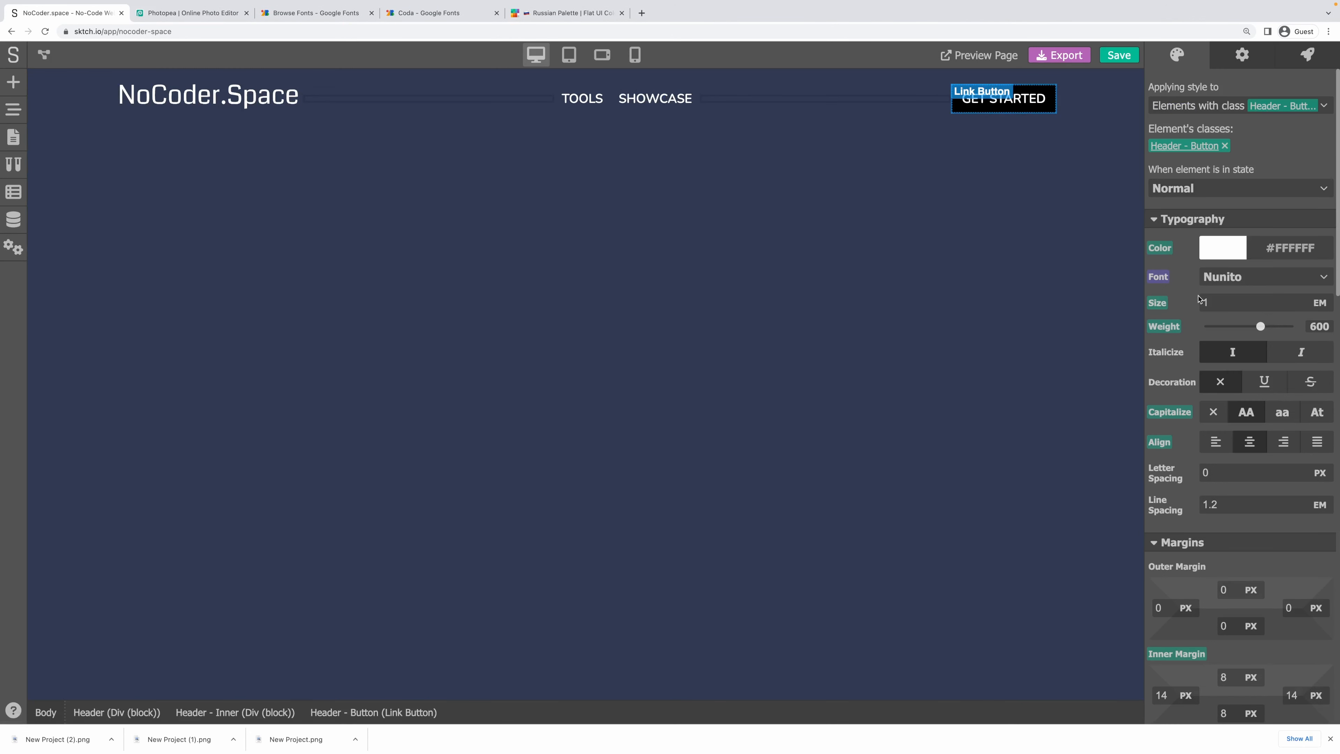
scroll(1187, 302, down, 15)
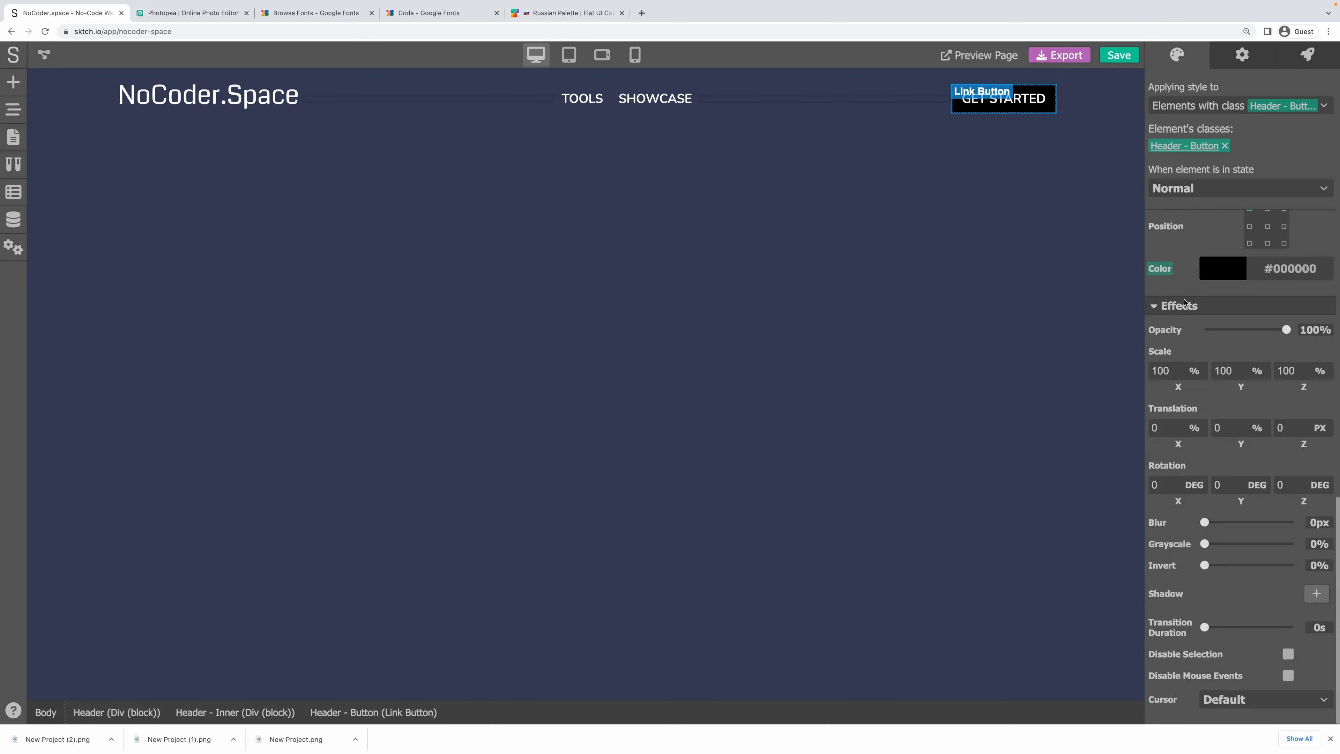
click(567, 13)
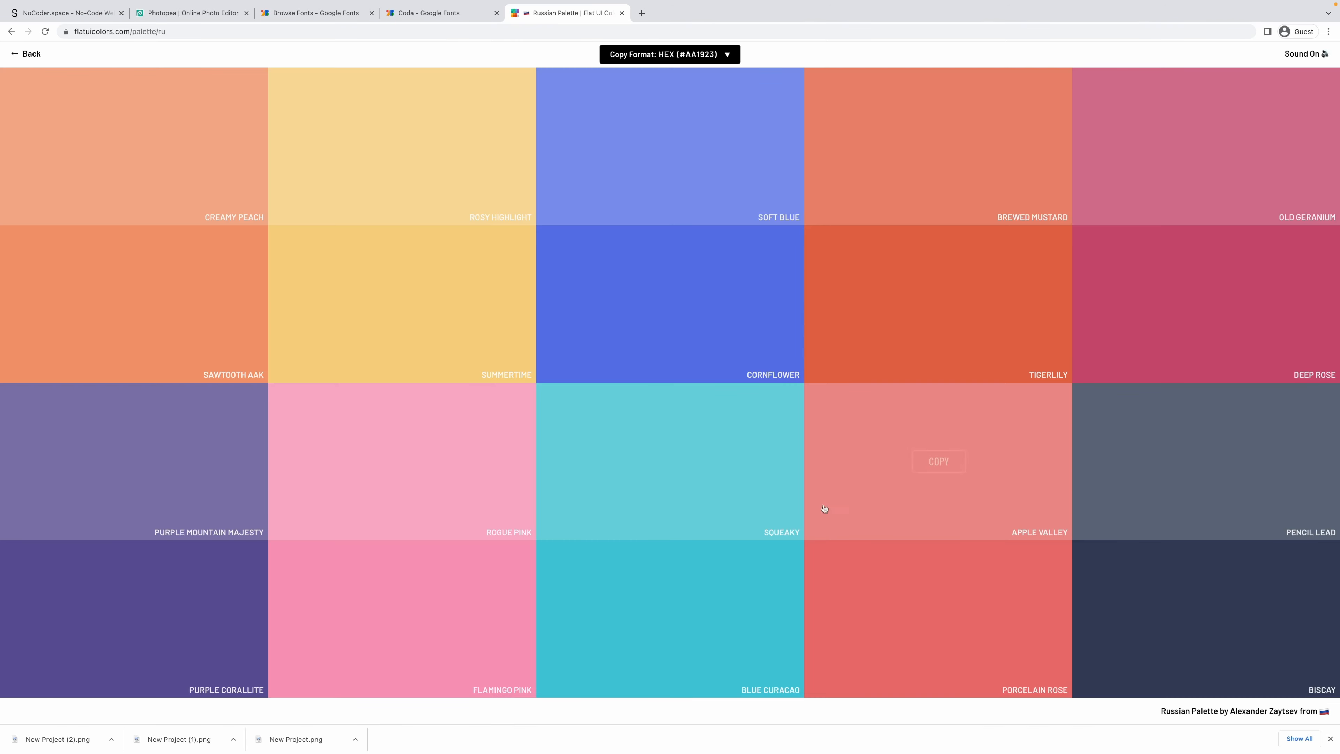
click(703, 620)
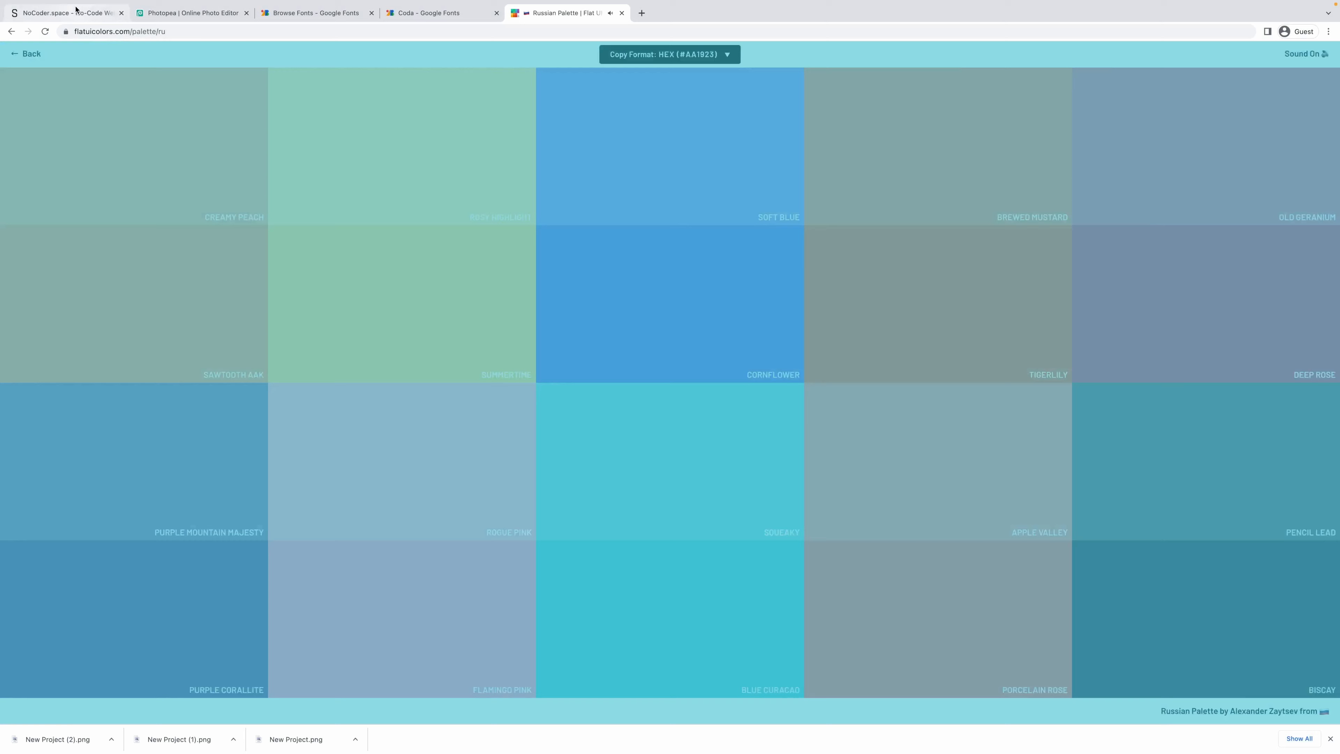
click(69, 13)
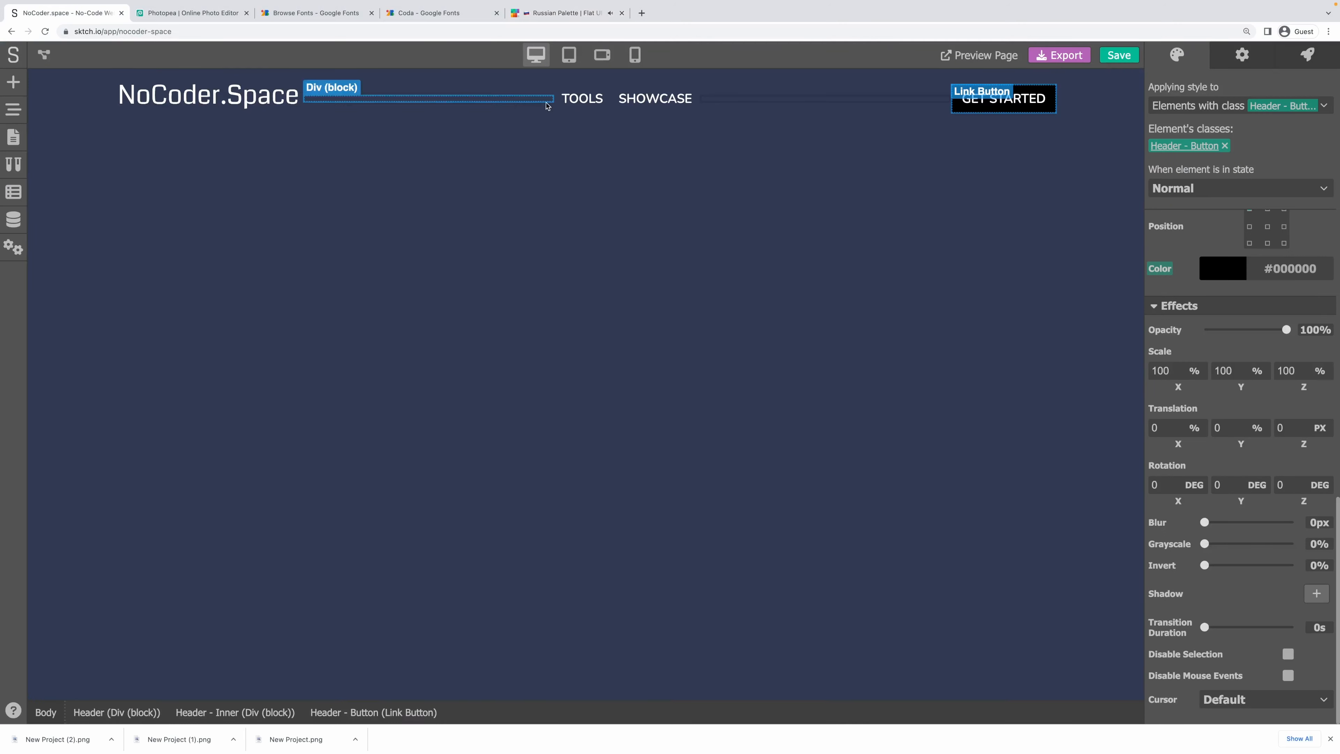
click(1207, 268)
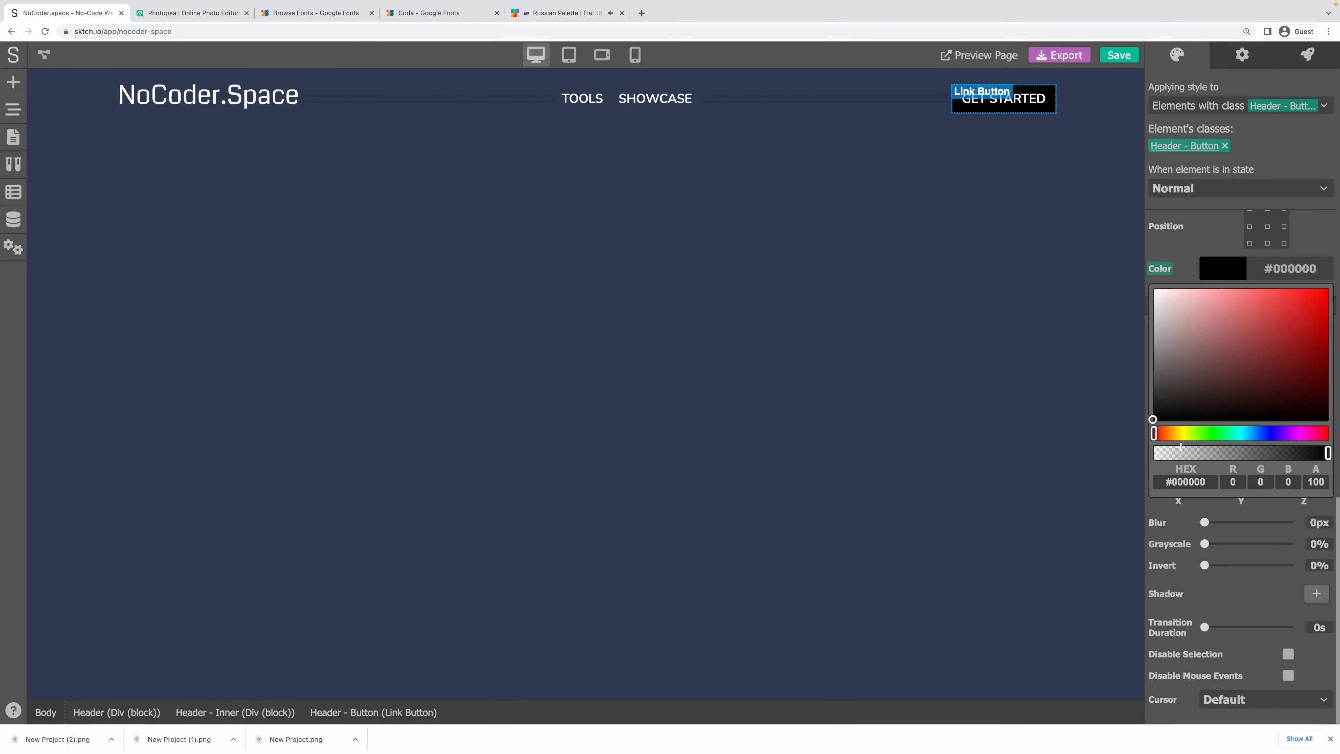
text(#3DC1D3)
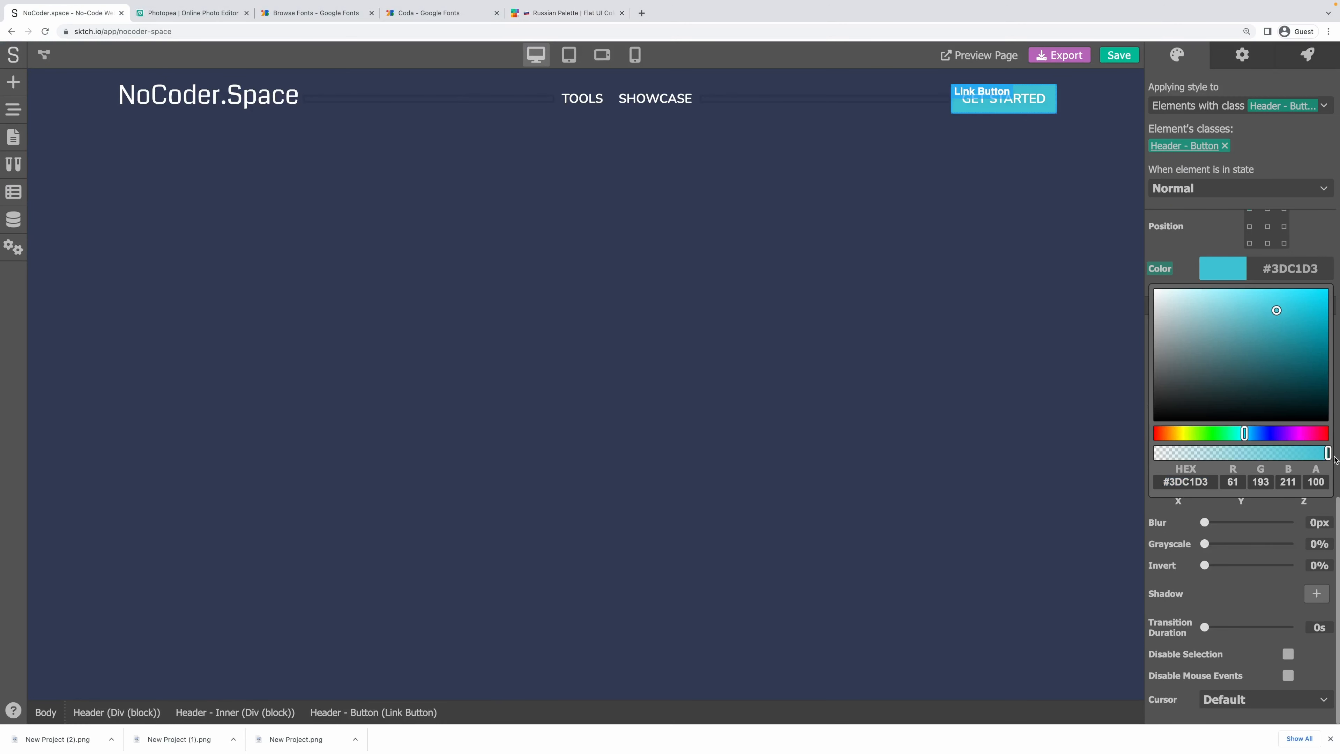
click(986, 212)
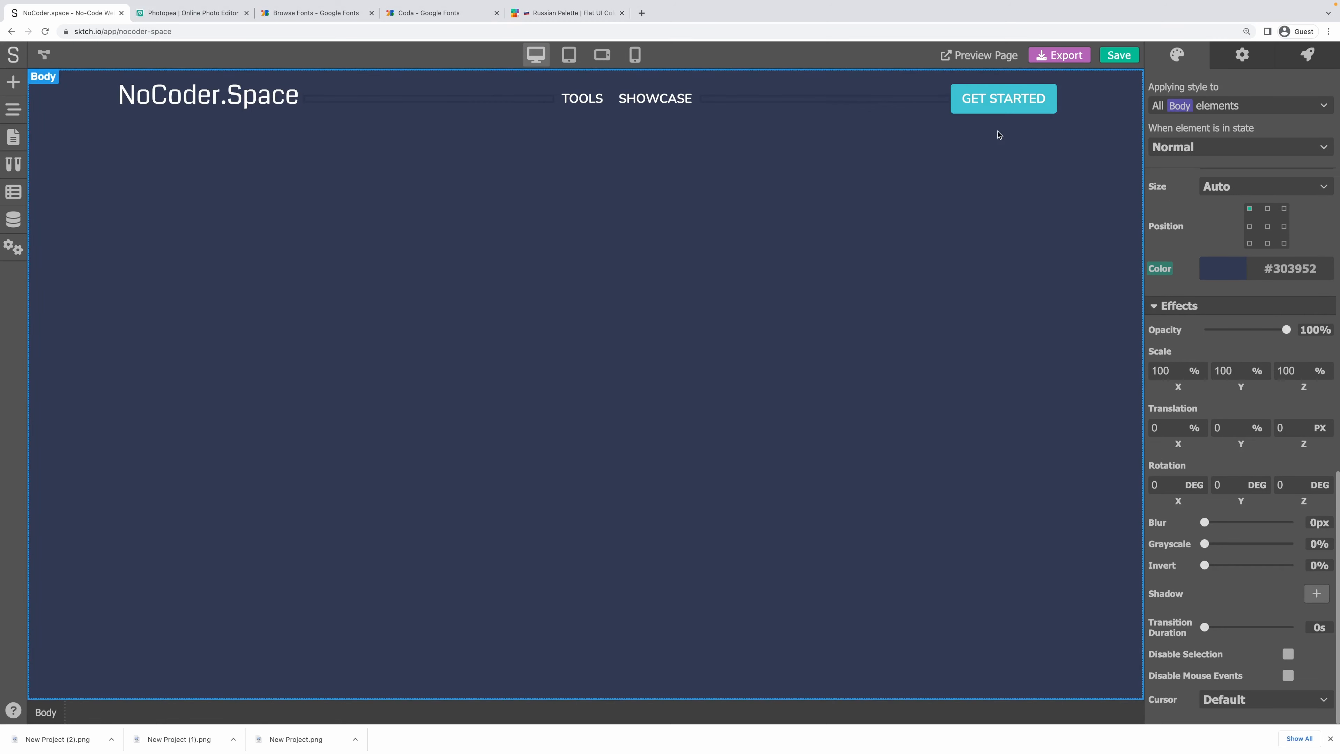
Make the button text bold (weight 700) with a 0.95 text size.
click(1002, 100)
scroll(1238, 274, up, 10)
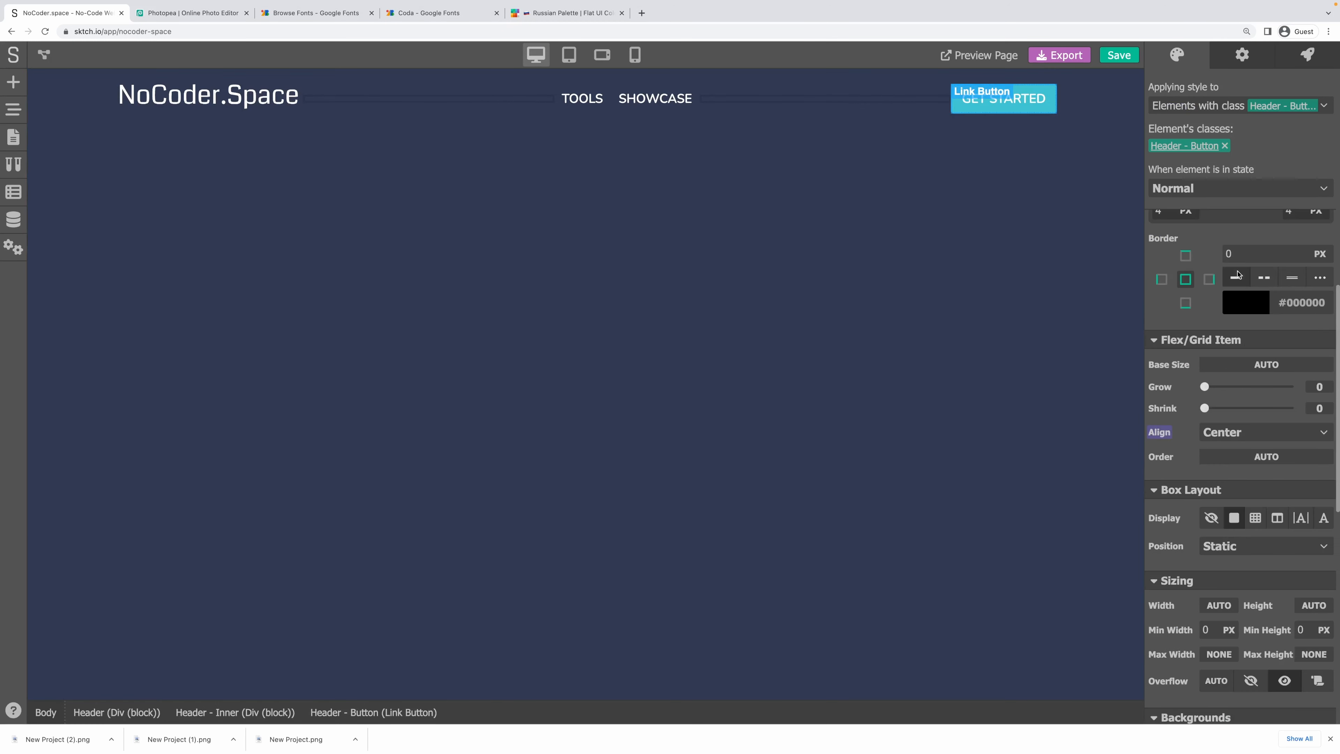
scroll(1238, 274, up, 10)
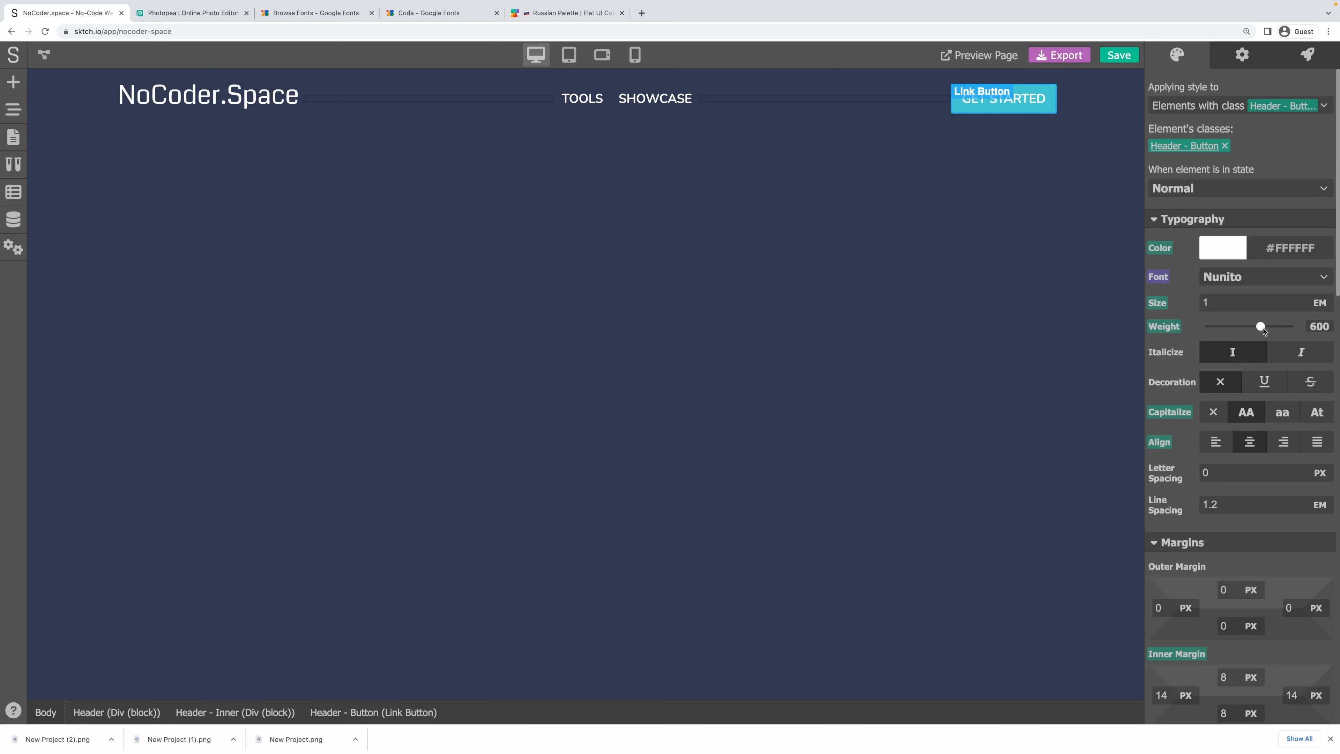
drag(1262, 328, 1272, 327)
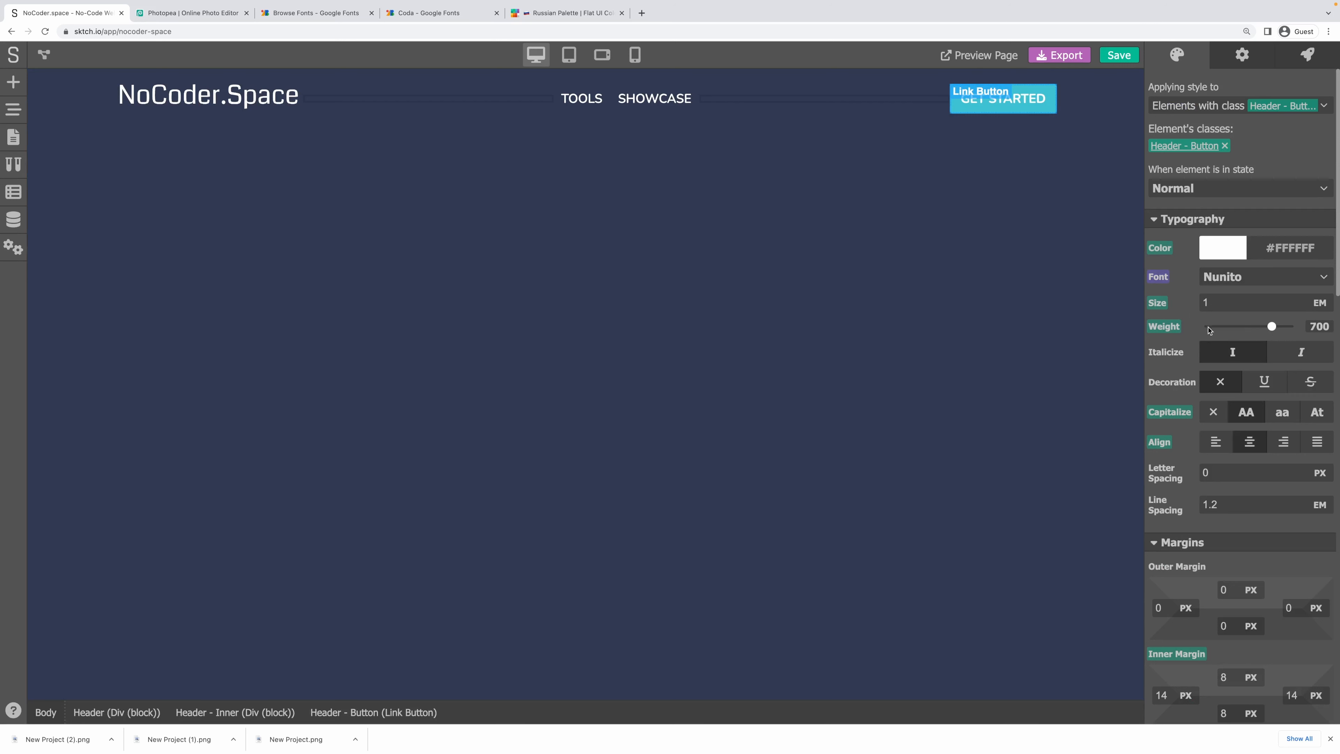
scroll(1184, 367, down, 1)
scroll(1206, 268, up, 1)
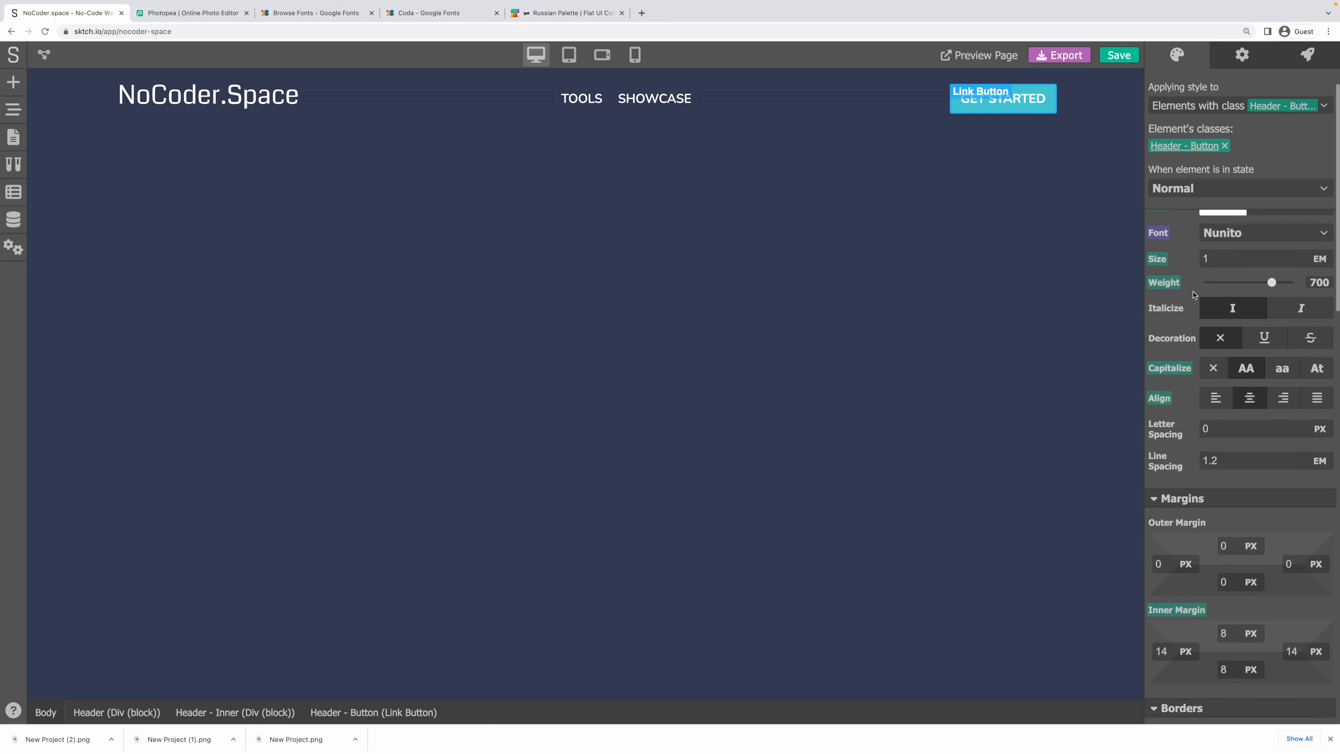
double_click(1211, 310)
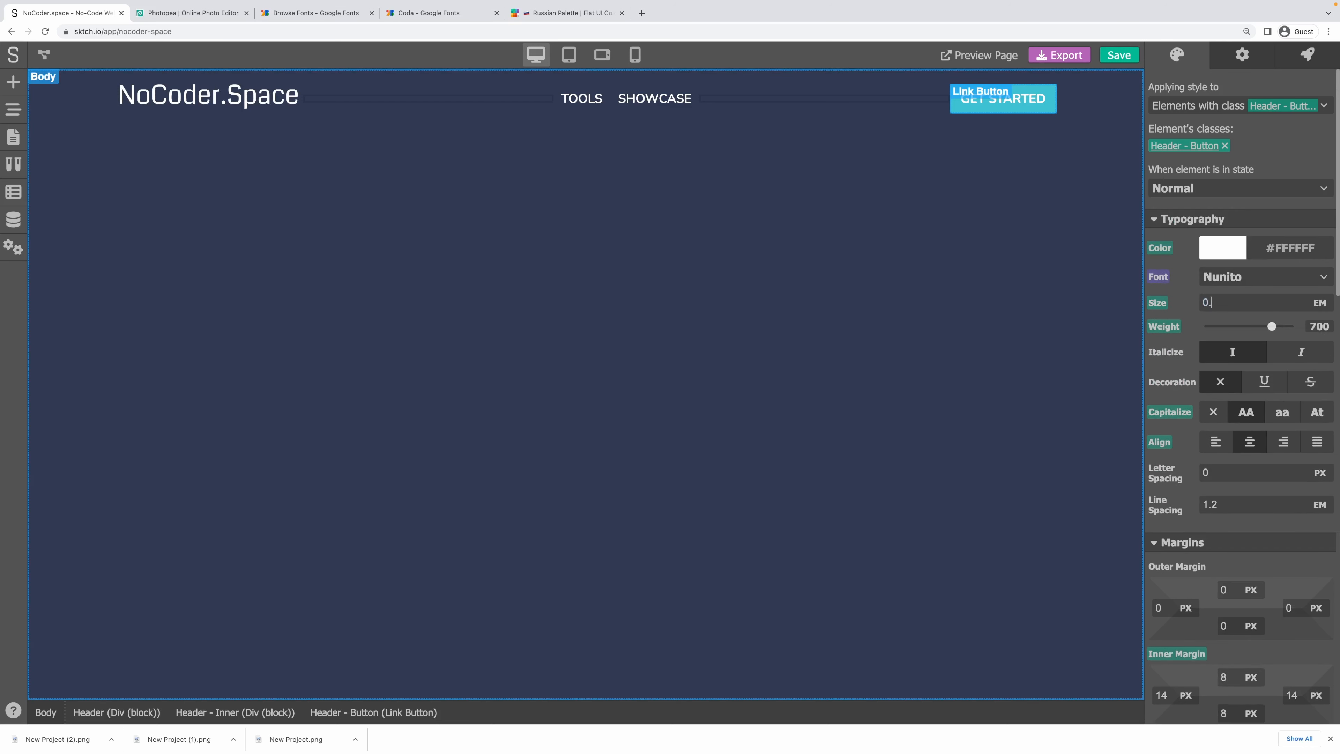
click(1201, 290)
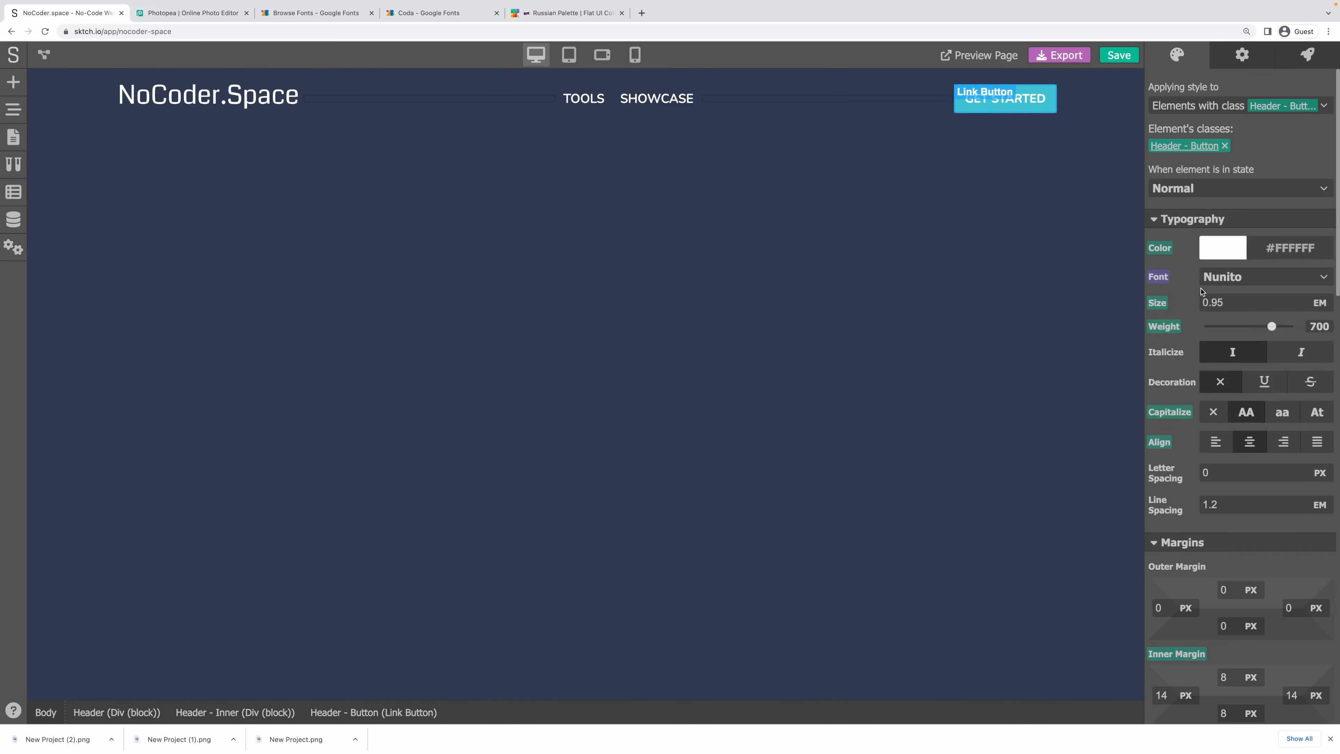
Set the button's inner padding to 10 px top/bottom and 20 px left/right.
scroll(1208, 538, down, 3)
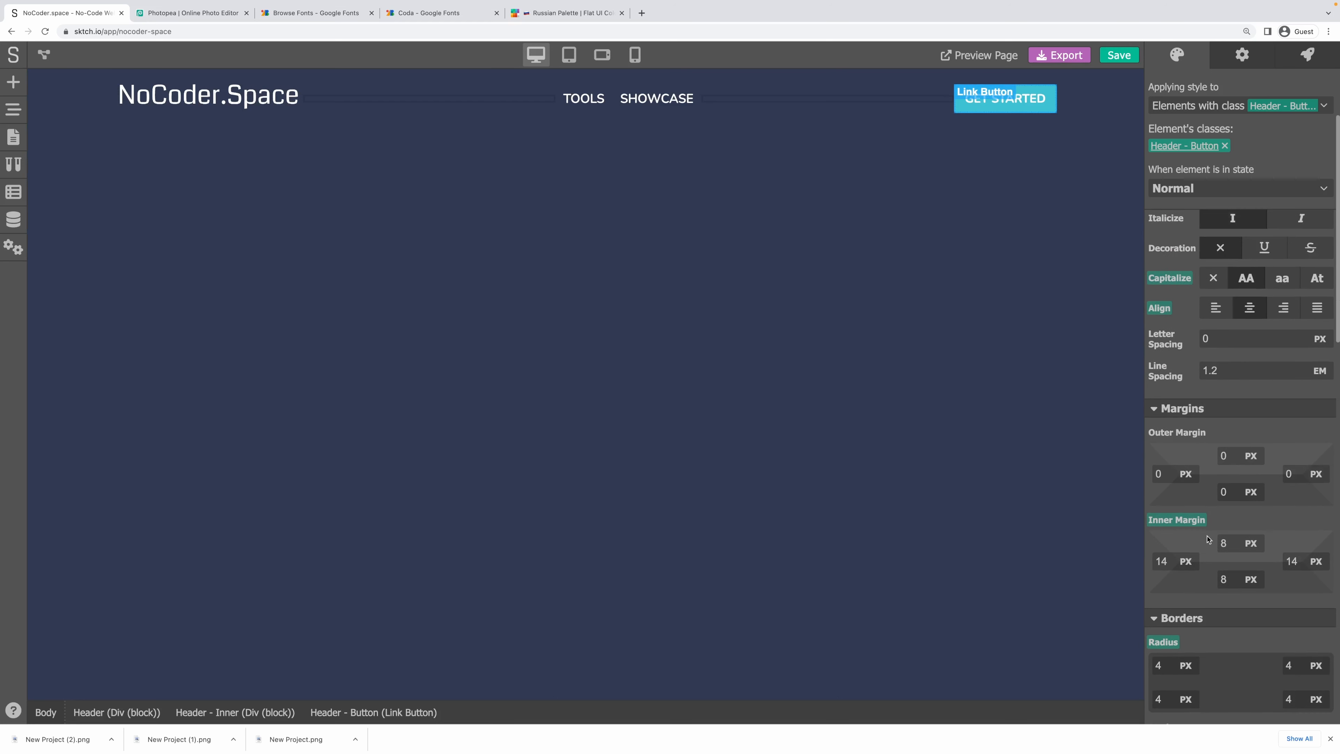
key(Tab)
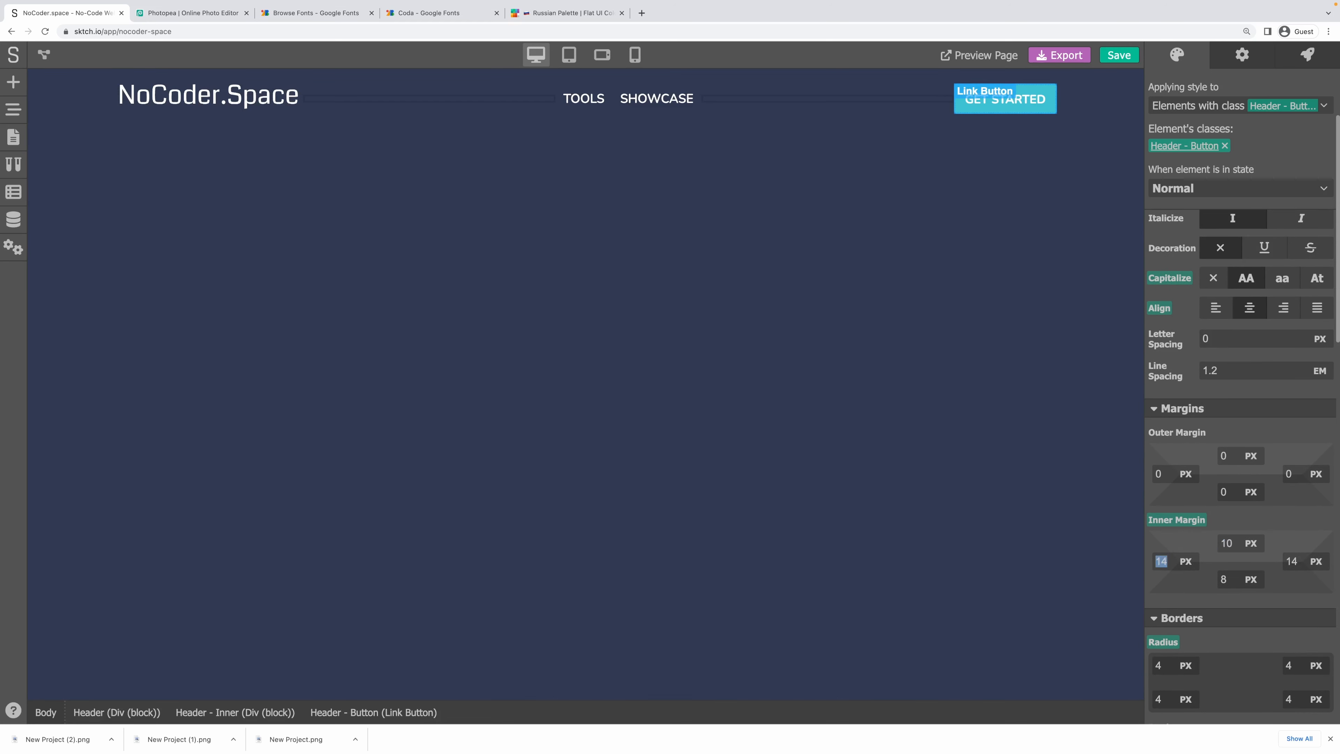
text(16)
key(Tab)
text(16)
key(Tab)
text(10)
key(Tab)
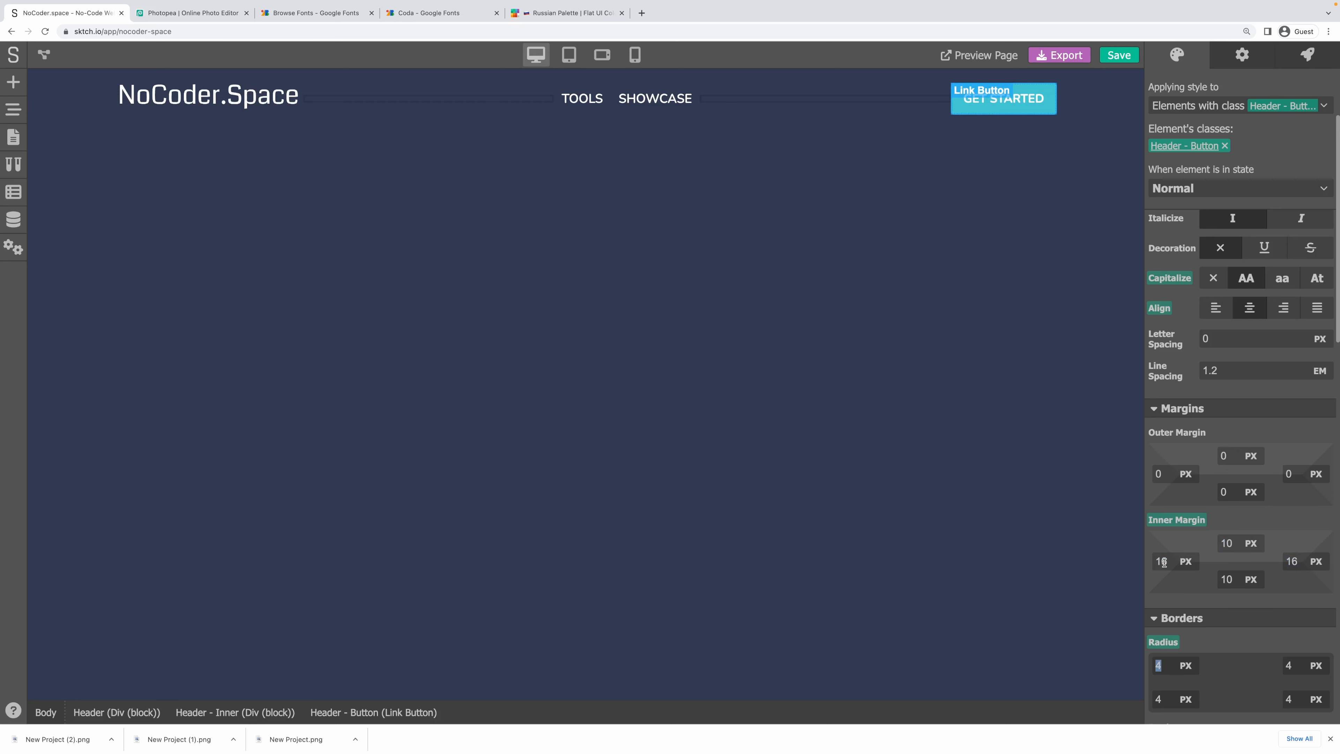
text(20)
key(Tab)
text(20)
key(Tab)
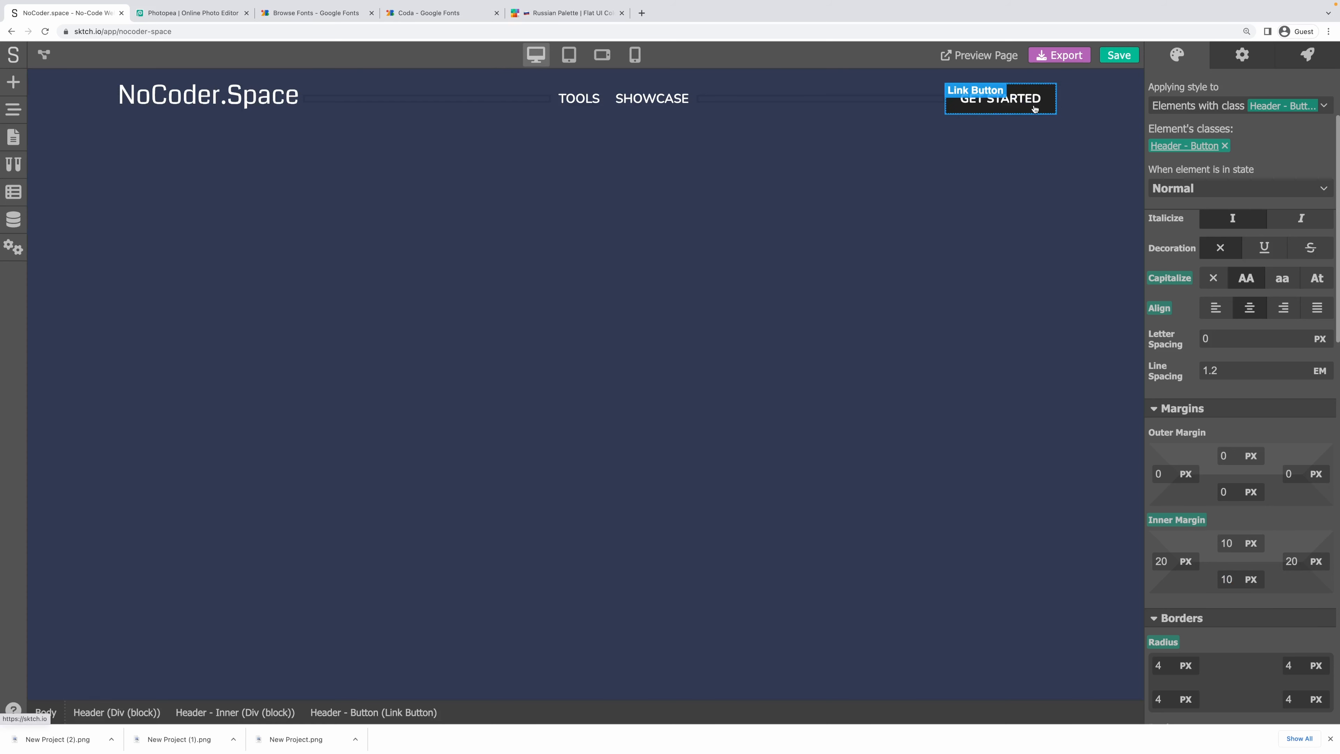
scroll(1222, 291, down, 10)
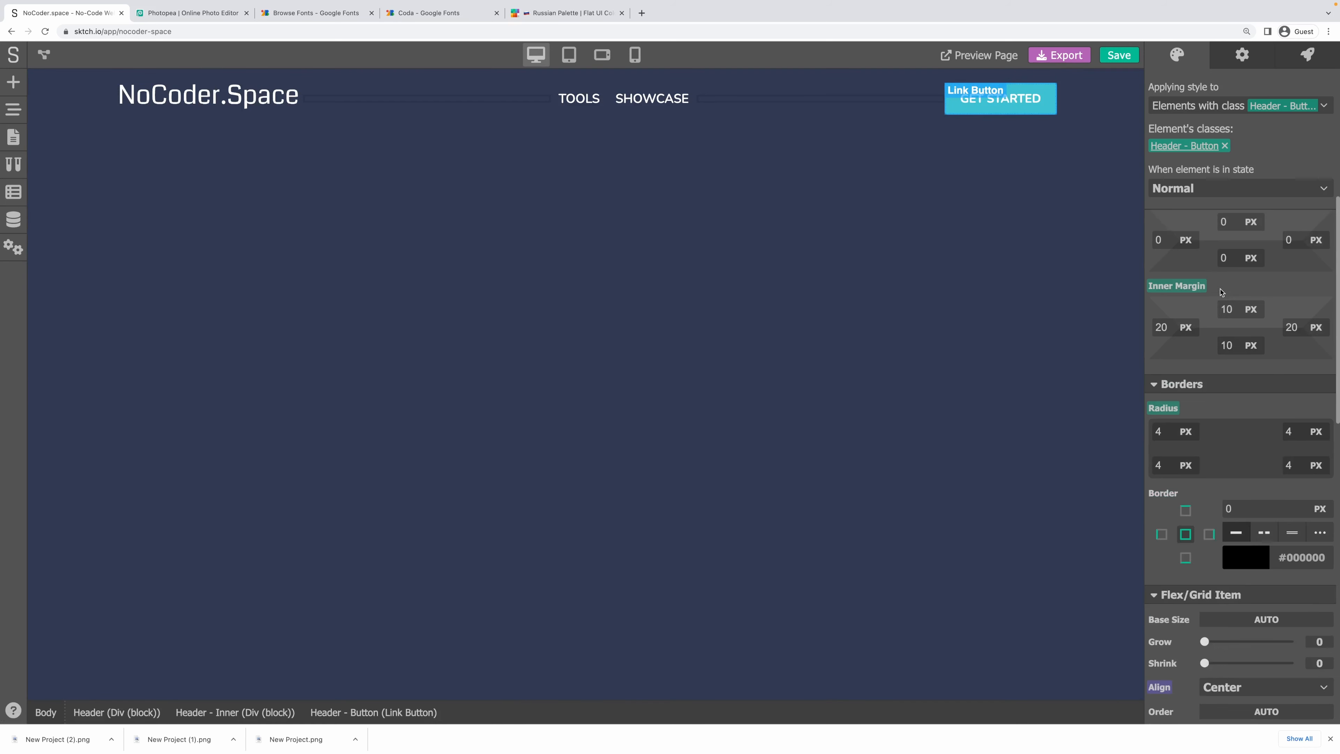
scroll(1222, 290, down, 6)
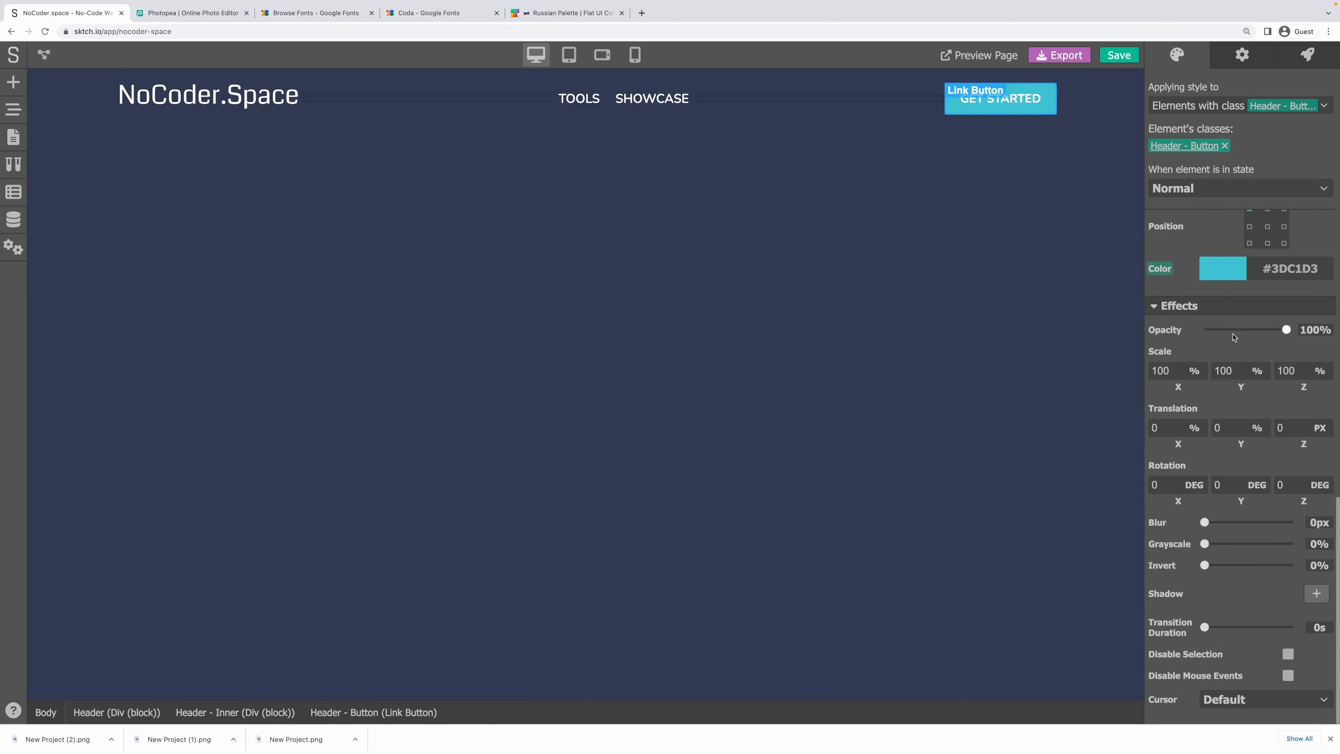
Give the GET STARTED button's Hovered state the colour #63CDDA from Flat UI Colors.
click(1215, 189)
click(1196, 227)
click(1223, 273)
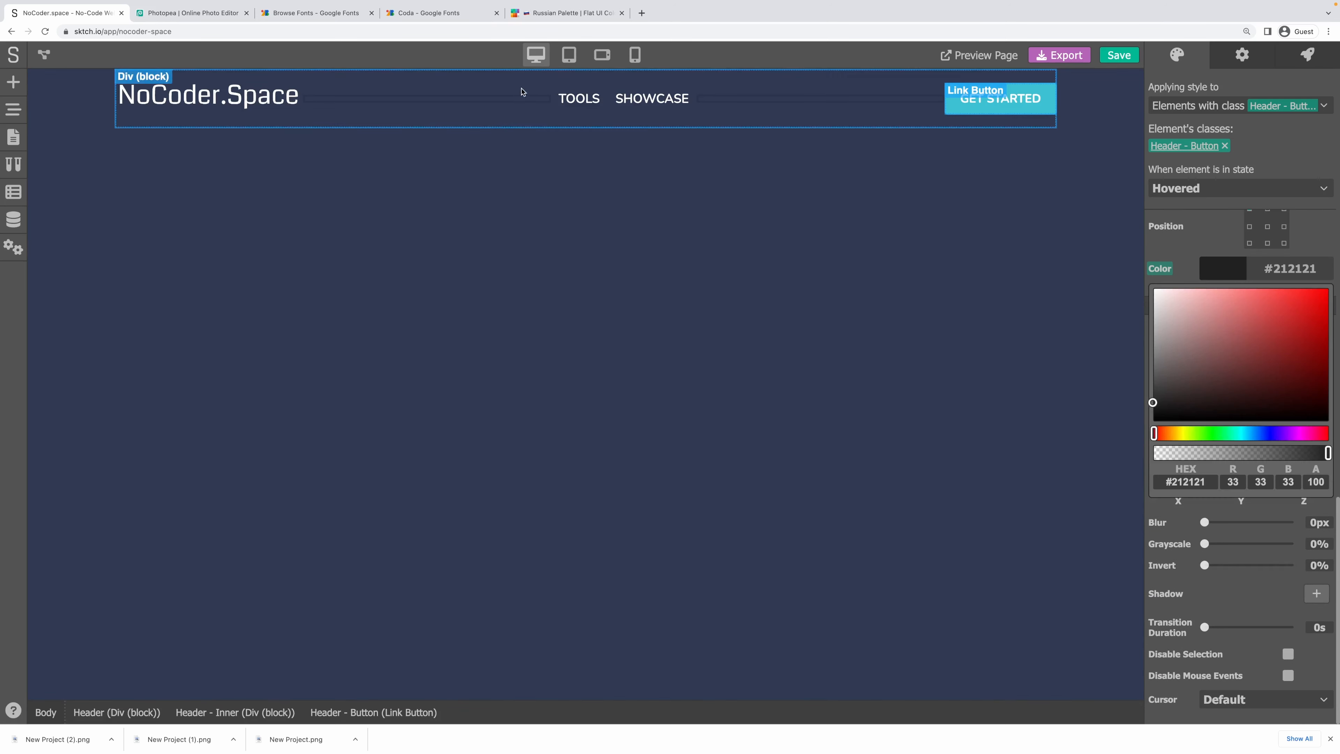
click(570, 15)
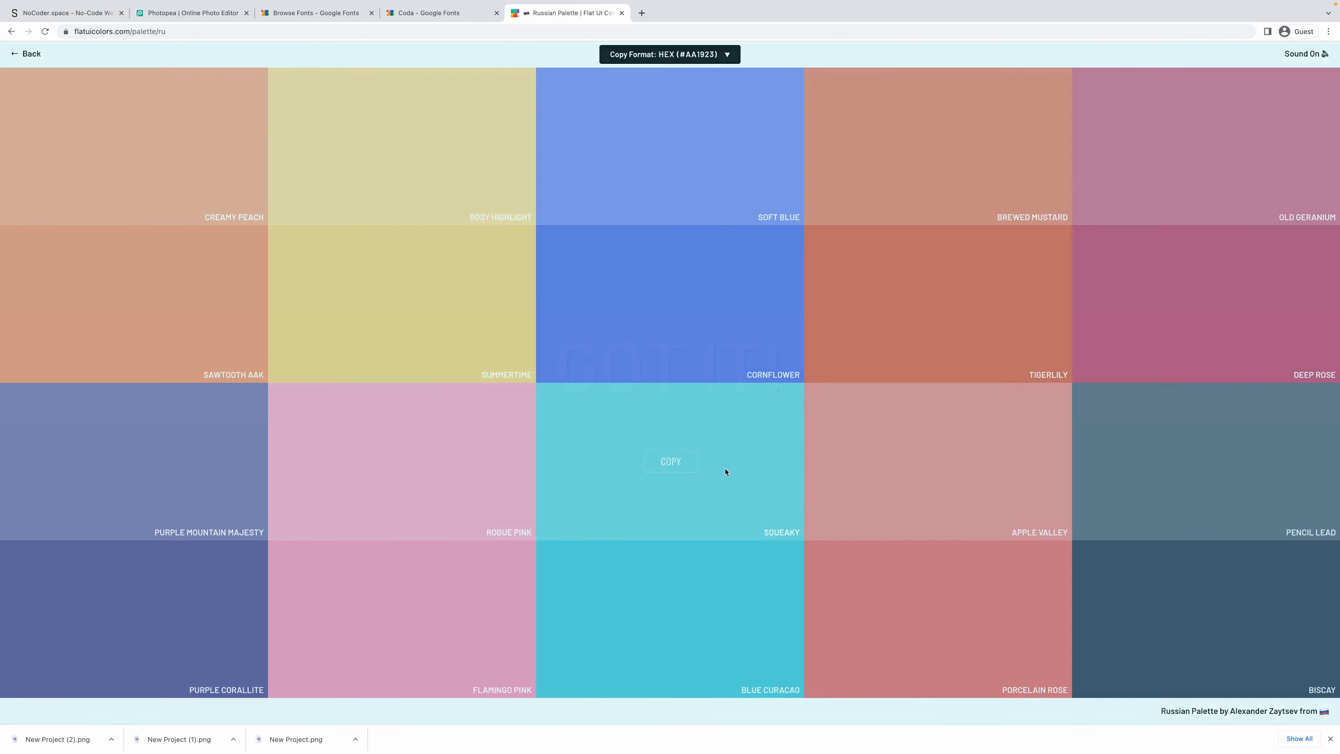
click(723, 469)
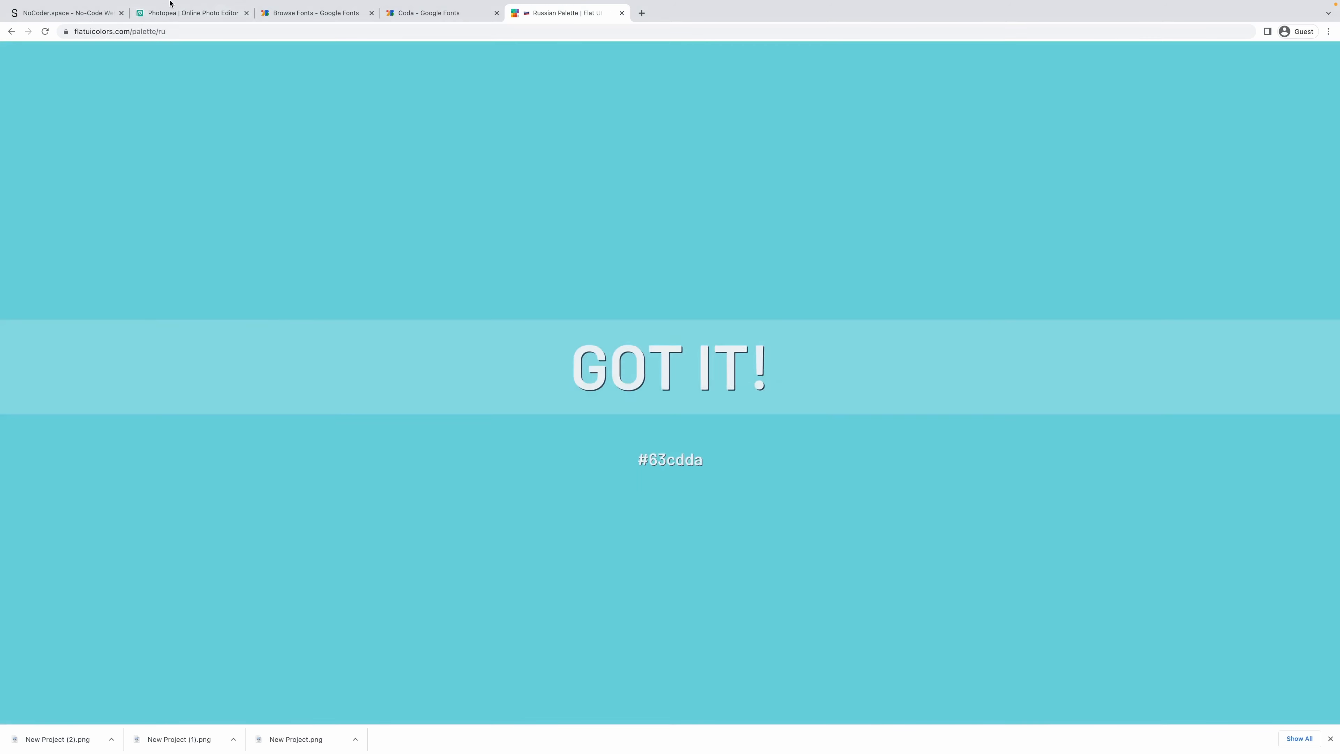
click(69, 12)
click(1220, 276)
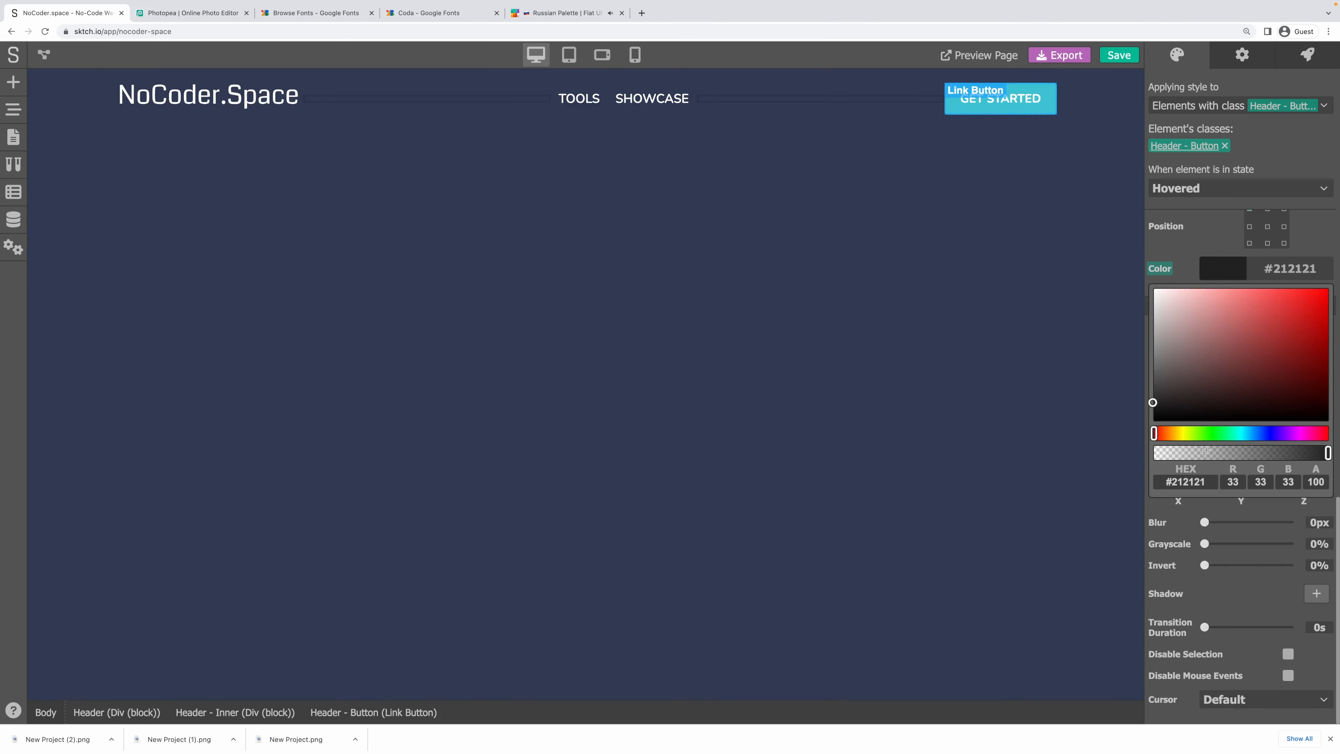
text(#63CDDA)
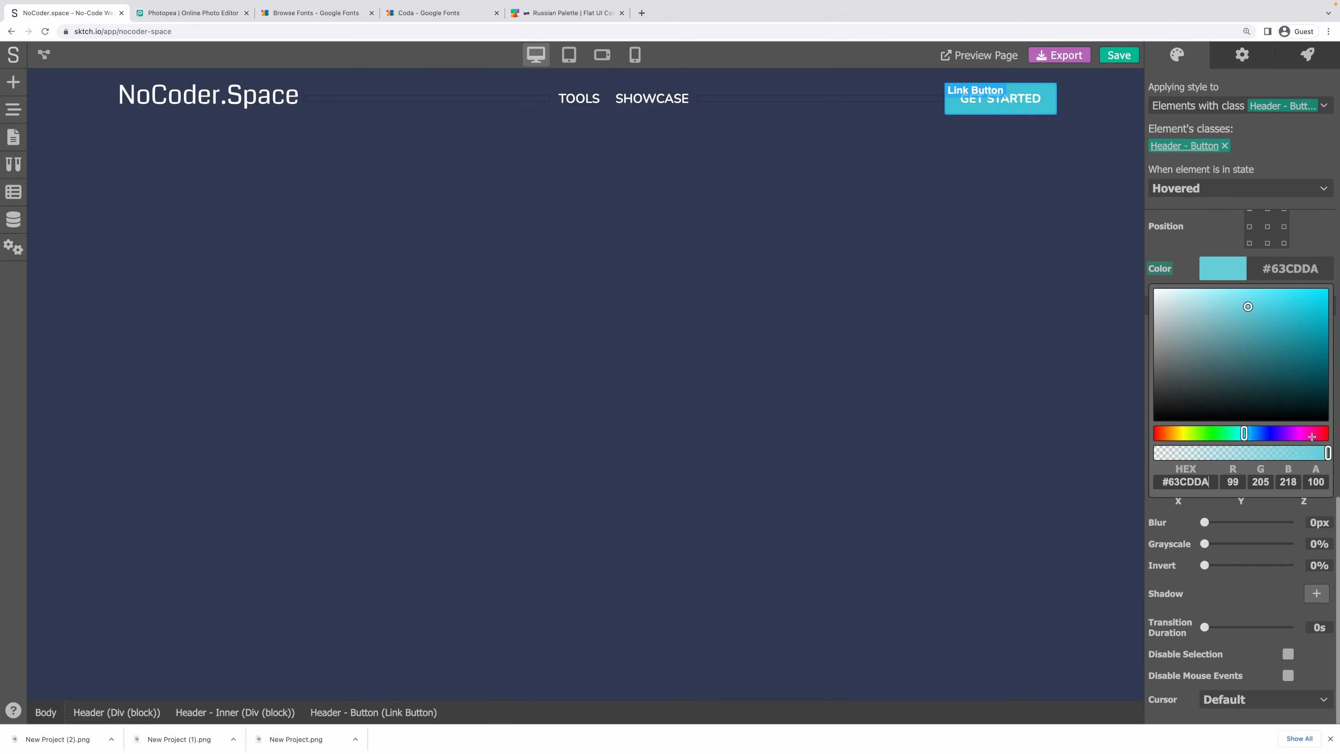
click(1317, 231)
Set the button's Pressed state colour to a darker #62B0B9.
click(957, 225)
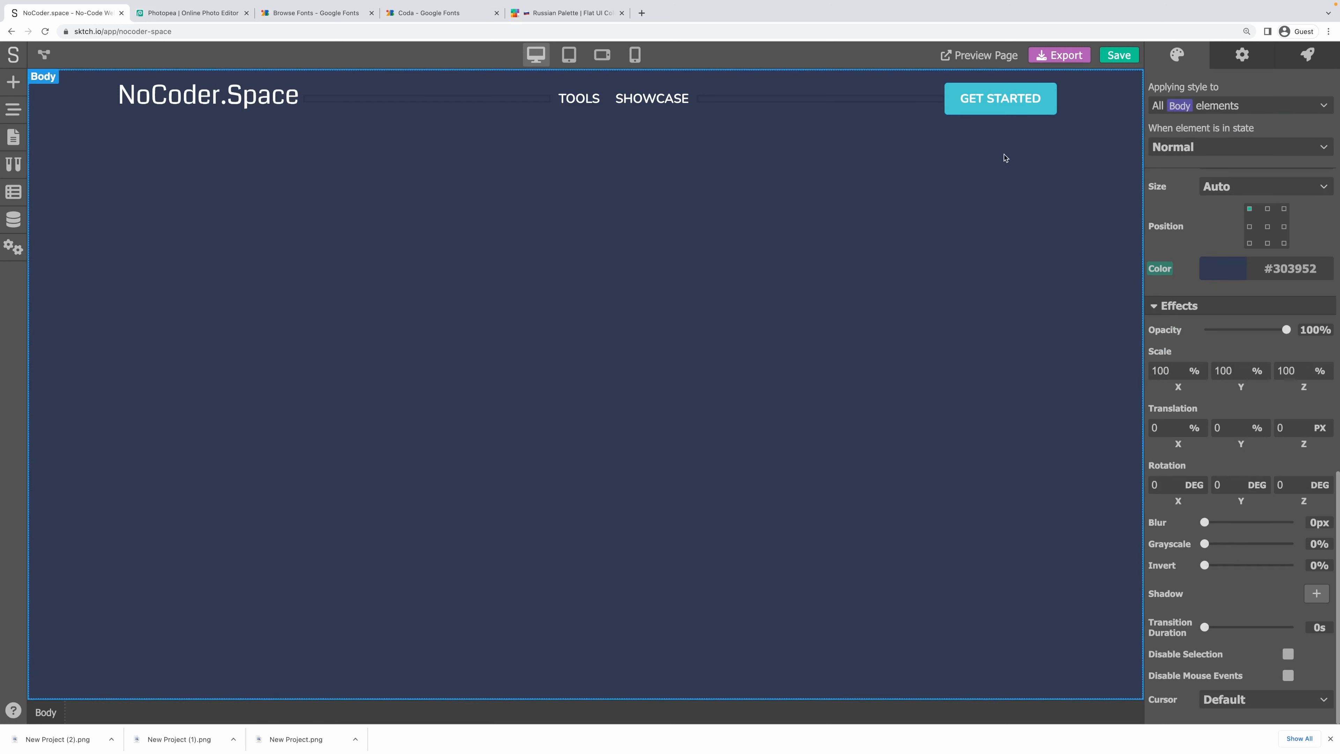
click(1008, 108)
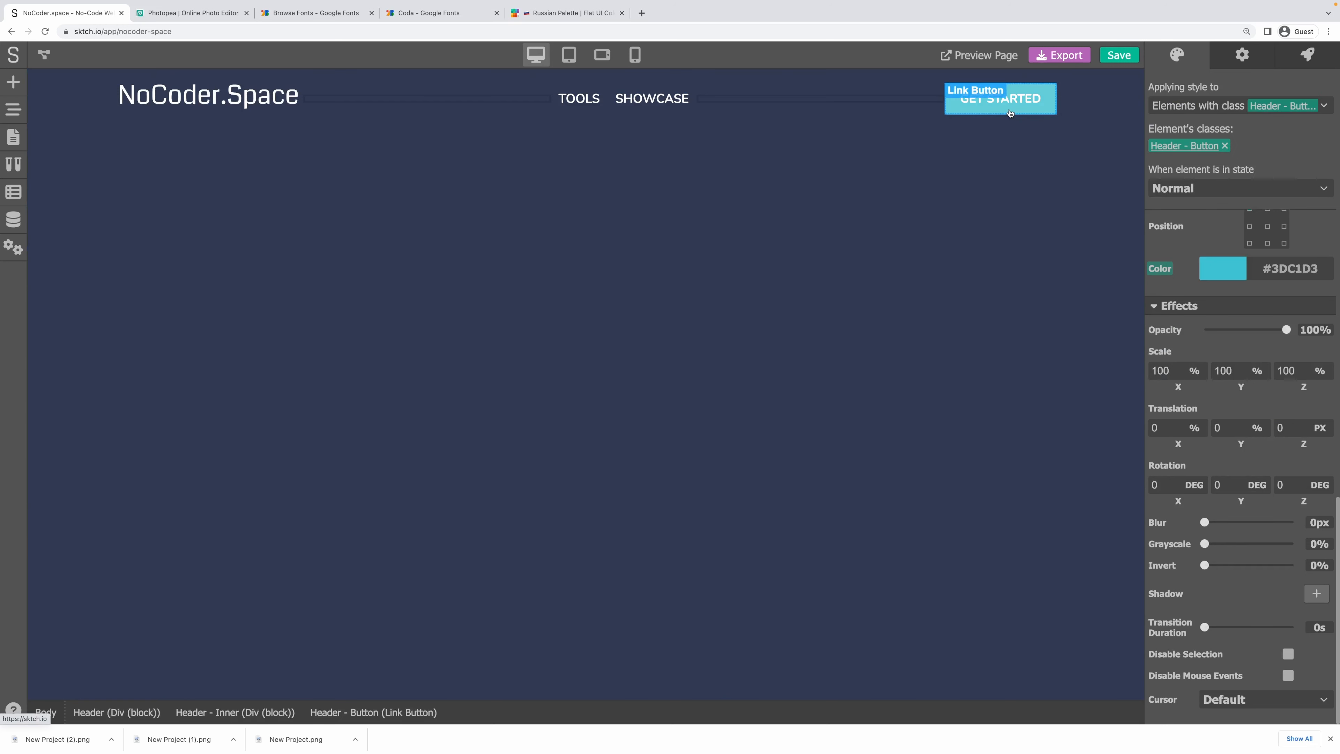
click(992, 147)
click(1003, 106)
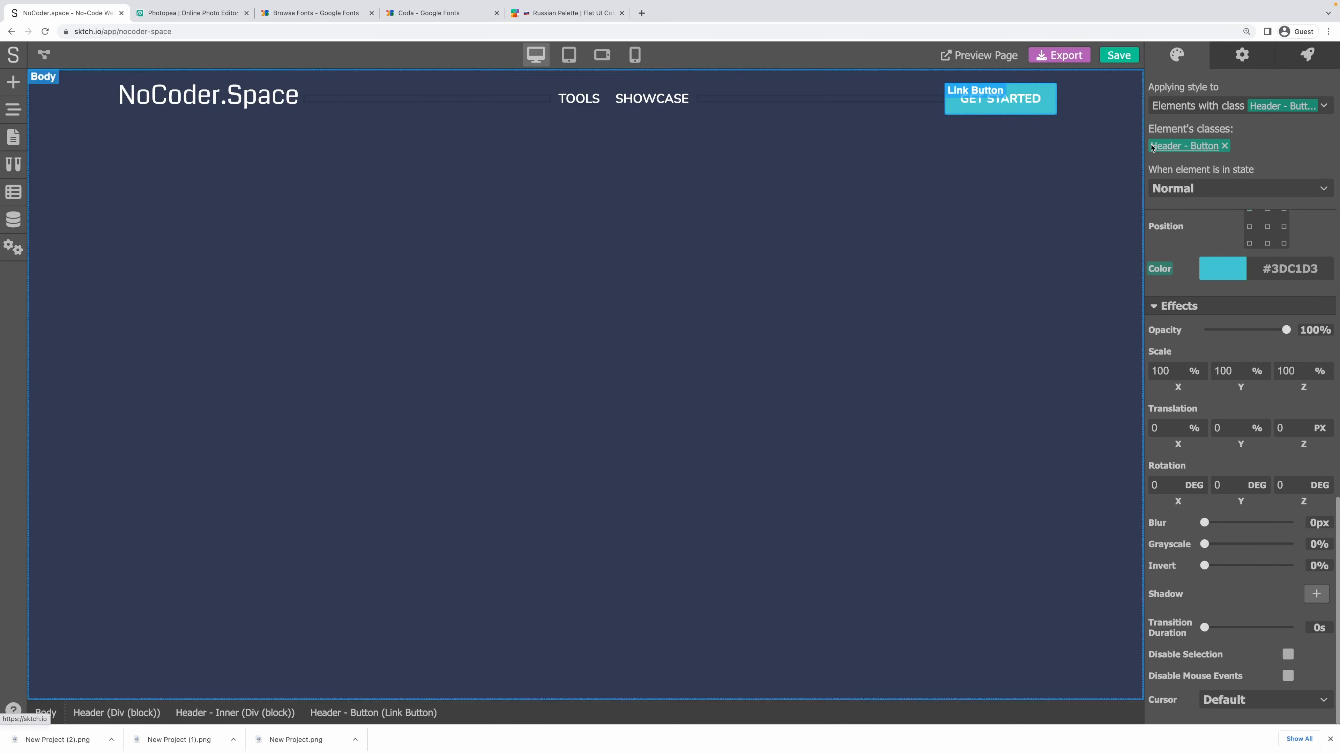
click(1230, 188)
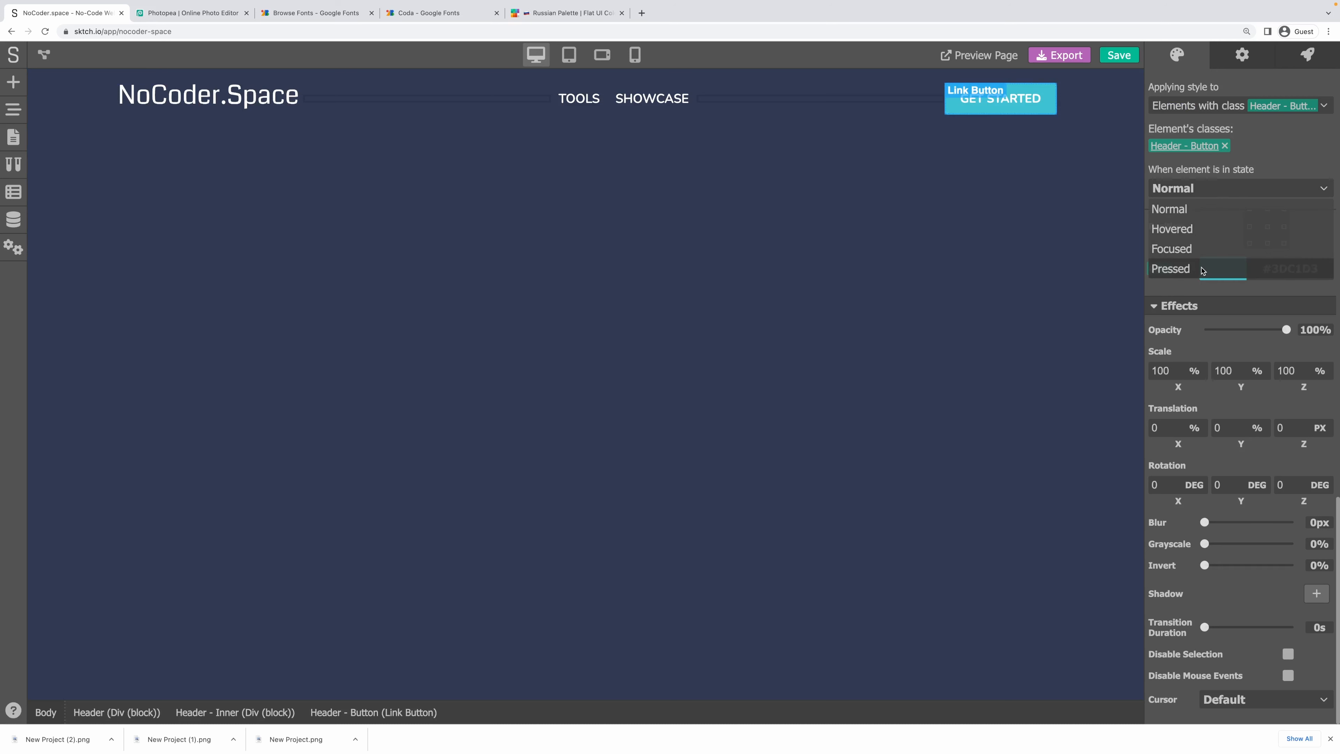
click(1213, 269)
click(1224, 277)
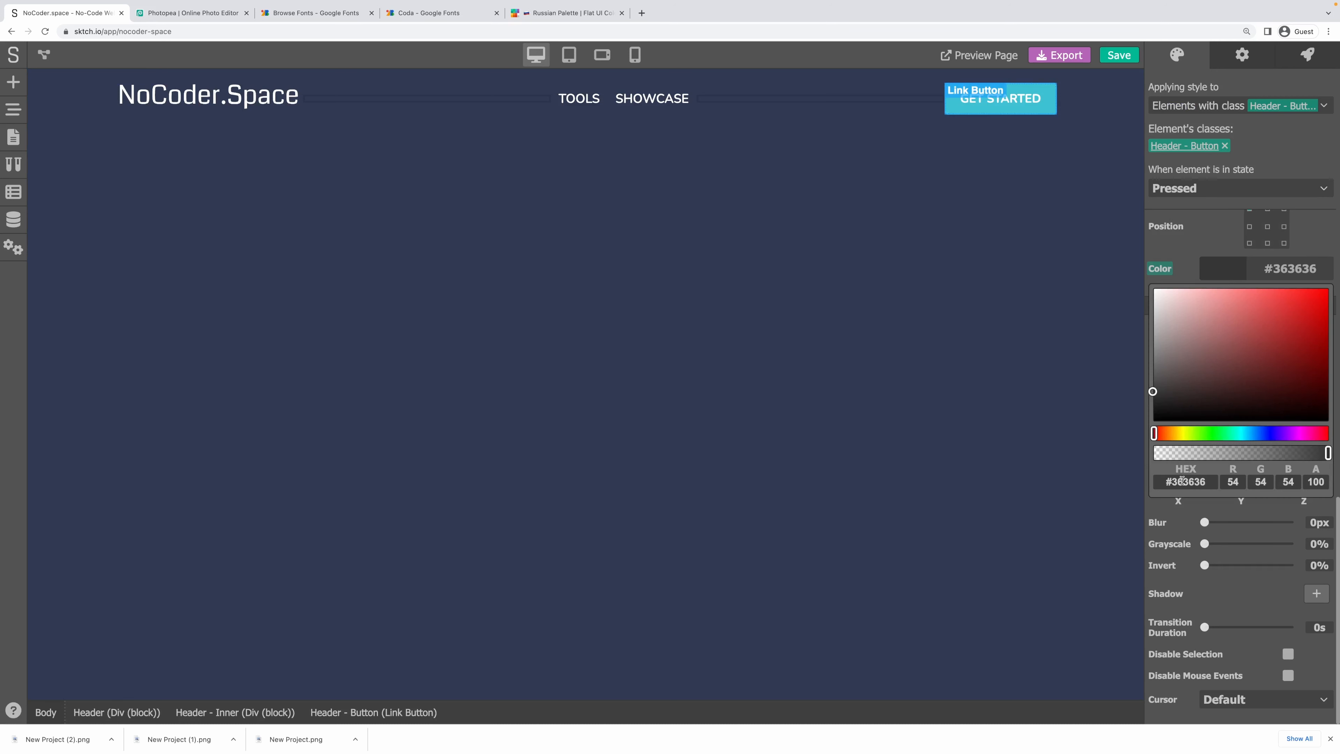
text(#63CDDA)
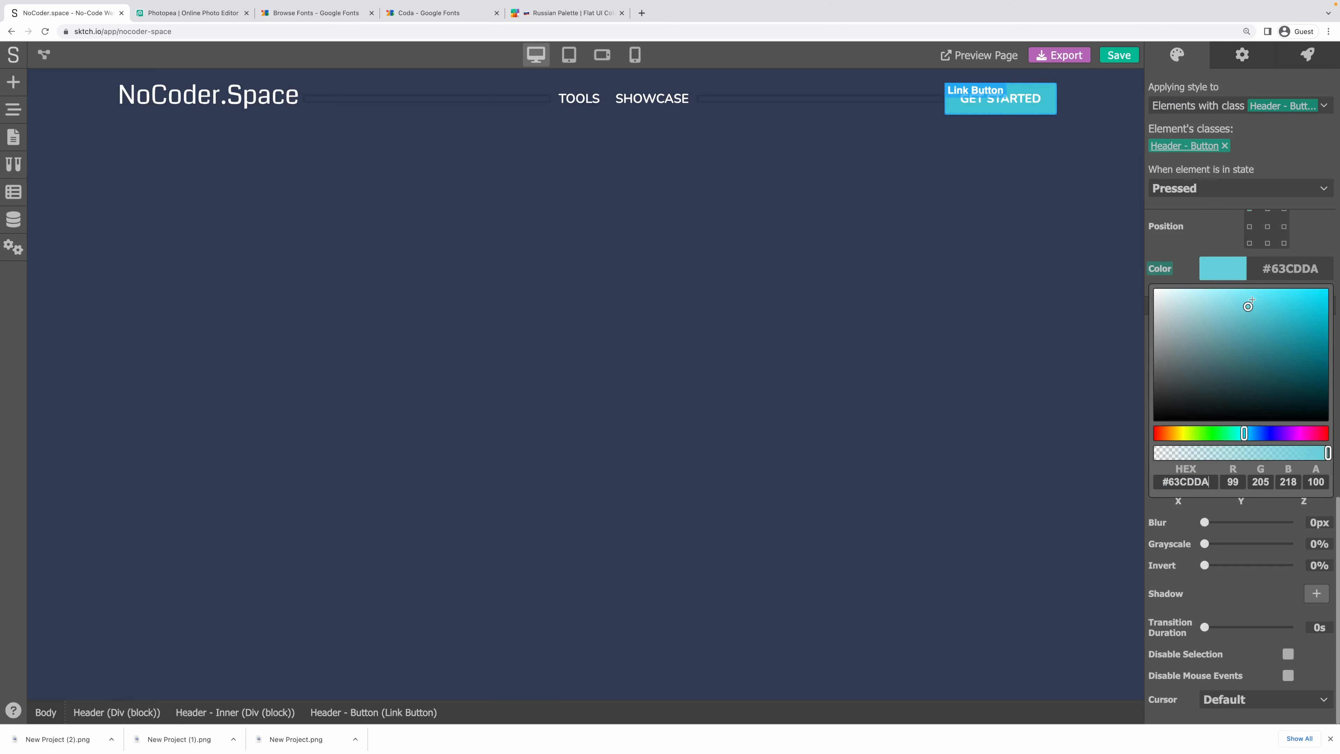
drag(1249, 307, 1236, 325)
click(1212, 222)
Check the GET STARTED button, save the project and launch the live preview.
click(1047, 147)
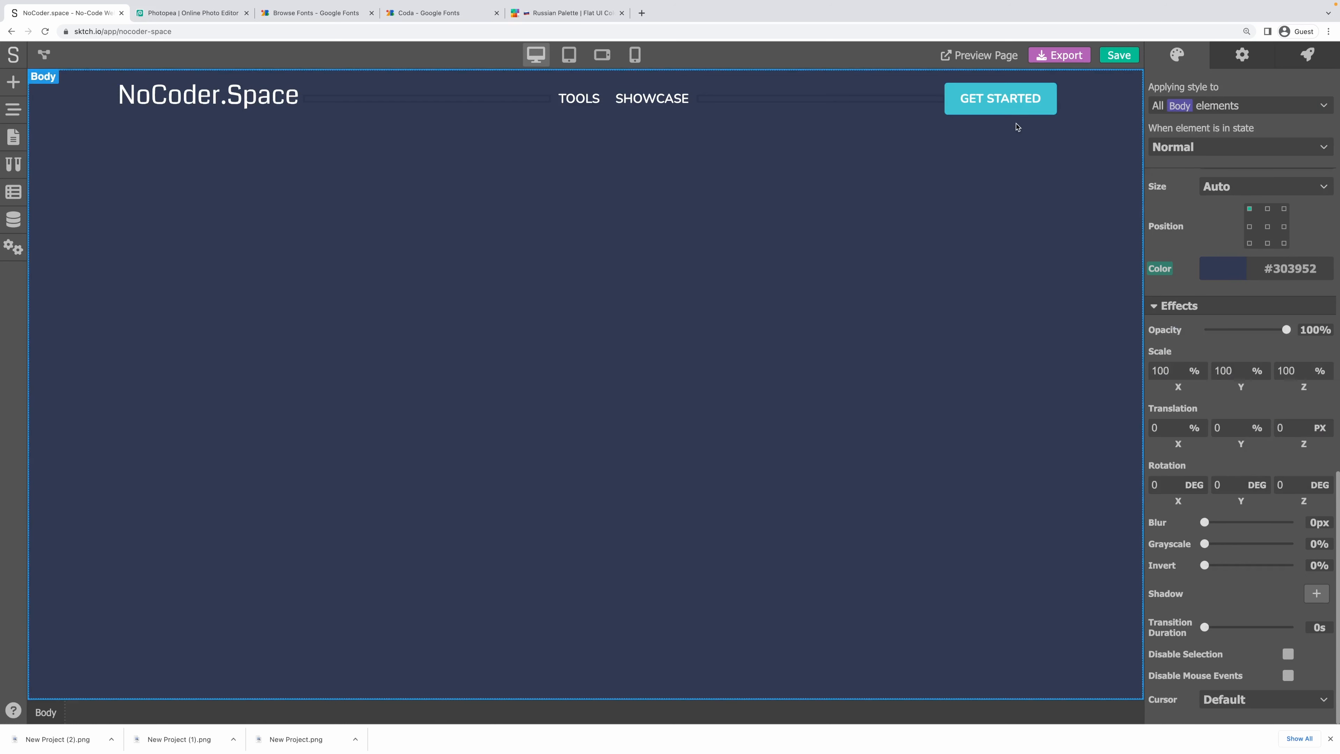
click(1008, 100)
click(1042, 207)
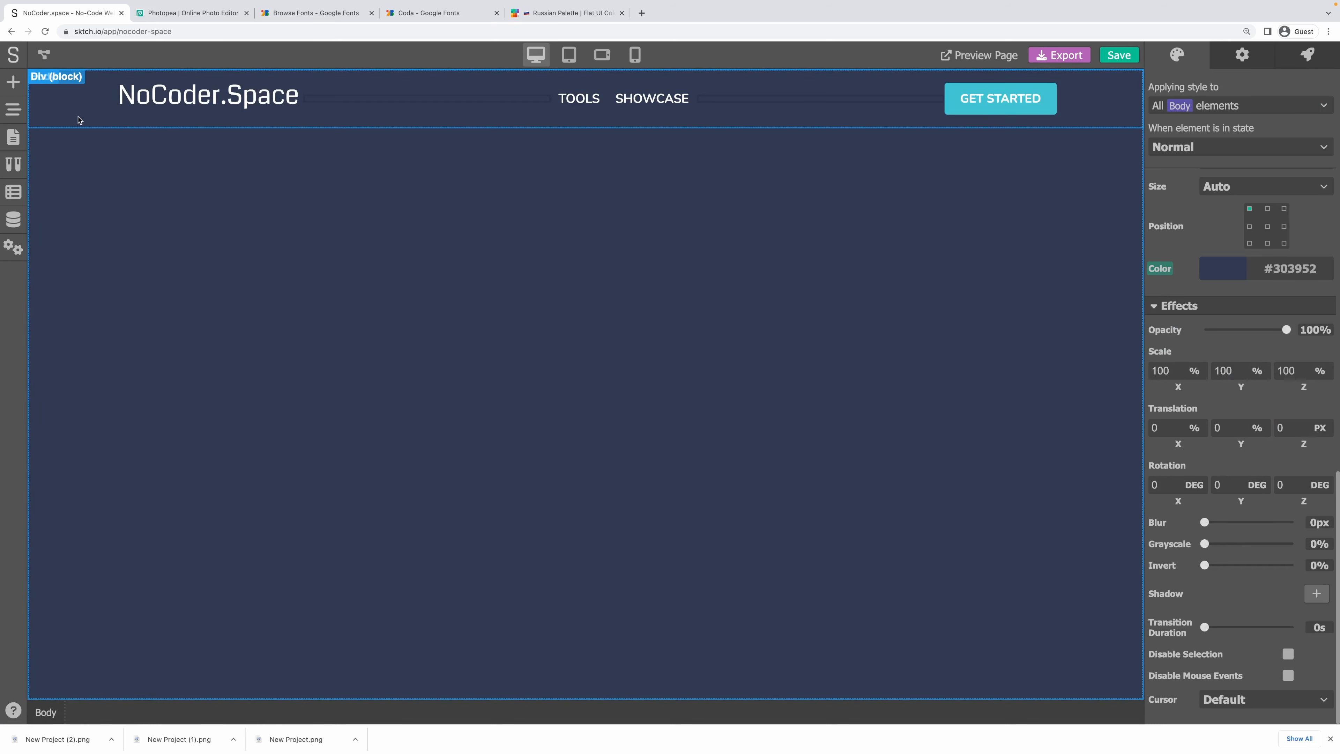
click(1118, 55)
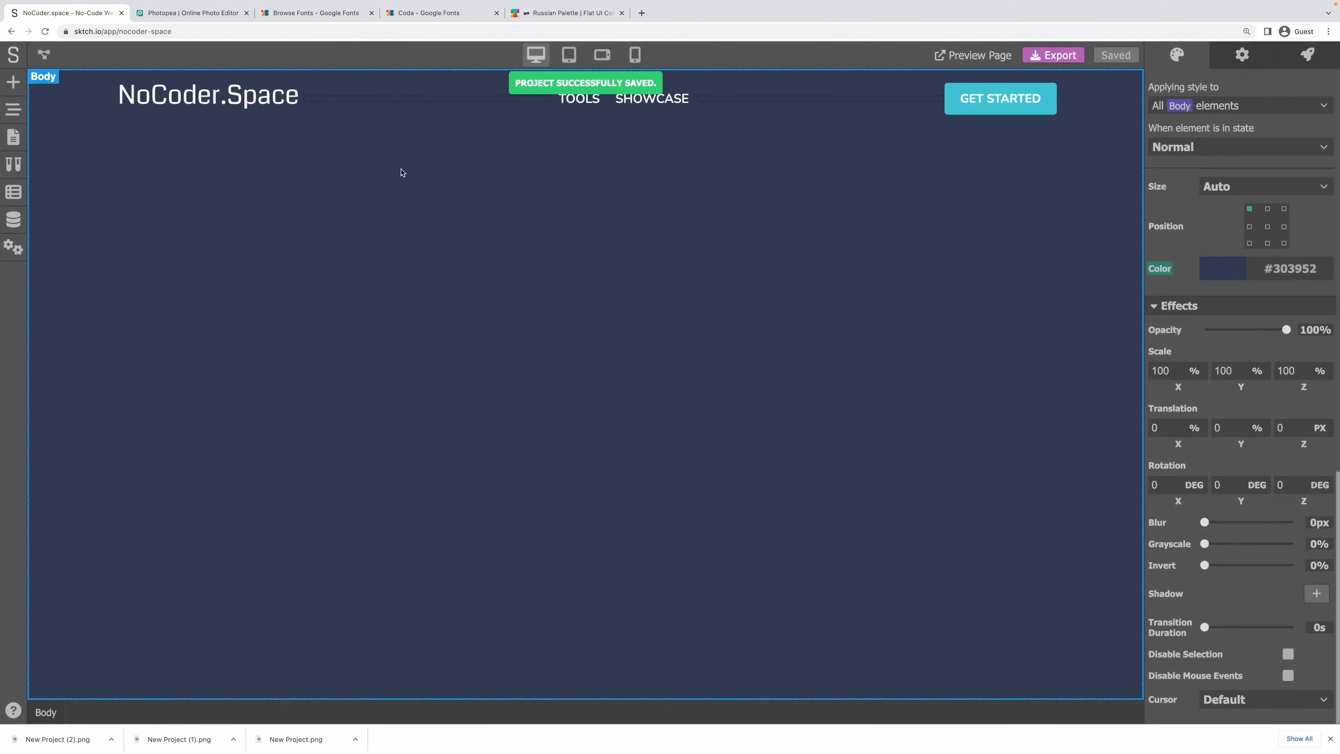
click(959, 57)
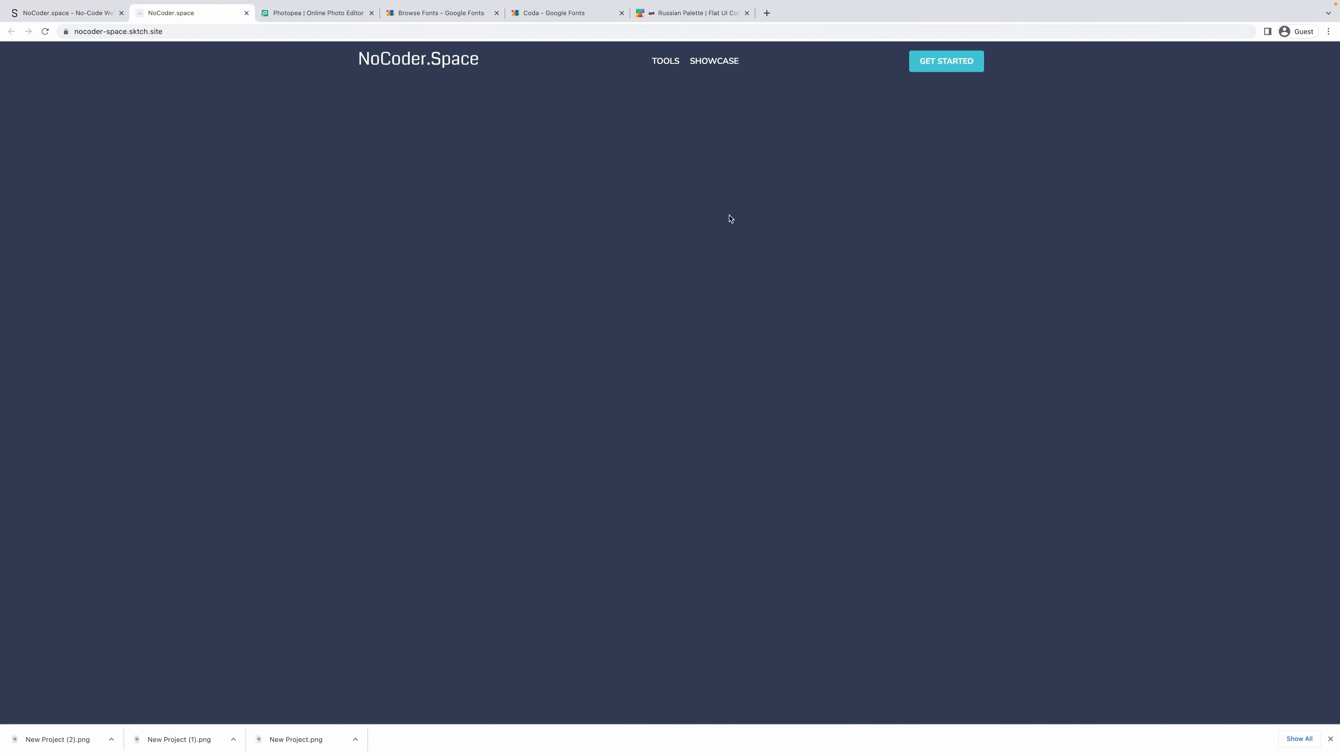
Zoom the live NoCoder.Space preview to 125%, then go back to the Sktch.io editor.
key(super+equal)
key(super+equal)
key(super+equal)
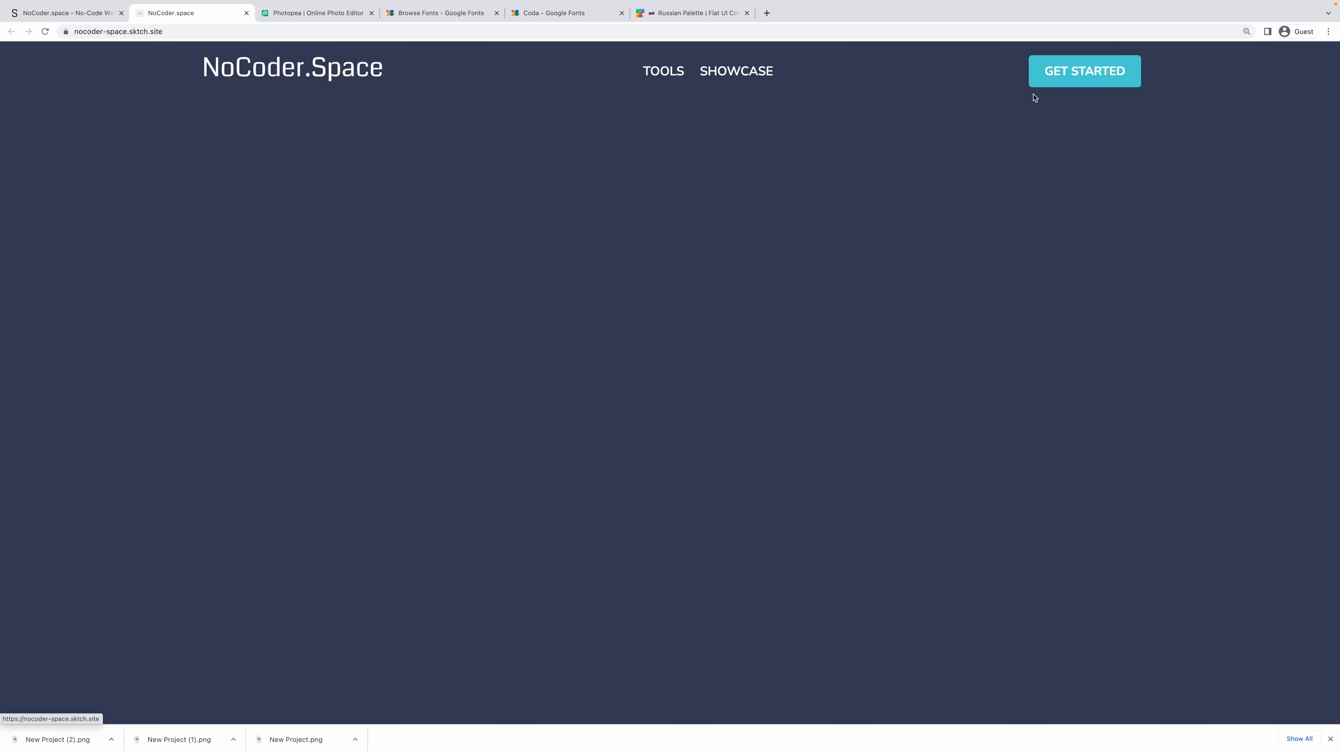
click(79, 12)
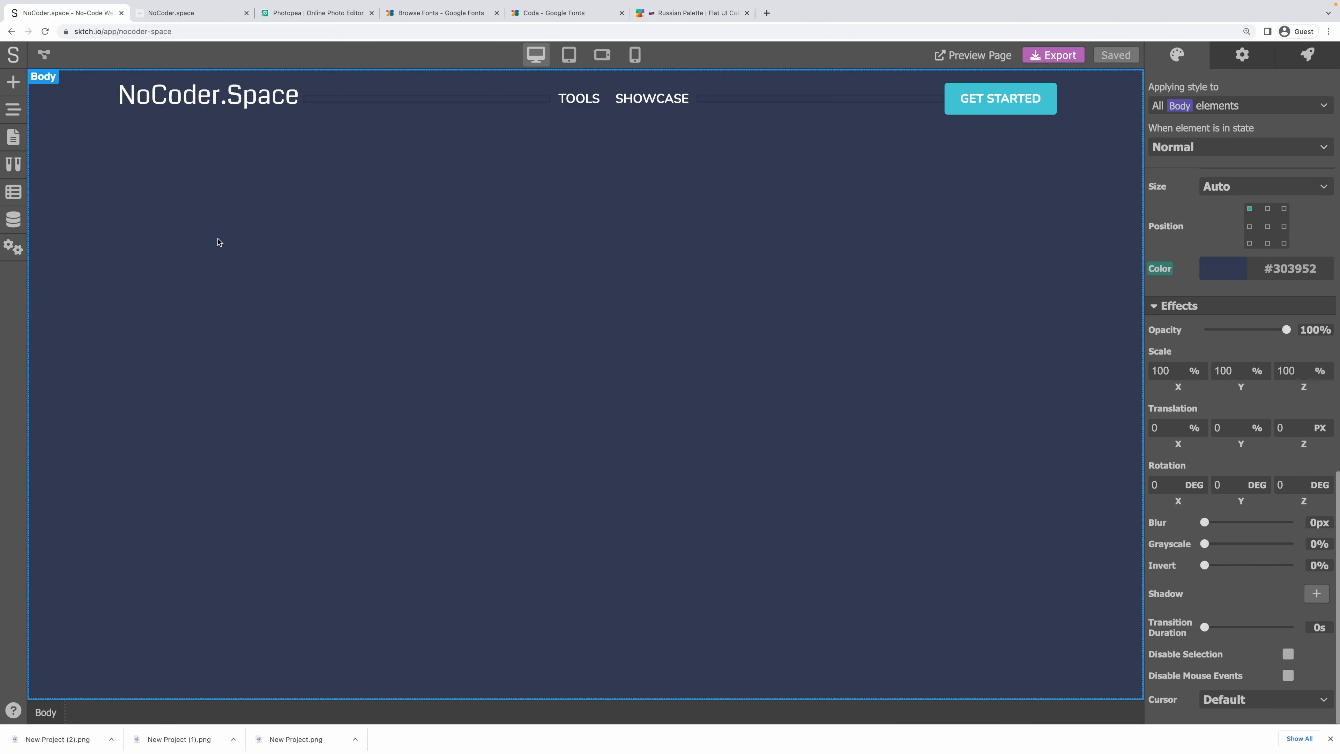
Use New Project (1).png as both the FavIcon and the Project Image, replacing blank.png.
click(15, 244)
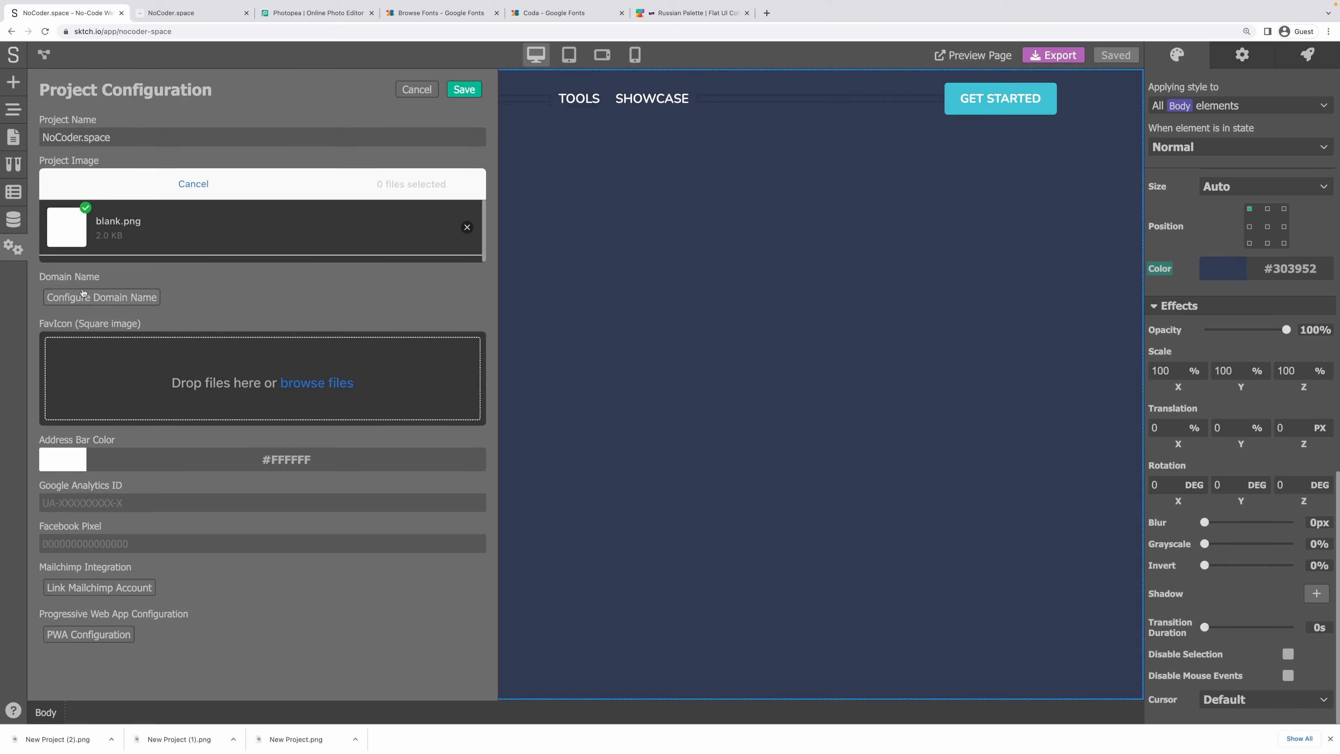
click(323, 384)
click(931, 540)
drag(189, 739, 277, 362)
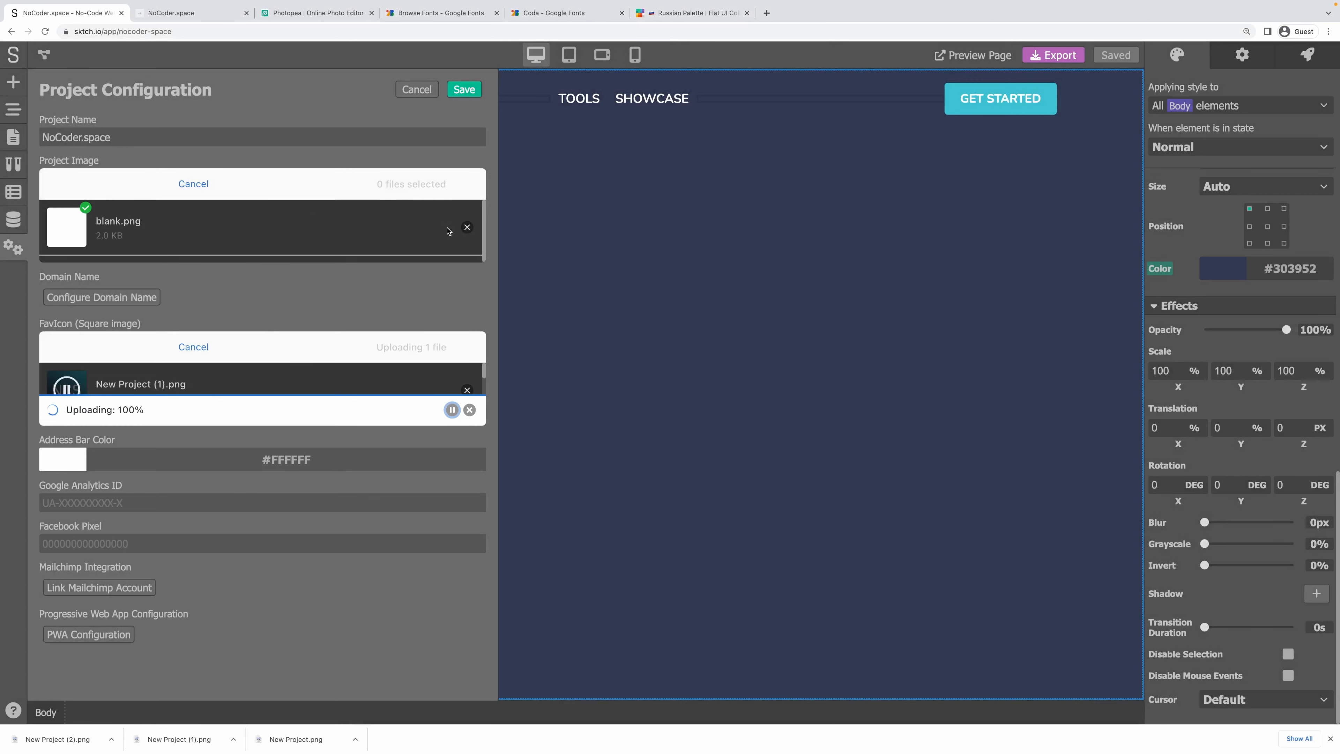
click(467, 227)
drag(180, 739, 237, 233)
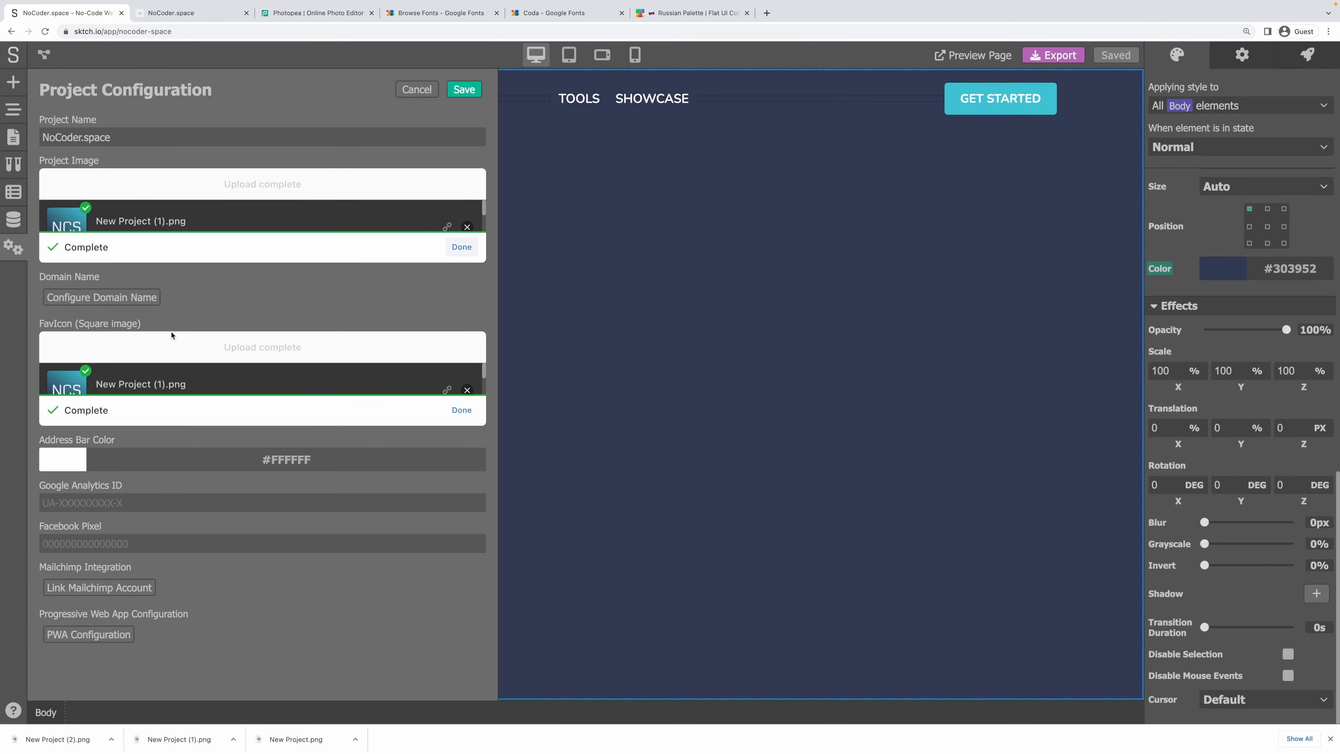
Set the Address Bar Color to the navy #303952.
drag(1324, 271, 1272, 270)
key(ctrl+c)
click(67, 466)
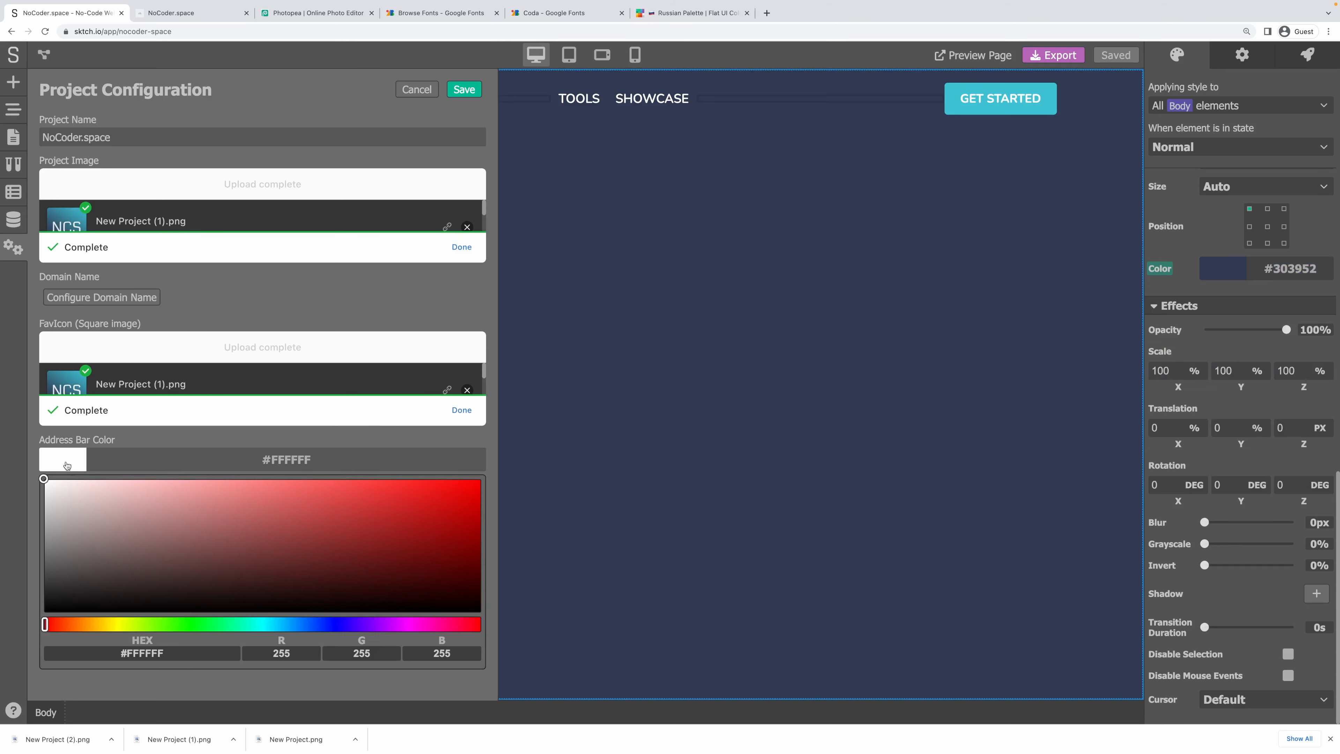
click(158, 655)
key(ctrl+v)
click(182, 693)
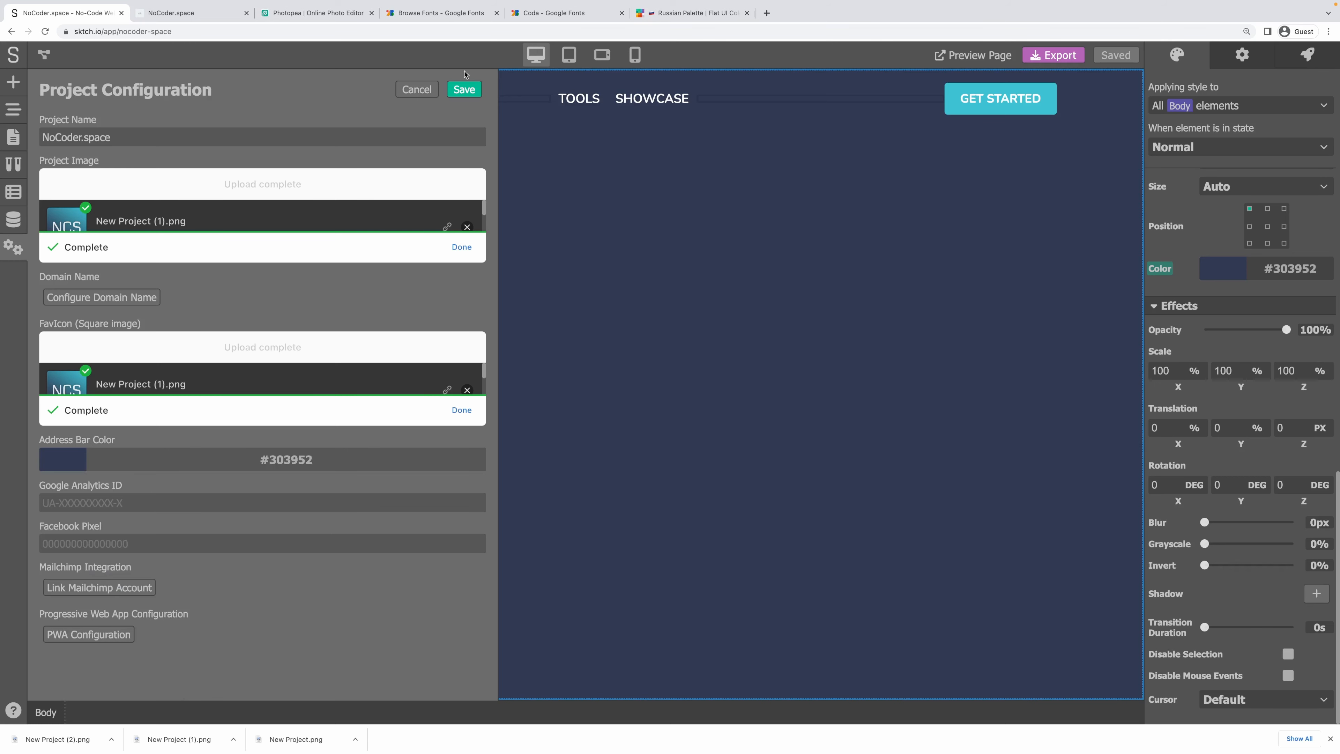
Save the Project Configuration and reload the live NoCoder.space tab to show the new favicon.
click(462, 90)
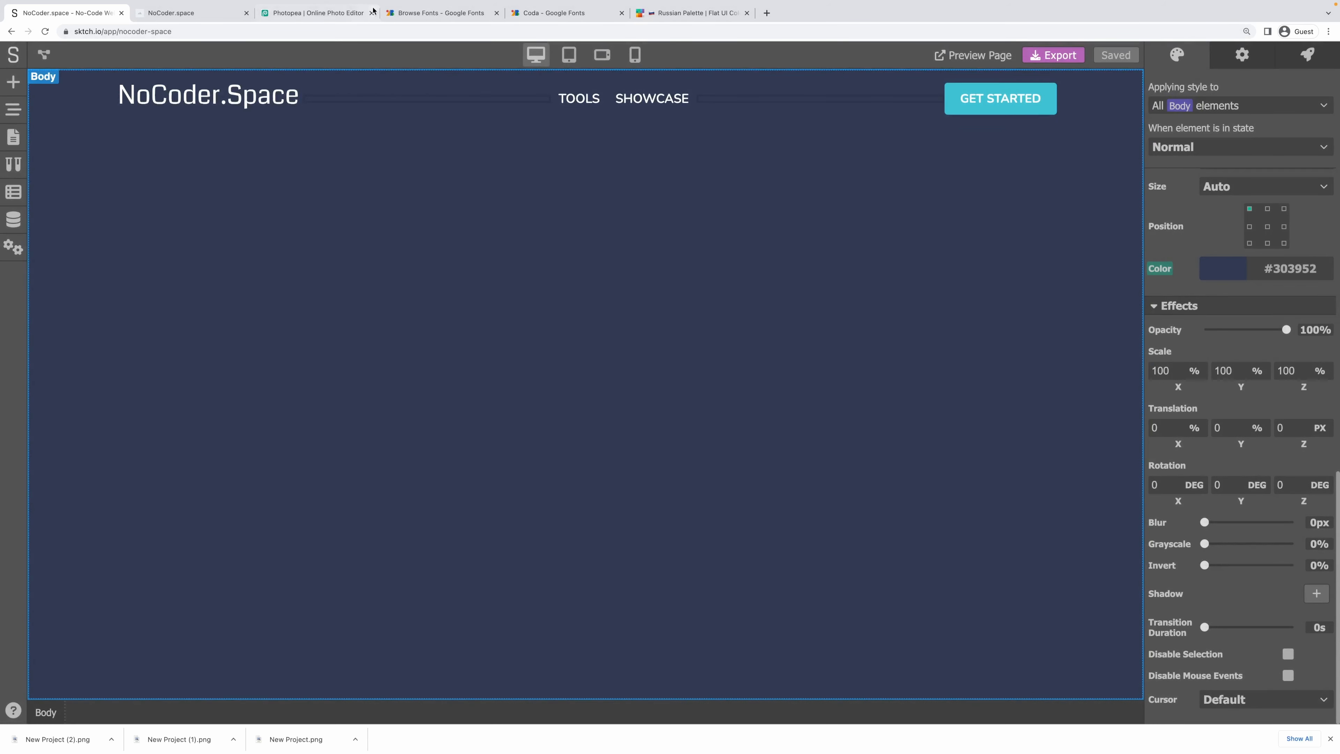
click(146, 8)
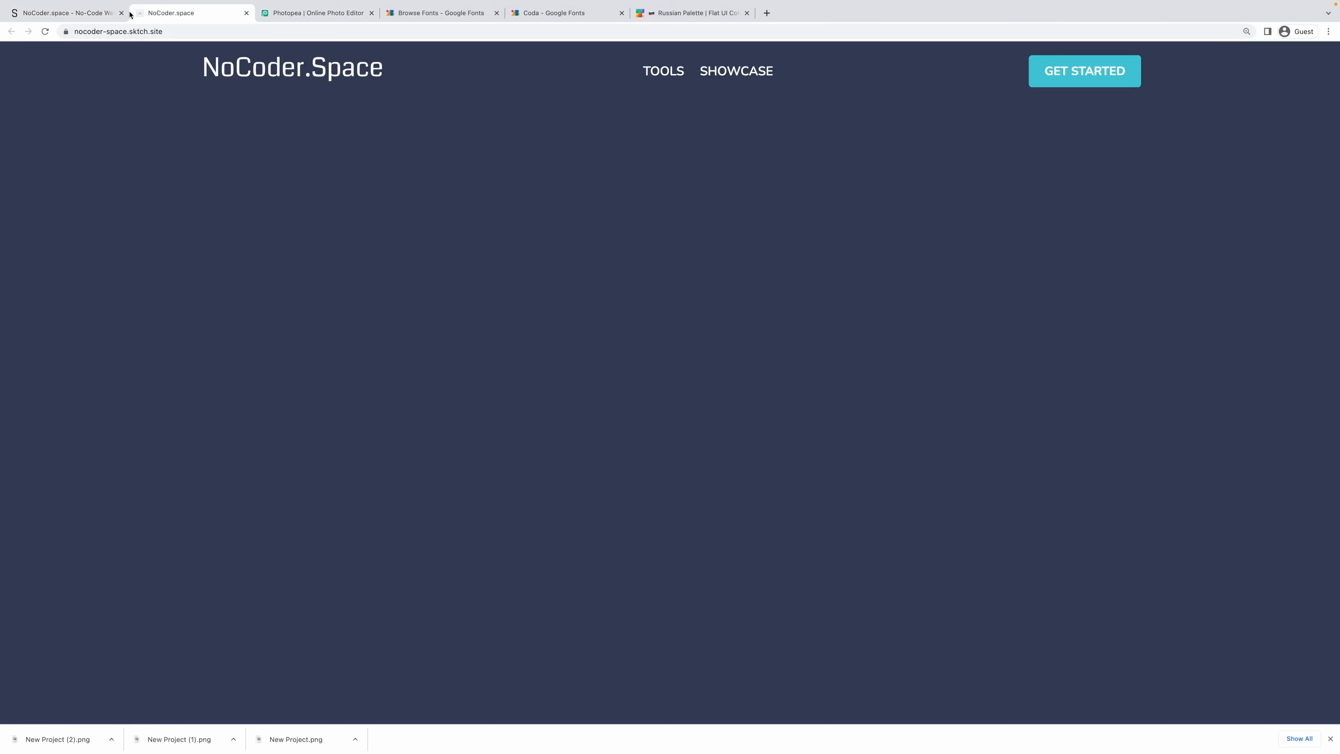
key(super+r)
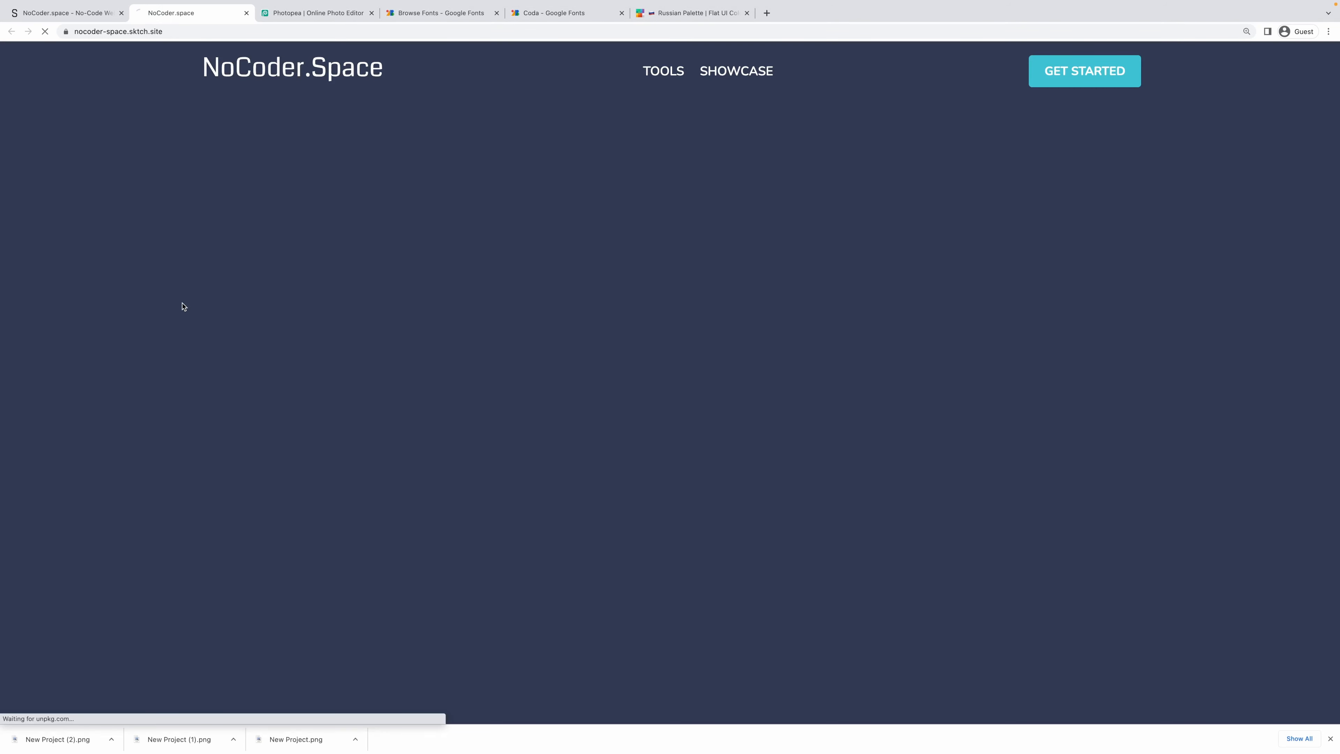
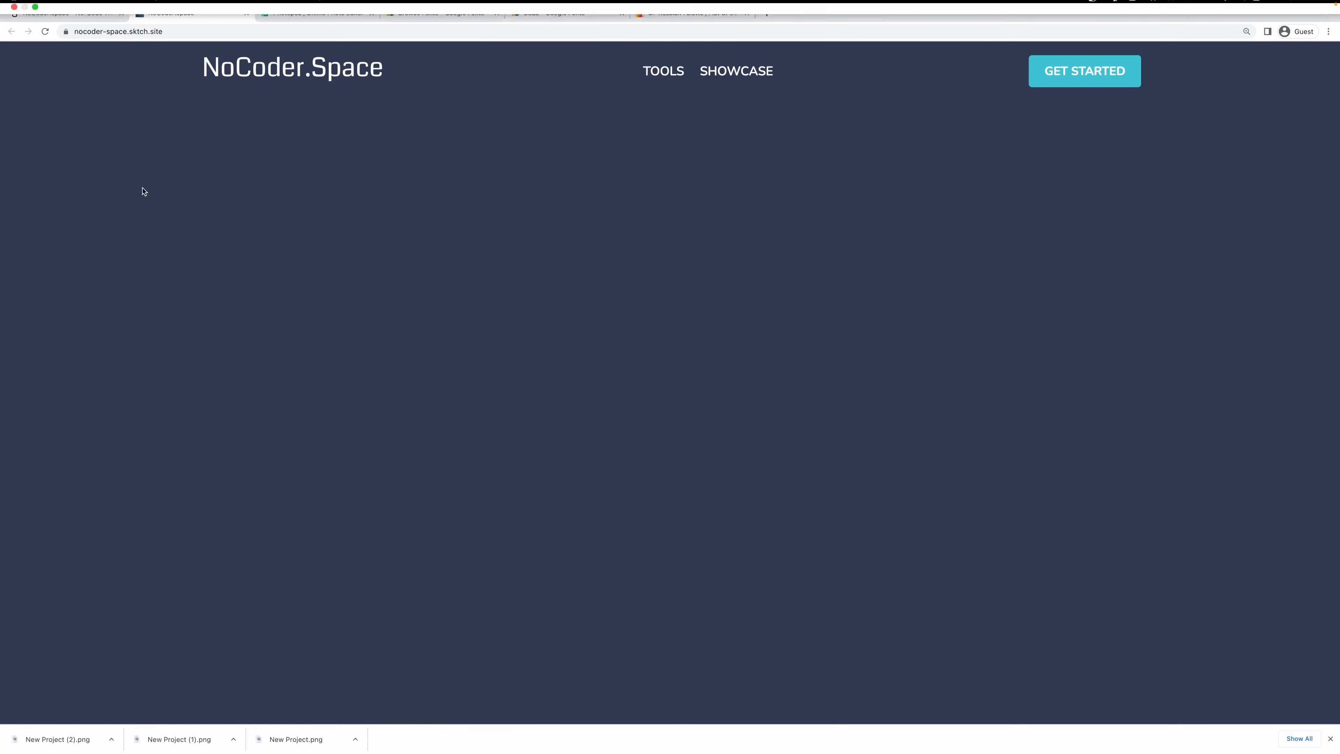
Dismiss the Chrome downloads bar and return to the Sktch.io editor tab.
click(1330, 739)
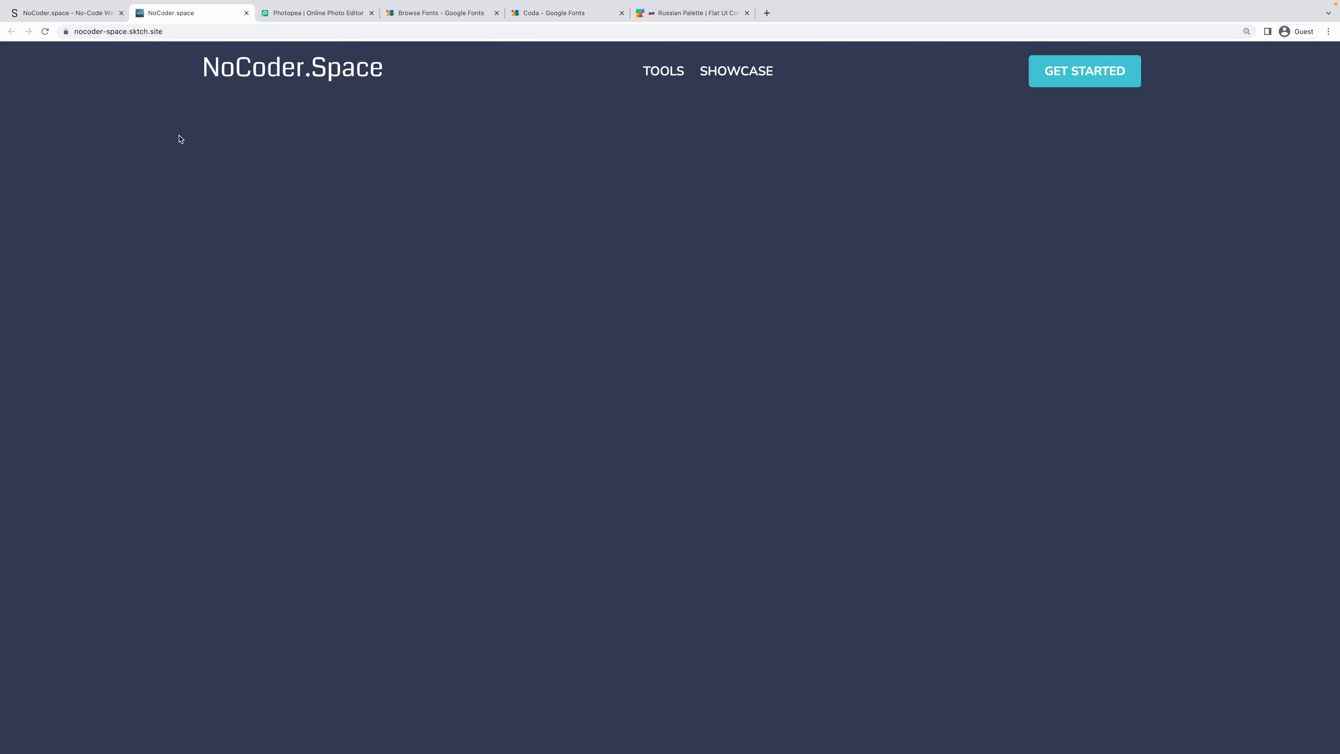
click(66, 15)
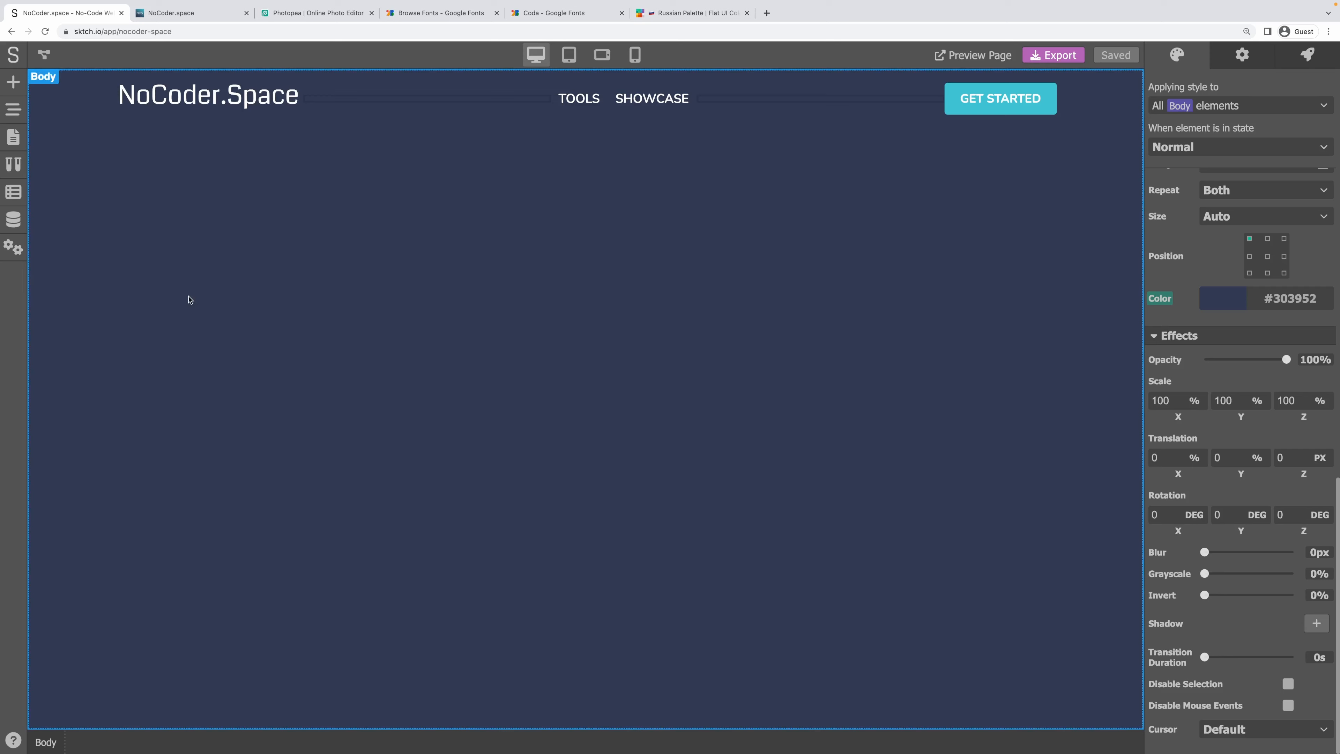
Add the Page Title preset and the third dark footer preset below it.
click(13, 82)
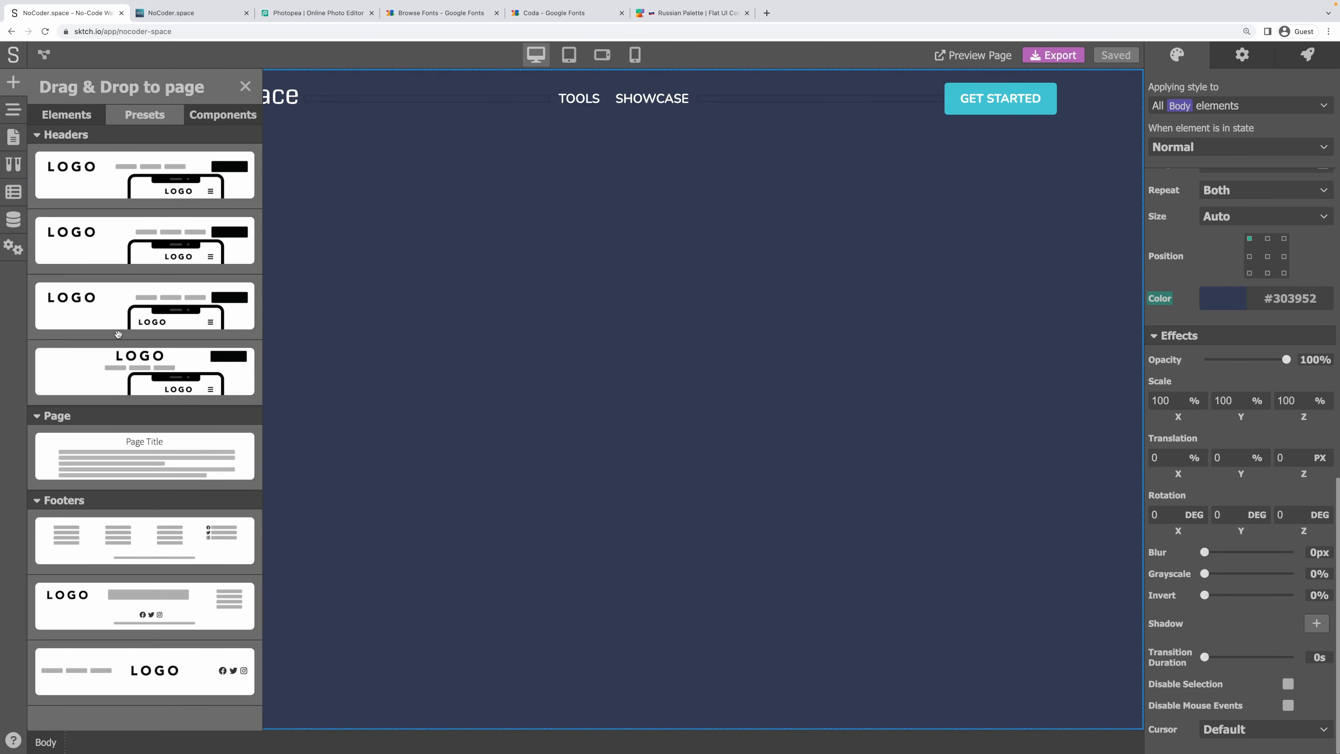
drag(93, 449, 495, 338)
click(14, 82)
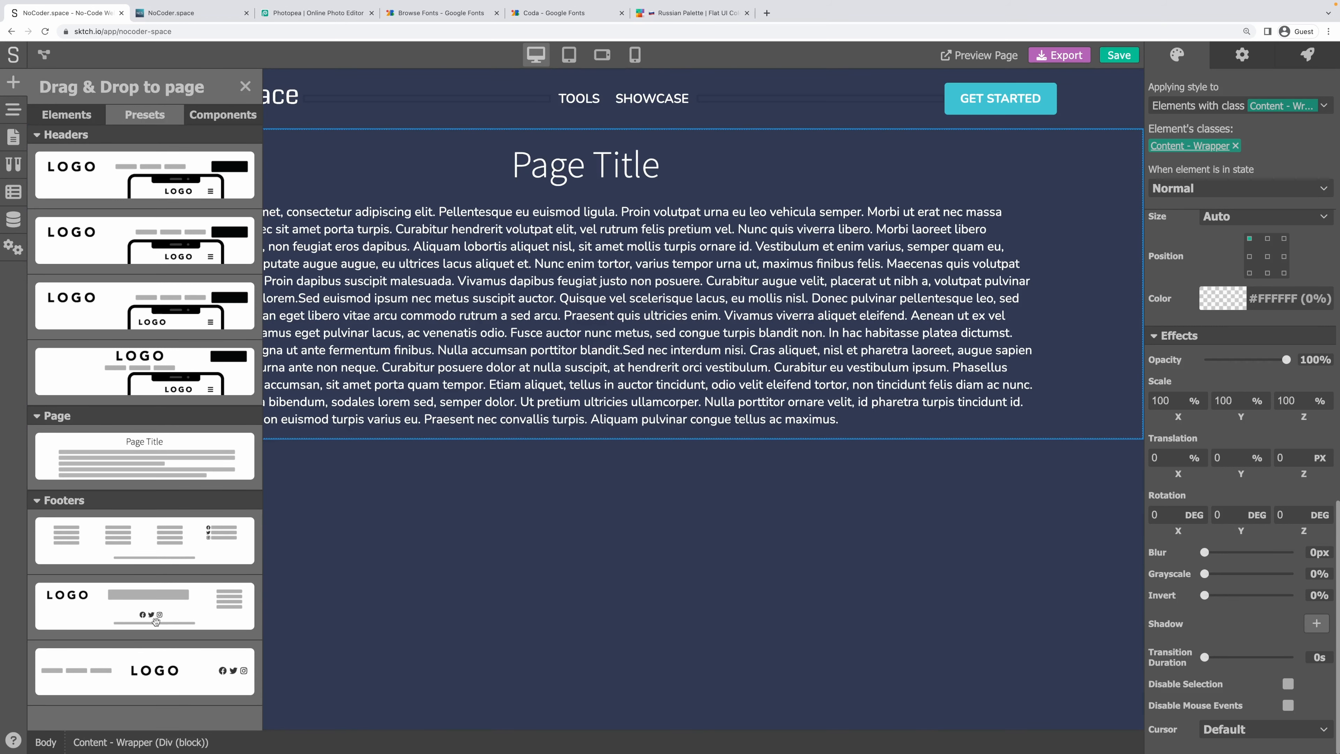
drag(114, 675, 593, 565)
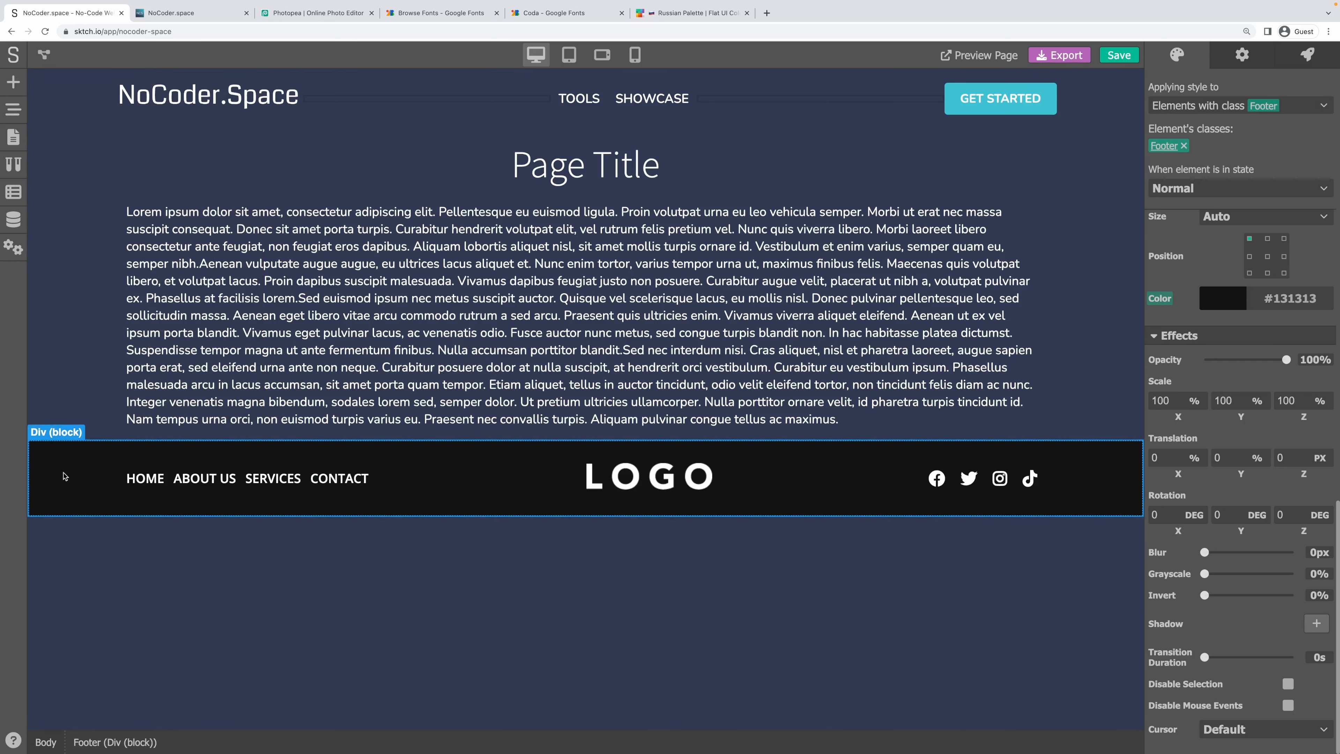
Set the page Body to Display flex with column Direction.
click(61, 371)
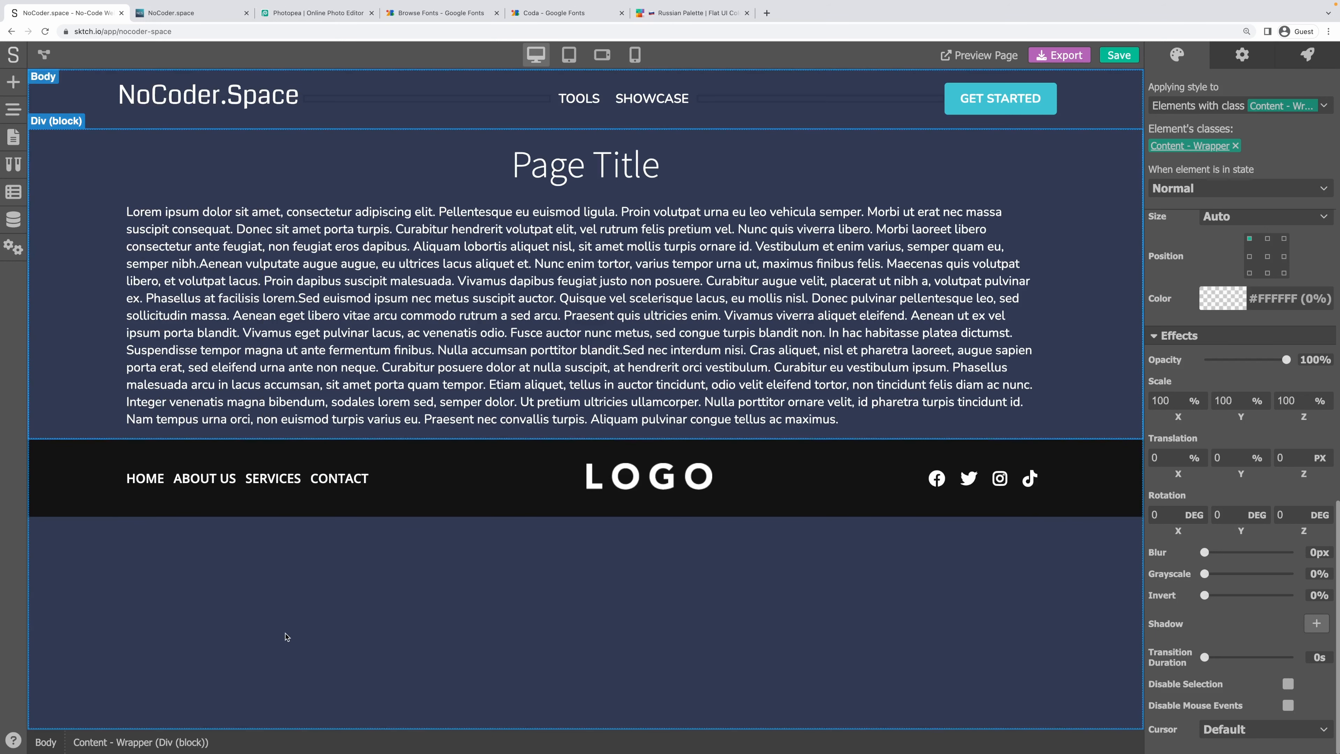
click(287, 636)
scroll(1243, 420, up, 8)
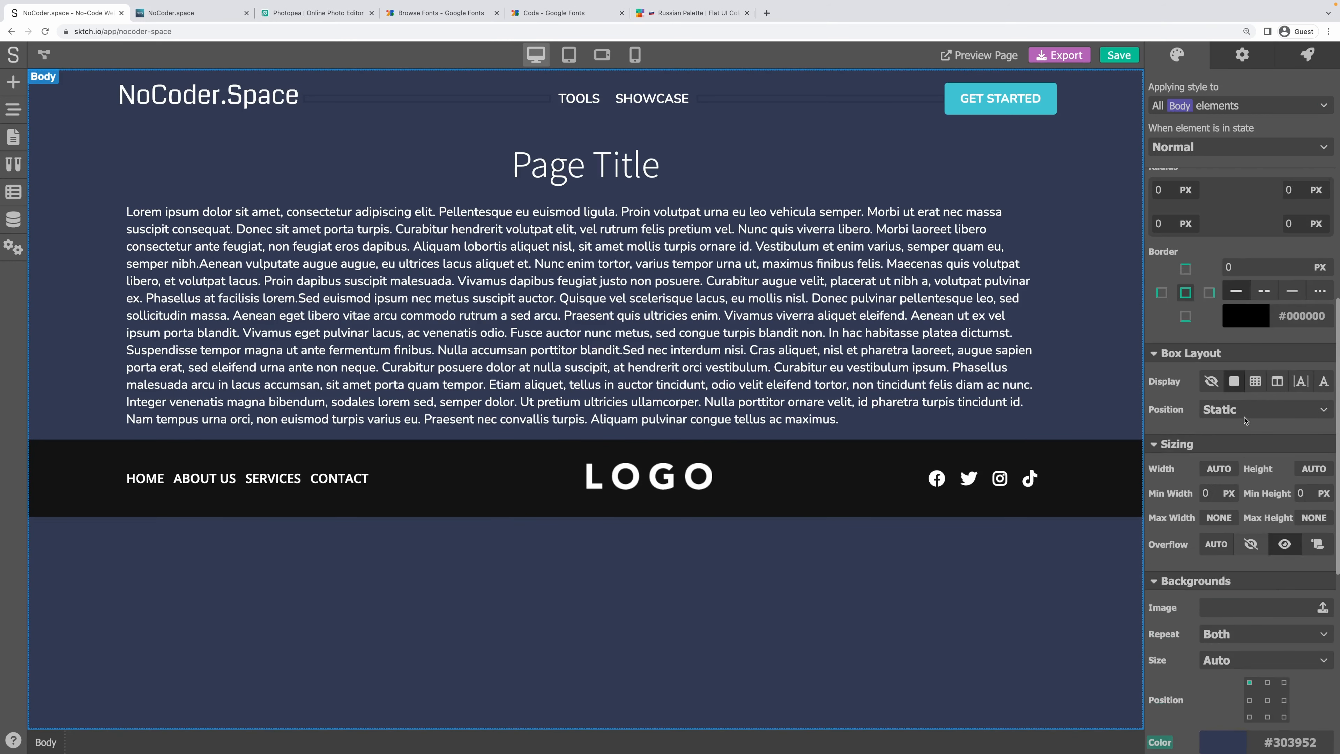
scroll(1264, 457, up, 2)
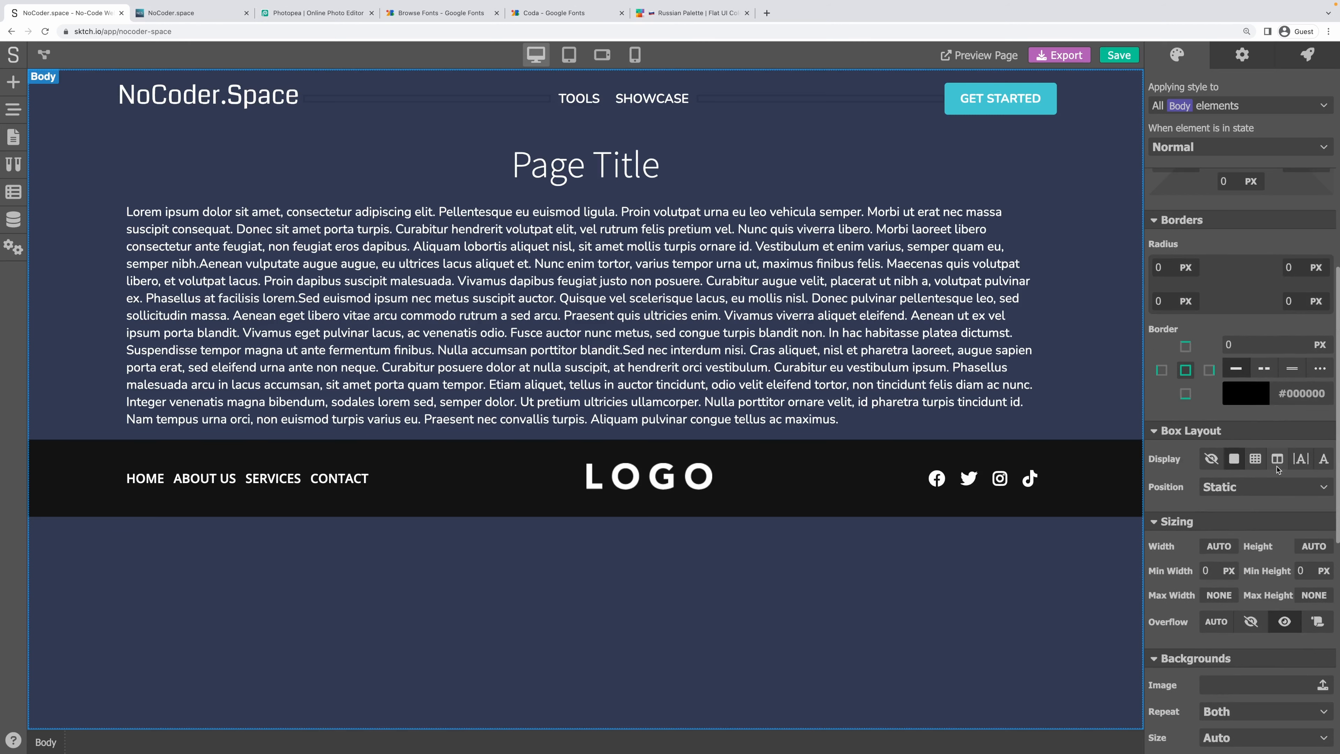
click(1277, 458)
scroll(1256, 460, down, 1)
click(1254, 460)
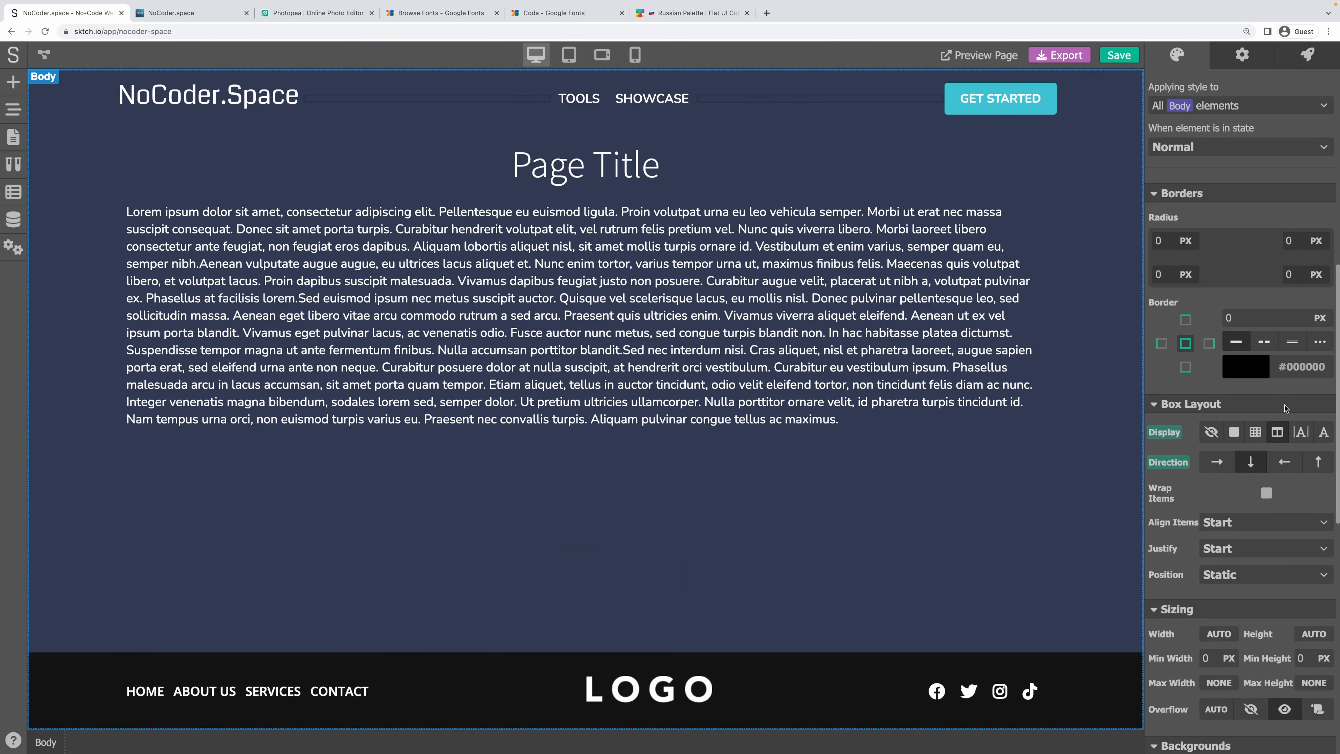
scroll(1255, 459, down, 4)
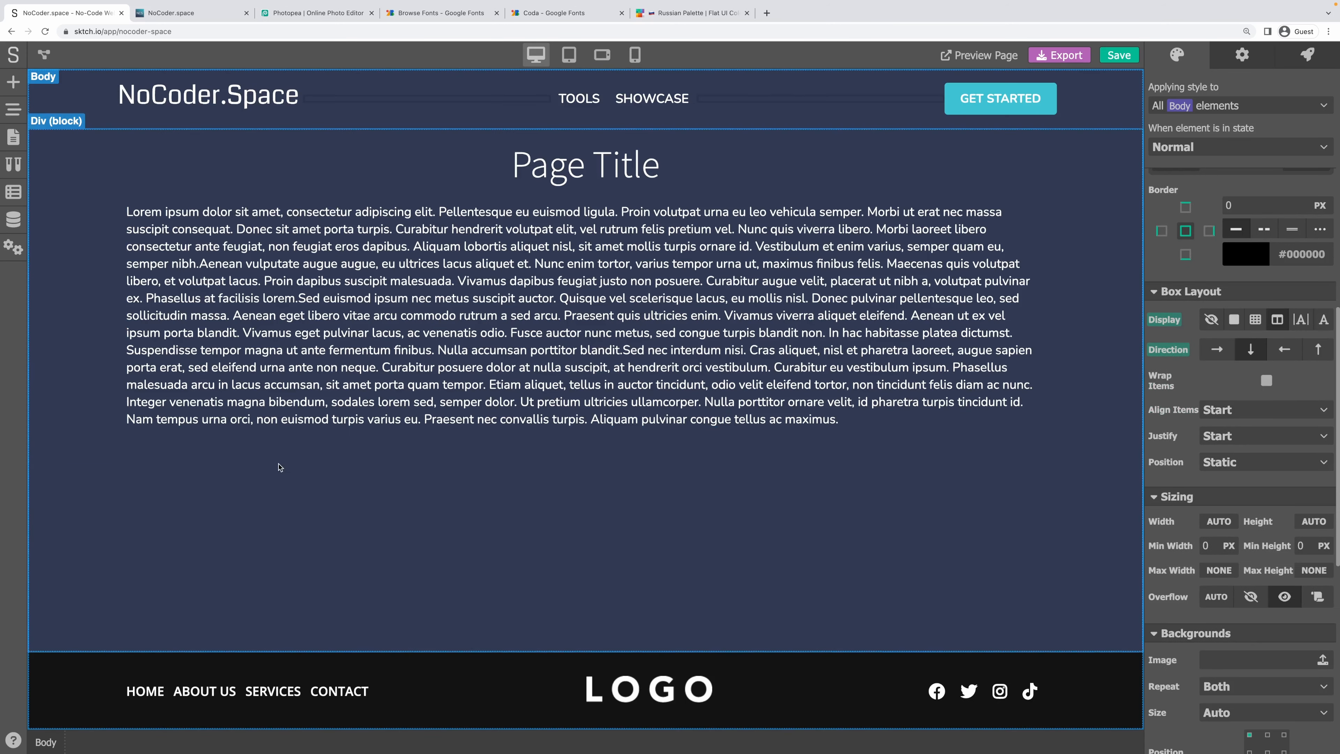
click(279, 467)
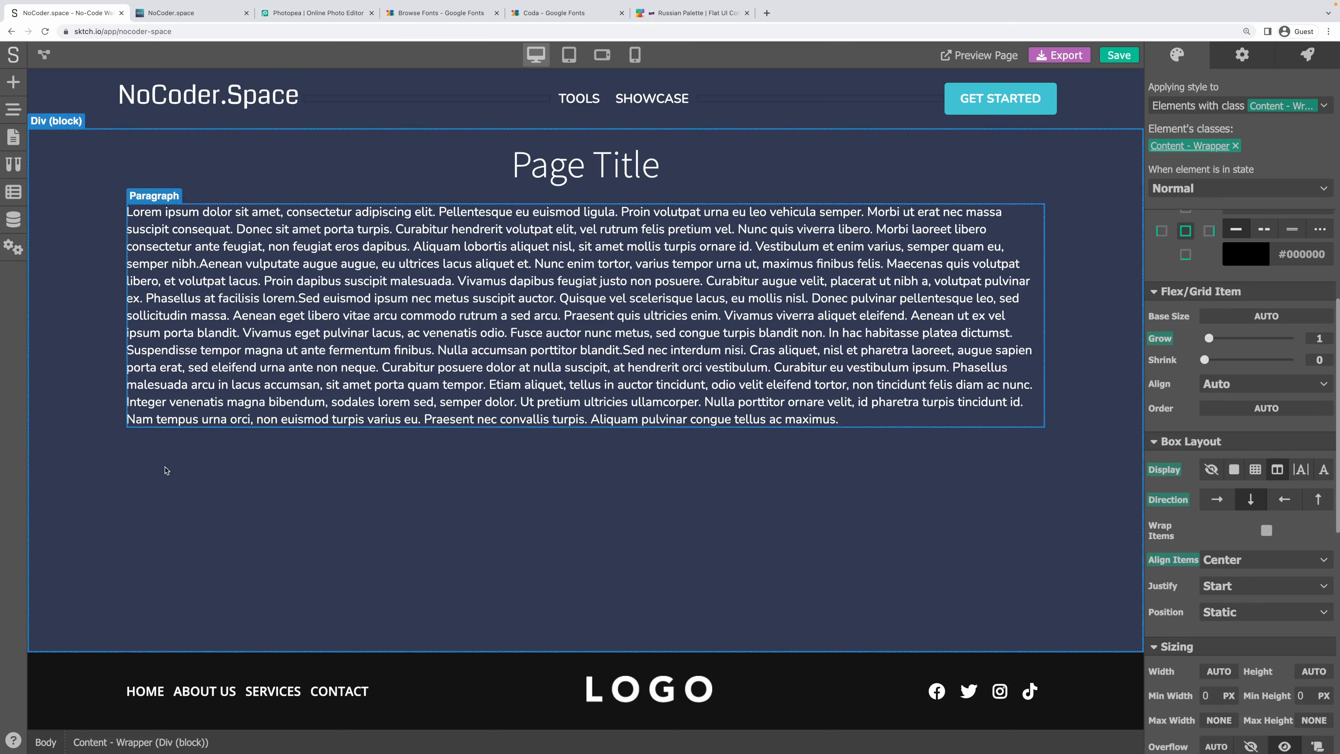
Swap the footer's LOGO placeholder for the NoCoder.Space logo asset.
click(649, 689)
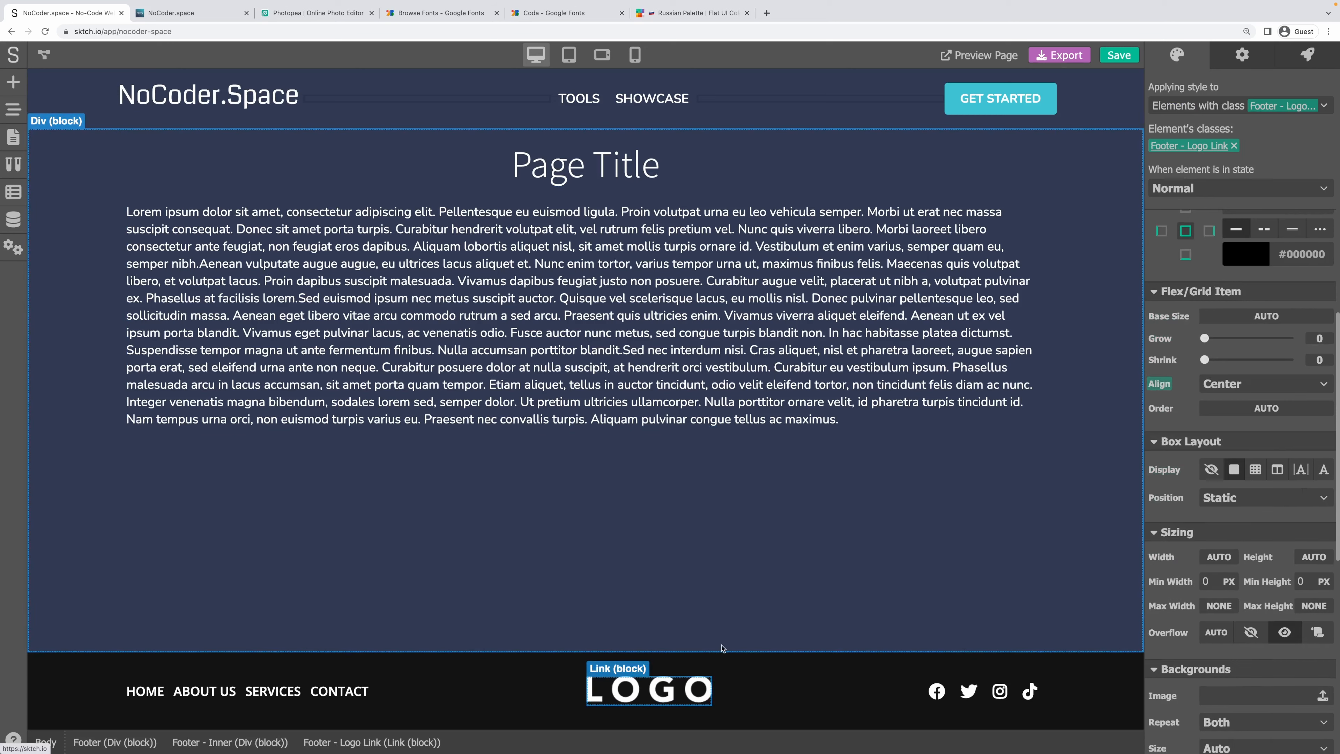
click(1241, 55)
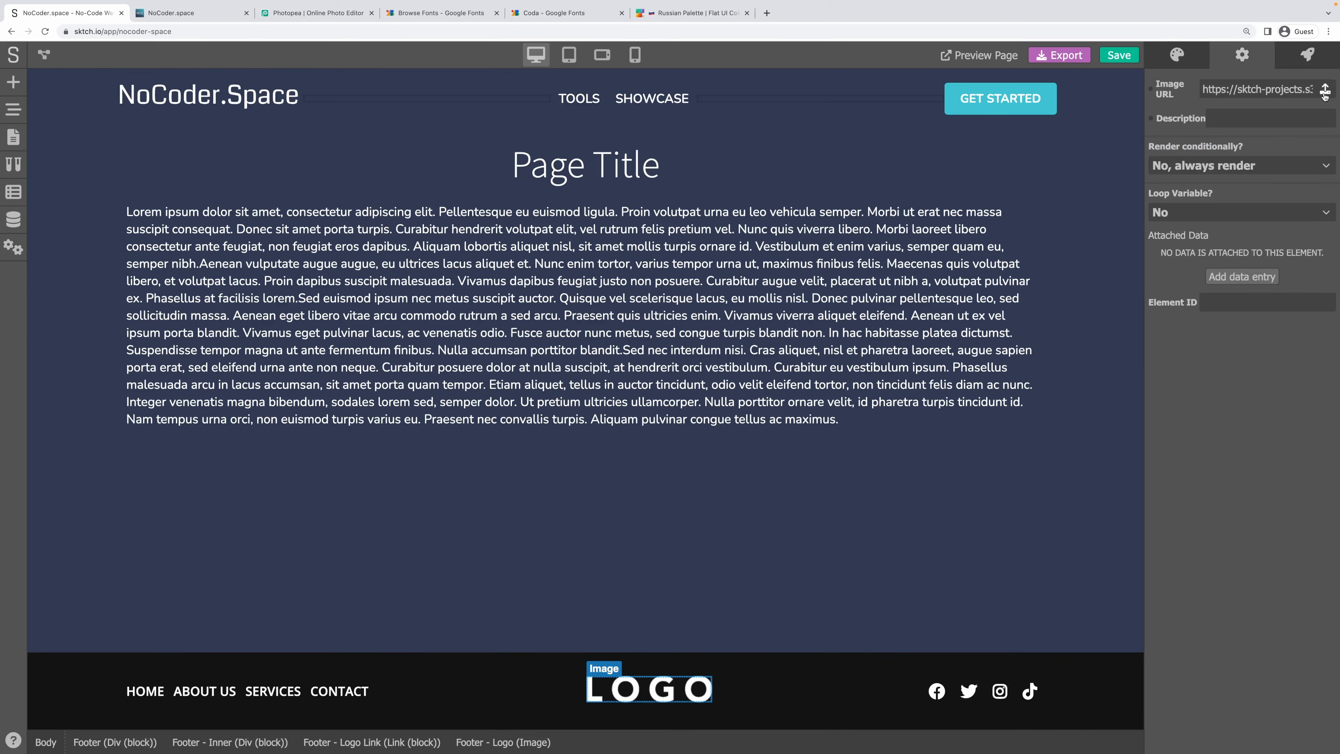
click(1325, 92)
click(426, 493)
click(868, 559)
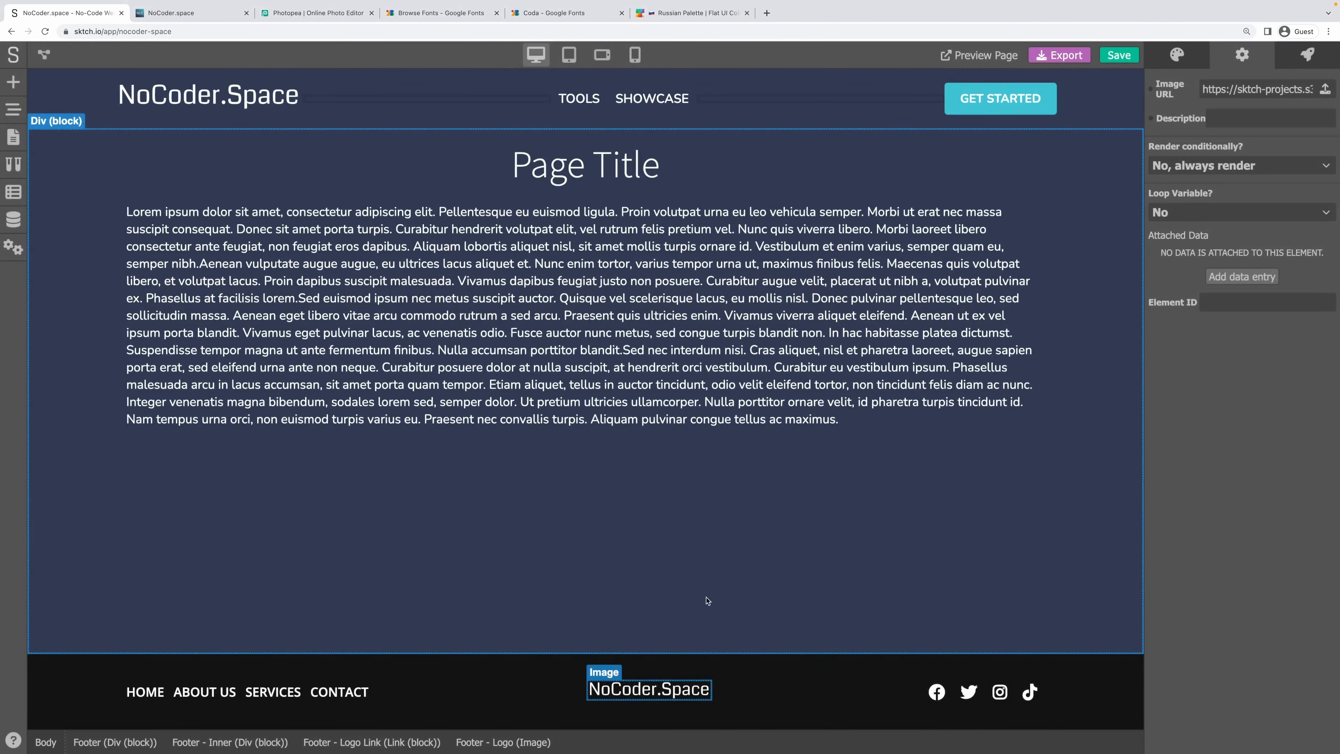
click(781, 699)
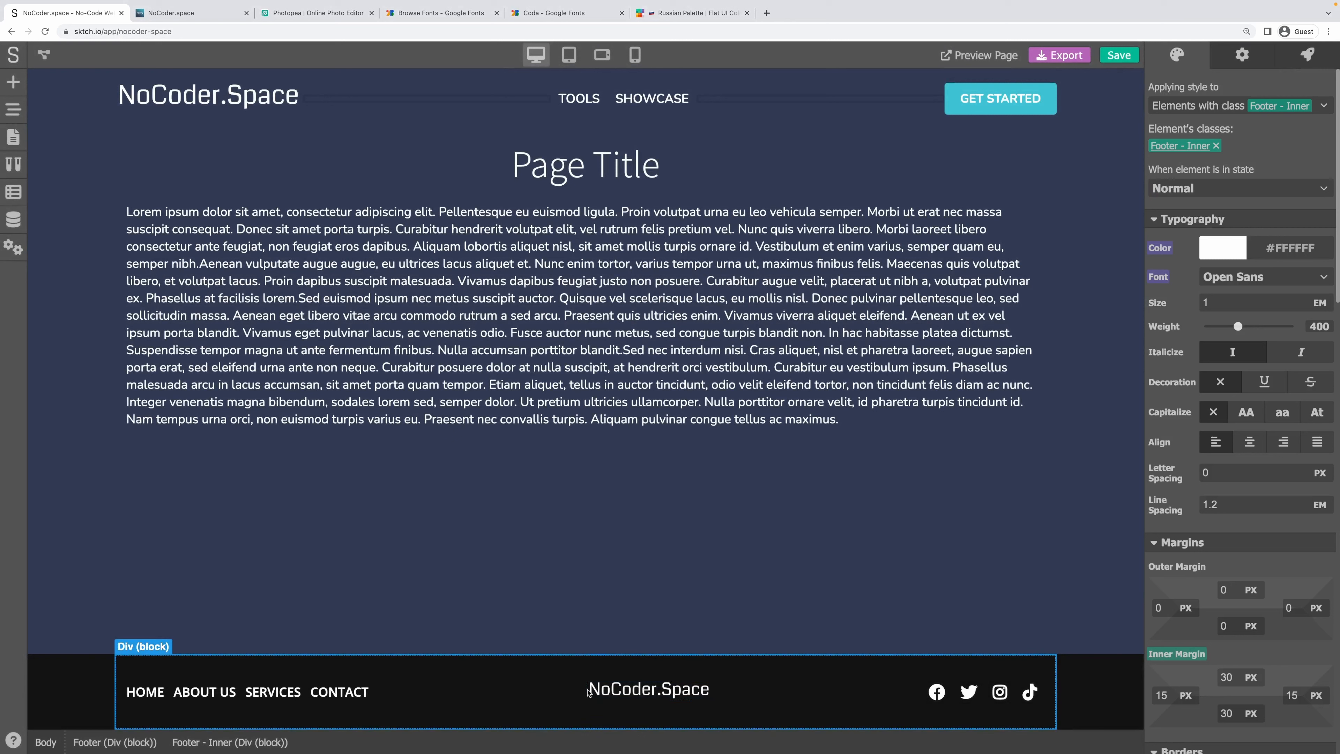
click(589, 692)
Set the footer logo's Width to 200 px.
scroll(1235, 475, down, 10)
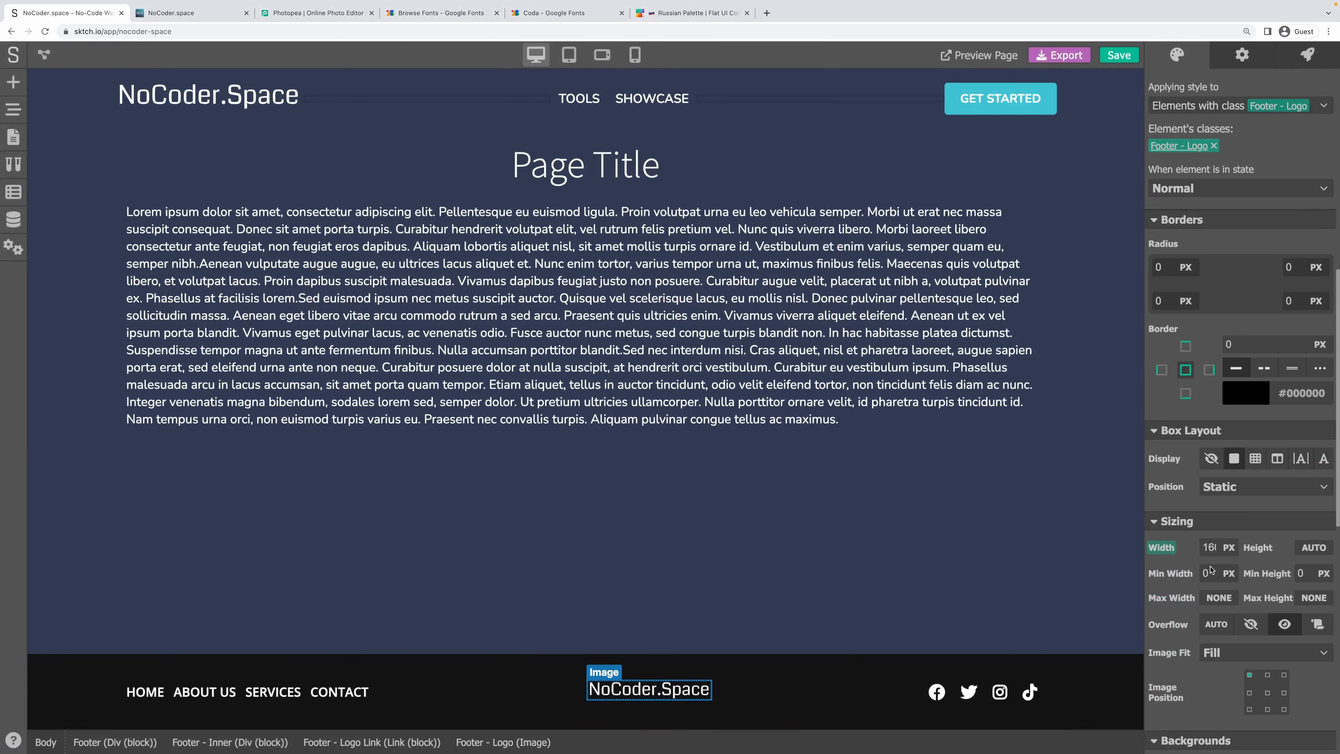
scroll(1211, 569, down, 4)
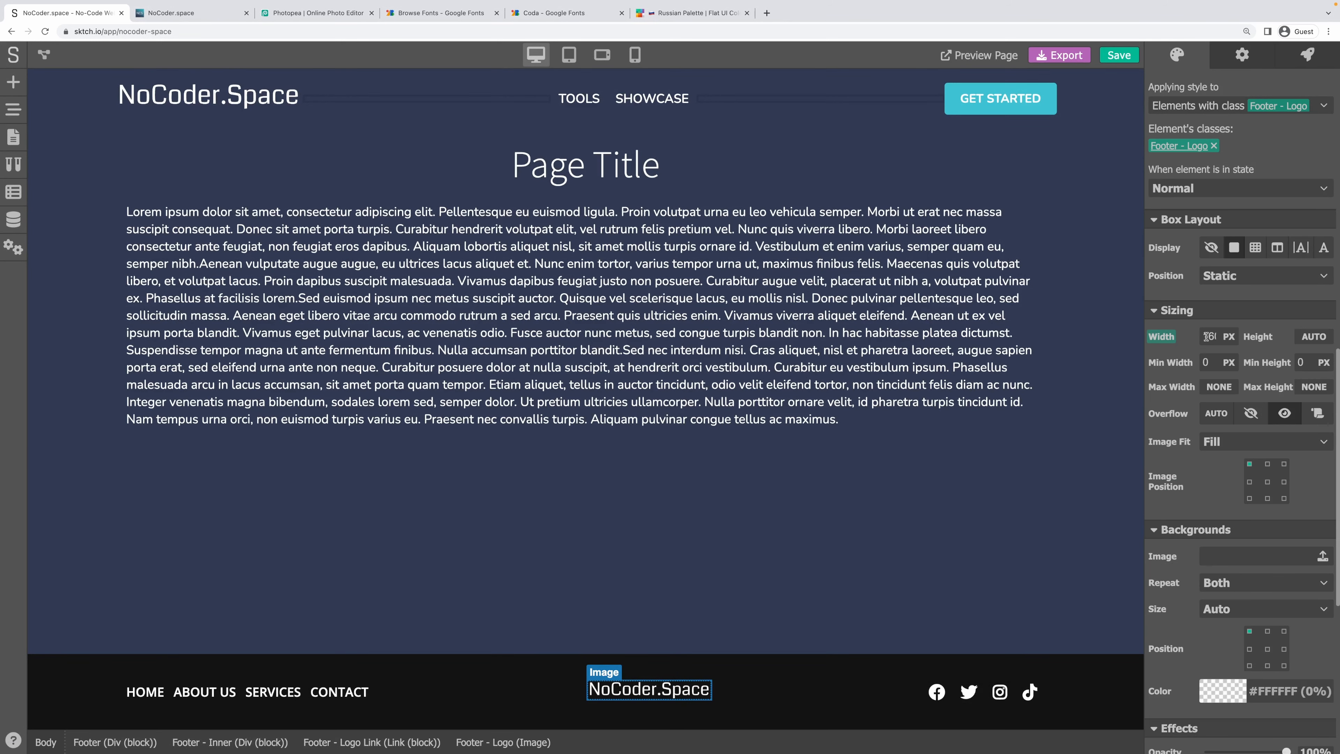
click(1207, 336)
text(200)
key(Return)
click(809, 503)
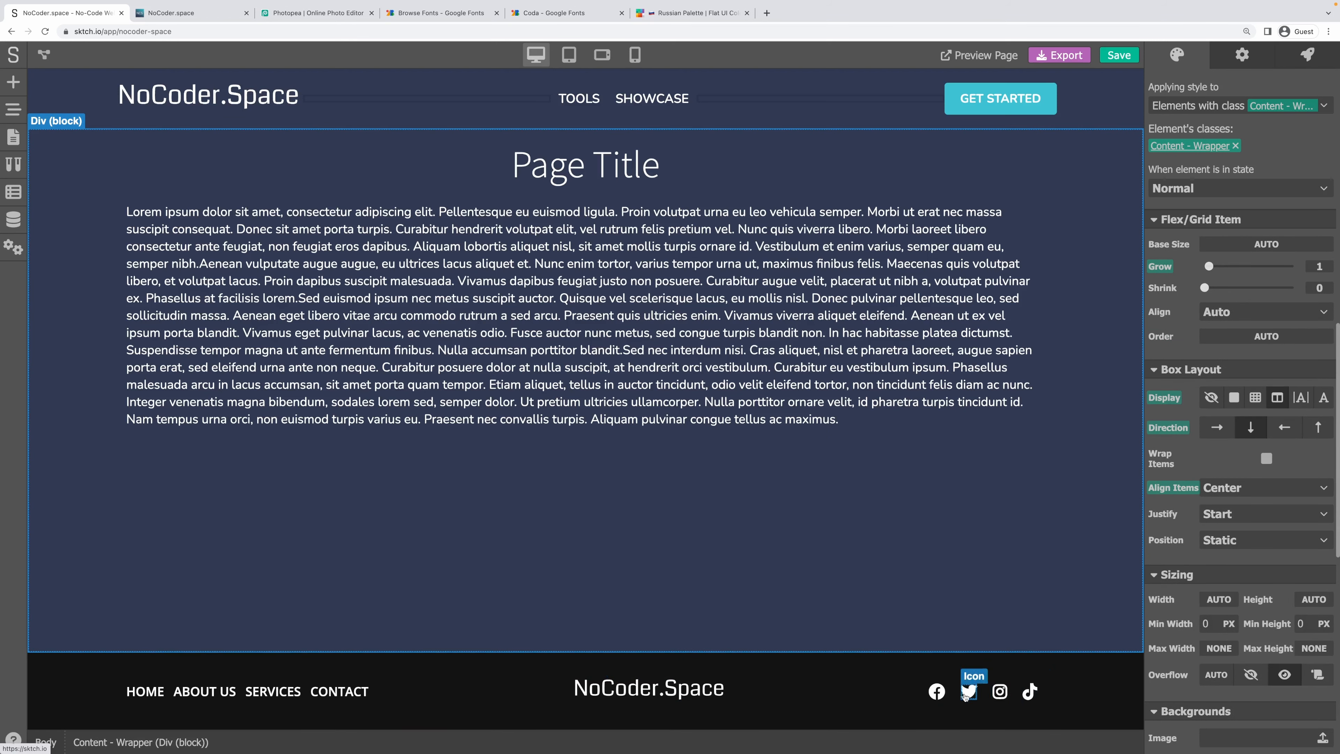
Delete two of the footer links, including CONTACT, in the Page Navigator.
click(341, 697)
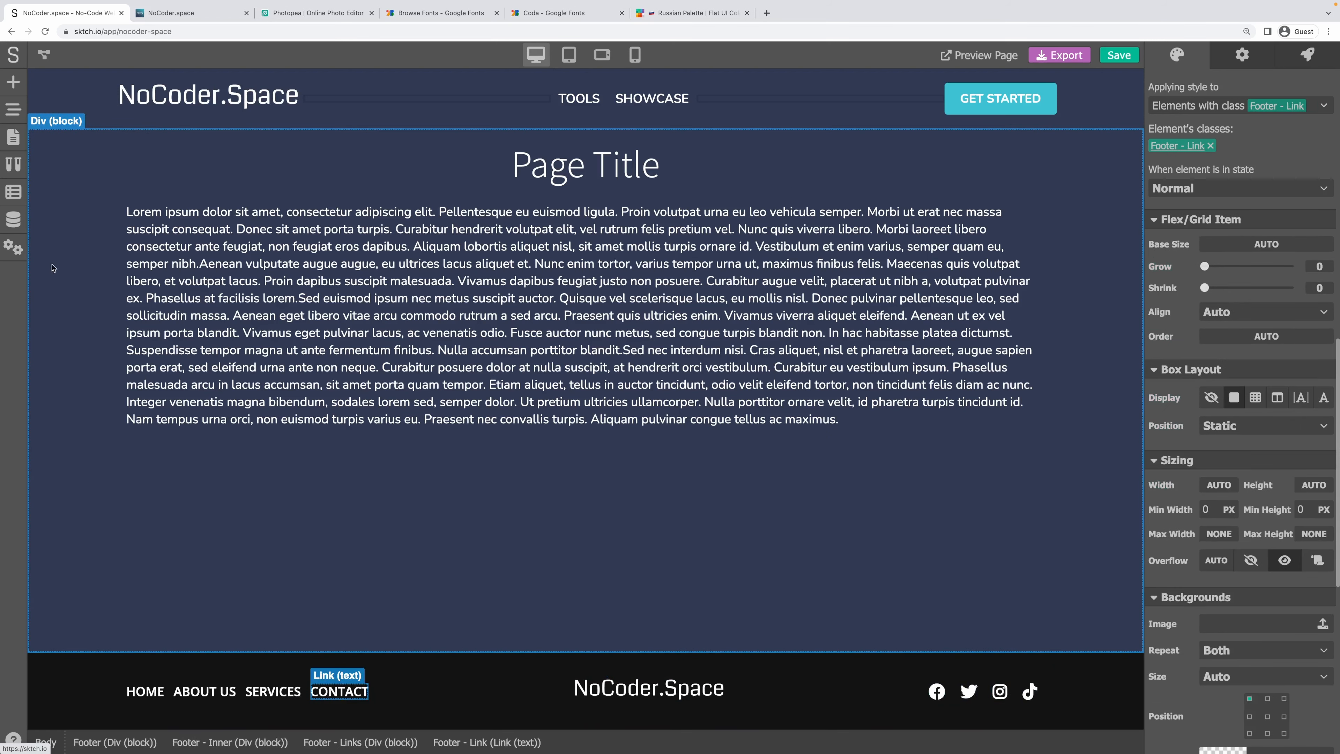
click(13, 125)
scroll(248, 475, down, 5)
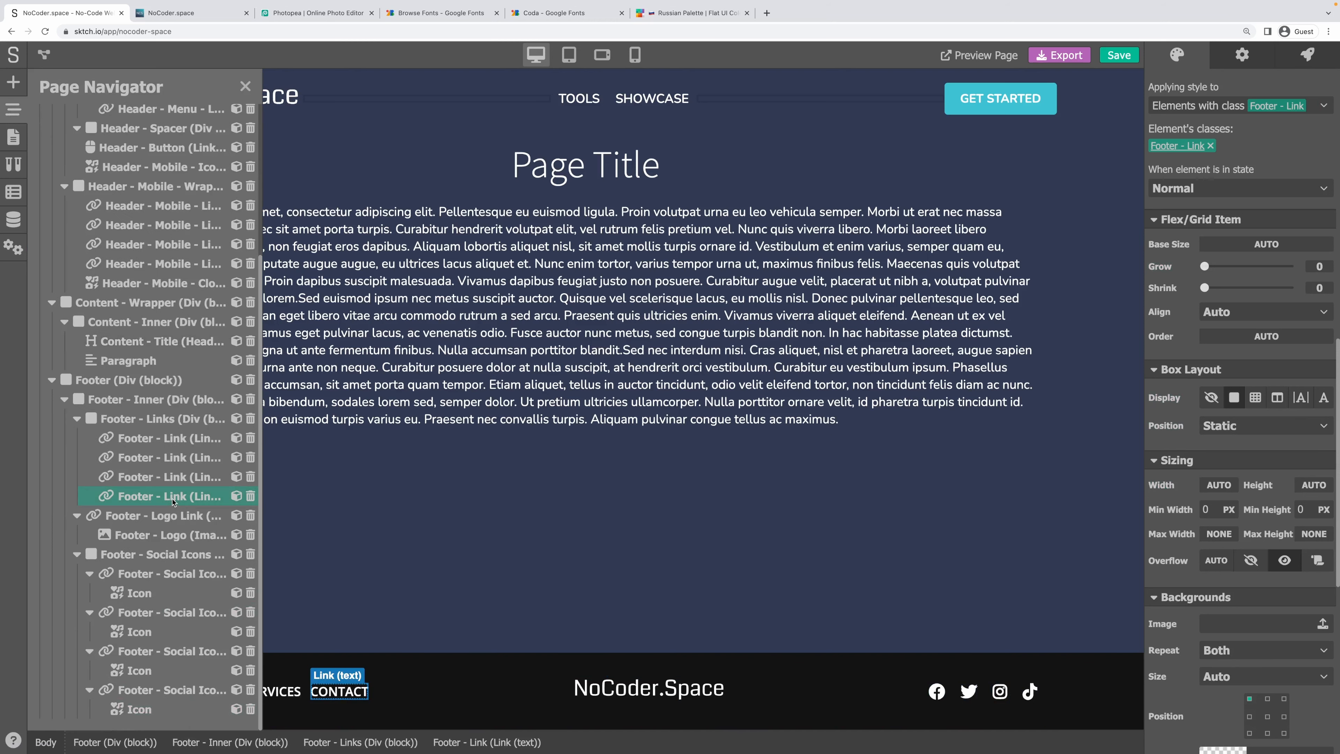
click(251, 497)
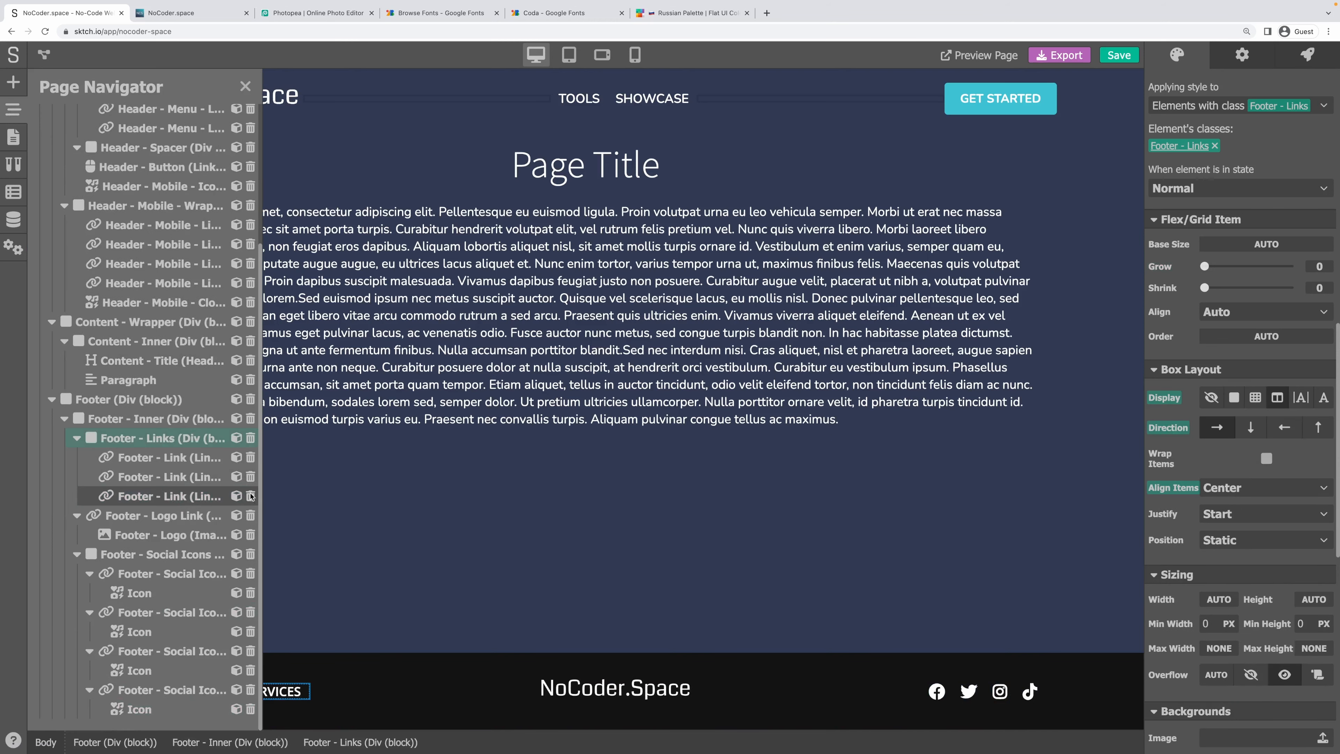
click(250, 497)
Change the first remaining footer link's text to Tools.
click(169, 477)
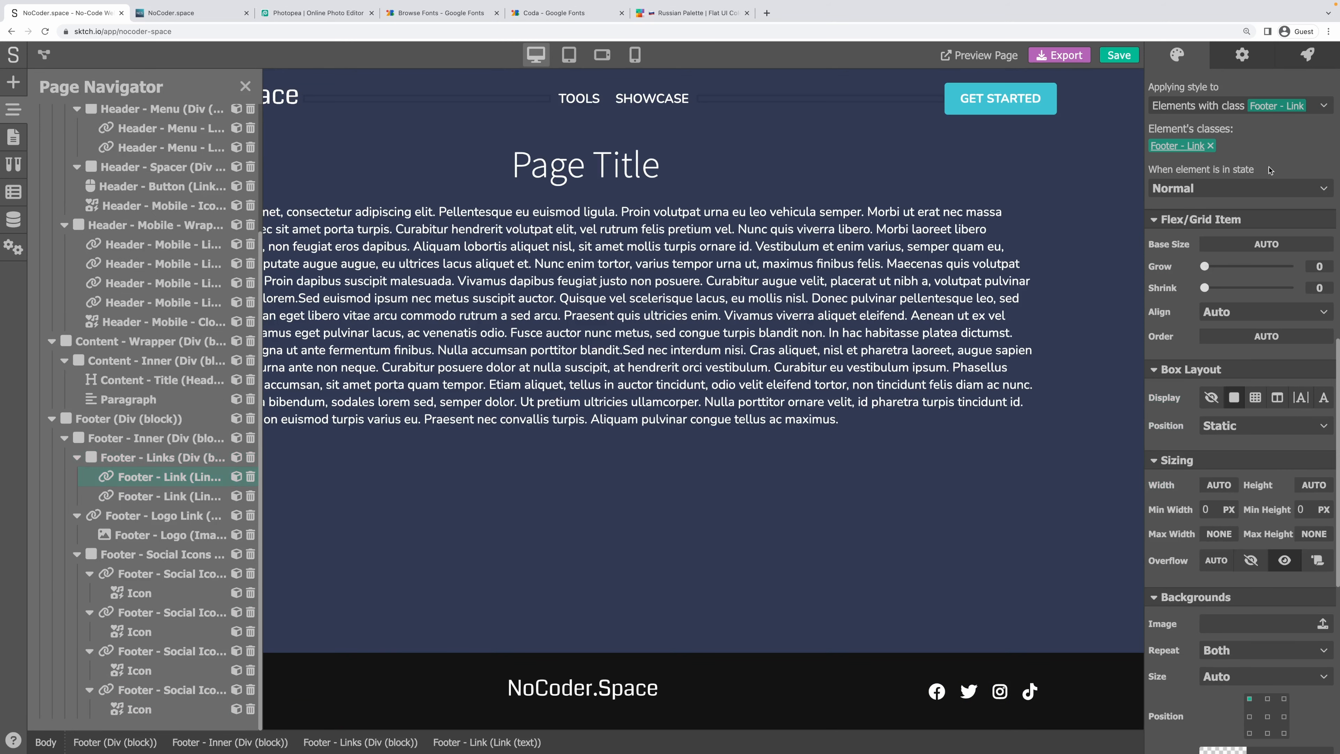
click(1251, 60)
double_click(1215, 84)
text(T)
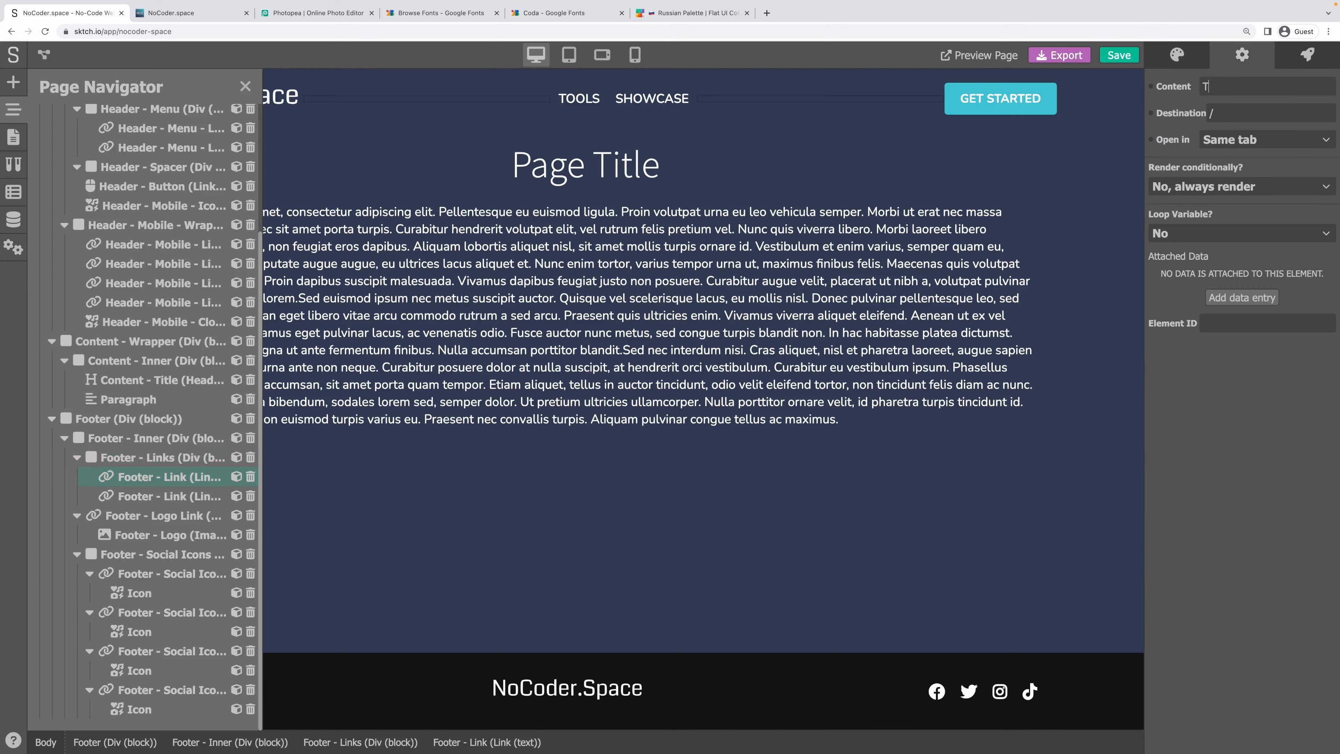
text(ools)
key(Tab)
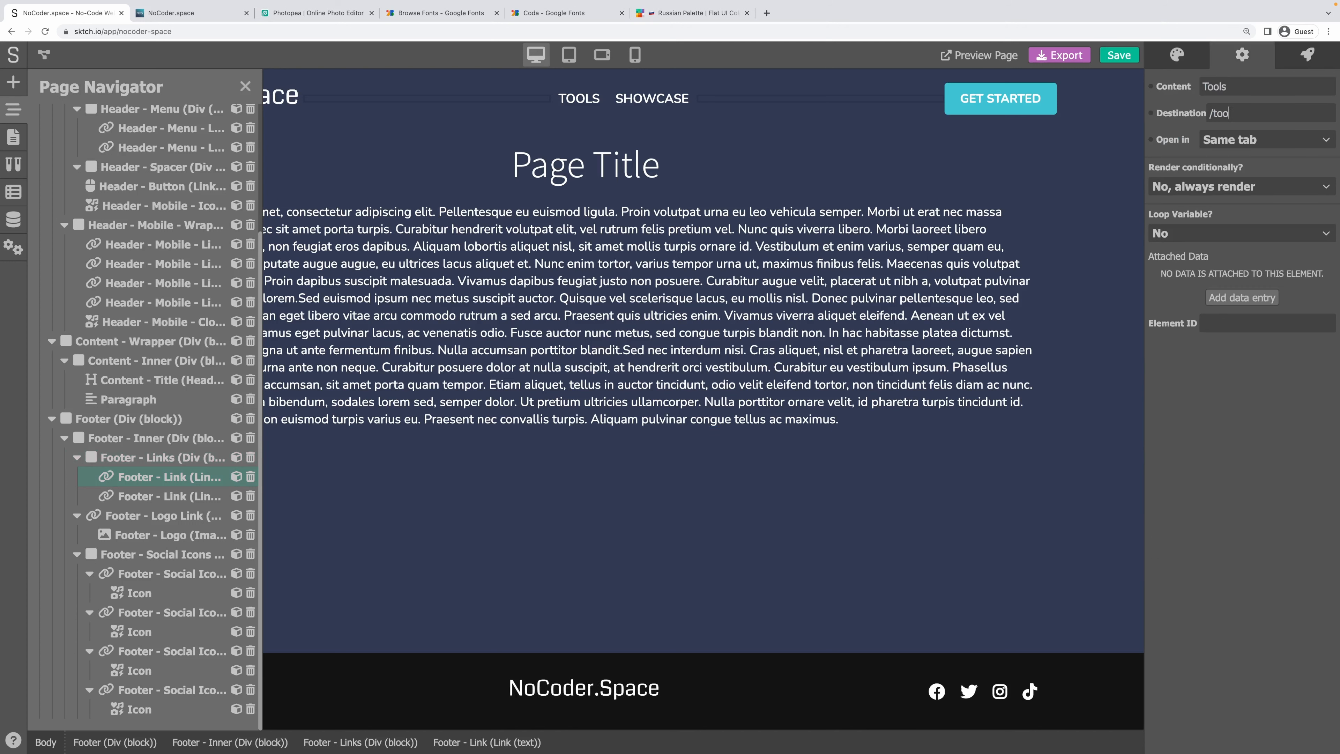
Rename the second footer link to Showcase pointing to /showcase, and save.
click(169, 496)
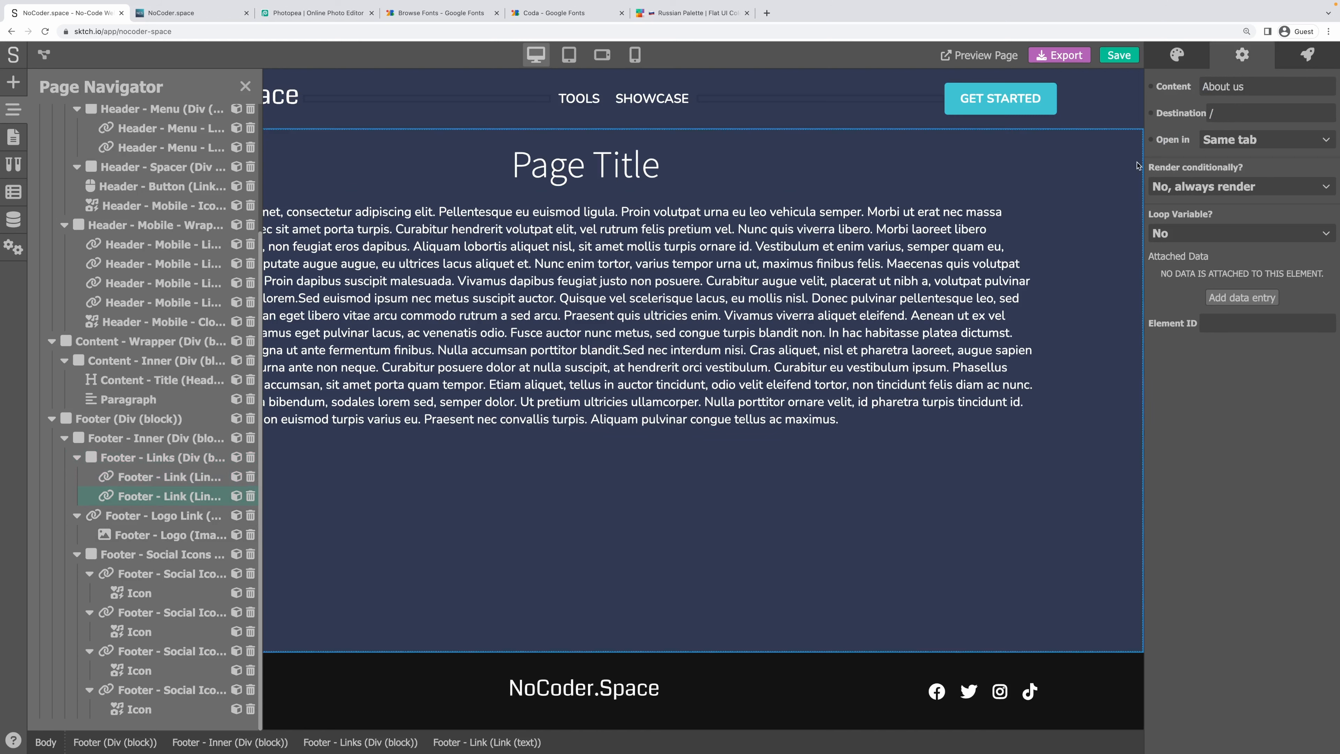
triple_click(1210, 86)
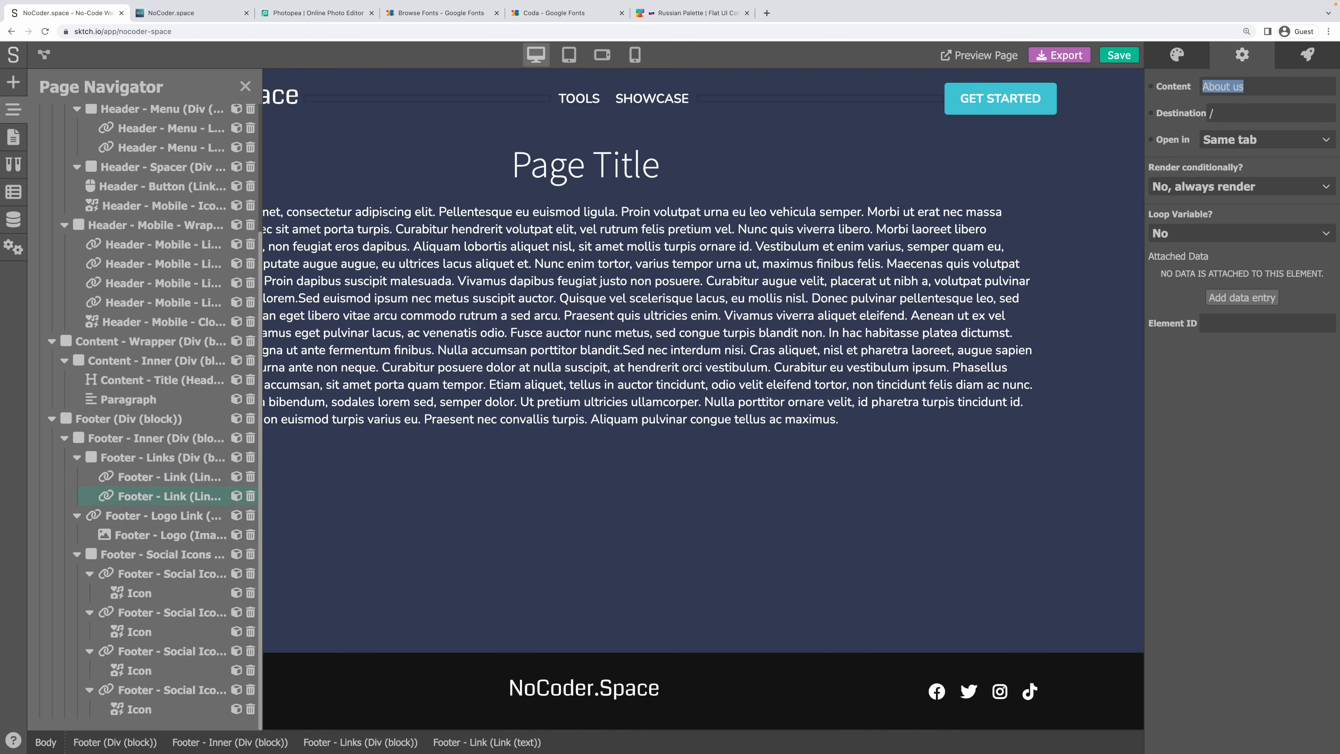
text(Showcase)
key(Tab)
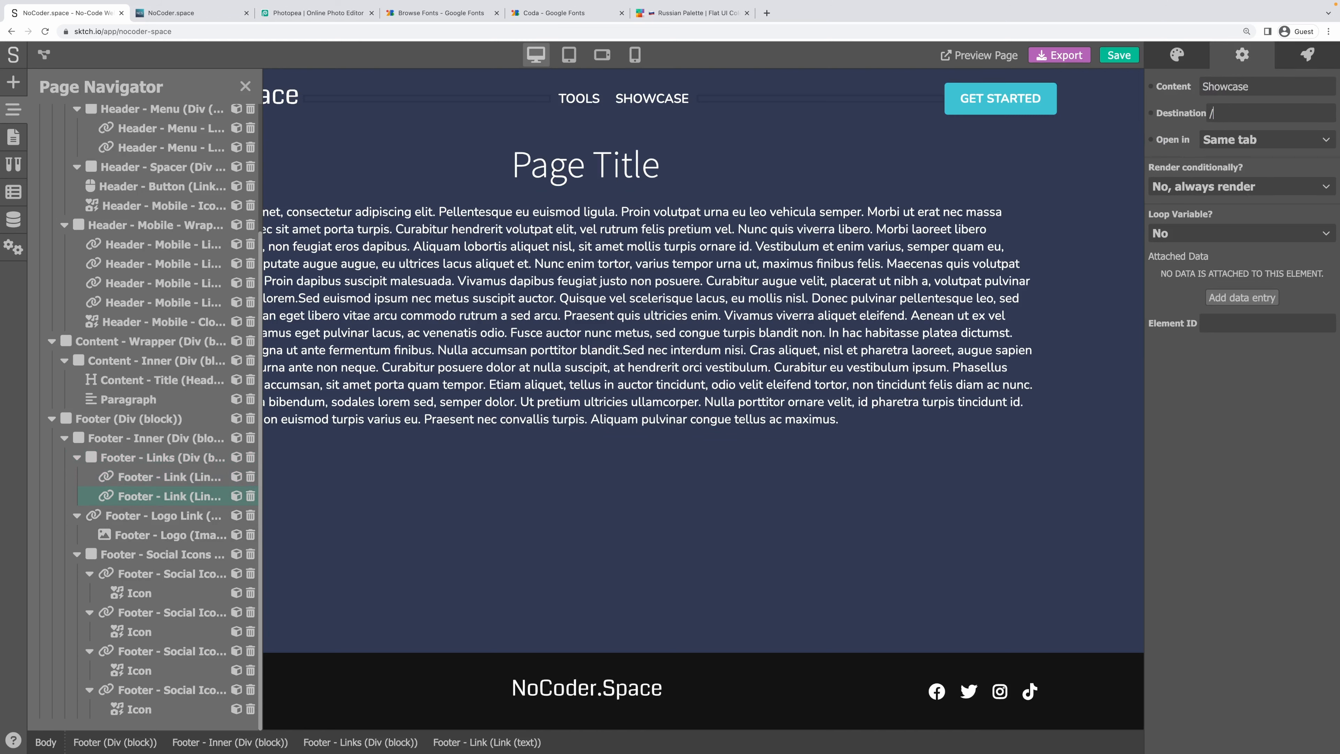
text(/showcase)
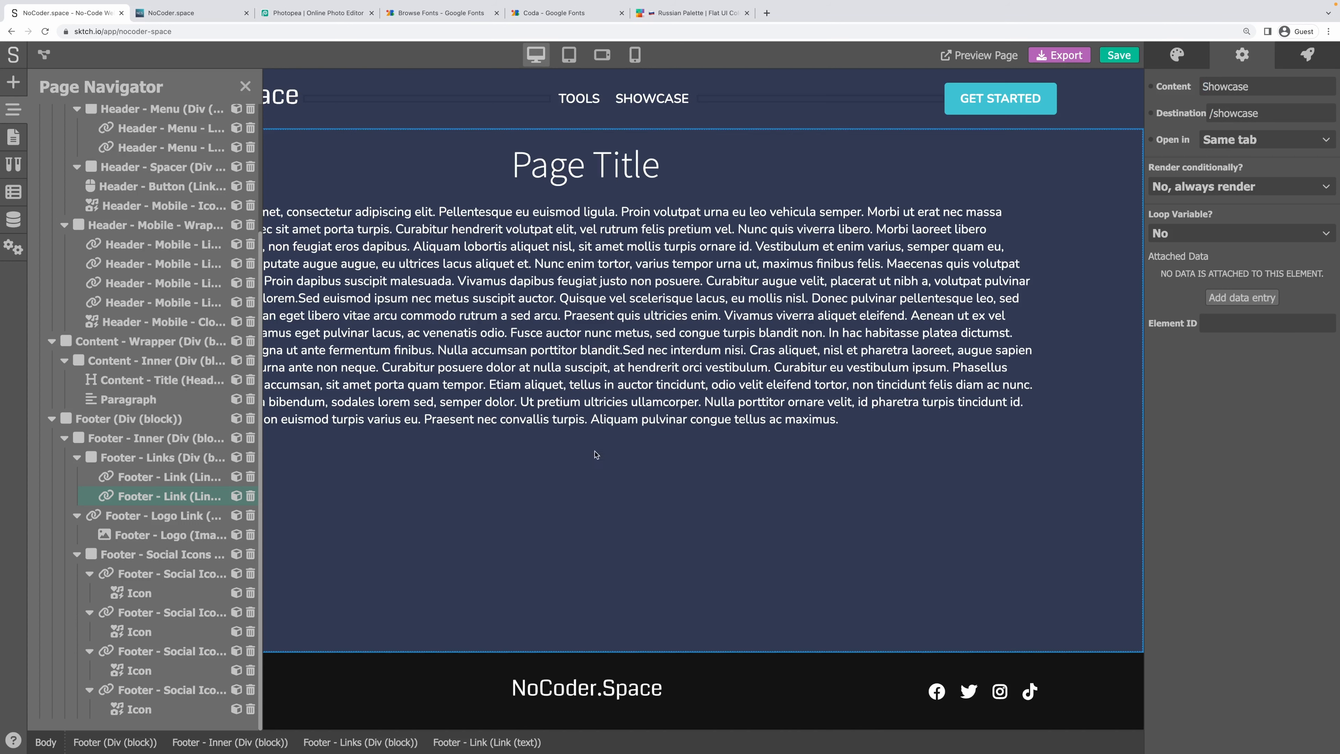
click(613, 504)
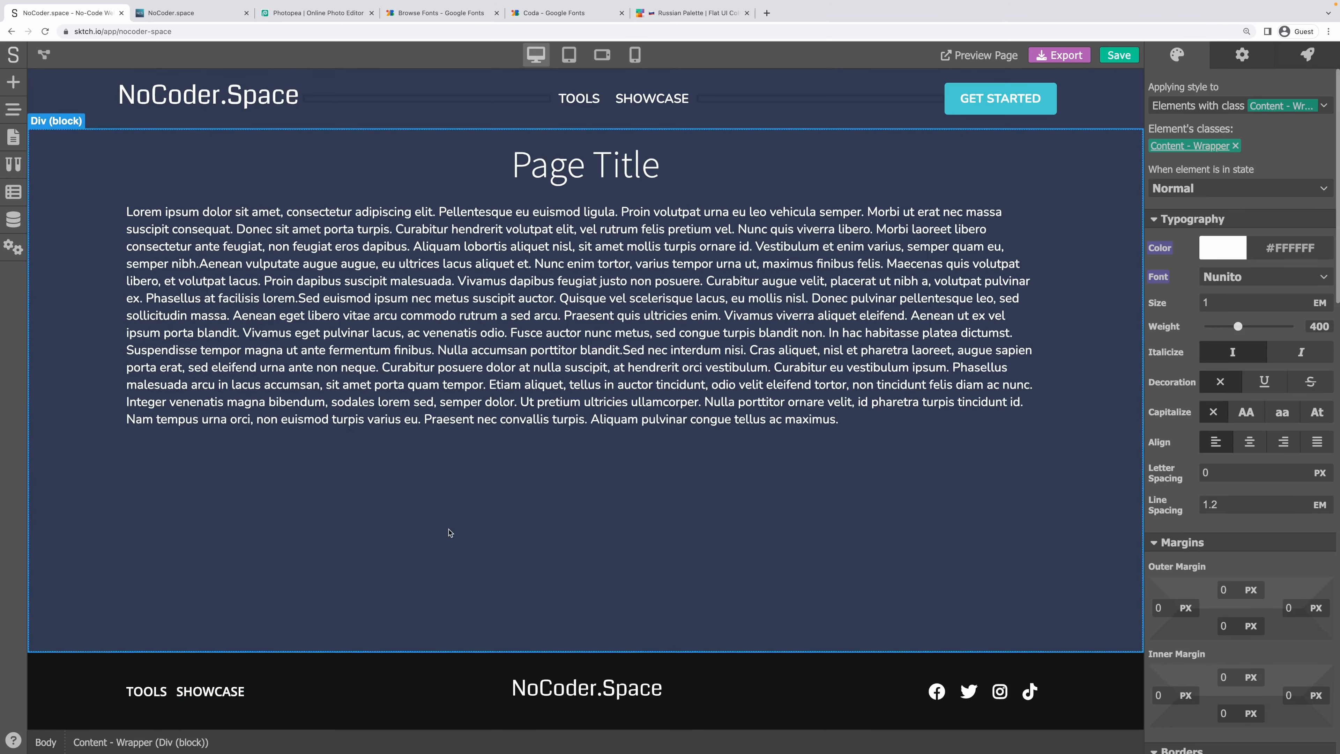
key(ctrl+s)
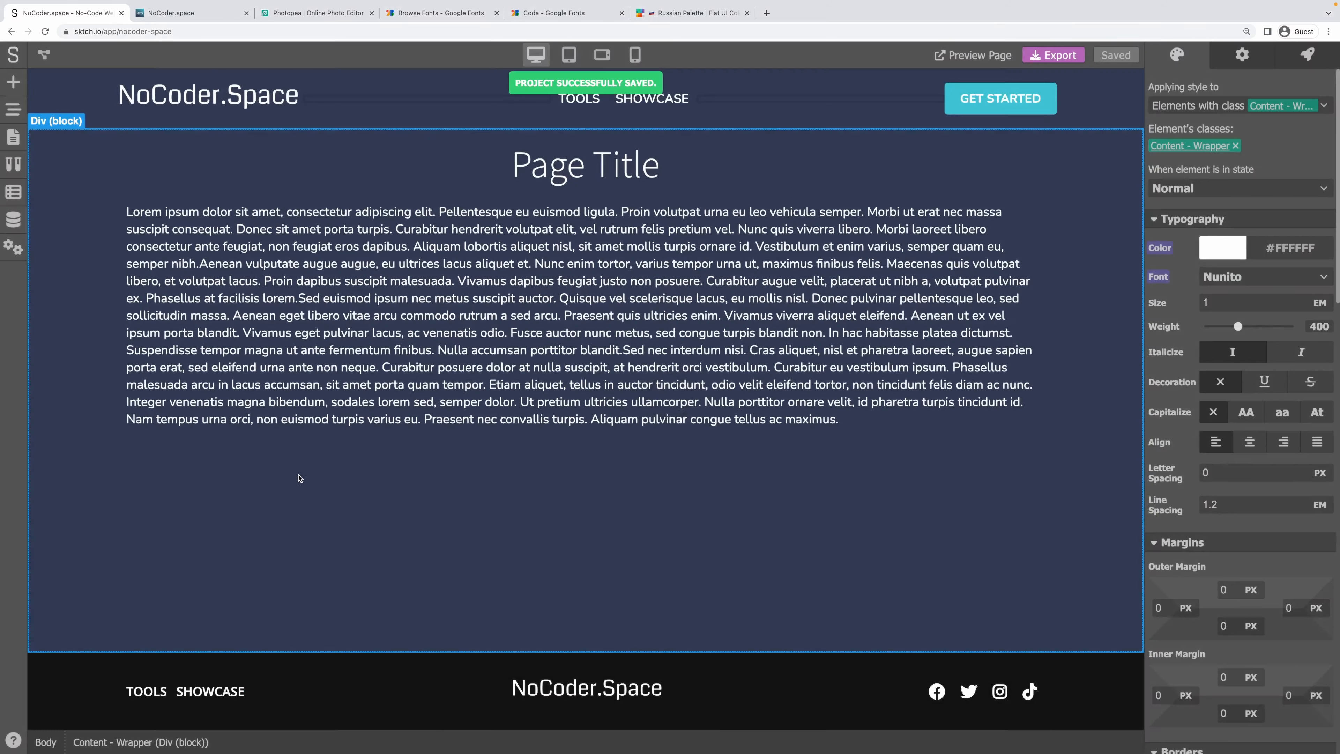
Give the footer border colour #303952 from the palette, then darken it.
click(382, 690)
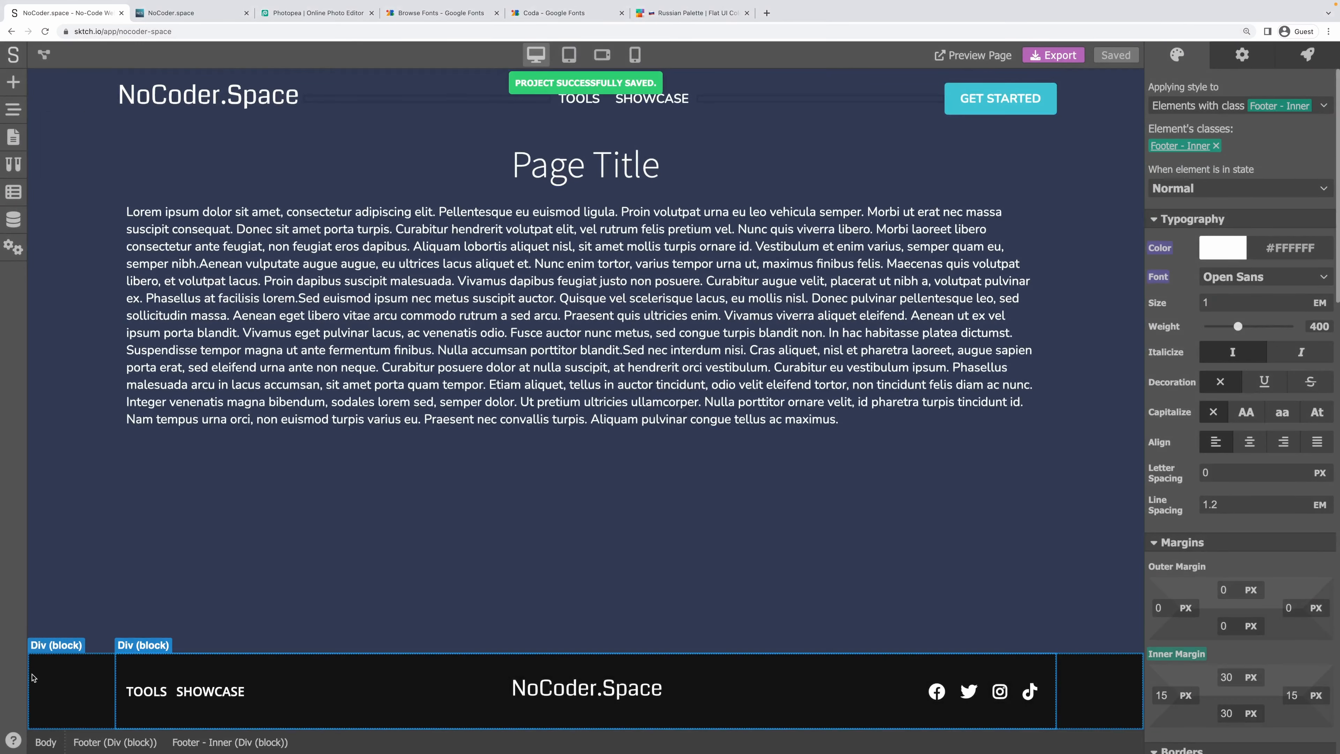
scroll(1212, 423, down, 8)
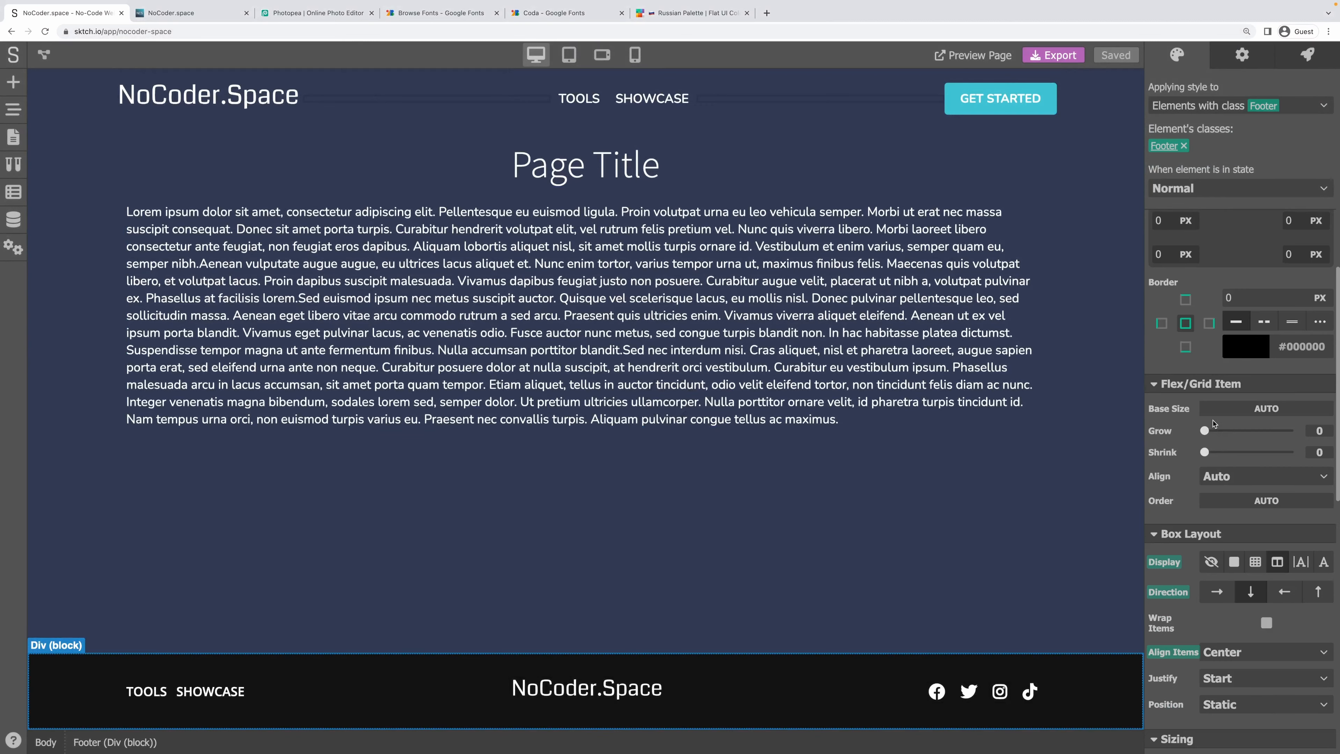
click(1257, 344)
click(686, 13)
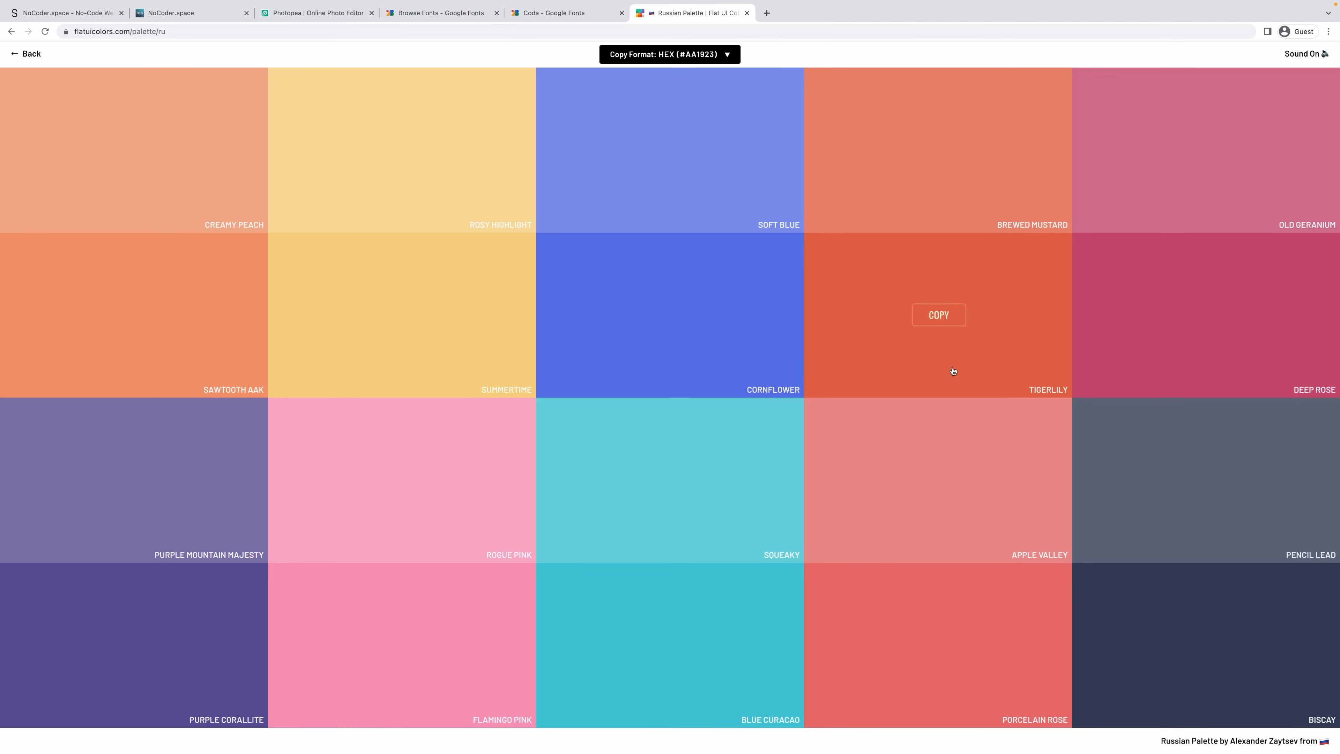
click(66, 37)
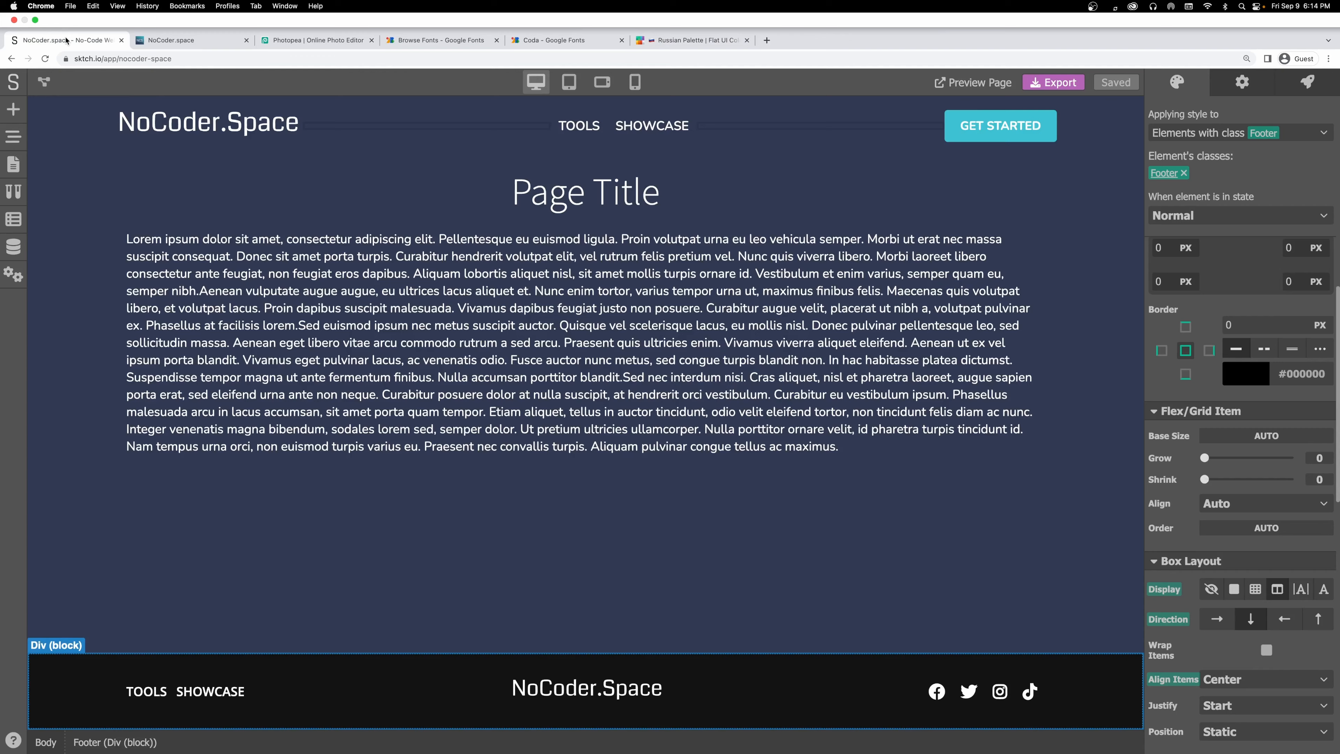
click(1230, 352)
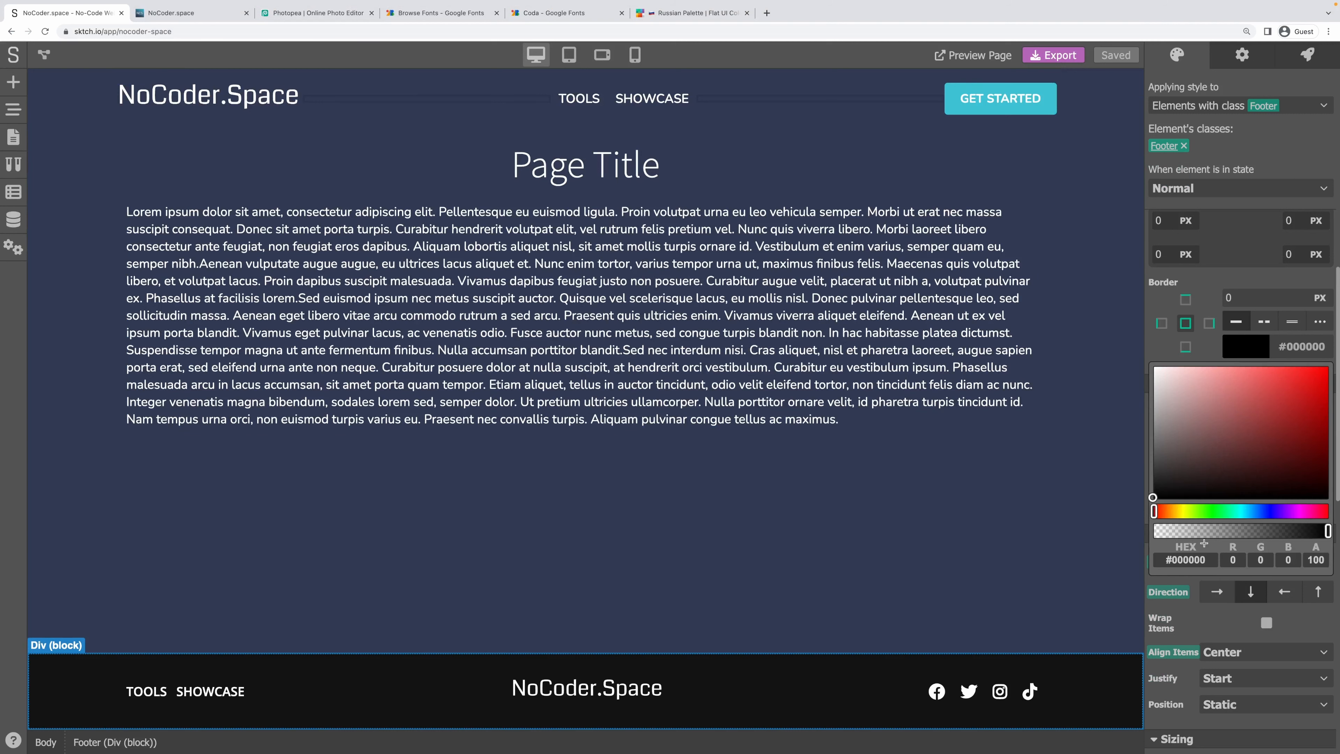
key(Return)
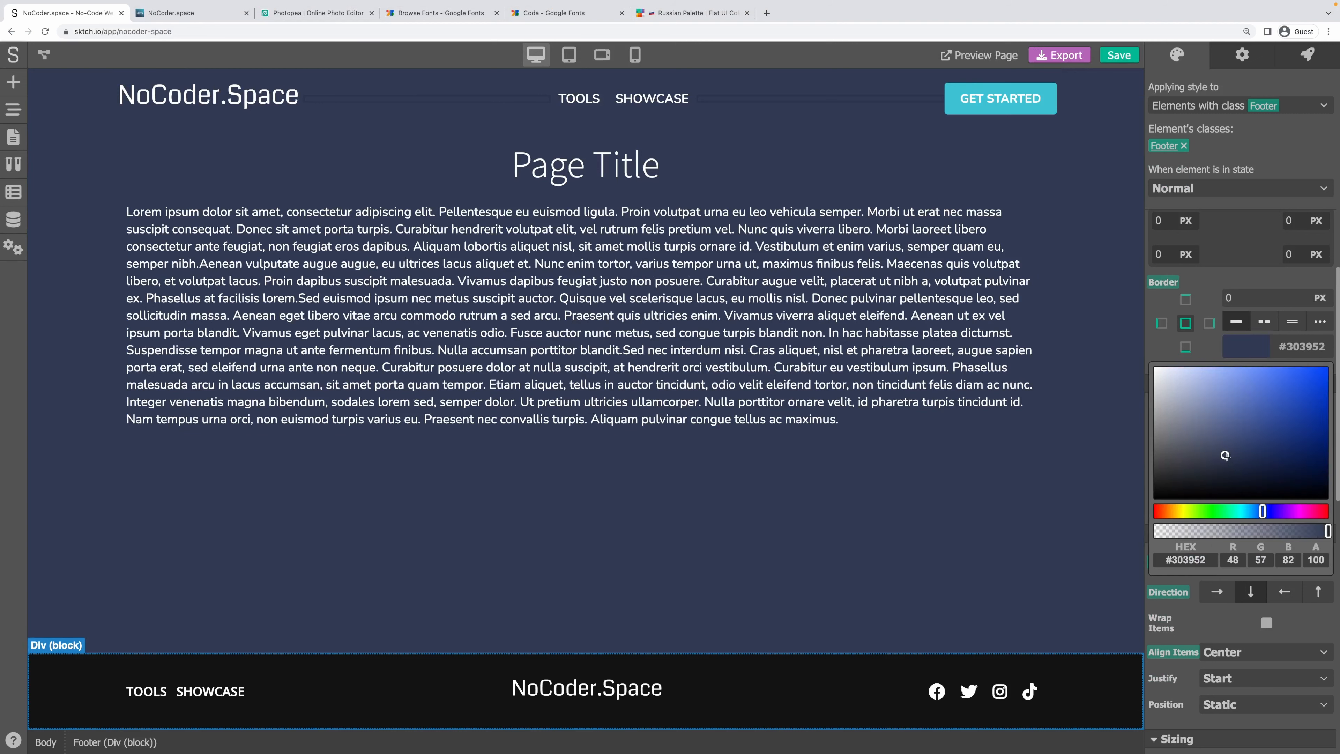
drag(1225, 455, 1209, 474)
click(1252, 275)
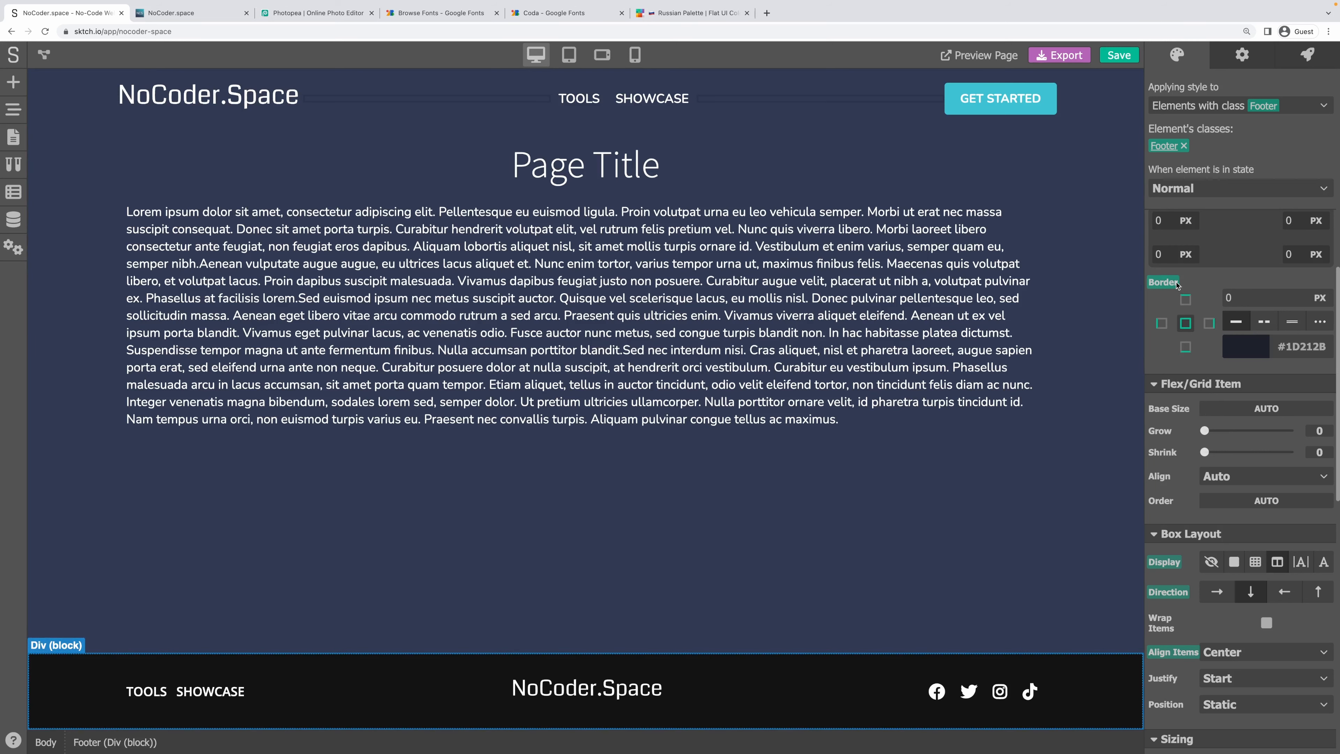
Paste a dark blue hex code as the footer's background colour.
scroll(1243, 421, down, 5)
scroll(1243, 420, down, 3)
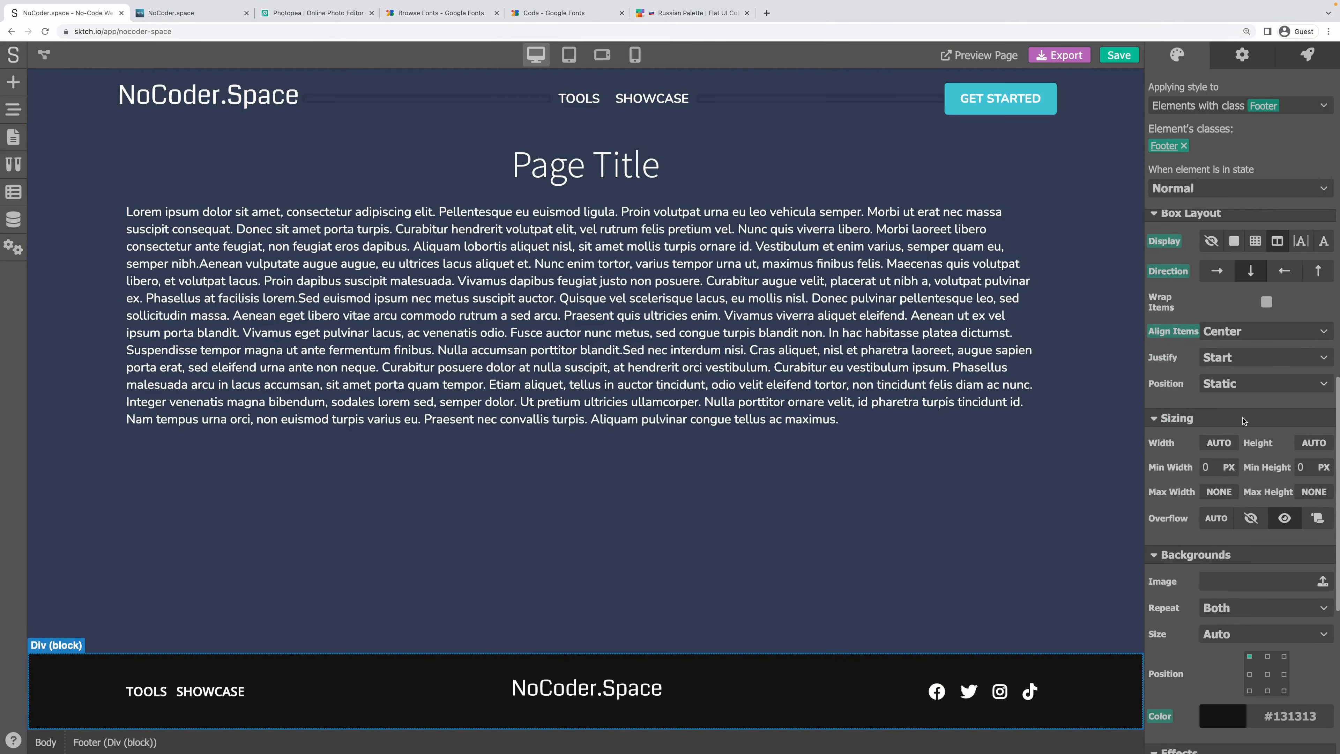
click(1201, 621)
scroll(1206, 507, down, 4)
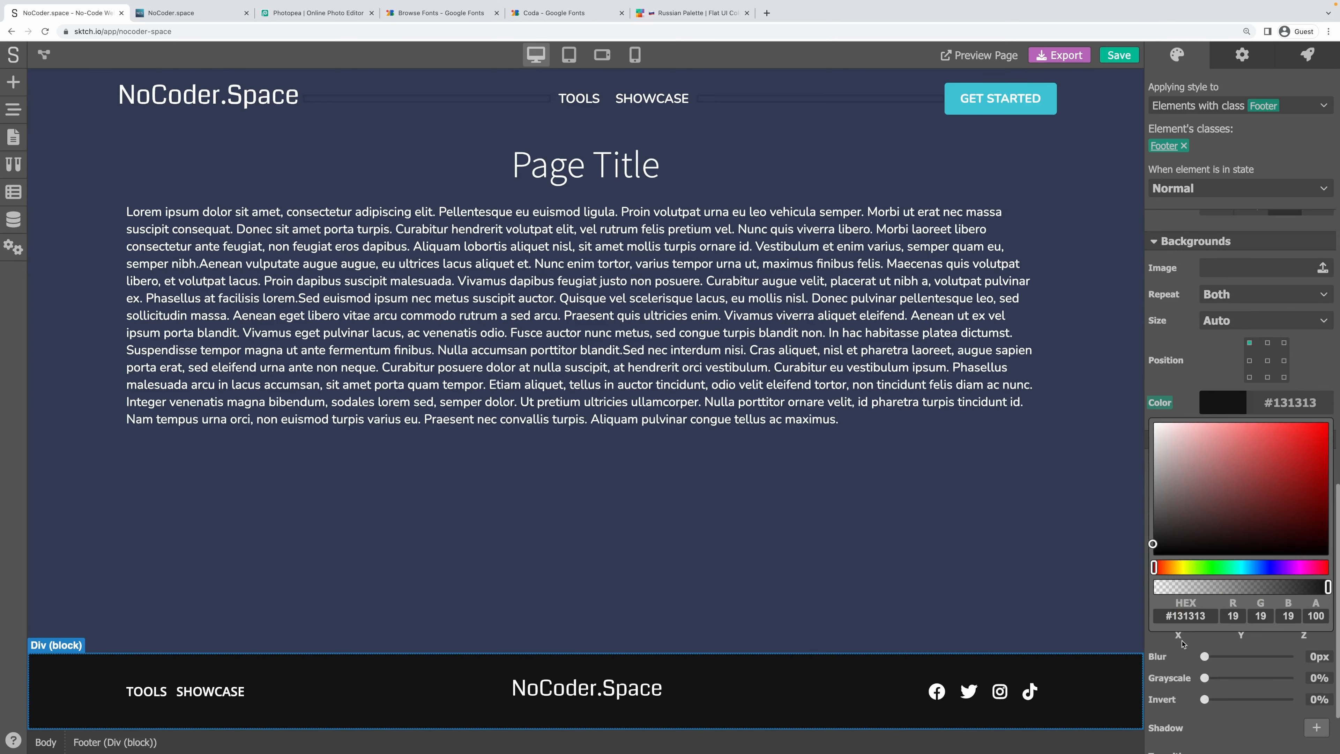
key(ctrl+a)
text(#252936)
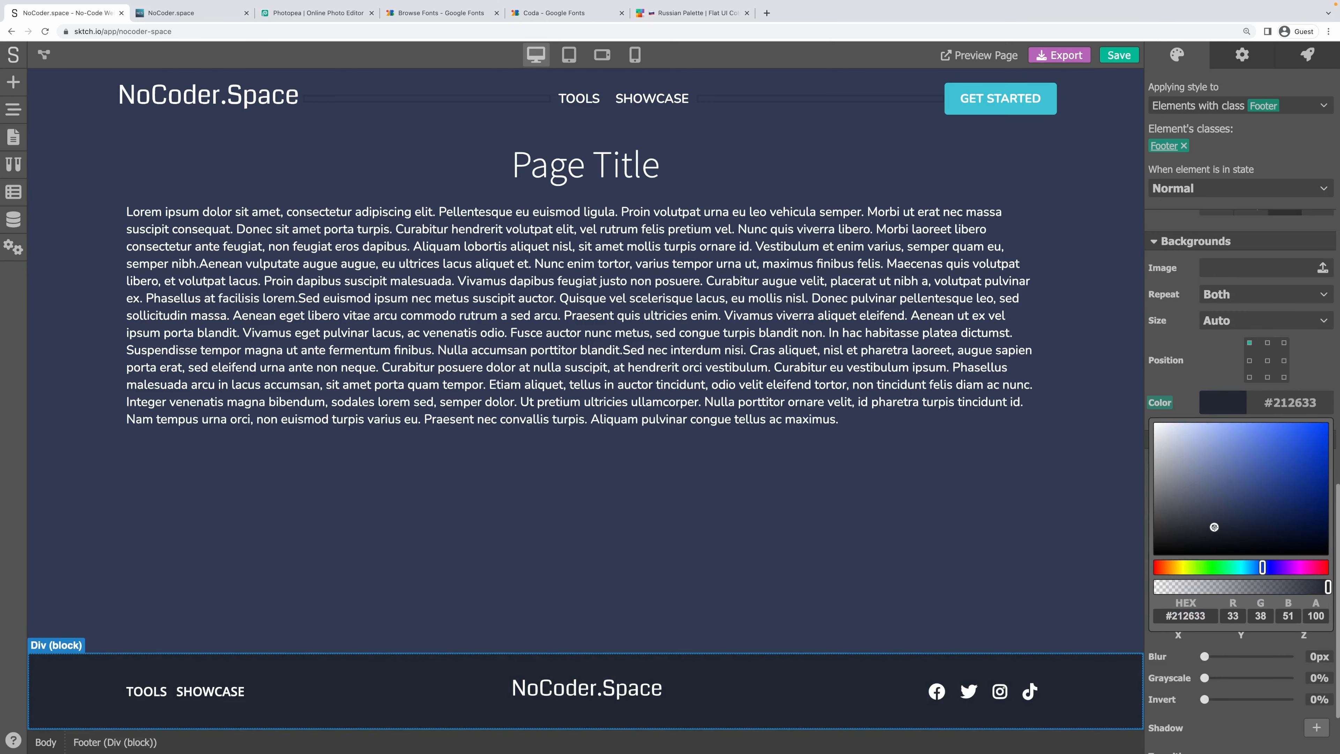
click(990, 563)
Set the page Body background colour to #212633.
click(1039, 413)
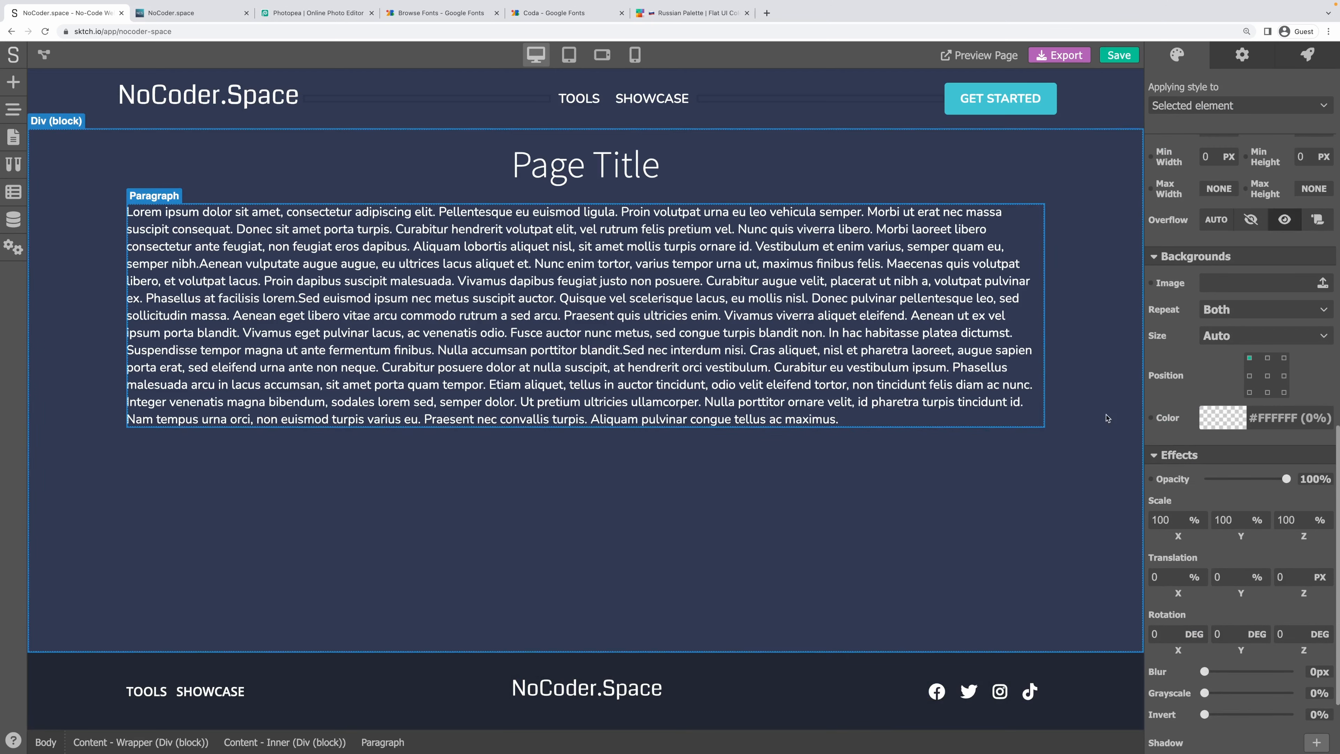
click(564, 624)
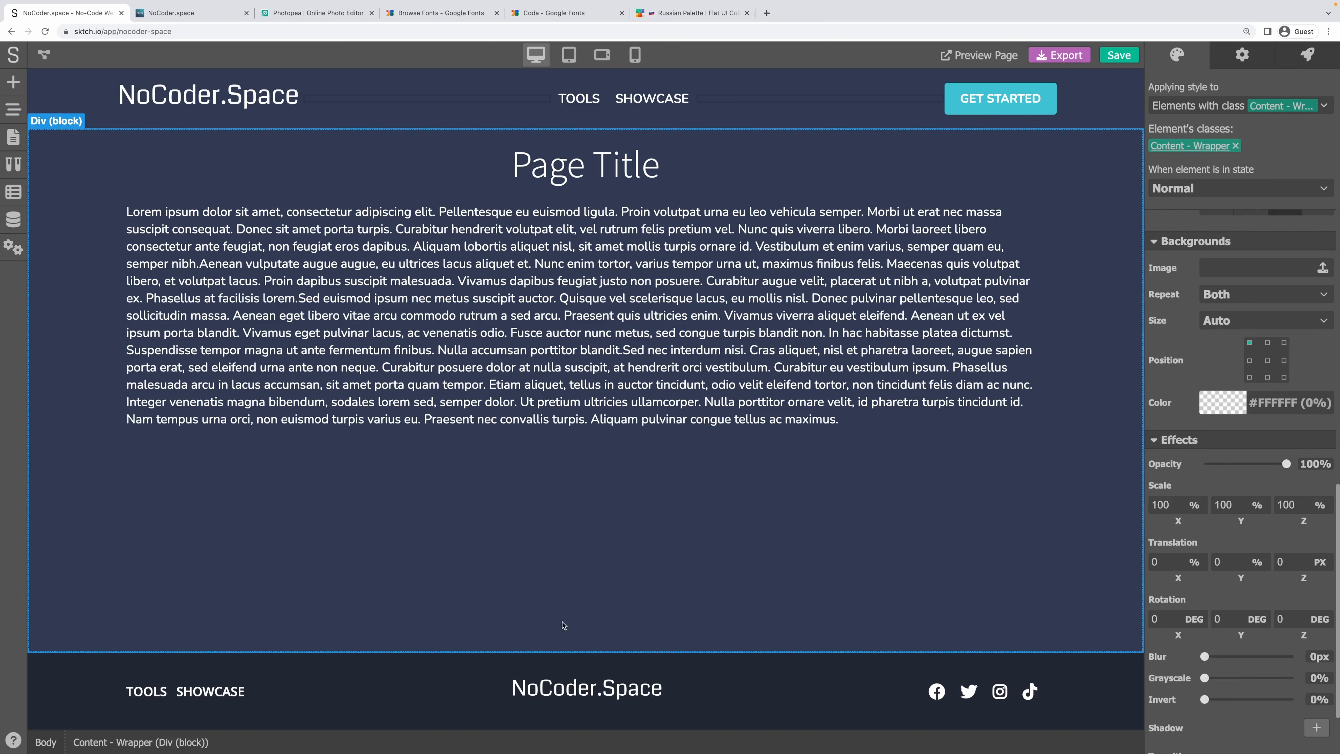
click(44, 682)
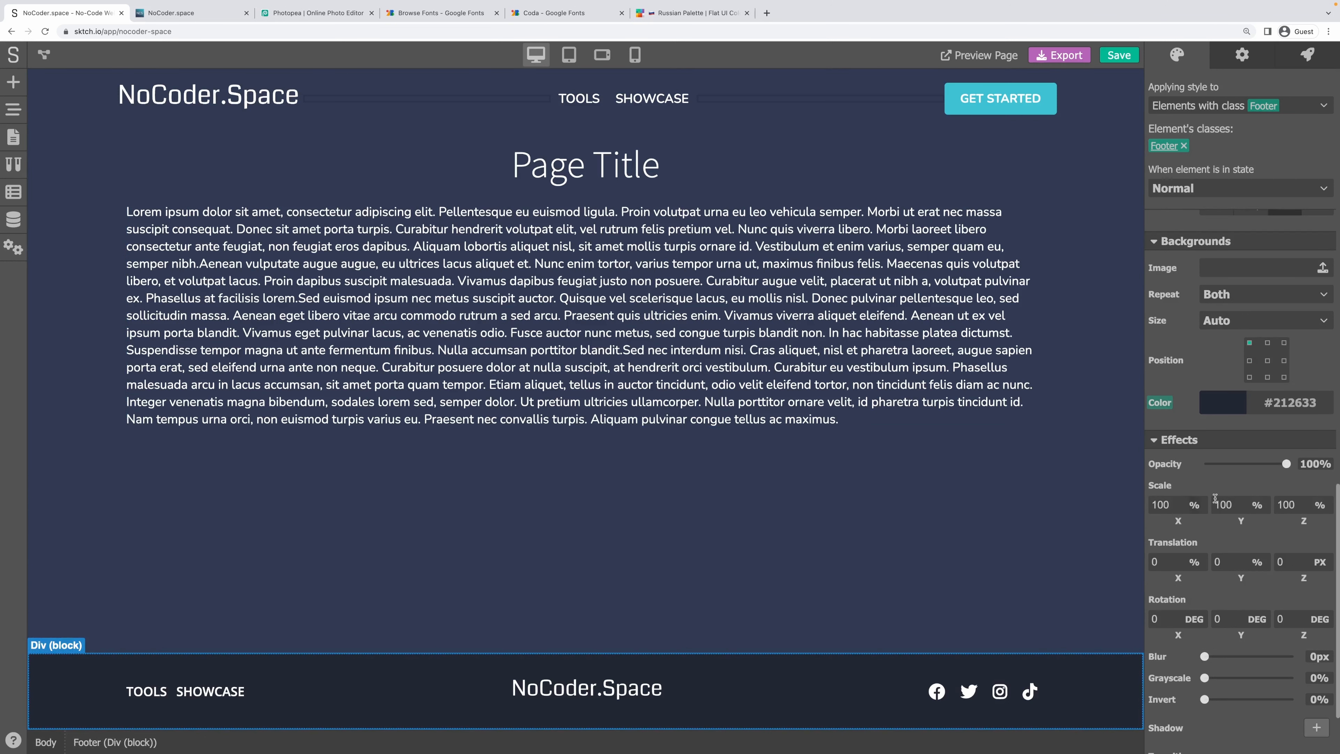
click(1316, 405)
key(super+c)
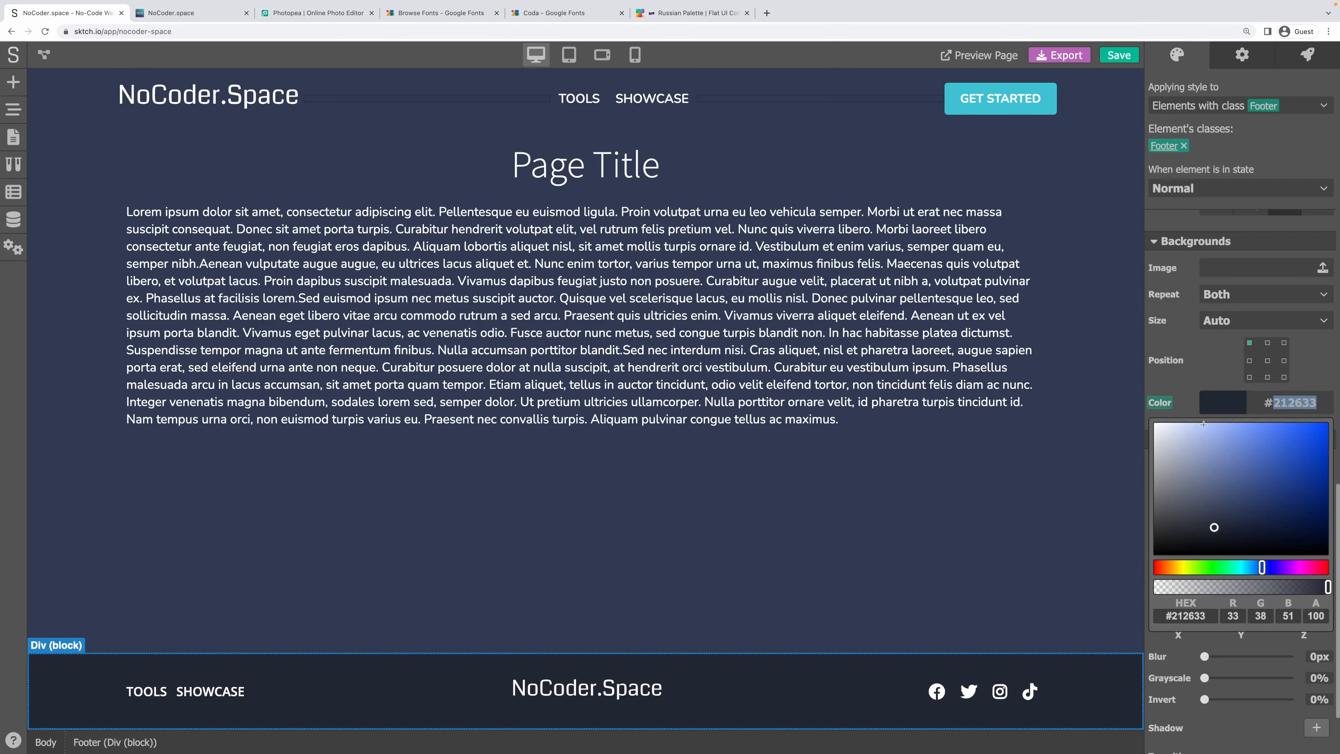
click(46, 743)
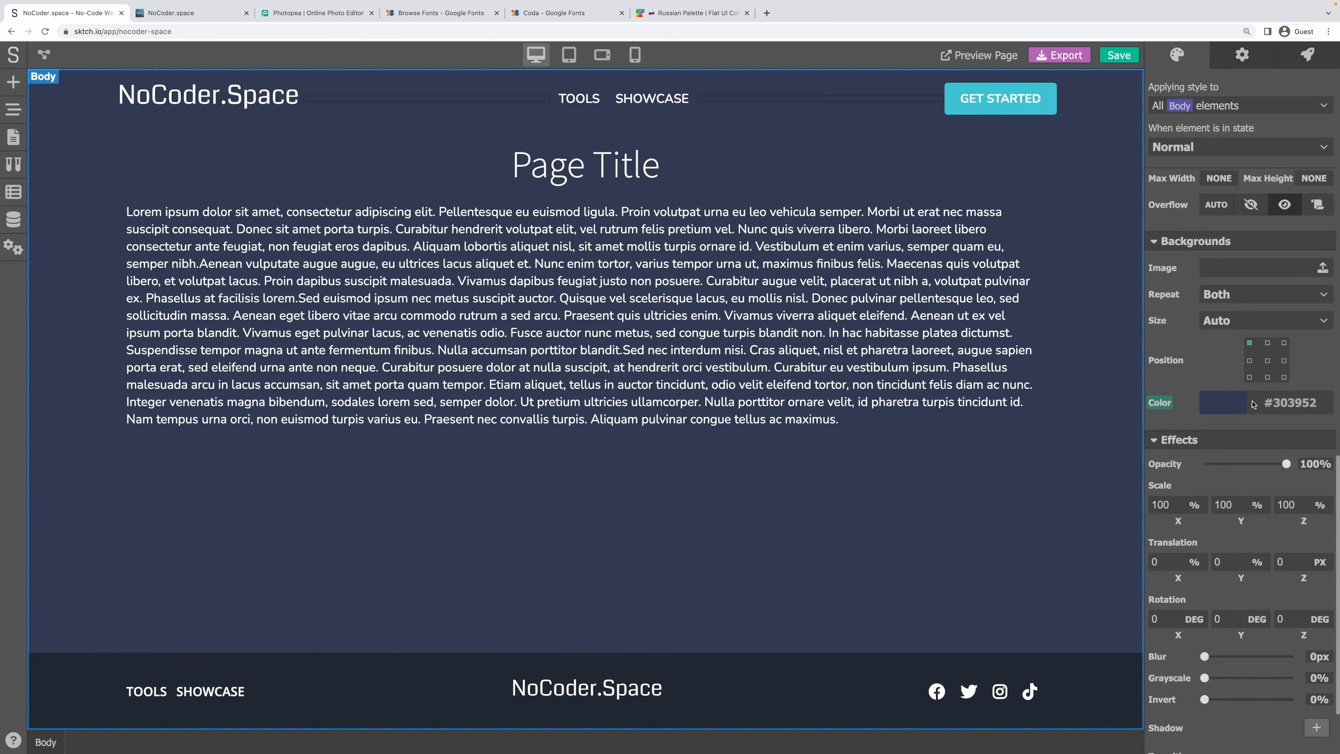
click(1229, 407)
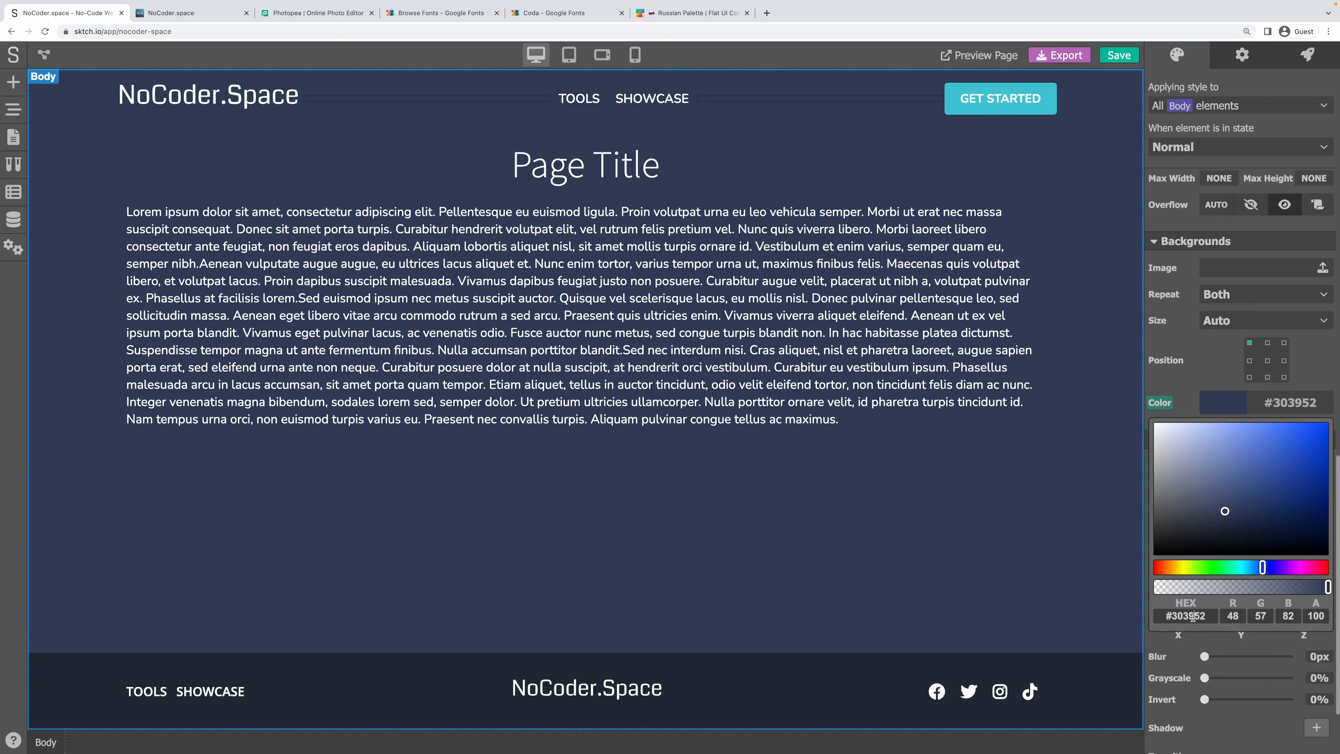
double_click(1194, 617)
key(super+v)
click(1210, 363)
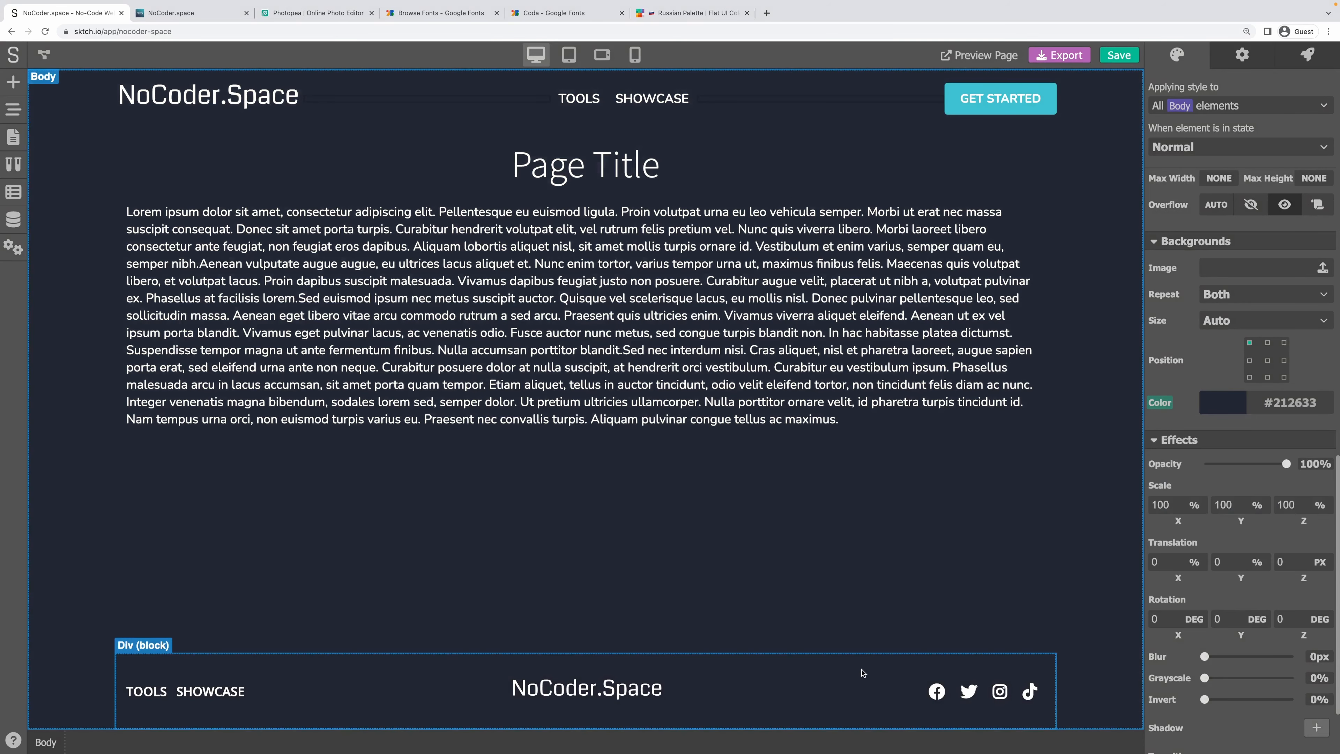
Darken the footer background to #13151B and save the project.
click(996, 668)
click(1237, 409)
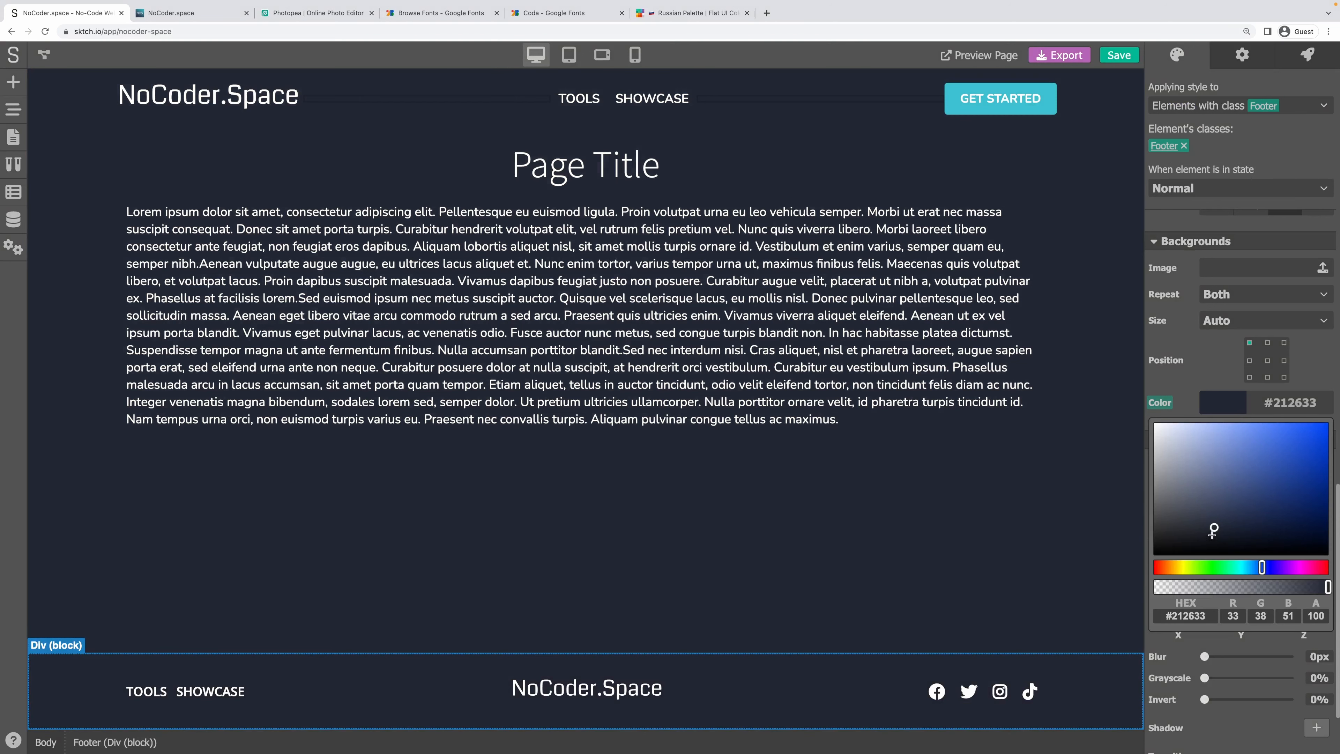
click(1205, 540)
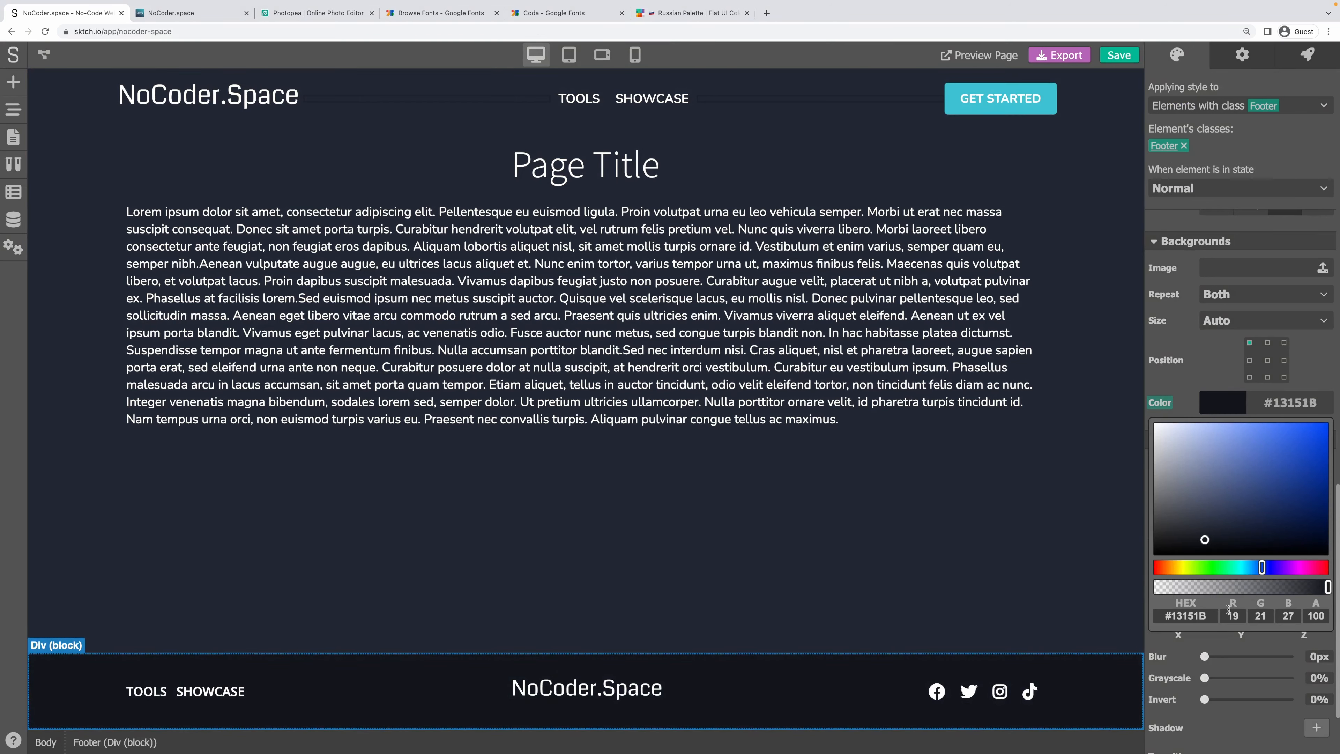
click(1192, 365)
click(978, 506)
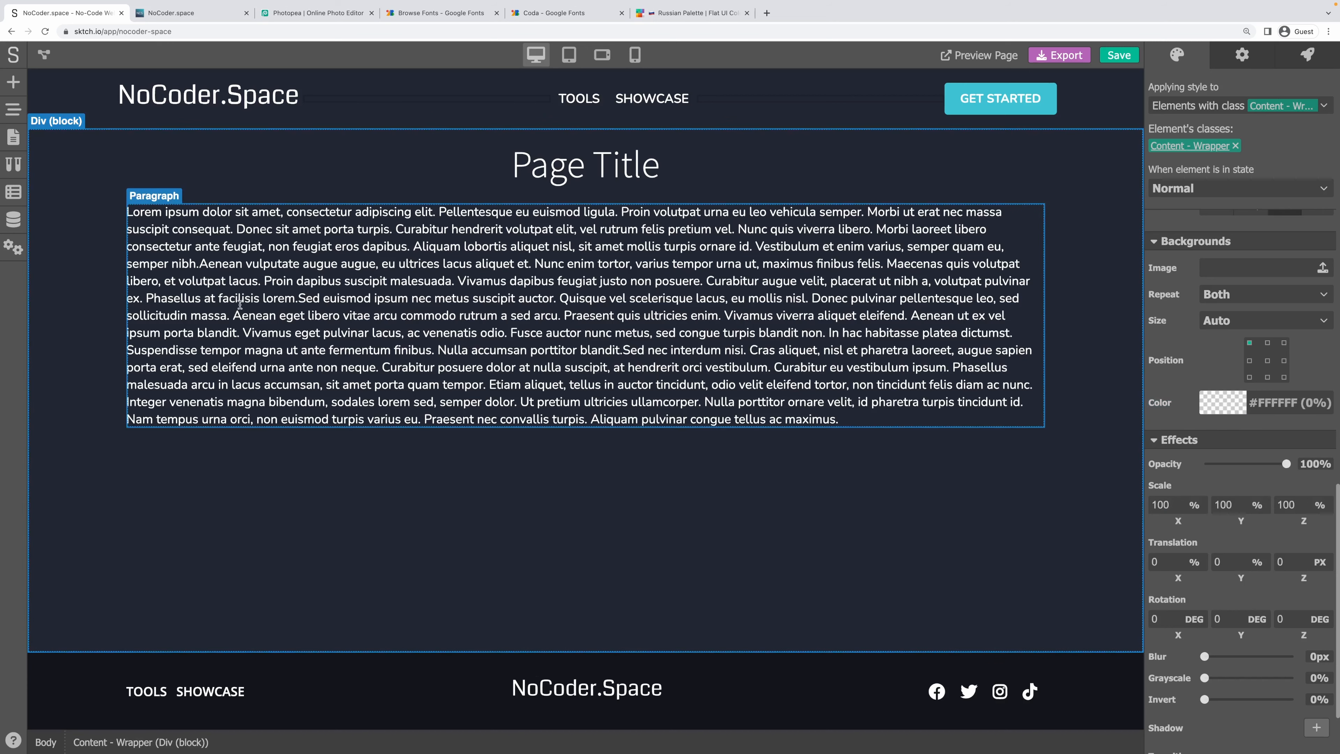
key(ctrl+s)
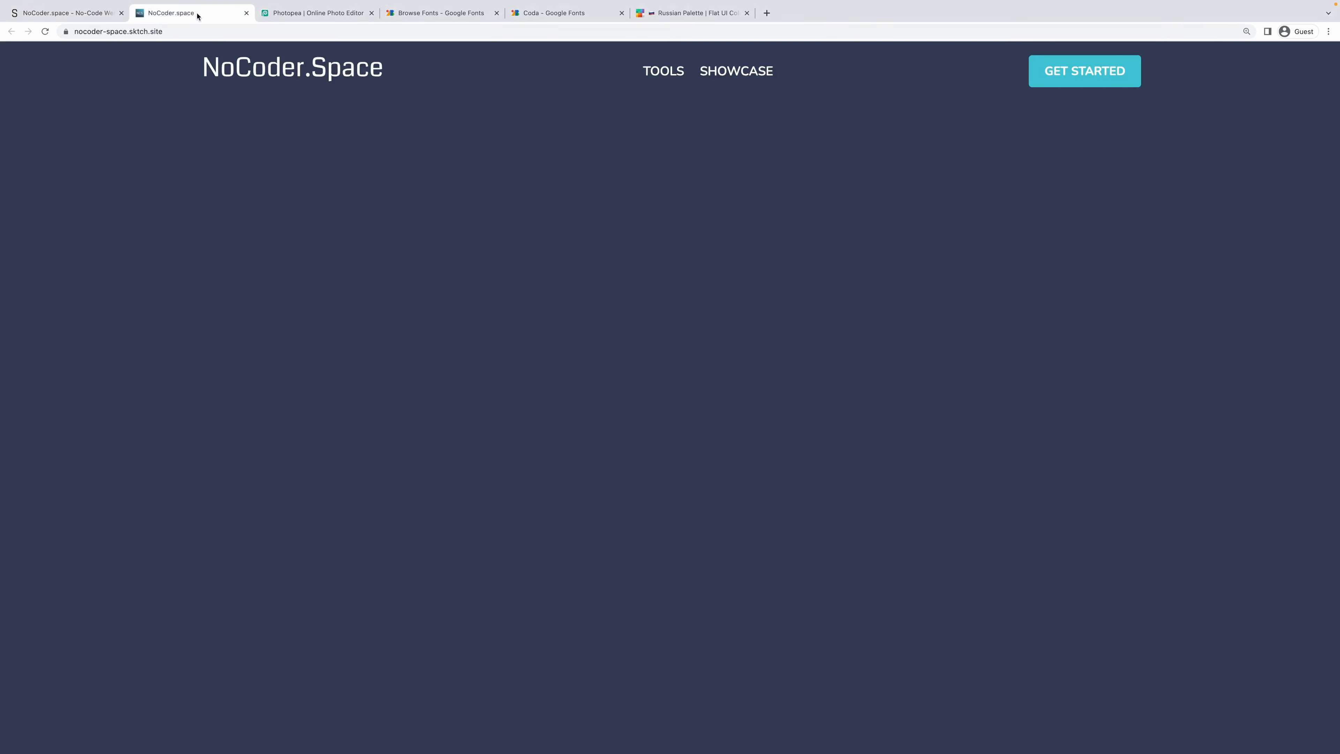
click(188, 13)
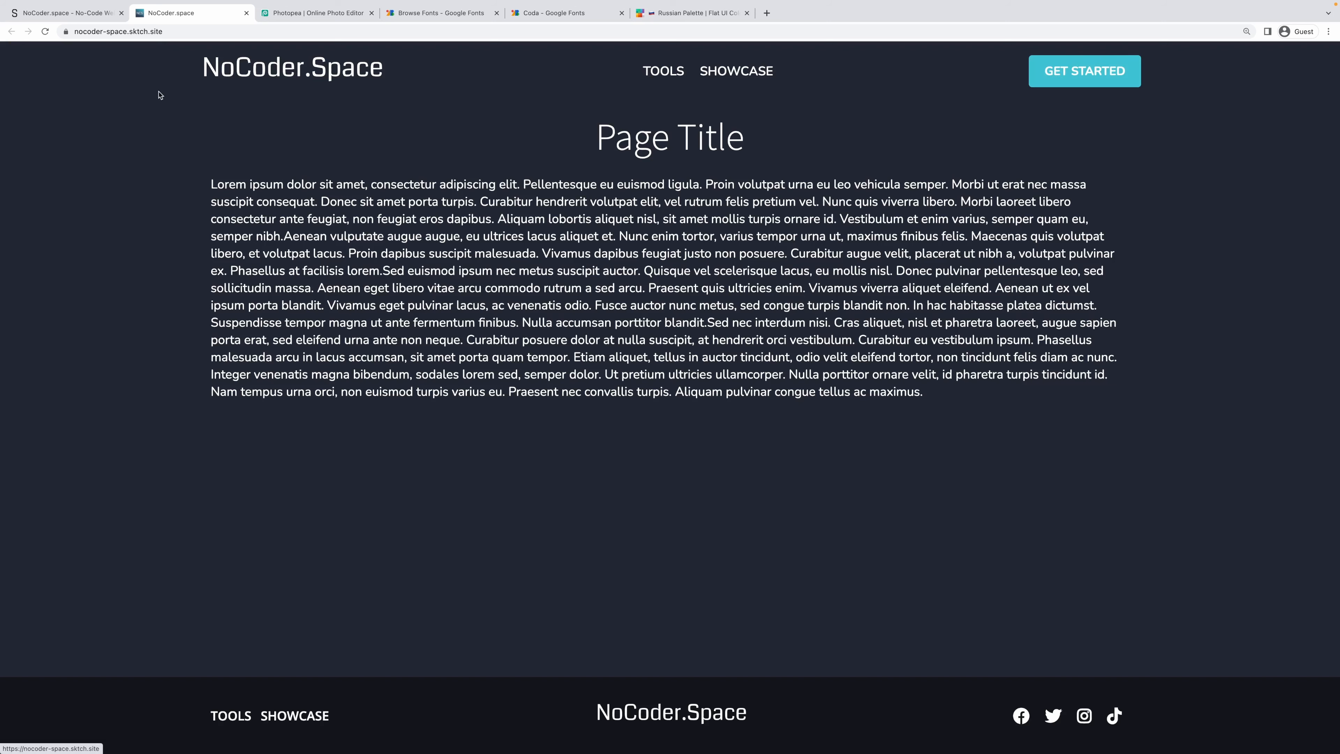
click(89, 8)
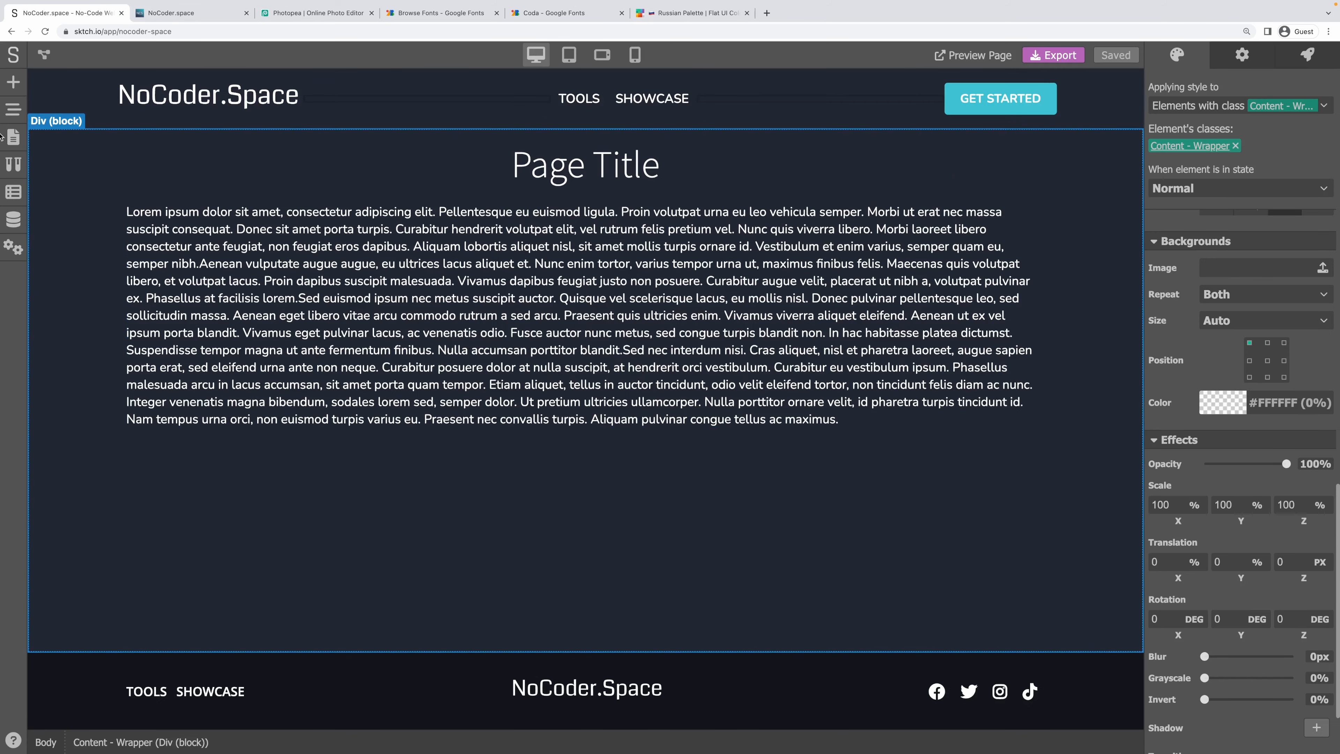
Collapse the Header, Content - Wrapper and Footer branches in the element tree.
click(60, 102)
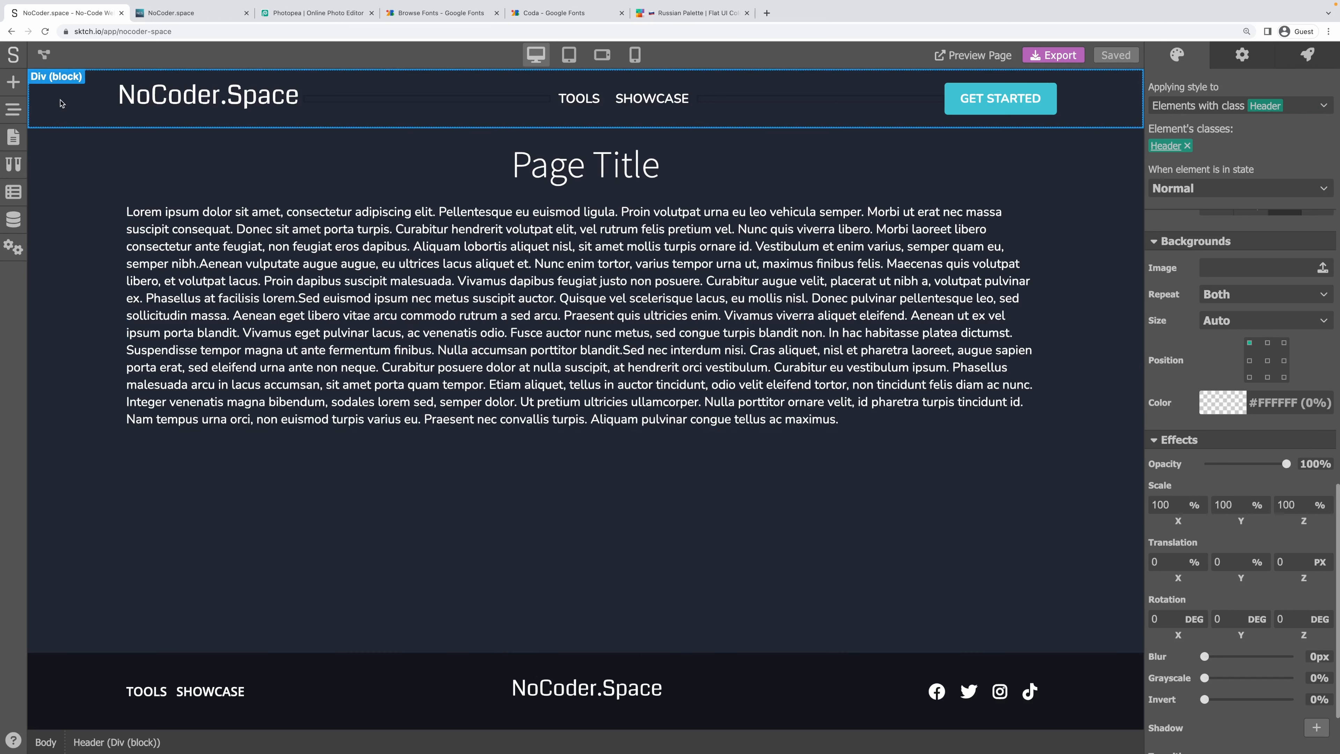
click(68, 677)
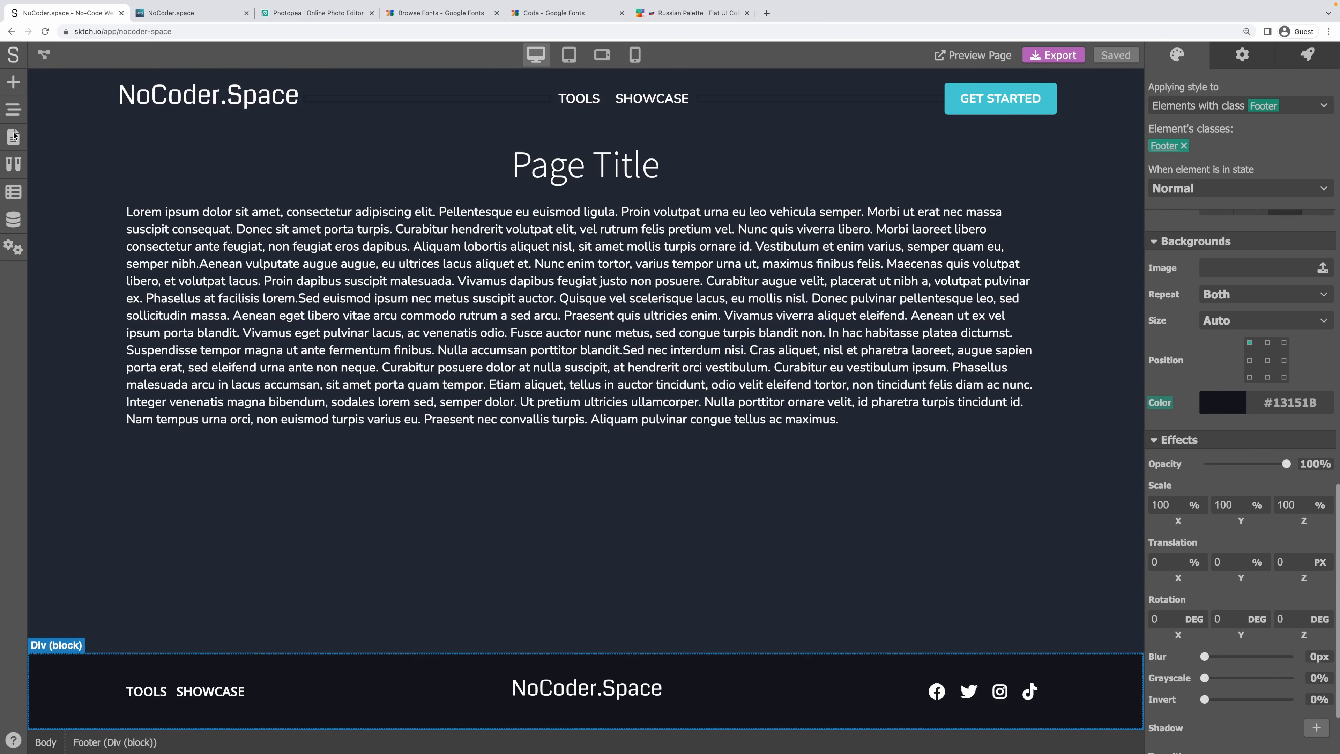
click(63, 99)
click(13, 111)
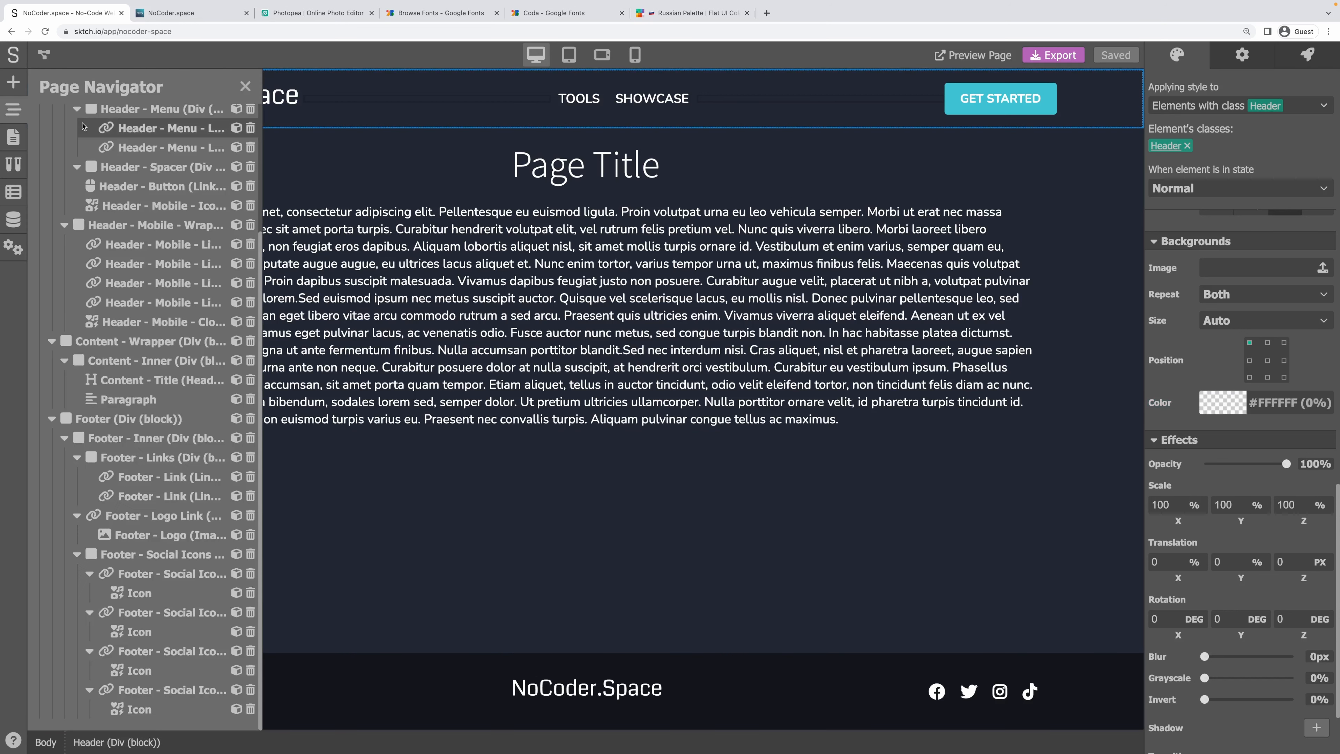
scroll(101, 137, up, 3)
click(51, 133)
click(51, 152)
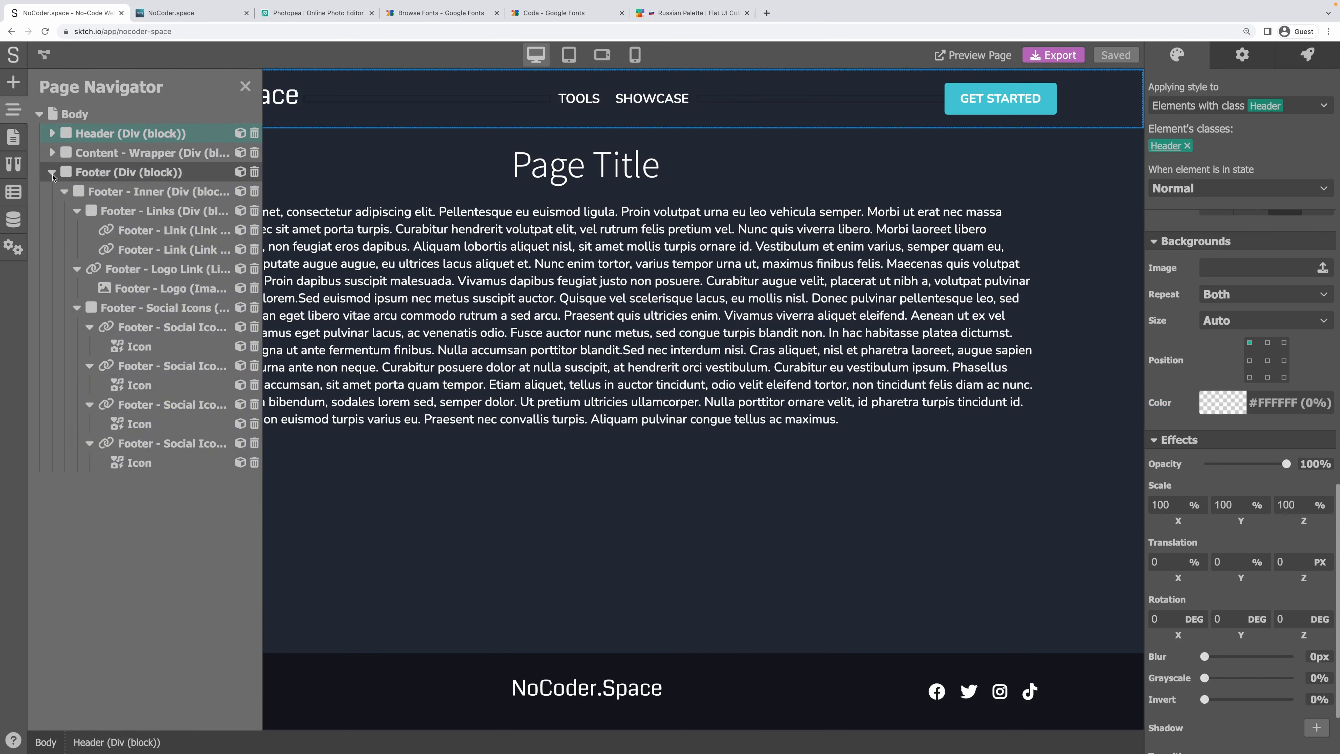
click(52, 172)
Turn the Header block into a reusable component named Header.
click(121, 154)
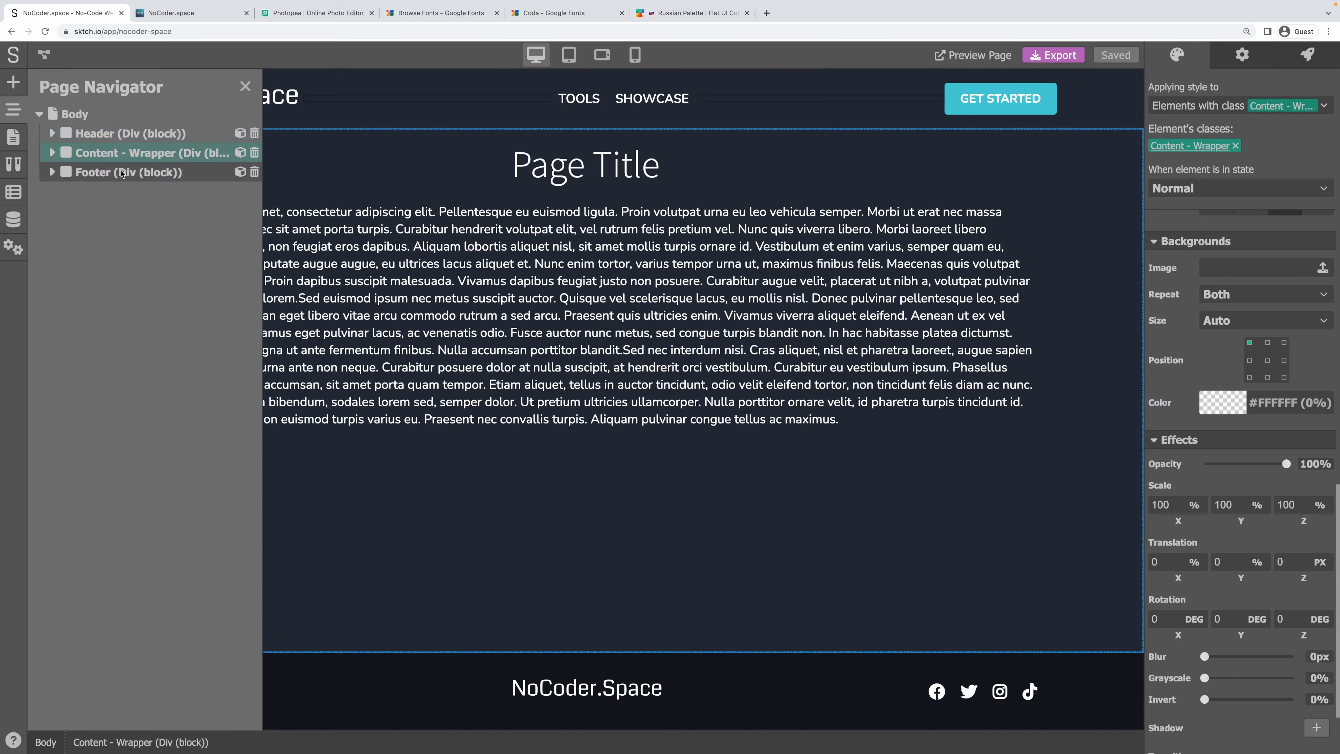
click(124, 172)
click(158, 135)
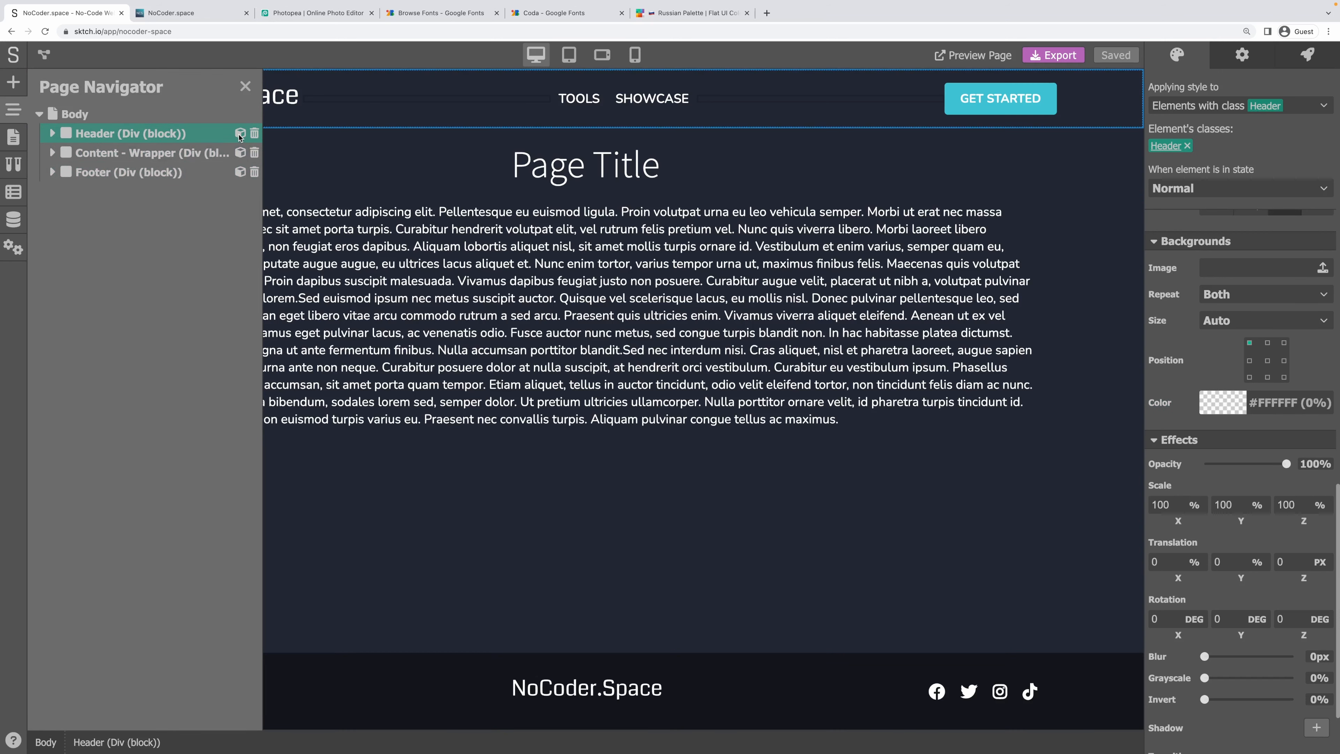
click(240, 133)
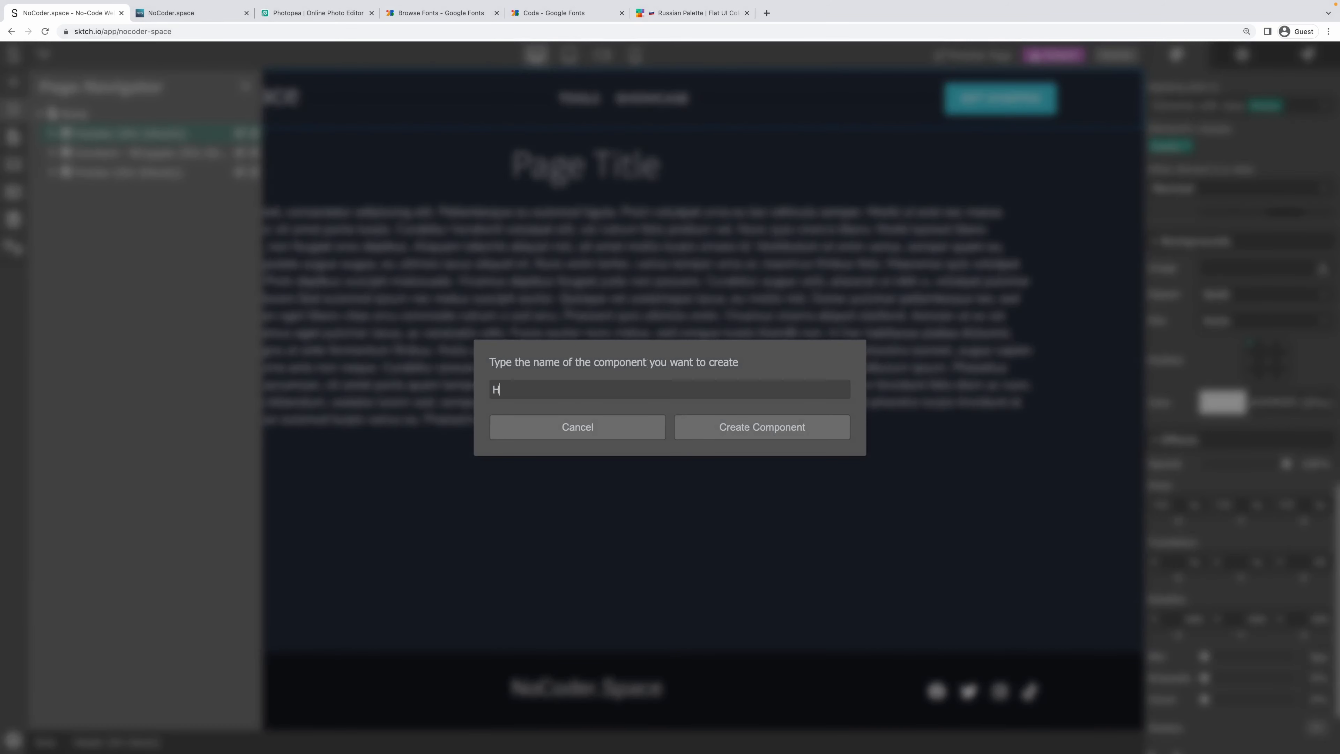
text(Header)
click(699, 428)
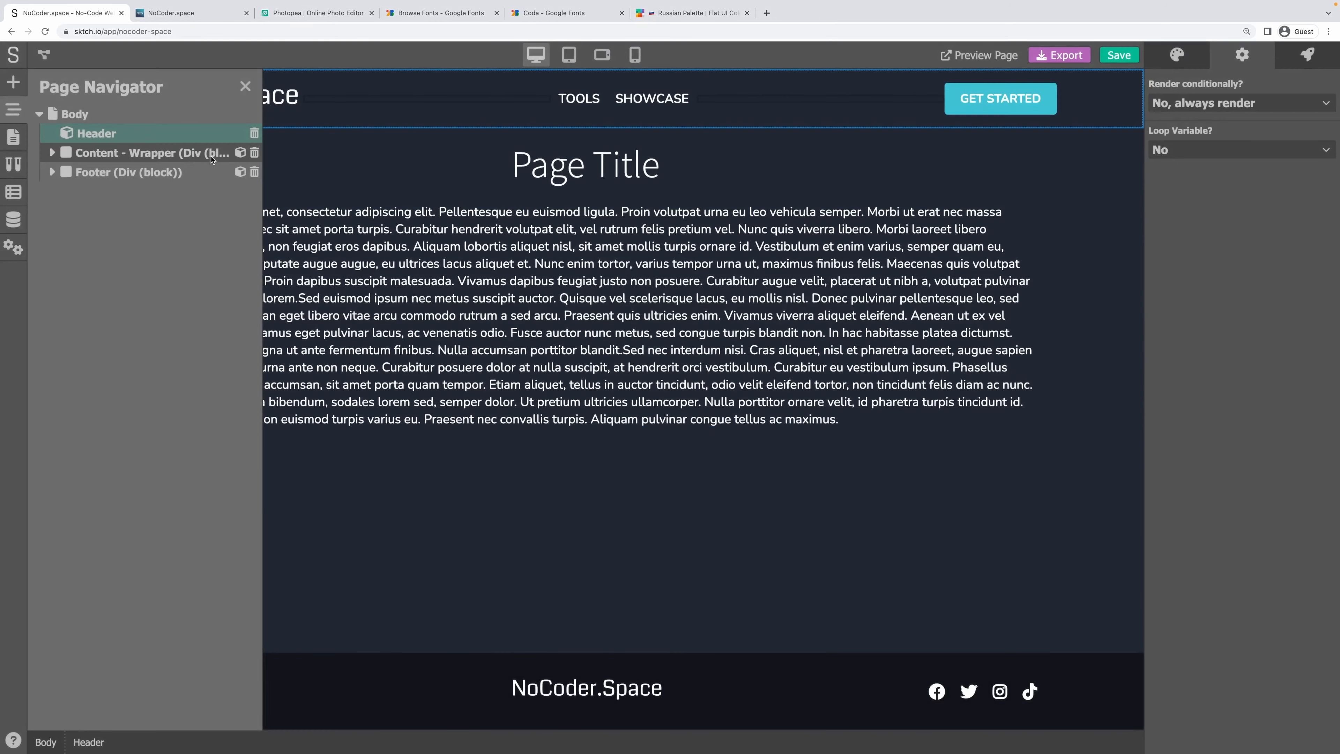
Turn the footer into a reusable component named Footer.
click(240, 173)
text(F)
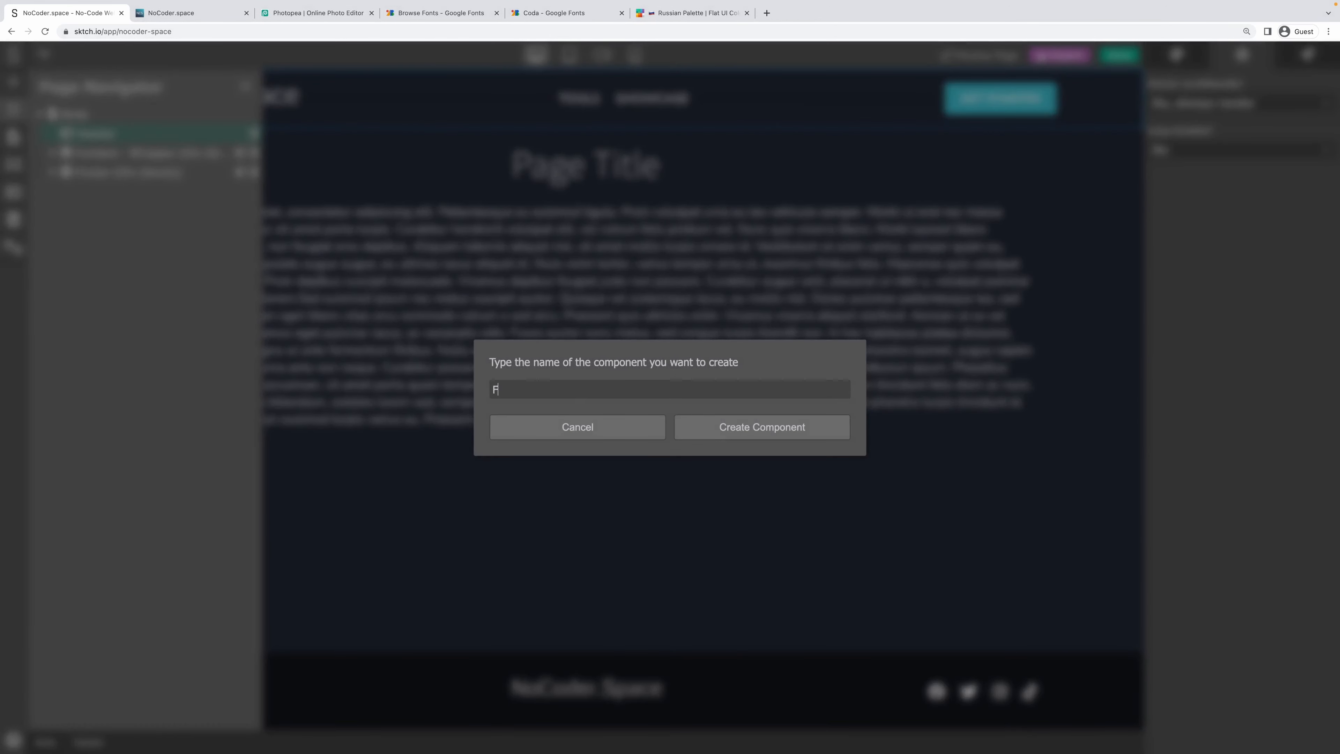
text(ooter)
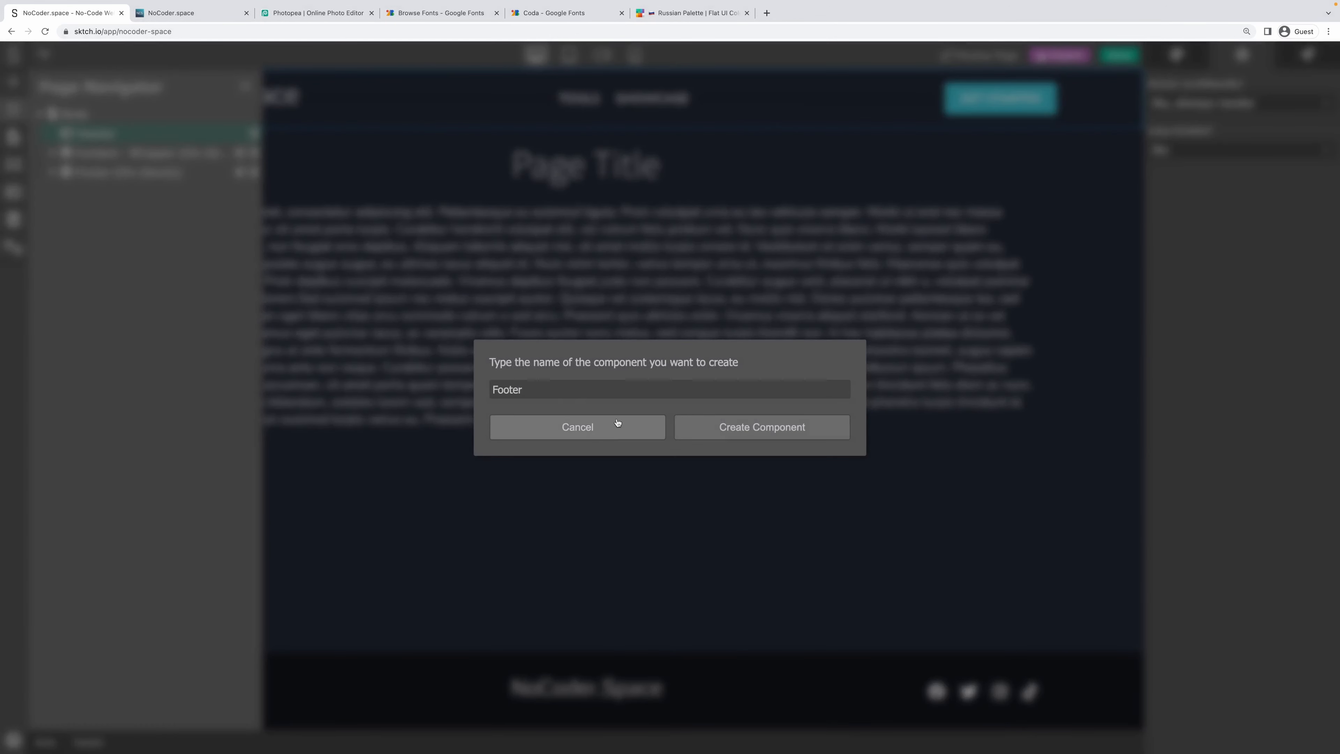
click(725, 429)
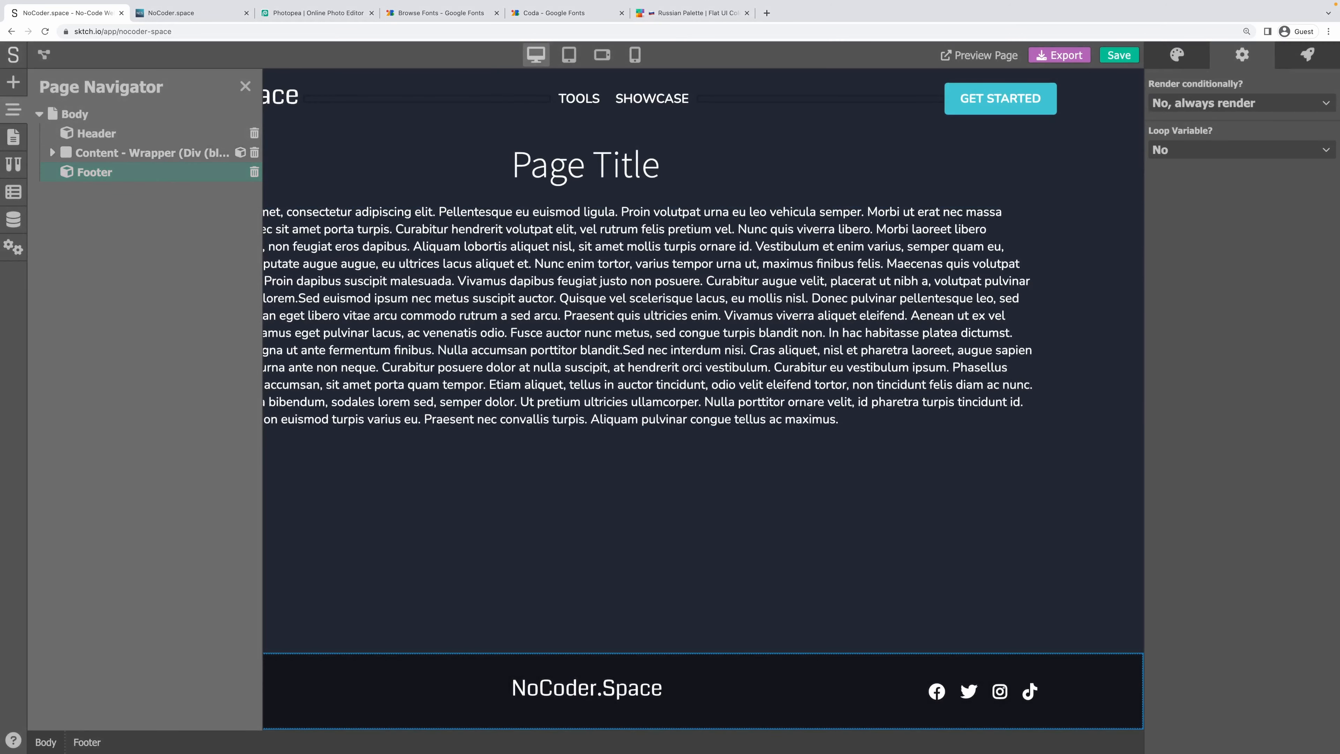
click(14, 138)
Create a new page titled Tools and open it.
click(158, 107)
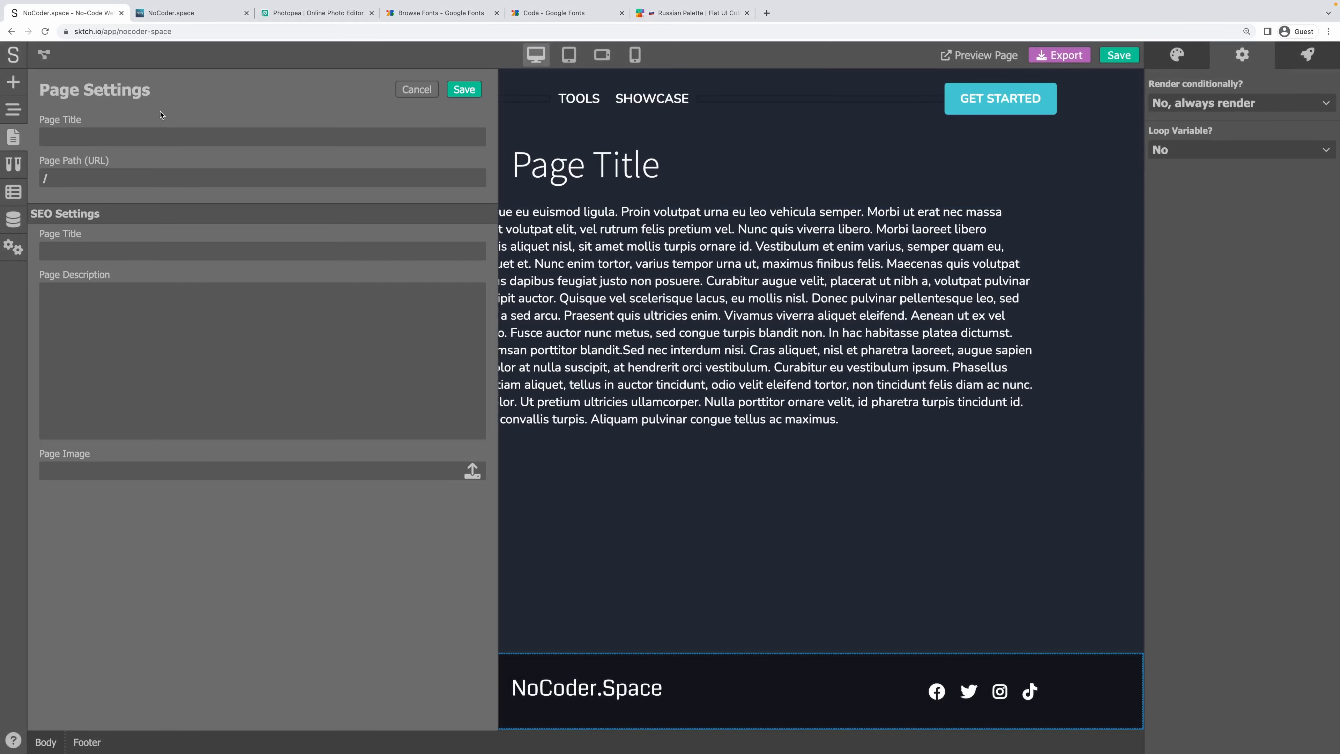
click(93, 139)
text(Tools)
click(464, 89)
click(118, 187)
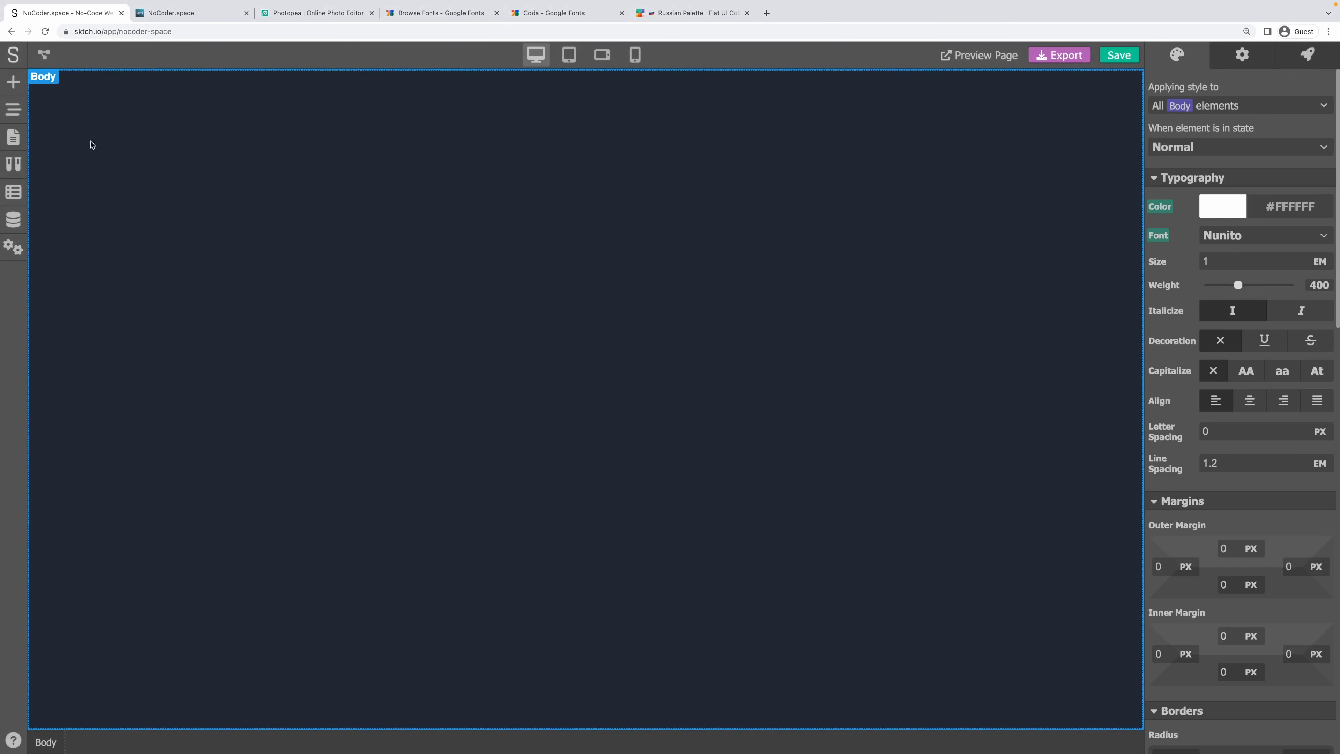
Place the Header and Footer components on the Tools page.
click(13, 82)
click(185, 115)
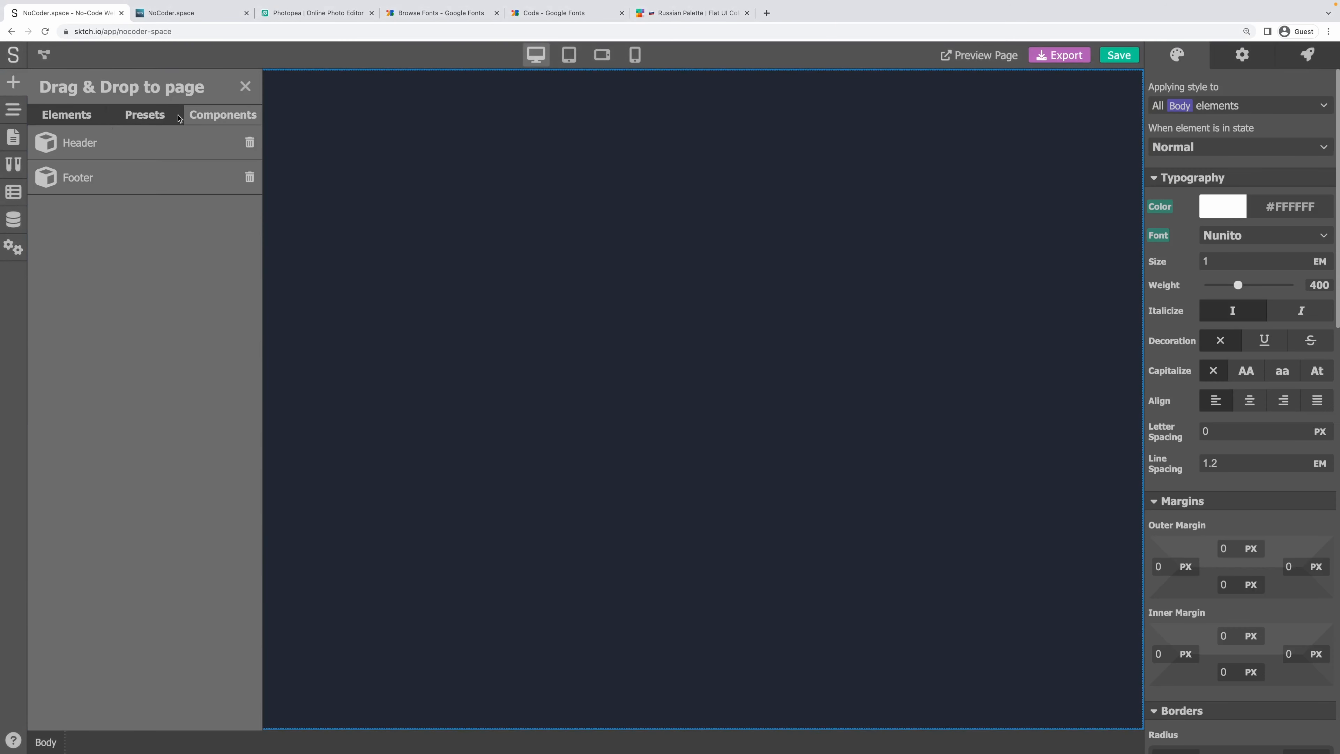
drag(85, 136, 36, 94)
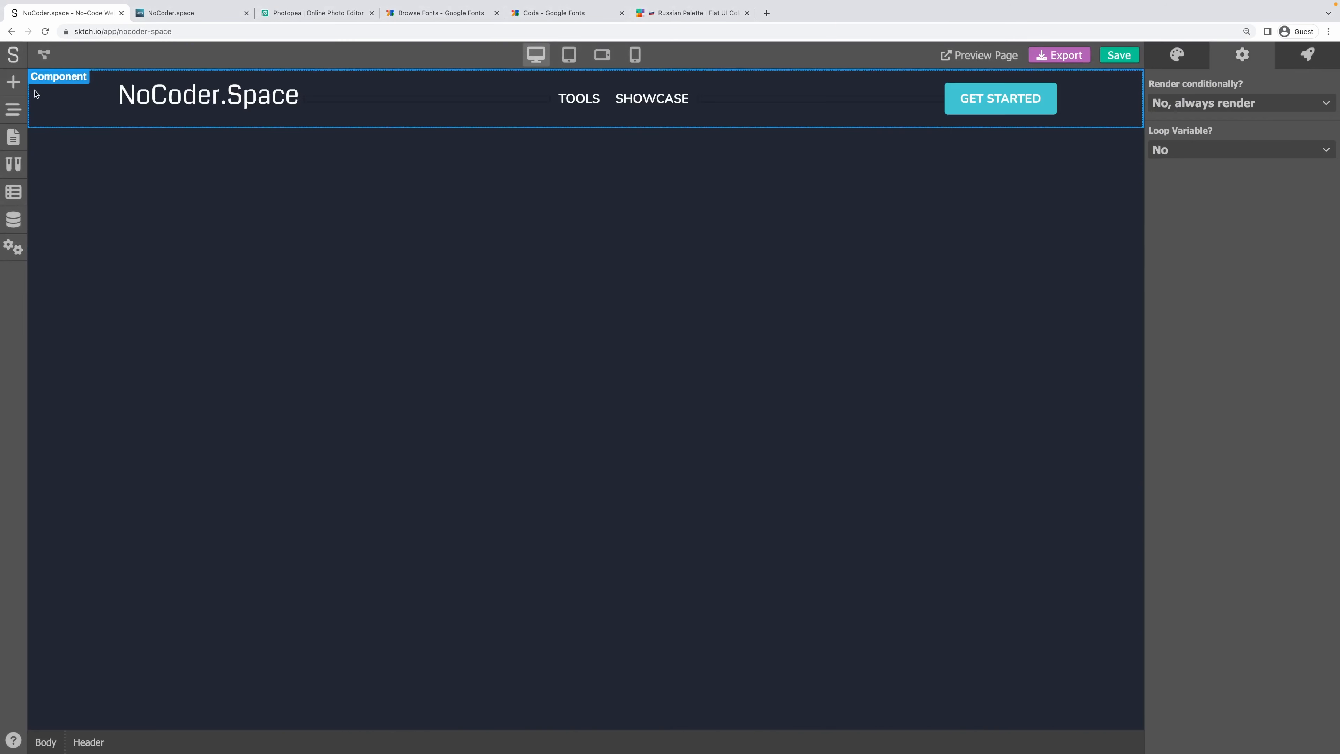
click(14, 82)
drag(81, 173, 410, 302)
Drop the Page section preset with title and text onto the page.
click(15, 82)
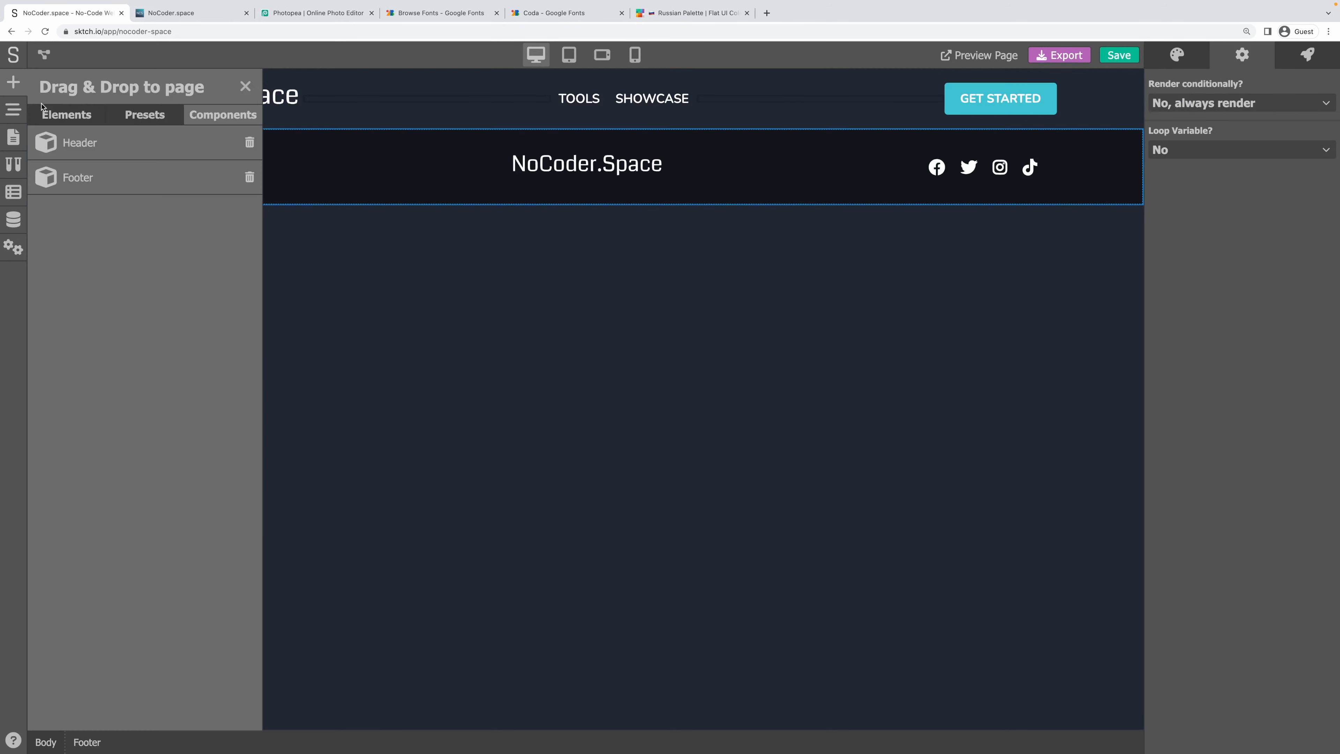
click(74, 117)
click(133, 113)
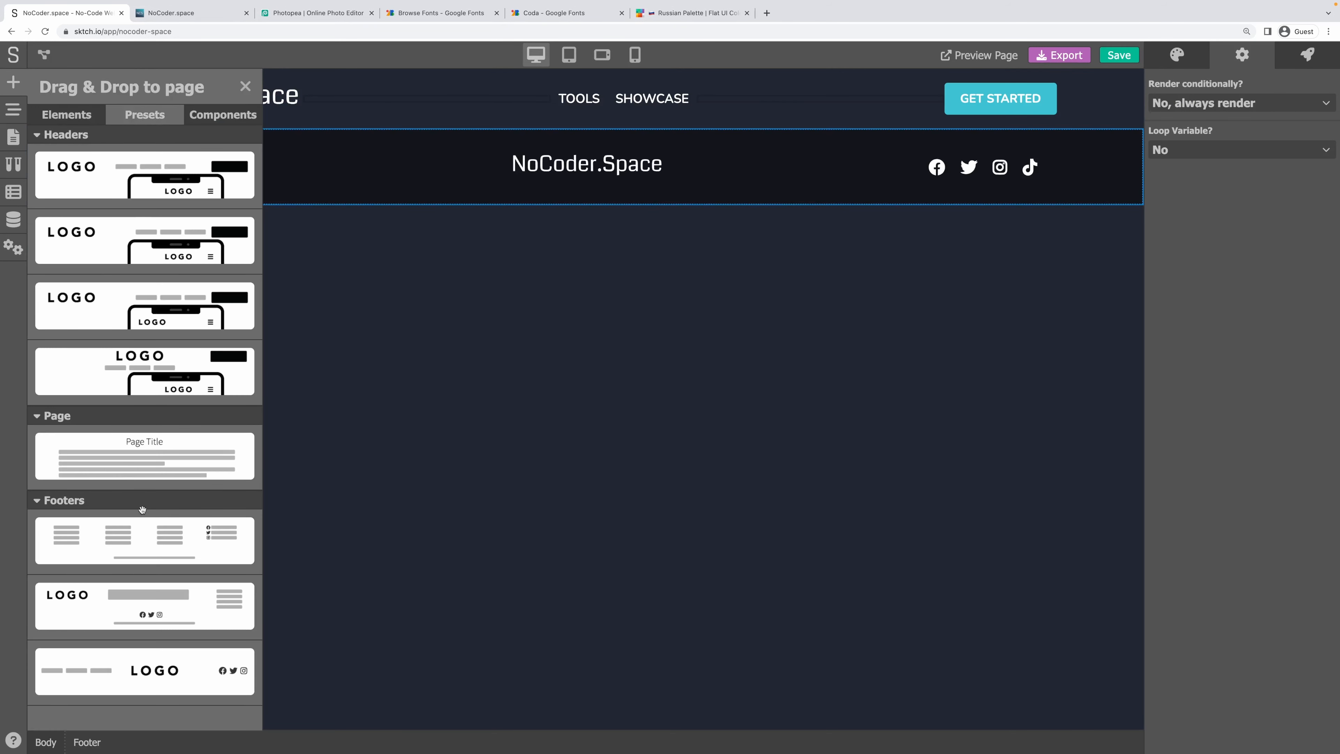
drag(132, 483, 71, 305)
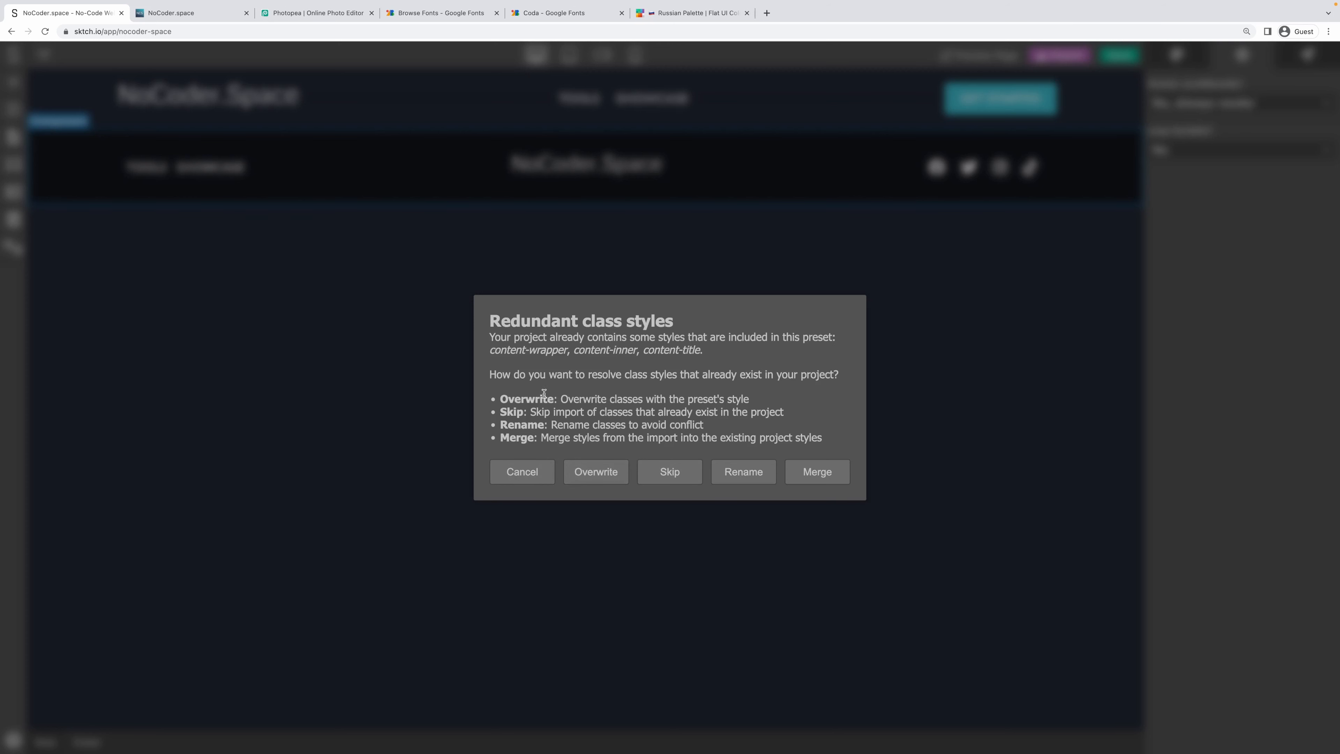
Skip the duplicate class styles and move Content - Wrapper above the Footer.
click(665, 480)
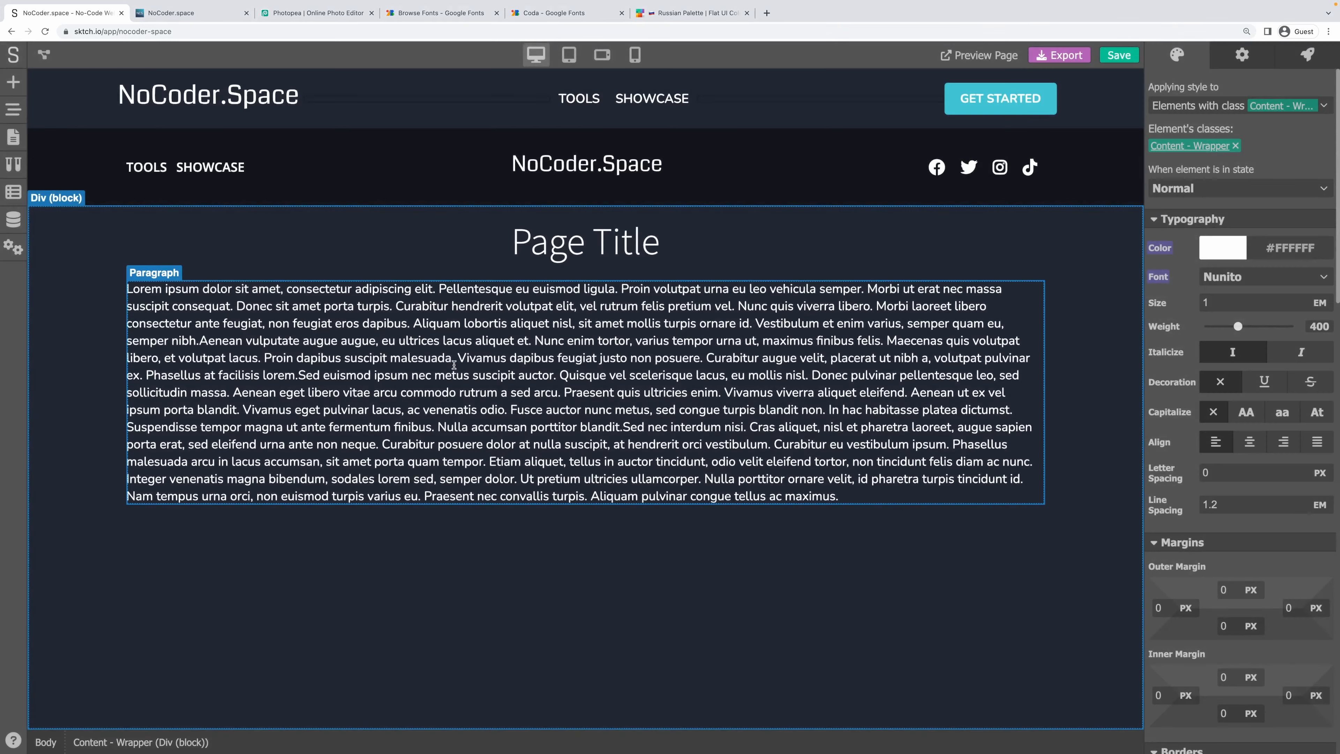
click(13, 109)
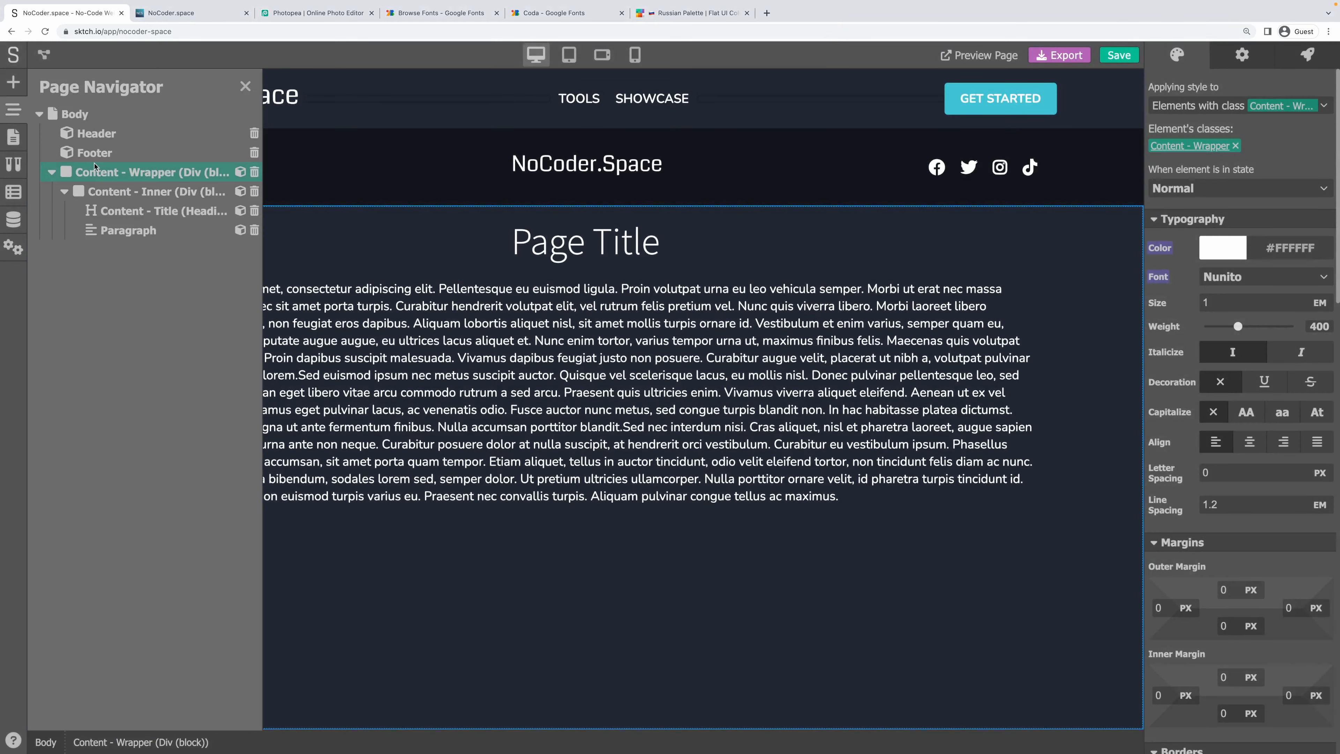
click(52, 172)
drag(63, 172, 63, 148)
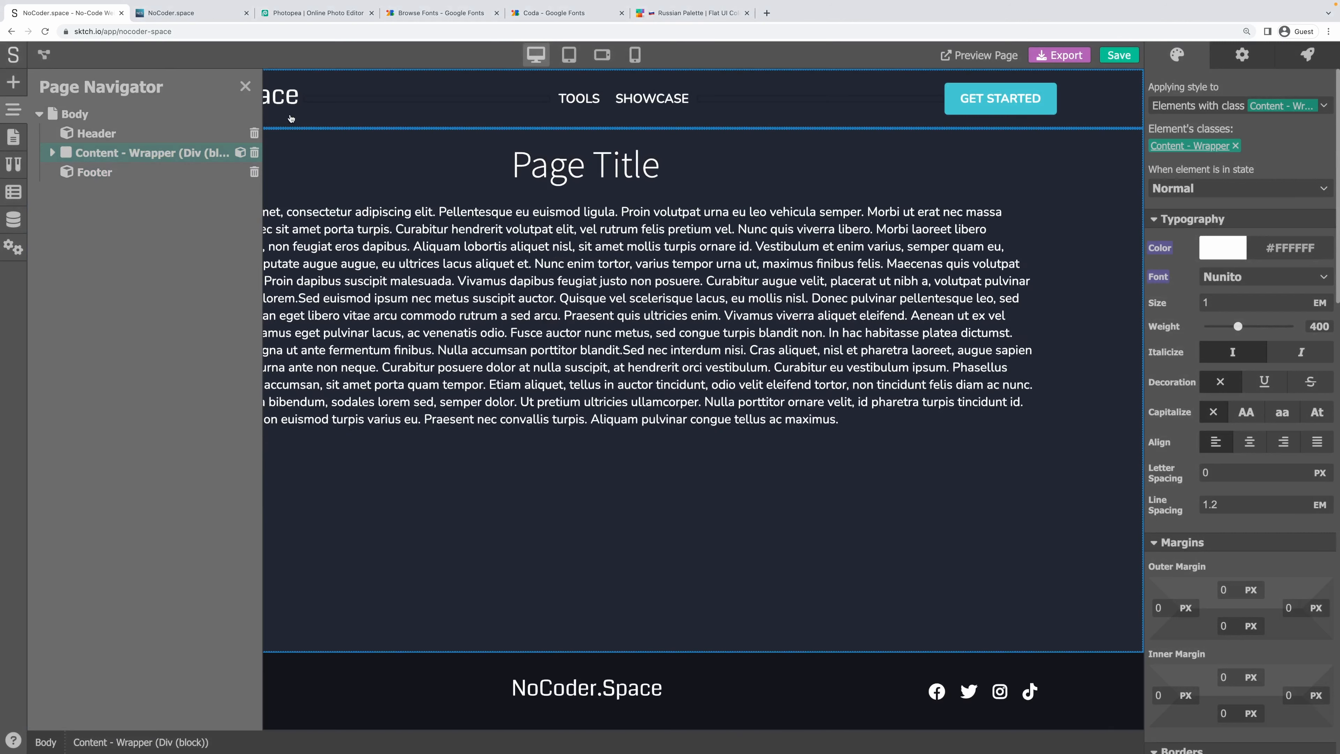
click(246, 86)
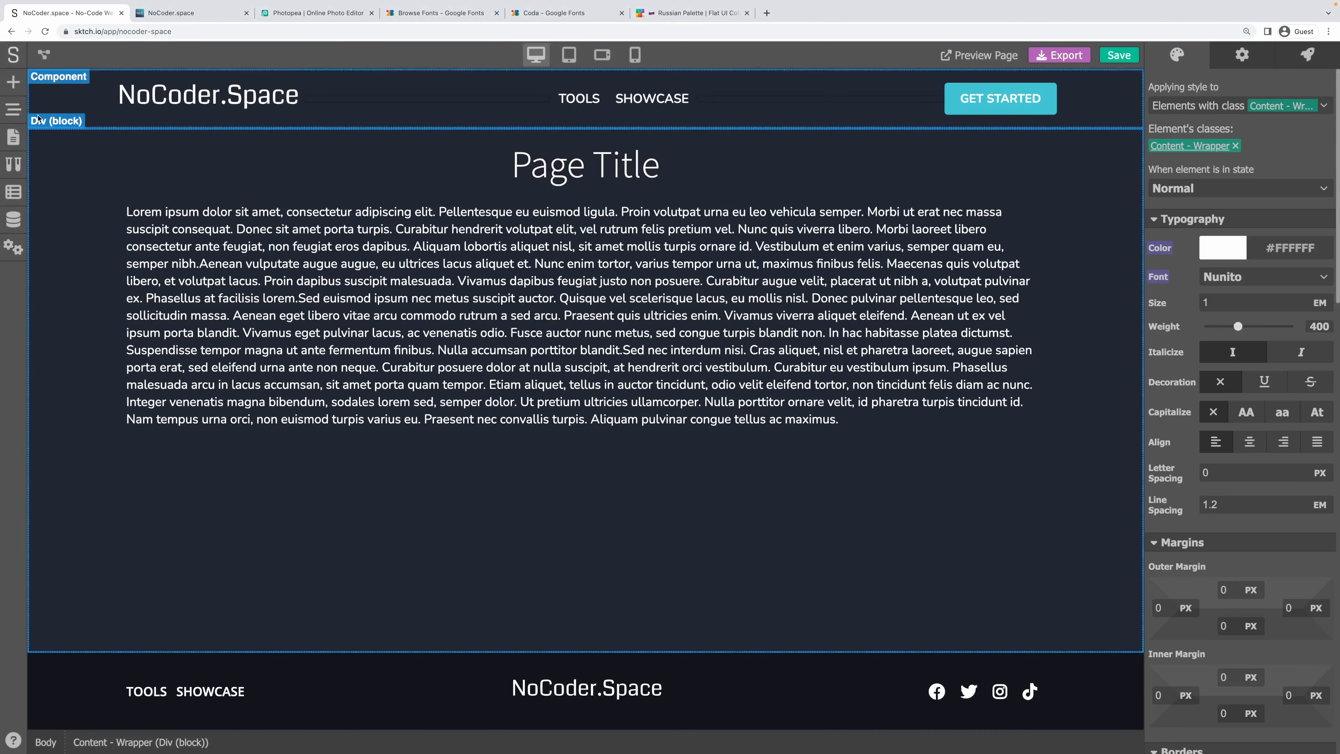
Retitle the page heading to Tools and save.
double_click(596, 153)
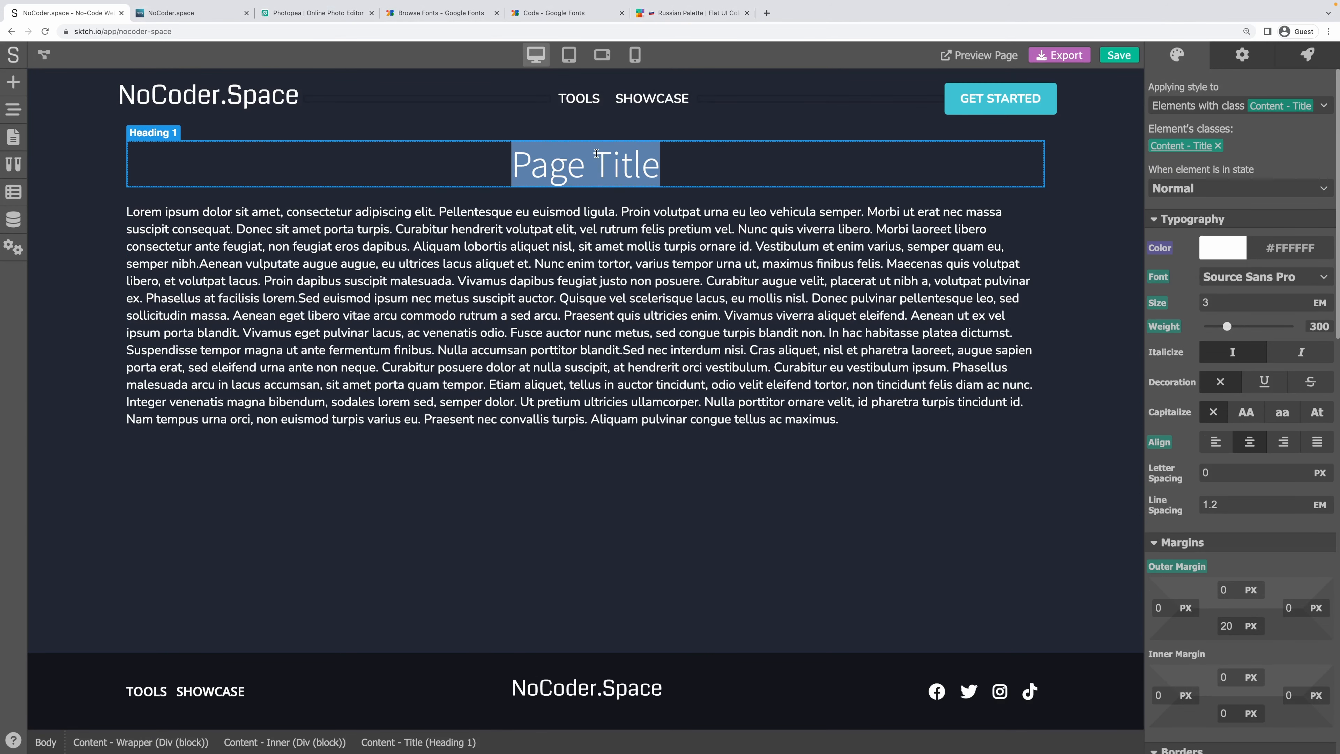
text(Tools)
click(595, 325)
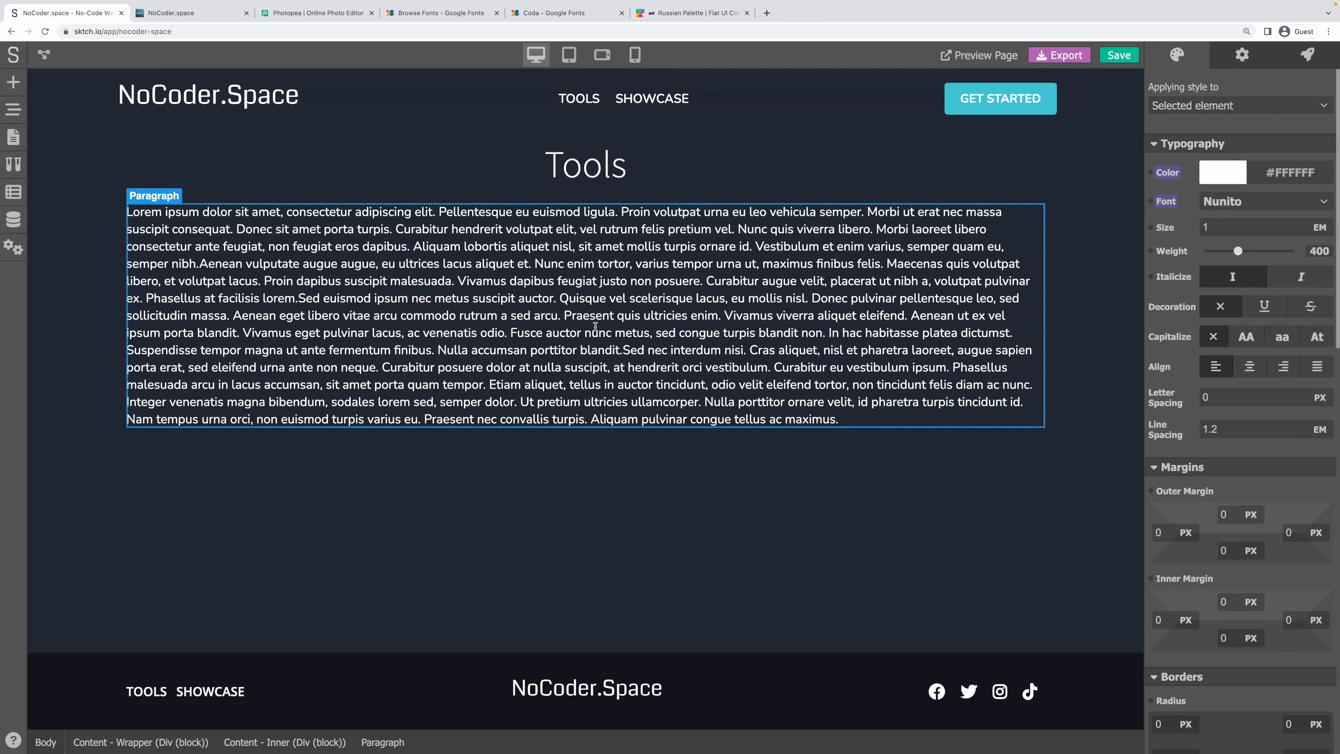
key(ctrl+s)
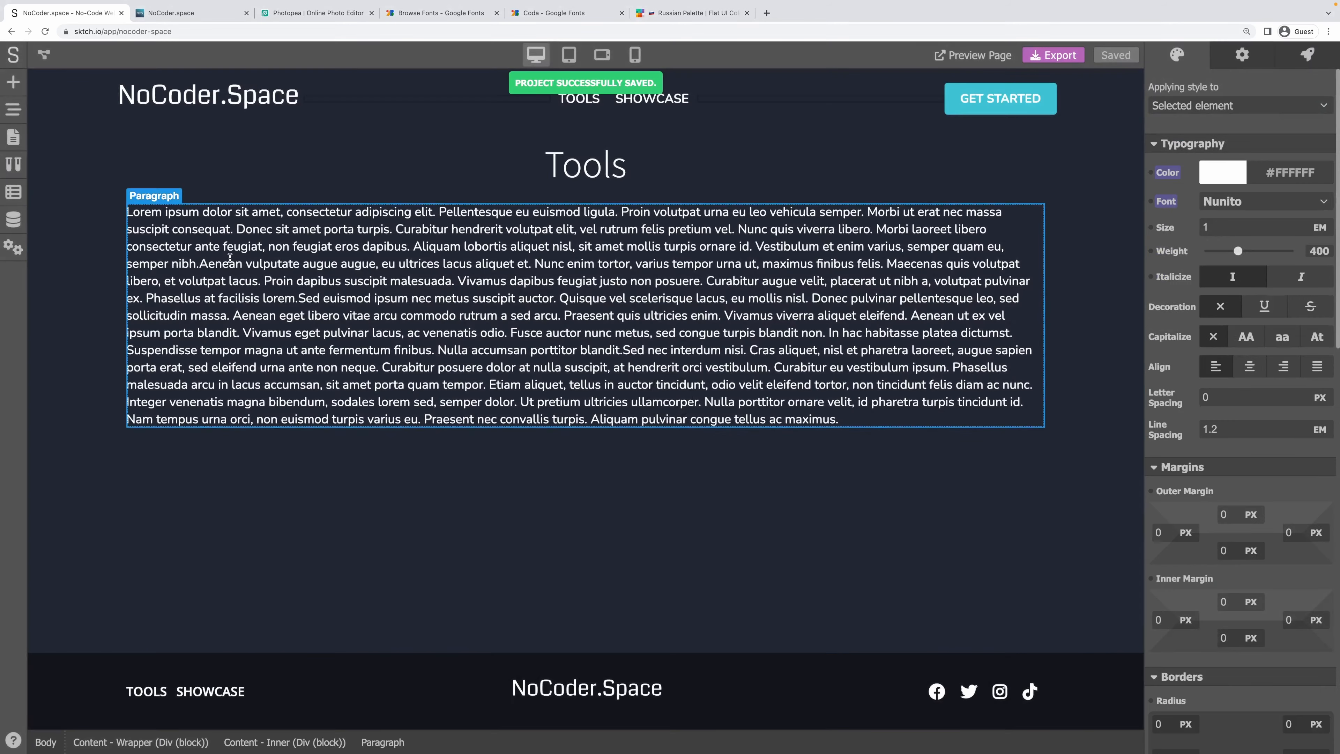
Delete the placeholder Lorem paragraph and save the Tools page.
click(9, 129)
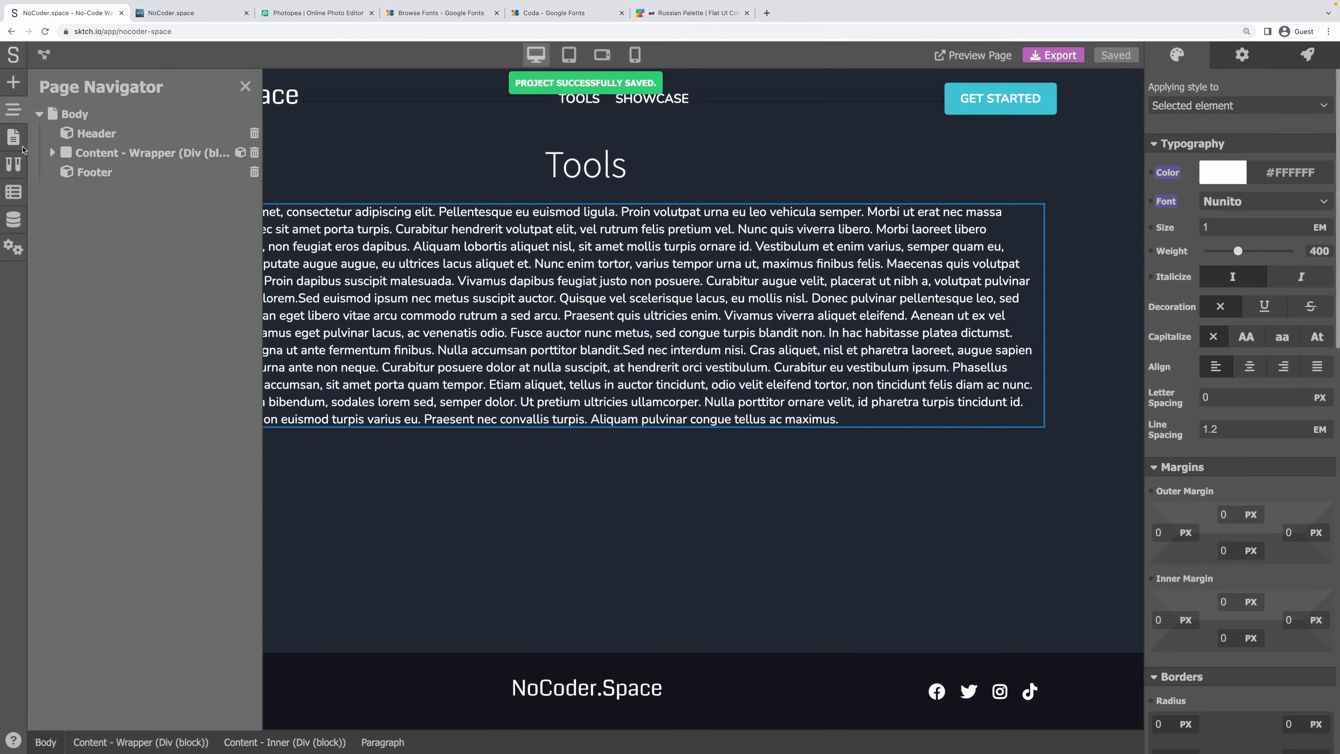
click(51, 152)
click(255, 207)
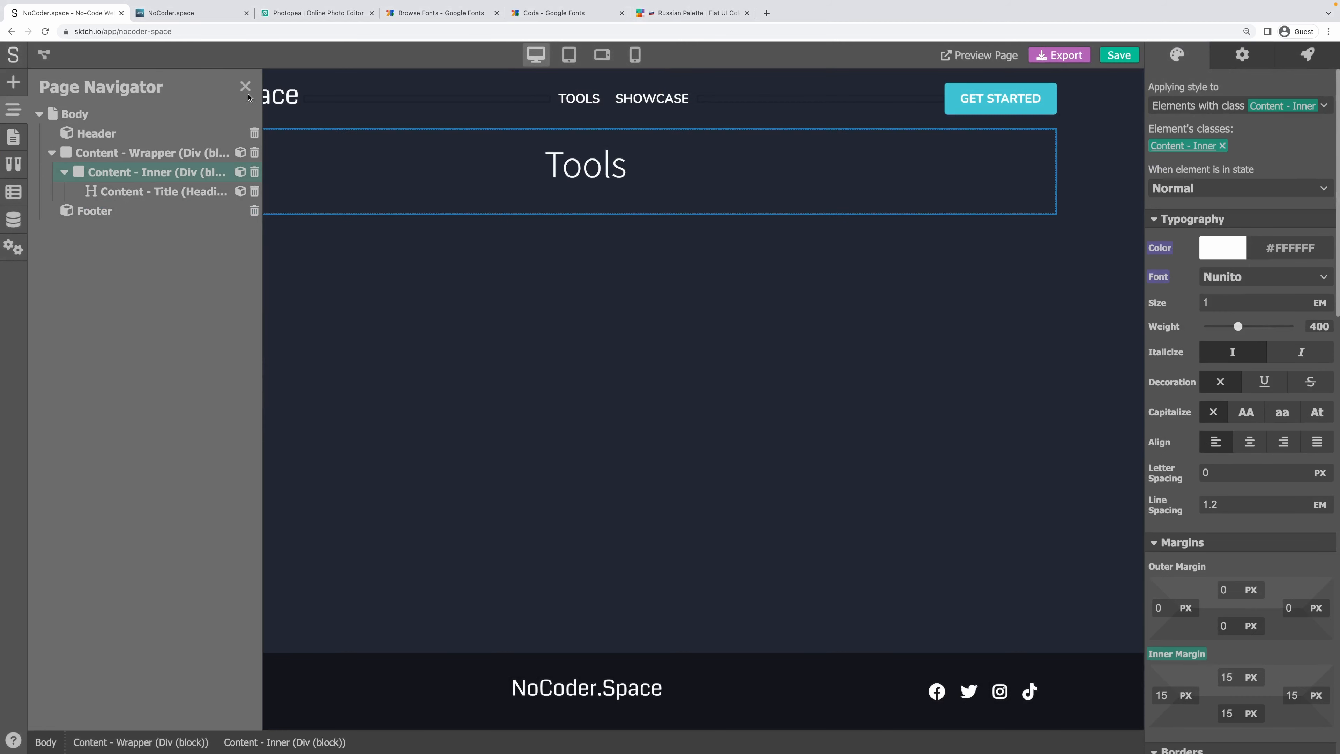
click(245, 86)
click(320, 312)
key(ctrl+s)
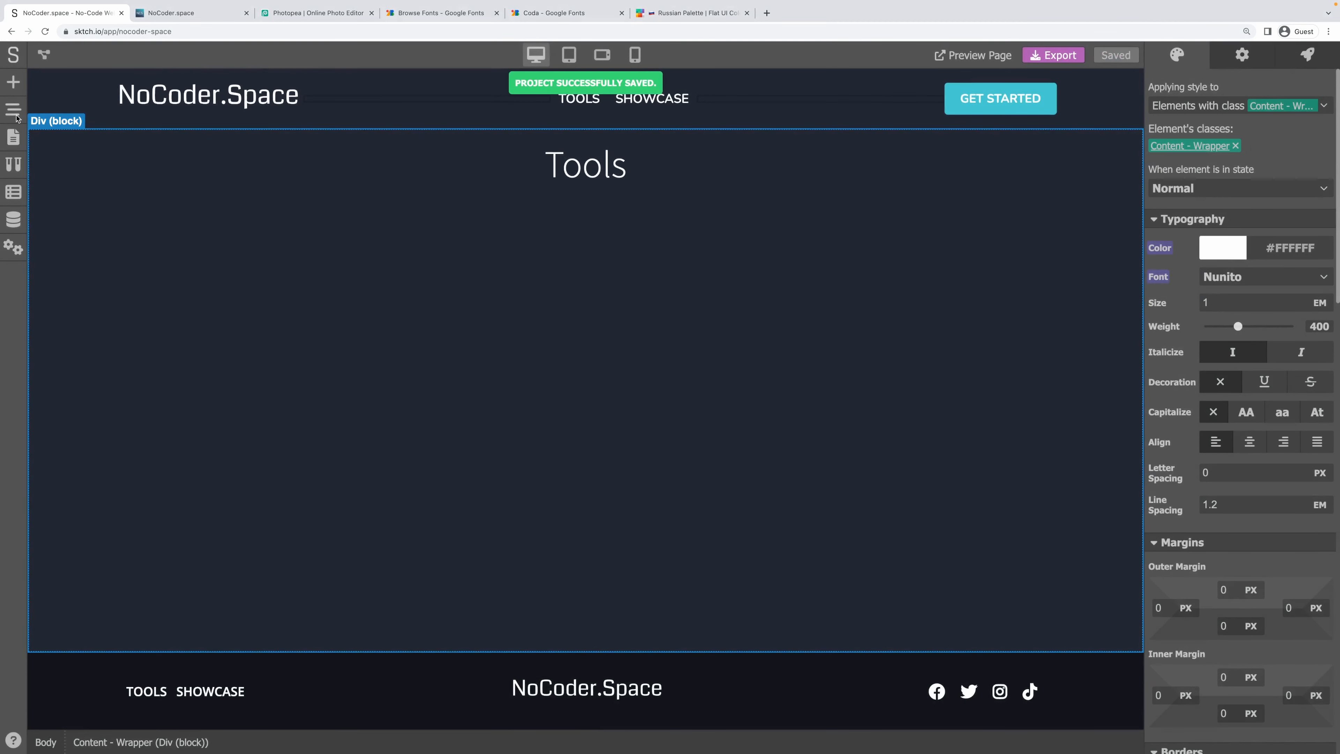
click(16, 118)
click(11, 80)
Create a new page titled Showcase with path /showcase and save its settings.
click(11, 141)
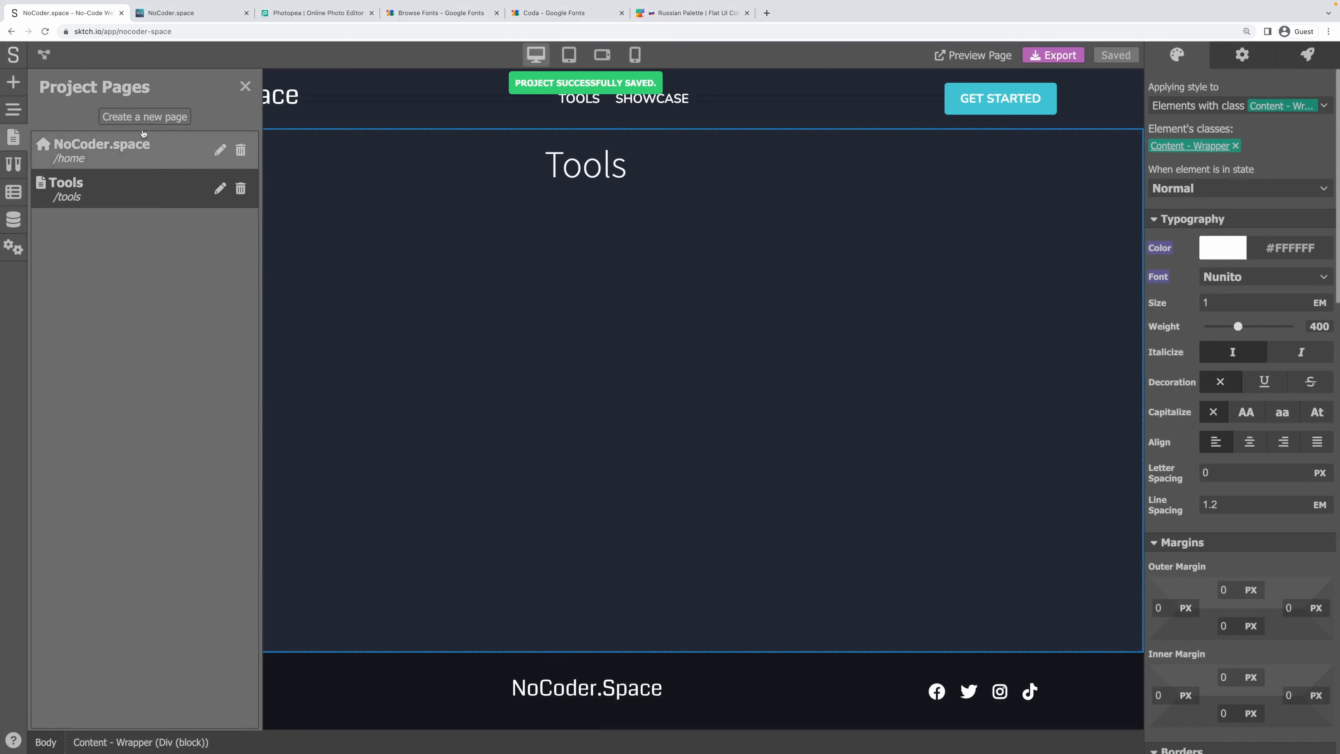
click(142, 118)
click(112, 135)
text(Showcase)
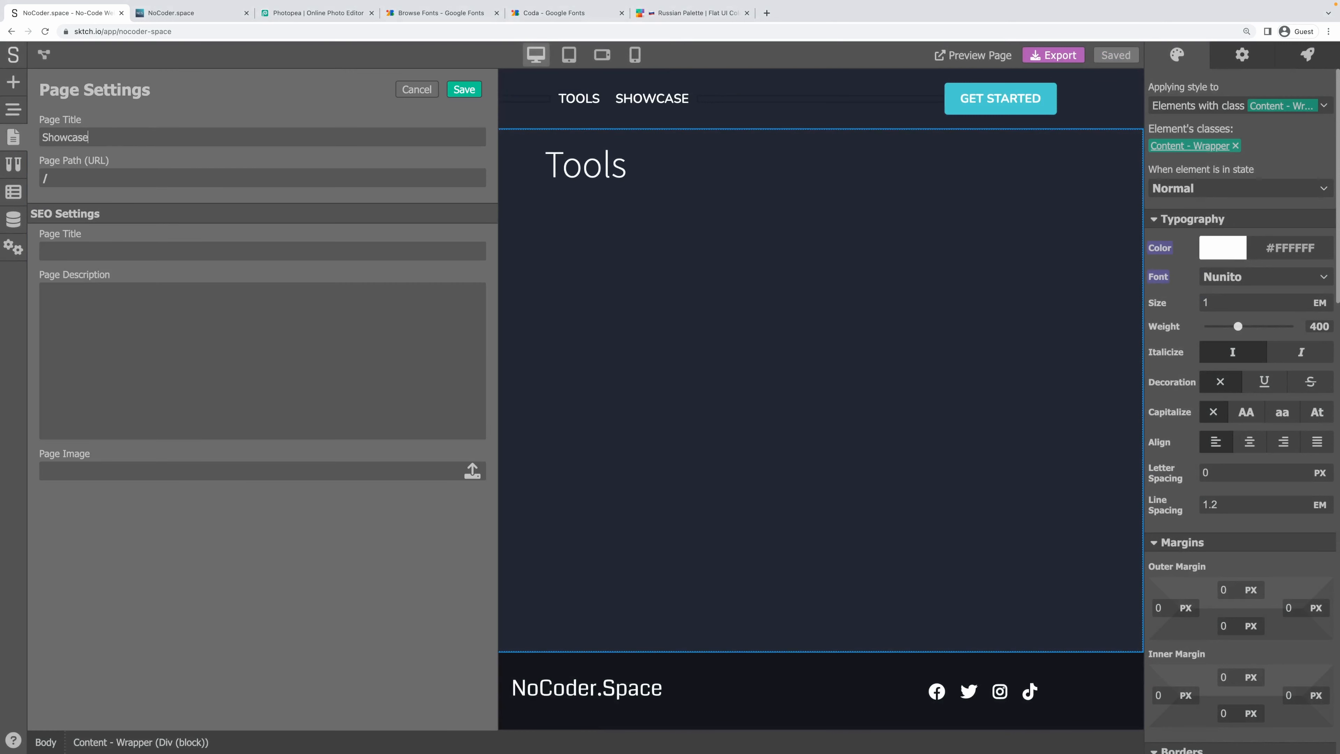
click(119, 153)
text(showa)
click(464, 90)
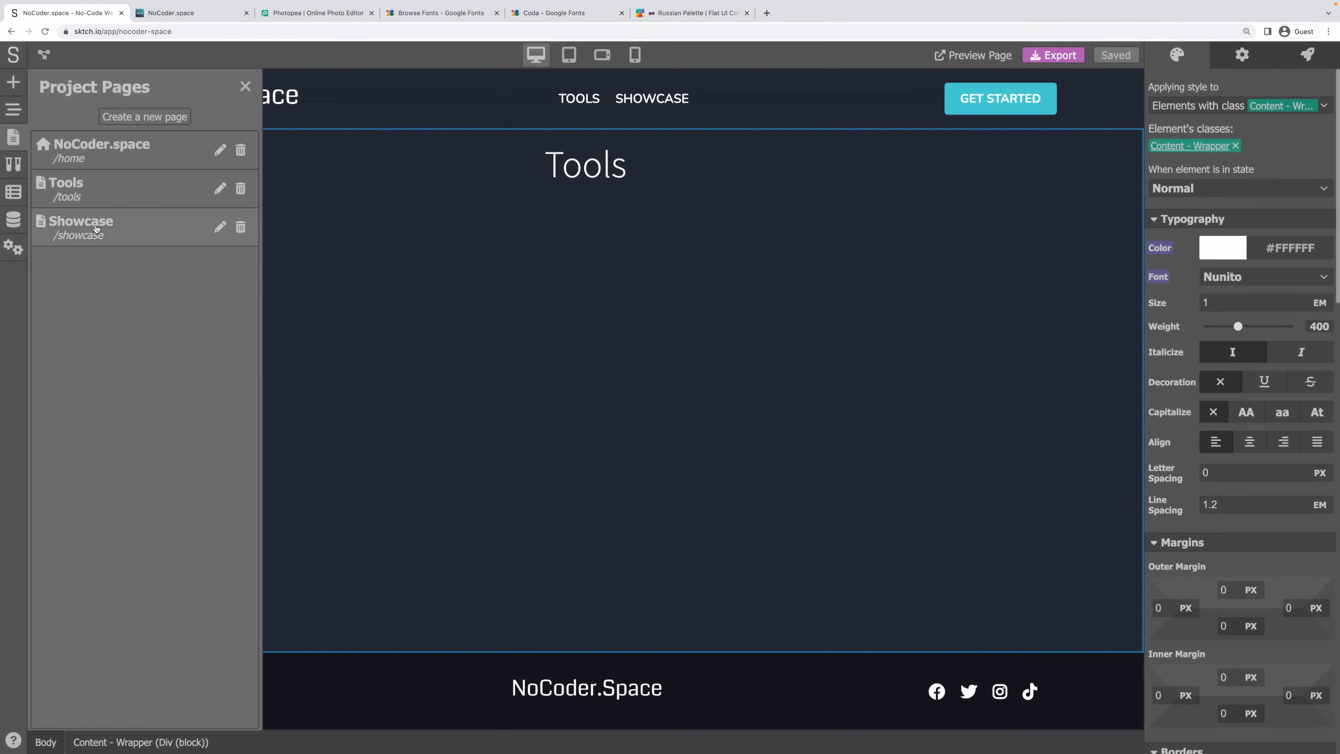
On the Showcase page, place the Header component, an empty Div block, then the Footer component.
click(96, 228)
click(13, 82)
click(227, 117)
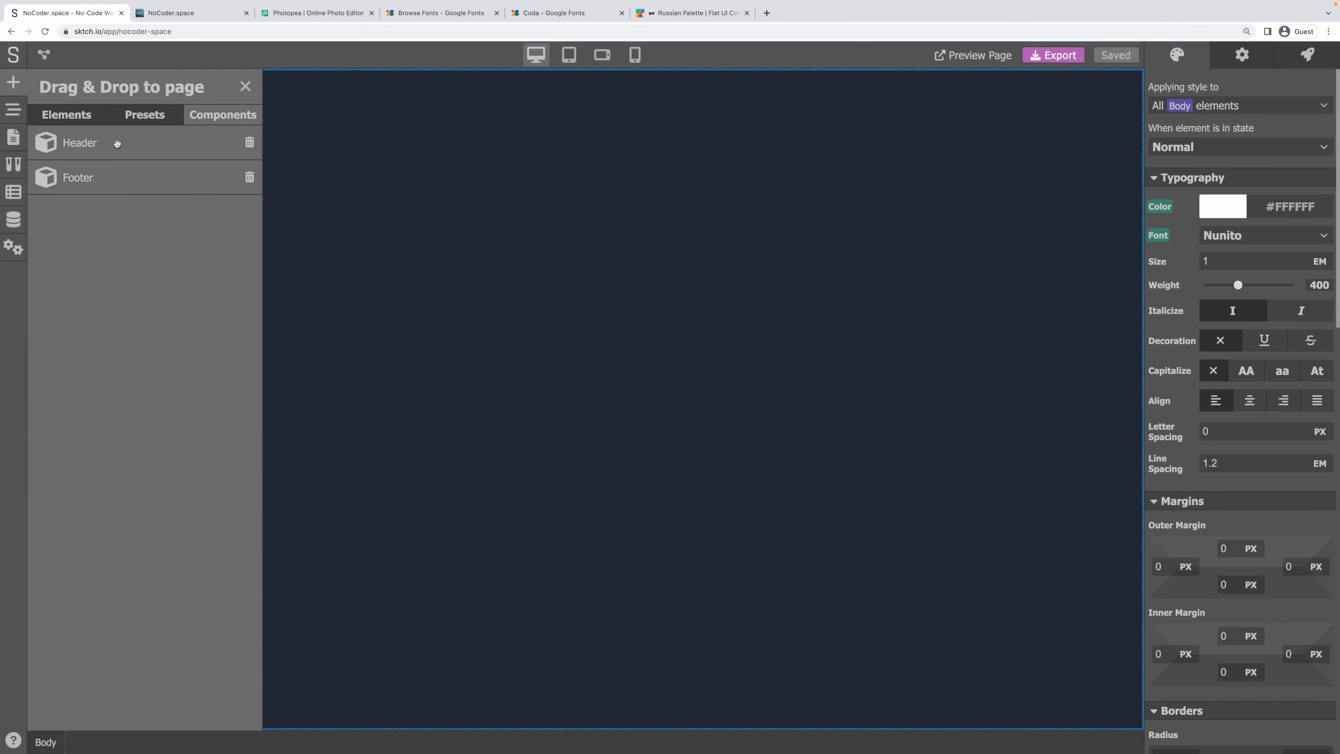
drag(117, 143, 369, 106)
click(15, 84)
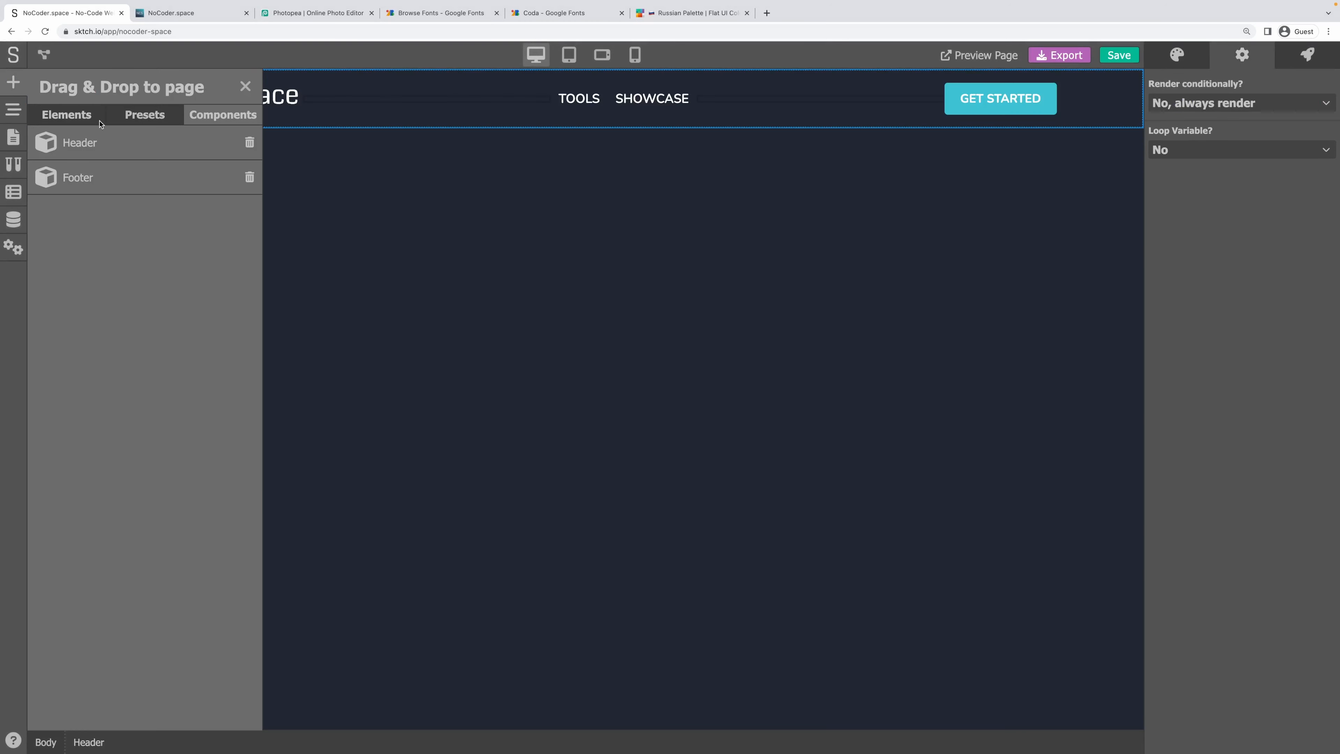
click(66, 115)
drag(67, 182, 407, 311)
click(13, 81)
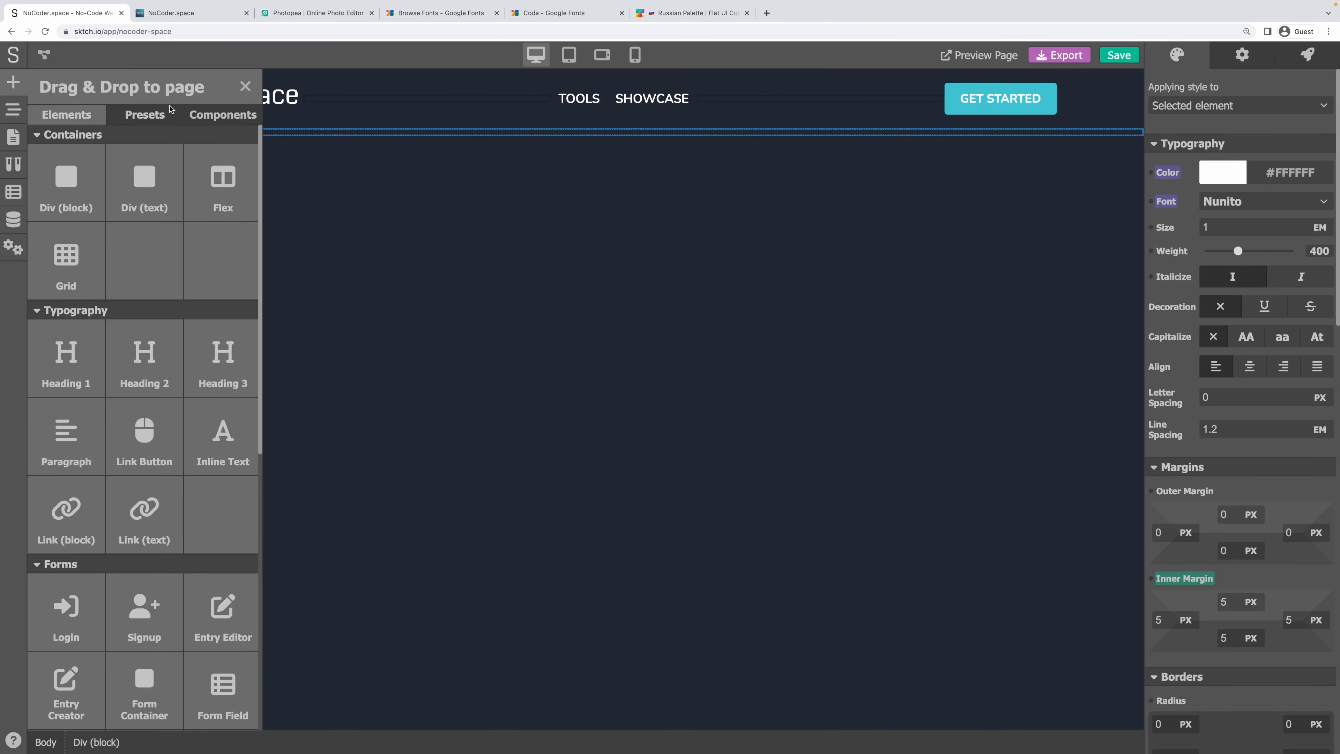
click(200, 115)
drag(110, 166, 380, 248)
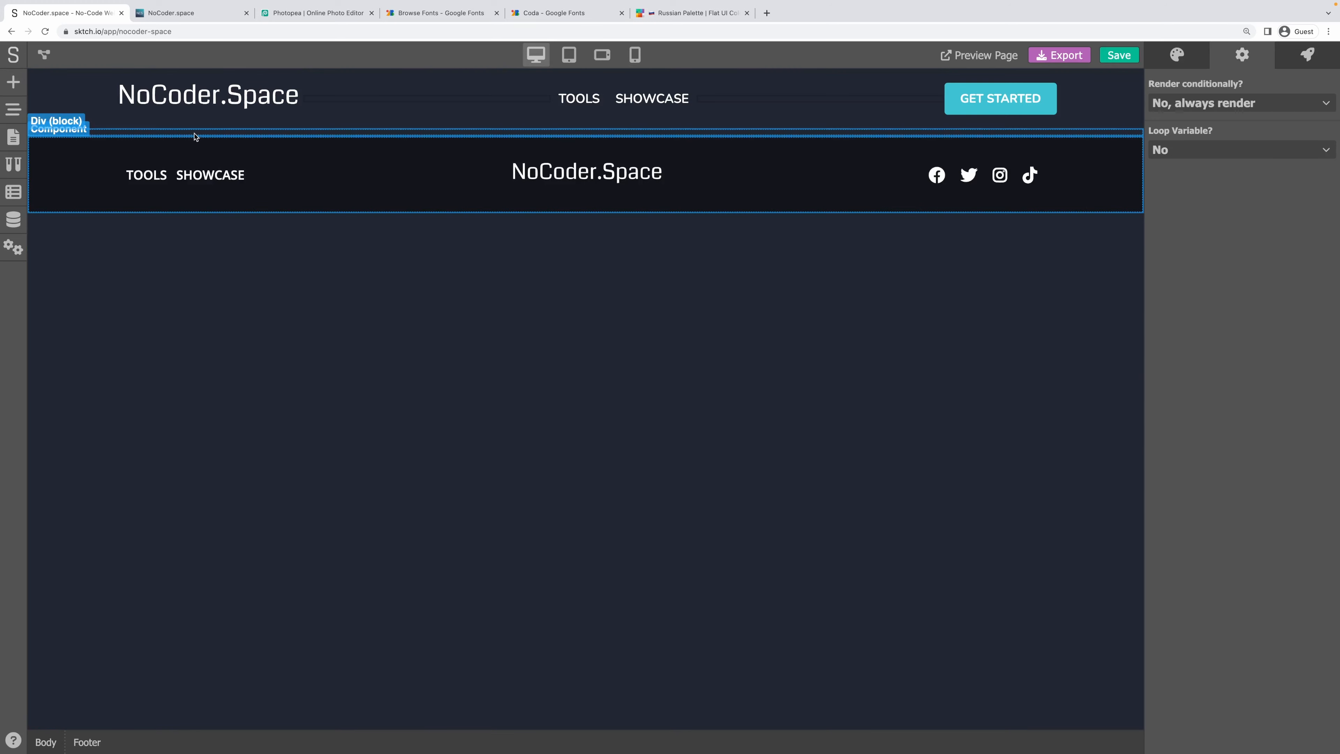
Set the empty block's padding to zero and give it the Content - Wrapper class.
click(194, 133)
mouse_move(1184, 581)
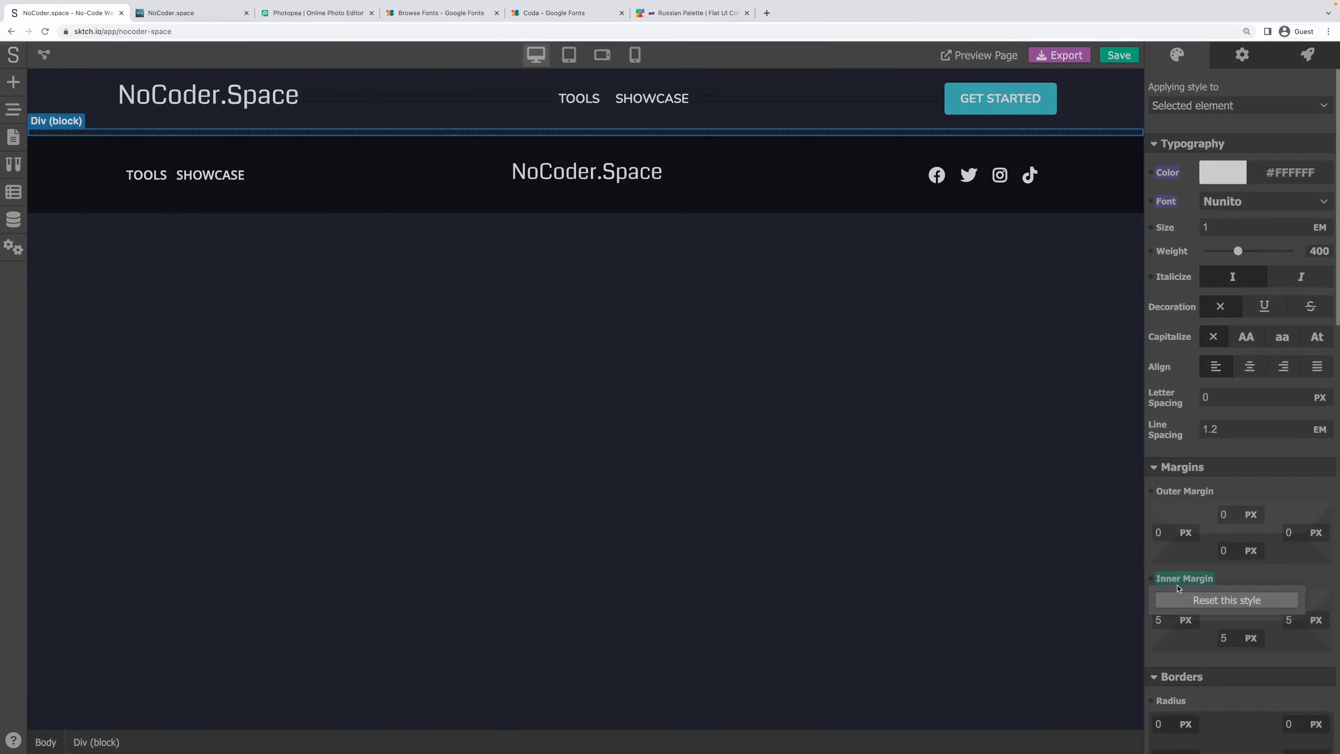
click(1230, 598)
click(1205, 111)
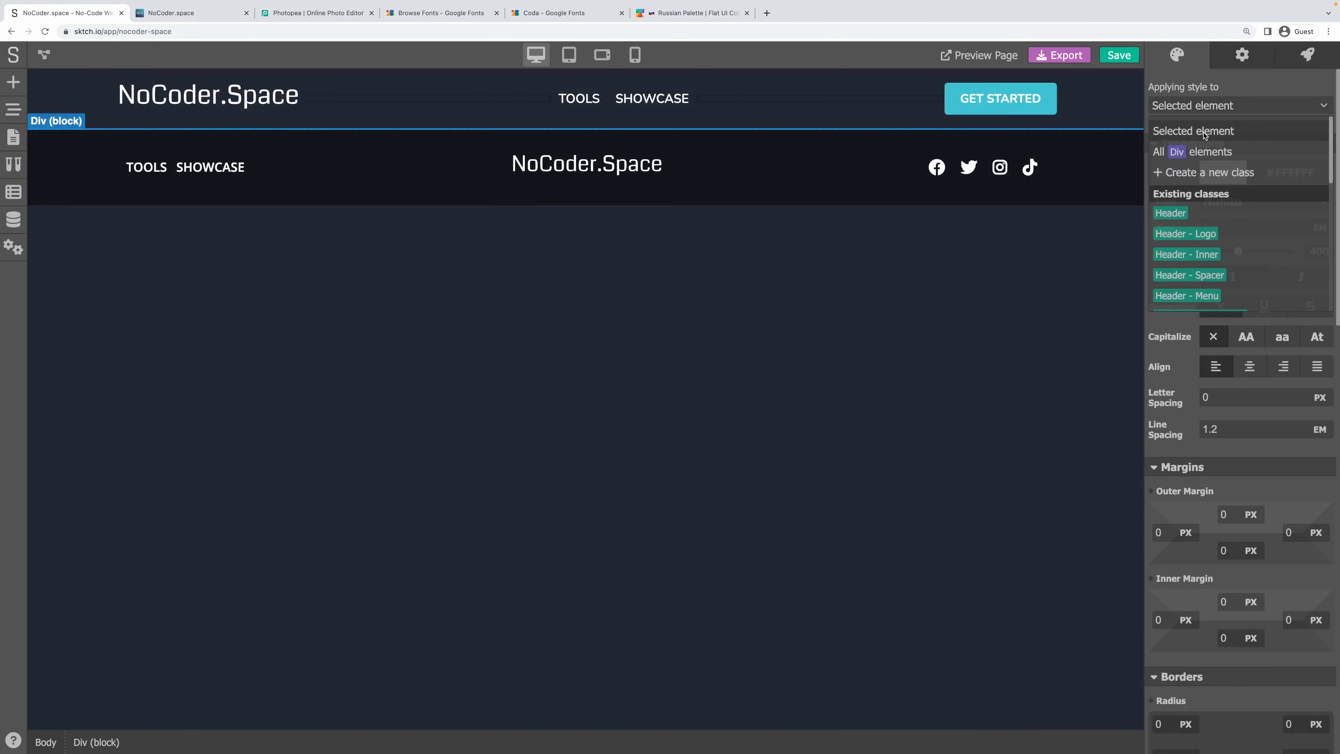
scroll(1234, 238, down, 10)
scroll(1234, 239, up, 1)
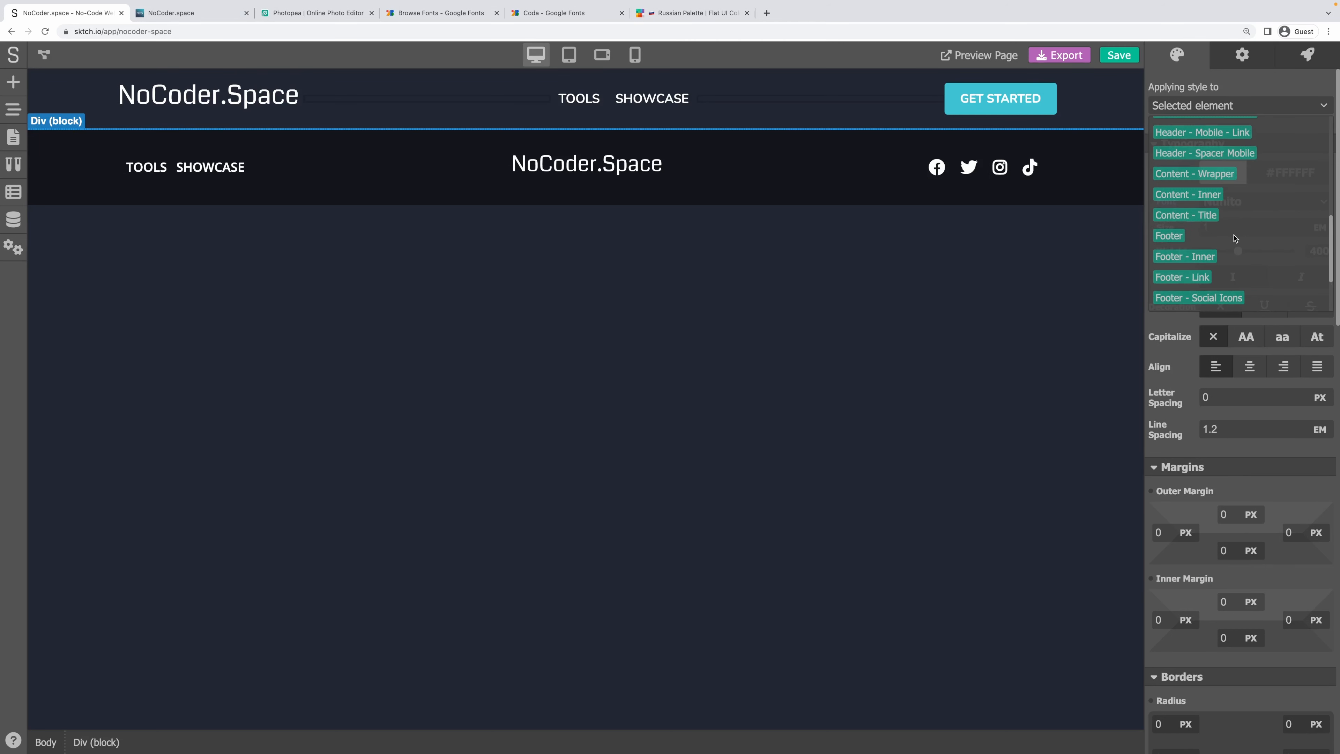
click(1208, 174)
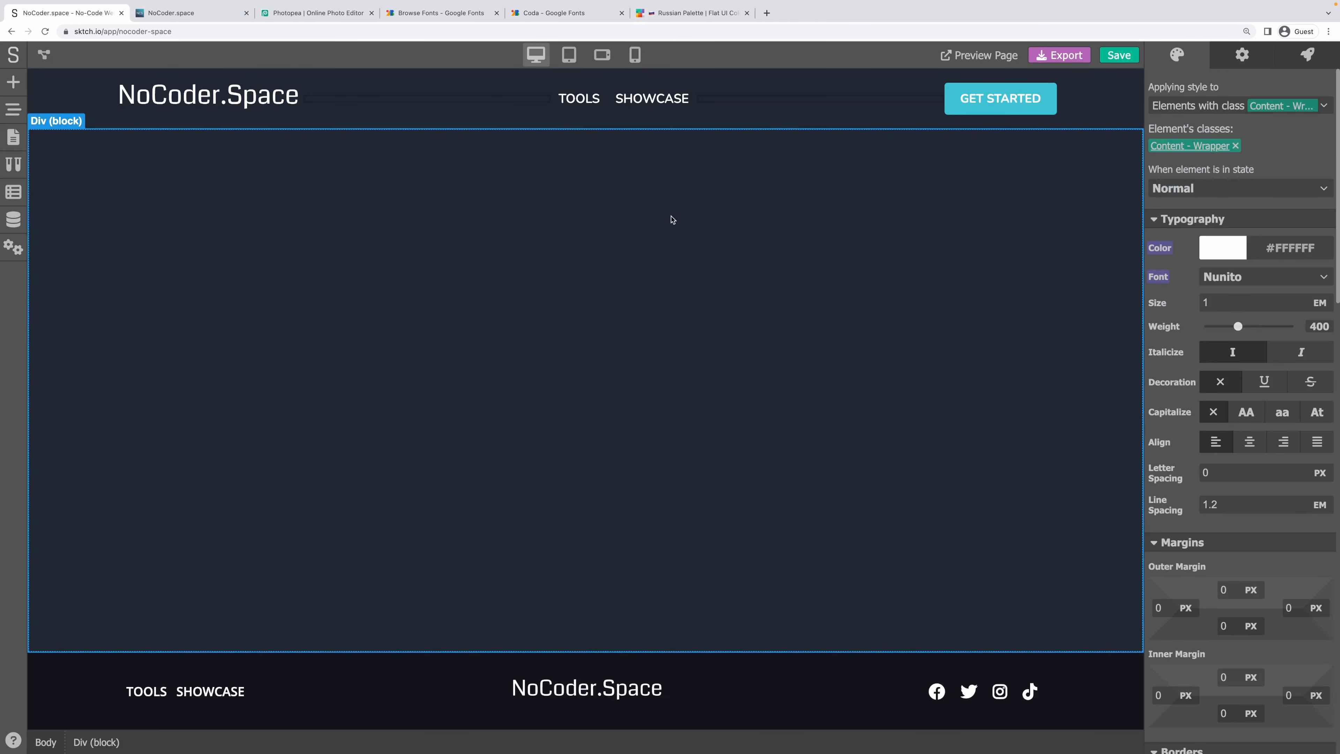
click(10, 91)
Add a new div inside the wrapper and give it the Content - Inner class.
click(125, 118)
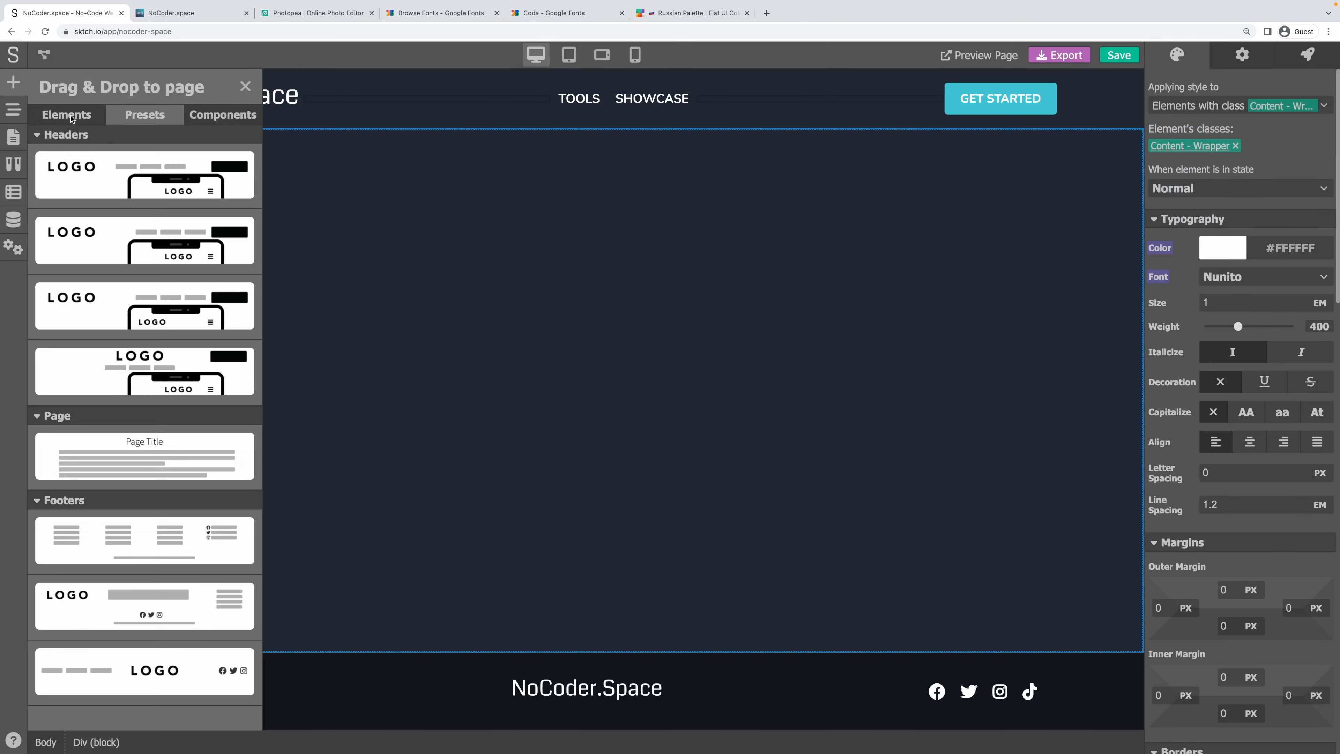
click(66, 114)
drag(65, 174, 391, 226)
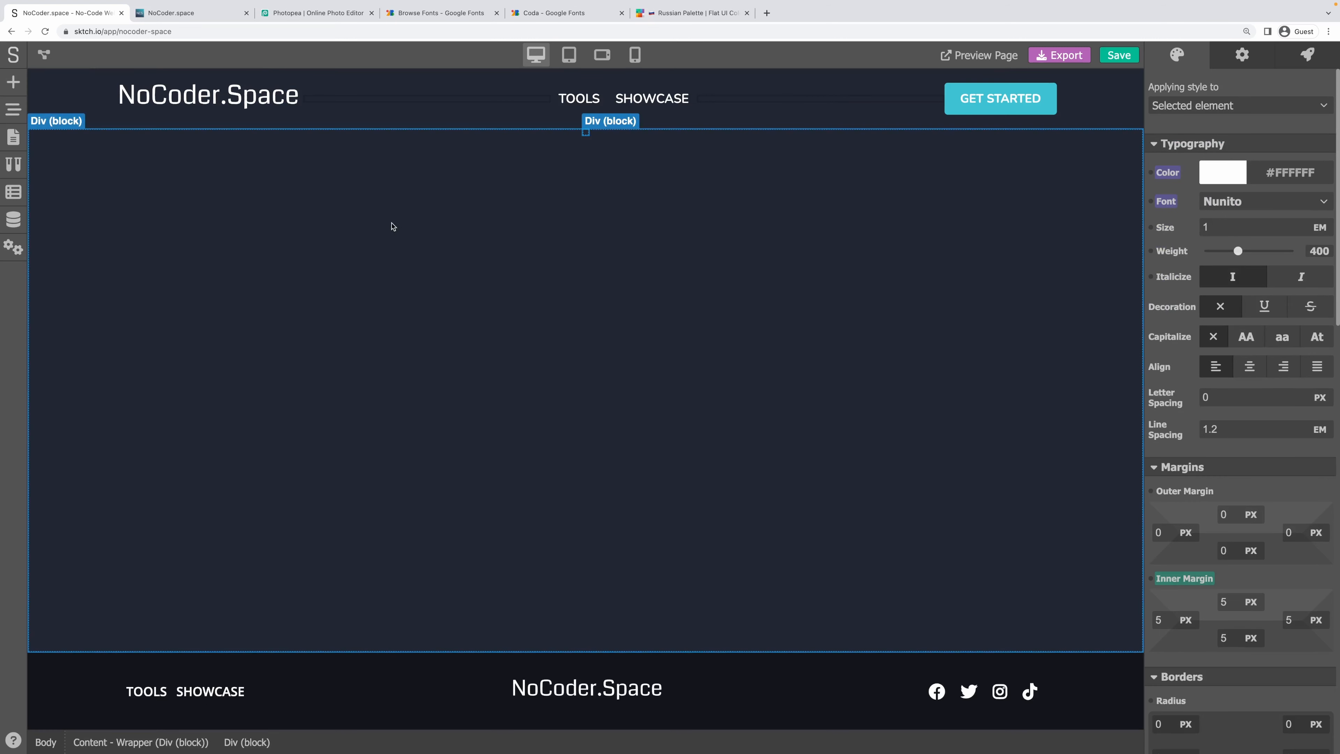
click(1266, 107)
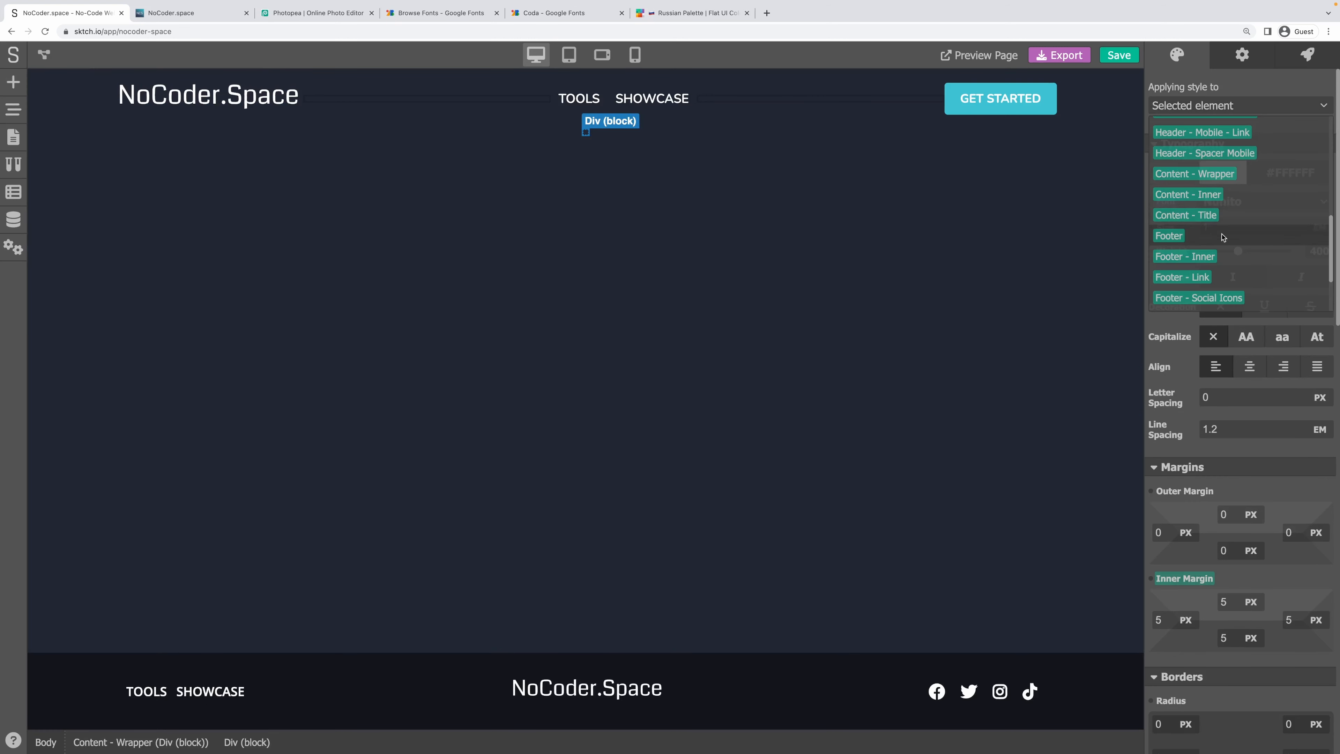
click(1211, 196)
Drop a Heading 1 into the inner div and style it with the Content - Title class.
click(14, 81)
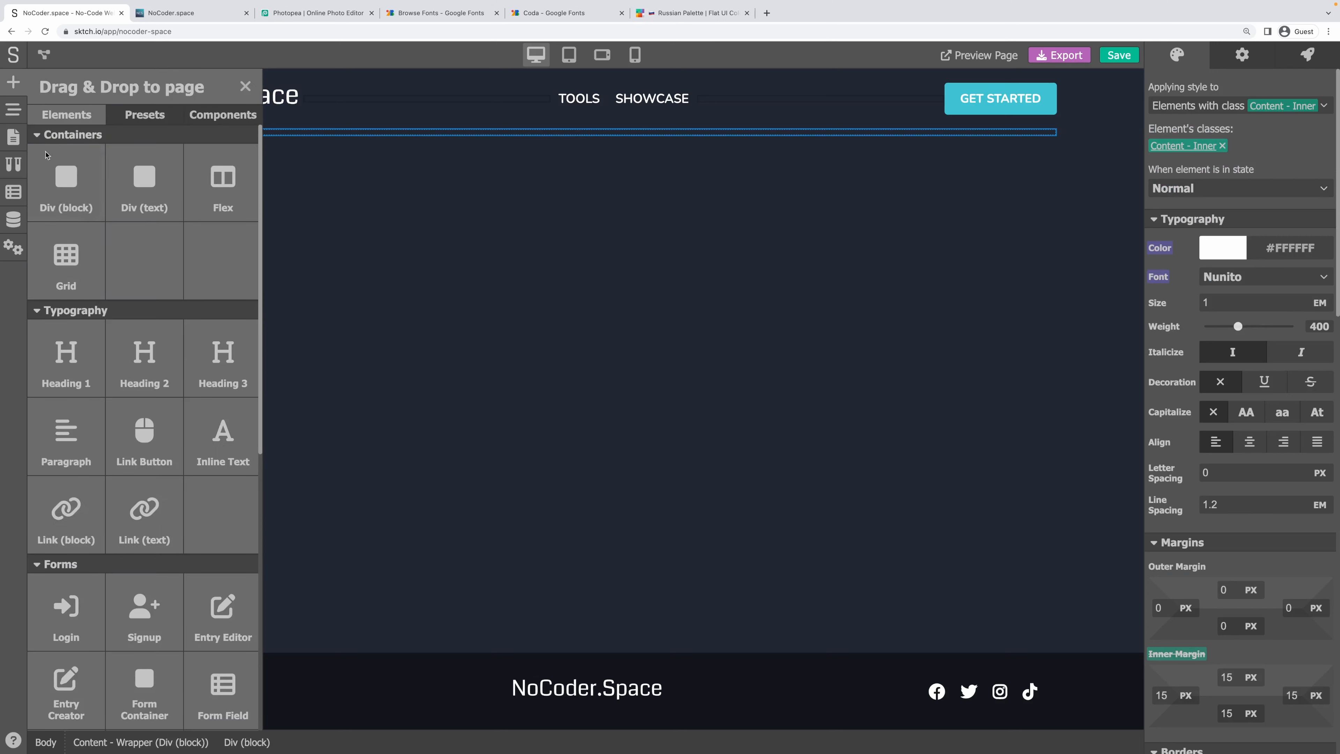
drag(66, 364, 331, 139)
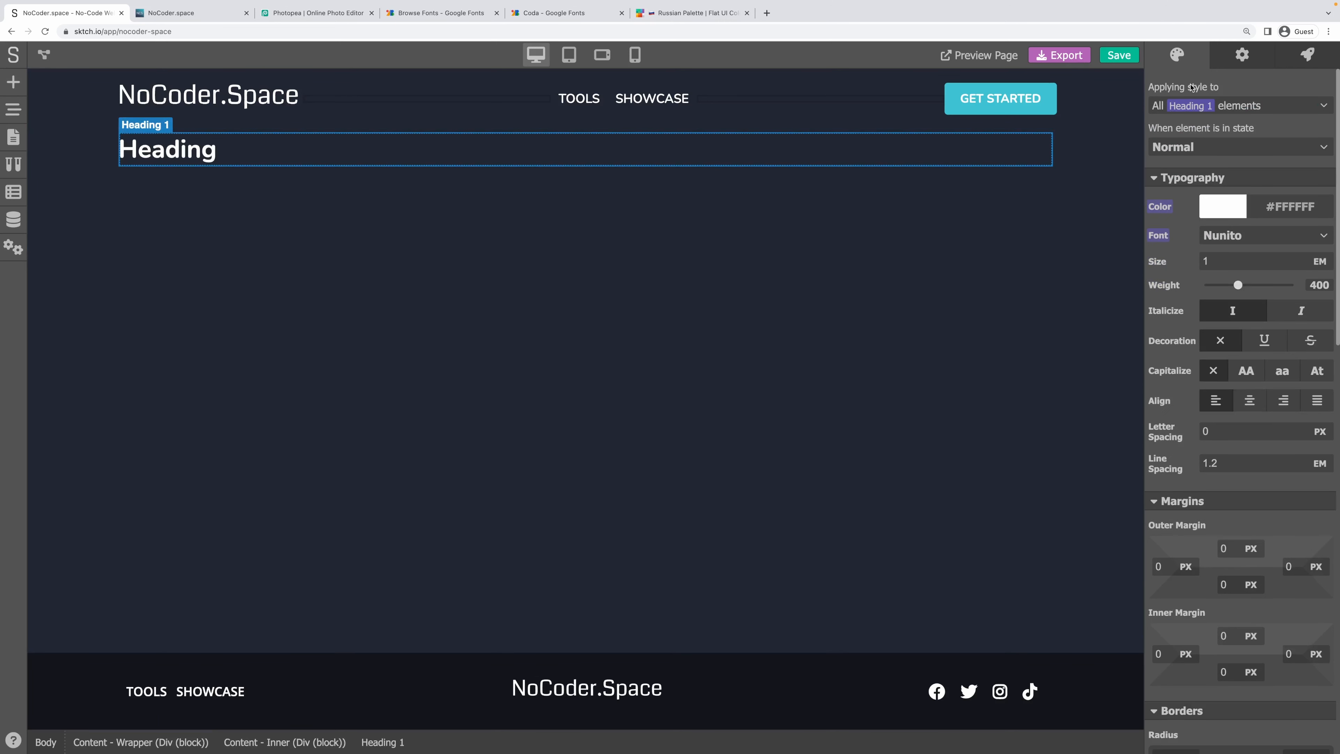
click(1227, 106)
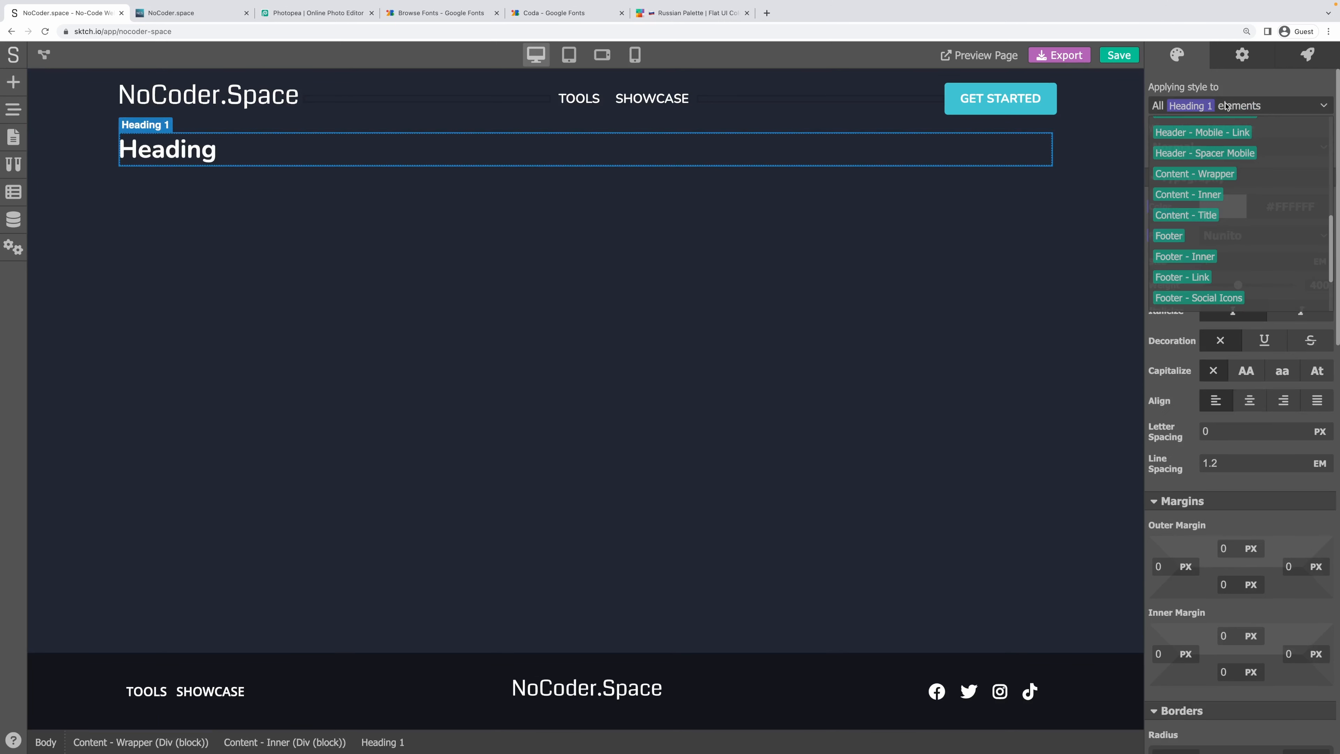
click(1168, 216)
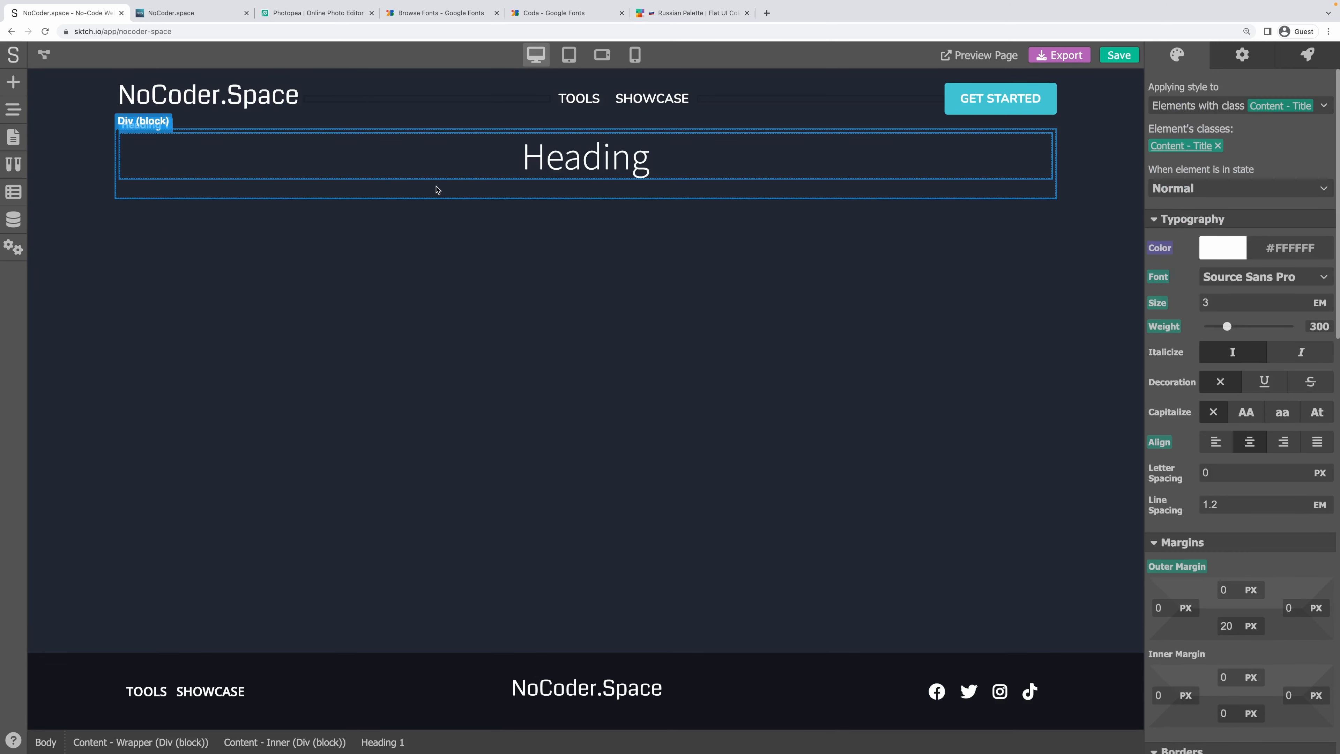
click(437, 191)
click(509, 339)
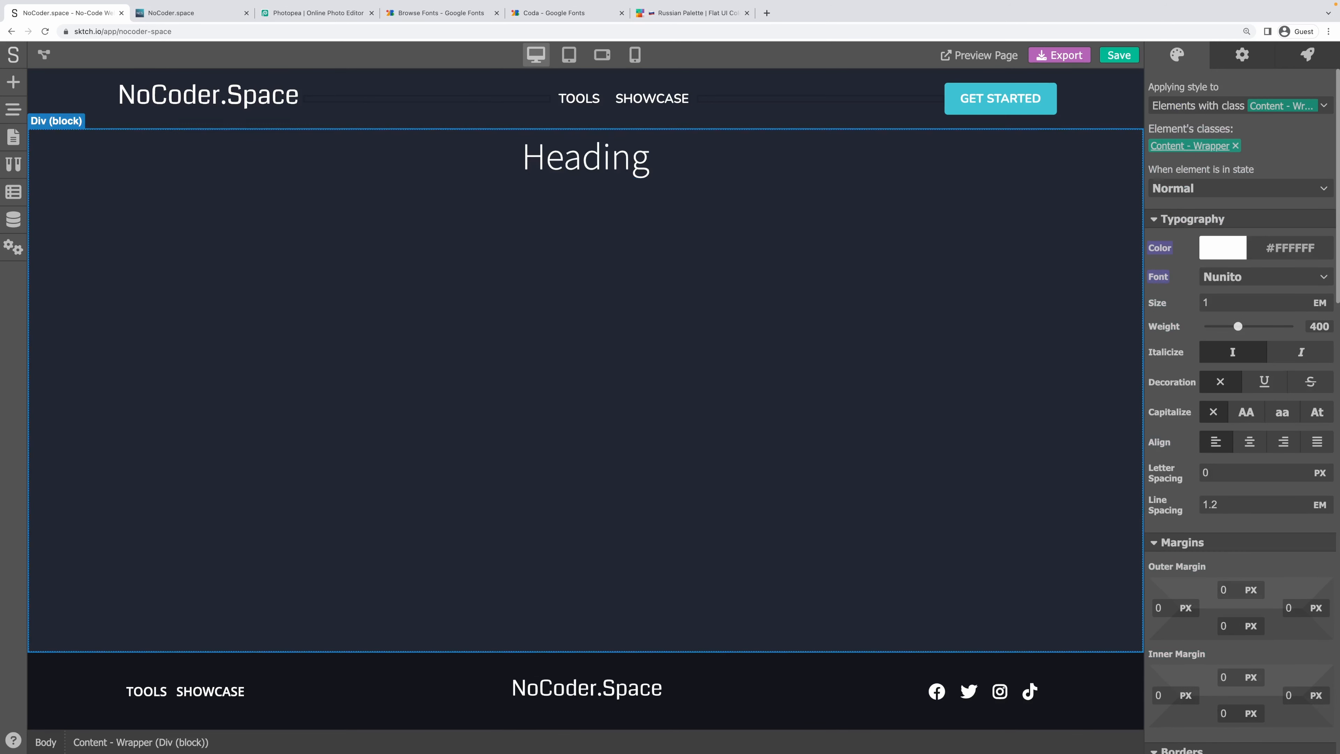
click(14, 137)
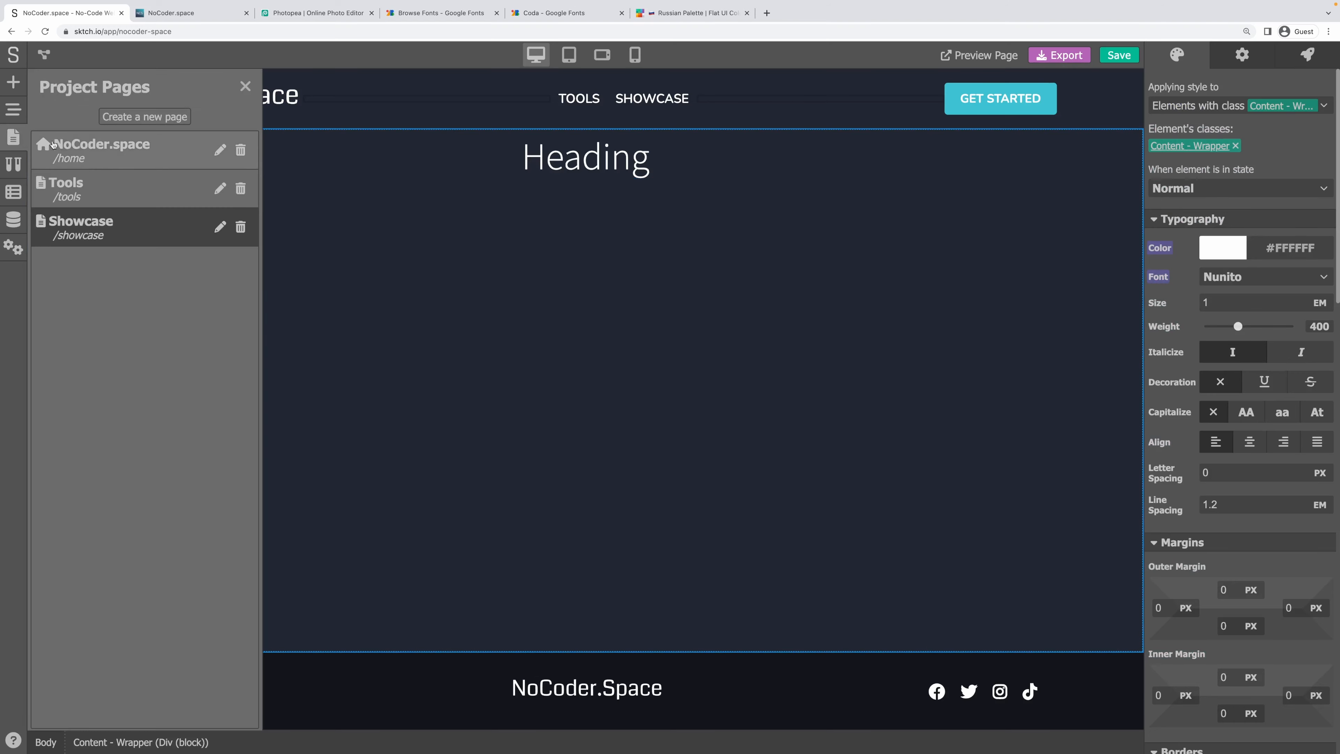
Switch to the Tools page and save the project.
click(106, 186)
click(545, 430)
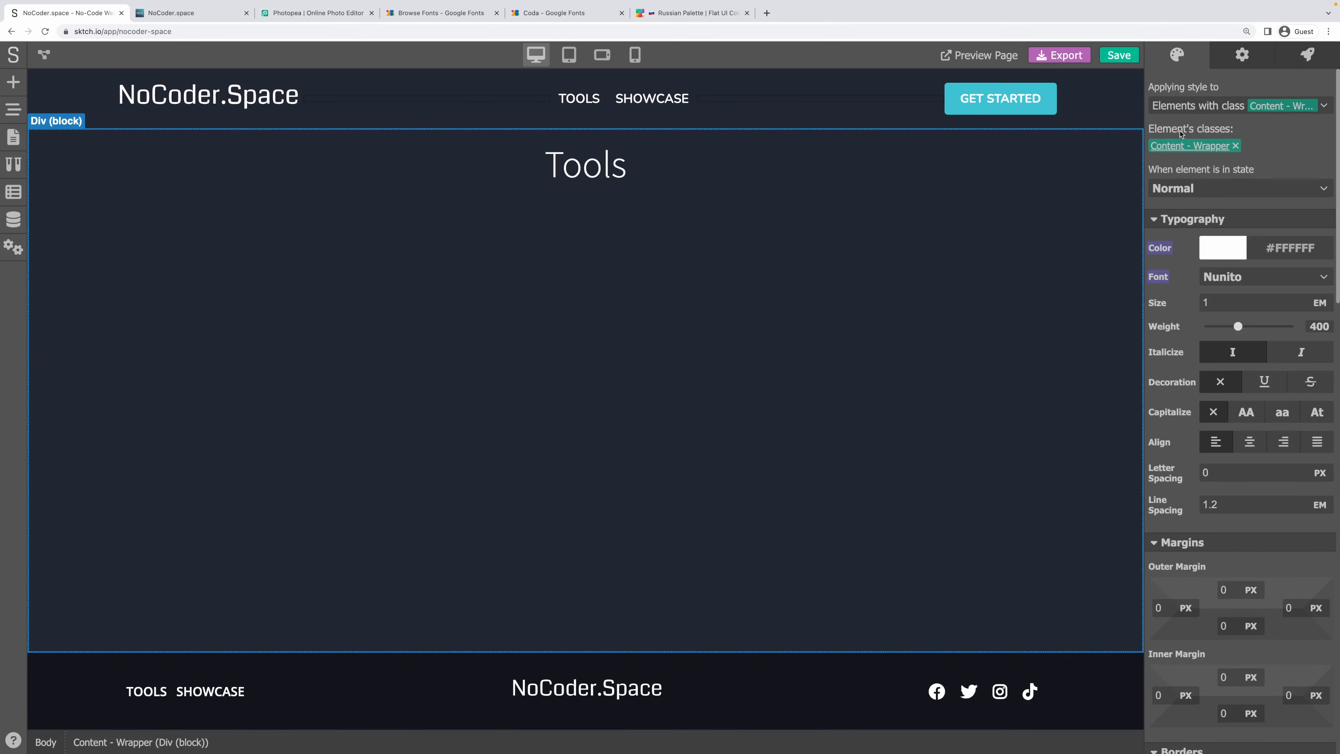
click(1117, 54)
Check the live site's Tools and Showcase pages, then return to the editor.
click(180, 13)
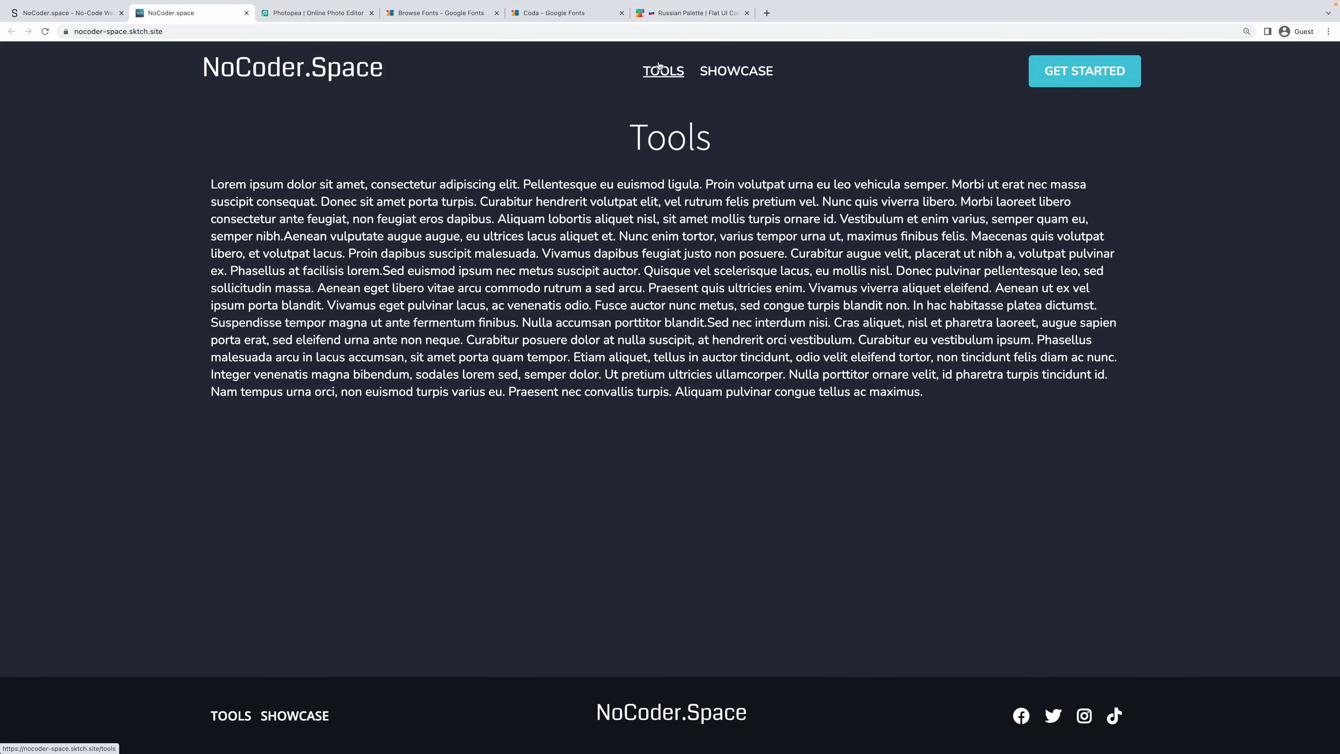
click(662, 71)
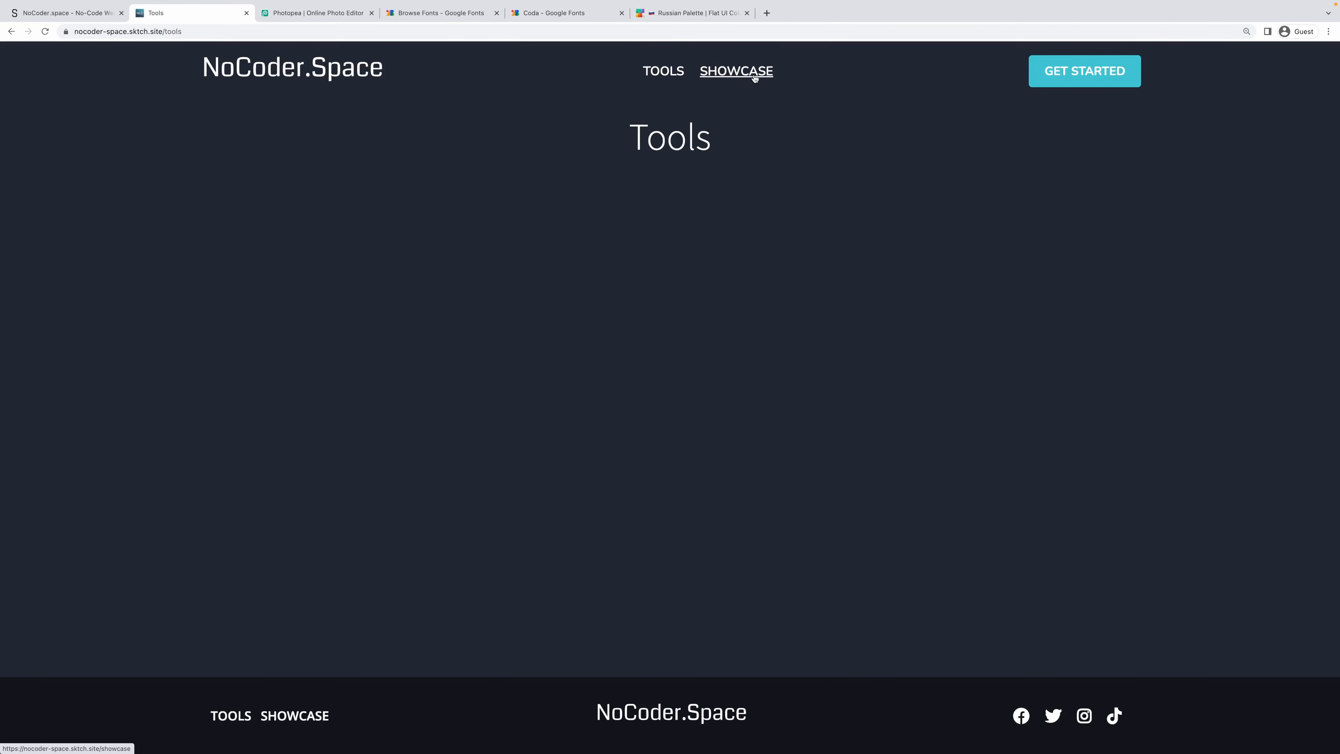
click(755, 77)
click(674, 76)
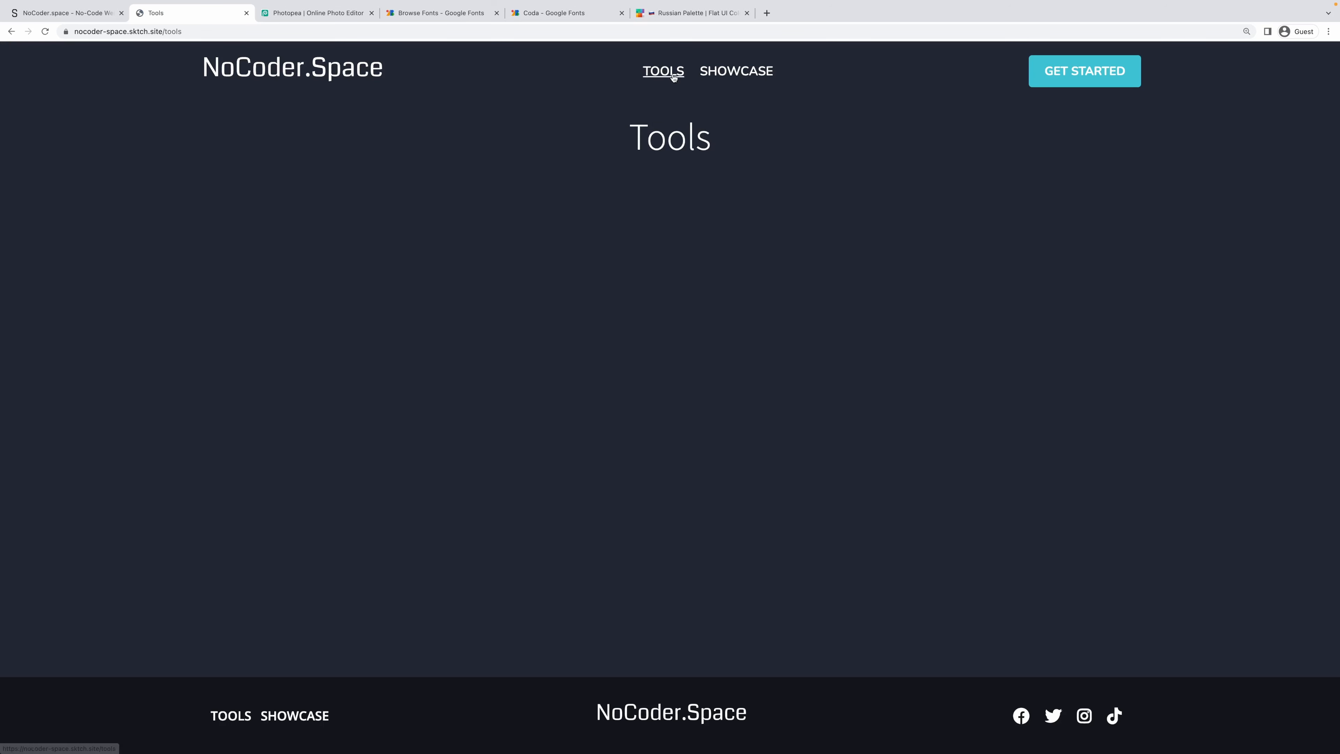
click(236, 69)
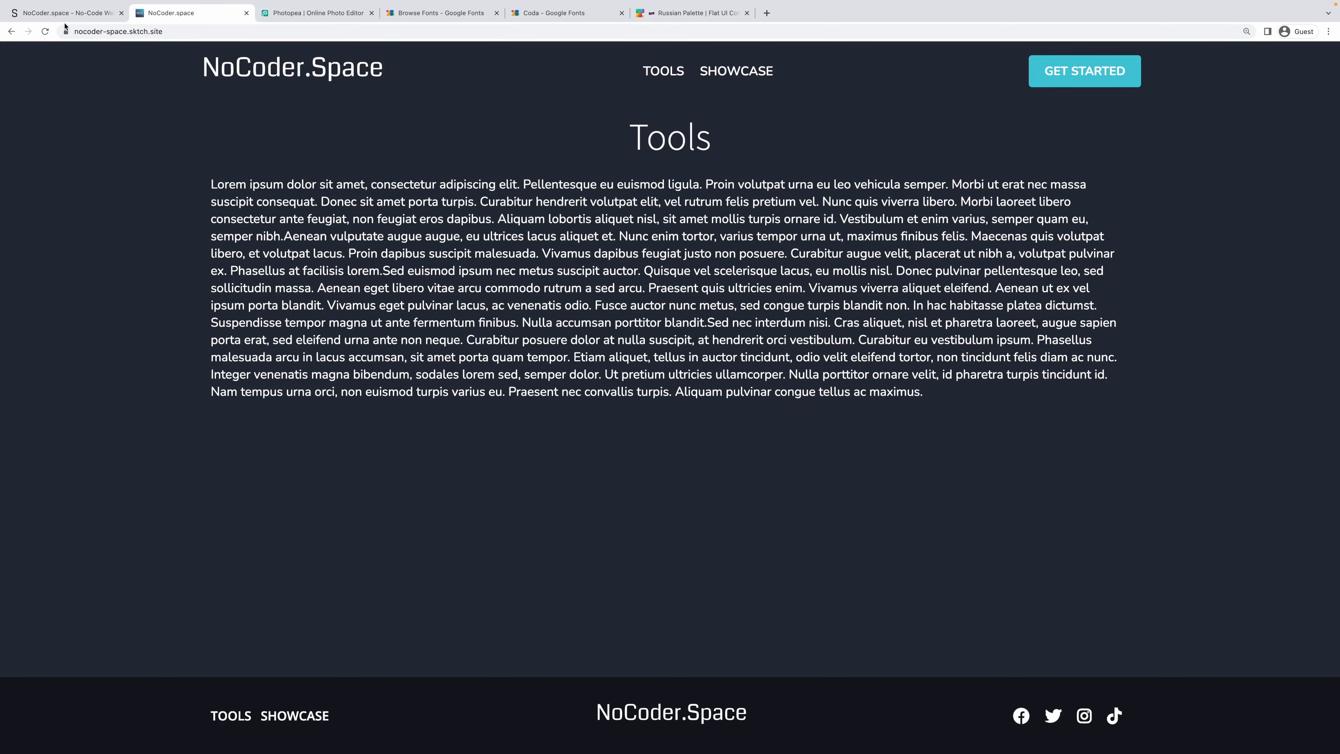
click(66, 14)
click(14, 136)
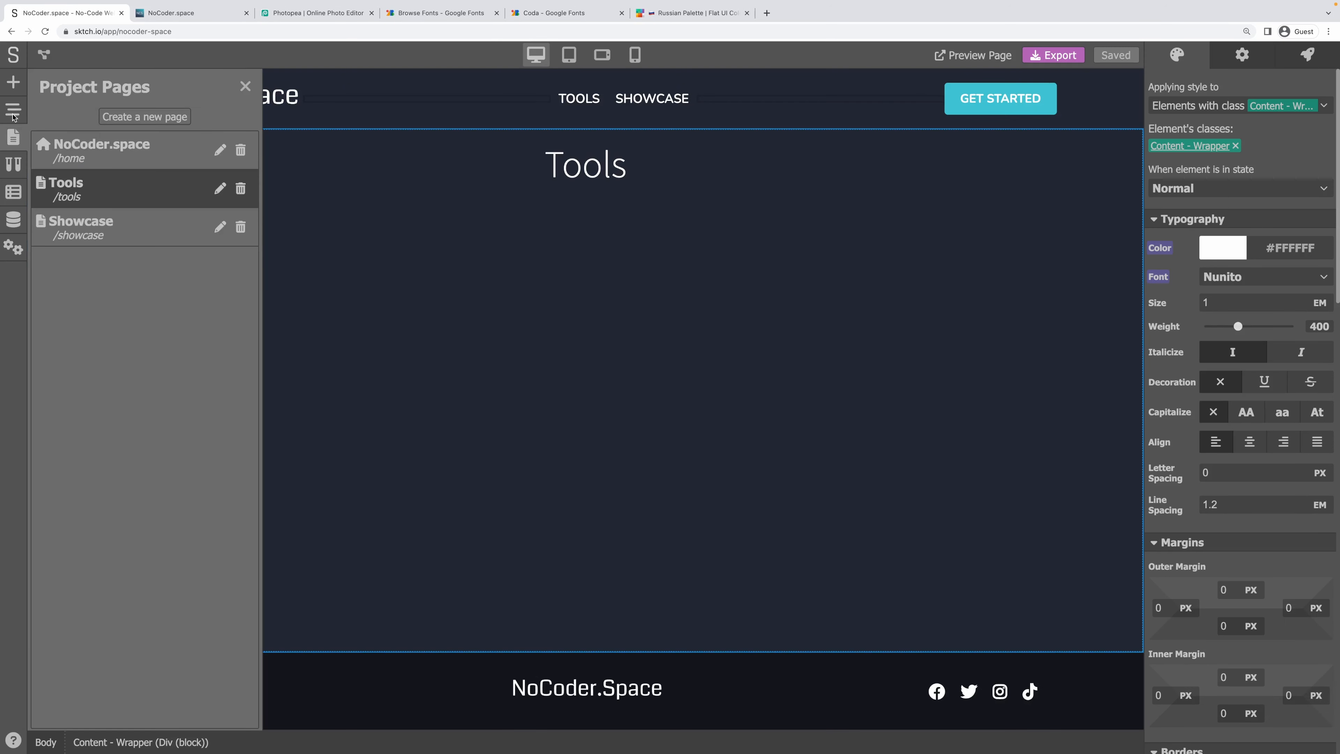
Change the home page heading to 'Welcome' and save the project.
click(14, 116)
click(14, 145)
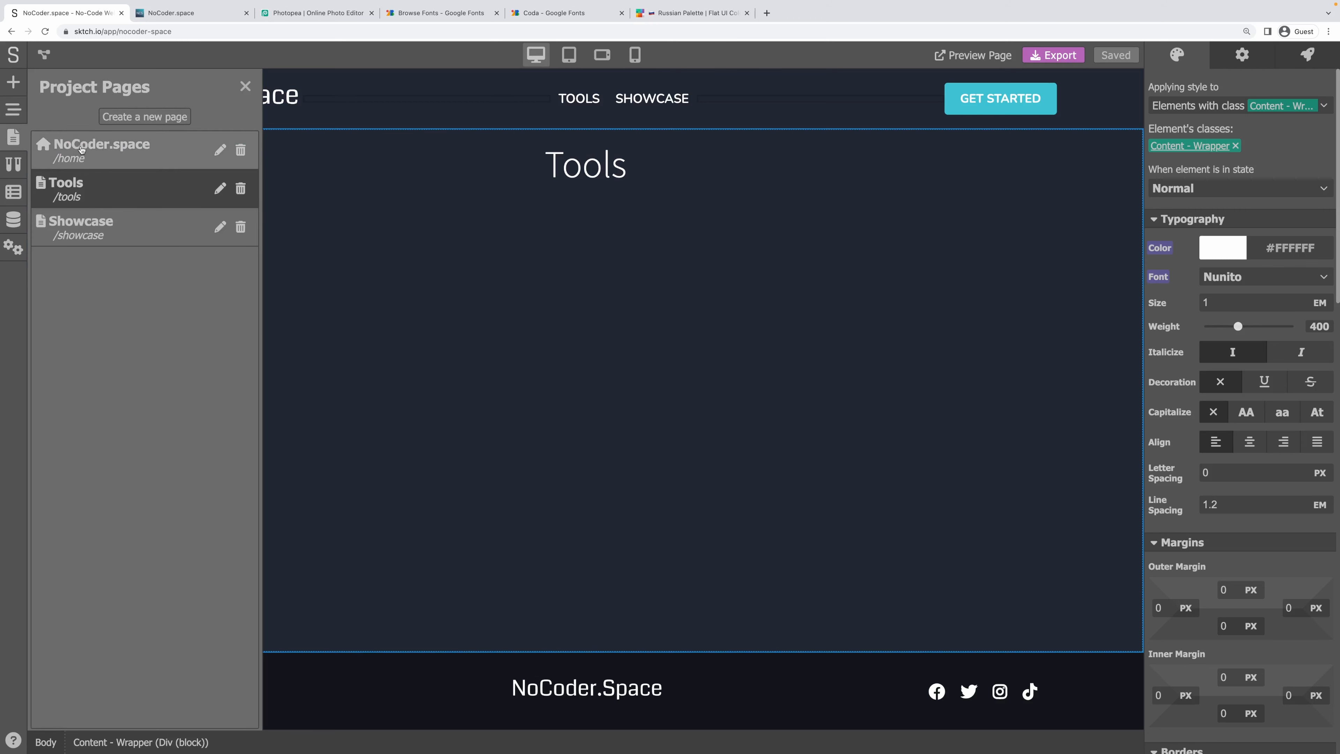
click(83, 148)
click(603, 165)
double_click(603, 165)
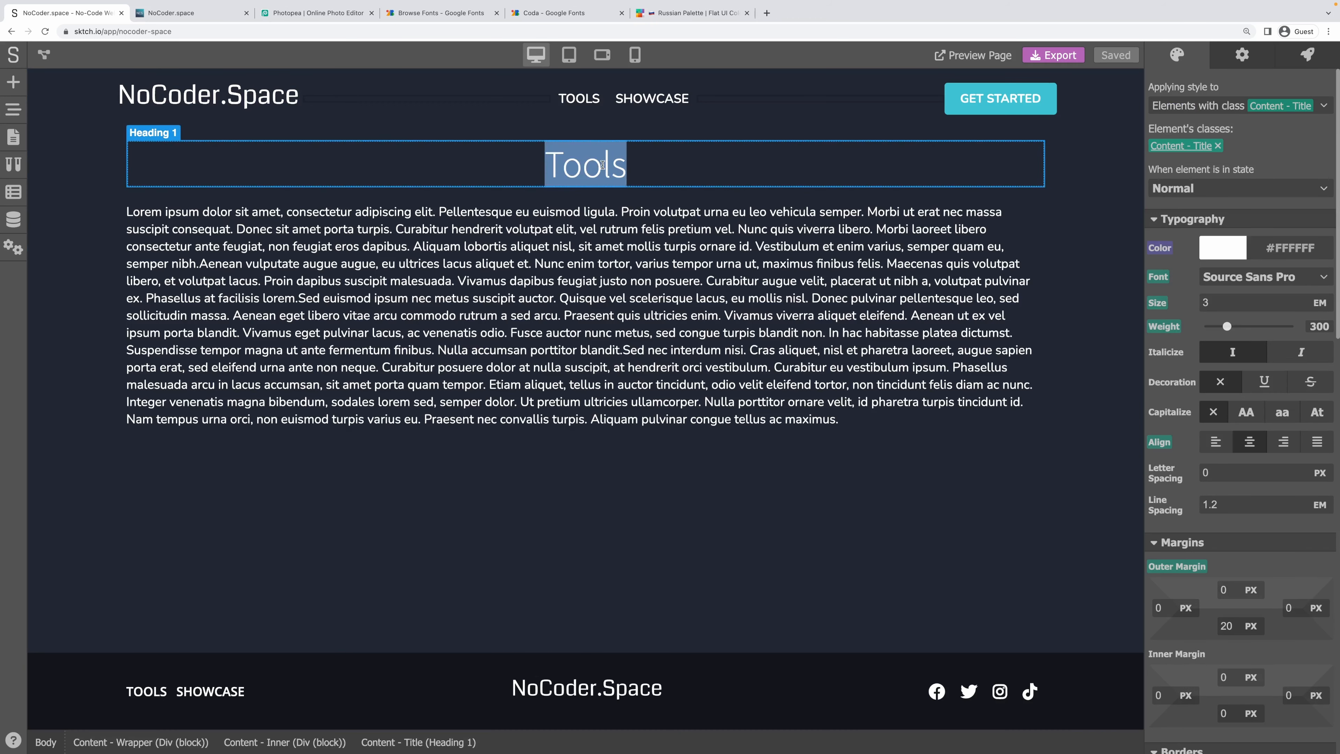
text(Welcome)
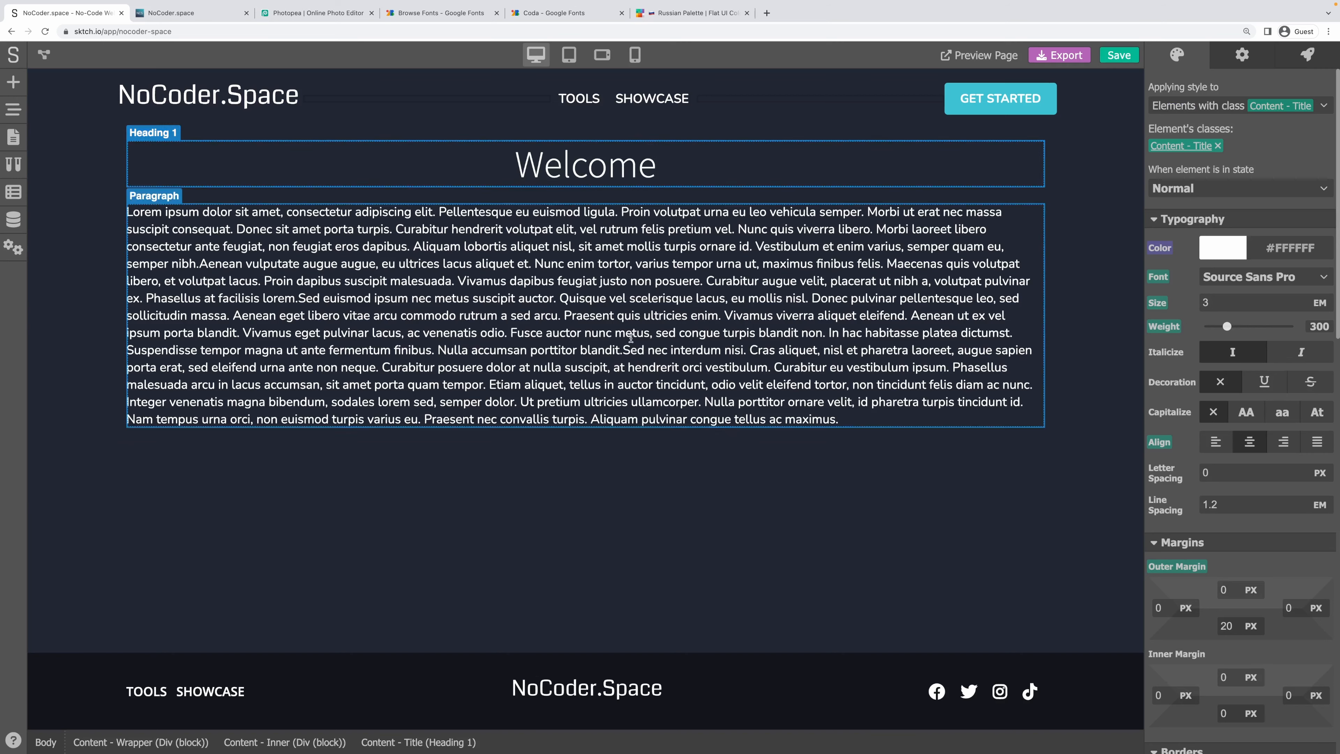
click(159, 217)
key(ctrl+s)
Change the Showcase page's placeholder heading to 'Showcase' and save.
click(14, 137)
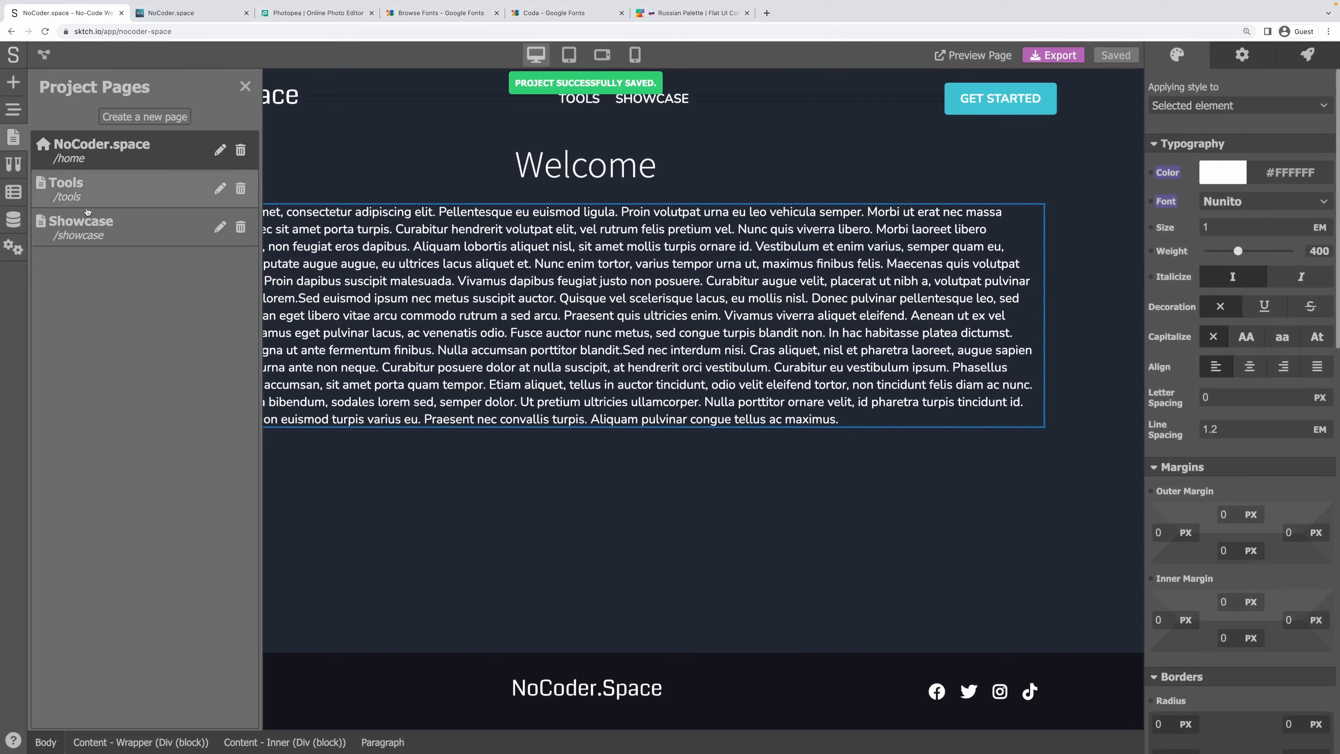
click(93, 228)
double_click(608, 164)
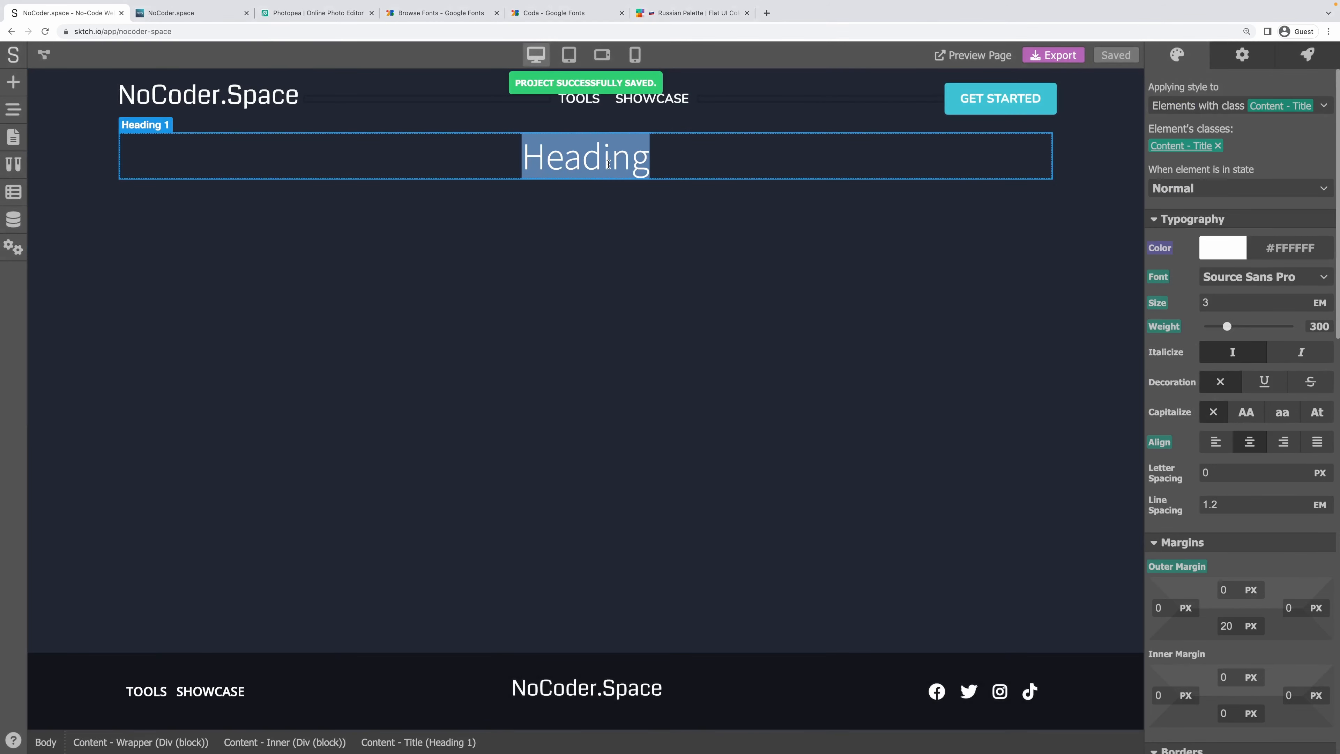
text(Showcase)
click(639, 354)
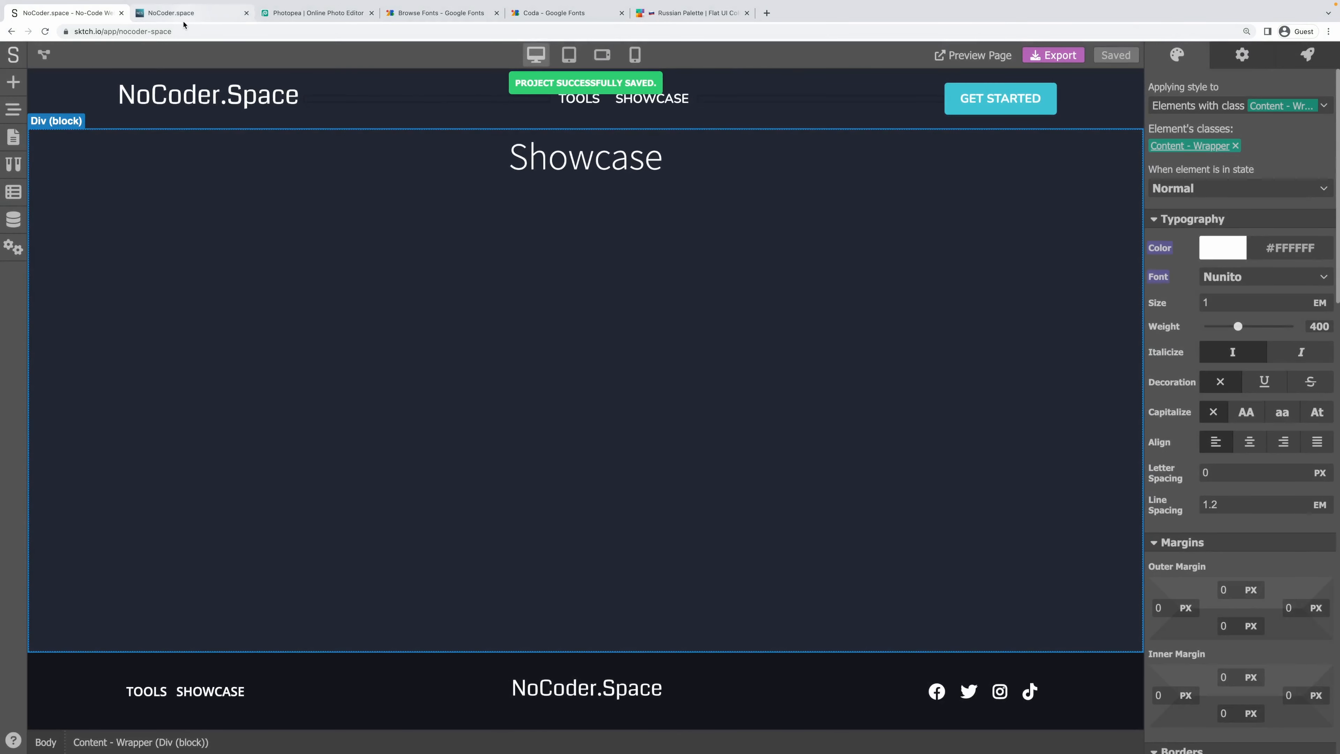
Reload the live site, view its Showcase and Tools pages, and return to the editor.
click(183, 19)
key(super+r)
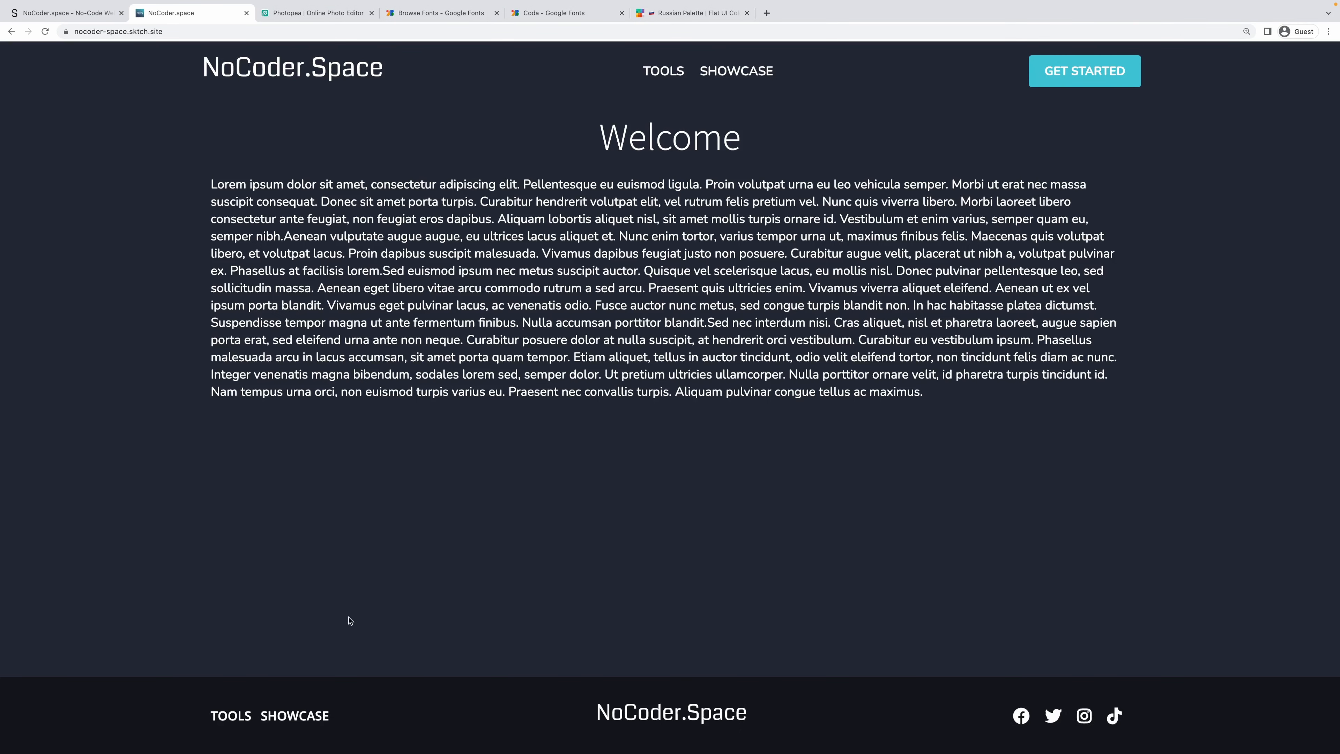
click(296, 716)
click(232, 717)
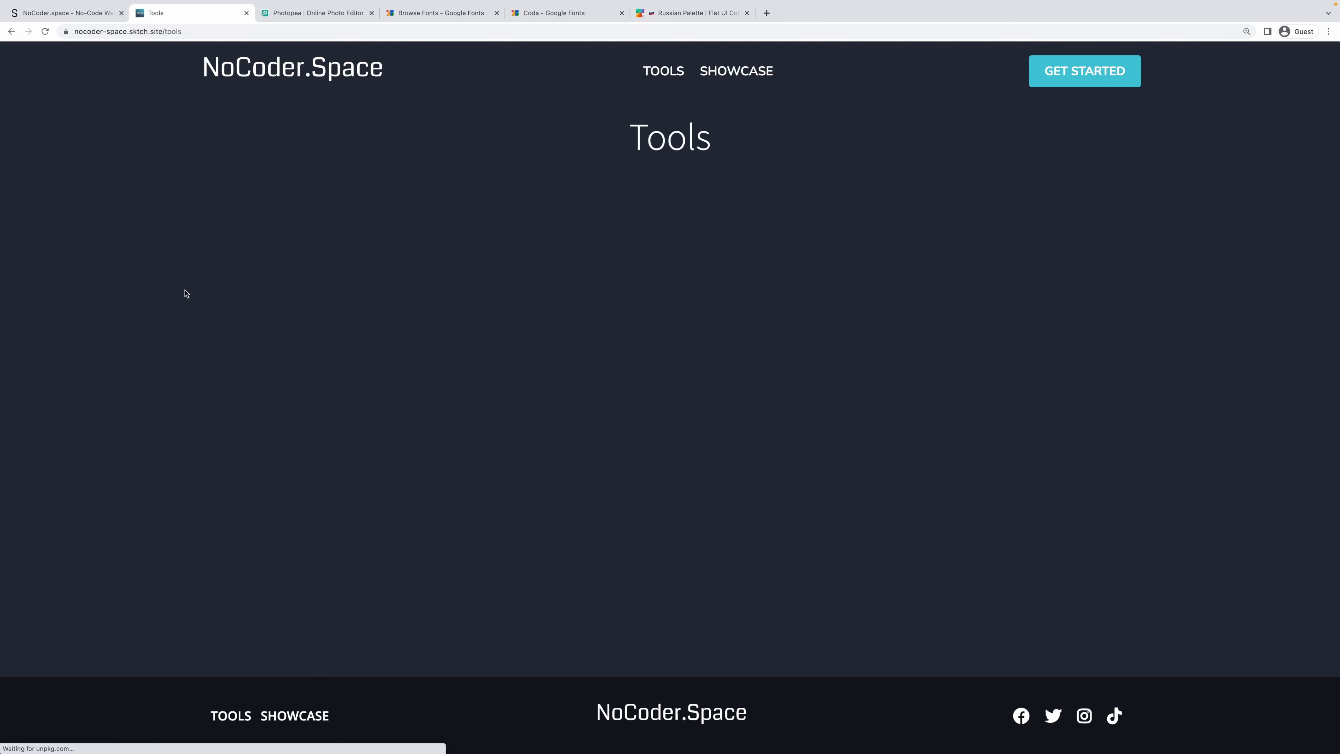
click(72, 19)
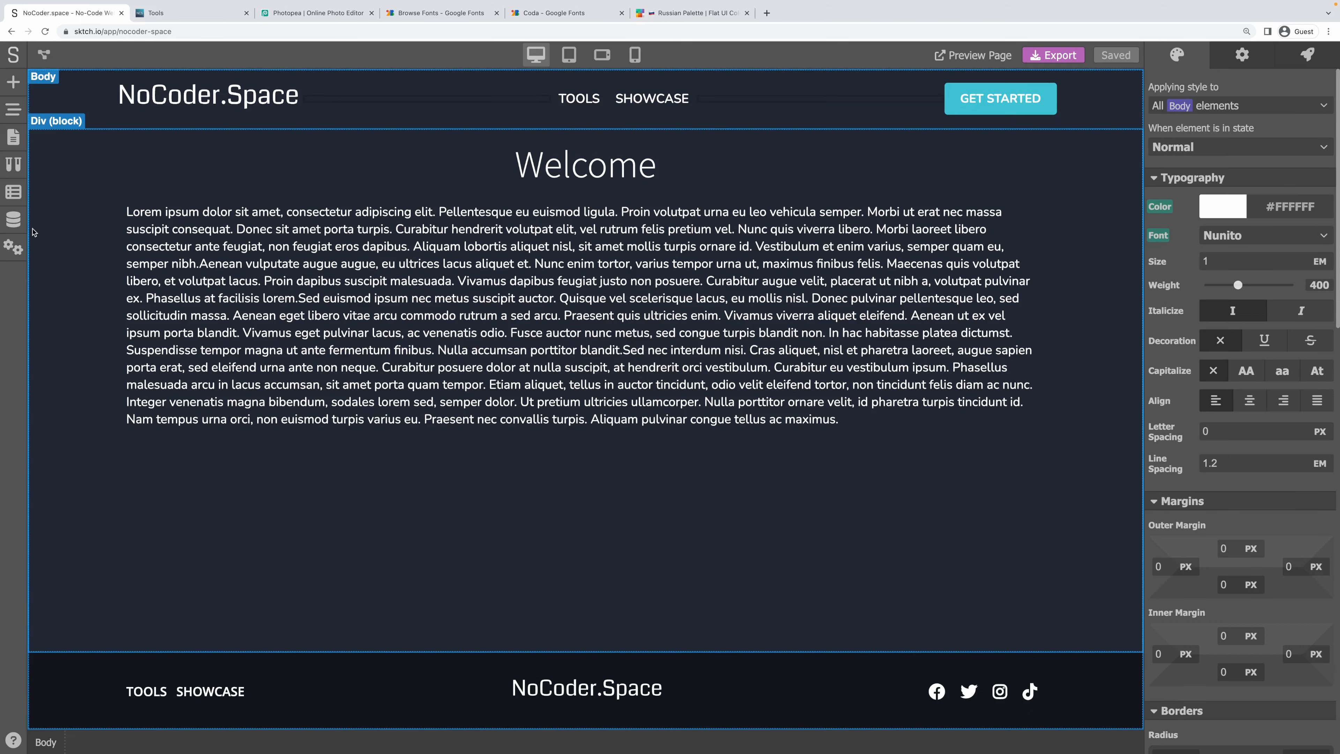
Create a new data model named Tools with the handle tools.
click(14, 220)
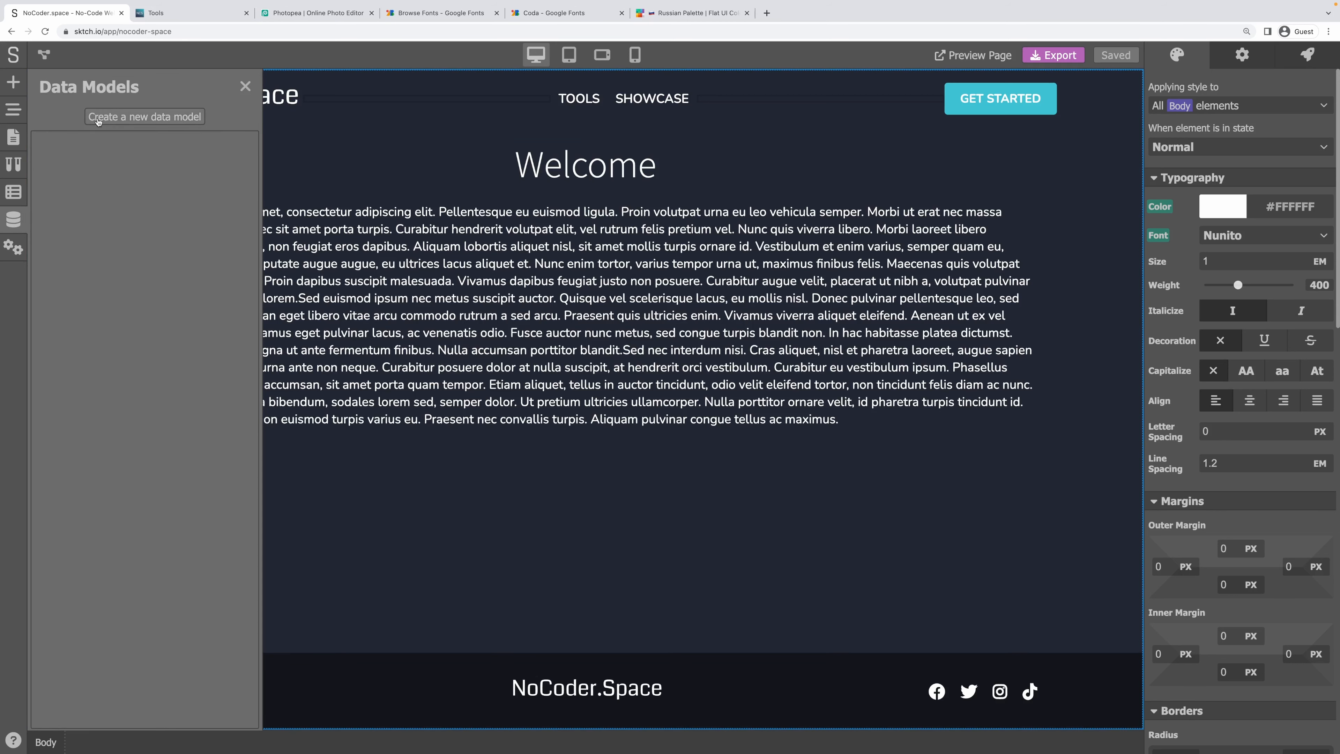
click(118, 118)
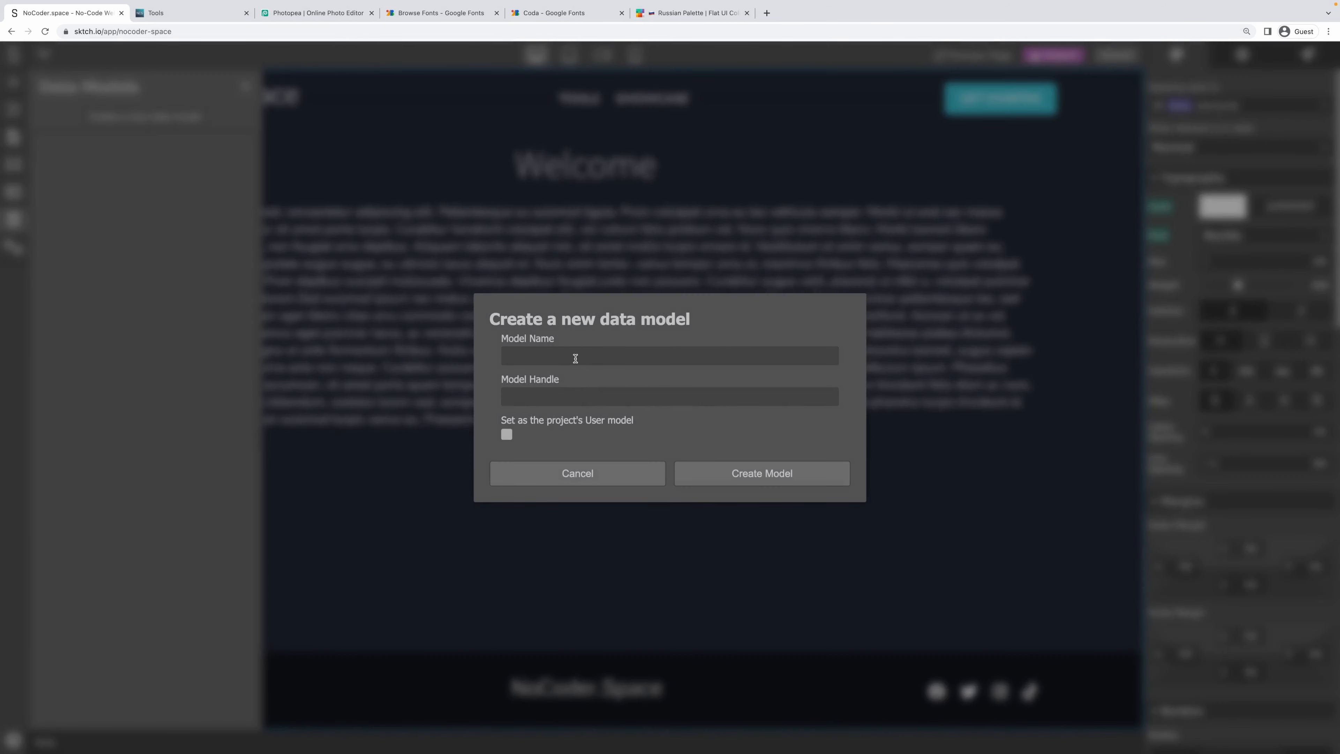
text(Tools)
key(Tab)
click(643, 400)
click(745, 478)
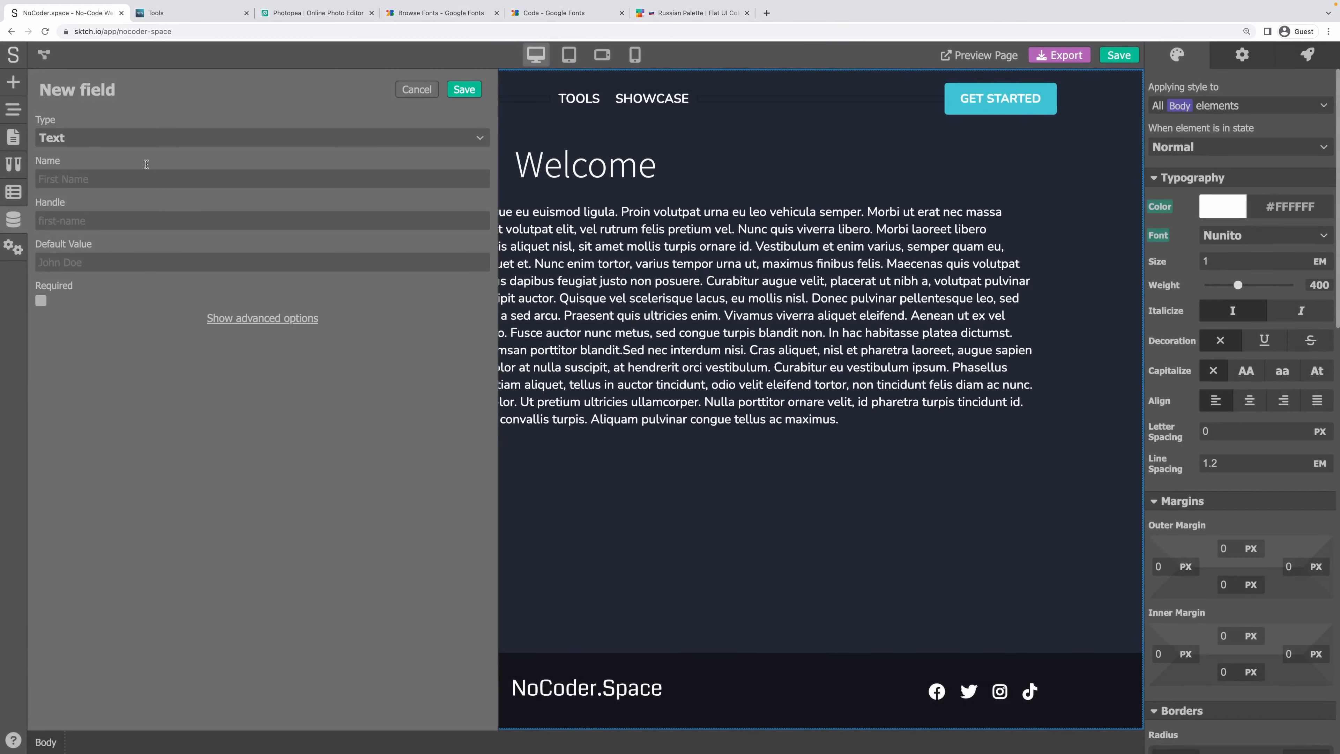
Add a Text field named Name to the Tools model.
click(72, 138)
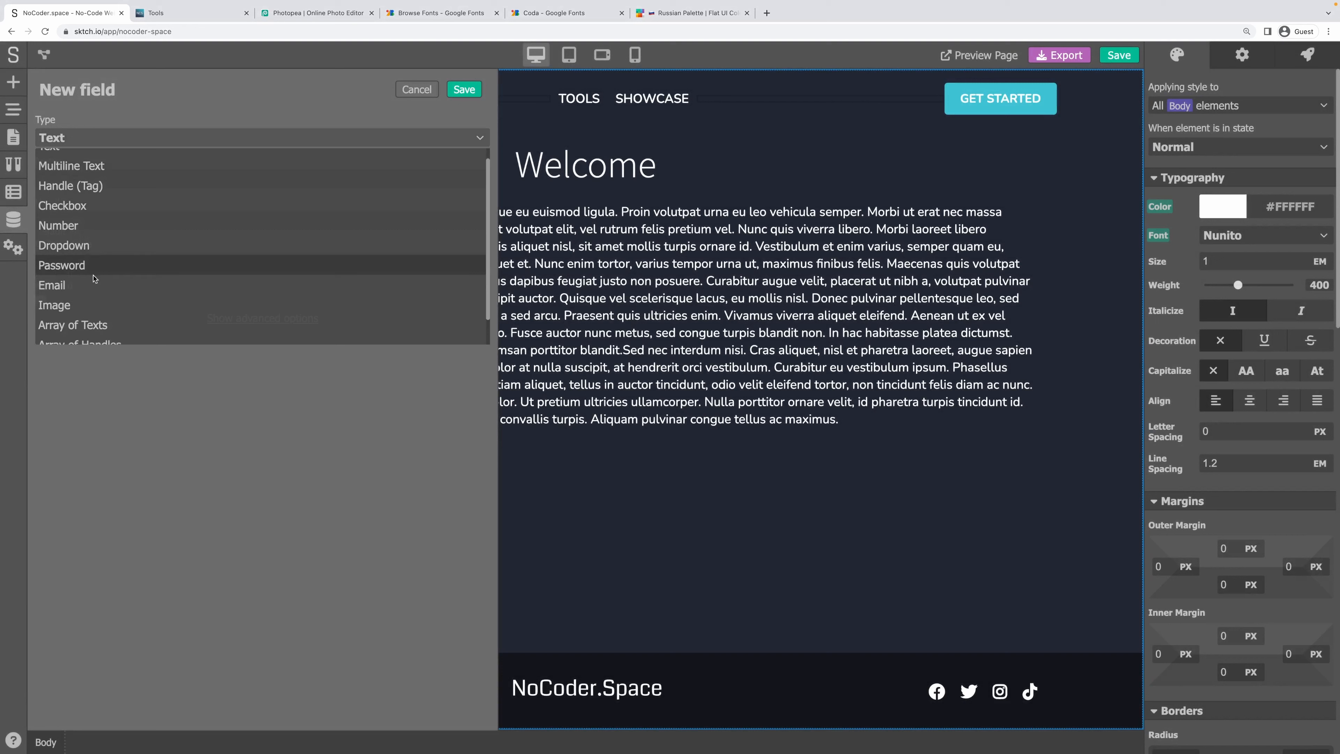
click(87, 101)
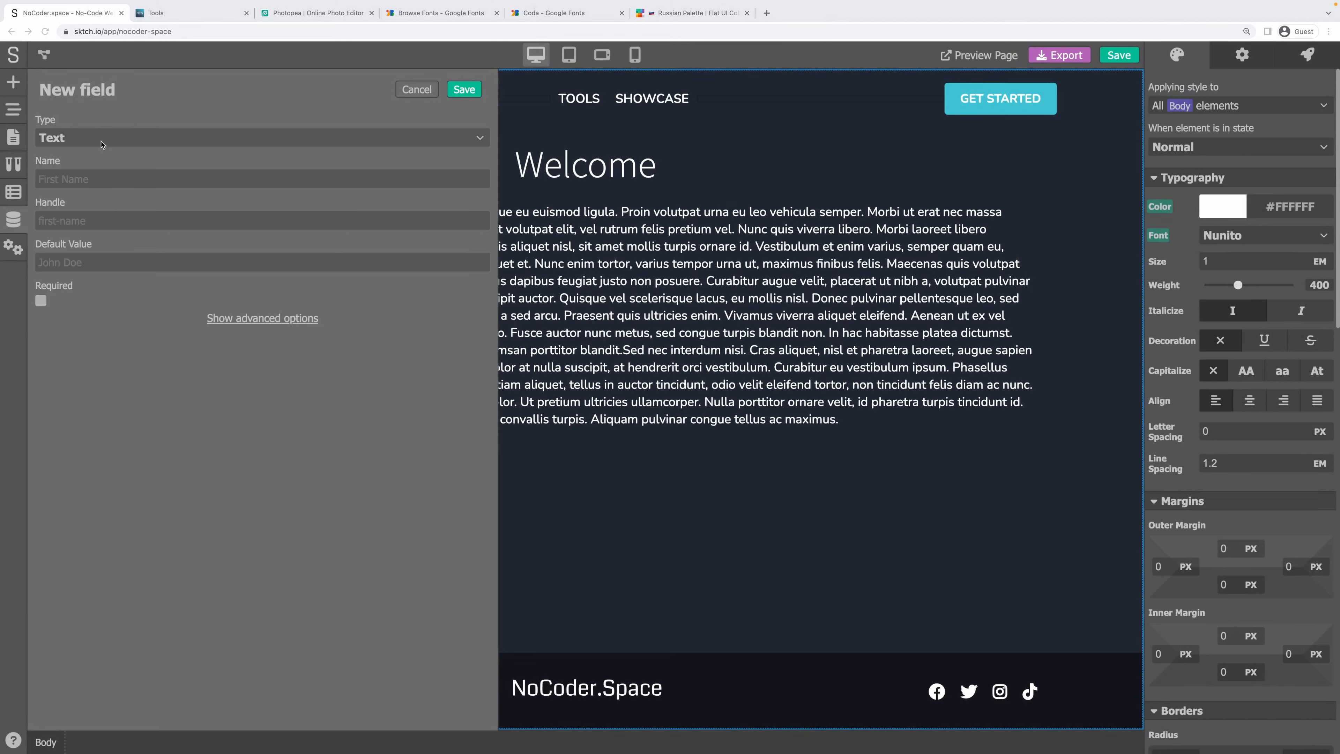
click(99, 179)
text(Name)
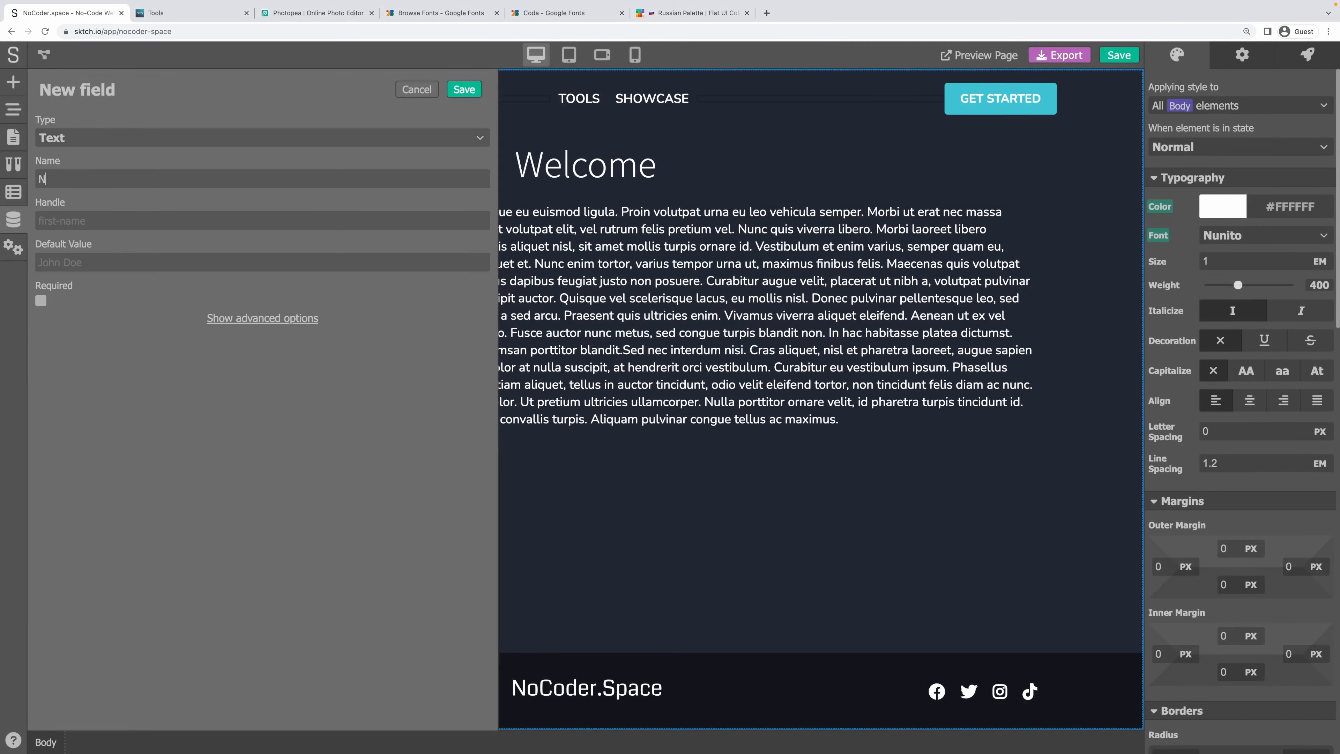
key(Tab)
click(140, 471)
text(Sktch.io)
Move Sktch.io from the Name field's default value to its placeholder, make it searchable, and save.
click(235, 319)
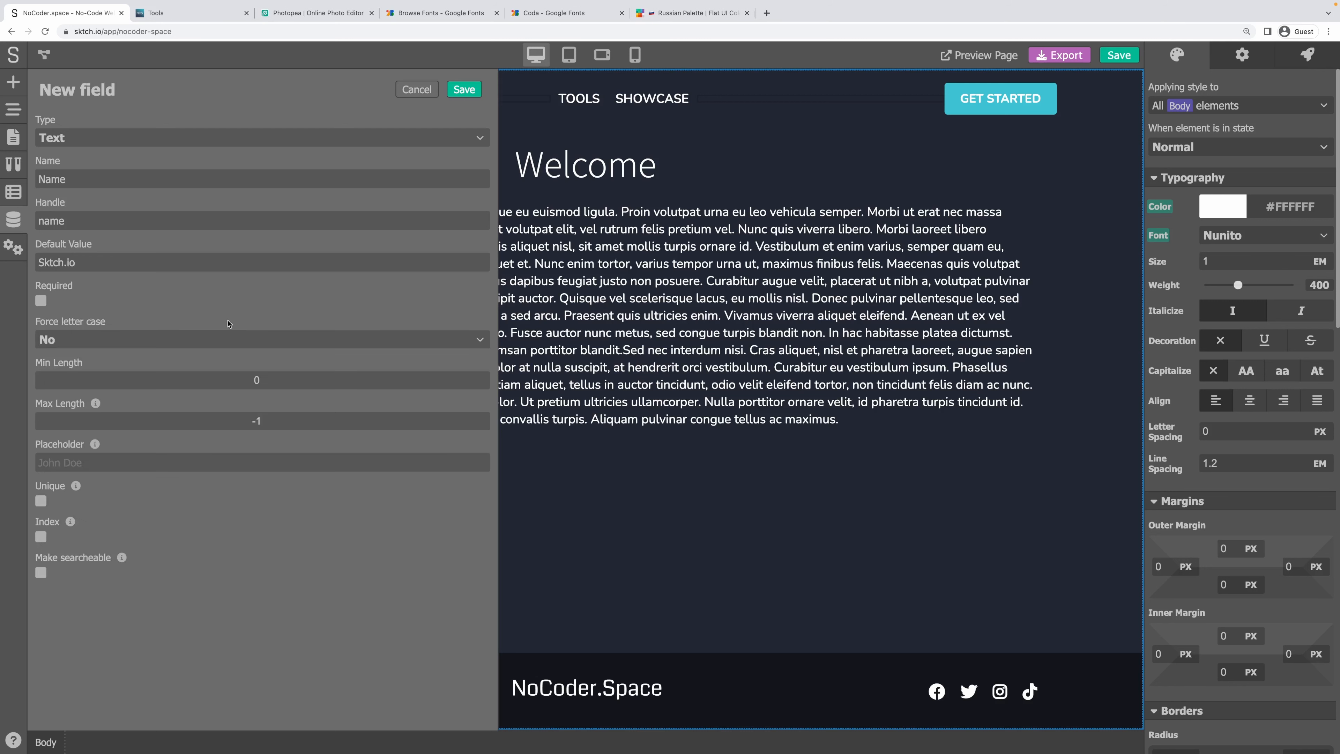
double_click(61, 261)
key(ctrl+c)
key(BackSpace)
key(ctrl+v)
click(47, 576)
click(458, 91)
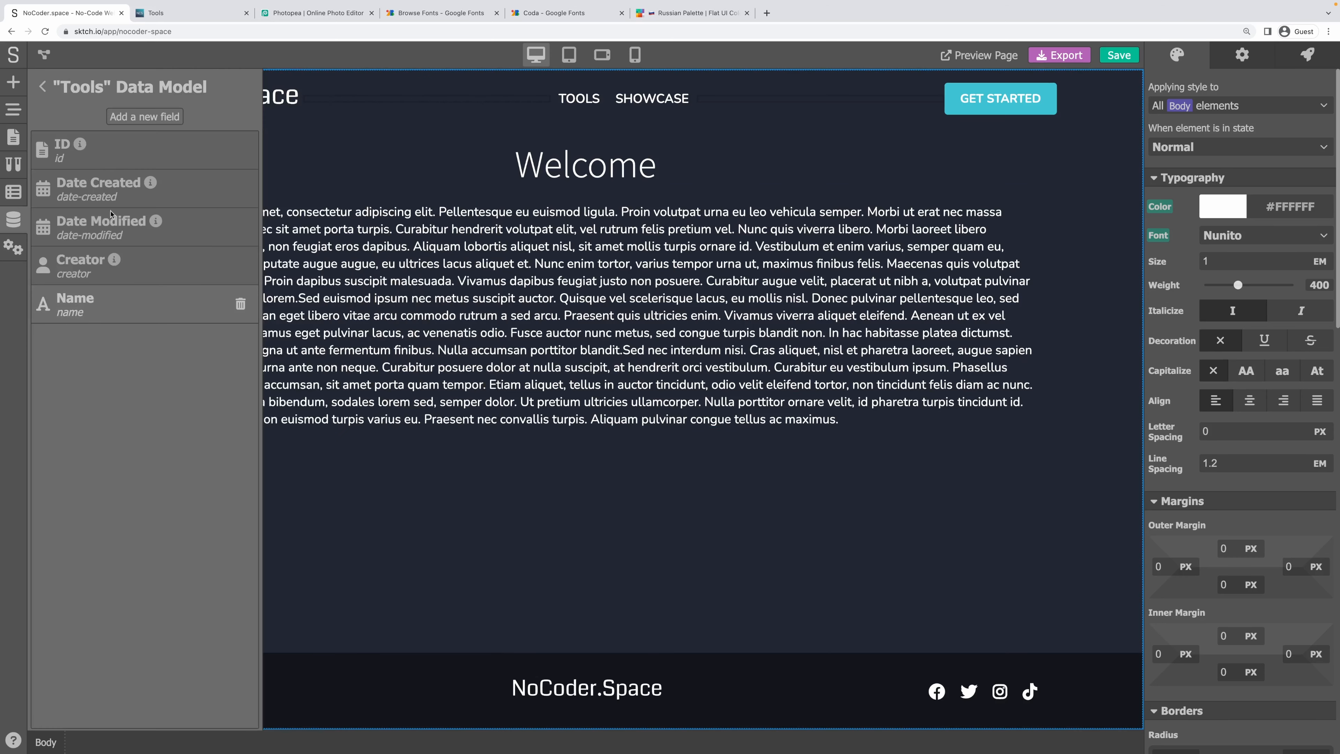
Add a Handle (Tag) field named Handle, marked required and indexed but not searchable.
click(144, 120)
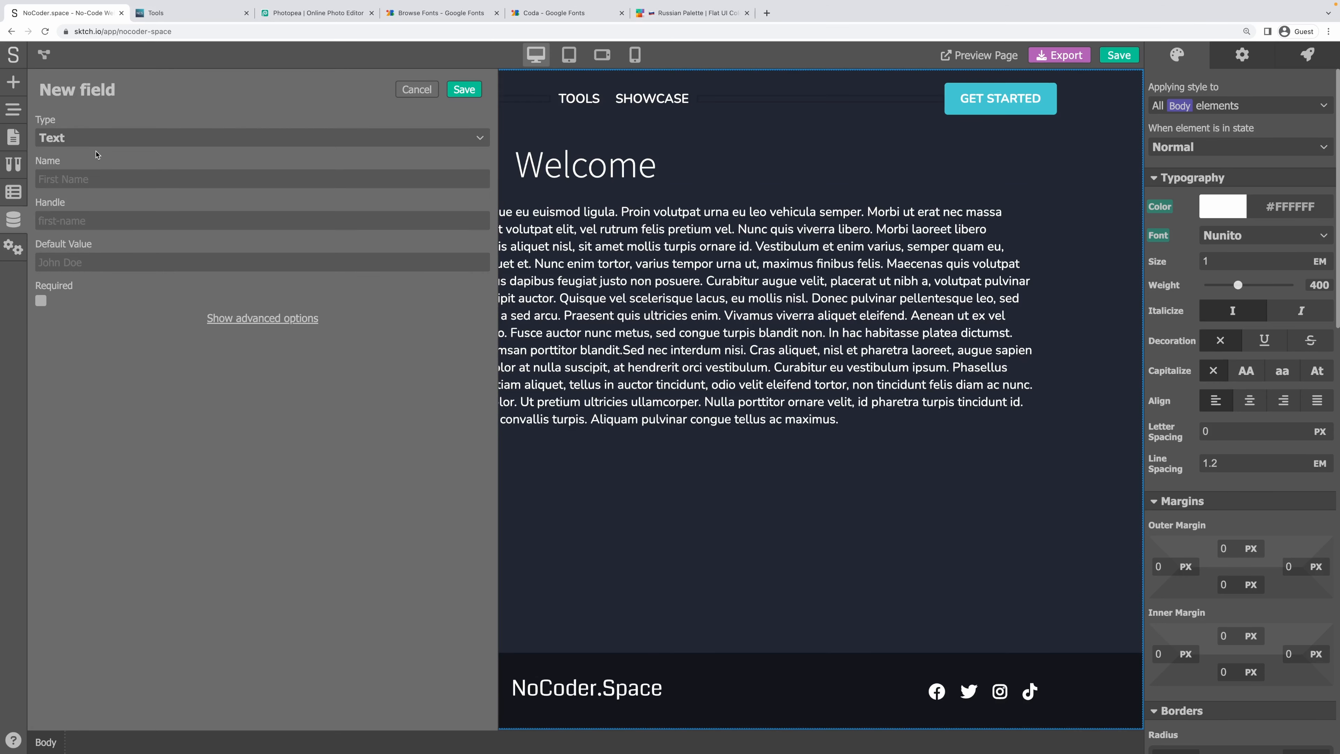
click(97, 139)
click(89, 199)
click(81, 183)
text(Handle)
key(Tab)
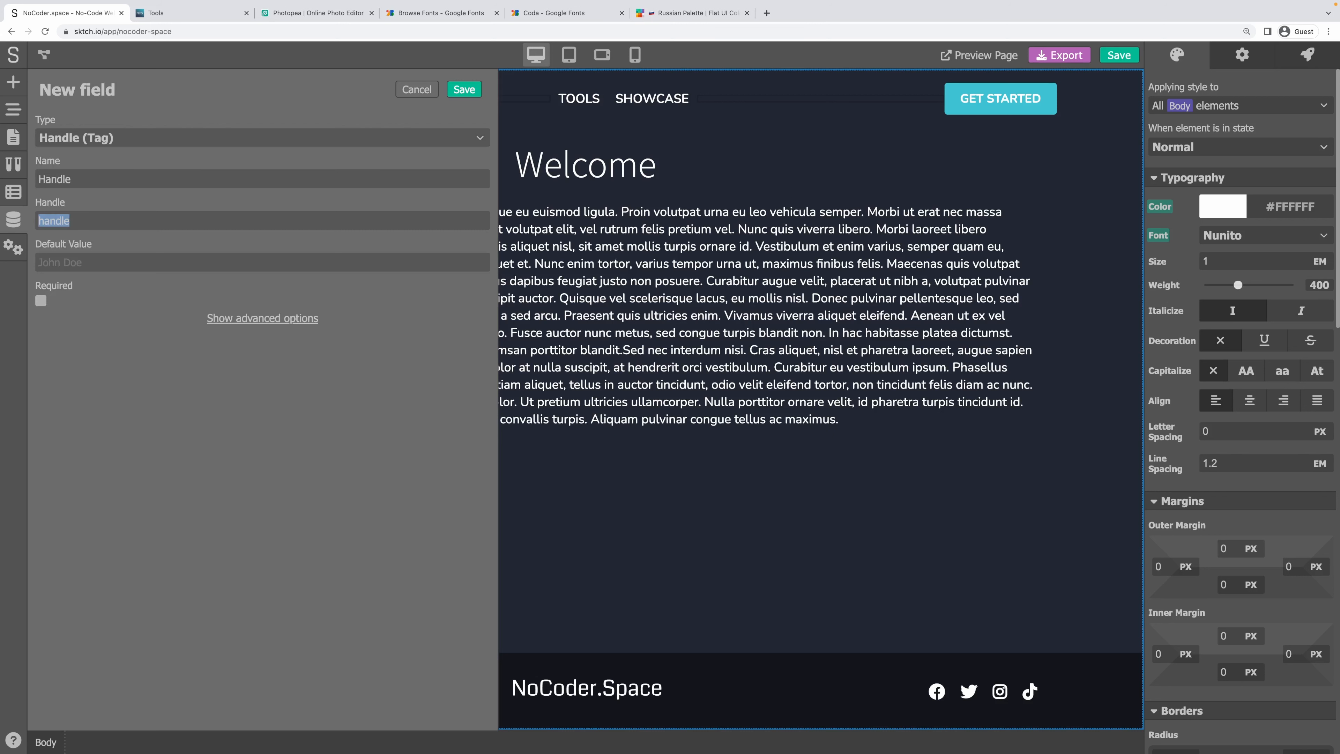
key(Tab)
click(41, 302)
click(254, 323)
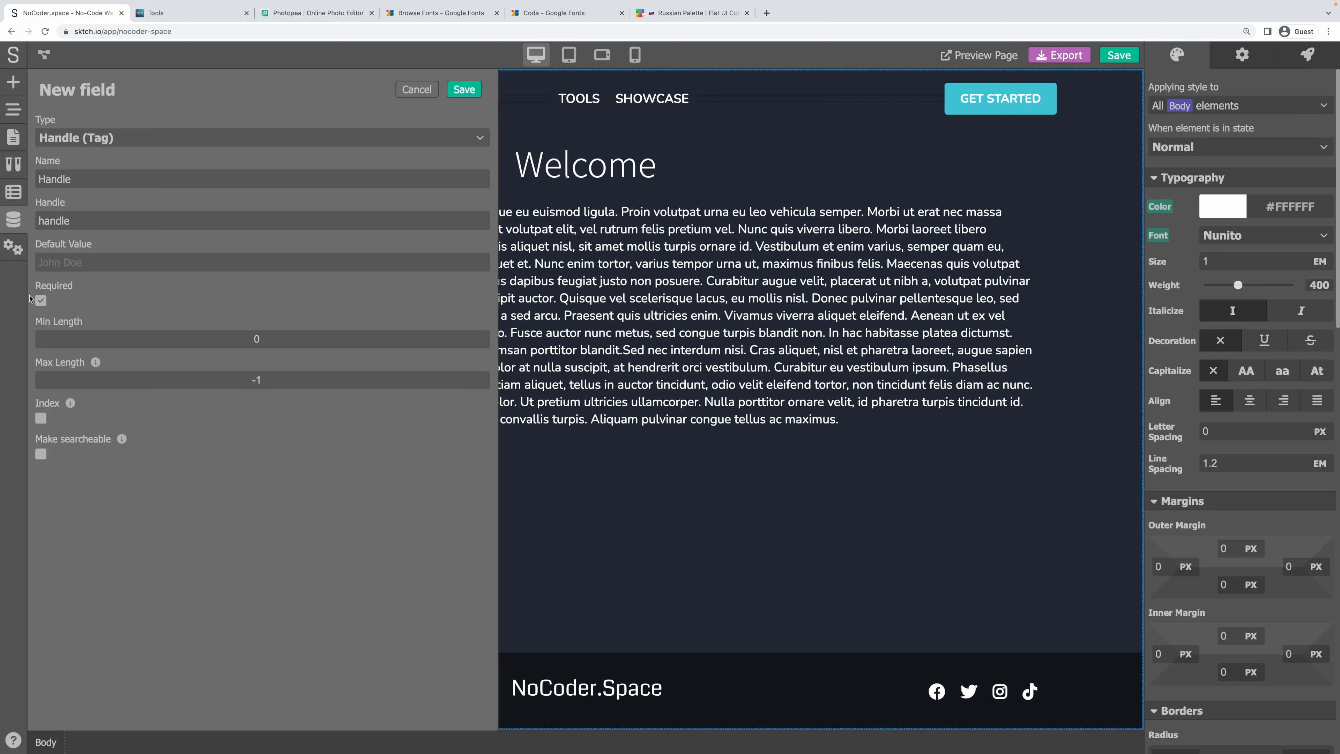
click(40, 418)
click(40, 454)
click(40, 454)
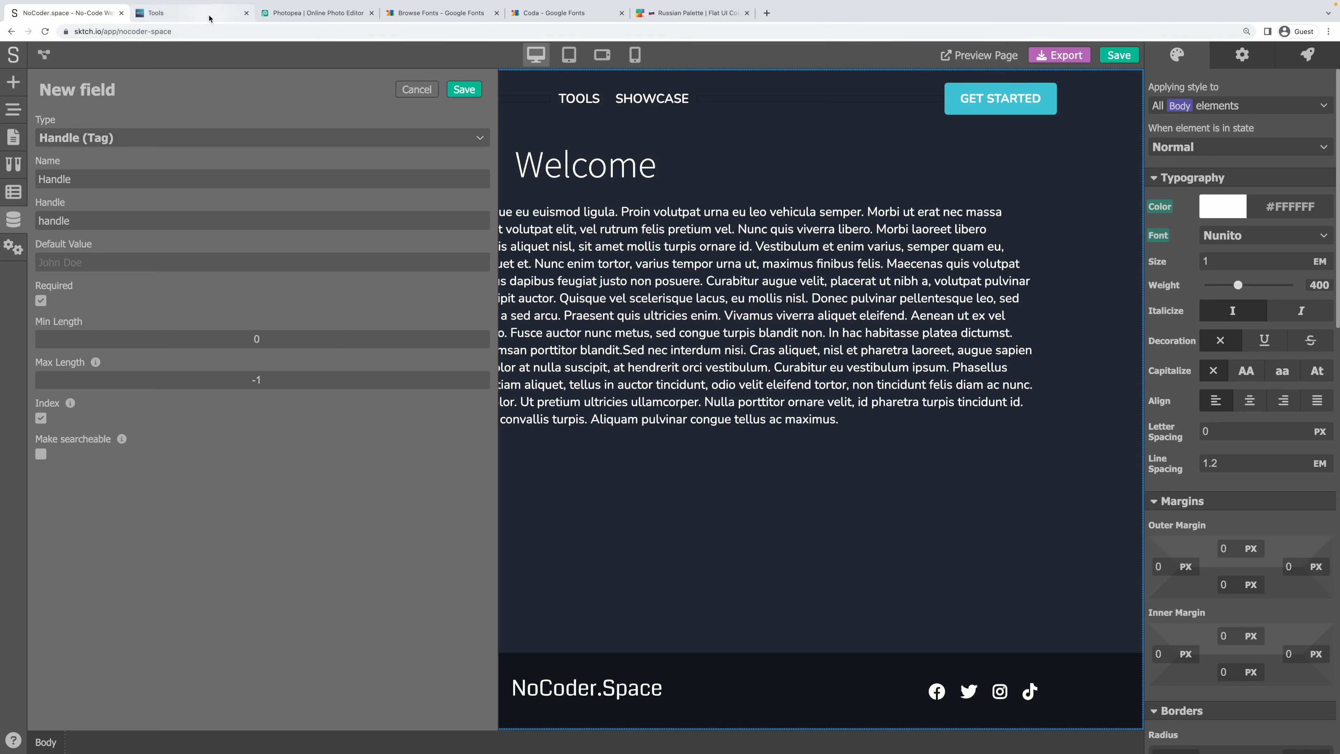
Save the Handle field and add a Dropdown field named Status with handle status.
click(464, 89)
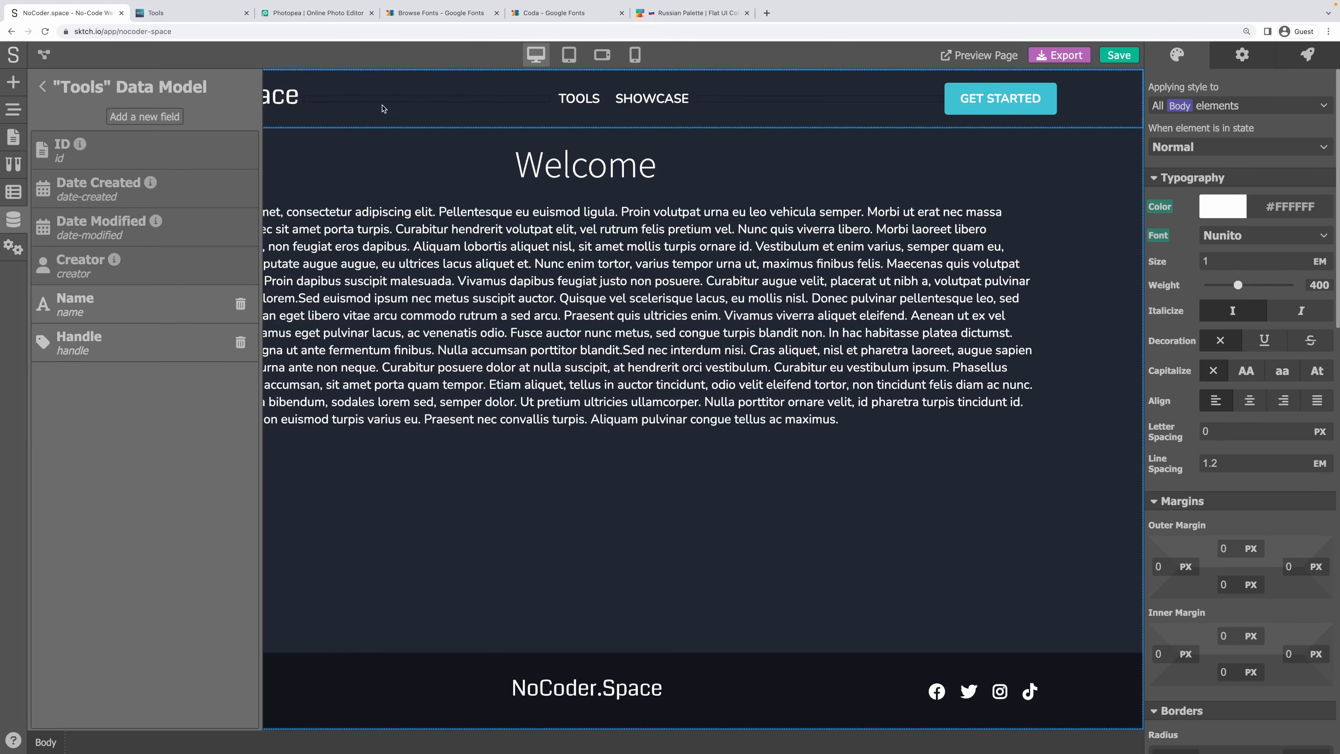
click(145, 117)
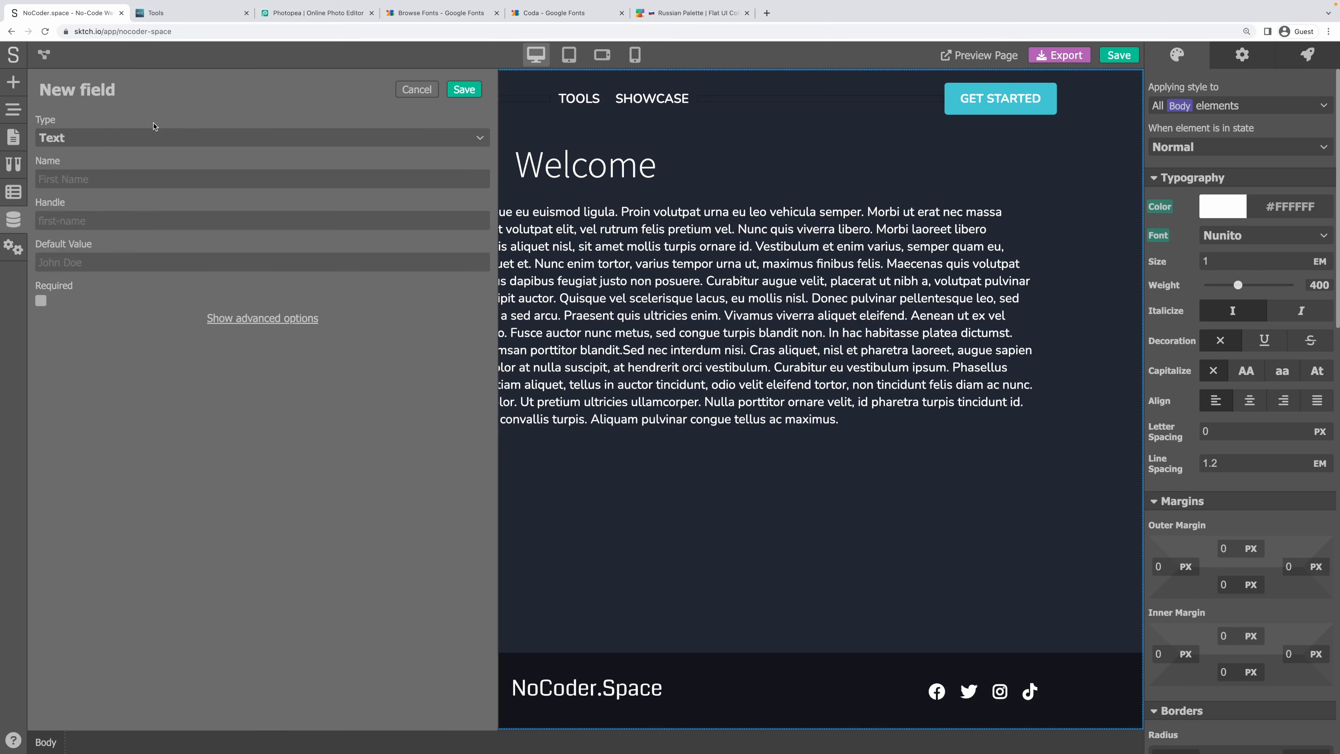
click(153, 139)
click(140, 114)
click(83, 141)
click(105, 258)
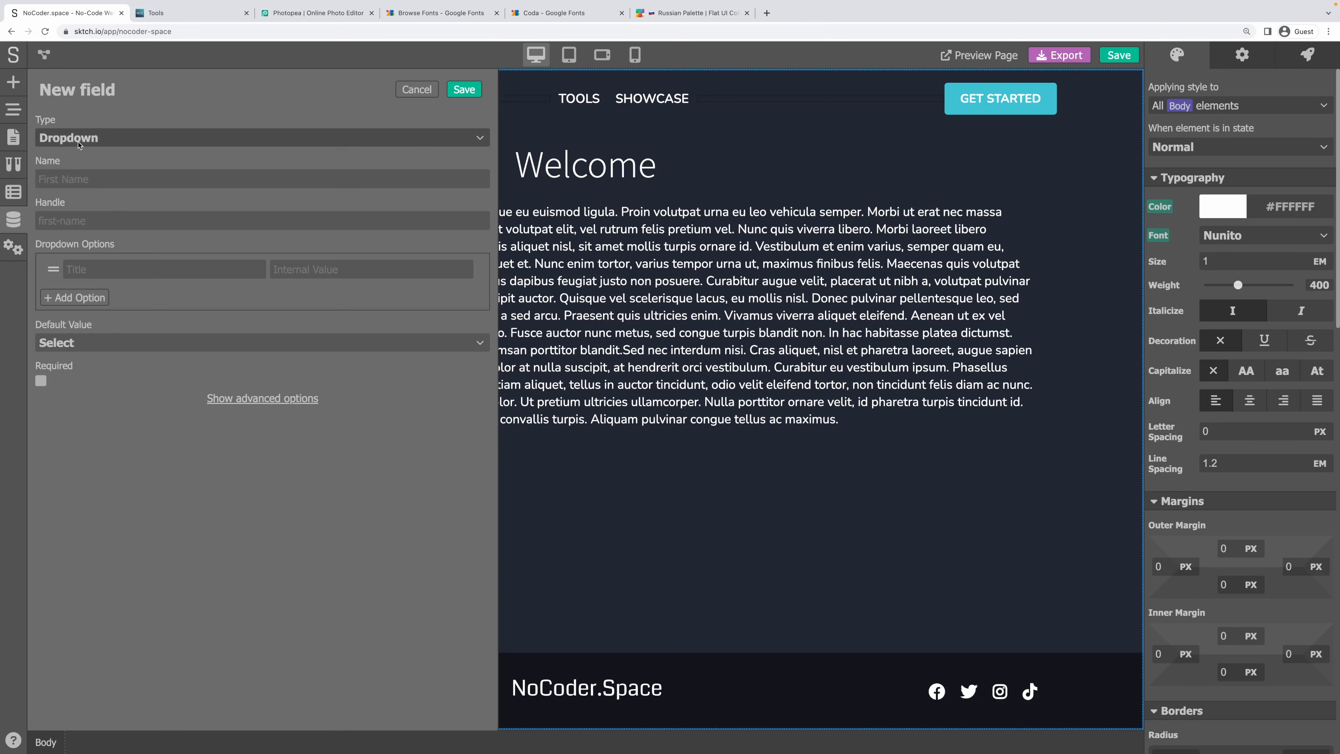
click(74, 169)
text(Status)
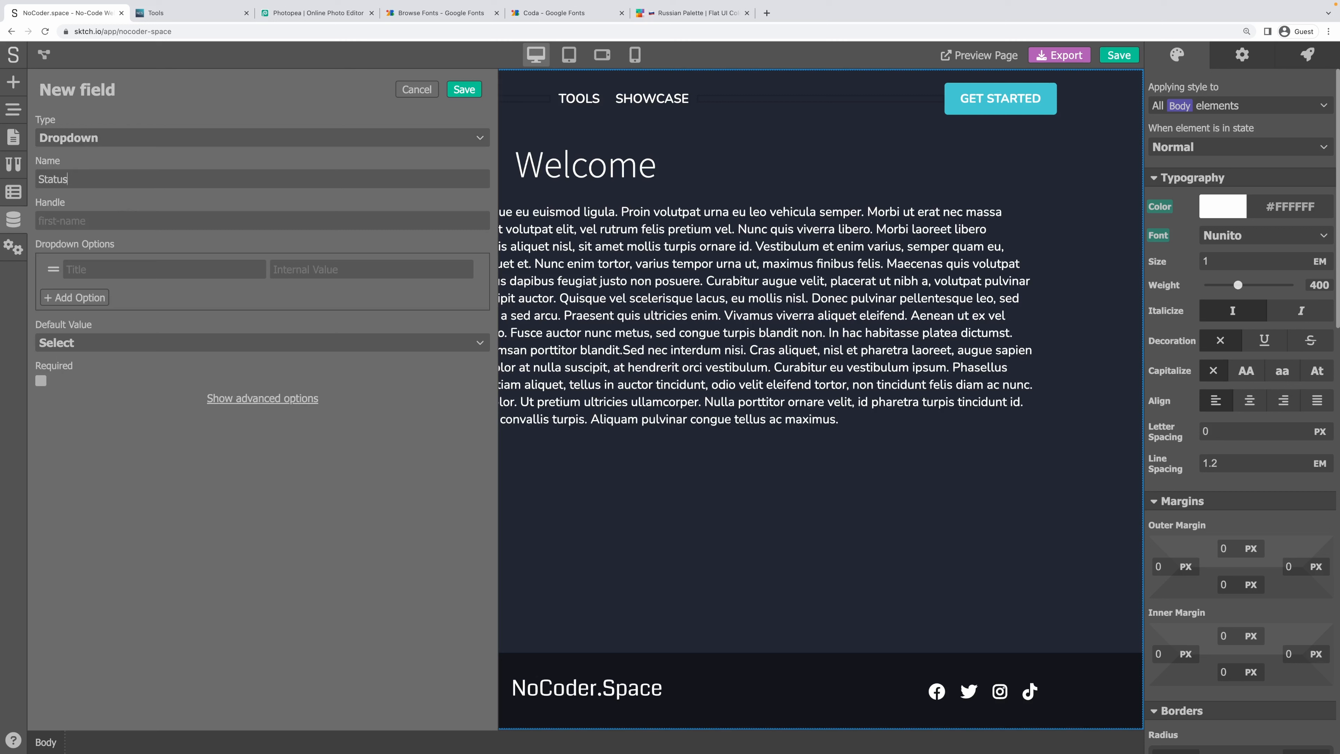
key(Tab)
click(127, 247)
Give the Status dropdown a first option titled Draft with value draft.
click(202, 269)
text(draf)
key(ctrl+a)
text(Draft)
key(BackSpace)
key(BackSpace)
text(ft)
key(Tab)
text(draft)
Add a second Status option titled Published with value published.
click(90, 297)
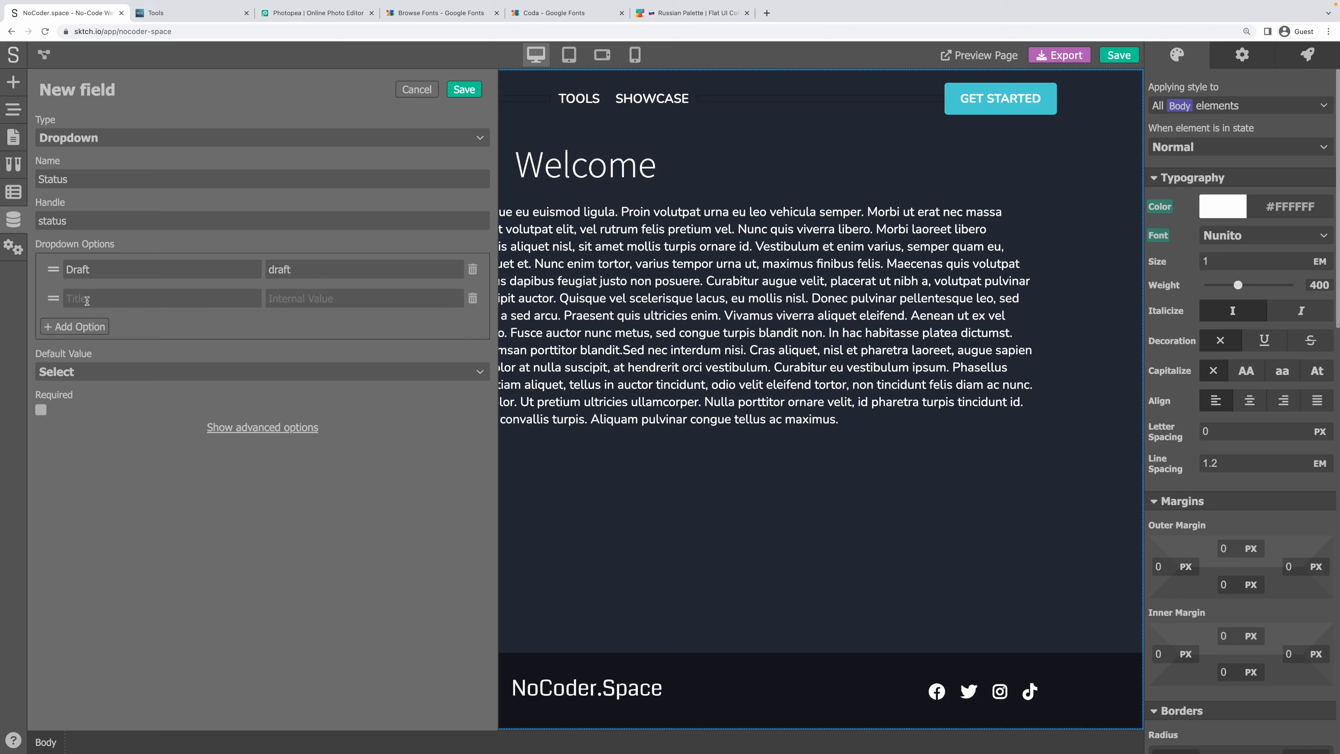
click(85, 289)
text(Active)
key(Tab)
text(active)
double_click(297, 302)
text(published)
key(shift+Tab)
text(Published)
Set the Status field's default to Draft and mark it required and indexed.
click(86, 372)
click(63, 390)
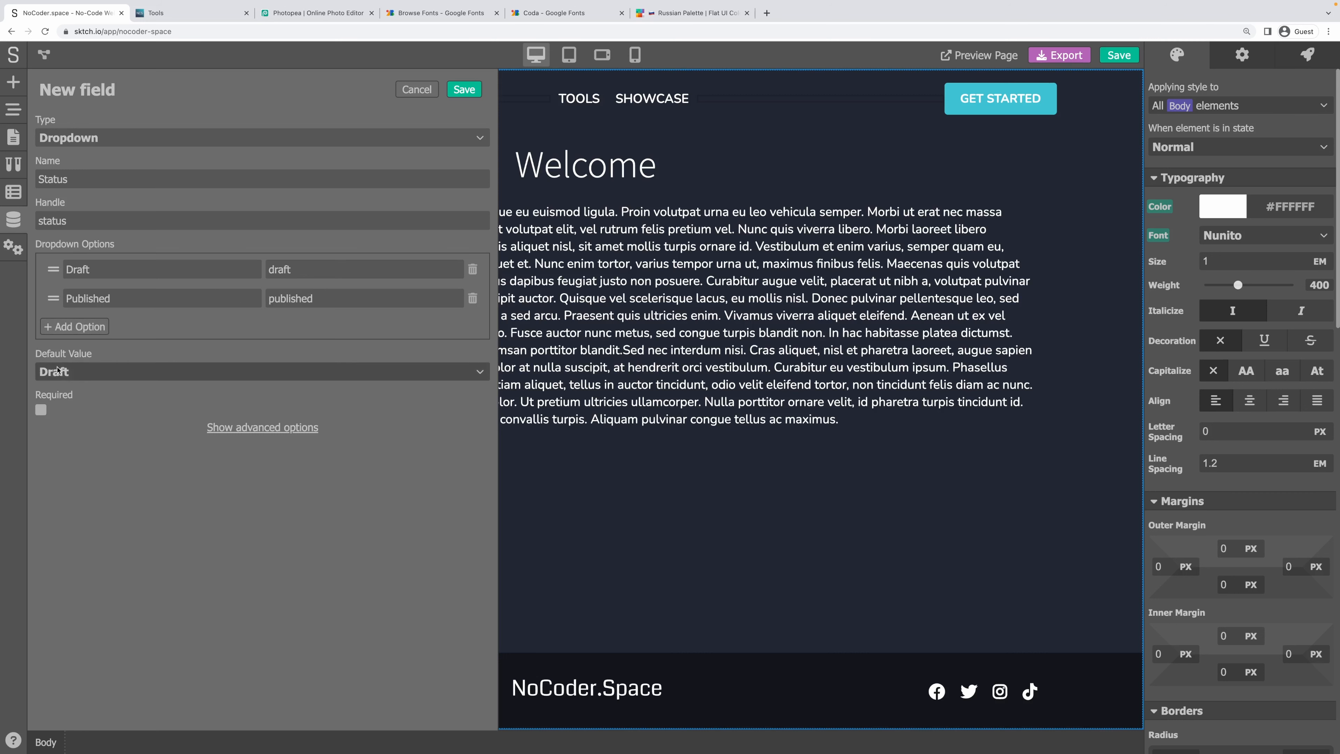
click(41, 410)
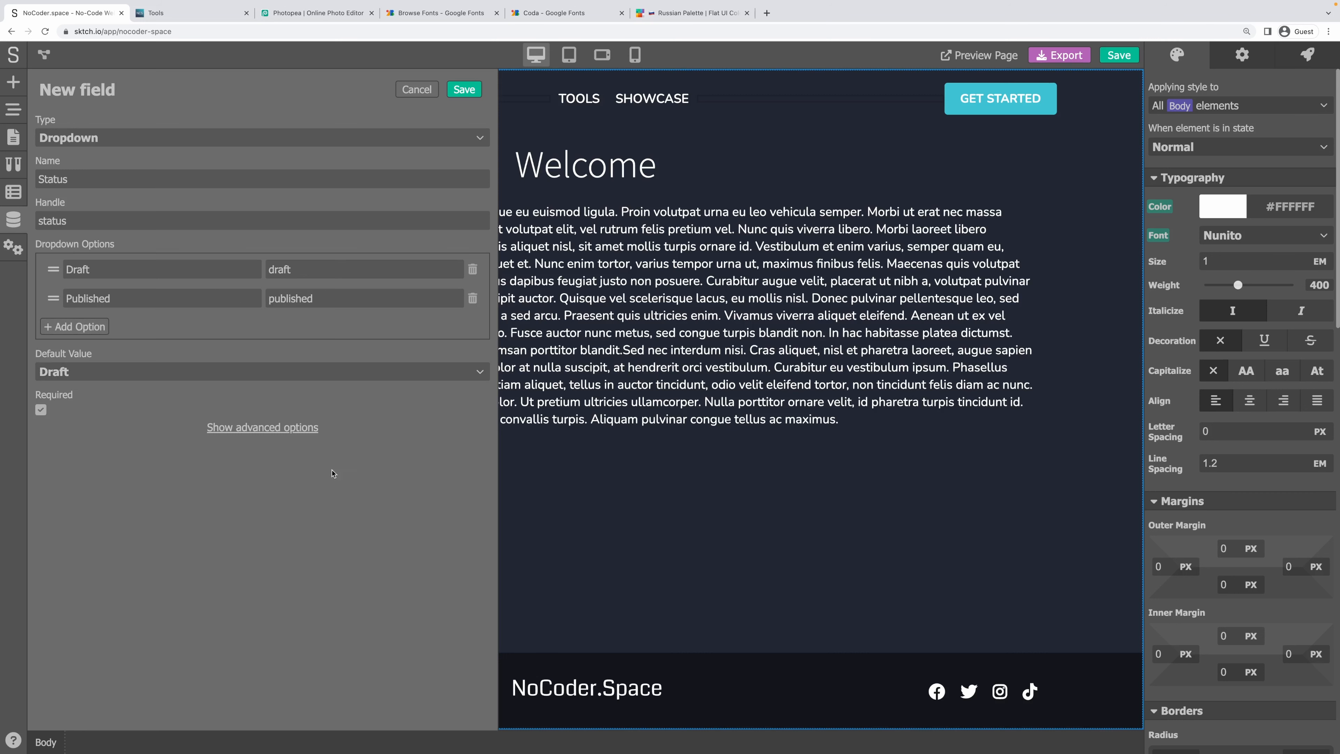
click(294, 429)
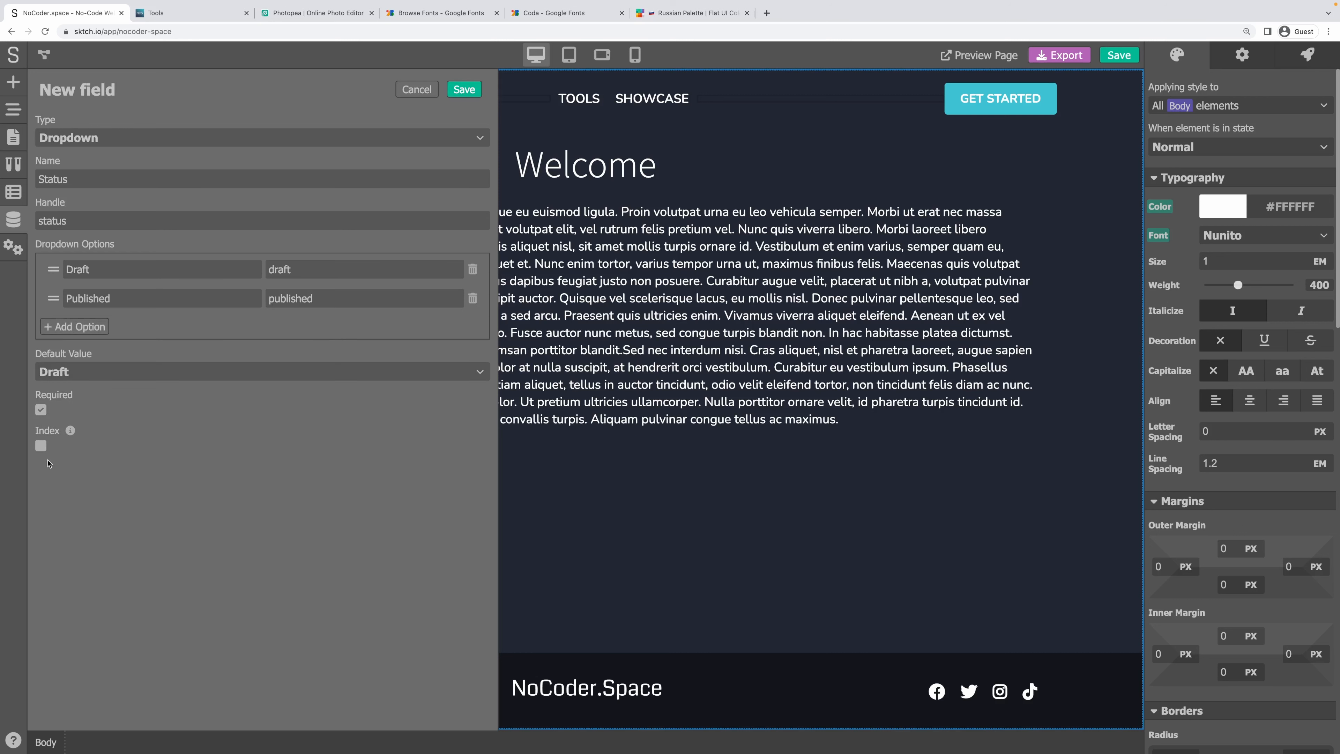
click(41, 446)
Save the Status field, then add and save an Image field named Logo with handle logo.
click(464, 89)
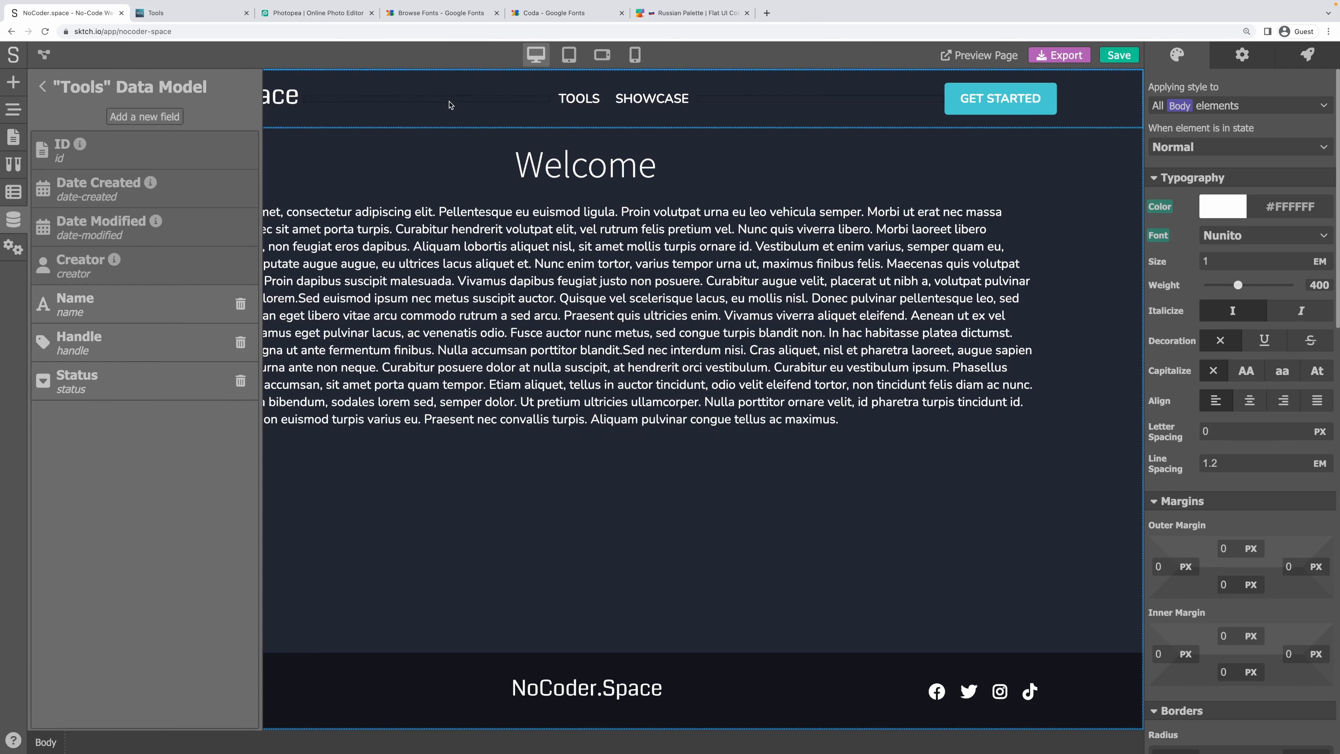
click(139, 119)
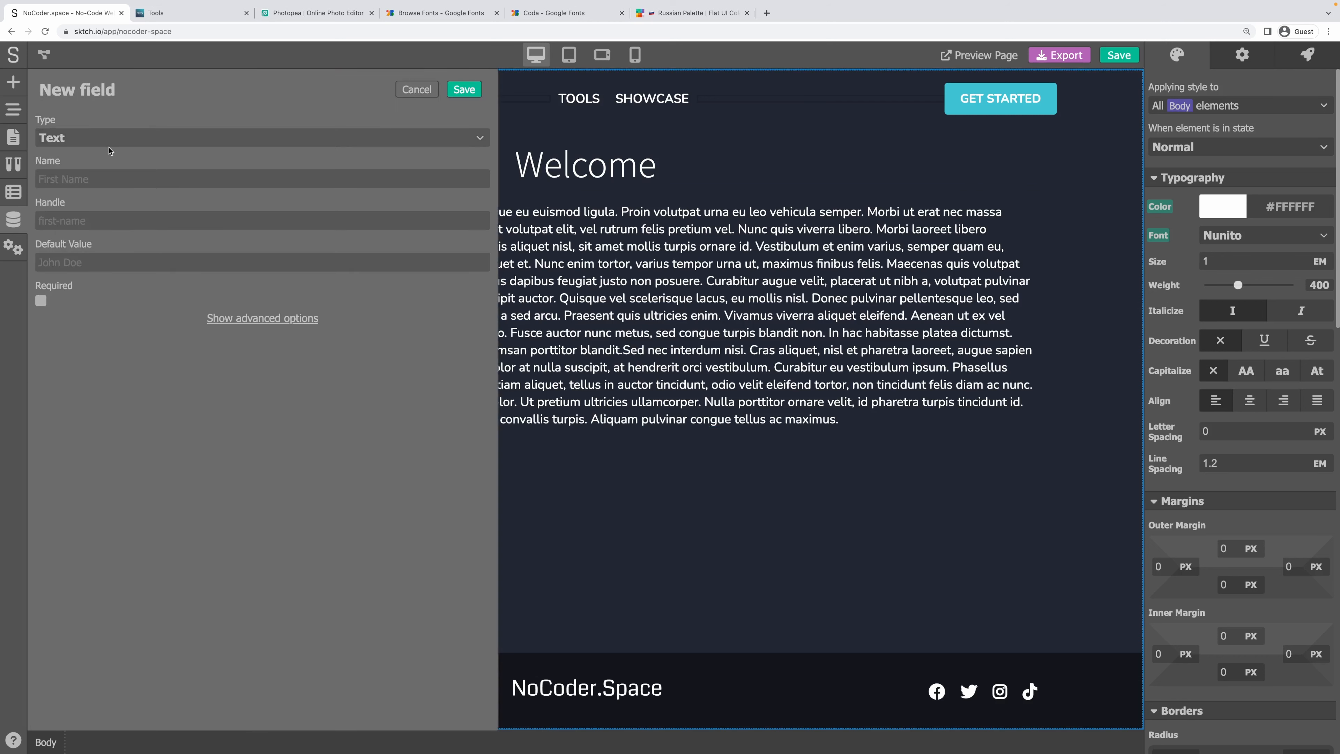
click(104, 140)
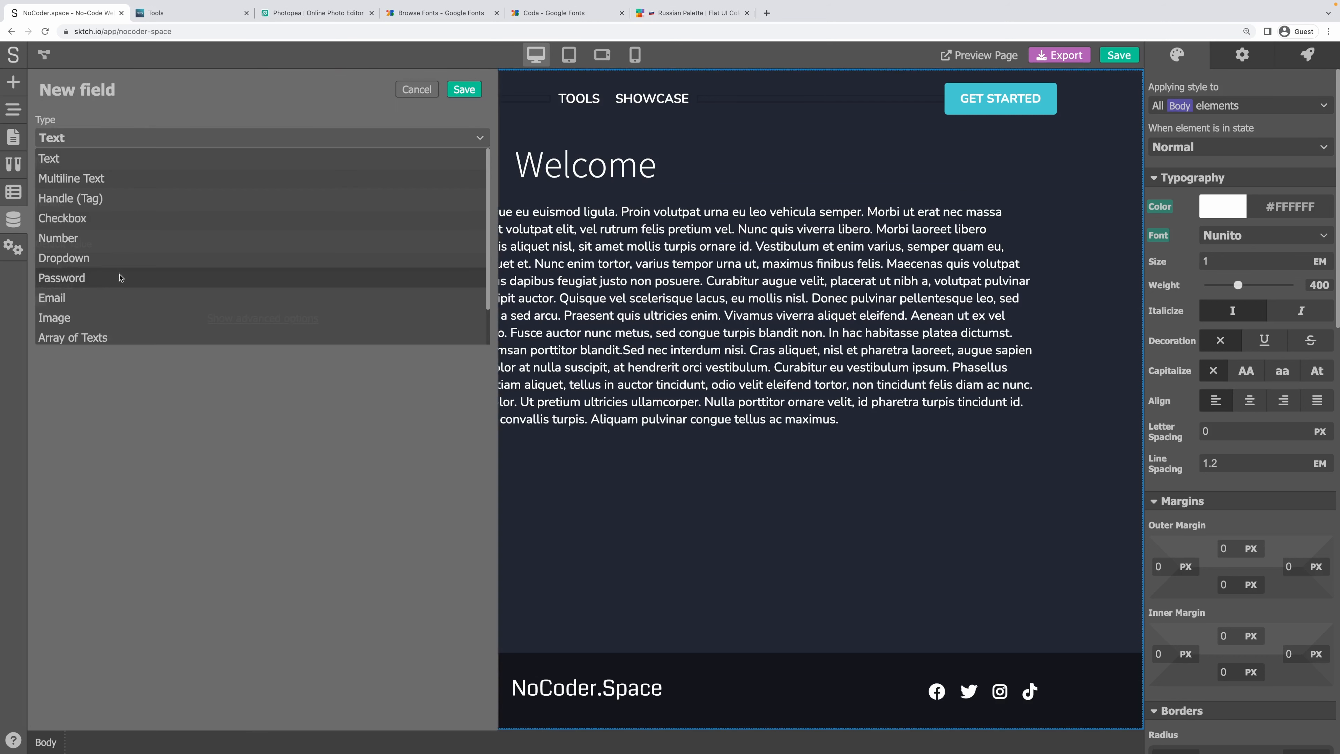
click(103, 318)
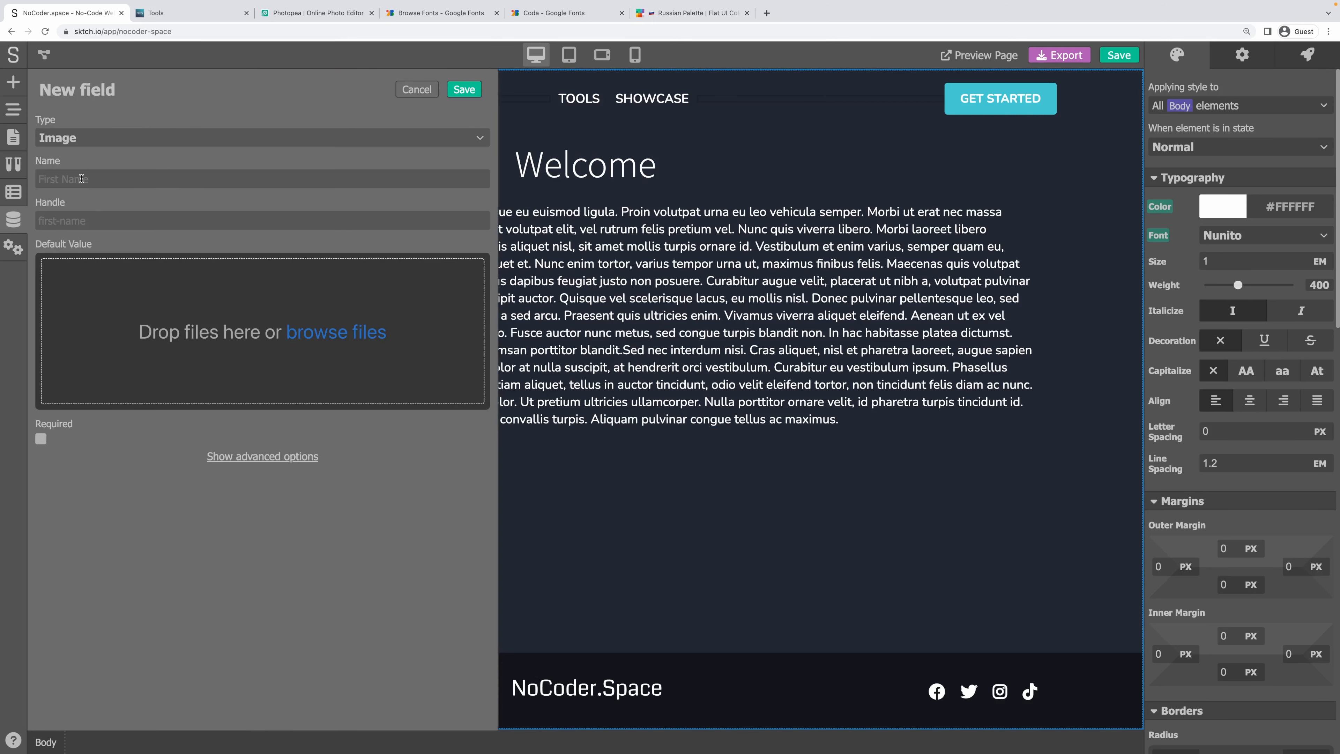
click(82, 178)
text(Logo)
key(Tab)
click(210, 563)
click(261, 457)
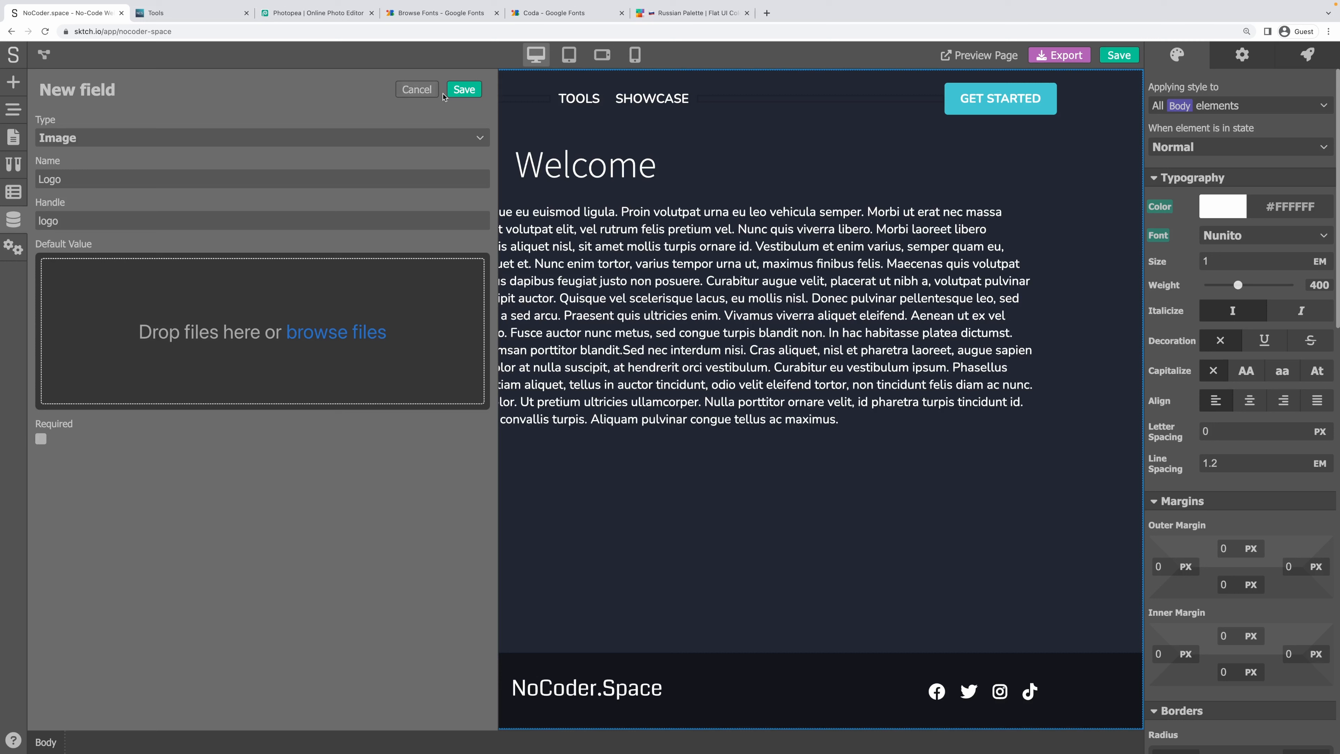
click(465, 89)
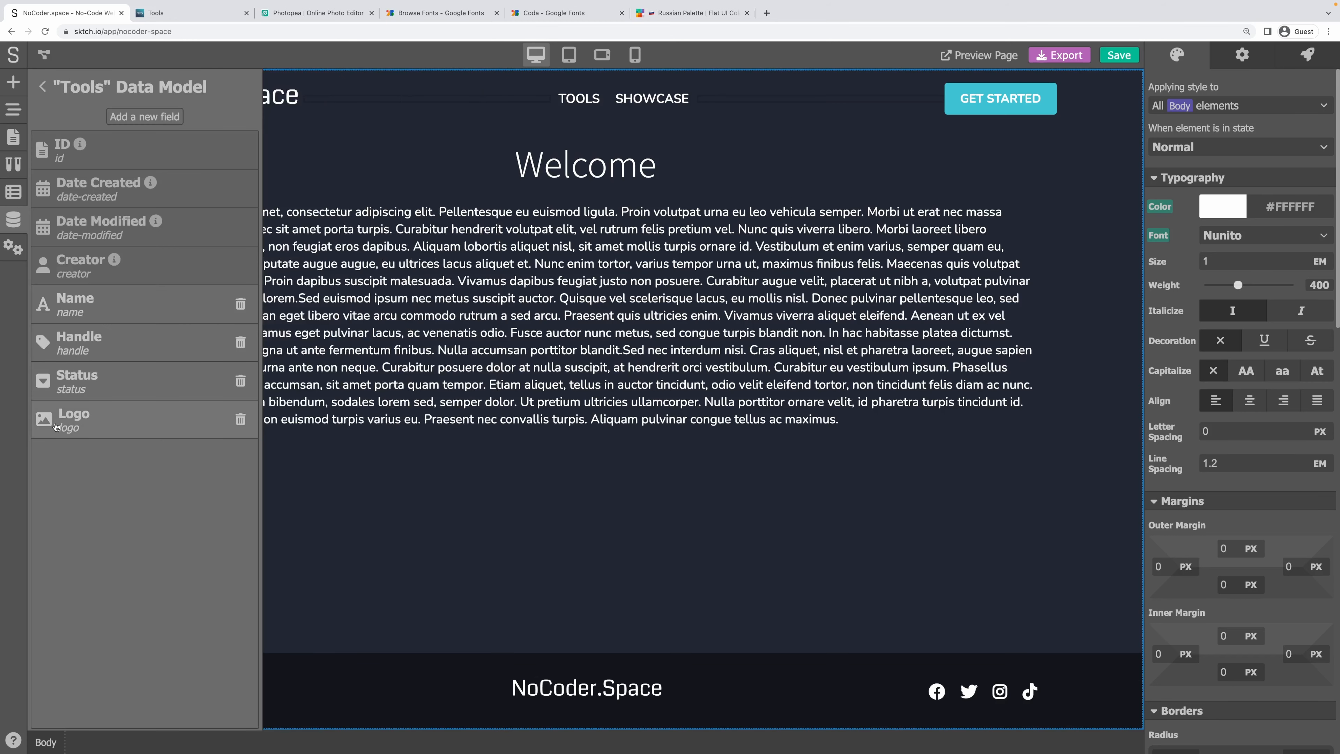
Add a required Text field named Short Description to the Tools model.
click(144, 116)
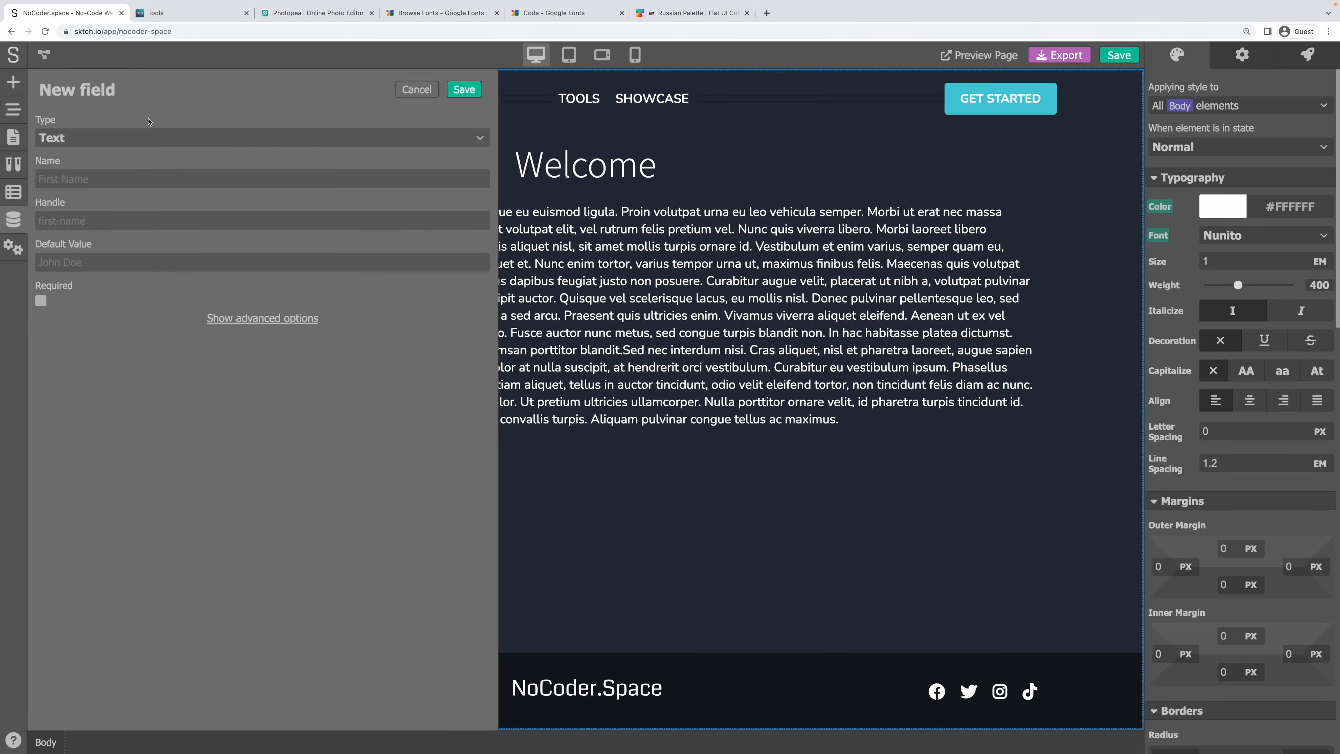
click(86, 139)
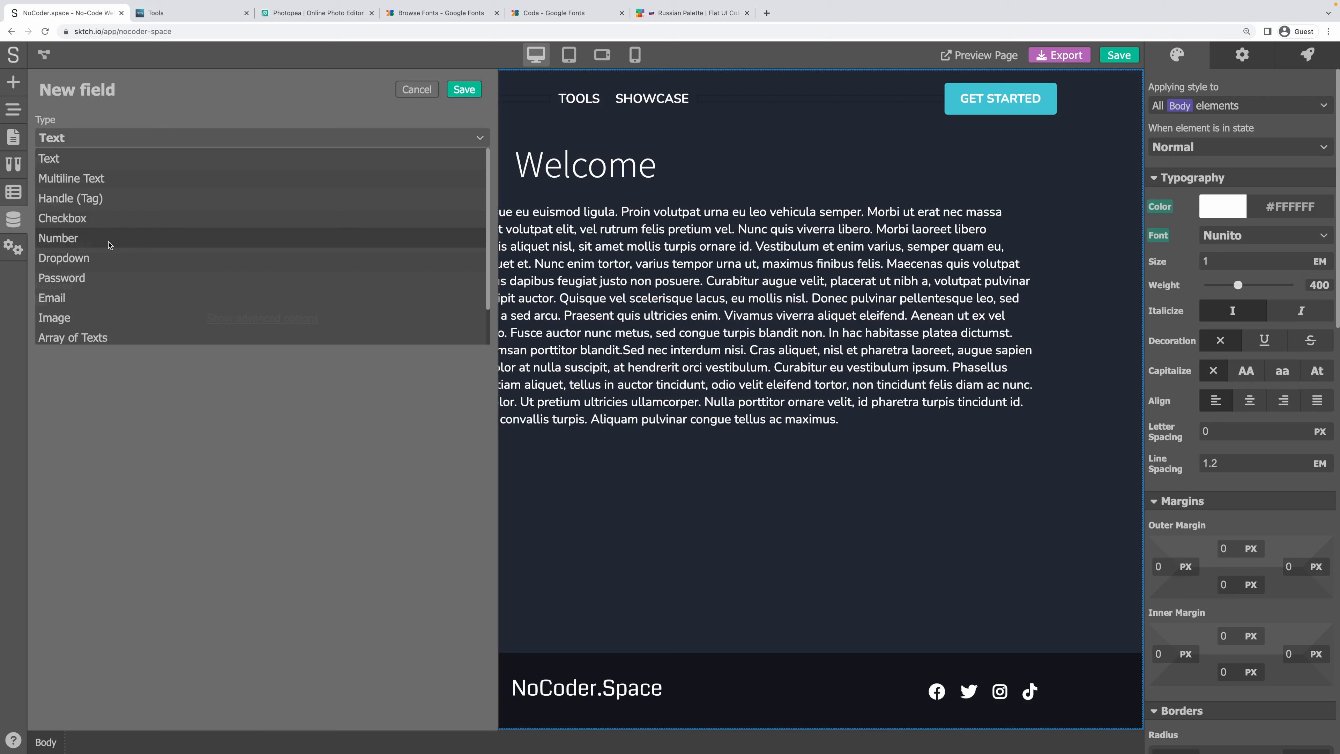
click(105, 166)
text(Short )
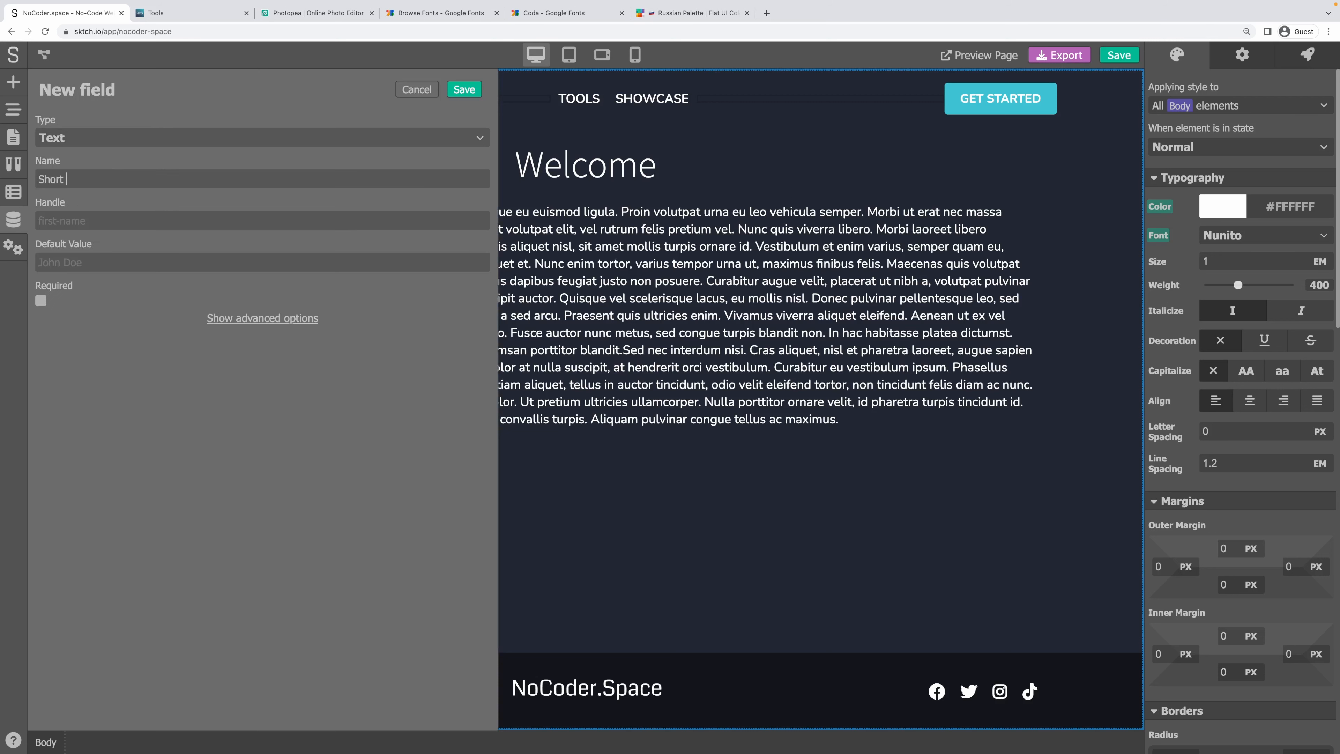
text(Description)
key(Tab)
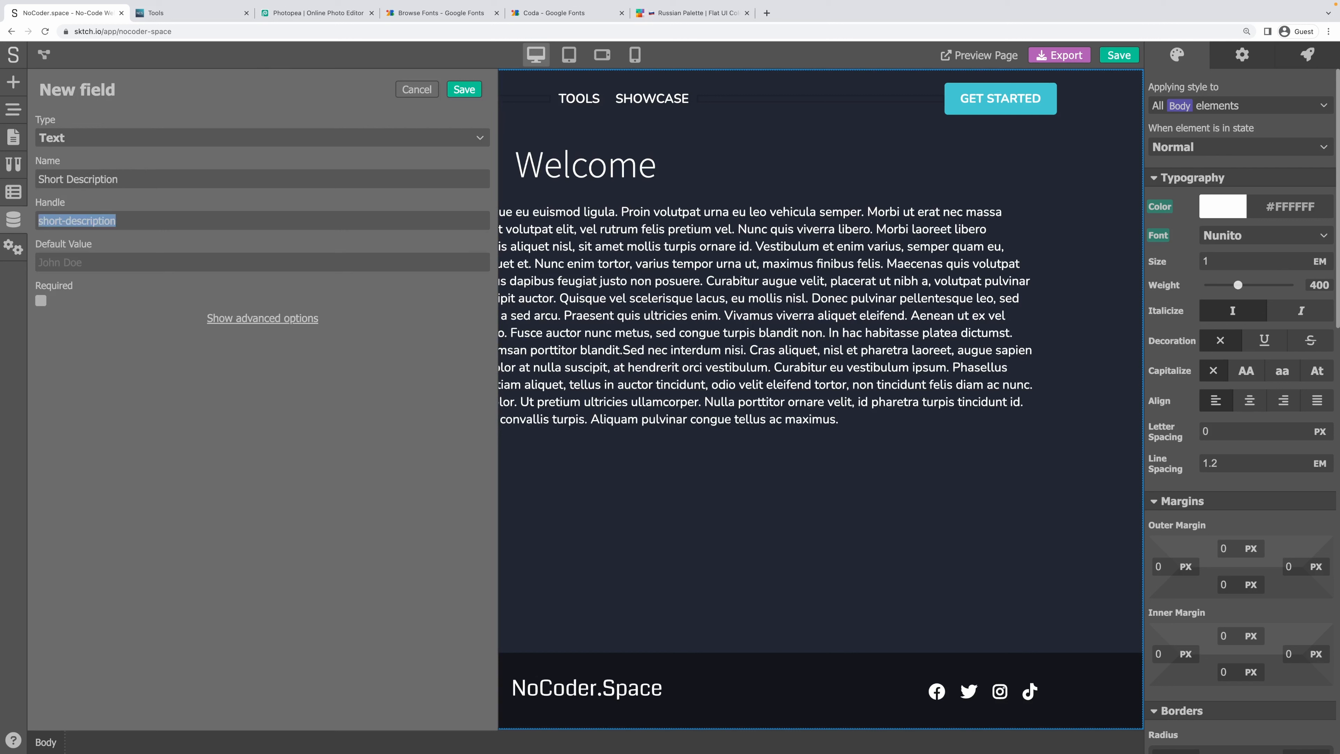
click(40, 300)
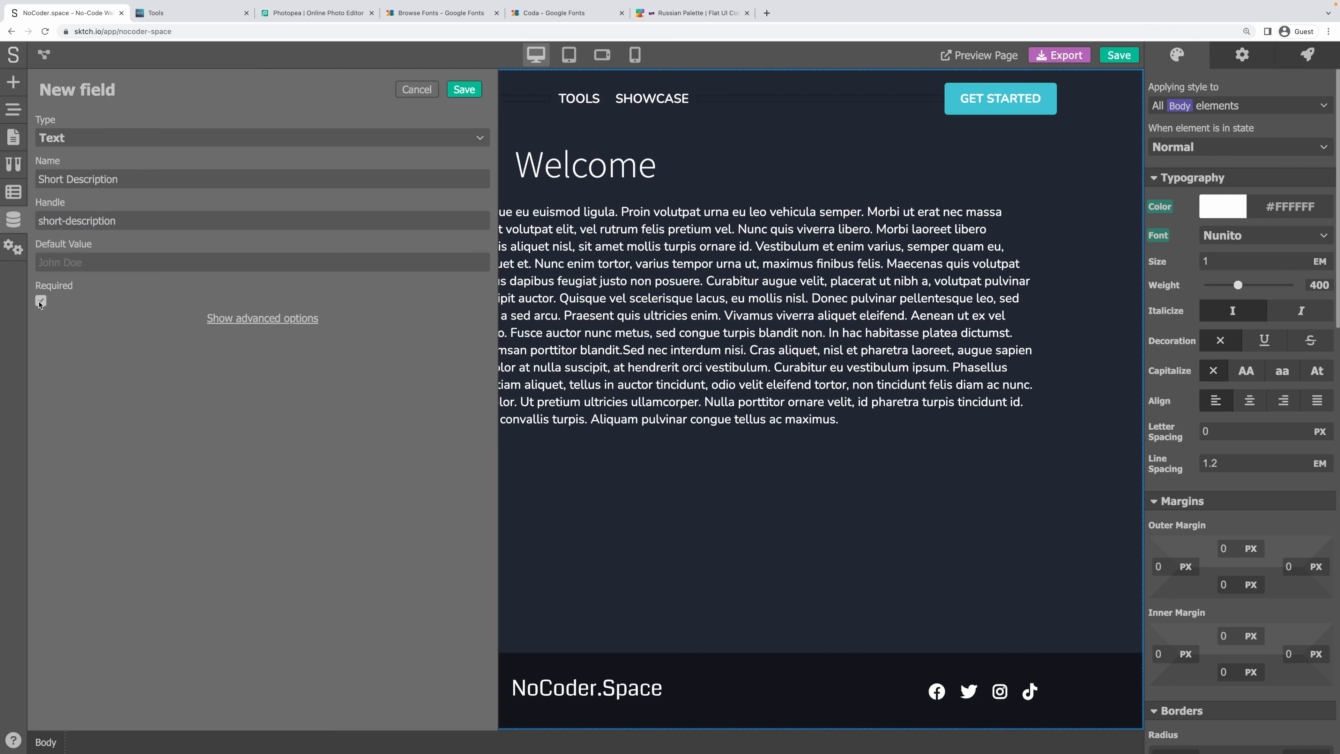
click(259, 319)
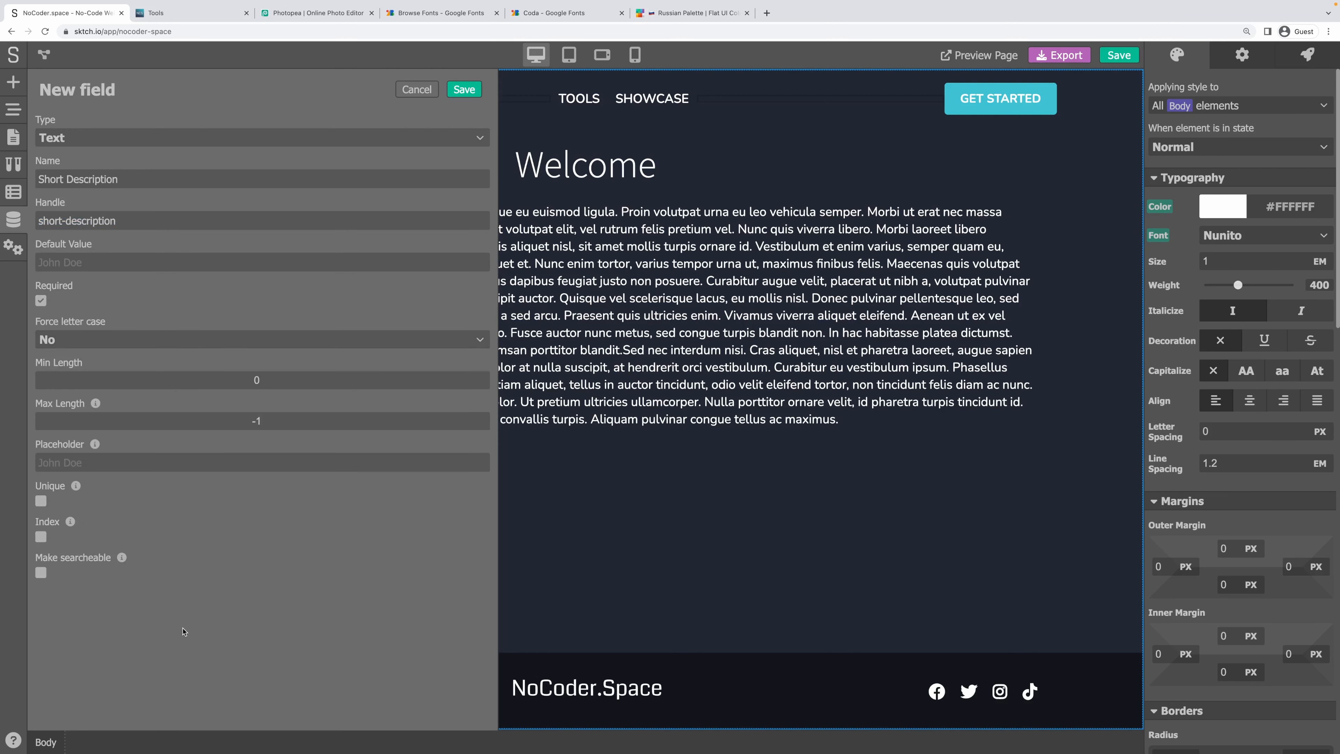
click(463, 90)
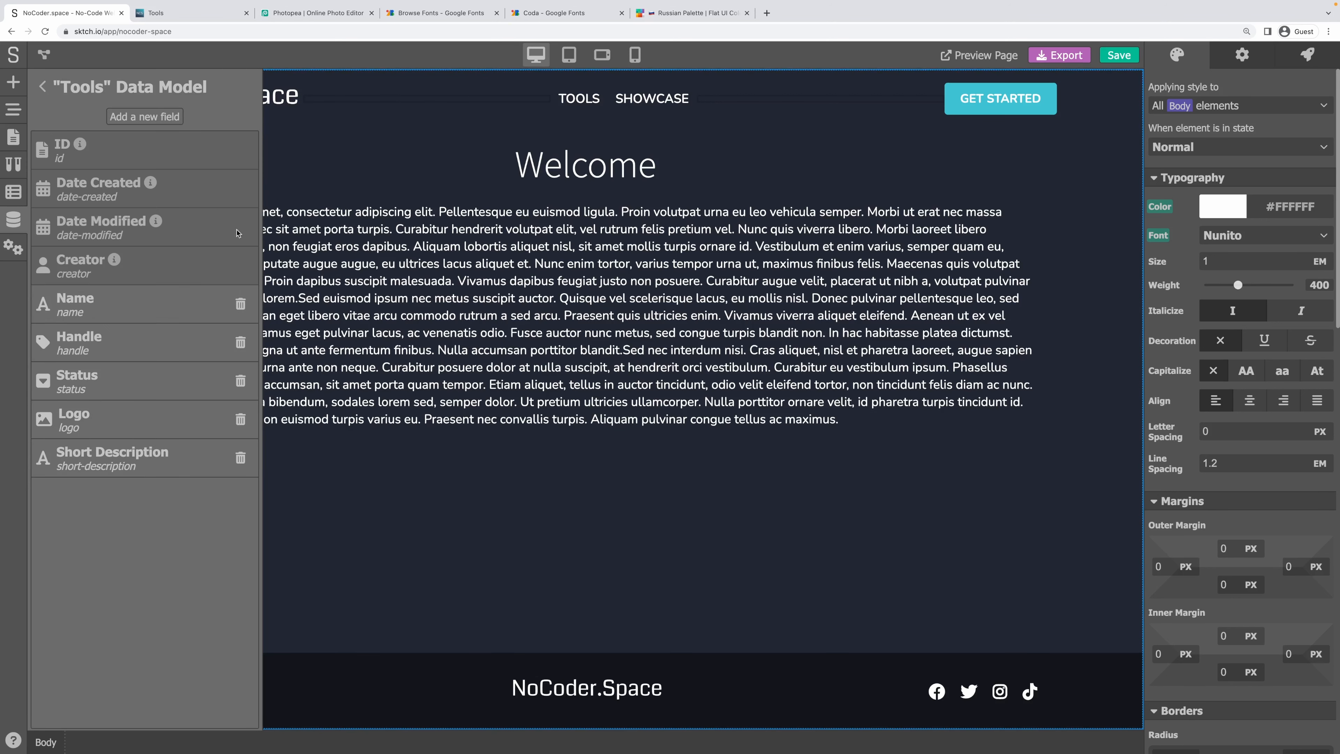
Turn on indexing for the Handle field and save it.
click(85, 339)
click(249, 319)
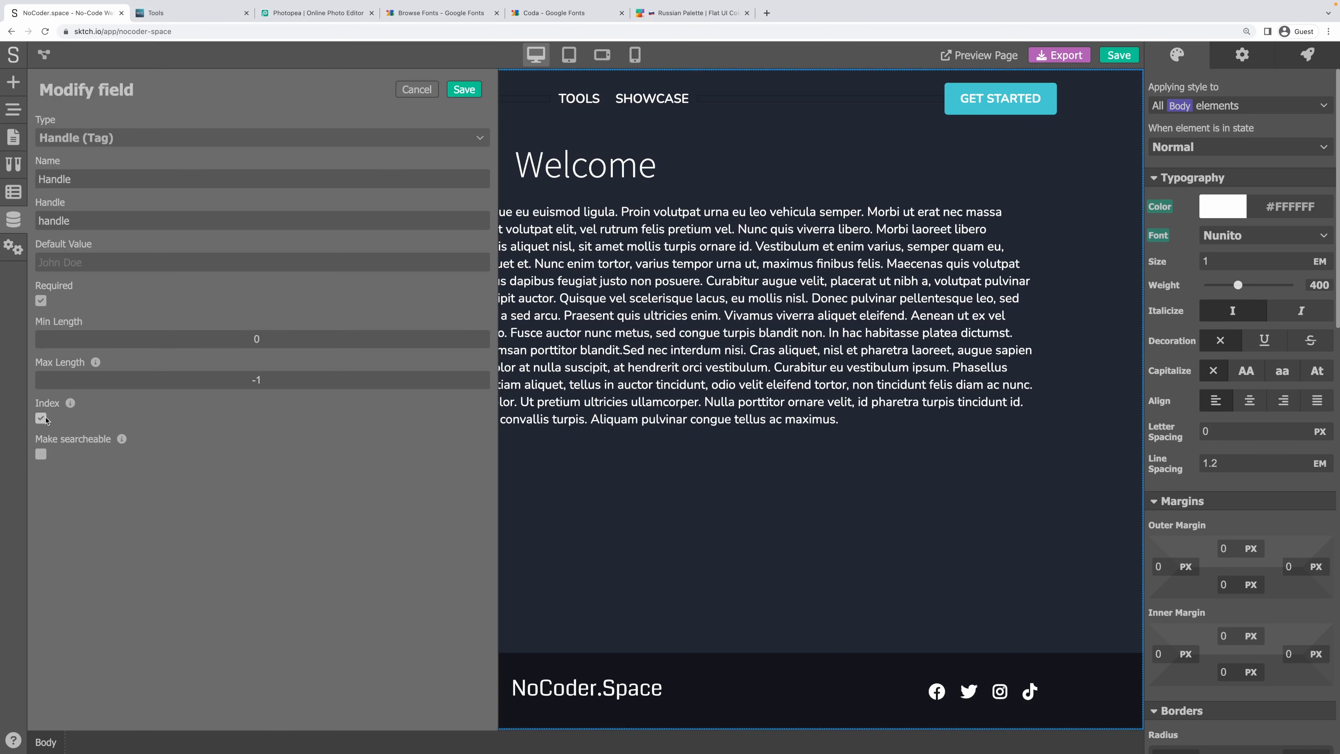
click(464, 90)
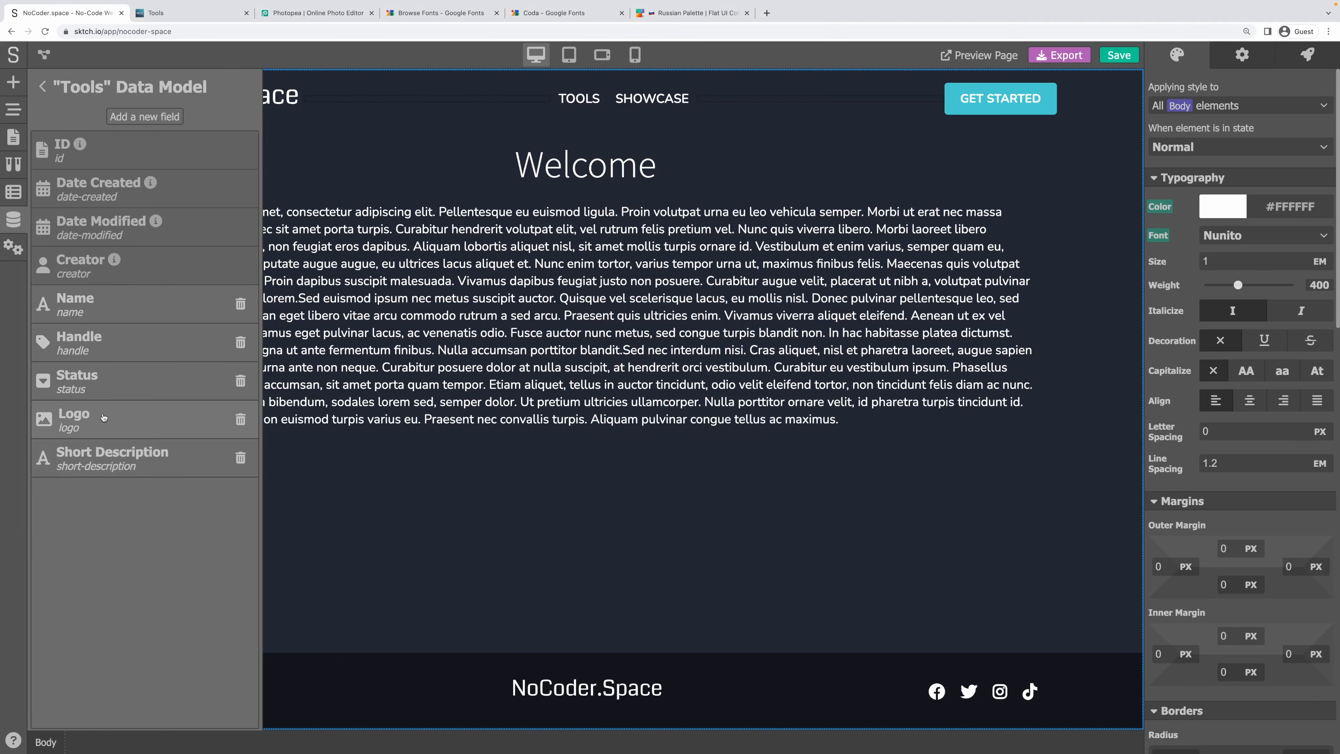
click(169, 116)
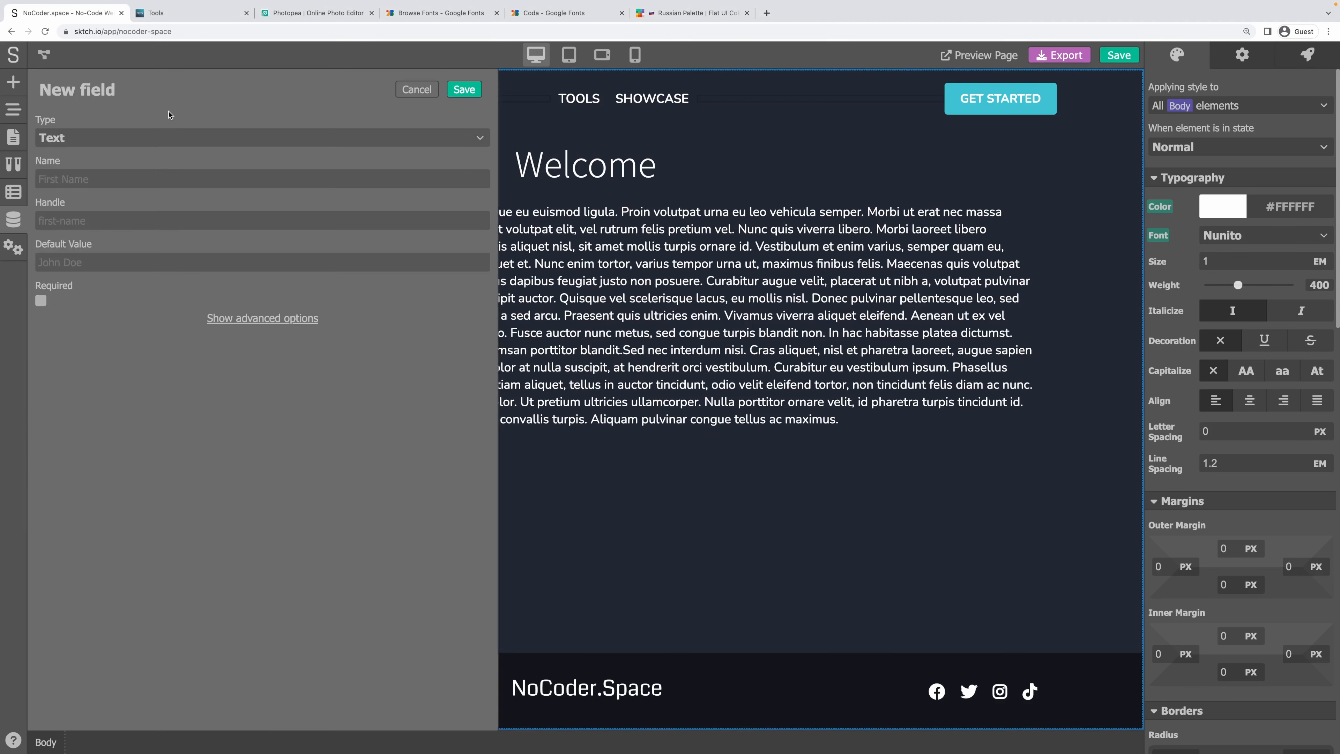
Add a required Text field named Long Description with handle long-description.
click(77, 178)
text(Long Description)
key(Tab)
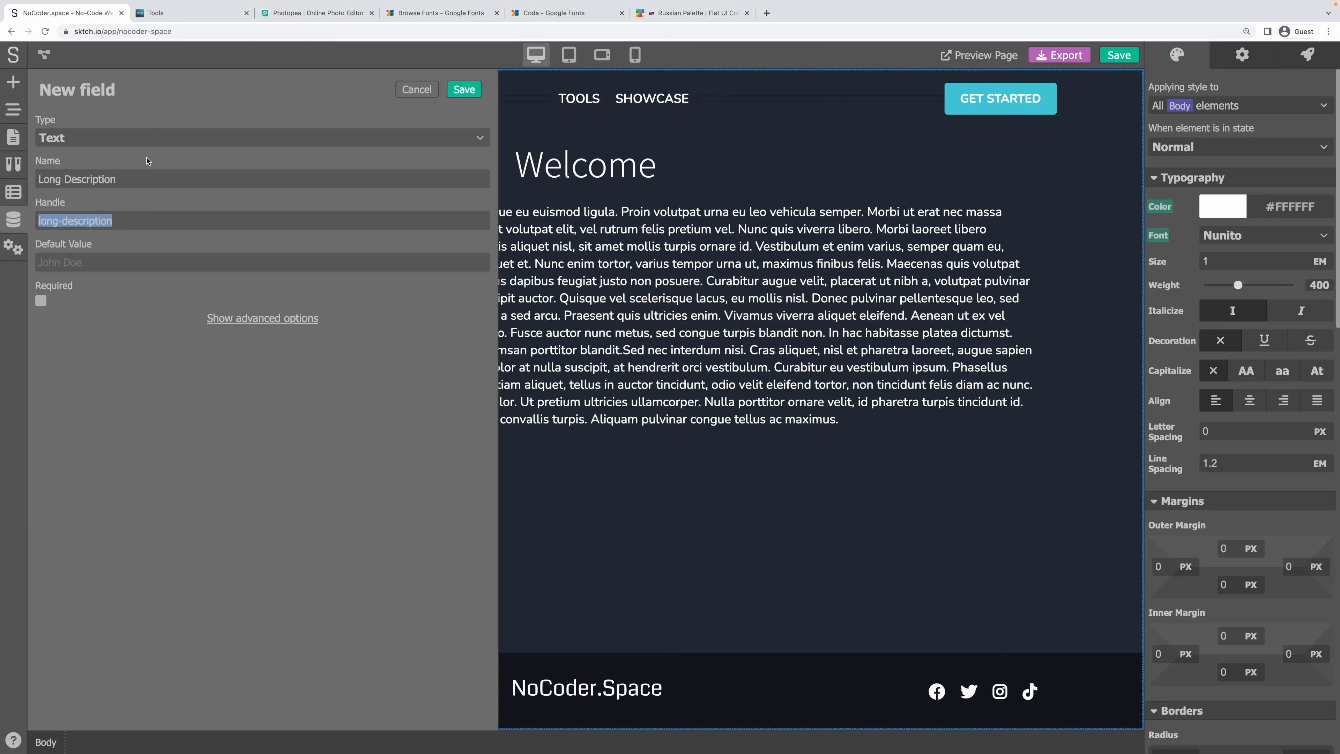
click(179, 437)
click(40, 300)
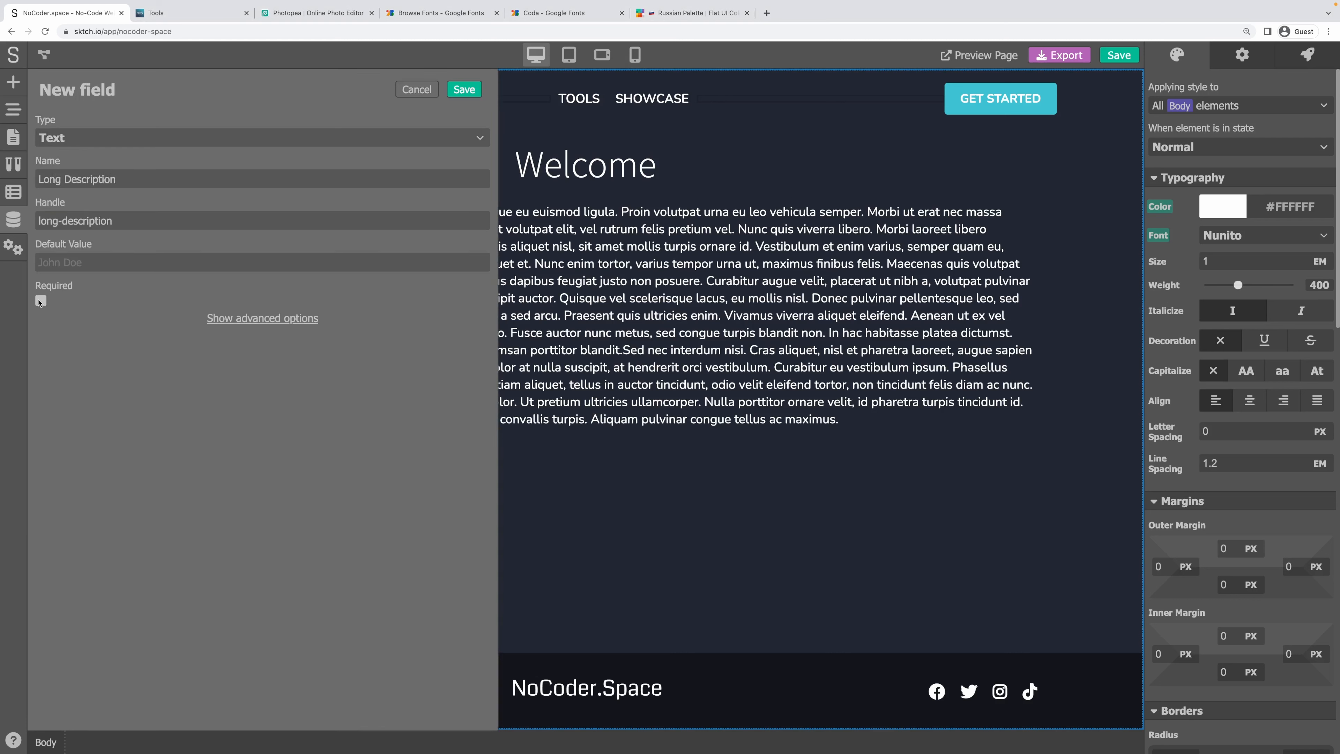
click(257, 320)
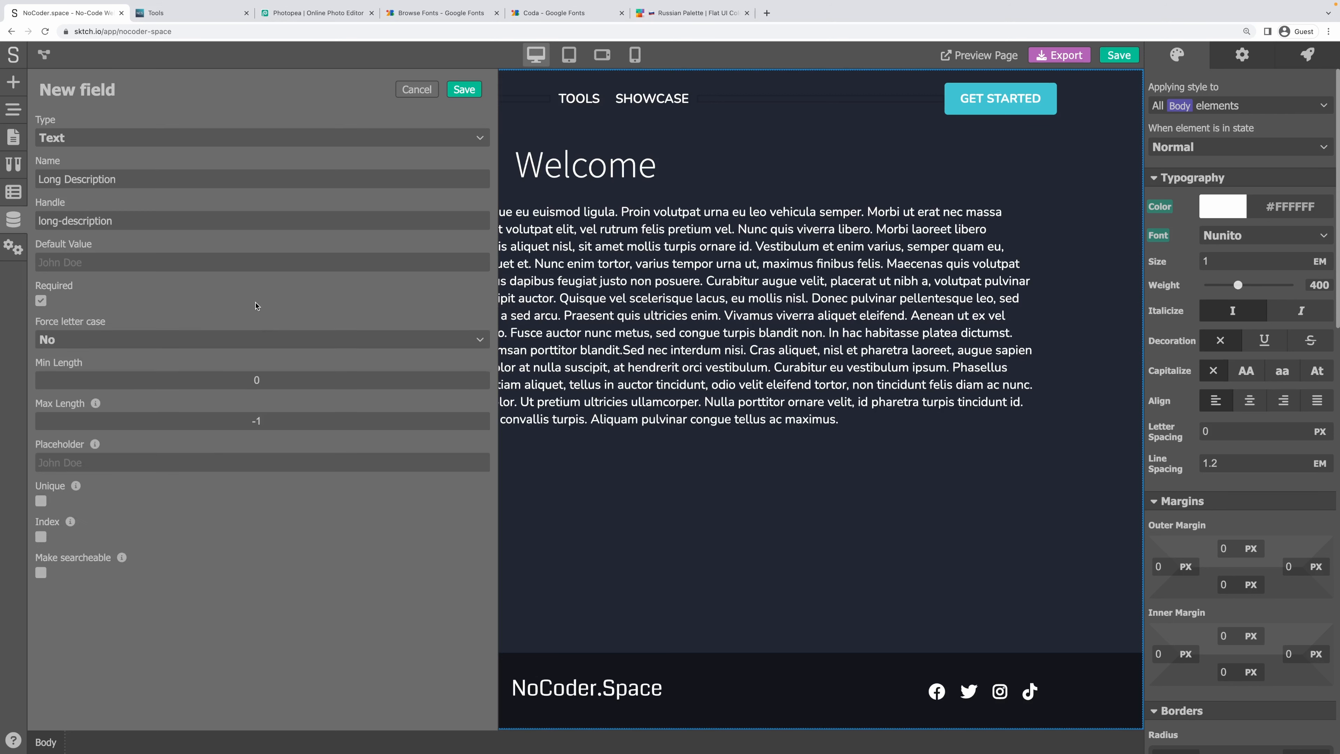
click(464, 89)
Add a required Text field named URL, then begin another new field.
click(126, 116)
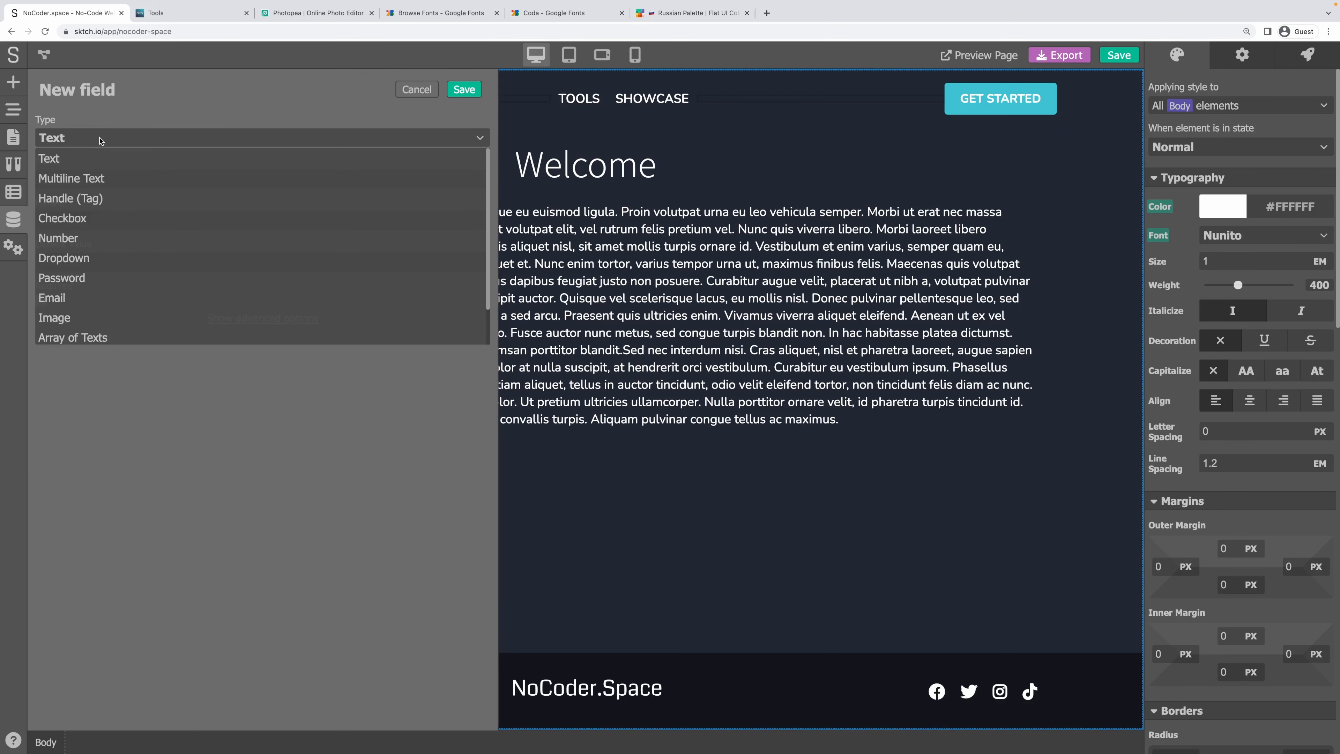
click(100, 140)
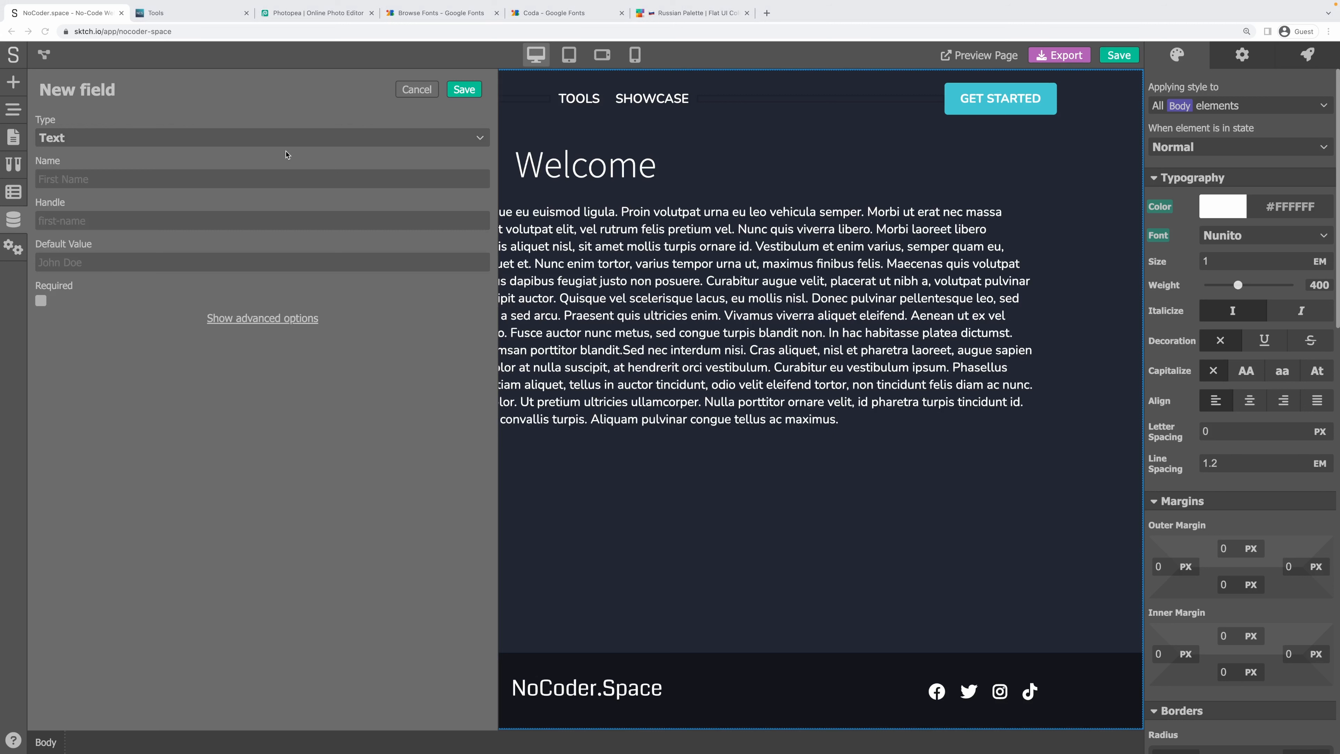
click(202, 138)
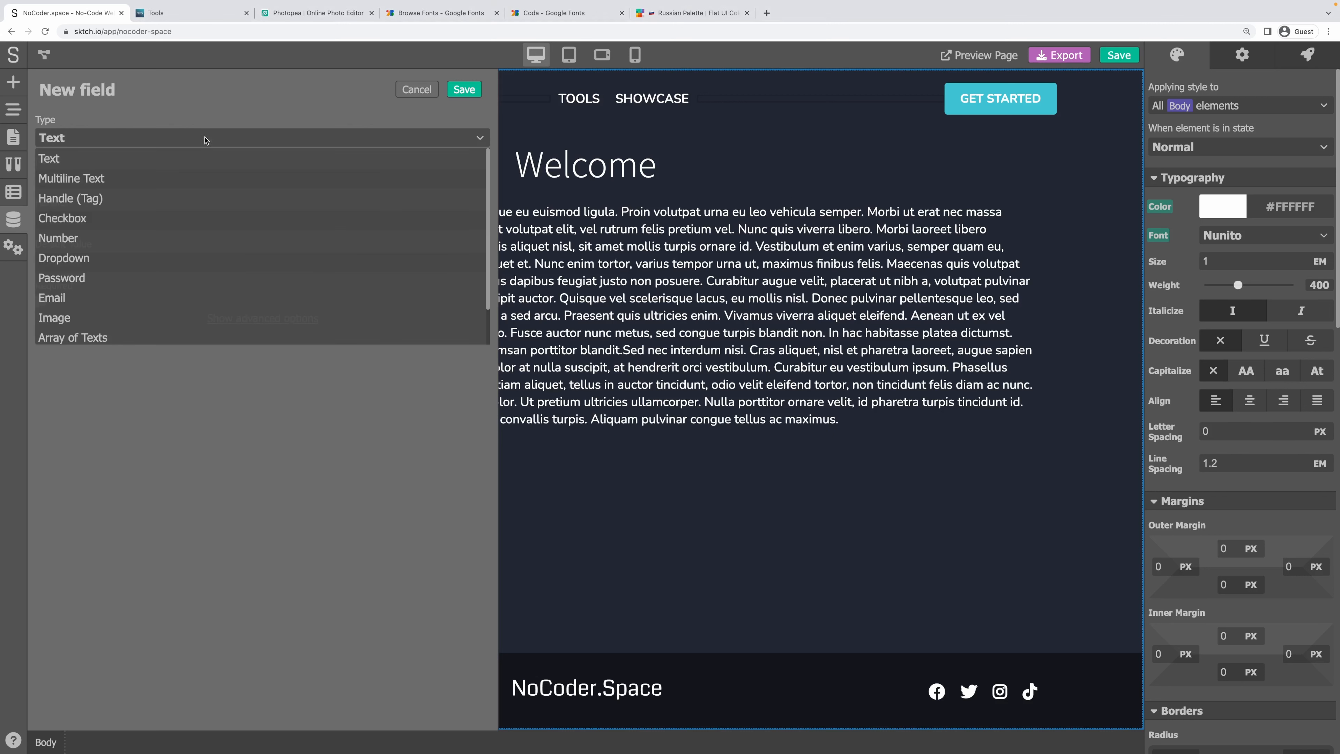
click(209, 107)
click(120, 181)
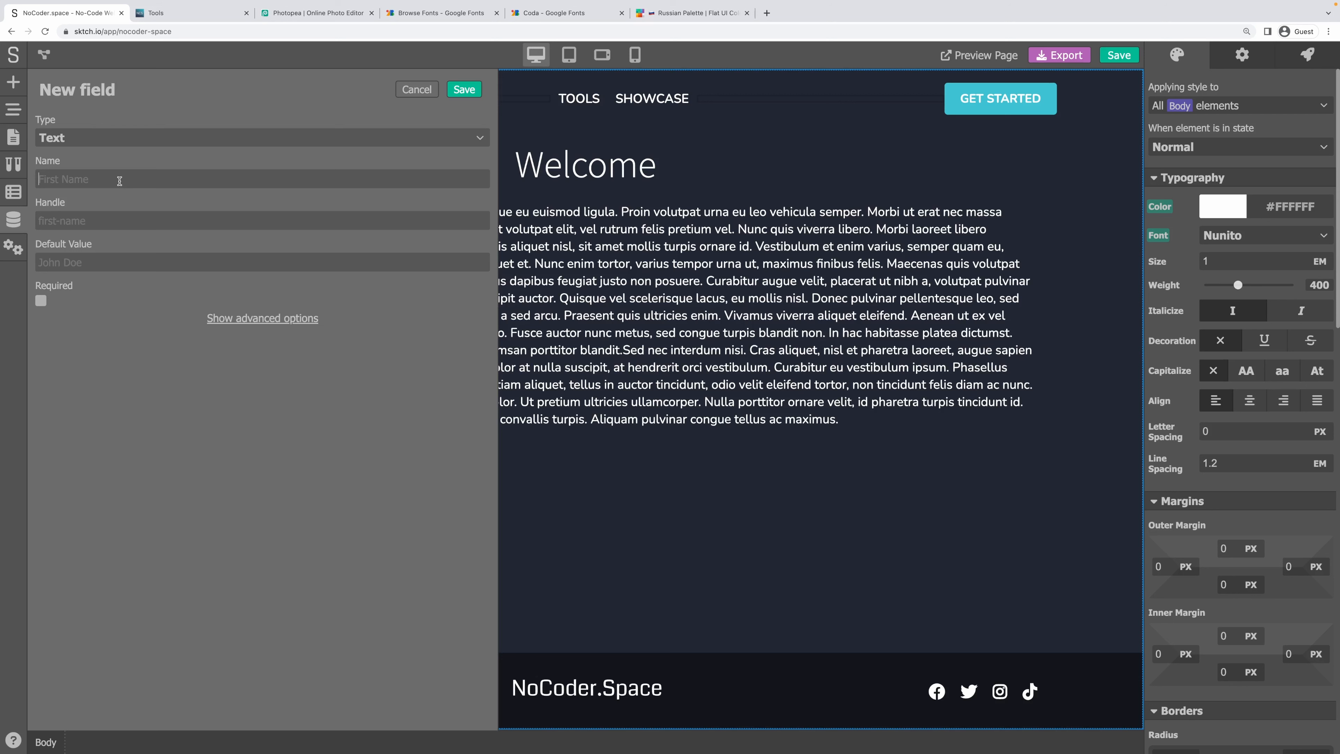
text(URL)
click(41, 301)
click(464, 89)
click(132, 117)
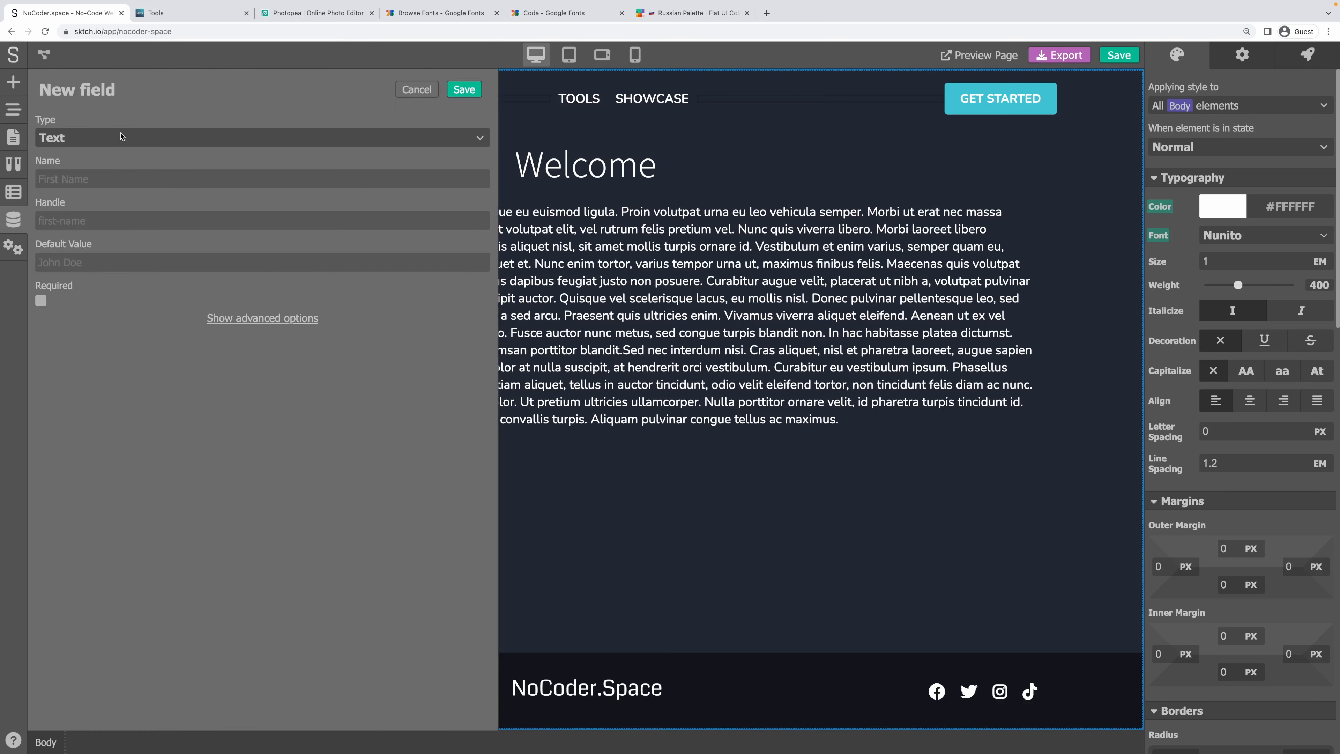
click(120, 137)
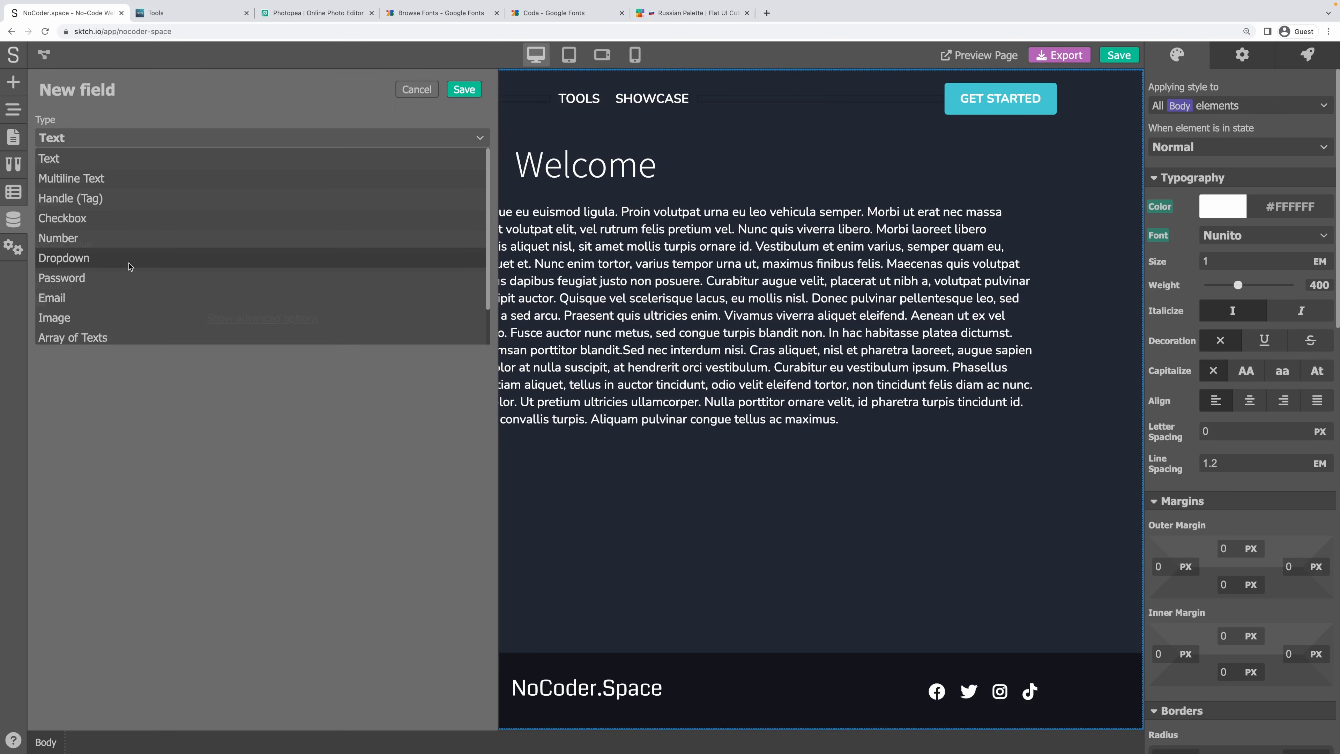
Create an indexed Categories field of type Array of Handles (handle categories).
click(130, 265)
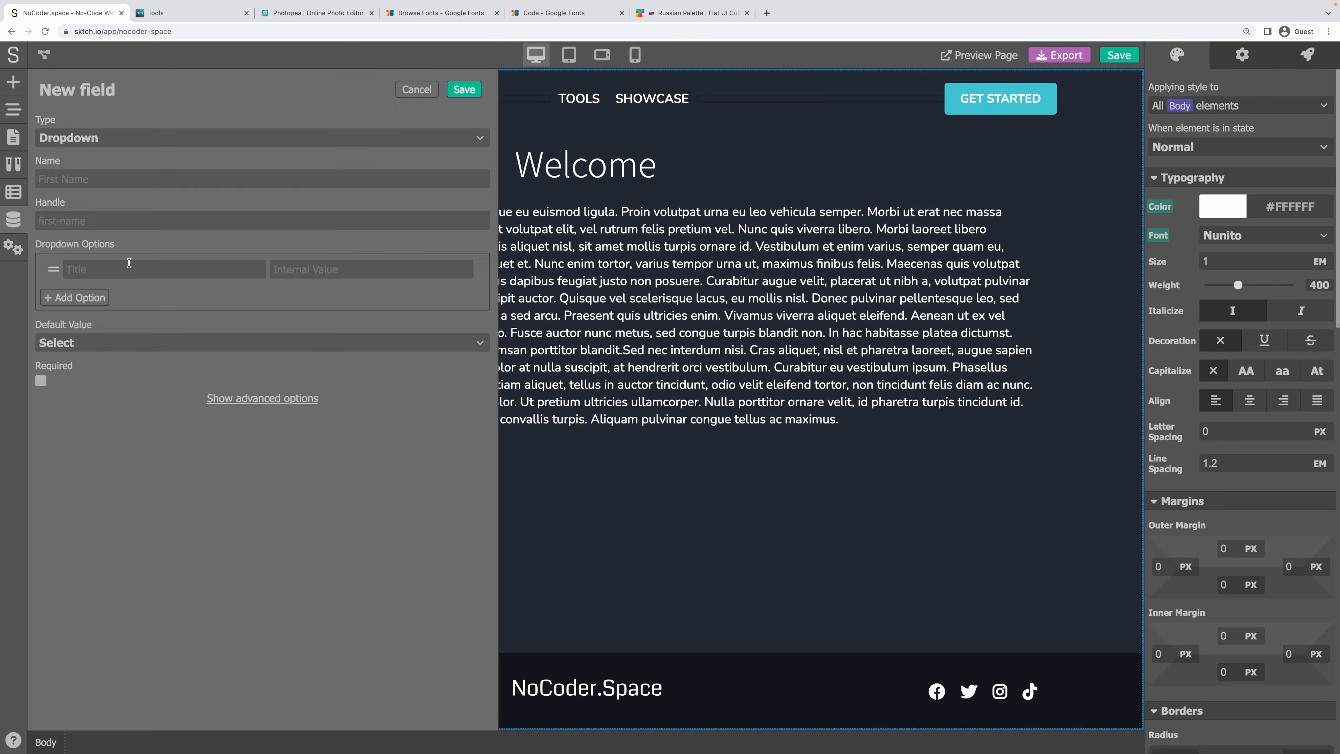
text(Categories)
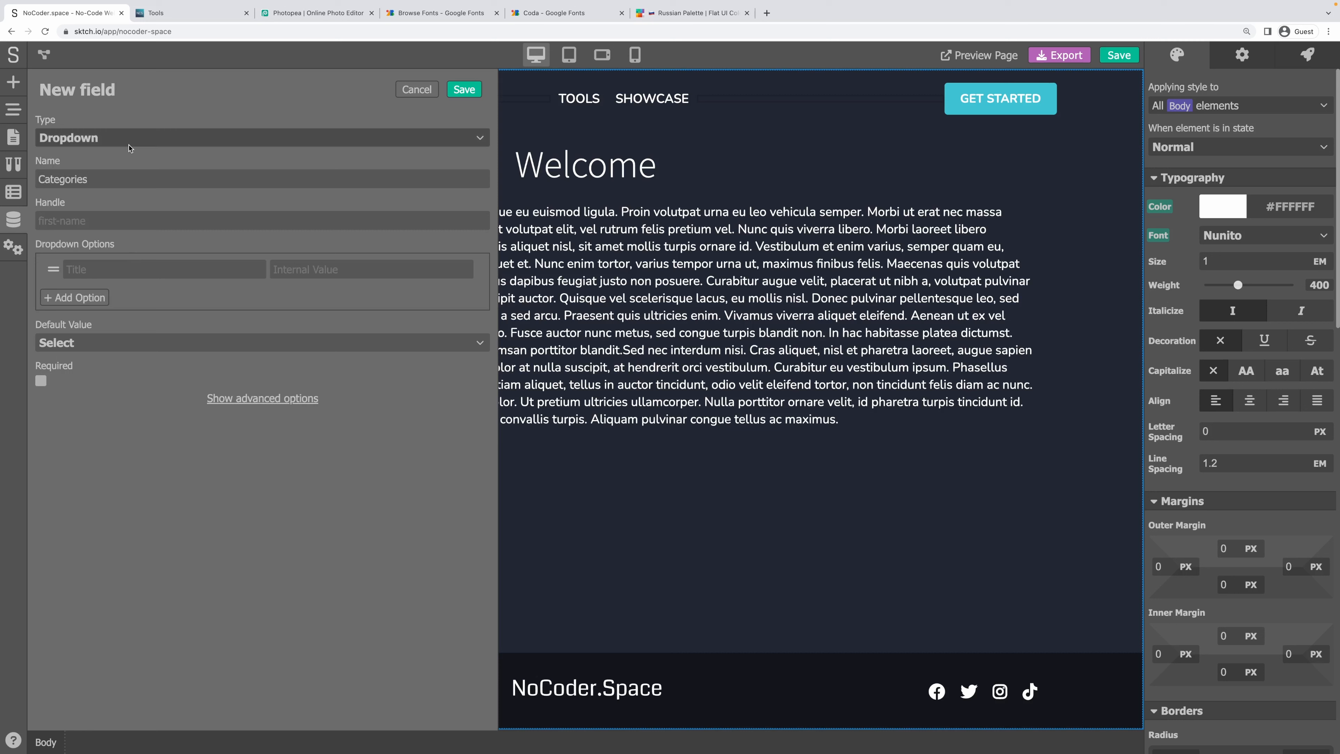
click(121, 138)
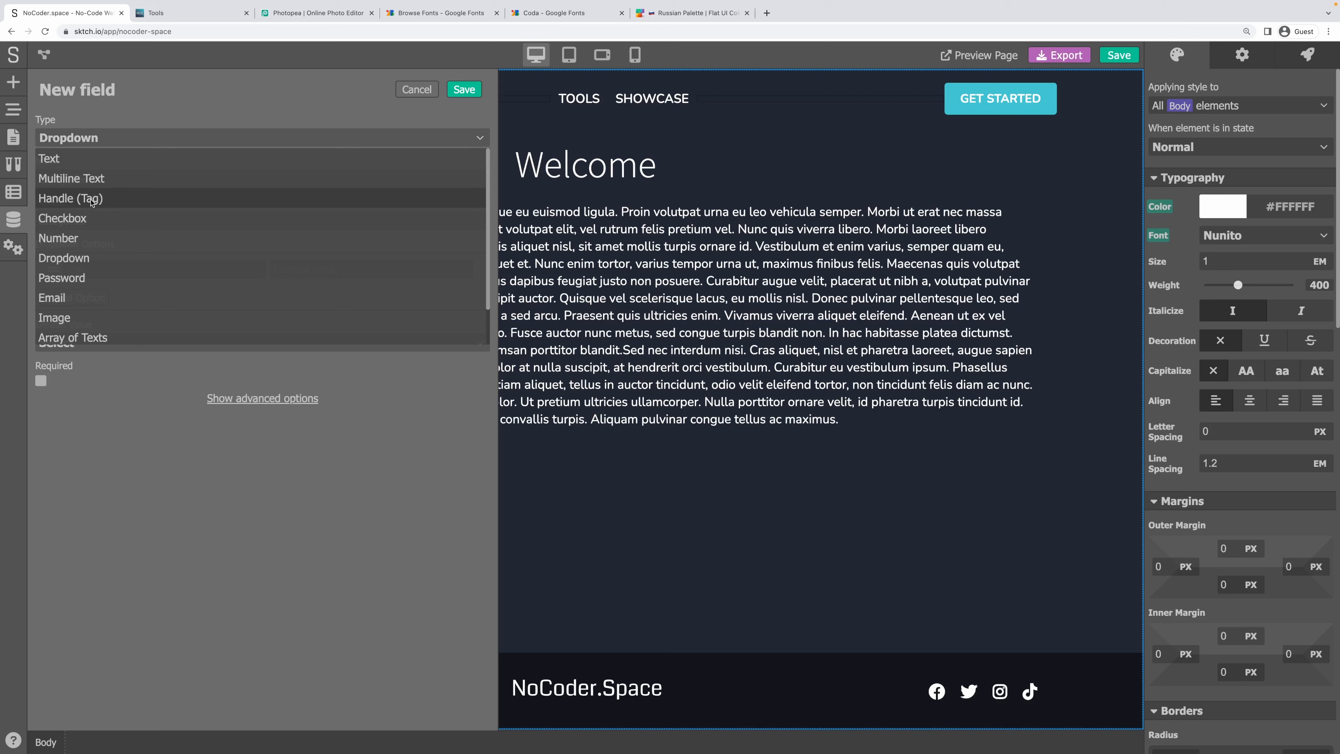
scroll(92, 203, down, 1)
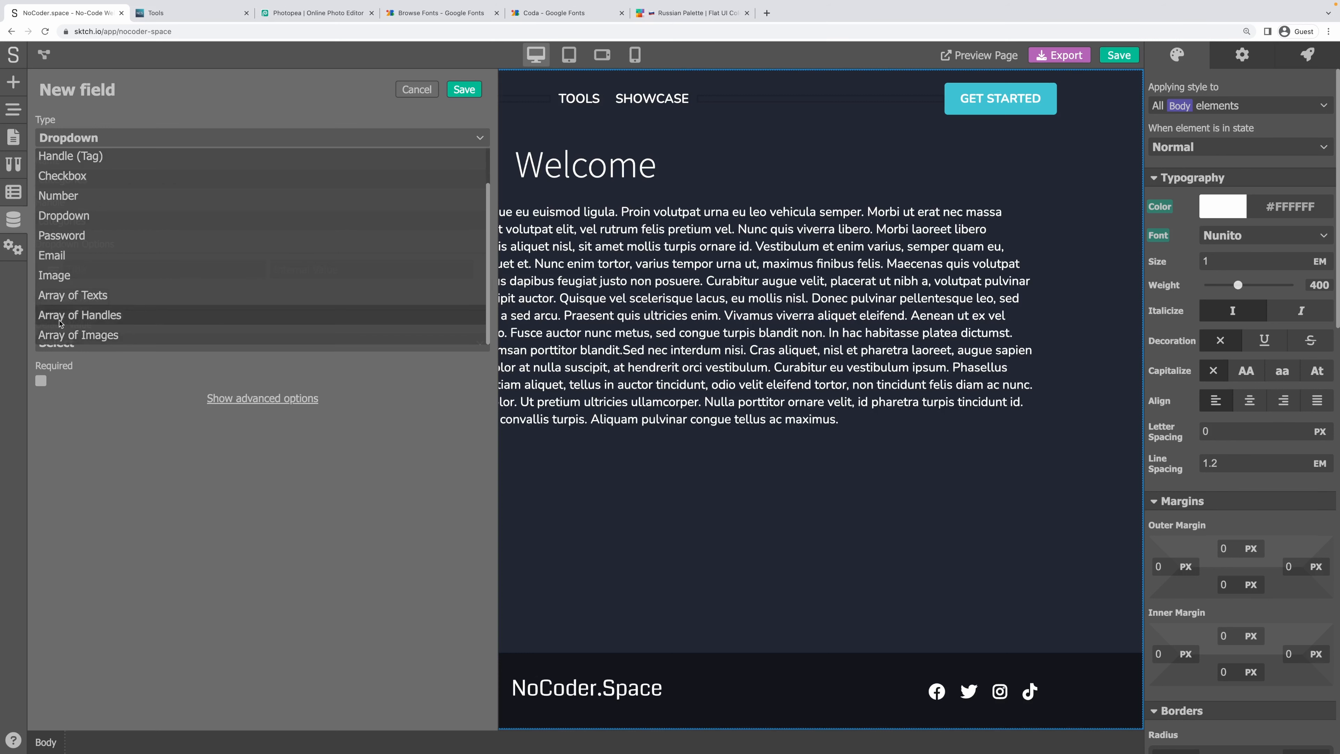
click(90, 315)
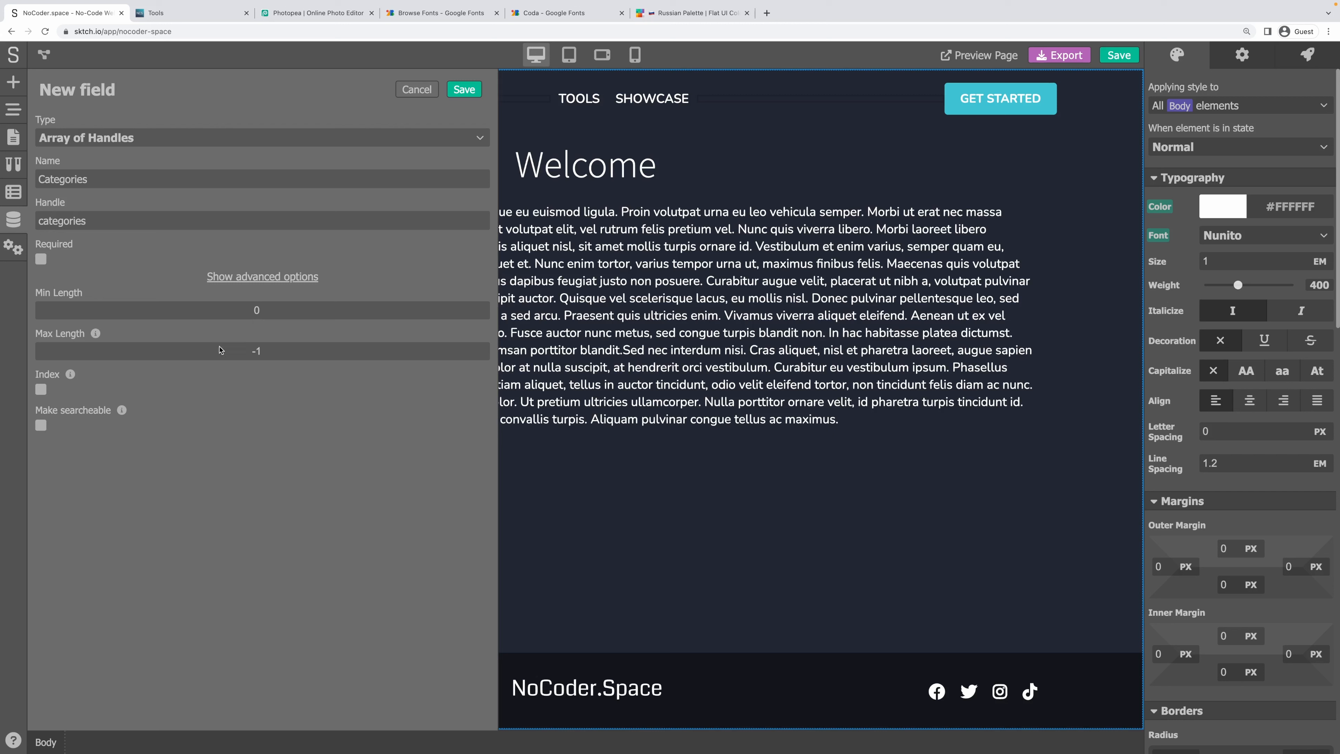
click(40, 389)
mouse_move(124, 410)
click(465, 91)
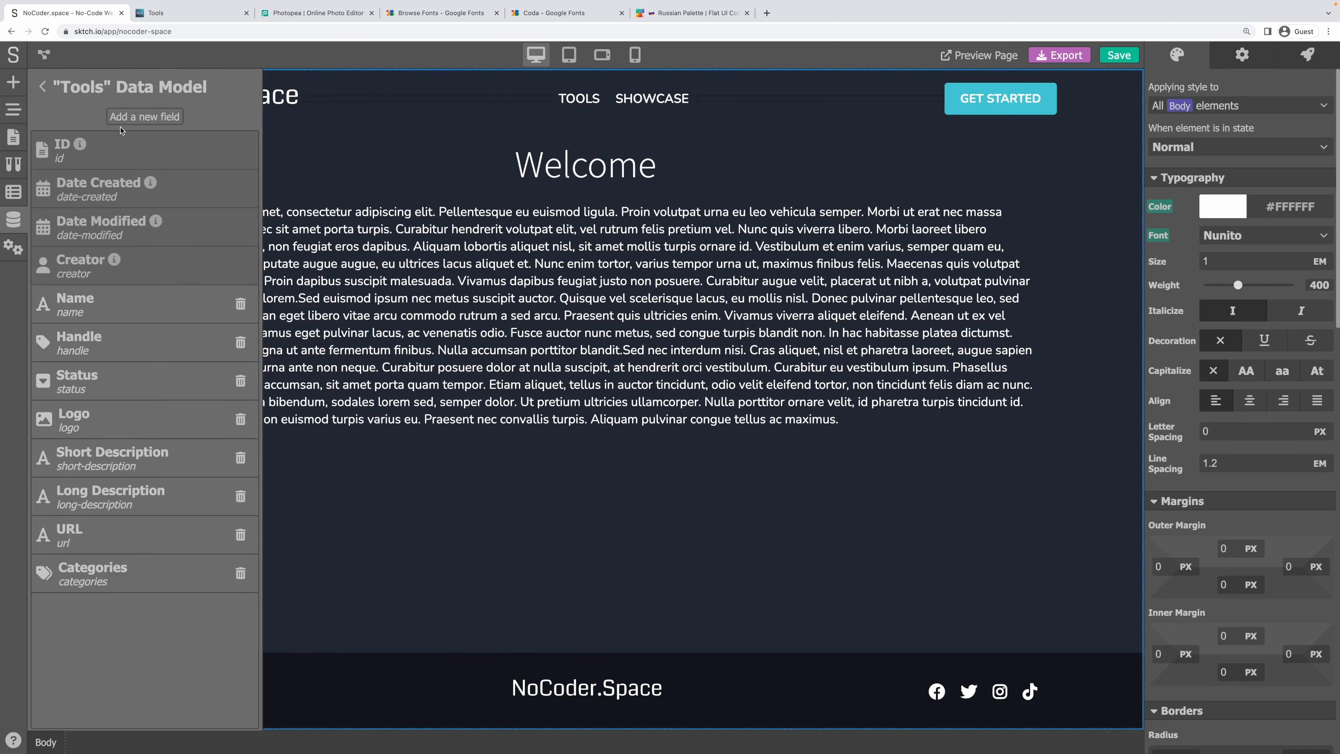
Add a Screenshots field of type Array of Images, then save the site.
click(125, 117)
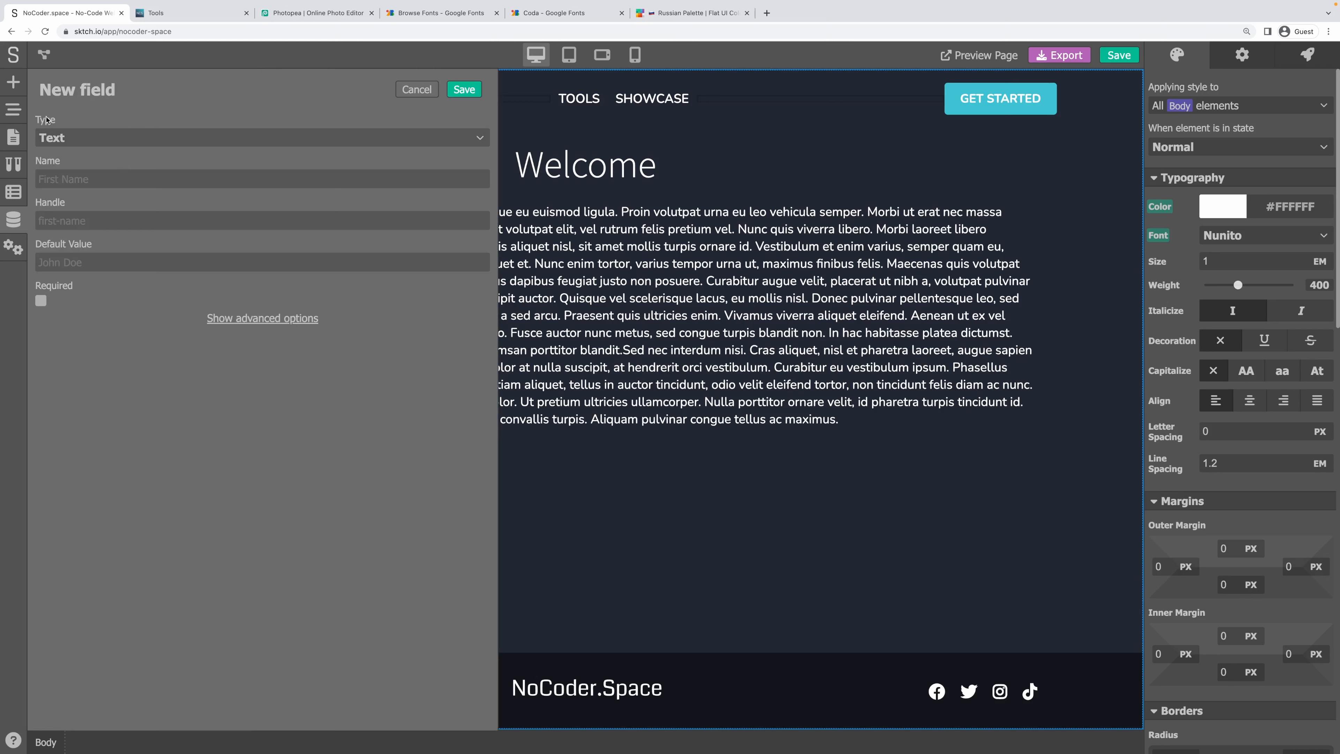
click(48, 137)
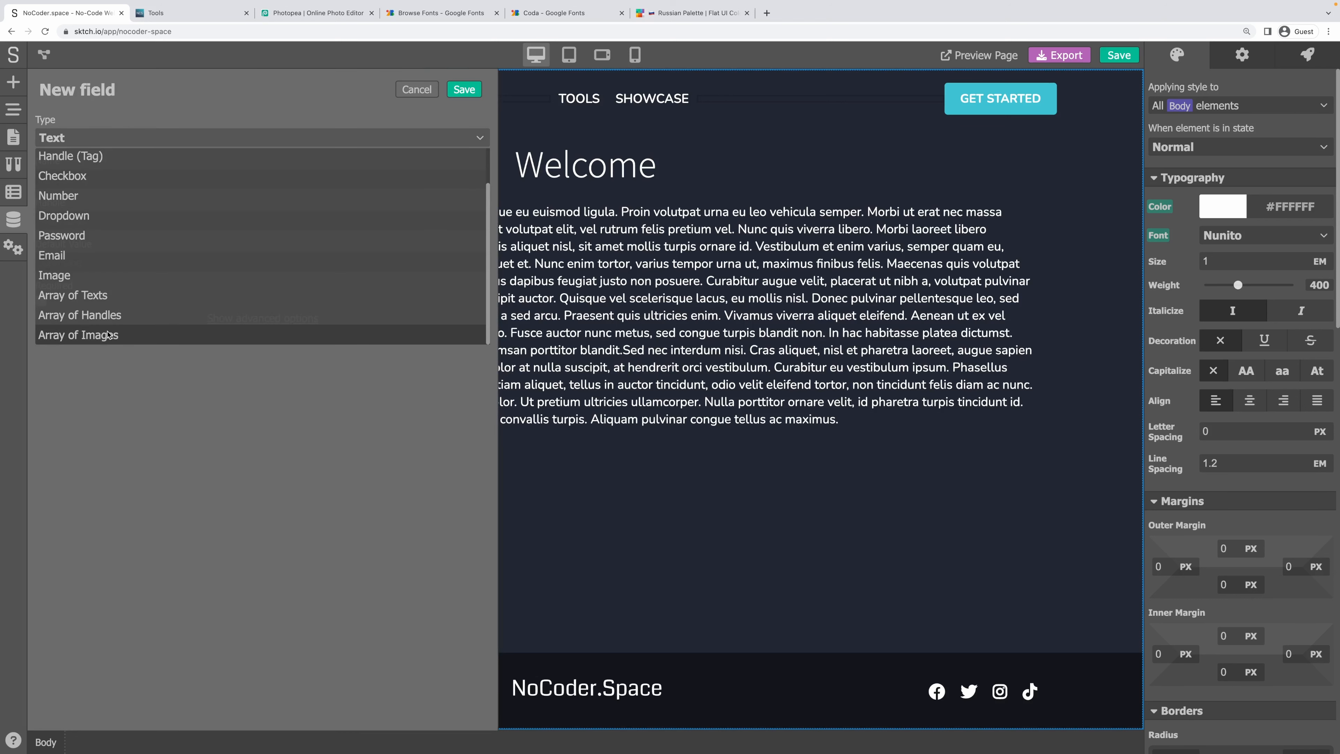
click(107, 335)
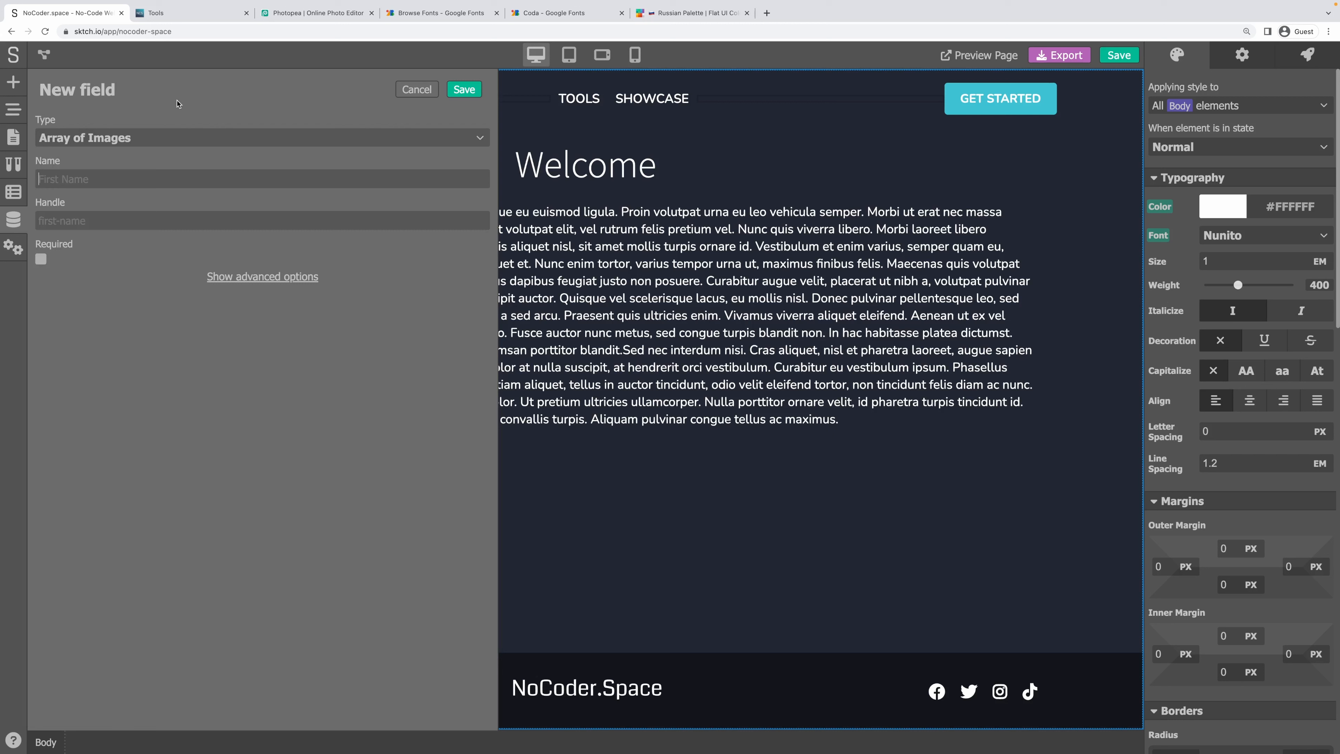
text(Screenshots)
key(Tab)
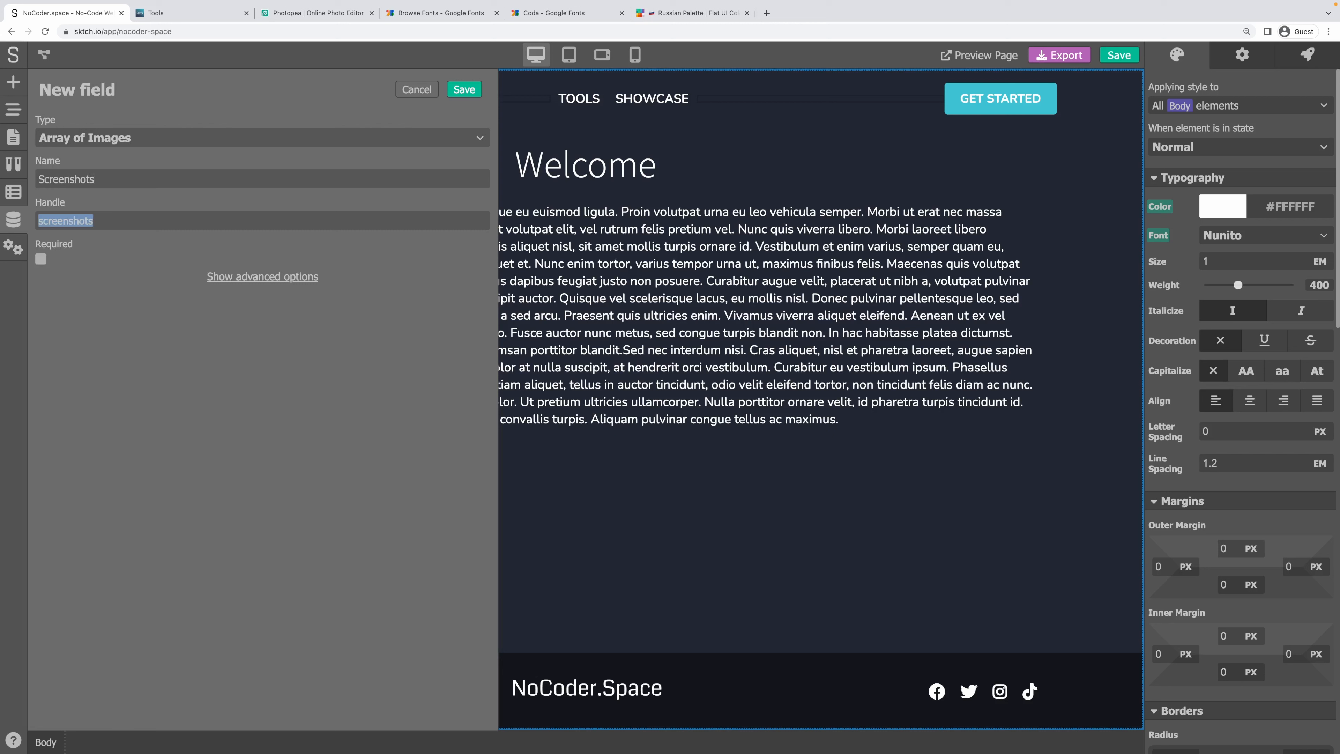
click(266, 404)
click(253, 278)
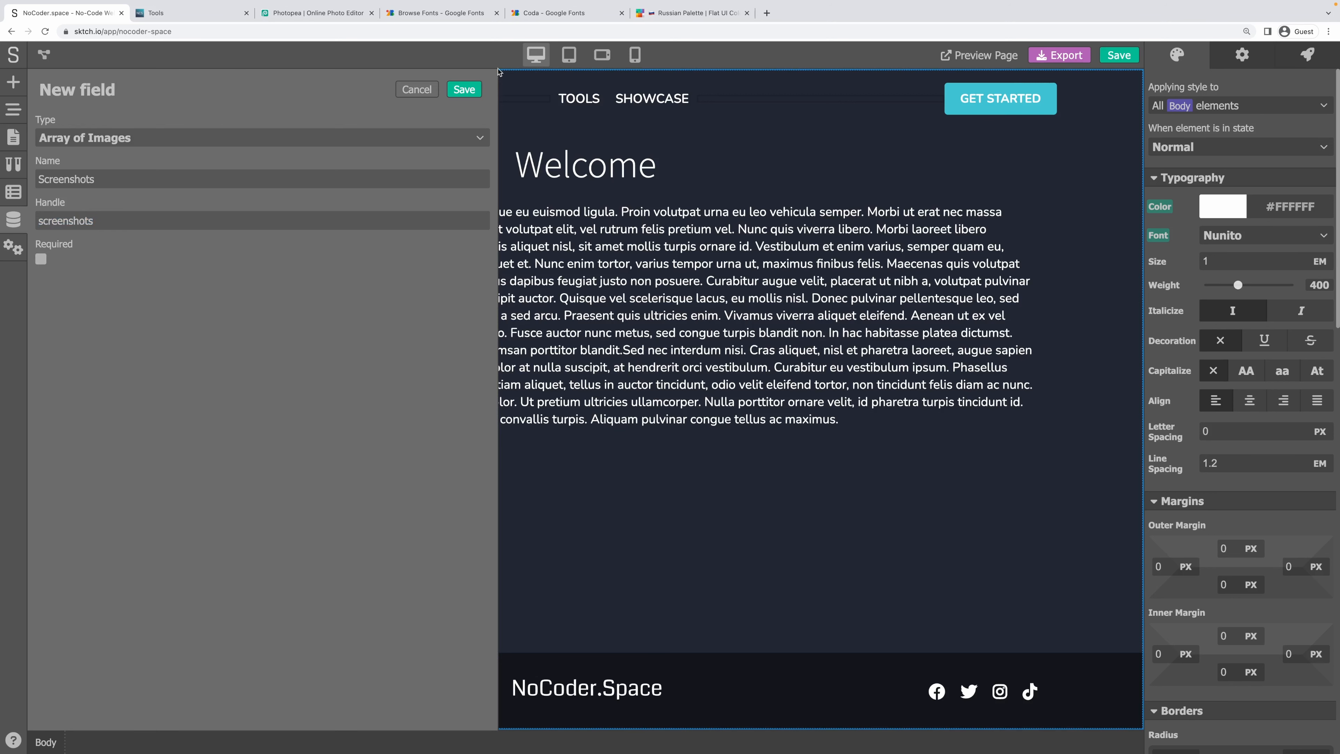
click(462, 94)
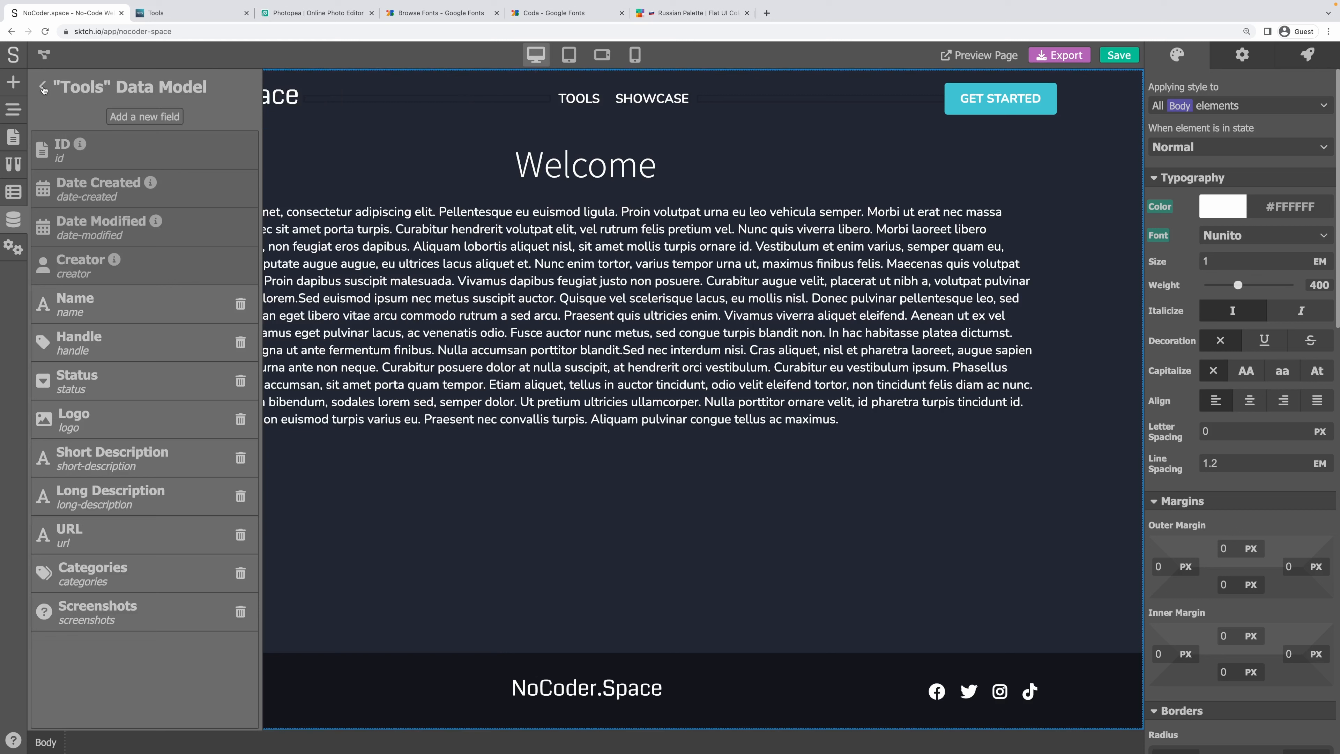
click(1118, 55)
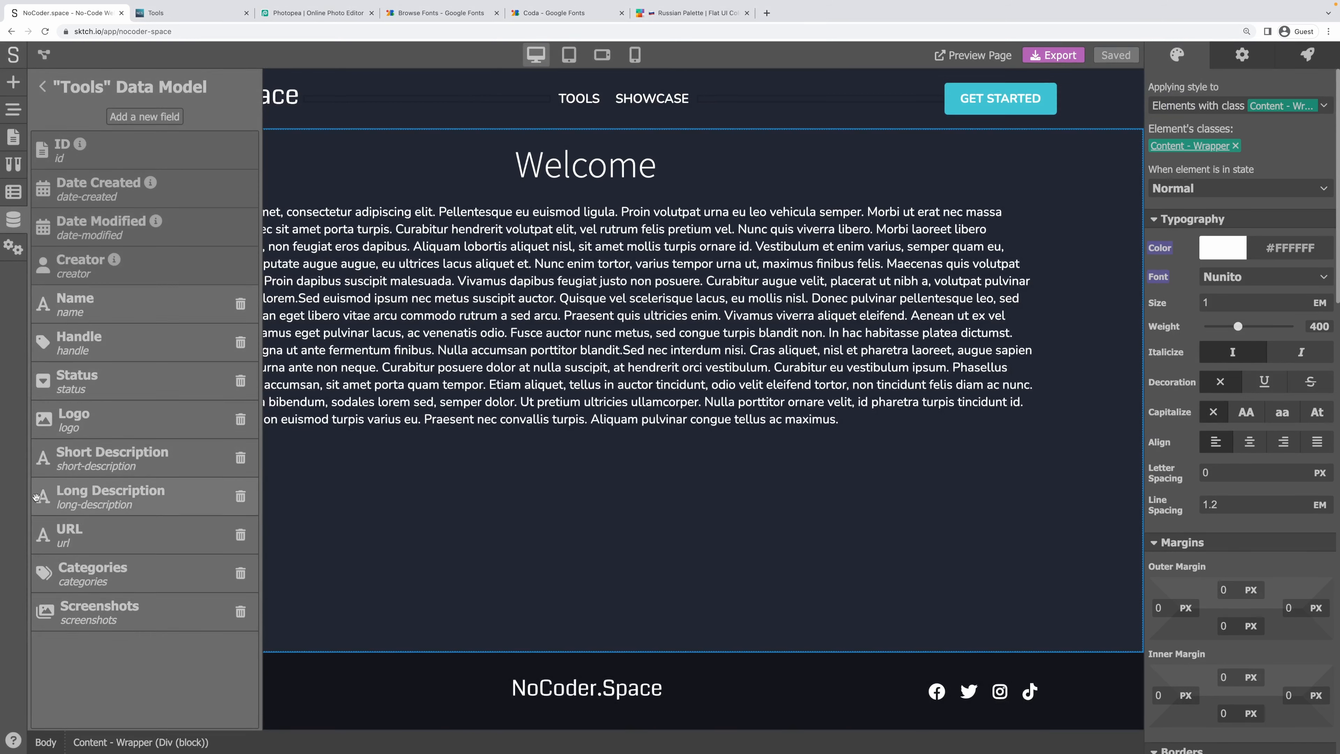
Delete the old Long Description field, confirming with its handle long-description.
click(105, 499)
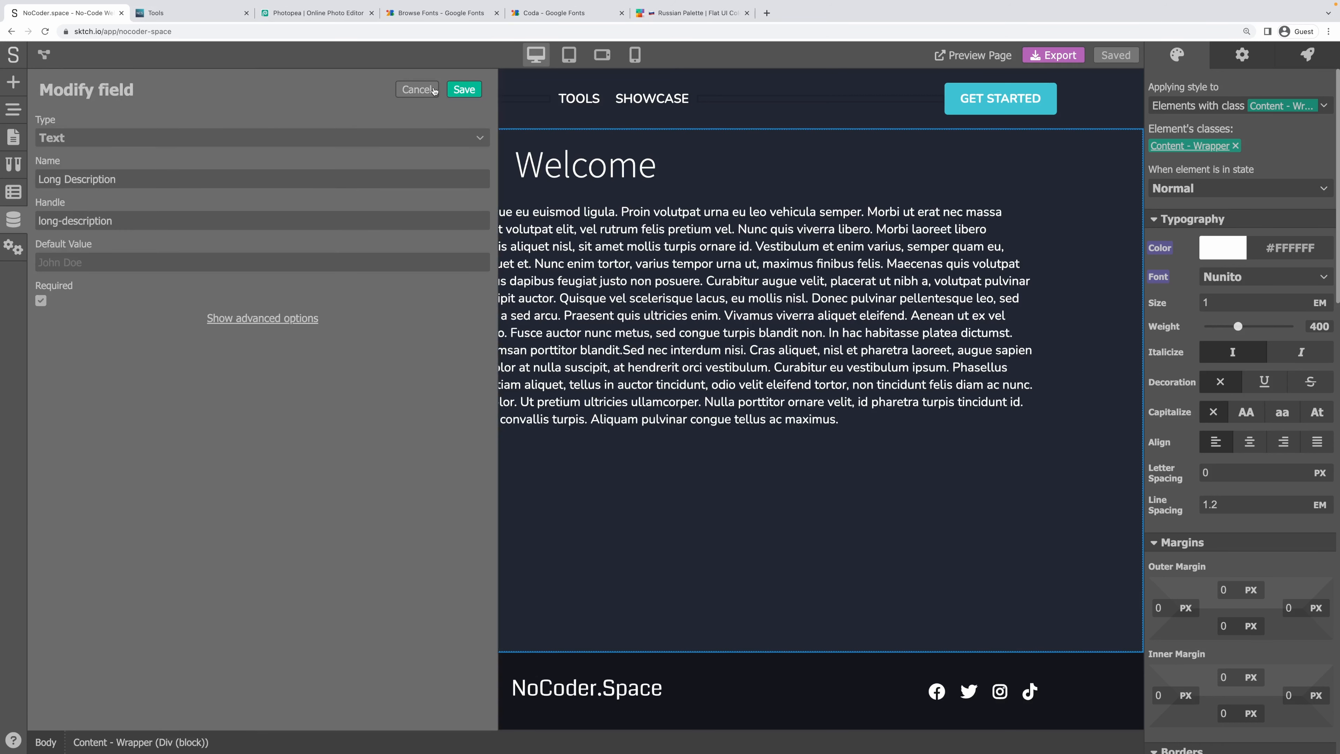
click(433, 90)
click(240, 496)
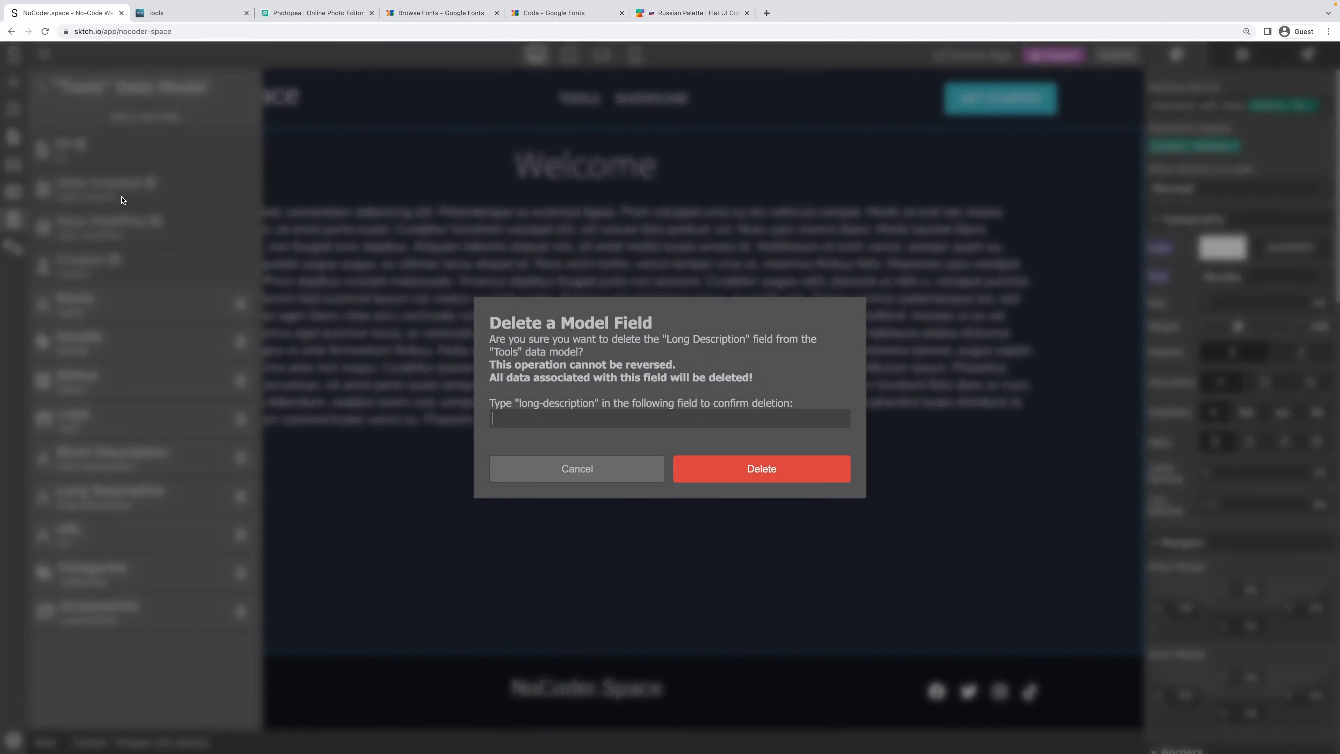
text(long-description)
click(718, 475)
Add a required, indexed, searchable Multiline Text field named Long Description.
click(133, 113)
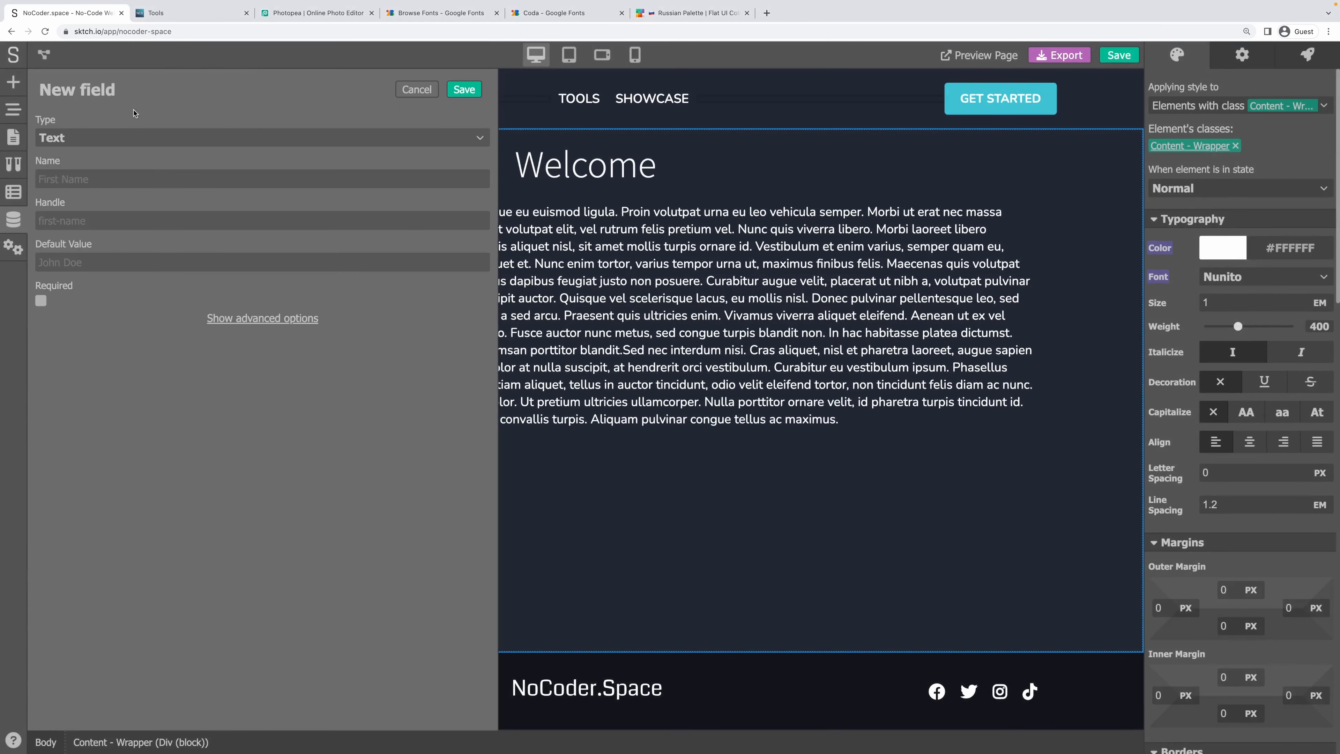
click(140, 137)
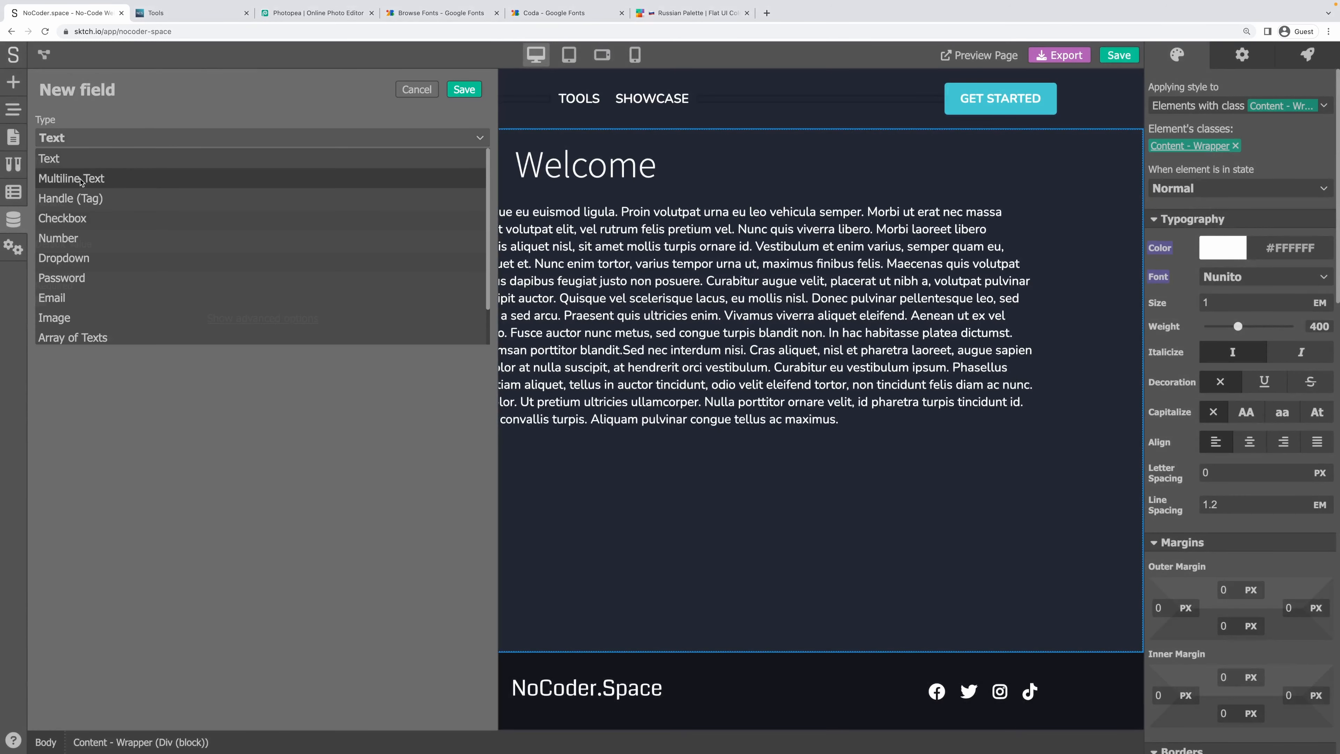
click(76, 179)
text(Long )
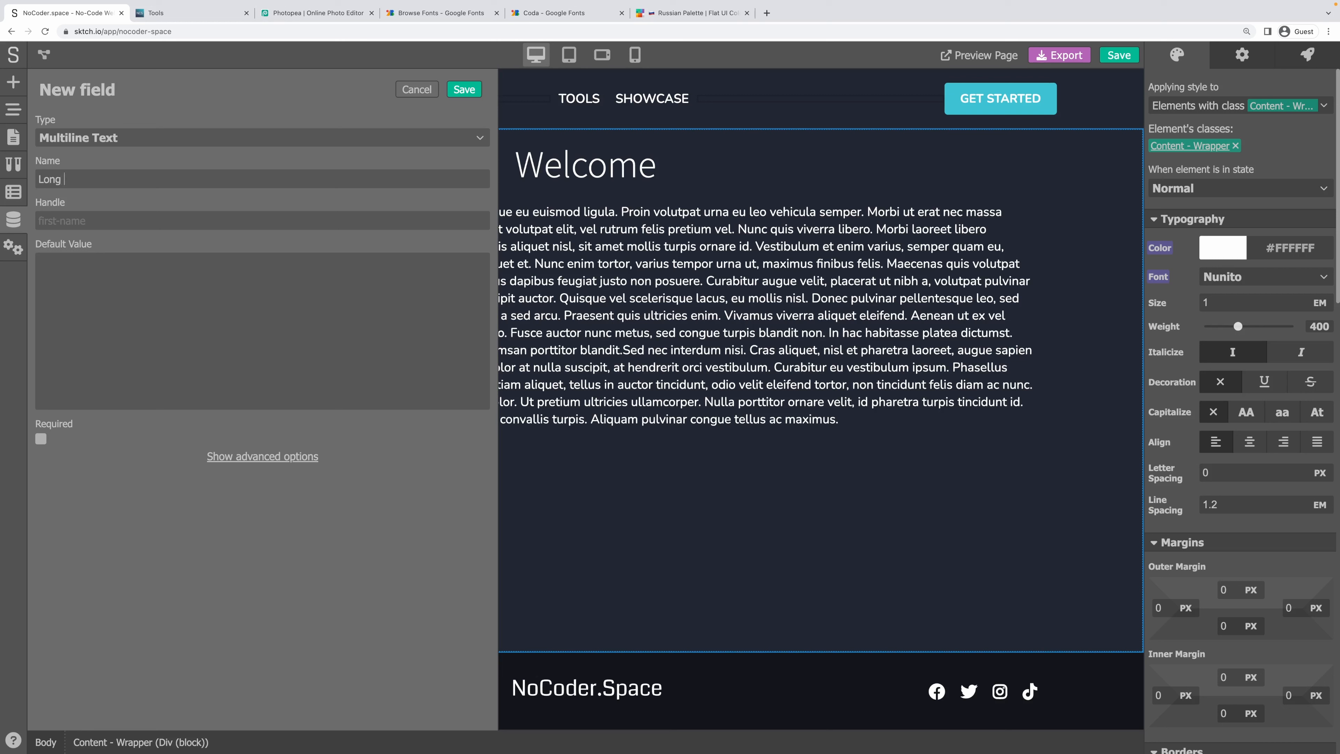
text(Description)
key(Tab)
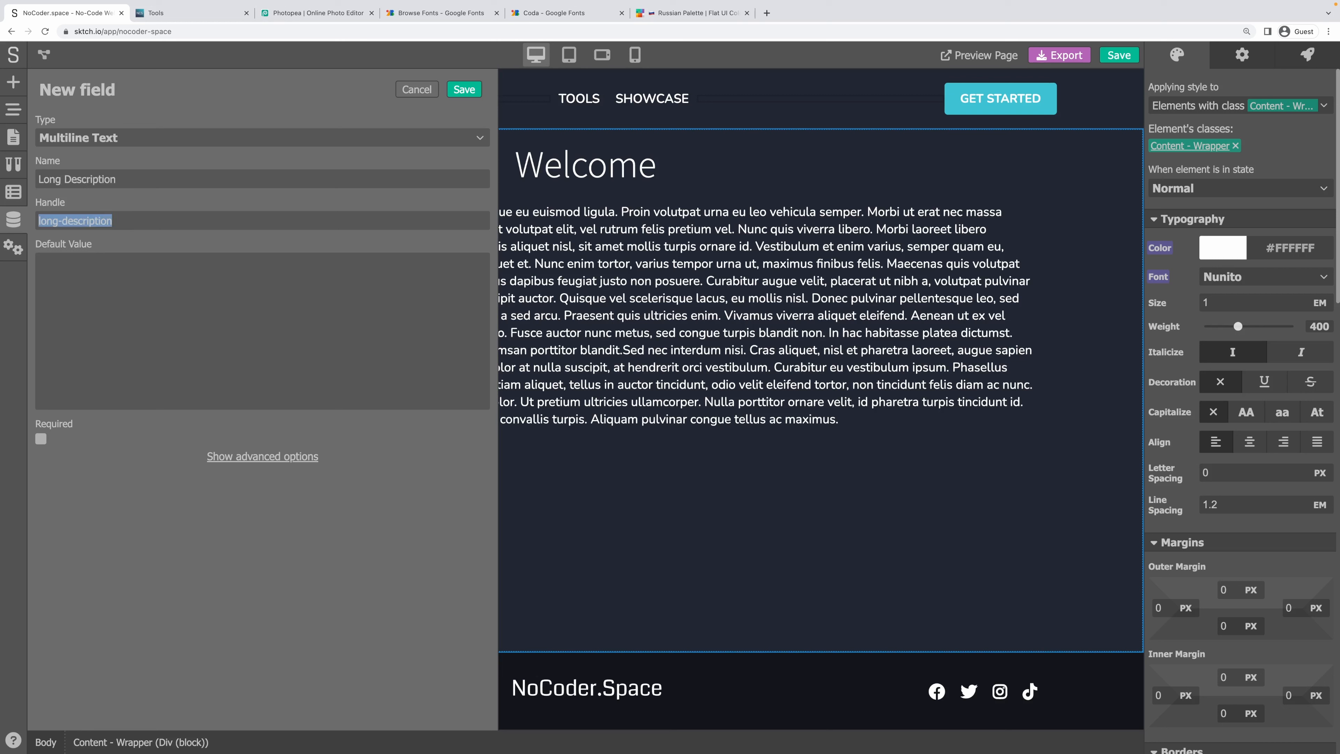
click(251, 486)
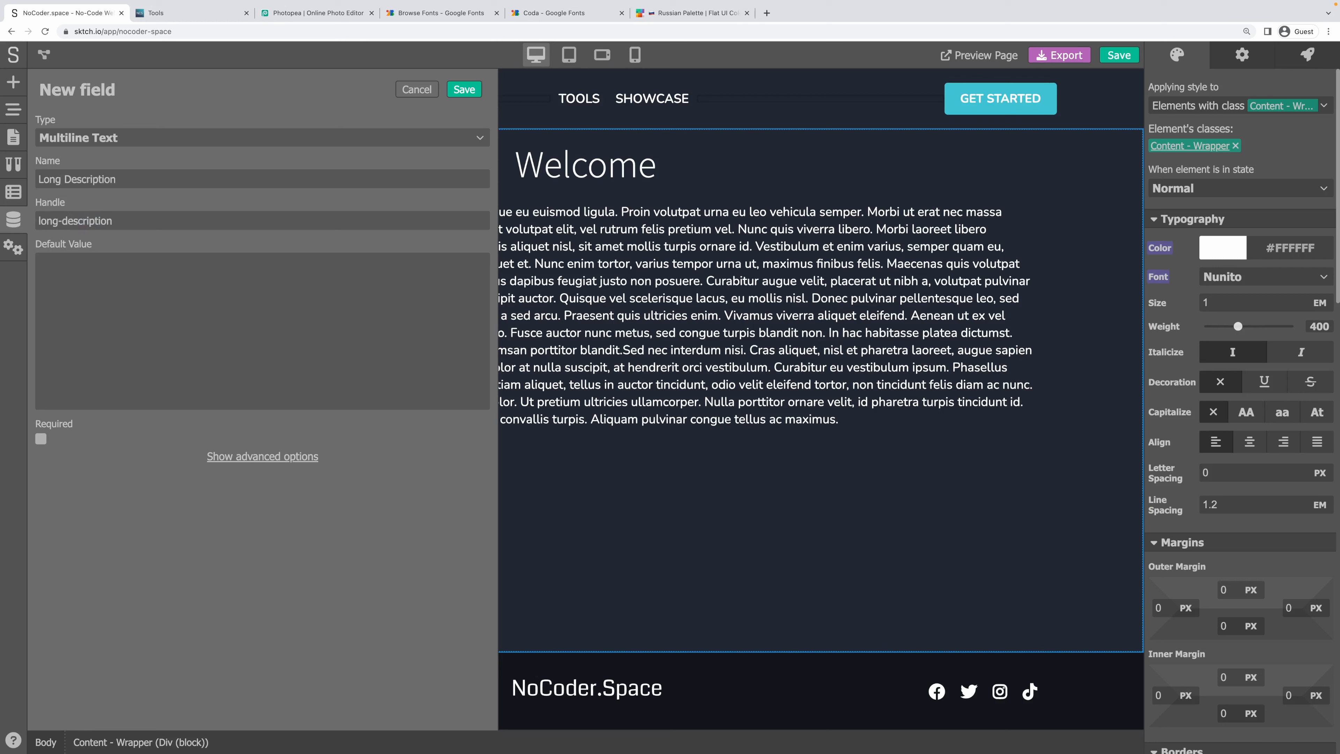
click(42, 442)
click(248, 457)
scroll(243, 452, down, 2)
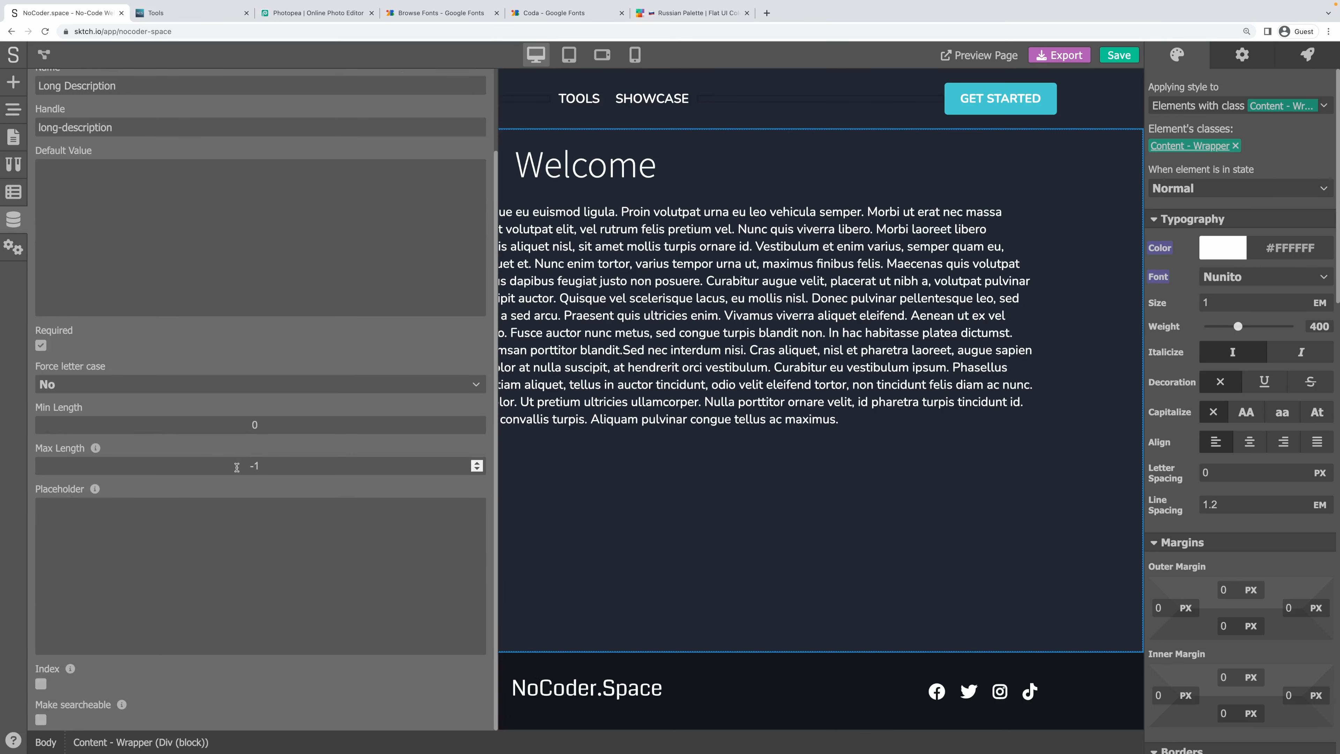
click(41, 683)
click(41, 719)
scroll(212, 396, up, 2)
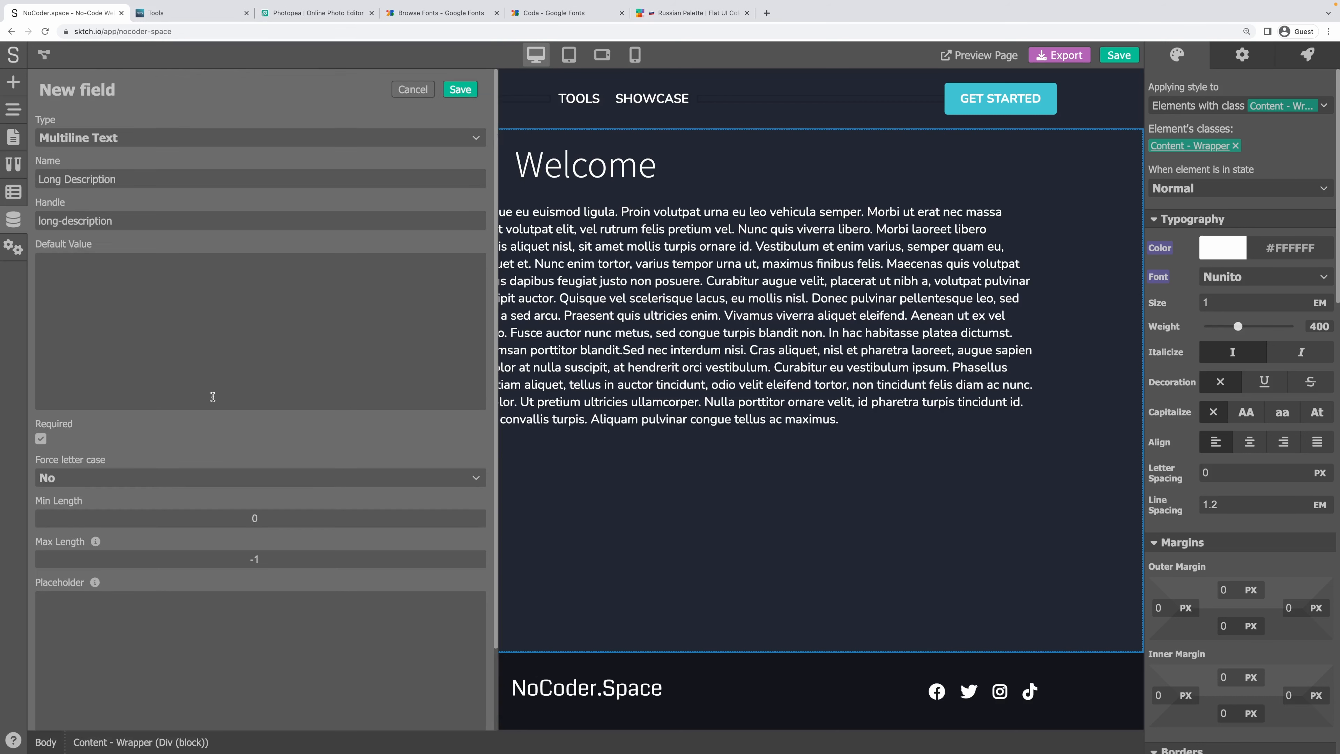
scroll(202, 288, down, 2)
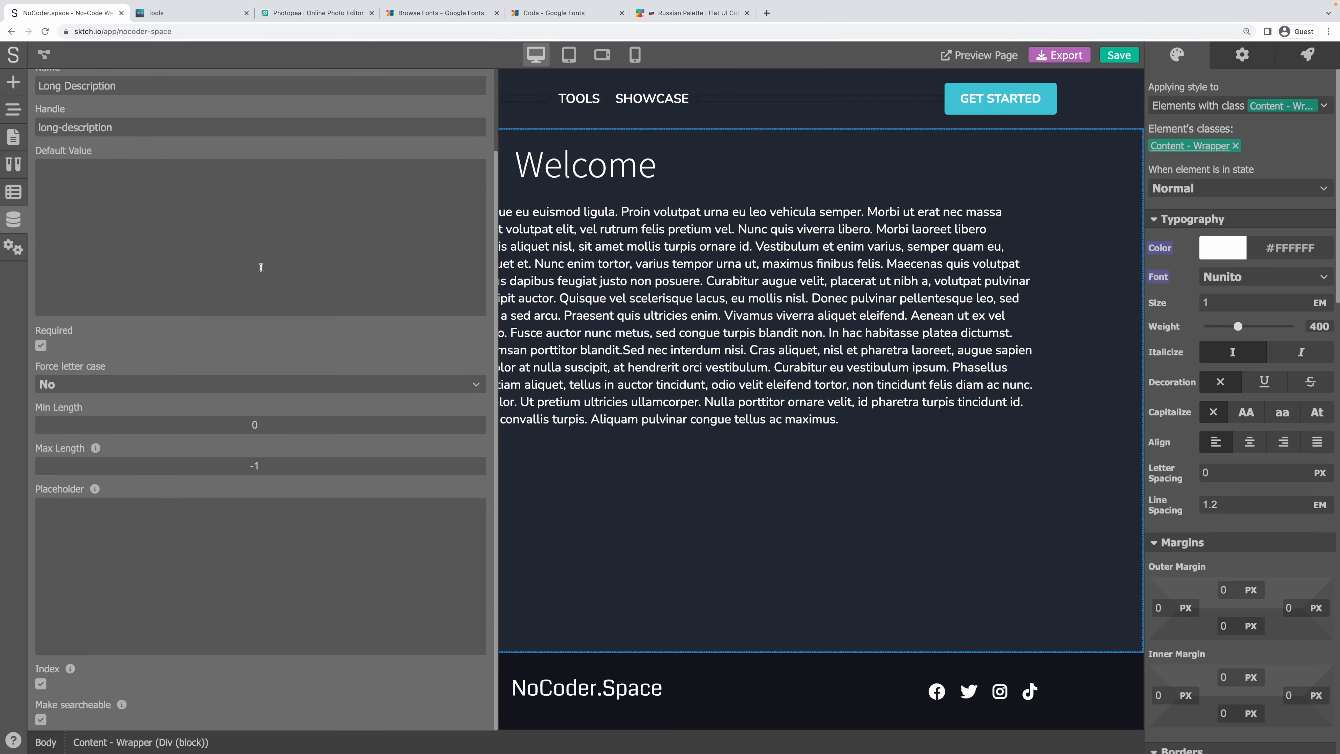
scroll(261, 267, up, 2)
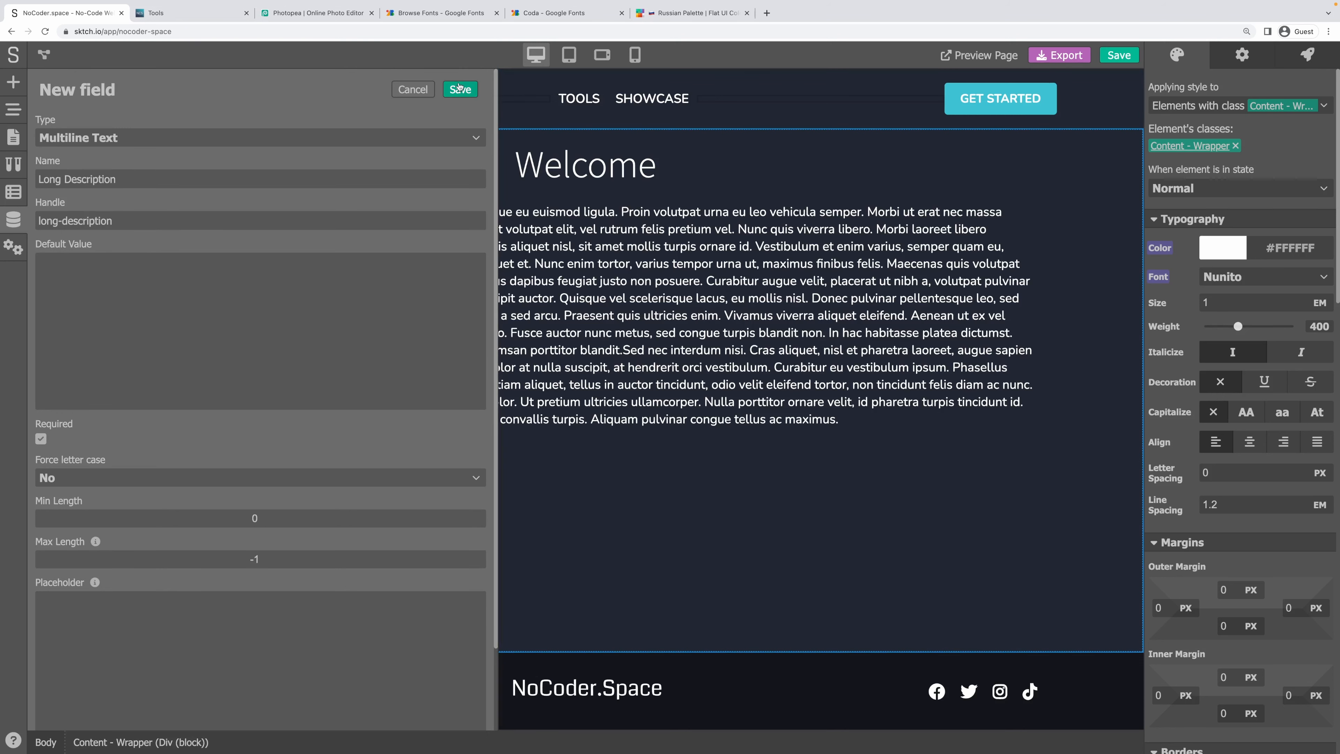
click(459, 89)
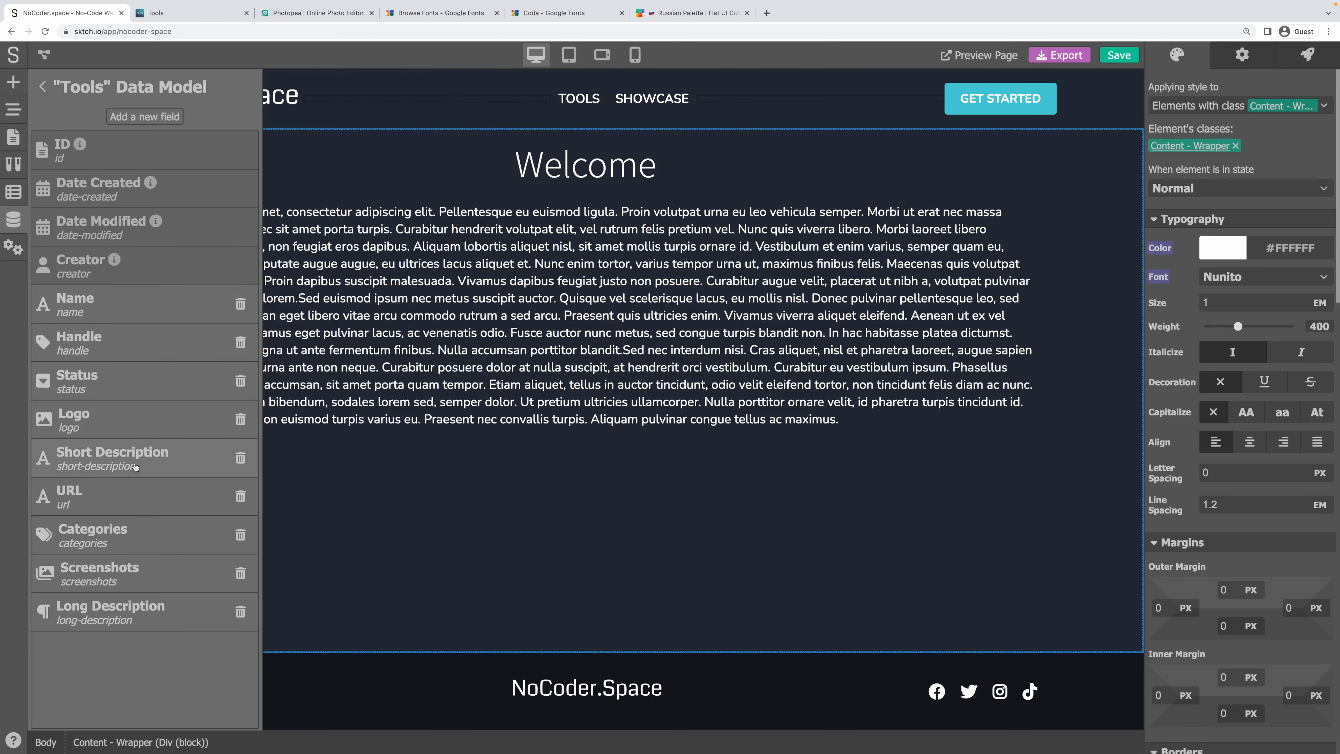
Move Long Description below Short Description and make Short Description indexed and searchable.
drag(106, 613, 108, 486)
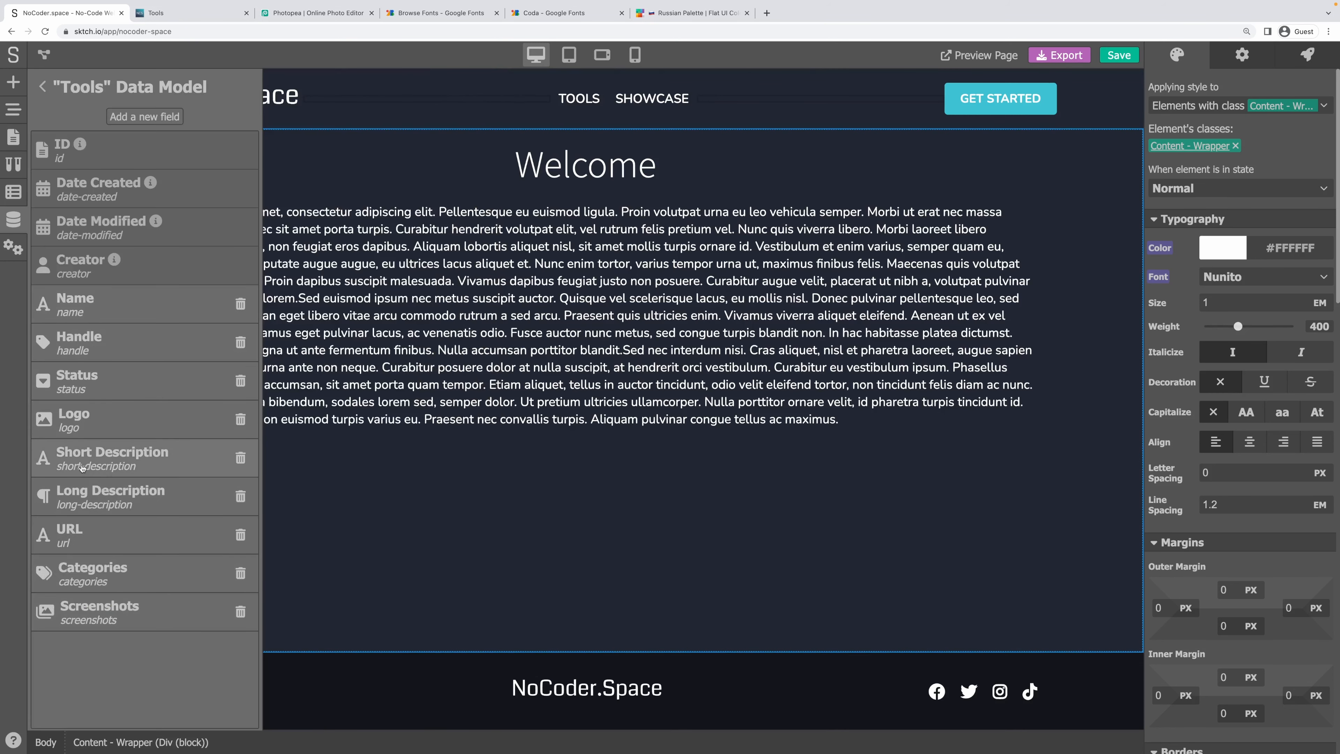
click(81, 468)
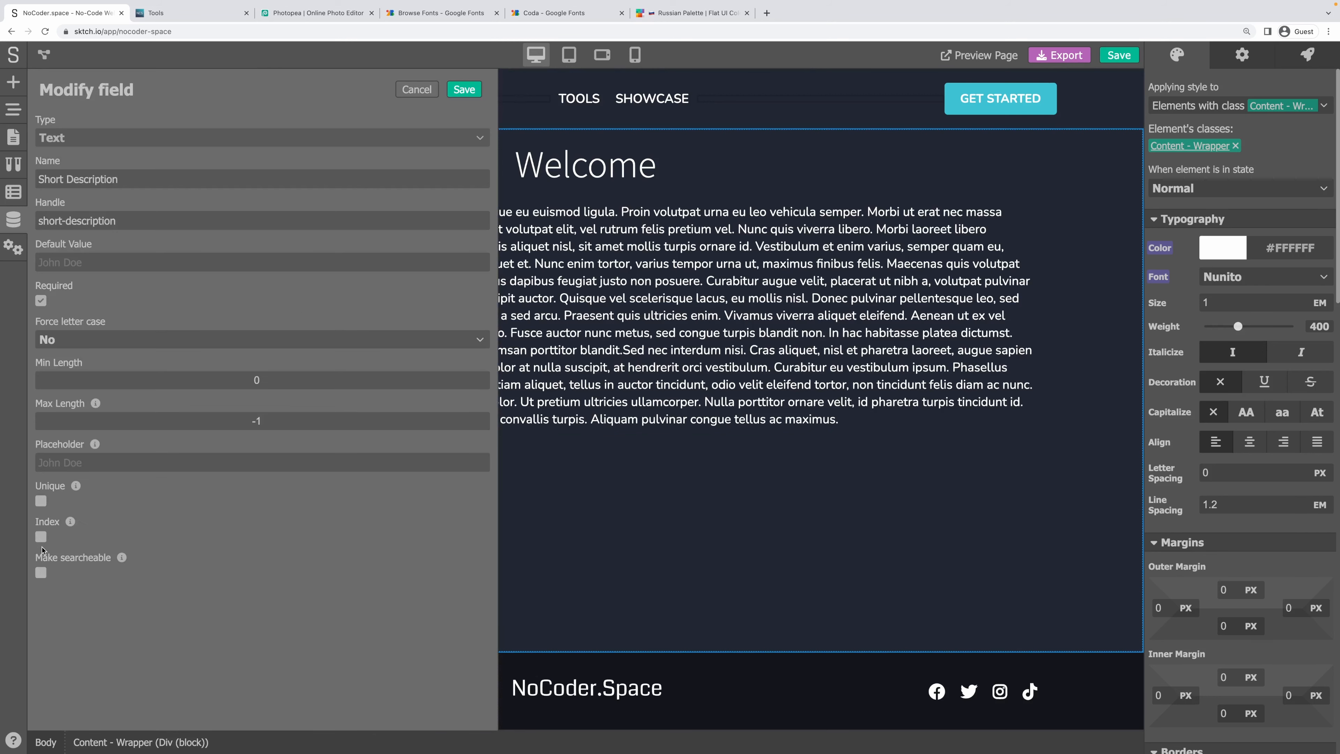
click(40, 537)
click(40, 572)
click(465, 90)
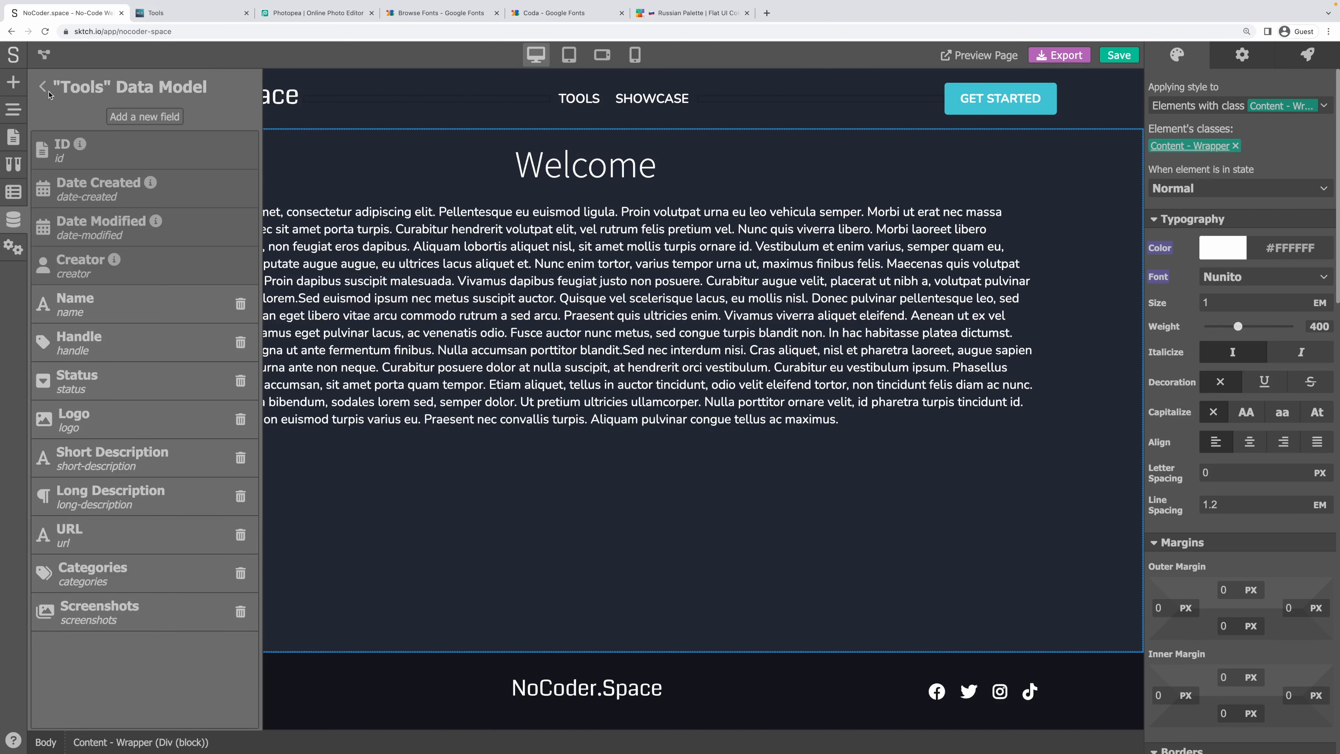
Save the project and view the still-empty Tools entries table.
key(super+s)
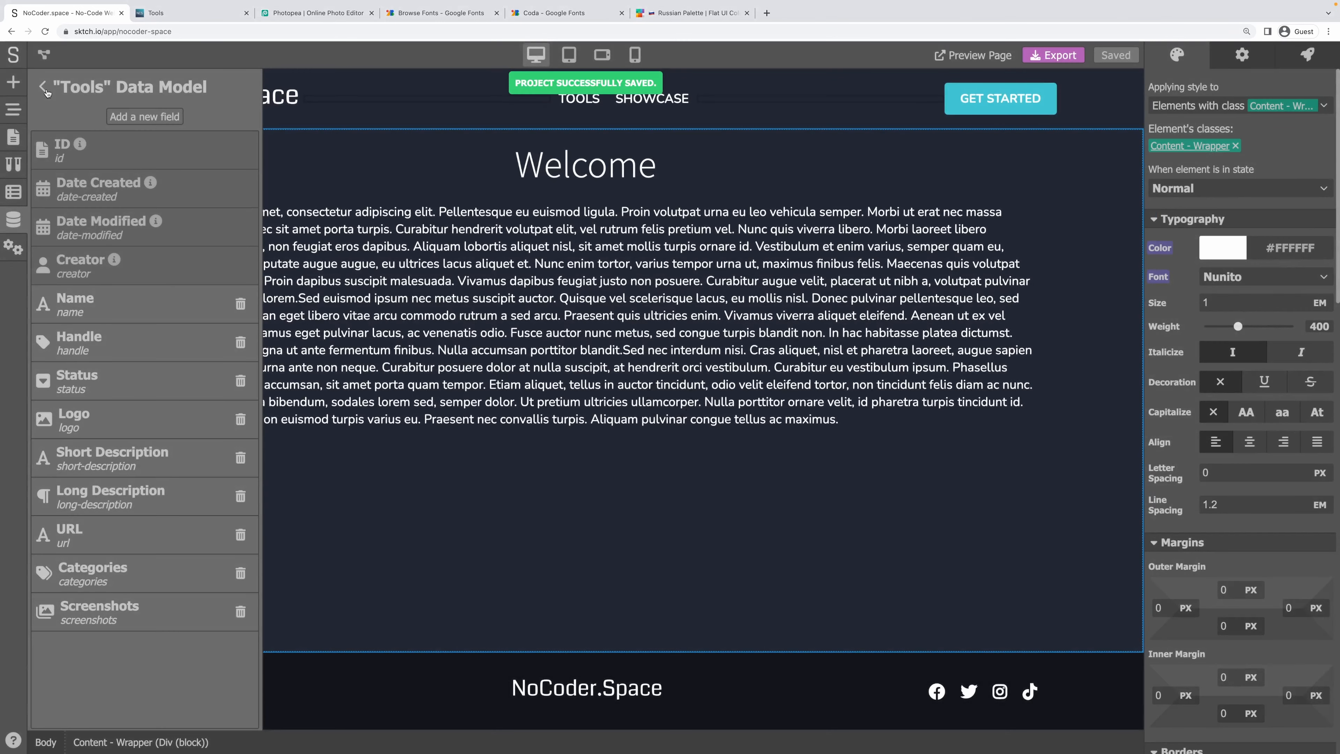
click(43, 87)
click(211, 14)
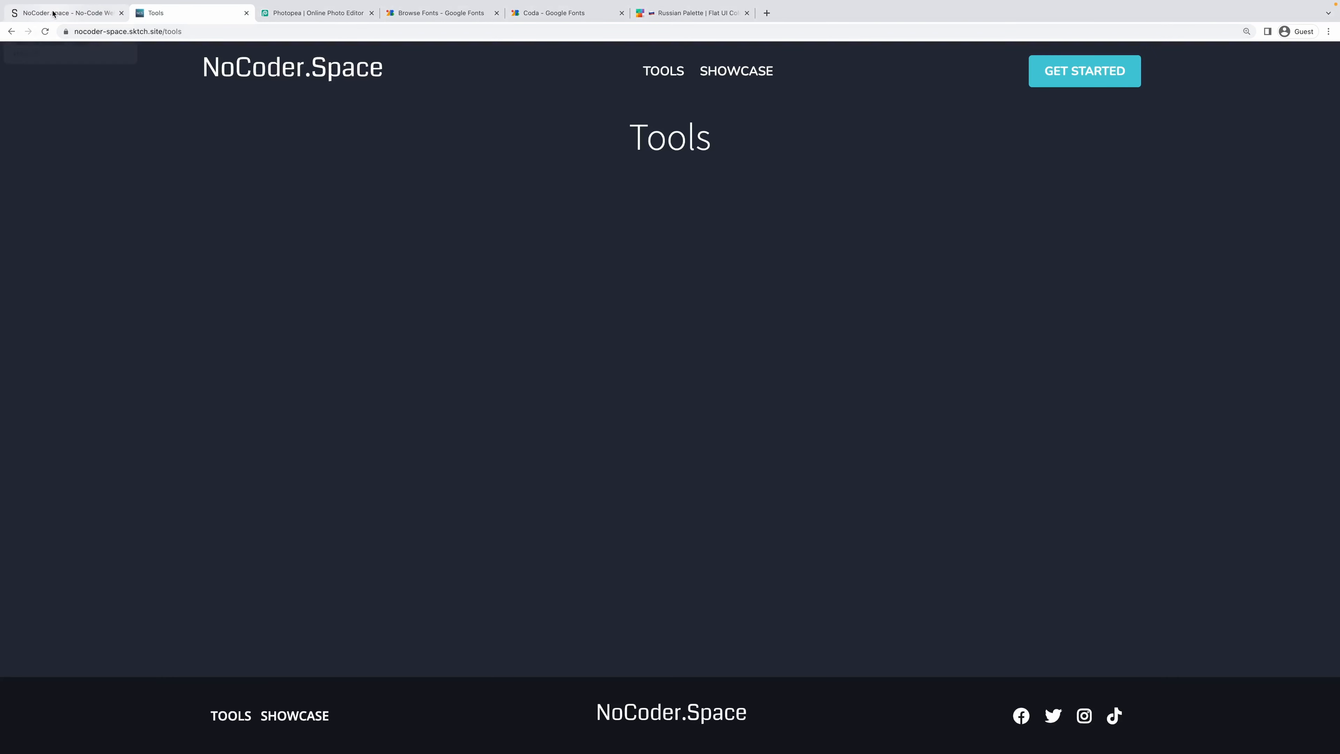
click(54, 13)
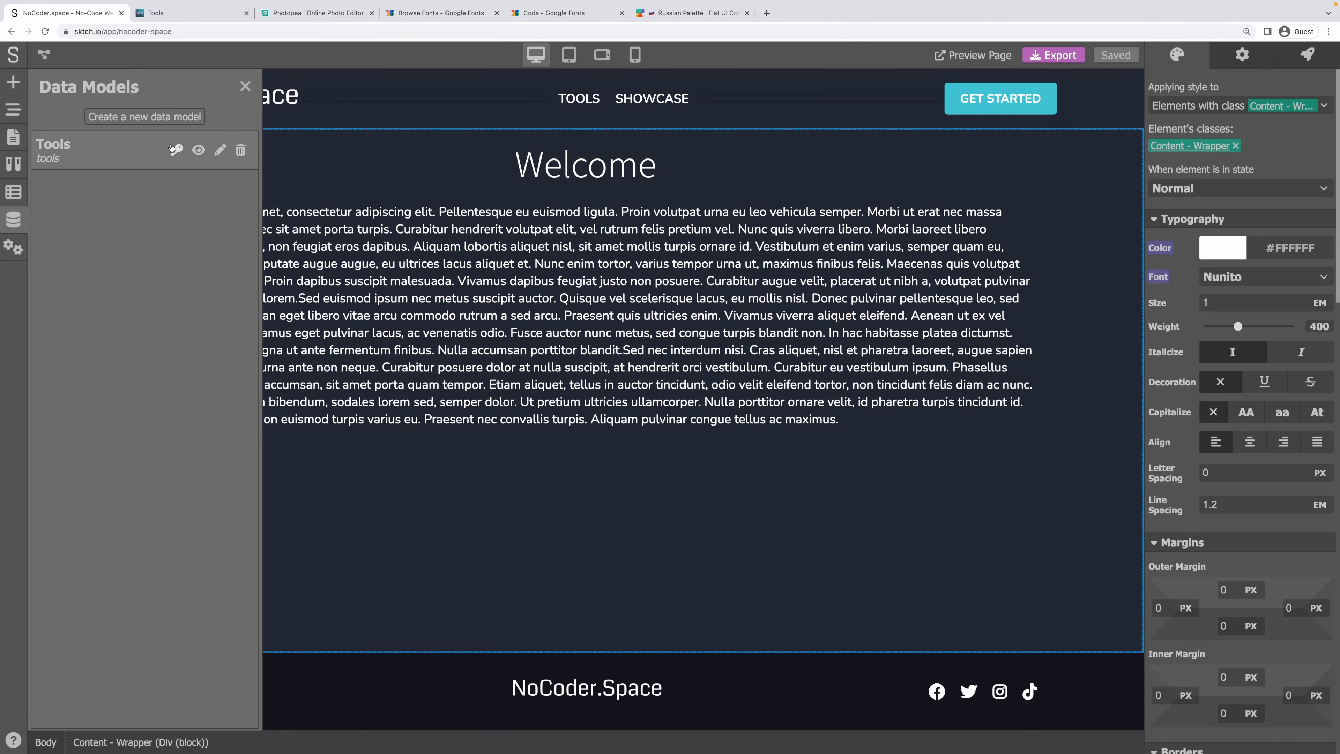
click(199, 151)
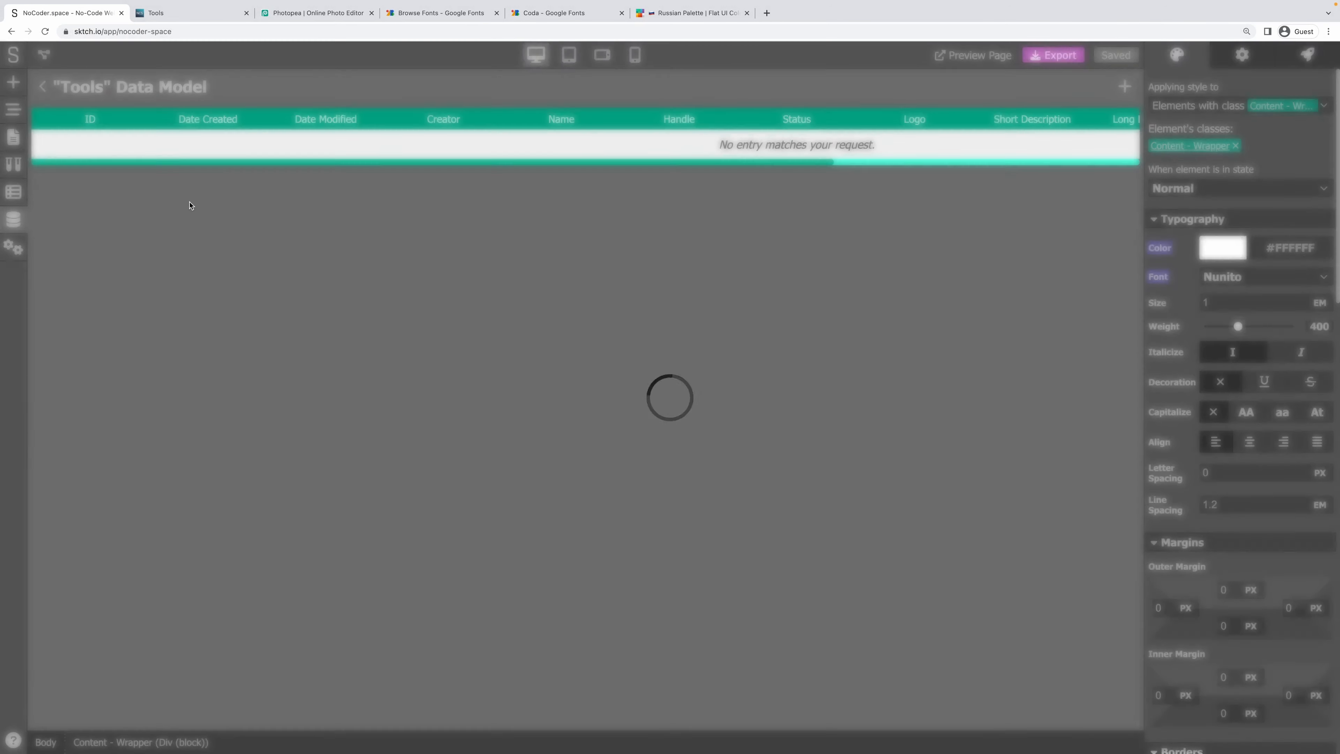
Create a Tools entry named Sktch.io with handle sktch-io and status Published.
click(1125, 87)
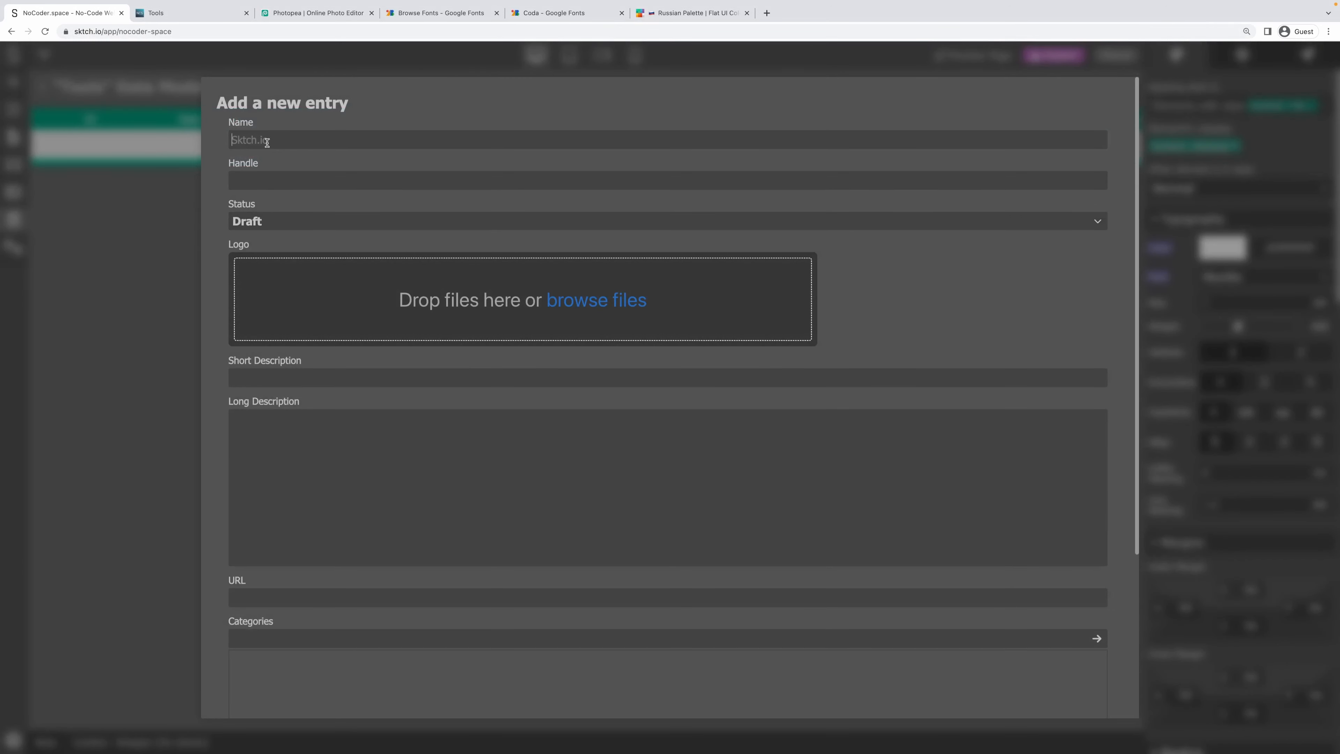
text(Sktch.io)
key(Tab)
text(sktch-io)
click(270, 220)
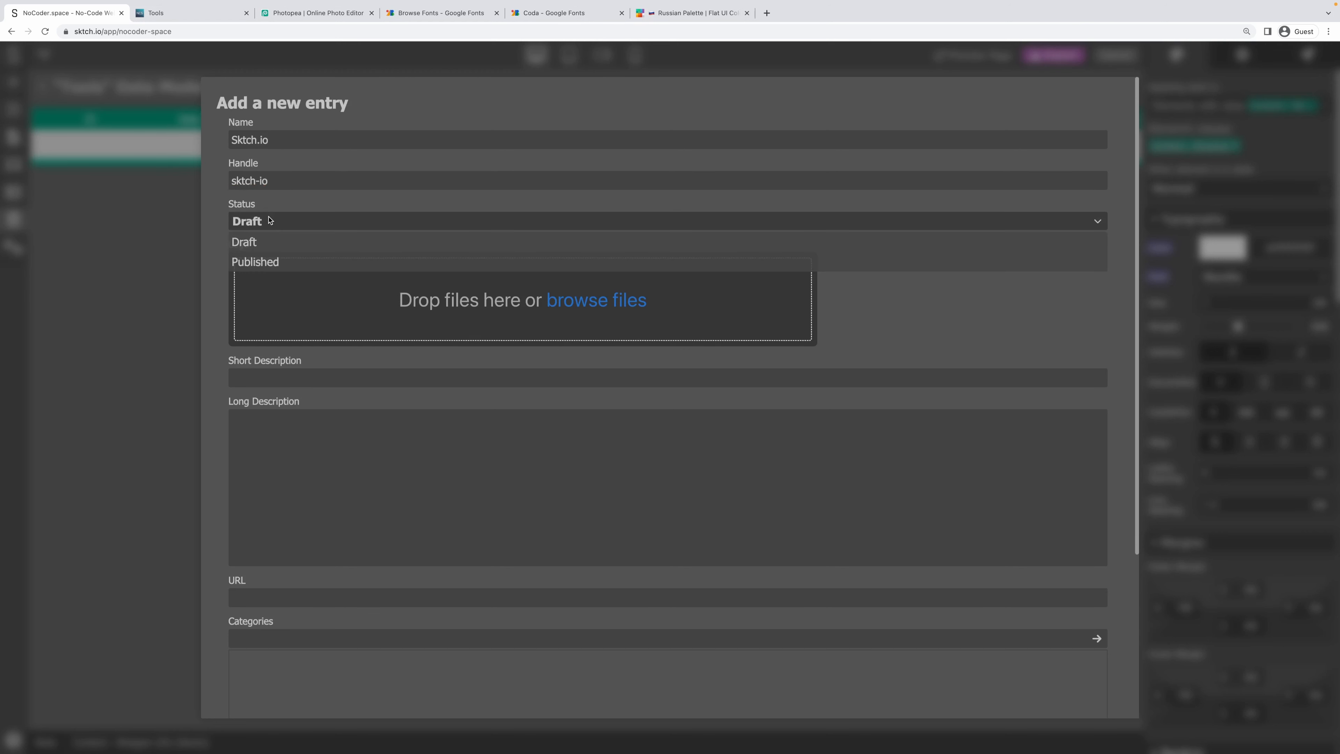
click(267, 262)
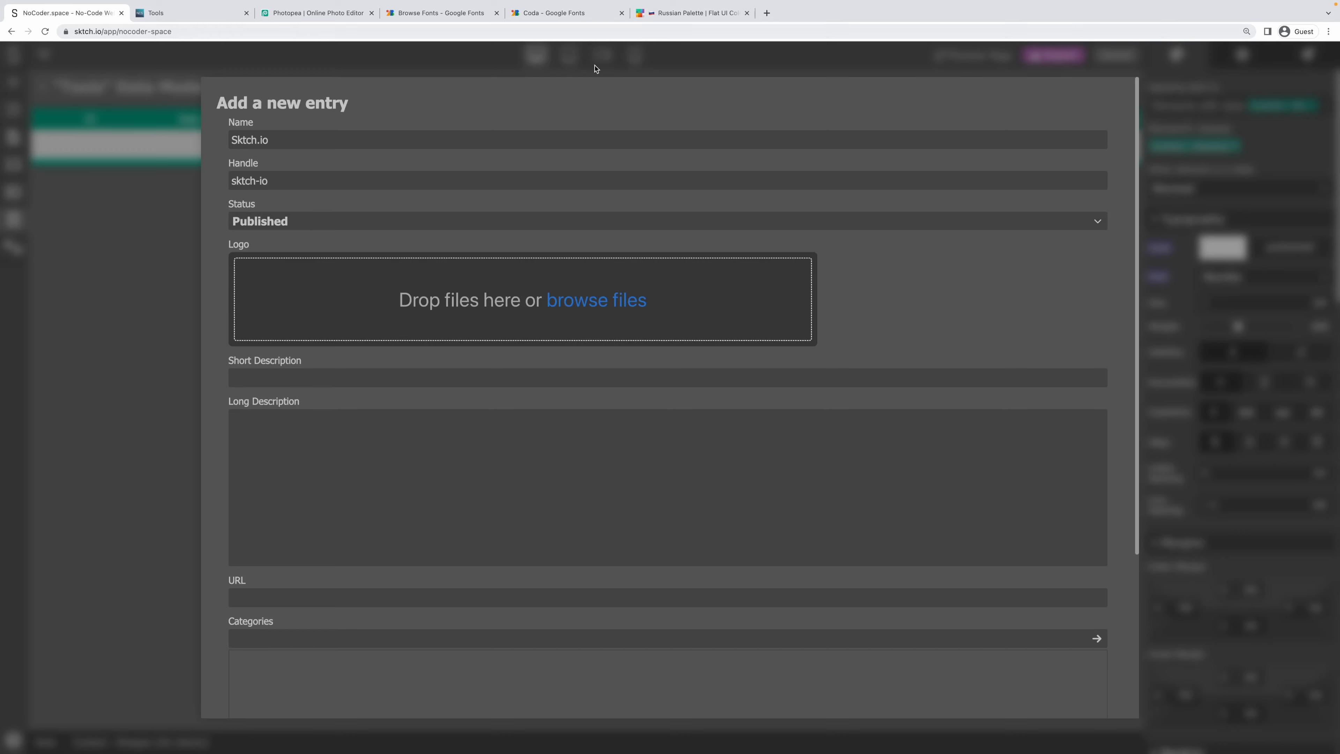
Open the sktch.io website in a new browser tab.
click(113, 32)
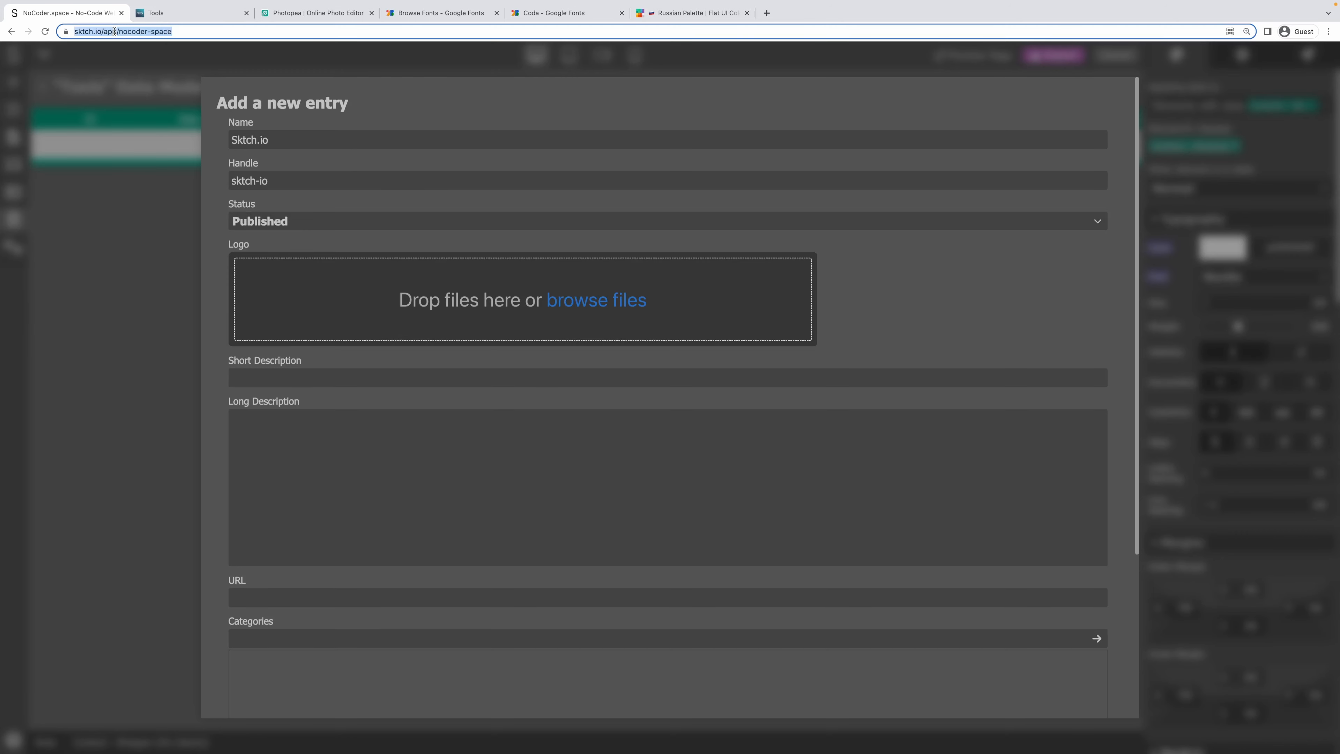
text(sktch.io)
key(alt+Return)
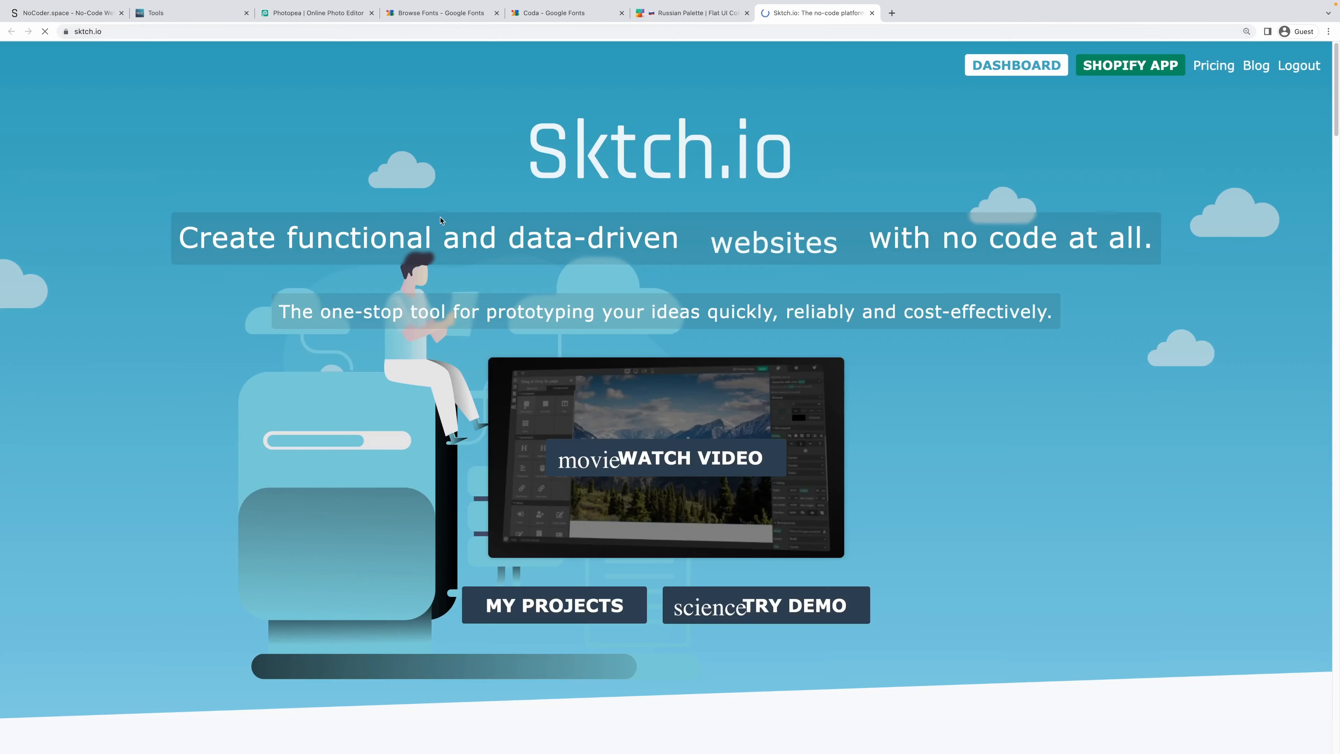
Open the Sktch.io logo image in its own tab, then close that tab.
right_click(613, 154)
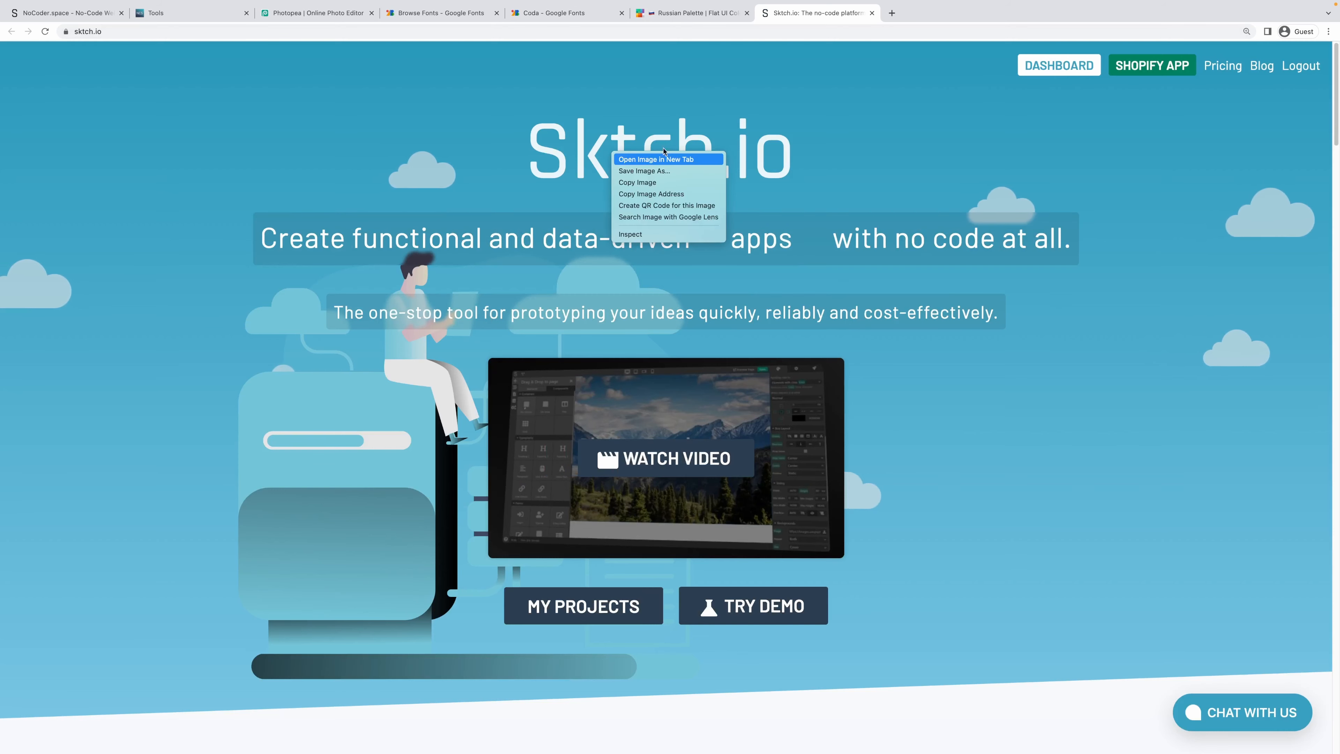
click(643, 161)
key(ctrl+Tab)
mouse_move(927, 20)
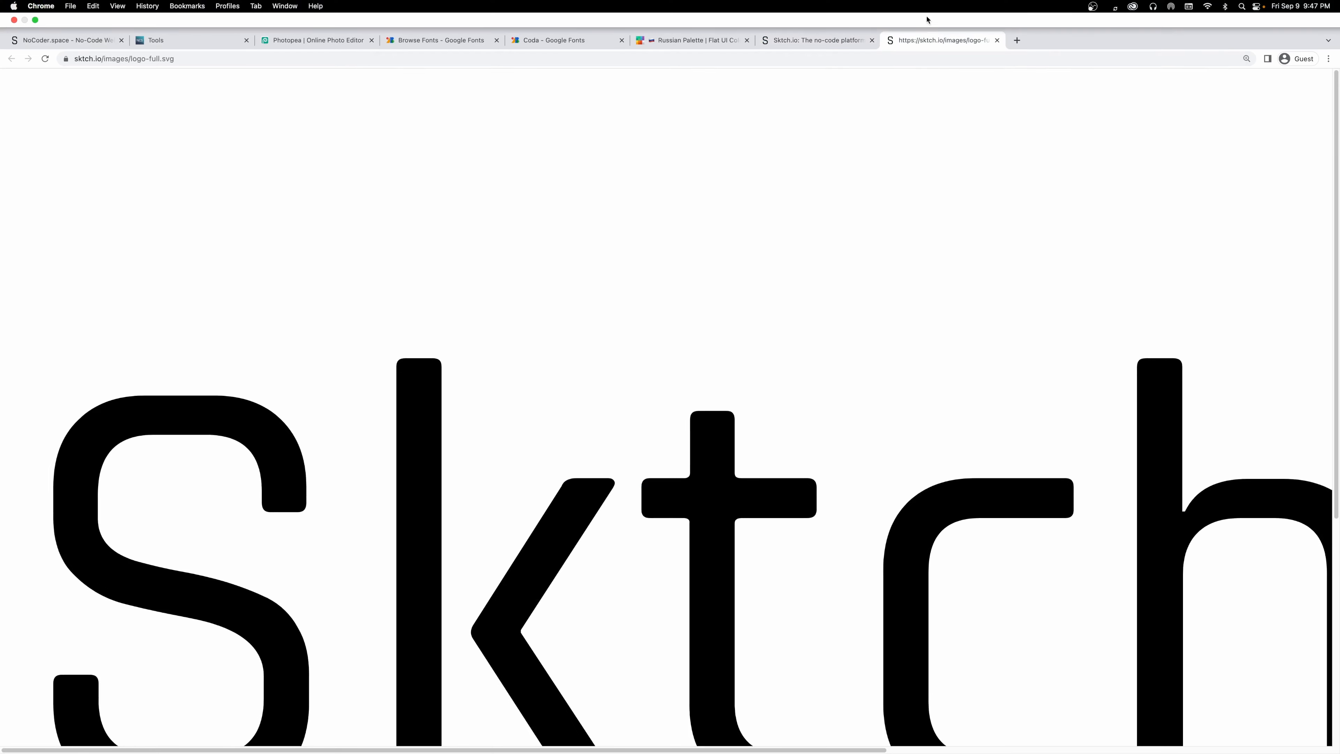
middle_click(927, 15)
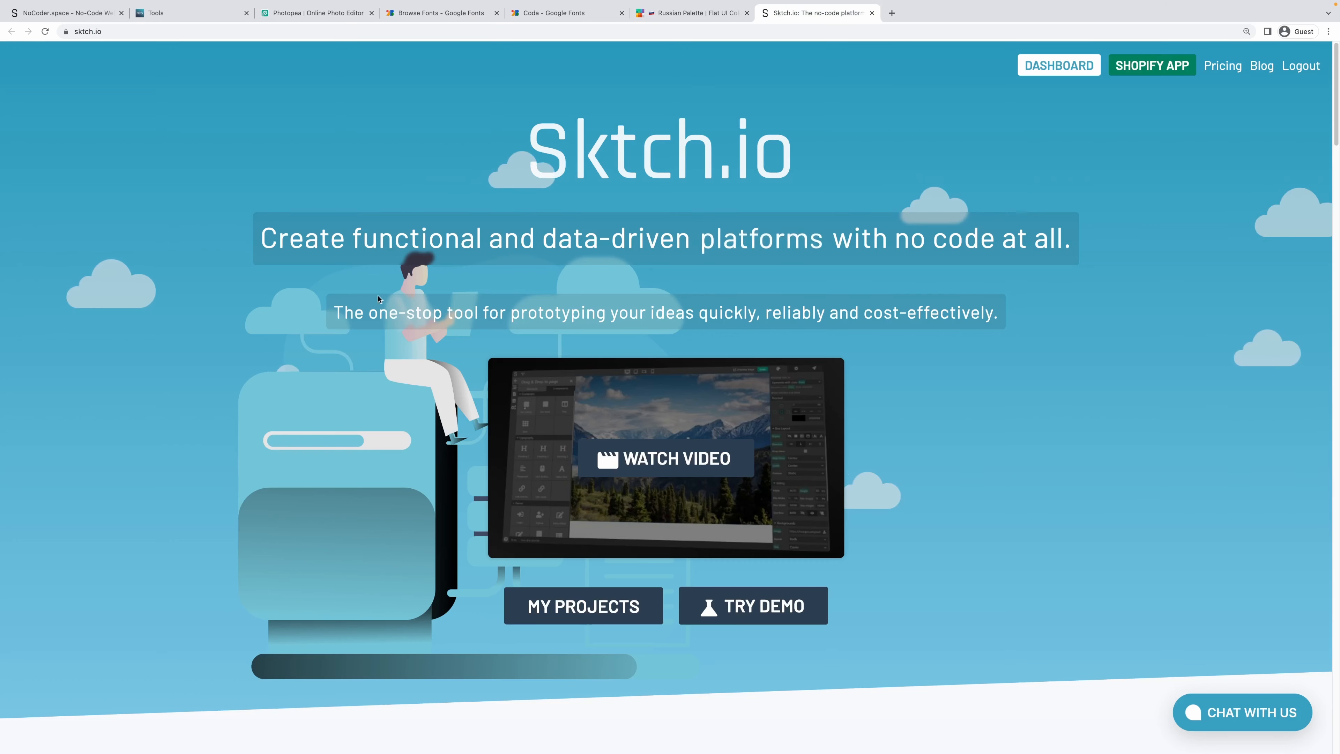
Scroll down the sktch.io homepage and return to the new Tools entry form.
scroll(375, 300, down, 3)
scroll(372, 297, down, 15)
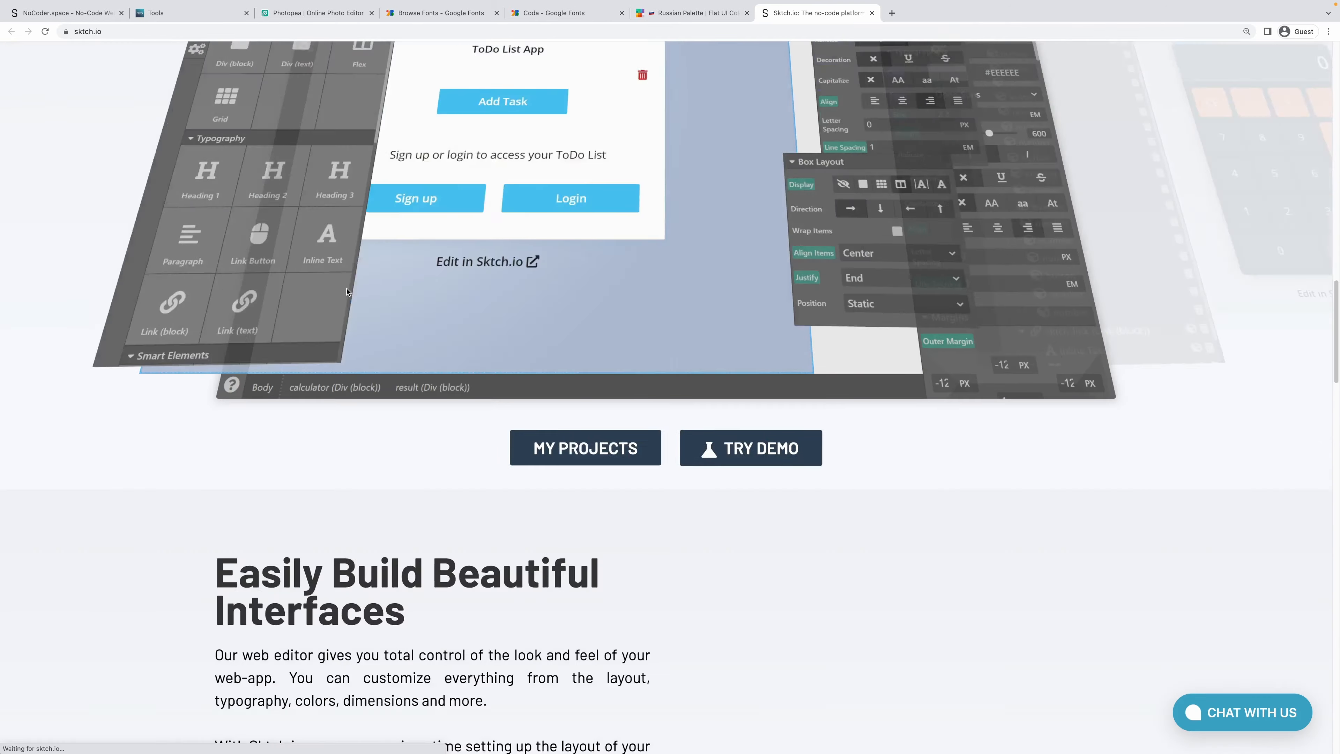
scroll(344, 291, down, 10)
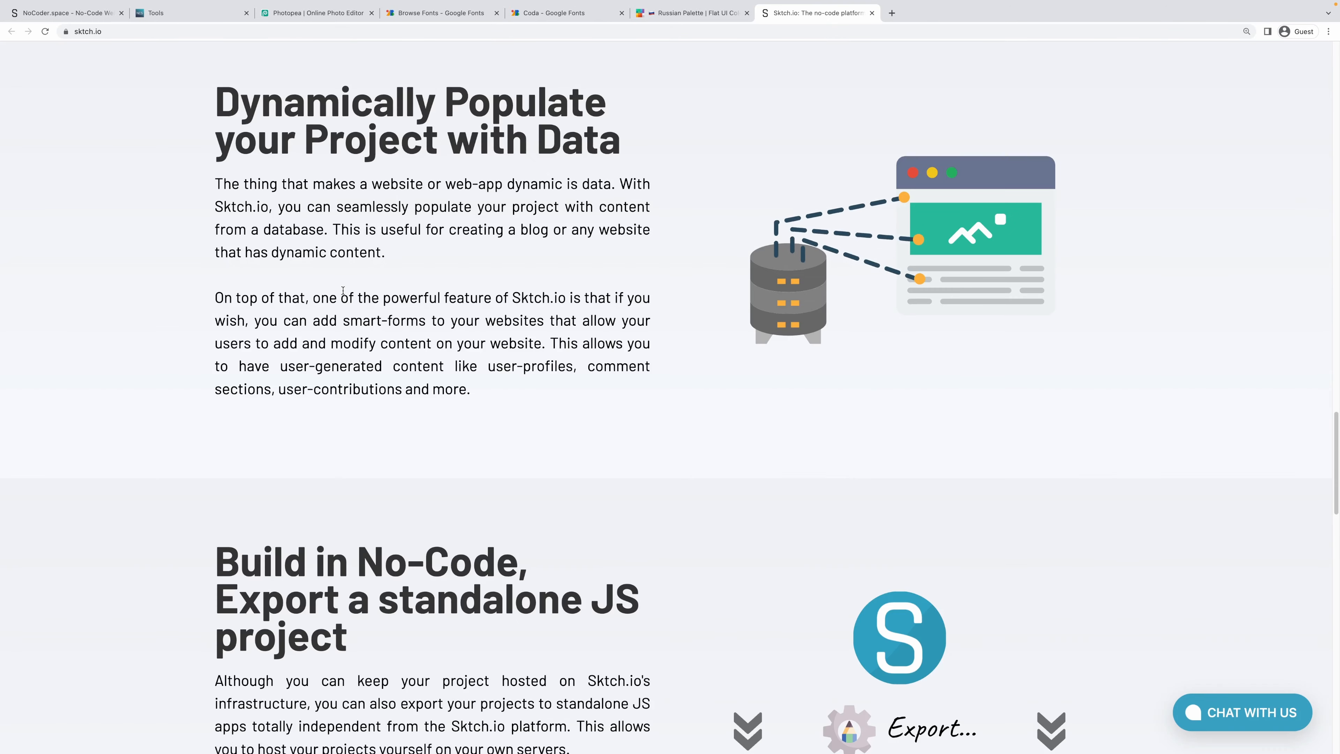
scroll(697, 404, down, 5)
scroll(754, 376, down, 10)
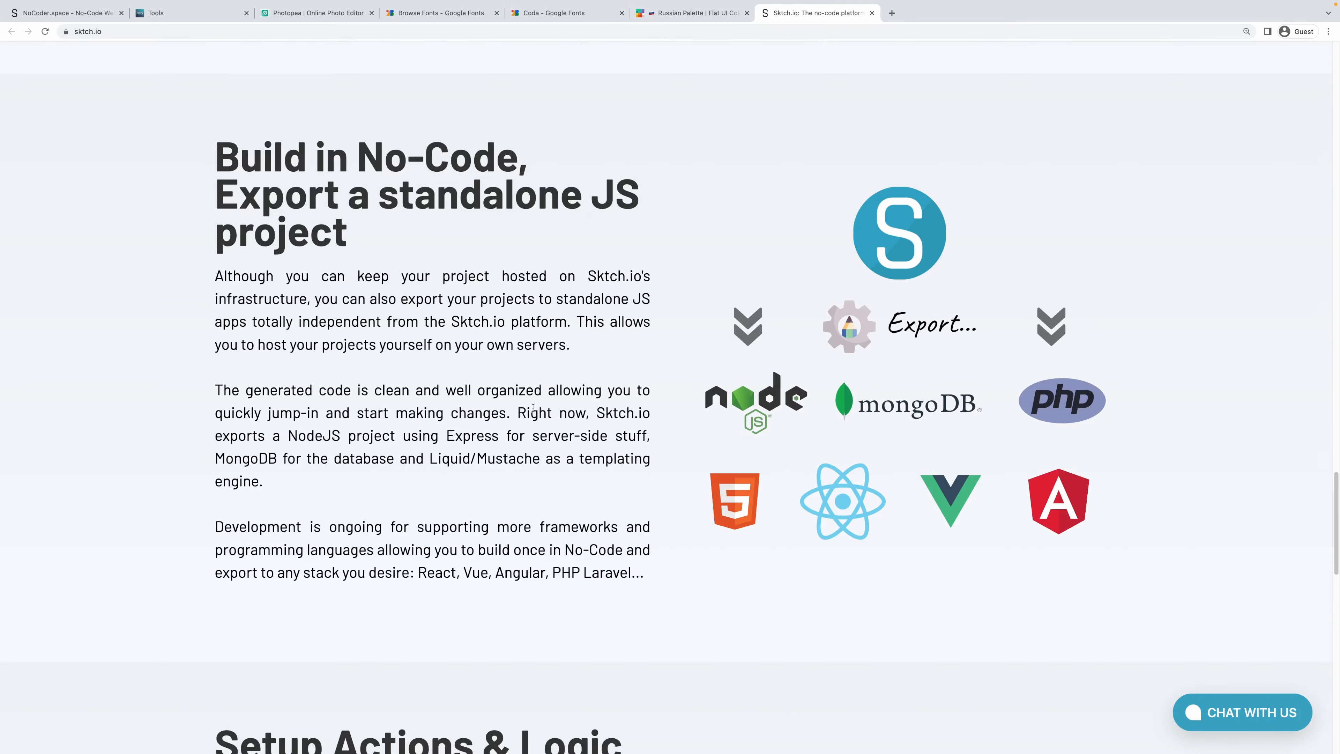
scroll(523, 412, down, 2)
scroll(523, 412, down, 10)
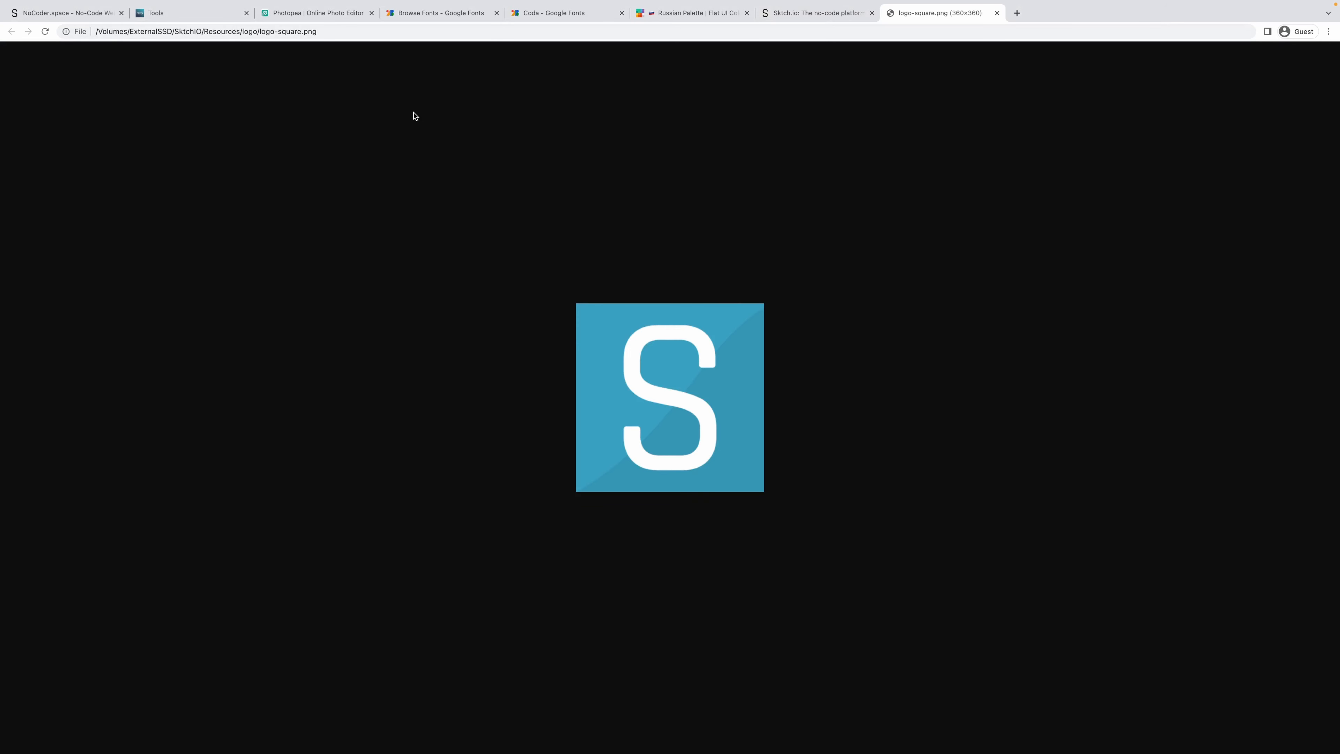
click(74, 15)
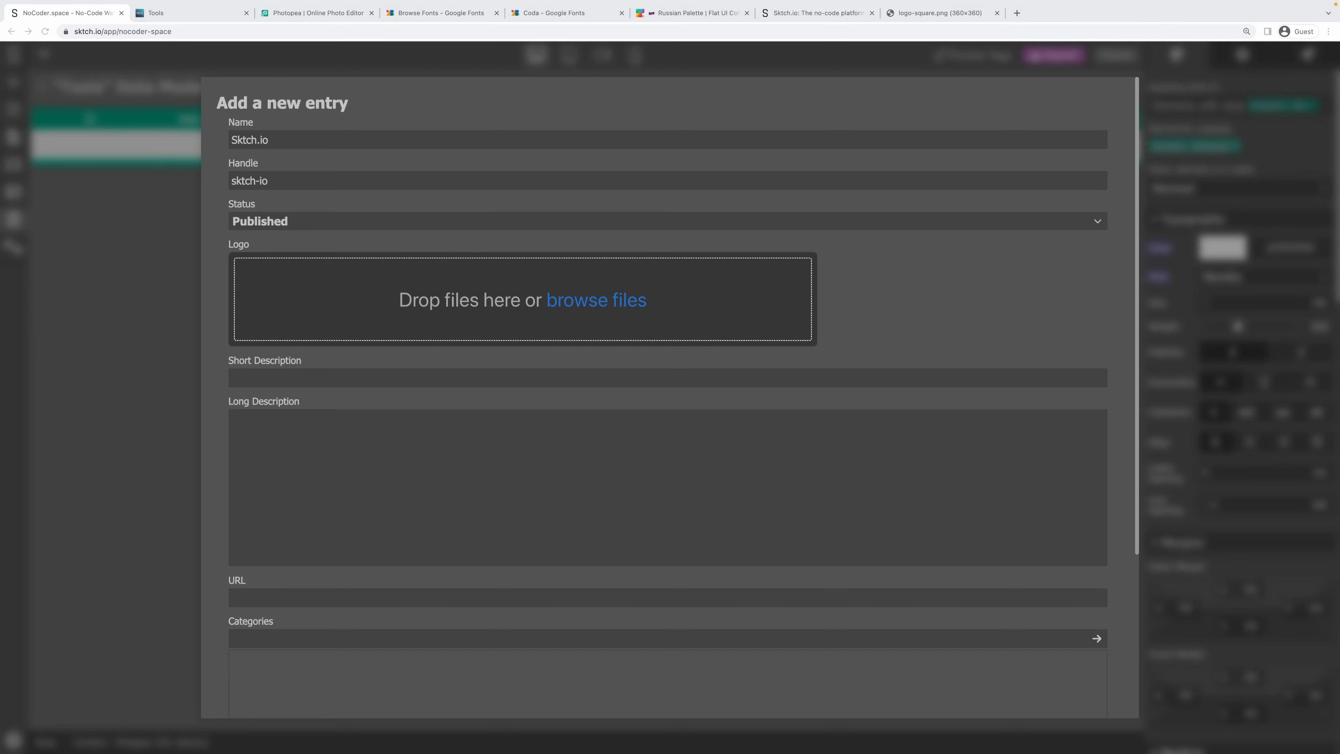
Upload logo-square.png as the Logo and enter placeholder text as the short description.
drag(718, 323, 570, 296)
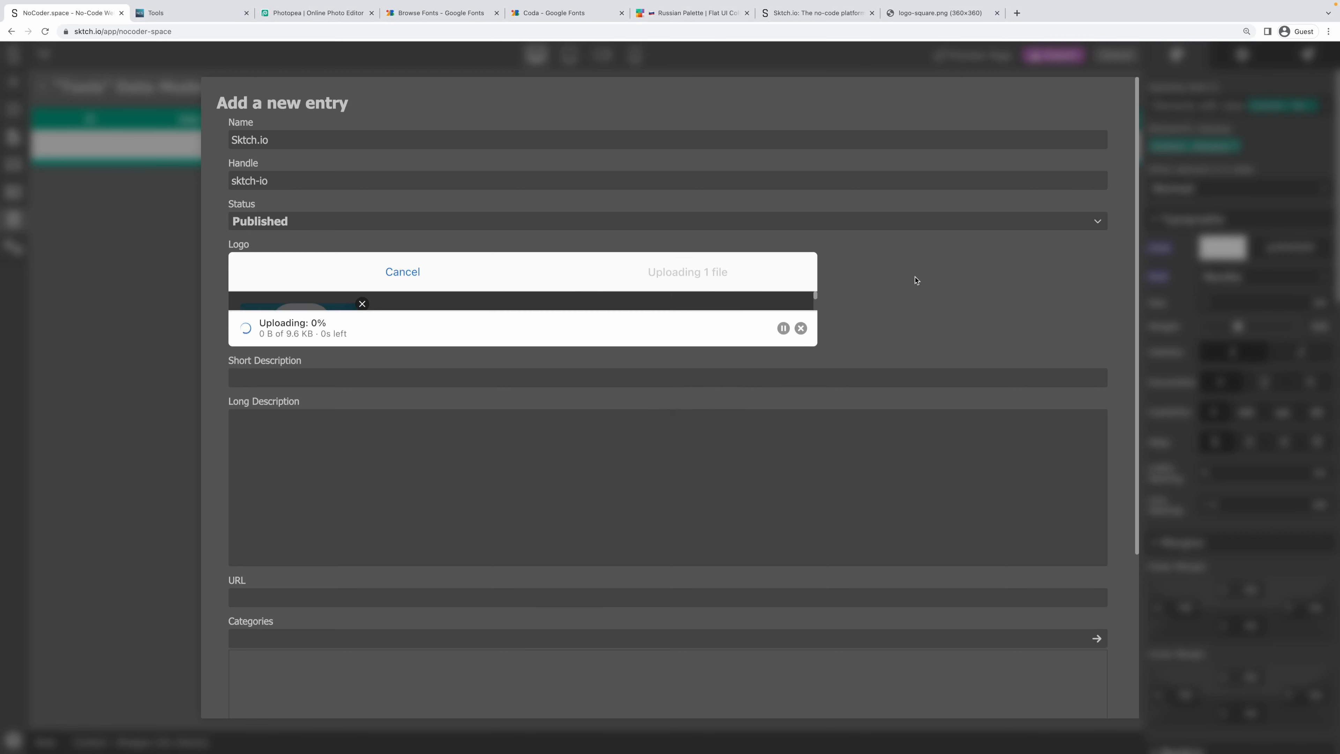
click(258, 374)
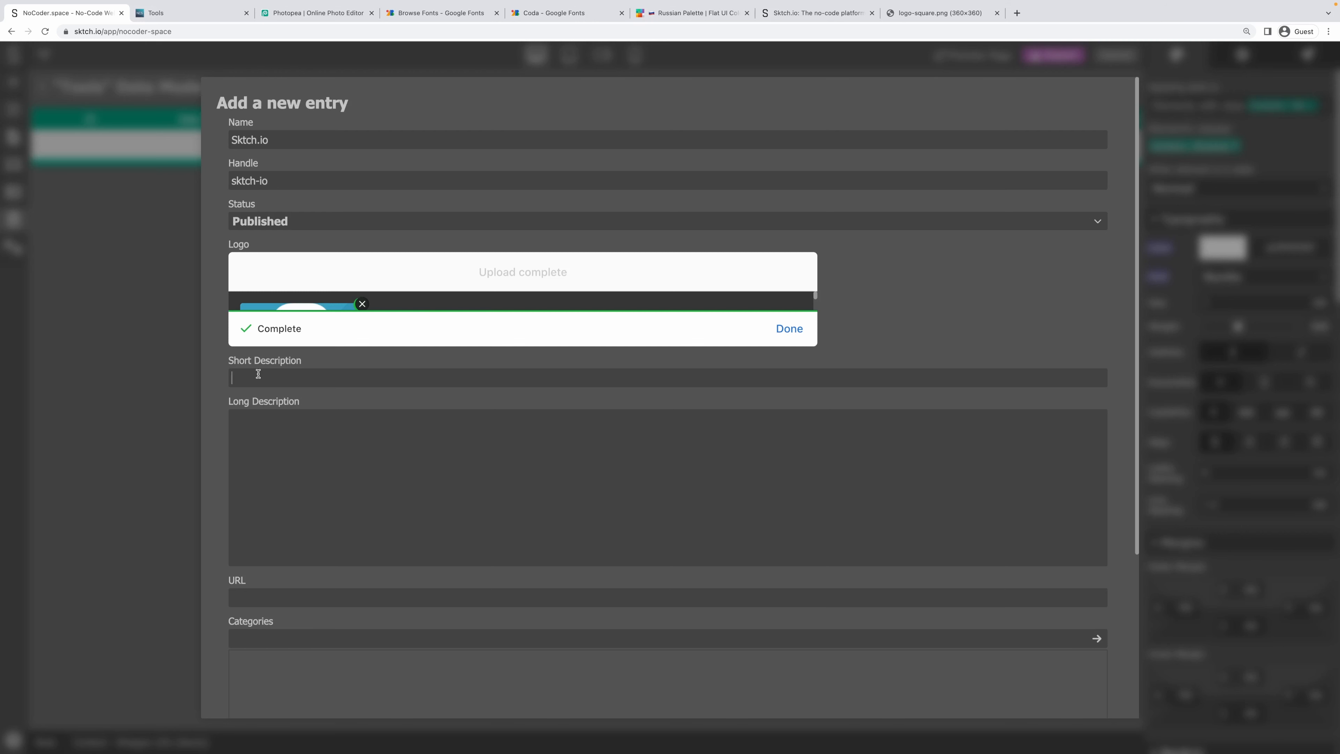
text(Lorem ipsum gsdf dfgh)
Fill the long description with several lines of placeholder text.
scroll(362, 433, down, 2)
click(365, 377)
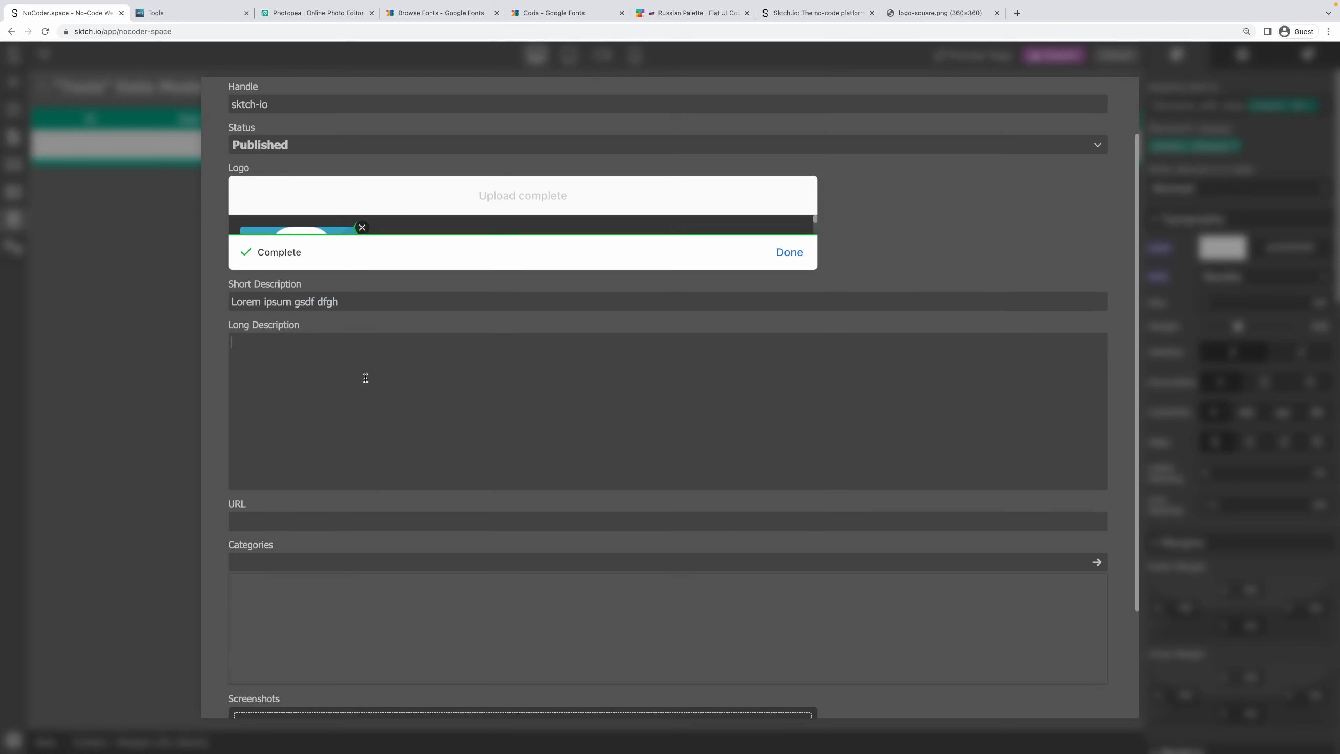
text(fdghdfgh)
key(Return)
text(Lorem ipsum gsdf dfgh)
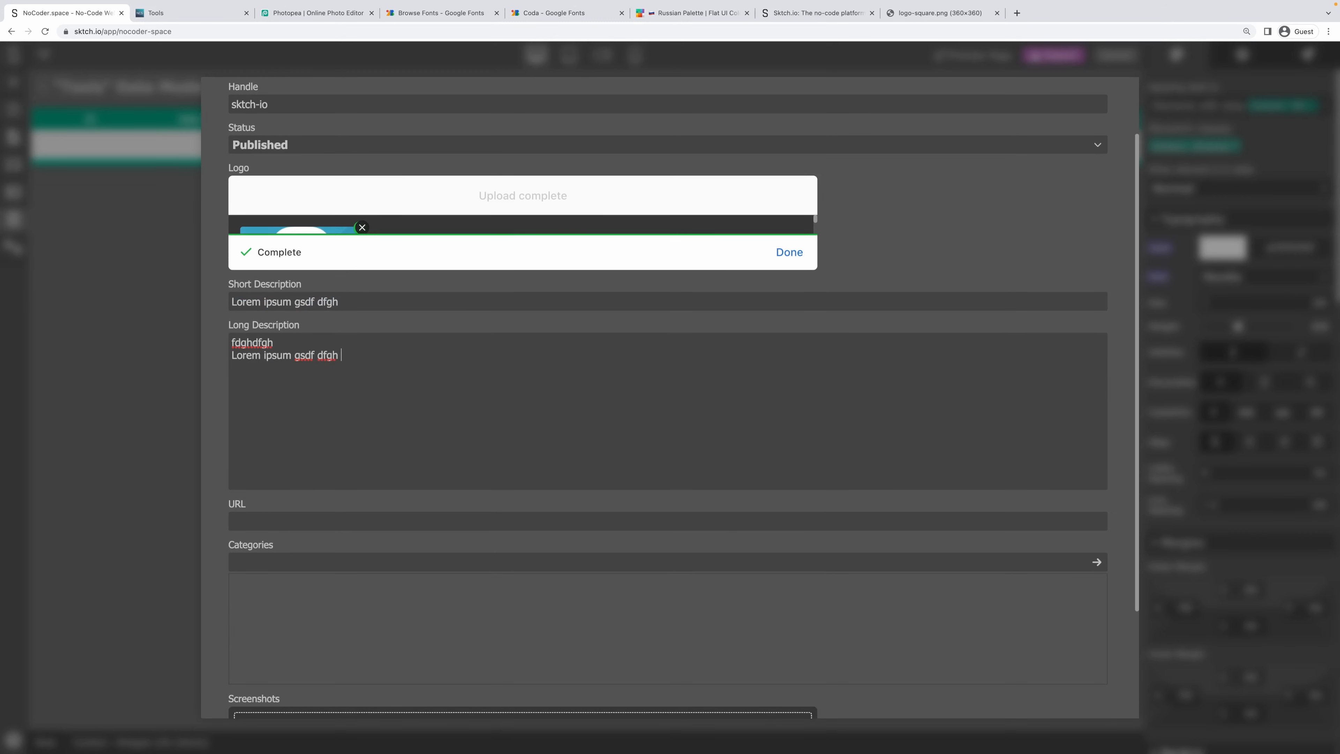
key(Return)
text(Lorem ipsum gsdf dfgh)
key(Return)
text(fghdfg hfdgh dfgh dfgh dfgh)
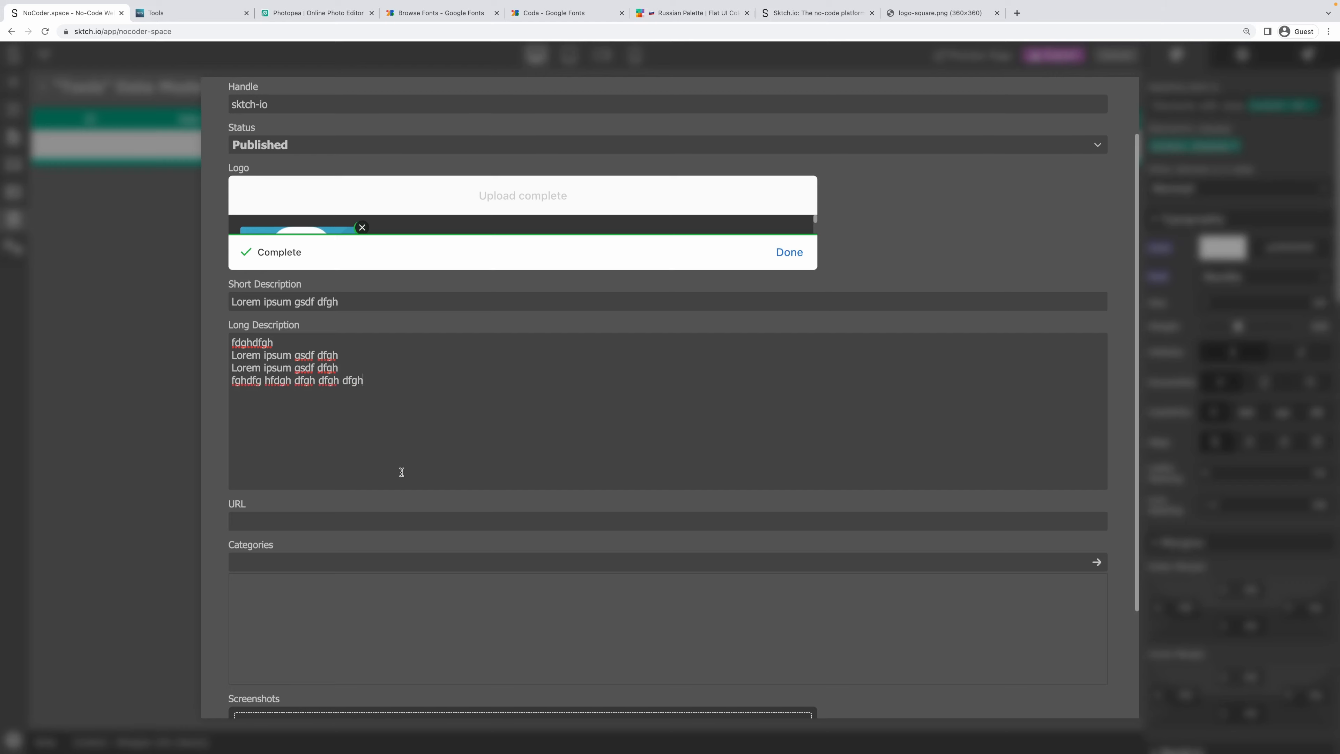
scroll(401, 471, down, 3)
click(268, 377)
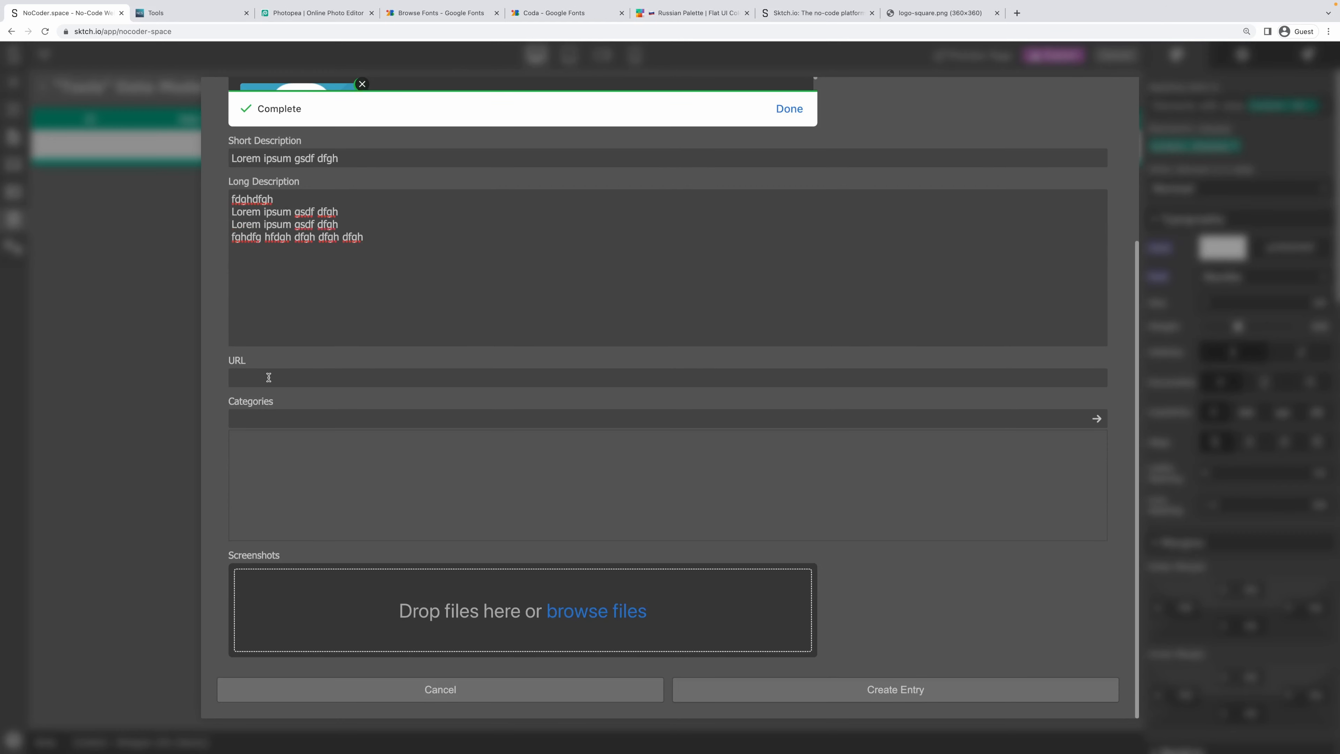
text(https://sktch.io)
text(Add)
key(BackSpace)
key(BackSpace)
key(BackSpace)
text(App Builder)
key(Return)
text(Website)
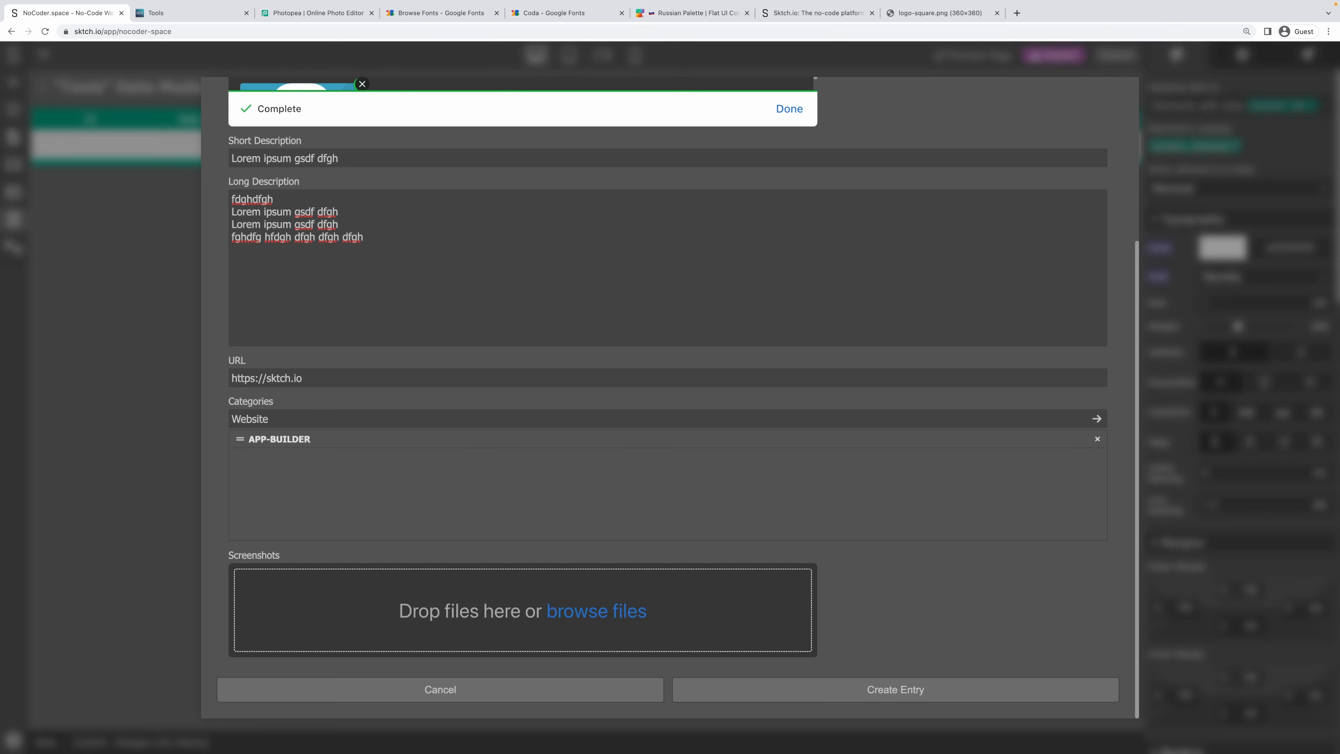
text( Builder)
key(Return)
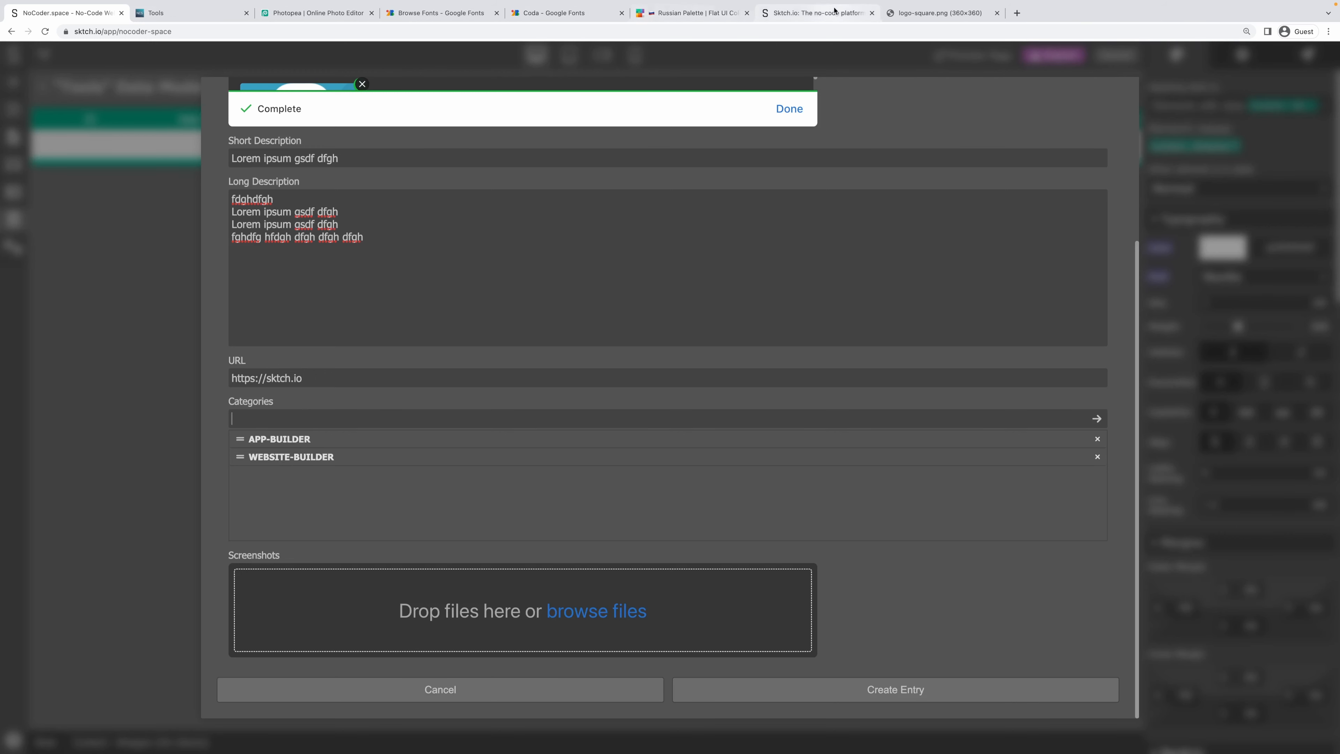
On the sktch.io homepage tab, browse the examples and open the Try Demo template chooser.
click(796, 16)
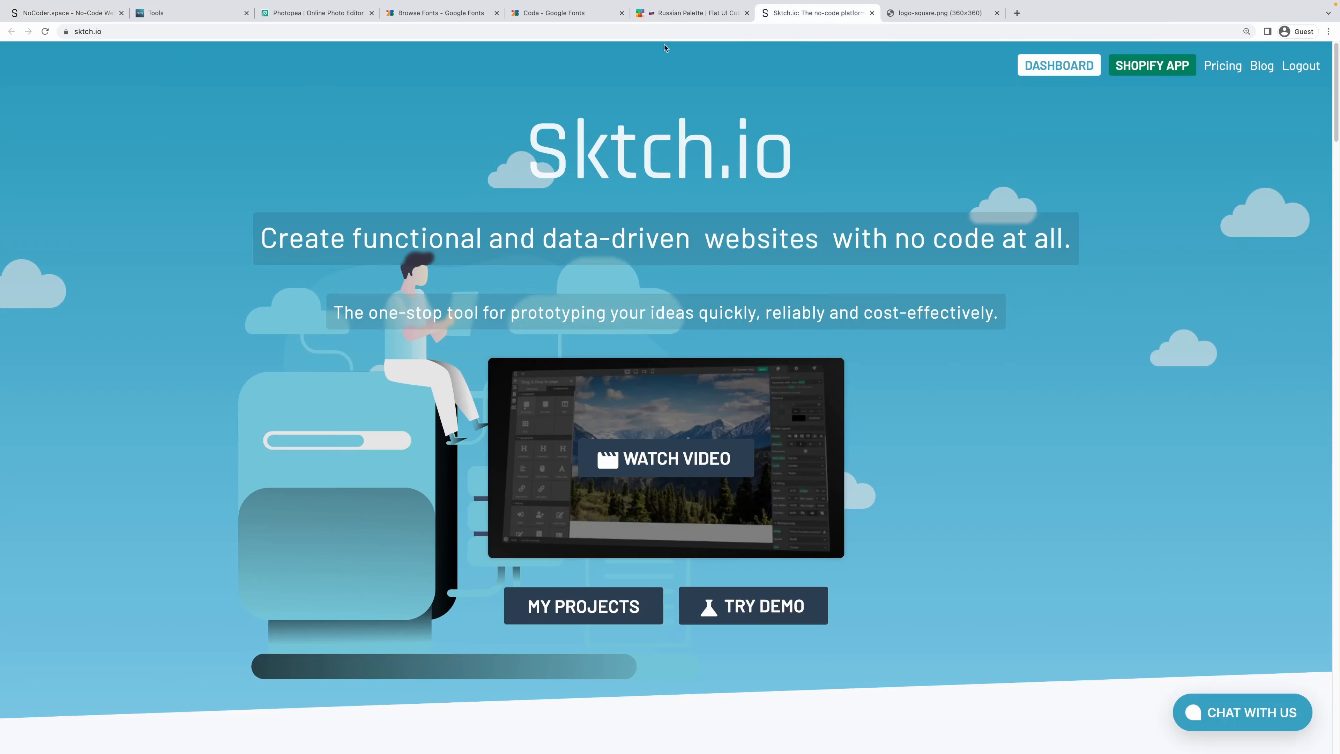
scroll(923, 347, down, 5)
scroll(923, 347, down, 5)
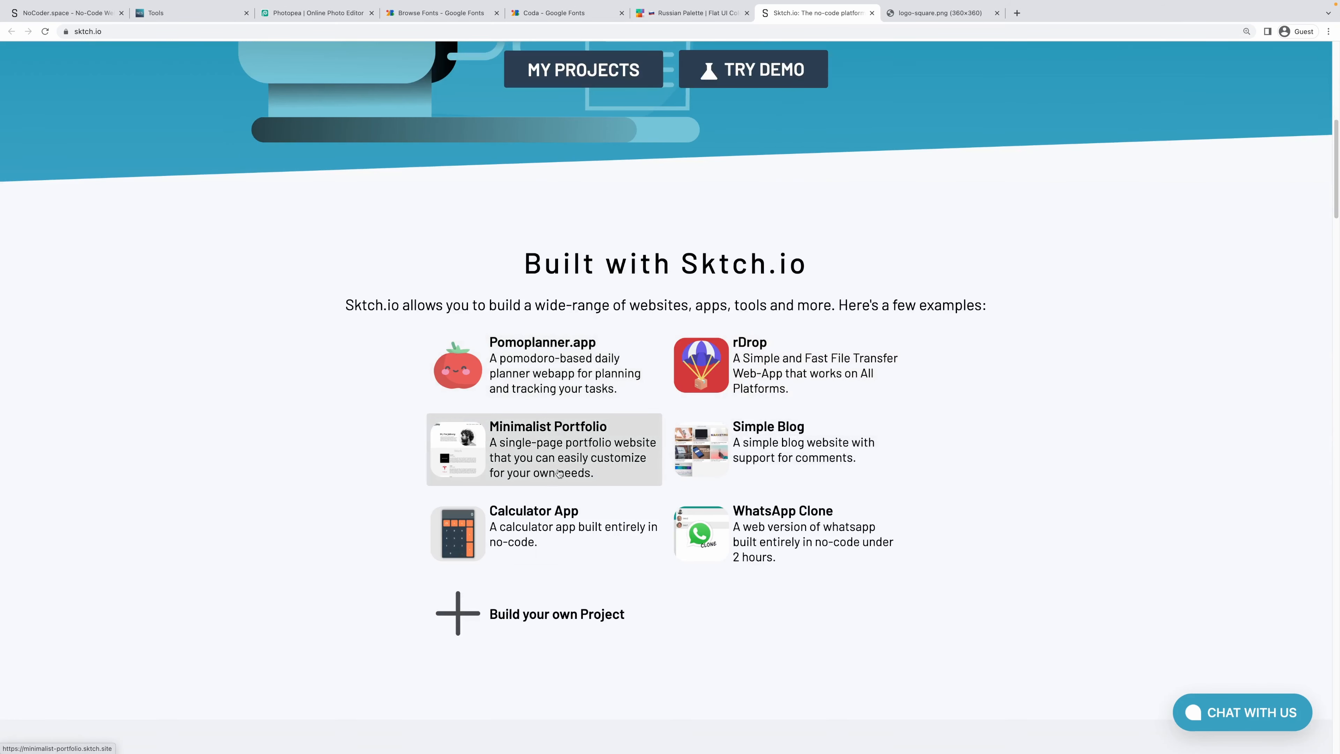
scroll(612, 596, up, 5)
click(744, 340)
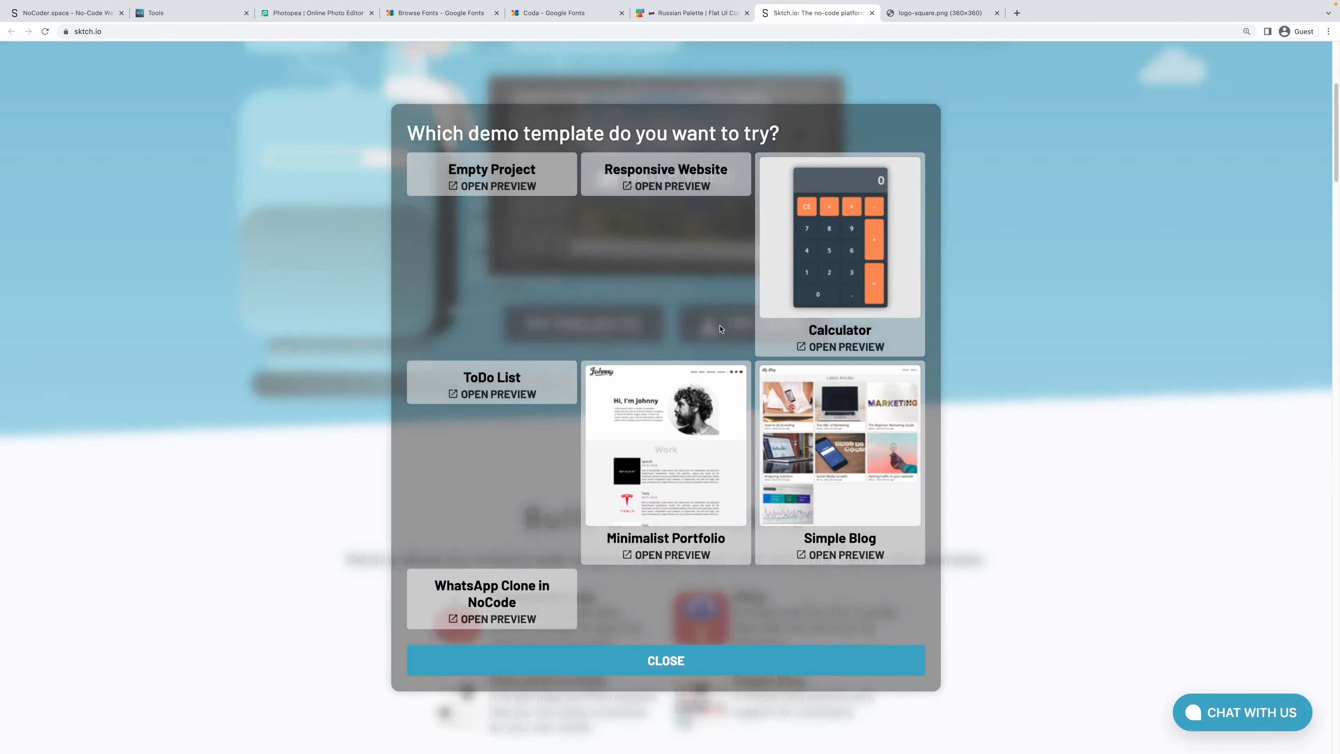
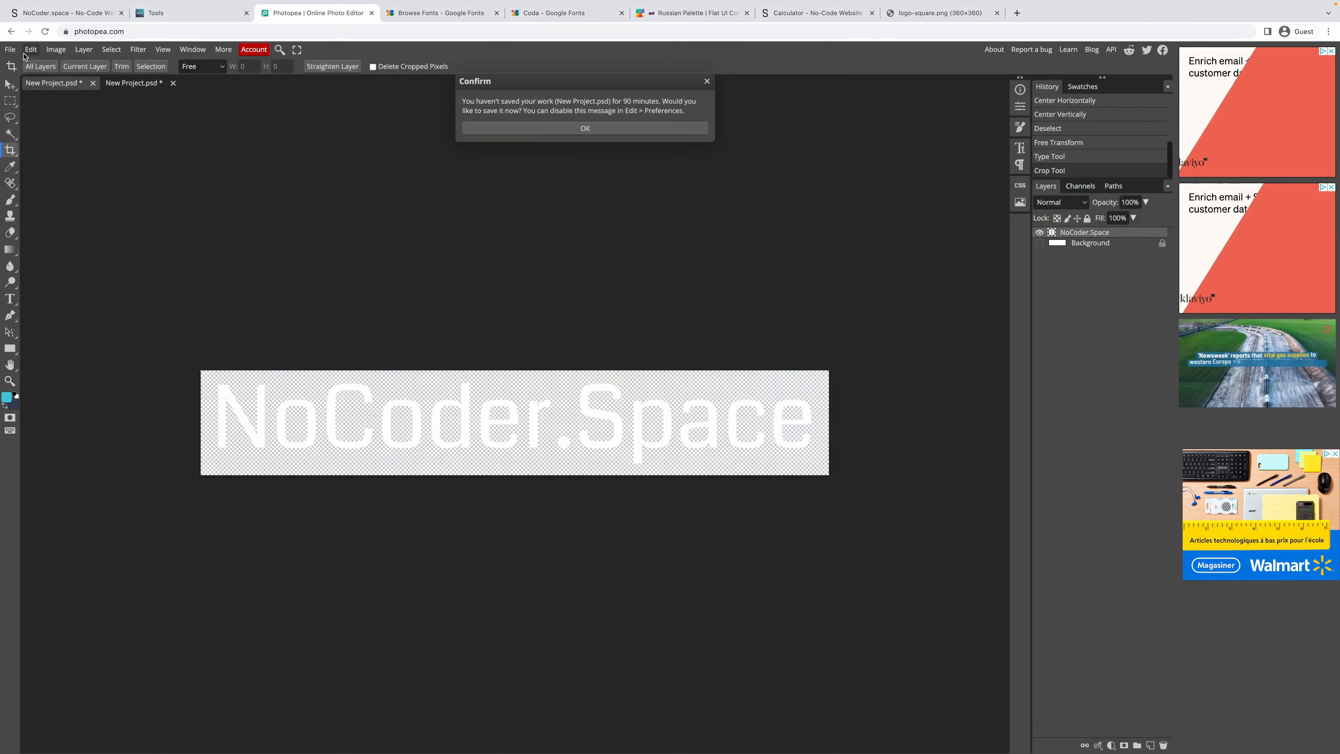
Dismiss the unsaved-work warning, allow clipboard access, and undo the accidental paste.
click(10, 49)
mouse_move(55, 114)
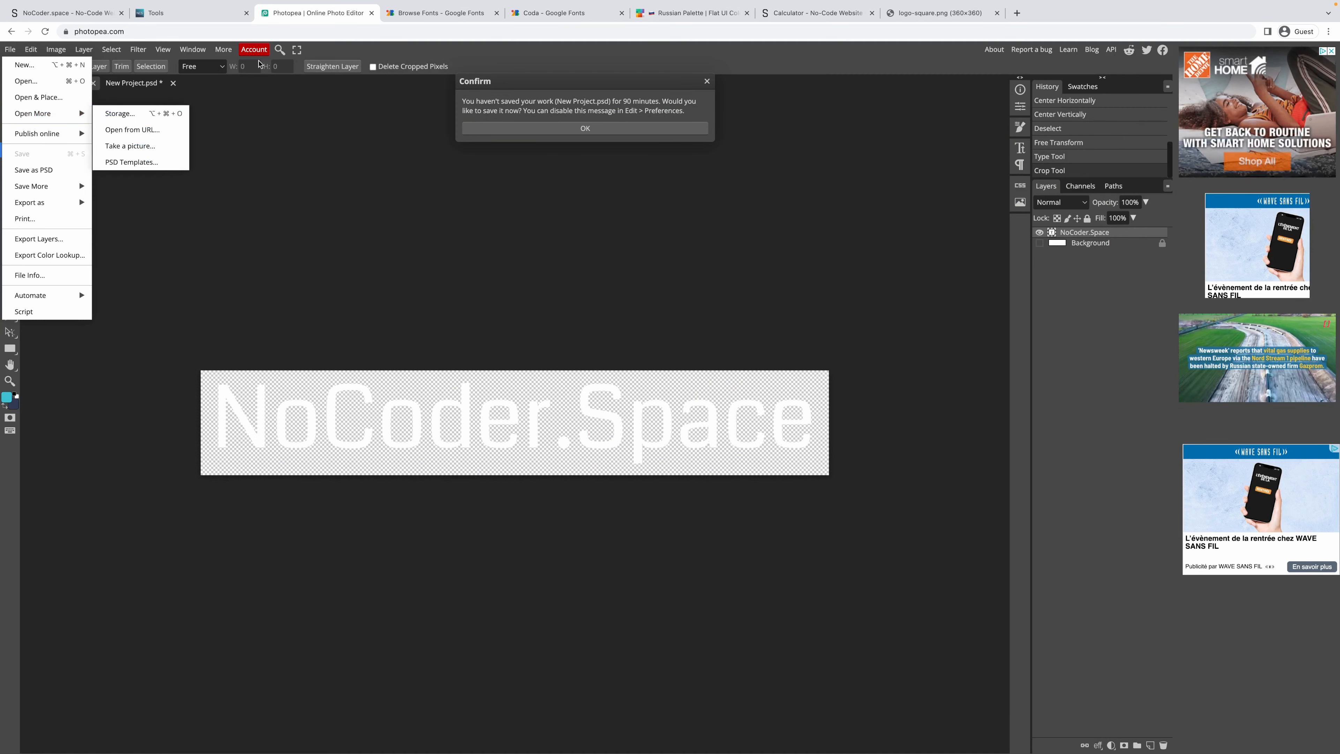
click(334, 54)
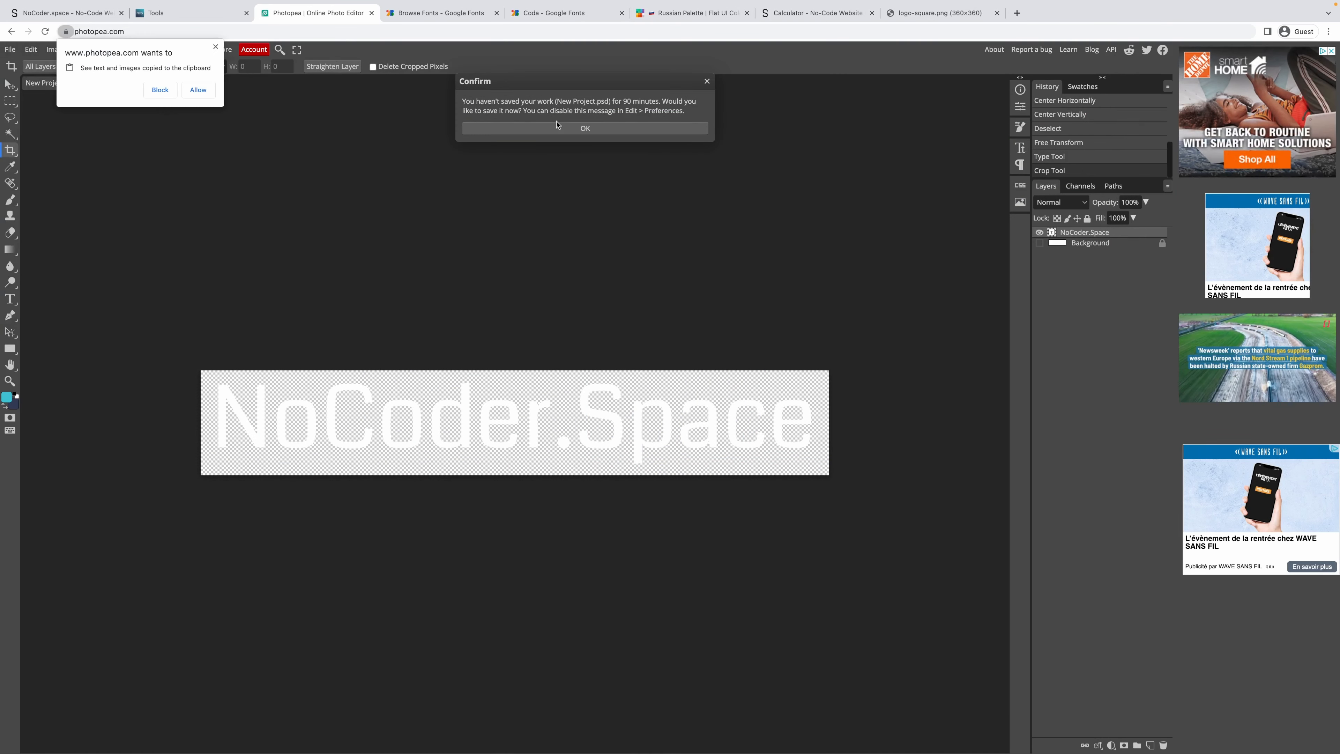
click(574, 130)
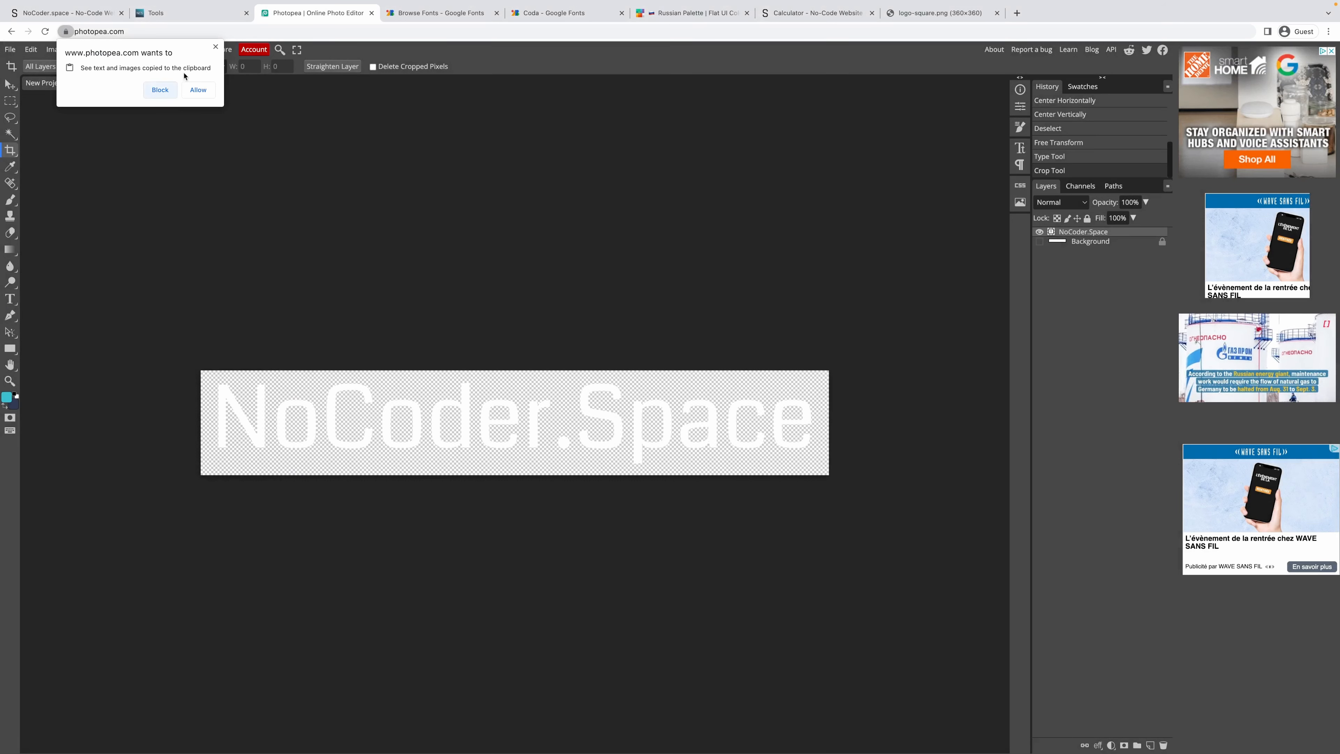
click(215, 47)
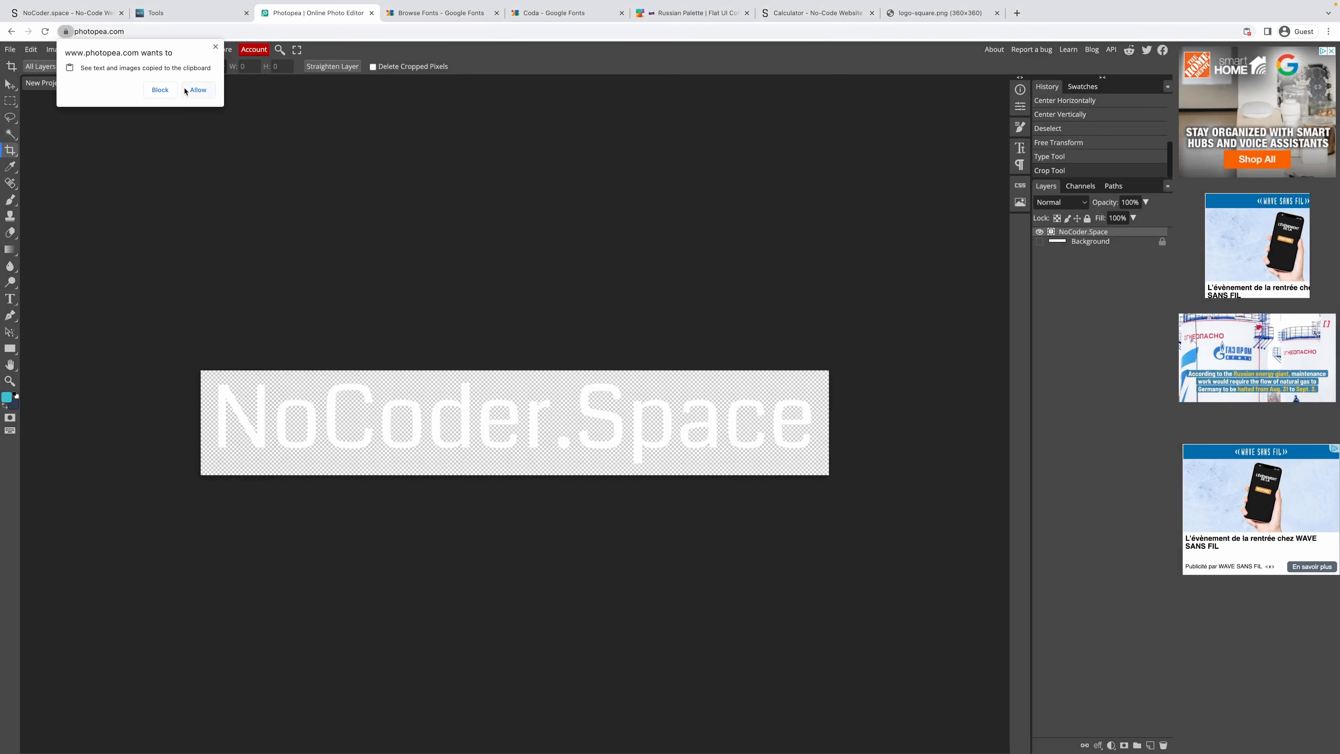
click(198, 90)
key(ctrl+z)
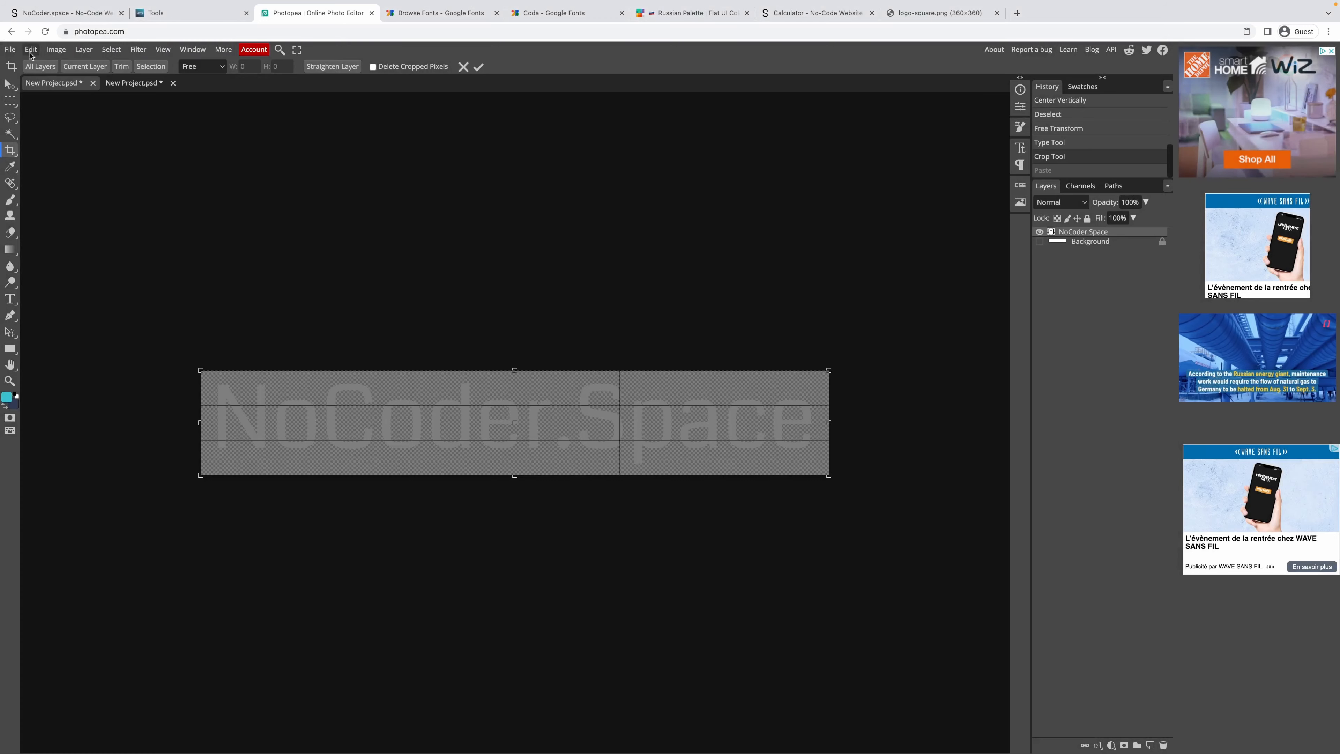
Create a new blank Photopea project and paste the calculator screenshot into it.
click(10, 50)
click(21, 66)
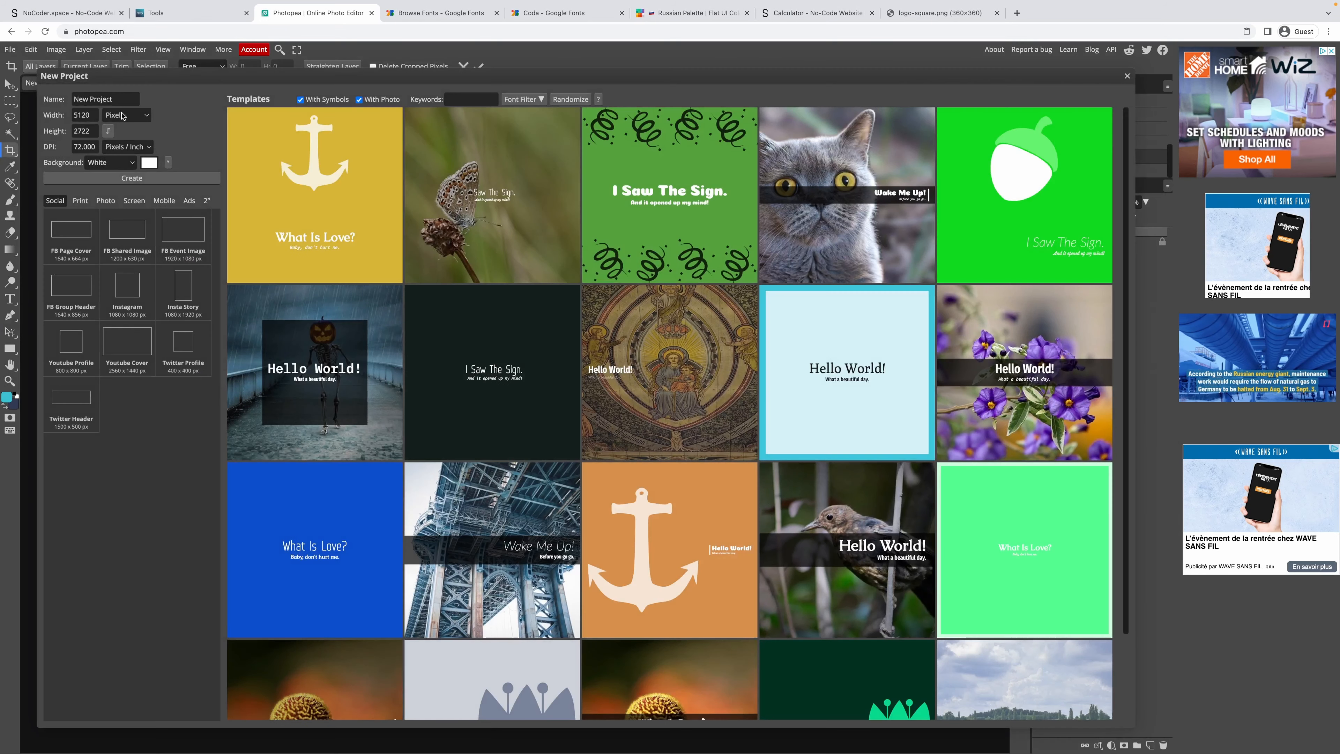
click(132, 178)
key(ctrl+v)
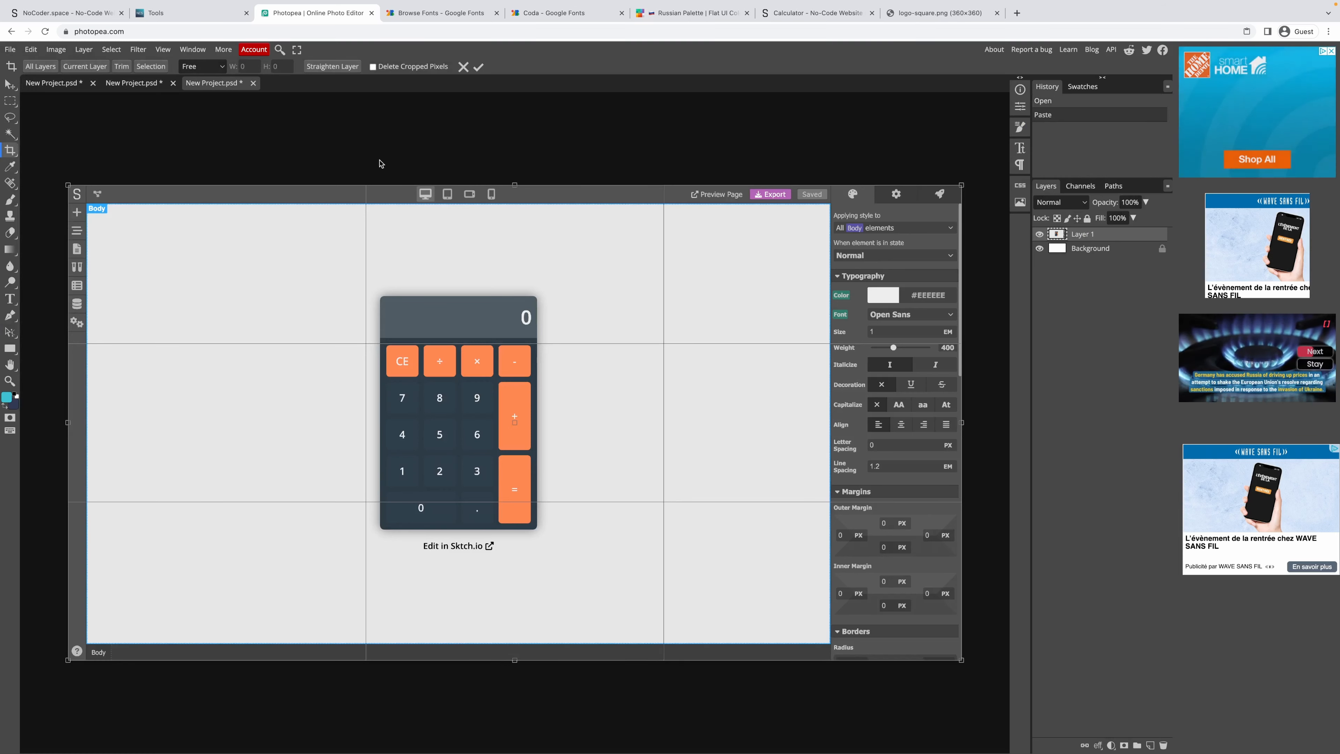
Capture a region screenshot of the Sktch.io home page.
click(788, 15)
click(12, 32)
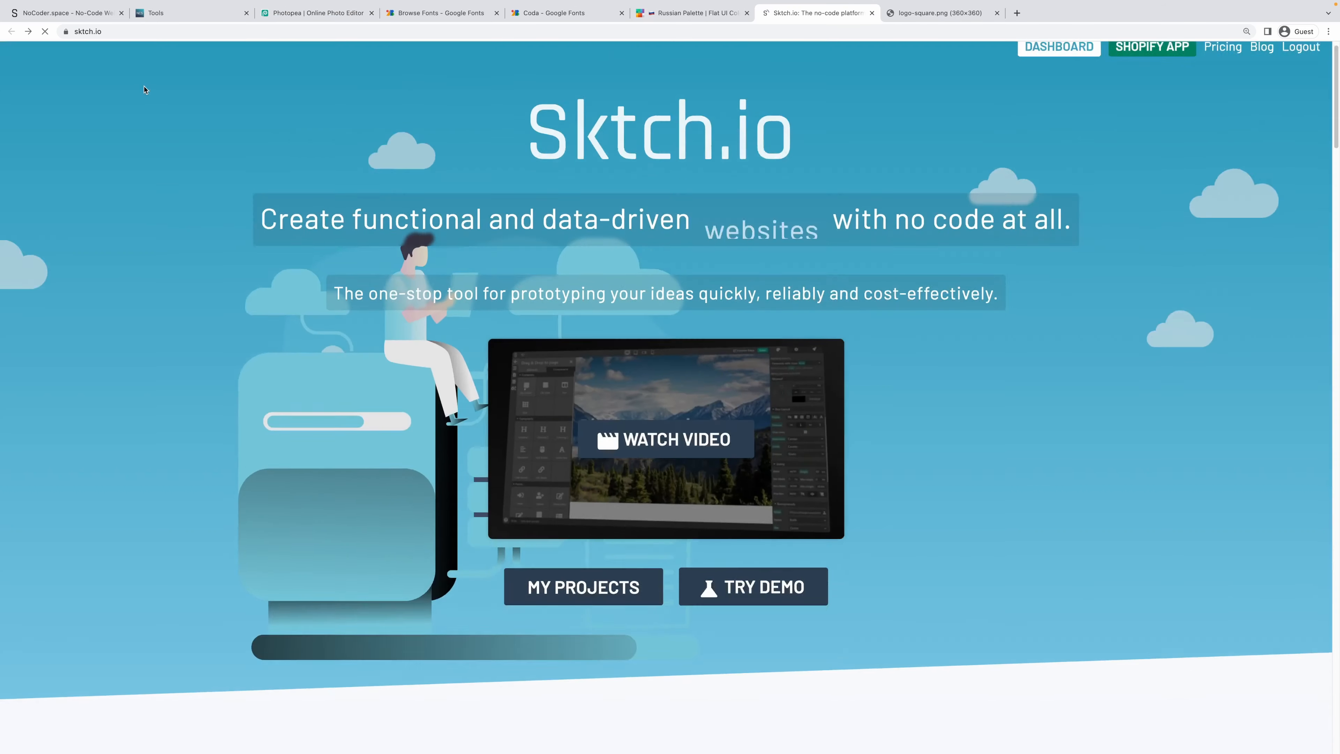
scroll(211, 144, down, 4)
scroll(210, 143, up, 4)
key(super+shift+4)
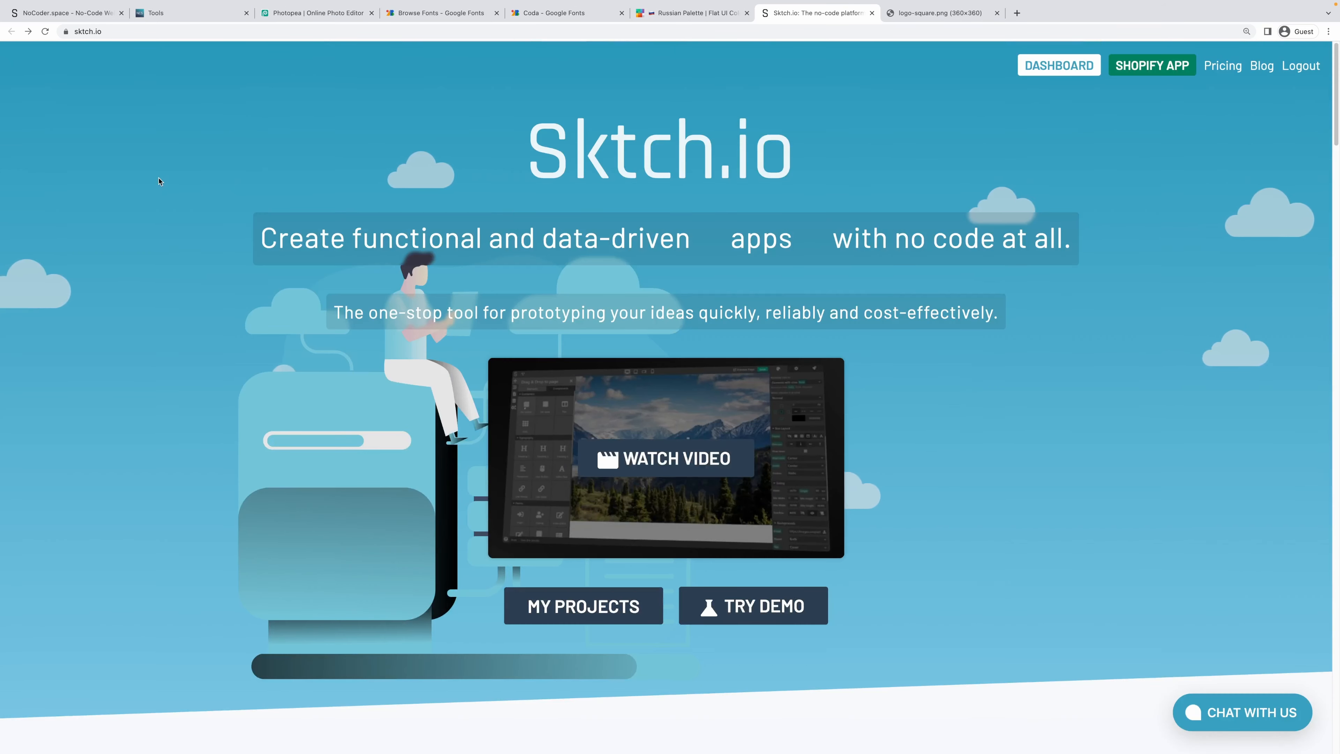
drag(1338, 752, 2, 42)
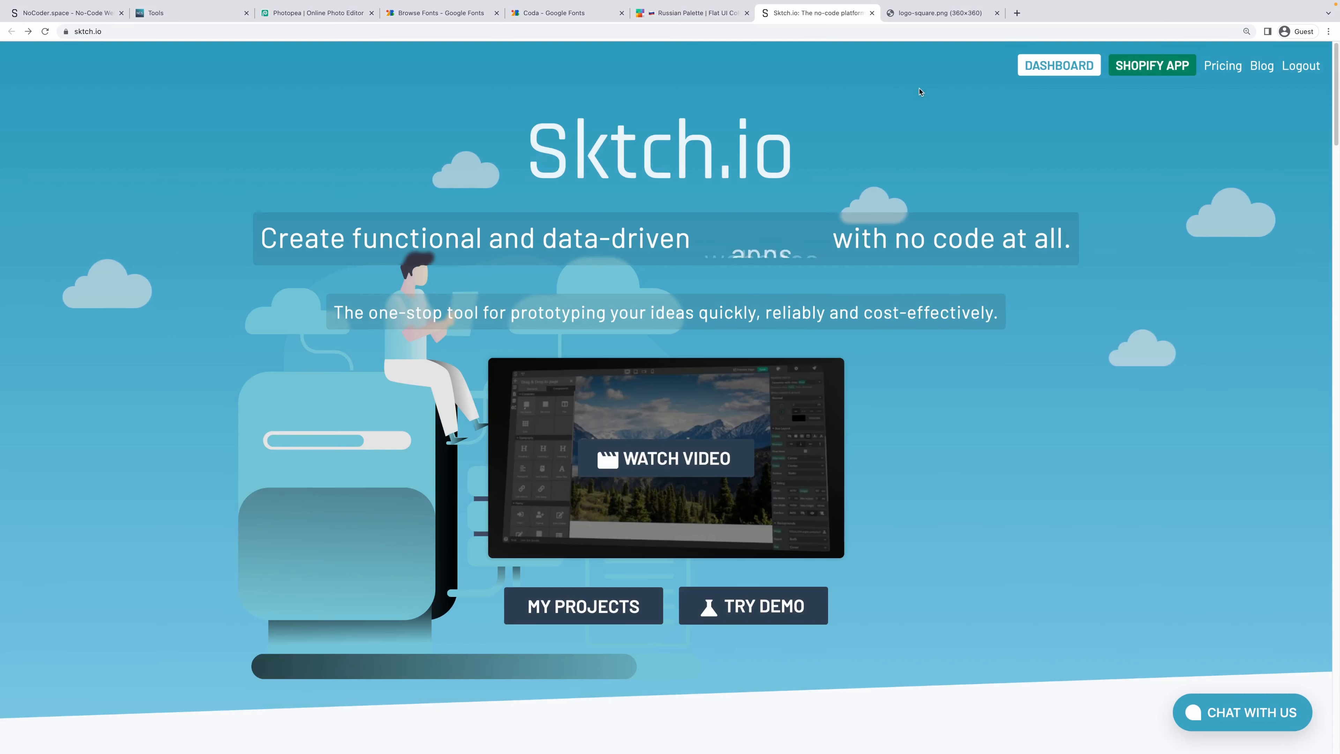
Return to the Photopea project via the browser tabs.
click(939, 12)
click(696, 12)
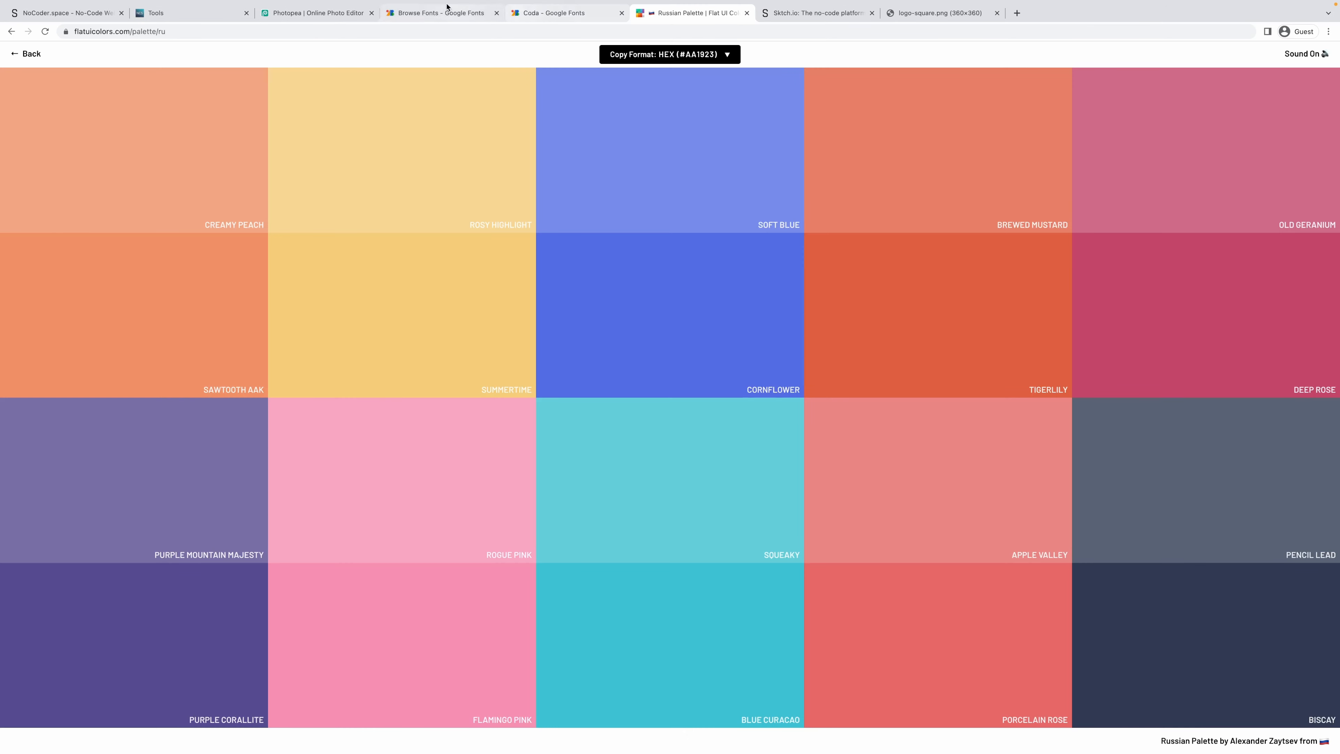
mouse_move(231, 19)
click(288, 45)
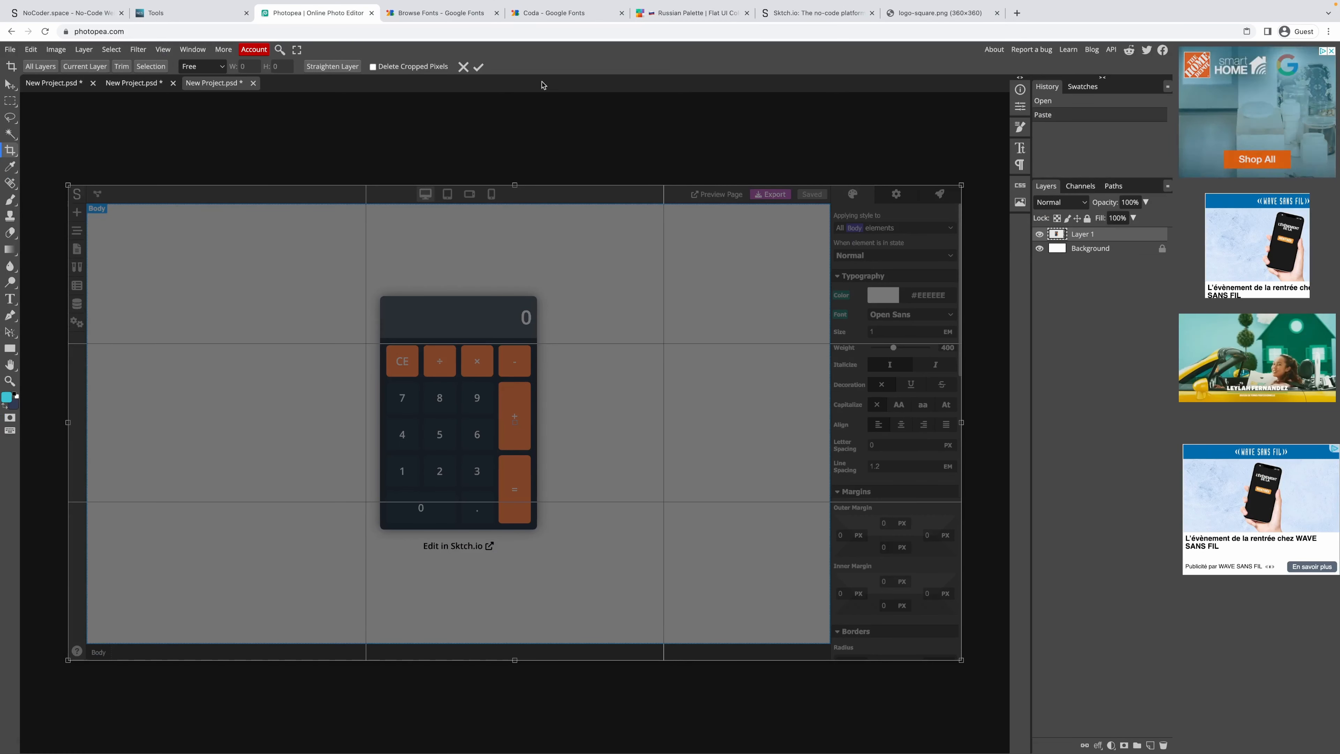
Paste the homepage as a hidden layer and export the calculator as a 2000-px-wide JPG.
key(super+v)
click(1039, 235)
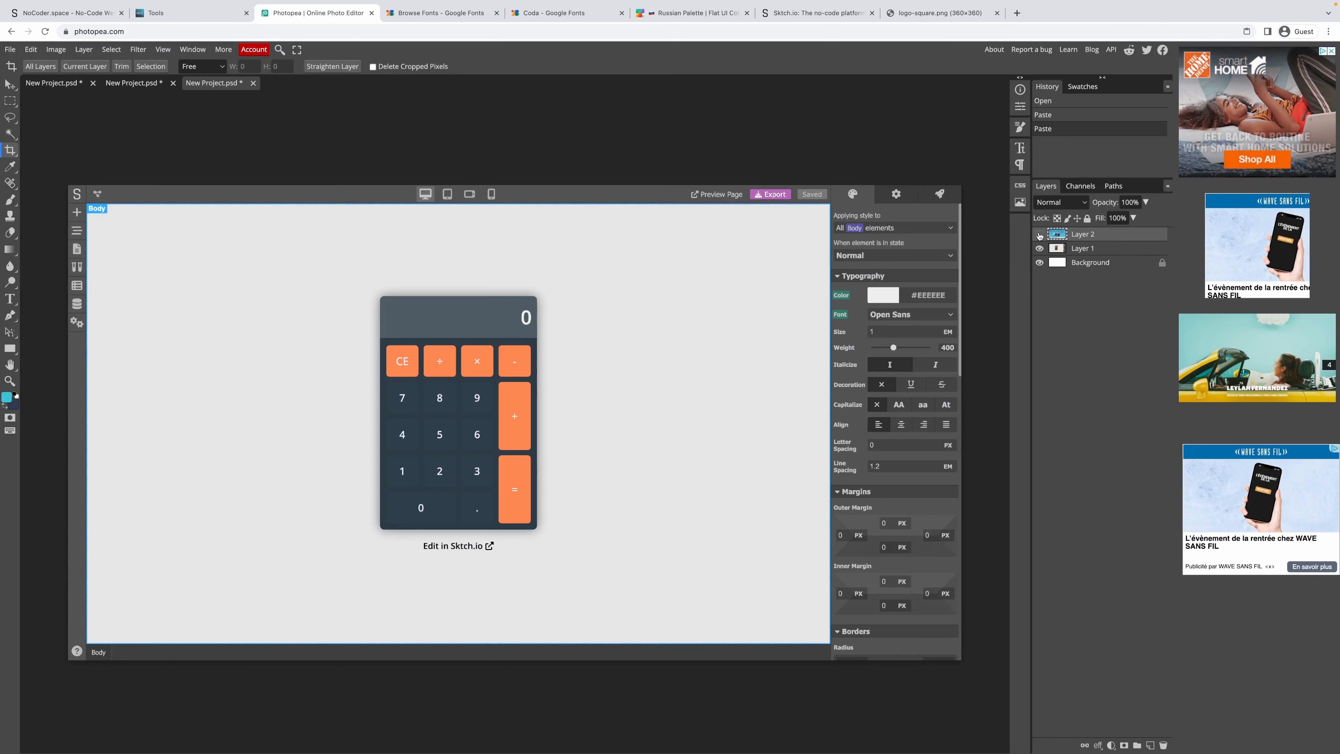
click(1079, 249)
click(13, 50)
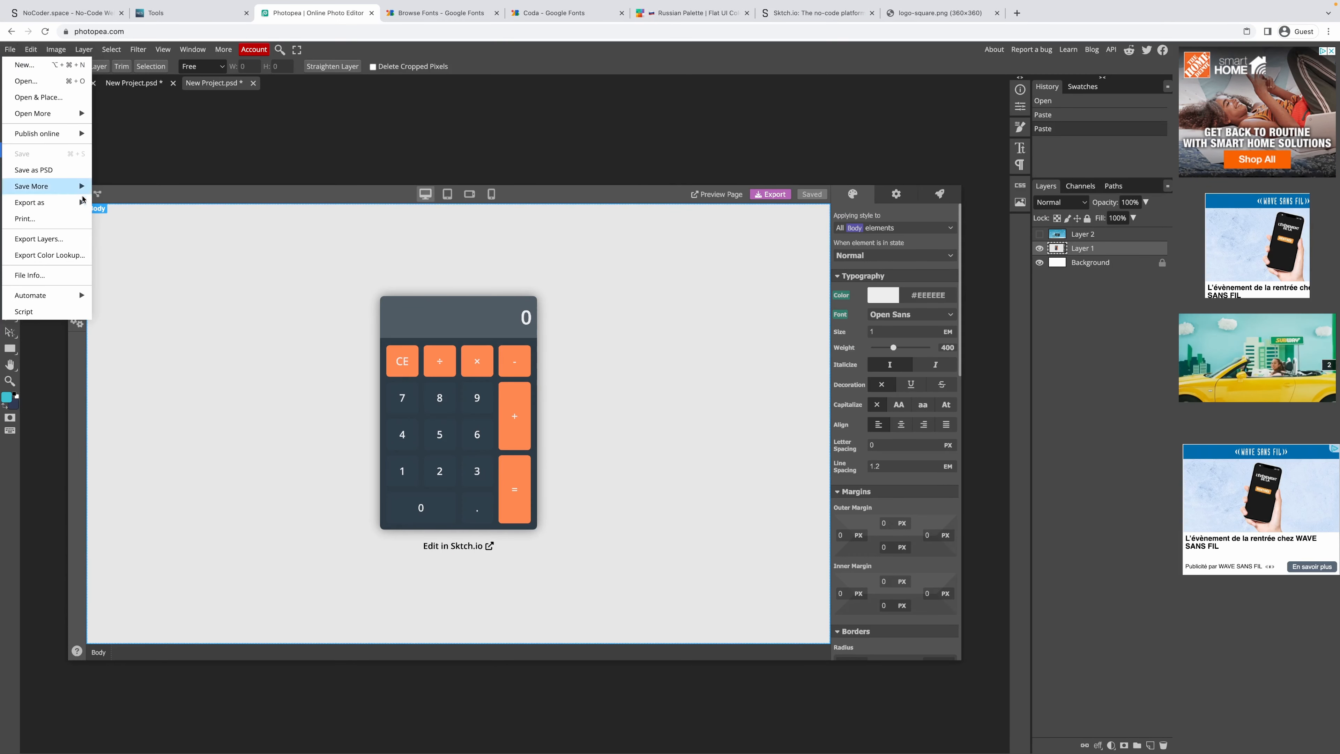
mouse_move(85, 203)
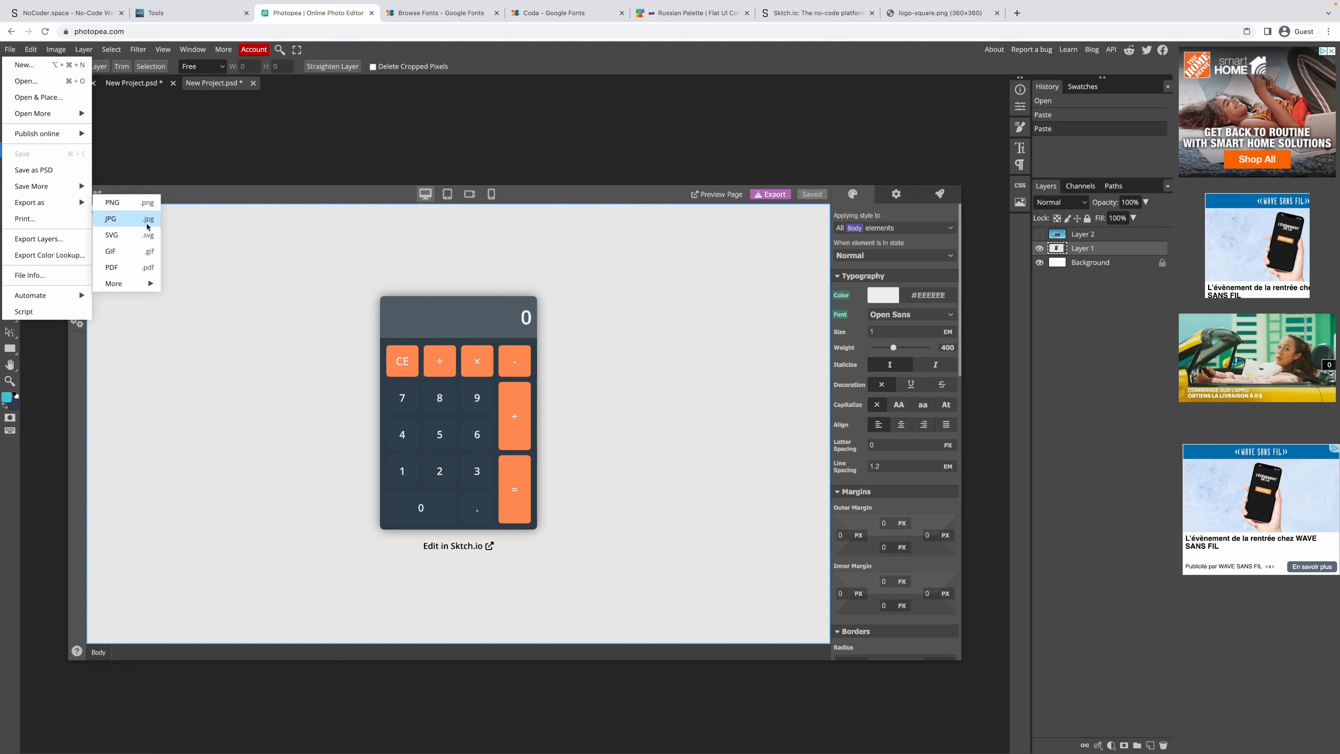
click(127, 218)
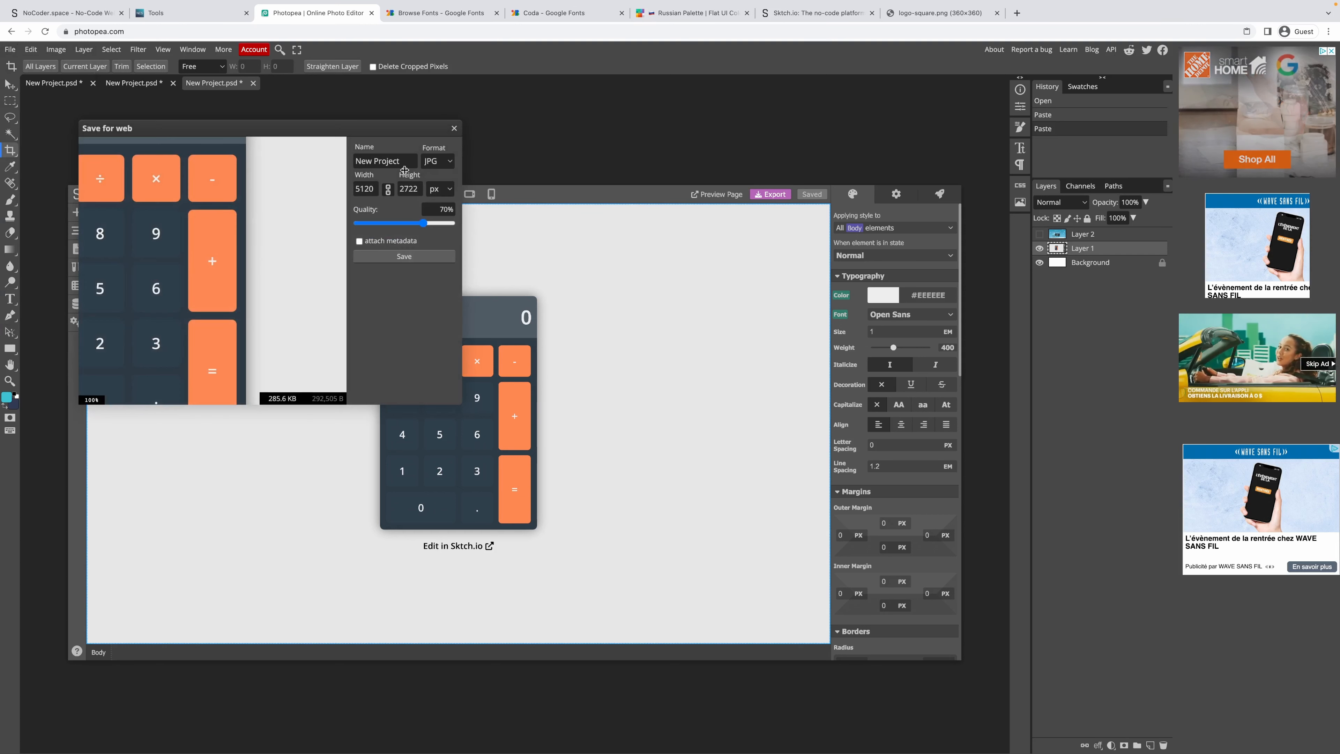
click(369, 190)
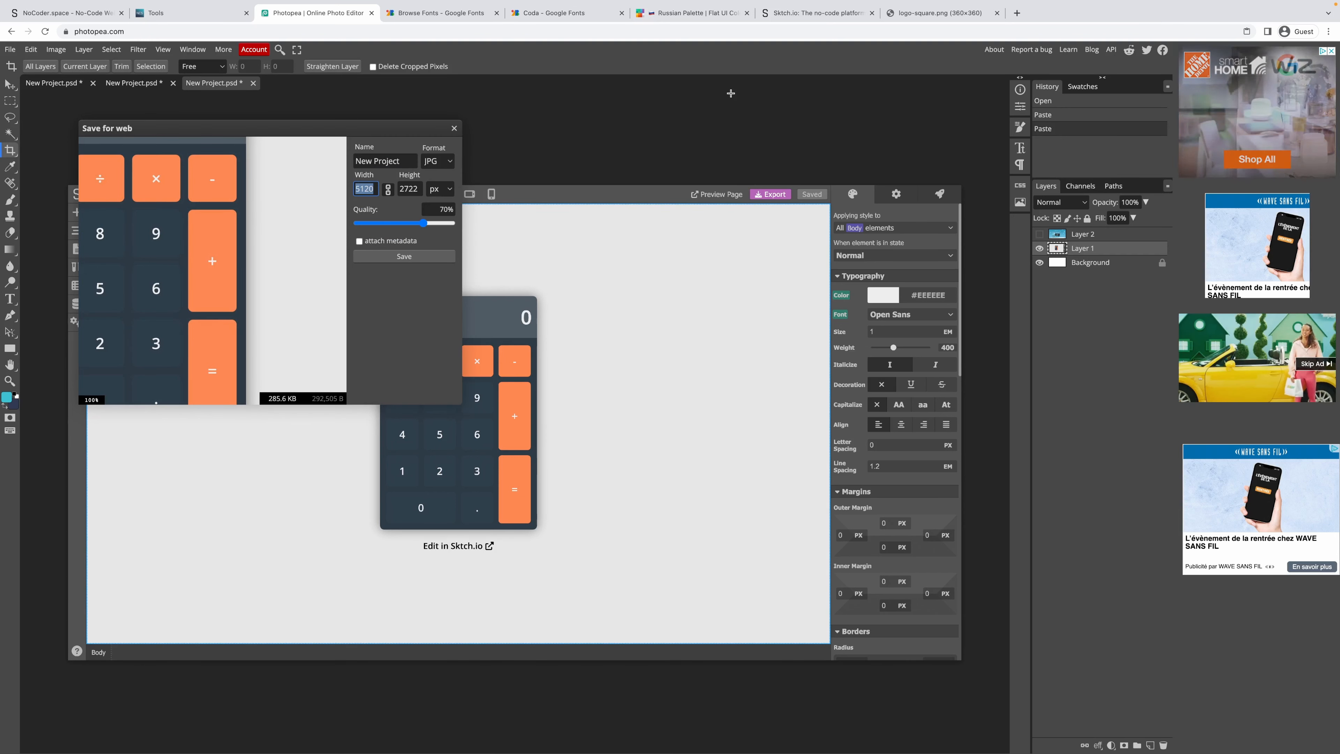
text(2)
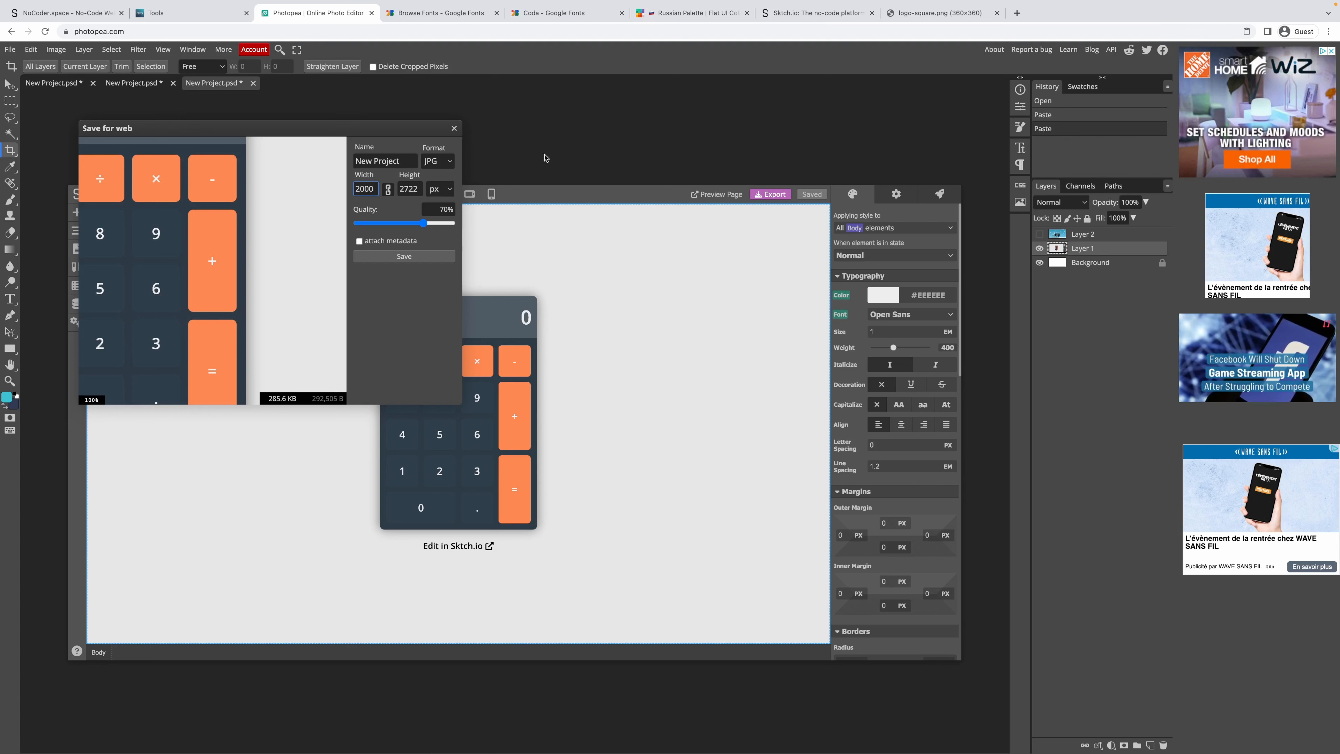
click(389, 190)
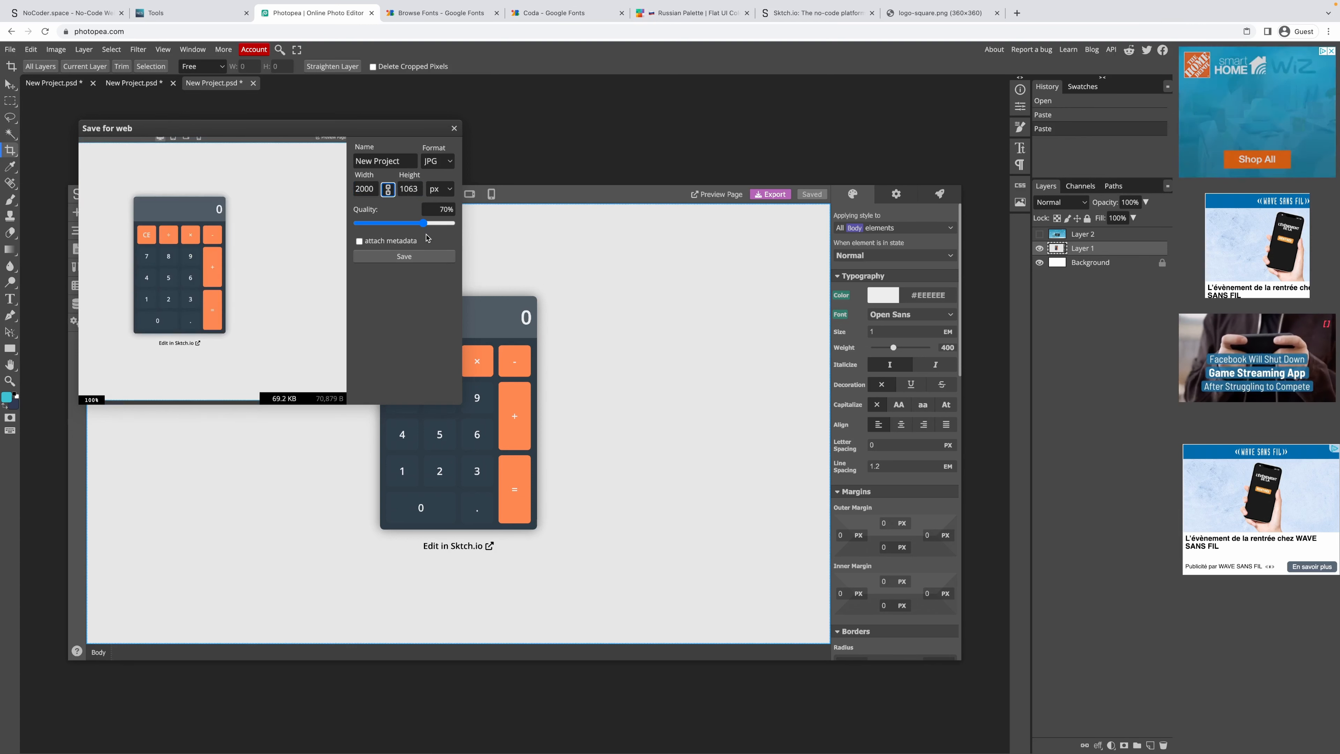
click(404, 257)
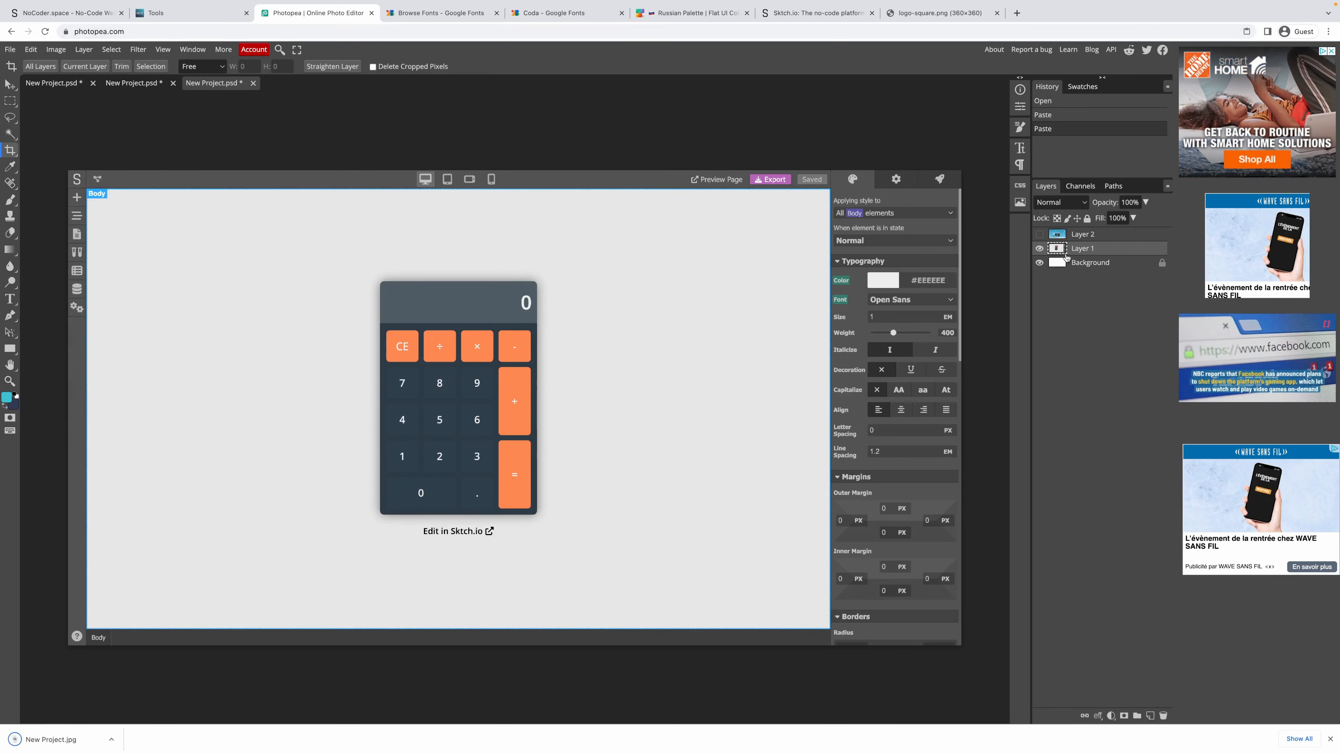
Show the homepage layer again and export it as a JPG.
click(1040, 235)
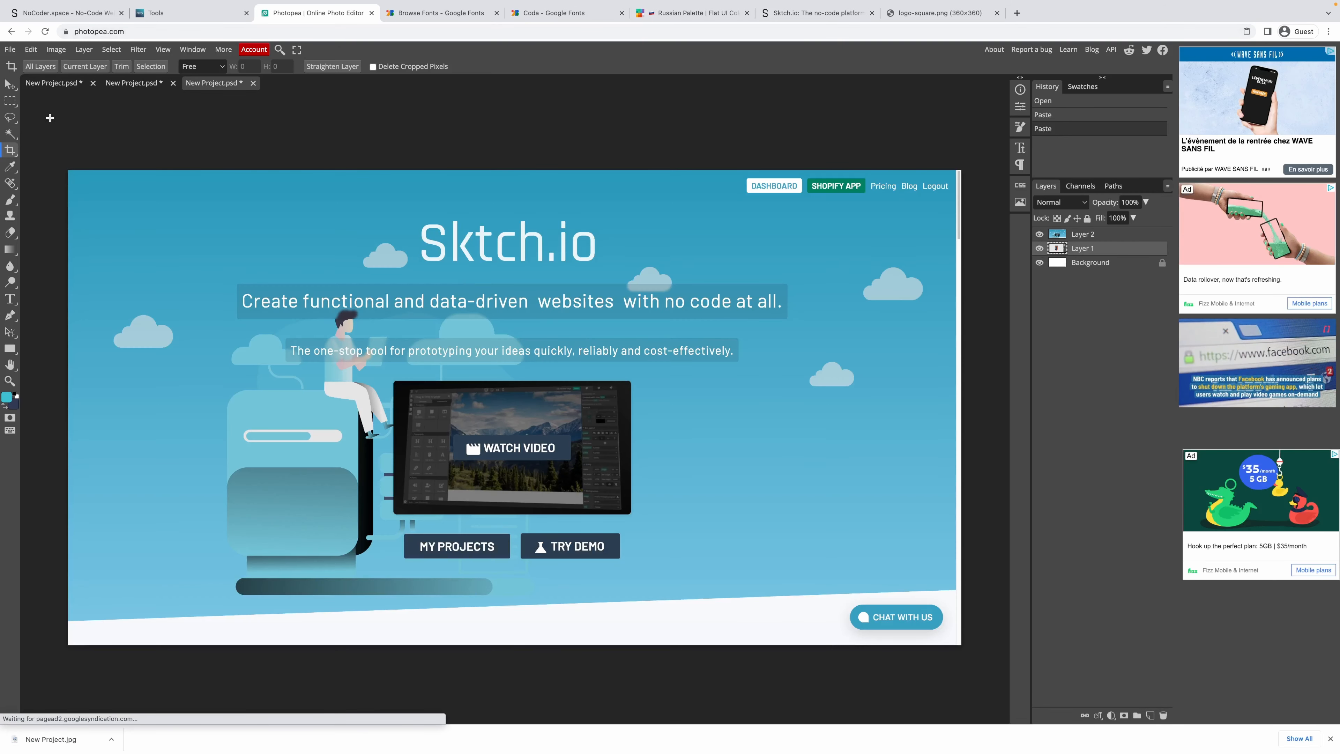
click(18, 50)
mouse_move(63, 202)
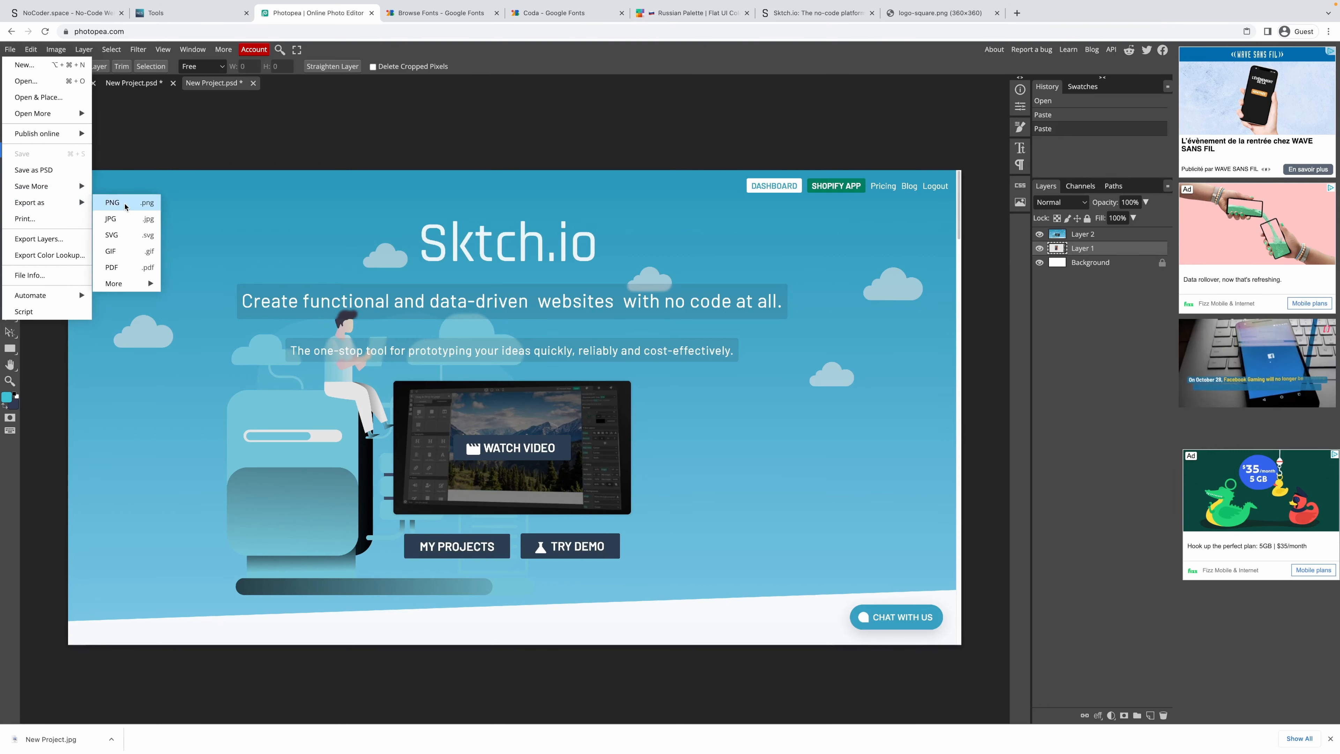
click(120, 224)
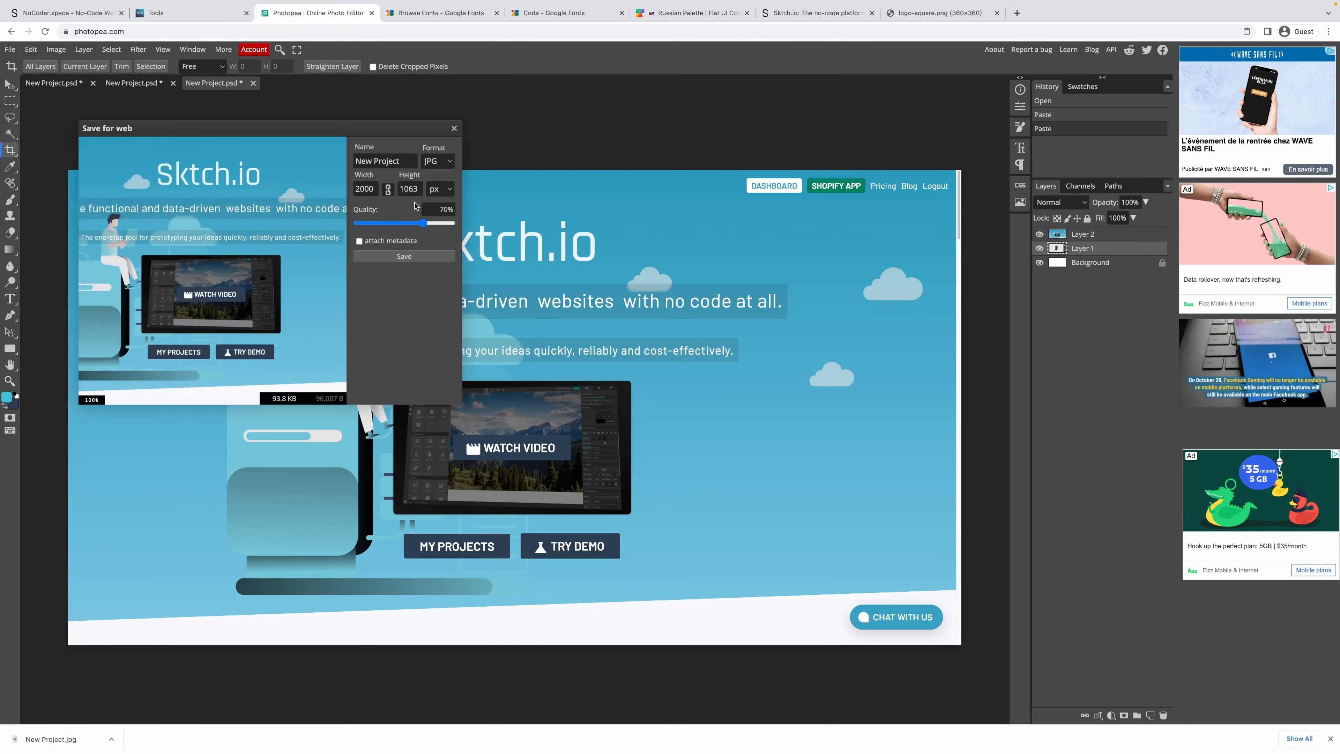
click(404, 256)
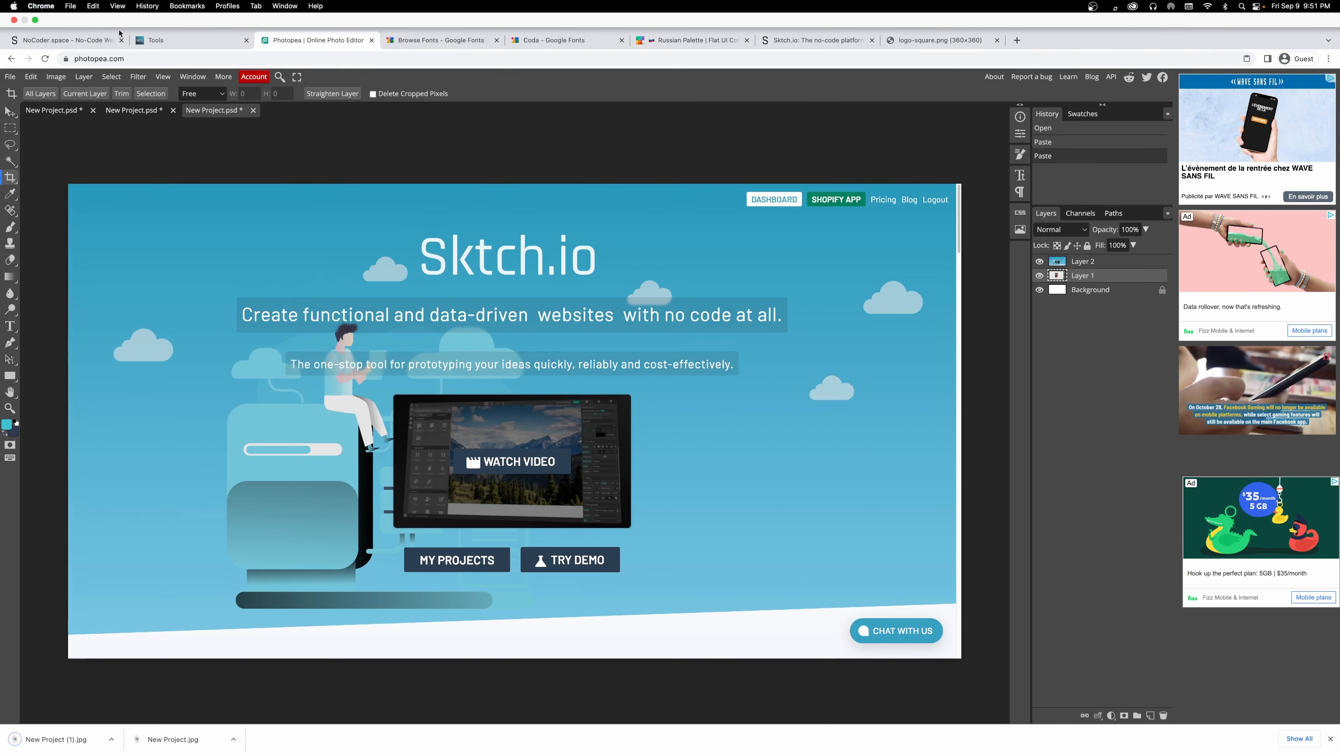
click(66, 13)
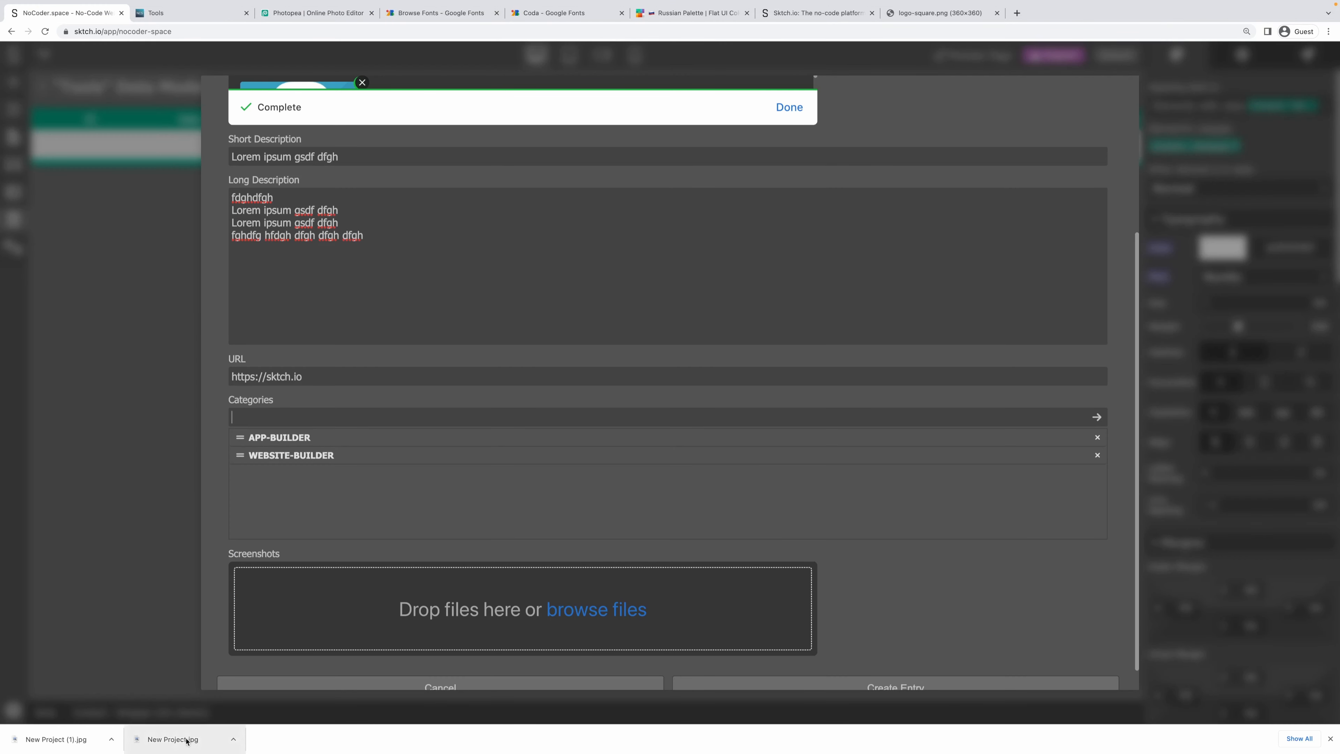
drag(186, 740, 359, 610)
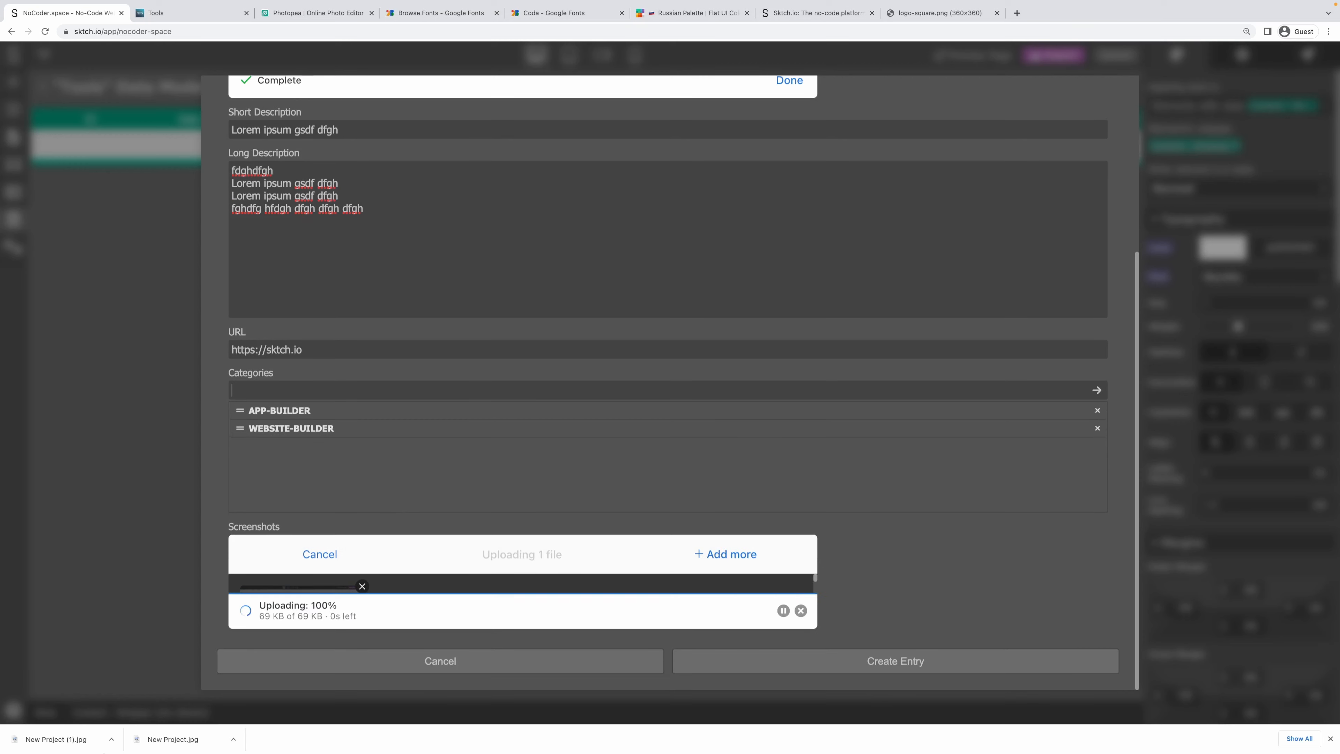
drag(56, 739, 522, 582)
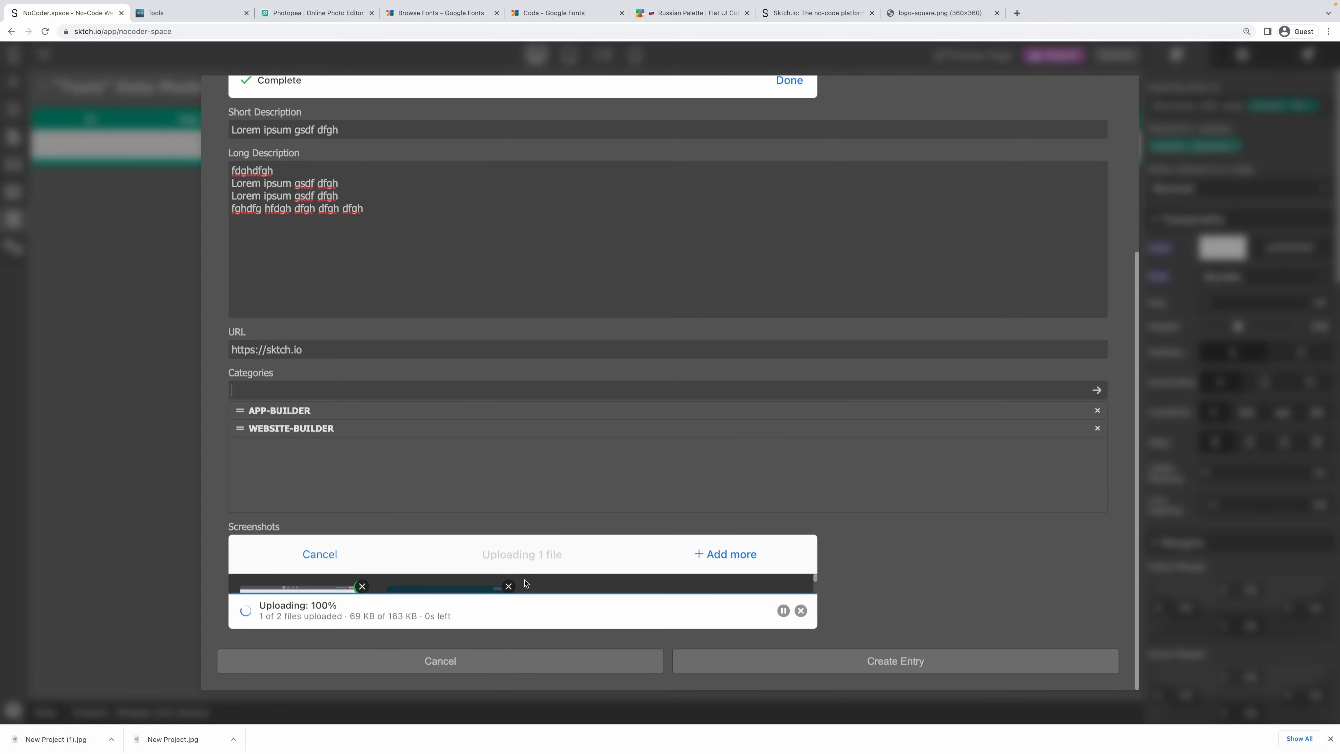
scroll(623, 581, down, 2)
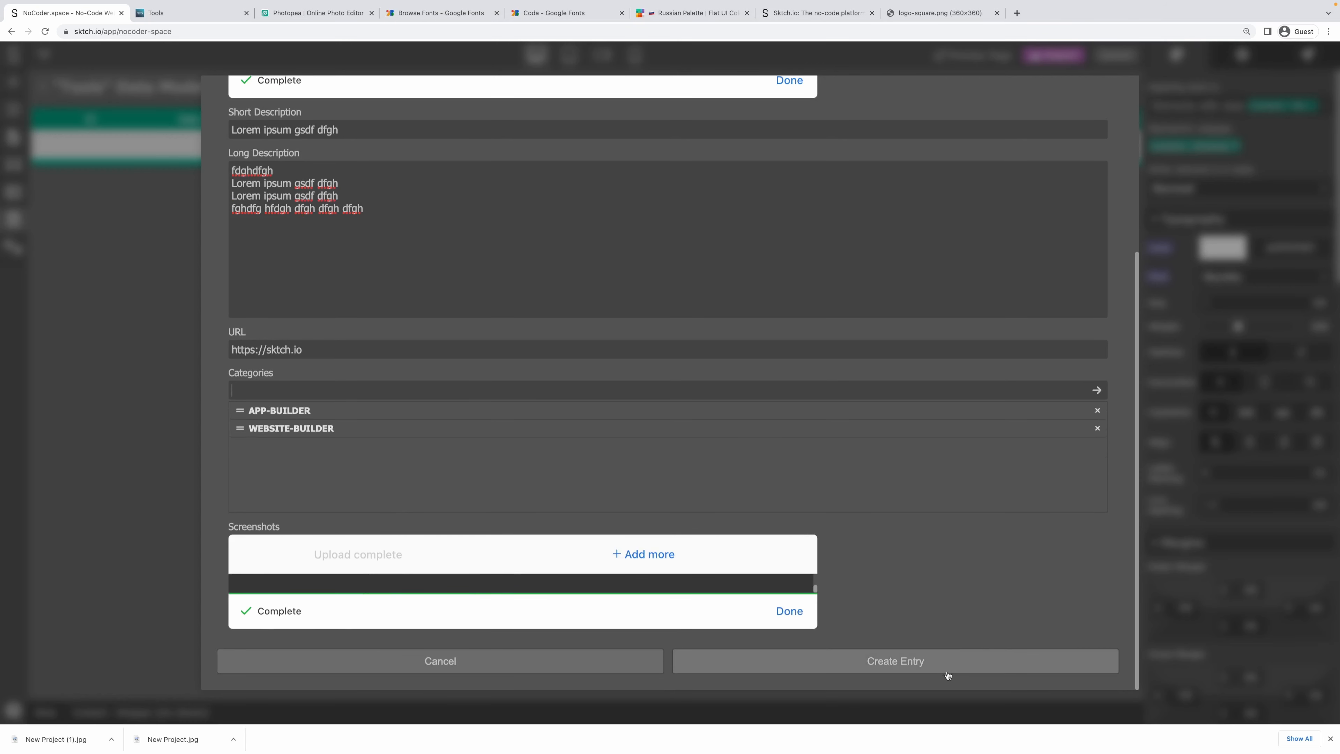
click(922, 667)
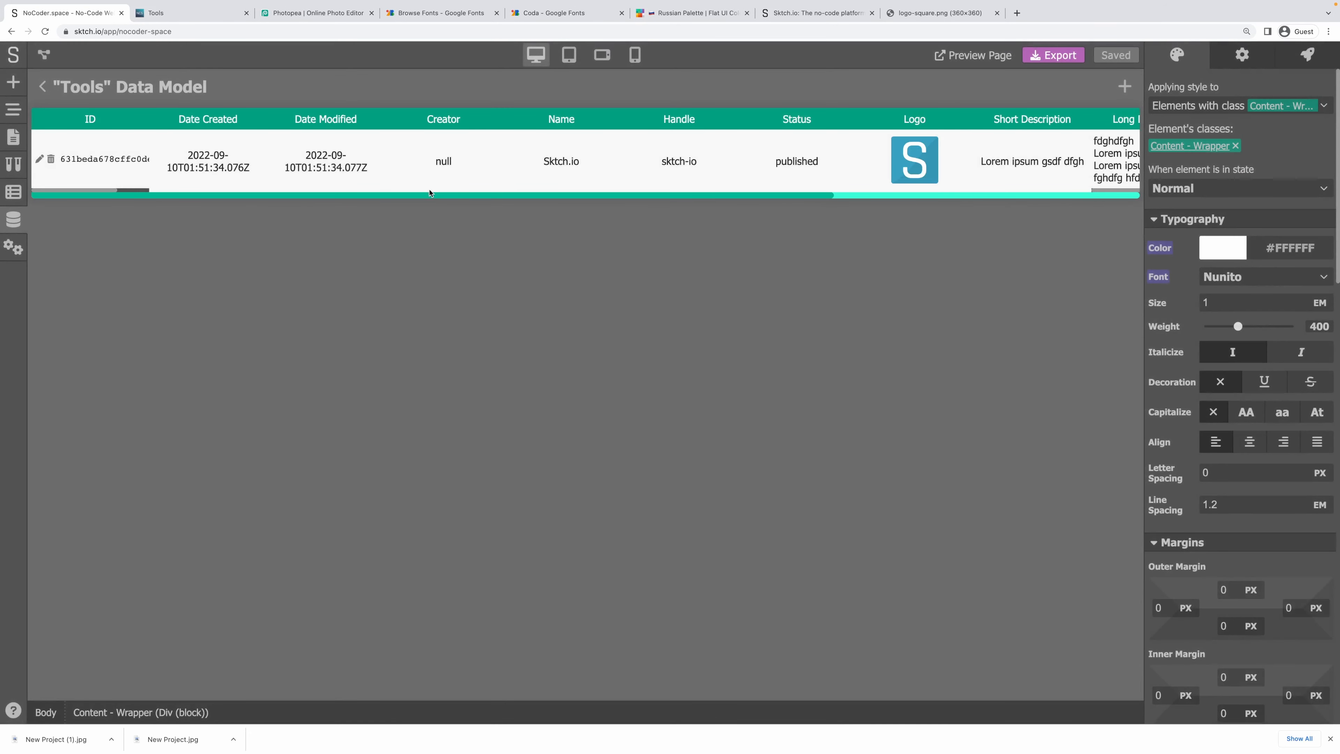
drag(583, 194, 485, 202)
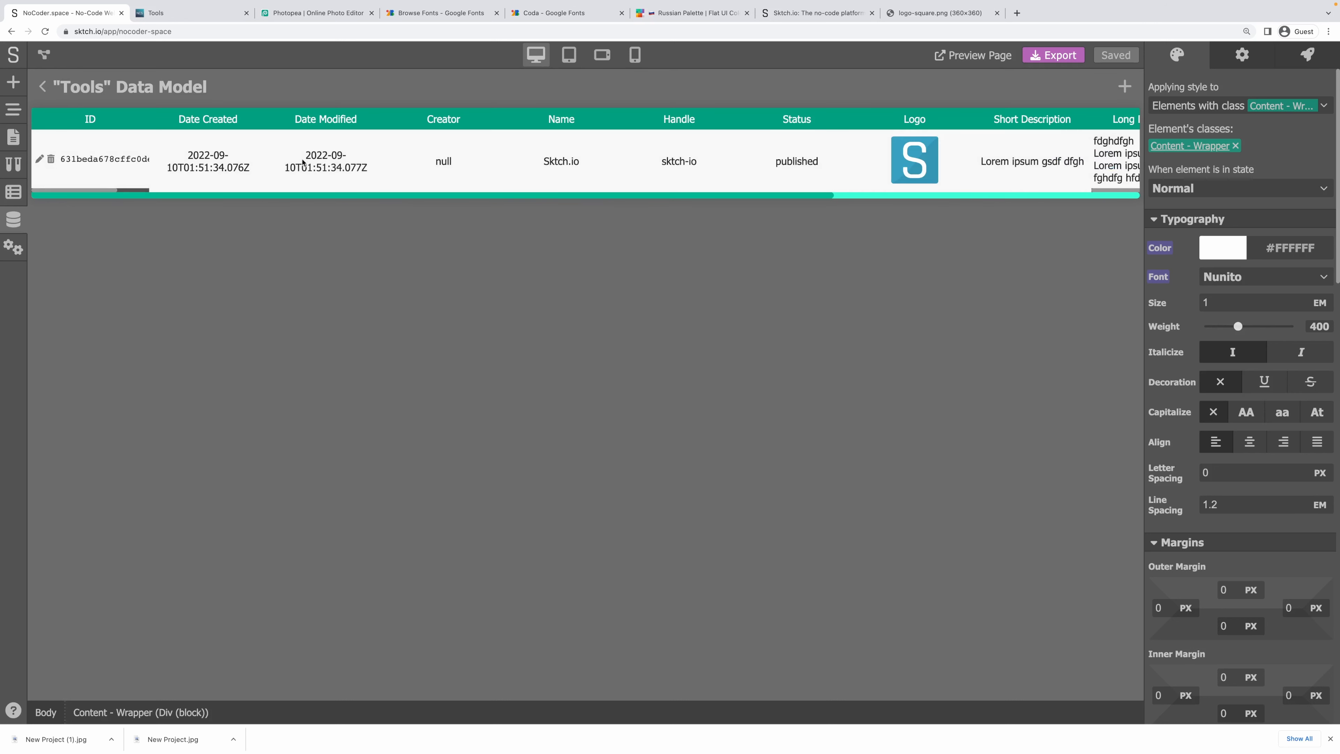
Add a new Bubble.io entry to the Tools collection with Published status.
click(1124, 86)
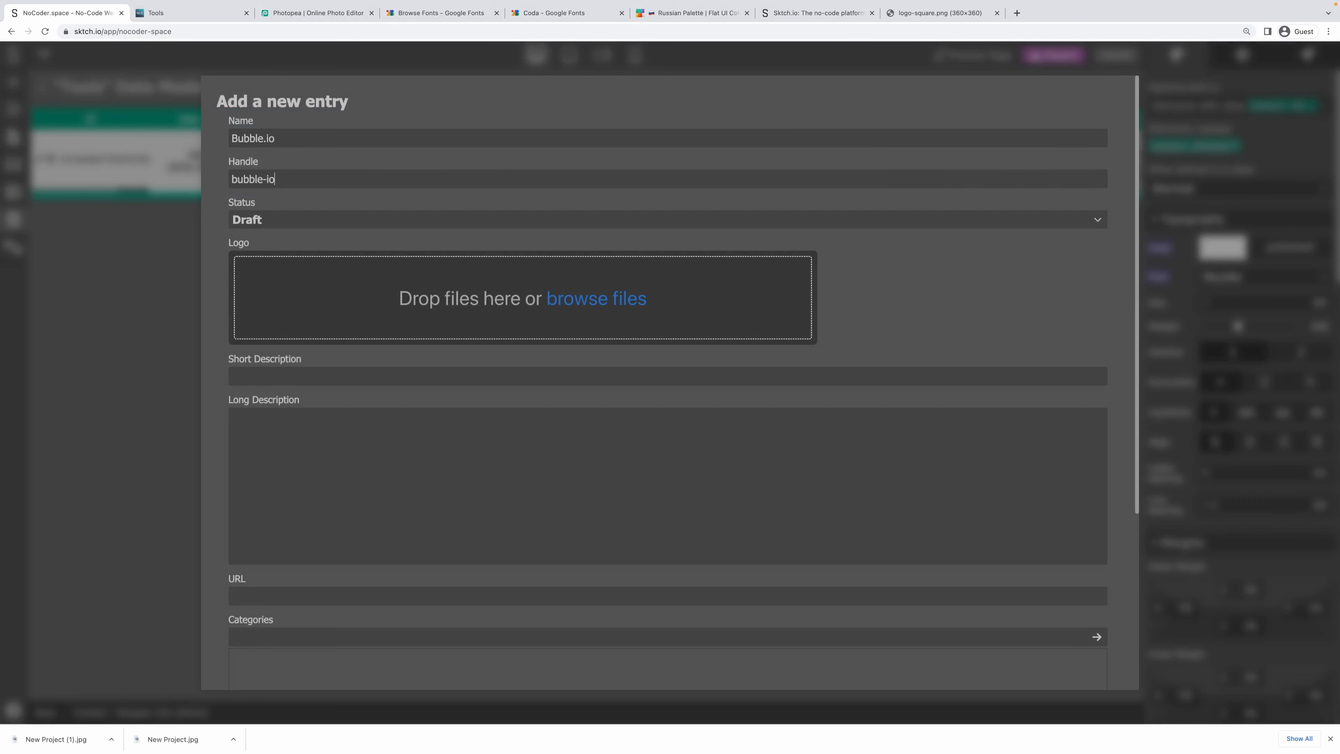
click(274, 225)
click(262, 257)
Search the web for the Bubble.io logo from the address bar.
click(430, 30)
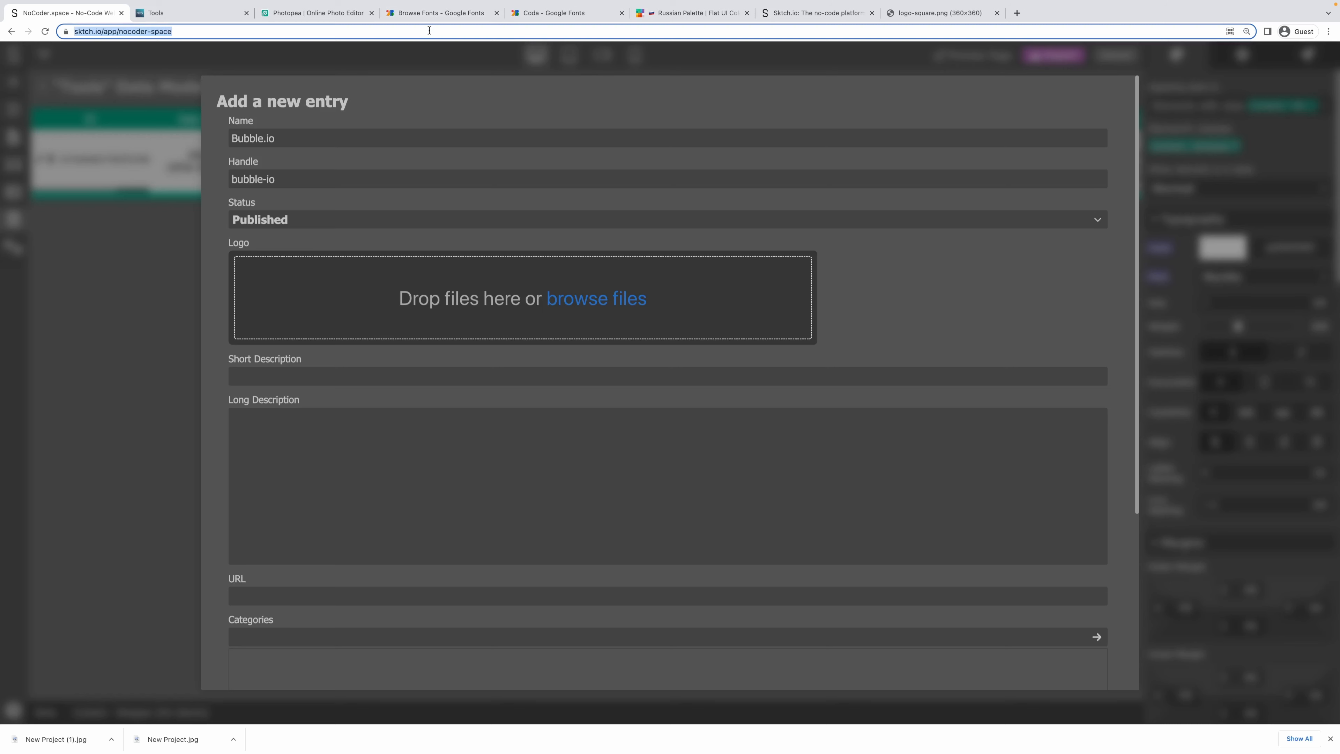
text(bul)
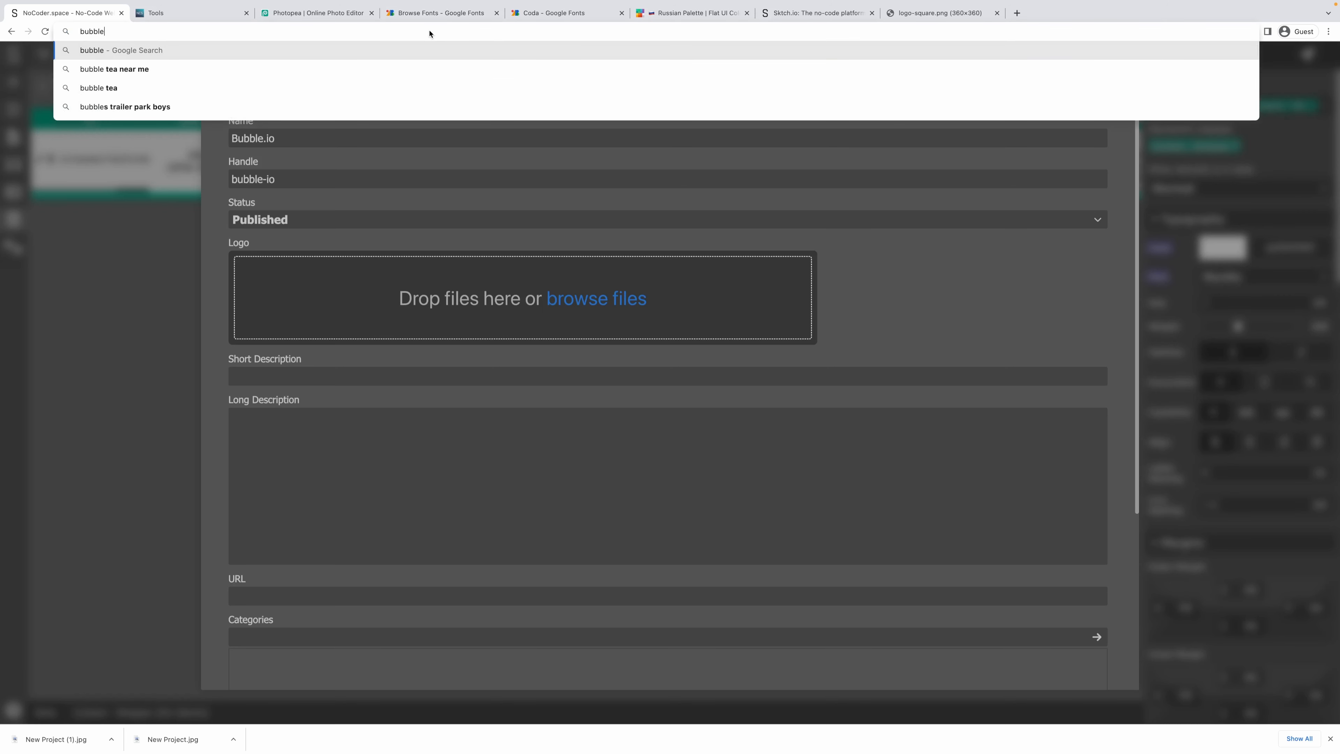
text(ble.io l)
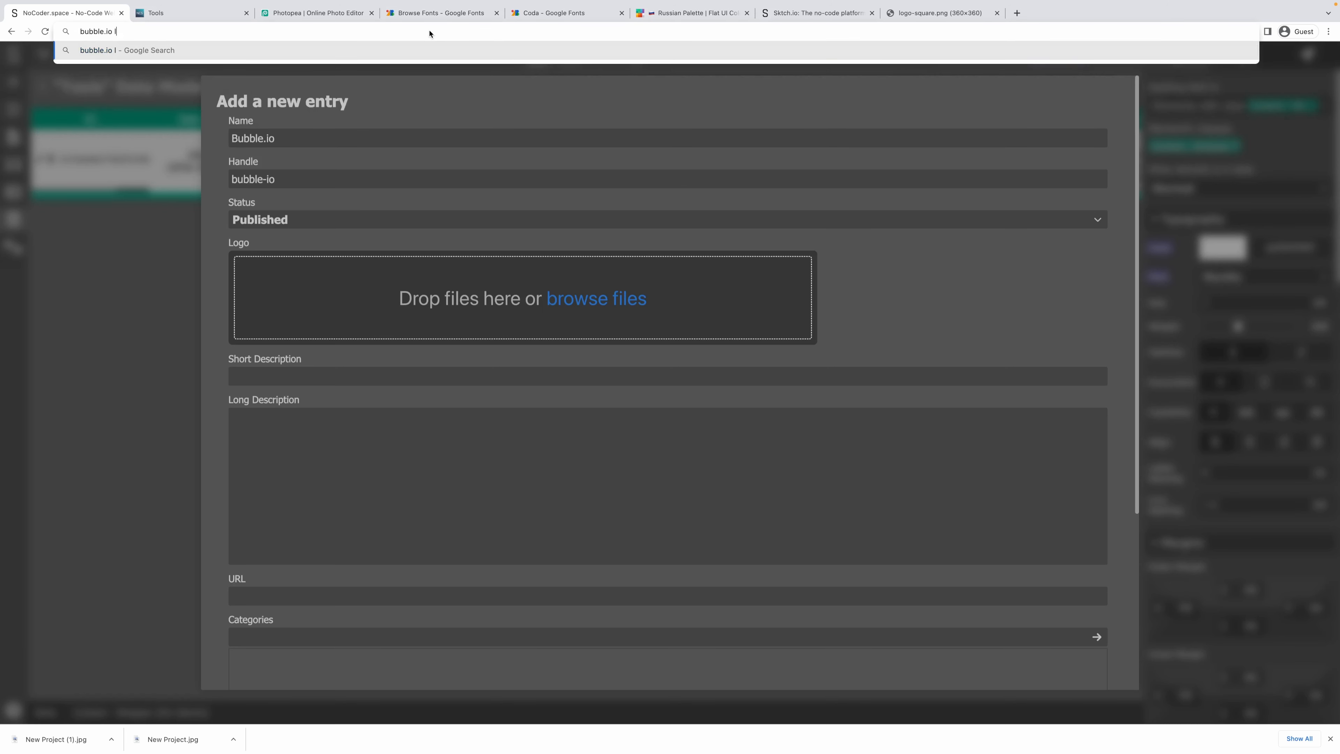
text(ogo)
key(alt+Return)
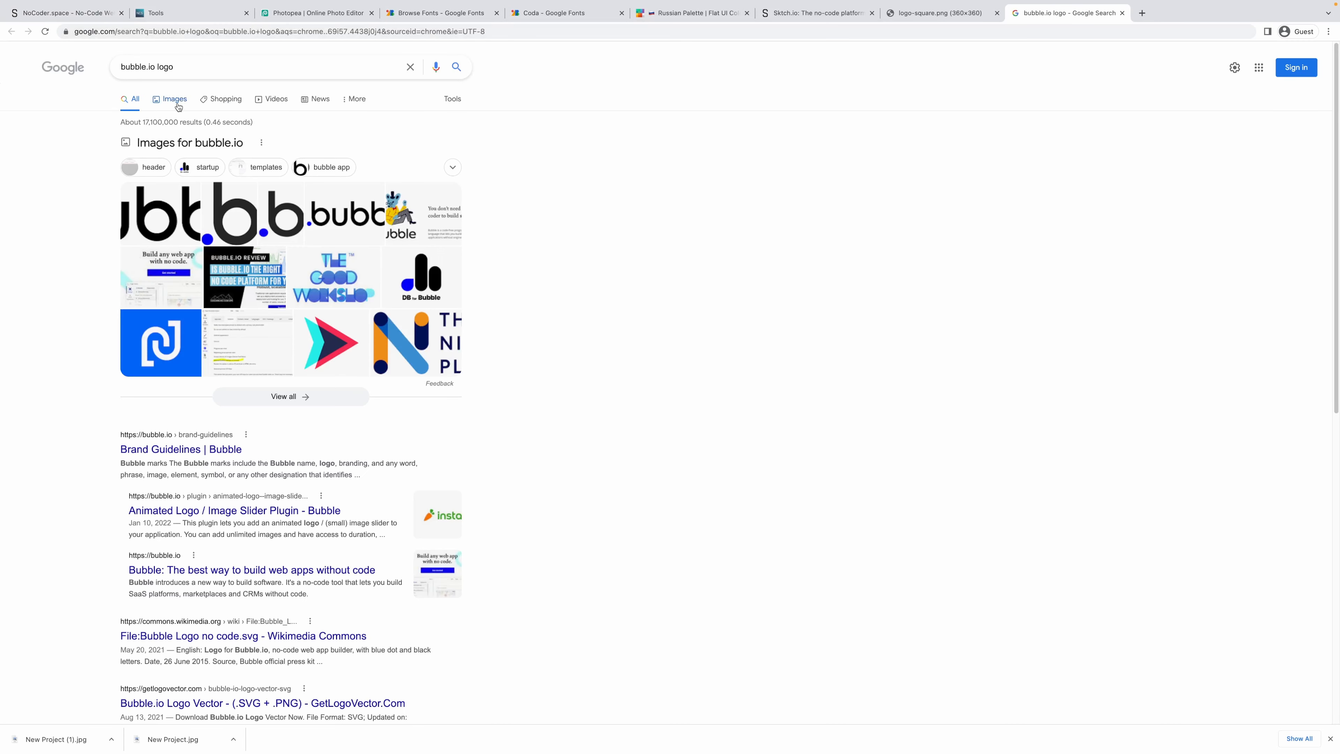
In image results, copy the large black b logo with the blue dot.
click(178, 108)
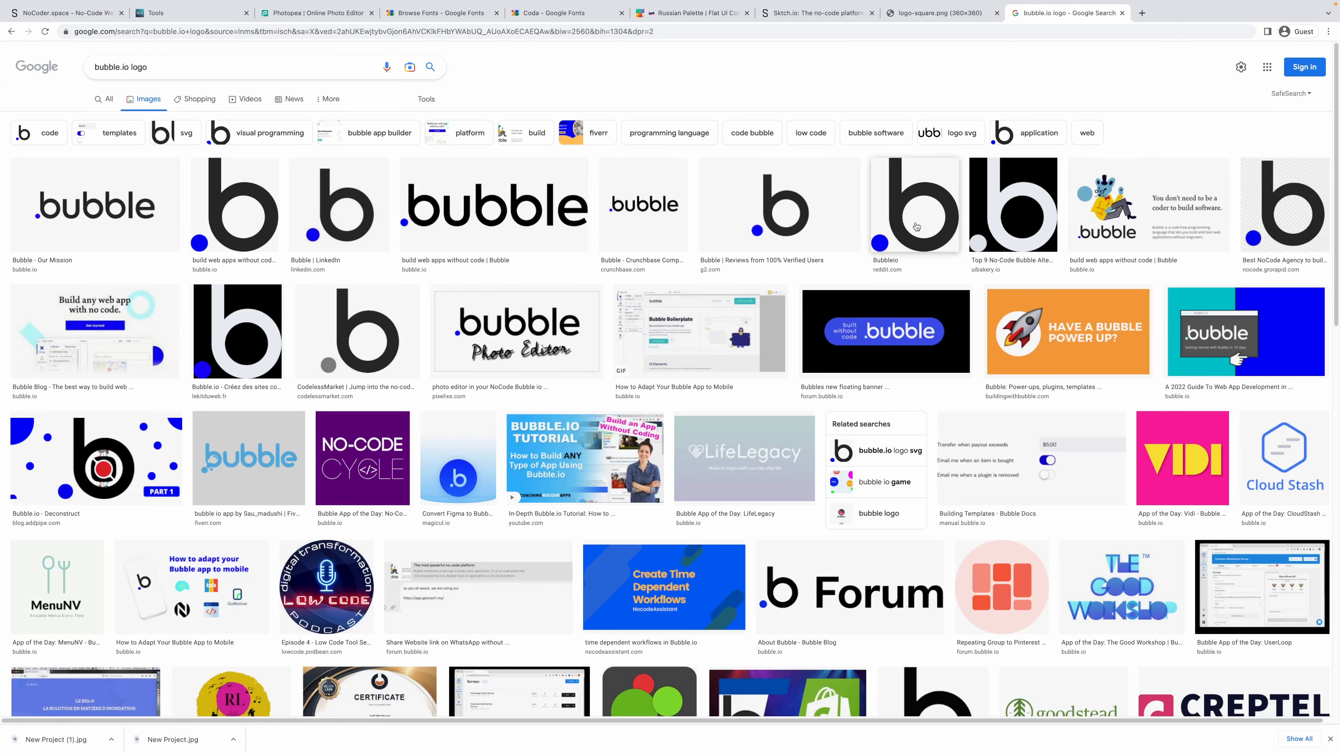
click(233, 204)
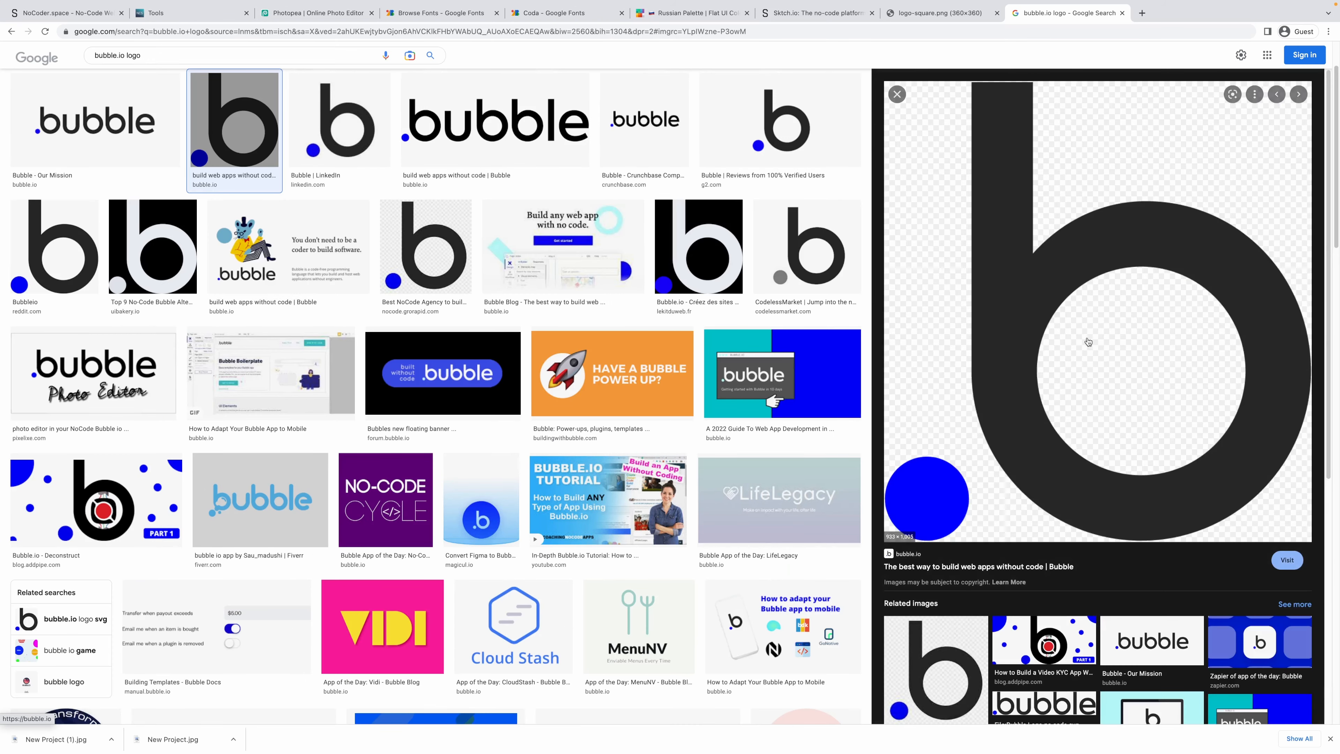
right_click(1001, 288)
click(1034, 401)
click(272, 16)
Create a 1000×1000 canvas and paste the copied b logo into it.
click(10, 50)
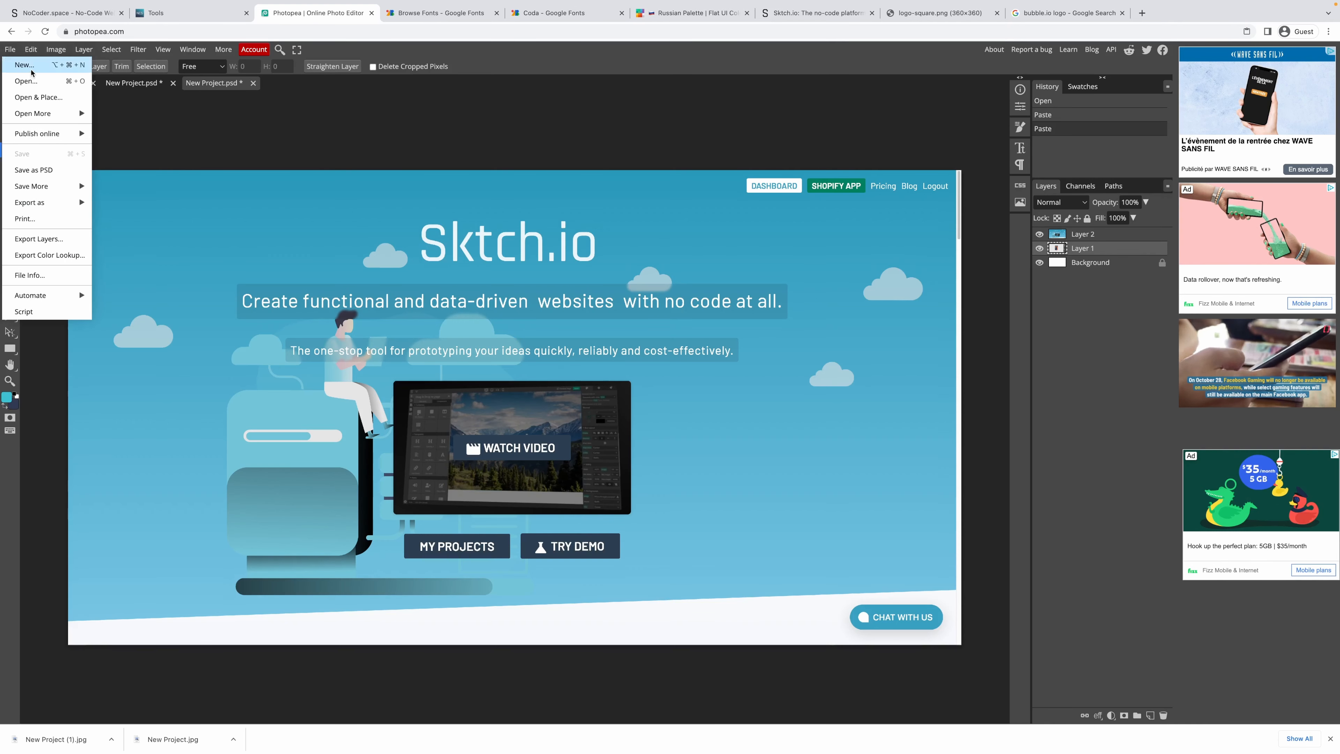
click(18, 62)
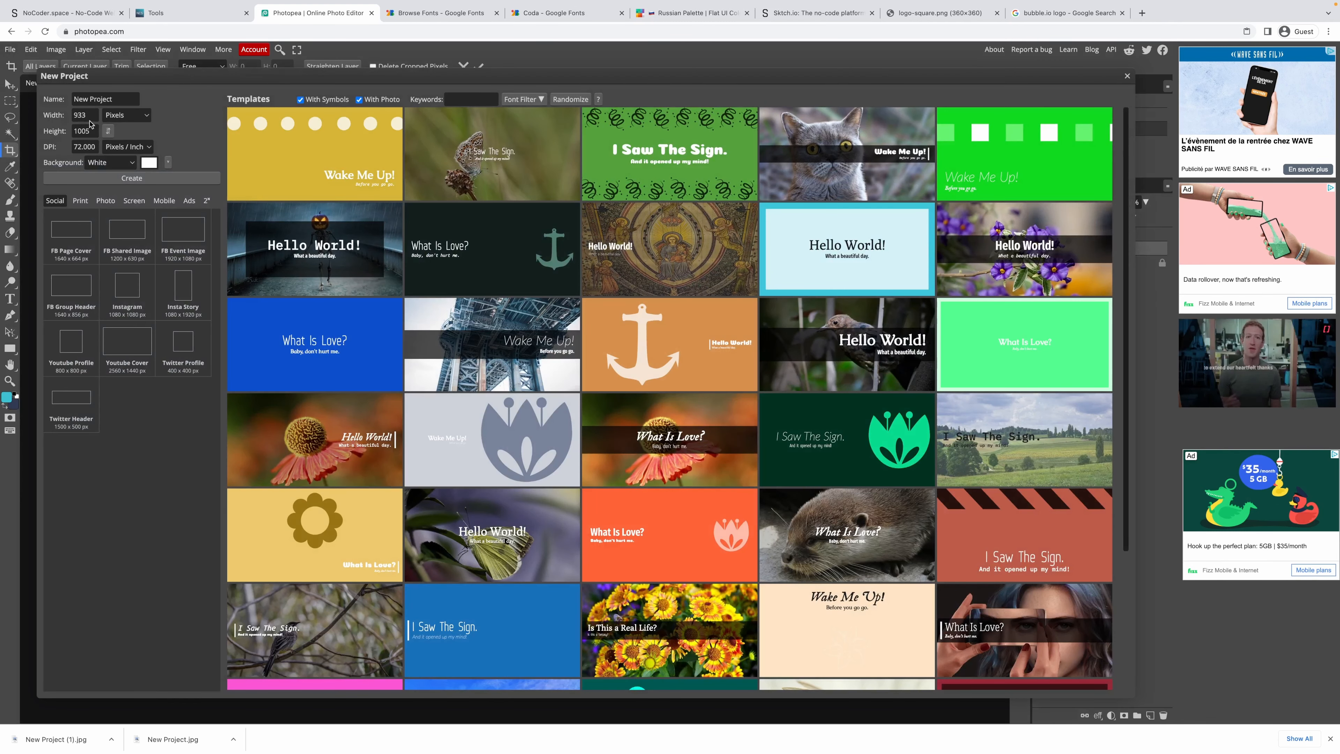
double_click(79, 115)
text(1000)
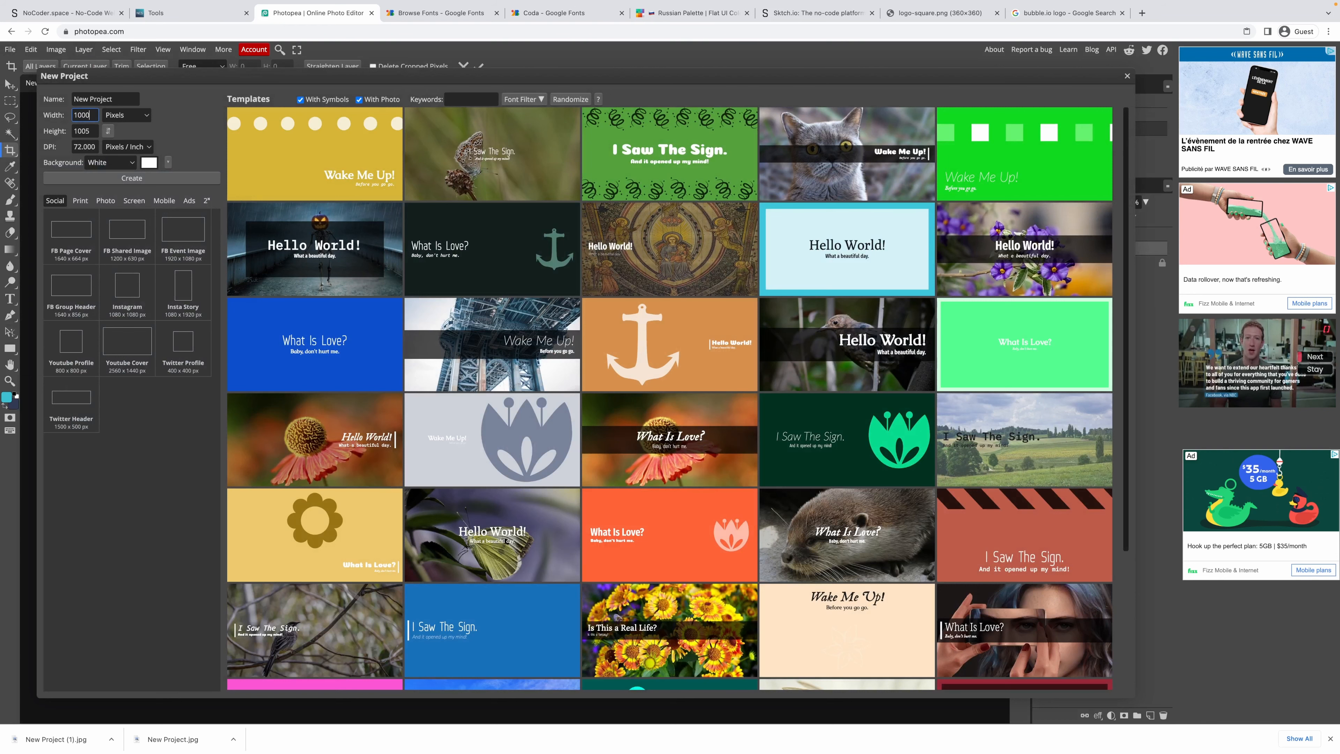
key(Tab)
text(1000)
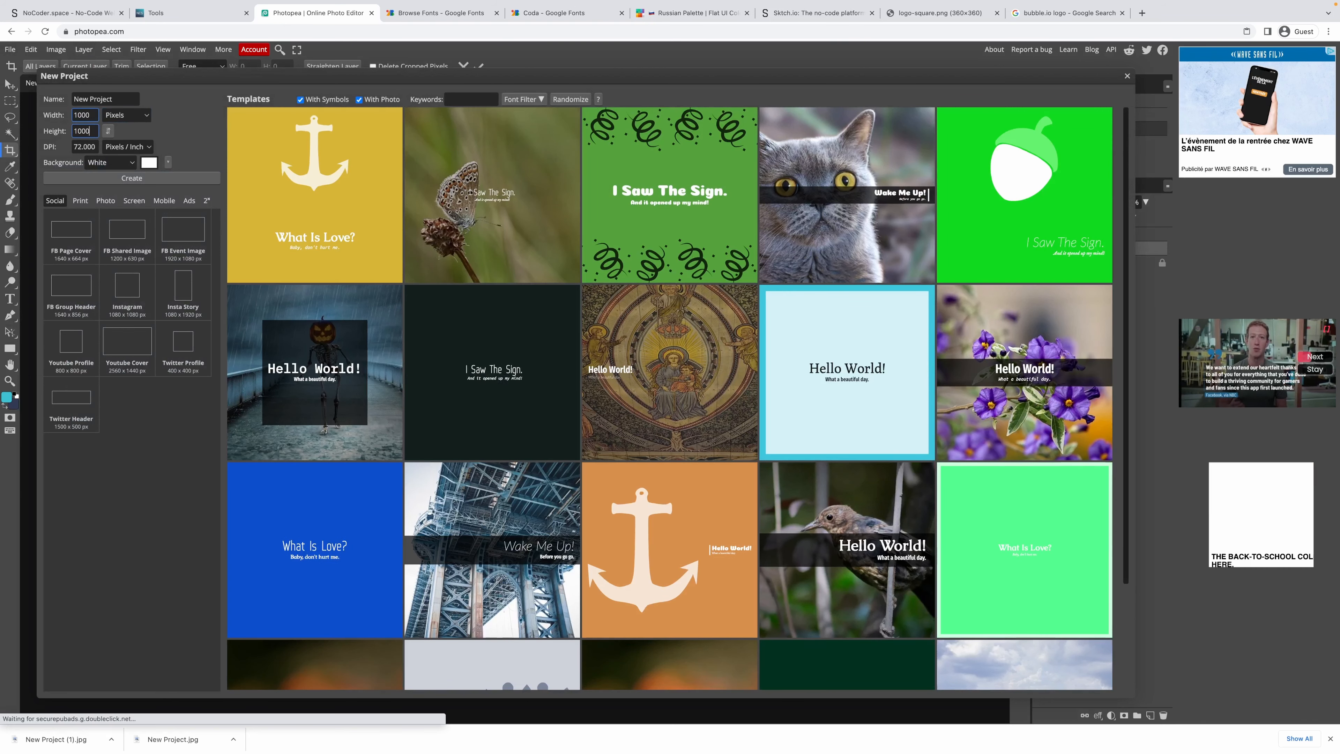
click(142, 178)
key(ctrl+v)
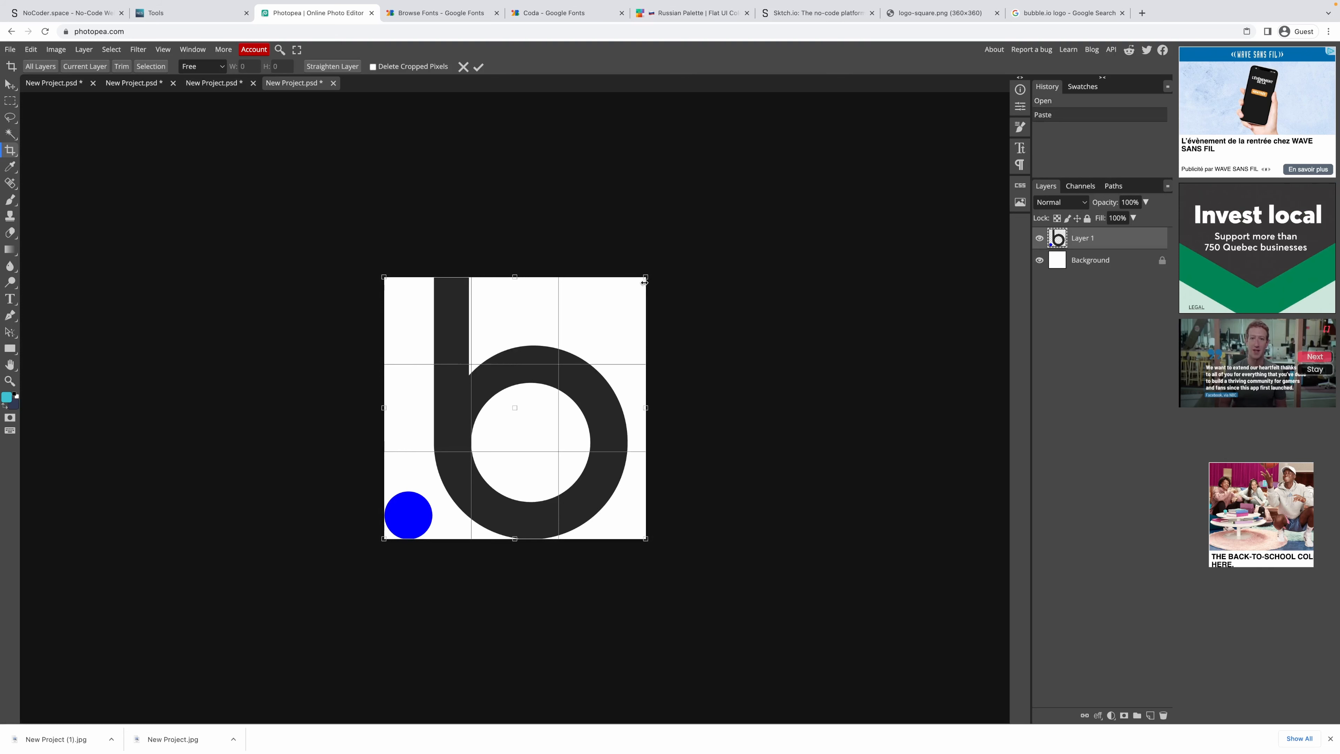
Scale the logo down with Free Transform, abandoning the crop attempts.
drag(644, 283, 632, 293)
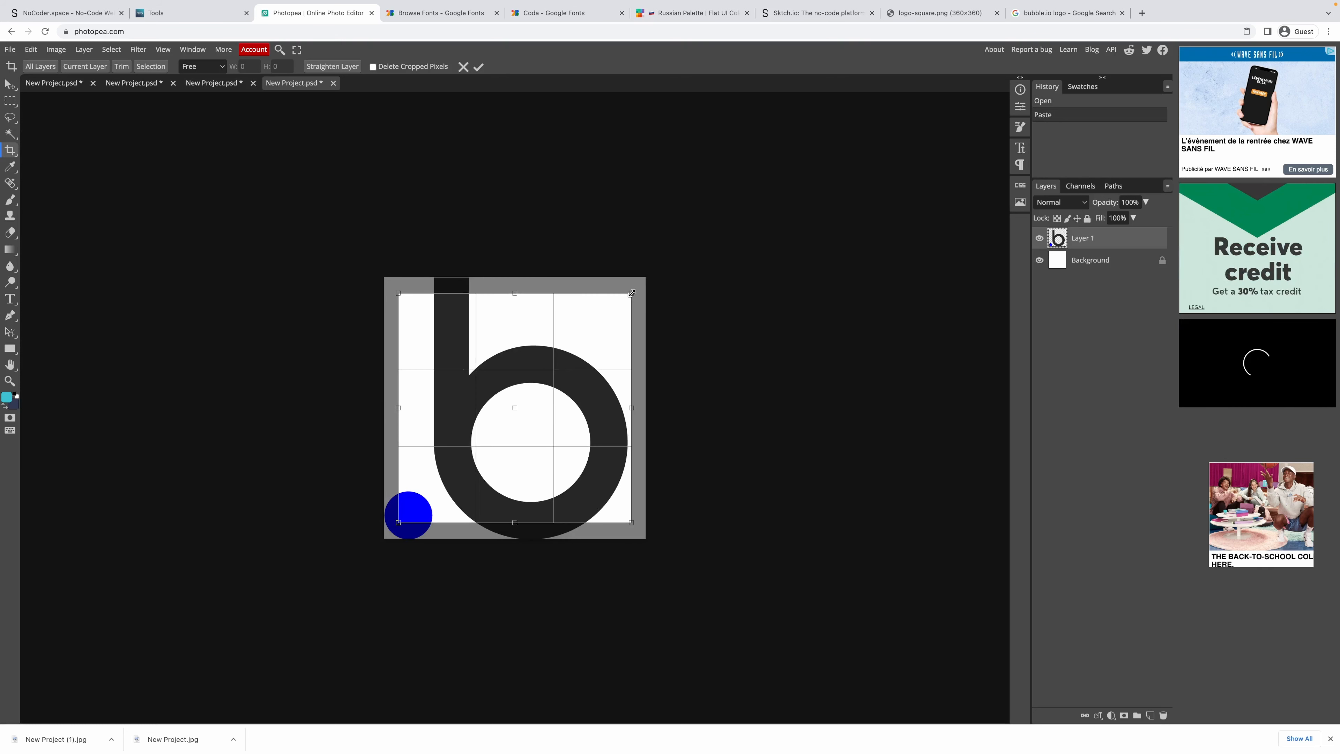
key(Escape)
click(583, 338)
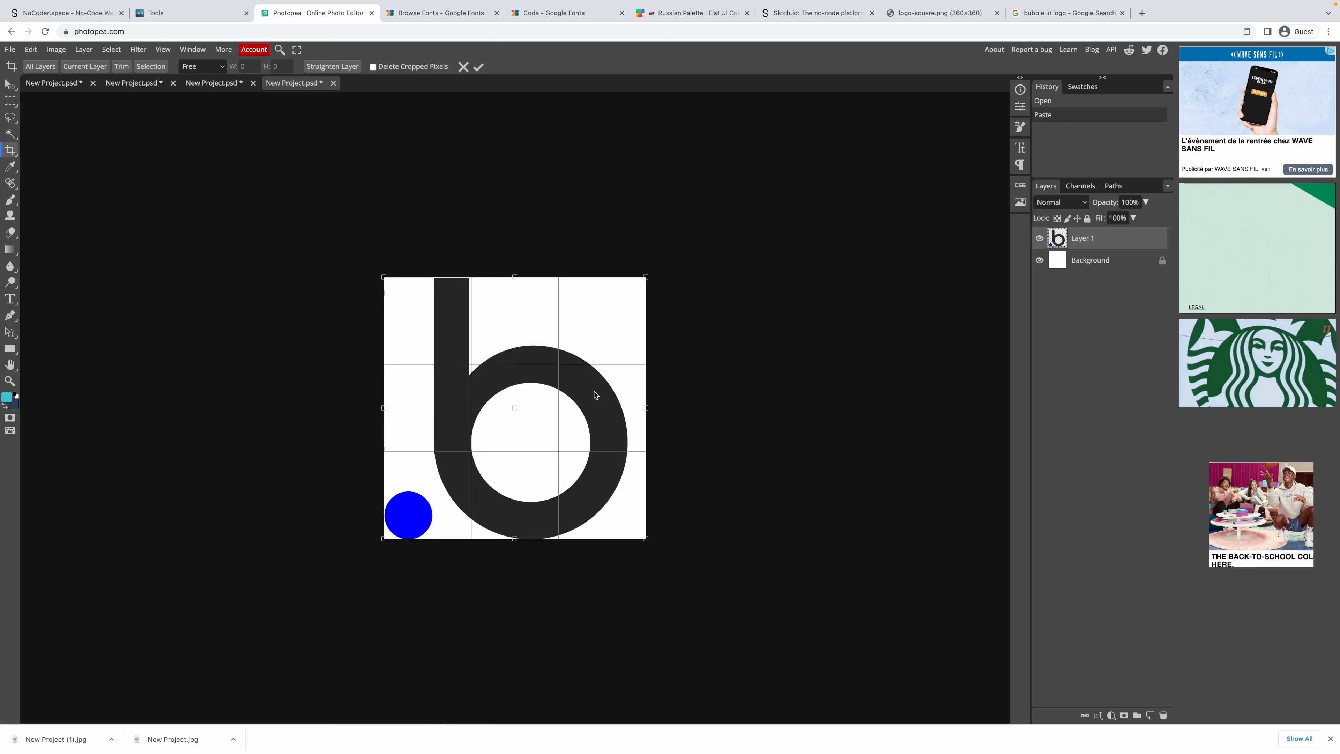
key(Escape)
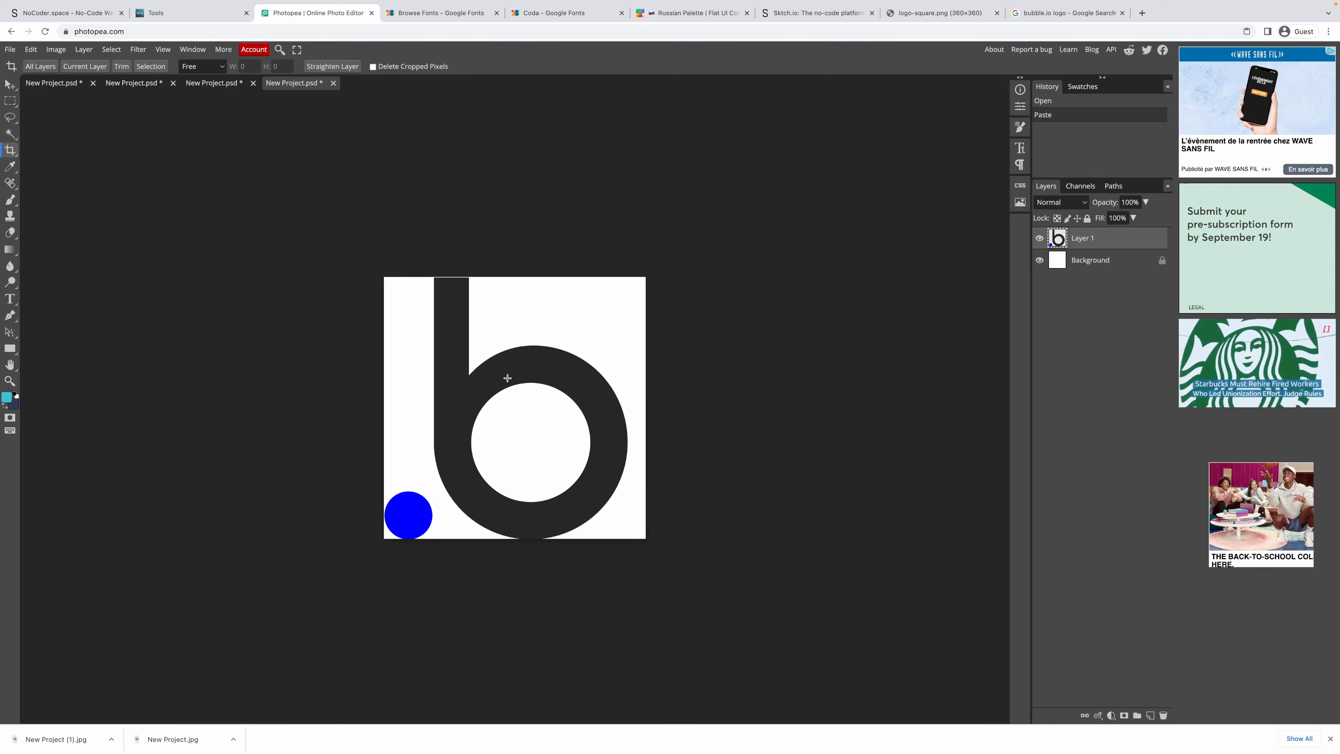
click(10, 101)
right_click(468, 364)
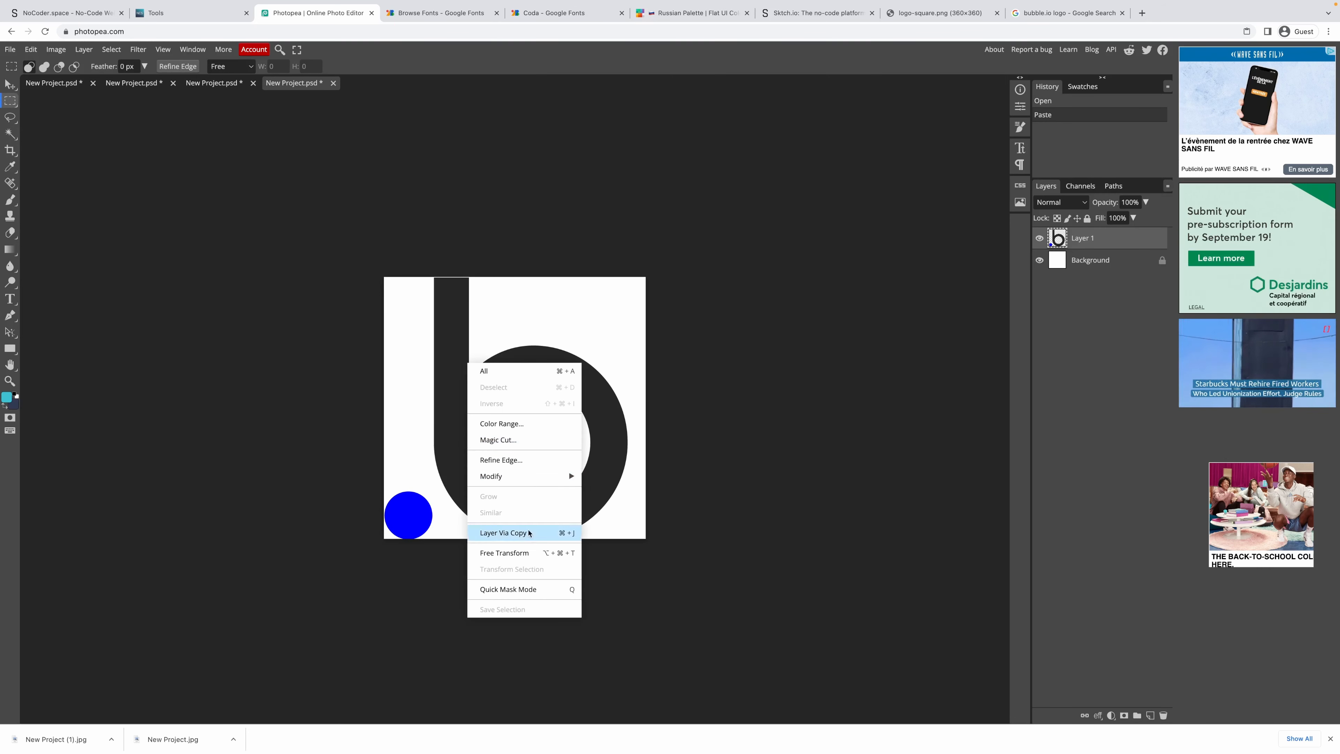
click(526, 552)
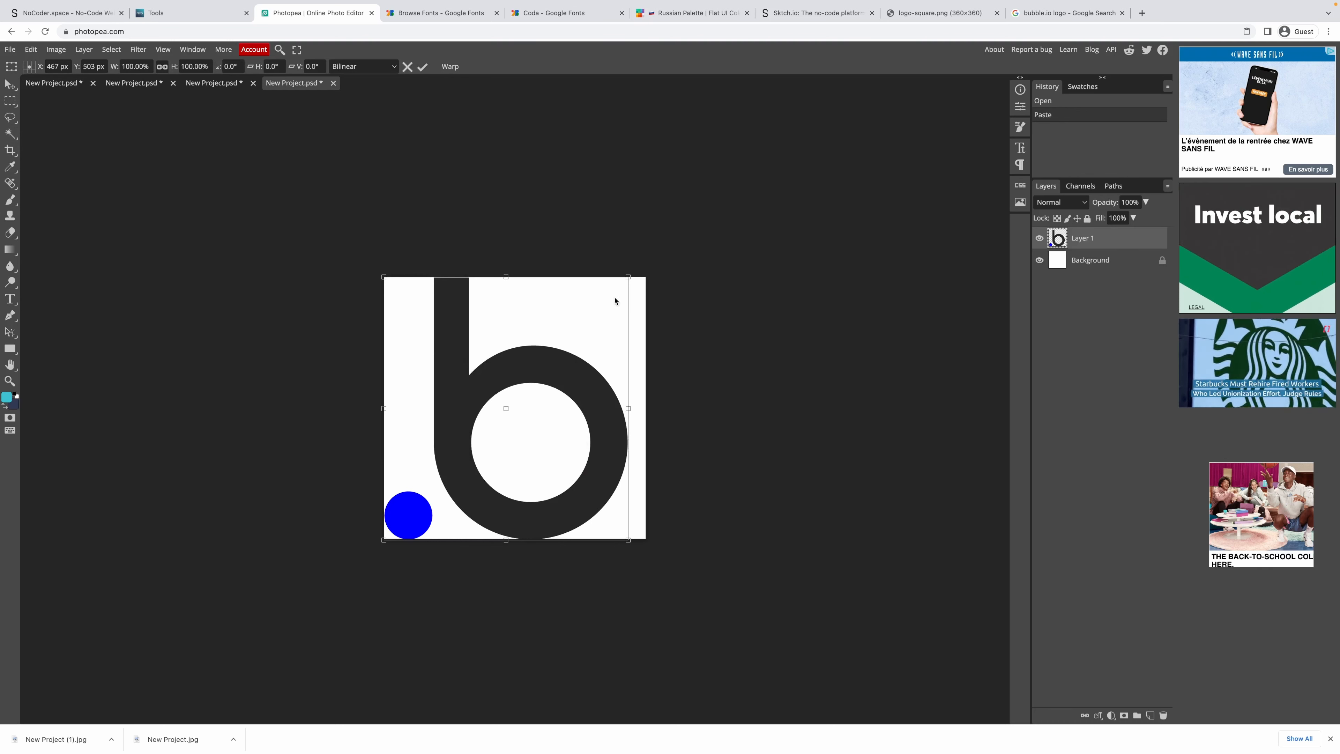
mouse_move(628, 278)
mouse_down()
mouse_move(601, 302)
mouse_move(614, 298)
mouse_up()
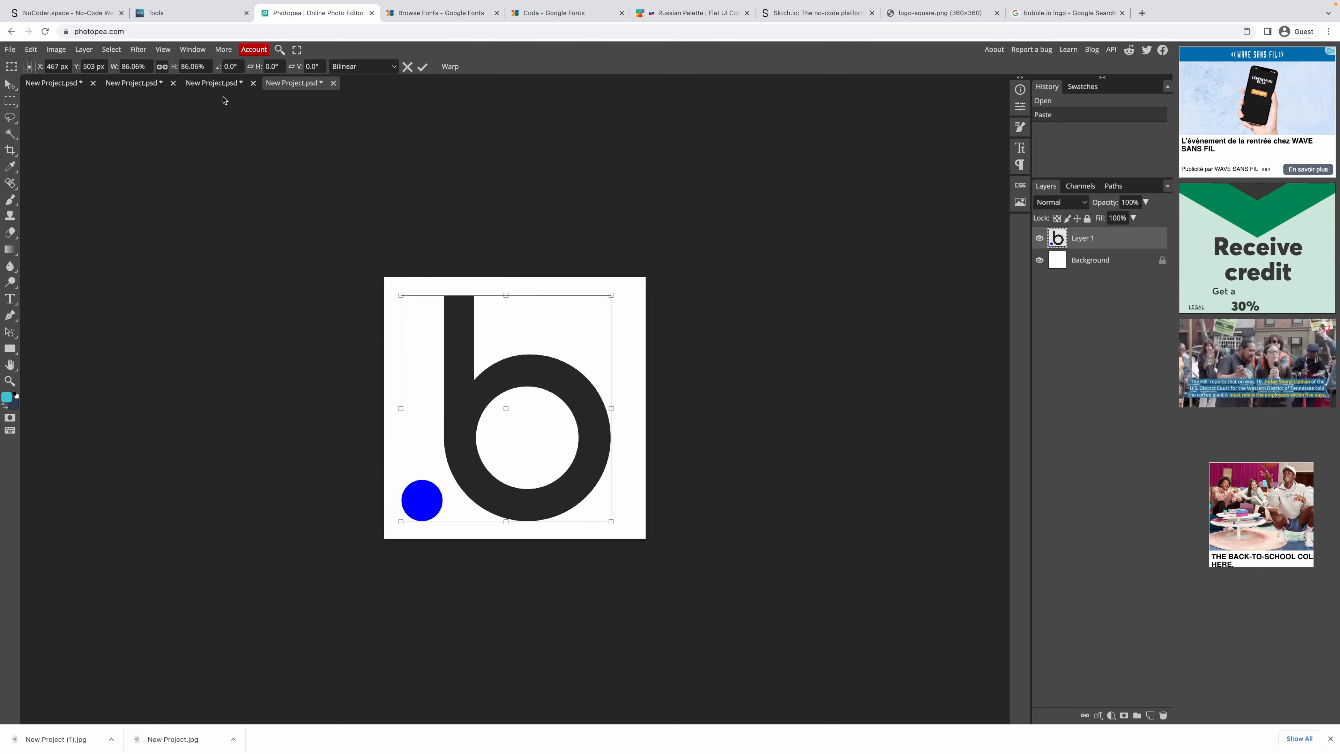
click(11, 86)
Centre the logo horizontally and vertically on the canvas, then deselect.
click(285, 71)
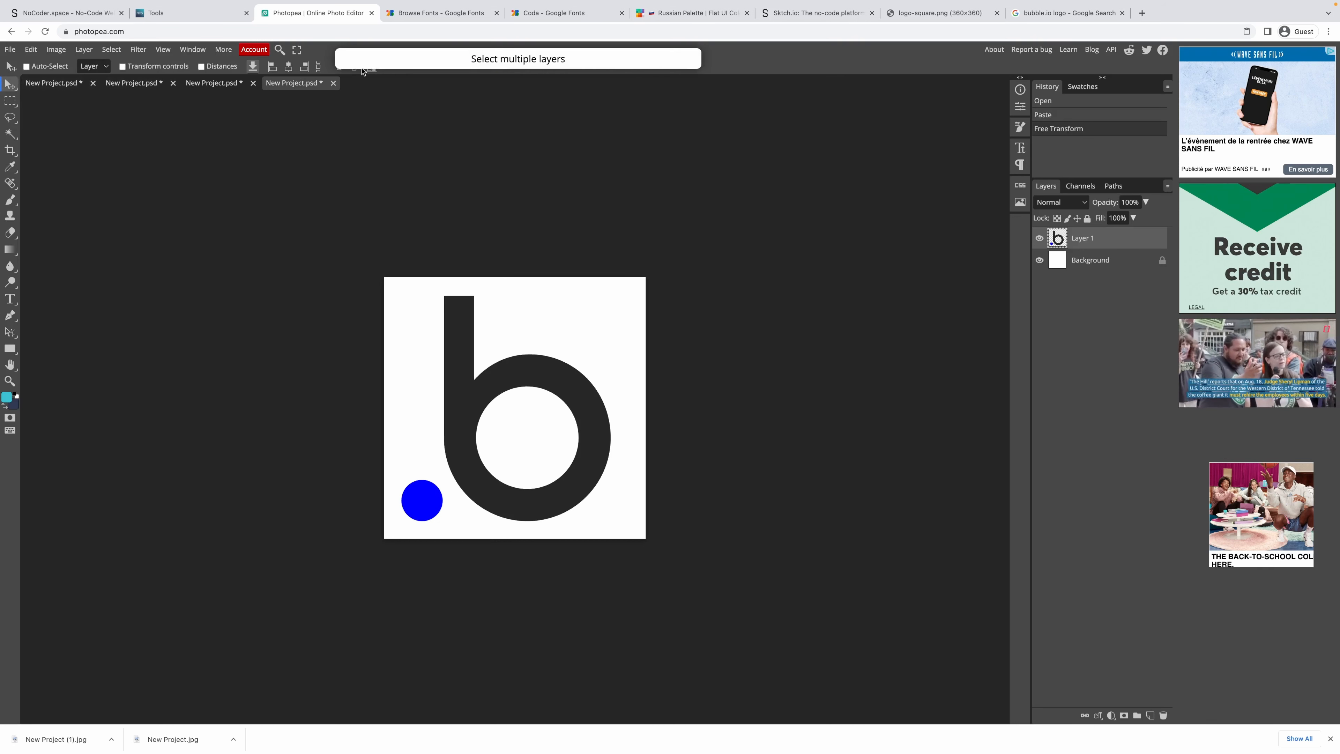
key(ctrl+a)
click(288, 66)
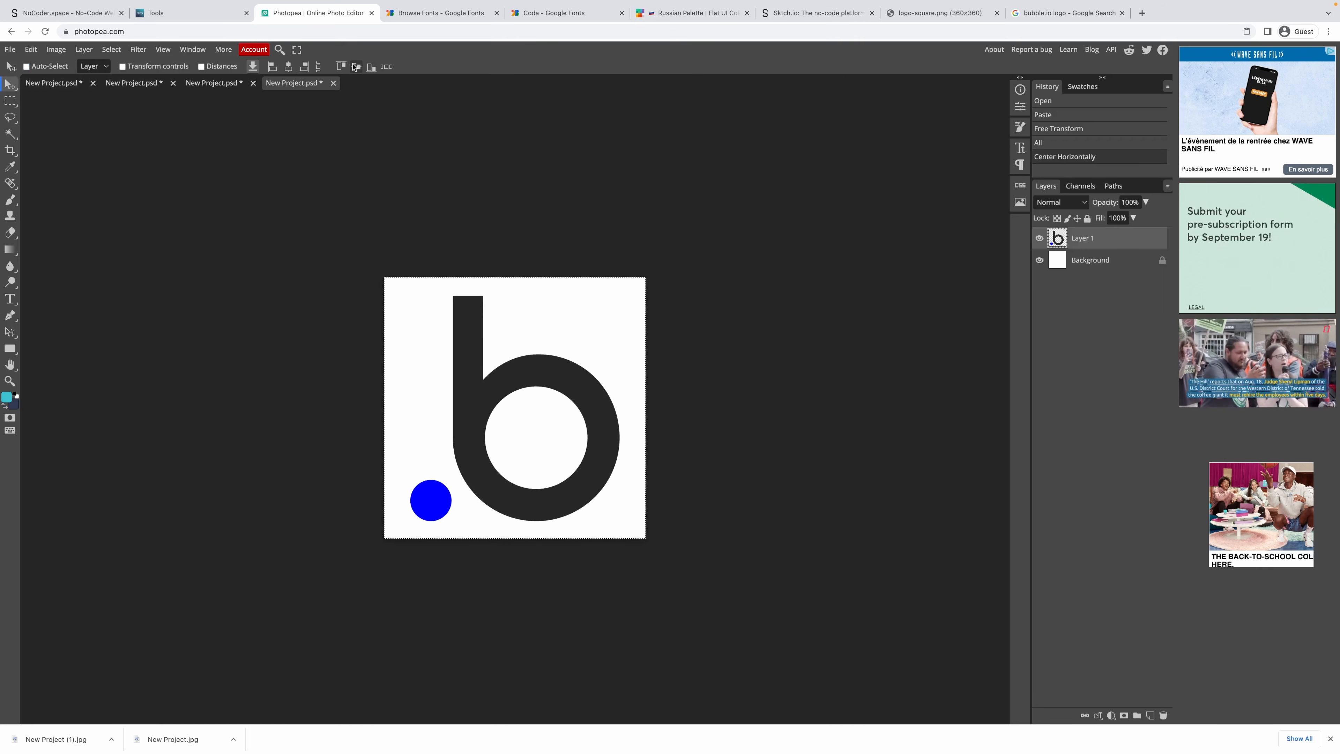
click(356, 67)
click(10, 100)
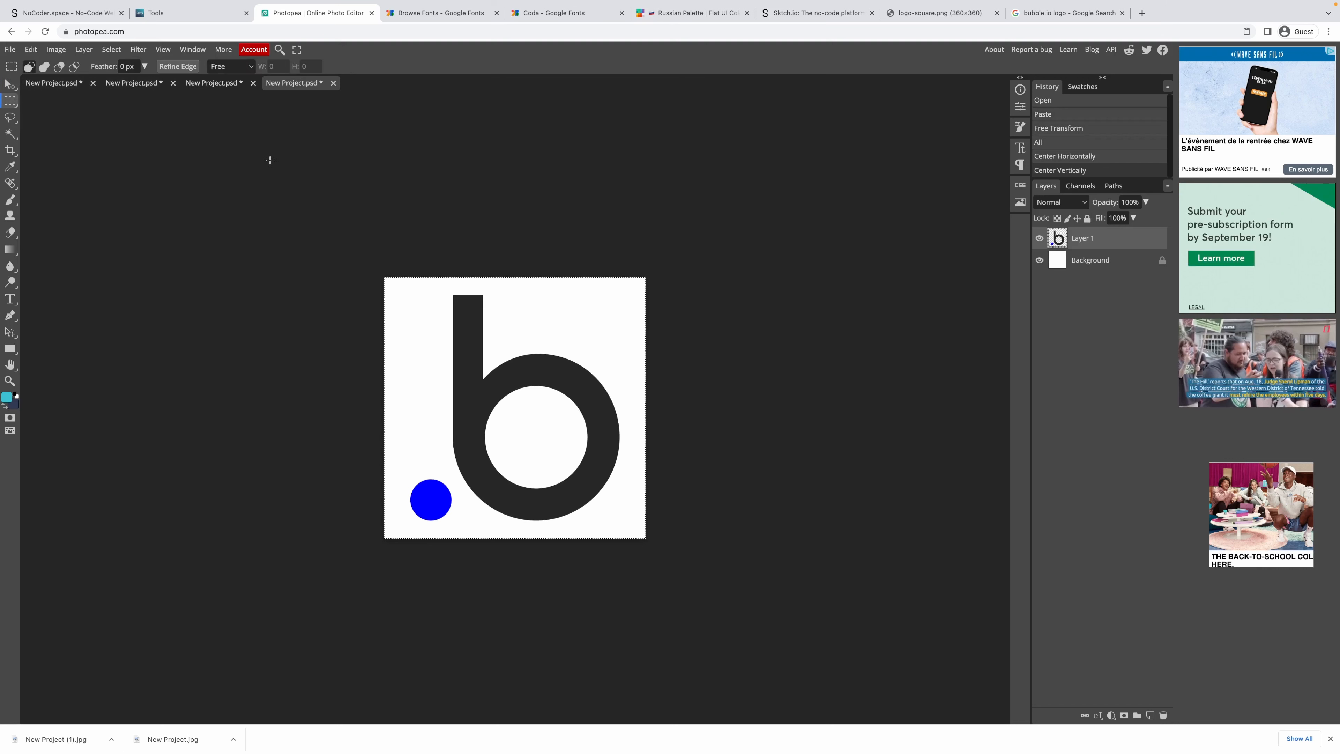
click(274, 161)
Export the centred logo as a PNG.
click(11, 50)
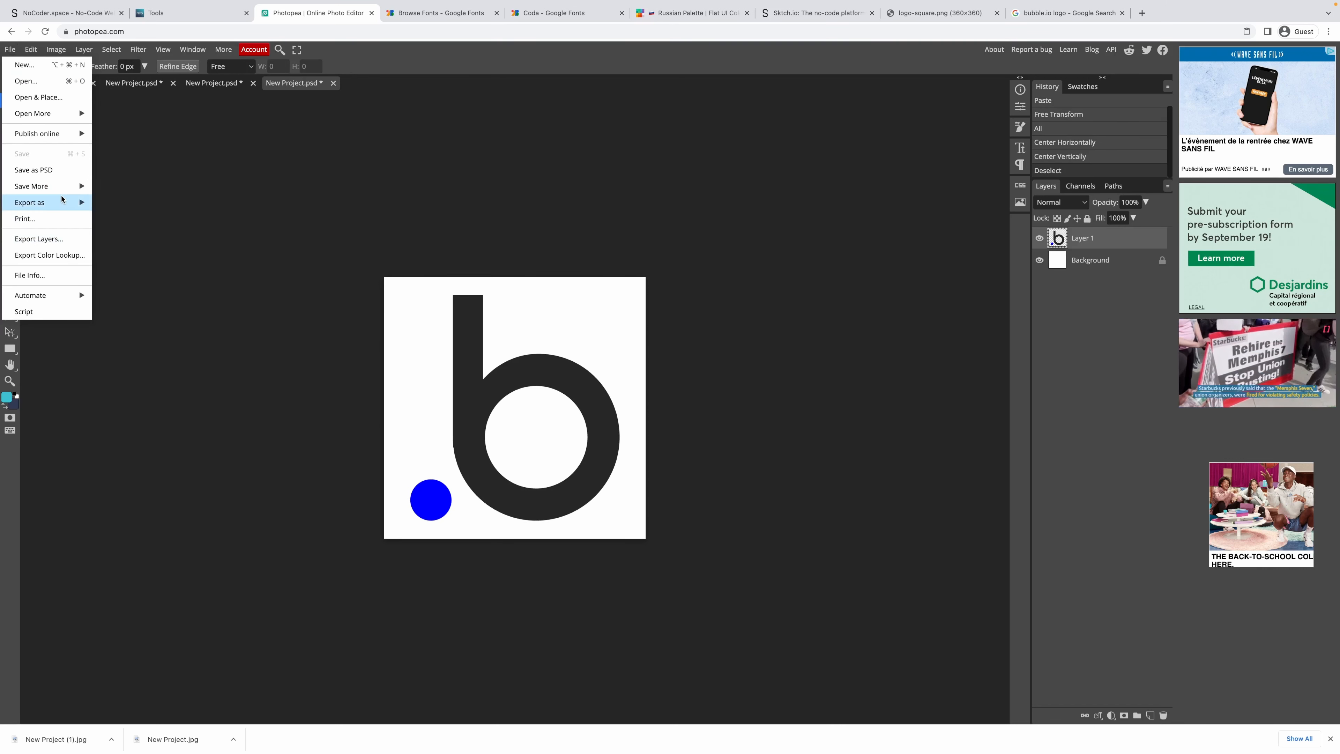
mouse_move(63, 202)
click(116, 202)
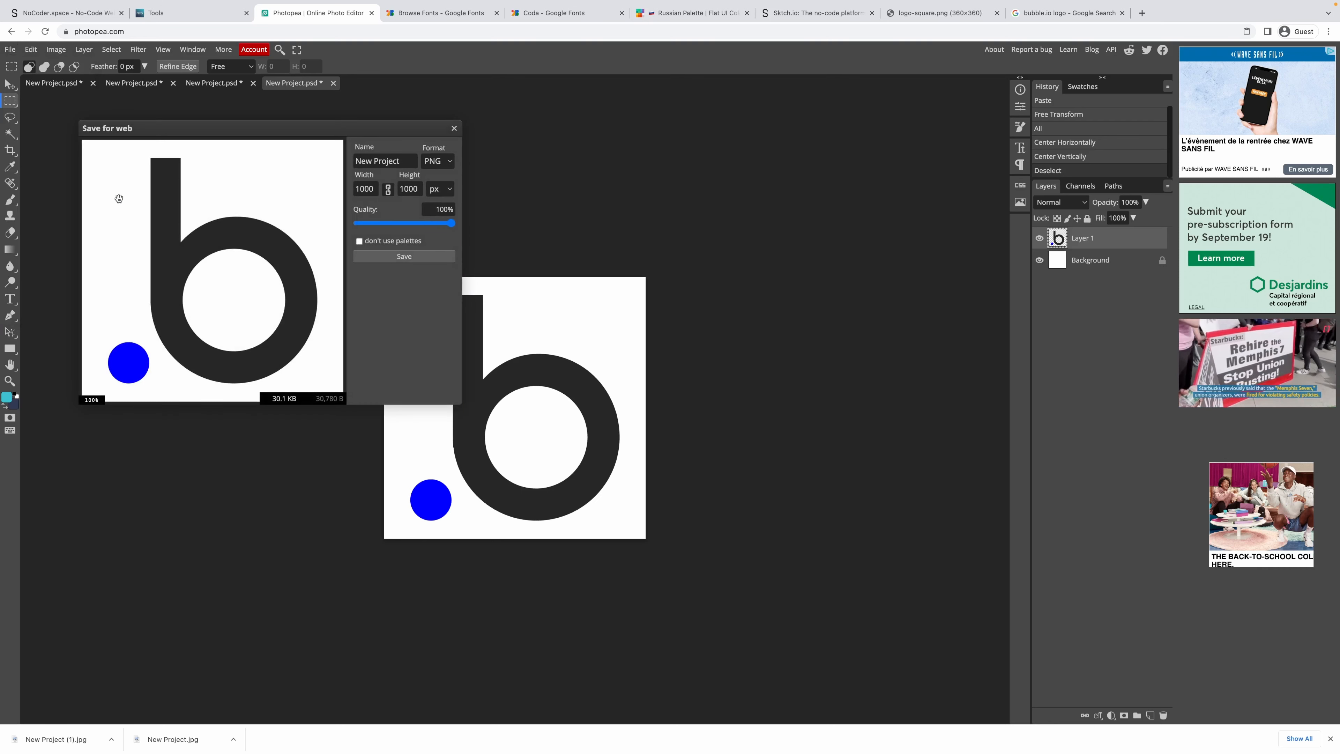
key(Return)
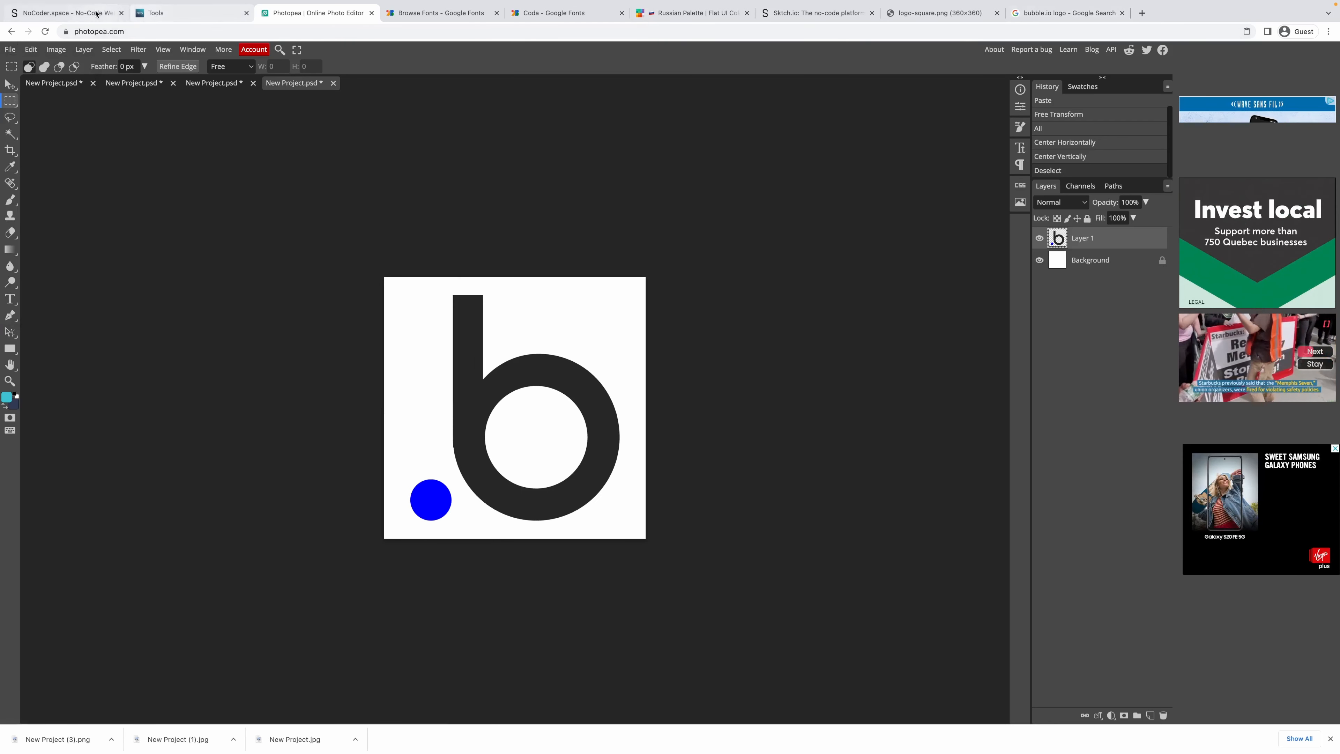
Change the image search to 'bubble.io screenshot'.
click(1053, 16)
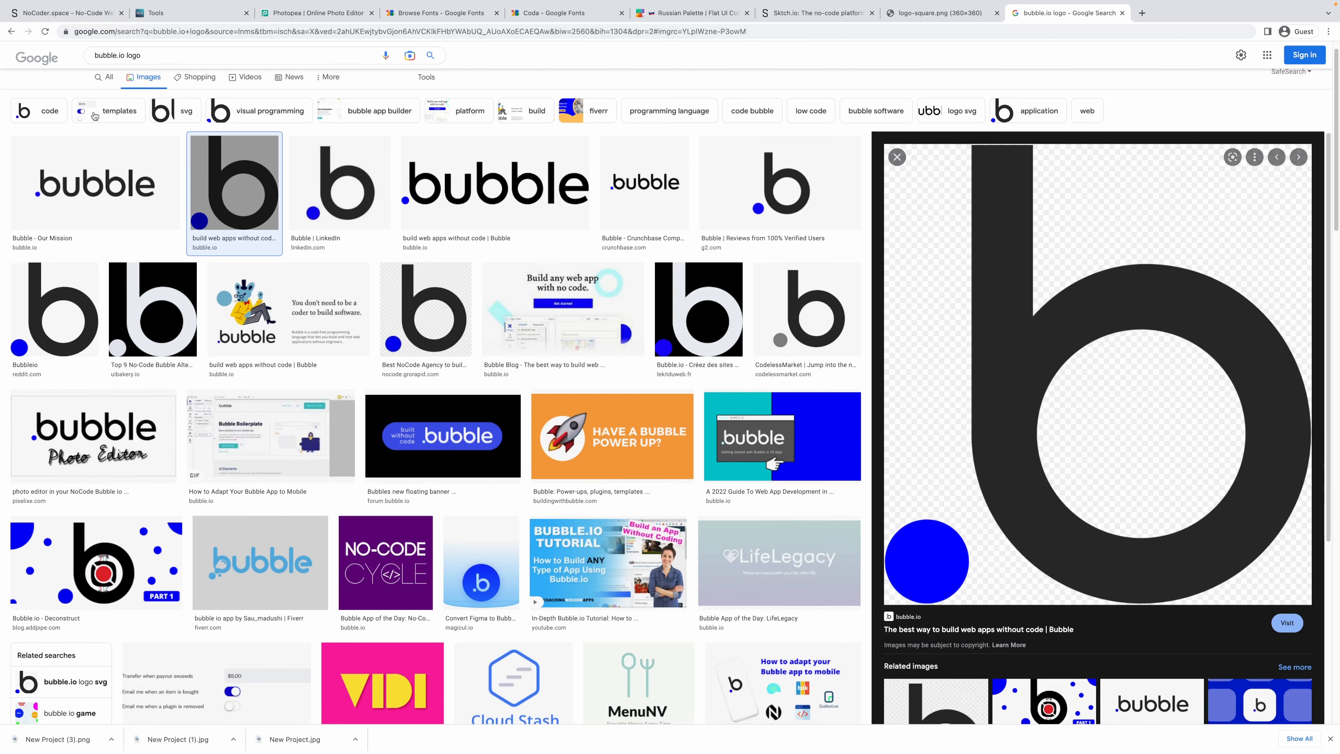
scroll(232, 59, up, 1)
click(164, 56)
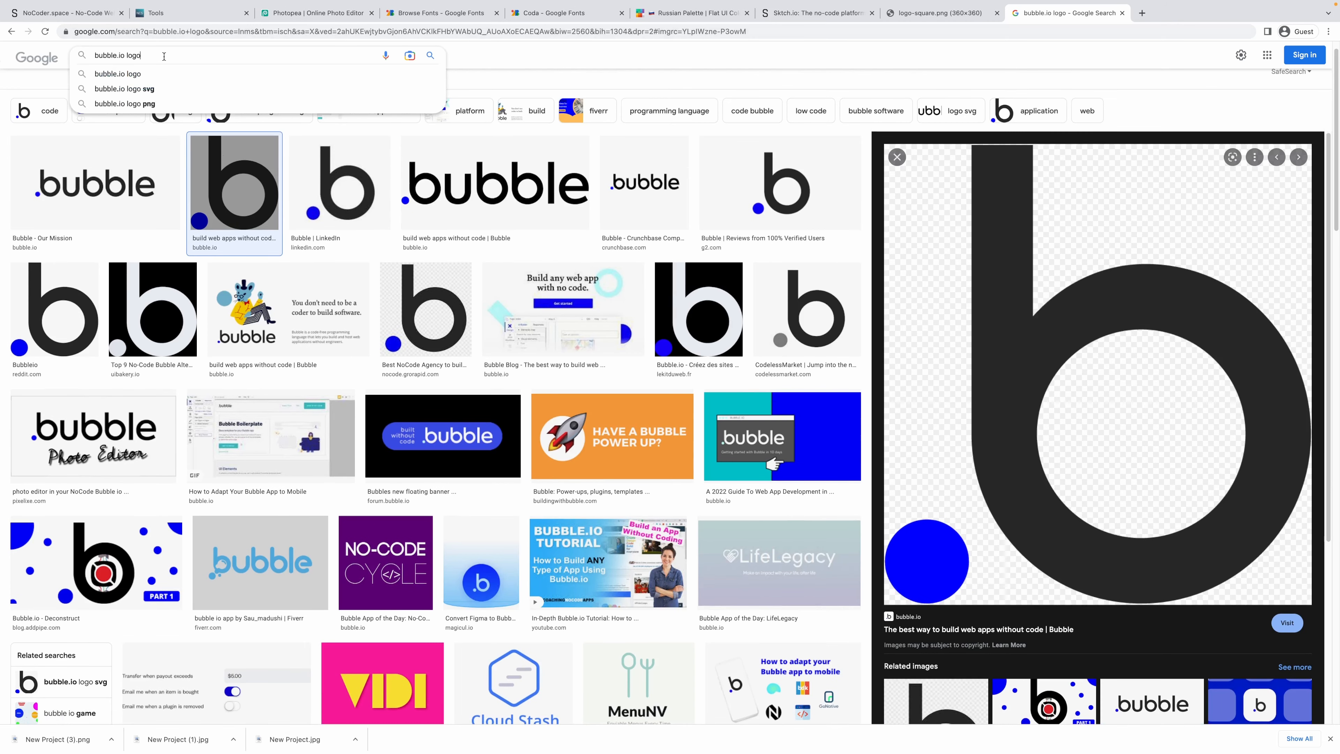
key(BackSpace)
key(BackSpace)
key(BackSpace)
key(BackSpace)
text(screenshot)
key(Return)
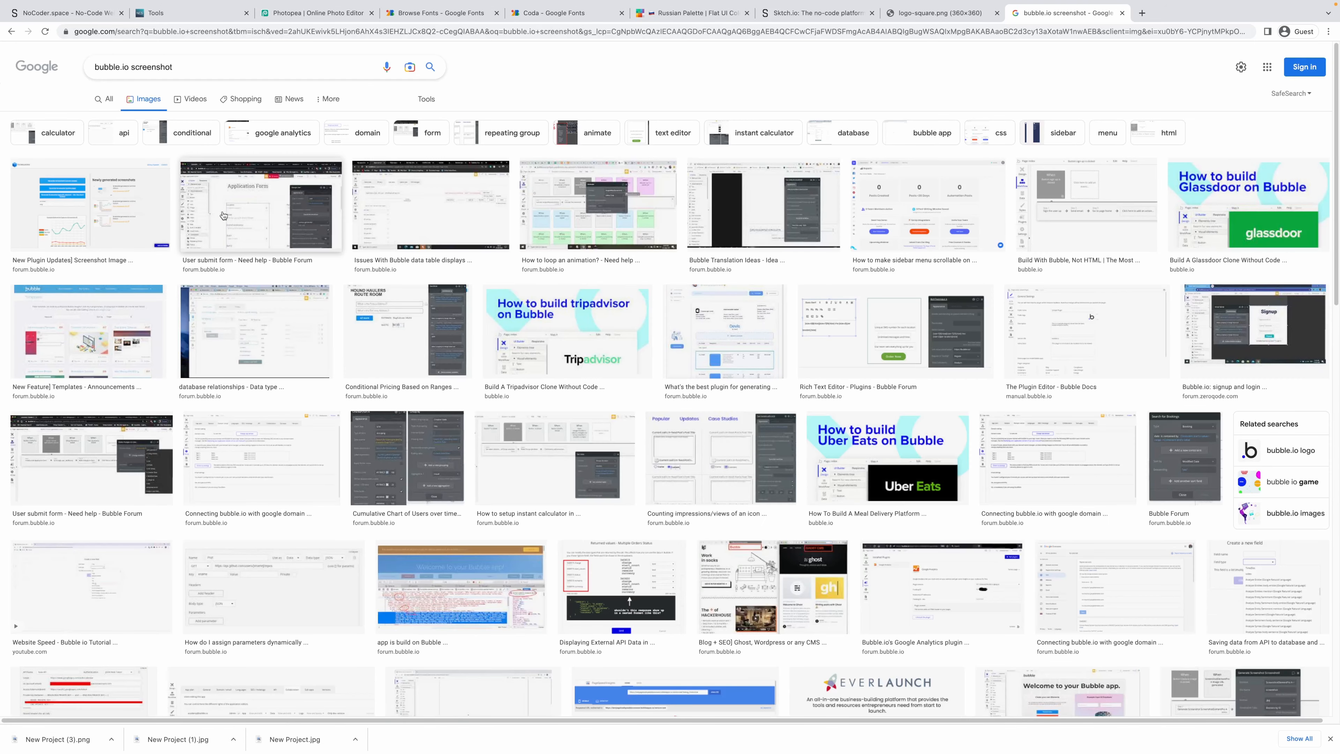
Open the Bubble data table screenshot in its own tab and save it as a png.
click(389, 218)
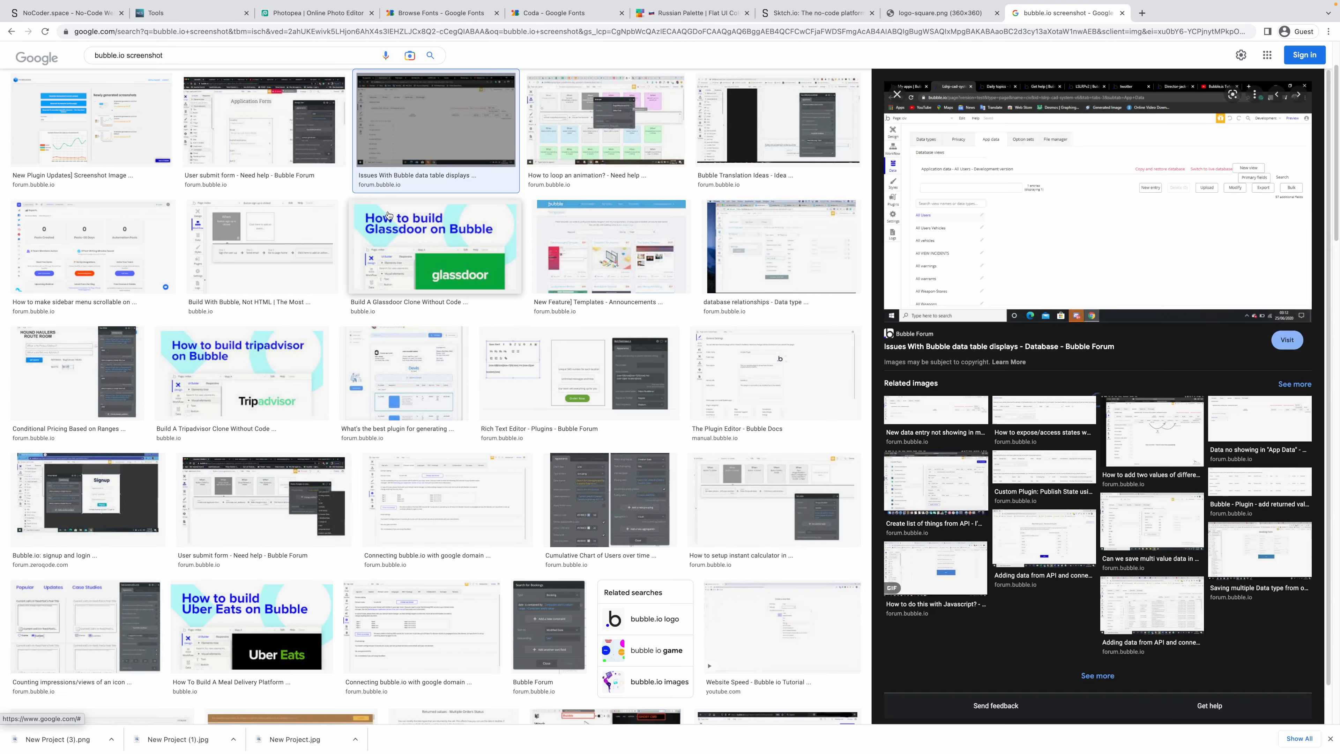
right_click(1025, 152)
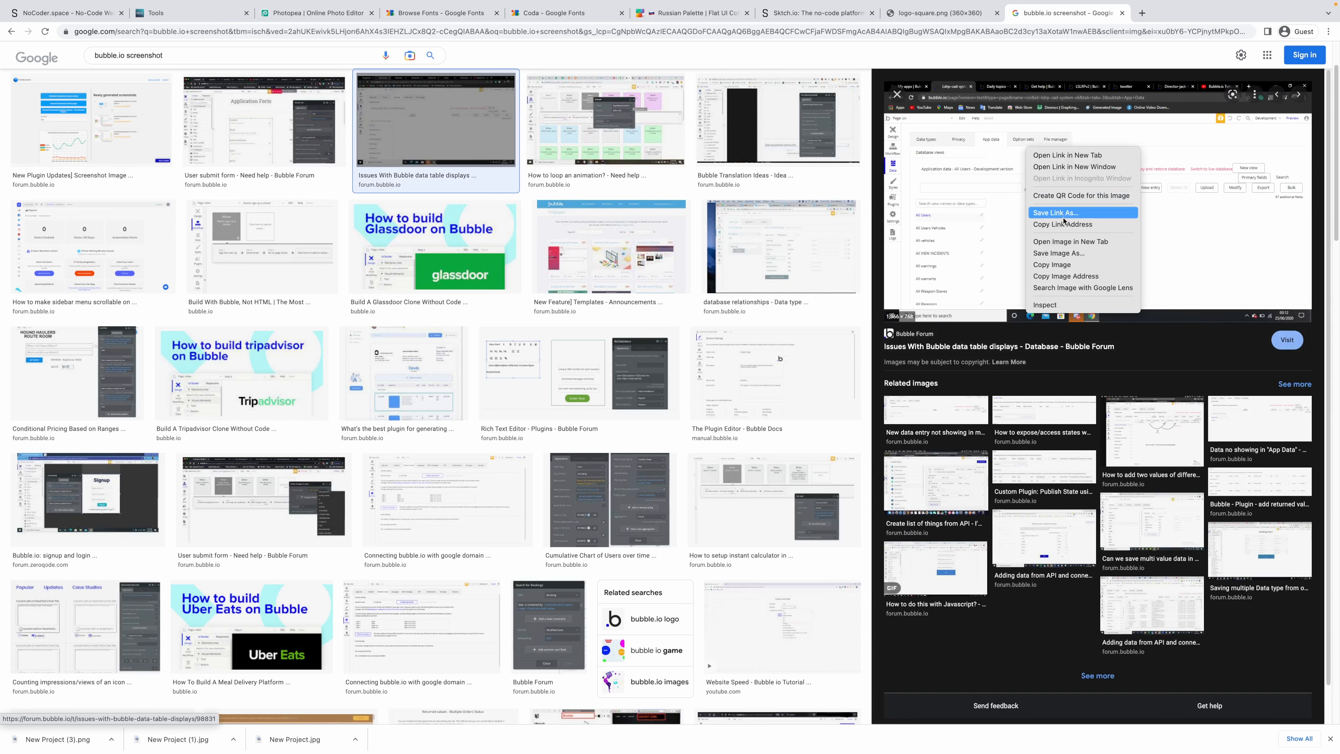
click(1078, 243)
click(1159, 15)
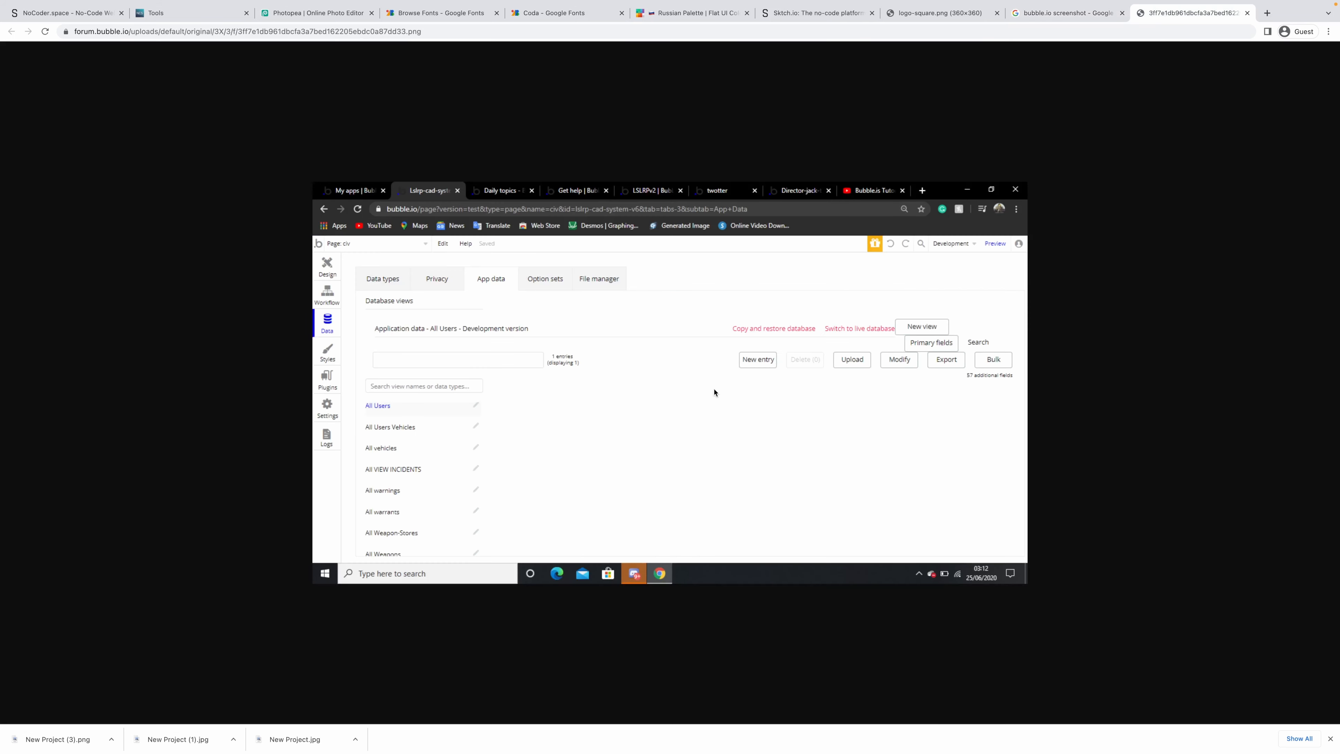
right_click(529, 262)
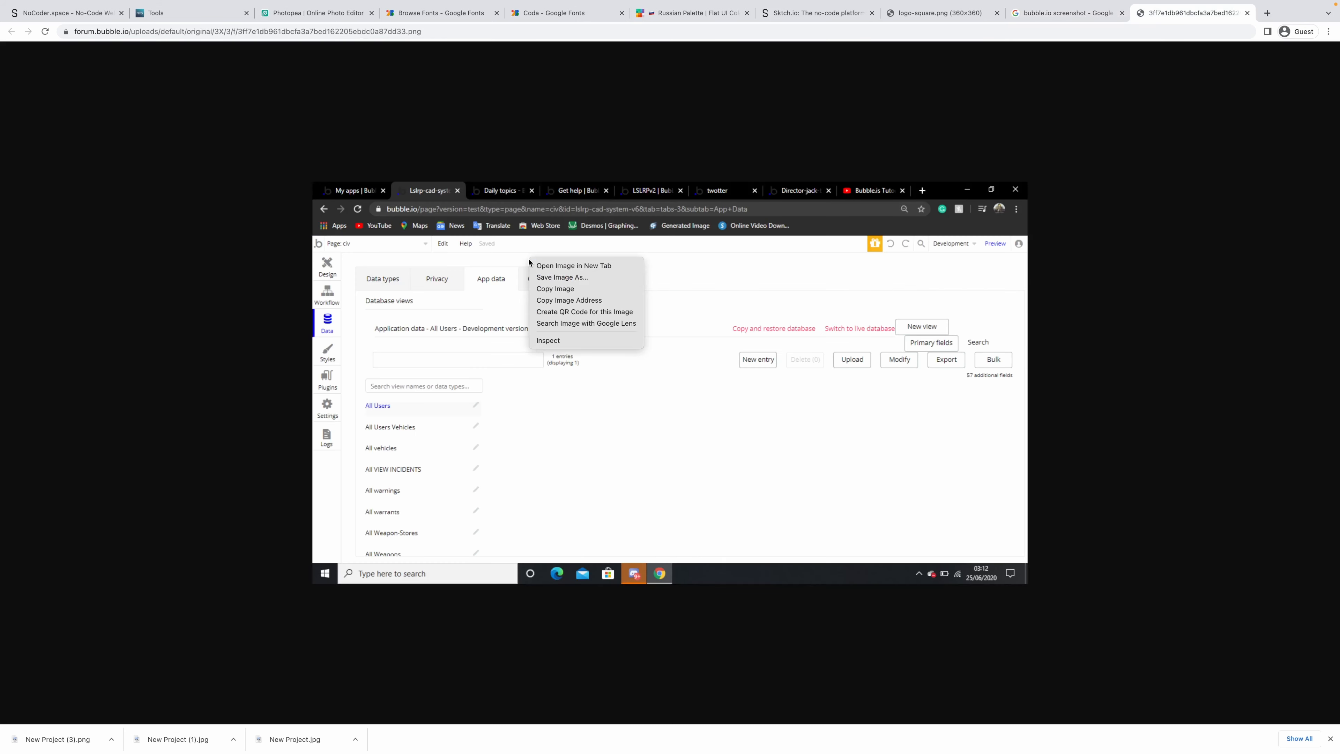
click(582, 277)
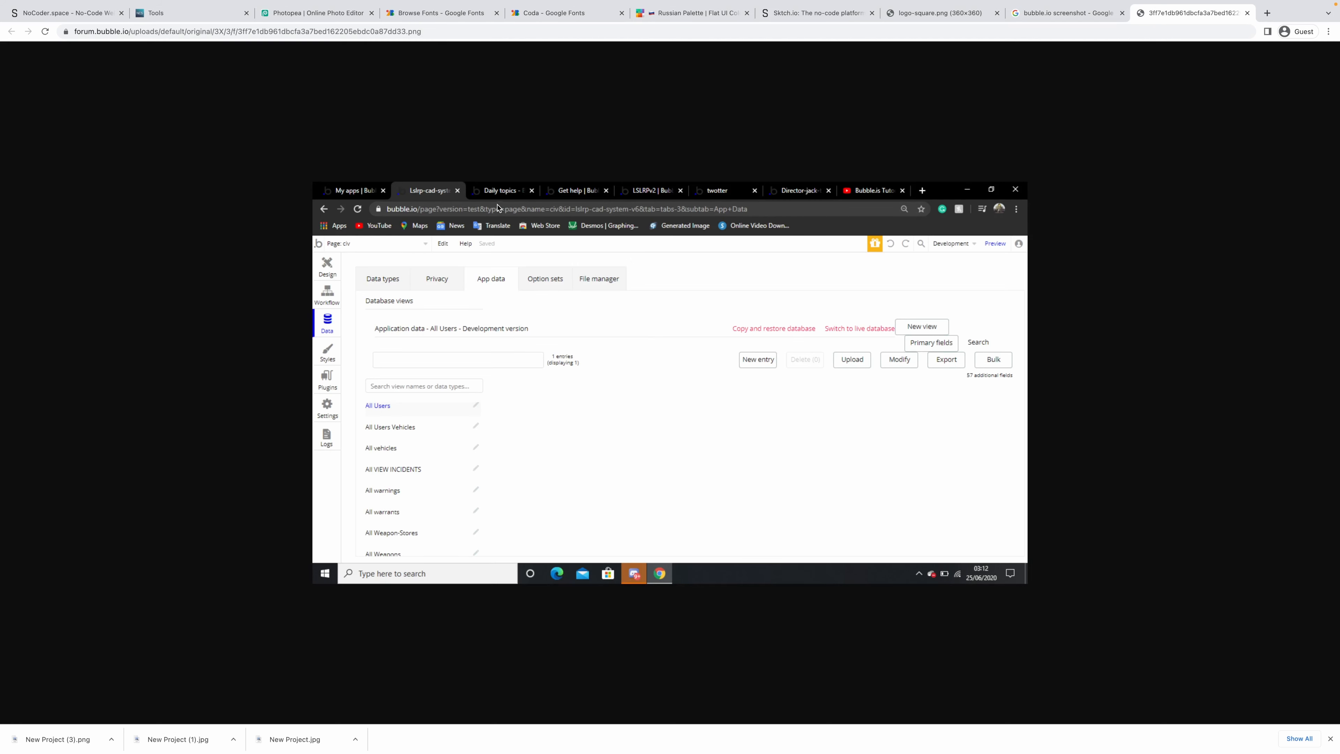
Upload the downloaded pngs as the entry's Logo and Screenshot.
click(64, 15)
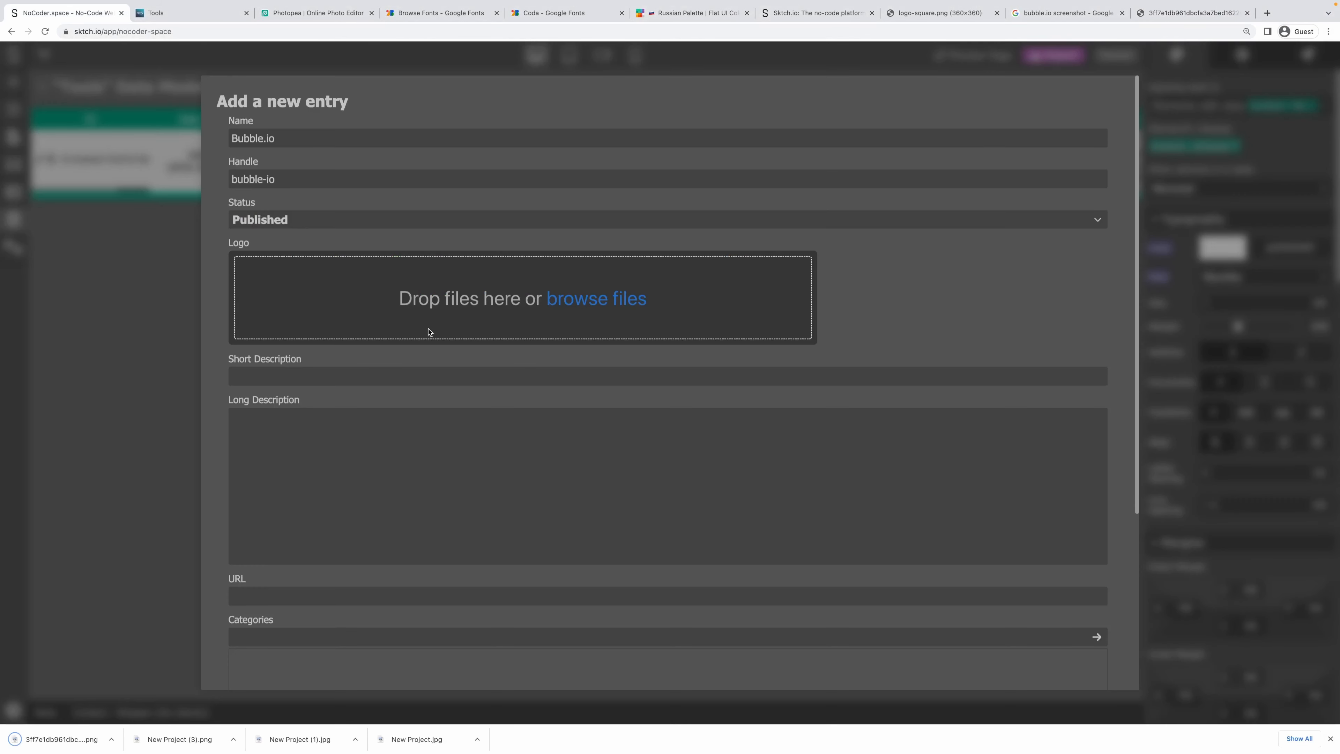
drag(178, 740, 503, 257)
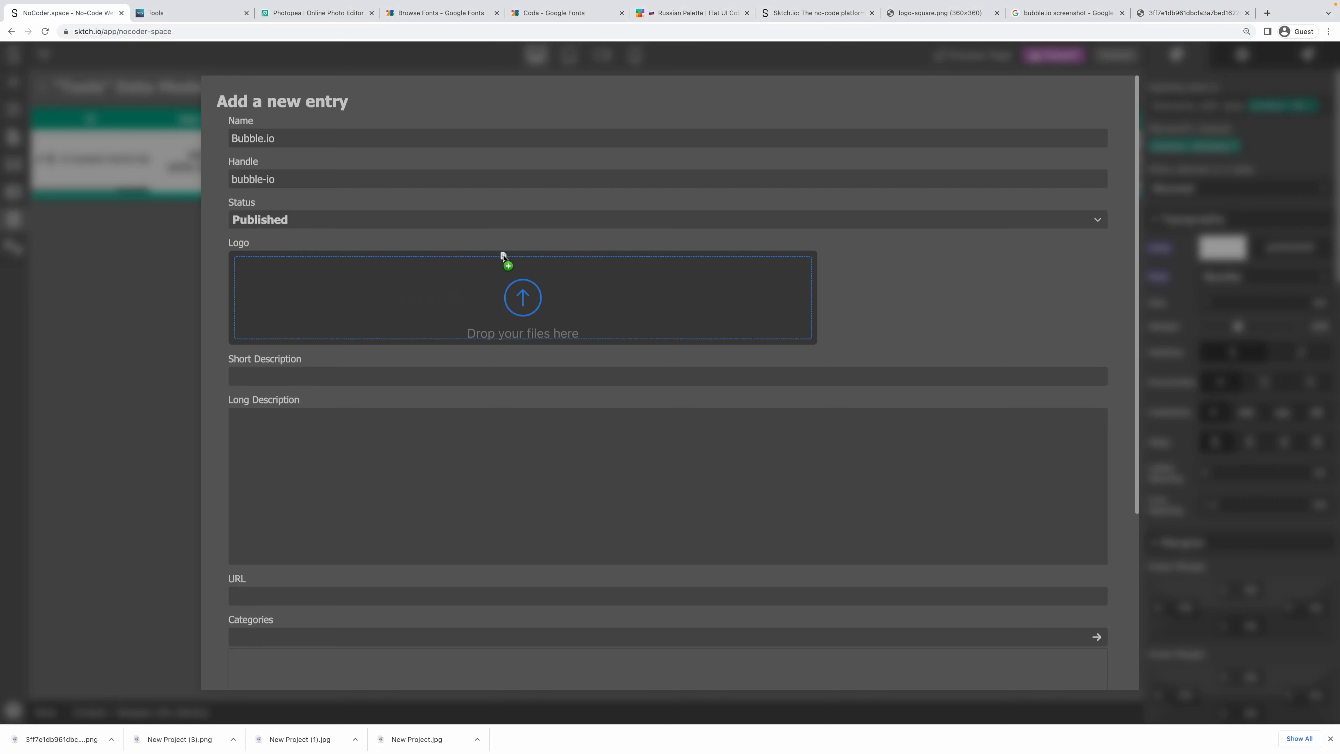
drag(514, 305, 514, 305)
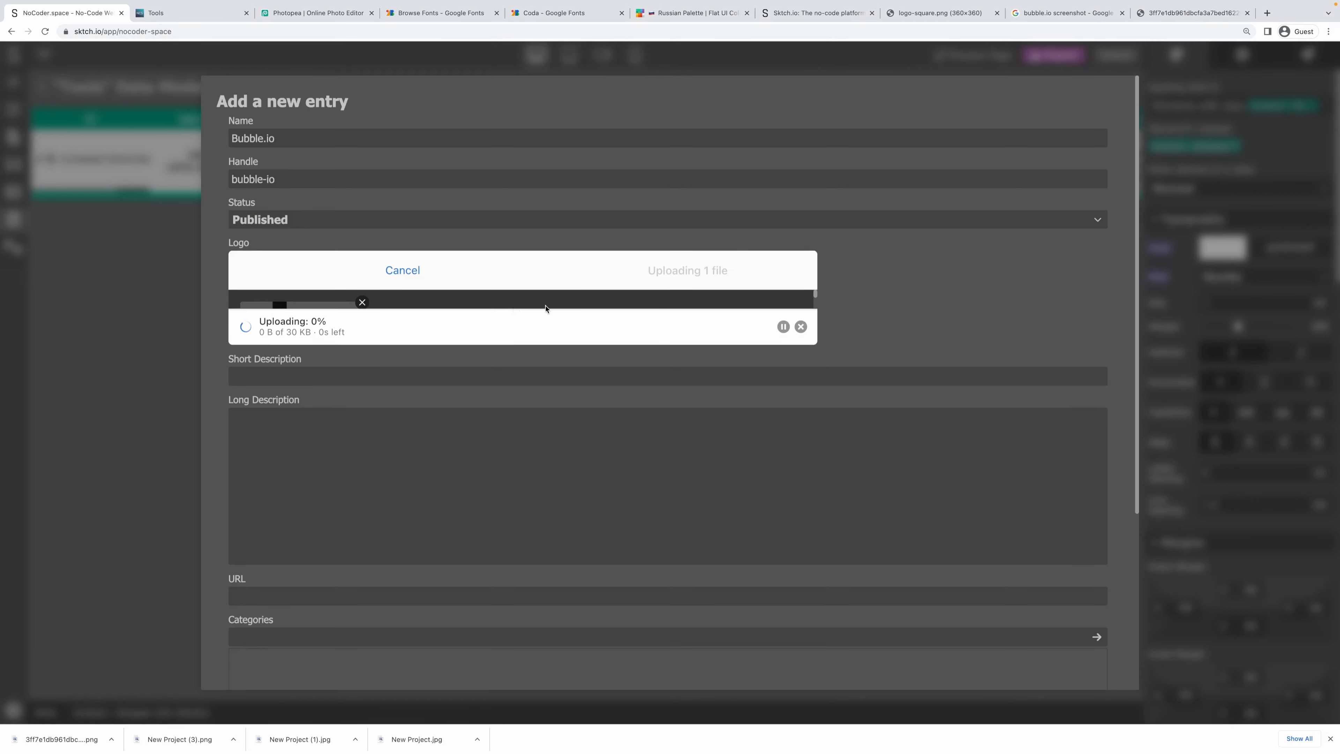
scroll(829, 410, down, 2)
drag(60, 736, 445, 686)
scroll(331, 487, up, 2)
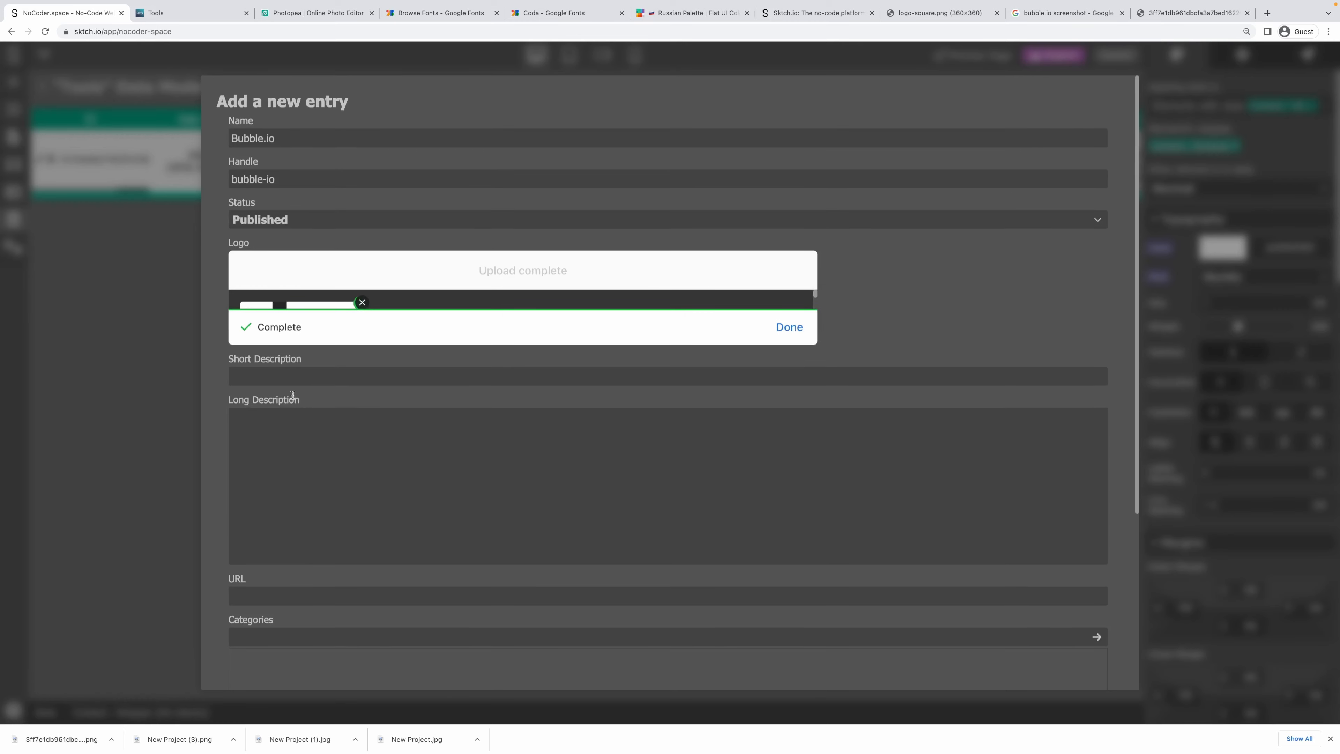
Fill the short and three-line long descriptions with placeholder text.
click(278, 369)
text(dfgh dfgh)
click(332, 468)
text(fdgh dfgh dfg)
key(Return)
text(fdg hdfgh dfgh dfg hdfg hdfgh dfg)
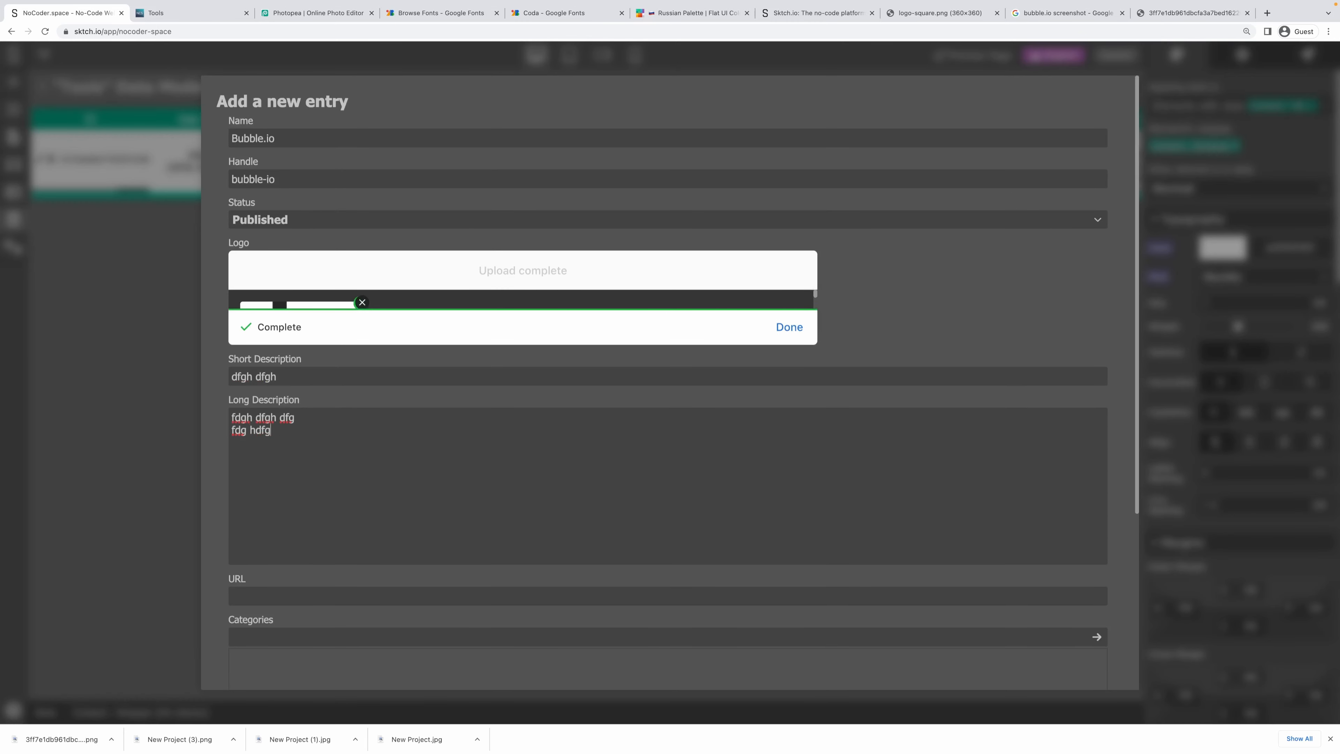
key(Return)
text(dfgh dfghdfghdfg)
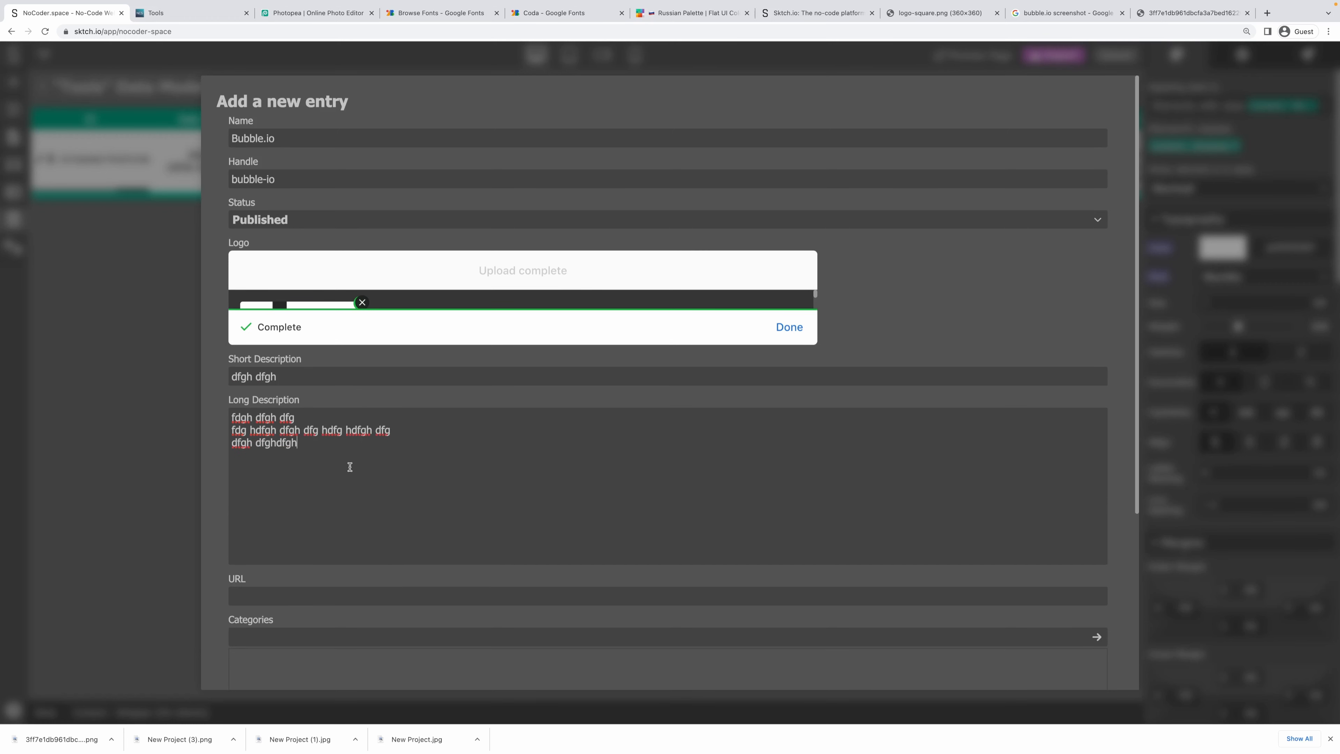
scroll(351, 467, down, 1)
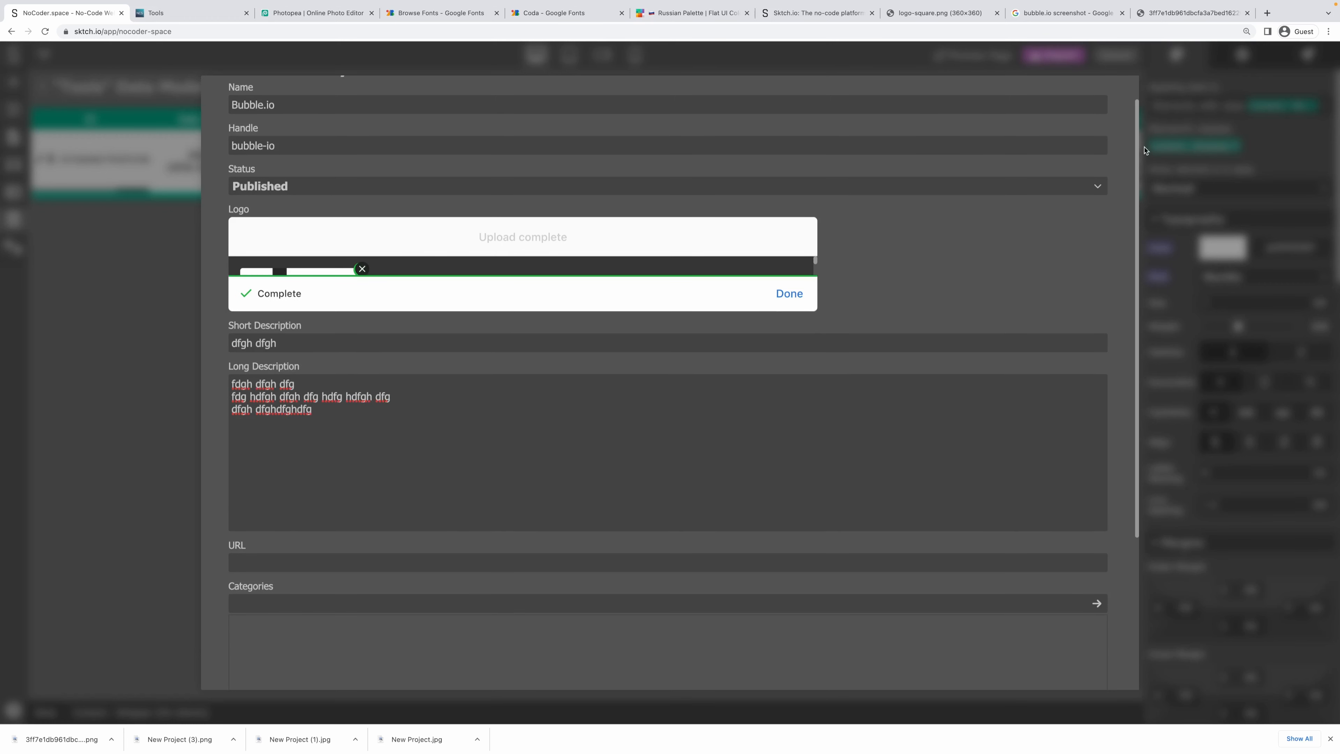
text(https://bubble.io)
scroll(542, 500, down, 4)
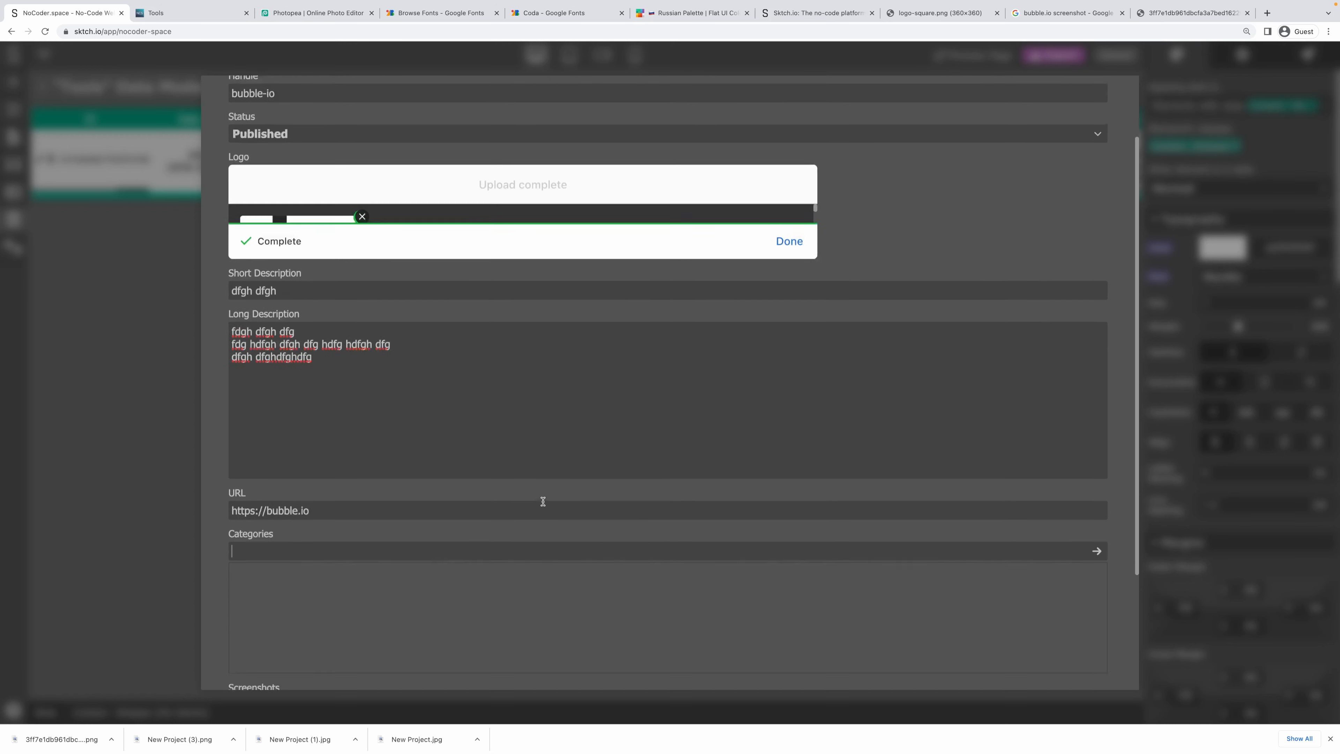
text(website)
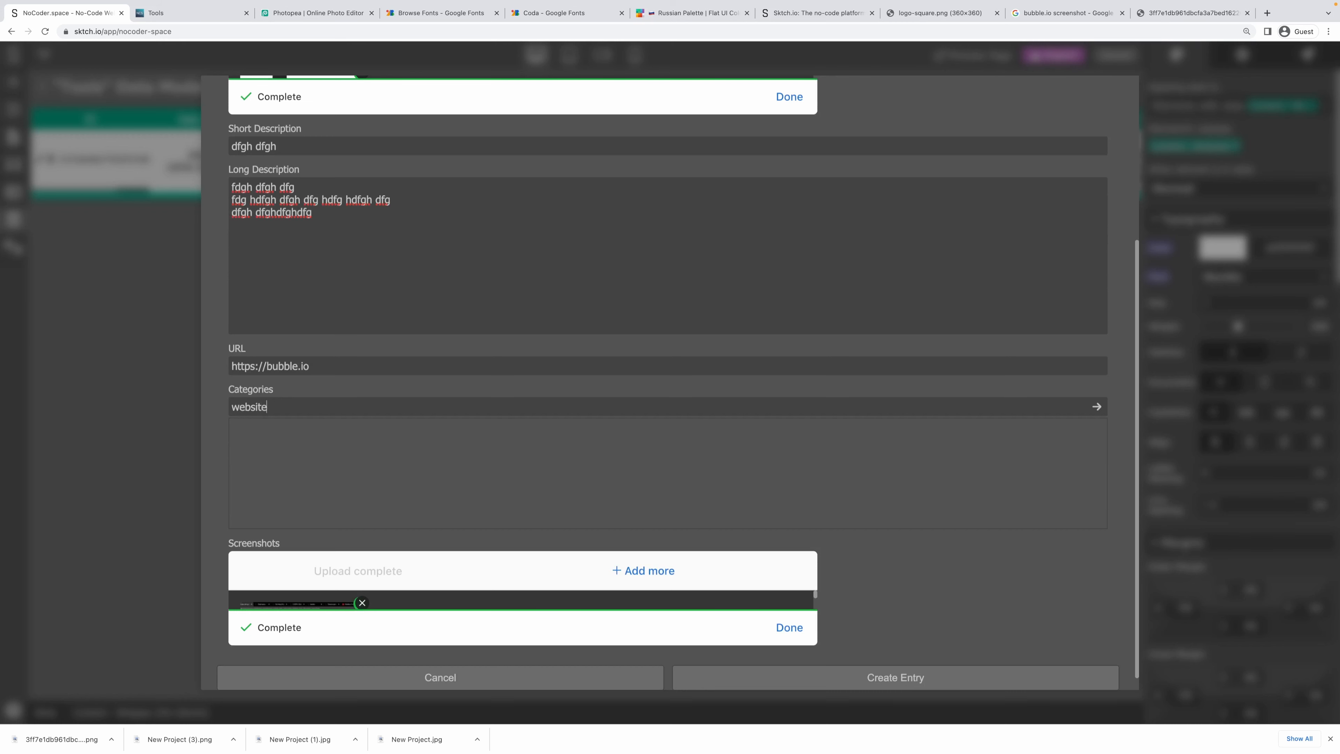
text(-builder)
key(Return)
scroll(567, 446, down, 1)
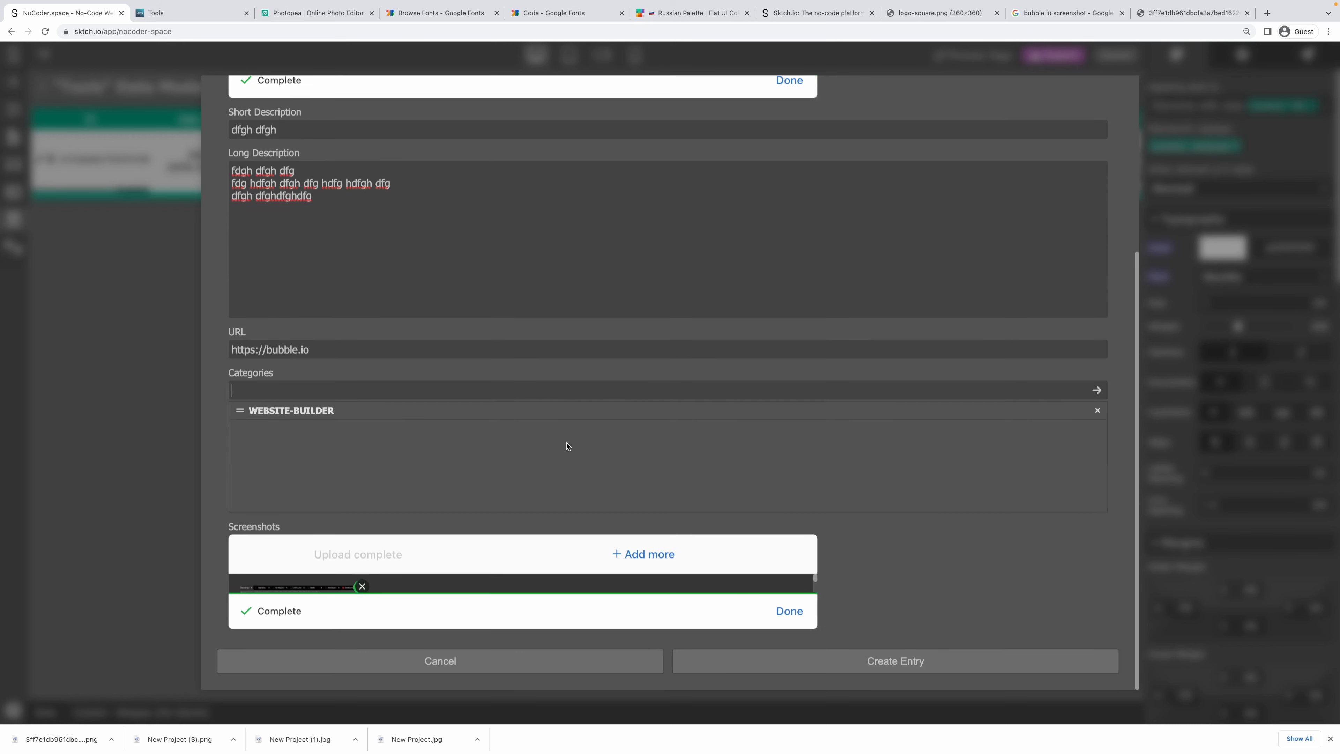
click(922, 668)
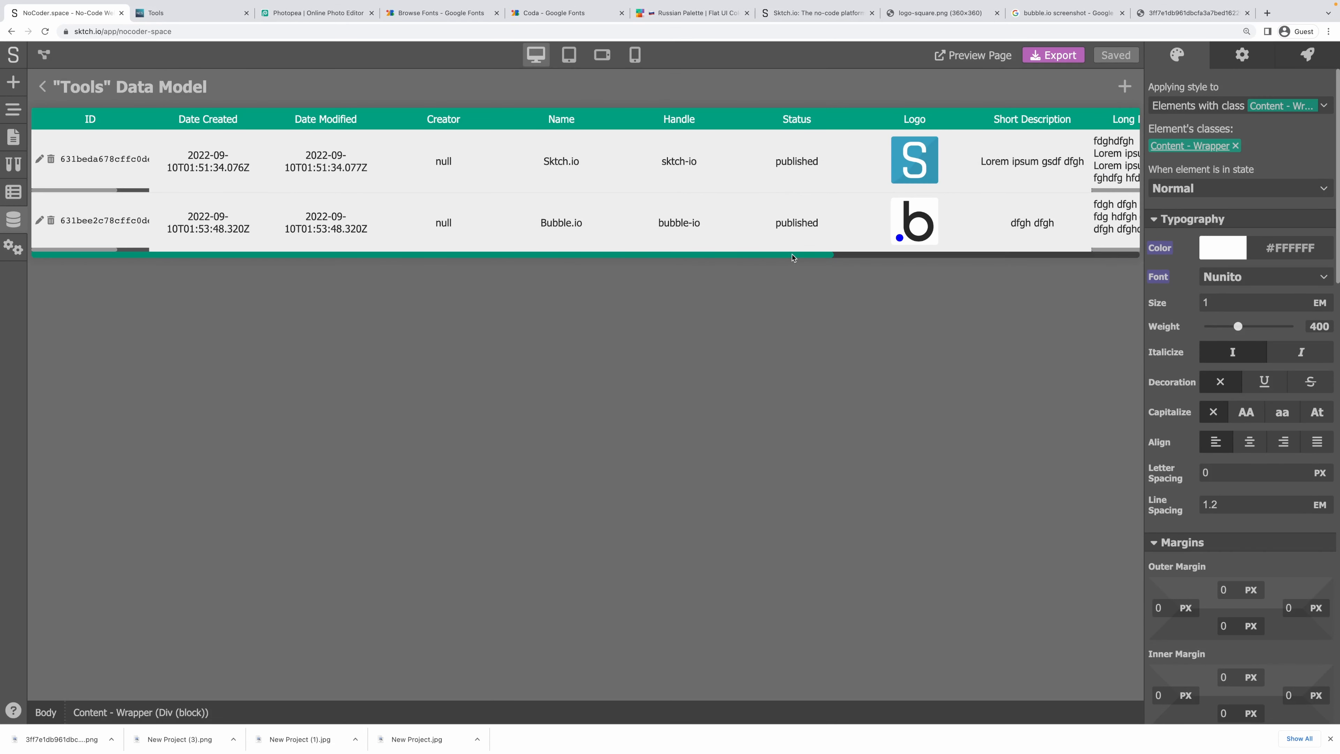
Leave the Tools data view, open the Tools page from Project Pages, and show its logic.
drag(792, 256, 32, 275)
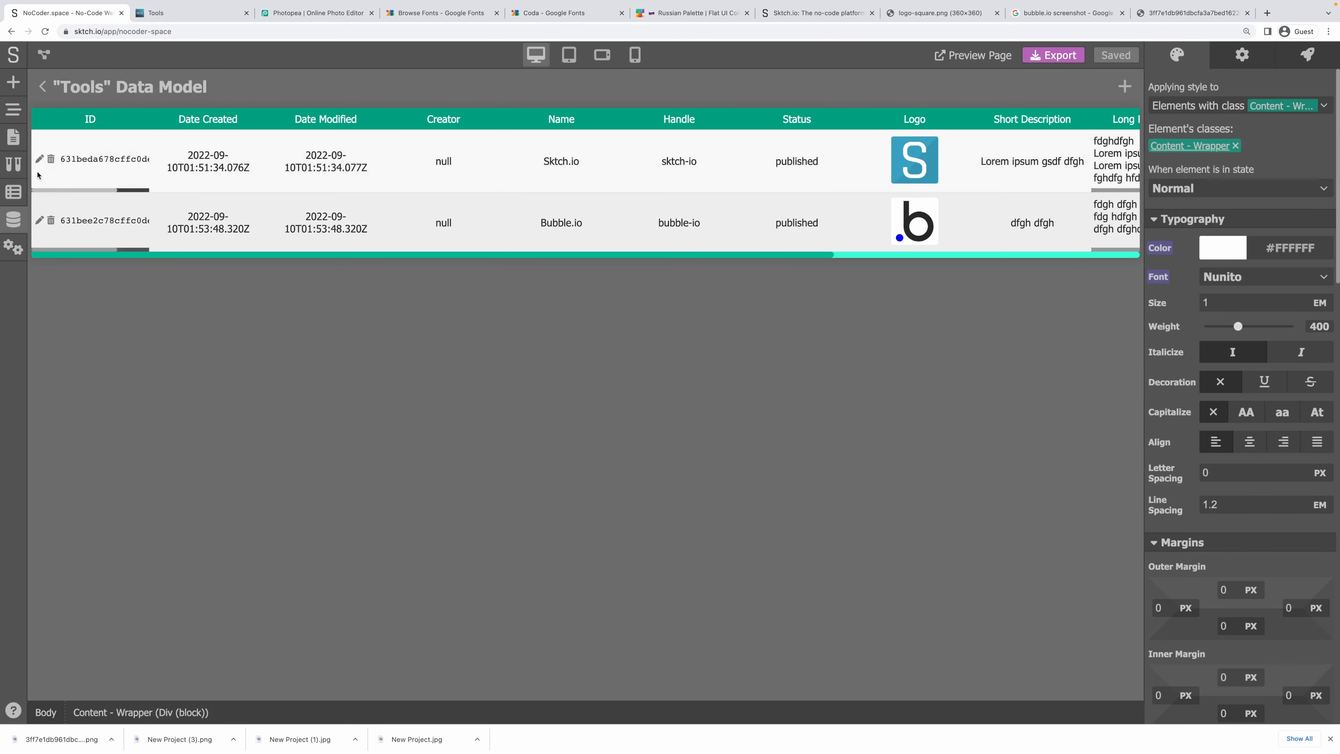
click(42, 88)
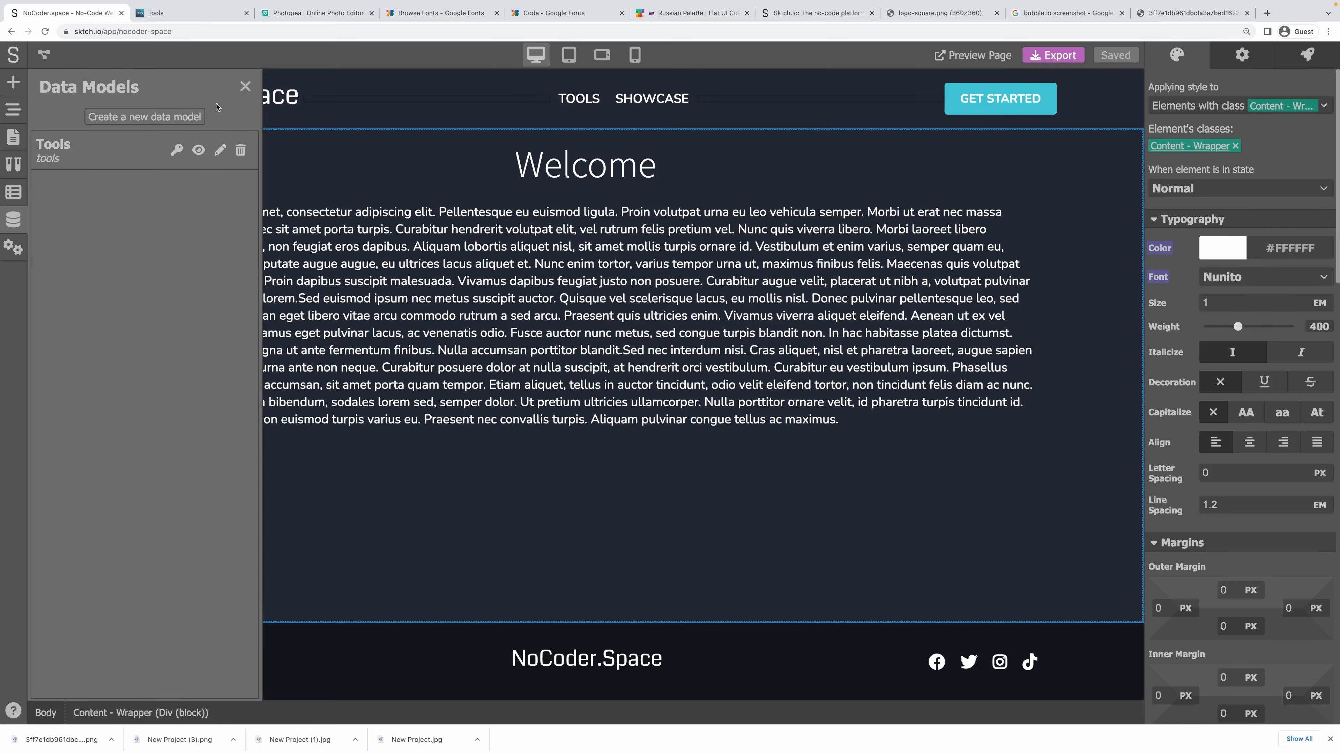
click(14, 137)
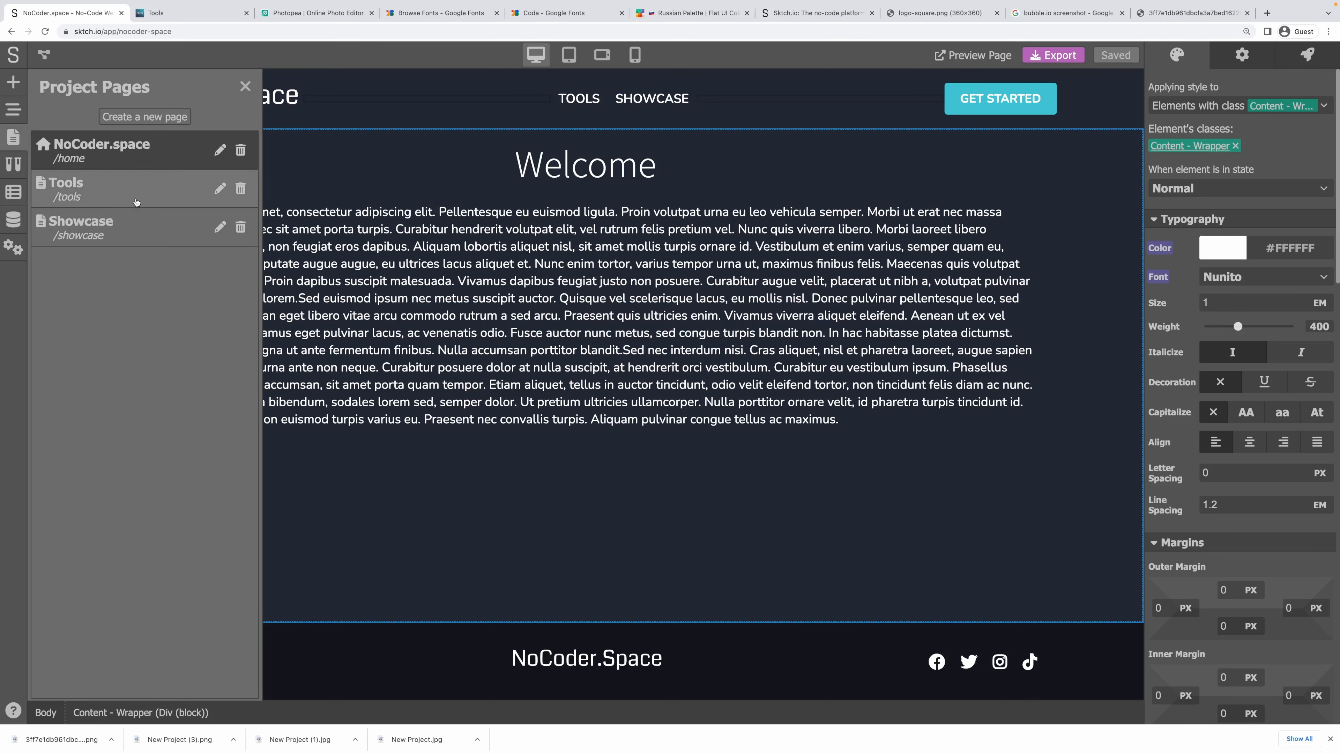
click(104, 189)
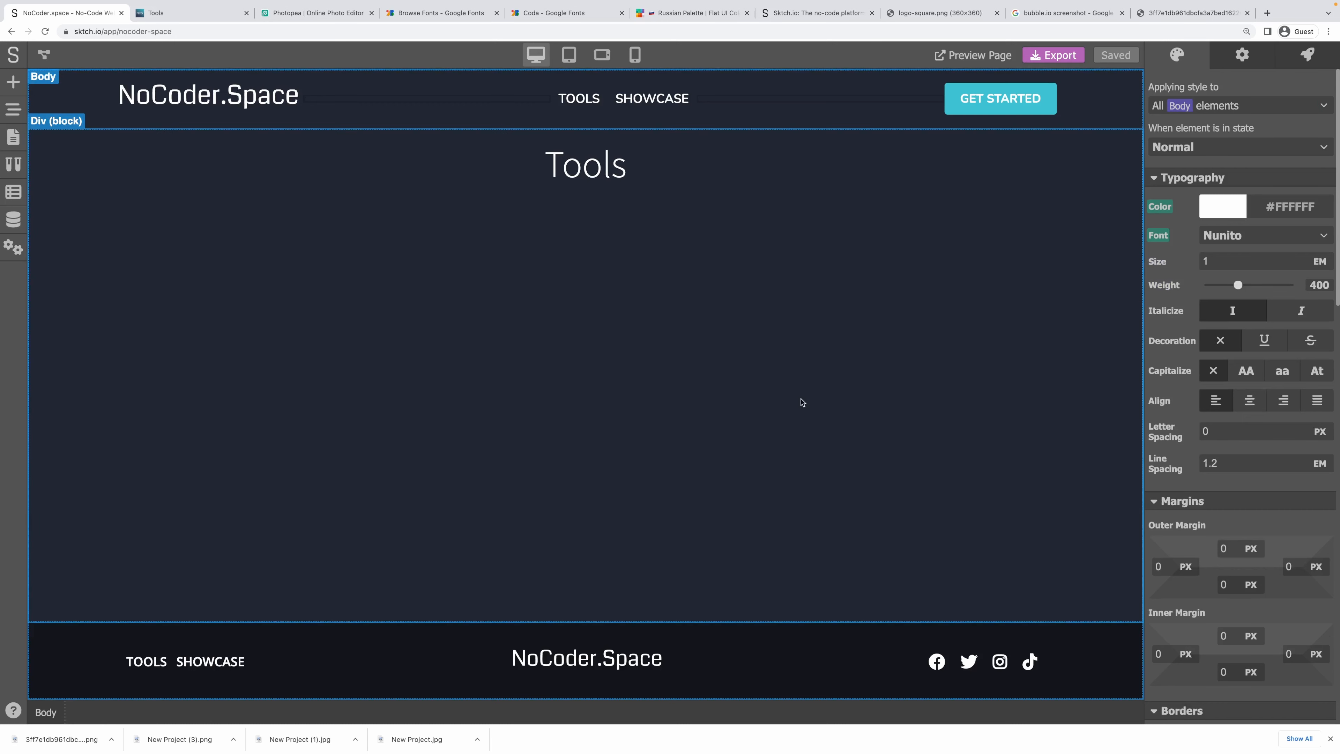
click(43, 54)
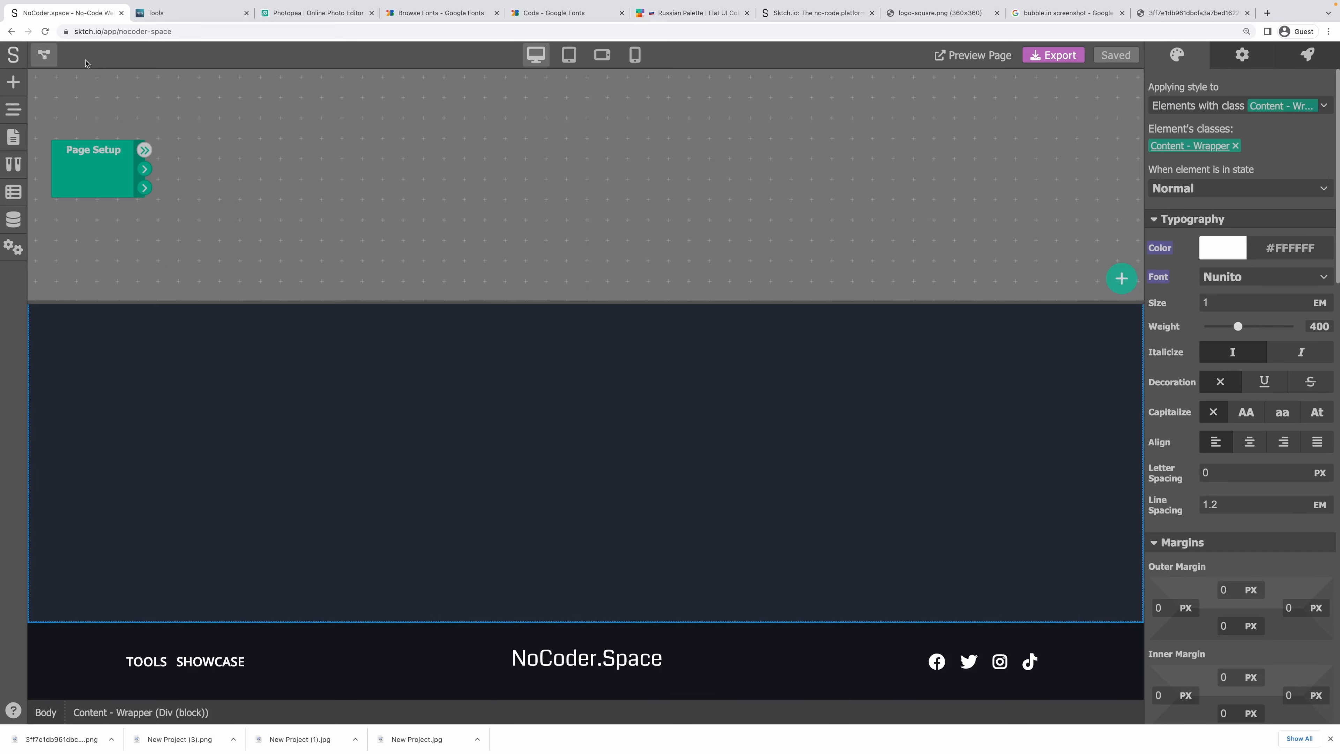
Add a Data Retriever module reading from the Tools model.
right_click(214, 142)
click(254, 205)
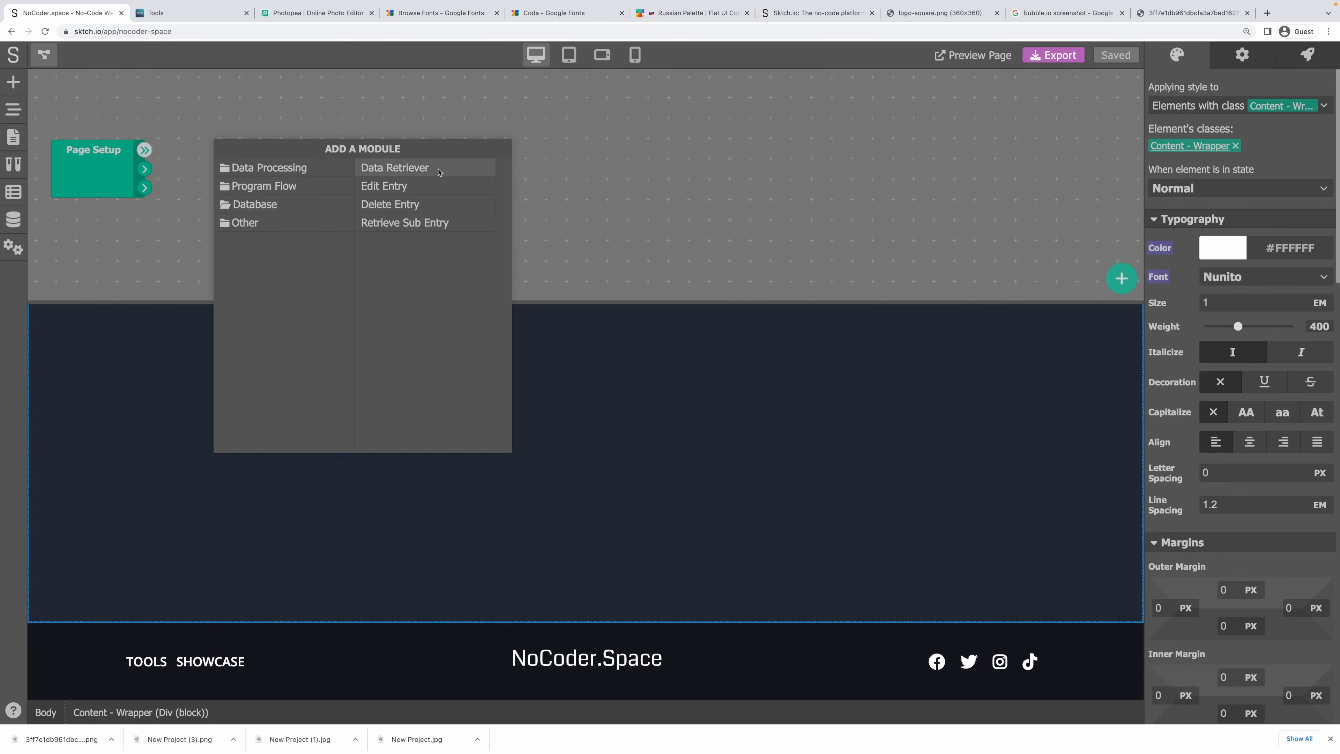
click(397, 167)
mouse_move(301, 163)
mouse_down()
mouse_move(268, 150)
mouse_move(294, 150)
mouse_up()
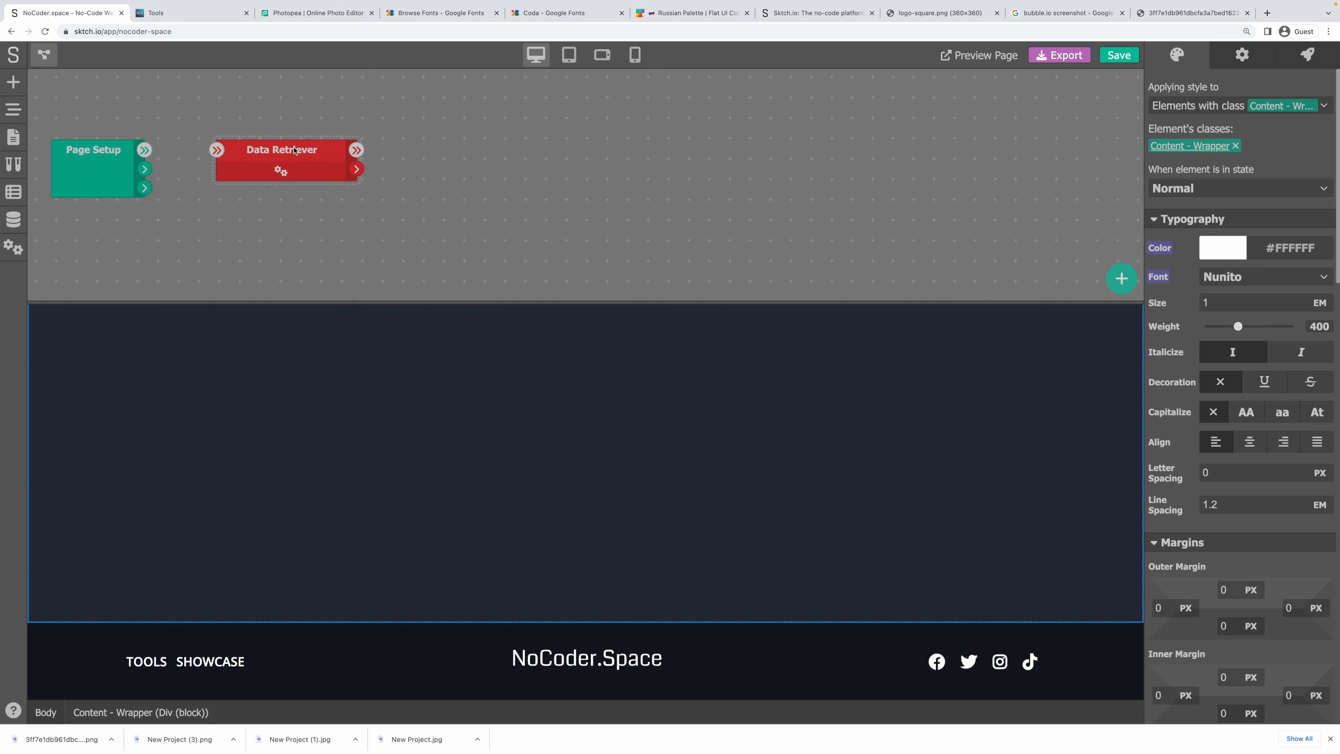
click(280, 173)
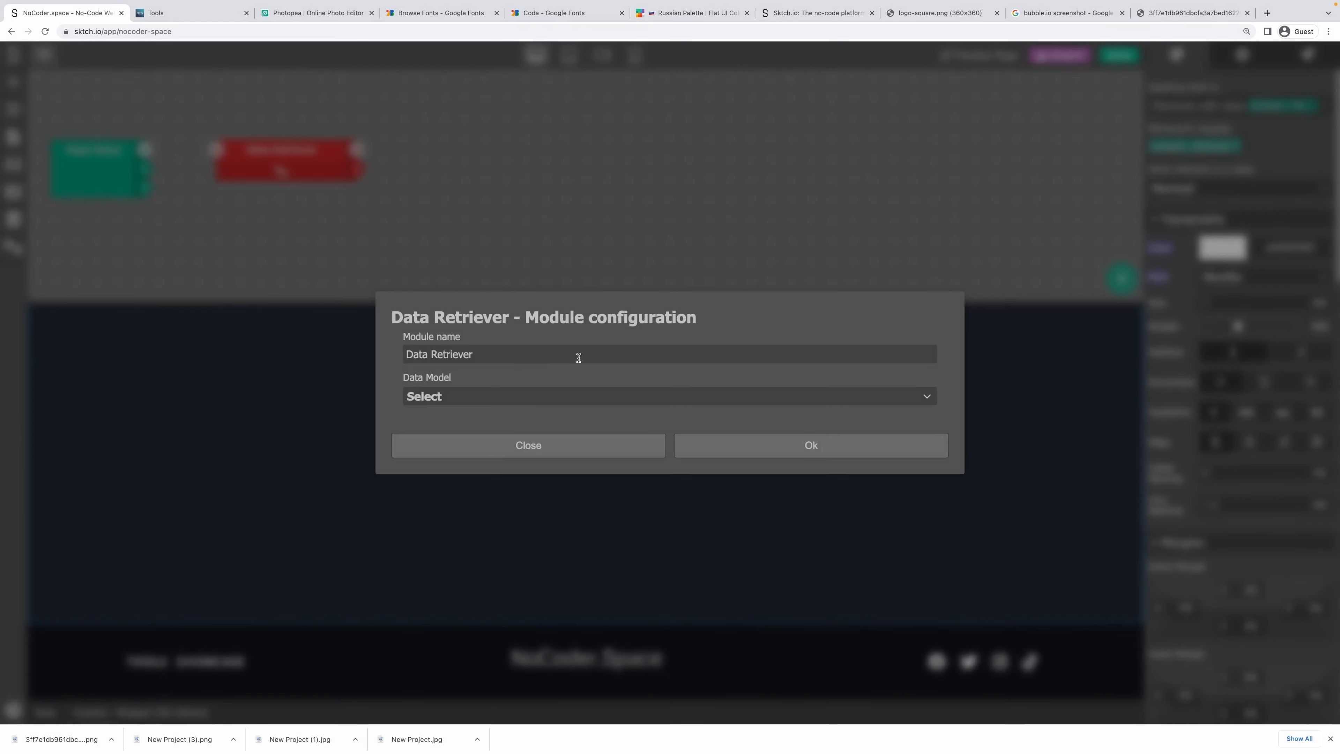
click(468, 395)
click(461, 417)
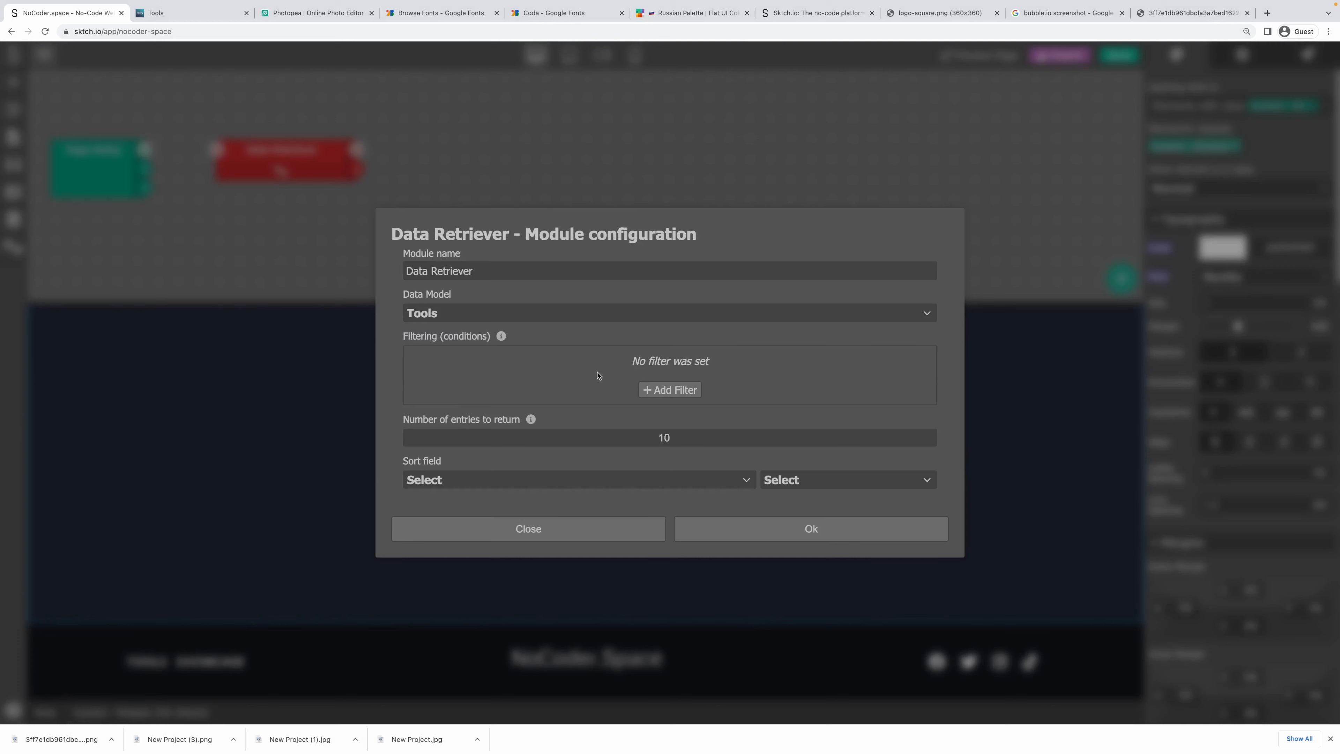
Filter the retriever to entries whose Status is Published.
click(665, 396)
click(499, 361)
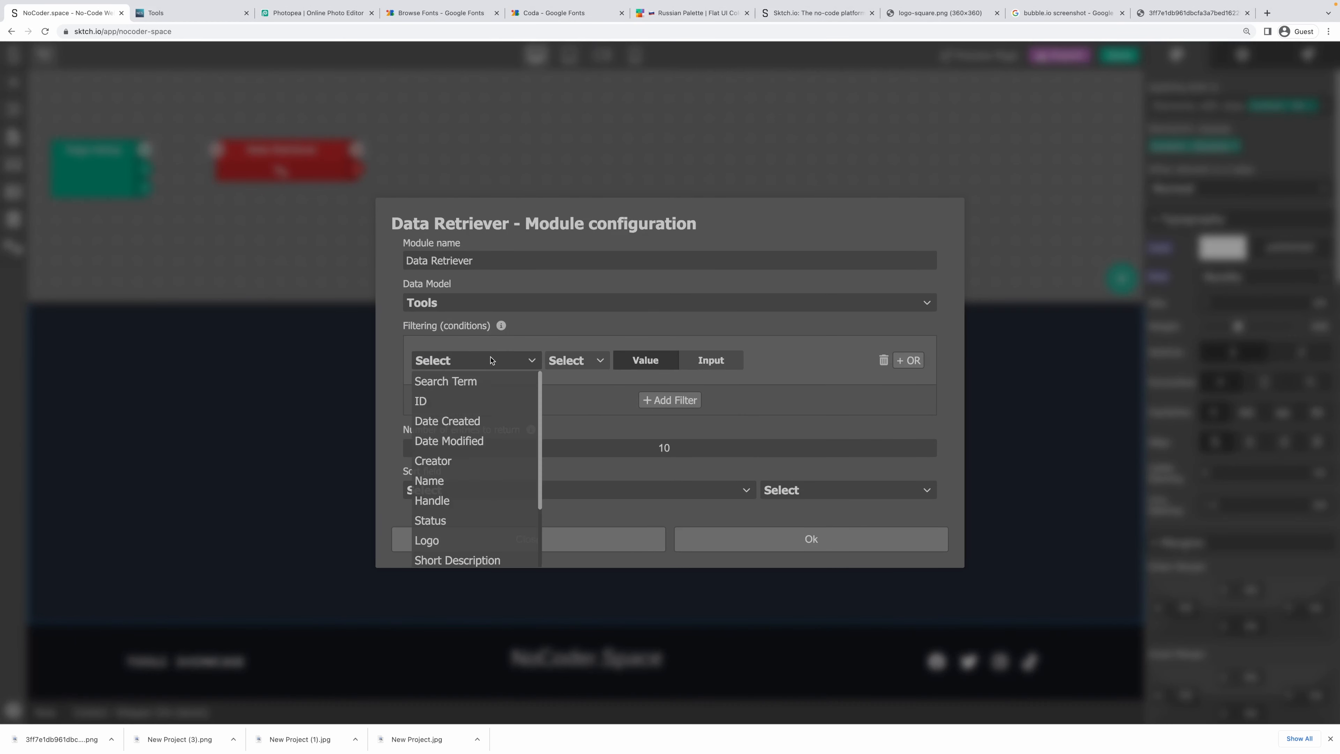
scroll(457, 464, down, 1)
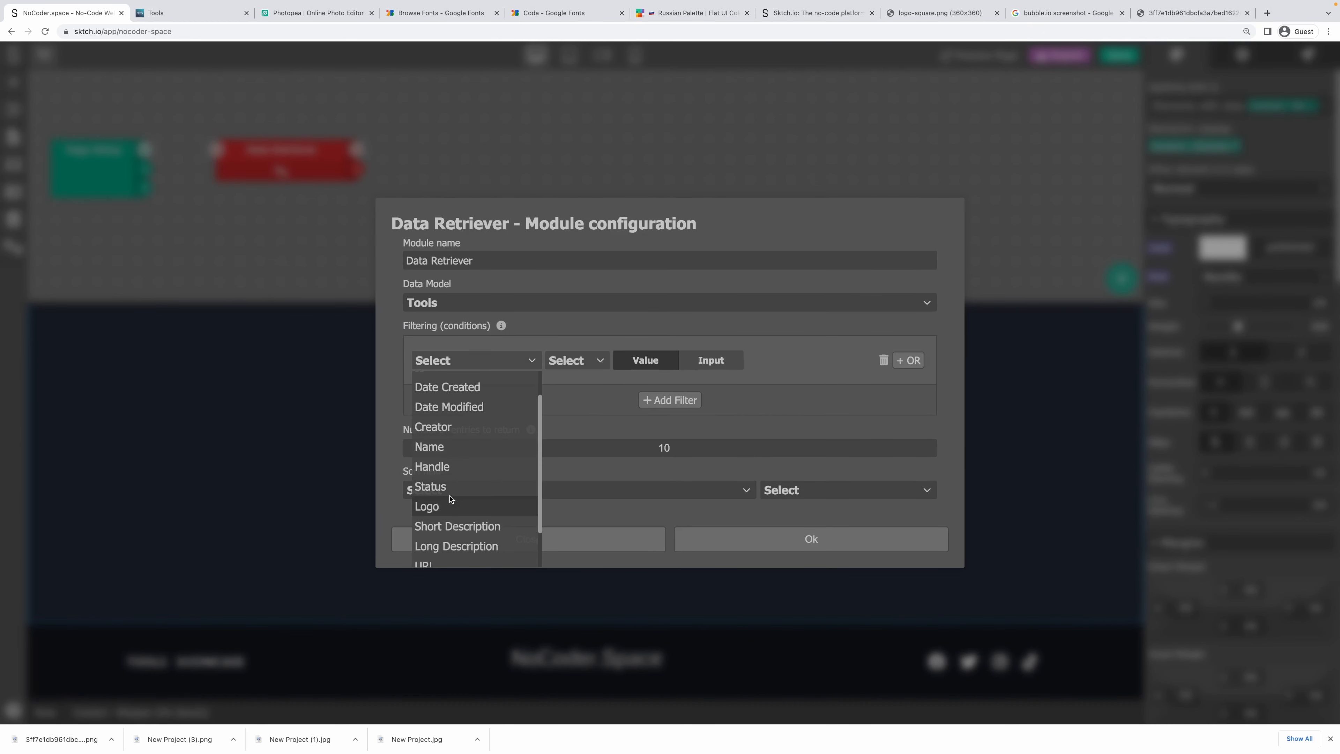
click(451, 481)
click(574, 364)
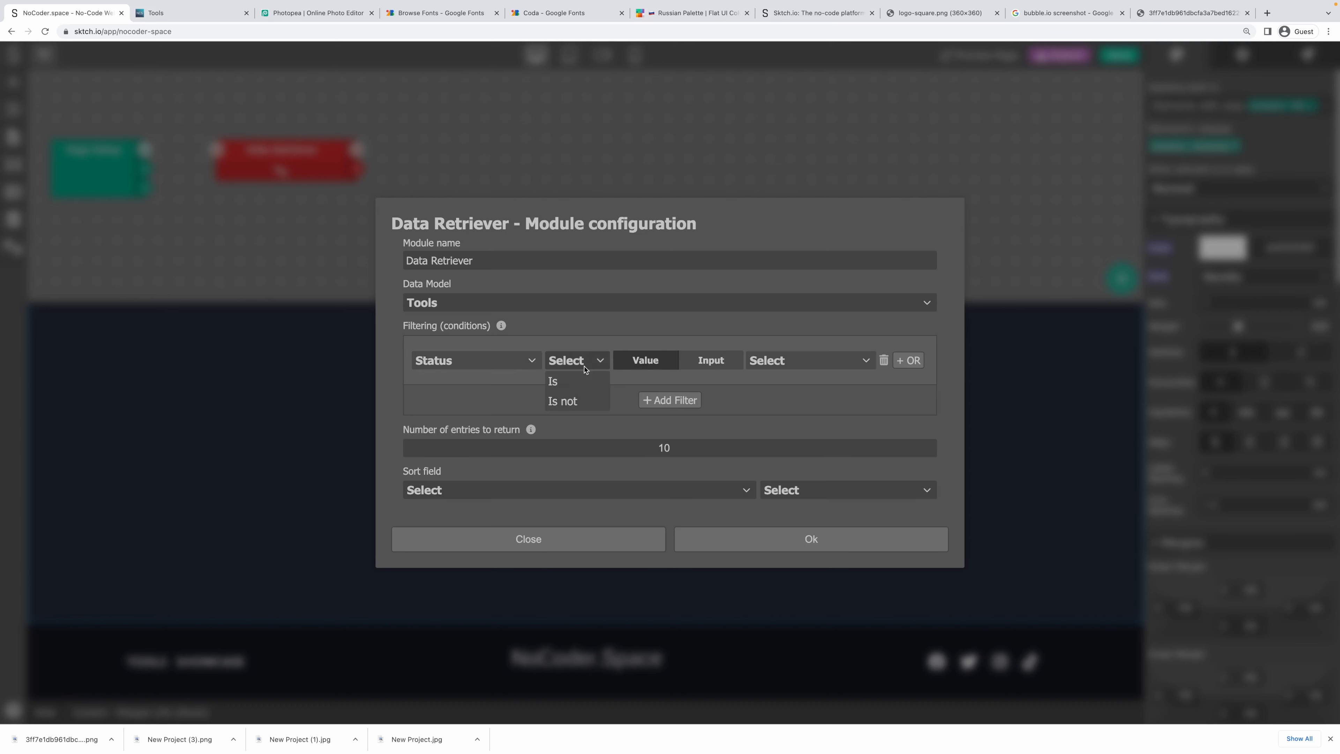
click(574, 383)
click(804, 365)
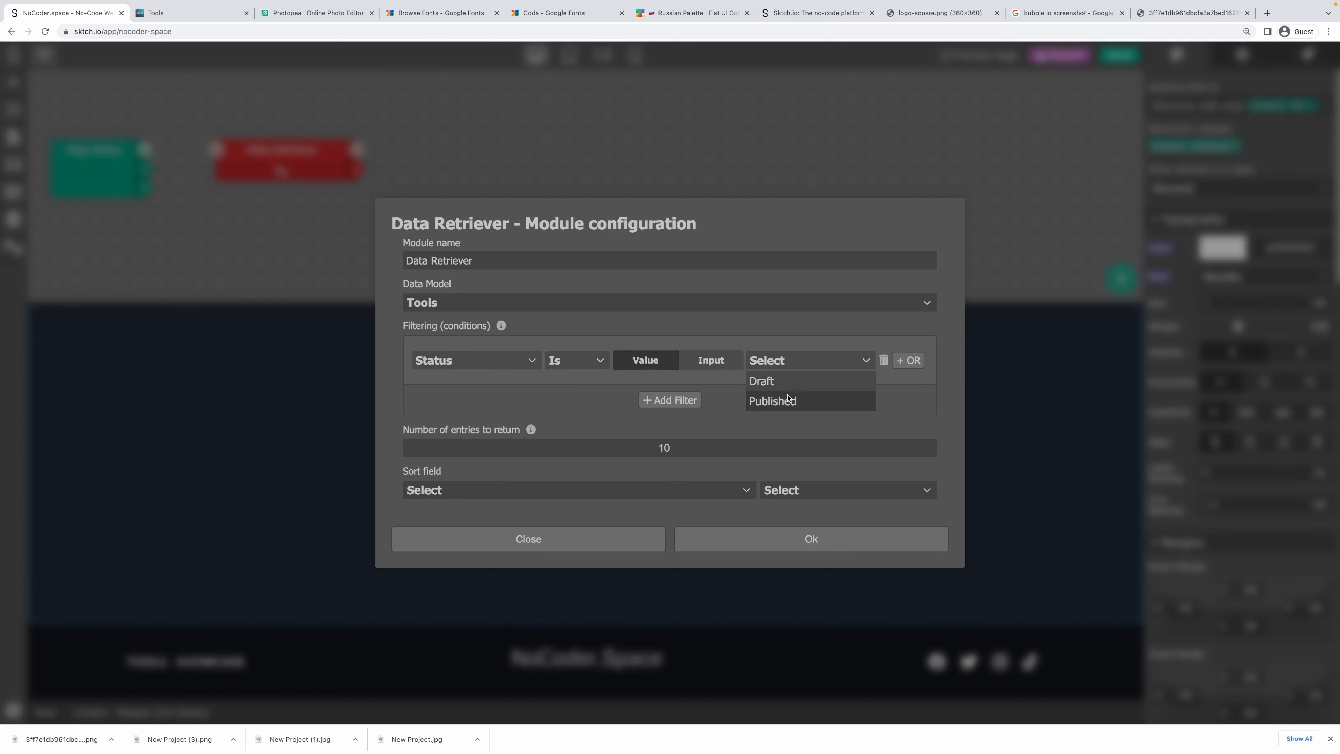
click(785, 401)
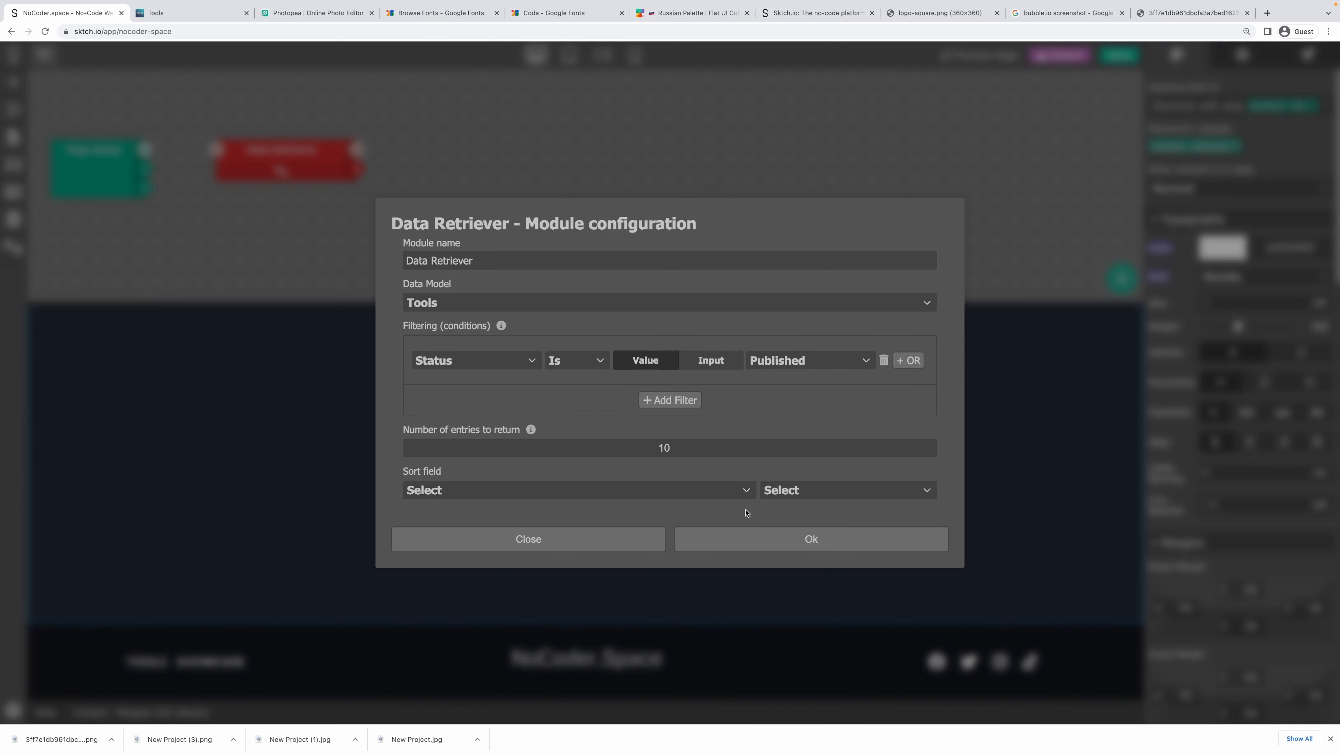
Return 100 entries sorted by Date Created descending, and confirm the settings.
double_click(664, 448)
text(1)
click(590, 496)
click(589, 470)
click(544, 494)
scroll(560, 477, down, 3)
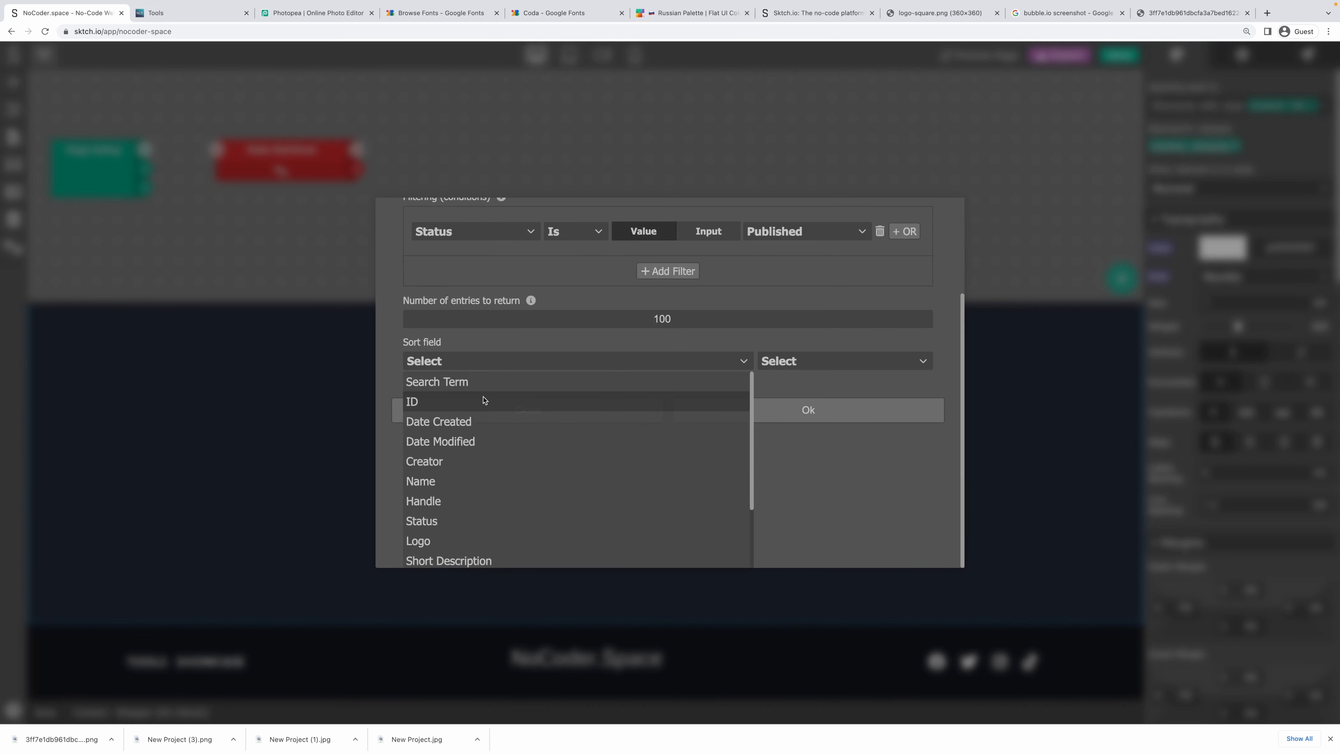
click(489, 426)
click(813, 492)
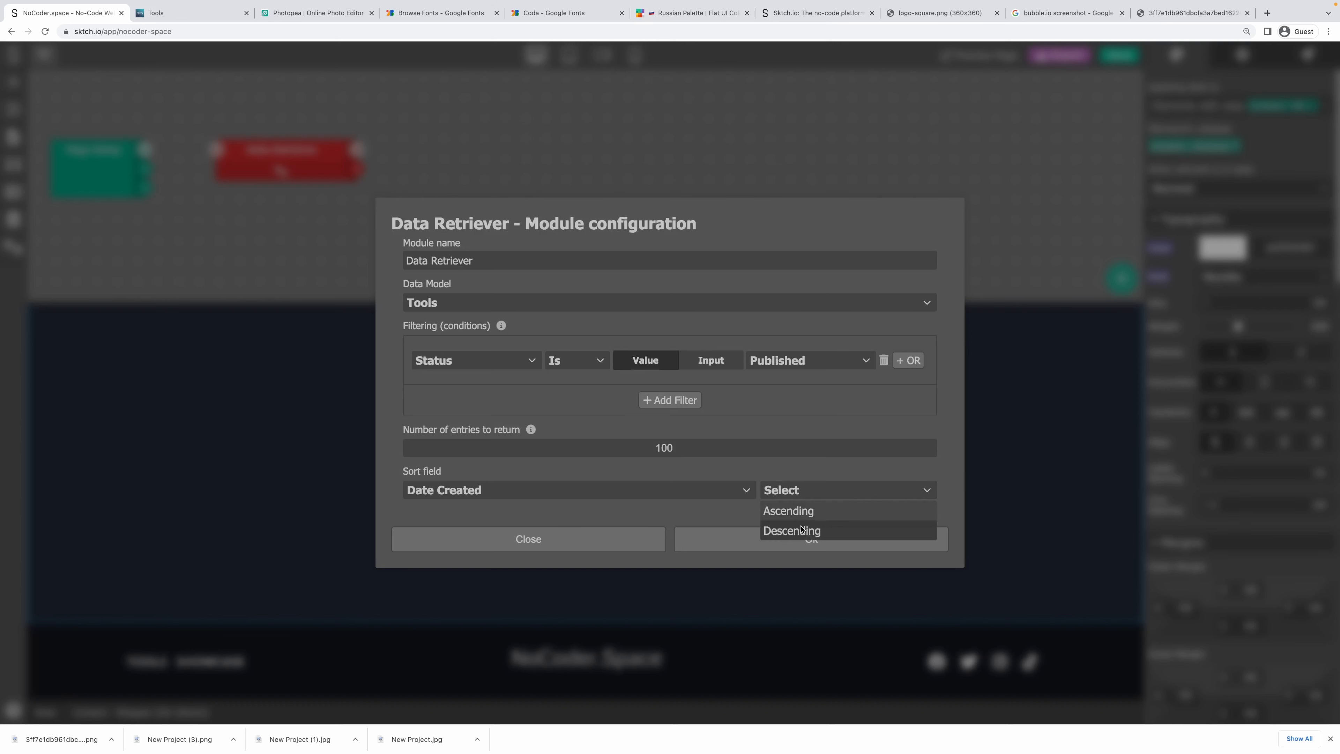
click(786, 529)
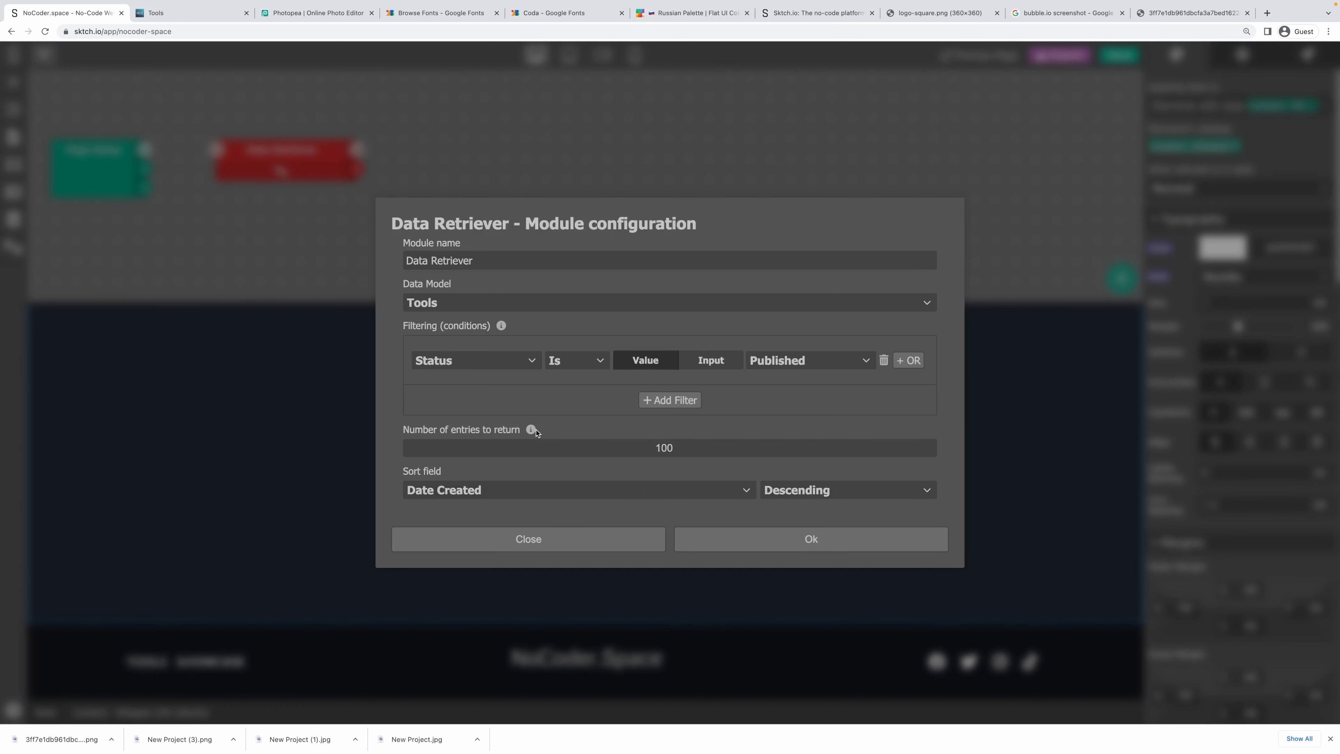
click(777, 533)
Reposition the Data Retriever node and wire Page Setup into it.
drag(250, 170, 250, 146)
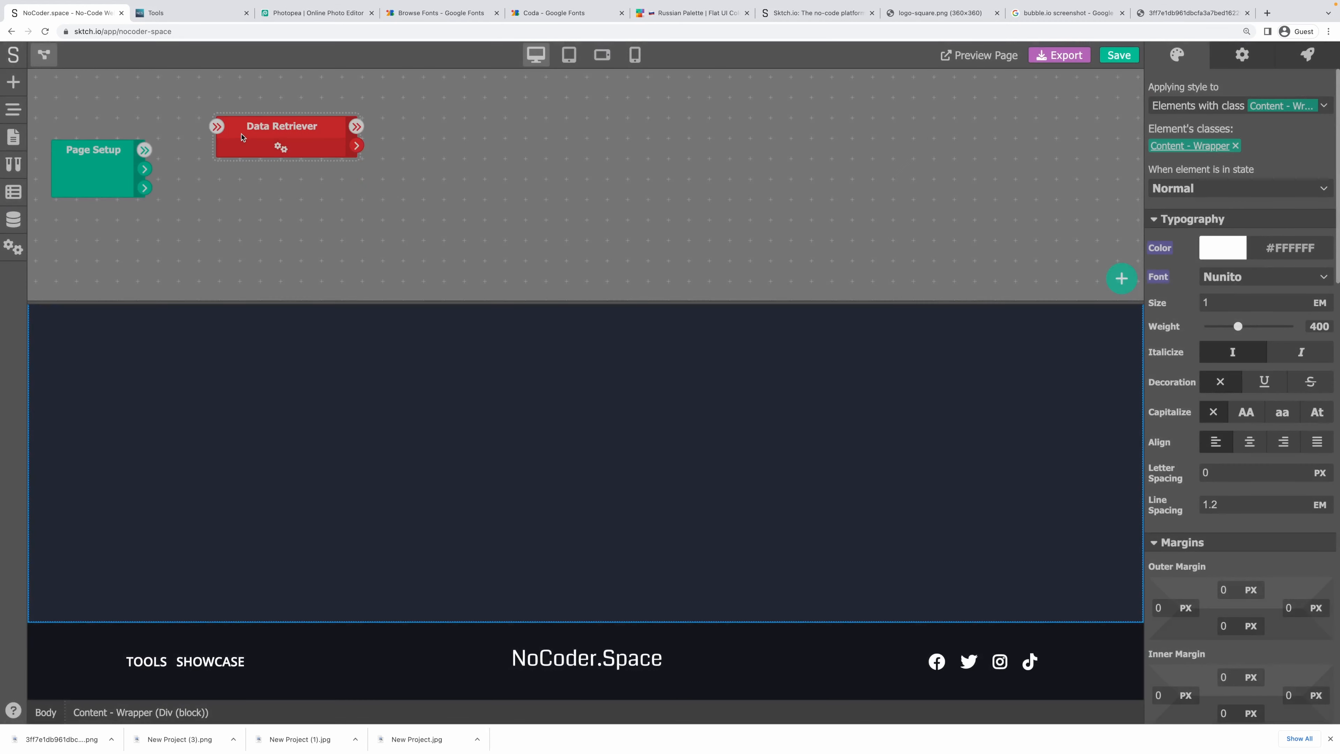
drag(144, 150, 211, 132)
right_click(406, 140)
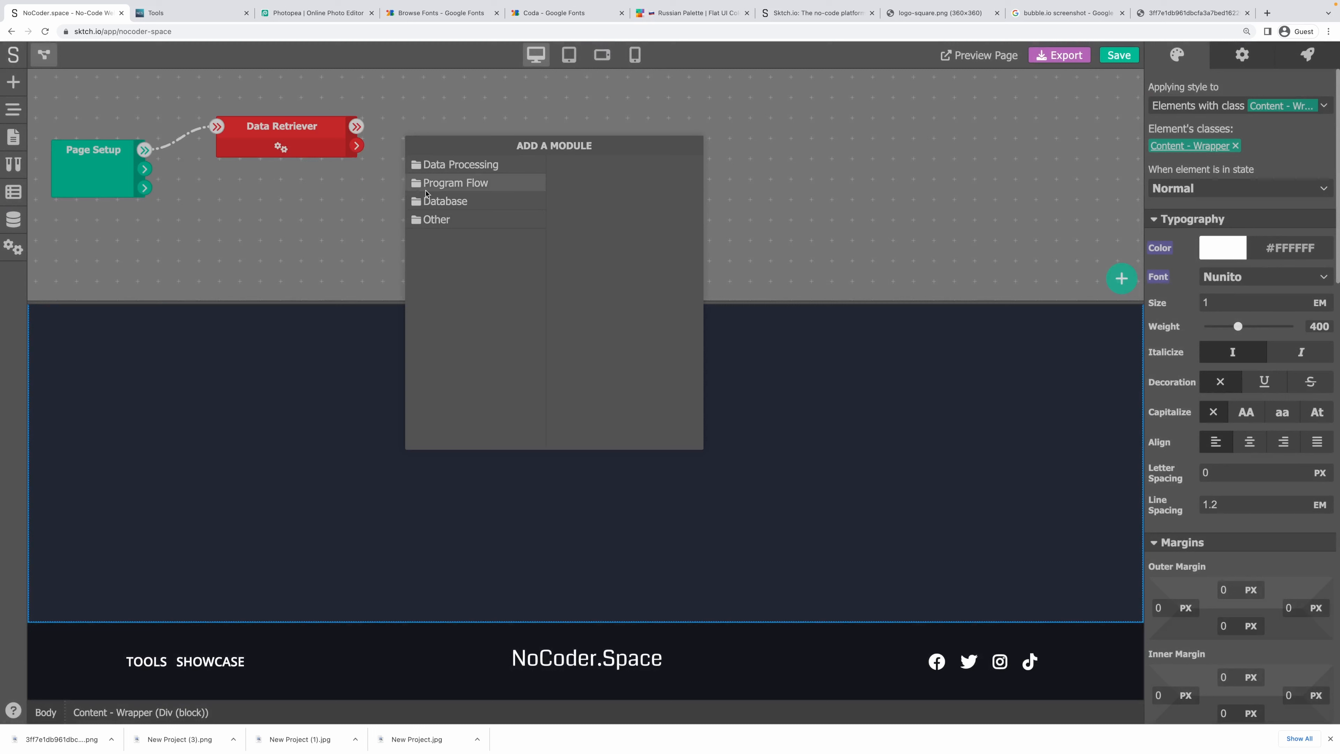
click(371, 149)
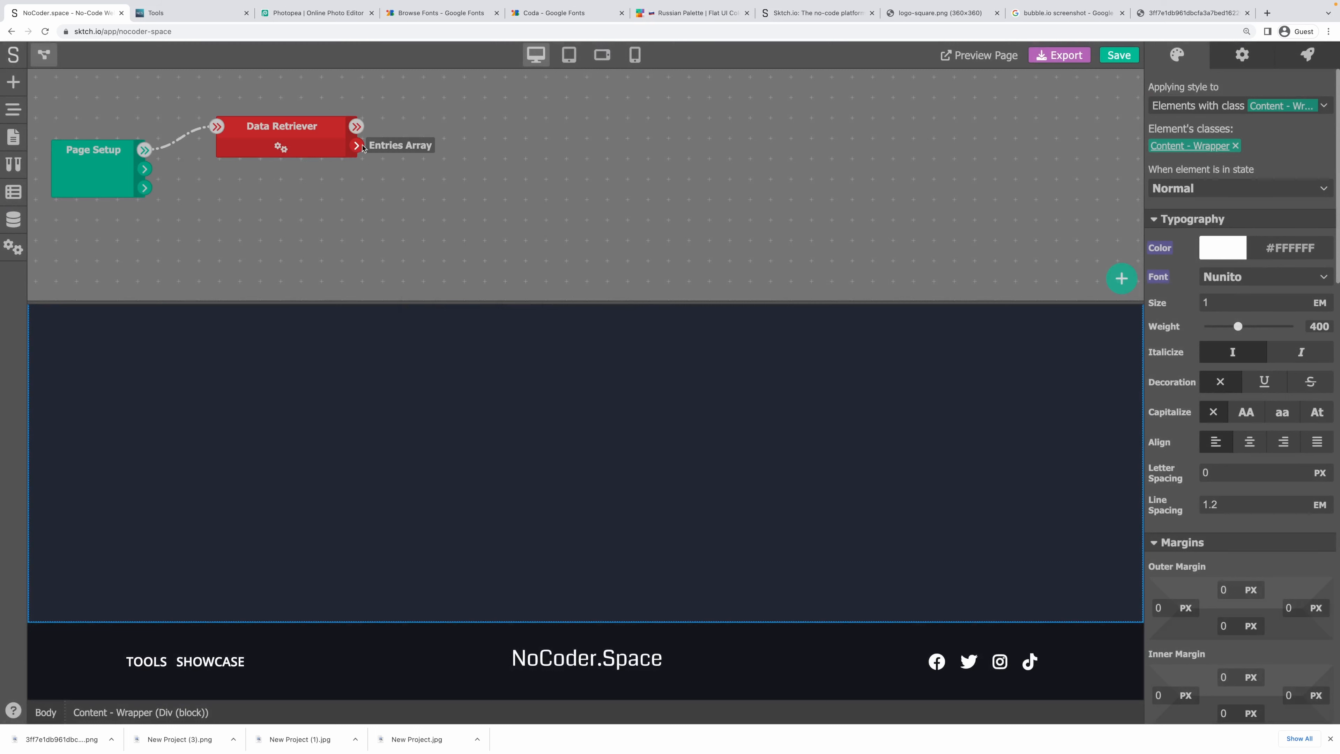
Add a Set Variable named tools, fed by the retrieved entries and run after the Data Retriever.
right_click(410, 122)
click(451, 157)
click(609, 268)
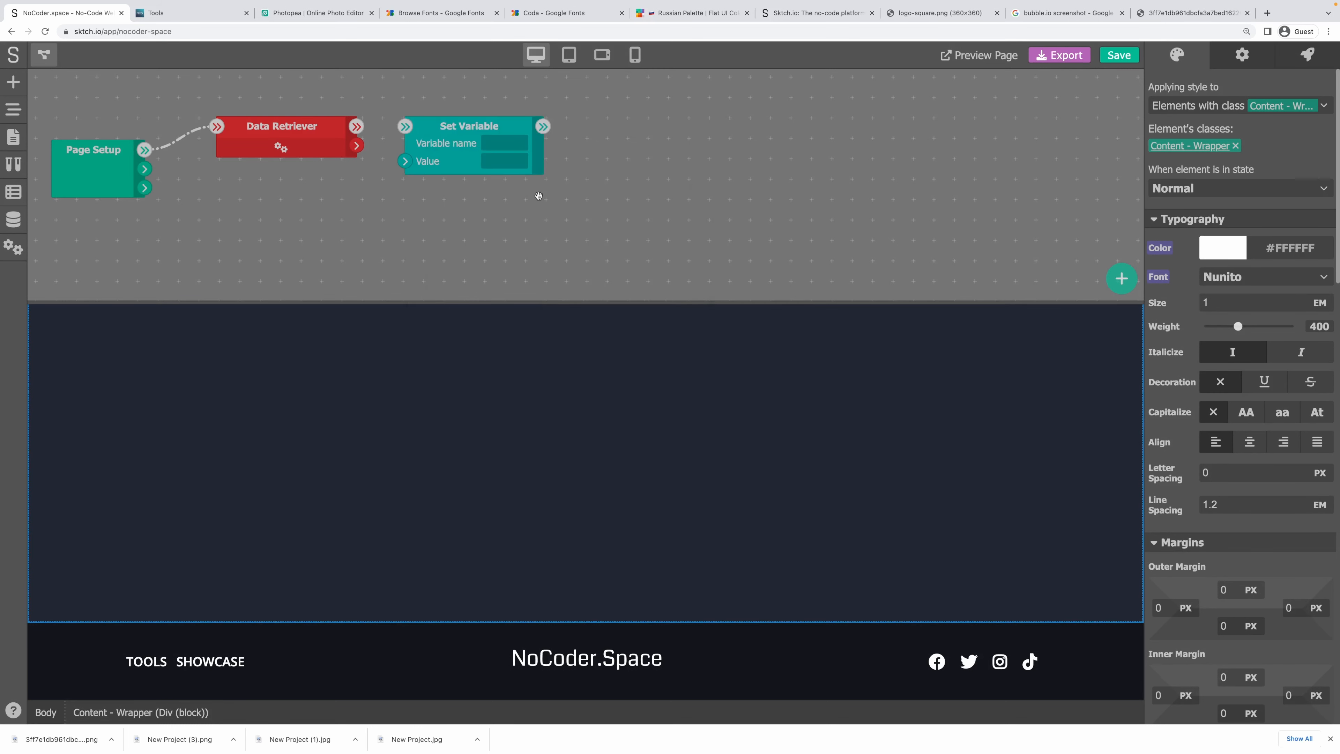
drag(357, 145, 459, 164)
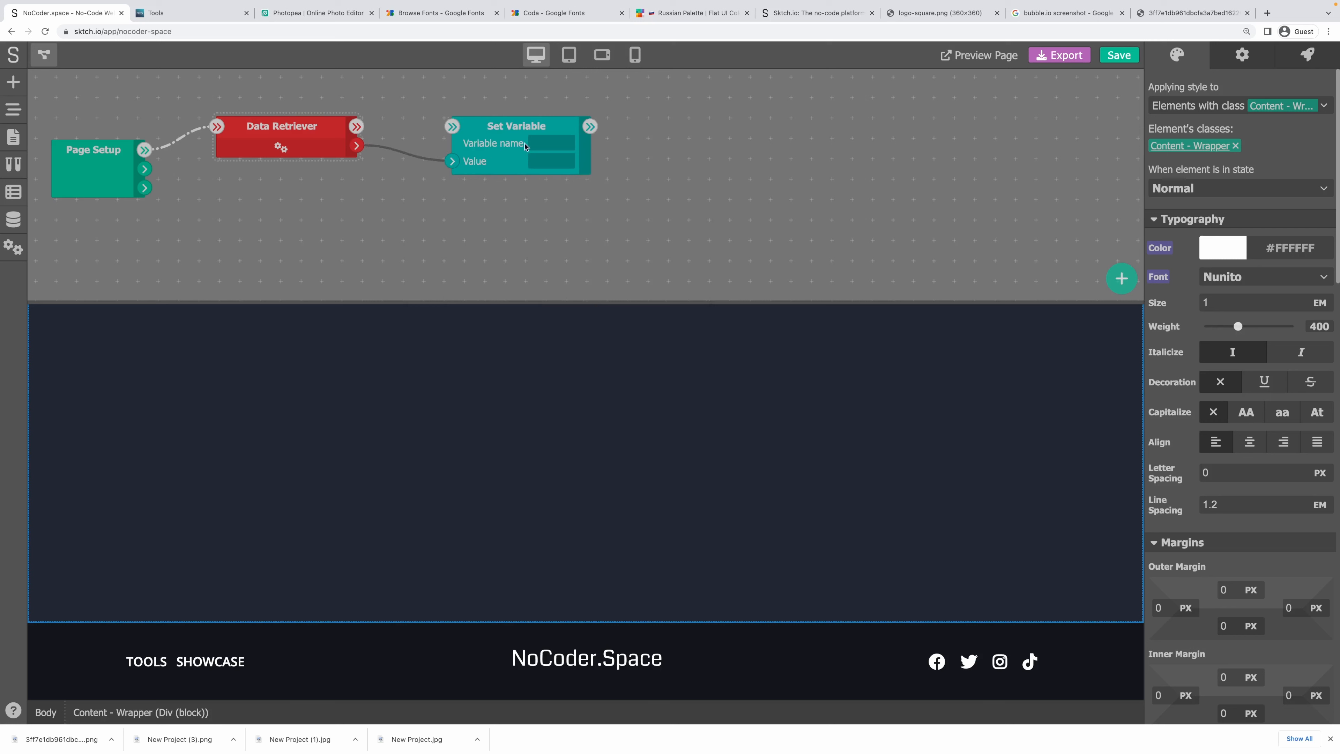
click(551, 140)
text(tools)
drag(357, 126, 461, 122)
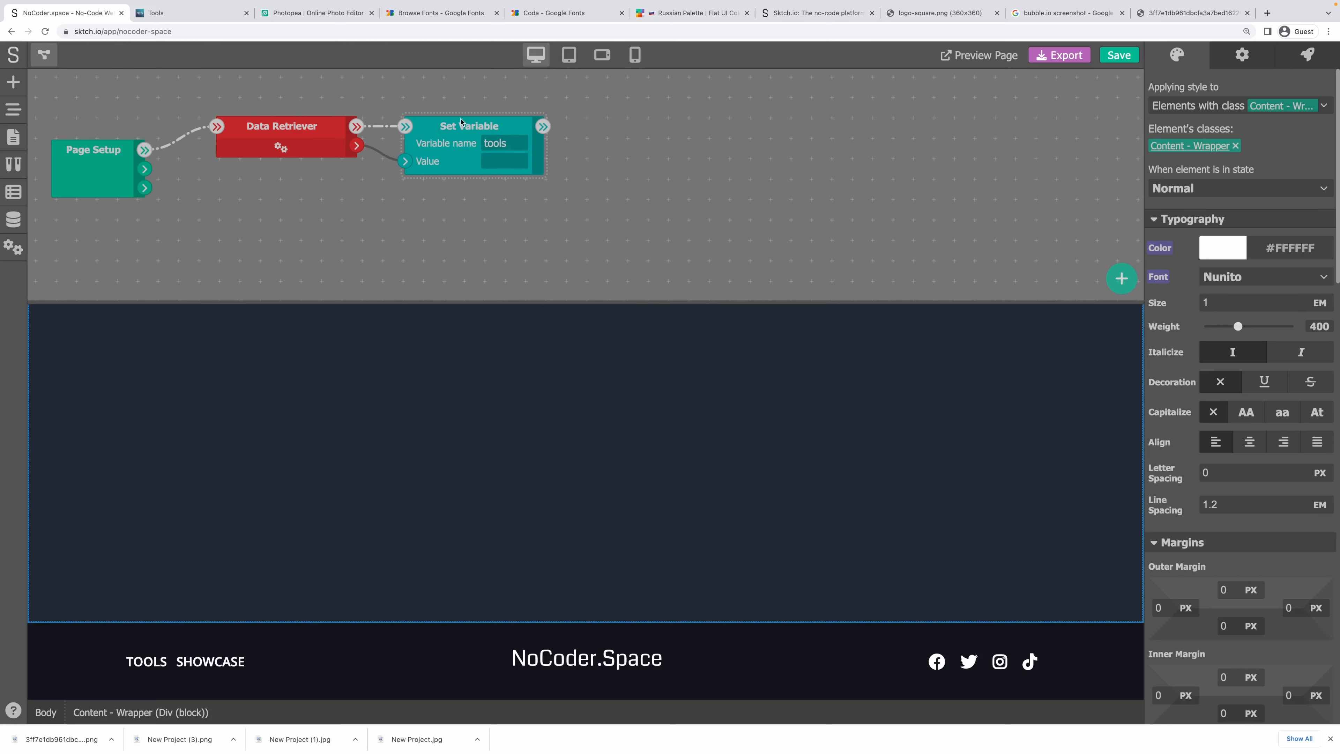
Create a Yes/No page state variable named tools and close the logic flow.
click(46, 61)
click(17, 188)
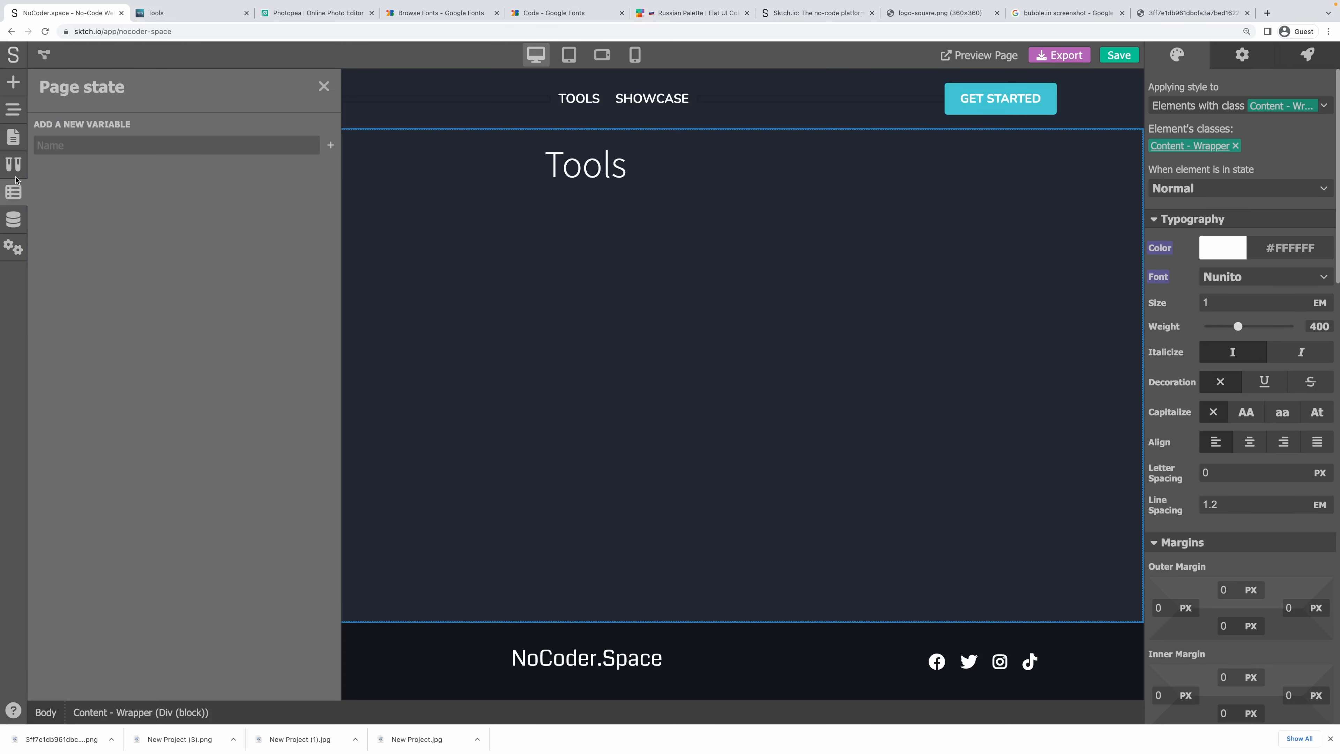
click(82, 146)
text(tools)
click(330, 144)
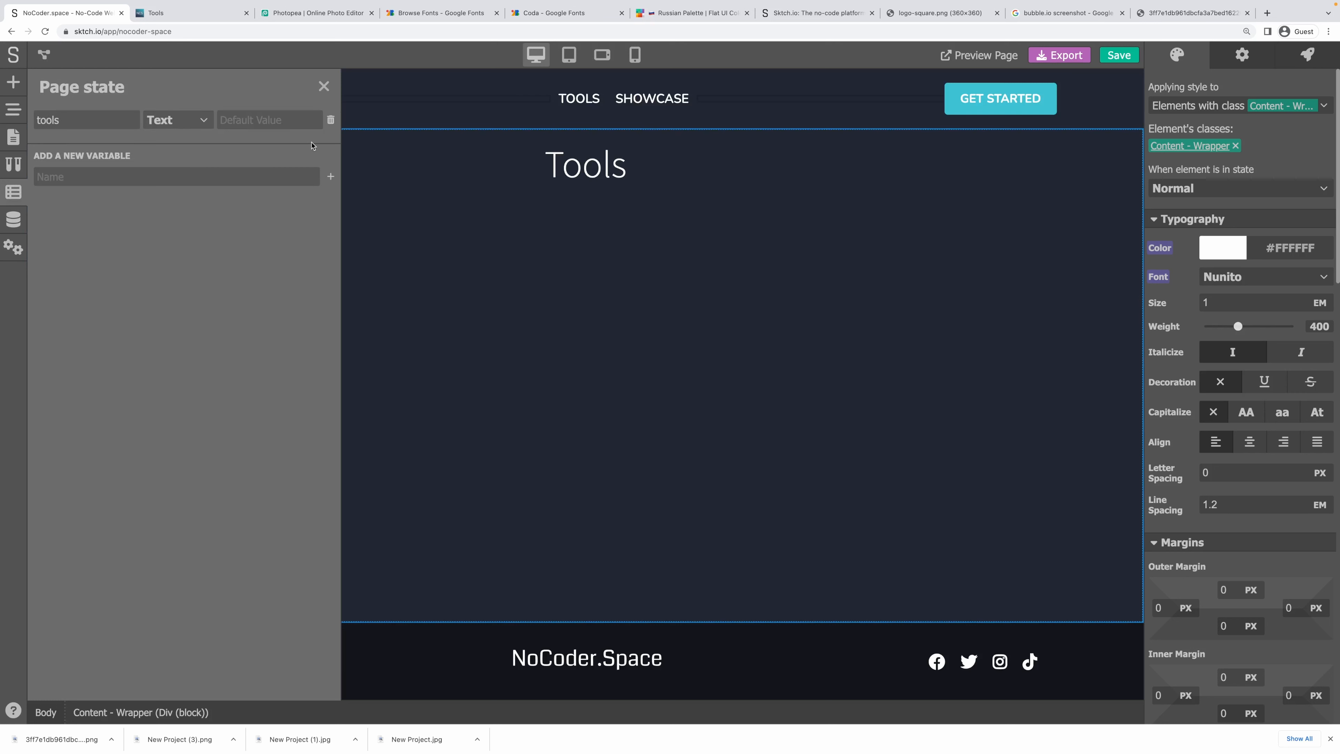
click(175, 120)
click(174, 140)
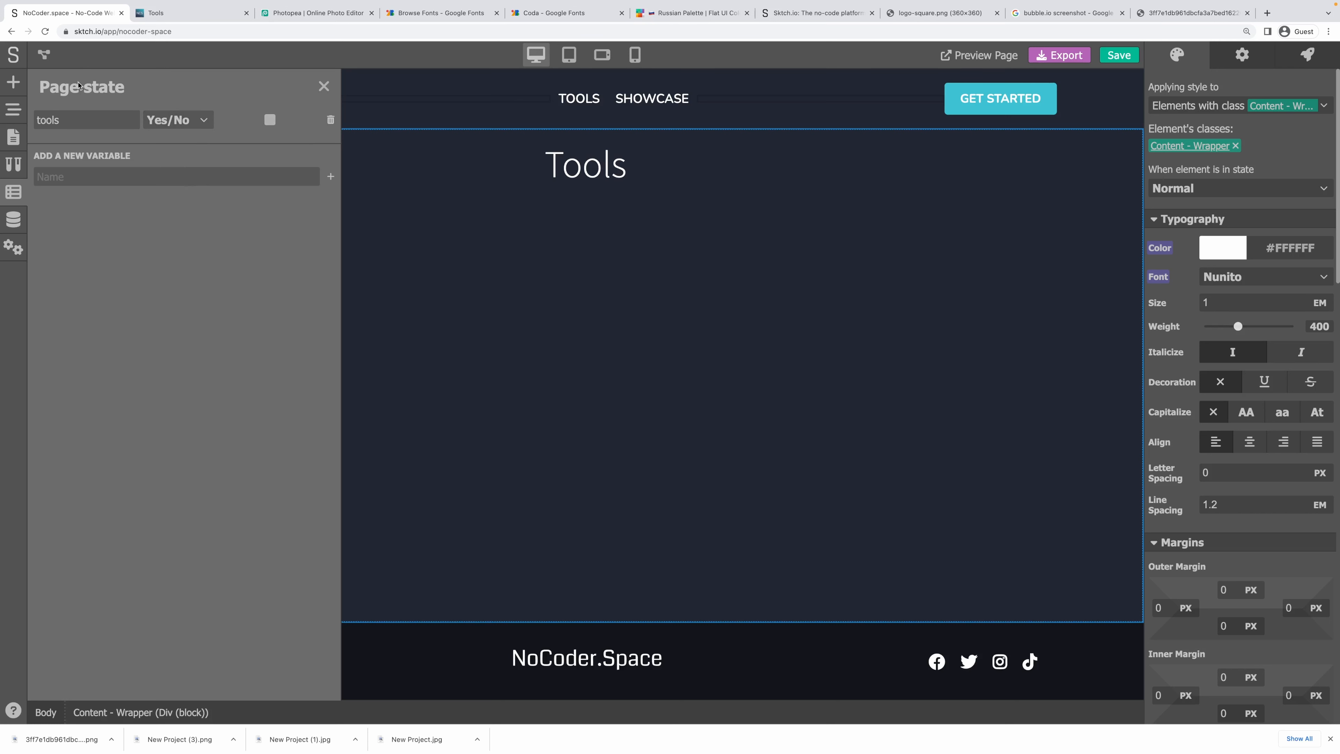
click(44, 56)
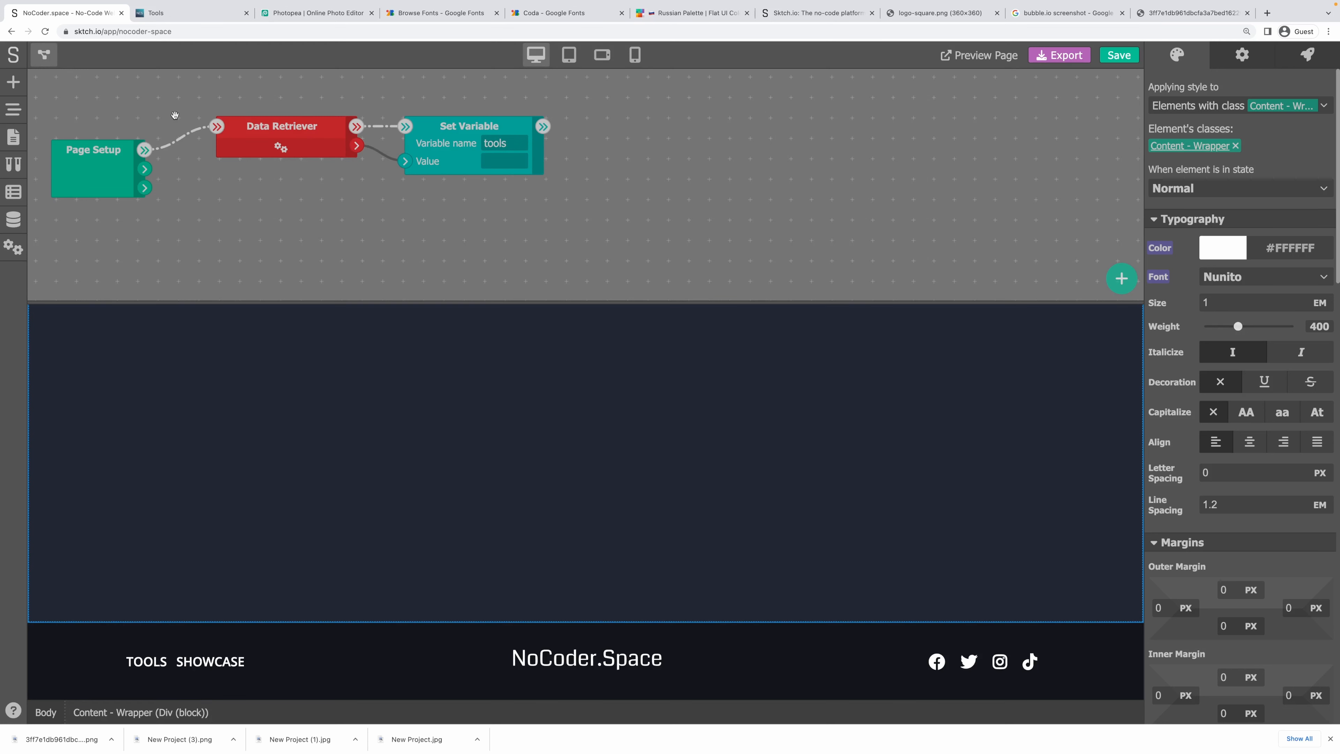
click(51, 61)
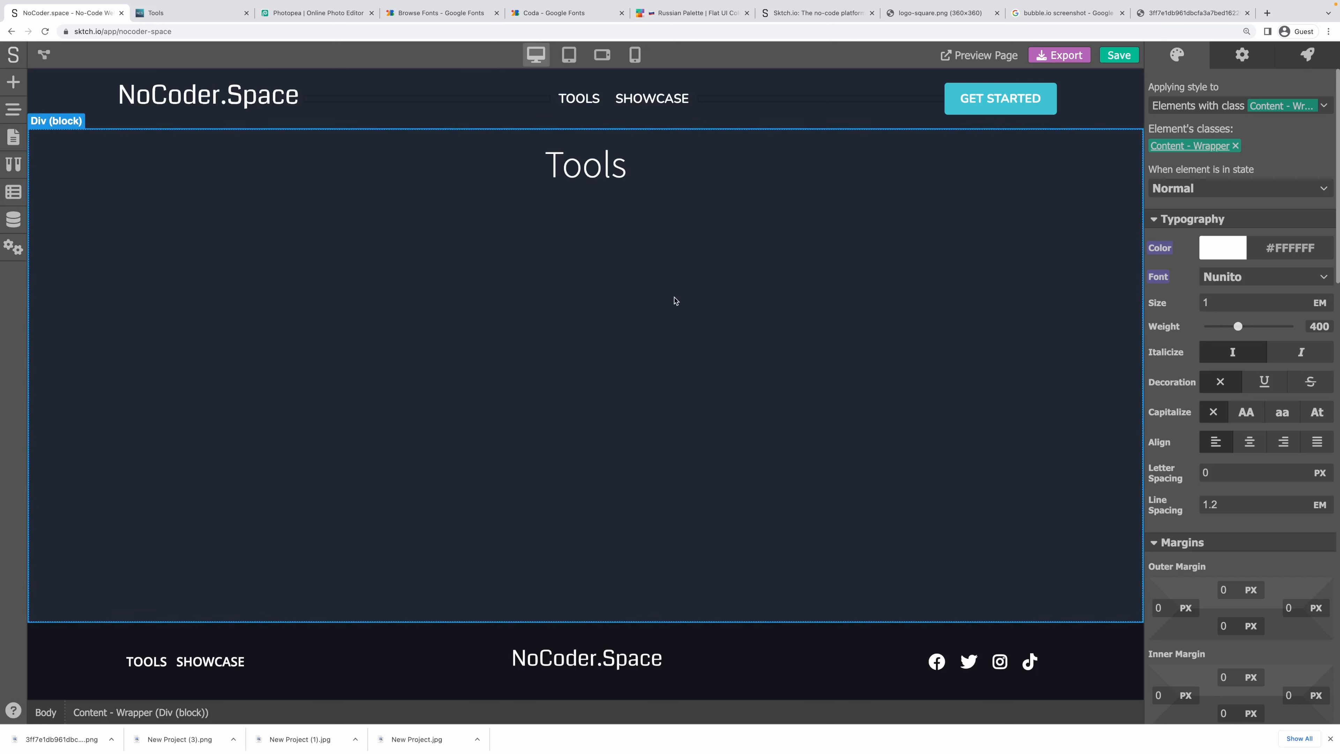
Place a new empty block under the Tools heading inside Content - Inner.
click(504, 200)
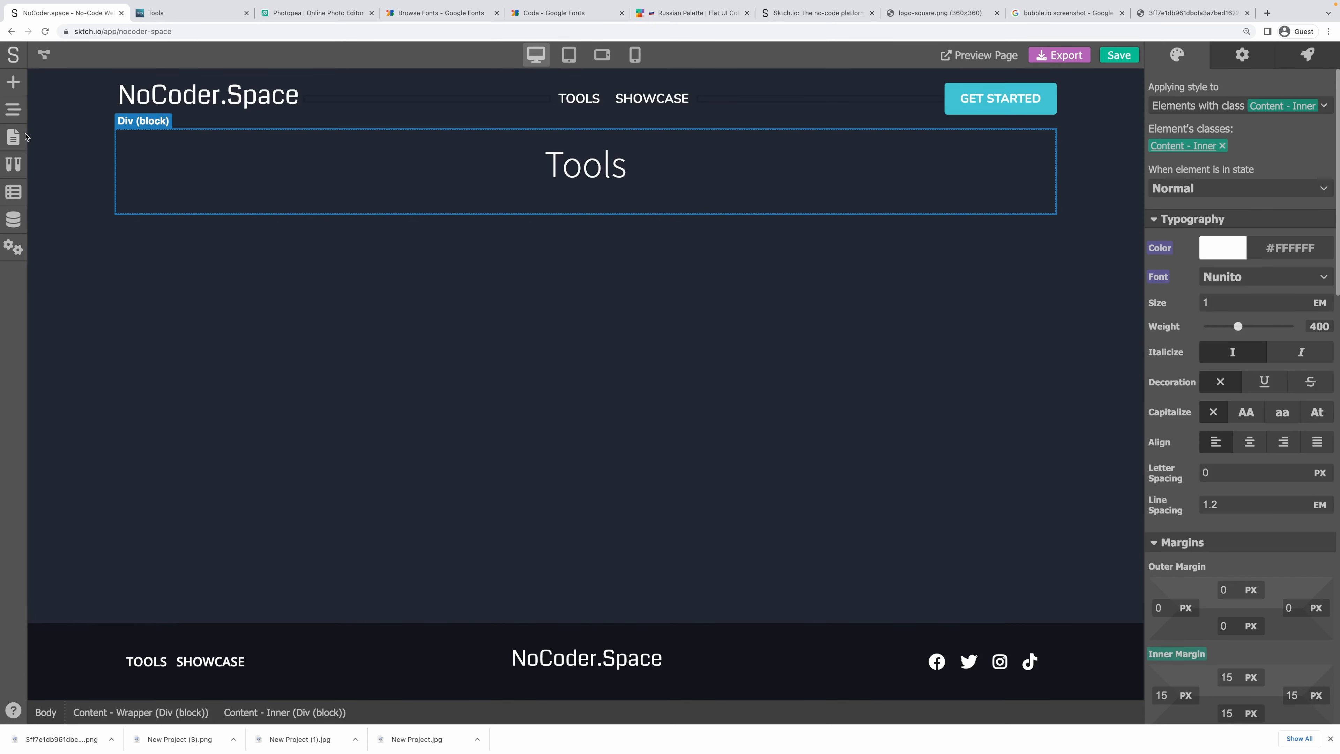
click(13, 82)
drag(59, 186, 90, 174)
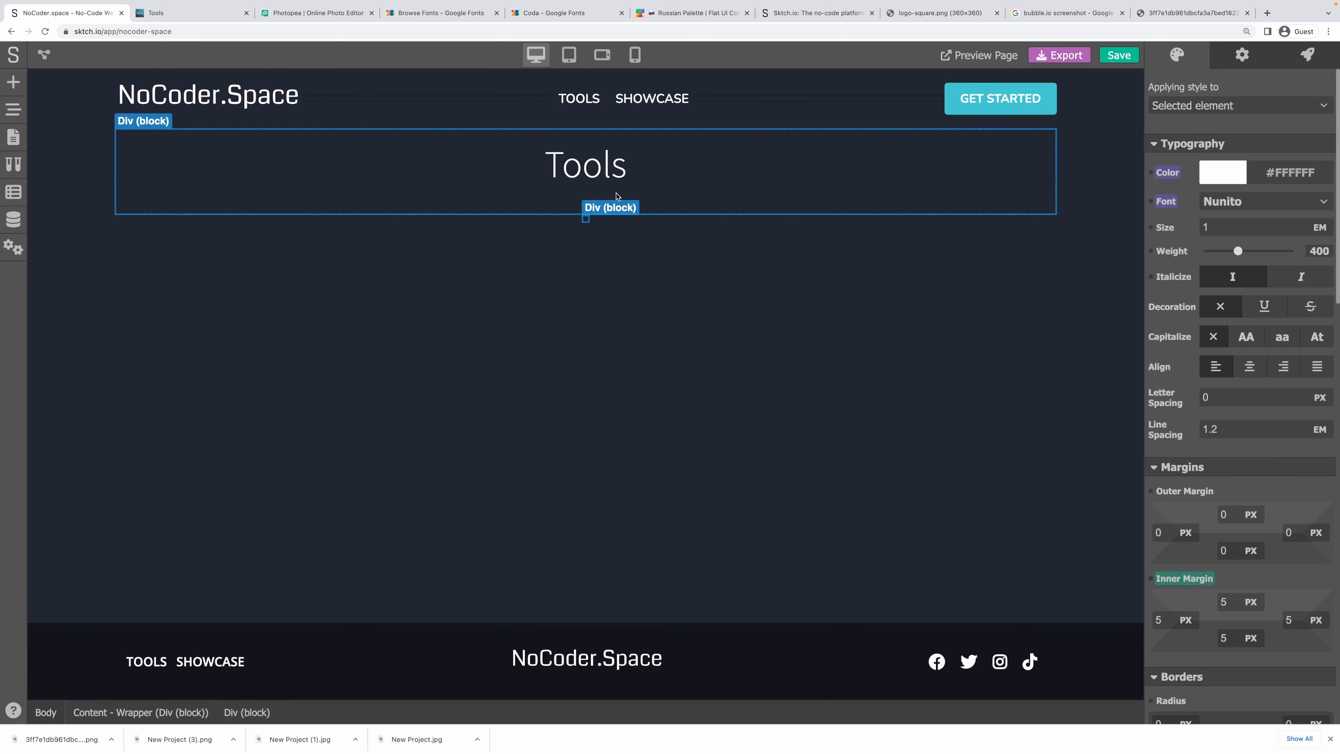
click(13, 109)
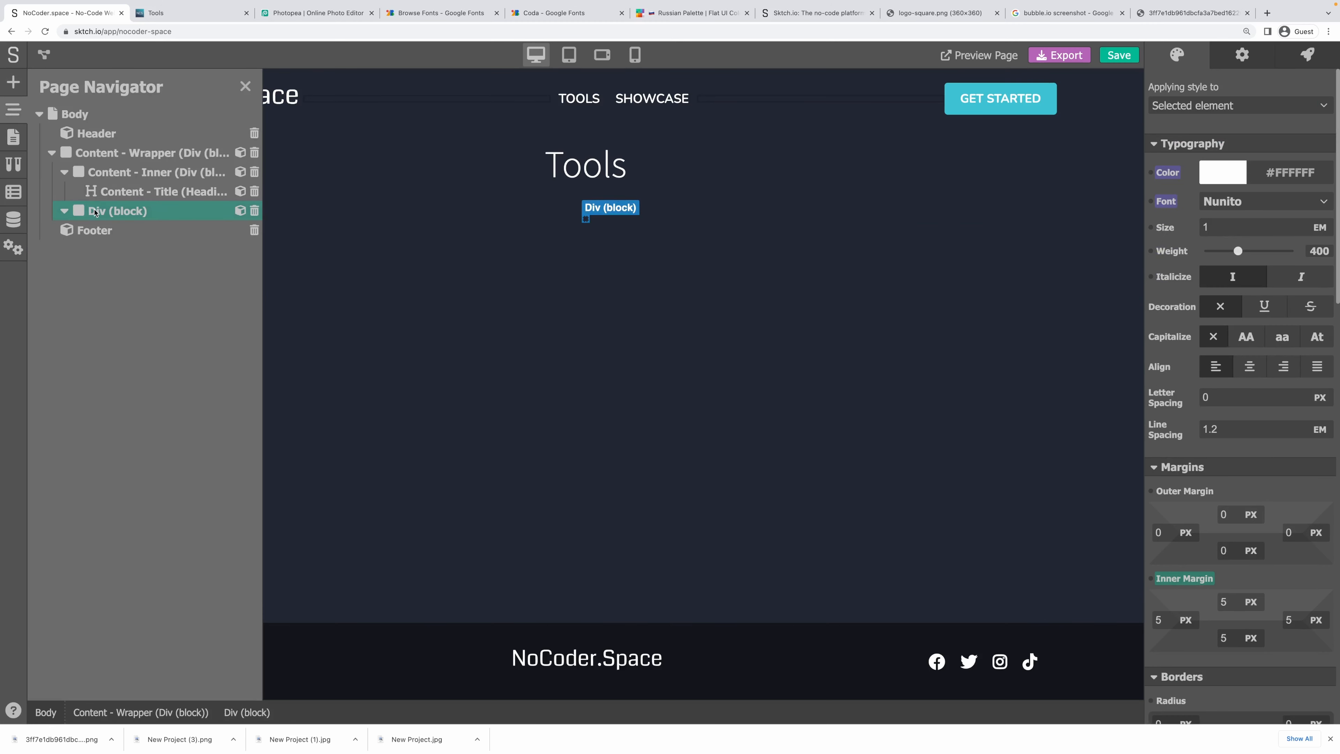
click(109, 172)
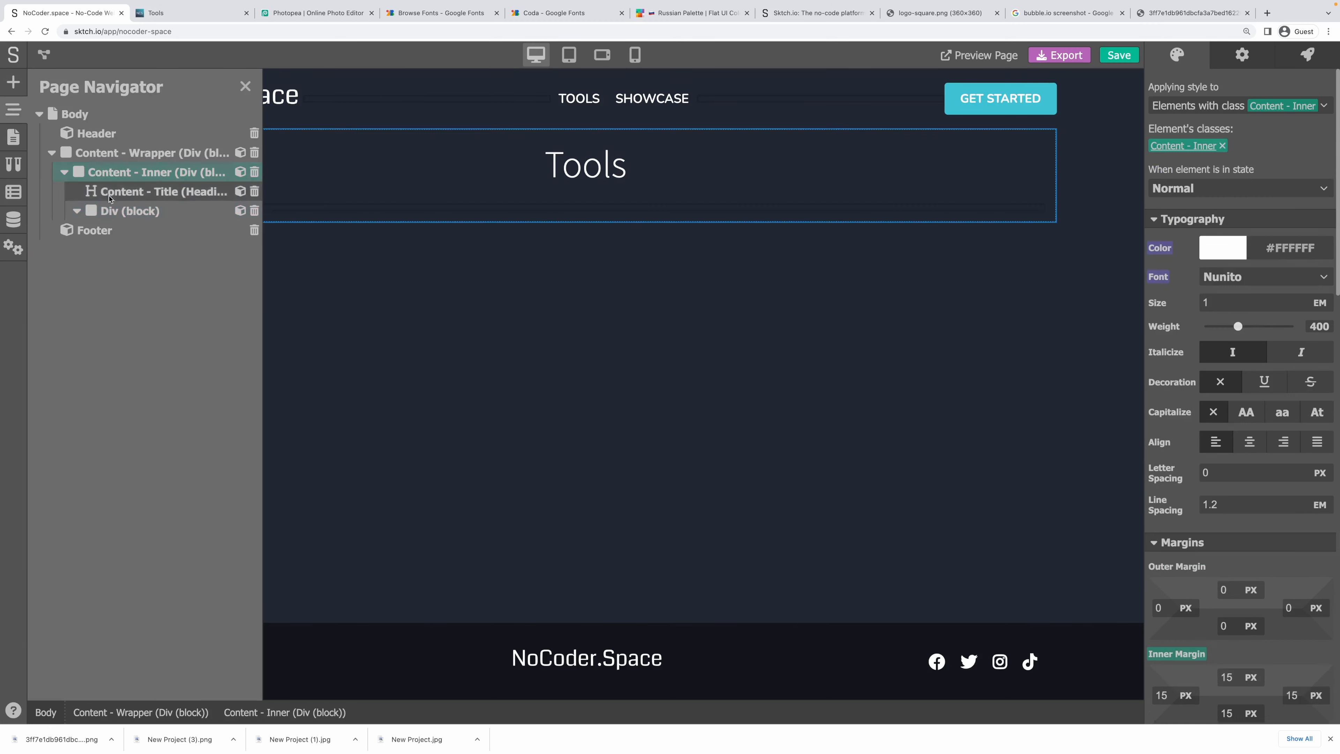
click(117, 210)
Reset the new block's inner margin to 0 and give it a new class 'Tools - Wrapper'.
click(1184, 578)
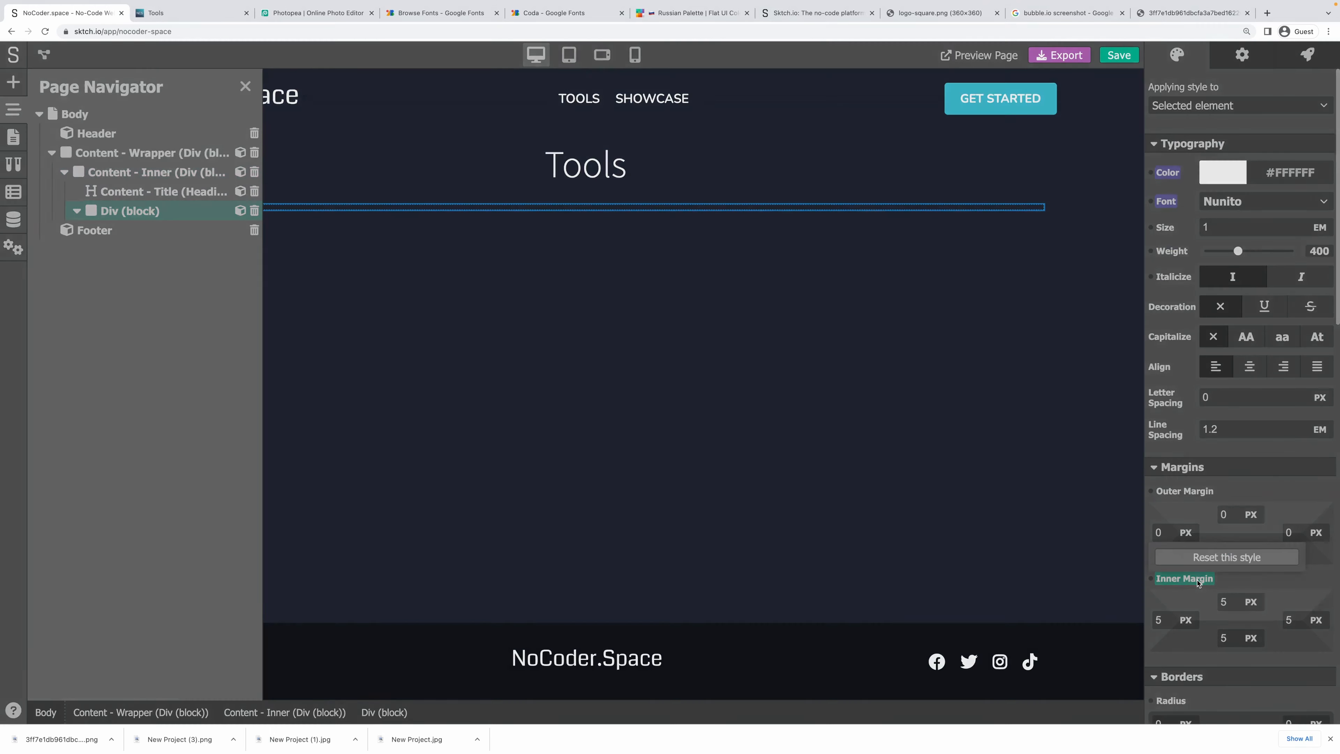
click(1206, 557)
click(1237, 108)
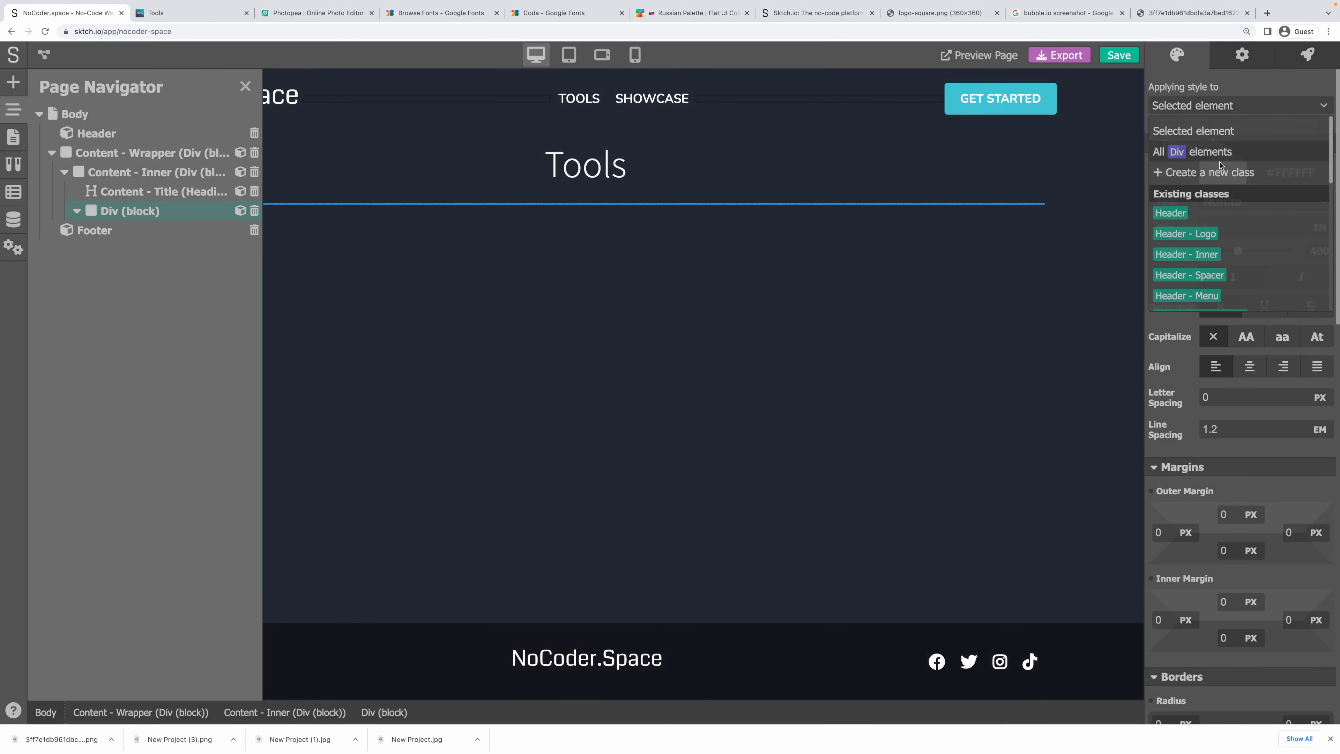
click(1213, 171)
text(Tools - Wr)
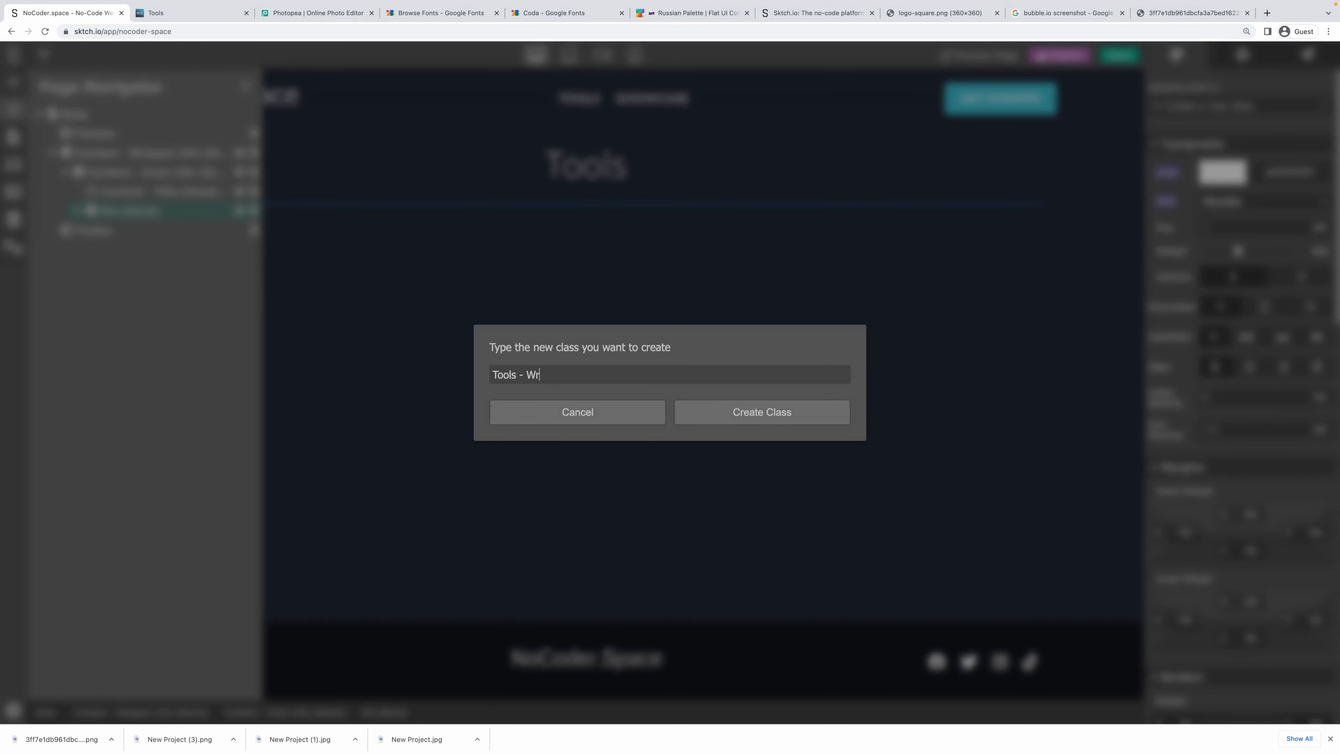
text(apper)
key(Return)
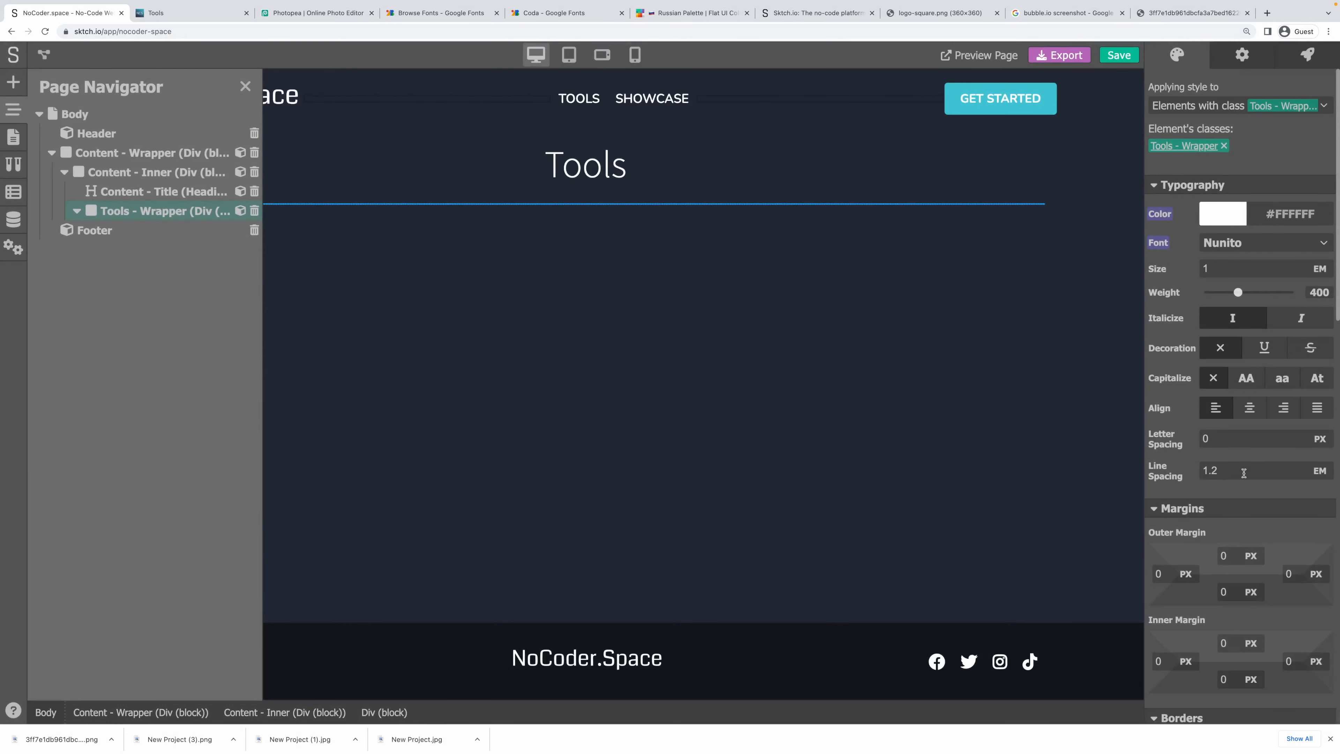
Make the wrapper a left-to-right flex row, items centered, justify Start, with wrapping.
scroll(1243, 475, down, 4)
scroll(1245, 478, down, 5)
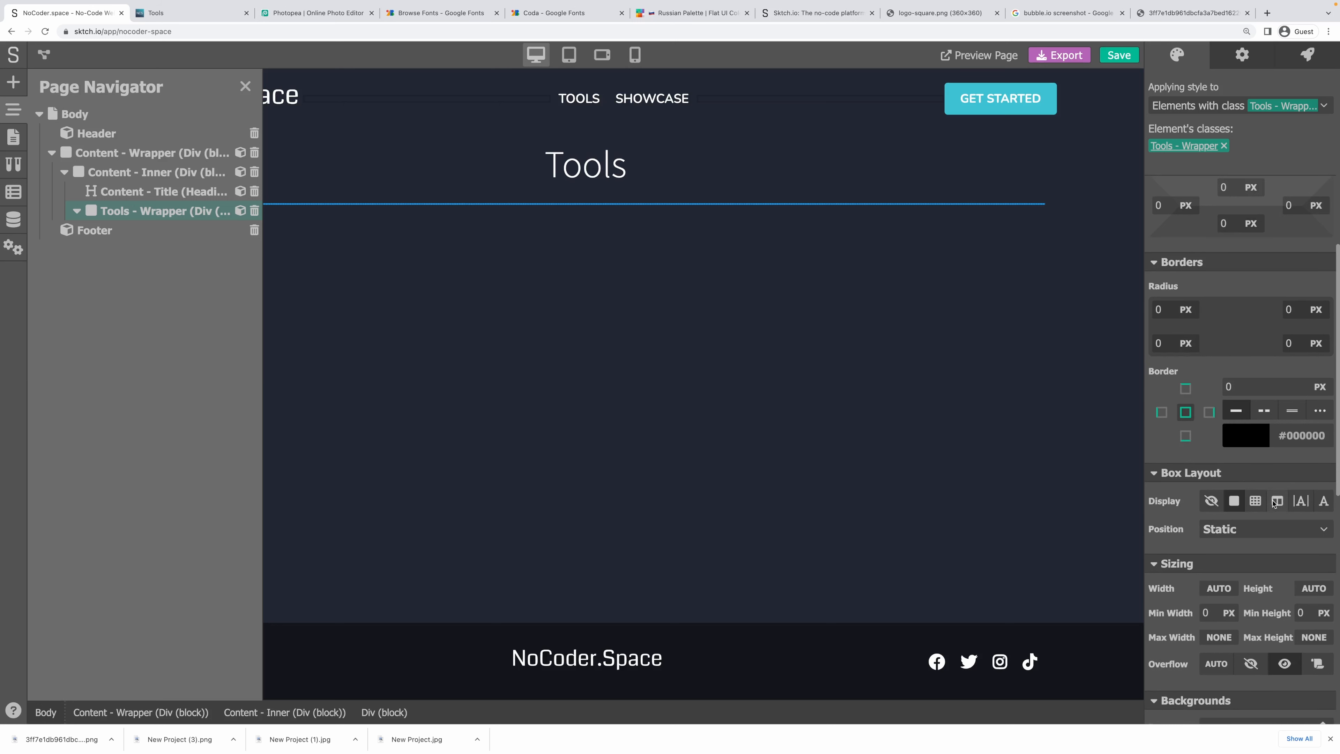
click(1278, 502)
scroll(1256, 486, down, 1)
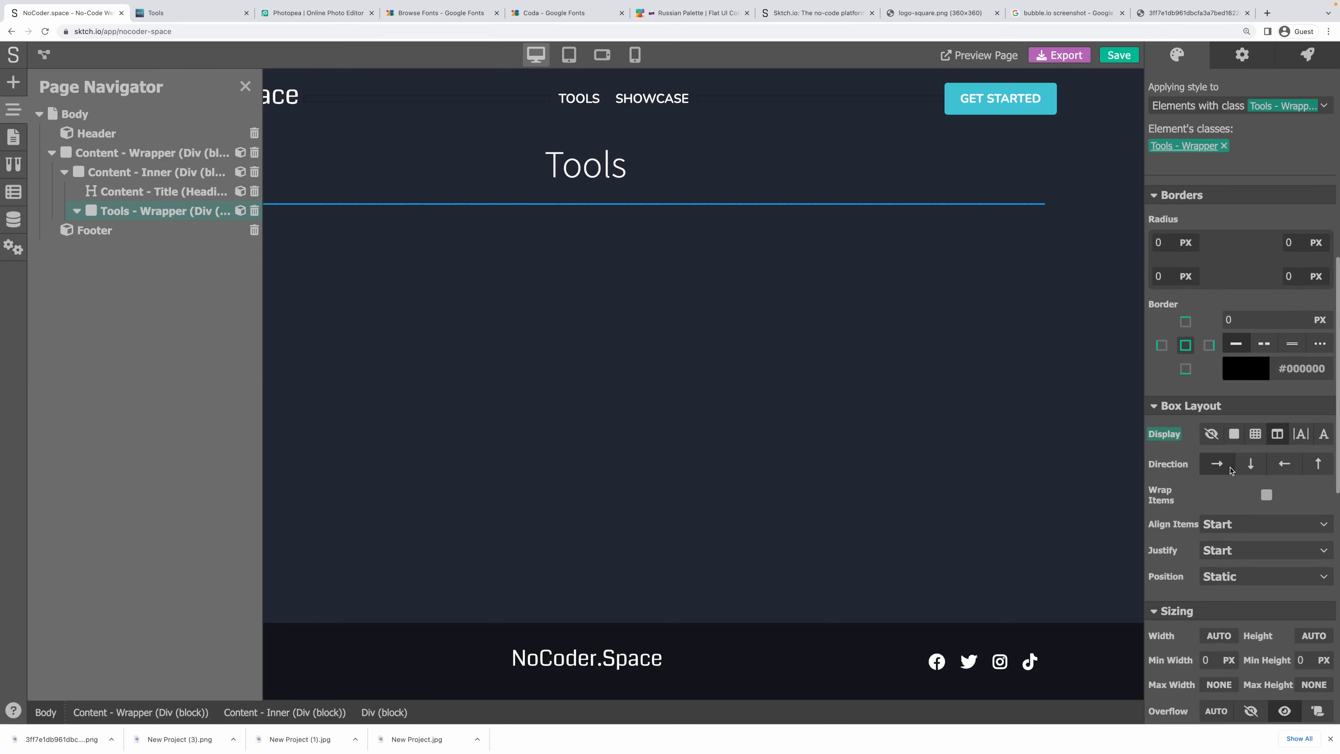
click(1218, 464)
click(1240, 524)
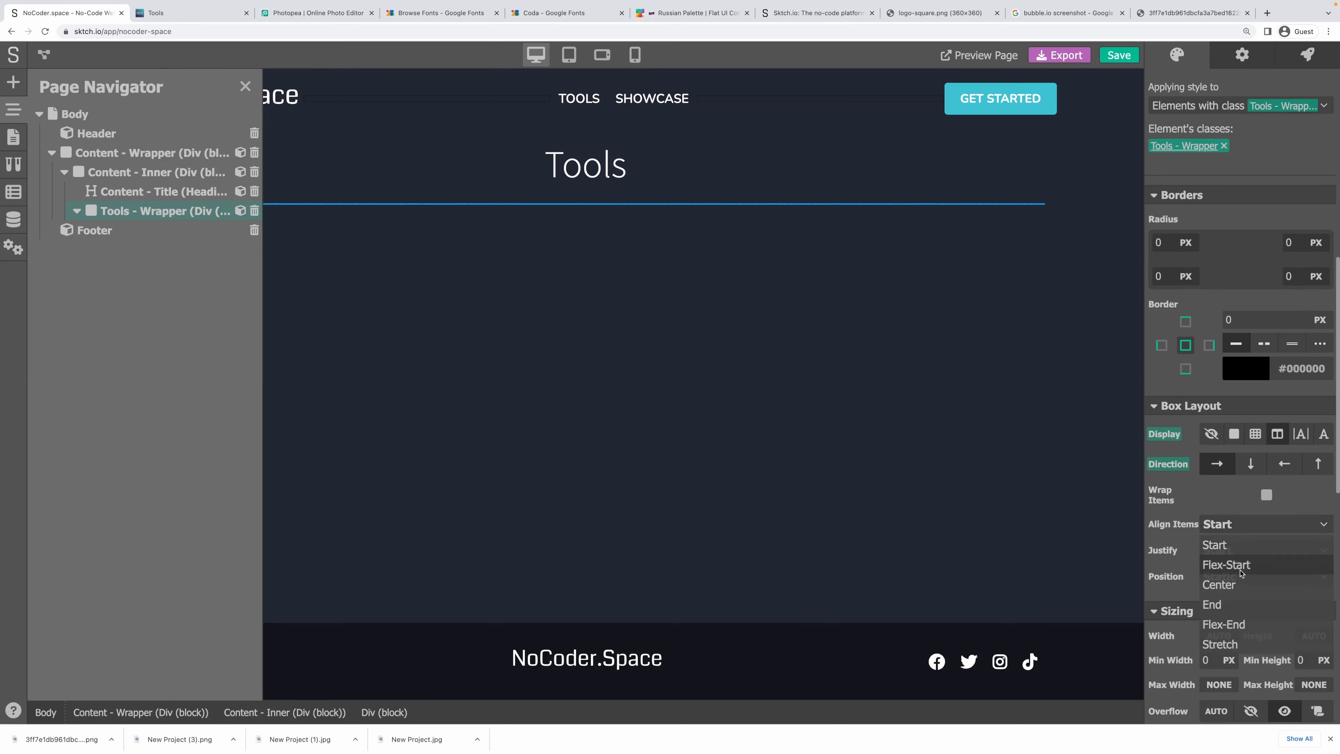
click(1237, 583)
click(1235, 552)
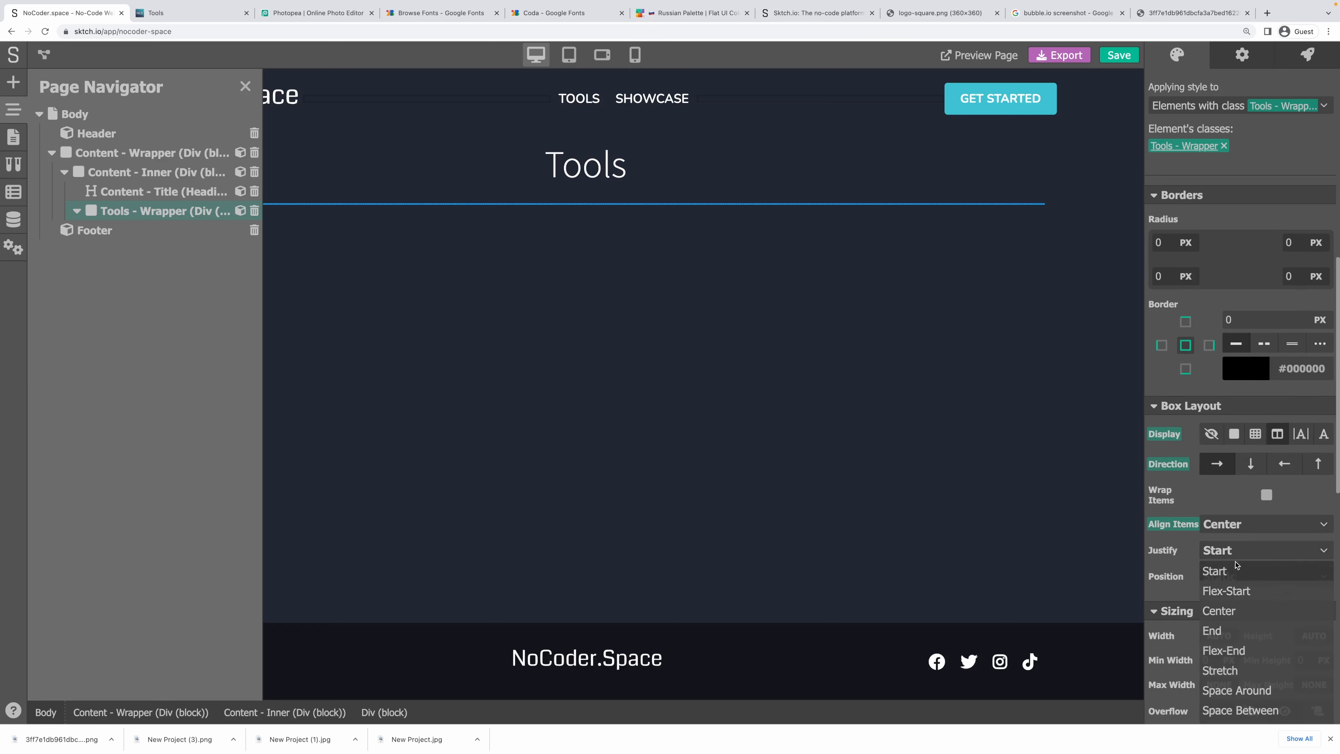
click(1209, 485)
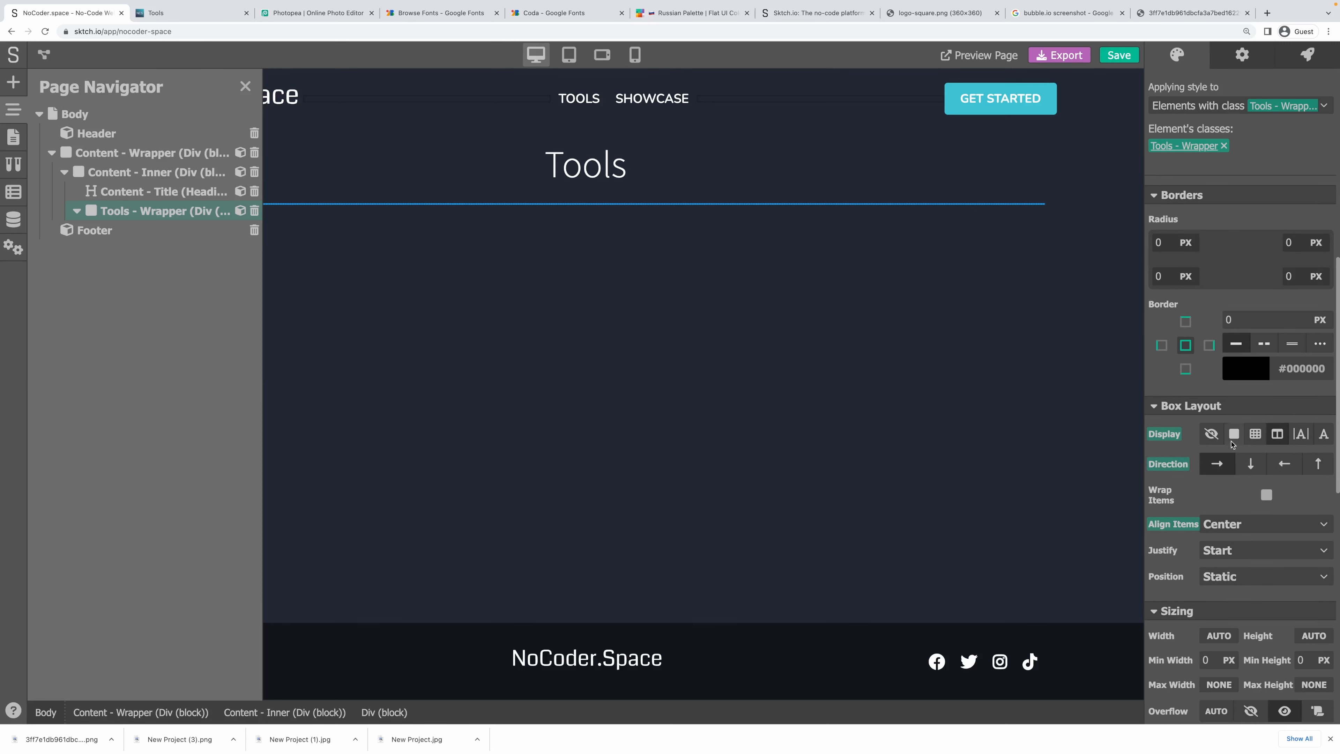
click(1266, 496)
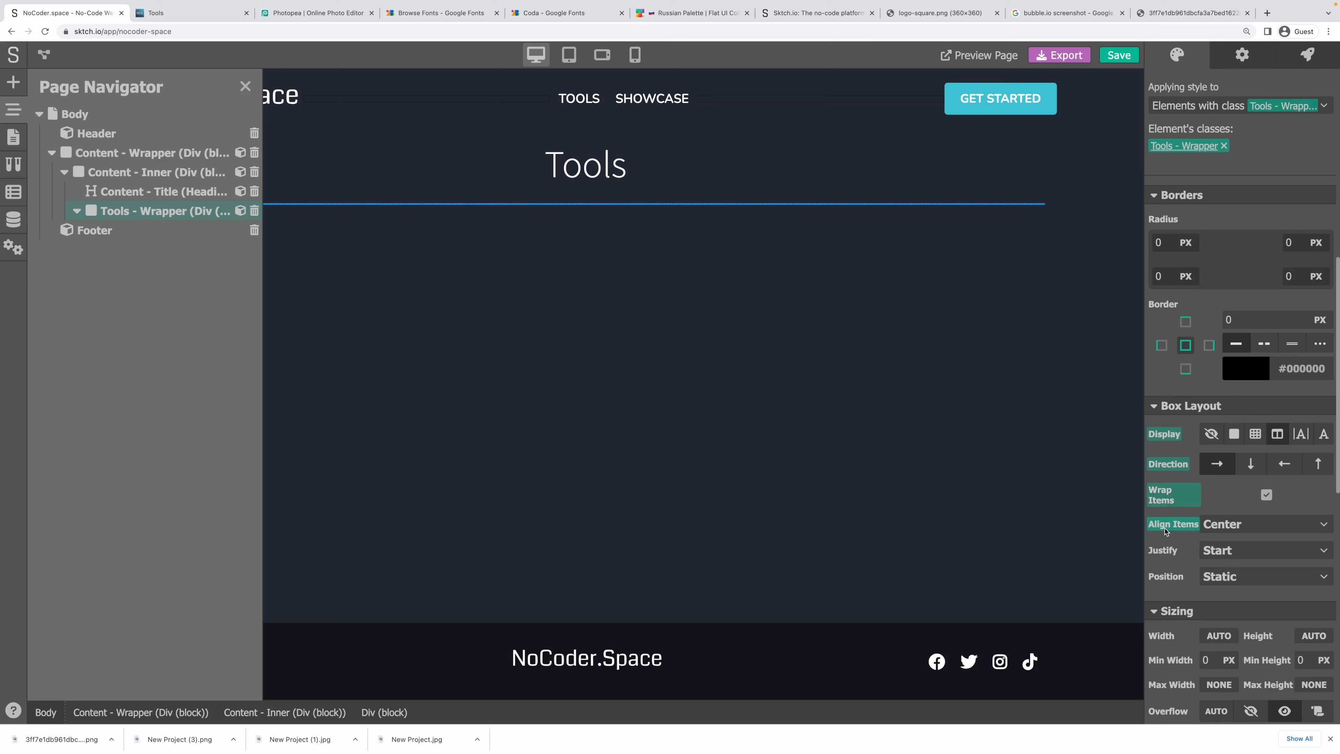
Set the Tools - Wrapper inner margin to 10 px on all sides.
scroll(1170, 421, up, 2)
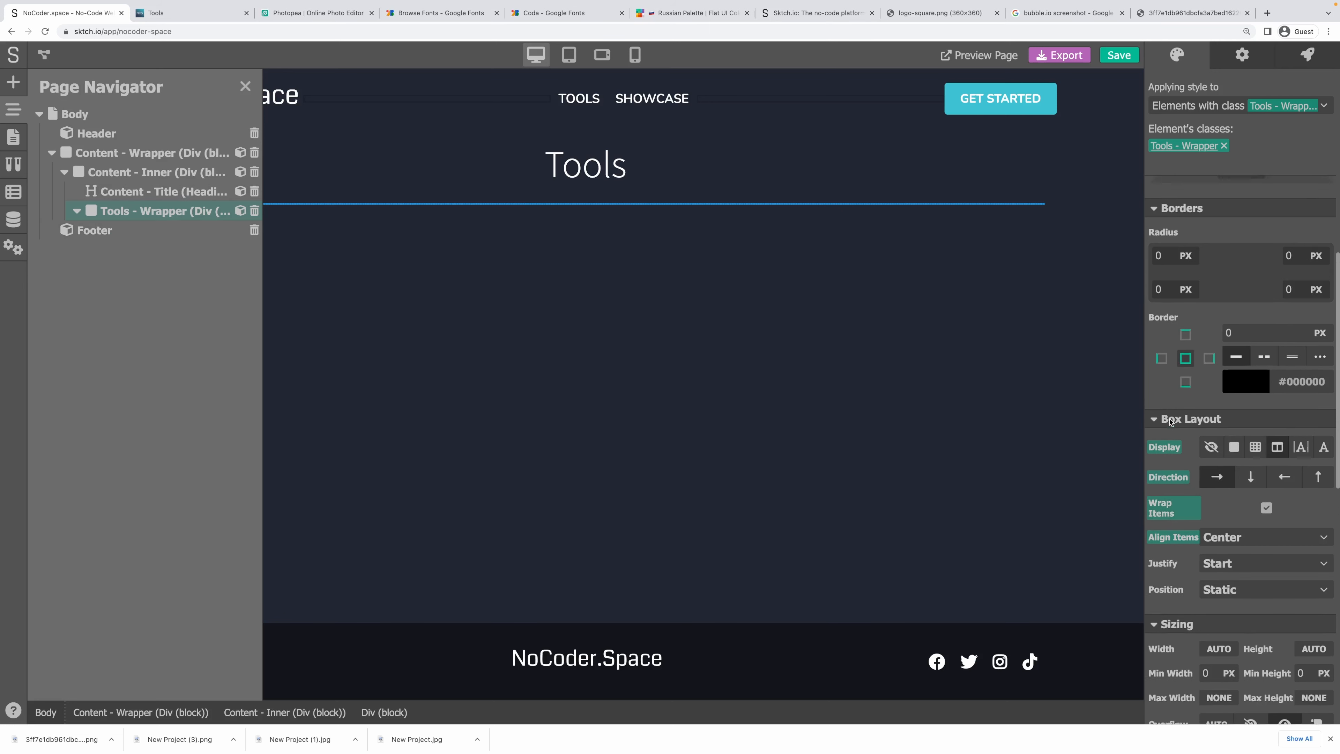
scroll(1170, 421, up, 3)
click(1234, 332)
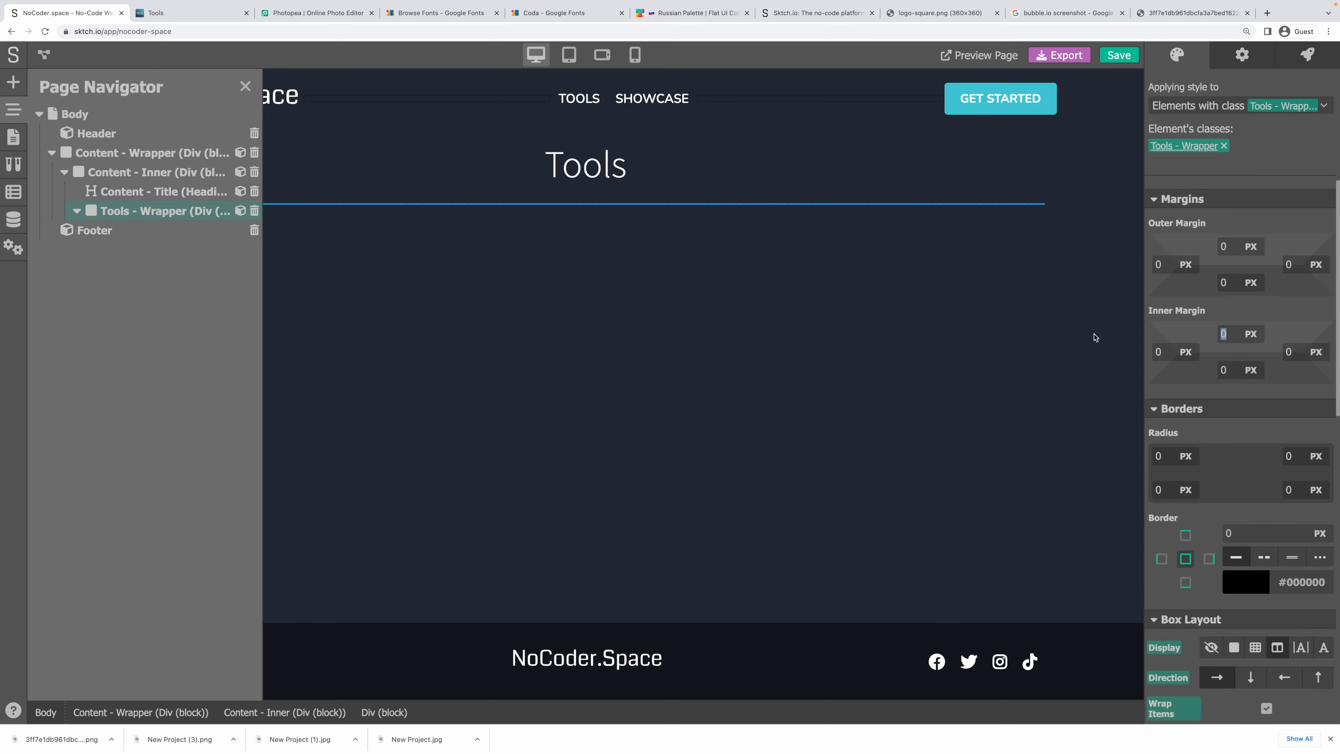
text(10)
key(Tab)
key(Tab)
key(Tab)
key(Tab)
click(1308, 312)
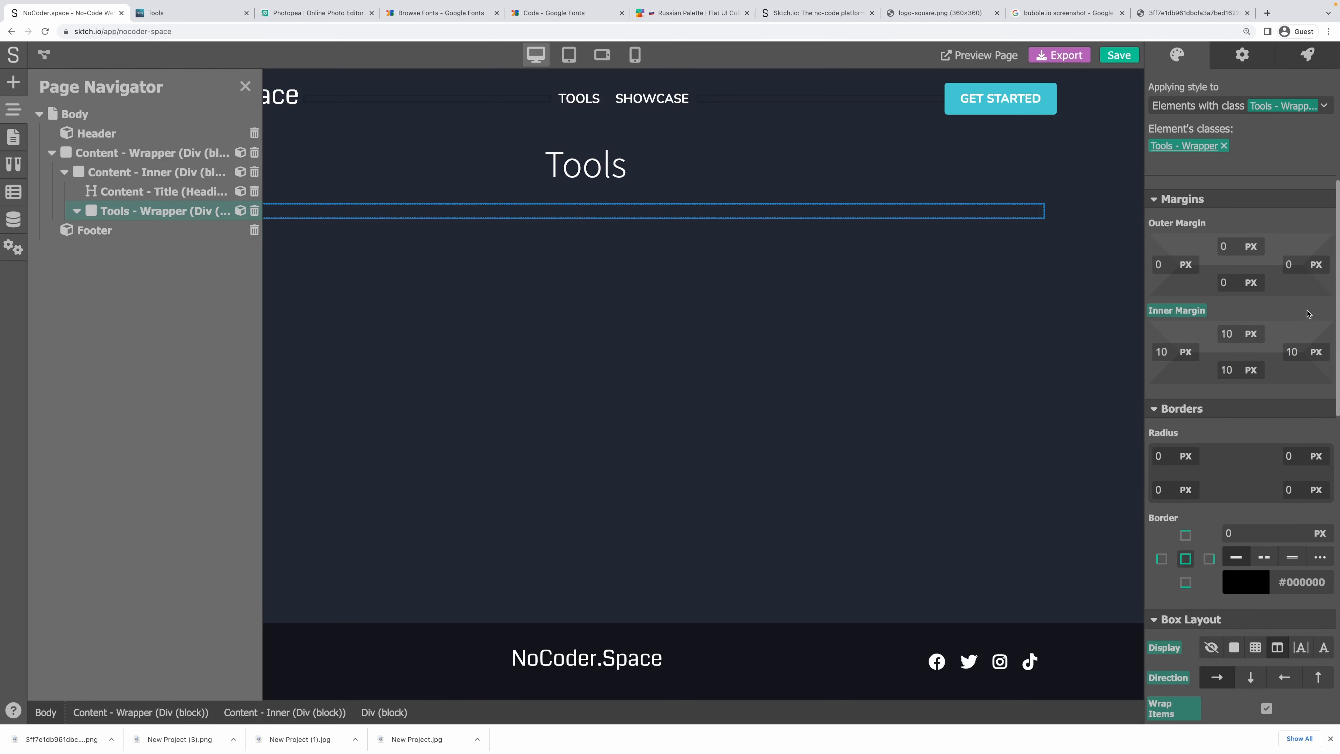
click(11, 91)
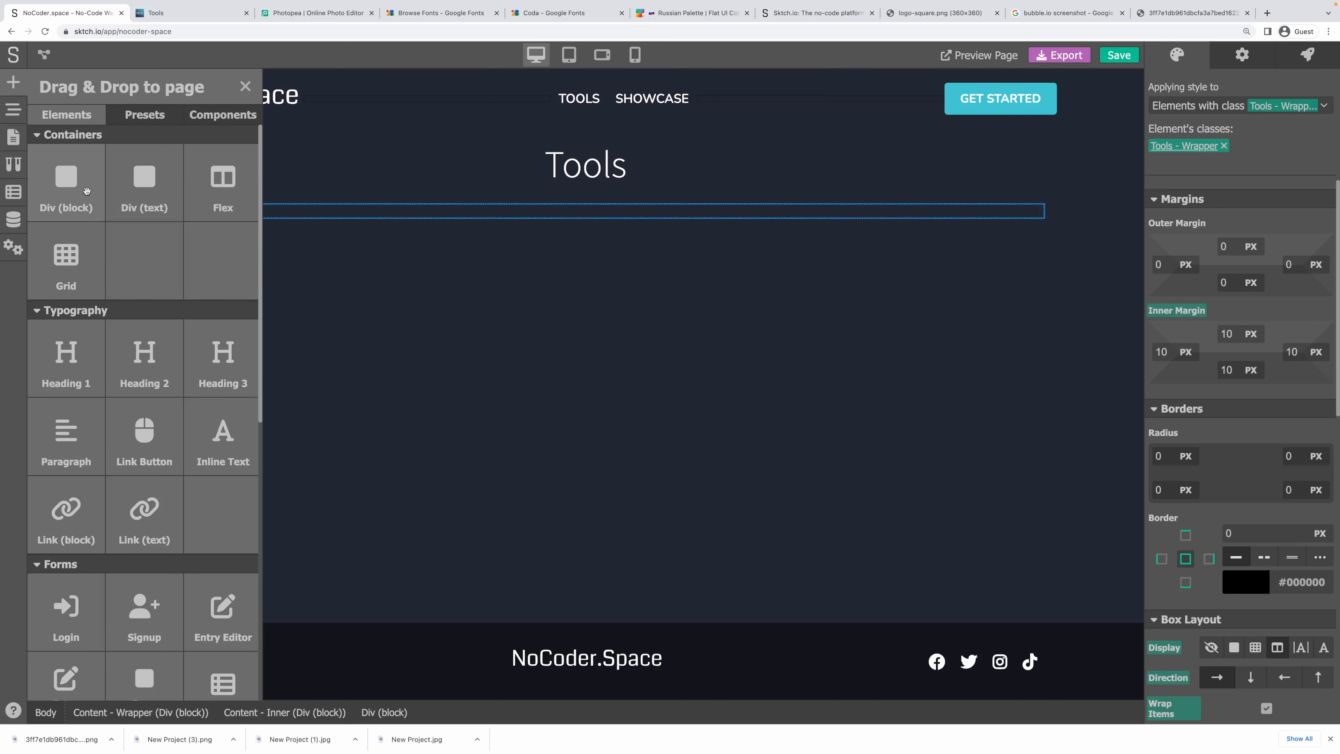
Drop a block div into the Tools - Wrapper and give it the new class 'Tool Card'.
drag(87, 191, 293, 217)
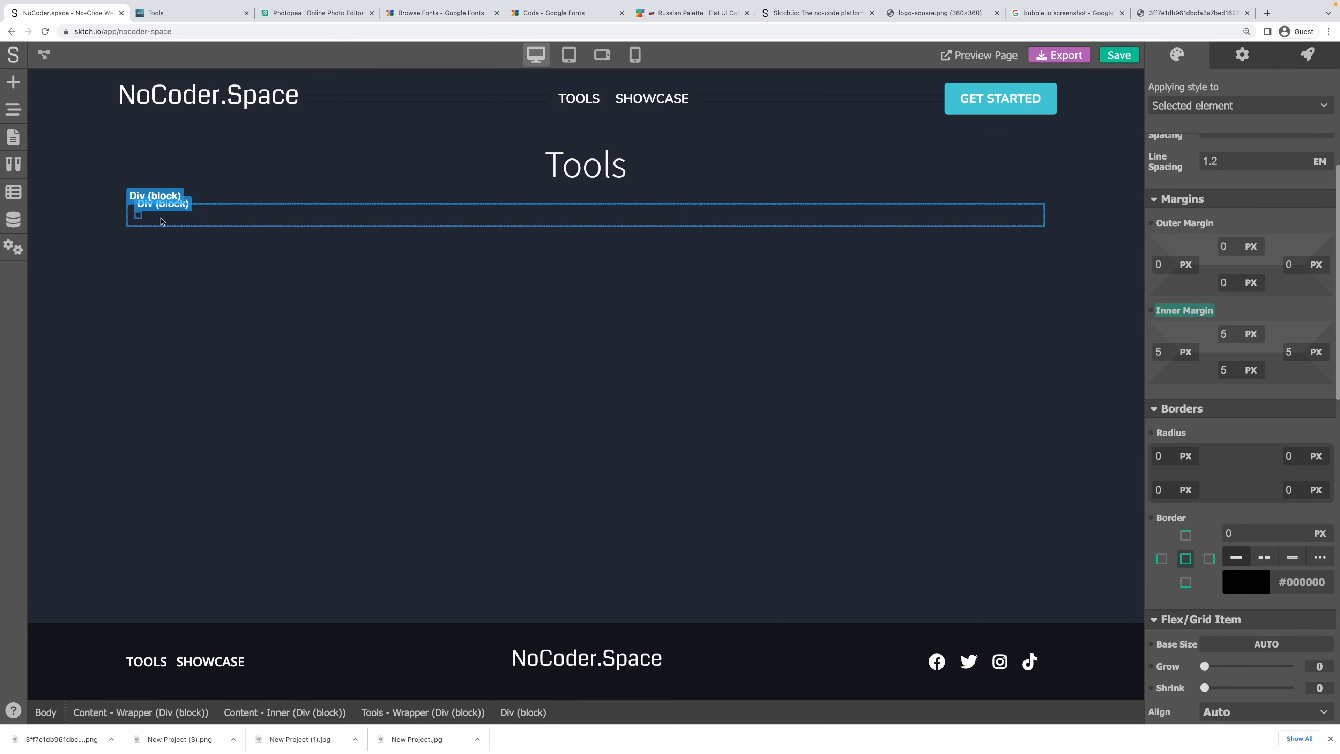
click(1223, 105)
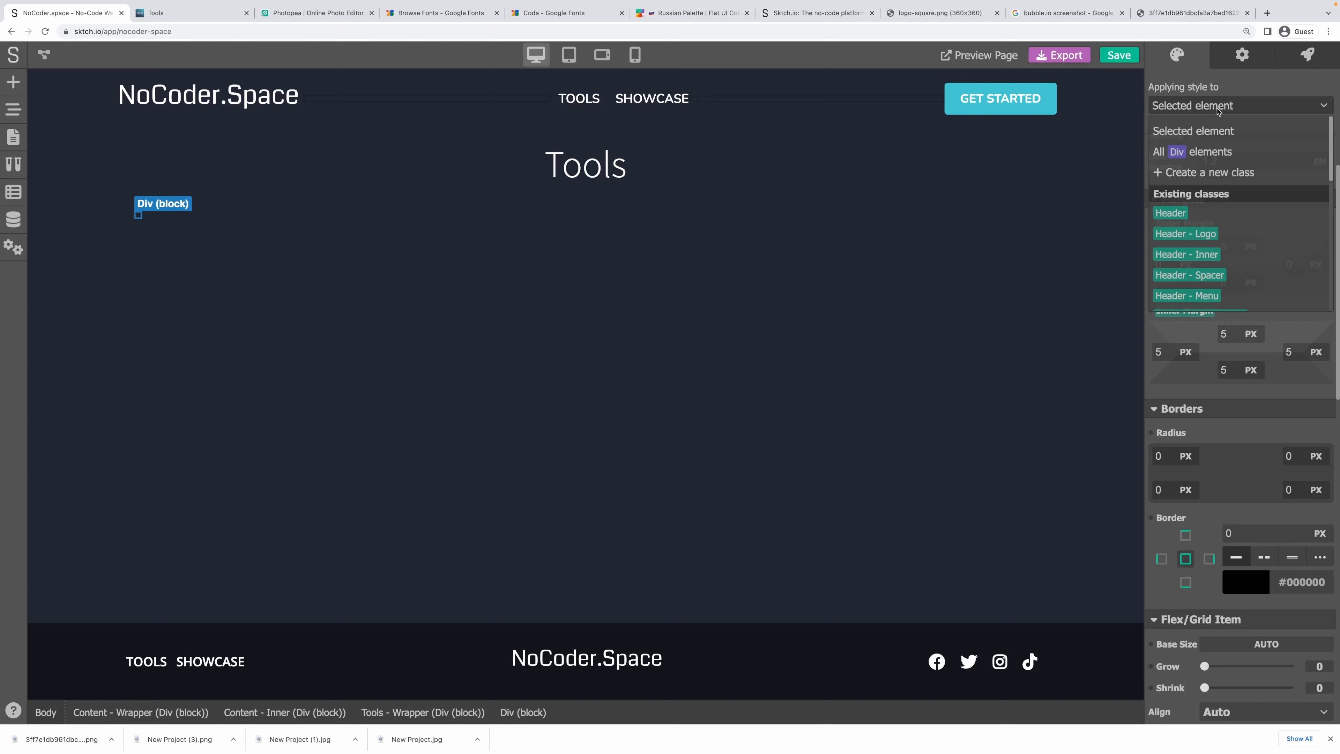
click(1198, 173)
text(Tool)
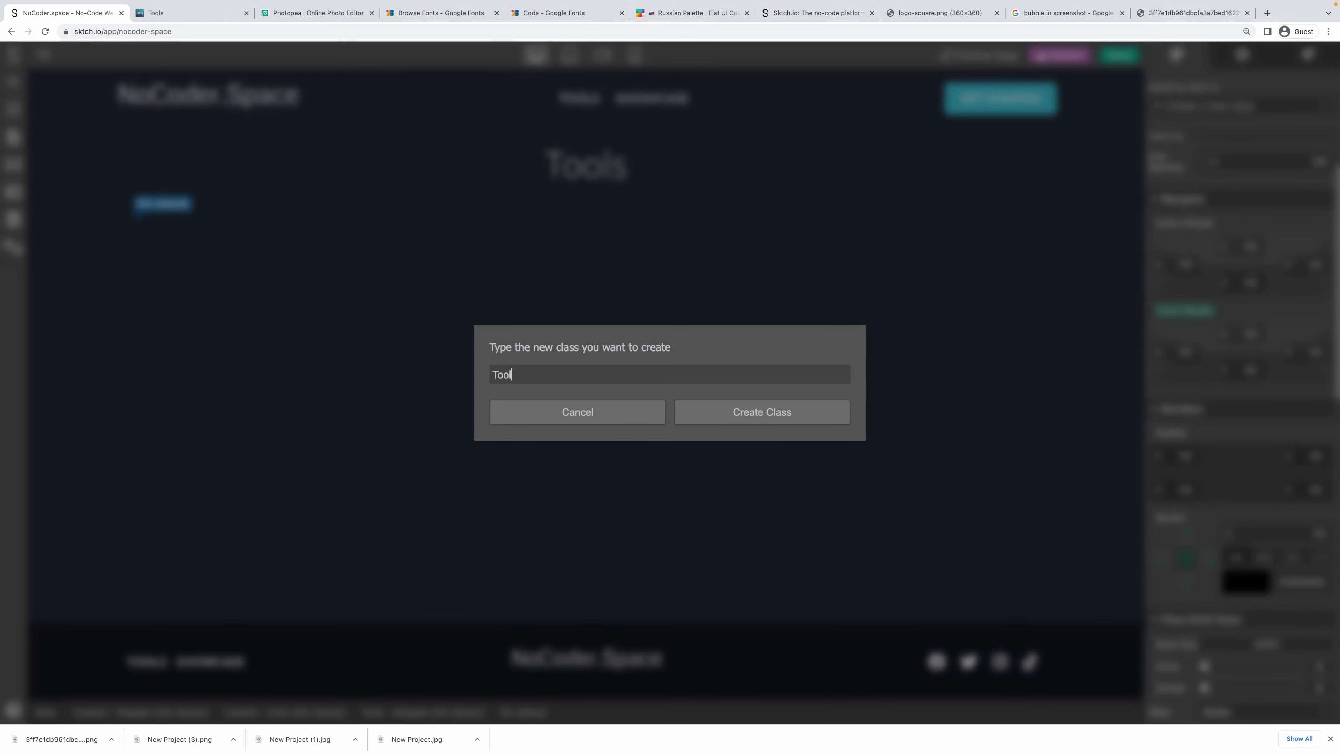
text( Card)
click(816, 413)
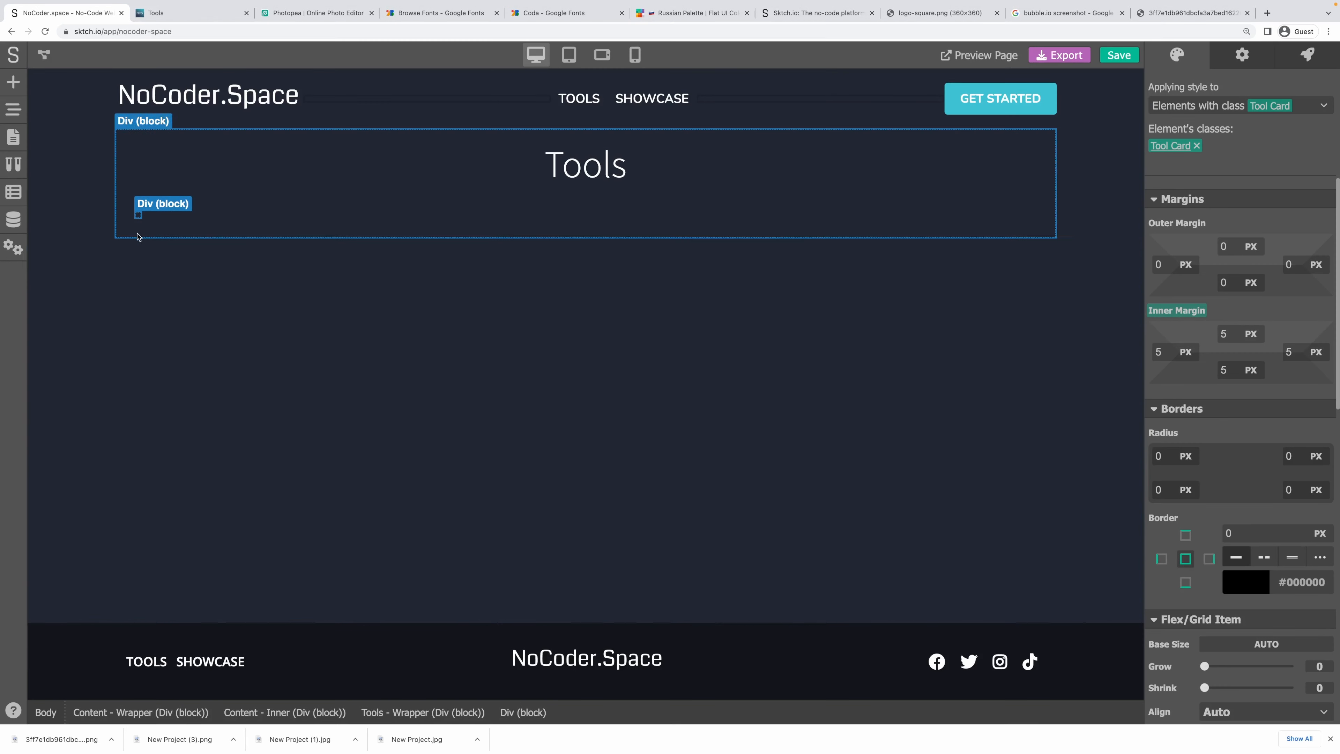
scroll(1240, 370, down, 4)
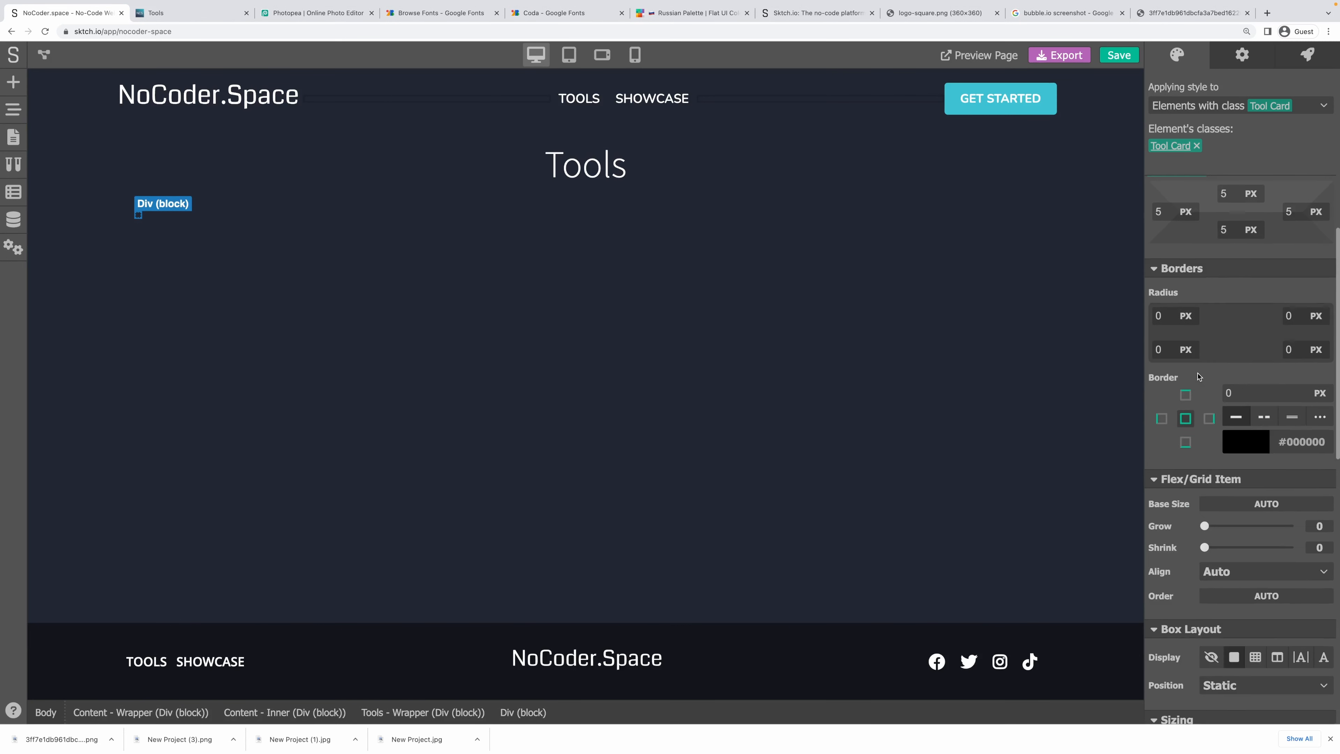
Add an Image element into the Tool Card.
click(13, 83)
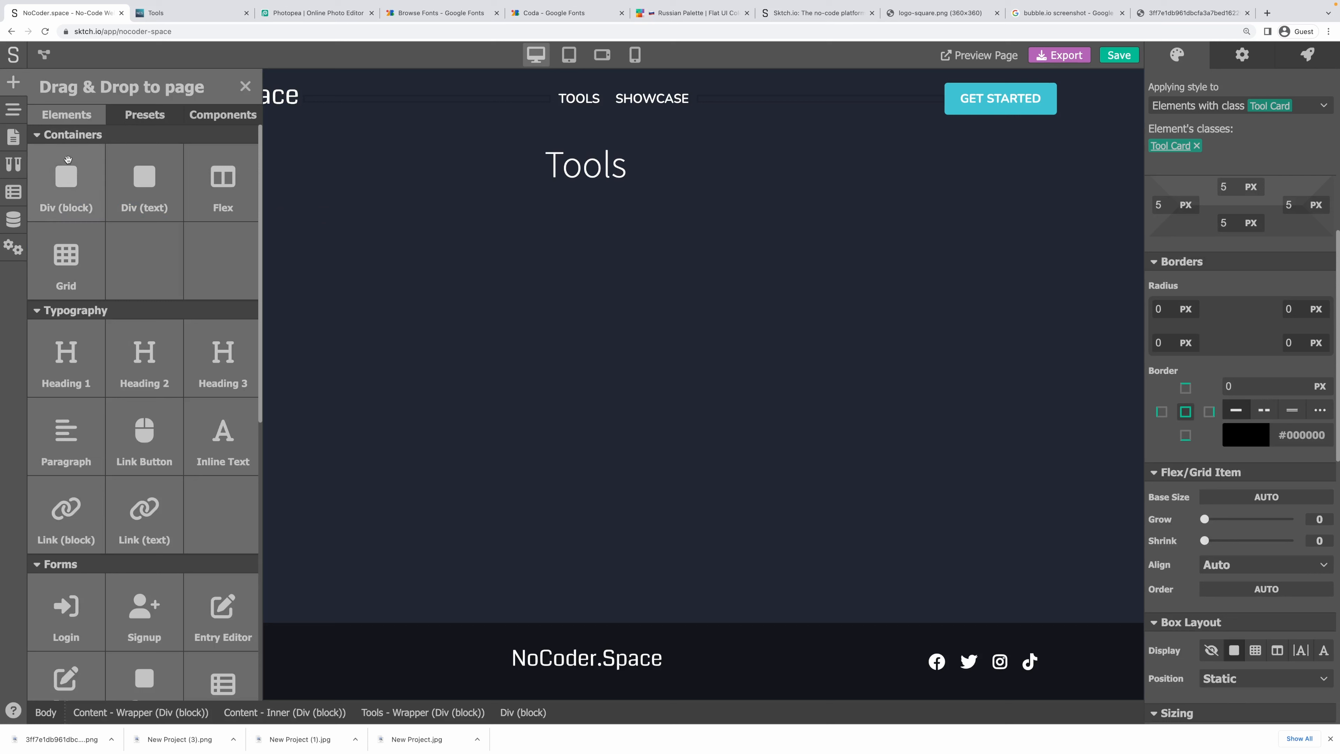
scroll(145, 409, down, 10)
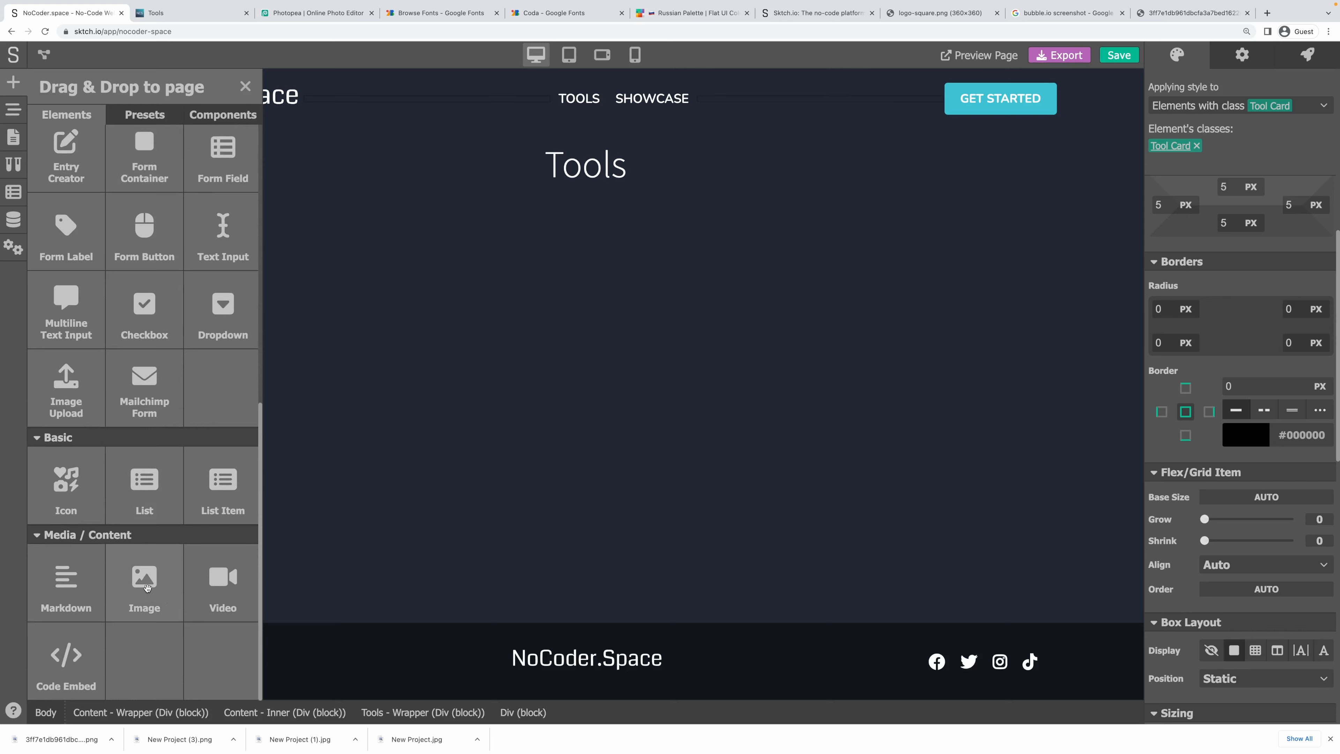
drag(147, 588, 141, 222)
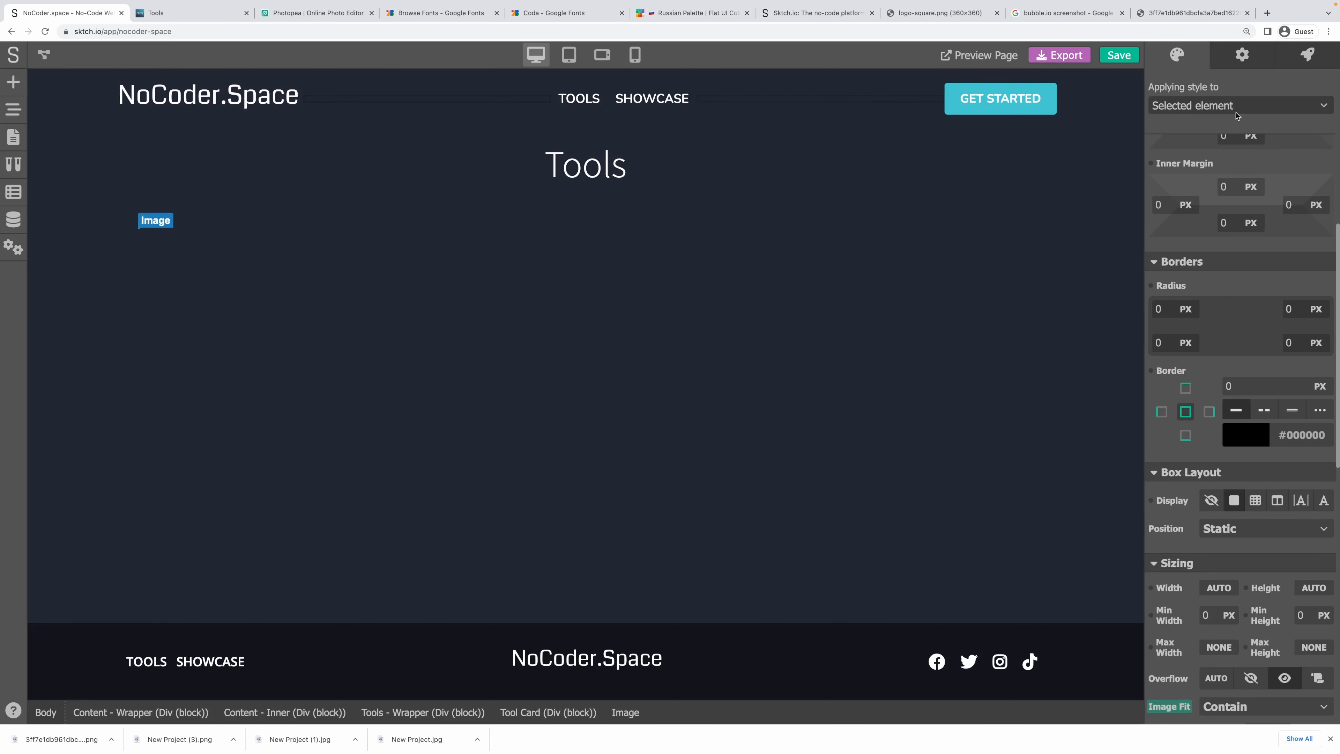
click(14, 110)
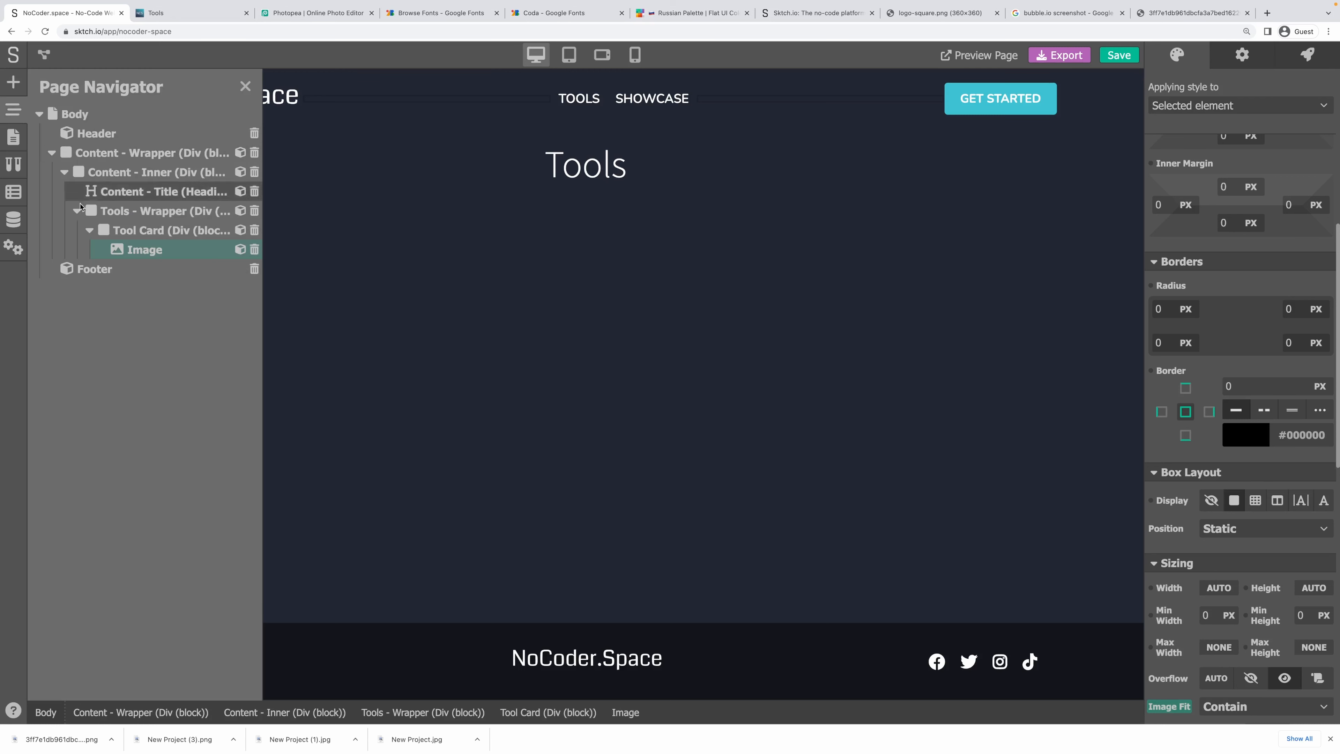
Add a Heading 2 and nest it under the Tool Card in the element tree.
click(13, 81)
scroll(128, 280, up, 3)
scroll(128, 280, up, 4)
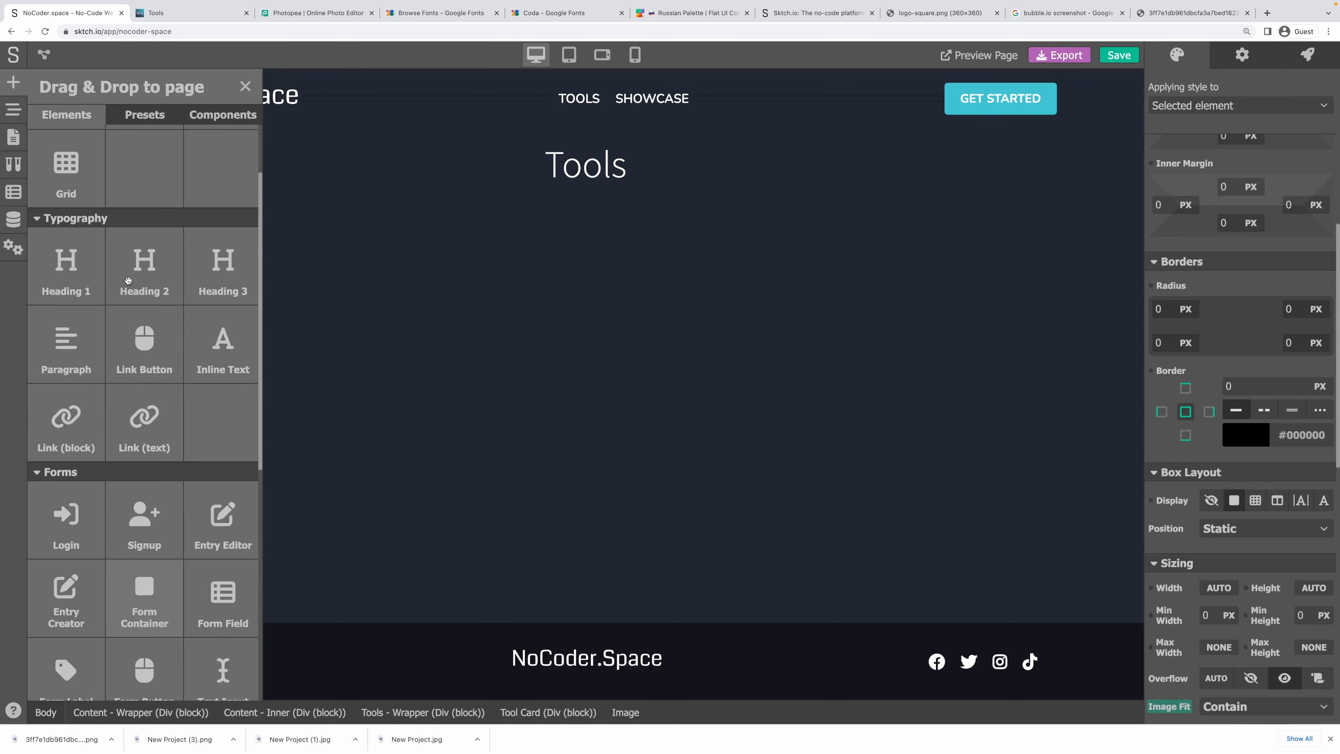
drag(156, 272, 168, 228)
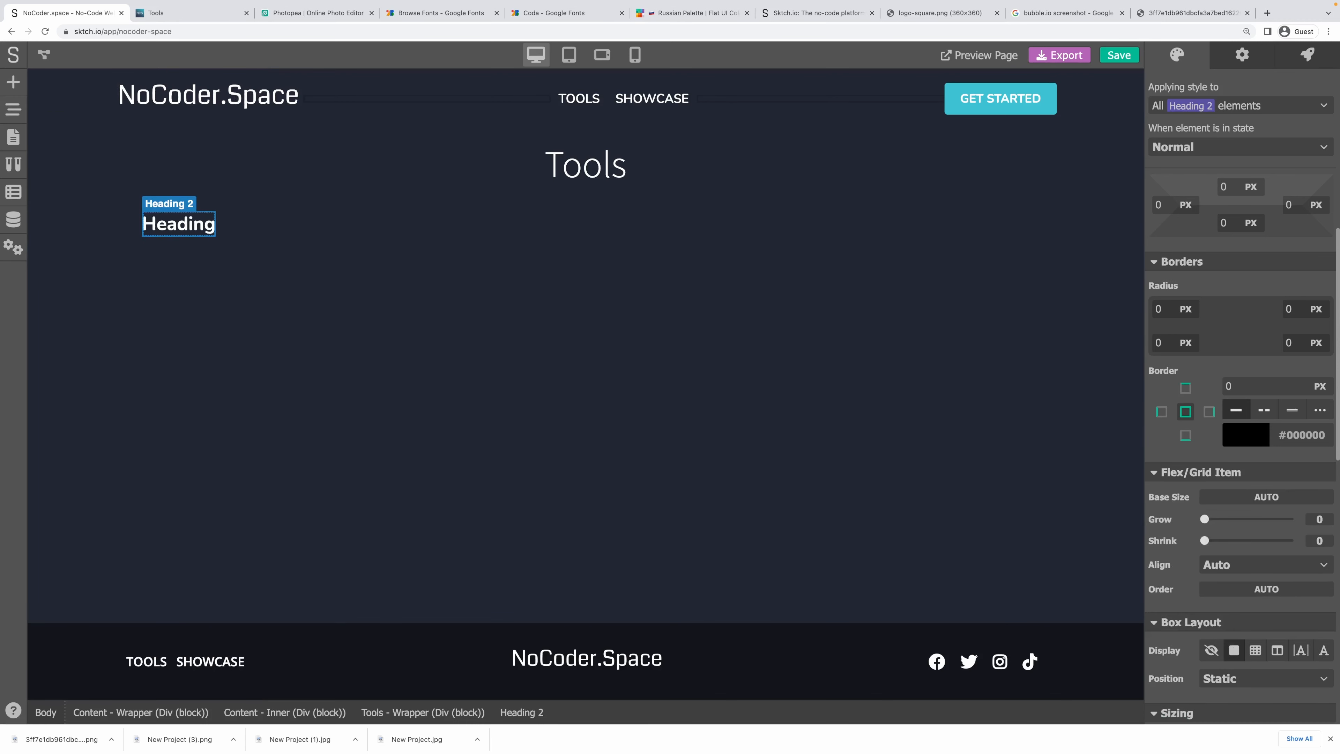
click(8, 112)
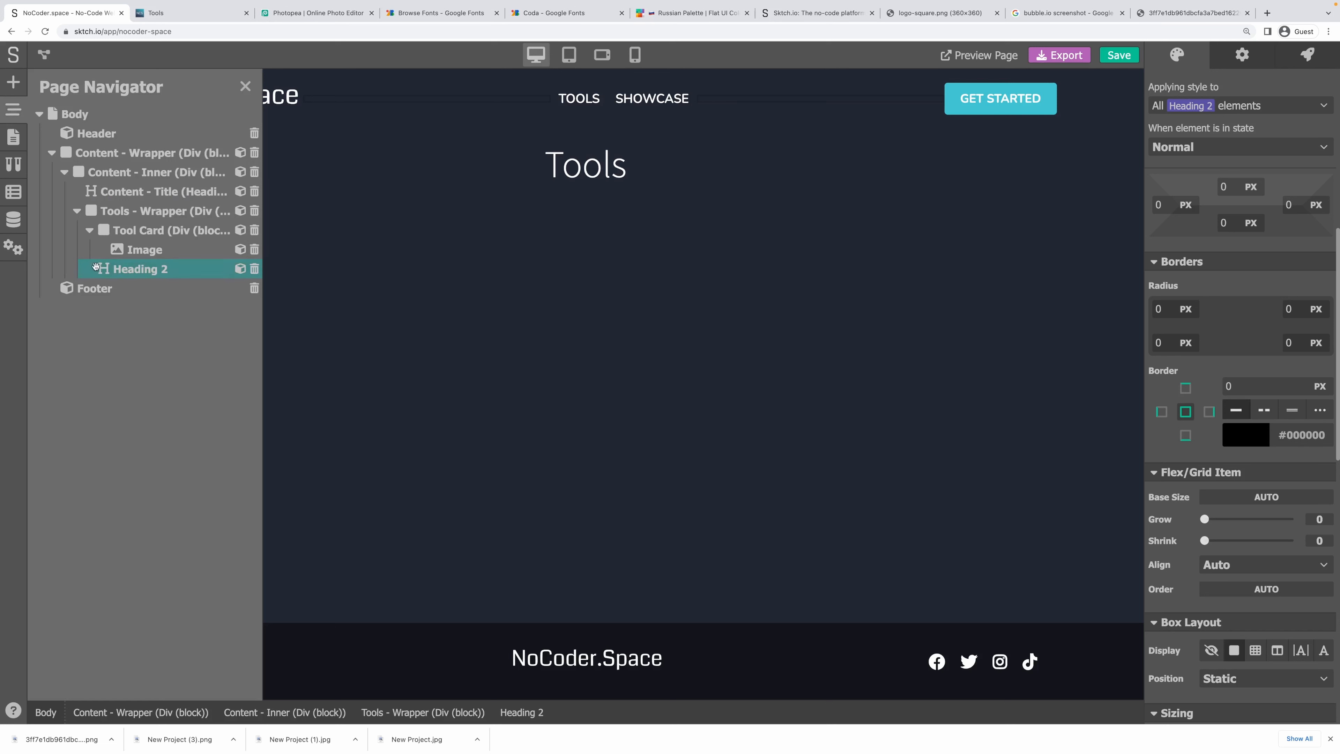
drag(96, 267, 123, 259)
Add a Heading 3 and a Link (block) into the Tool Card below its heading.
click(16, 84)
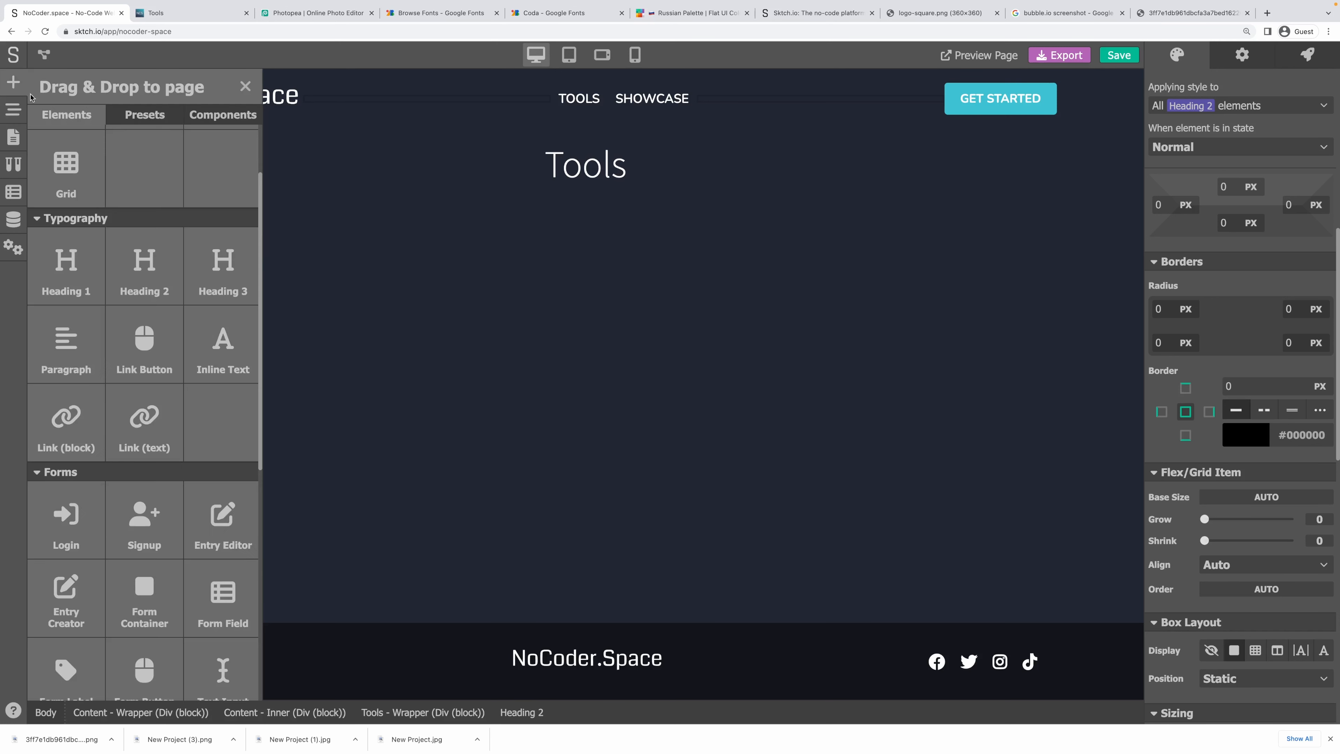
drag(210, 270, 172, 318)
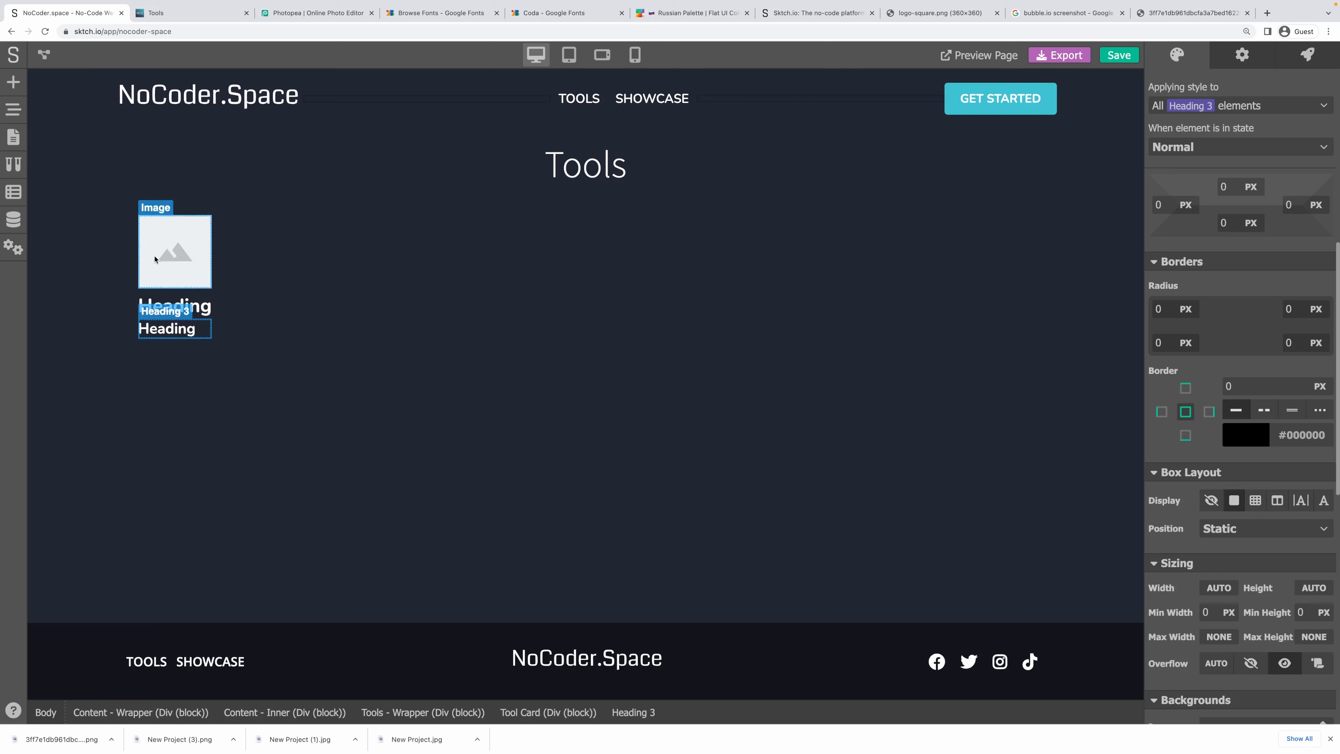
click(14, 111)
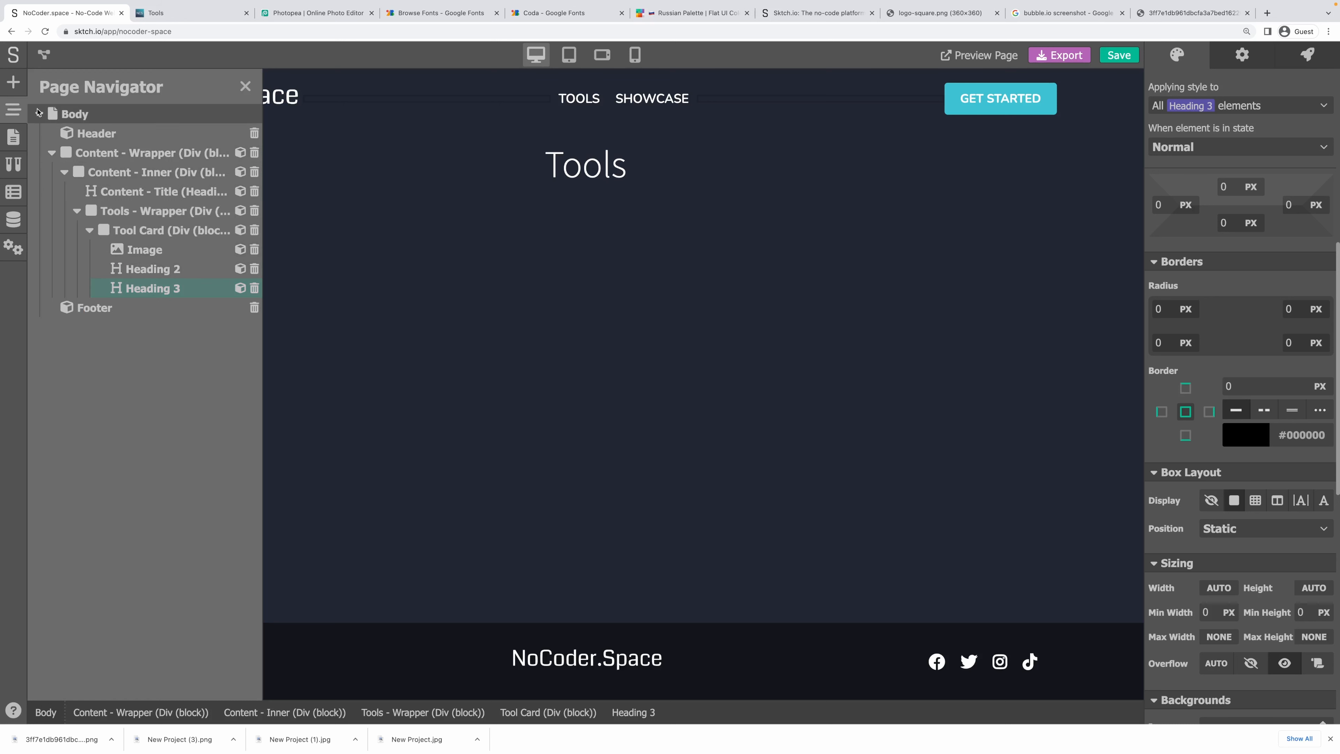
click(13, 81)
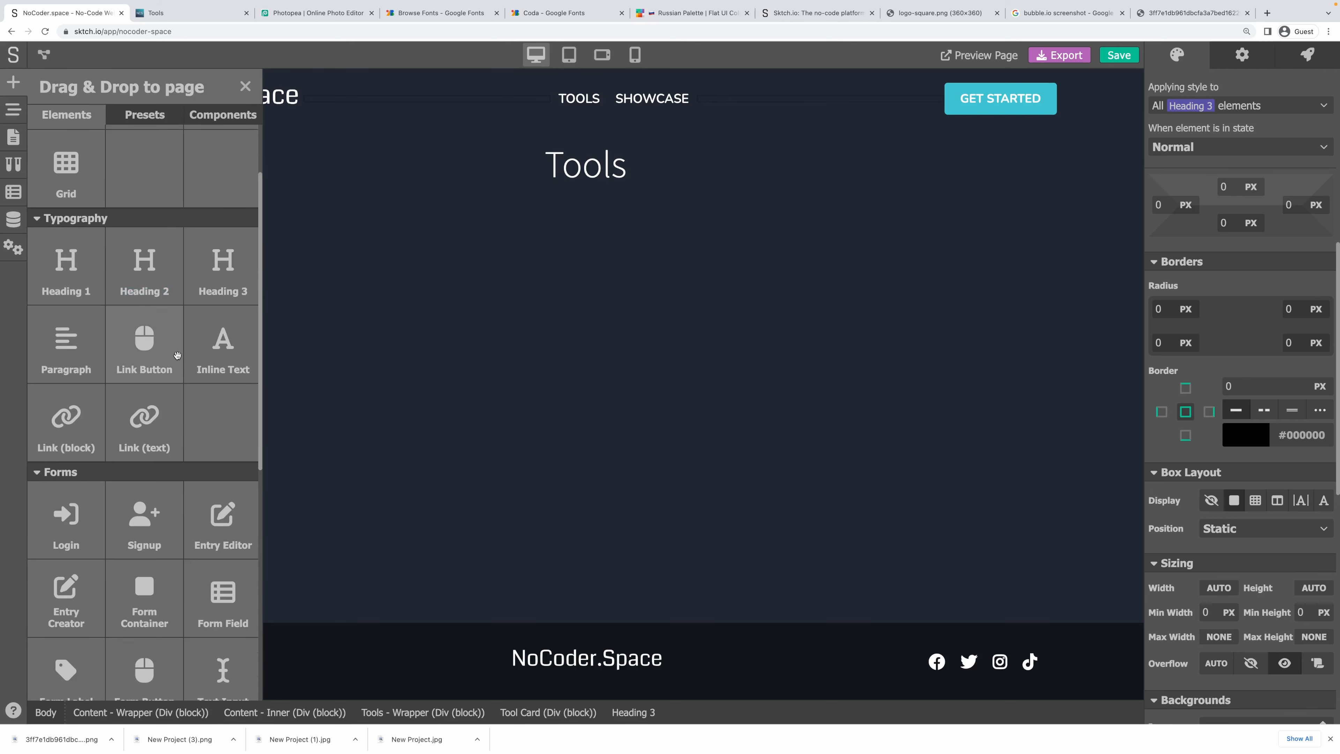
scroll(177, 355, up, 2)
drag(76, 510, 198, 321)
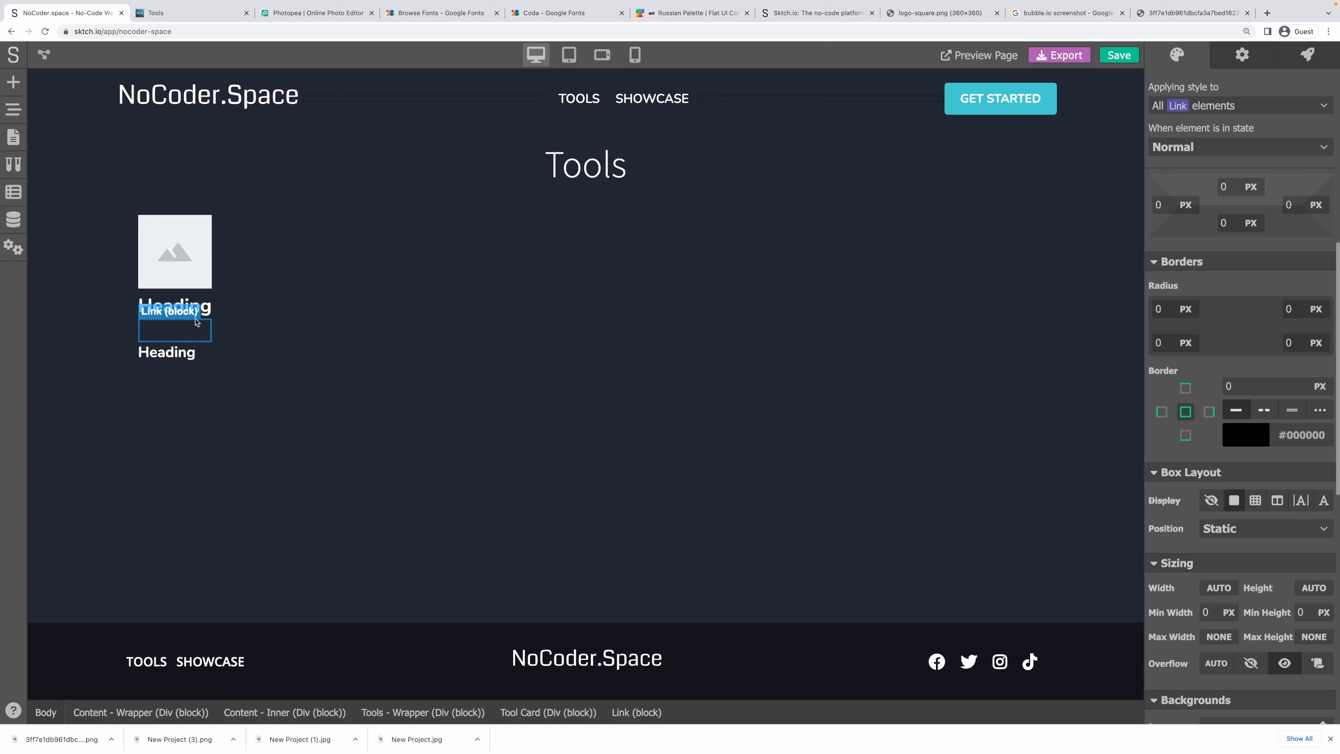
click(9, 83)
scroll(129, 528, down, 5)
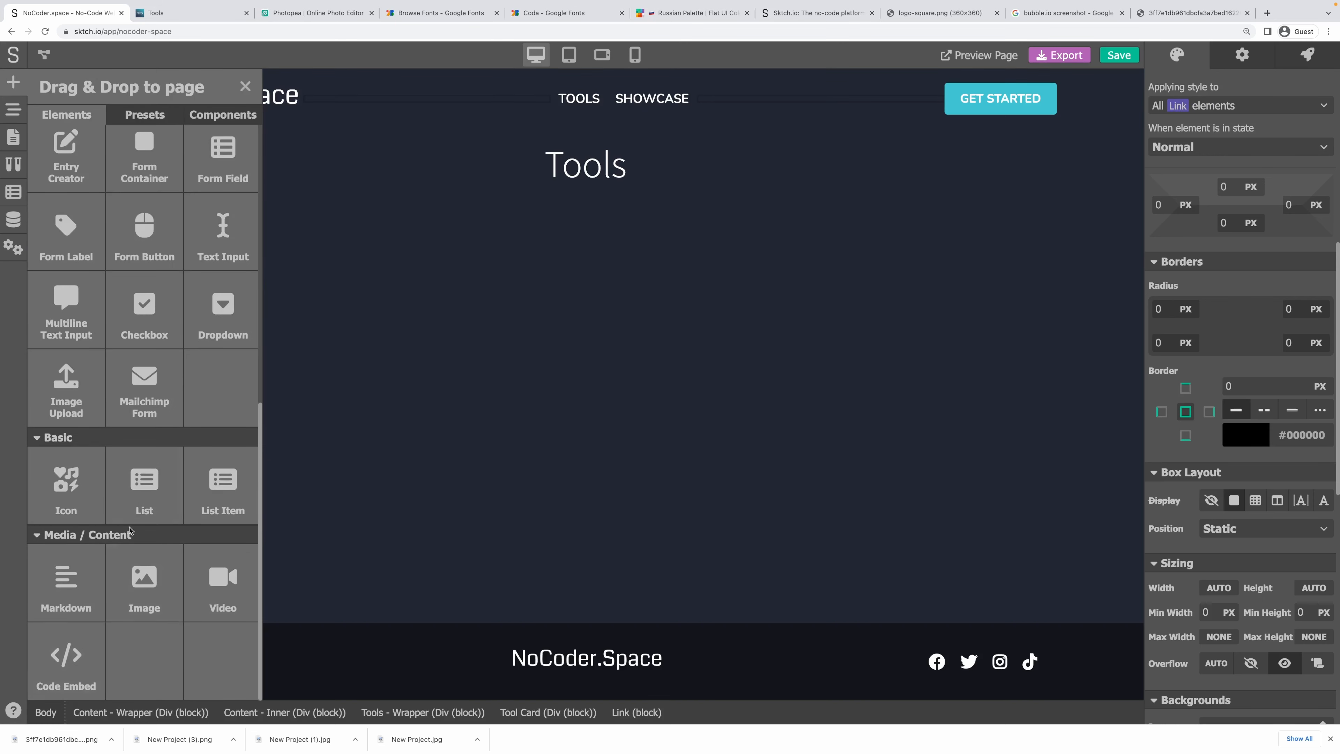
Drop an Icon into the Link block and set it to the External Link icon via an 'ext' search.
drag(66, 483, 184, 352)
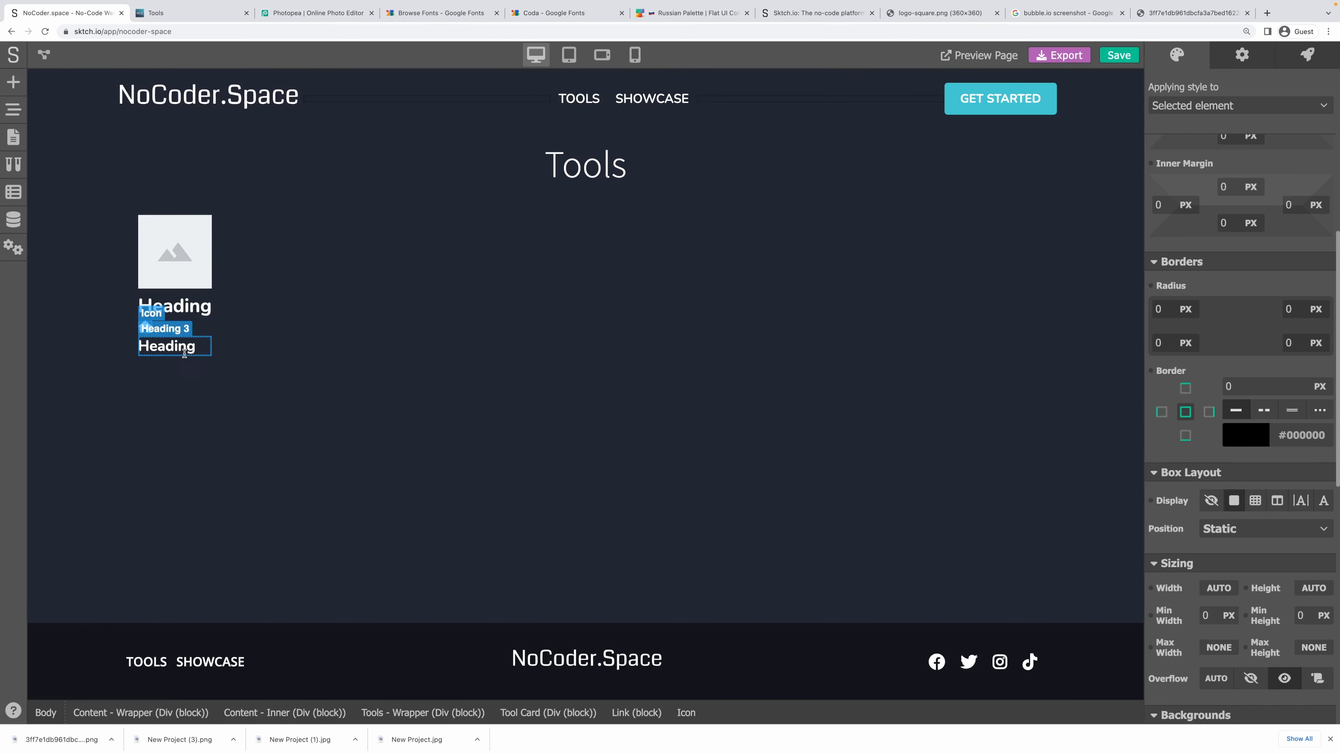
click(1242, 55)
click(1229, 90)
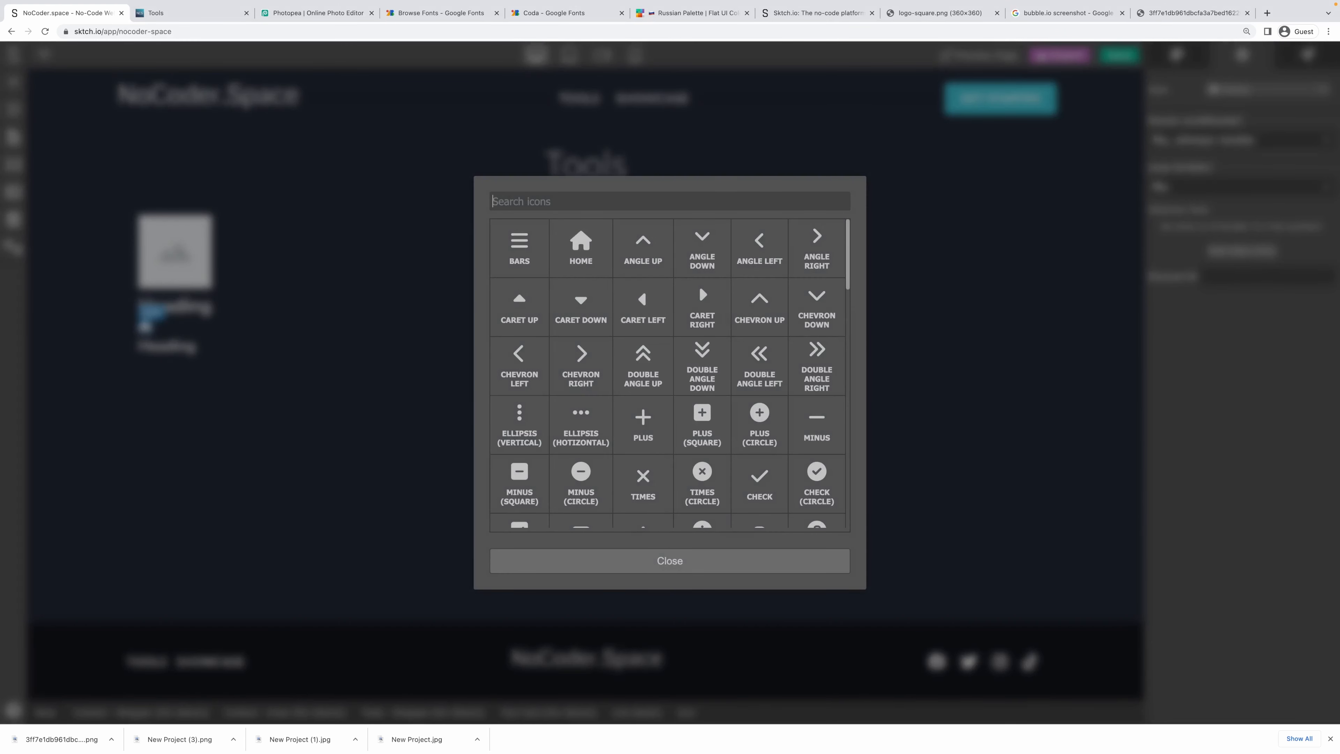
text(ext)
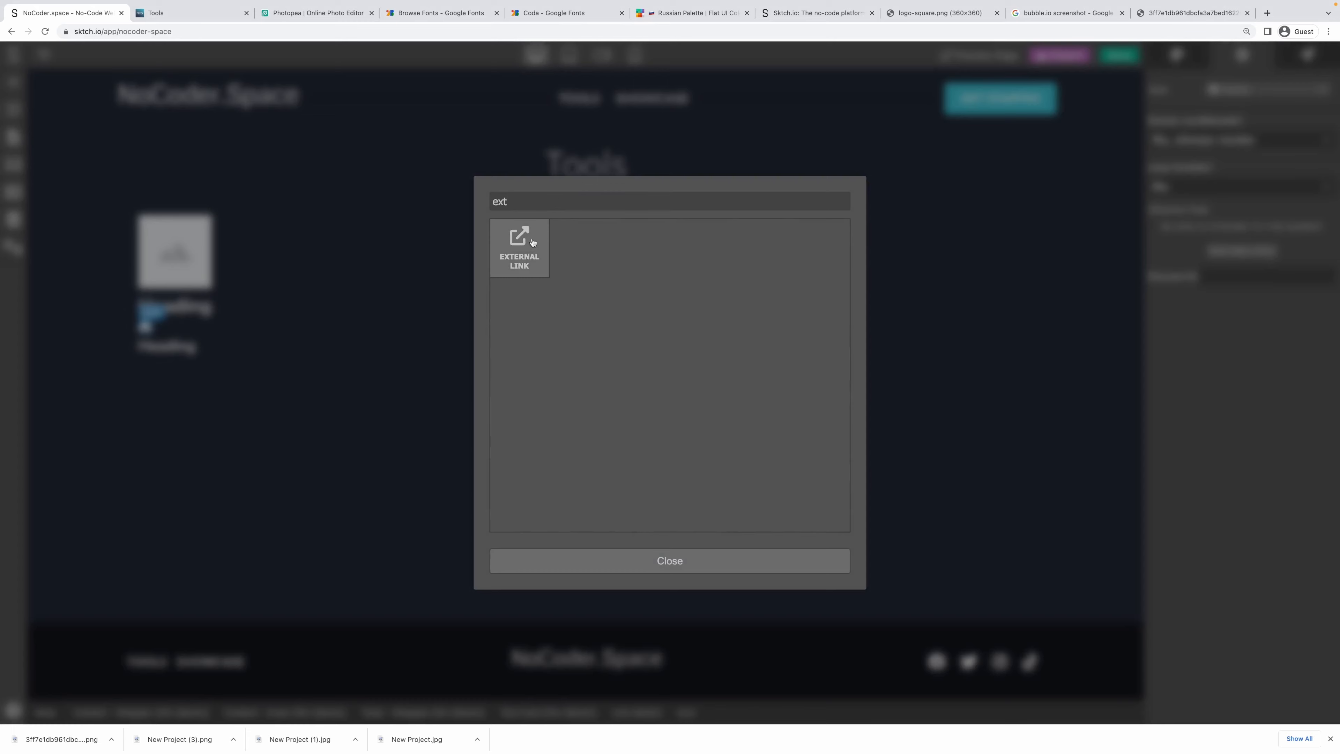
click(521, 247)
click(166, 330)
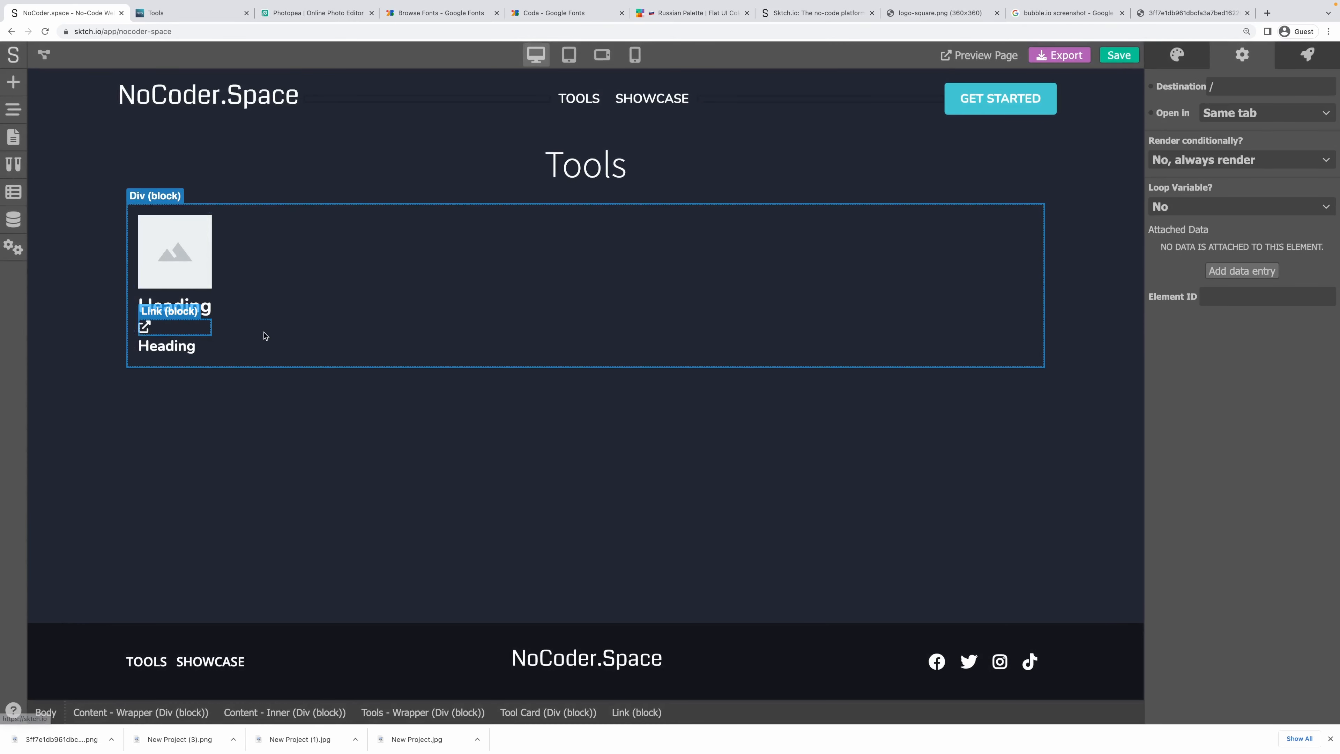
click(265, 260)
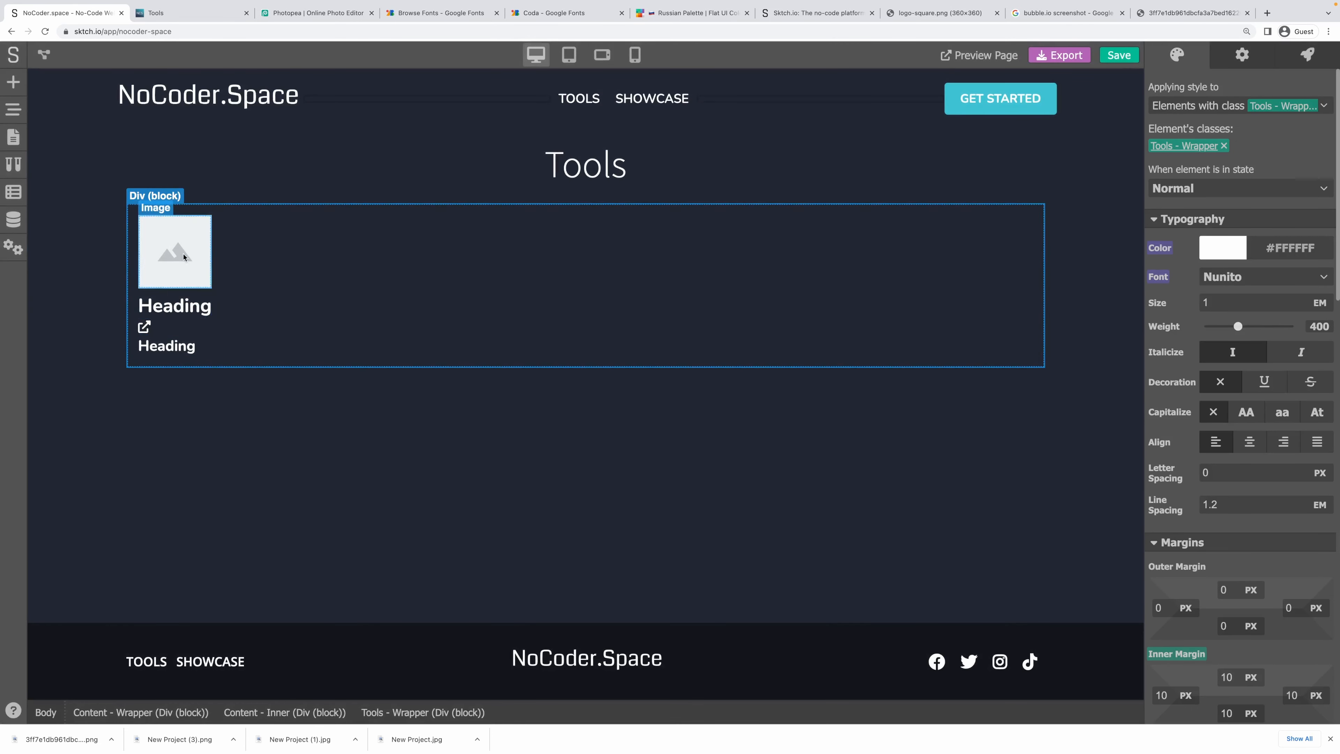
Inspect the Tools data model's fields in Data Models, then close the panel to show the canvas.
click(175, 295)
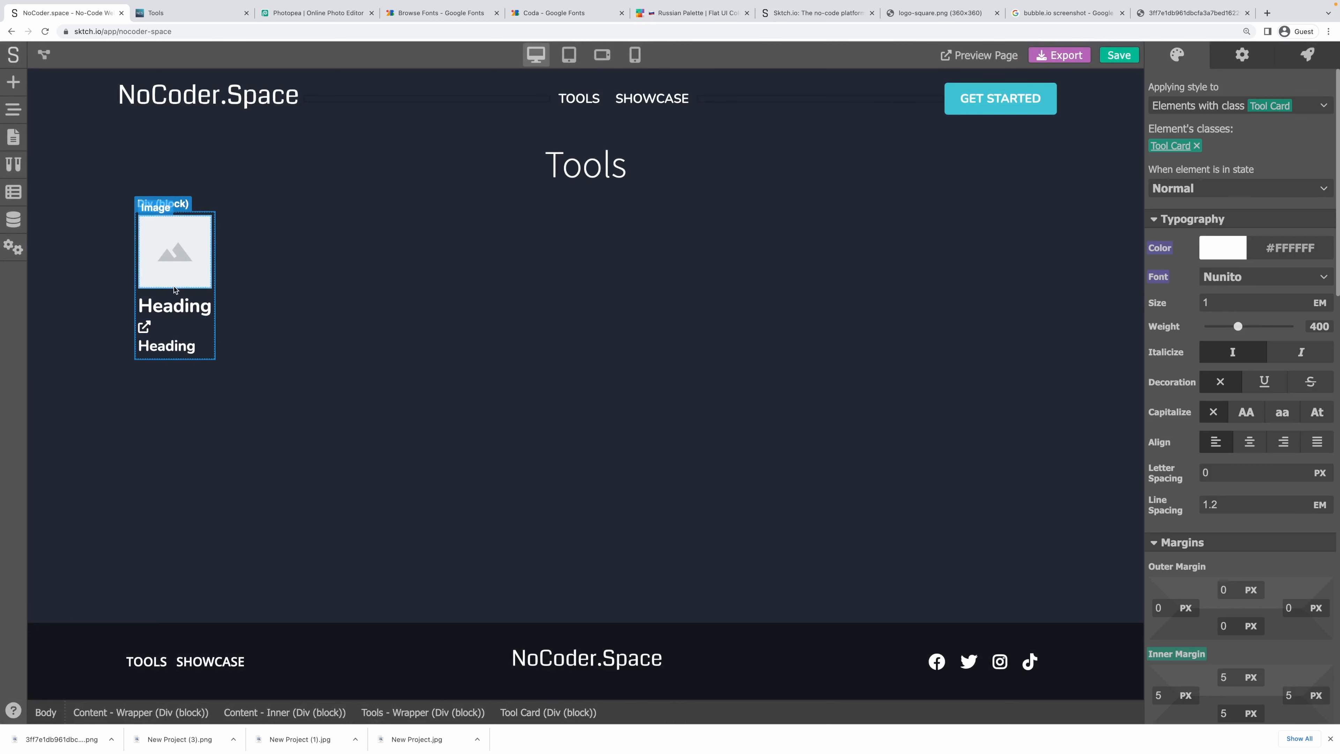
click(13, 109)
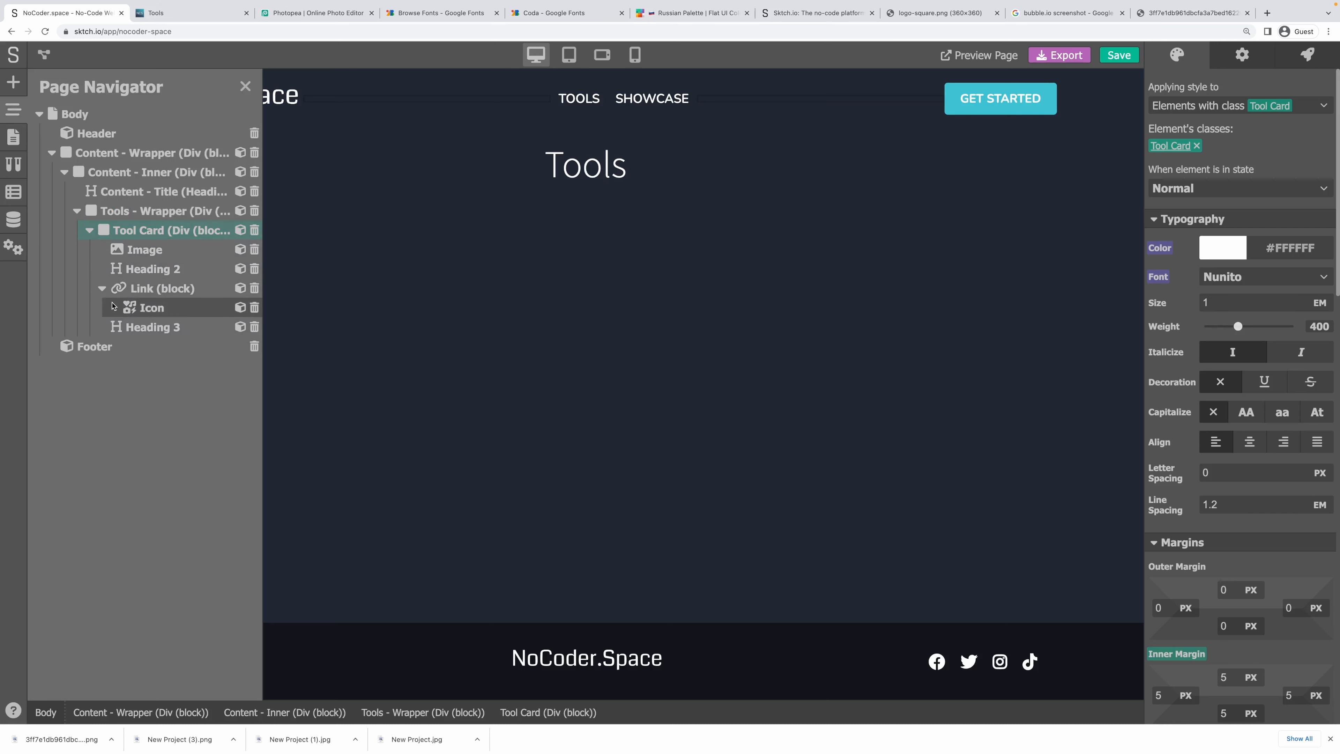
click(244, 88)
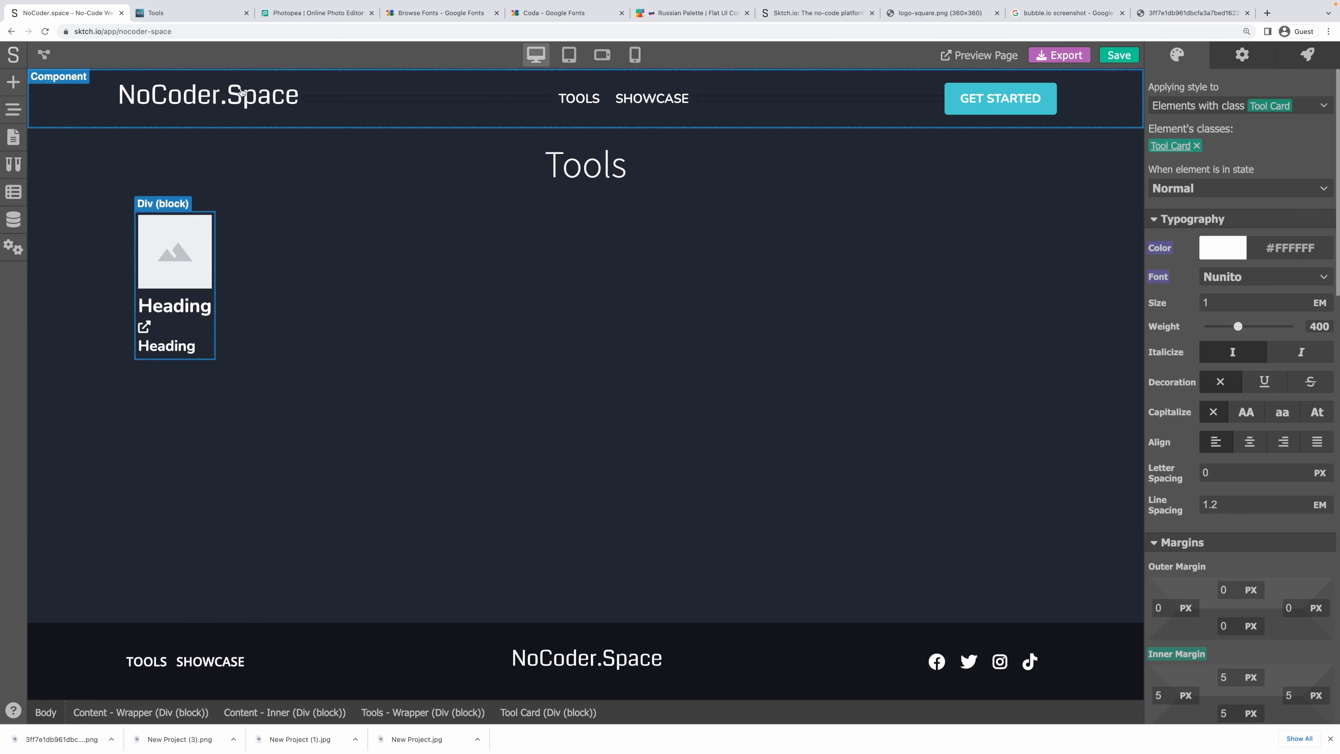
click(11, 225)
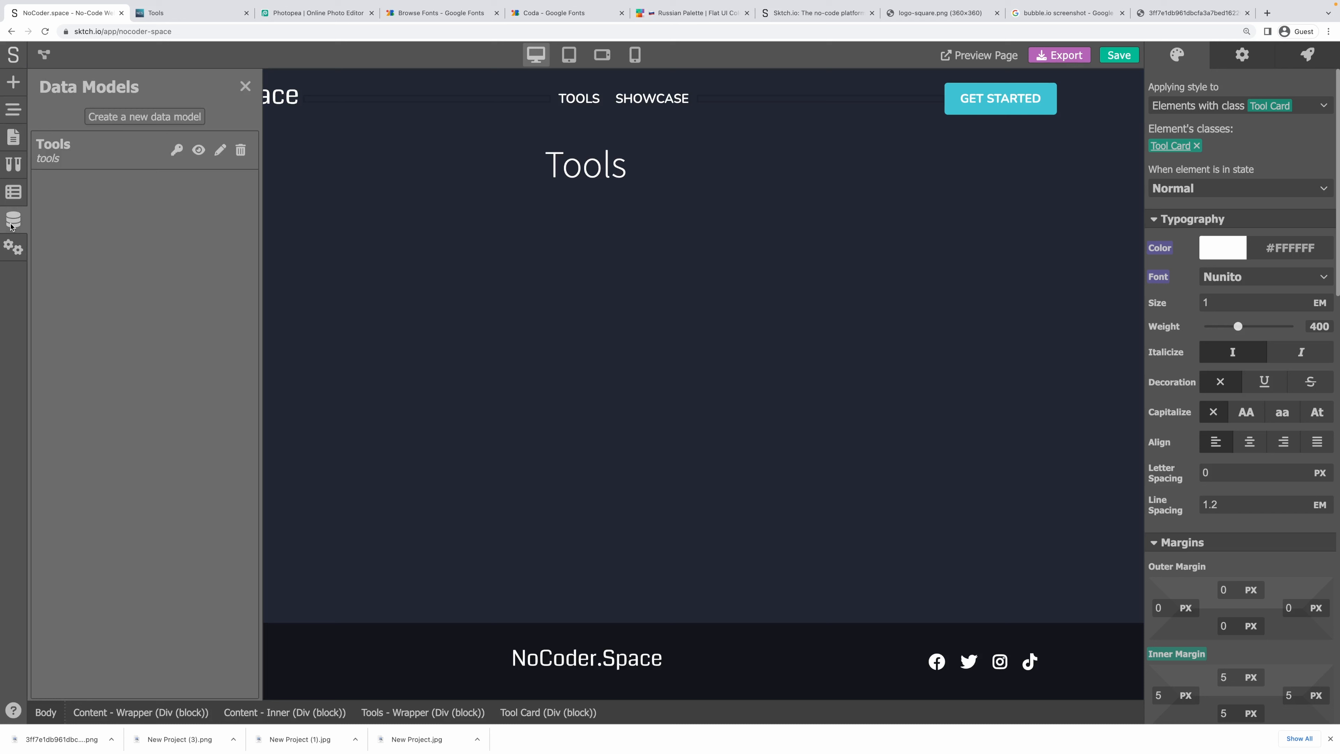
click(77, 165)
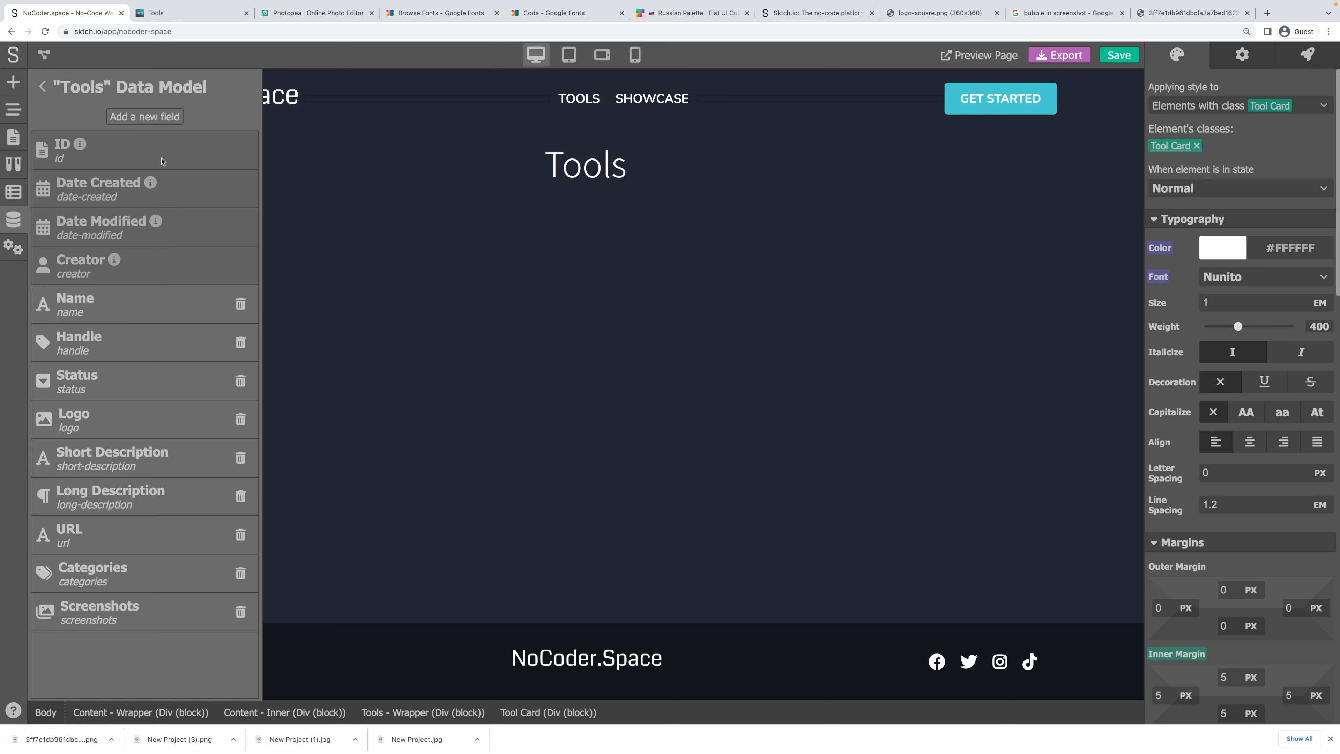
click(45, 91)
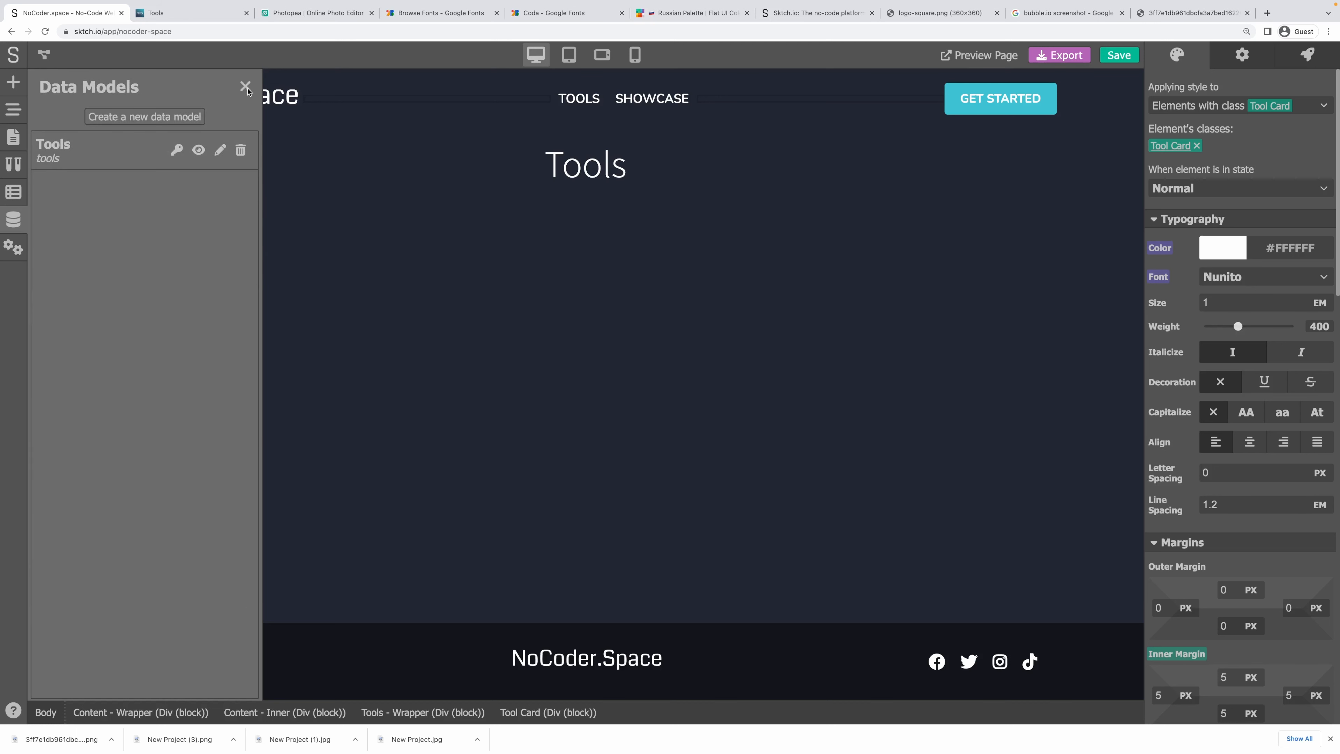
click(220, 150)
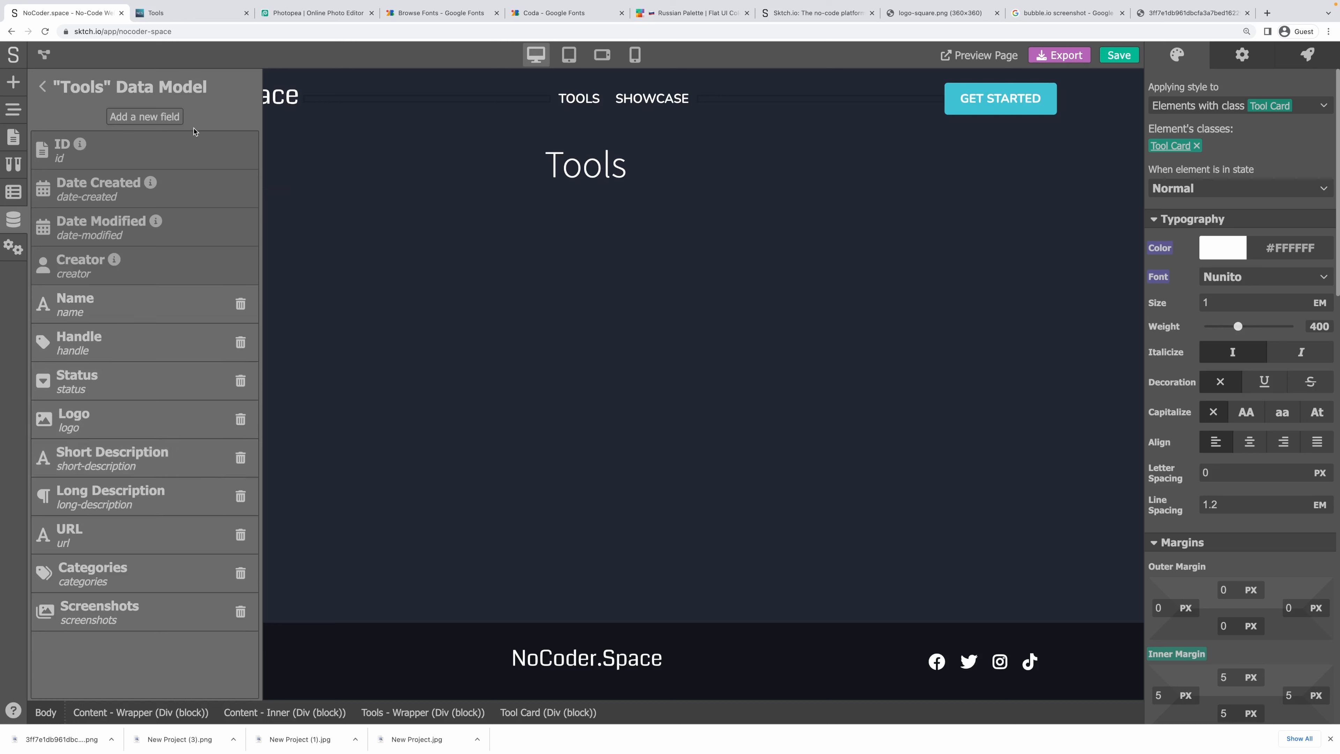
click(41, 88)
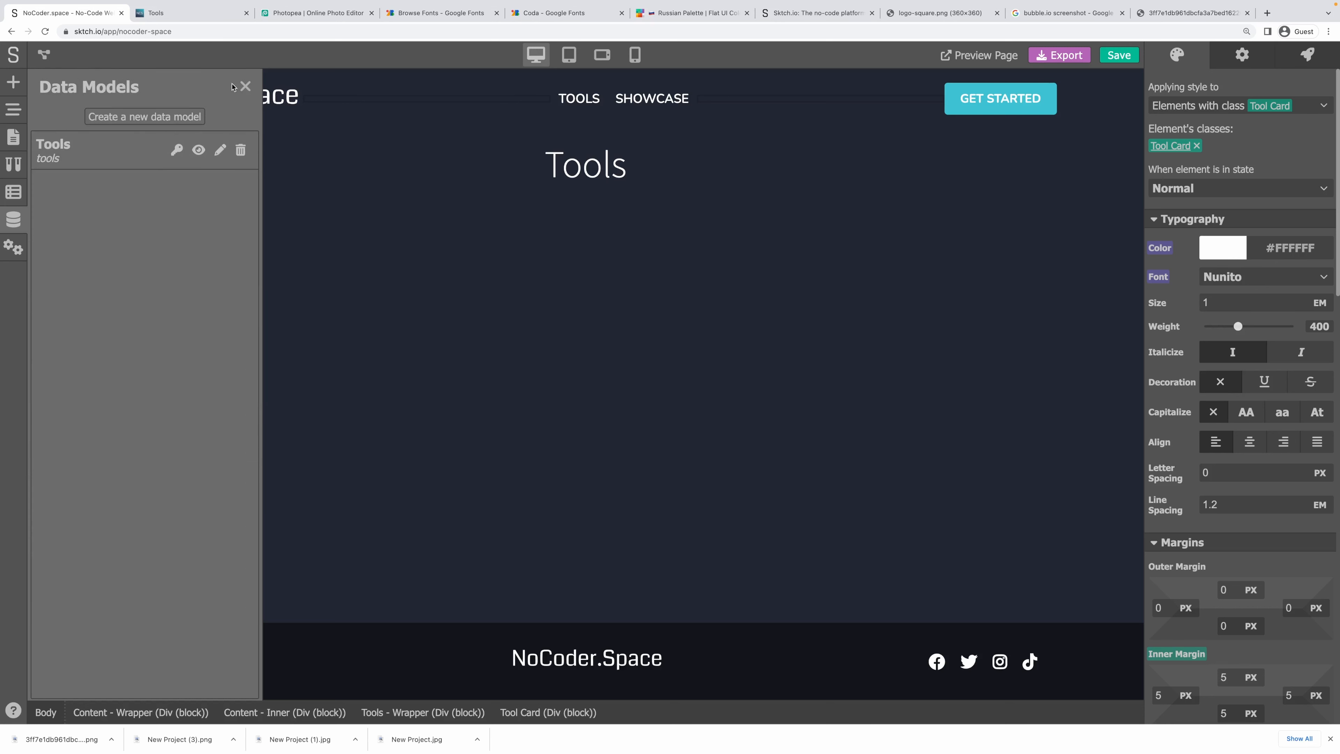
click(245, 86)
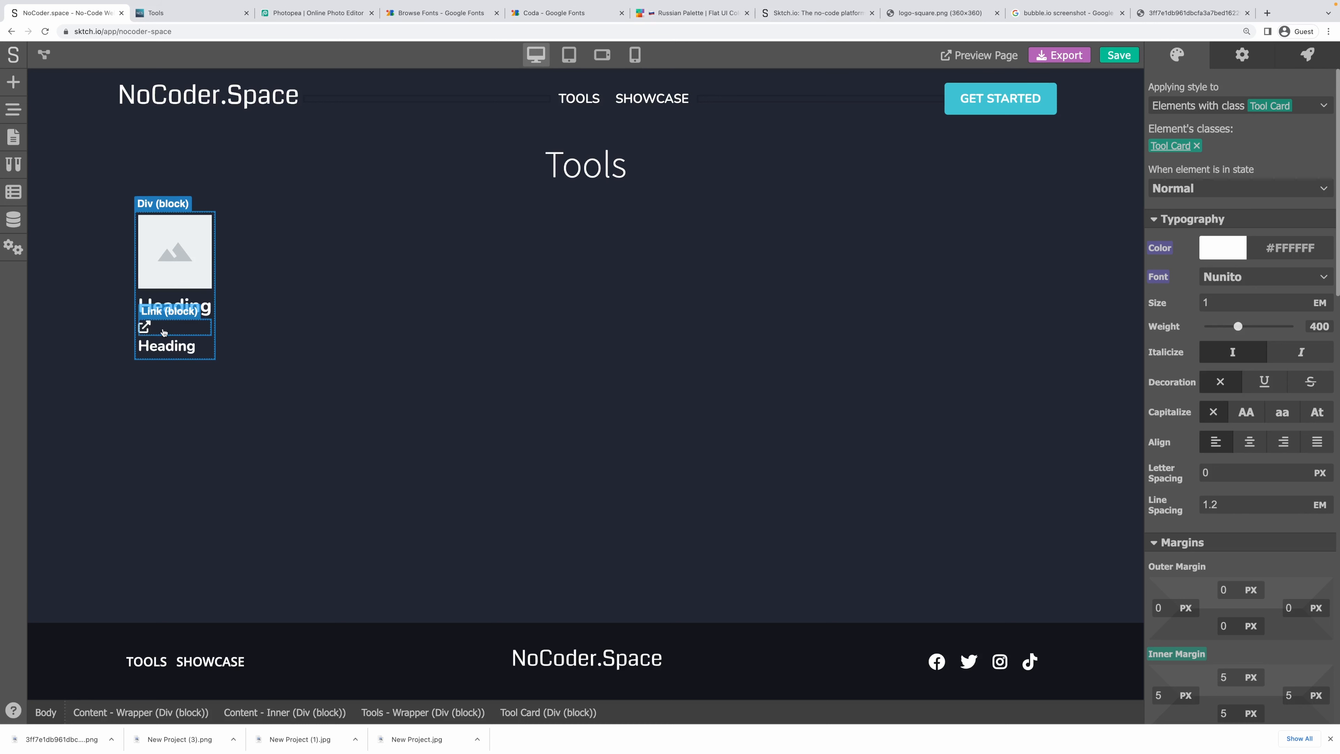
Switch the Tool Card display to Grid, drop the third column, and use two fixed 1 FR rows.
click(194, 300)
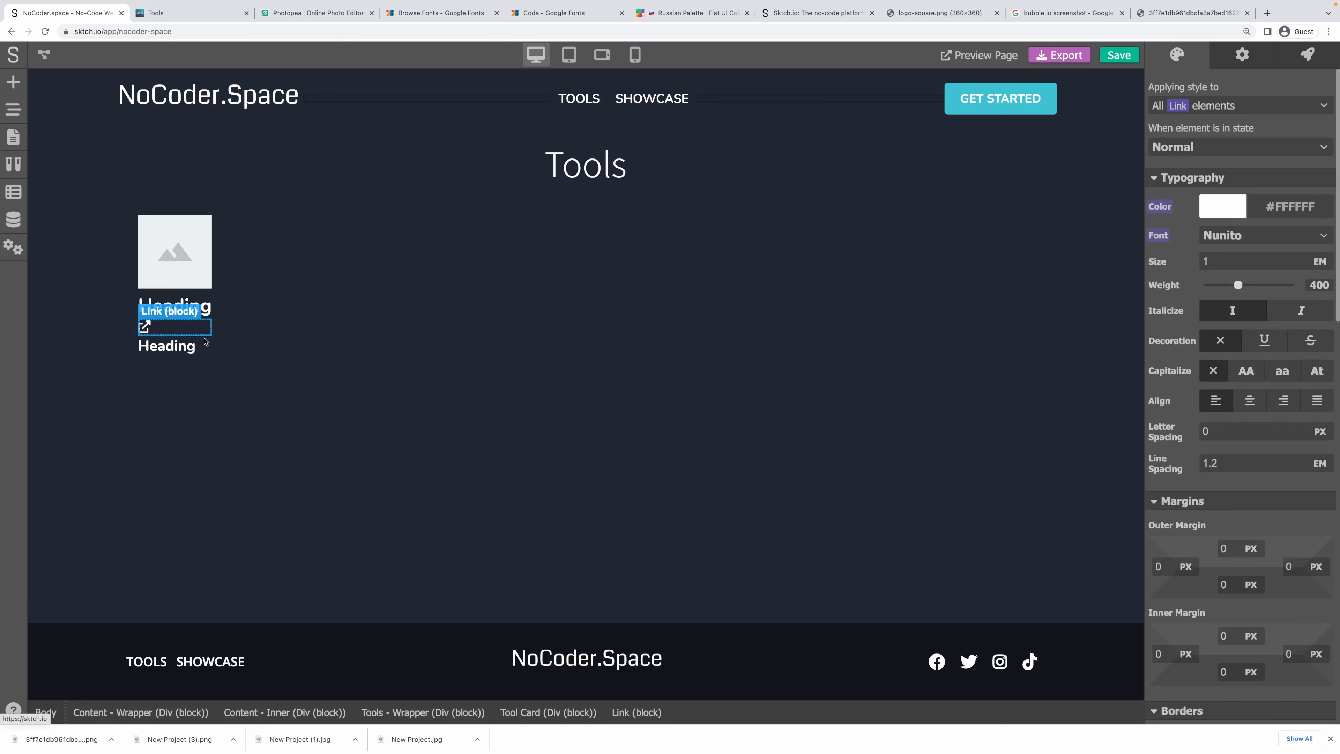
click(192, 292)
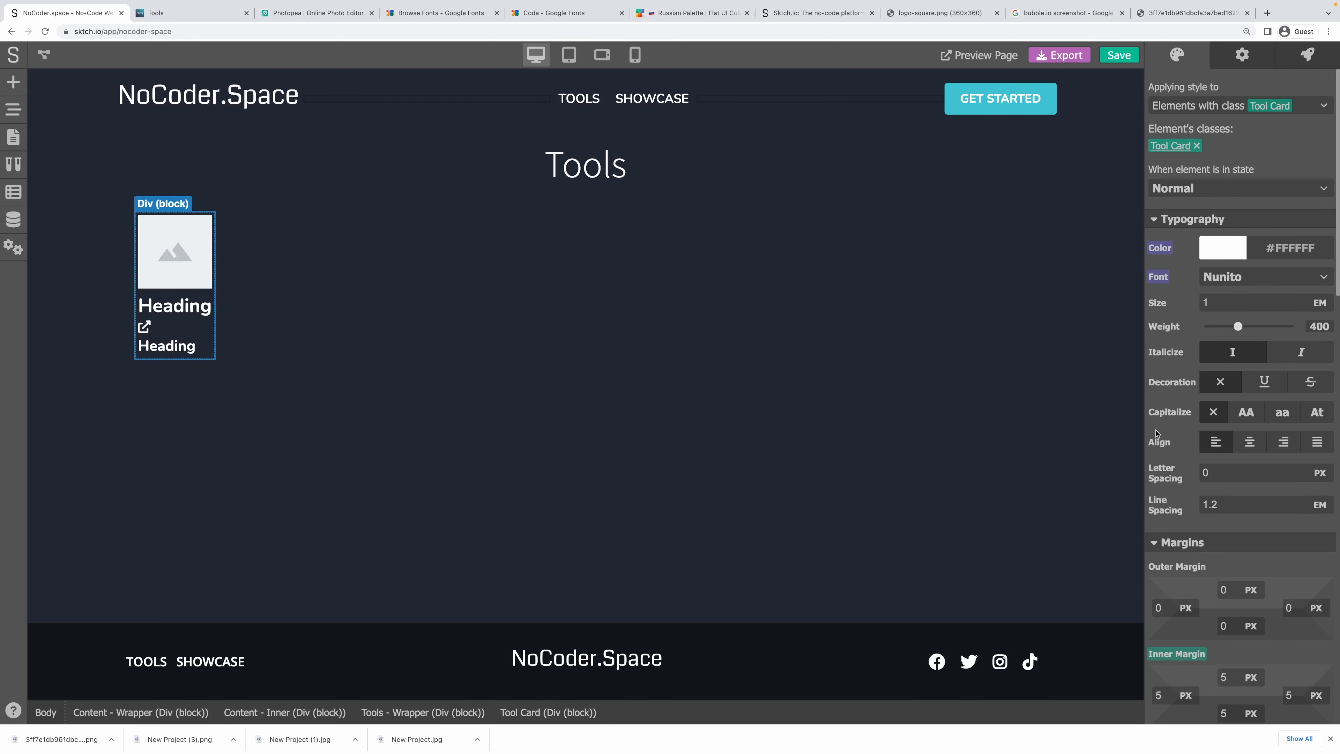
scroll(1216, 607, down, 10)
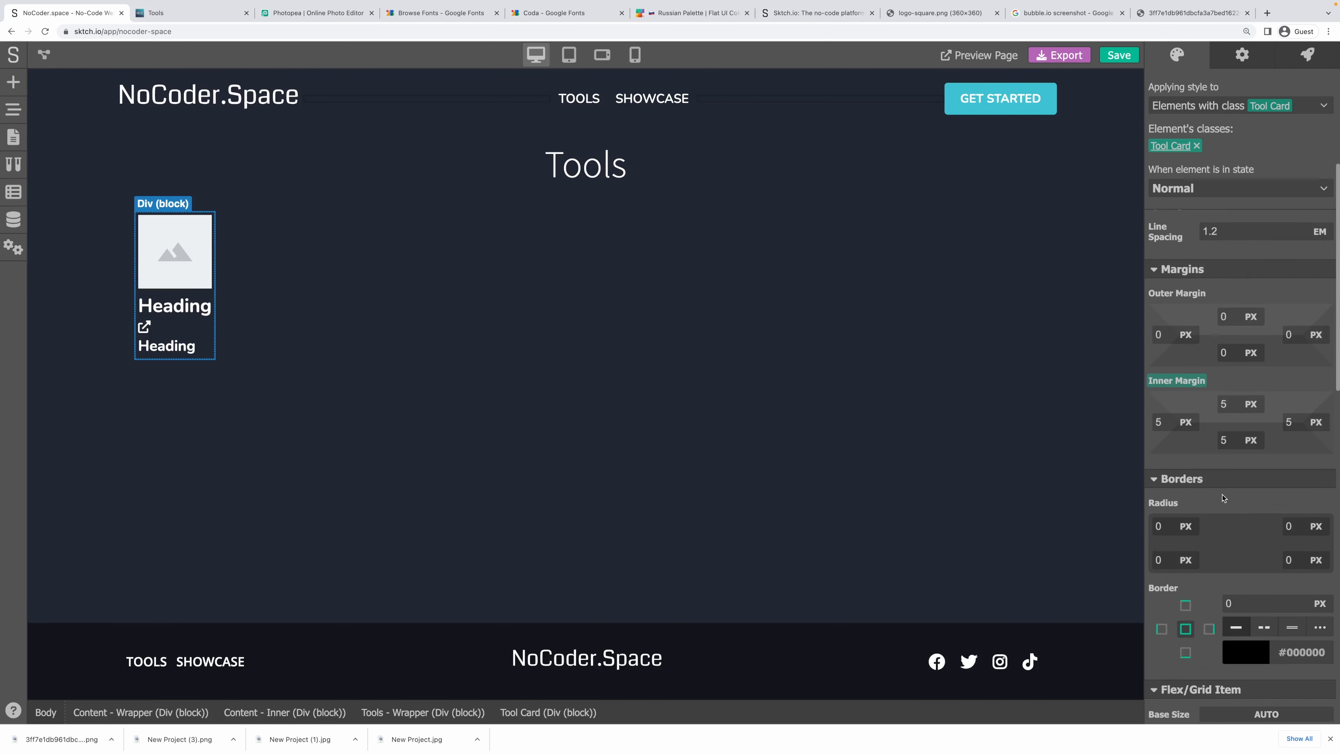
scroll(1222, 496, down, 7)
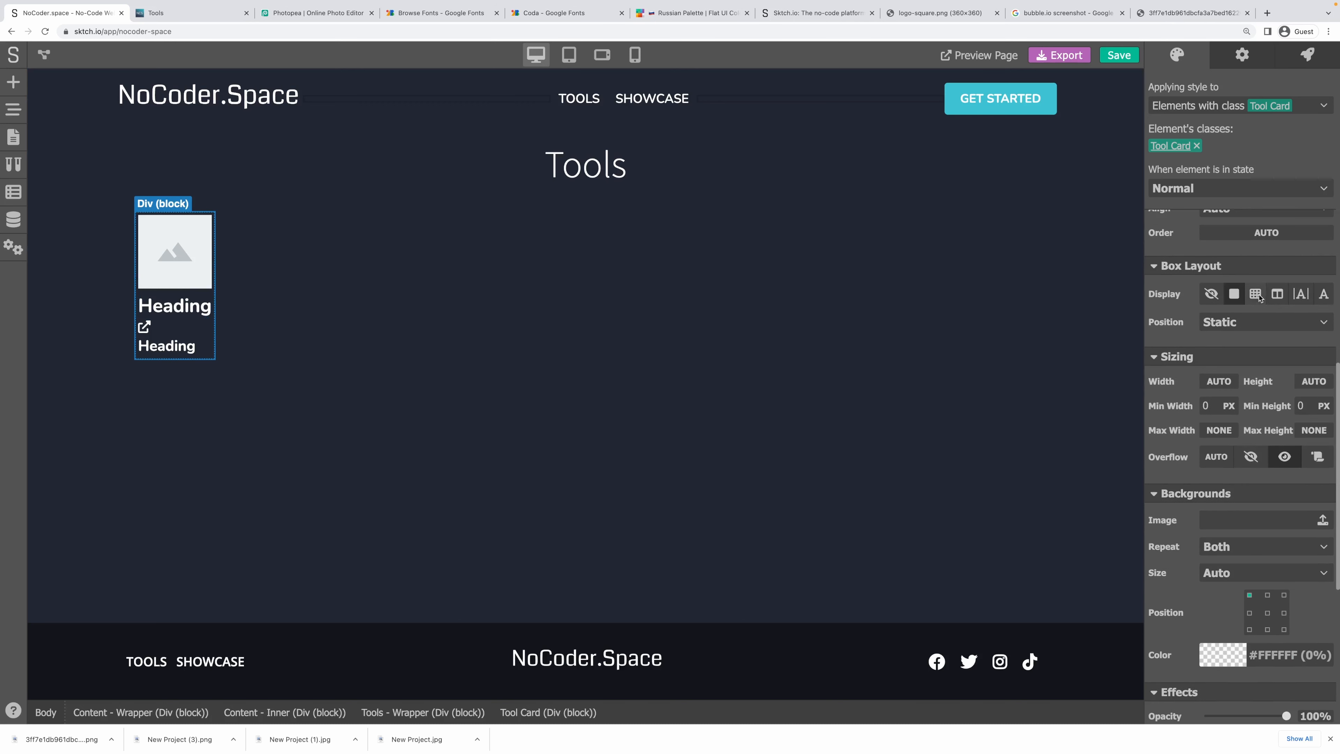
click(1256, 294)
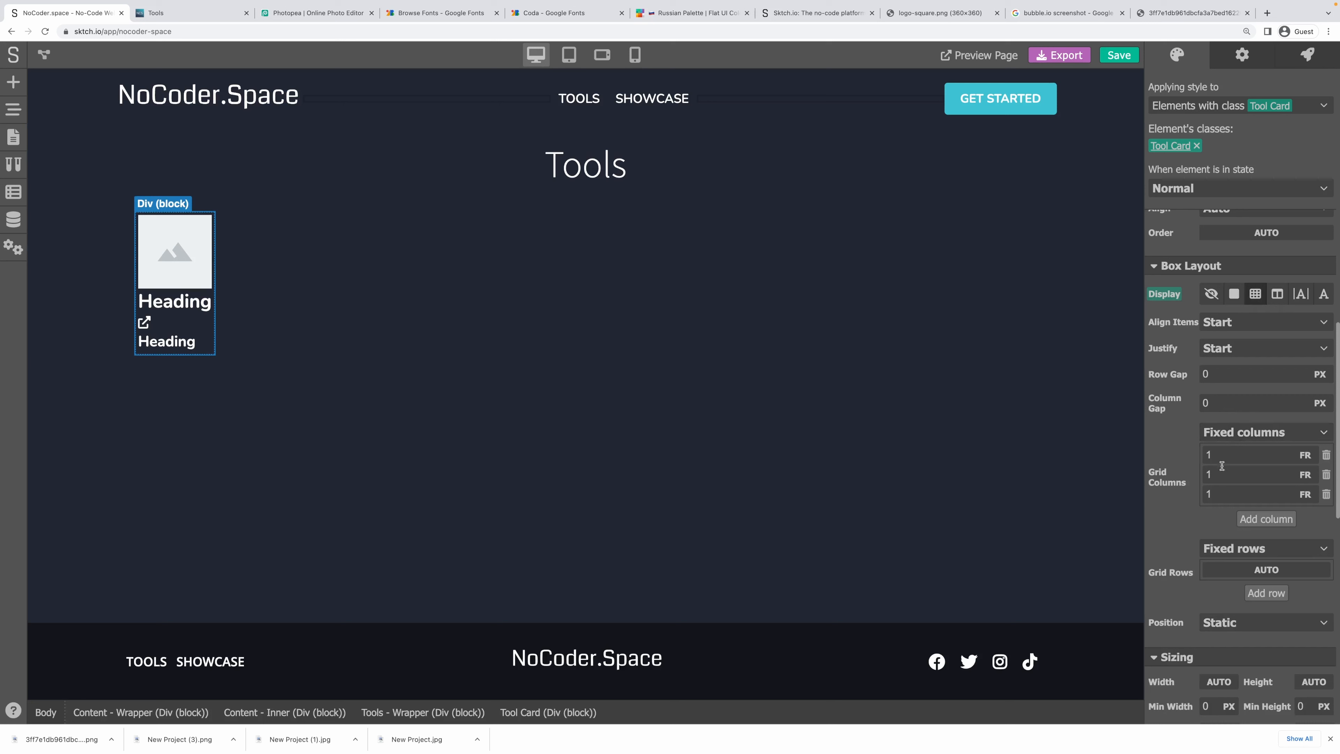
click(1326, 495)
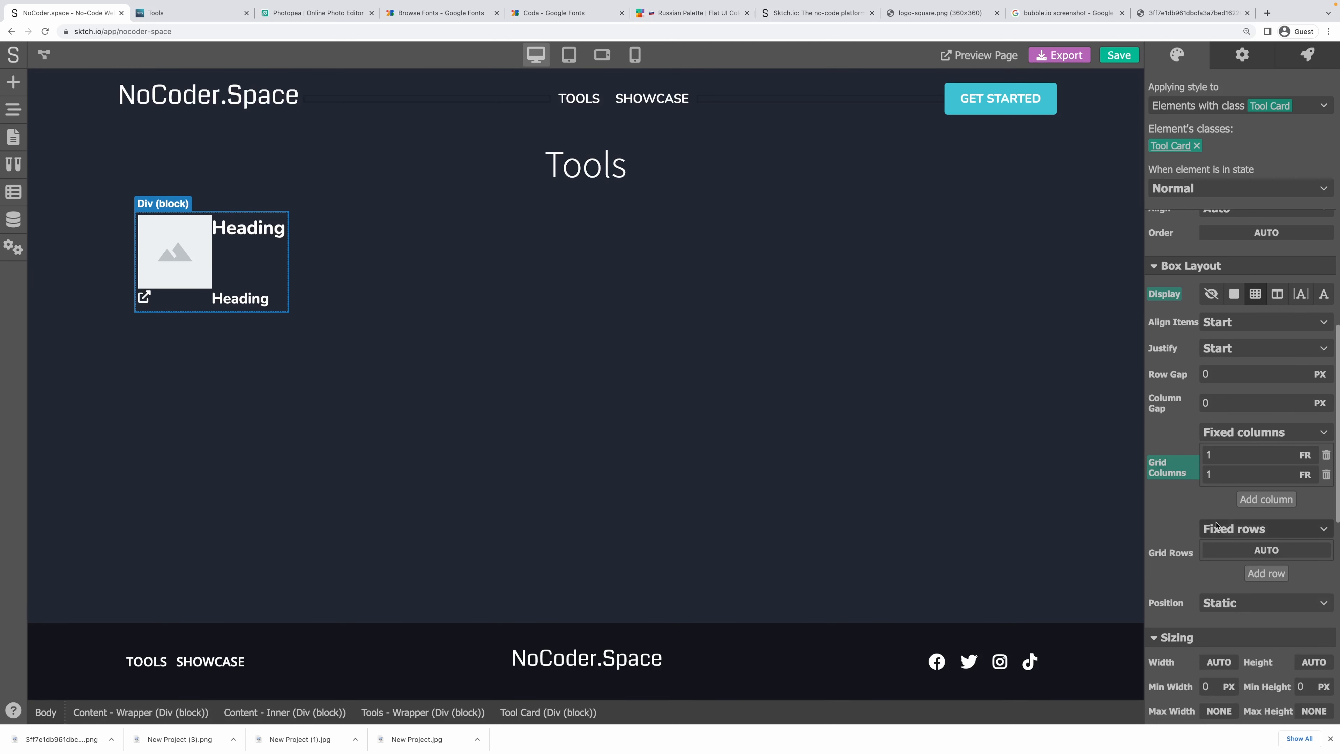
click(1256, 555)
click(1276, 570)
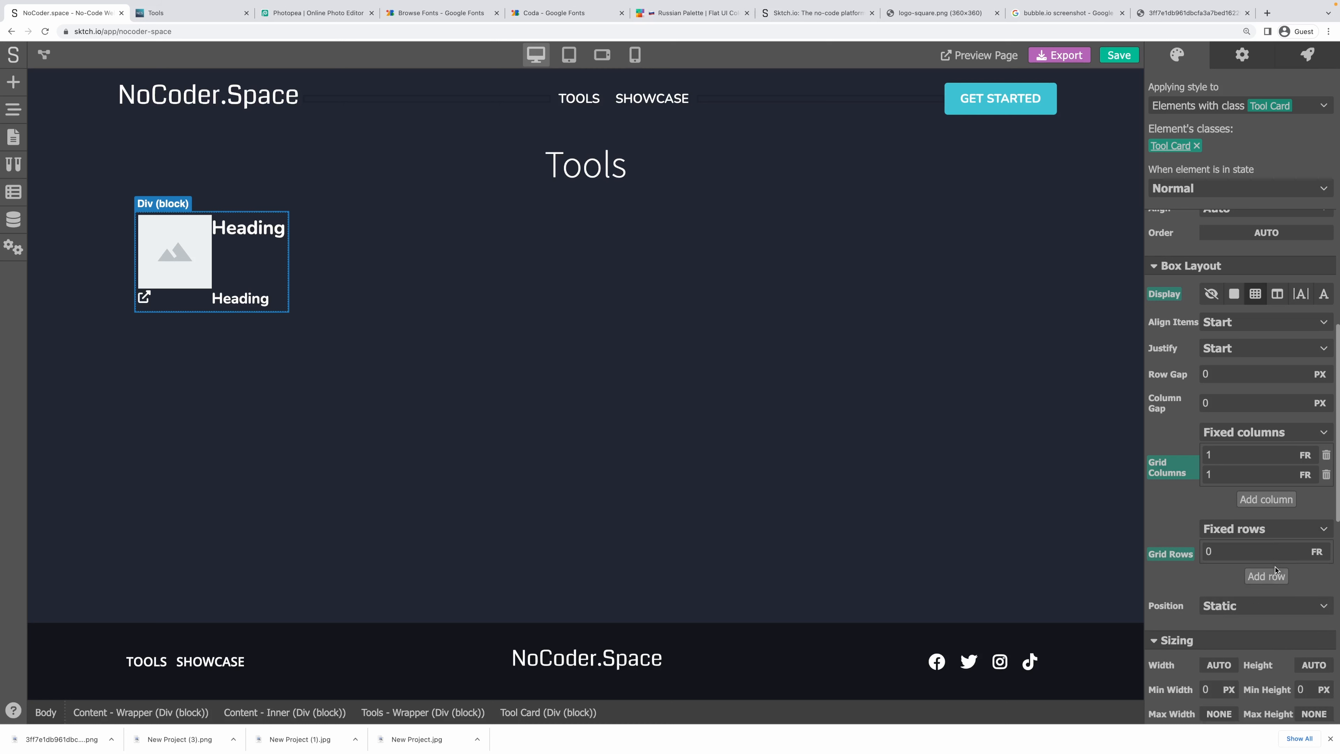
click(1159, 556)
text(1)
click(1256, 578)
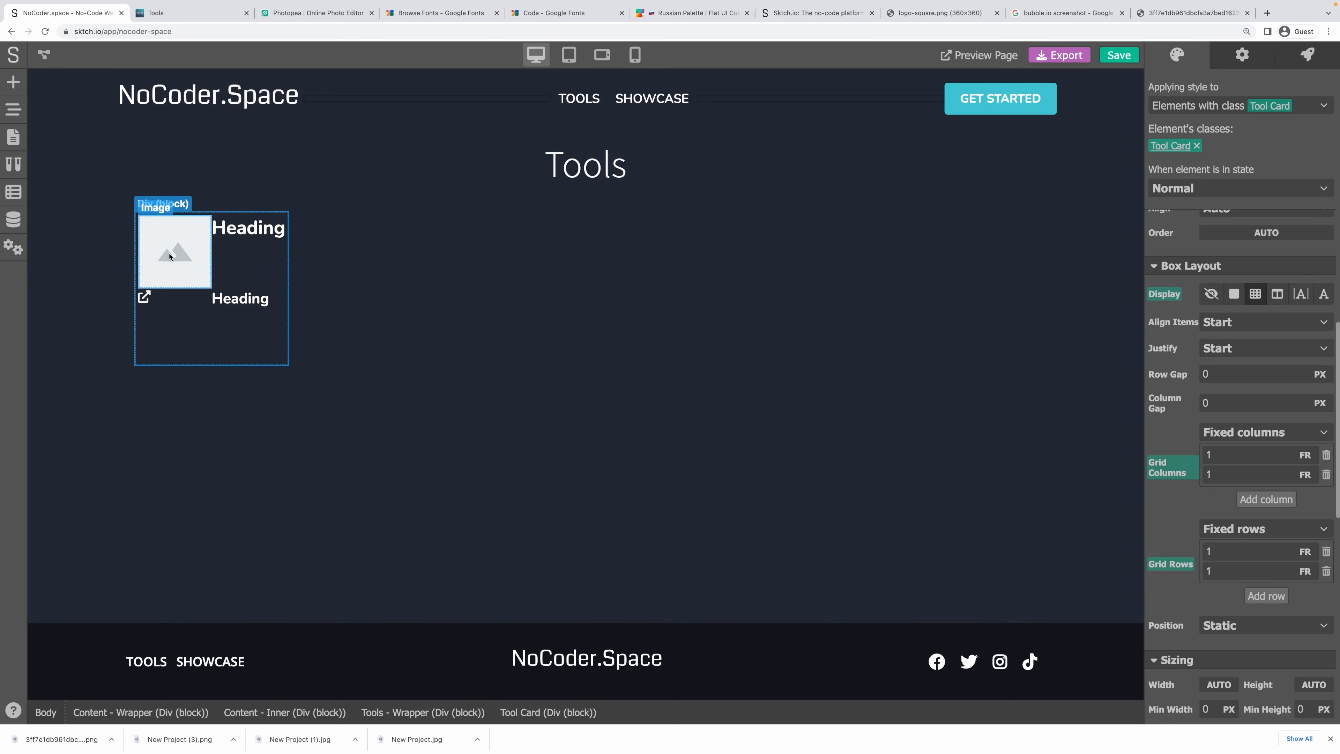
Set the logo image's grid row span to 2.
click(169, 257)
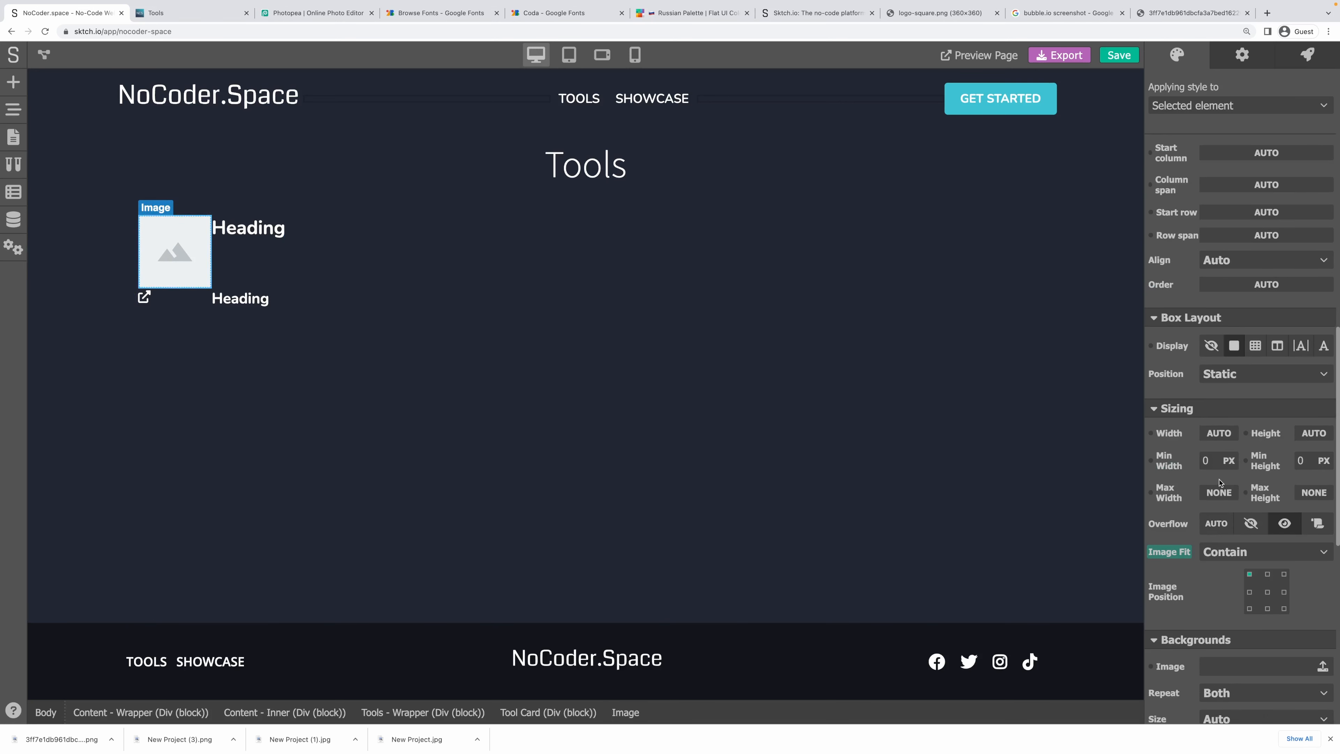
scroll(1201, 477, up, 2)
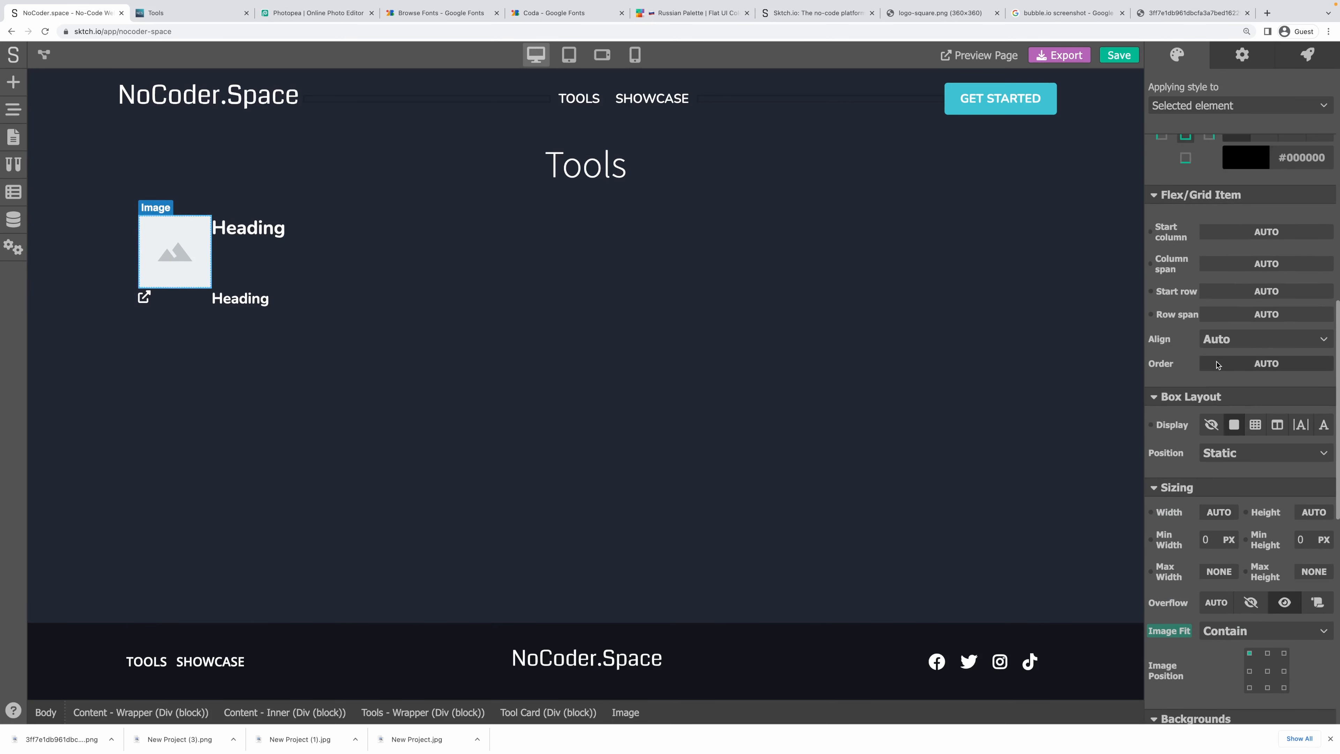
click(1254, 315)
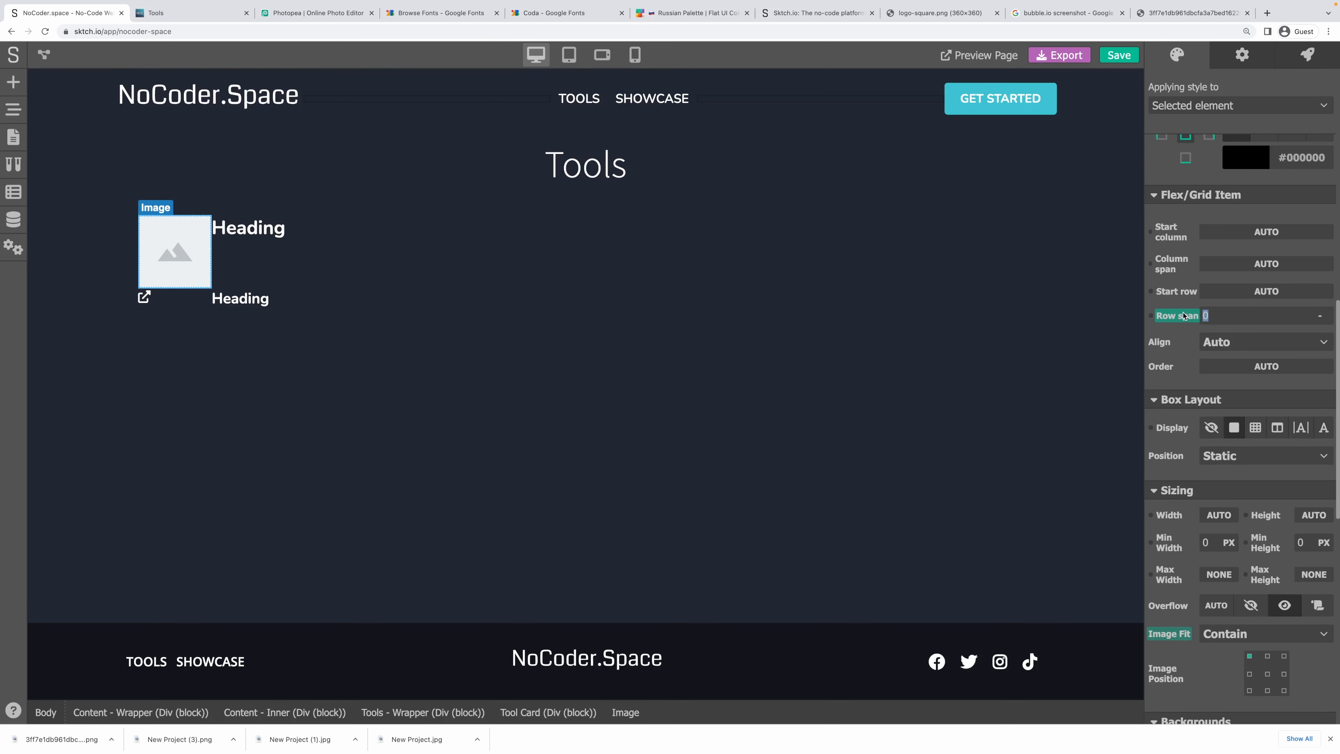
text(2)
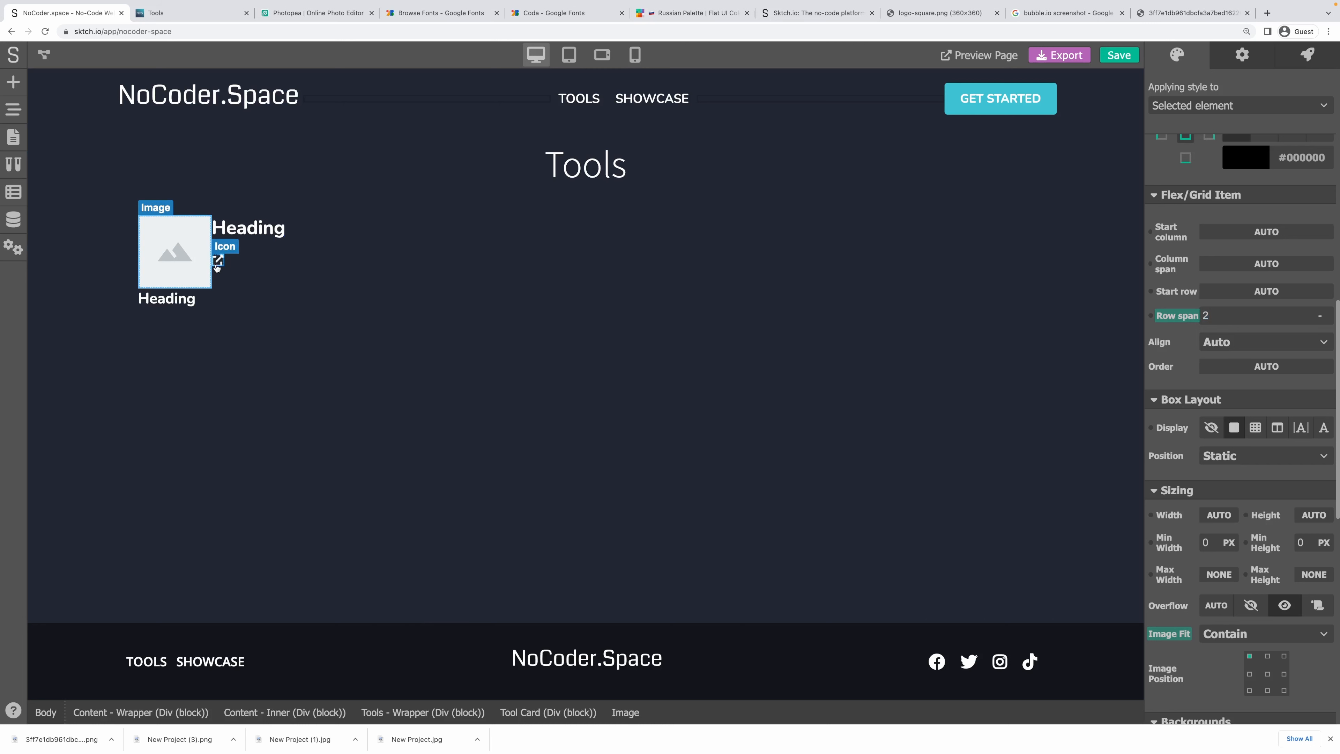
click(242, 232)
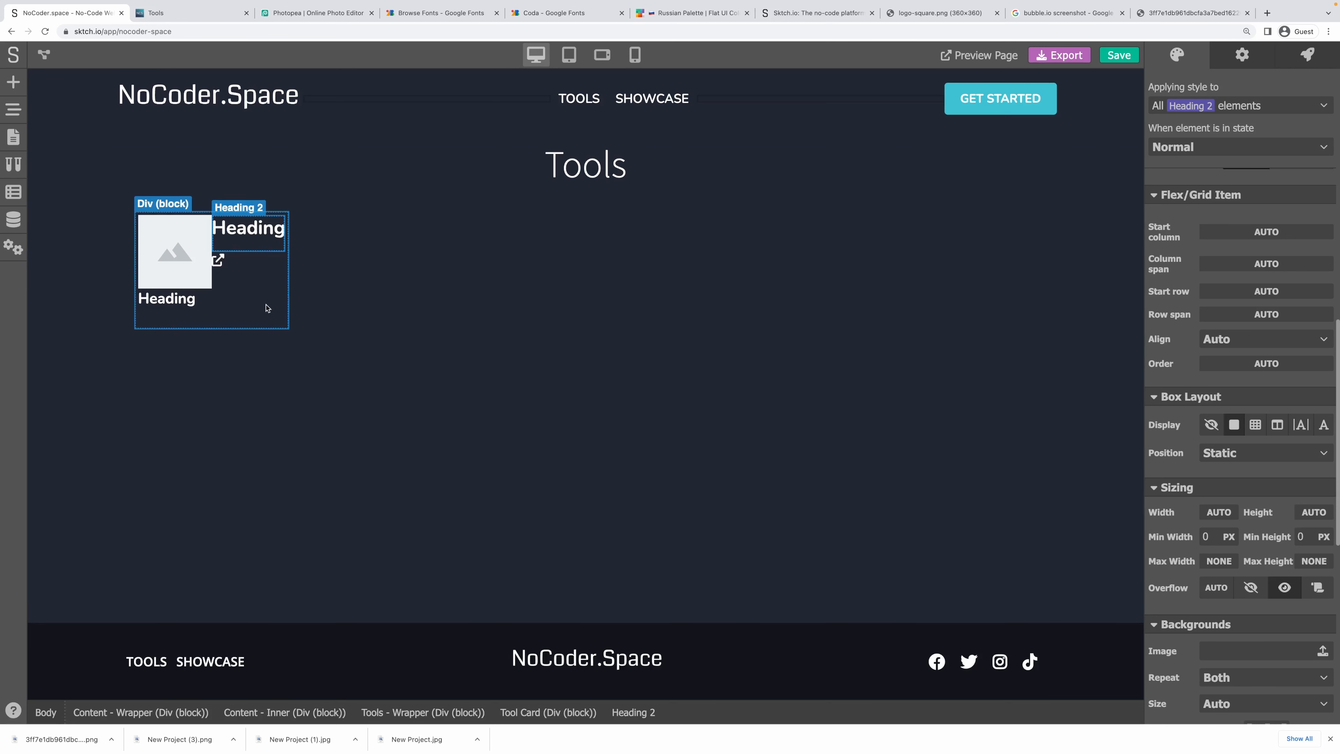
Try a third grid column on the Tool Card, then remove it to keep two columns.
click(288, 299)
click(1266, 577)
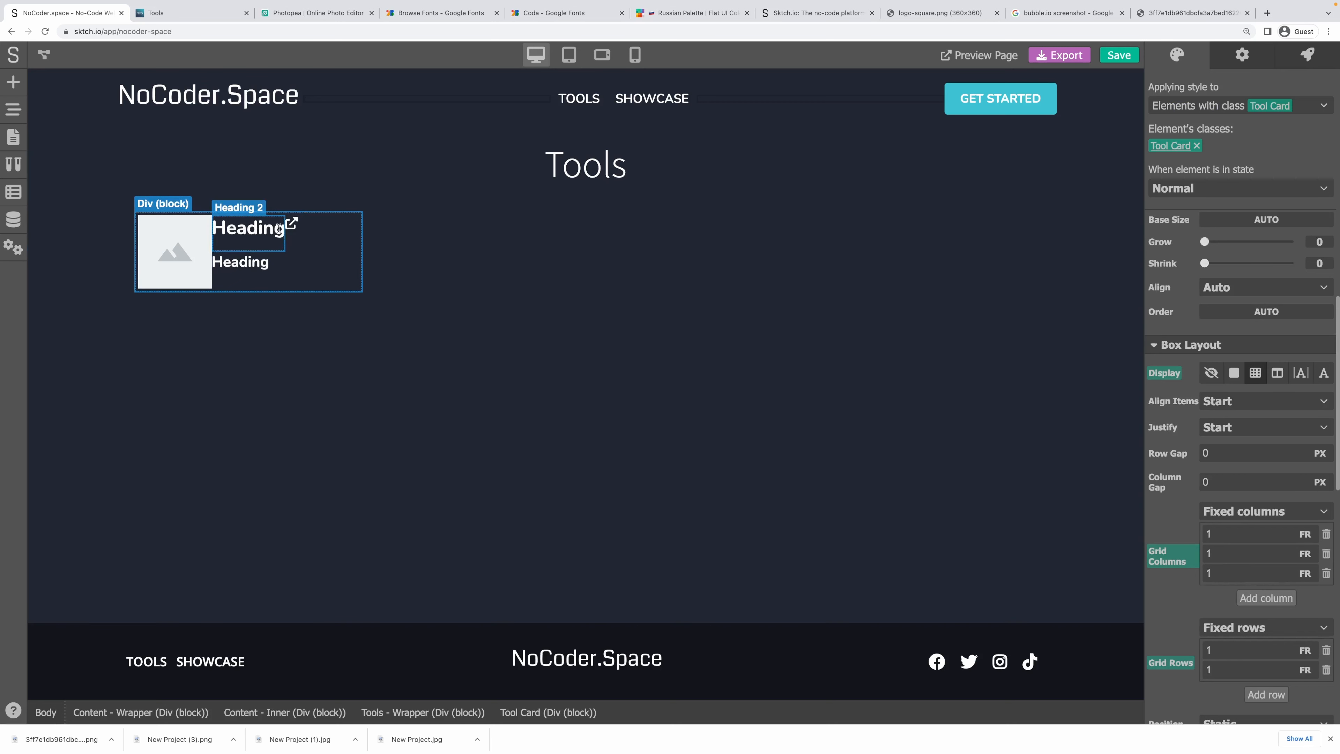
click(261, 232)
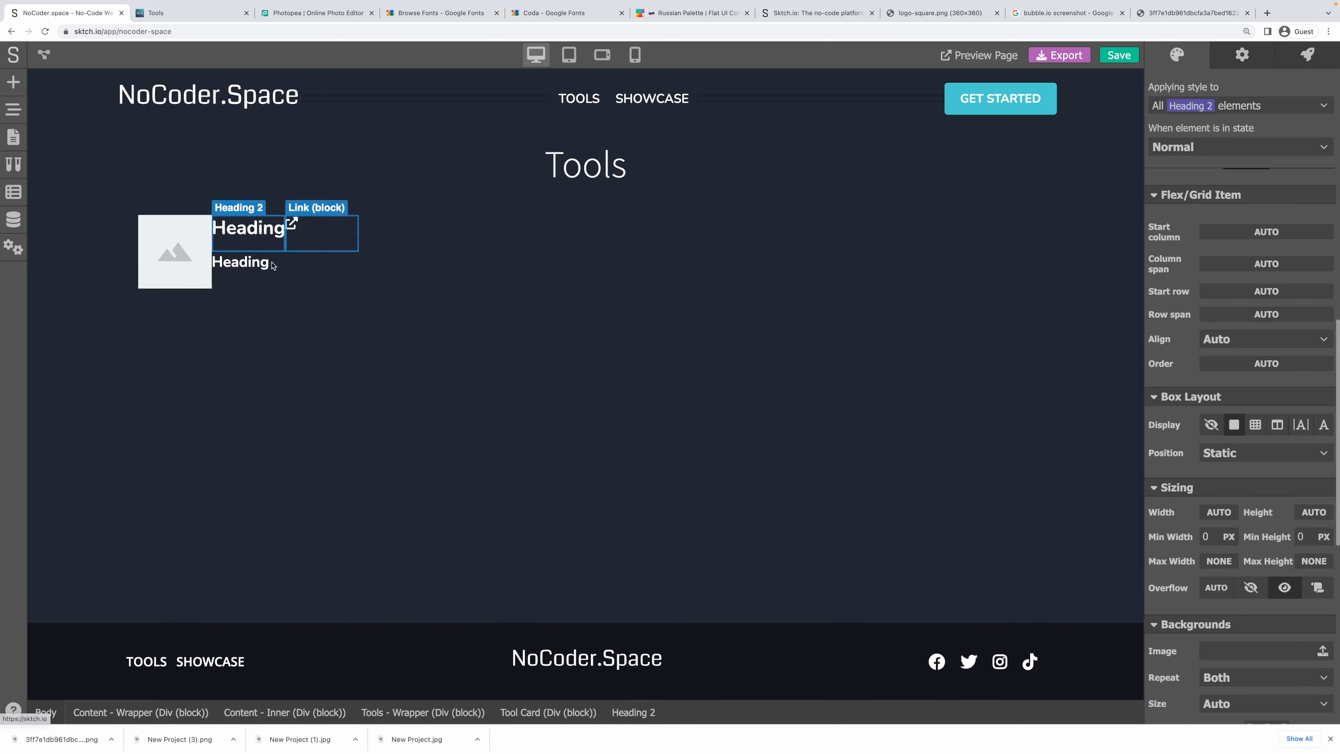
click(308, 246)
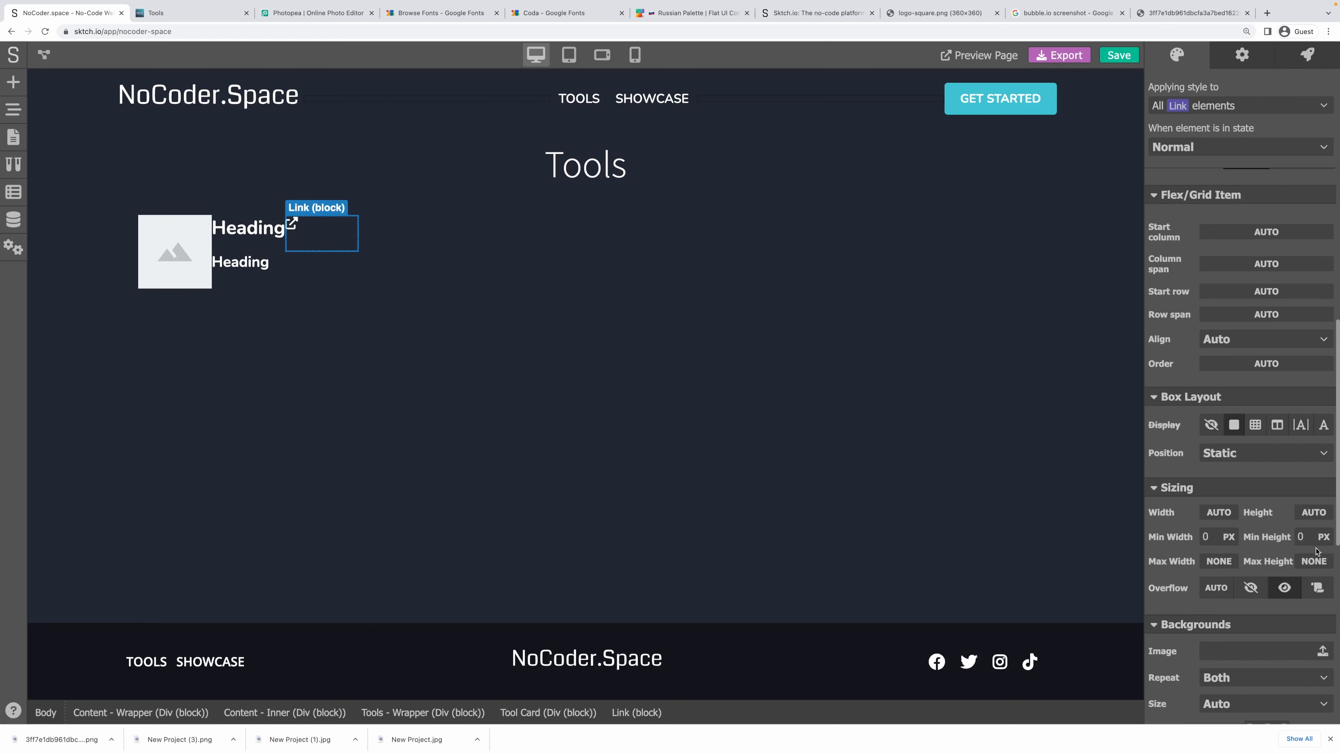
click(352, 290)
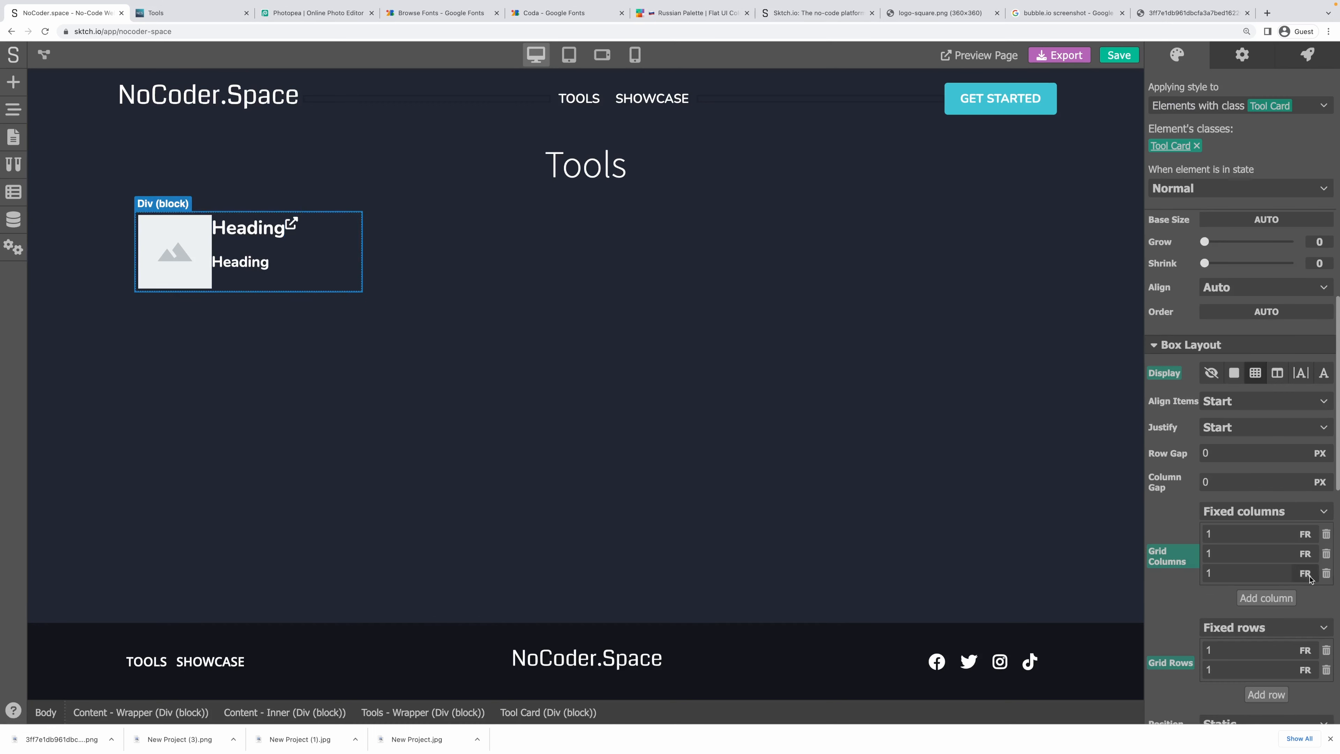
click(1326, 572)
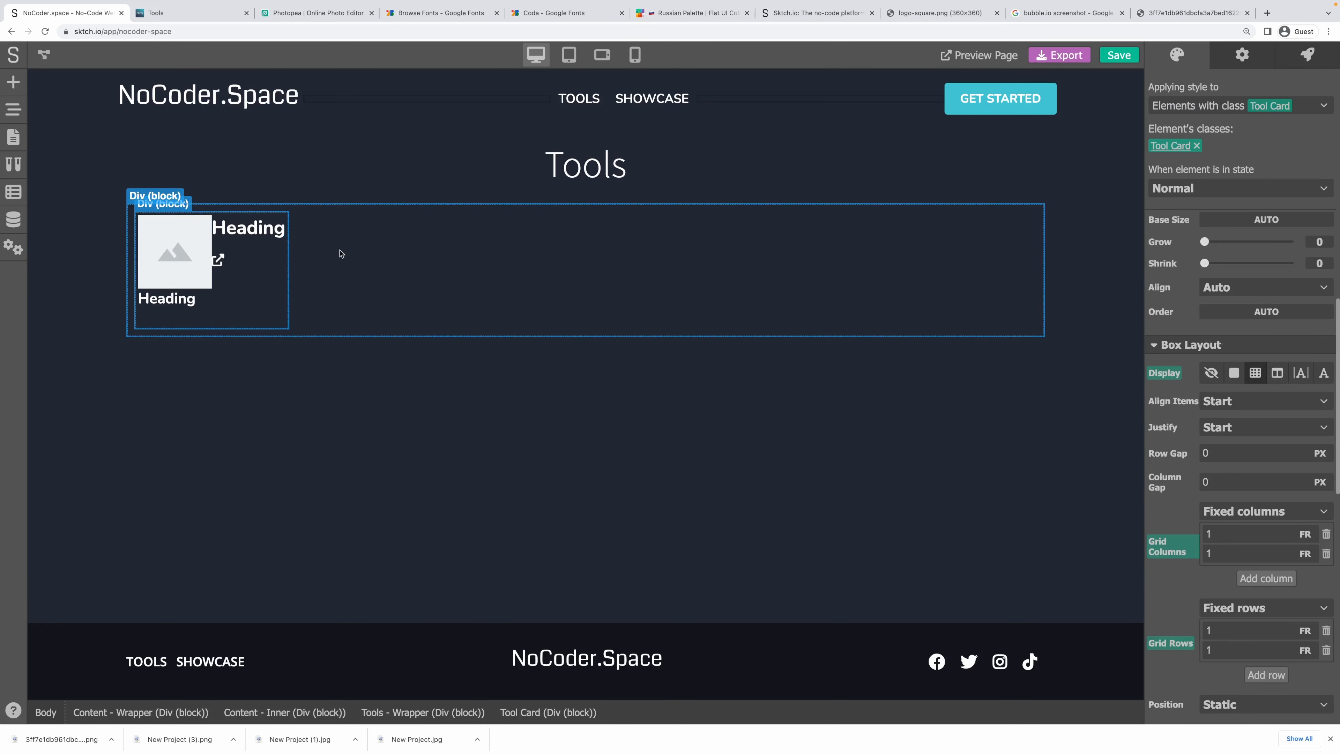
click(221, 243)
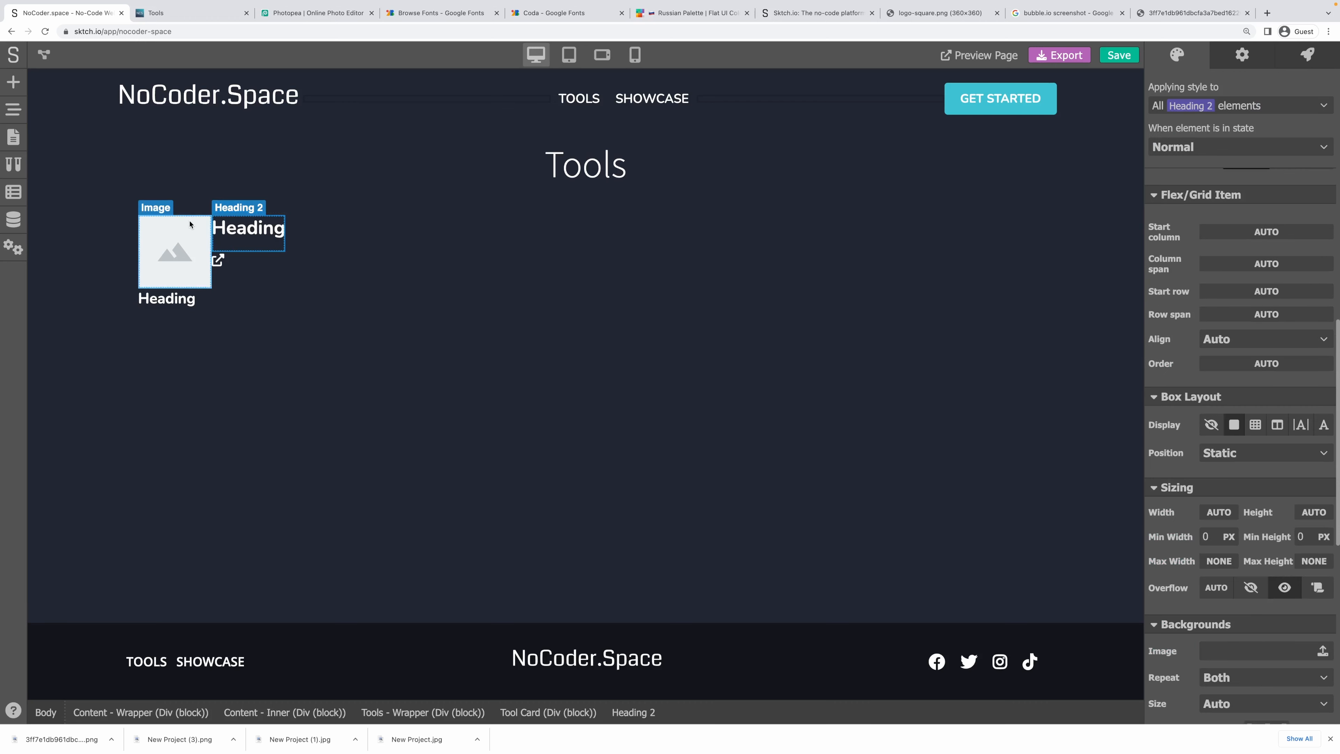
click(16, 113)
Add a Div block to the card and move it in the element tree to directly after the Image.
click(13, 82)
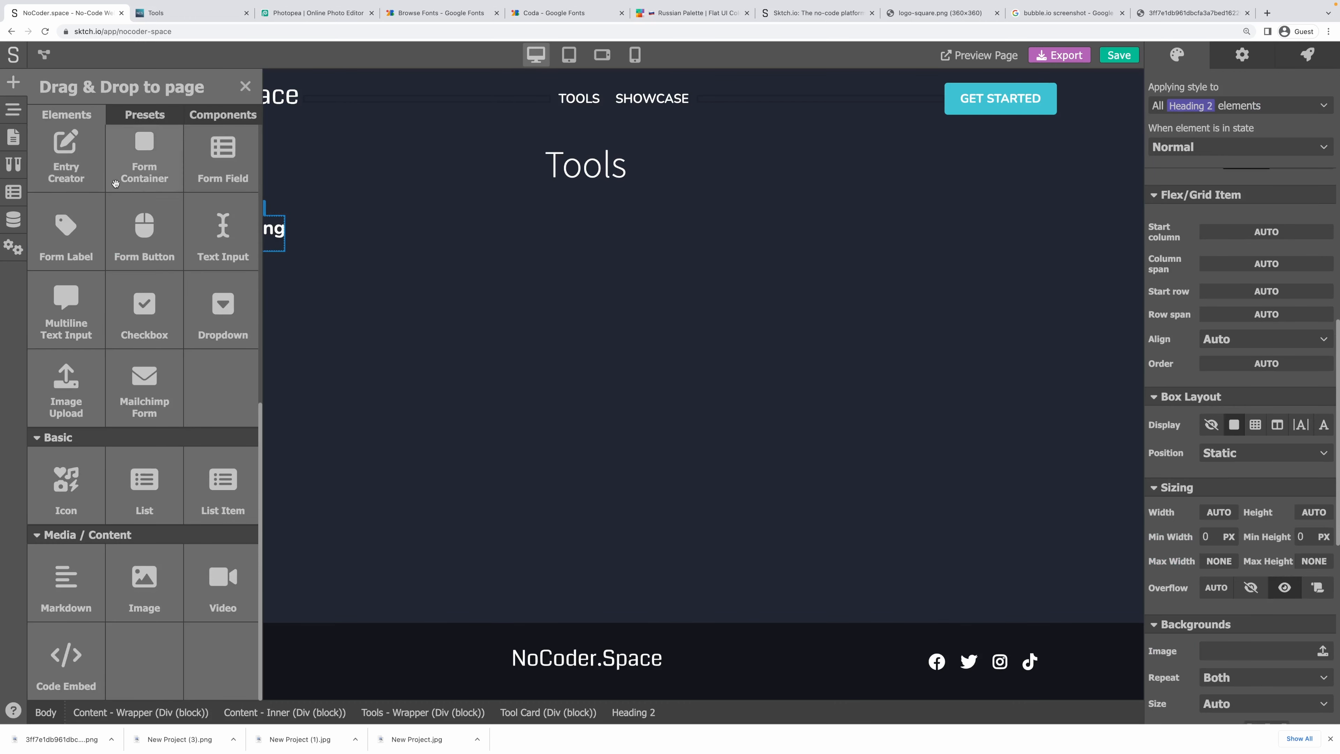
scroll(111, 201, down, 5)
scroll(111, 201, up, 6)
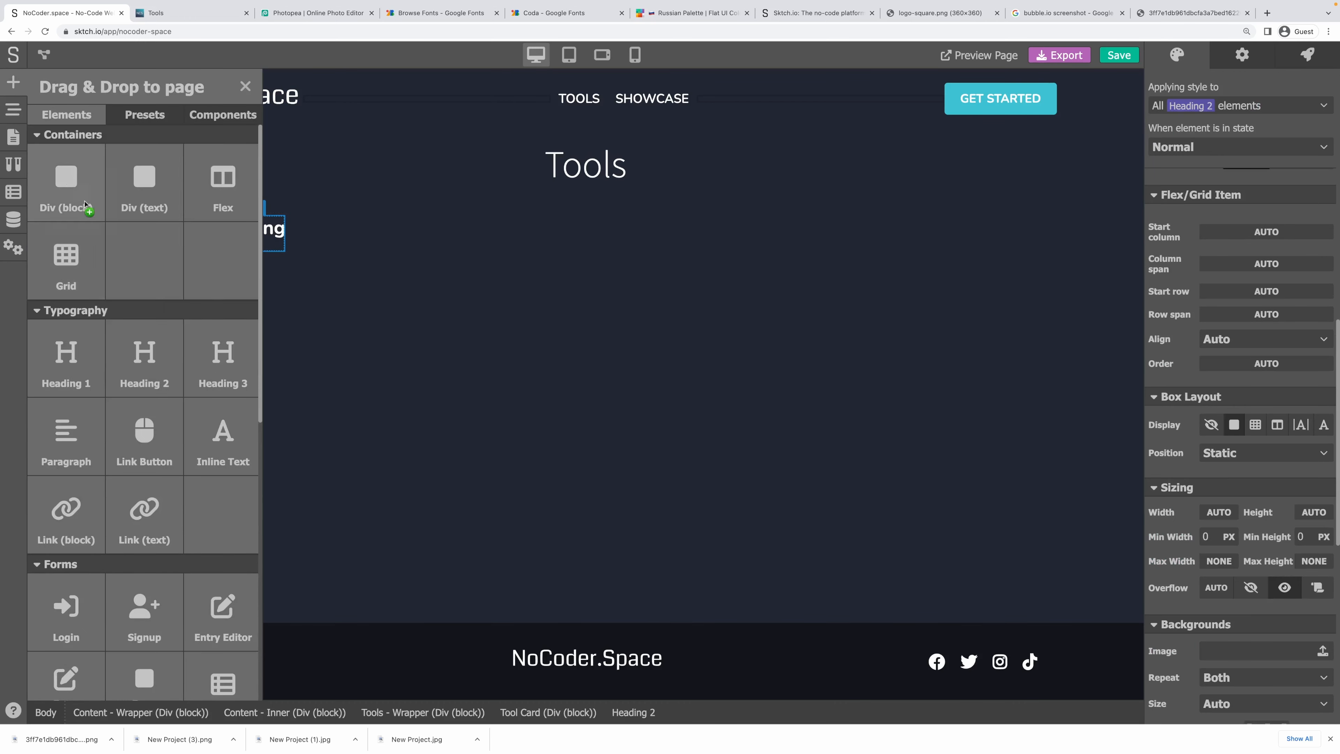
drag(66, 182, 256, 272)
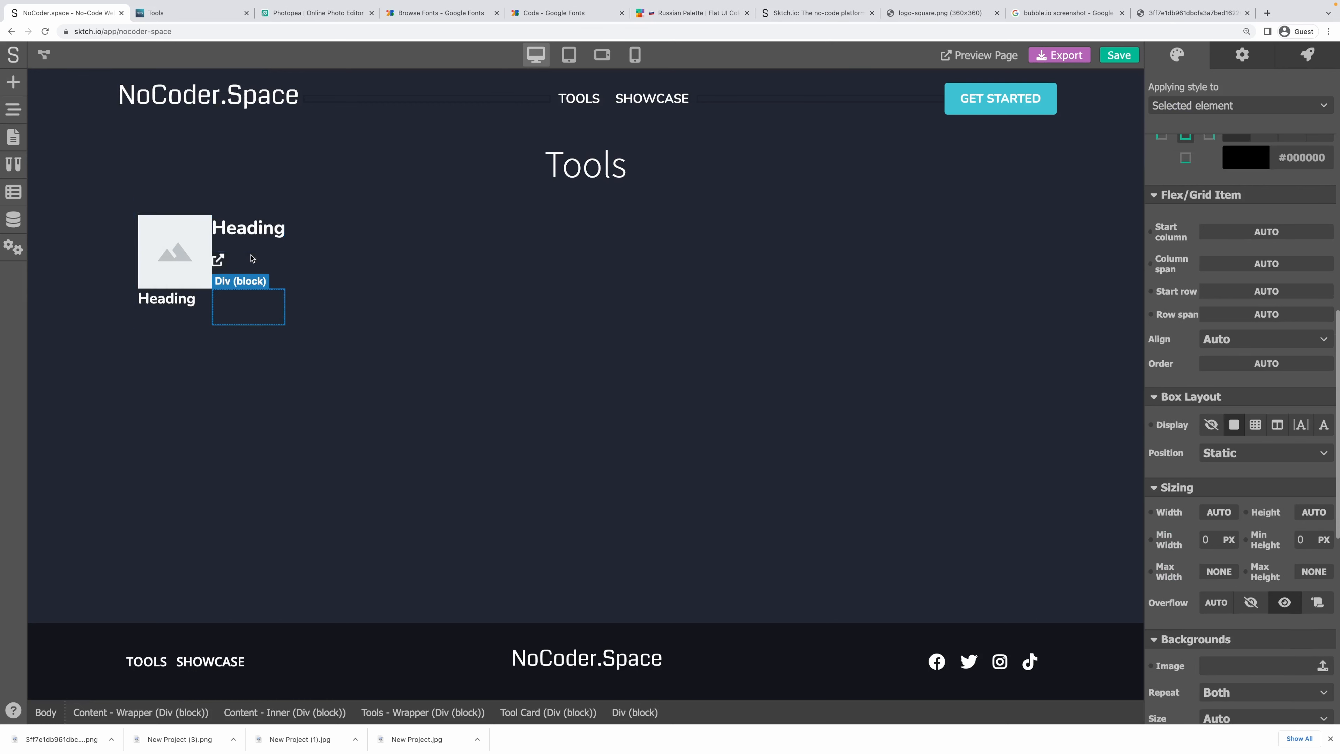
click(14, 109)
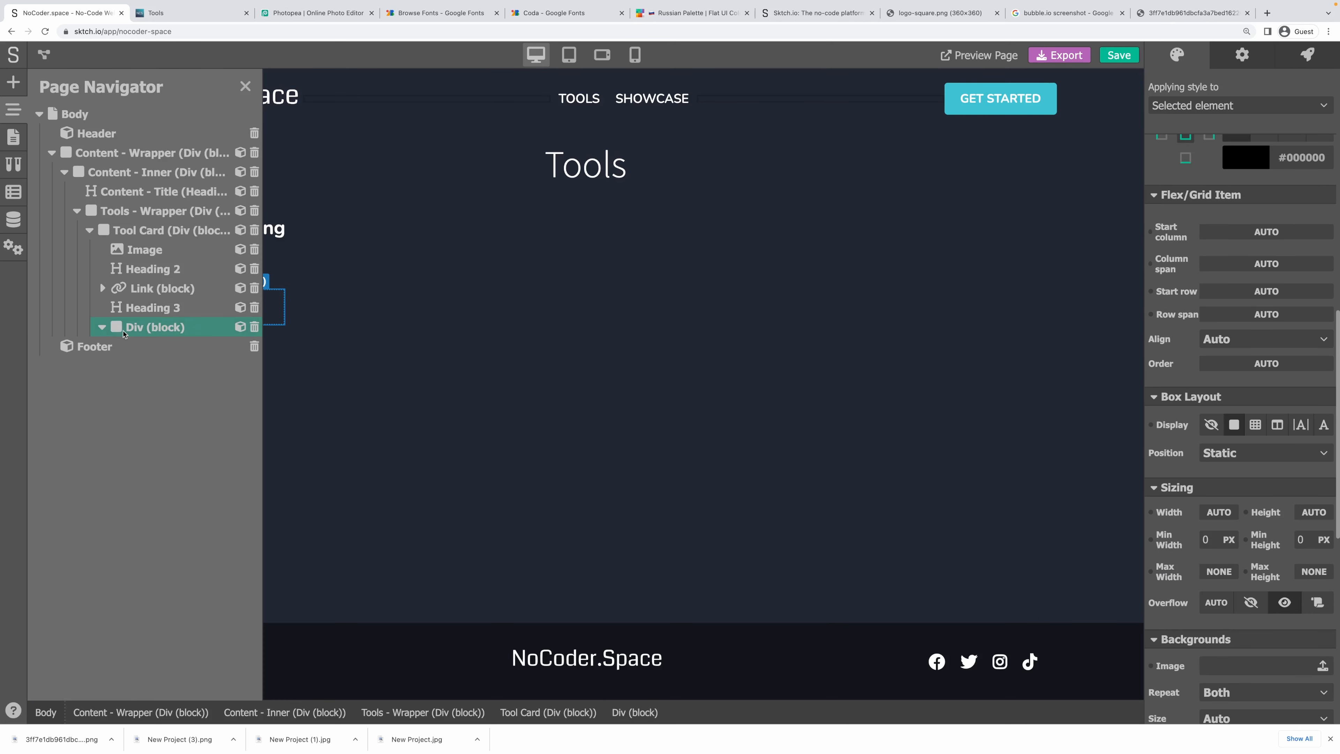
drag(126, 327, 143, 302)
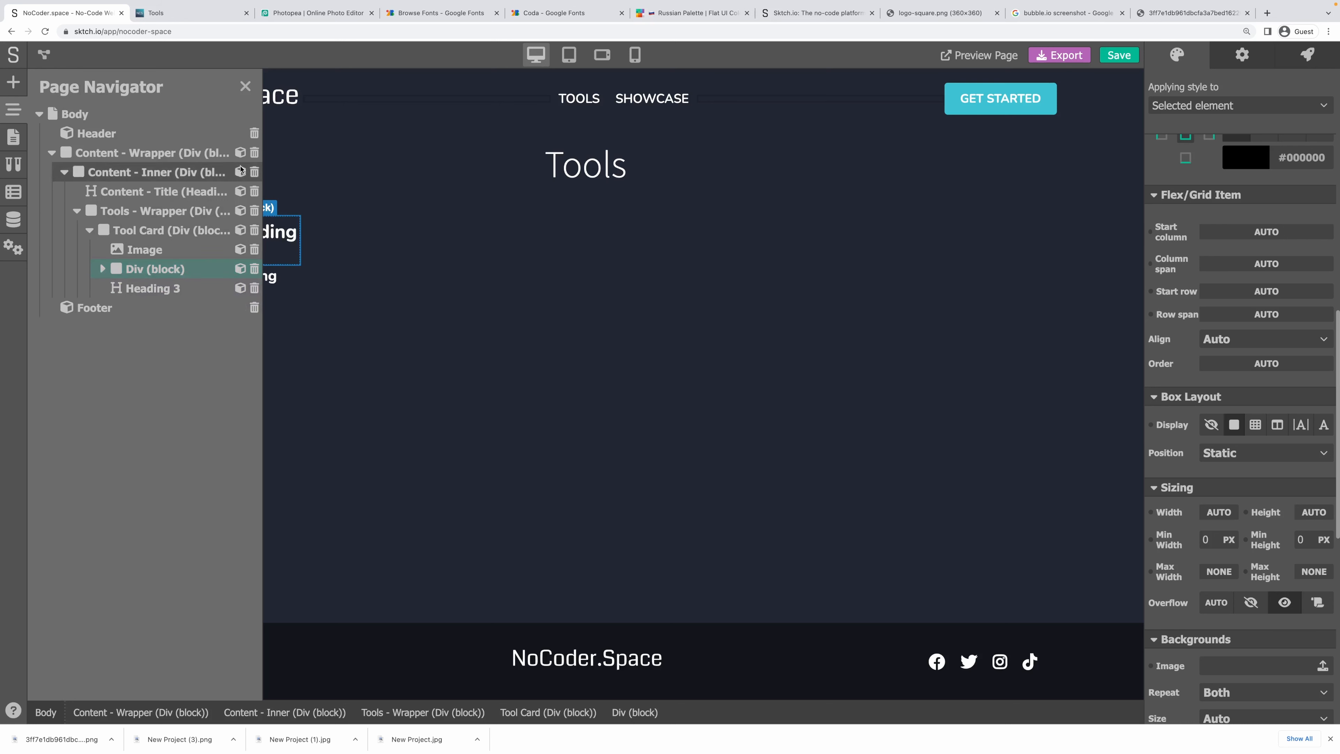
click(244, 86)
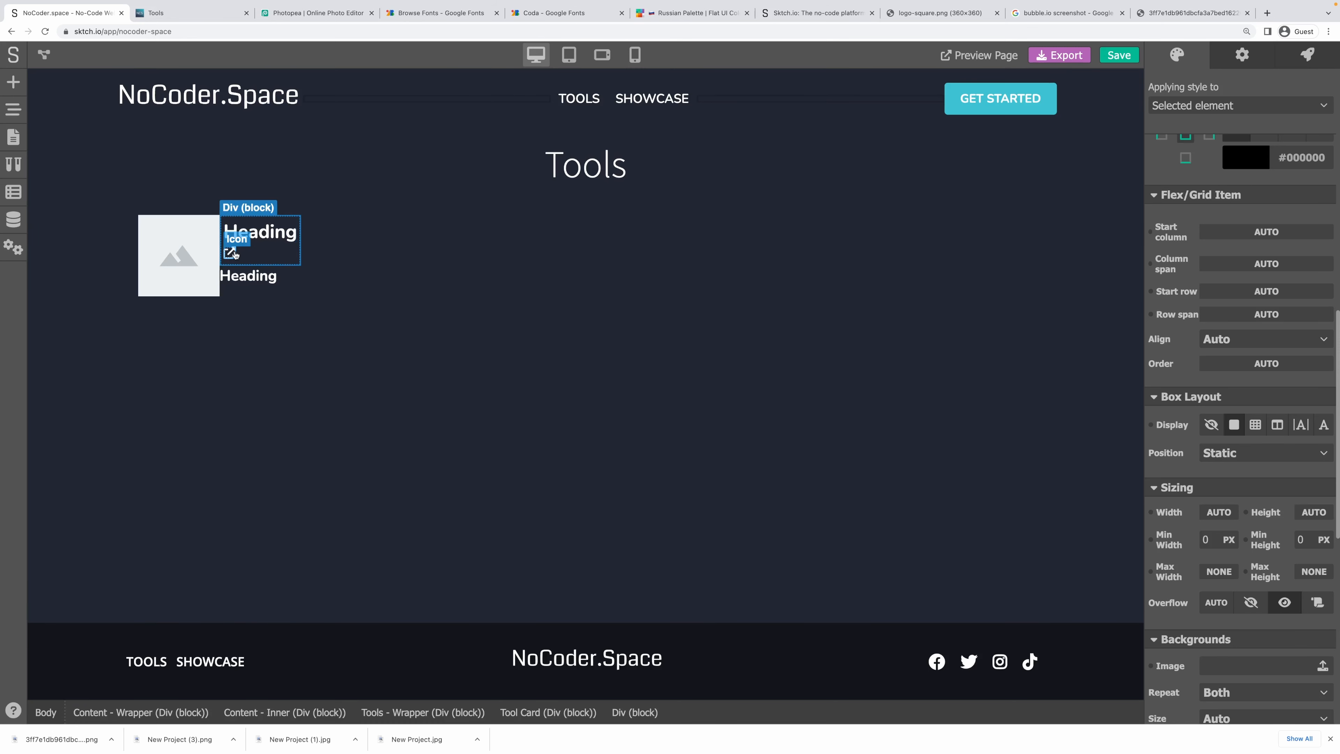
Reset the title-and-link block's inner margin to 0.
scroll(1267, 500, down, 10)
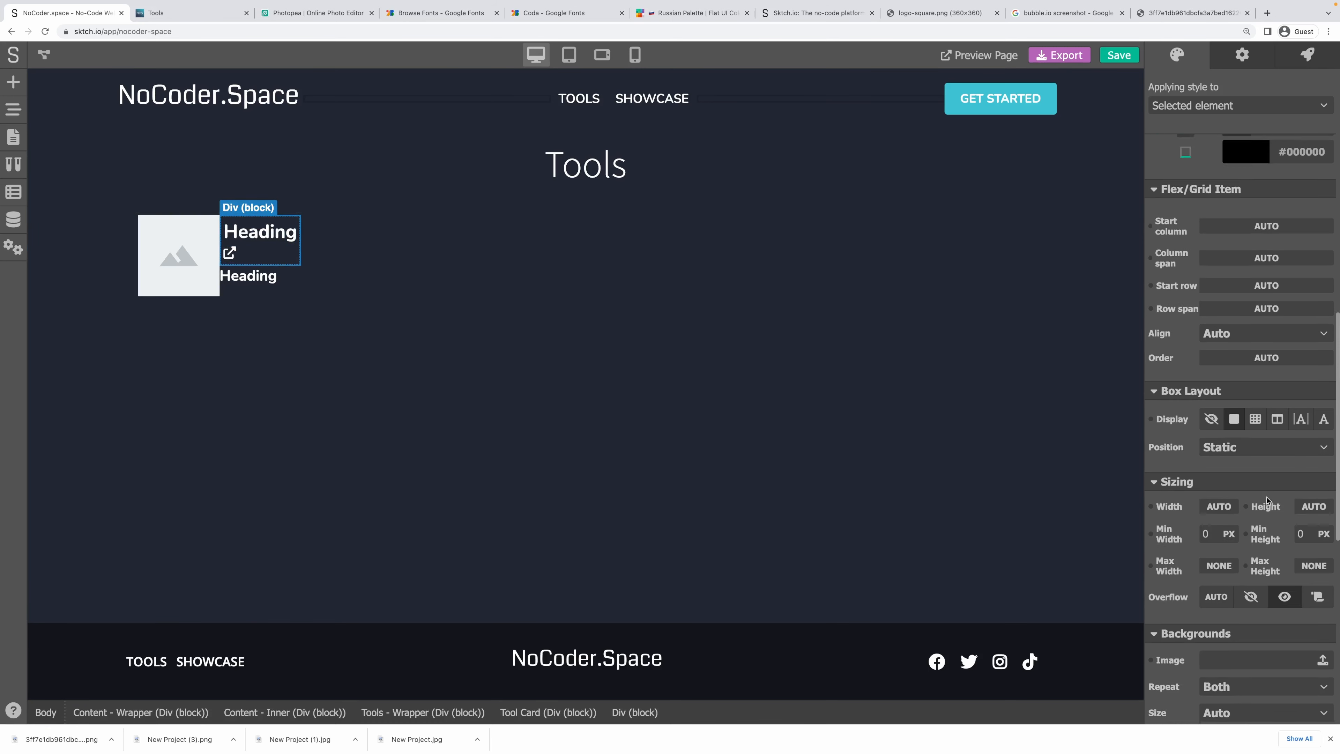
scroll(1267, 501, up, 12)
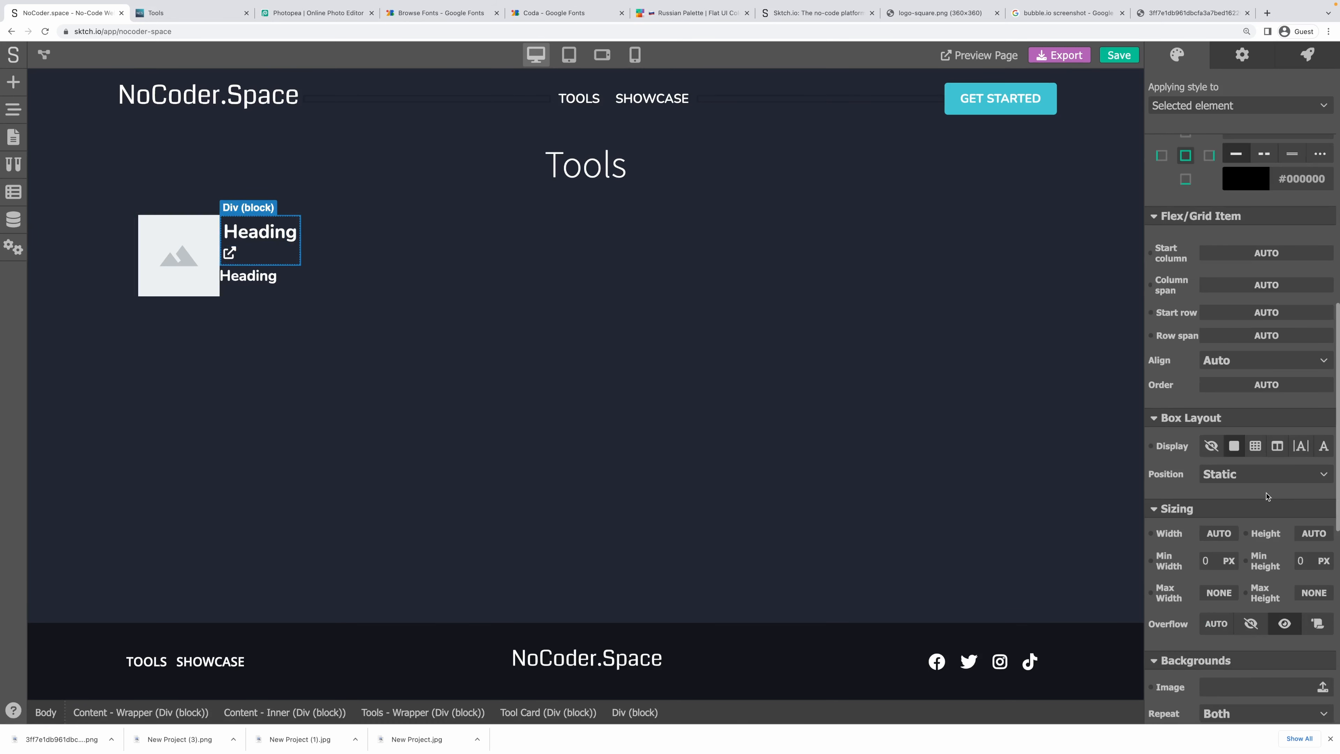
scroll(1247, 437, up, 4)
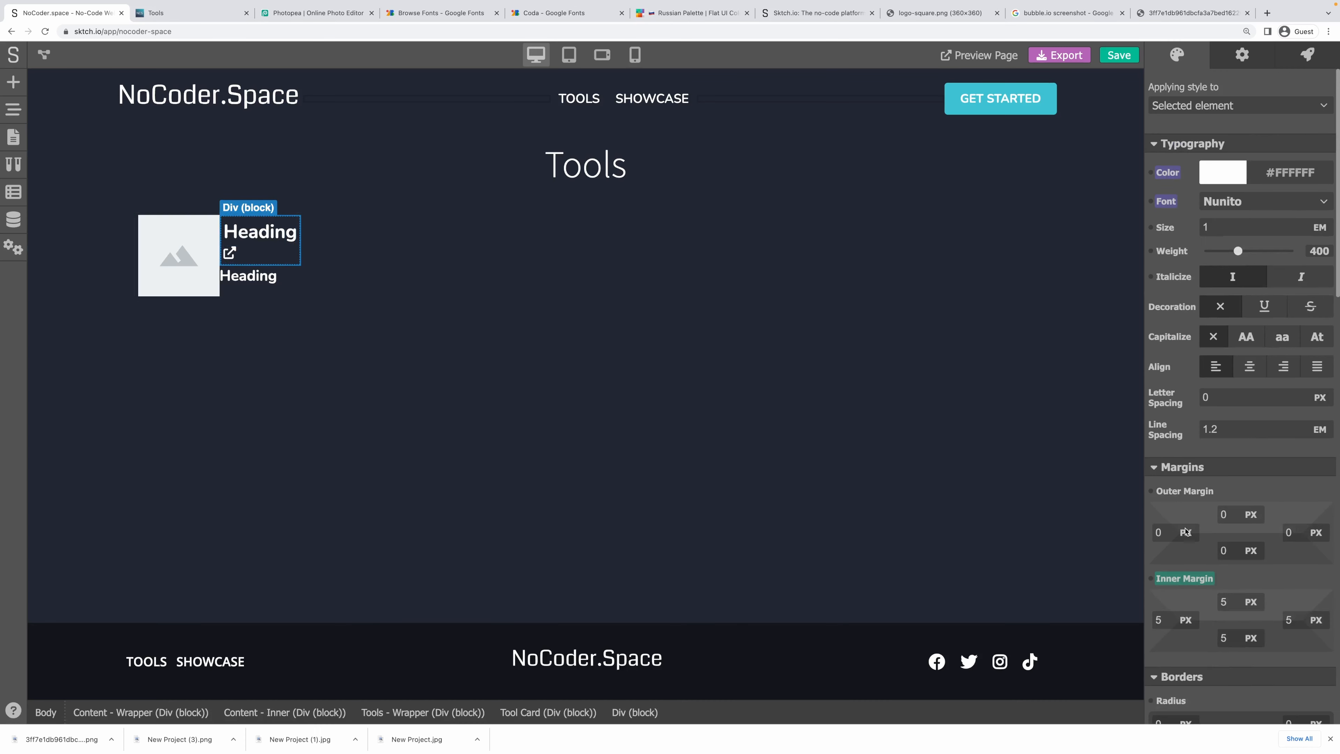
click(1185, 578)
click(1196, 564)
scroll(1238, 494, down, 2)
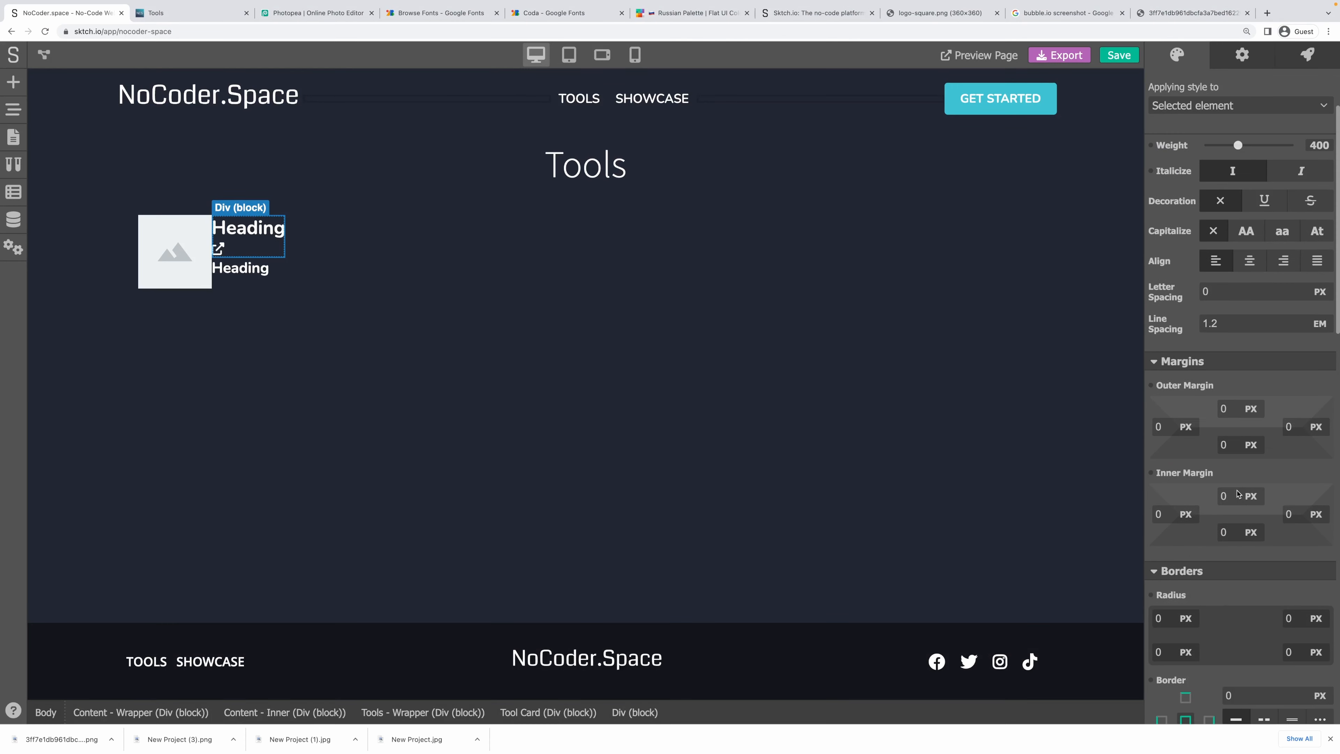
Set the block to flex display with items aligned to Center.
click(259, 238)
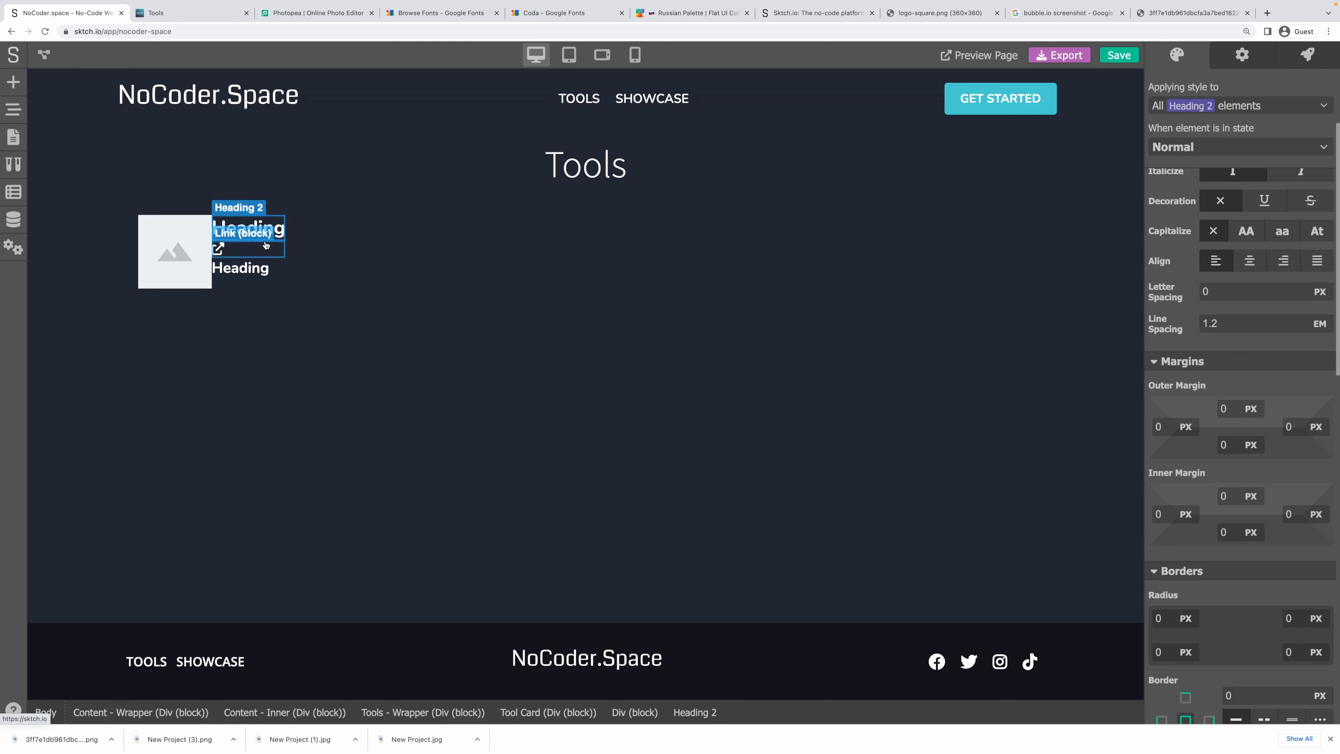
click(635, 714)
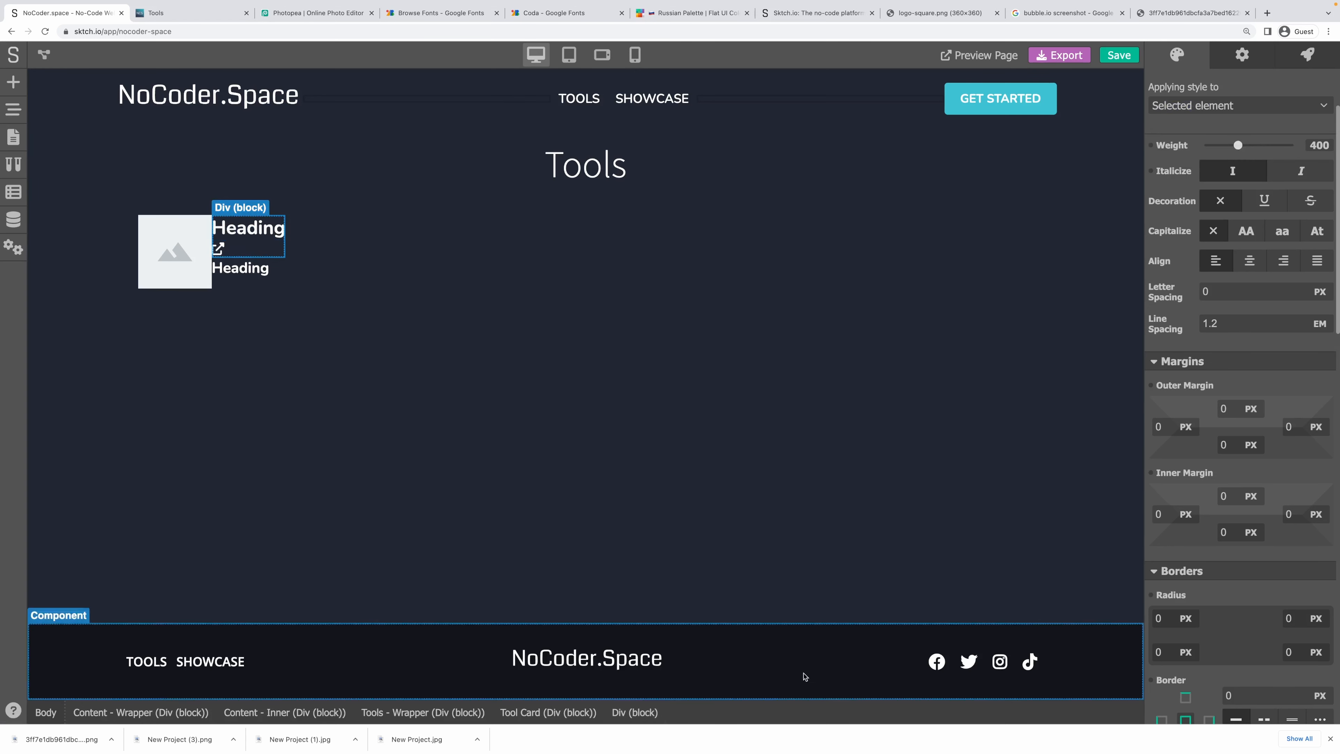
scroll(1266, 474, down, 10)
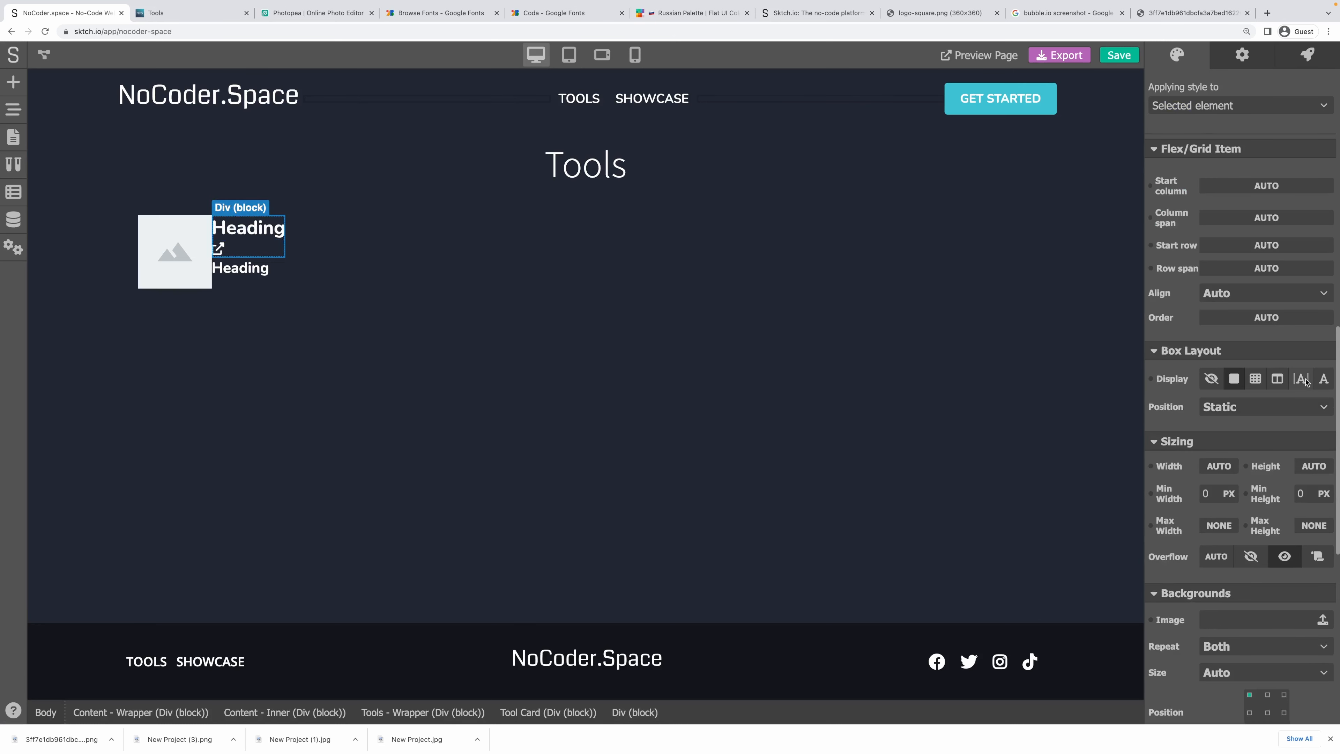
click(1282, 379)
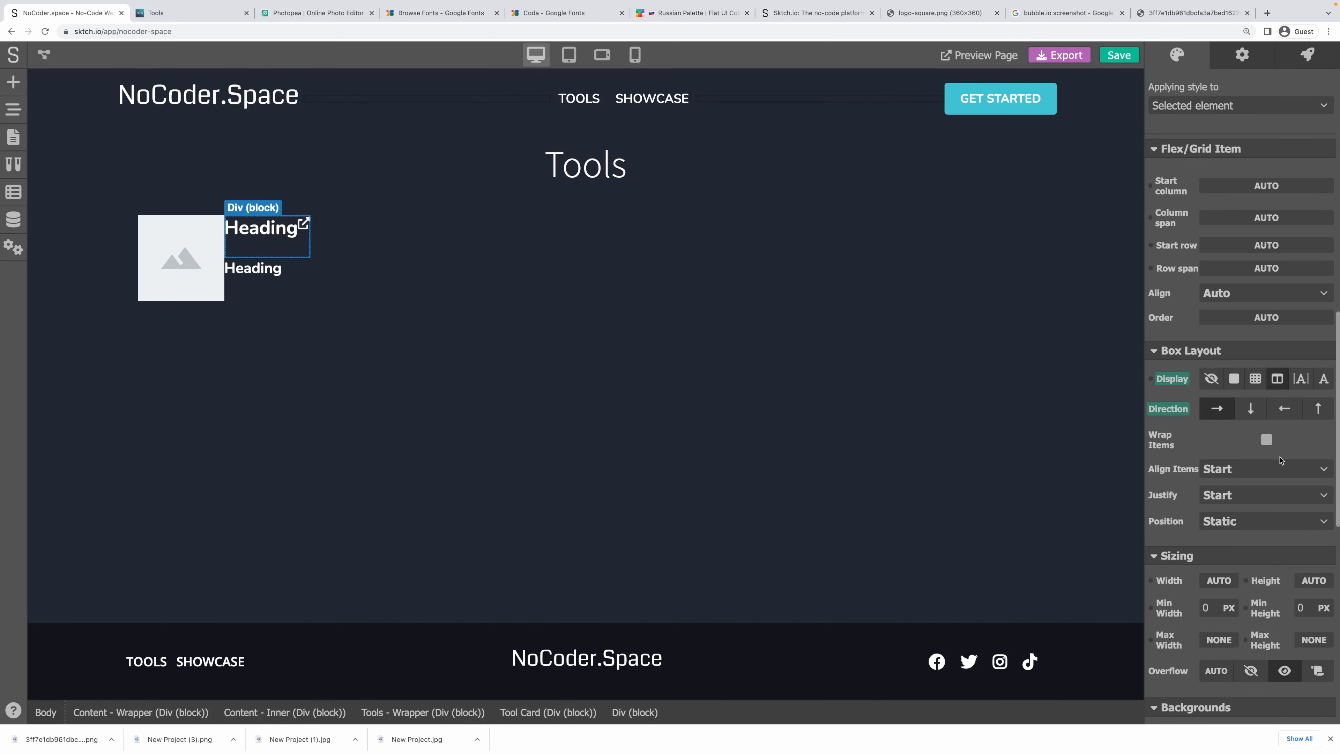
click(1241, 475)
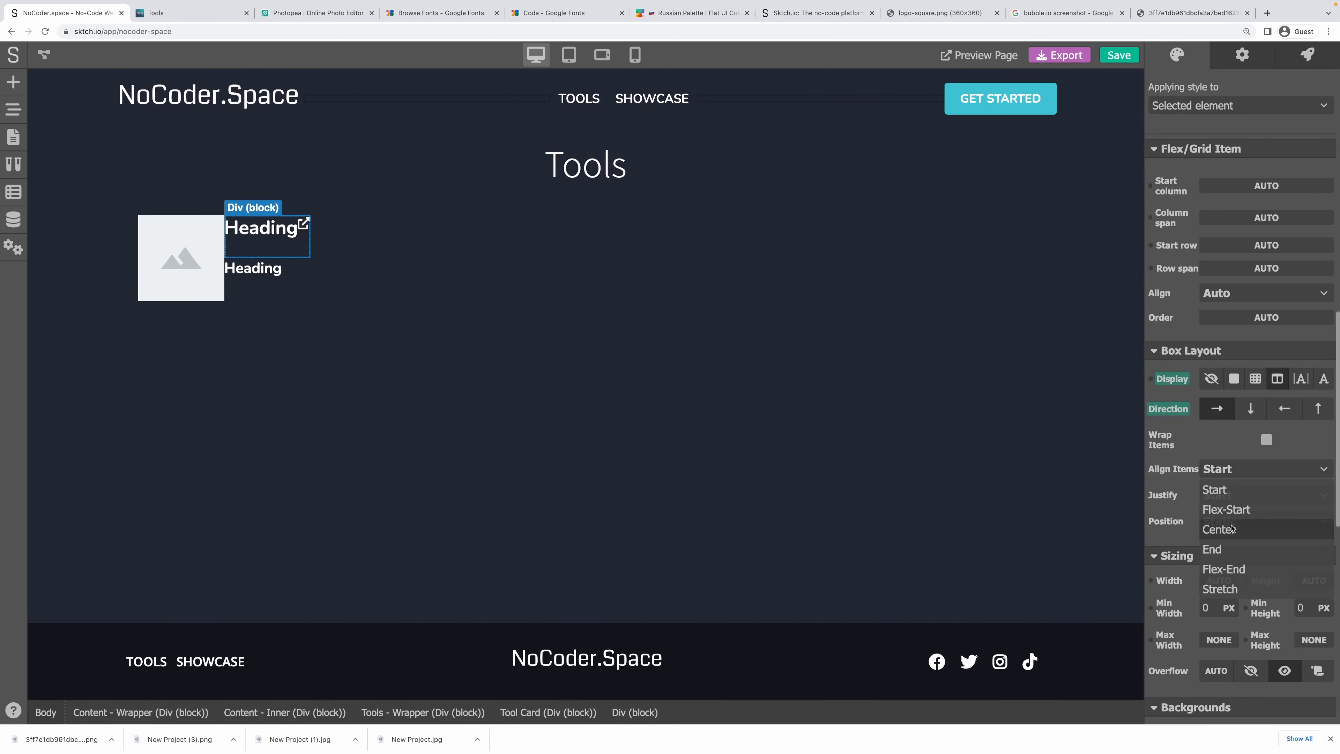
click(1232, 528)
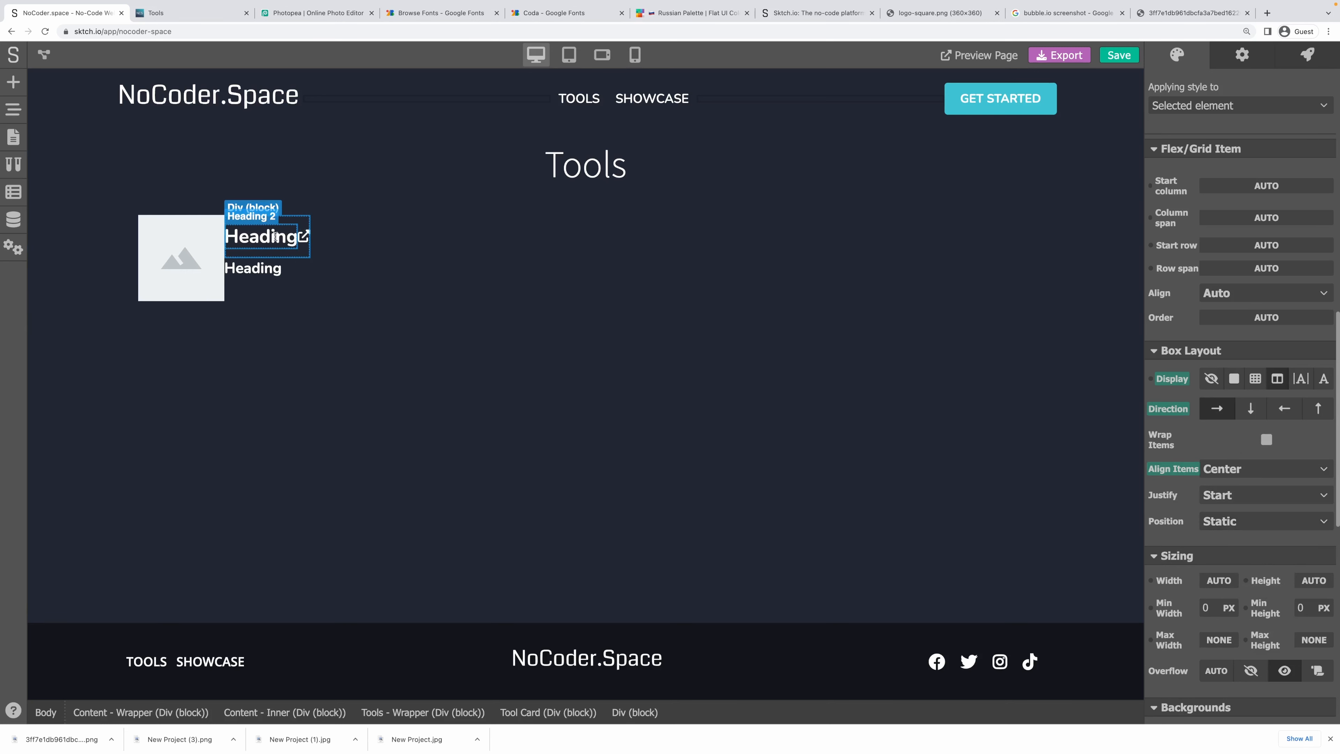
click(272, 238)
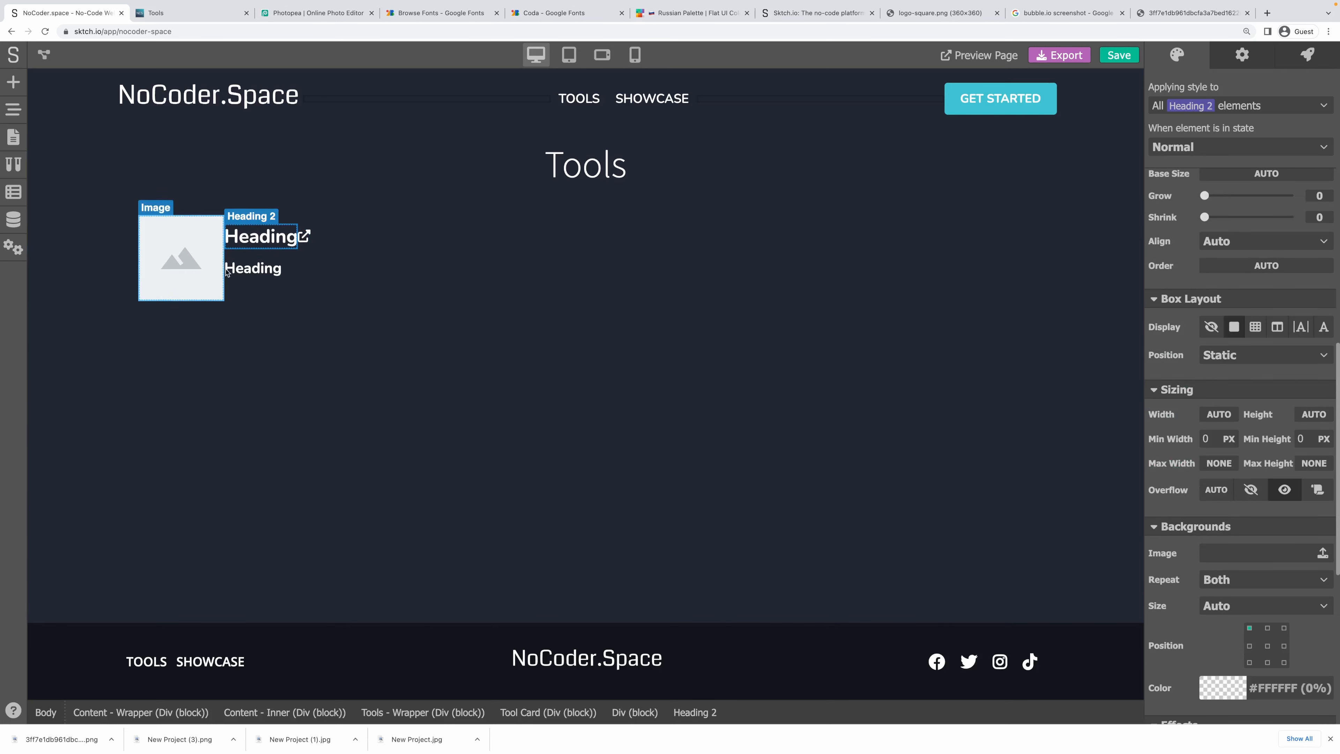
click(273, 257)
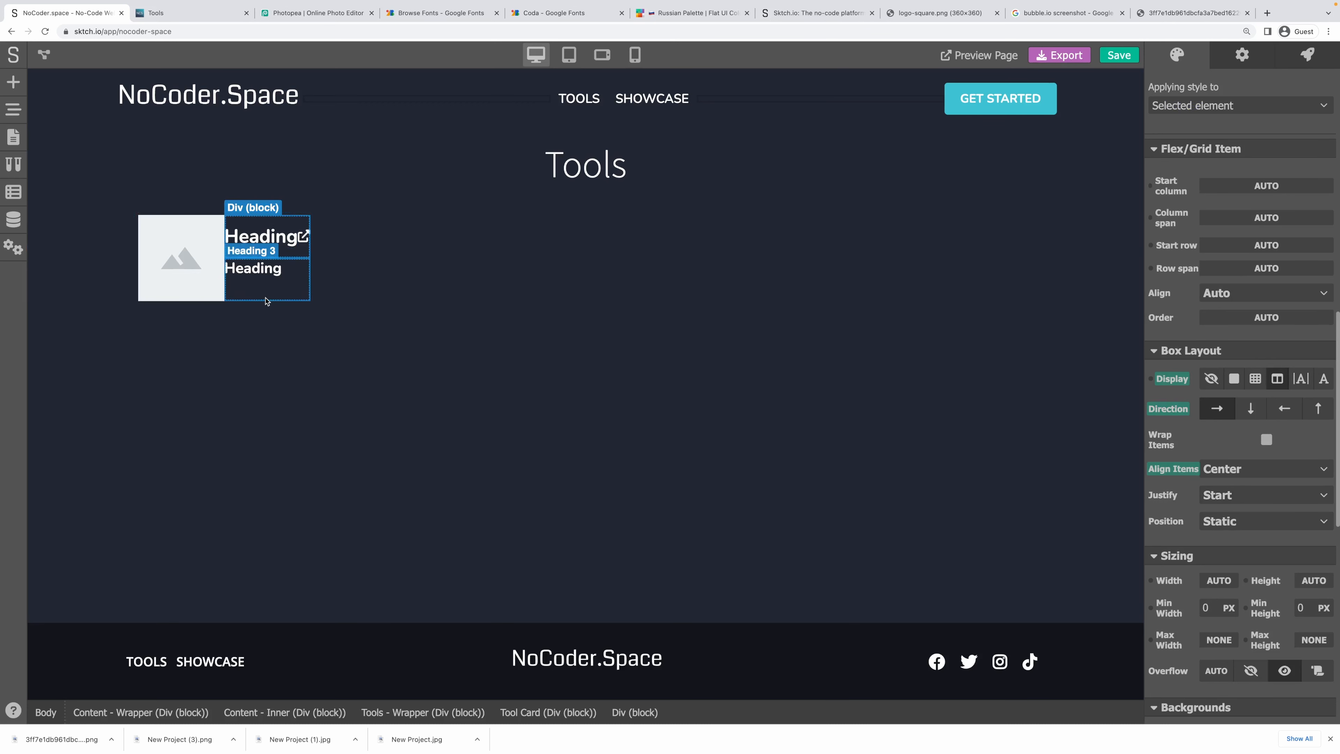
click(243, 290)
click(234, 307)
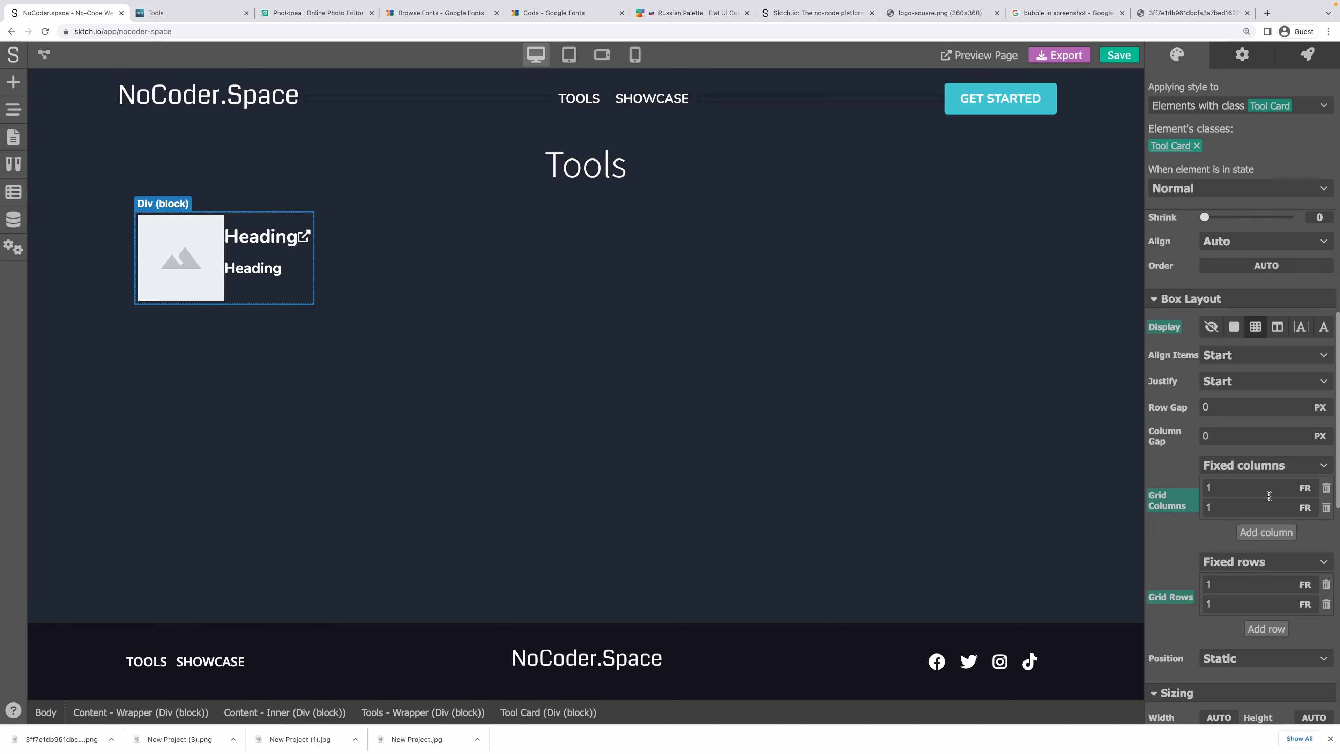
Size the Tool Card's first grid column and one grid row to AUTO.
click(1301, 492)
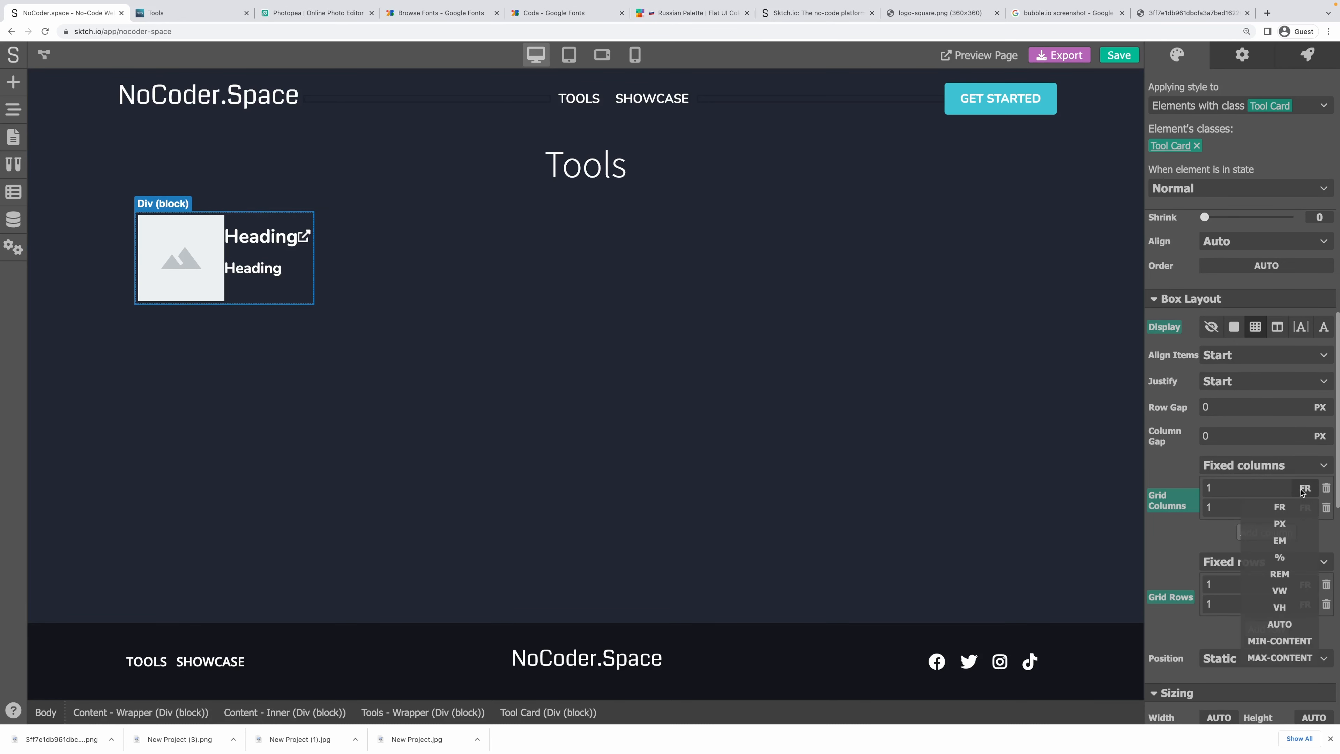
click(1280, 624)
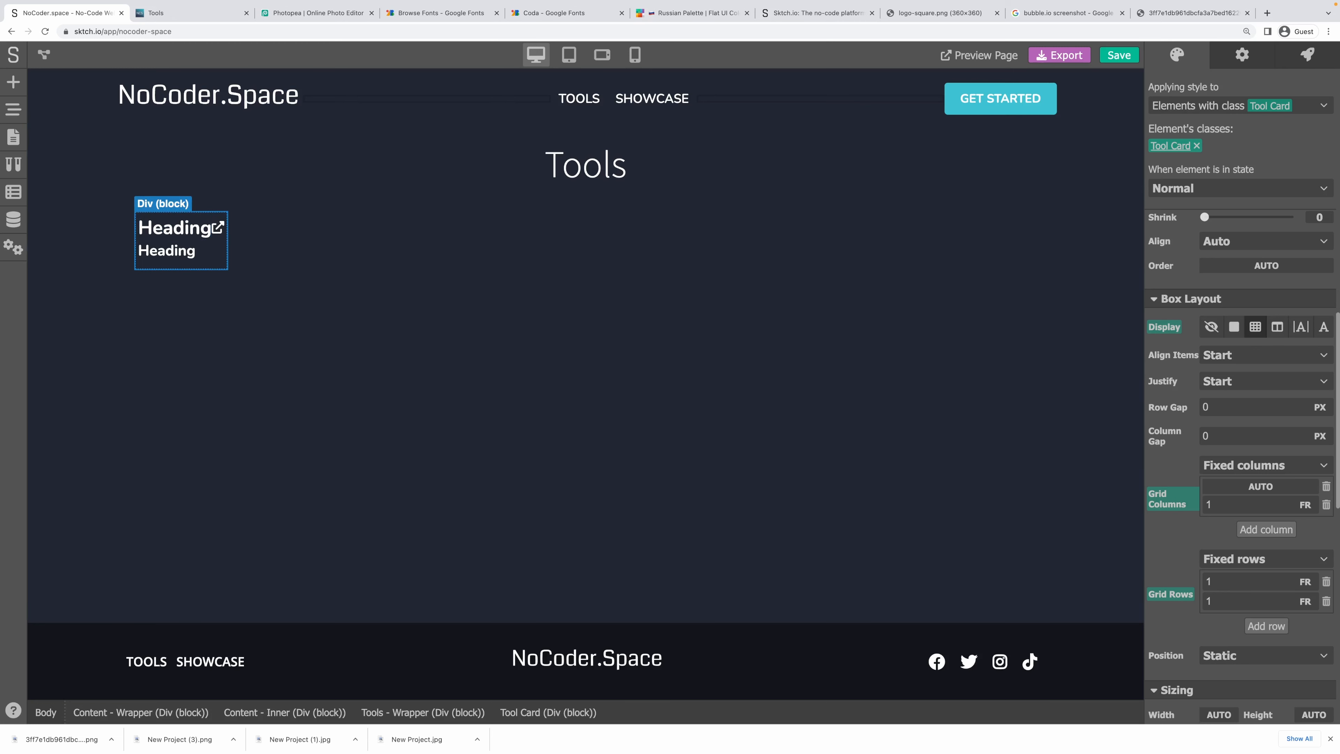
click(14, 110)
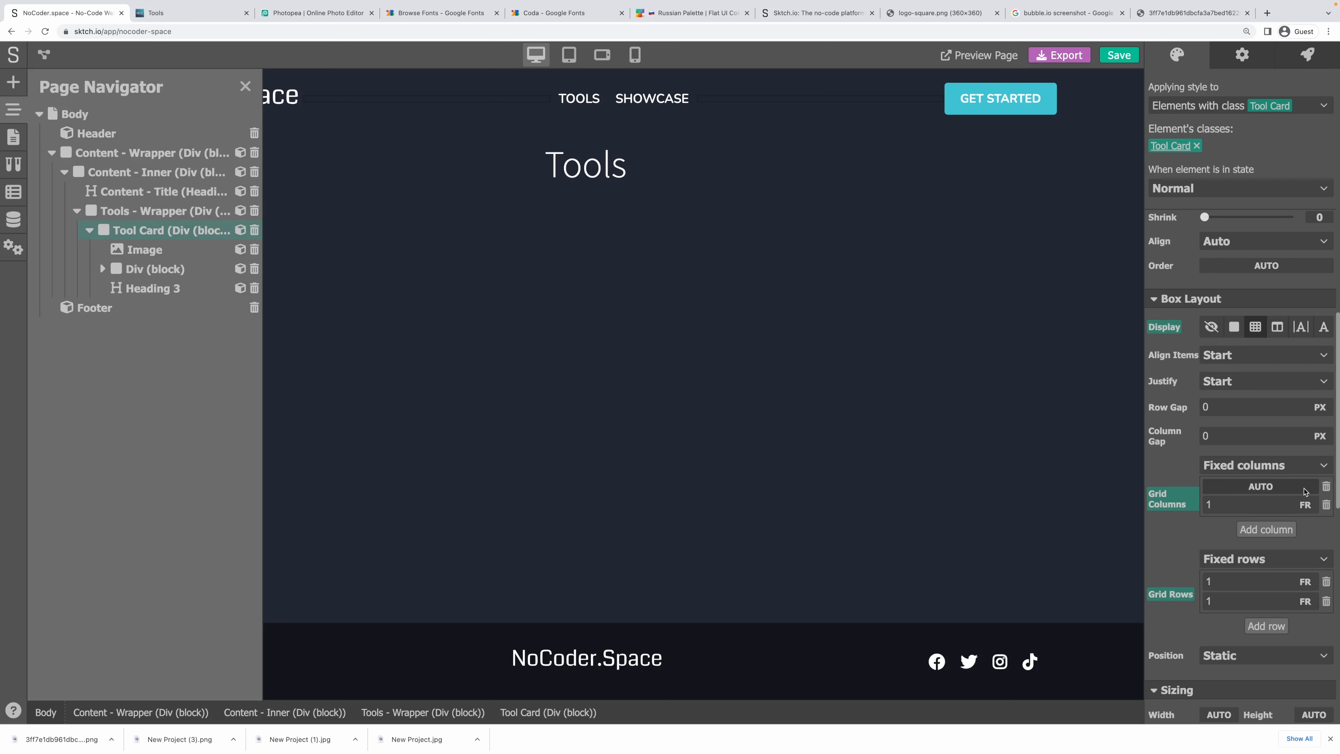
click(1305, 504)
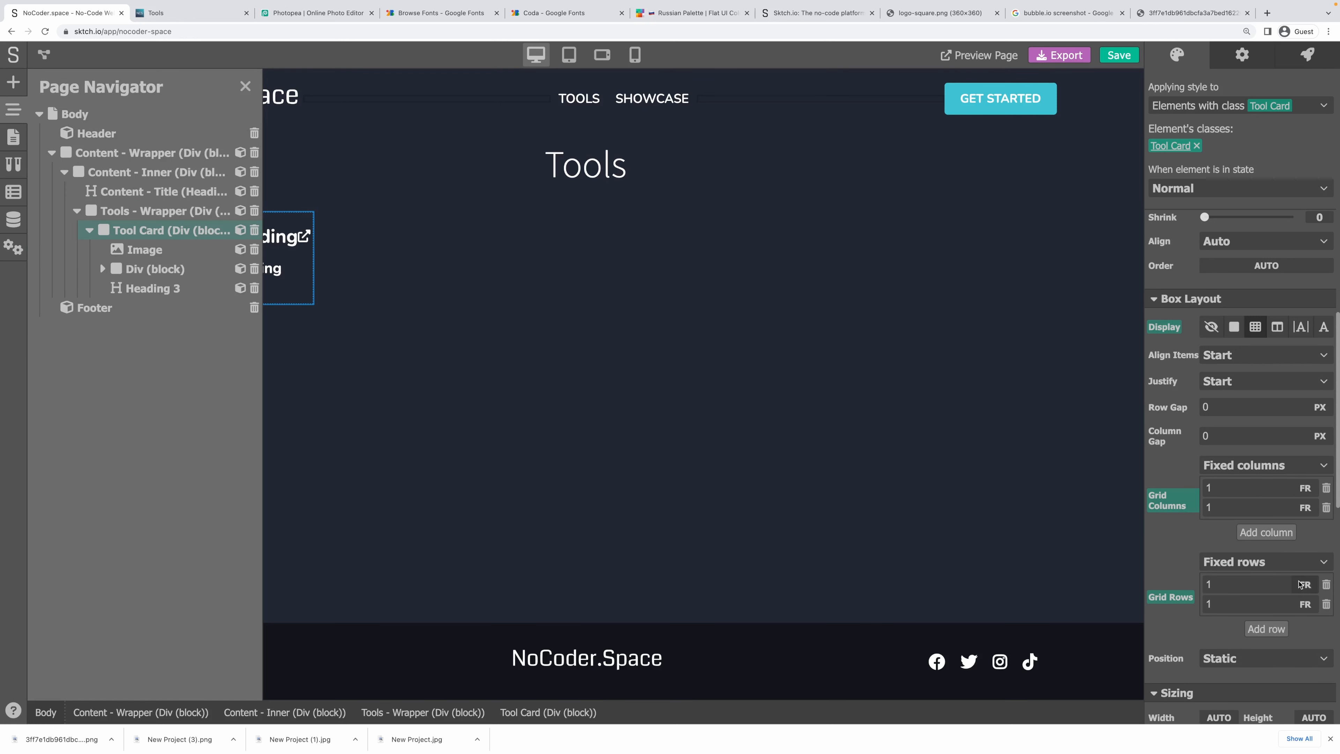
click(1304, 603)
click(1283, 719)
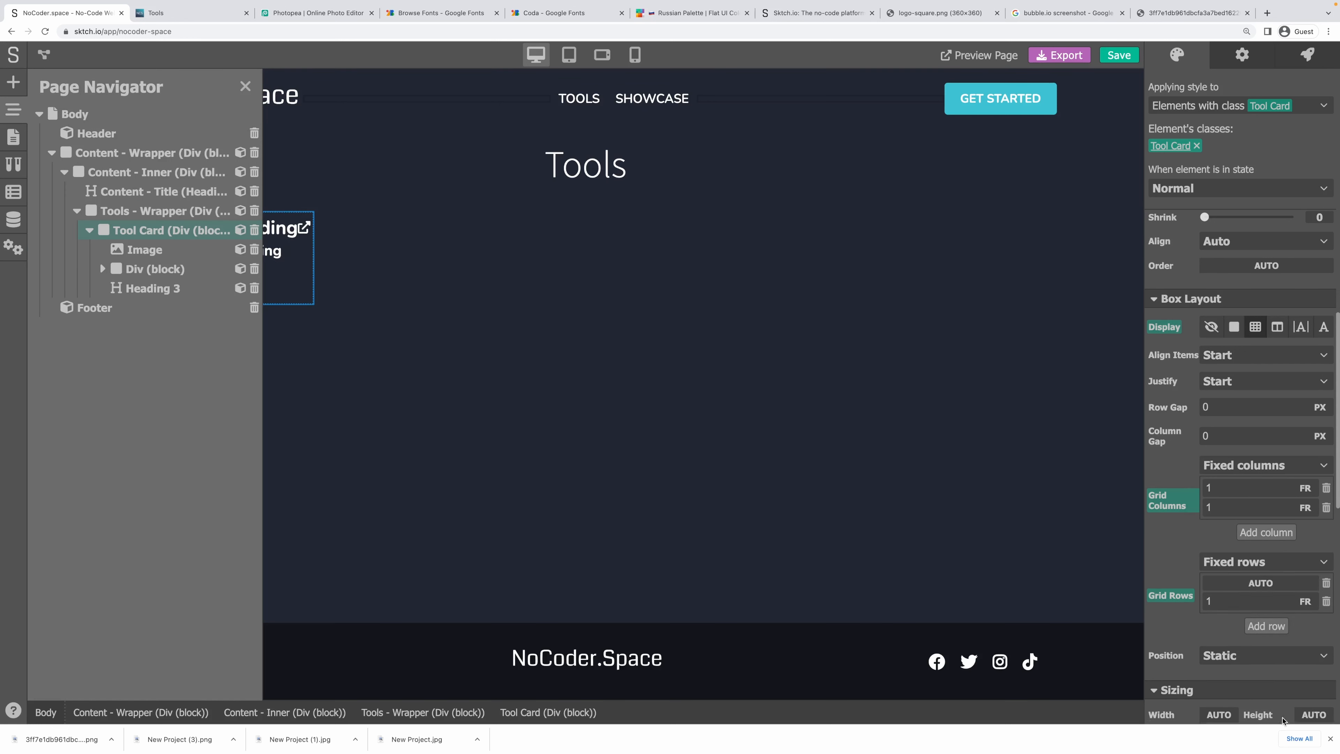
Give the card's image a 10 px border radius on its corners.
click(280, 255)
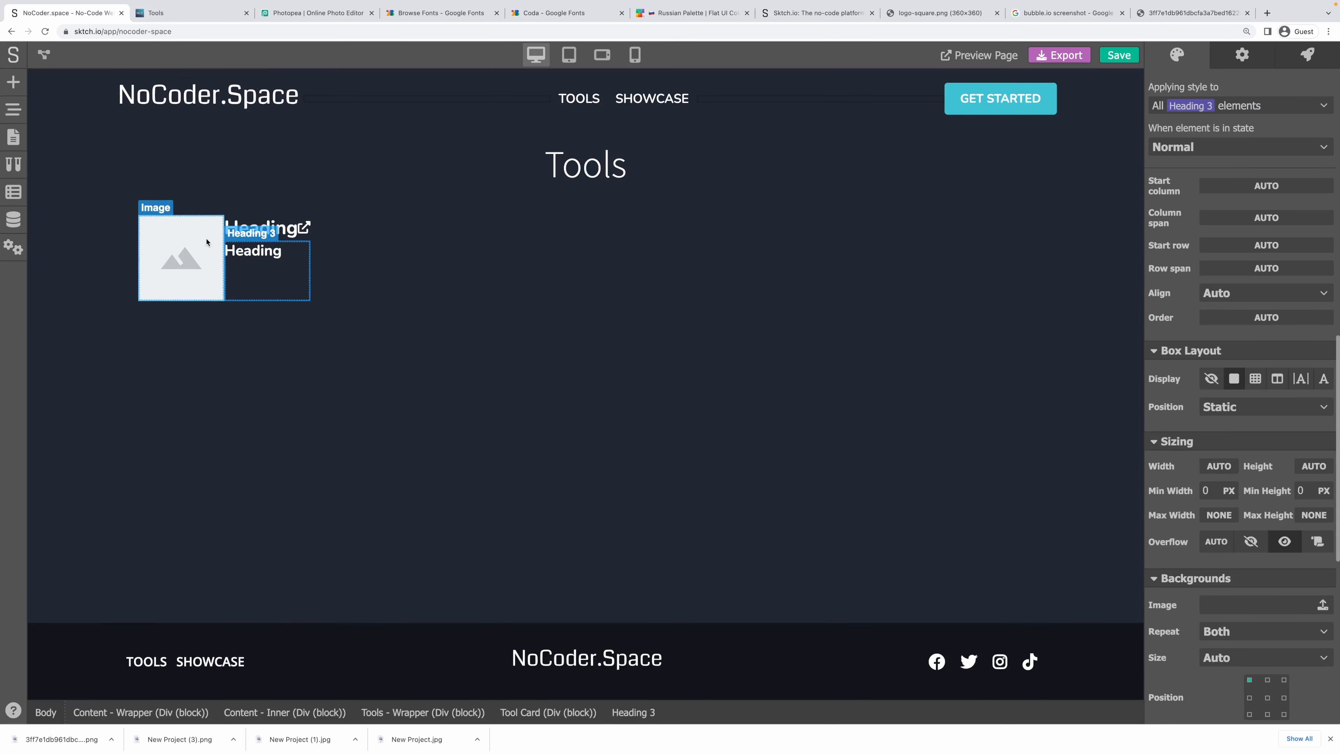
click(179, 256)
scroll(1287, 436, up, 6)
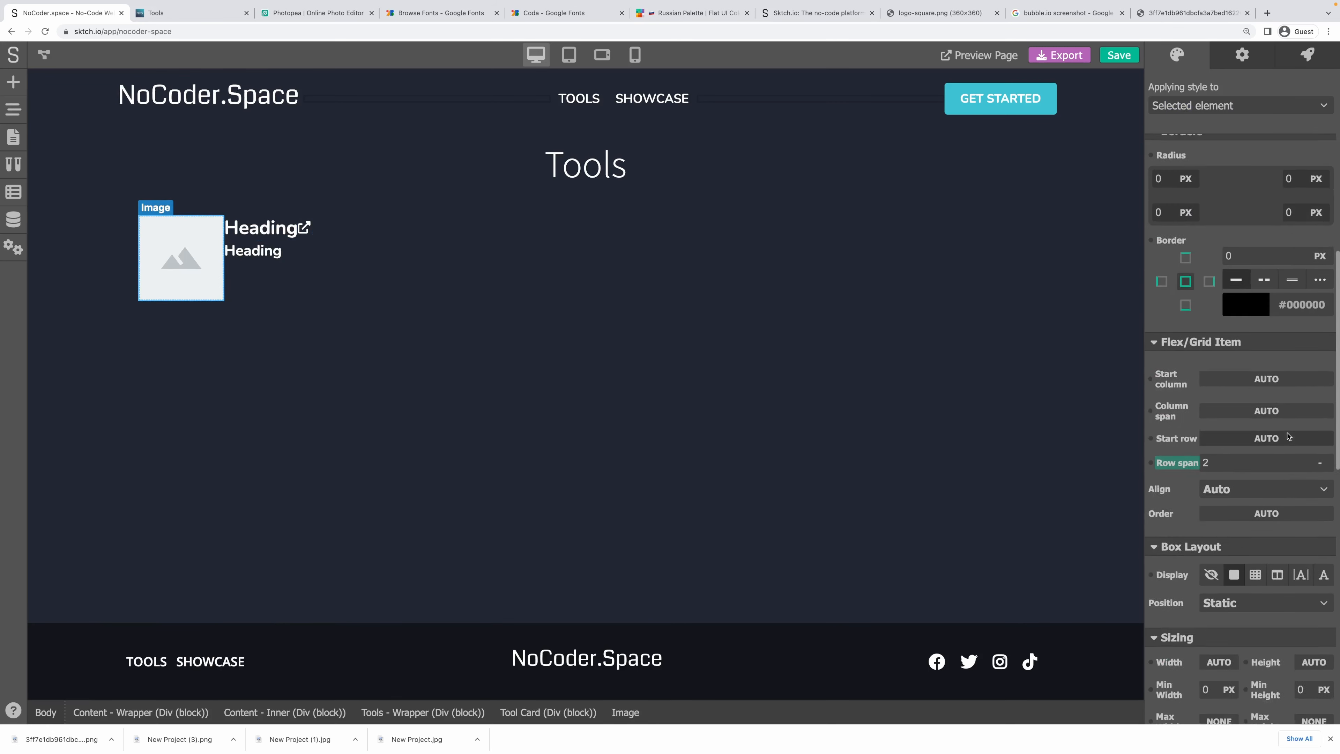
click(1164, 290)
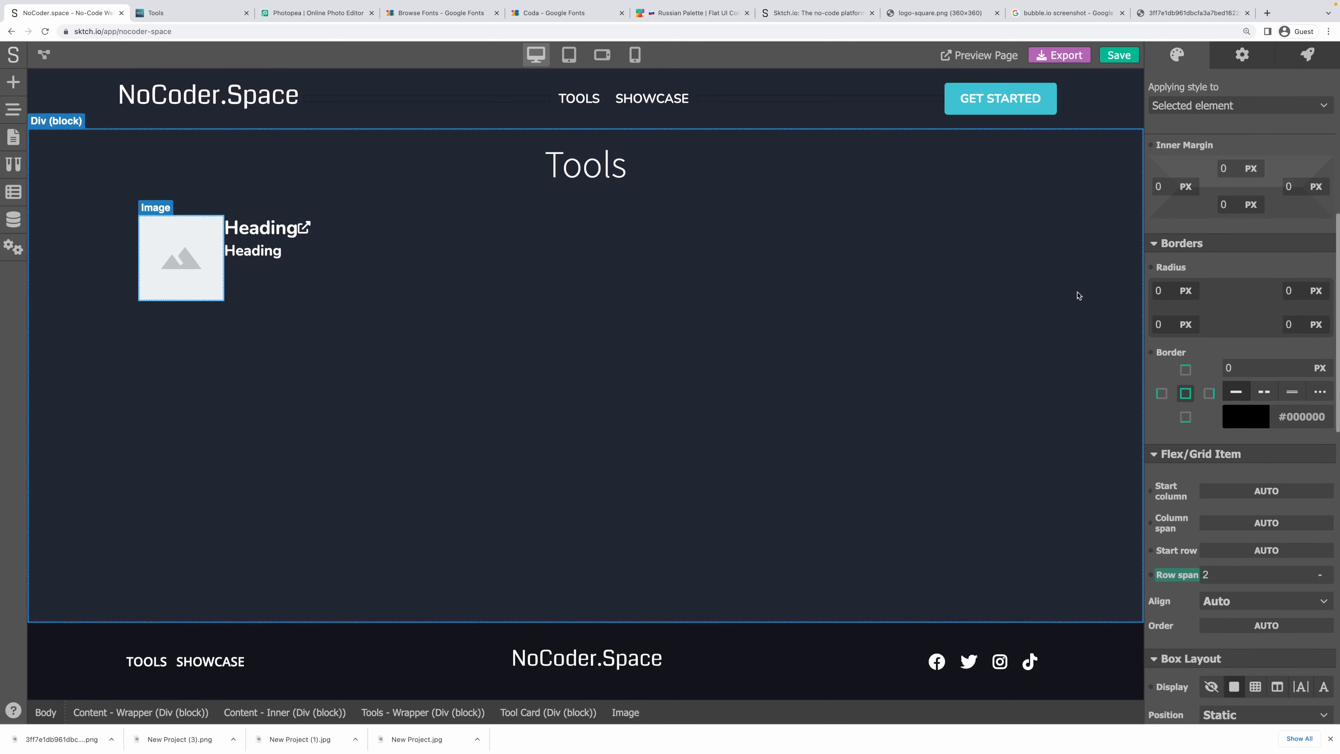
key(super+a)
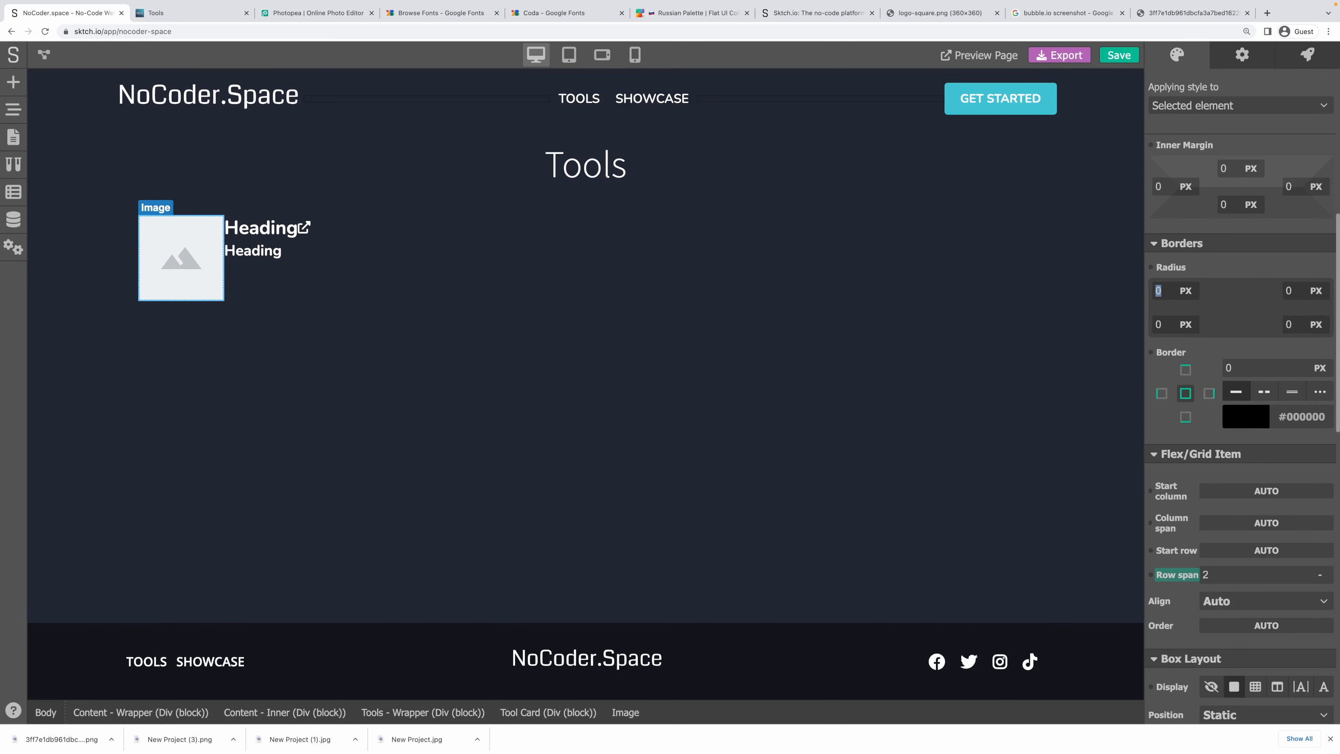
key(Tab)
text(10)
key(Tab)
text(10)
key(Tab)
text(10)
Select the card's title heading and bring up the 'Applying style to' choices.
click(501, 278)
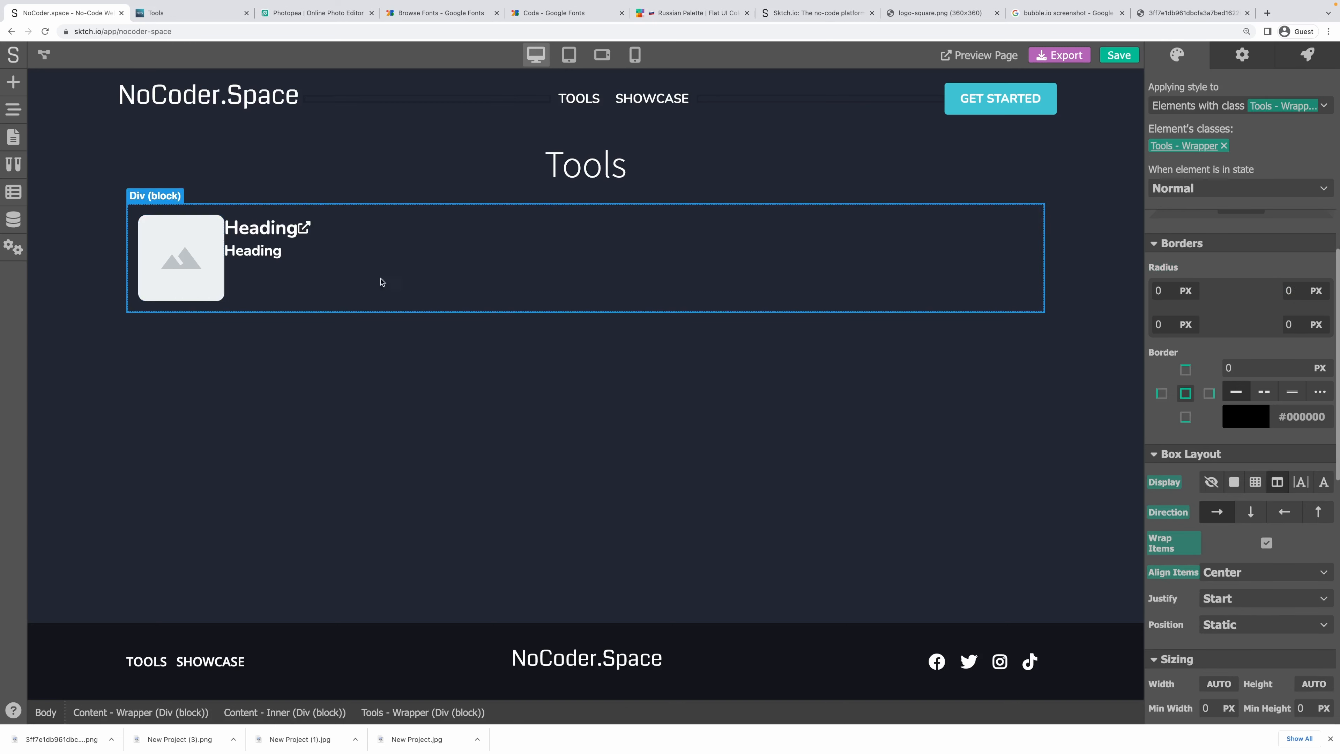
click(304, 273)
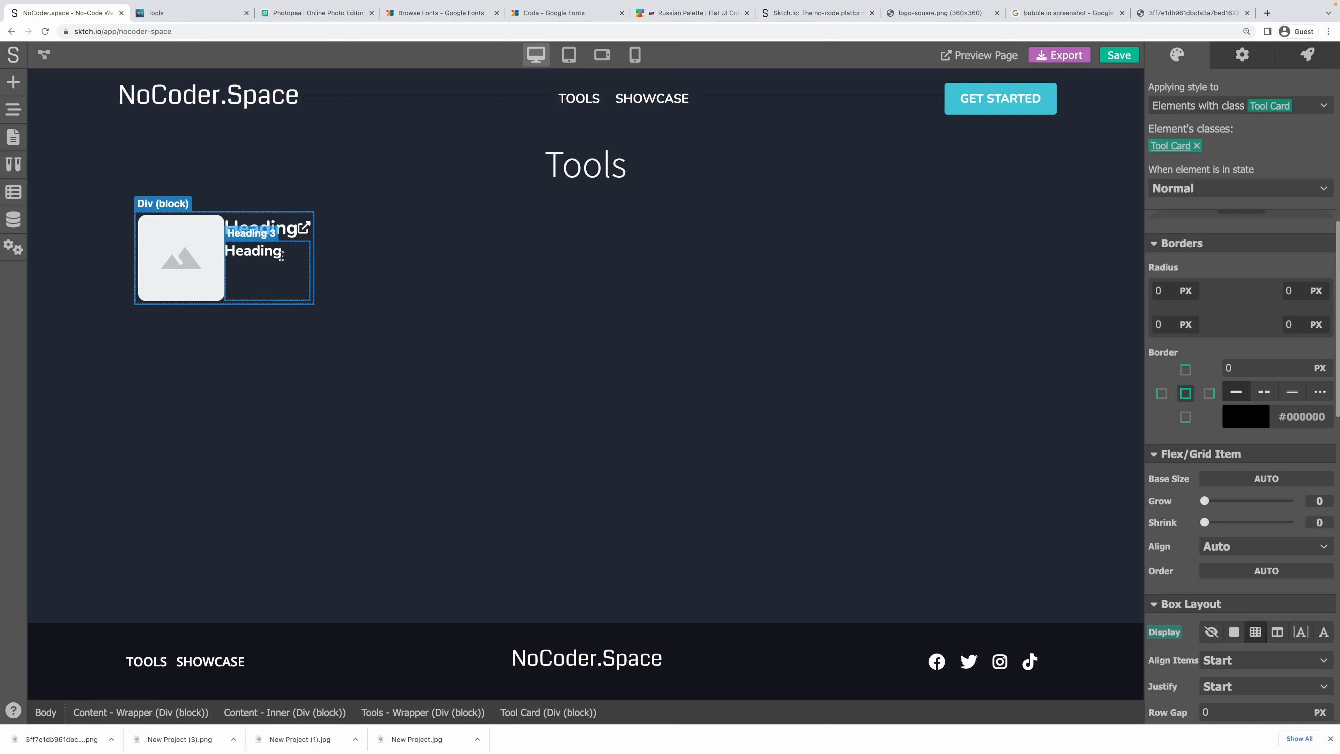
click(286, 231)
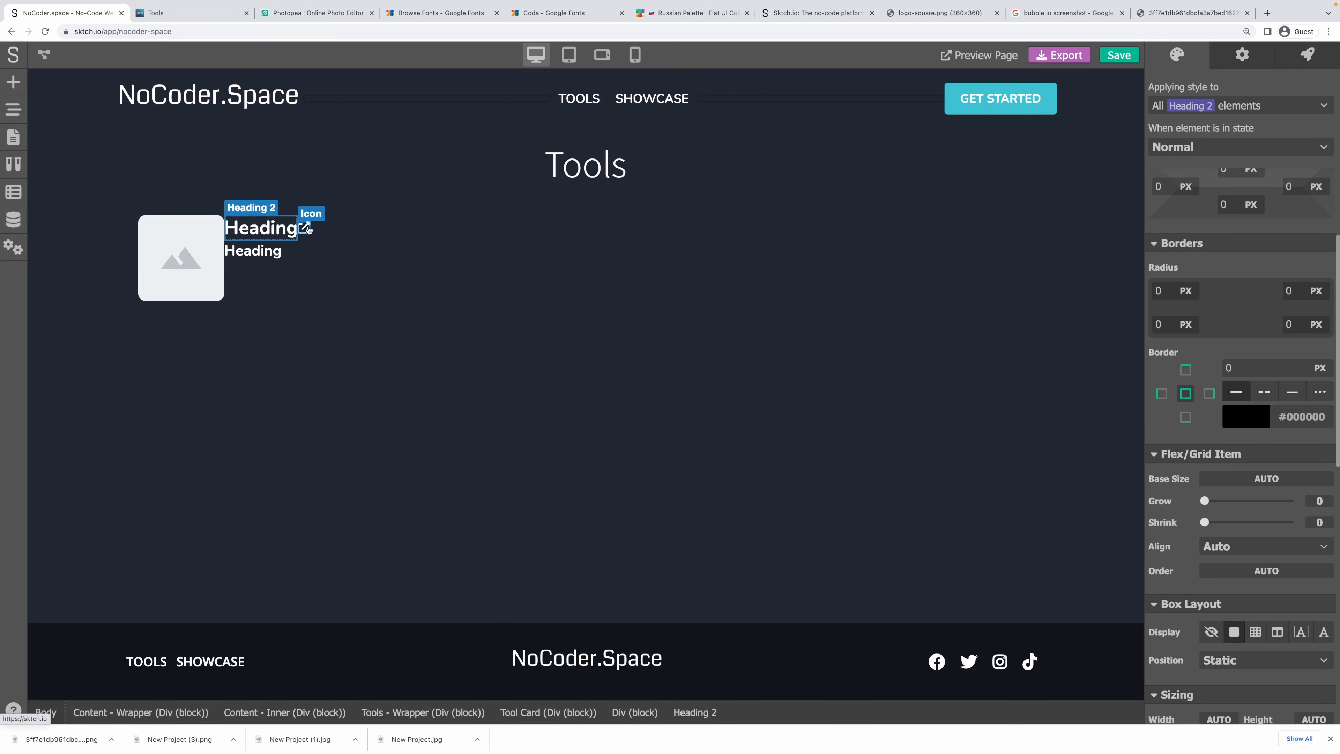
click(1225, 113)
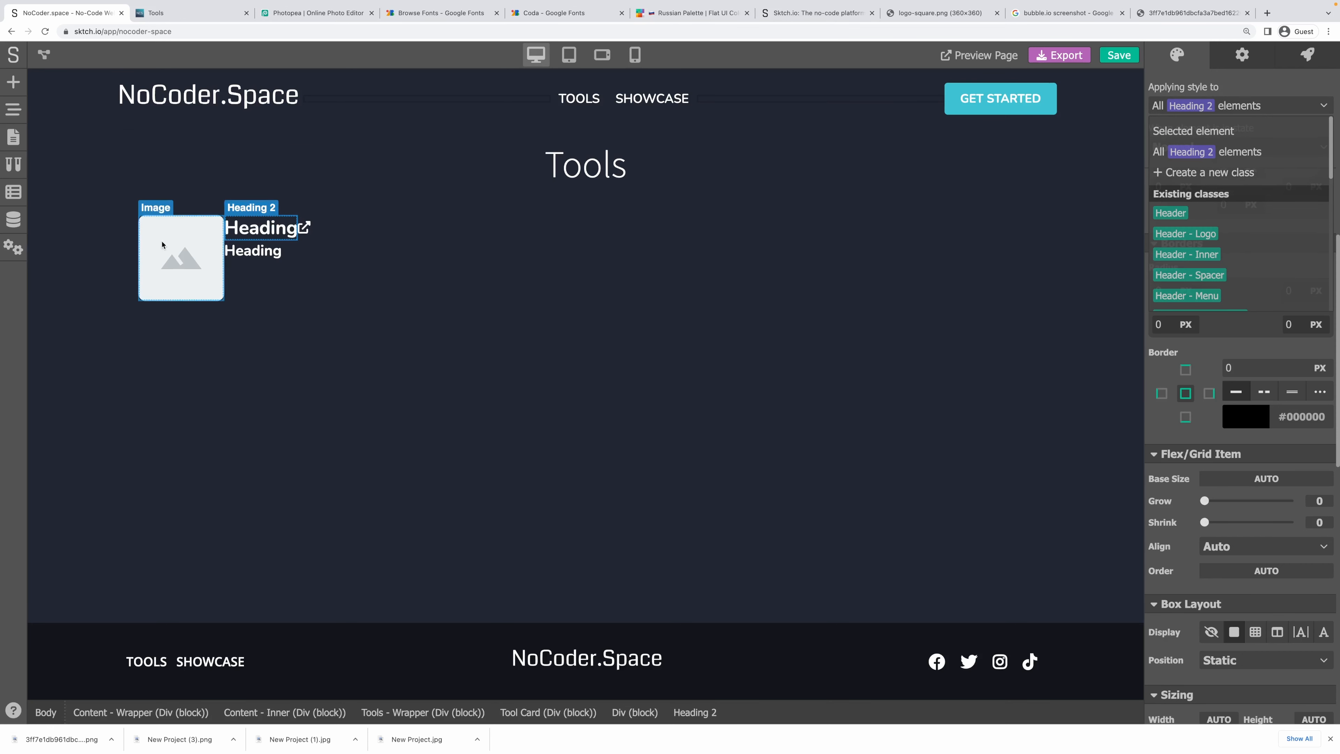
Create a 'Tool Card - Logo' class and apply it to the card's image.
click(182, 253)
click(1214, 106)
click(1208, 170)
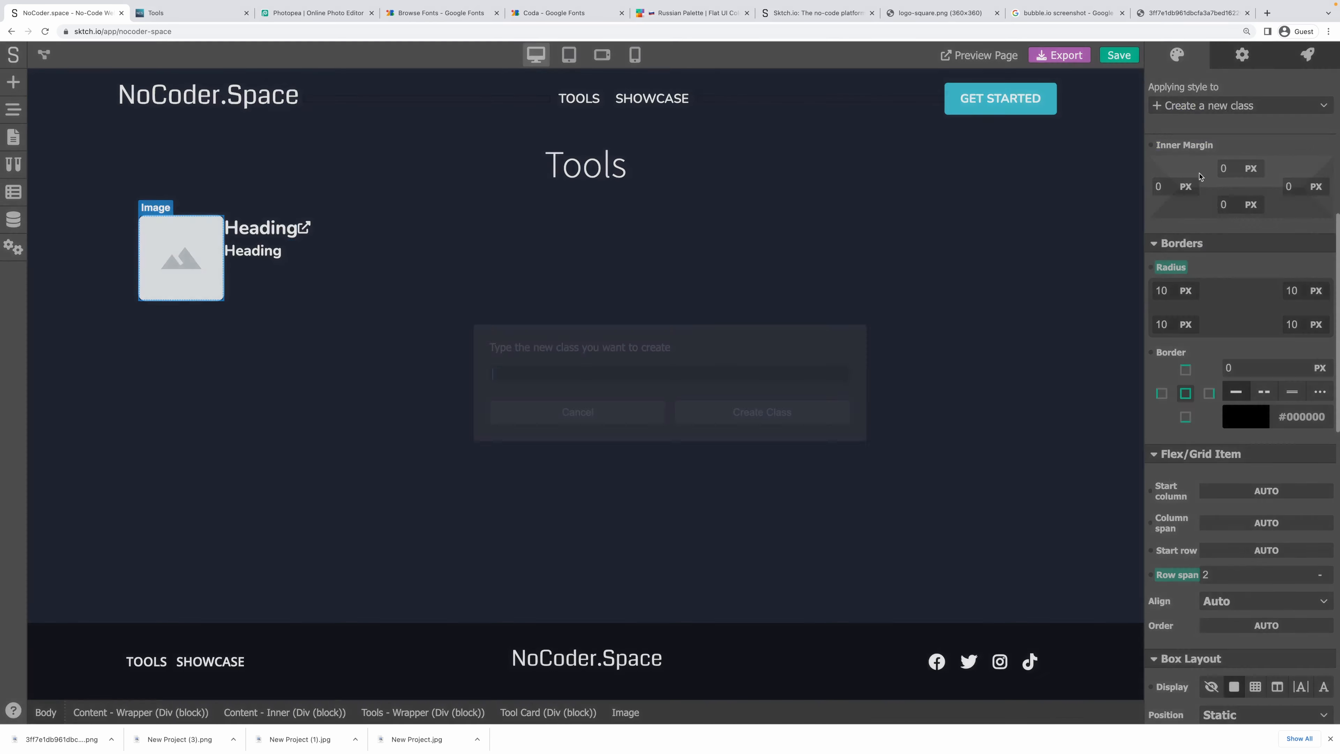
text(Tool)
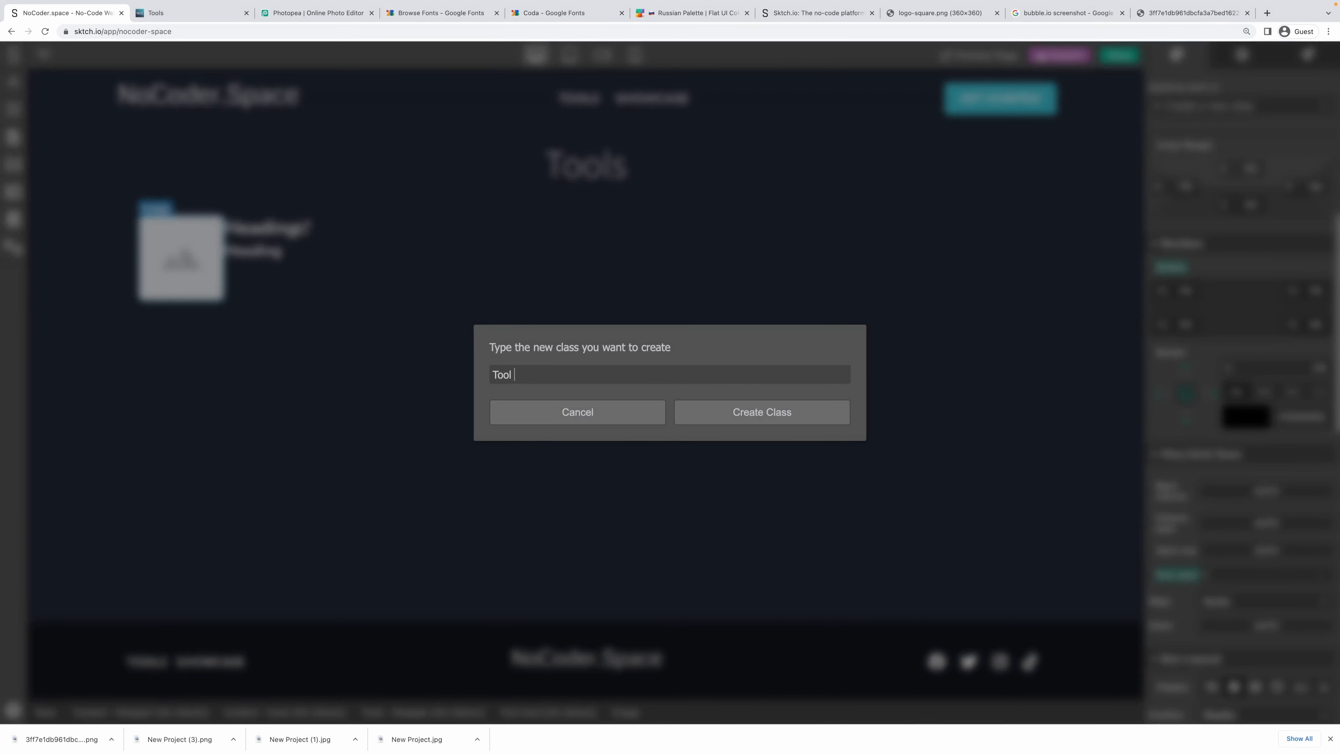
text( Card - Image)
key(super+a)
key(Right)
key(alt+BackSpace)
text(L)
key(super+a)
key(super+c)
key(Return)
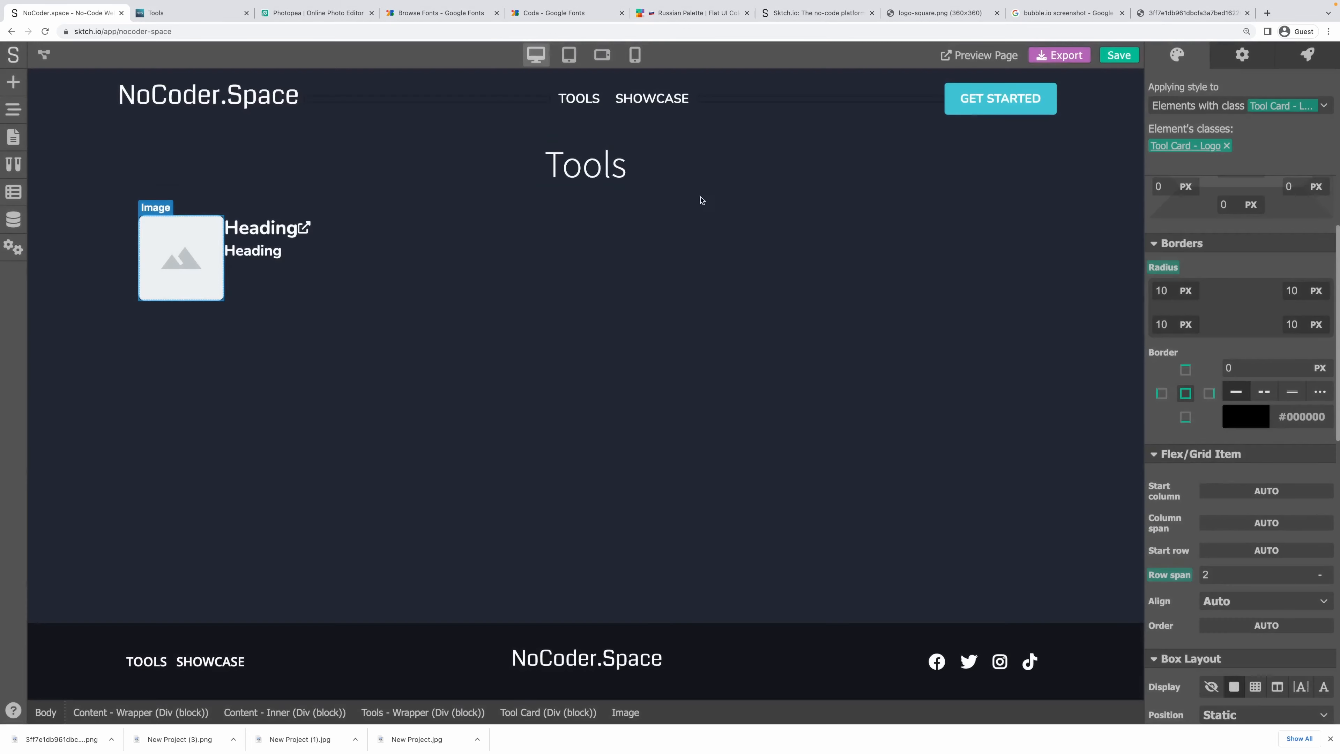
Create a 'Tool Card - Title' class for the card's title heading.
click(247, 226)
click(1288, 100)
click(1187, 170)
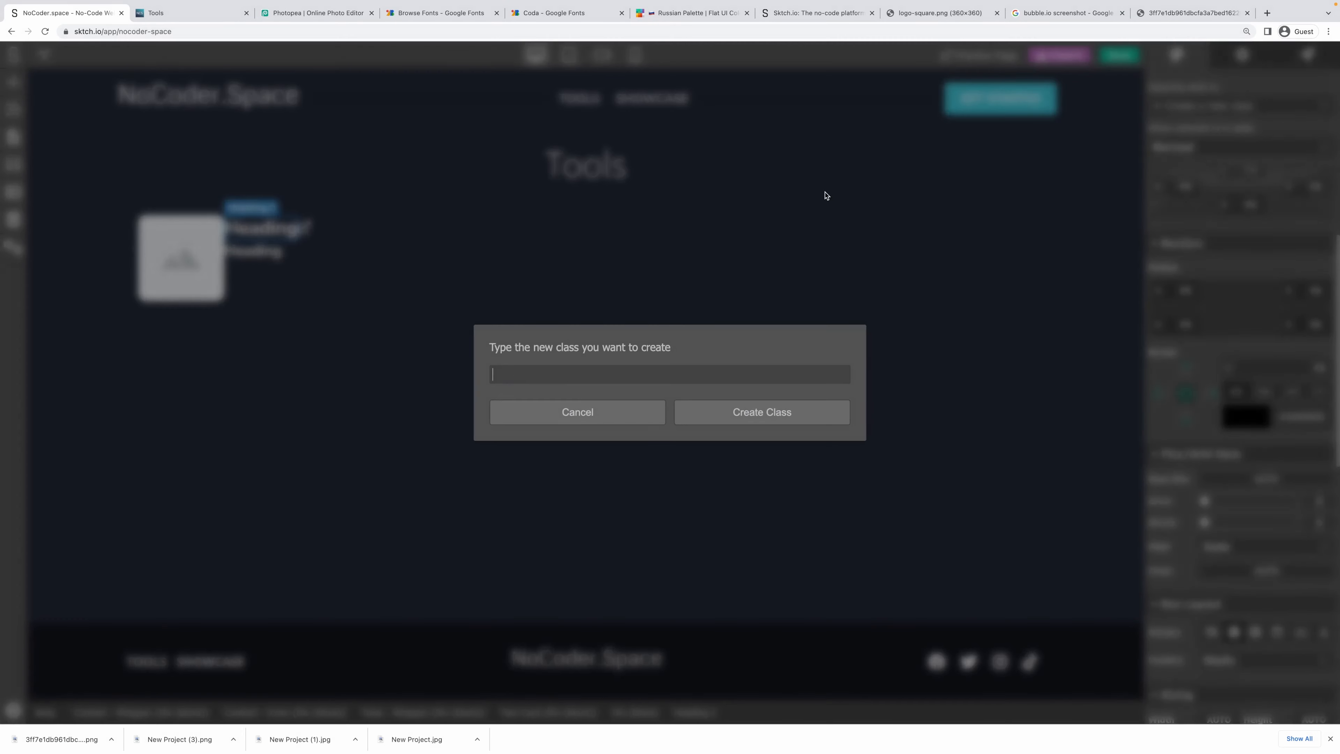
key(super+v)
key(alt+shift+Left)
text(Ttile)
key(super+a)
key(Right)
key(Left)
key(BackSpace)
key(Return)
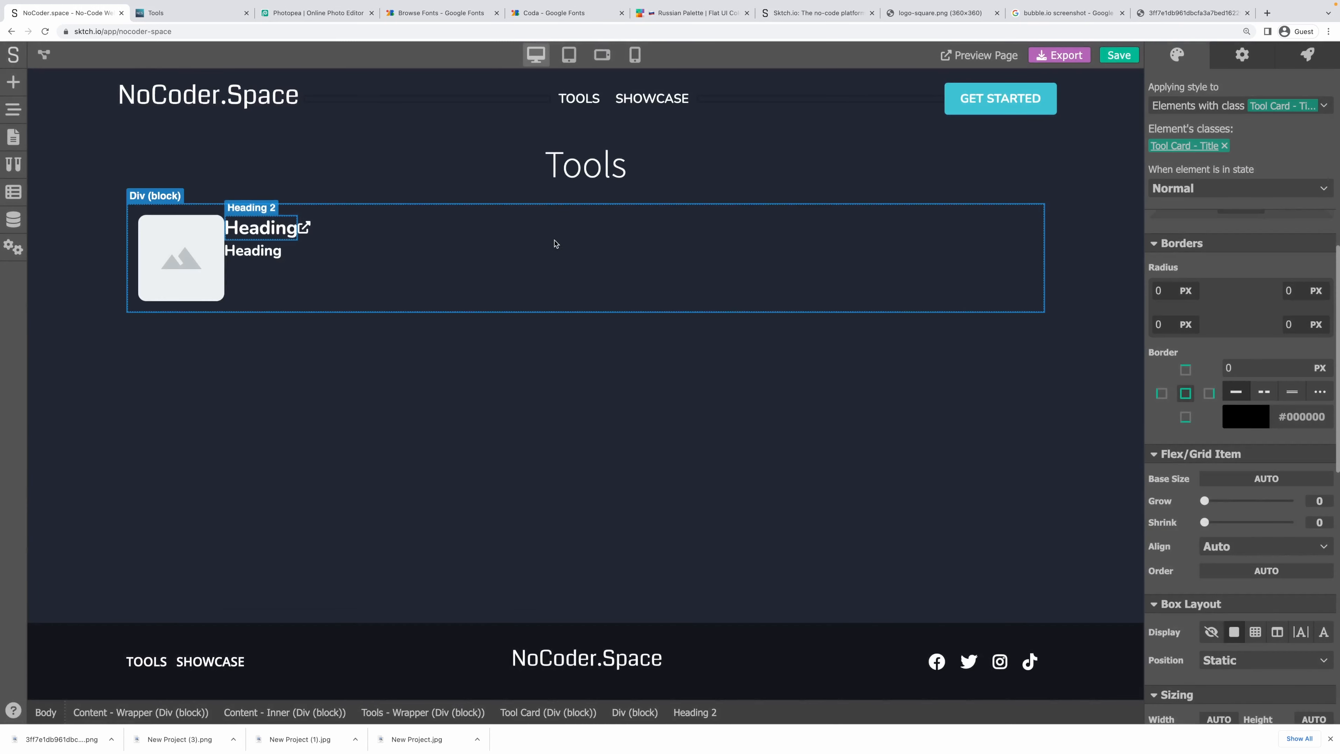
Create a 'Tool Card - Description' class for the description heading.
click(263, 247)
click(1213, 106)
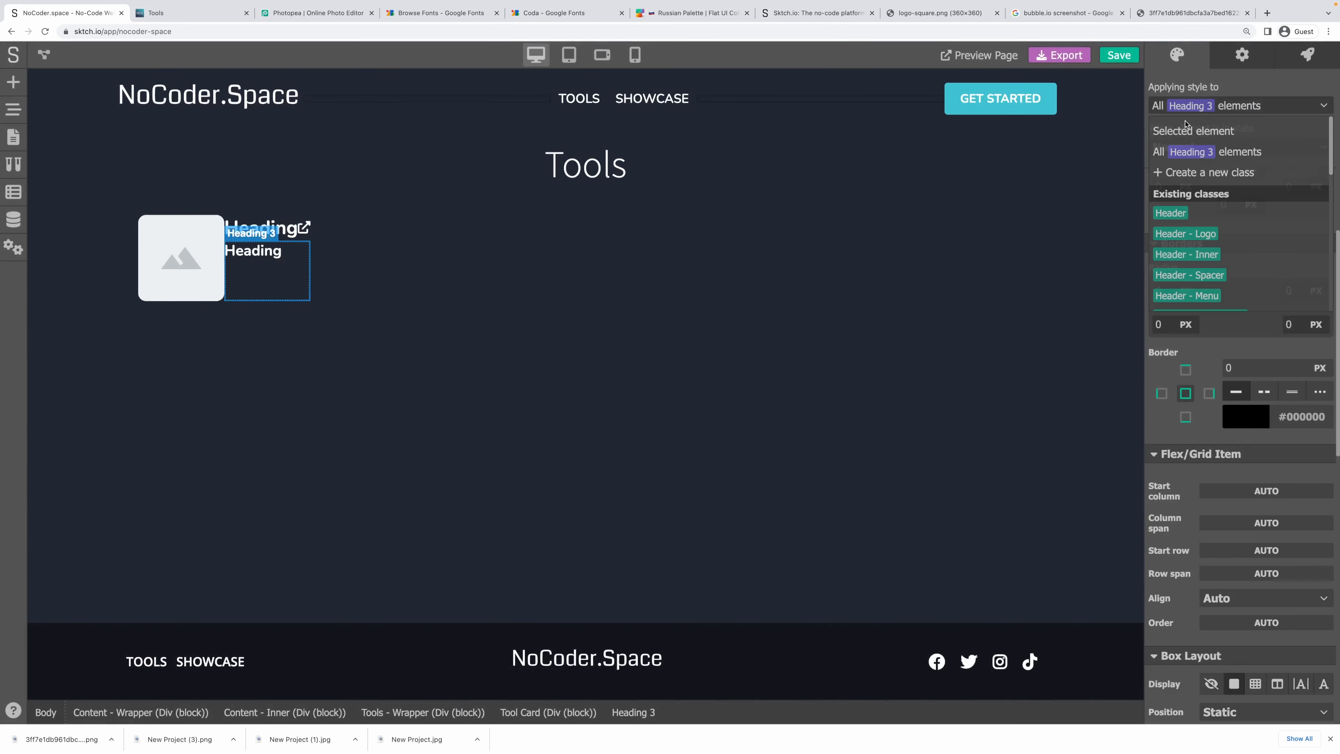
click(1211, 171)
key(super+v)
key(alt+shift+Left)
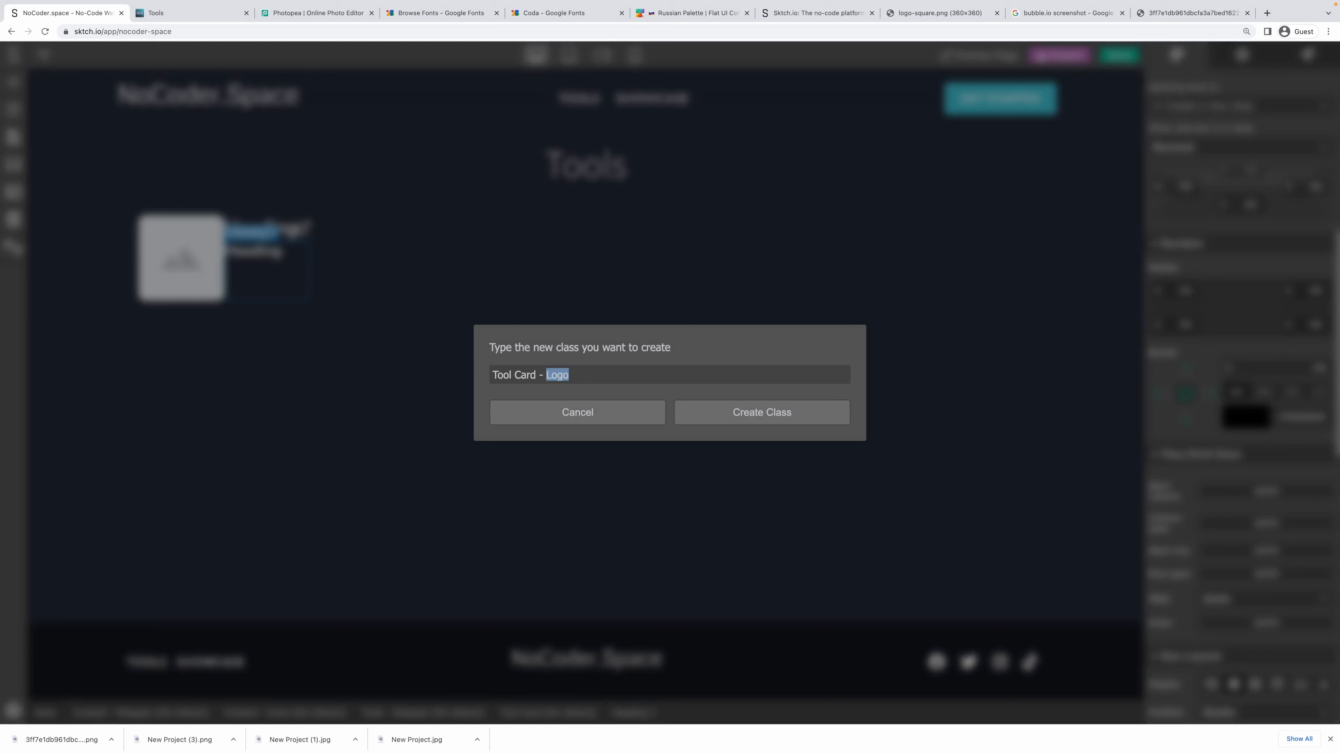
key(BackSpace)
text(Description)
click(762, 412)
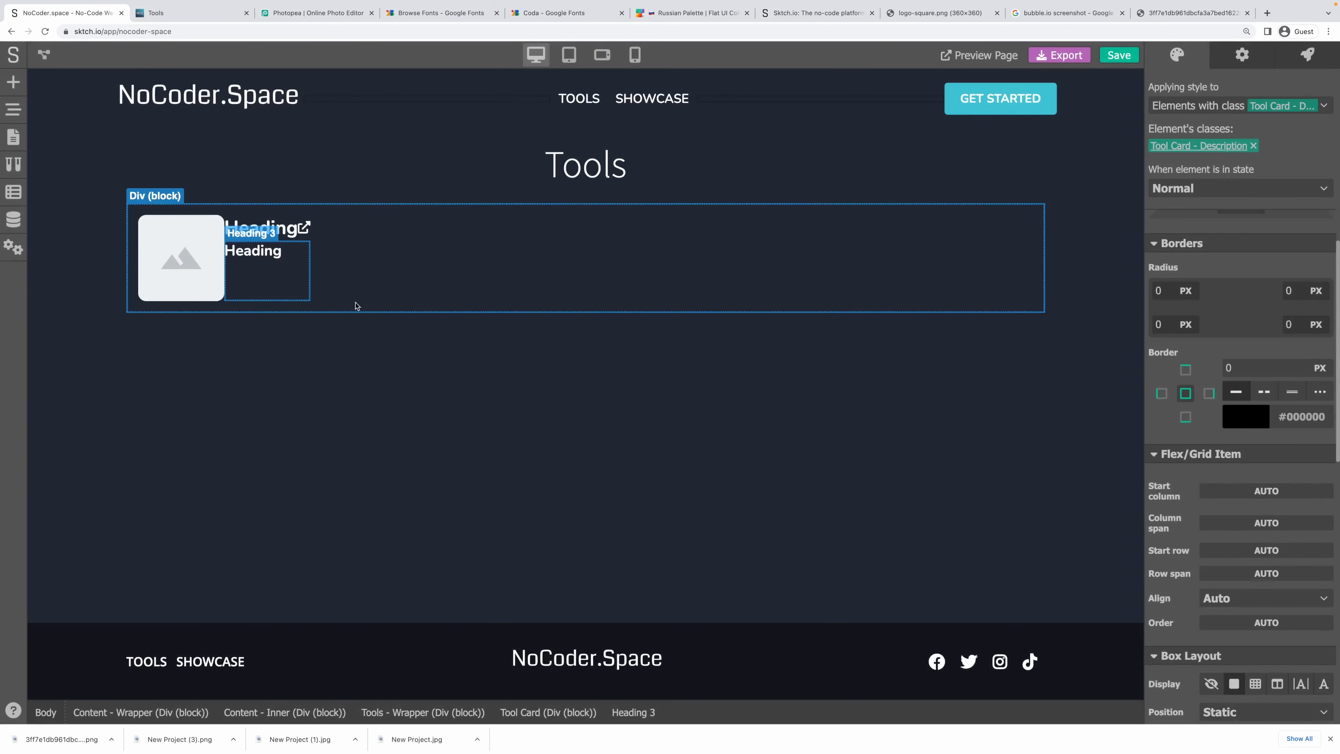
Give the card title a 5 px right outer margin.
click(271, 224)
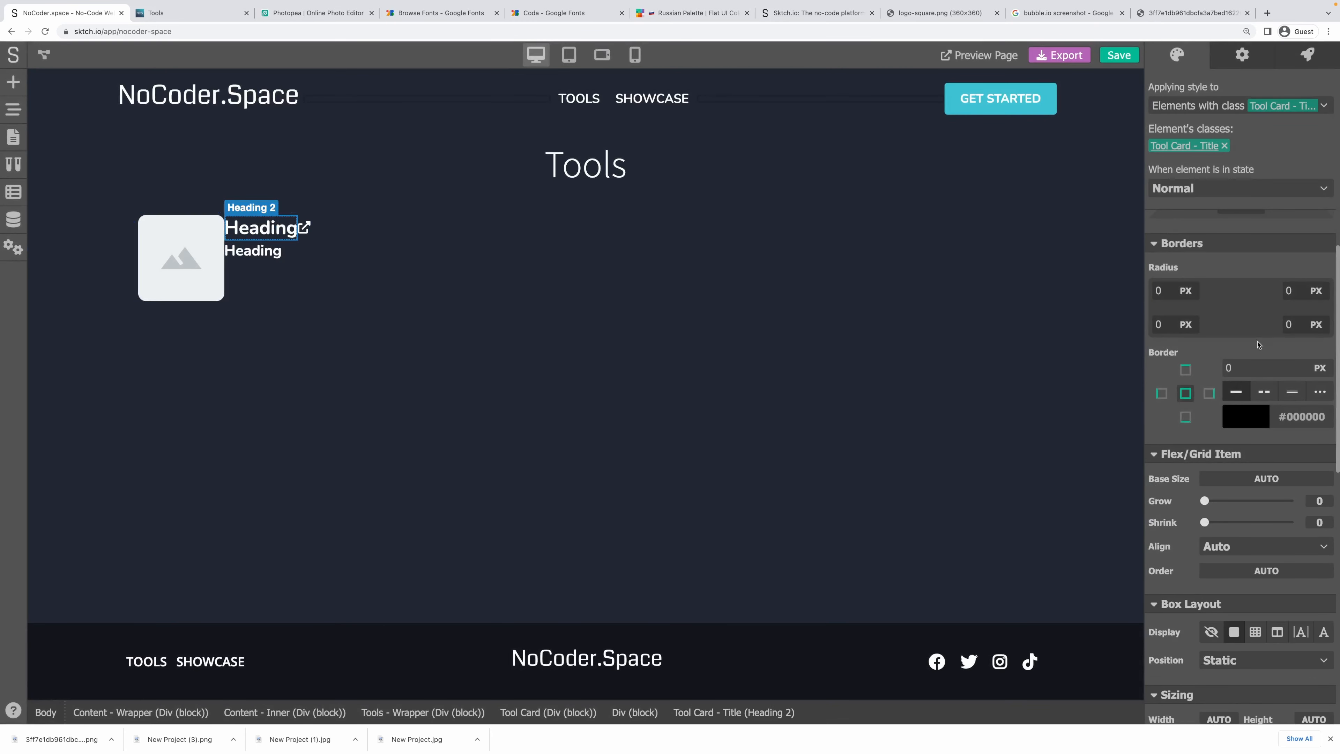
scroll(1248, 298, up, 4)
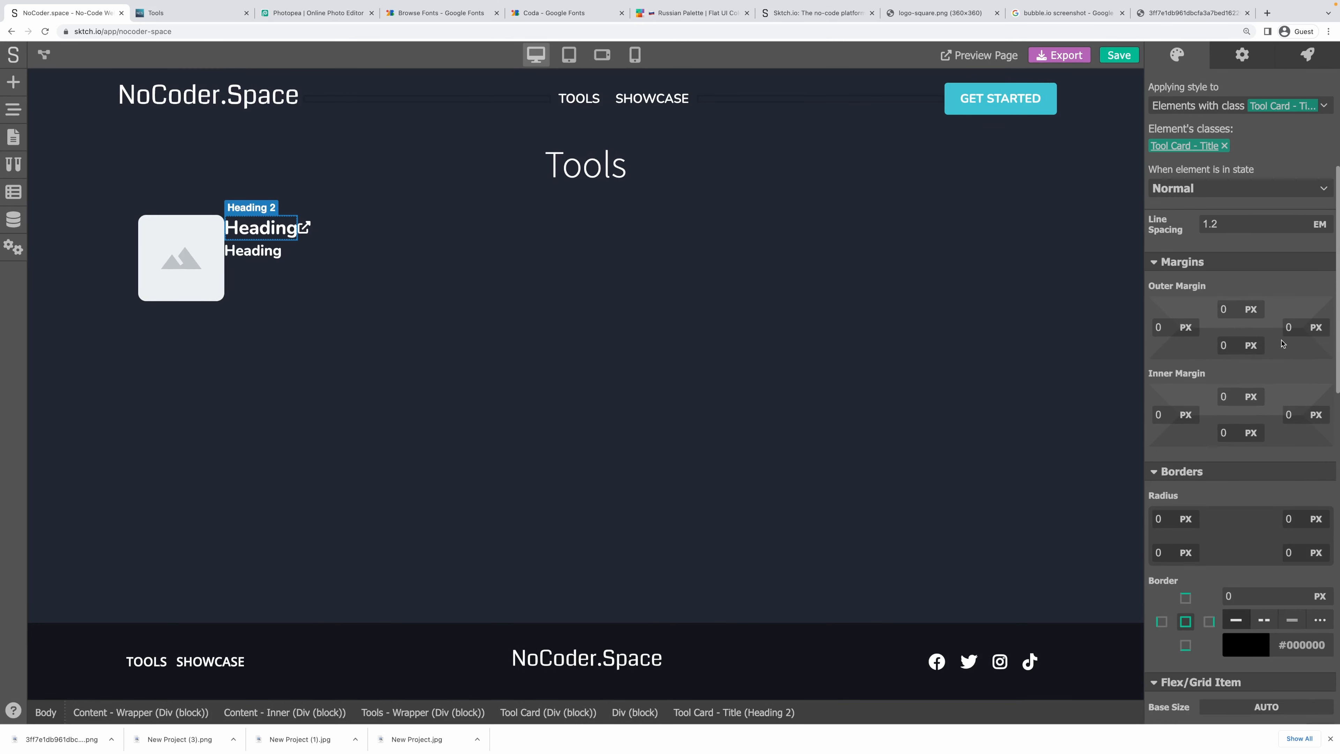
click(1289, 328)
text(5)
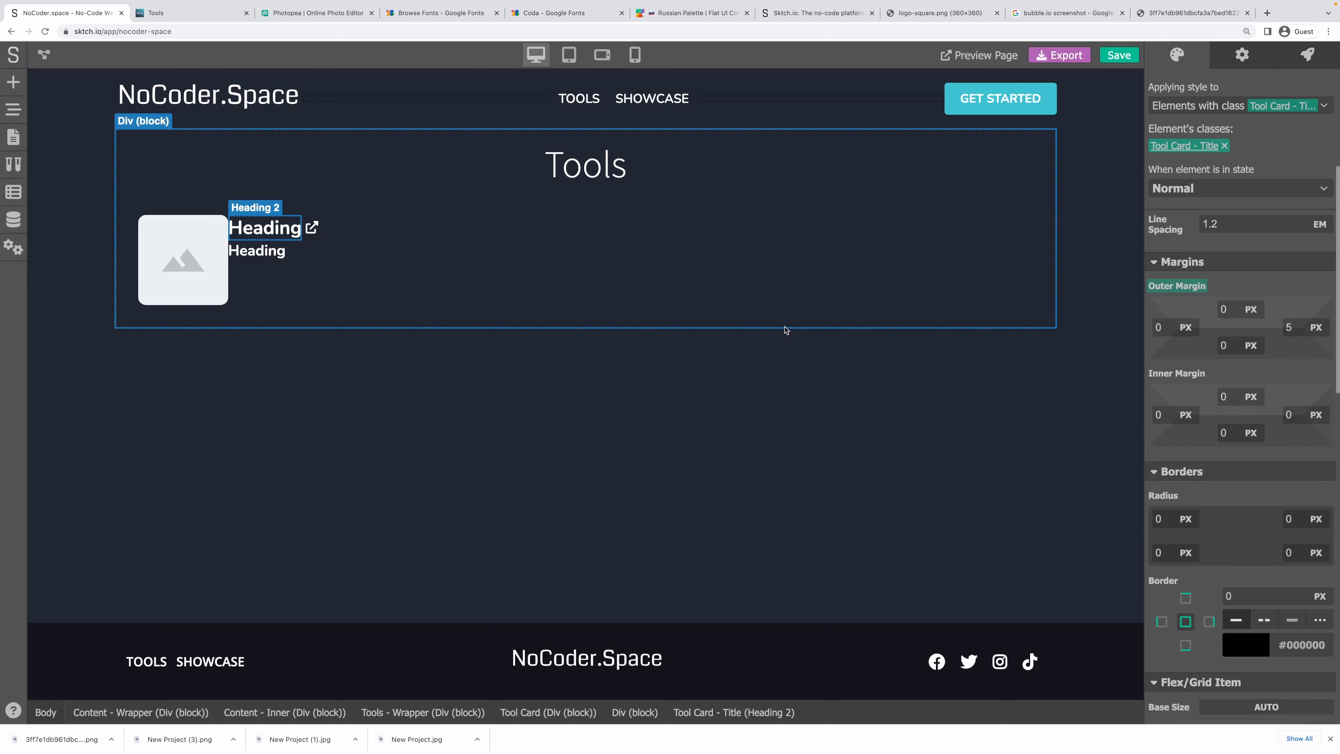
Set the Tool Card grid's column gap to 10 px.
click(309, 279)
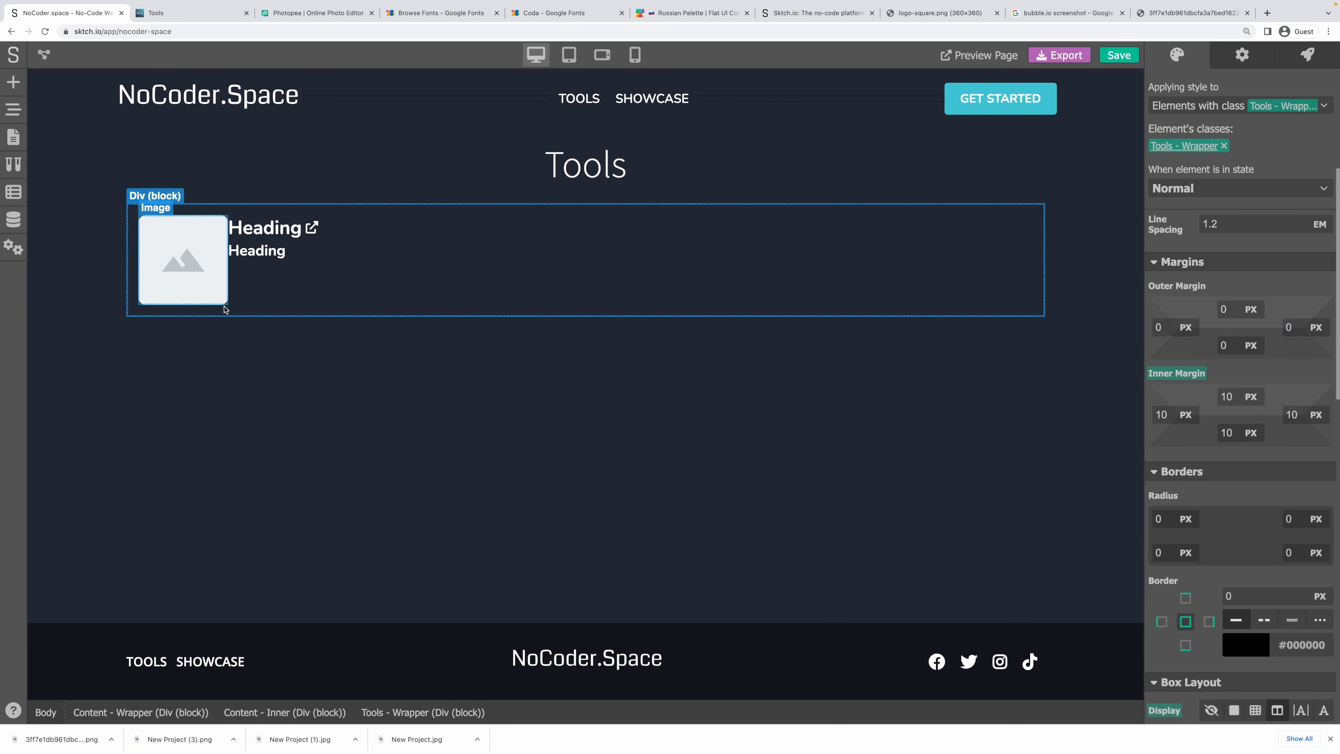
click(267, 287)
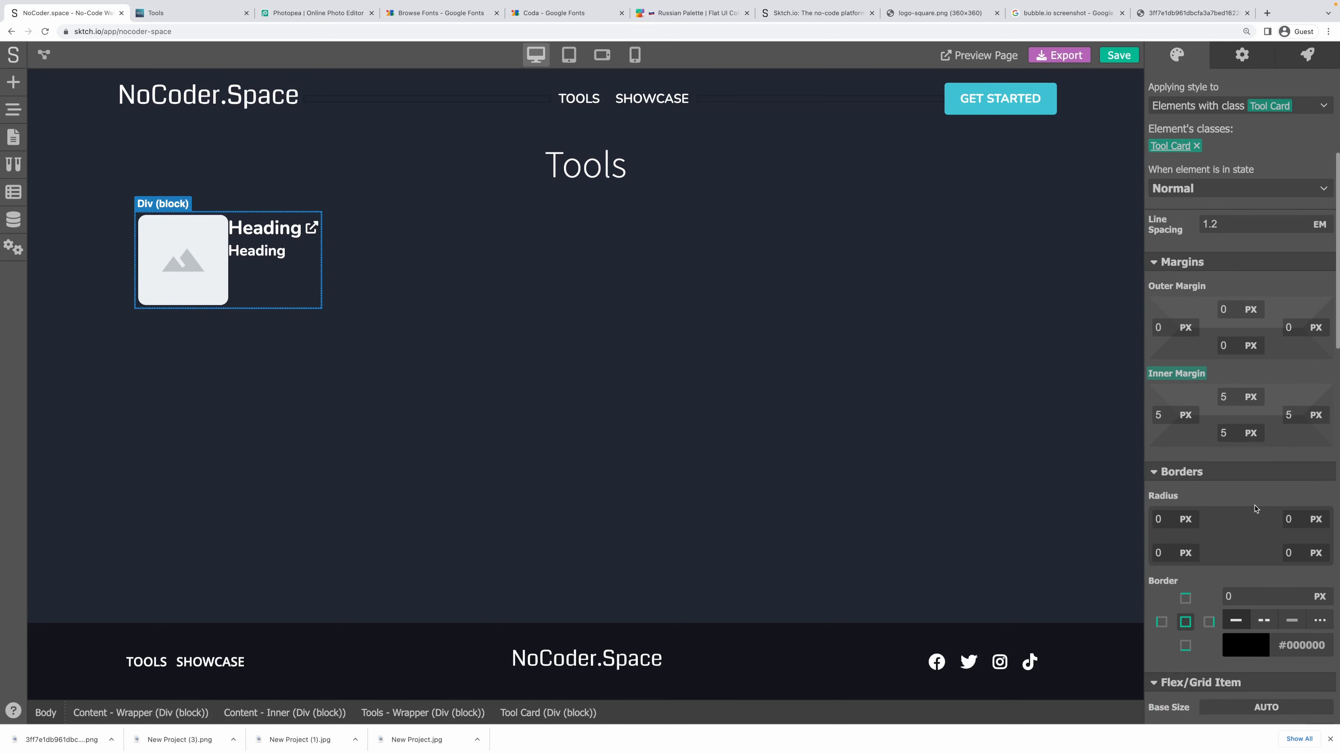
scroll(1253, 502, down, 7)
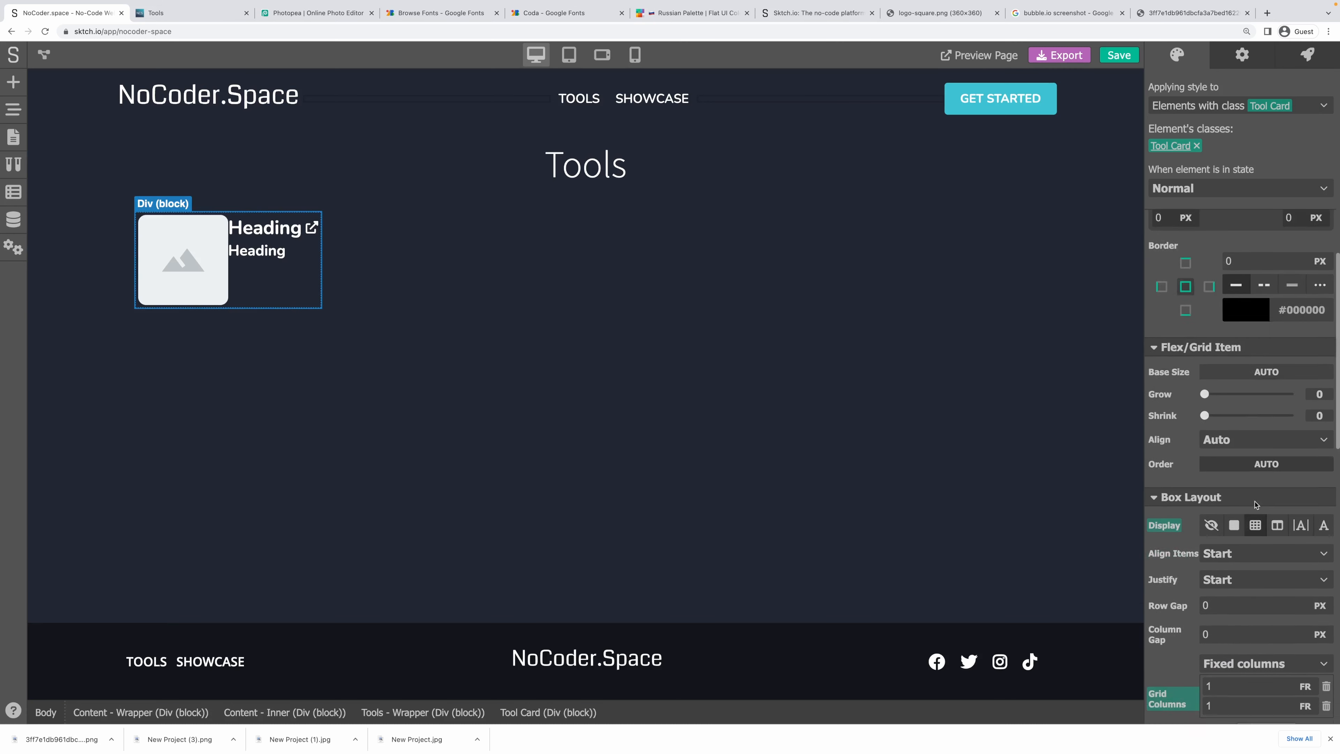
scroll(1182, 576, down, 2)
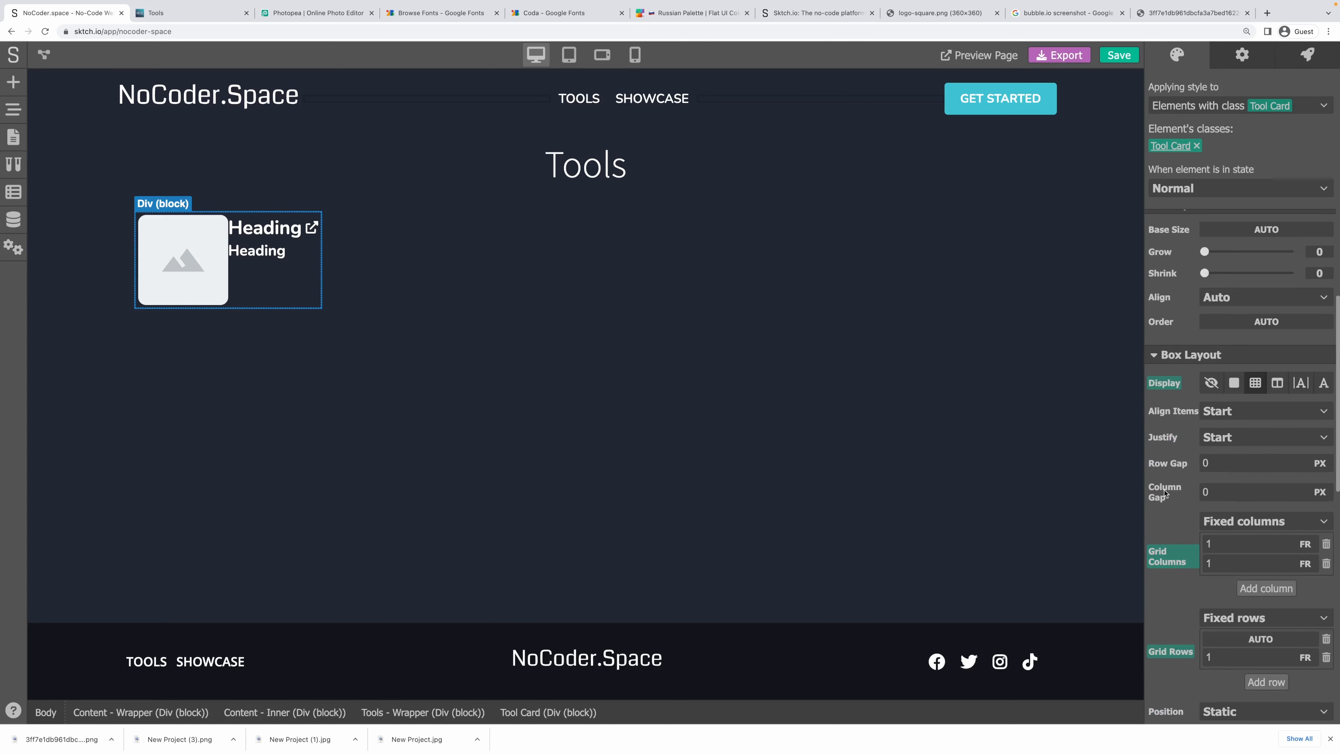
drag(1229, 494, 1127, 491)
key(Return)
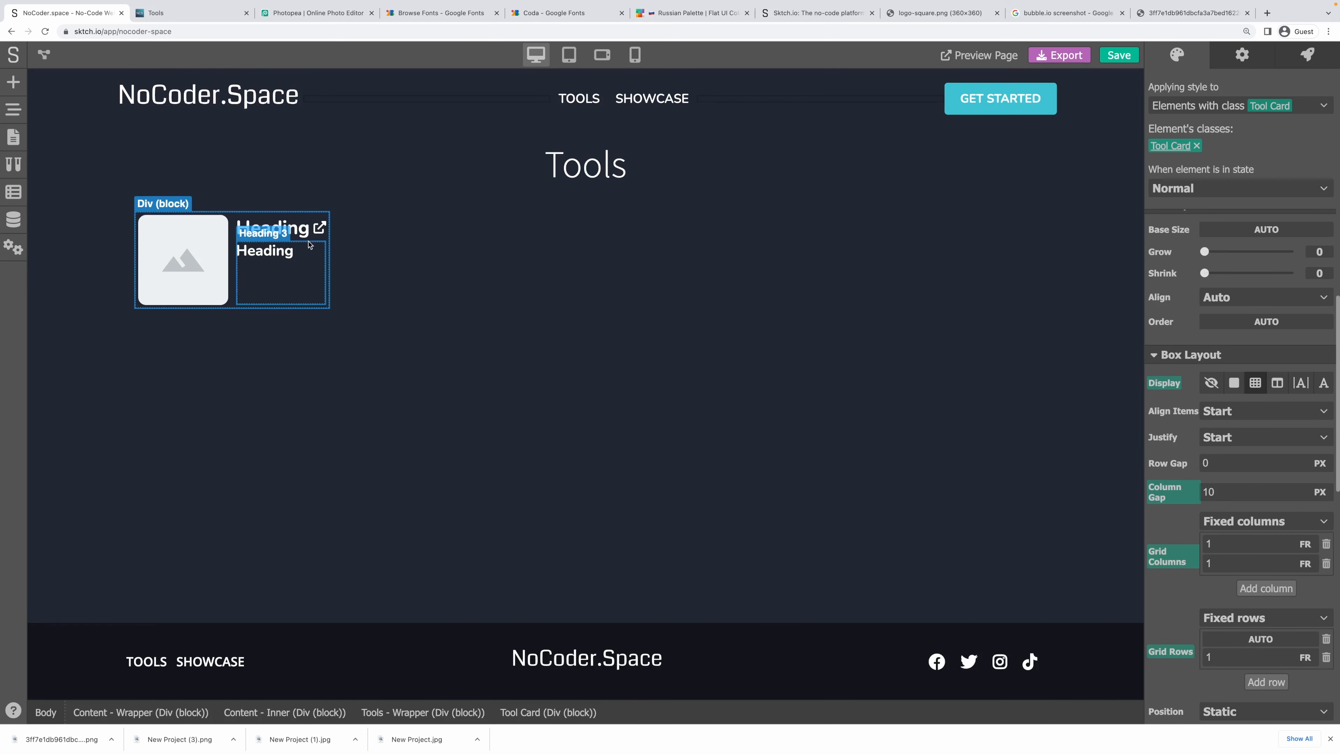
click(311, 251)
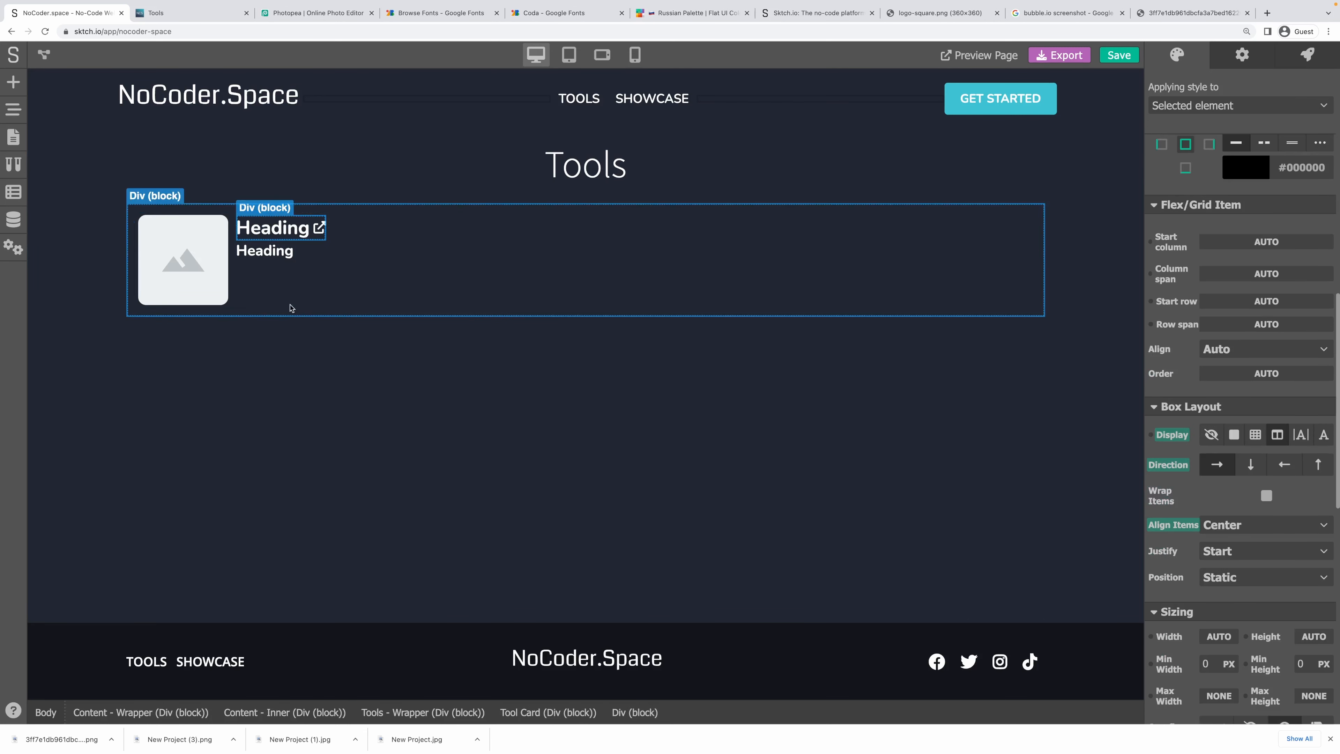
click(275, 283)
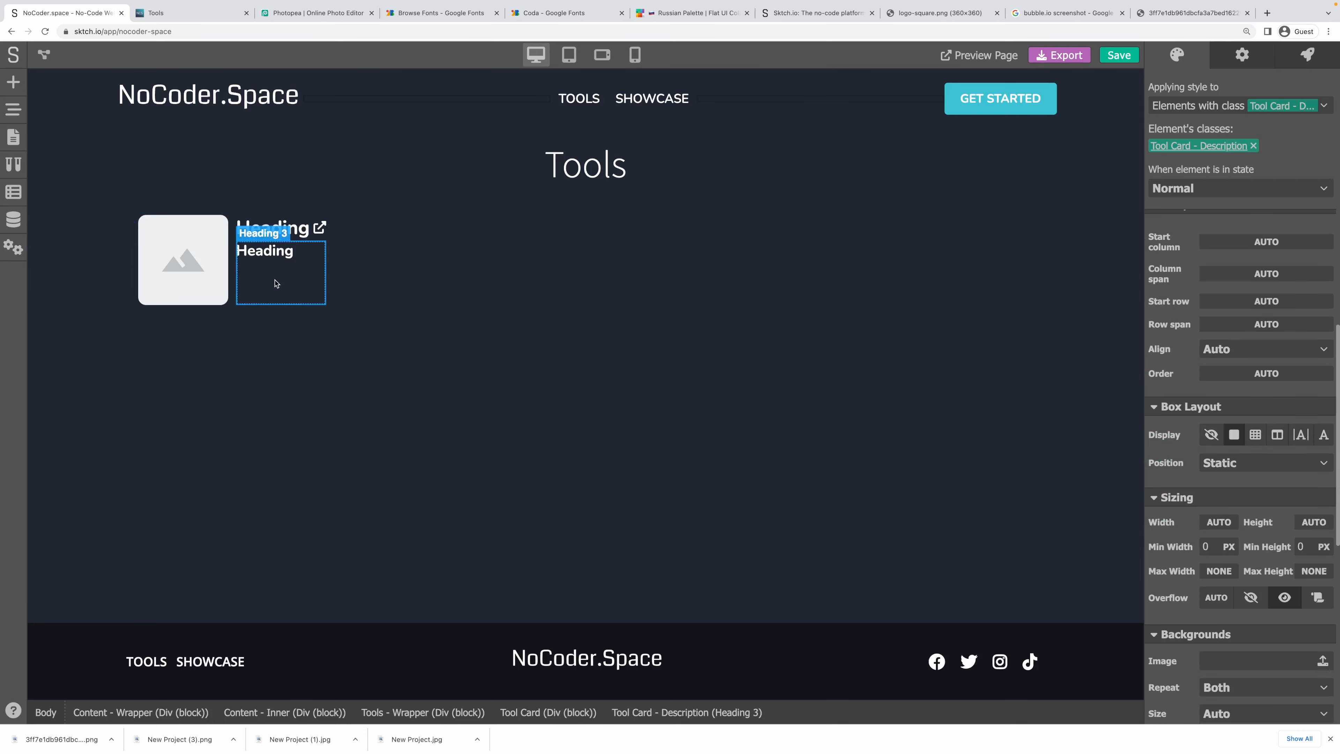
Fill the Tool Card background with white #FFFFFF at about 11% opacity.
click(234, 257)
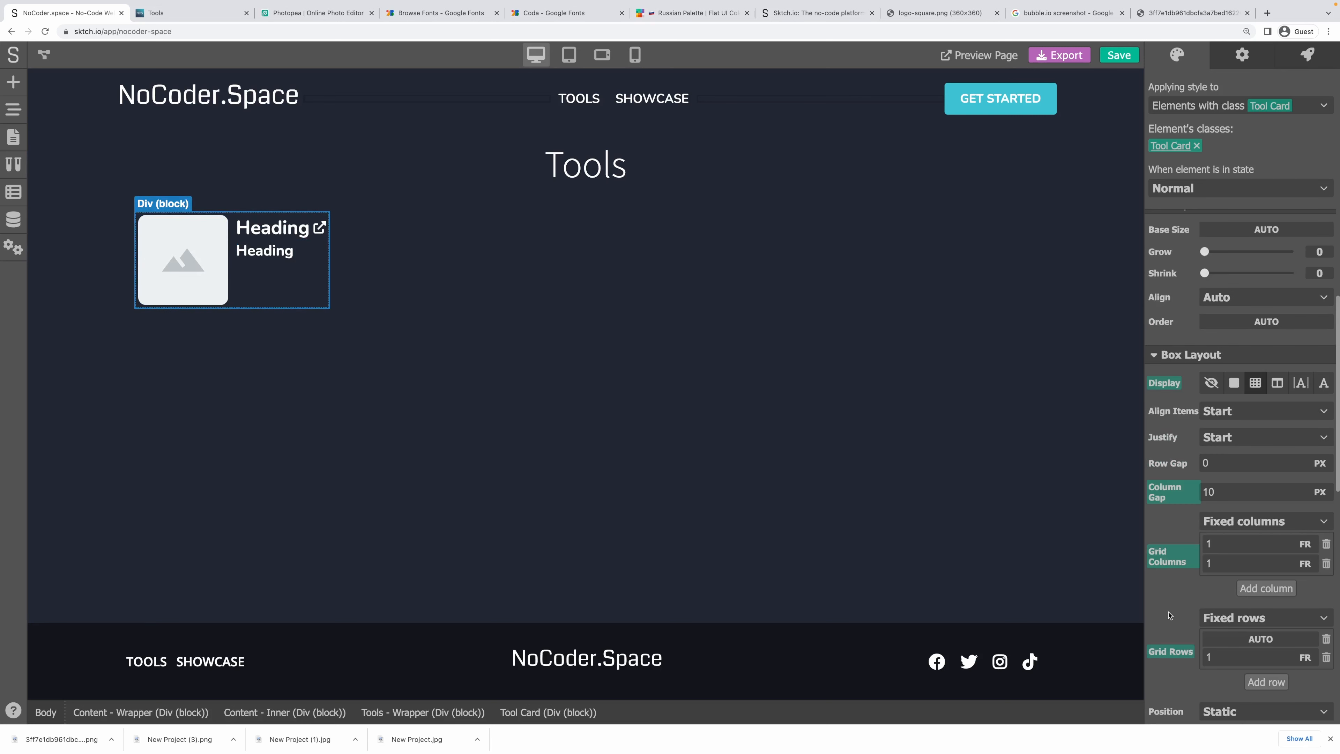
scroll(1185, 539, down, 5)
scroll(1185, 538, down, 4)
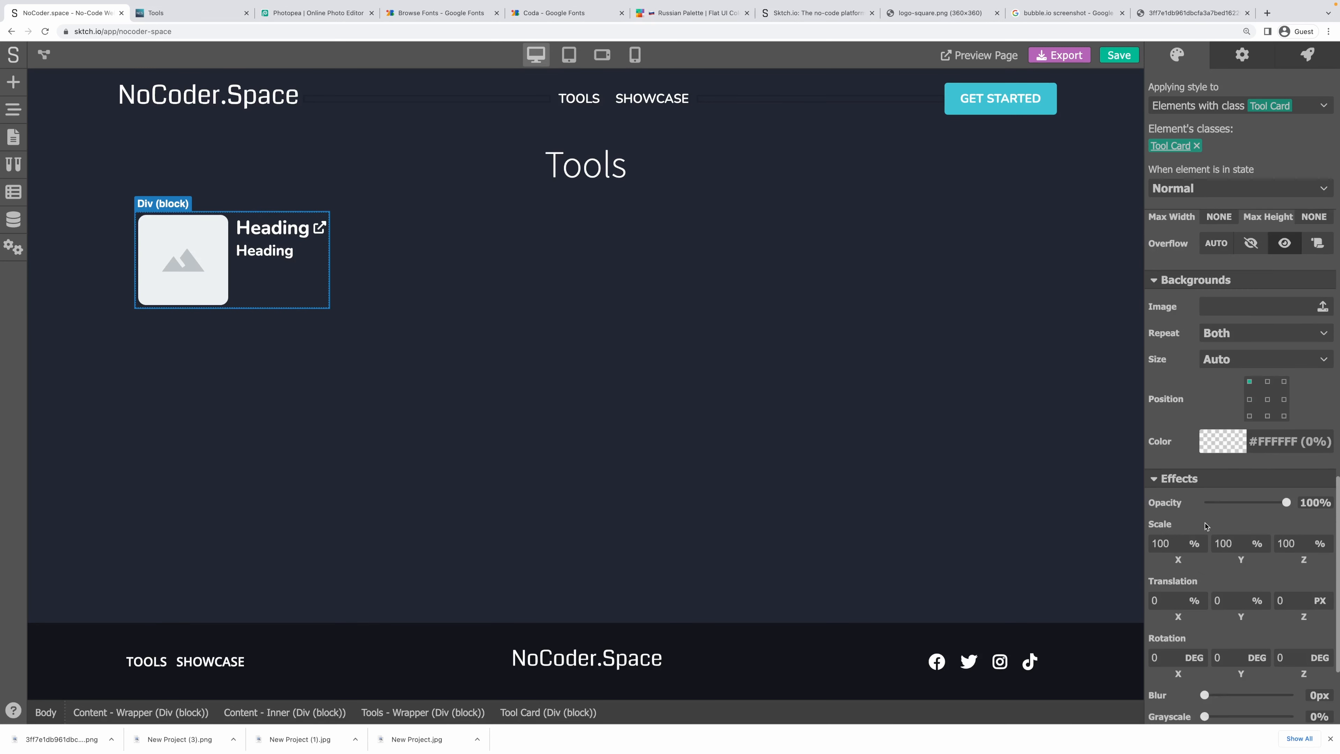
click(1230, 452)
drag(1172, 486, 1138, 455)
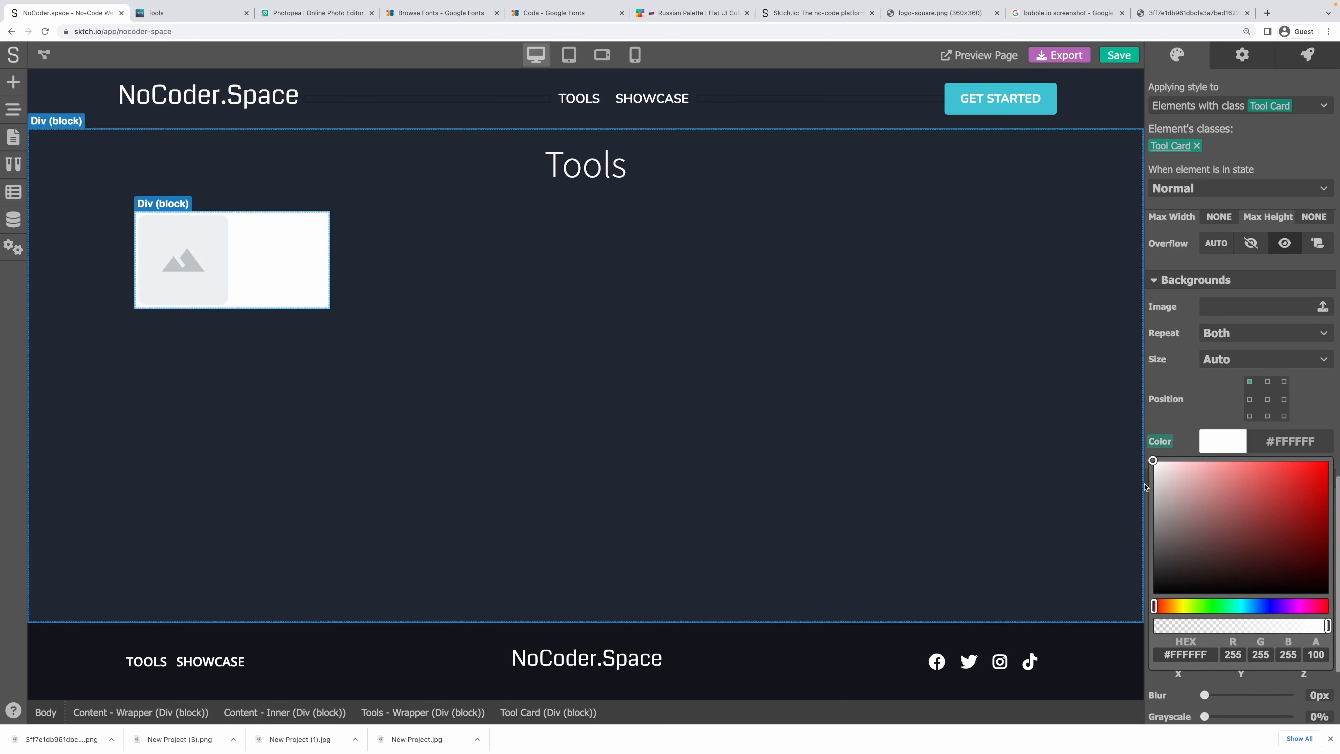
drag(1245, 626, 1175, 626)
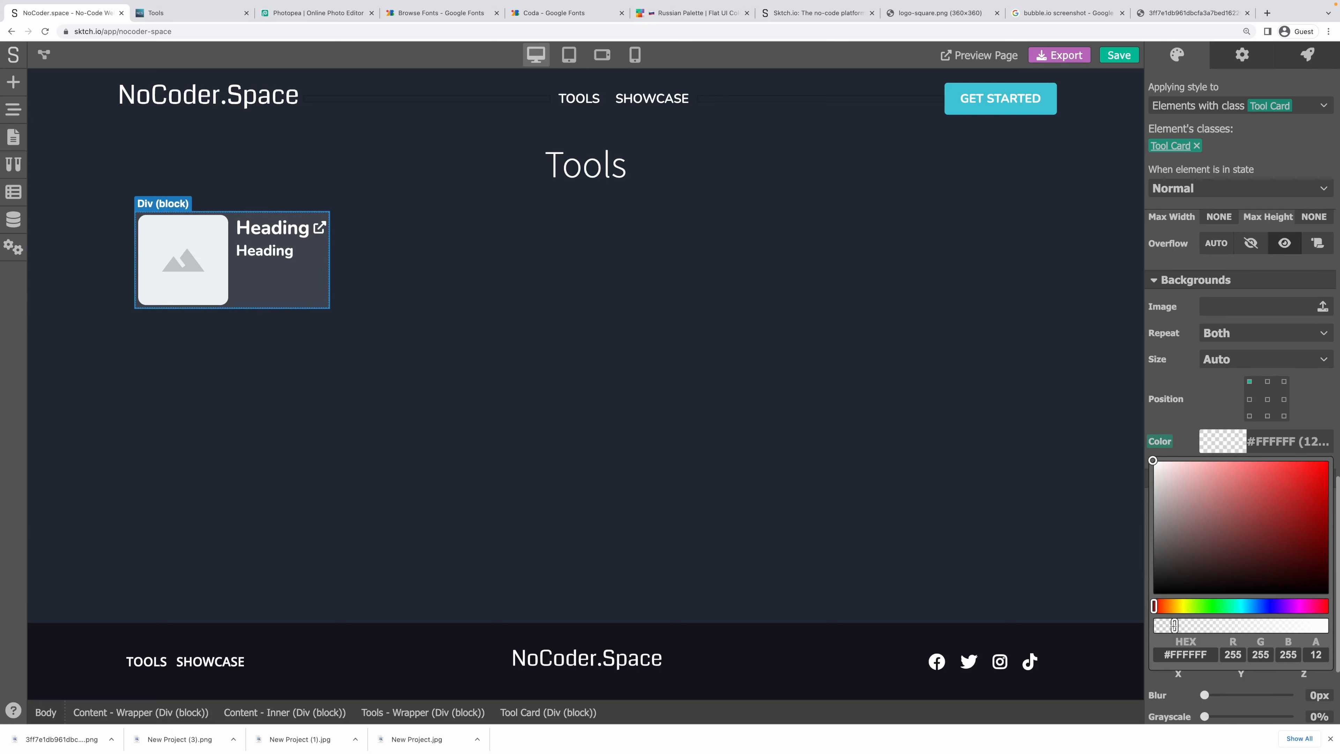
drag(1173, 625, 1170, 625)
click(1186, 416)
scroll(1191, 404, up, 10)
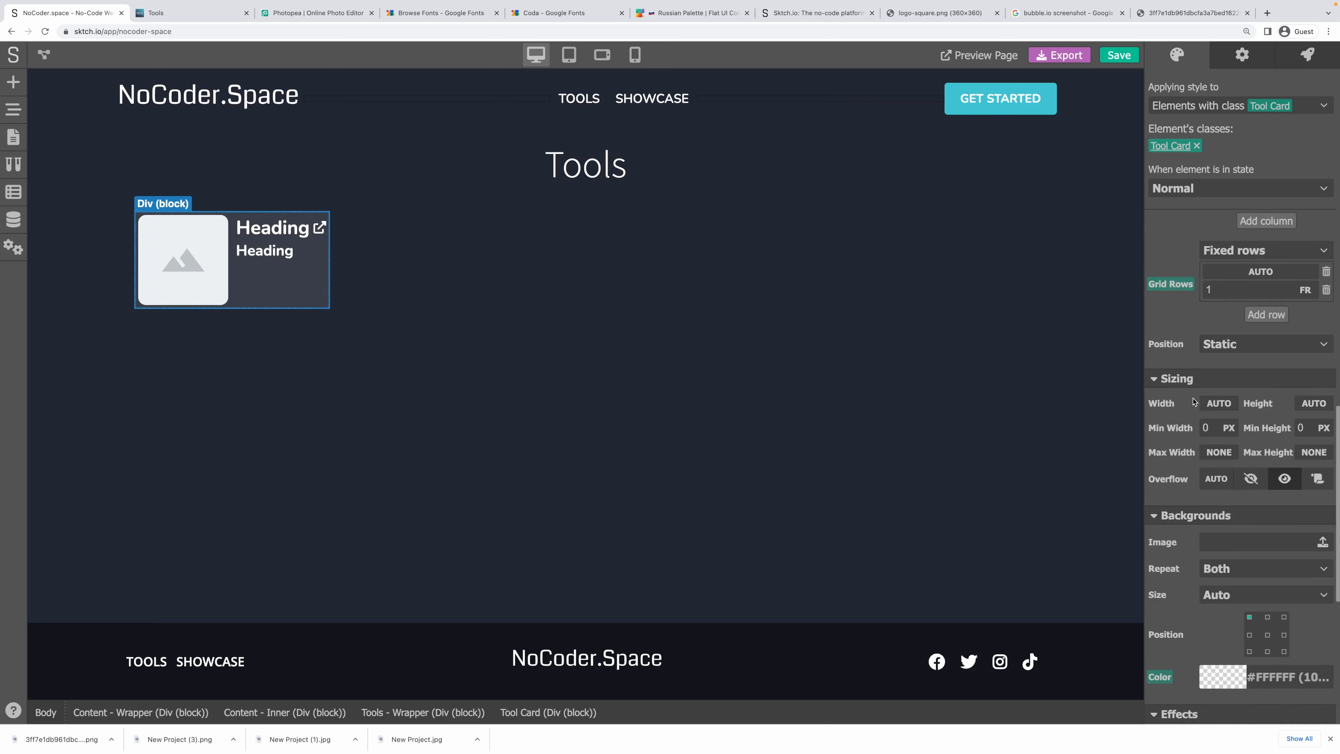
scroll(1194, 402, up, 8)
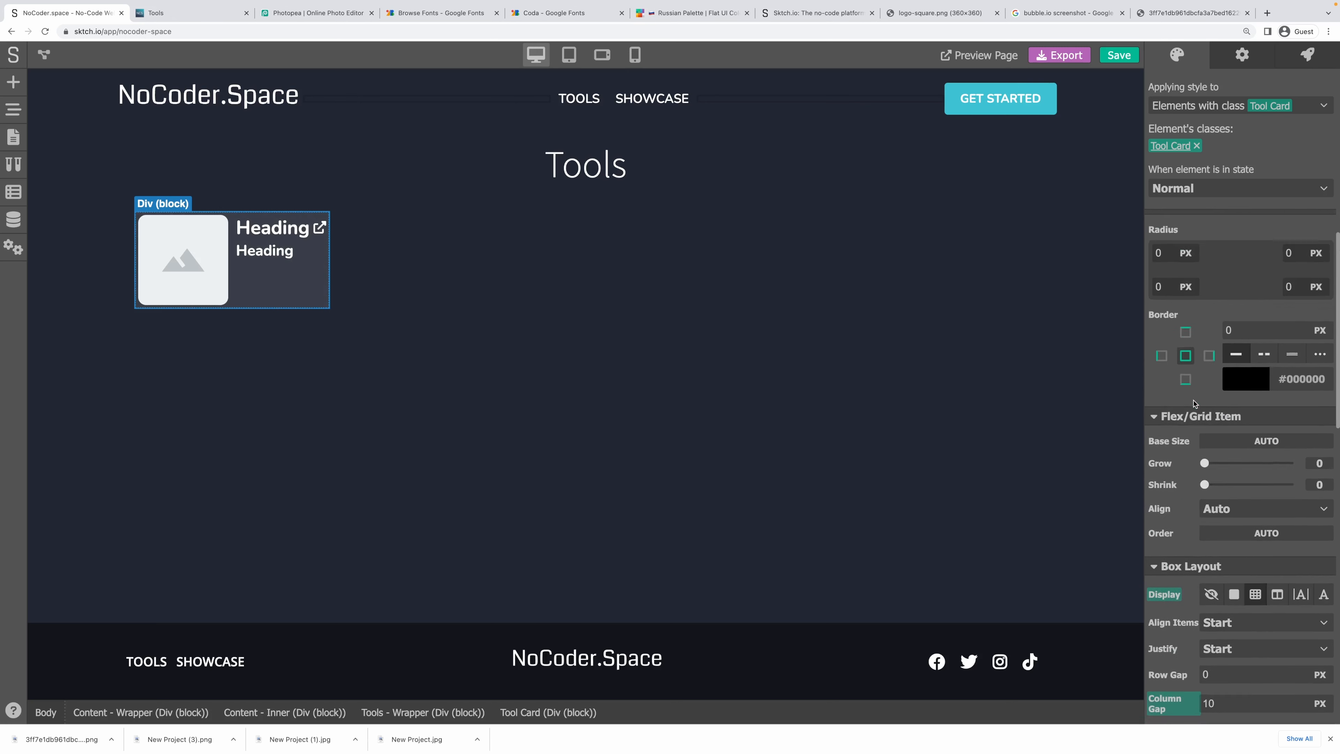
scroll(1196, 405, up, 3)
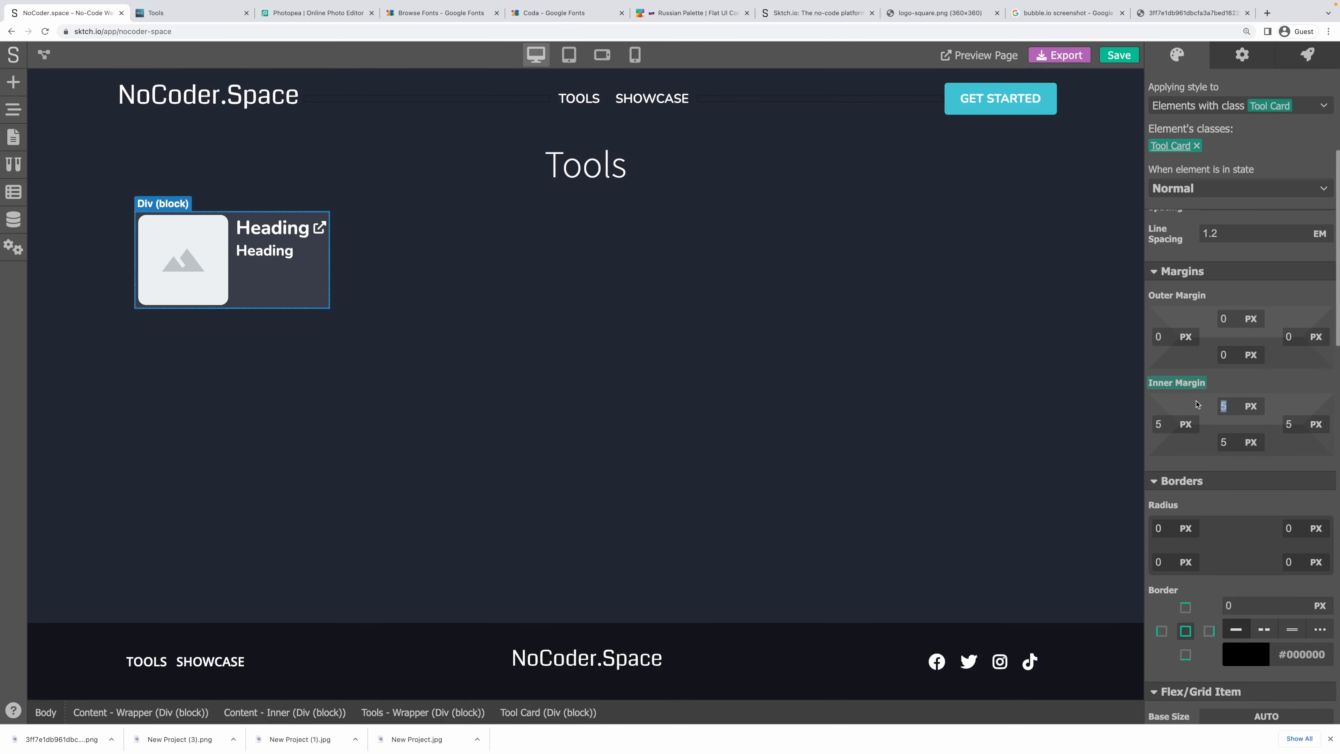
text(15)
key(Tab)
text(15)
key(Tab)
text(15)
key(Tab)
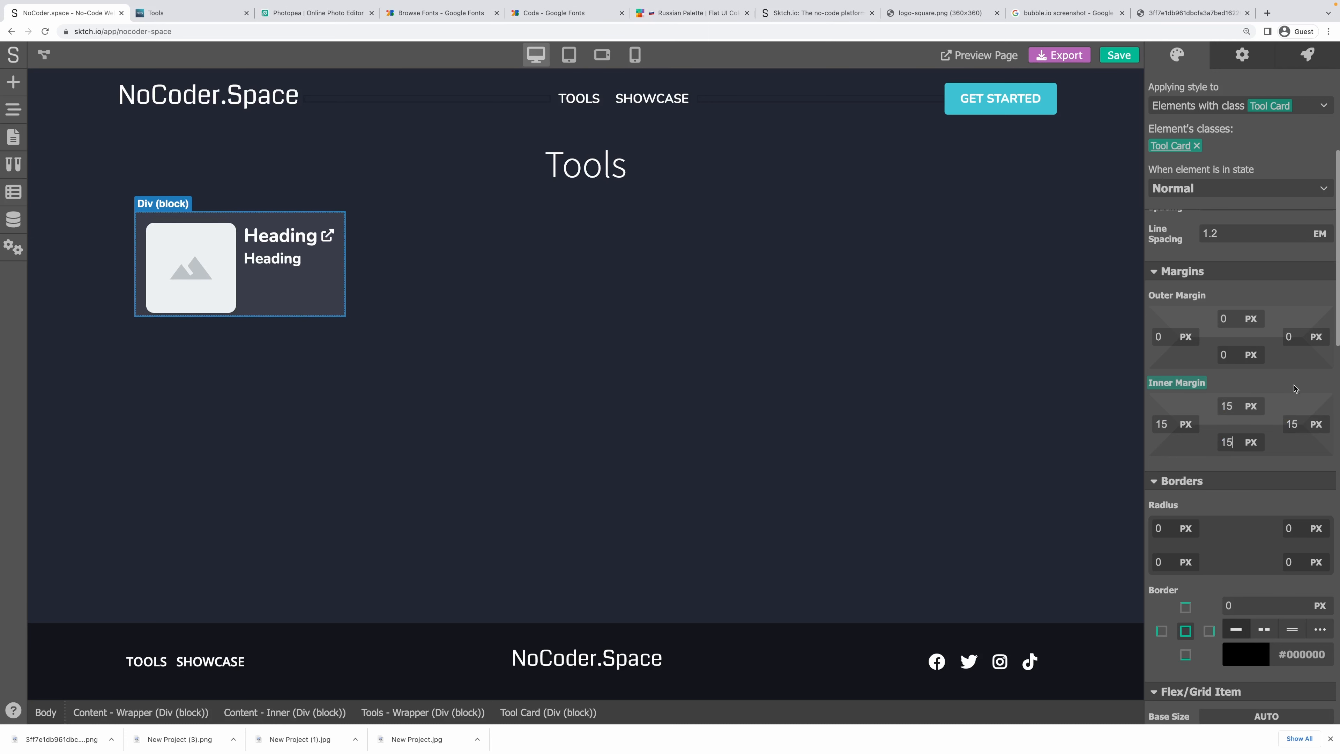
key(Tab)
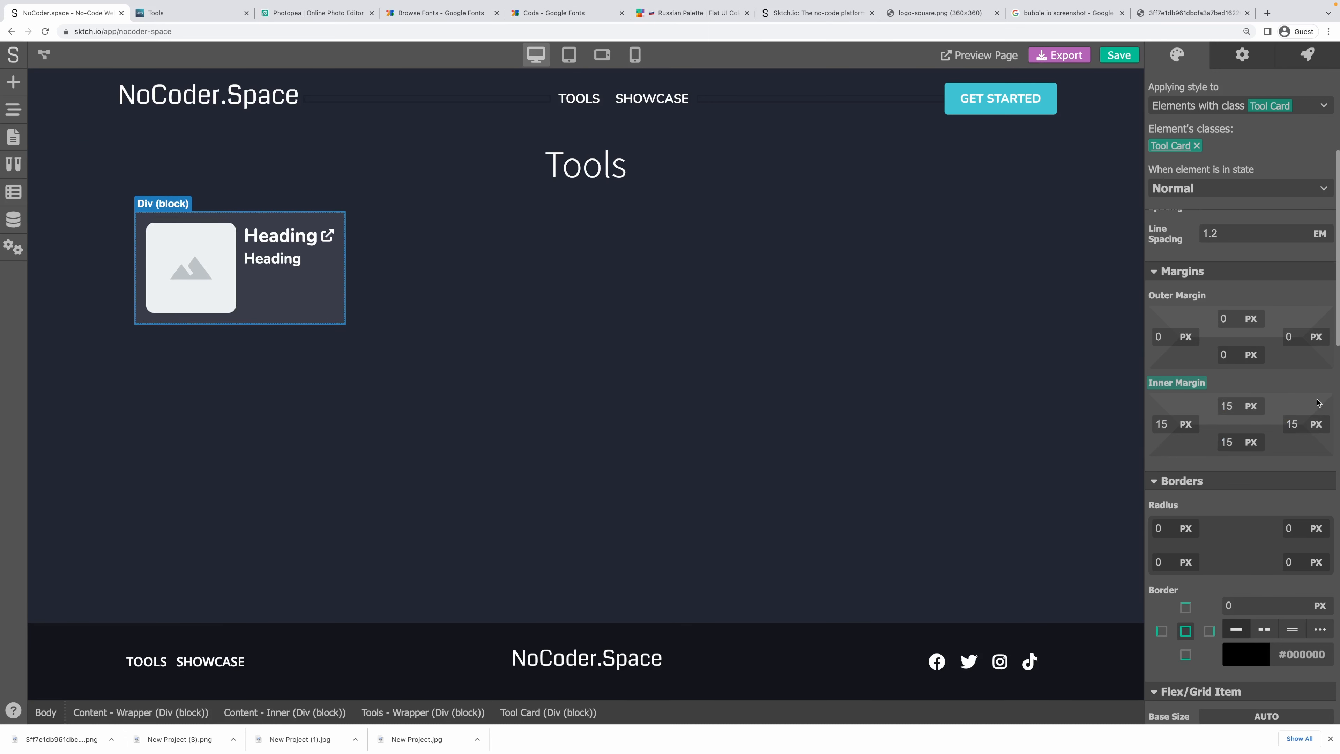
scroll(1179, 411, down, 2)
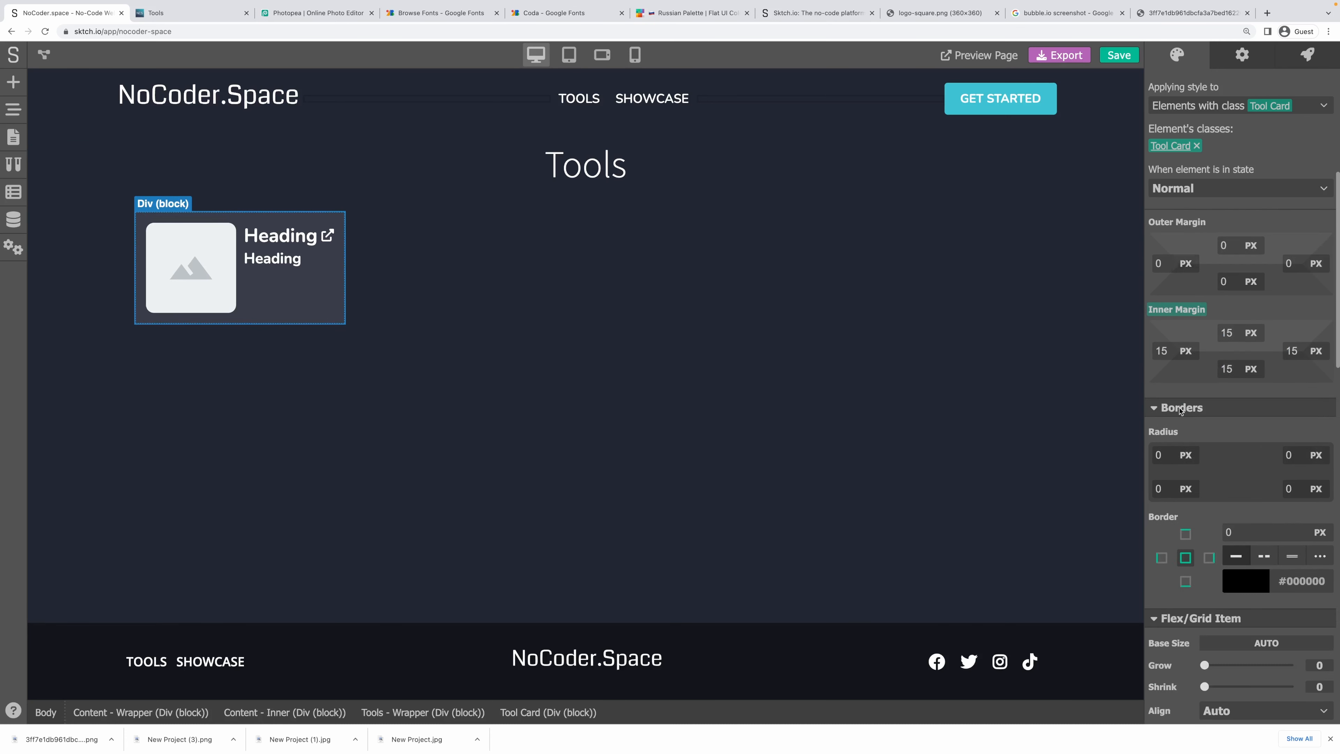
click(1156, 459)
text(0)
key(Tab)
text(10)
key(Tab)
text(10)
key(Tab)
text(10)
key(Tab)
click(655, 494)
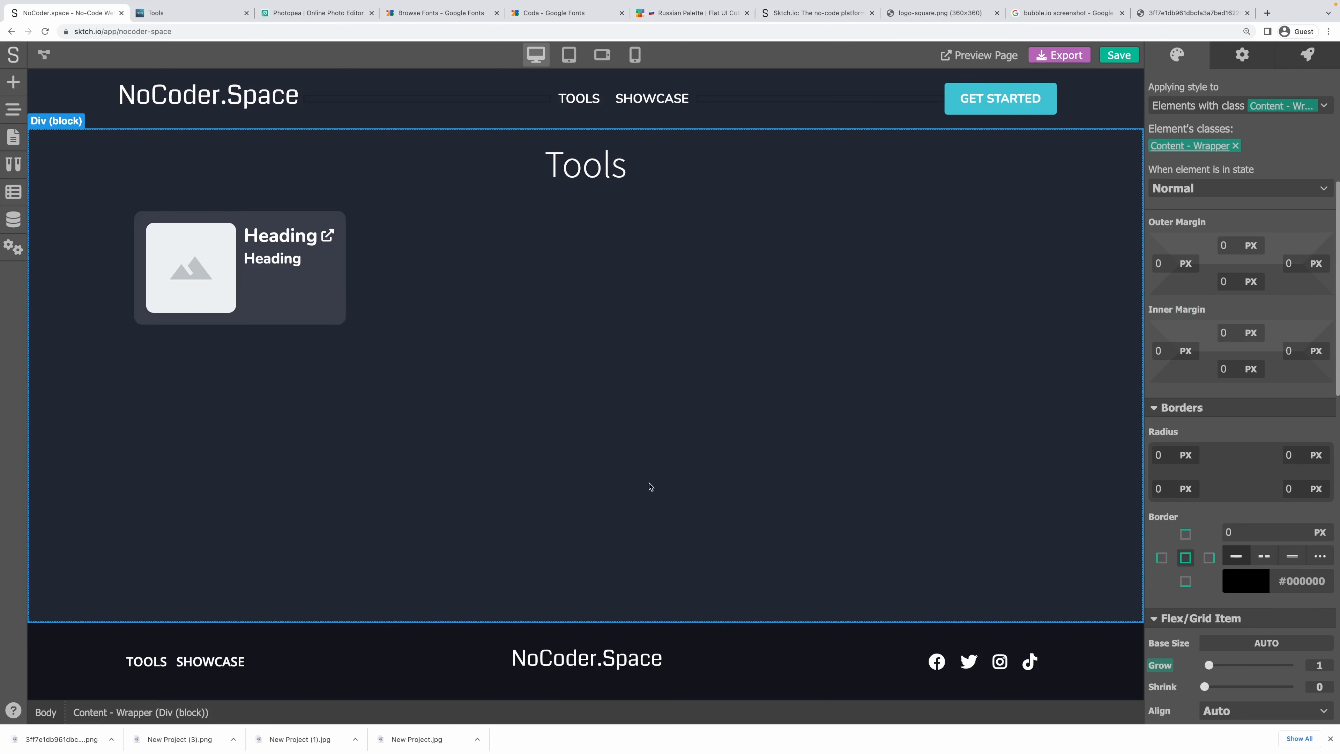
click(341, 322)
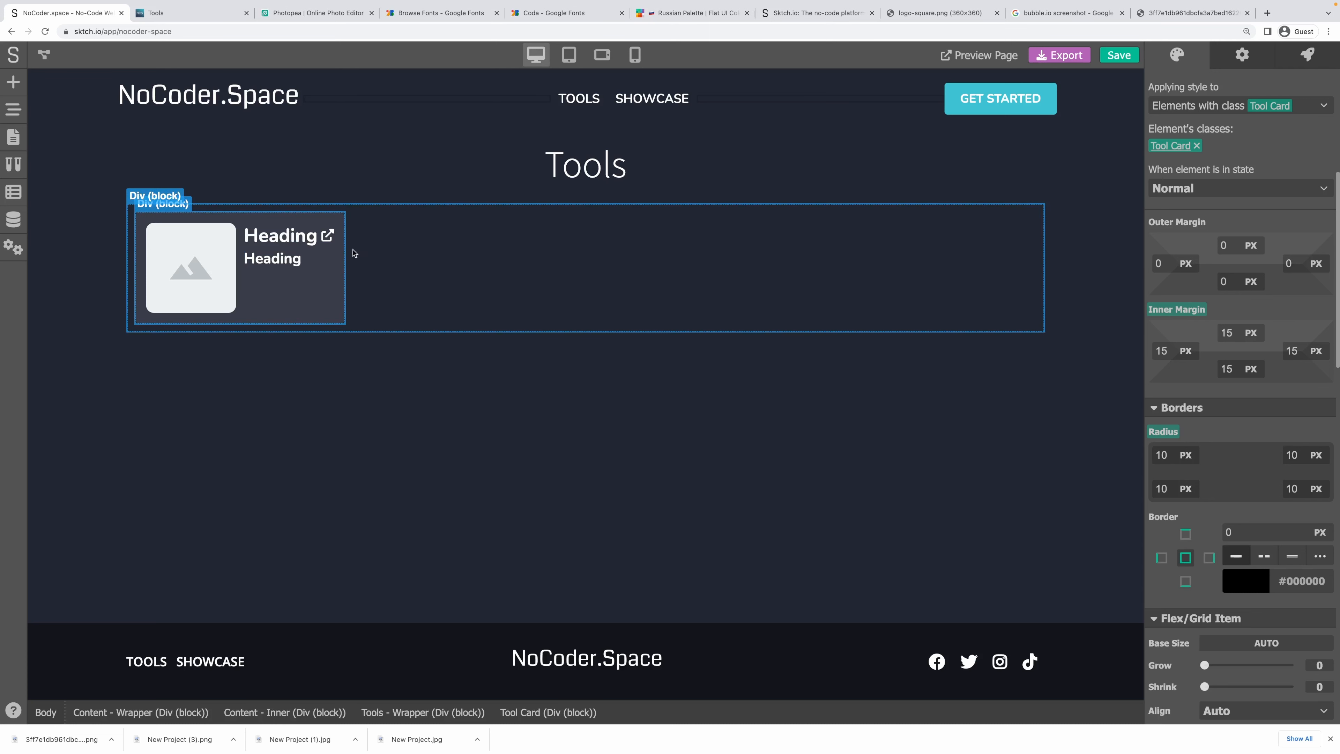
scroll(1303, 425, down, 5)
scroll(1287, 429, down, 1)
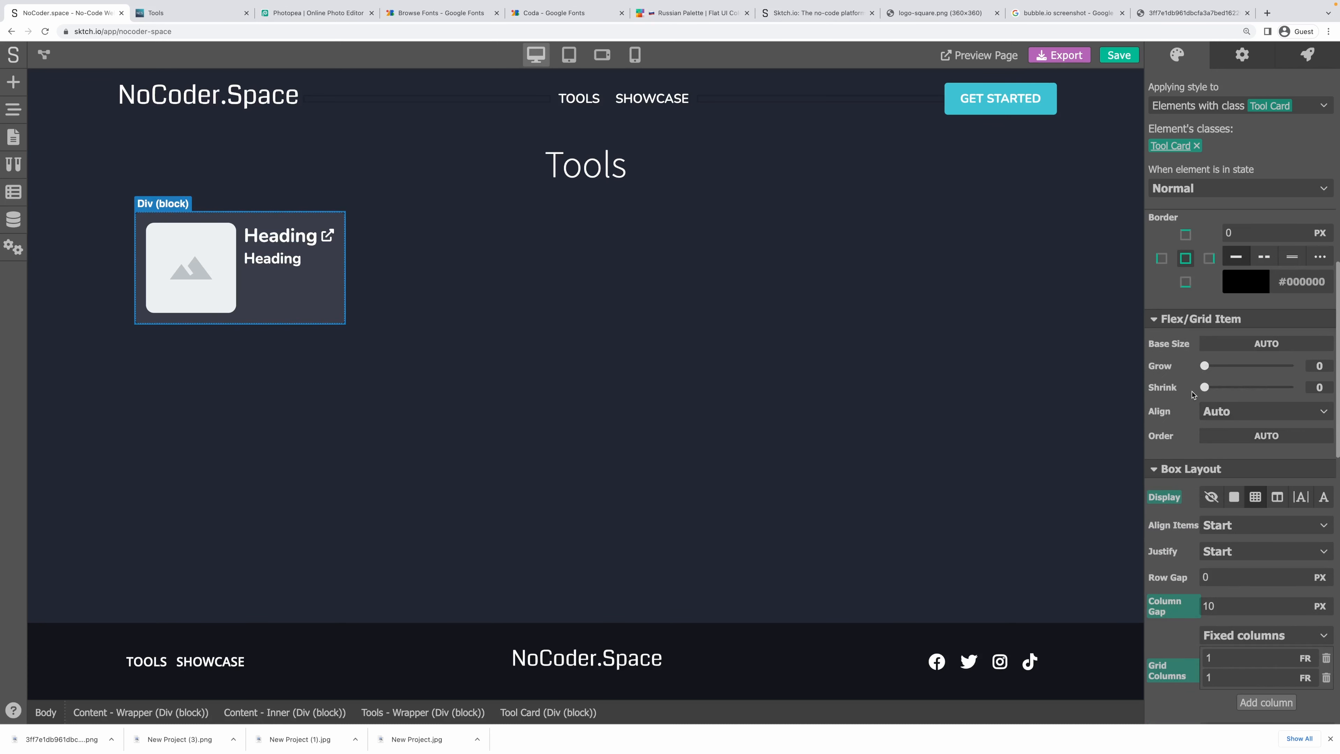
scroll(1193, 508, down, 5)
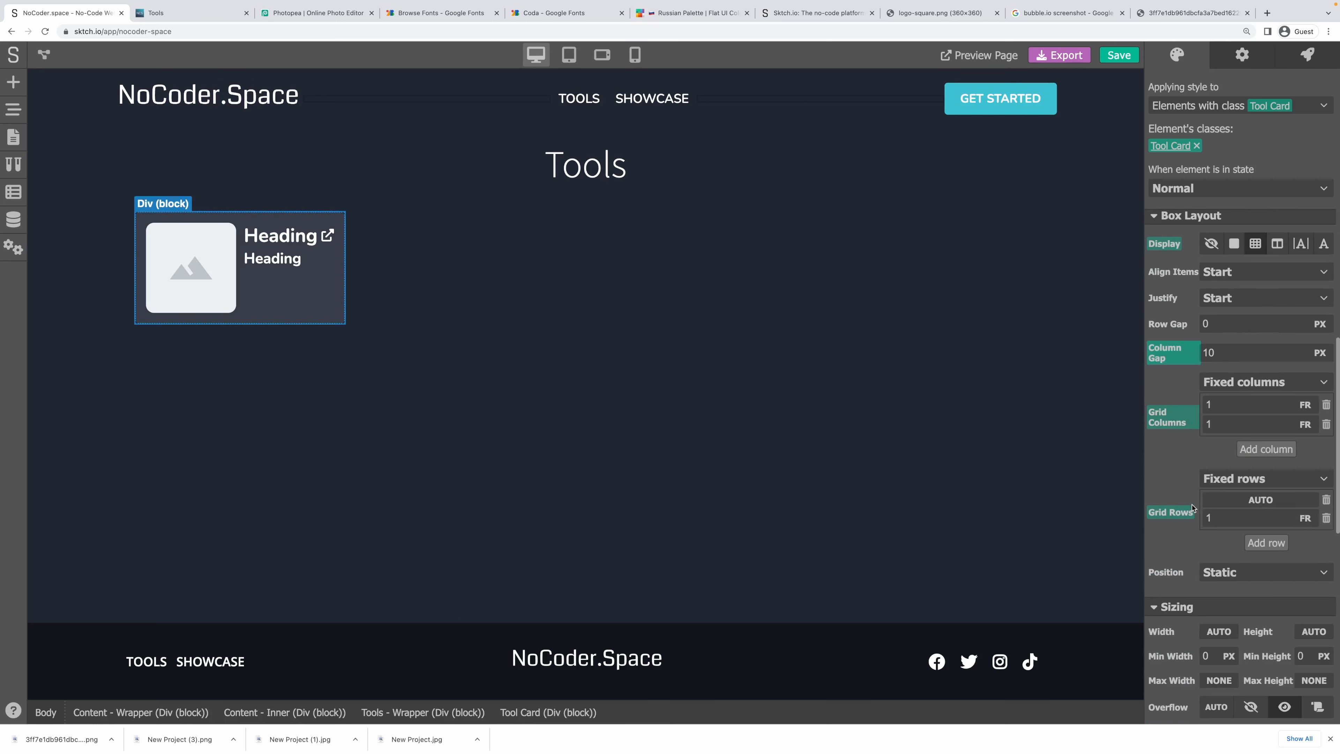
scroll(1191, 504, up, 4)
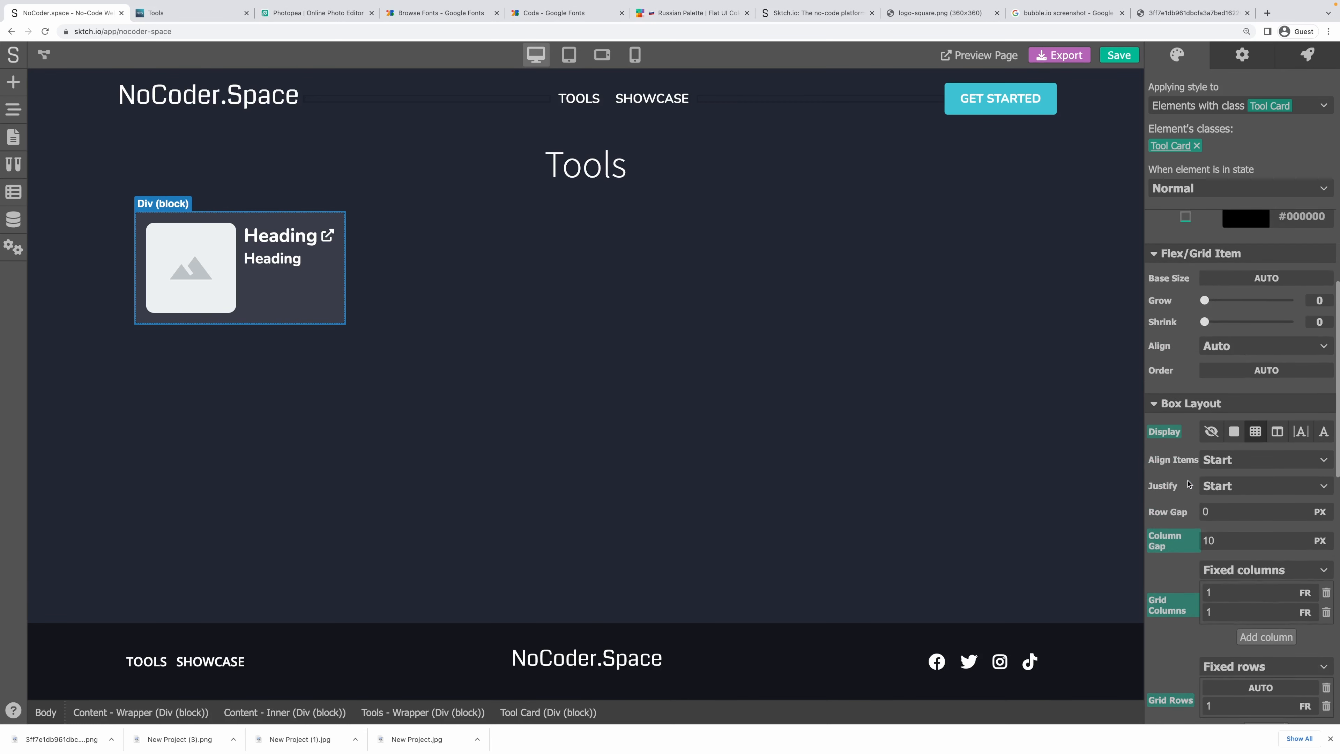
scroll(1185, 463, up, 1)
scroll(1196, 460, up, 1)
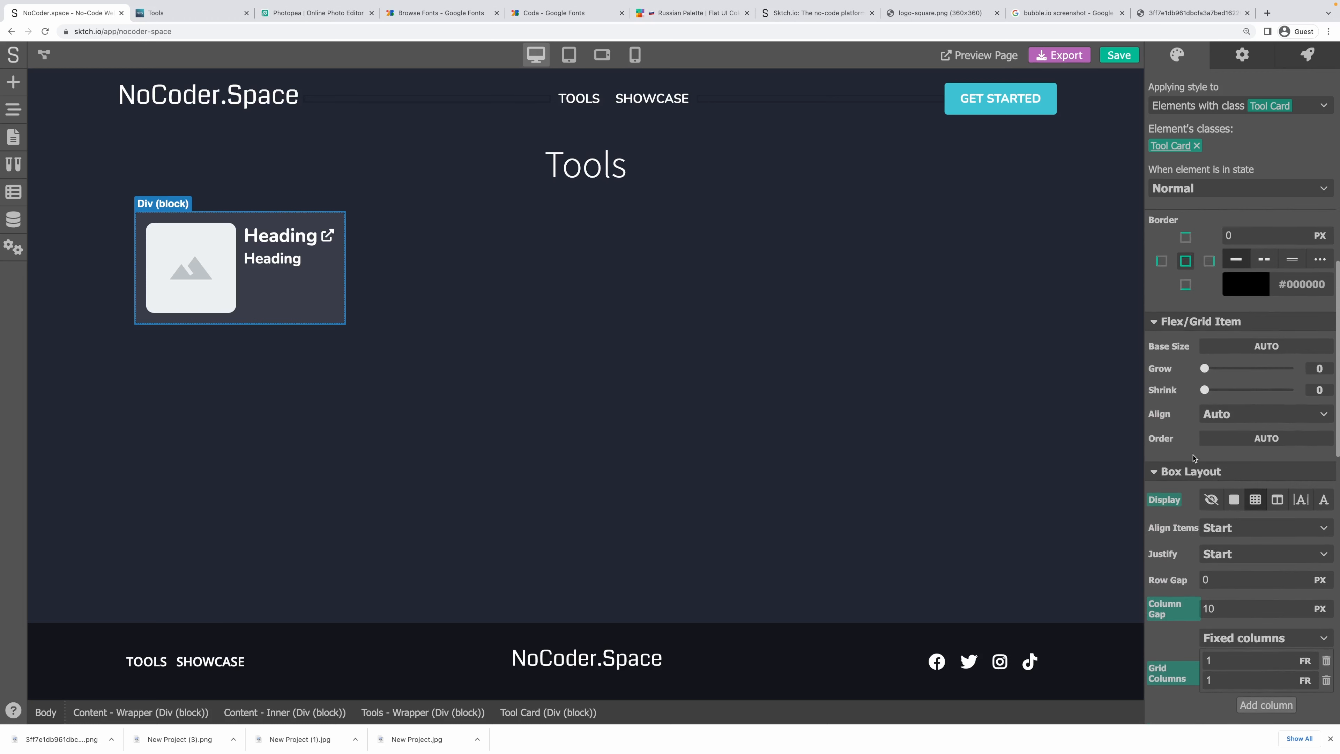
Clear the Tools wrapper's inner padding, item alignment, wrap and flow direction settings.
click(459, 295)
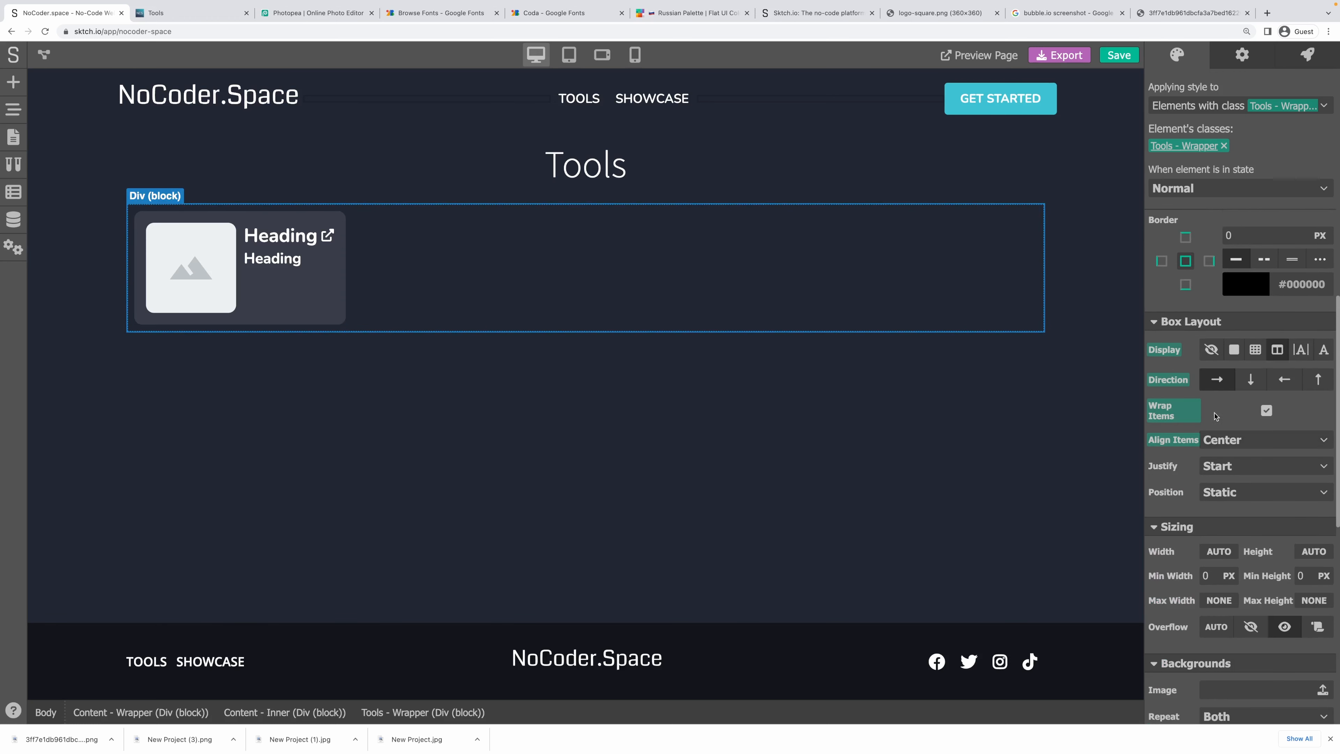
scroll(1212, 414, up, 7)
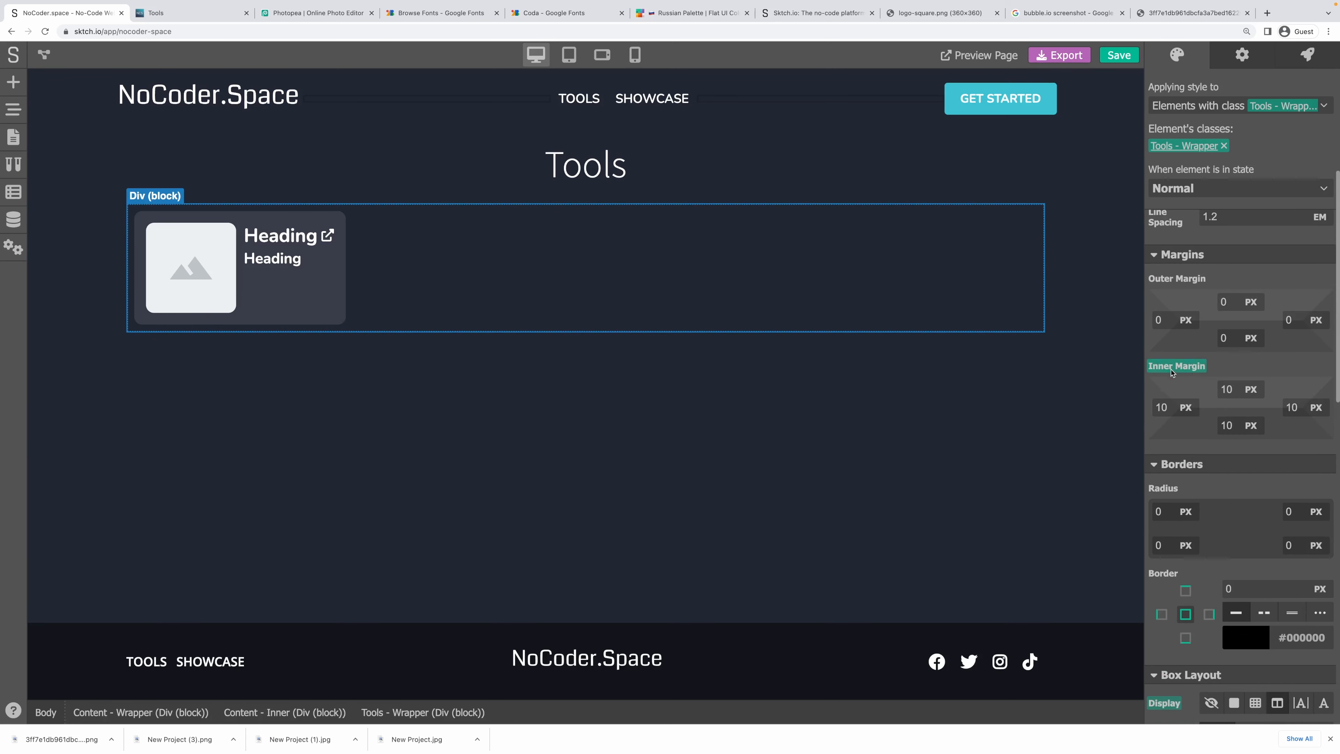
click(1187, 367)
click(1186, 386)
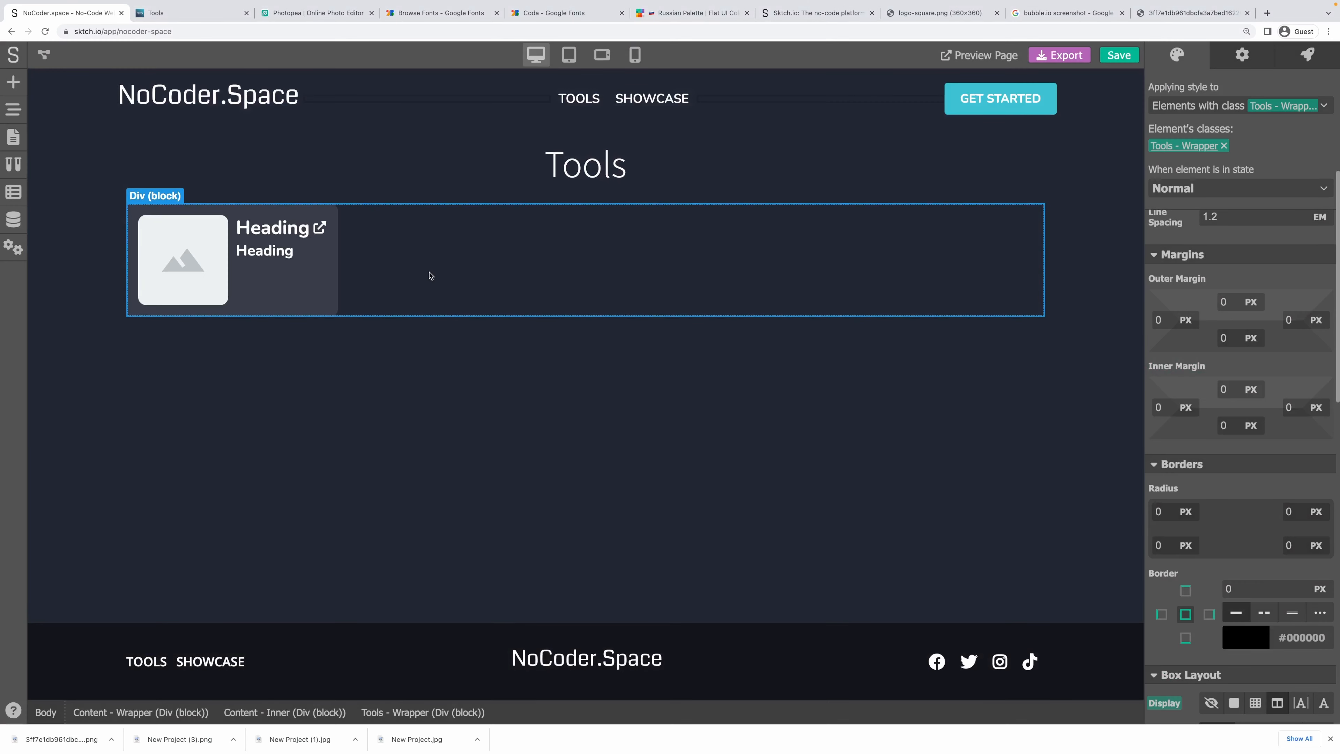
scroll(1269, 549, down, 2)
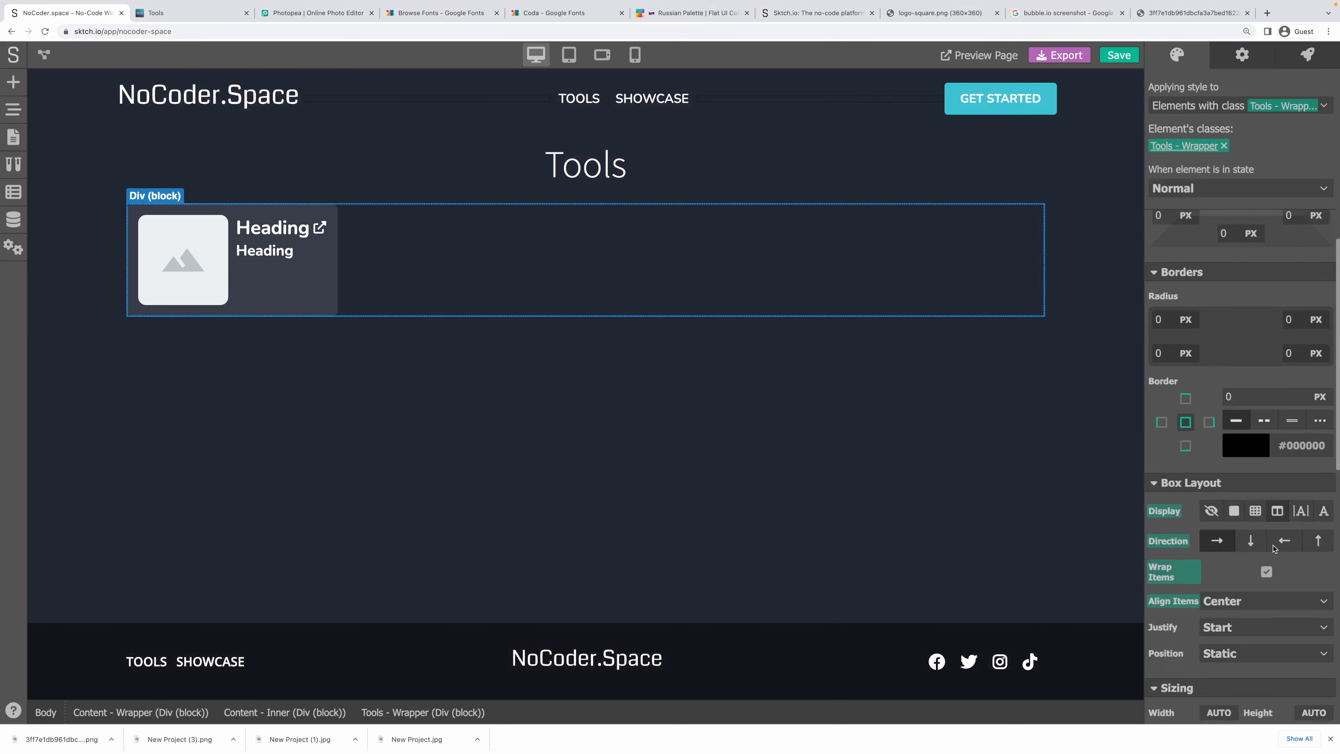
click(1174, 558)
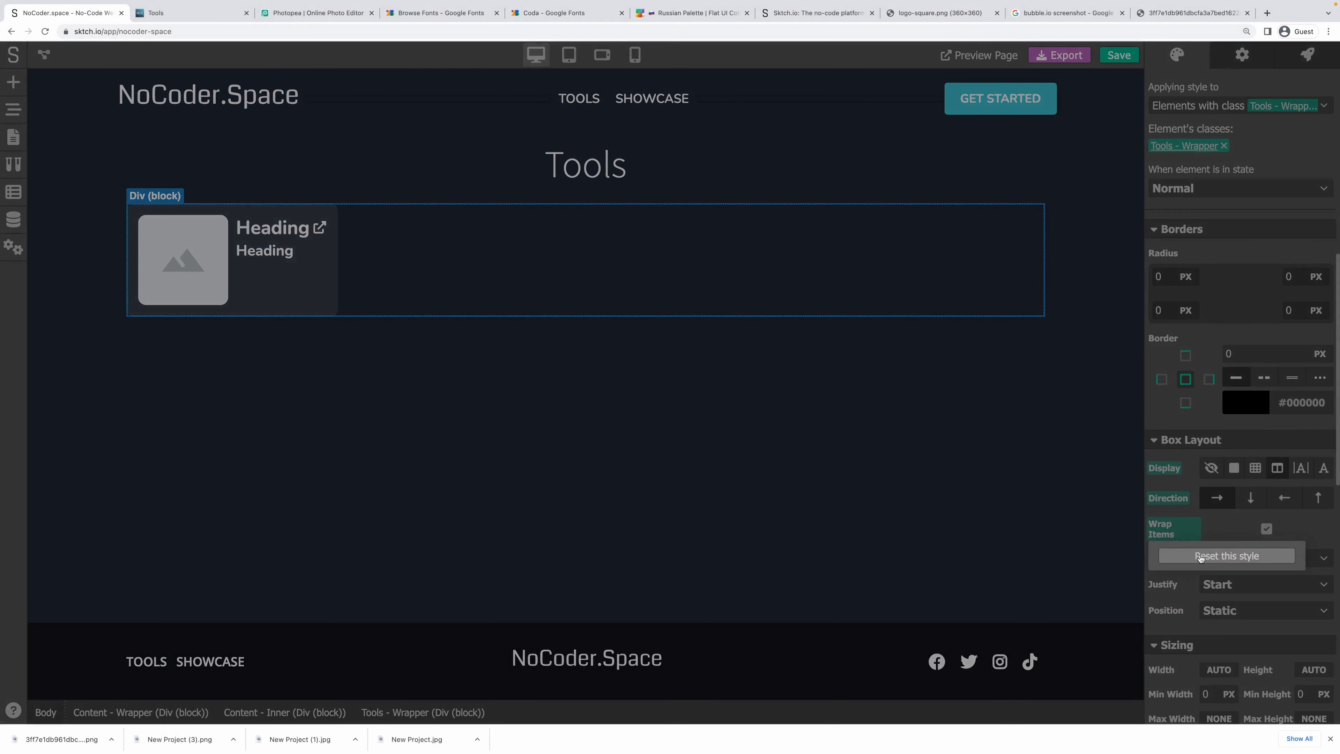
click(1200, 558)
click(1167, 500)
click(1194, 520)
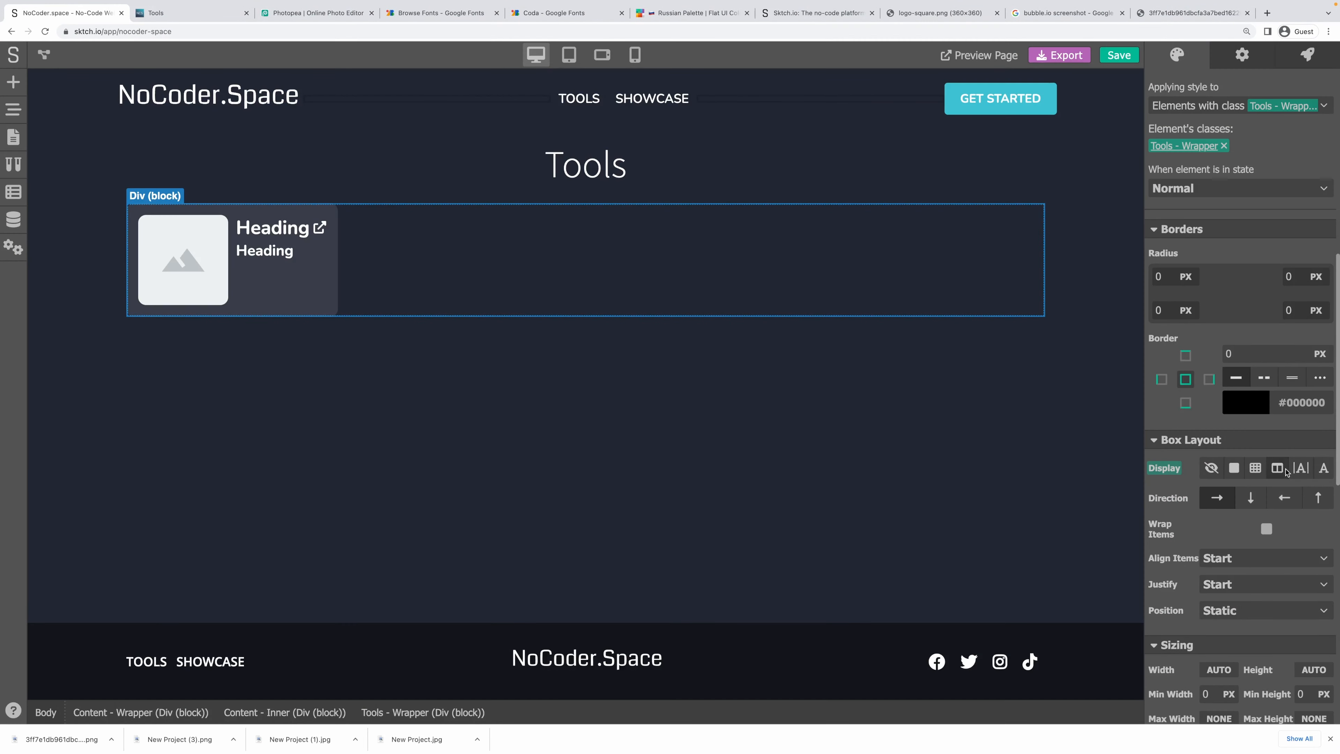
Switch the wrapper's display to grid with auto-fill columns (200 px min, 1 FR max).
click(1256, 468)
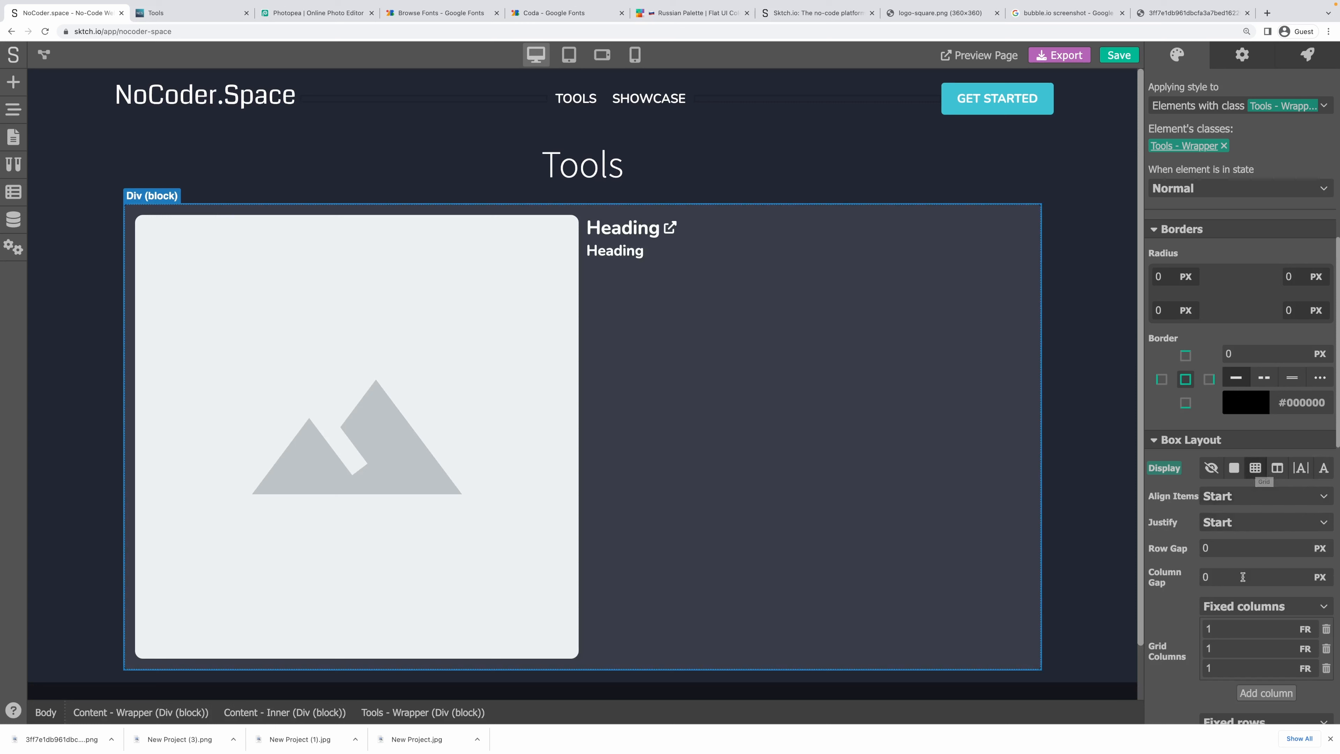
scroll(1194, 590, down, 3)
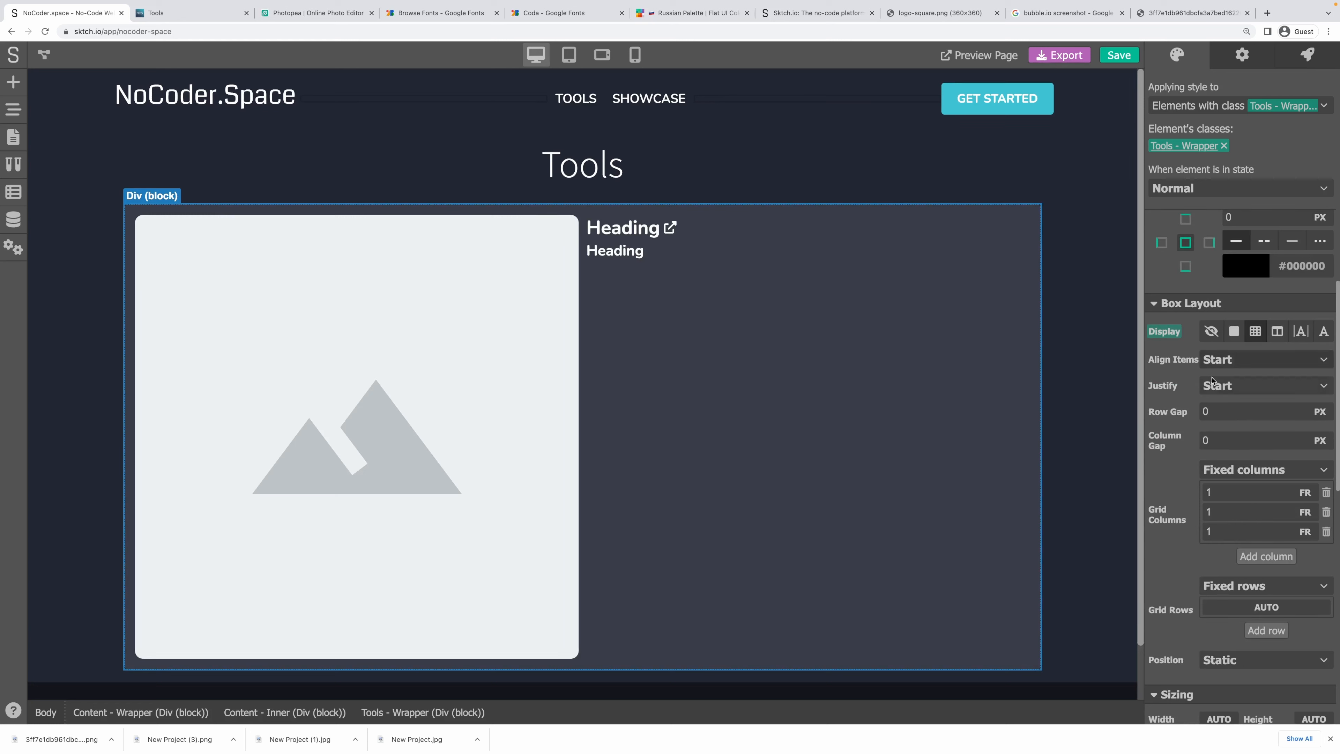
scroll(1217, 448, down, 1)
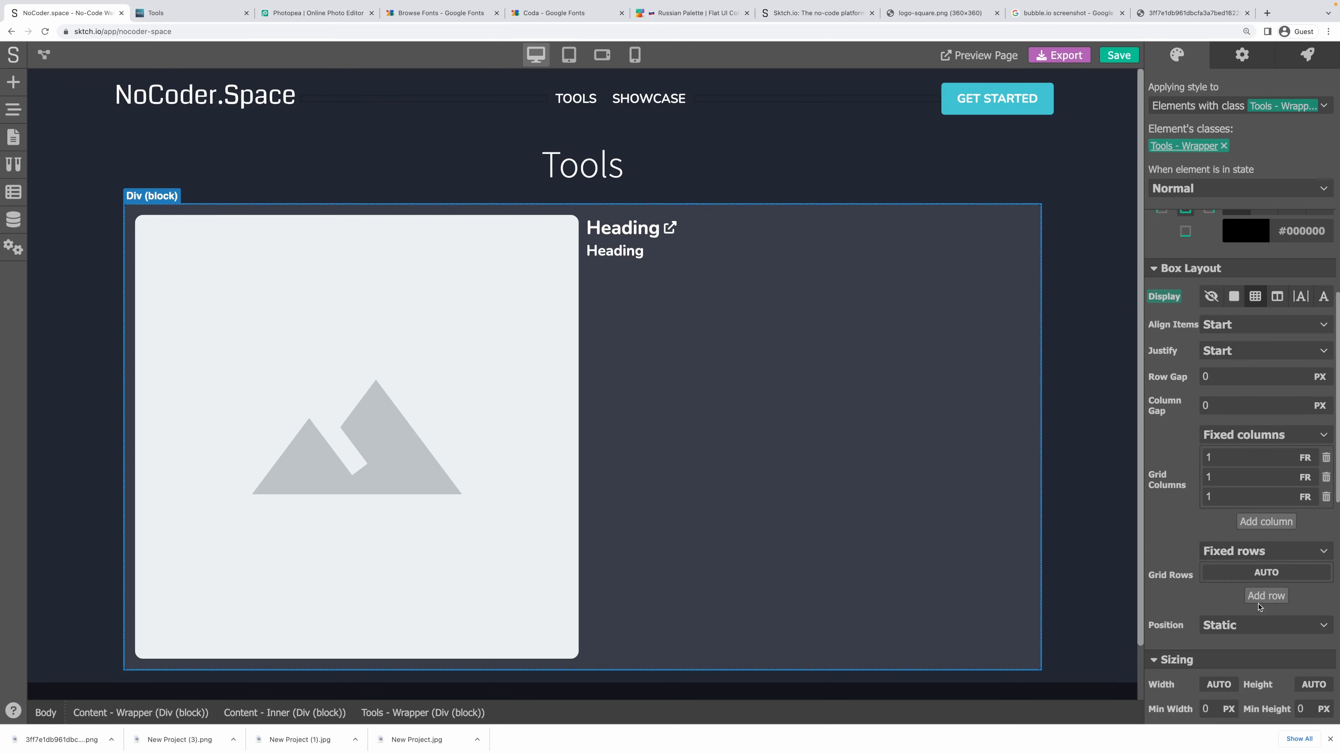
click(1261, 553)
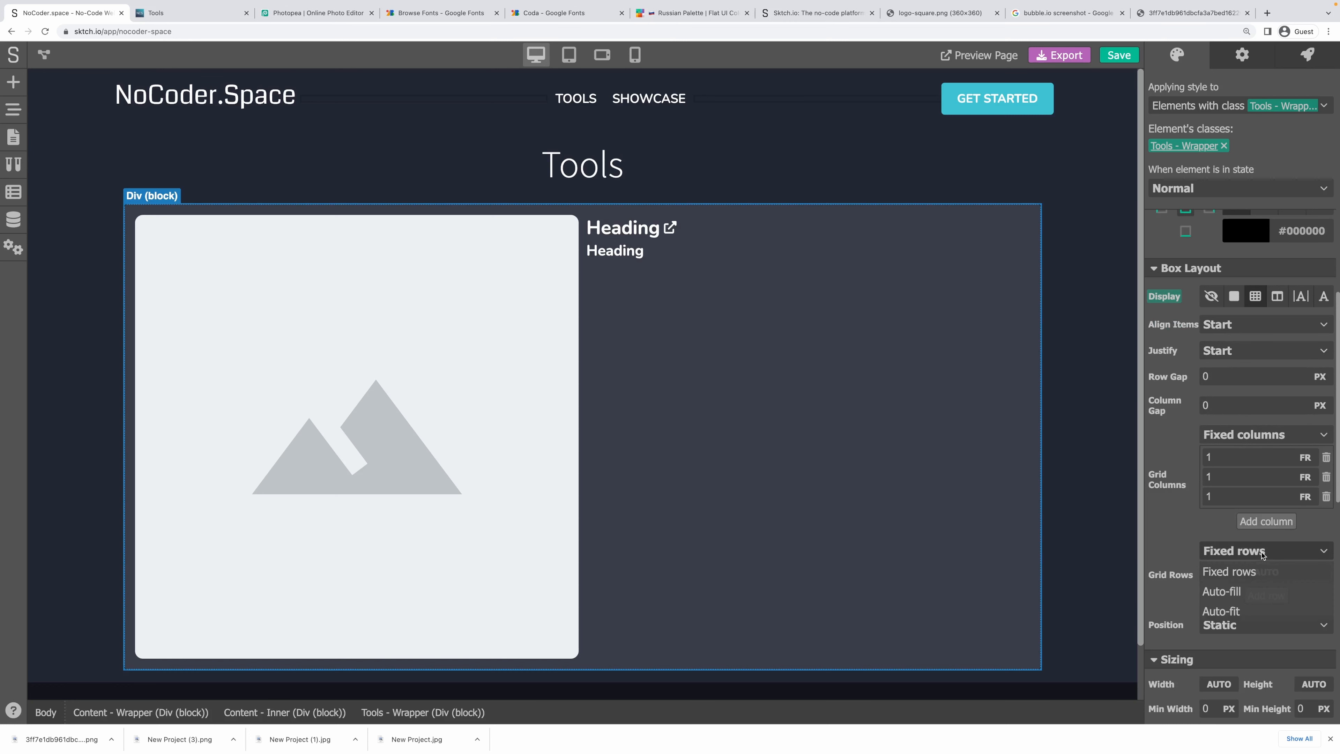
click(1188, 515)
click(1244, 437)
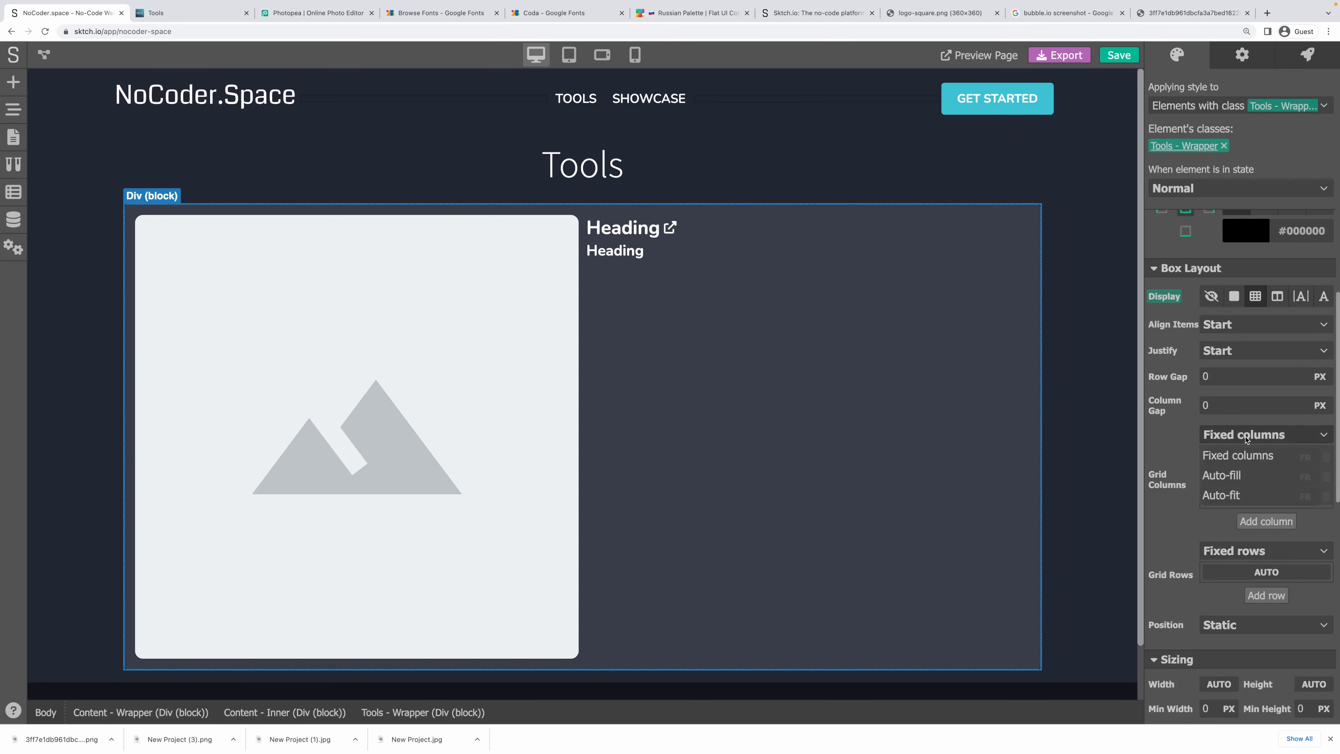
click(1249, 476)
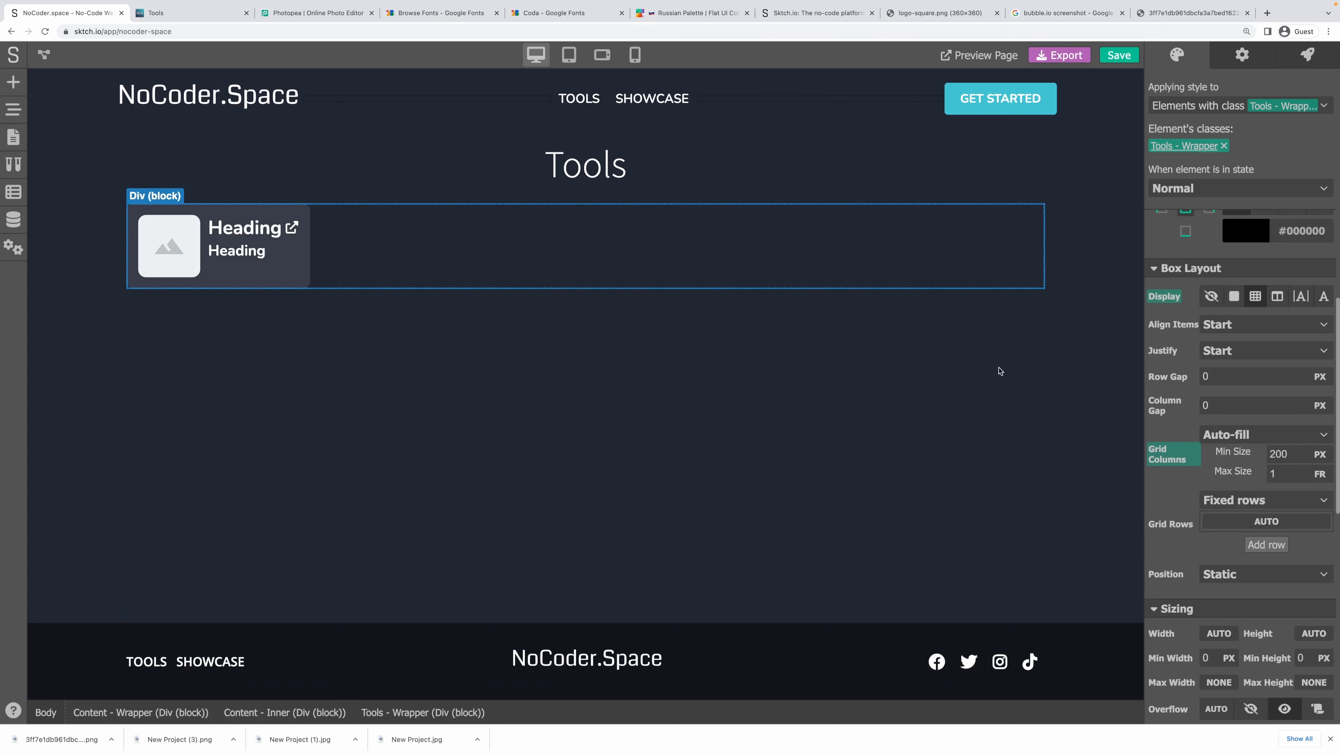
click(1242, 439)
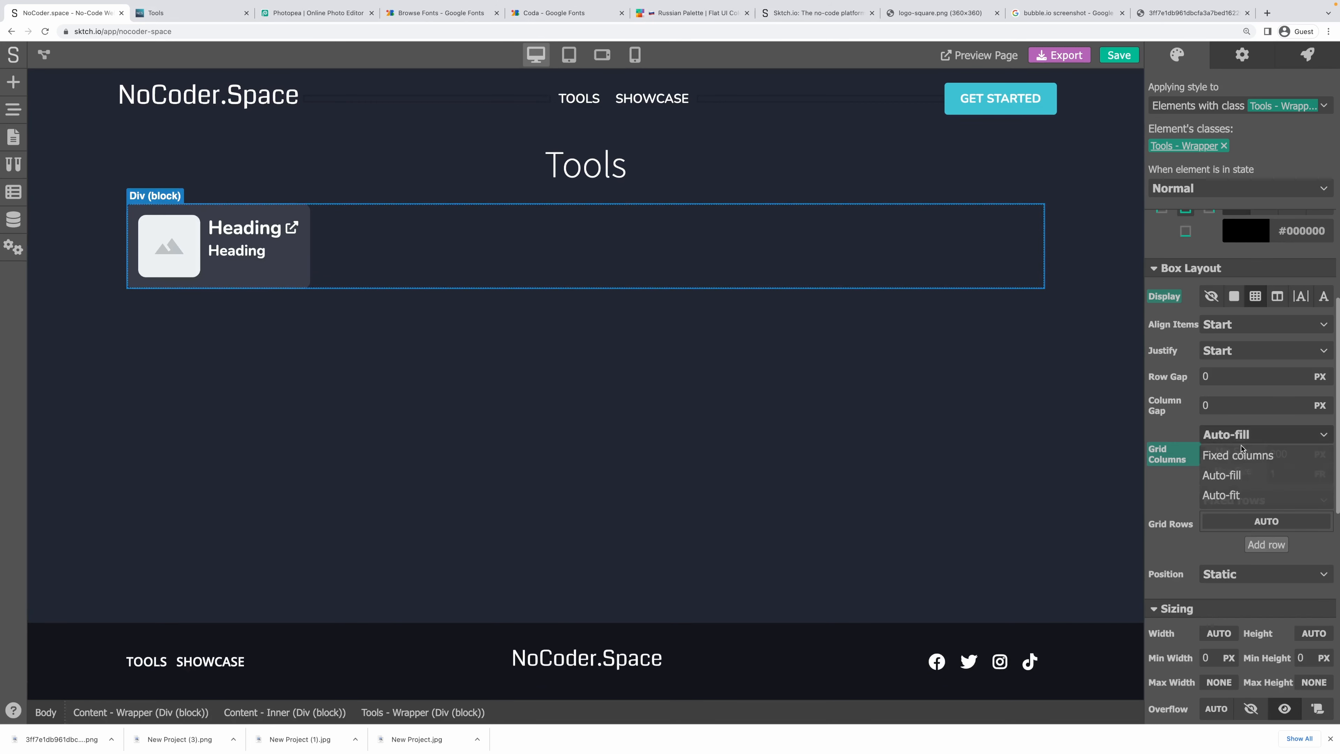
click(1232, 494)
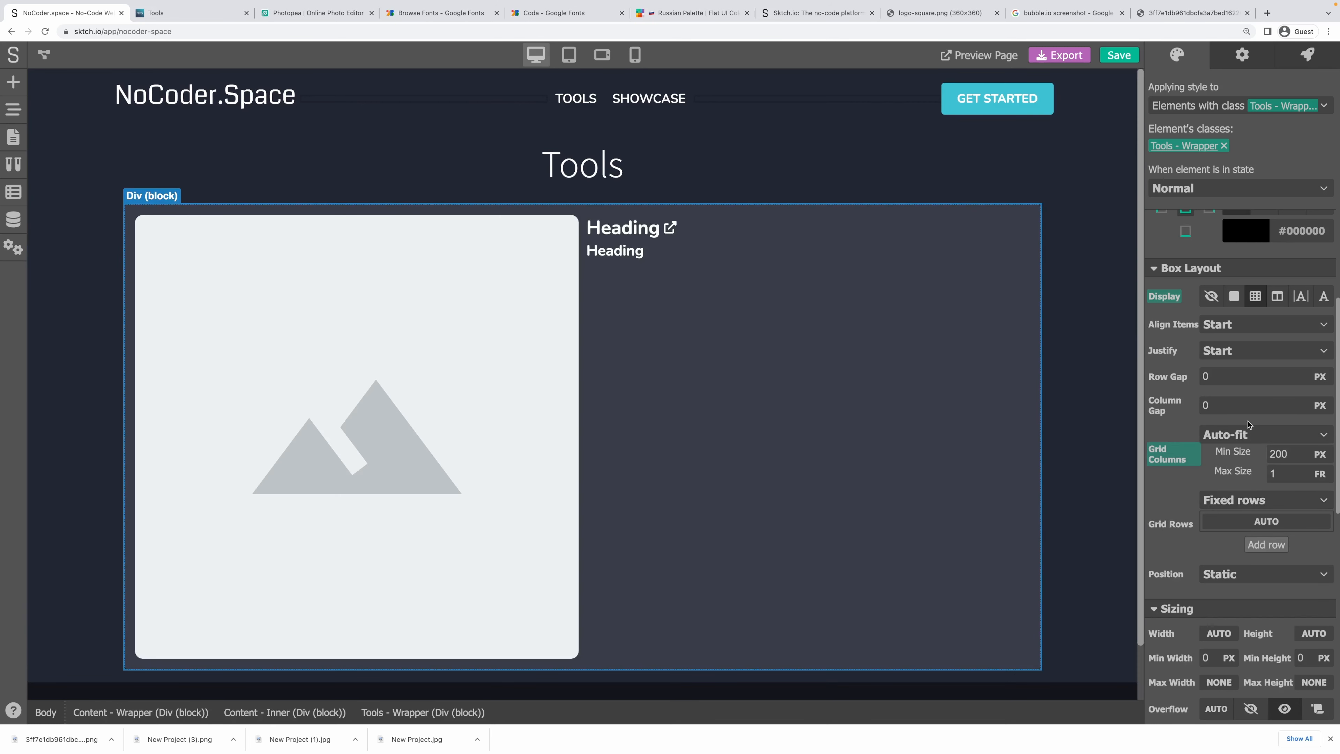
click(1249, 434)
click(1260, 473)
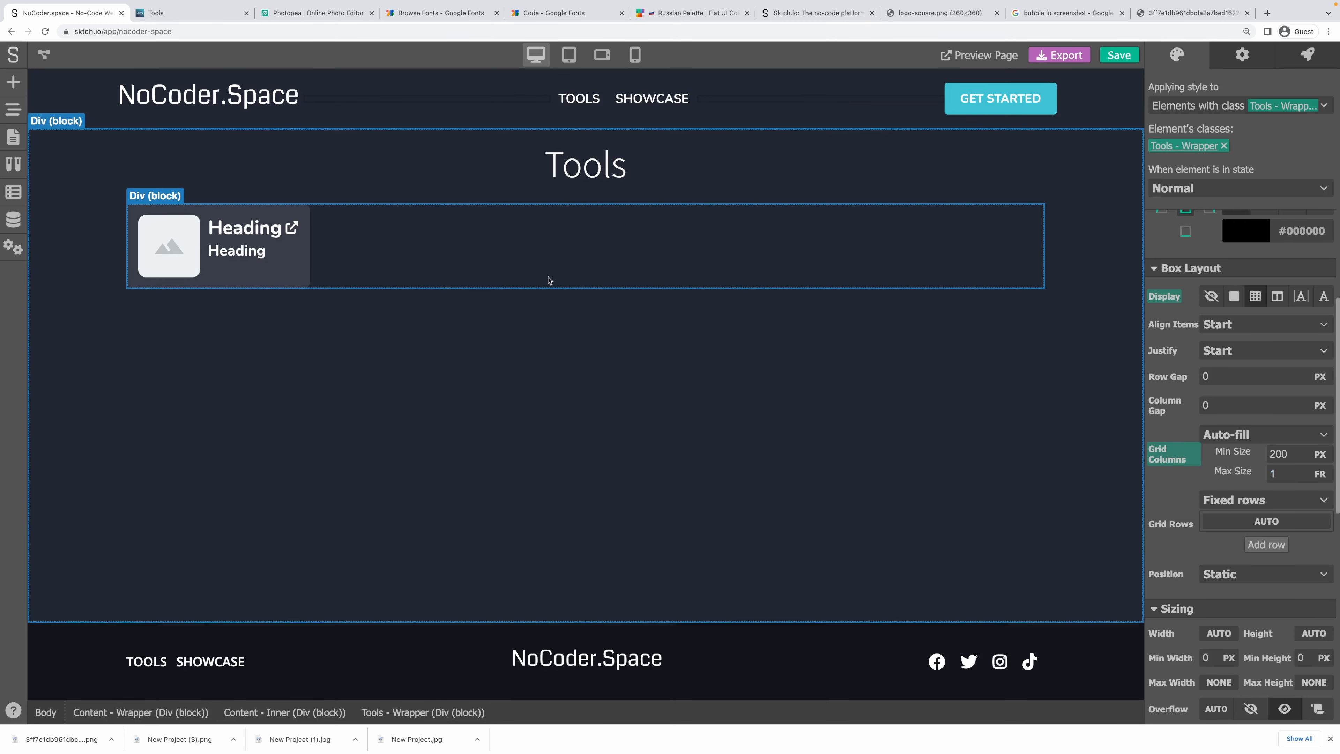
click(307, 234)
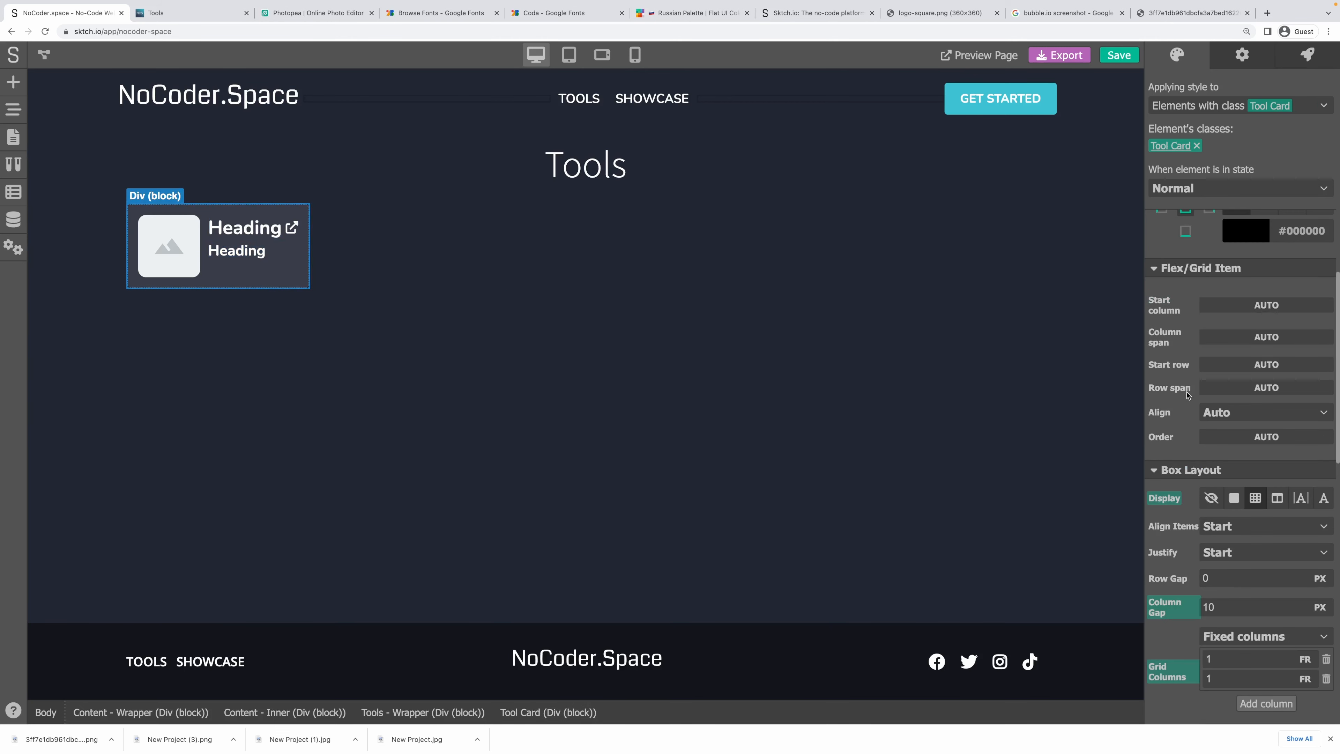
Reset the Tool Card's width back to auto.
scroll(1194, 549, down, 7)
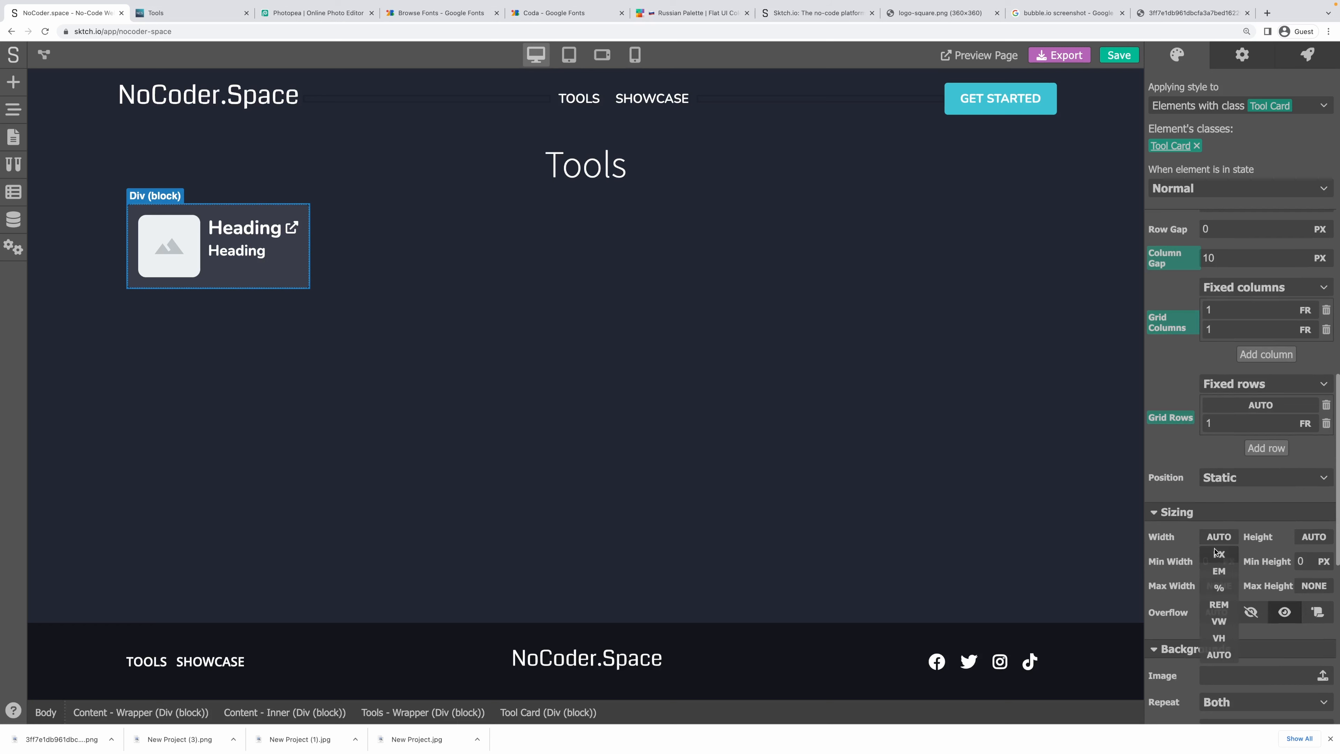
click(1213, 536)
click(1169, 539)
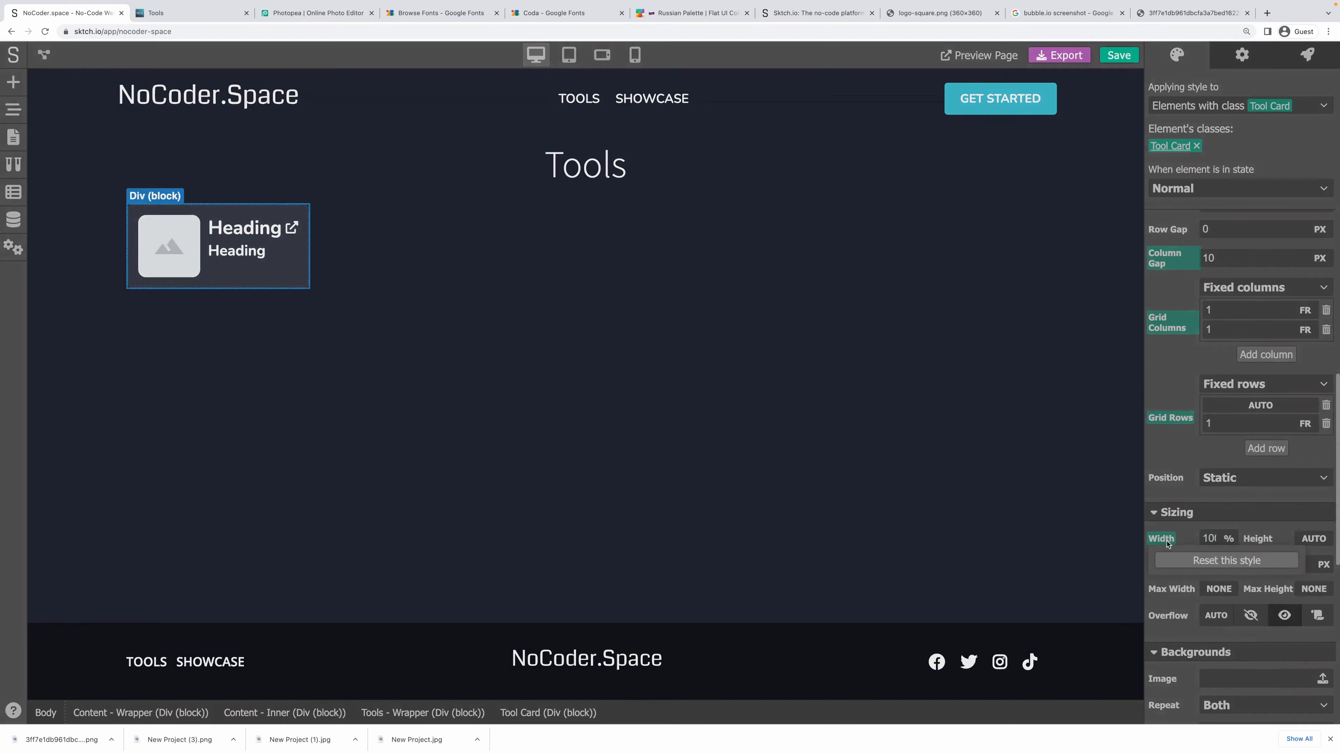
click(1198, 562)
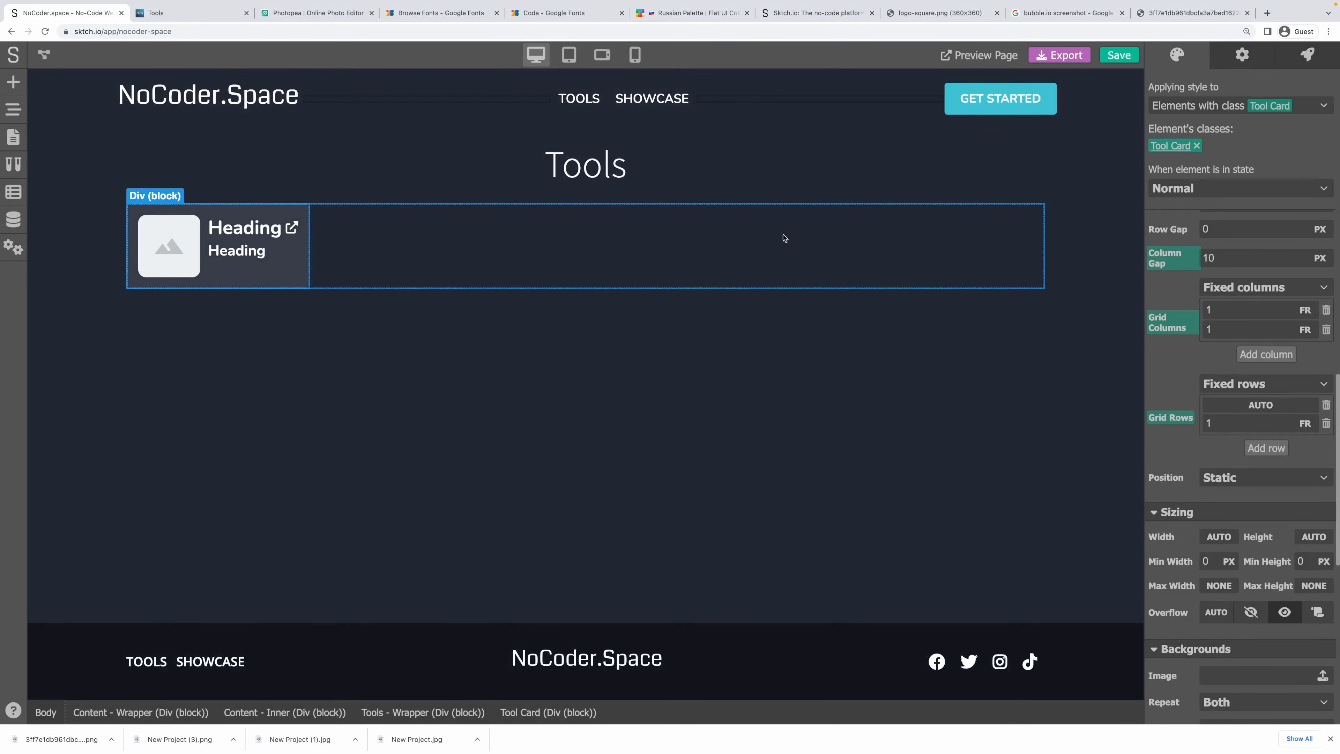
Reset the Tools wrapper grid to three fixed 1 FR columns.
click(696, 238)
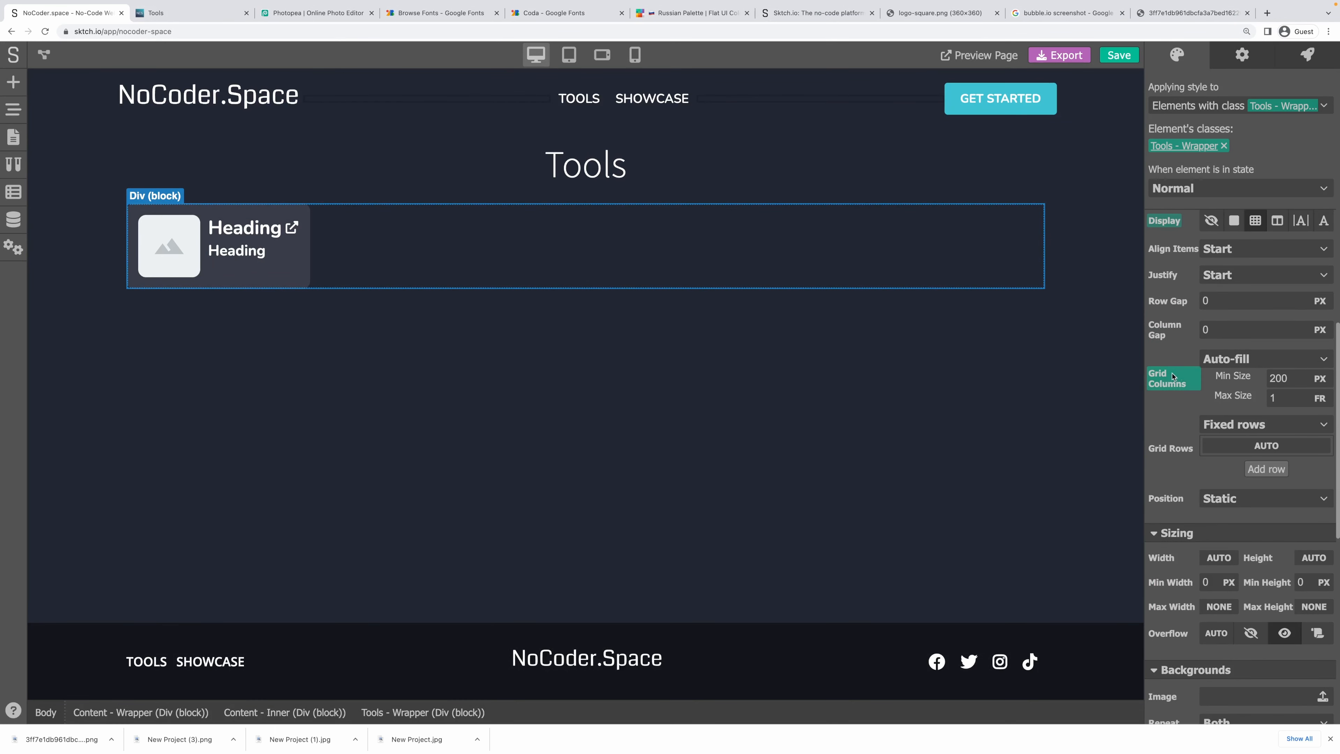
click(1172, 377)
click(1201, 412)
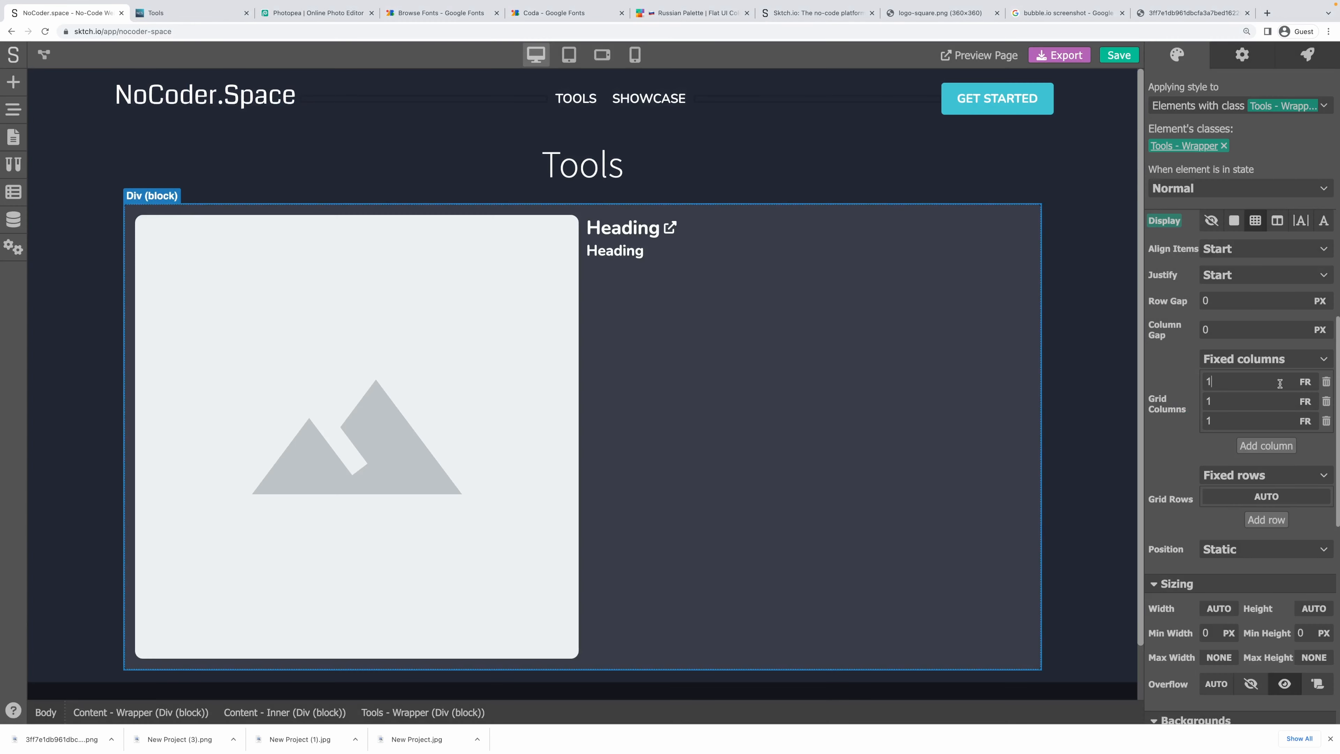
click(1264, 417)
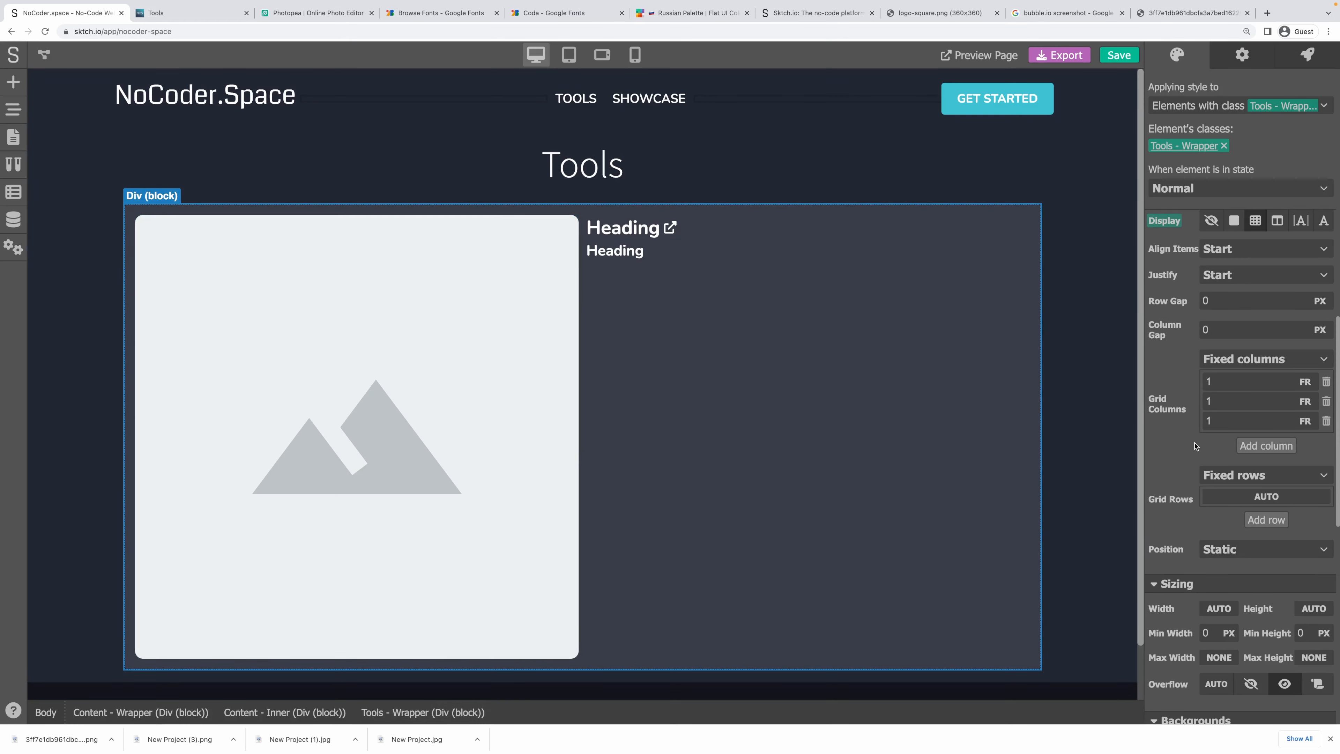
Try AUTO units on the grid columns, adding a fourth AUTO column and then deleting extra columns.
scroll(1197, 444, up, 1)
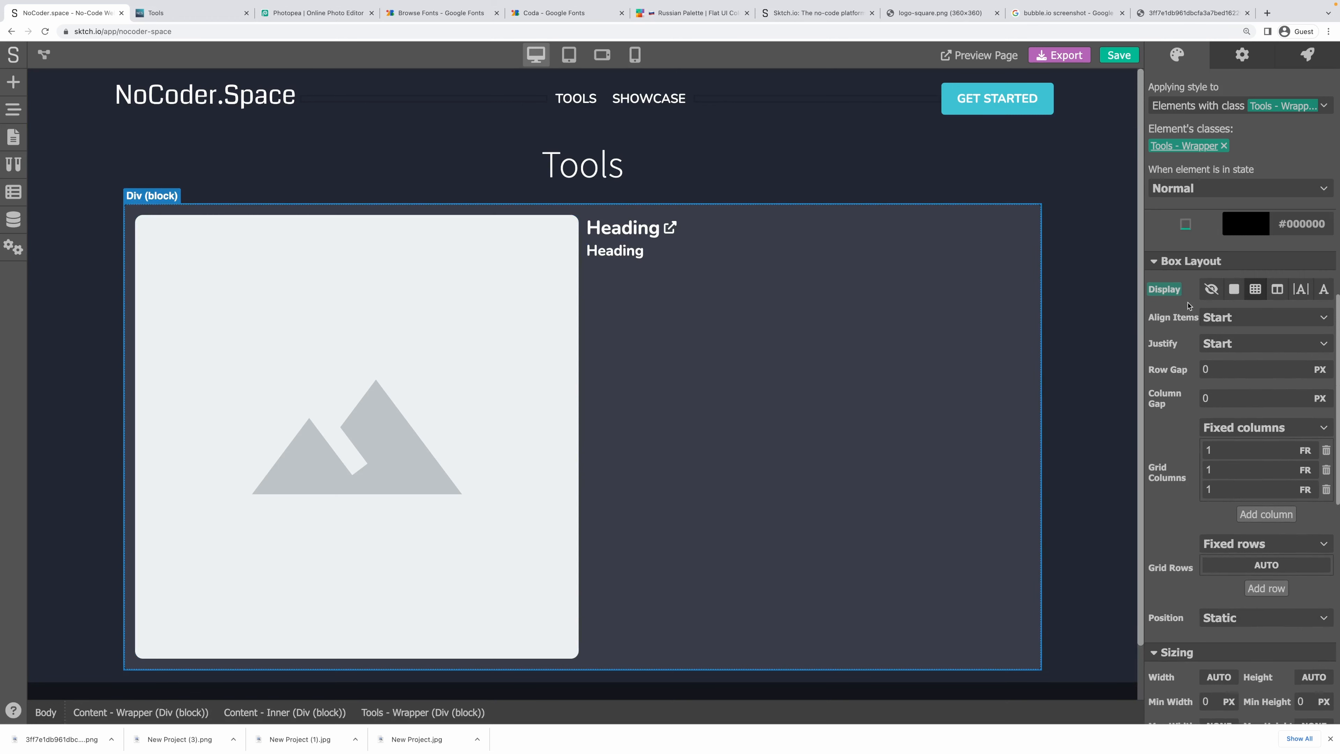
click(1305, 450)
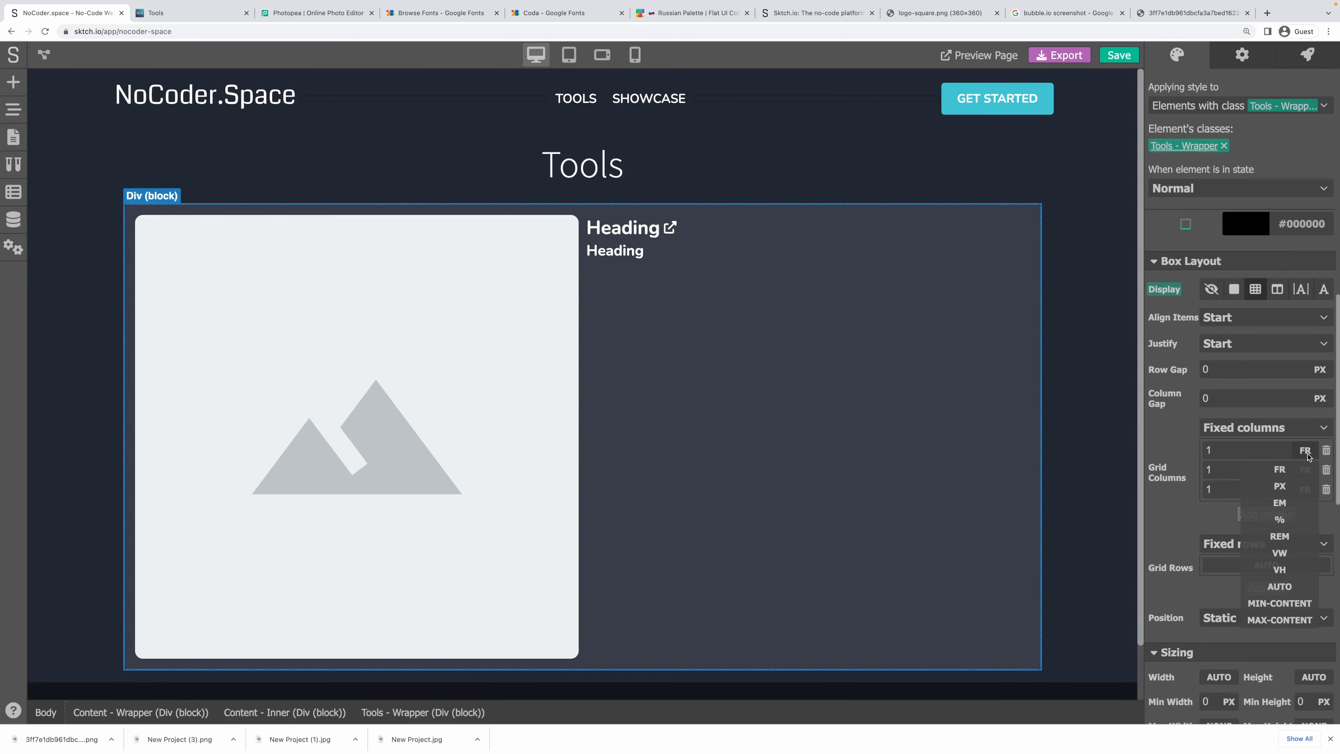
click(1266, 588)
click(1305, 466)
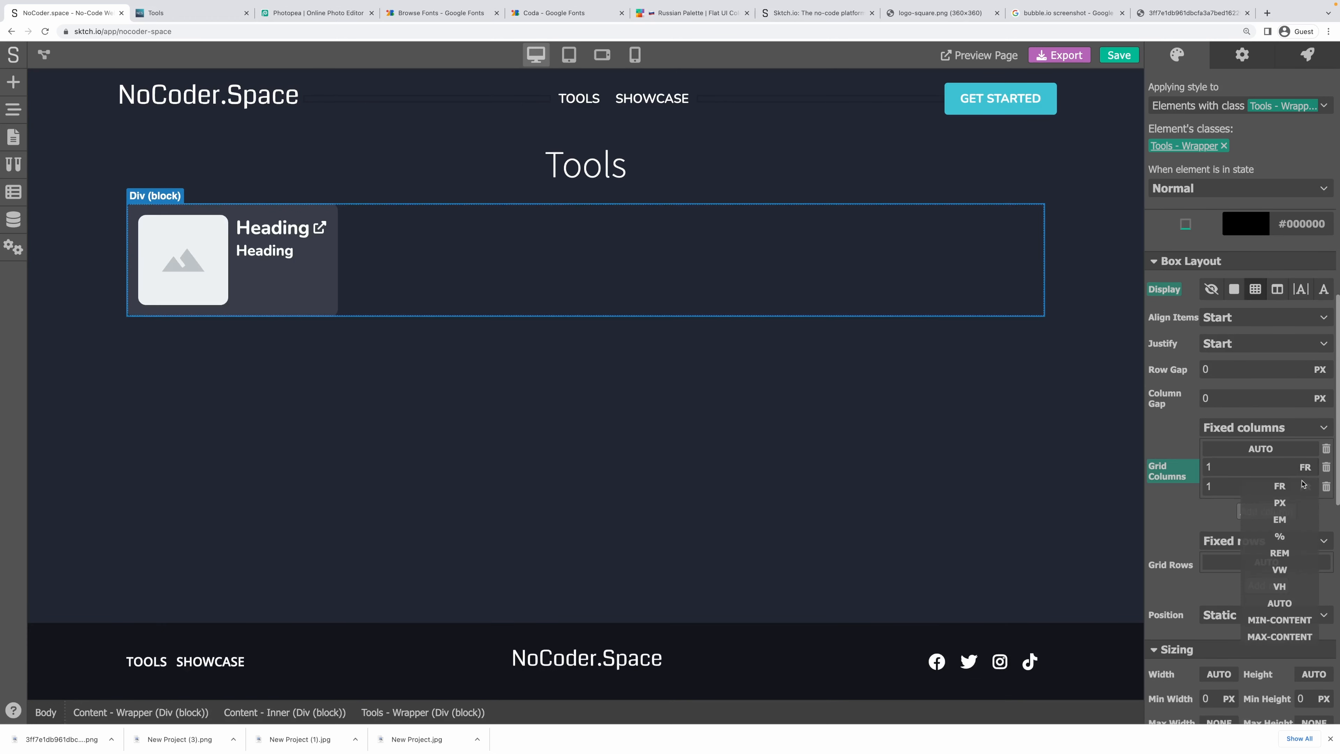
click(1279, 605)
click(1305, 484)
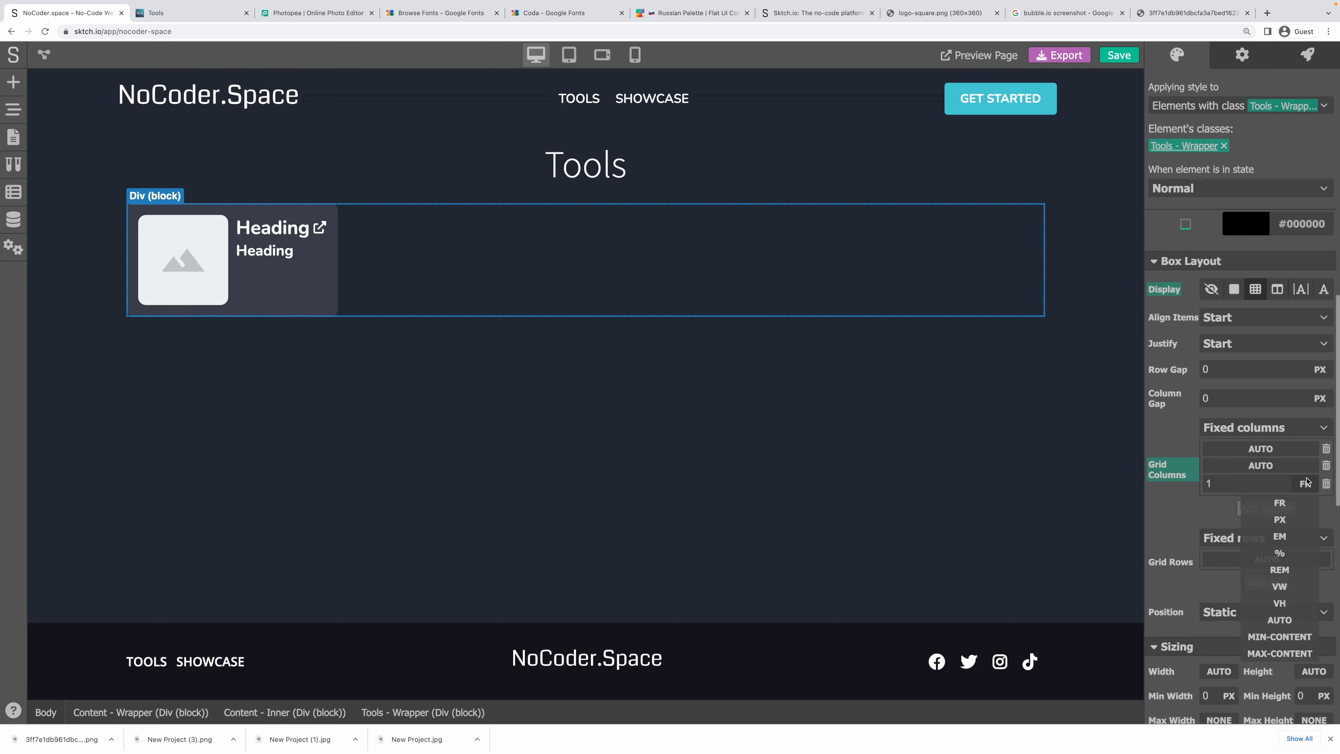
click(1279, 620)
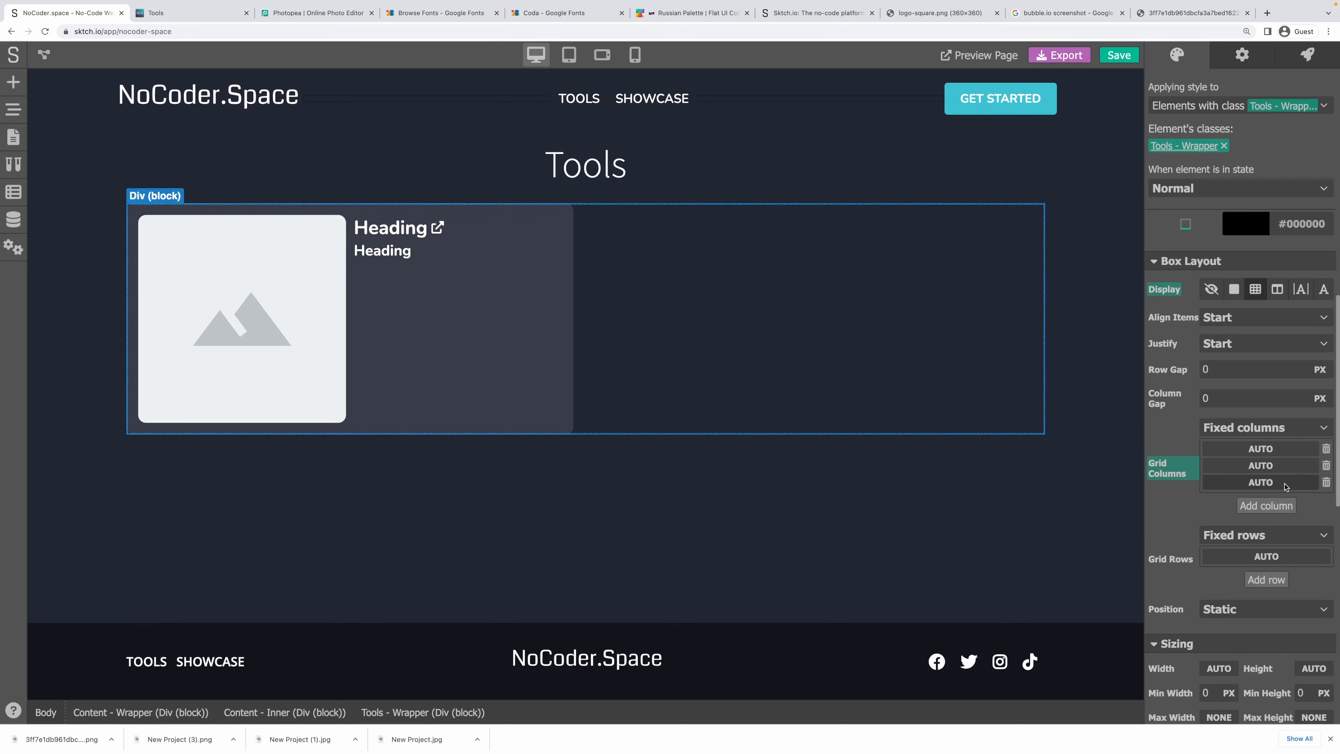
click(1272, 506)
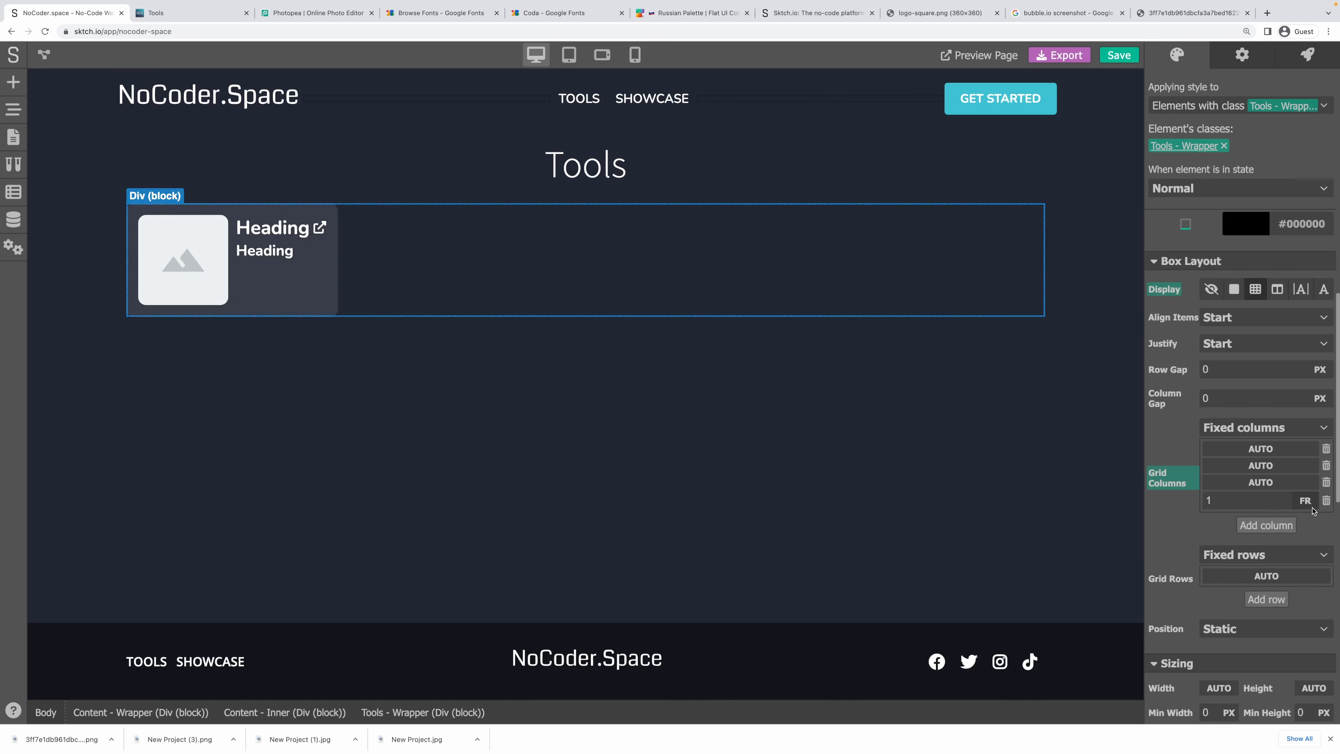
click(1306, 502)
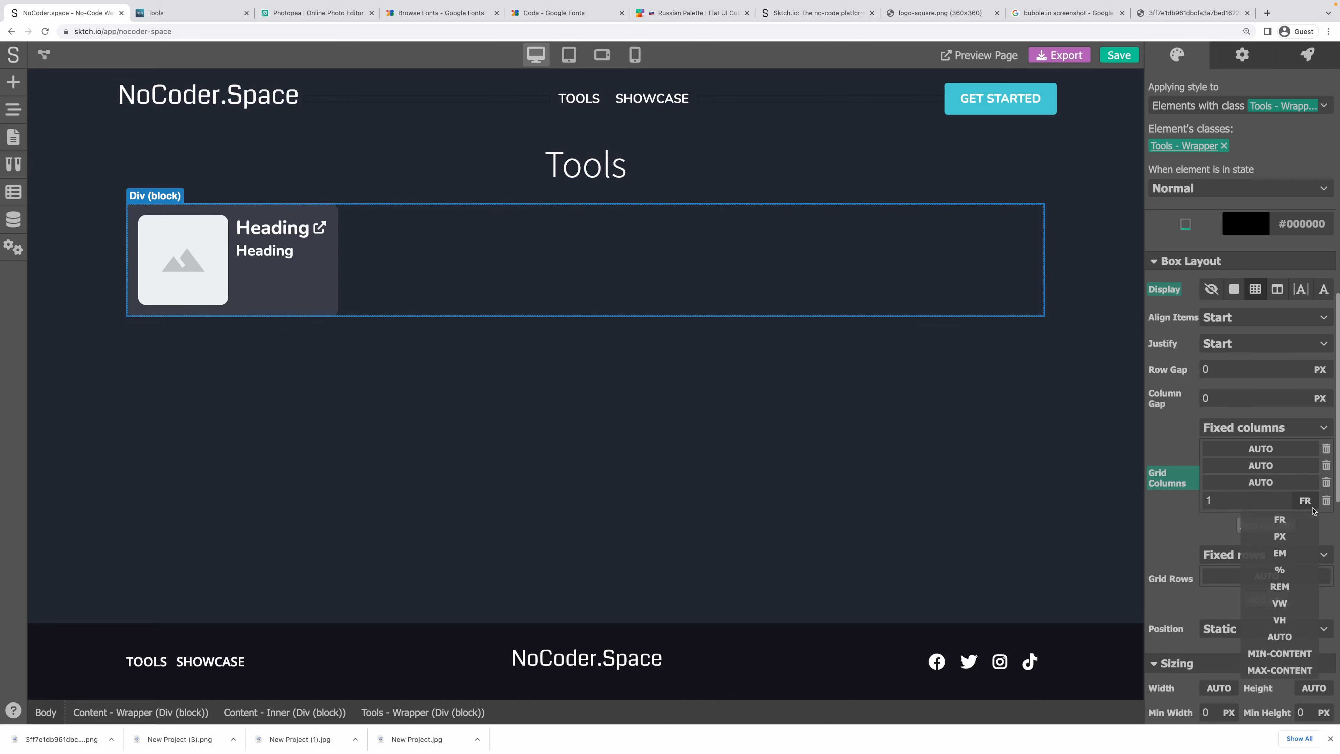
click(1286, 638)
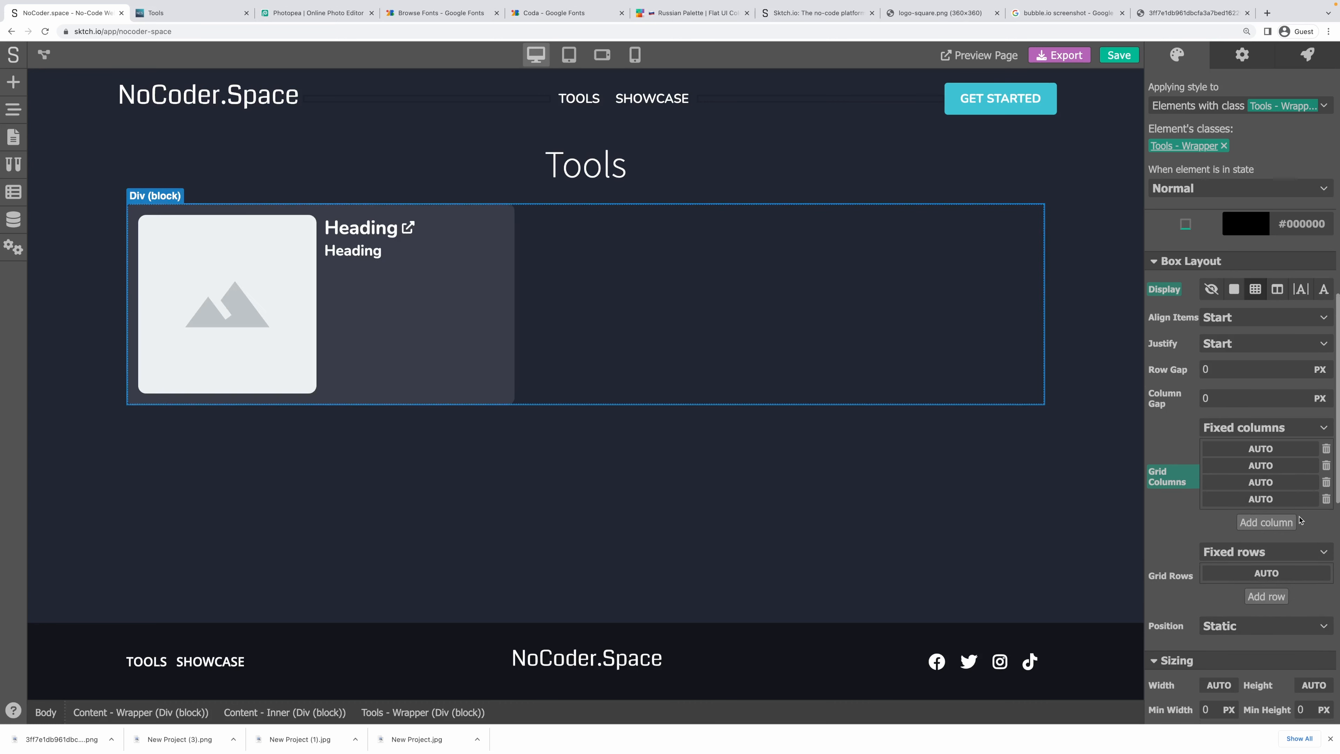
click(1326, 499)
click(1326, 482)
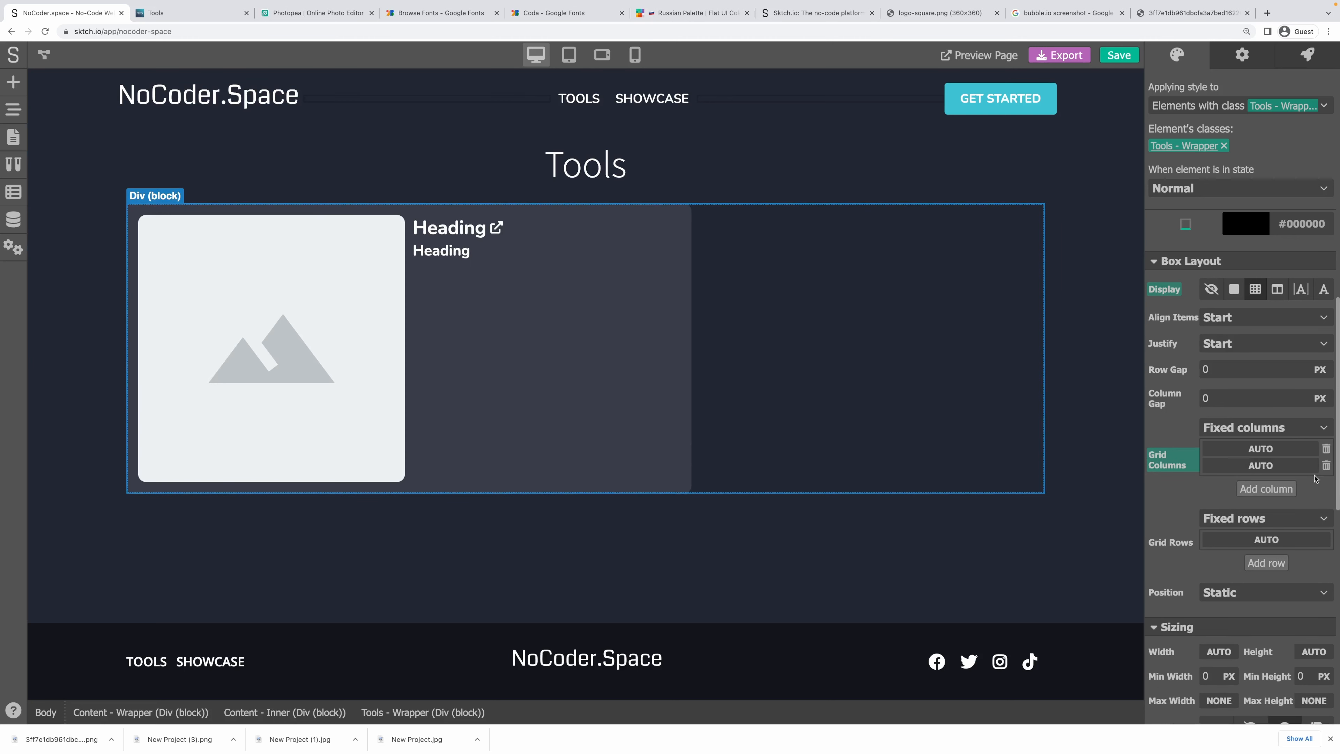
Restore a third column and set the grid columns back to 1 FR.
click(1280, 487)
click(1305, 484)
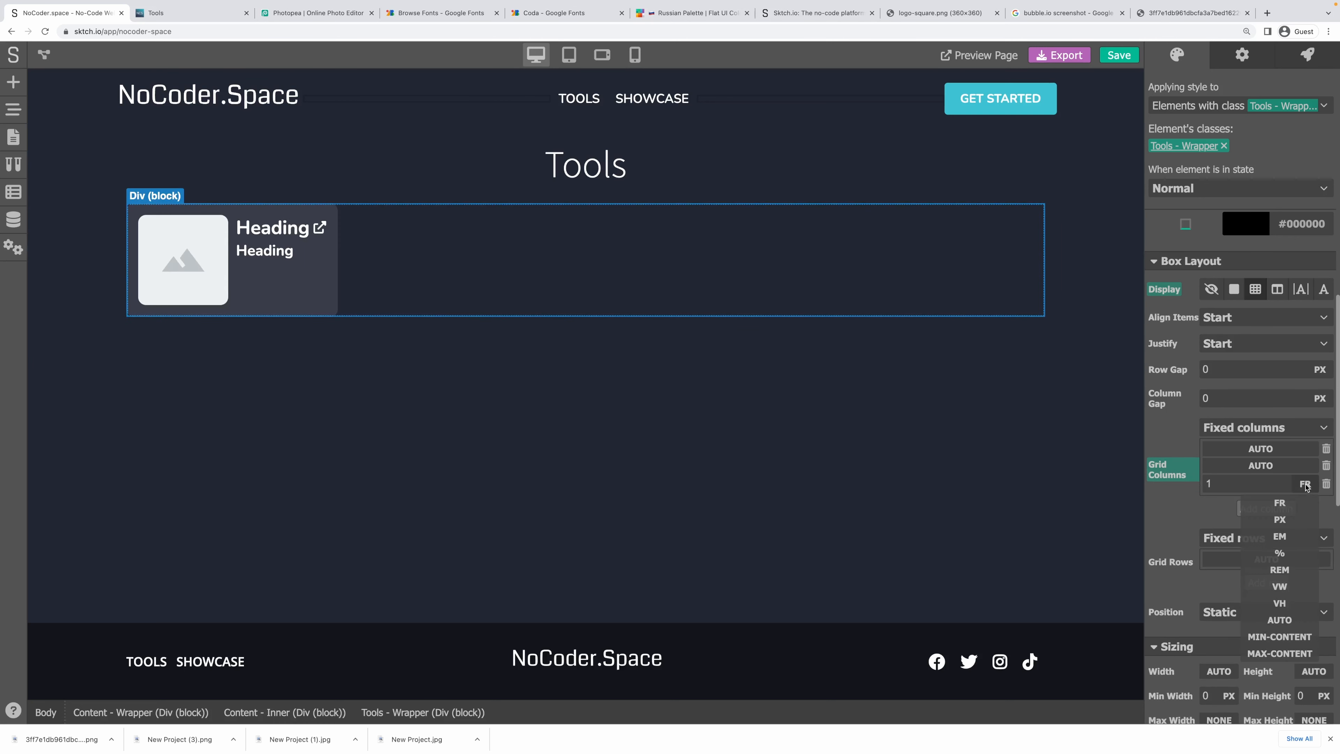
click(1303, 449)
click(1264, 467)
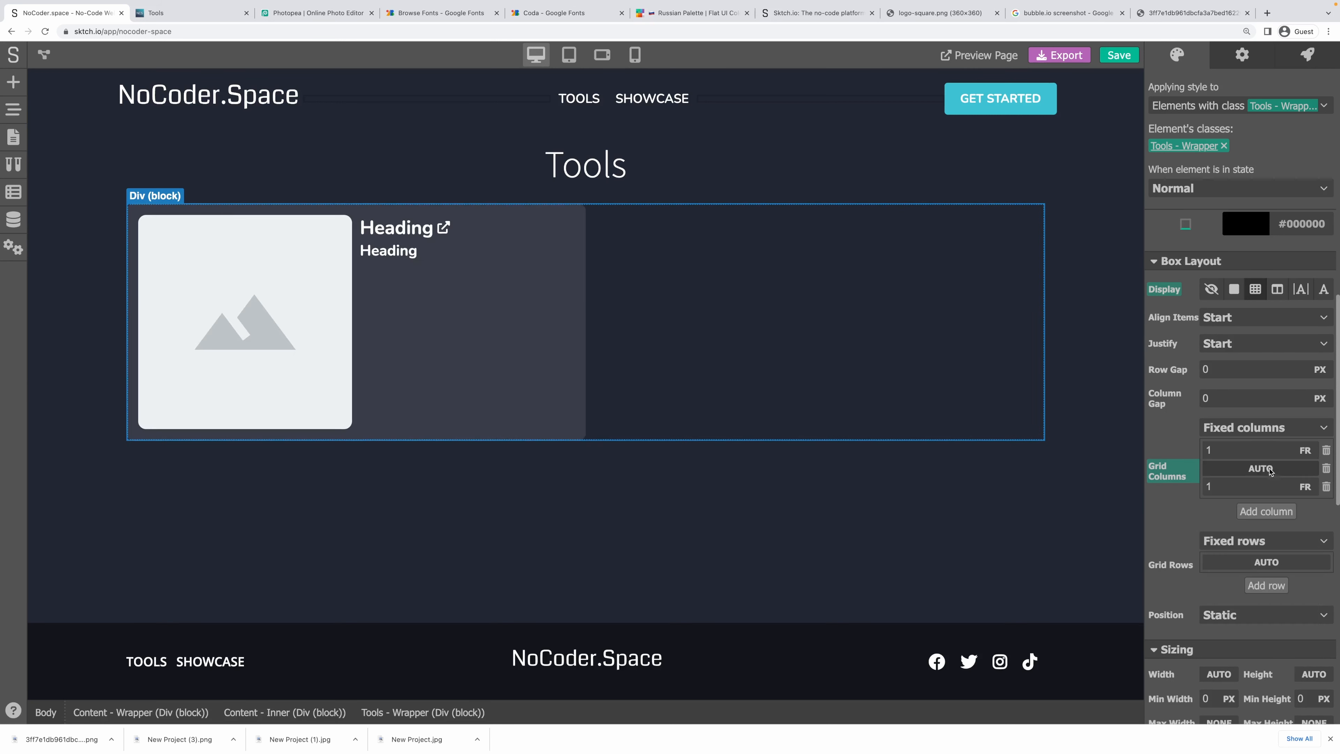
click(1305, 472)
click(1297, 486)
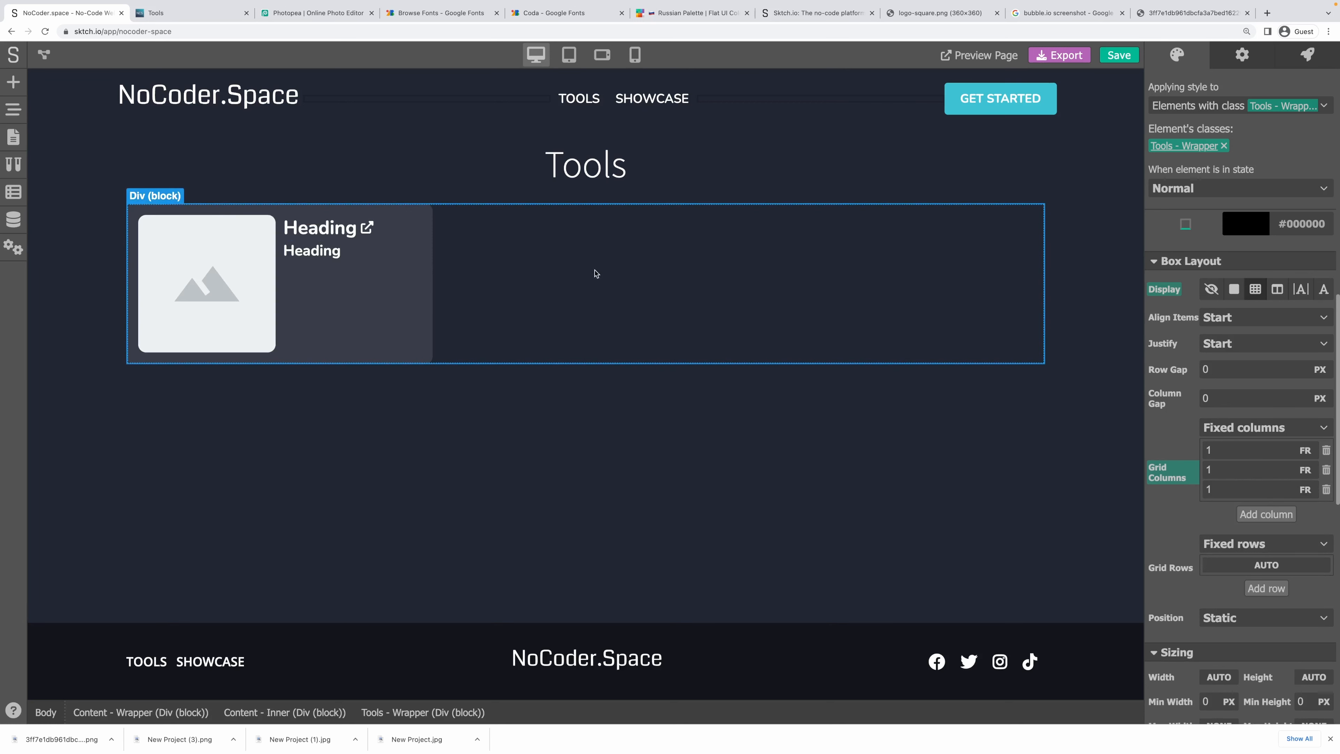
Give the Tools wrapper a 20 px row gap and a 20 px column gap.
click(425, 231)
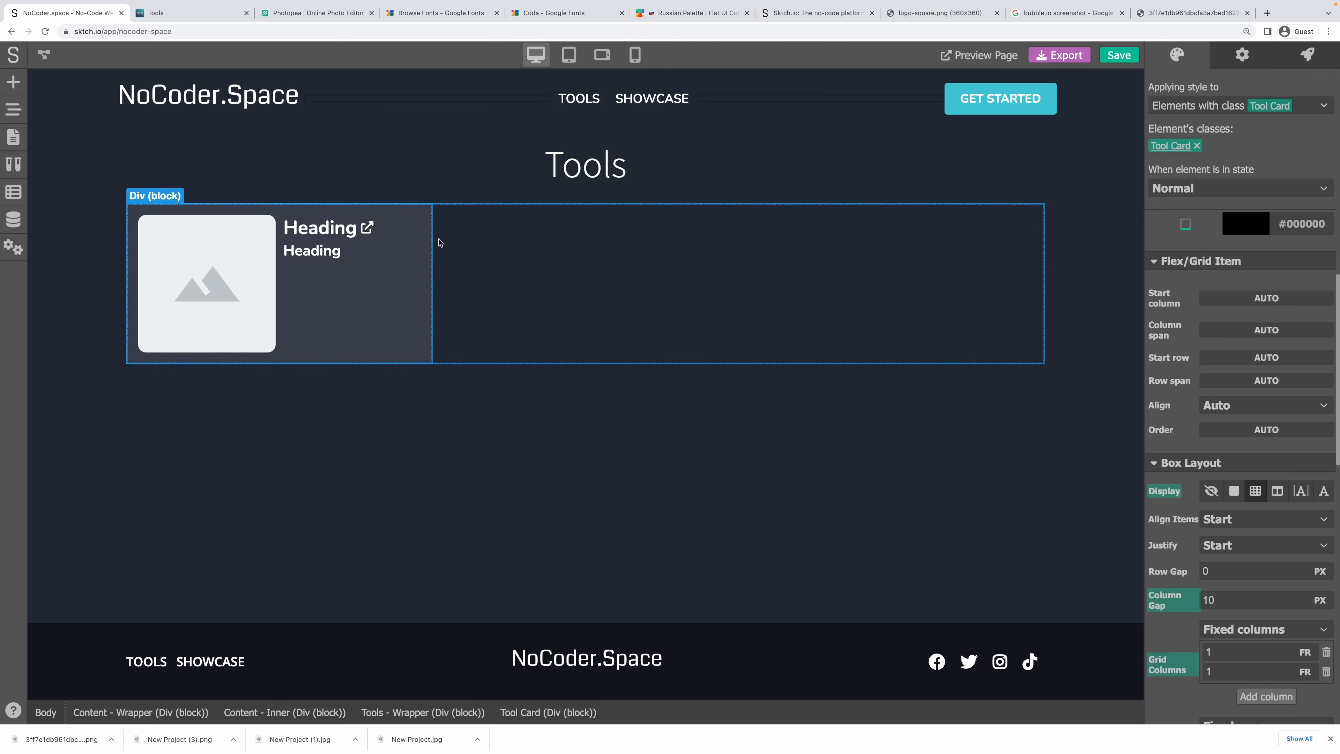
click(742, 326)
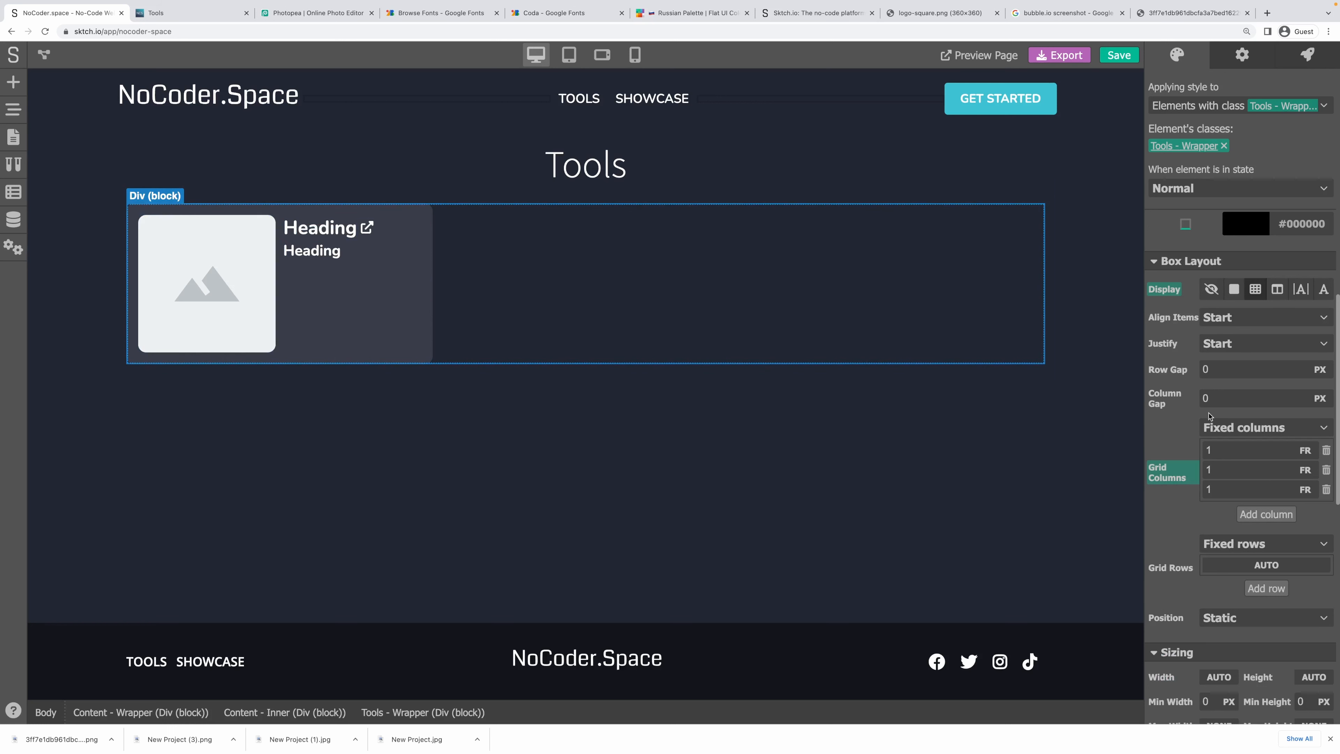
drag(1219, 372, 1183, 372)
text(20)
key(Tab)
text(20)
key(Tab)
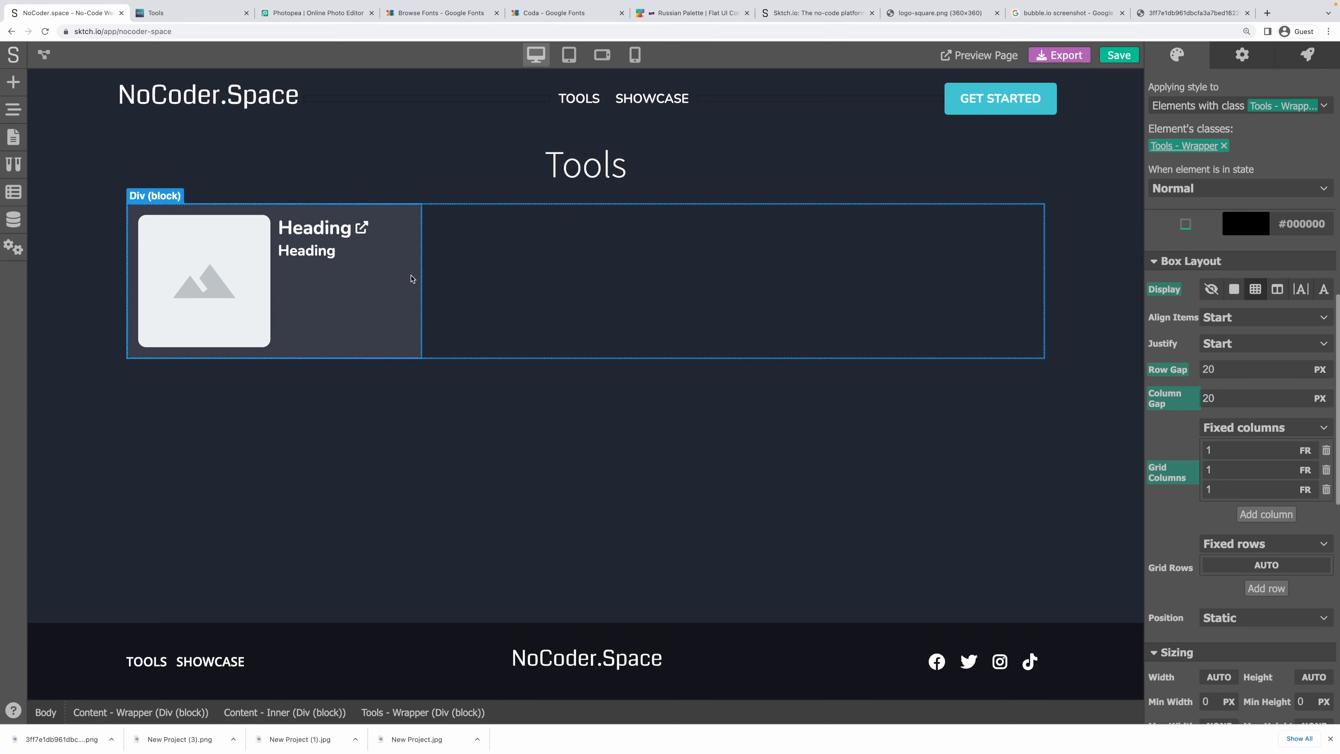
click(421, 268)
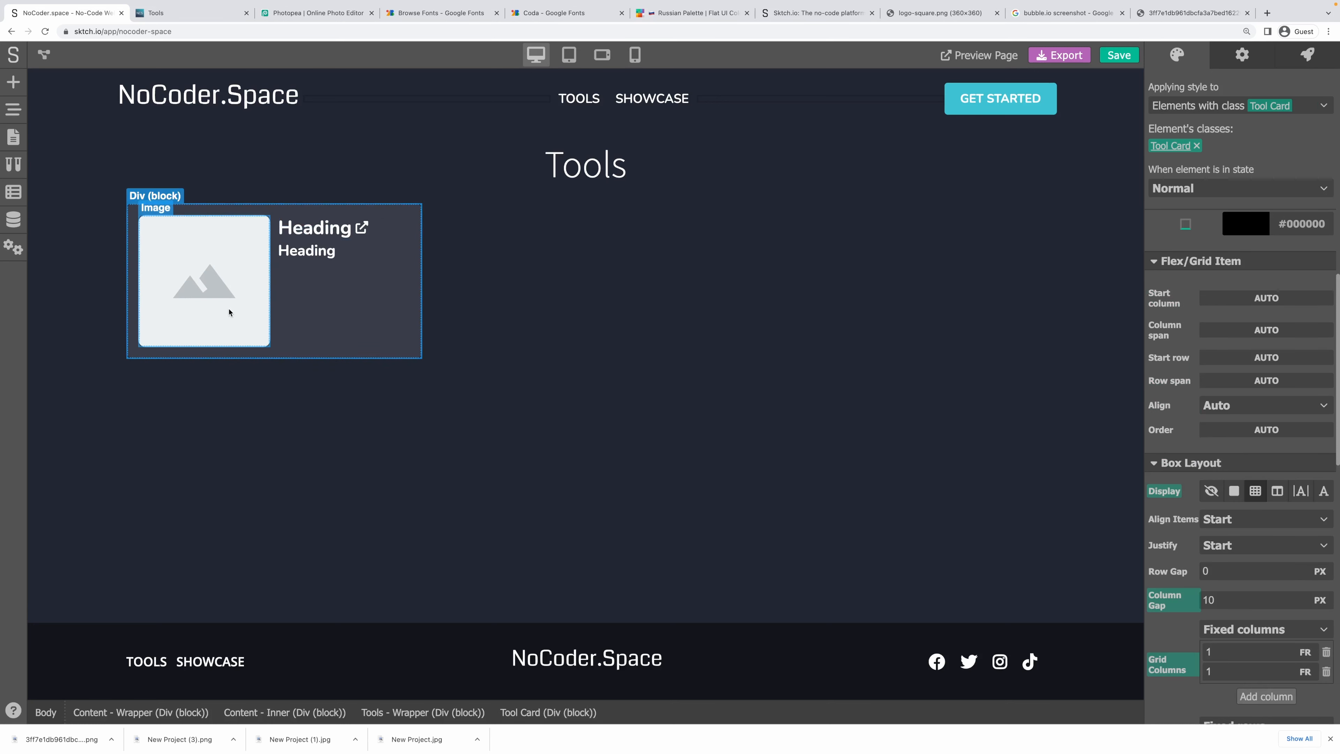
Try percentage widths of 40% and then 80% on the card's logo image.
click(211, 279)
scroll(1188, 387, down, 5)
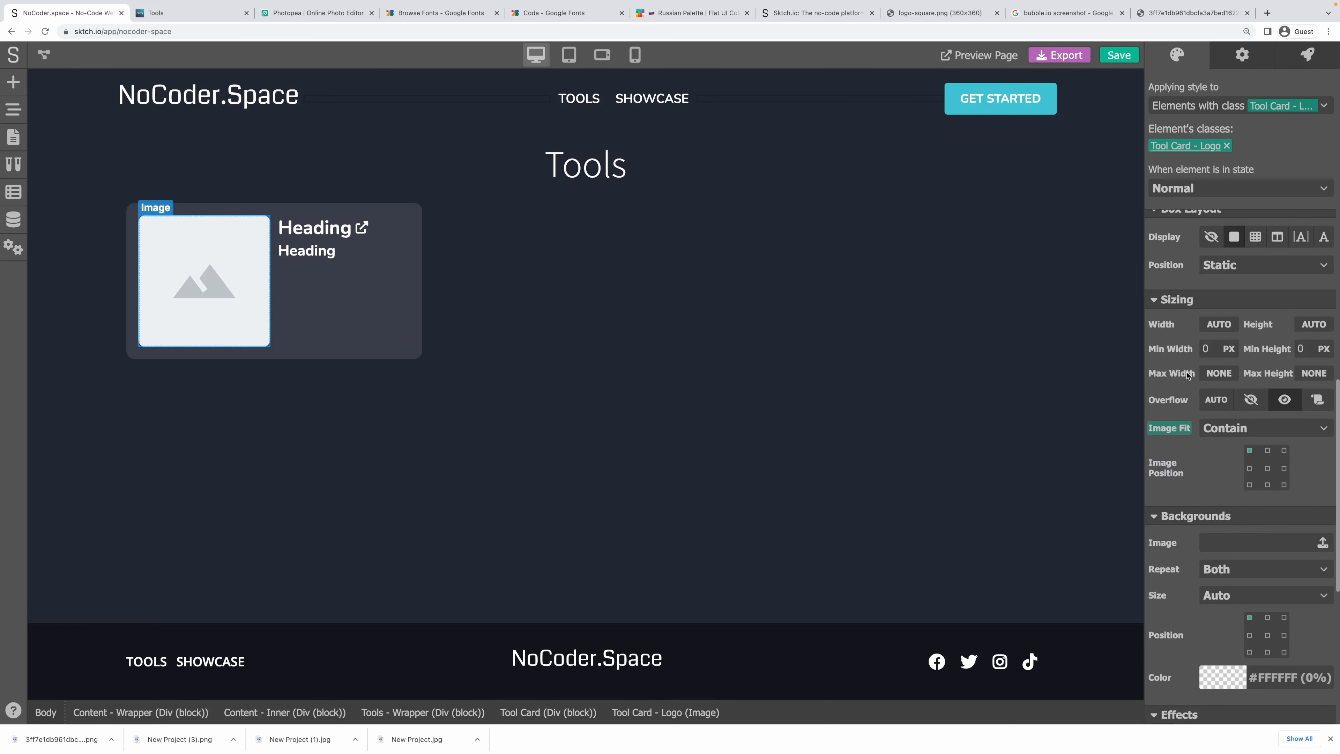
scroll(1188, 374, up, 1)
click(1220, 406)
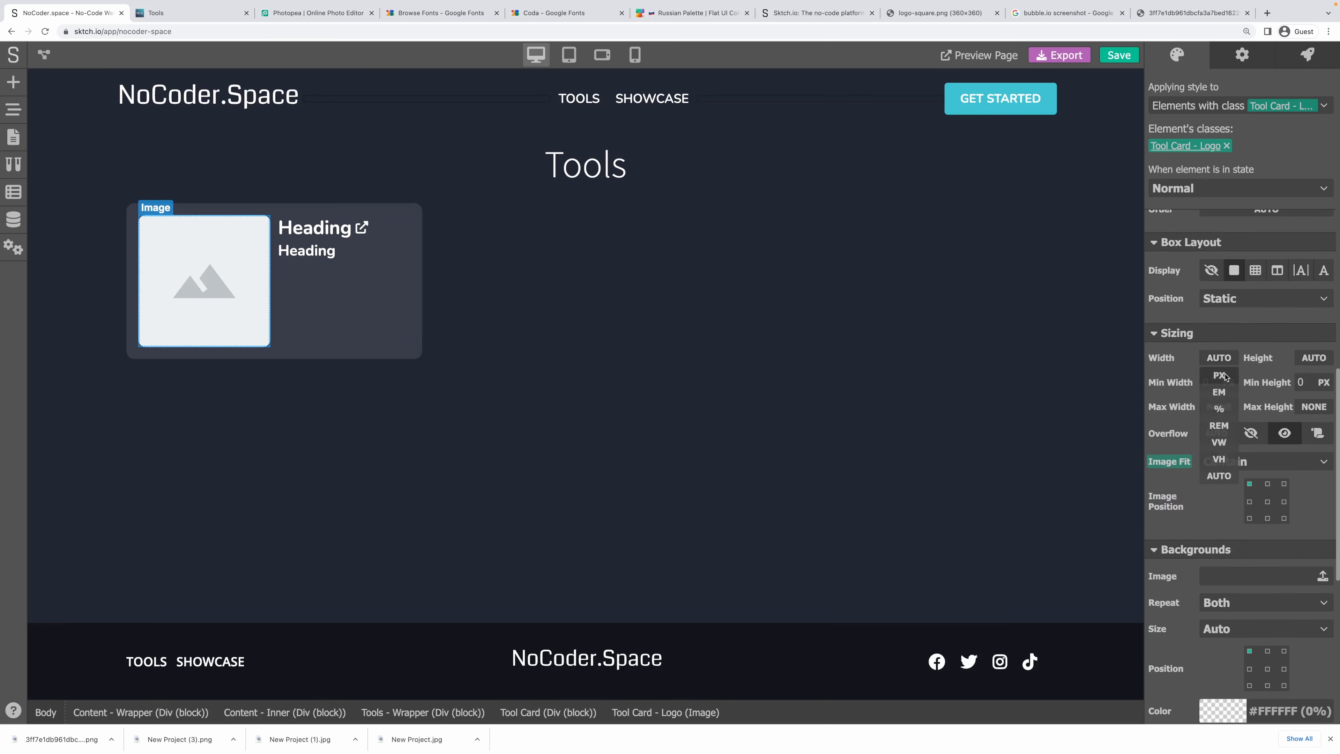
click(1219, 408)
click(1209, 359)
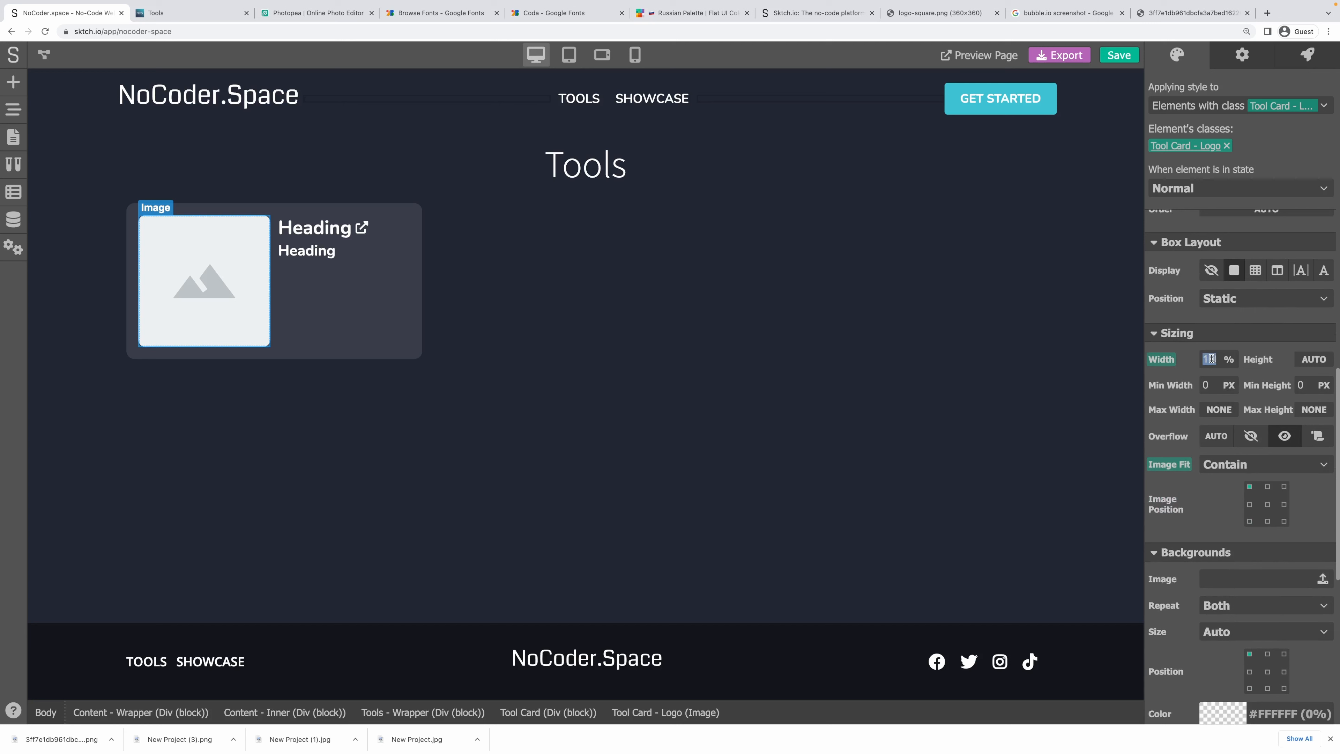
text(40)
key(Return)
click(1207, 360)
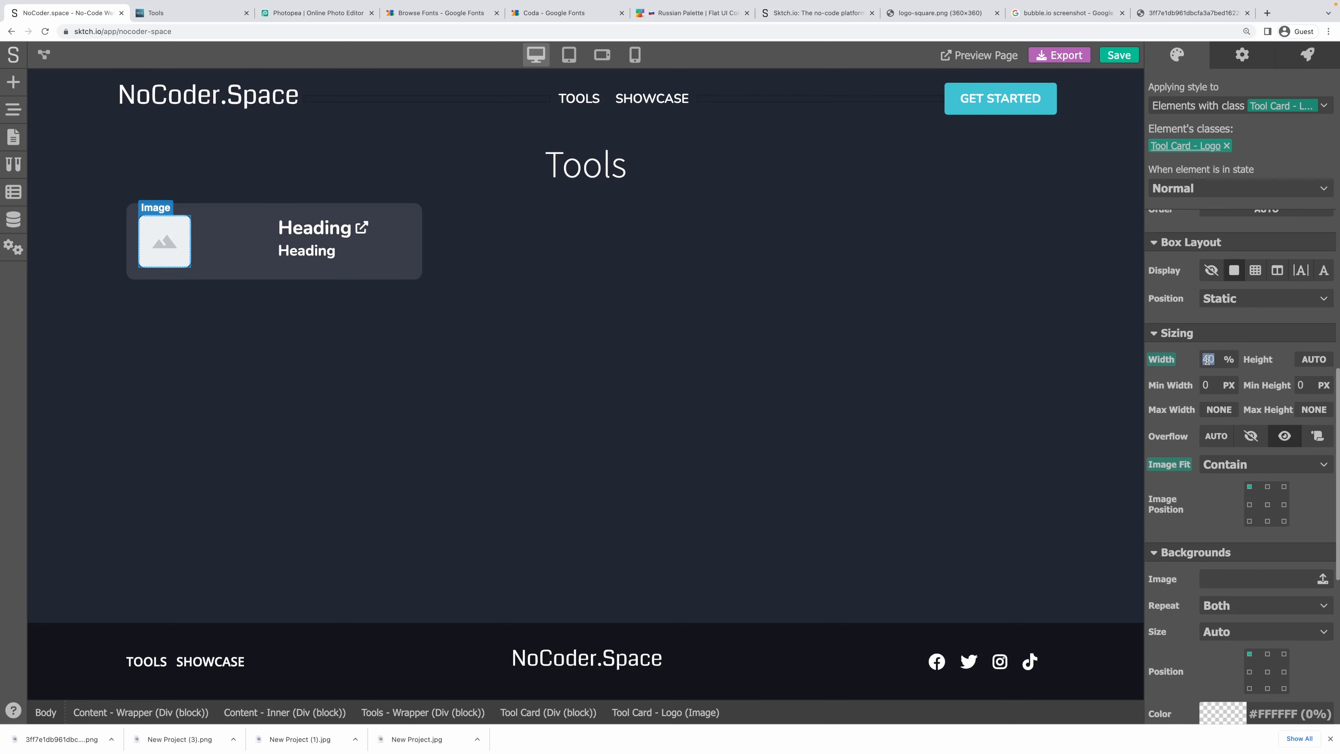
text(8)
key(Return)
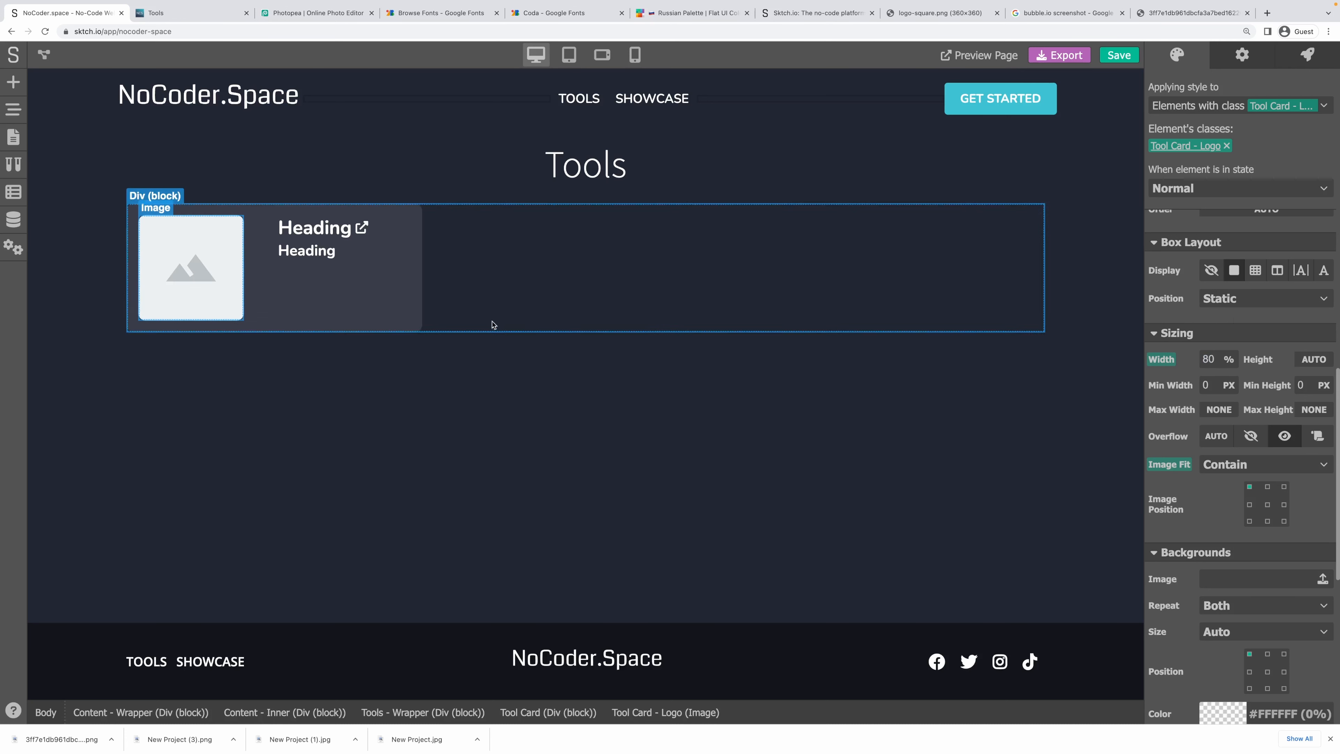
Reset the logo image width back to AUTO.
click(256, 256)
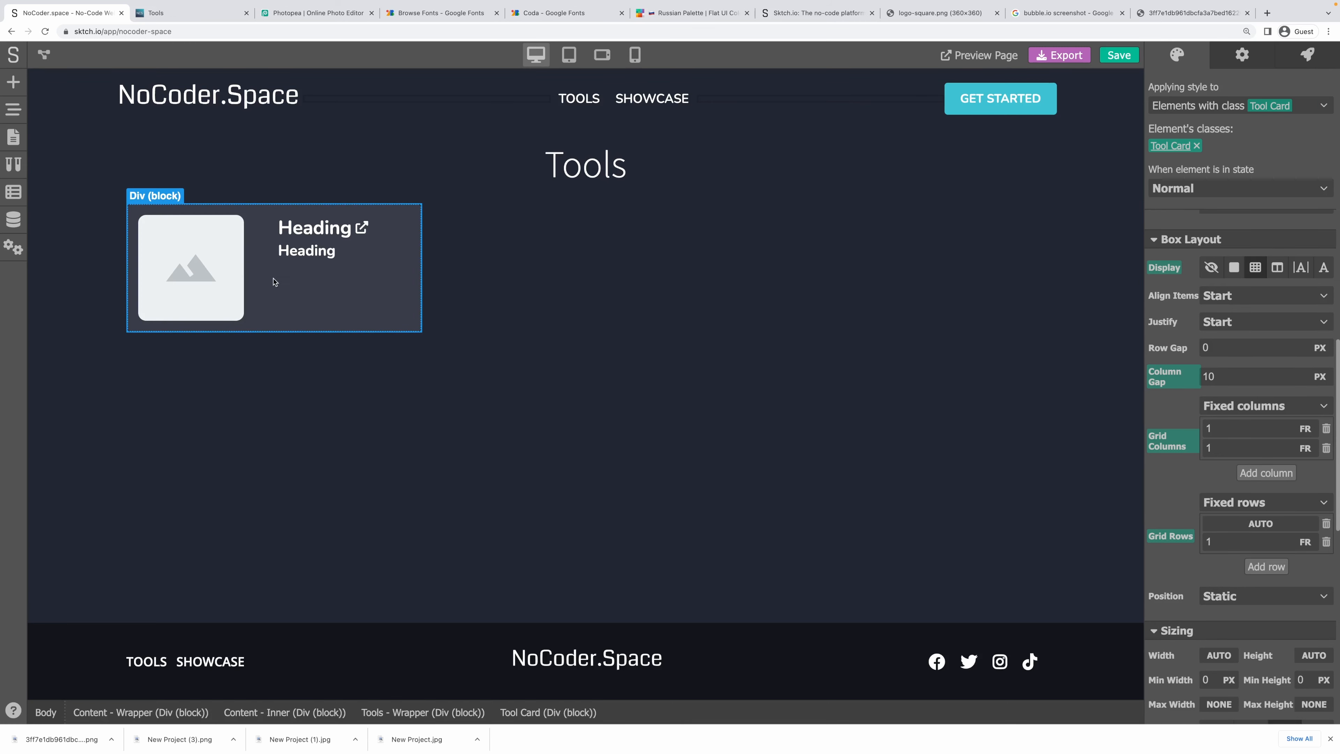
click(235, 280)
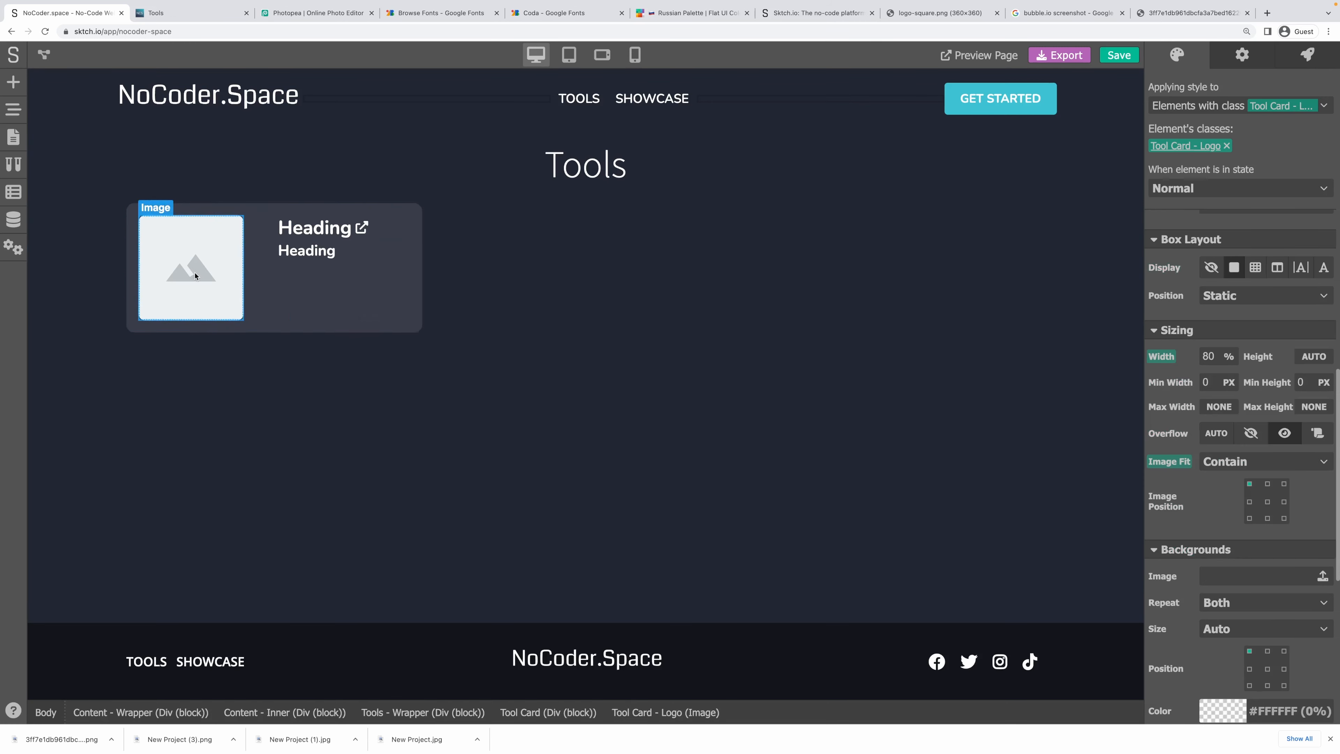
click(1162, 356)
click(1193, 382)
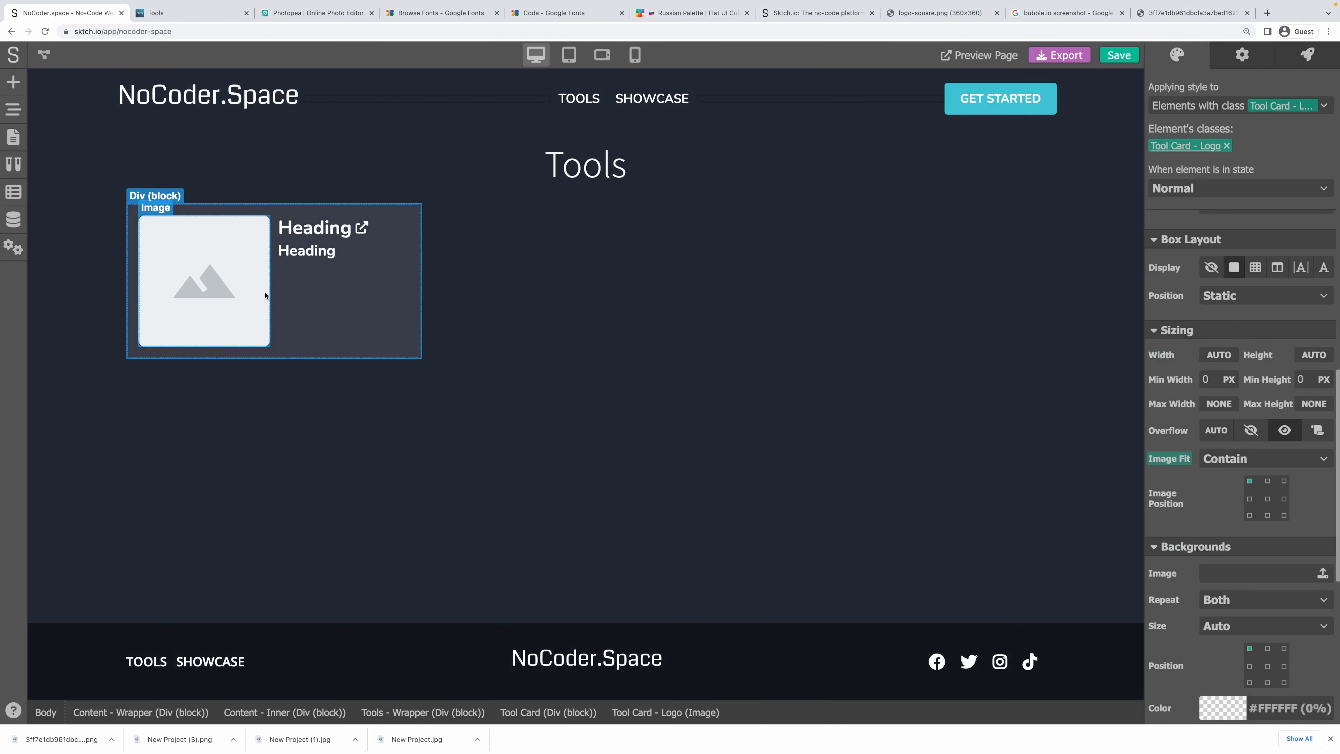
Set the Tool Card's first grid column to 30%.
click(275, 336)
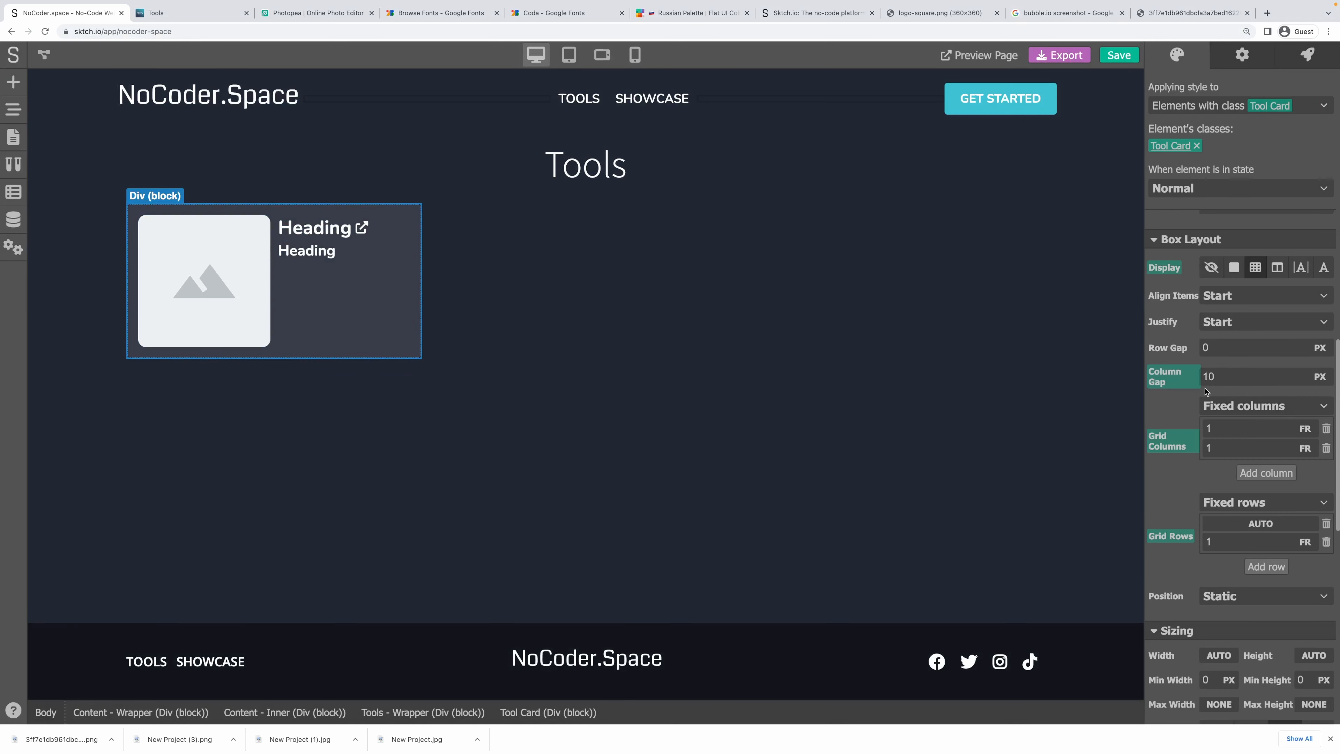
click(1304, 428)
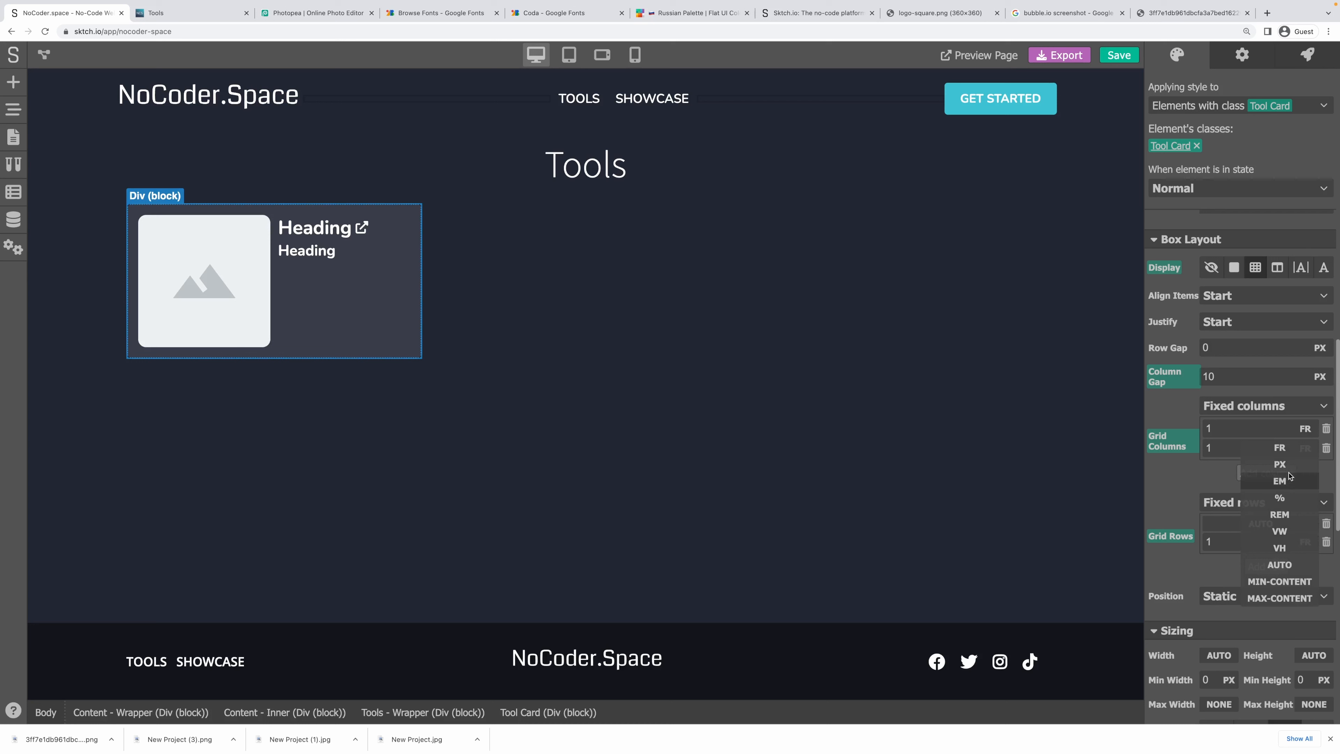
click(1282, 500)
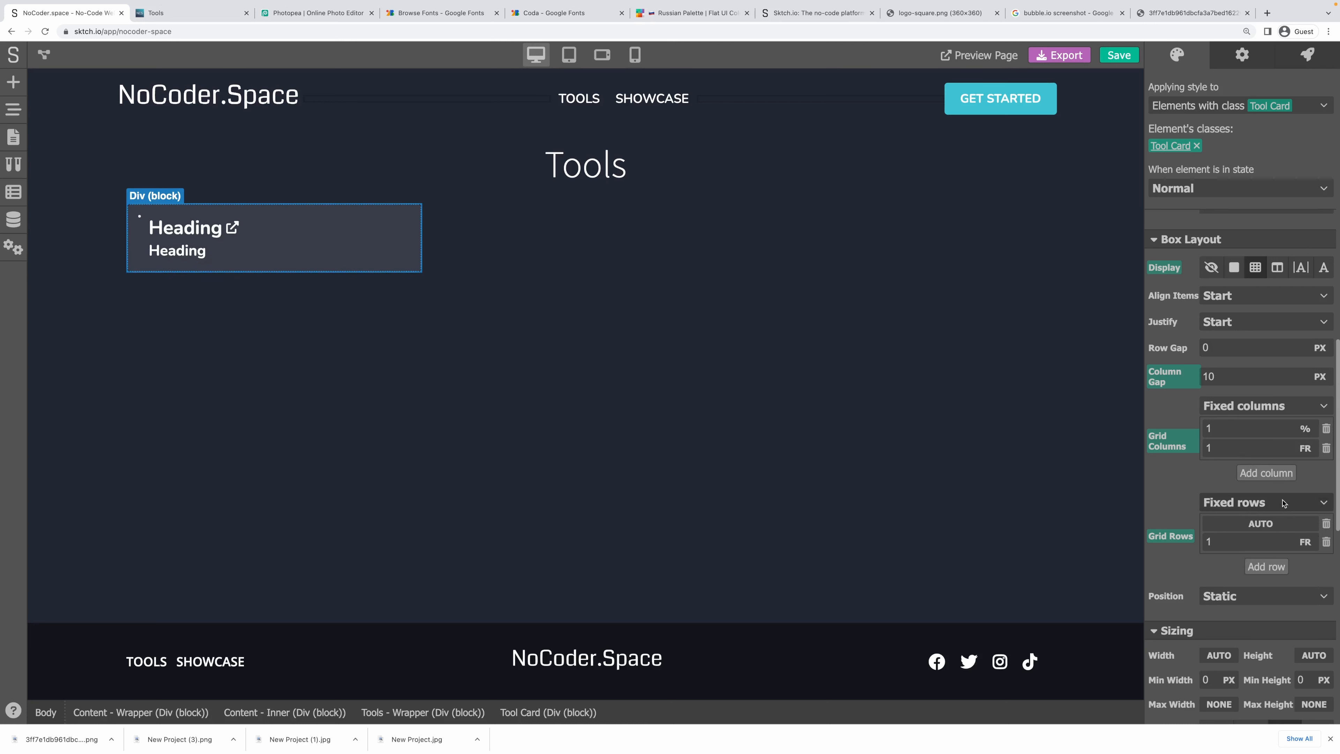
drag(1258, 432, 1137, 426)
text(50)
text(30)
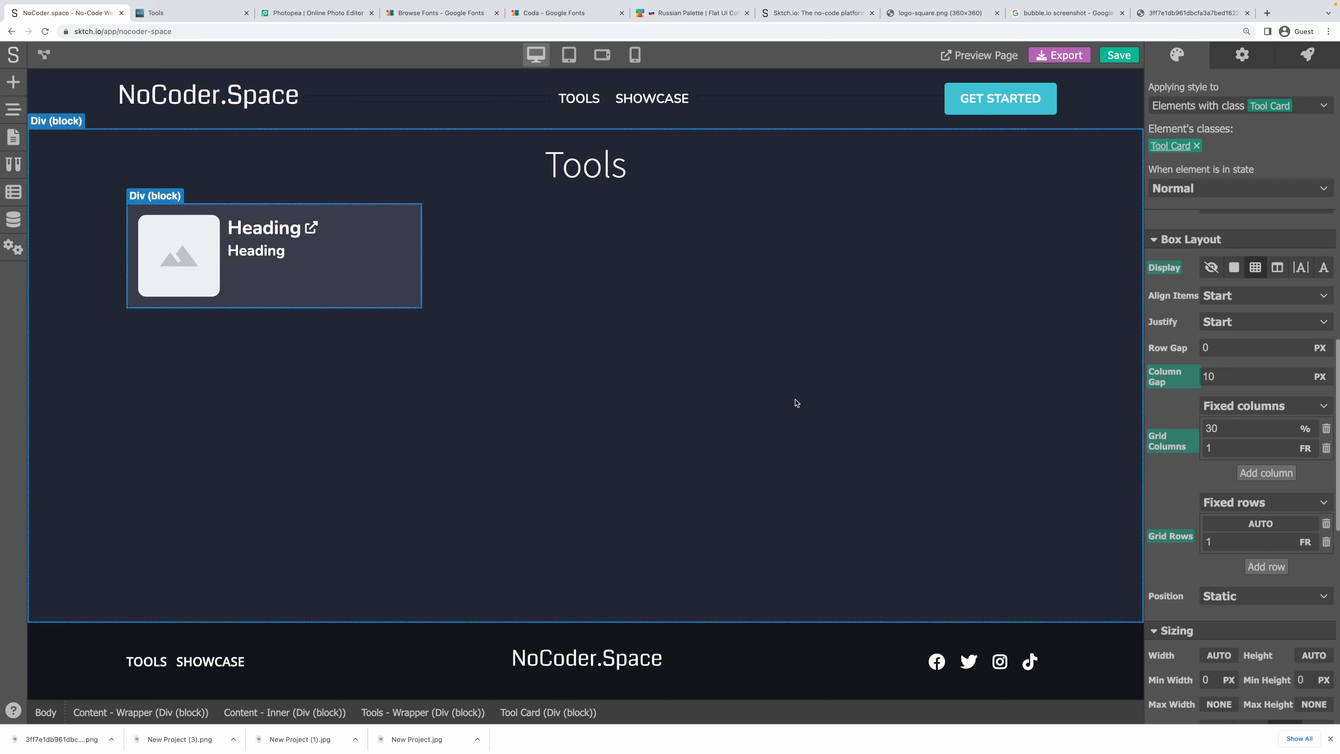
click(655, 297)
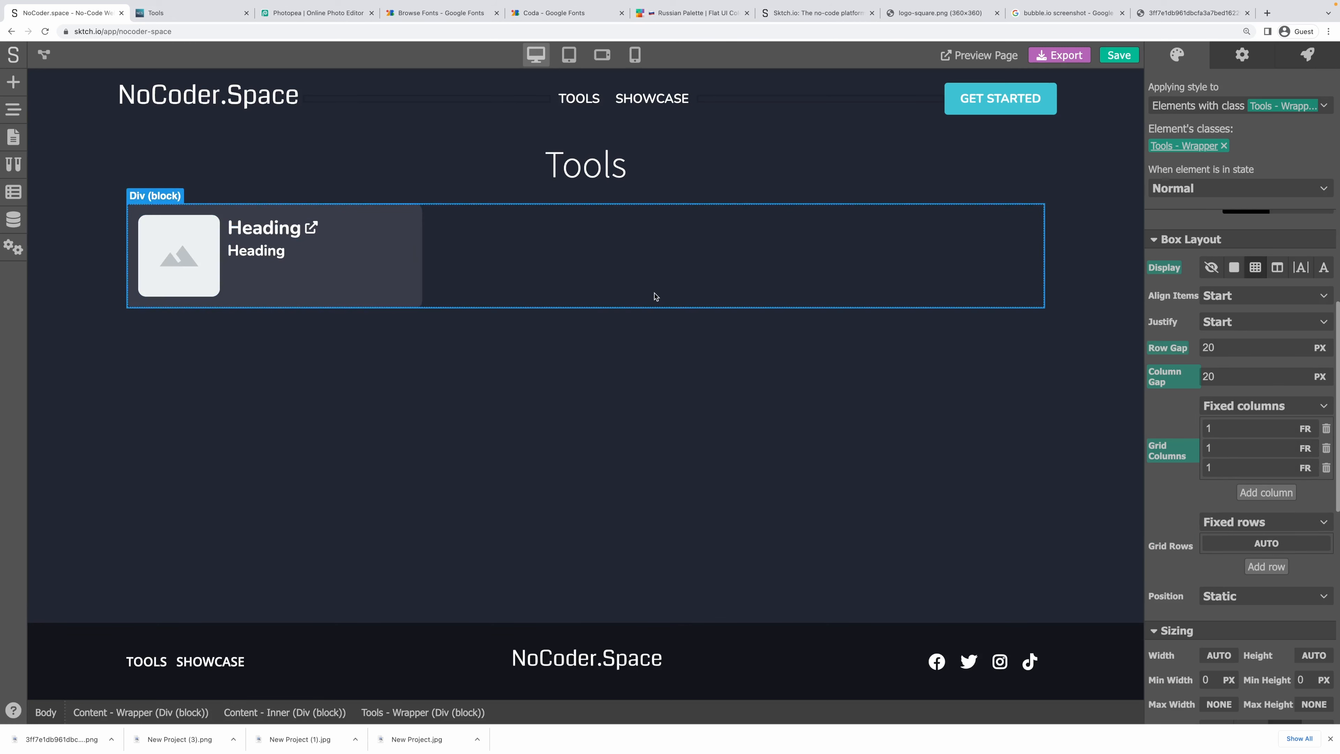
Save with Cmd+S, preview the live Tools page, then reselect the Tool Card in the editor.
click(420, 152)
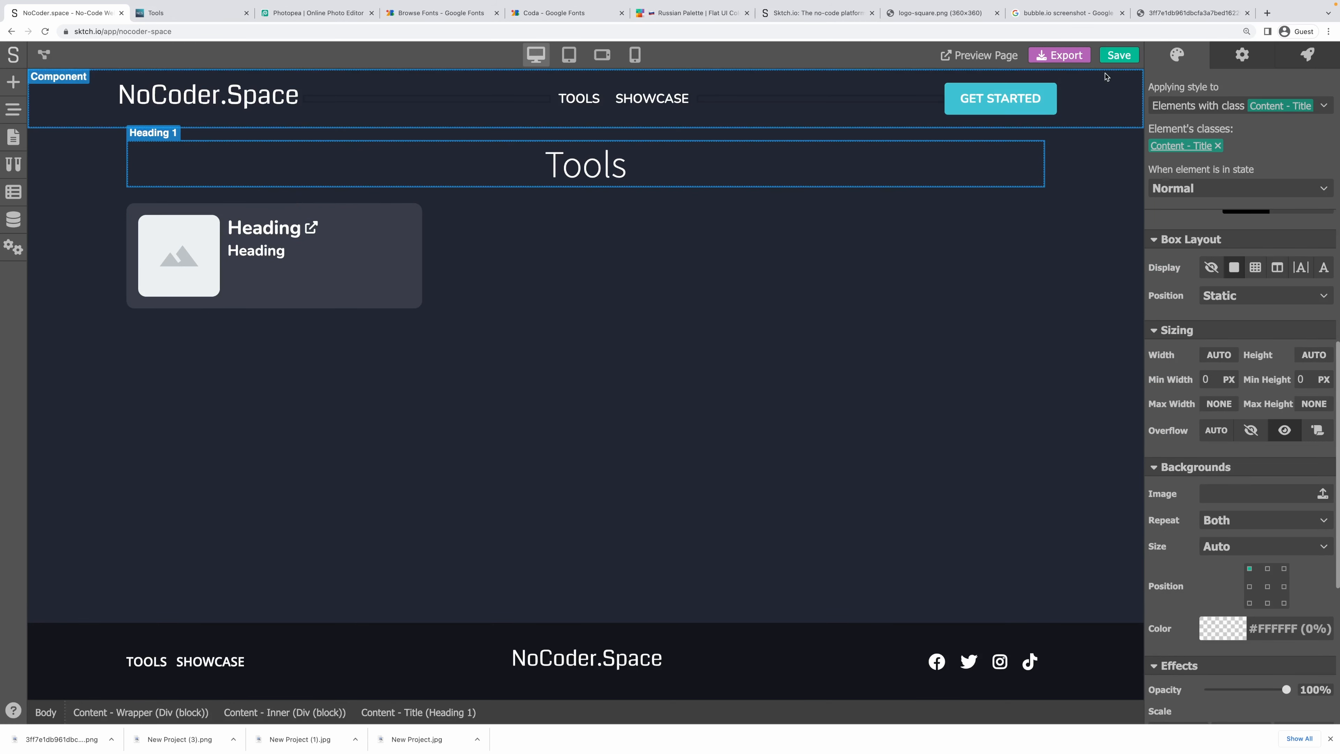
key(super+s)
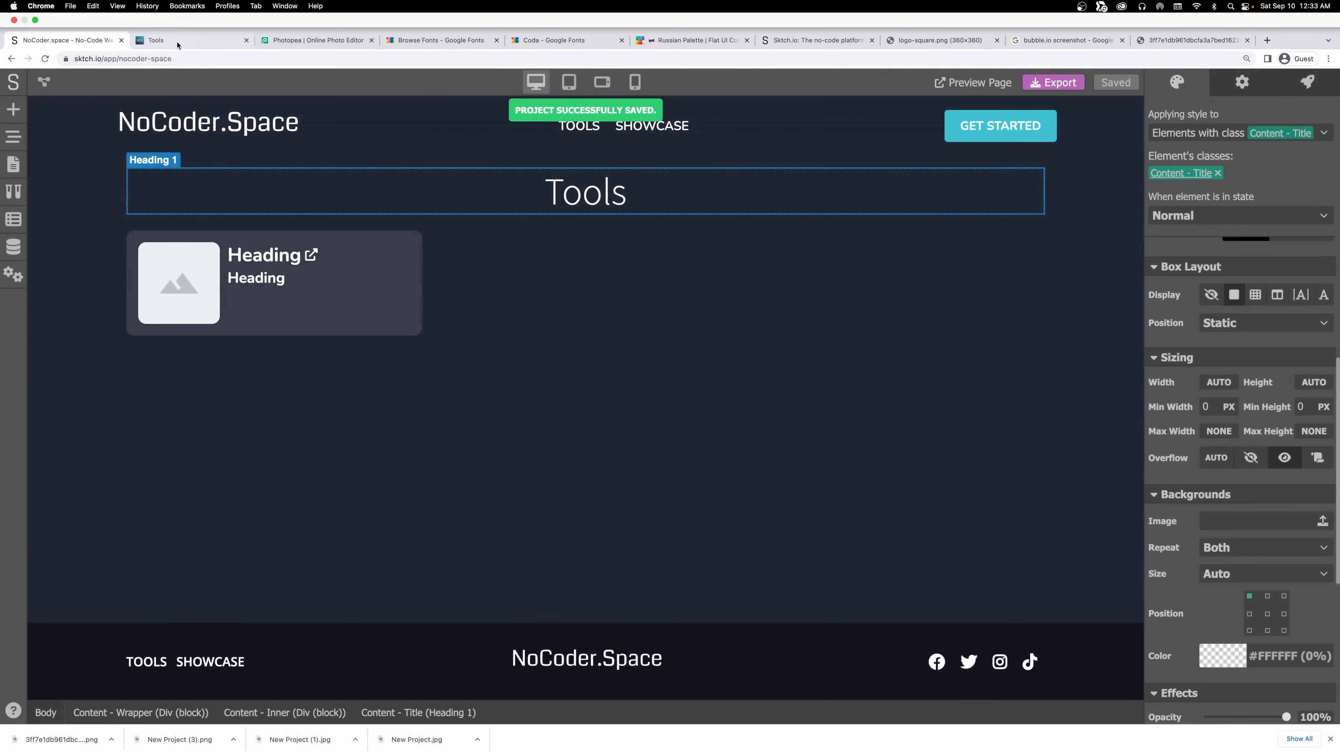
click(177, 42)
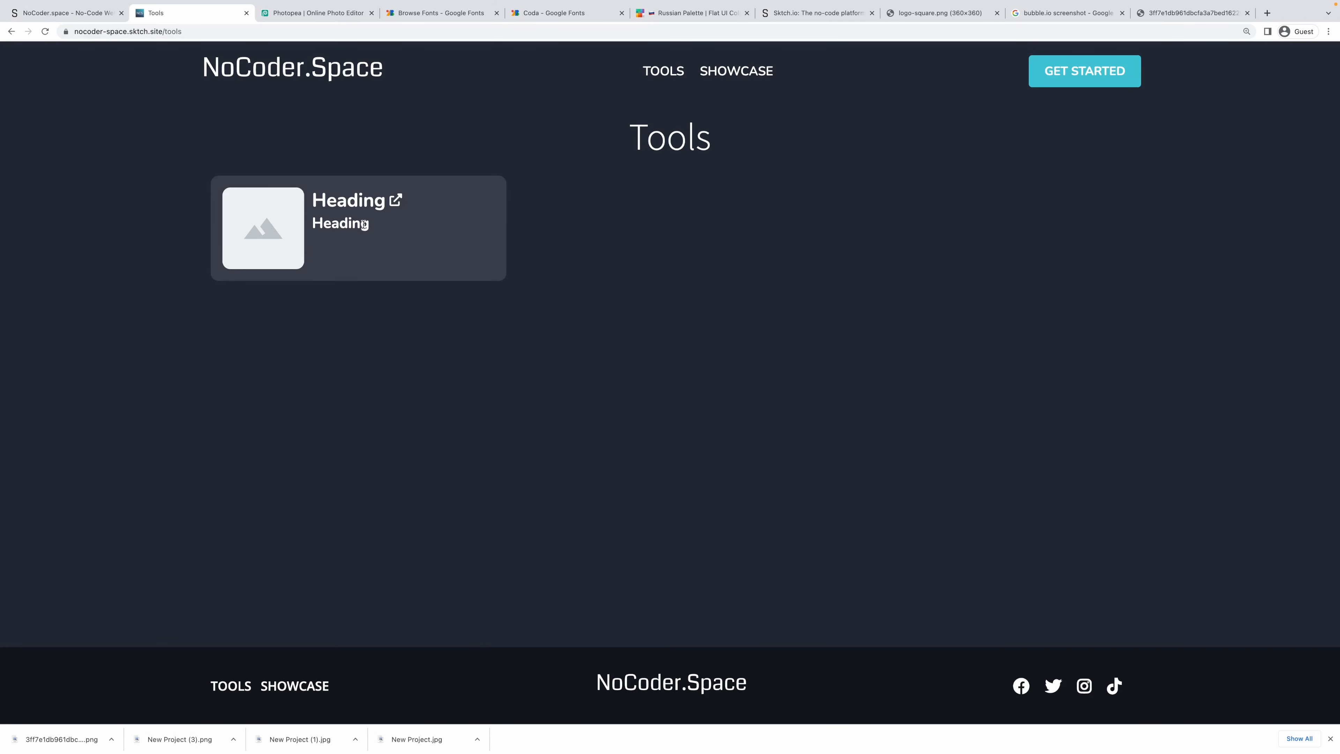
click(42, 14)
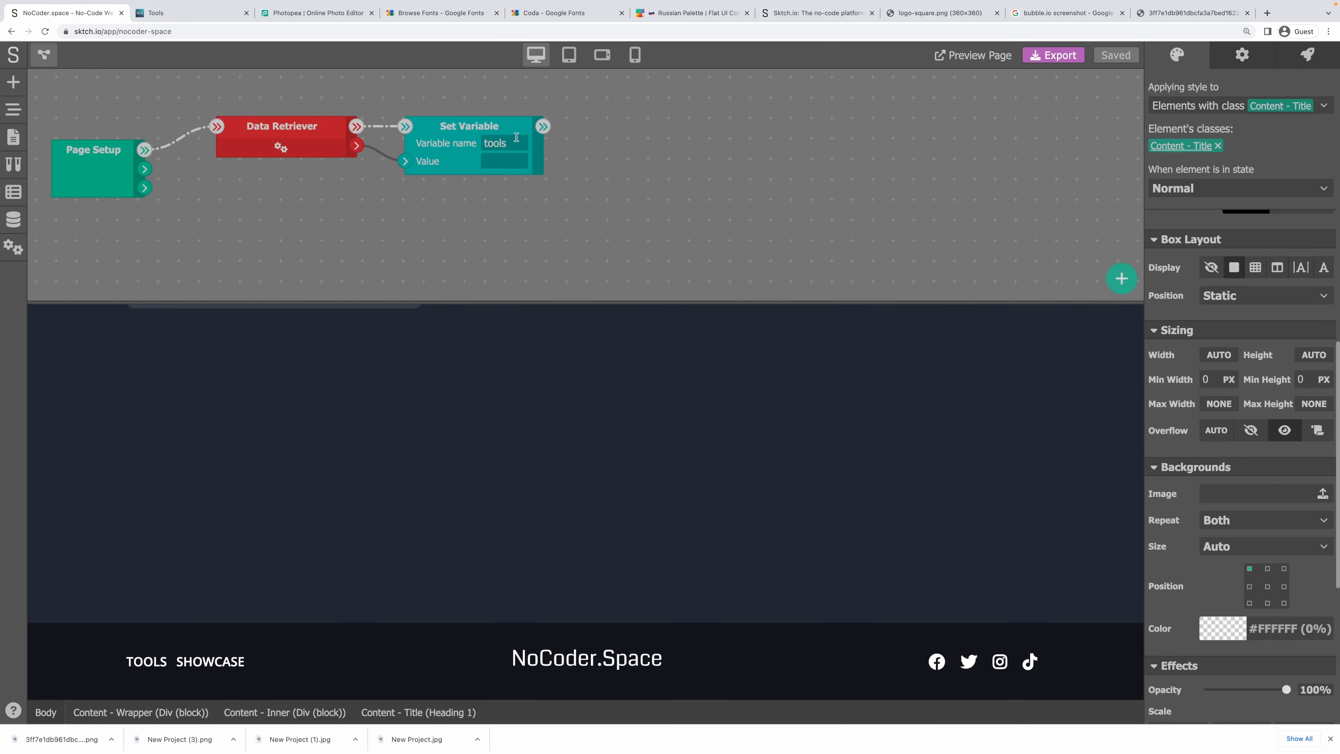
click(47, 58)
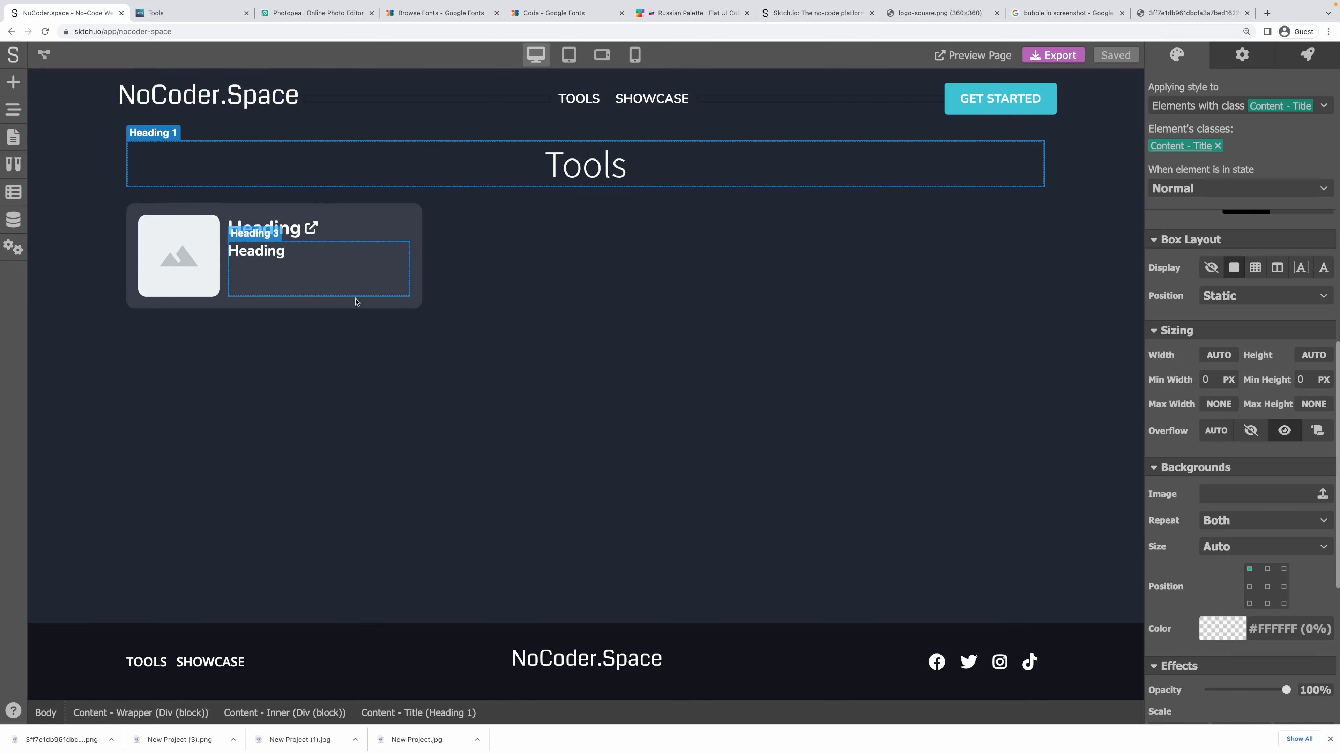
click(415, 307)
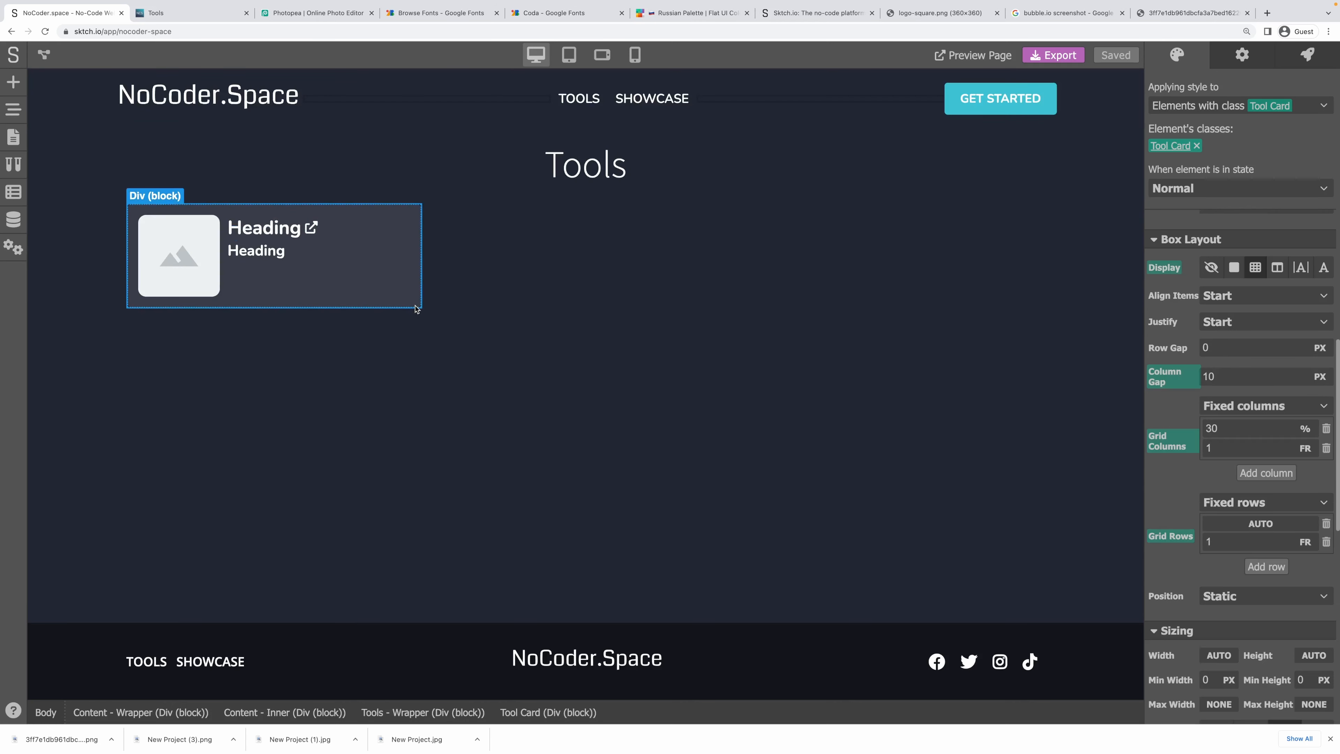
Set the Tool Card's Loop Variable to Yes, with data array 'tools' and loop variable 'tool'.
click(1243, 58)
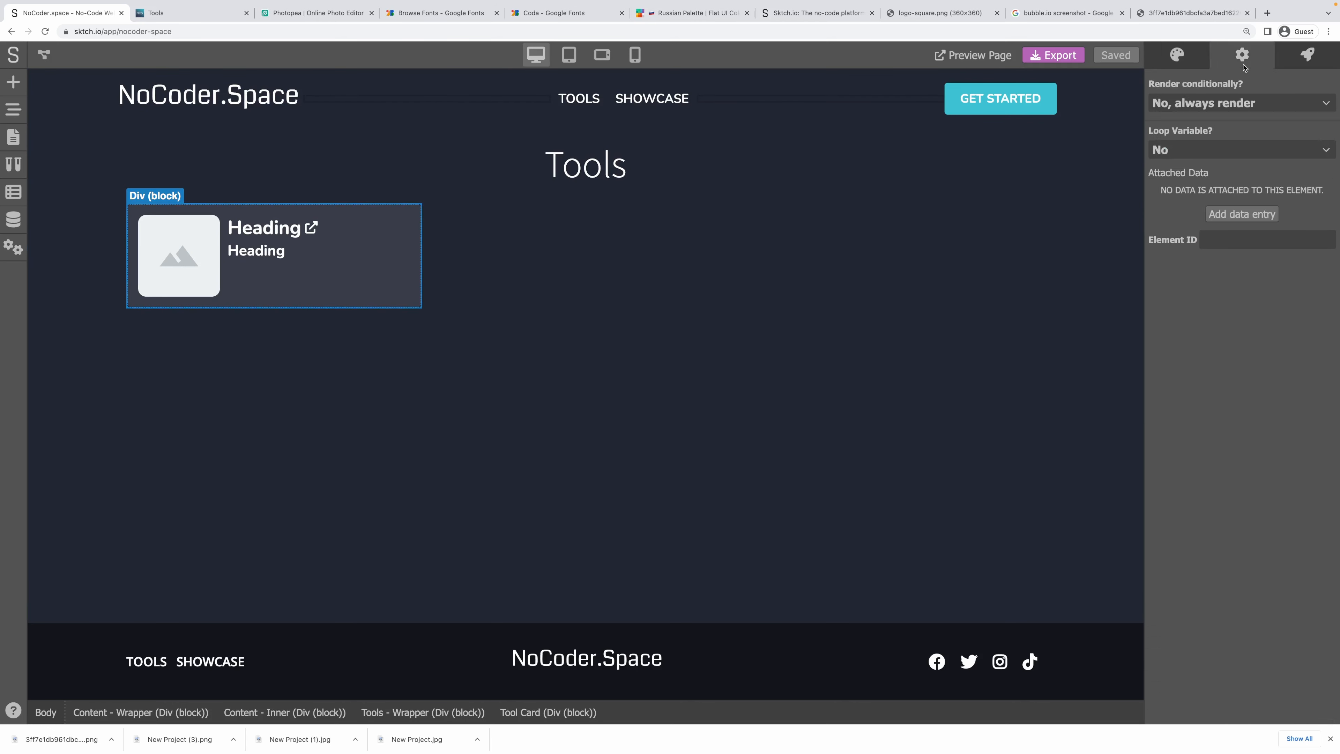
click(1191, 150)
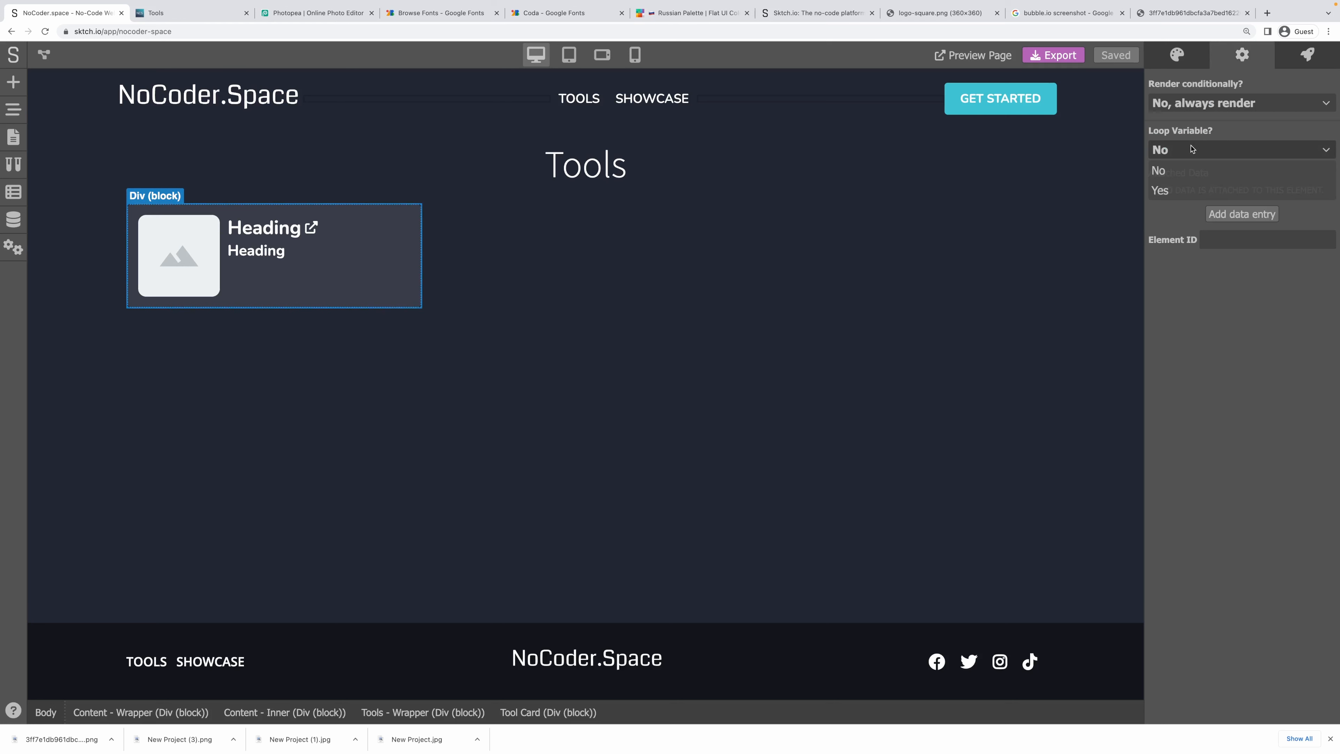
click(1175, 190)
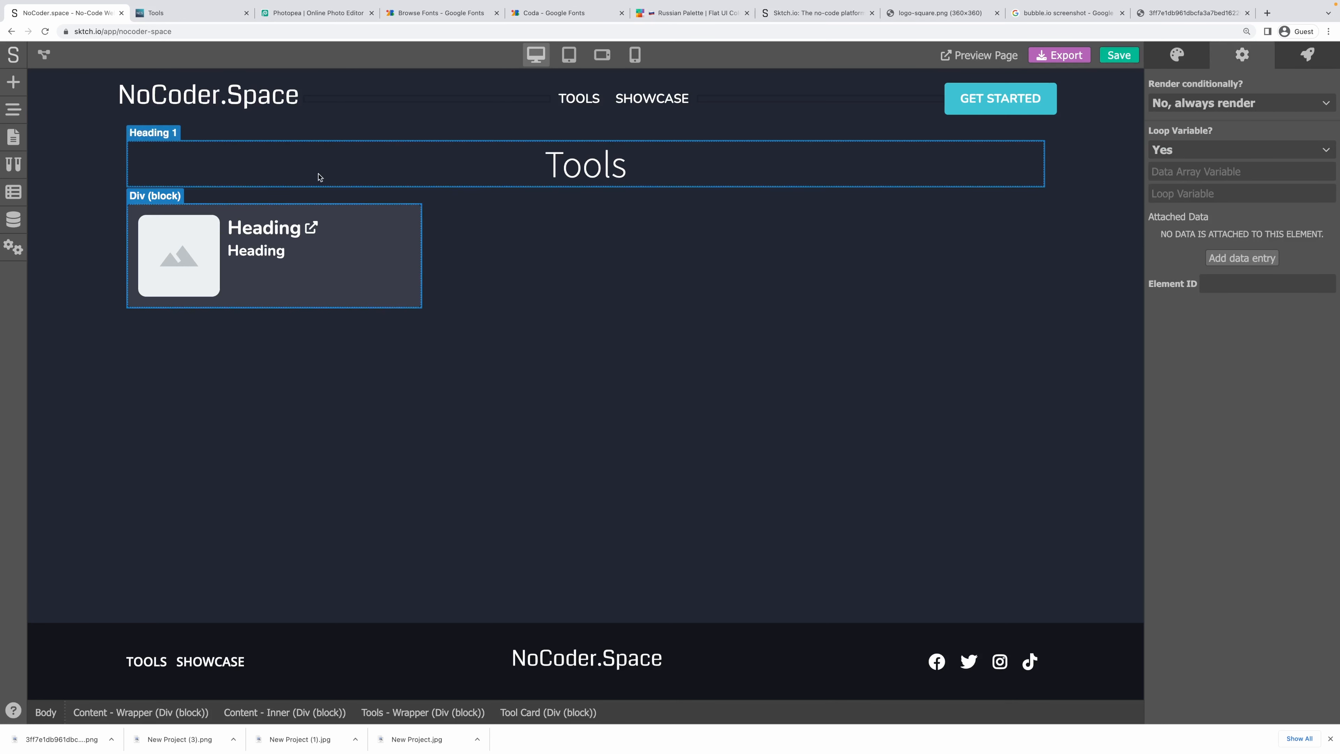
click(1194, 176)
text(tool)
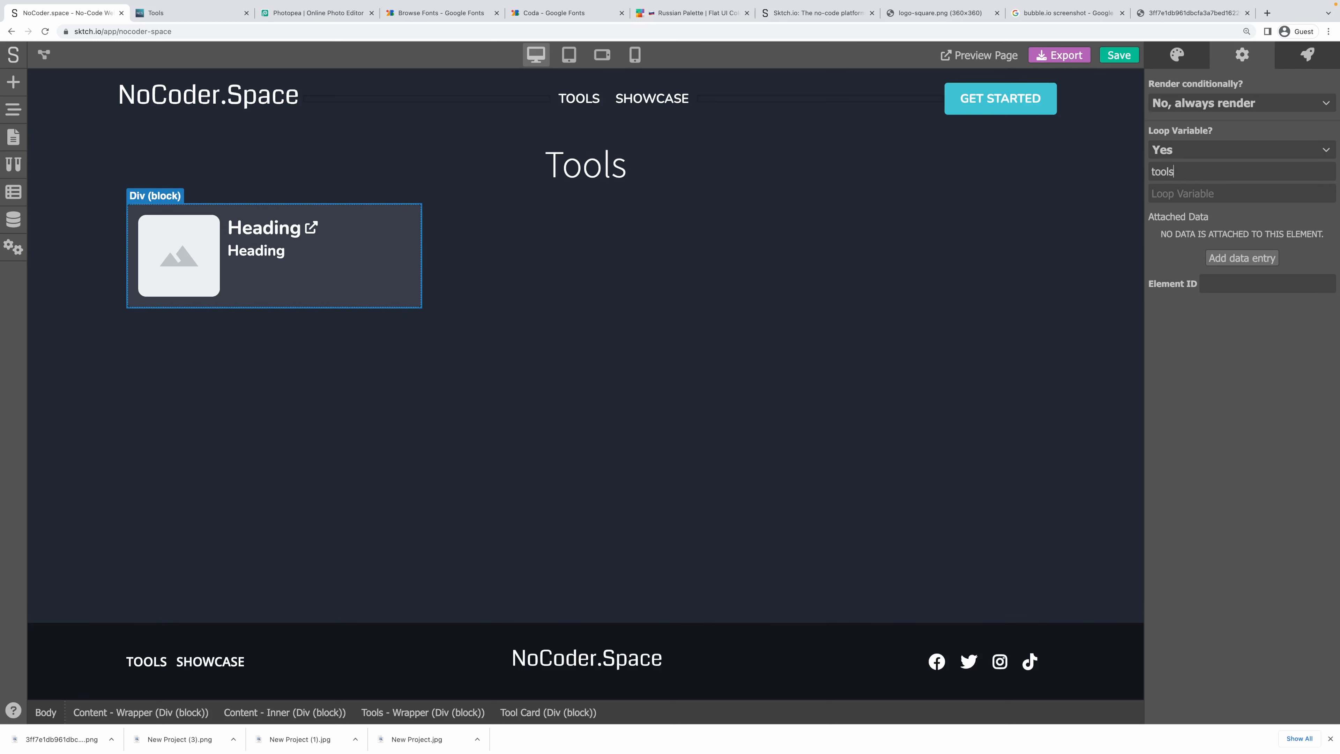
click(1215, 192)
text(tool)
drag(1181, 173, 1068, 171)
click(1194, 173)
click(1175, 189)
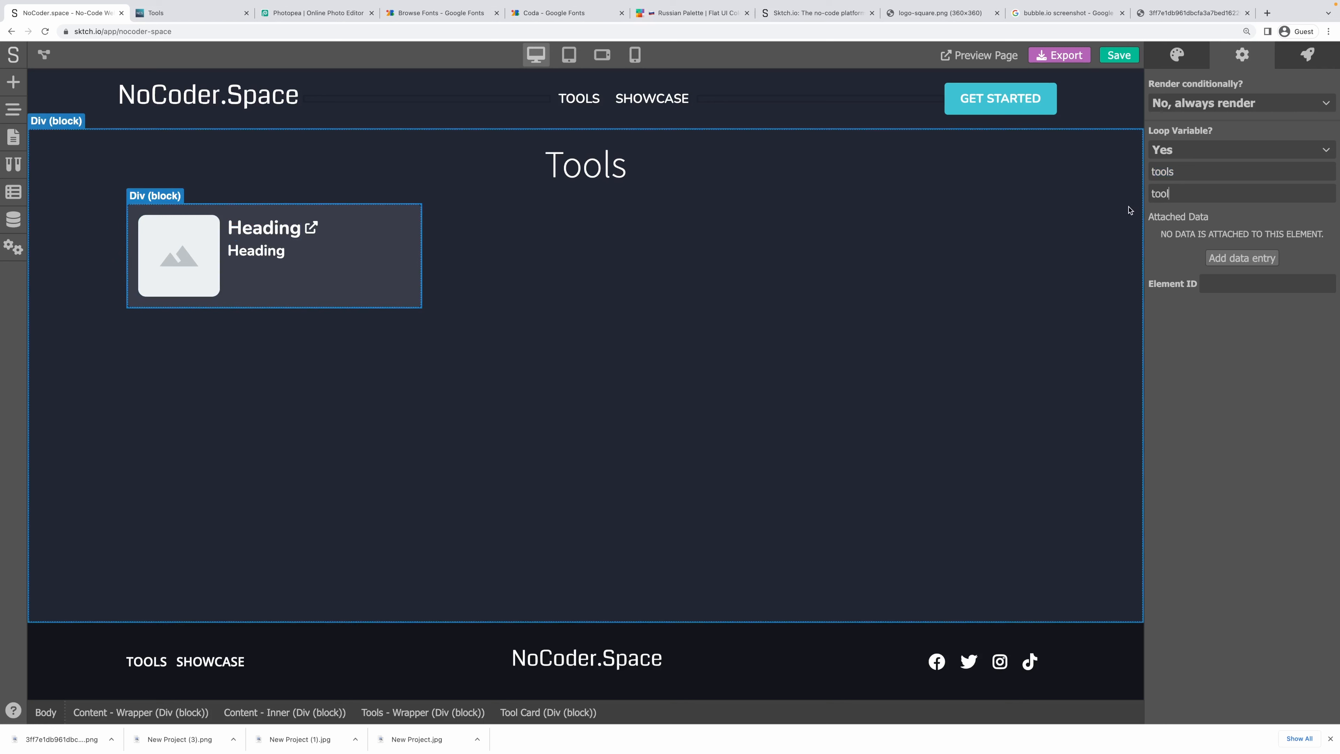
double_click(1164, 197)
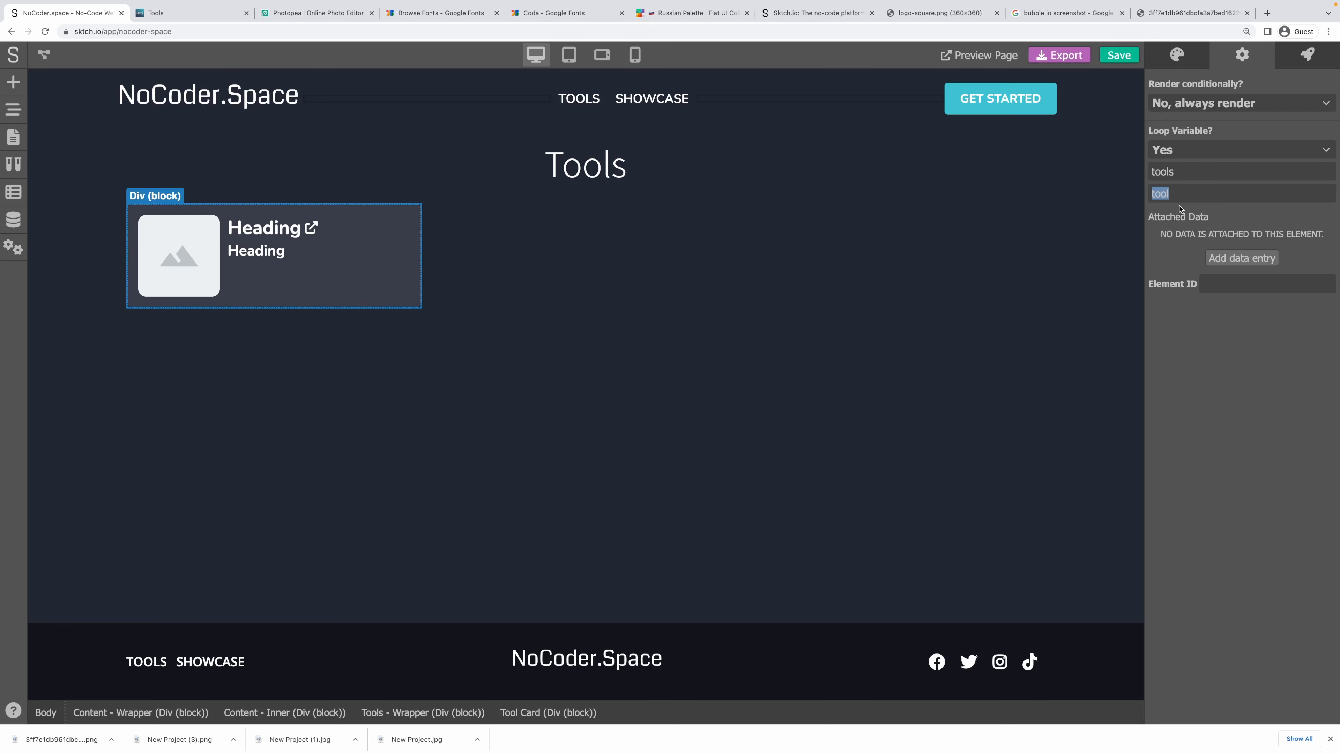
click(477, 241)
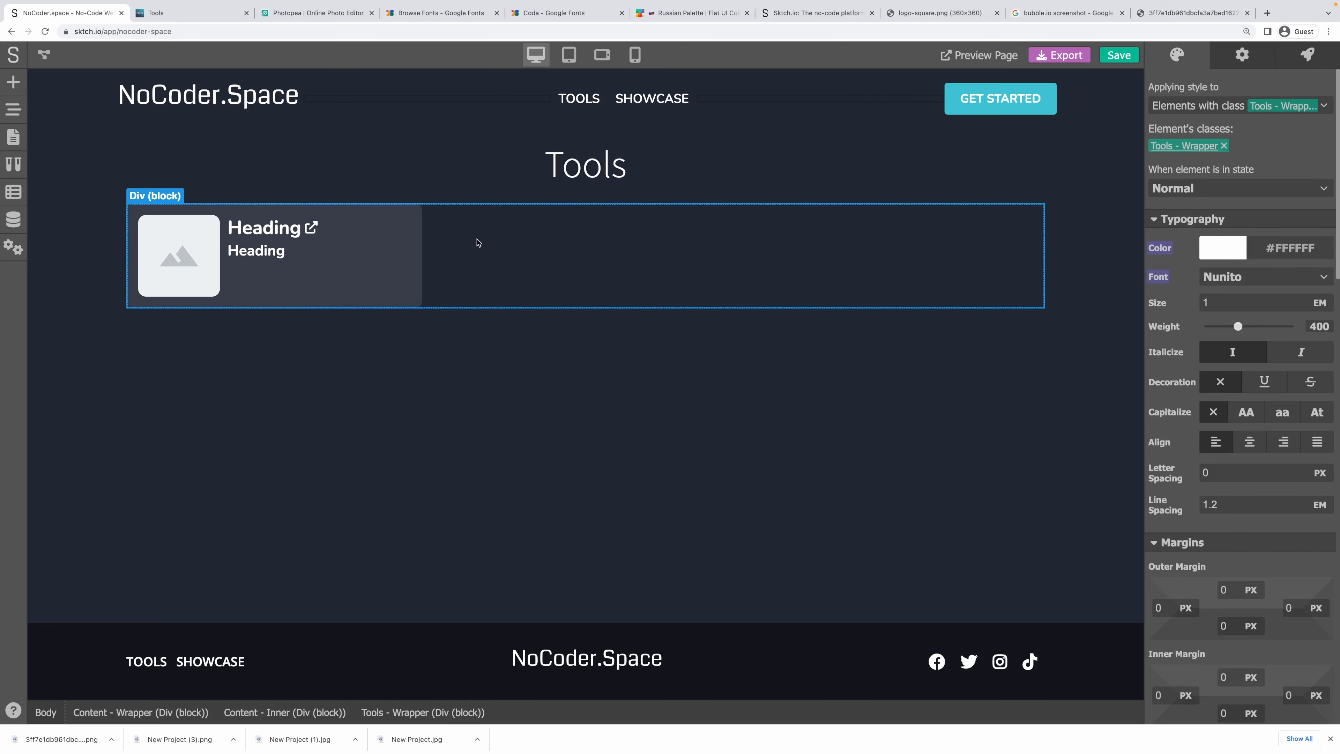
Link the card's title heading content to the variable tool.title.
click(248, 234)
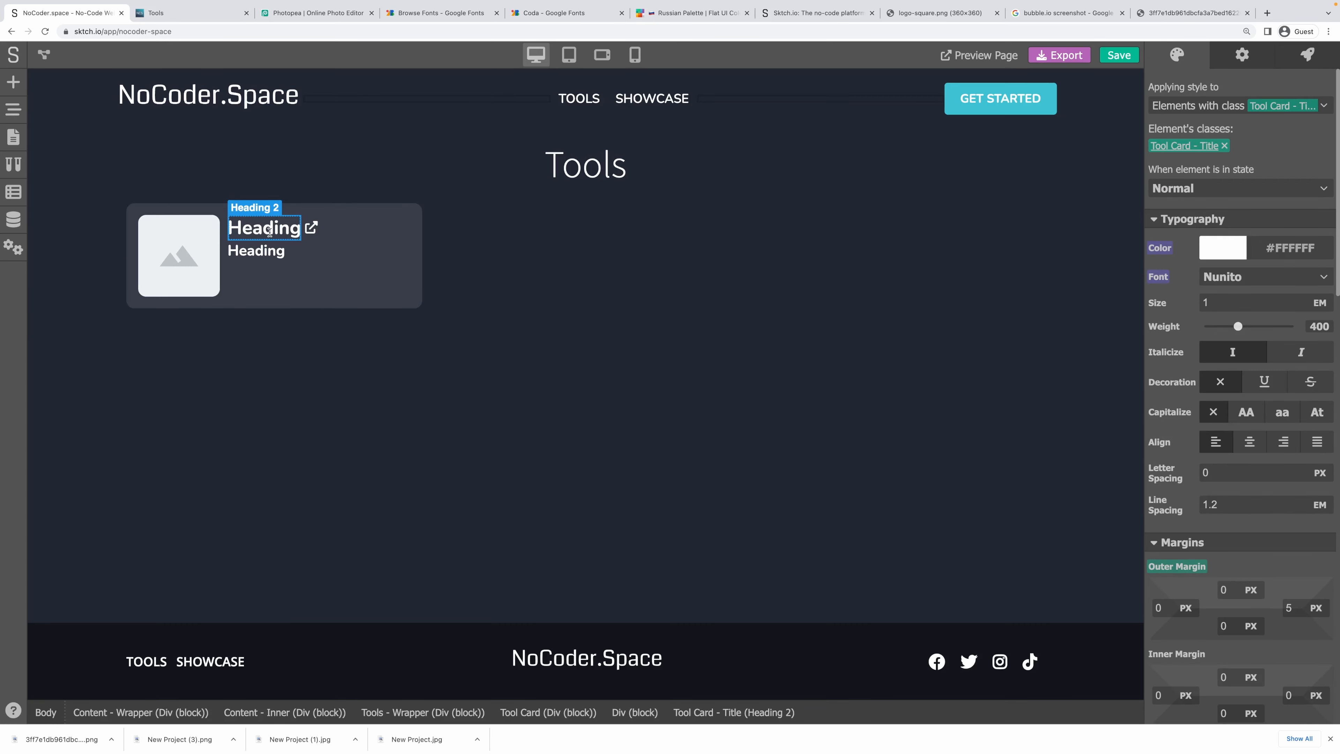
click(1242, 56)
click(1151, 88)
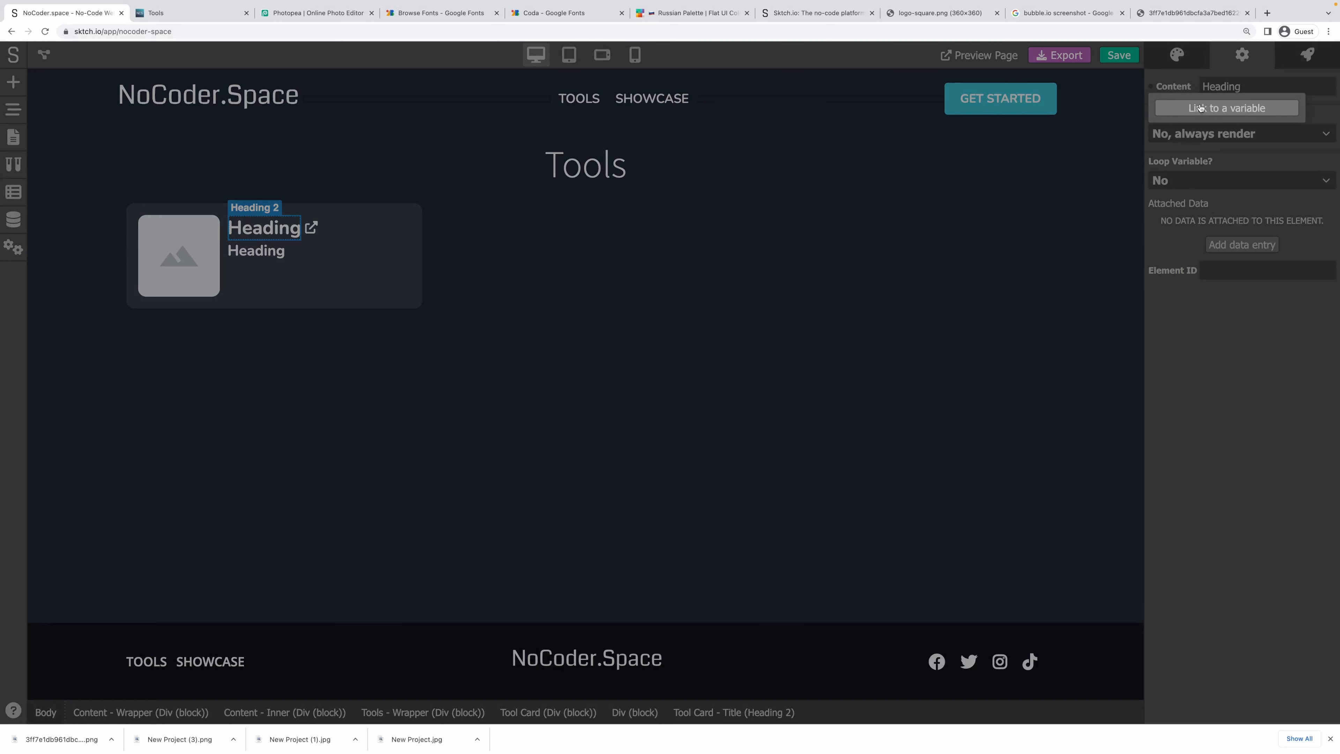
click(1229, 111)
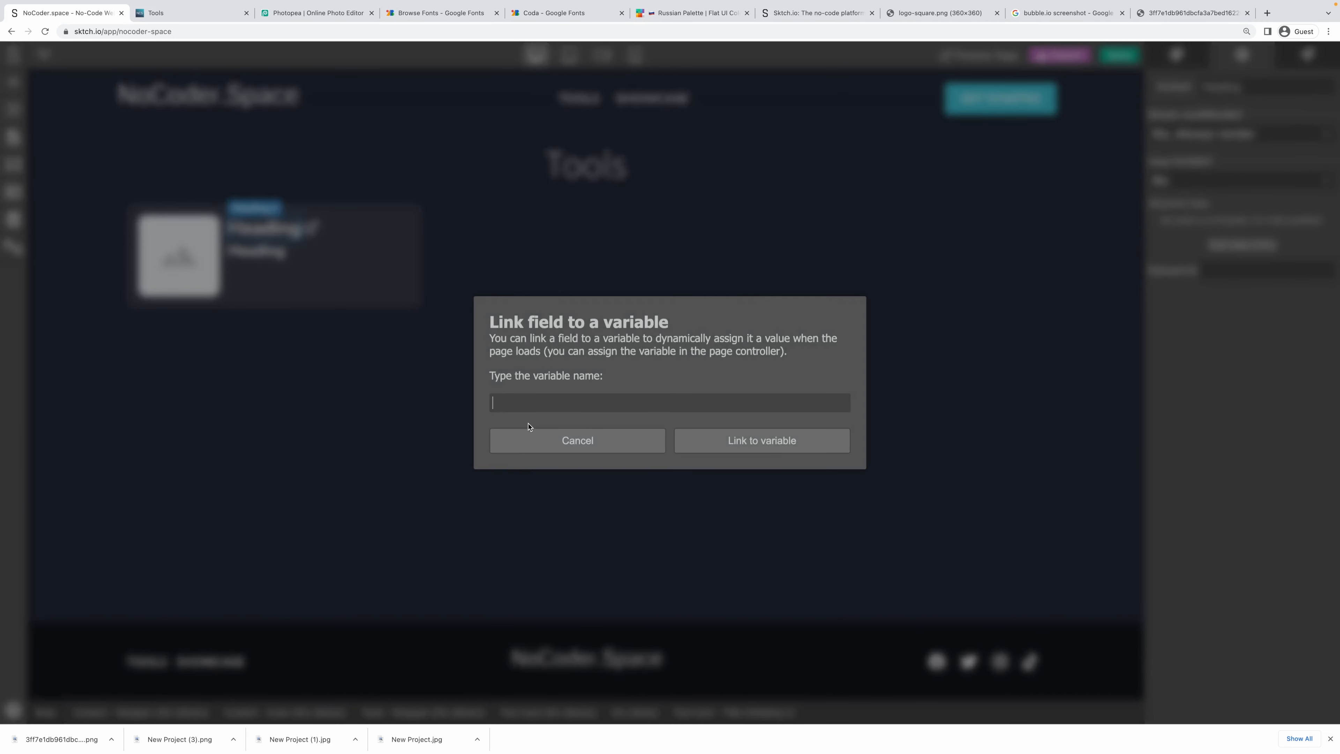
text(tool.title)
click(796, 443)
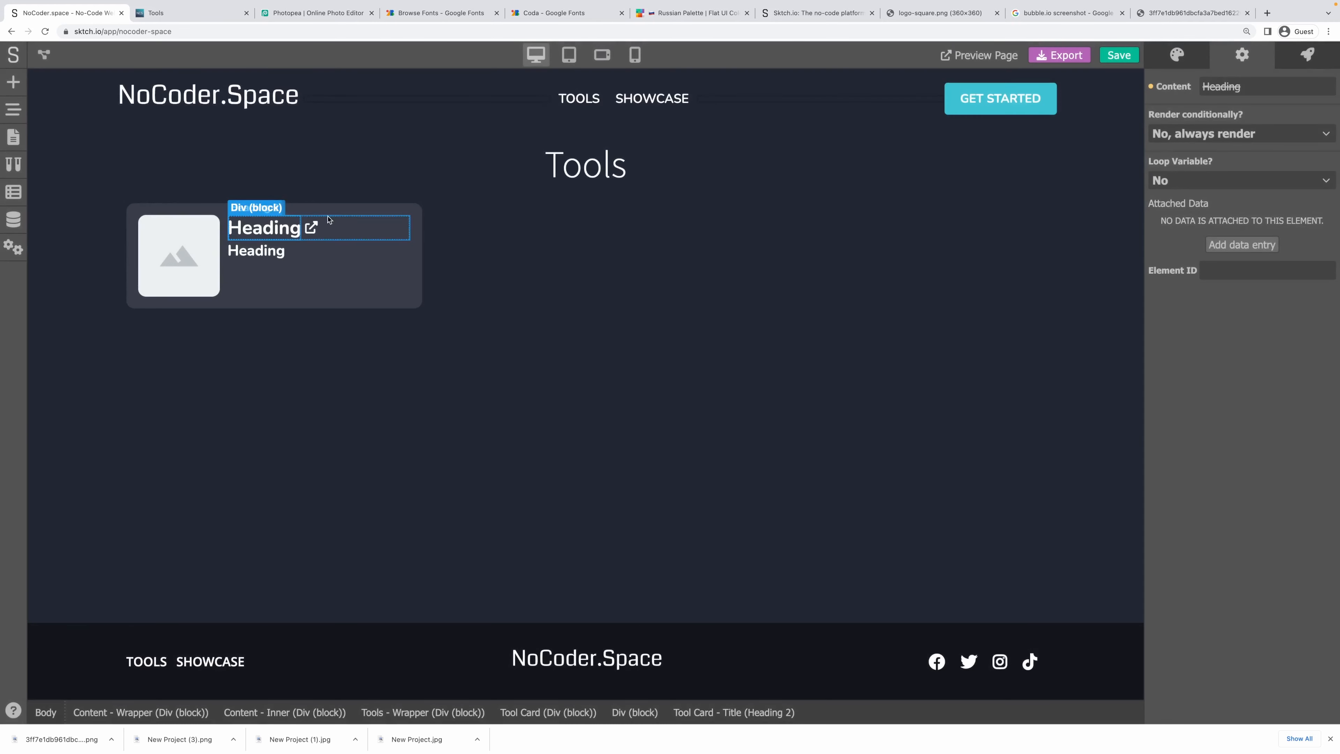
Begin linking the description heading to tool.short-description.
click(250, 257)
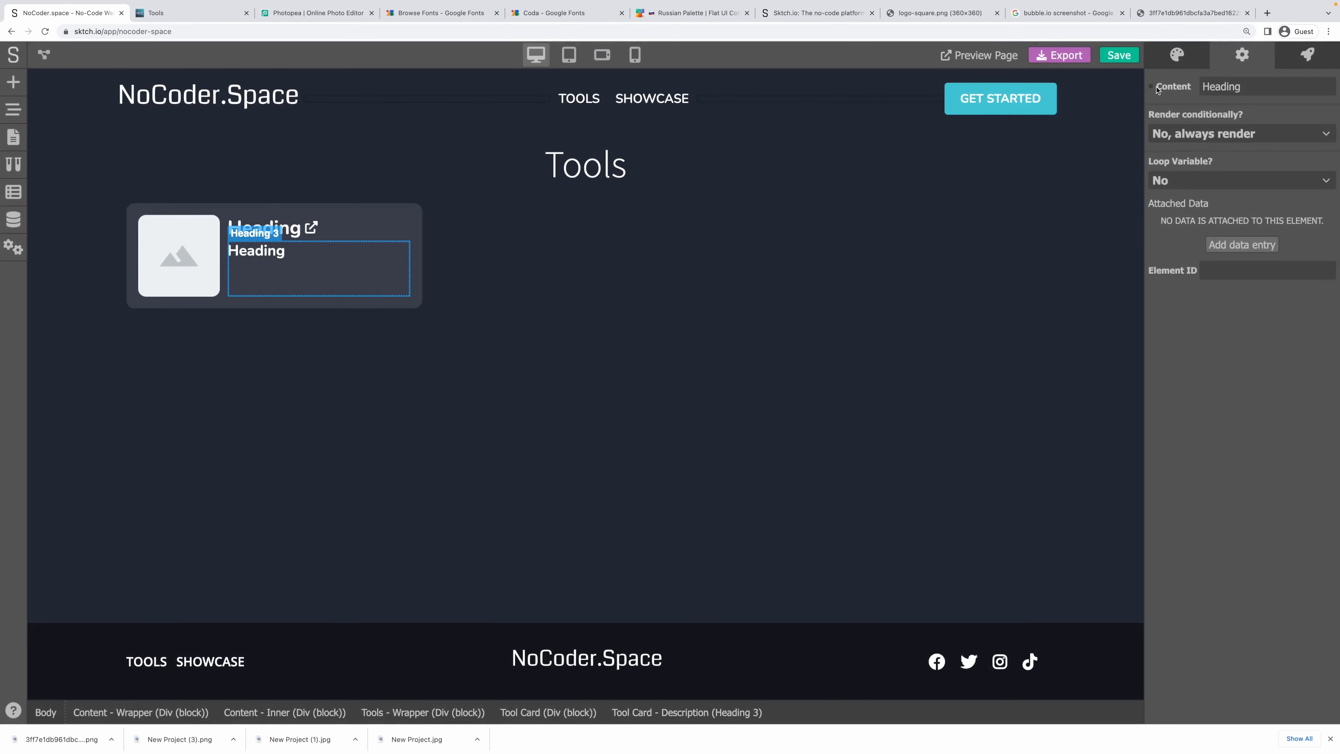
mouse_move(1156, 90)
click(1230, 111)
text(to)
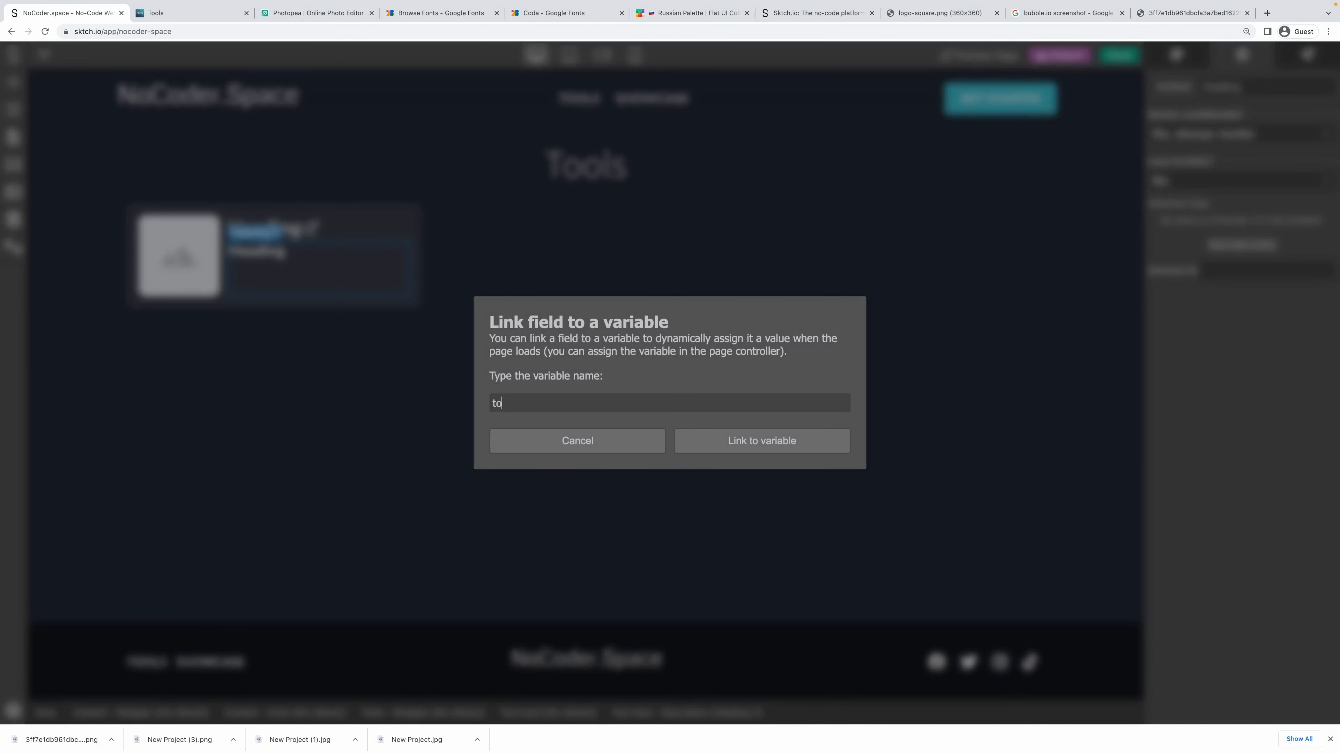
text(ol.short-description)
Confirm the description link to tool.short-description and review the Tools data model's fields.
drag(514, 405, 606, 405)
click(733, 441)
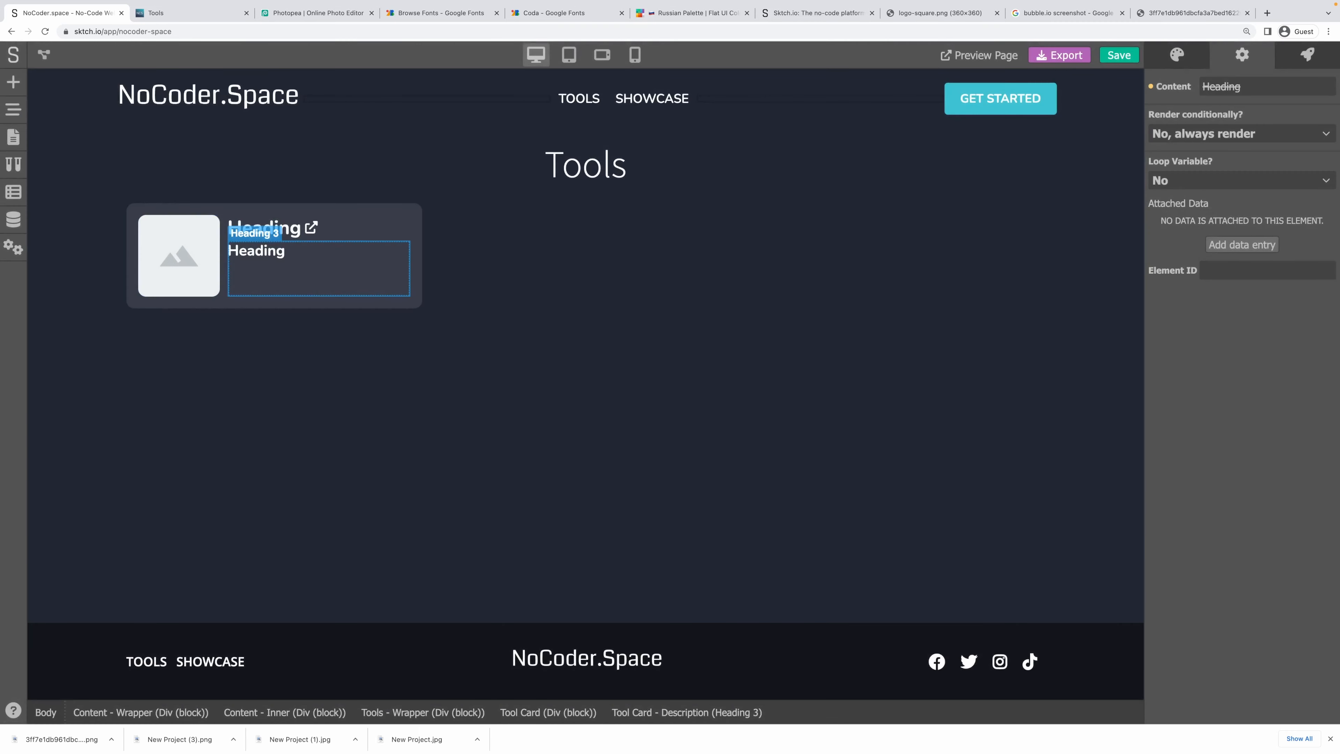
click(13, 219)
click(69, 147)
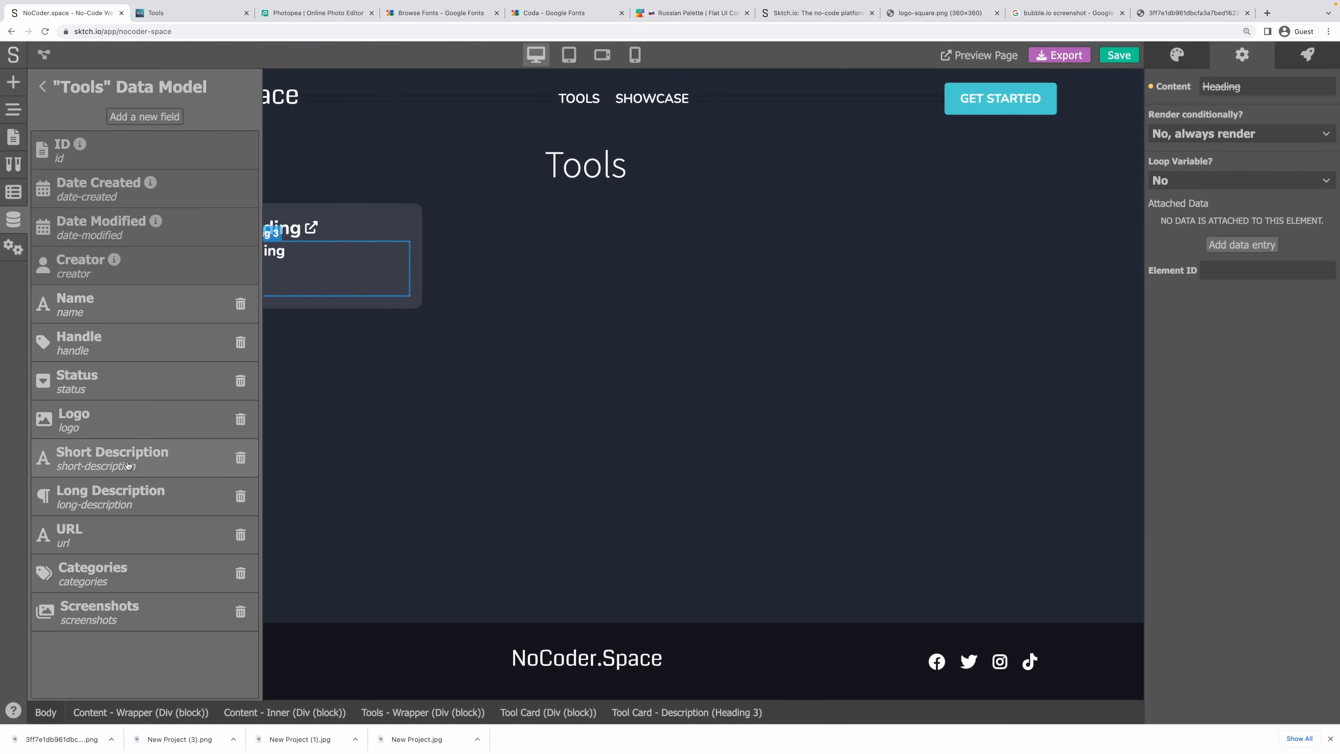
click(43, 87)
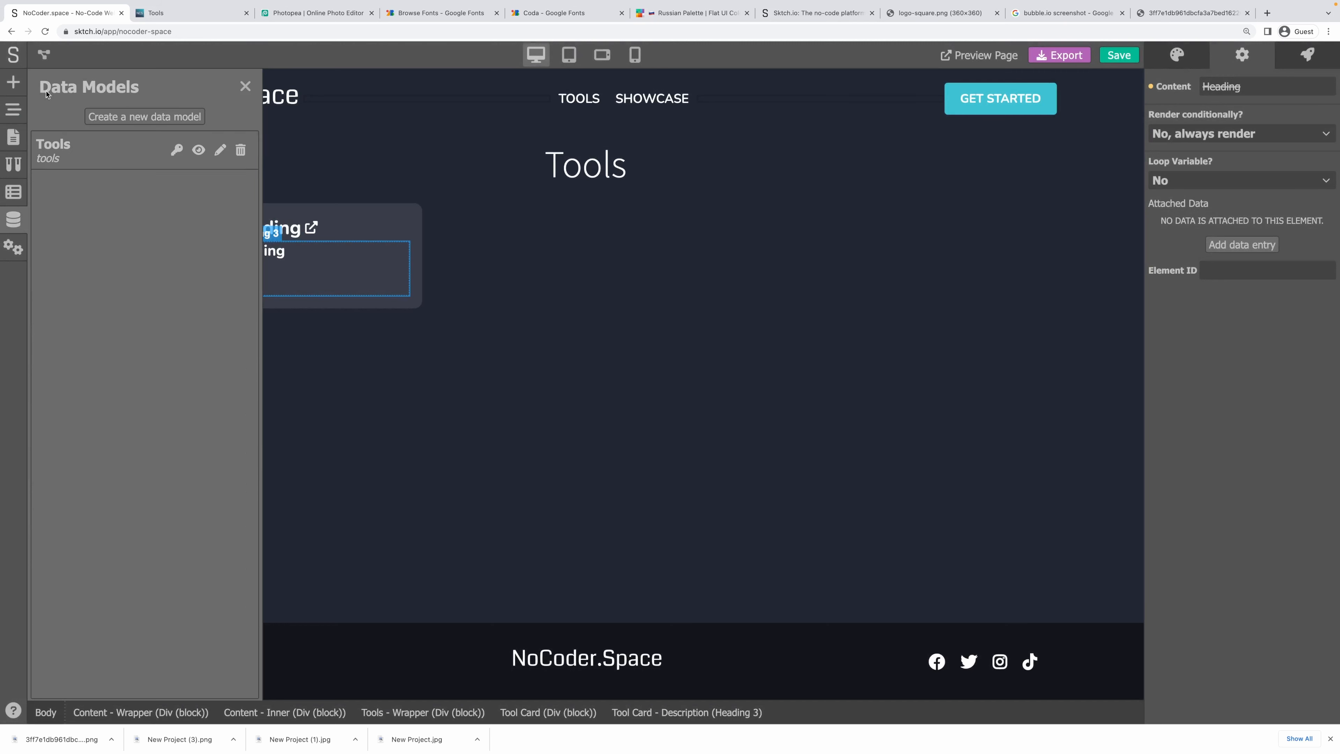
click(245, 86)
Link the logo image URL to tool.logo and view the published Tools page.
click(179, 254)
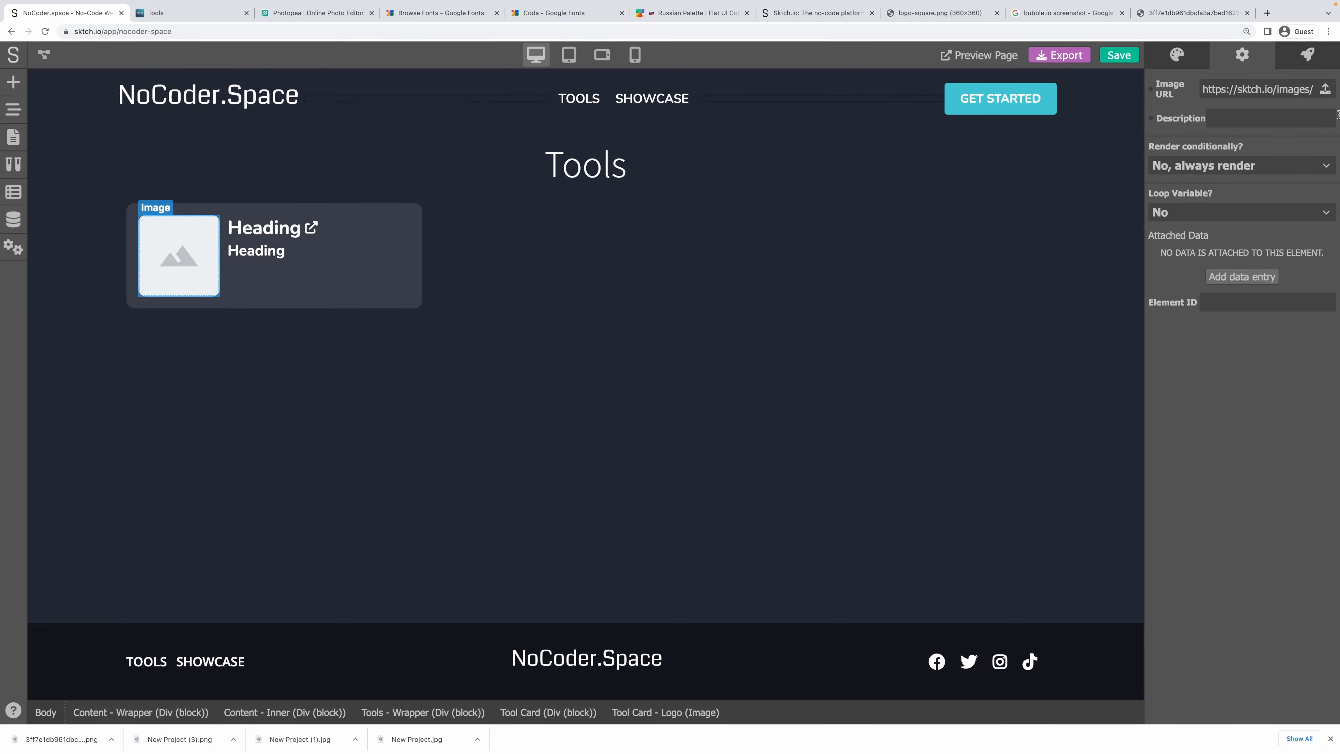
mouse_move(1167, 89)
click(1230, 117)
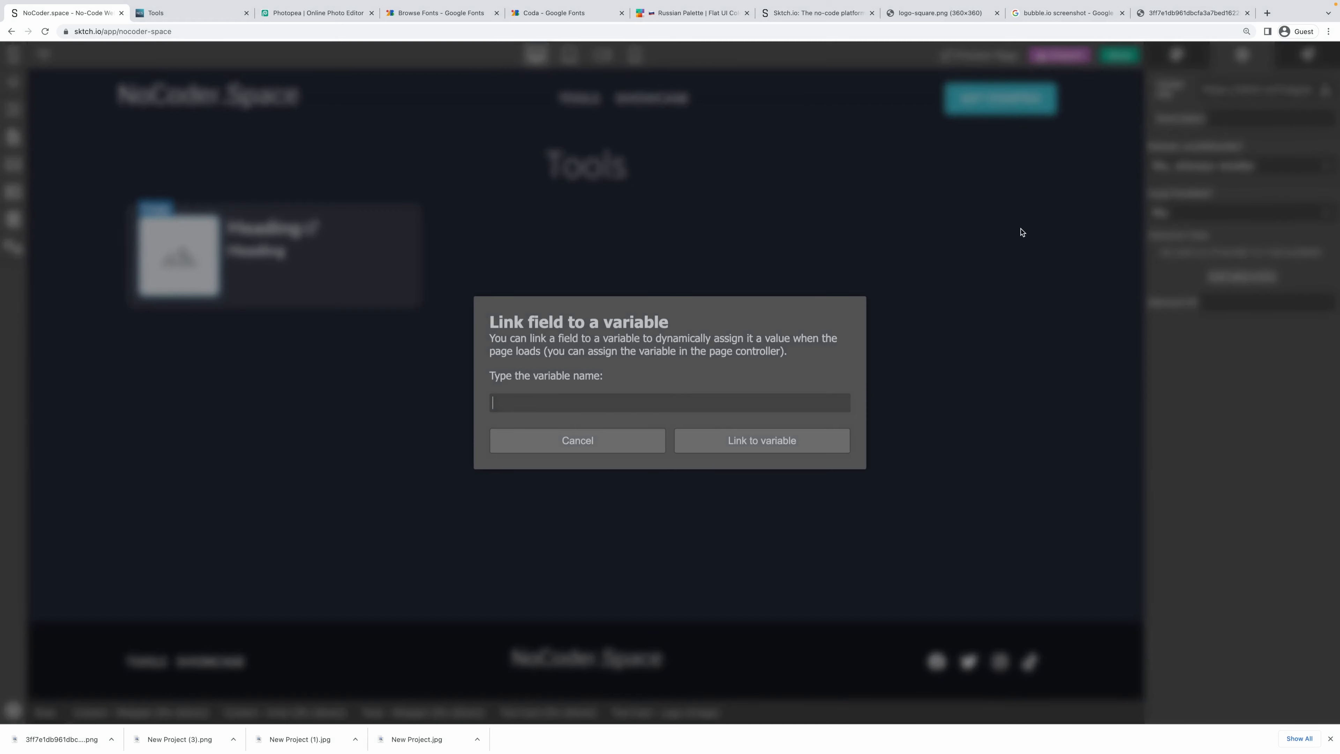
text(too)
text(l.image)
key(BackSpace)
key(BackSpace)
key(BackSpace)
key(BackSpace)
key(BackSpace)
text(logo)
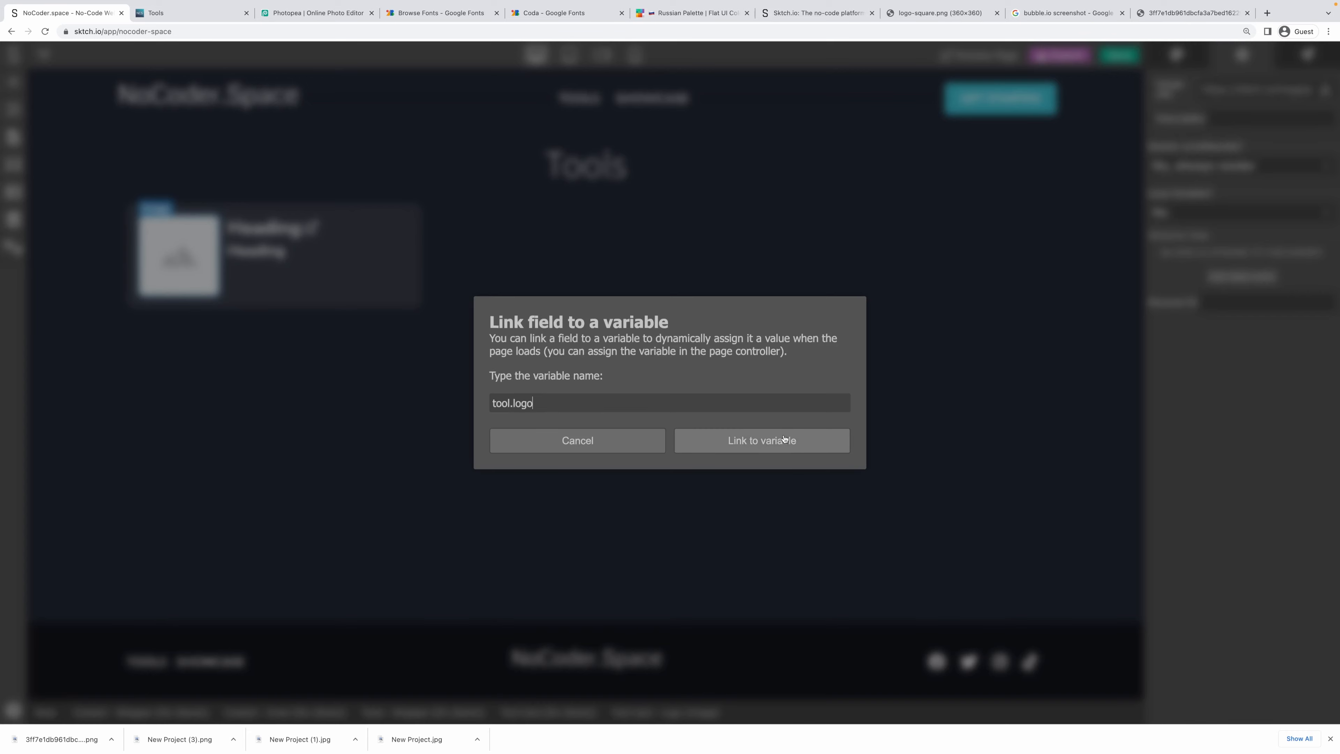
click(776, 443)
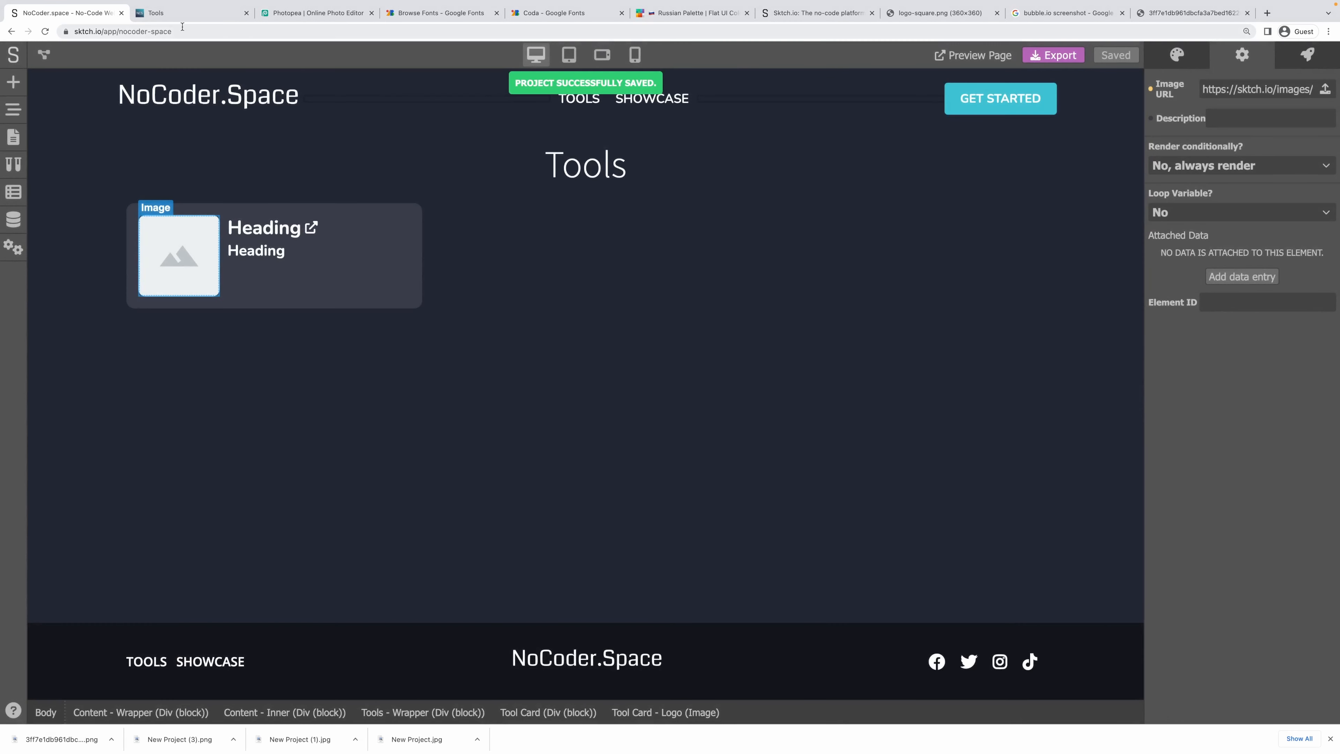
click(182, 14)
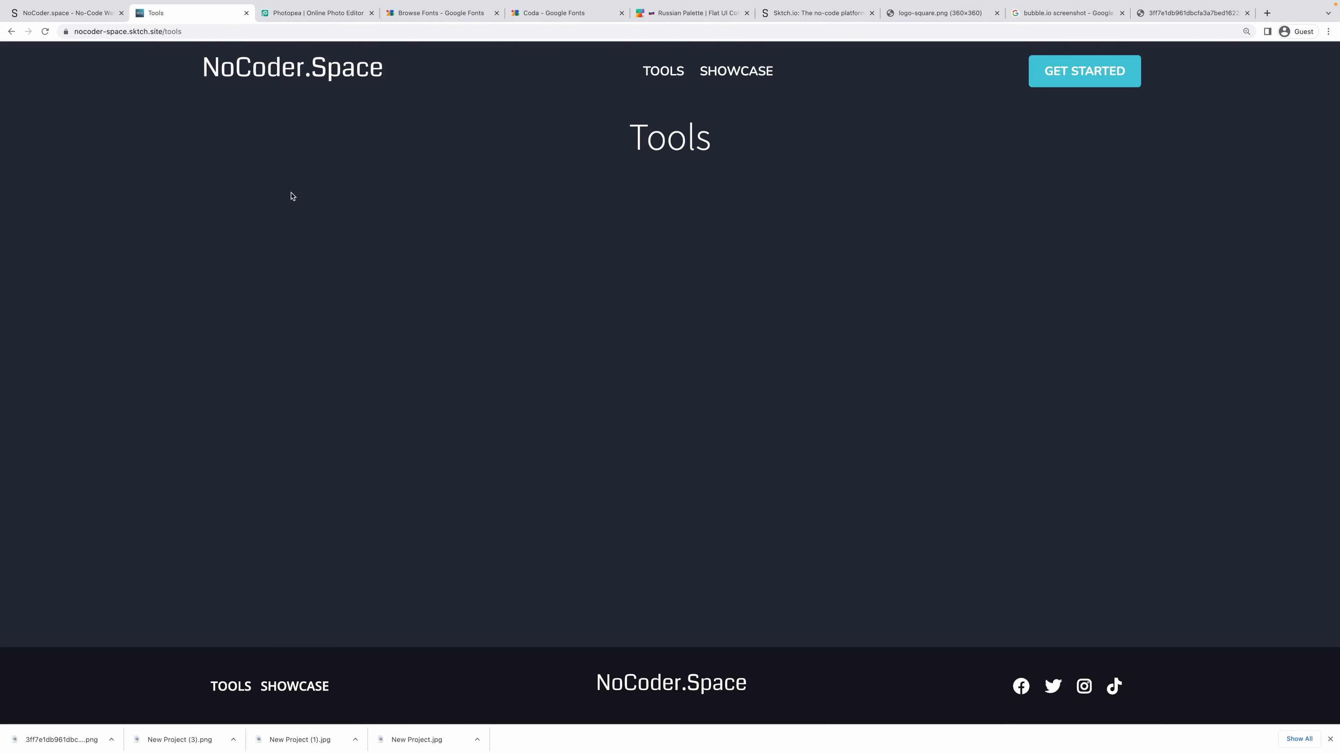
Confirm the Data Retriever's module configuration in the page logic editor.
click(51, 17)
click(421, 236)
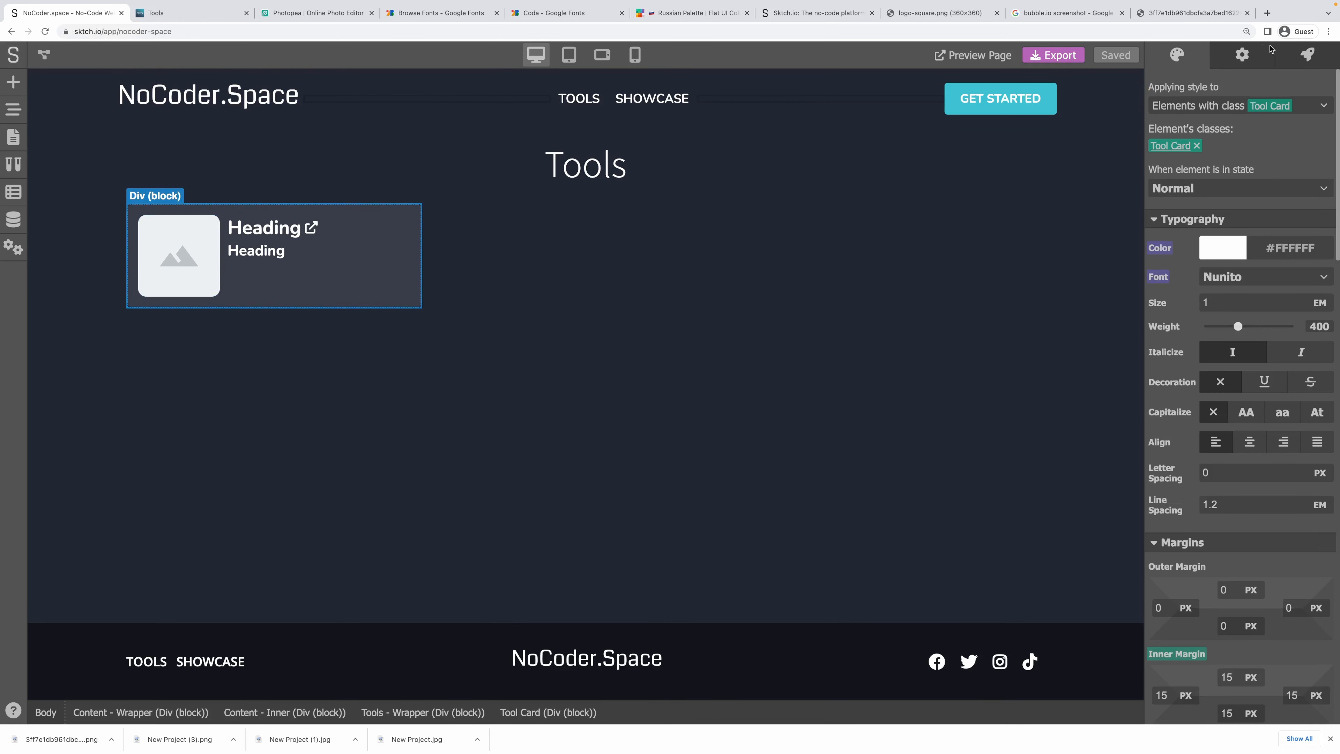
click(1242, 56)
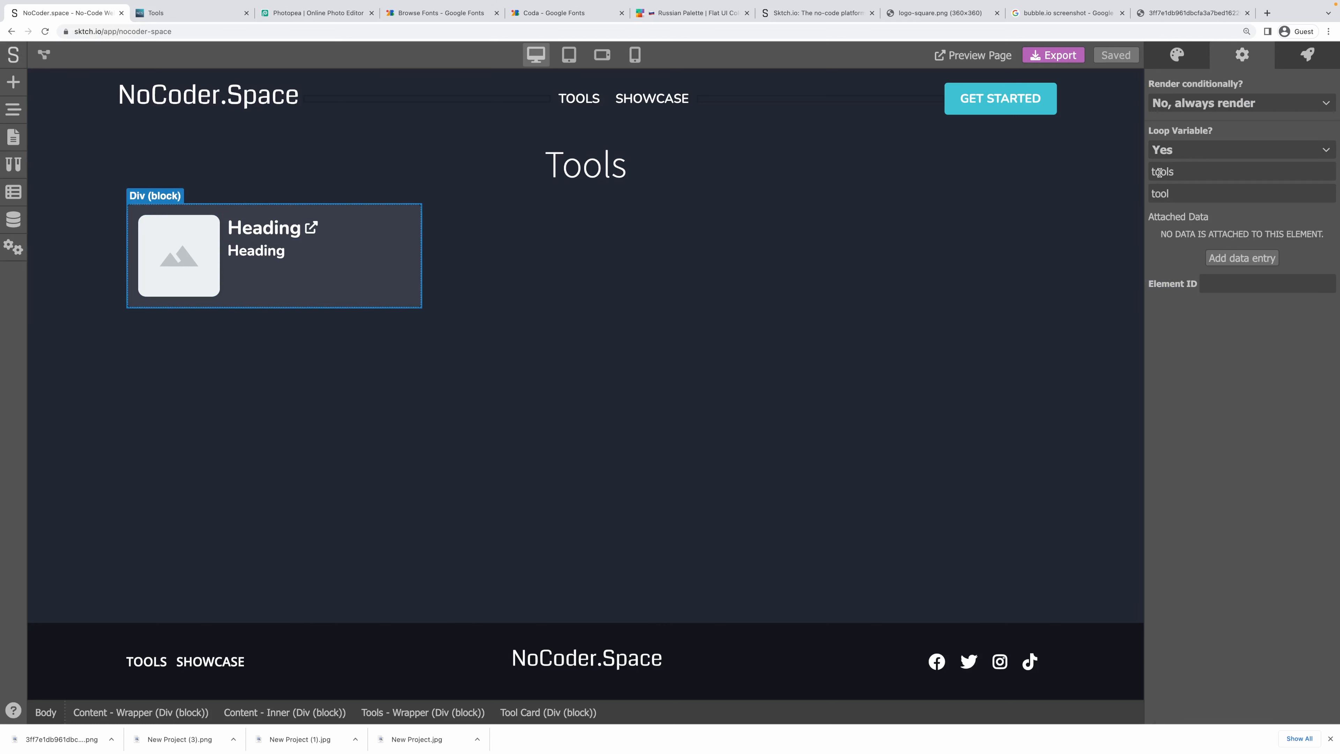
click(45, 55)
click(291, 136)
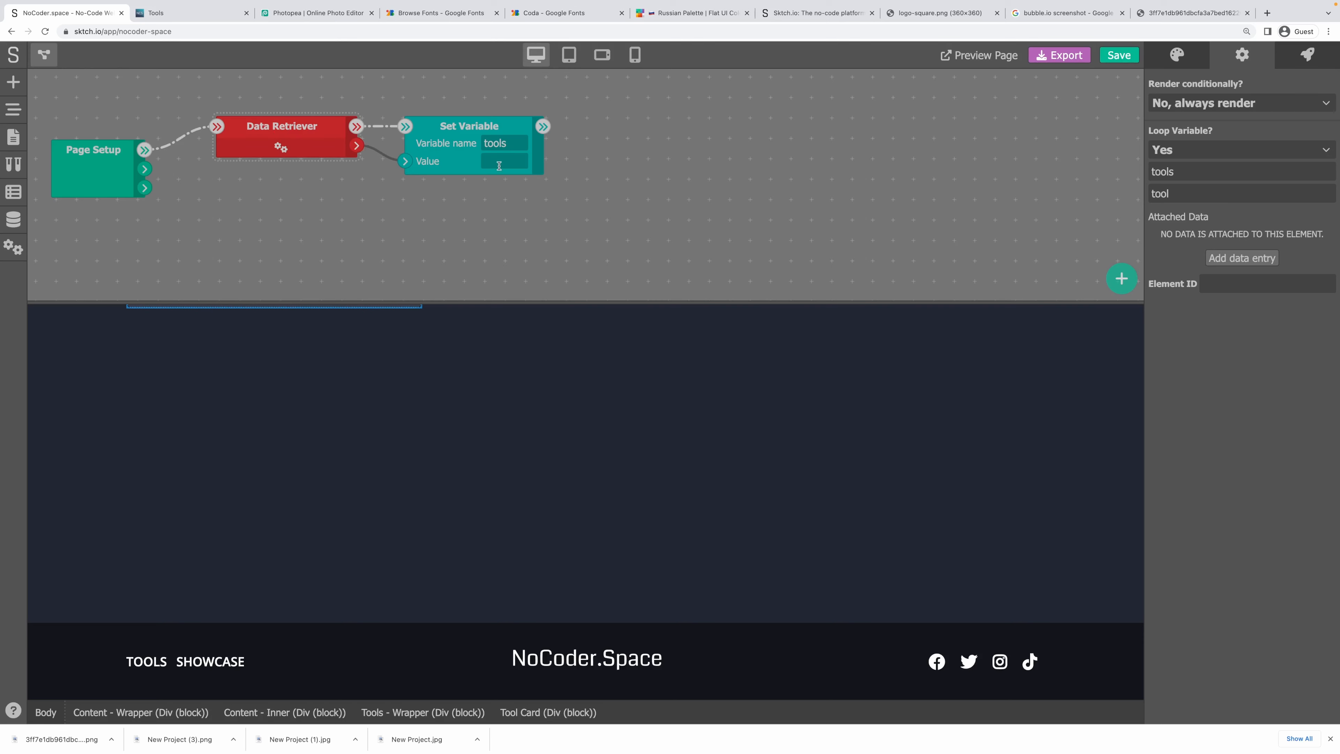
click(281, 148)
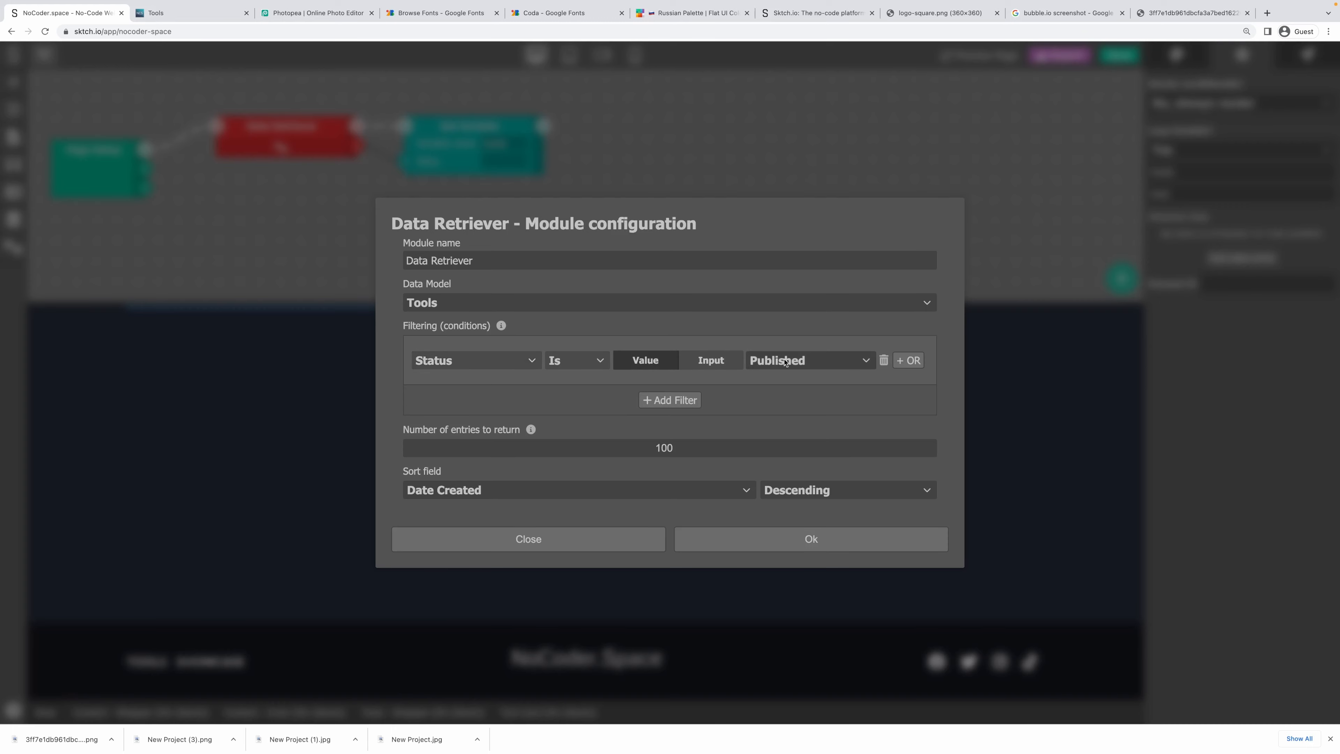
click(691, 539)
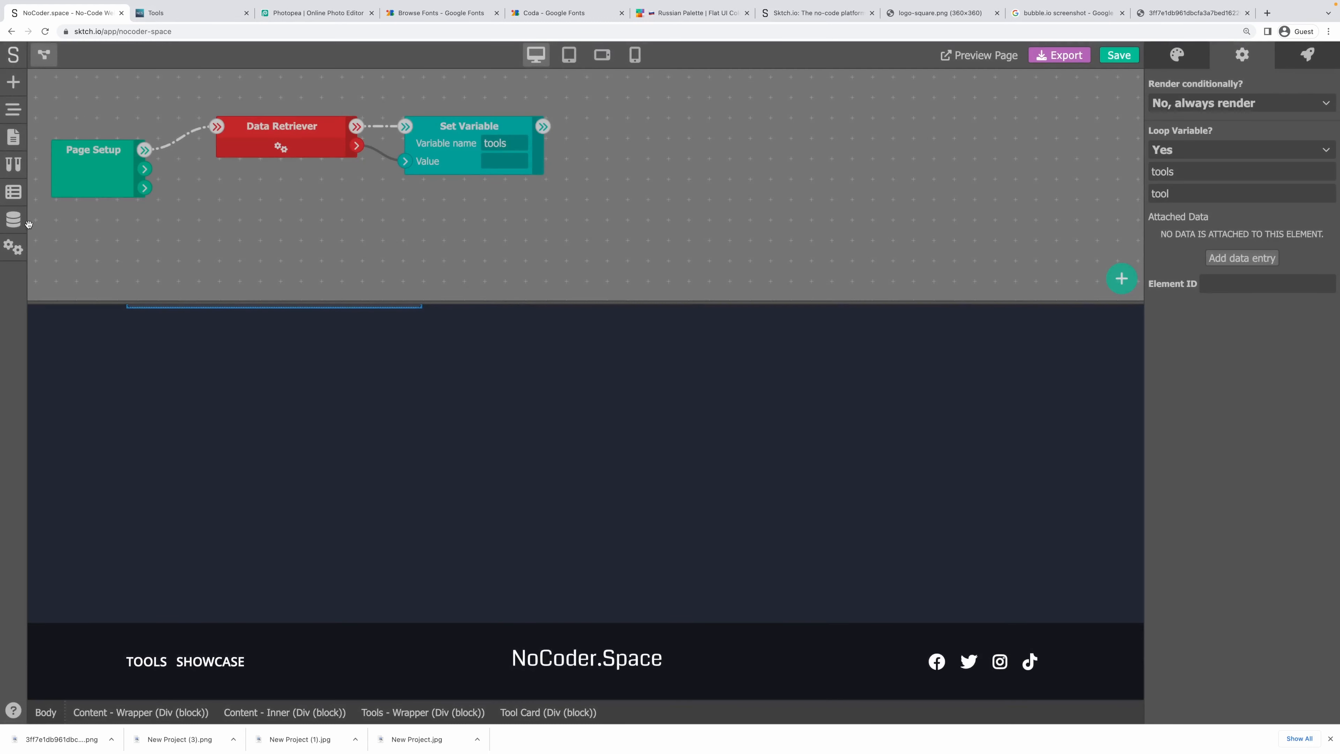
Inspect the Tools data model's entries, then close it and return to the page canvas.
click(15, 219)
click(198, 155)
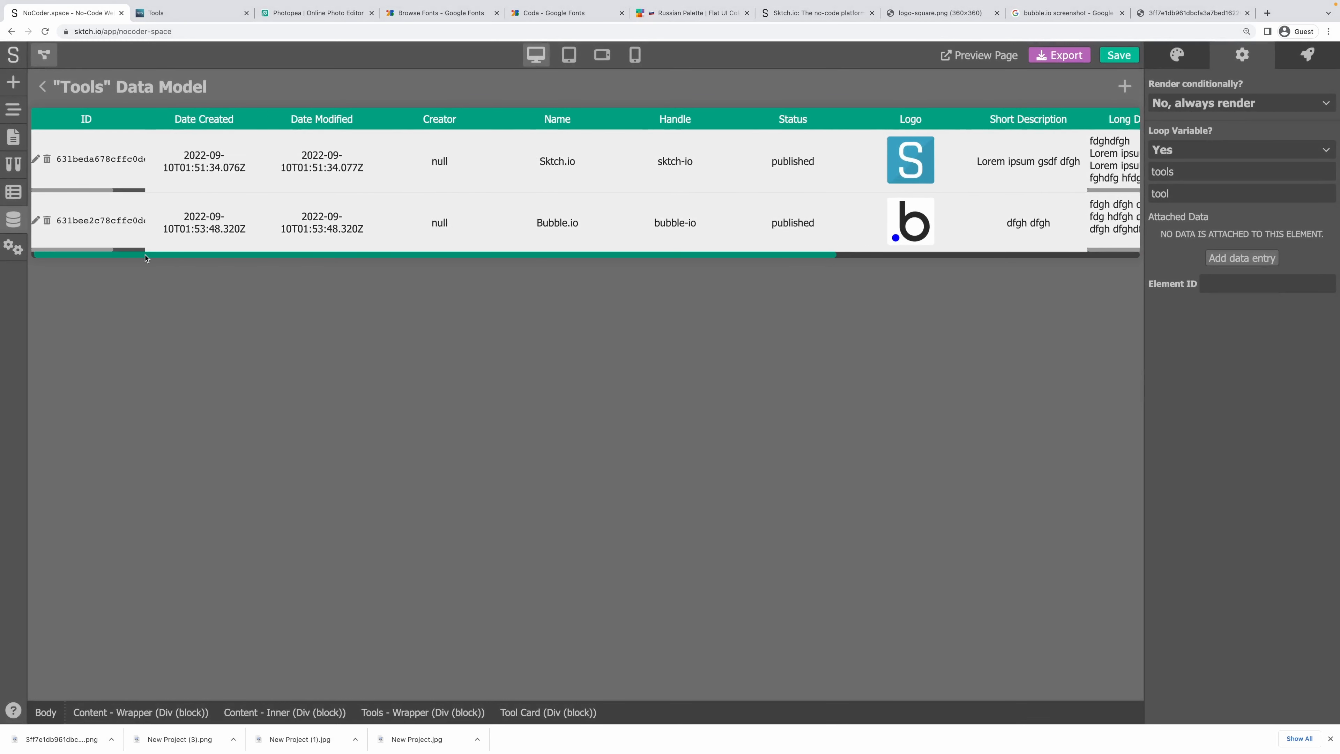
drag(124, 256, 188, 259)
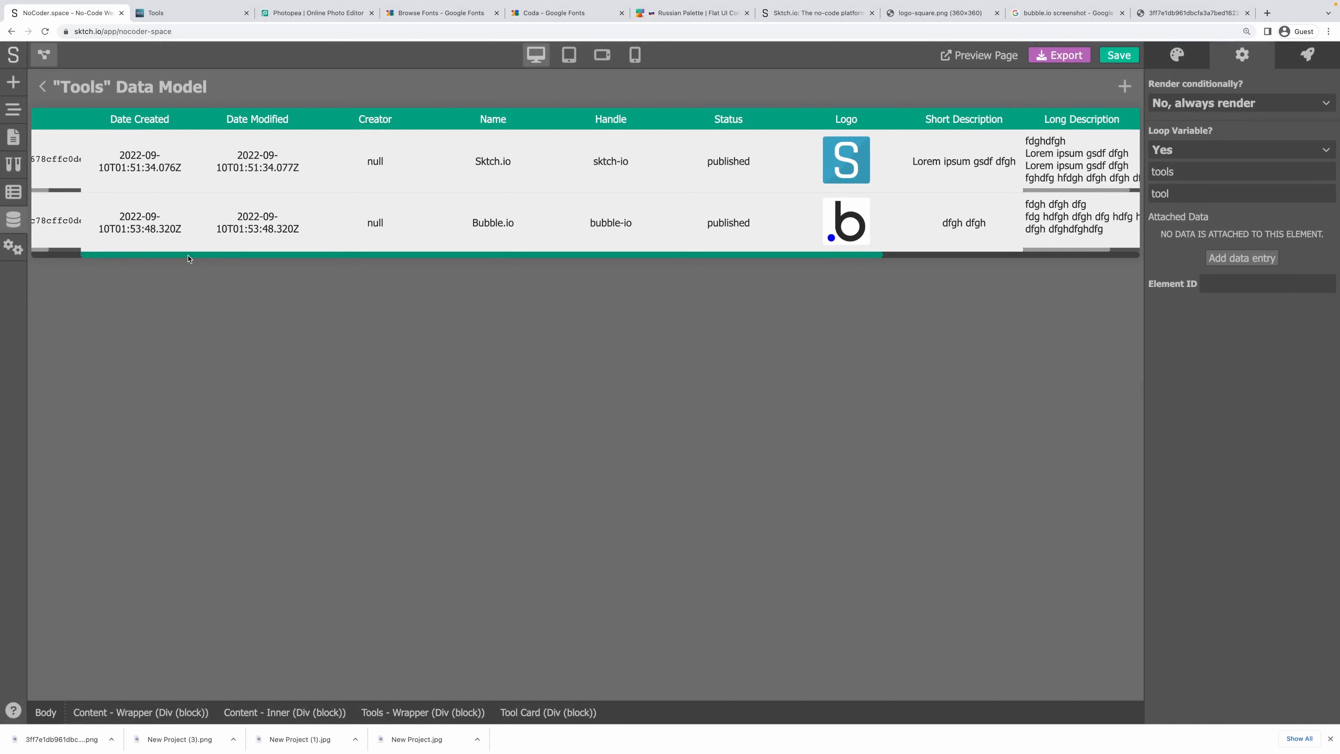
drag(188, 258, 237, 252)
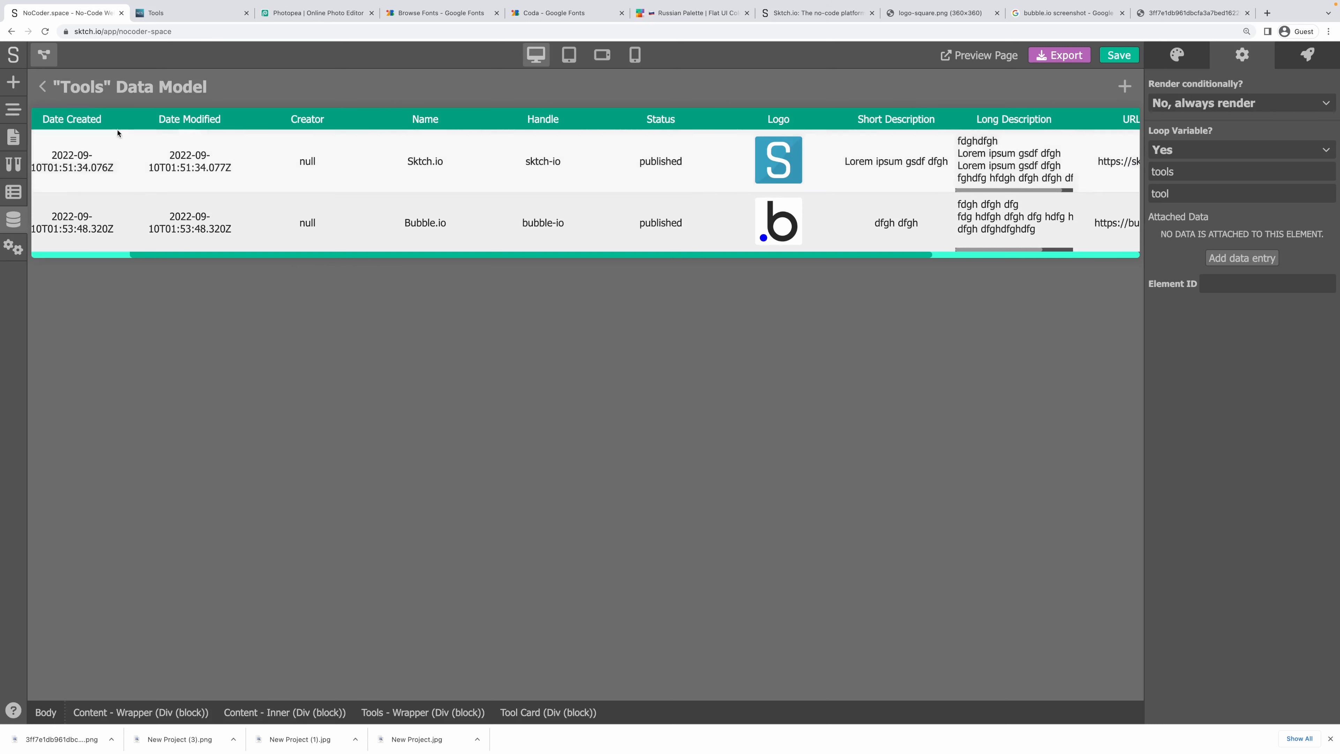
scroll(389, 257, left, 5)
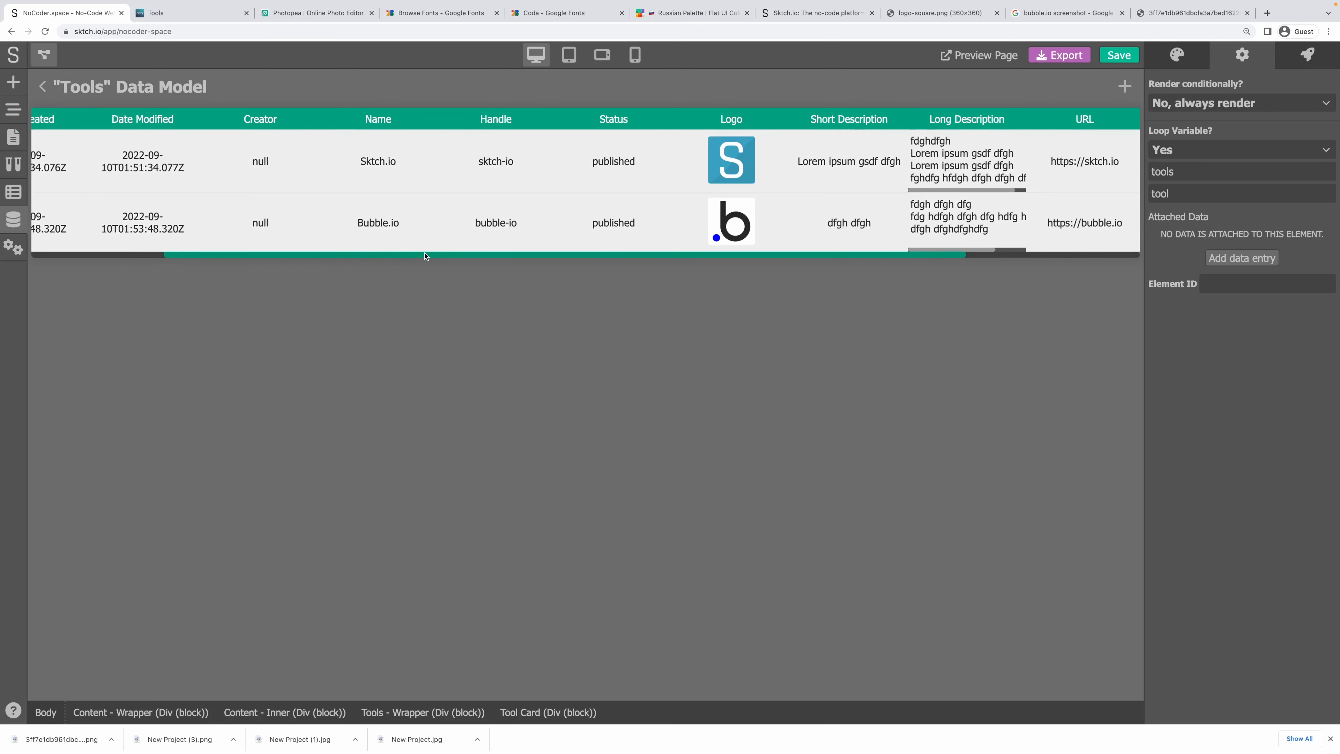
click(42, 87)
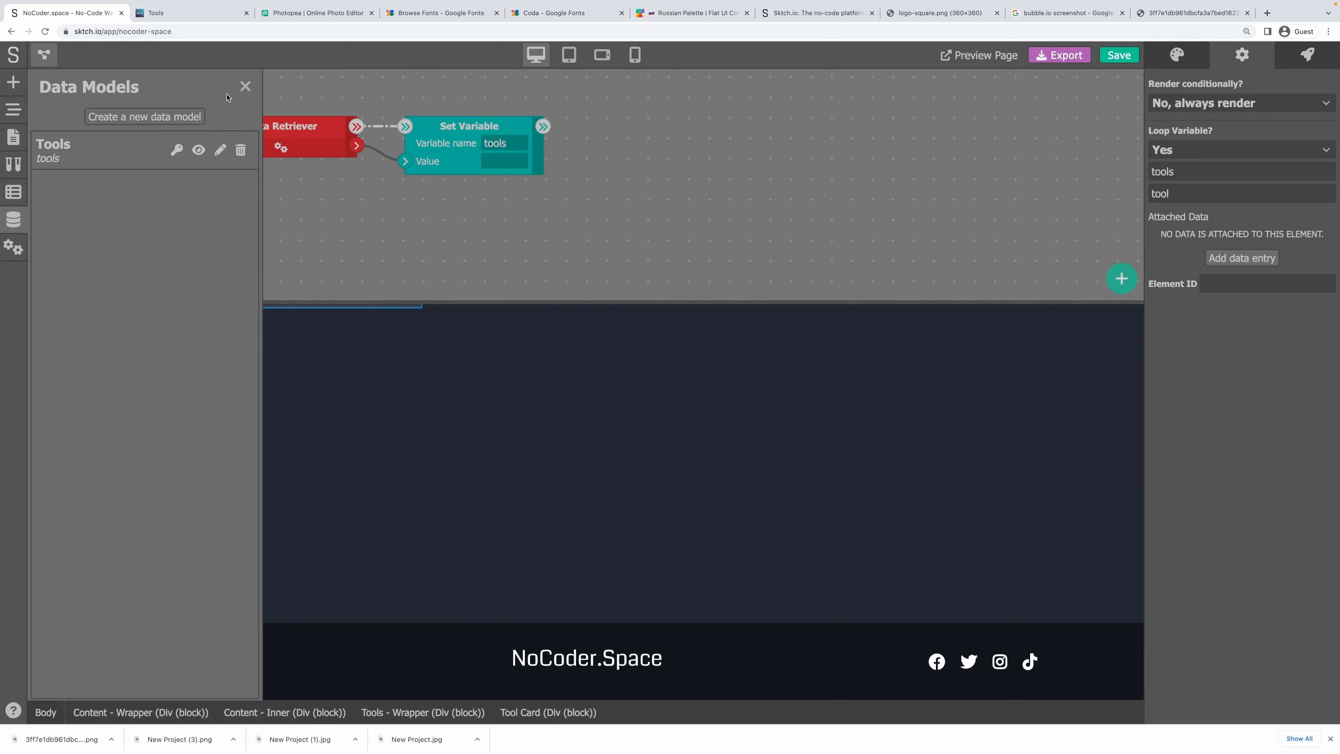
click(245, 86)
click(44, 55)
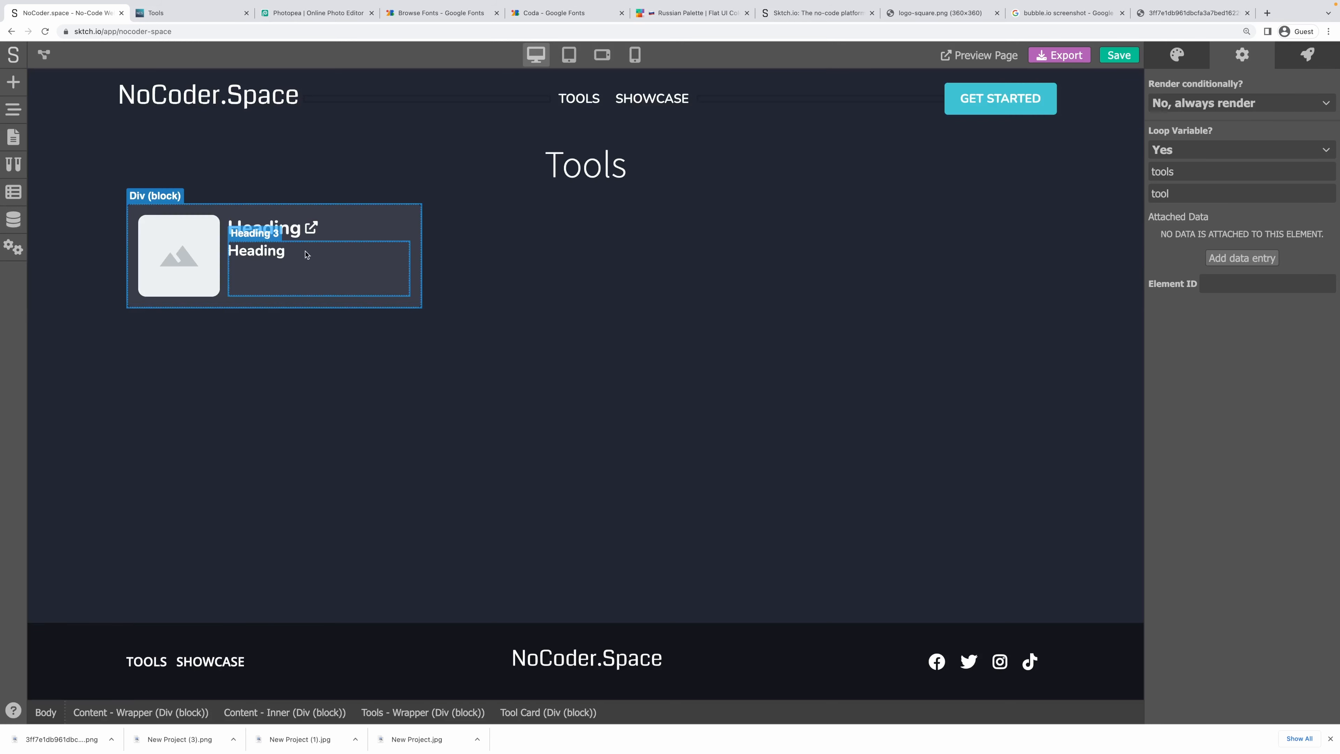
Relink the card title from tool.title to tool.name and save with Ctrl+S.
click(264, 228)
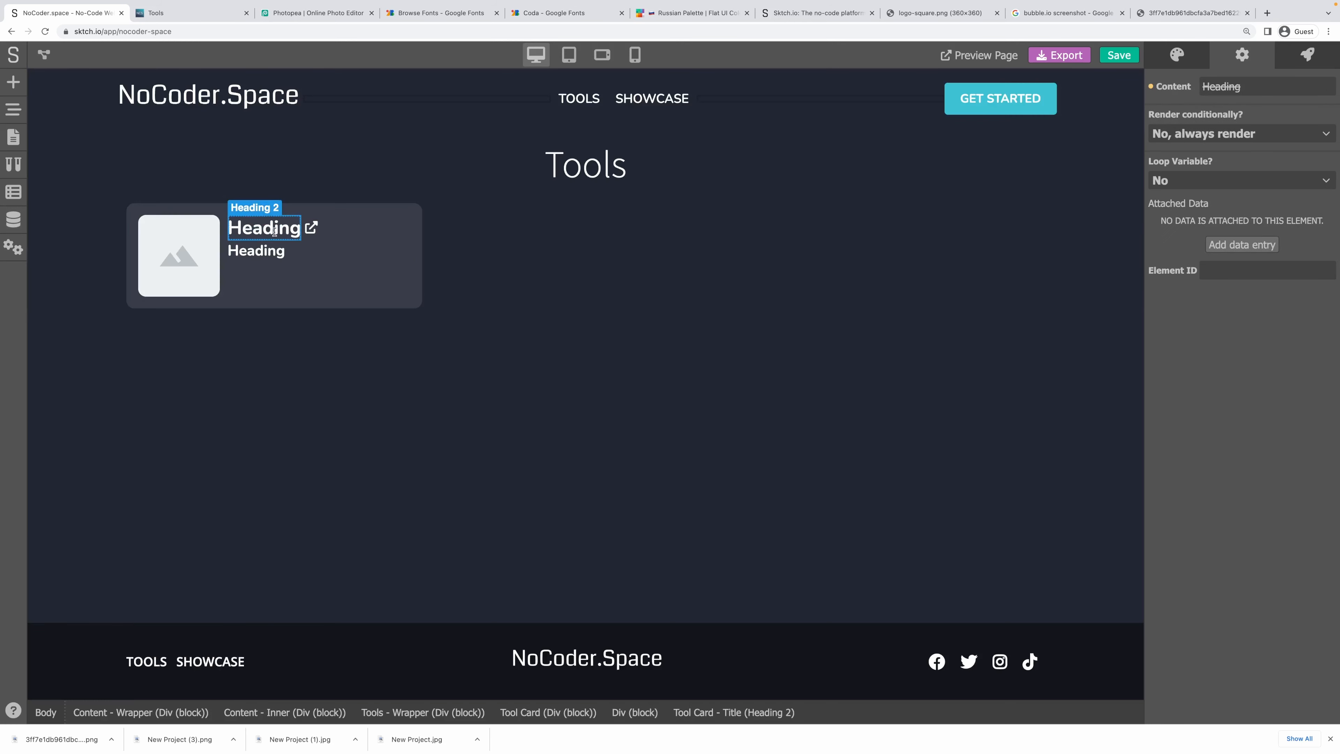
click(1150, 89)
click(1205, 125)
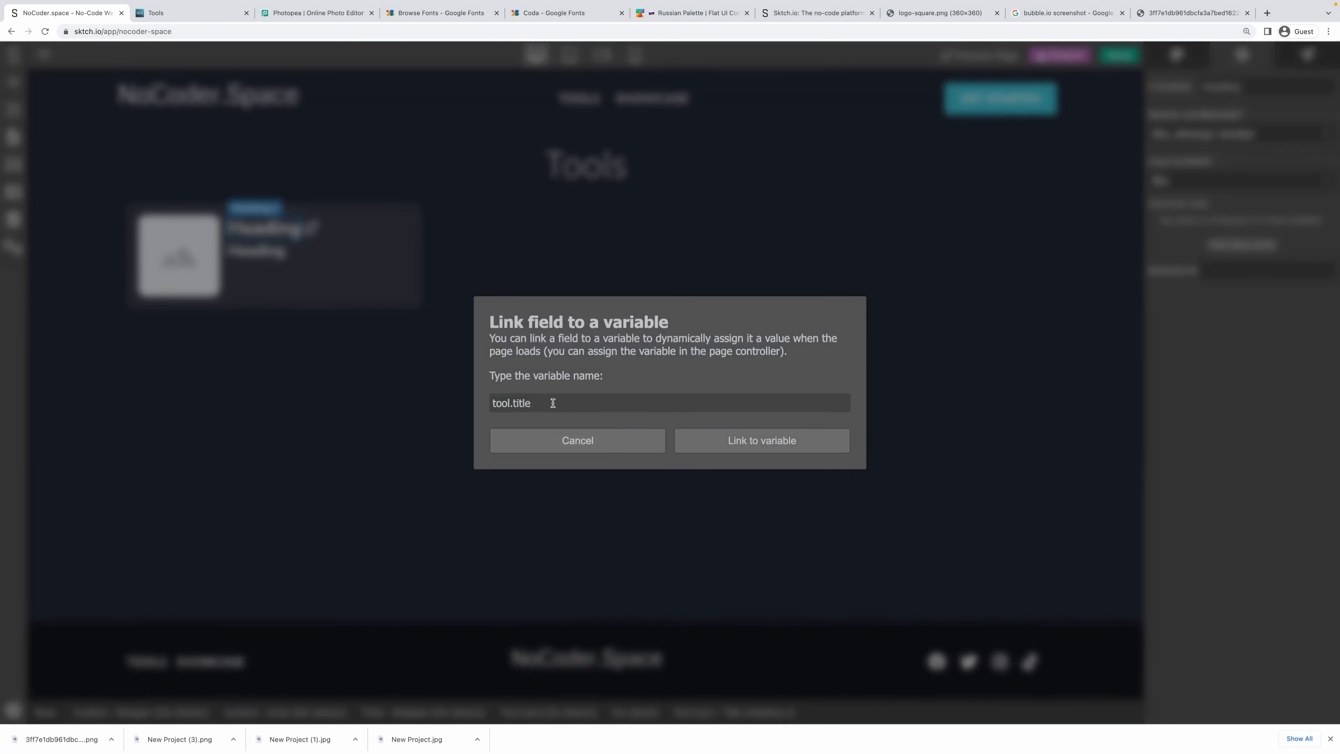
double_click(519, 402)
text(name)
click(696, 442)
key(ctrl+s)
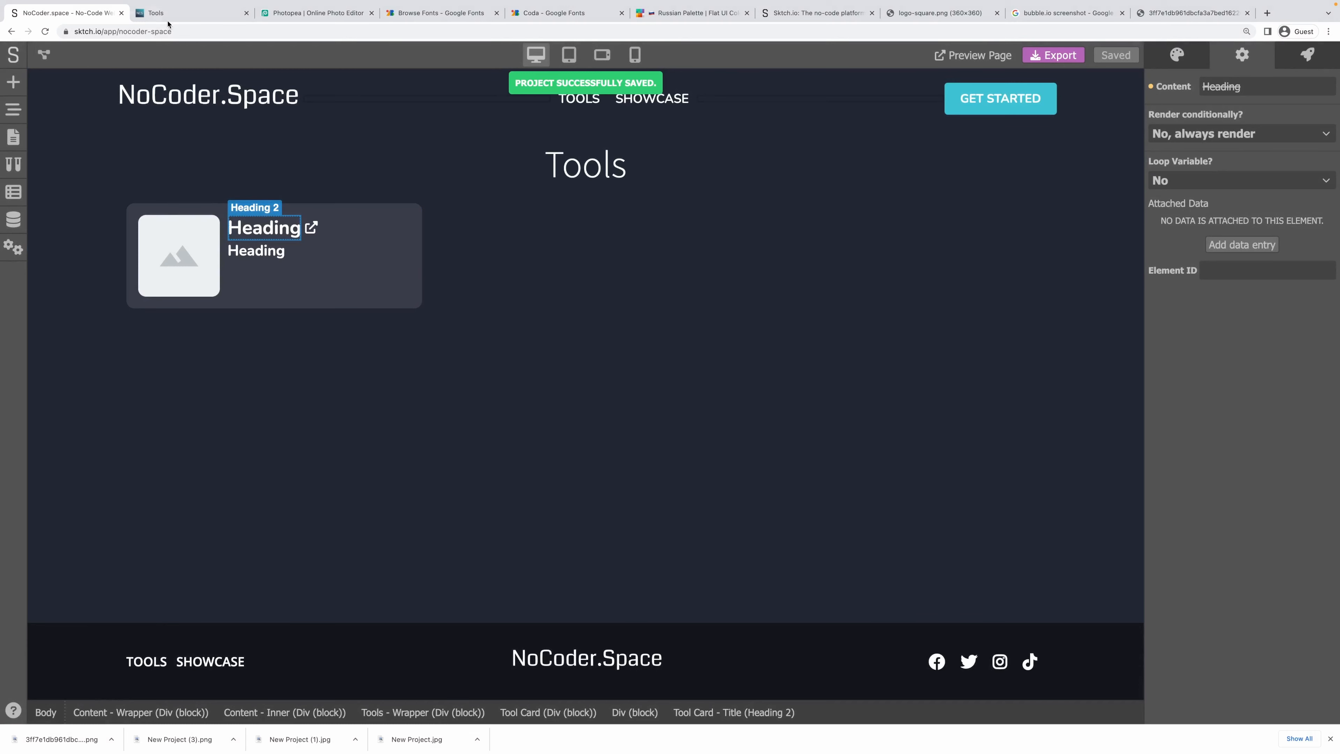
Check the live Tools page, then review the Tool Card's loop item name 'tool'.
click(200, 6)
click(66, 12)
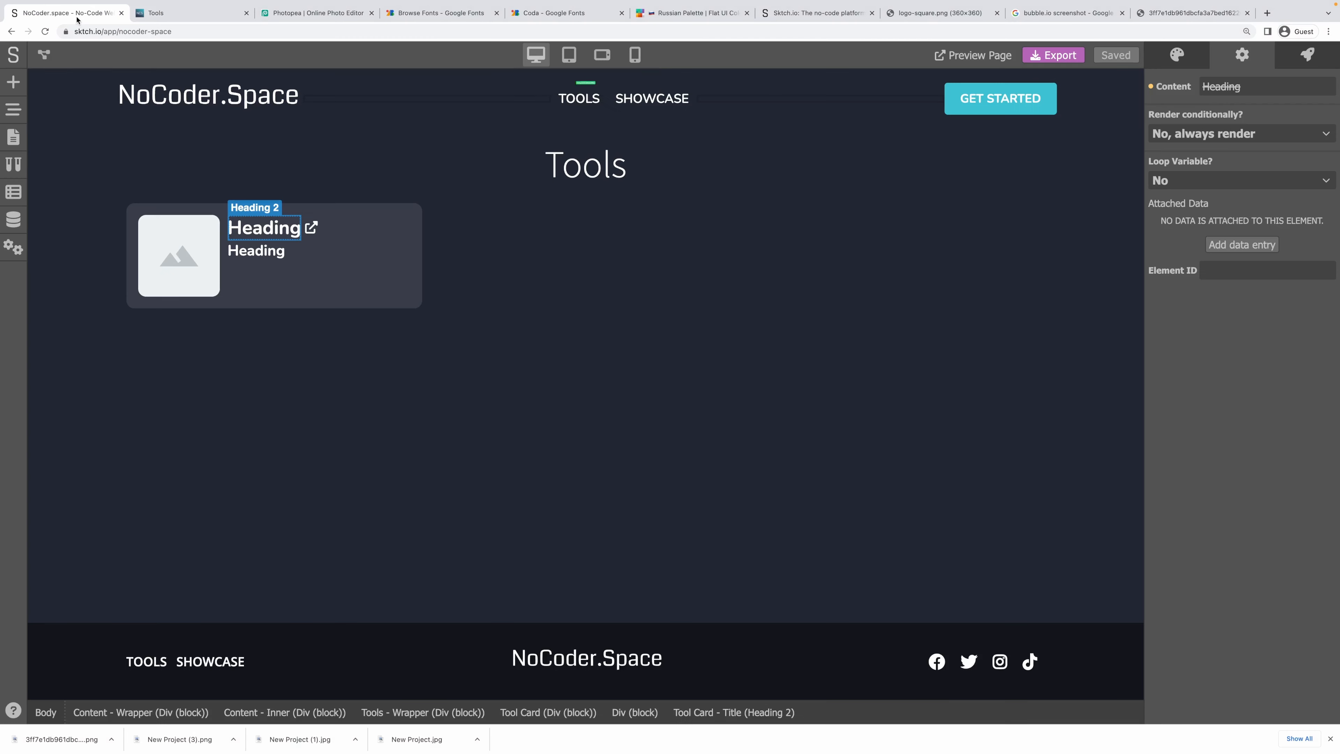
click(415, 284)
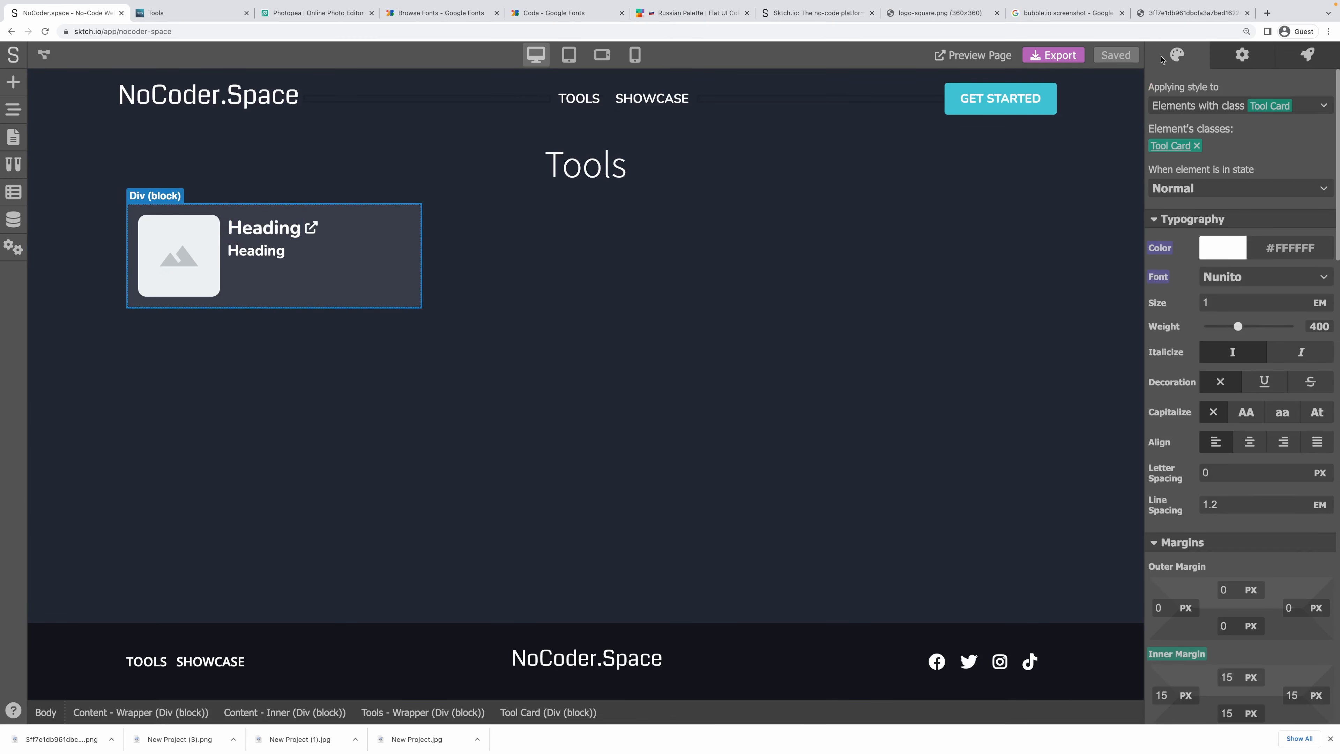
click(1235, 62)
click(1191, 194)
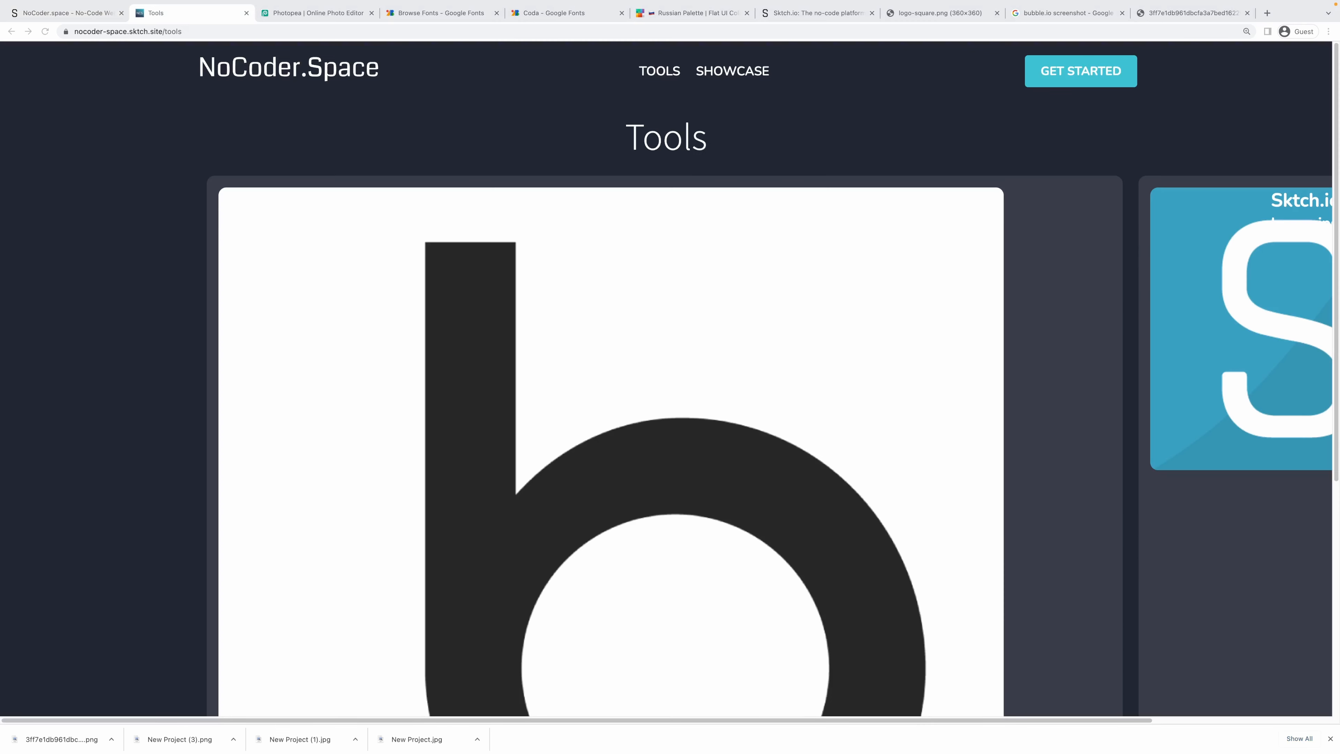
click(77, 240)
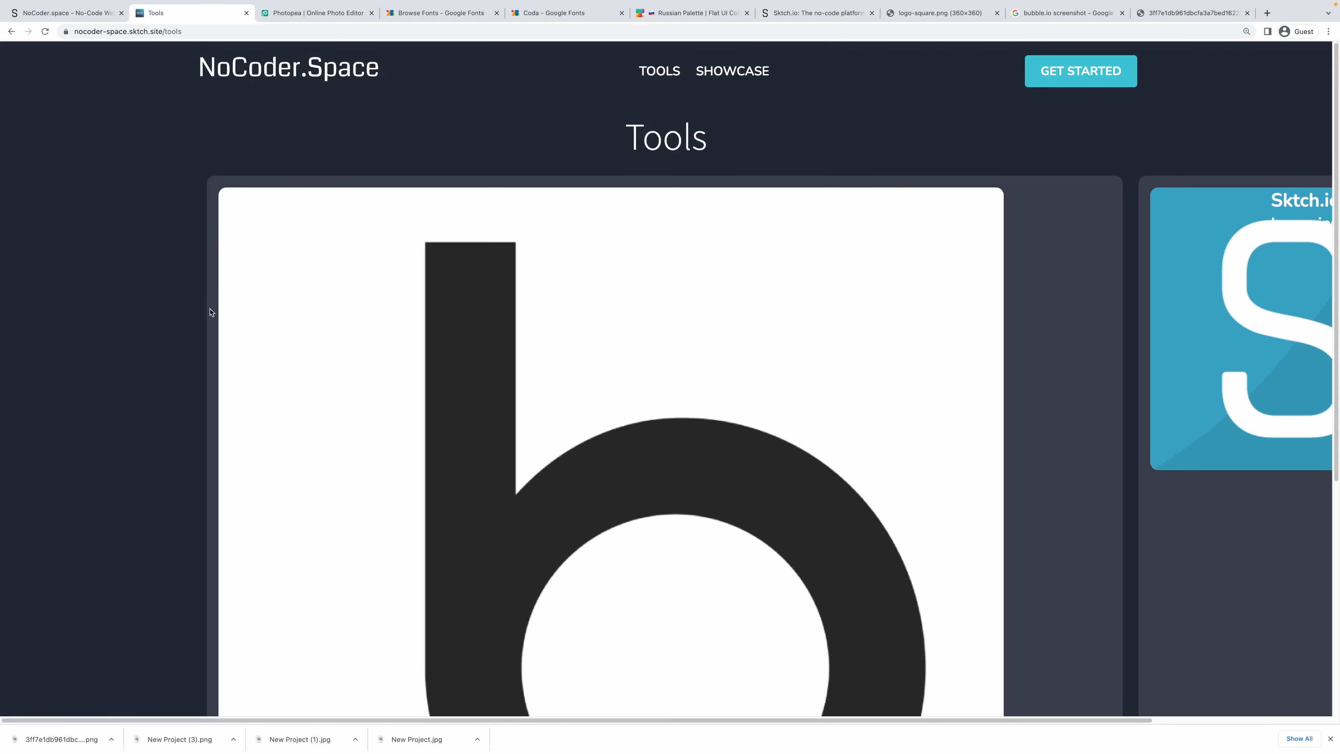
scroll(249, 335, down, 5)
scroll(506, 394, up, 3)
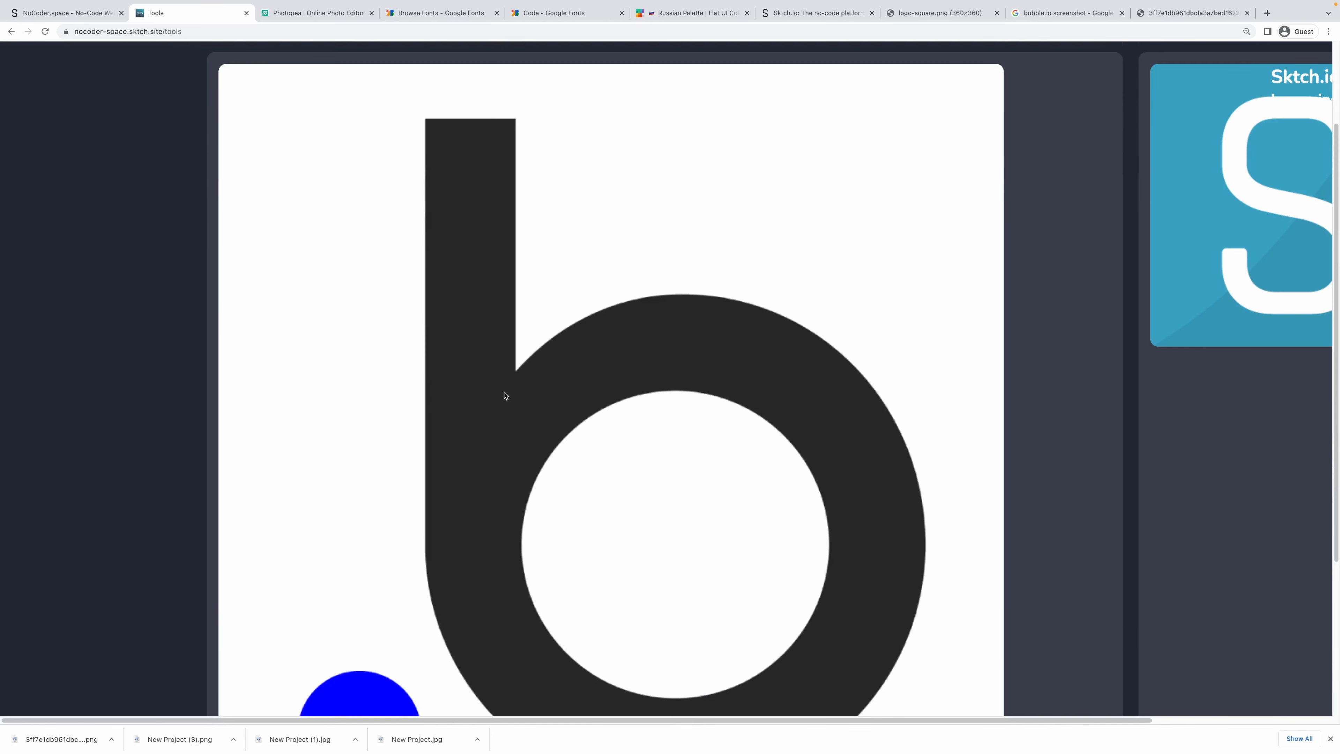
scroll(505, 394, up, 2)
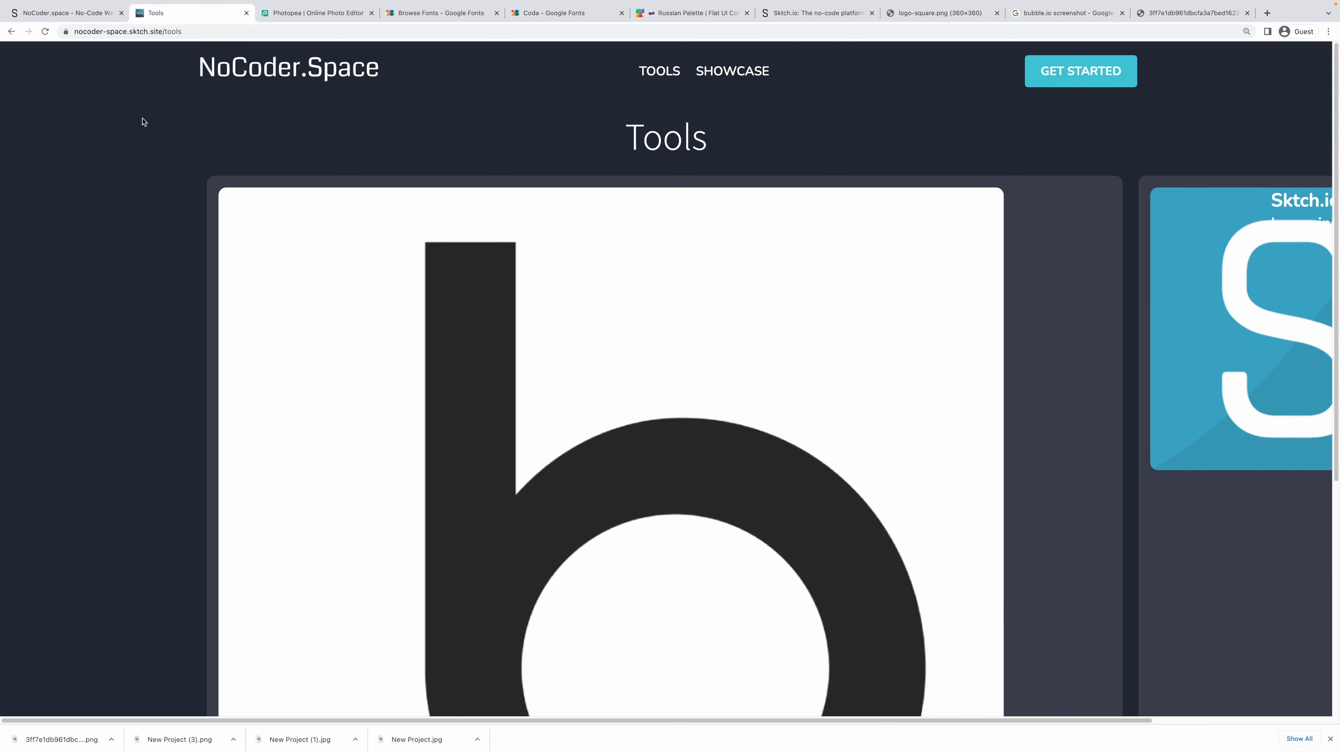
Set the logo image's Sizing width to 100%.
click(64, 12)
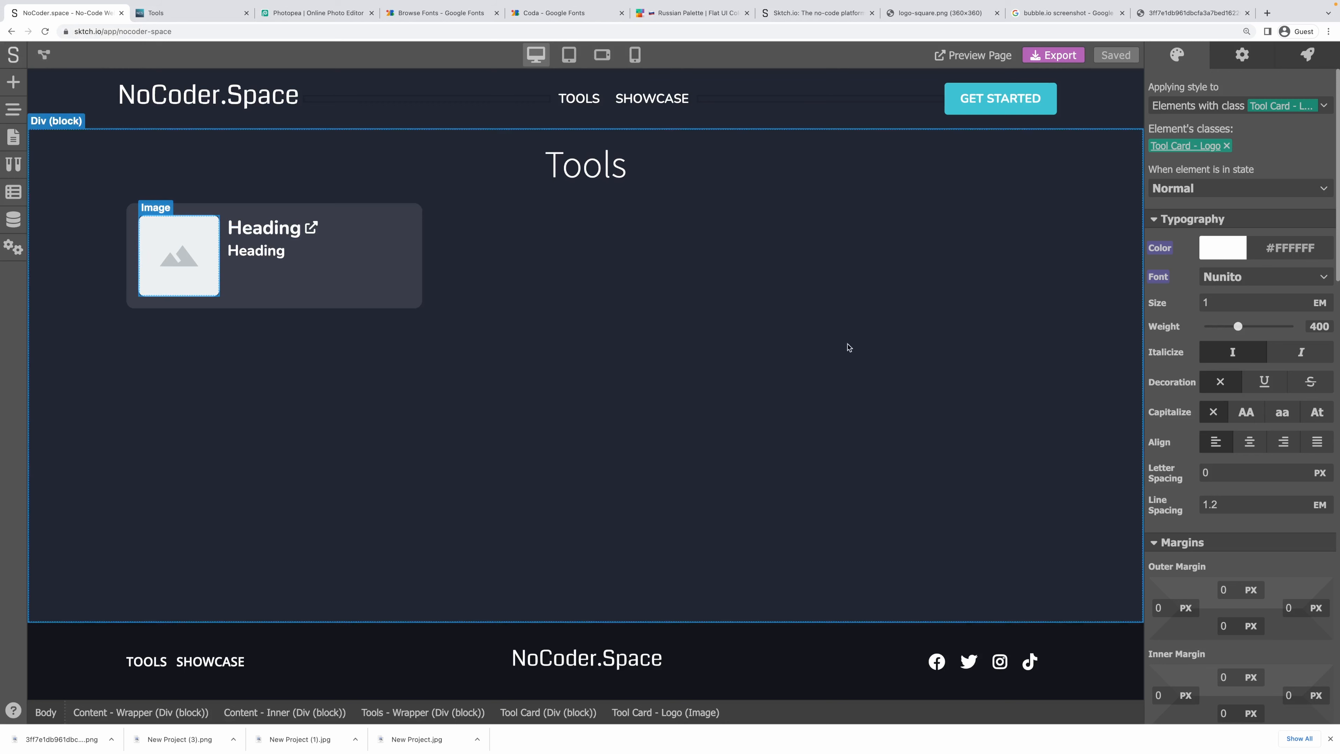
scroll(1188, 439, down, 12)
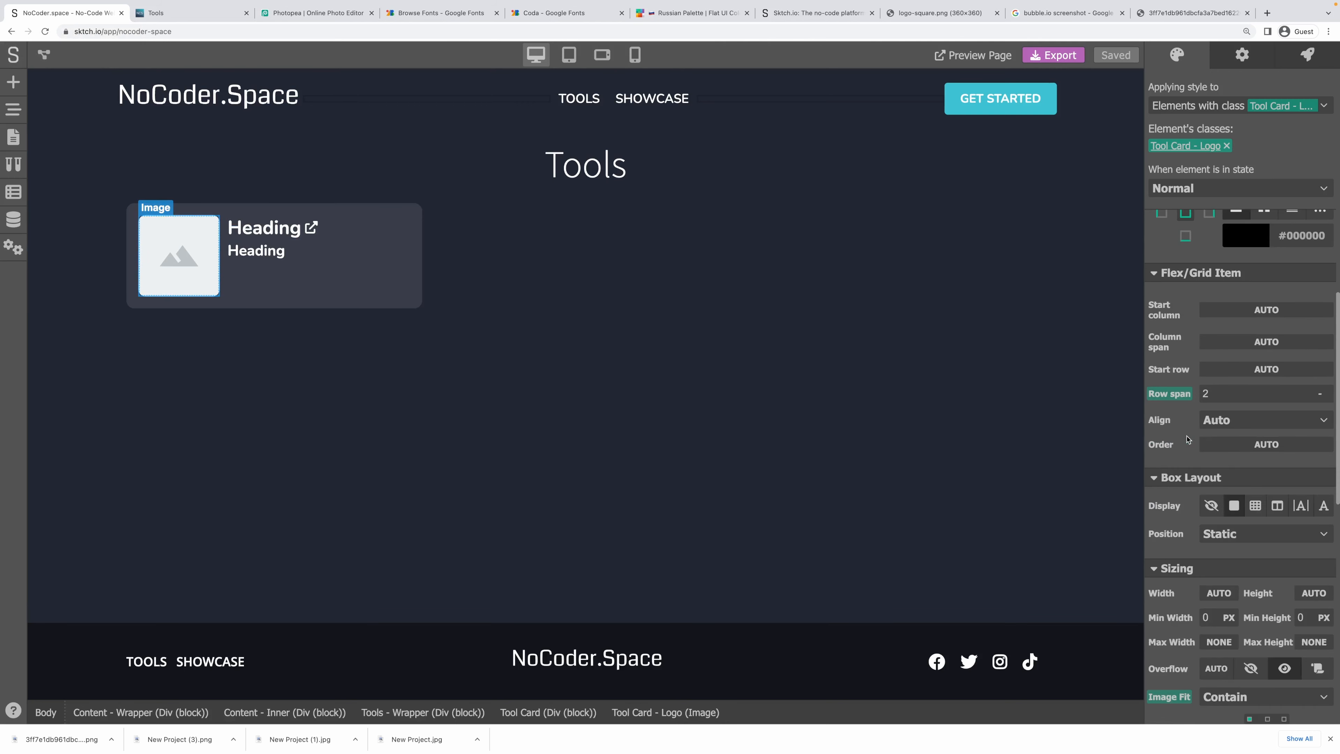
scroll(1187, 439, up, 8)
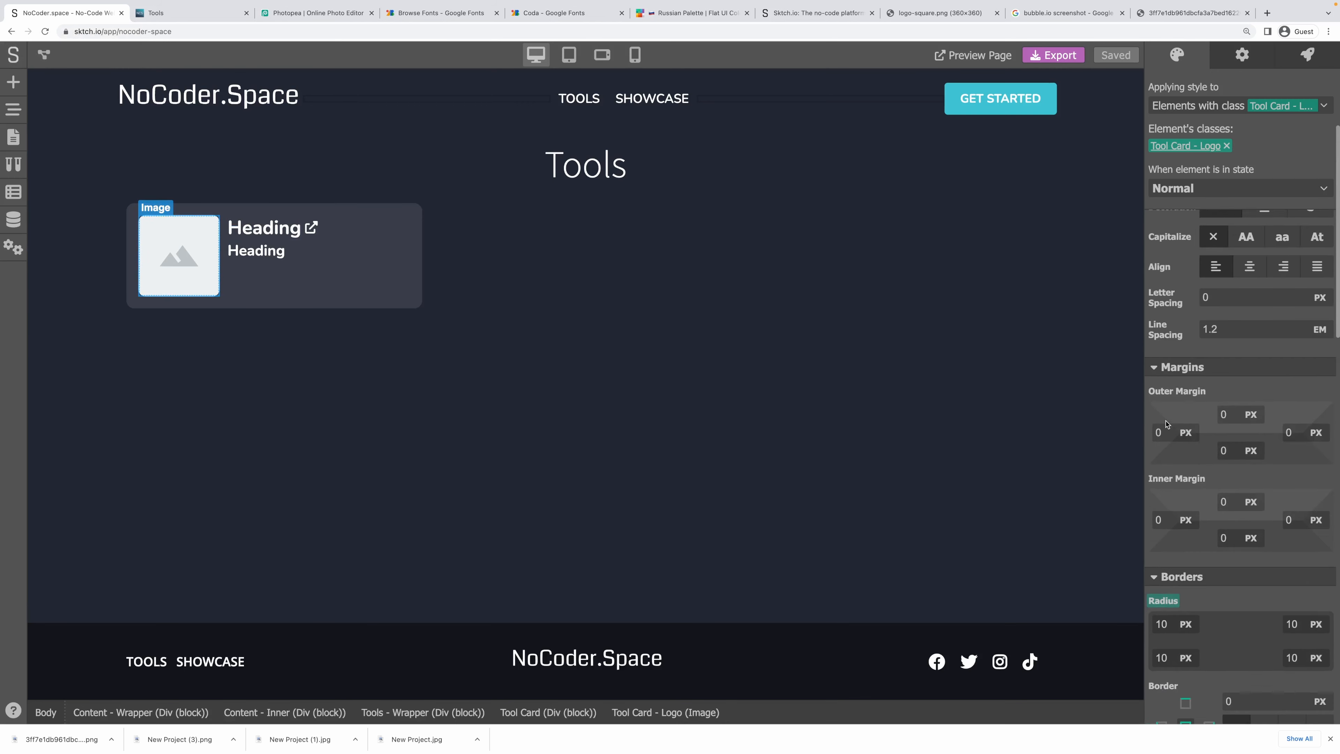
scroll(1166, 424, down, 8)
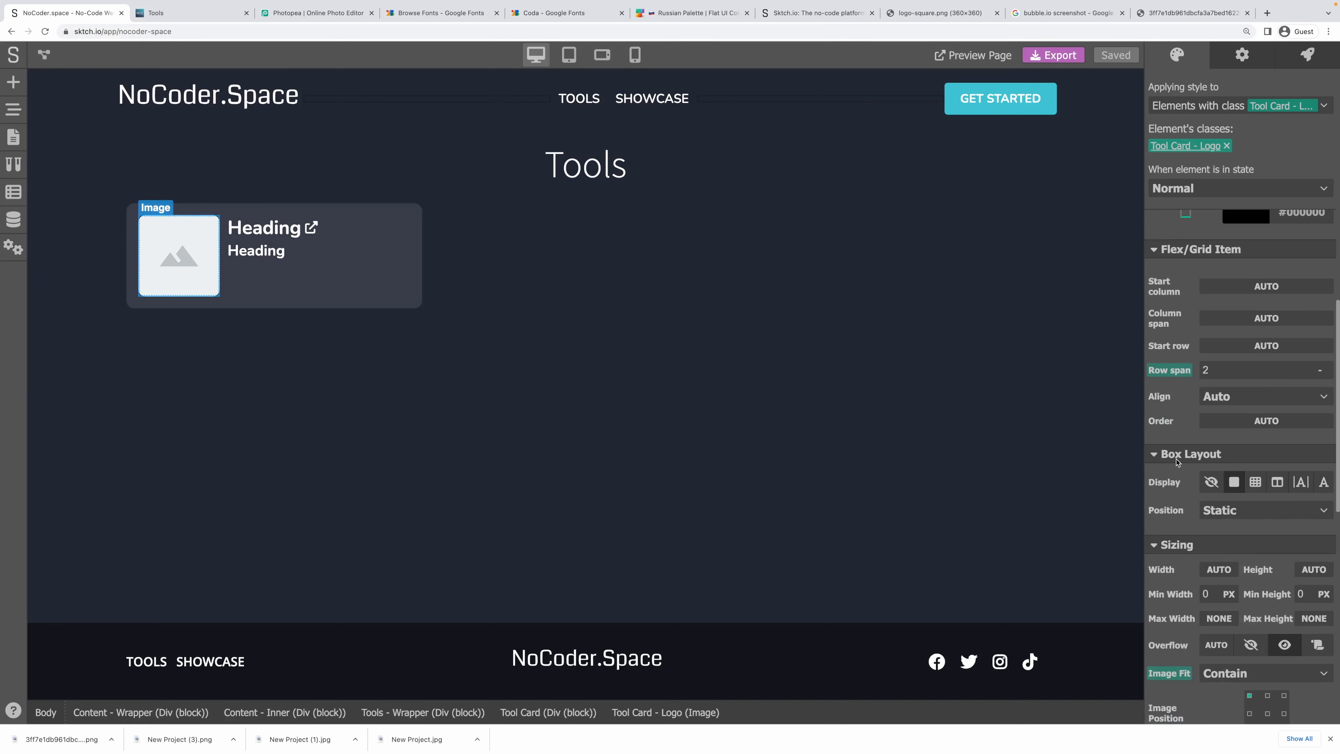
scroll(1176, 462, down, 4)
scroll(1176, 449, up, 3)
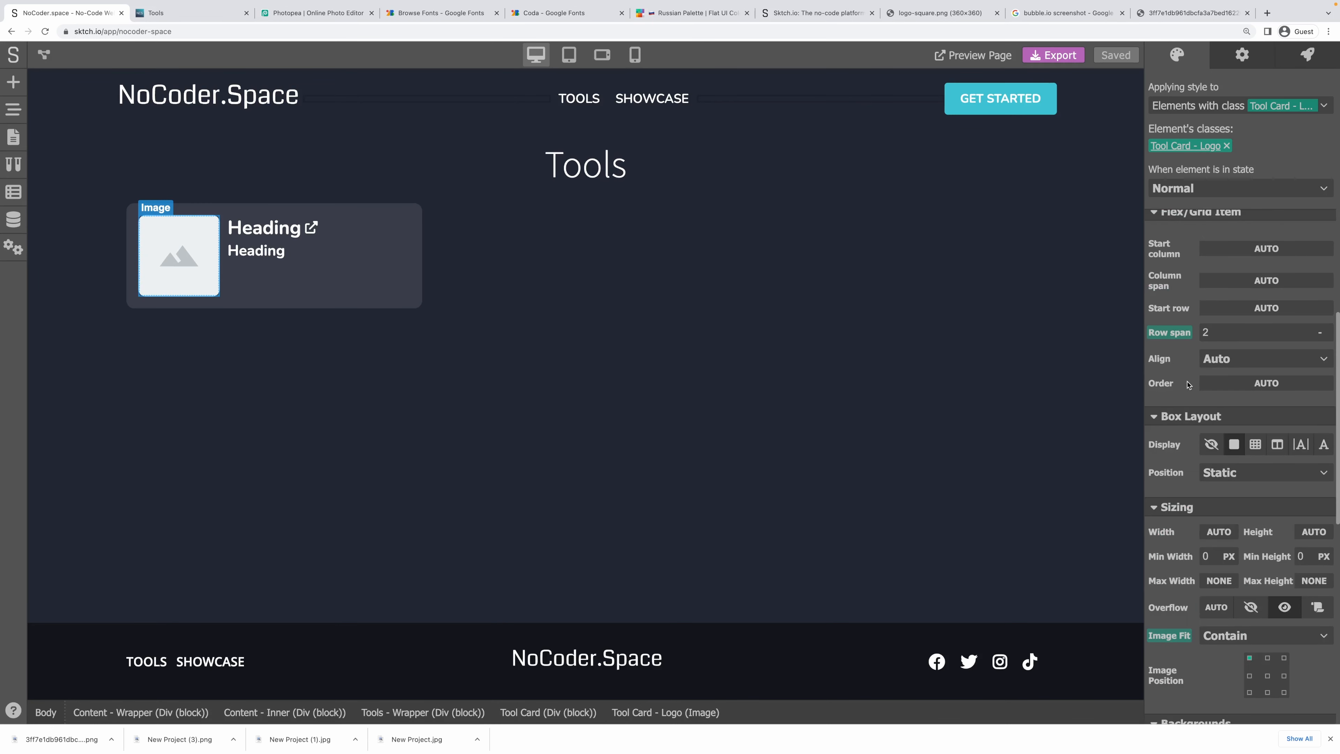
scroll(1185, 370, up, 1)
scroll(1180, 282, down, 9)
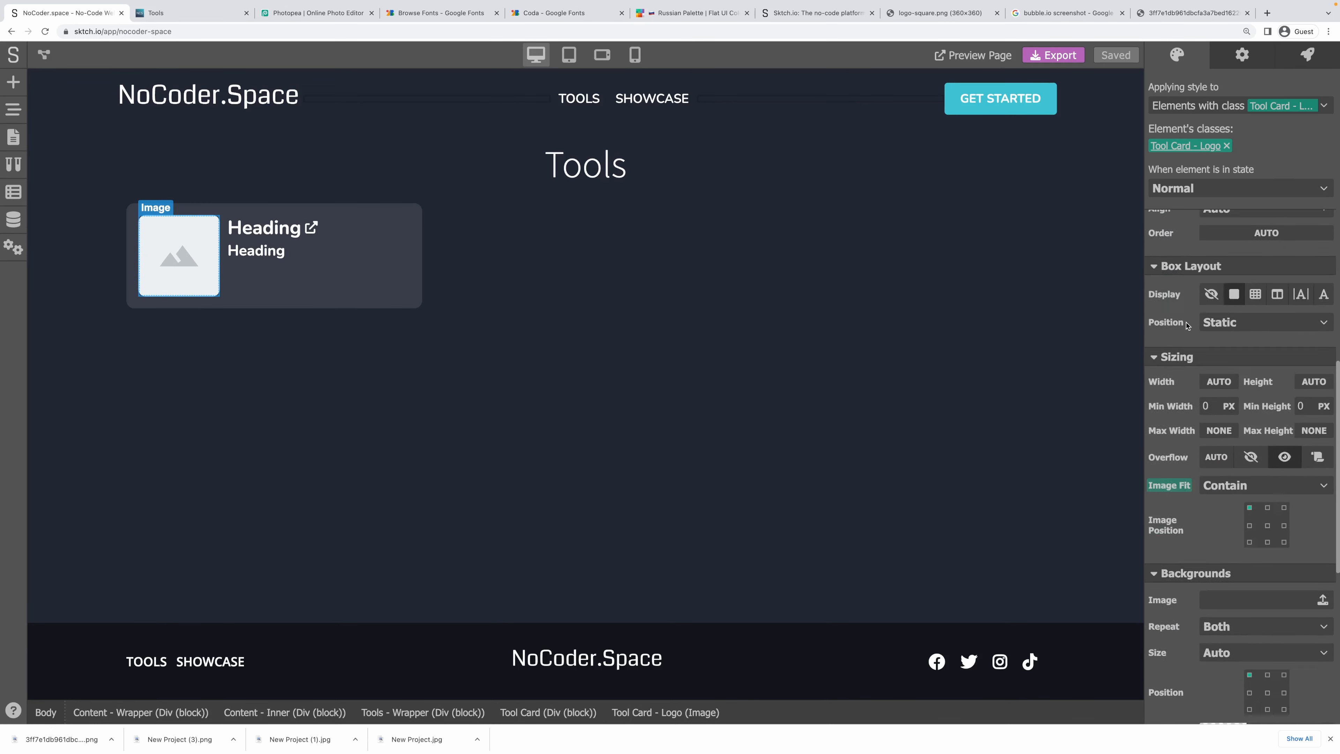
click(1214, 359)
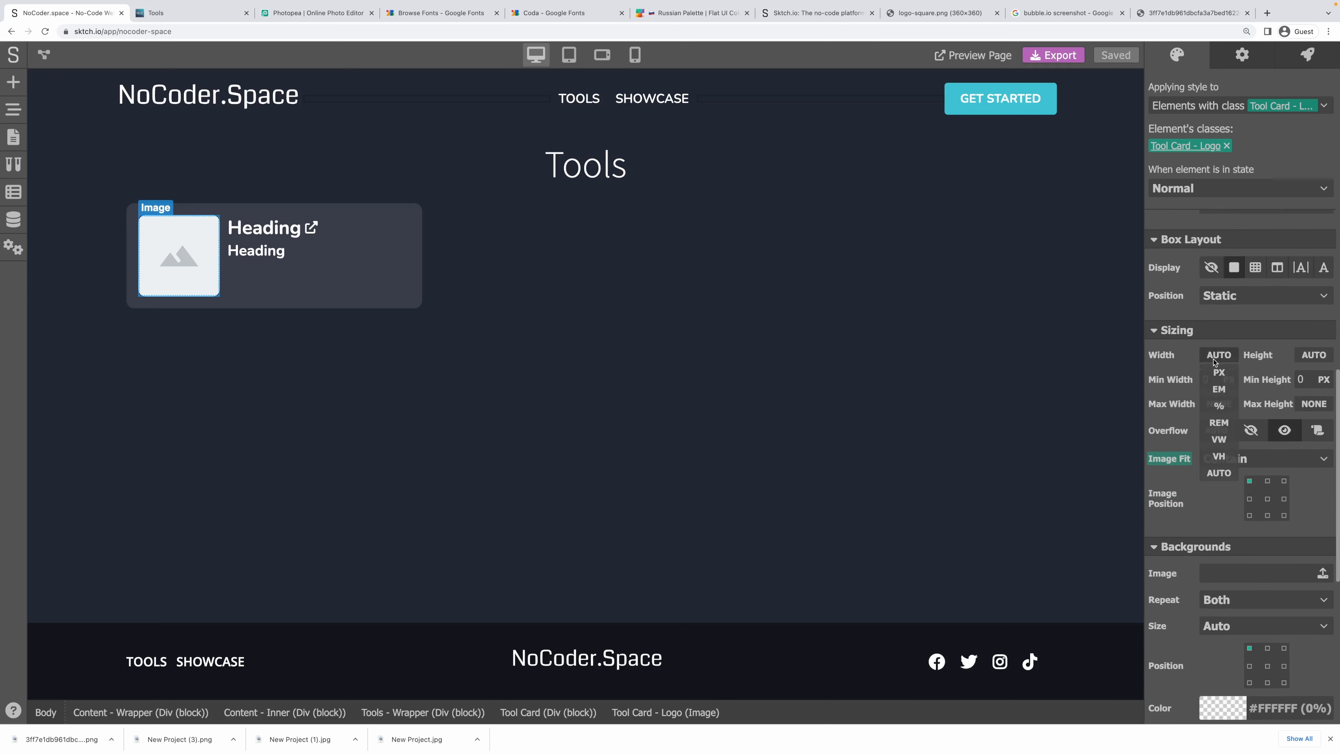
click(1219, 406)
text(100)
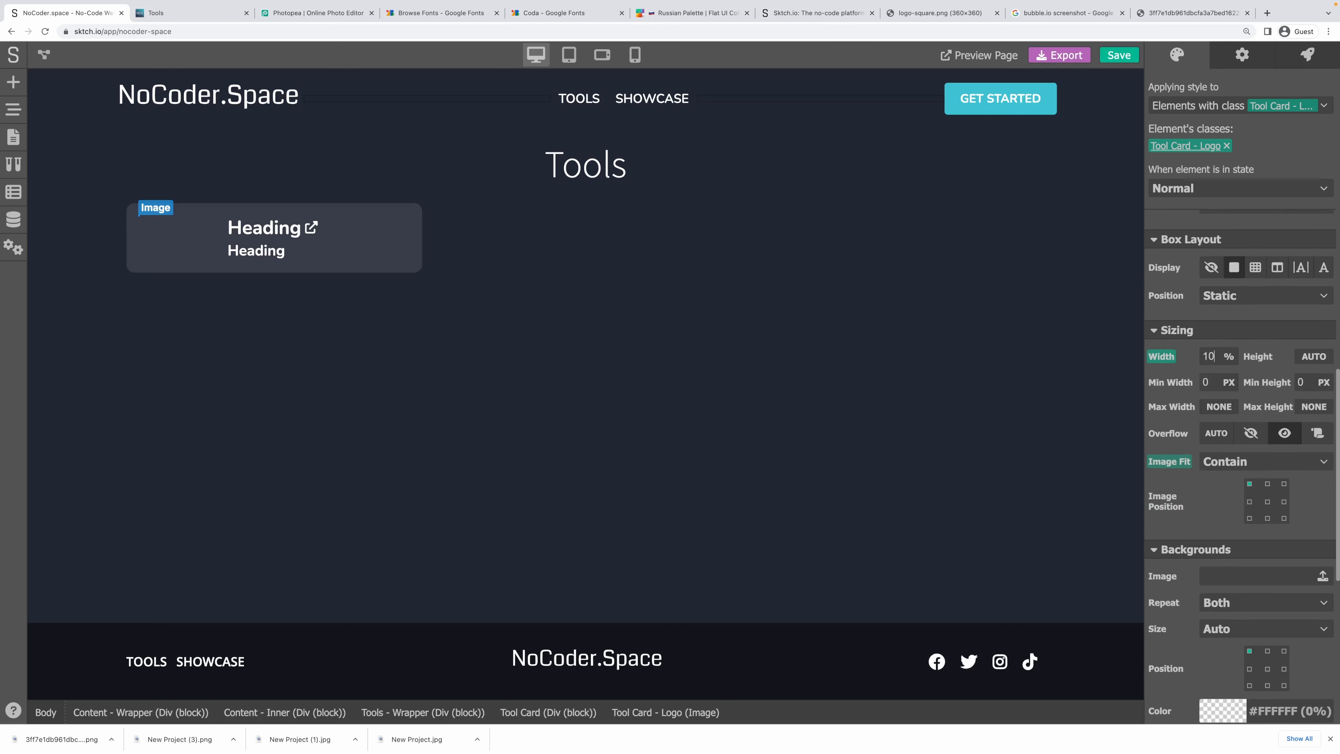
key(Return)
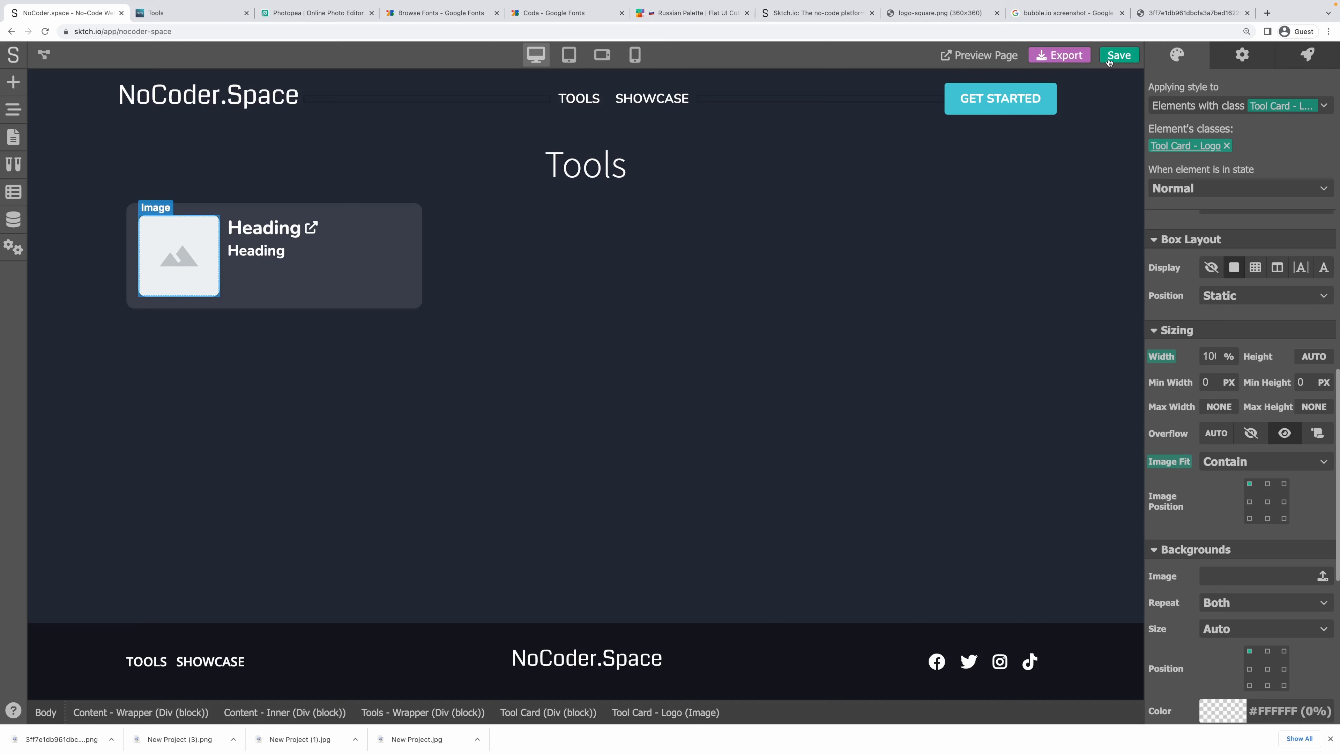
Keep the logo height AUTO, save the project, and switch to the live Tools page.
click(1311, 358)
click(1314, 407)
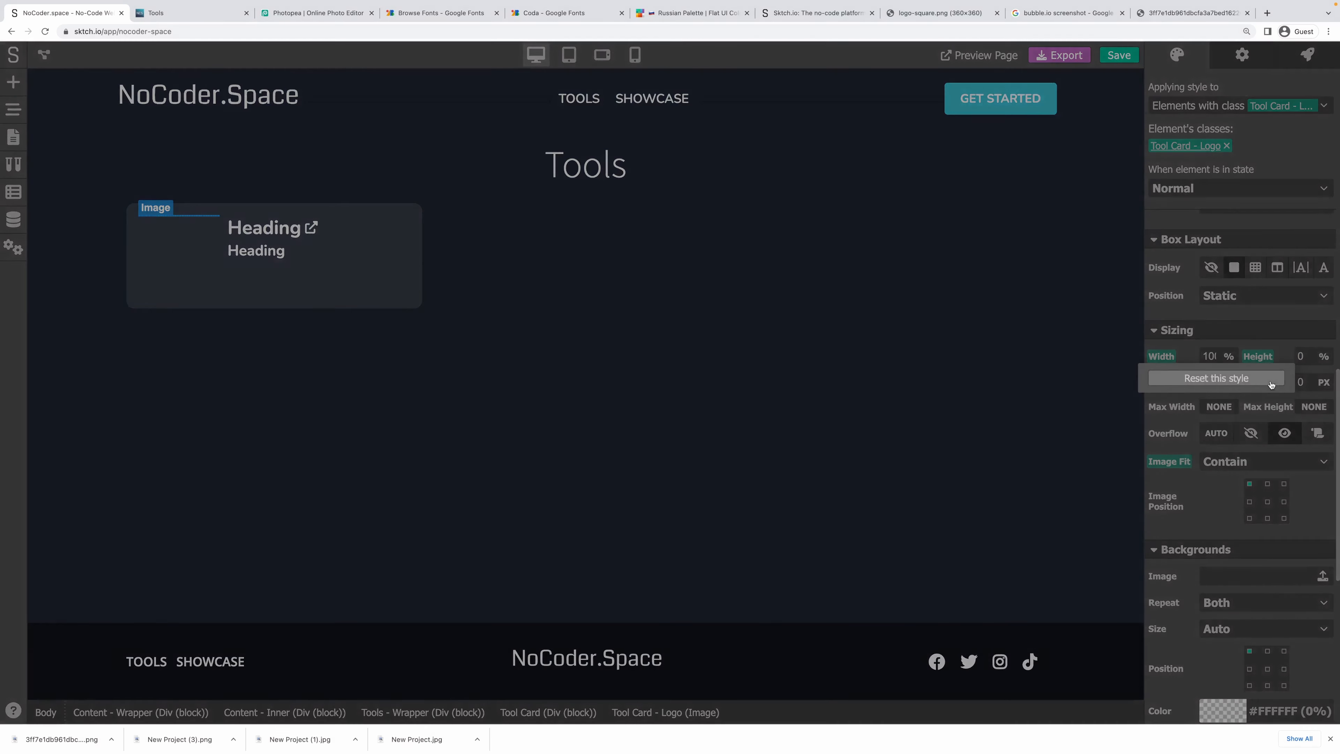
click(1259, 356)
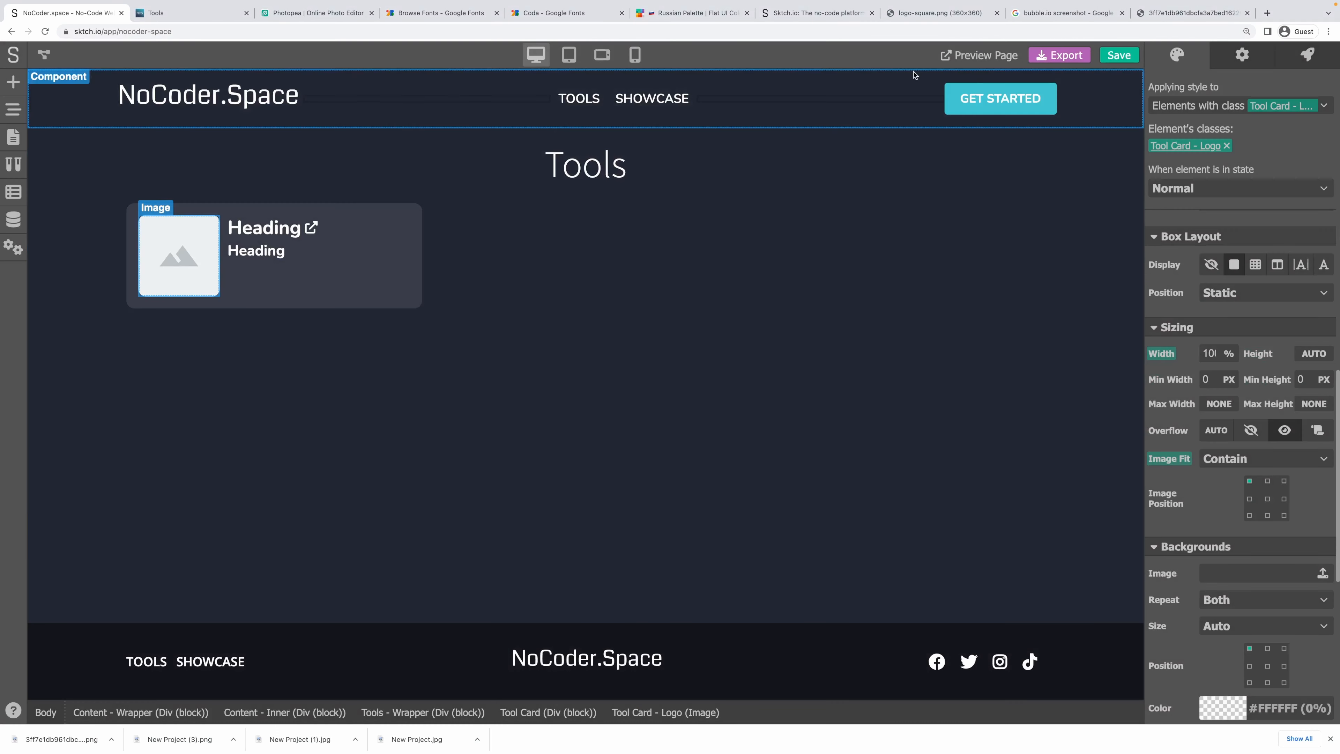
click(1131, 57)
click(172, 15)
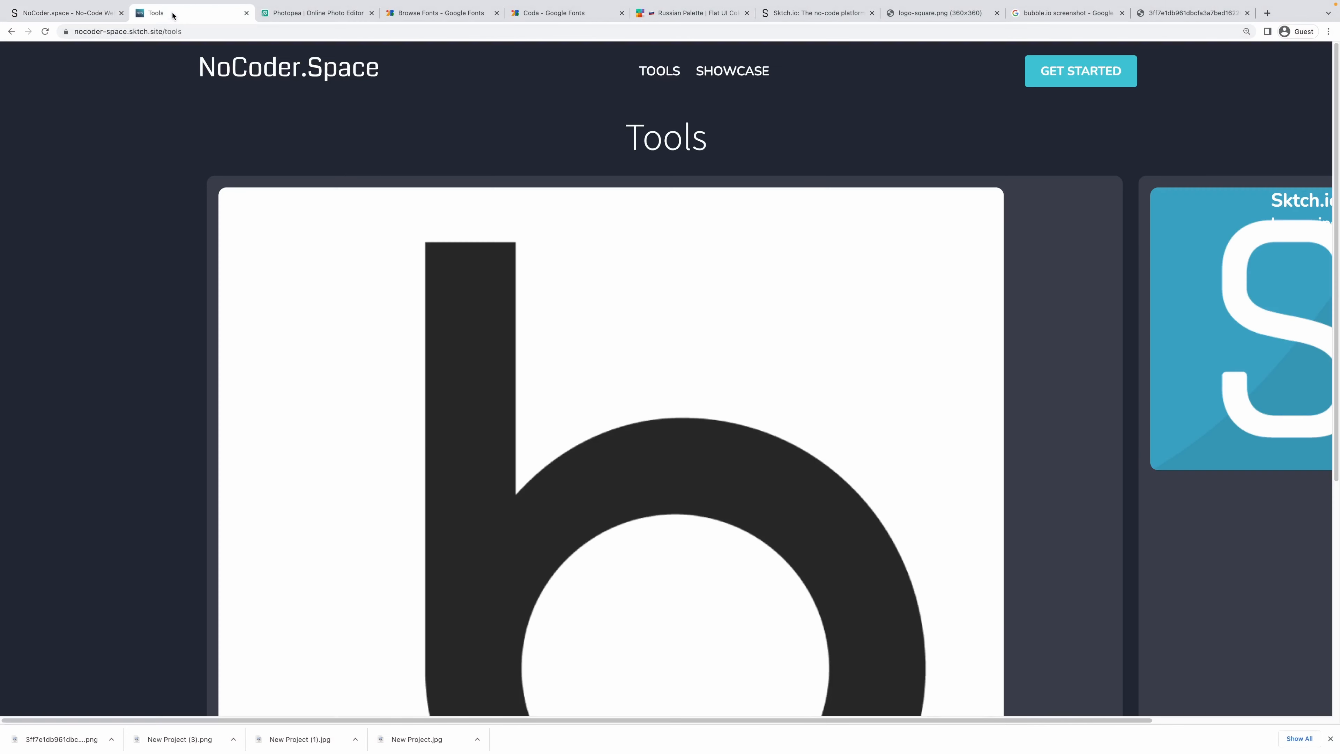
Reload the live Tools page, then select the card heading's external-link icon in the editor.
key(super+r)
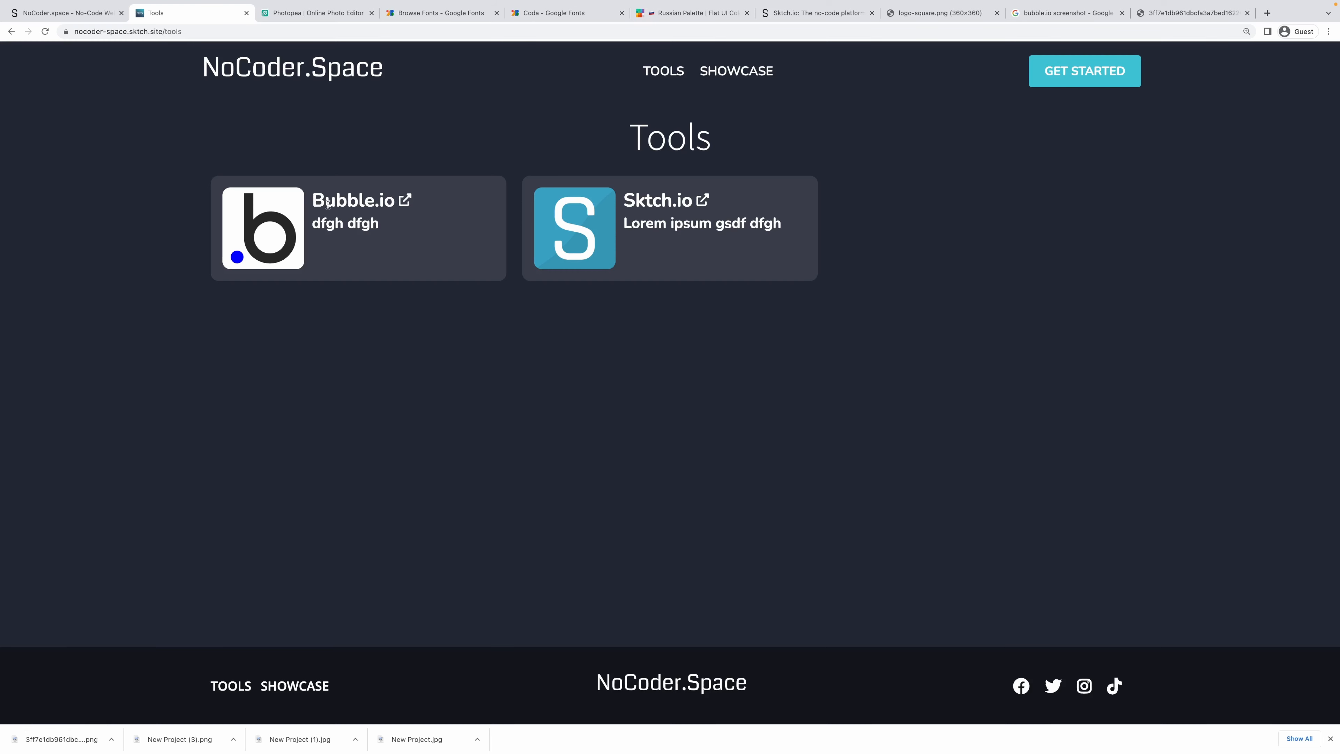
drag(317, 200, 368, 229)
click(368, 234)
click(73, 17)
click(311, 231)
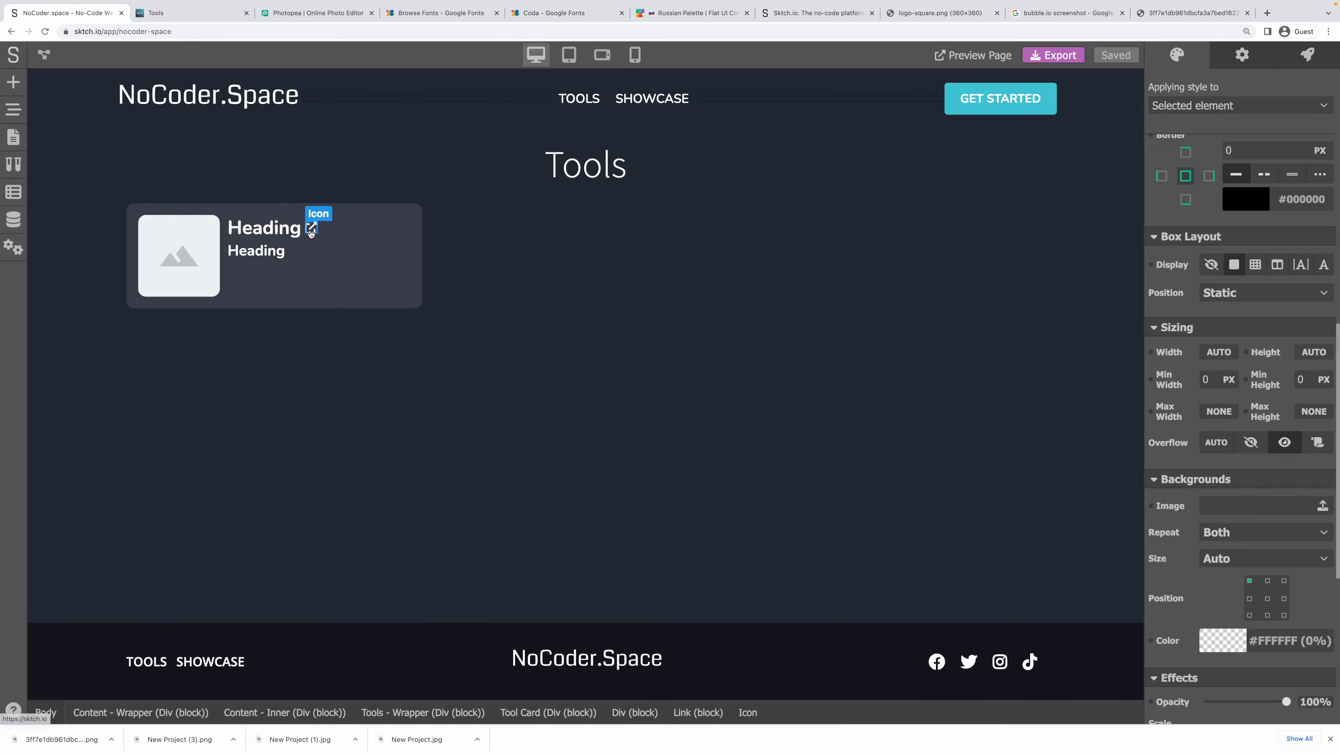
Bind the tool card's link destination to the tool.url variable, then view the live Tools page.
click(314, 238)
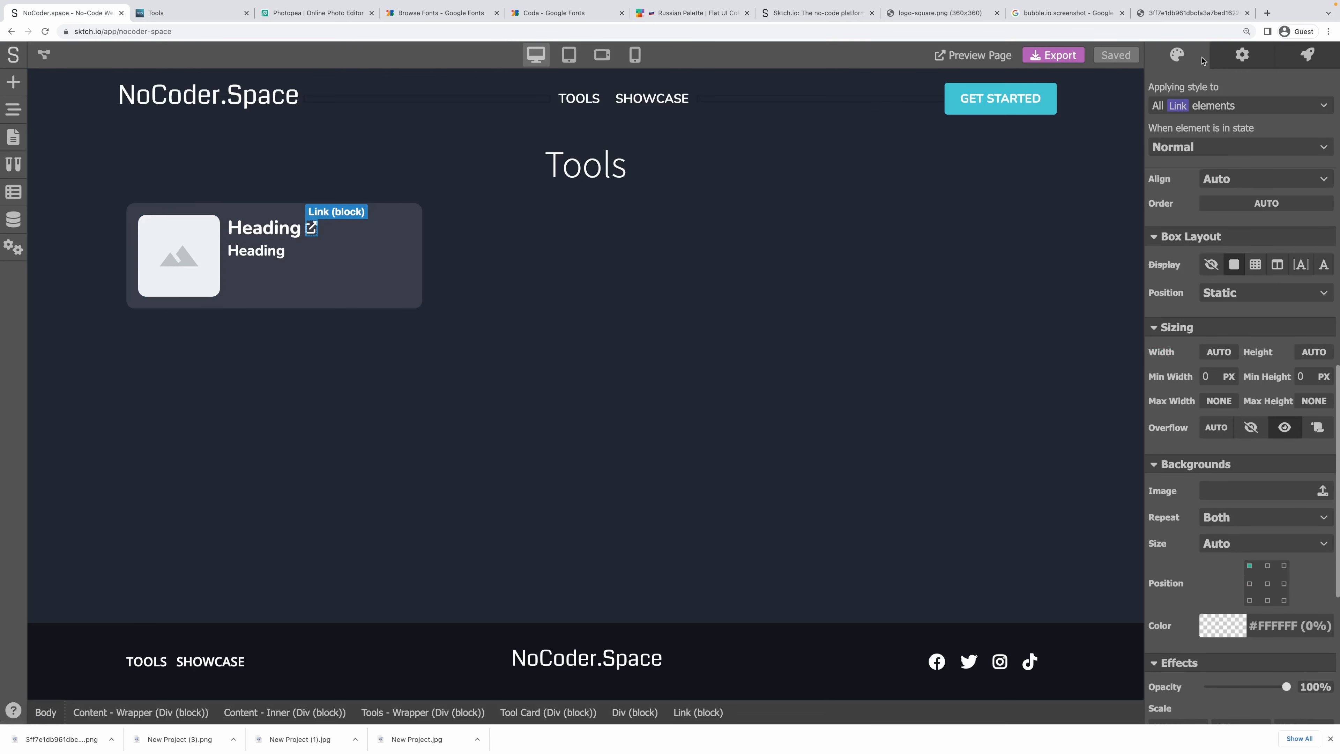
click(1236, 64)
click(1152, 88)
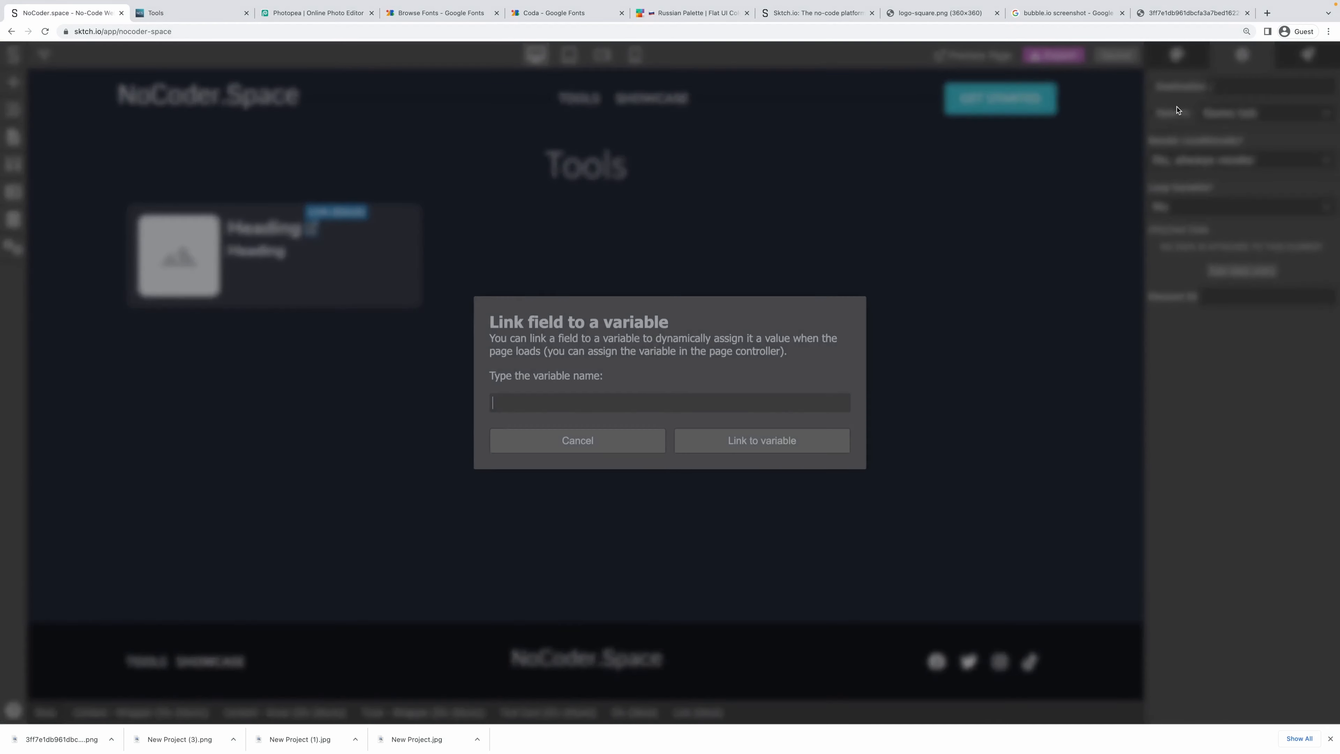
text(tool.url)
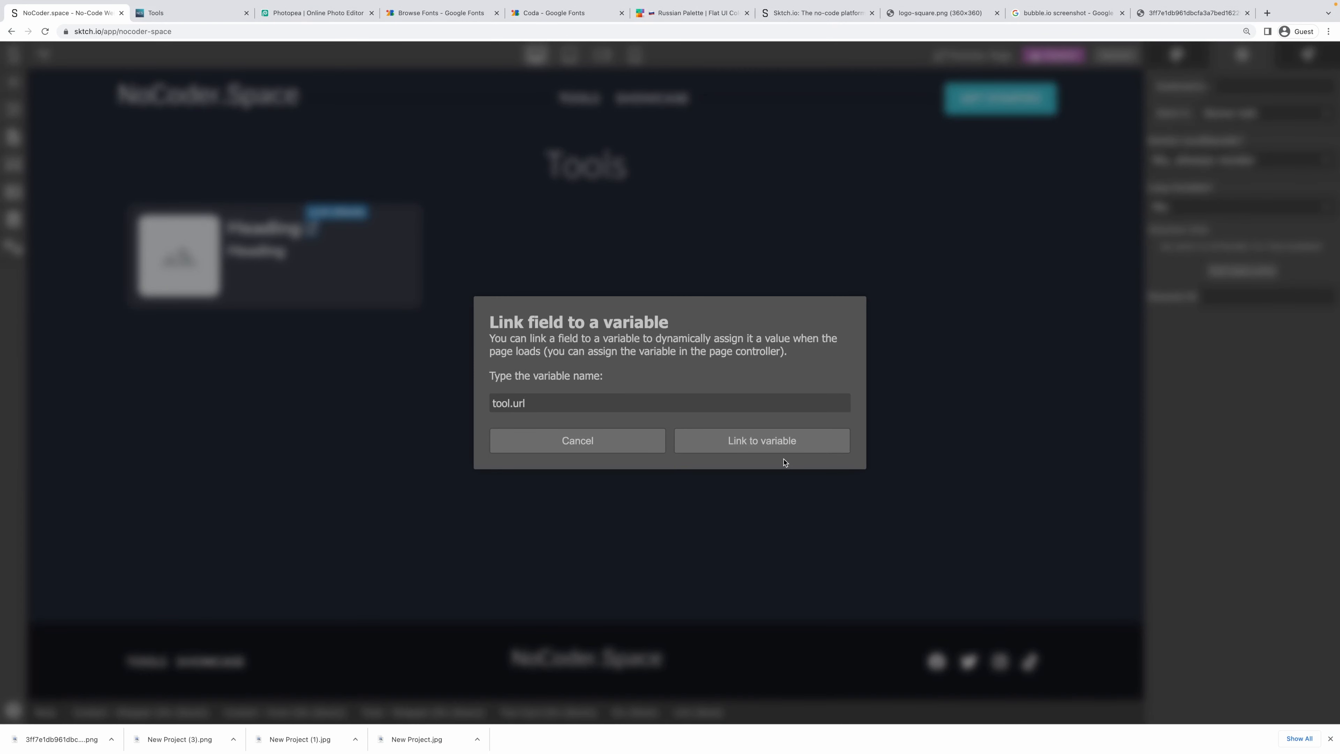
click(780, 446)
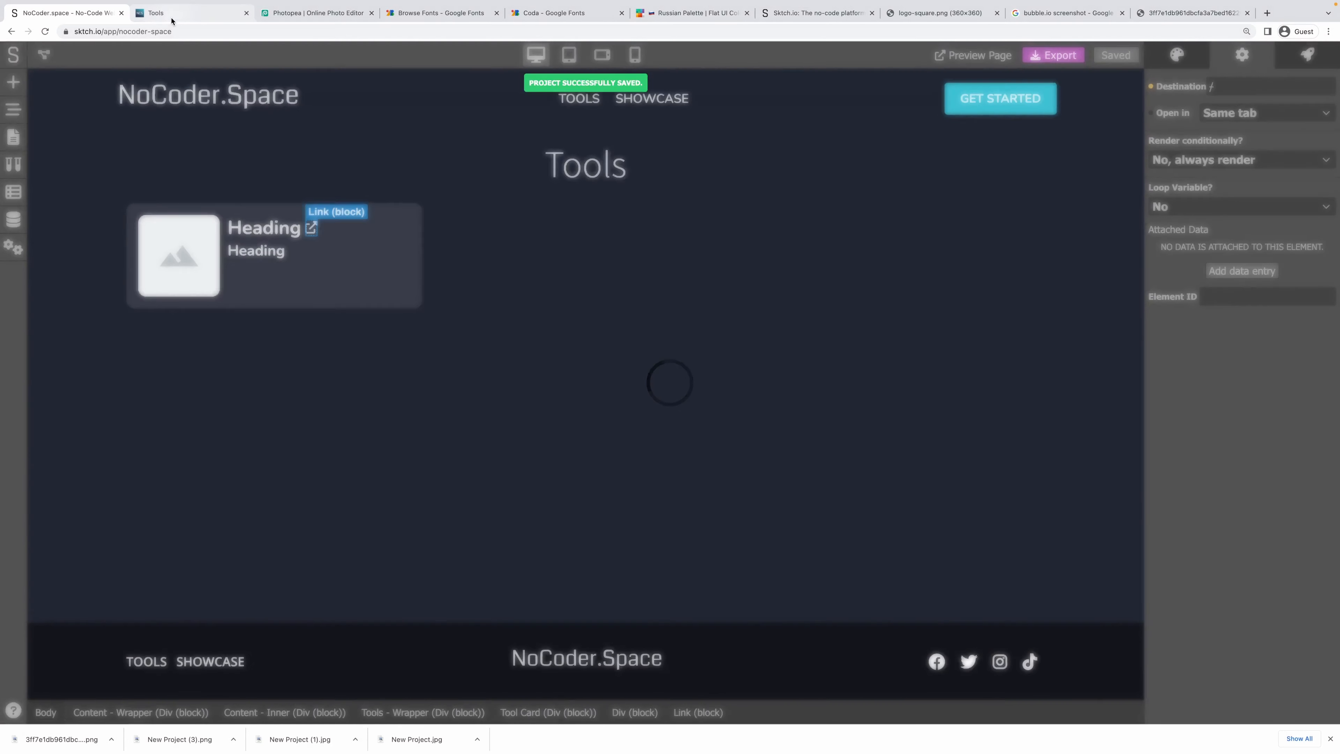
click(171, 16)
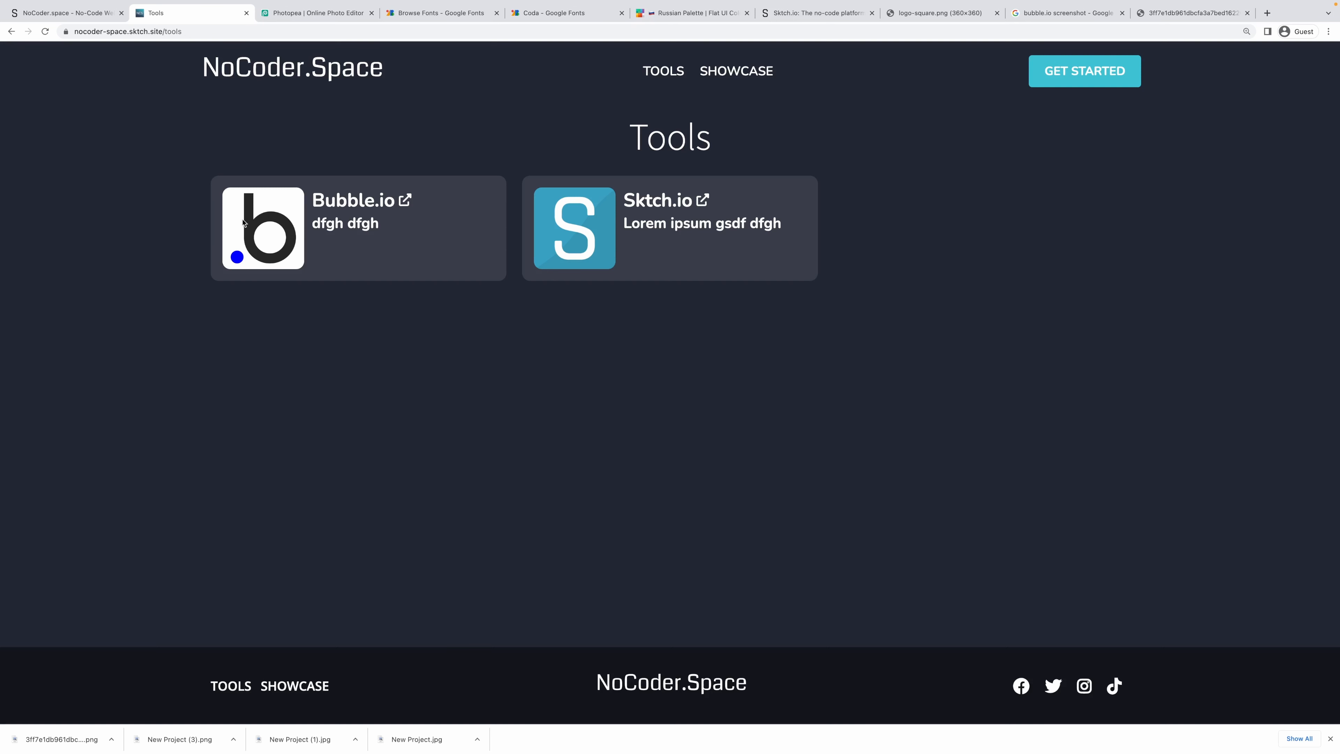
Inspect the Bubble.io card on the live page, then select the tool card container in the editor.
drag(219, 188, 347, 248)
click(408, 266)
click(69, 12)
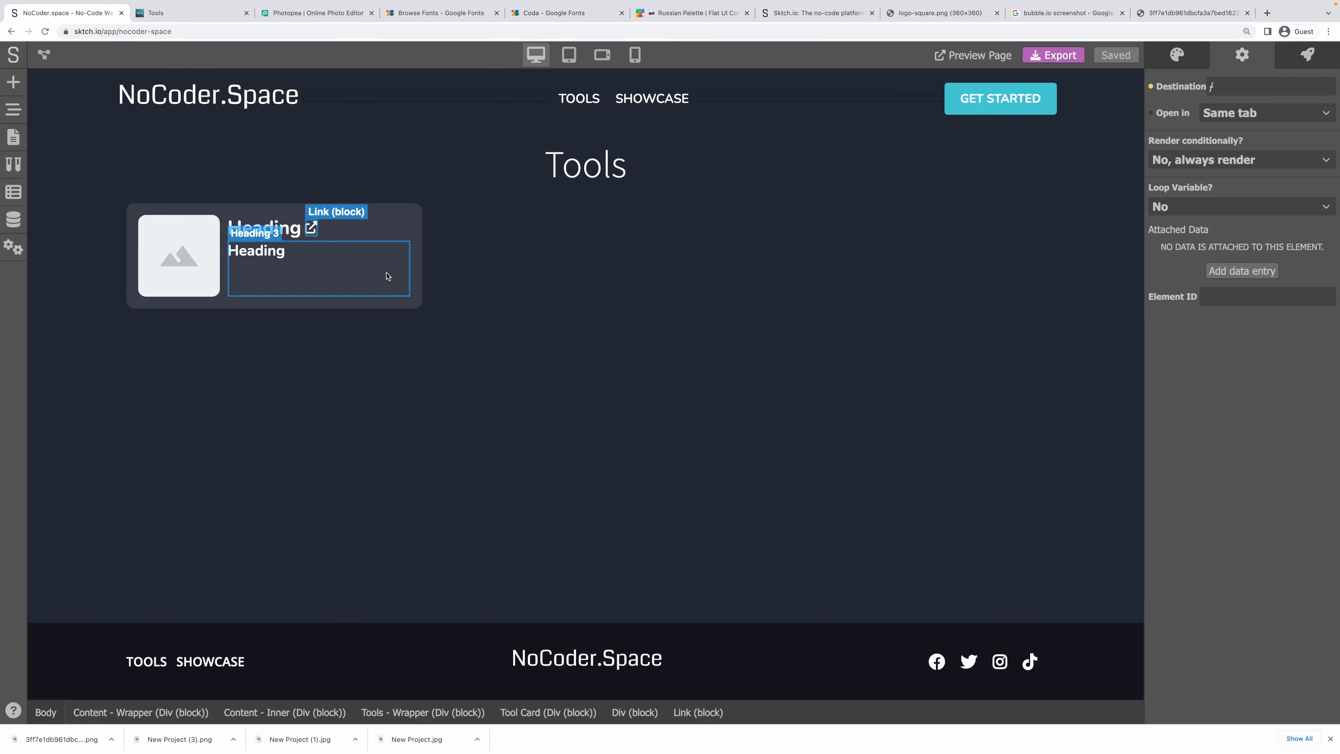
click(422, 287)
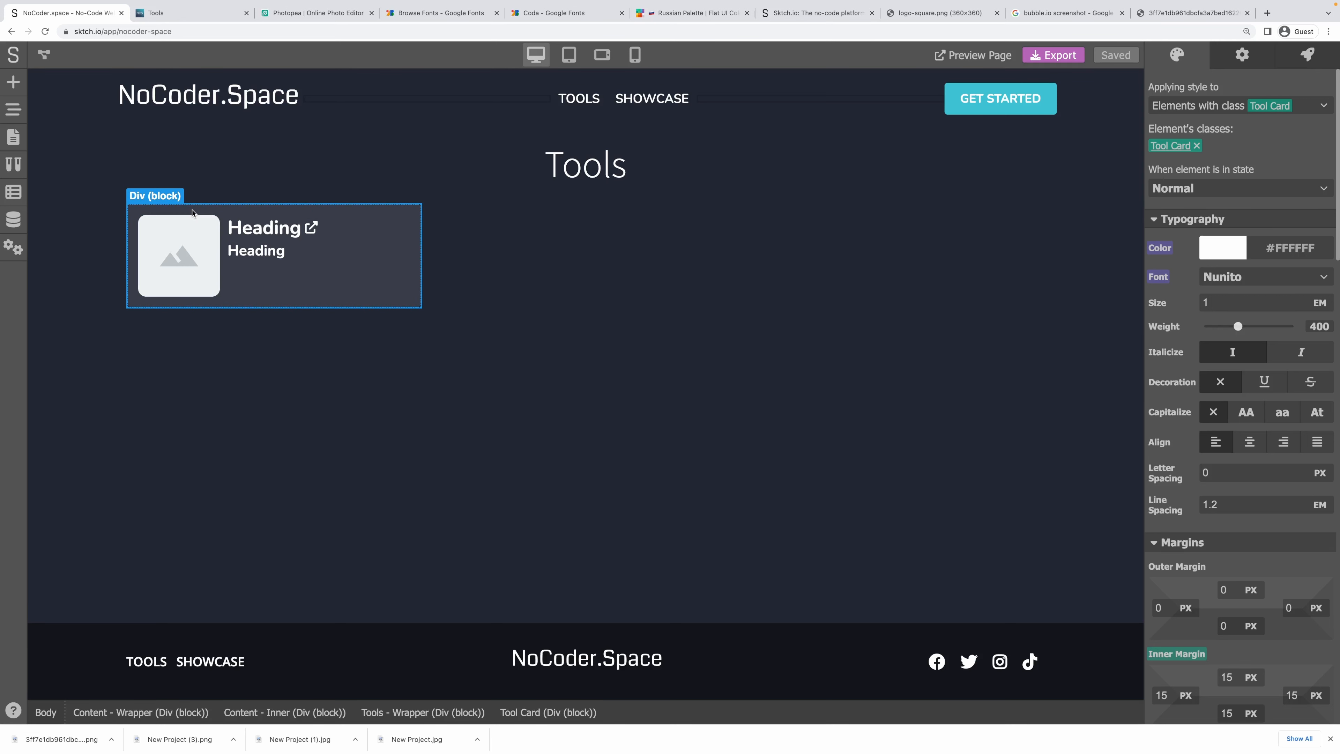
Set the Tool Card cursor to Pointer.
click(1193, 189)
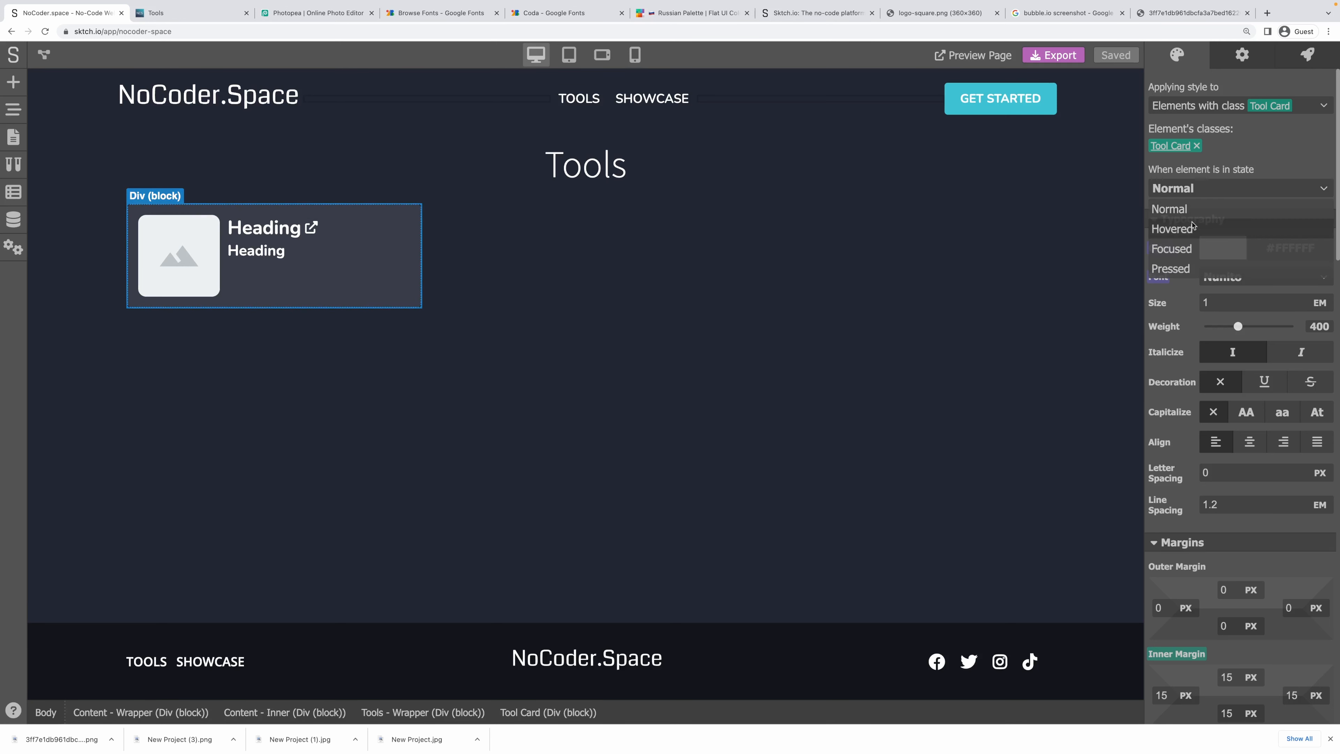
scroll(1247, 396, down, 15)
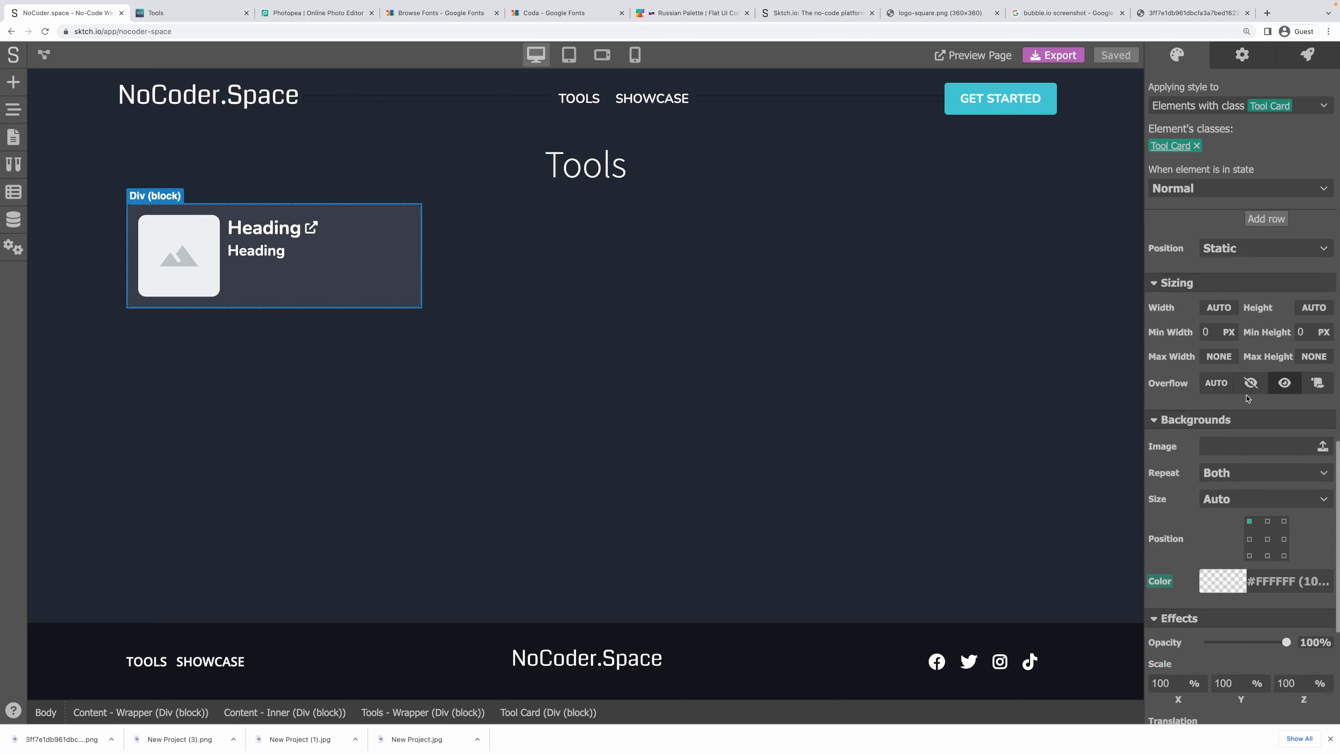
scroll(1247, 397, down, 6)
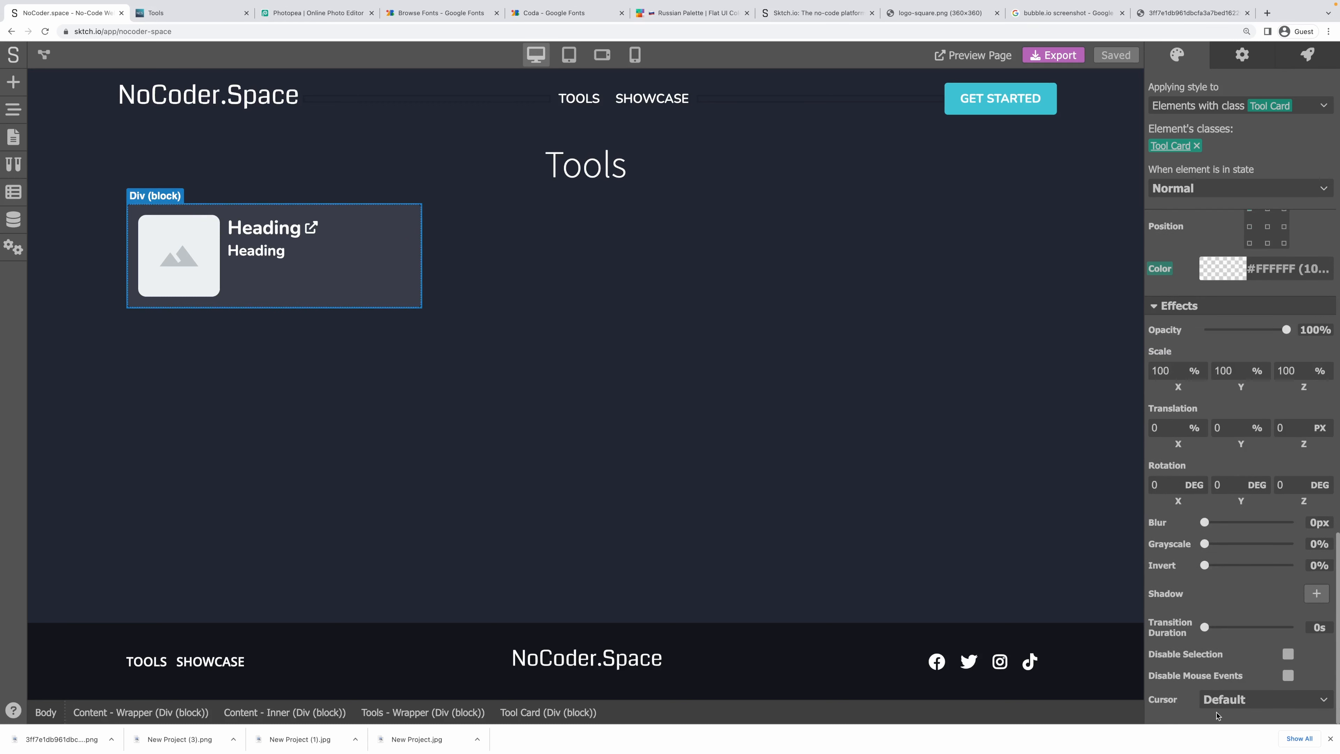
click(1216, 715)
click(1223, 604)
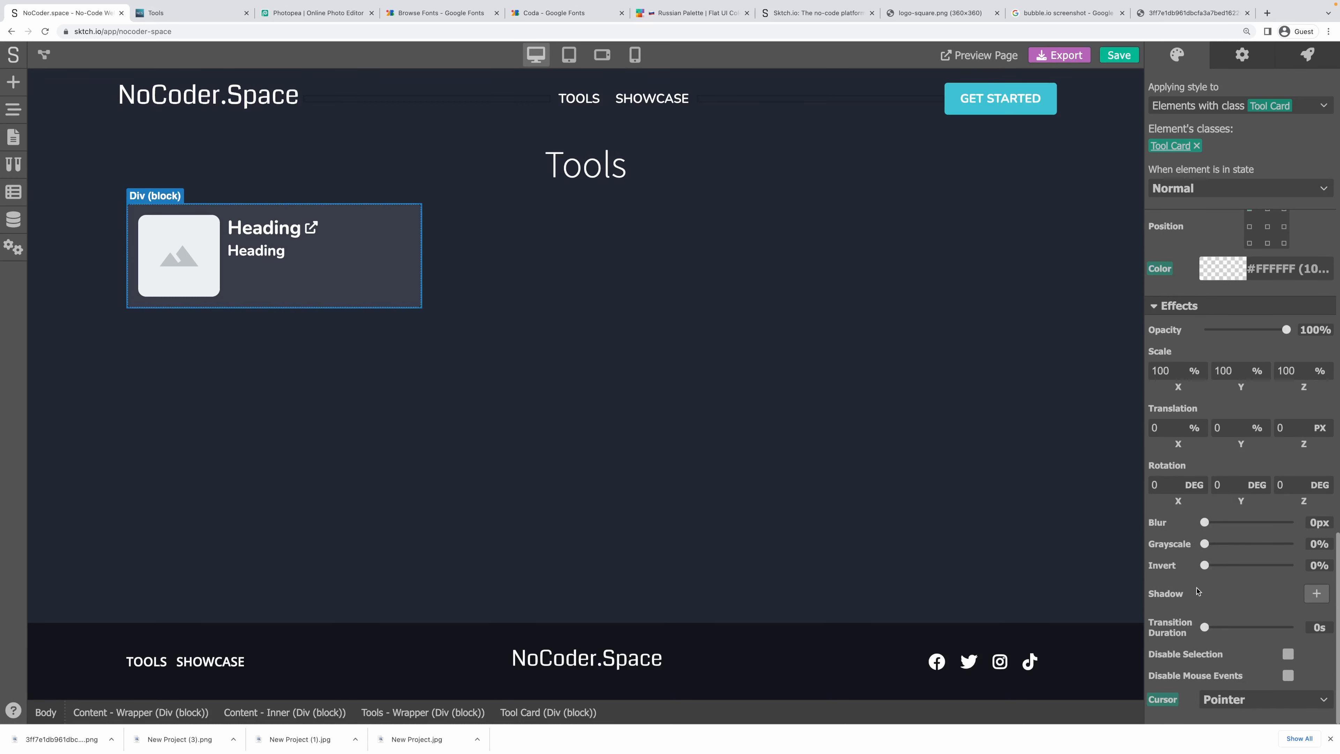
click(685, 311)
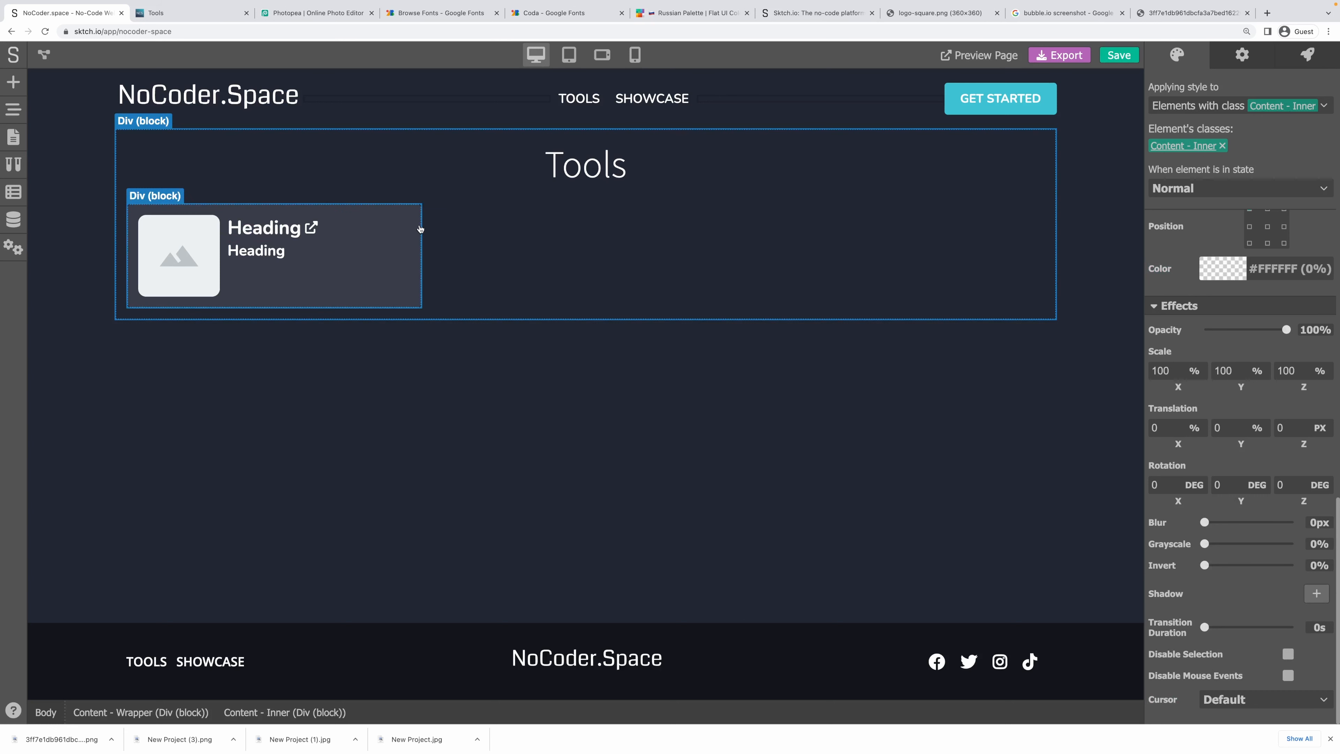
In the Hovered state, raise the card's white background opacity from 10% to about 15%.
click(414, 237)
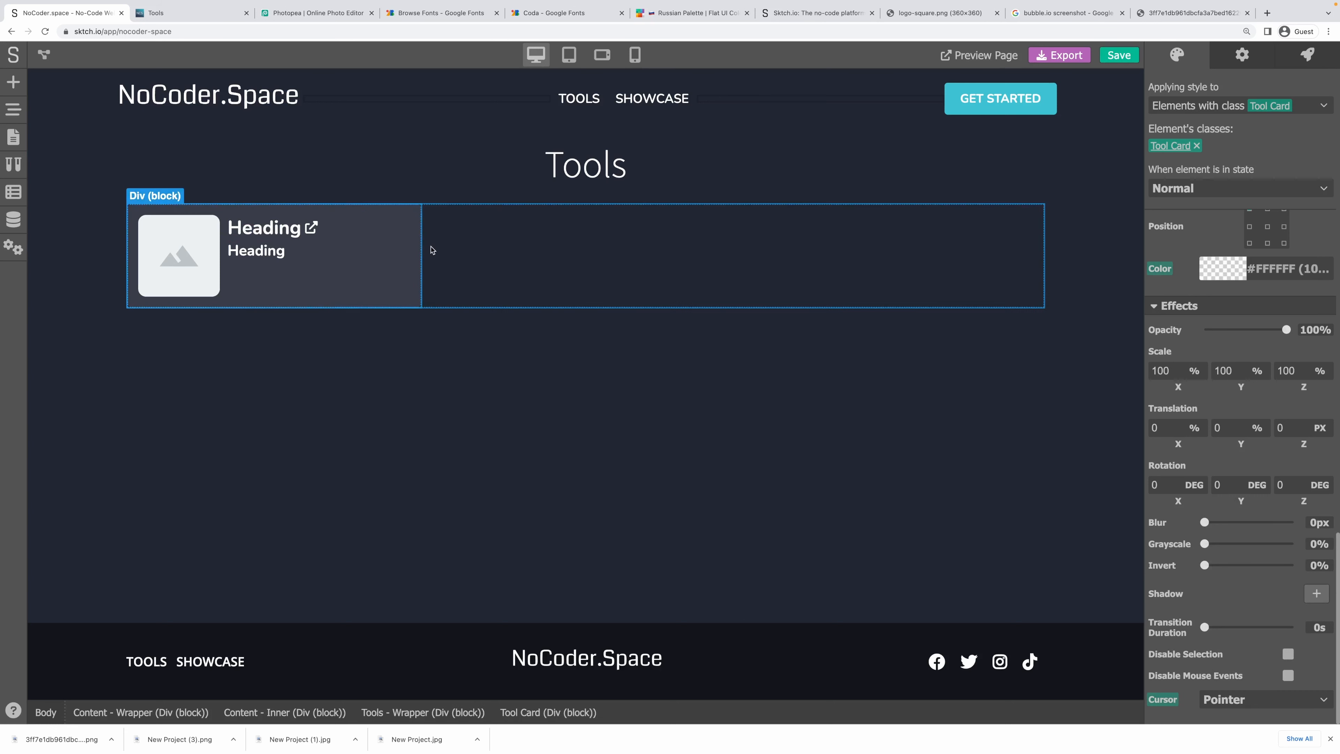
click(1193, 190)
click(1174, 230)
click(1213, 274)
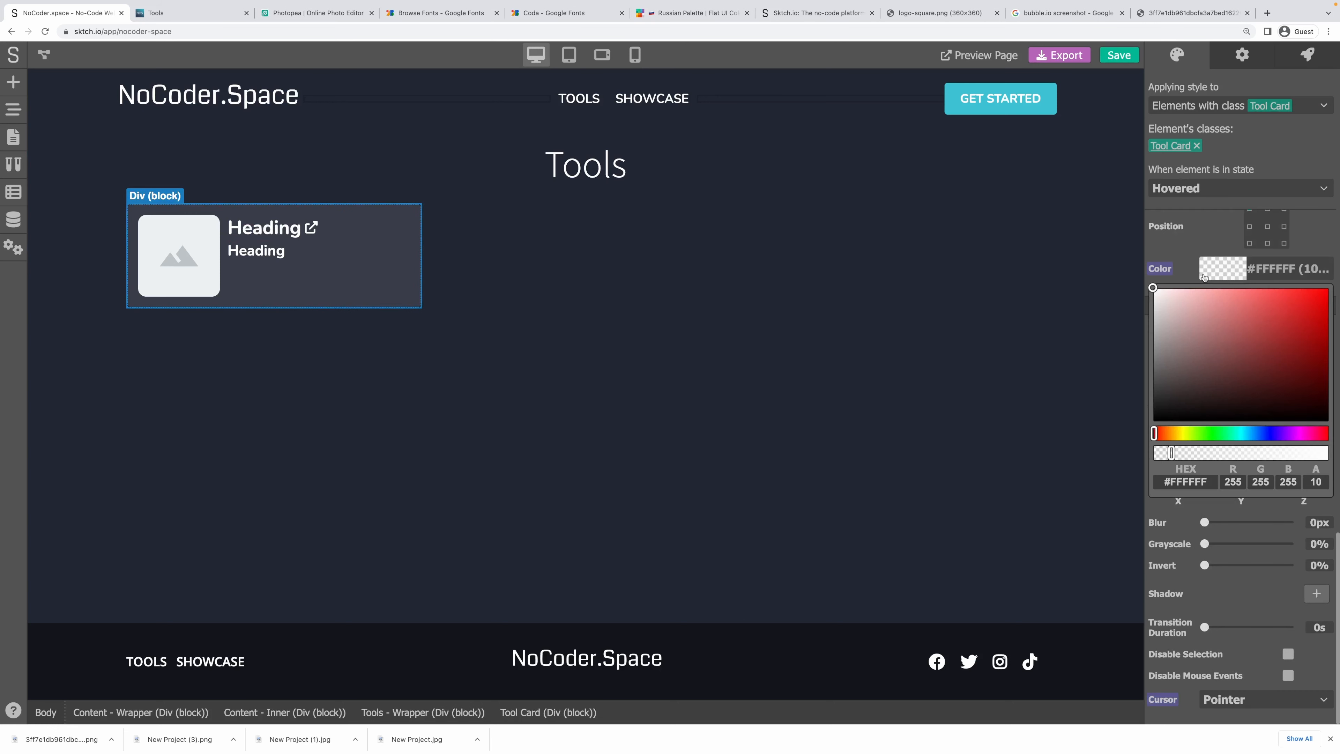
drag(1171, 453, 1182, 453)
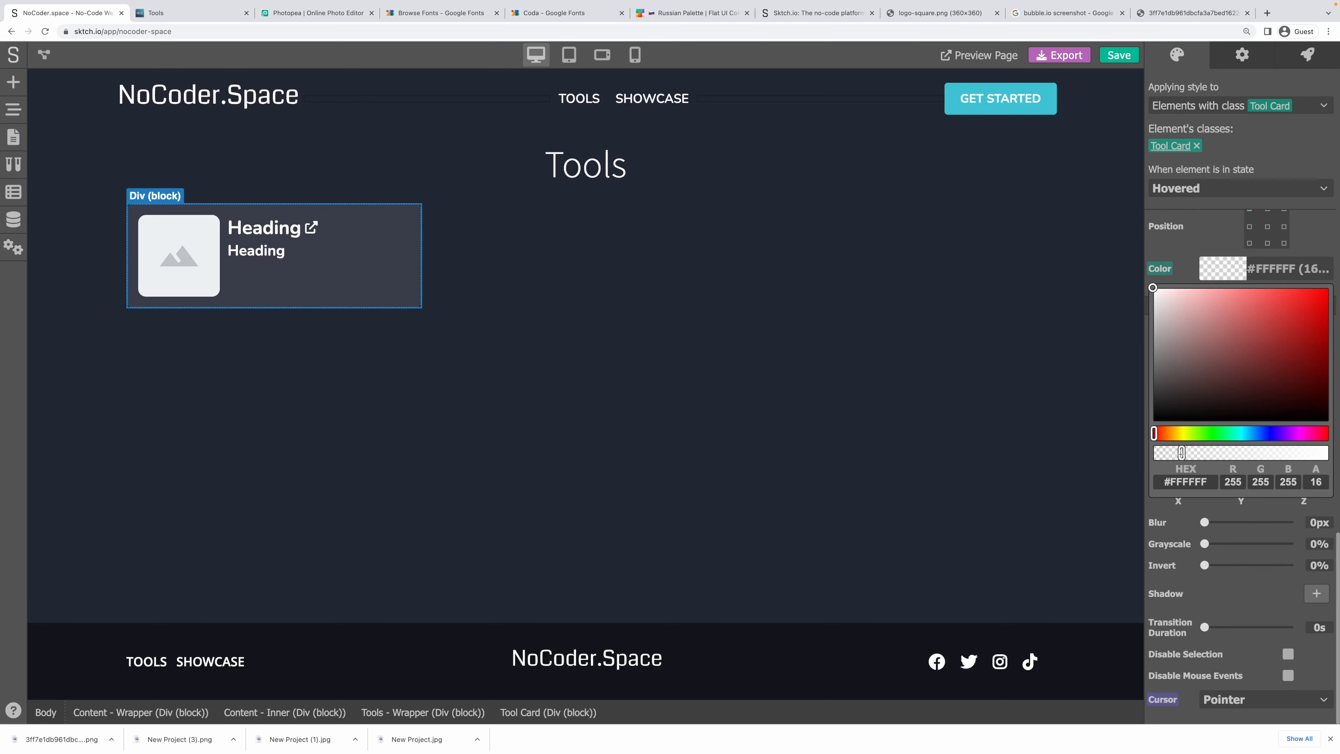
click(754, 293)
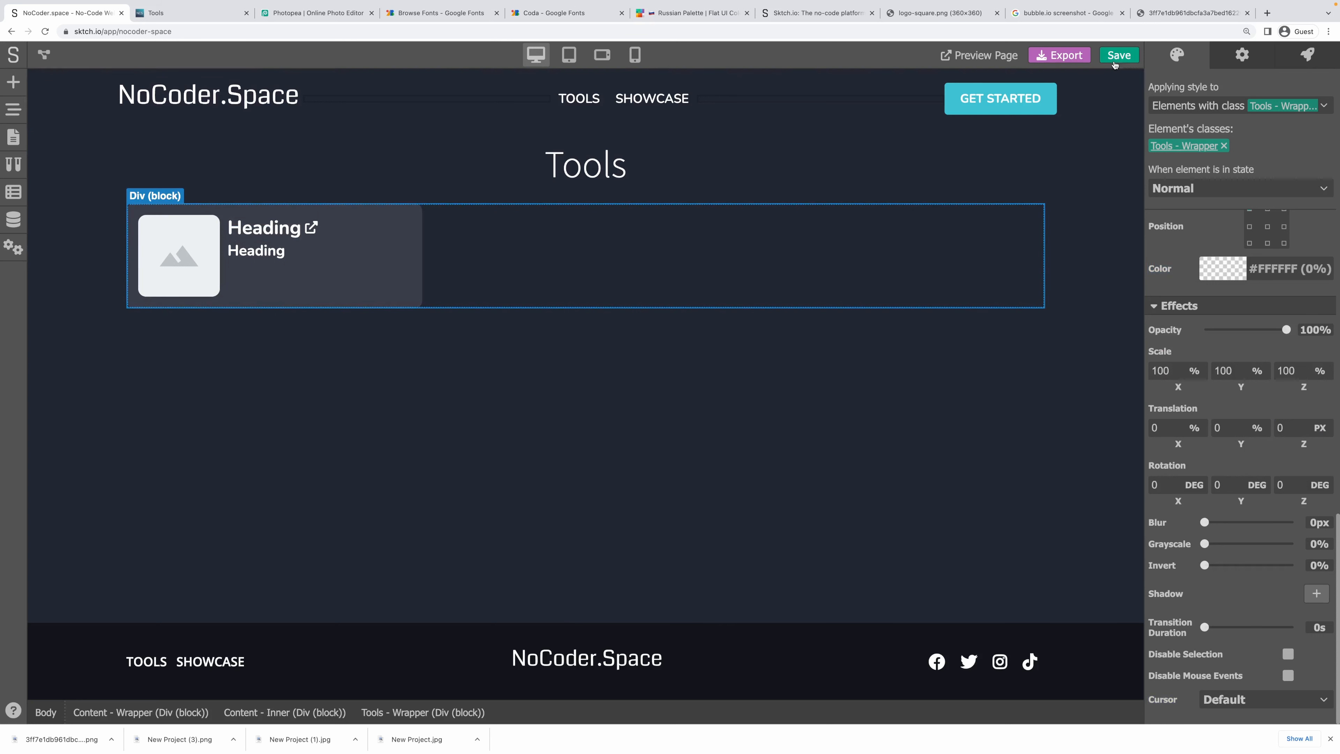
click(420, 233)
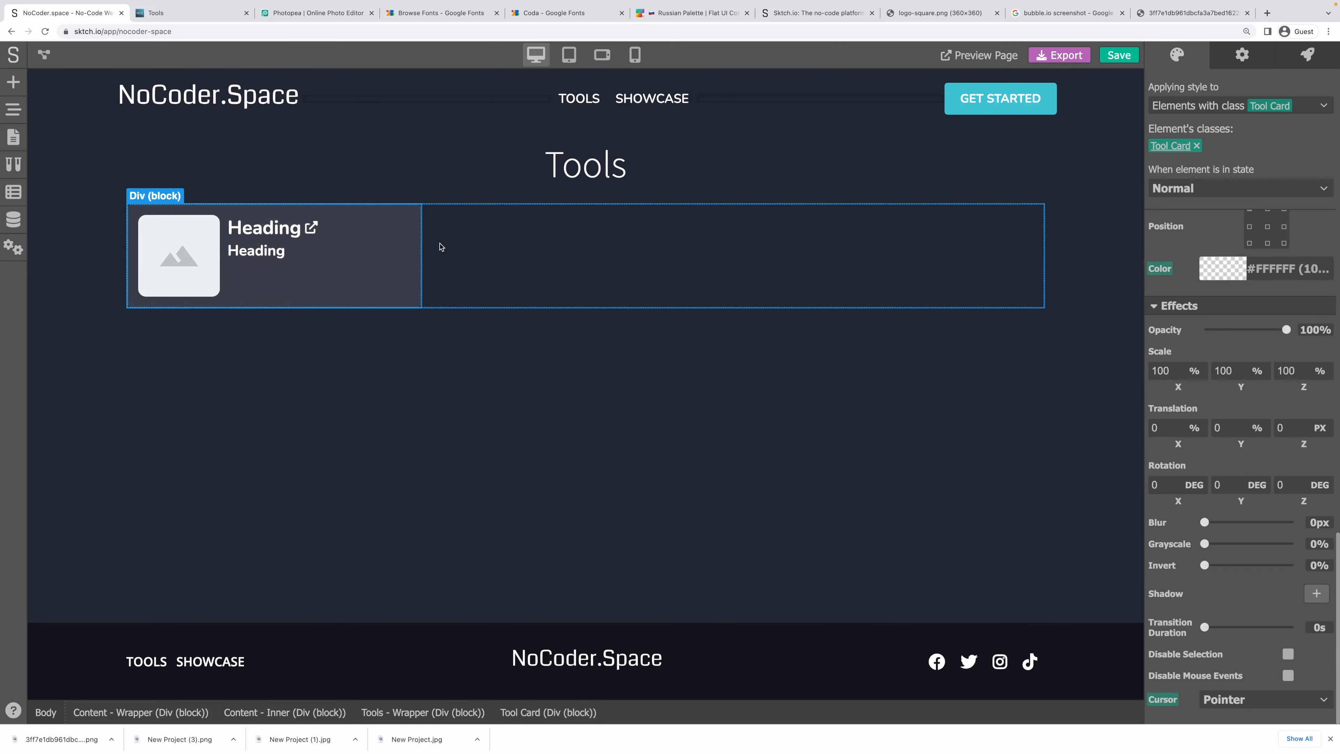
Add a 'handle' data entry to the tool card, linked to the tool's handle variable.
click(1241, 55)
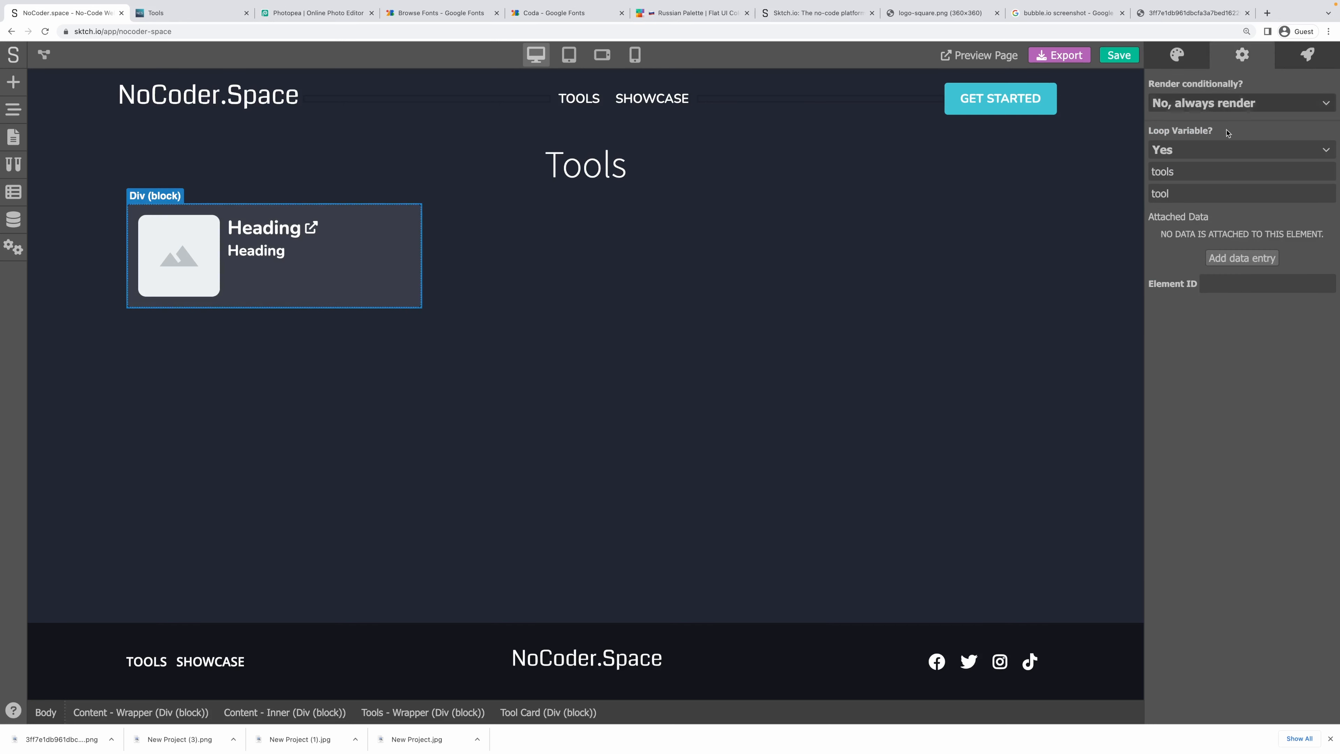
click(1235, 261)
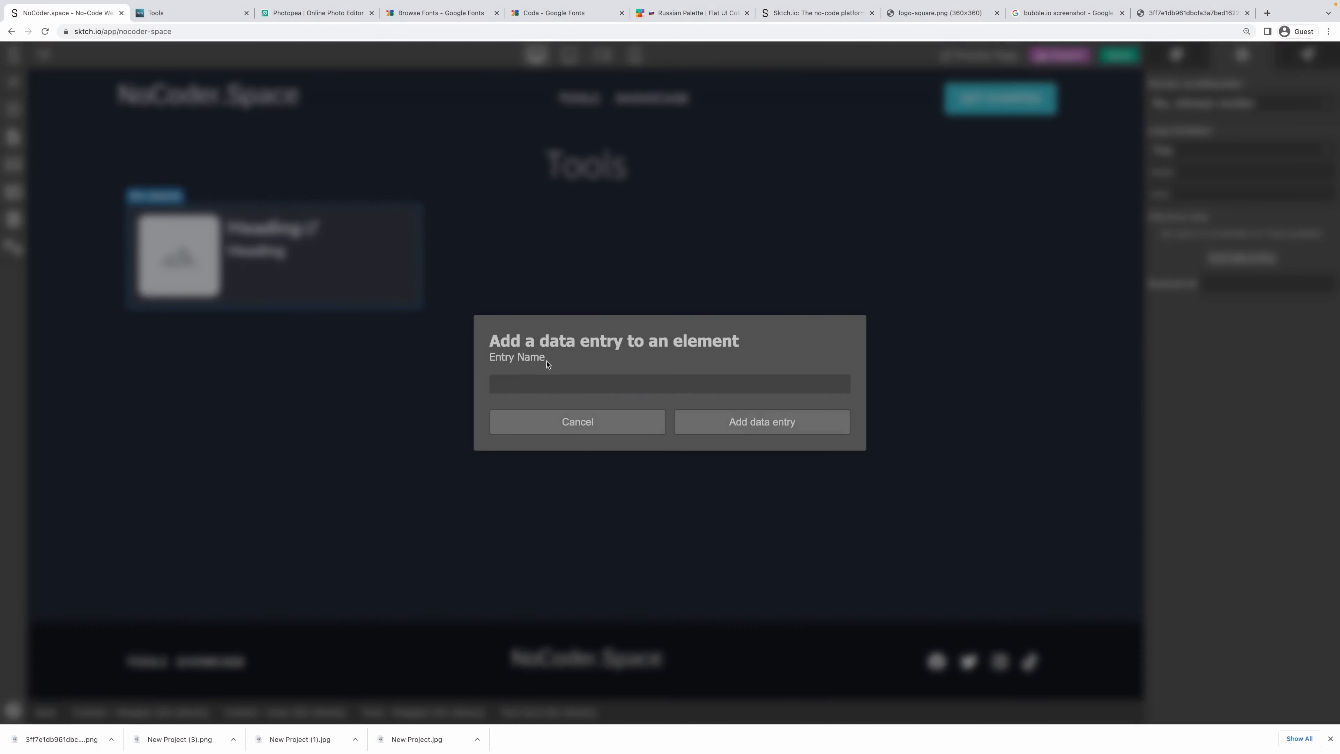
text(handle)
click(808, 431)
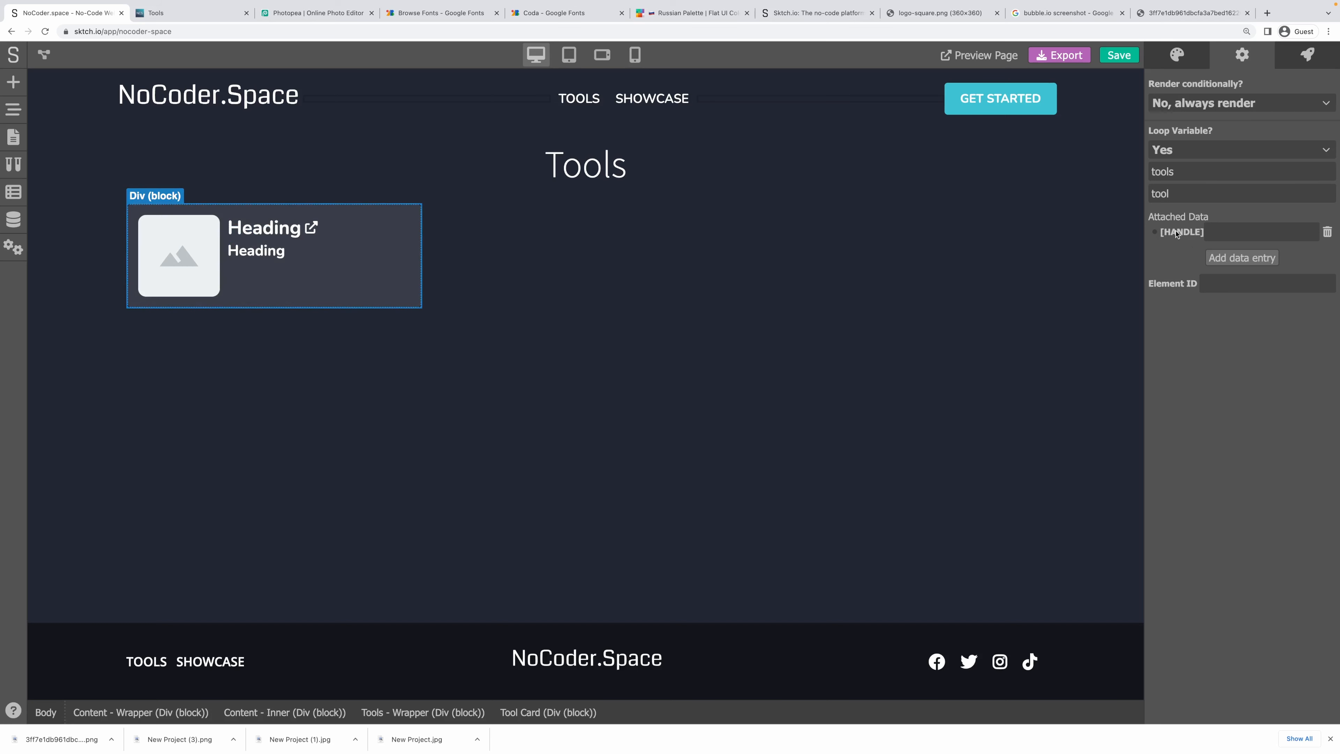
click(1157, 233)
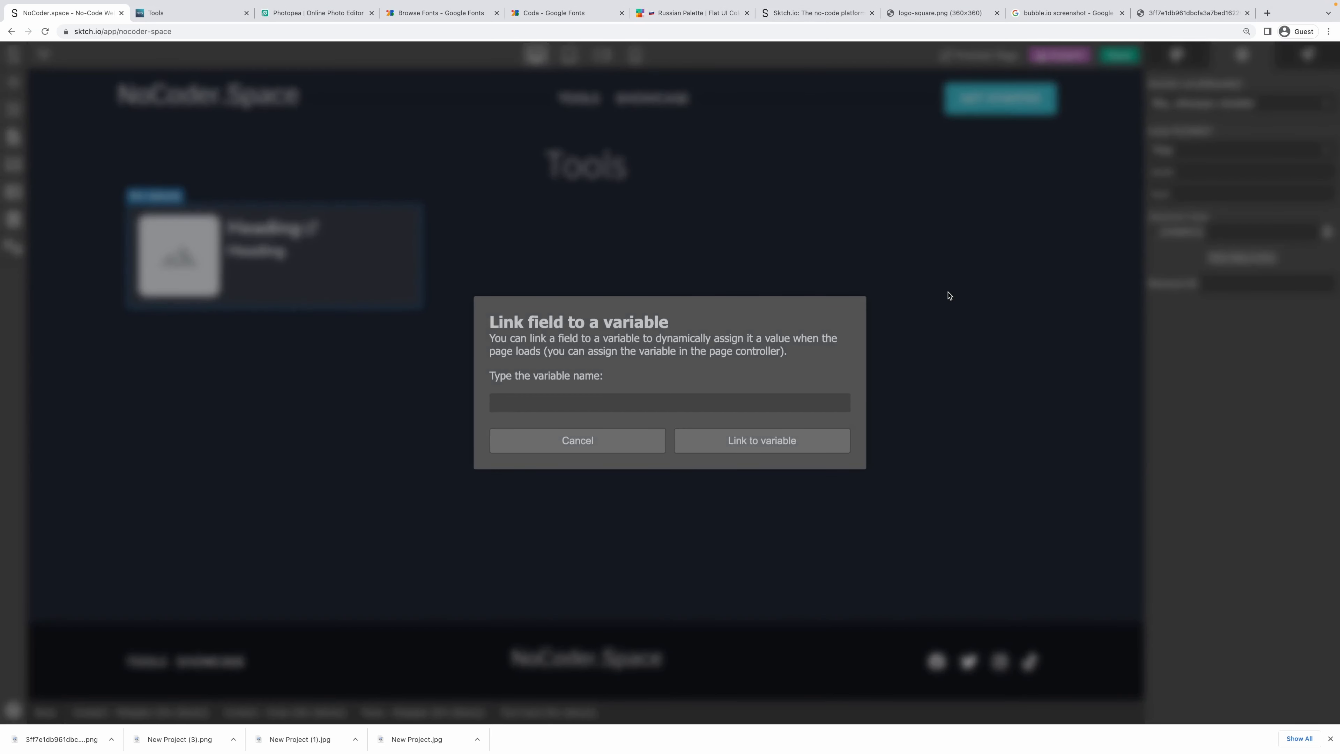
text(tooo)
text(l.handle)
click(786, 440)
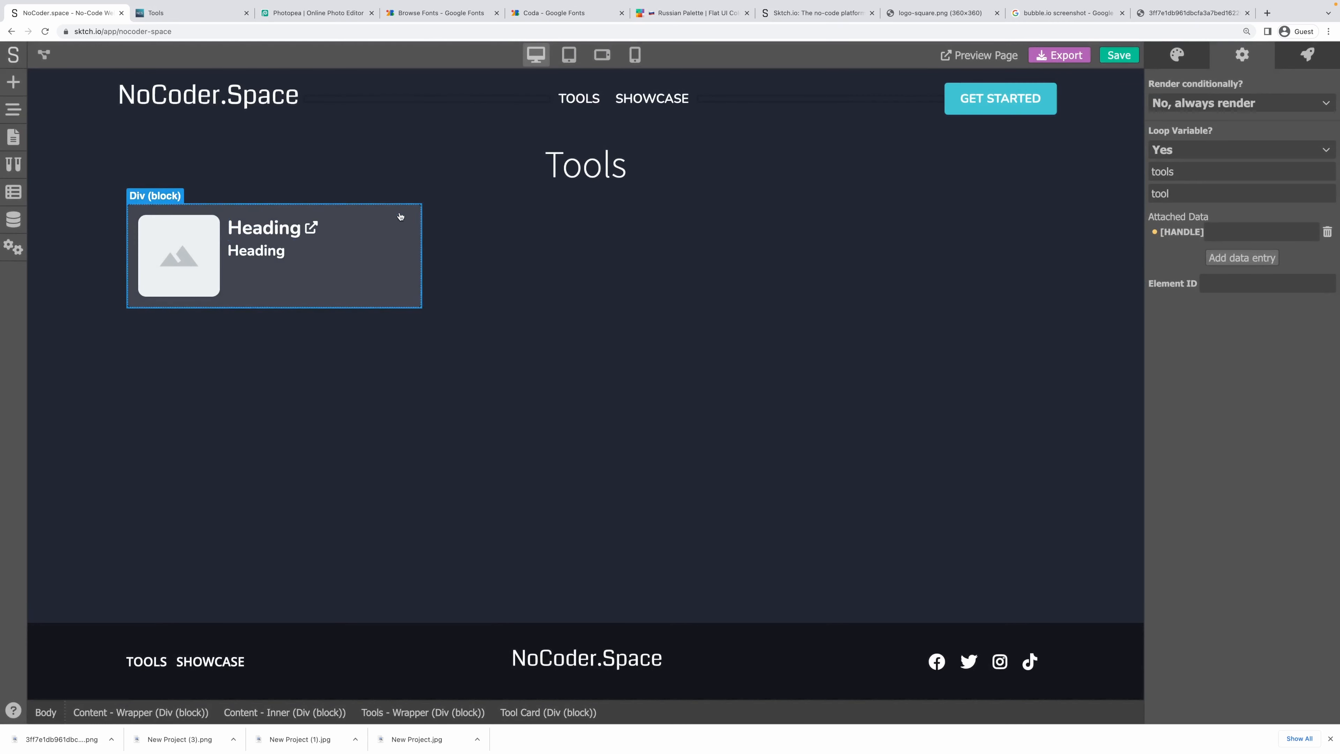
Check the card on the live Tools page, then show the card's interaction events in the editor.
key(ctrl+Tab)
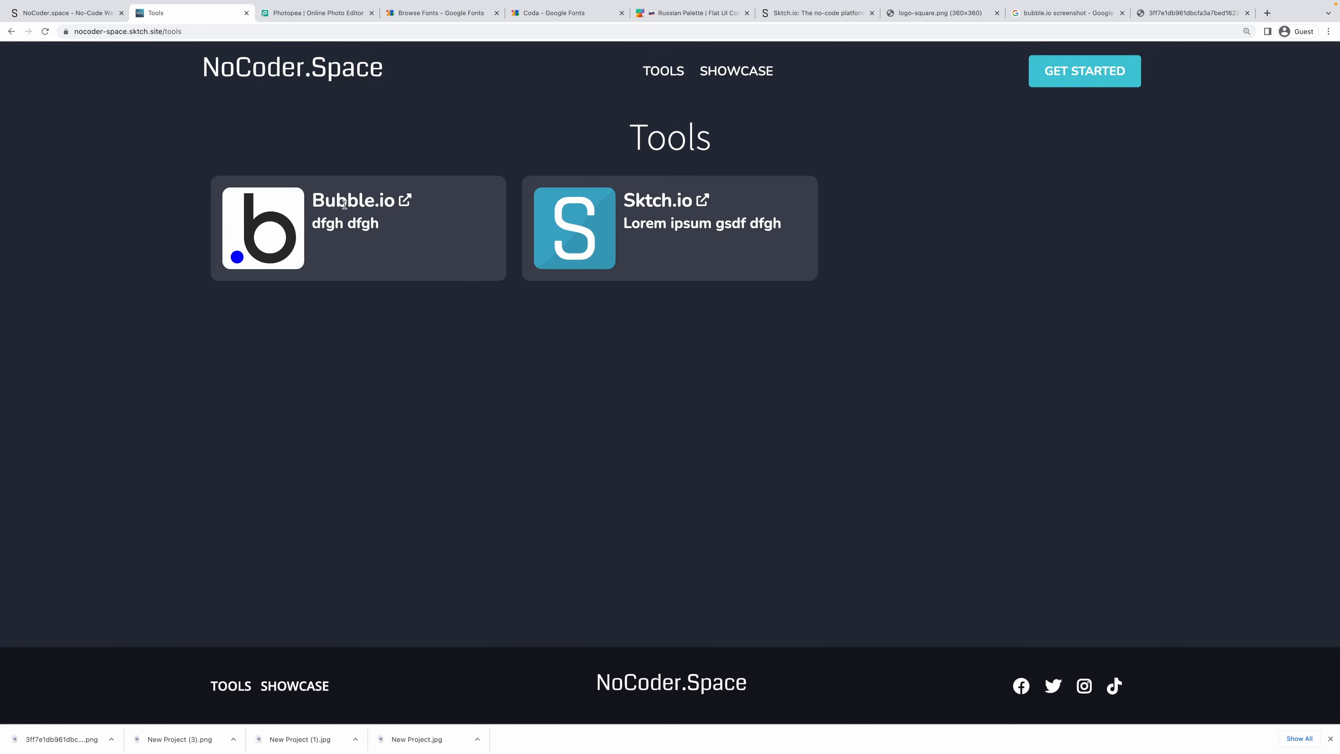
double_click(326, 201)
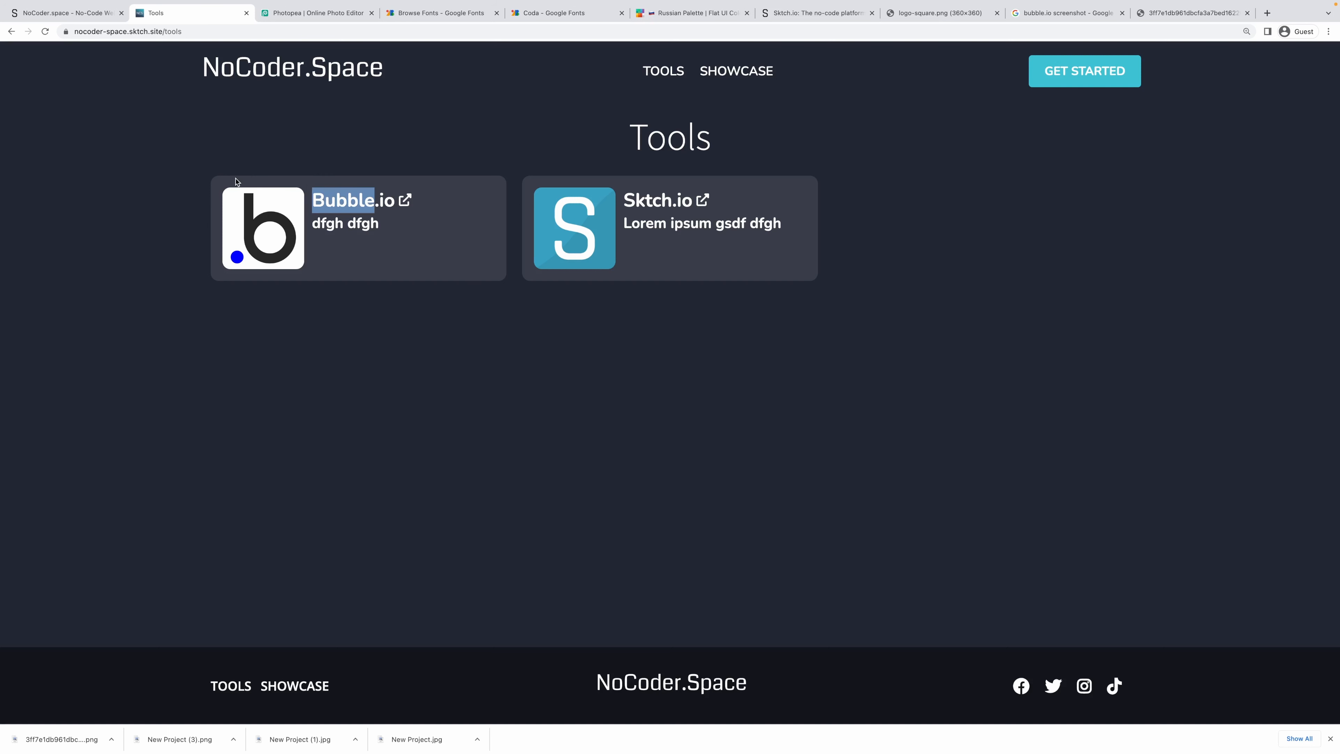
click(633, 207)
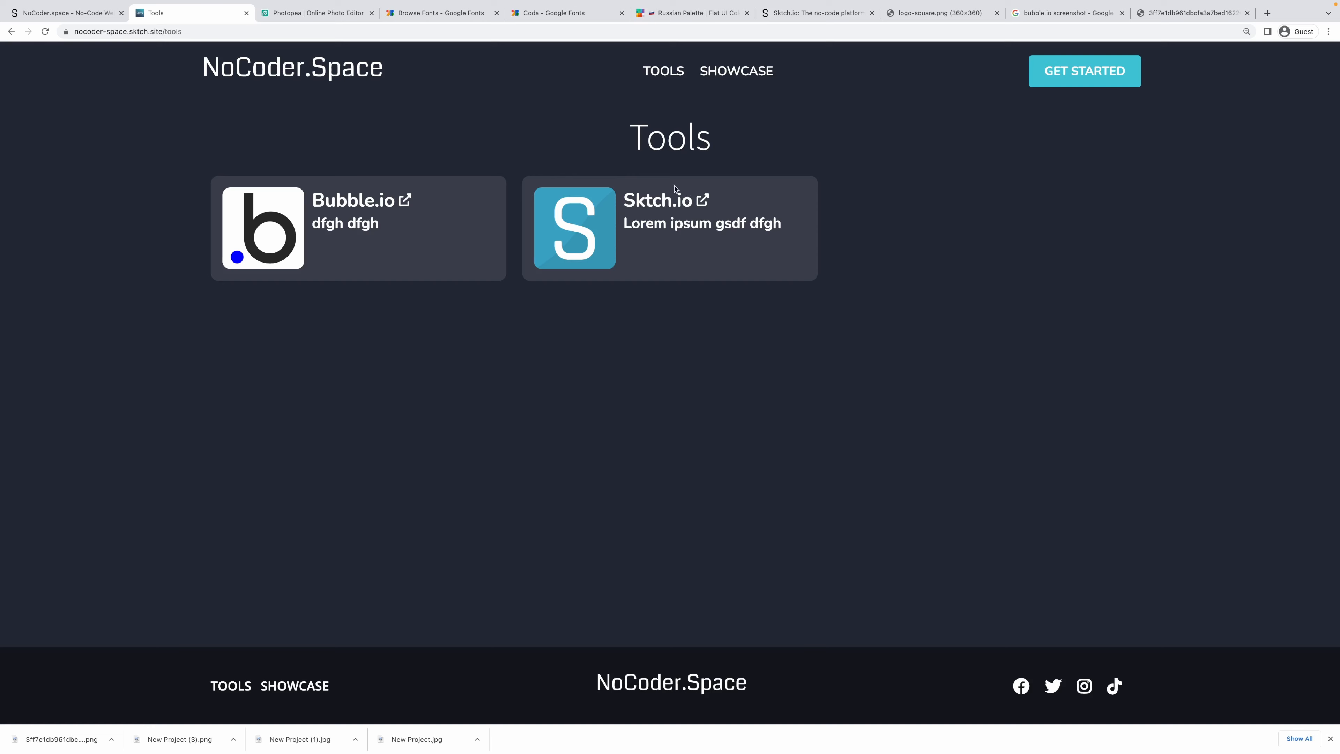
click(93, 15)
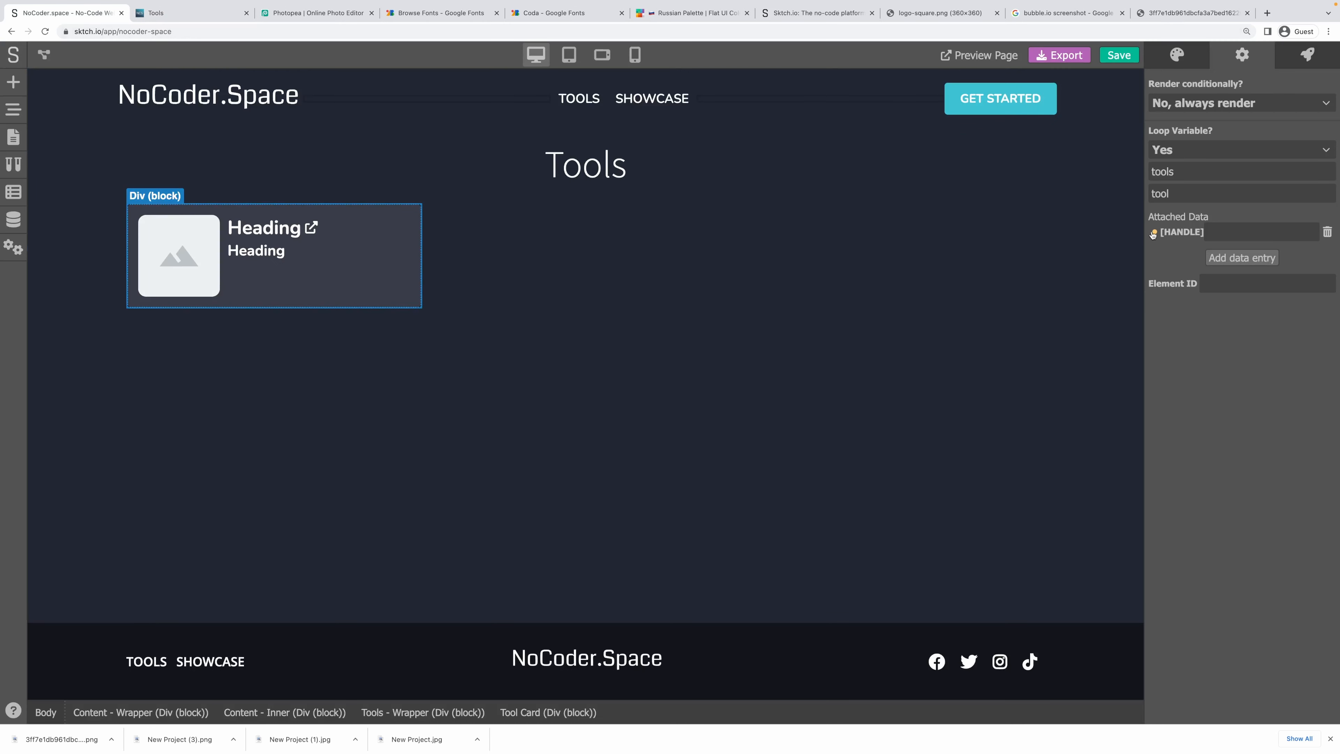
click(1302, 59)
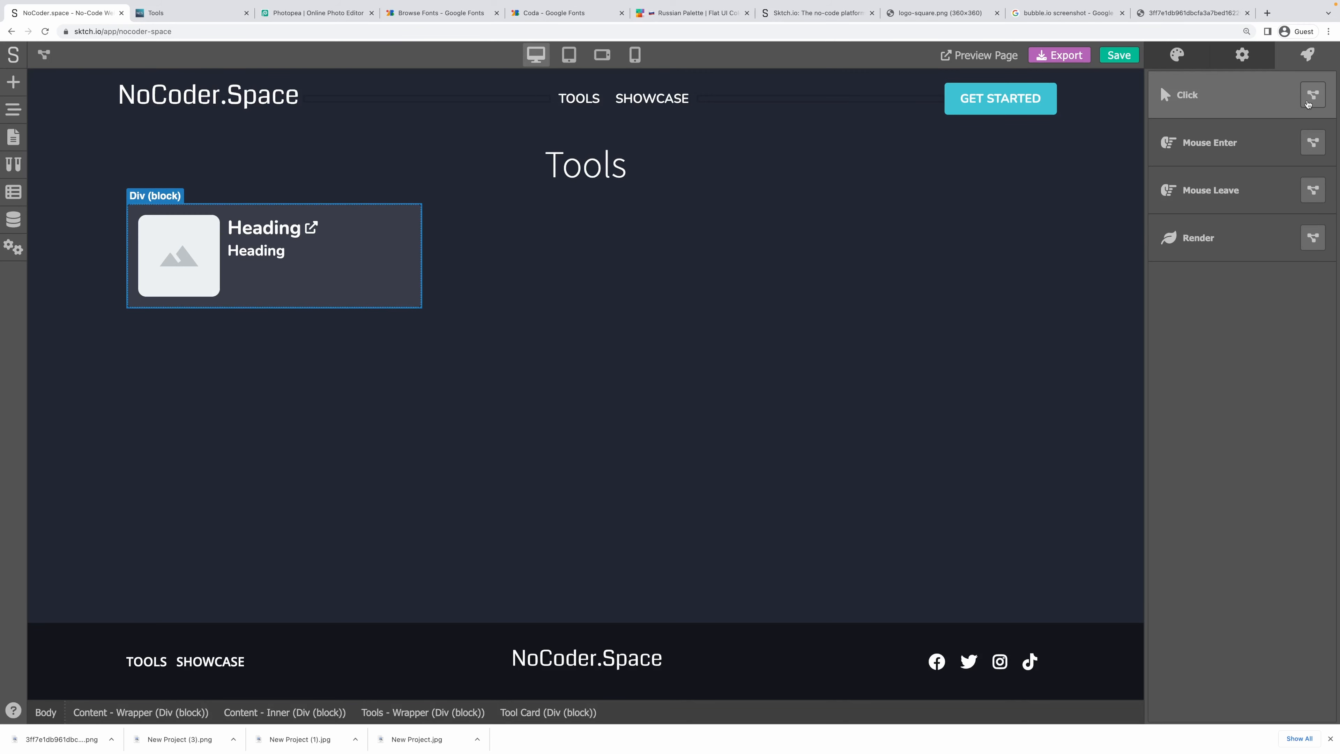
Create a no-code action for the card's Click event and add a Redirect module from Other.
click(1309, 101)
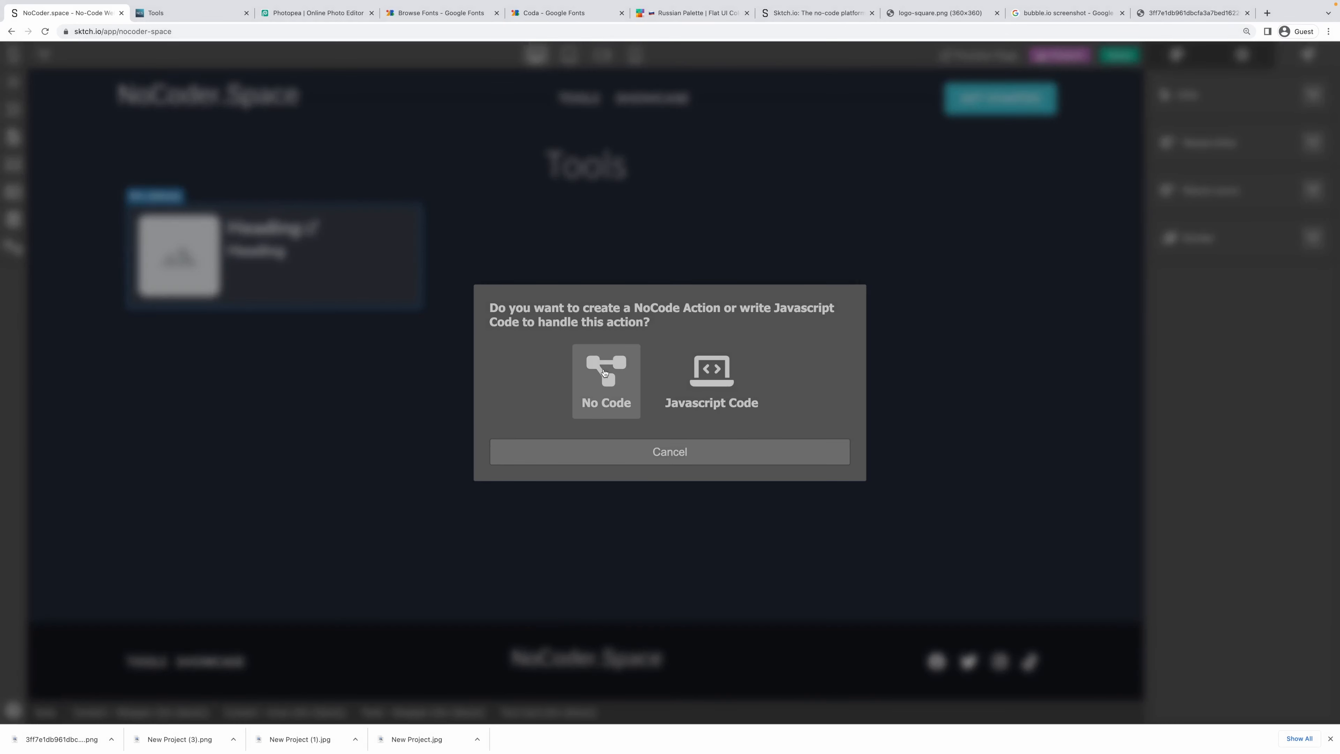
click(605, 373)
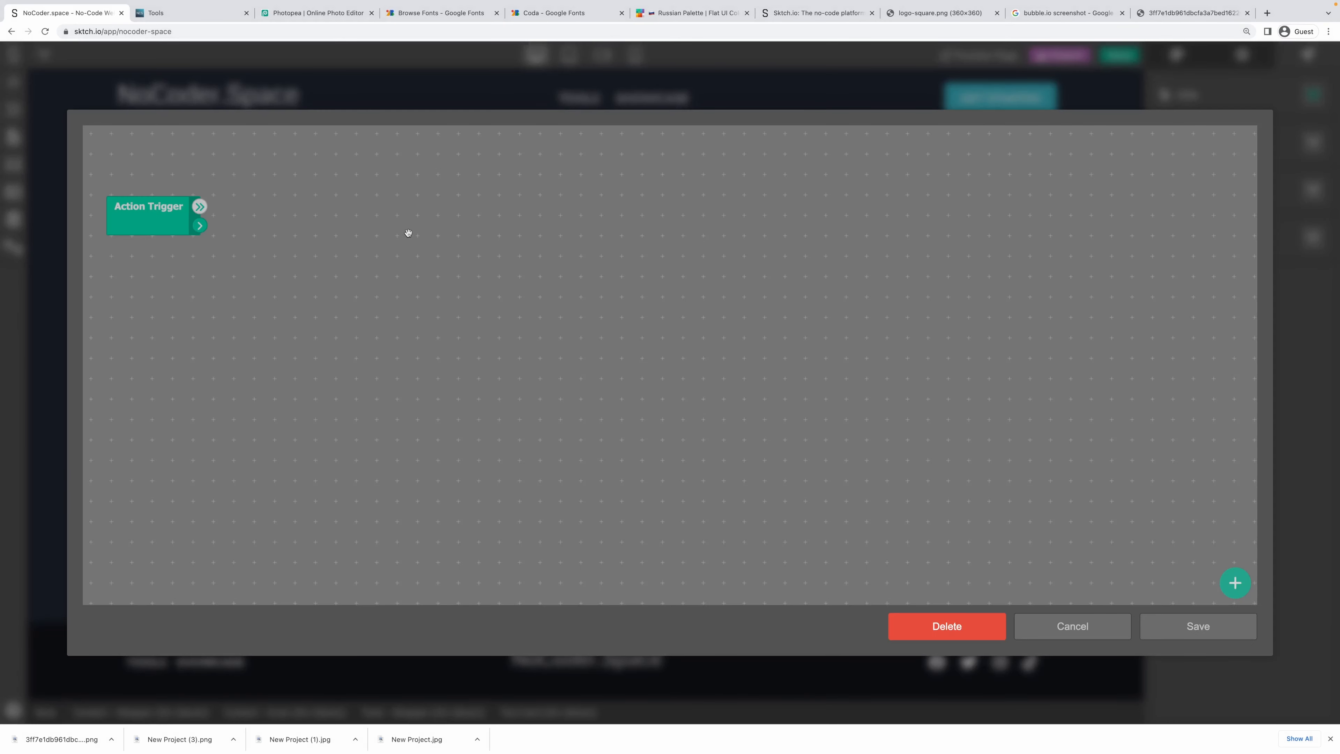
right_click(255, 198)
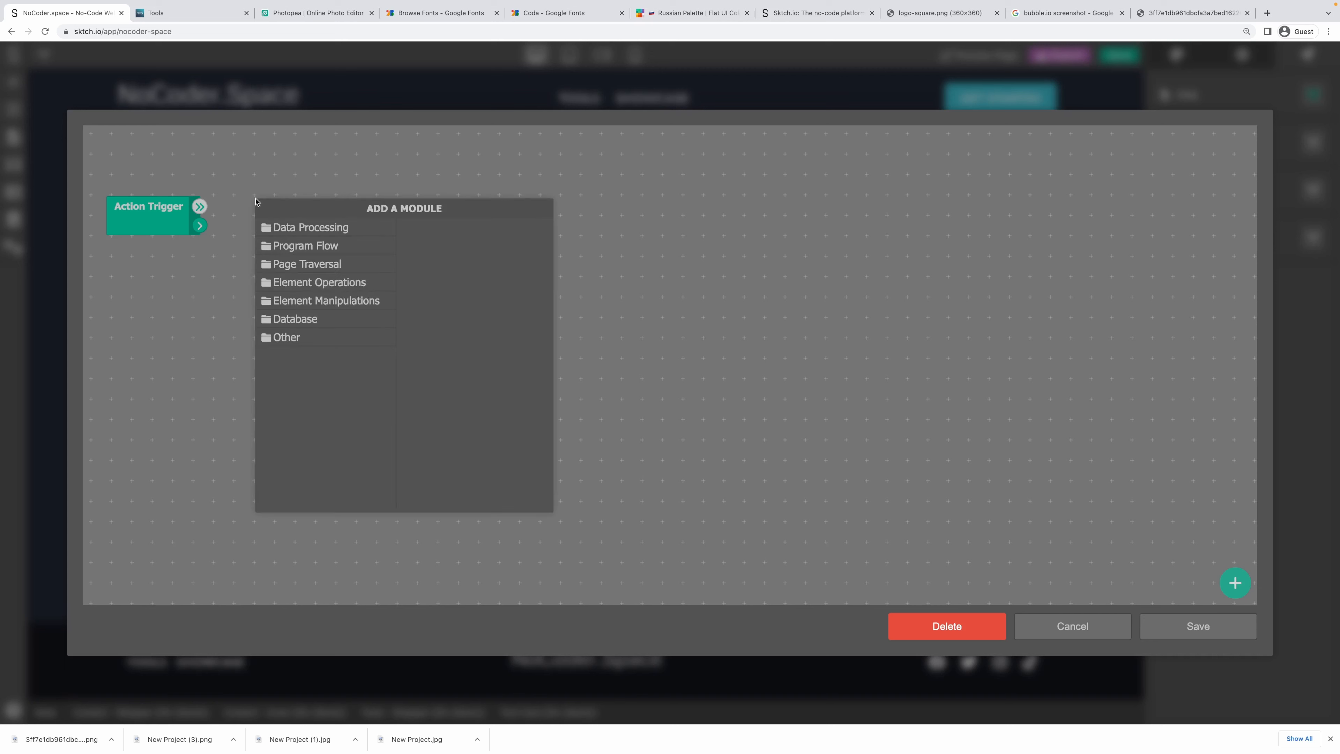
click(301, 339)
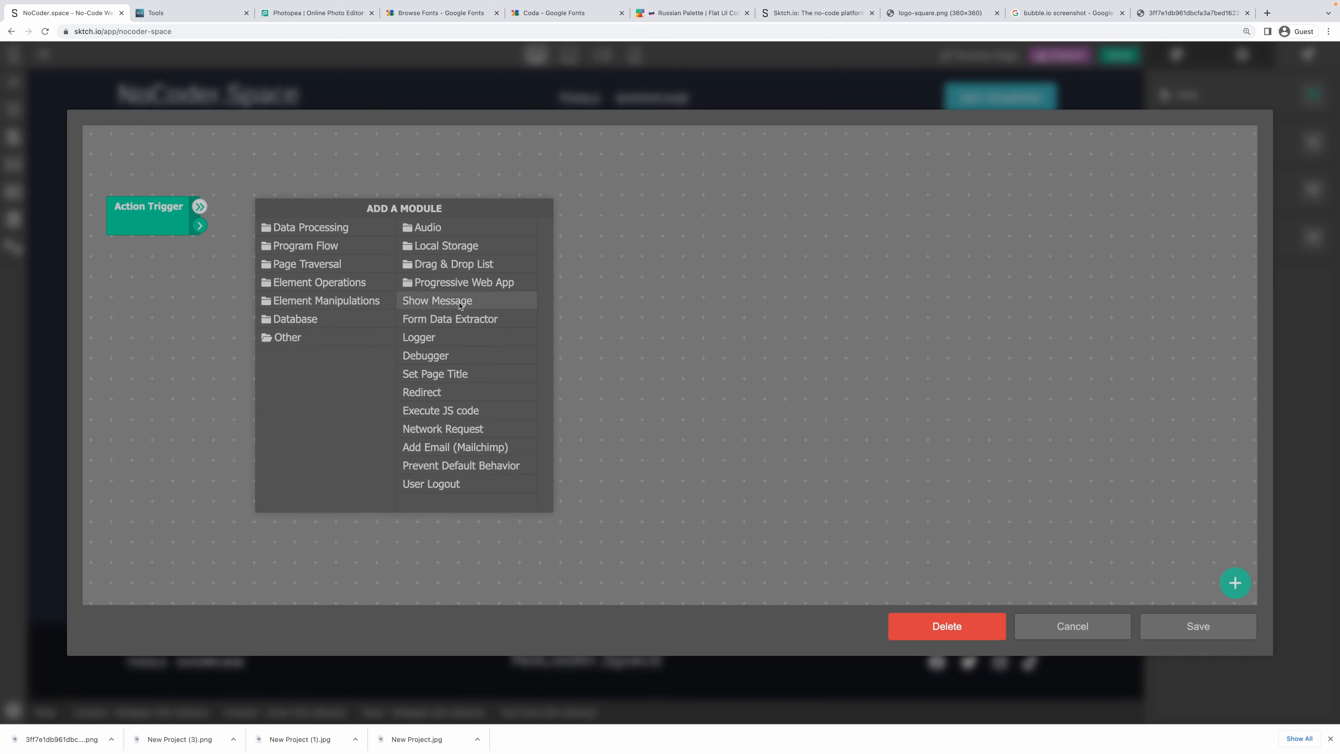
click(442, 394)
drag(291, 206, 579, 207)
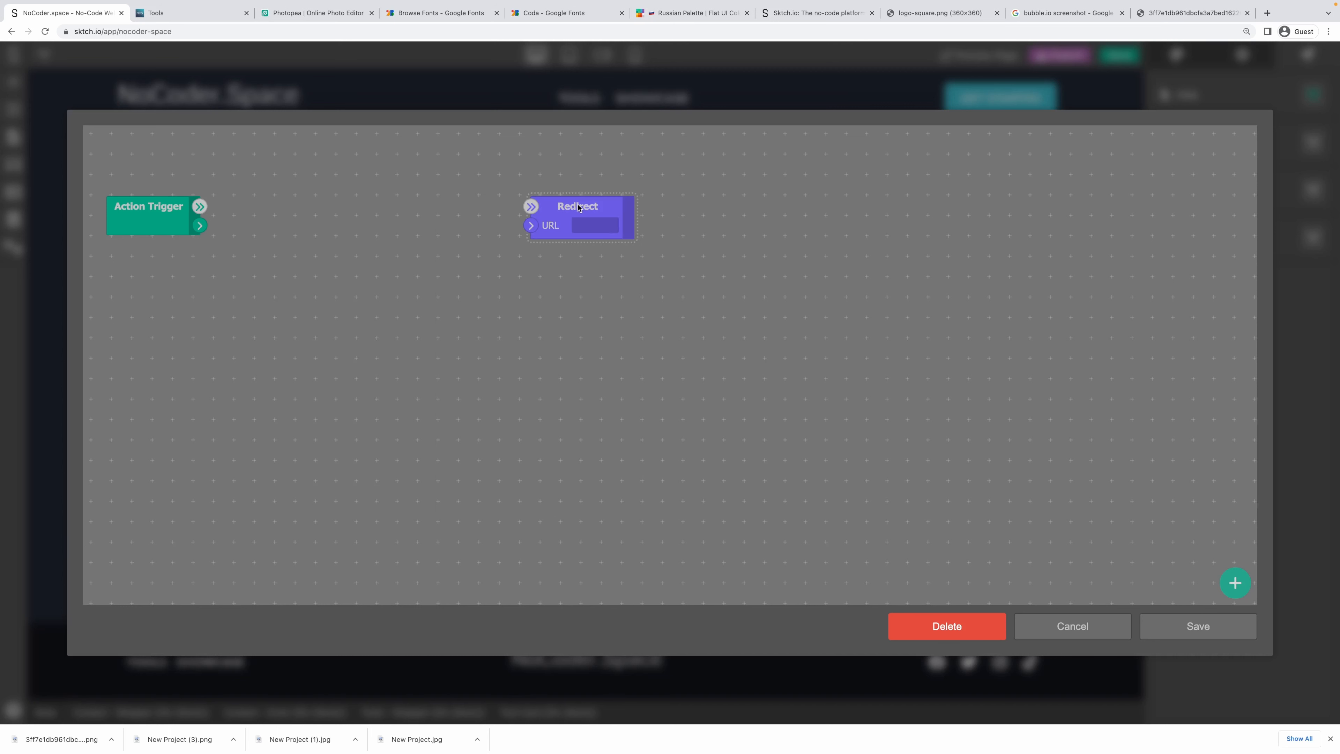
Set the Redirect module's URL to just / and move the node to the right.
click(607, 221)
text(/tool-*)
key(shift+super+Left)
key(shift+Right)
key(BackSpace)
drag(623, 211, 749, 209)
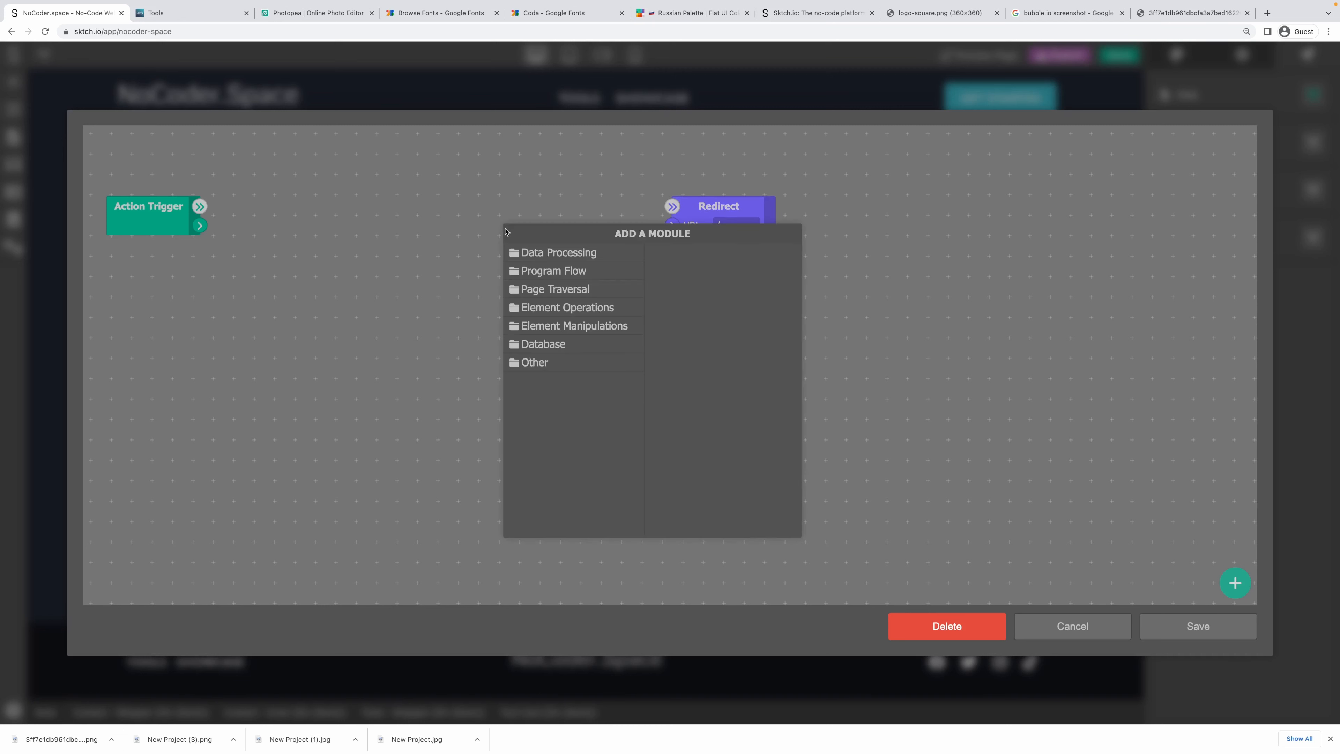
Add a Text Concatenate module with a '/tool-' prefix and feed its result into the Redirect URL.
right_click(501, 222)
click(570, 253)
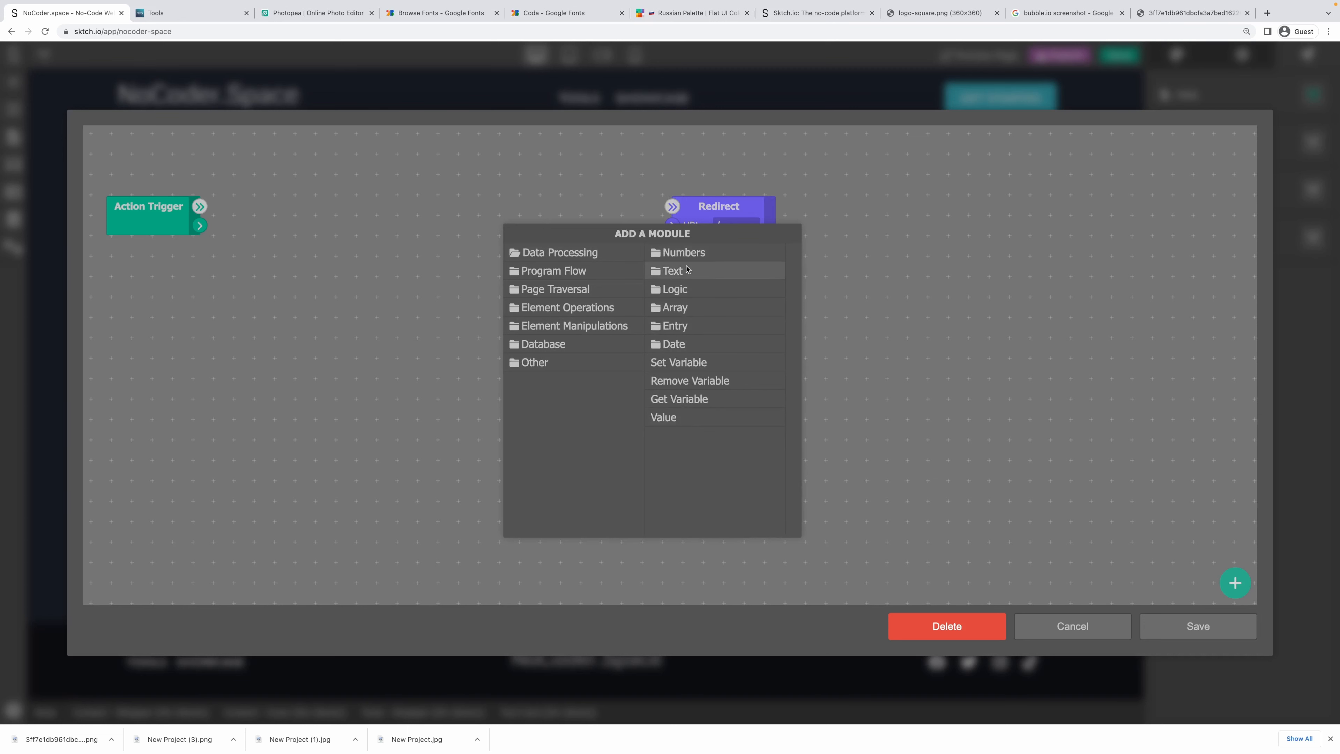
click(684, 270)
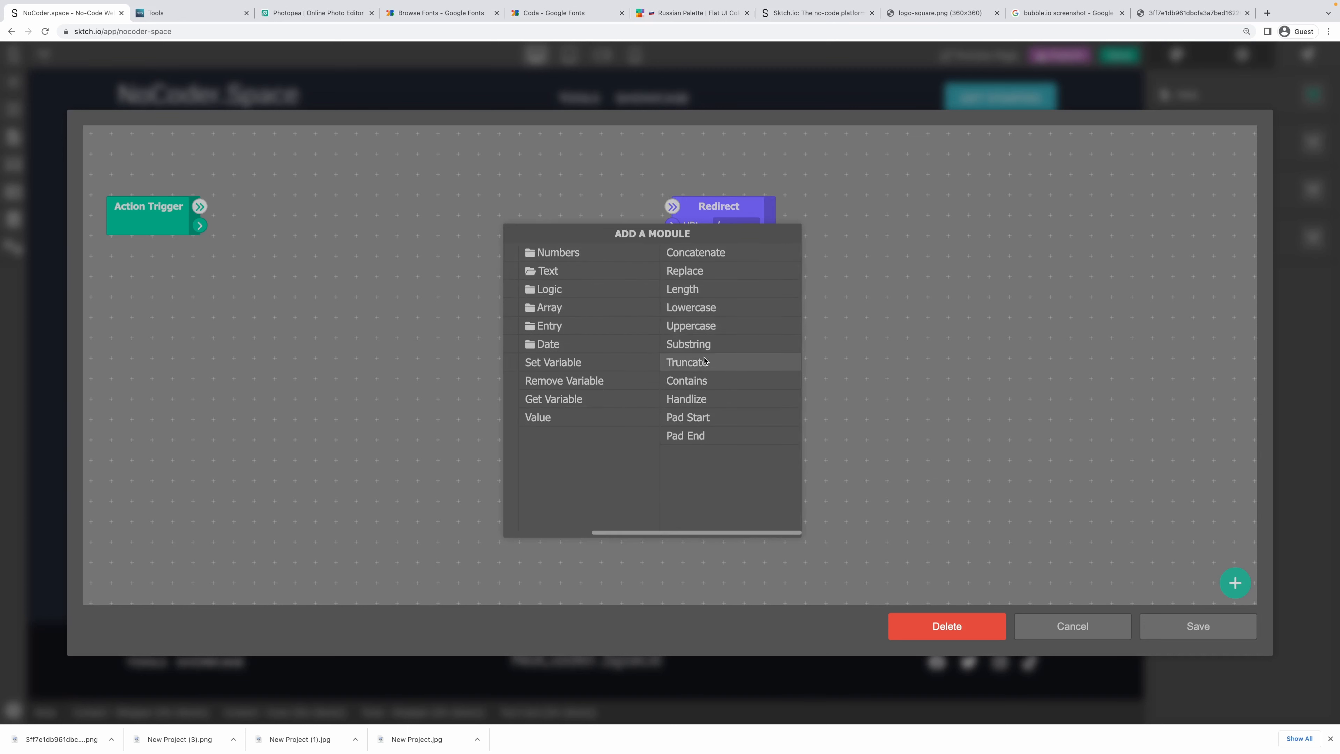
click(728, 253)
drag(549, 247, 506, 251)
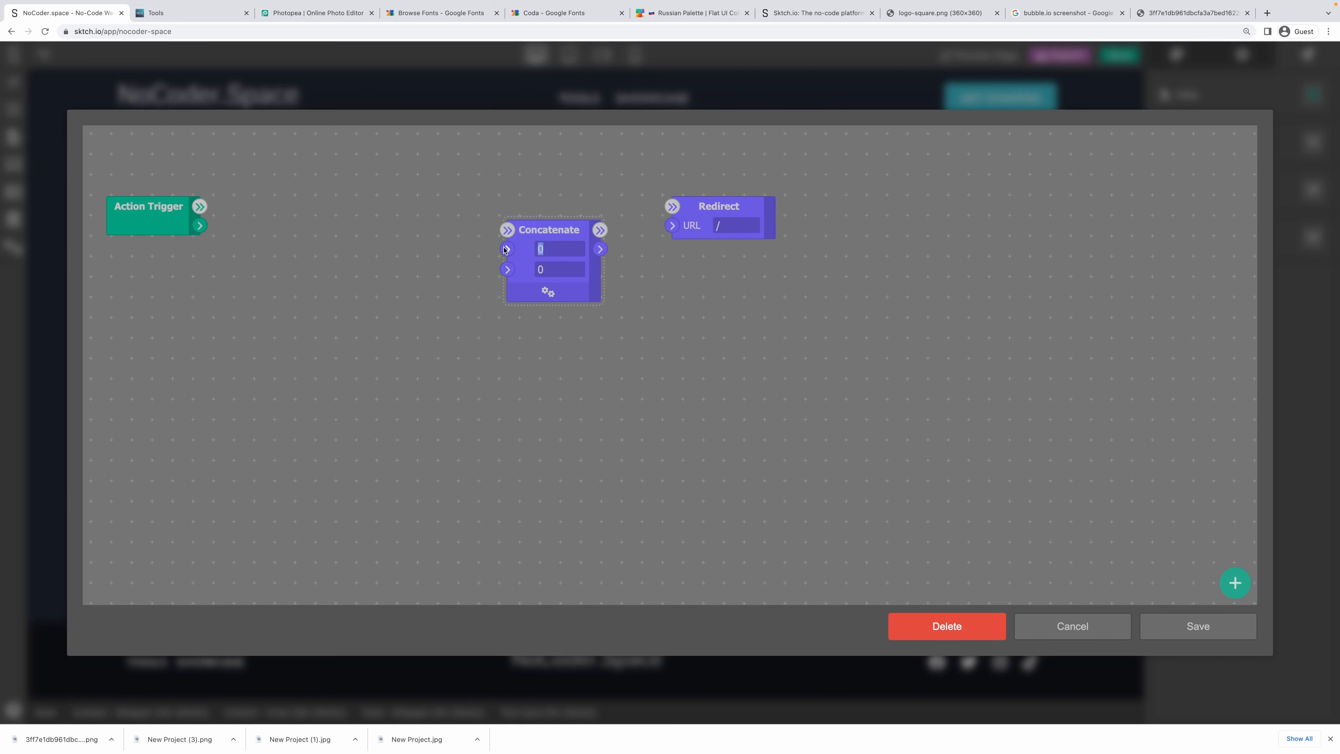
key(BackSpace)
text(/tool-)
drag(558, 270, 477, 270)
key(BackSpace)
drag(599, 249, 672, 225)
drag(588, 226, 565, 210)
drag(576, 206, 669, 210)
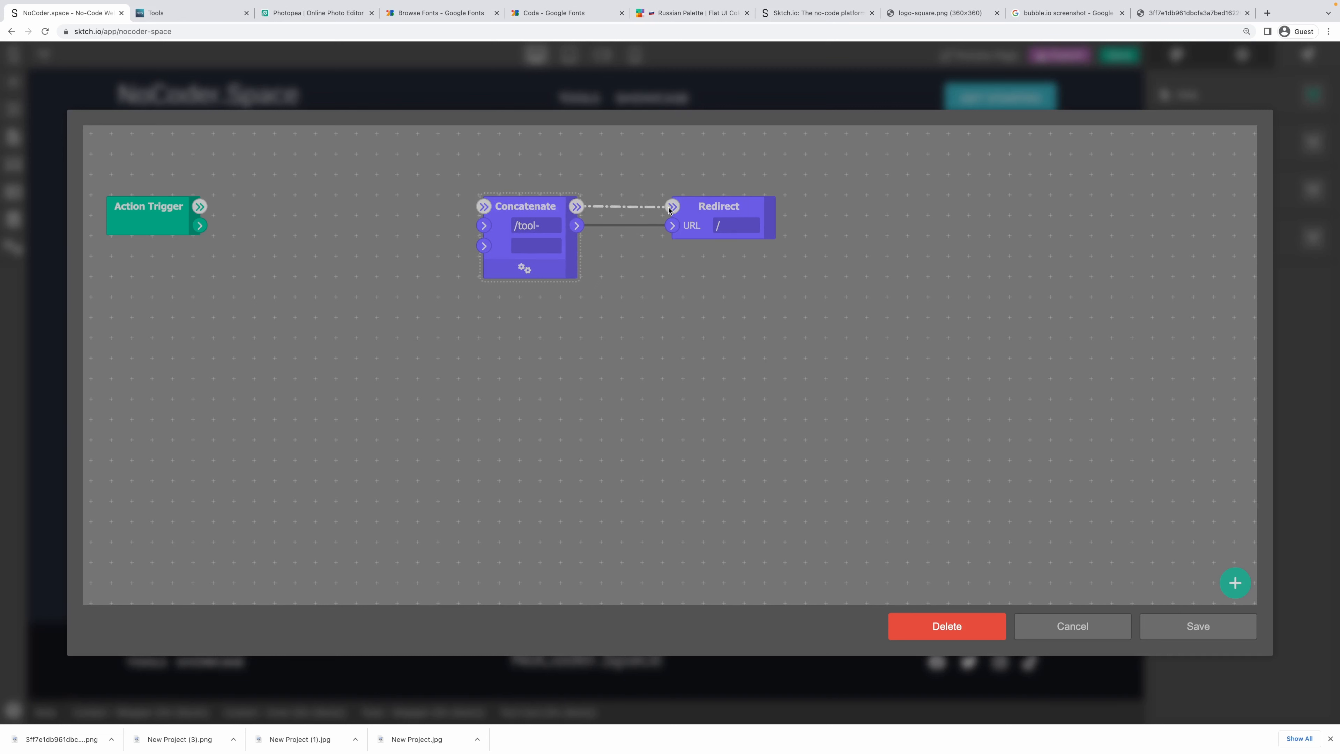
Add a Get Data 'handle' module after the trigger, wire it into Concatenate, and save the logic.
right_click(258, 211)
click(324, 293)
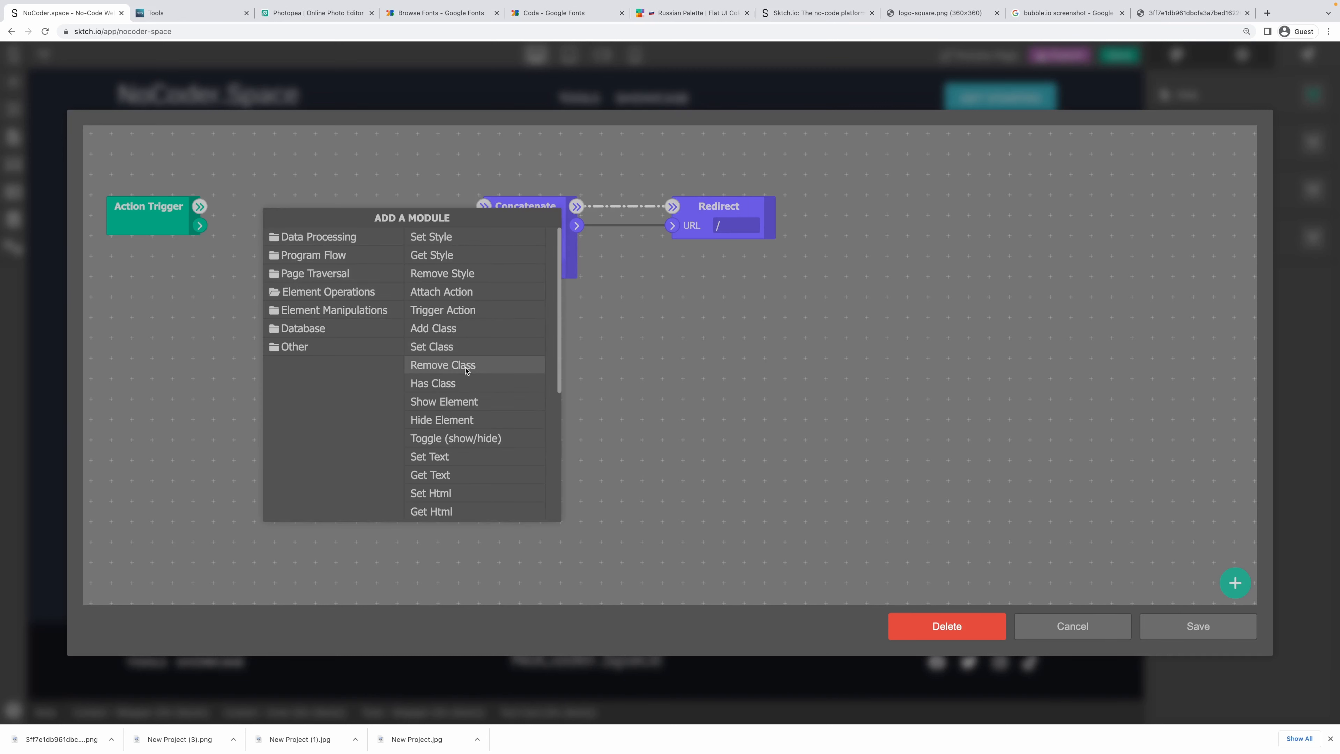
scroll(464, 430, down, 3)
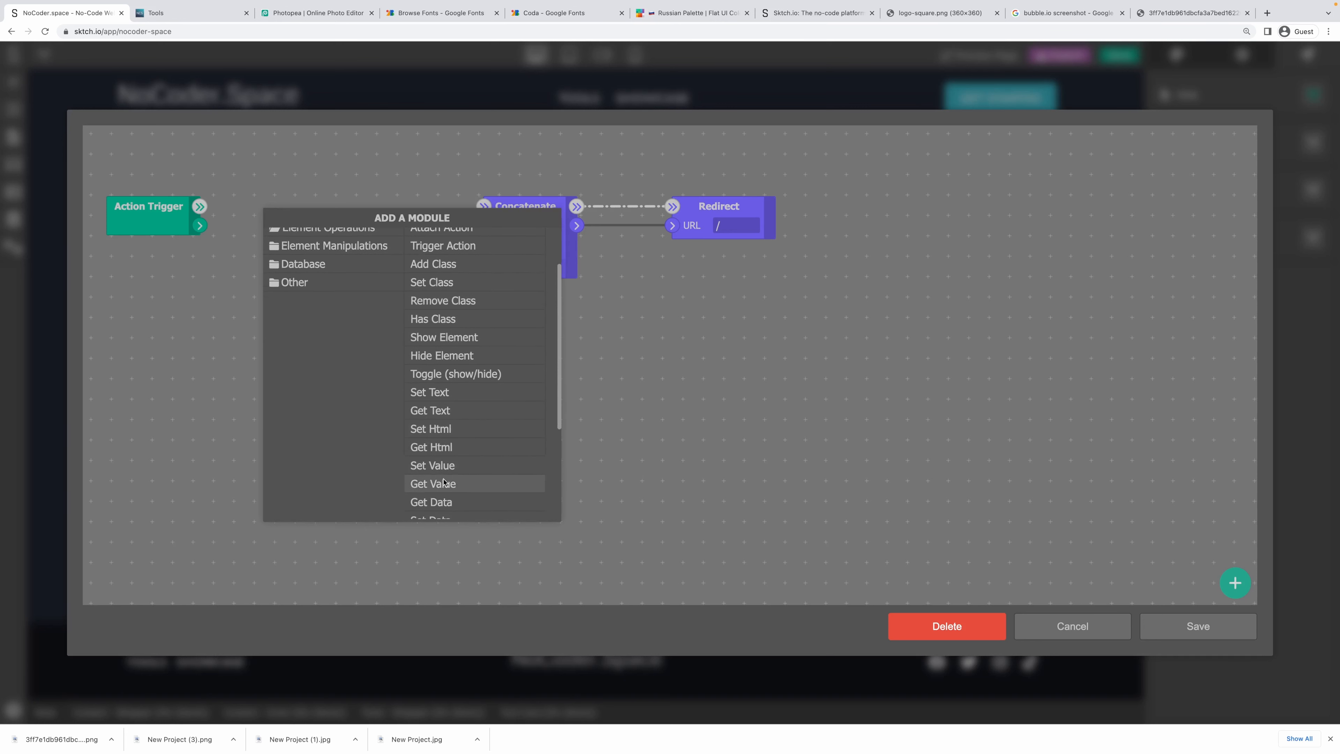
click(443, 502)
click(308, 213)
click(352, 249)
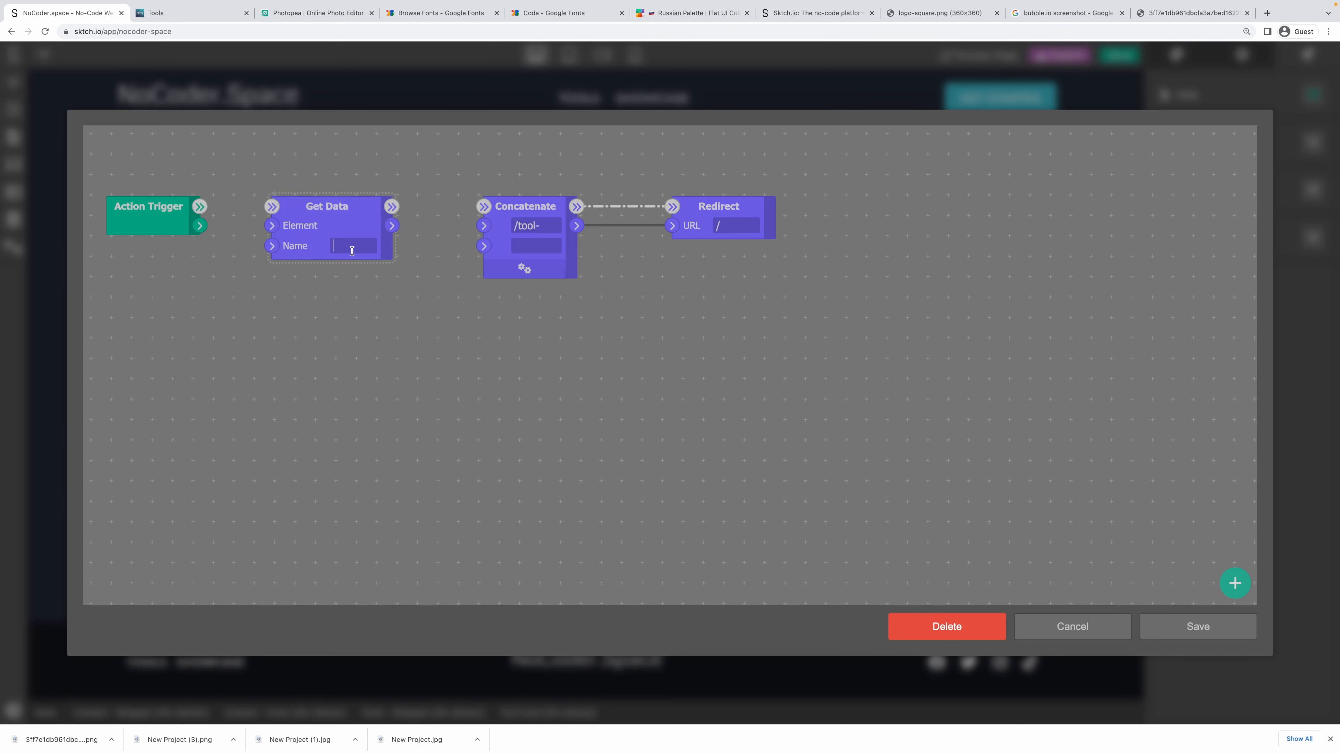
text(handle)
drag(199, 206, 272, 225)
drag(399, 227, 484, 246)
drag(393, 209, 484, 206)
click(1187, 630)
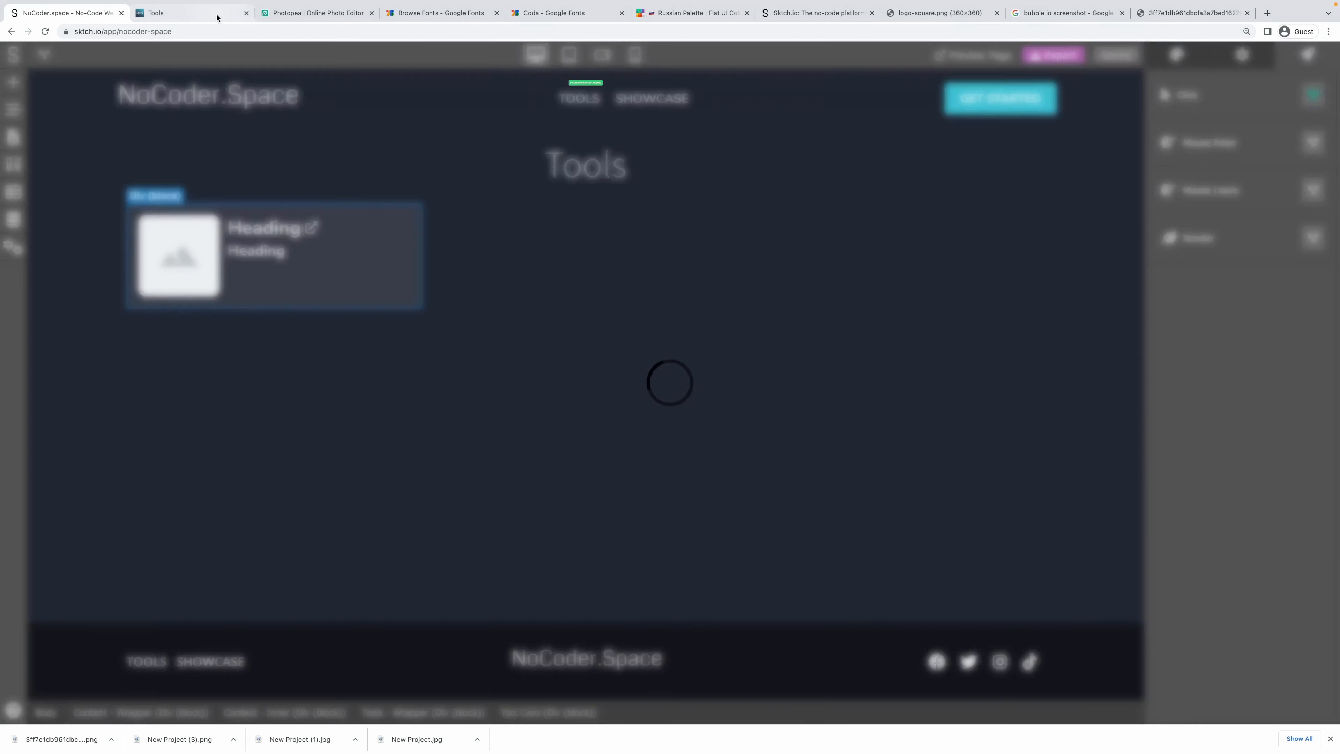
Reload the live Tools page and open the Sktch.io card, which lands on a 404 at /tool-sktch-io.
click(196, 16)
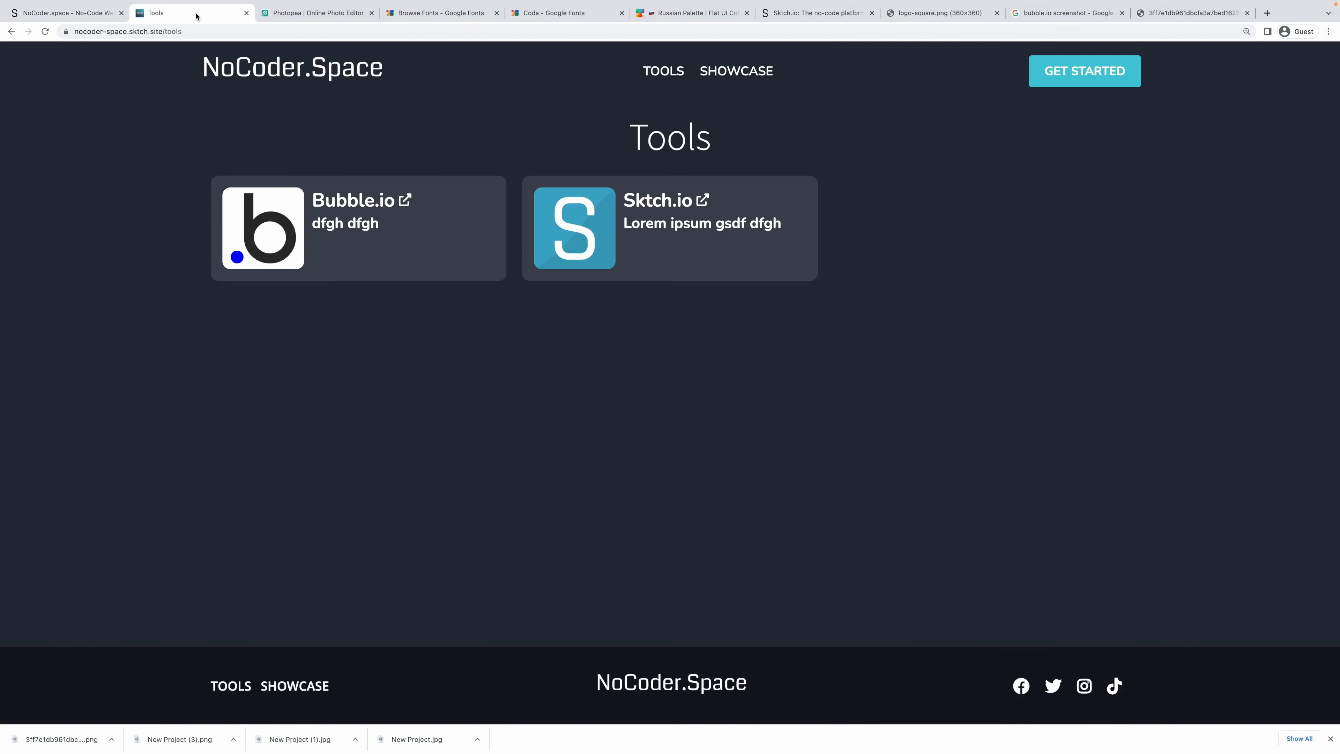
key(super+r)
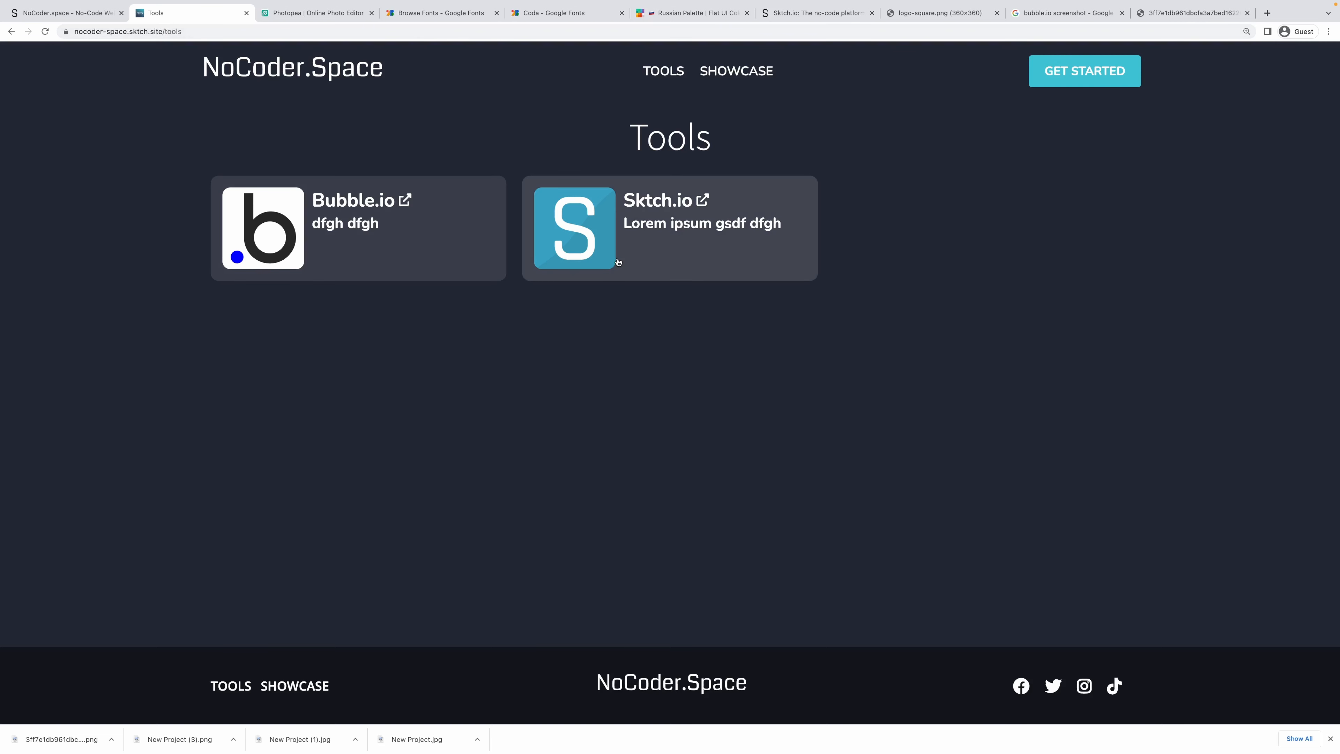
click(618, 262)
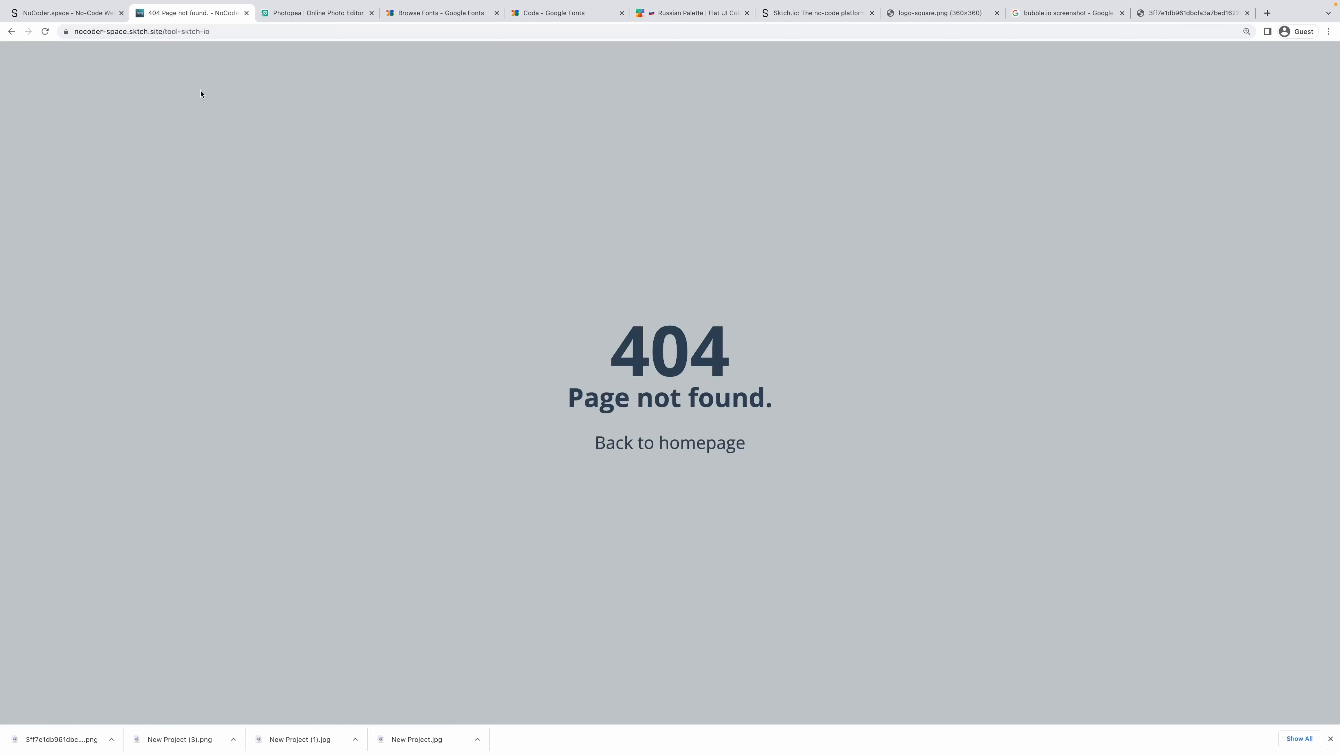
drag(181, 30, 229, 32)
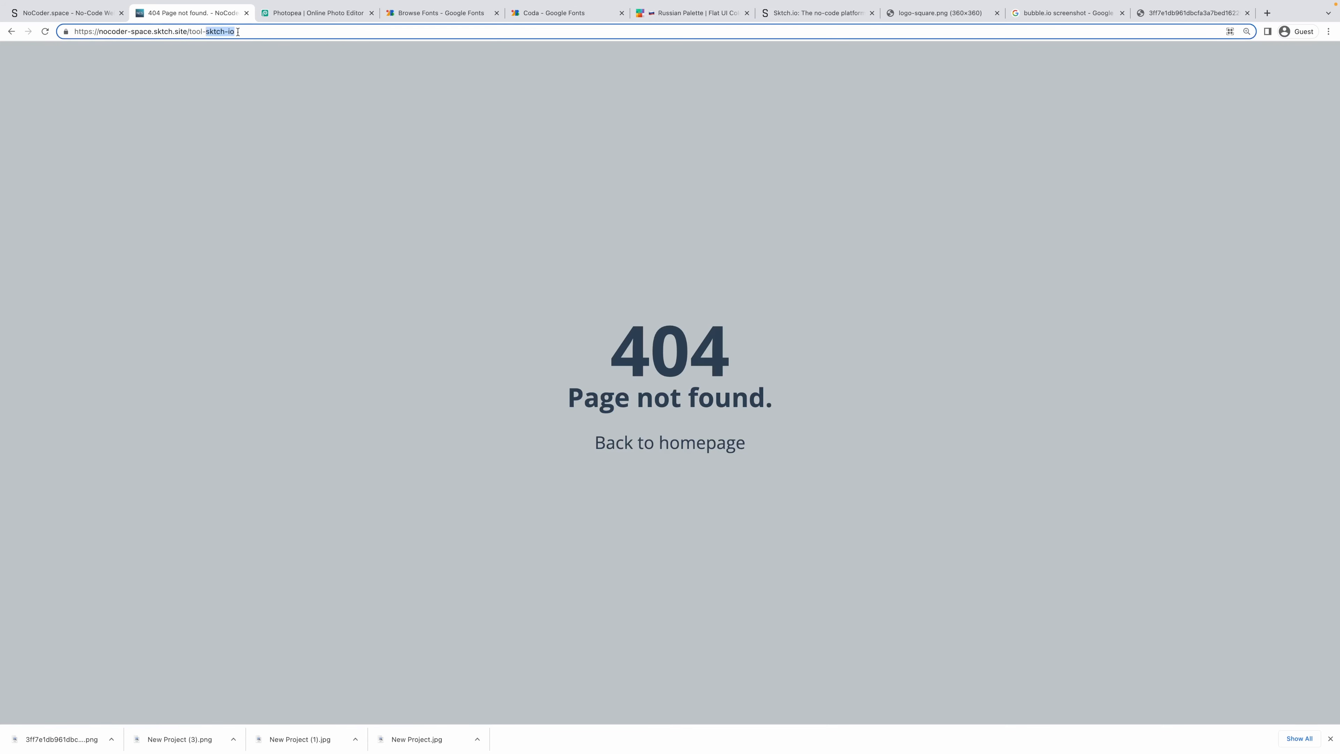
click(66, 80)
click(11, 32)
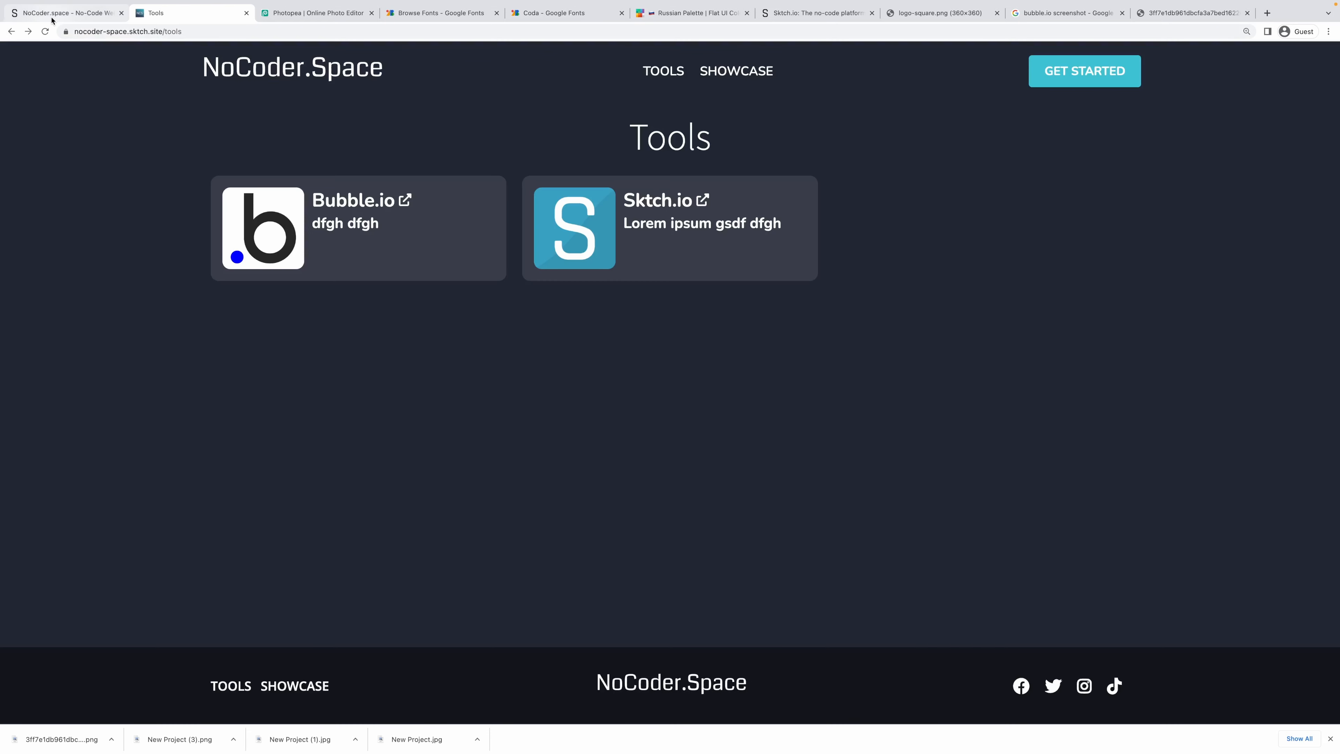
click(63, 13)
Create a new project page named 'Tool' and open it.
click(16, 143)
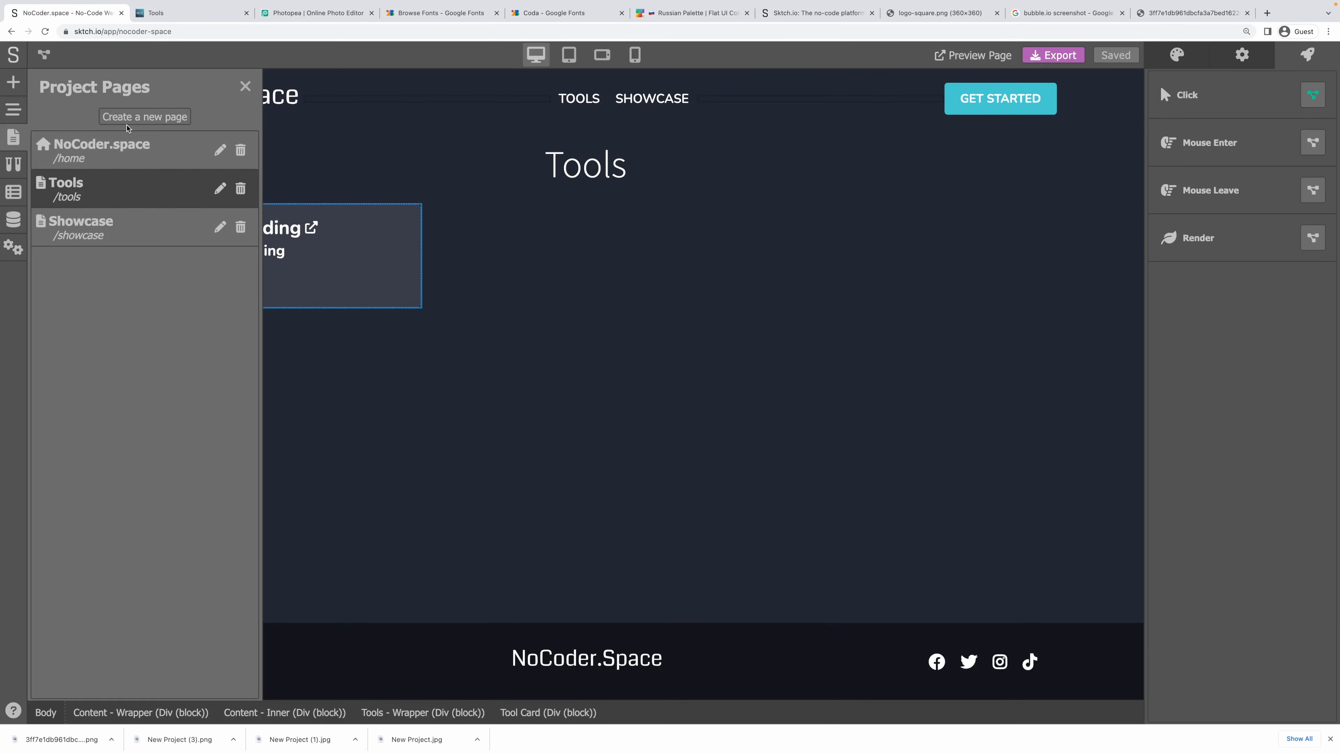
click(131, 117)
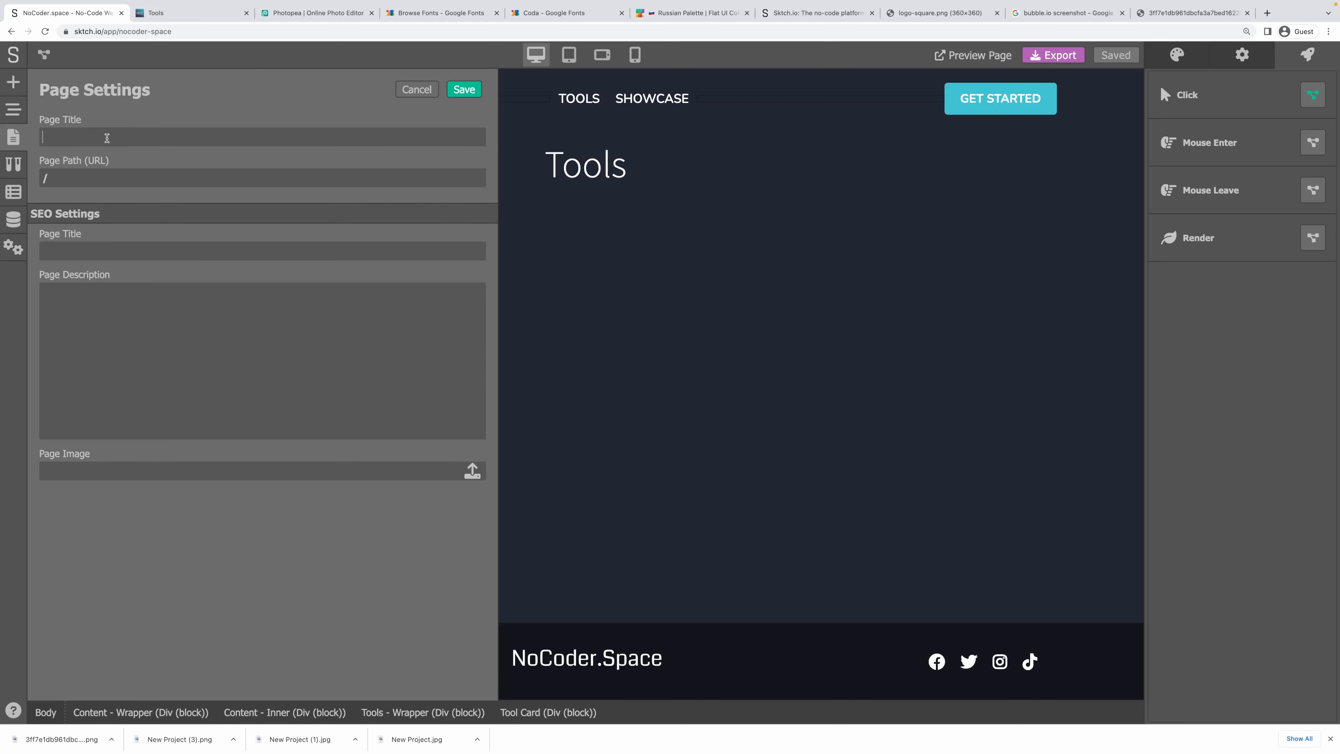
text(Tool)
click(464, 90)
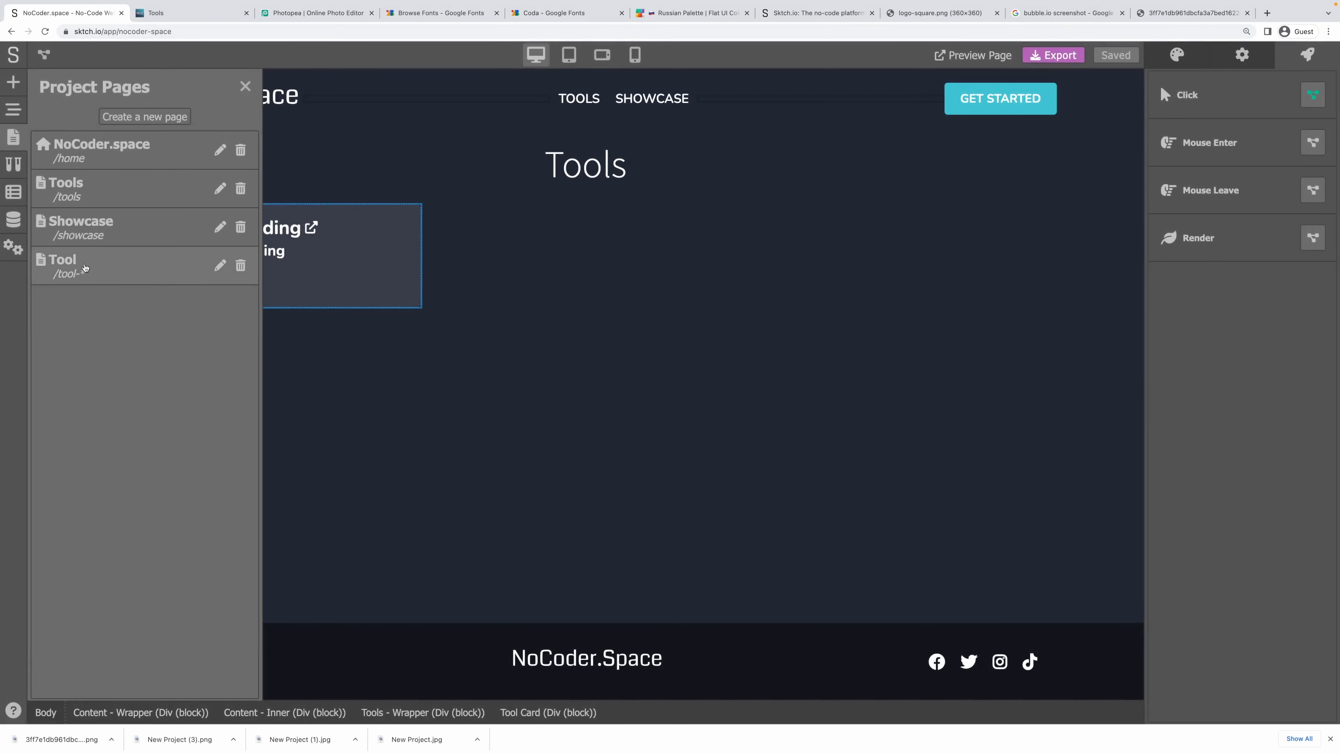
click(85, 268)
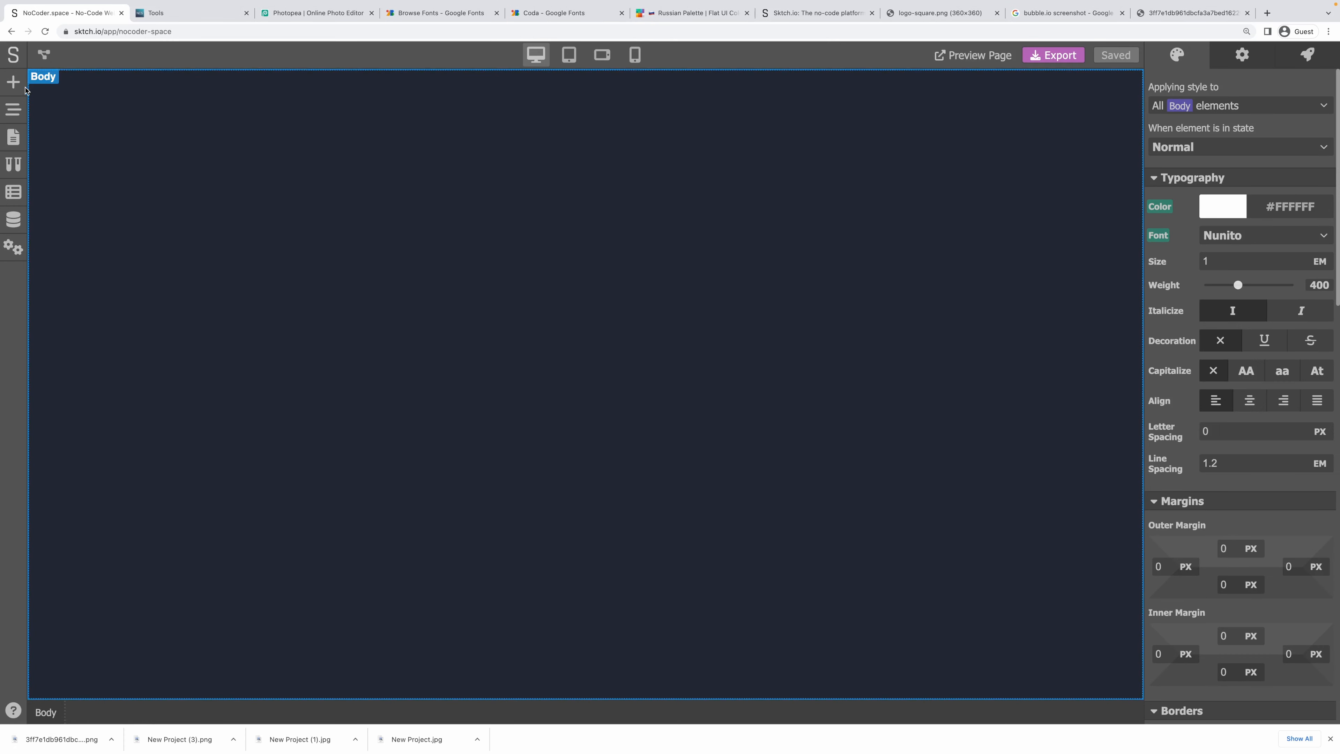
Place the Header and Footer components on the Tool page.
click(14, 83)
click(223, 115)
drag(125, 144, 317, 132)
drag(83, 175, 316, 163)
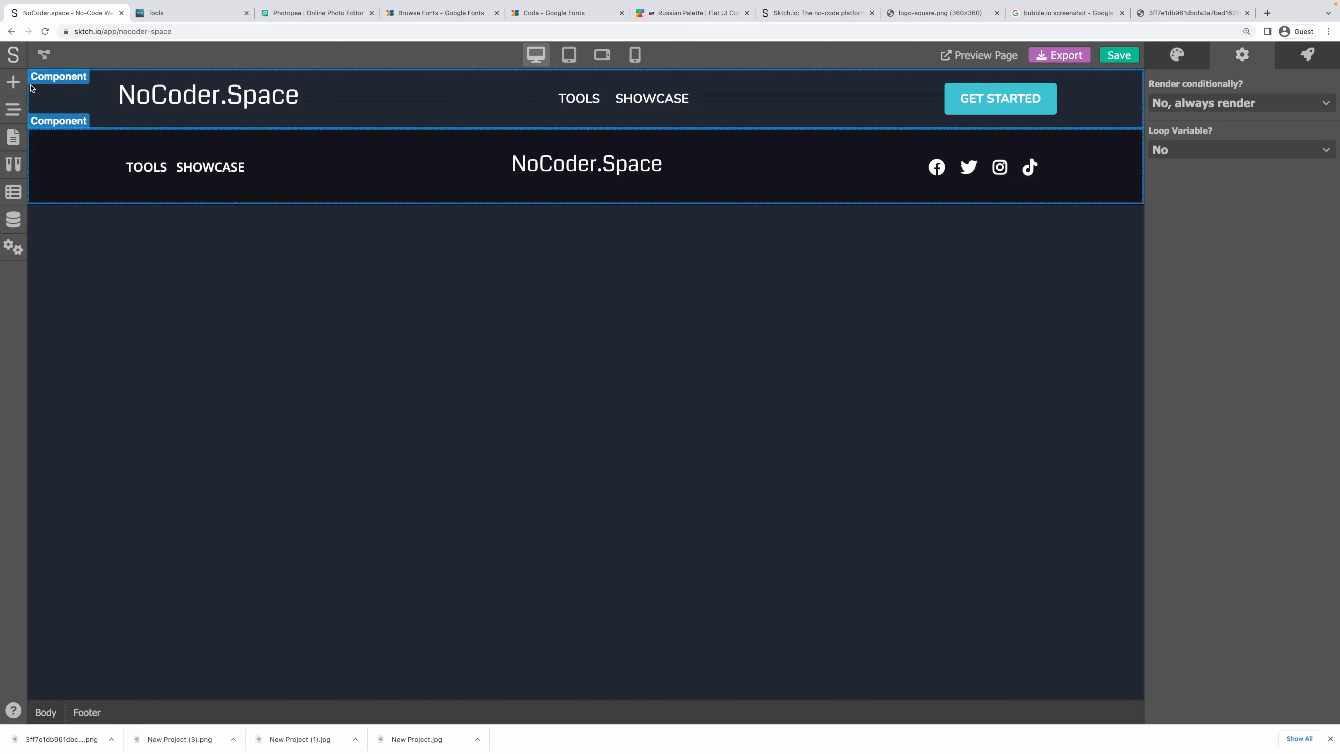
Add a block div with zero inner margins and the Content - Wrapper class.
click(14, 83)
click(74, 114)
drag(85, 147, 109, 227)
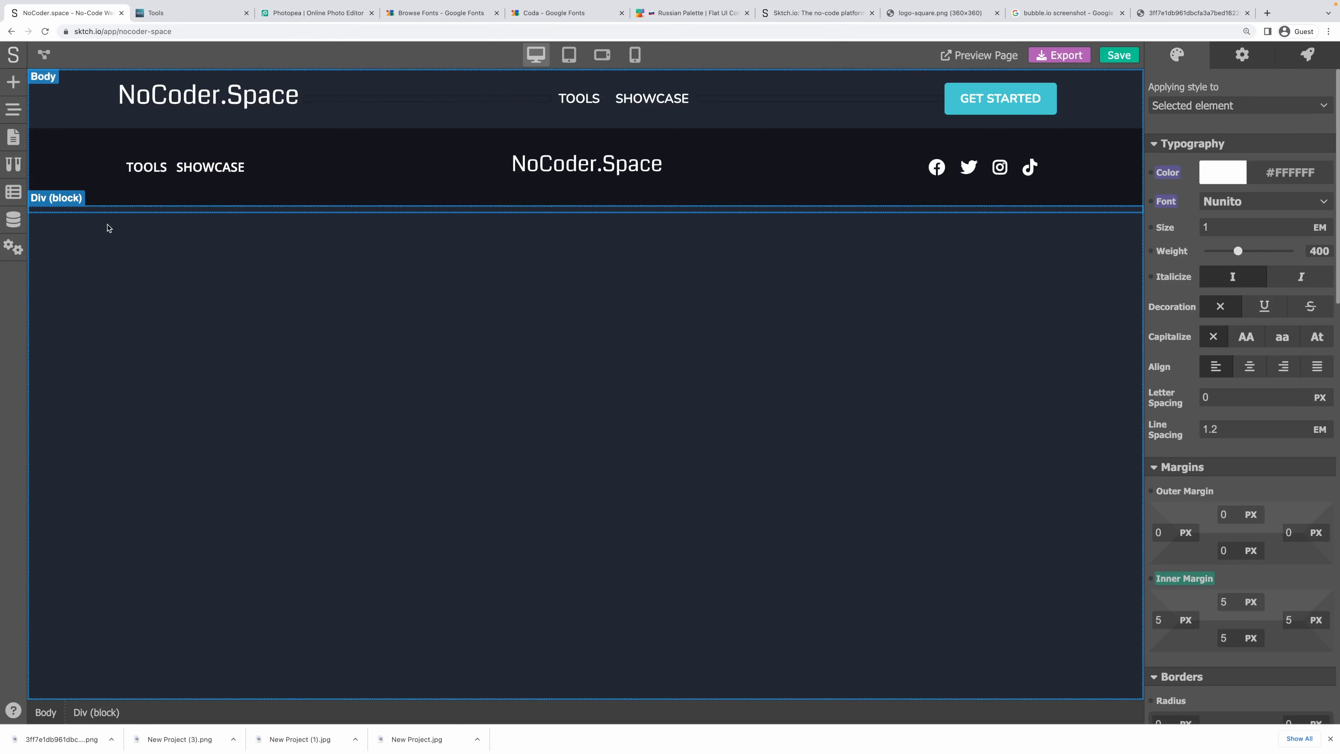
click(1184, 578)
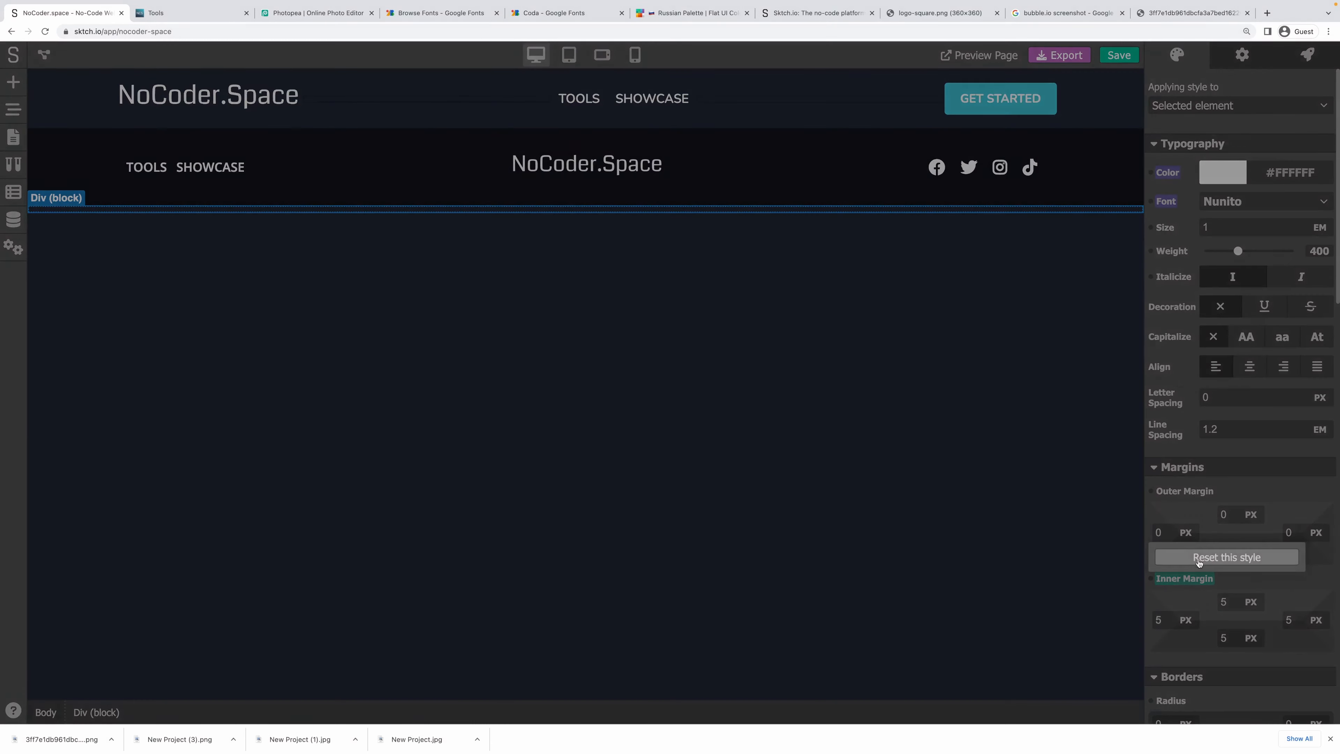
click(1201, 559)
click(1205, 109)
scroll(1208, 249, down, 5)
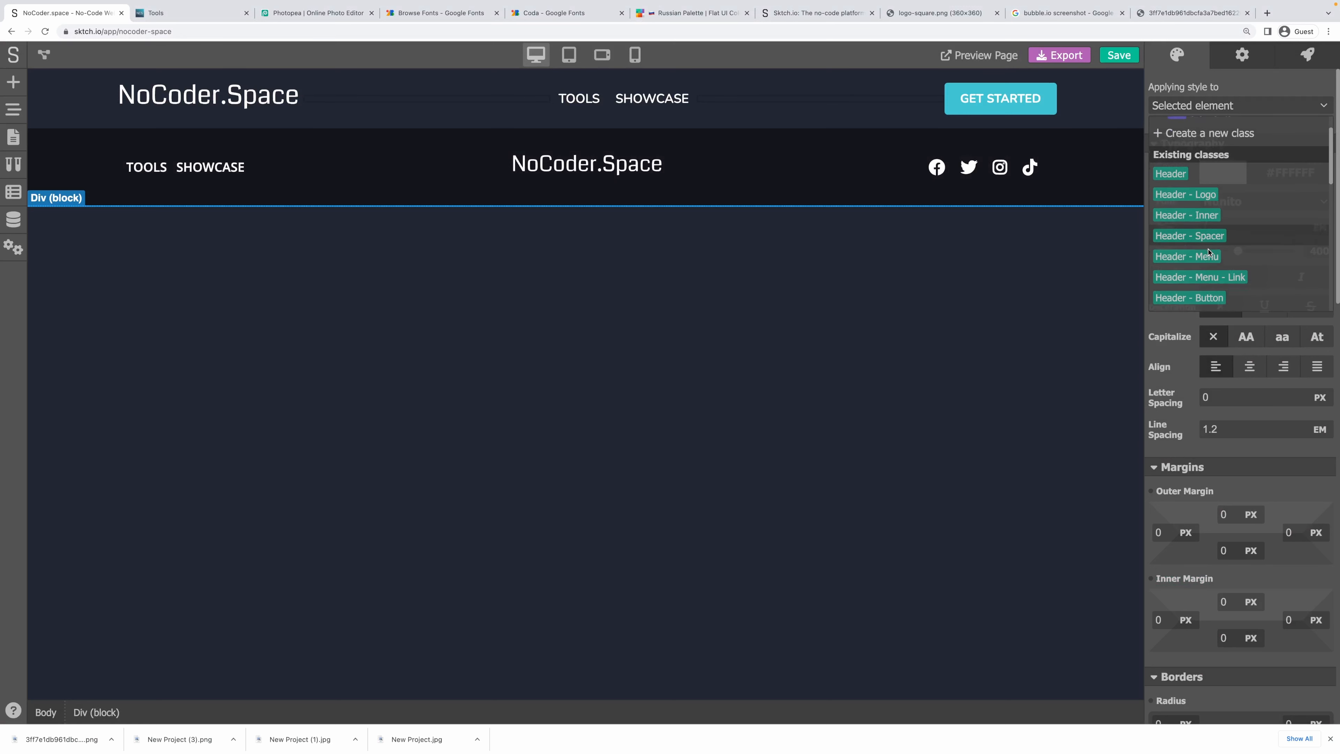
click(1195, 272)
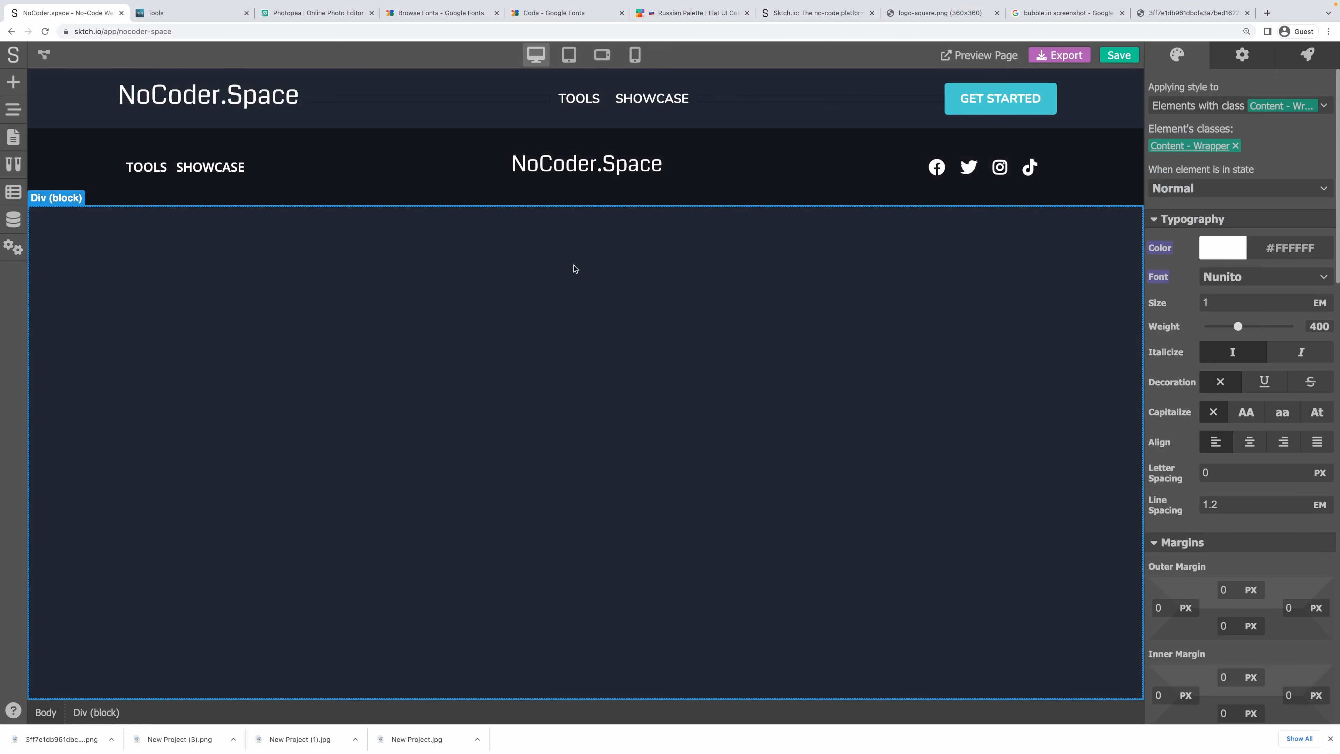
Nest a block div inside the wrapper with the Content - Inner class.
click(15, 85)
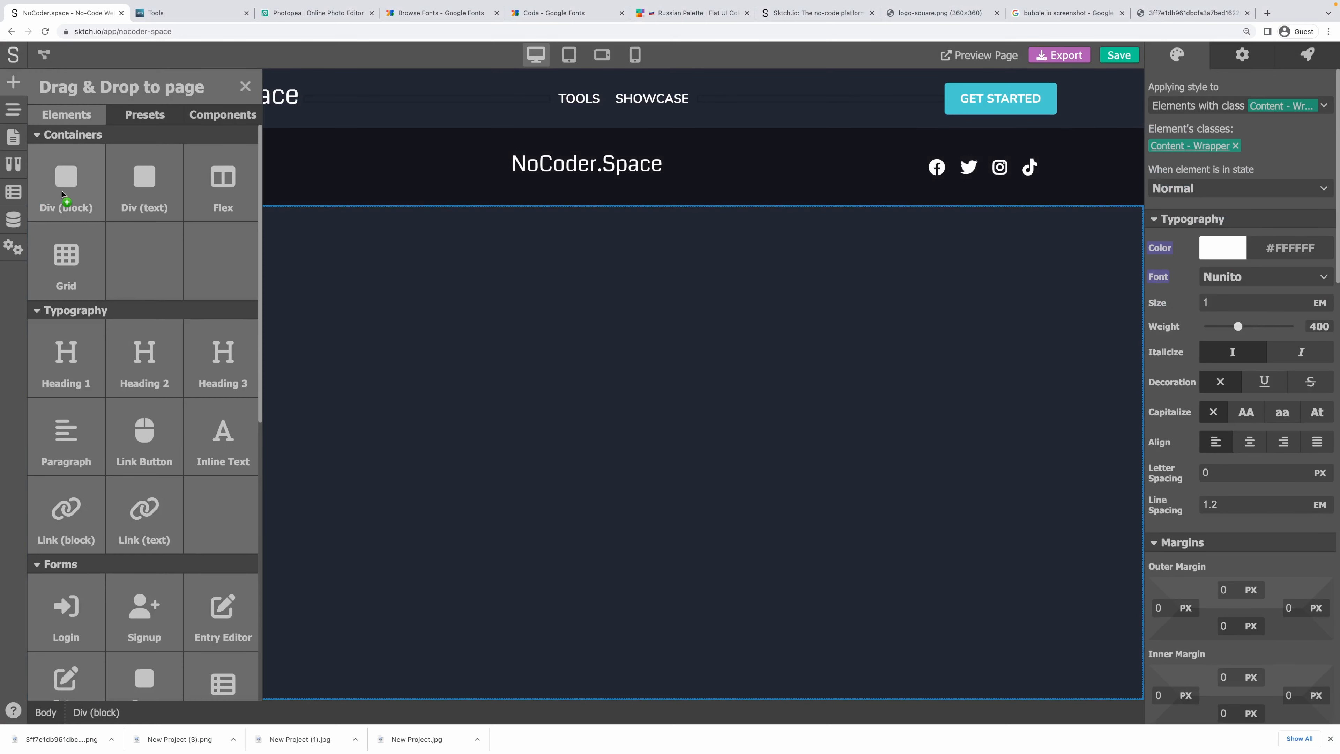
drag(61, 192, 422, 328)
click(1192, 580)
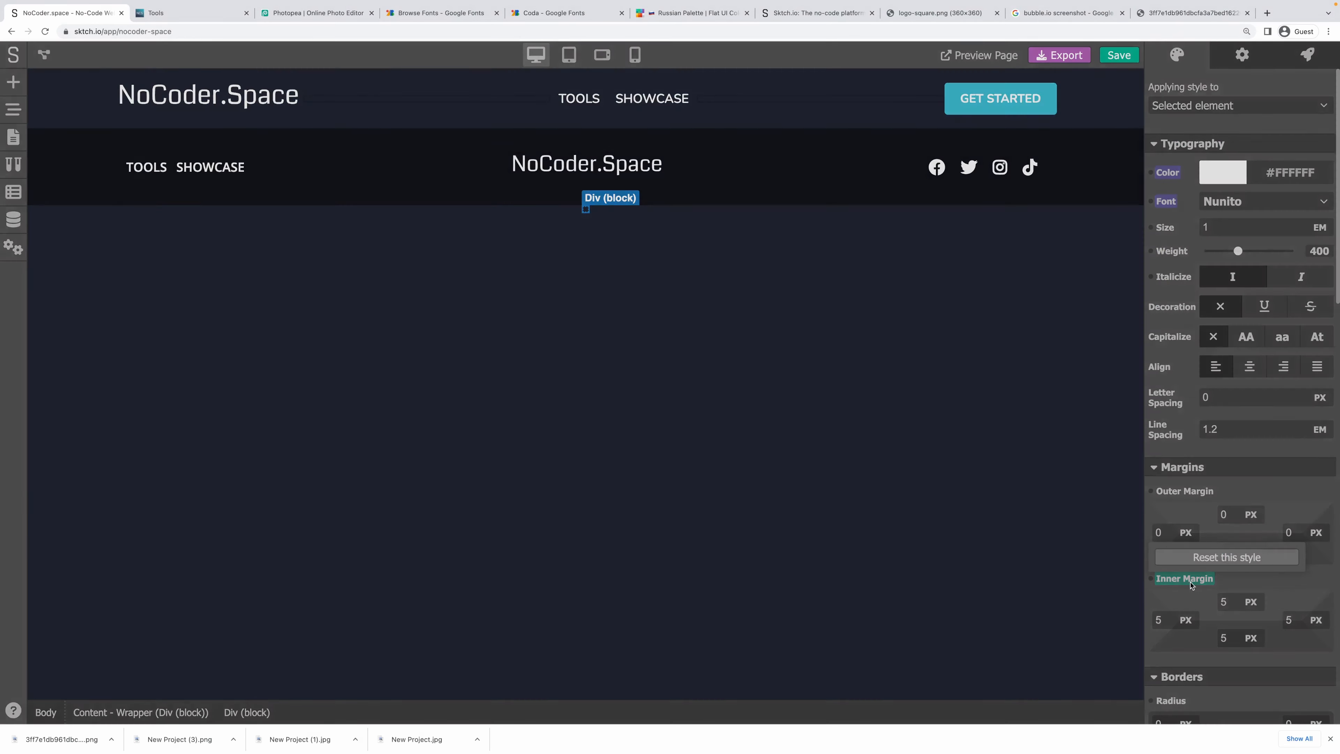
click(1198, 558)
click(1220, 108)
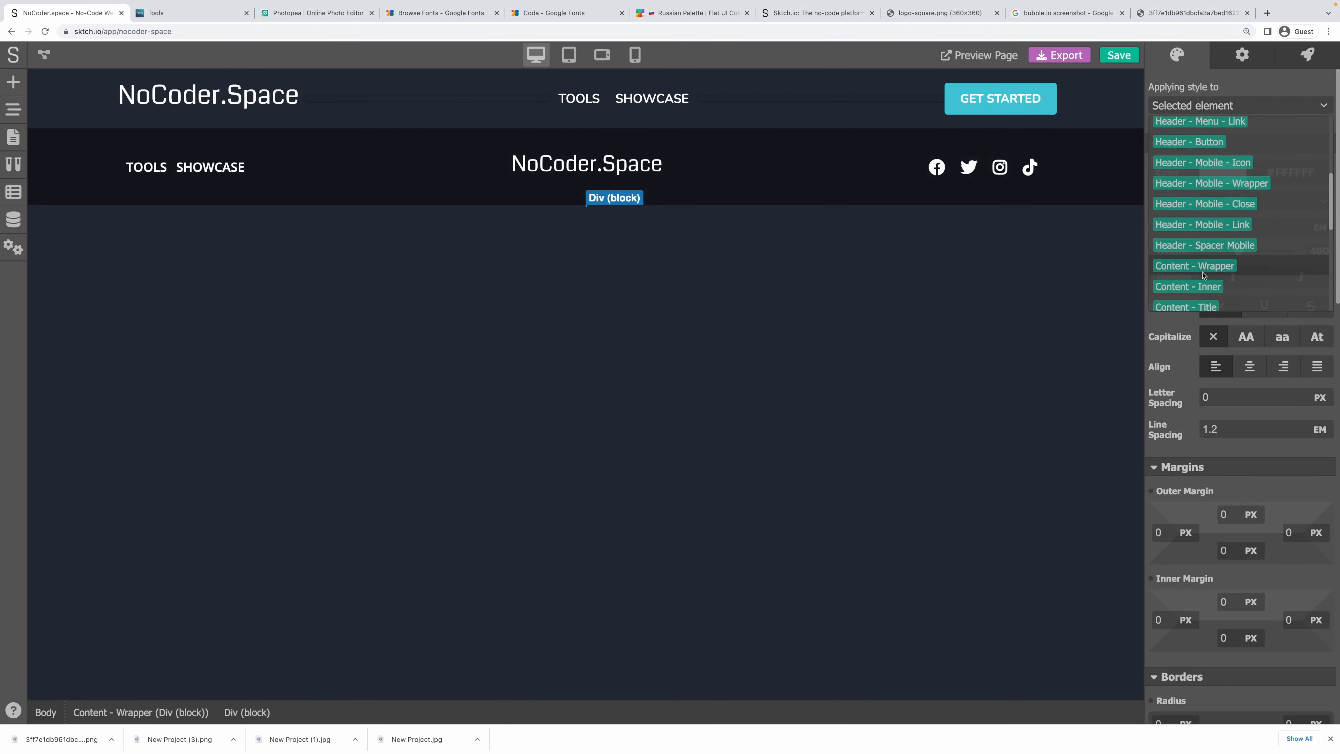
click(1204, 287)
Place a Heading 1 inside the inner div and give it the Content - Title class.
click(16, 81)
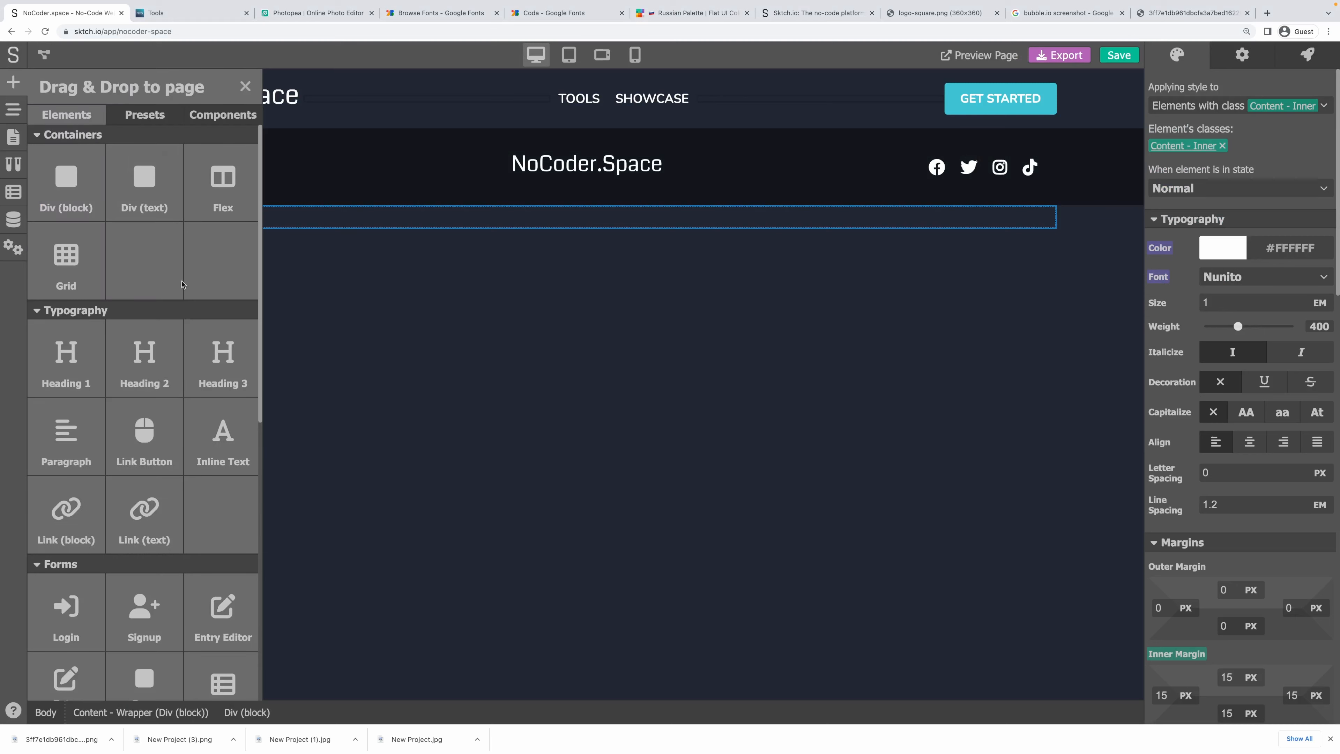
drag(66, 364, 325, 225)
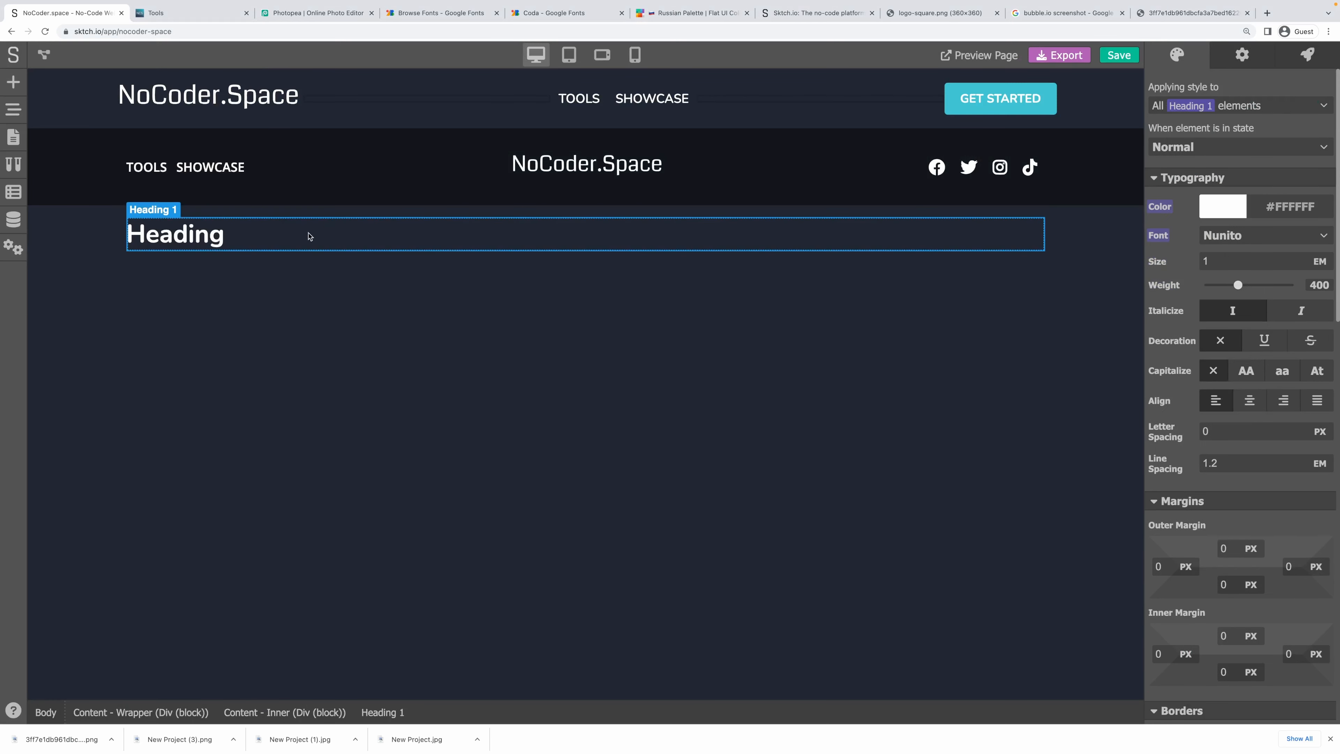
click(1242, 55)
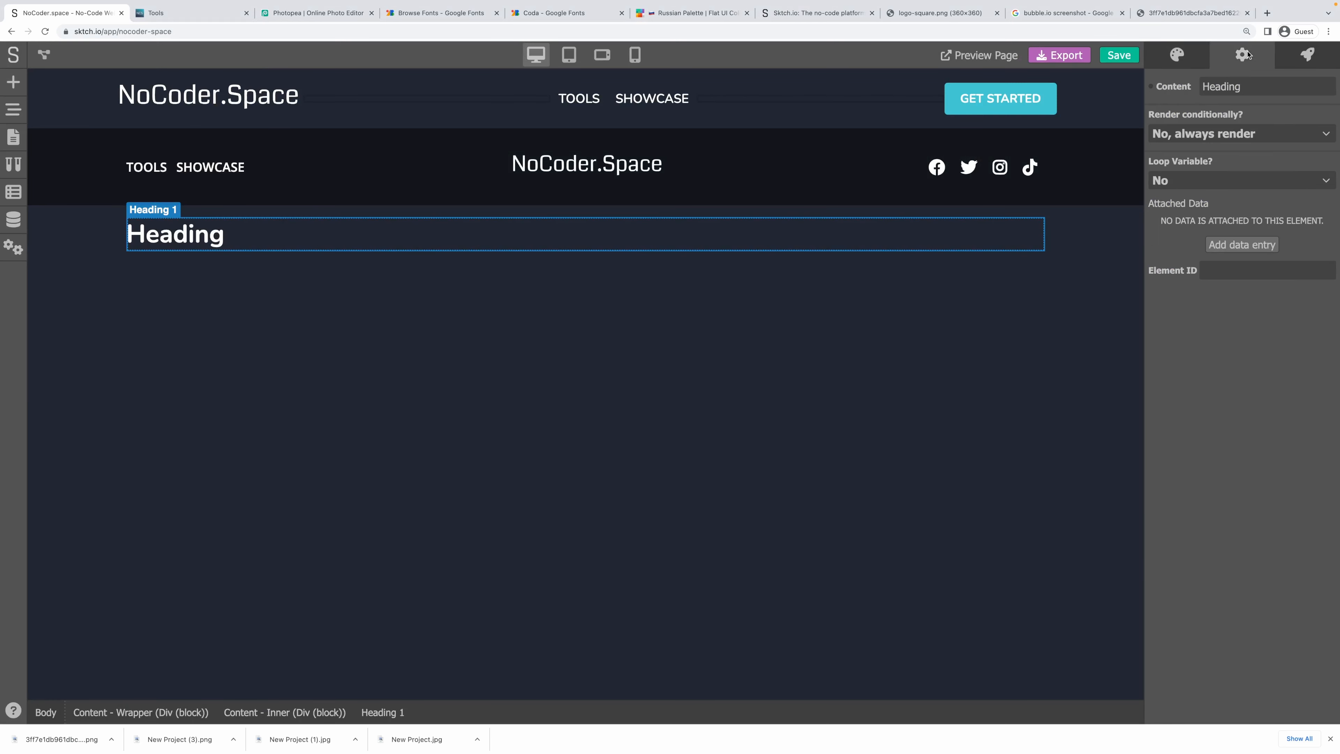
click(1193, 59)
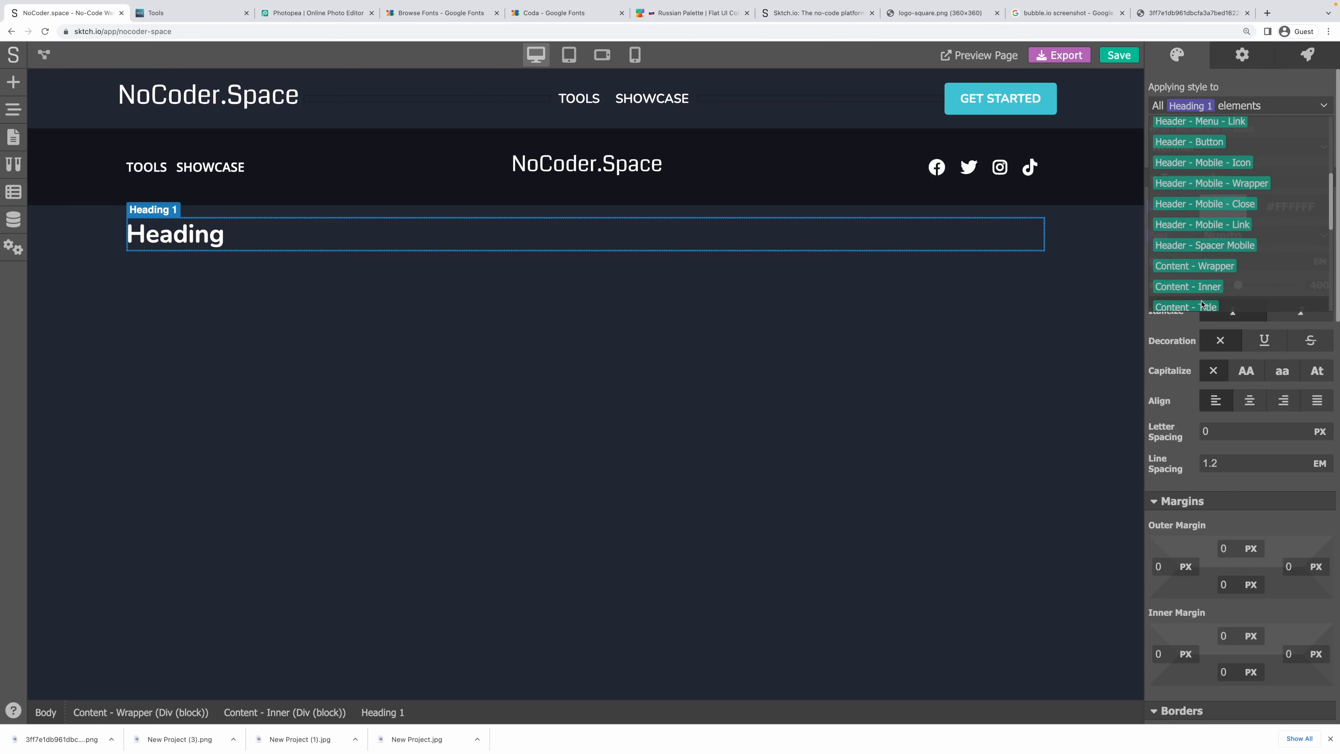
click(1202, 302)
Move Content - Wrapper between Header and Footer in the page structure tree.
click(662, 330)
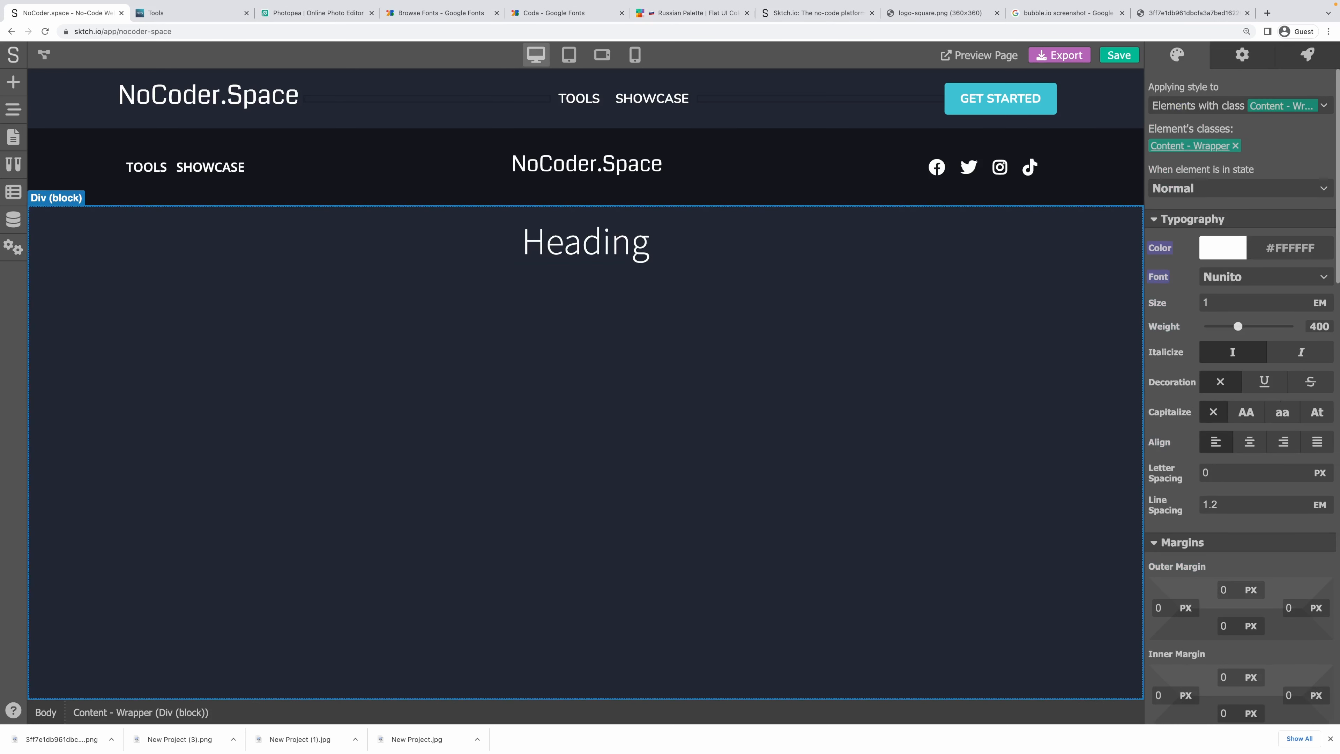
click(18, 121)
click(52, 172)
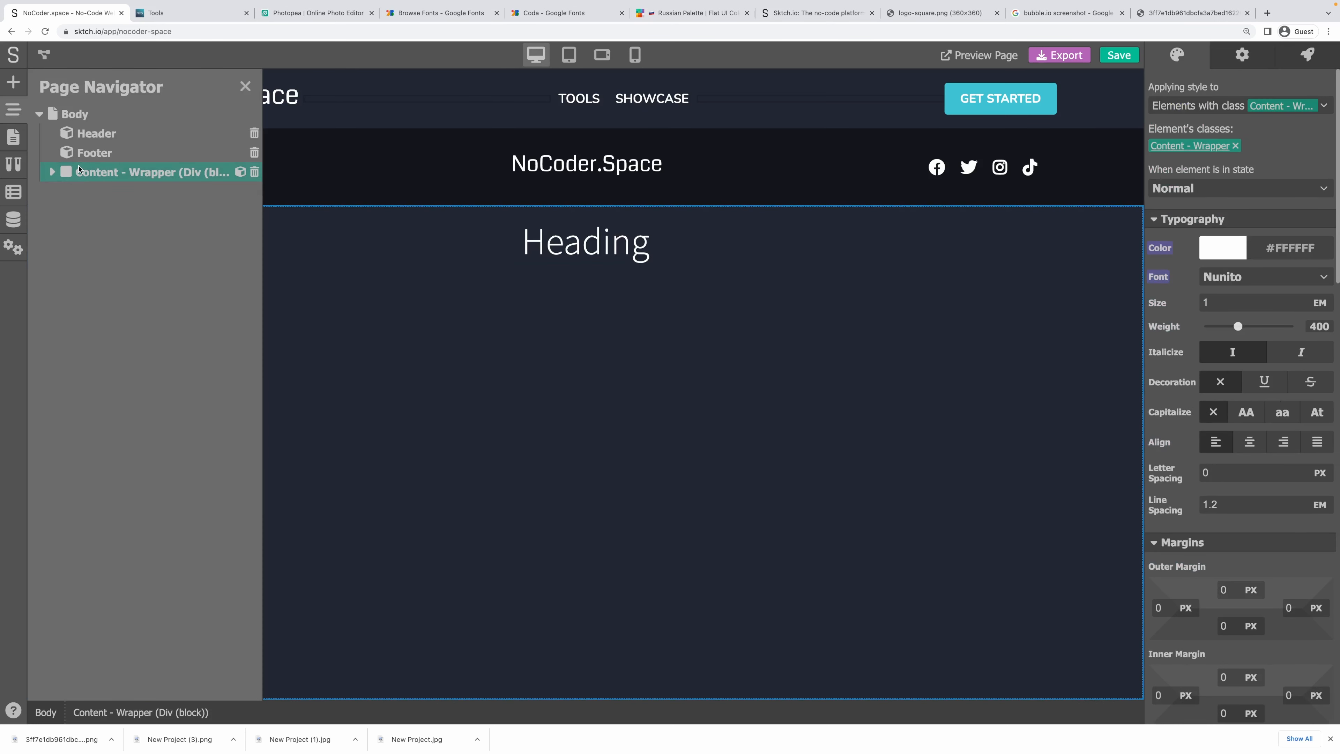
drag(82, 170, 84, 153)
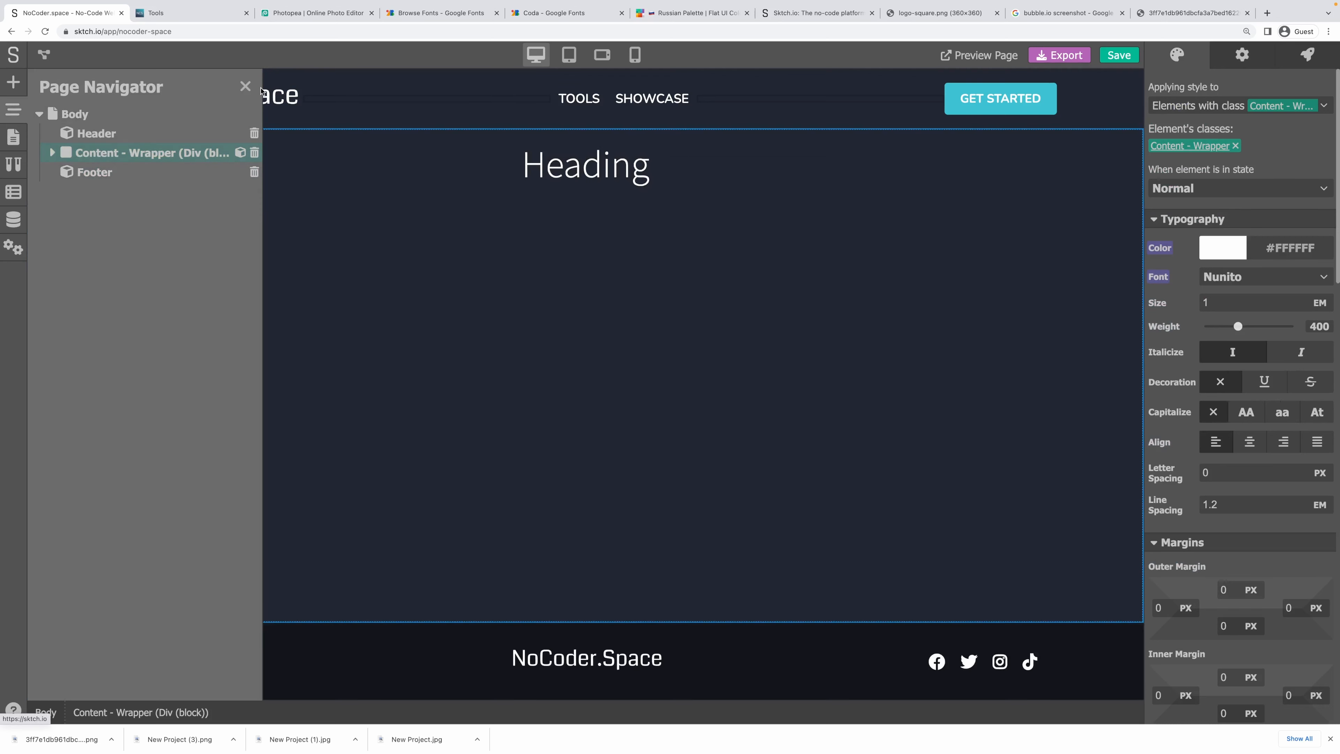
click(246, 86)
Change the heading text to 'Tool' and save the project.
click(588, 164)
double_click(589, 166)
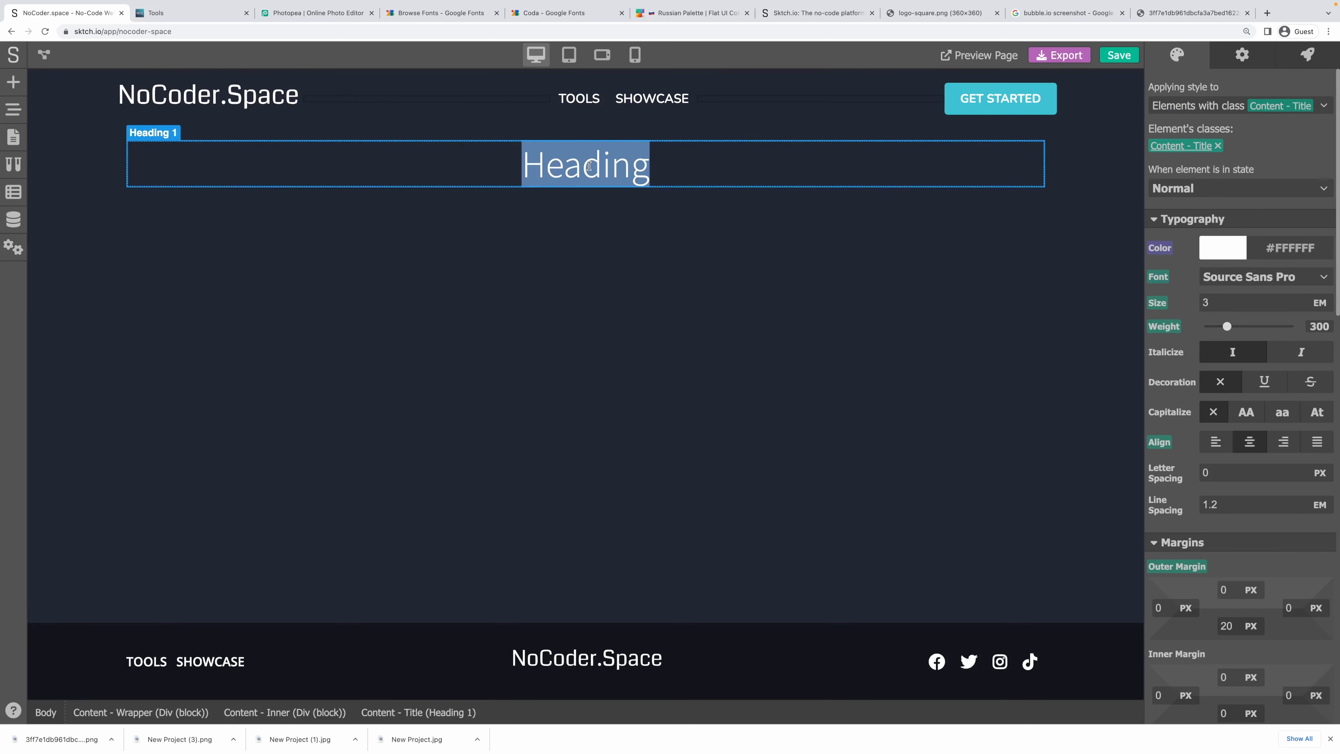
text(Tool)
click(653, 273)
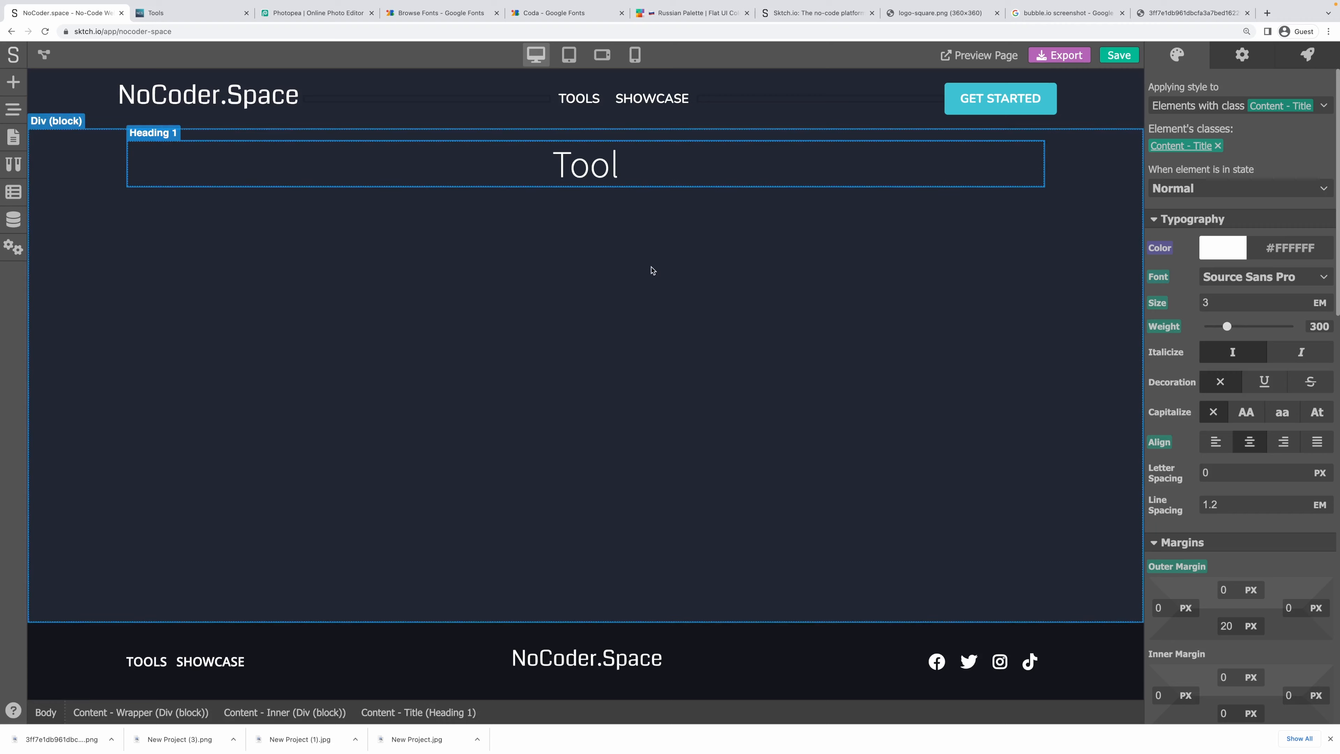
key(ctrl+s)
key(ctrl+Tab)
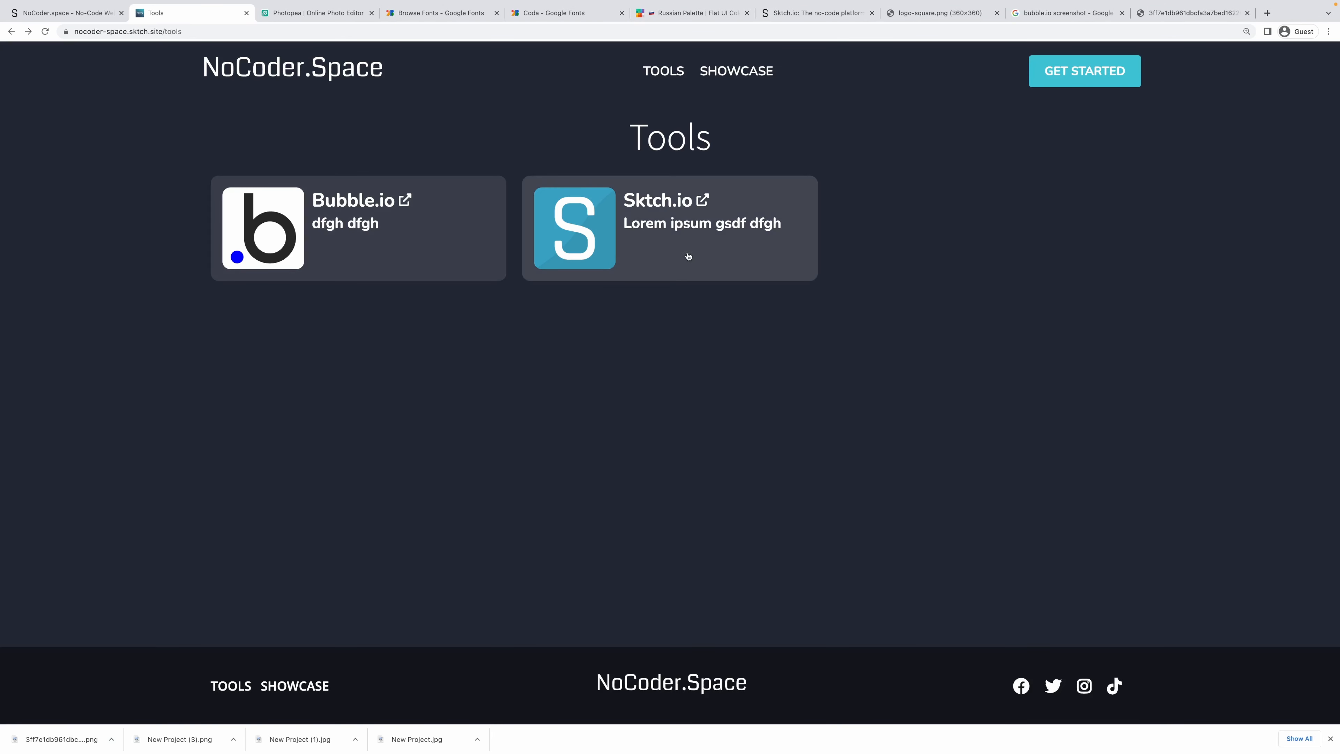
Confirm the live /tool-sktch-io page shows the Tool heading, then open the page's logic flow in the editor.
click(688, 258)
drag(787, 151, 451, 132)
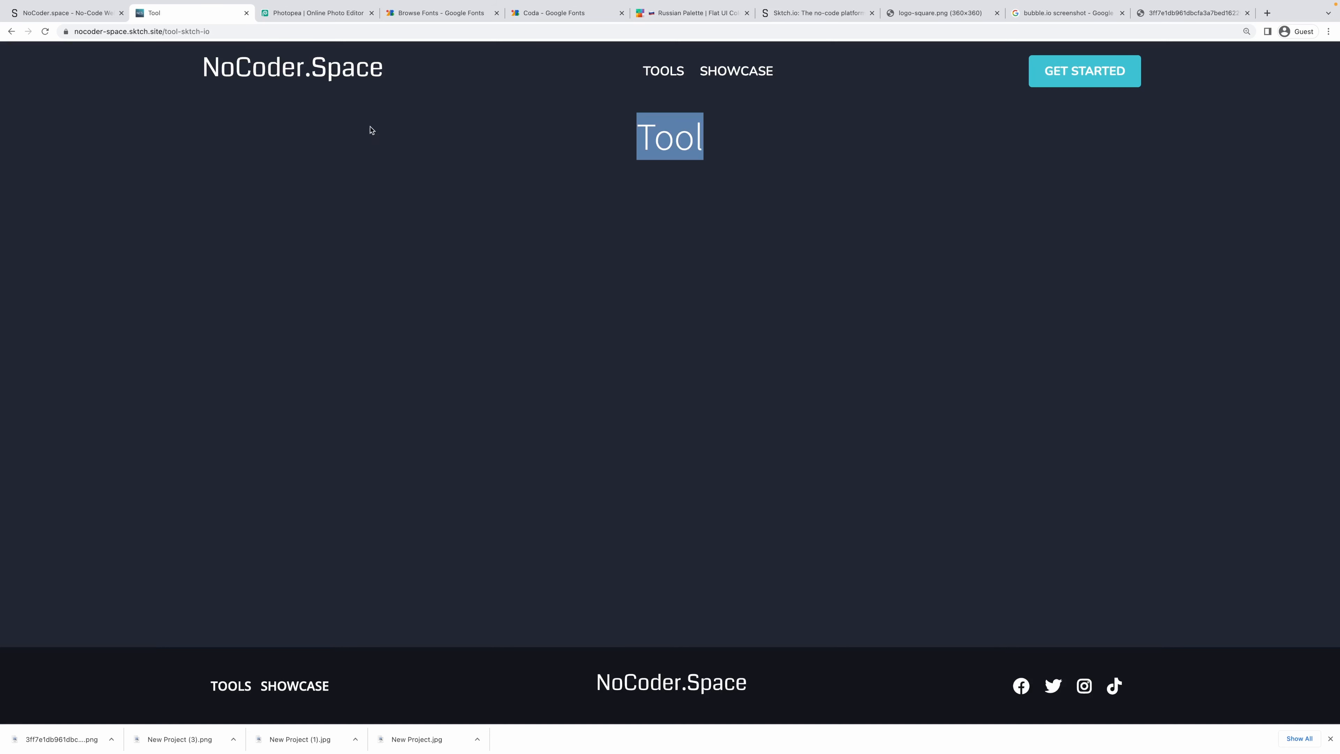
click(383, 167)
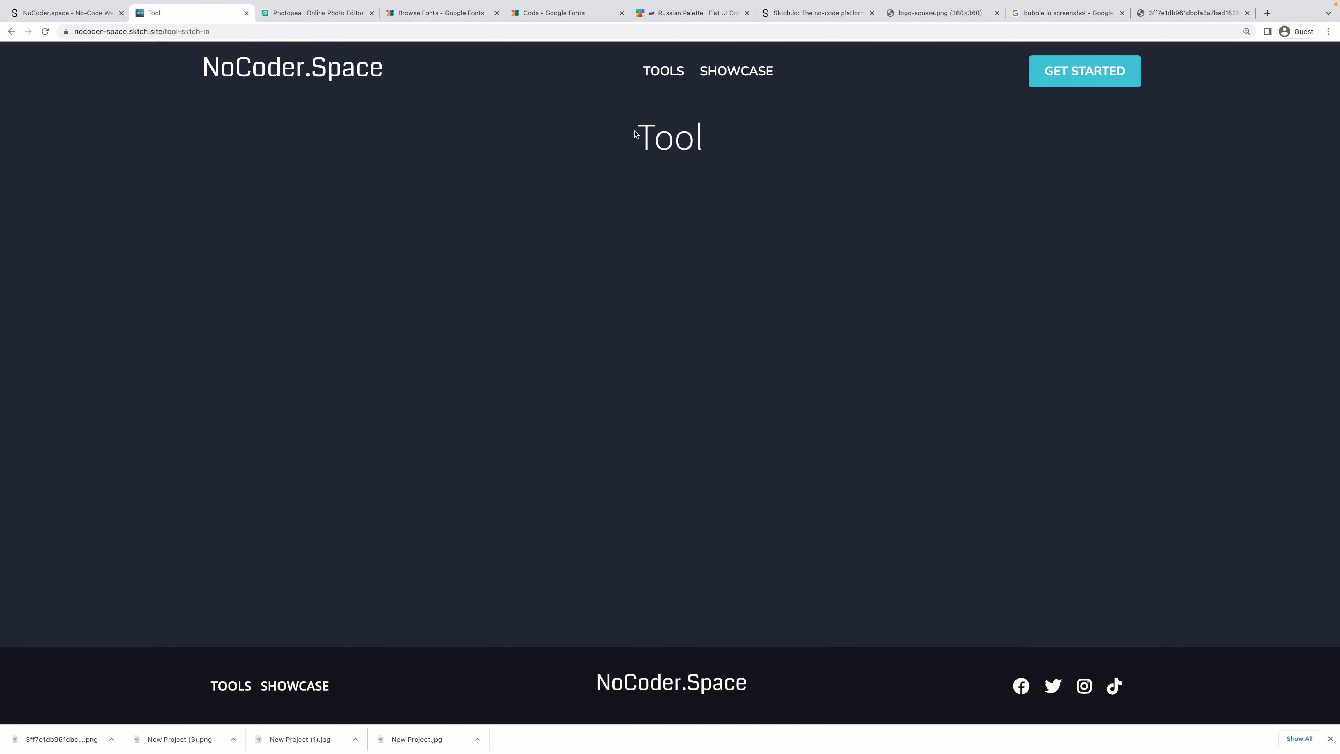
drag(635, 134, 738, 151)
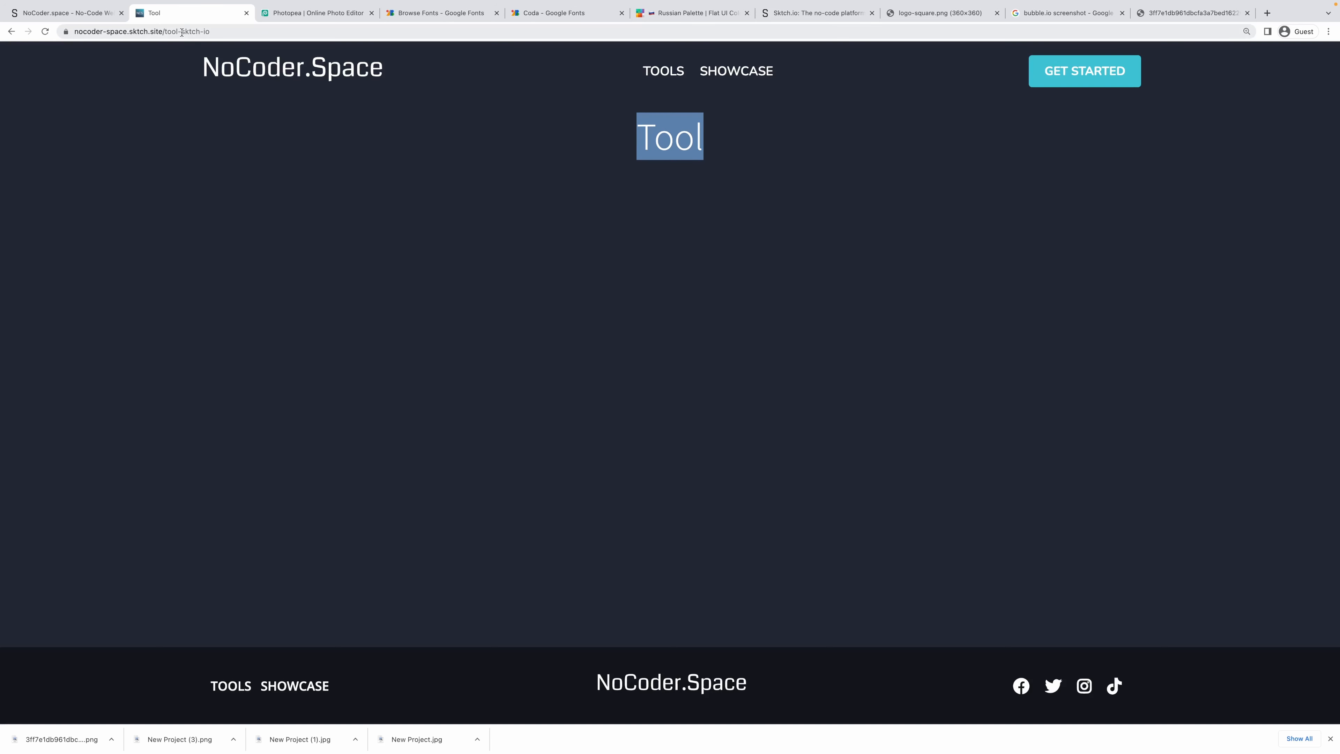
drag(181, 32, 210, 32)
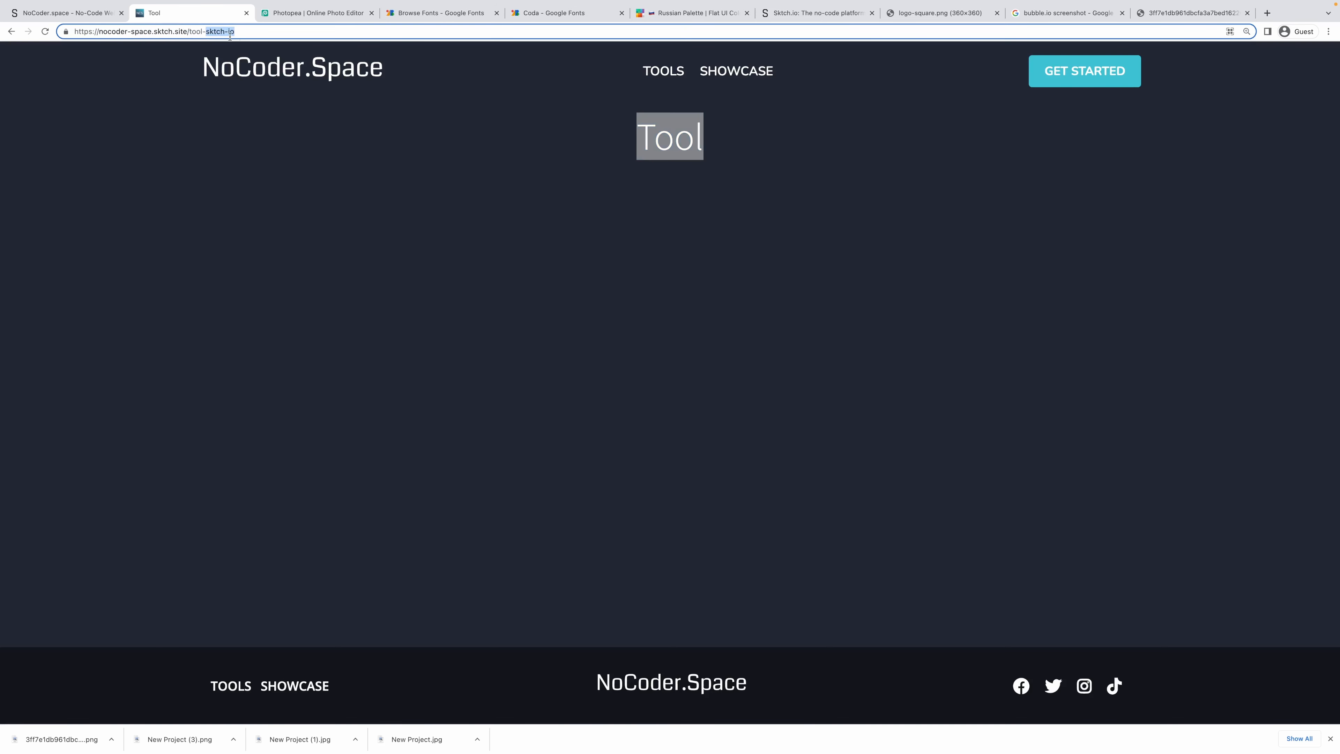
click(68, 12)
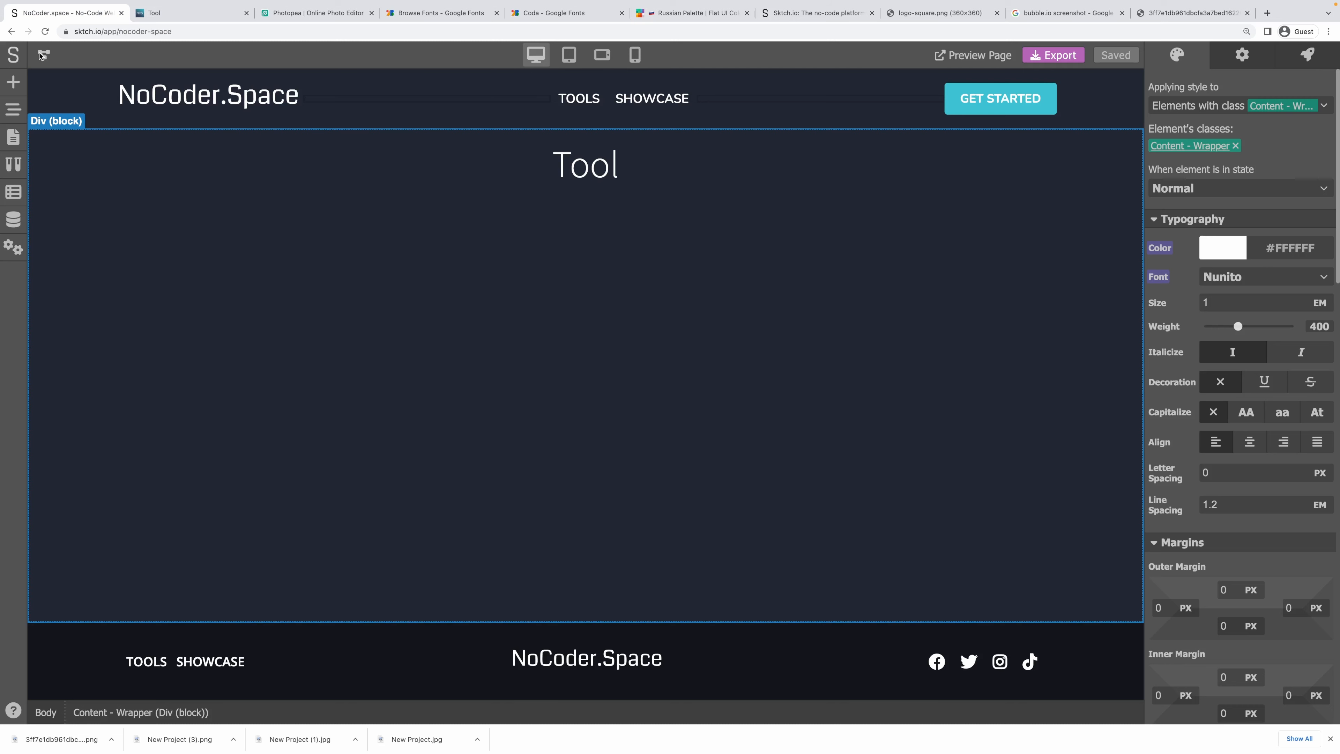
click(44, 54)
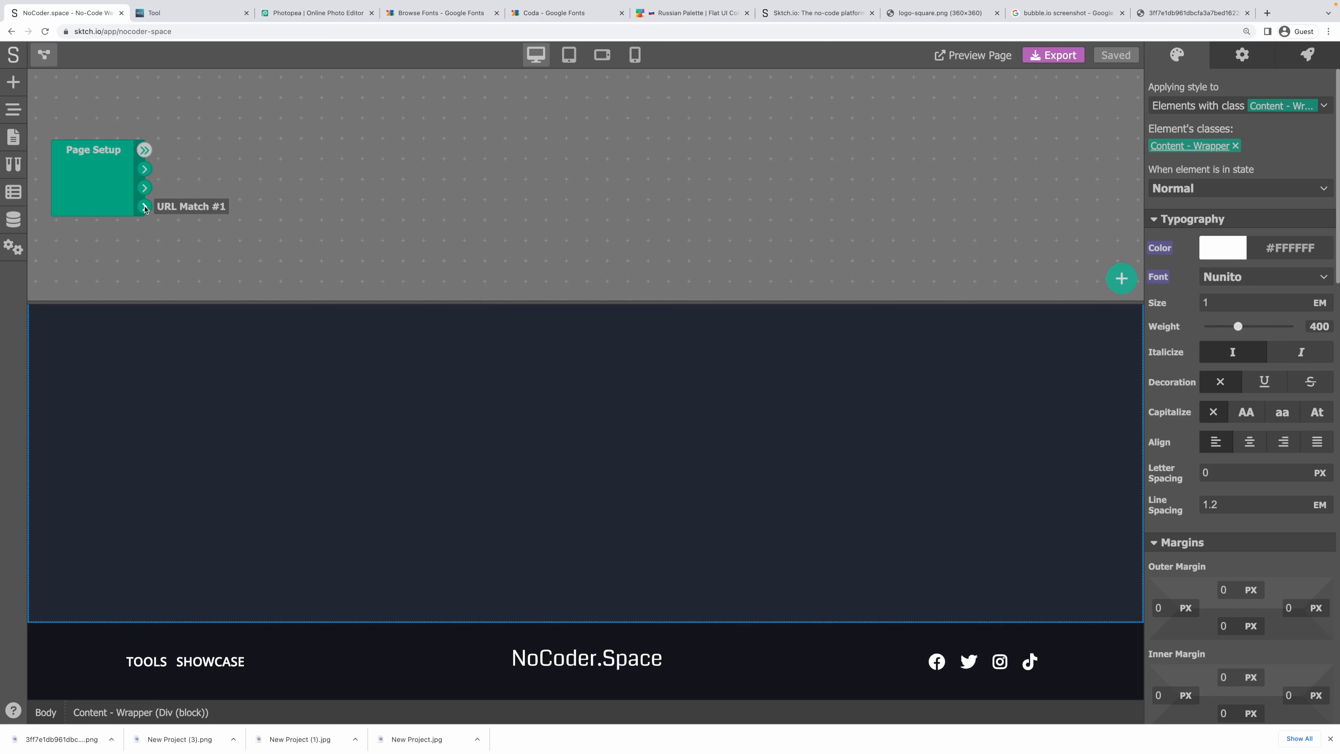
Add a Data Retriever module to the Tool page logic.
click(180, 12)
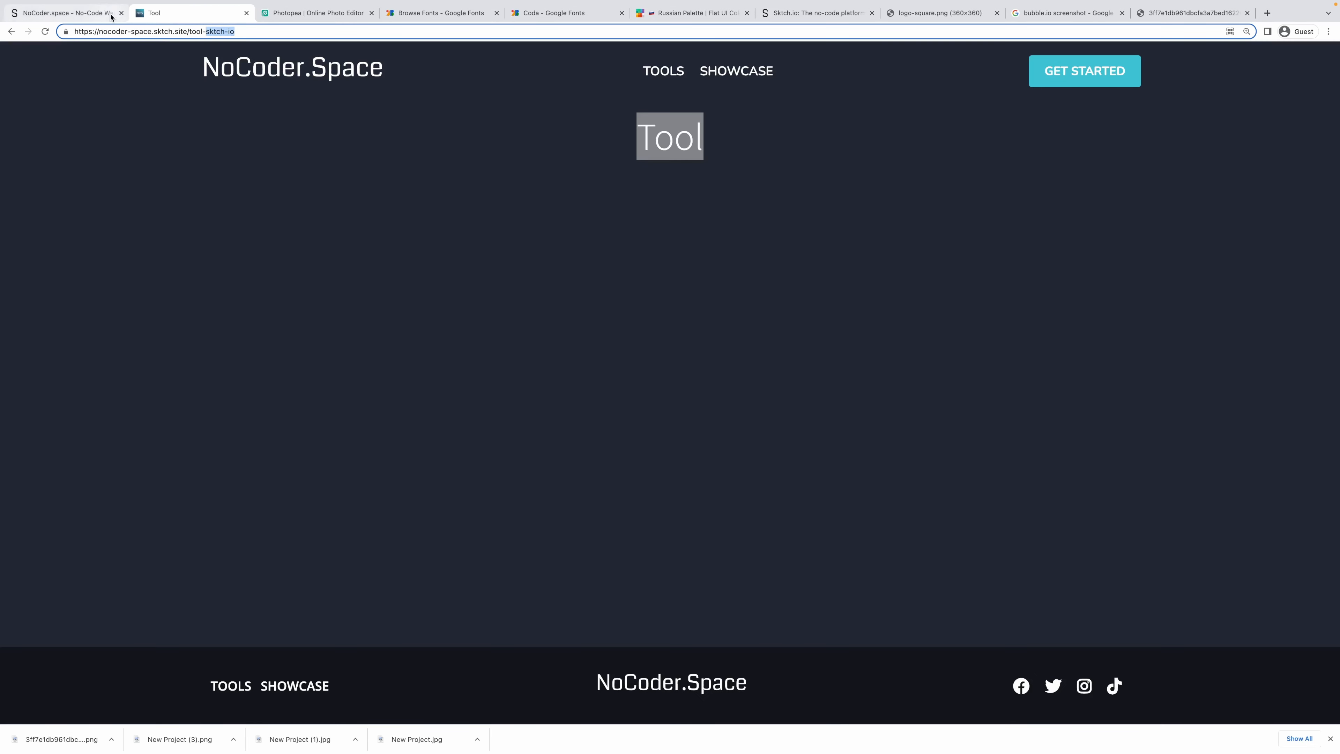
click(63, 12)
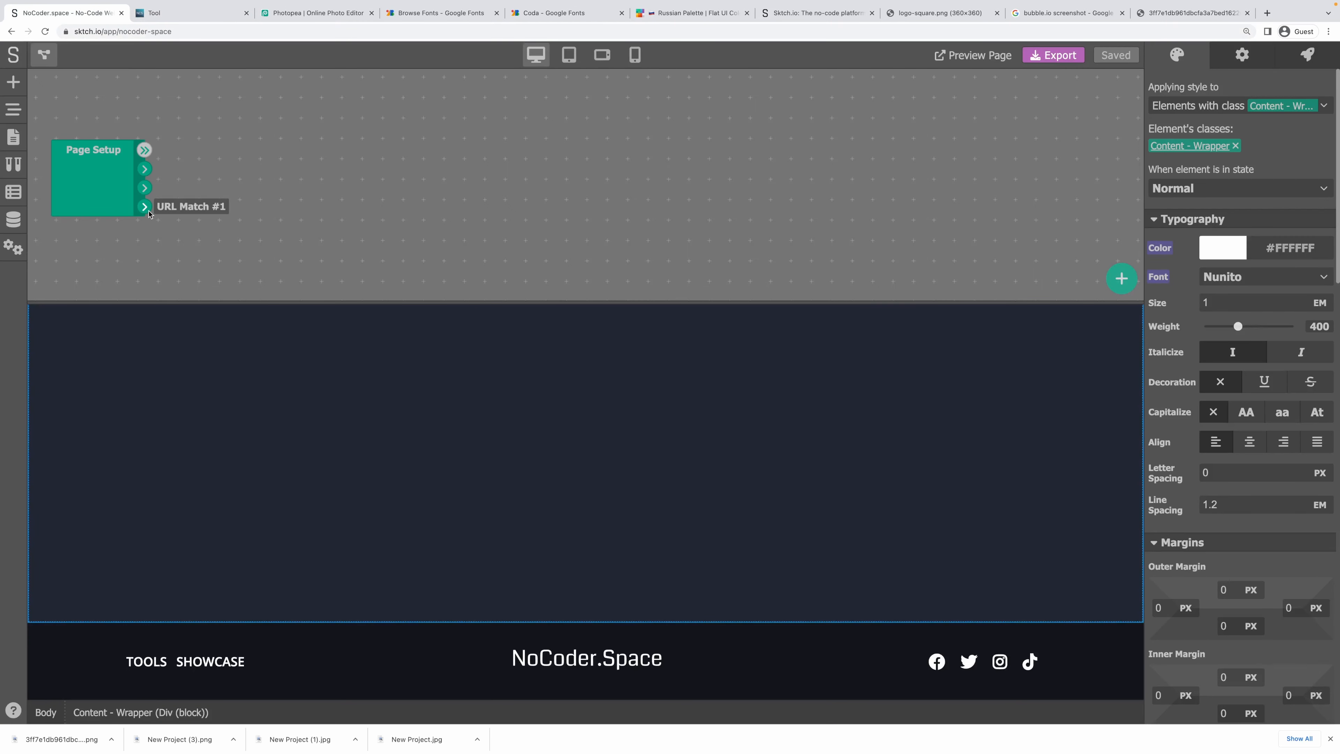
right_click(227, 140)
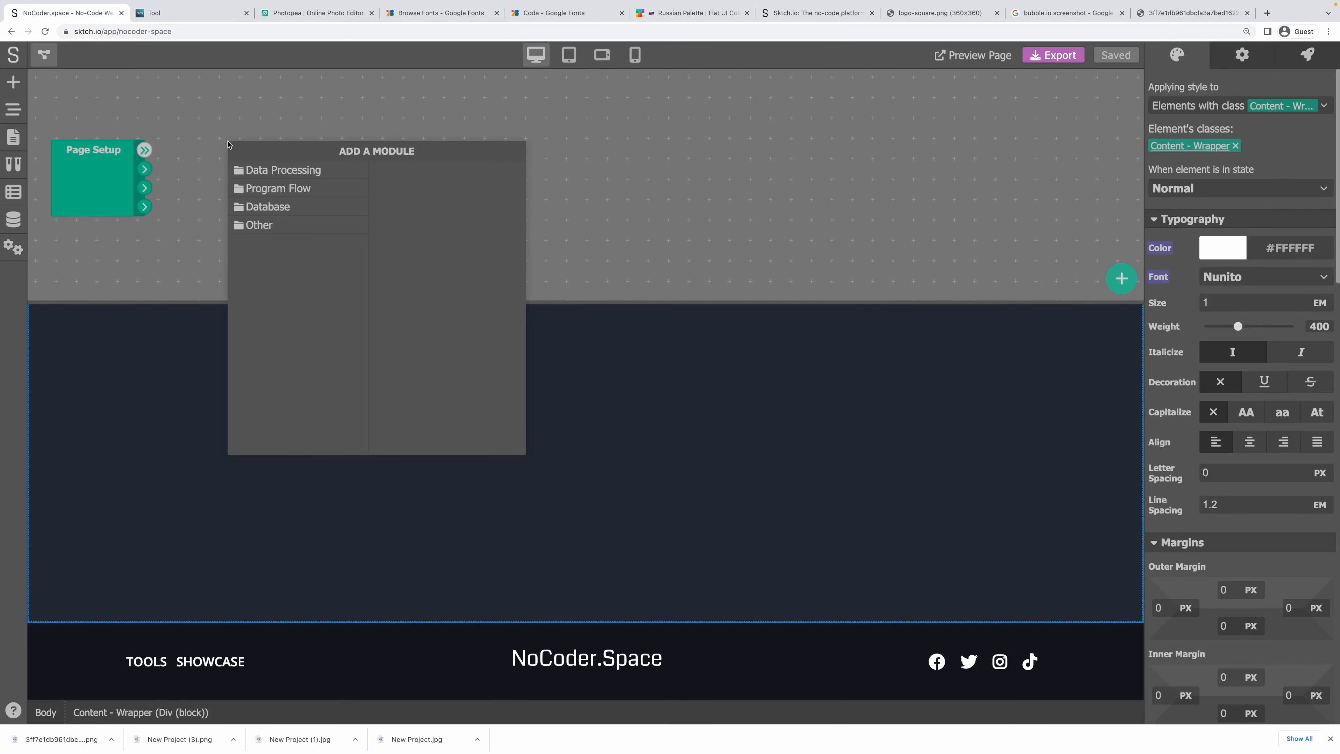
click(269, 206)
click(440, 170)
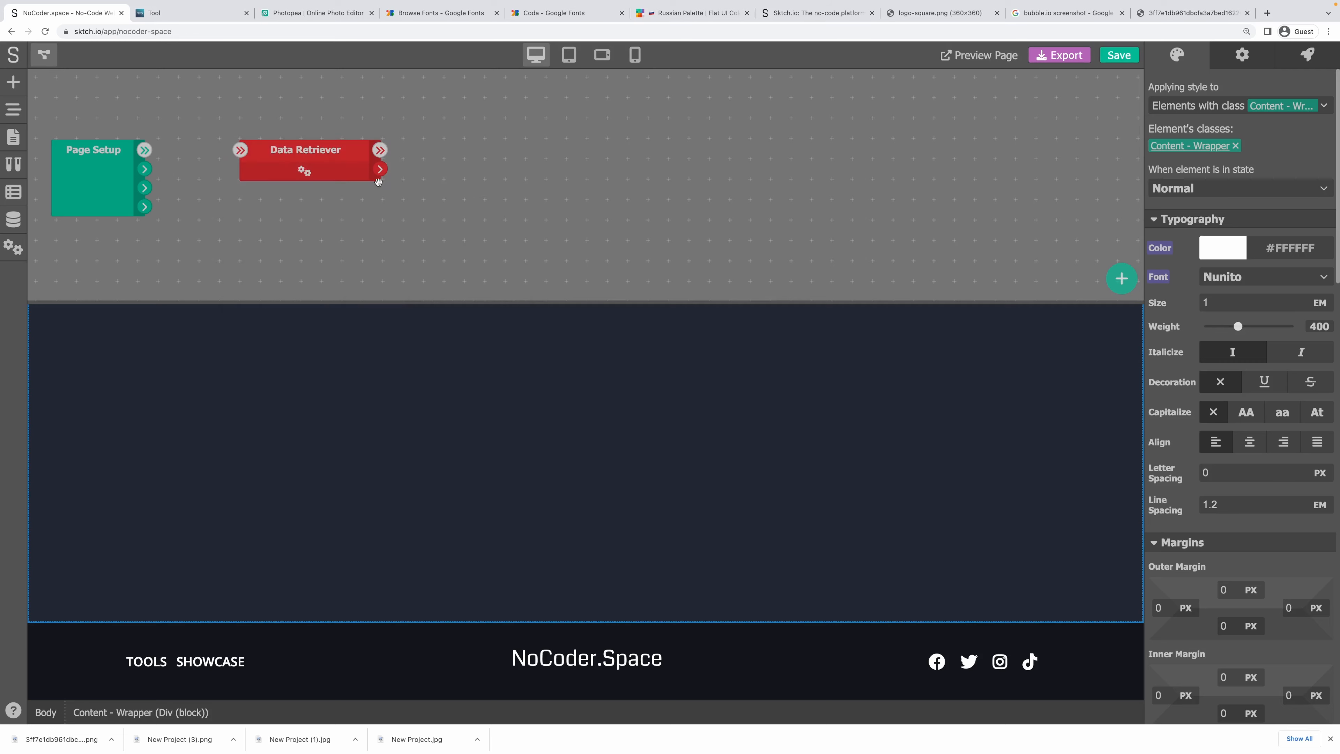
click(310, 169)
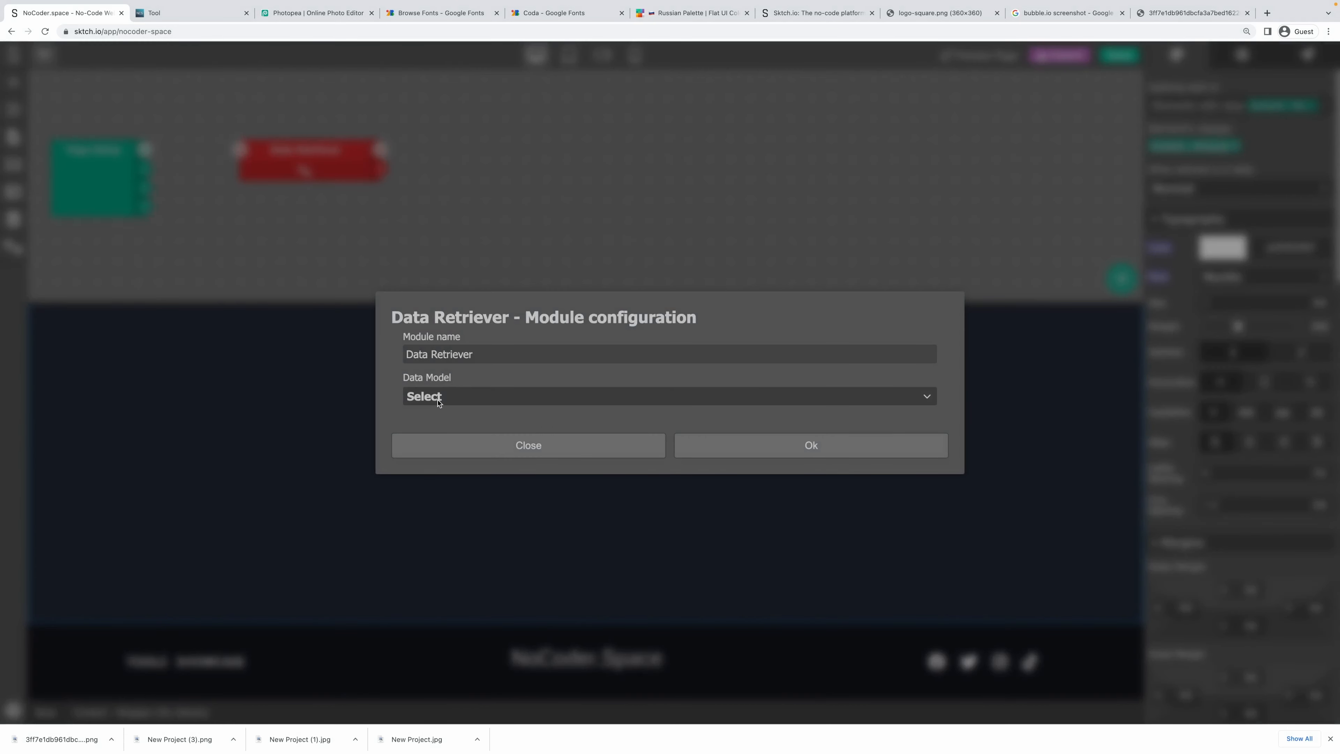
Query the Tools data model with a filter where Handle is the module input.
click(461, 396)
click(458, 417)
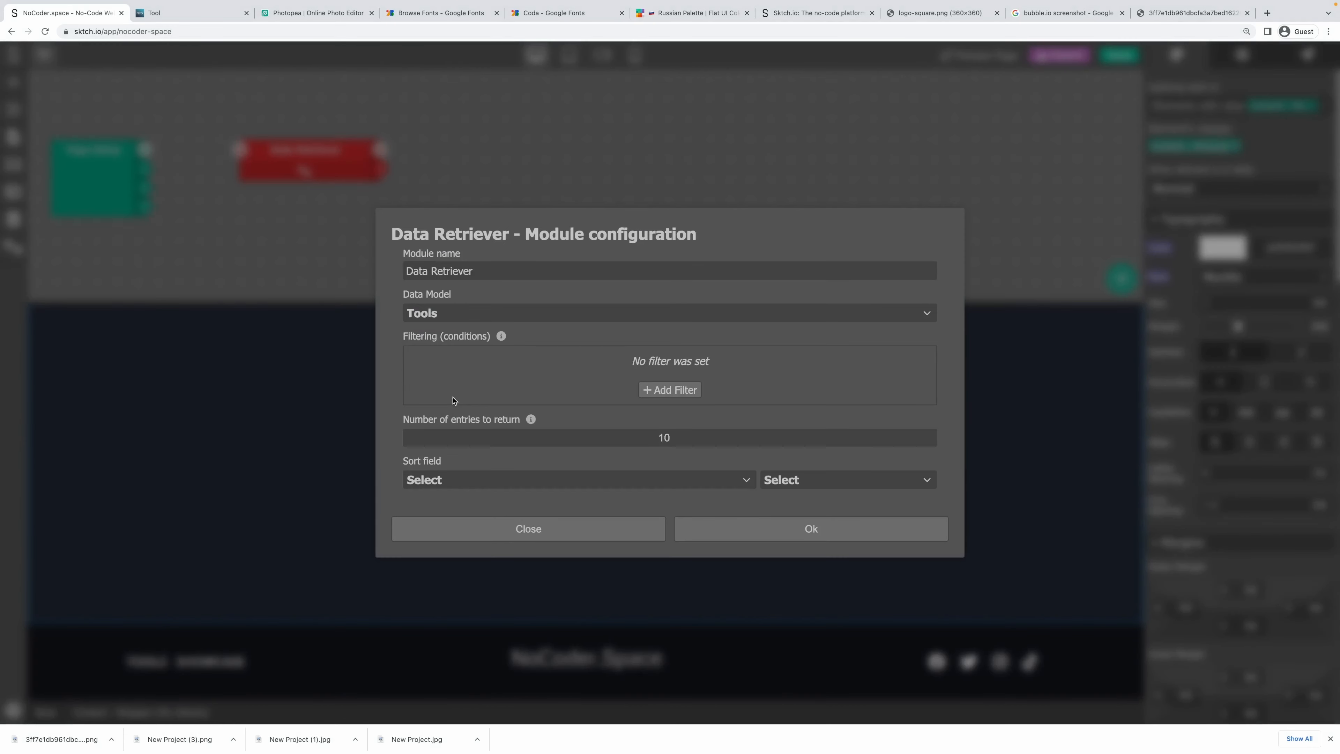
click(669, 390)
click(472, 360)
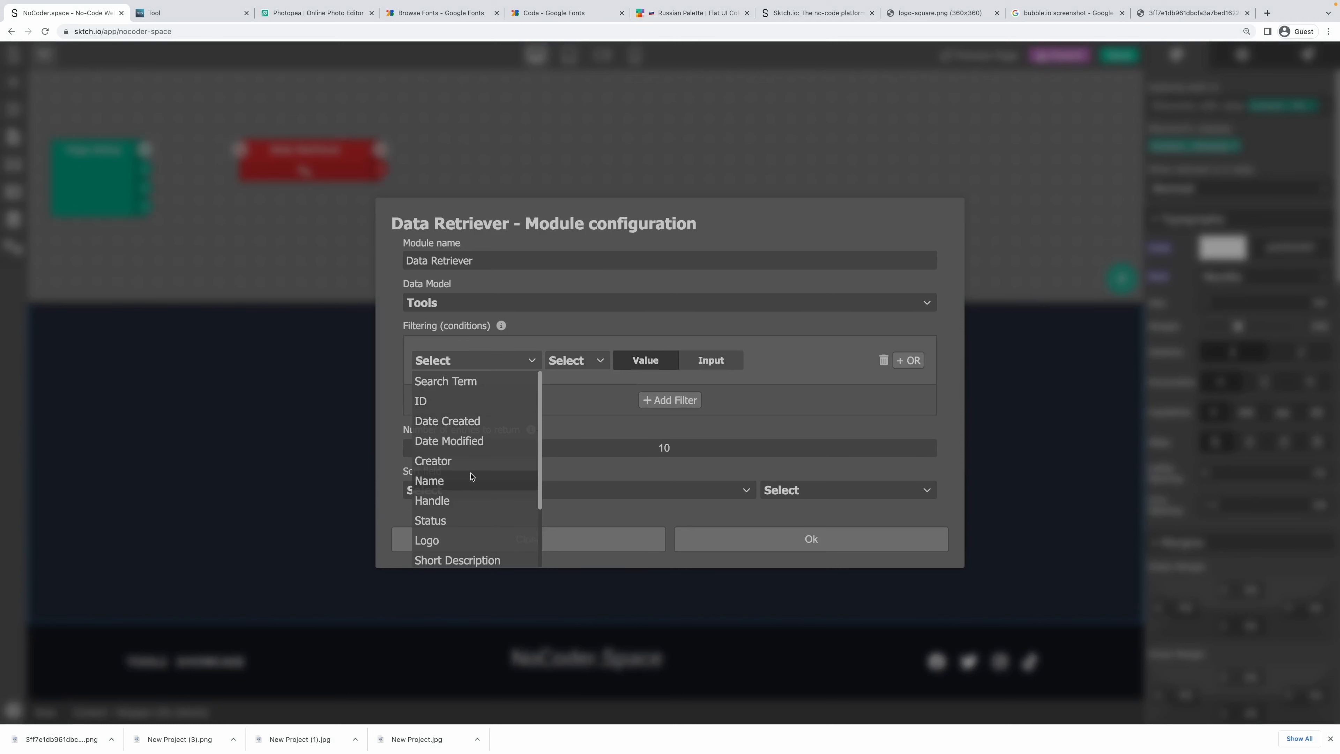
click(471, 500)
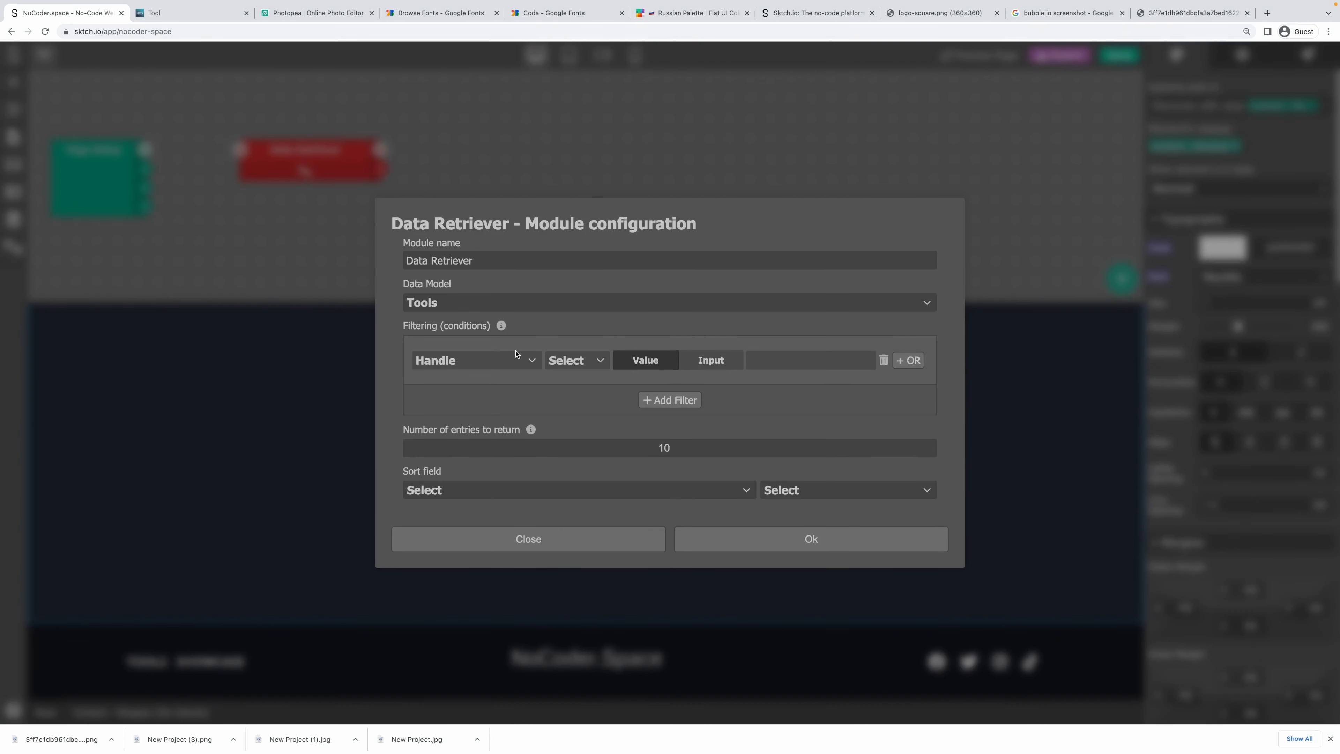
click(575, 360)
click(559, 380)
click(696, 362)
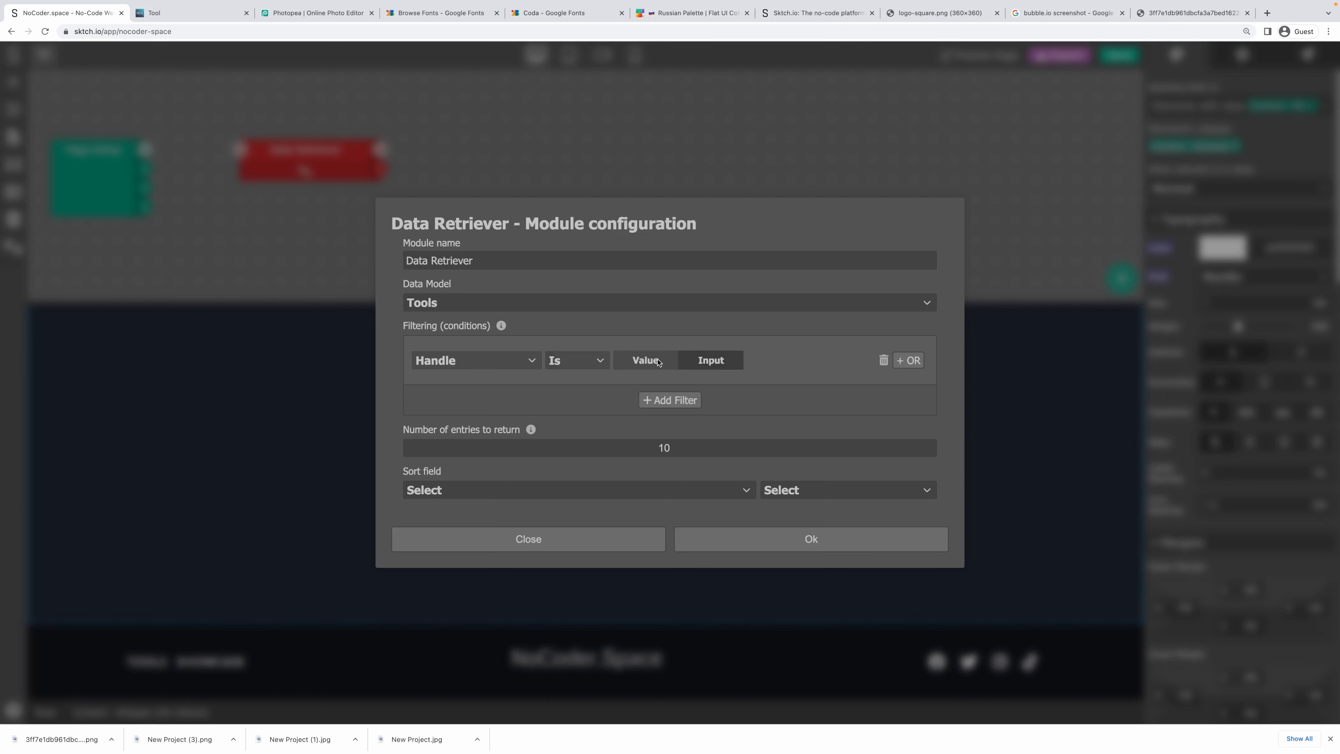
Add a second filter for Status is Published and limit results to 1 entry.
click(674, 401)
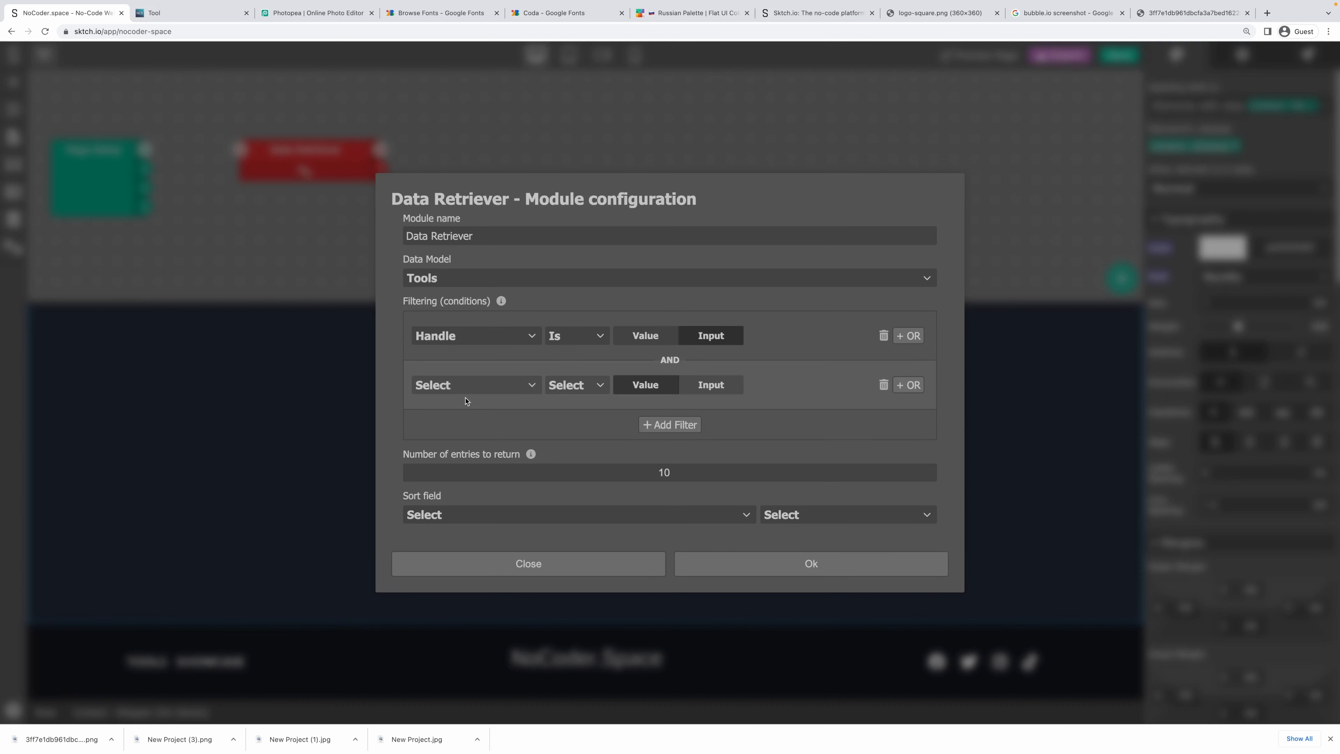
click(465, 394)
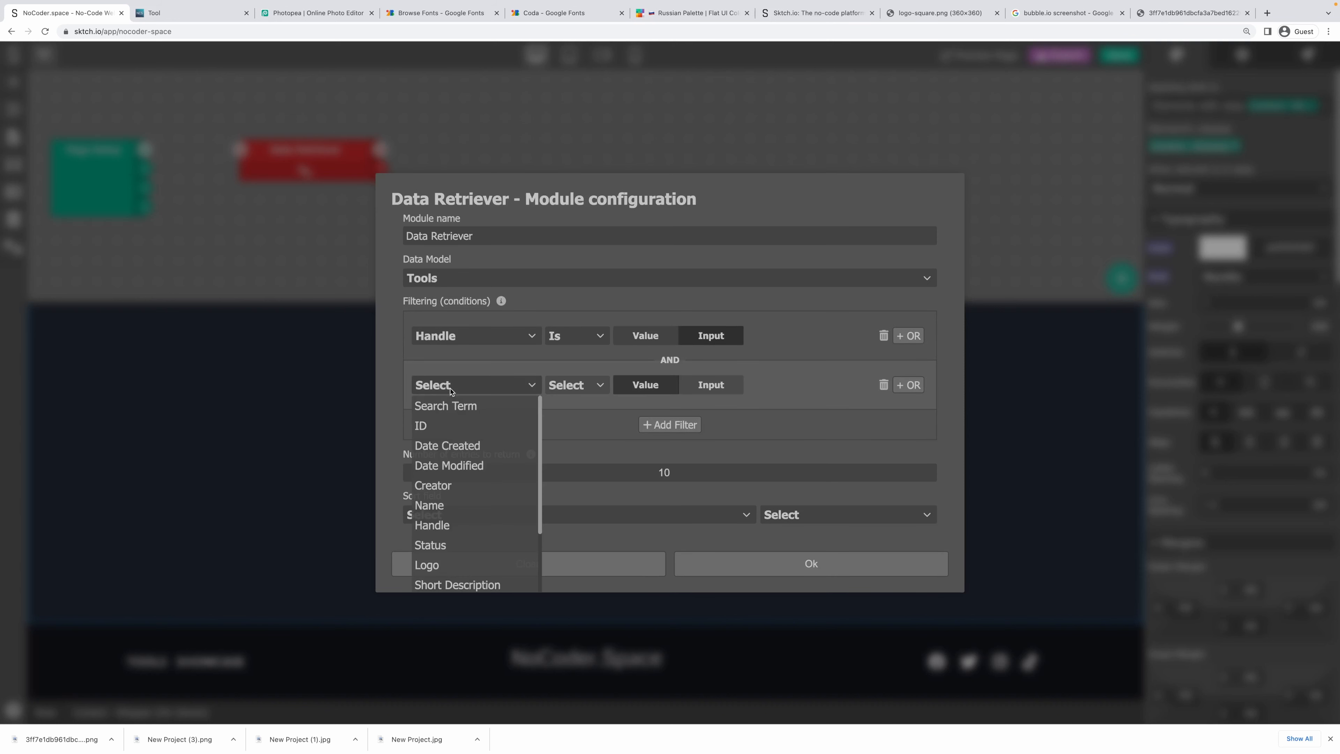
click(454, 543)
click(576, 385)
click(564, 406)
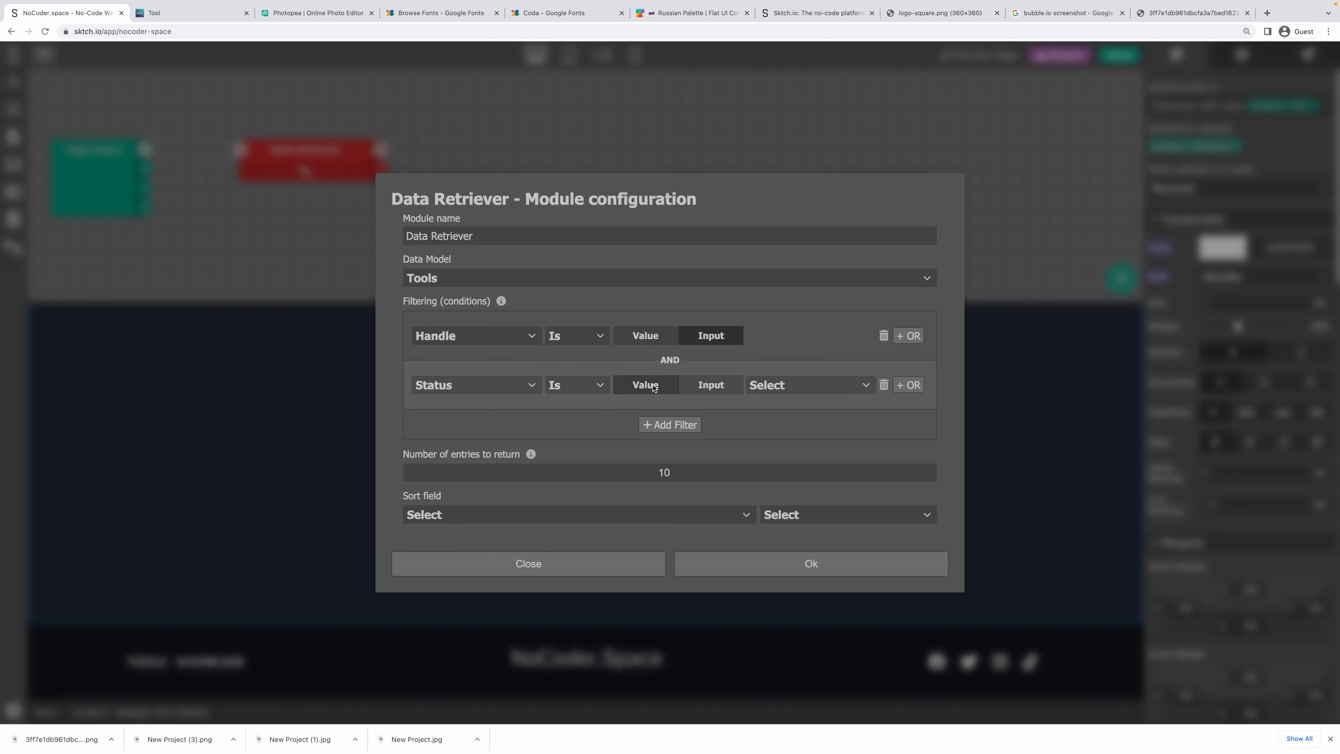
click(754, 389)
click(782, 425)
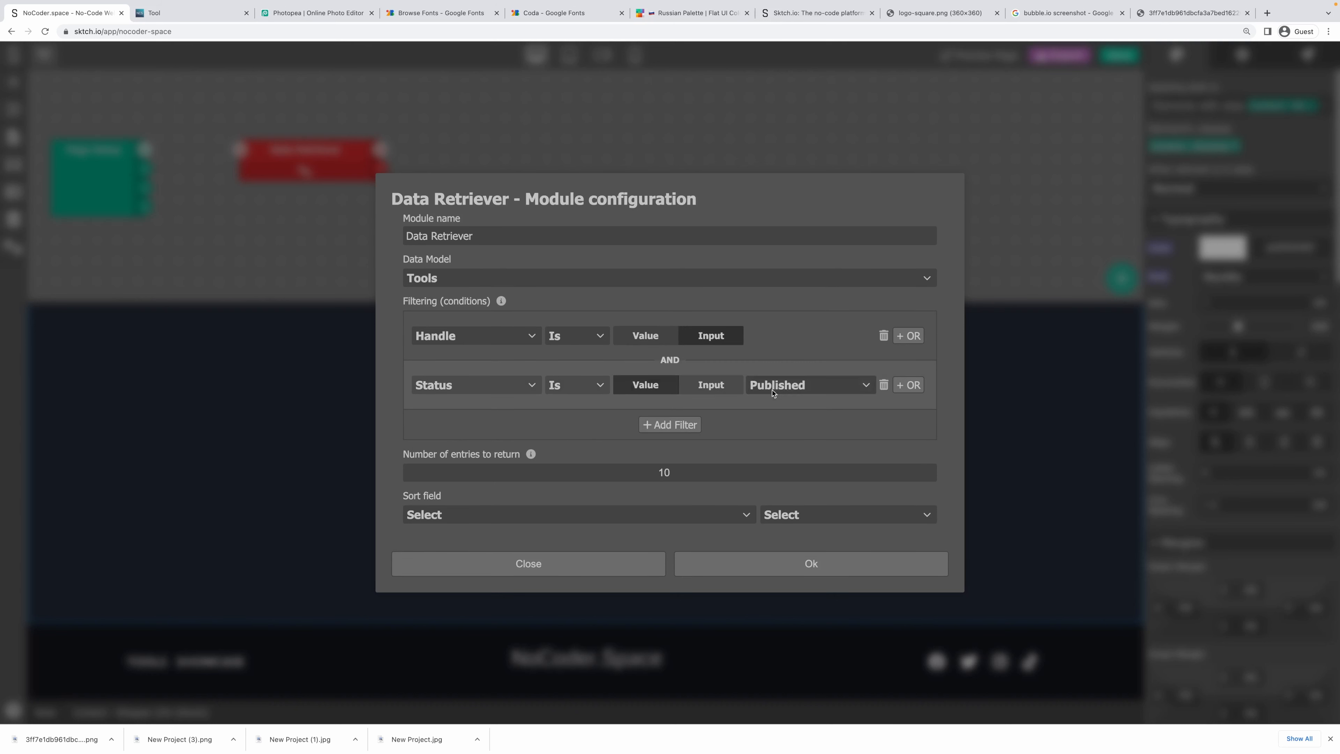
double_click(665, 472)
text(1)
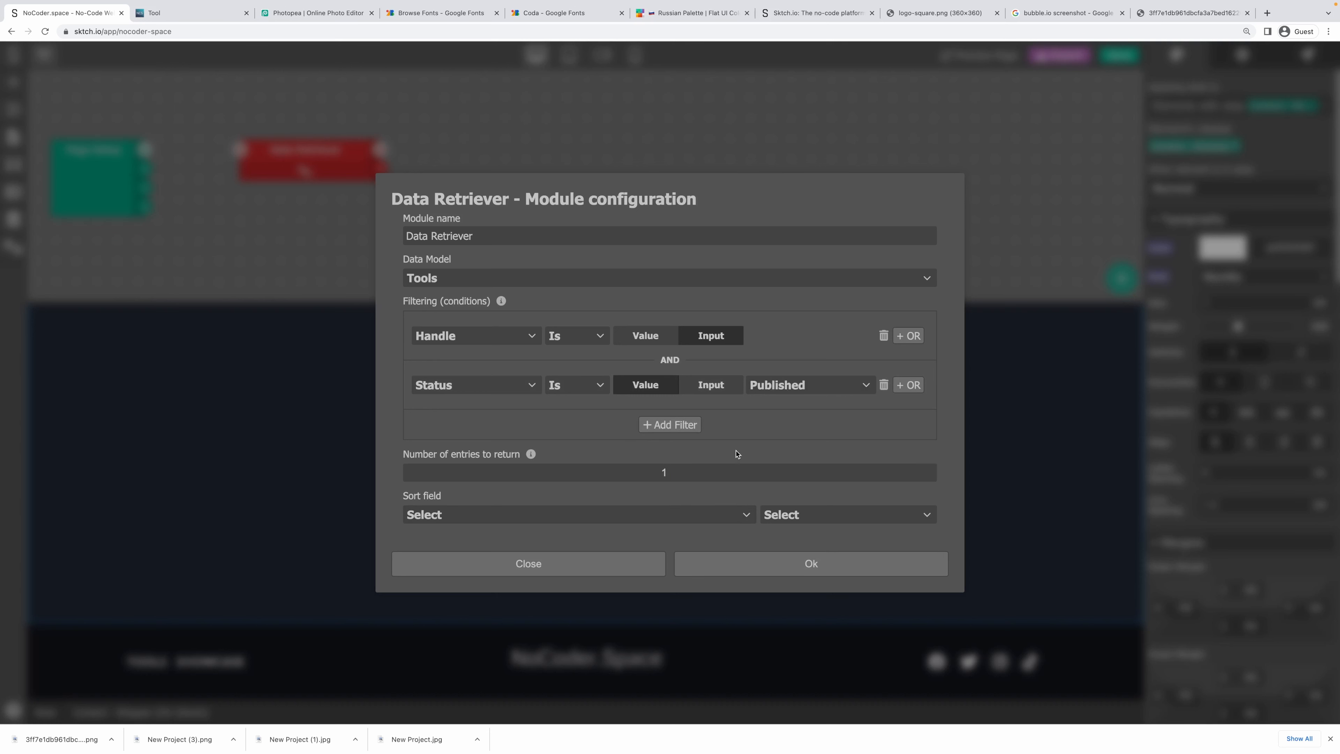
click(786, 565)
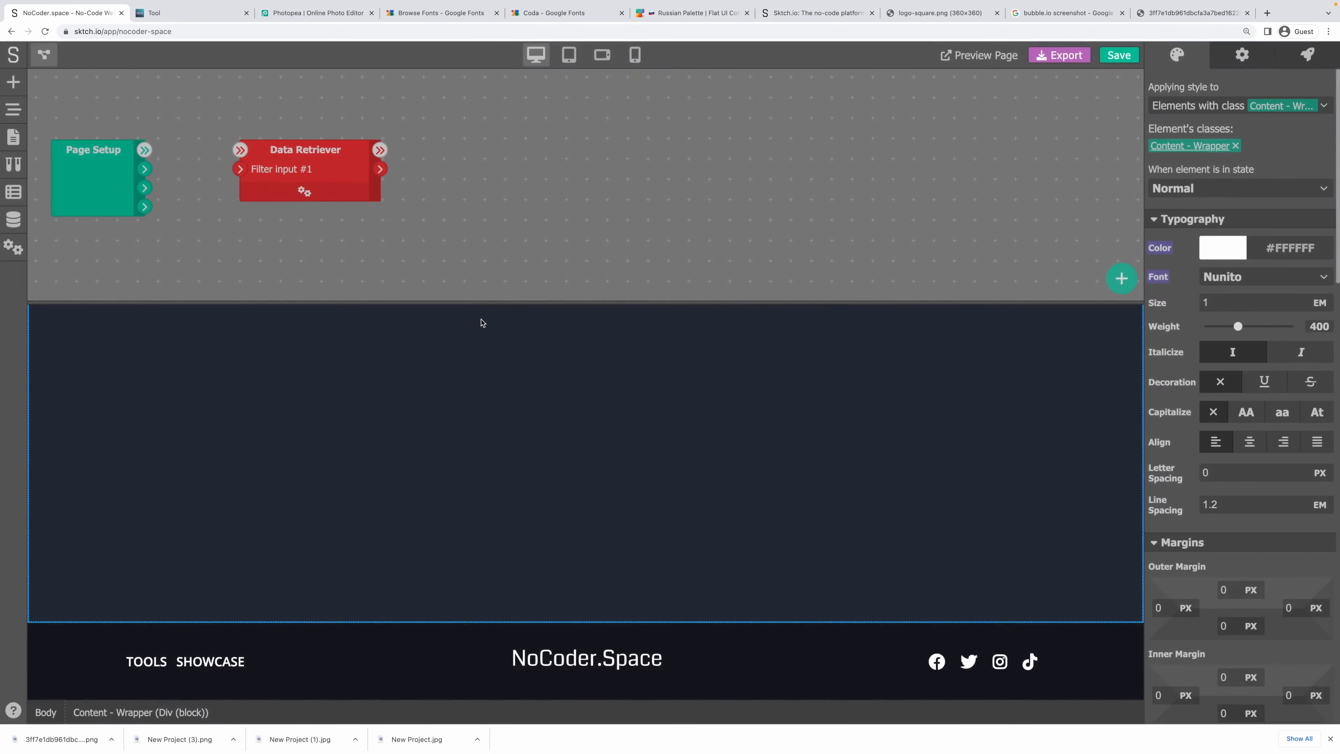
Wire Page Setup's URL match into Filter input #1 and run the Data Retriever after Page Setup.
click(307, 191)
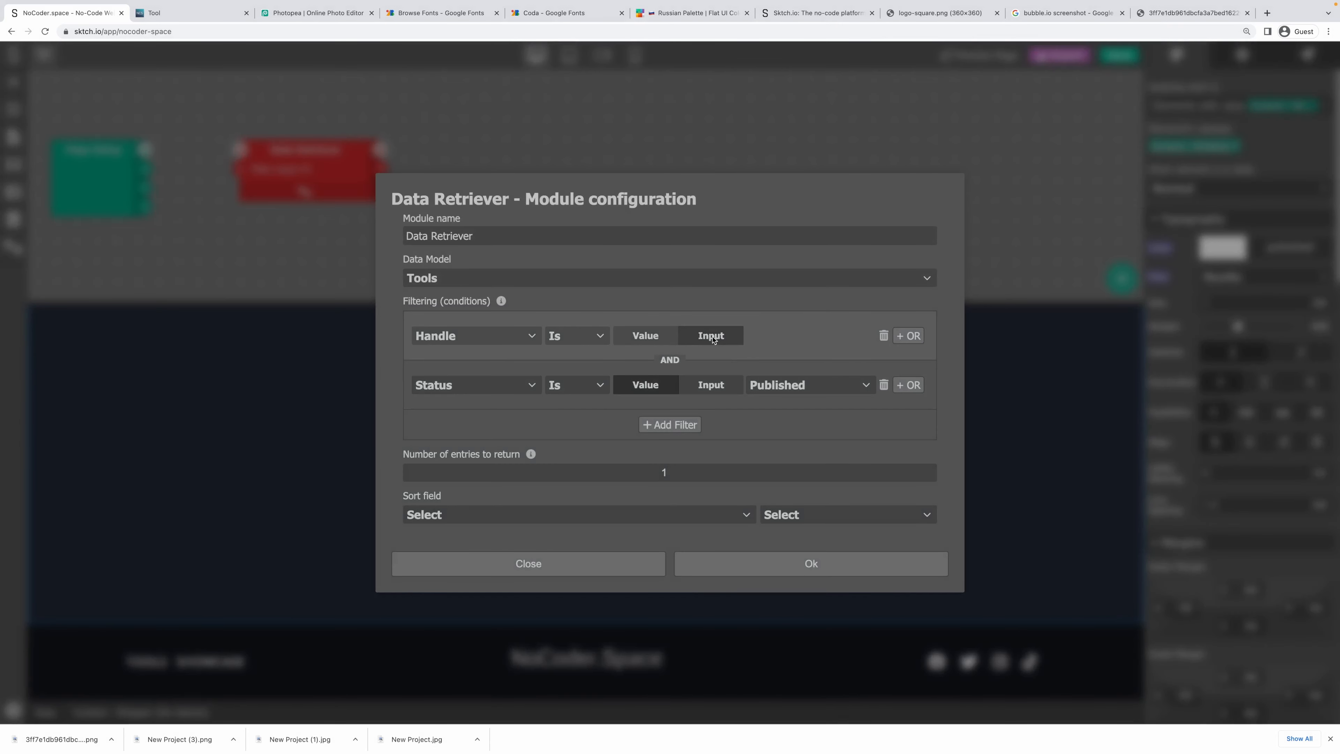
click(552, 570)
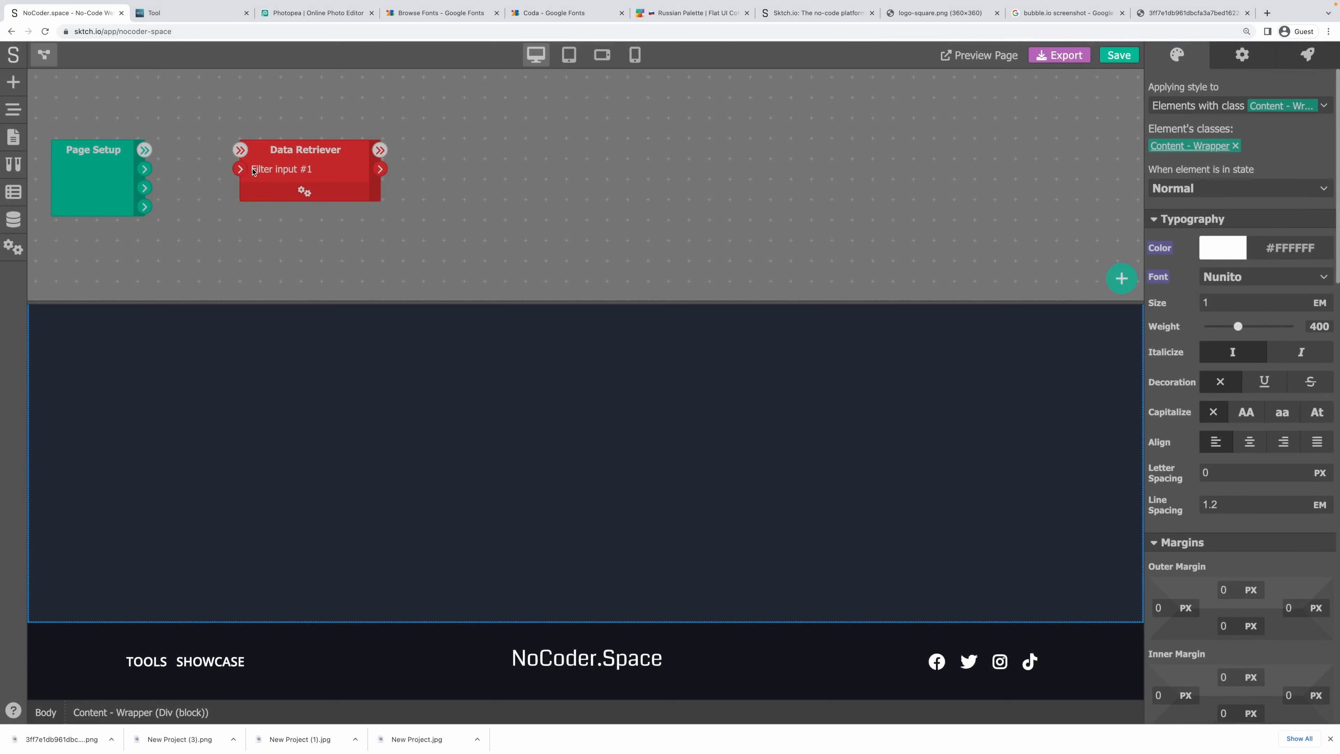
click(244, 170)
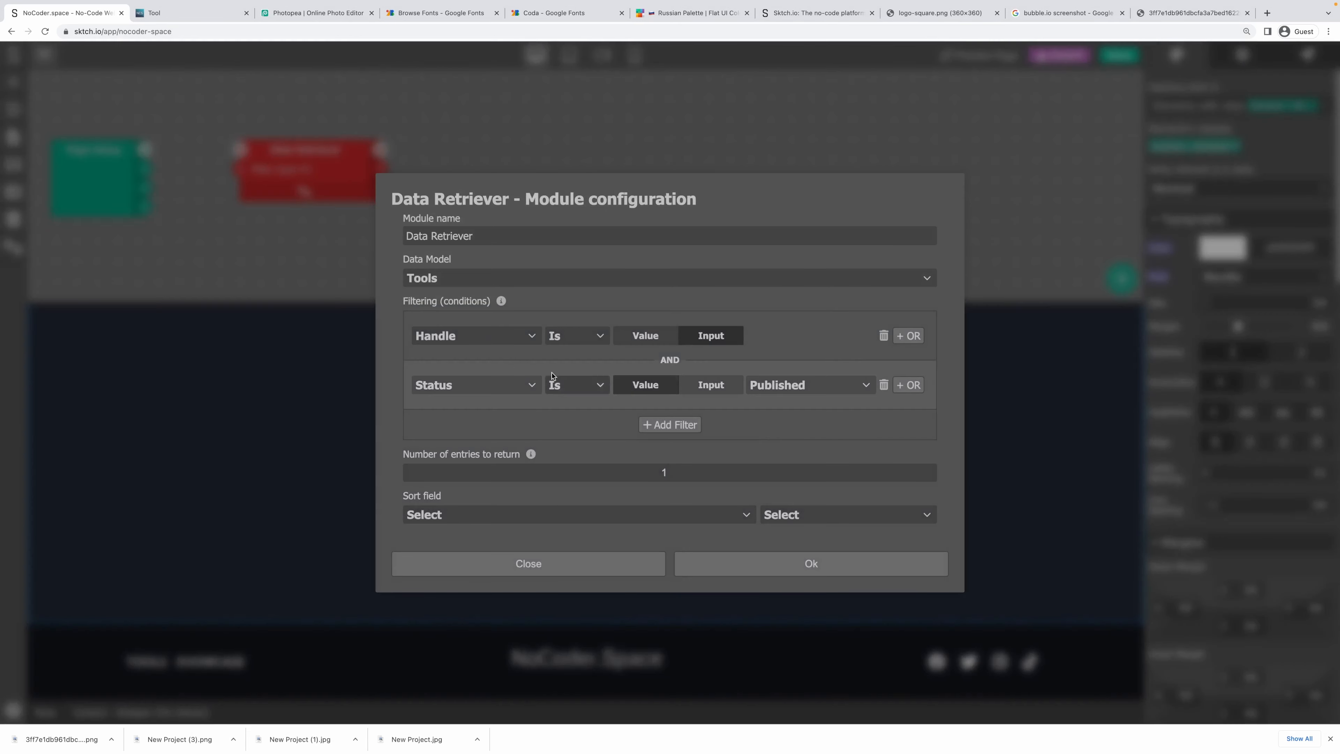
click(597, 574)
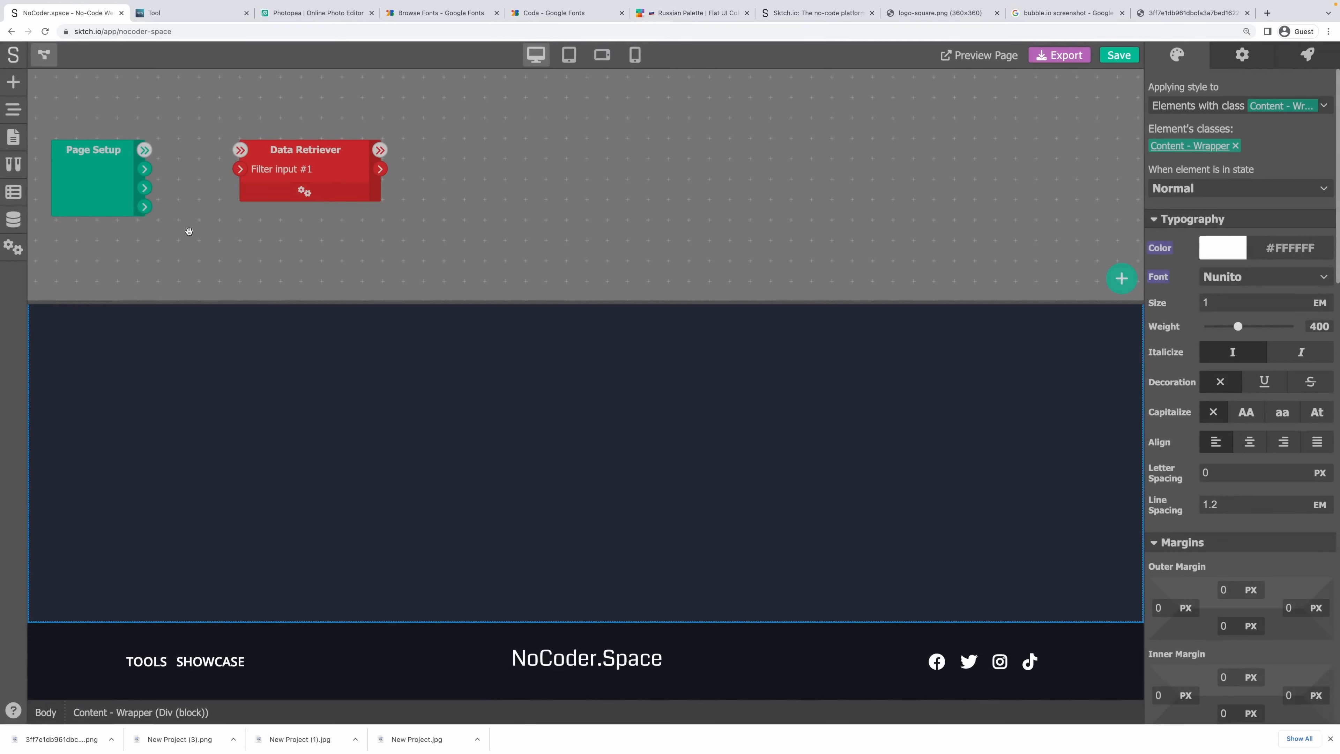
drag(143, 206, 240, 169)
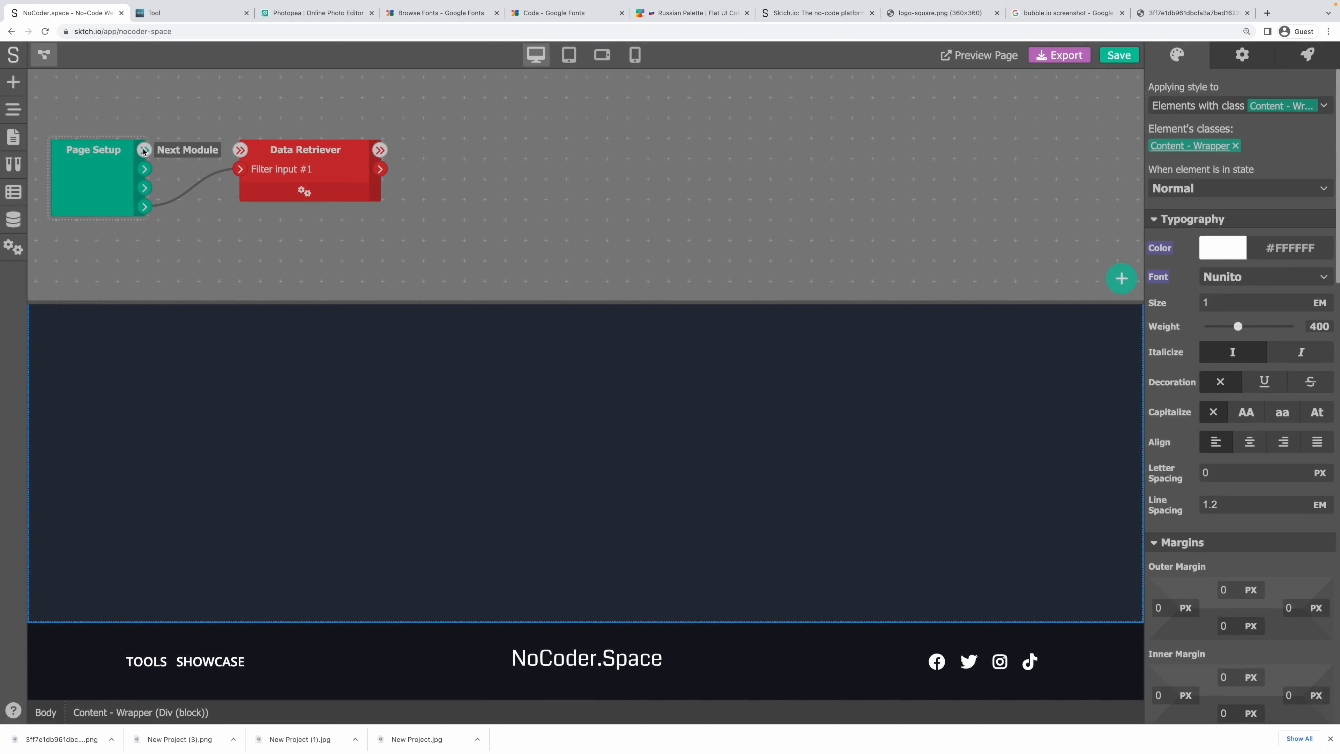
drag(144, 150, 282, 160)
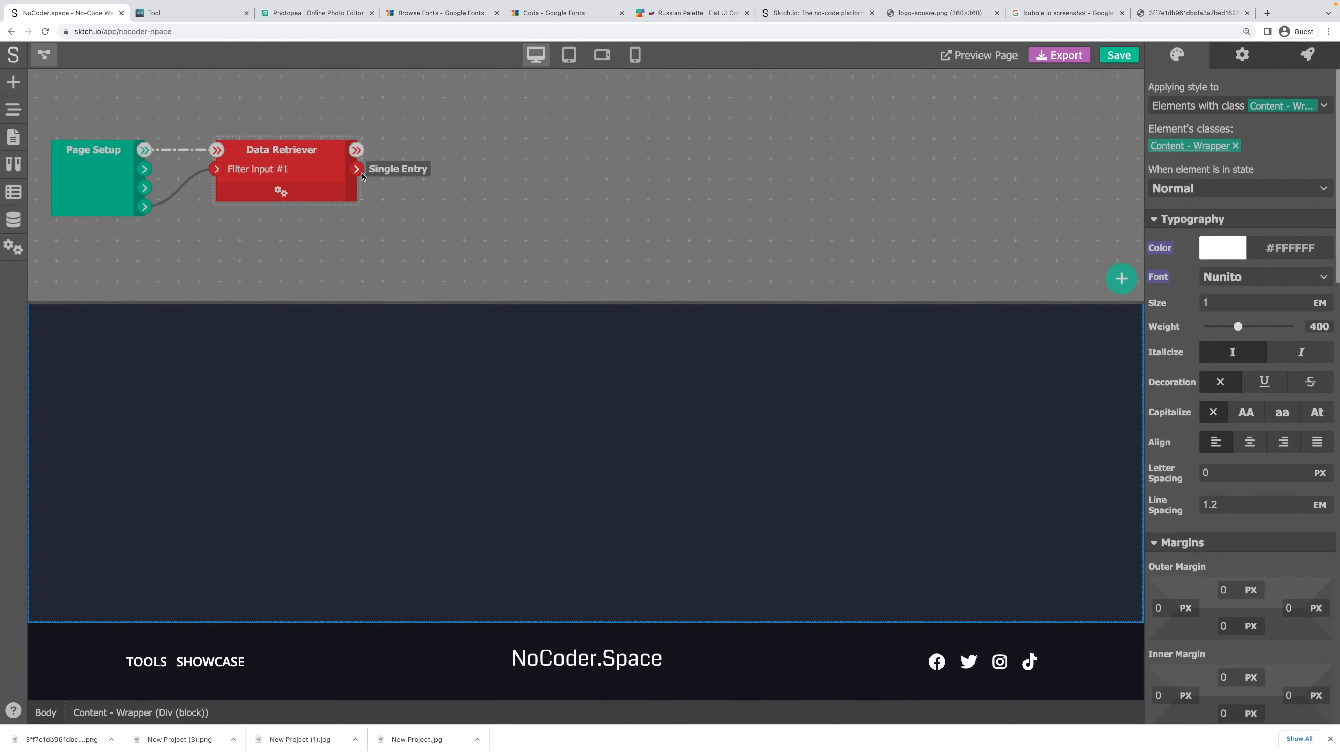
Add a Set Variable 'tool' fed by the retrieved entry, then view the live Tool page.
right_click(467, 150)
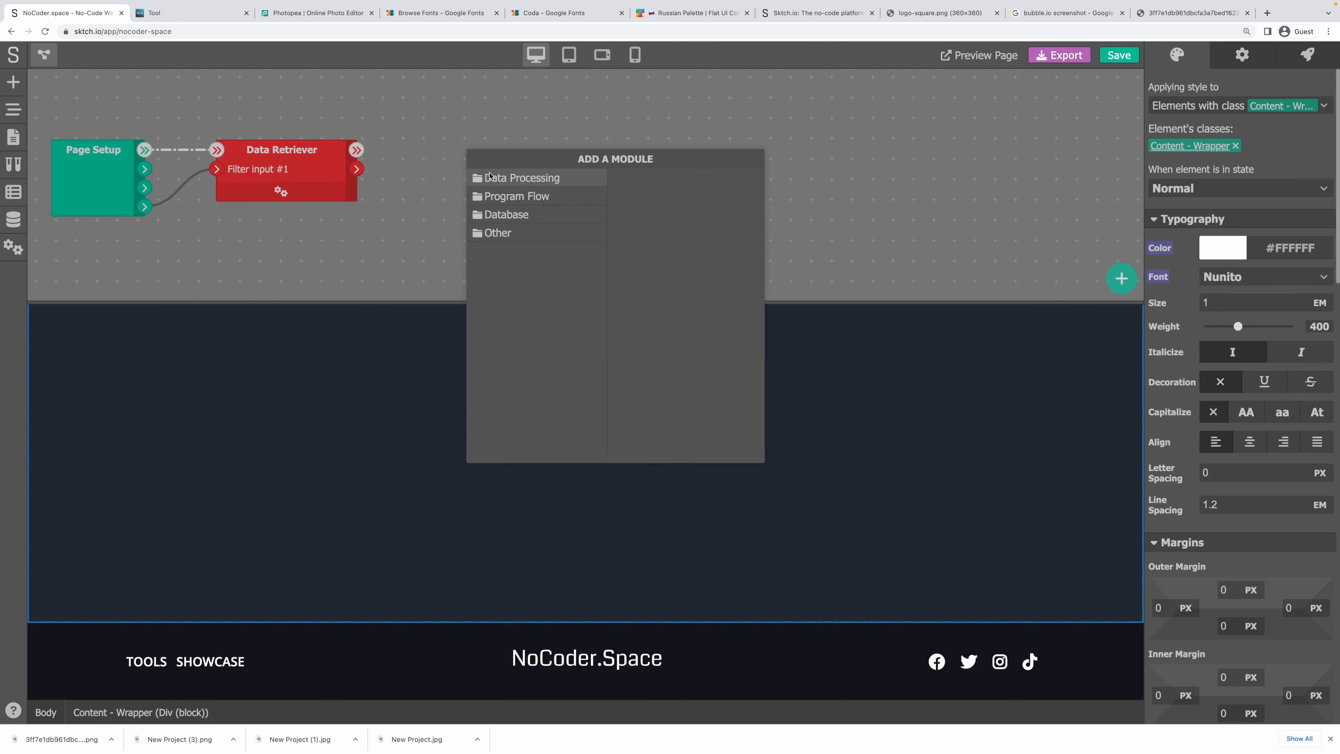
click(492, 178)
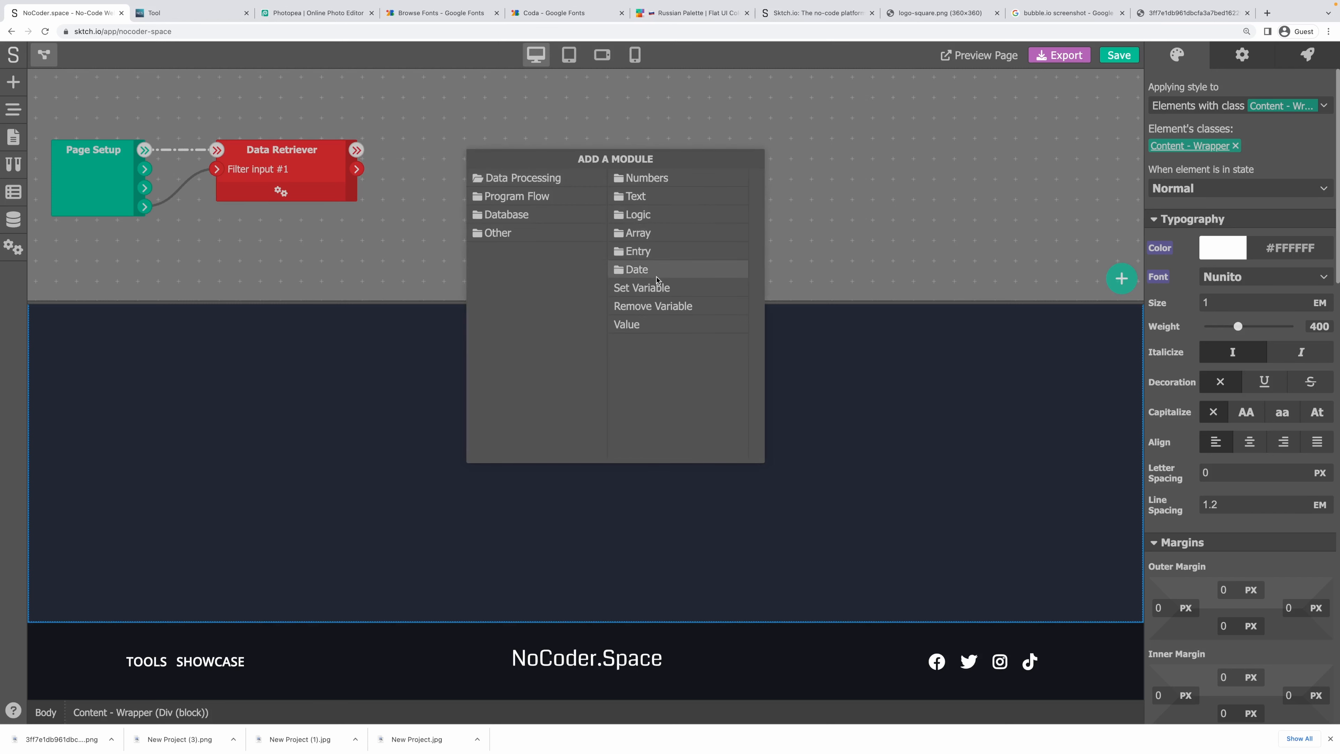
click(642, 287)
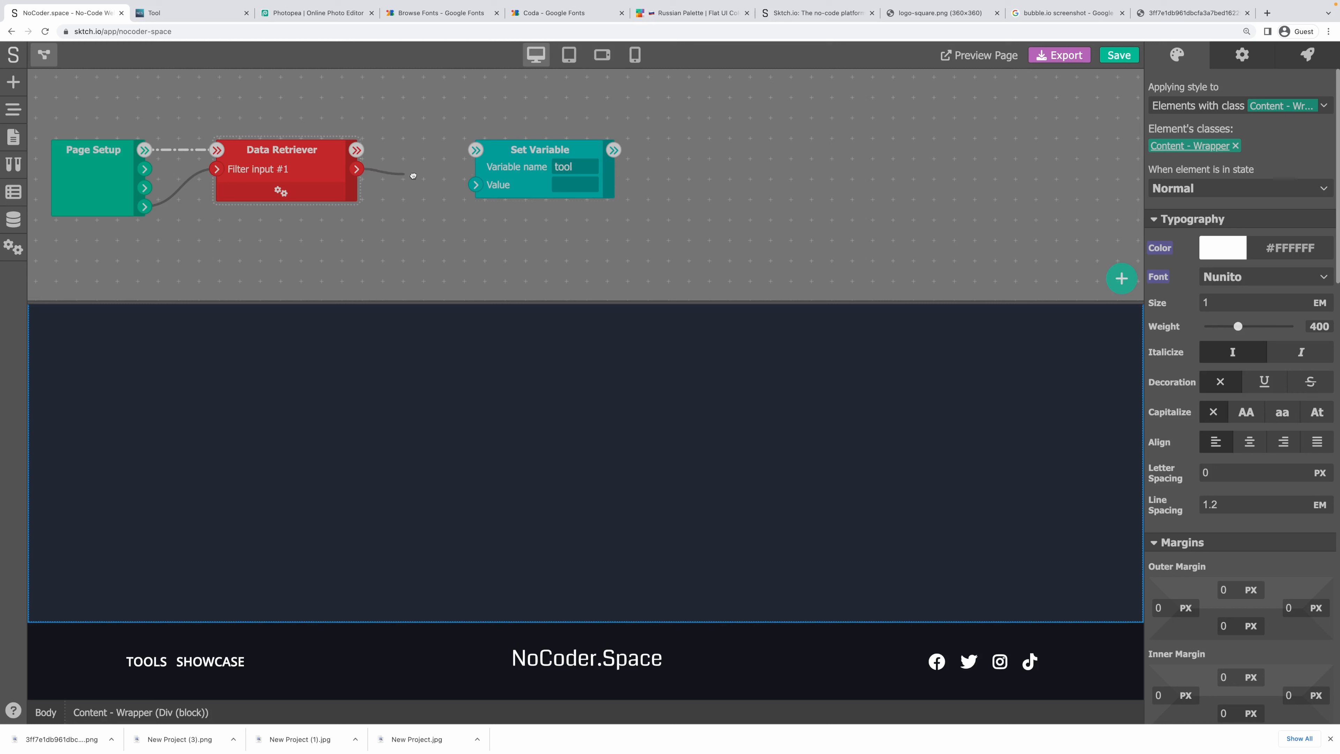
drag(357, 168, 674, 137)
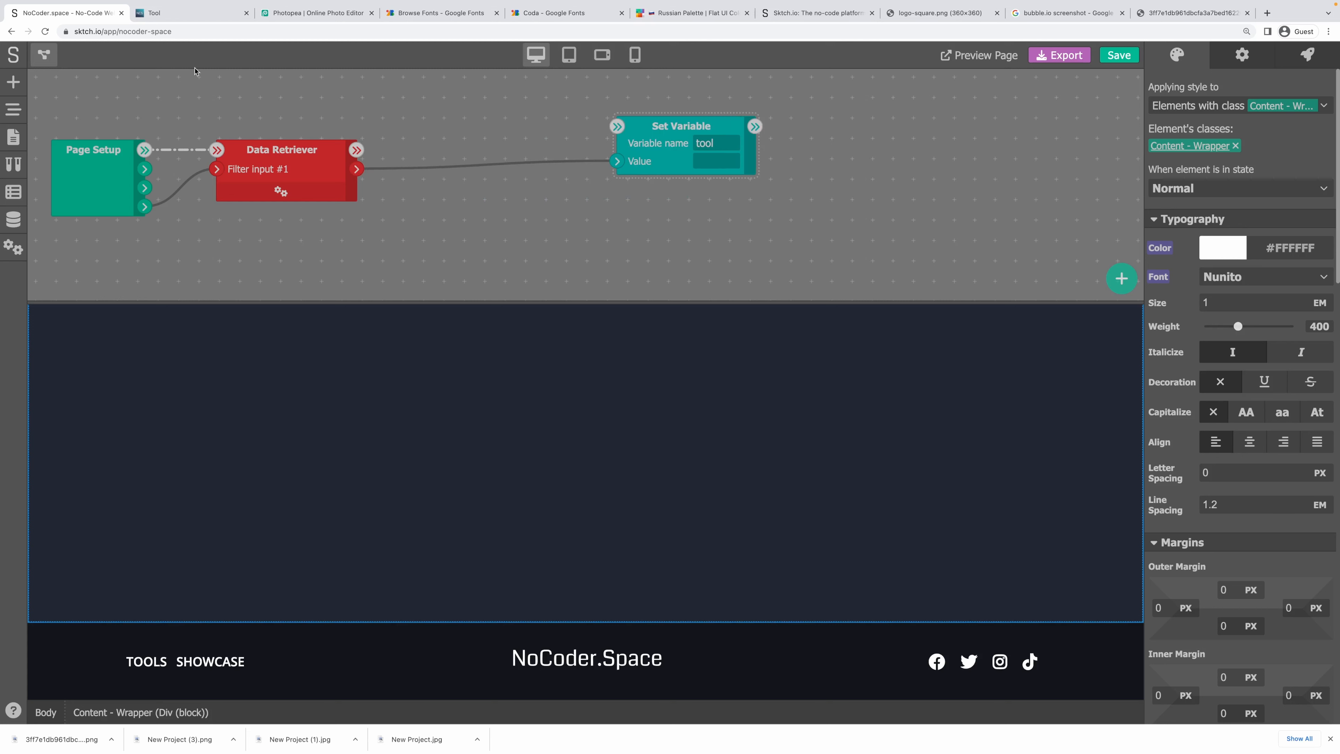
click(171, 16)
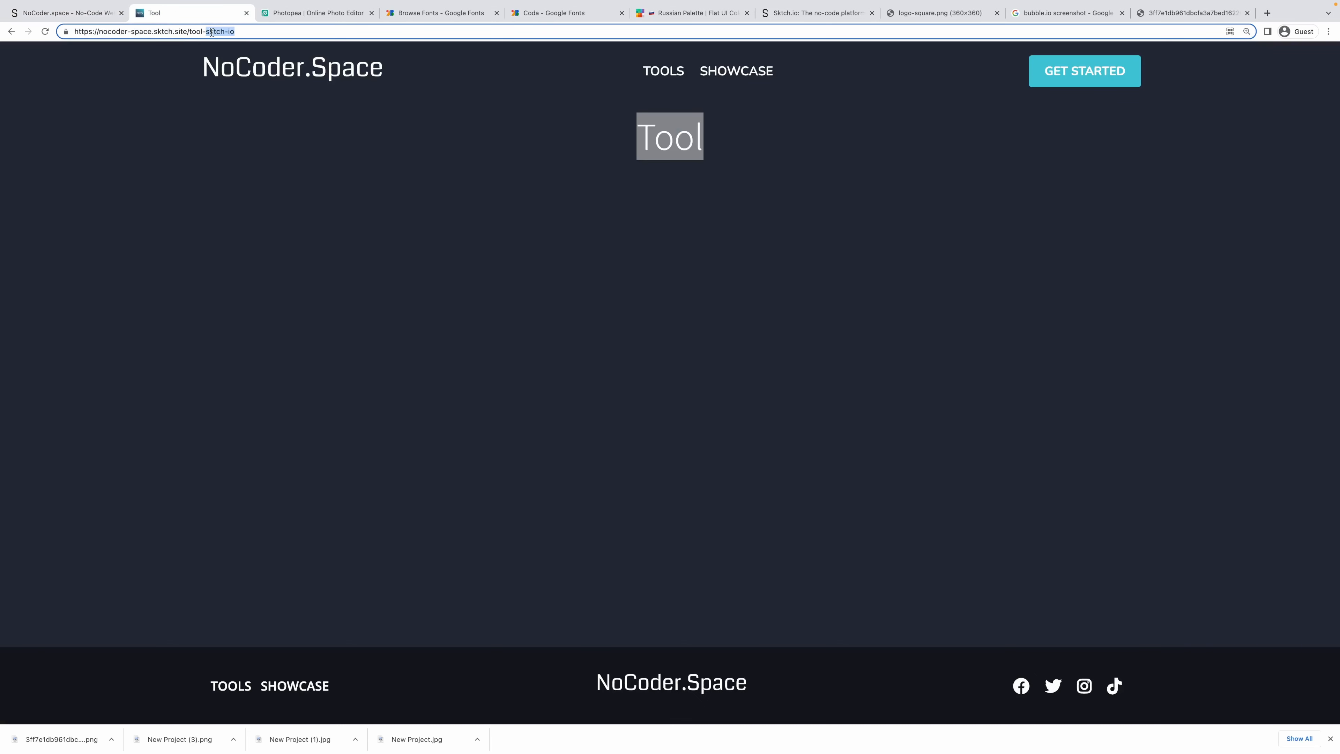
Leave the published Tool page and return to the Sktch.io editor tab.
drag(211, 32, 260, 35)
click(293, 164)
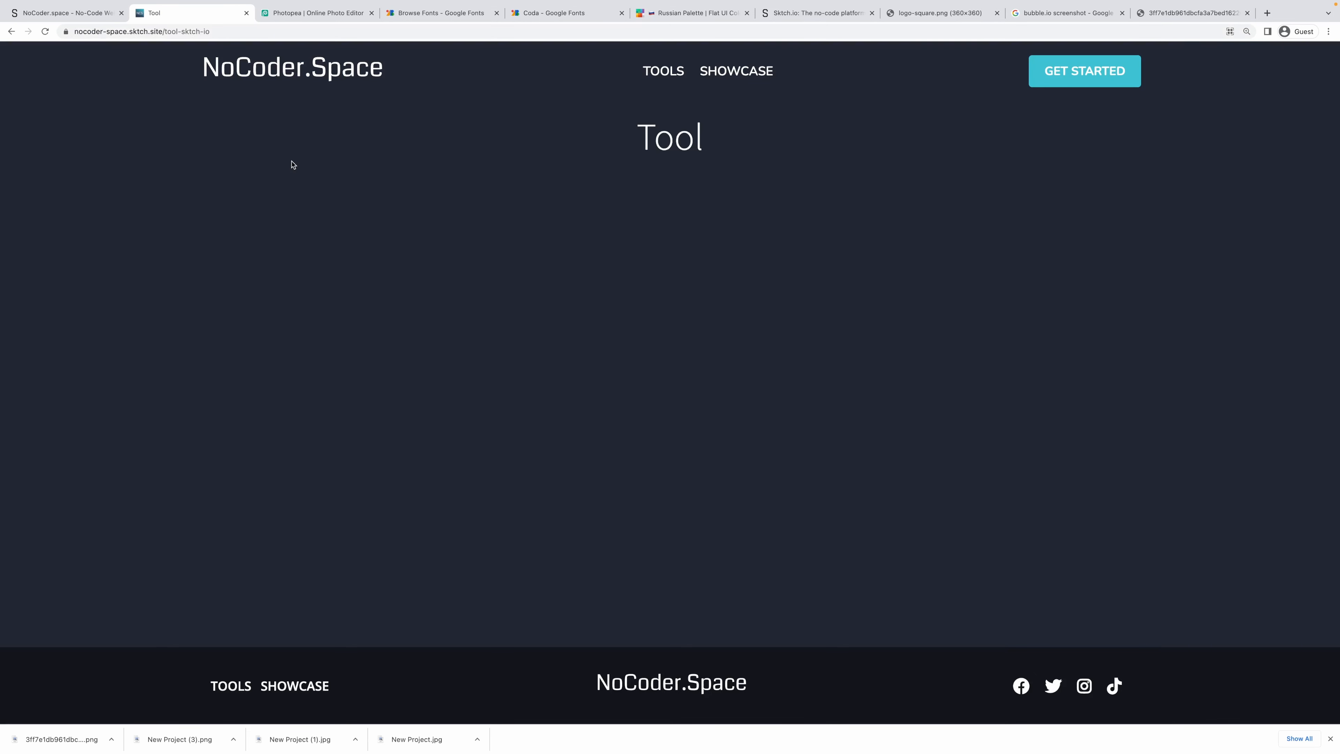
click(88, 16)
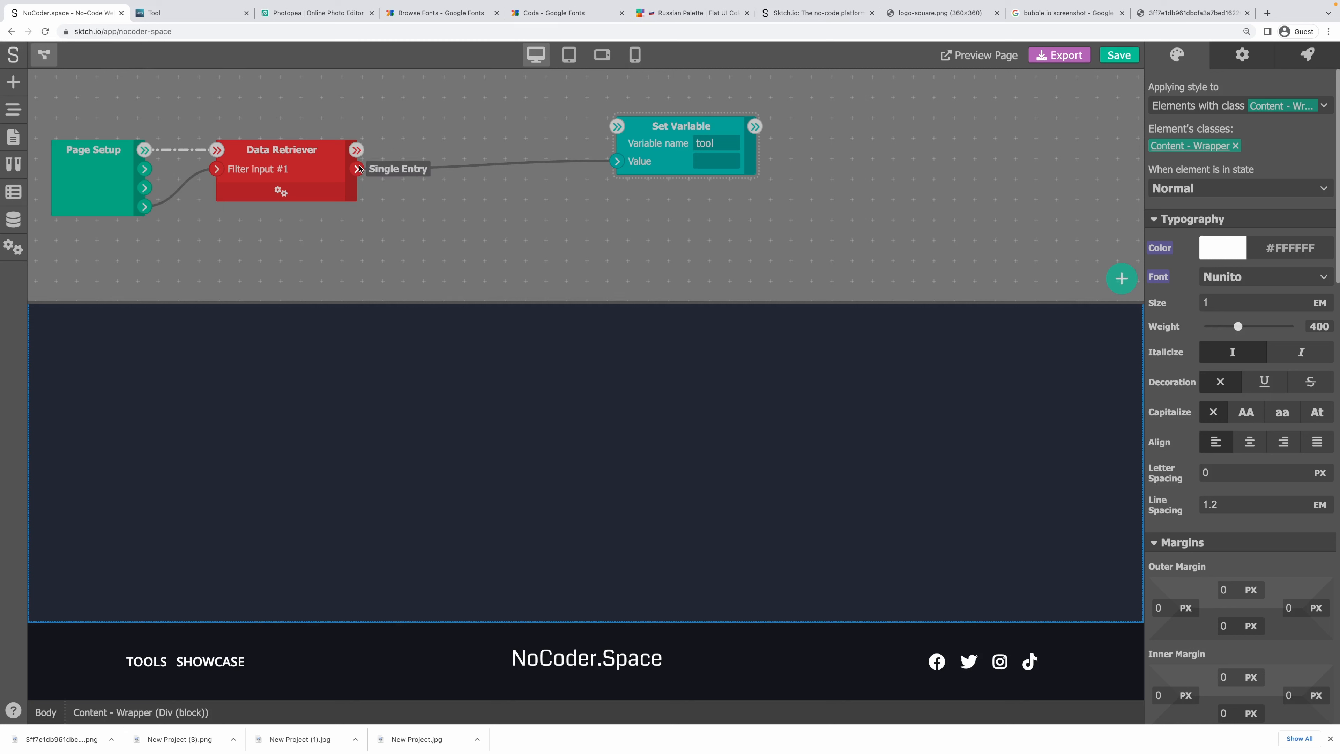
Insert a Condition module between the Data Retriever and the 'tool' Set Variable, then close the logic editor.
drag(359, 169, 496, 236)
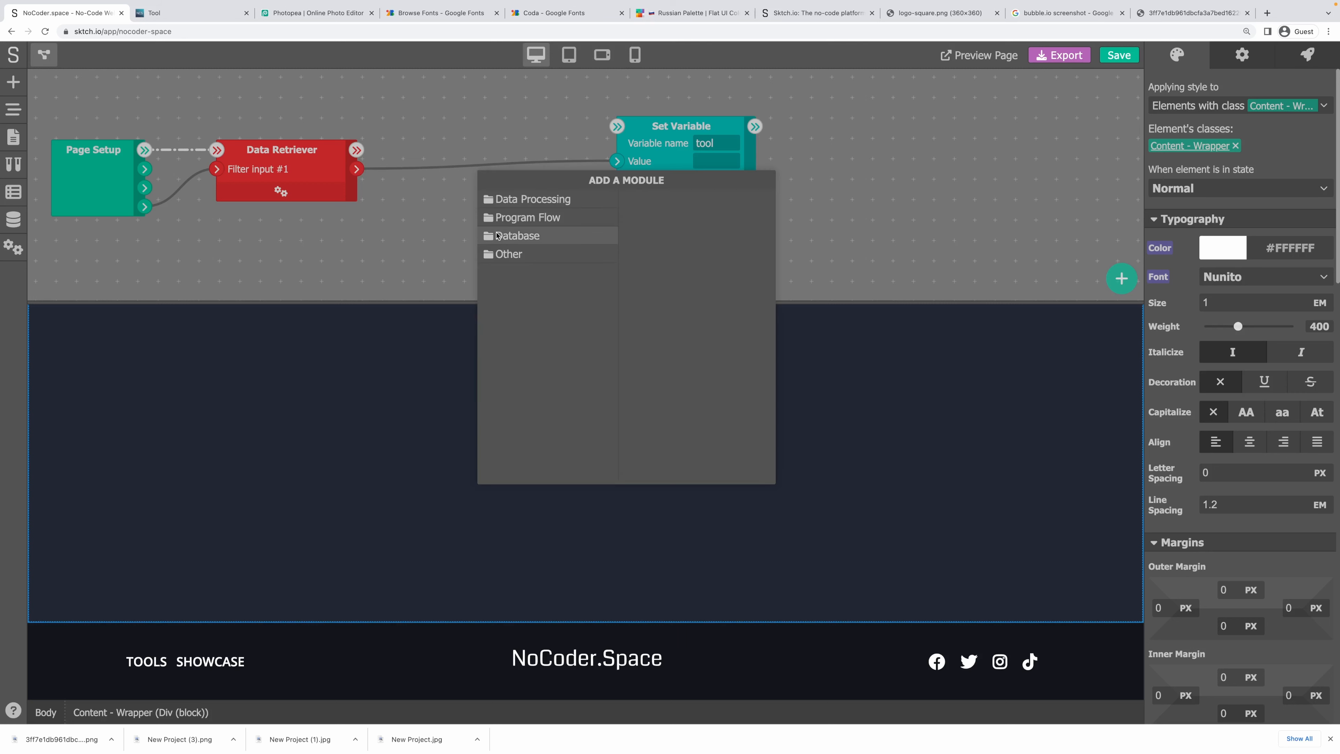
click(522, 219)
click(652, 198)
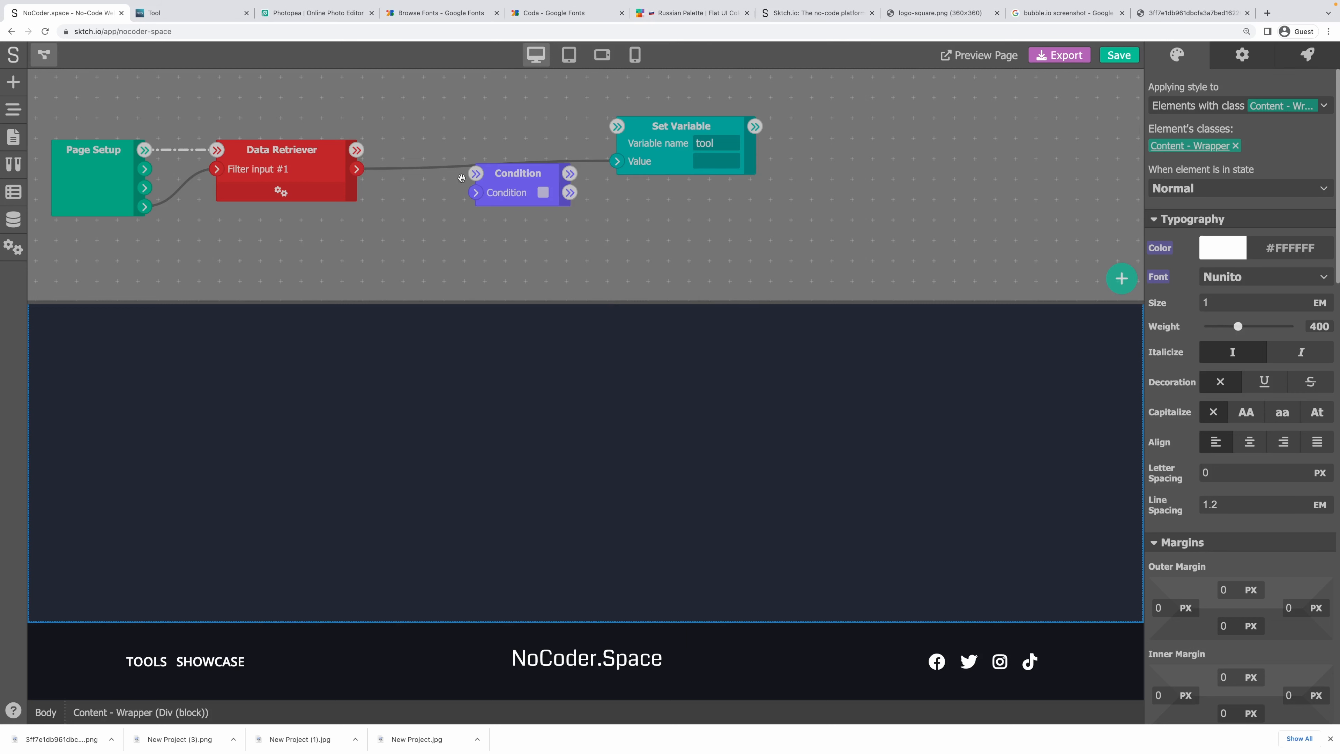
drag(498, 184, 451, 187)
drag(356, 169, 430, 195)
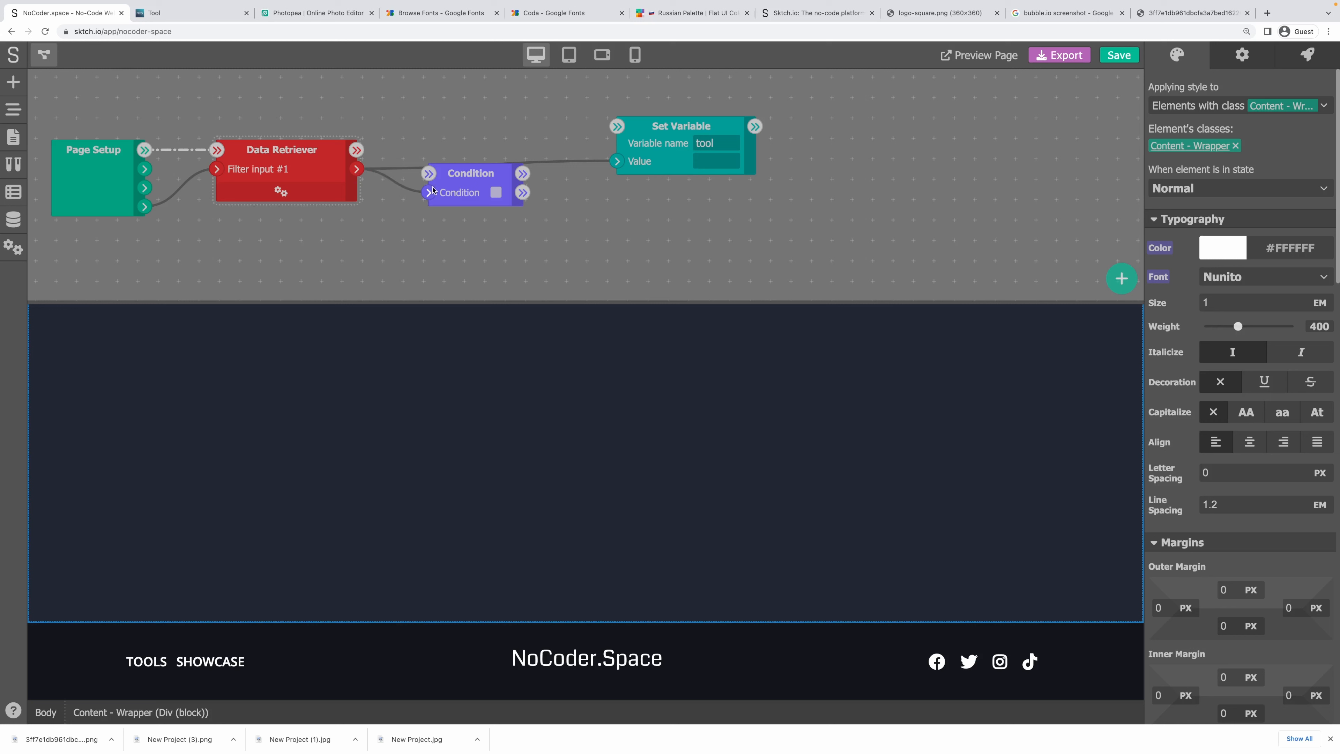
drag(357, 150, 424, 174)
drag(523, 173, 707, 120)
drag(459, 194, 458, 217)
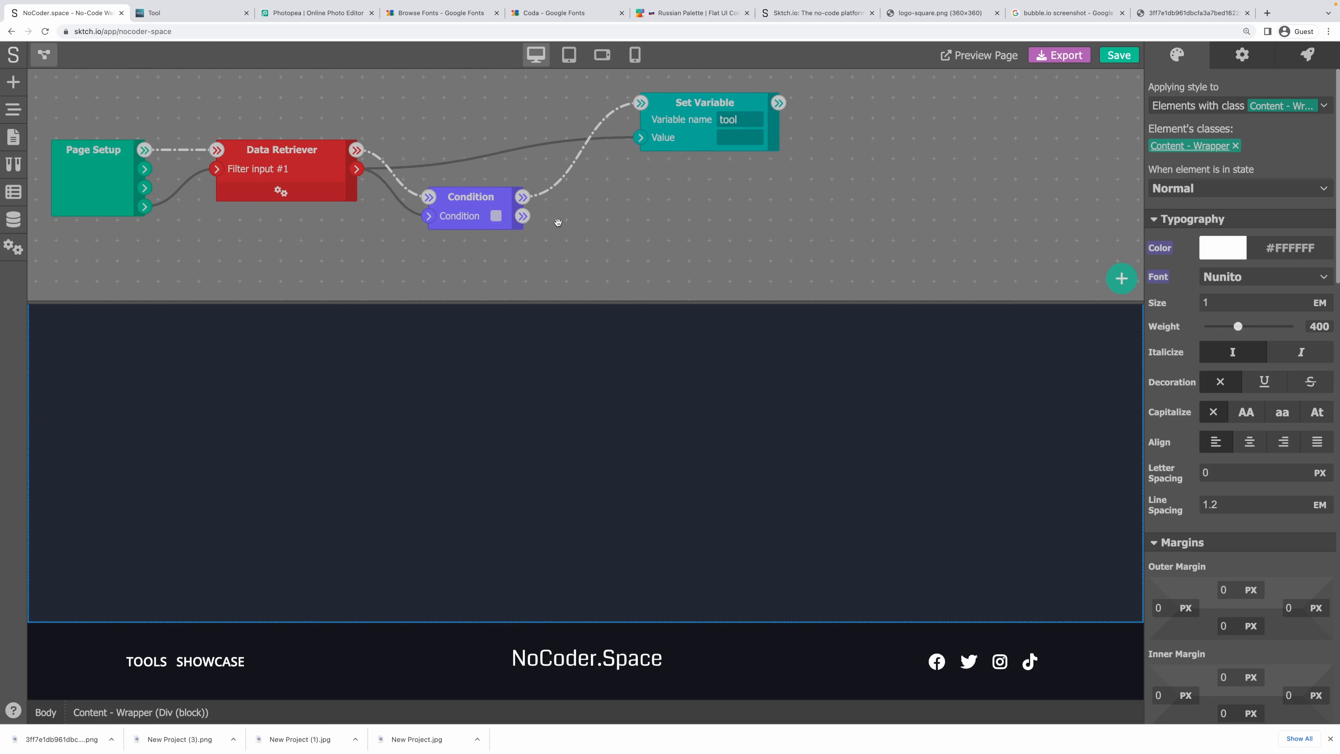
click(44, 55)
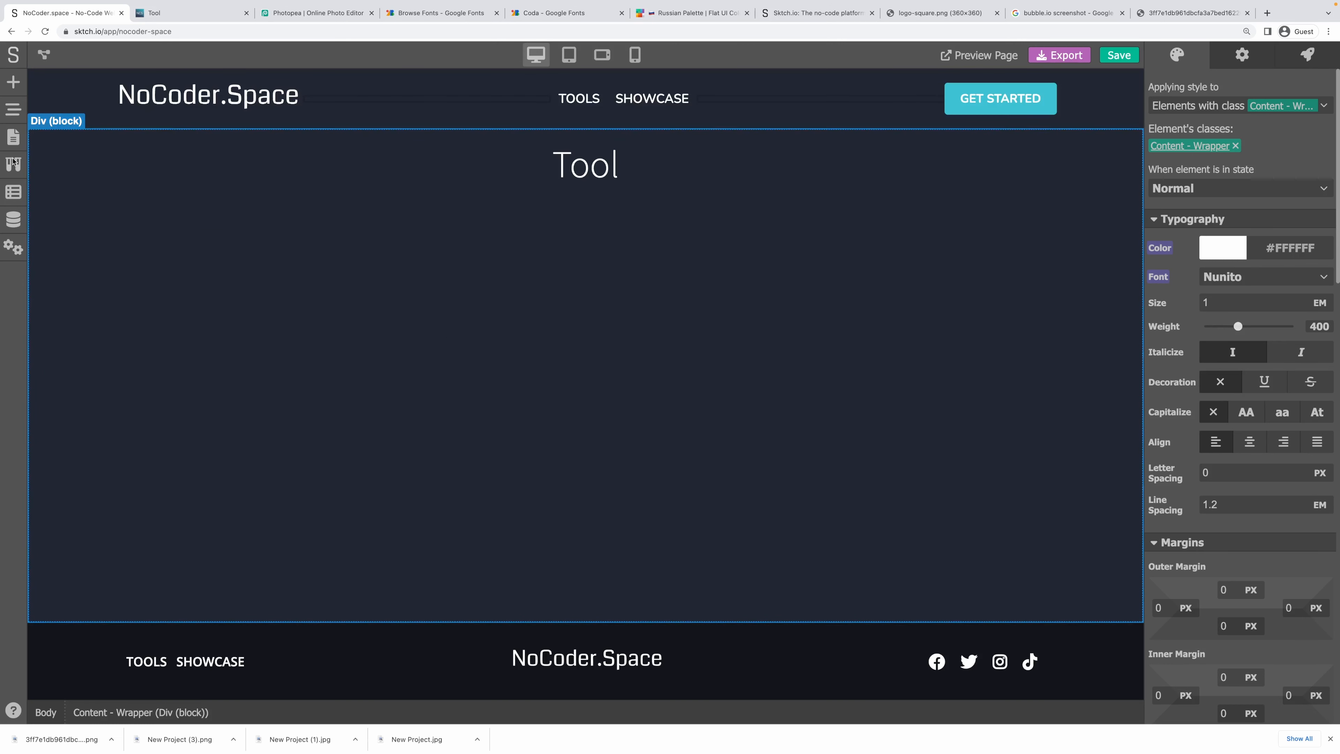
Duplicate the Content - Inner block and retitle the copy's heading 'Error 404'.
click(13, 111)
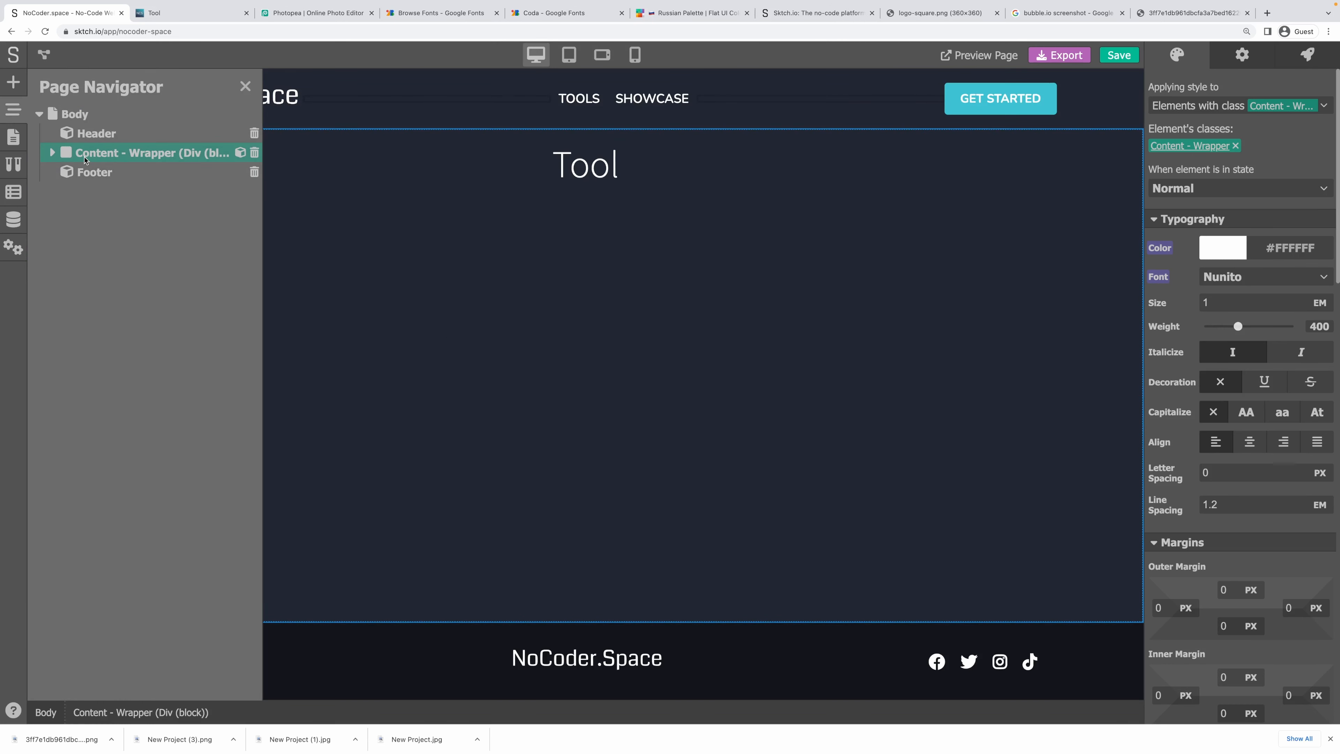
click(50, 153)
right_click(106, 173)
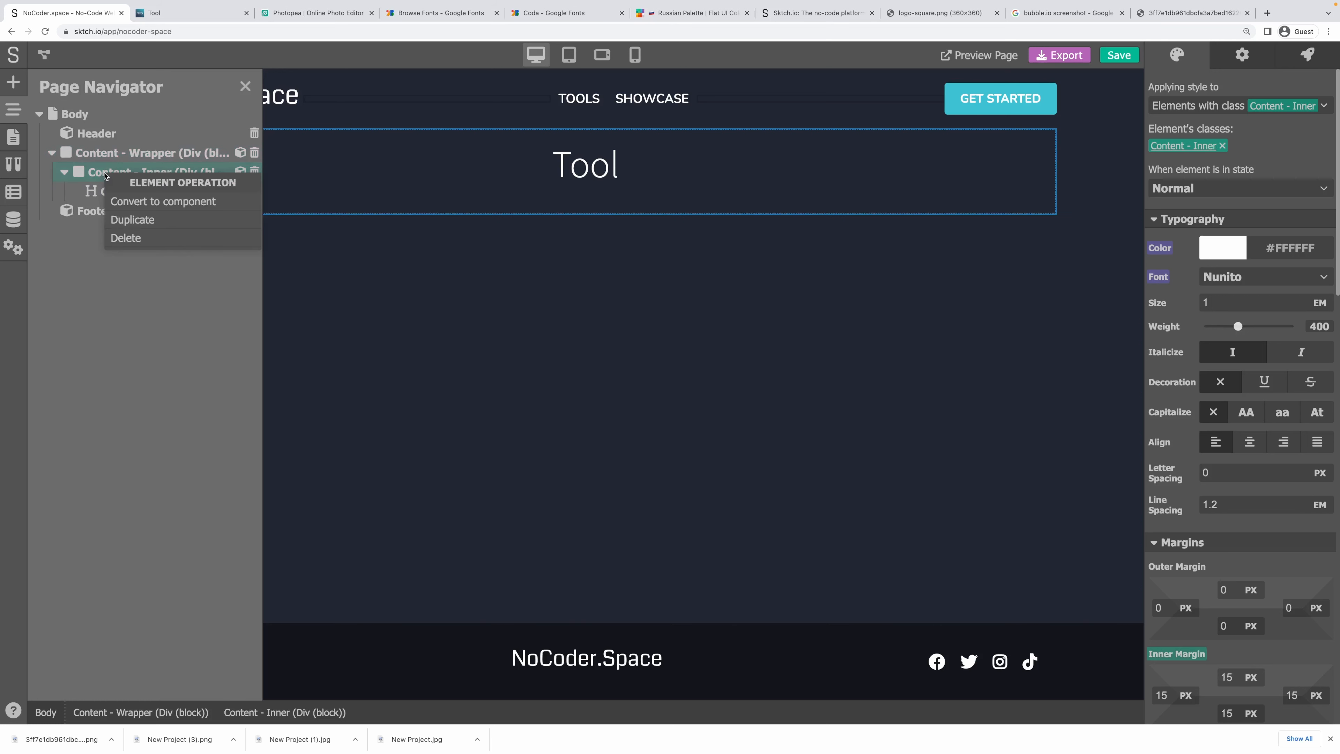
click(141, 220)
double_click(586, 250)
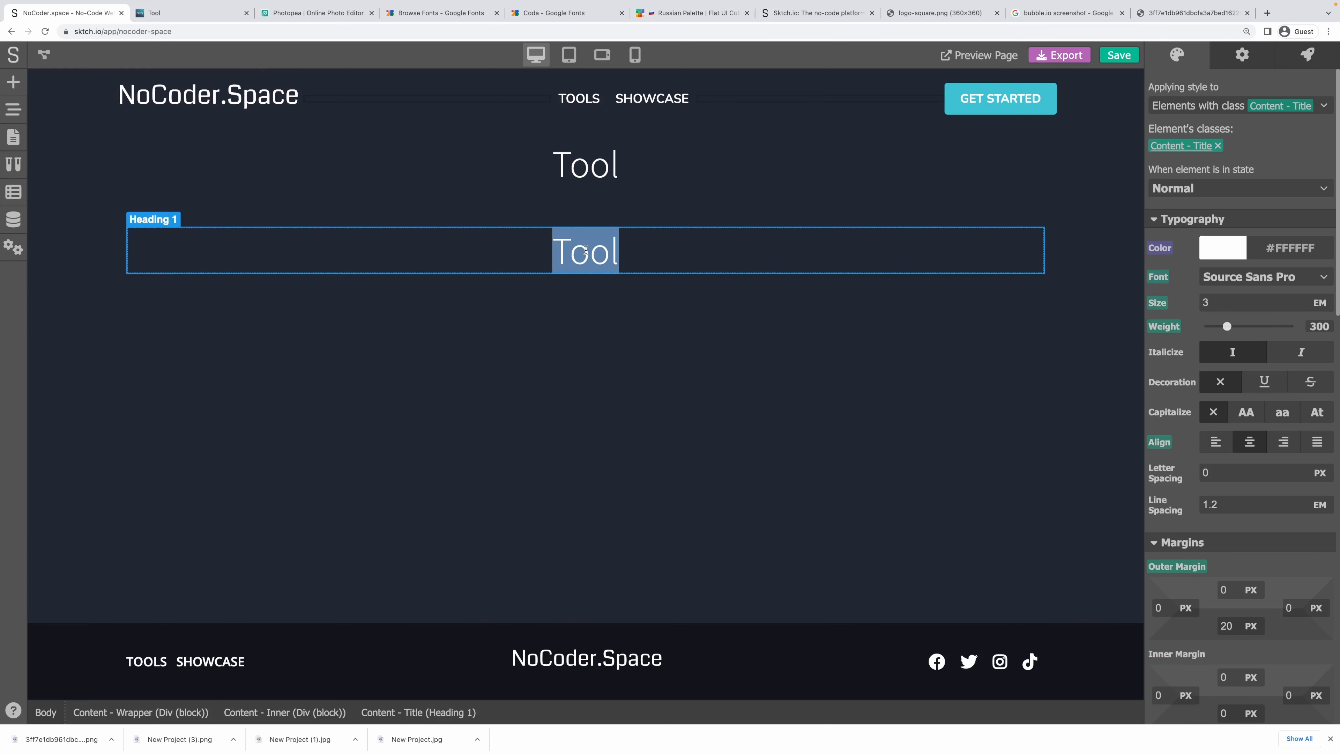
text(Error 404)
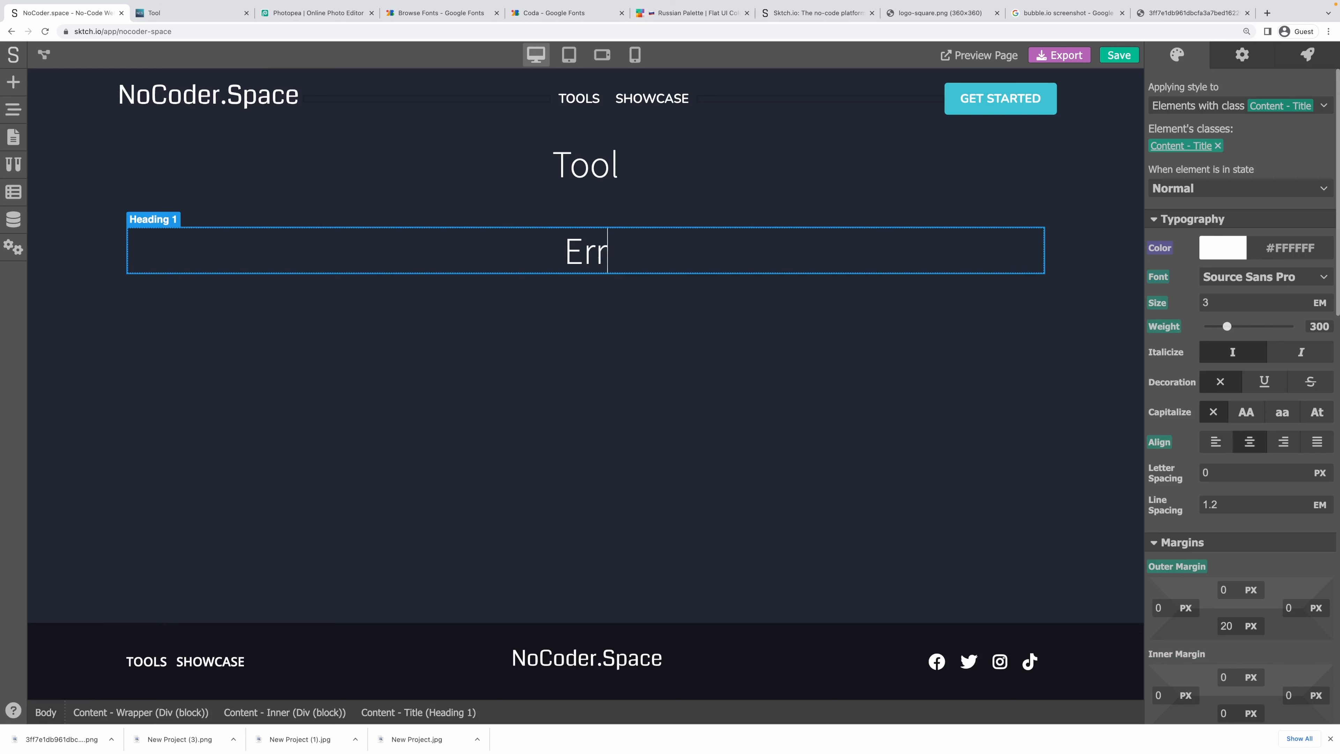
click(601, 286)
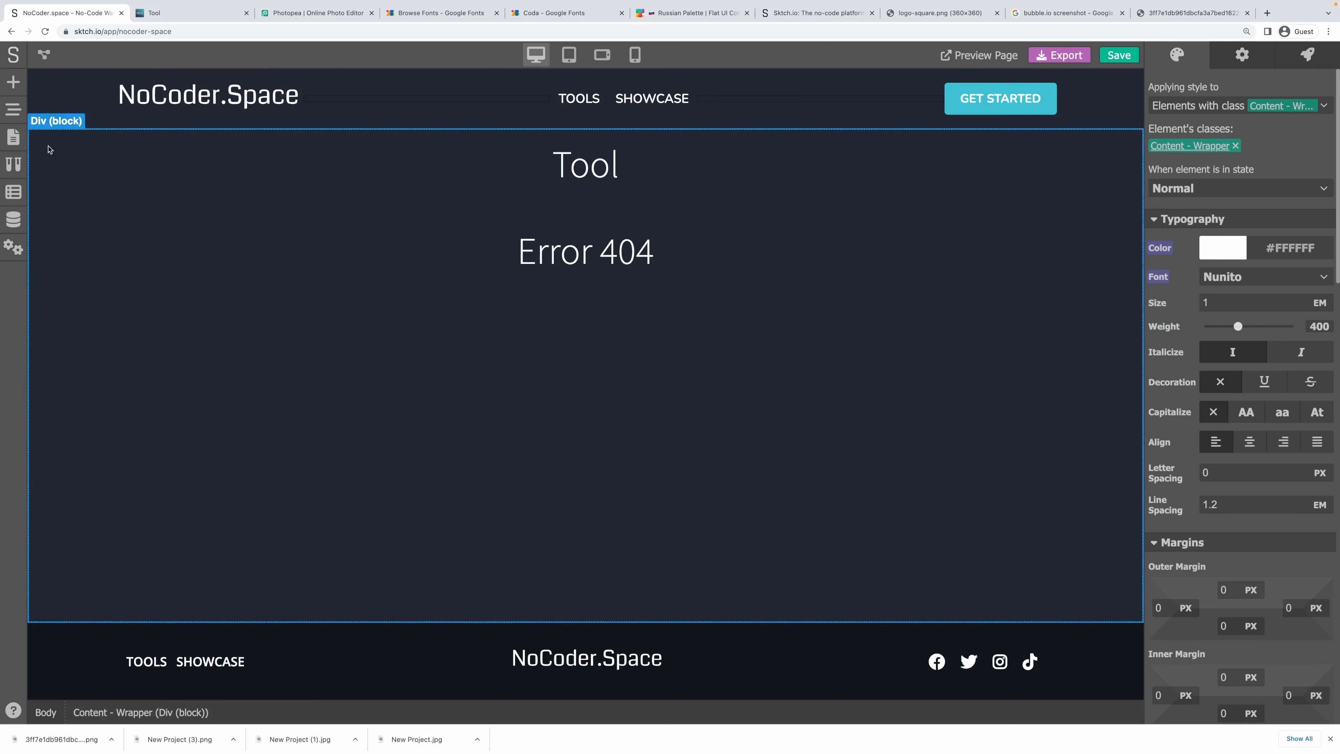
Add a Heading 3 below it reading 'This tool doesn't exist'.
click(13, 81)
drag(195, 358, 615, 271)
double_click(166, 296)
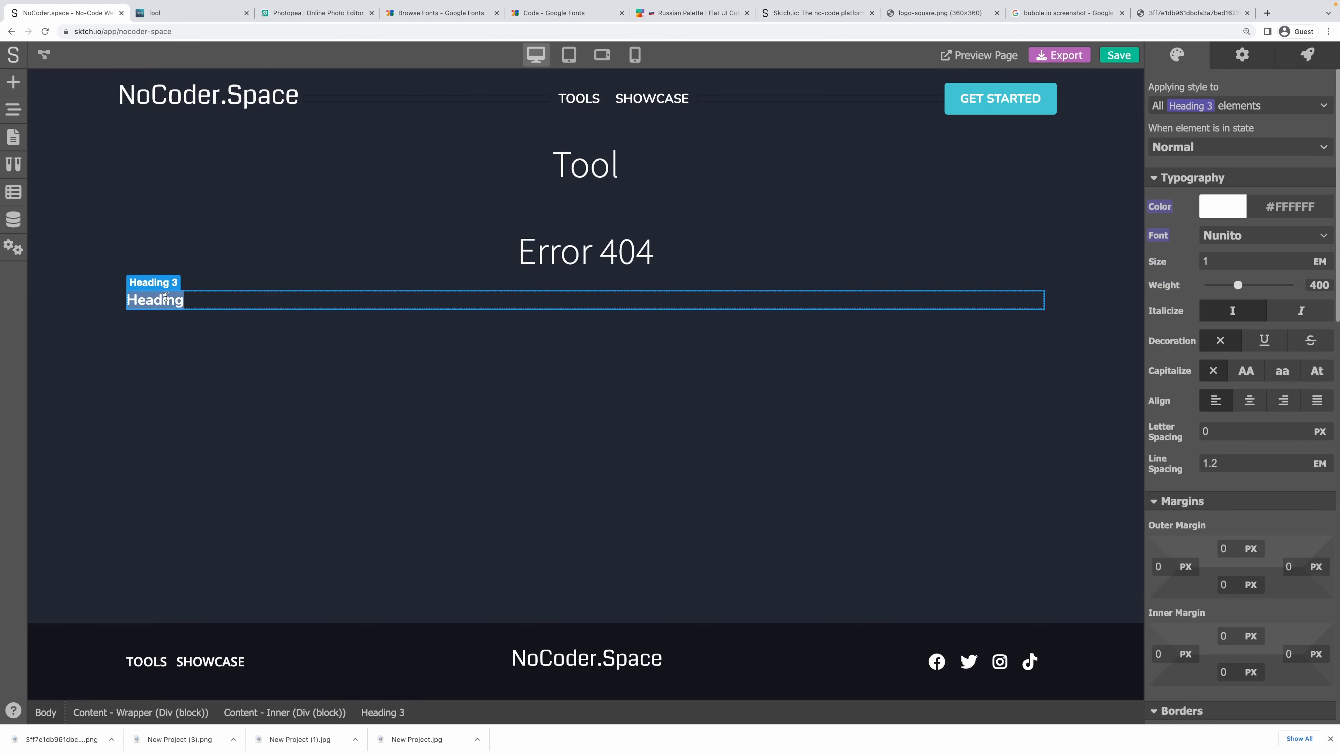
text(This tool )
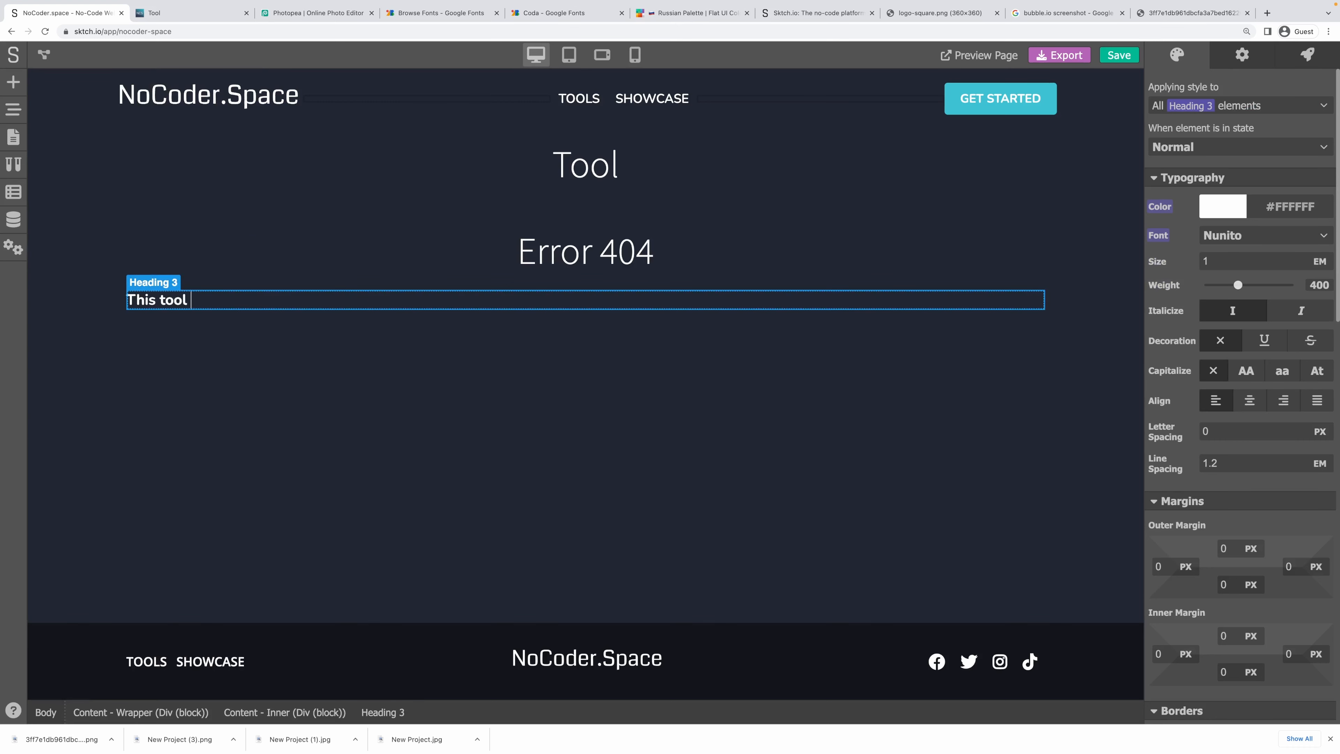
text(doesn't exist!)
click(203, 350)
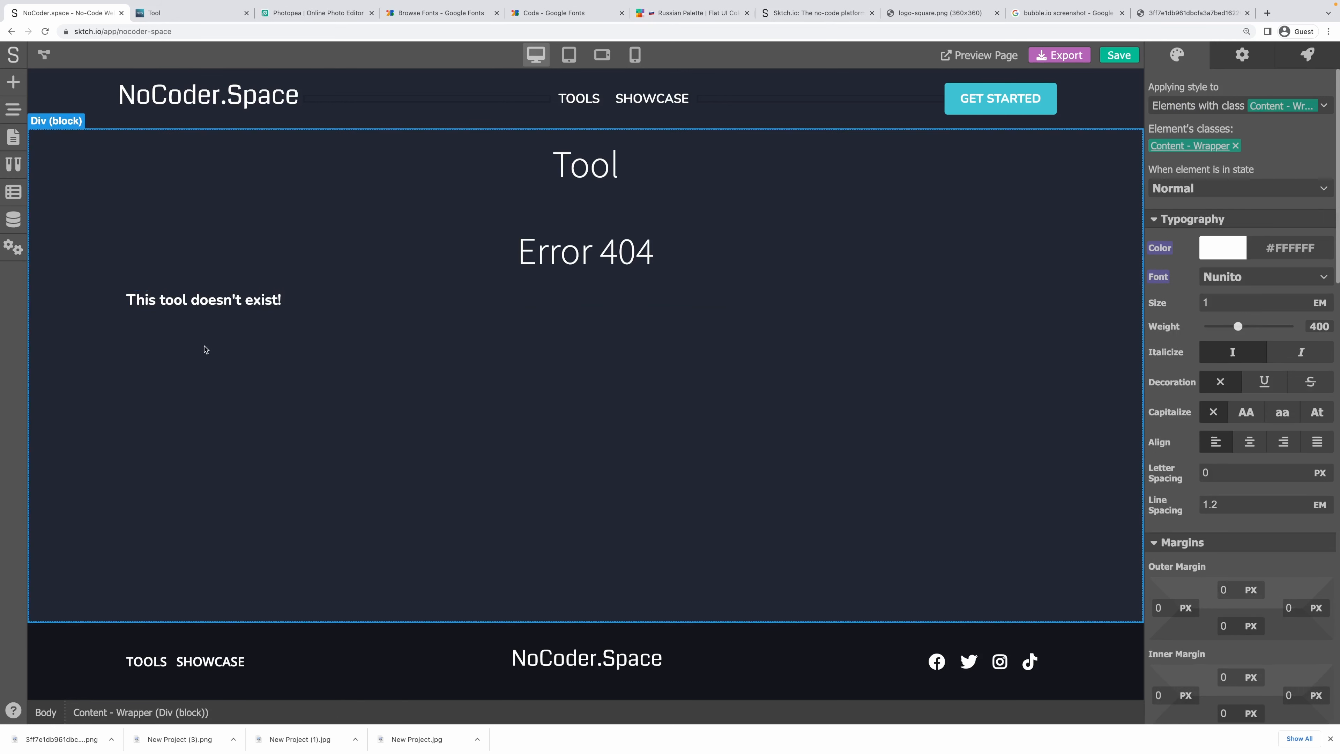
click(332, 302)
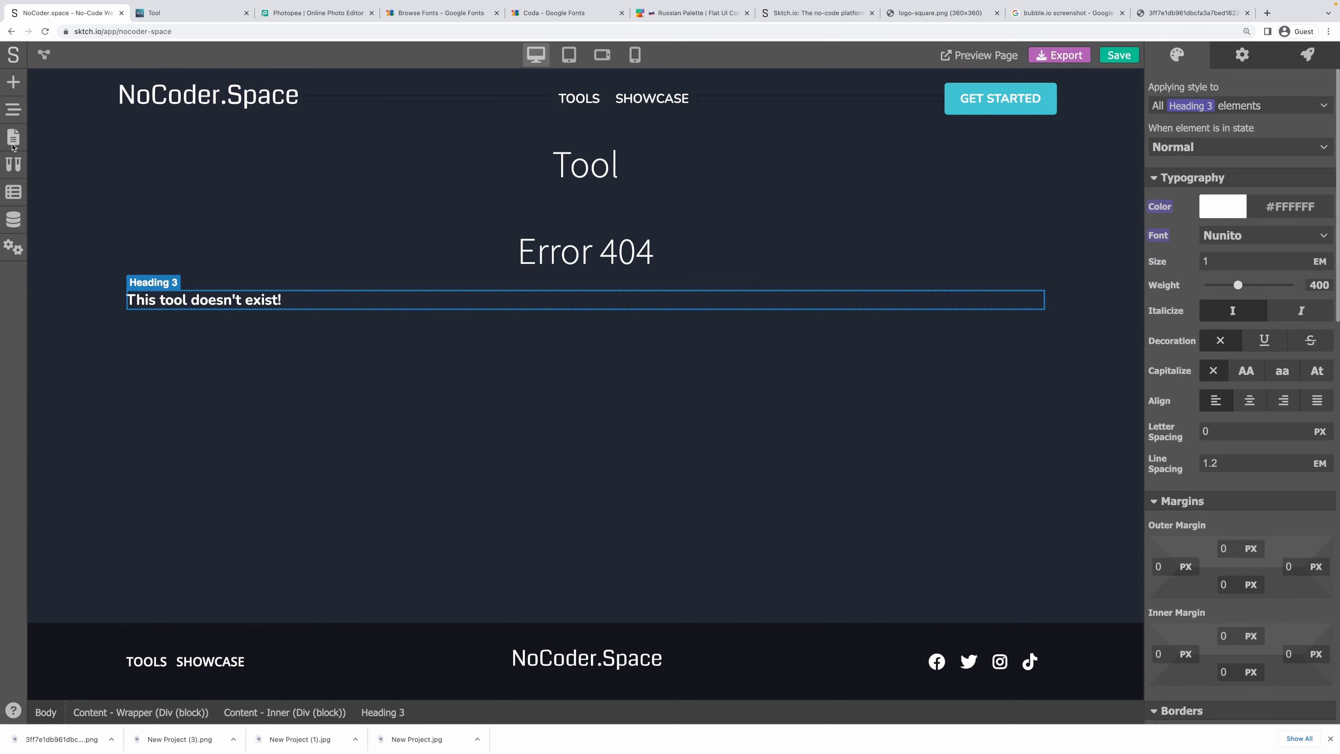
Create a Yes/No page state variable named 'tool'.
click(12, 141)
click(13, 217)
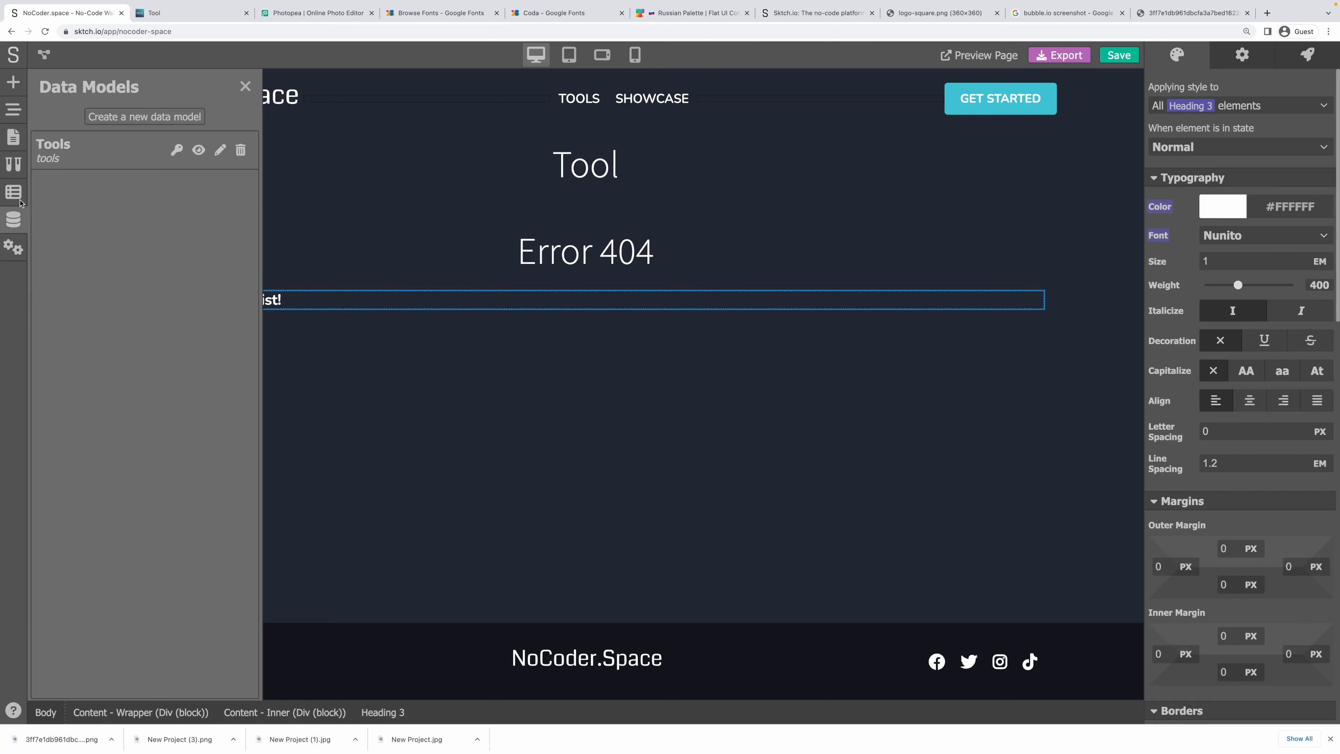
click(13, 192)
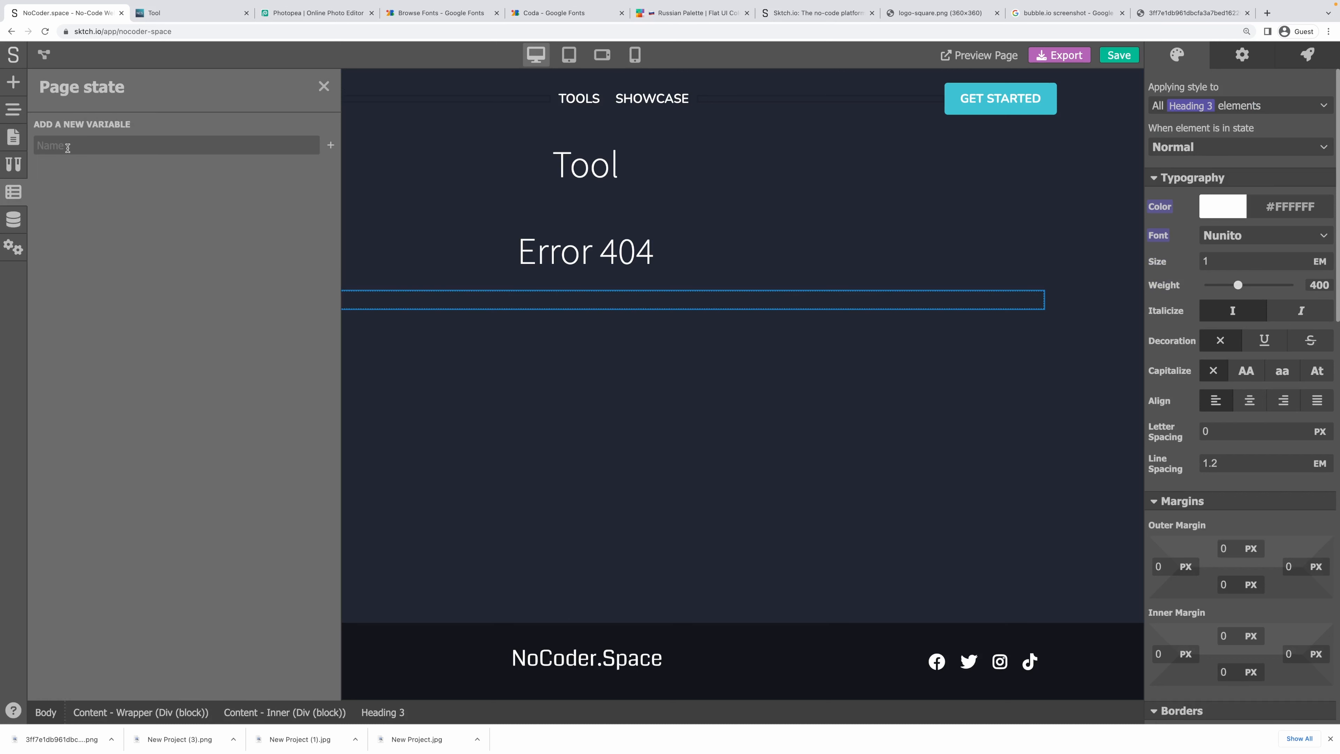
click(68, 148)
text(tool)
click(329, 147)
click(207, 121)
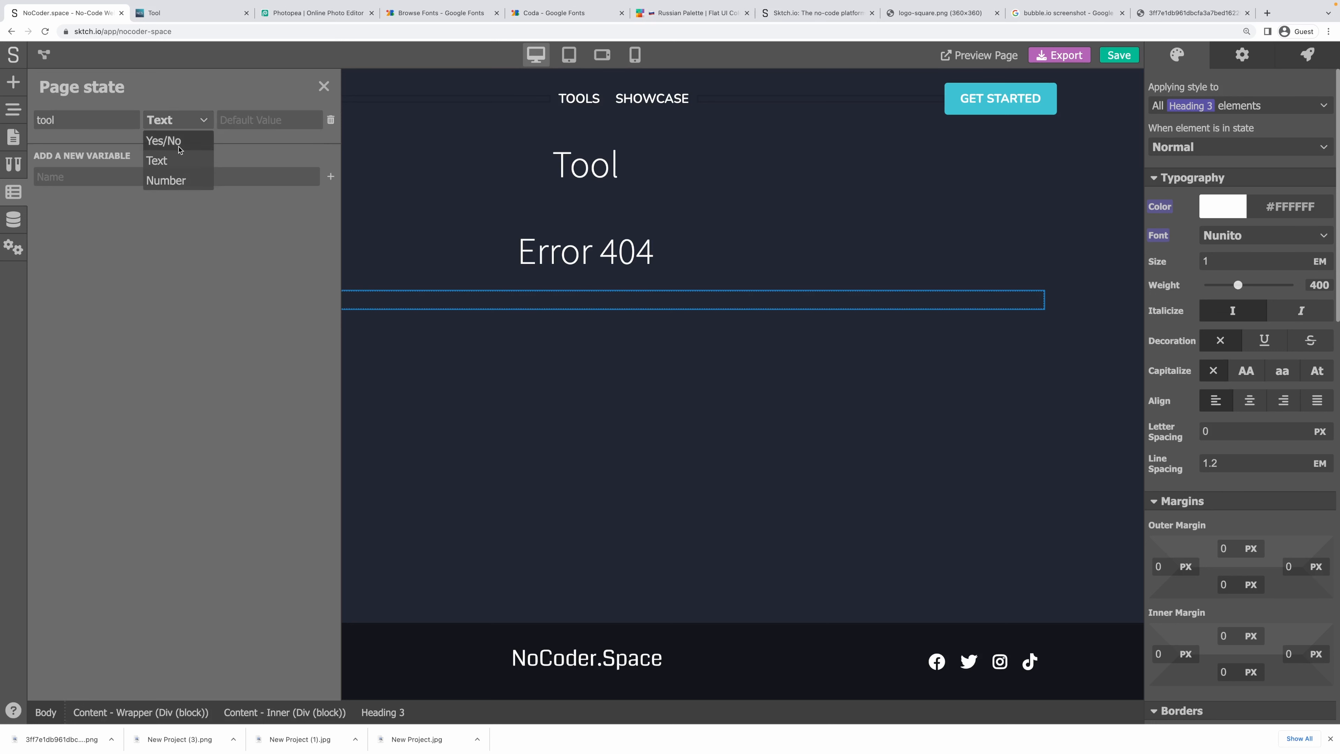
click(179, 141)
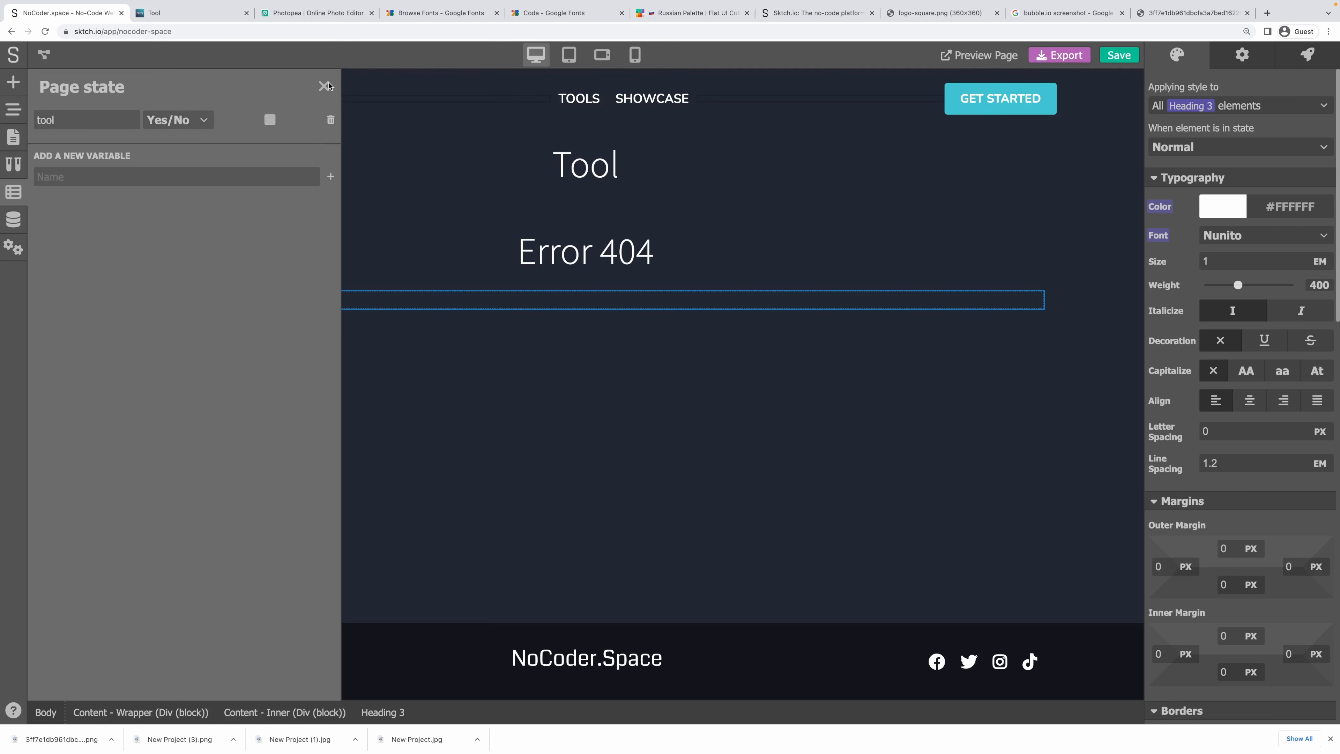
click(323, 87)
click(133, 230)
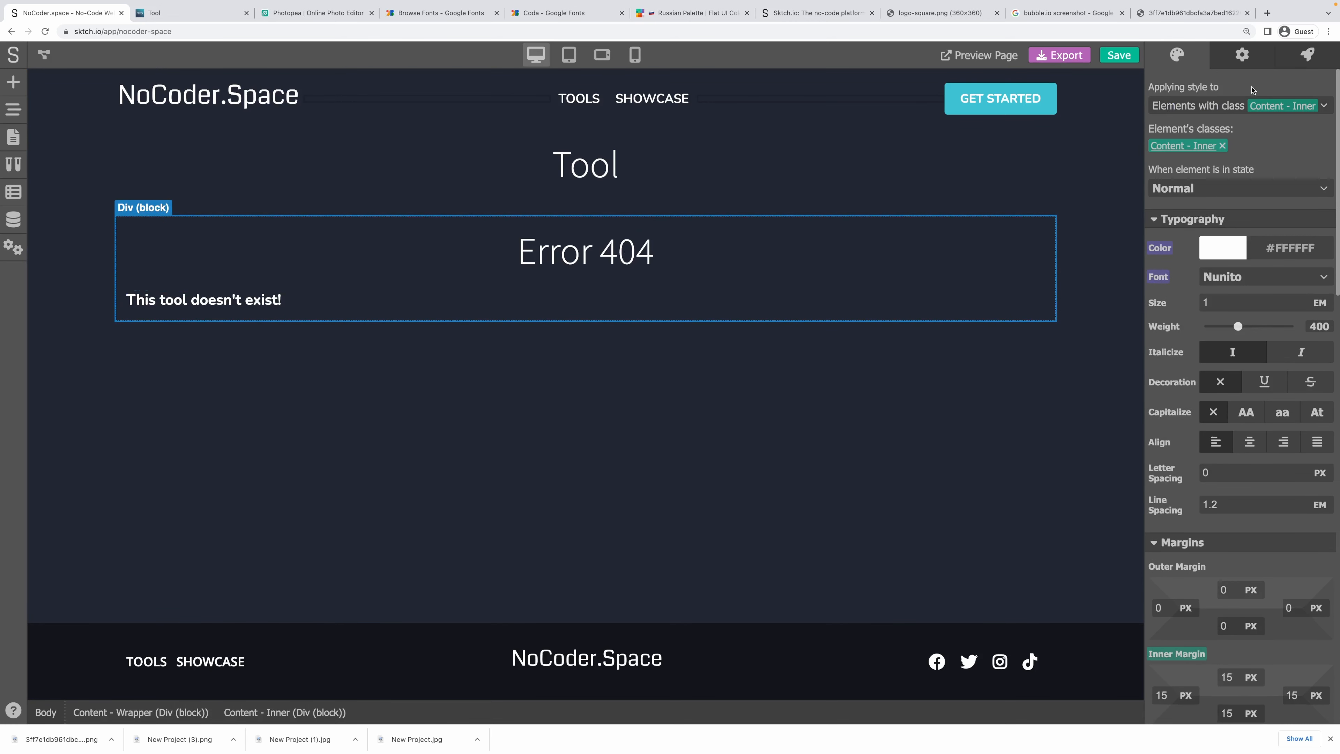
Render the Error 404 block only when the variable tool is False.
click(1243, 60)
click(1190, 111)
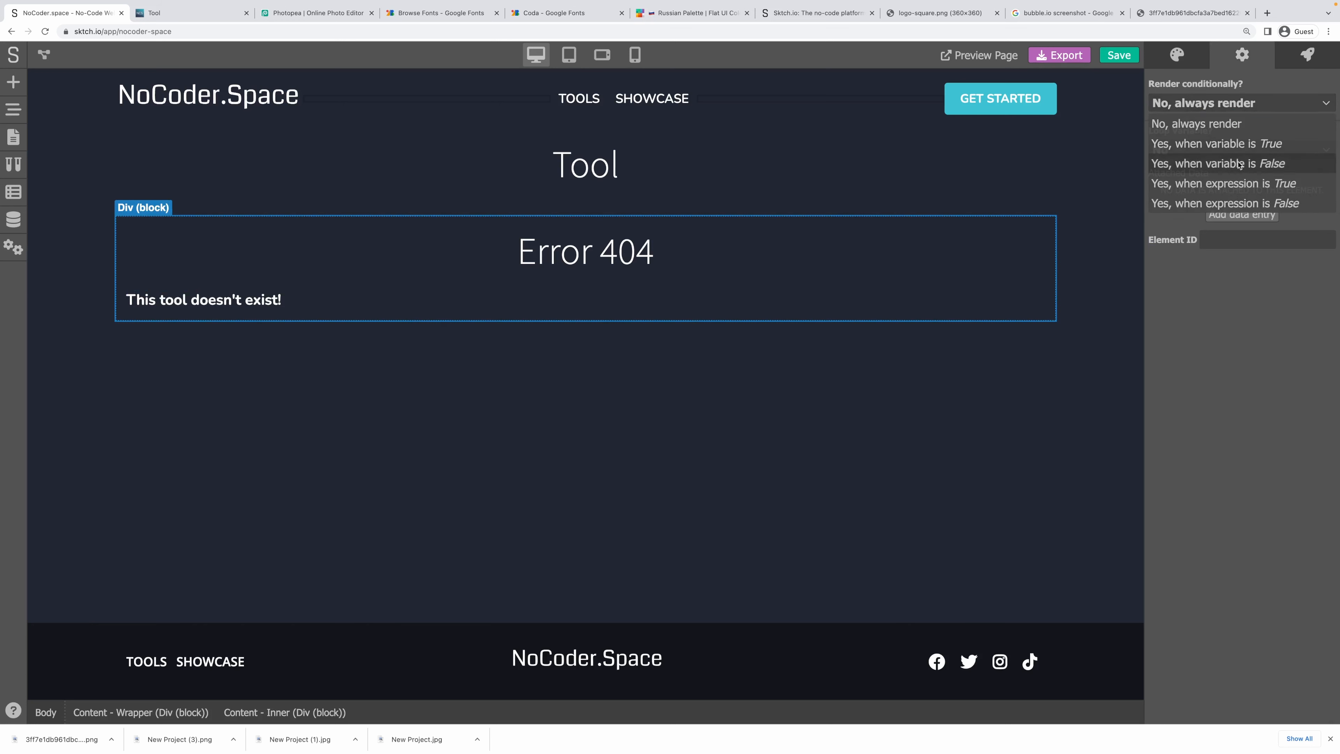
click(1237, 164)
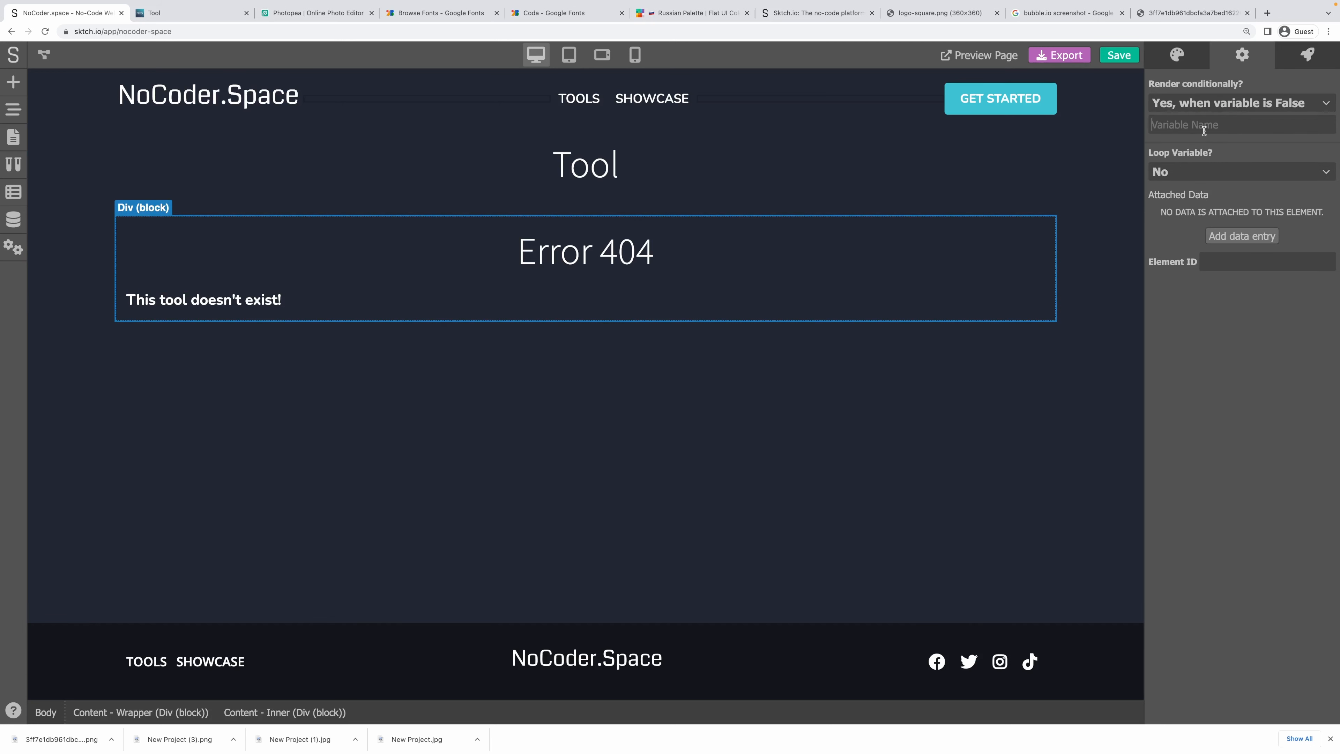
click(1204, 131)
text(tool)
Render the Tool heading block only when tool is True, and save the project.
click(760, 198)
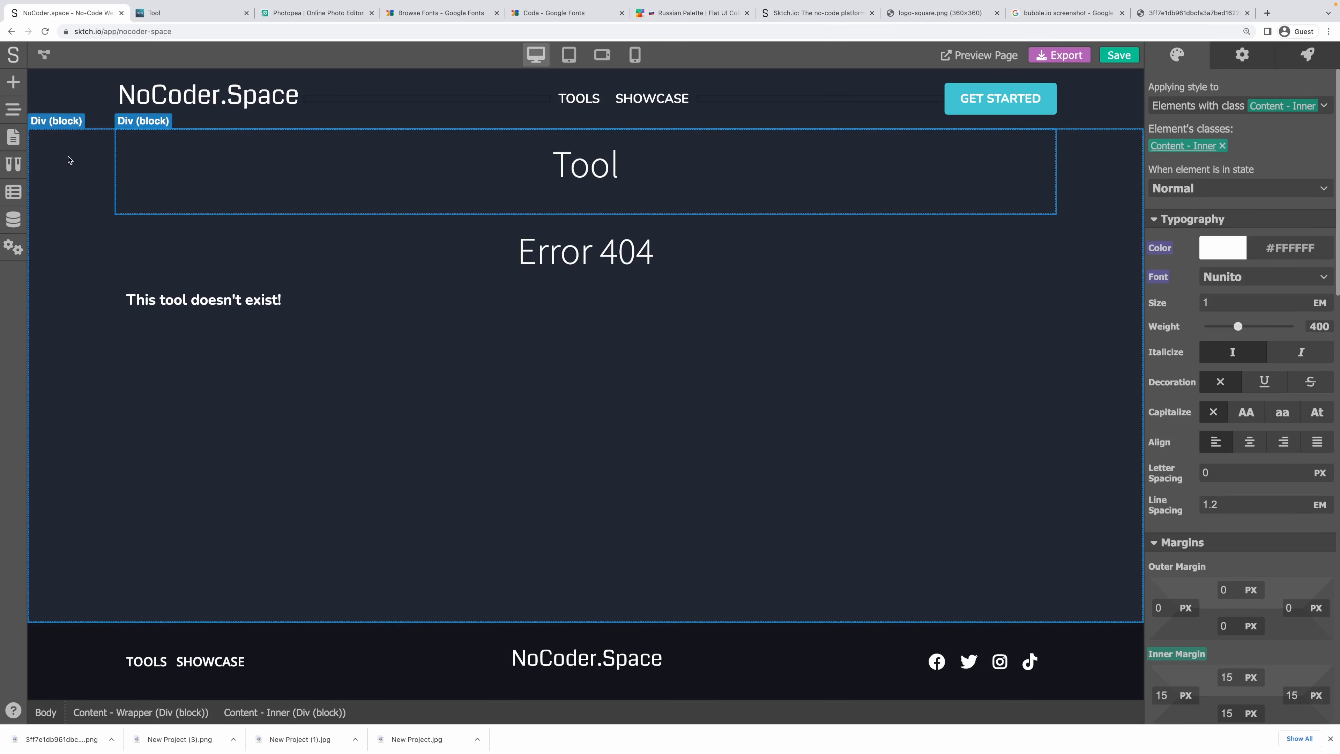
click(1237, 57)
click(1232, 100)
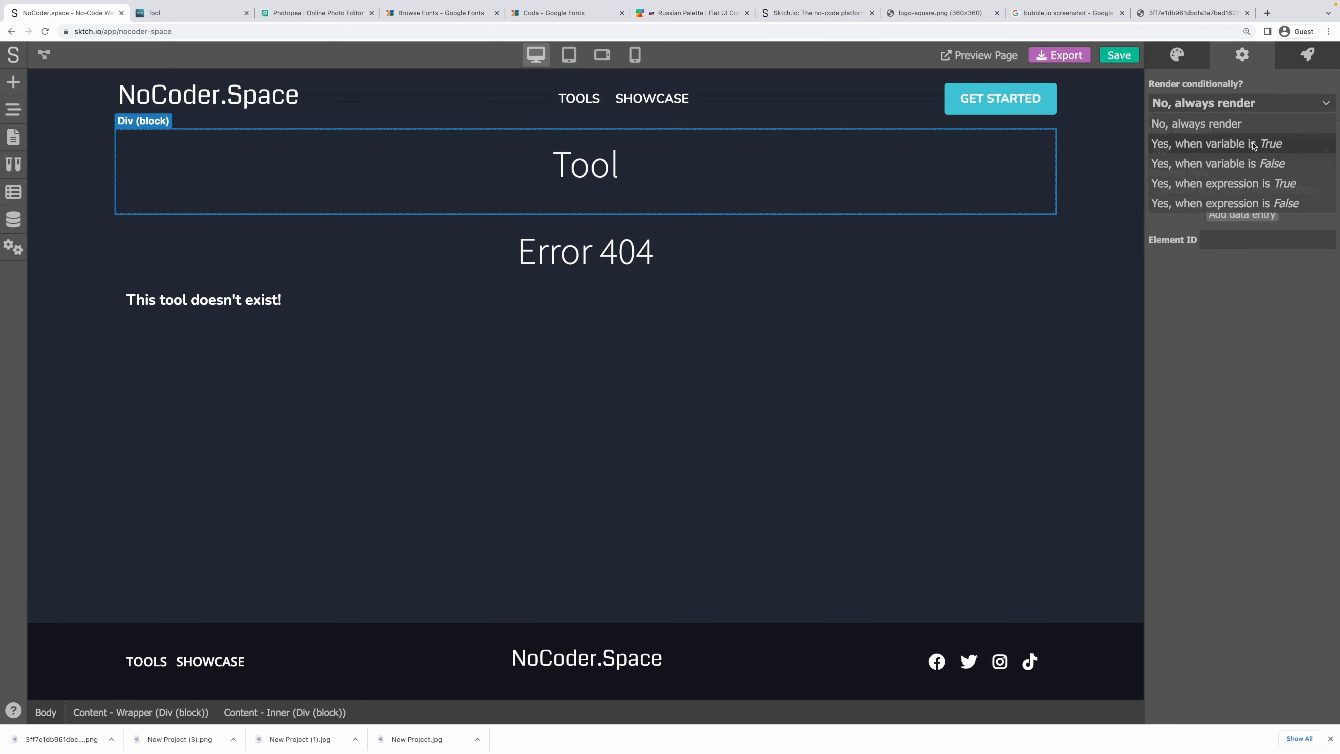
click(1254, 146)
click(1184, 123)
text(tool)
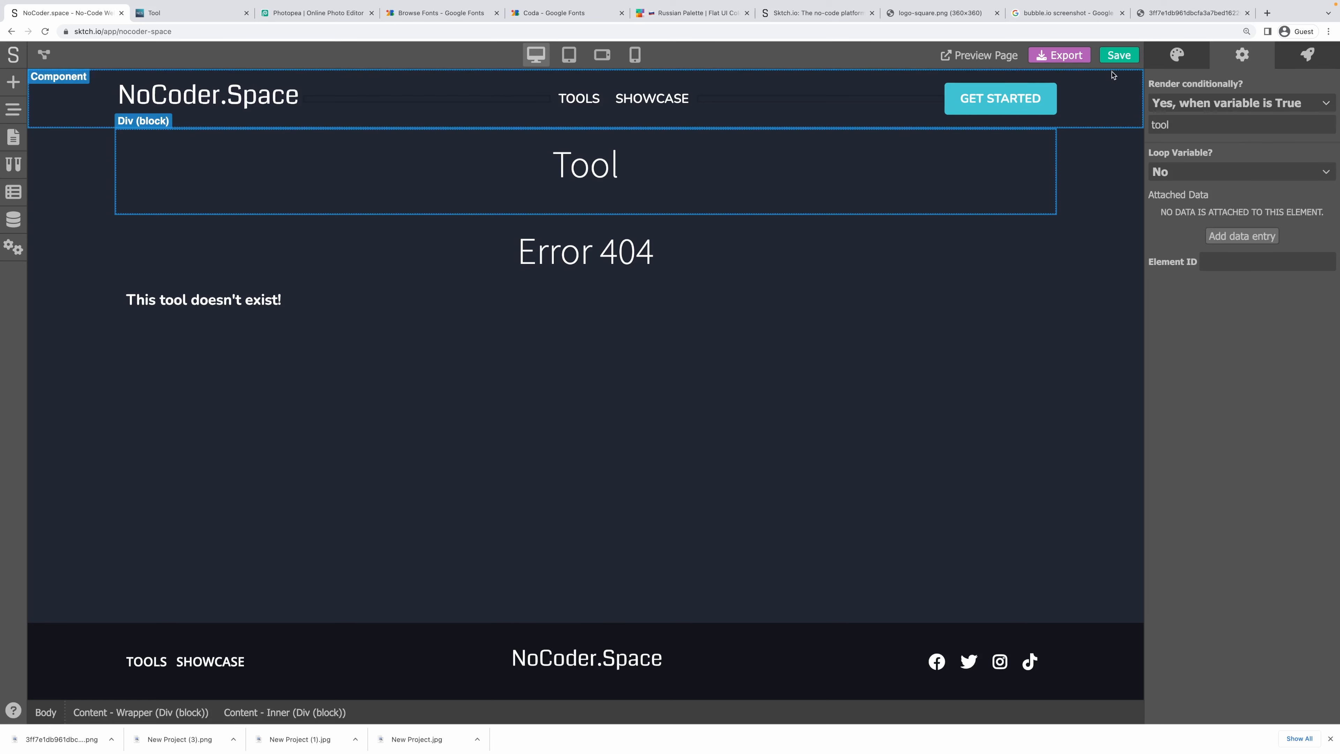
click(1118, 55)
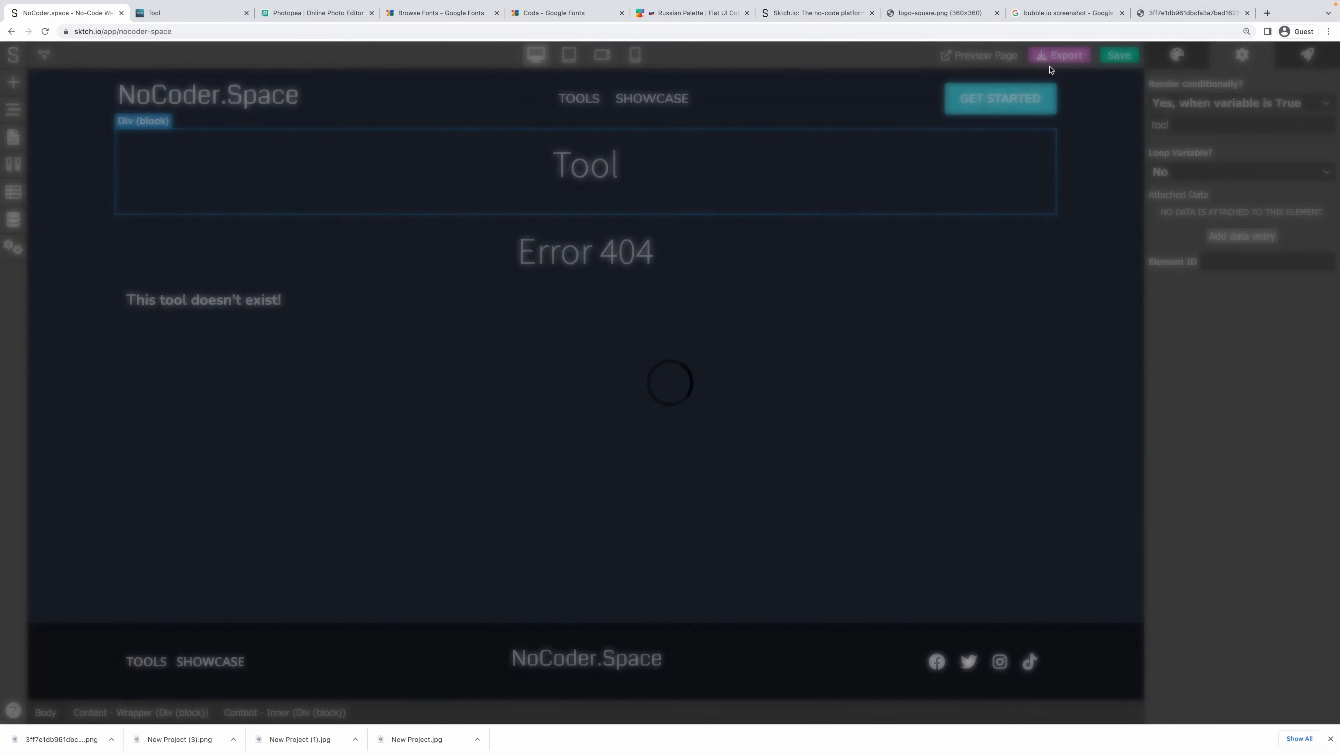
Load the live page for the made-up handle tool-sktcfgdh and verify it shows Error 404.
click(197, 8)
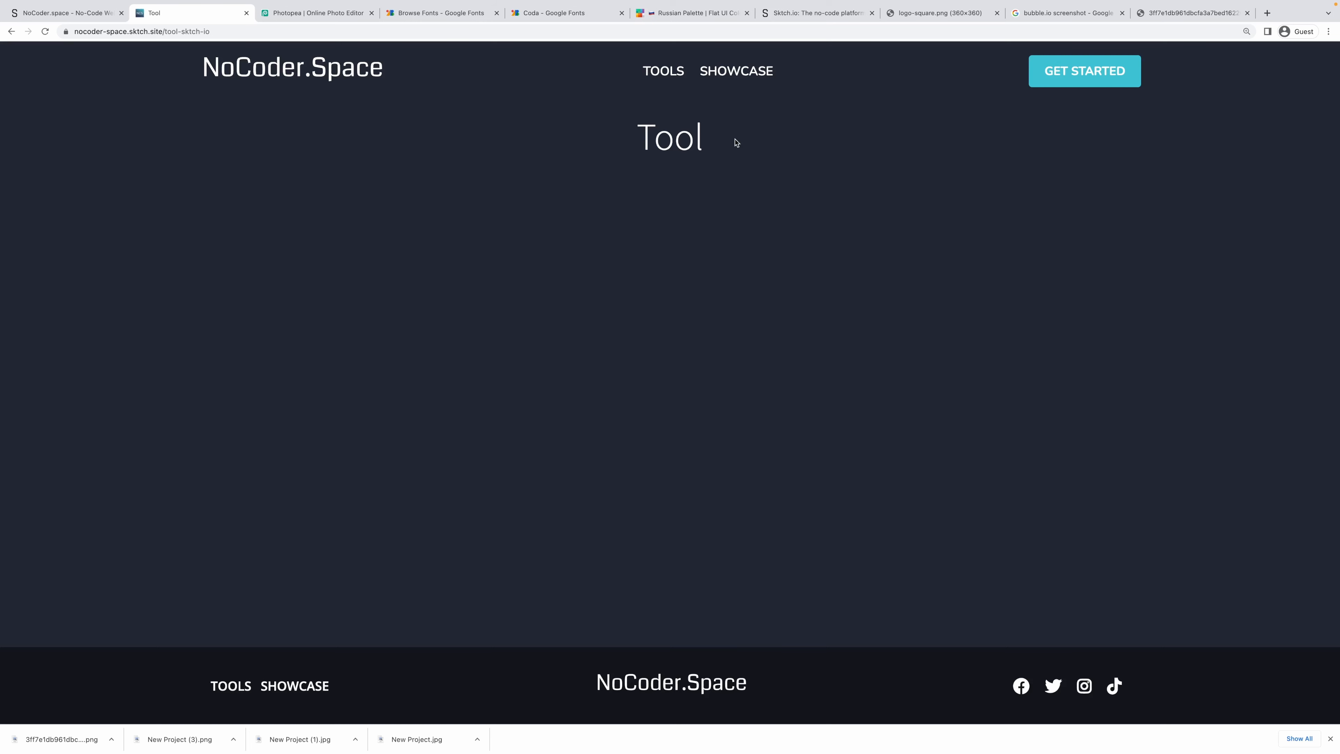
click(180, 35)
double_click(220, 33)
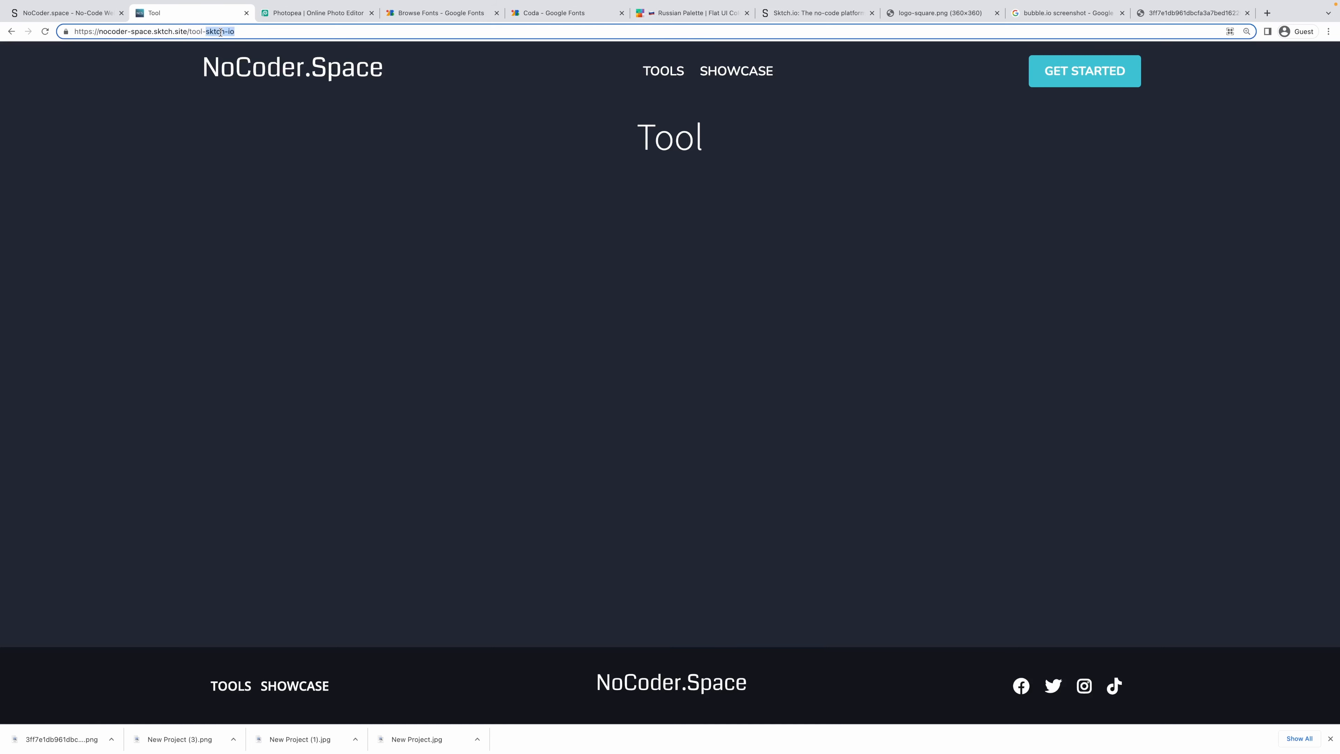
click(685, 109)
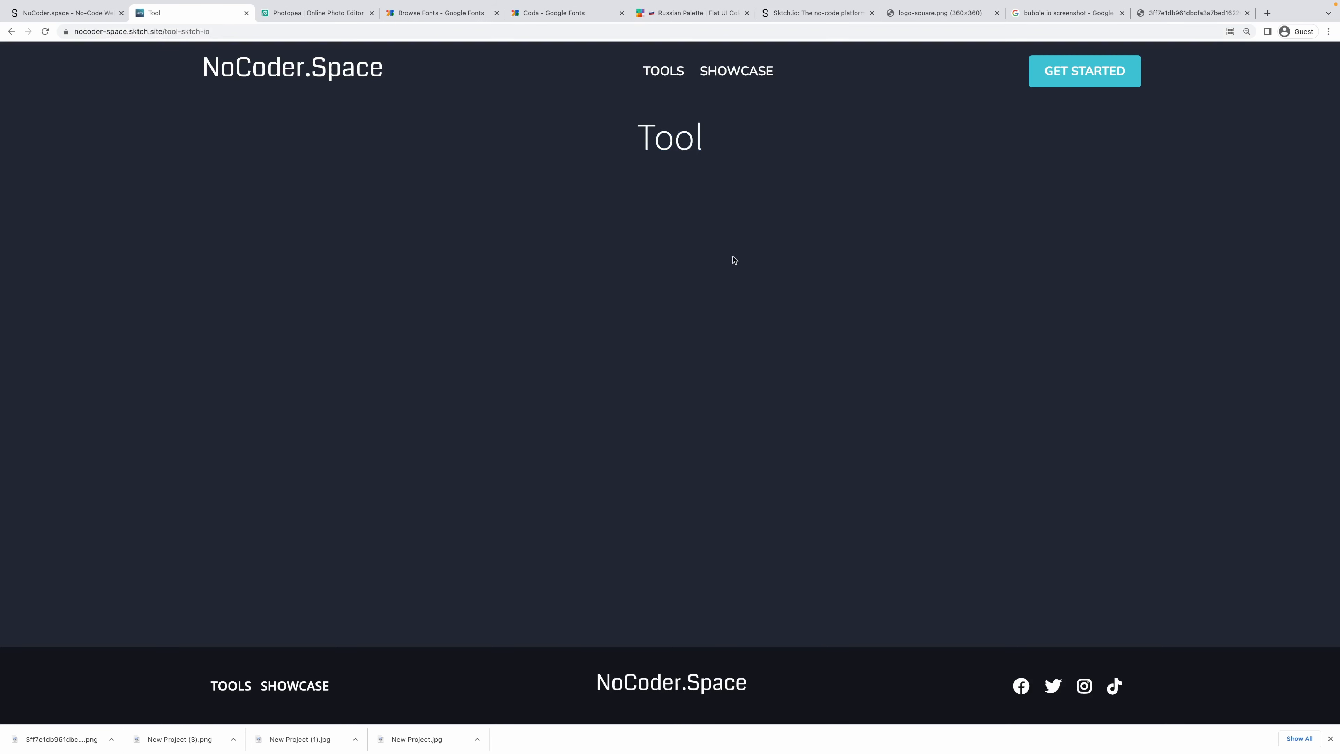
drag(201, 31, 335, 48)
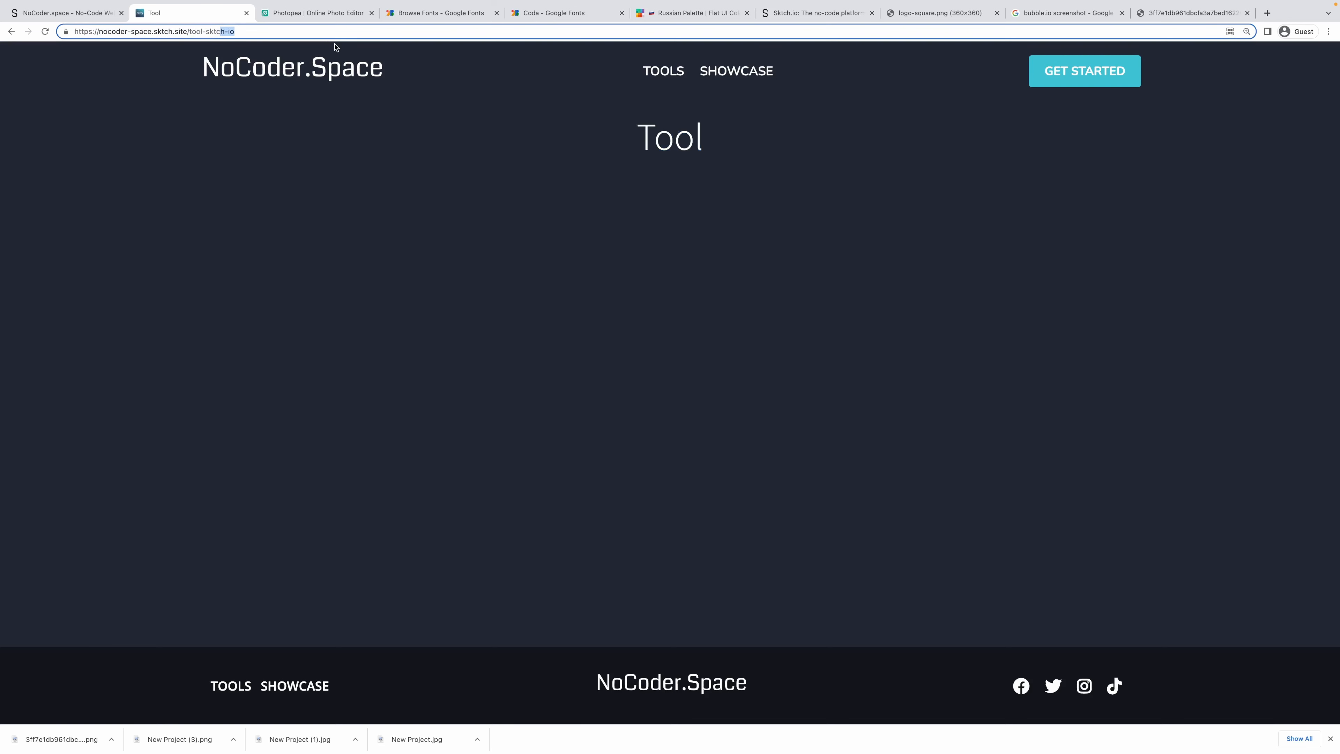
text(fgdh)
key(Return)
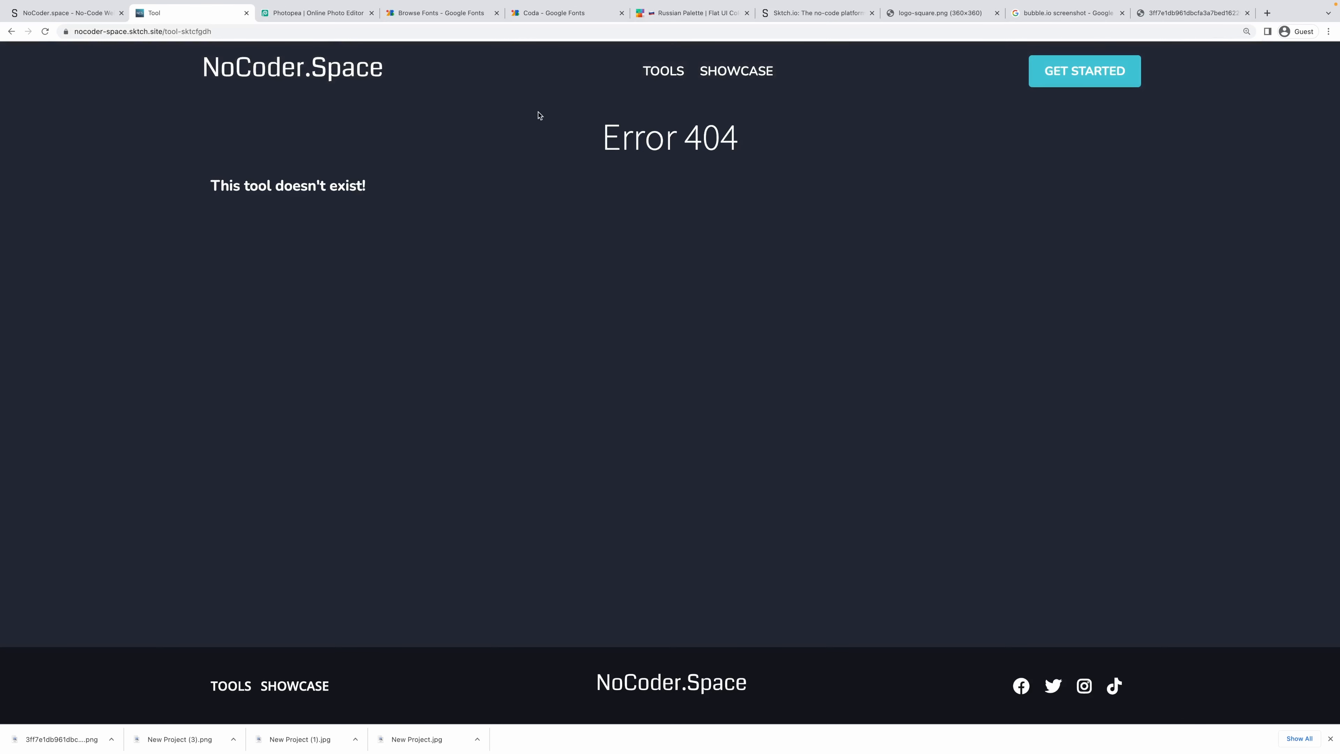
drag(539, 115, 793, 248)
click(811, 276)
Center the 'This tool doesn't exist!' heading and save the project.
click(74, 13)
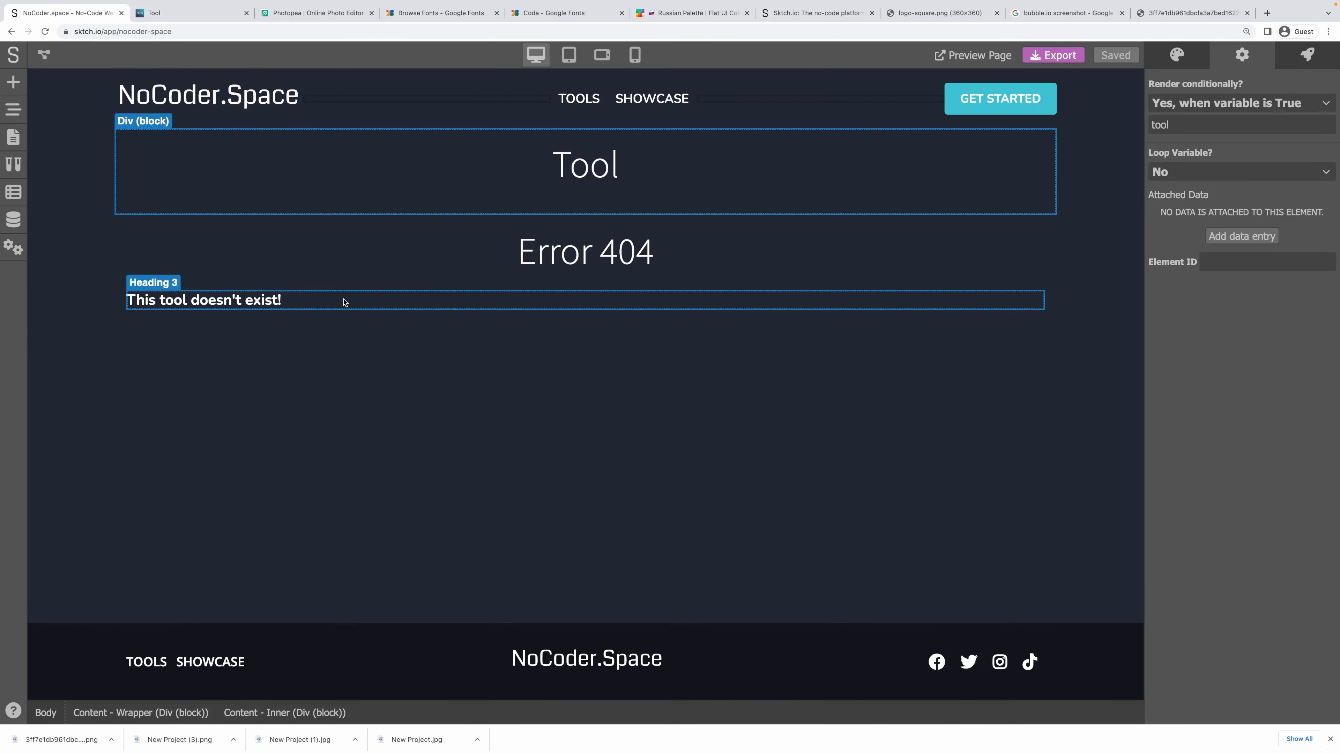
click(344, 300)
click(1177, 54)
scroll(1242, 253, down, 5)
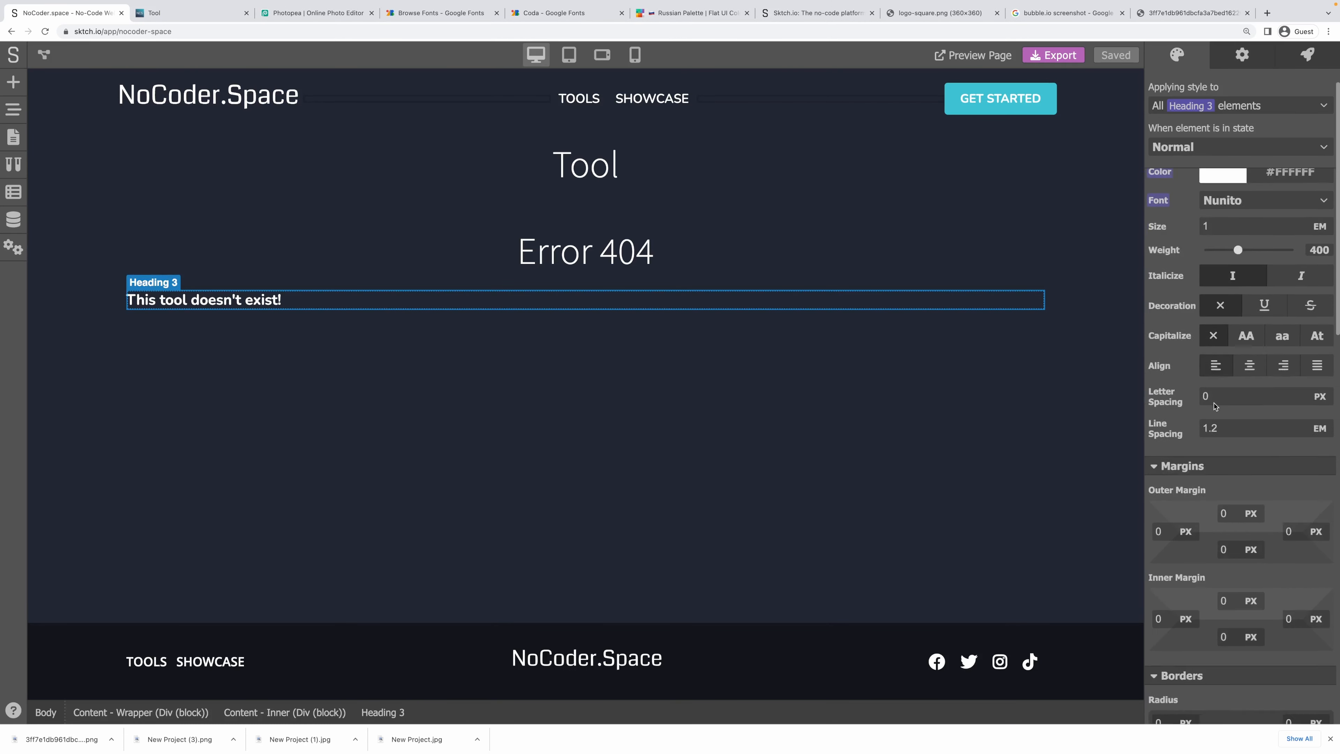
click(1248, 251)
click(784, 386)
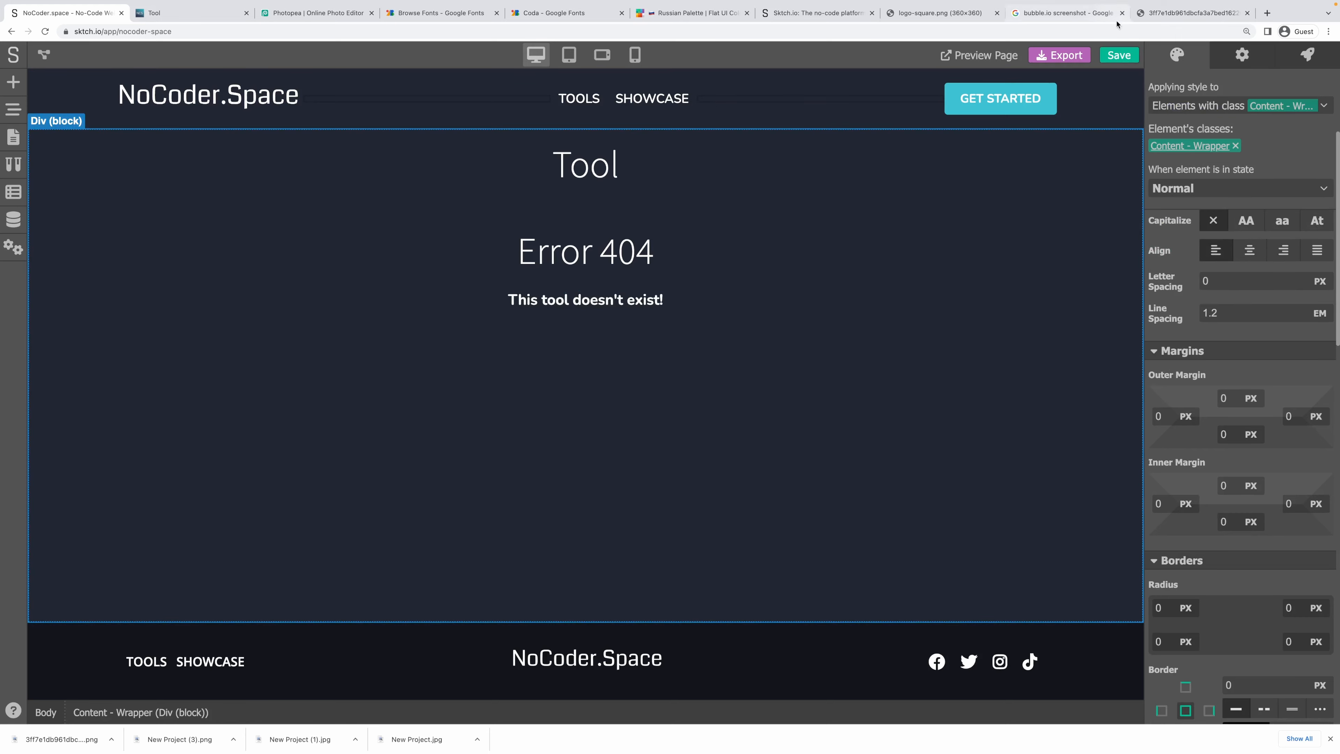
click(1126, 55)
Link the Tool heading's text to tool.name, save, and reload the live page.
click(454, 173)
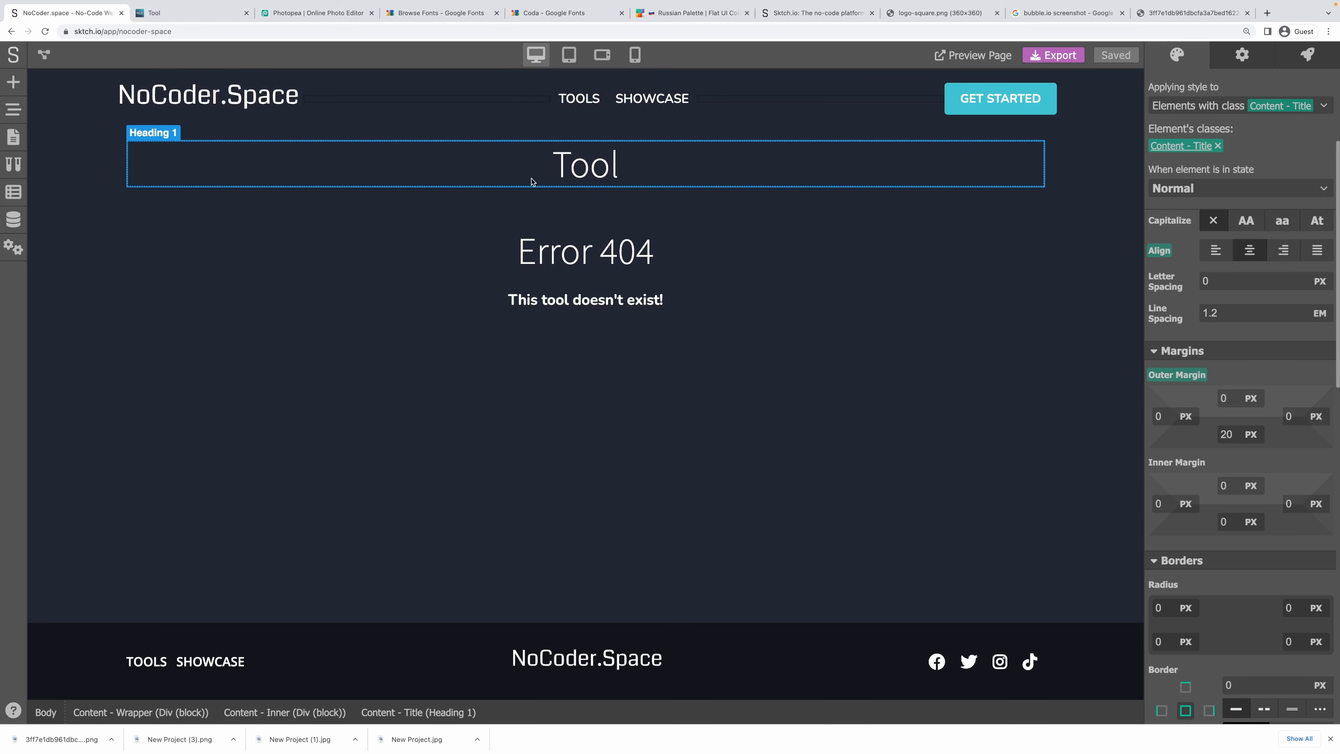
click(1240, 57)
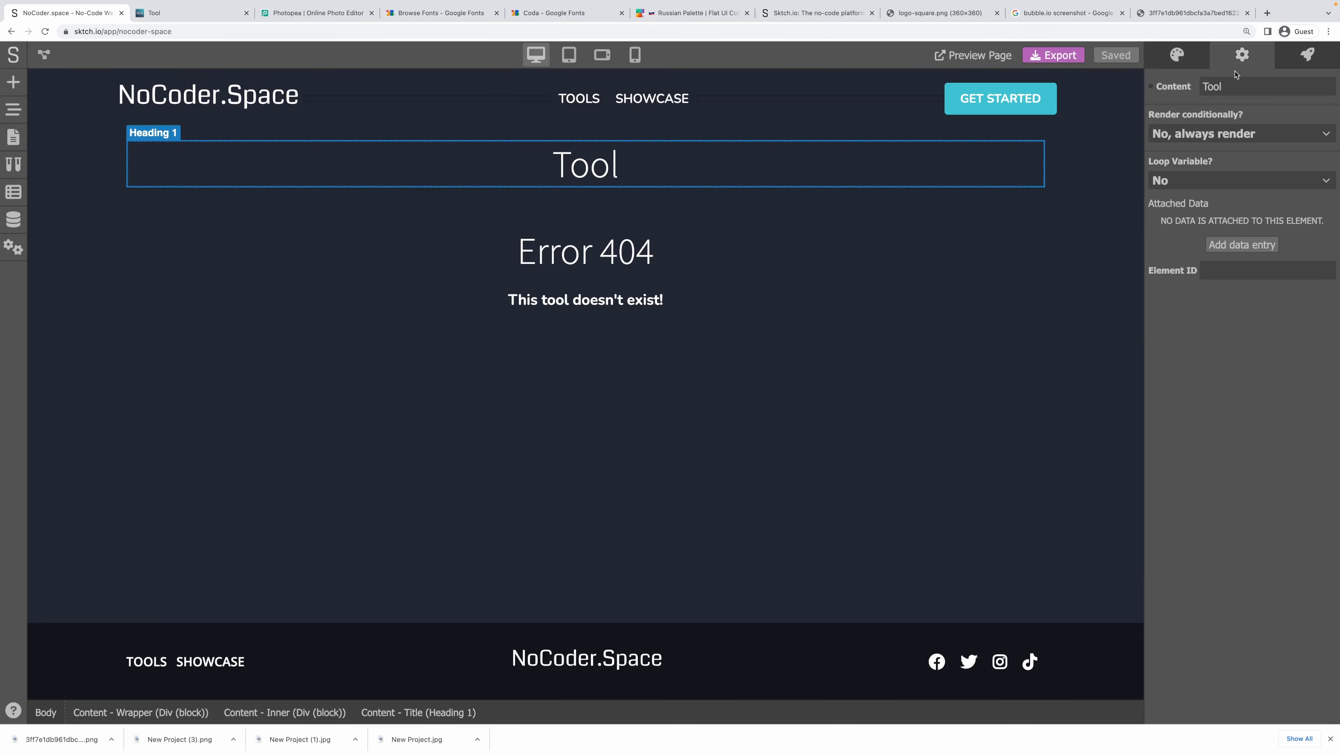
click(1151, 87)
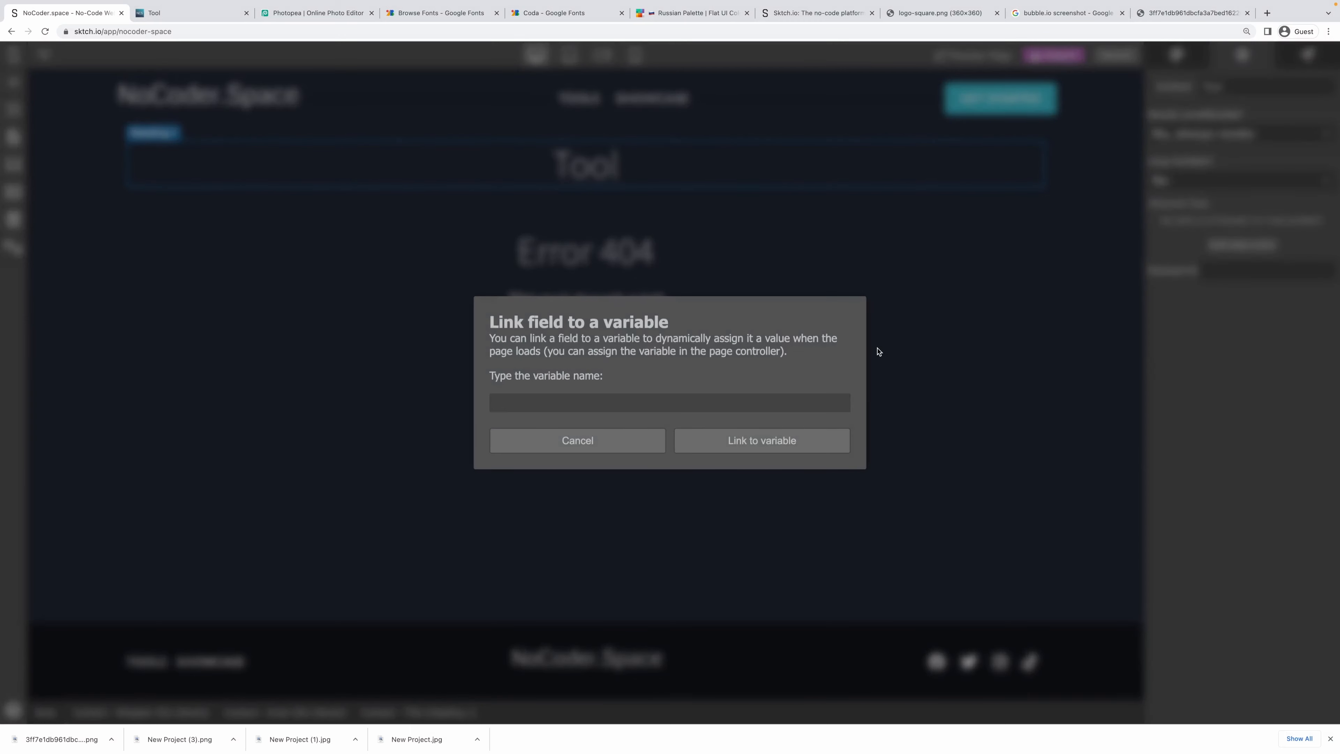
text(tool.name)
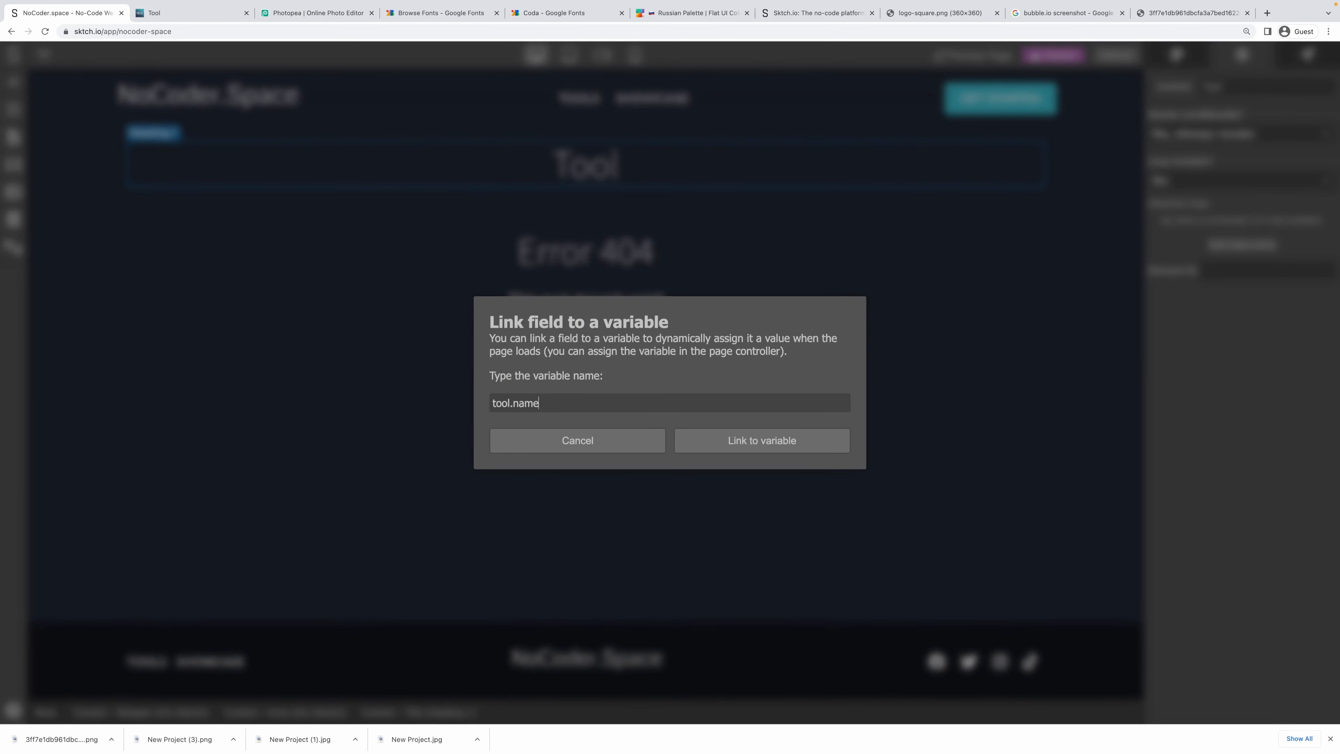
click(751, 440)
key(super+s)
click(156, 14)
key(super+r)
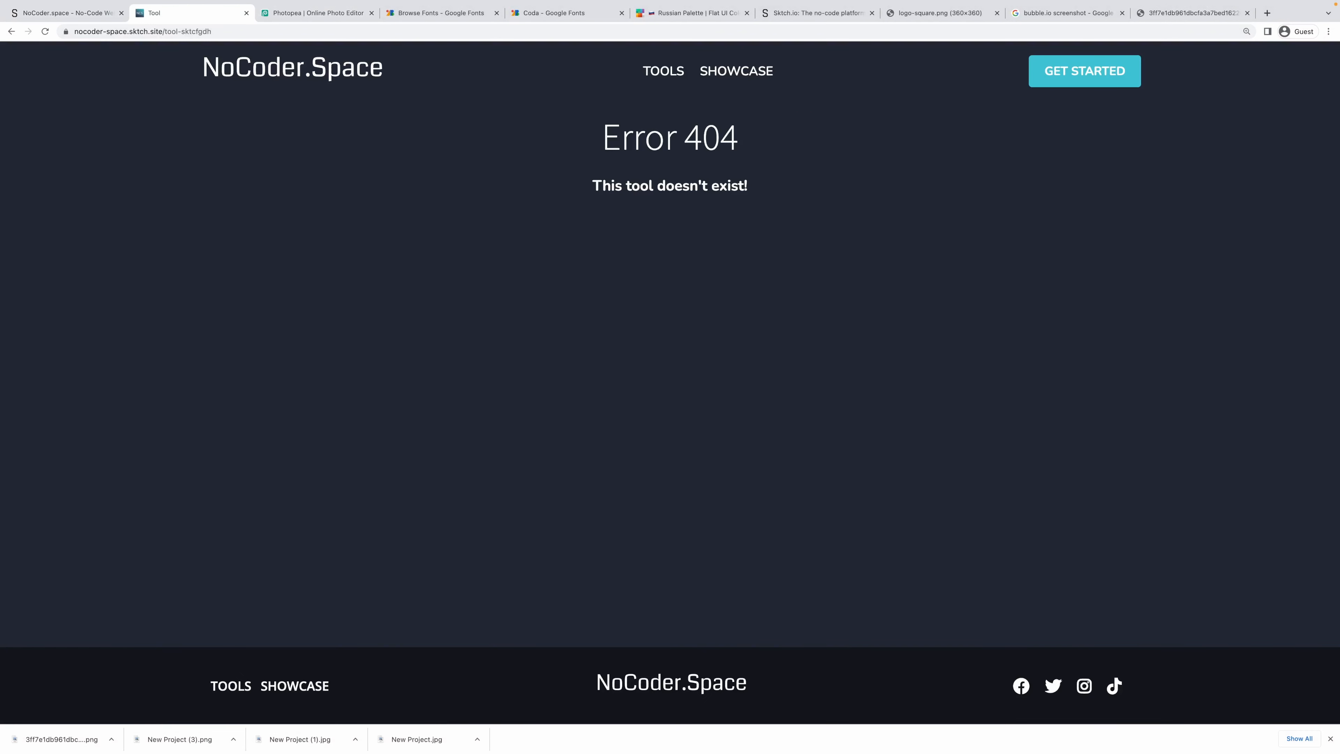
Go back to the tool-sktch-io page and confirm its heading reads Sktch.io.
click(11, 31)
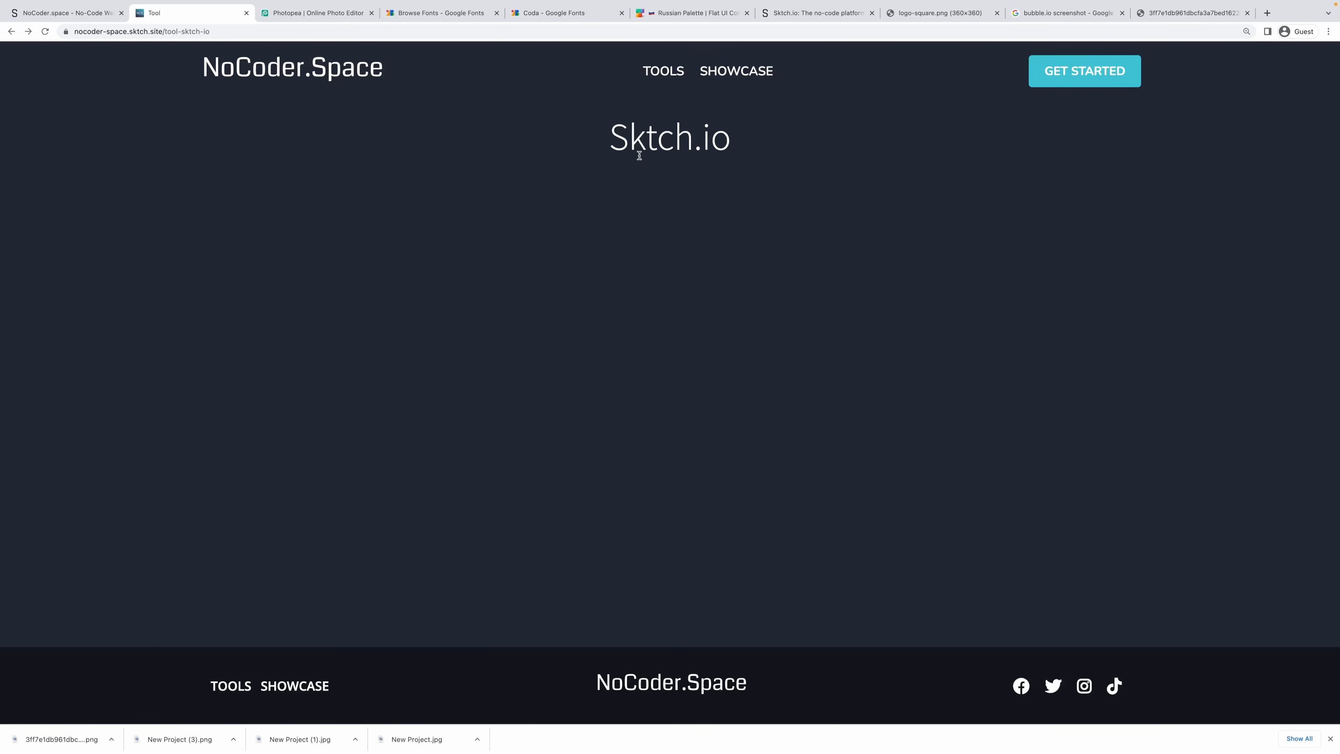
drag(622, 142, 583, 138)
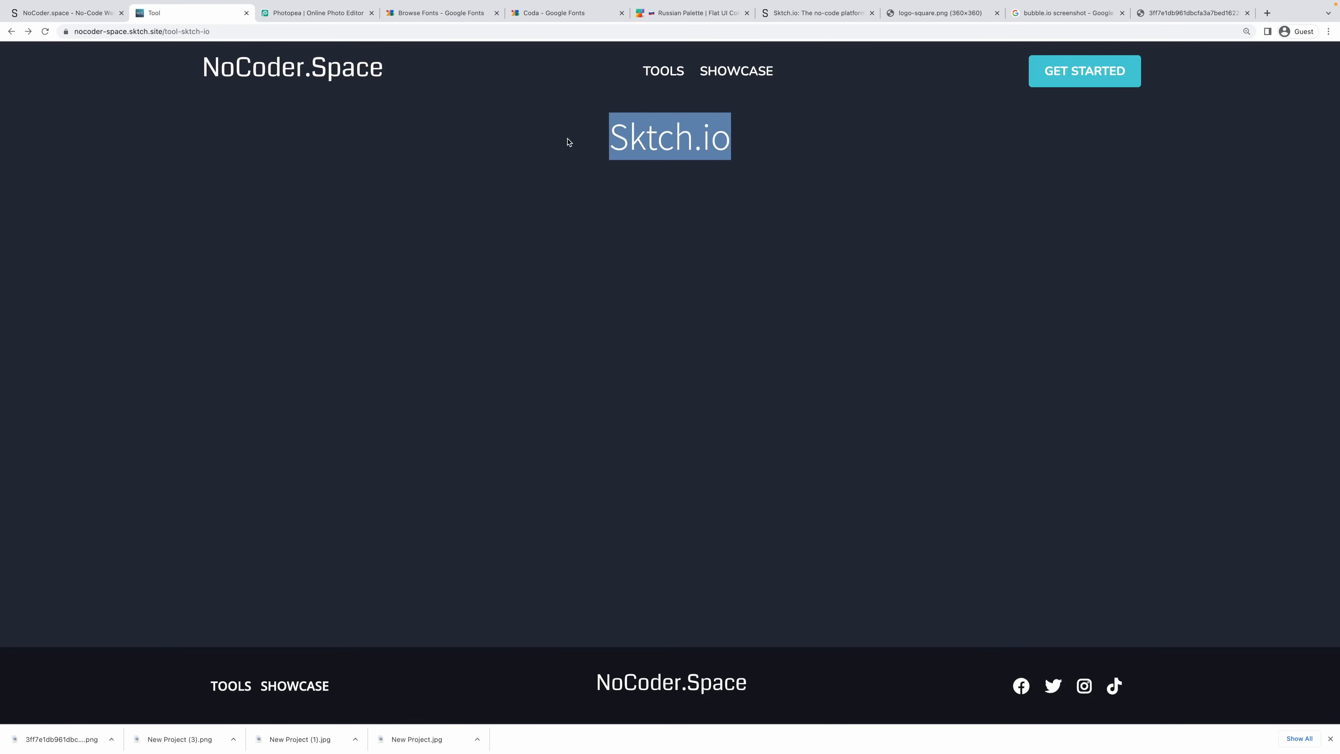
click(634, 143)
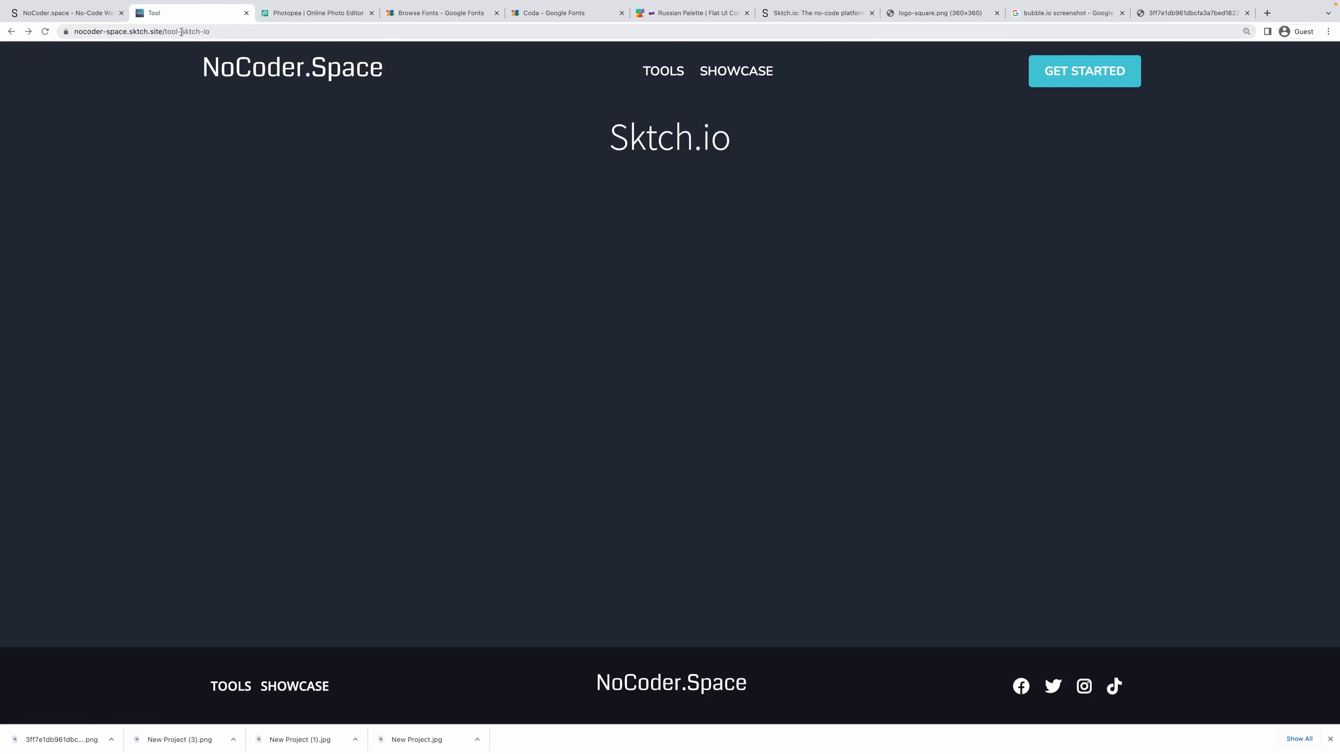
drag(181, 32, 237, 33)
click(791, 142)
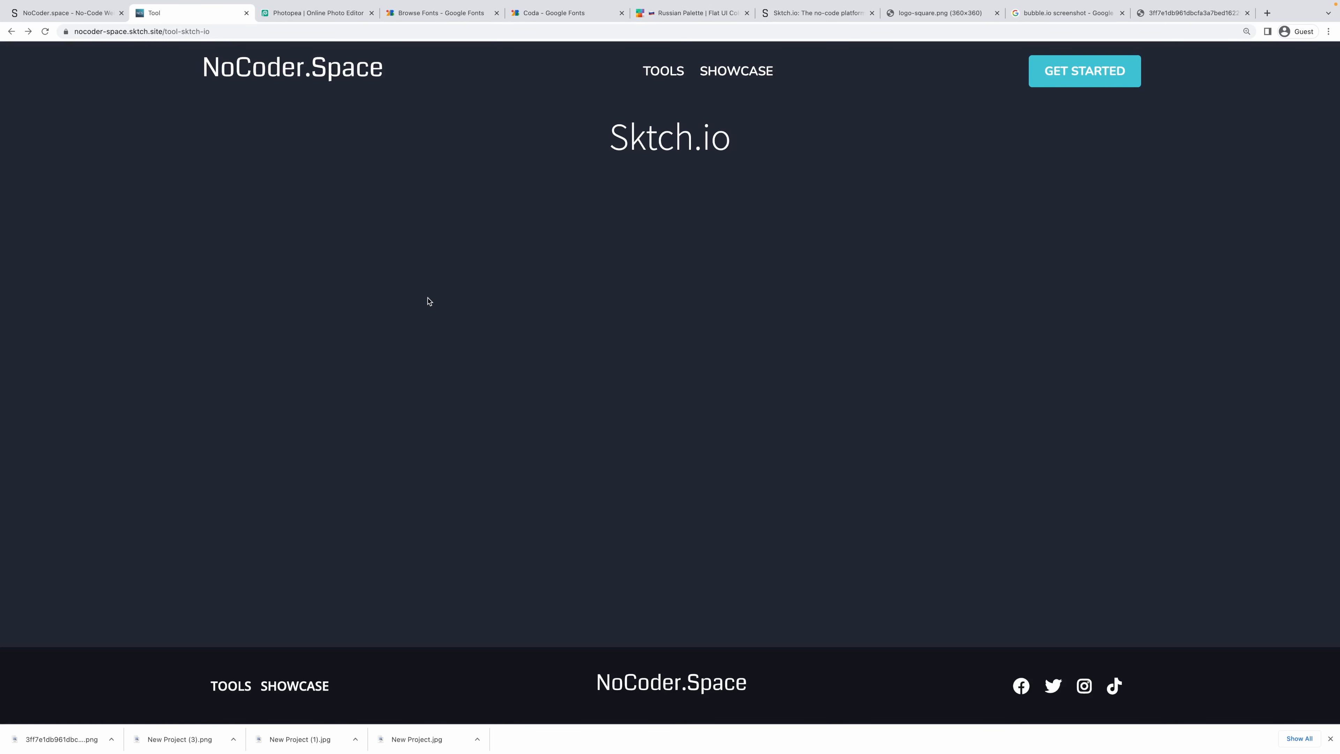
Switch back to the Sktch.io editor tab for the NoCoder.Space site.
click(68, 12)
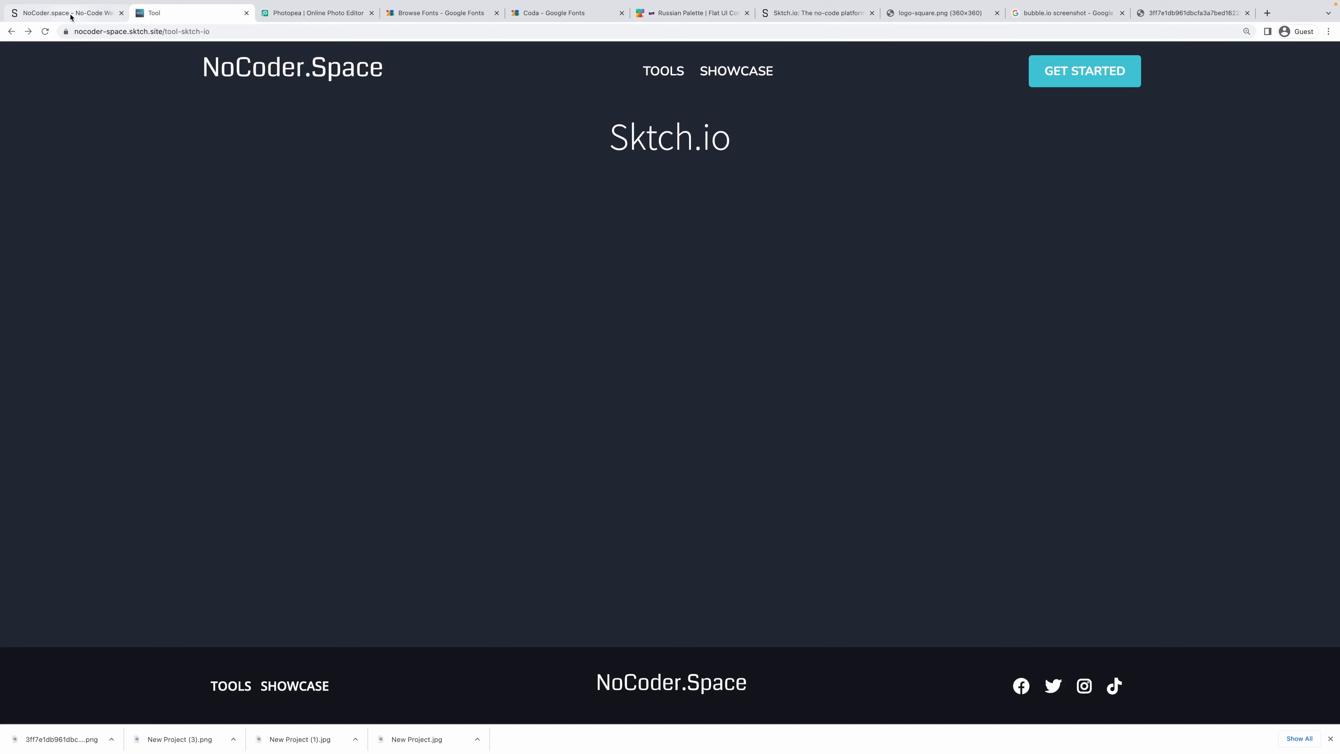
Add a Heading 2 and a paragraph below the Tool title, nesting the paragraph in the first Content - Inner.
click(523, 191)
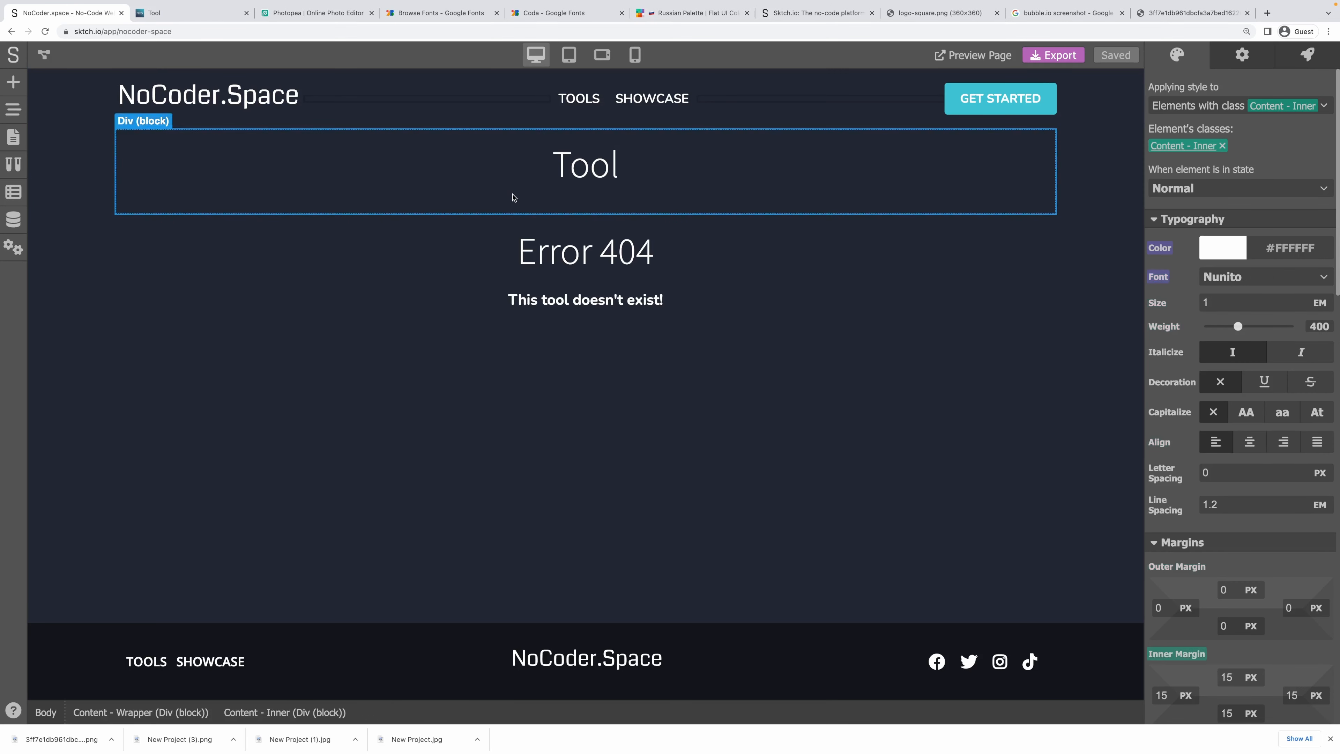
click(15, 88)
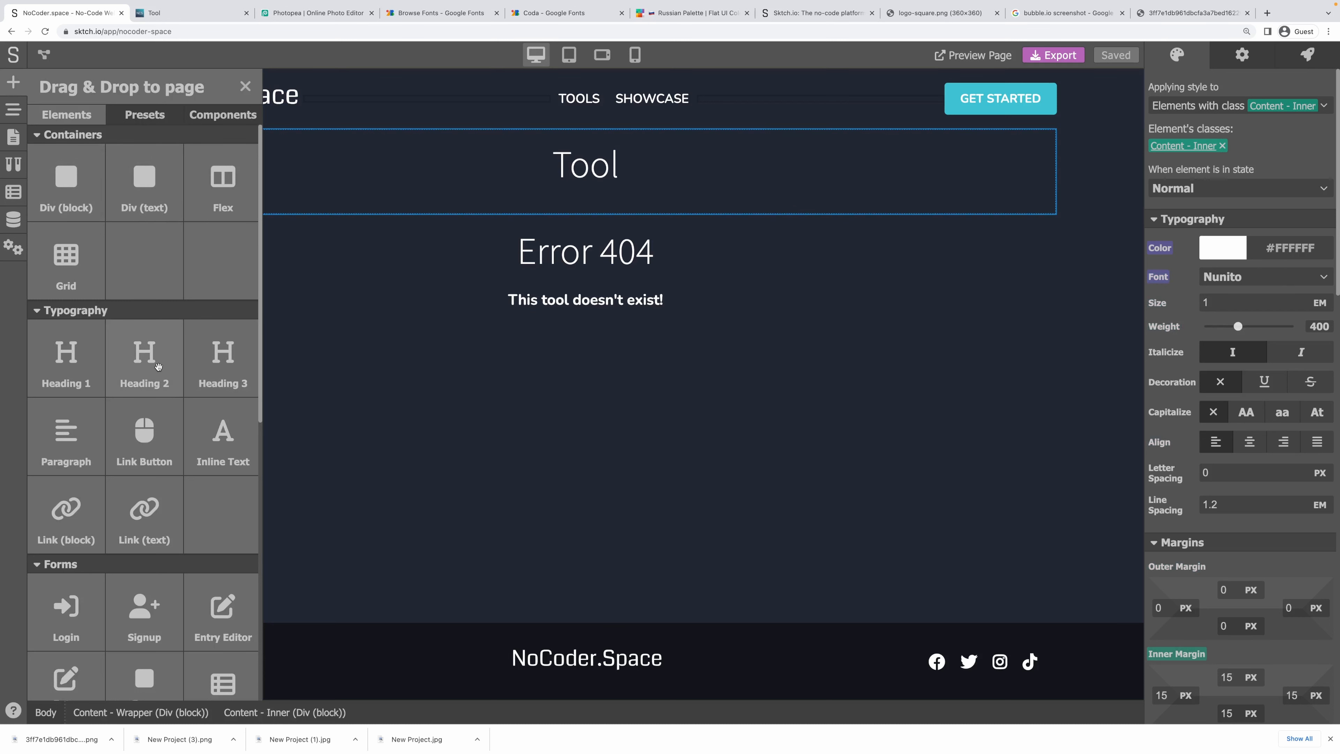
drag(158, 366, 584, 188)
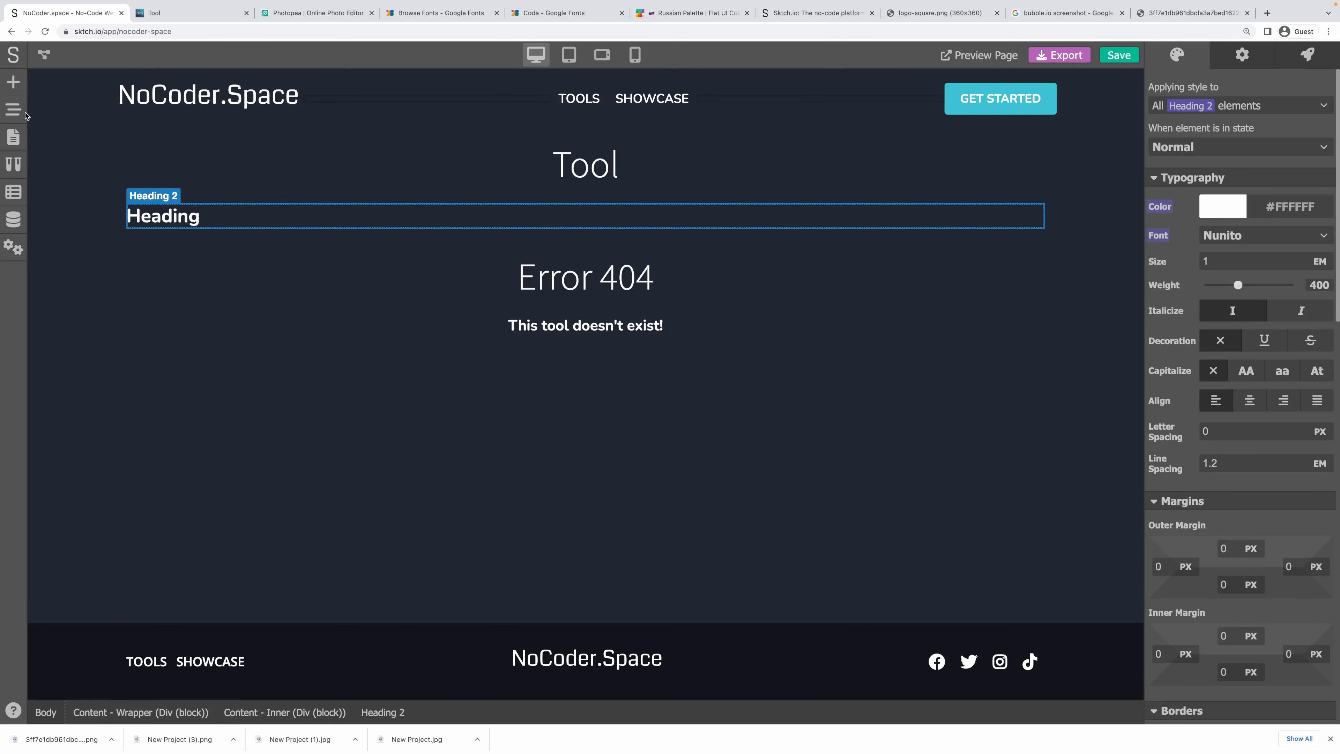
click(14, 85)
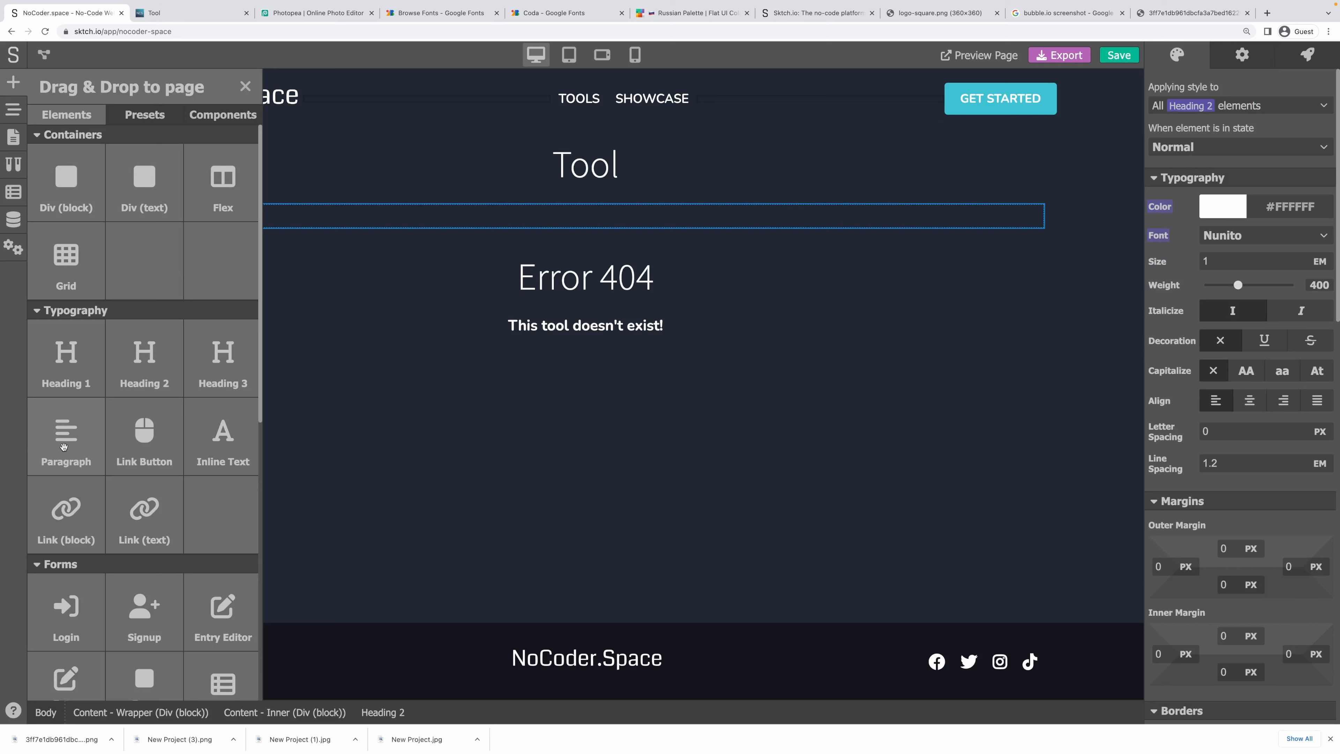
drag(63, 446, 363, 244)
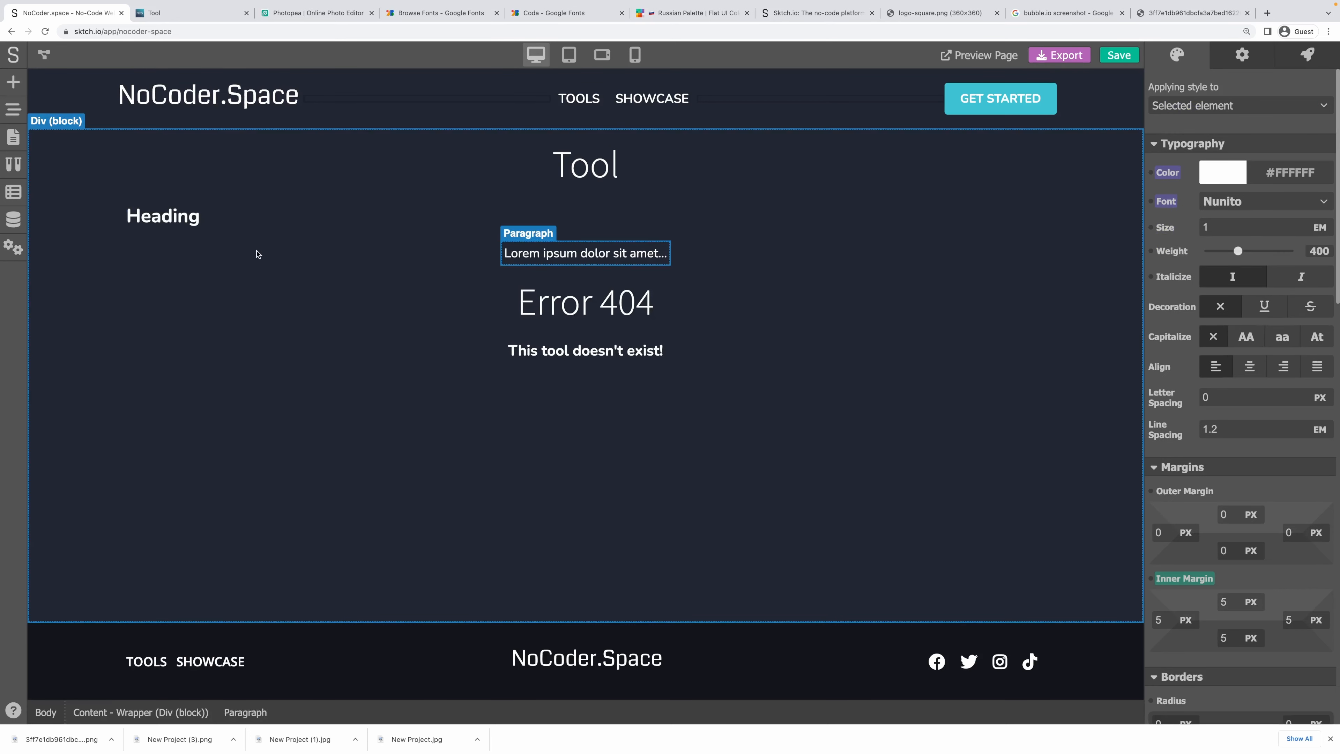
click(13, 109)
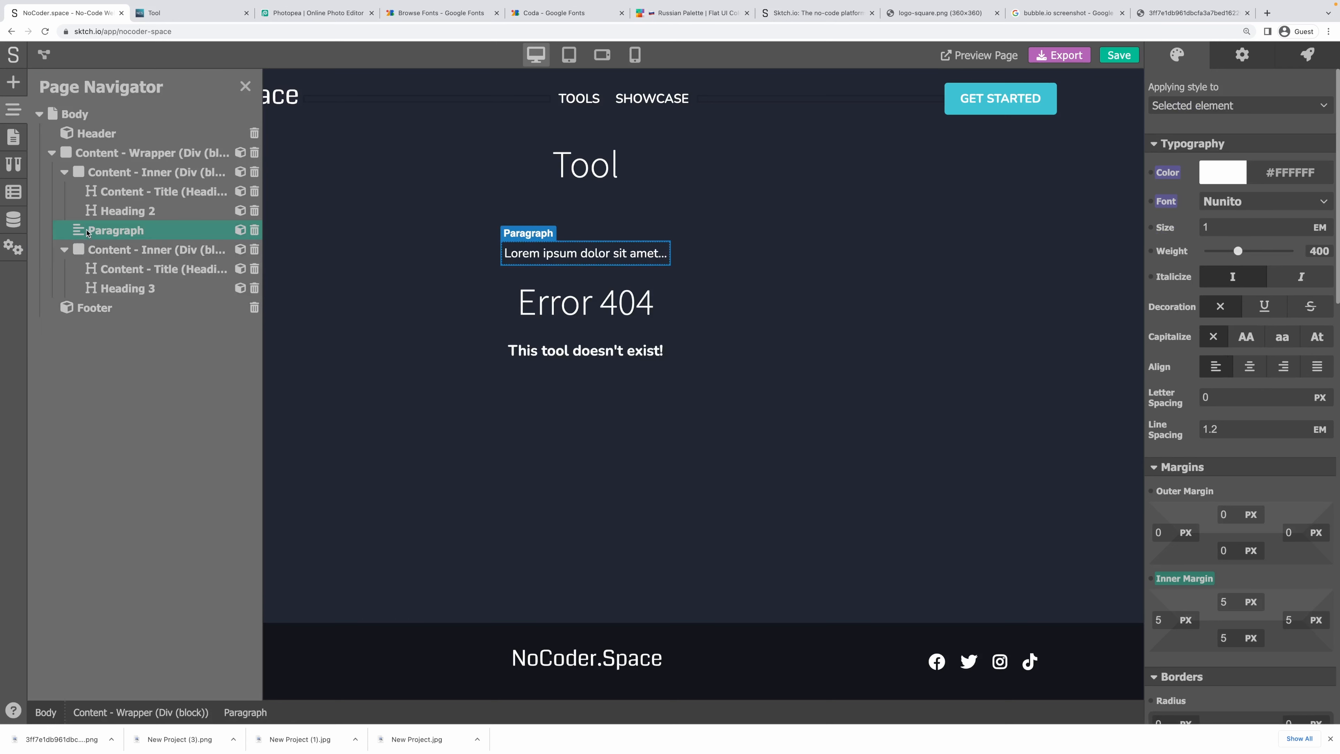
drag(109, 230, 135, 219)
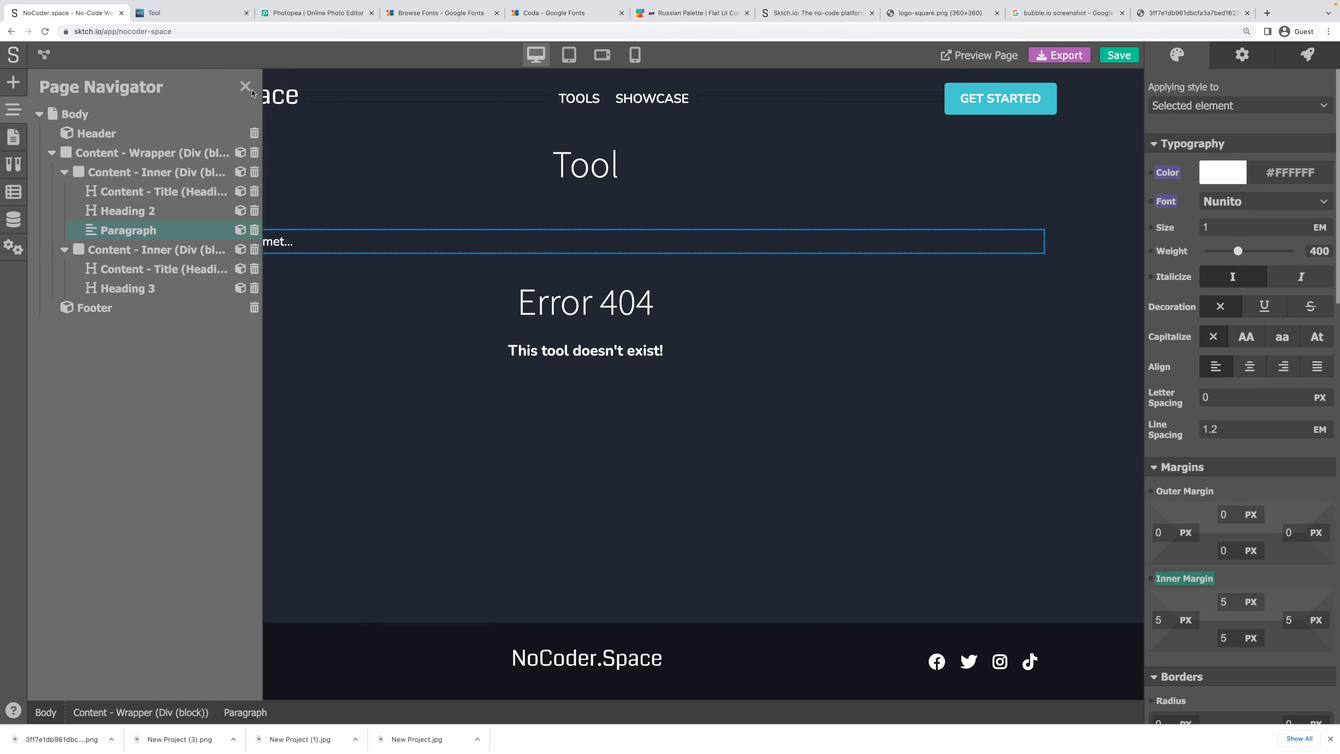
Place an Image element below the new paragraph.
click(13, 83)
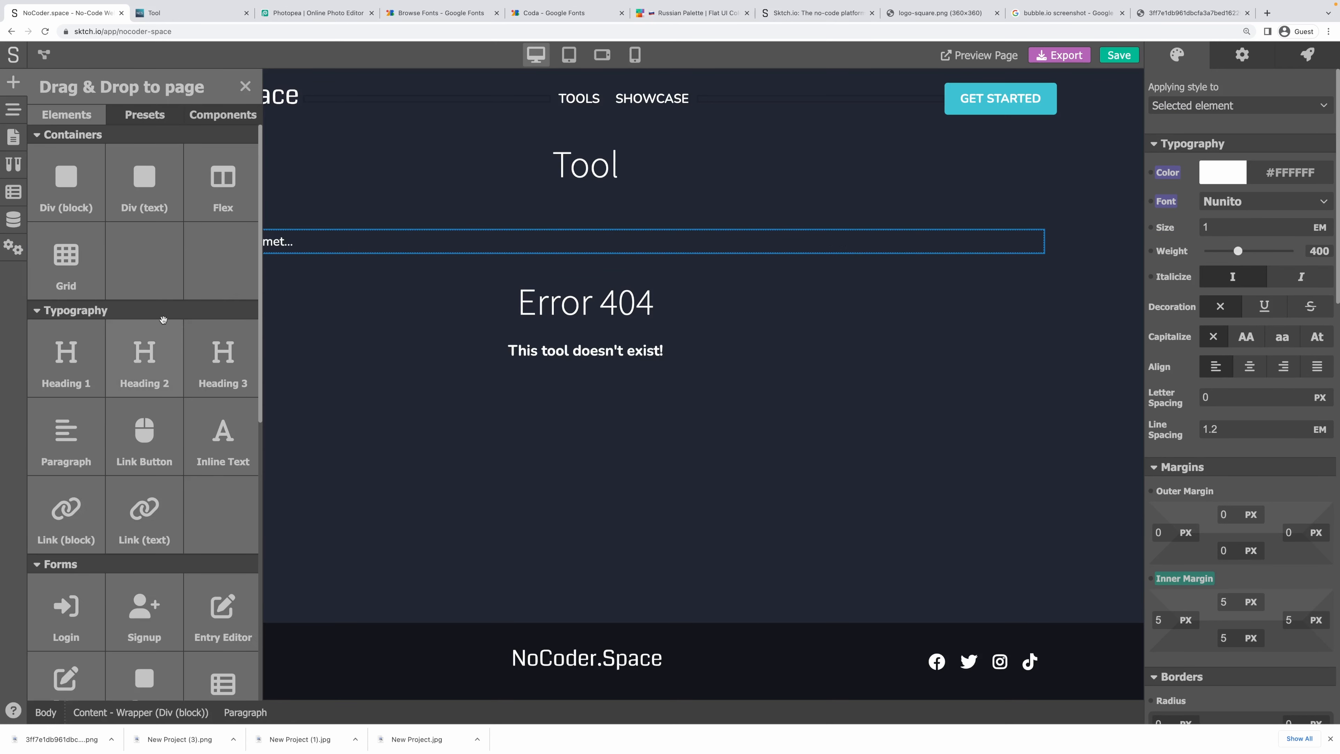
scroll(153, 370, down, 10)
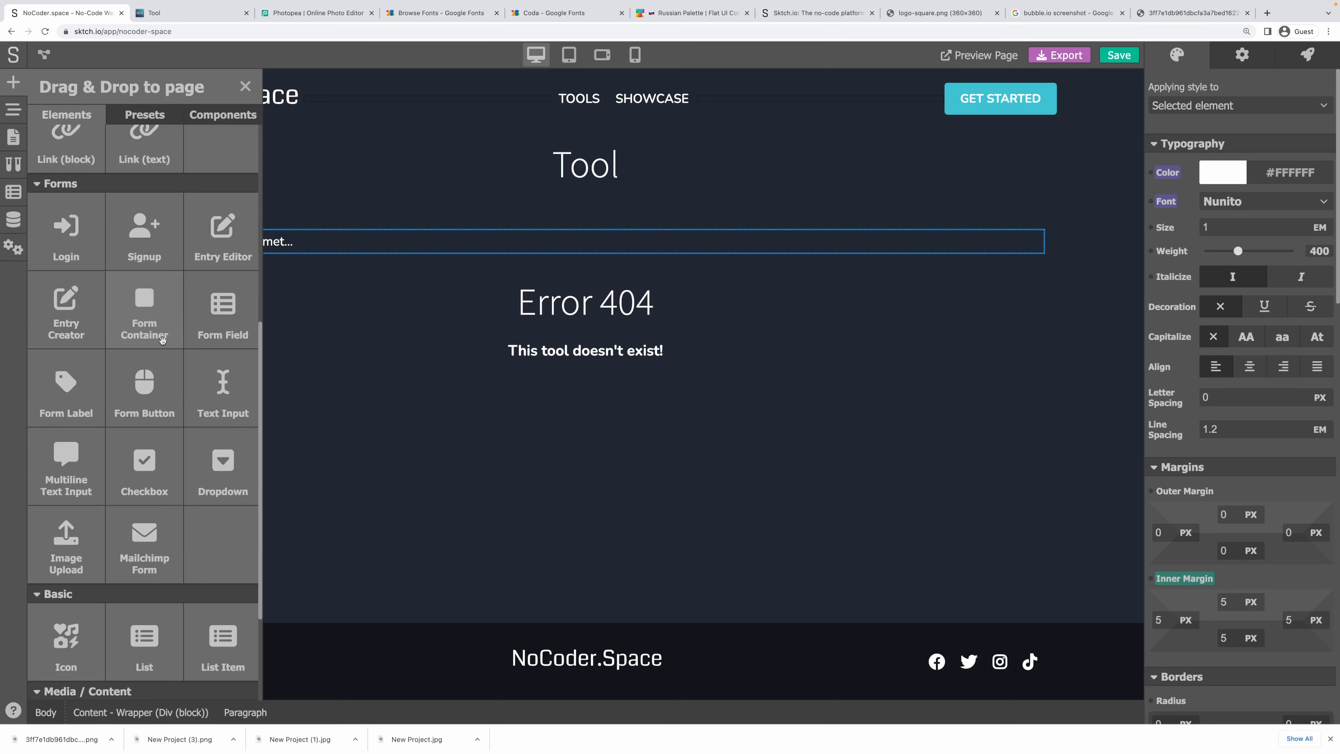
drag(140, 564, 414, 269)
click(167, 216)
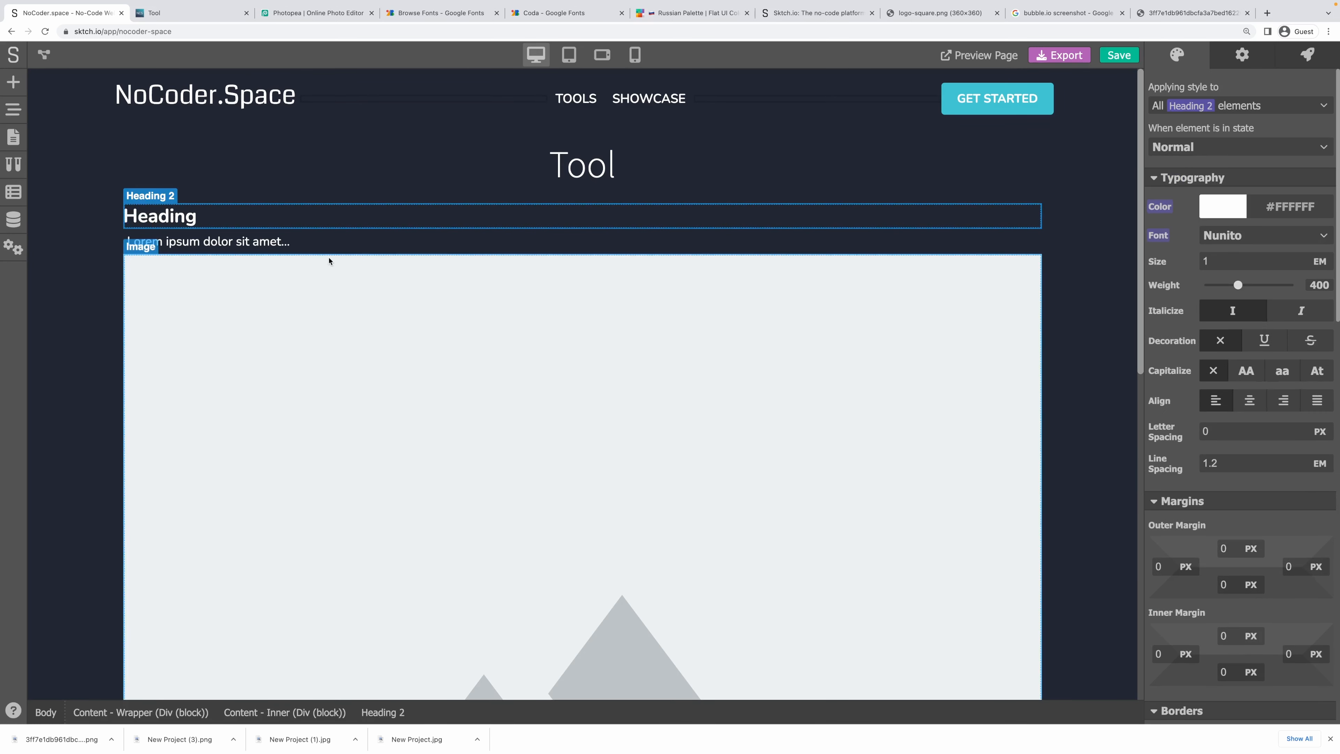
Link the new heading's content to the tool's short-description variable.
click(561, 169)
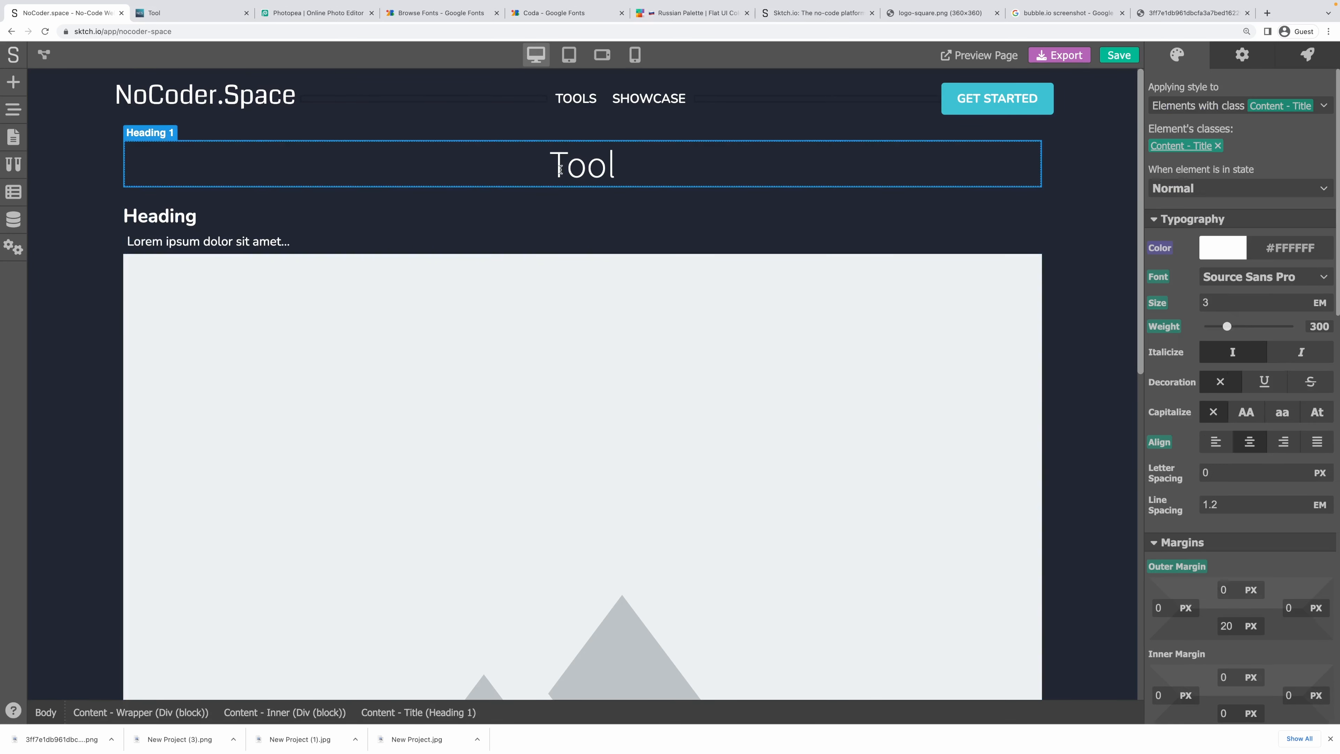
click(192, 217)
click(1245, 58)
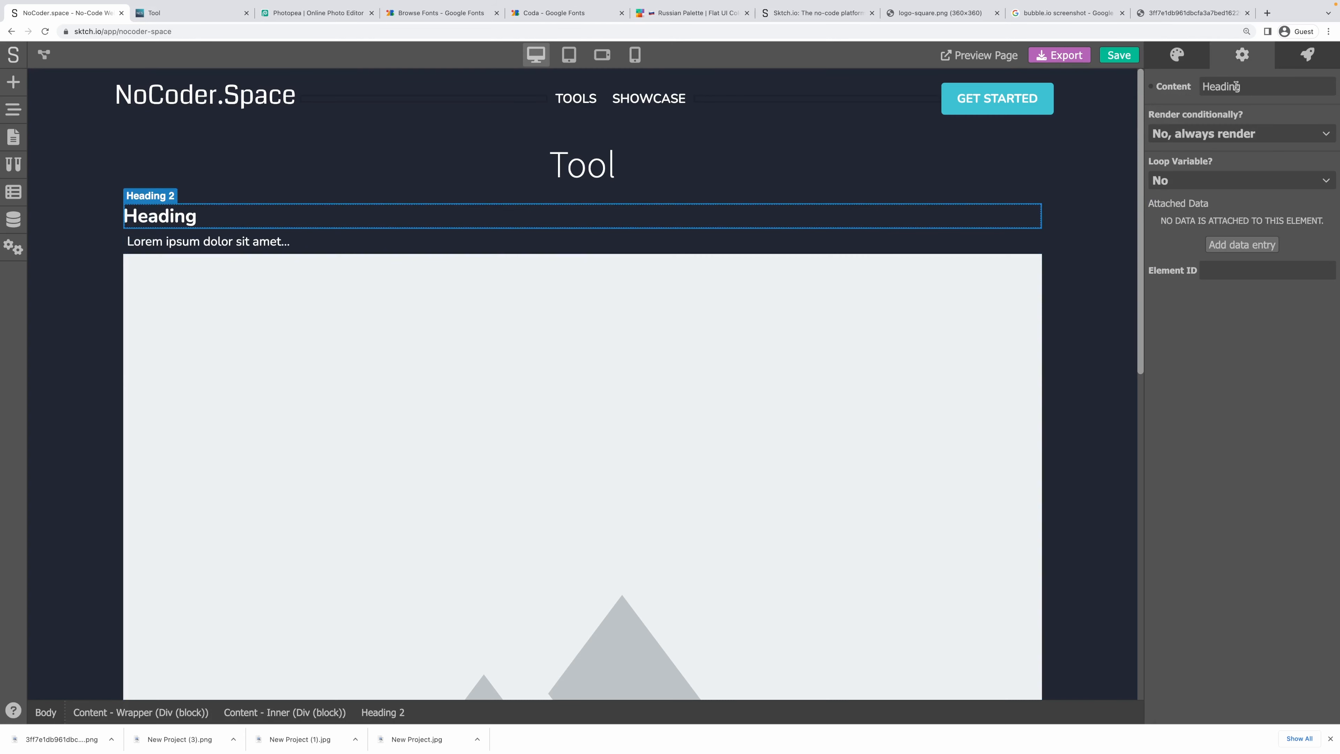
double_click(1231, 92)
click(1153, 88)
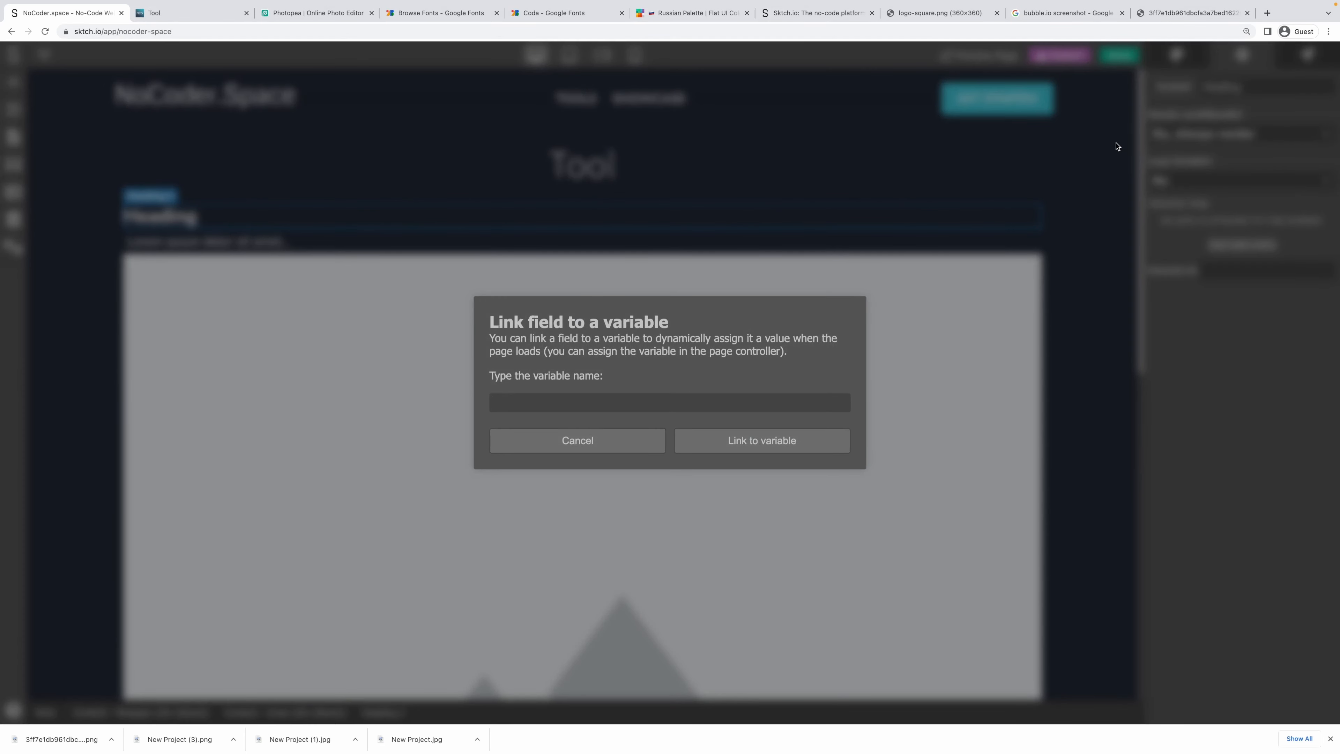
text(tooo.sho)
text(short-d)
text(escription)
click(805, 438)
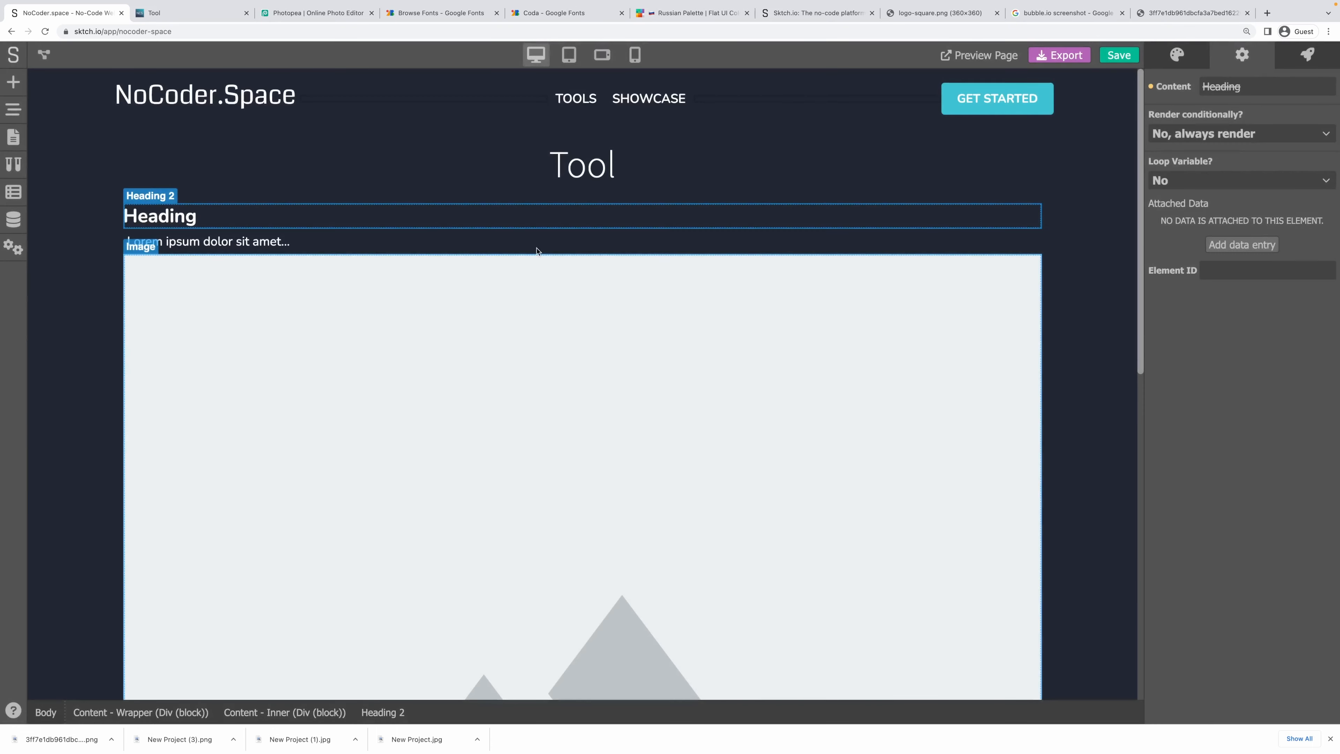
Link the paragraph's content to tool.long-description.
click(372, 246)
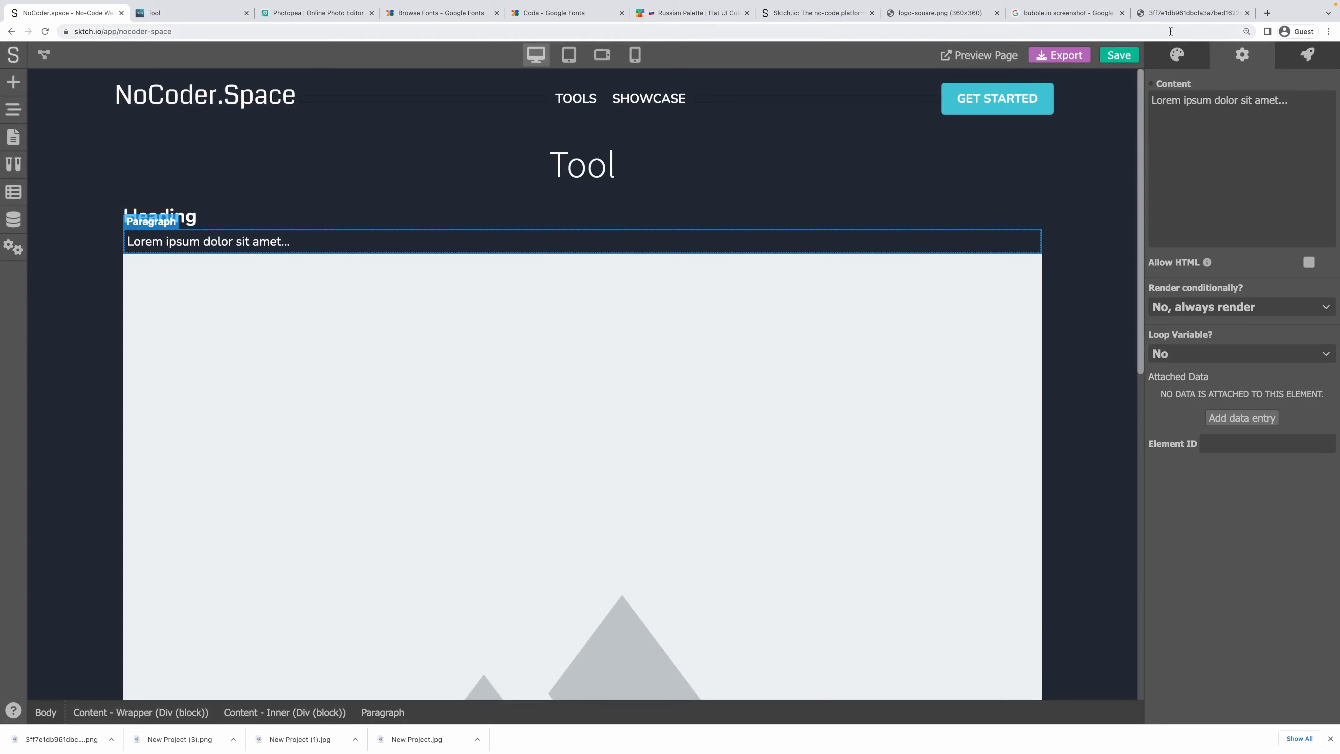
click(1153, 85)
text(tool)
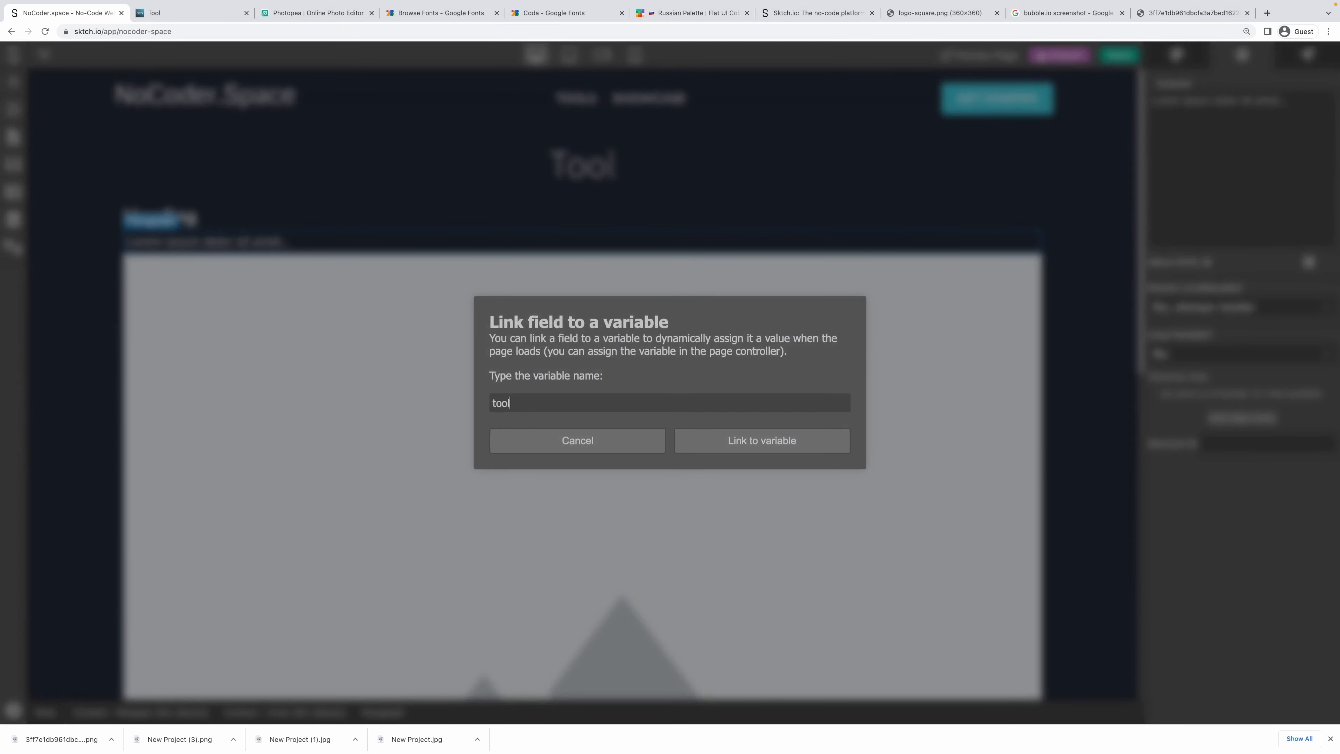
text(.long-description)
click(762, 441)
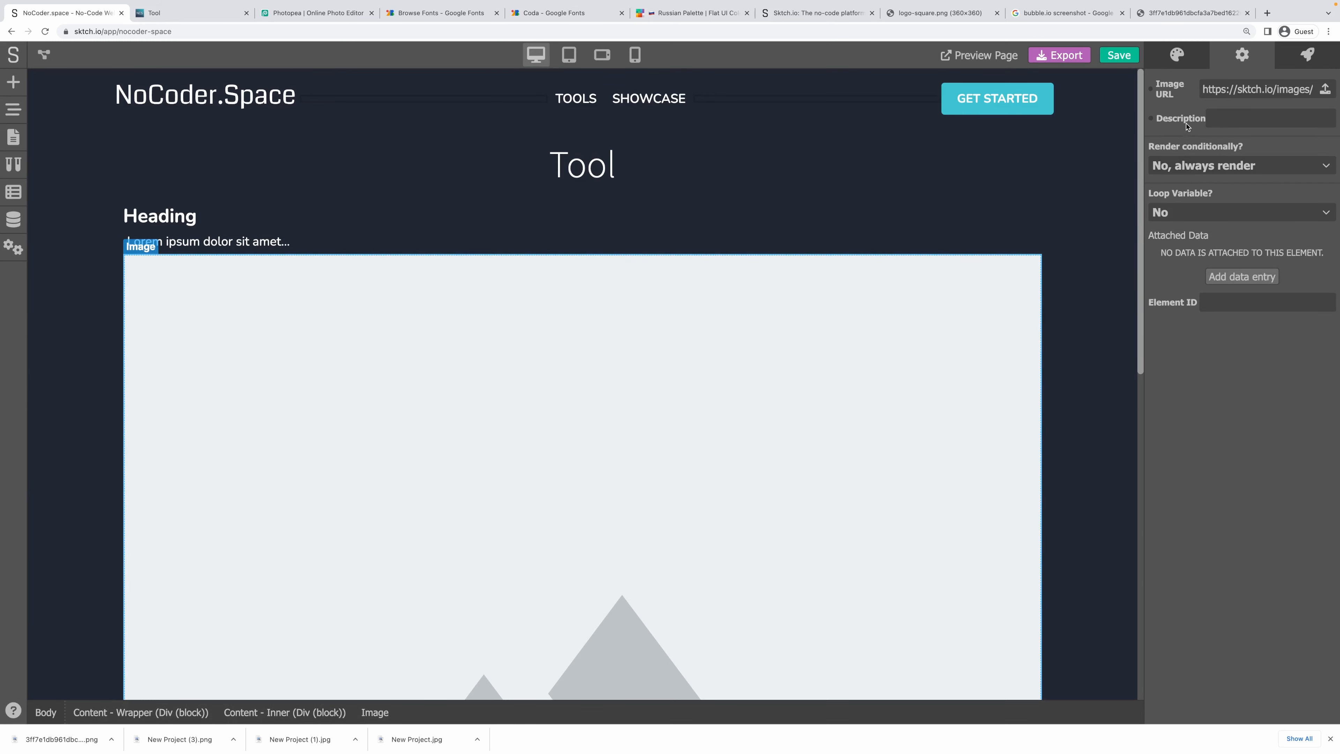
Make the image loop over tool.screenshots with screenshot as the loop item.
click(1183, 212)
click(1181, 233)
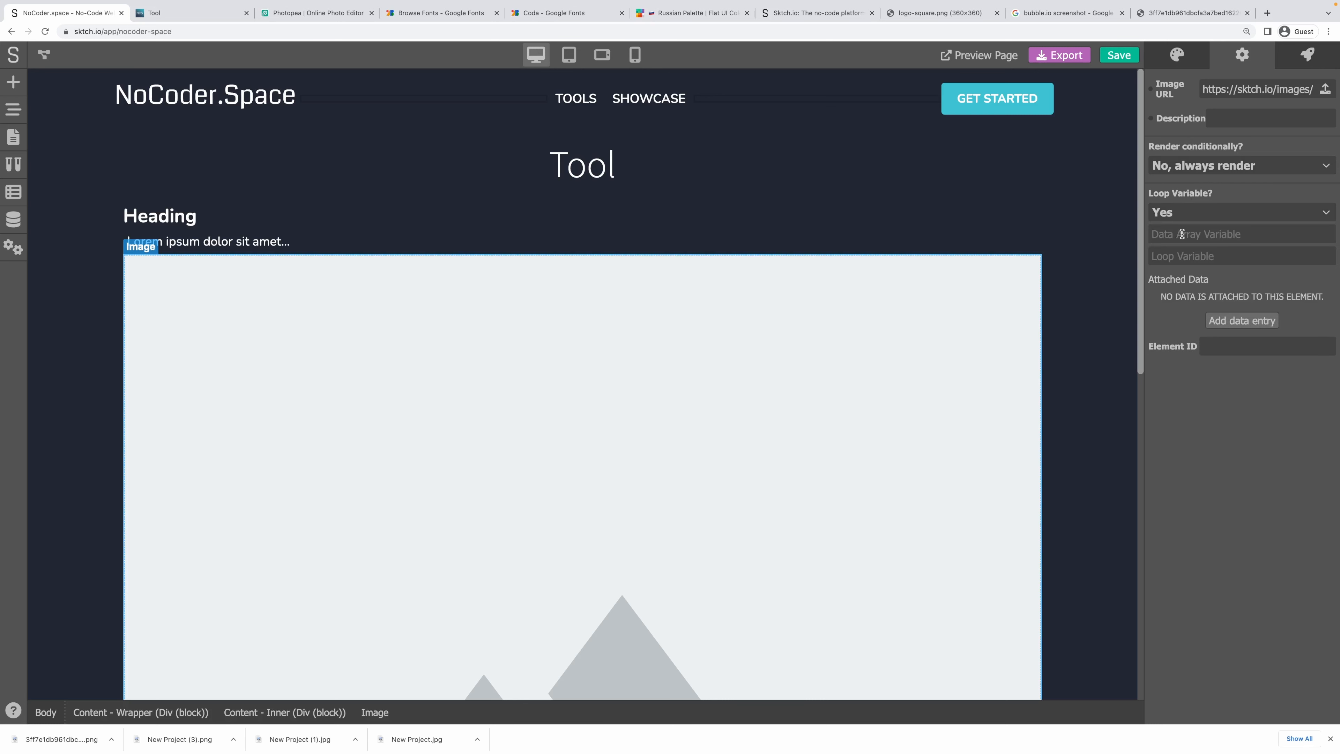
click(1182, 234)
text(tool.screenshot)
double_click(1214, 233)
key(ctrl+c)
click(1188, 256)
key(ctrl+v)
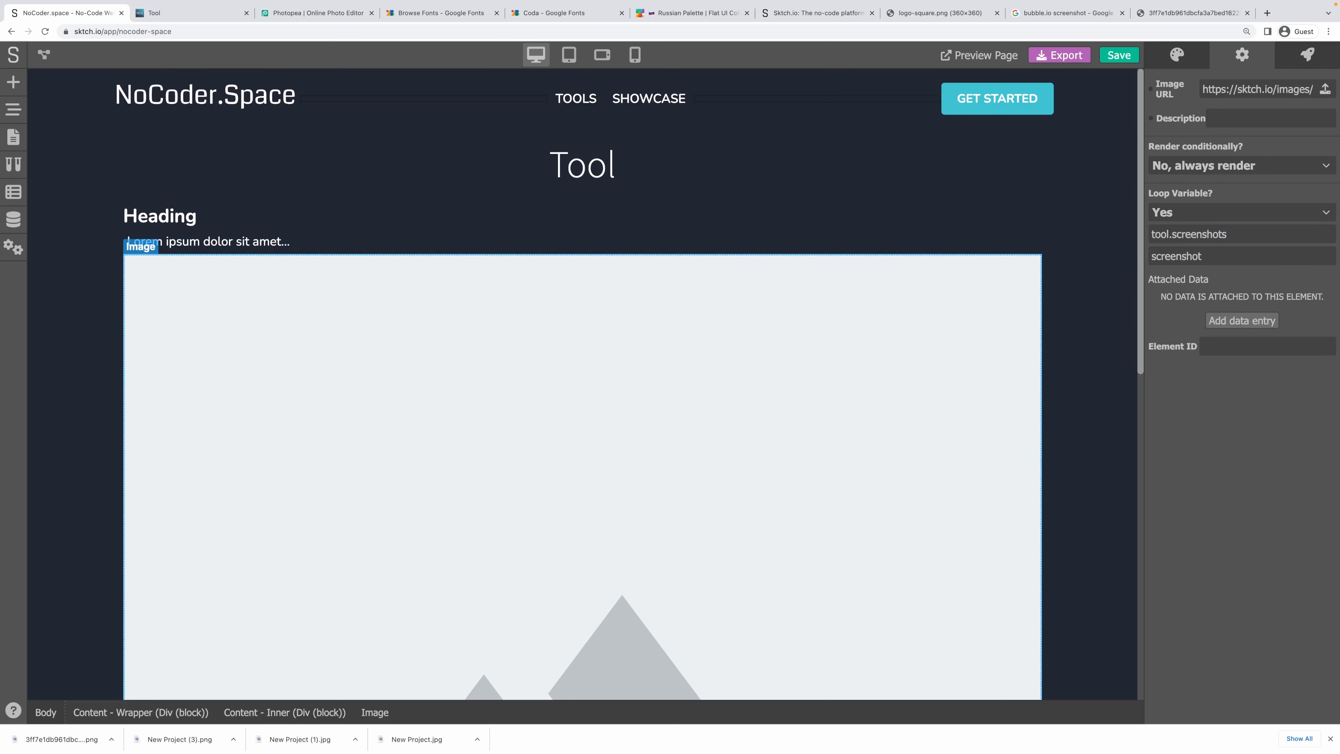
Bind the image's URL to the screenshot loop variable.
click(1150, 90)
click(1227, 115)
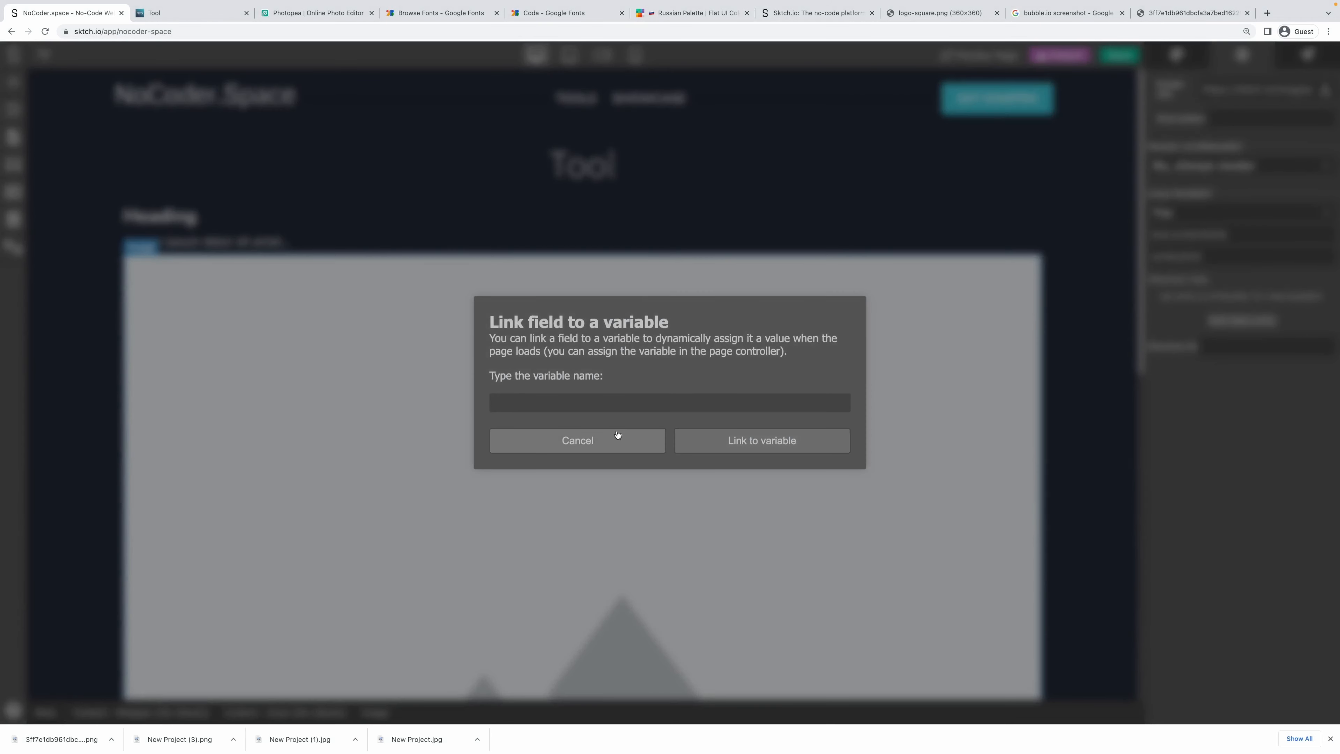
key(ctrl+v)
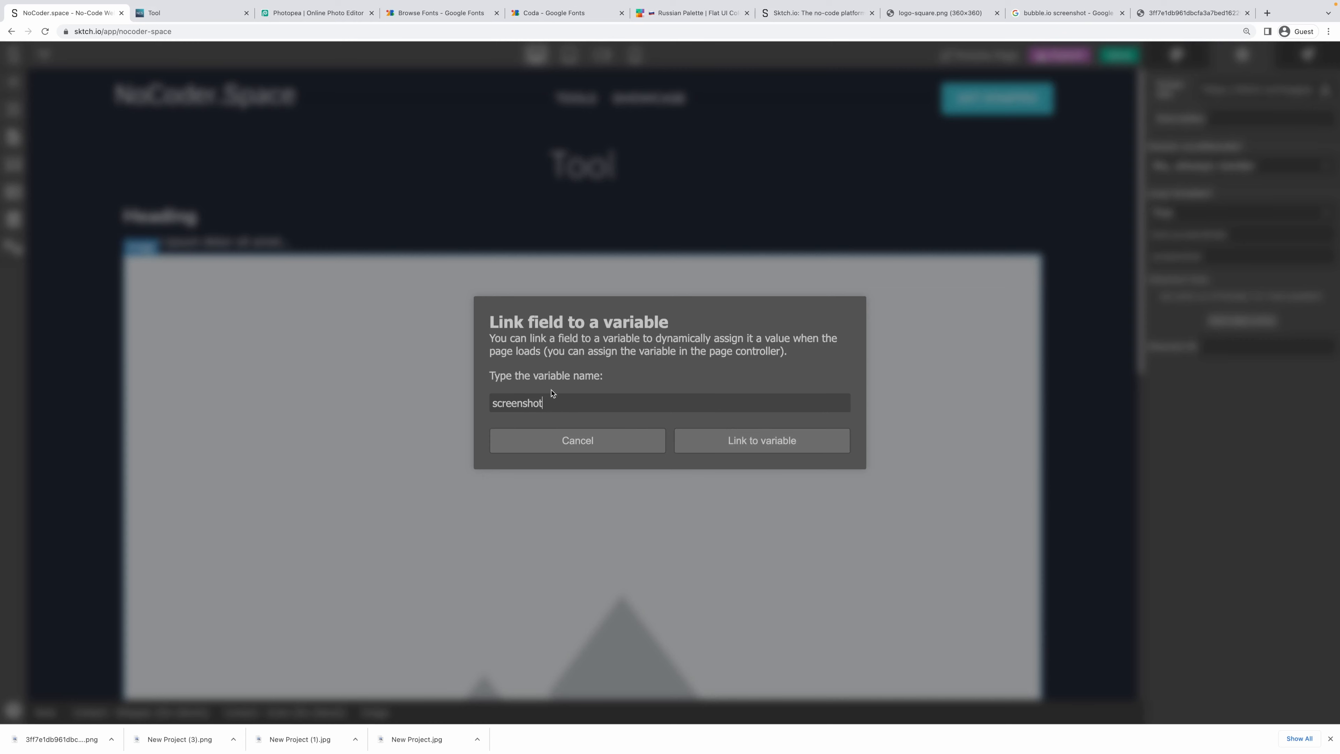
click(744, 448)
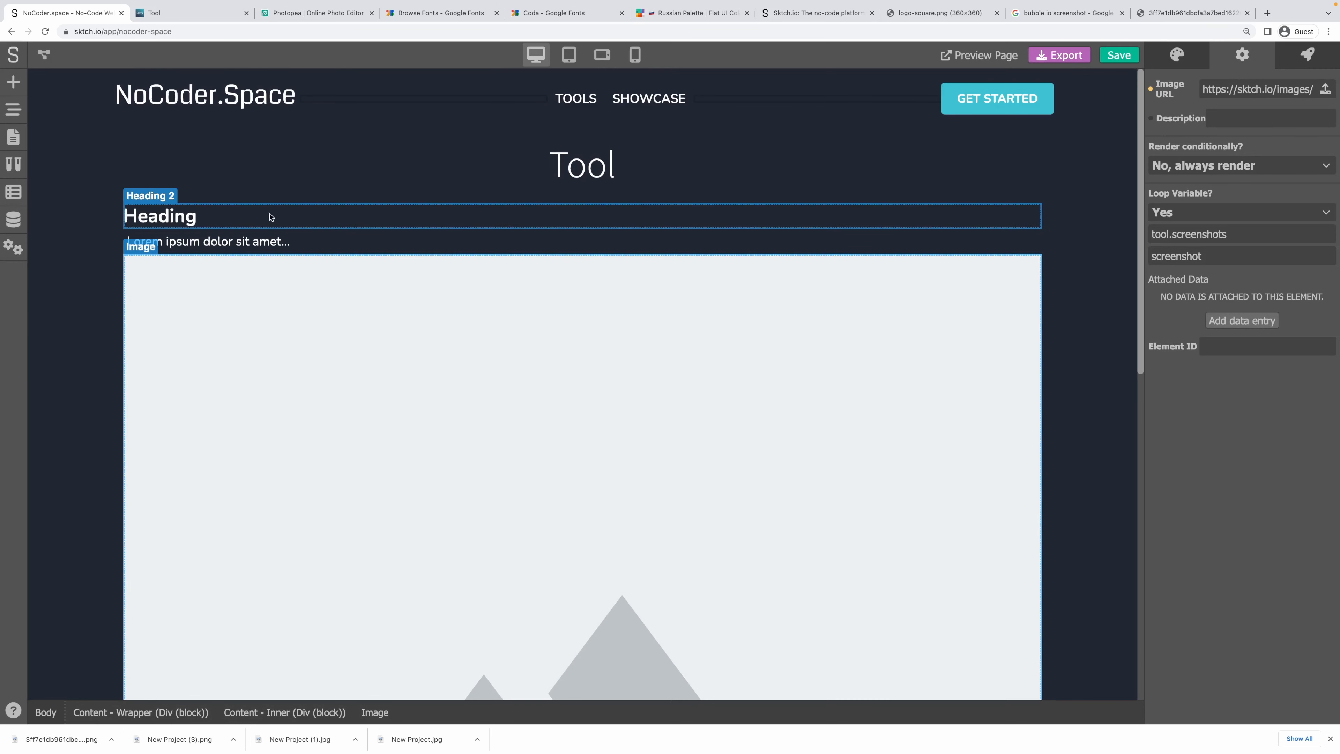
click(216, 217)
click(1160, 65)
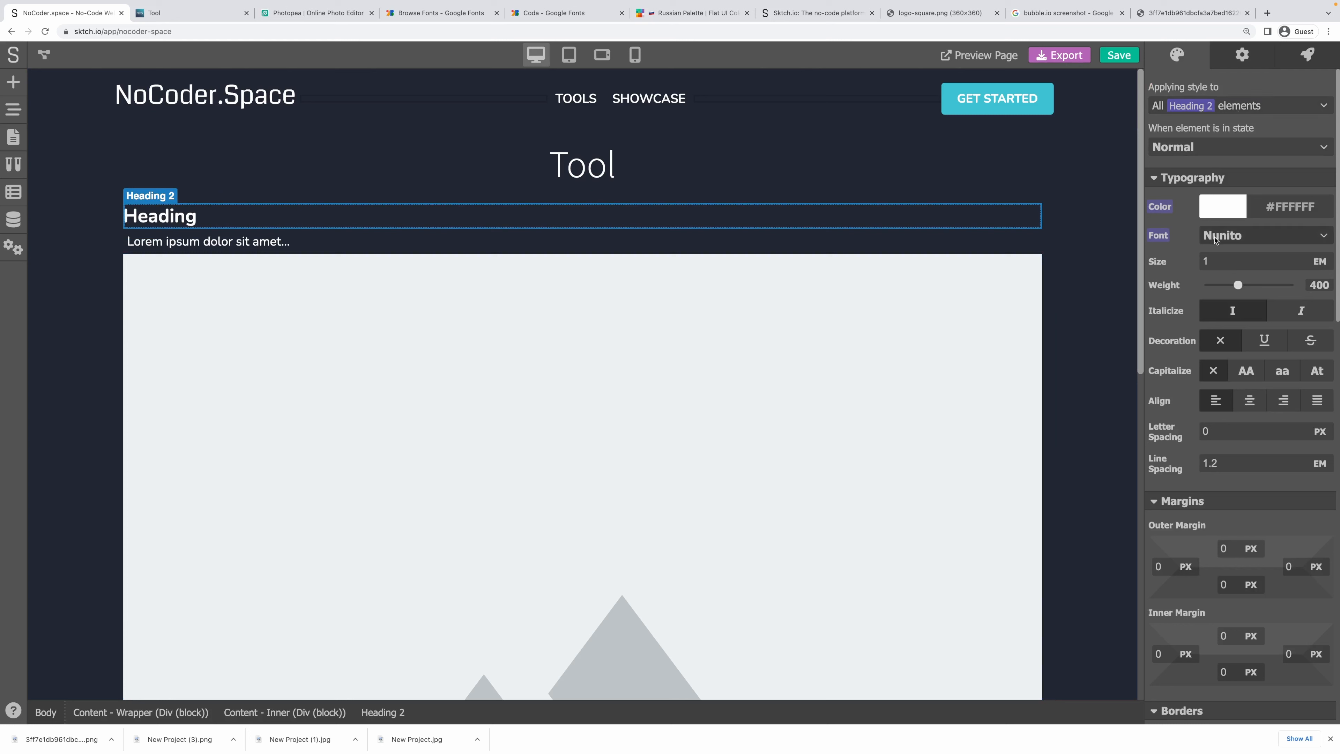
Reset the title font to Nunito and make the subheading centered at weight 400.
click(596, 171)
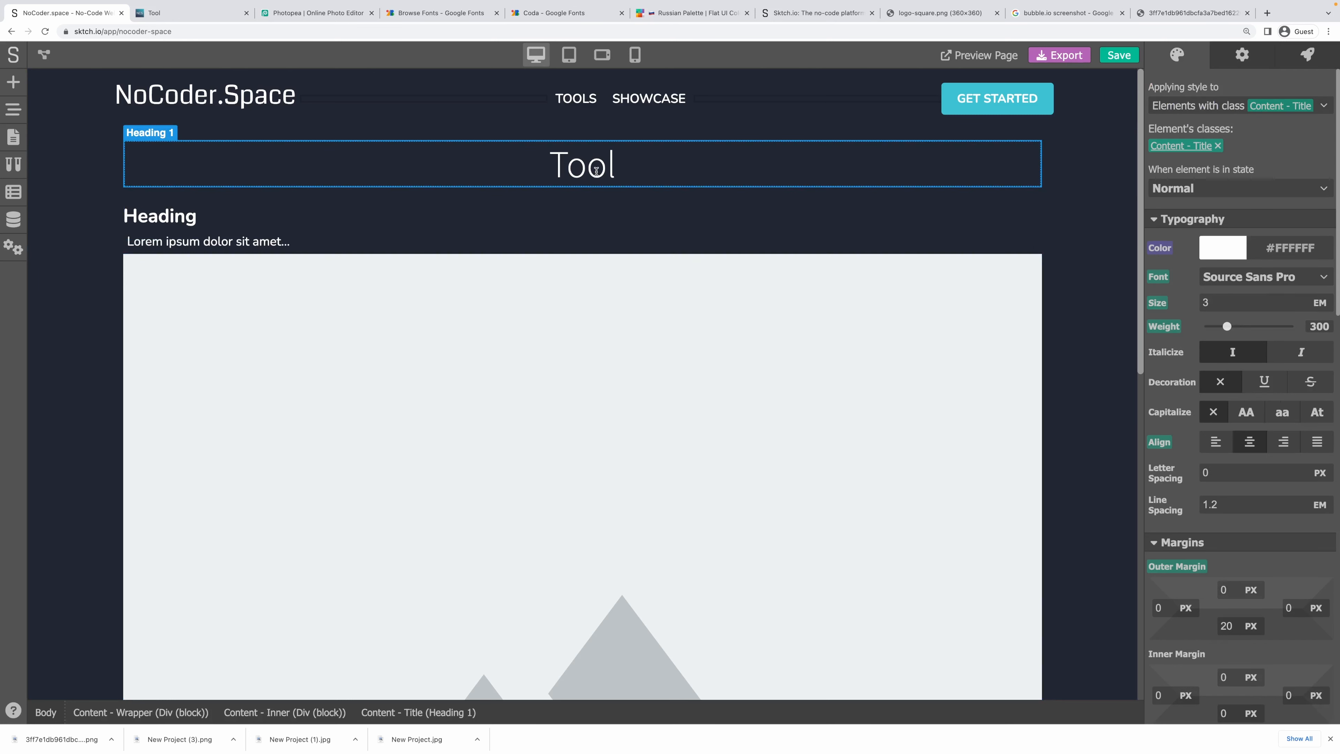
click(1095, 179)
click(753, 174)
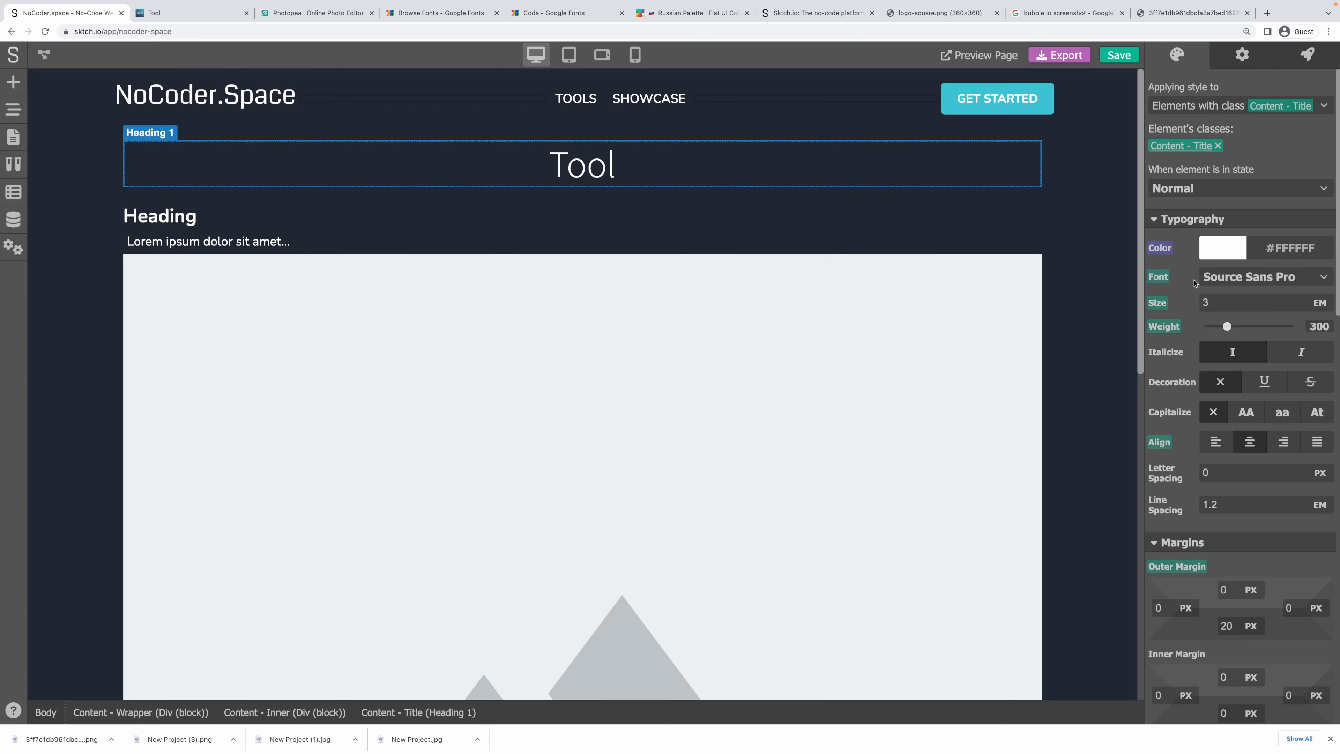
click(1157, 276)
click(1181, 295)
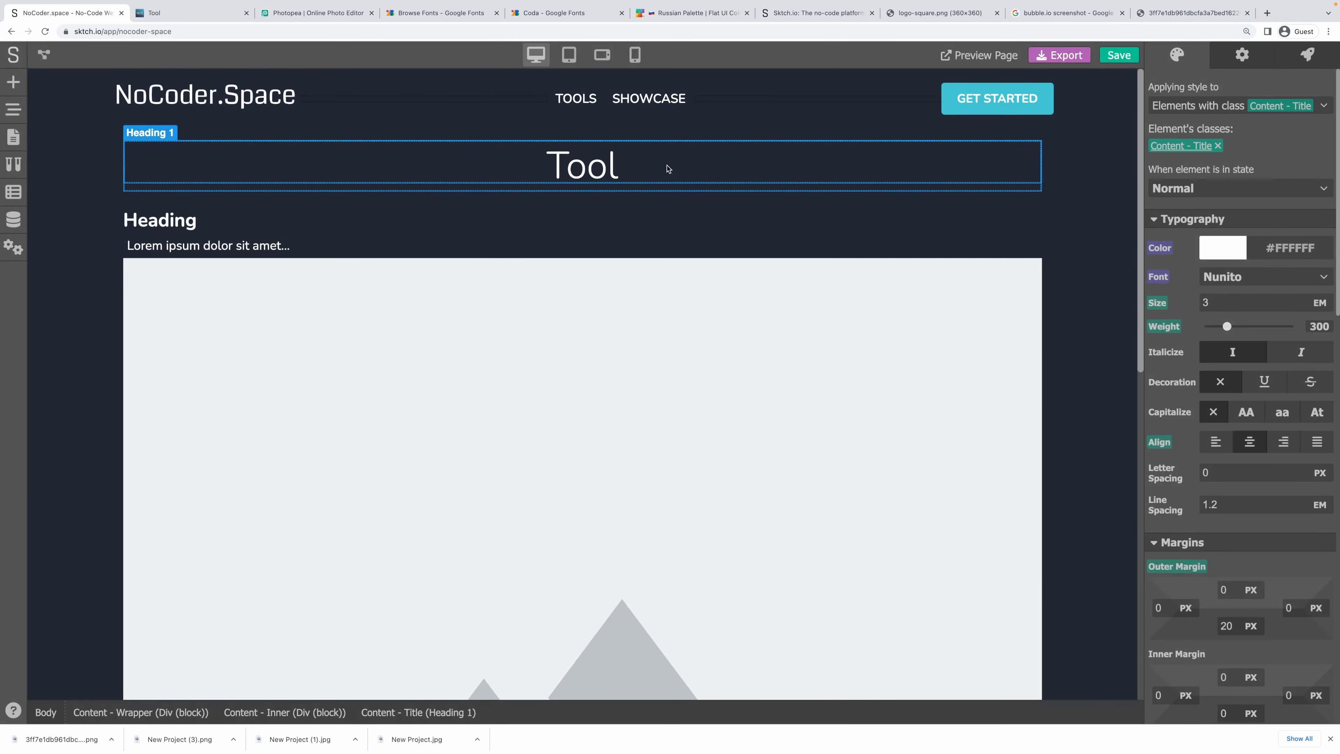
click(1031, 221)
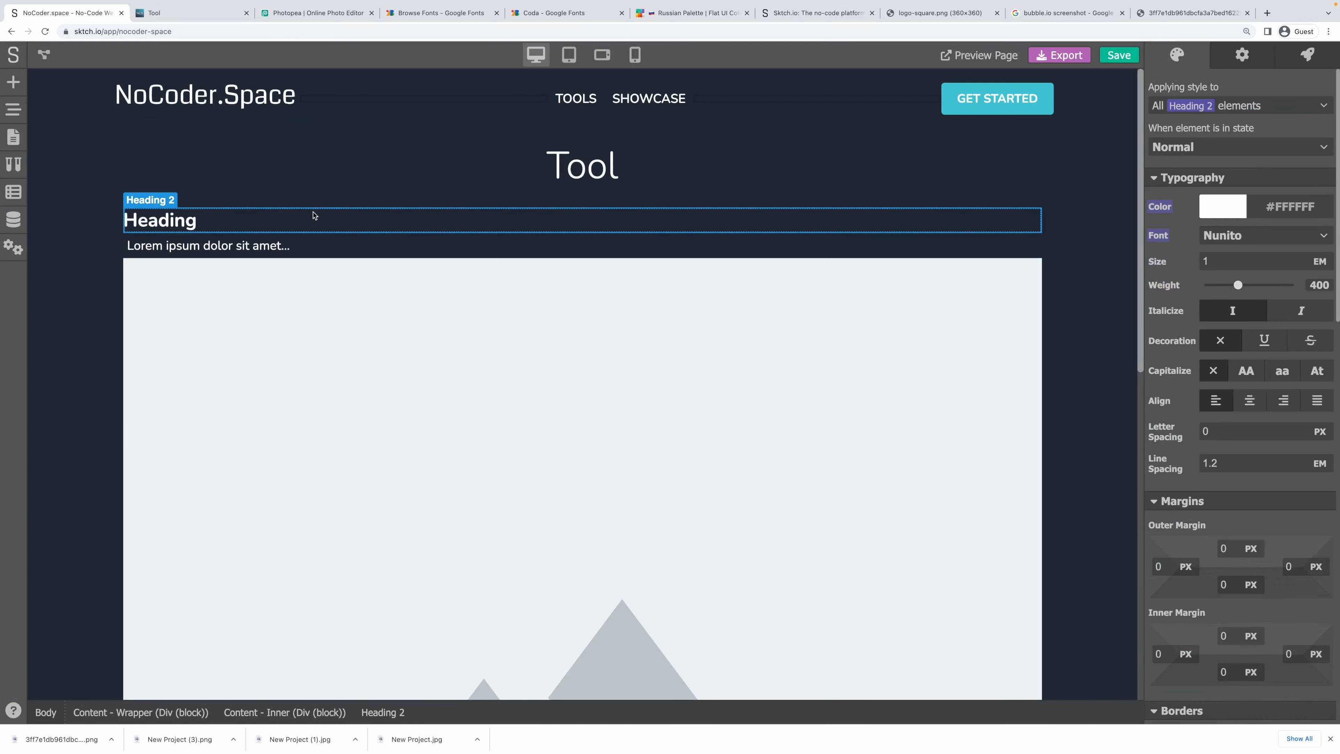
click(1237, 397)
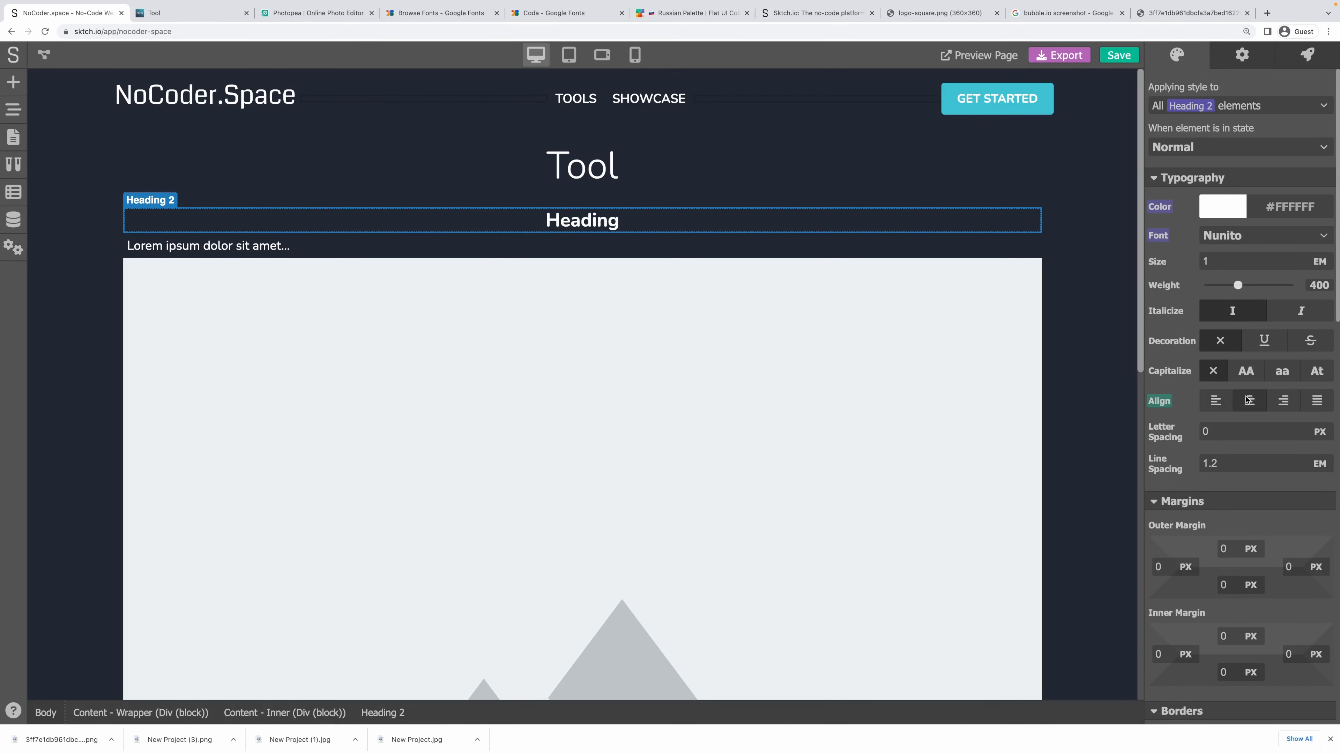
click(1237, 285)
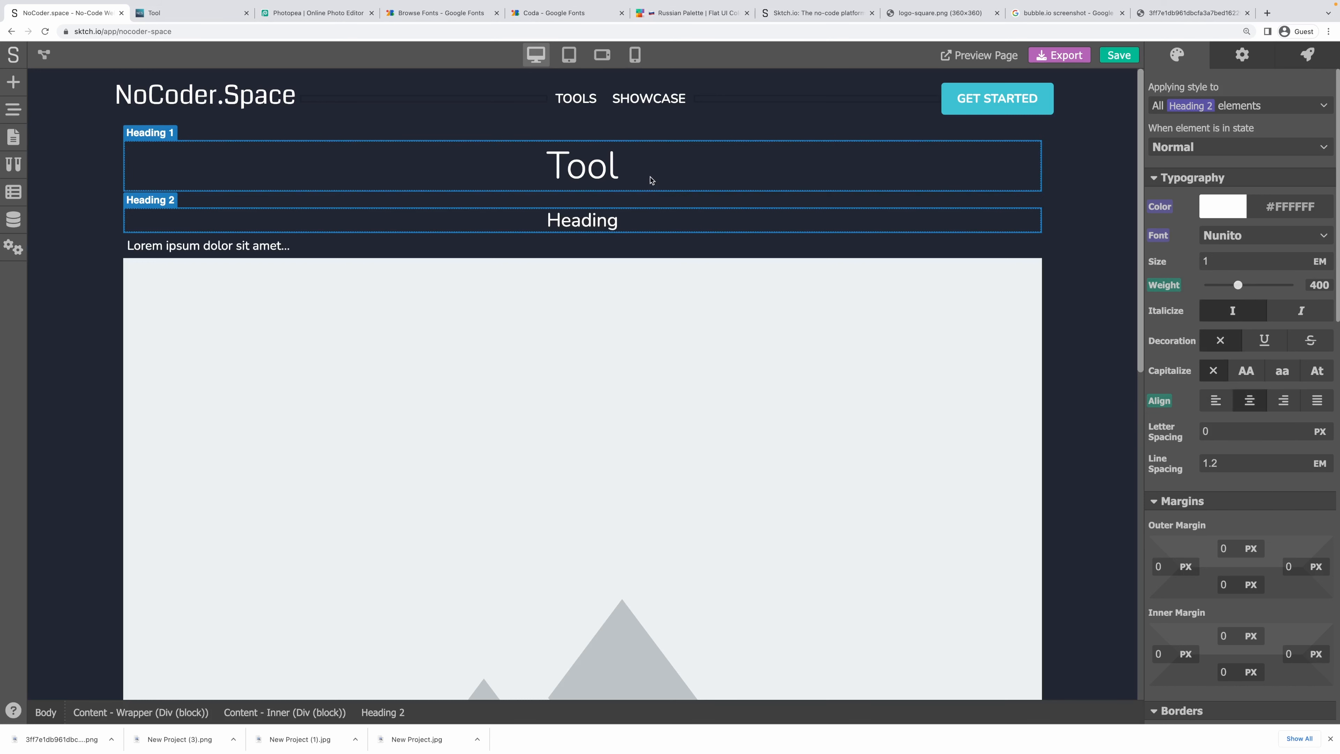
scroll(1190, 449, down, 1)
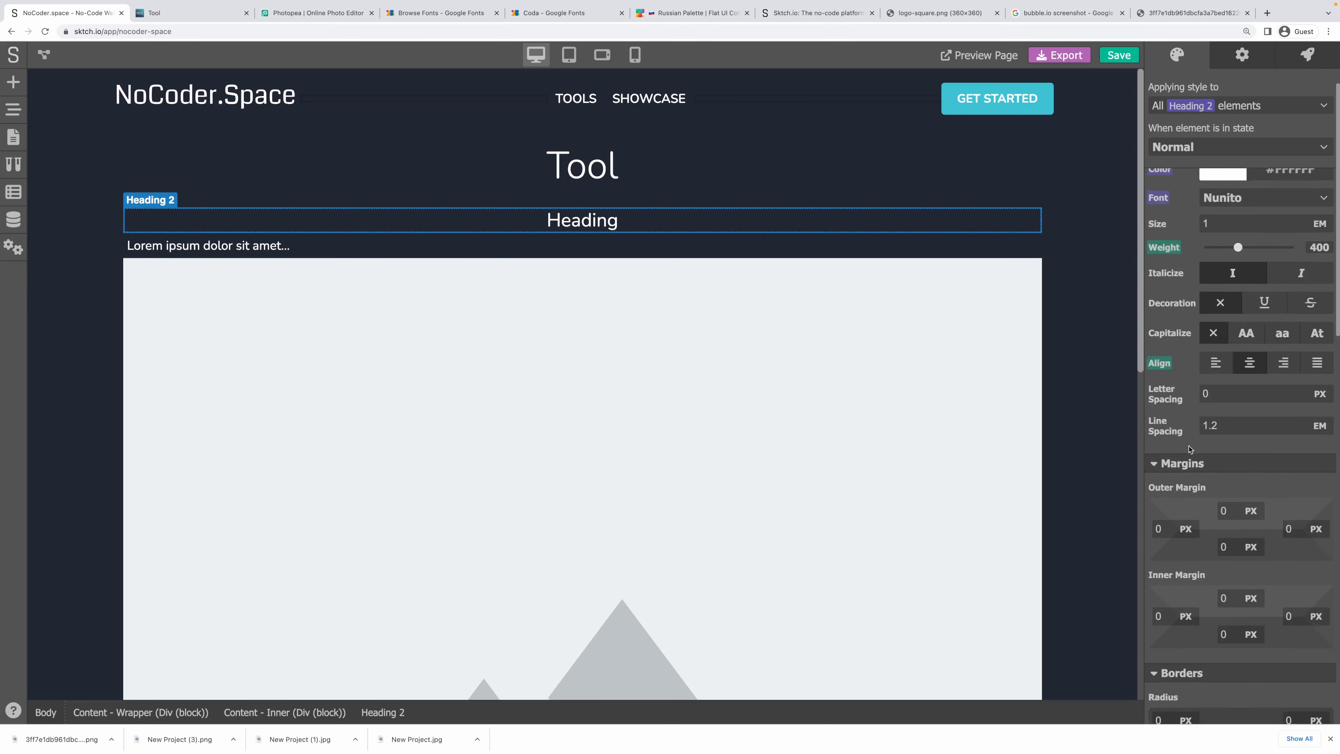
scroll(1189, 448, down, 6)
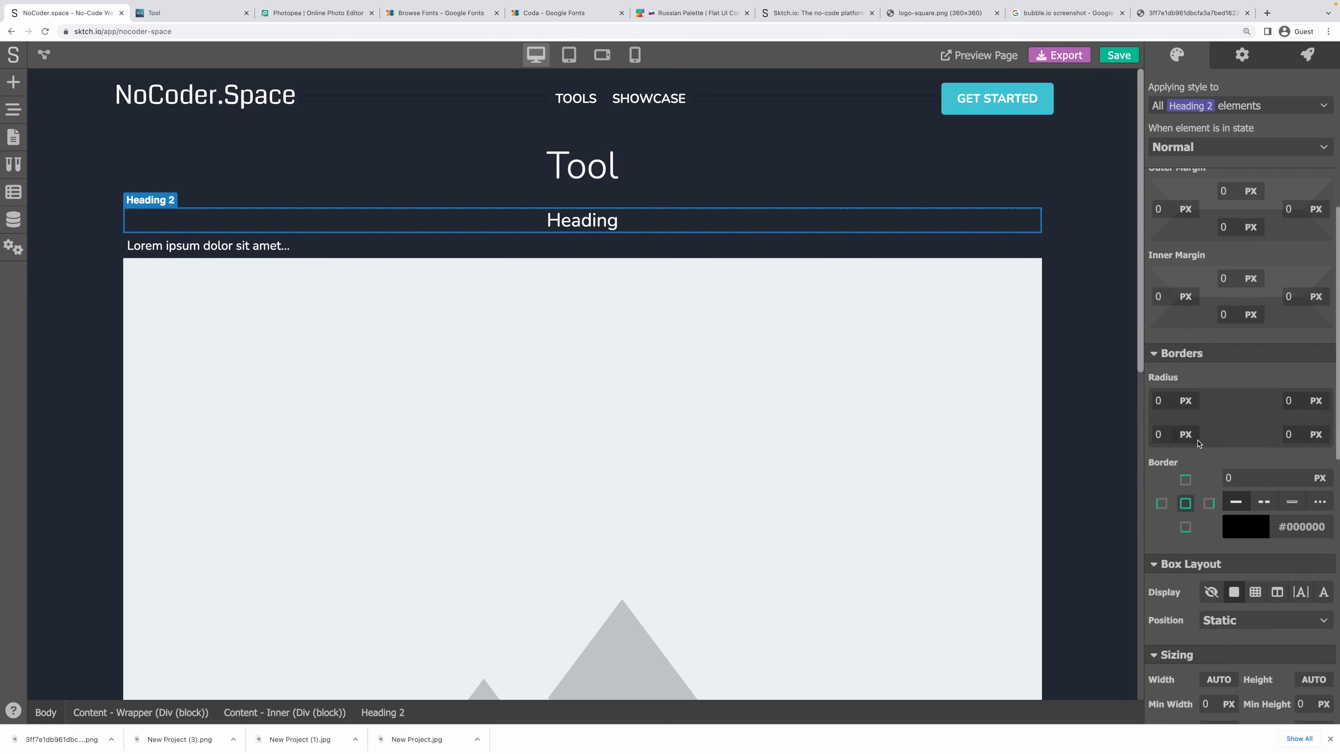
scroll(1197, 443, up, 3)
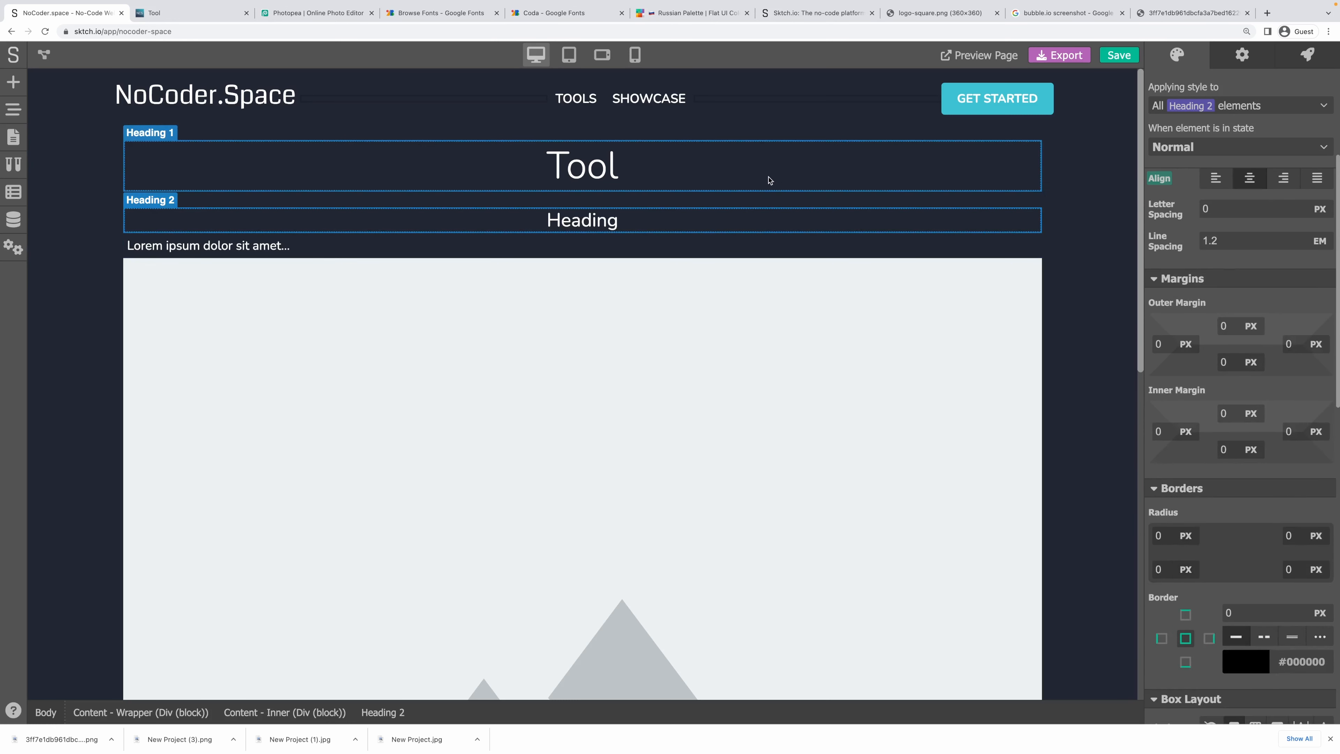
Give the Tool title a new 'Tool - Title' class with 0 bottom outer margin.
click(770, 179)
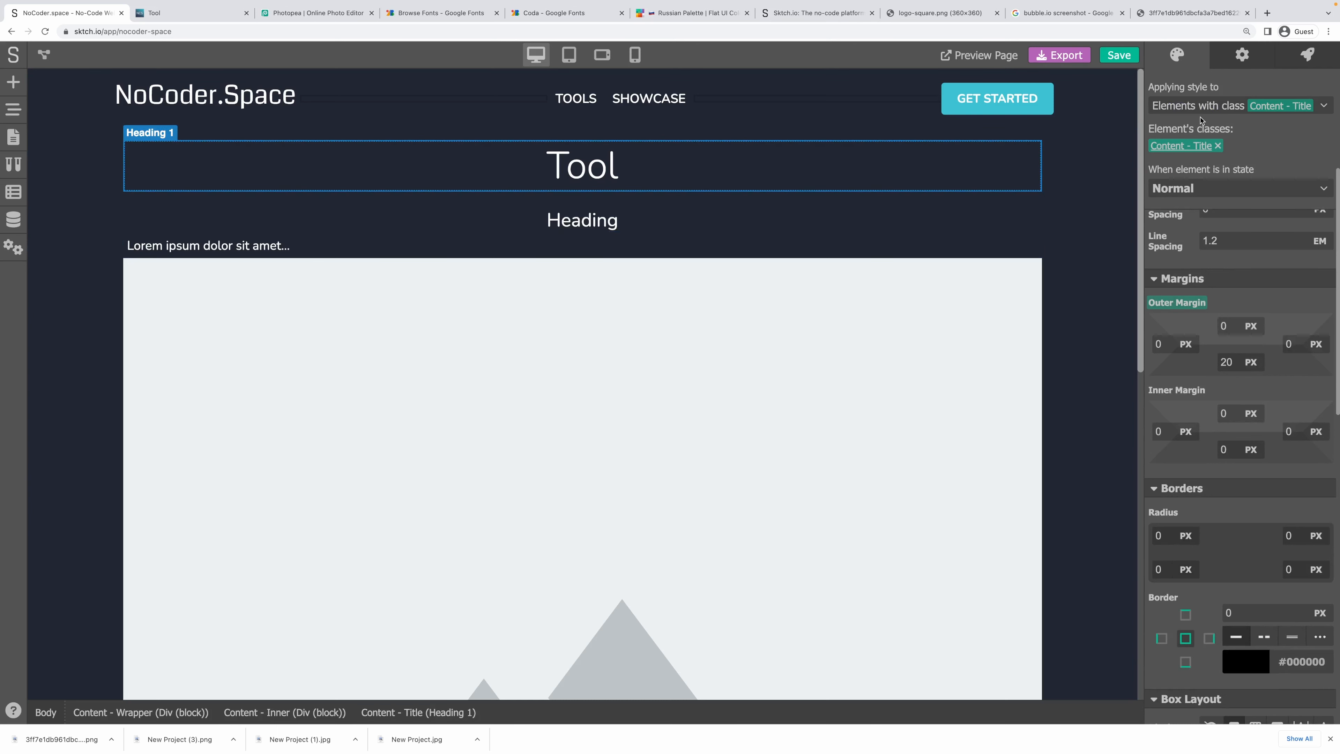
click(1198, 105)
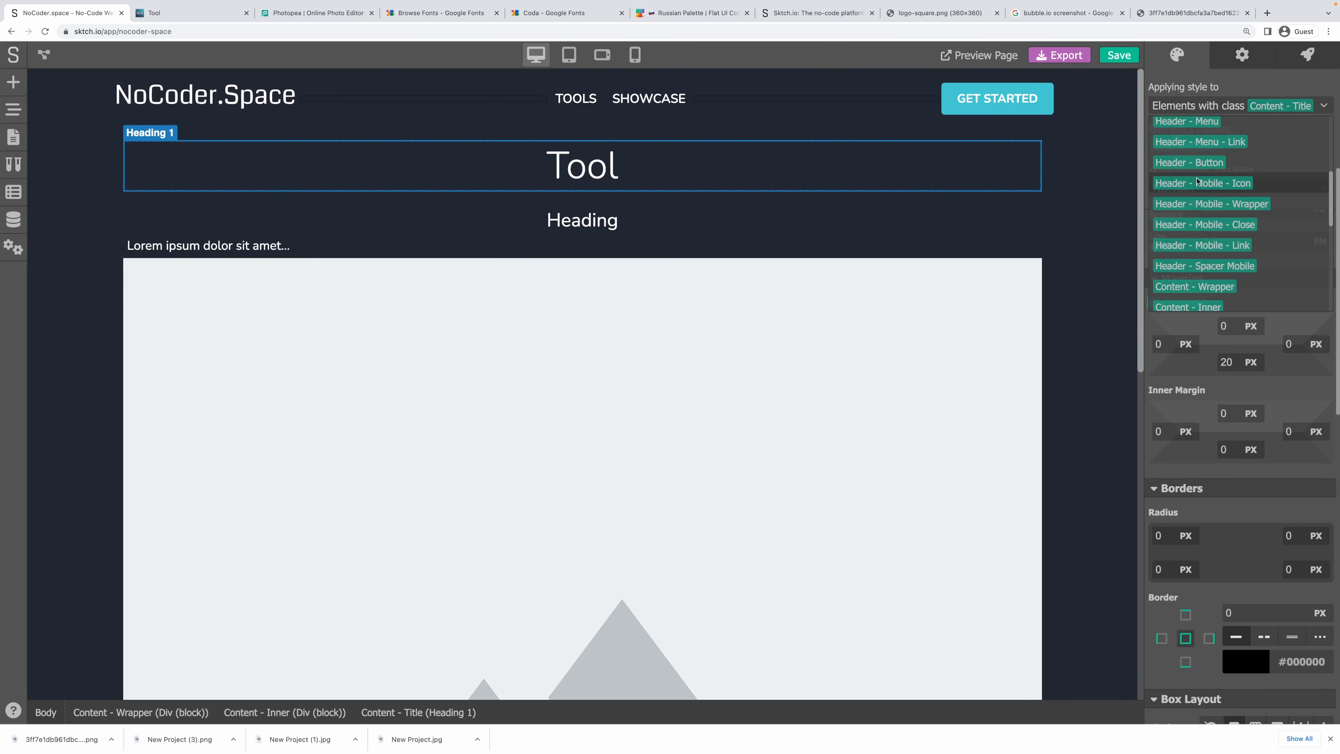
scroll(1197, 181, up, 3)
click(1202, 194)
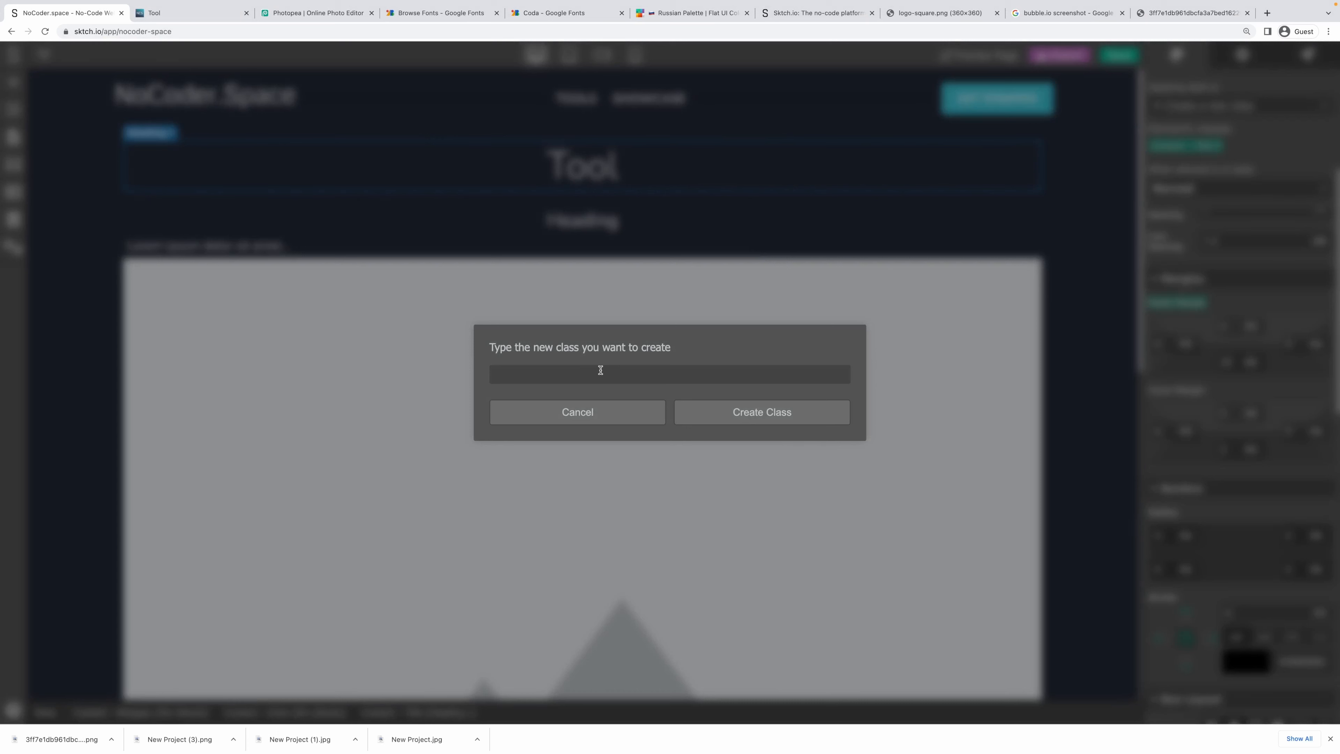
text(Tool - Title)
click(772, 412)
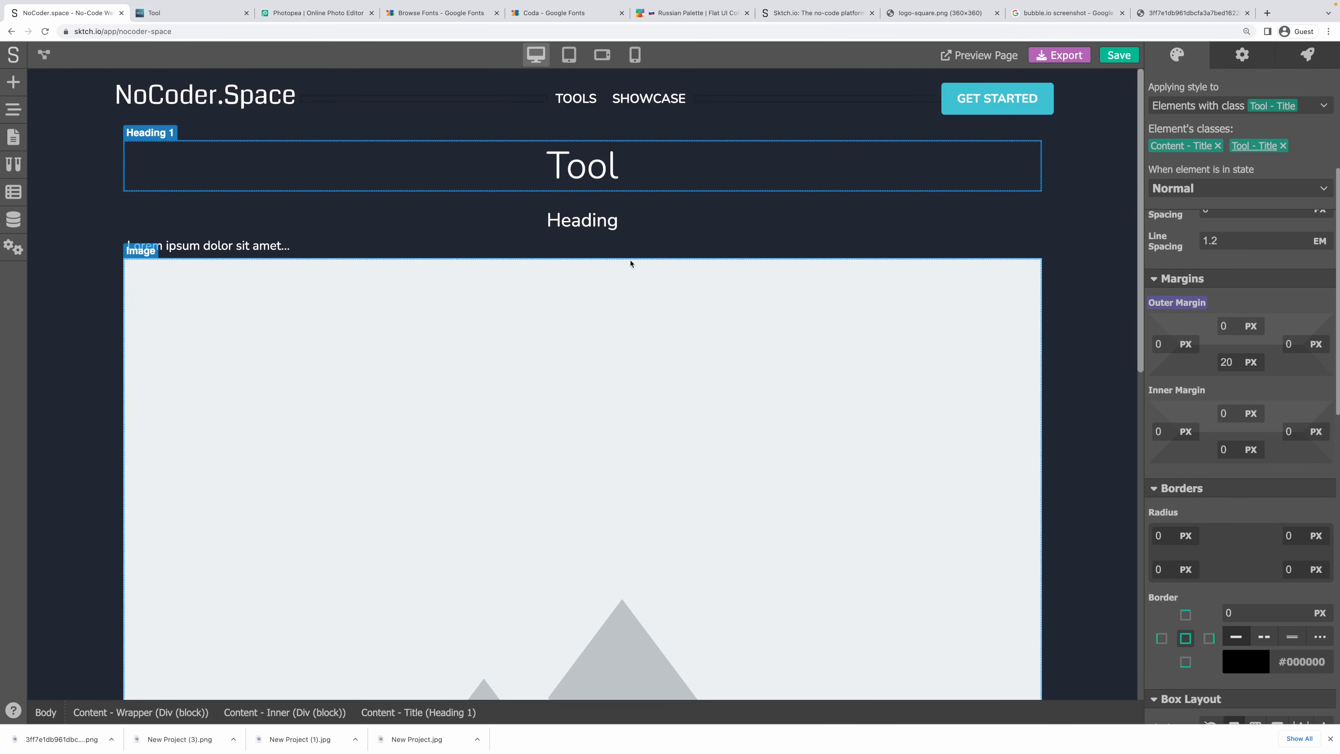
double_click(1226, 362)
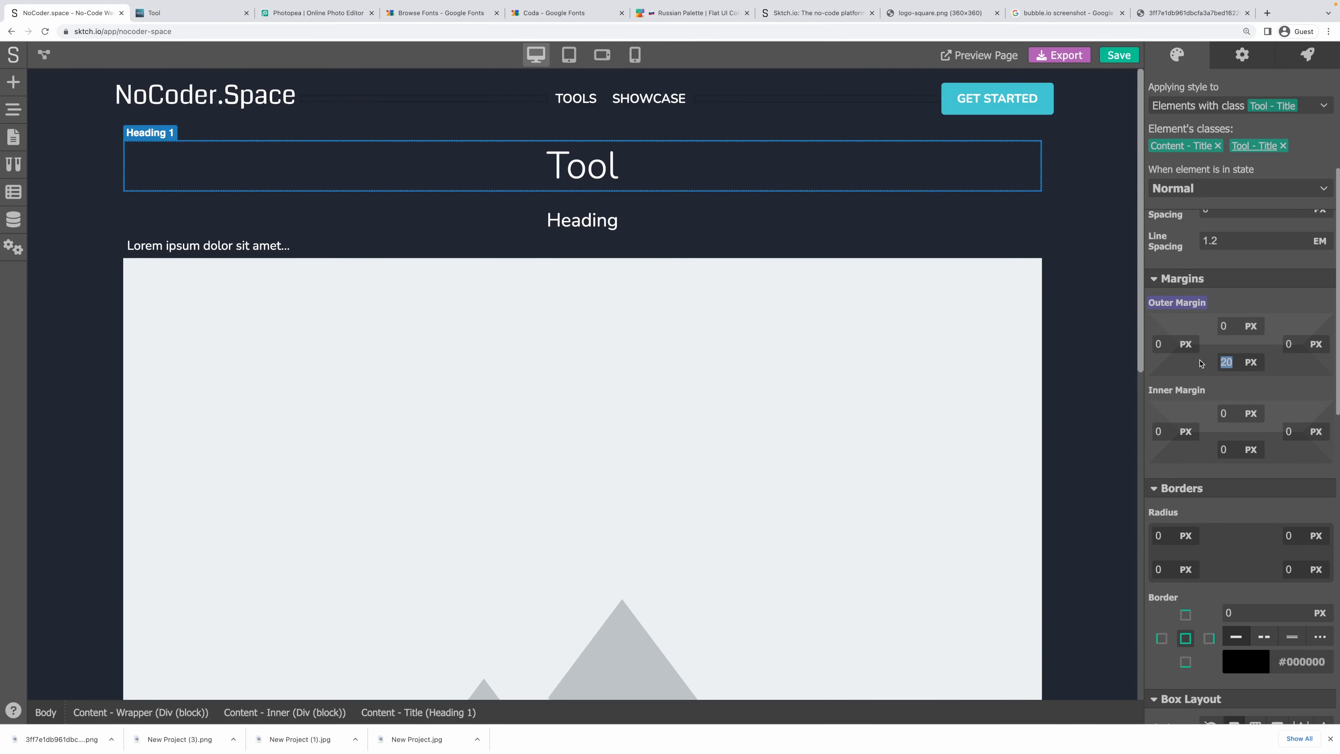
text(0)
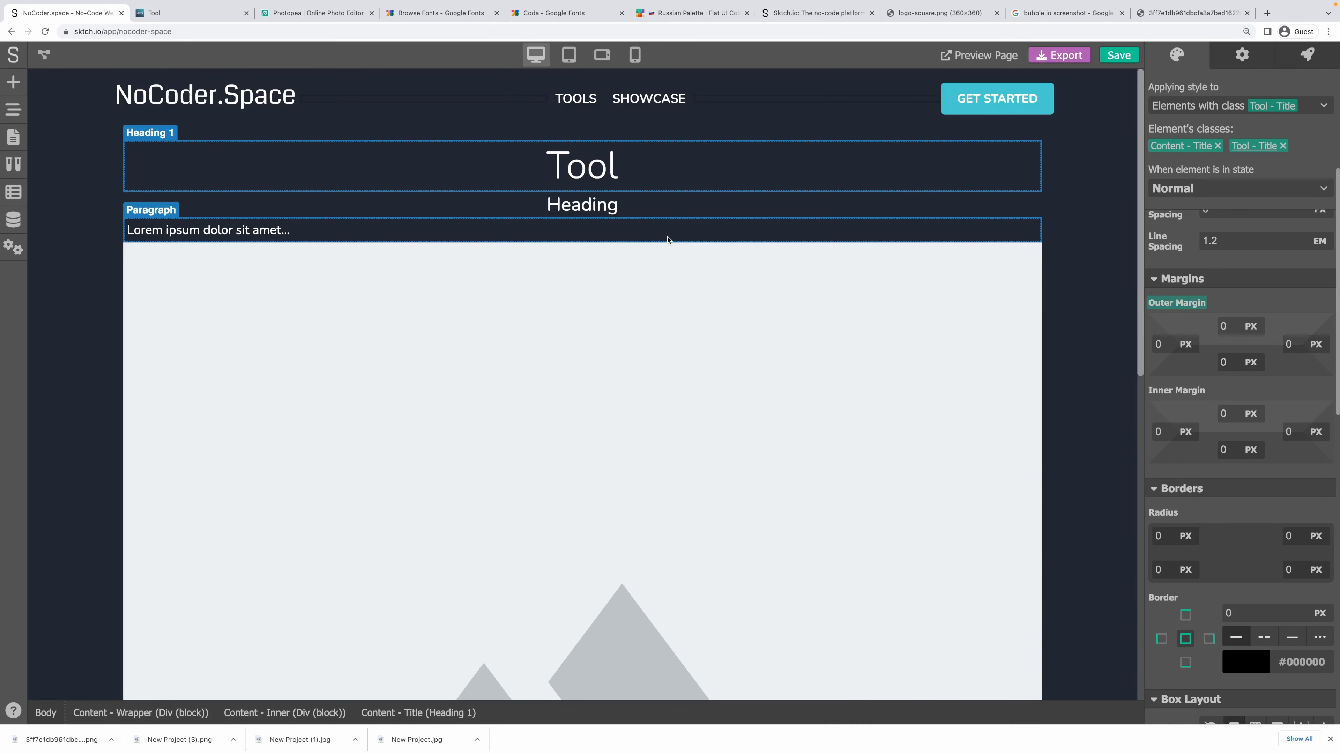
Give the subheading a 'Tool - Short Description' class with a 20 px bottom margin.
click(649, 211)
click(1261, 105)
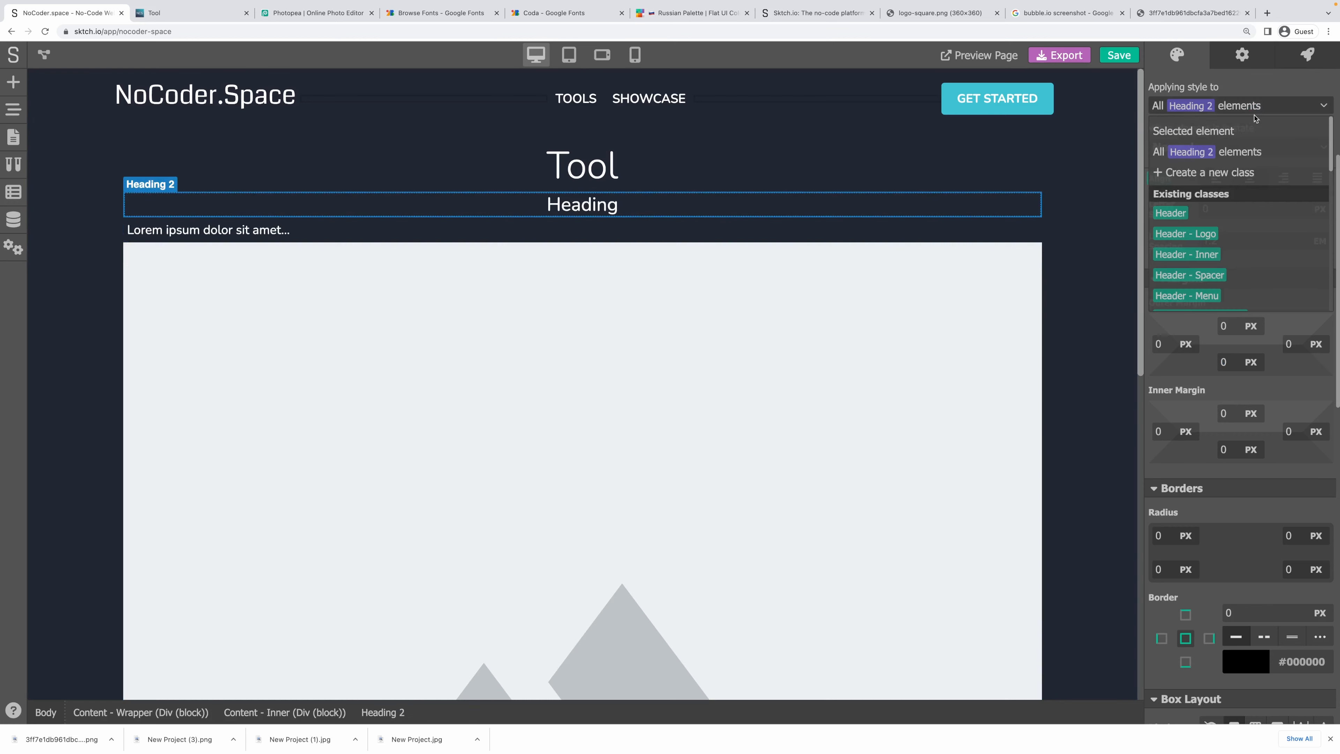
click(1219, 172)
text(Tool)
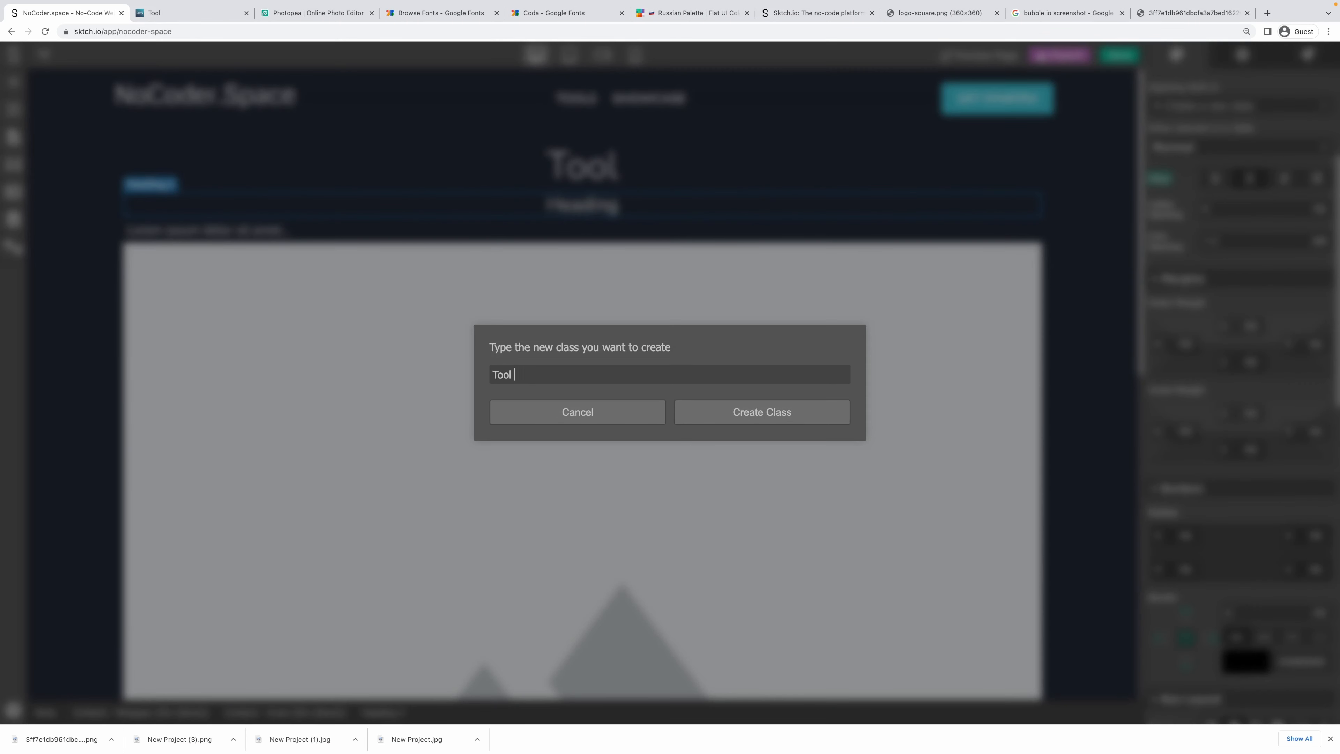
text( - Short Description)
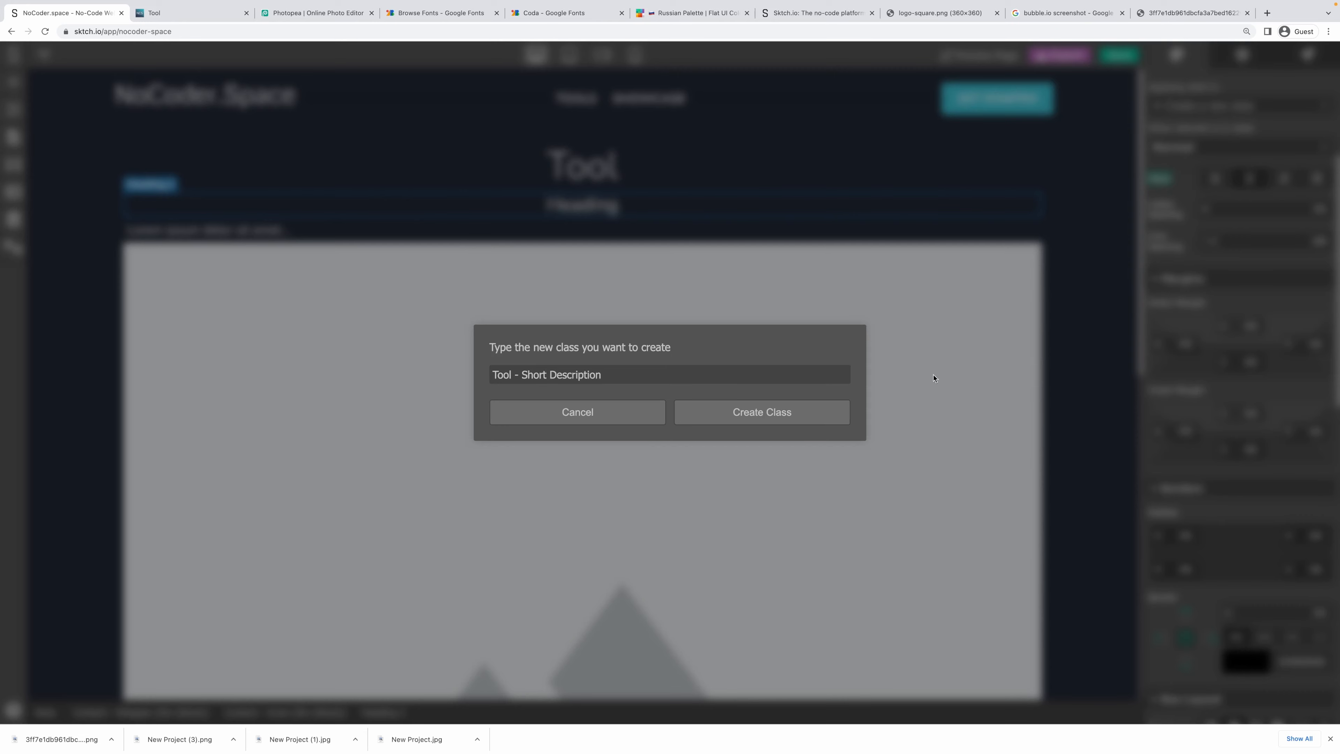
click(825, 413)
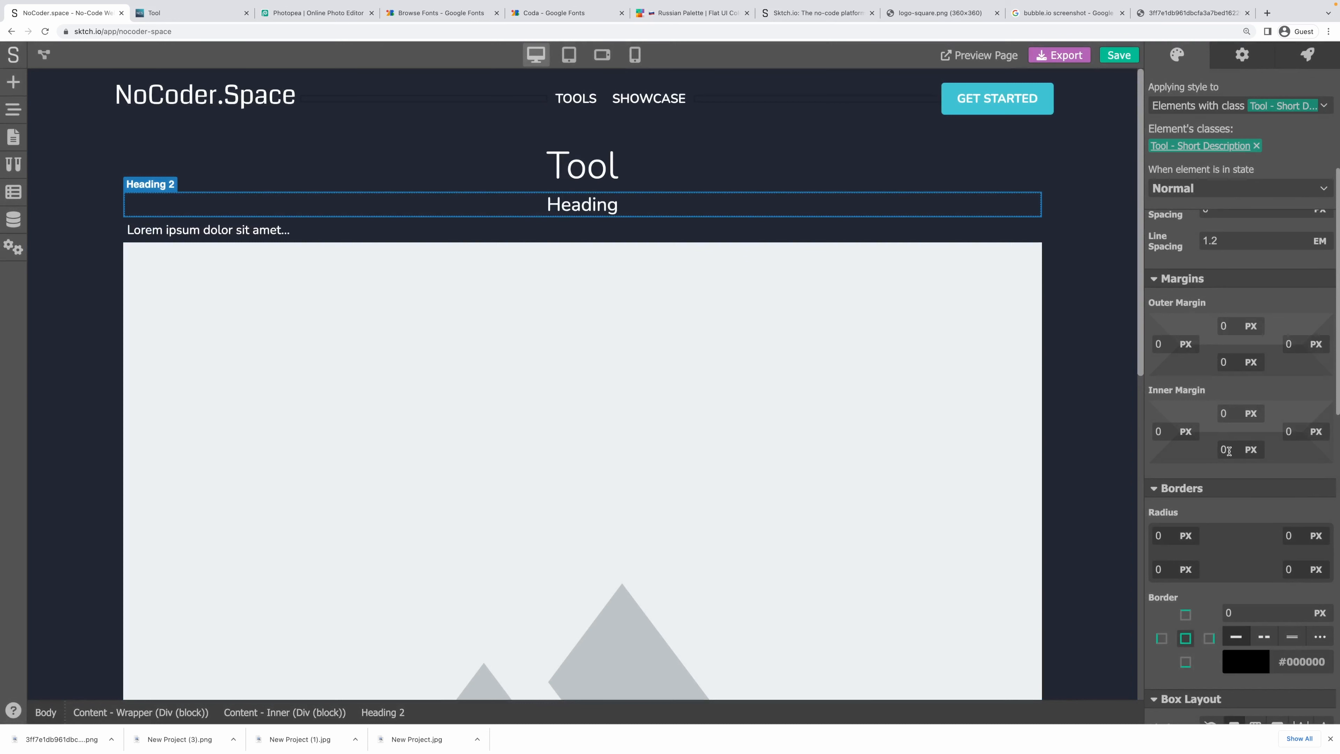
click(1225, 362)
text(20)
click(1274, 303)
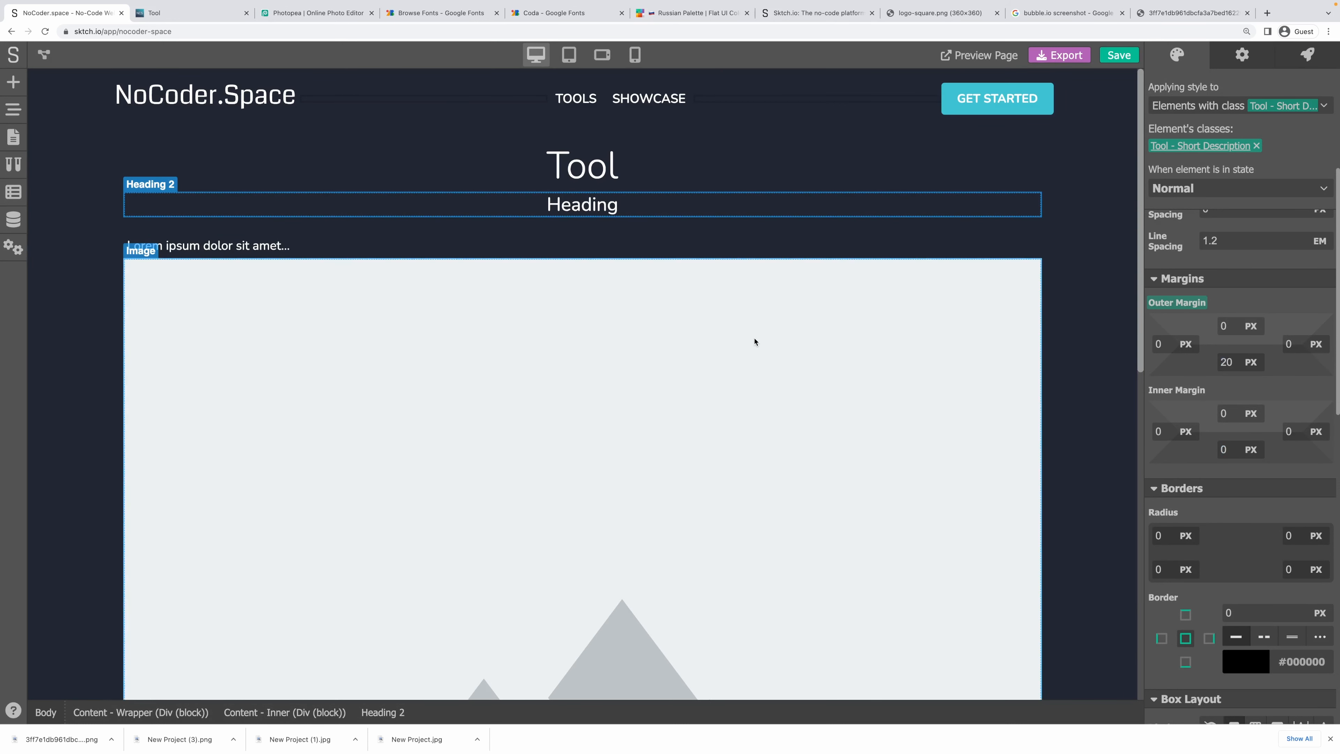
click(295, 248)
scroll(305, 314, down, 10)
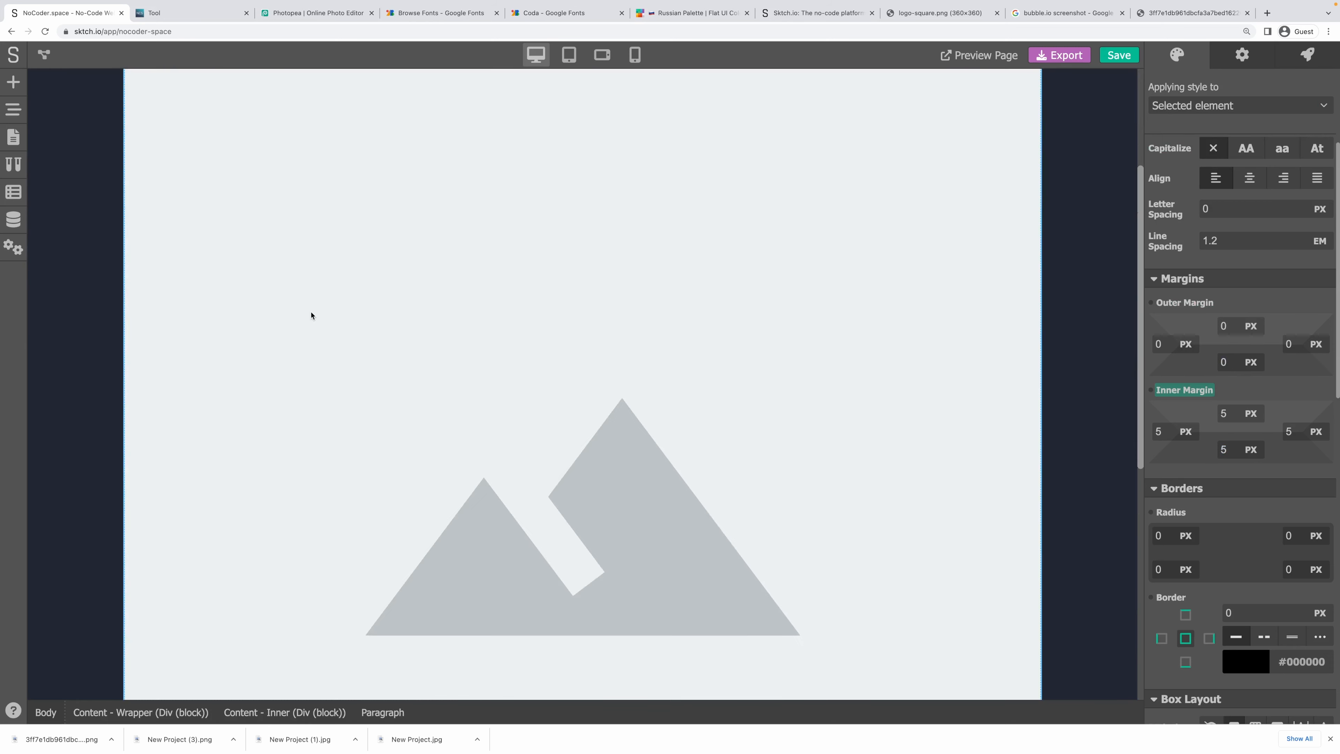
Add a Div block below the paragraph and nest the image inside it.
click(471, 288)
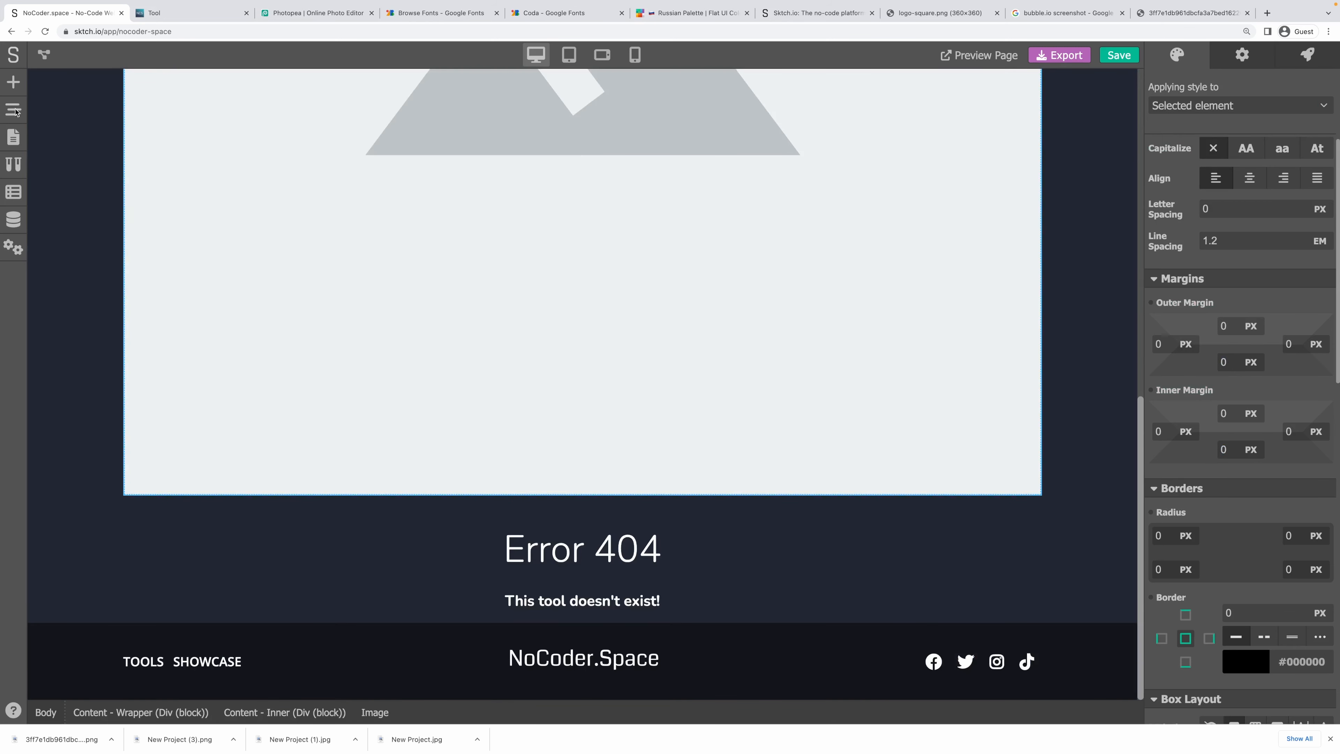
click(13, 83)
scroll(118, 246, up, 8)
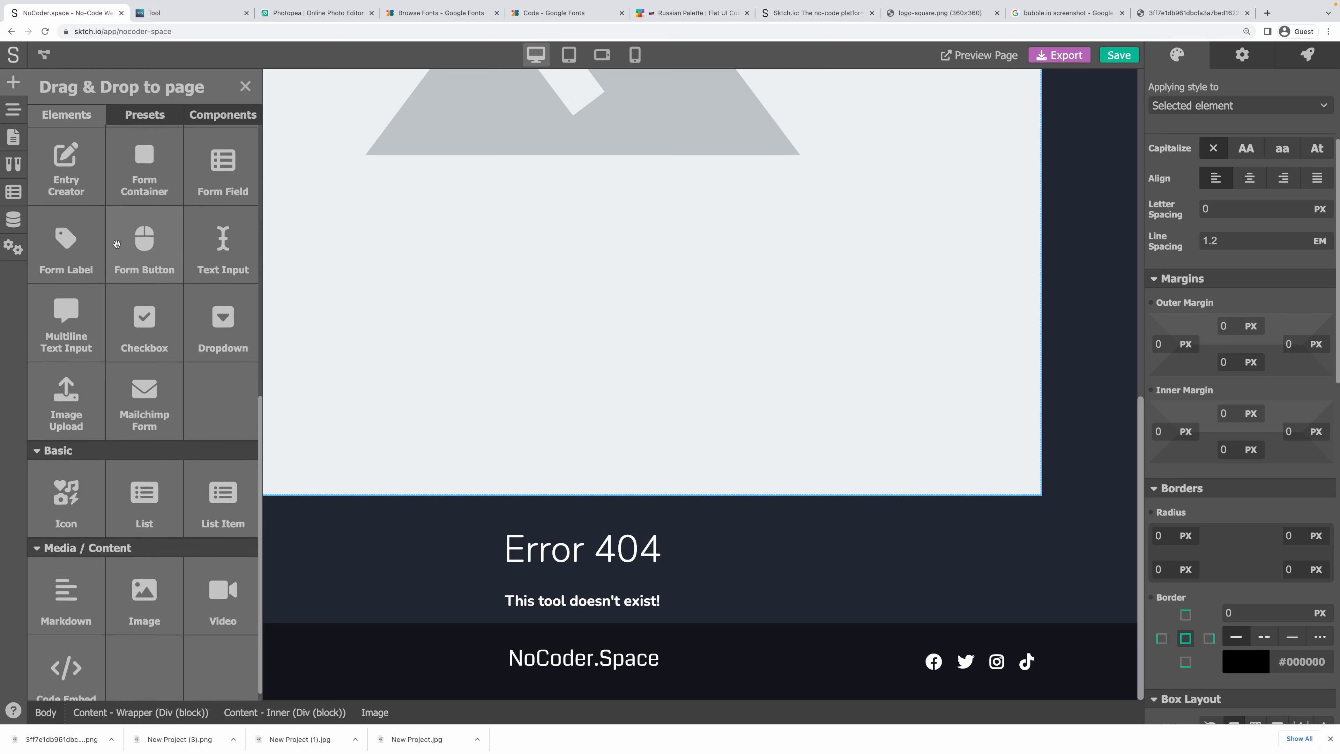
scroll(117, 247, up, 3)
drag(66, 179, 336, 498)
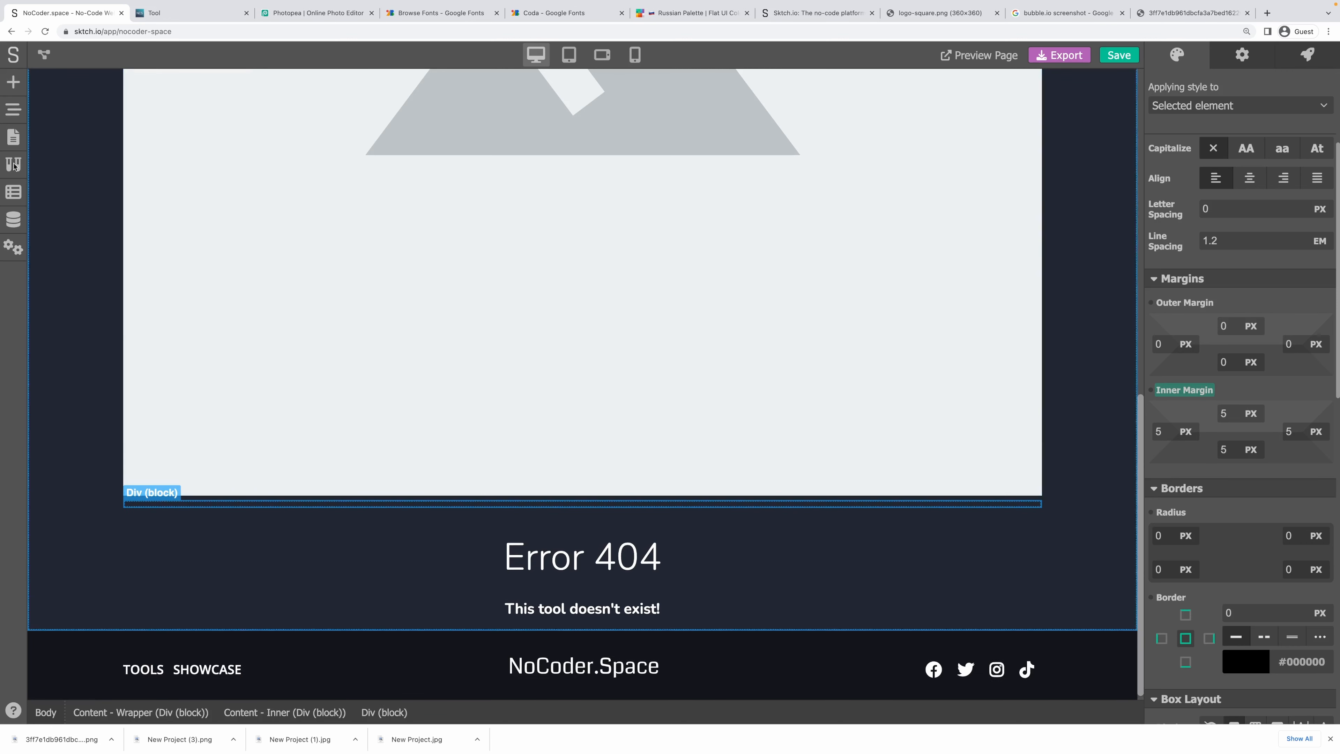
click(3, 109)
click(120, 248)
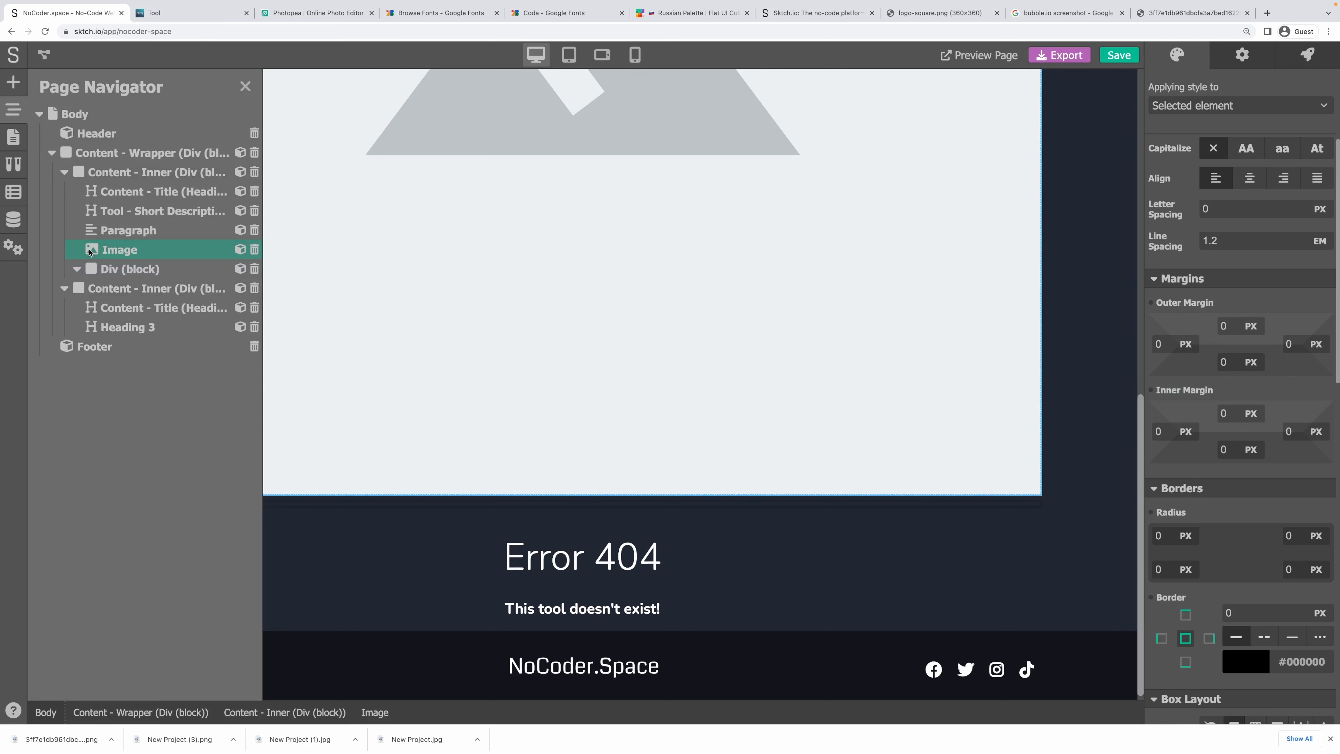
drag(120, 248, 151, 260)
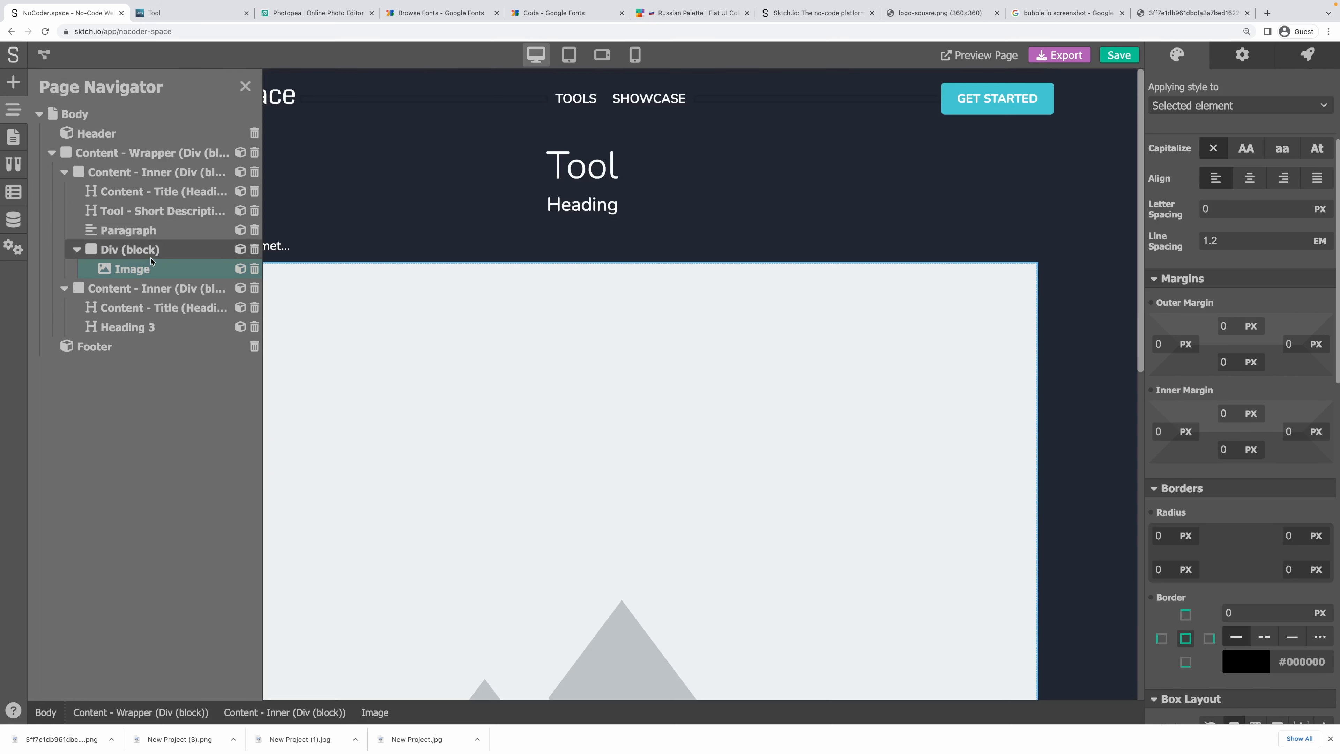
click(94, 254)
click(77, 250)
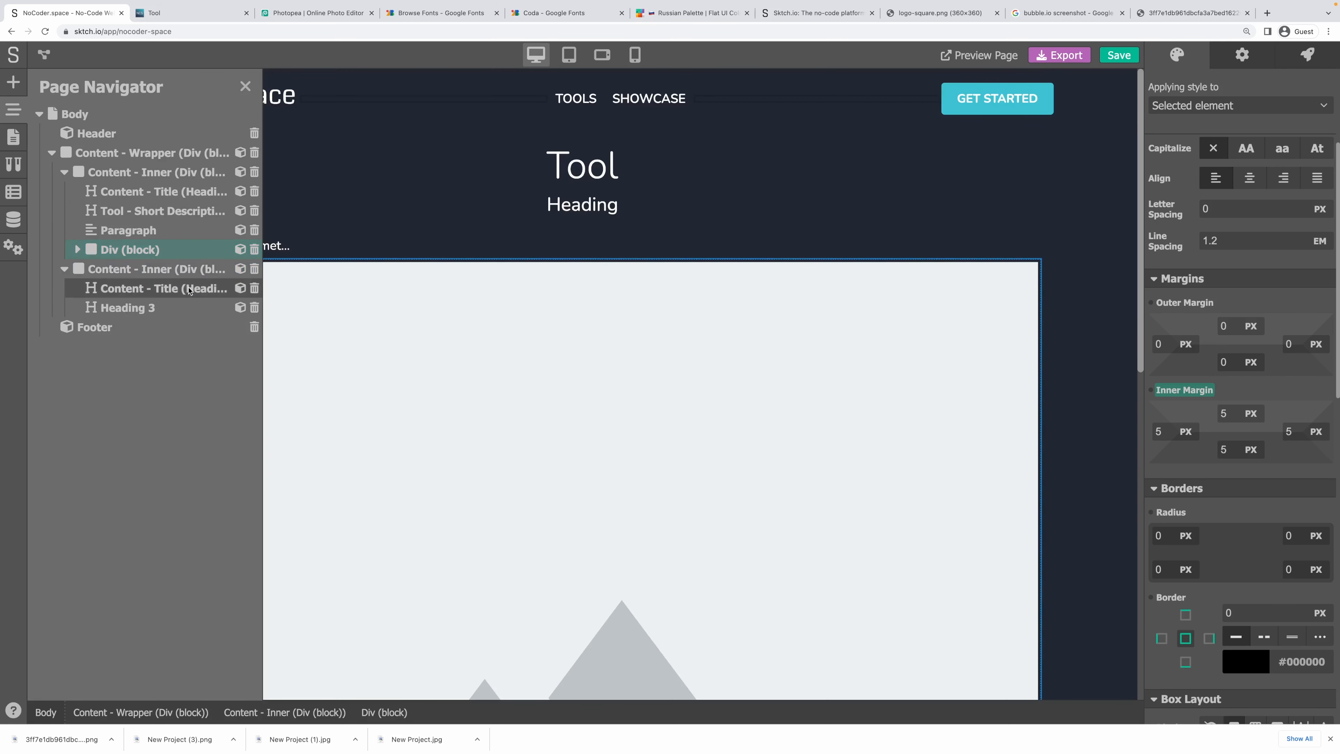
Make the Div a wrapping row flex container with items centered vertically and horizontally.
scroll(1282, 467, down, 3)
scroll(1281, 469, down, 1)
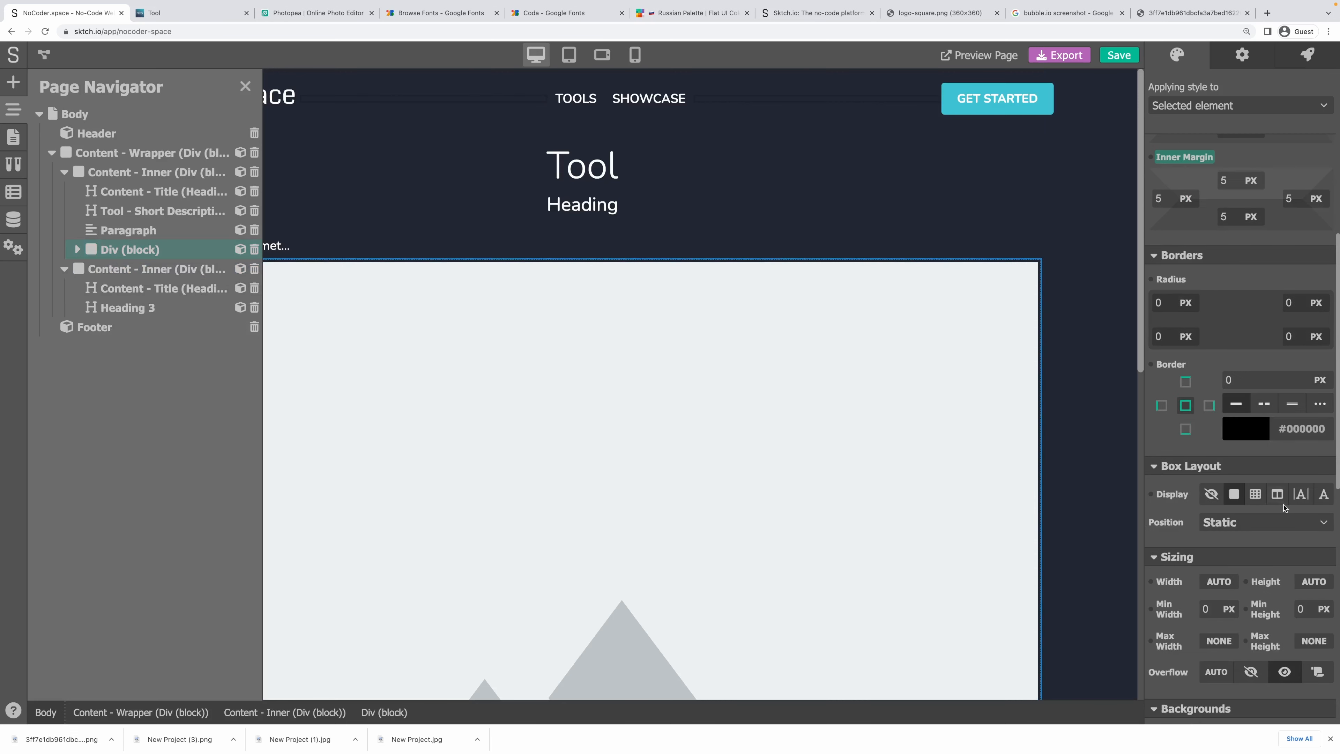
click(1277, 494)
scroll(1269, 465, down, 2)
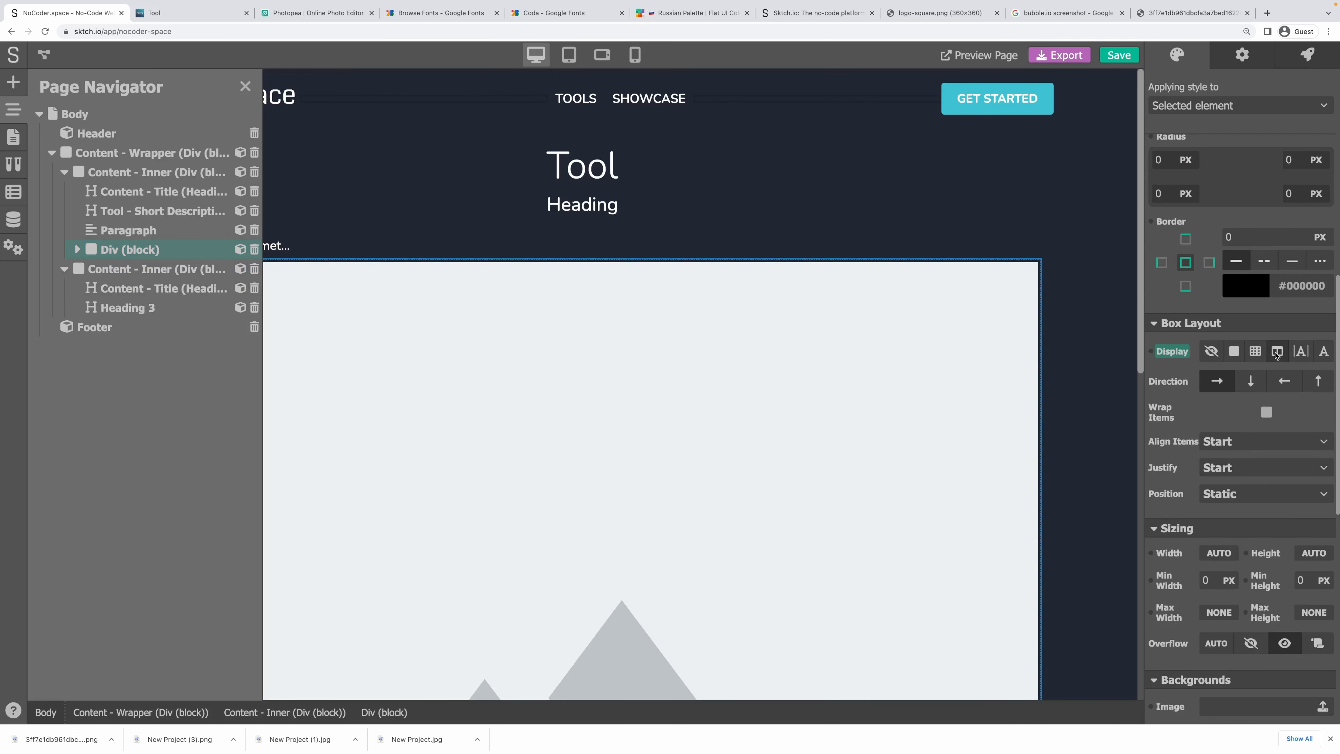
click(1210, 387)
click(1266, 411)
scroll(1283, 430, down, 1)
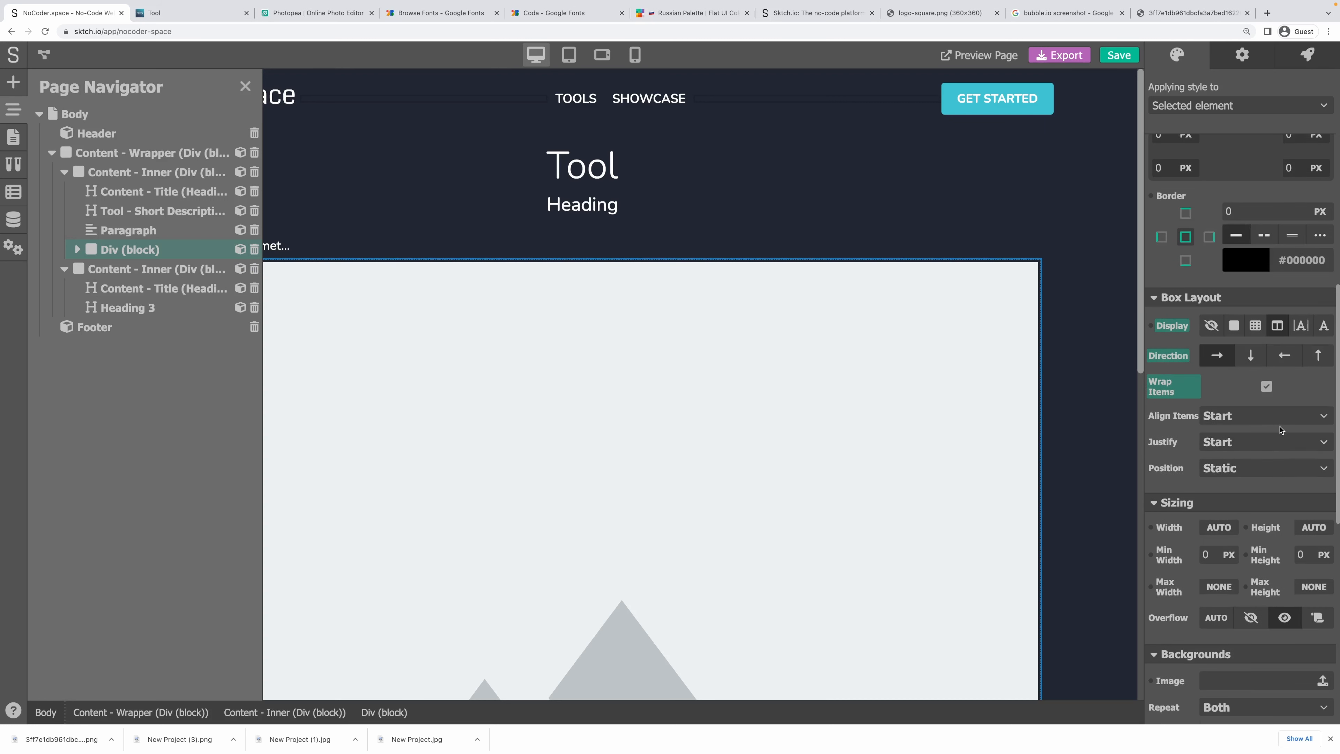
click(1246, 422)
click(1238, 472)
click(1241, 444)
click(1233, 500)
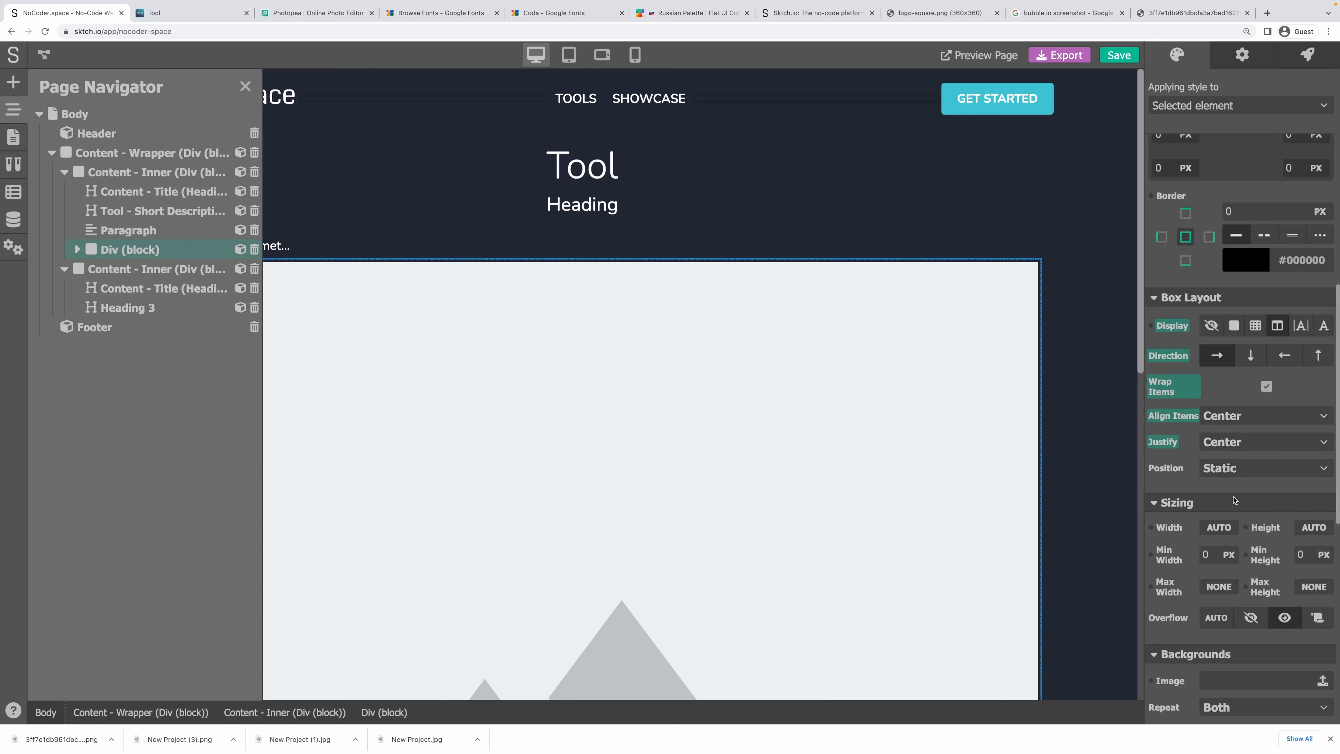
click(869, 419)
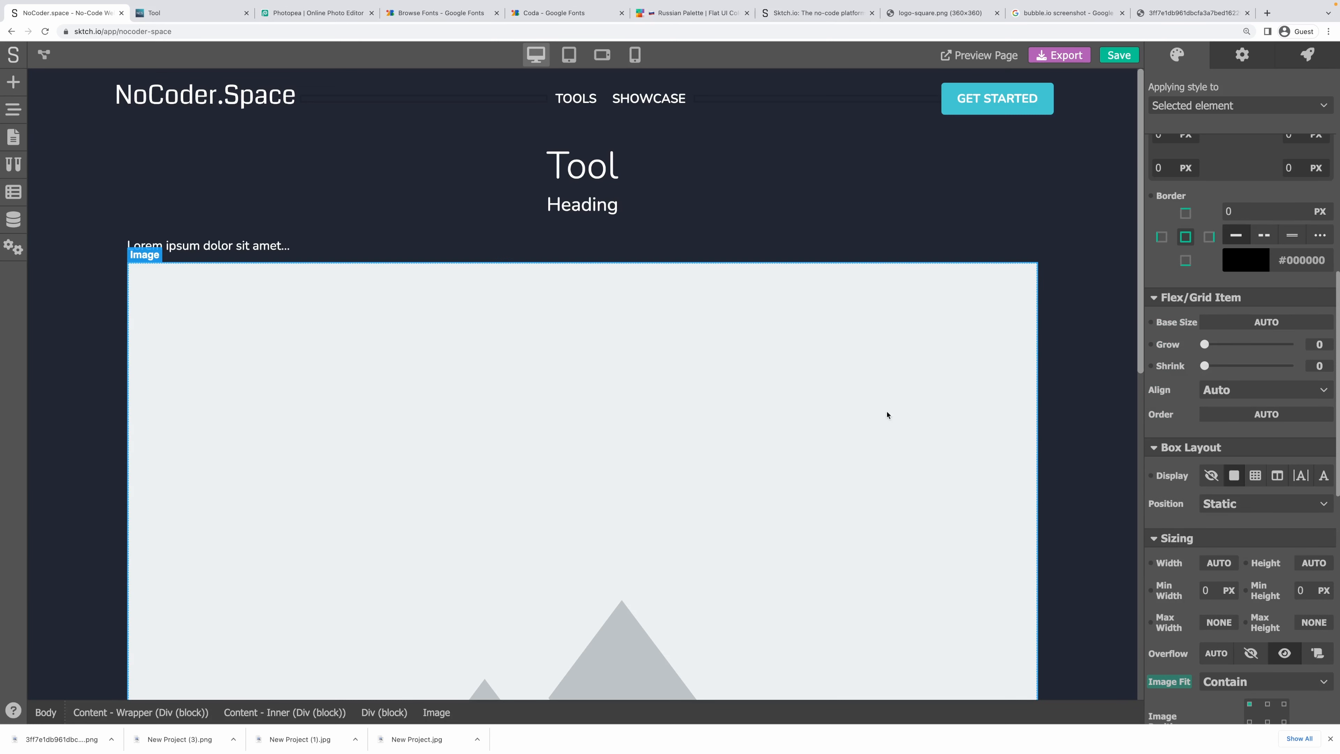
Set the image width to 30%.
scroll(1228, 485, down, 1)
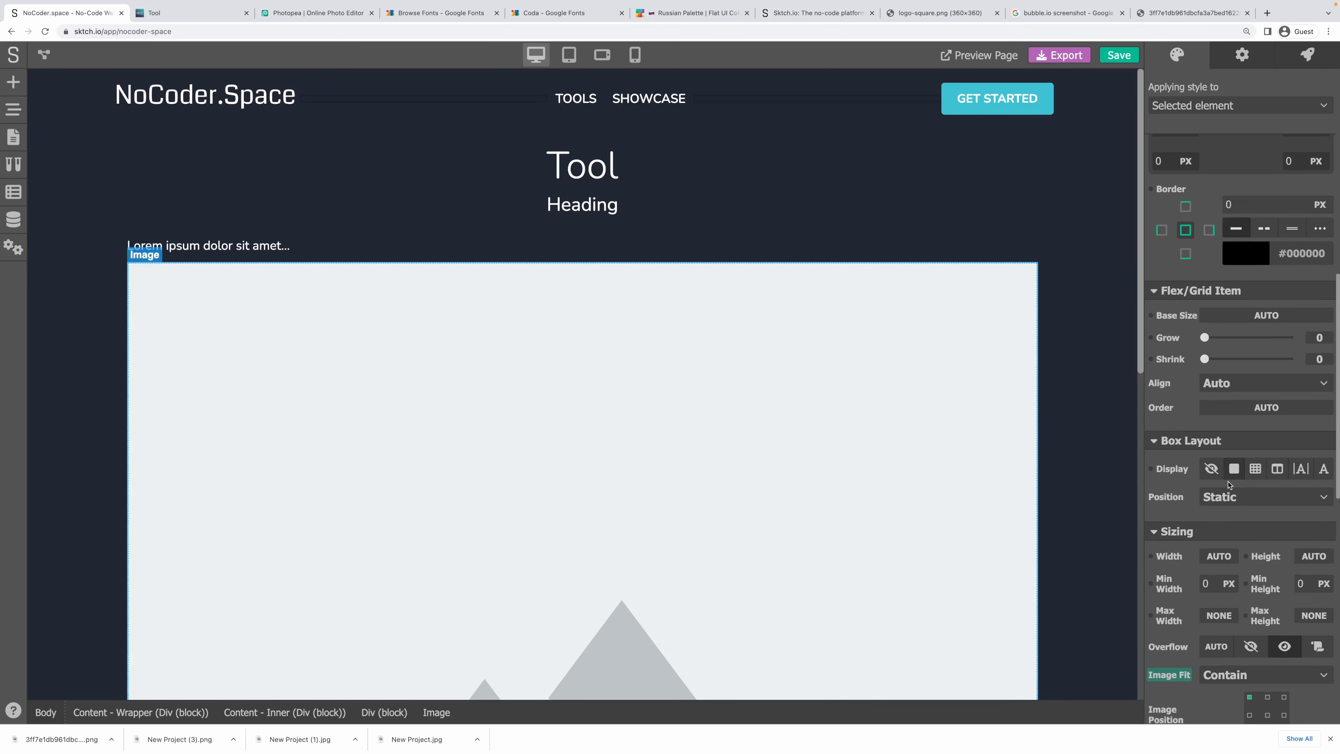
scroll(1228, 485, down, 2)
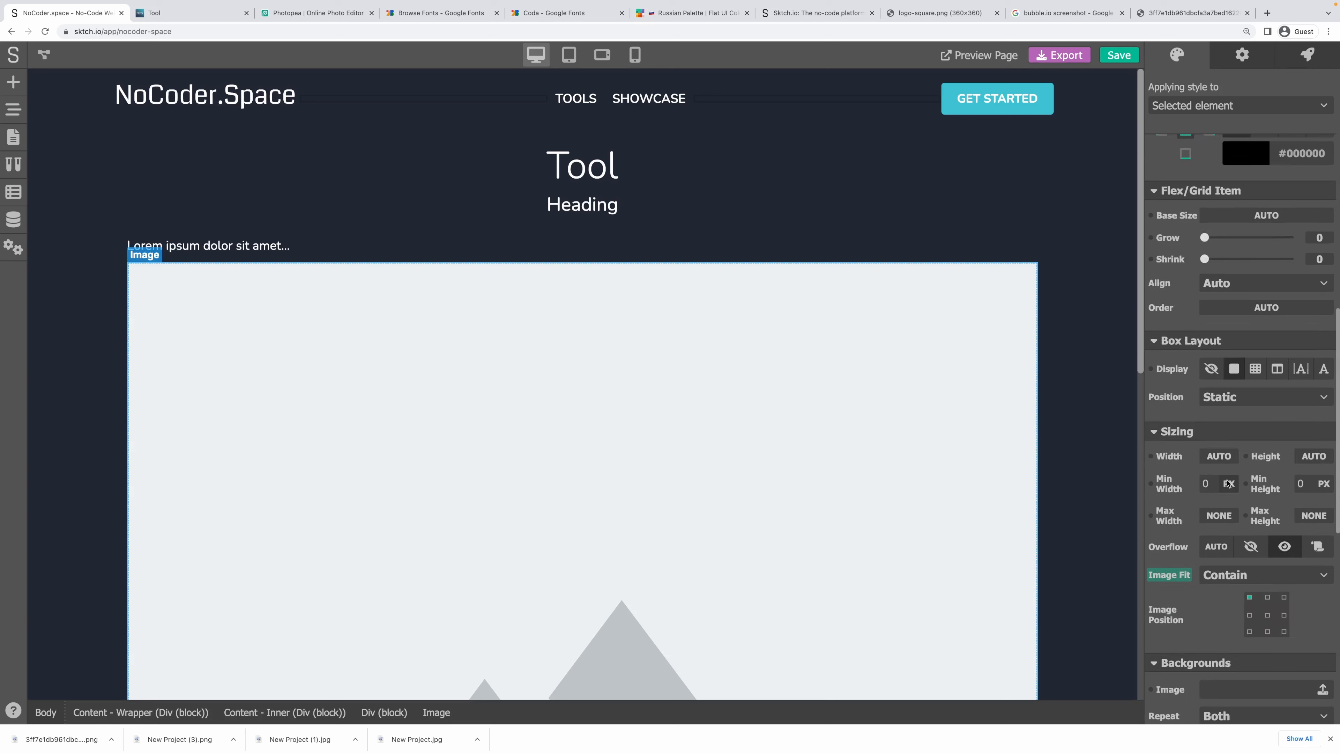
click(1216, 458)
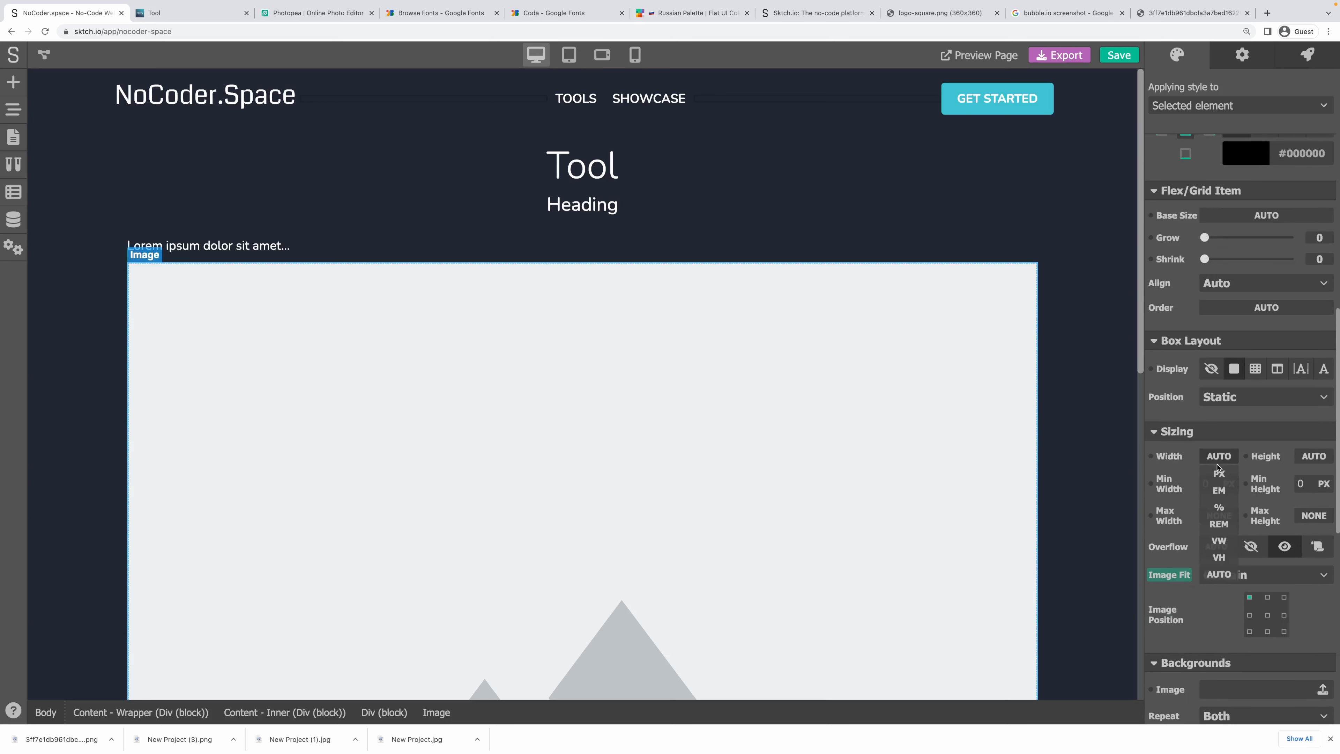
click(1218, 512)
double_click(1216, 456)
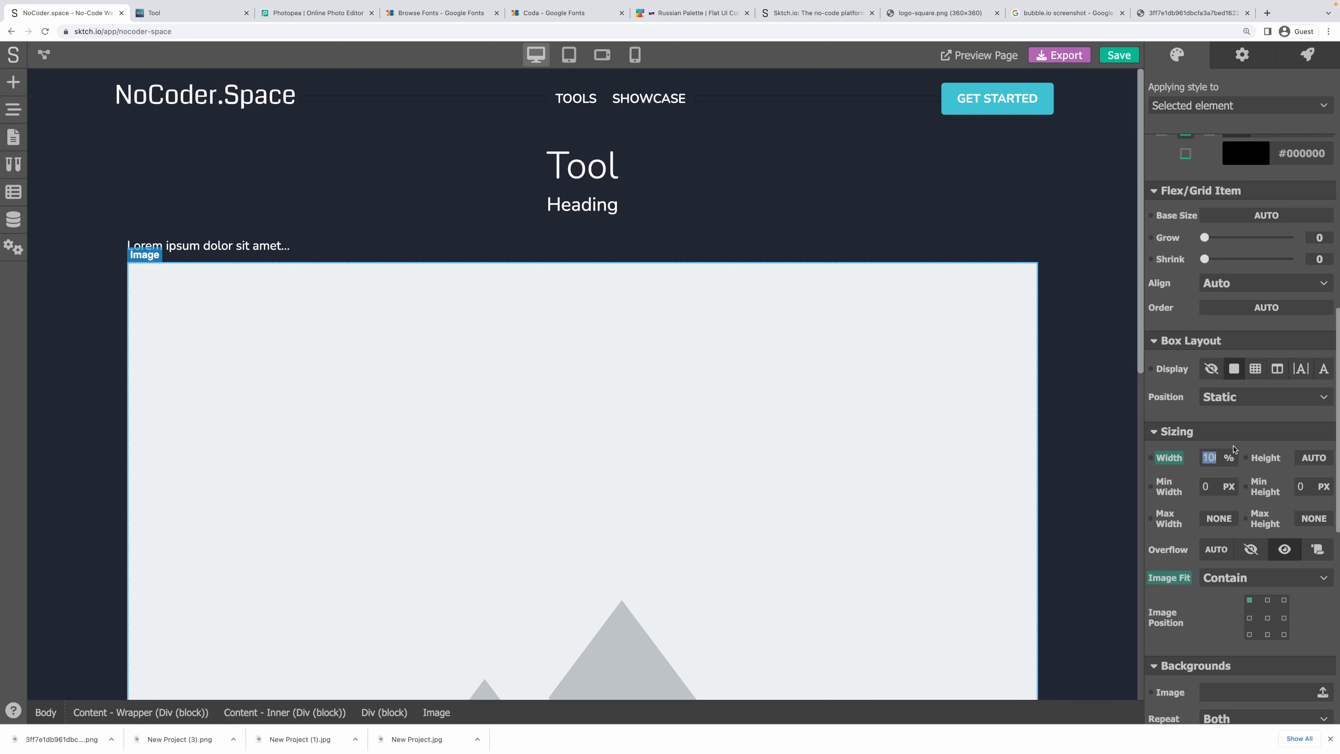
text(30)
key(Return)
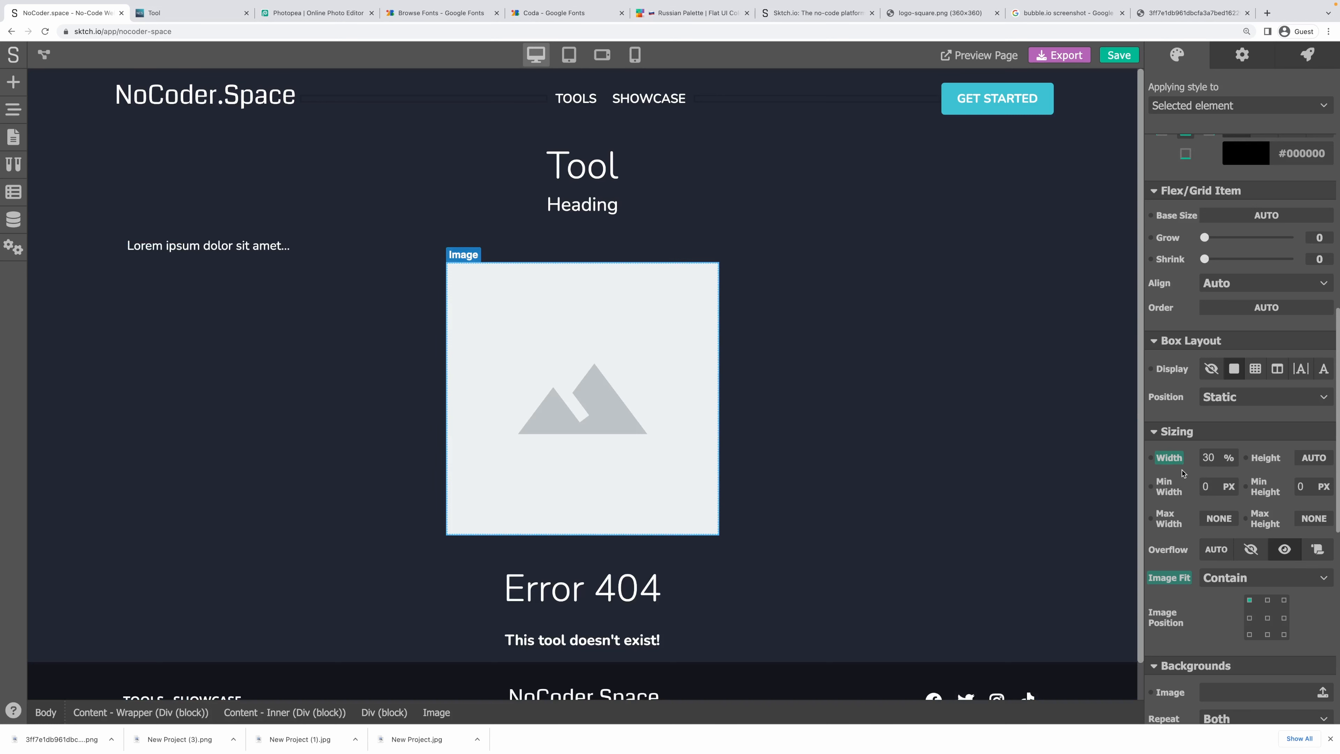
Clear the image container's inner padding and give it a 20 px top outer margin.
scroll(1198, 513, up, 1)
scroll(1198, 513, up, 7)
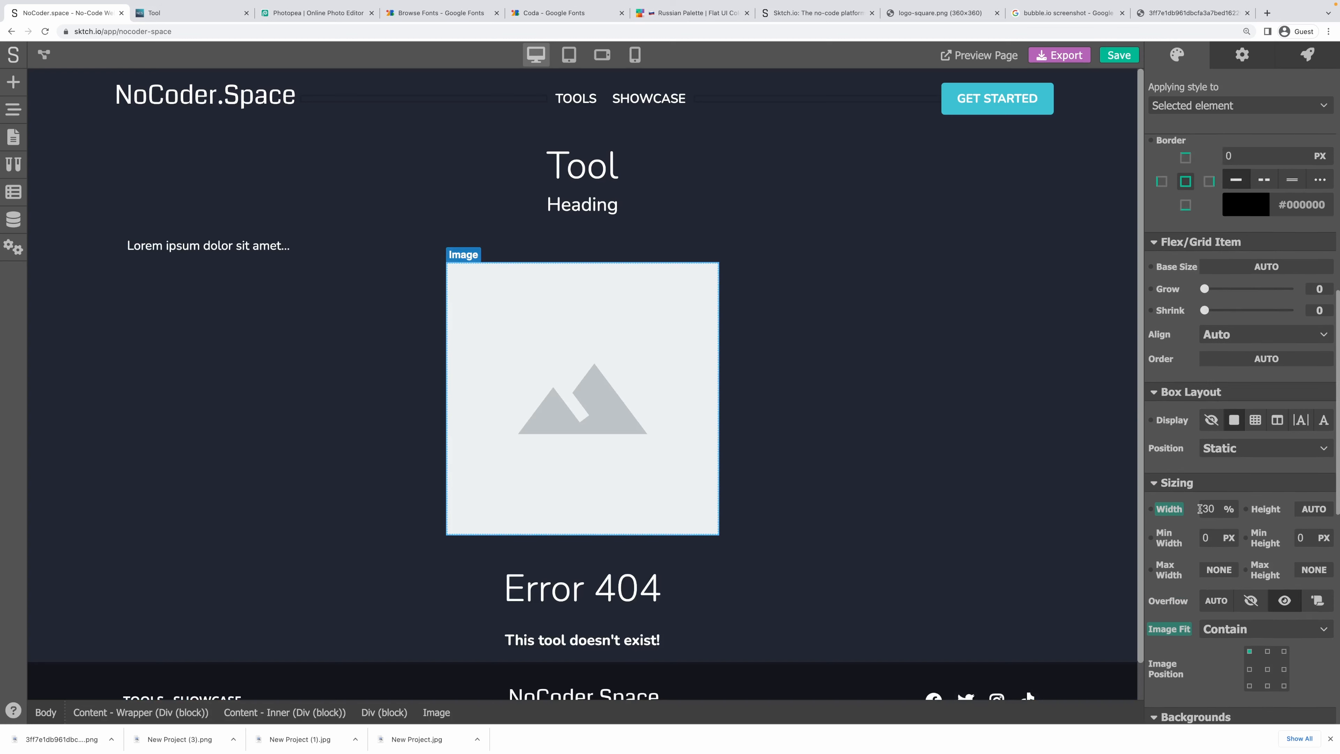
click(843, 347)
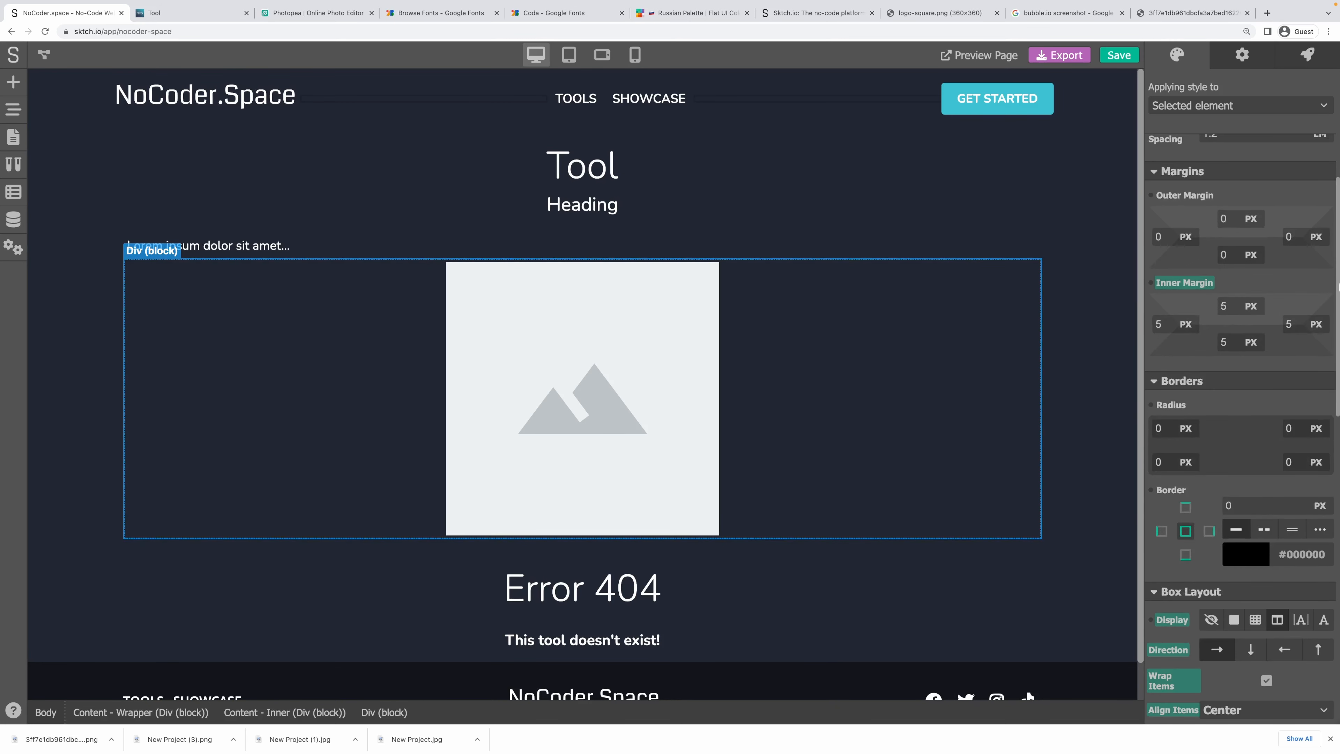
click(1181, 285)
click(1197, 307)
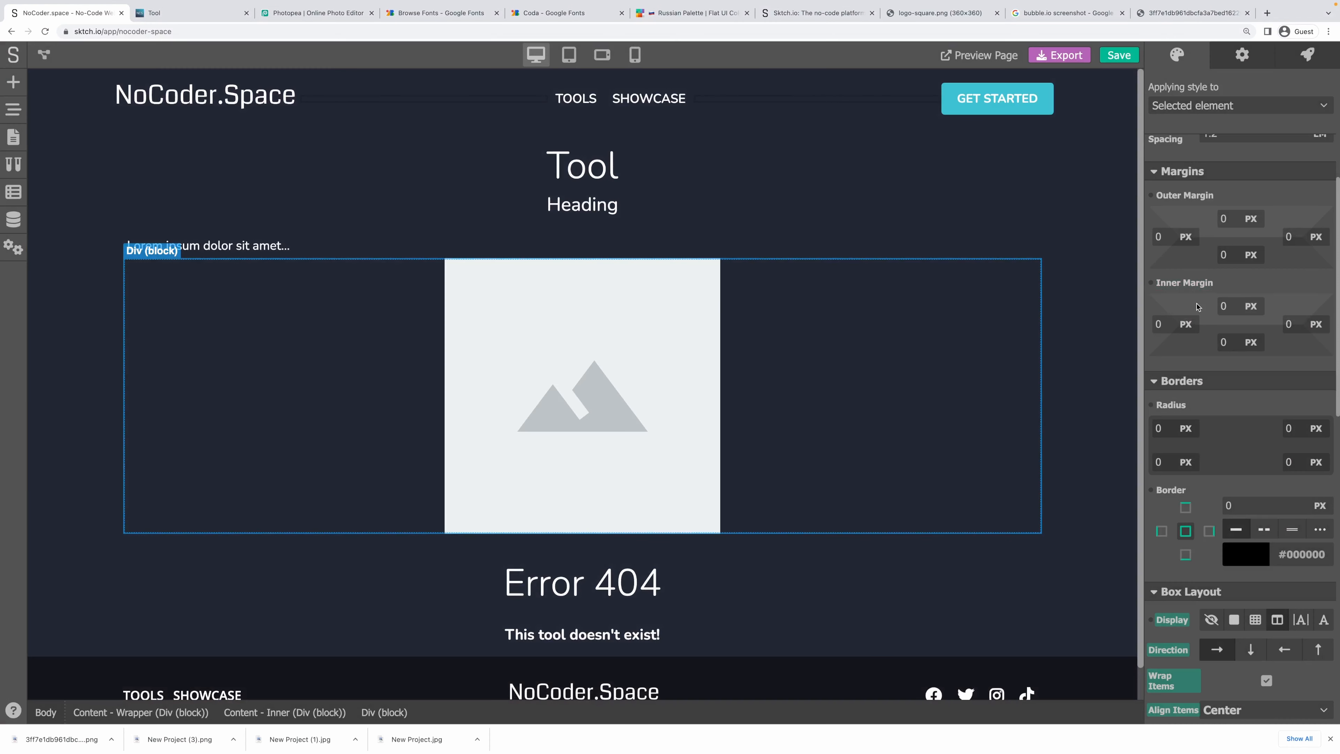
click(1223, 219)
text(20)
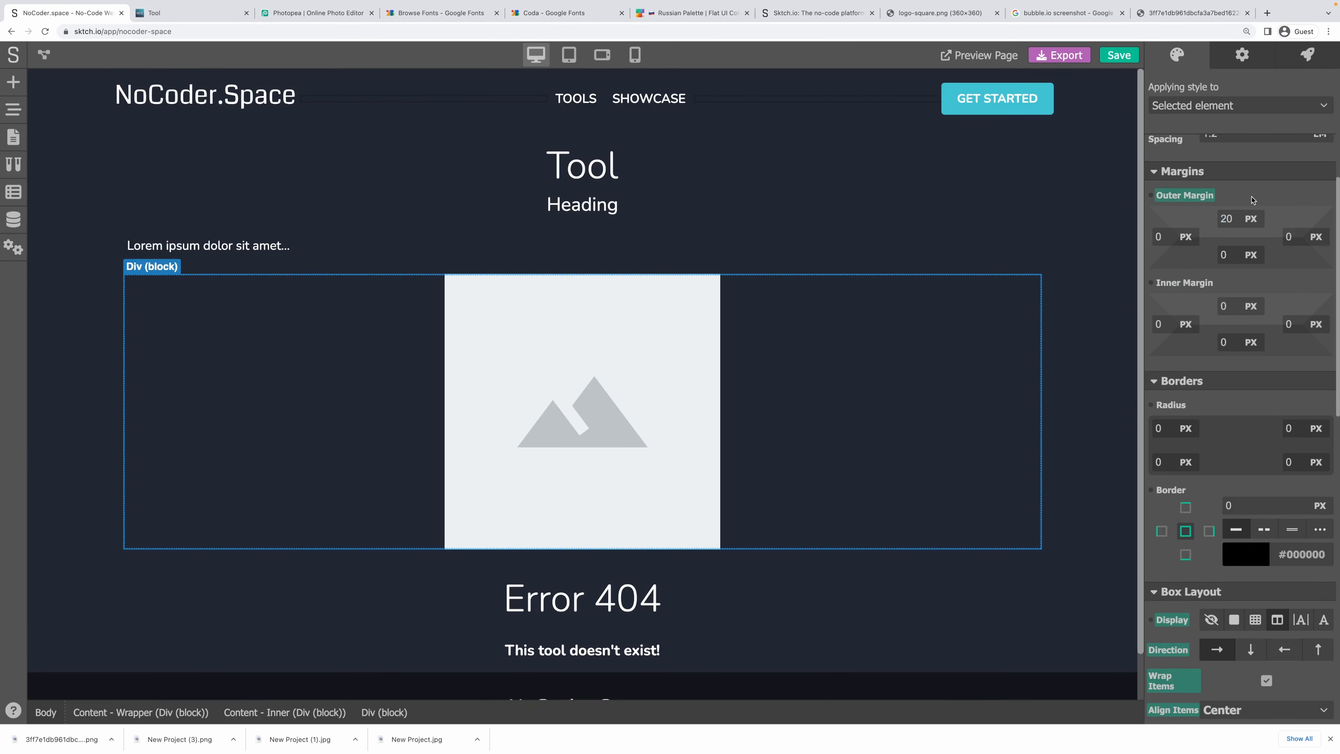
click(805, 268)
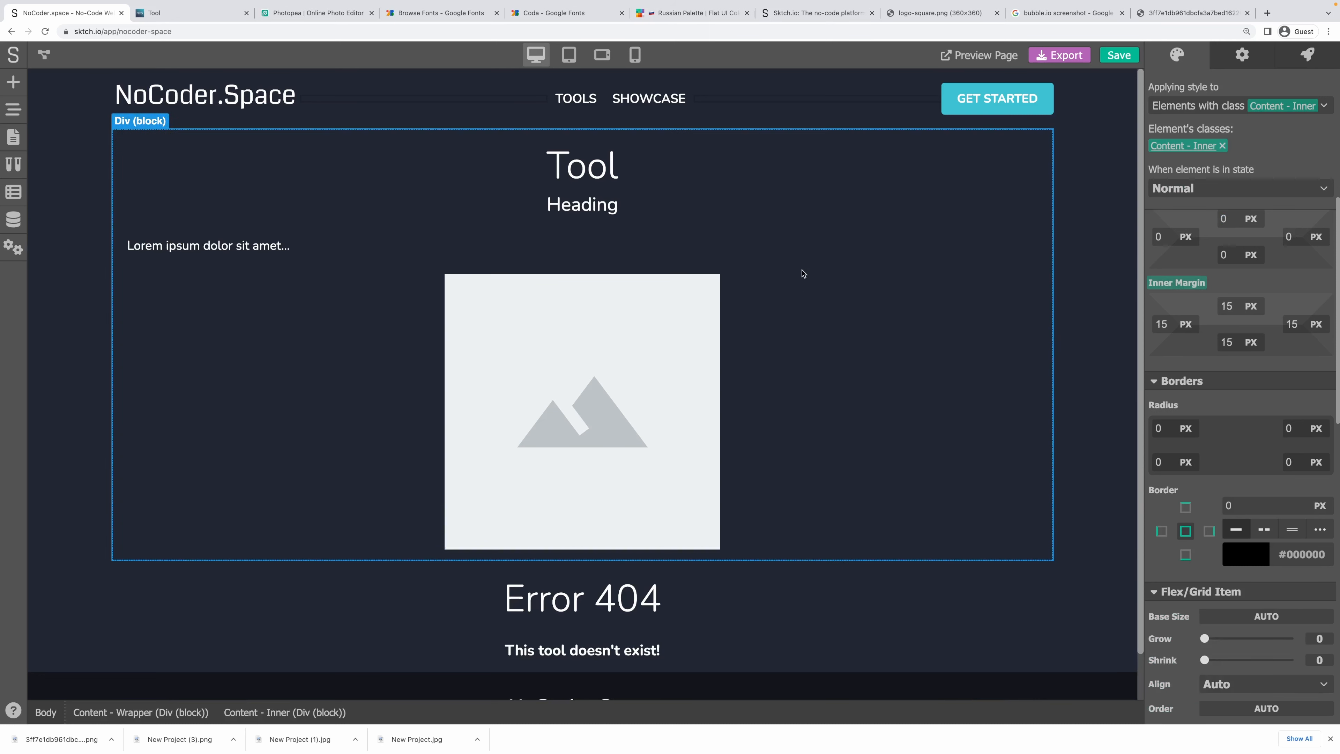
click(786, 321)
click(643, 371)
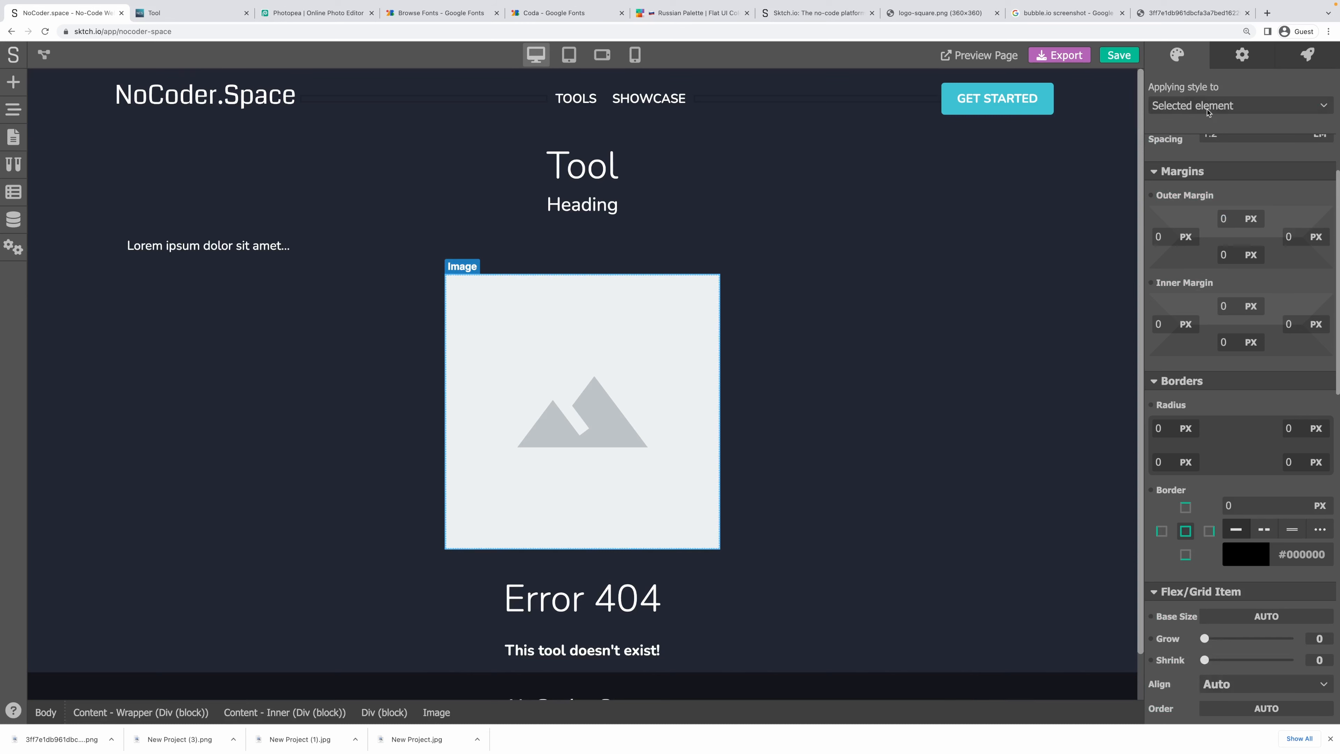
click(1235, 68)
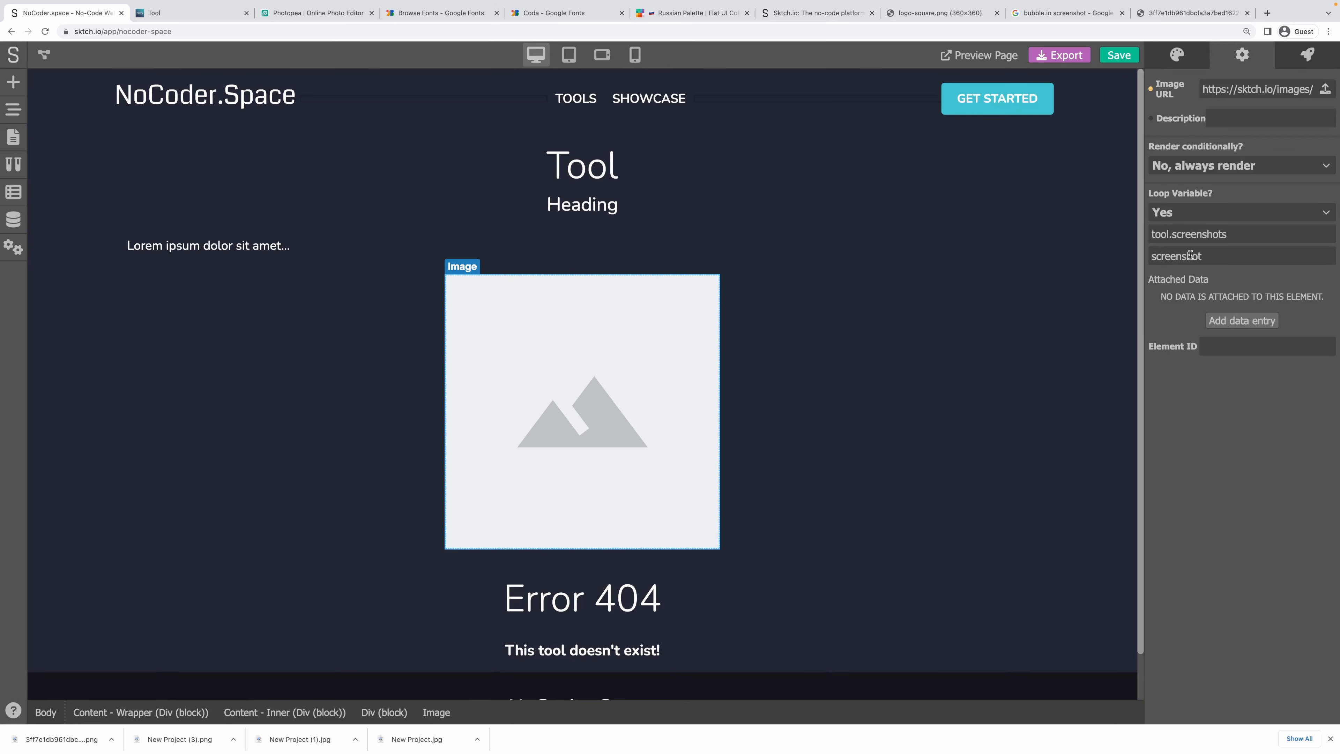
Turn off looping on the image and clear its loop variable.
double_click(1180, 257)
key(BackSpace)
triple_click(1186, 233)
click(1191, 213)
click(1163, 232)
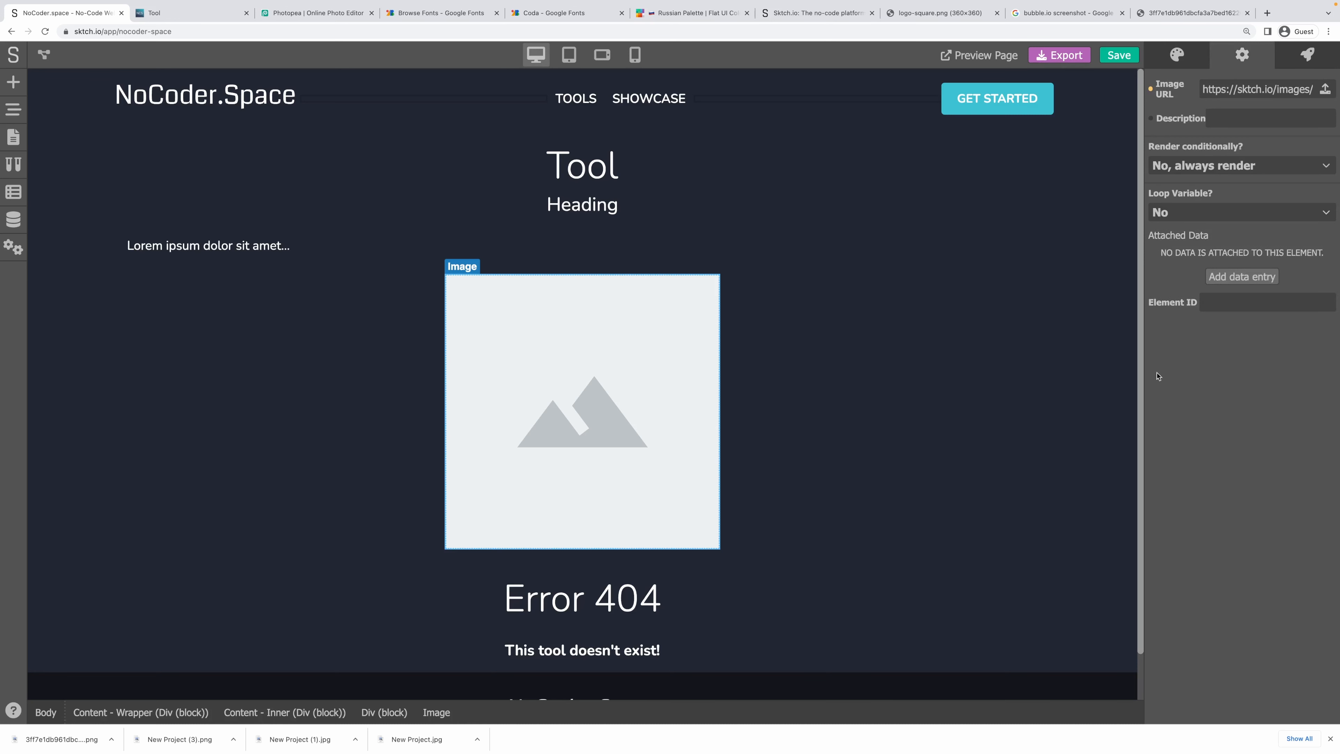
Add a Link block next to the image and nest the image inside it.
click(11, 89)
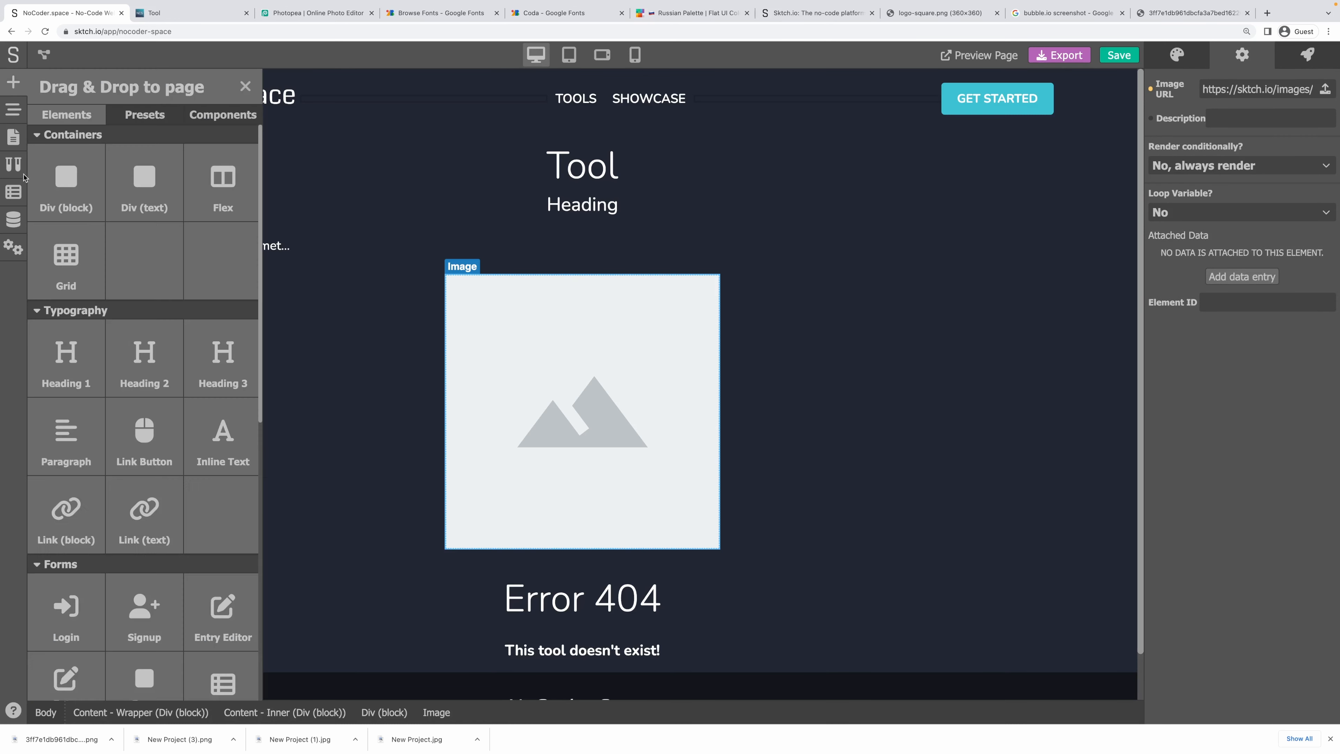
scroll(147, 469, down, 1)
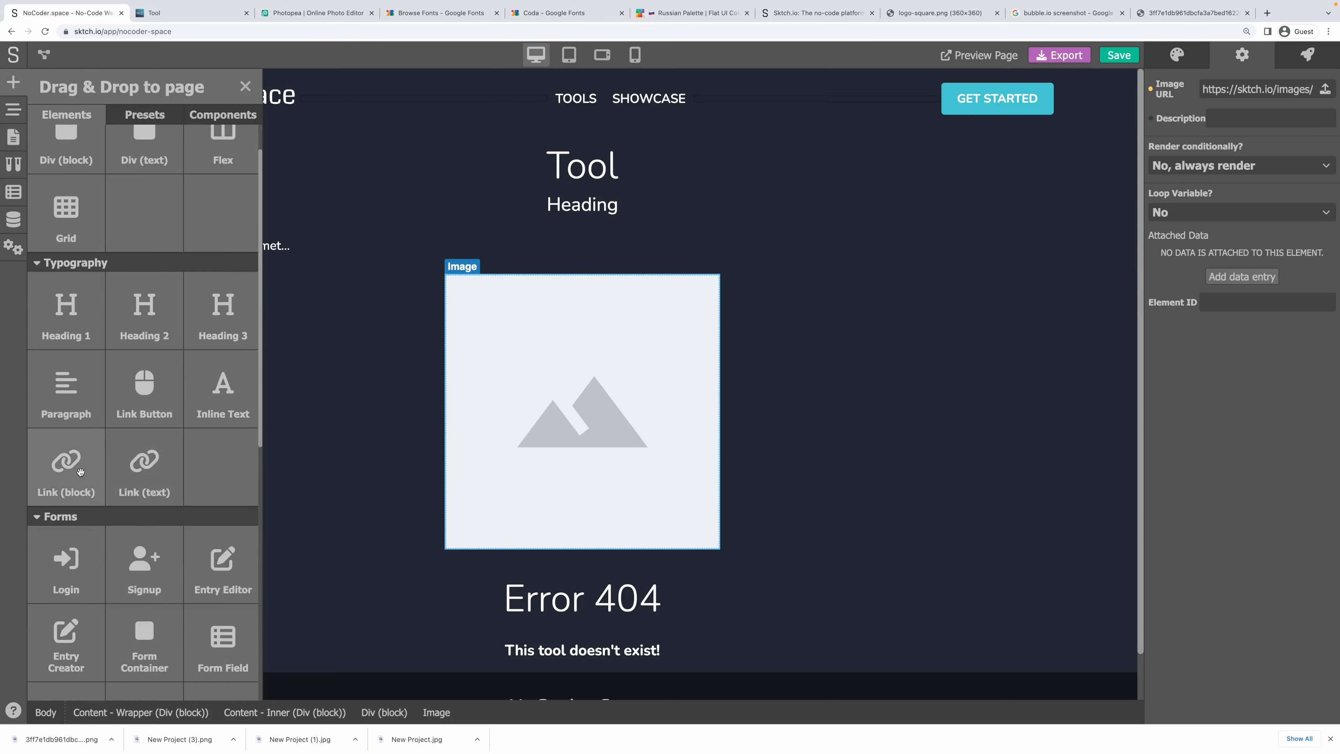
drag(66, 442, 790, 403)
click(13, 109)
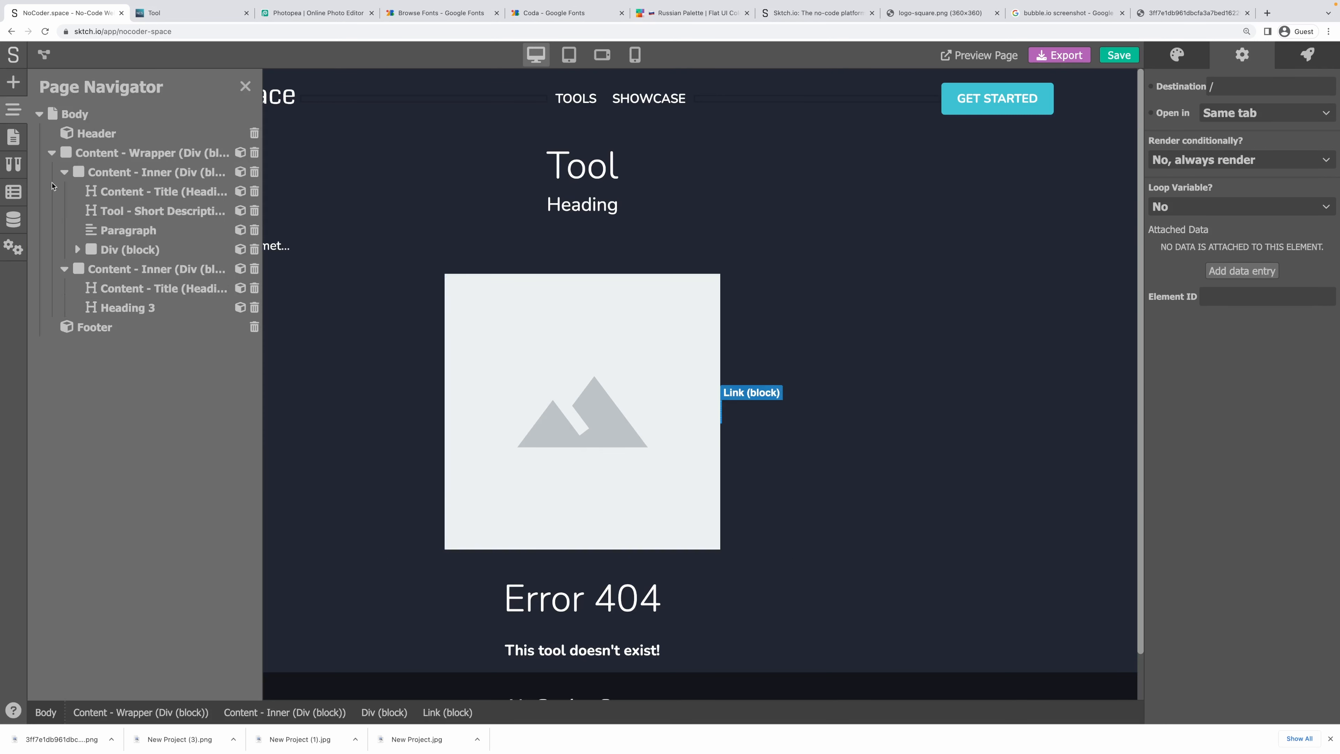
click(77, 249)
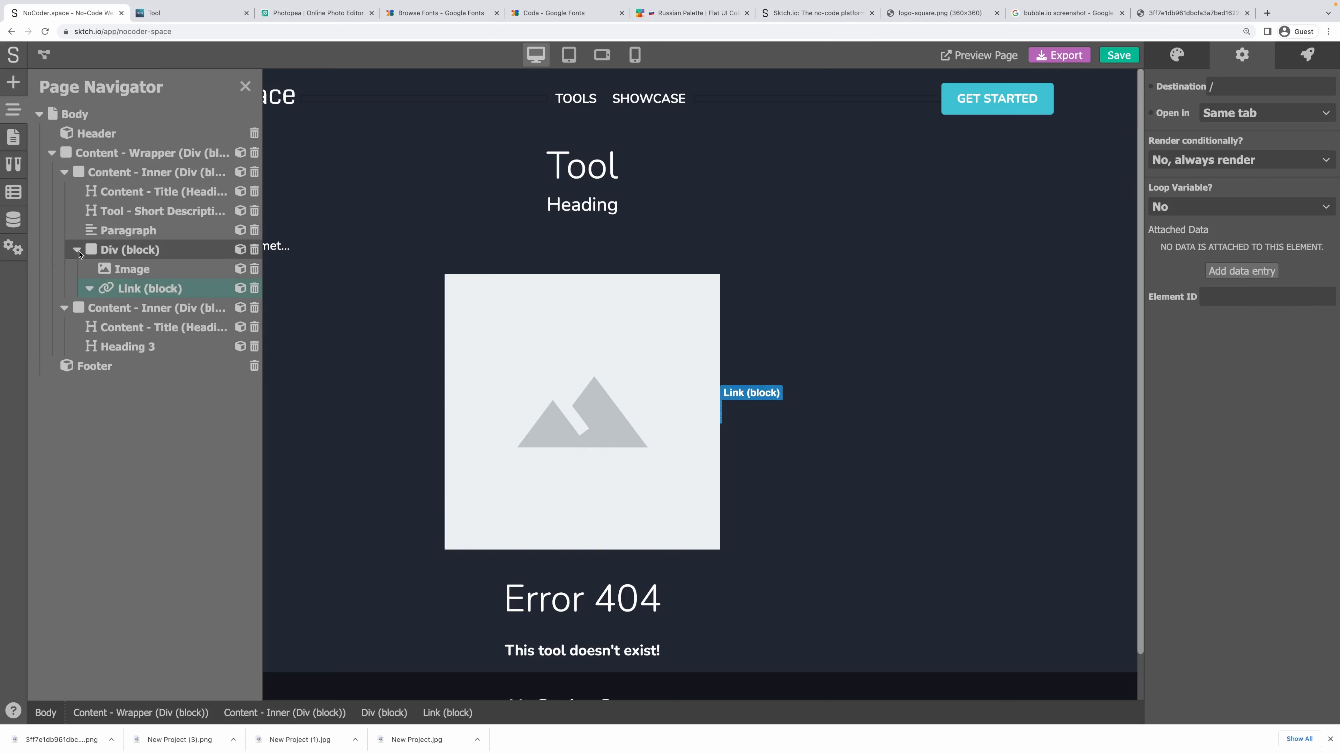
drag(132, 269, 140, 285)
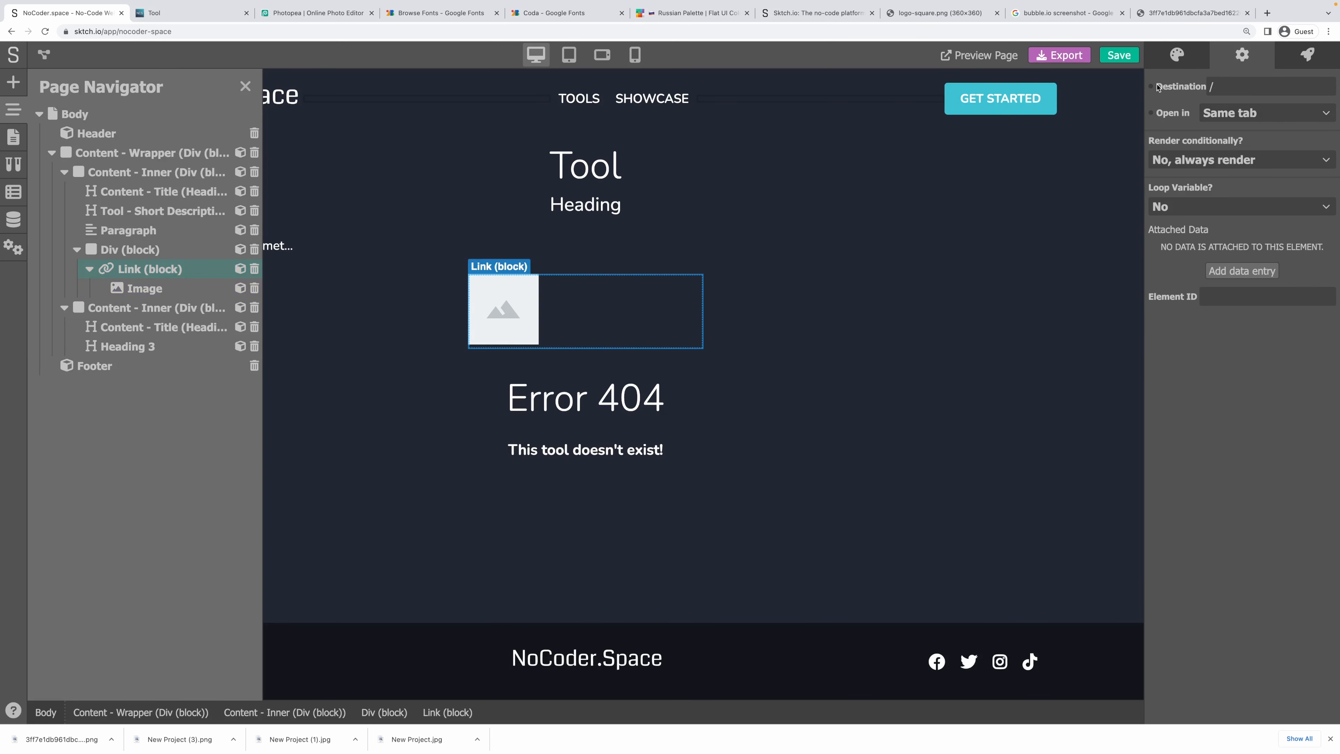
Loop the link over tool.screenshots as screenshot and bind its destination to screenshot.url.
click(1190, 207)
click(1181, 226)
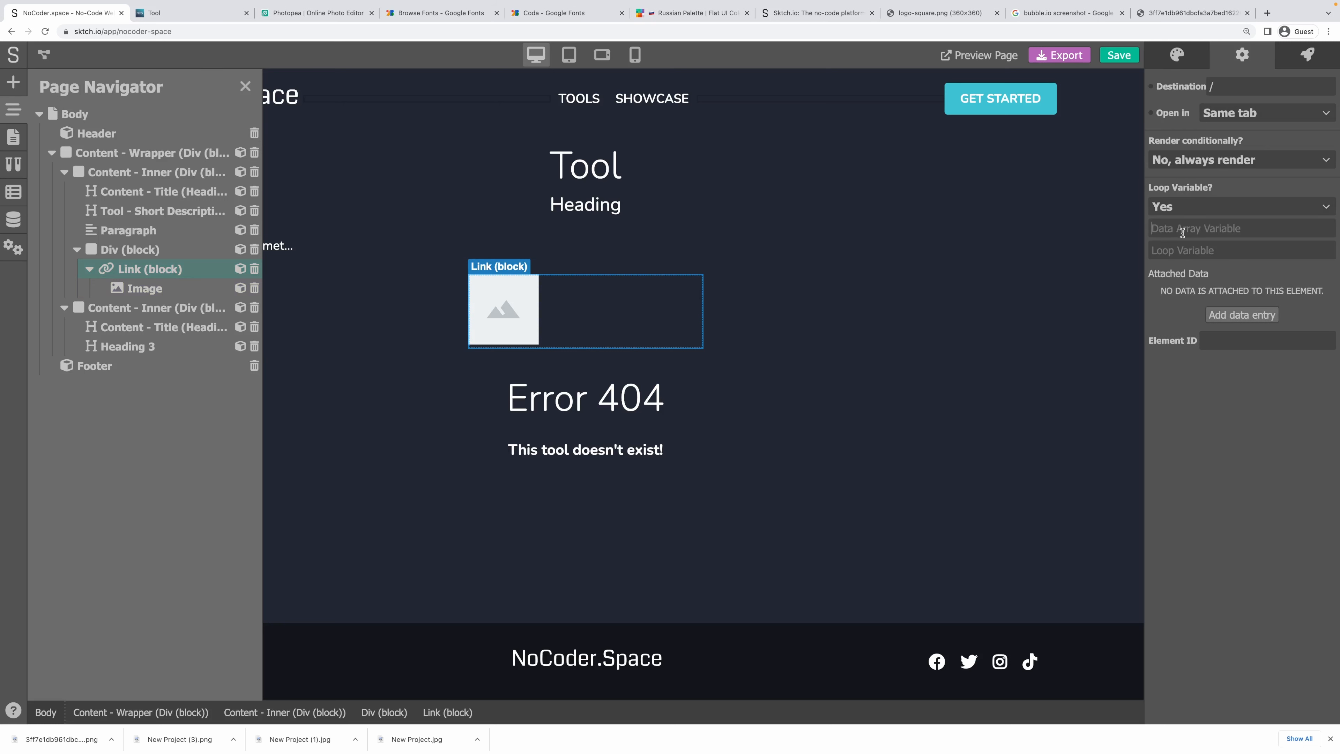
text(too)
text(l.screenshots)
text(screenshot)
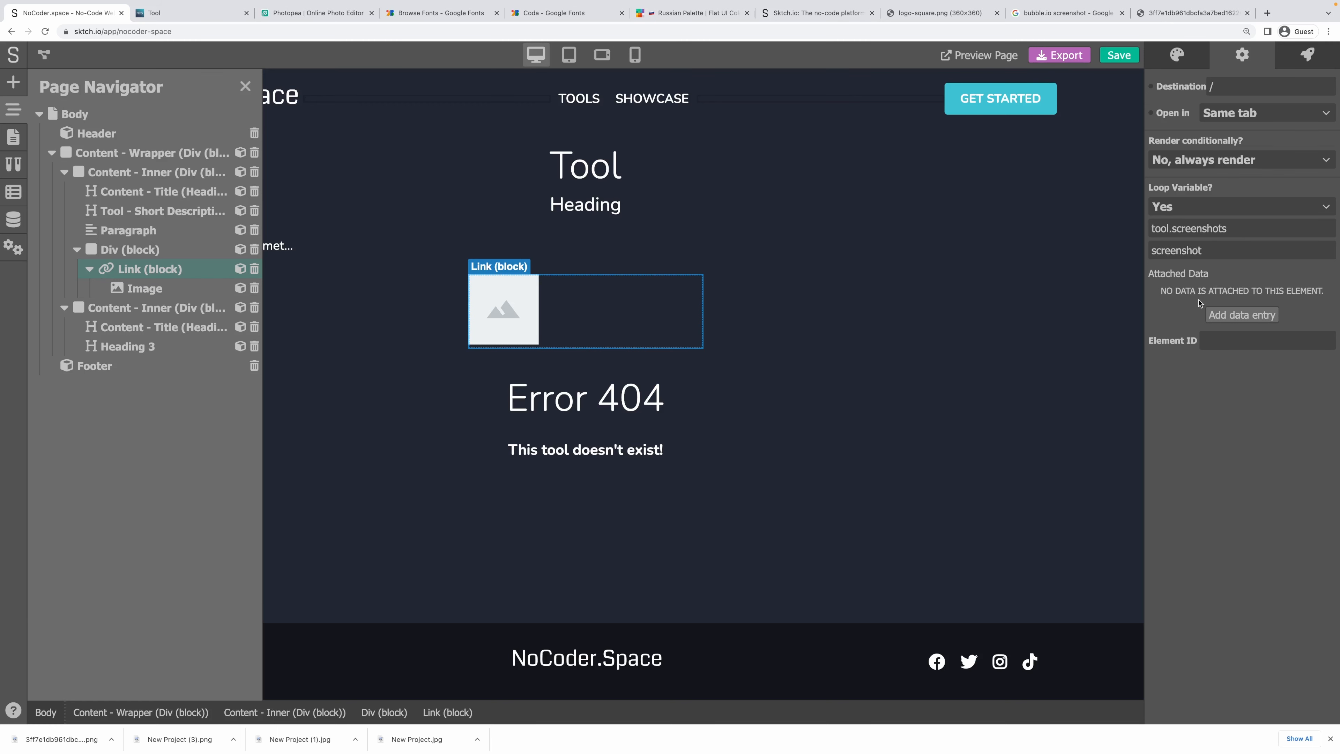
click(1151, 88)
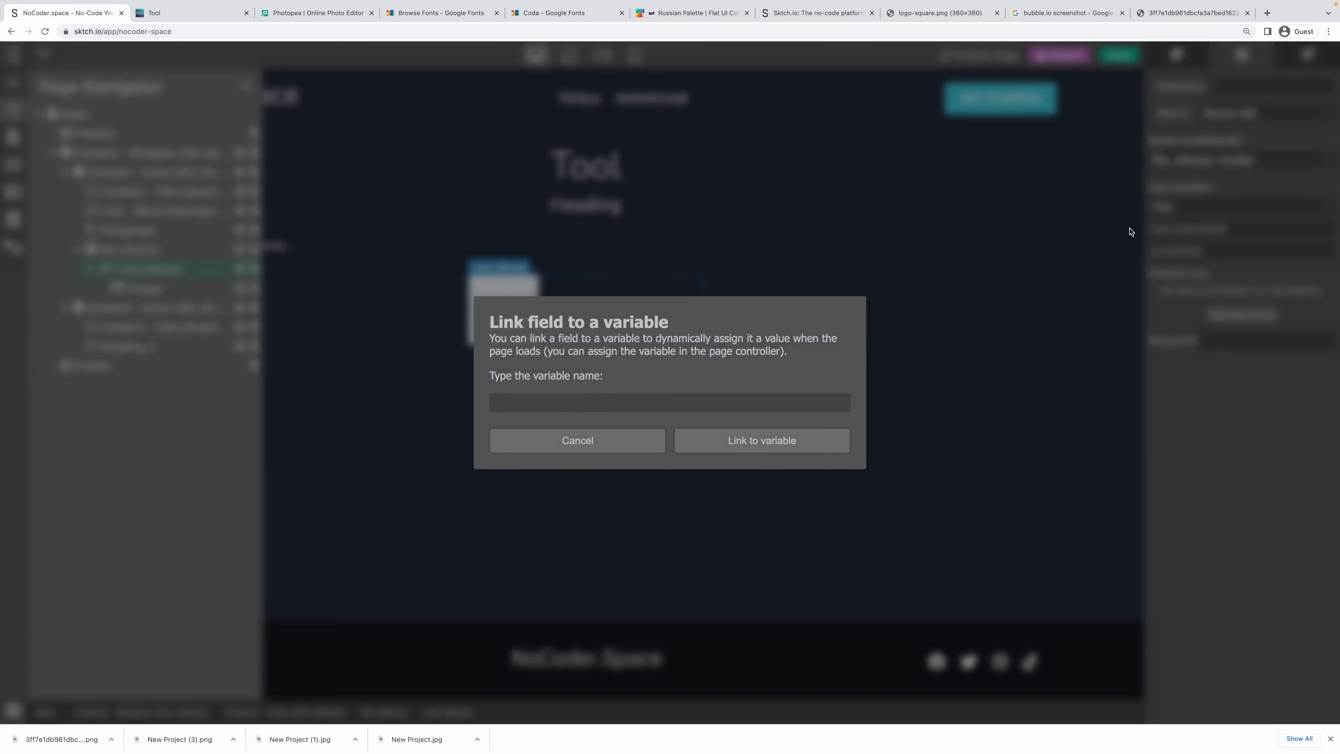
text(screenshots)
key(BackSpace)
text(.url)
click(717, 440)
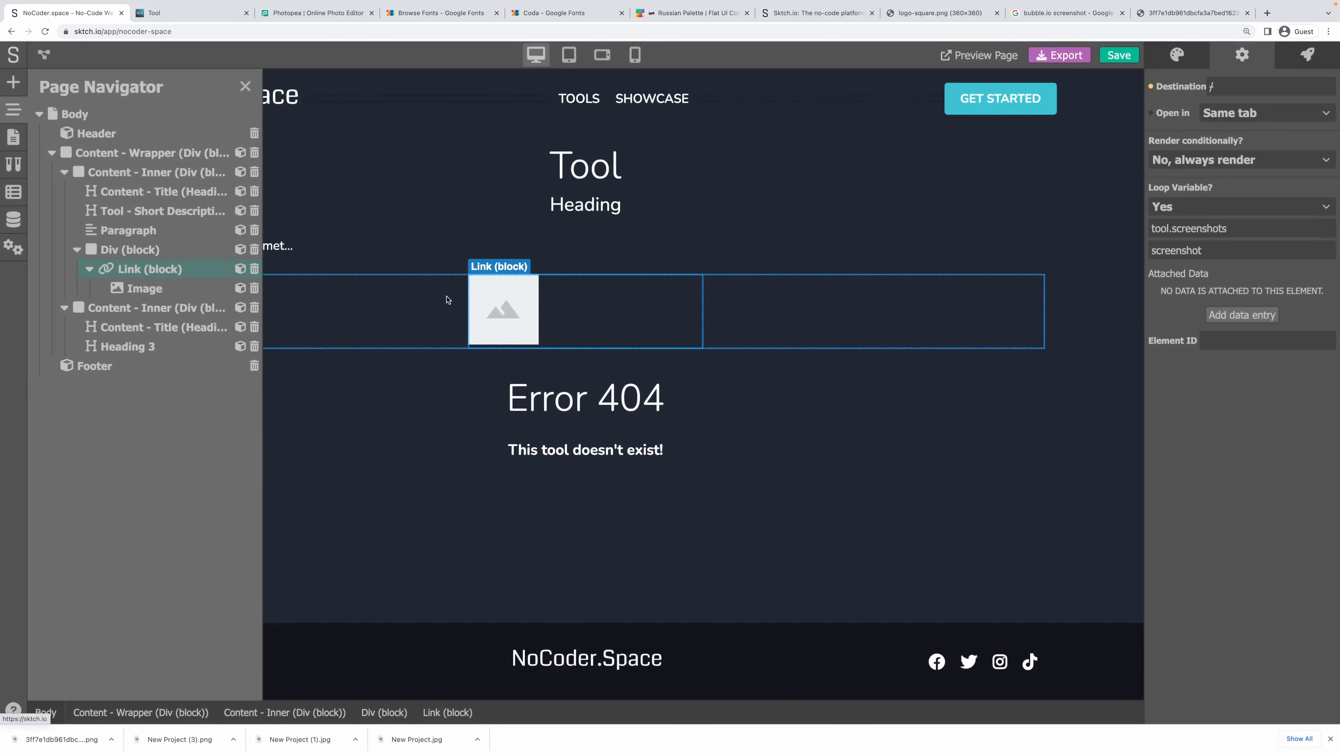
click(245, 86)
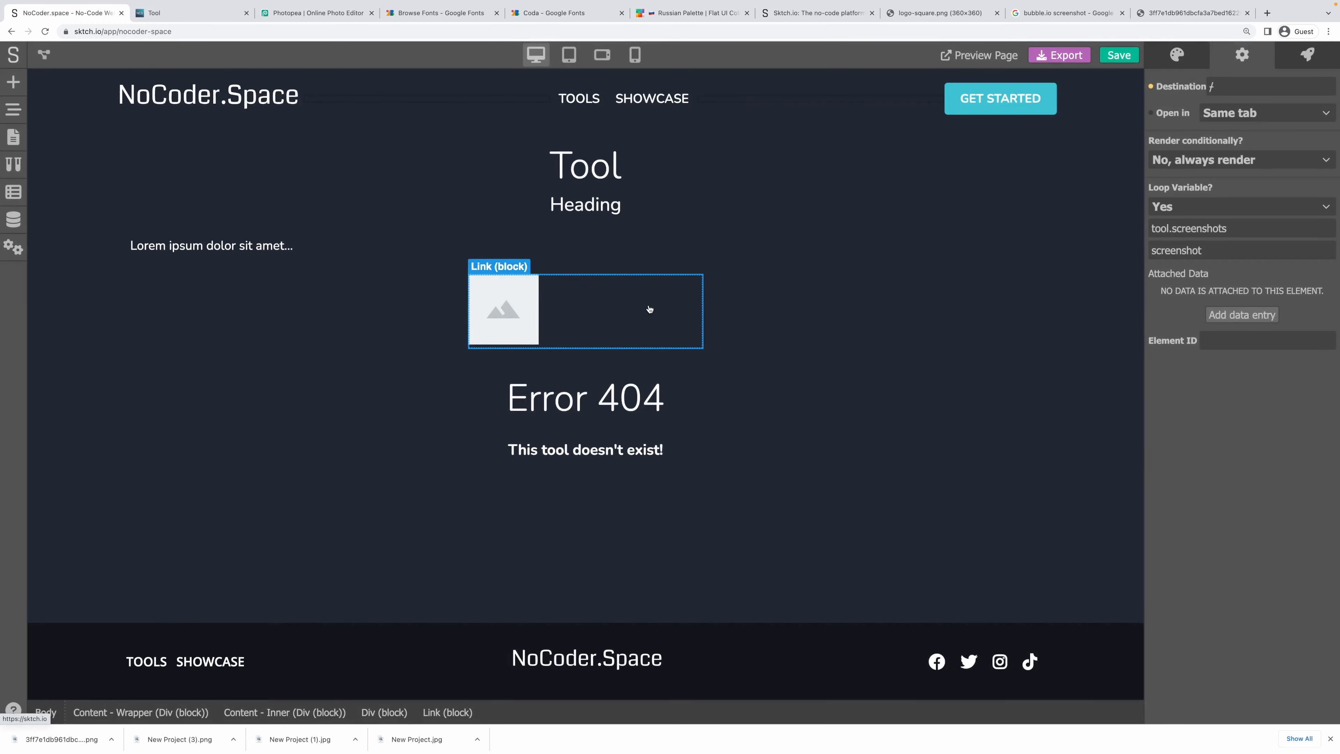
Try a 30% width directly on the screenshot link, then reset it to automatic.
click(1168, 67)
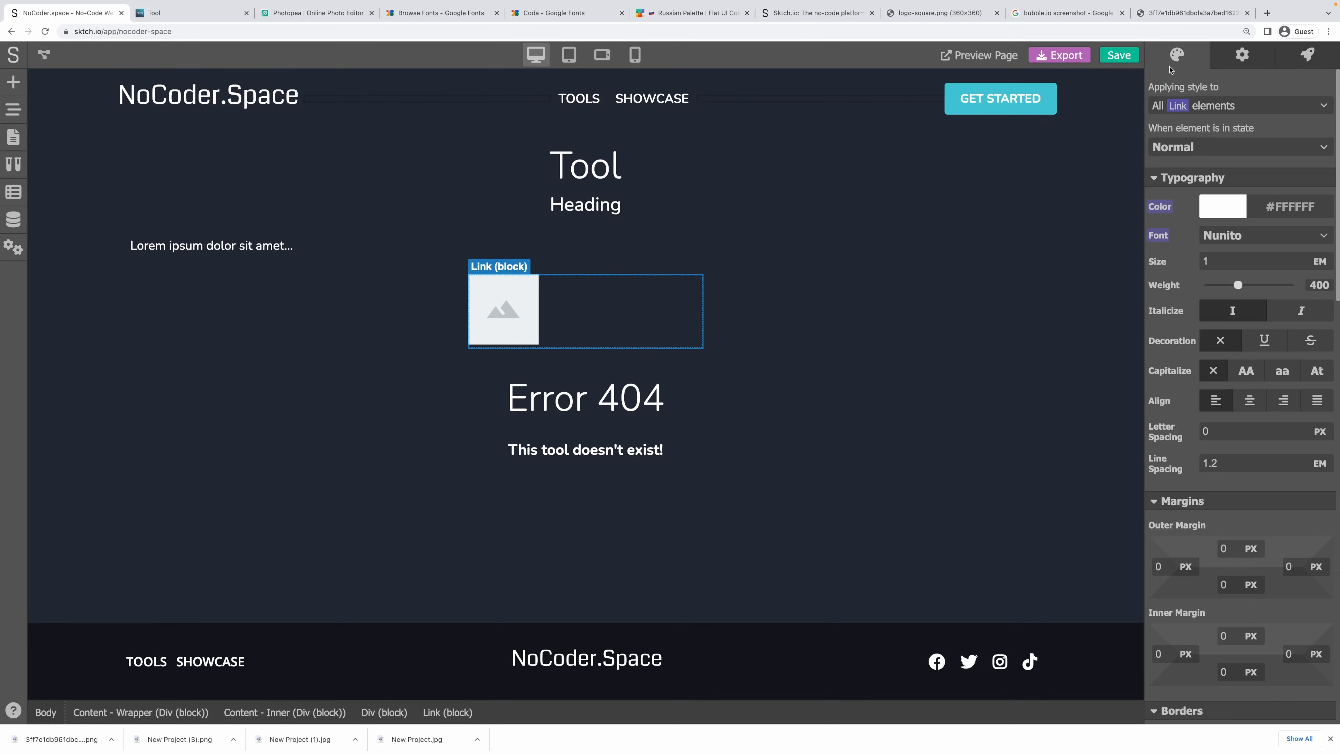
scroll(1169, 257, down, 1)
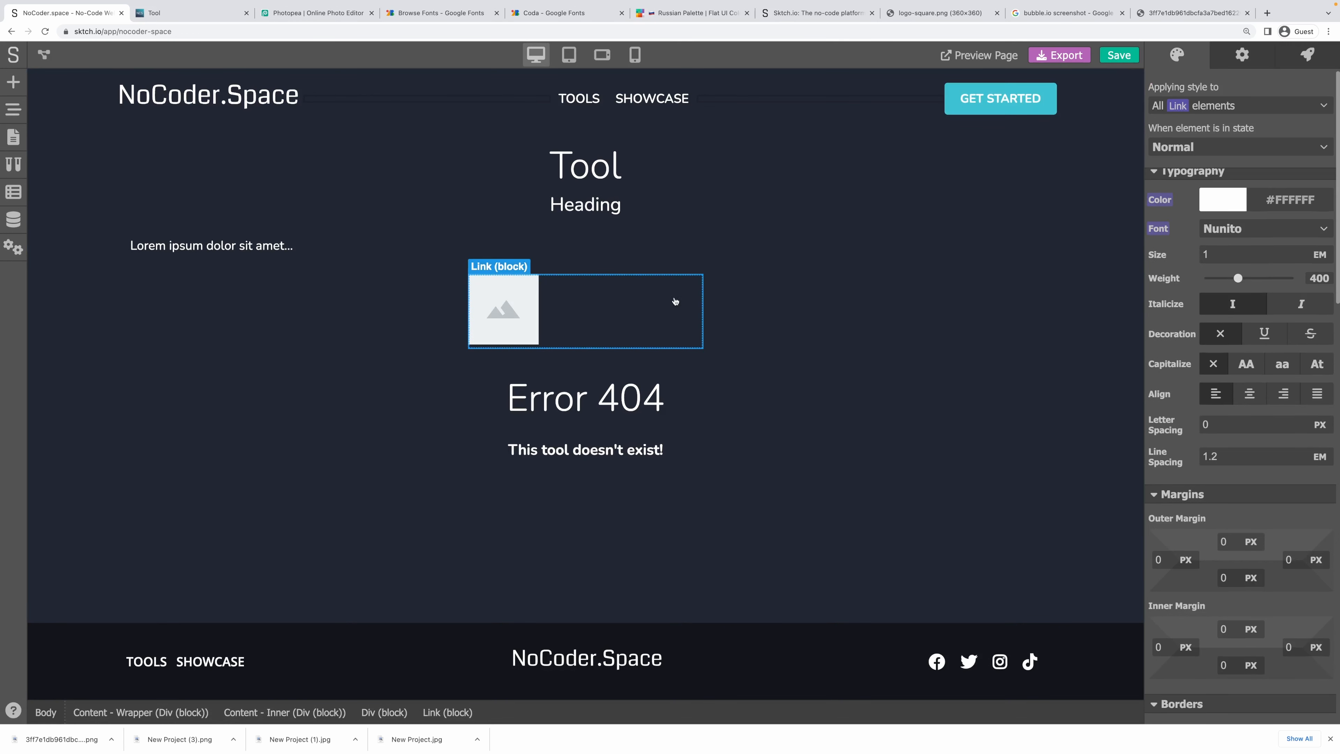
scroll(1158, 299, down, 10)
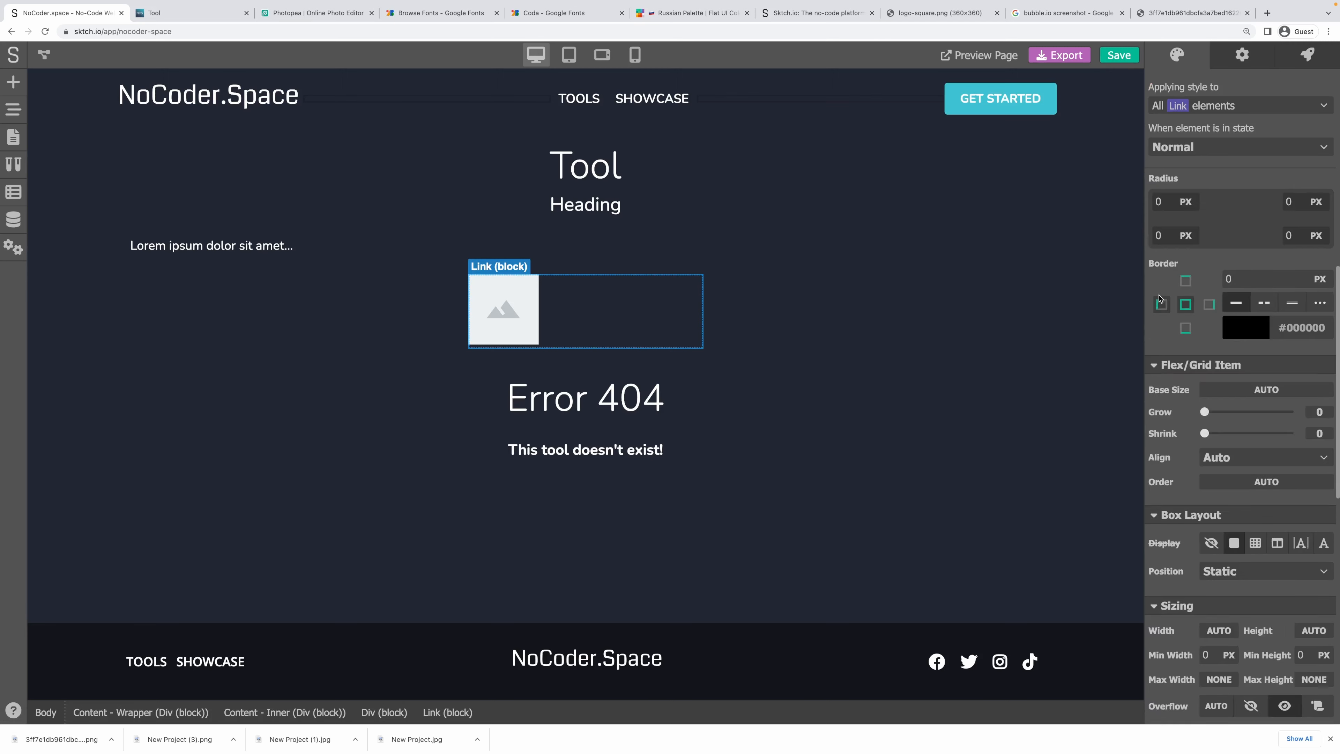
click(1217, 386)
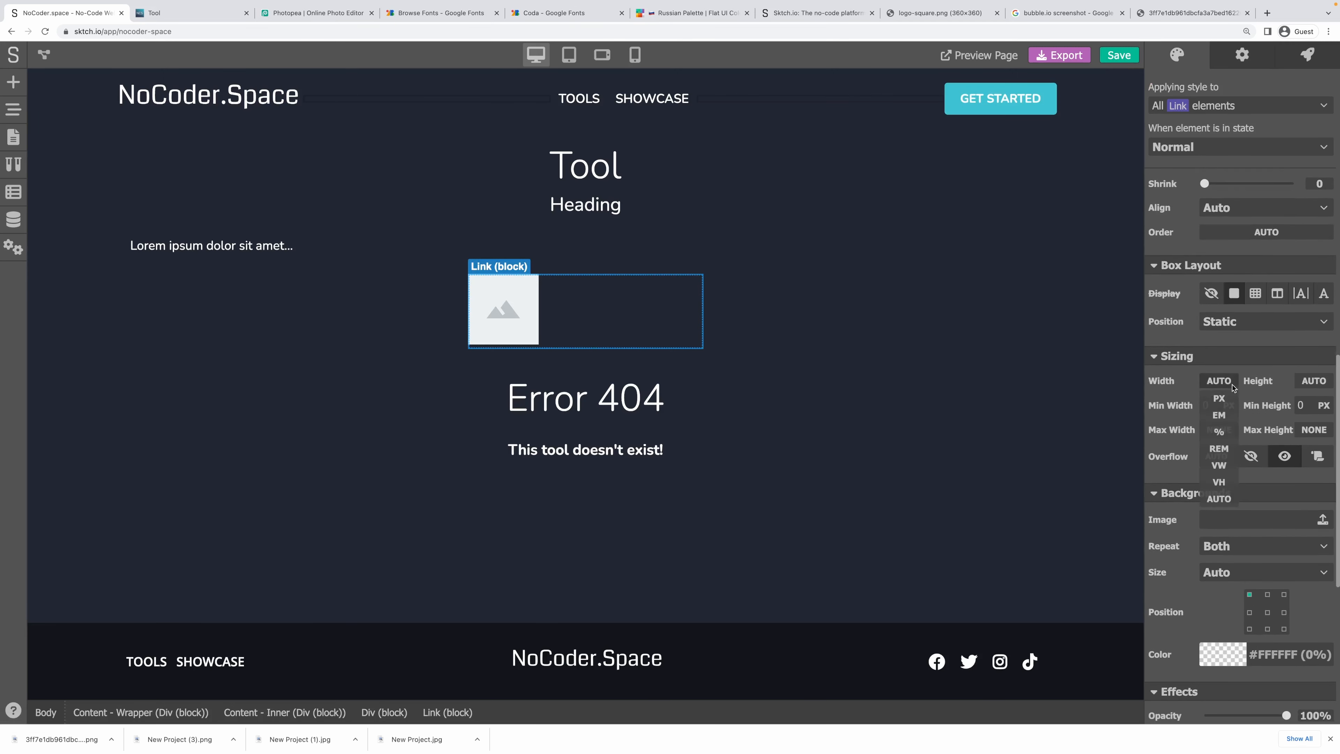
click(1228, 433)
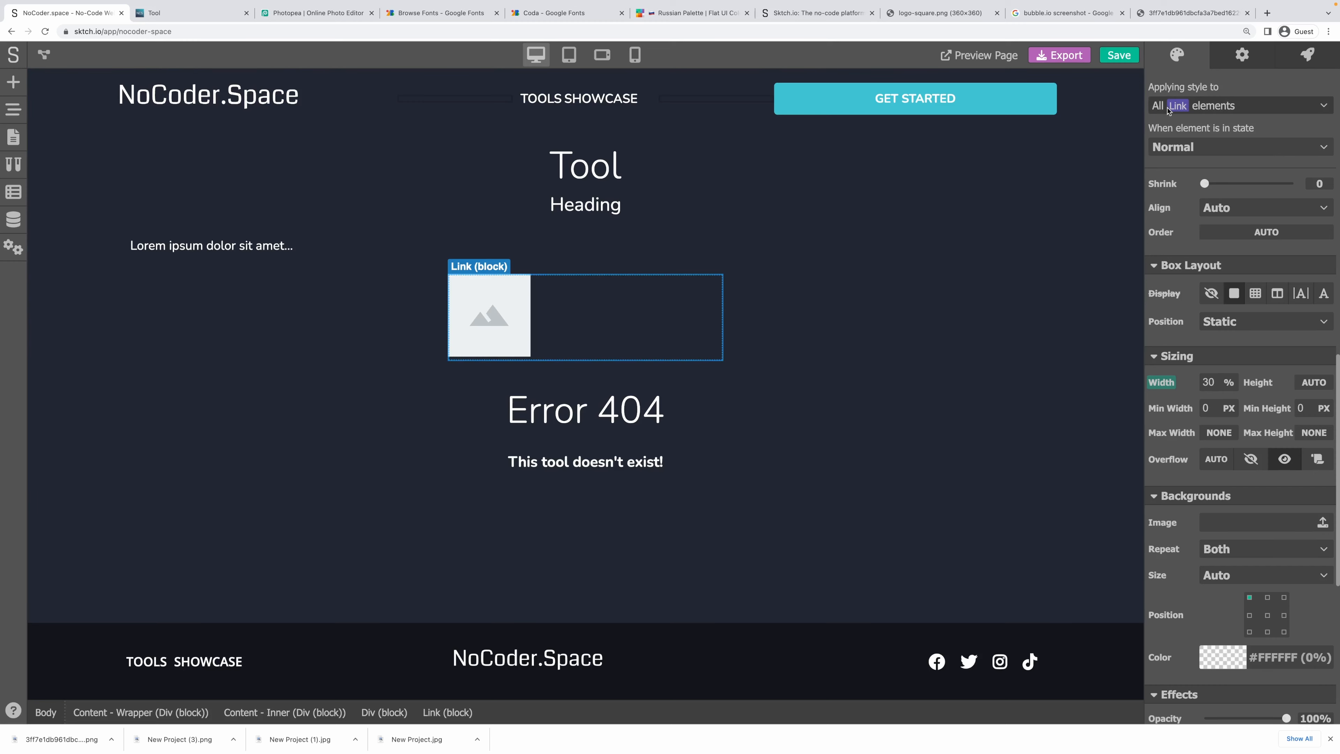
click(1168, 384)
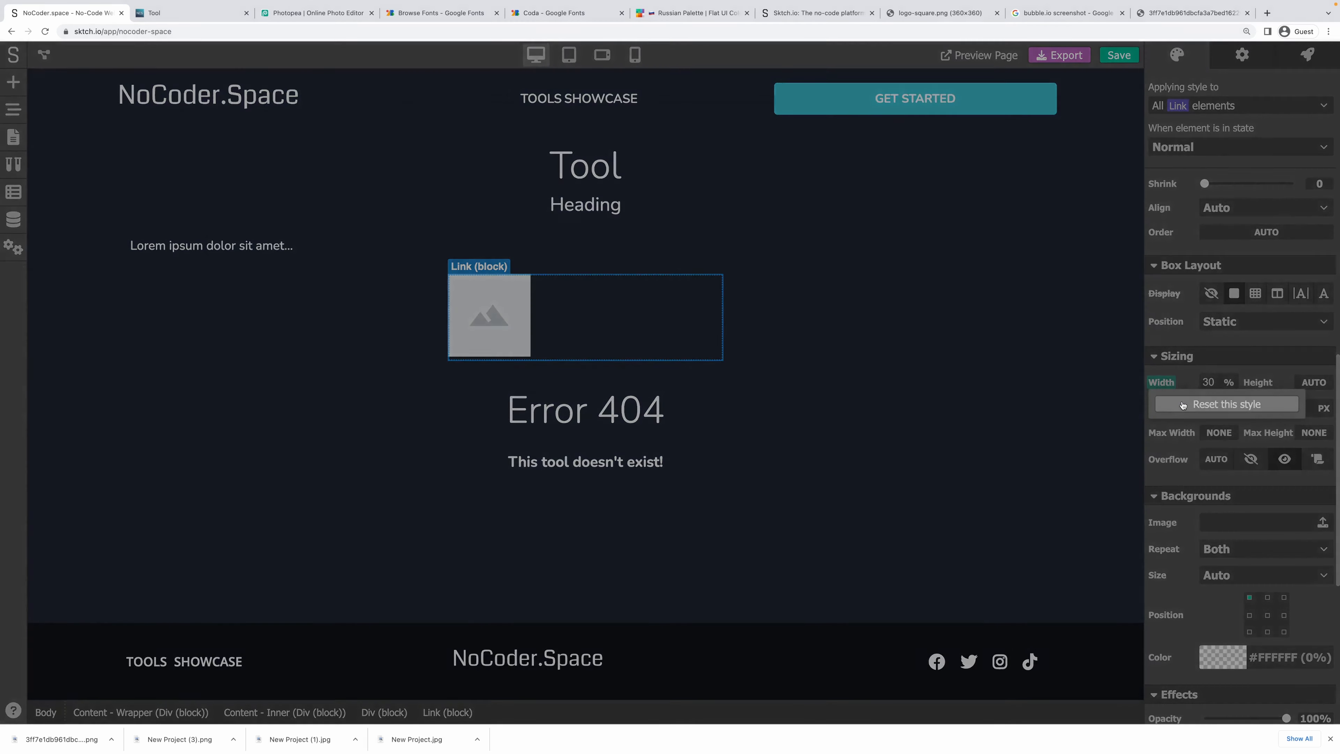
click(1177, 399)
Create the class 'Tool - Screenshot Link' on the link and set its width to 30%.
click(1198, 108)
click(1210, 175)
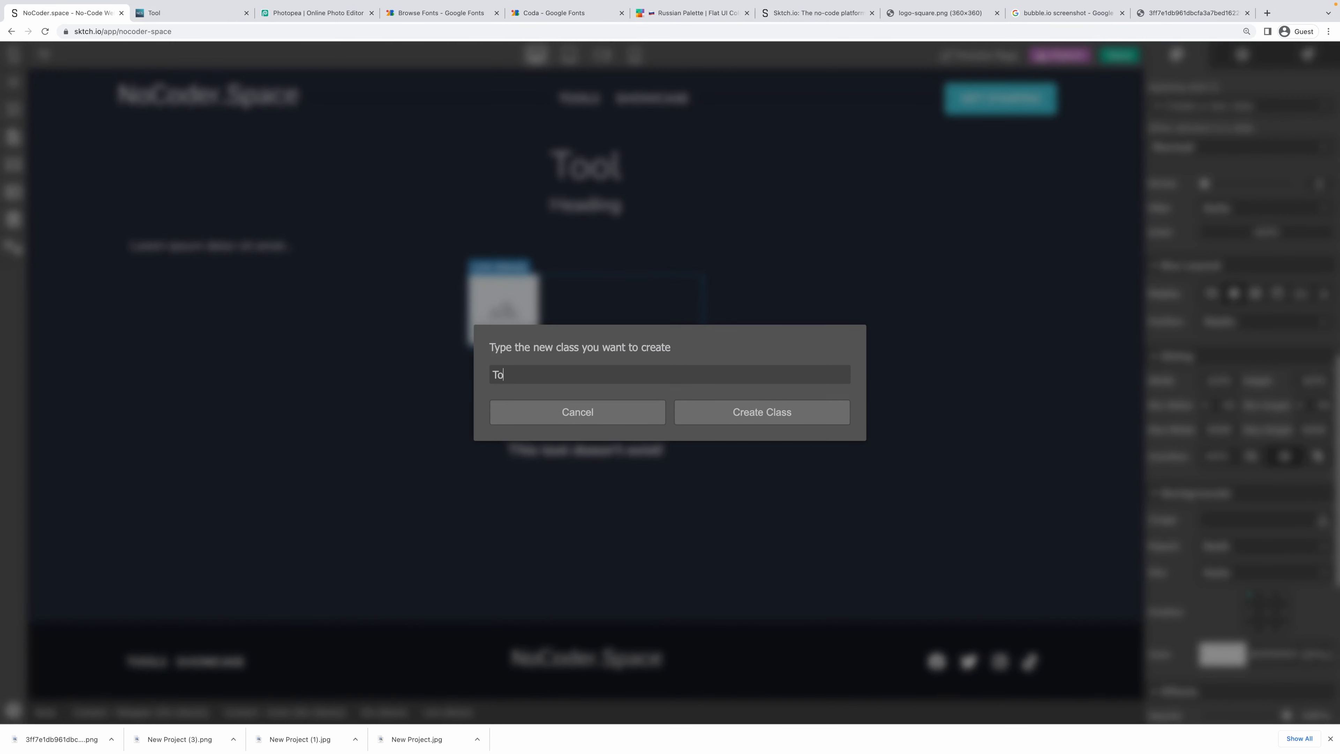
text(Tool - Screenshot Lin)
text(k)
key(ctrl+a)
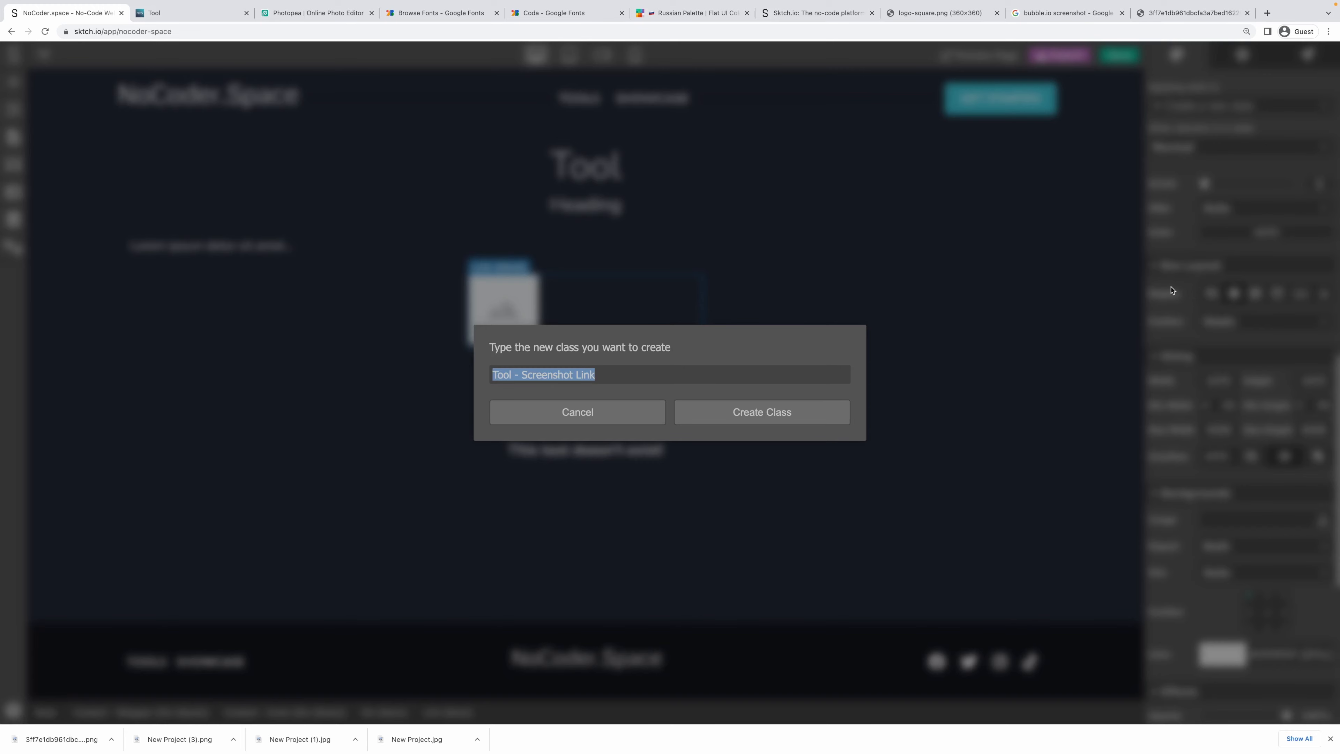
click(738, 412)
click(1223, 384)
click(1218, 432)
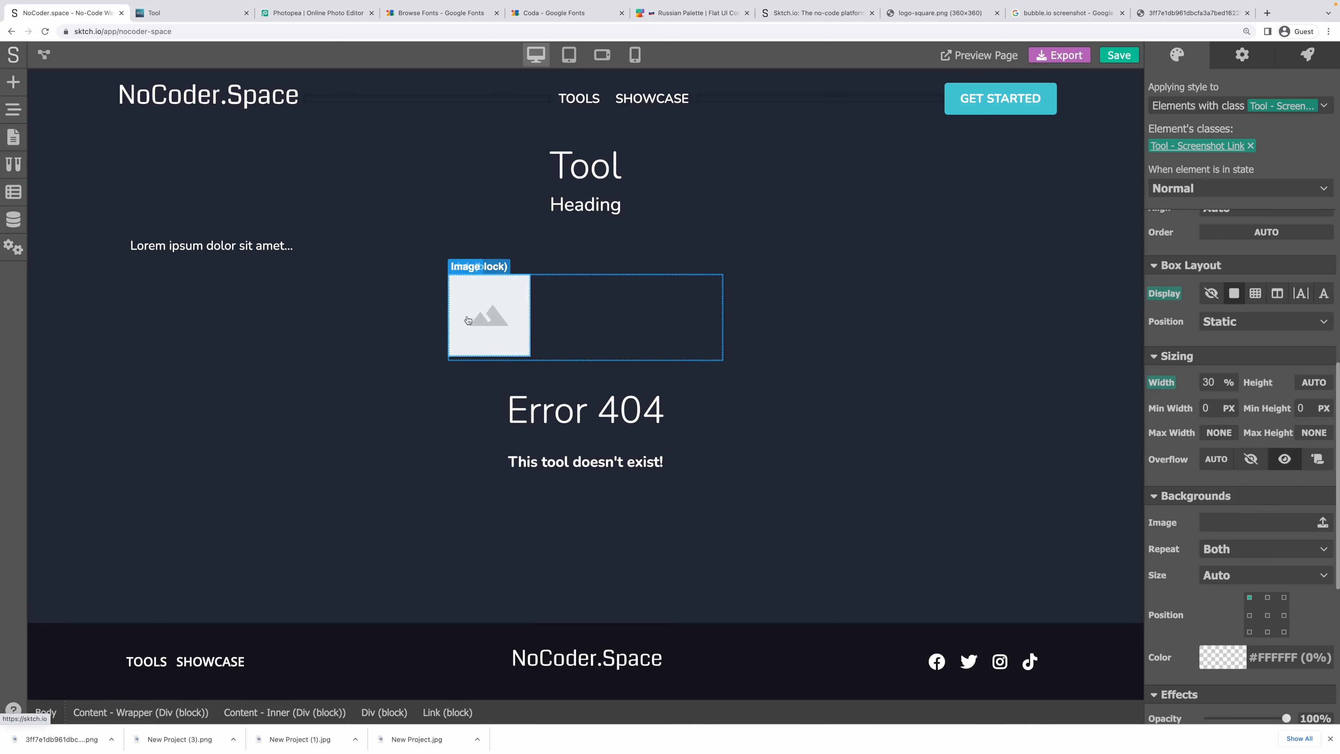
Reset the inner image's width to automatic, then reselect the screenshot link.
click(517, 307)
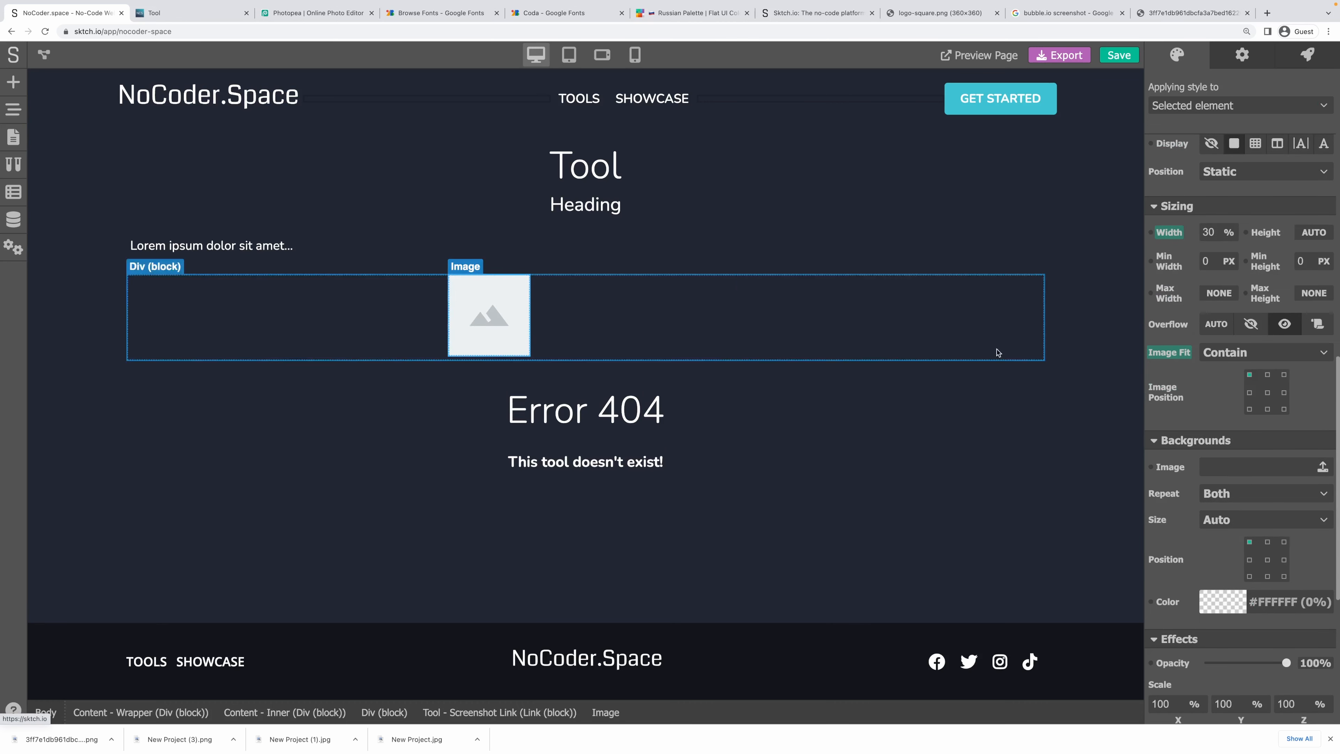
click(1172, 235)
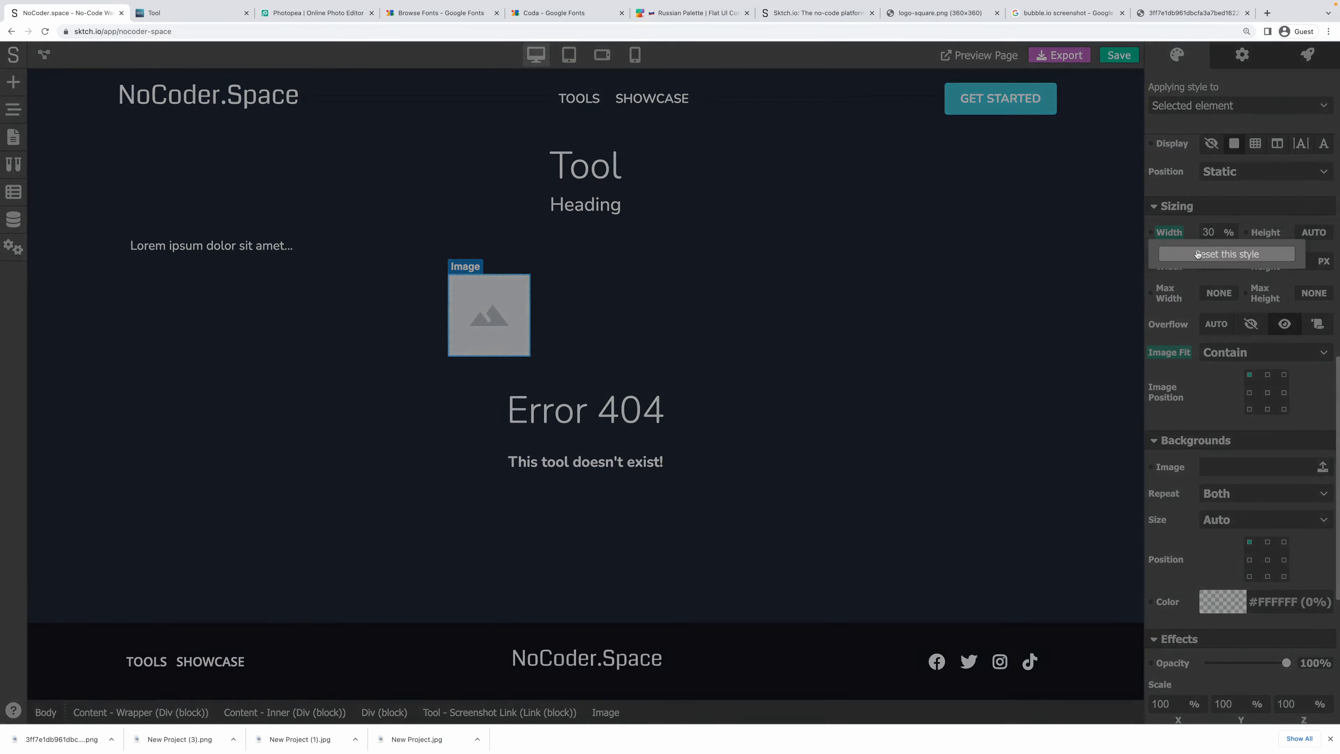
click(1208, 249)
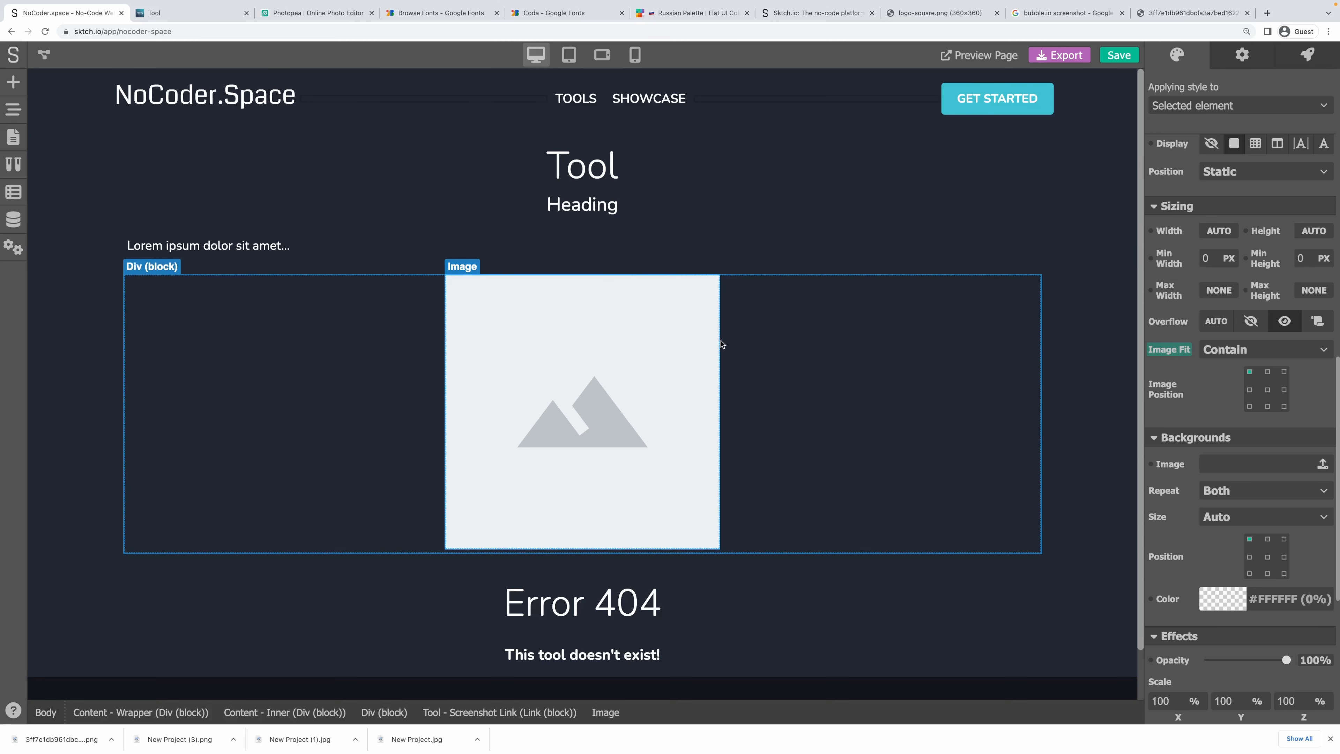
click(546, 709)
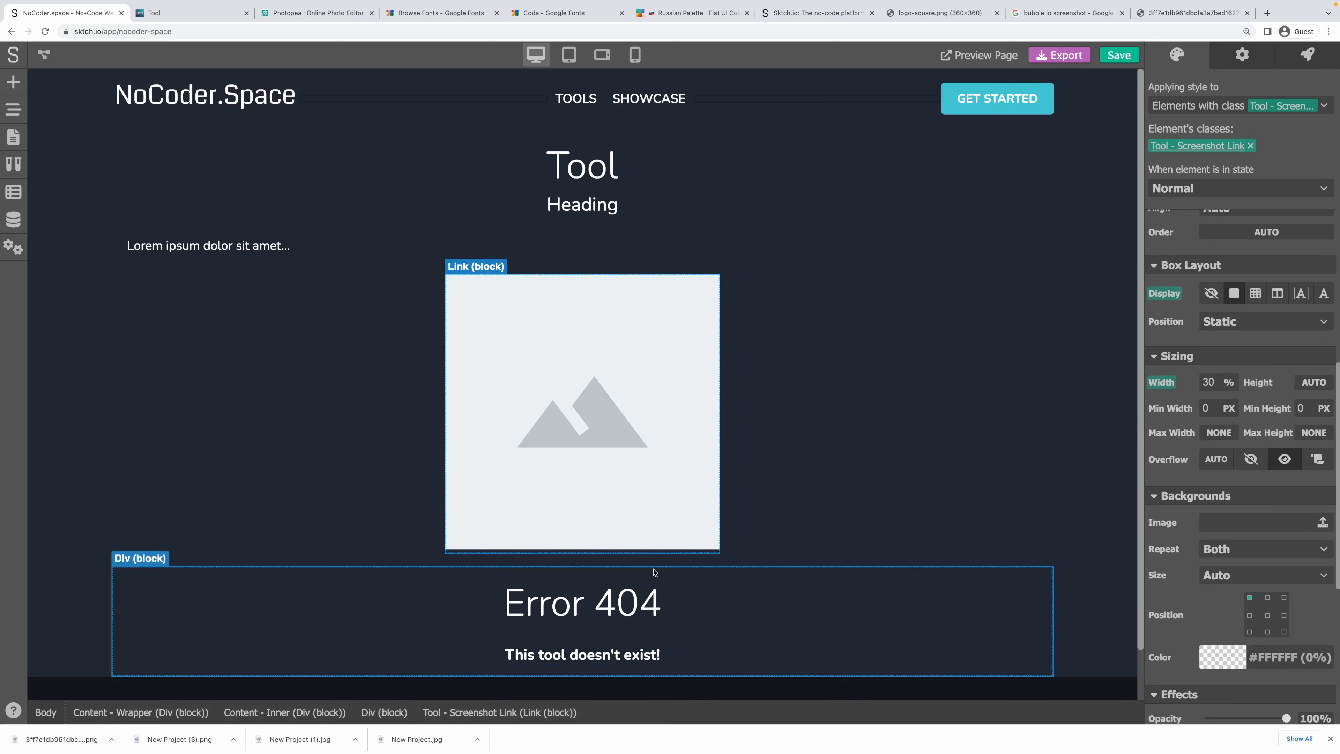
Make the screenshot image display as block at 100% width.
click(625, 414)
scroll(1230, 295, up, 3)
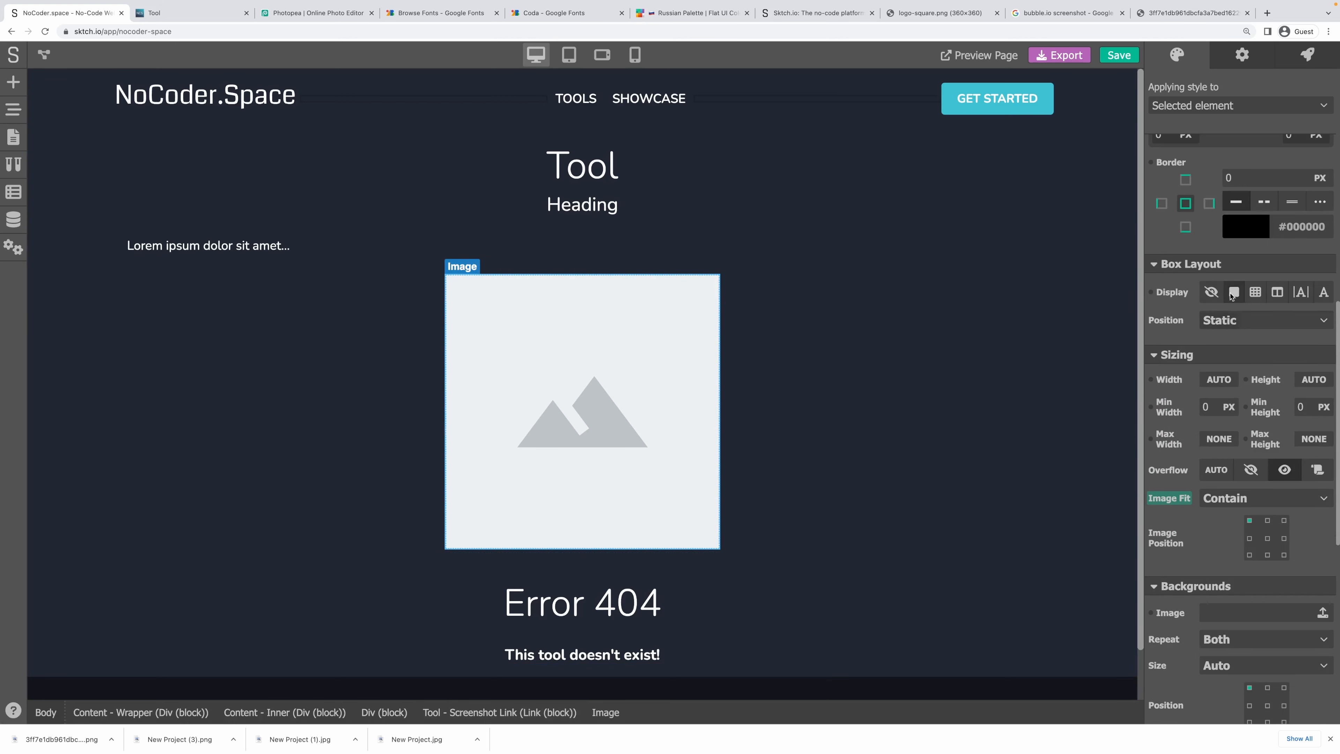
click(1232, 294)
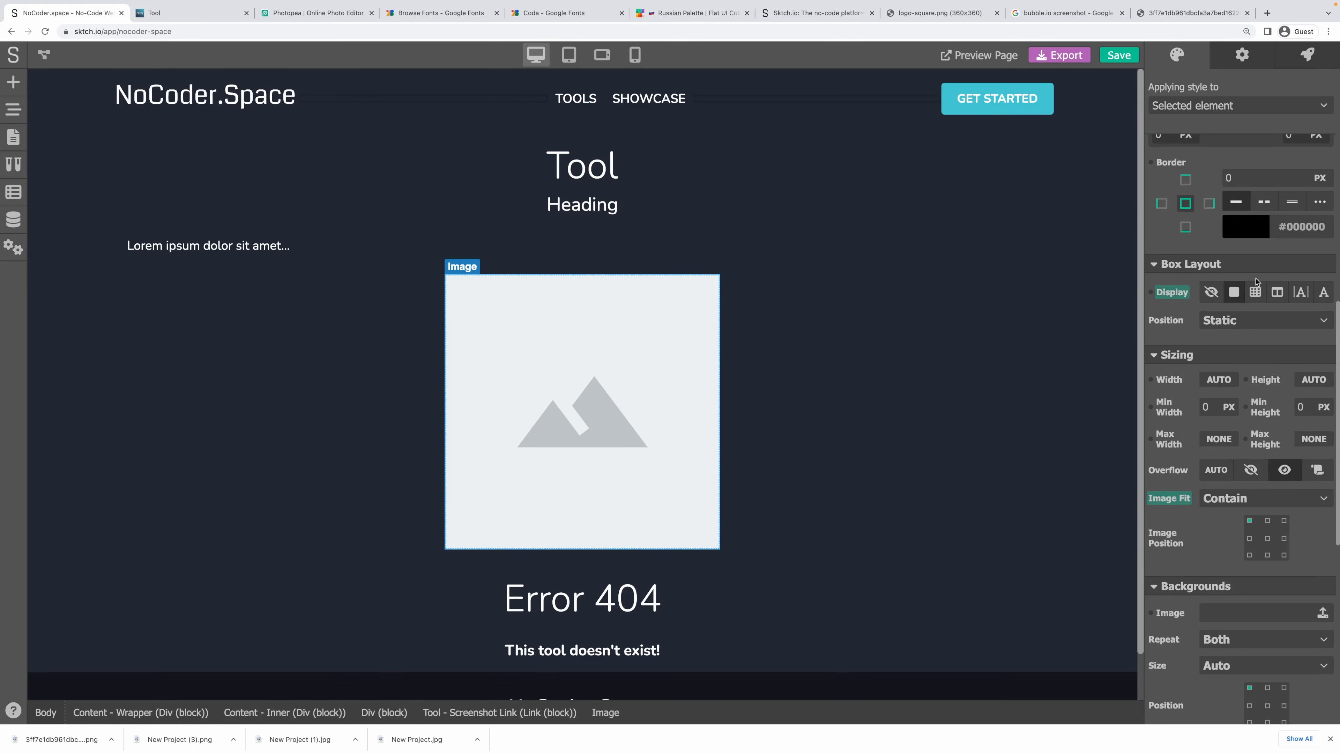
scroll(1255, 282, up, 2)
scroll(1208, 397, down, 1)
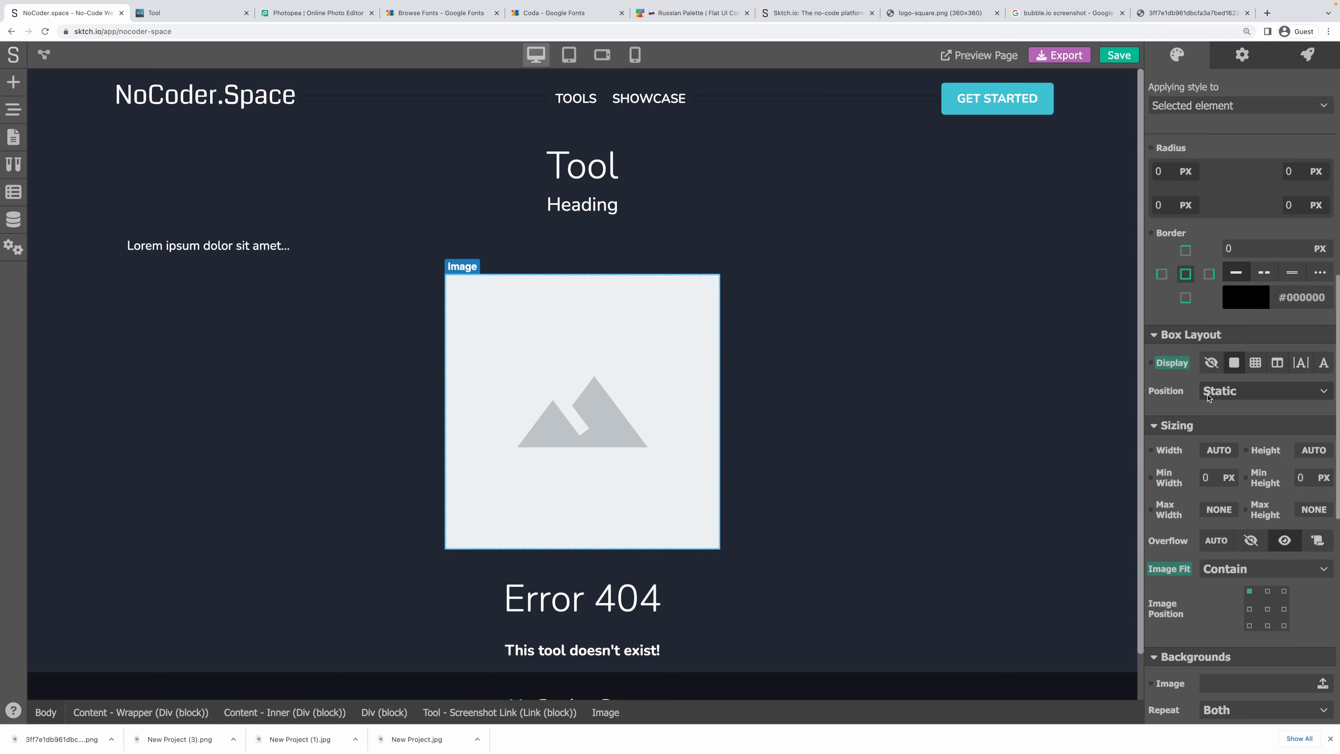
click(1218, 455)
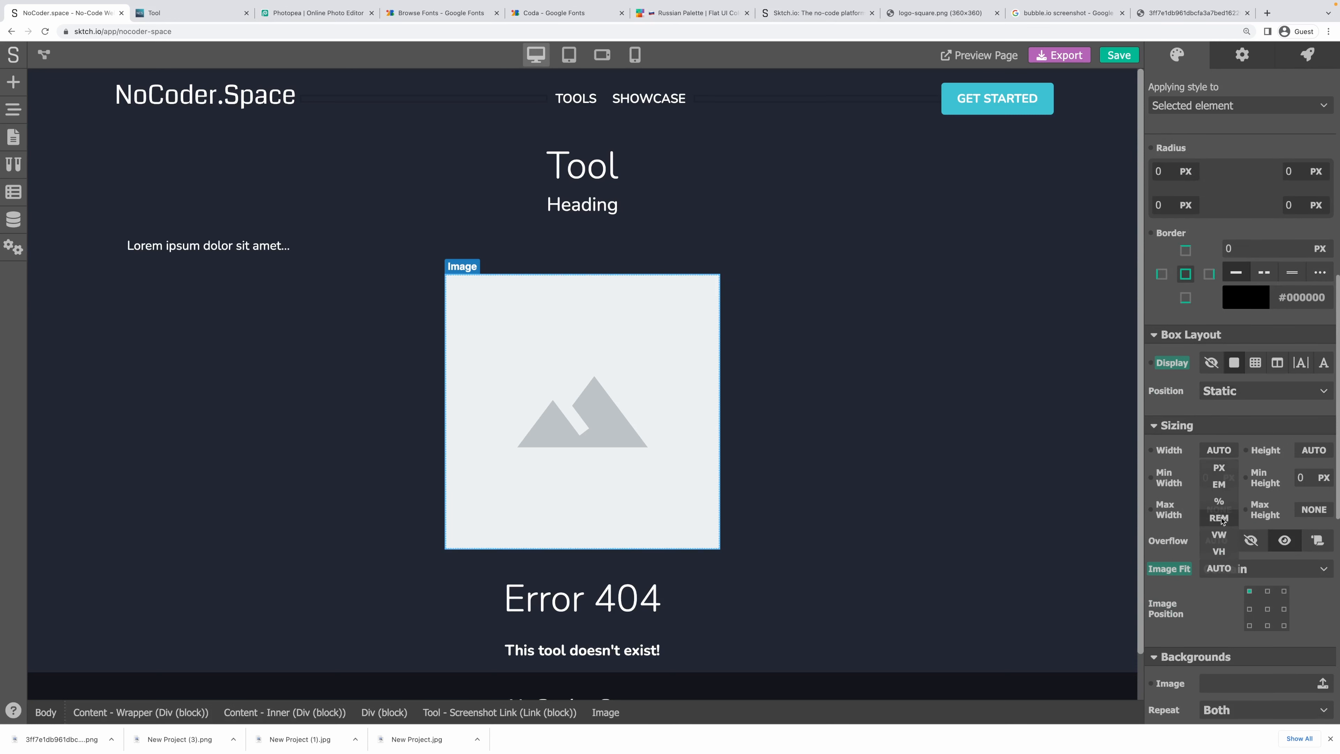
click(1219, 501)
double_click(1207, 452)
text(10)
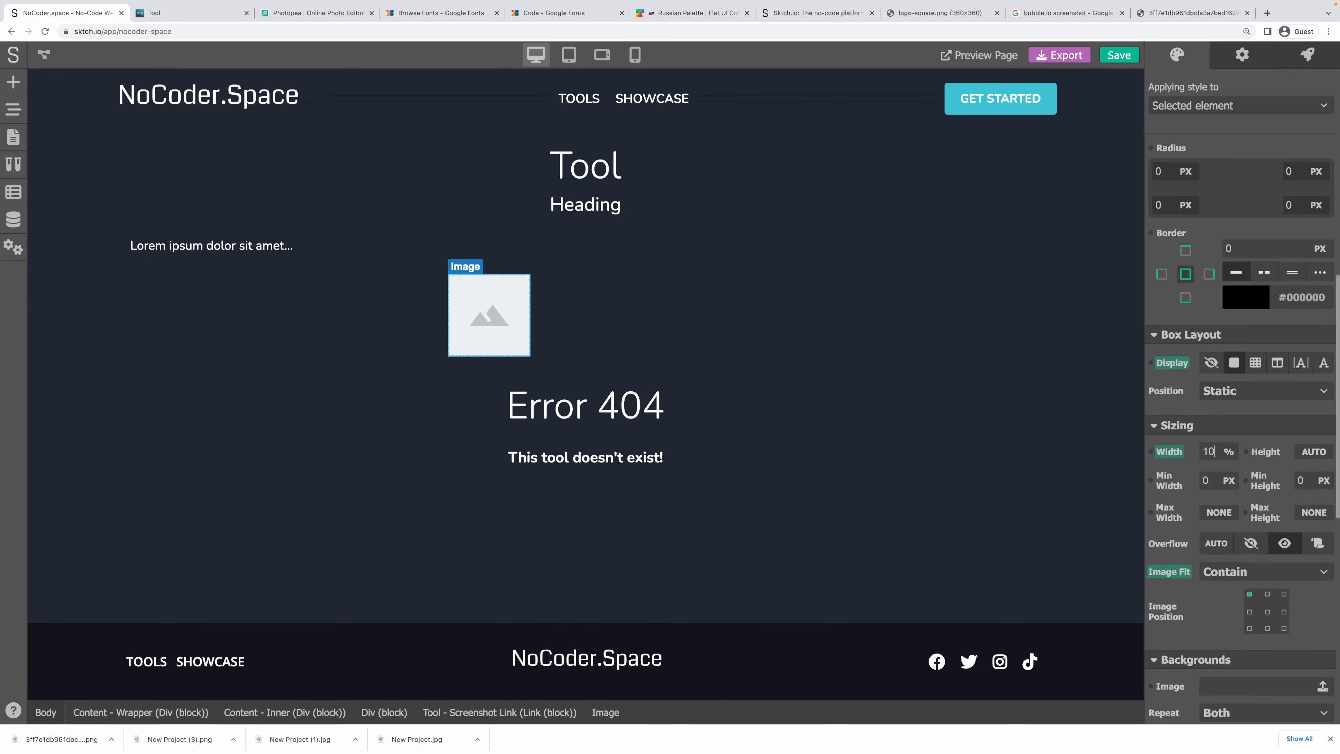
key(Return)
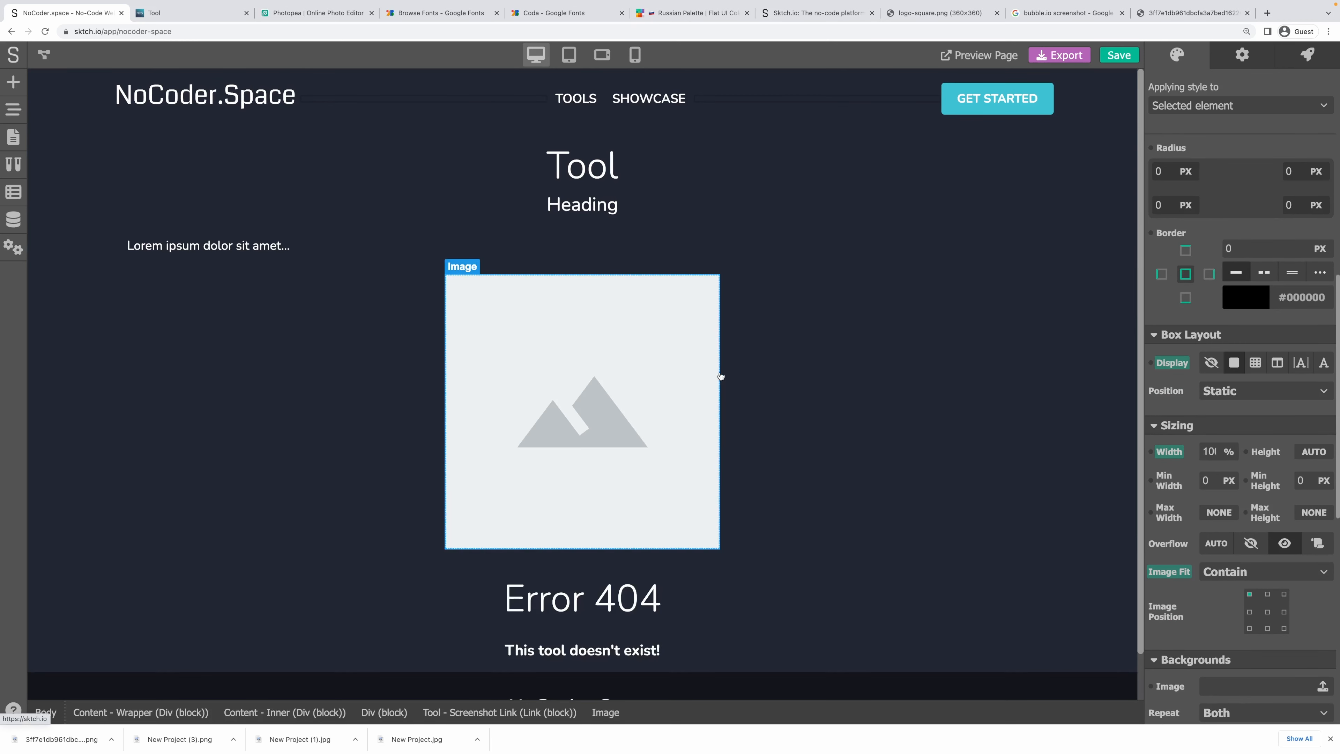
Reselect the screenshot link and its surrounding container, then save the project.
click(516, 713)
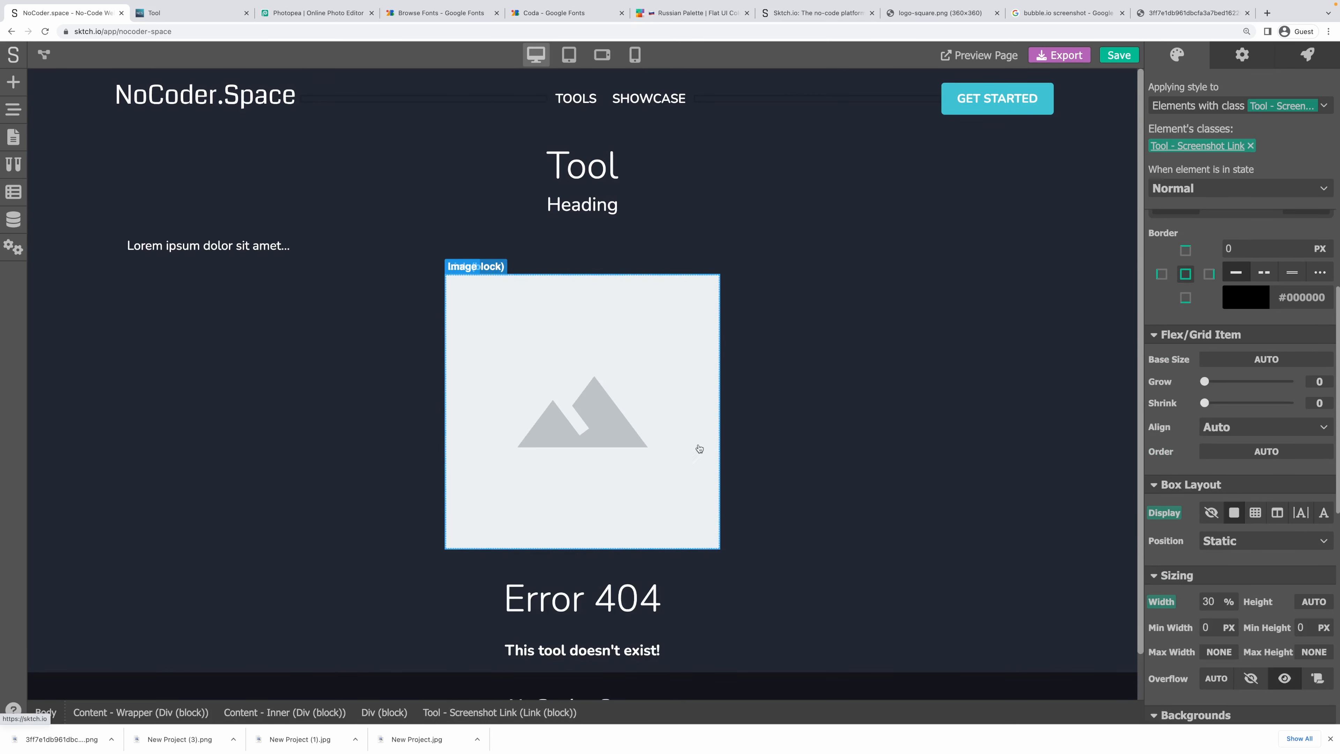
click(876, 379)
key(ctrl+s)
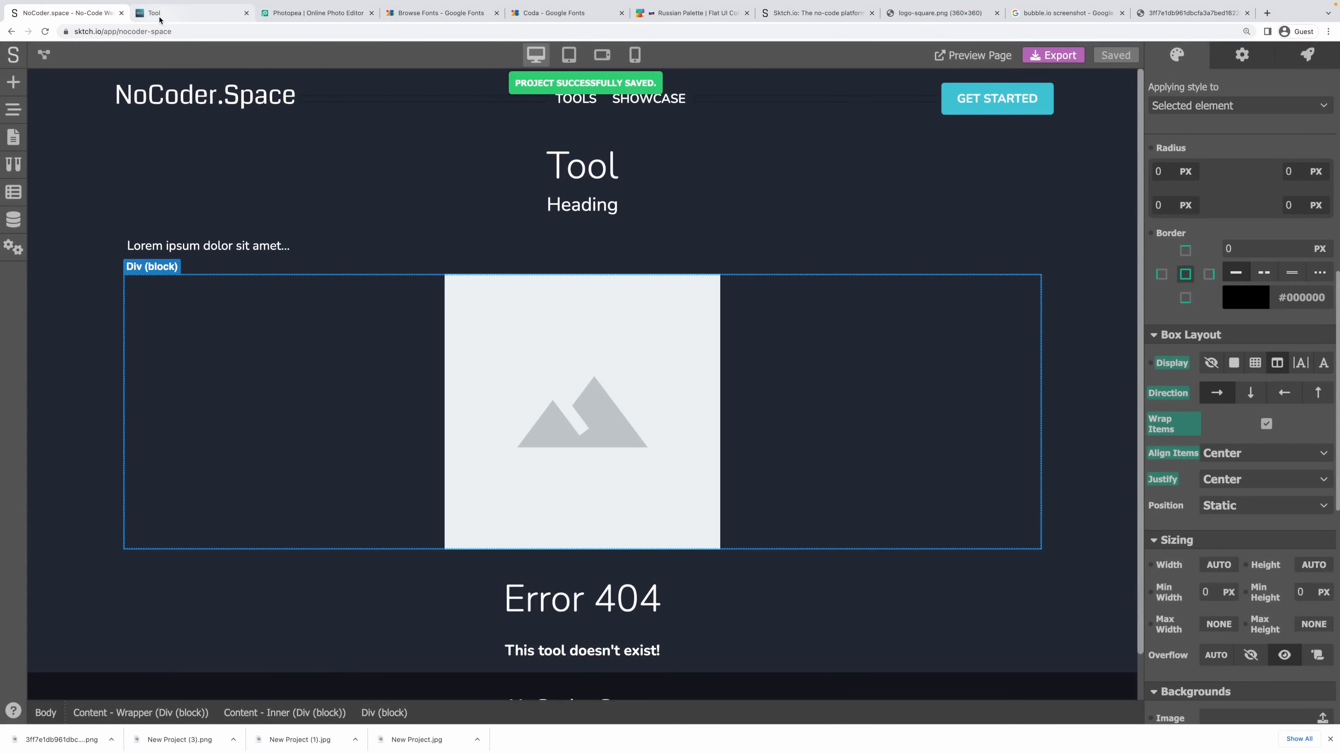
Review the live Sktch.io page's title, subtitle and description, then open the editor's Data Models list.
click(174, 12)
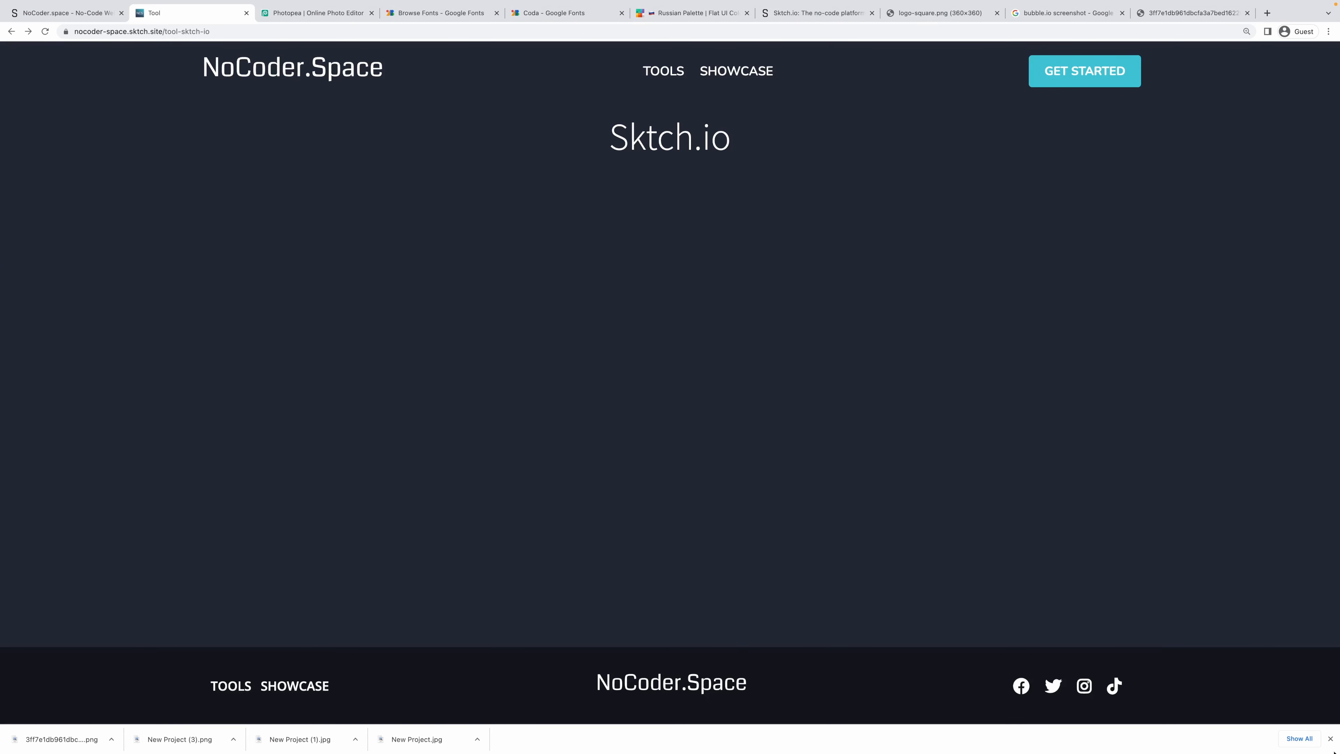
click(1330, 738)
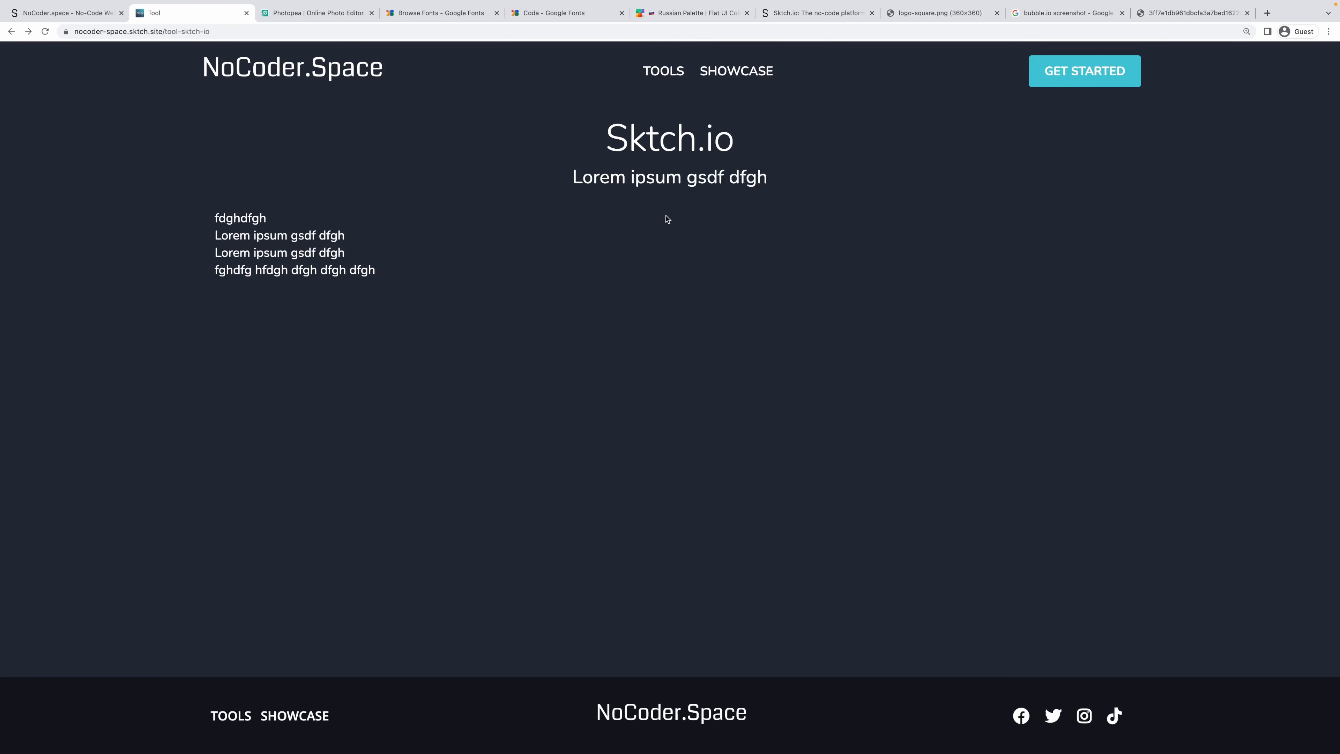
drag(622, 139, 762, 145)
click(764, 148)
drag(609, 139, 730, 136)
drag(785, 171, 559, 181)
drag(218, 218, 430, 282)
click(438, 281)
click(69, 13)
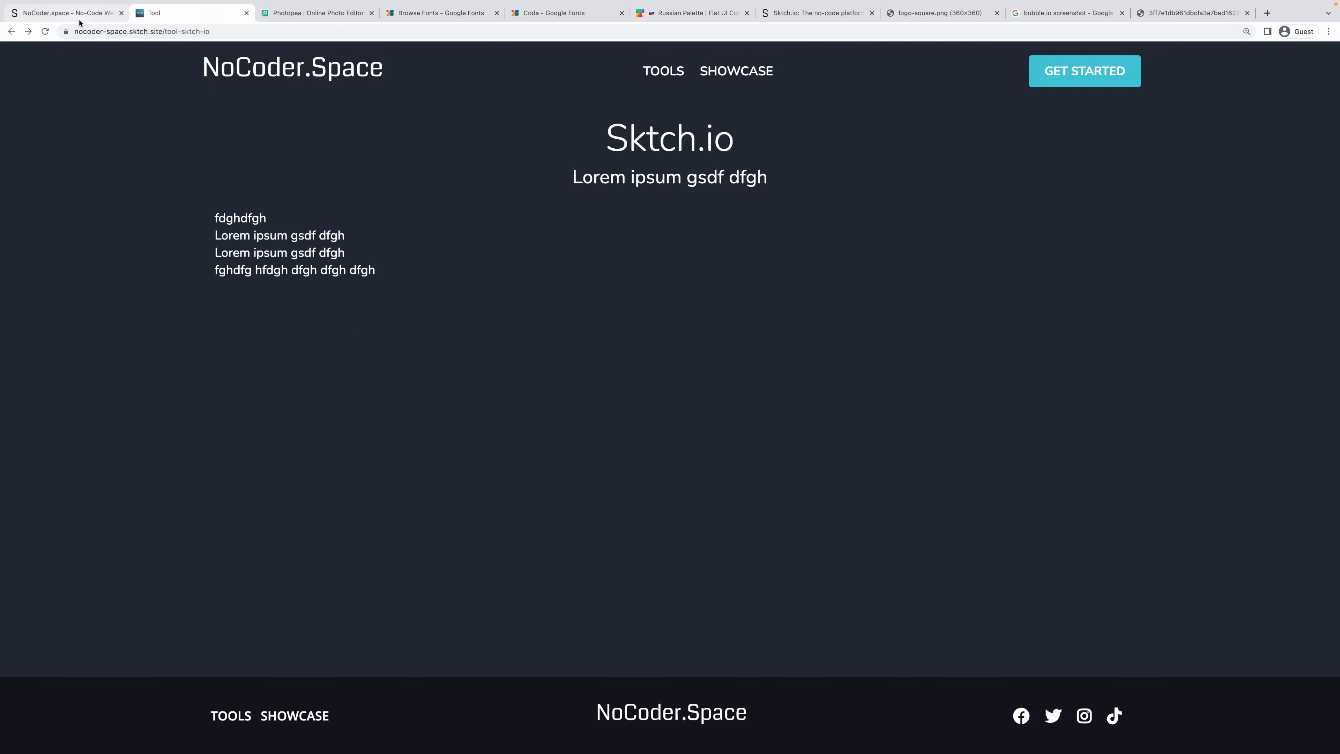
click(13, 218)
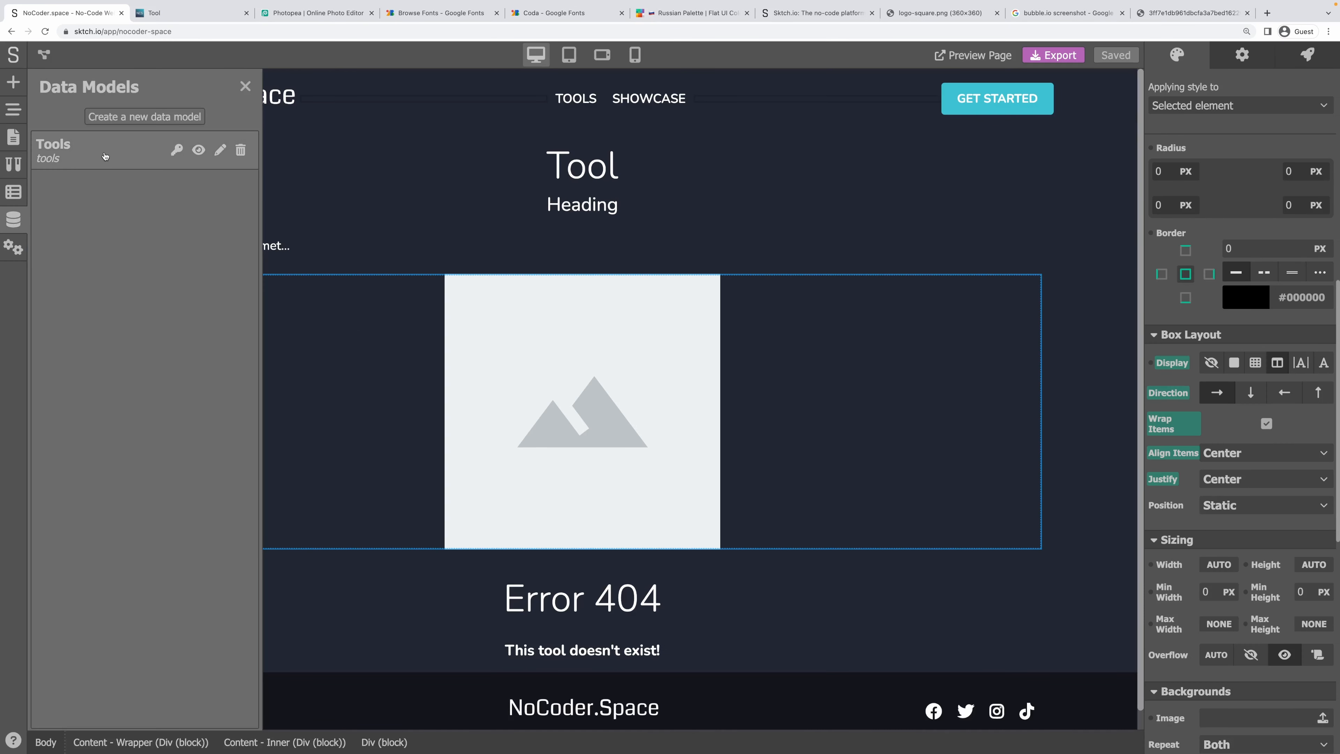
Inspect the Tools model's fields and its records' screenshot data.
click(105, 156)
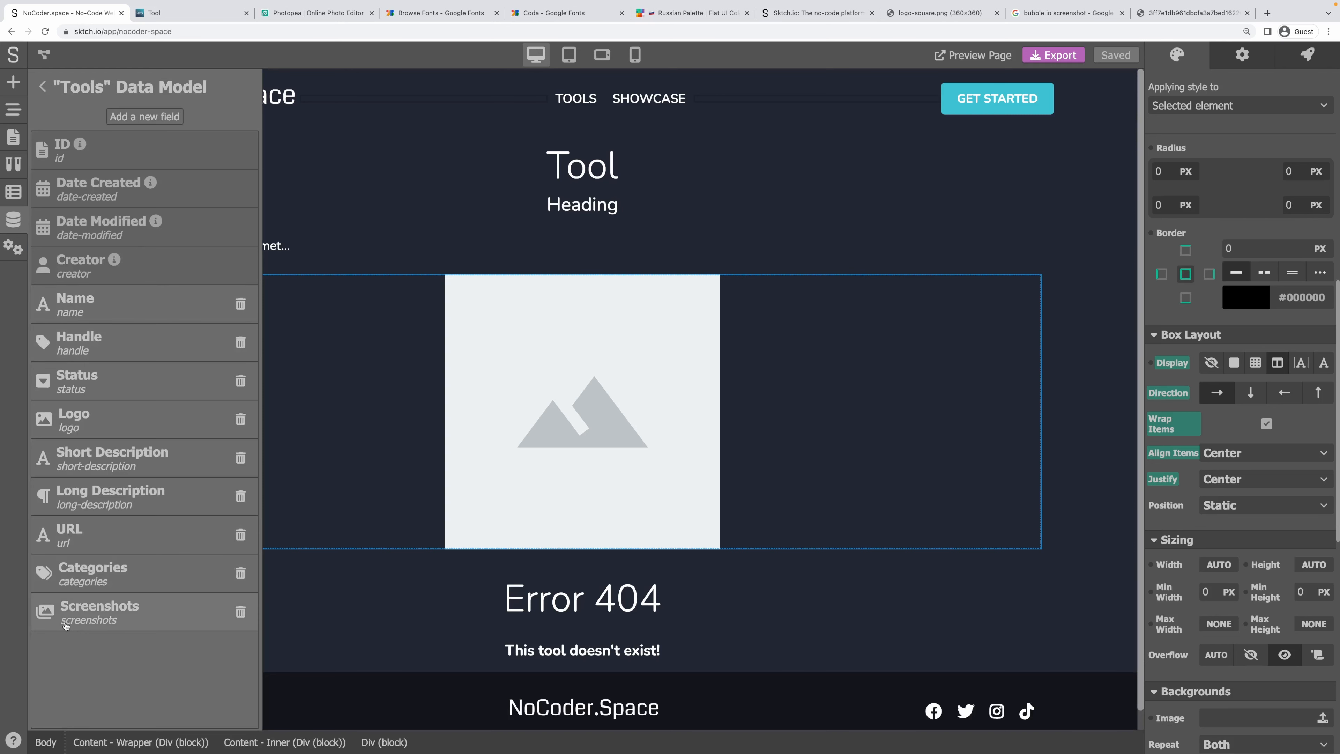
click(42, 86)
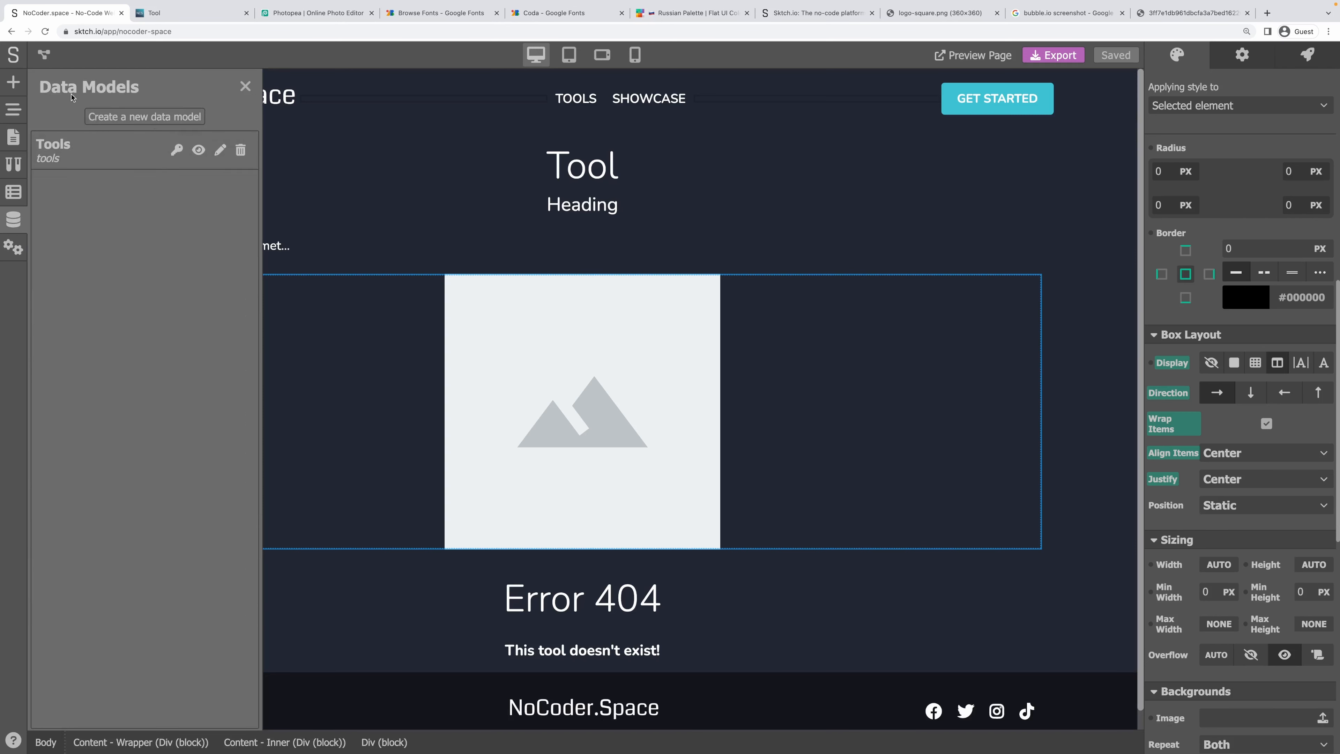
click(194, 153)
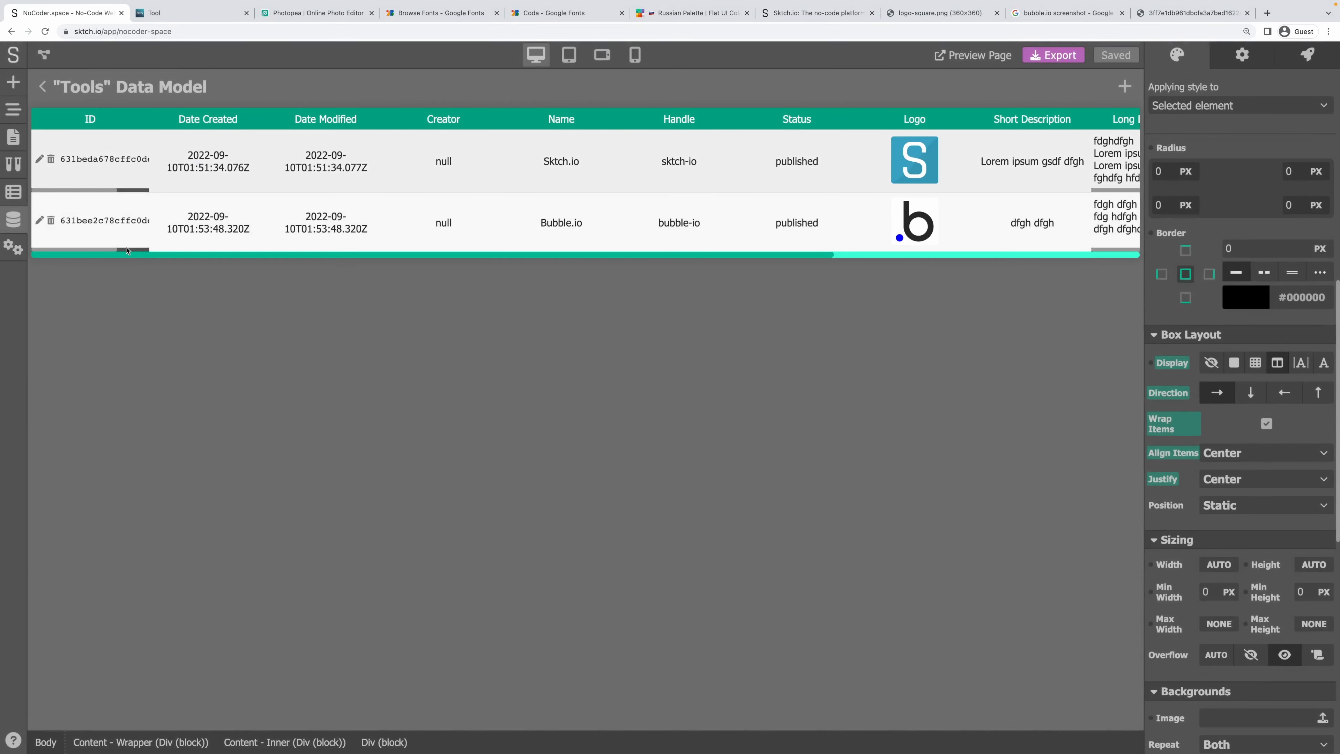
drag(108, 255, 637, 269)
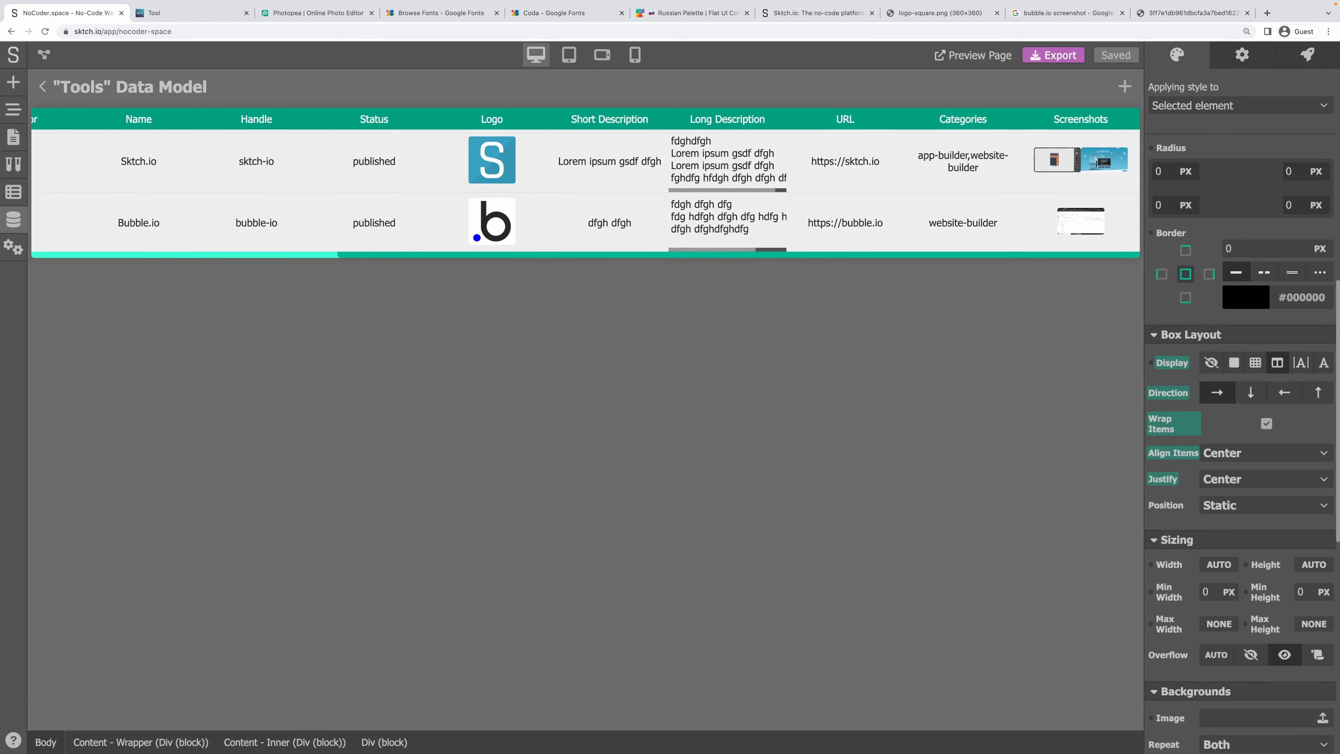
click(43, 86)
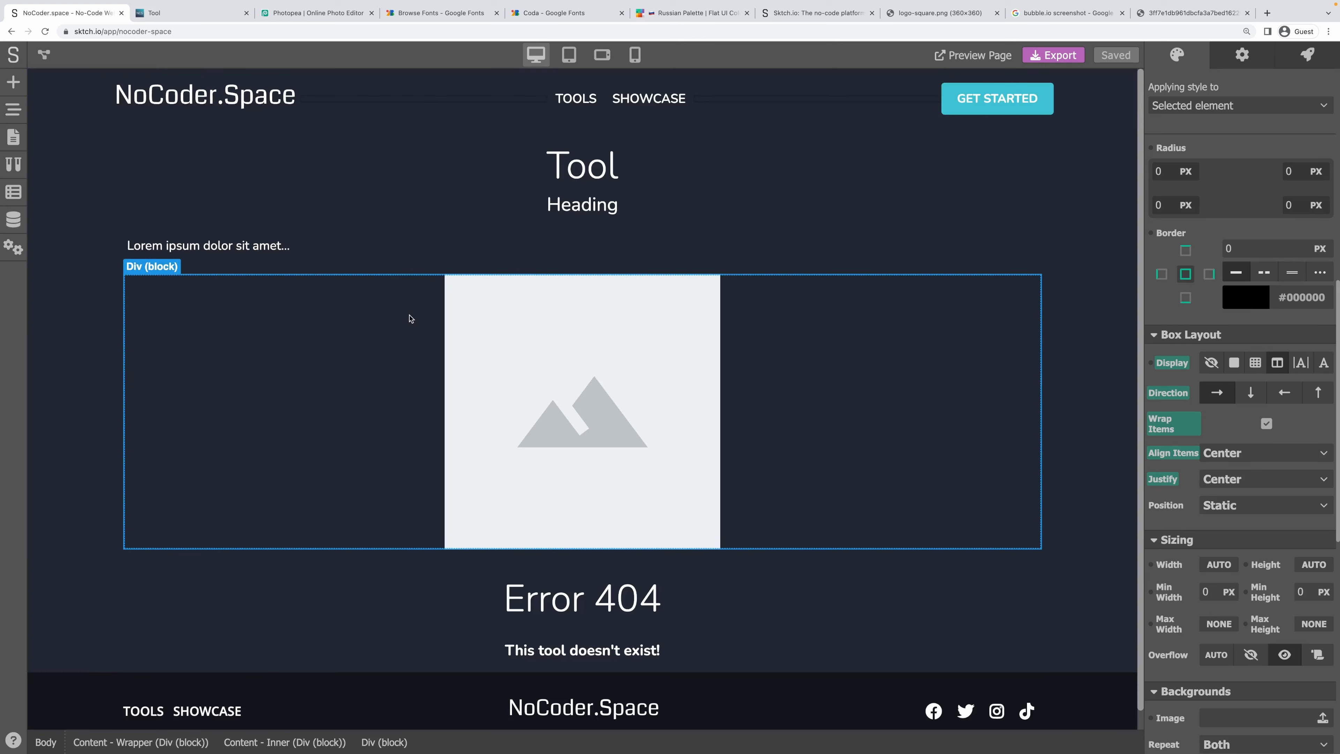
Select the screenshot link and image via the element tree, abandoning linking the image URL to a variable.
click(14, 109)
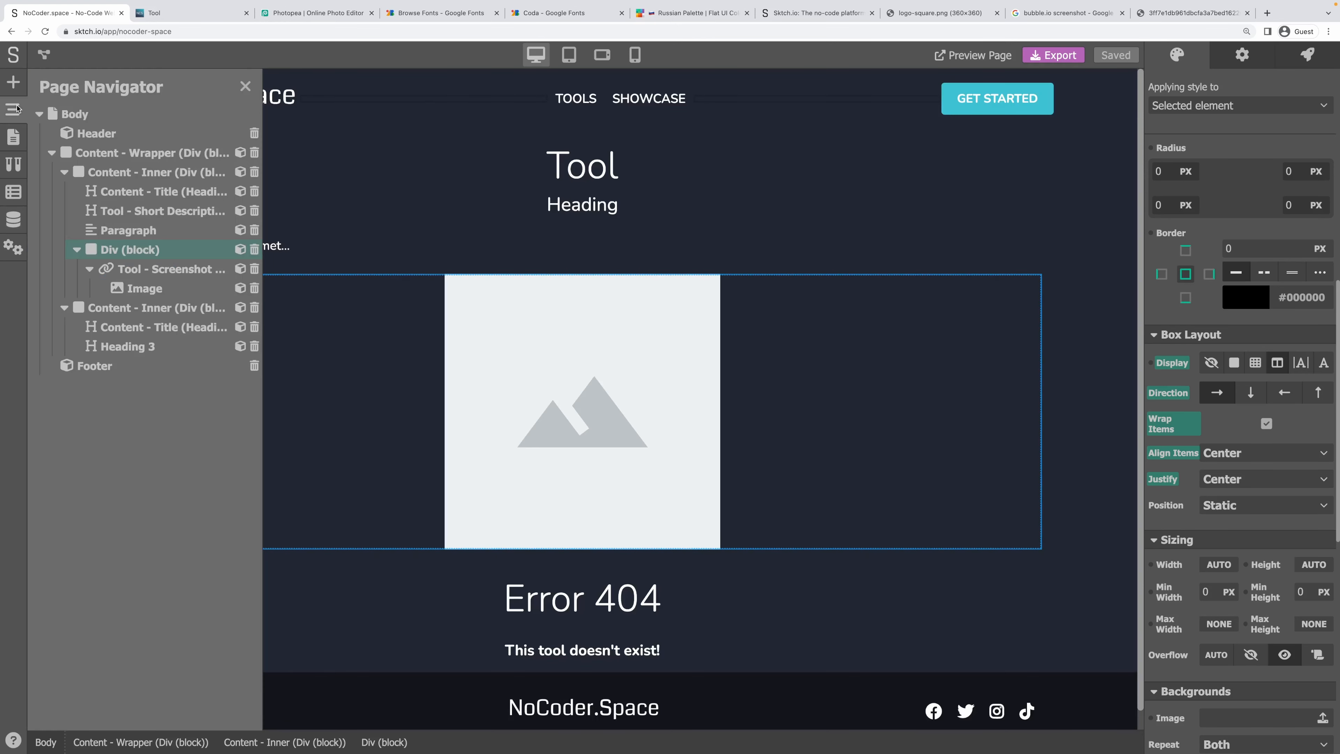
click(121, 270)
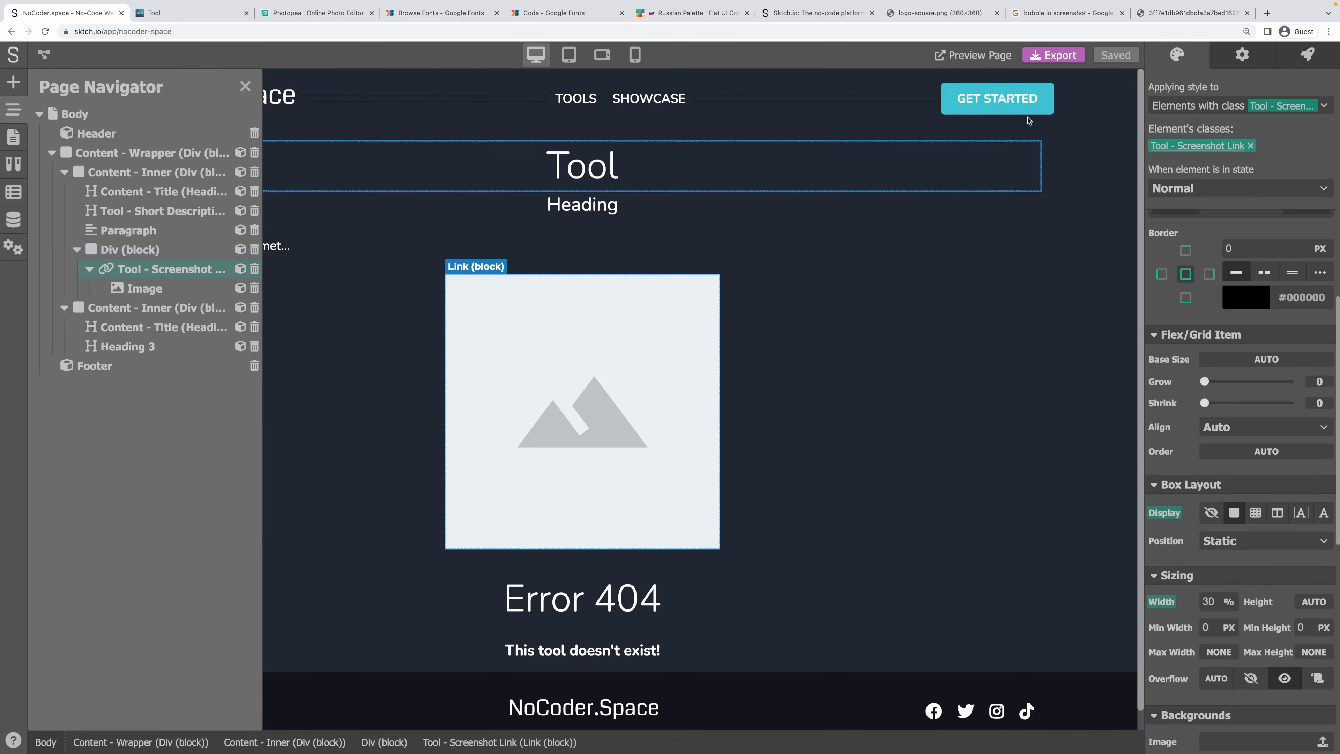
click(1247, 66)
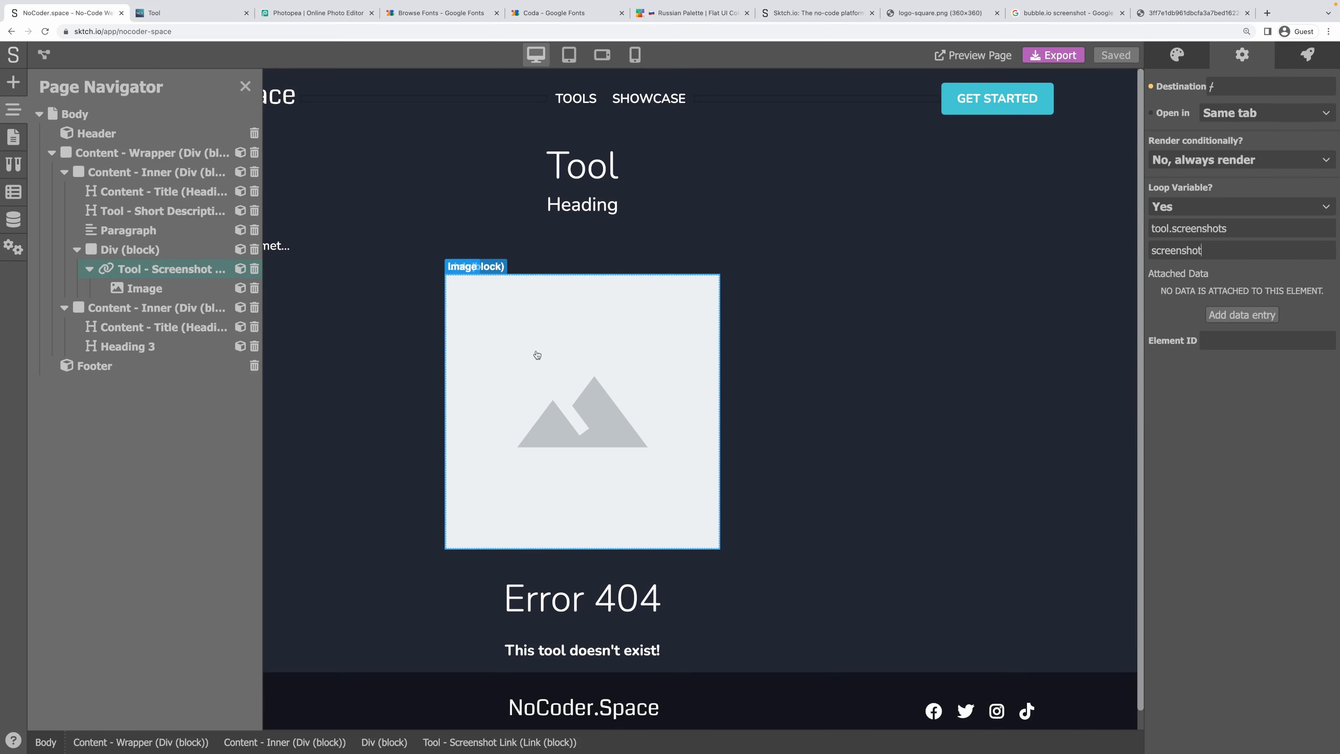
click(535, 352)
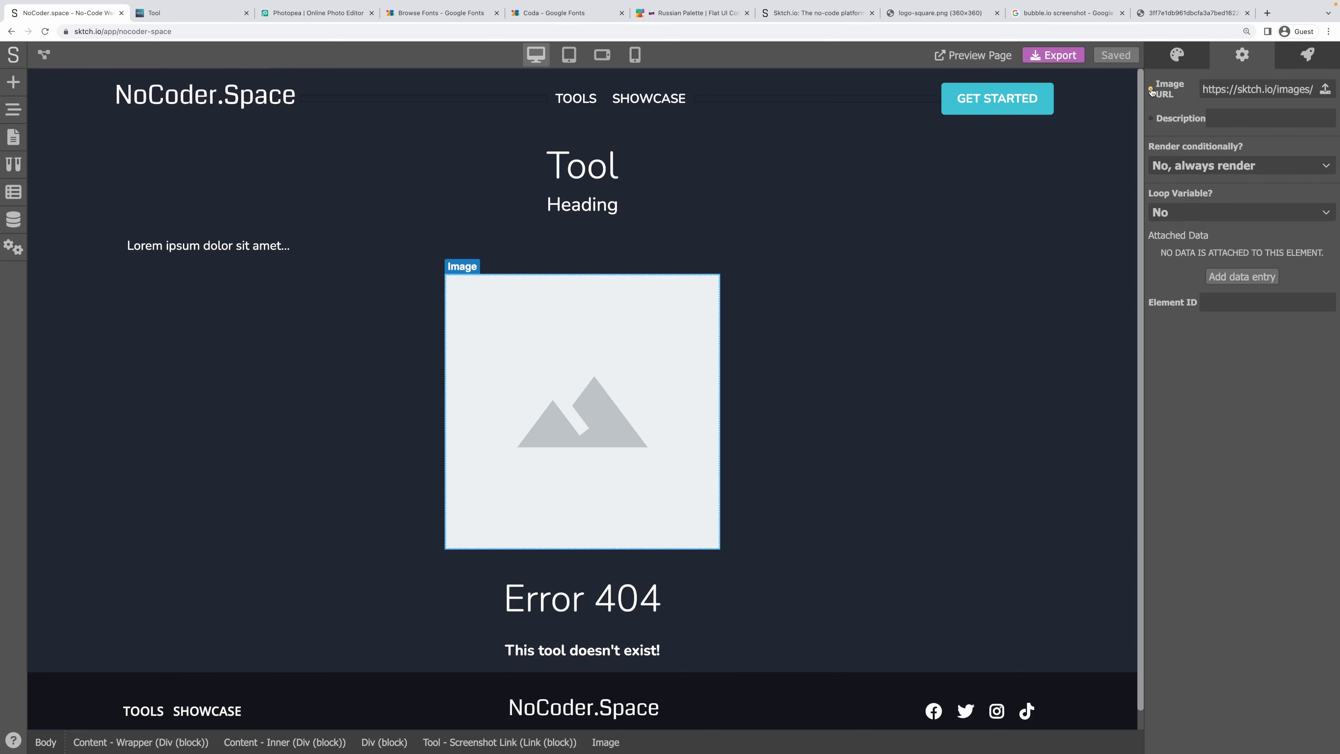
click(1151, 91)
click(1217, 136)
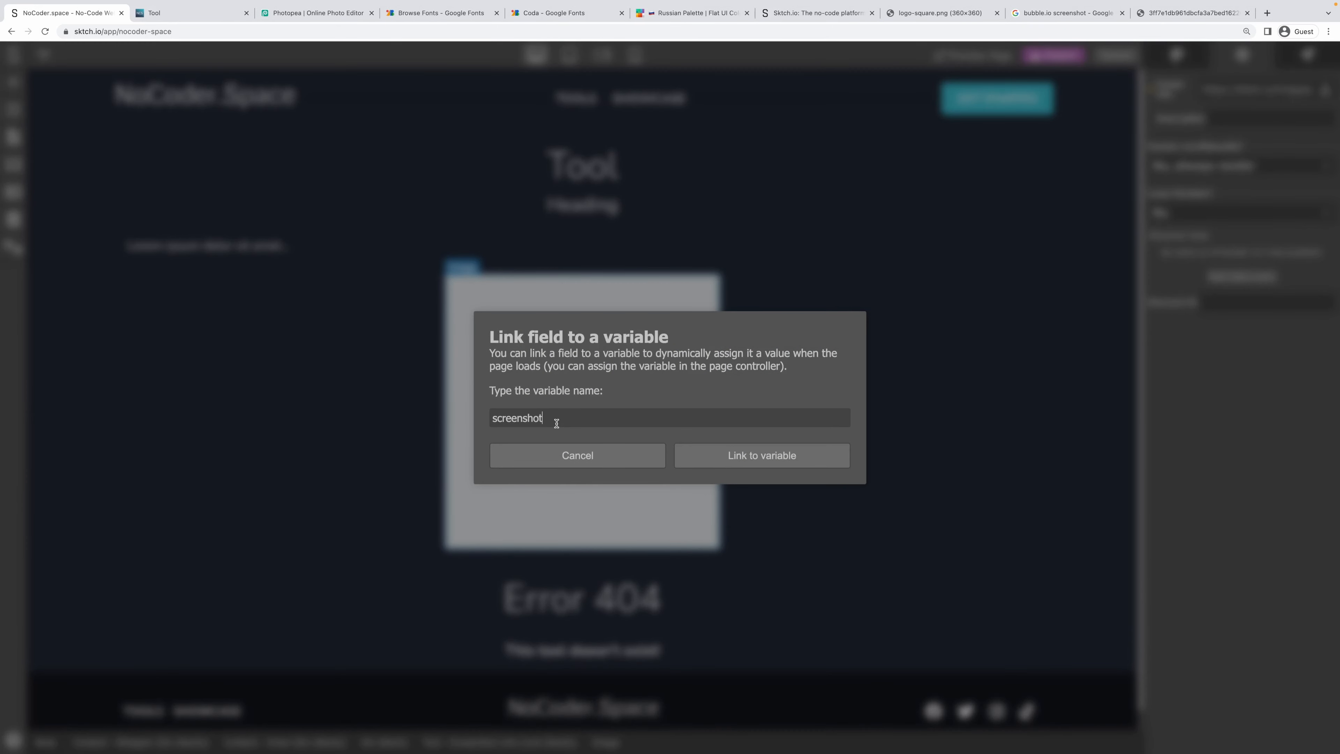
click(574, 456)
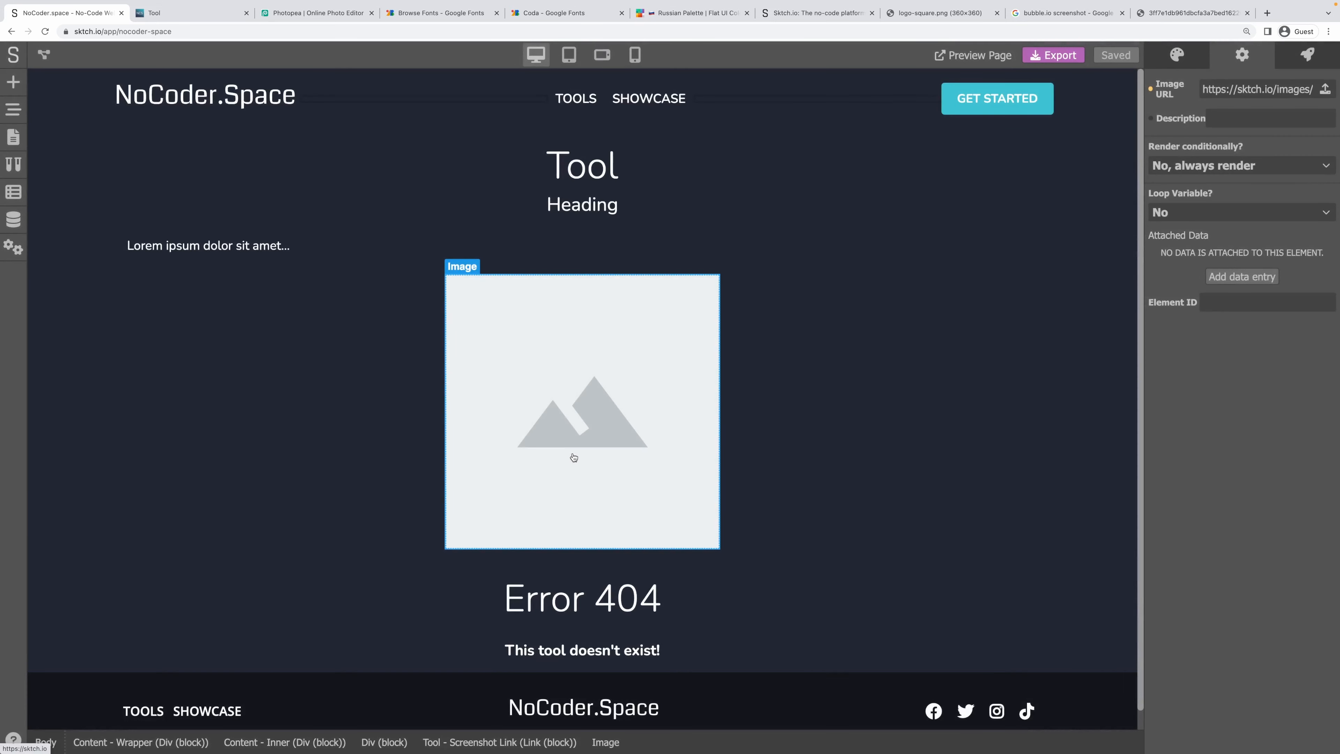
click(395, 375)
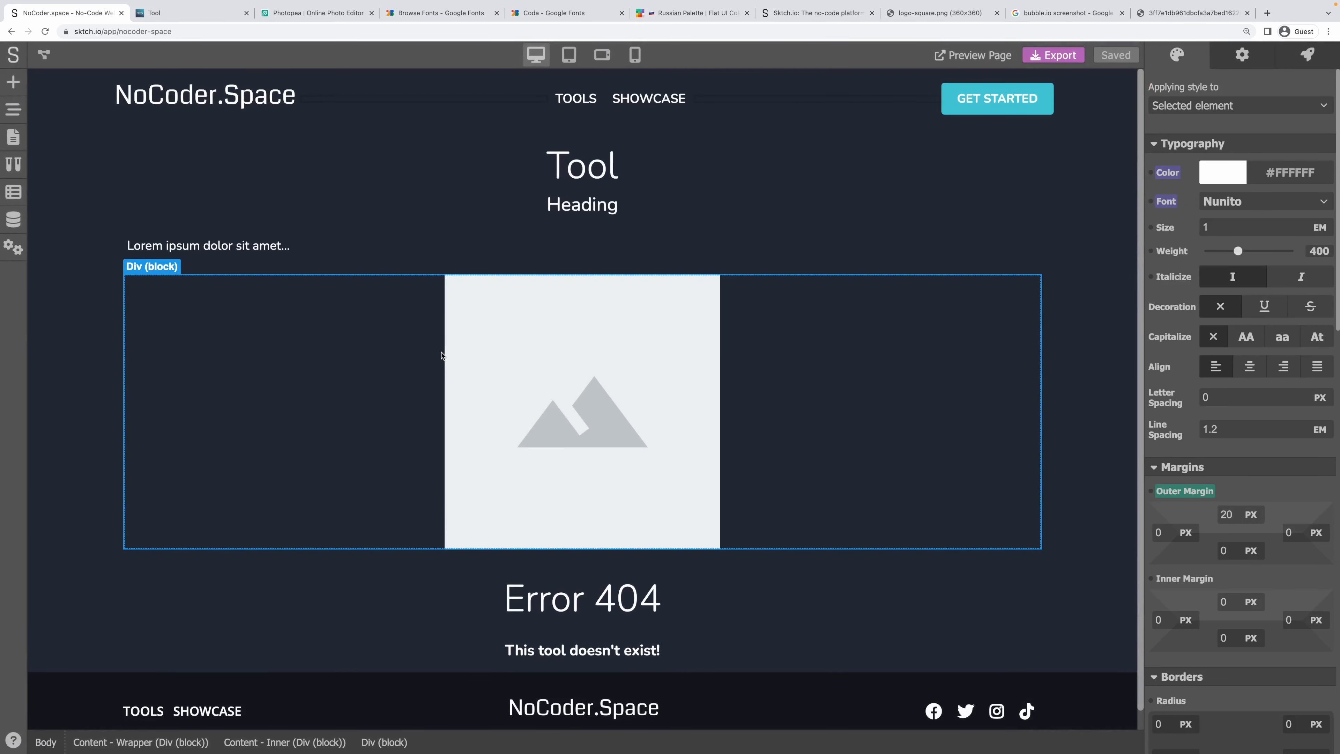
click(446, 356)
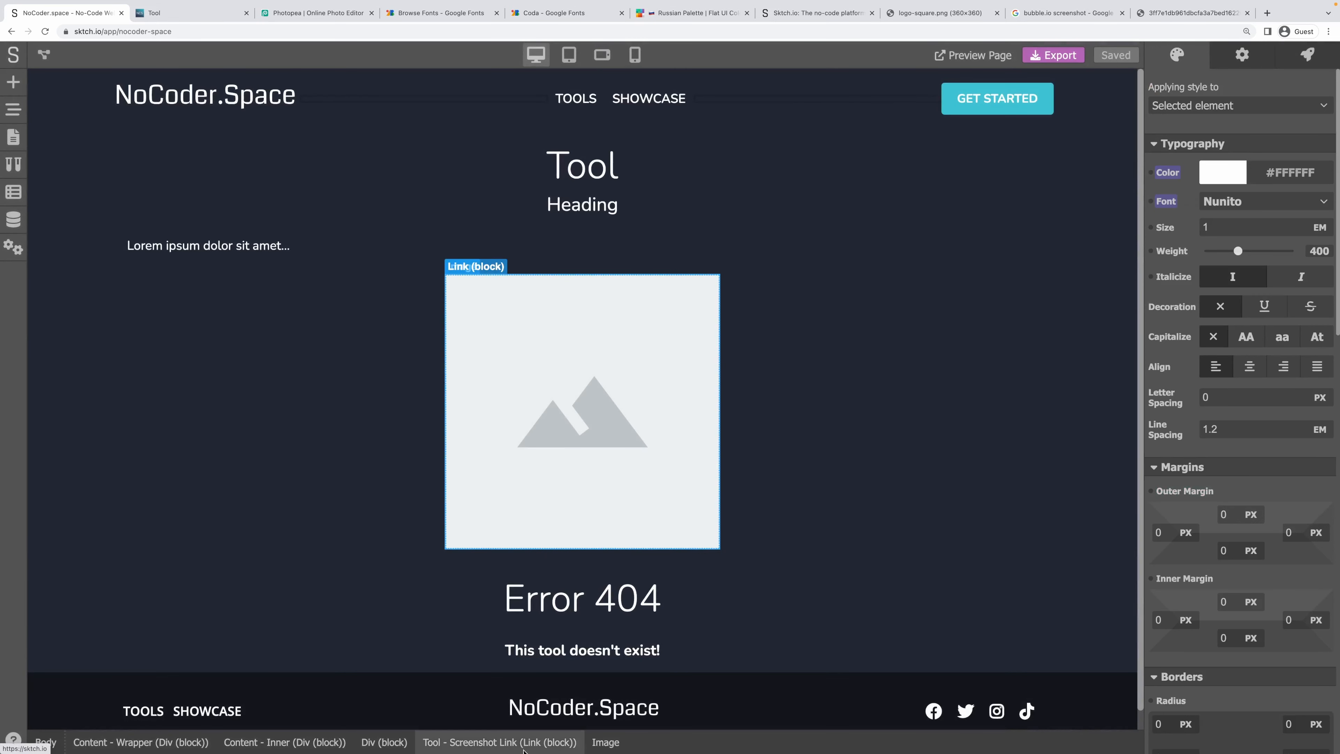
click(522, 745)
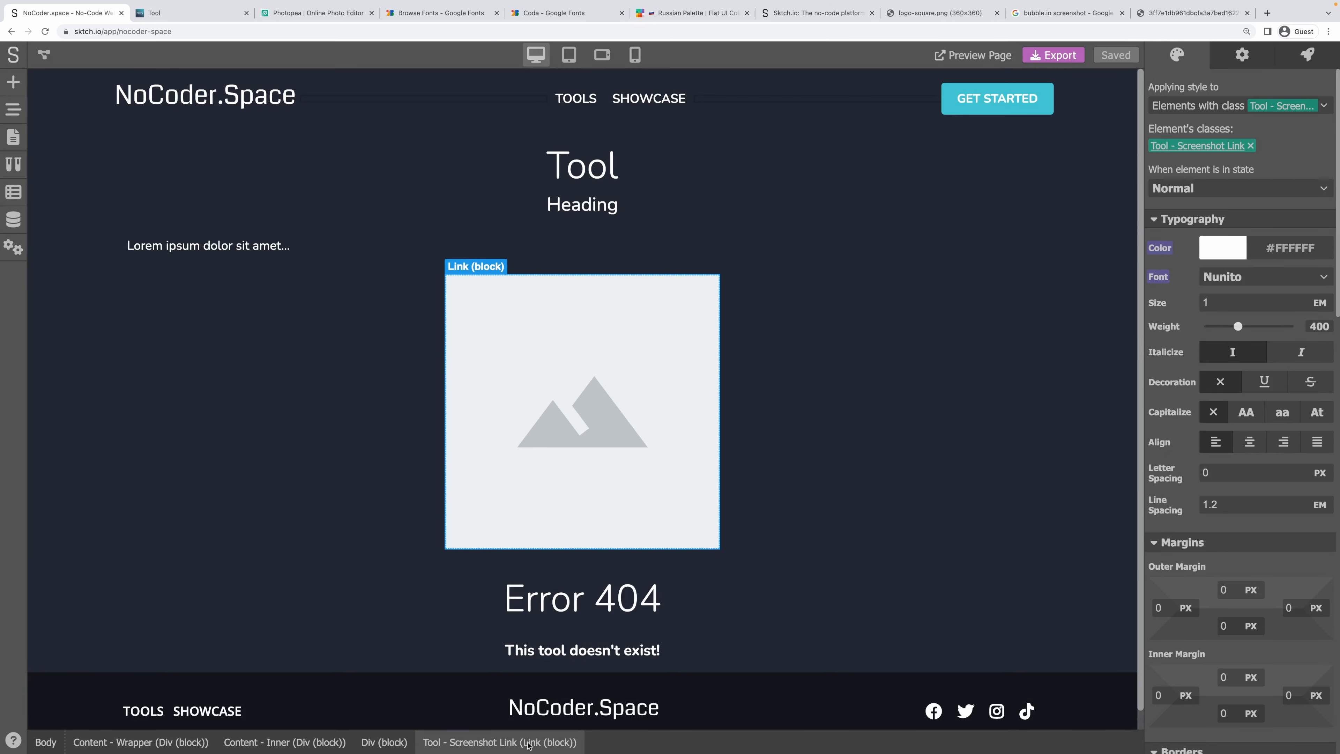
click(631, 478)
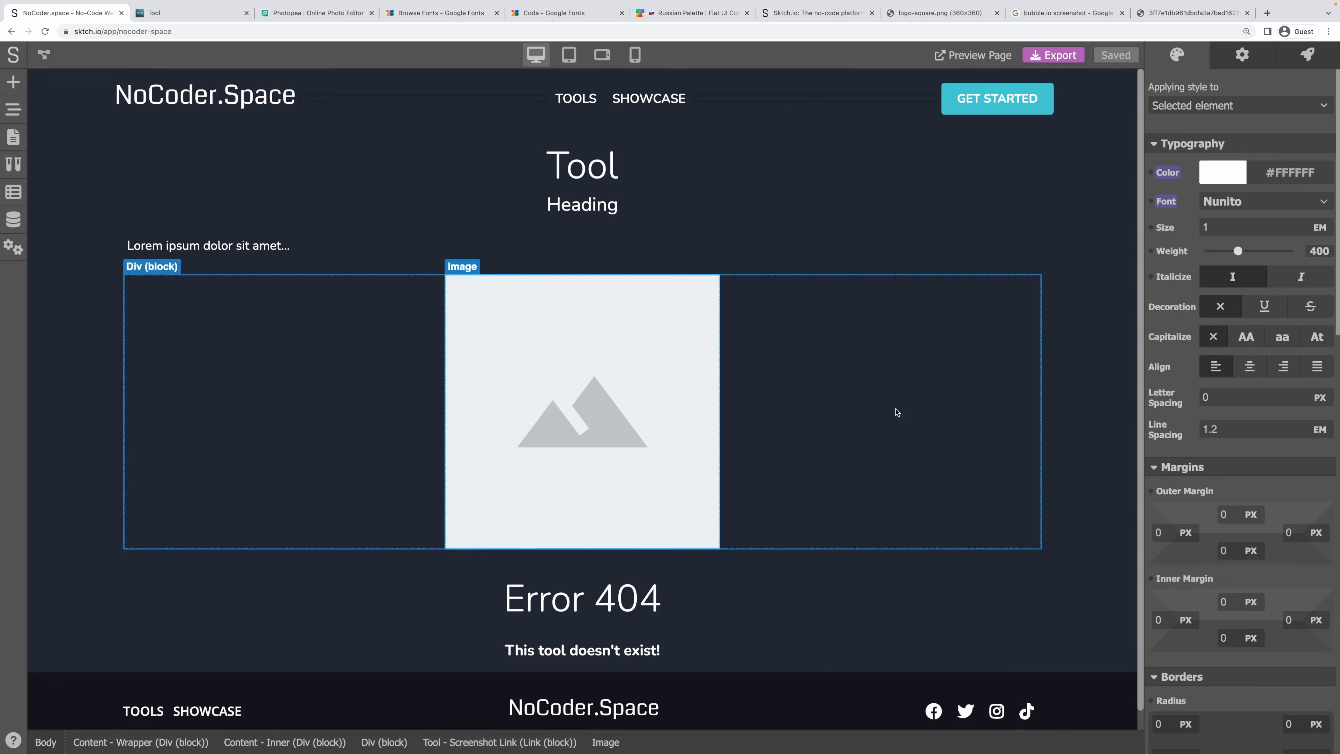
scroll(1229, 457, down, 4)
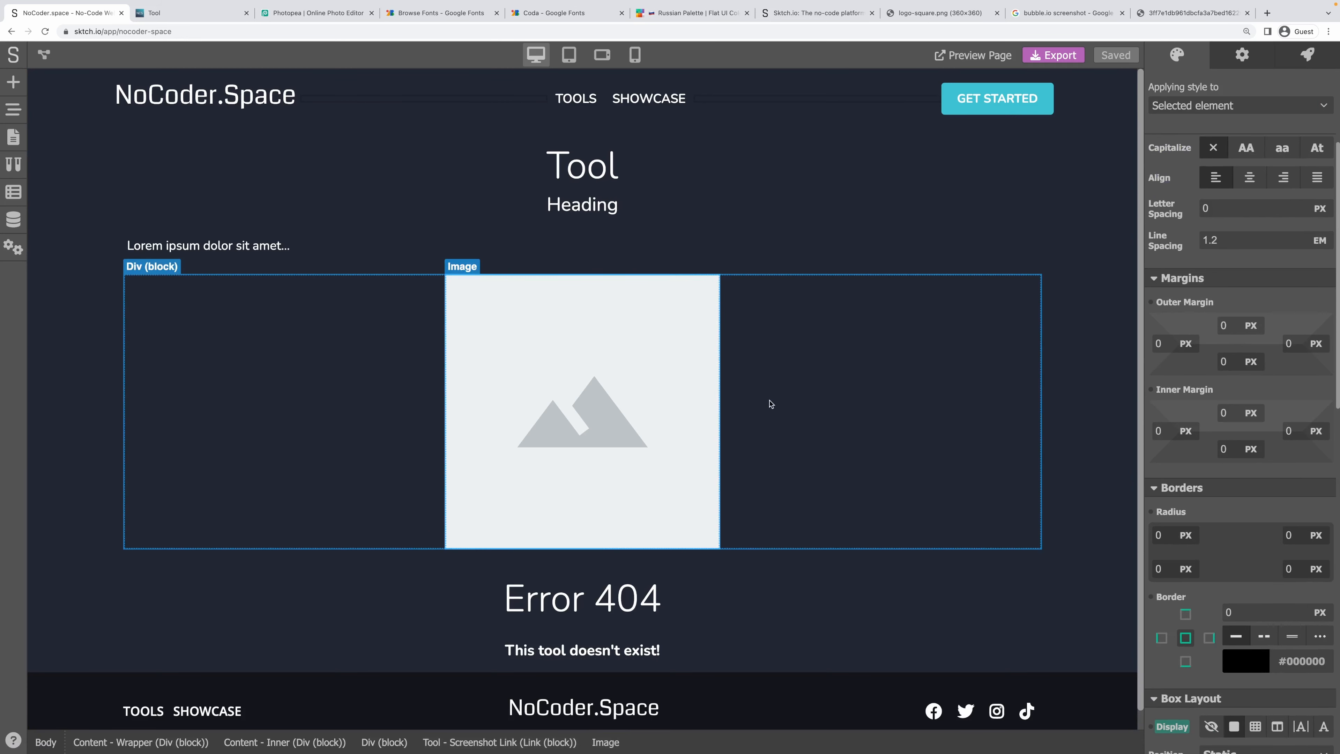
click(770, 404)
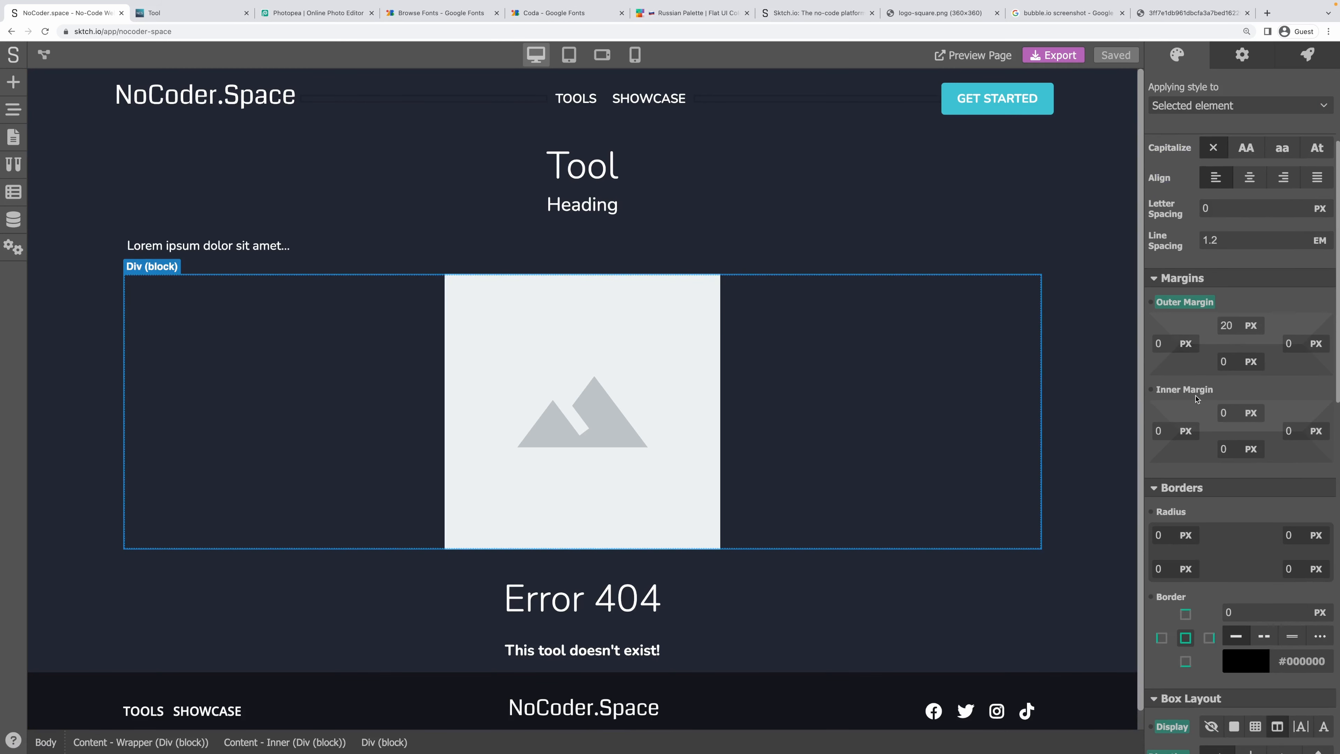
scroll(1196, 399, down, 6)
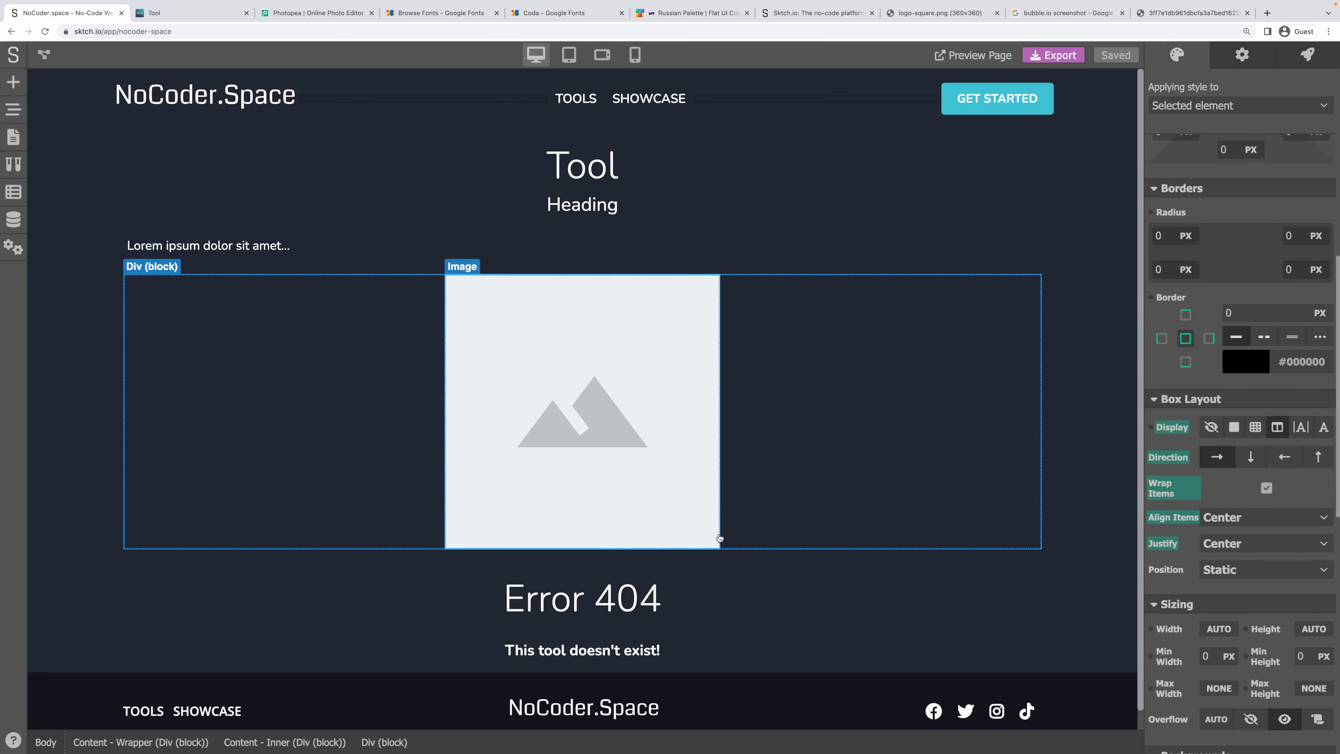
click(323, 744)
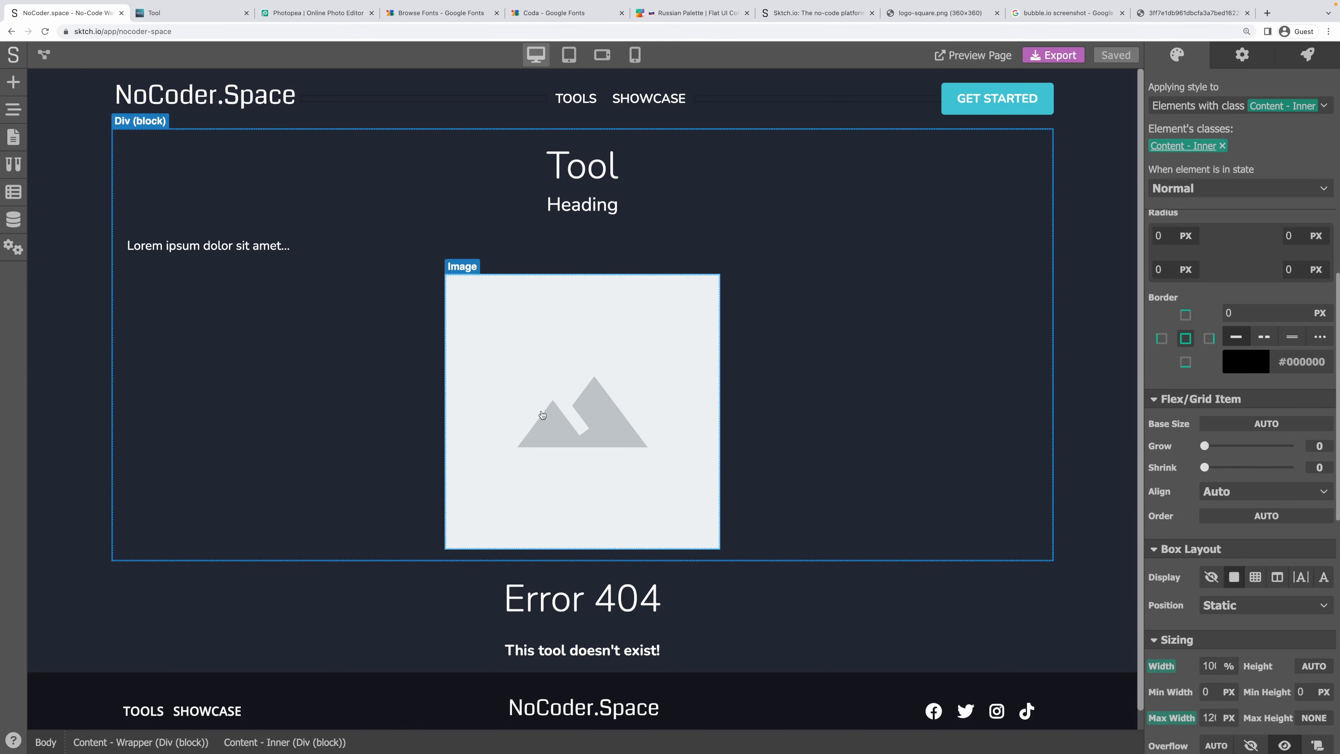
key(ctrl+Tab)
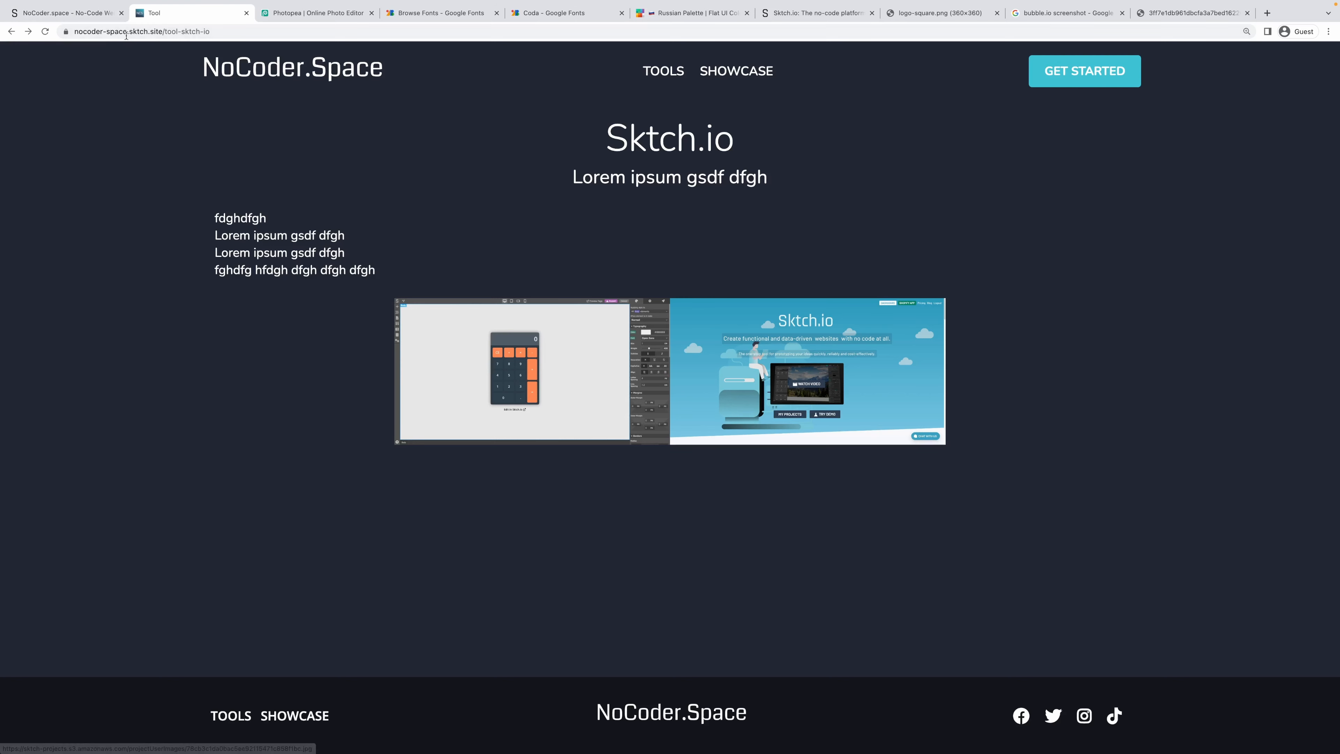
key(ctrl+shift+Tab)
click(715, 416)
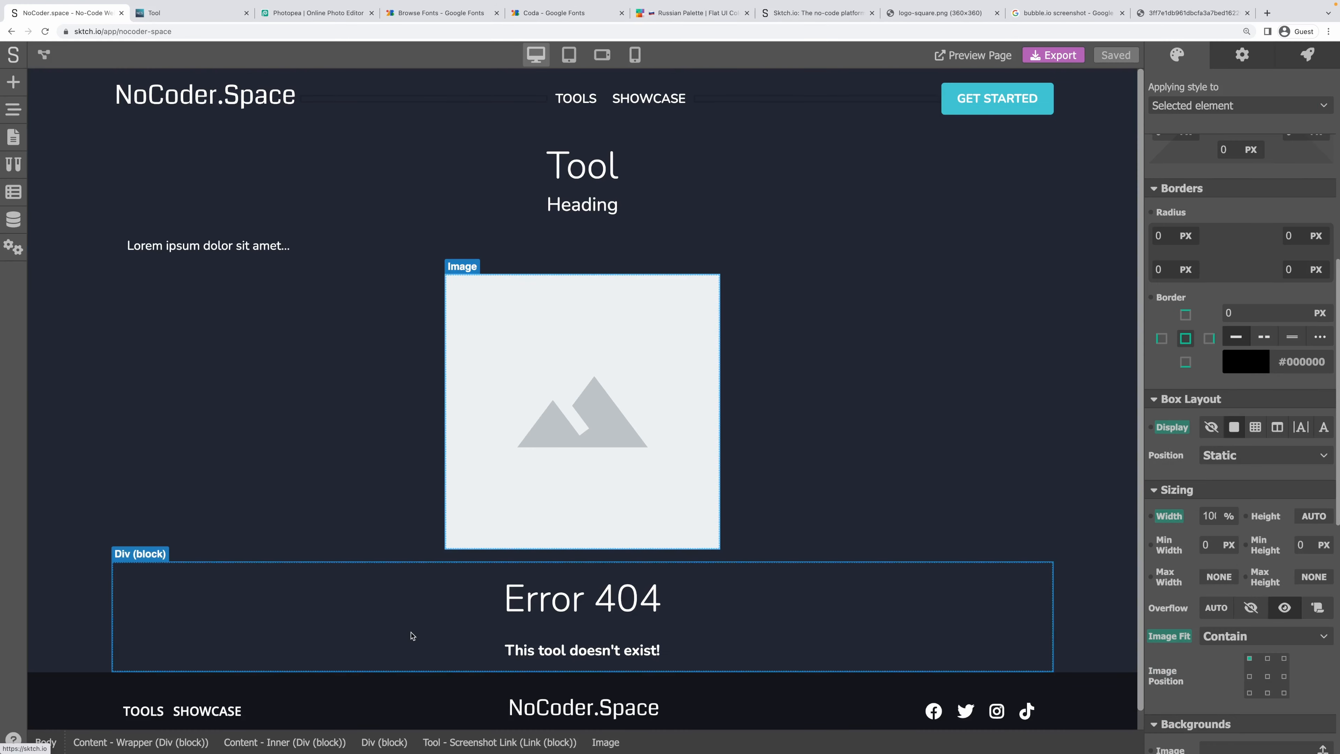
Set the Tool - Screenshot Link outer margin to 10 px on all four sides and check it live.
click(508, 742)
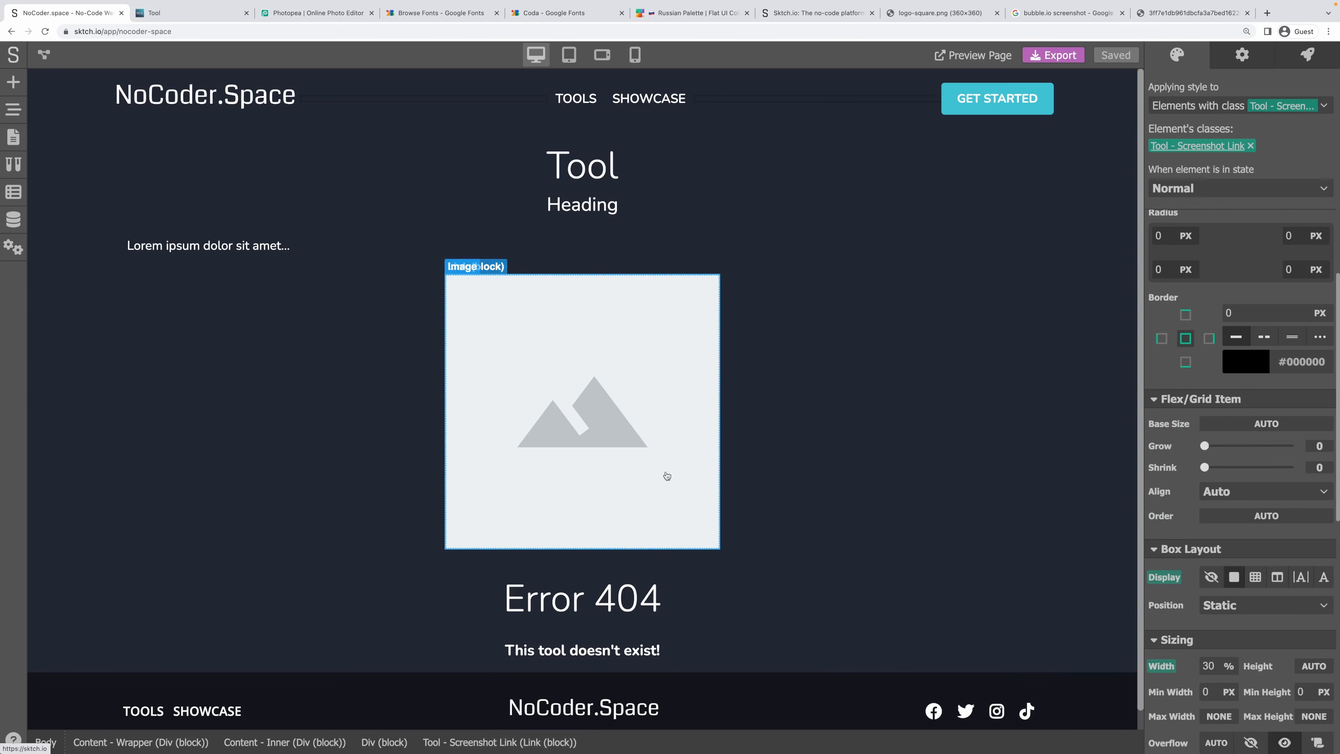
scroll(1279, 507, down, 2)
scroll(1279, 507, down, 5)
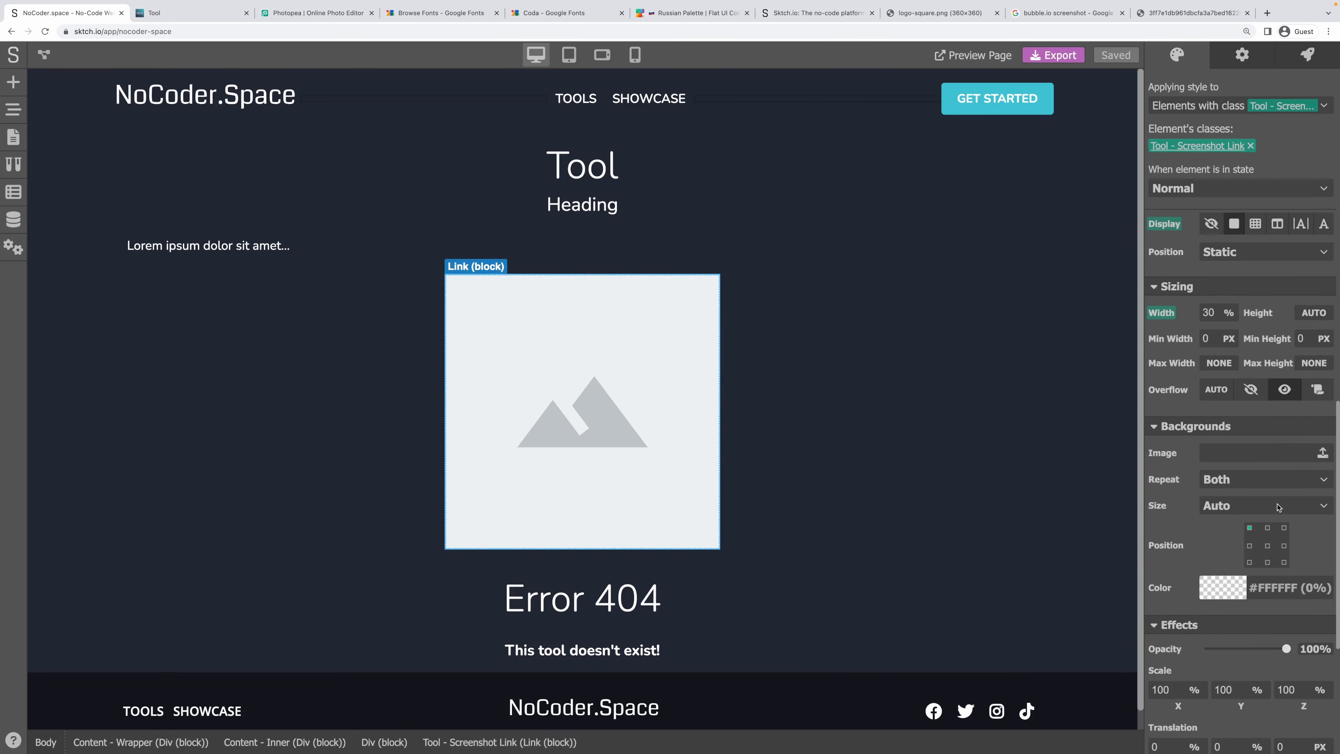
scroll(1278, 507, up, 6)
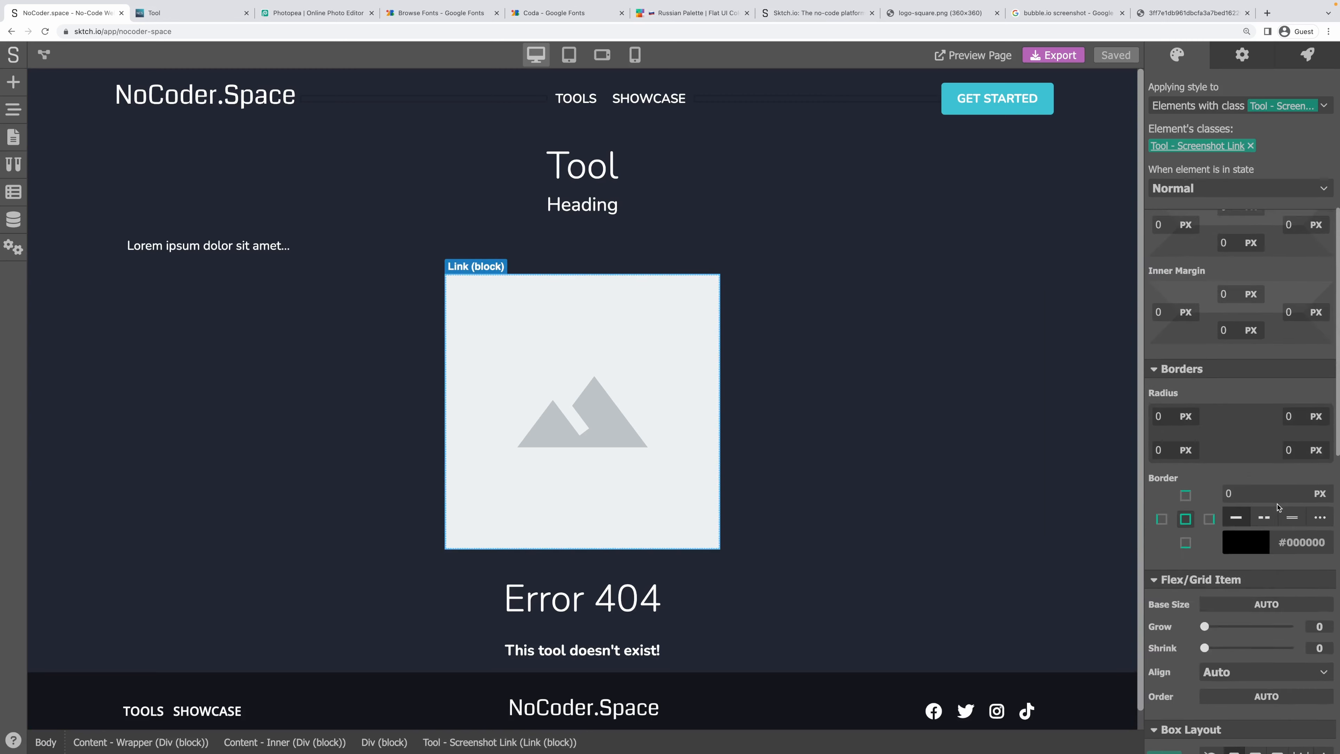
click(1234, 350)
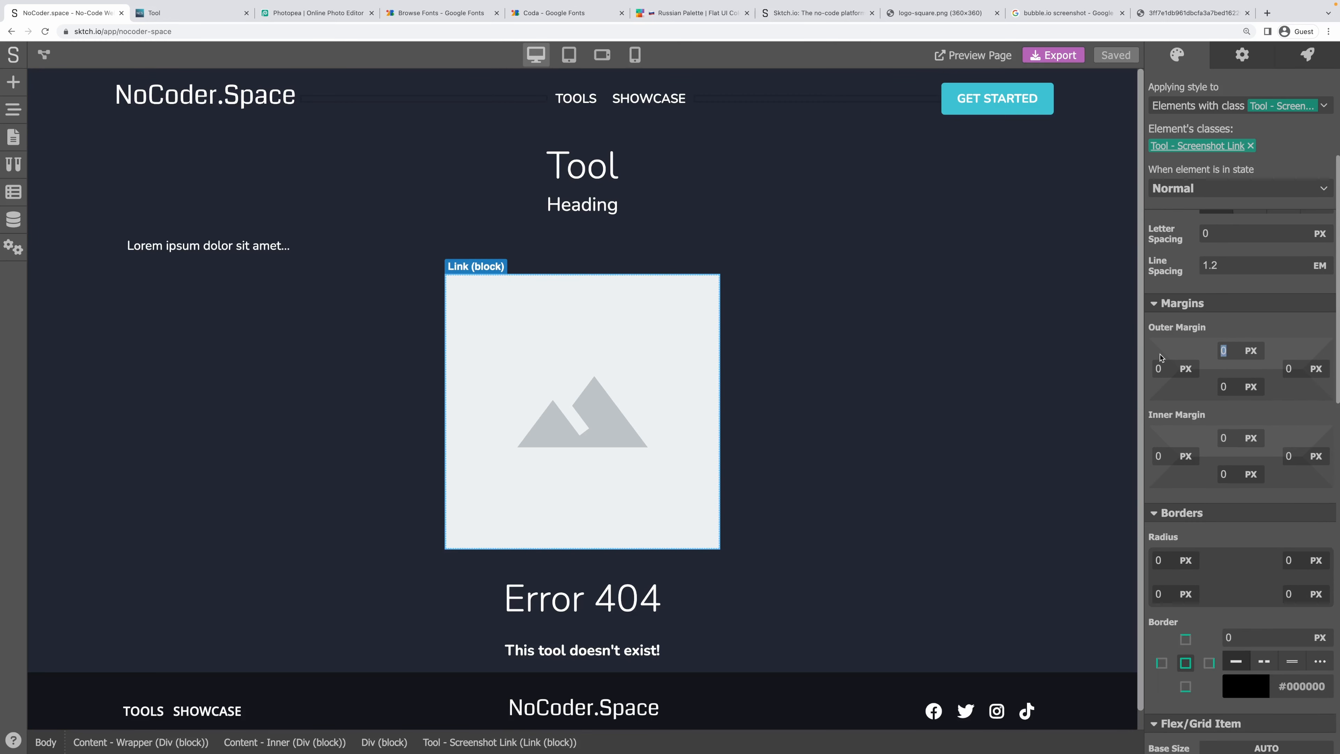
text(10)
key(Tab)
text(10)
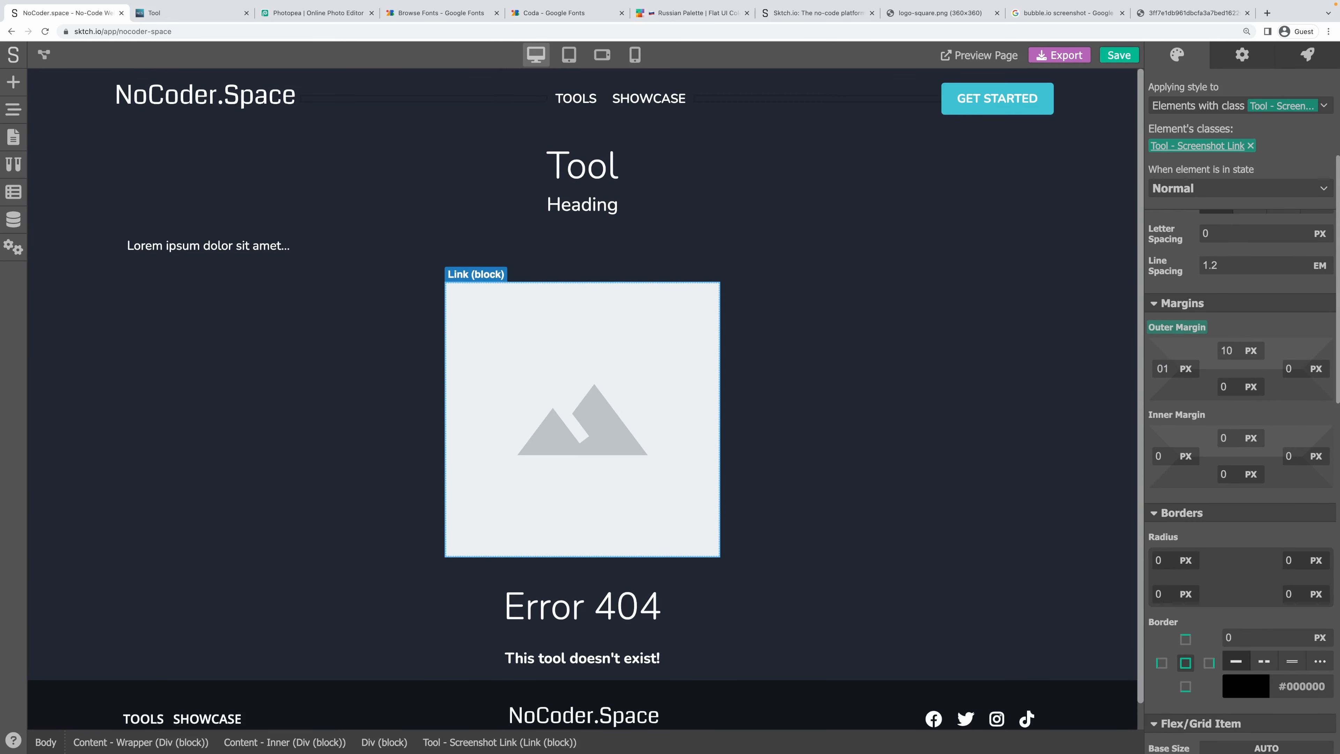
key(Tab)
text(10)
key(Tab)
text(10)
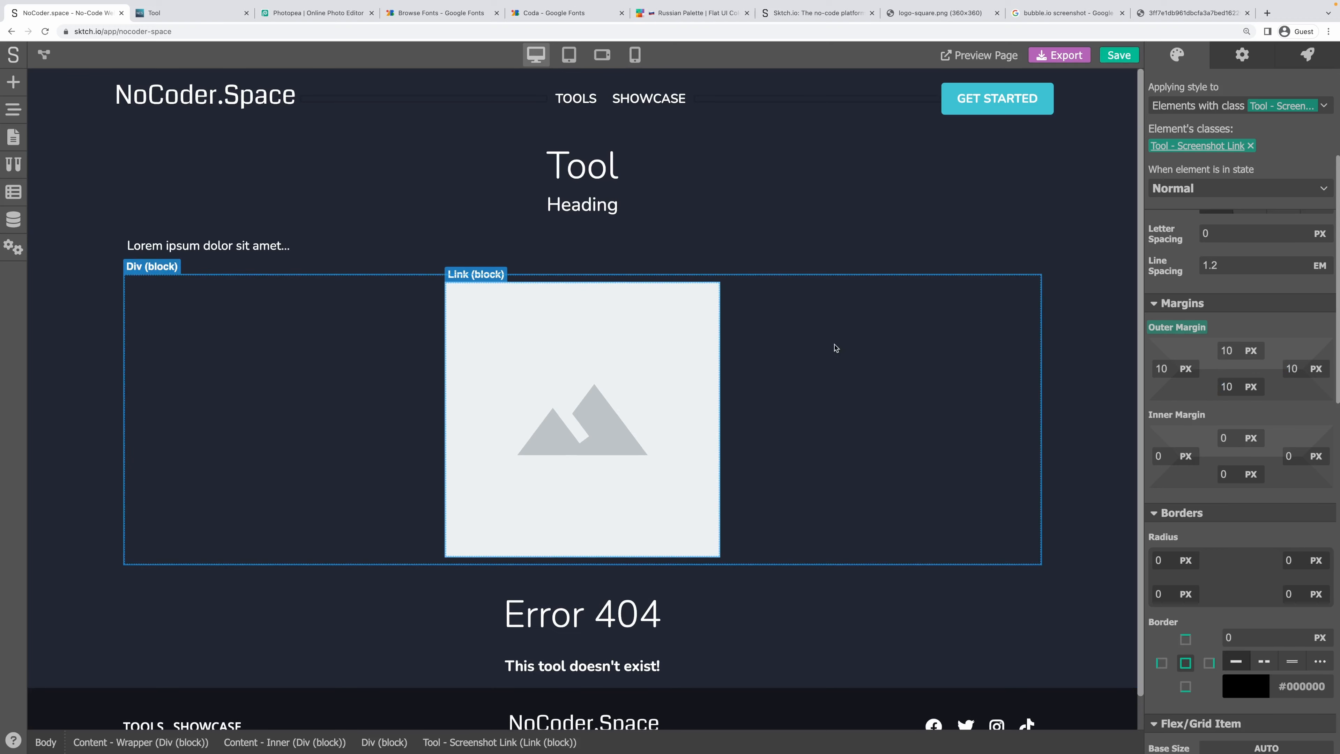
click(834, 351)
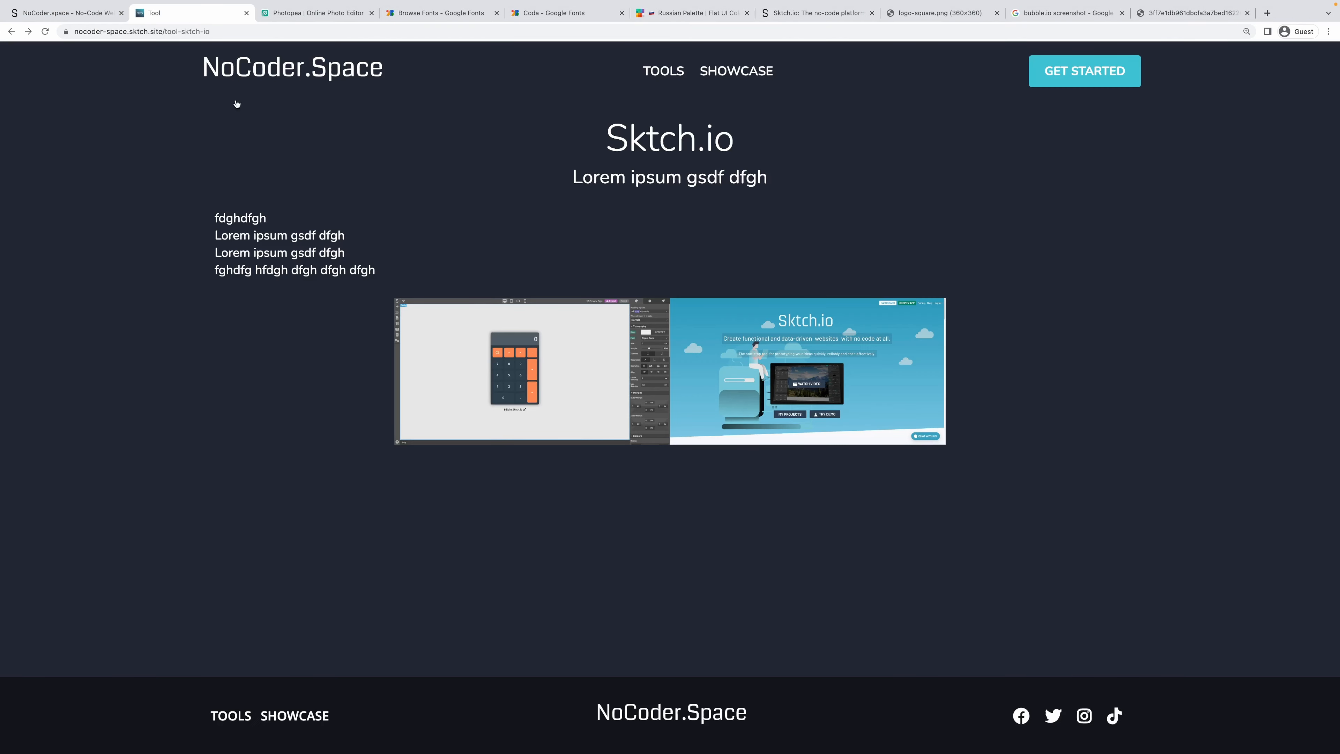
key(super+r)
click(67, 15)
Give the screenshot image a 5 px corner radius and save the project.
click(516, 370)
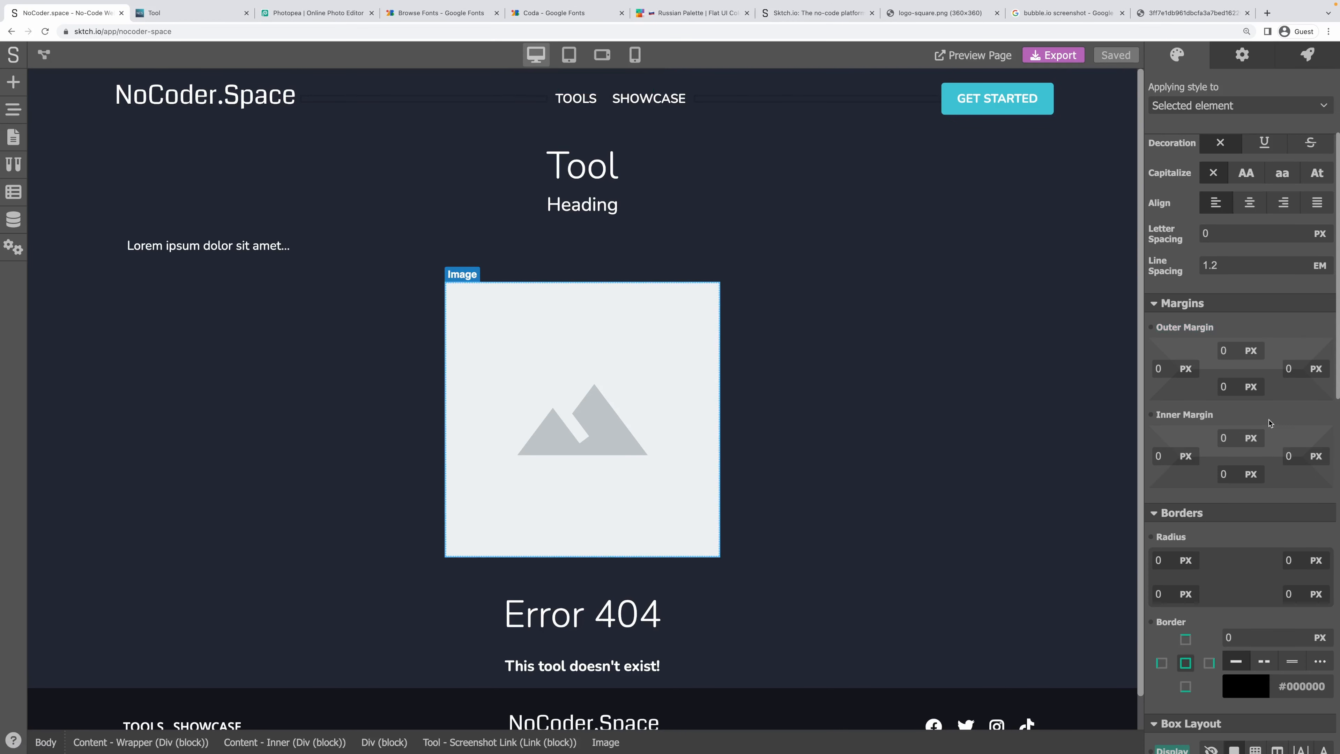
scroll(1198, 385, down, 2)
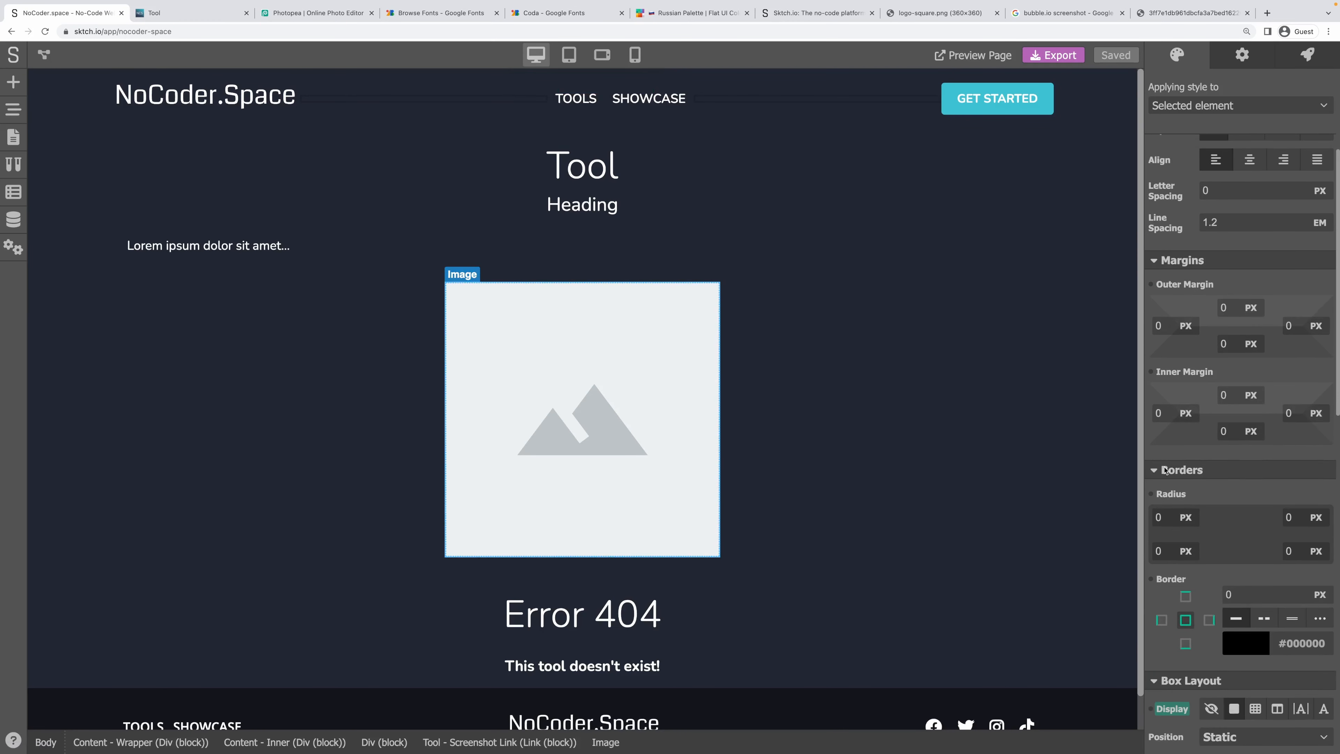
double_click(1159, 517)
text(5)
key(Tab)
text(5)
key(Tab)
text(5)
key(Tab)
text(5)
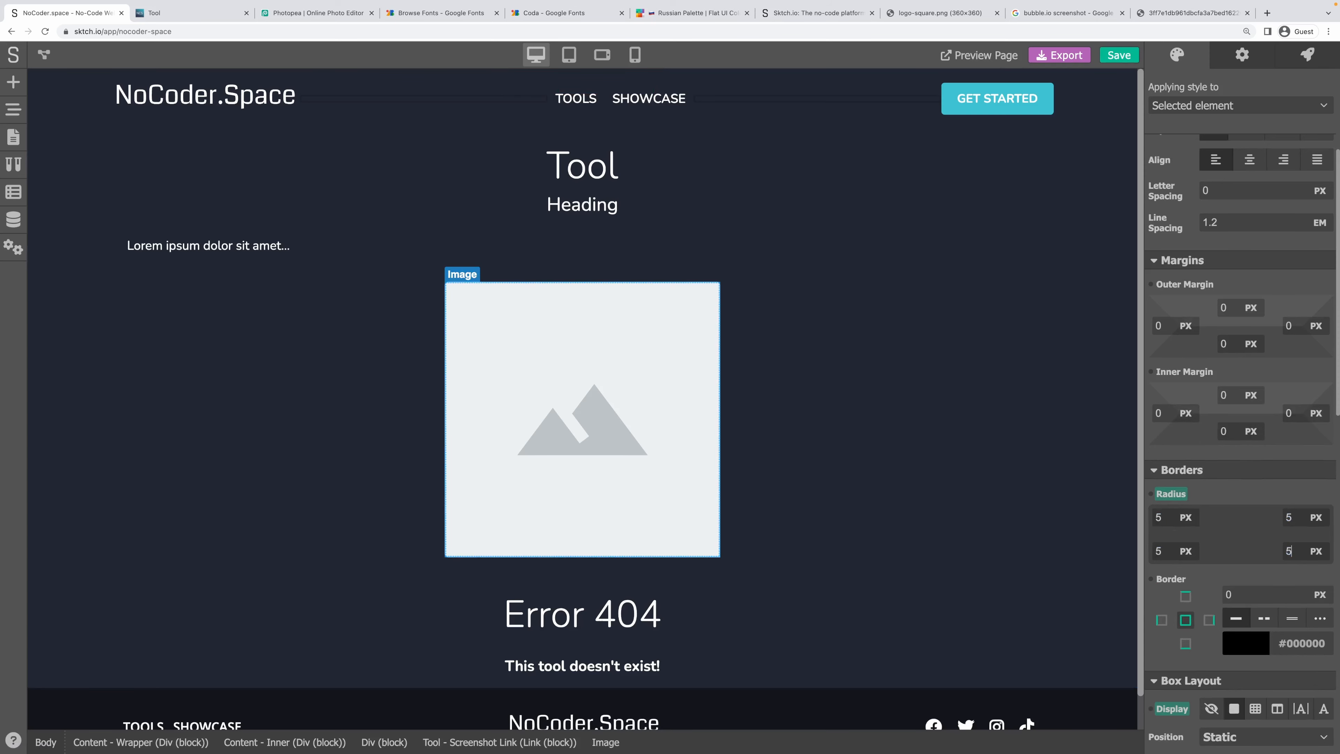
key(super+s)
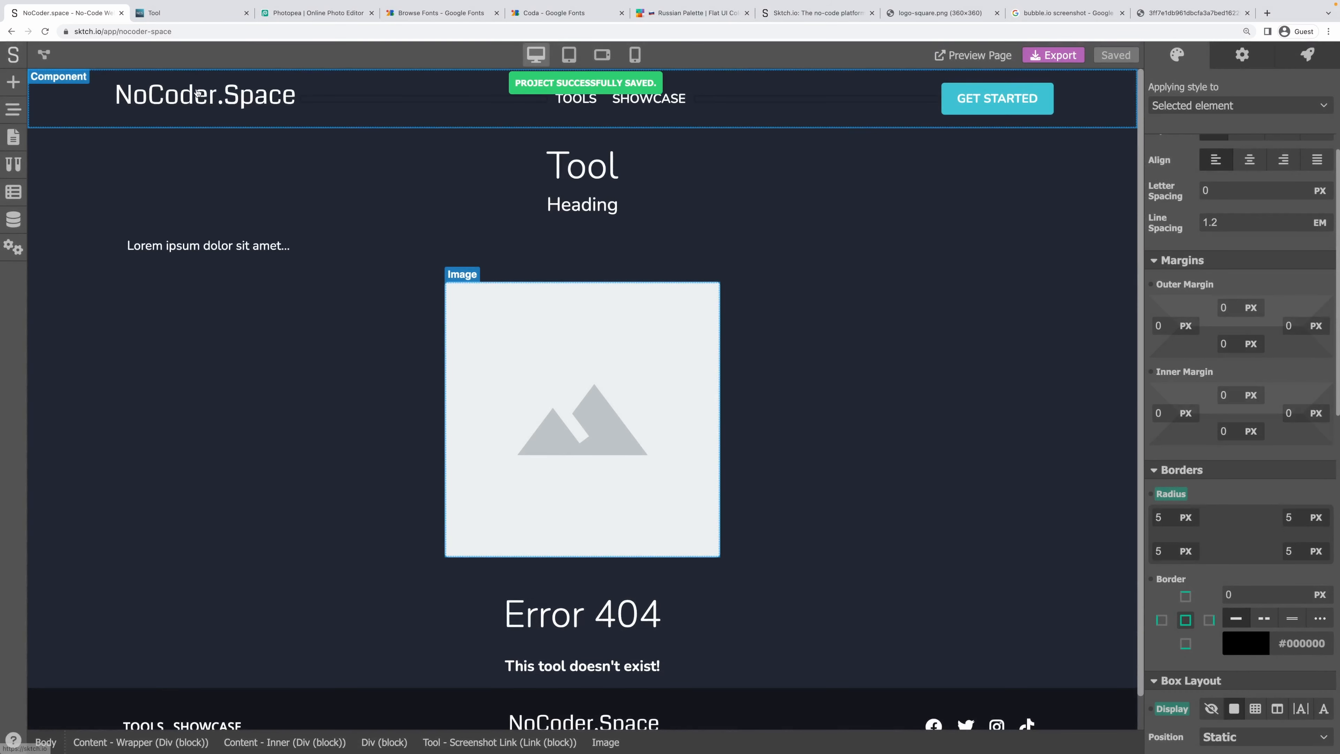
Reload the live tool page and confirm the Sktch.io and calculator screenshots open full size.
click(156, 14)
key(super+r)
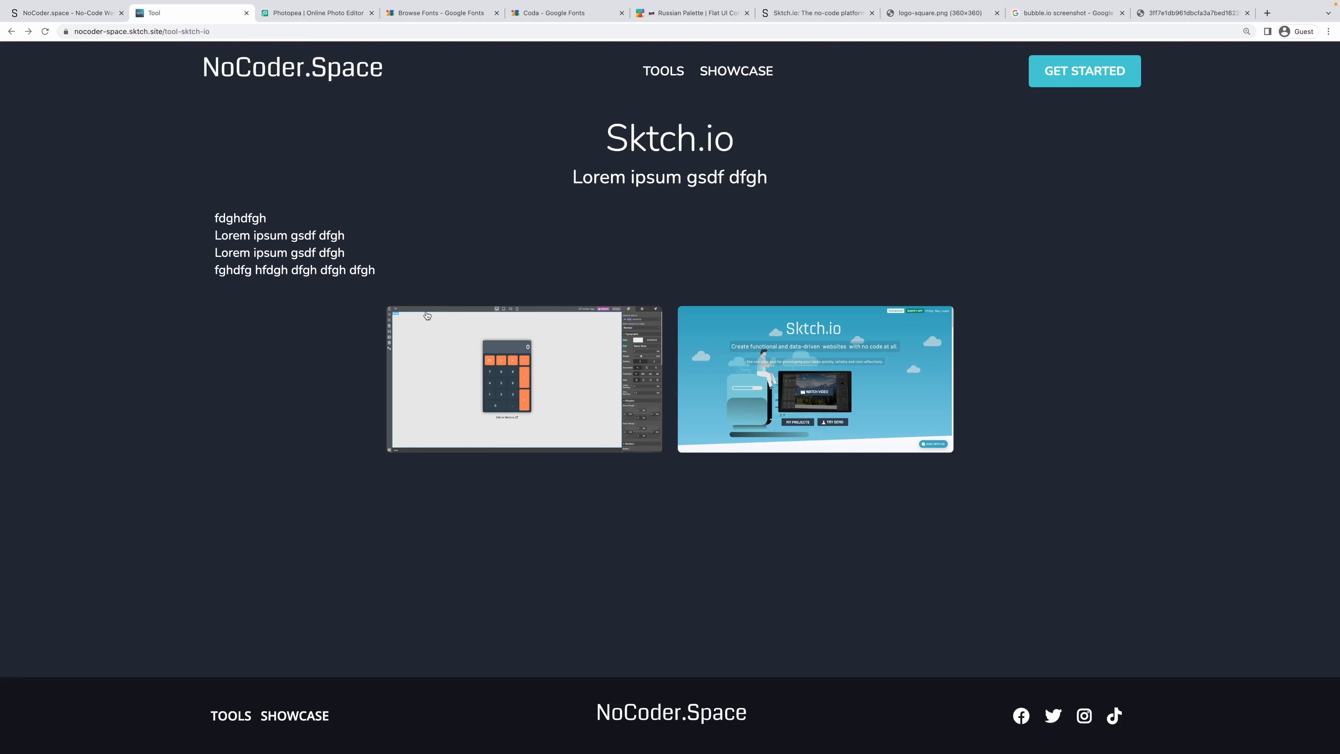
click(717, 410)
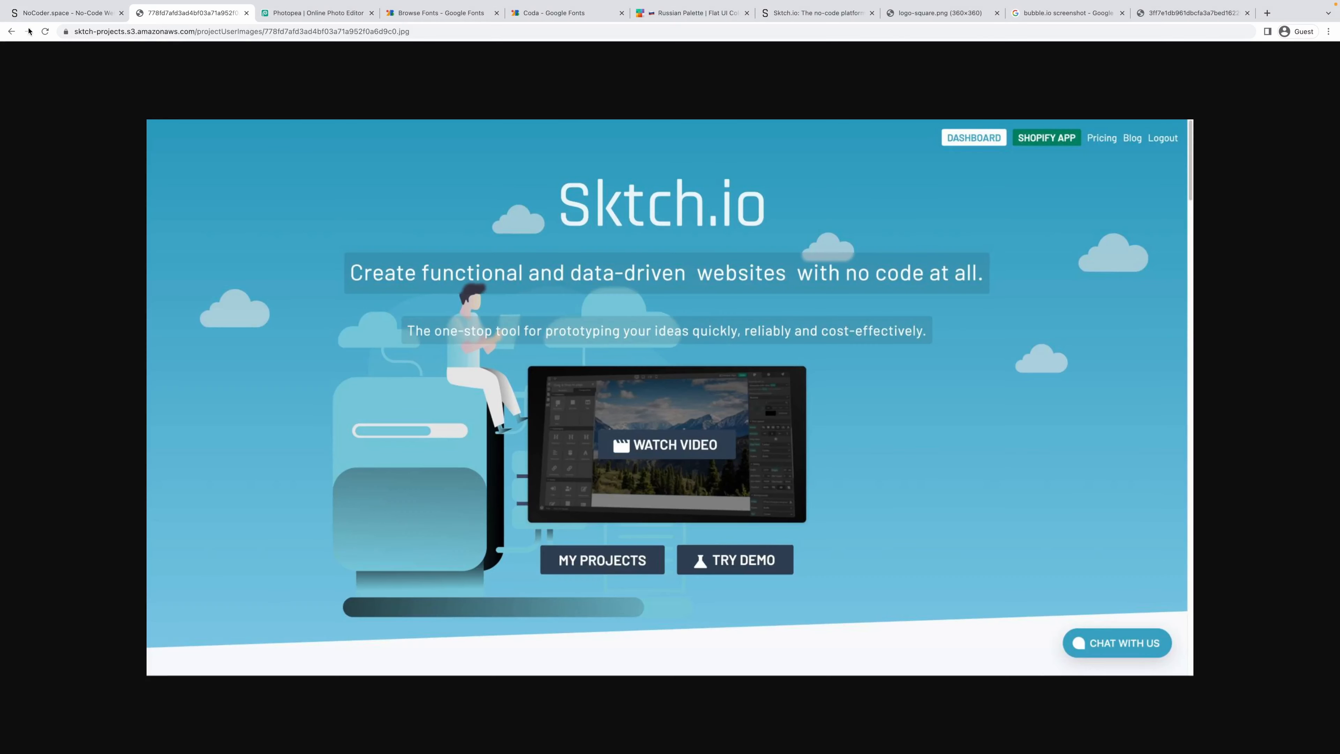
click(11, 31)
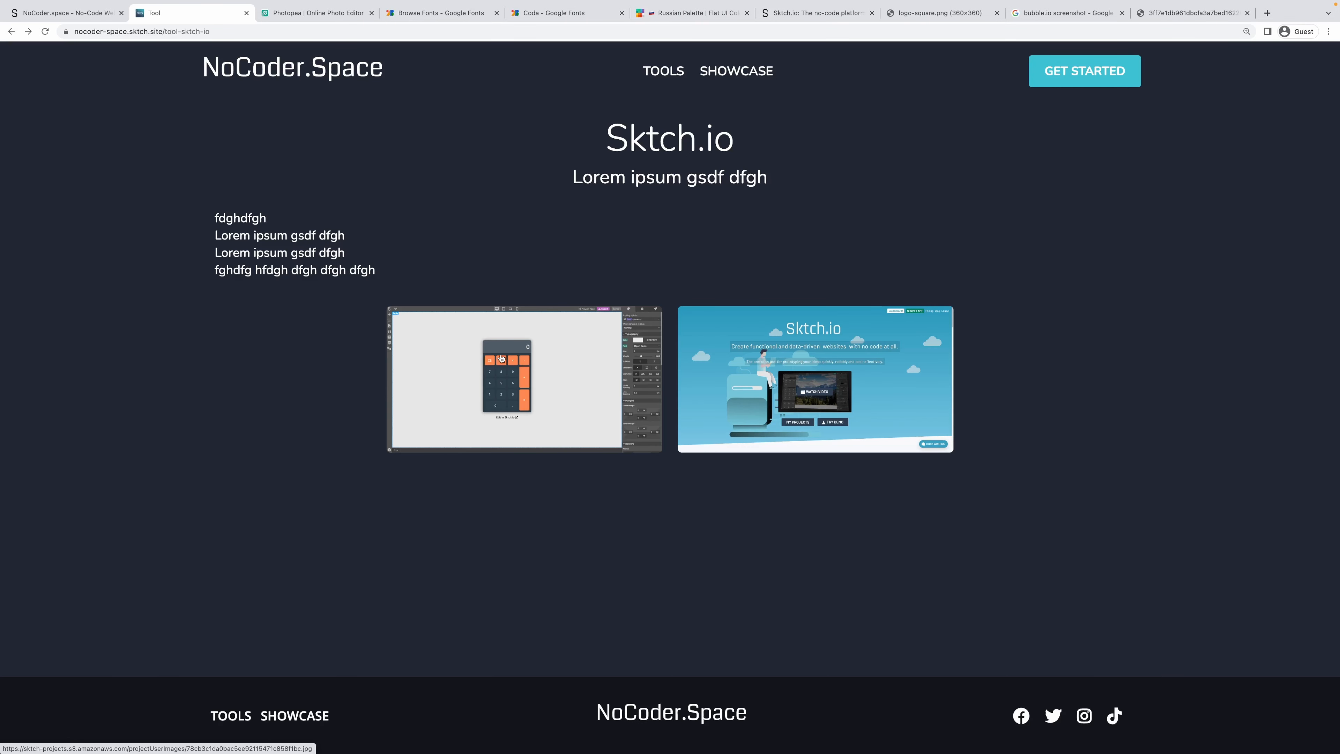
click(502, 358)
click(11, 31)
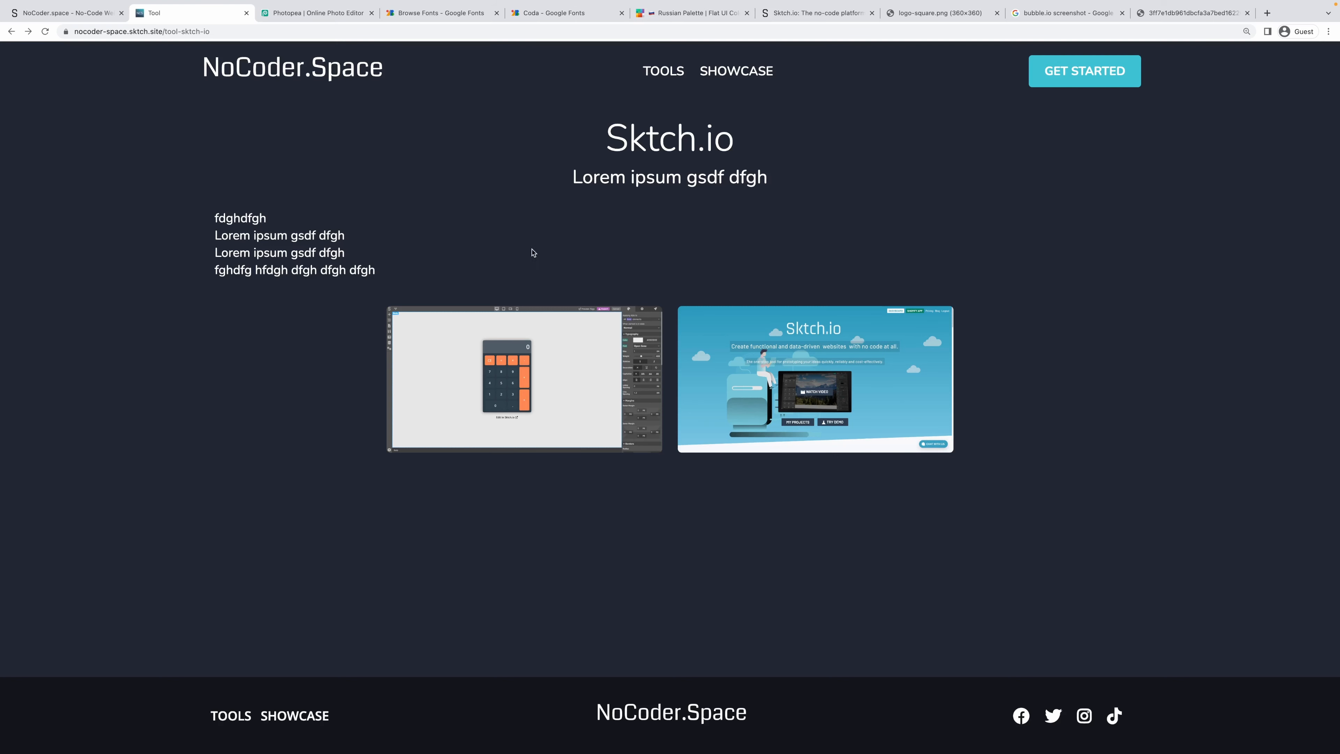
click(91, 17)
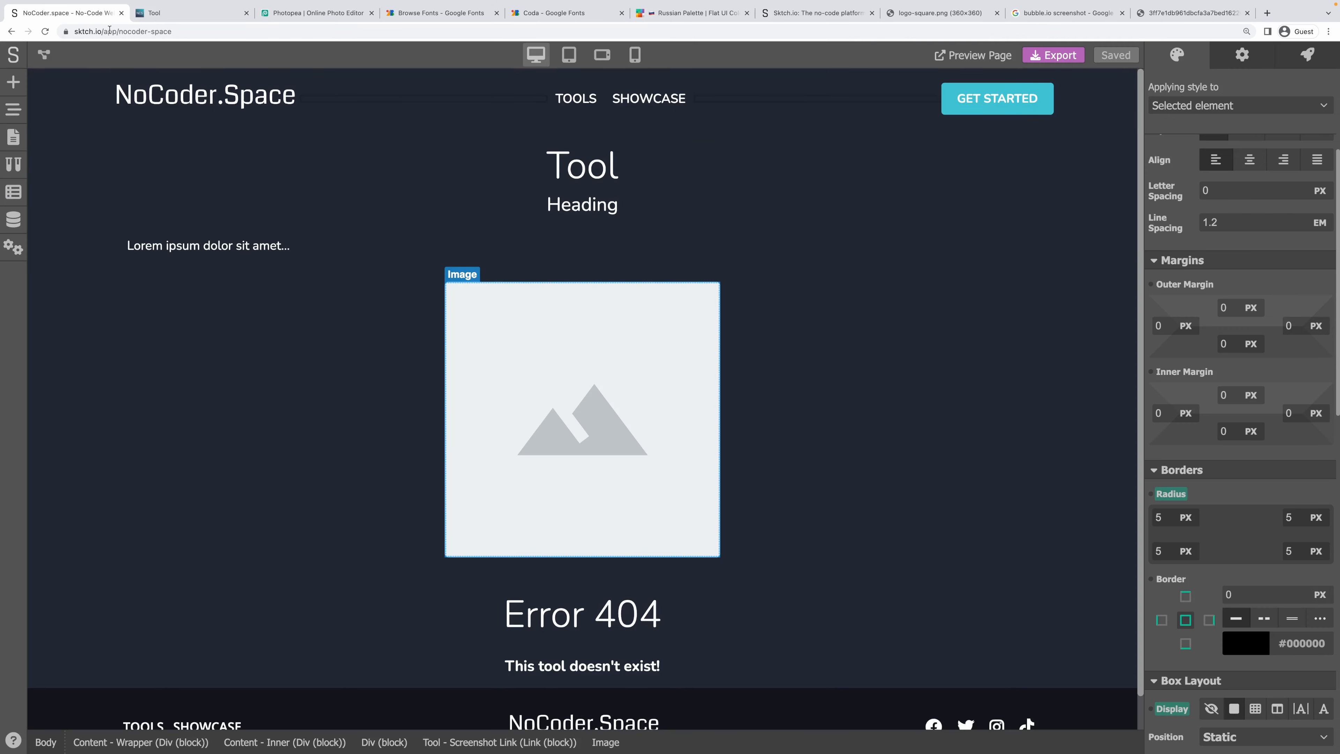
Drop a Link Button beneath the intro paragraph and label it 'Visit Website'.
click(13, 89)
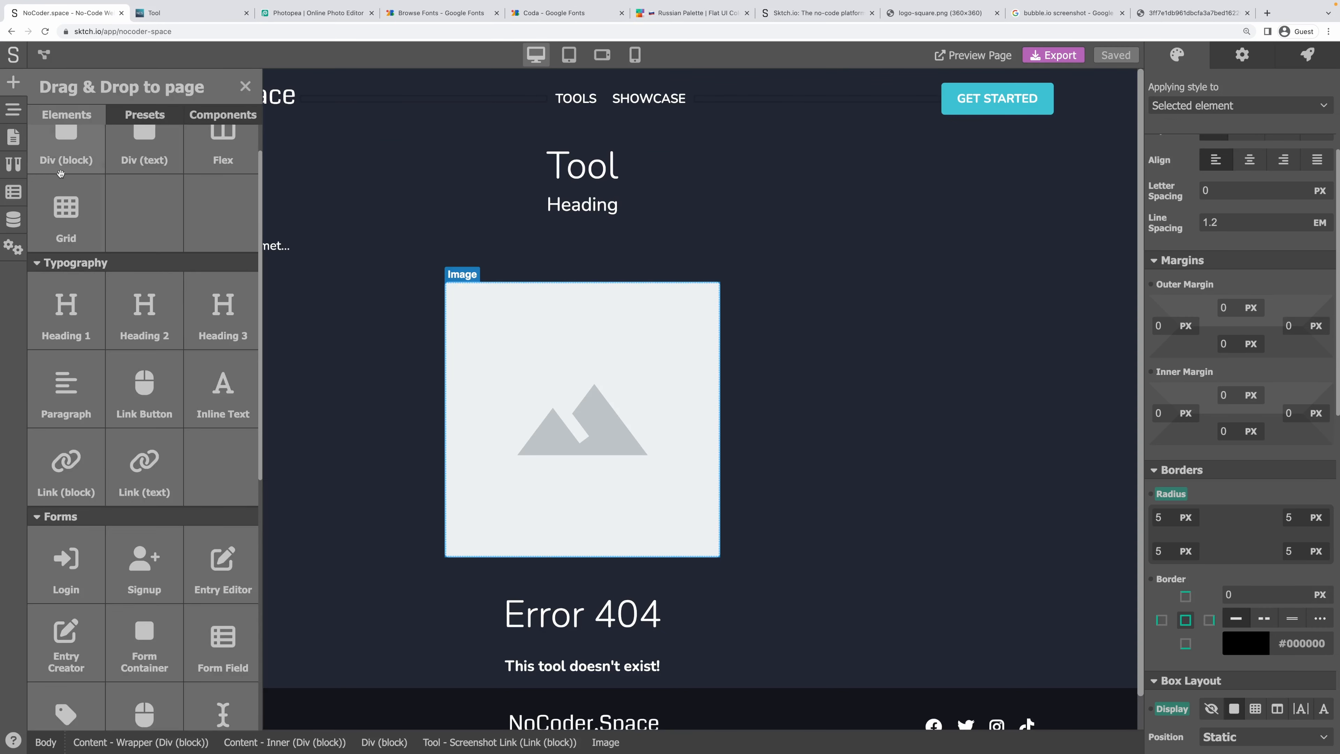
drag(153, 398, 623, 258)
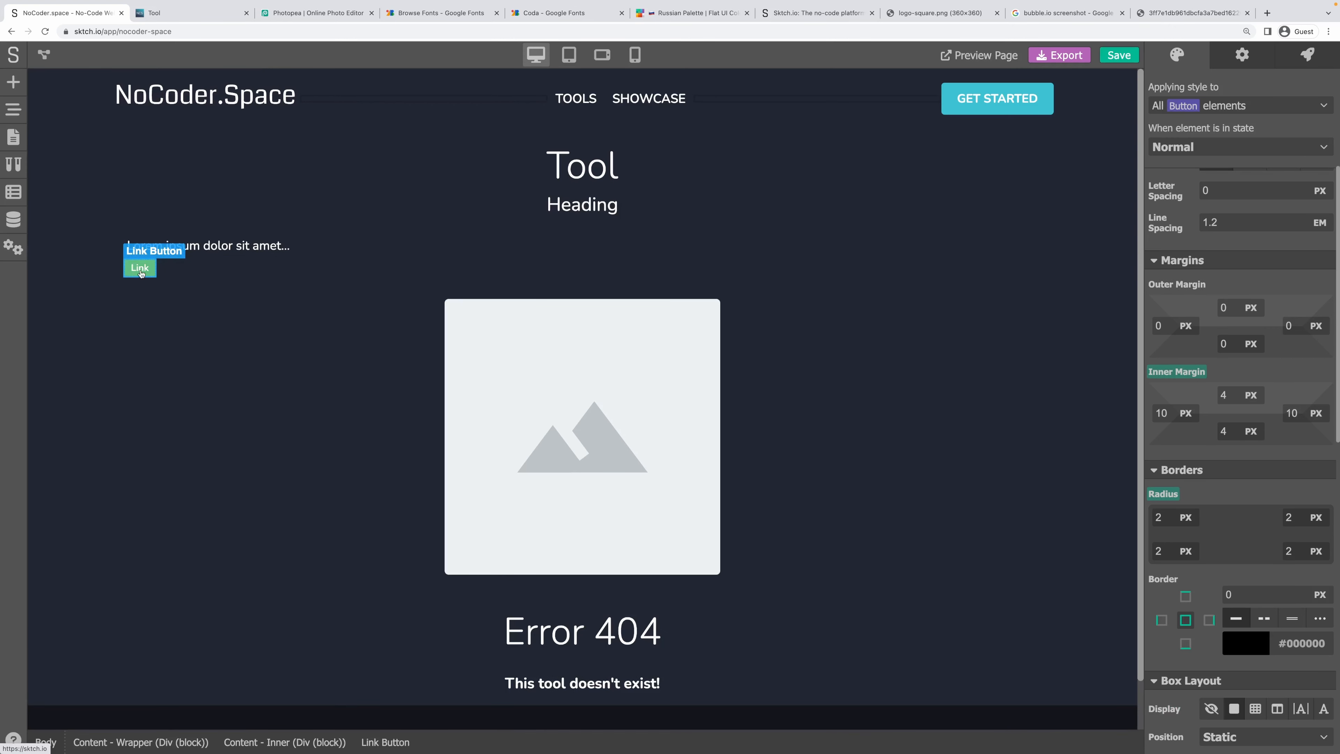
text(Visit Website)
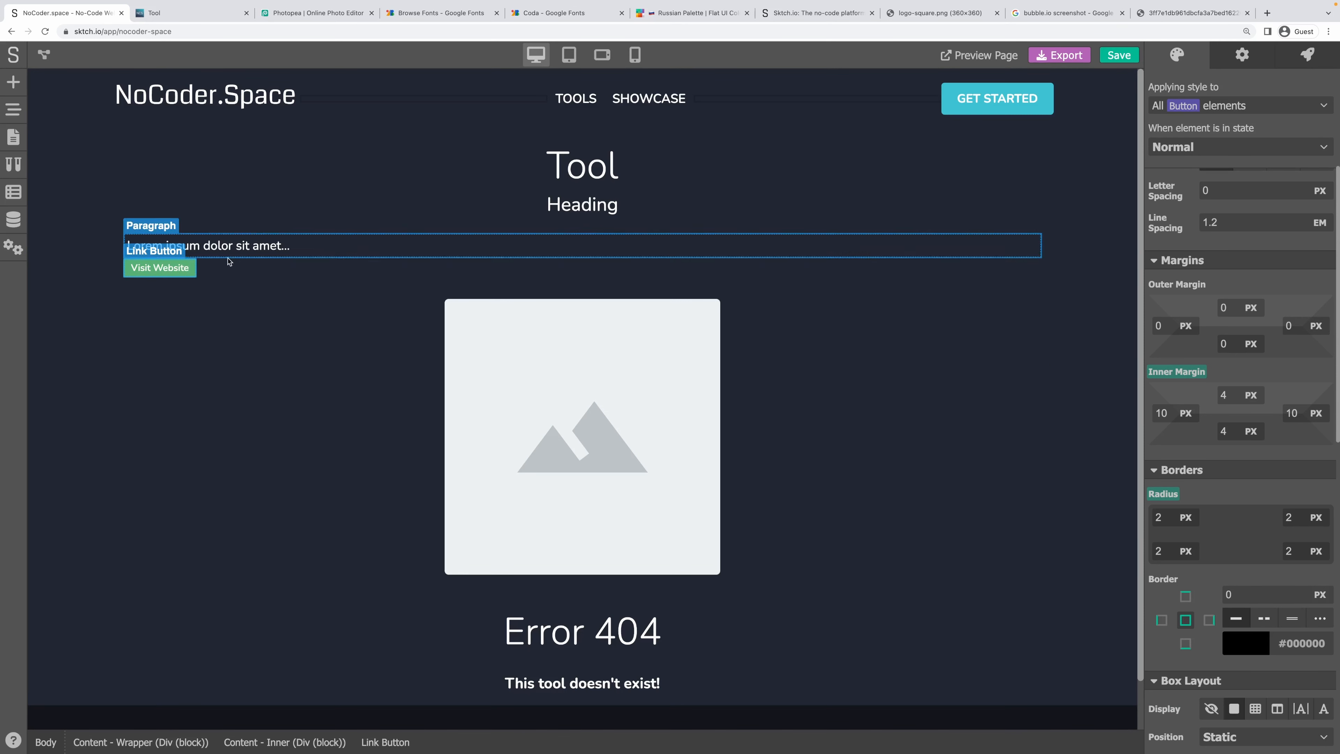
Copy the header GET STARTED button's background colour code 3DC1D3.
click(1038, 106)
double_click(1038, 106)
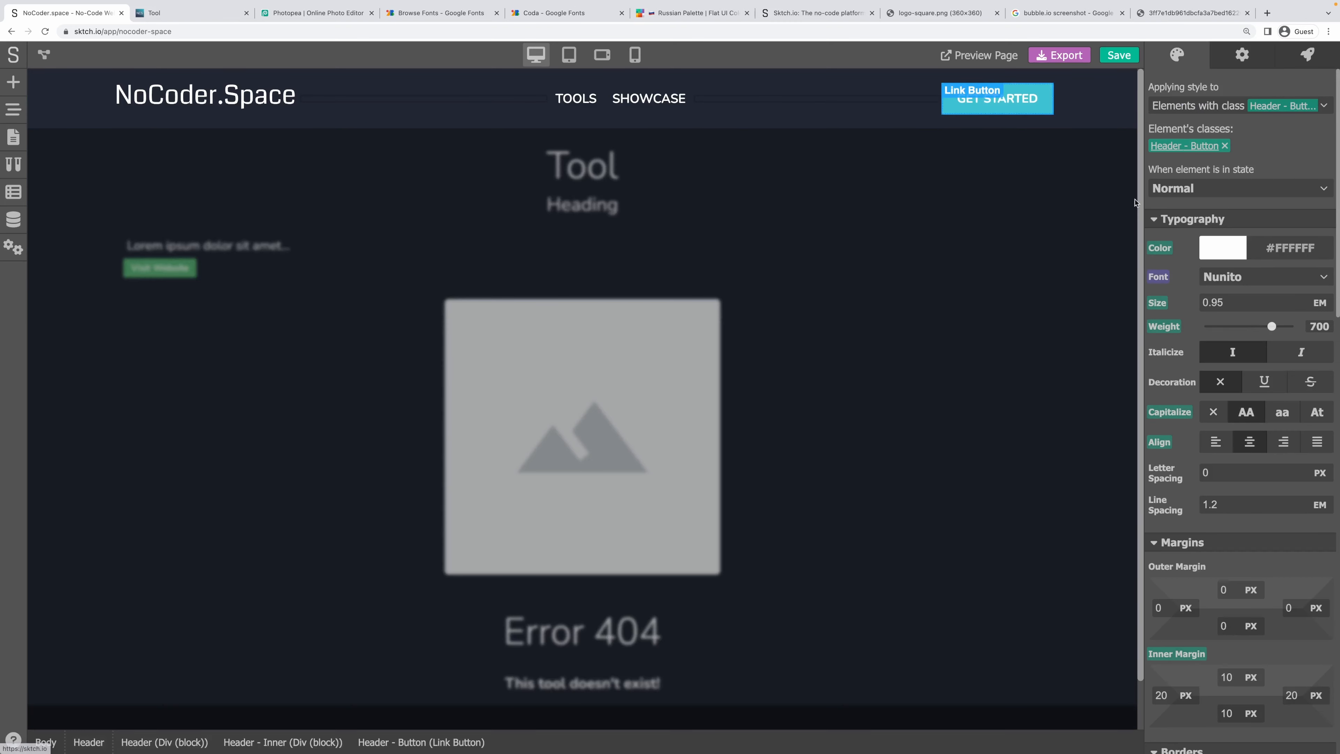
scroll(1211, 326, down, 5)
scroll(1212, 326, down, 10)
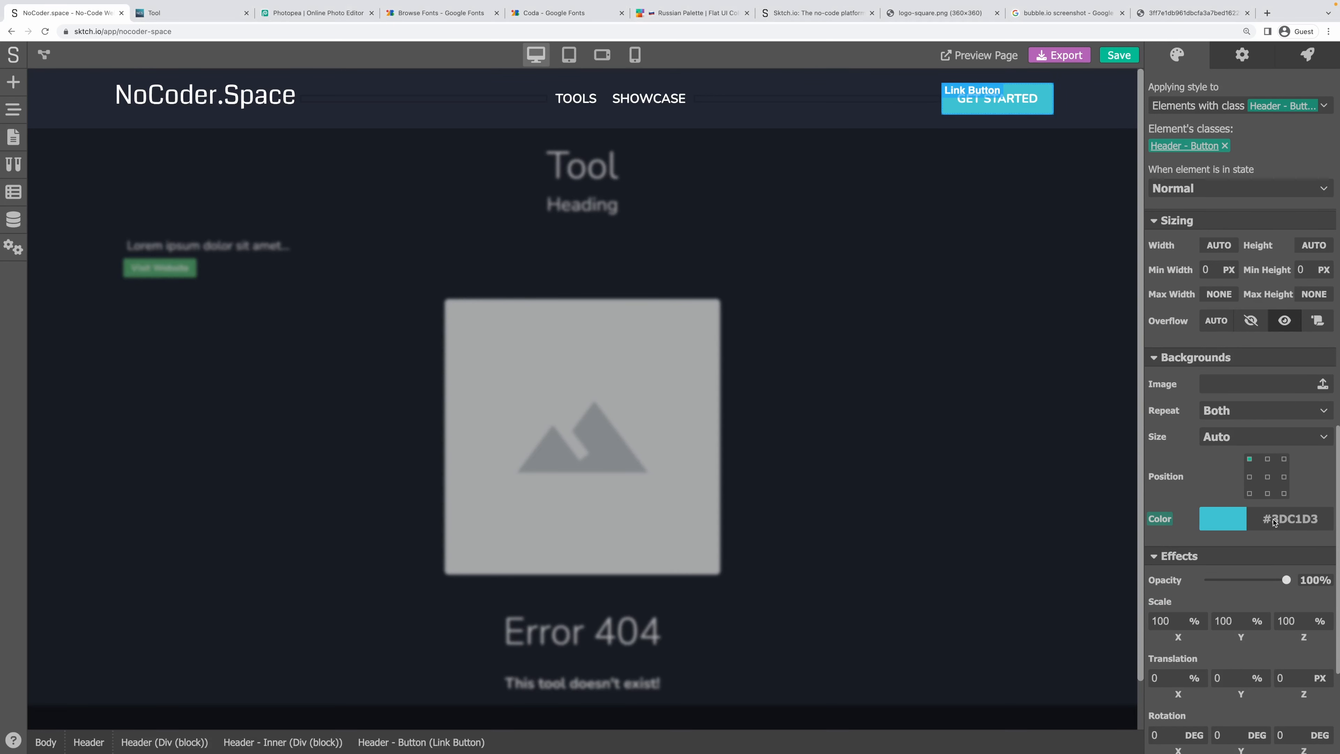
drag(1273, 523, 1319, 523)
key(super+c)
Replace the Visit Website button's background 57B074 with the pasted #3DC1D3.
click(340, 358)
click(164, 269)
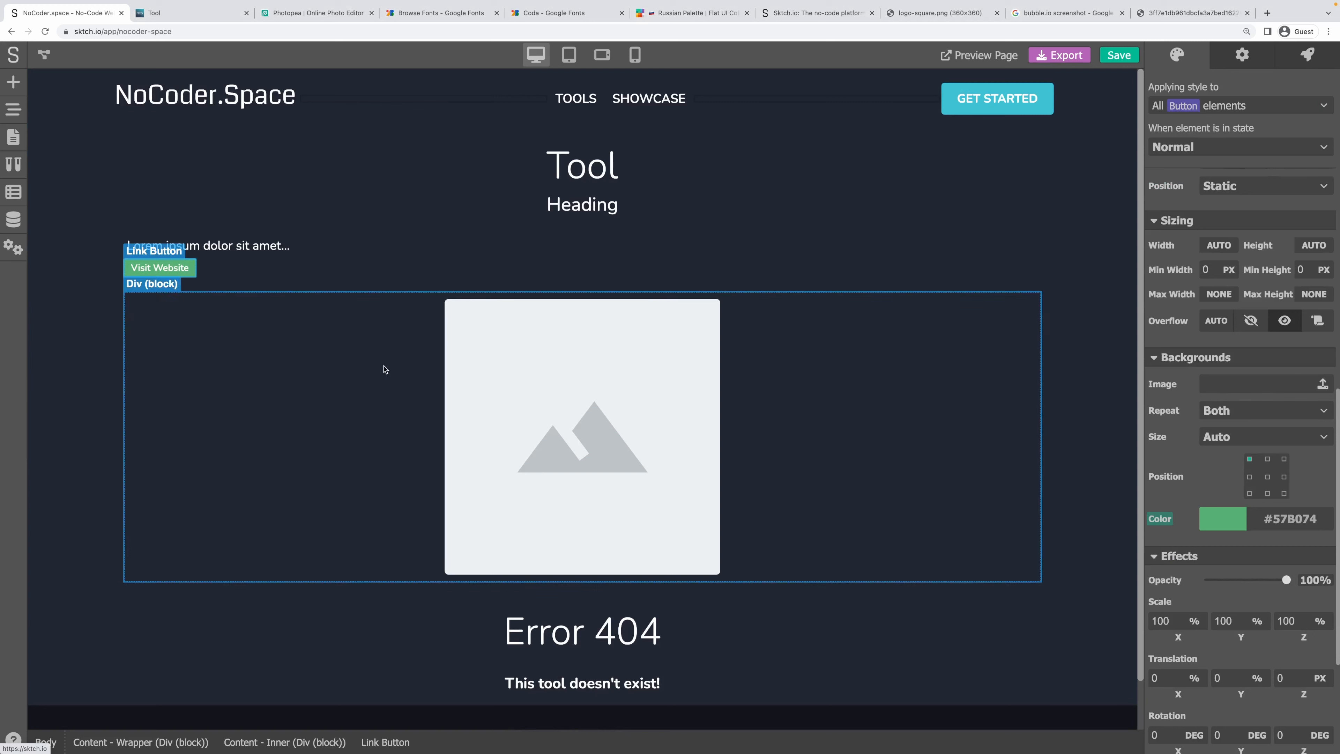
click(1219, 518)
double_click(1185, 732)
key(super+v)
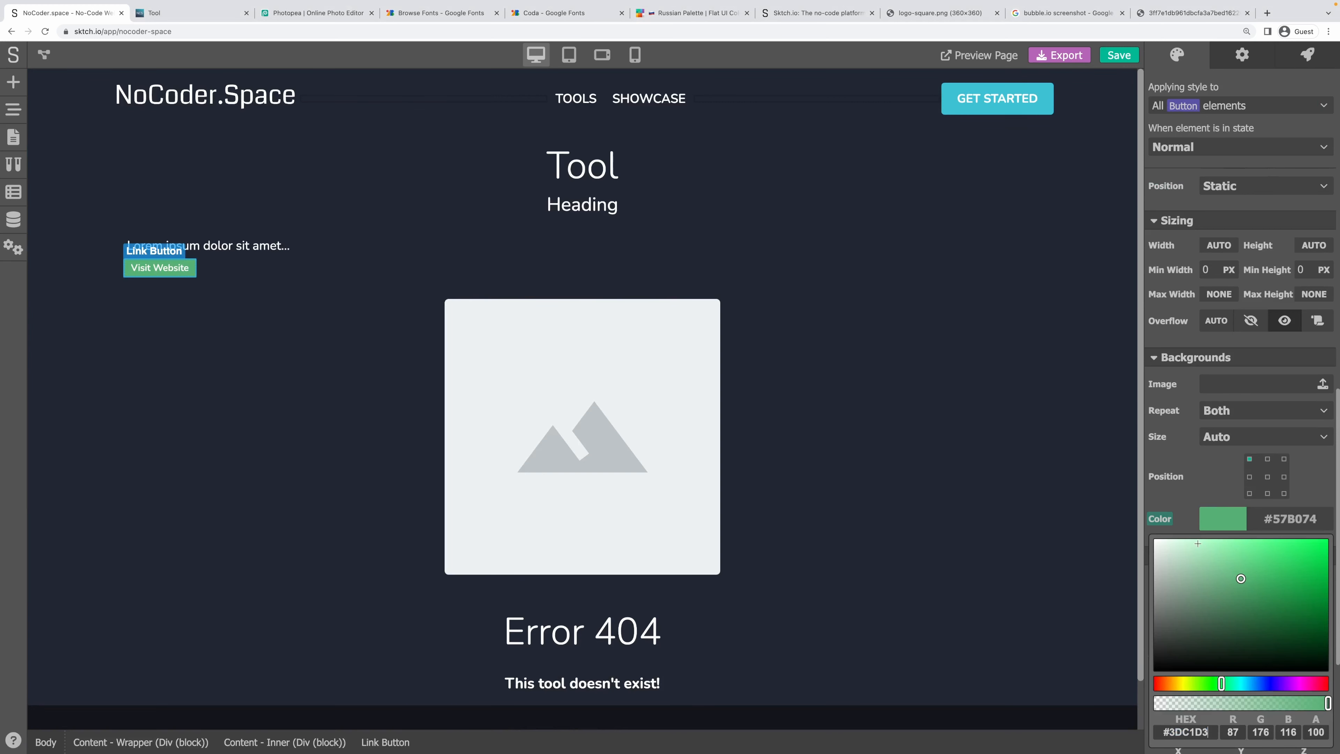
key(Return)
click(1180, 464)
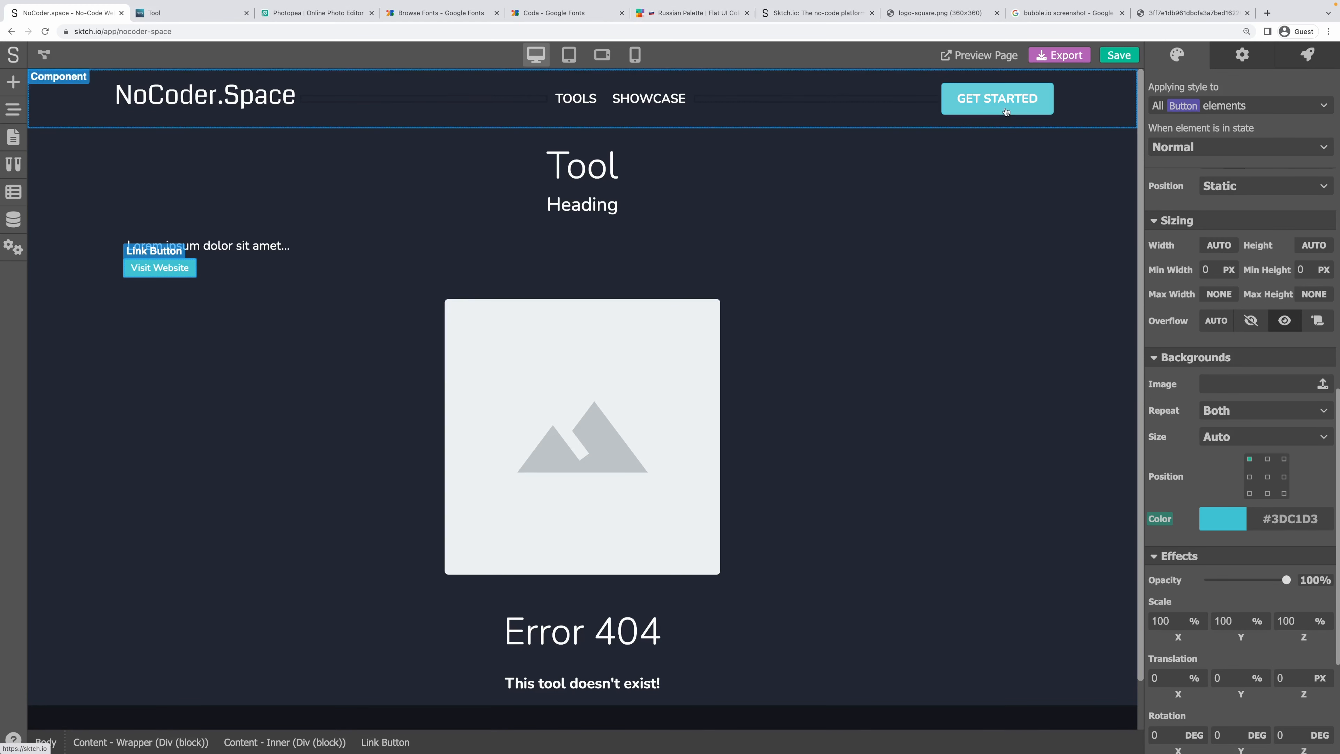
Re-inspect the GET STARTED button's styles, then reselect the Visit Website button.
click(928, 117)
click(1182, 66)
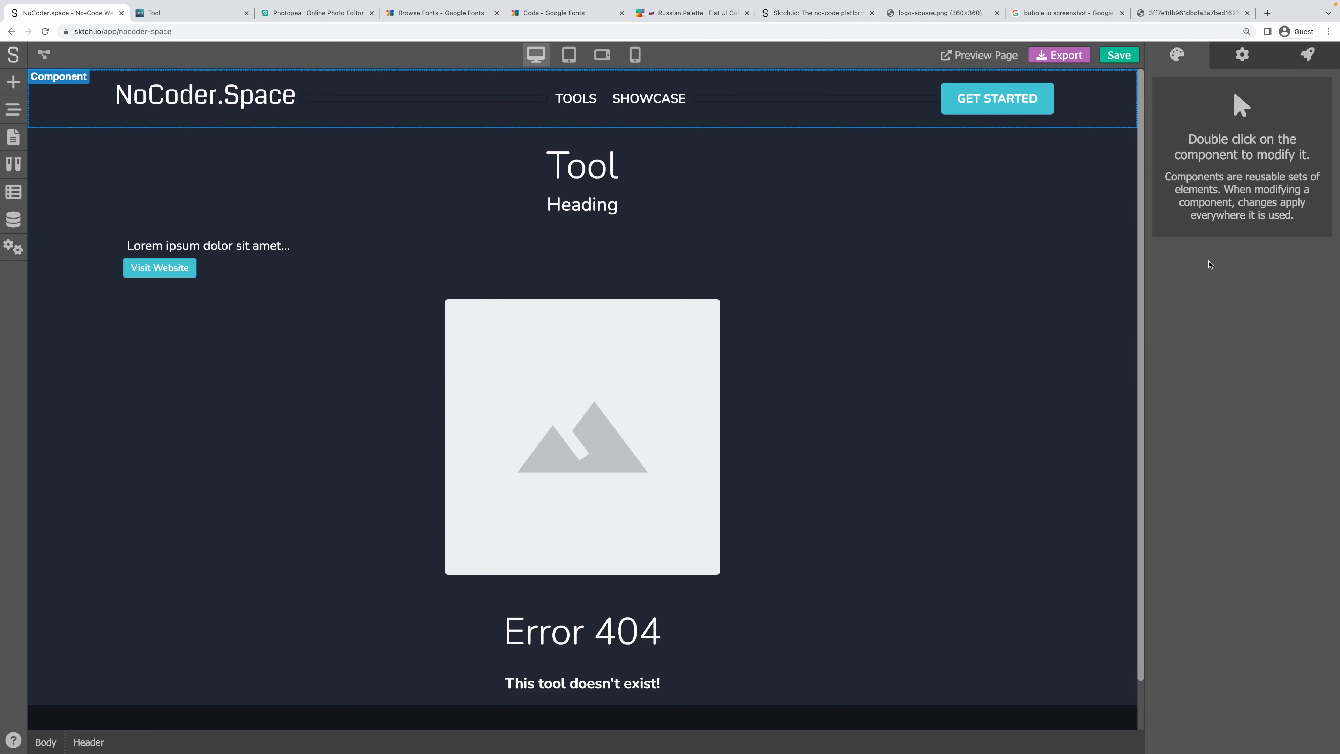
double_click(996, 100)
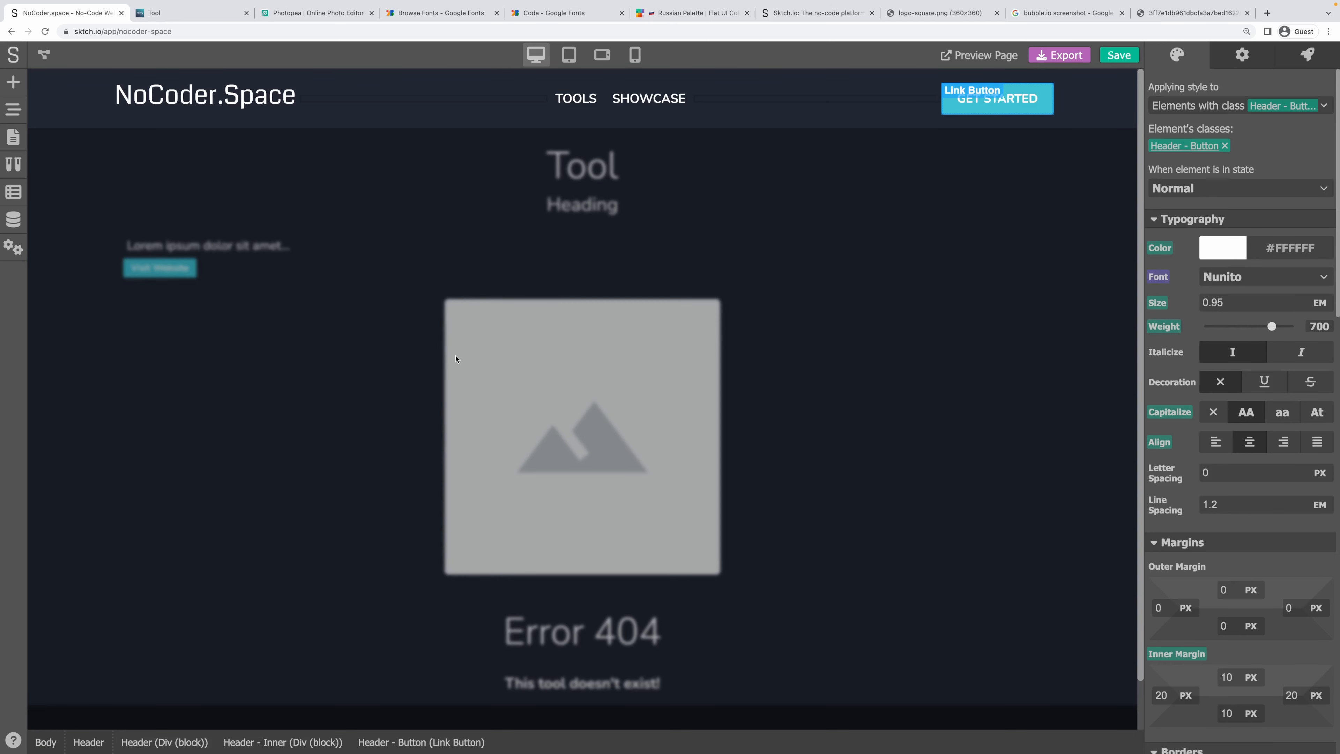
scroll(1254, 522, down, 1)
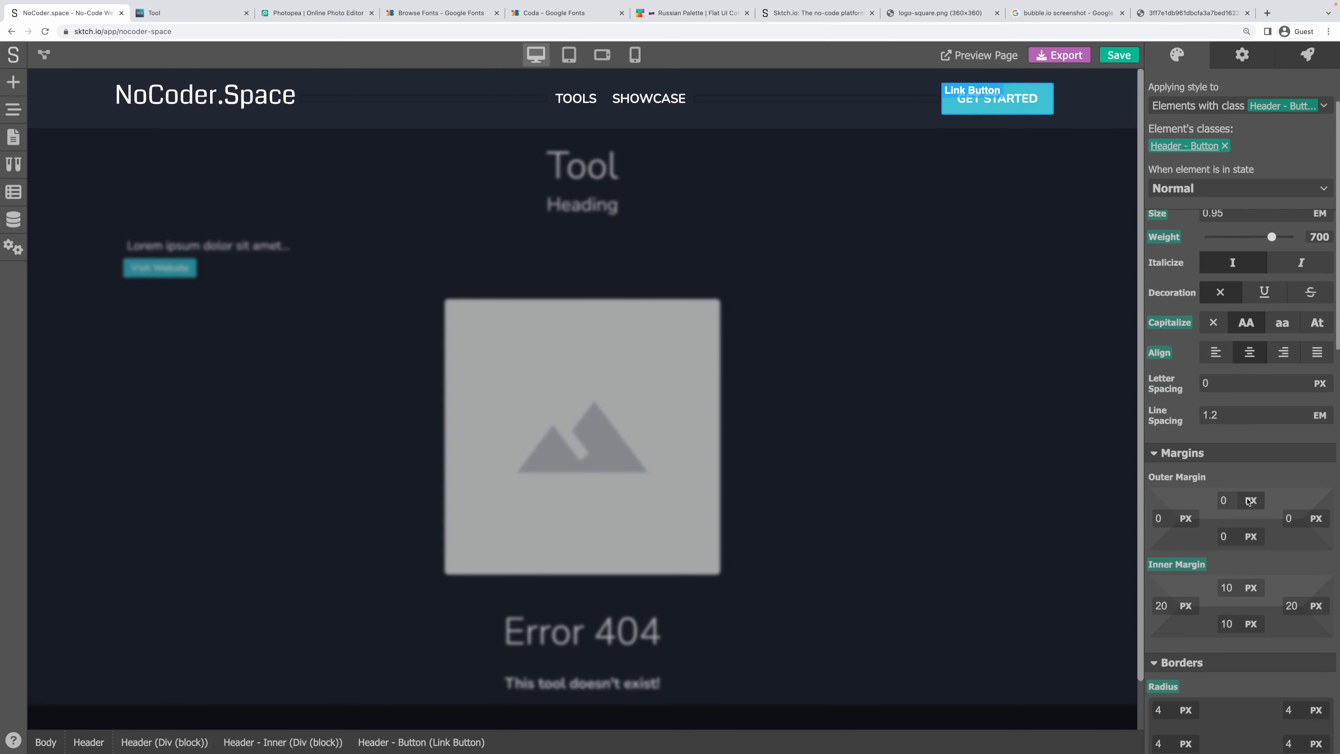
scroll(1247, 525, up, 1)
click(227, 245)
click(160, 268)
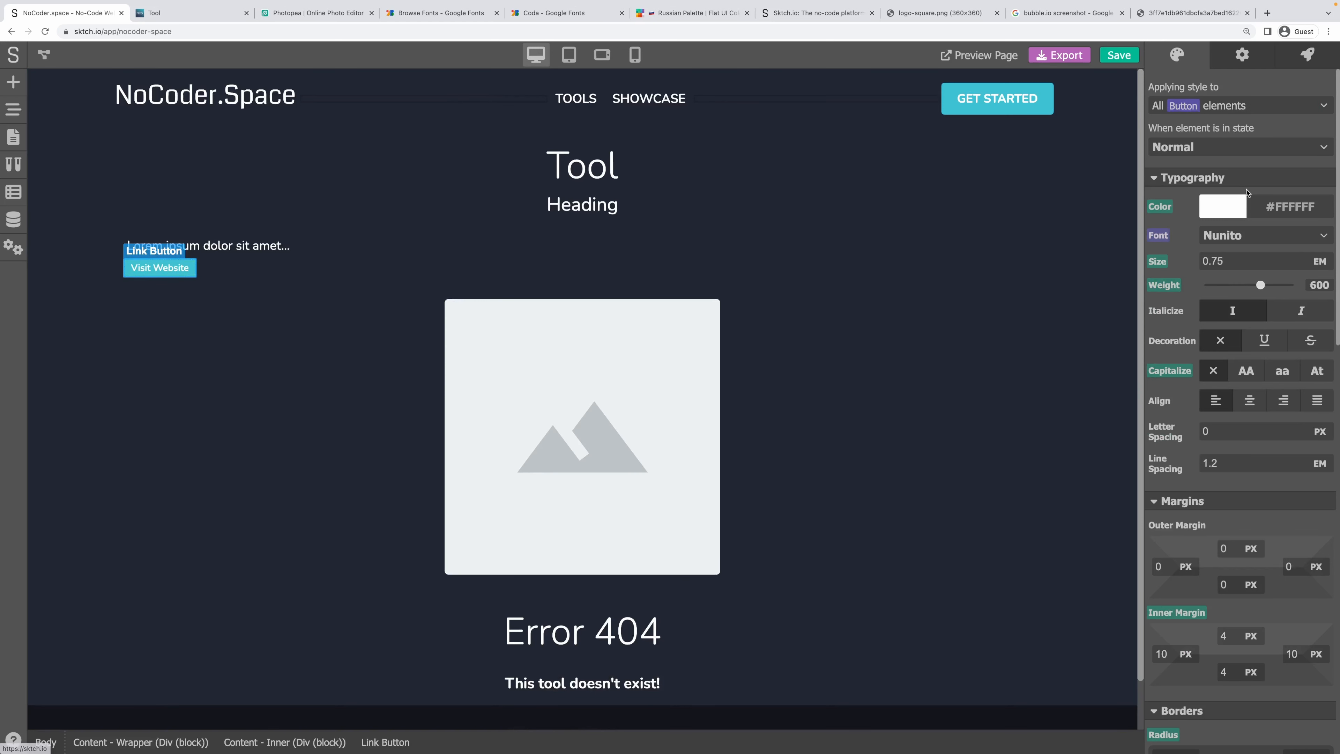
Change the button's font size from 0.75 to 0.95 with weight 700.
drag(1237, 258, 1190, 260)
text(0.)
drag(1264, 292, 1270, 286)
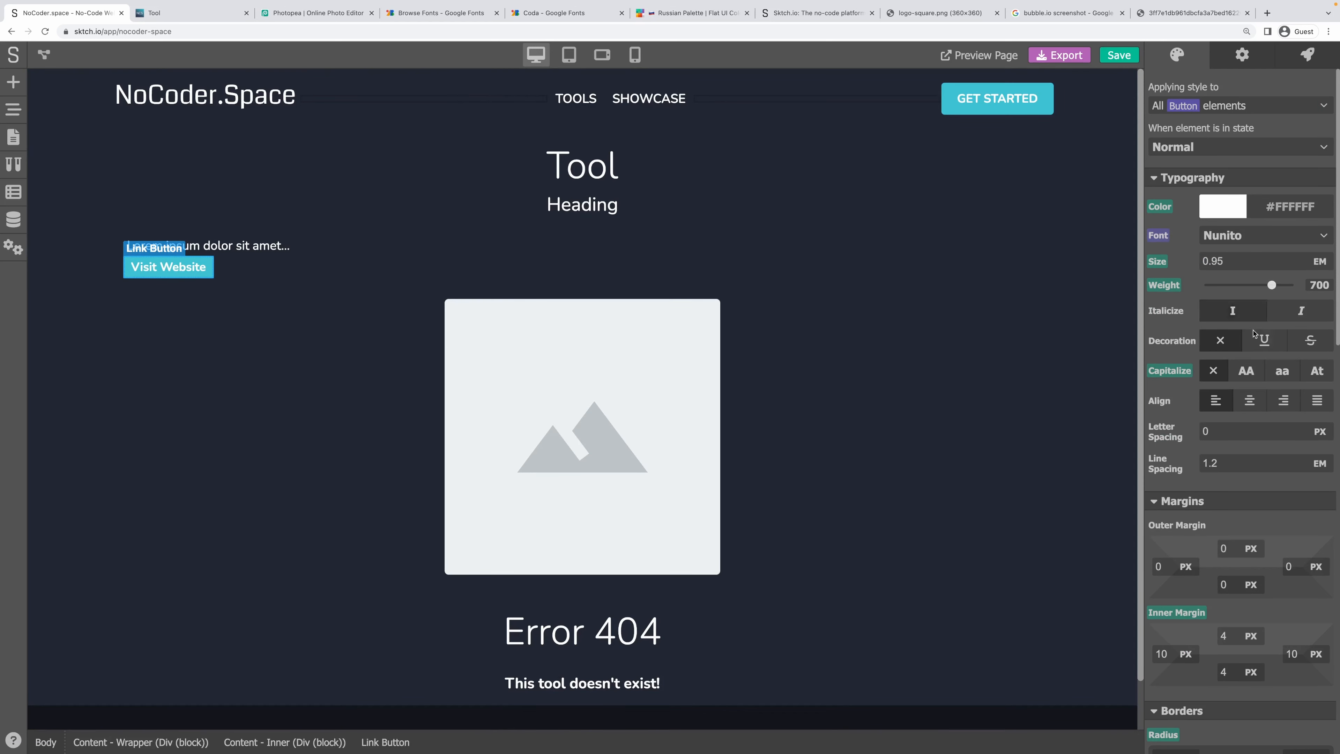
Give the button 10/20 px inner padding and uppercase lettering.
scroll(1271, 413, down, 3)
double_click(1233, 487)
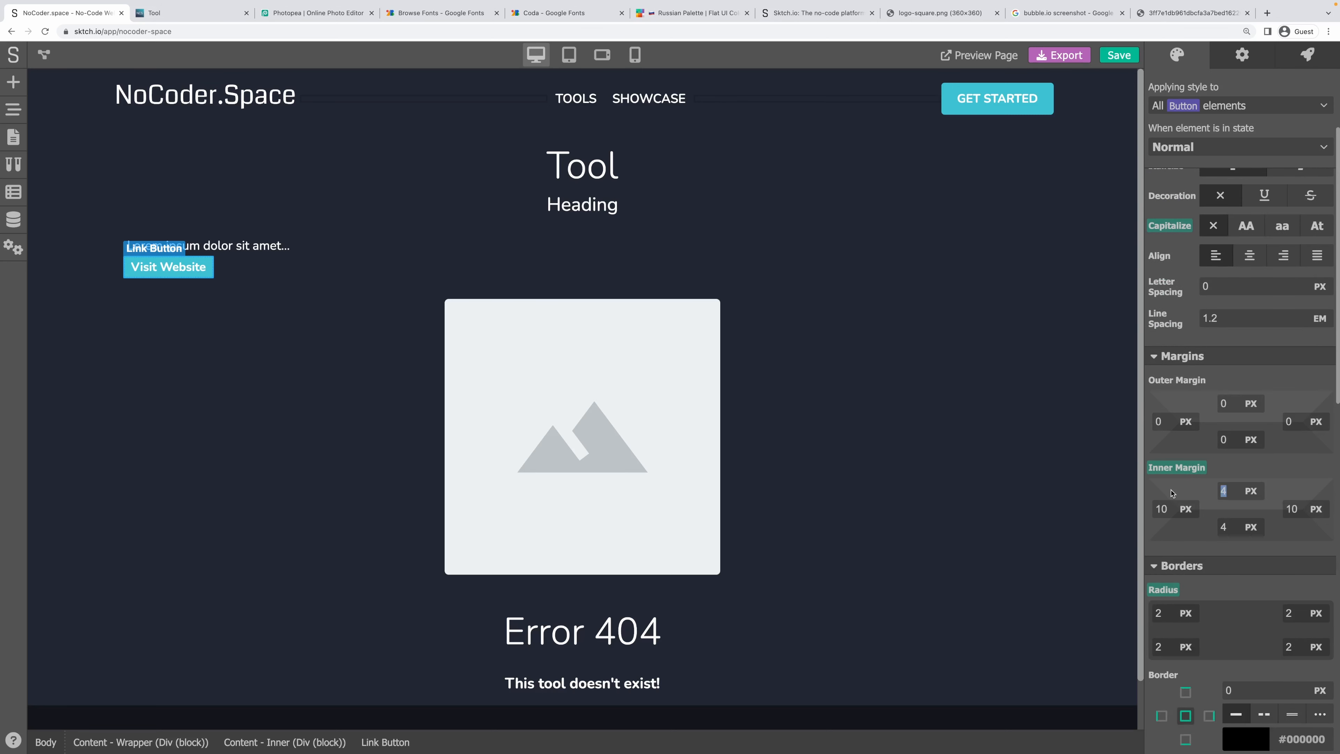
text(10)
key(Tab)
text(20)
key(Tab)
text(20)
key(Tab)
text(1)
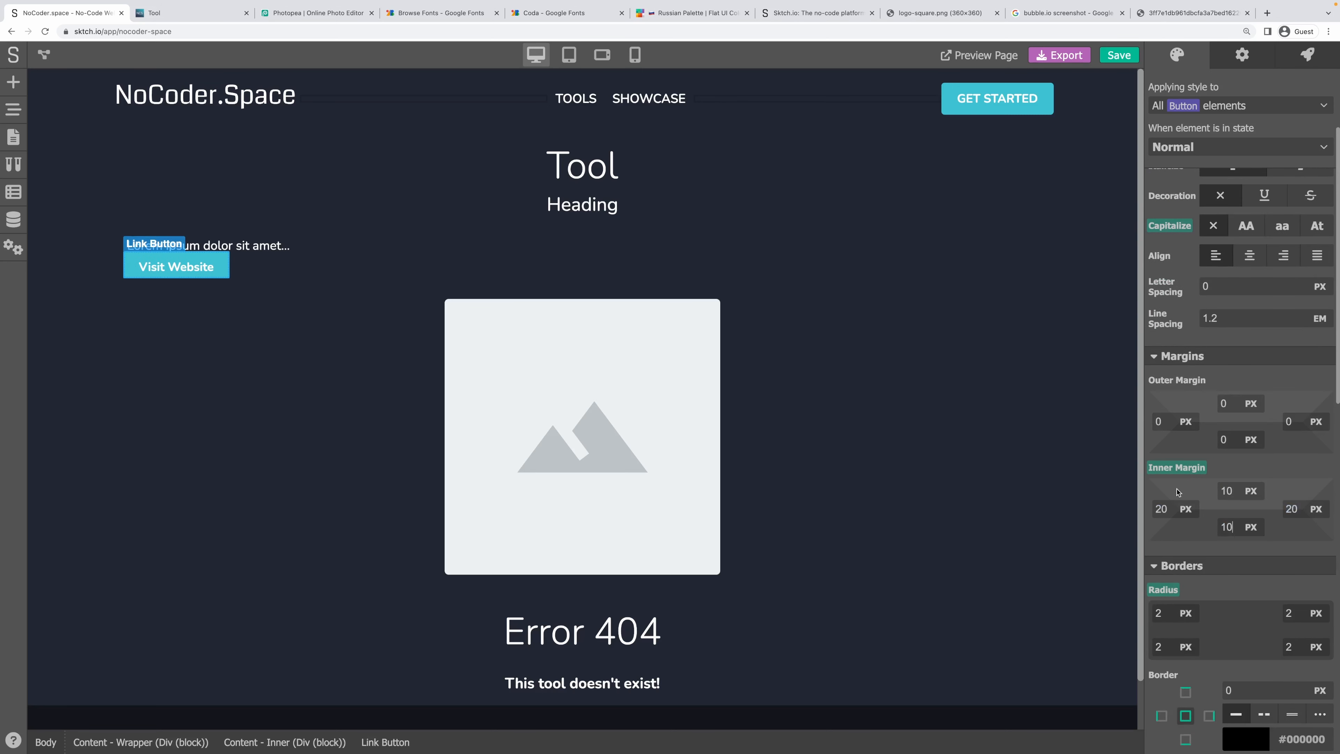
scroll(1226, 322, up, 3)
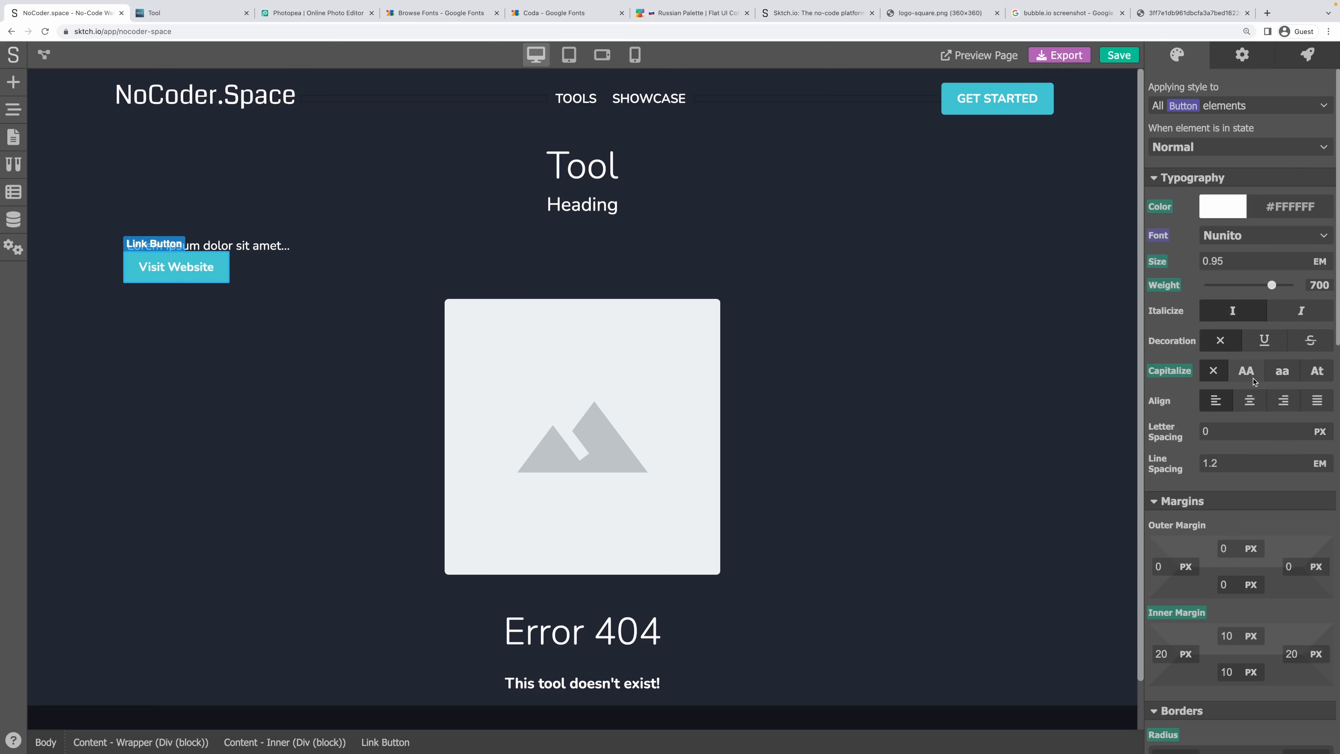
click(1245, 370)
Copy the GET STARTED button's hover colour 63CDDA, then reselect the Visit Website button.
click(1022, 108)
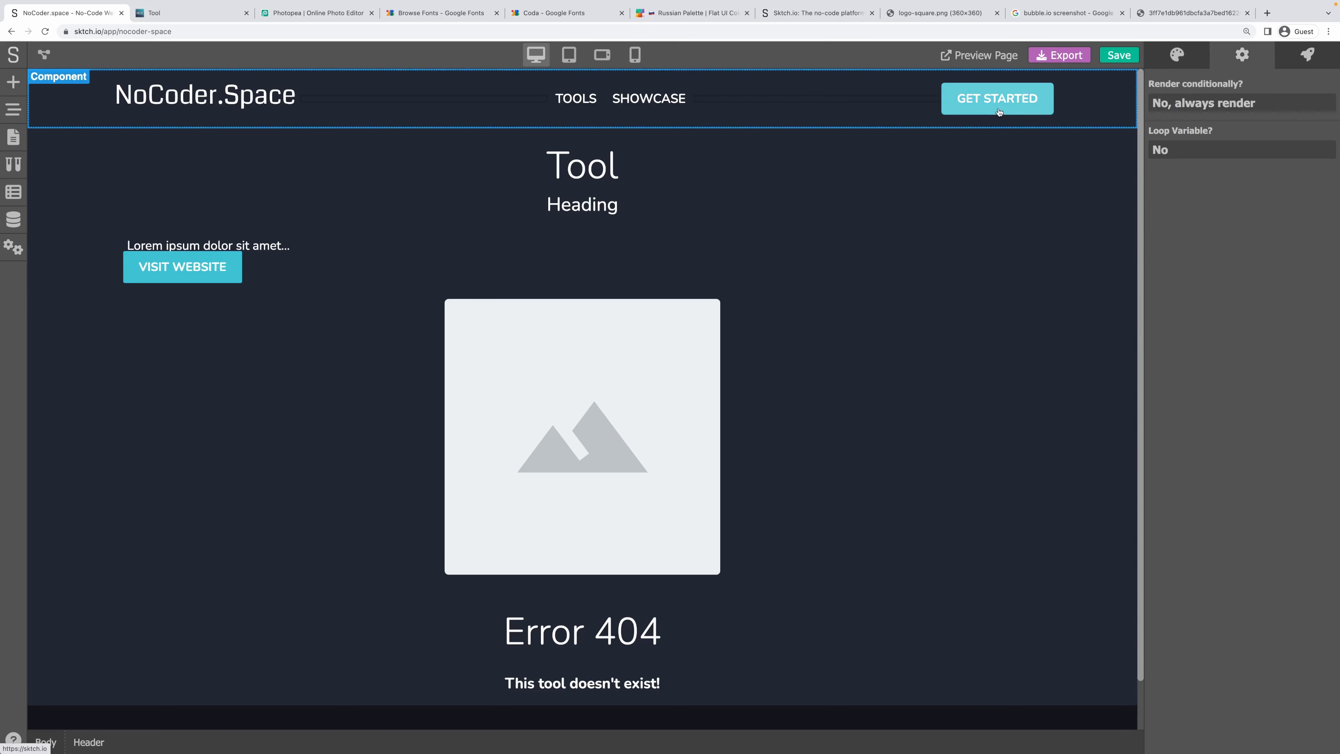
double_click(1022, 107)
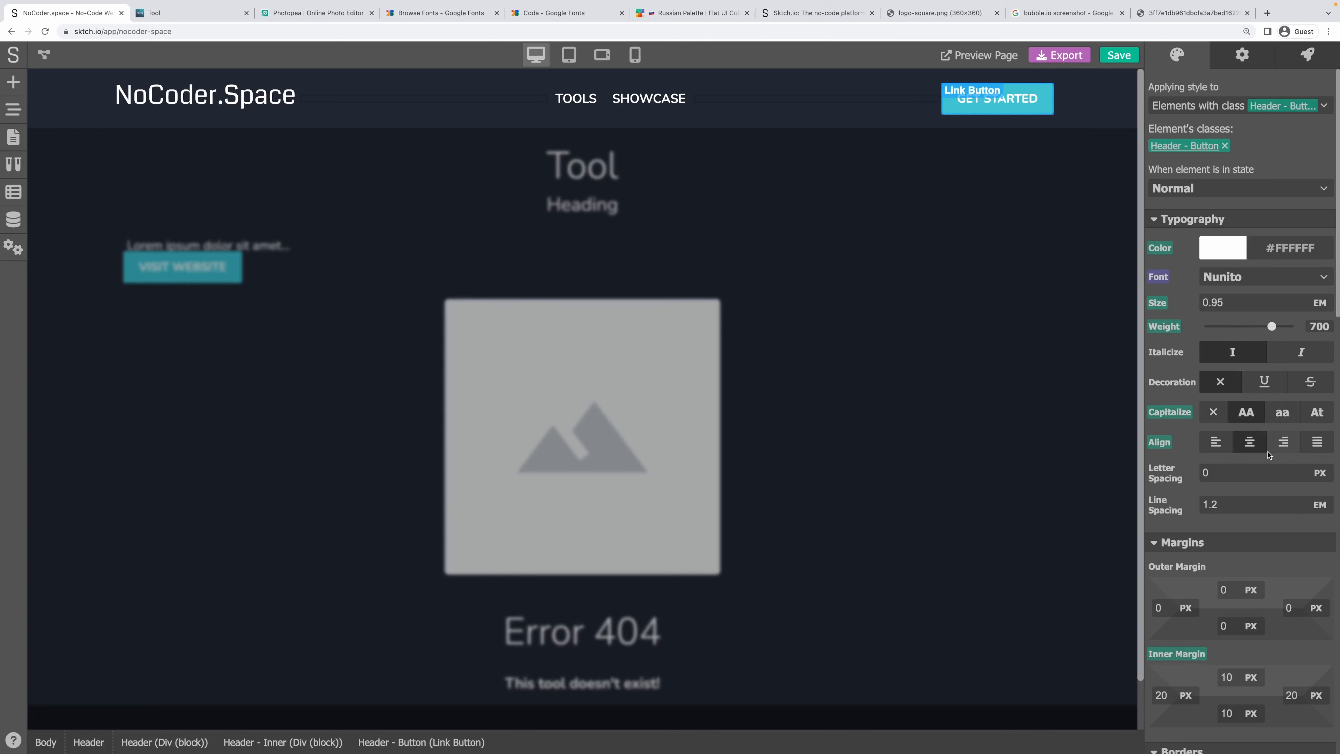
scroll(1275, 451, down, 1)
scroll(1275, 450, down, 8)
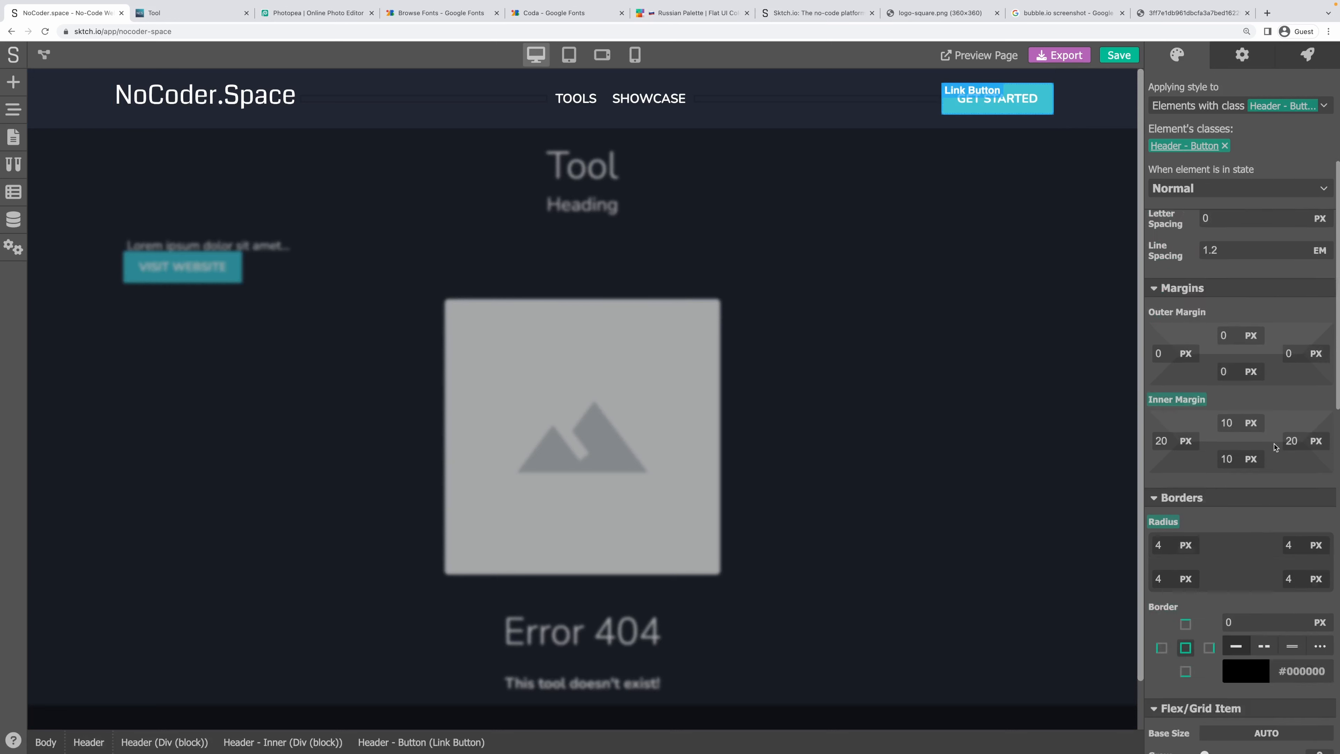
scroll(1223, 380, down, 10)
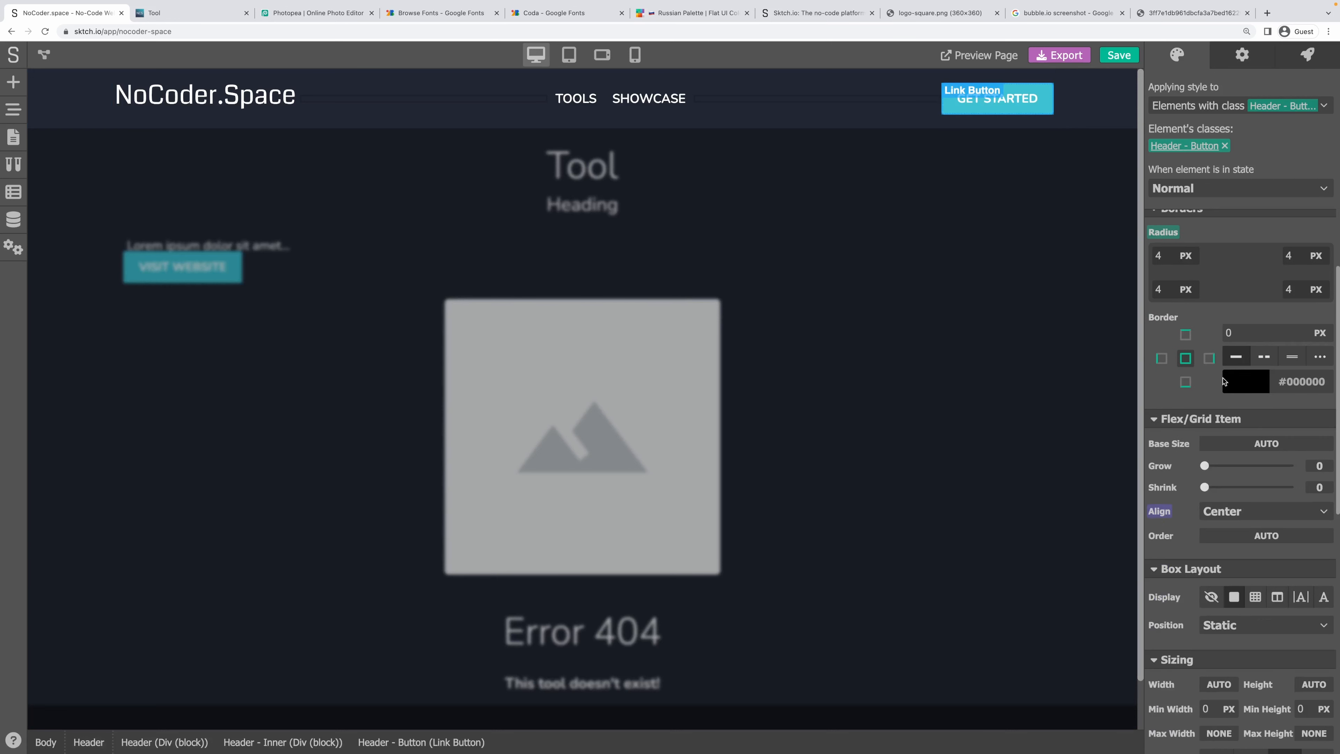
scroll(1223, 380, up, 4)
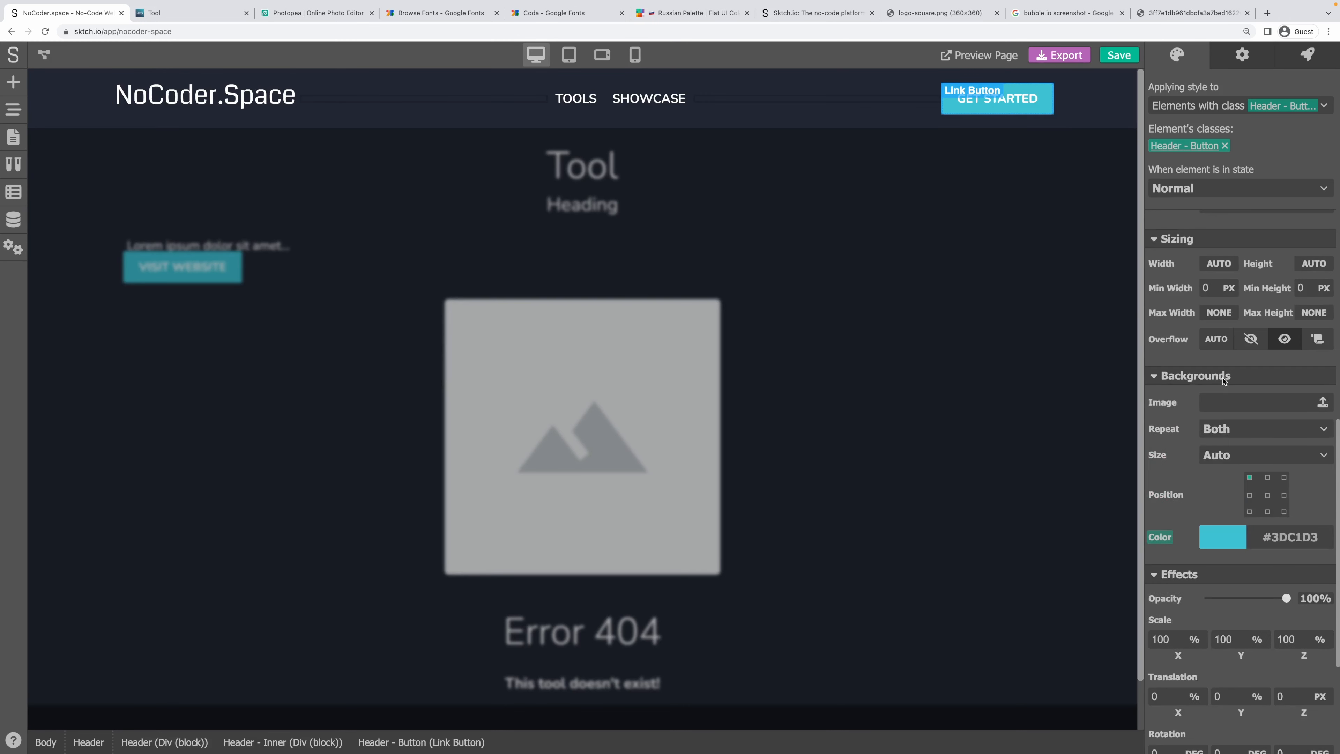
click(1219, 190)
click(1206, 225)
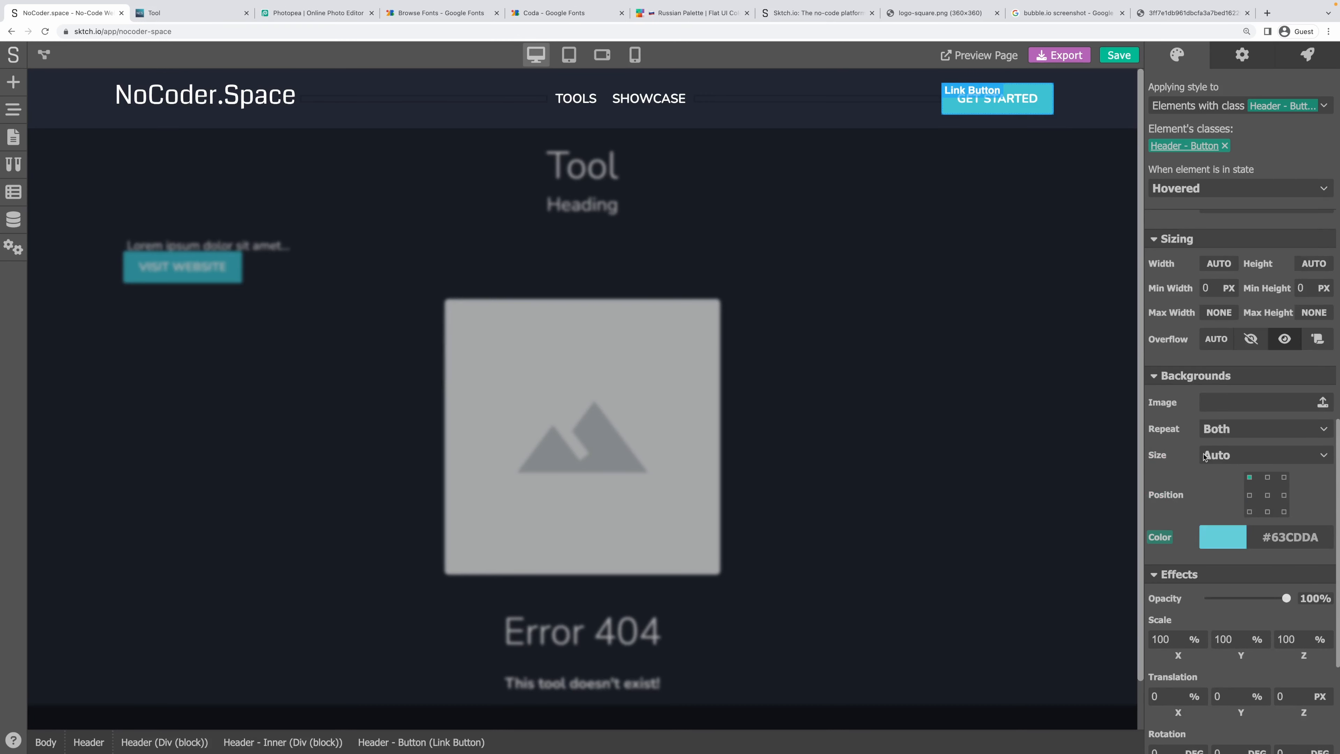
drag(1313, 538, 1273, 538)
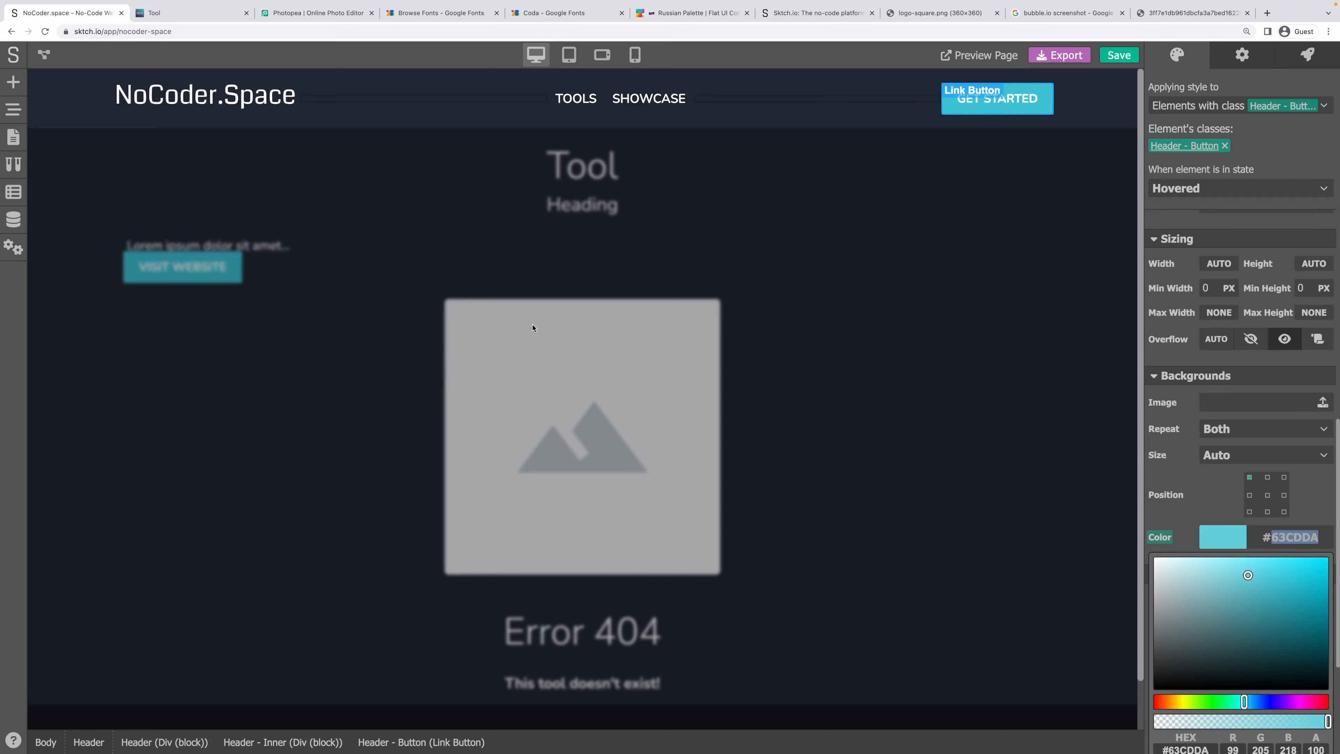
click(231, 240)
click(226, 258)
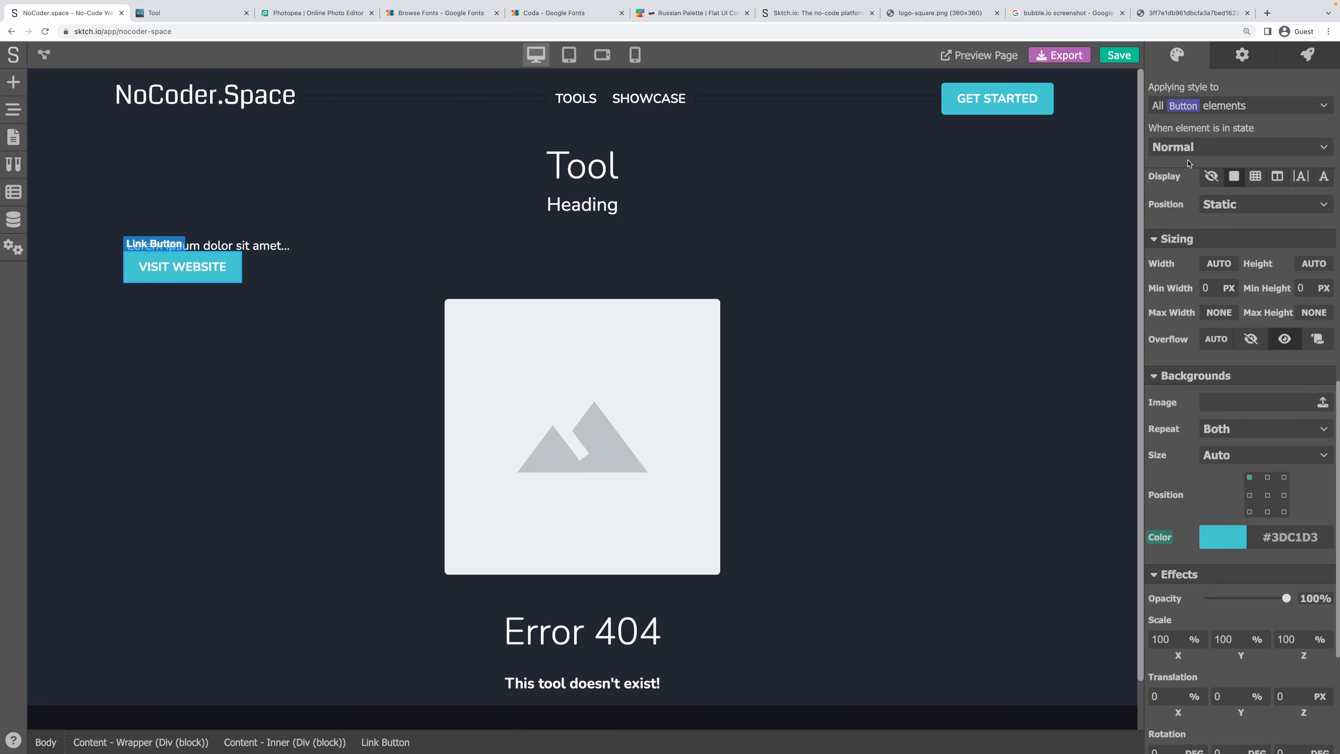
scroll(1213, 286, up, 5)
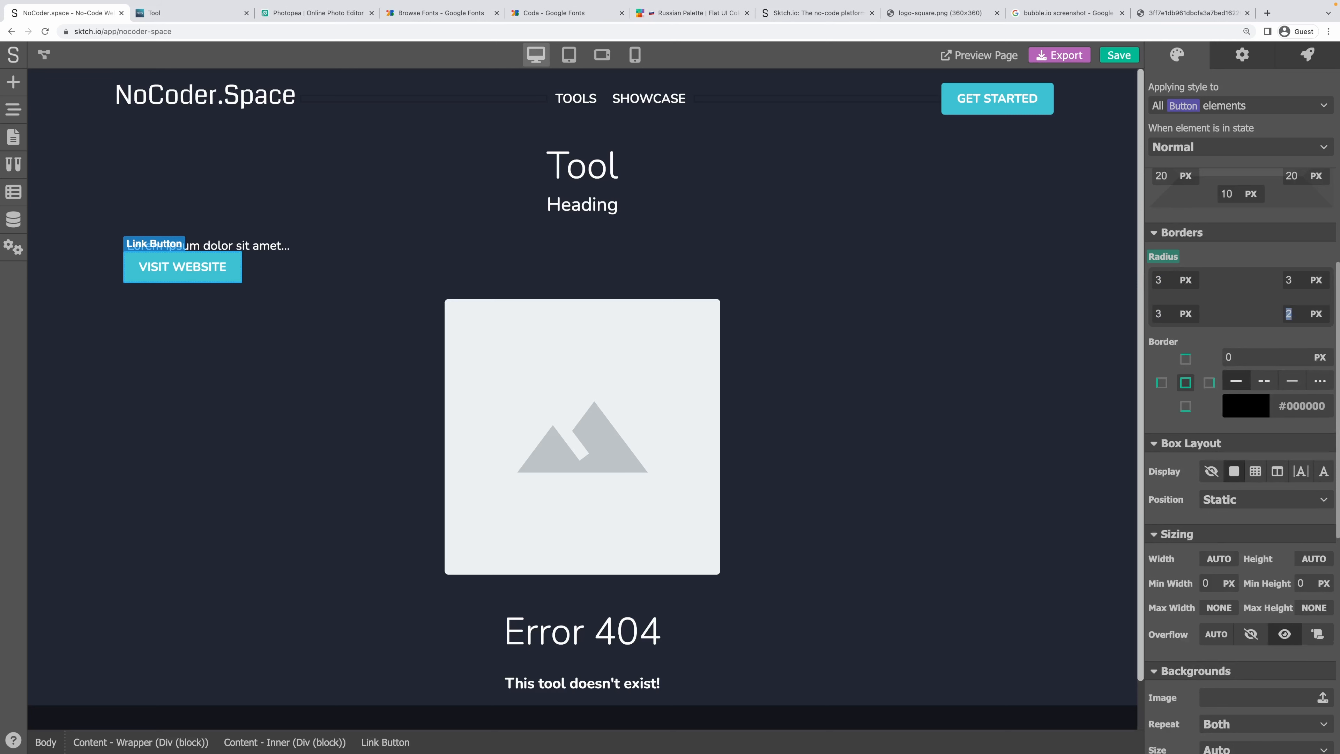
Change the button's Hovered background colour from 61BF80 to 63CDDA.
click(1210, 148)
click(1208, 176)
scroll(1224, 475, down, 5)
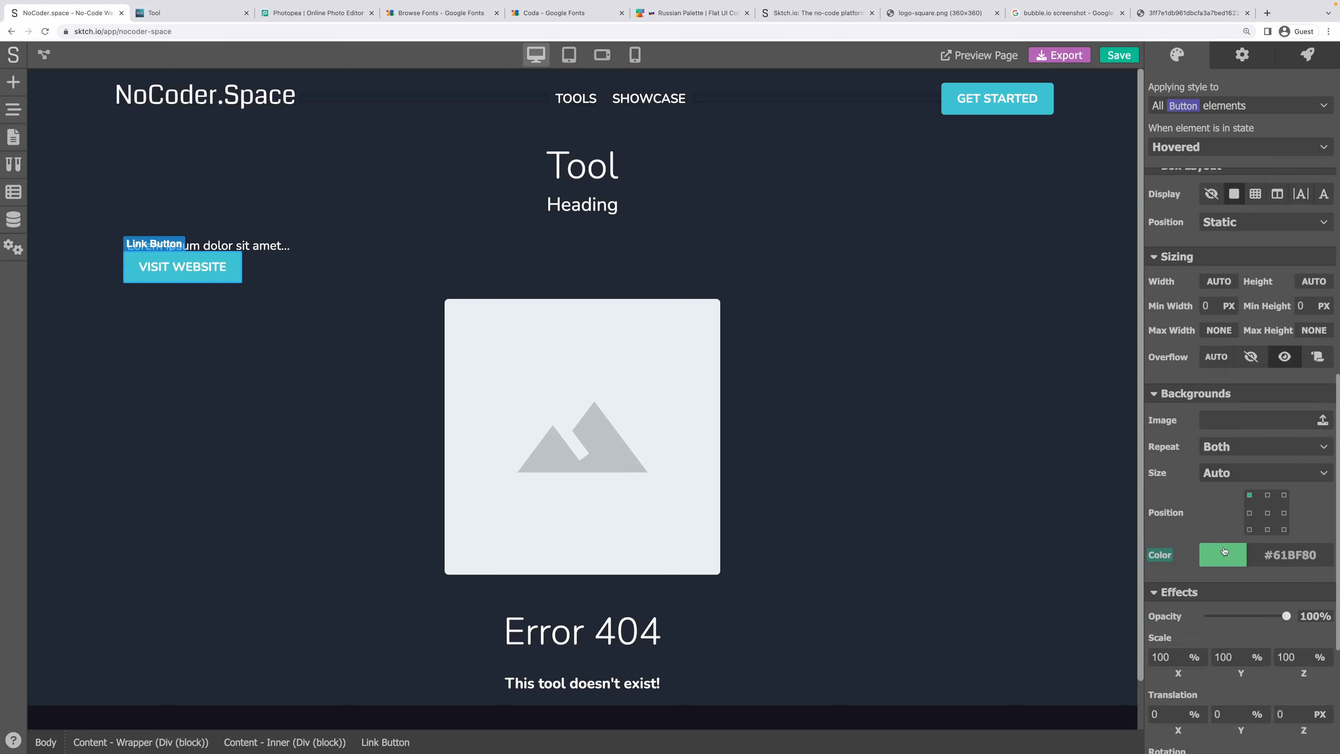
click(1223, 551)
scroll(1258, 700, down, 2)
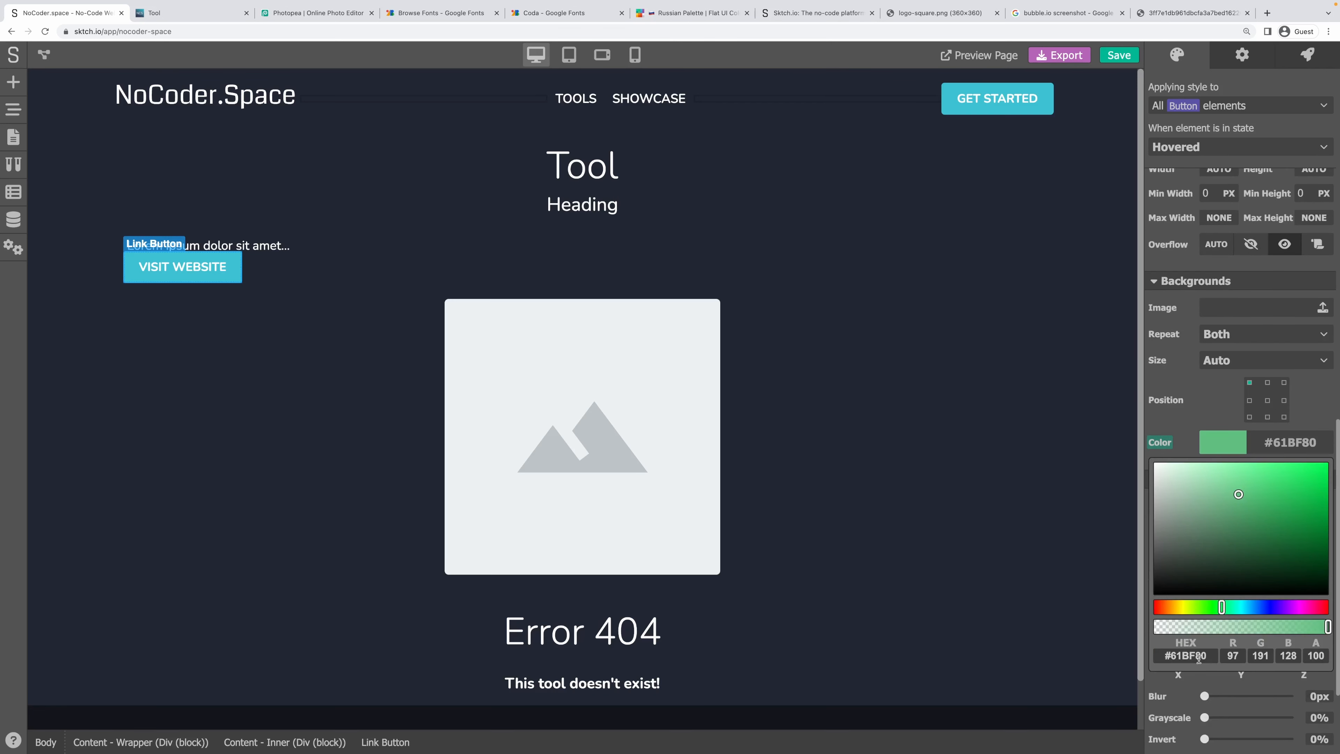
click(1199, 658)
key(super+a)
text(#63CDDA)
key(Return)
click(1306, 412)
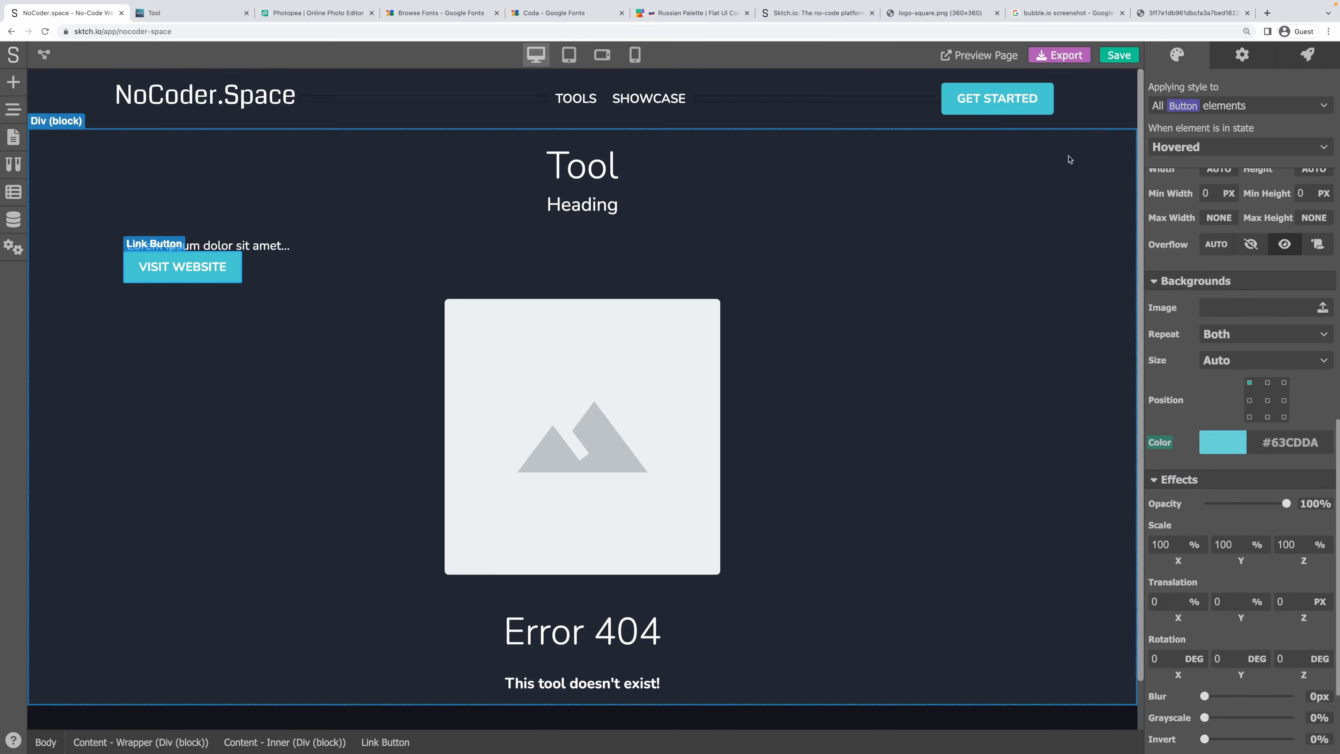
Look up the GET STARTED button's Pressed background colour, 62B0B9.
click(997, 100)
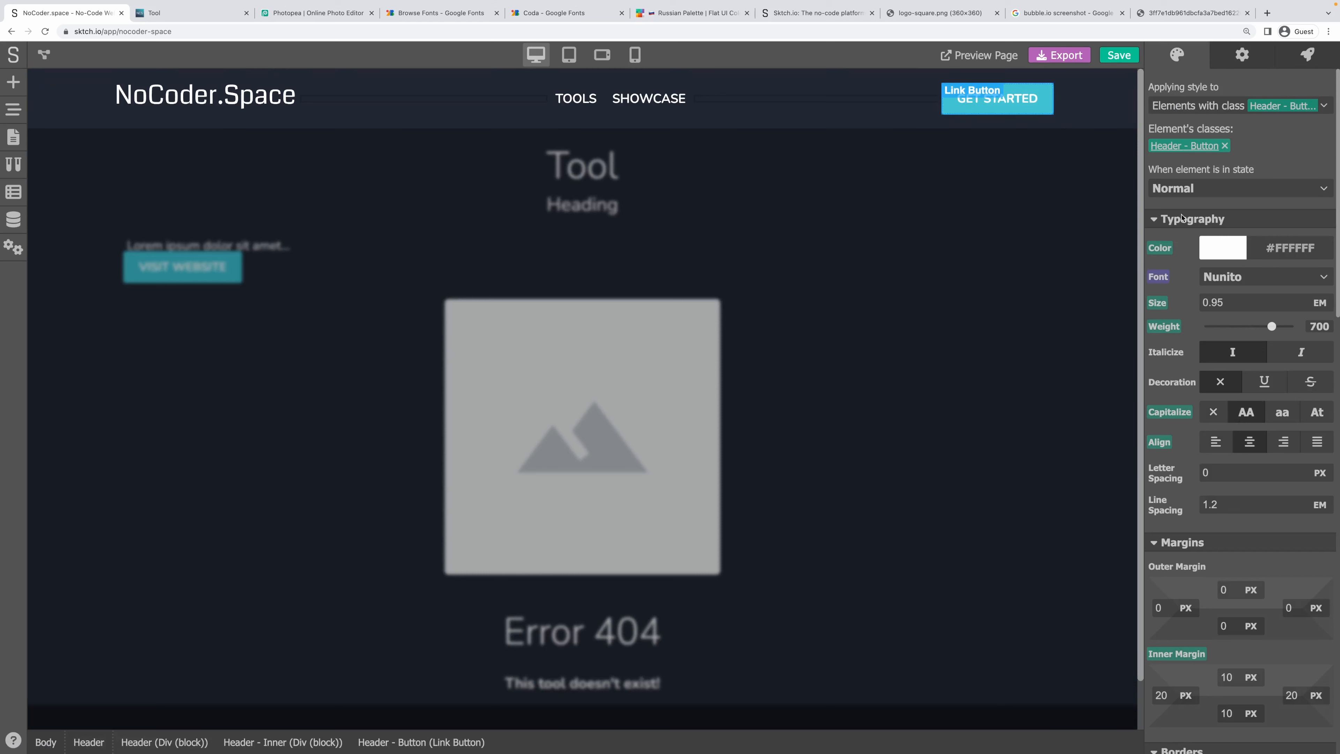
click(1206, 189)
click(1208, 250)
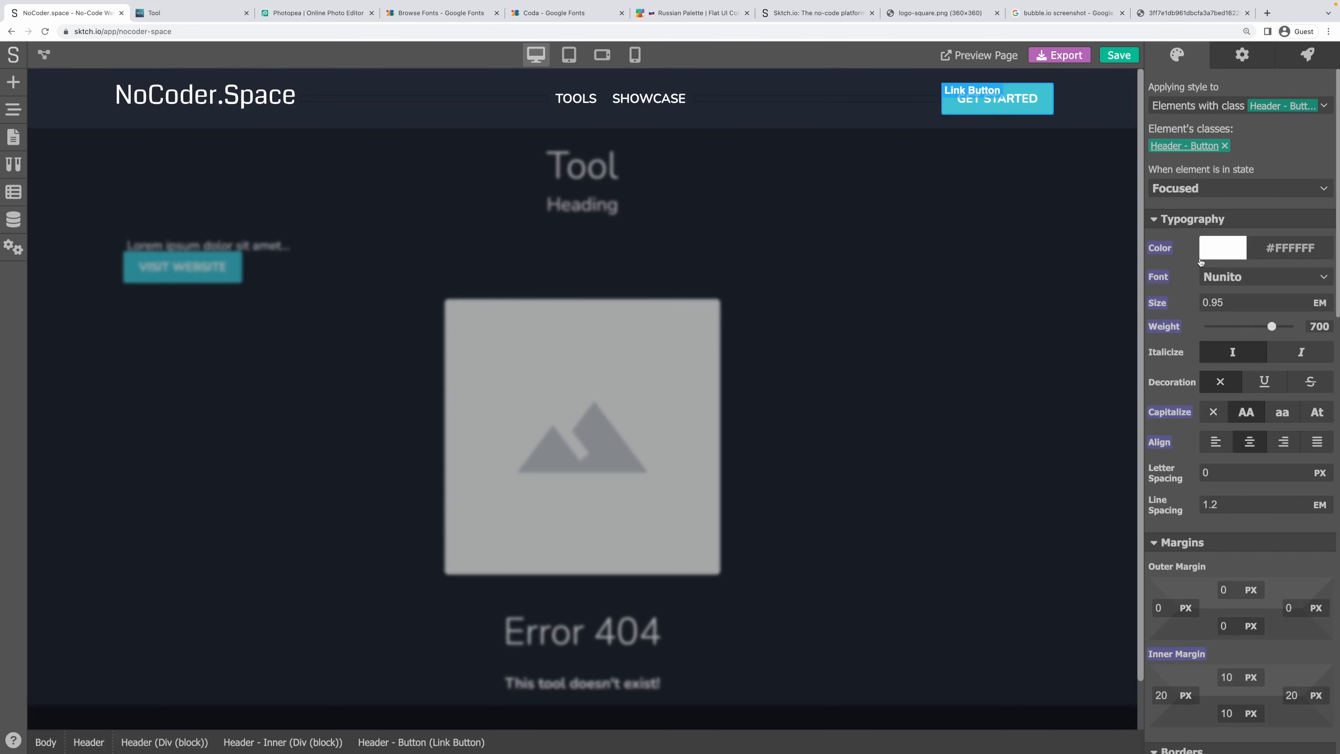
click(1189, 194)
click(1208, 268)
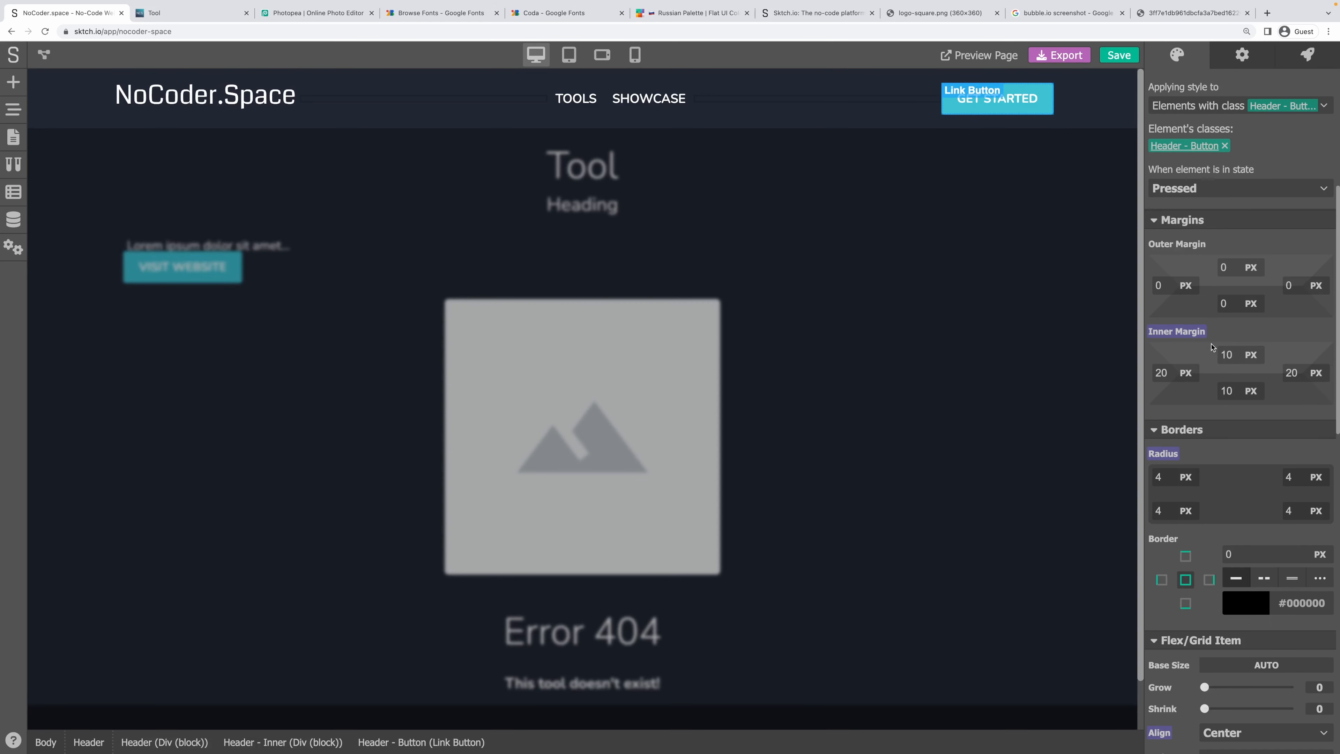
scroll(1212, 346, down, 10)
scroll(1212, 347, down, 2)
click(1237, 402)
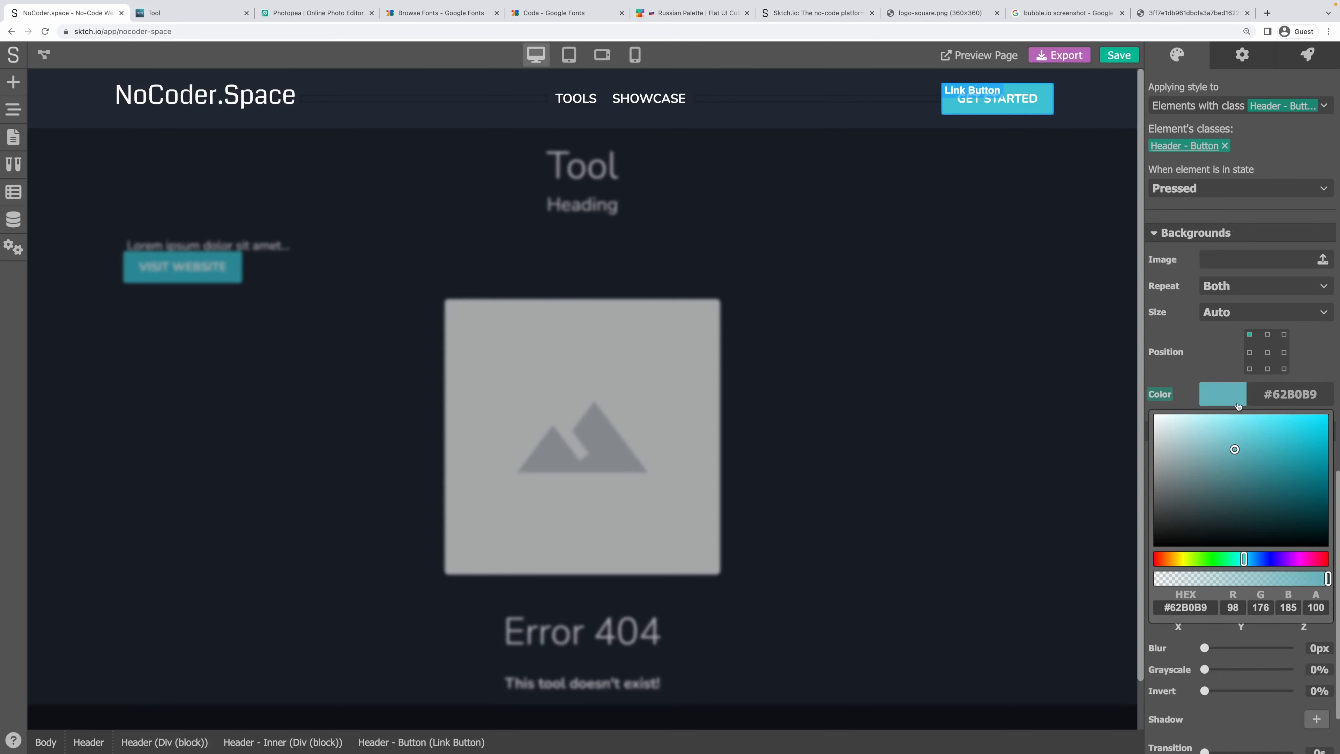
double_click(1175, 607)
Give the VISIT WEBSITE button a 62B0B9 background in its Pressed state.
click(443, 366)
click(182, 267)
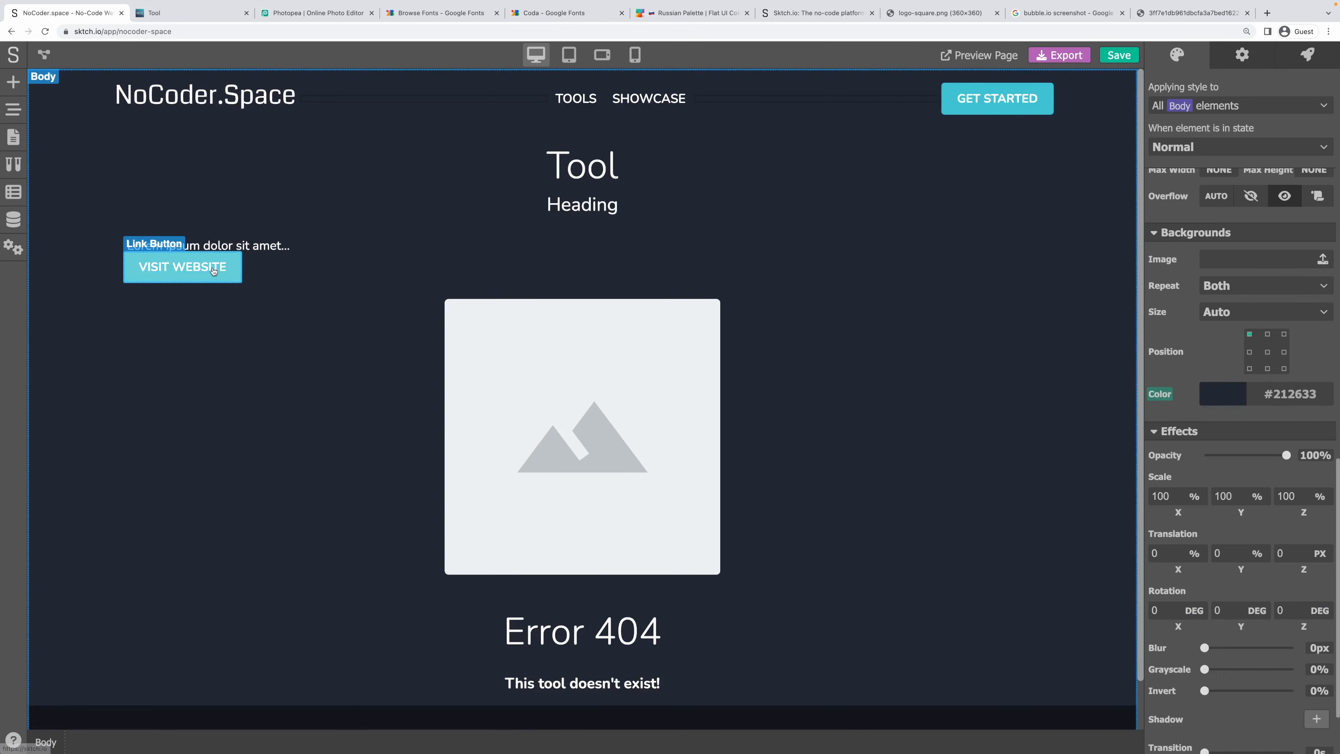
click(1241, 156)
click(1208, 236)
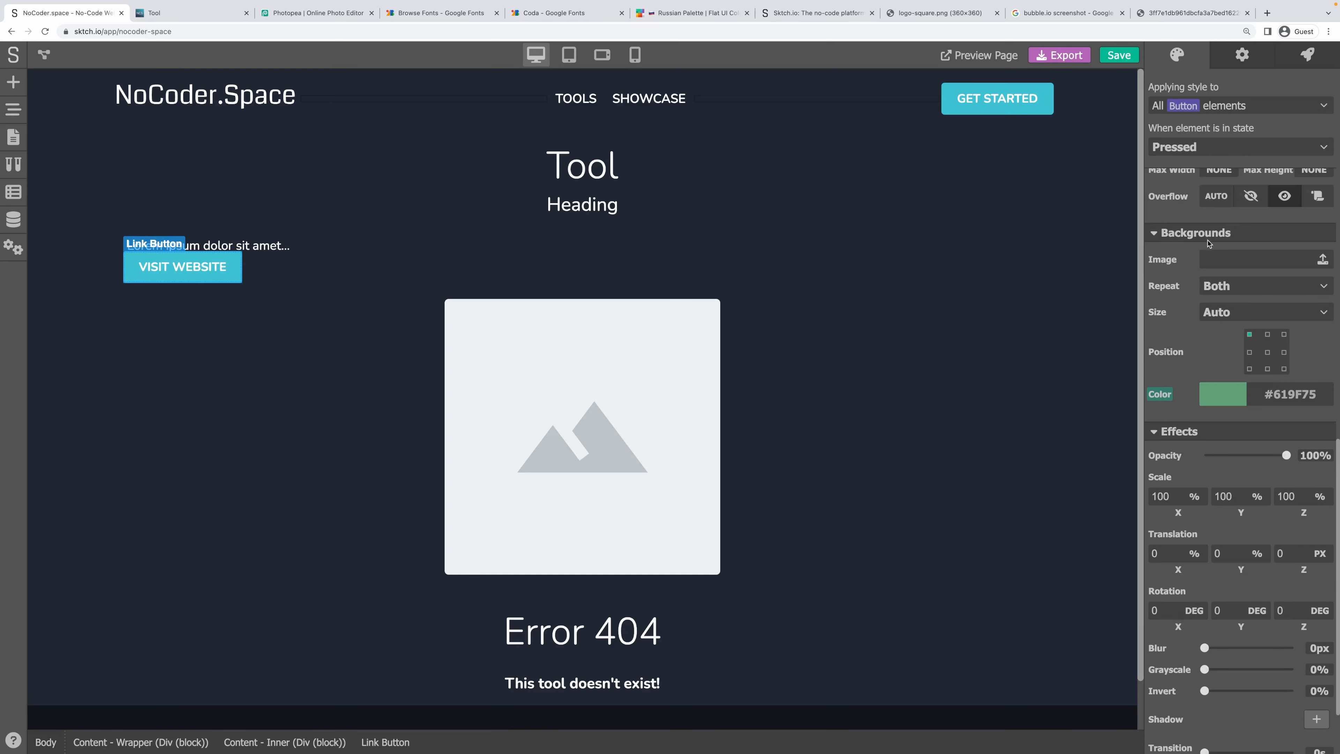
click(1231, 389)
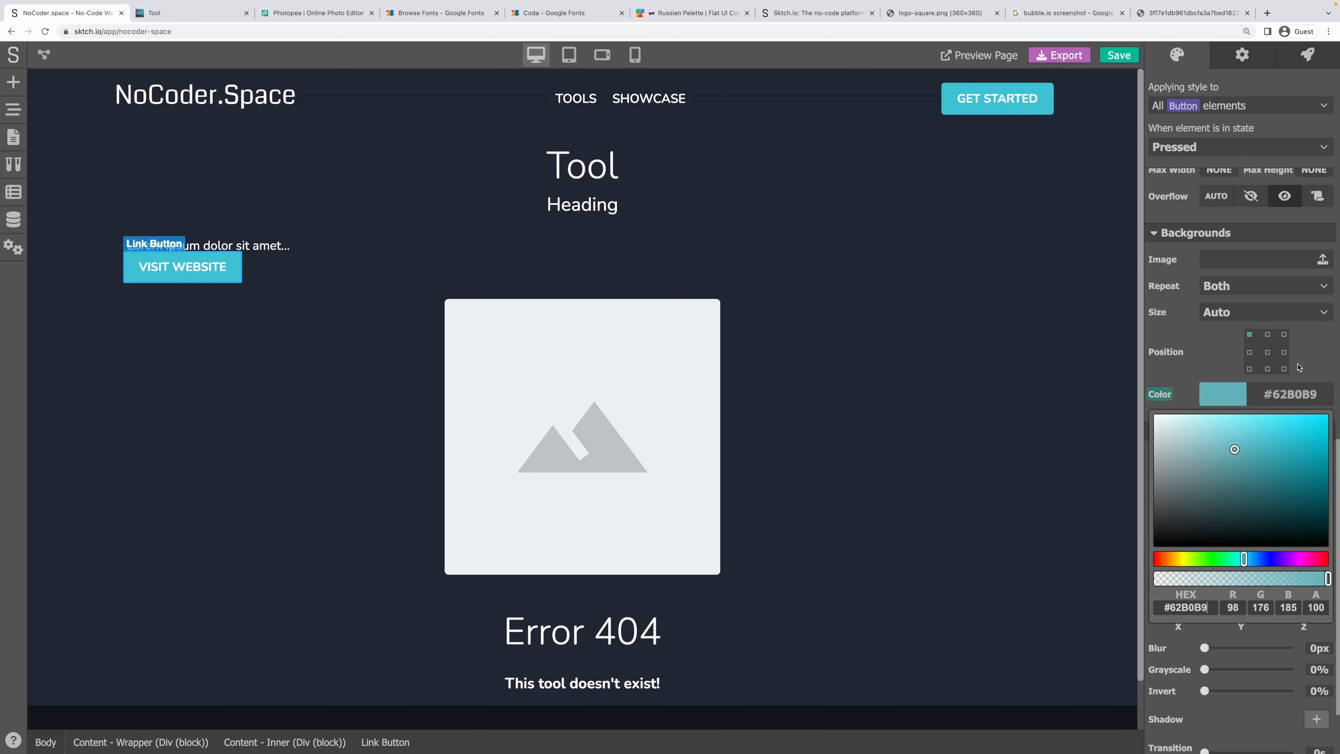
click(861, 263)
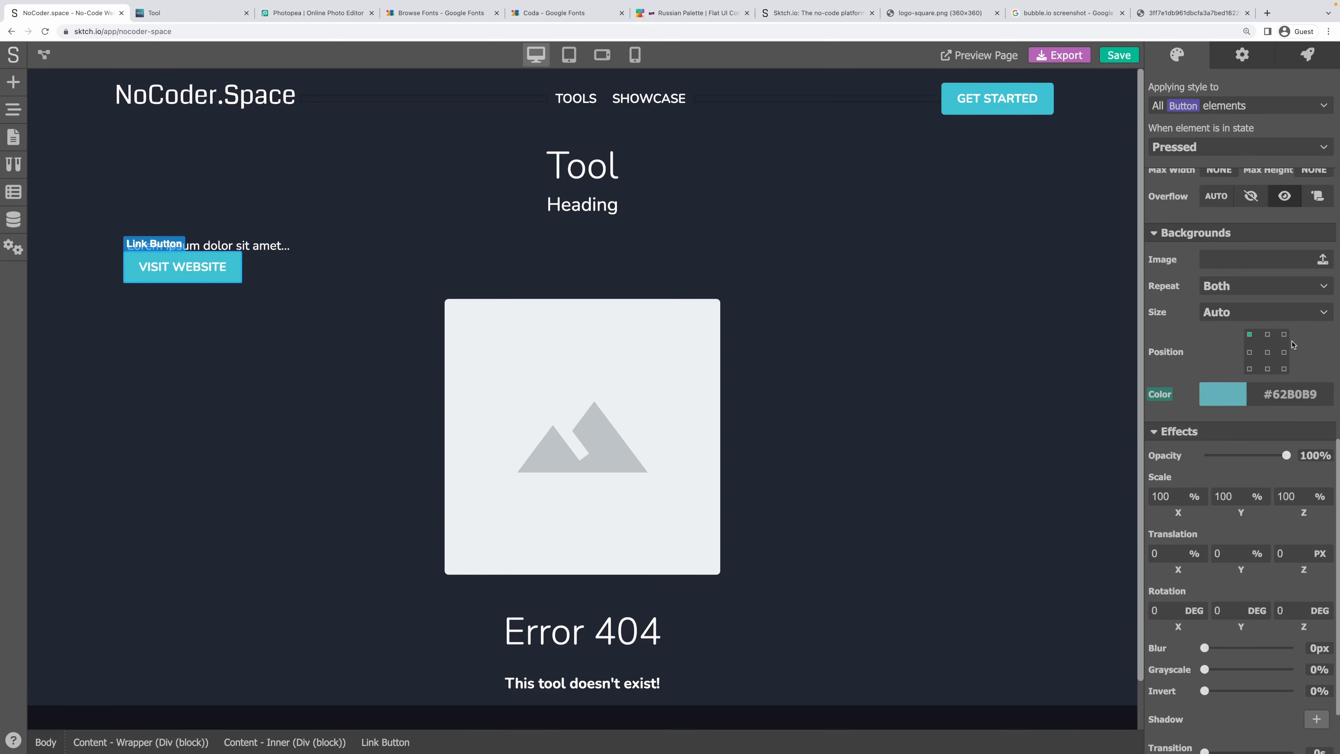
click(221, 270)
click(297, 266)
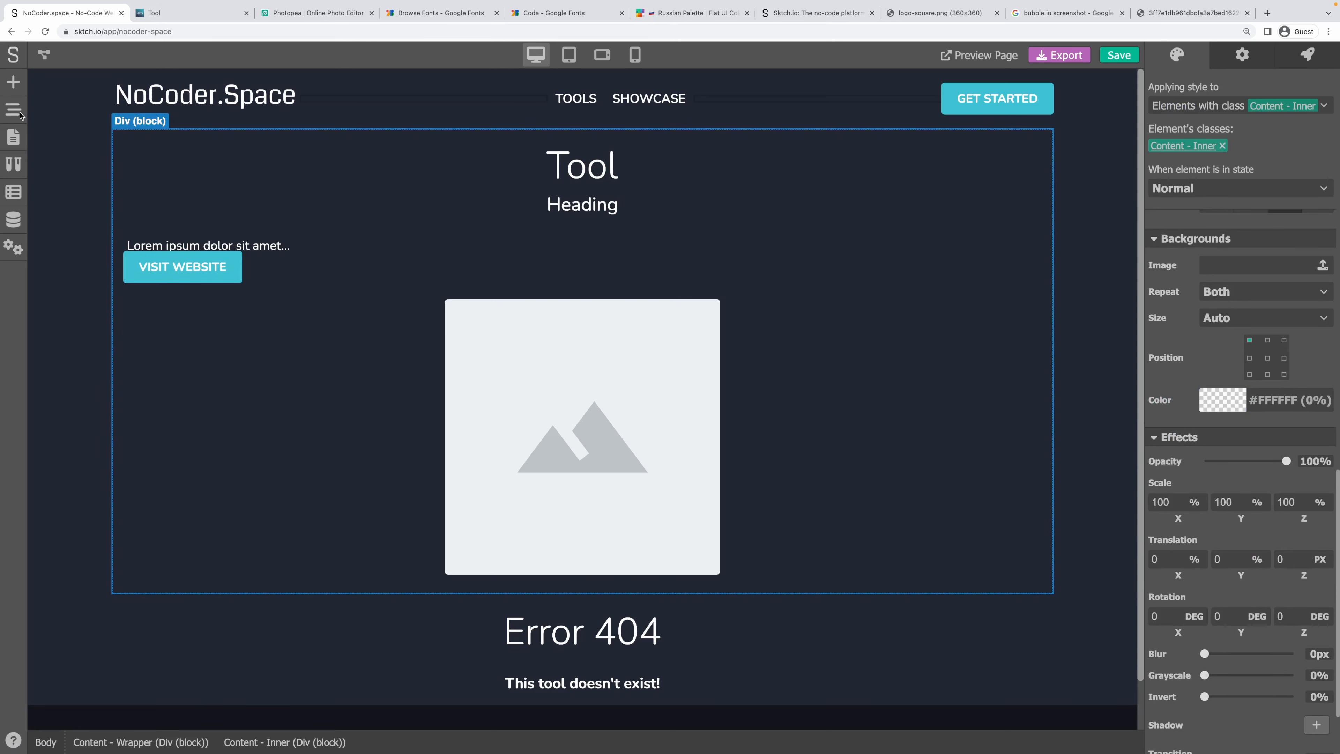
Add a Div block under the intro text and move the Link Button into it.
click(13, 82)
scroll(132, 317, up, 2)
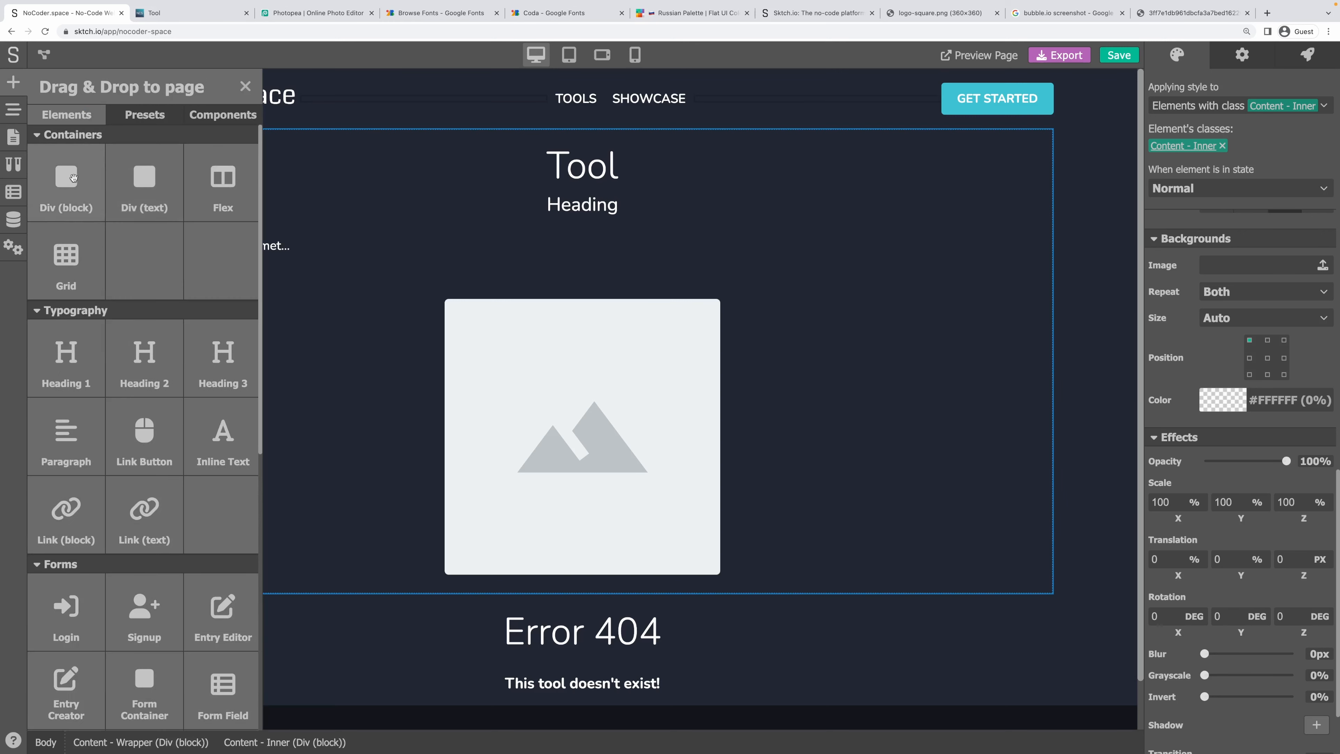
drag(66, 185, 477, 259)
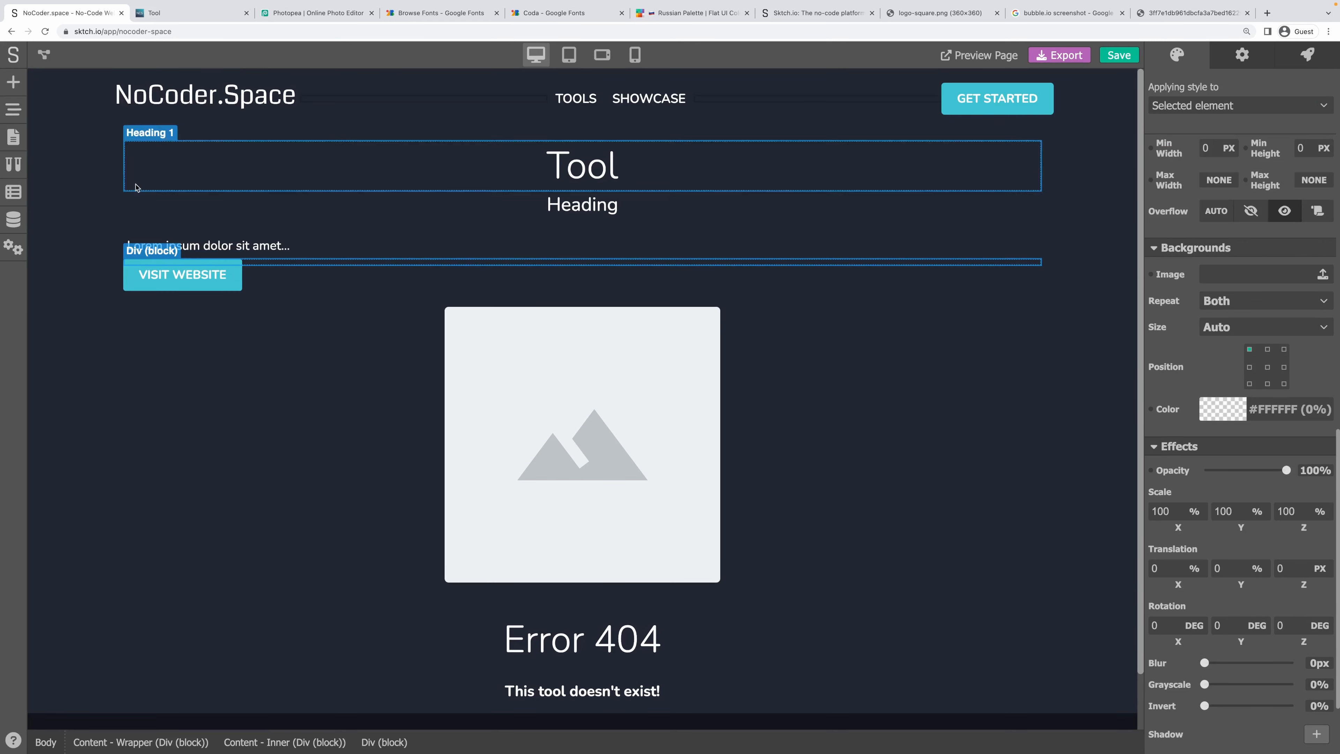
click(13, 109)
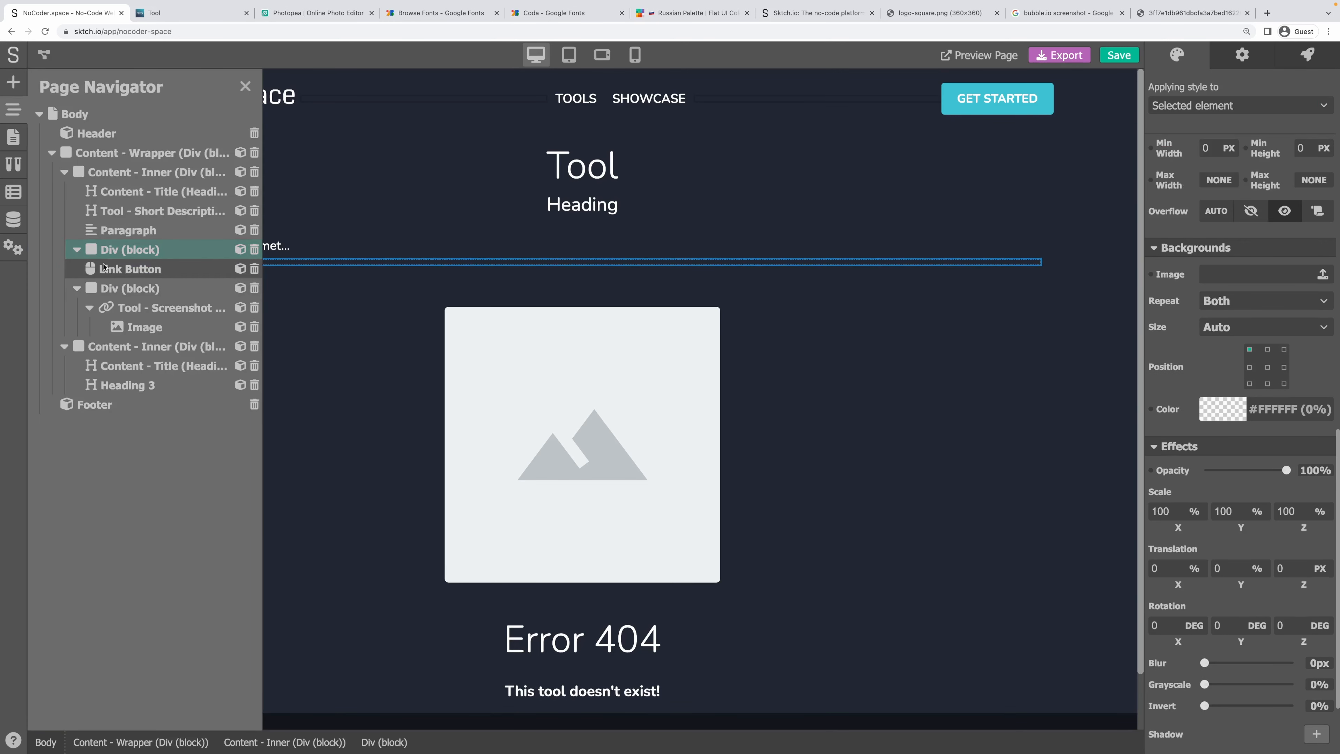
drag(125, 258, 108, 254)
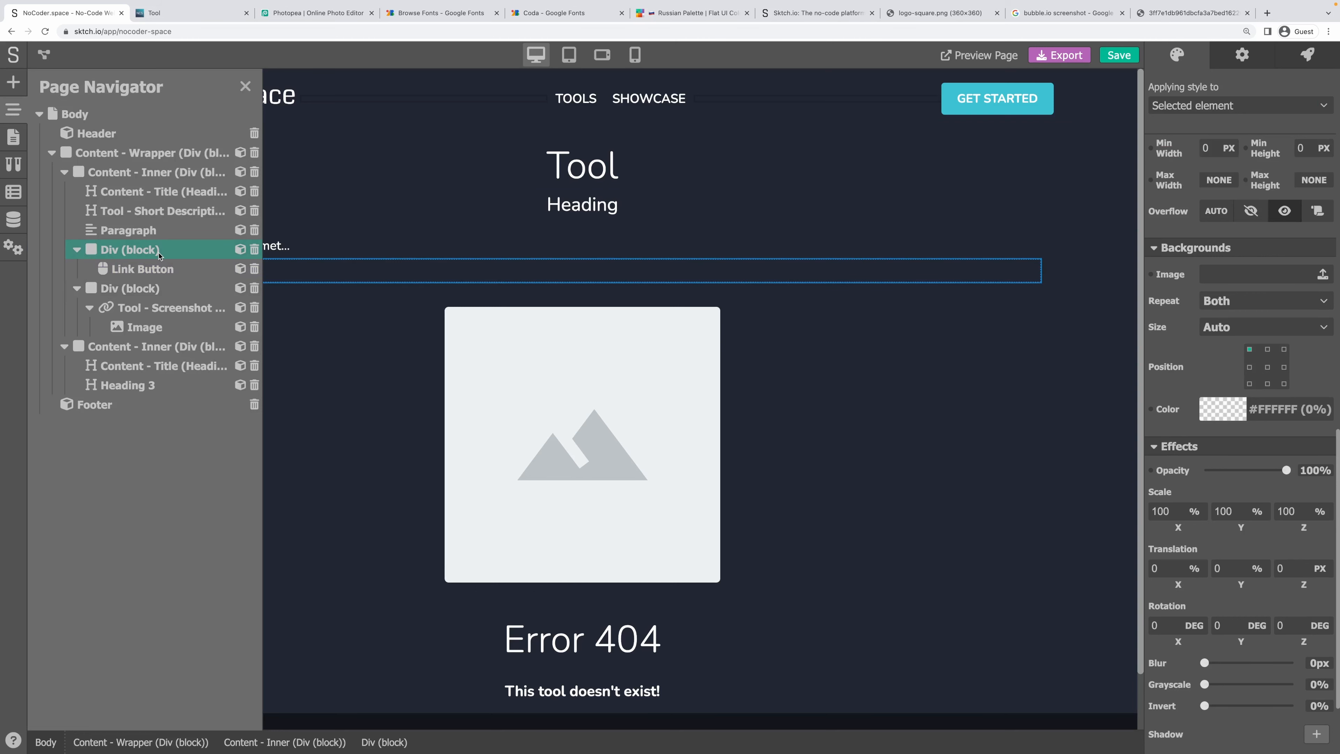
click(245, 86)
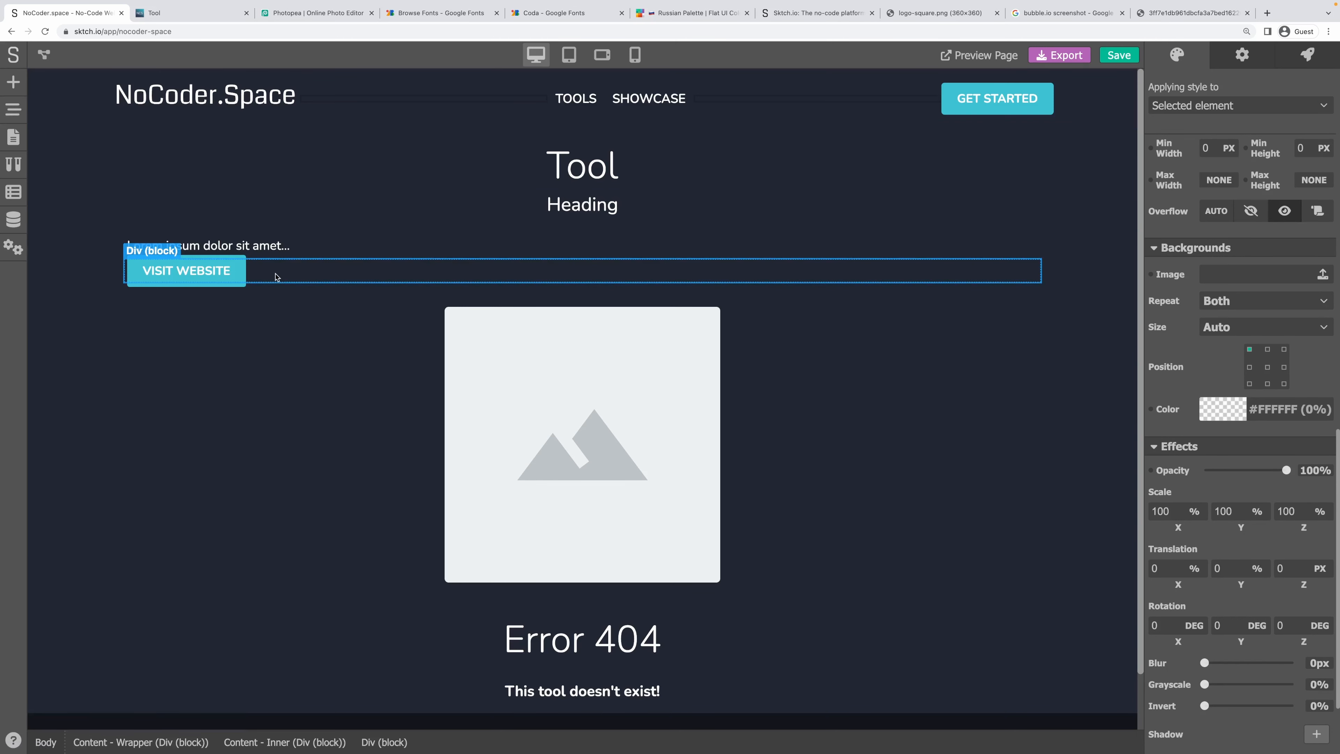
Make the Div a flex container with Justify Center, then save the project.
scroll(1231, 325, up, 3)
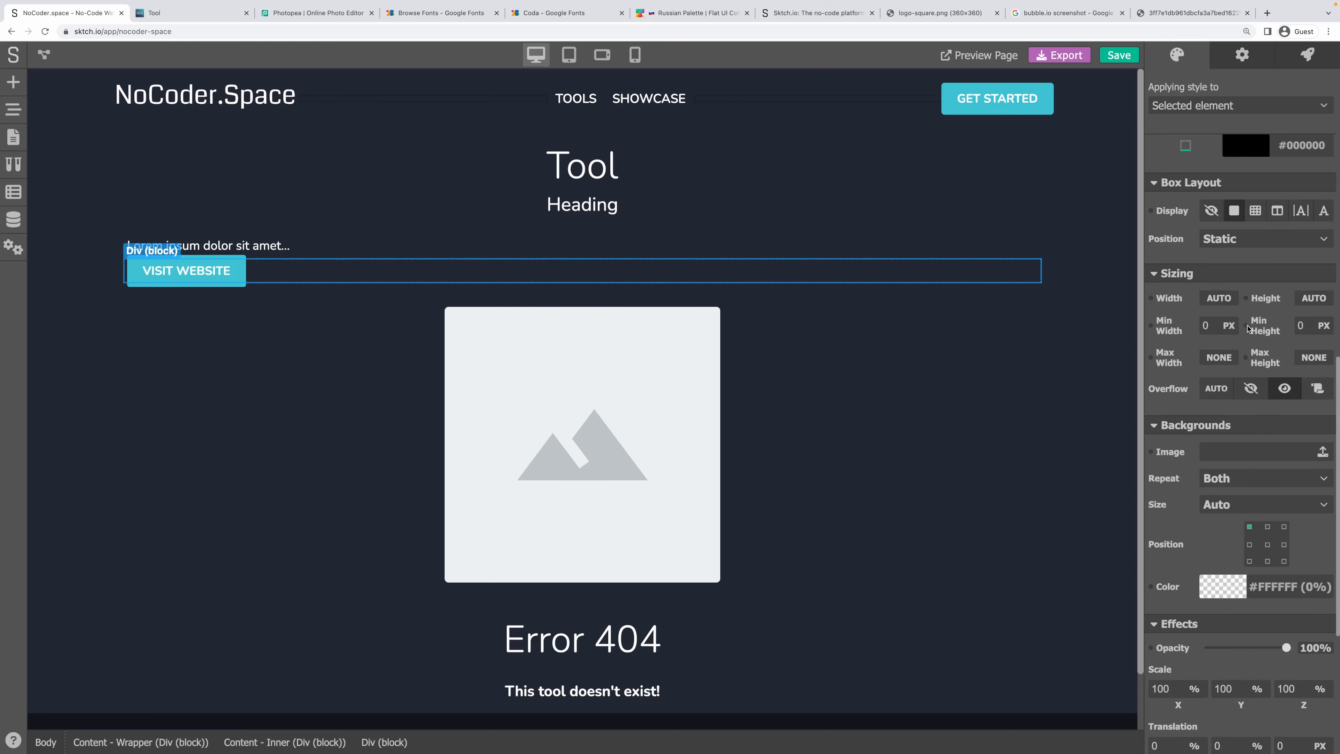
click(1278, 211)
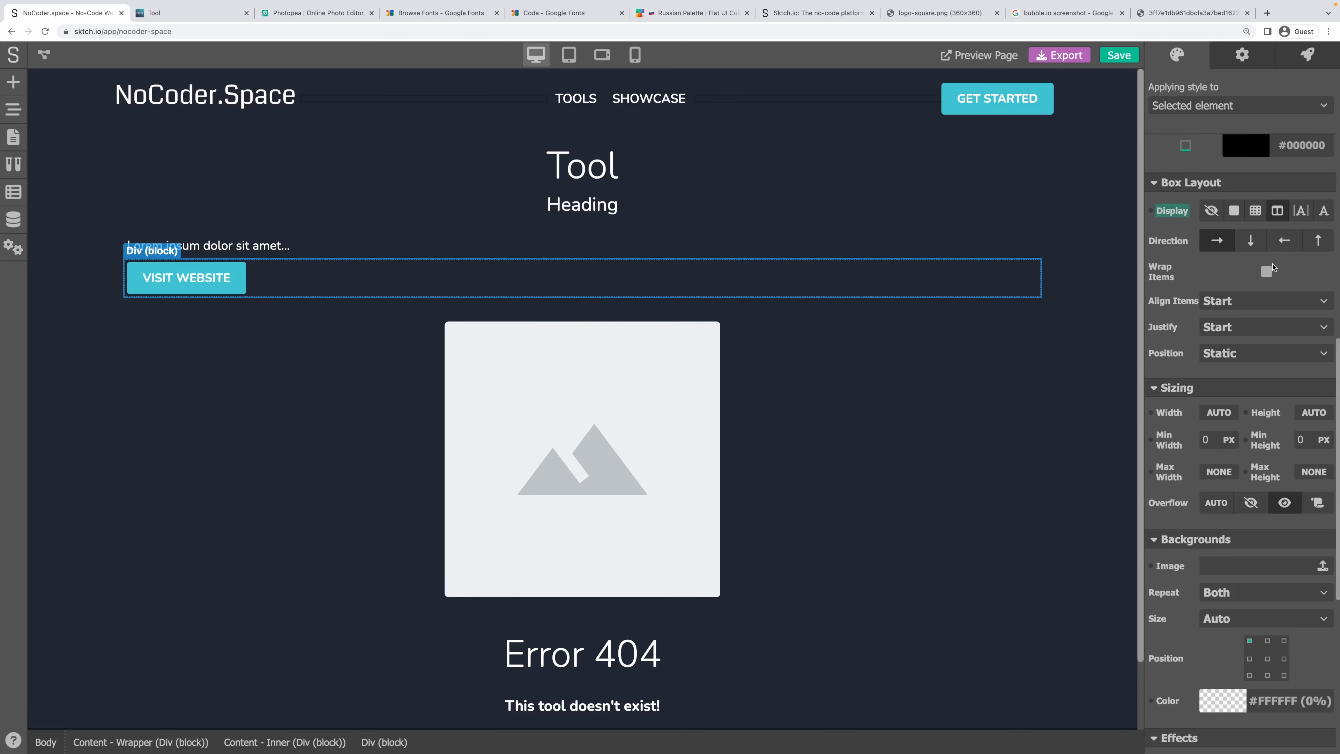
click(1229, 327)
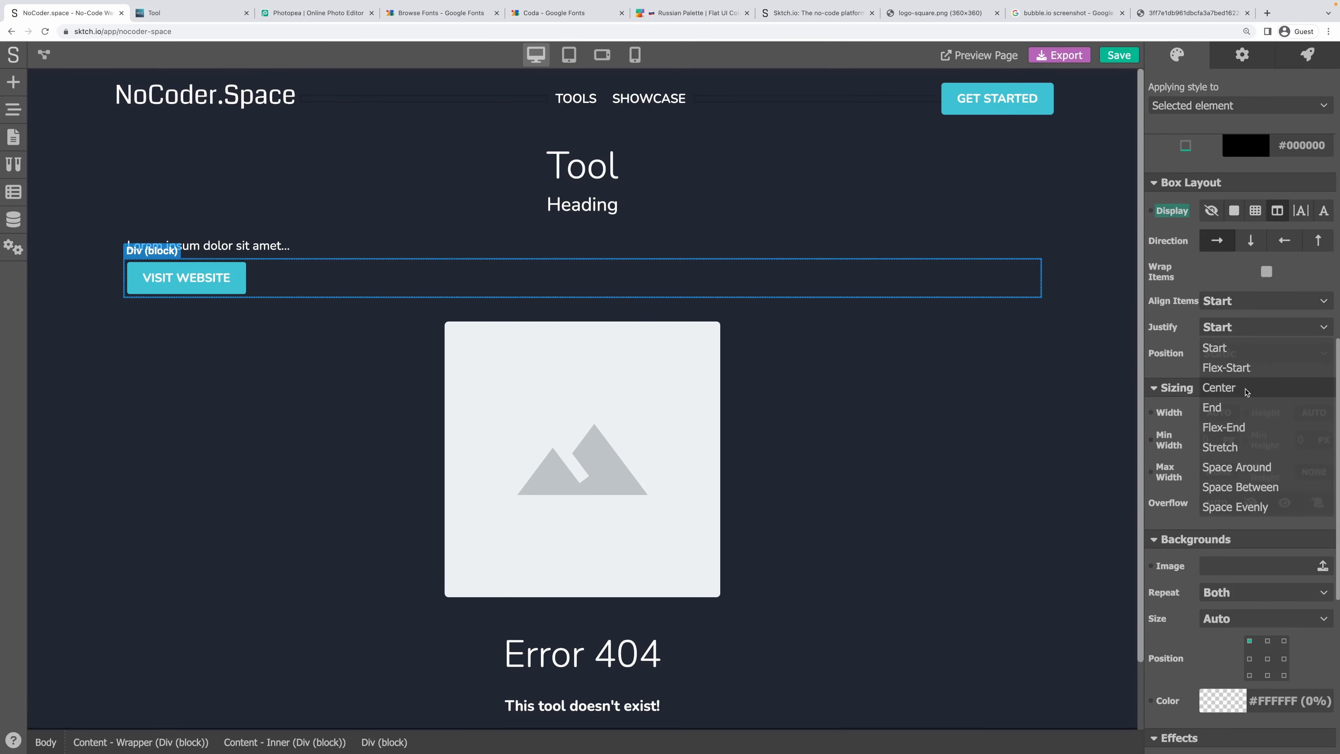
click(1246, 391)
click(821, 225)
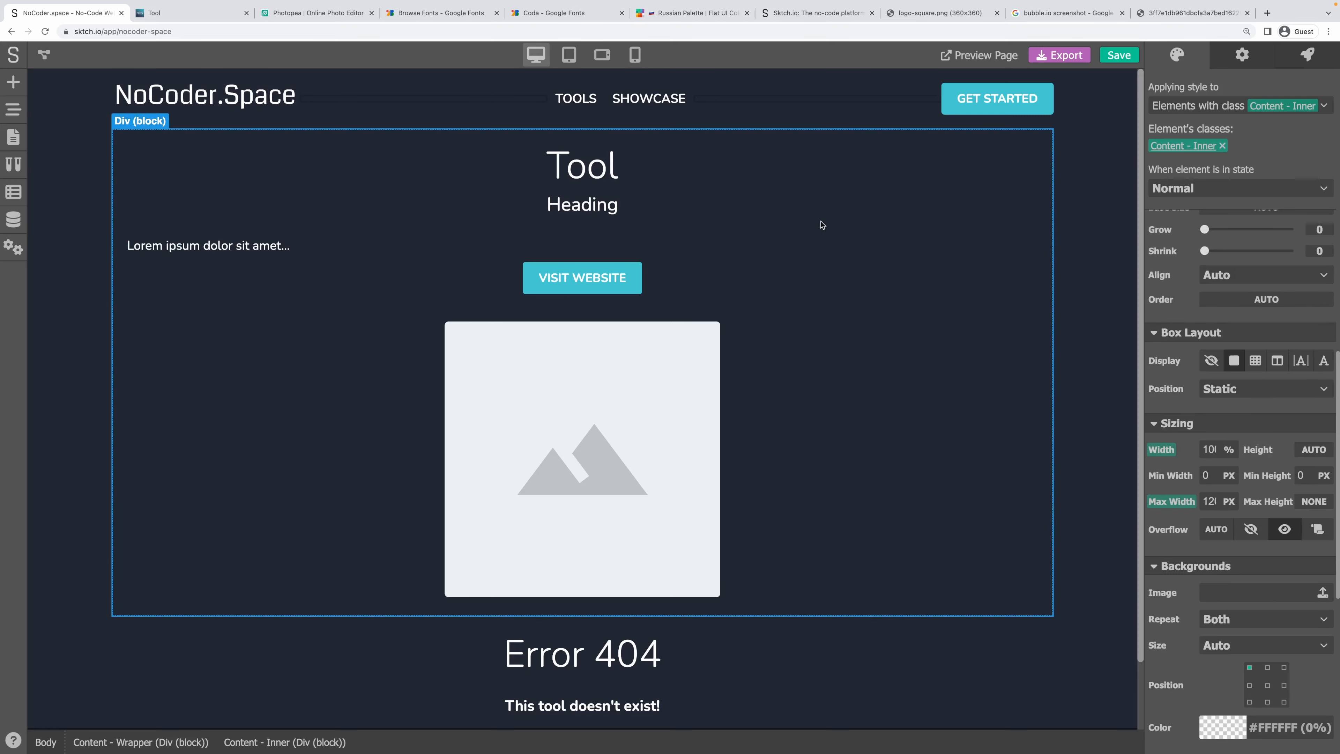
key(ctrl+s)
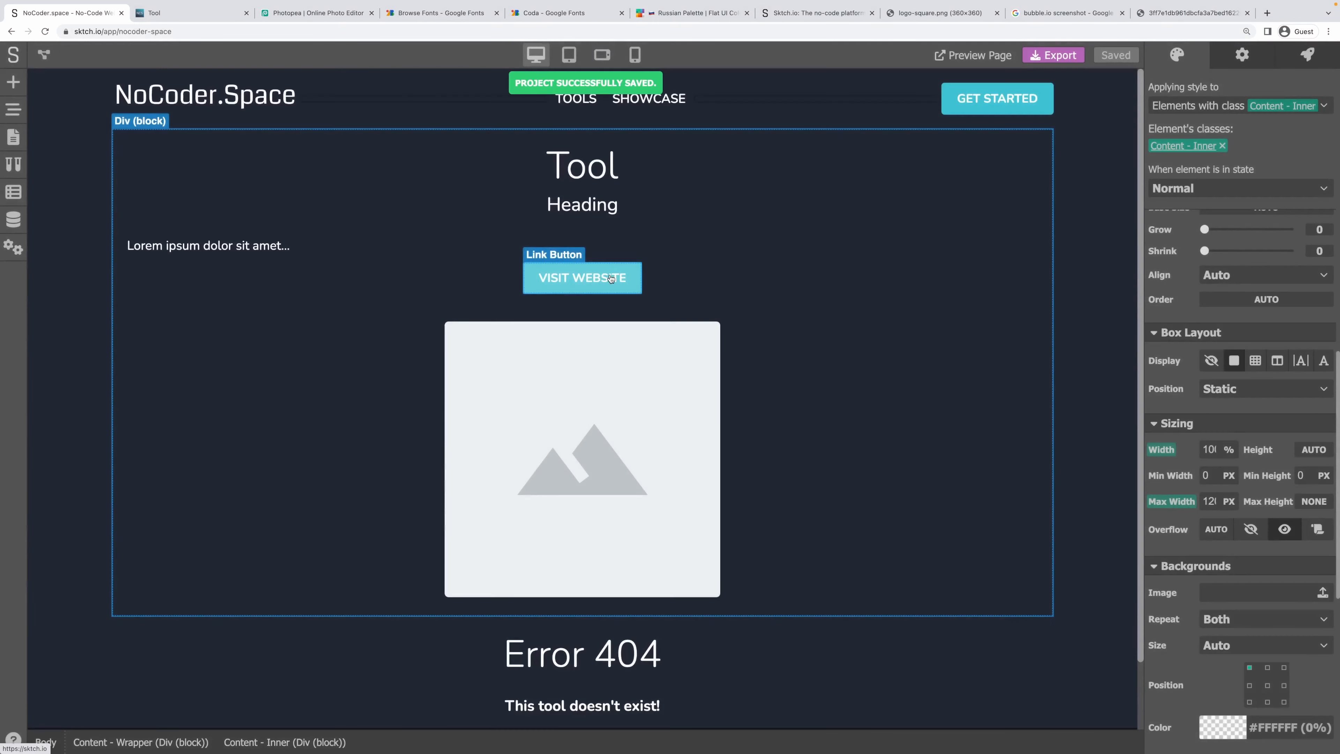
click(610, 278)
Link the Visit Website button's Destination to a tool variable and save.
click(1258, 67)
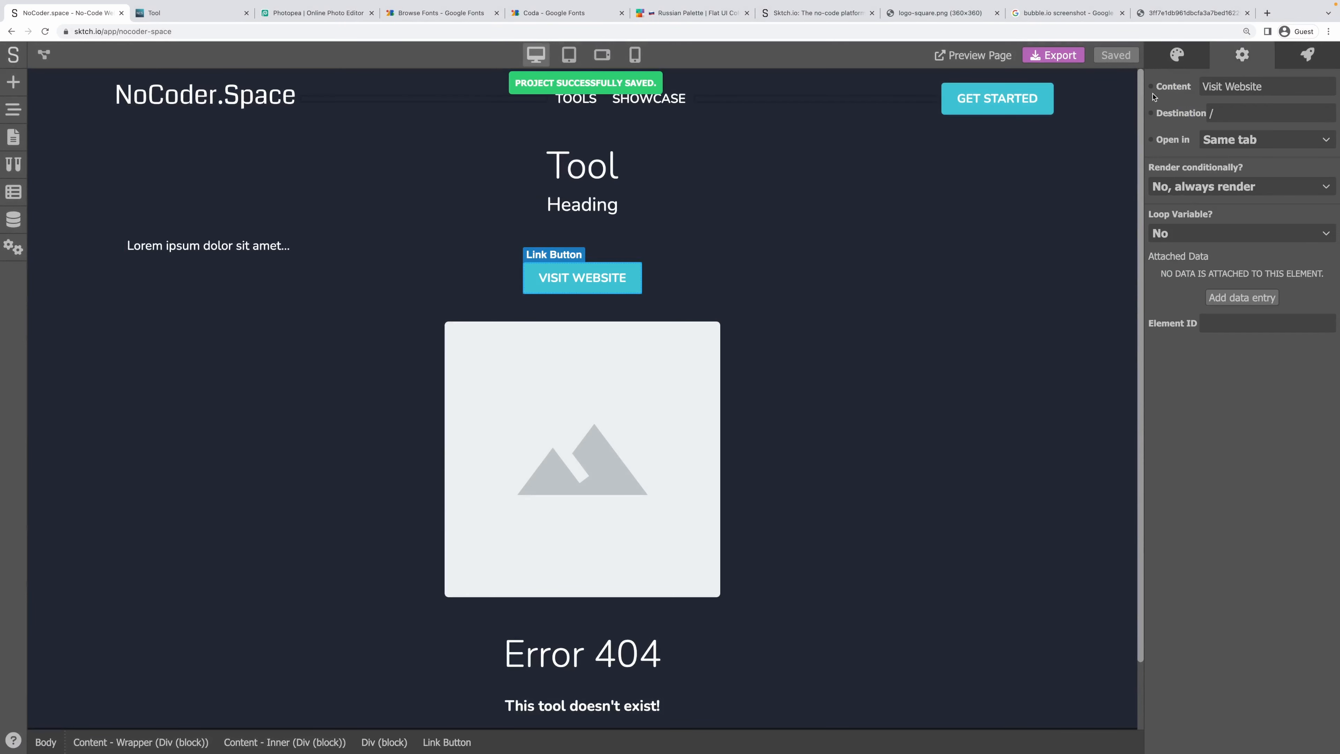
click(1152, 114)
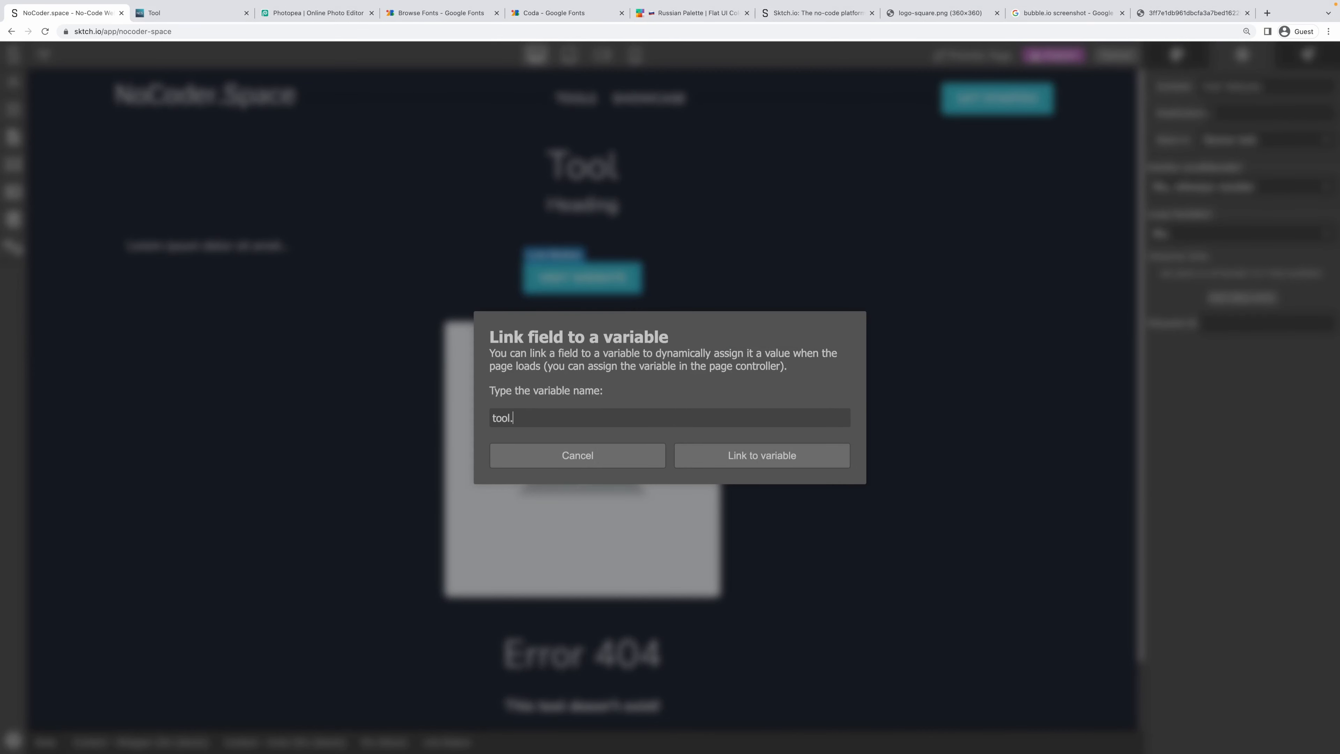
click(812, 455)
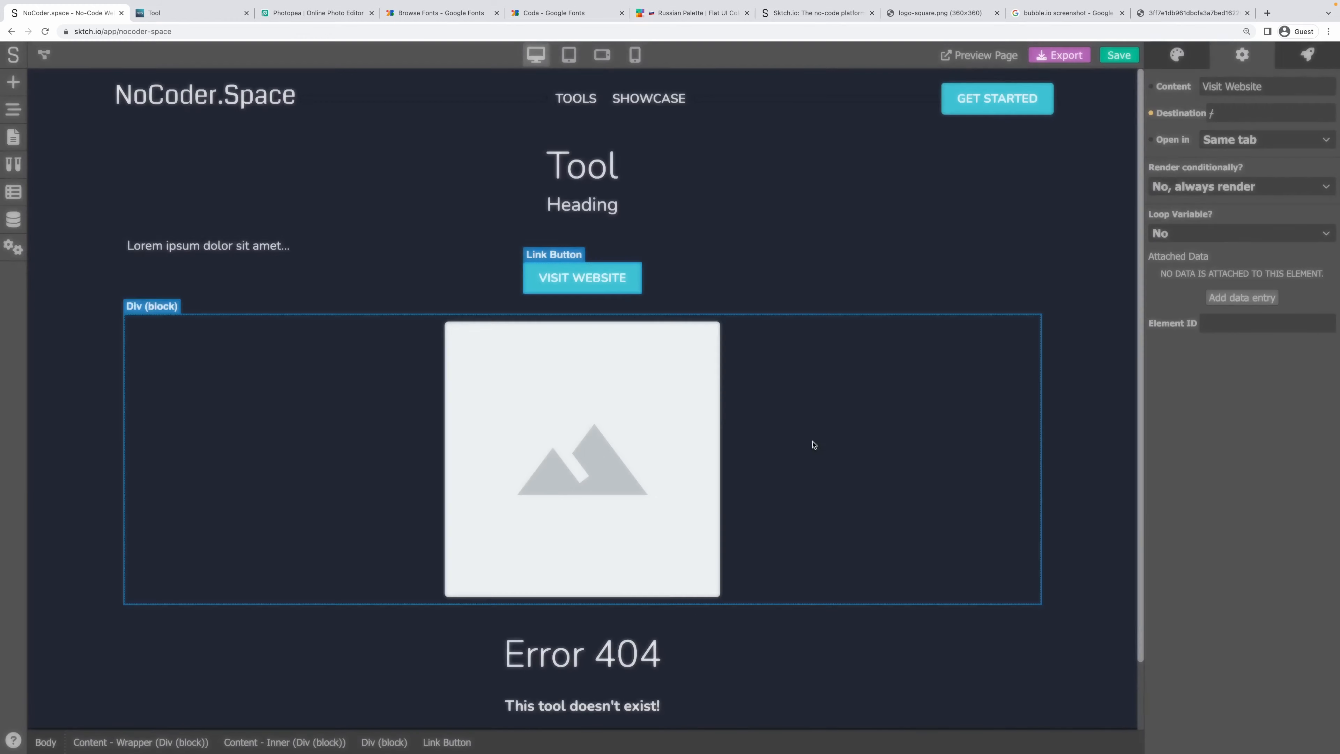
click(796, 302)
key(ctrl+s)
Set the Visit Website button to open in a new tab.
click(627, 286)
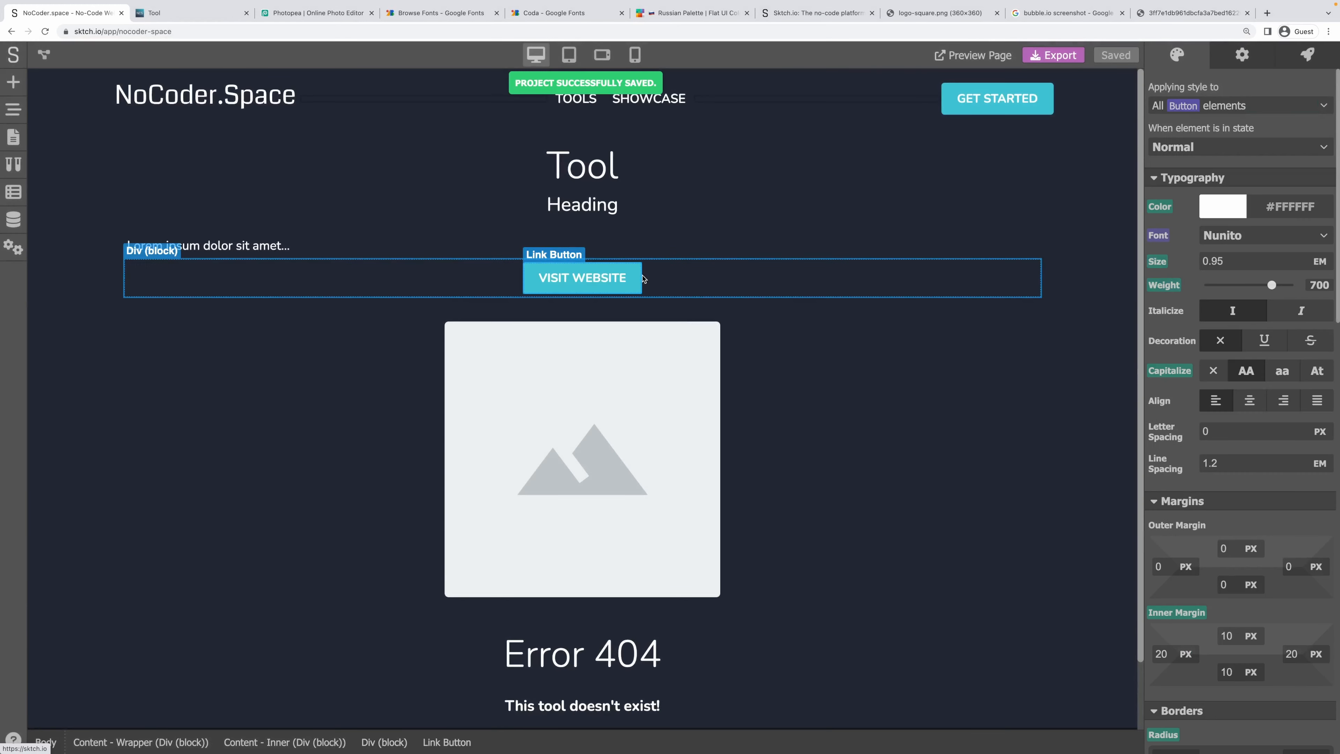
click(644, 280)
click(1234, 62)
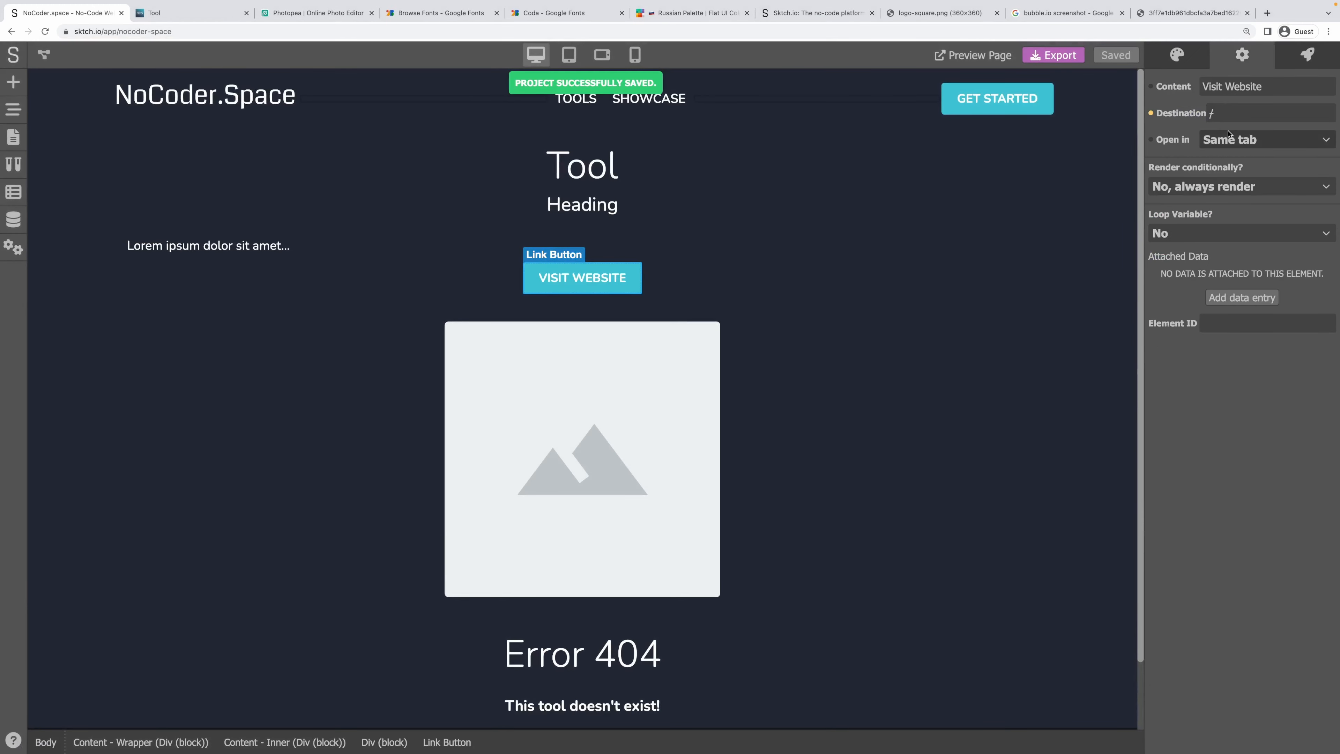
click(1235, 144)
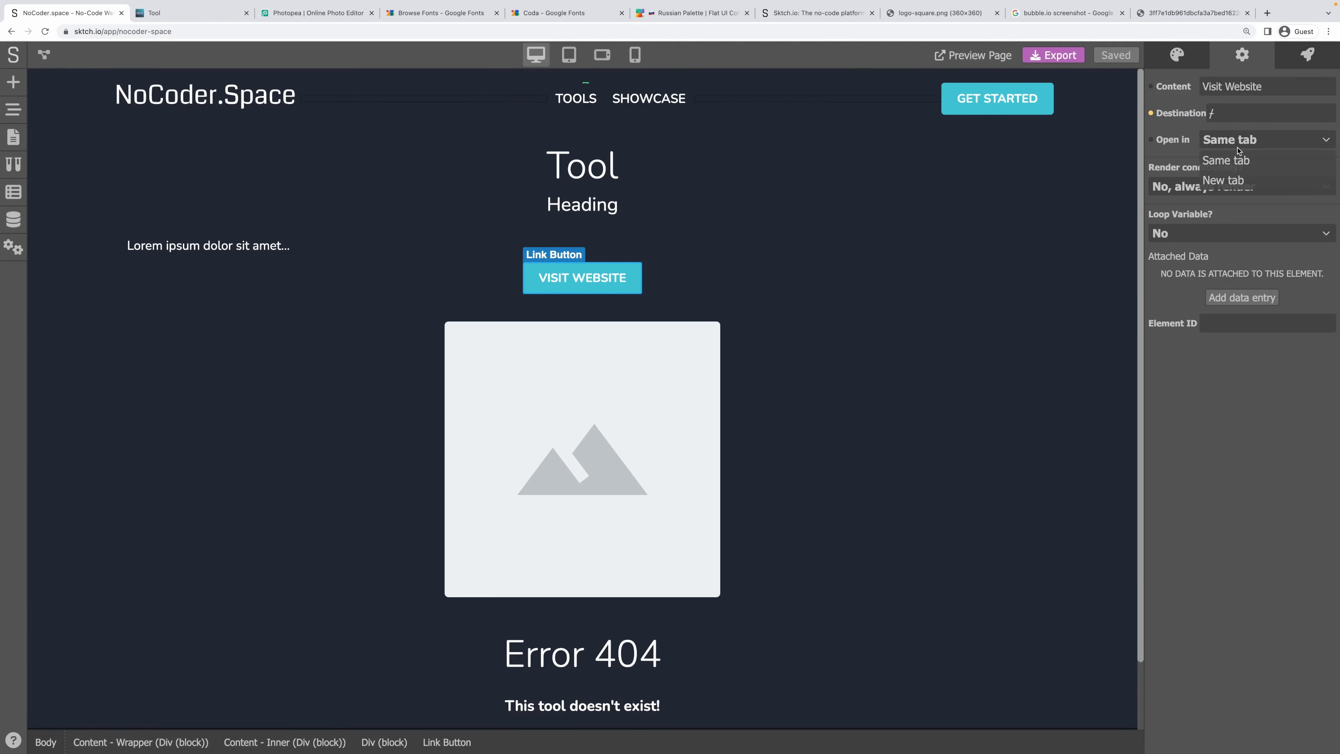
click(1234, 183)
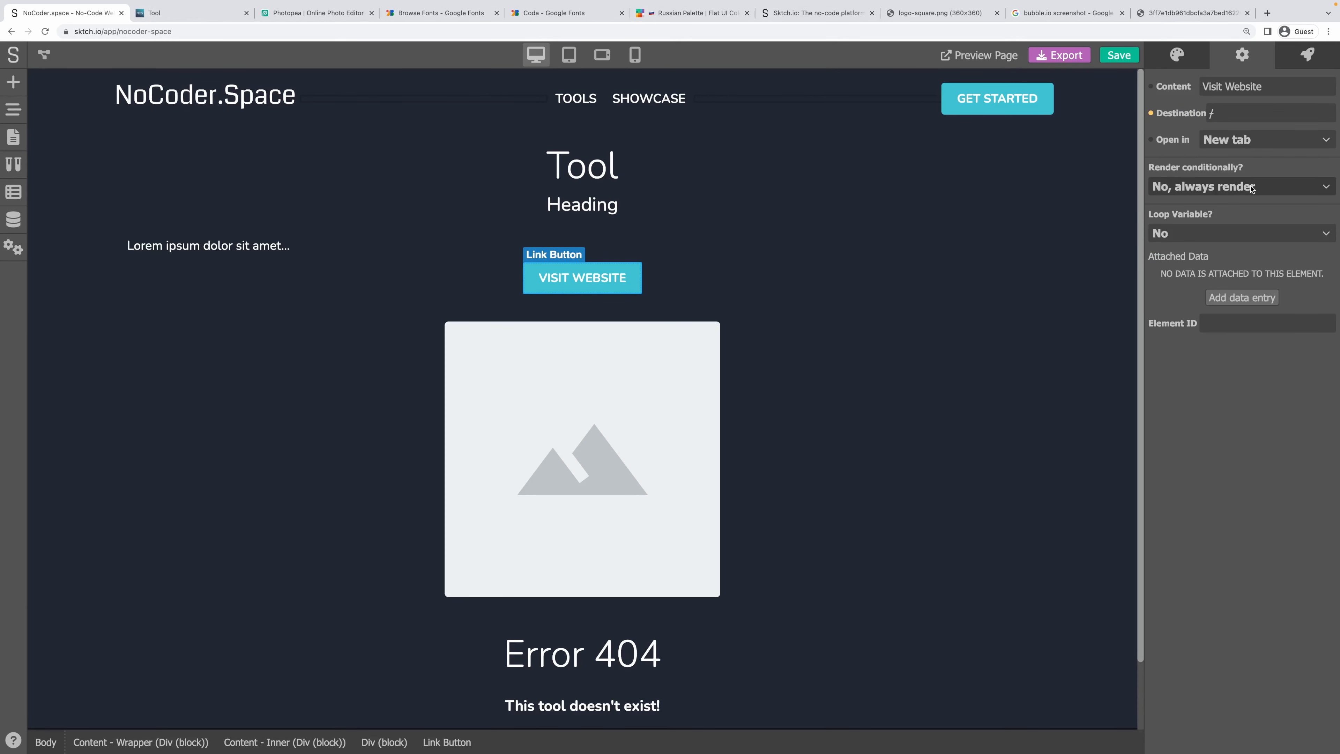
Set the screenshot Link block to open in a new tab and save the project.
click(703, 392)
click(499, 742)
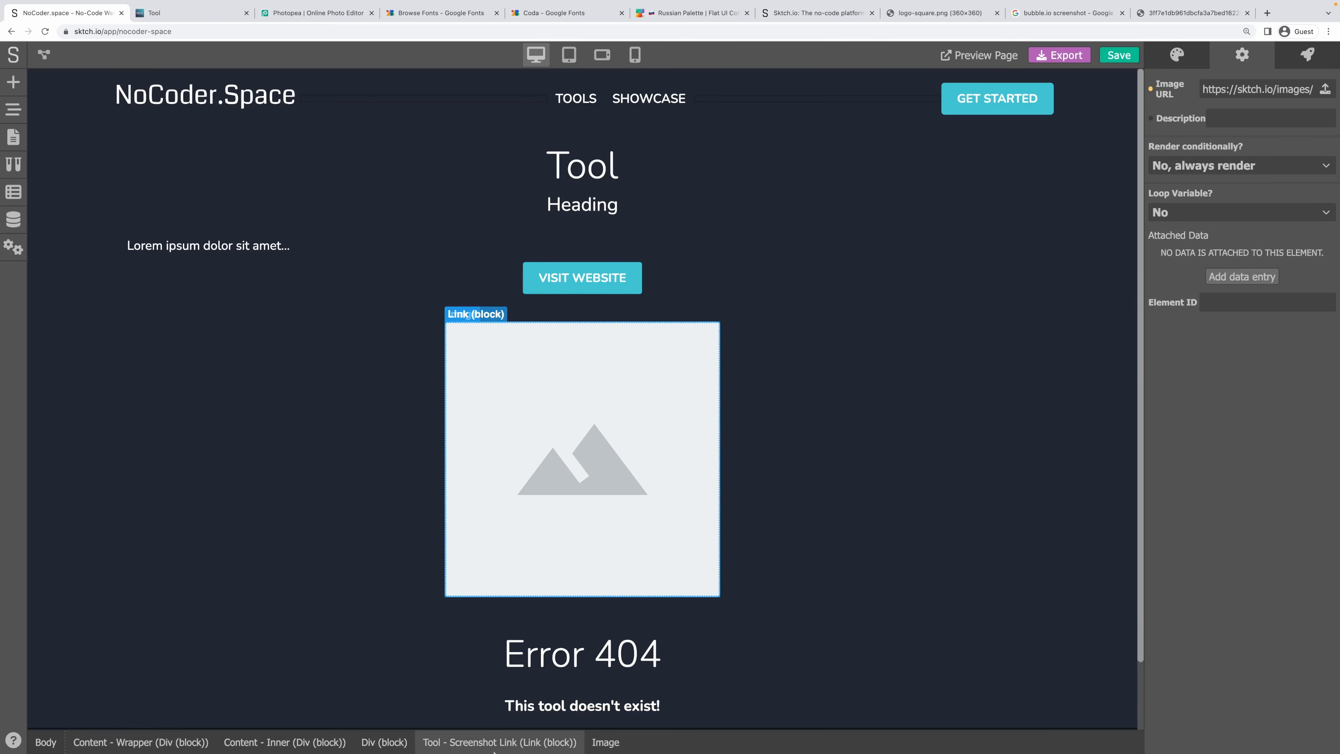
click(1228, 116)
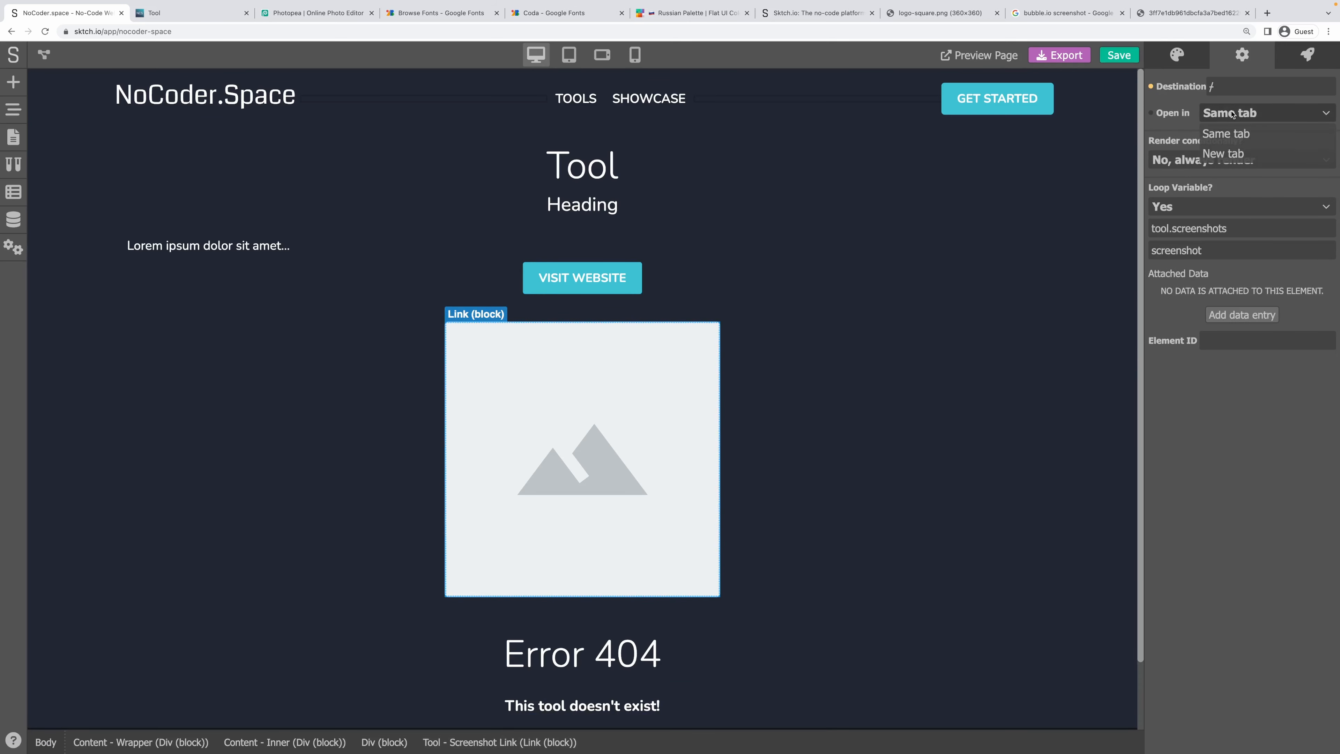
click(1223, 158)
click(1117, 55)
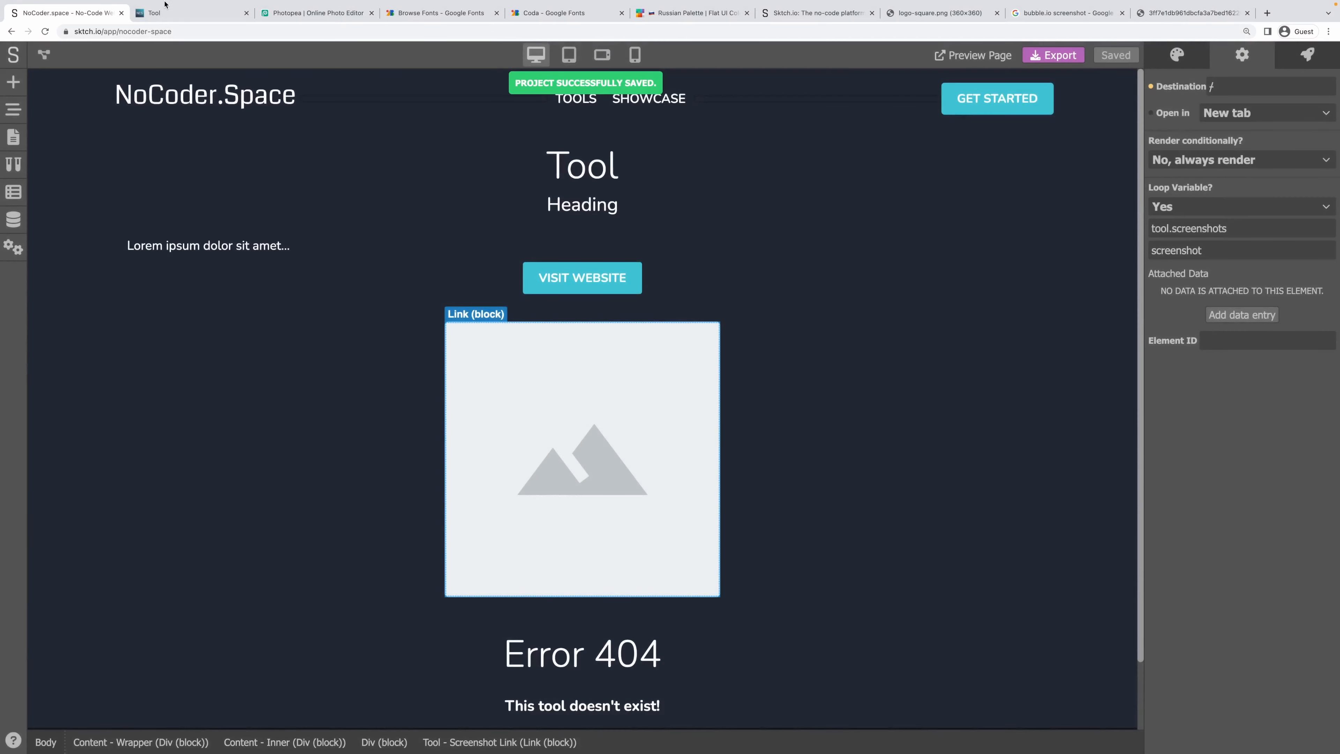
click(175, 13)
Reload the live page, confirm Visit Website and the calculator screenshot open new tabs, then return.
key(super+r)
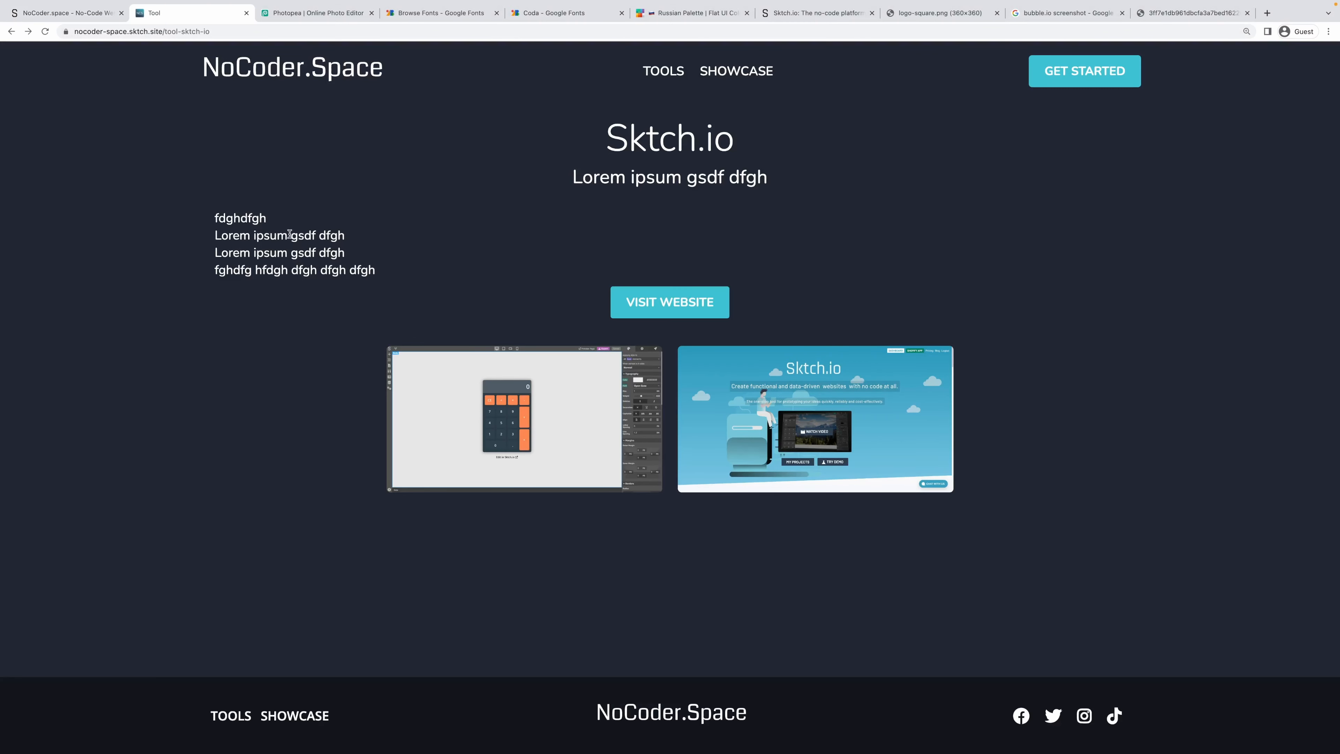
click(677, 309)
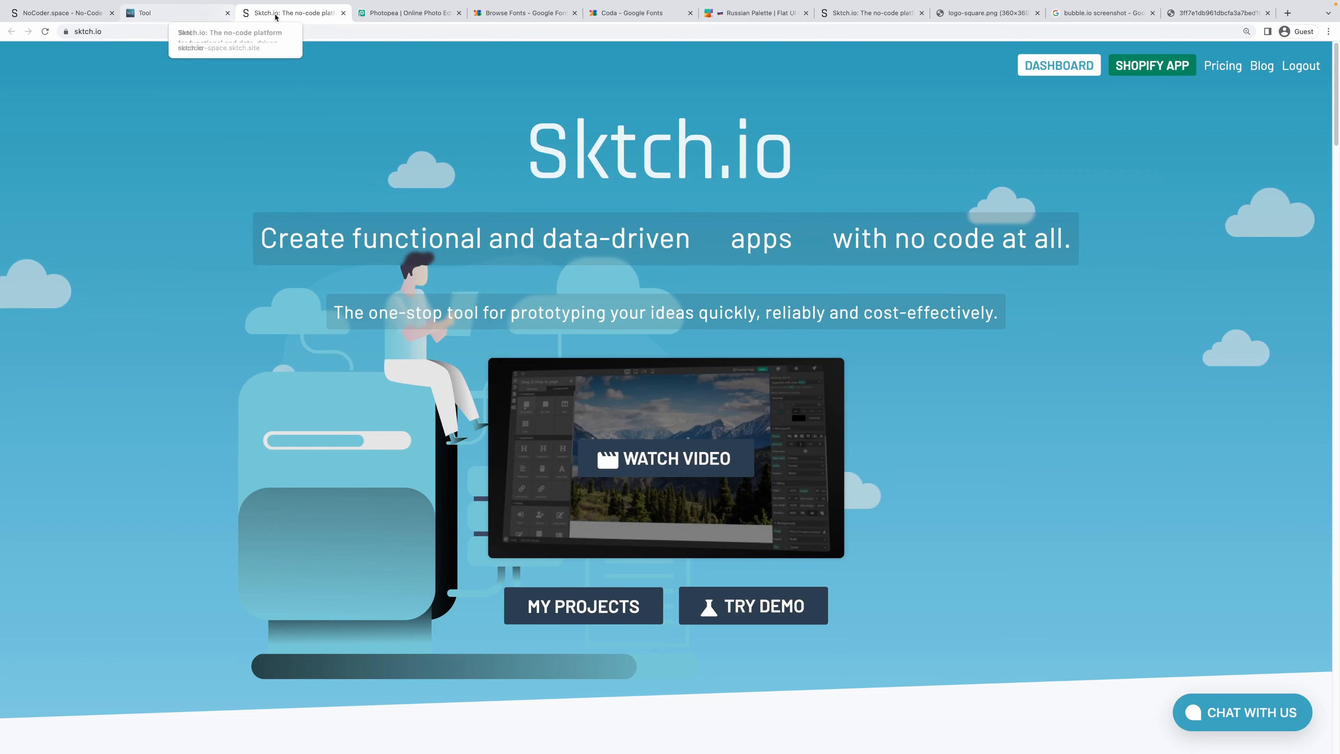
key(super+w)
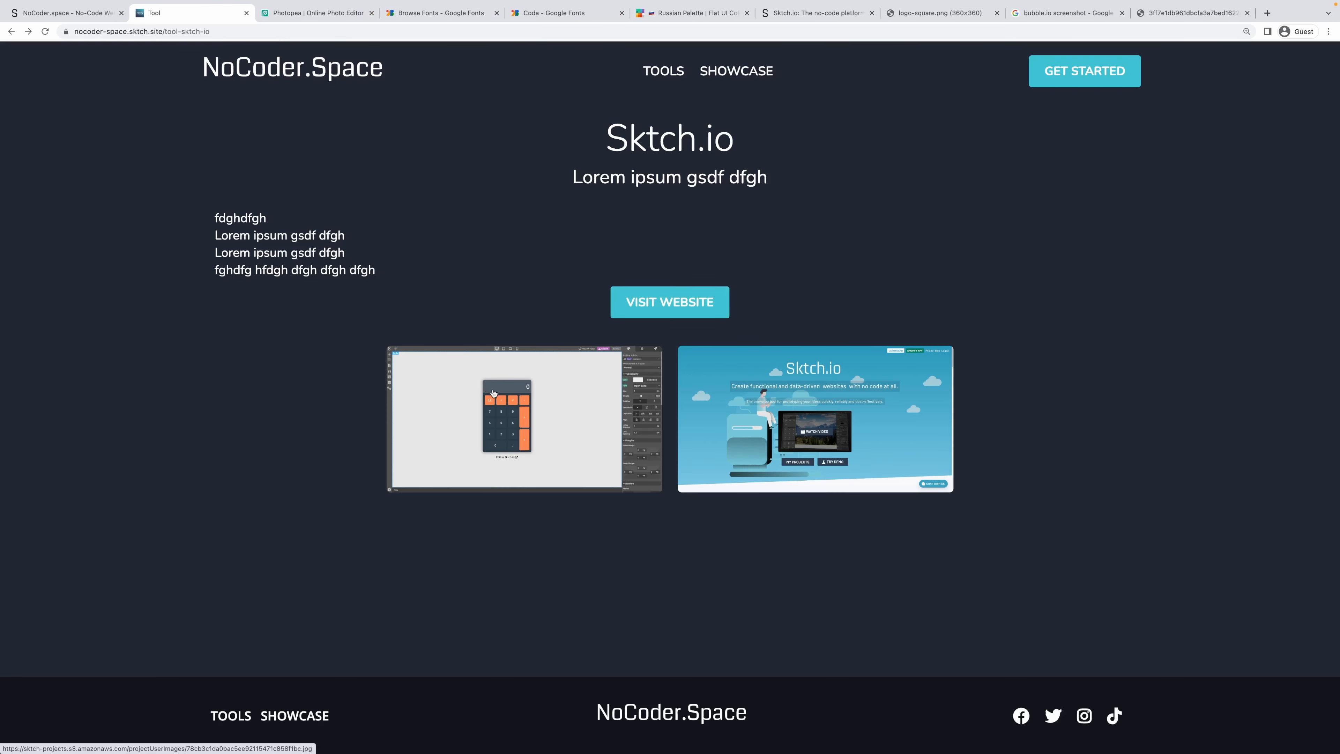
click(542, 409)
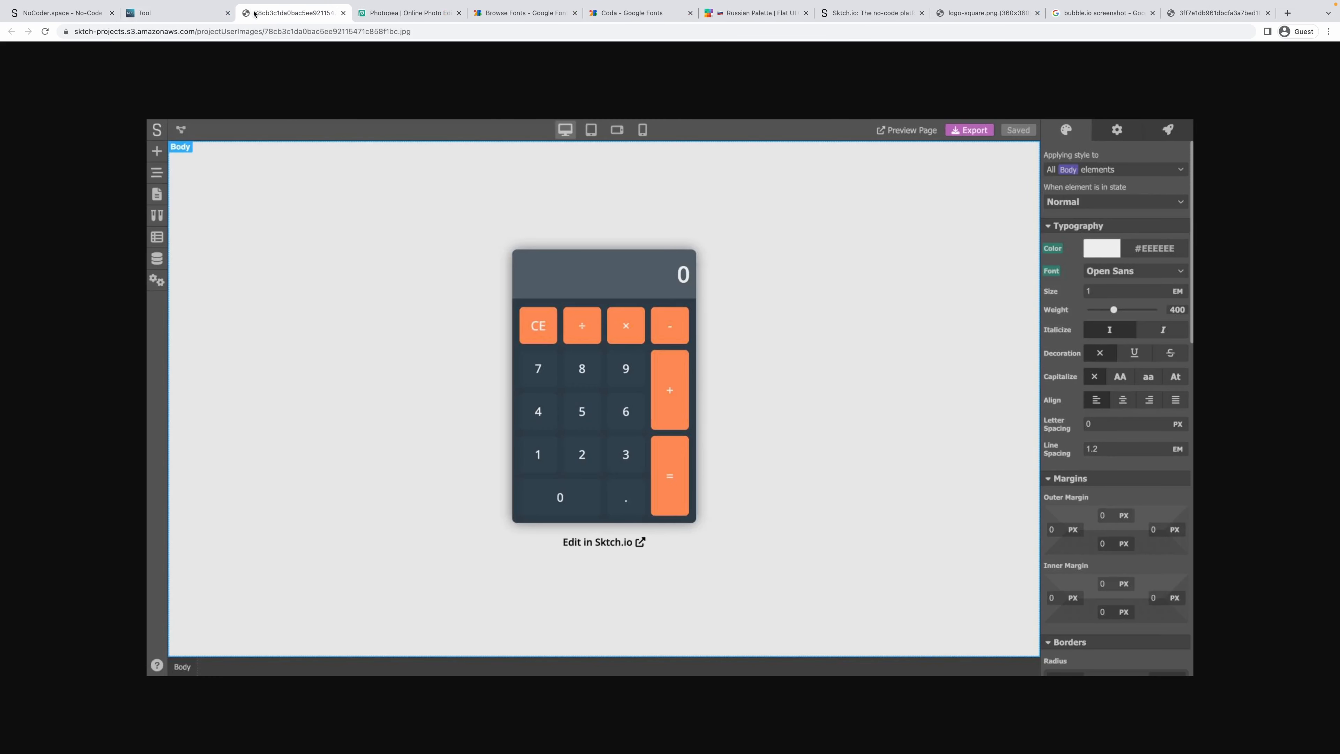
key(super+w)
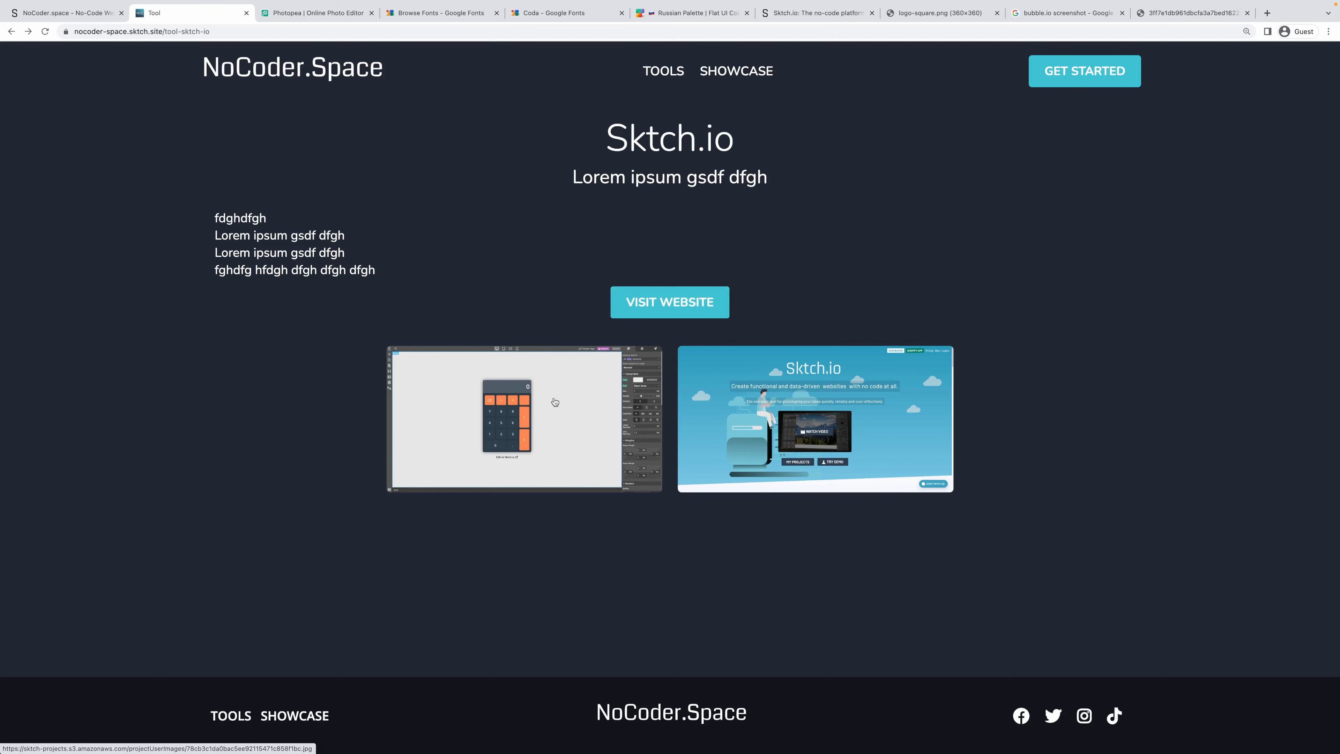
key(super+1)
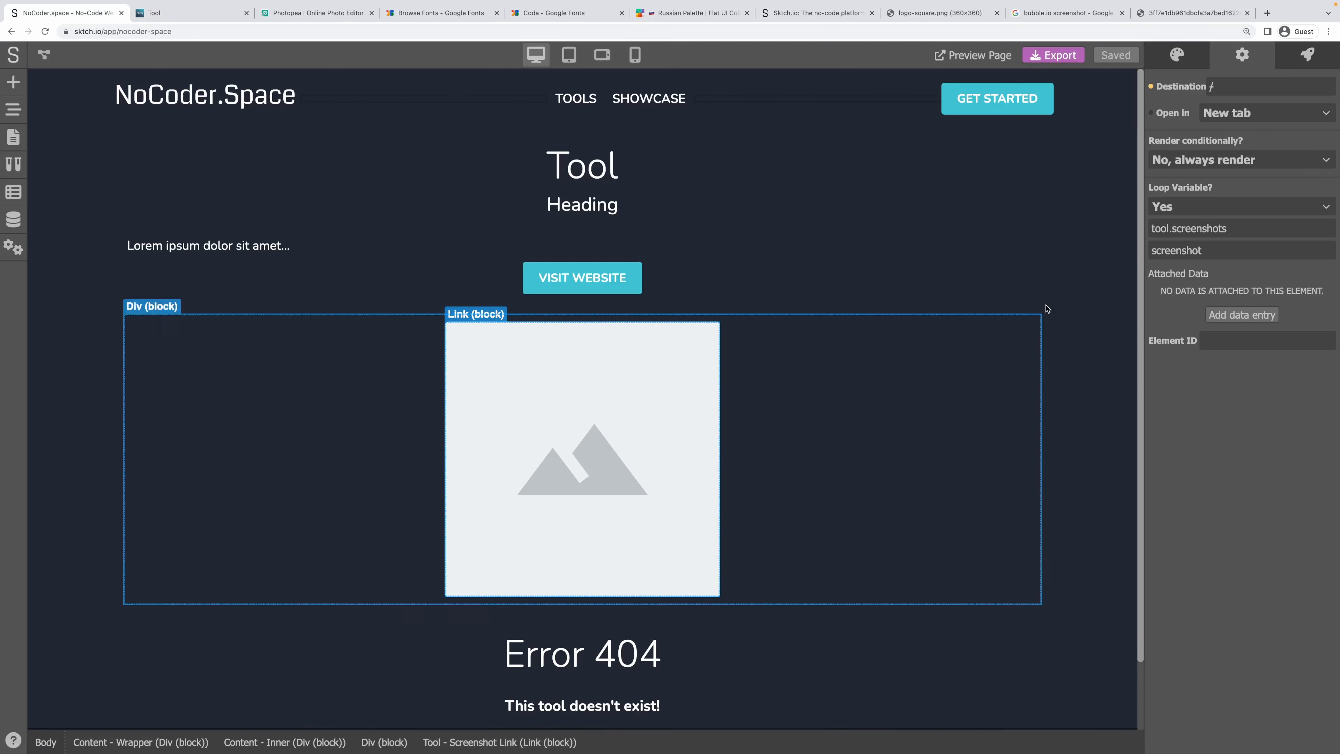
Style the screenshot link's Hovered state, entering Scale values 10, 105 and 105.
click(1191, 56)
click(1184, 190)
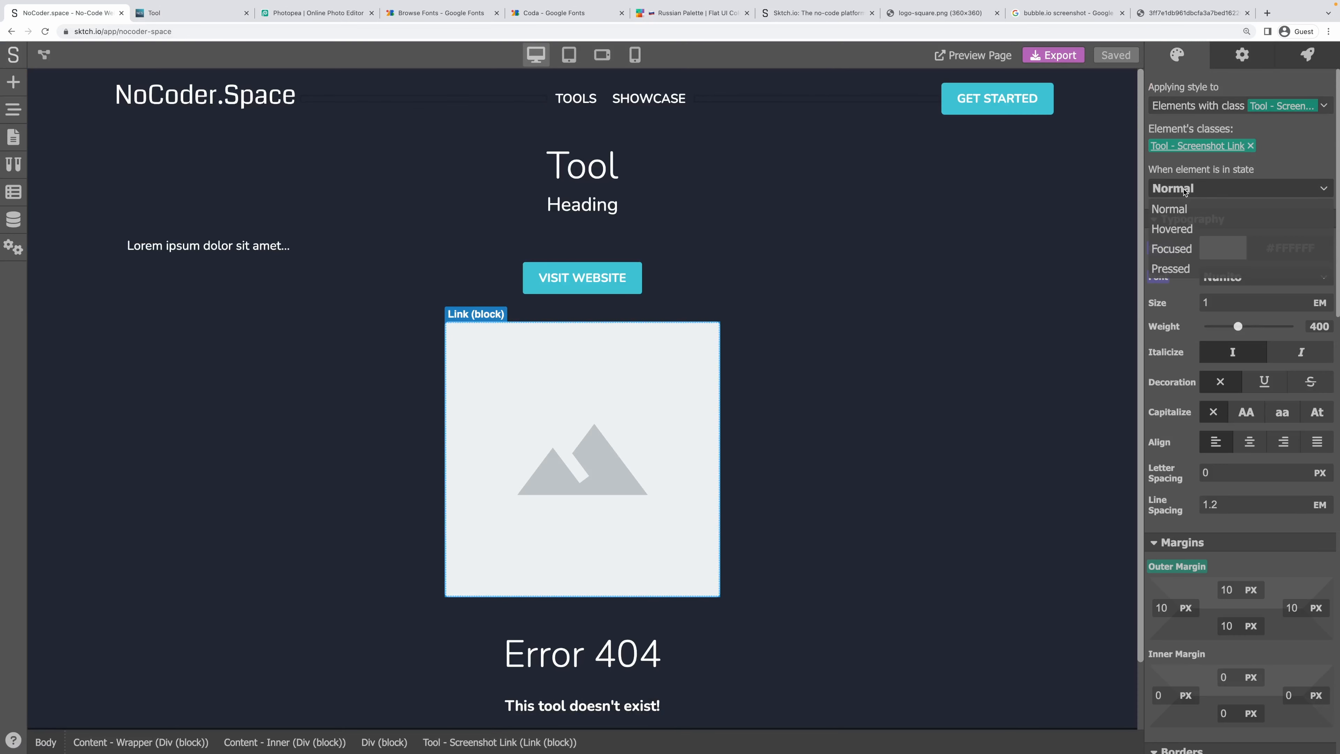
click(1172, 228)
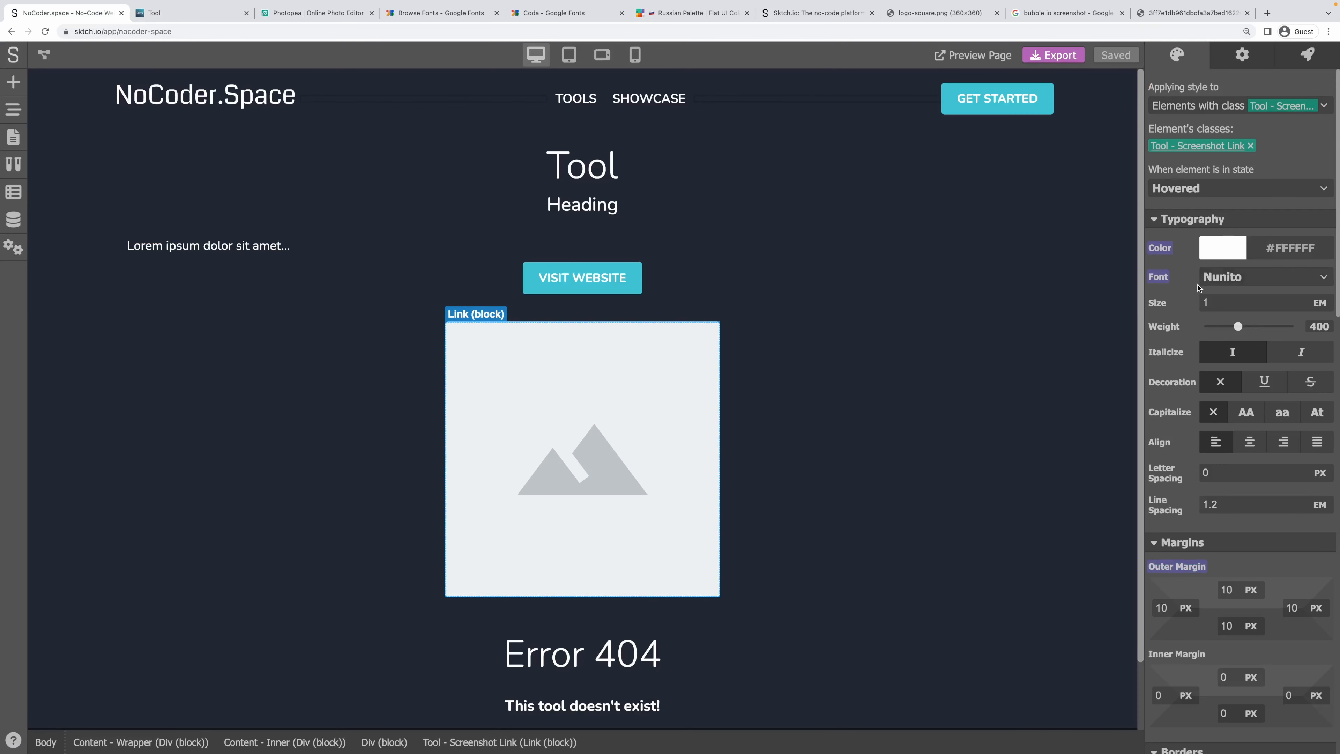
scroll(1196, 287, down, 8)
scroll(1197, 287, down, 10)
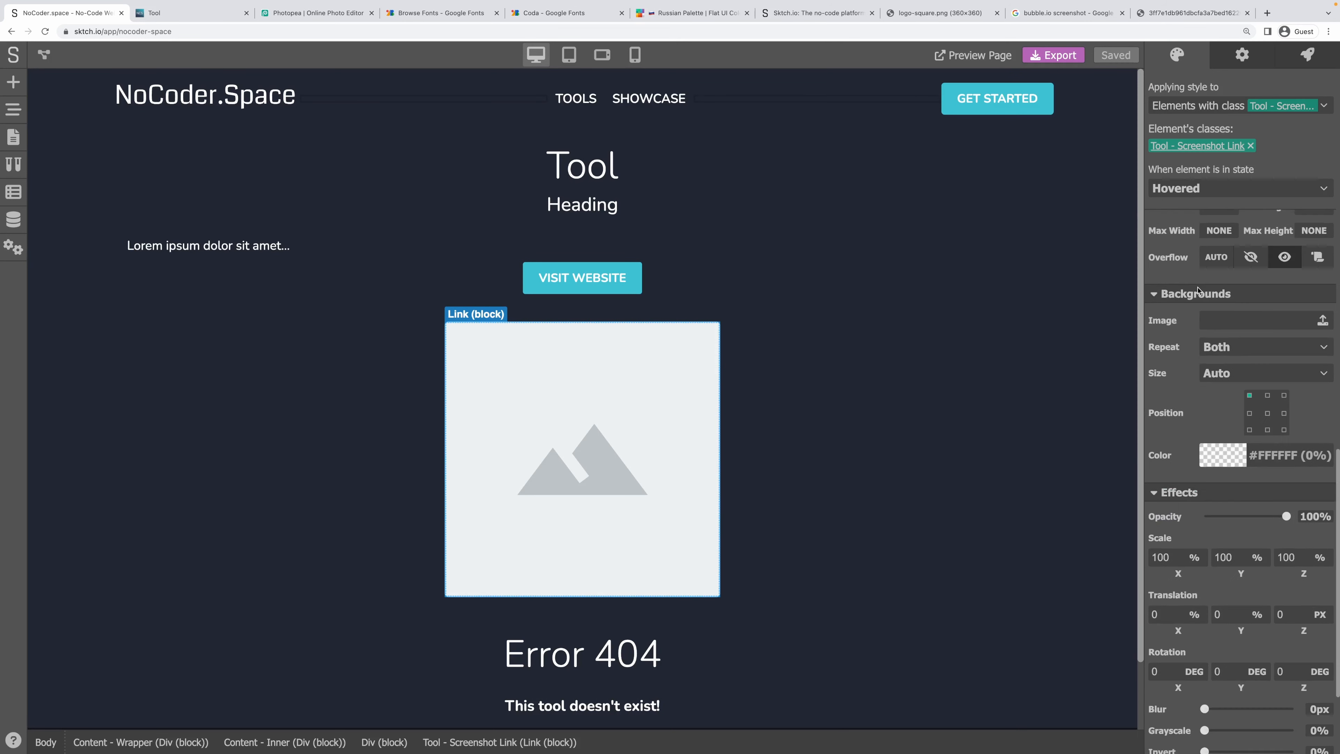
double_click(1159, 402)
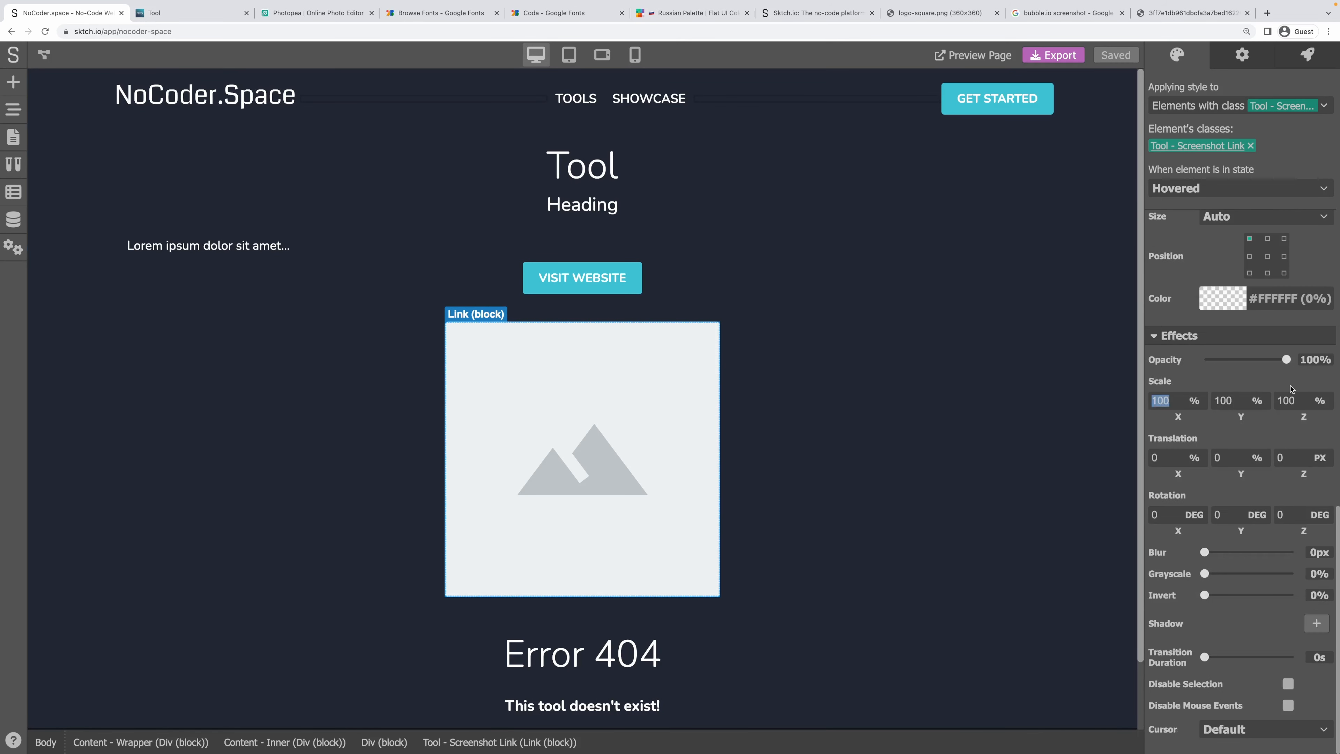
text(10)
key(Tab)
text(105)
key(Tab)
text(105)
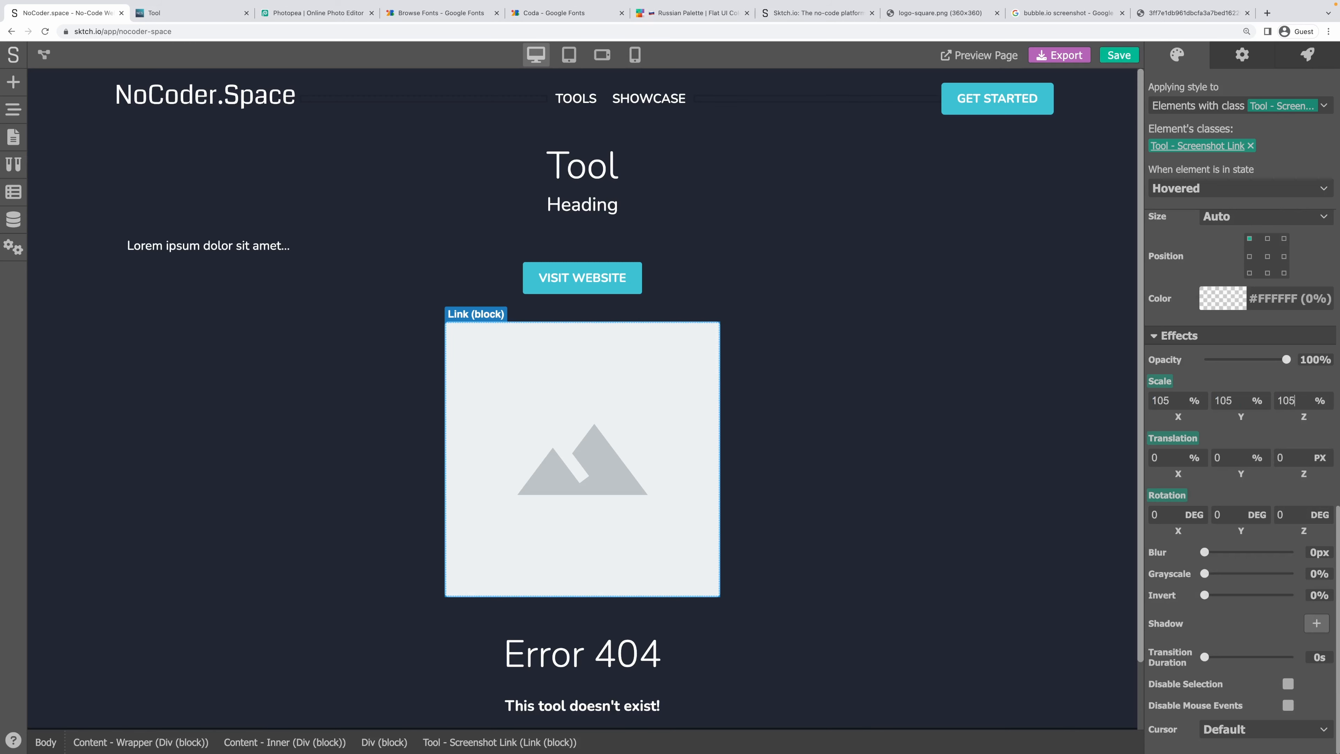
Correct the hovered Scale X, Y and Z values to 103.
right_click(1320, 396)
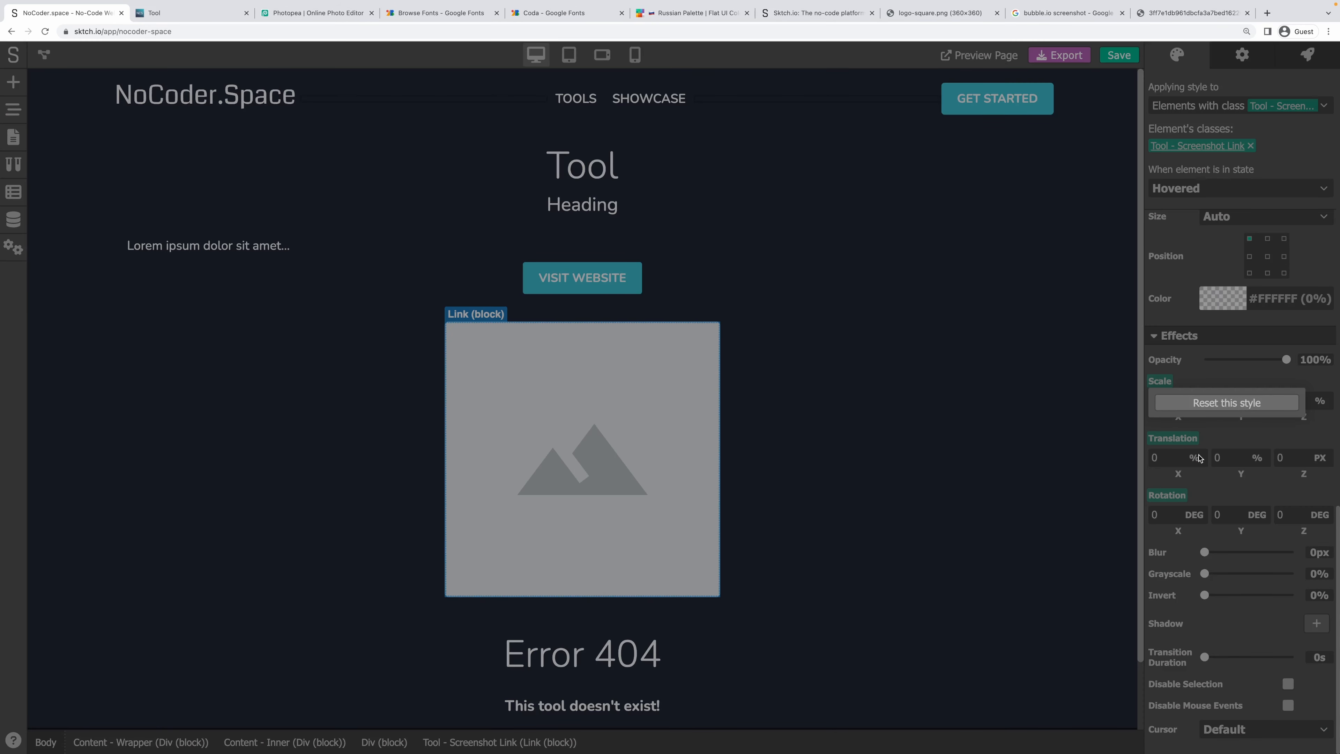
click(1200, 458)
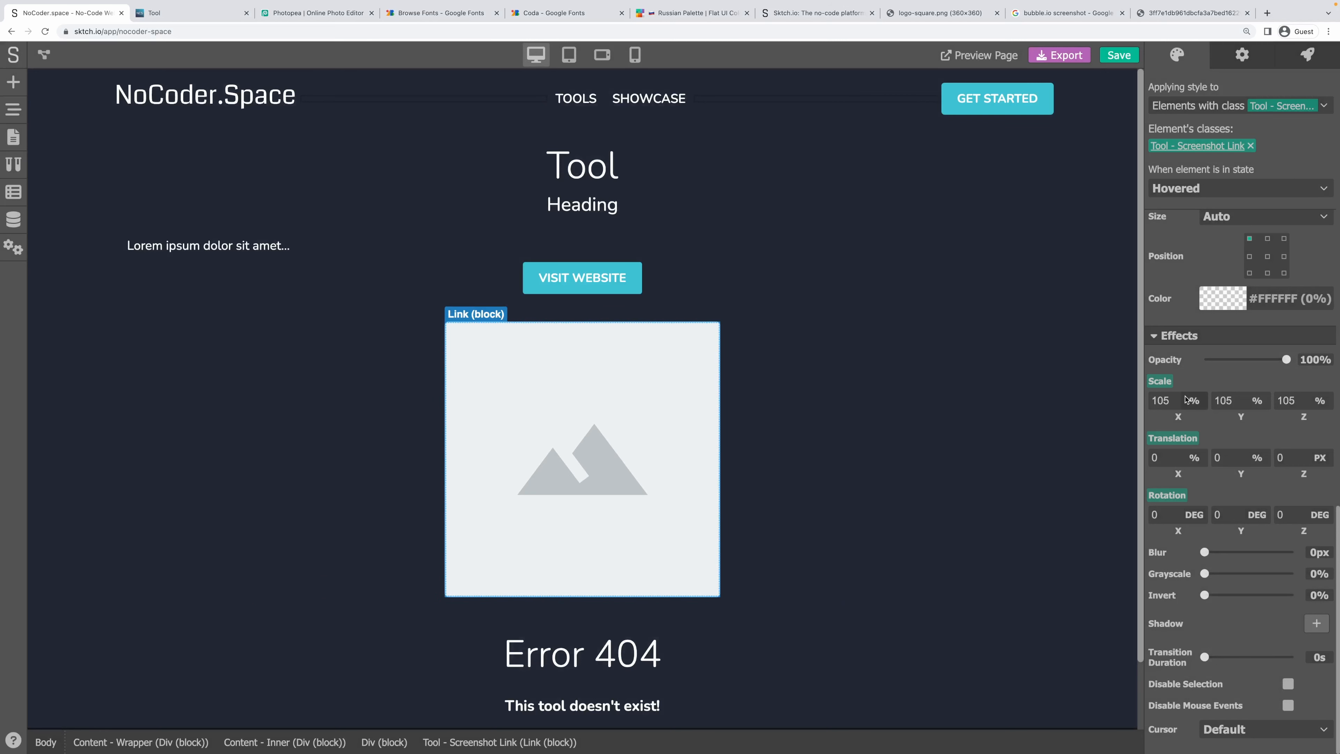
text(3)
key(Tab)
text(103)
key(Tab)
text(103)
click(1330, 382)
click(1210, 381)
Give the Normal state a 0.2s transition and save the project.
click(1206, 186)
click(1198, 207)
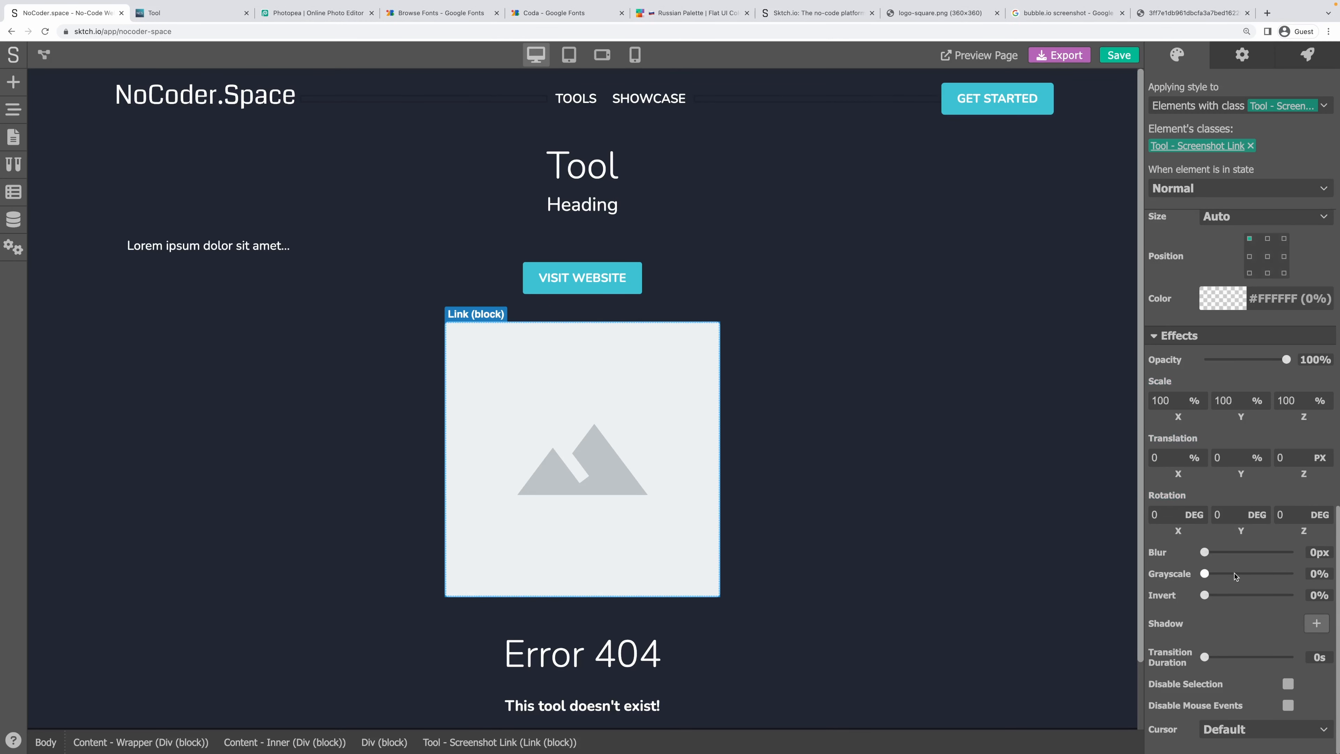
click(1208, 660)
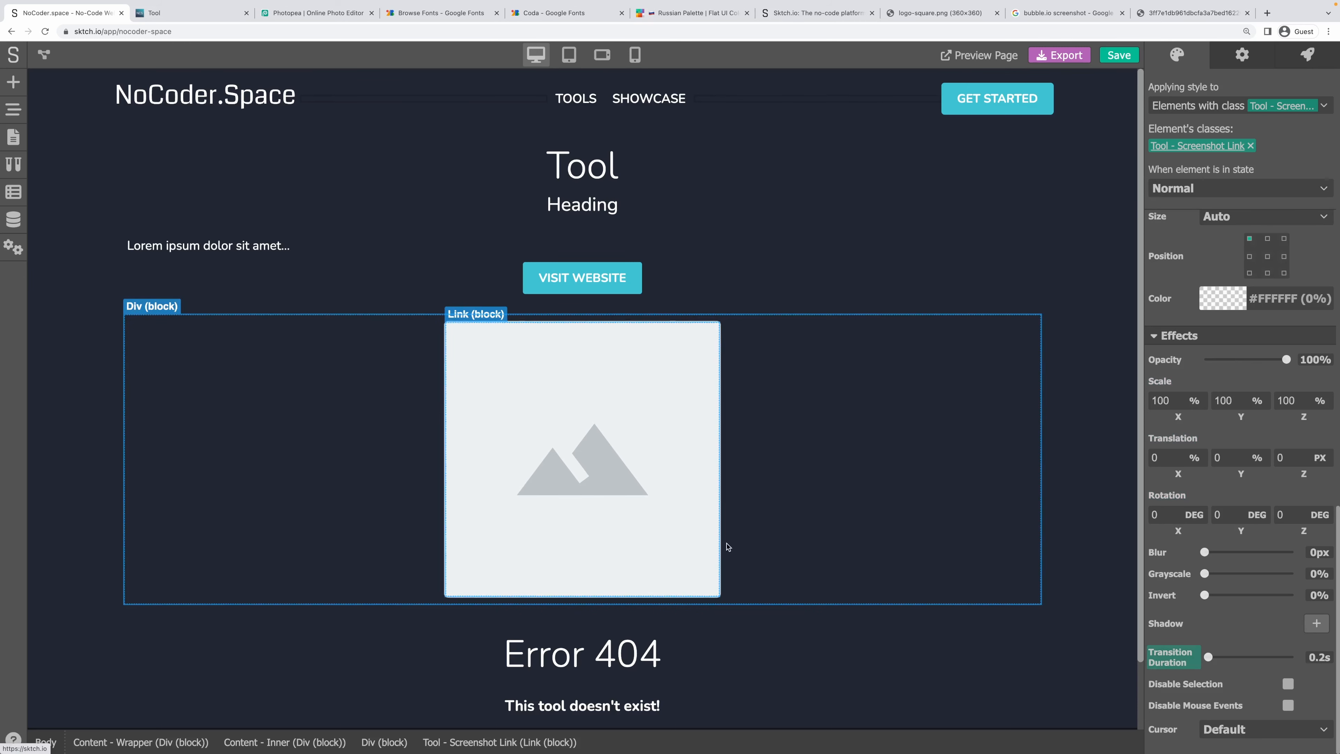
click(861, 330)
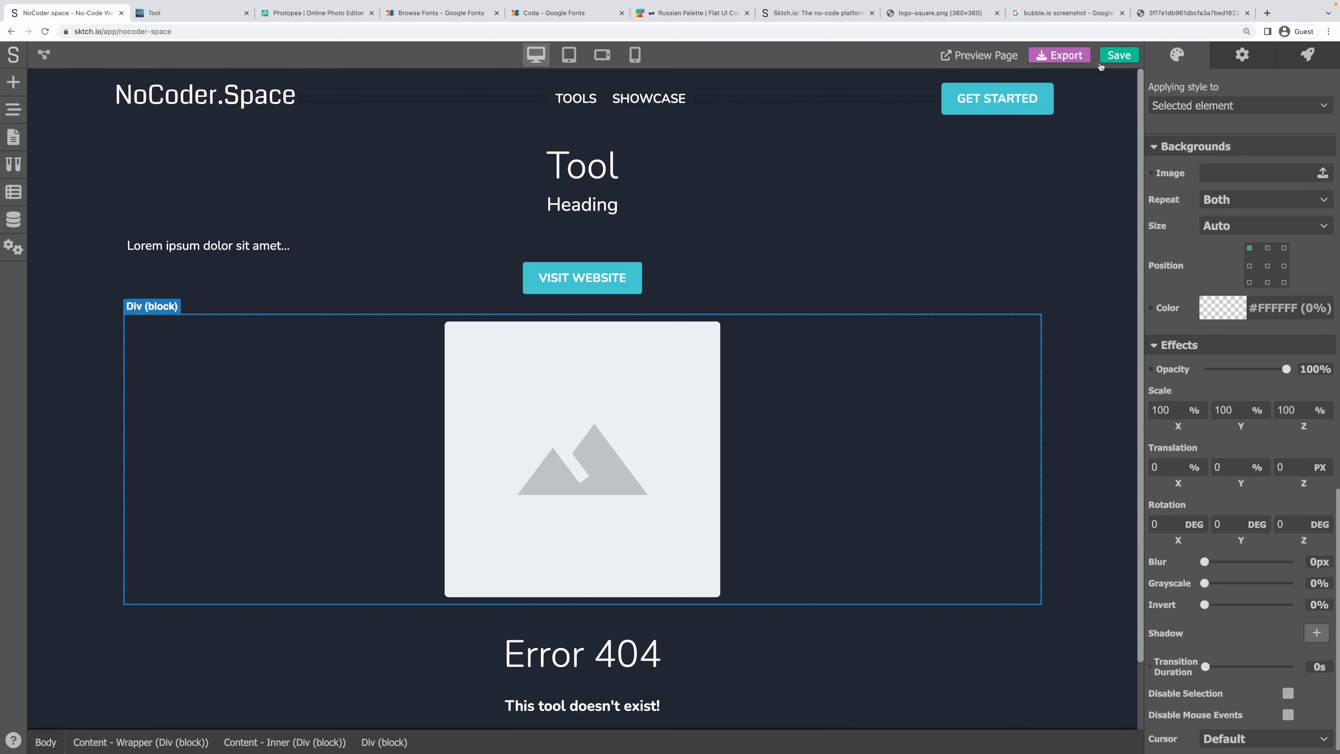
click(1118, 55)
click(190, 12)
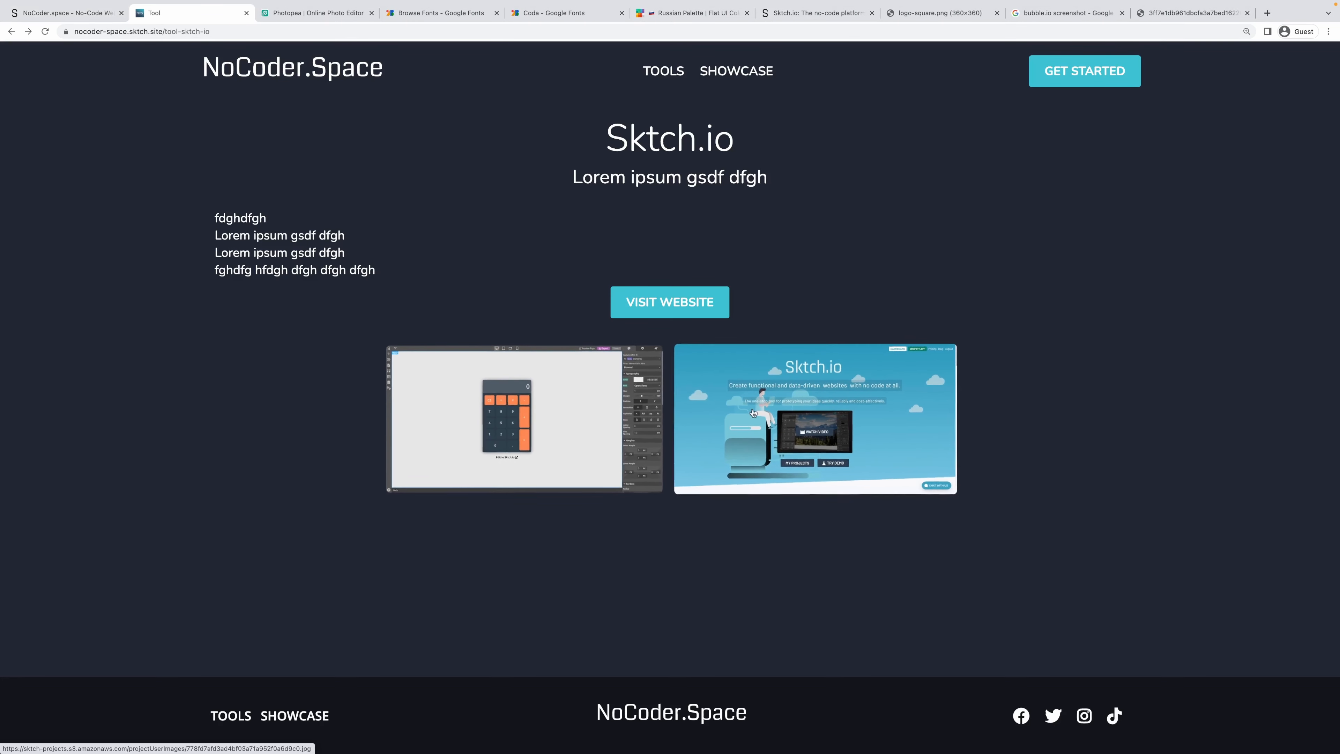
Select the placeholder screenshot image in the editor and add a shadow to it.
click(32, 17)
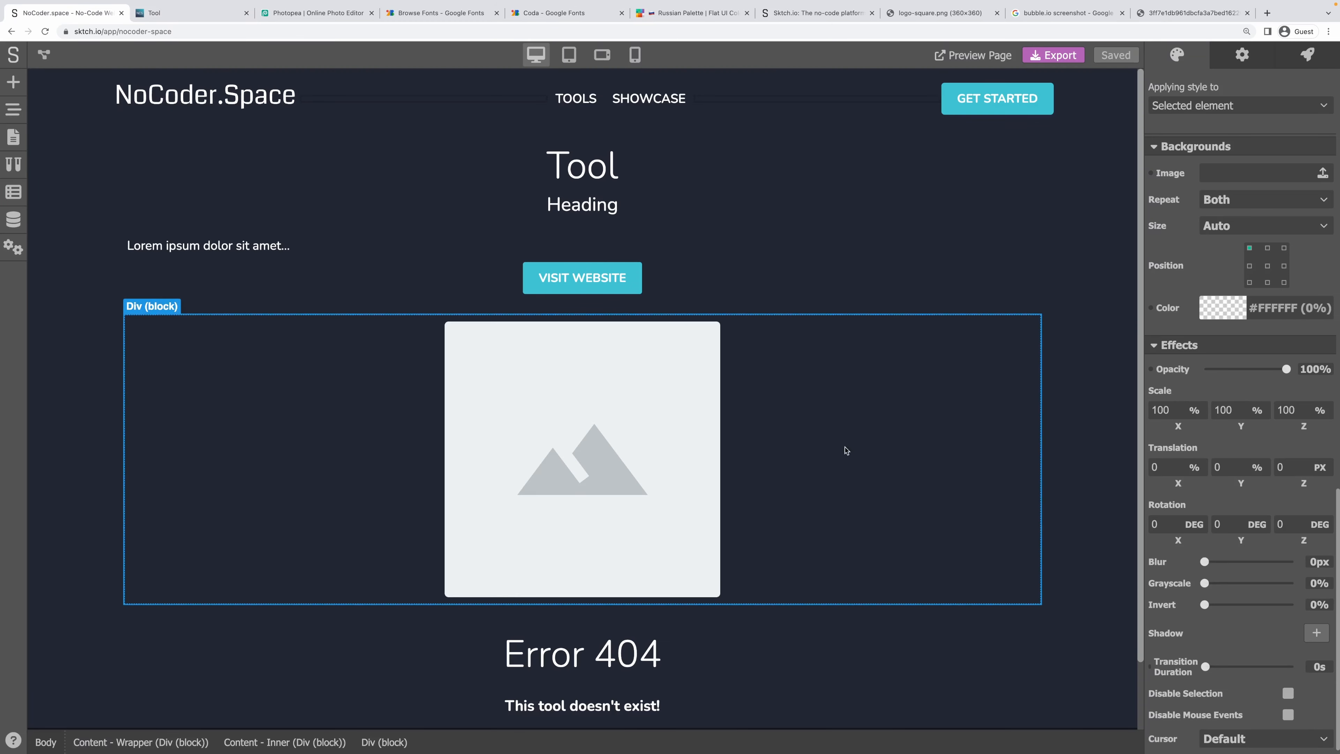
click(534, 502)
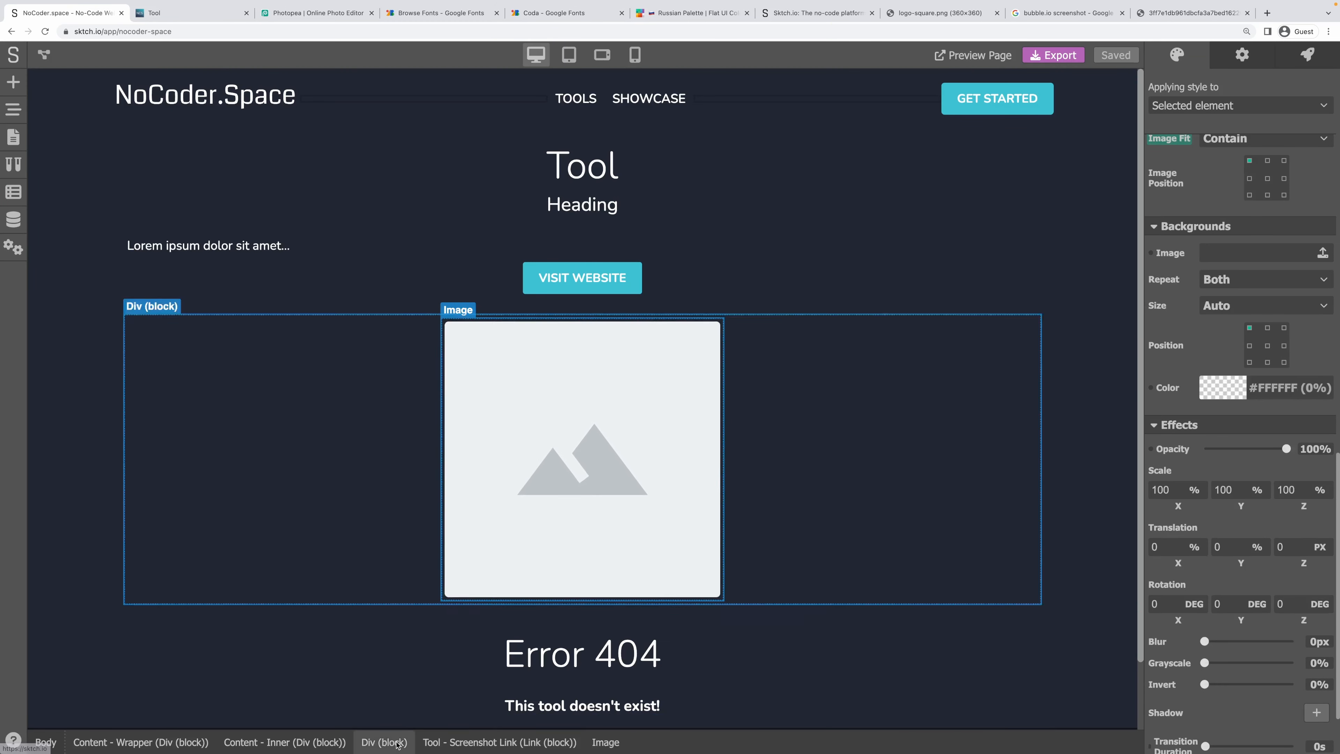
click(477, 742)
click(615, 464)
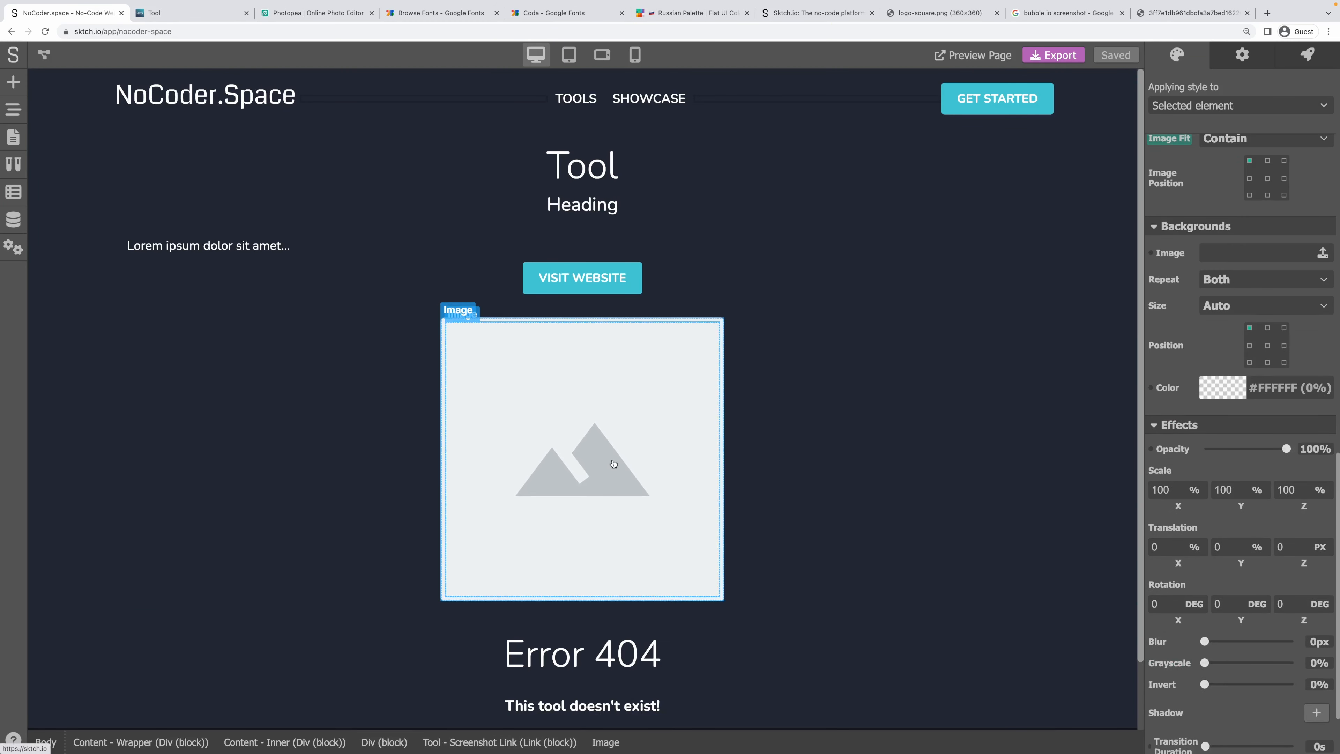
scroll(1296, 559, down, 2)
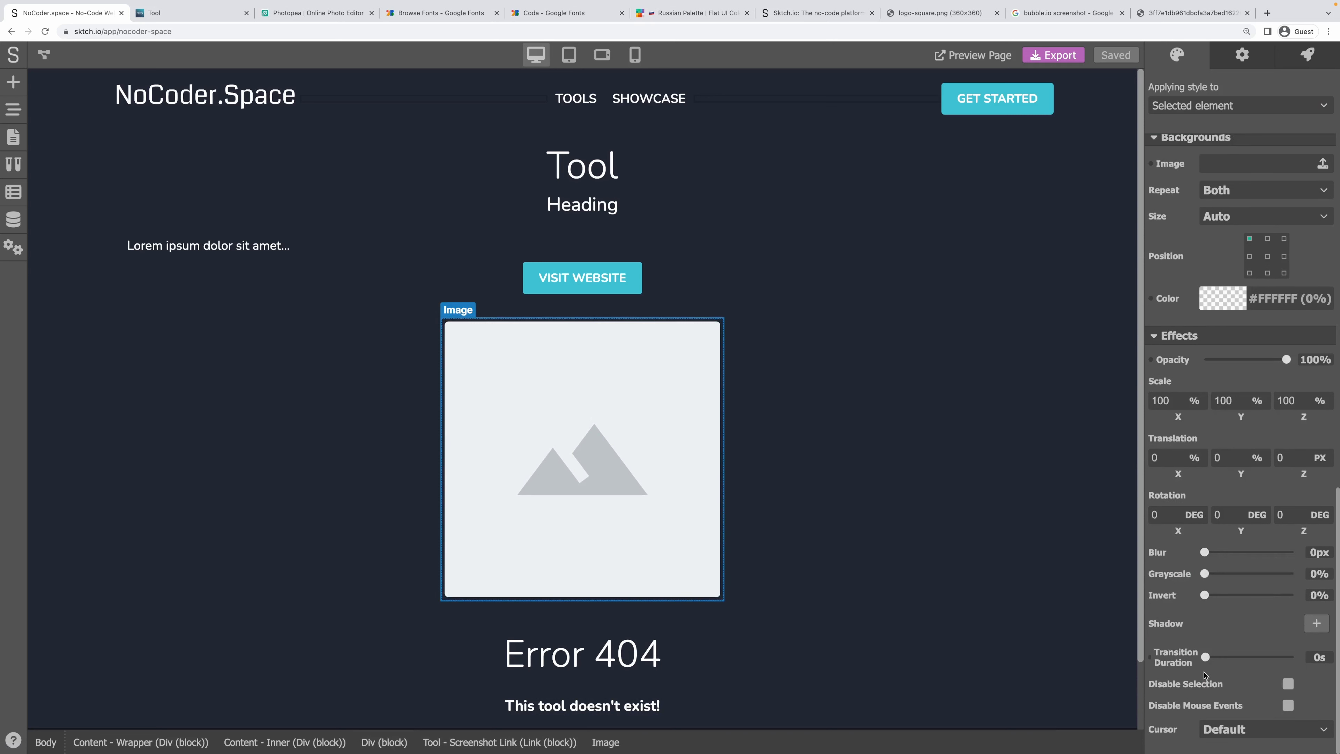
click(1317, 623)
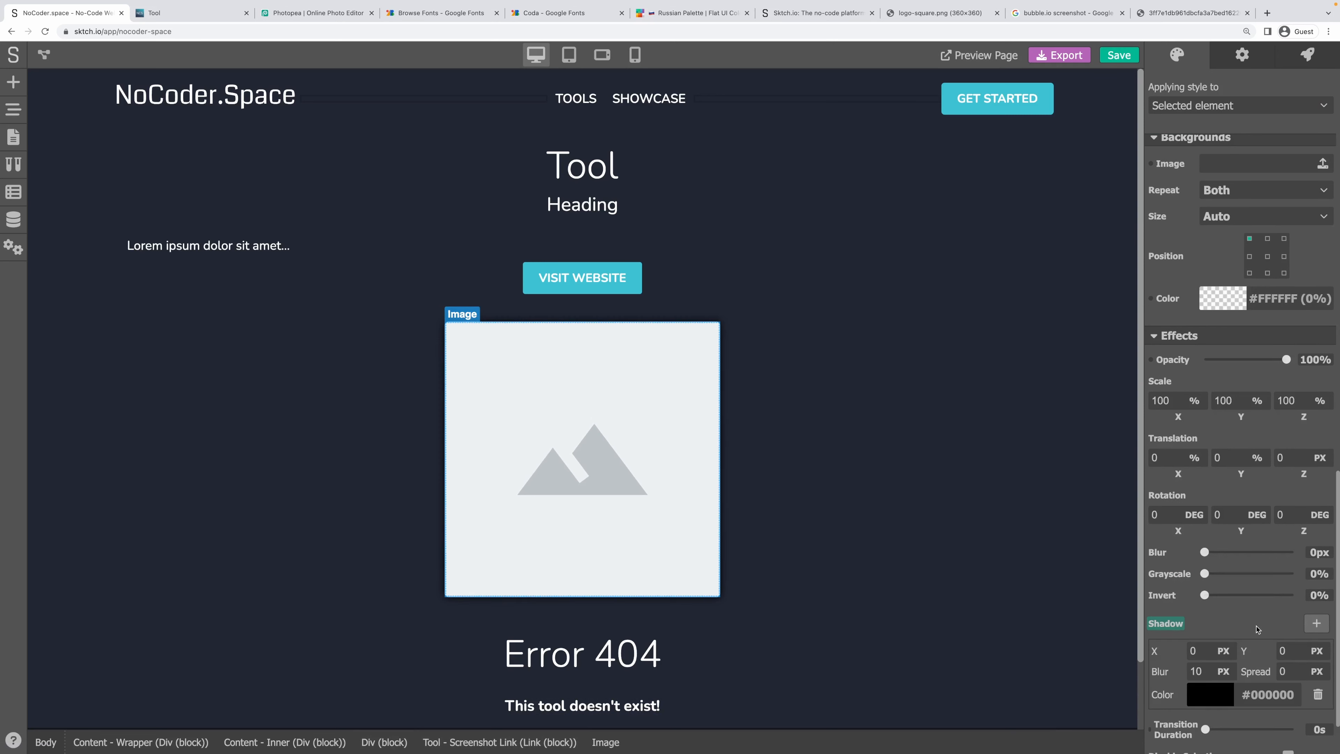
Make the shadow black at 20% opacity with 12 px blur, and save.
scroll(1266, 628, down, 1)
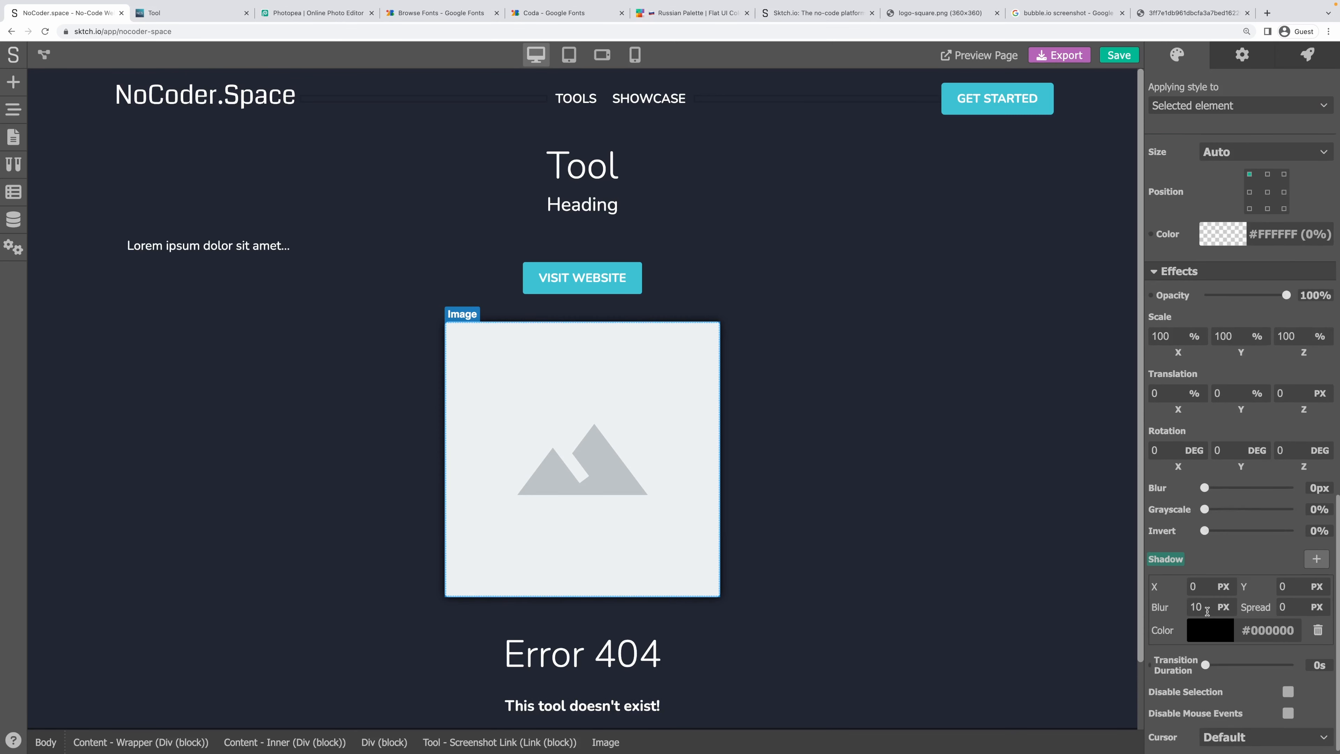
click(1222, 637)
scroll(1230, 660, down, 2)
drag(1293, 708, 1193, 709)
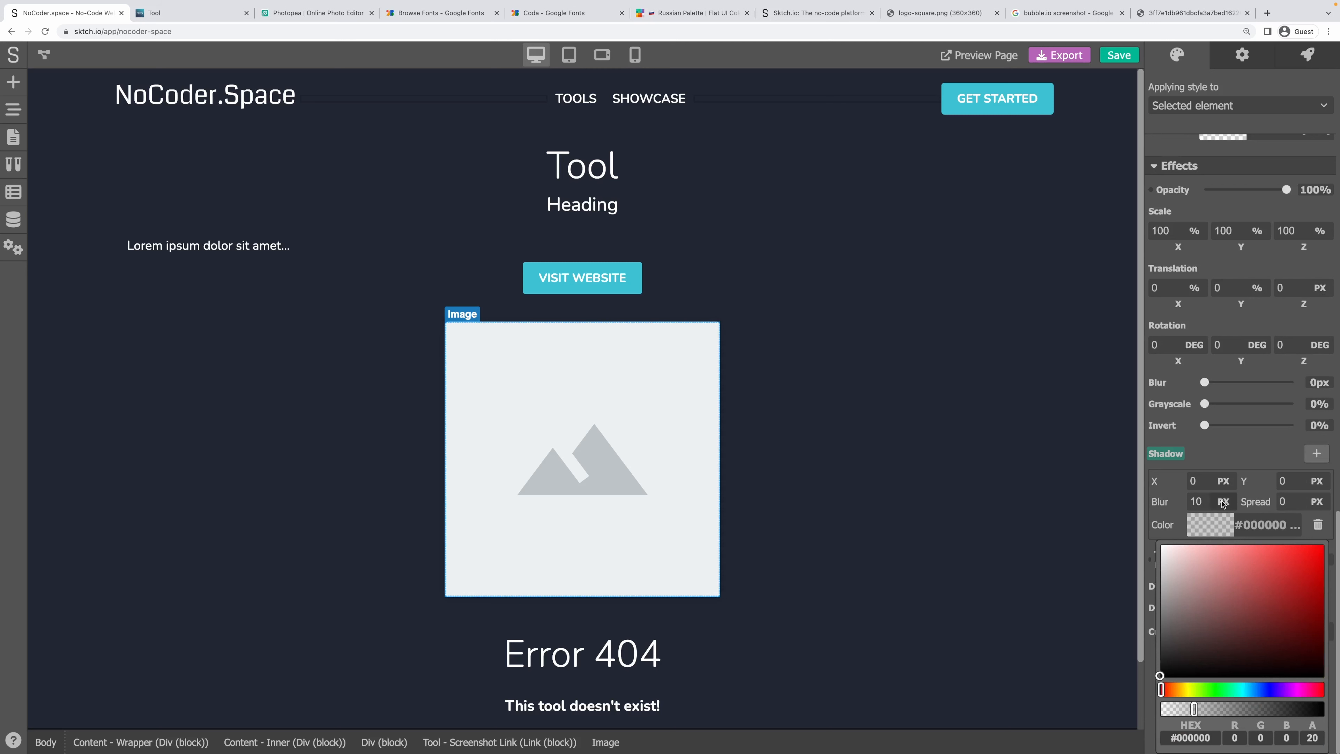
click(1170, 503)
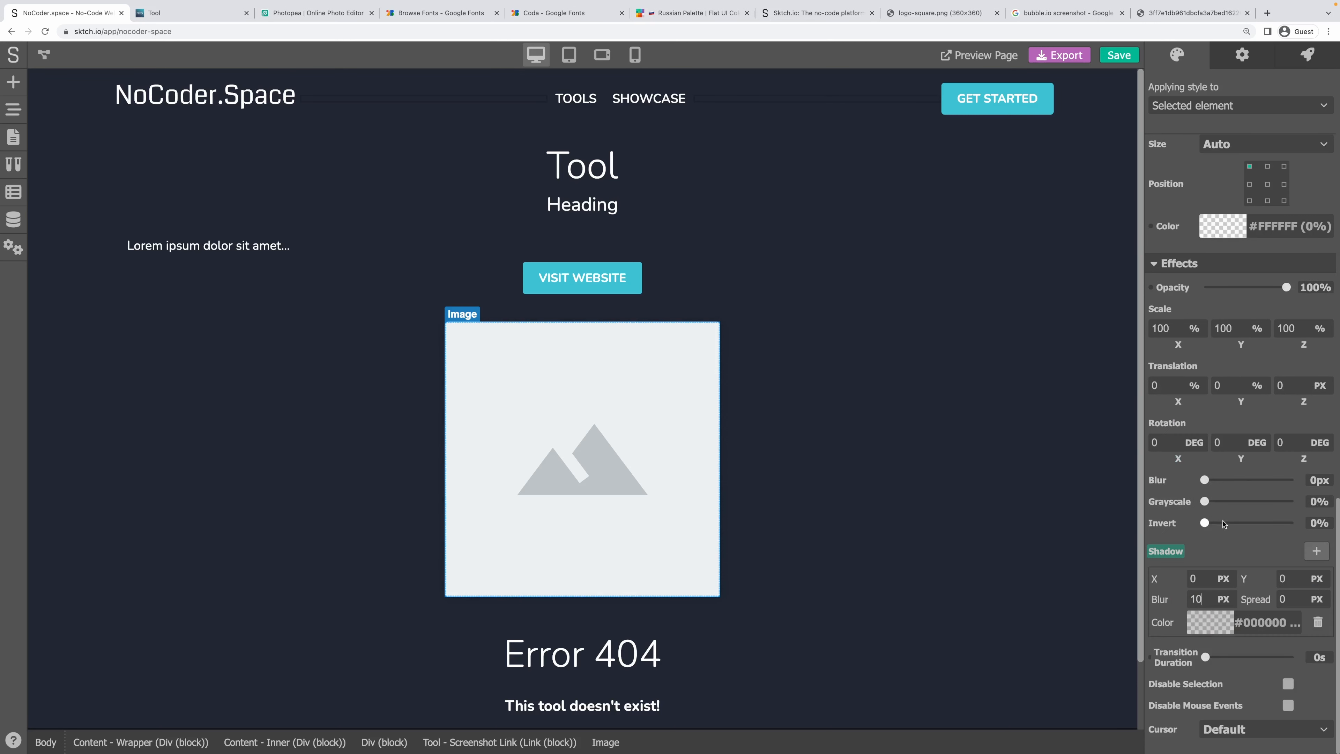
drag(1202, 599, 1192, 599)
text(12)
key(ctrl+s)
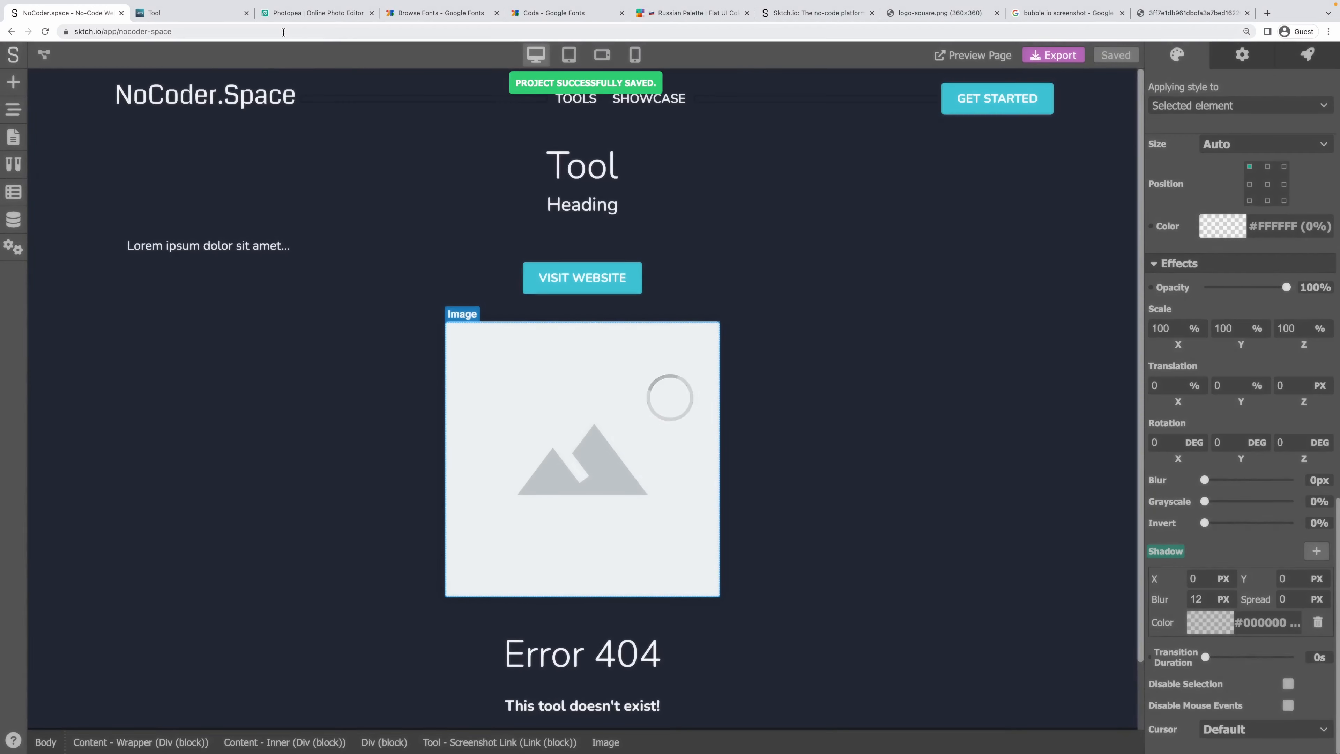
Reload the live tool page in the Tool tab with Ctrl+R.
click(192, 14)
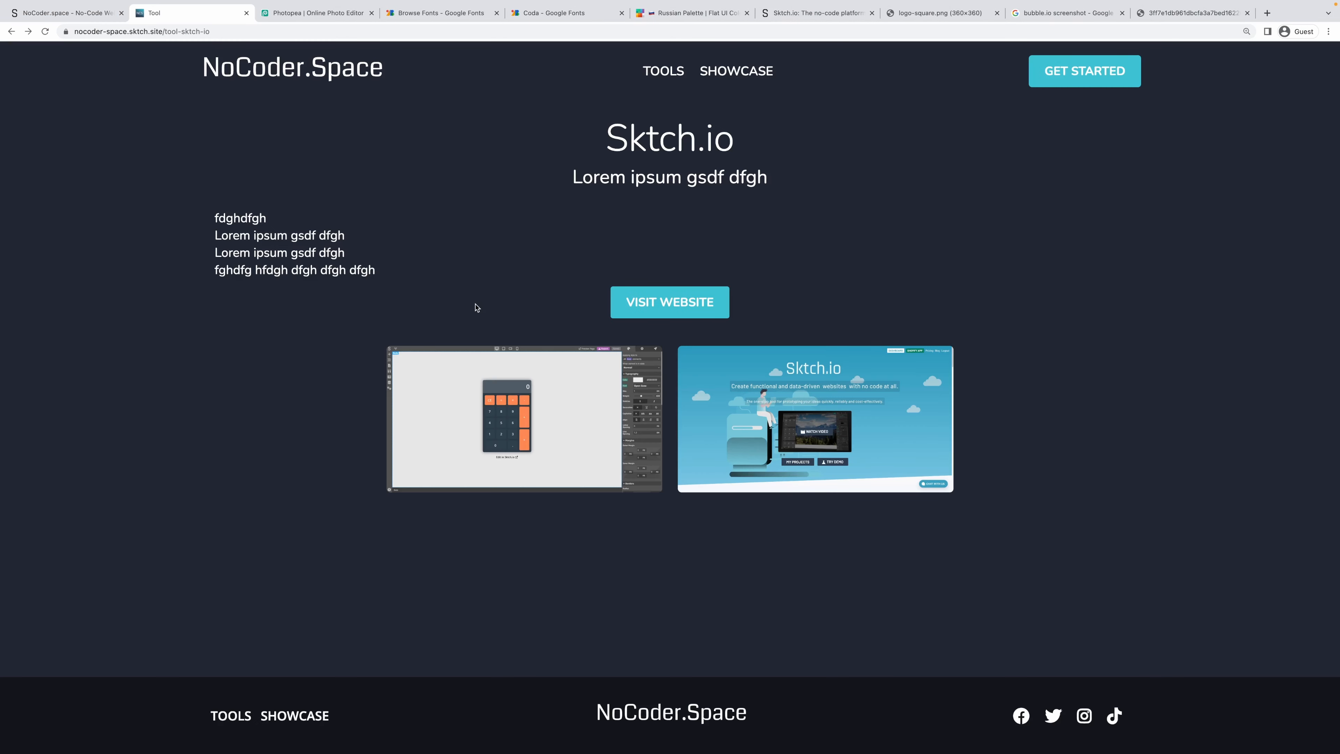
key(ctrl+r)
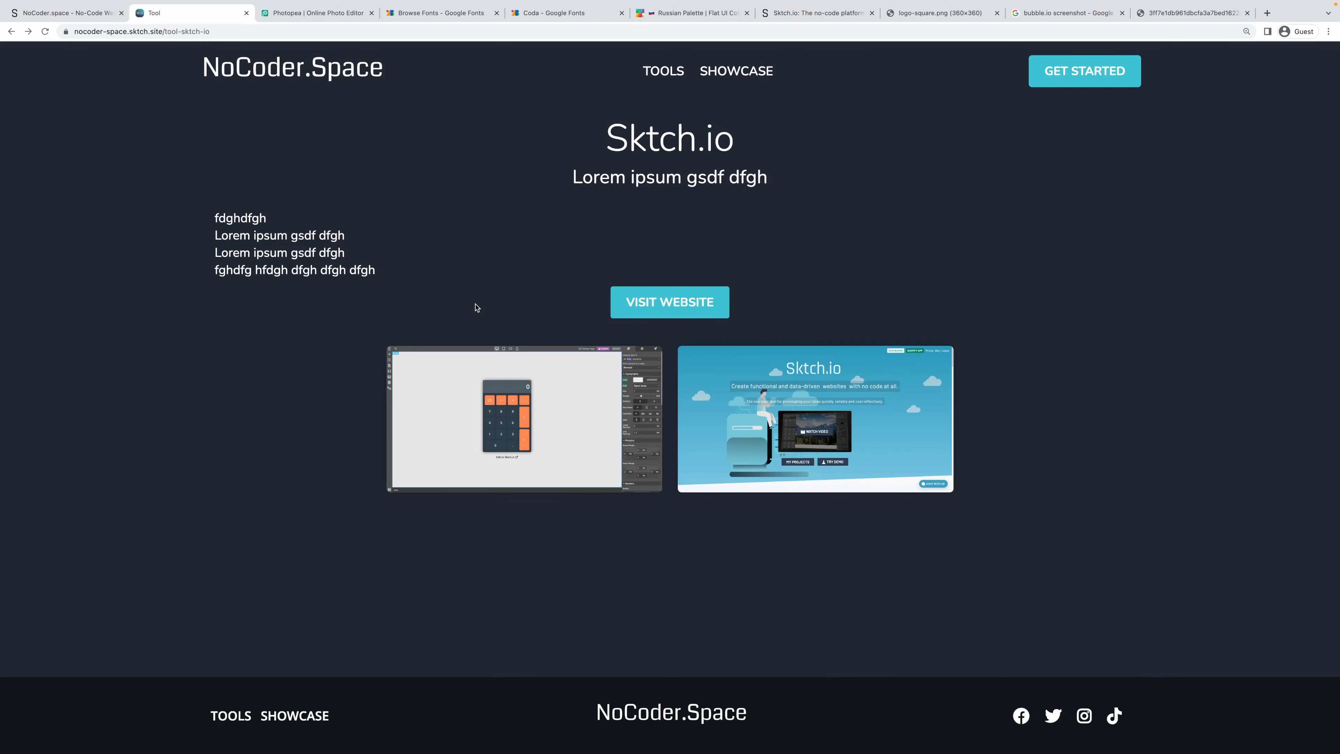
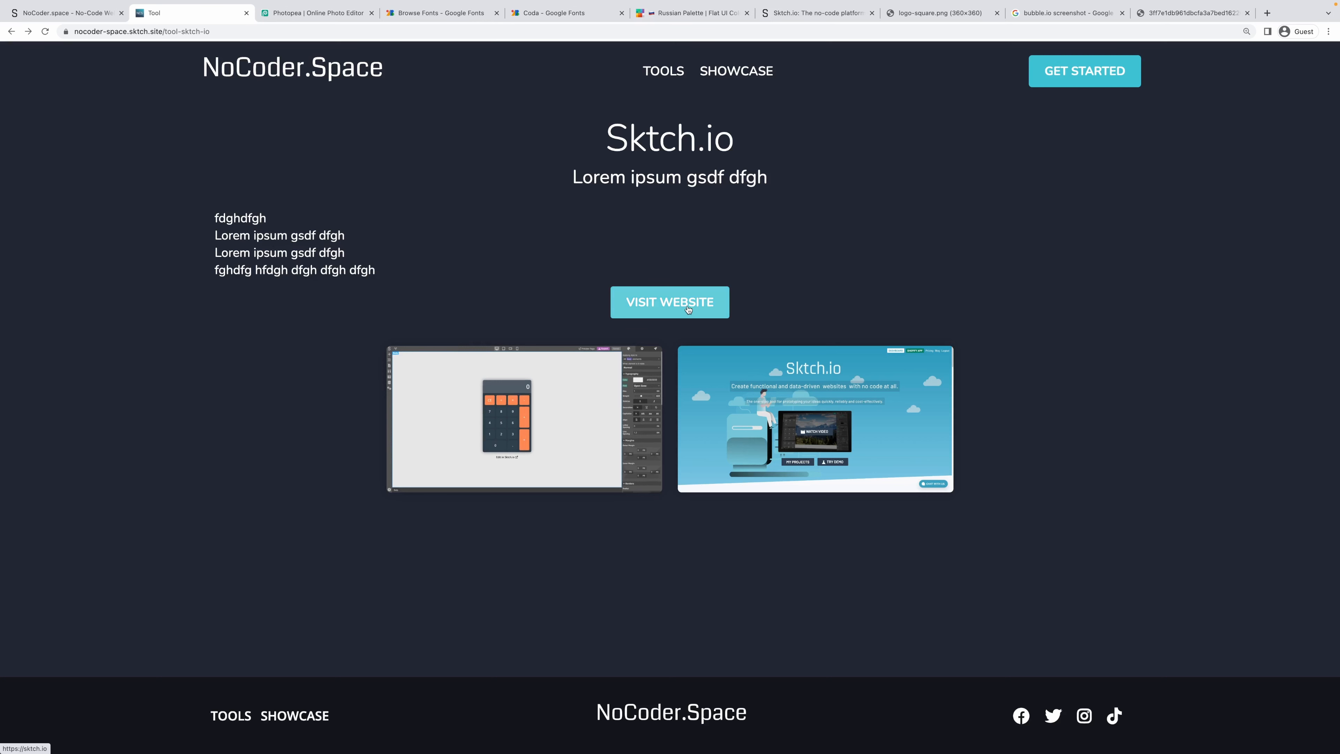
Check the Sktch.io title and subtitle text on the live page, then return to the NoCoder.Space editor.
double_click(608, 145)
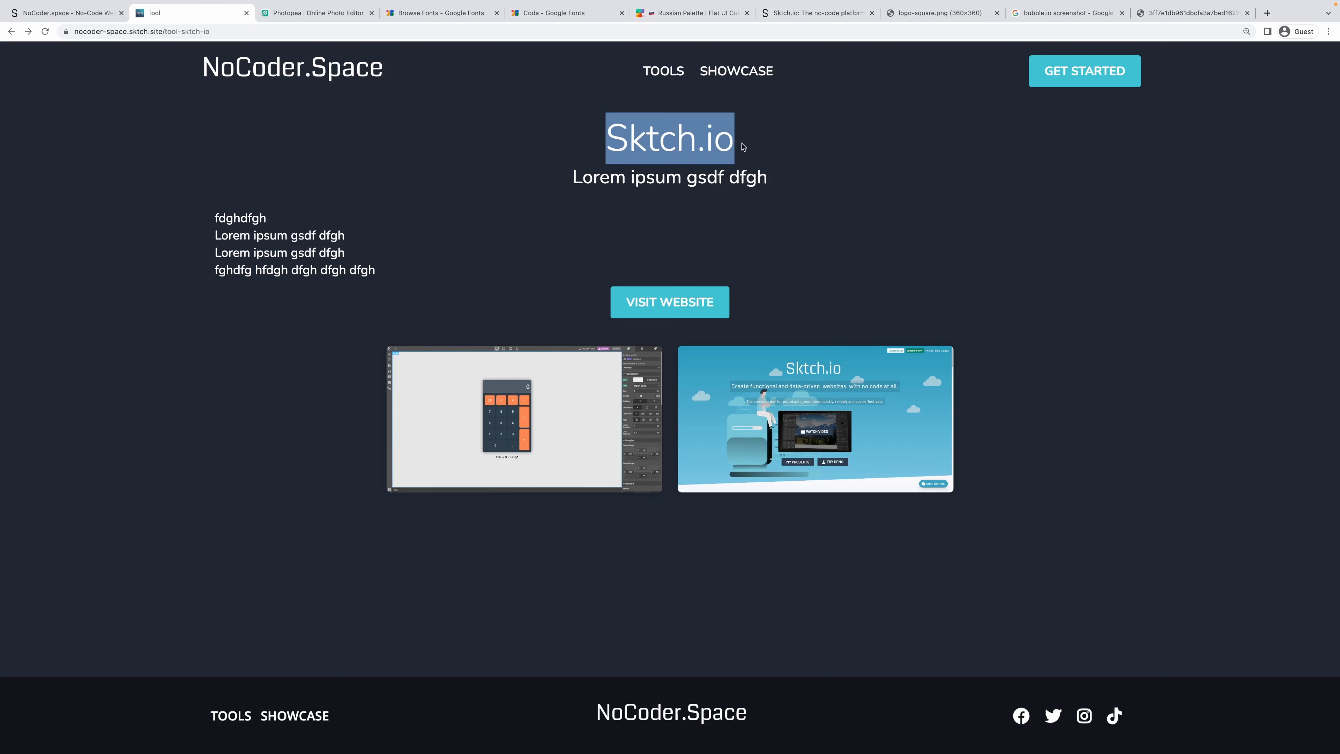
drag(573, 177, 764, 178)
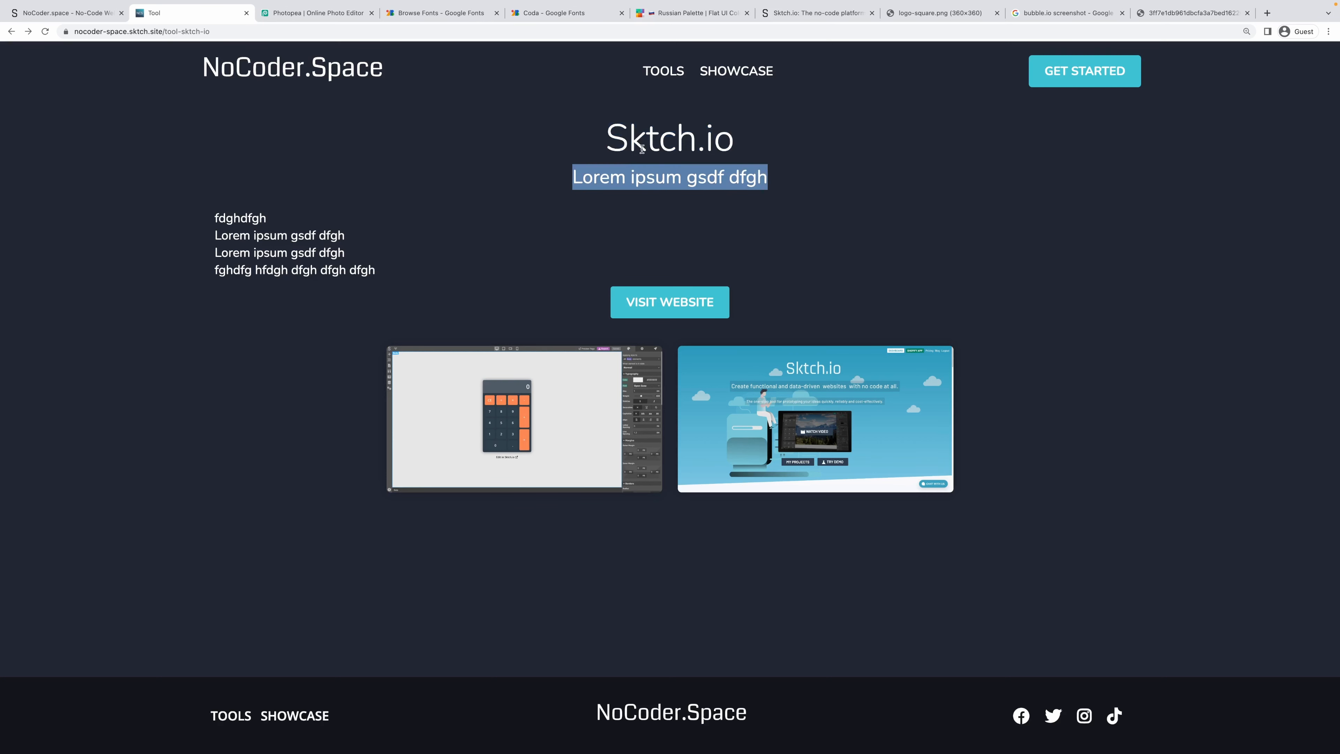
click(616, 140)
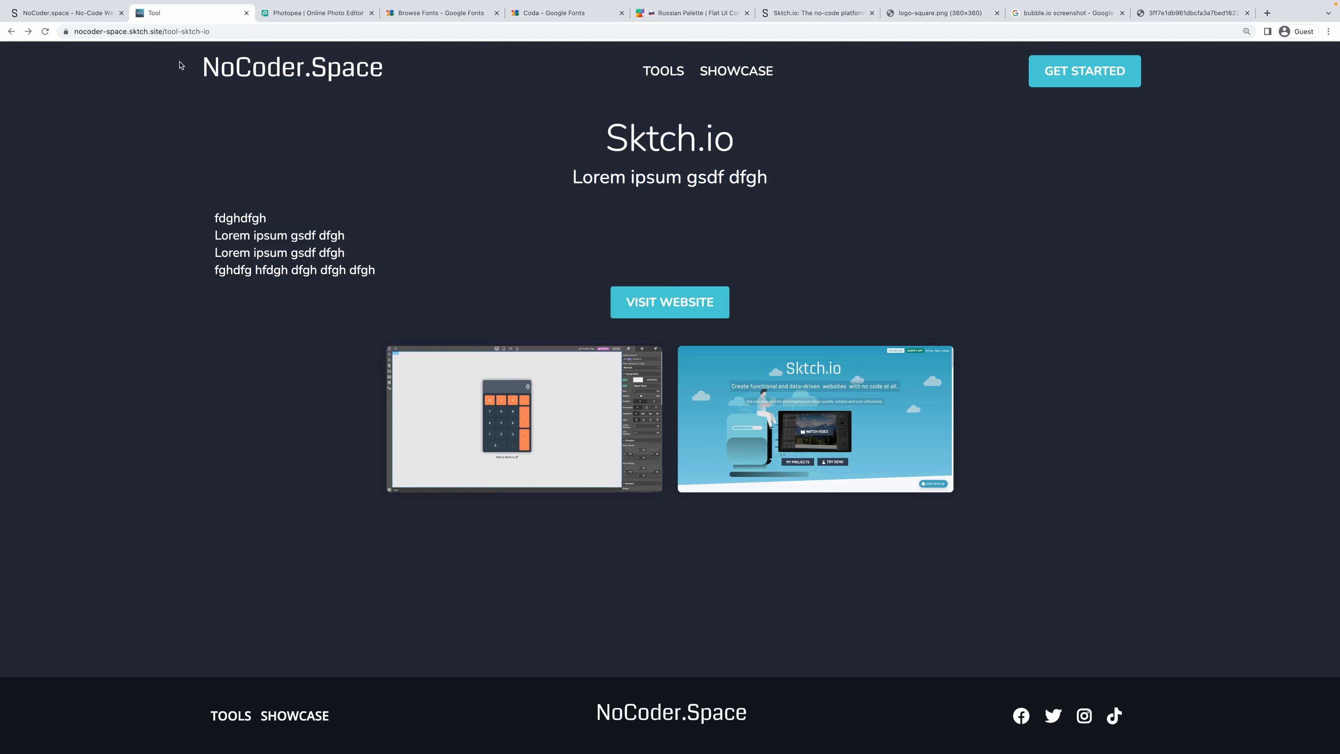
click(69, 13)
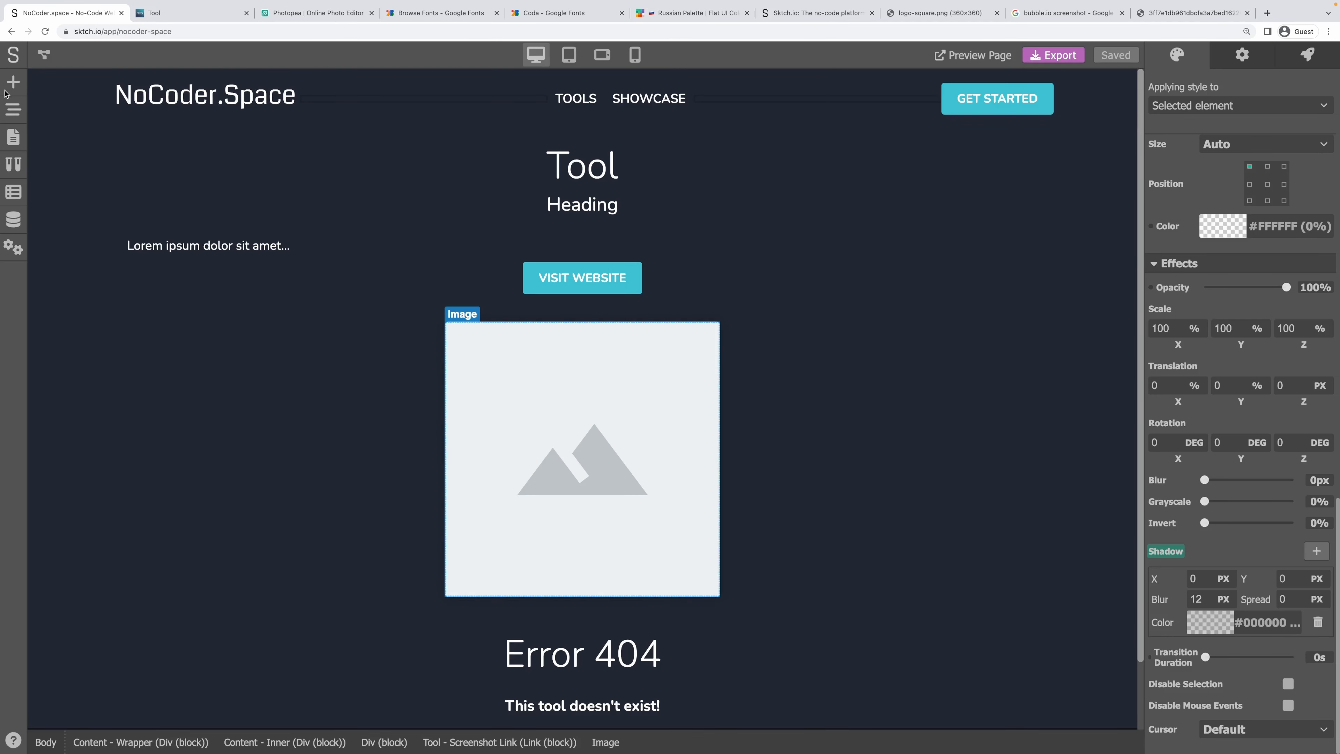
Place a new Image under the Tool heading and bind its Image URL to tool.logo.
click(12, 83)
scroll(191, 459, down, 6)
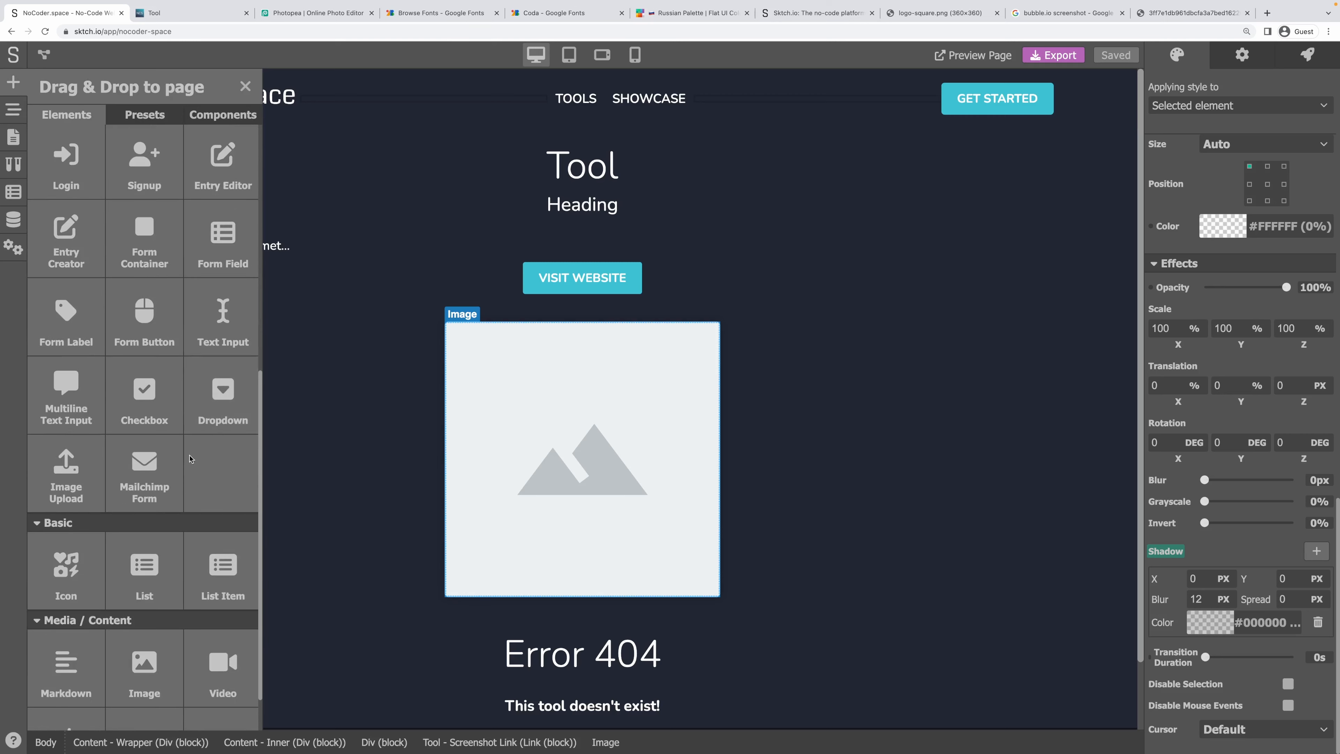
scroll(191, 458, down, 1)
drag(163, 582, 553, 193)
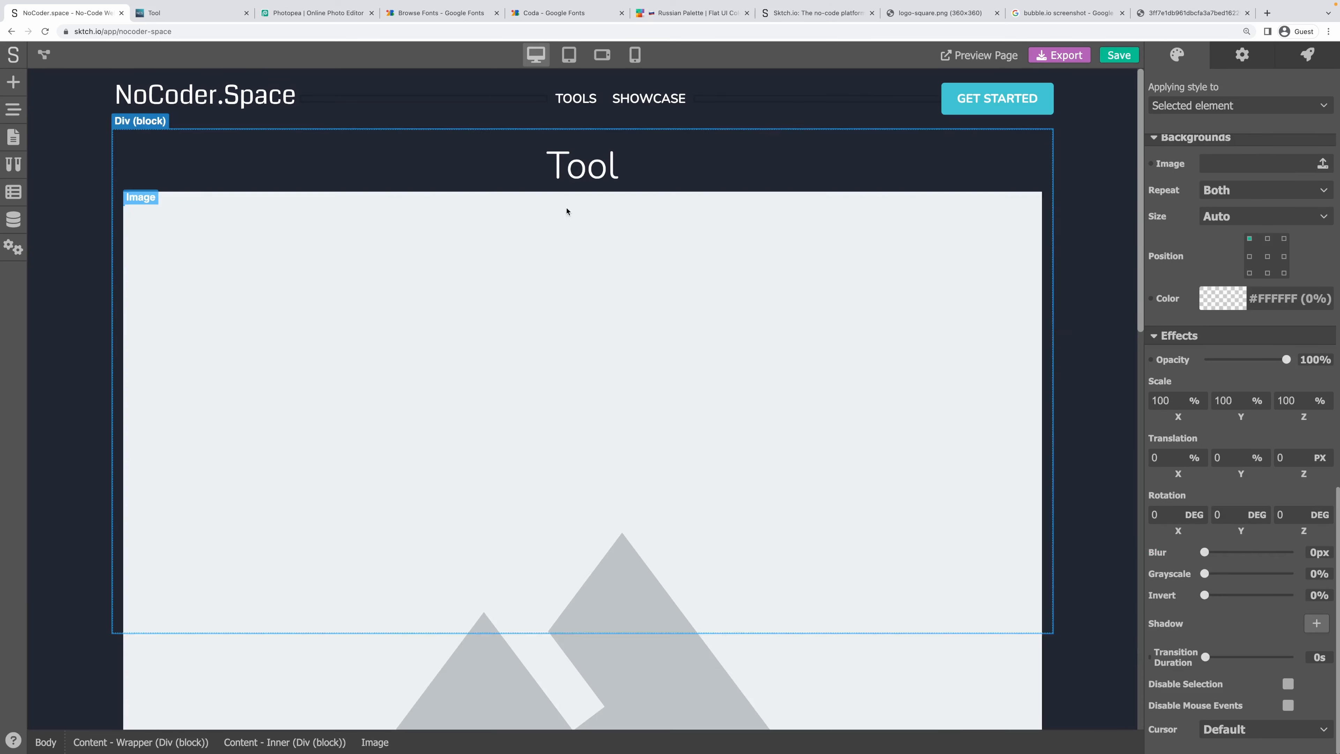
click(1236, 62)
click(1151, 91)
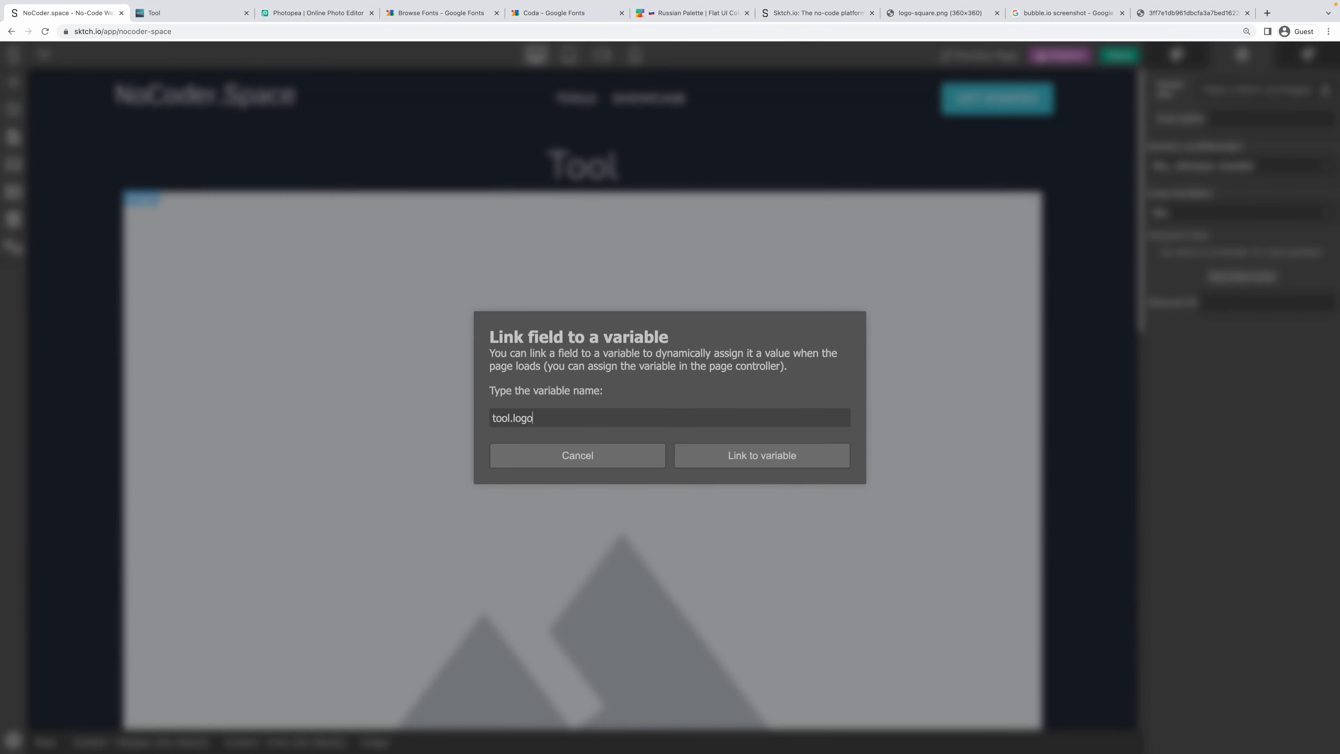
click(706, 461)
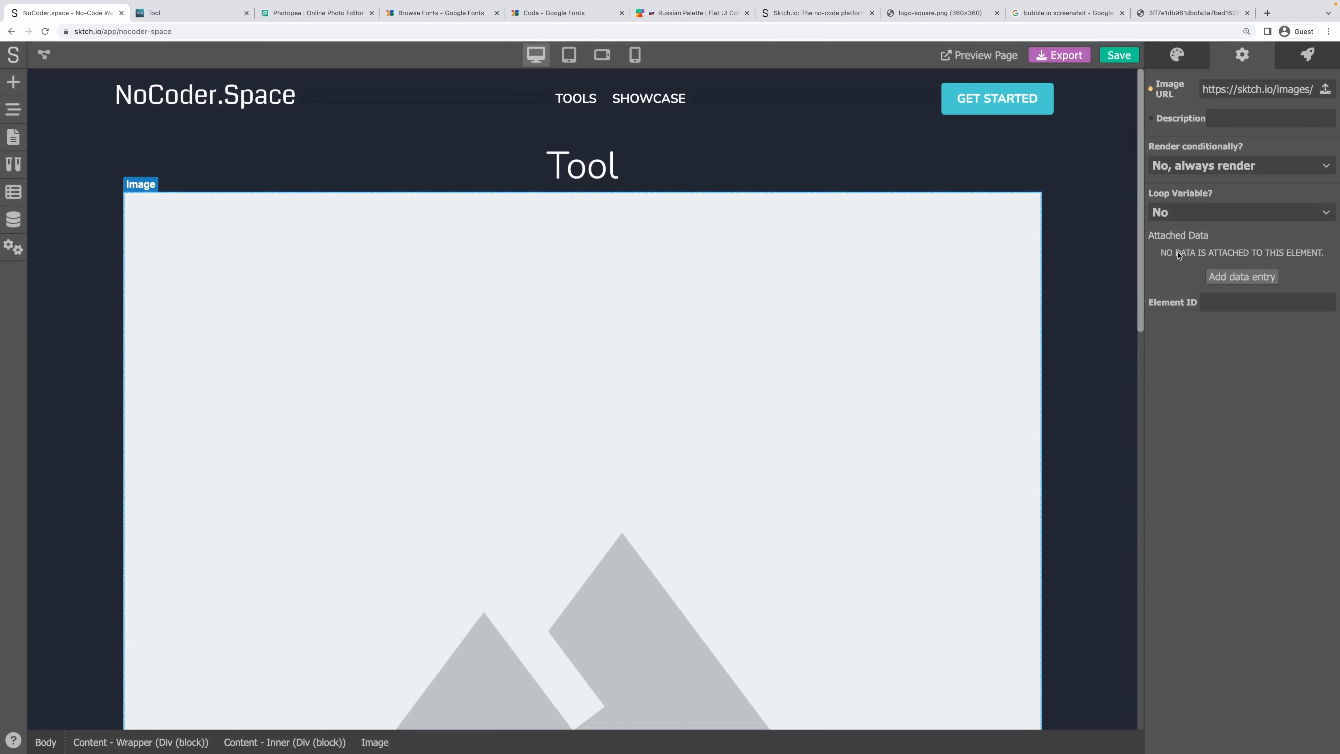
Round the image's corners with a 5 px border radius.
click(1180, 60)
scroll(1185, 348, down, 2)
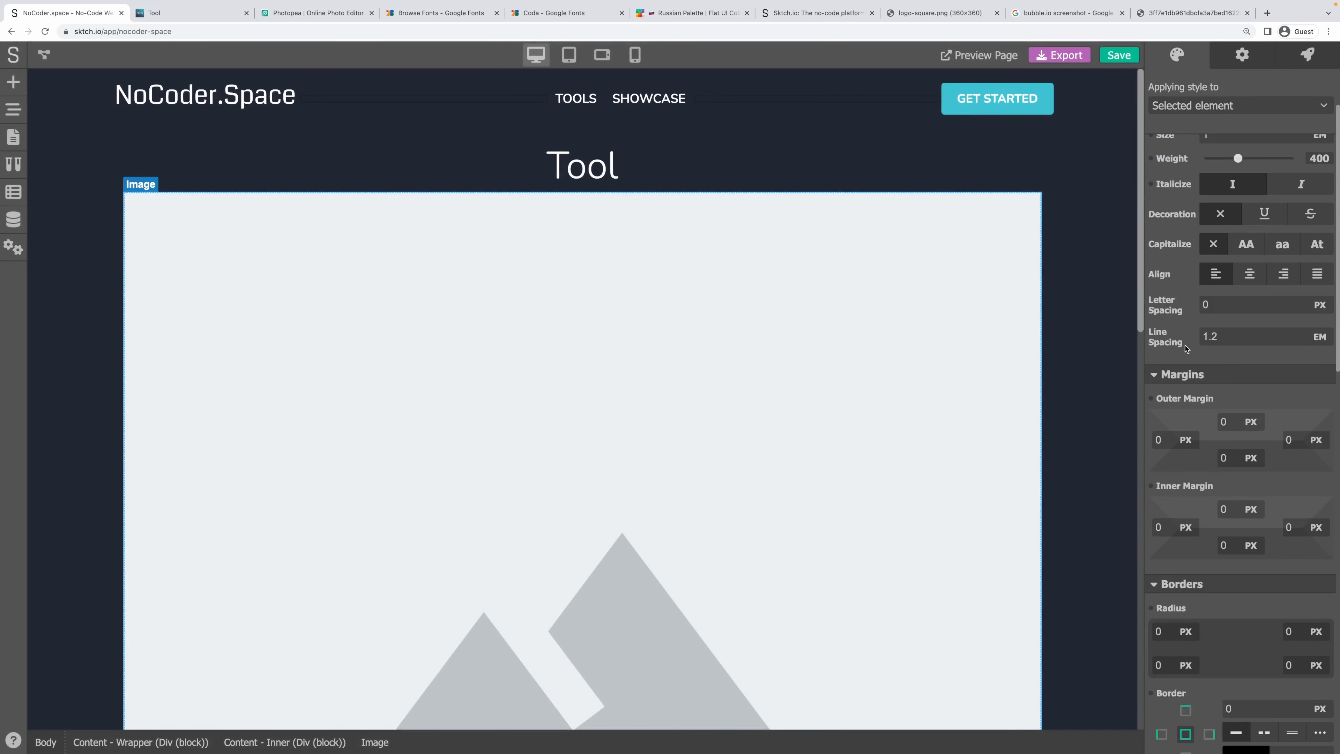
scroll(1180, 522, down, 1)
click(1164, 571)
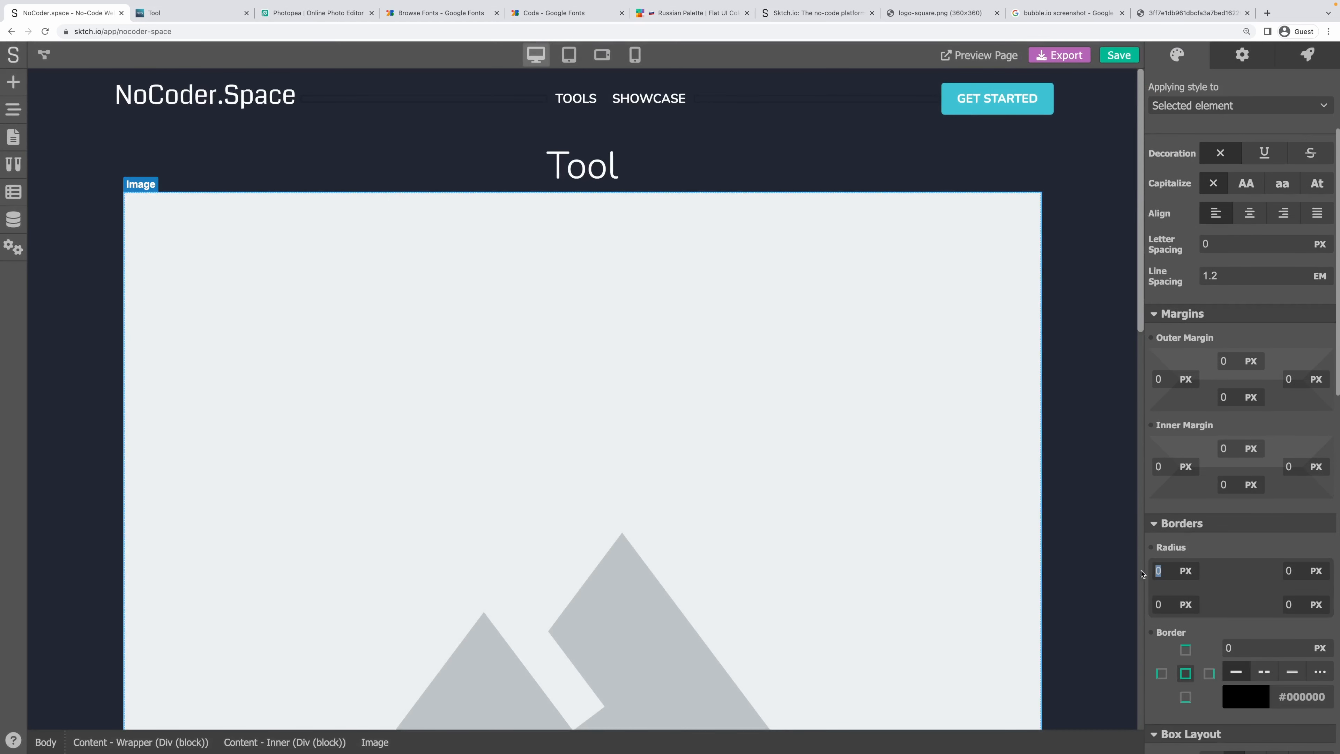
text(5)
key(Tab)
text(5)
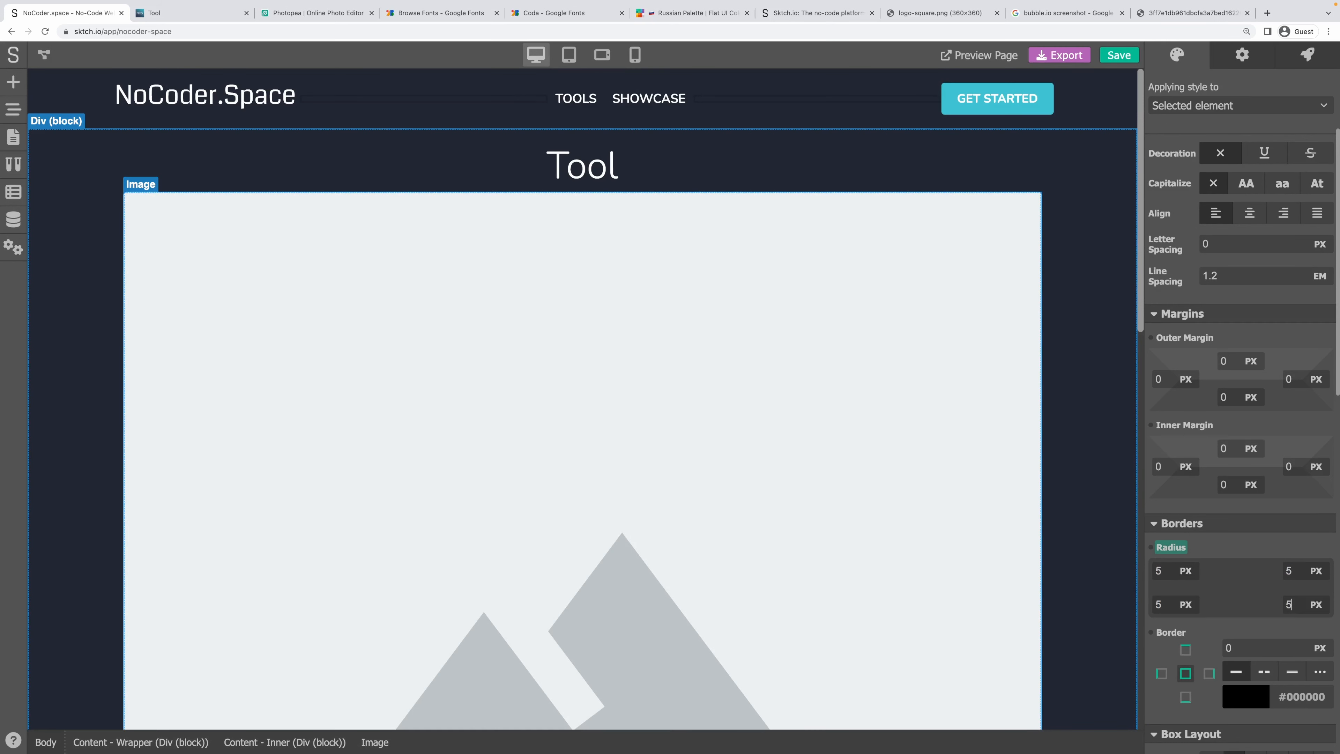
click(1219, 523)
click(1221, 497)
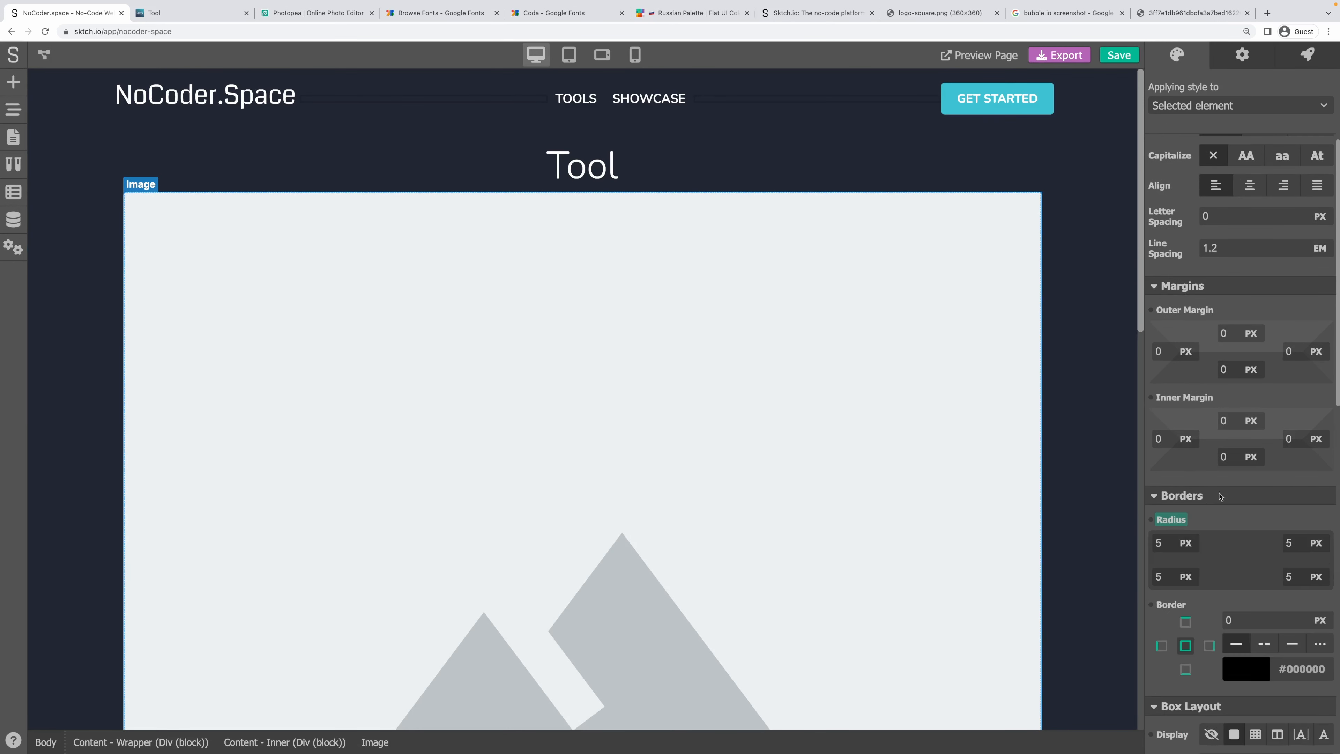
scroll(1224, 527, down, 5)
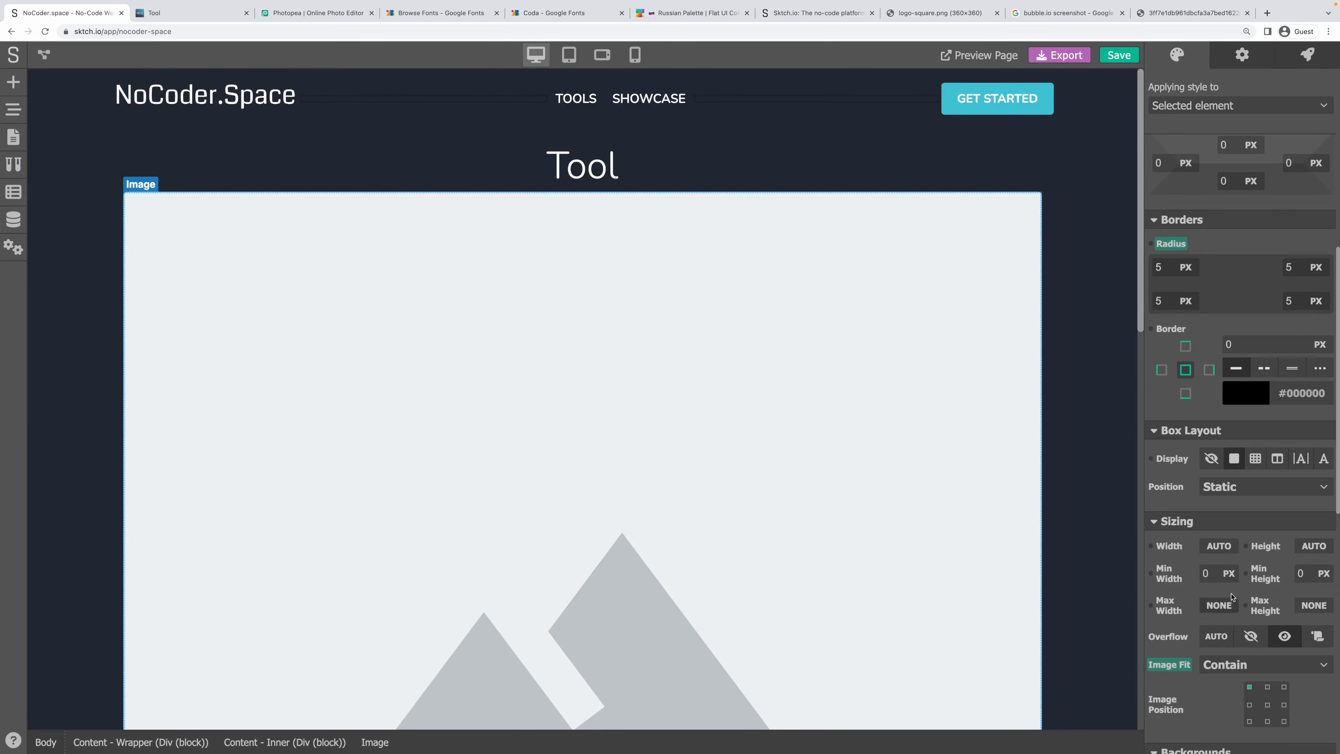
click(1222, 544)
Set the image width and height to 80 px.
click(1217, 564)
double_click(1211, 550)
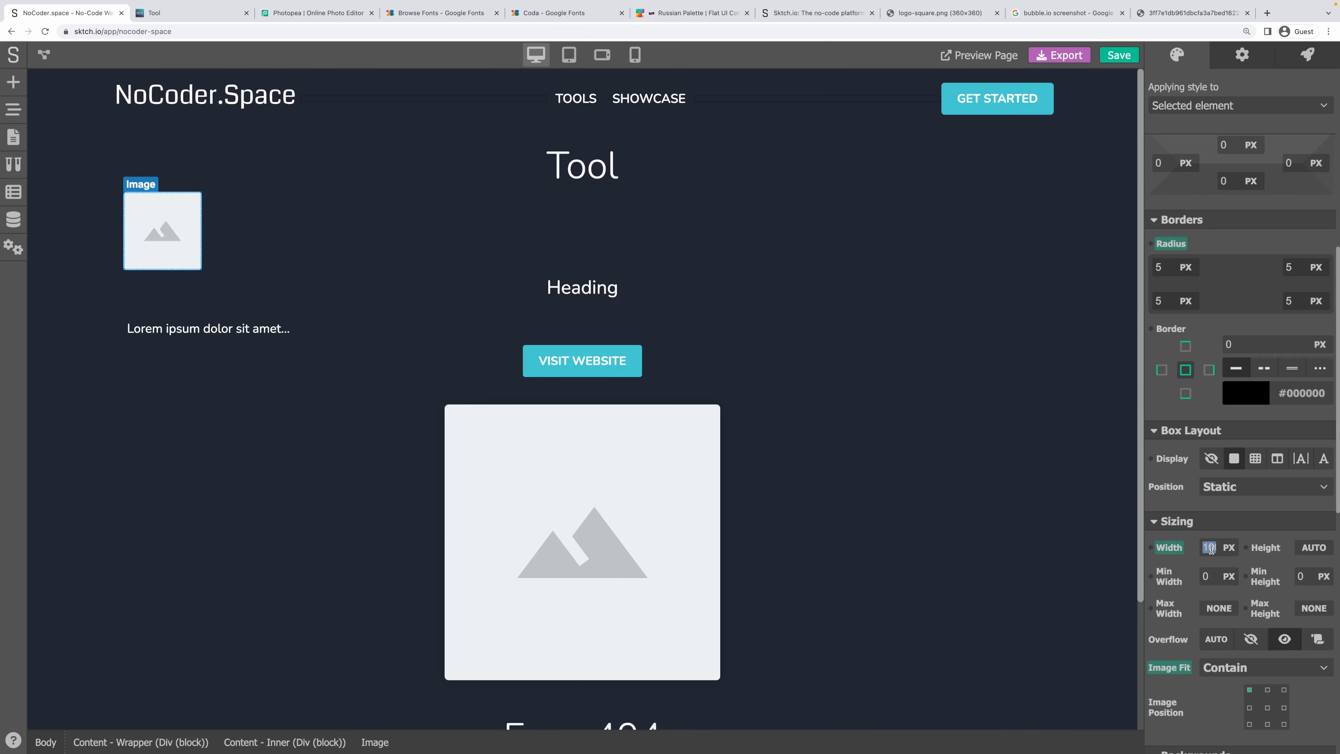
text(80)
click(1314, 547)
click(1312, 565)
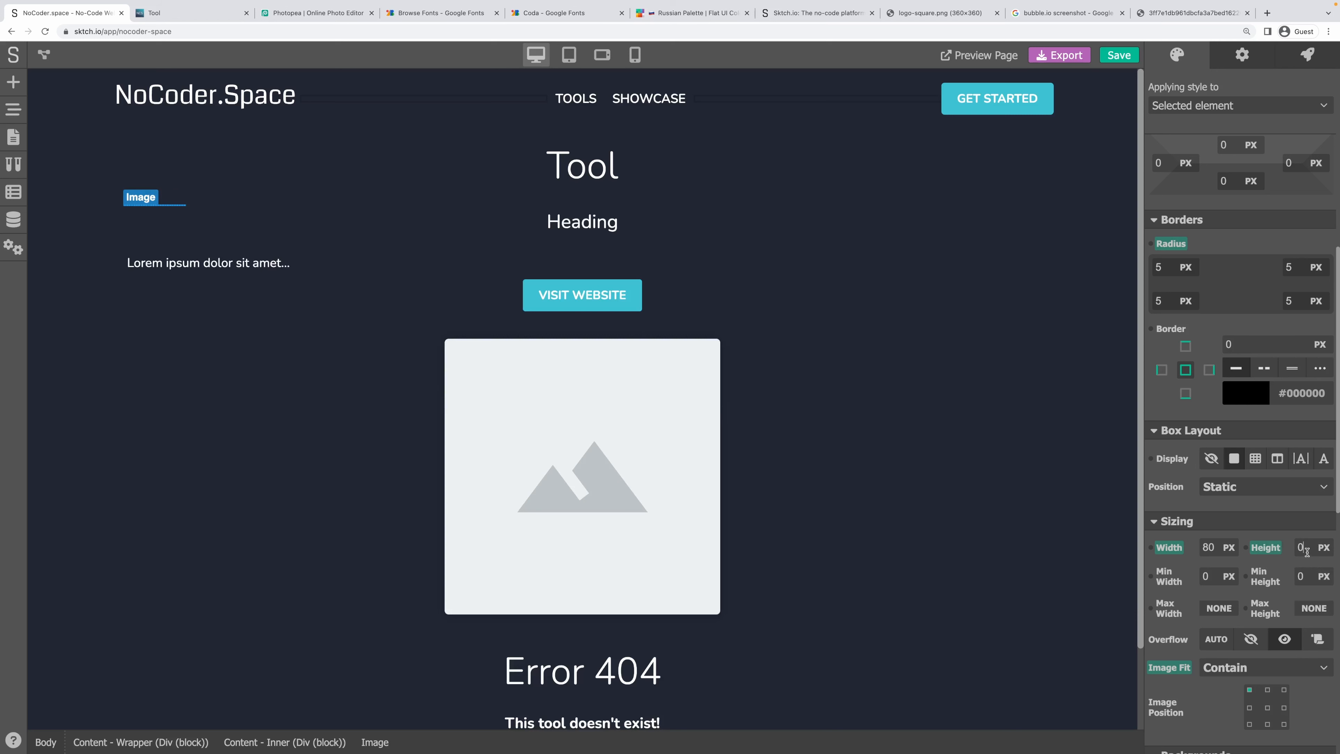
double_click(1307, 552)
text(80)
key(Tab)
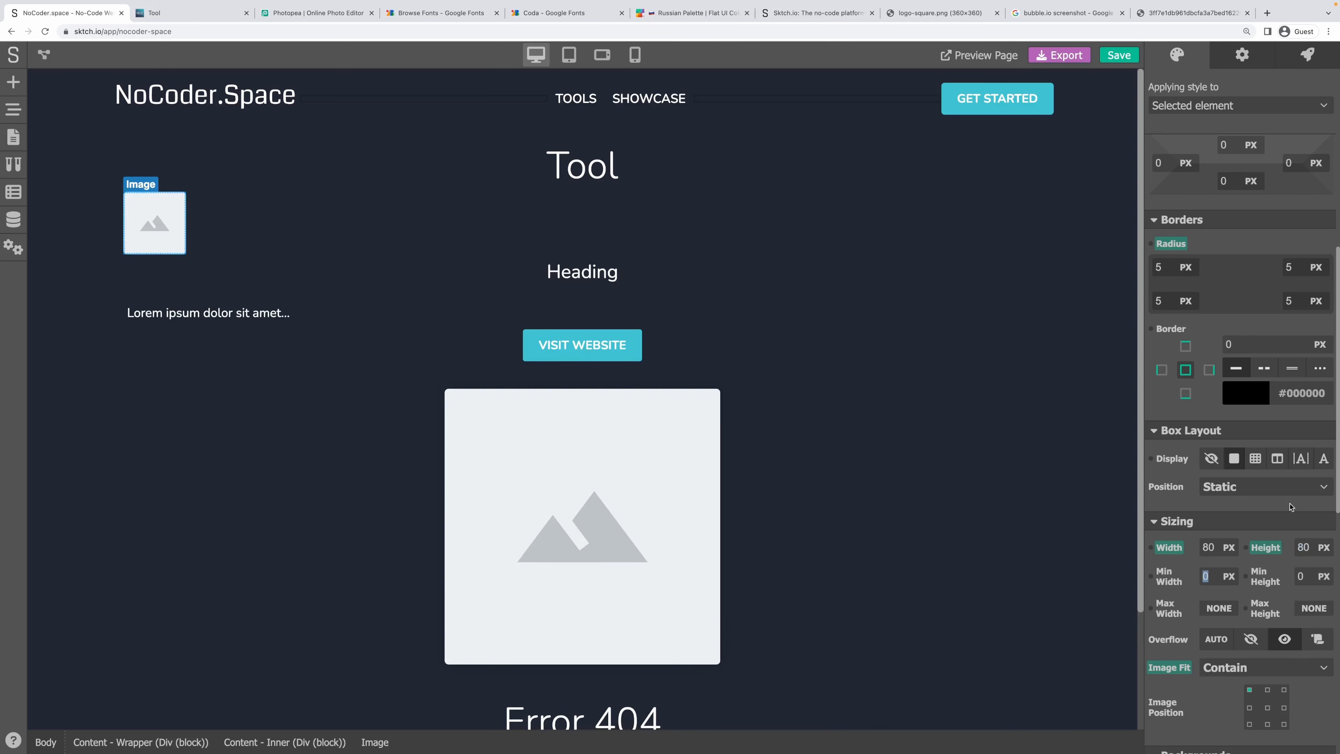
Set the image fit to Cover and the image position to center.
scroll(1283, 515, up, 7)
scroll(1284, 515, down, 8)
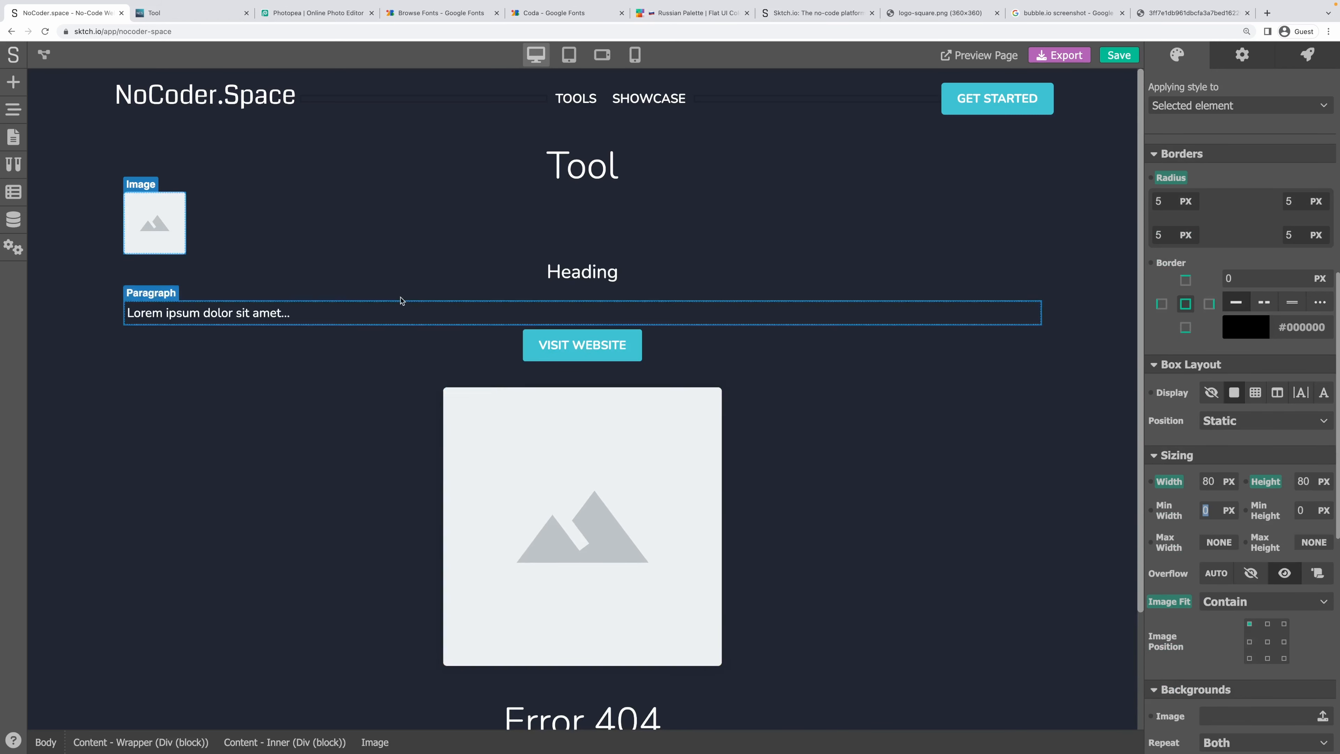
scroll(1224, 431, up, 4)
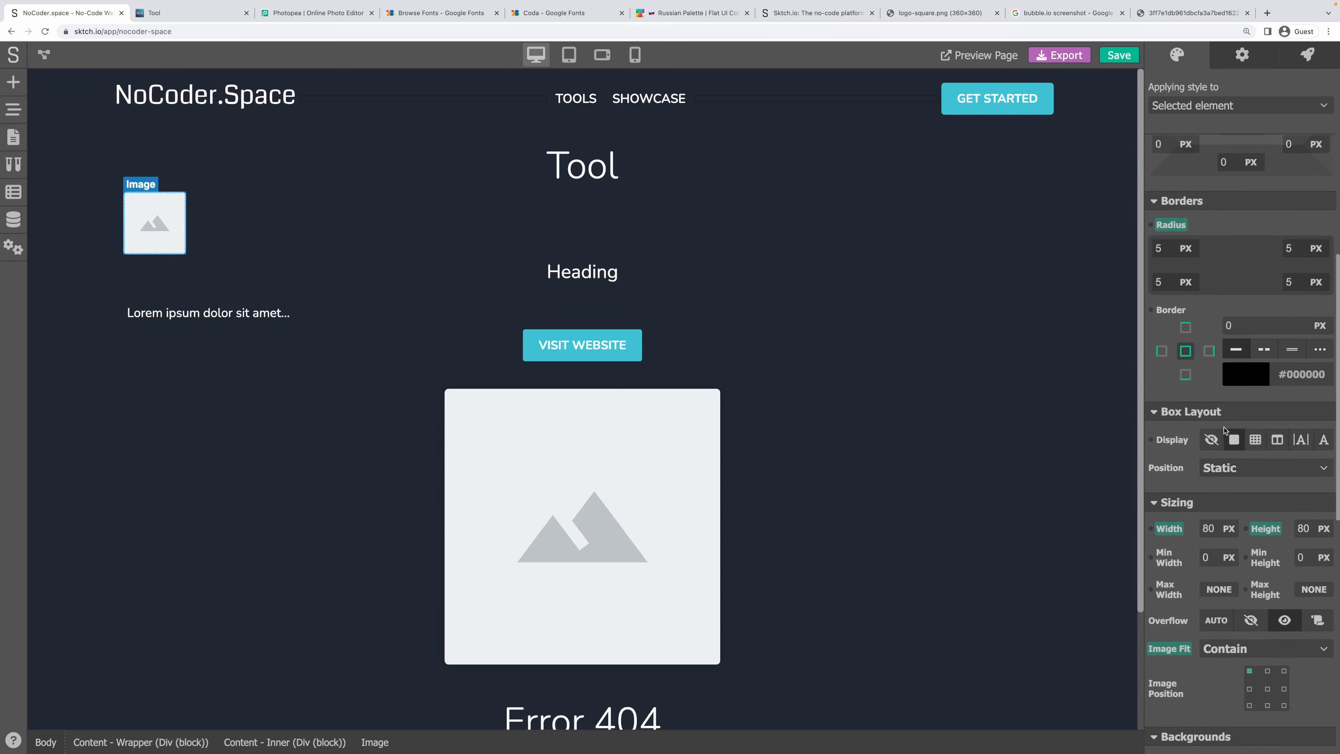
scroll(1224, 430, up, 5)
scroll(1223, 431, down, 8)
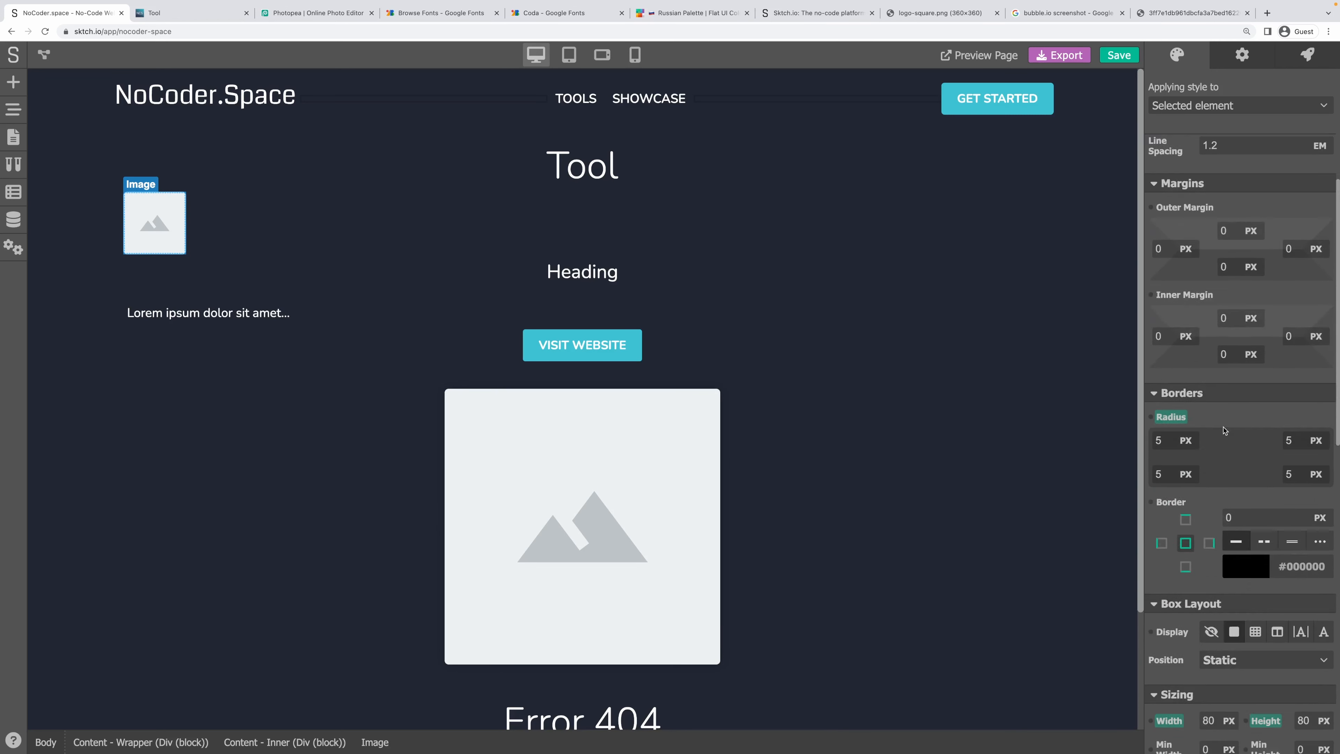
scroll(1224, 431, down, 2)
click(1223, 501)
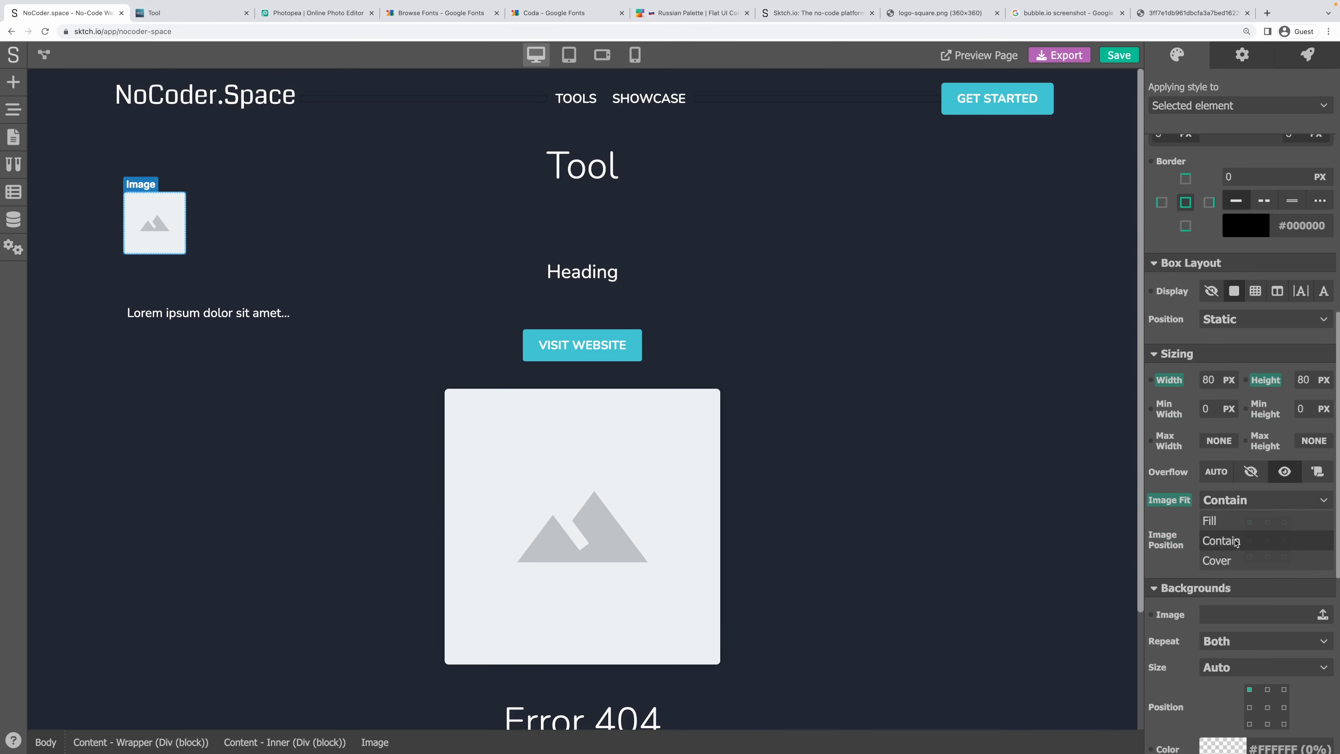
click(1225, 561)
click(1267, 540)
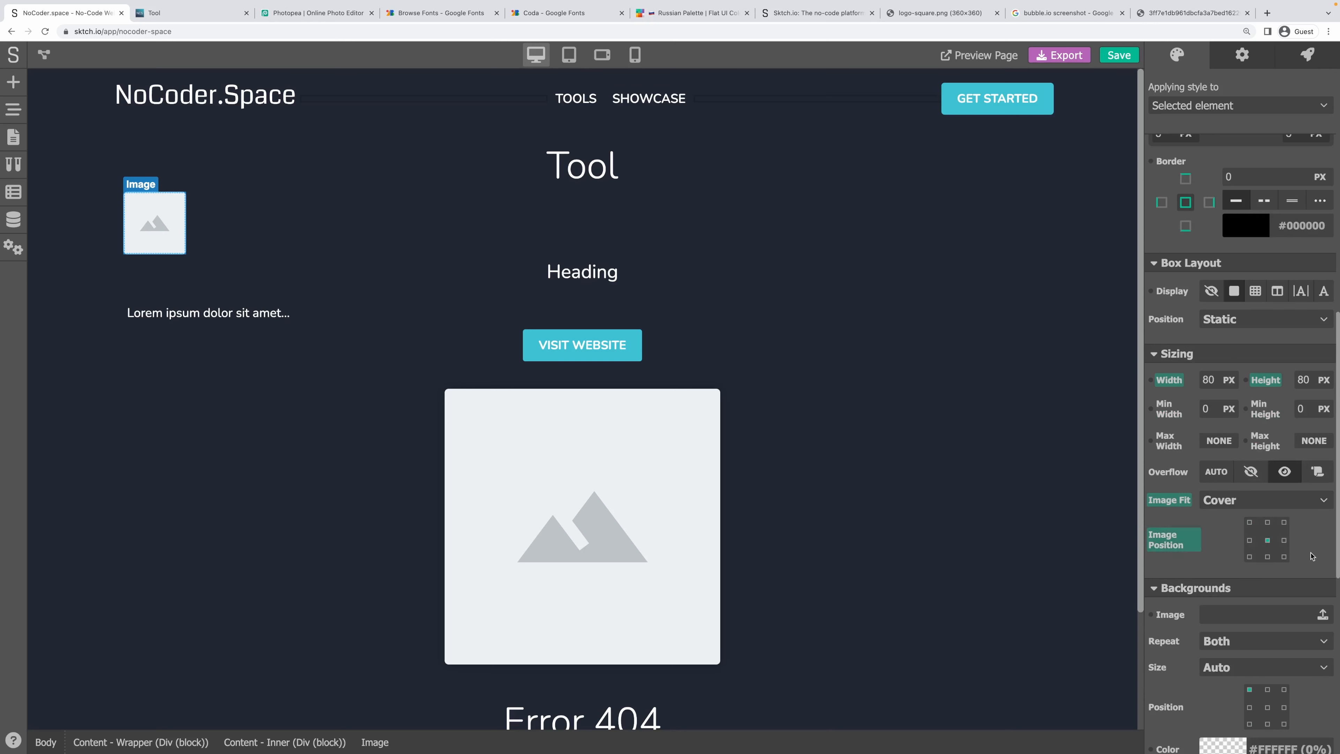
click(237, 222)
click(169, 227)
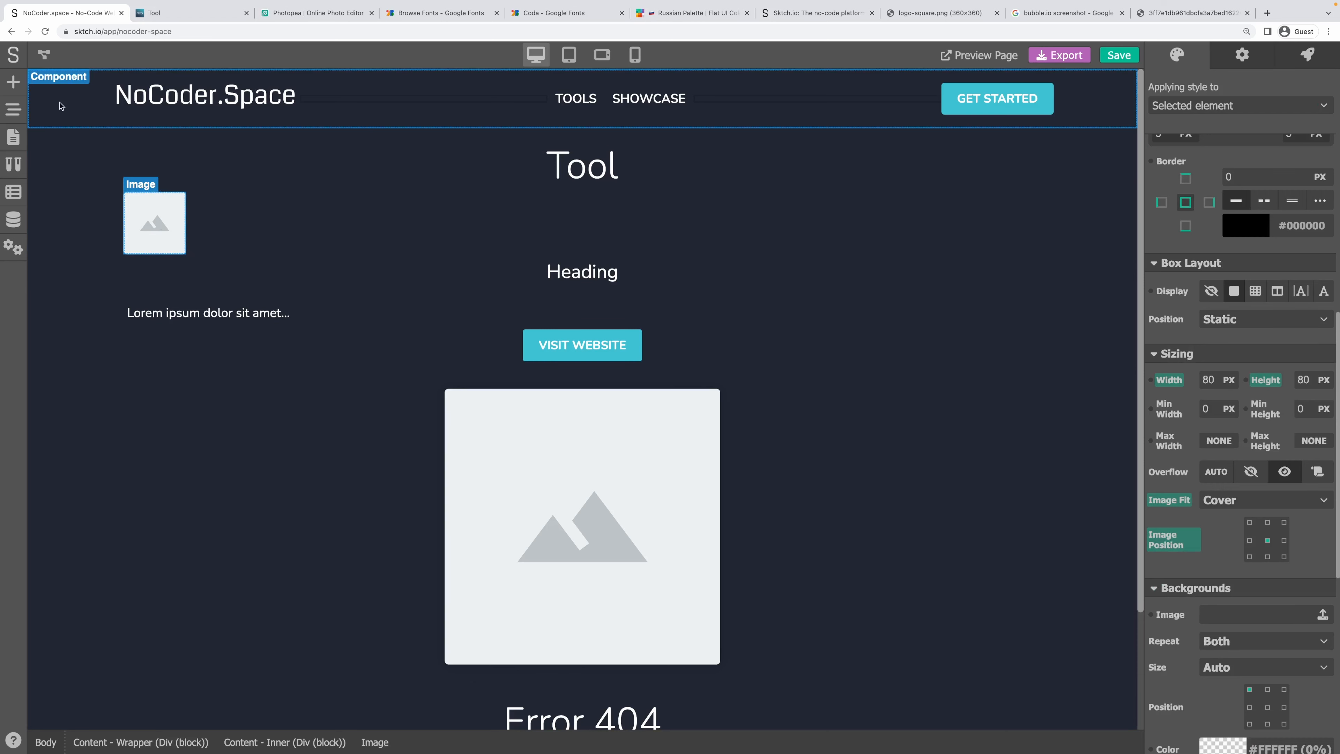
Add an empty Div block above the Tool heading.
click(13, 83)
scroll(105, 173, up, 8)
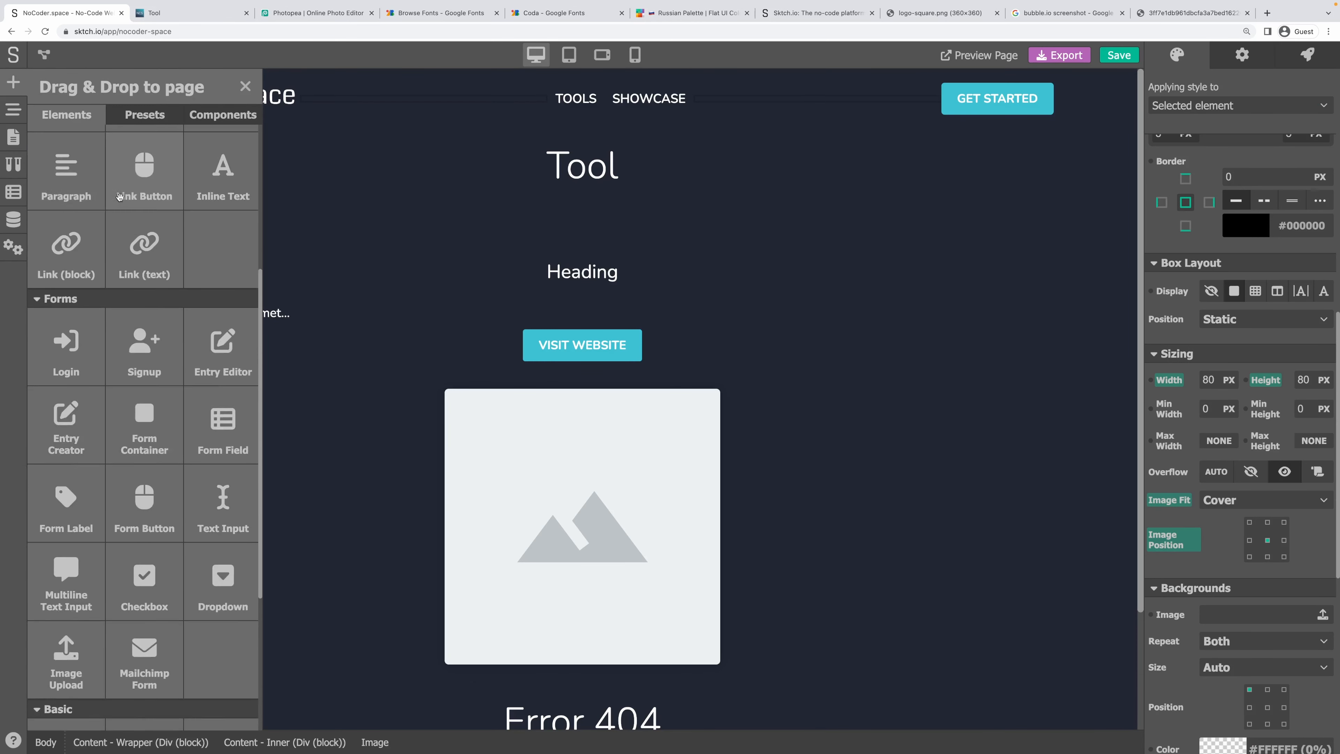
drag(66, 179, 580, 143)
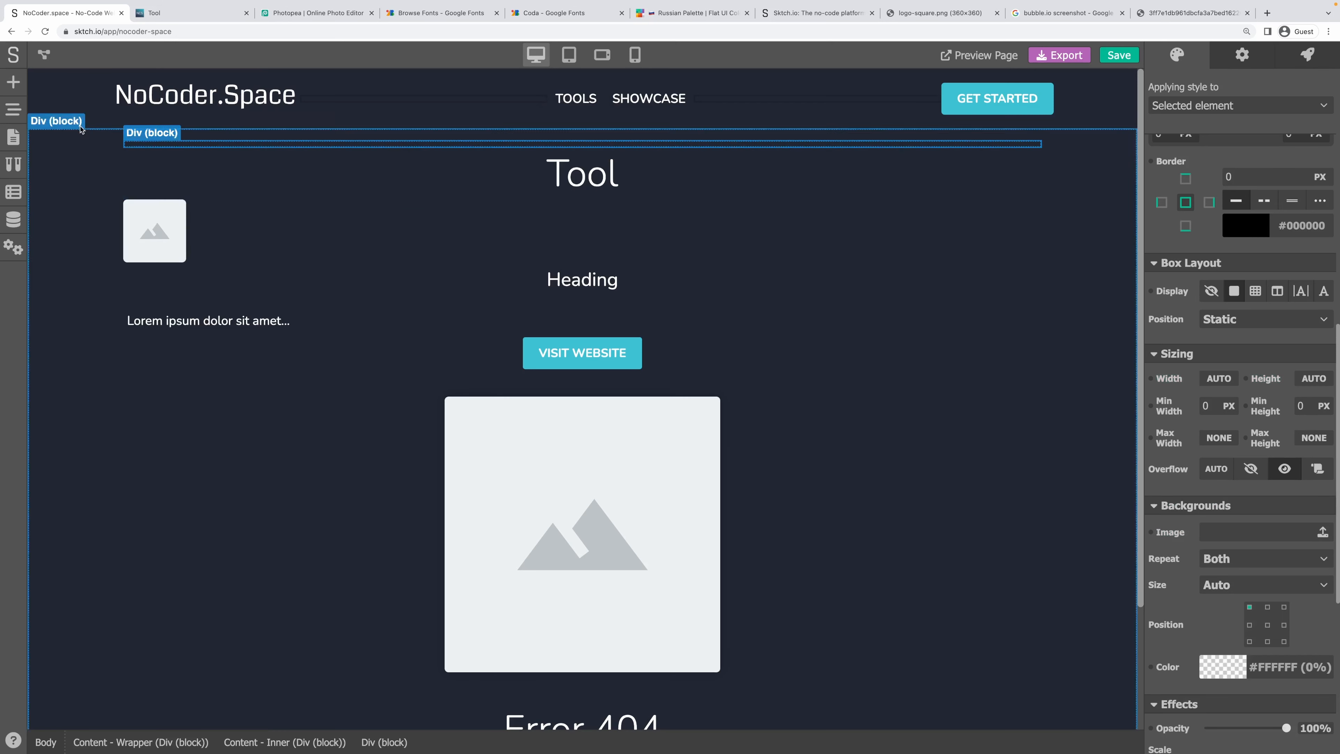
Move the image into the new Div above the title and reset the Div's inner margin to 0.
click(14, 109)
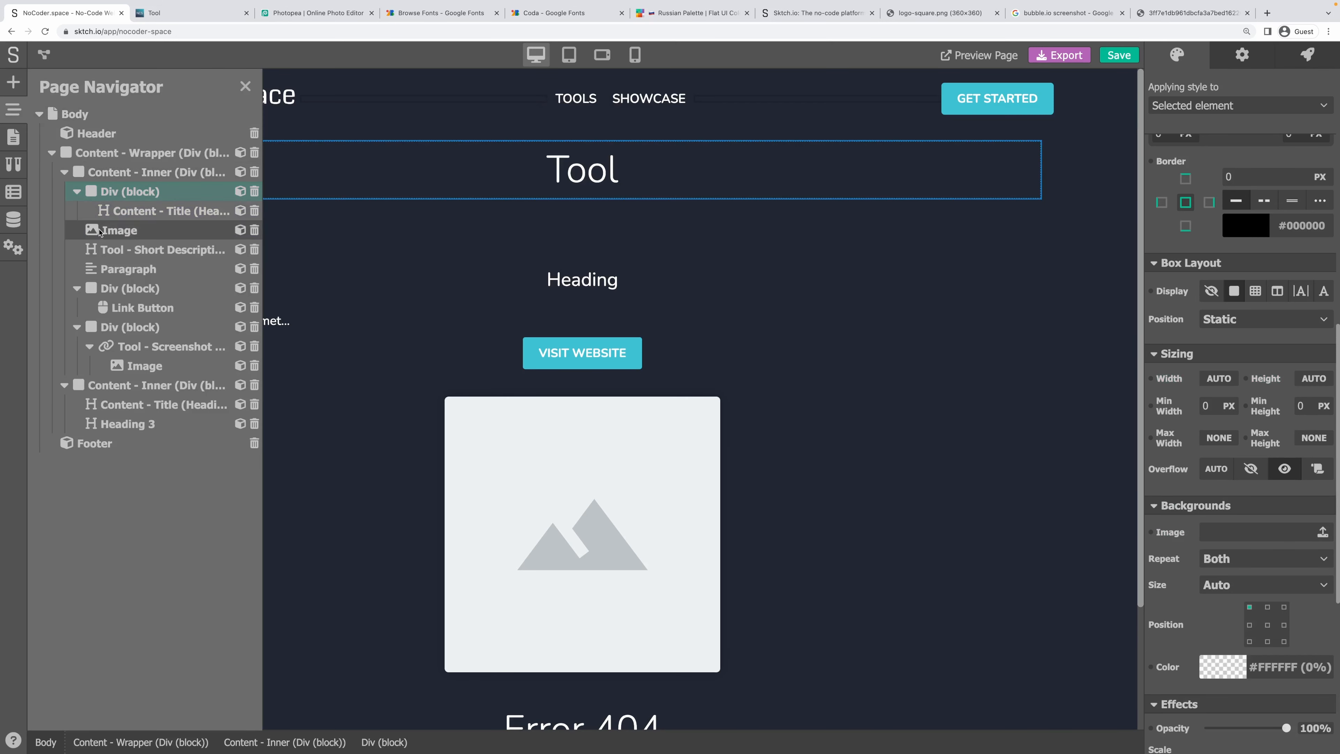
click(116, 230)
drag(116, 230, 118, 207)
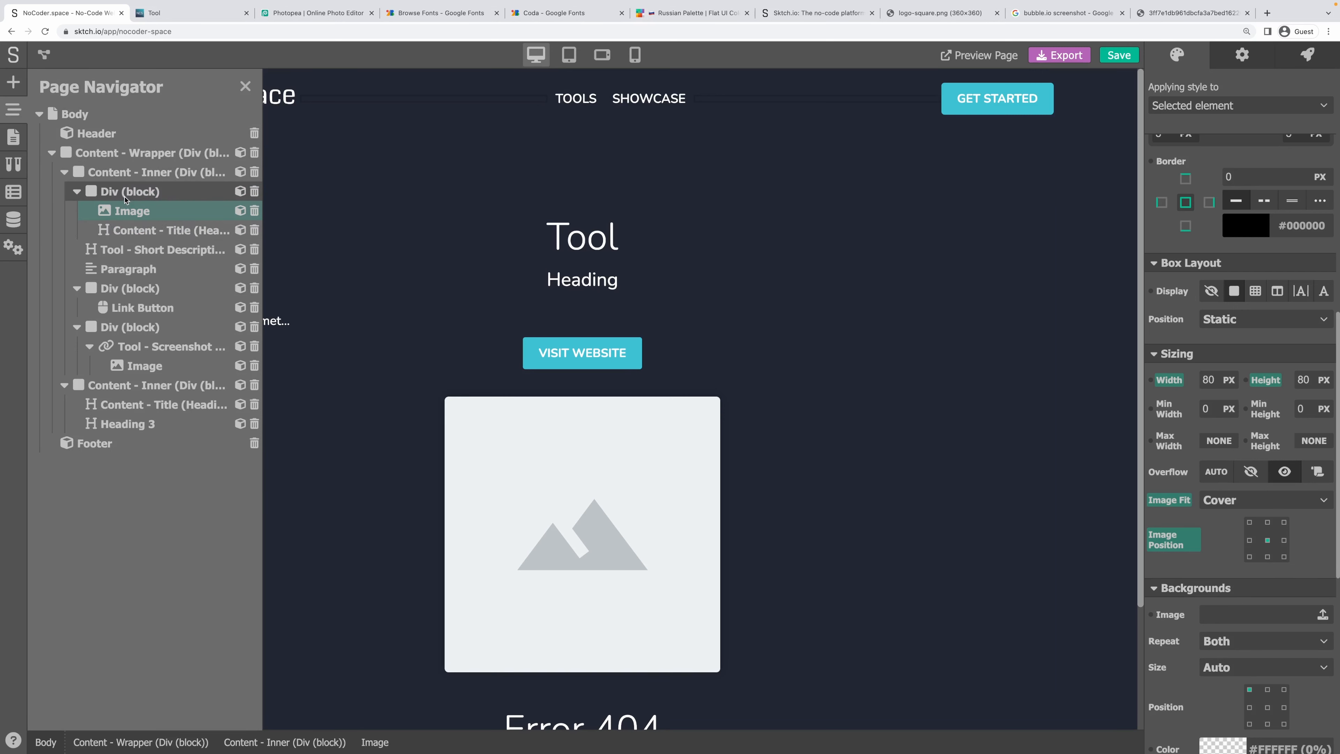
click(127, 192)
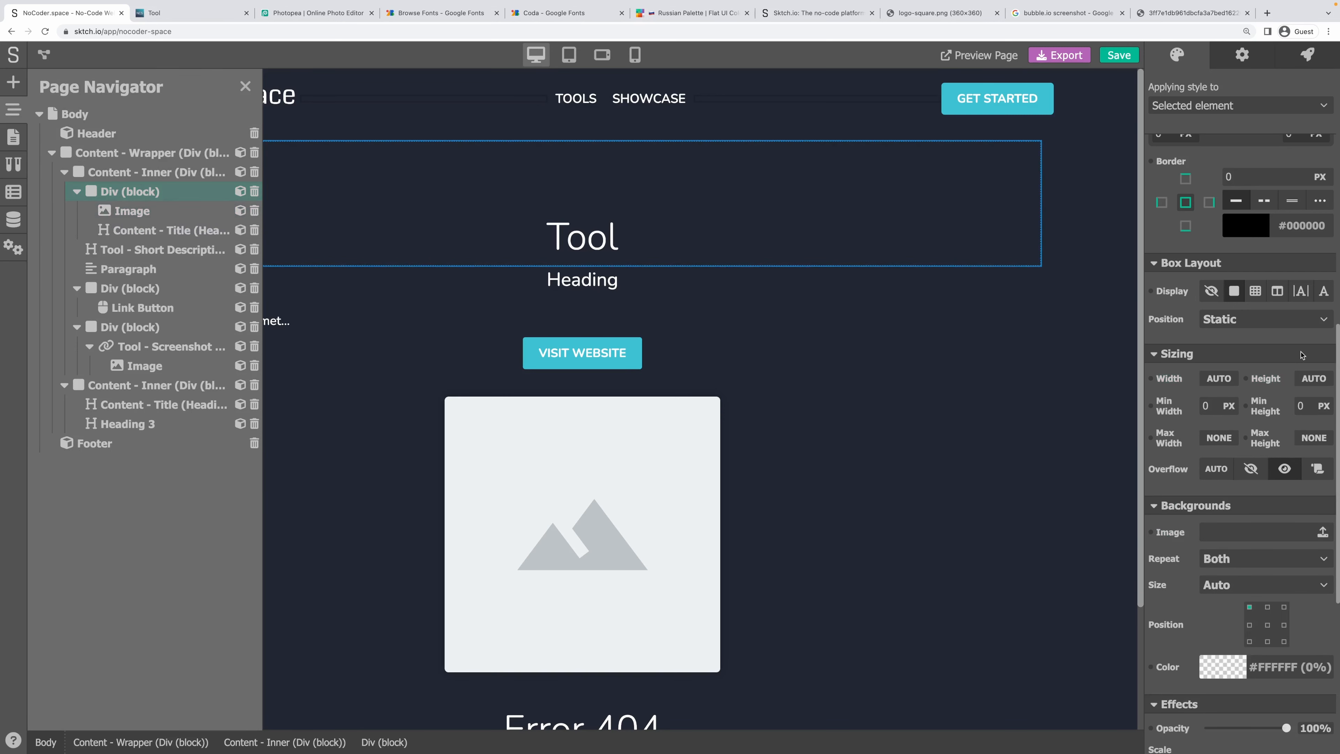
scroll(1301, 354, up, 8)
click(1200, 368)
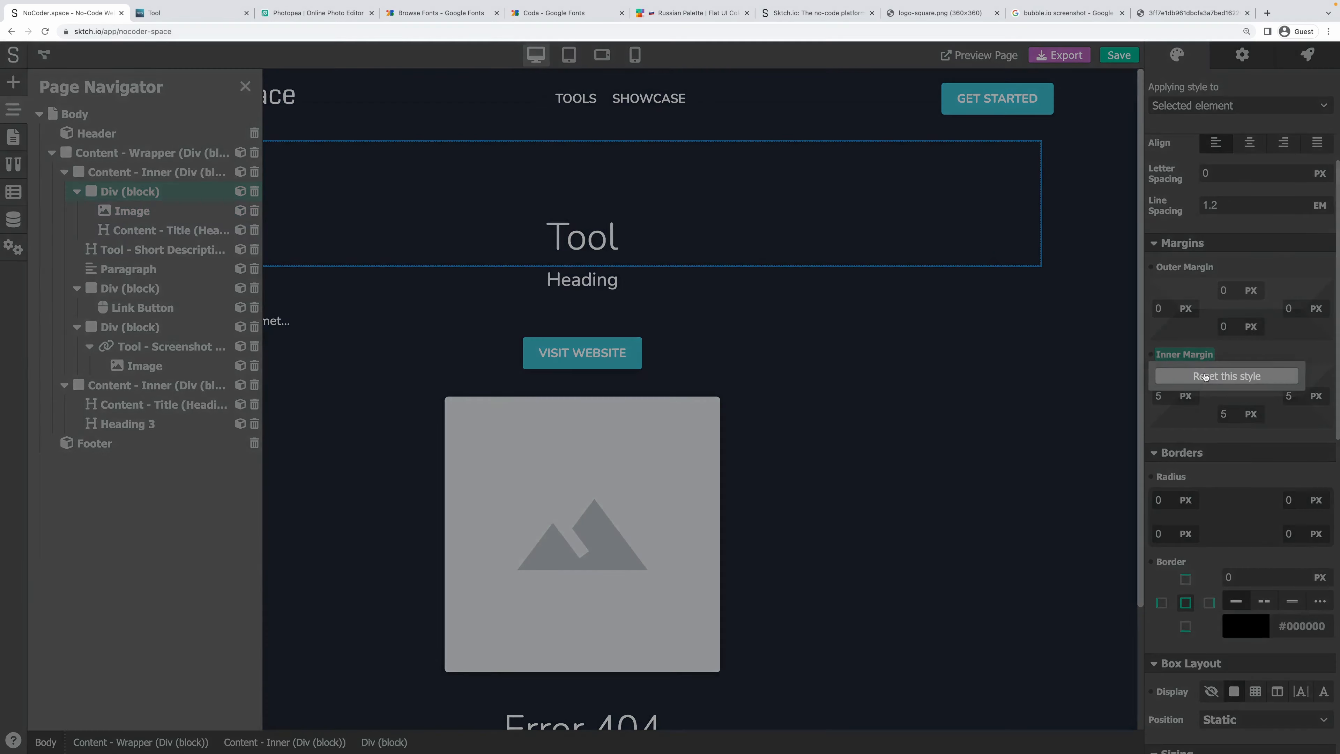
click(1271, 376)
Make the Div a flex row with Align Items Center and Justify Center.
scroll(1268, 379, up, 4)
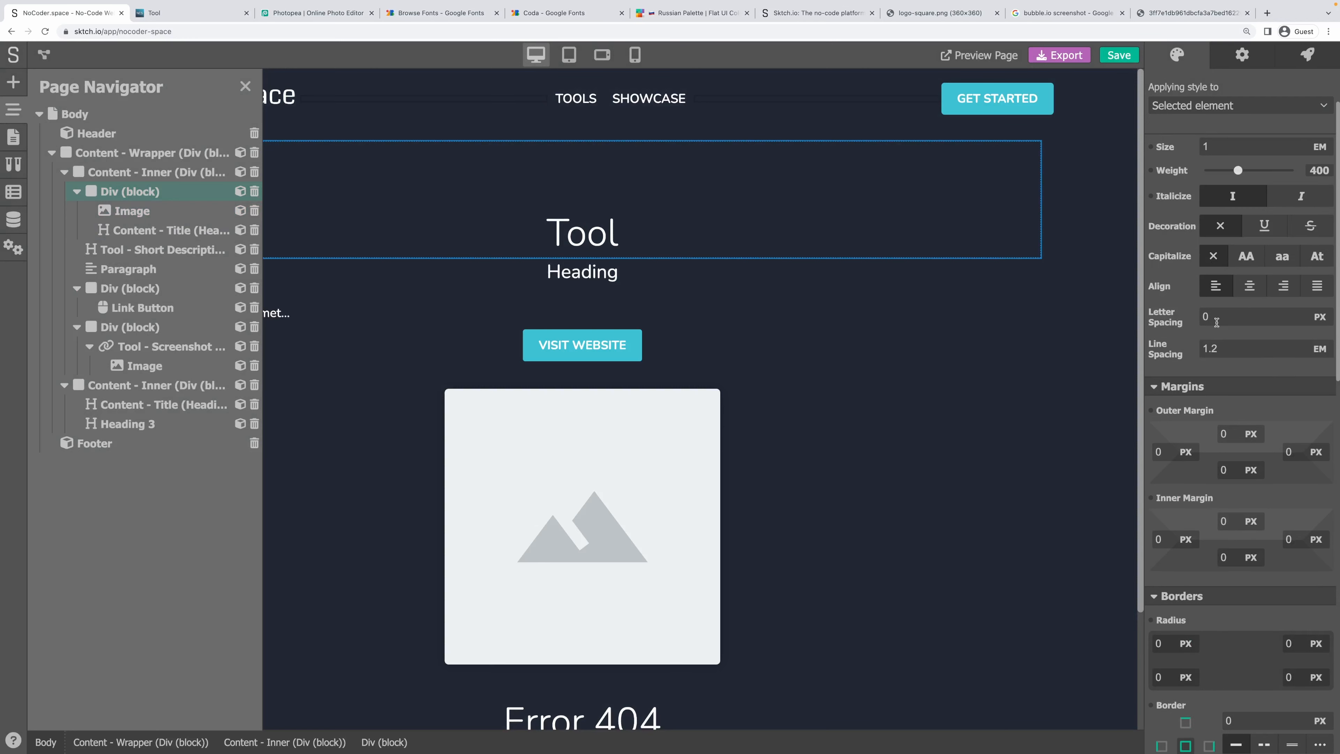
scroll(1254, 384, down, 6)
scroll(1254, 384, down, 3)
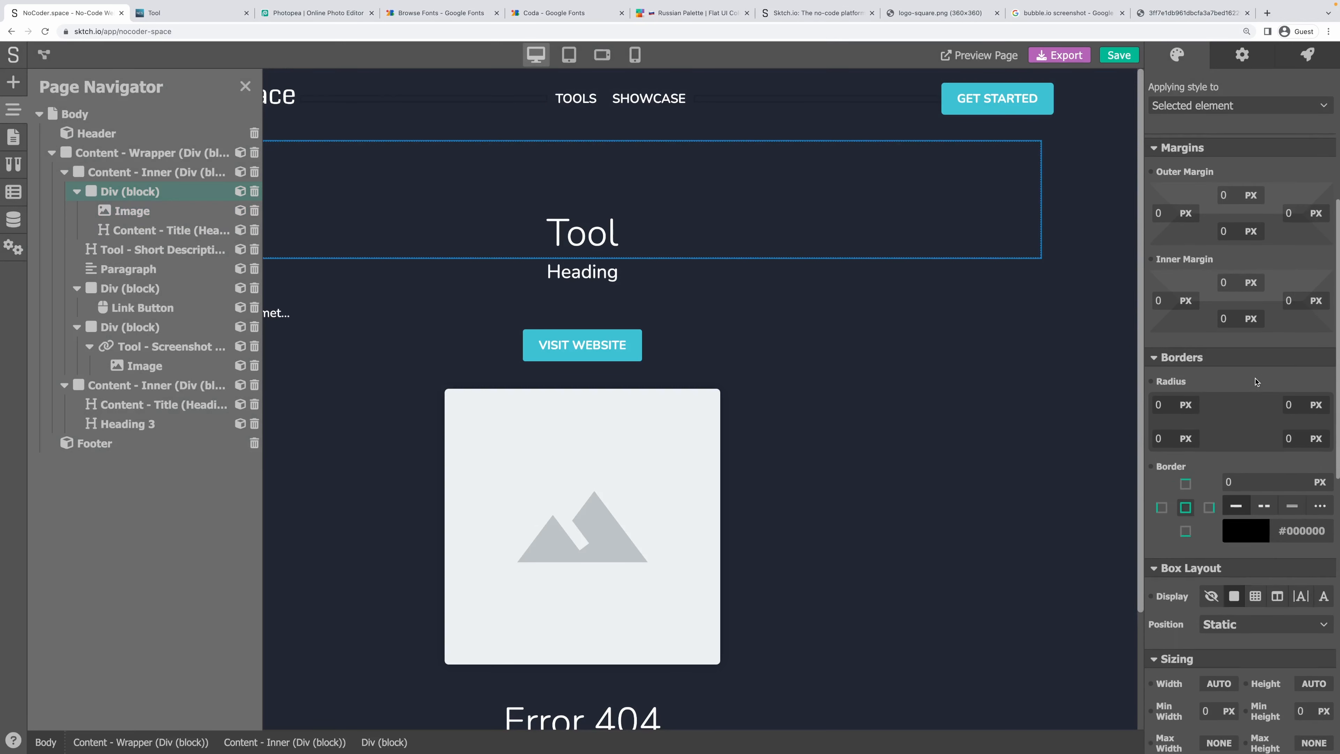
click(1277, 503)
scroll(1277, 503, down, 2)
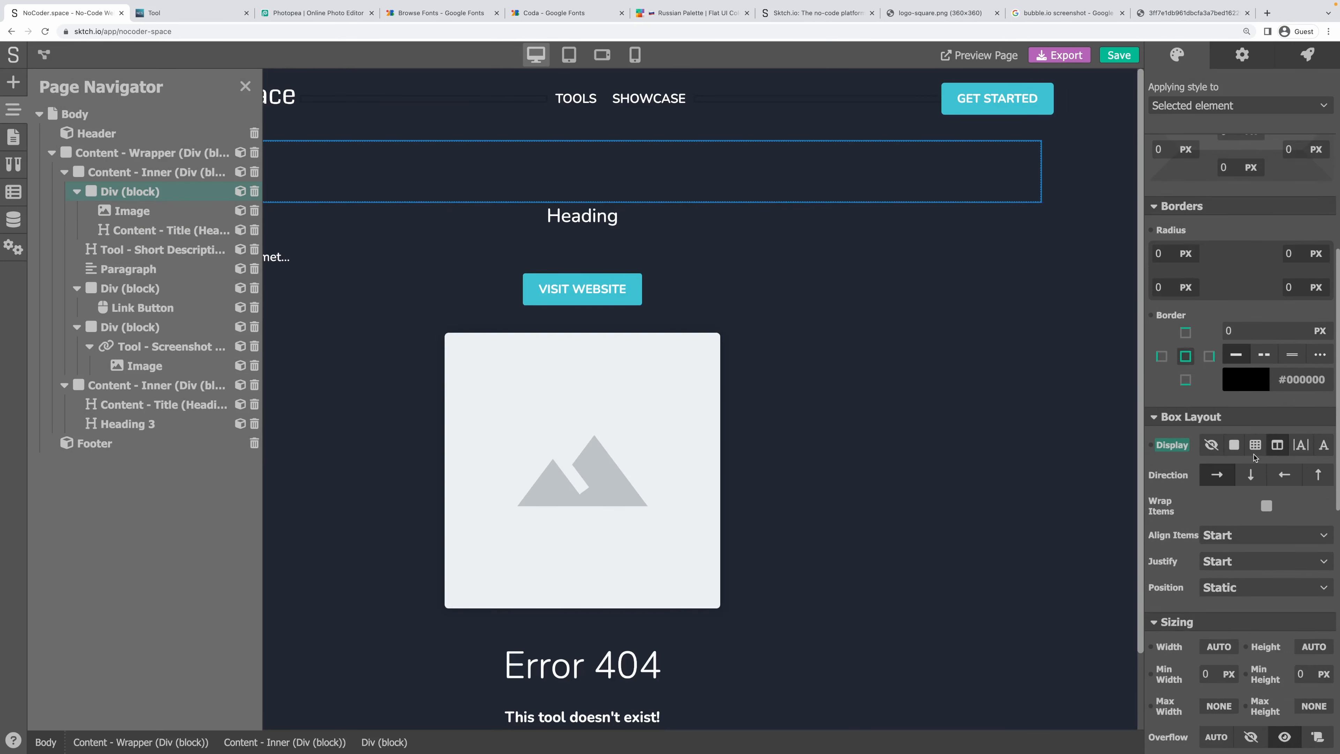
click(1225, 474)
click(1219, 559)
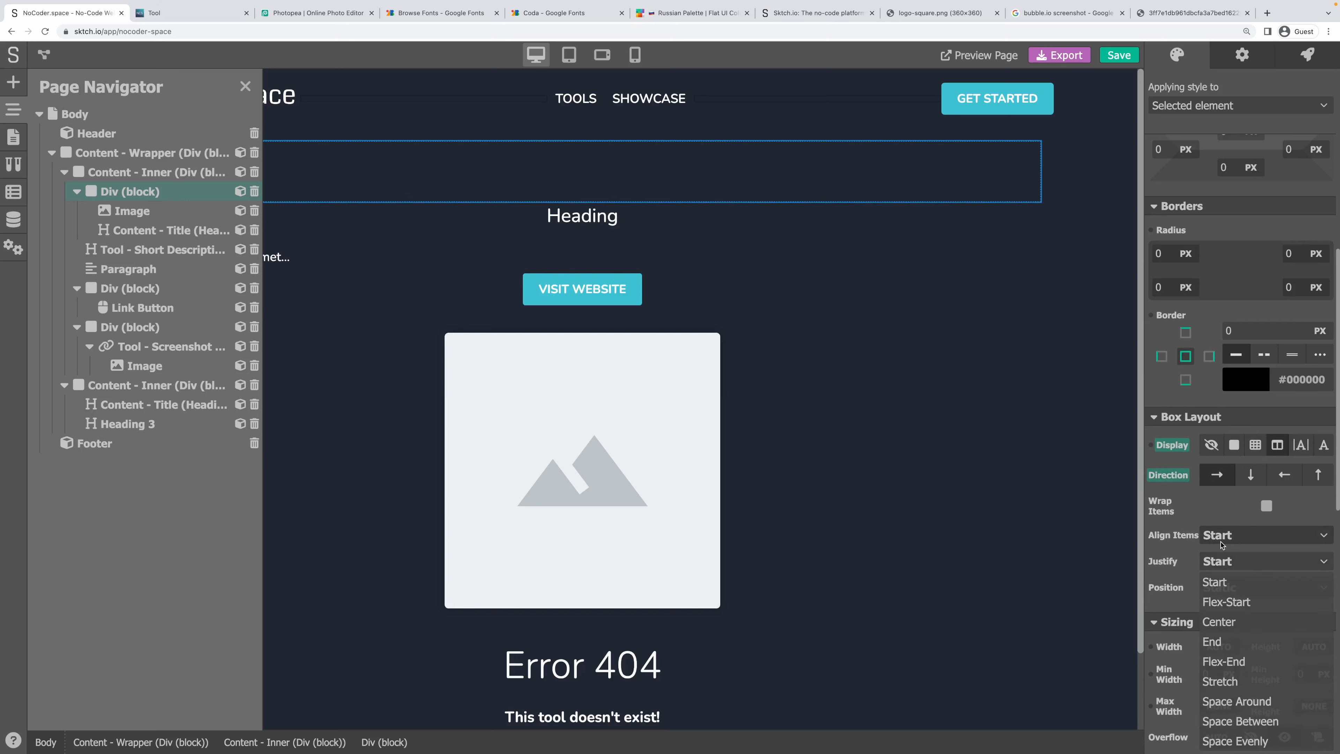
click(1266, 534)
click(1219, 595)
click(1223, 560)
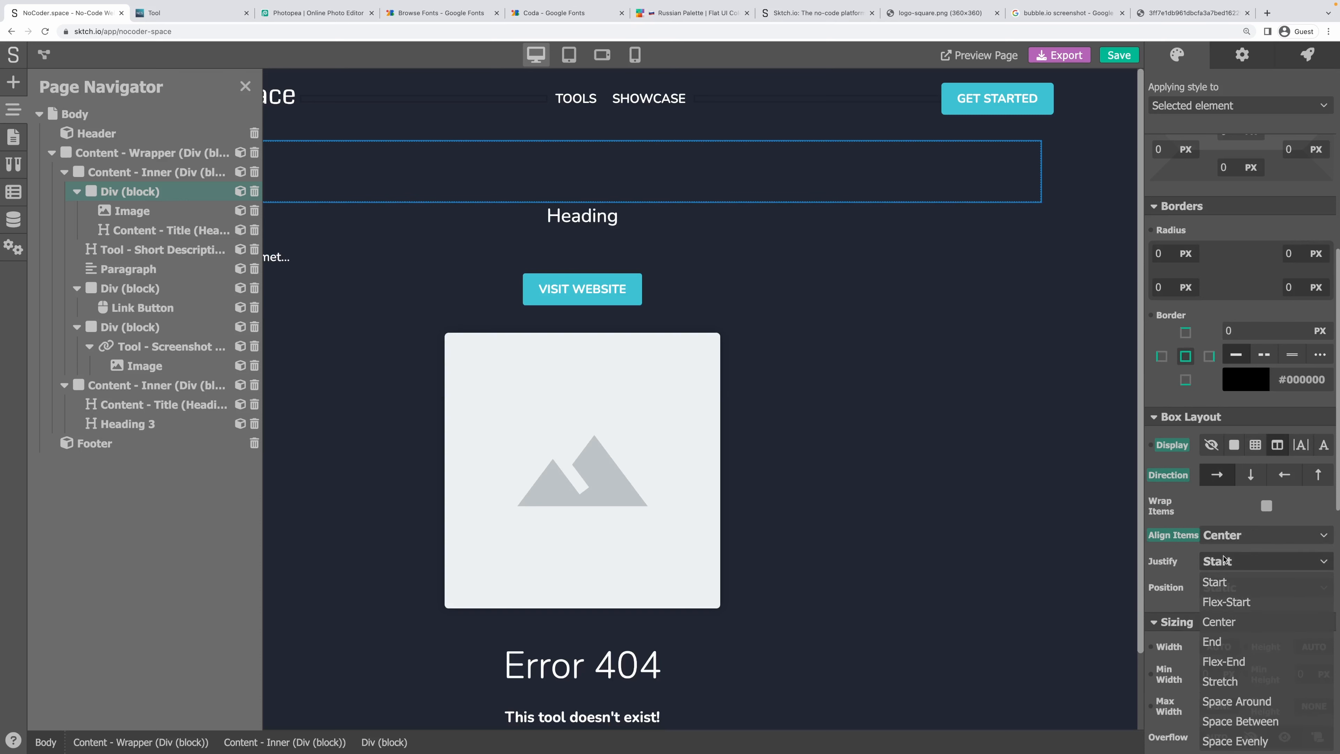
click(1232, 621)
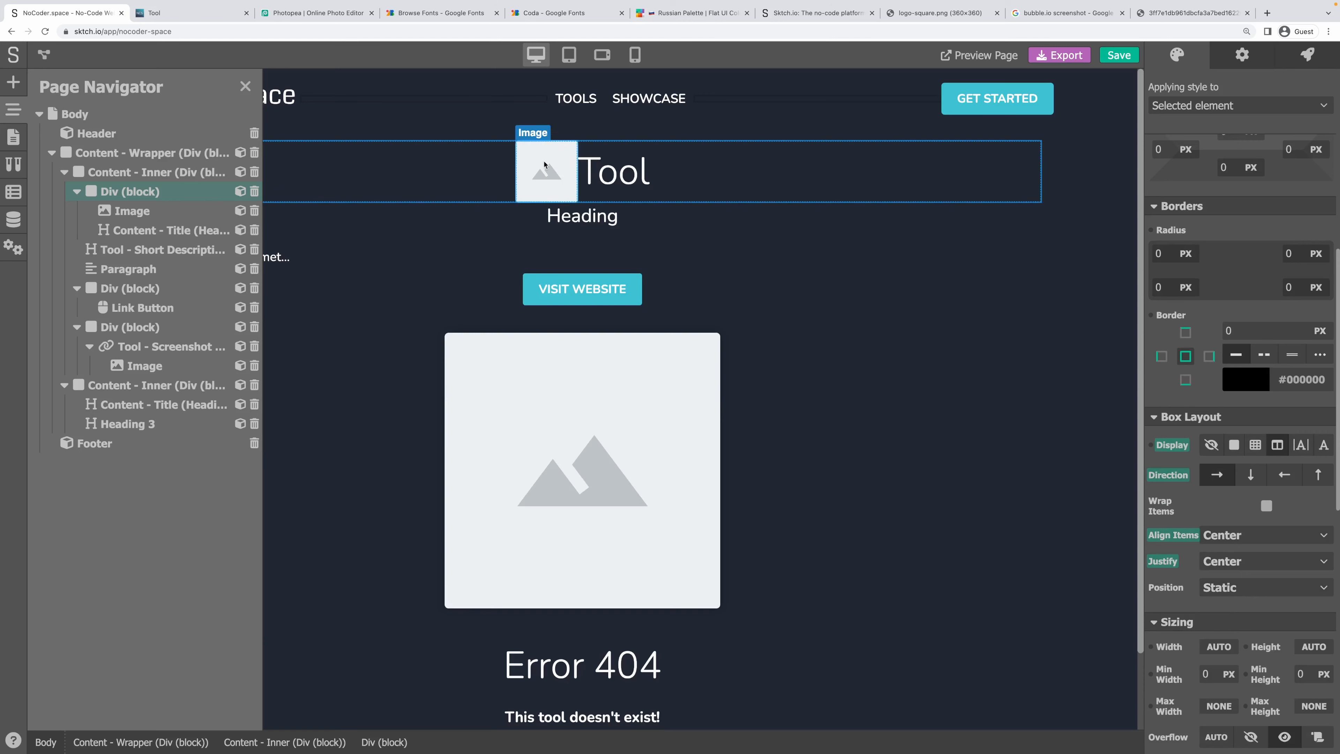
click(546, 172)
scroll(1228, 400, up, 5)
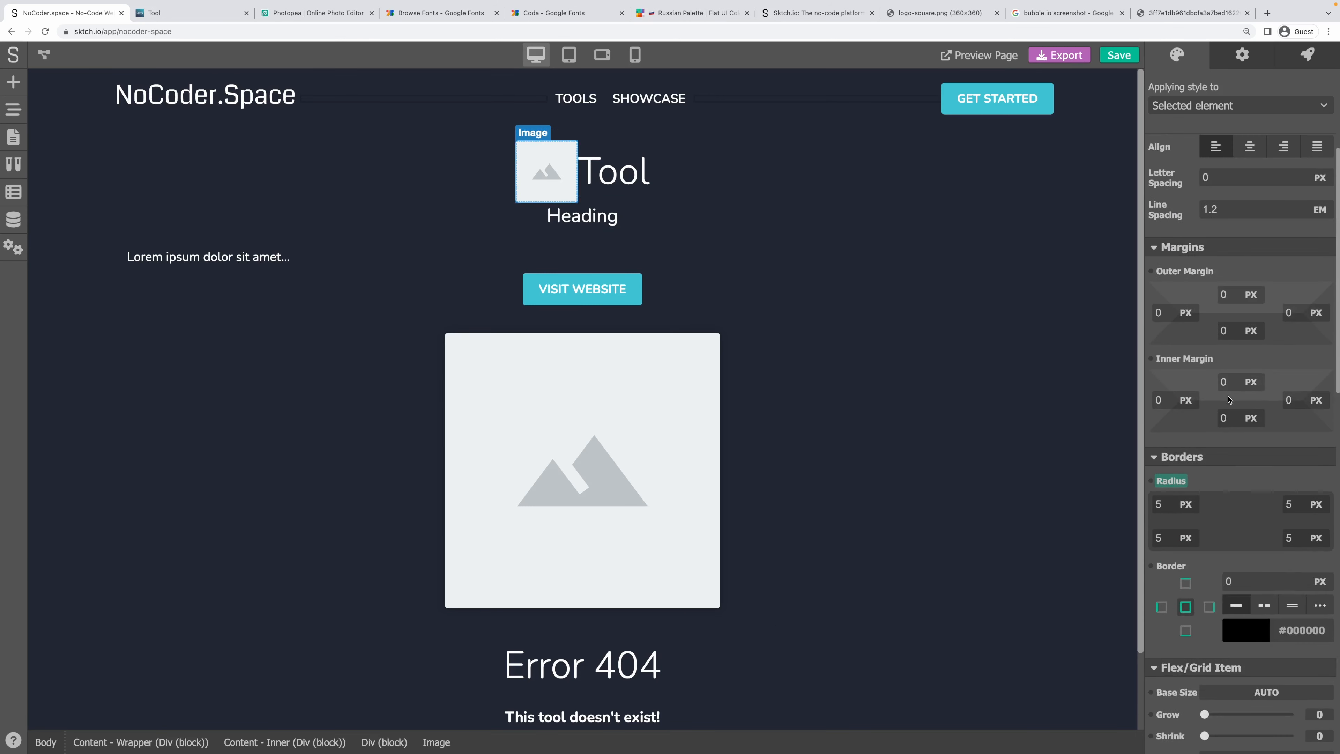
Give the logo a 10 px right outer margin and a 60 × 60 px size.
click(1292, 313)
text(10)
click(1285, 280)
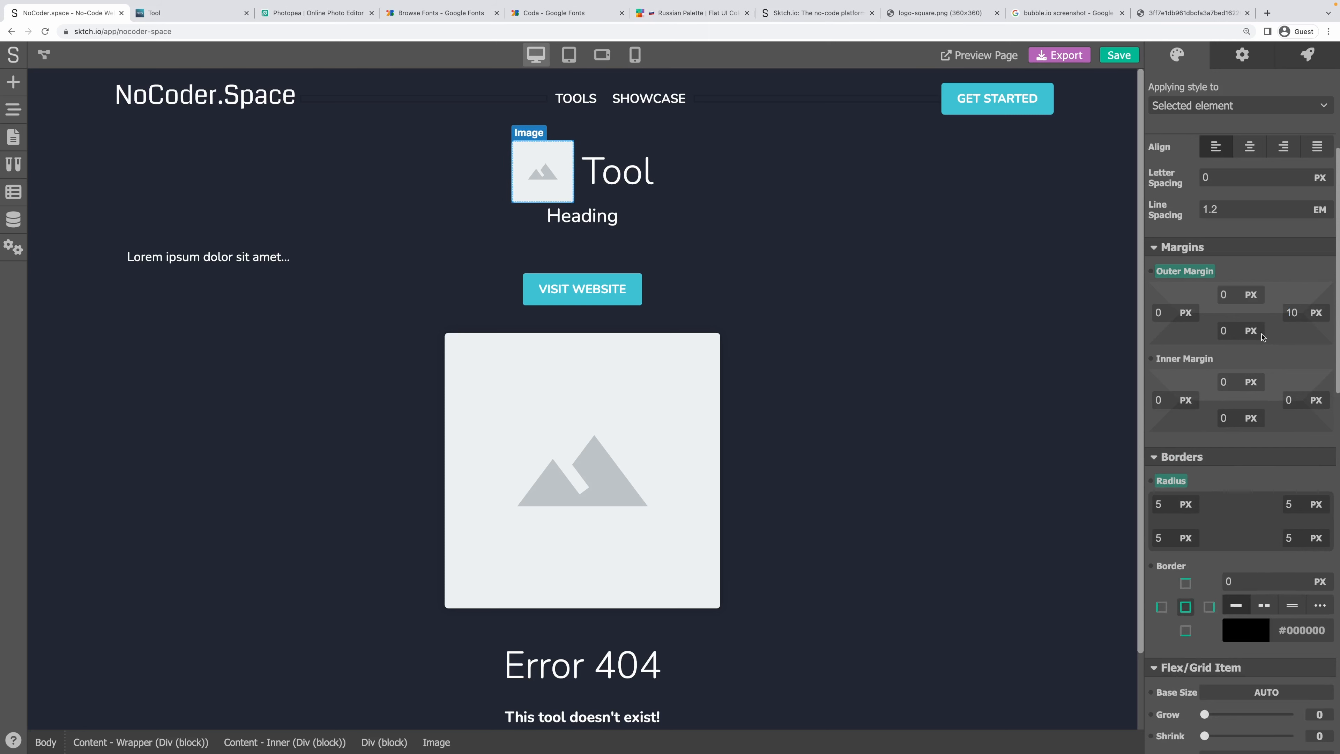
scroll(1254, 404, down, 10)
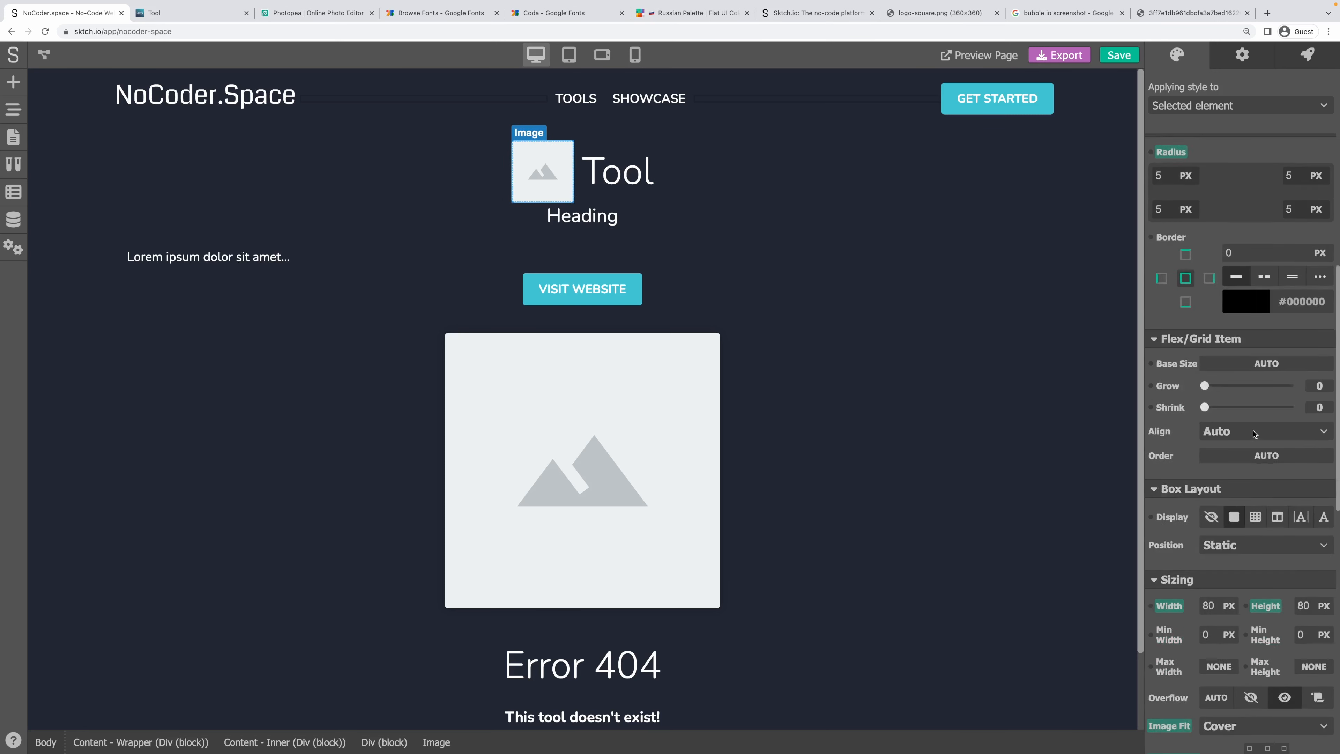
click(1204, 484)
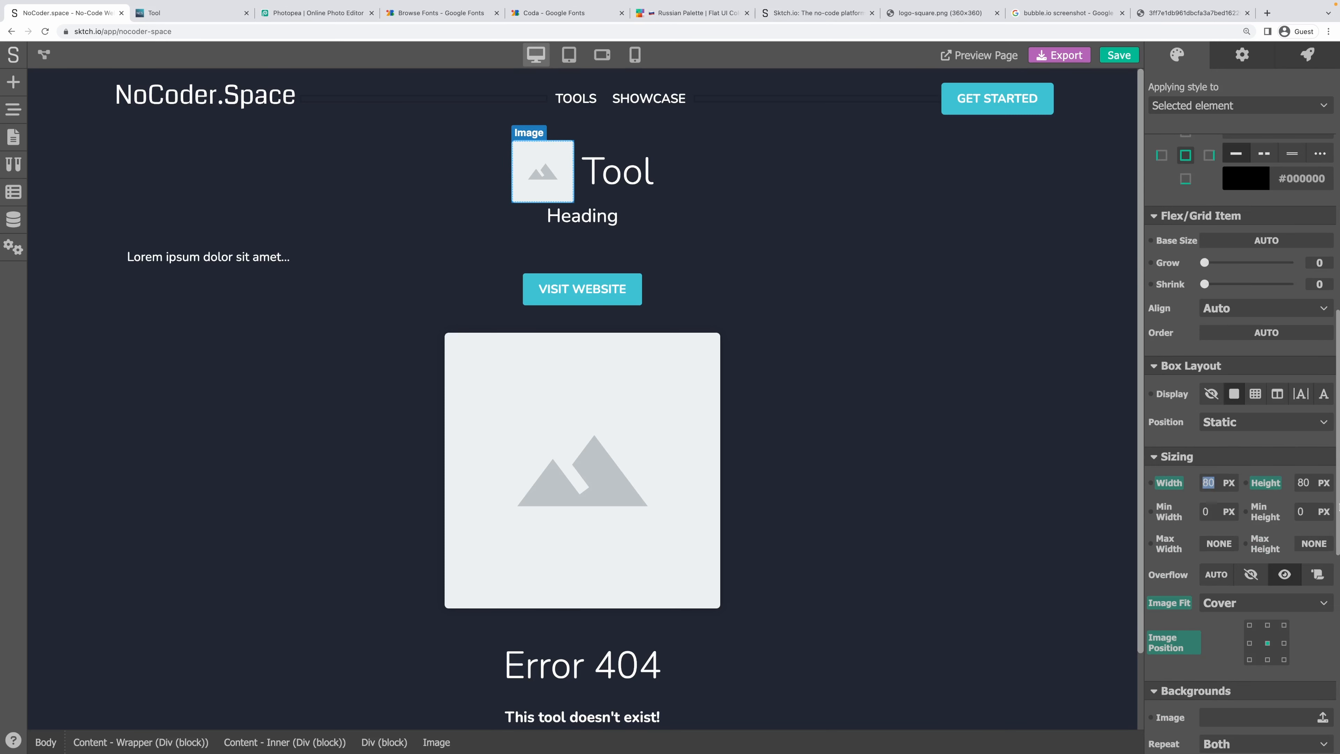
text(60)
key(Tab)
text(60)
key(Tab)
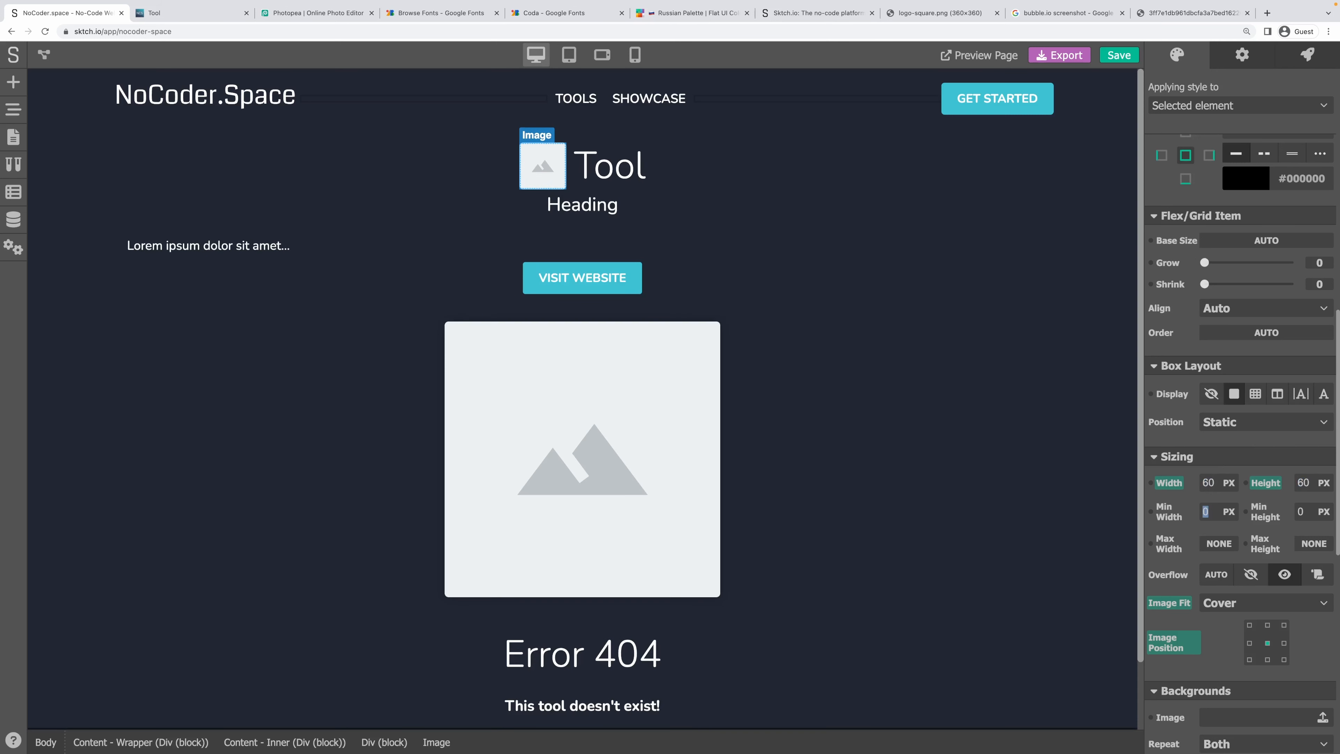
Assign the logo-and-title row a new class named Tool - Heading.
click(796, 269)
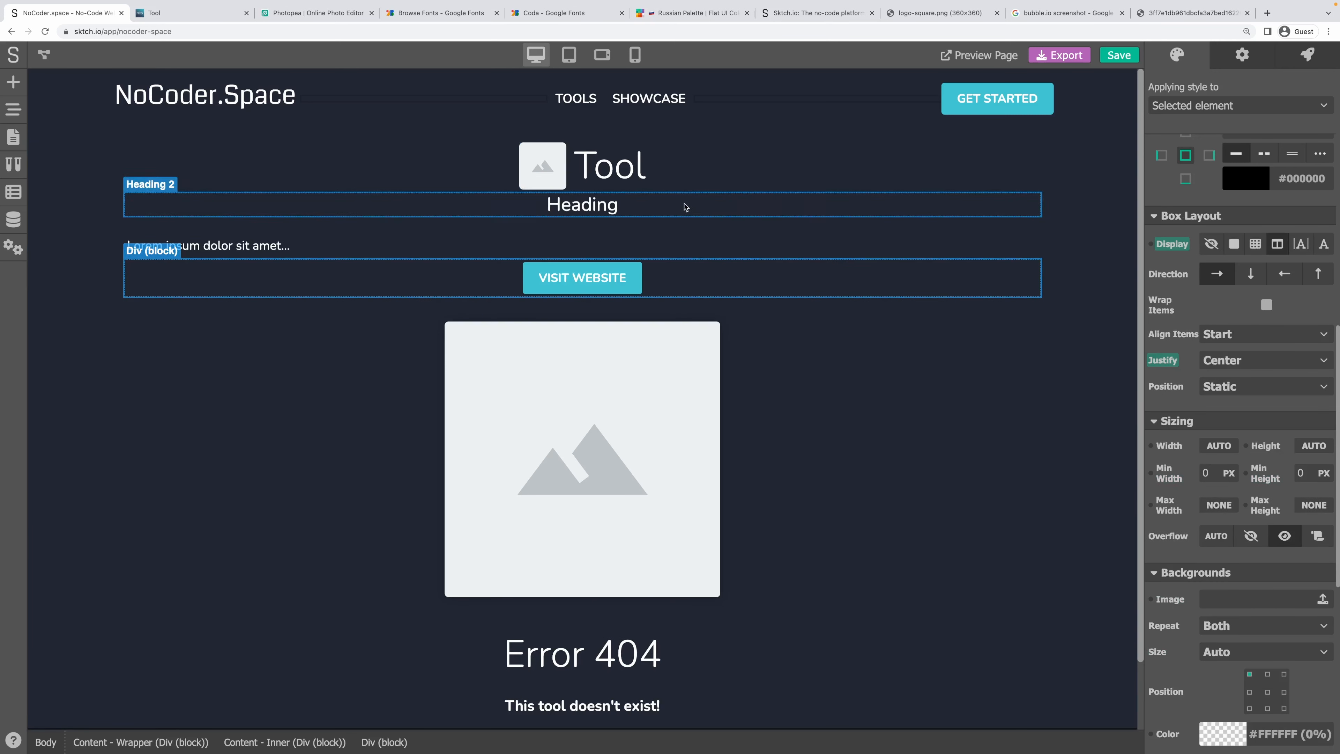
click(719, 180)
click(773, 270)
click(713, 176)
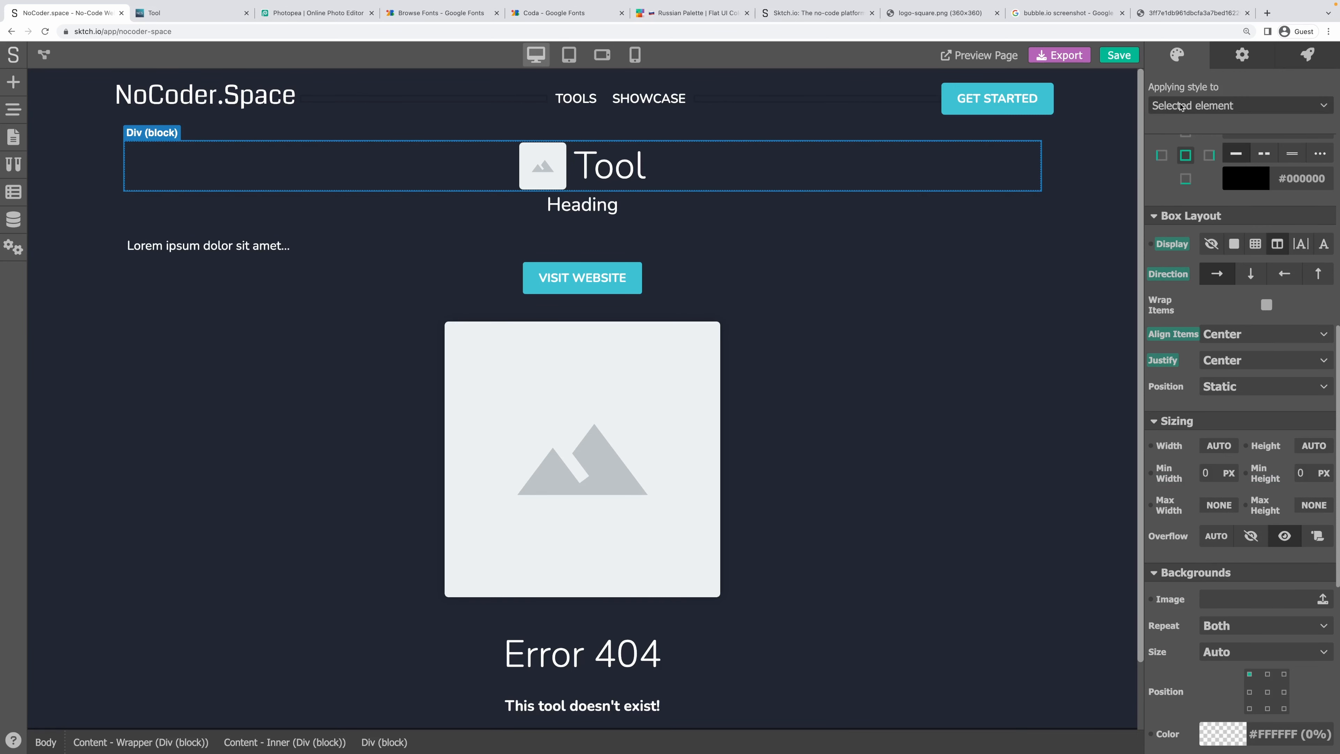
click(1216, 105)
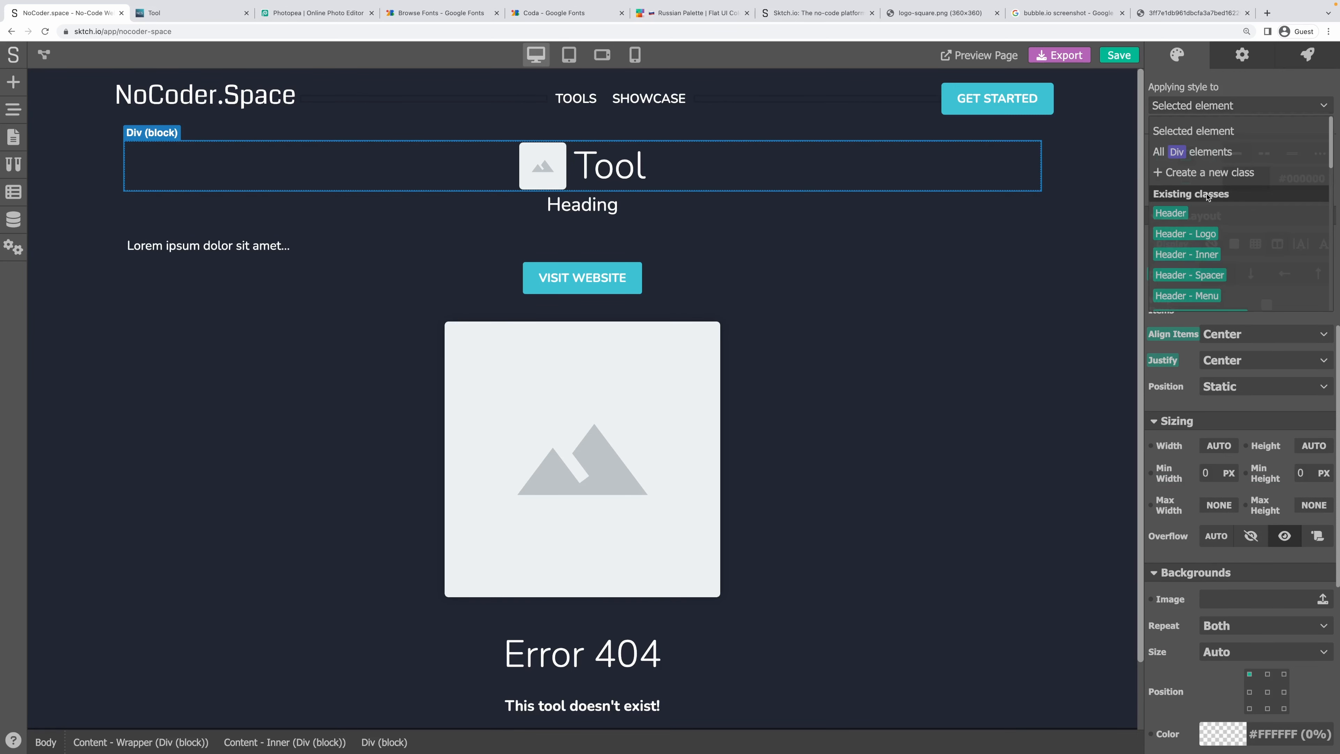
click(1200, 174)
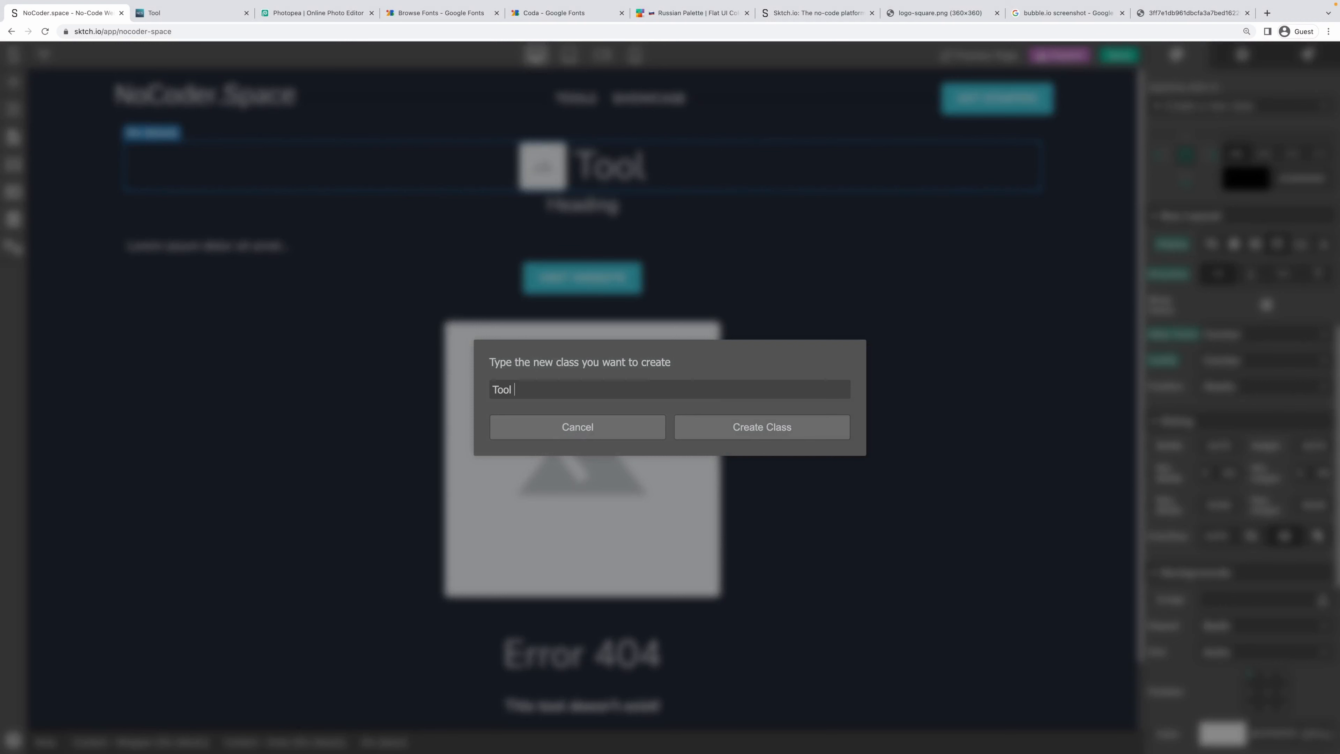
text(Tool - HEadinging)
key(Return)
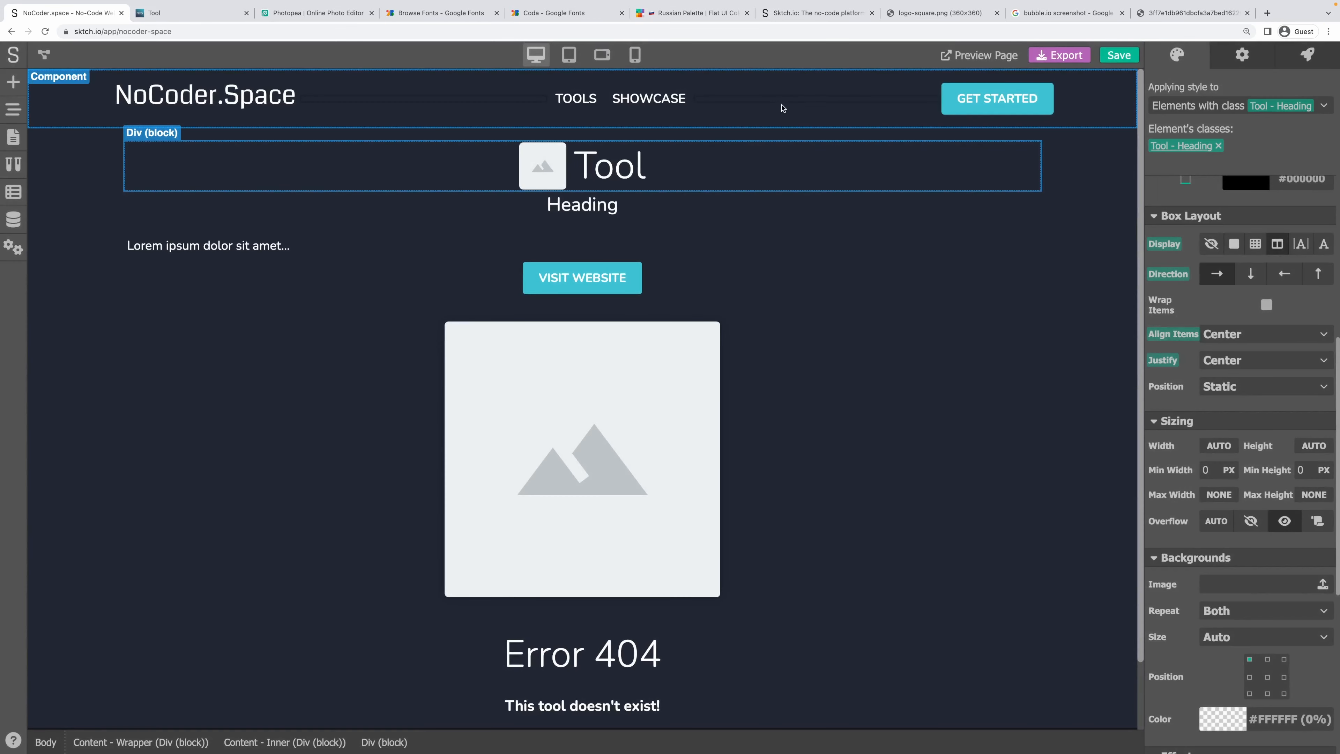
Assign the logo image a new class named Tool - Logo.
click(534, 179)
click(1287, 105)
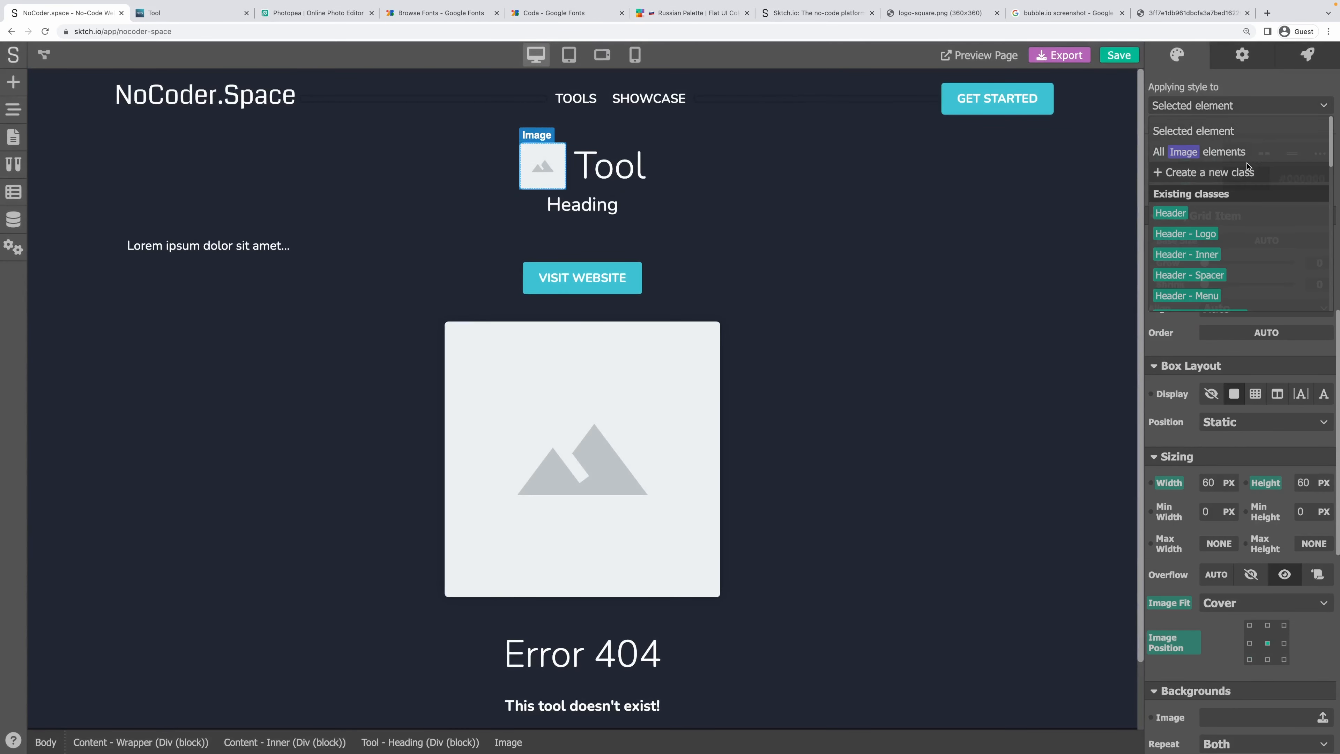
click(1247, 167)
text(Tool - Logo)
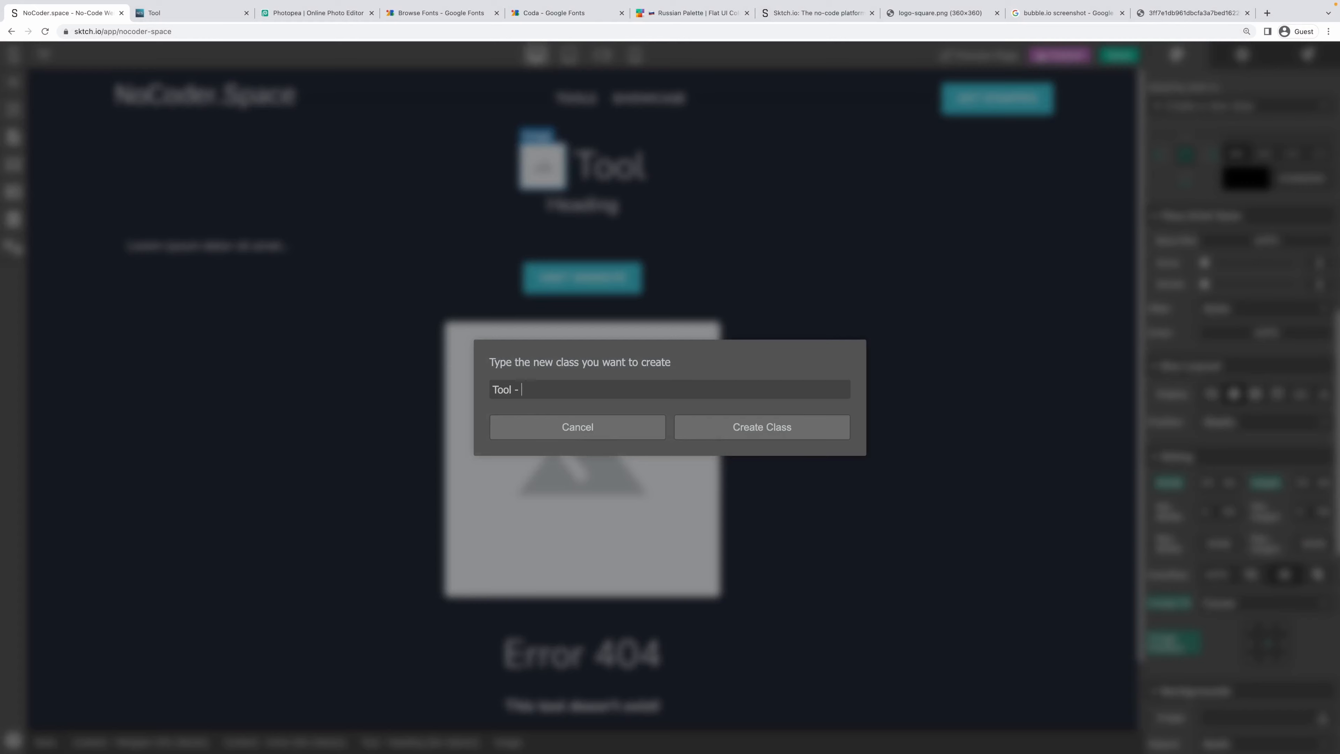
click(799, 422)
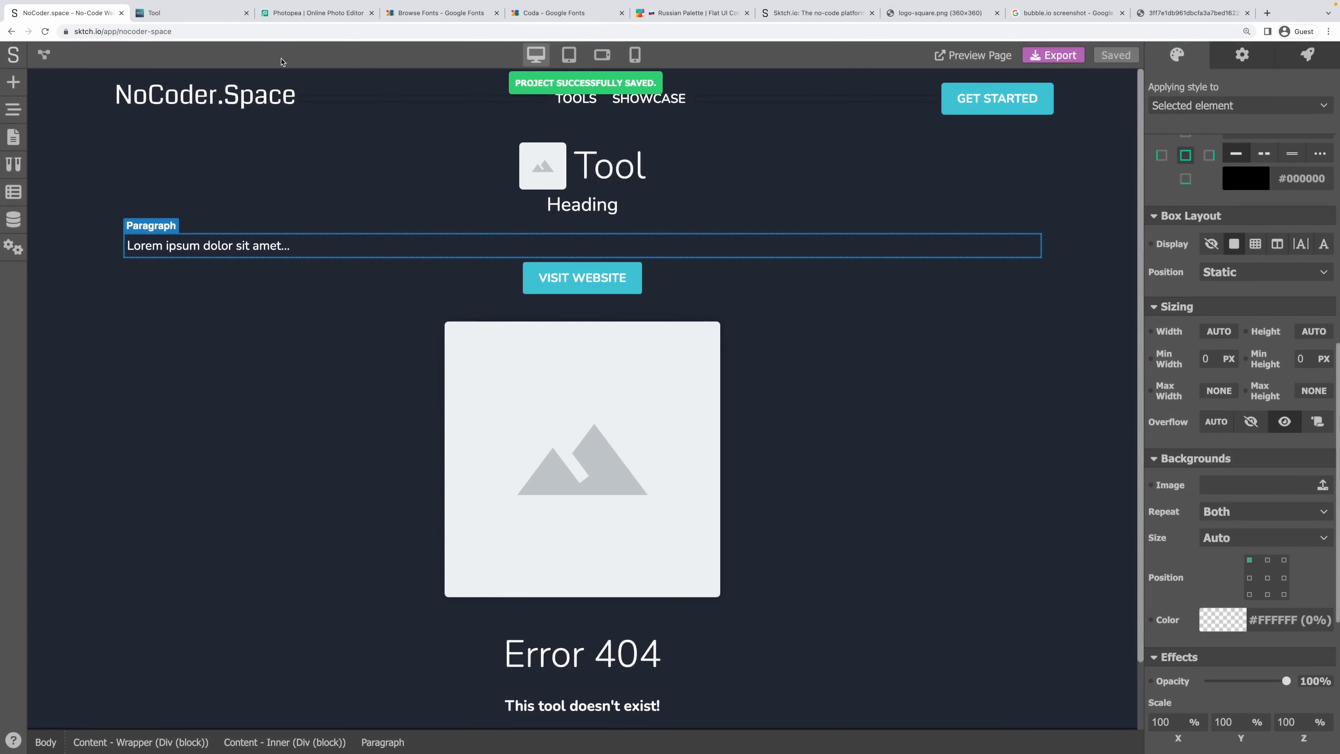
Preview the live Tool page and return to the editor.
click(166, 13)
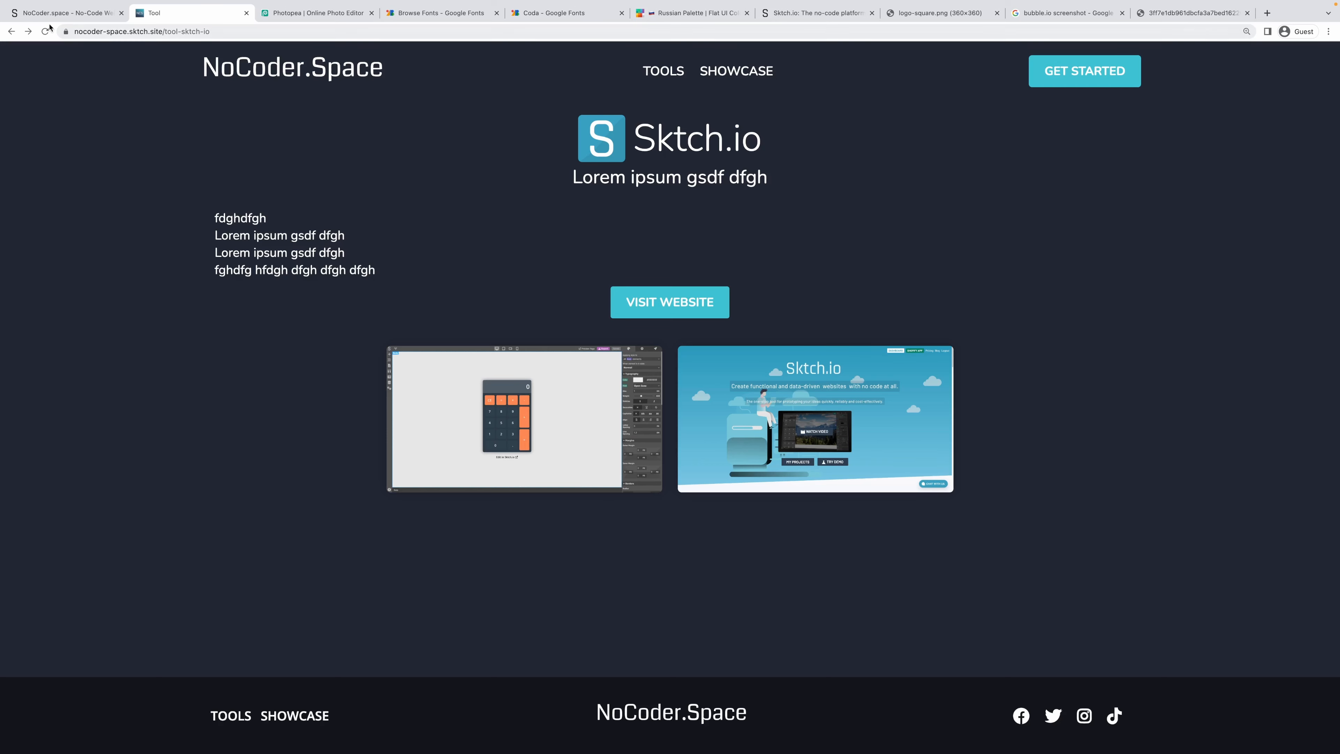
click(47, 12)
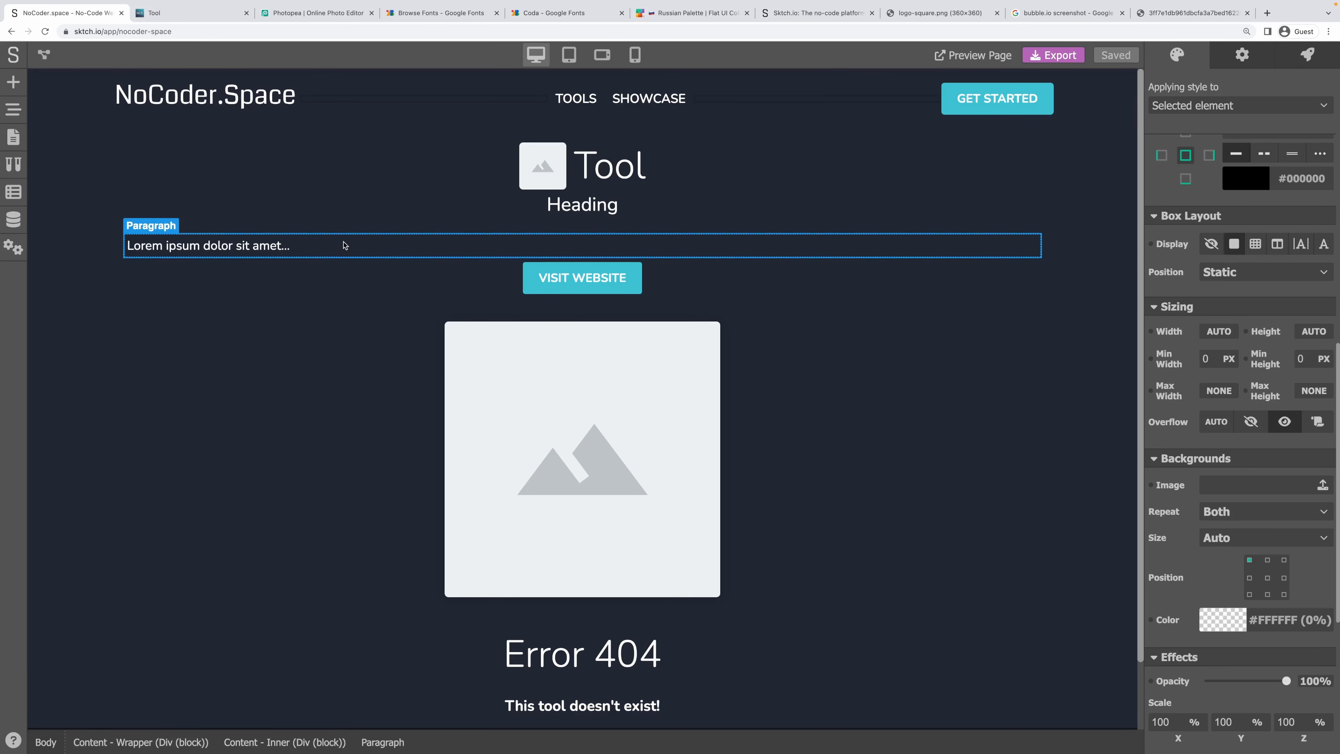
click(150, 14)
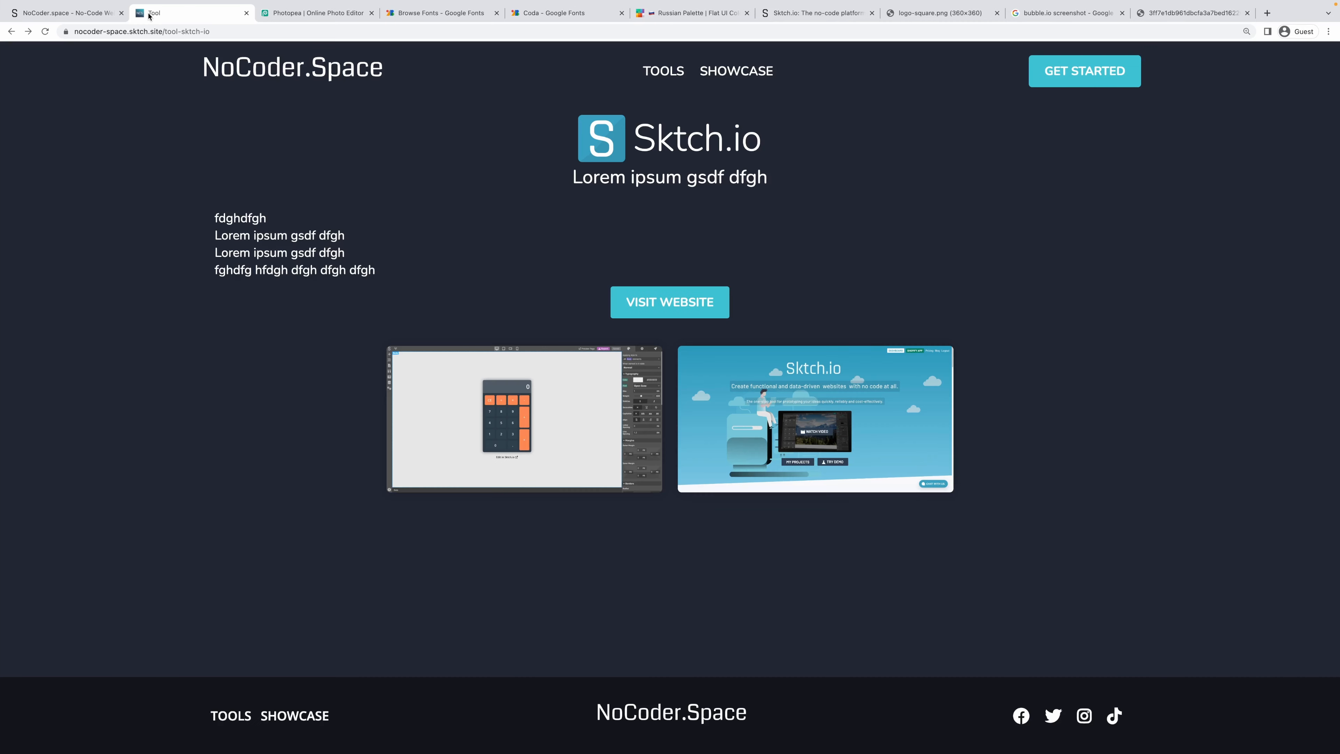
click(78, 15)
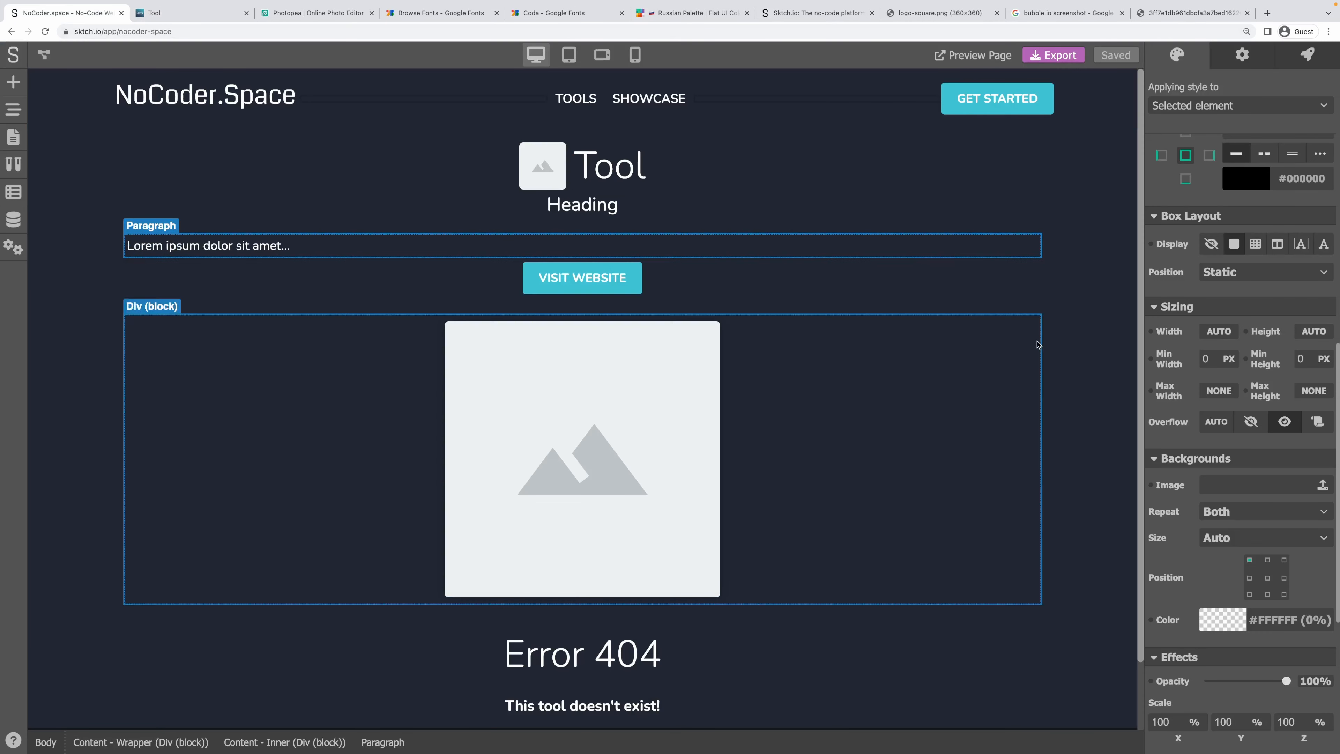
Give the description paragraph a new class named Tool - Long Description.
scroll(1223, 316, up, 4)
scroll(1224, 316, up, 3)
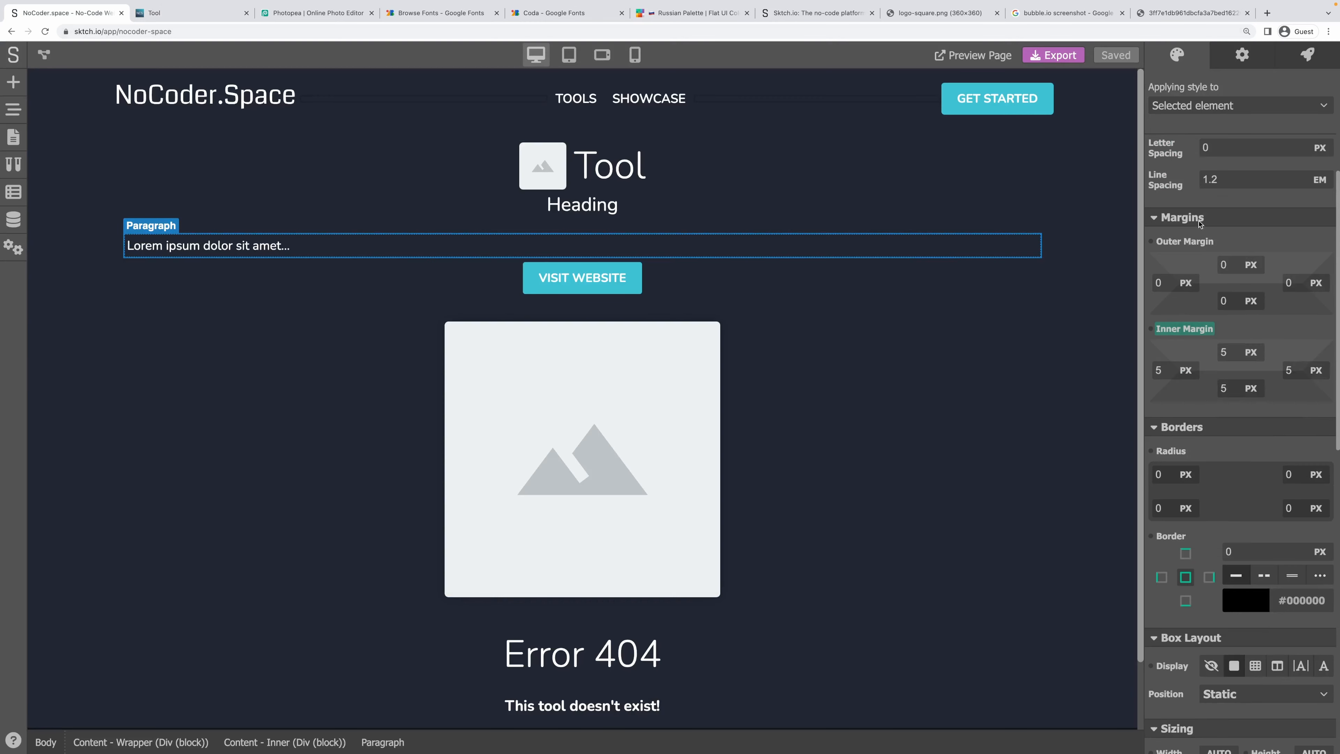
click(1193, 108)
click(1209, 172)
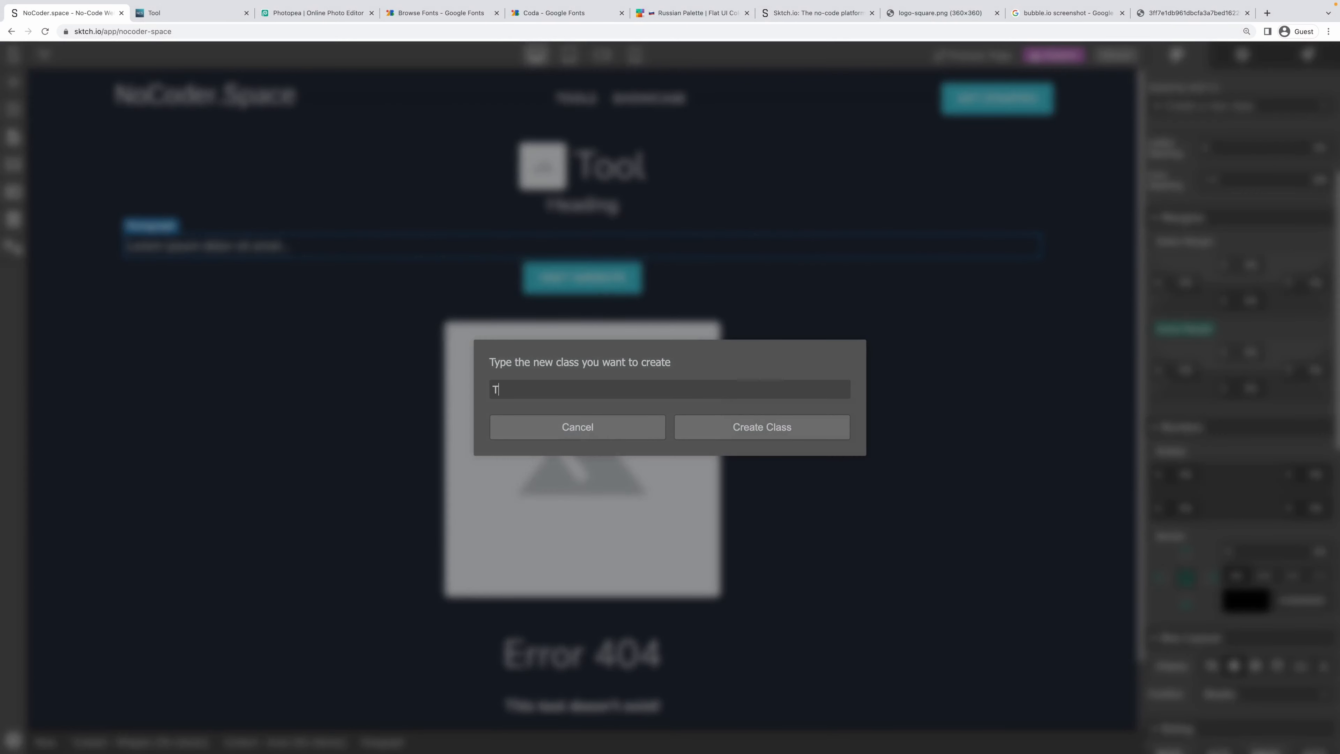
text(Tool - Descrip)
text(Long)
key(Return)
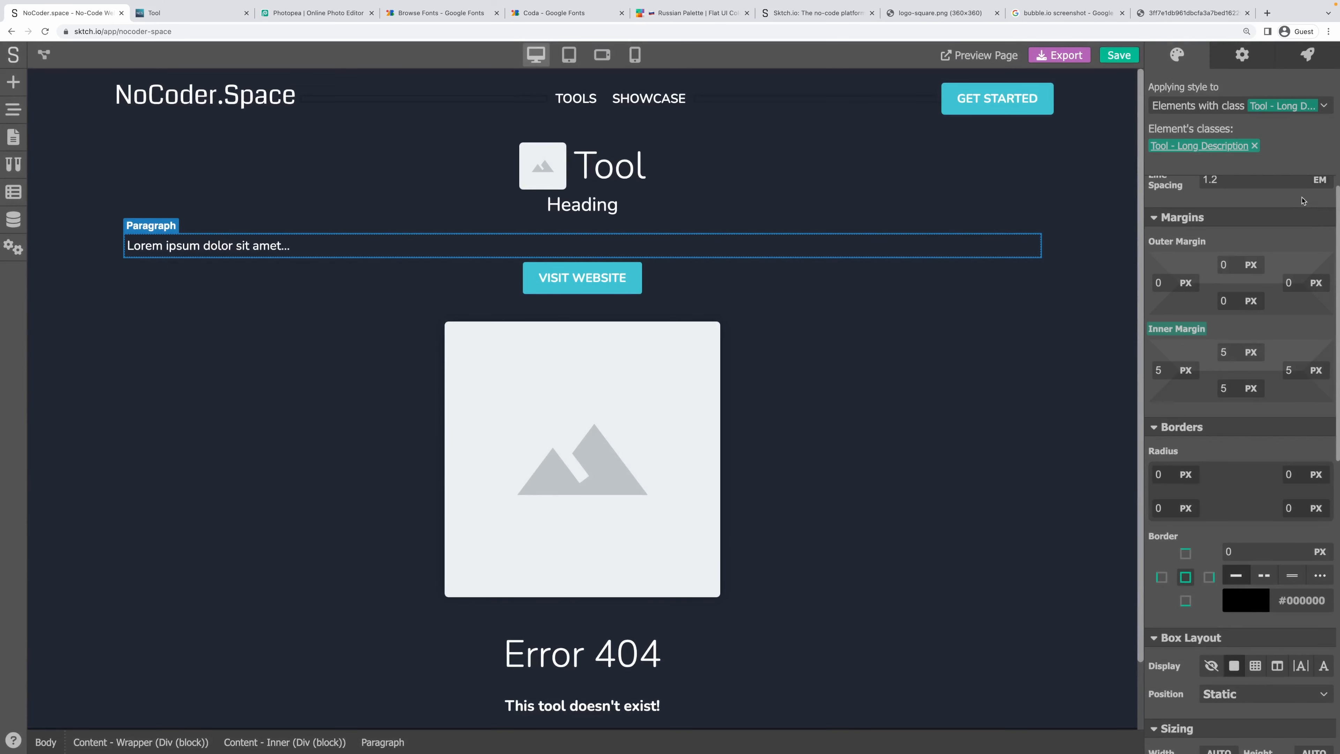
Limit the description to 800 px max width and centre it with auto left and right margins.
scroll(1256, 254, down, 1)
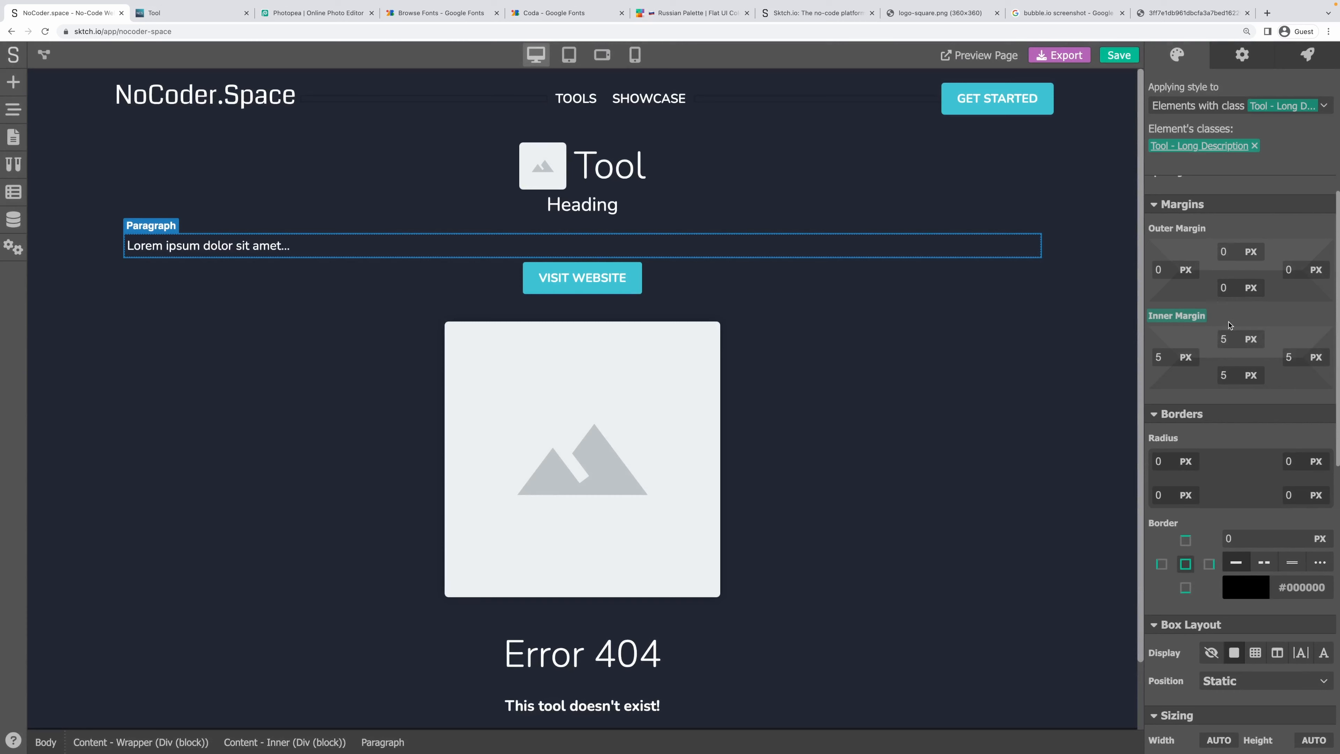
scroll(1230, 325, down, 5)
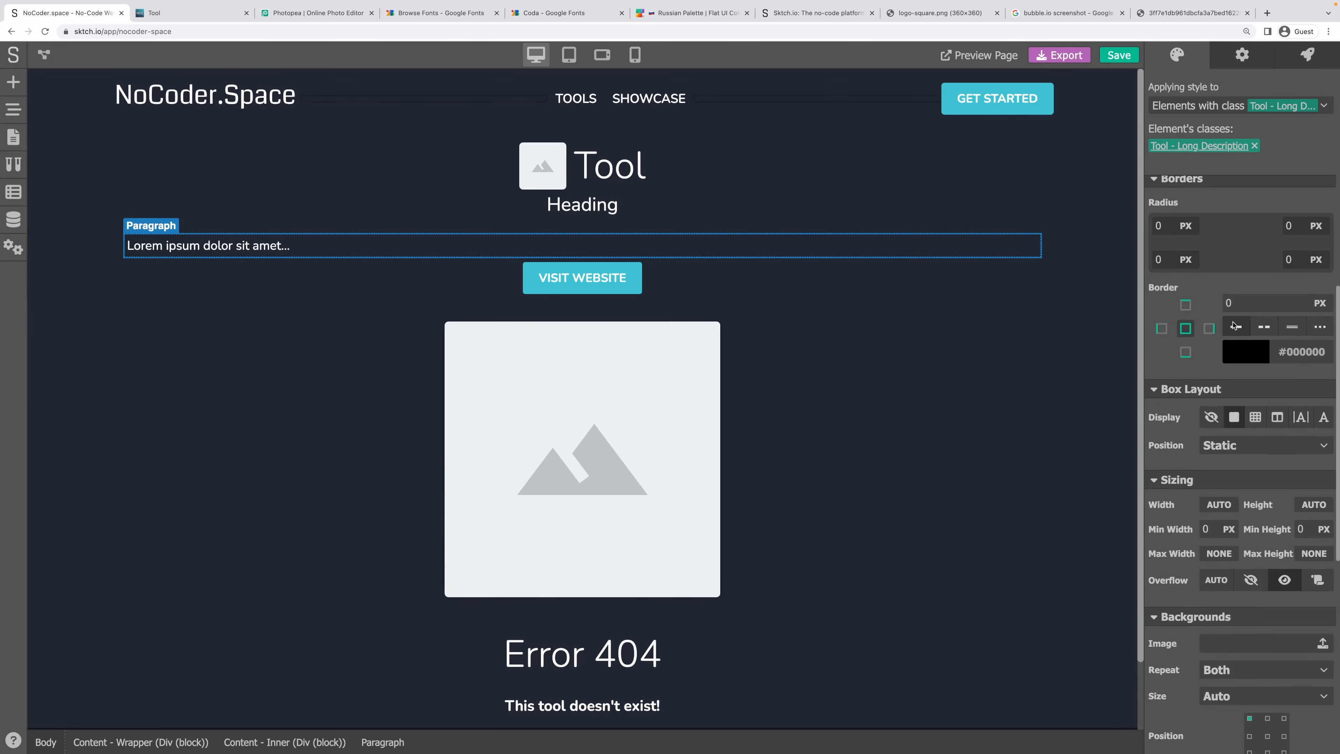
click(1228, 557)
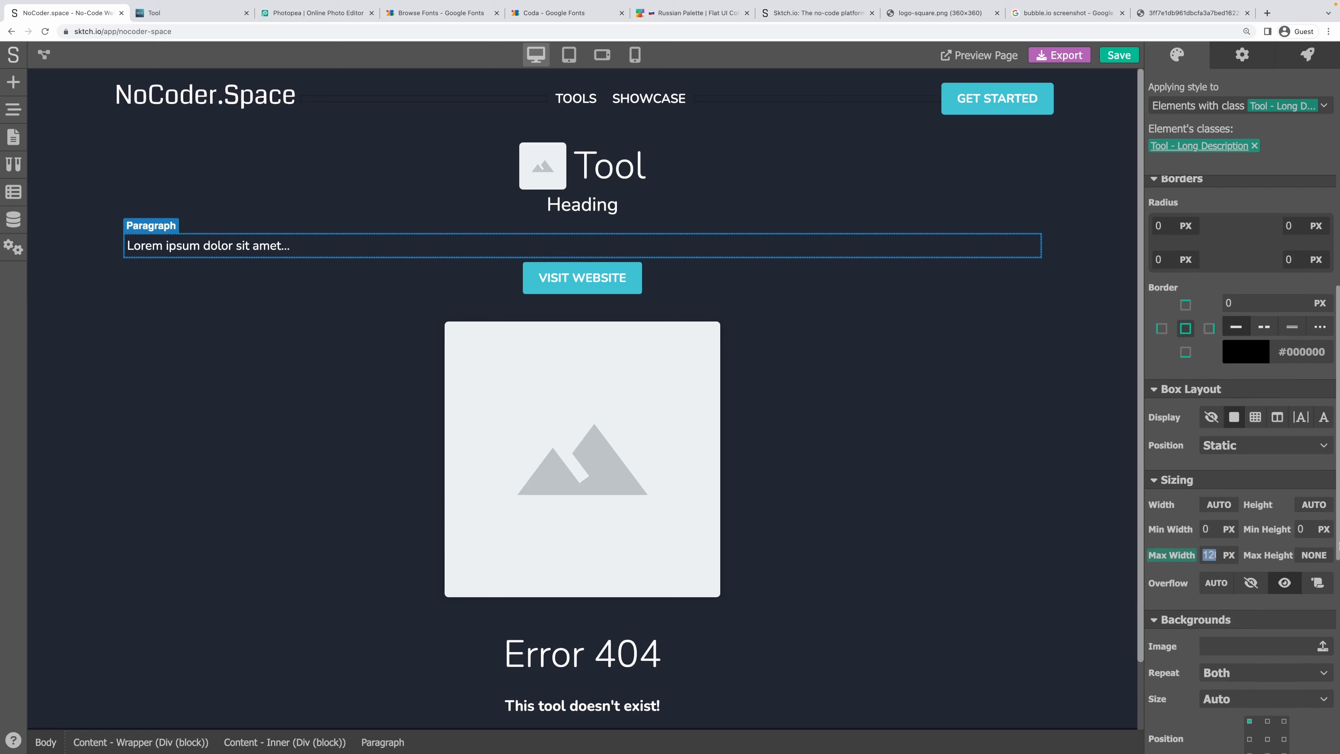
text(1)
click(1294, 465)
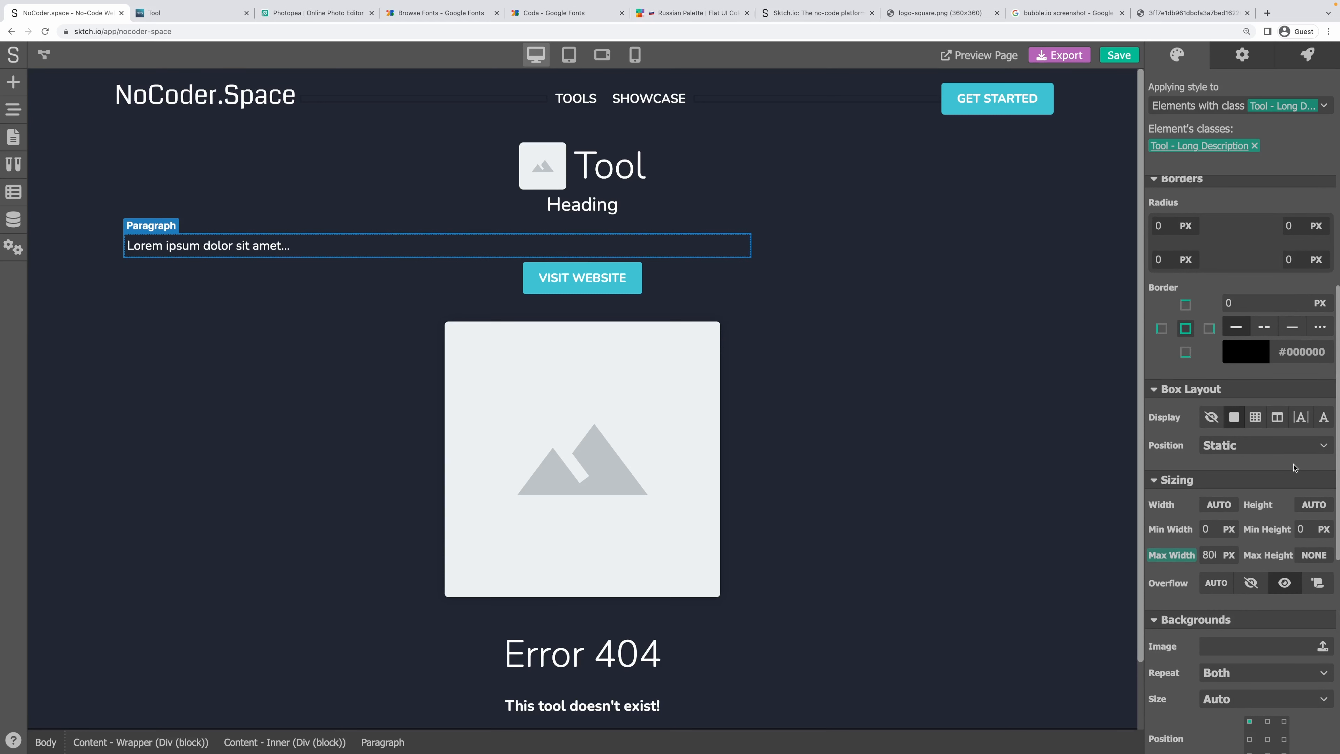
scroll(1276, 465, up, 5)
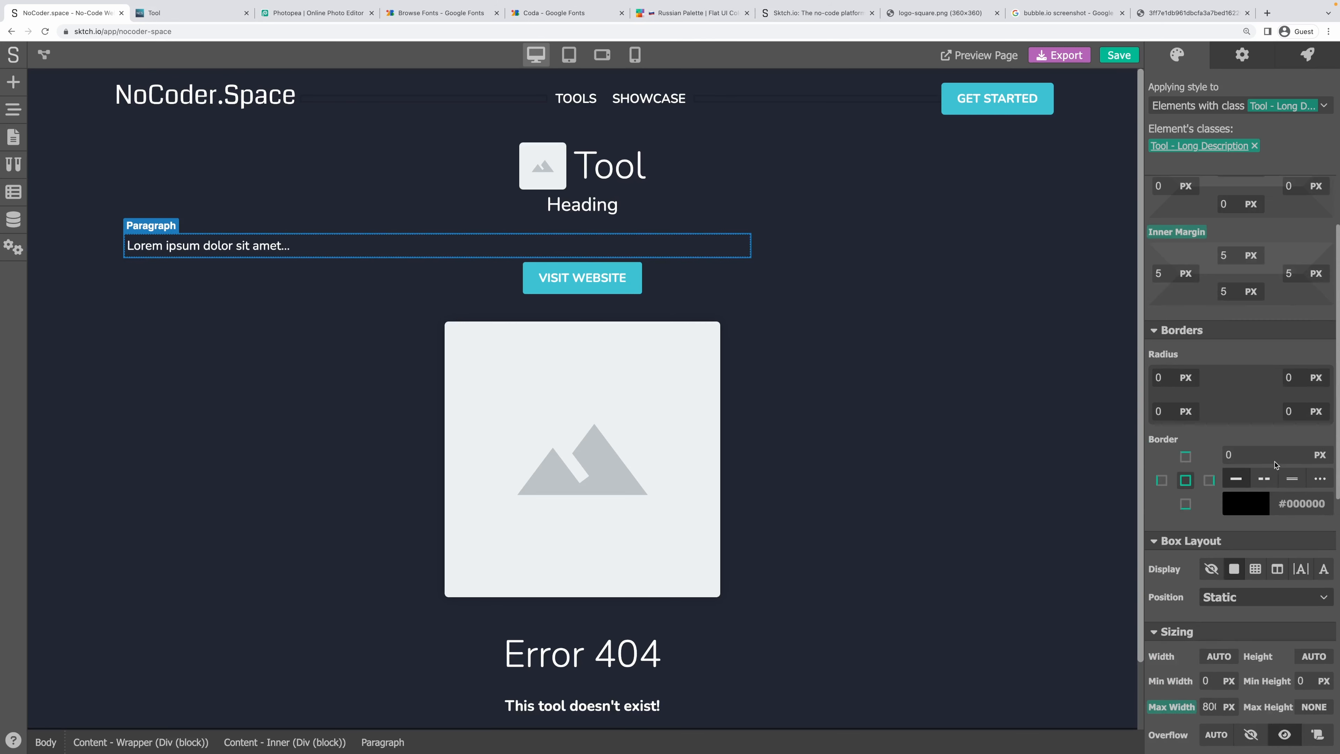
click(1186, 293)
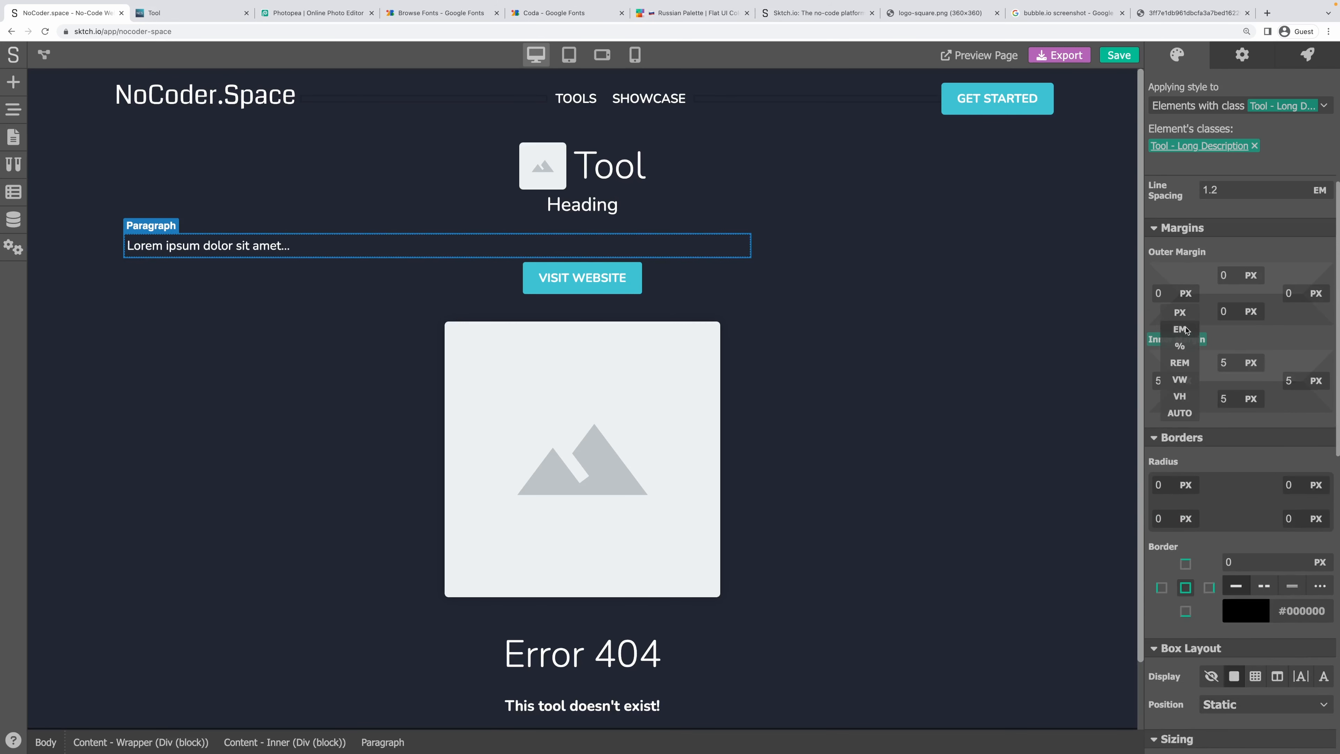
click(1180, 414)
click(1316, 293)
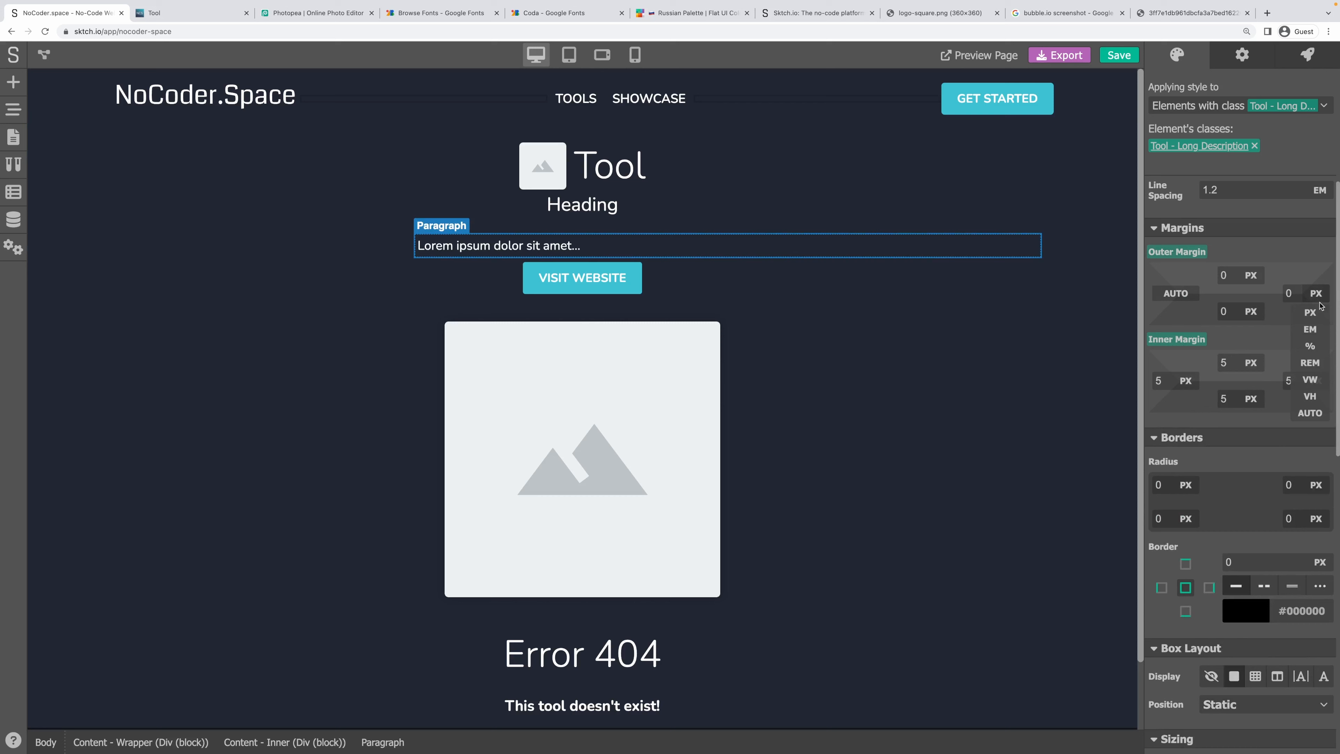
click(1310, 413)
click(803, 248)
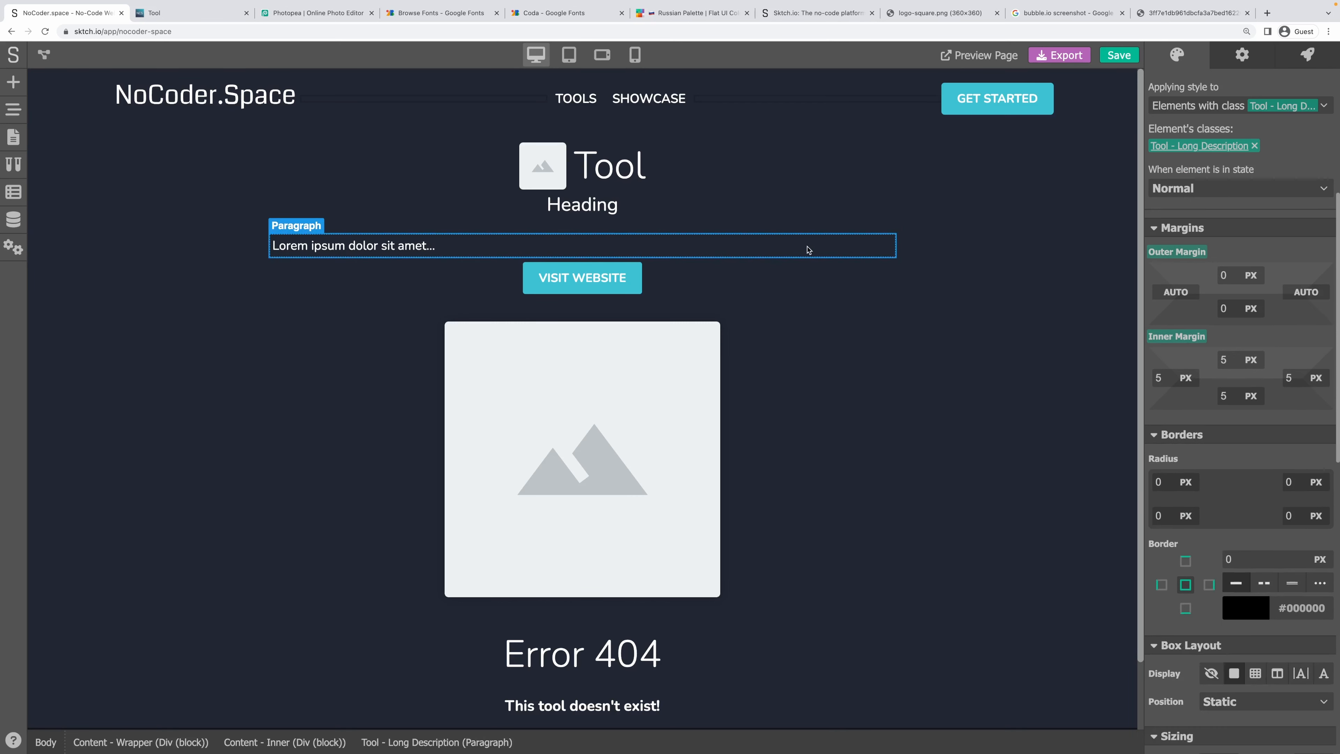
Give the description a white background at alpha 15 and a 5 px corner radius.
scroll(1175, 417, down, 9)
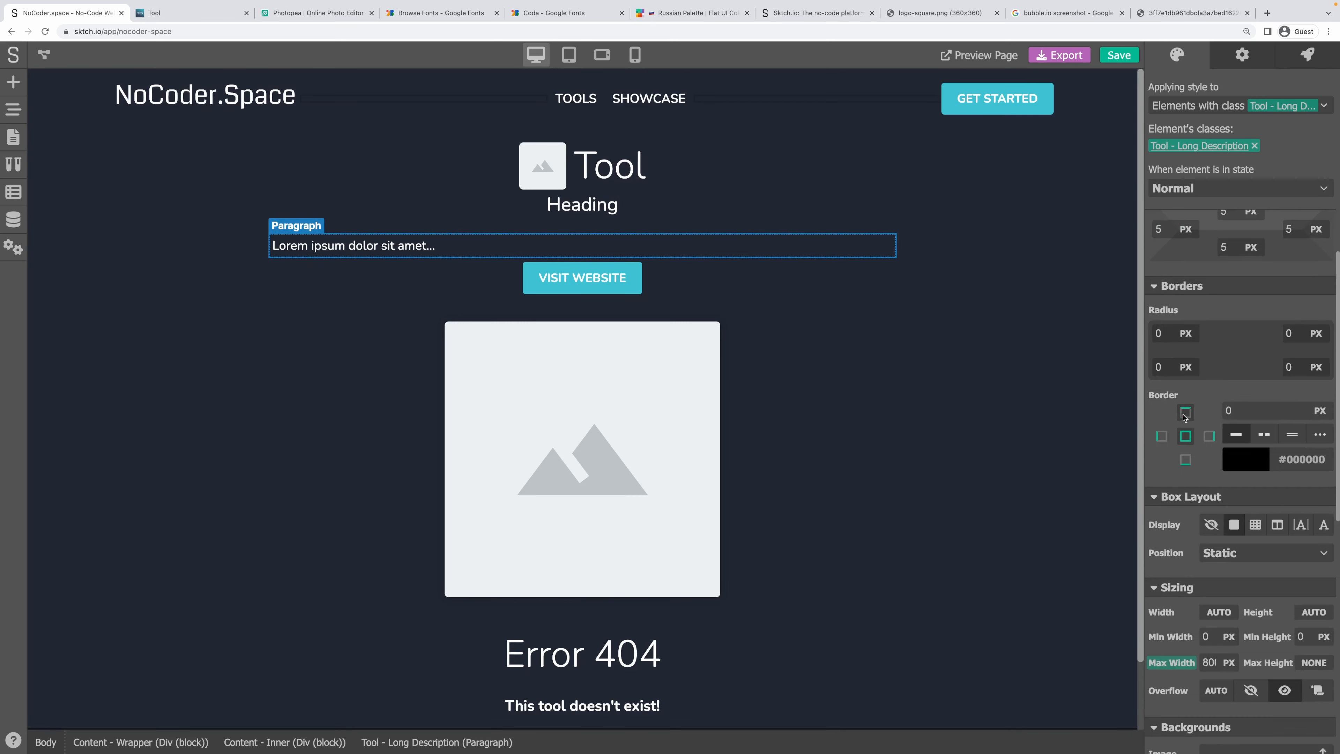
click(1208, 567)
scroll(1185, 507, down, 3)
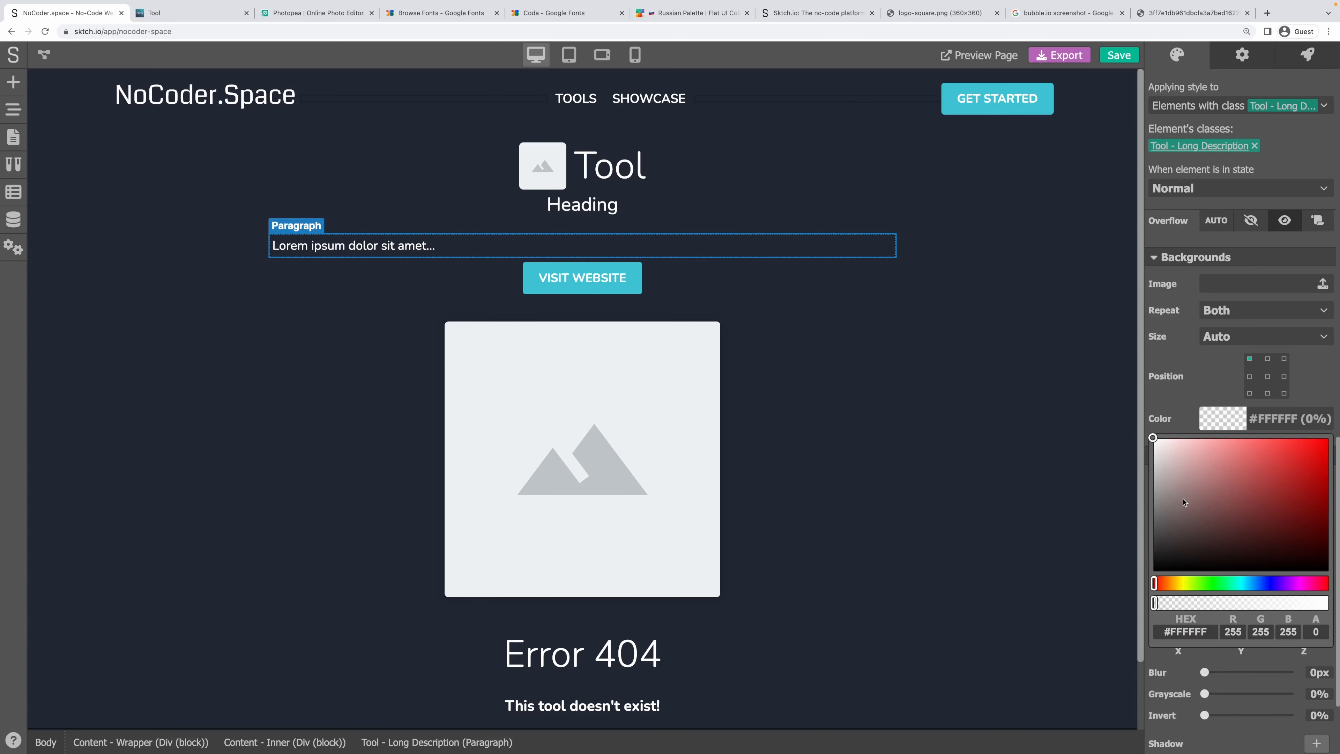
drag(1182, 501, 1143, 430)
drag(1303, 606, 1178, 609)
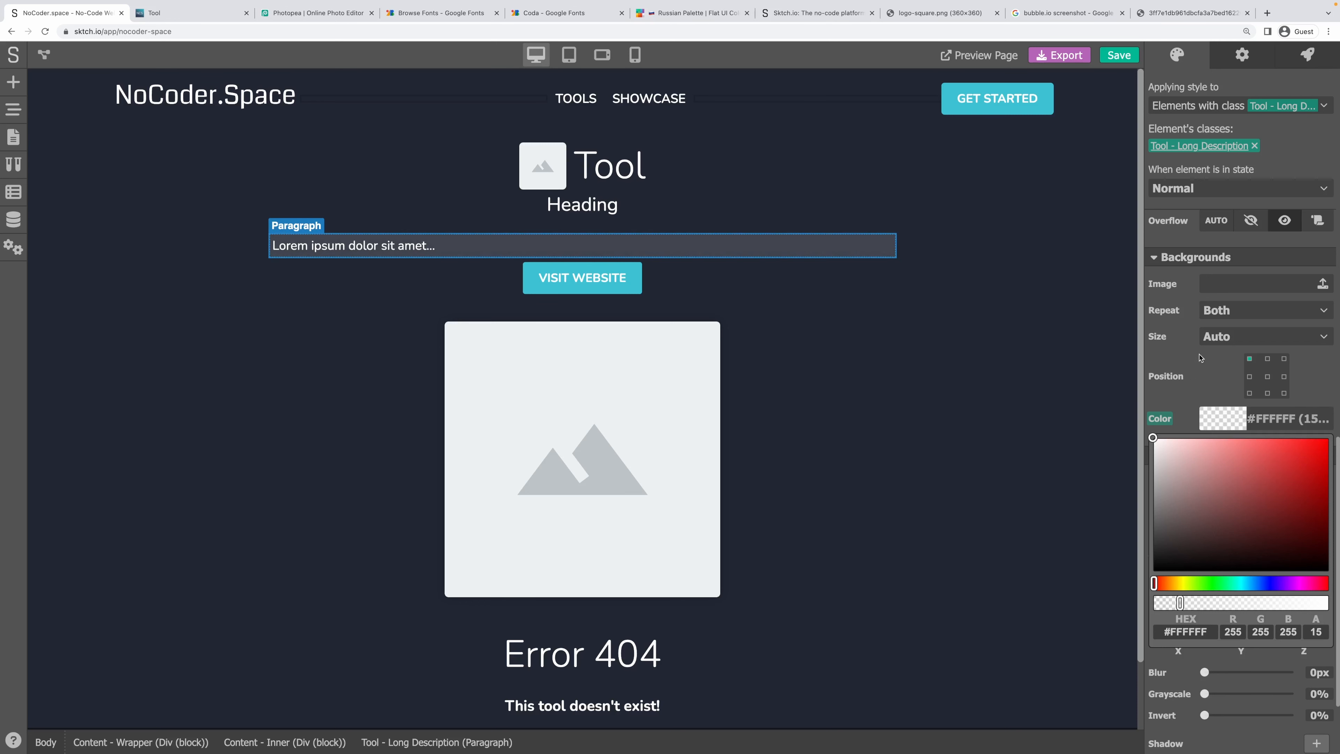
scroll(1200, 358, up, 9)
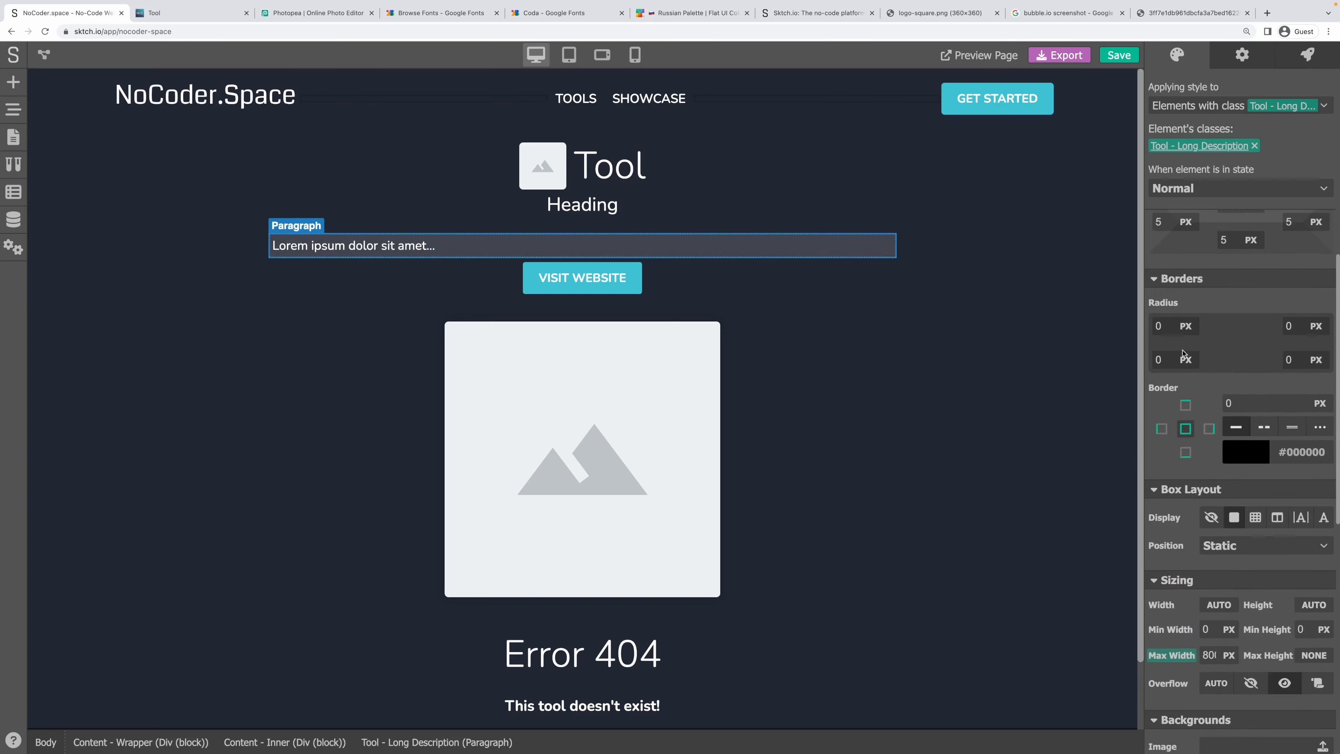
scroll(1183, 353, up, 5)
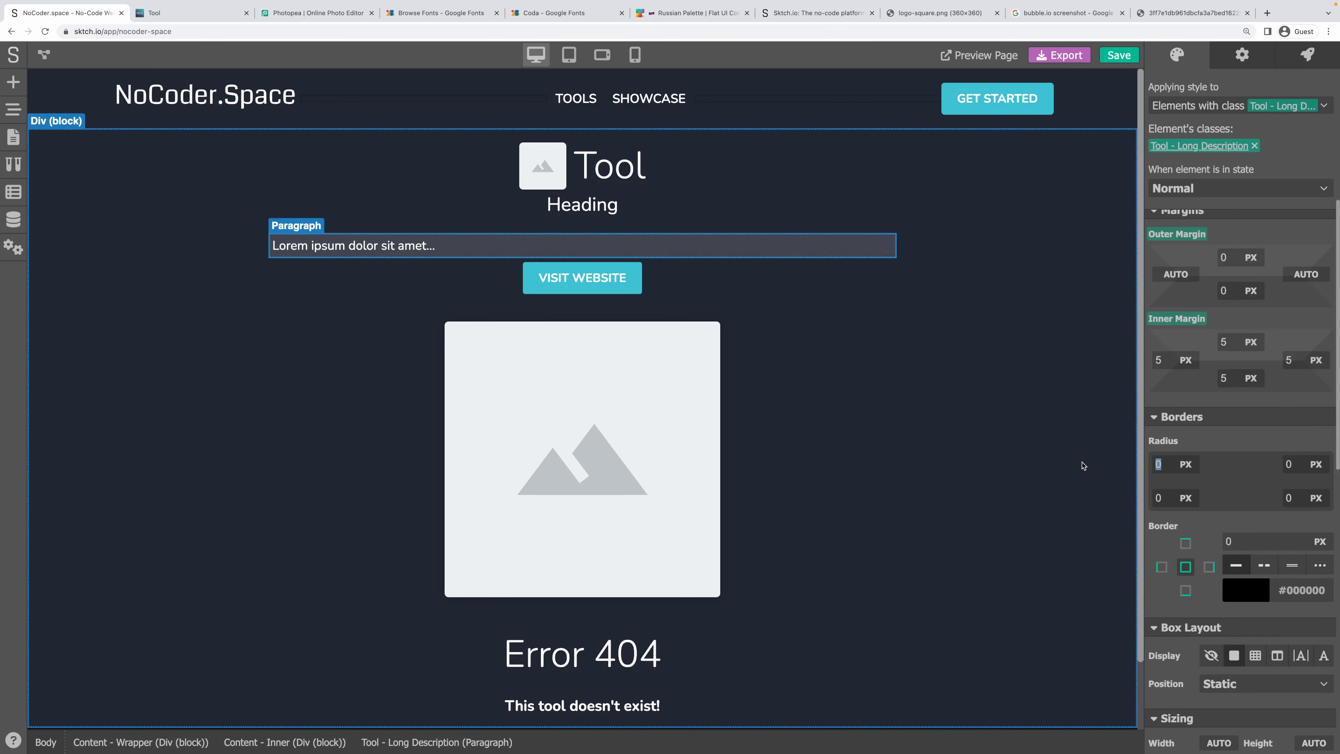
text(5)
key(Tab)
text(5)
key(Tab)
text(5)
key(Tab)
text(5)
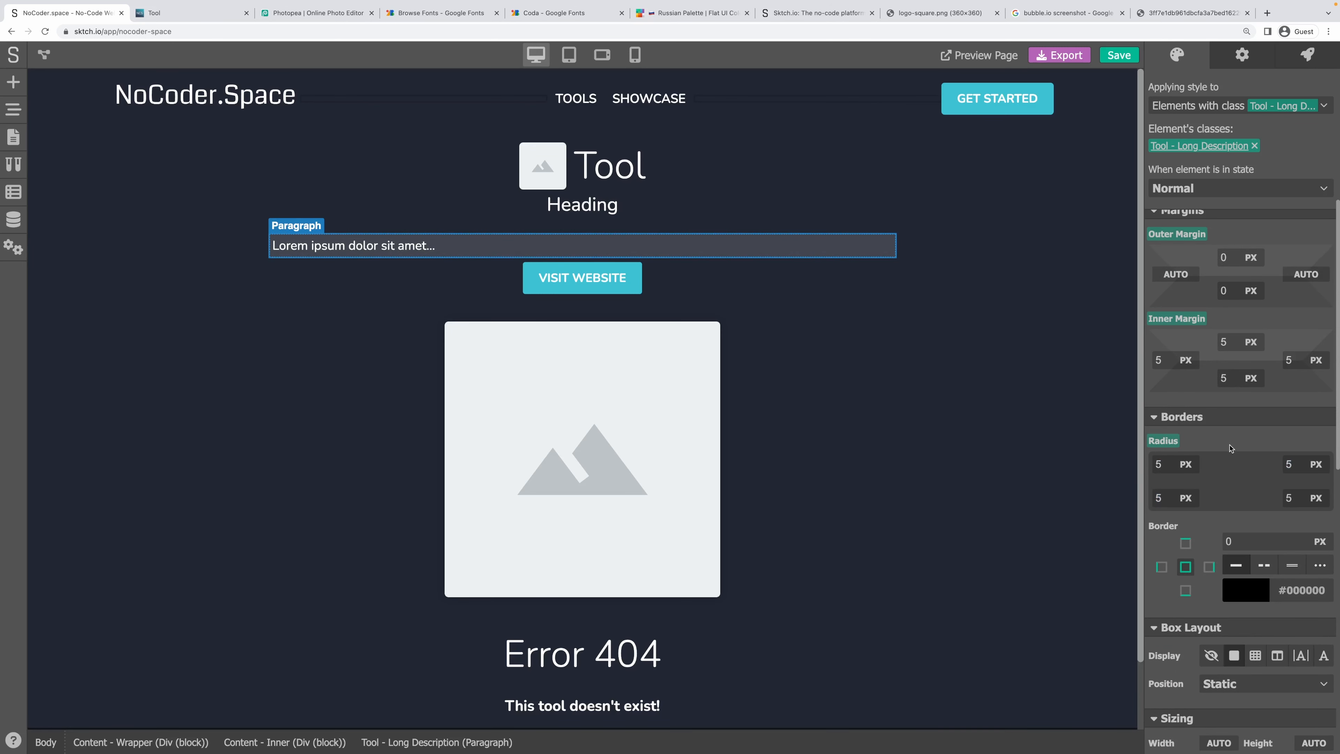
Set the description's inner margin to 10 px on all sides and save the project.
scroll(1230, 449, up, 4)
click(1216, 456)
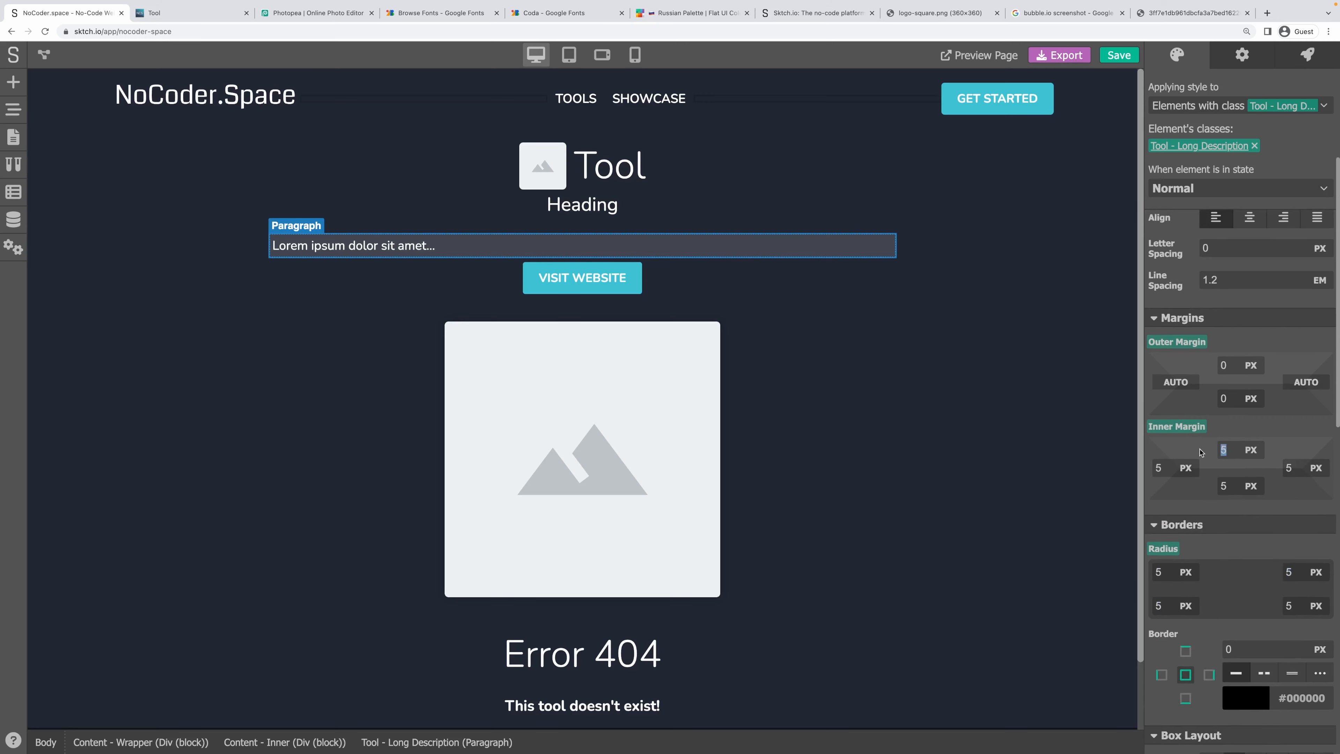
text(10)
key(Tab)
text(10)
key(Tab)
text(10)
key(Tab)
text(10)
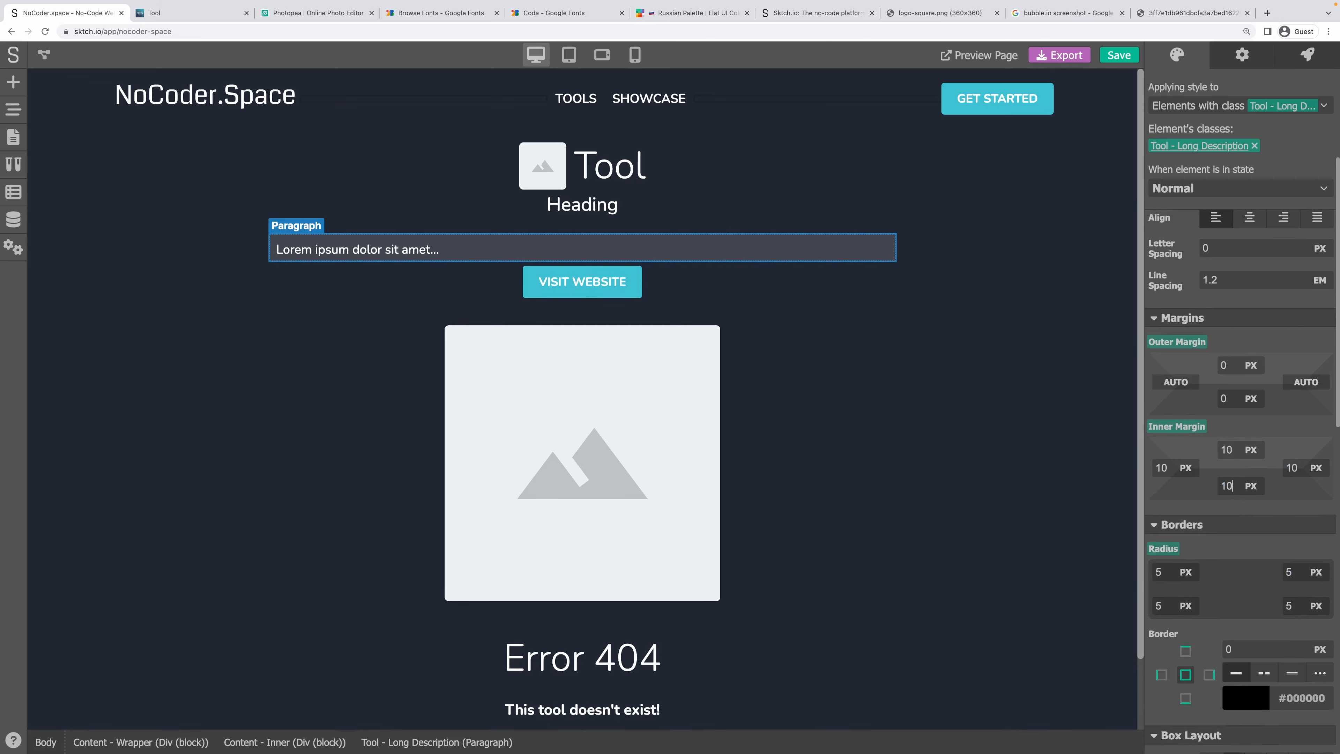
click(934, 368)
key(ctrl+s)
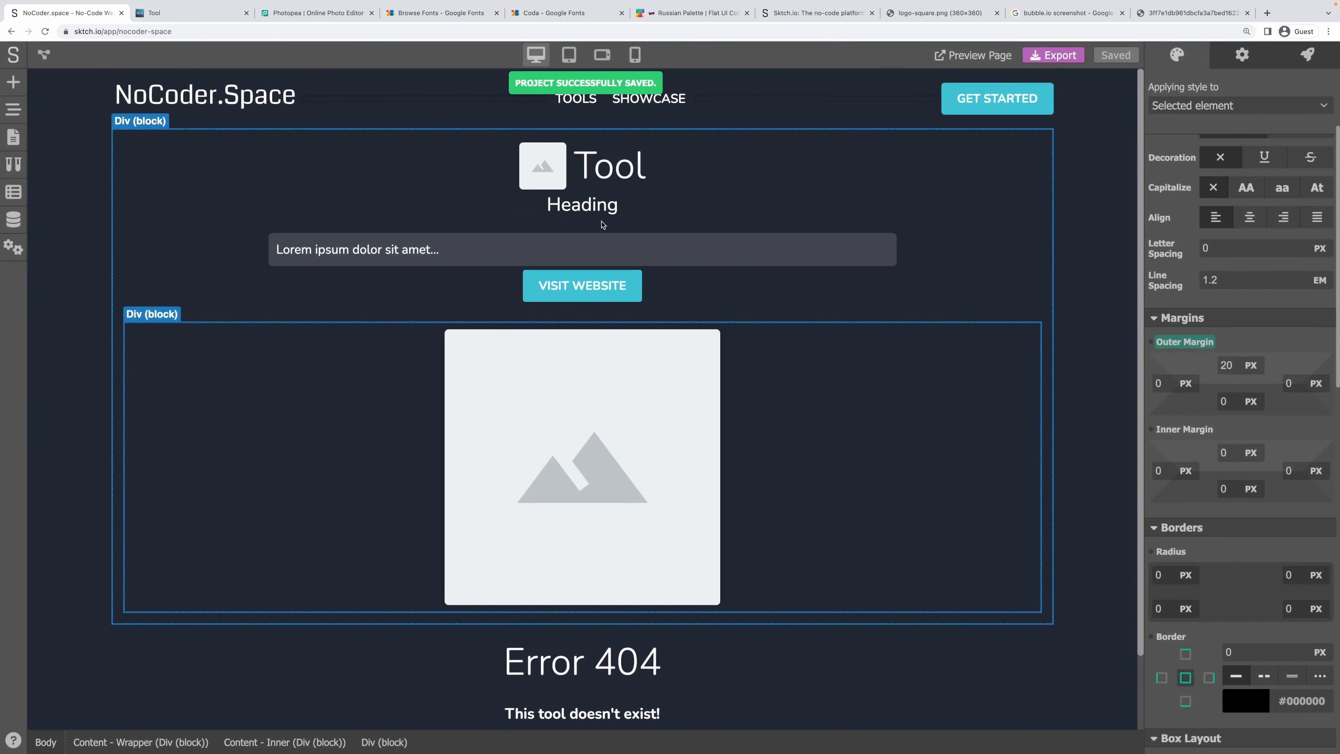
Give the description a 10 px bottom margin and the Tool - Heading row a 5 px bottom margin.
click(606, 247)
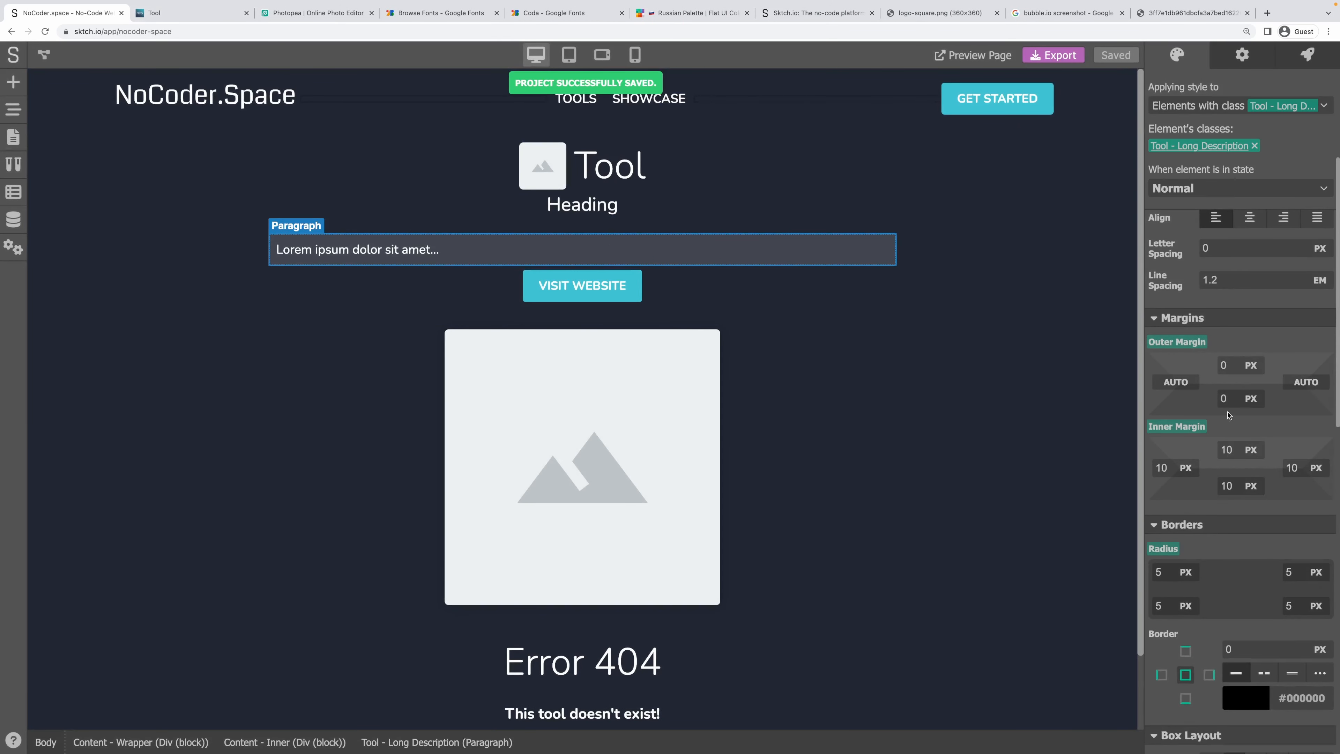
click(1225, 400)
text(10)
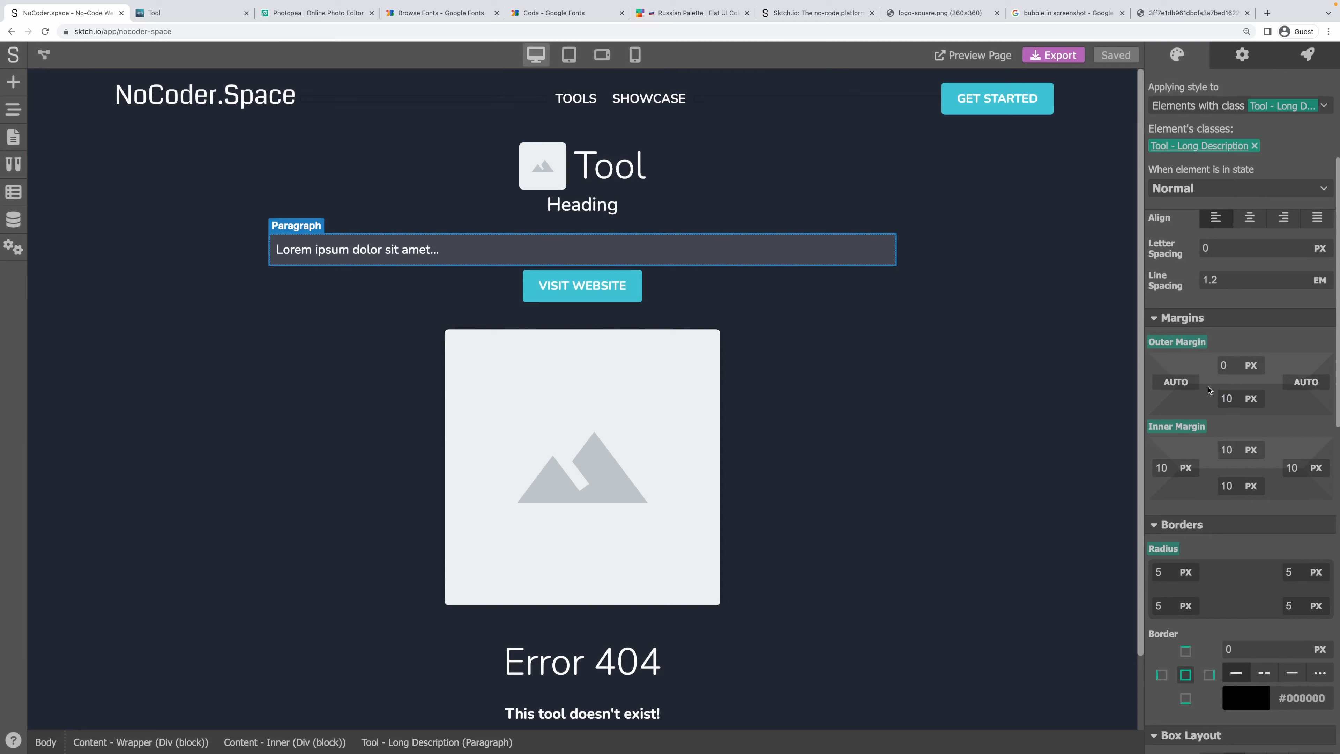
click(1234, 335)
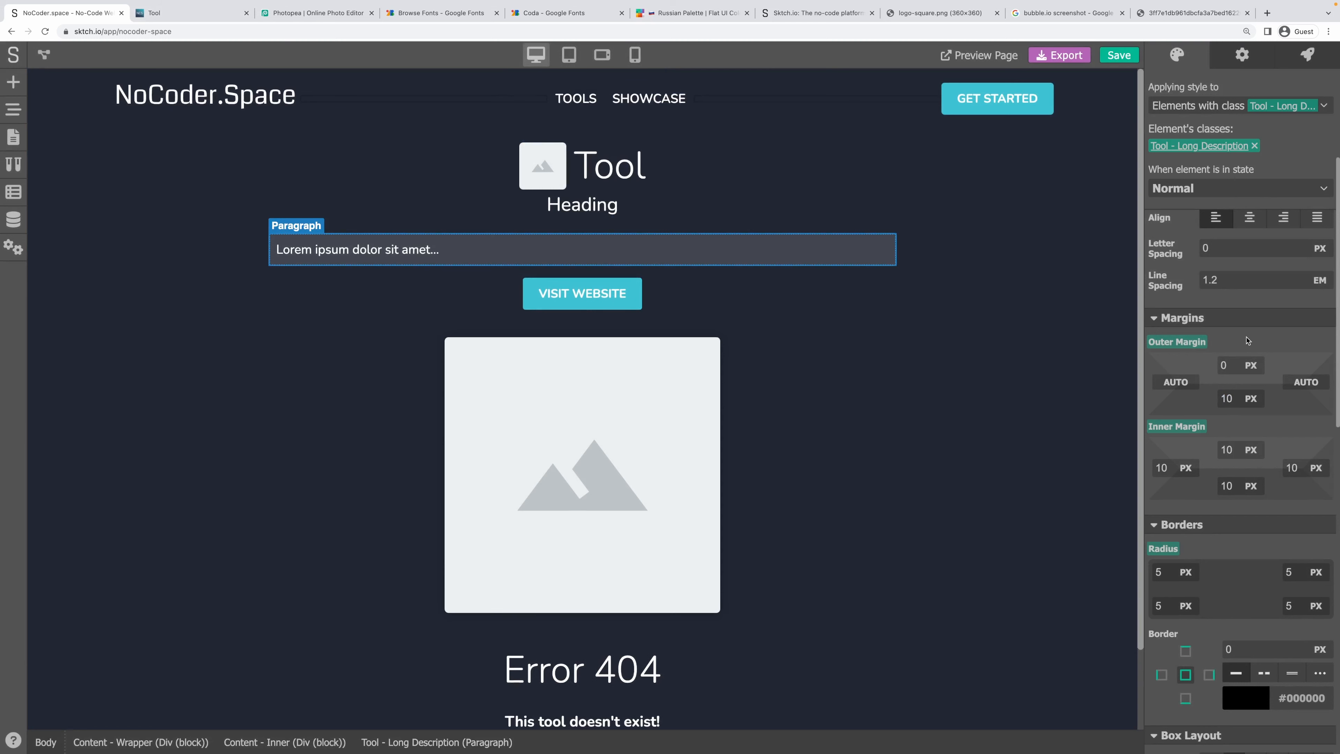
click(735, 182)
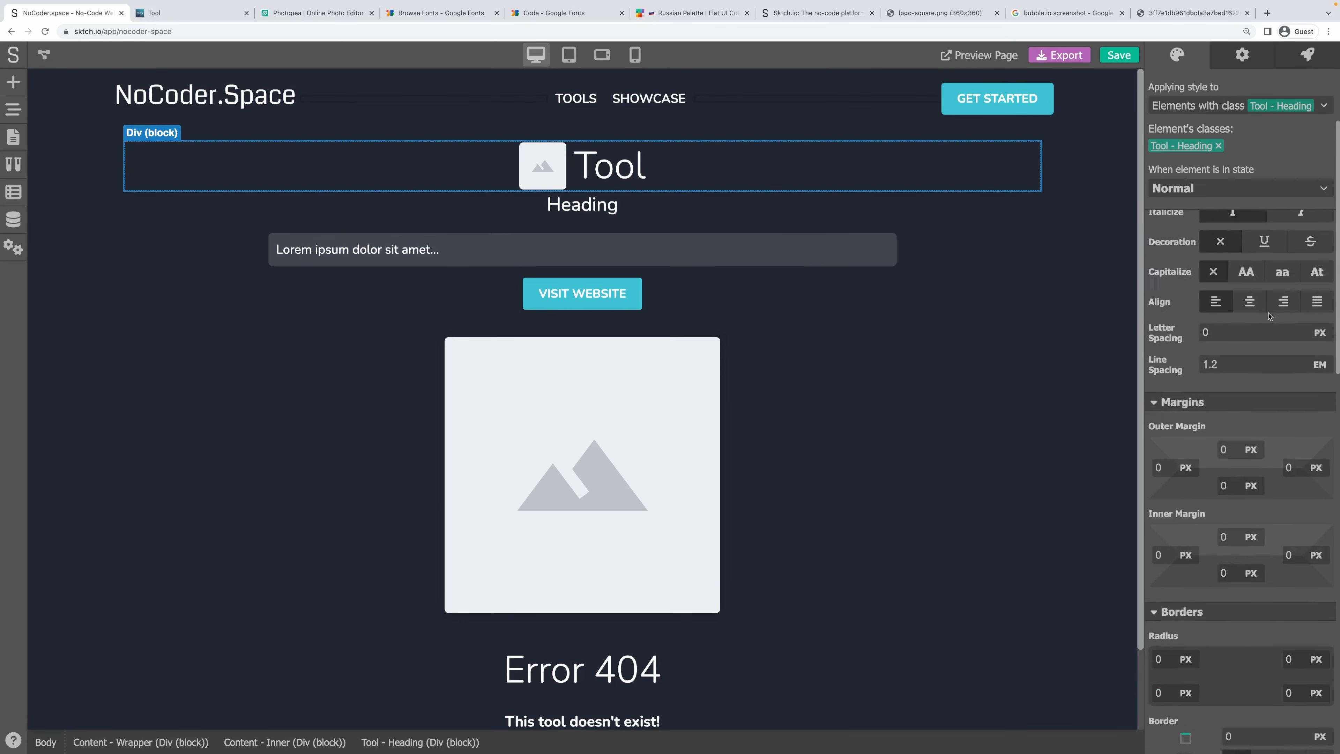
click(1223, 530)
text(5)
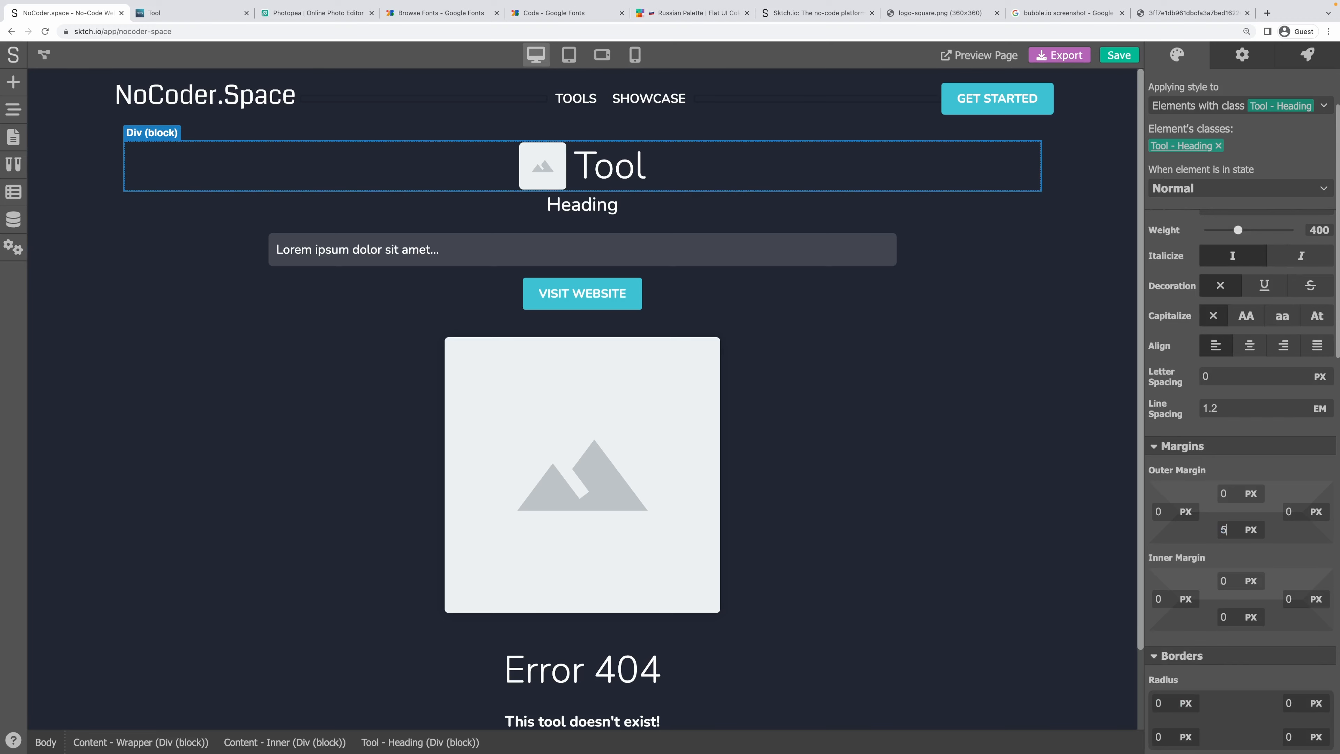
click(861, 326)
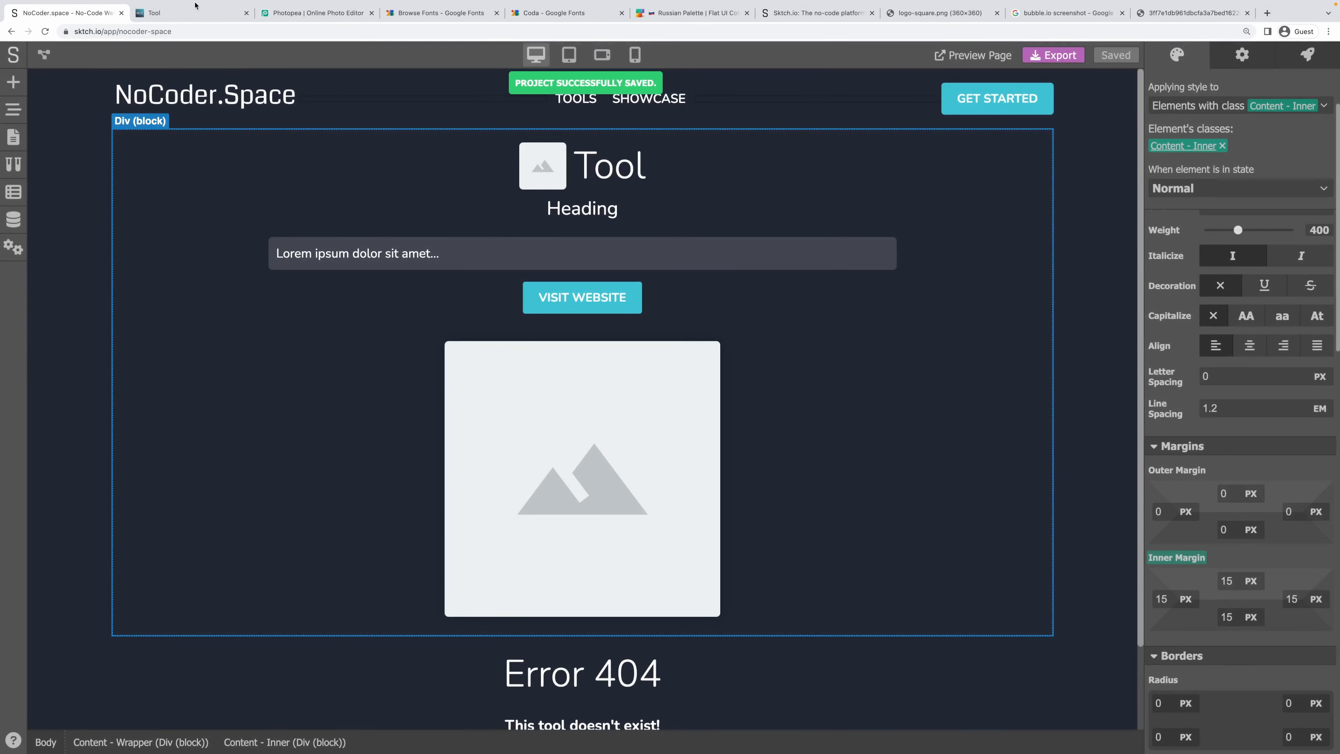
click(195, 6)
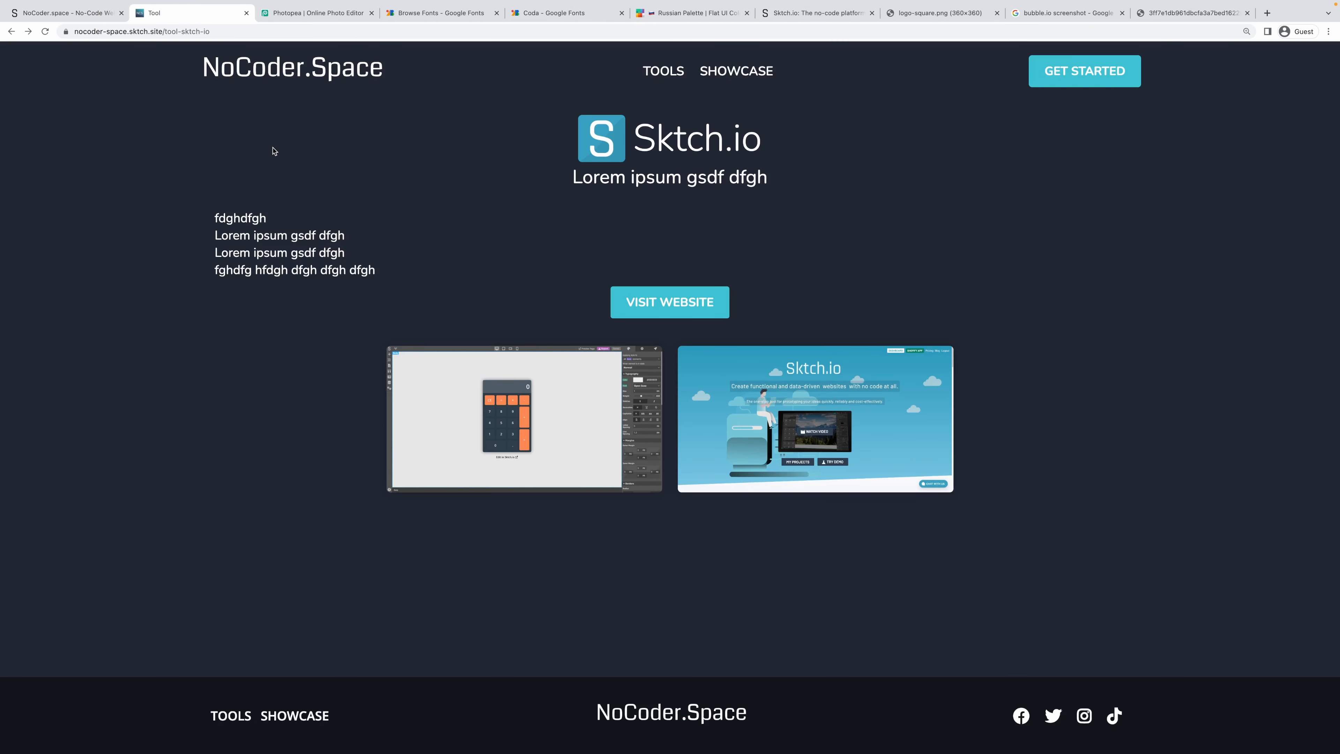
key(super+r)
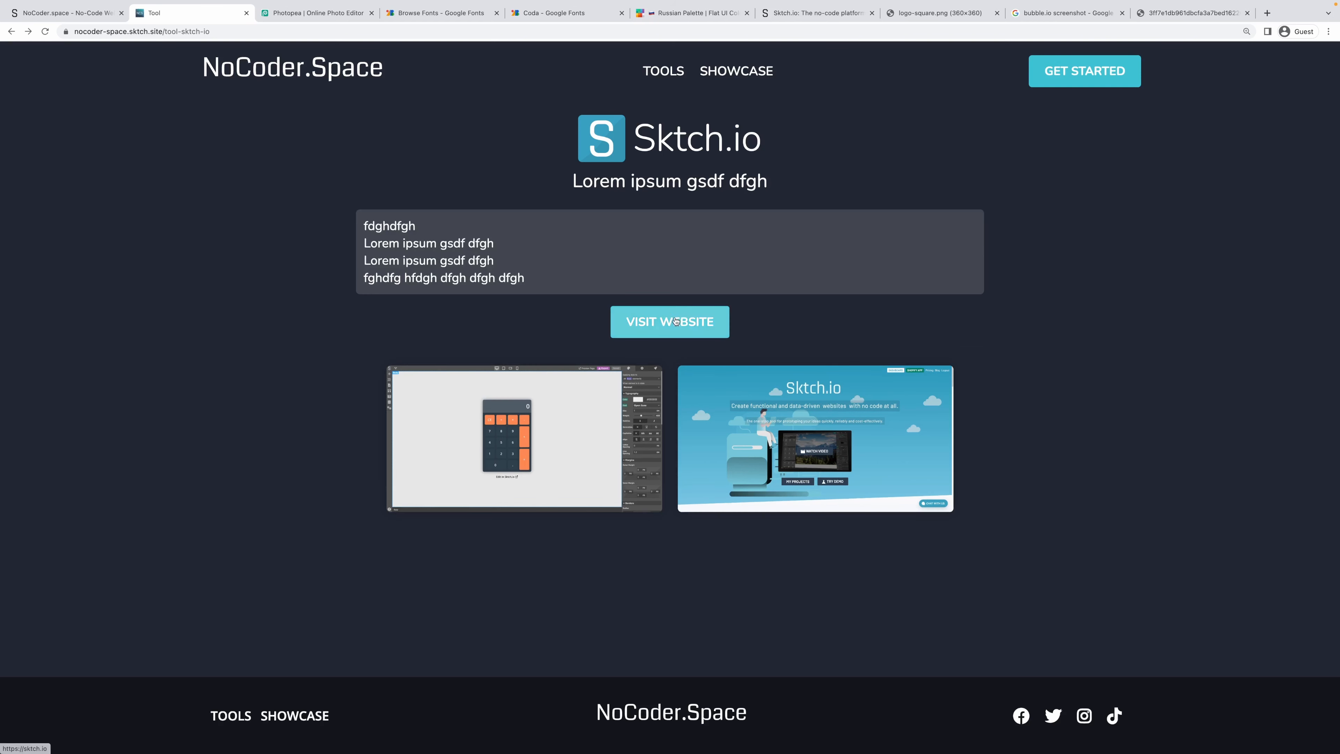
drag(628, 134, 809, 146)
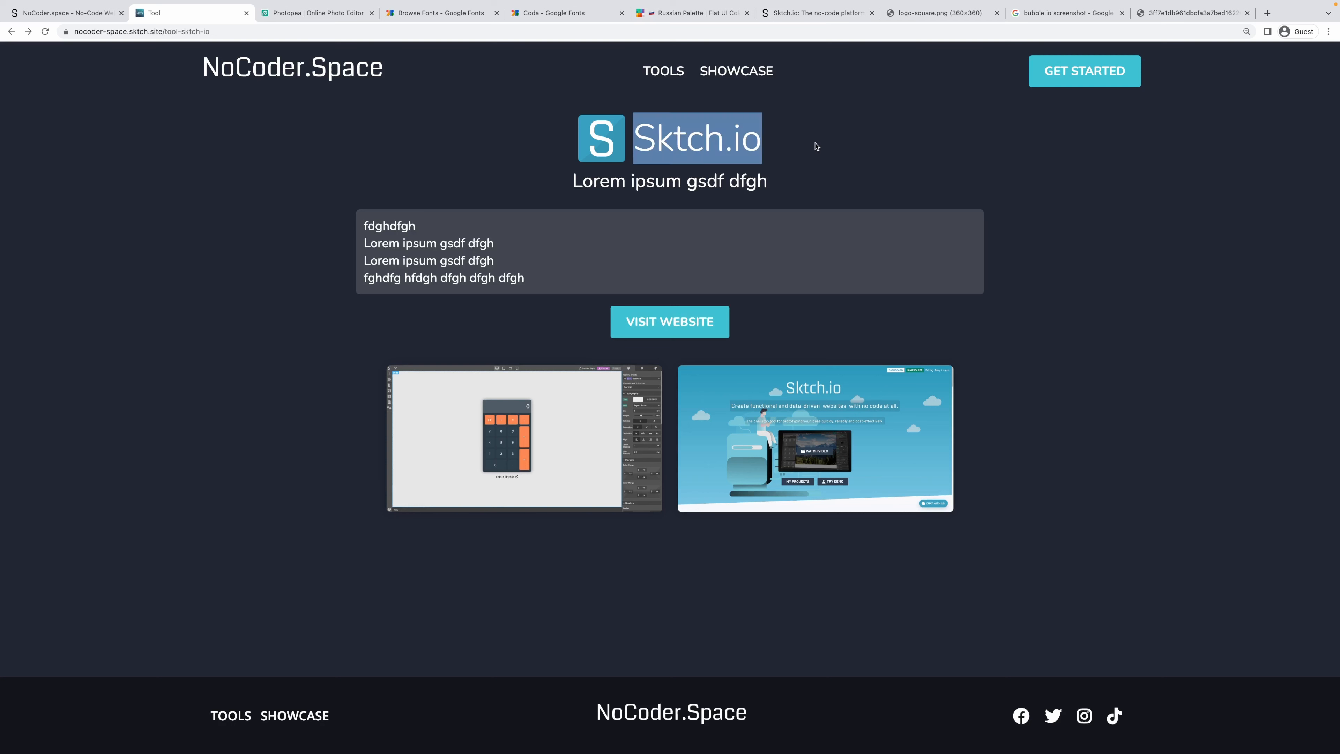
click(817, 146)
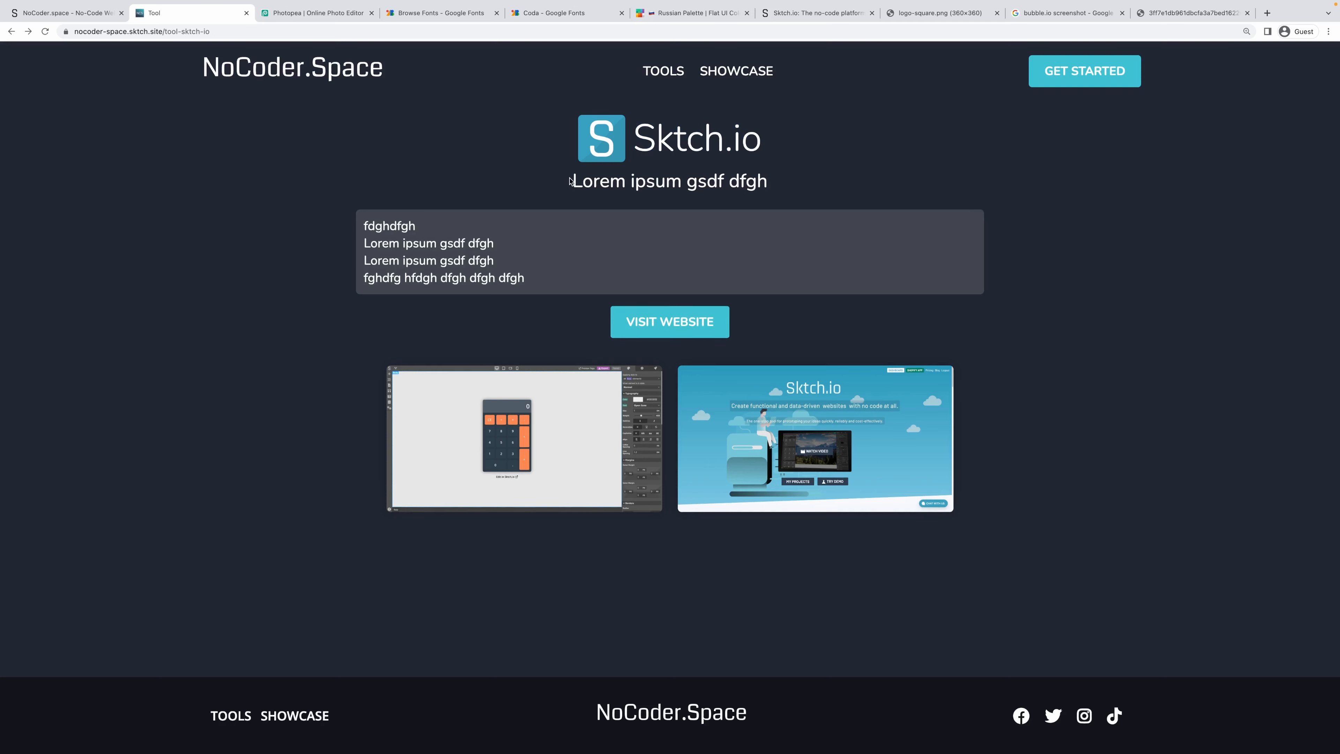
drag(570, 181, 829, 189)
drag(392, 230, 443, 280)
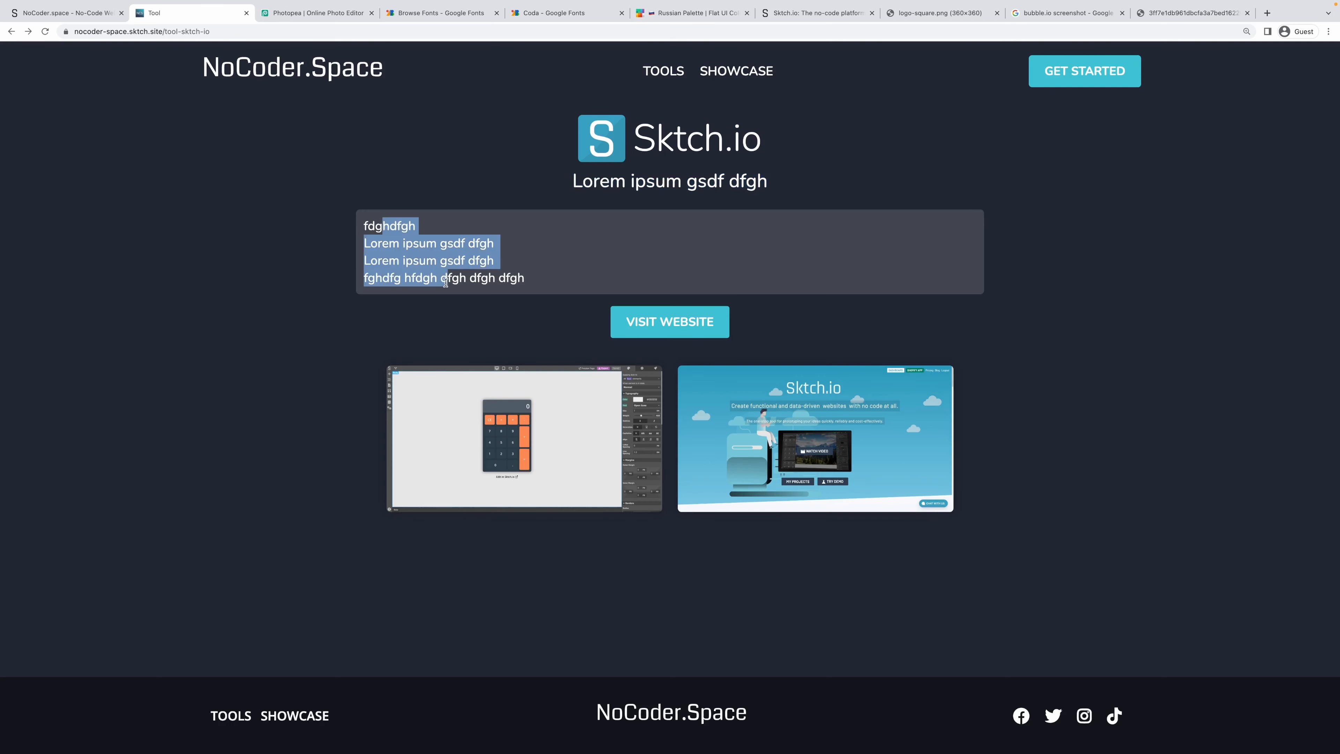
click(33, 15)
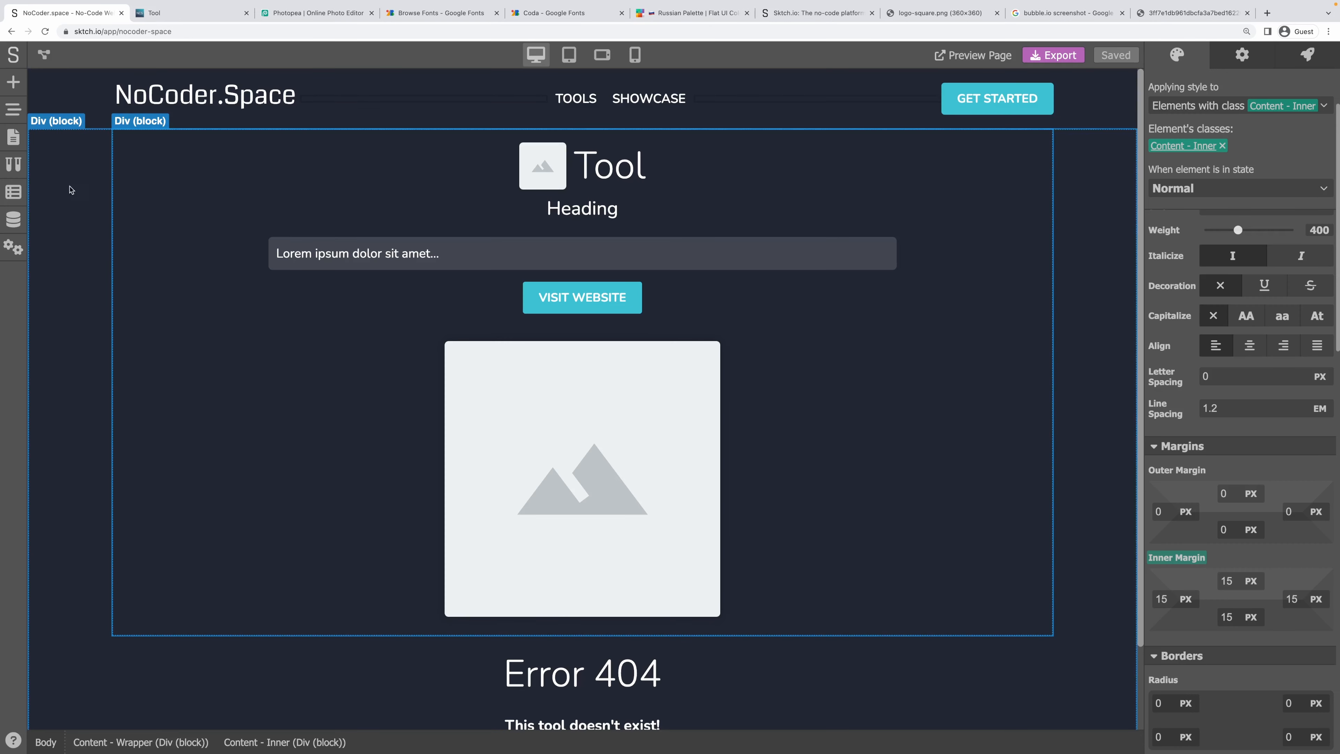
Open the Tools data model and inspect the Categories field settings without changing them.
click(13, 219)
click(90, 154)
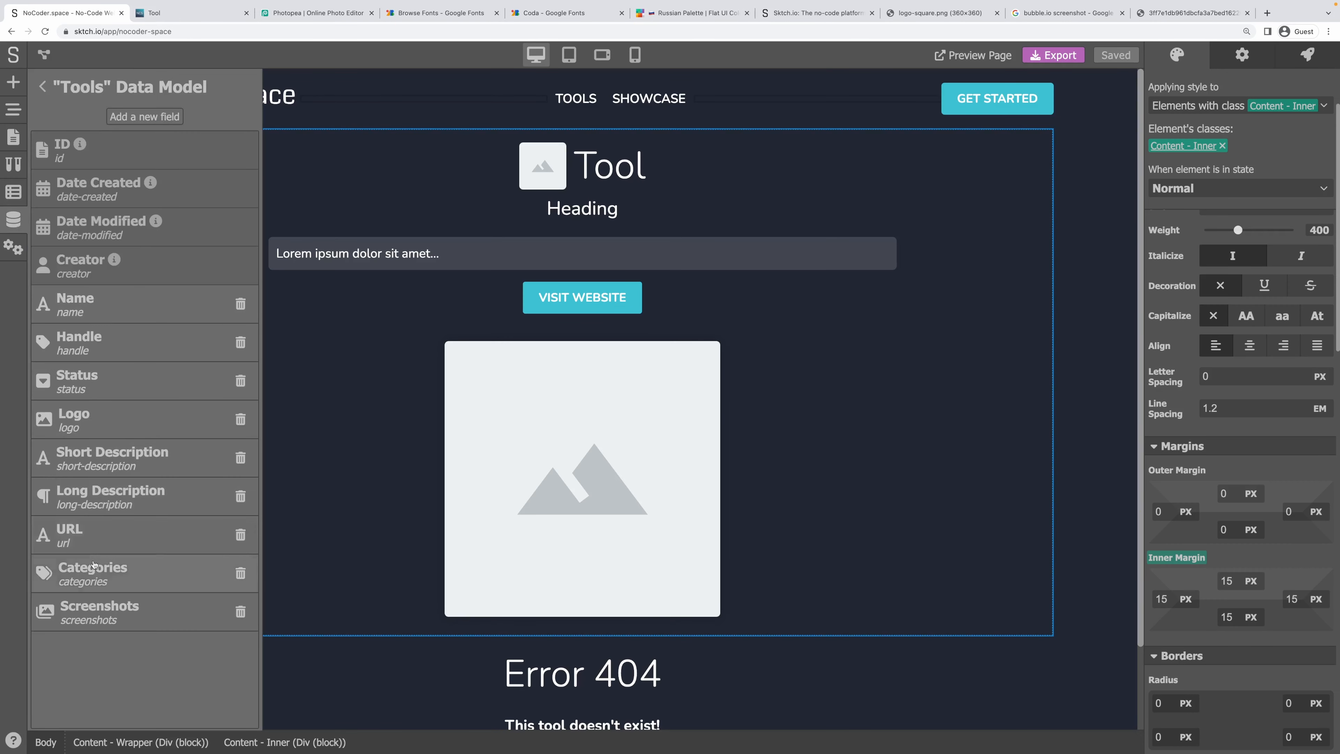
click(95, 574)
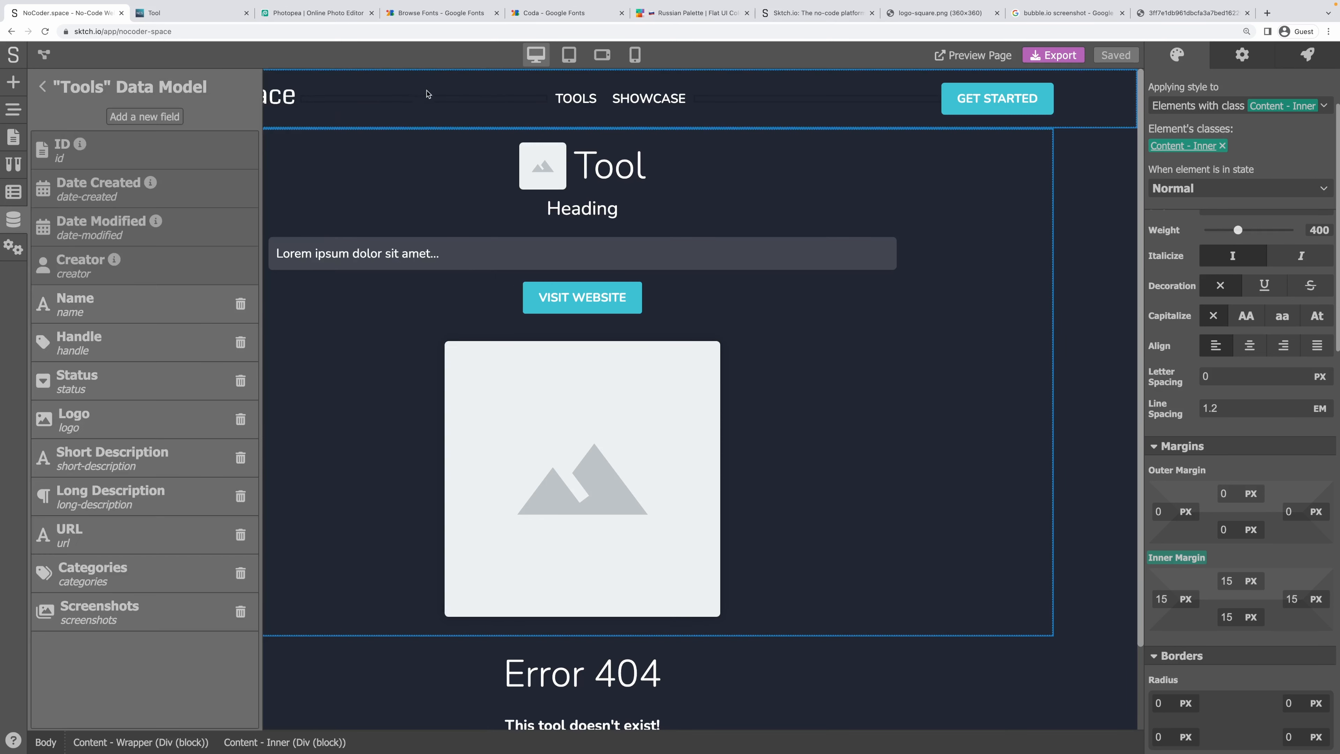
click(424, 94)
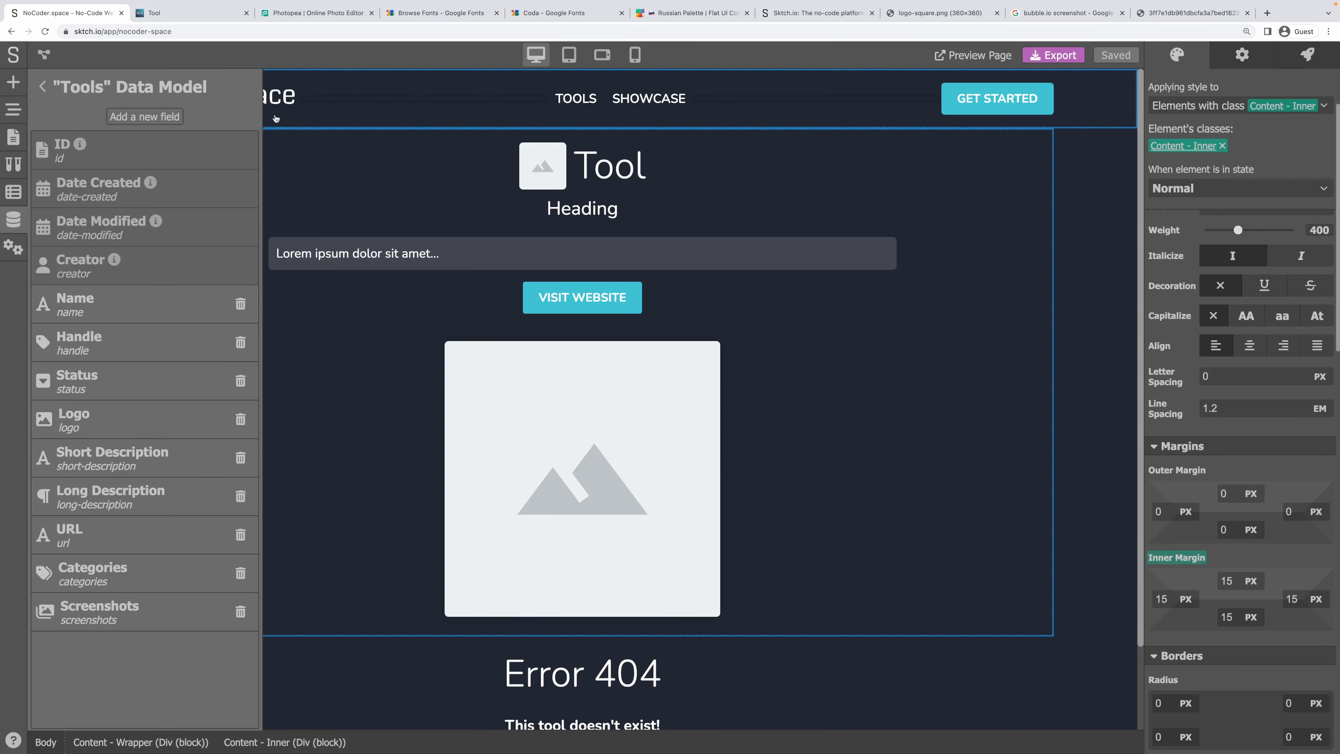
Browse the Tools records table and highlight Sktch.io's website-builder category.
click(45, 87)
click(218, 140)
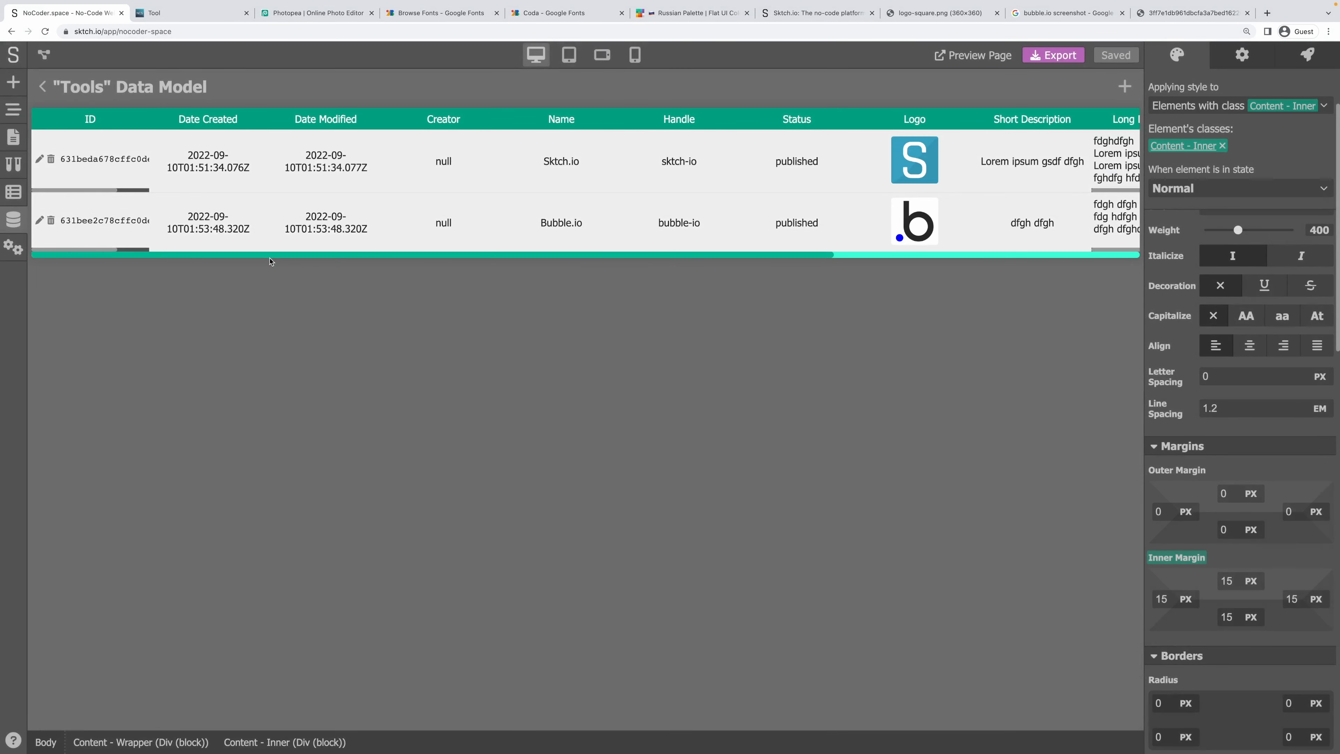
drag(269, 260, 681, 287)
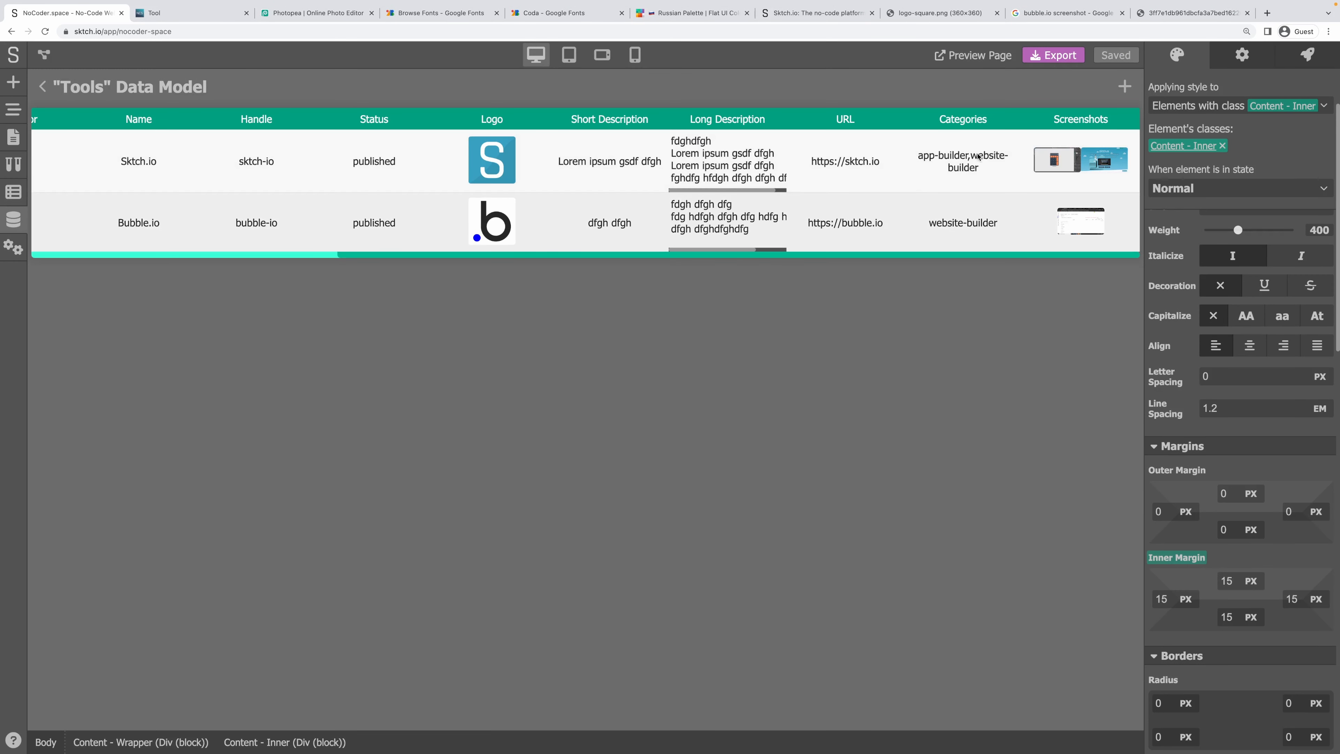
drag(977, 156, 981, 168)
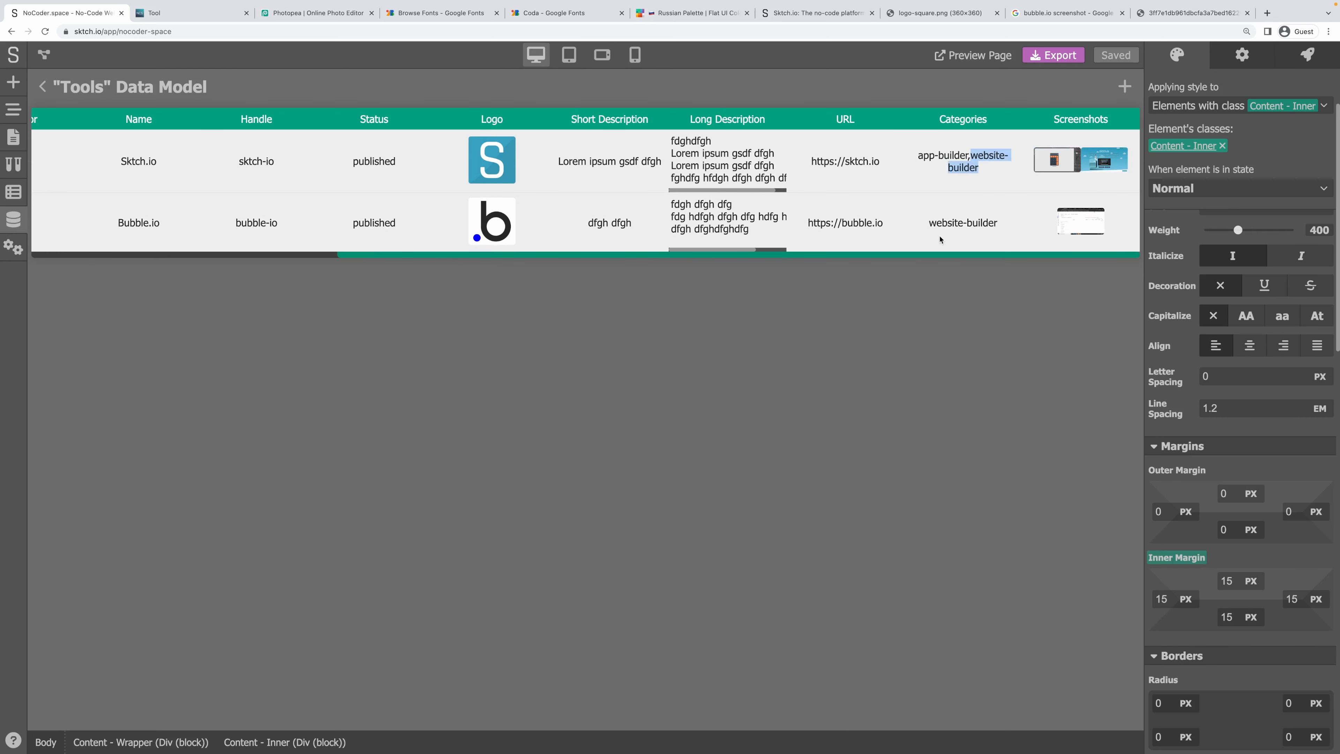
scroll(764, 248, left, 8)
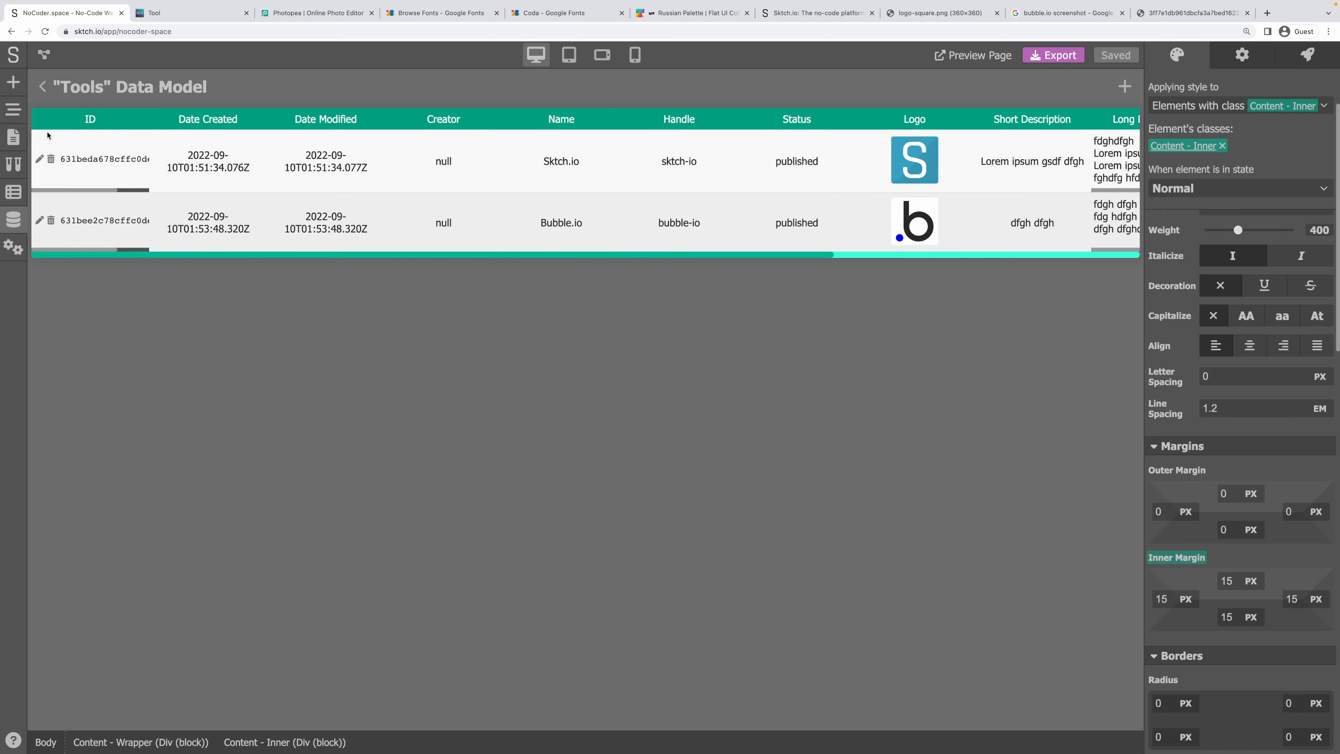
Select the Tool title block on the page canvas, then view the live site's Tools listing.
click(42, 87)
click(771, 217)
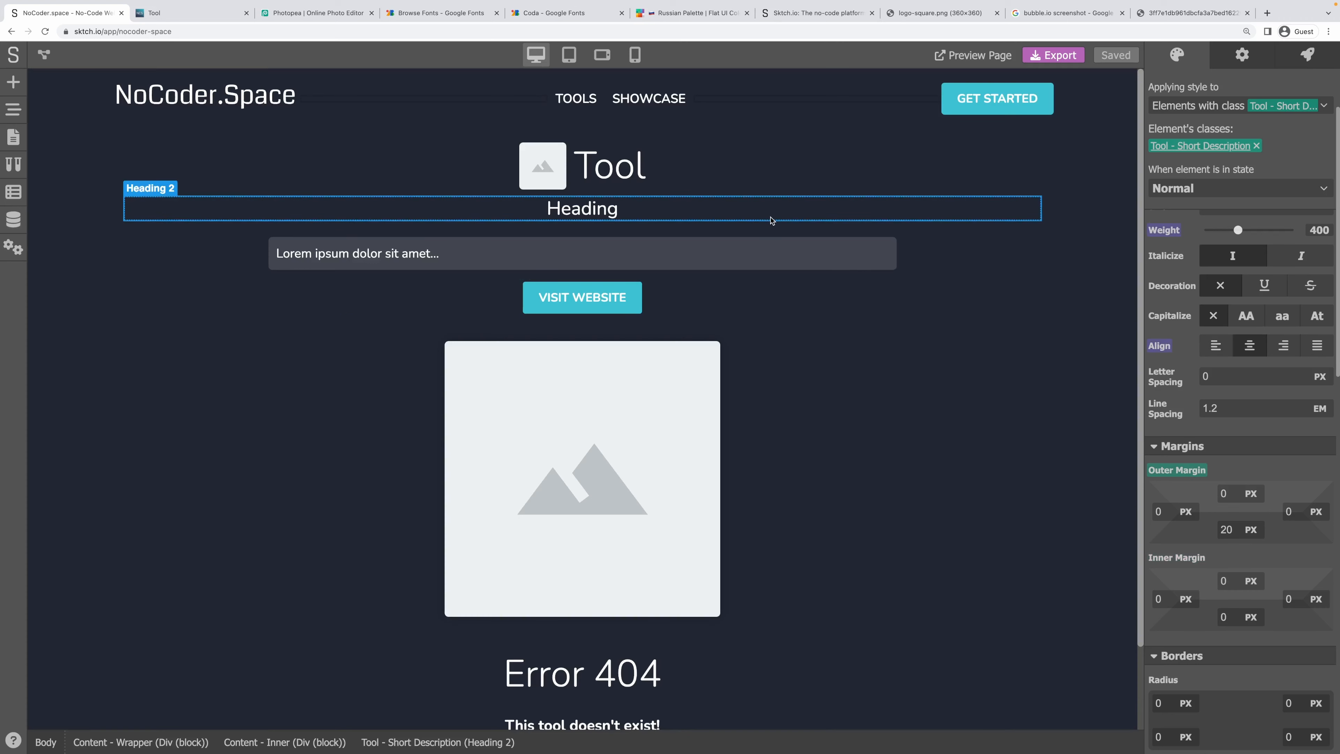
click(774, 191)
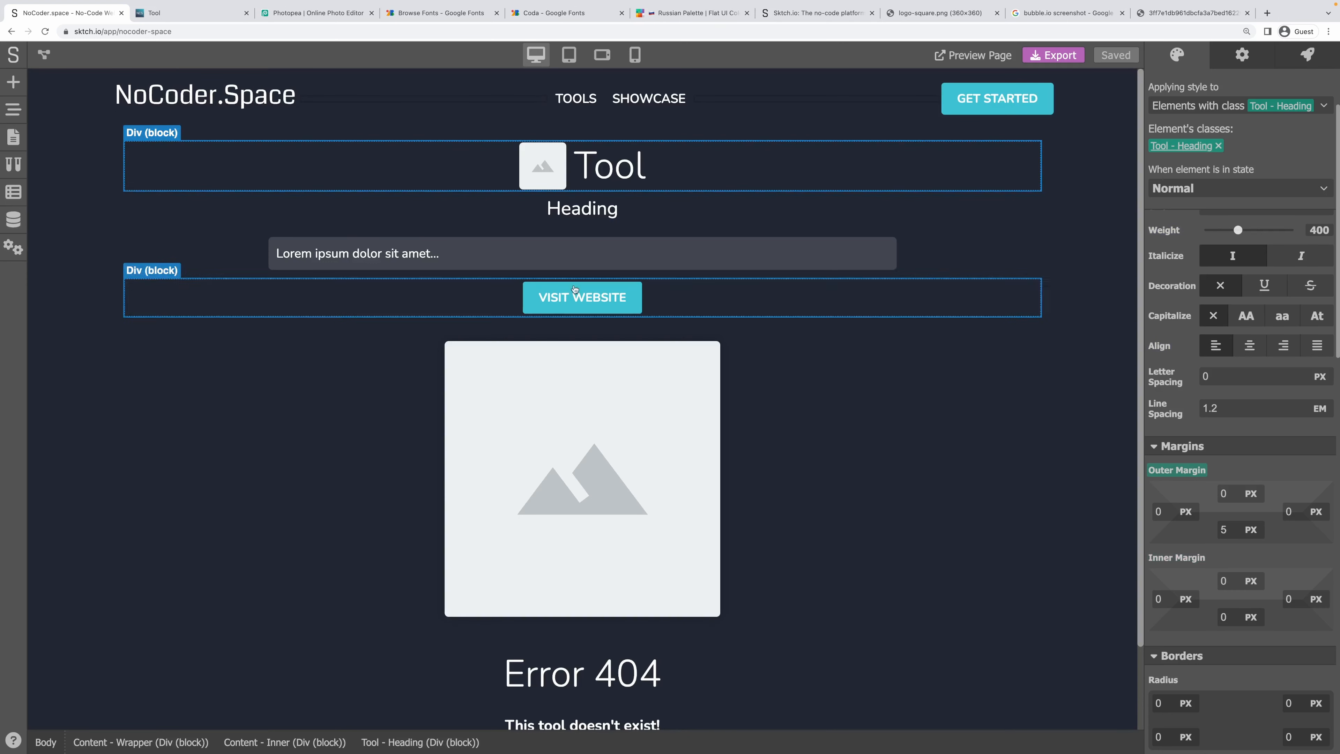
scroll(765, 343, down, 3)
click(211, 13)
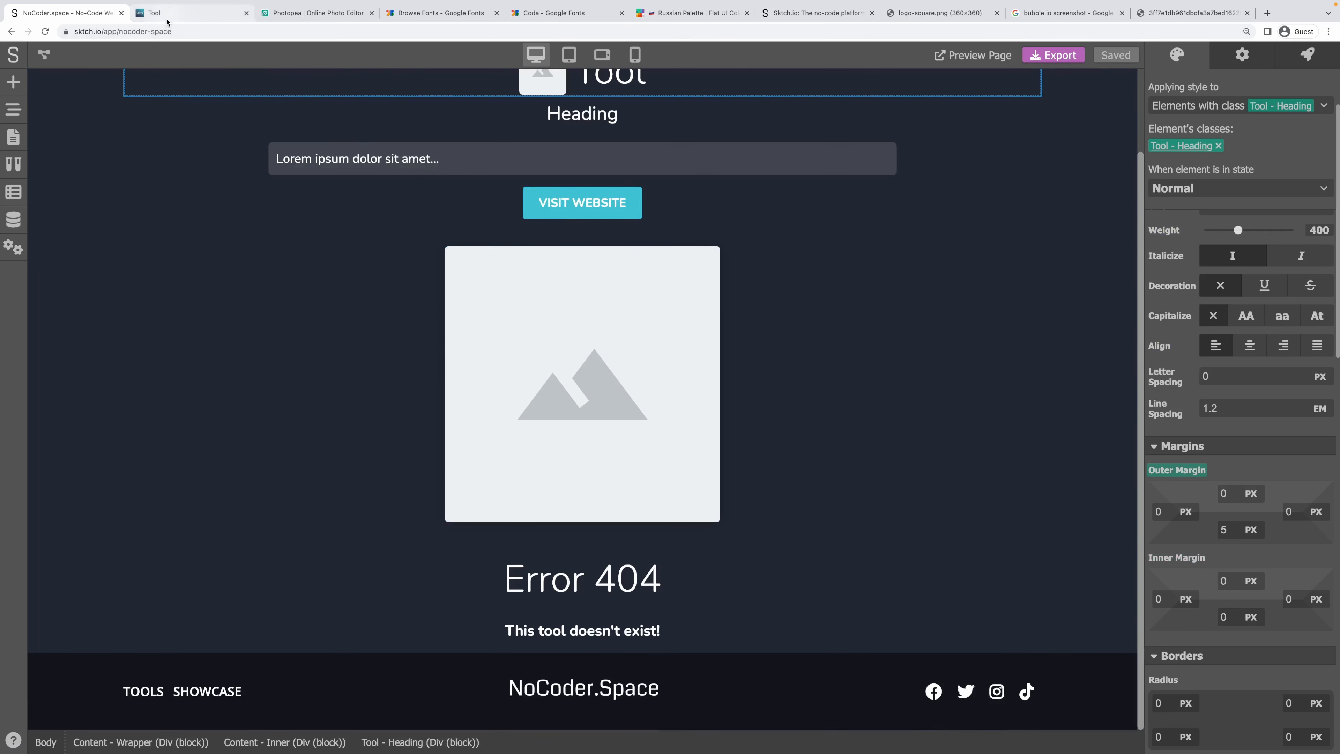
click(657, 72)
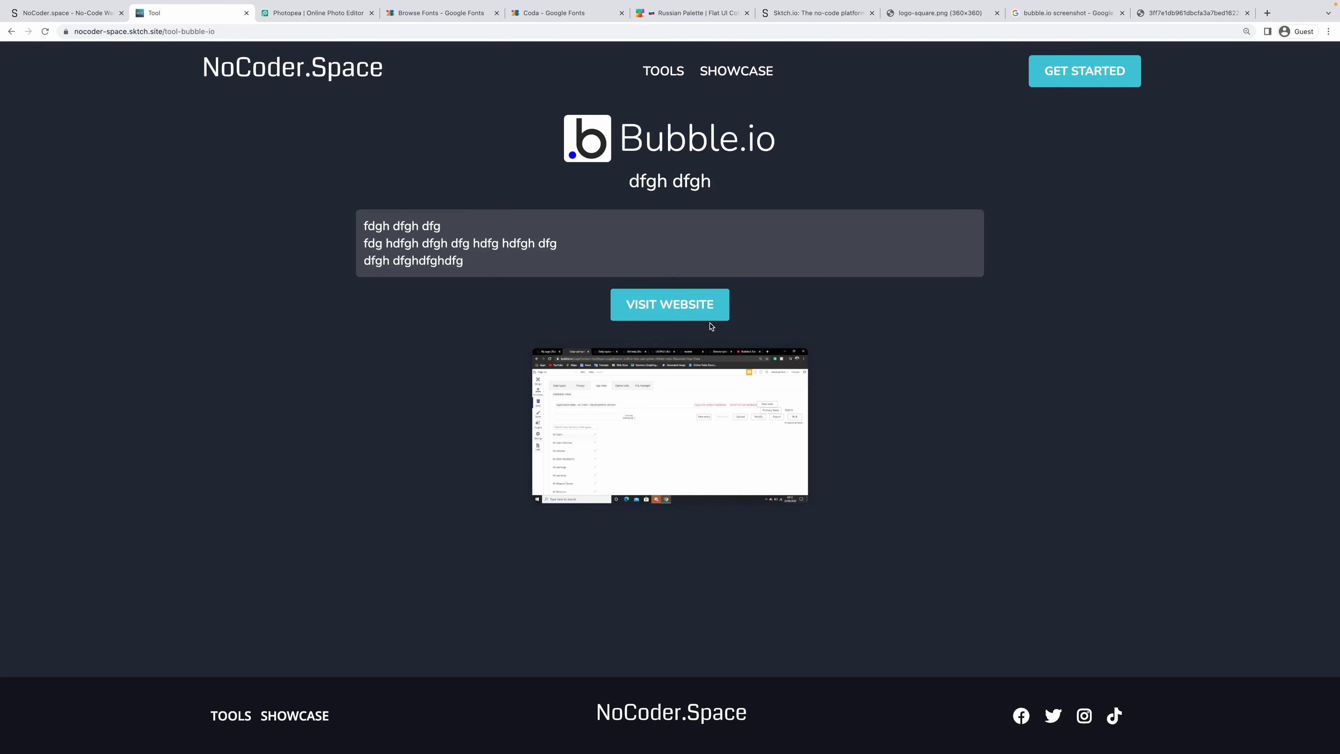
Go back from the live Bubble.io tool page to /tools, then return to the Sktch.io editor tab.
key(super+[)
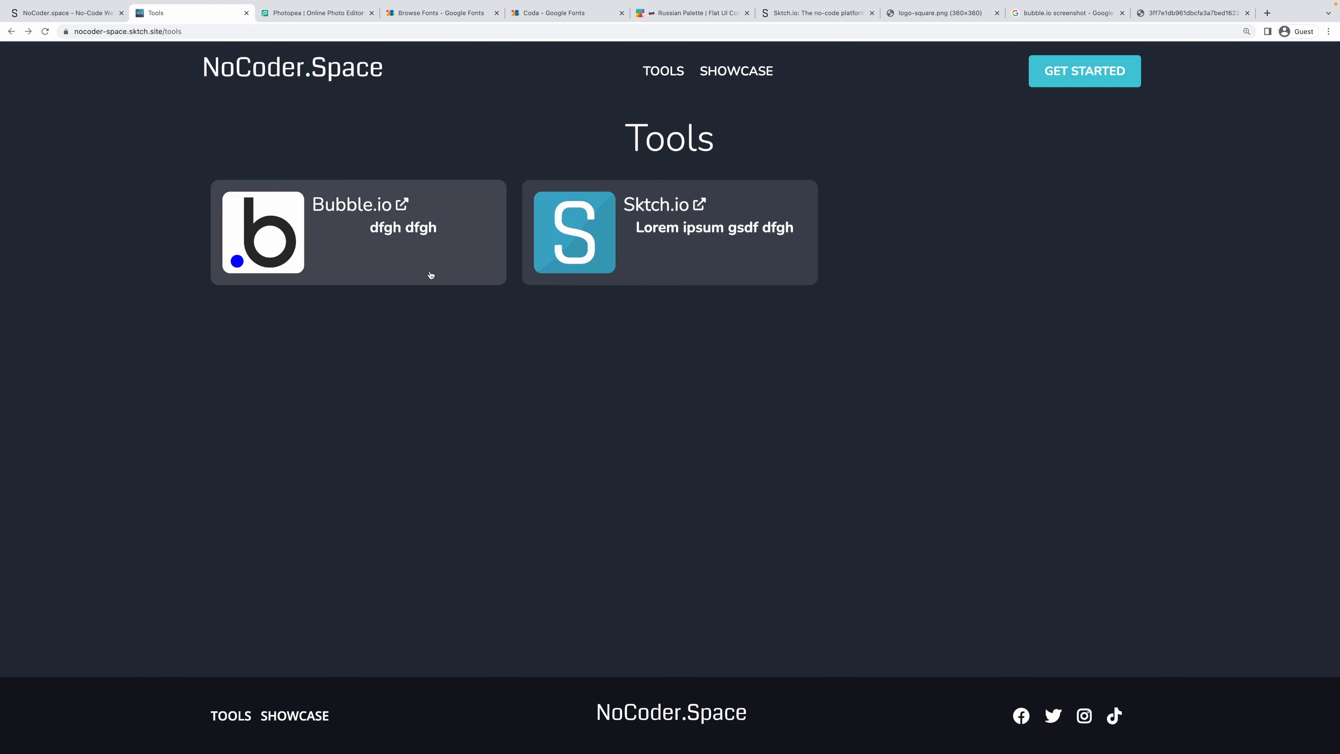
drag(393, 233, 368, 207)
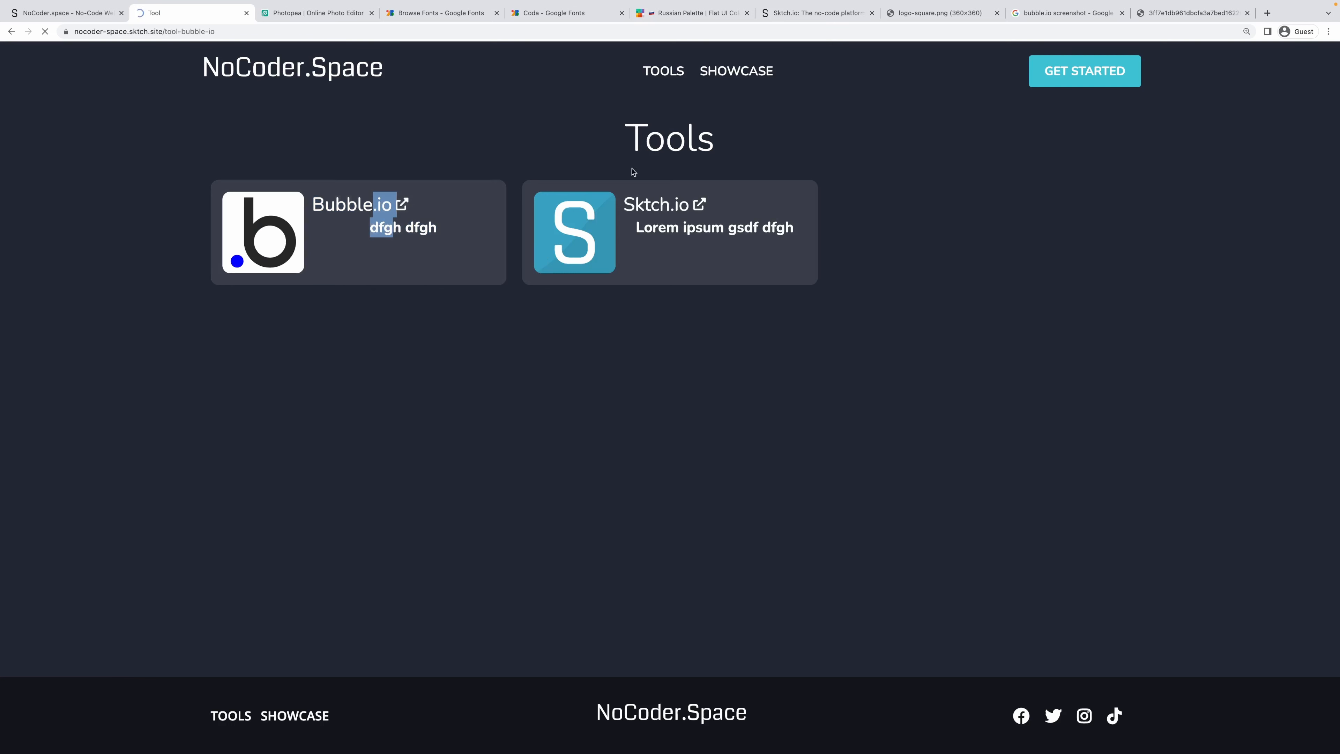
key(super+bracketleft)
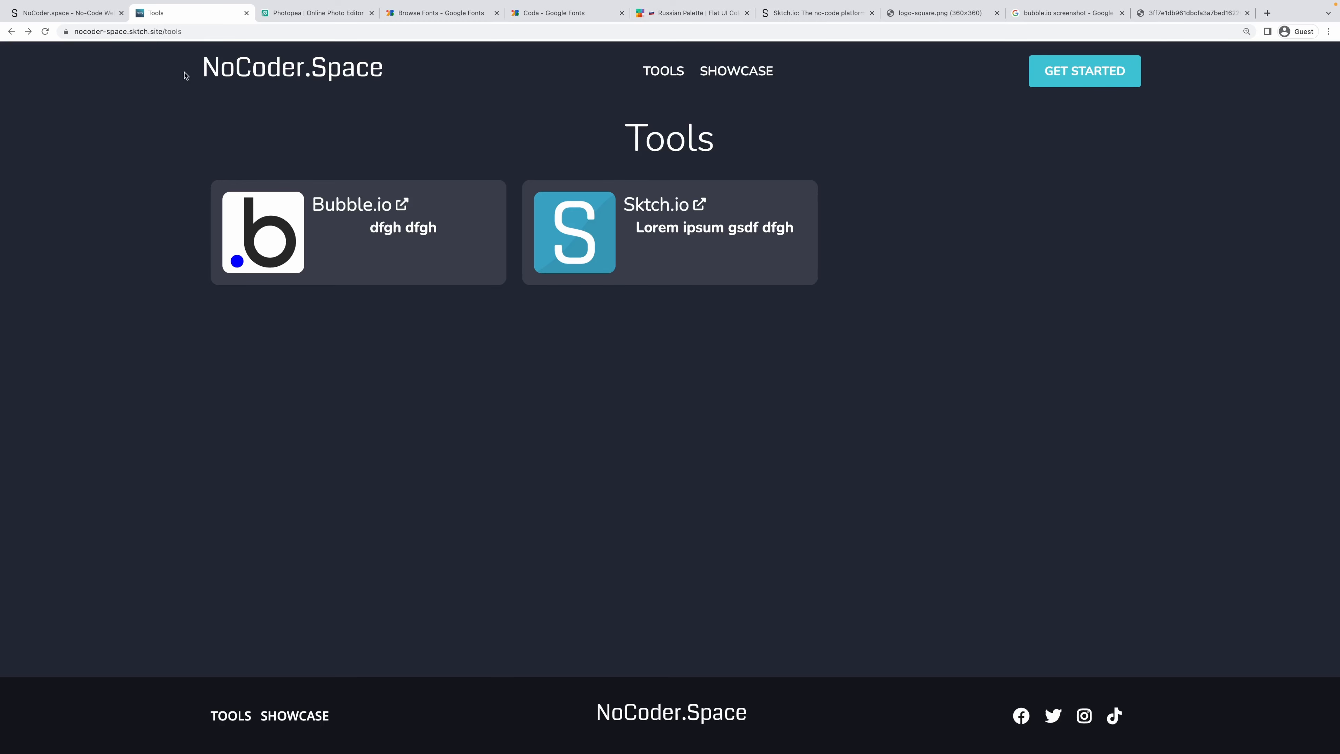
click(95, 13)
scroll(317, 237, up, 2)
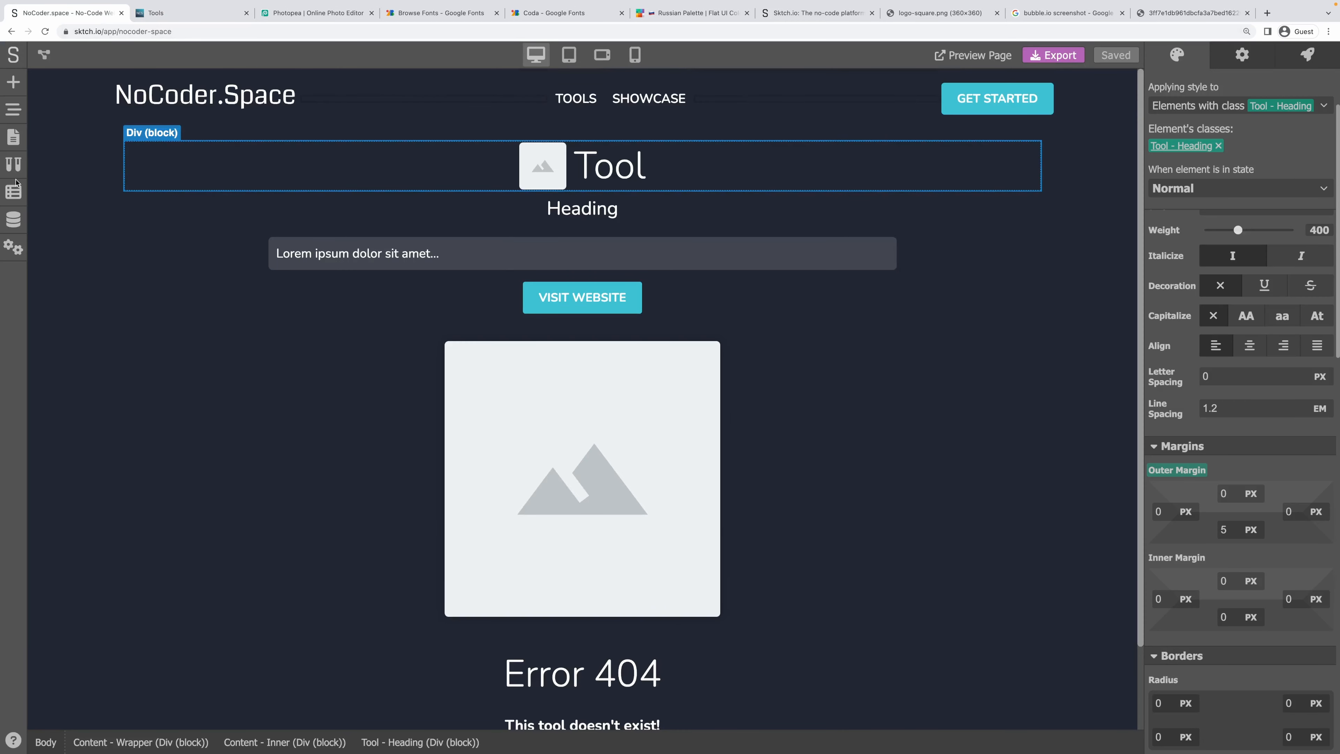
Left-align the Tool Card - Description heading on the Tools page and save the project.
click(13, 136)
click(100, 192)
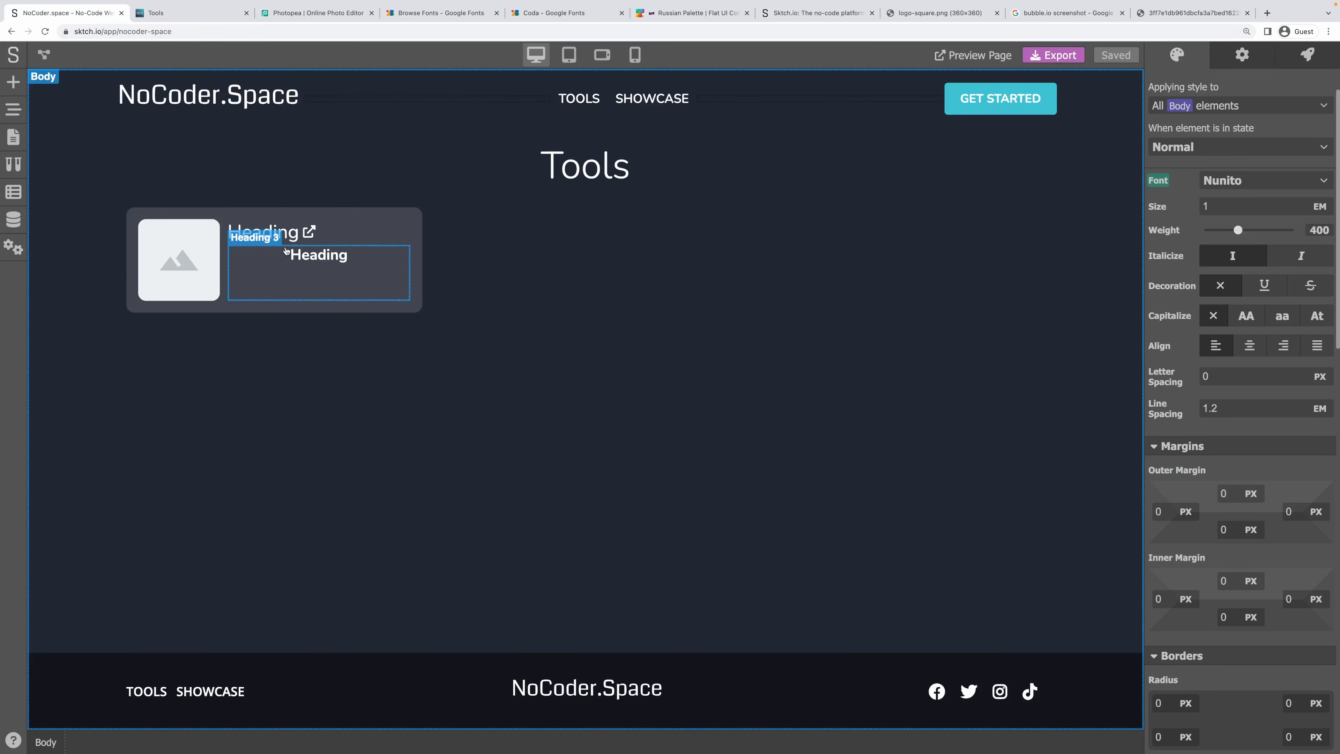
click(285, 270)
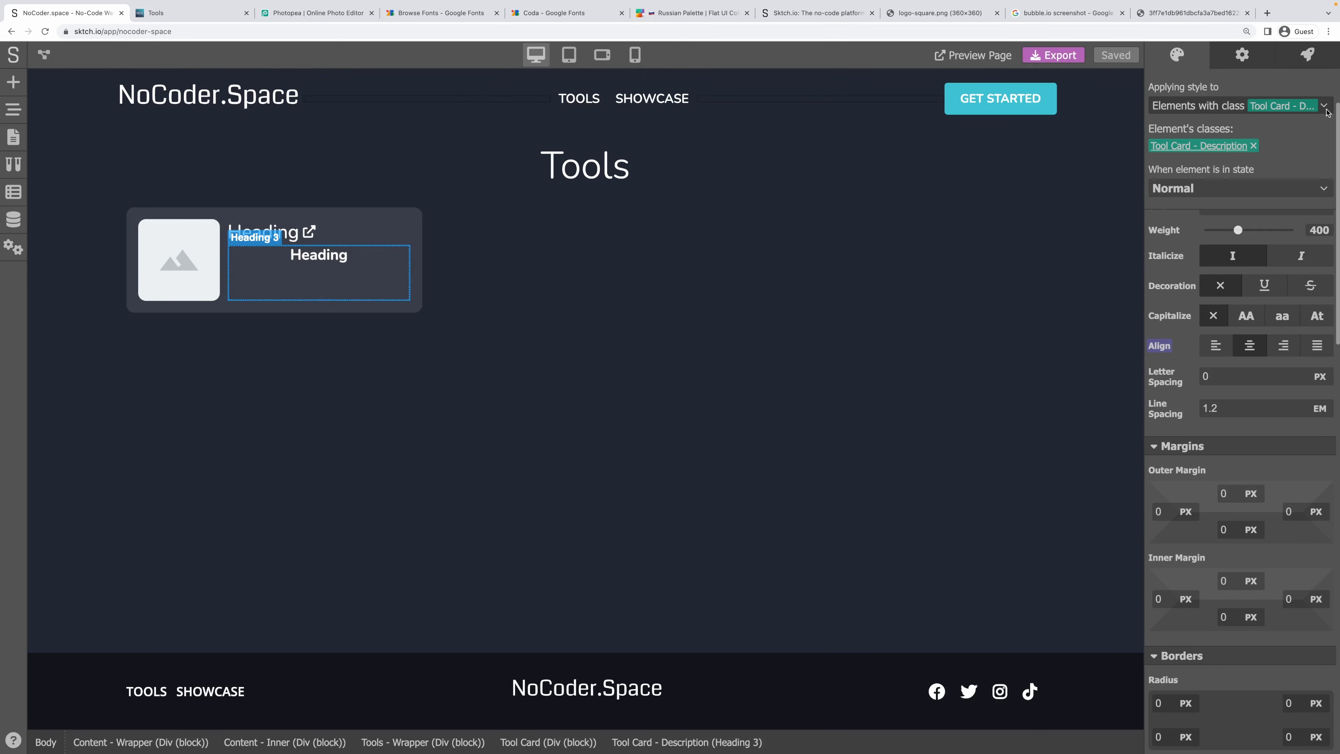
click(1313, 108)
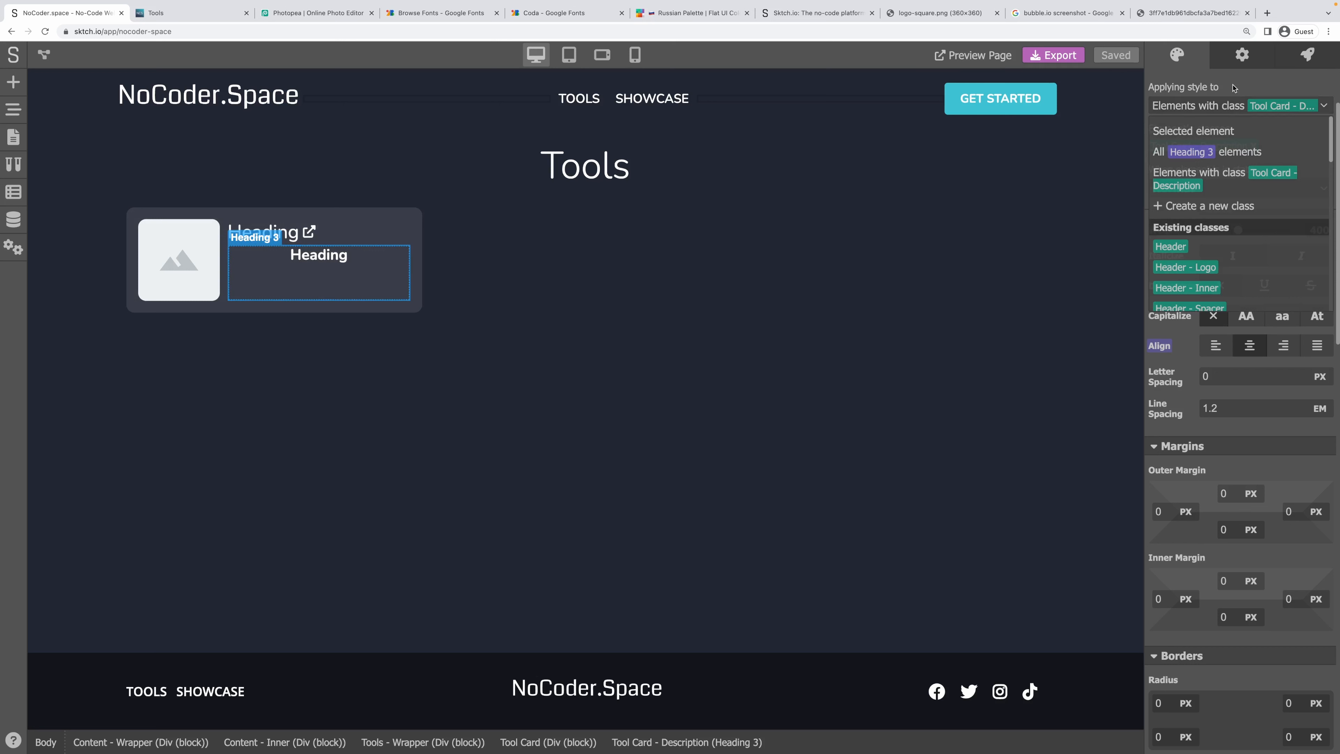
click(1234, 87)
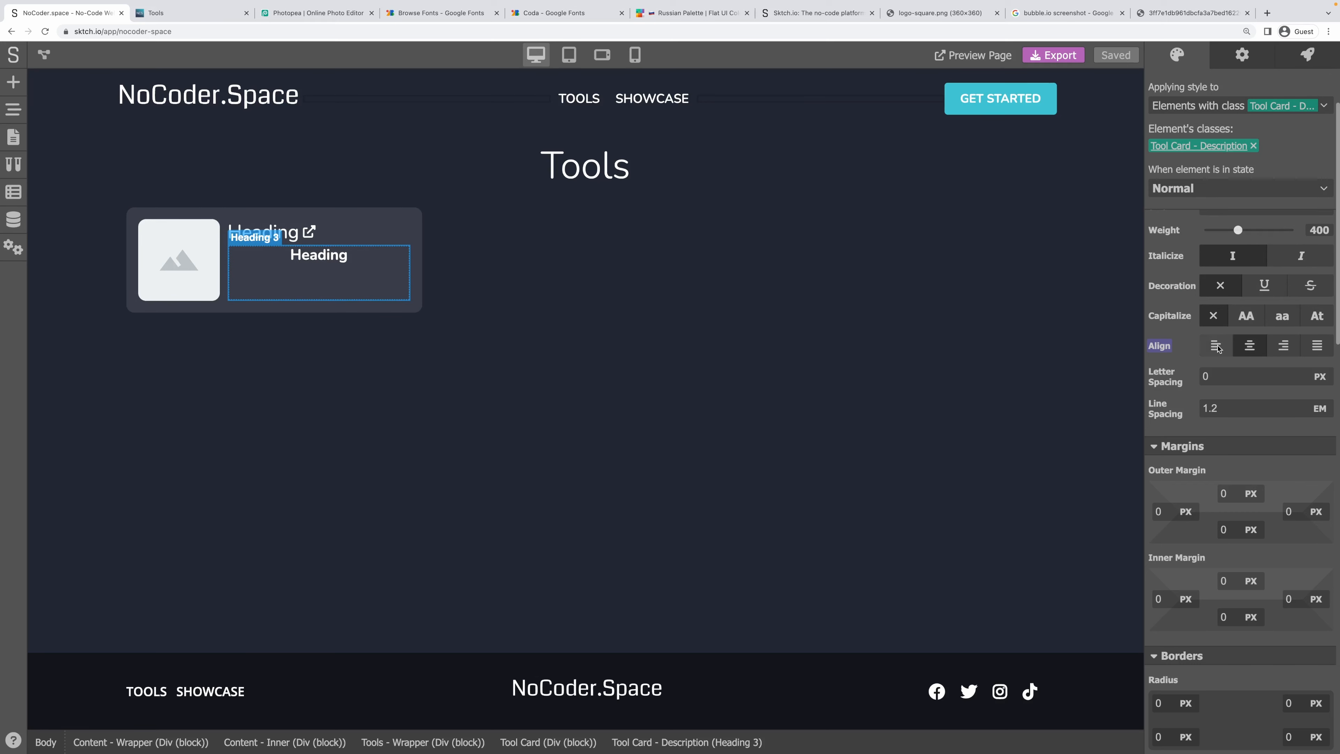
click(1216, 346)
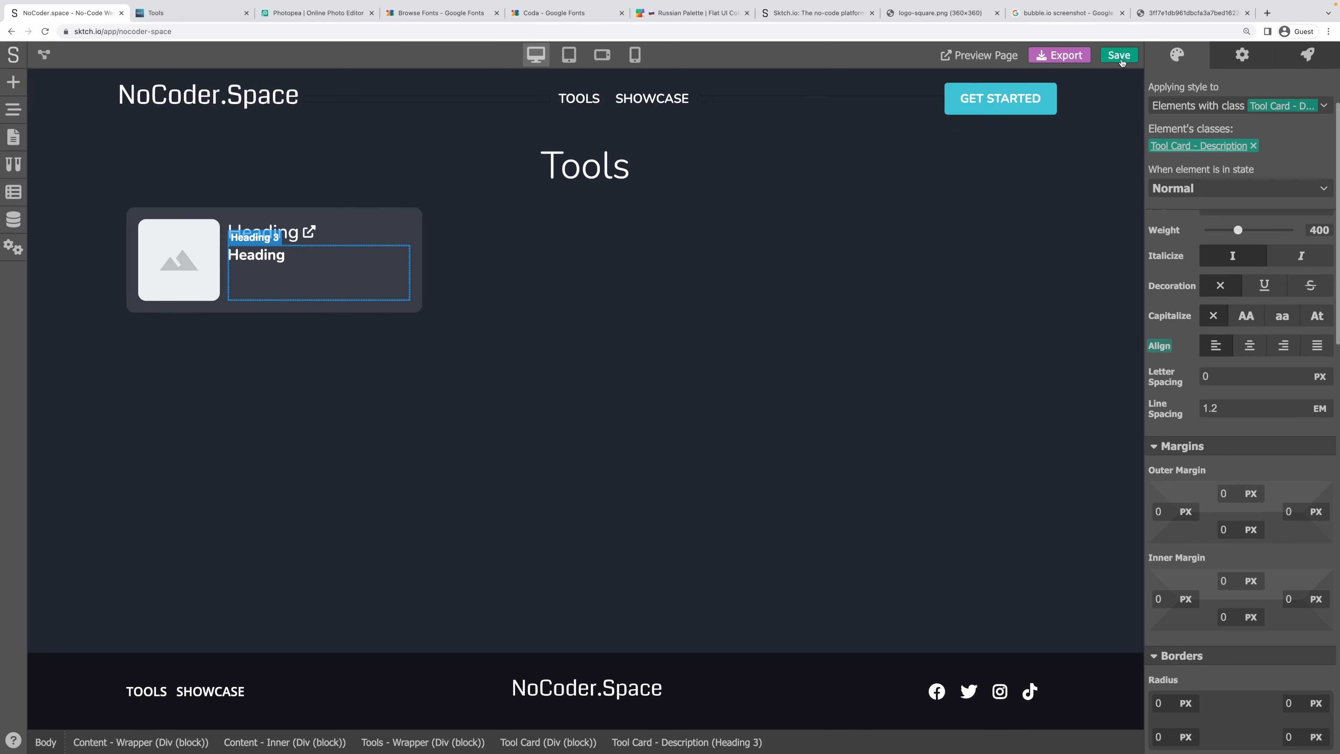
click(1121, 56)
click(170, 17)
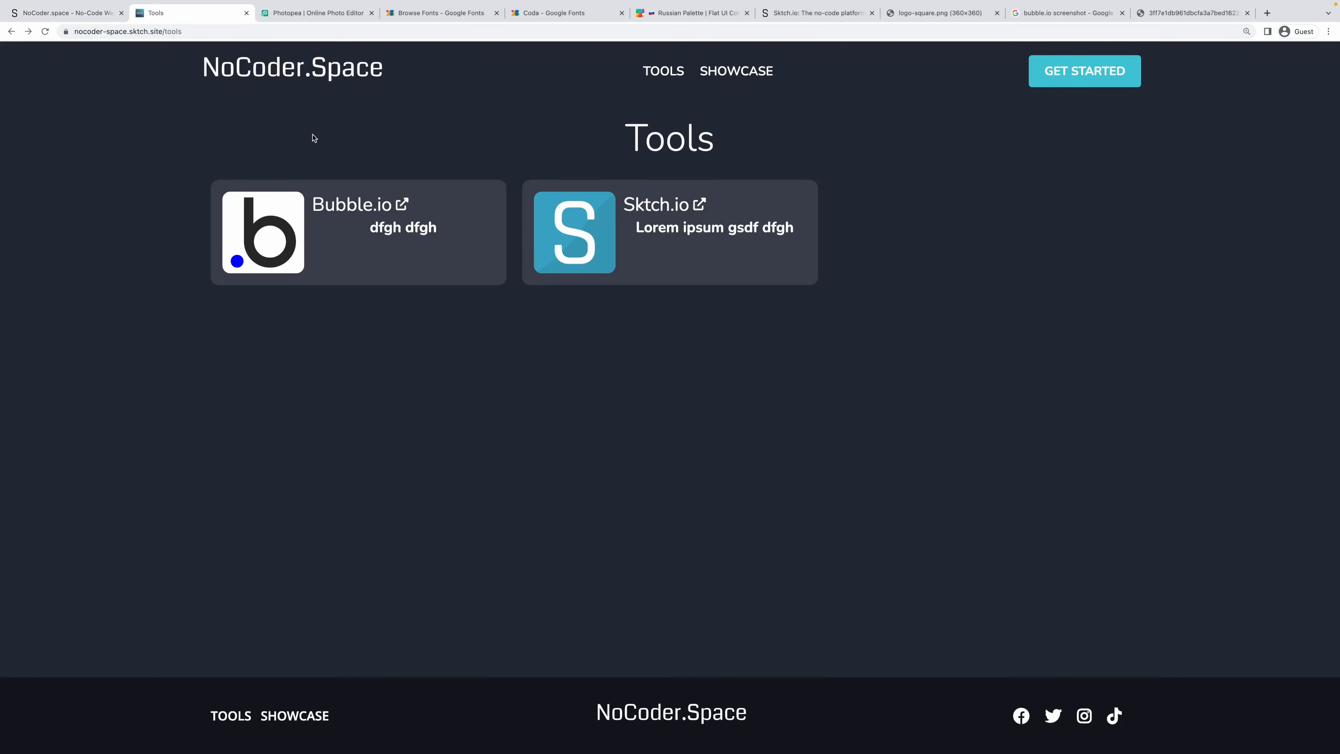
Reload the live Tools page to confirm the card descriptions are left-aligned.
key(super+r)
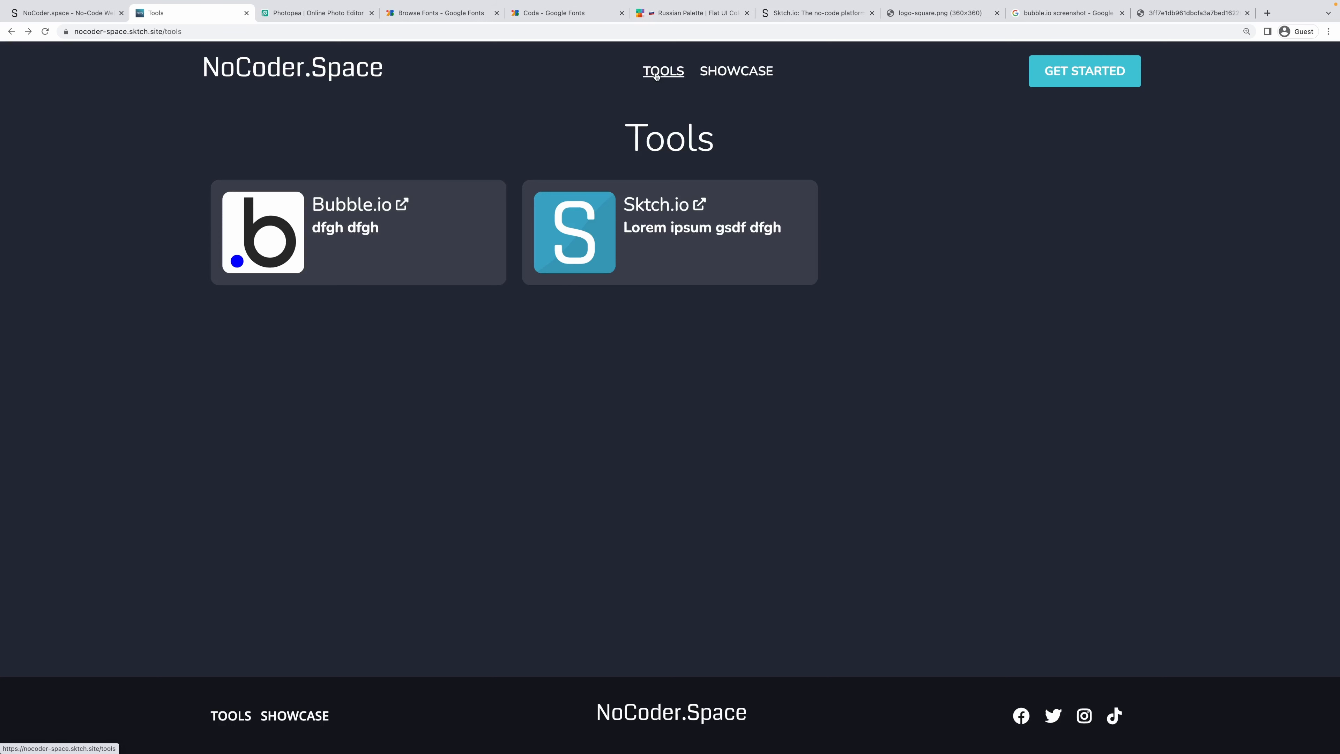
drag(626, 136, 738, 162)
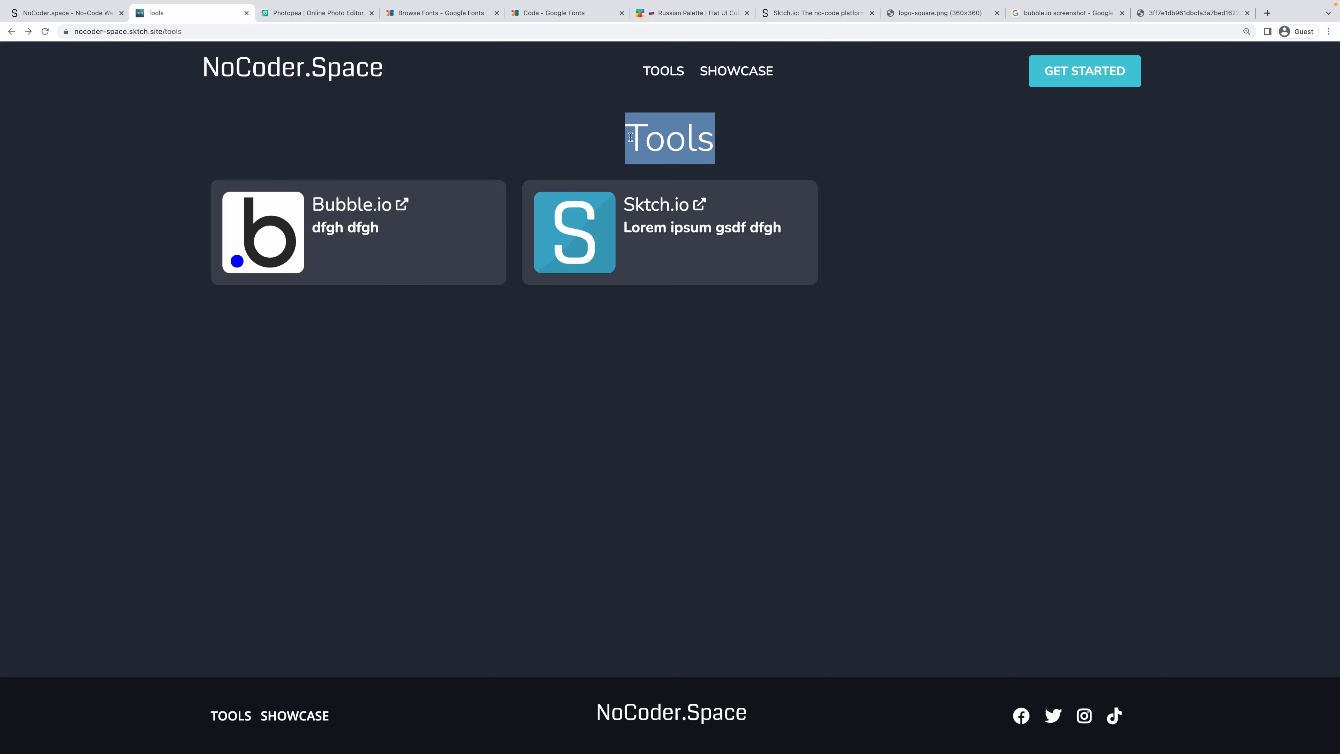
click(639, 135)
Visit the live Showcase page, which shows only its heading, then return to the editor.
click(732, 72)
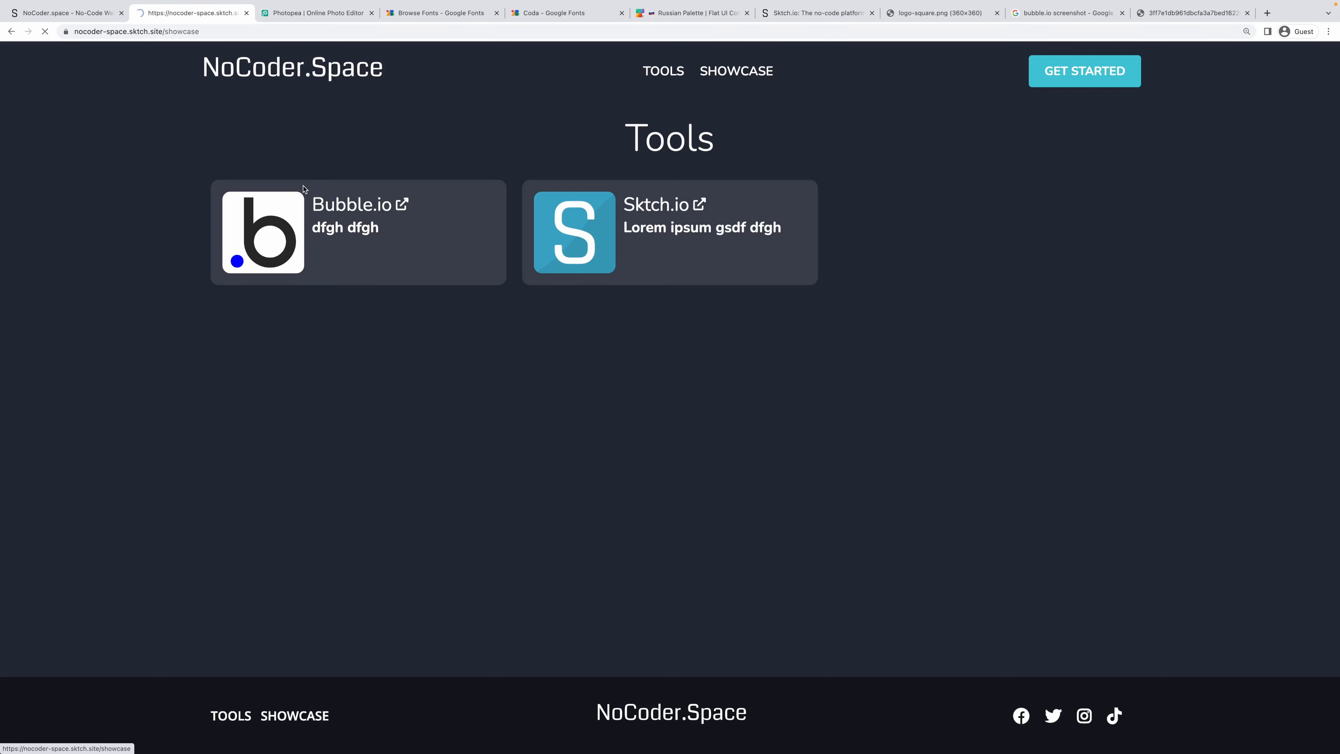
drag(575, 132, 794, 135)
click(794, 136)
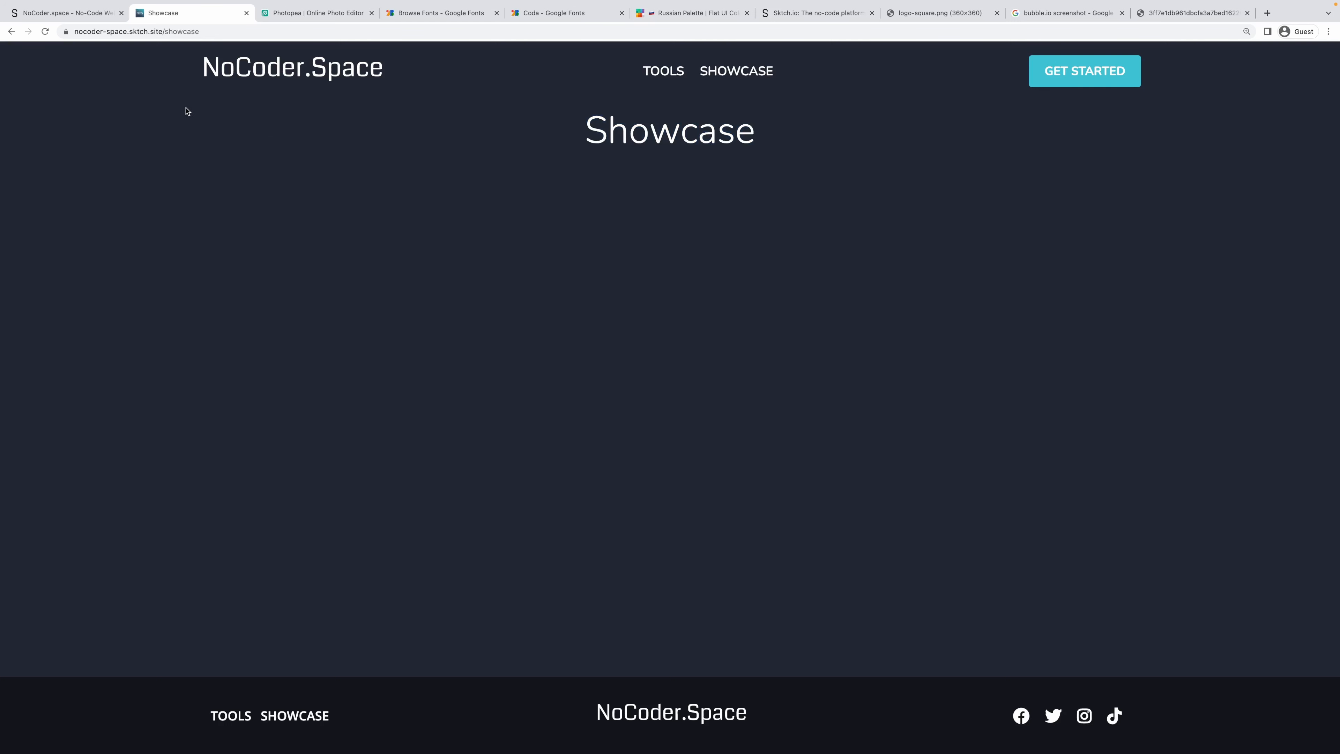
click(50, 15)
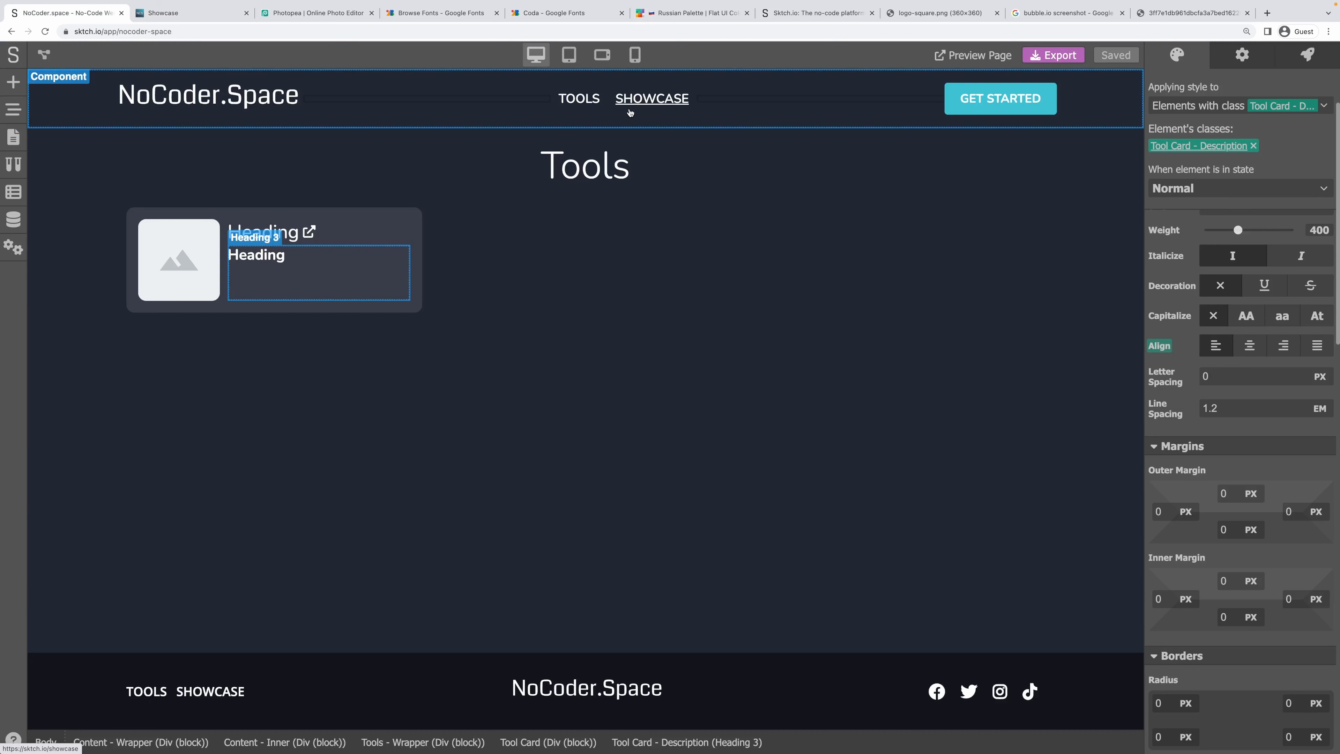
Create a new data model named Projects.
click(12, 220)
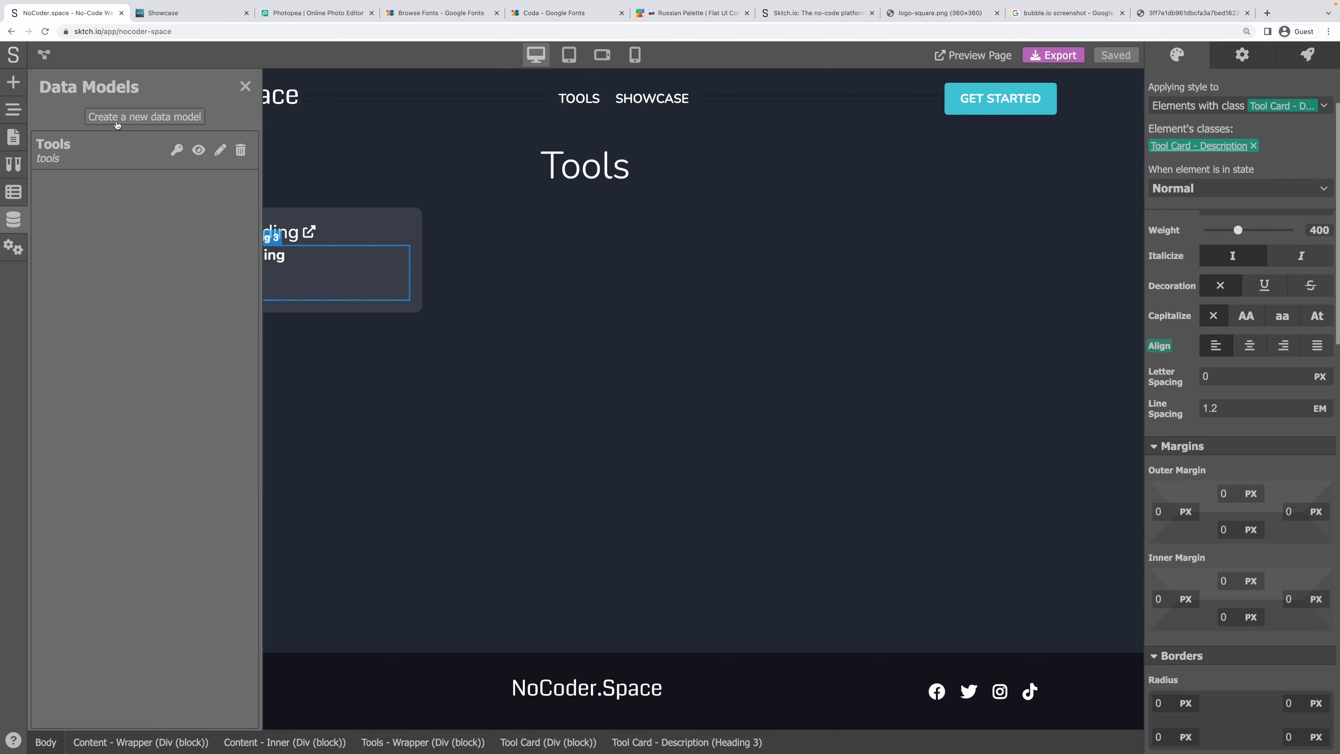
click(117, 121)
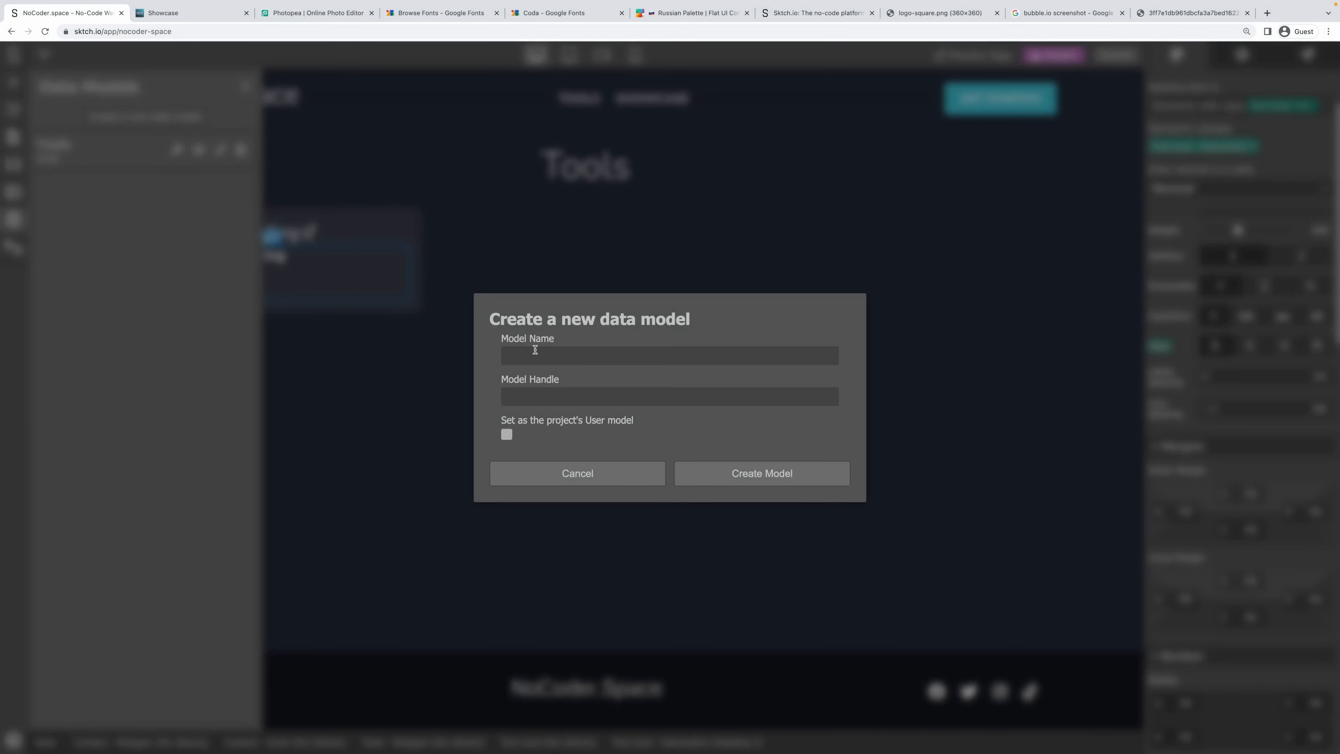
text(PRo)
text(jects)
key(Tab)
click(755, 474)
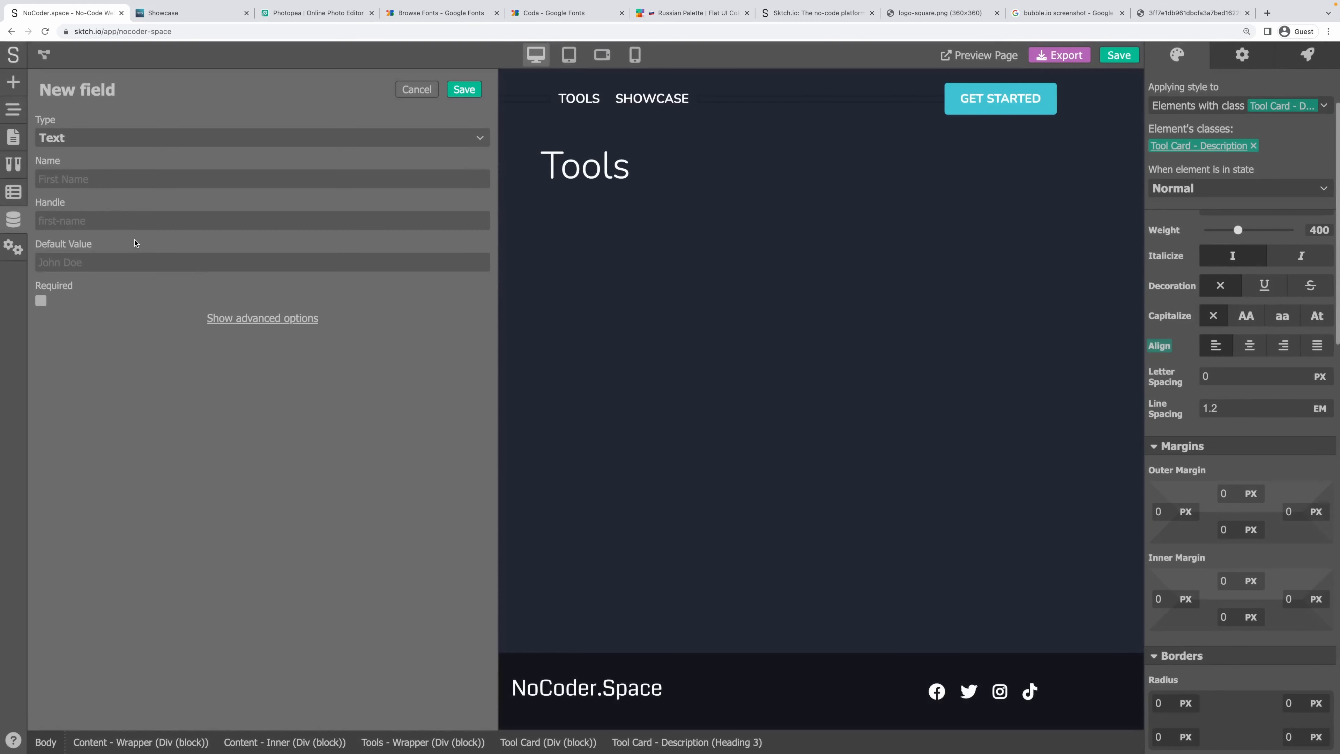
Add a Name text field to Projects that is required, indexed and searchable.
click(77, 139)
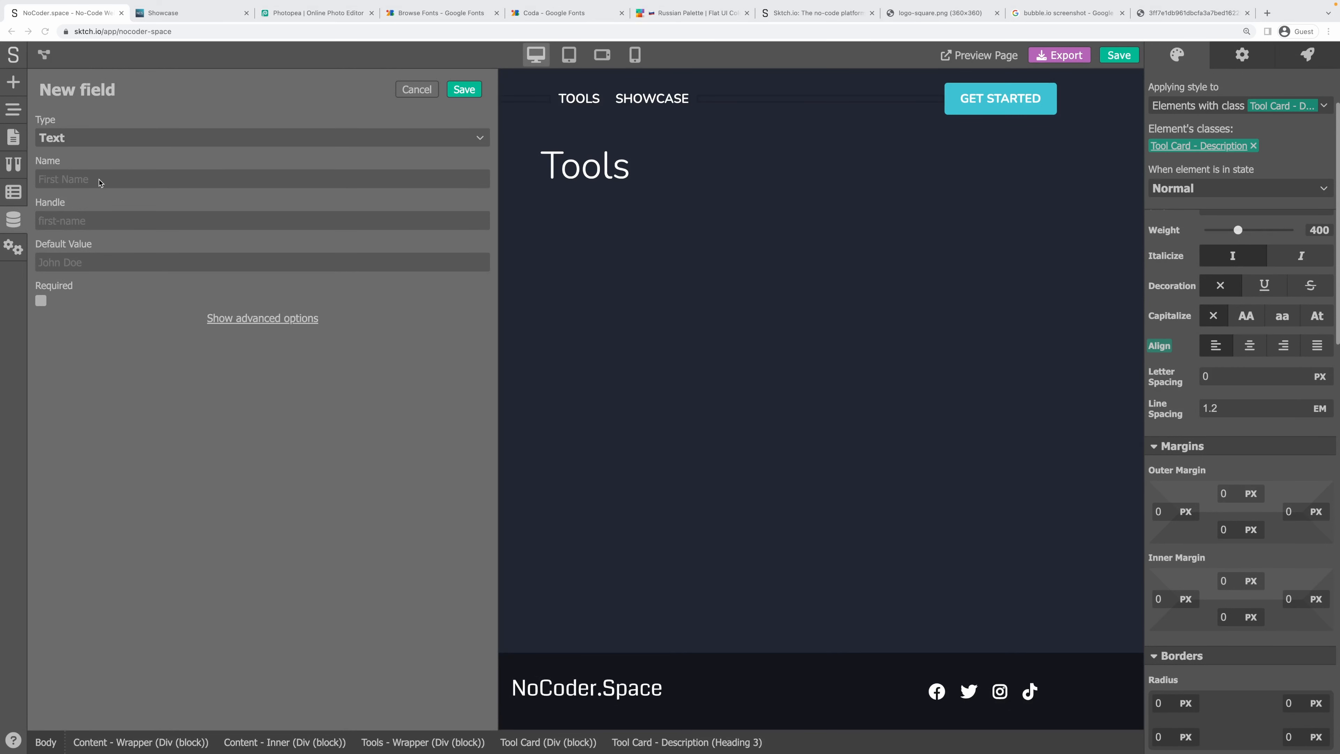
click(94, 179)
text(Name)
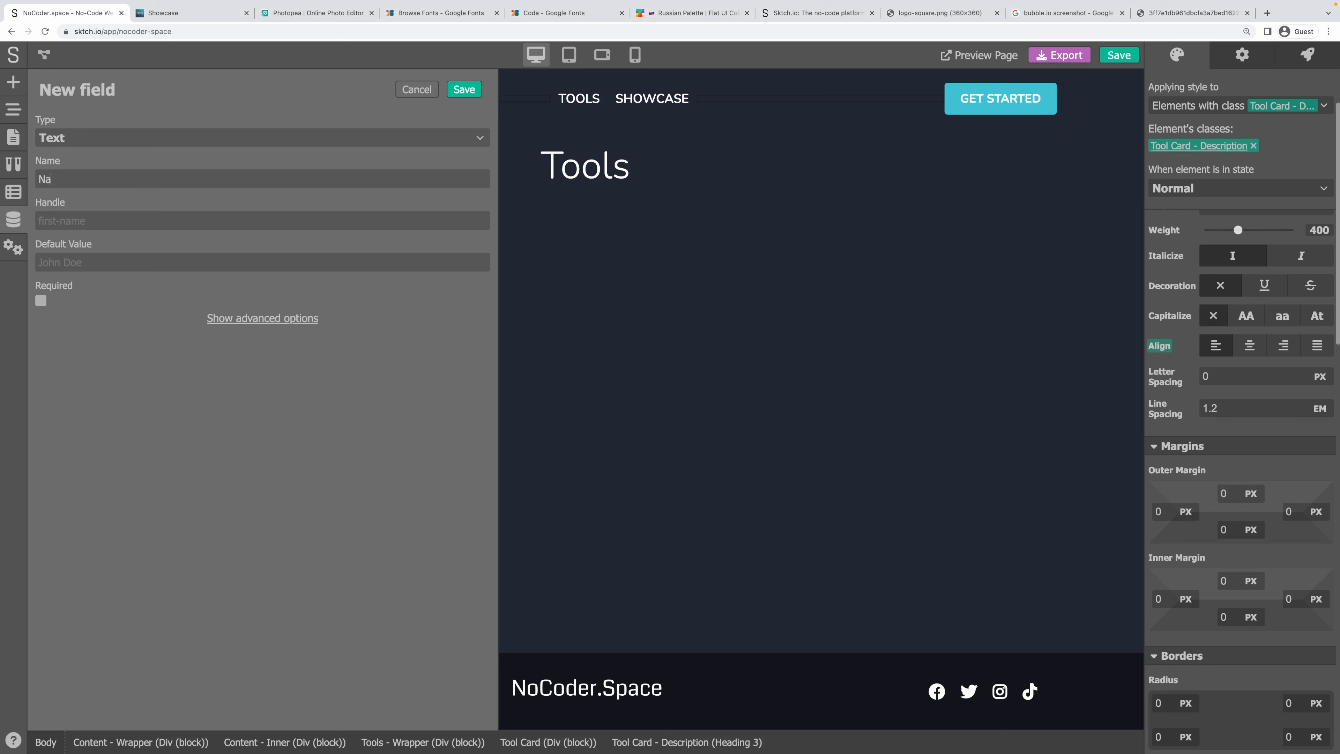
key(Tab)
click(40, 300)
click(242, 319)
click(40, 537)
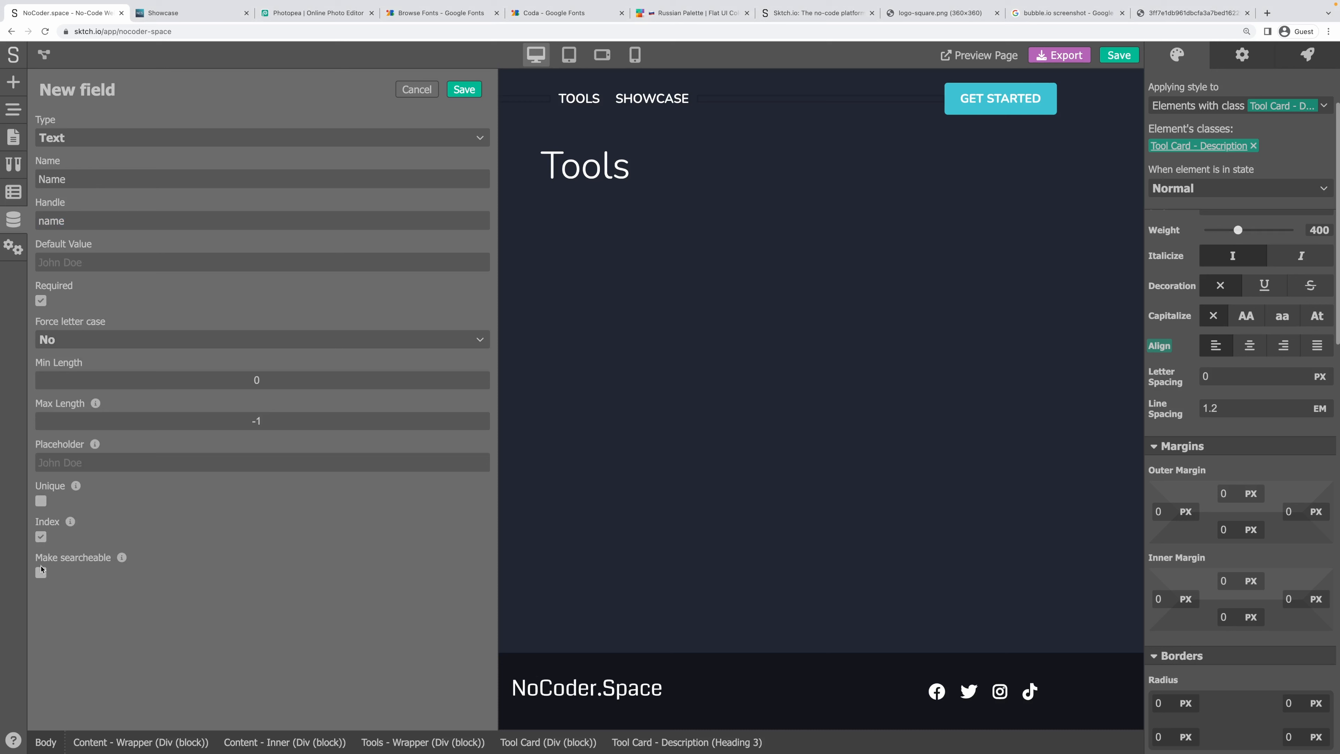
click(40, 572)
click(457, 91)
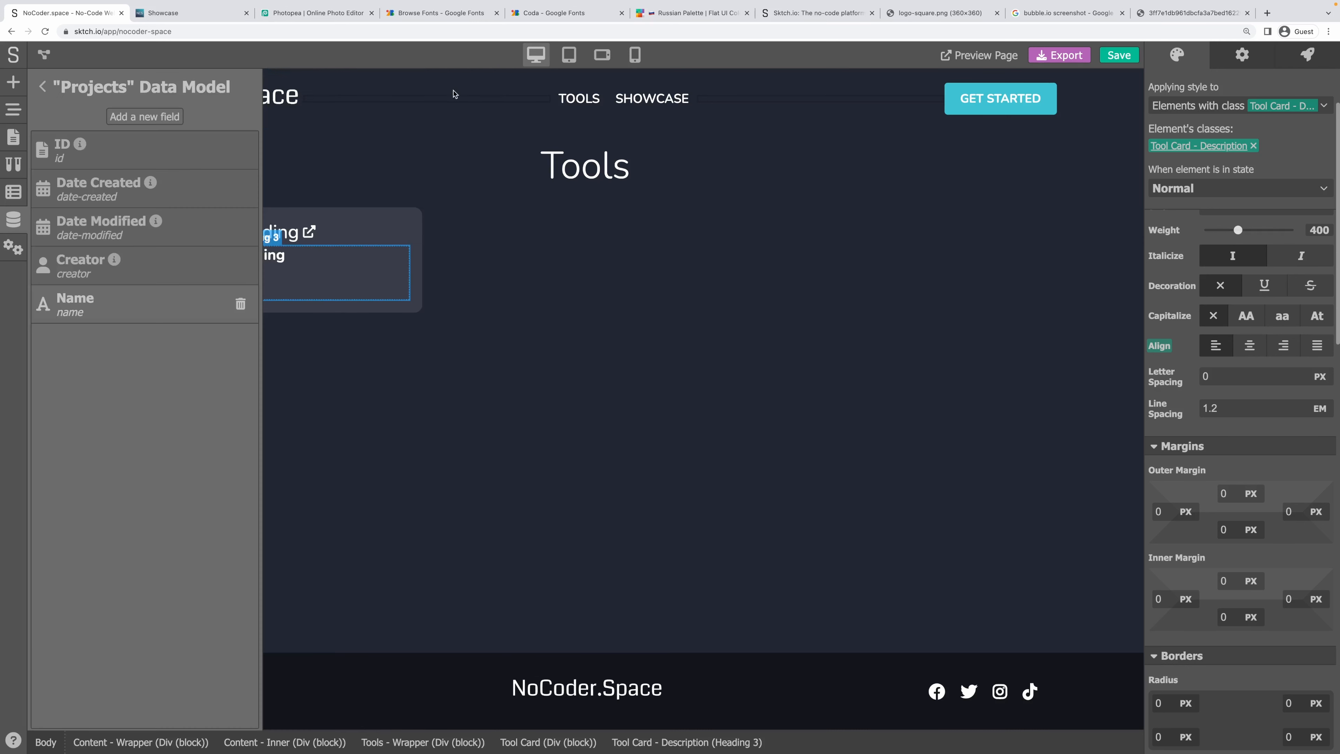
Add a Handle field that is required, indexed, unique and searchable.
click(121, 116)
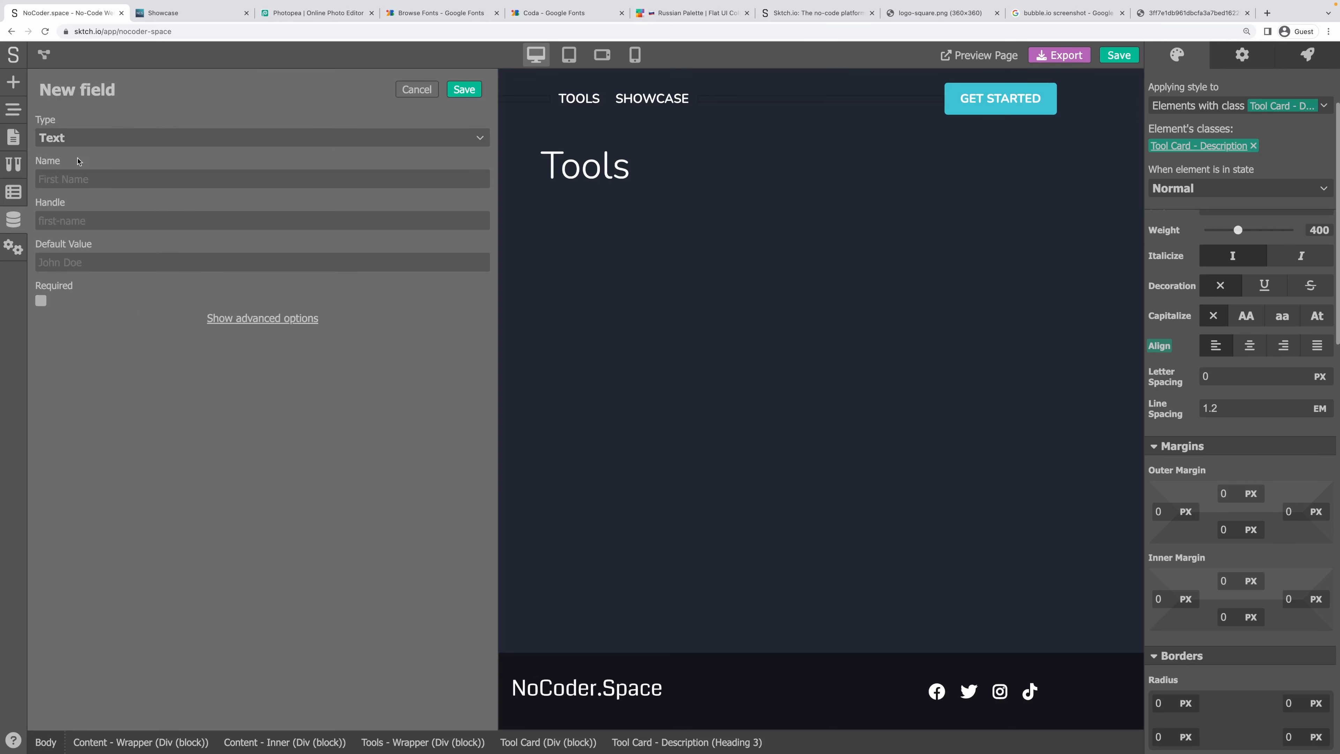
click(68, 180)
text(Handle)
key(Tab)
click(41, 300)
click(218, 320)
click(41, 536)
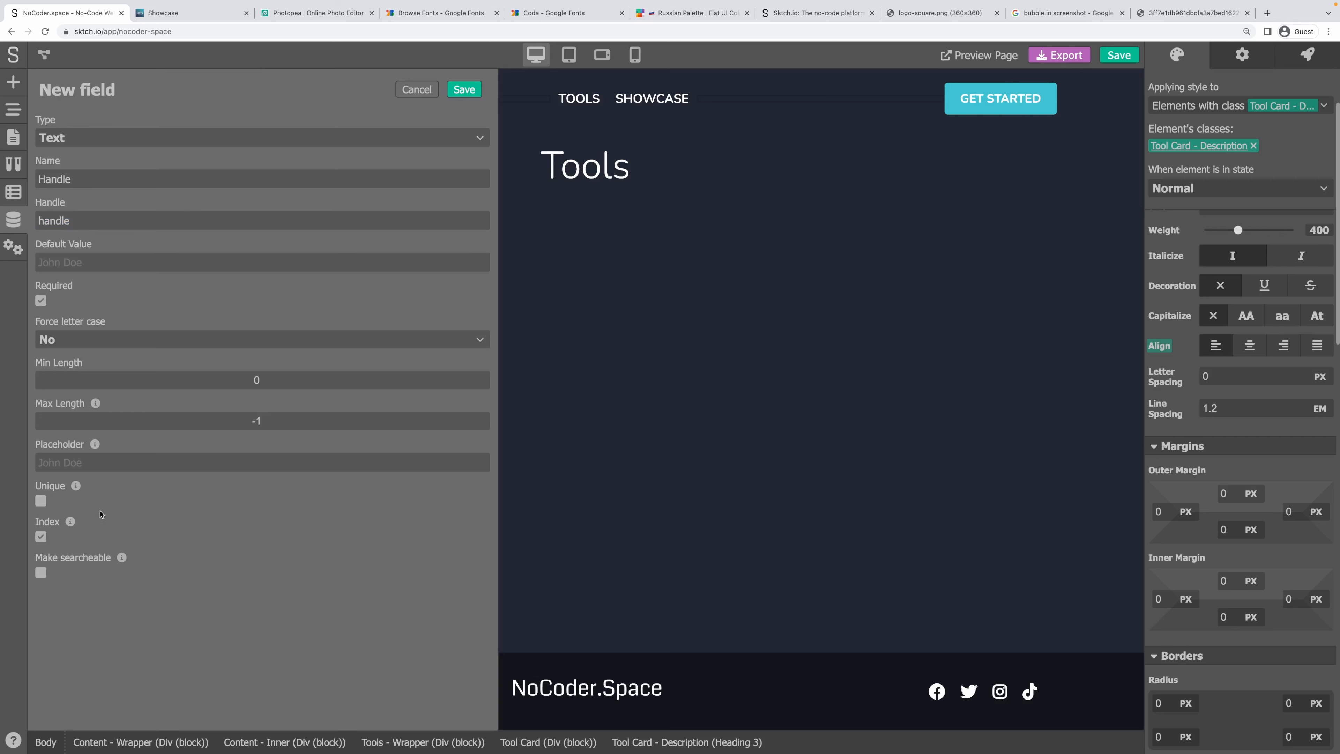
click(41, 501)
click(41, 573)
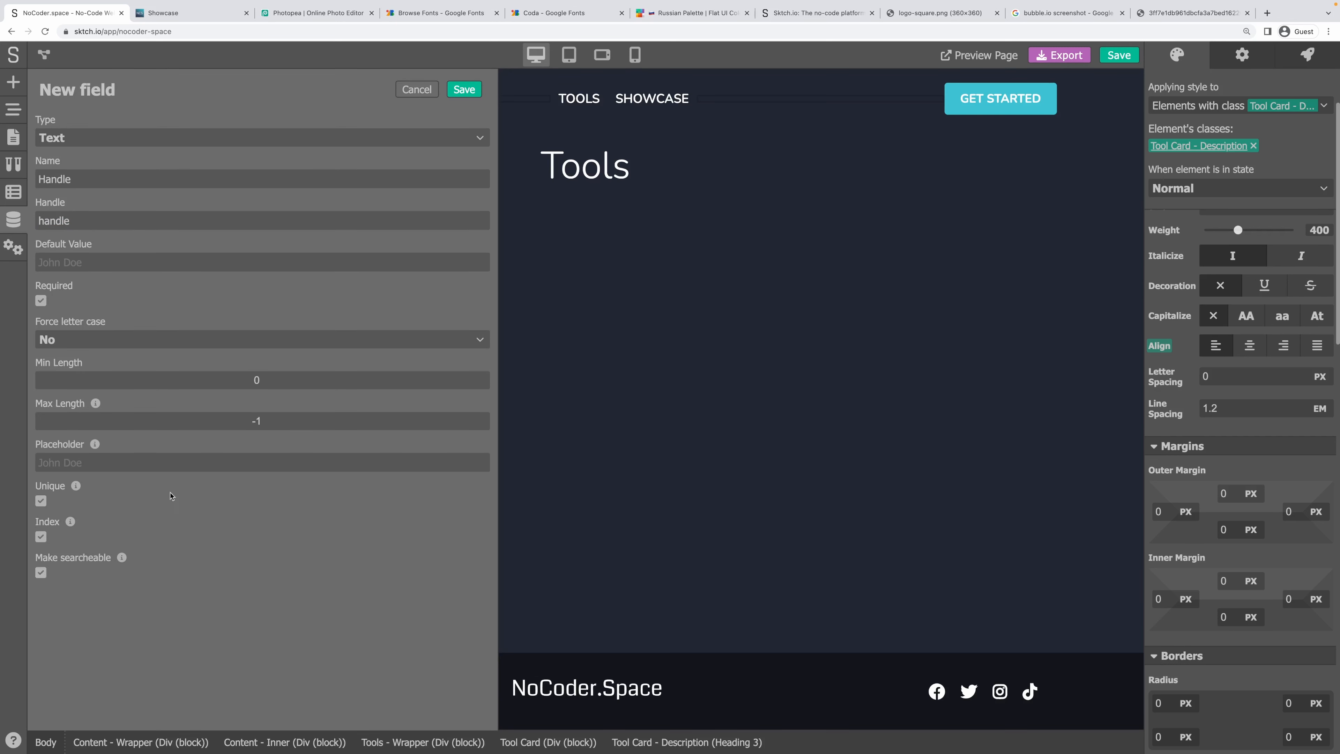
click(464, 90)
Start a Status dropdown field with Draft as its first option.
click(146, 117)
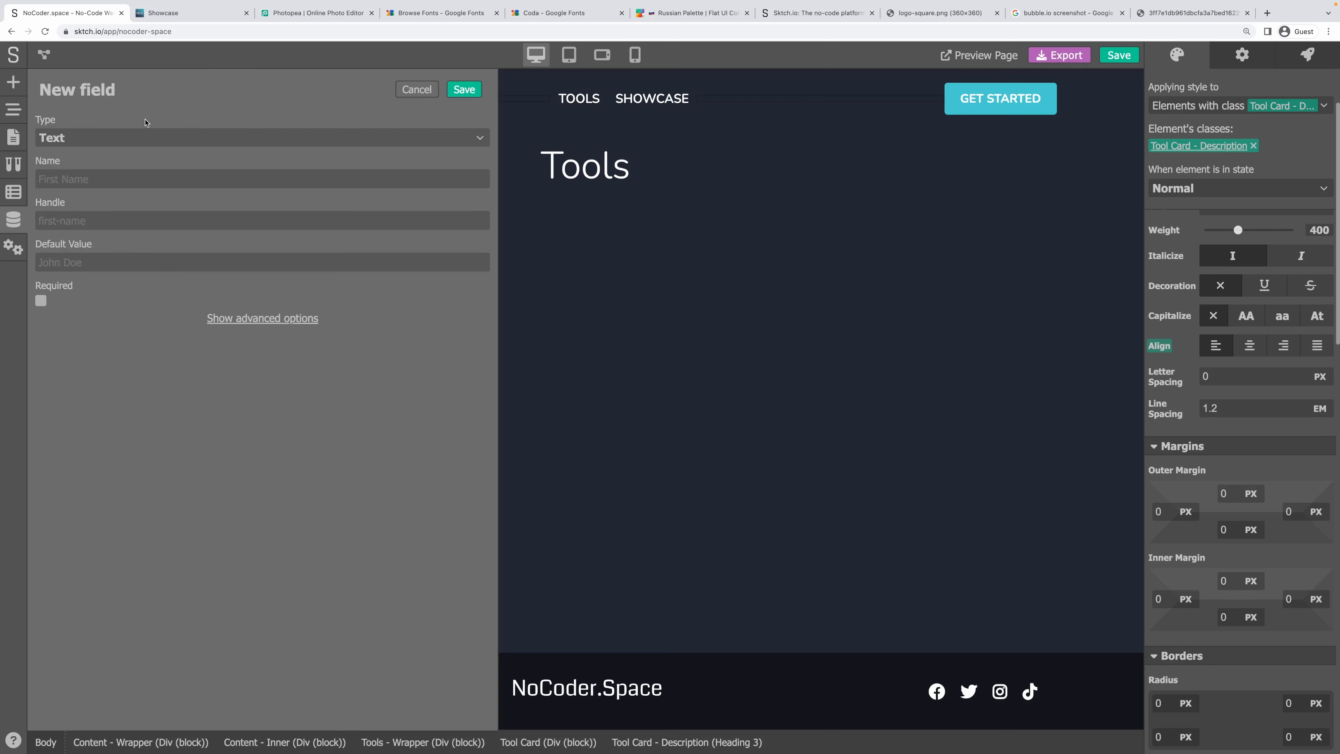
click(105, 139)
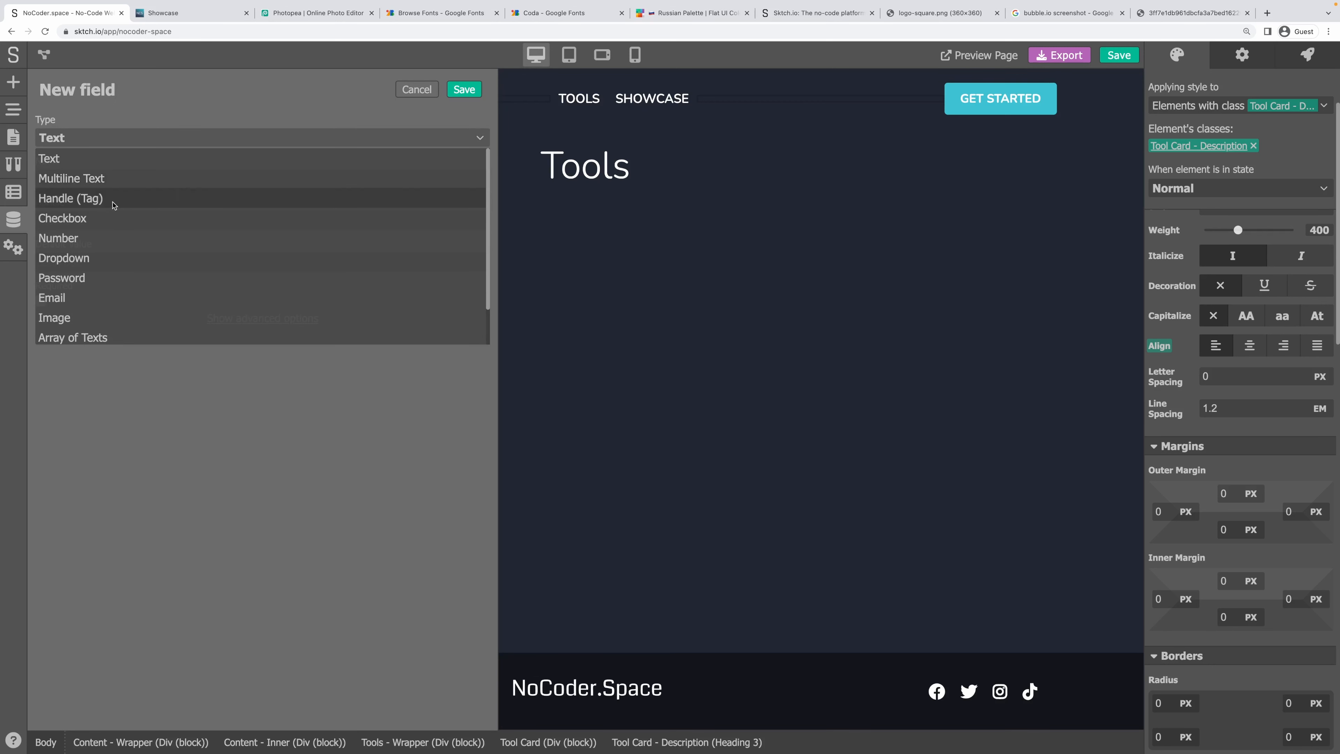
click(127, 257)
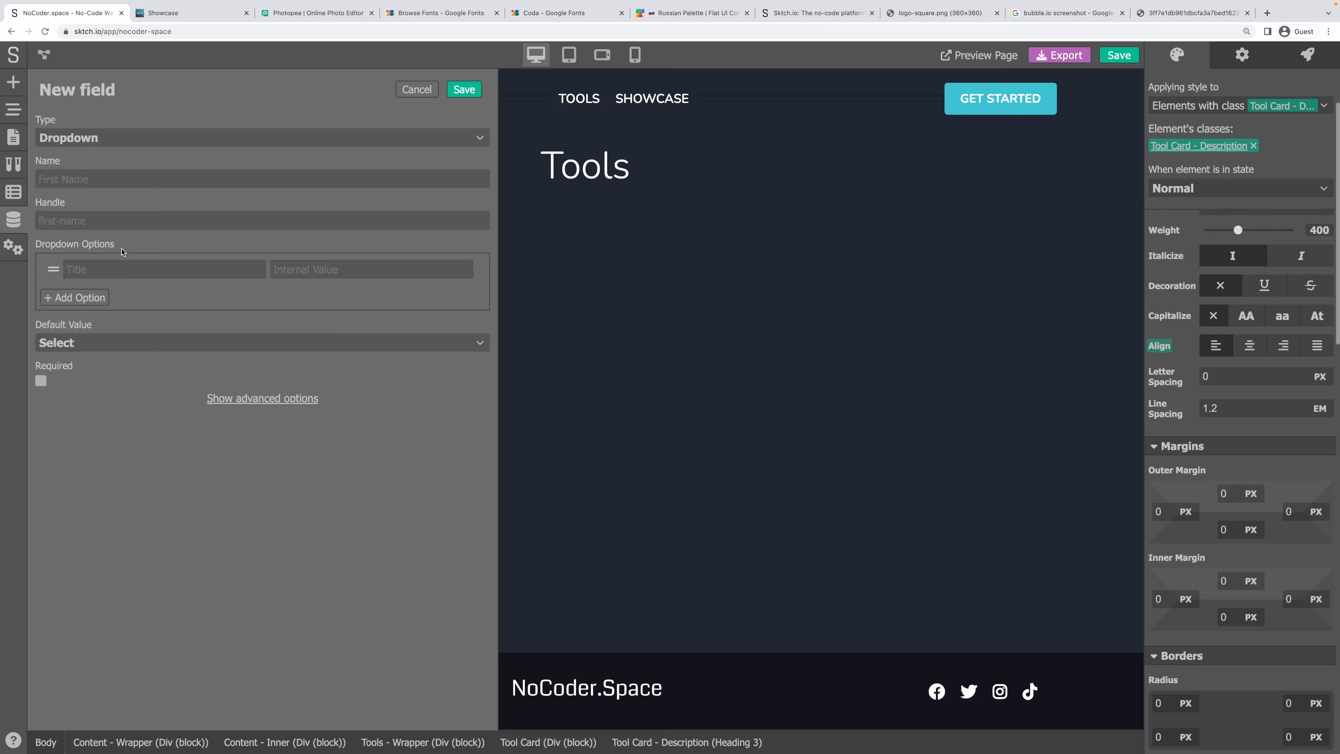
click(67, 178)
text(Status)
key(Tab)
key(Tab)
text(Dra)
text(draft)
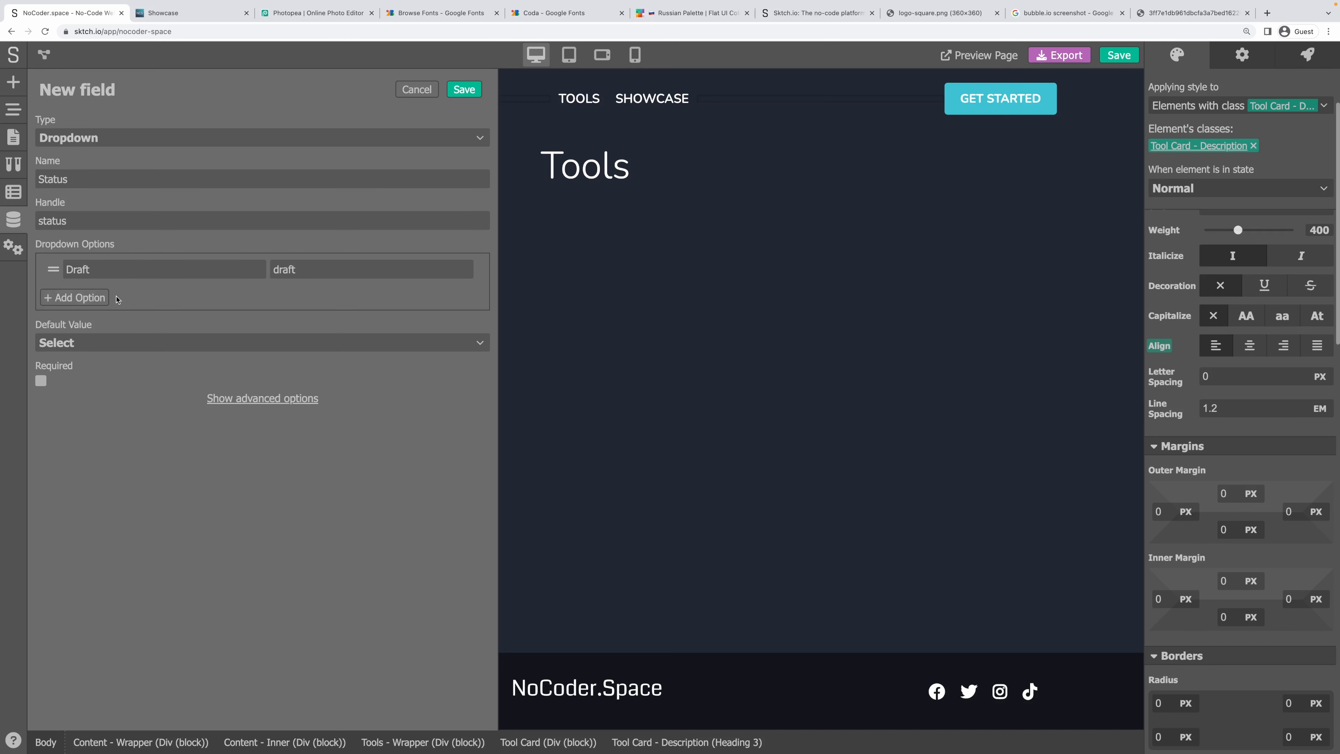
Add a Published option (value 'published'), default Status to Draft, make it required, and save.
click(107, 298)
text(Pu)
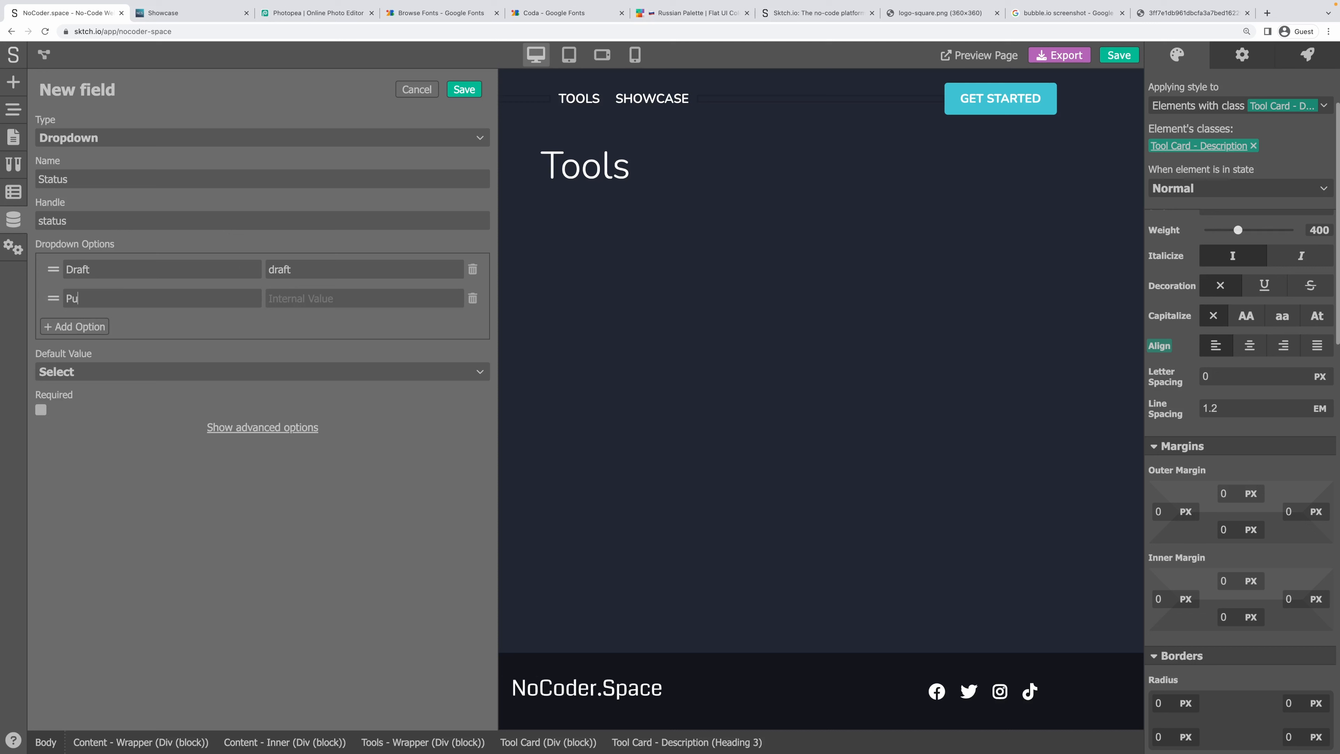
text(blished)
key(Tab)
text(published)
click(74, 371)
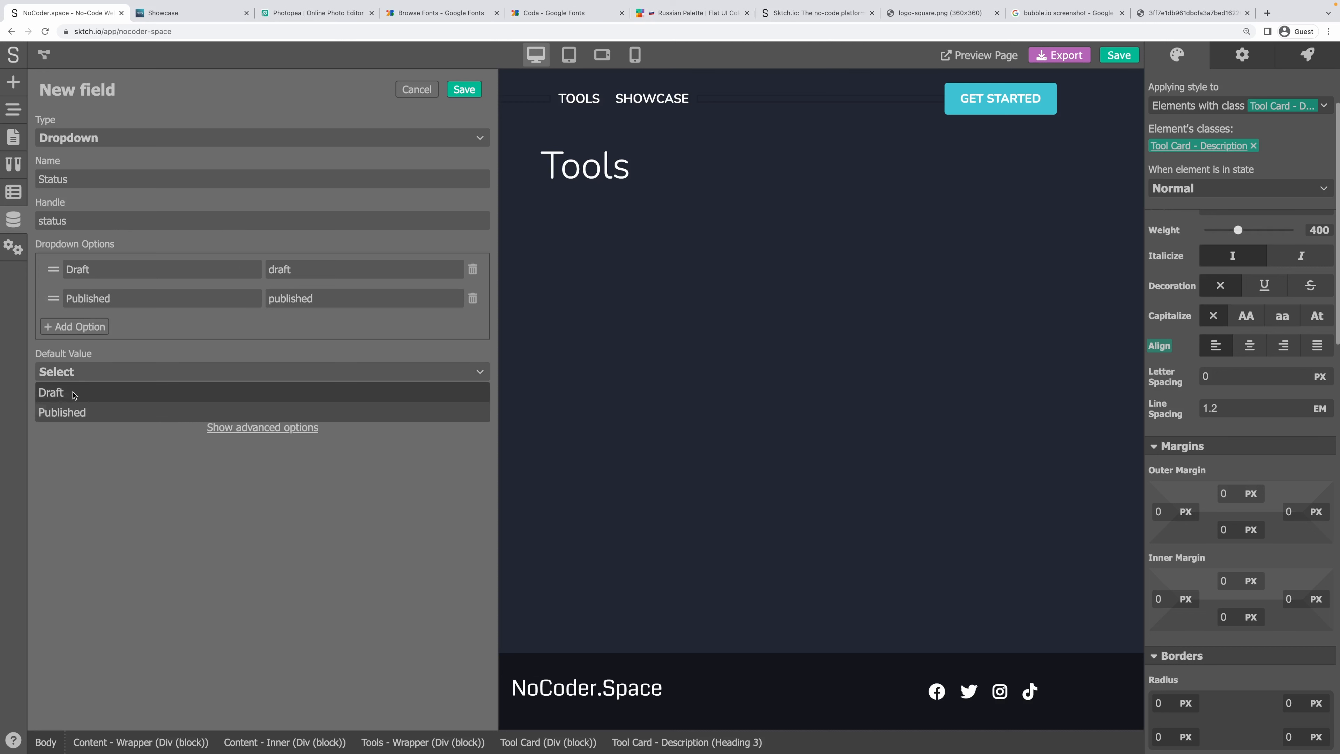
click(74, 394)
click(41, 410)
click(216, 428)
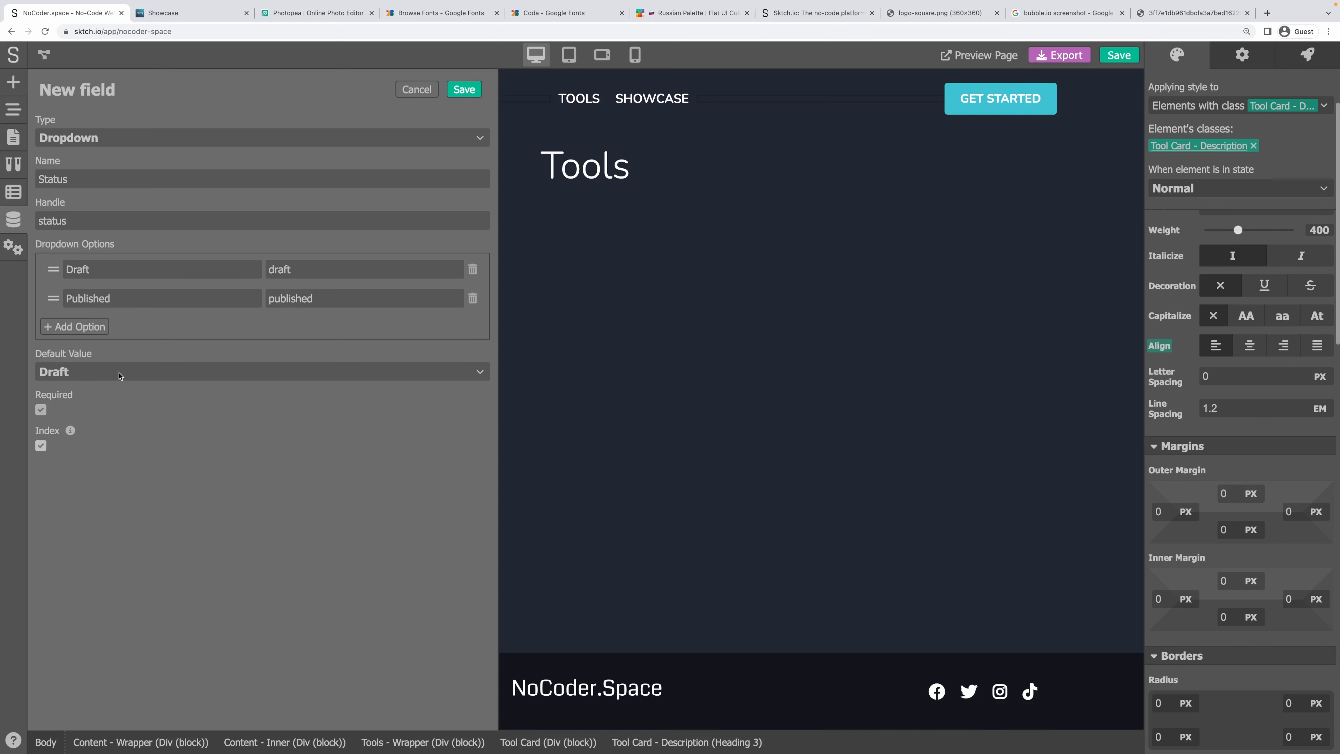
click(464, 90)
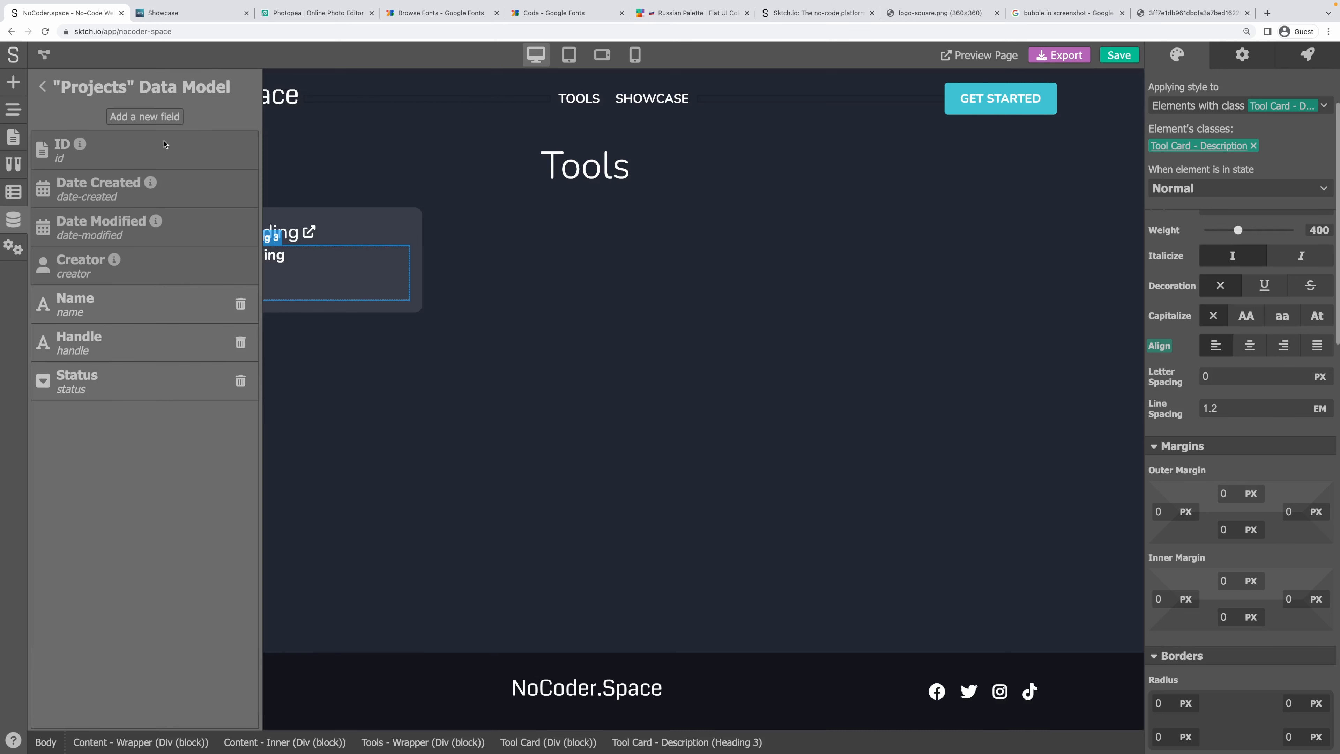
Add a required, indexed Short Description text field to Projects.
click(117, 117)
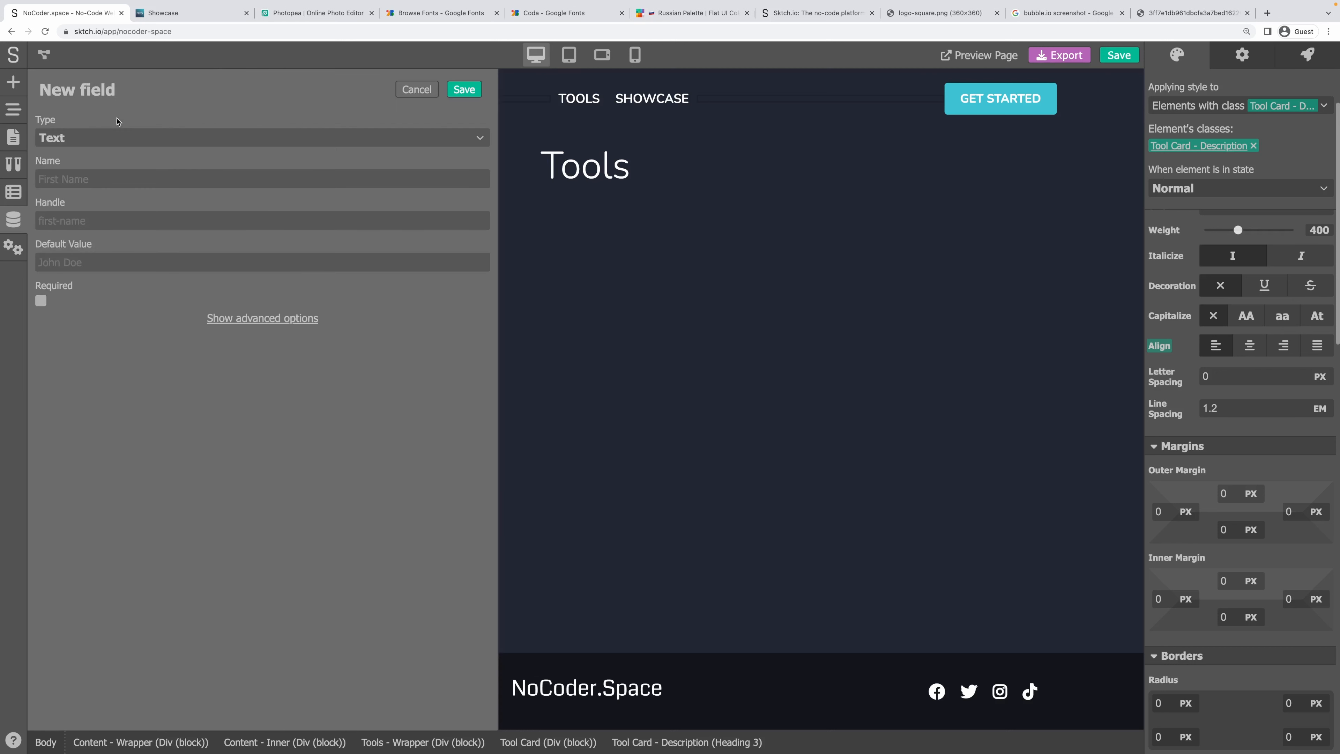
click(100, 138)
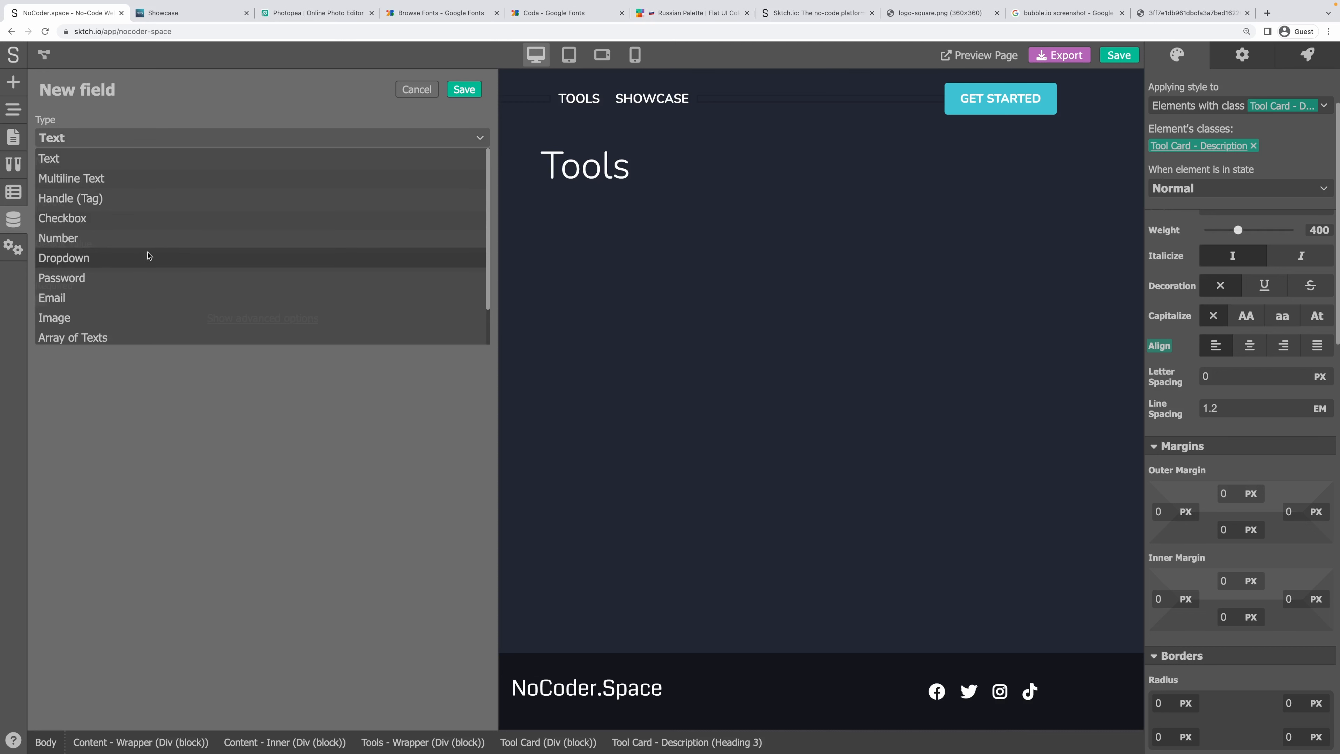
click(82, 158)
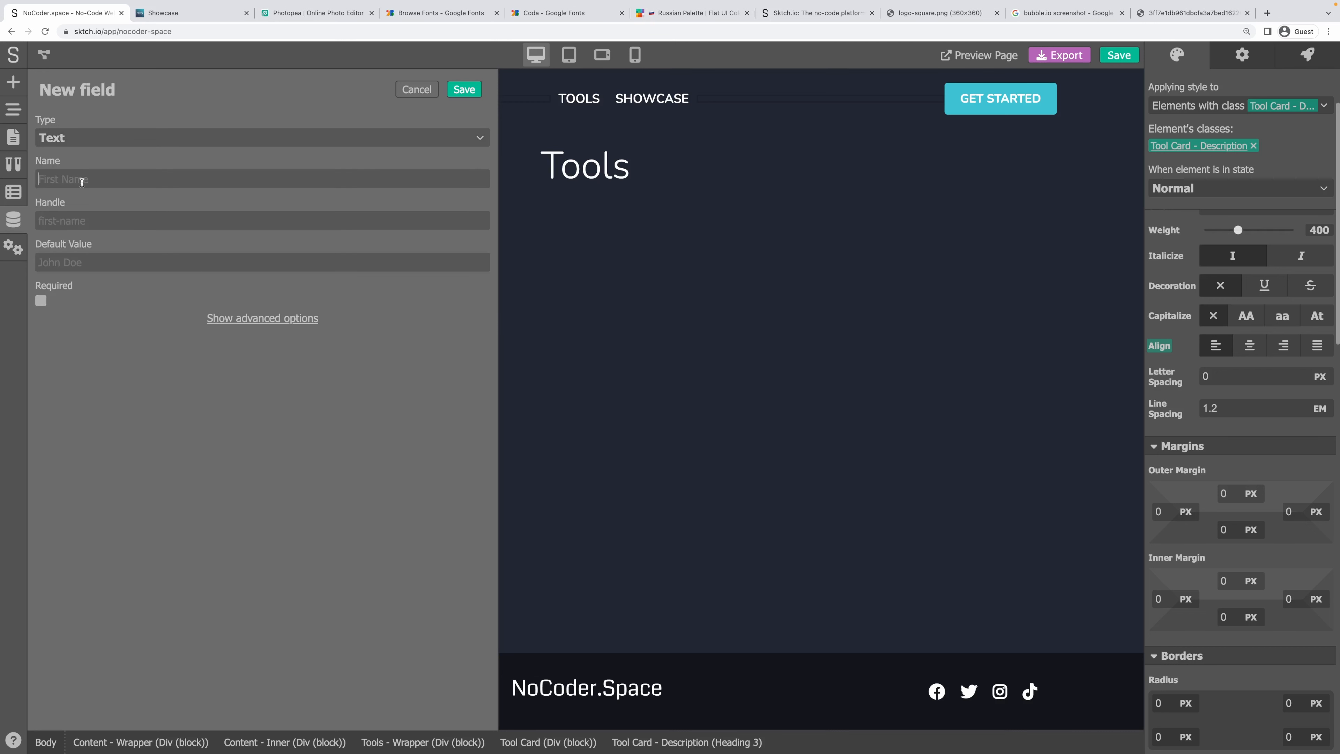
text(Short Dewcription)
key(Tab)
click(40, 301)
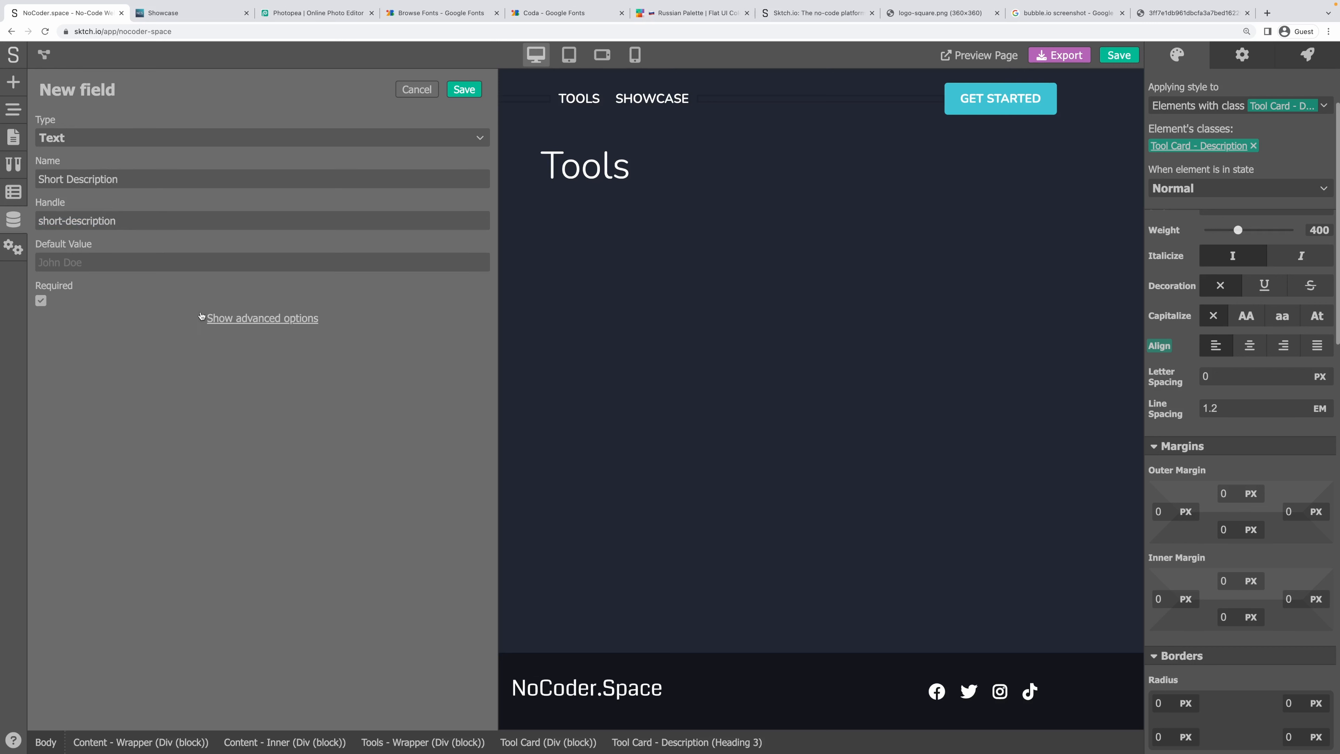
click(201, 317)
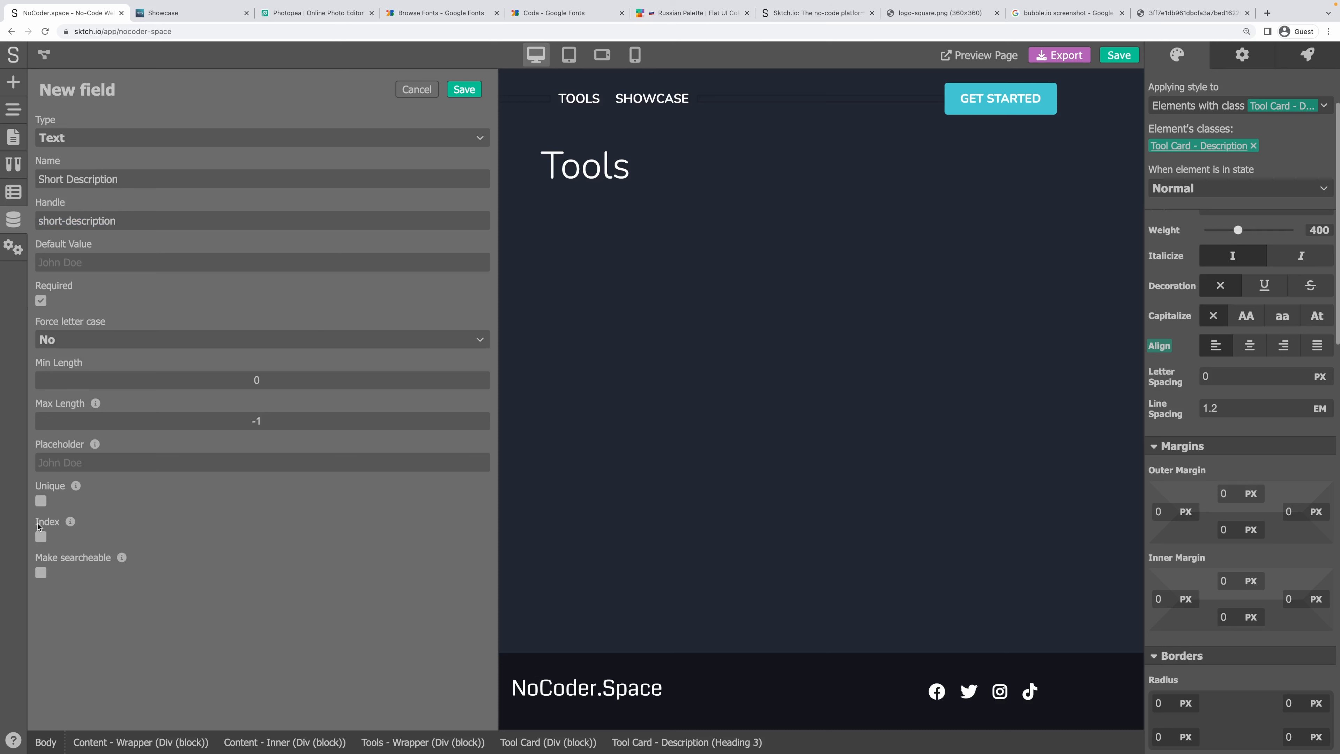
click(41, 537)
click(463, 89)
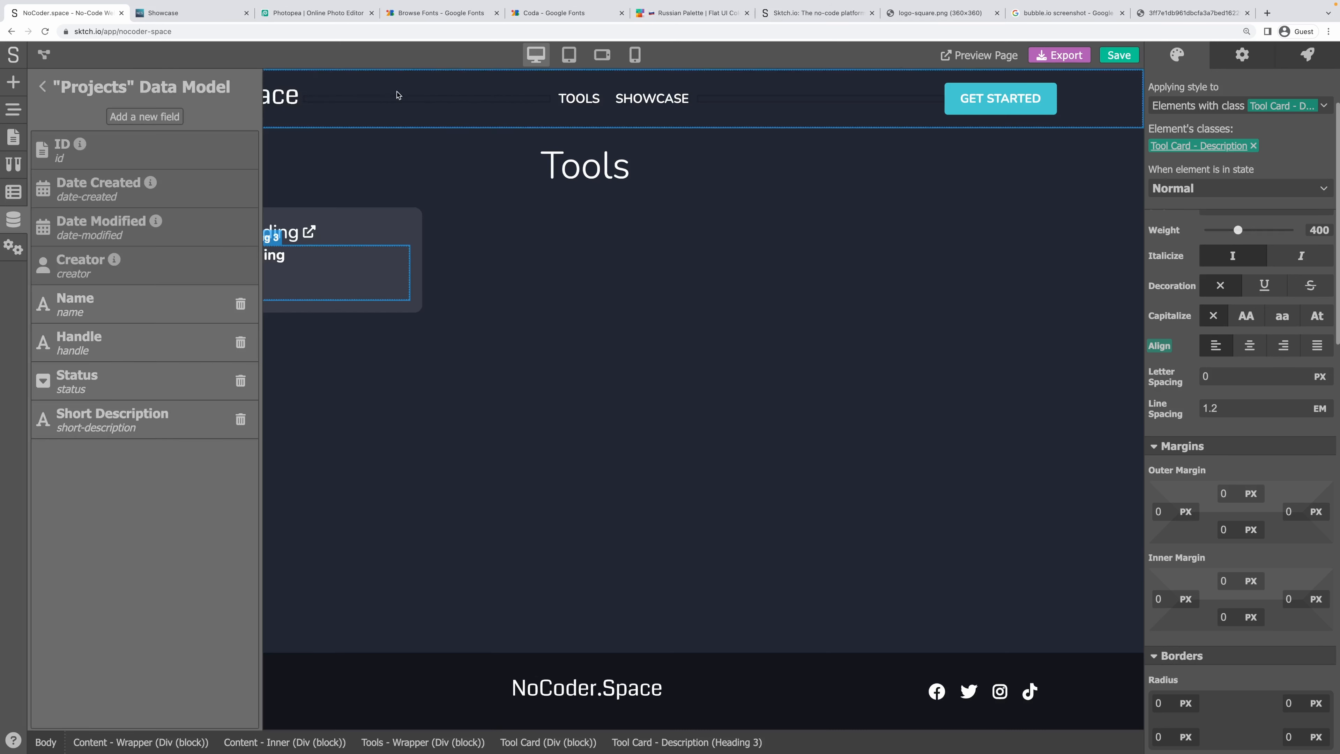
Add a required Long Description multiline text field to Projects.
click(166, 115)
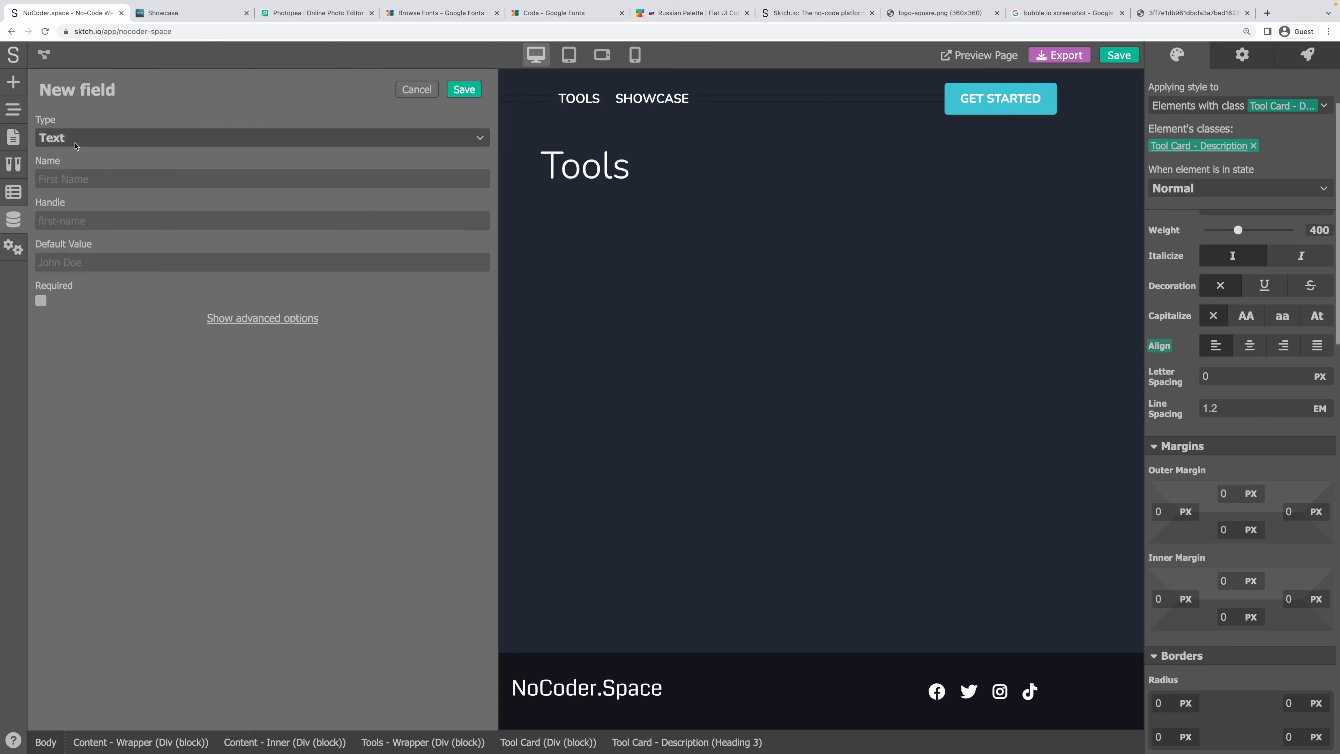
click(105, 138)
click(63, 176)
text(Long Dews)
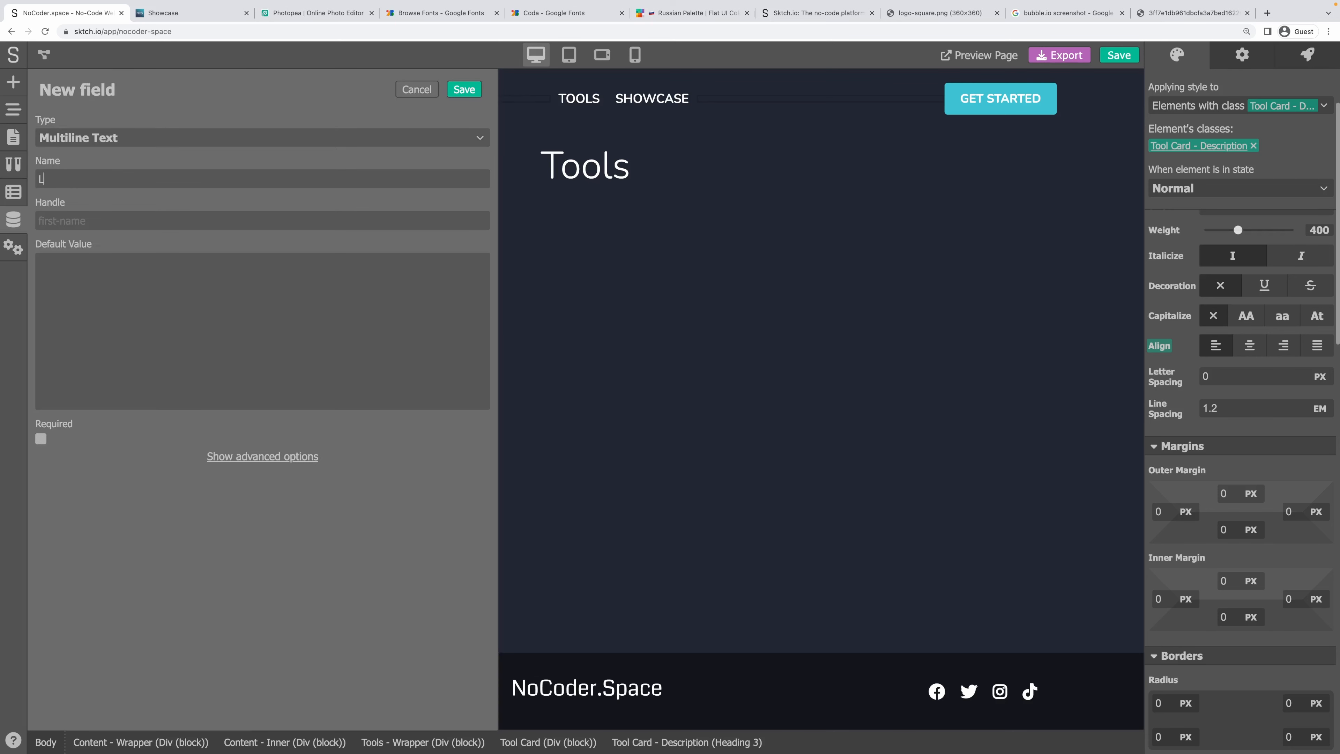
key(BackSpace)
key(BackSpace)
text(scription)
key(Tab)
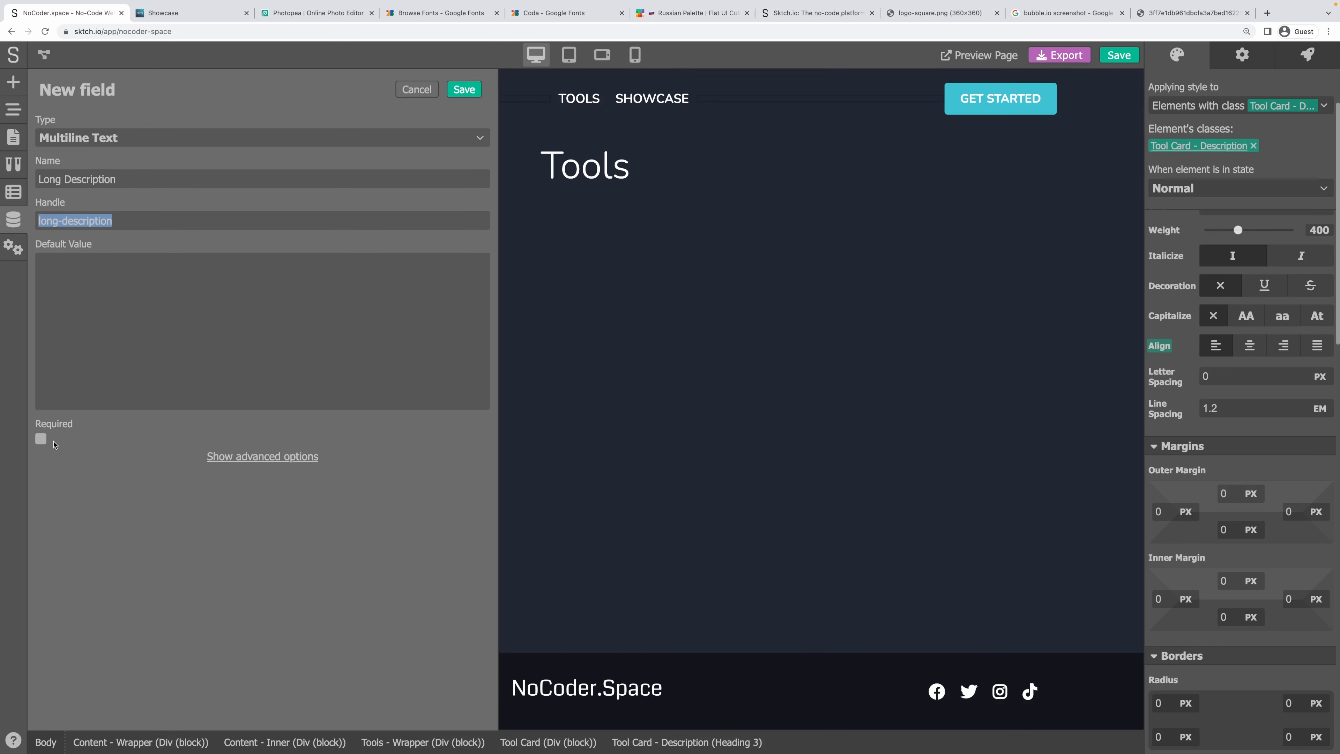
click(41, 439)
click(245, 457)
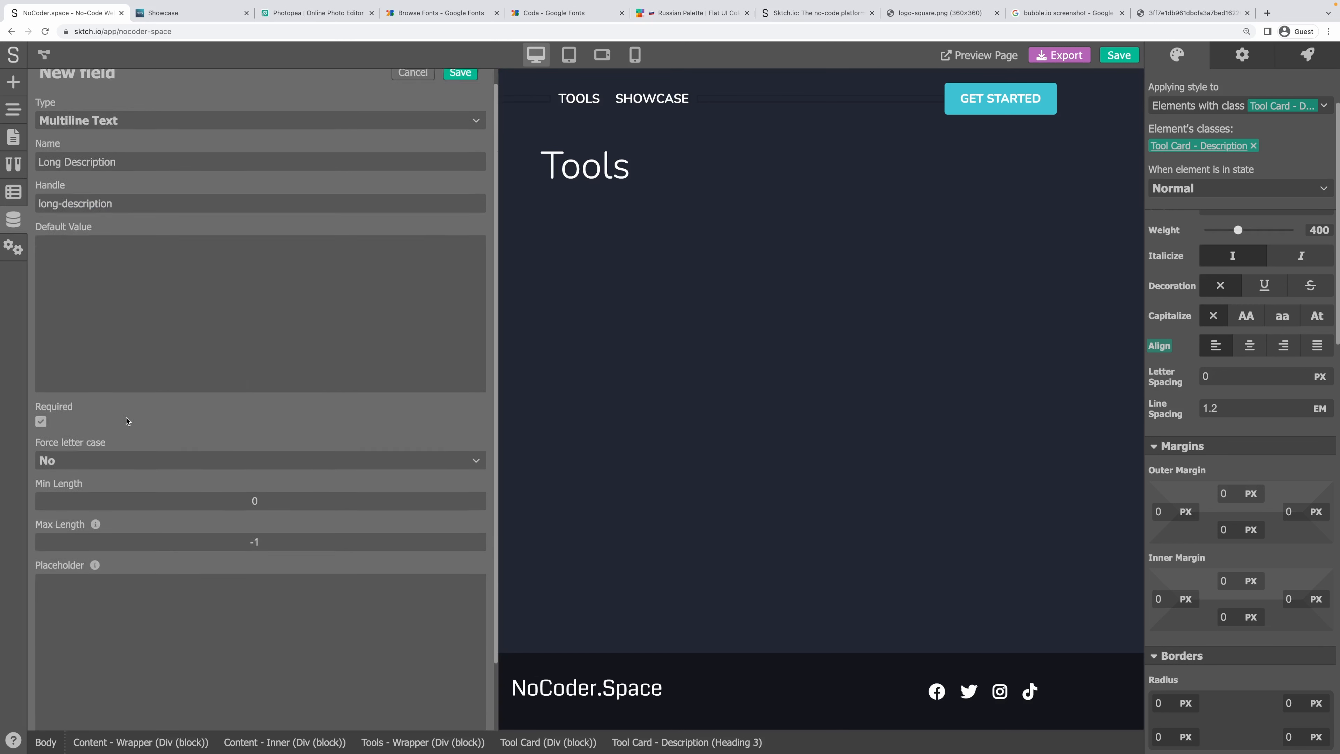
scroll(110, 629, down, 2)
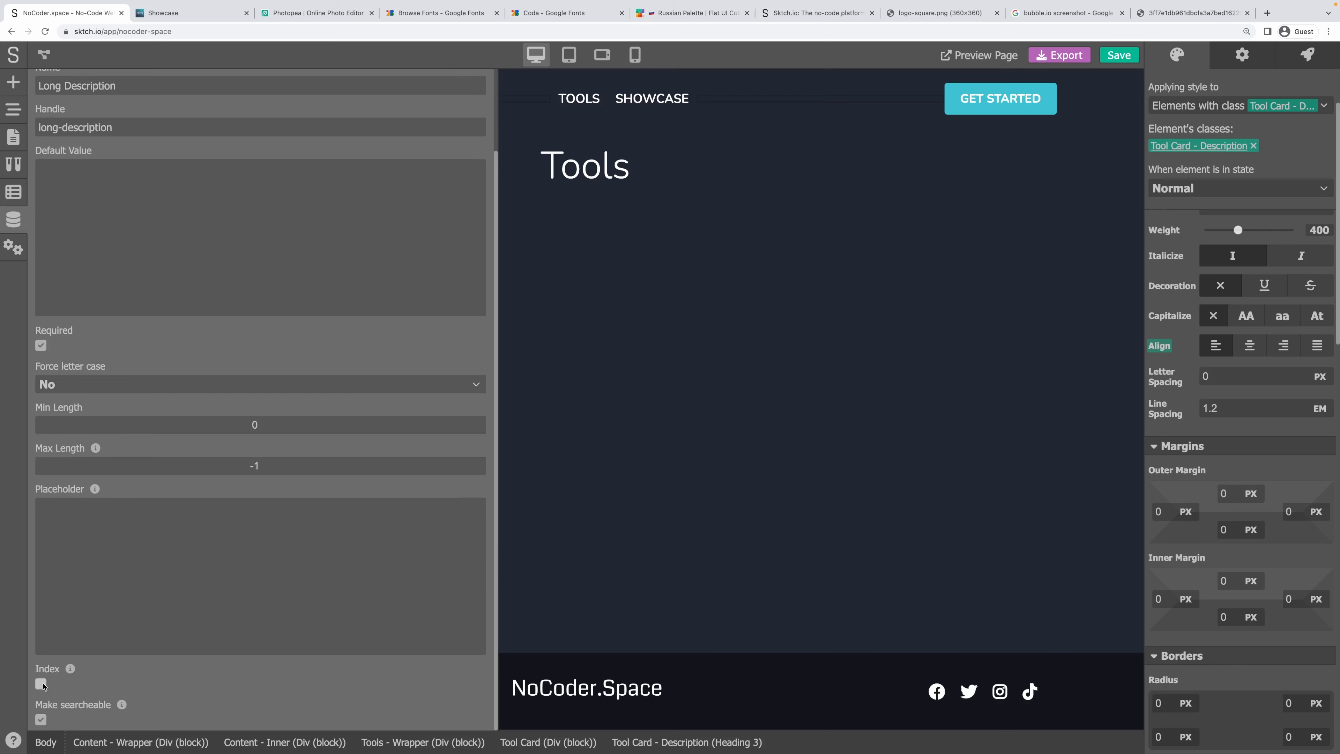
scroll(384, 182, up, 2)
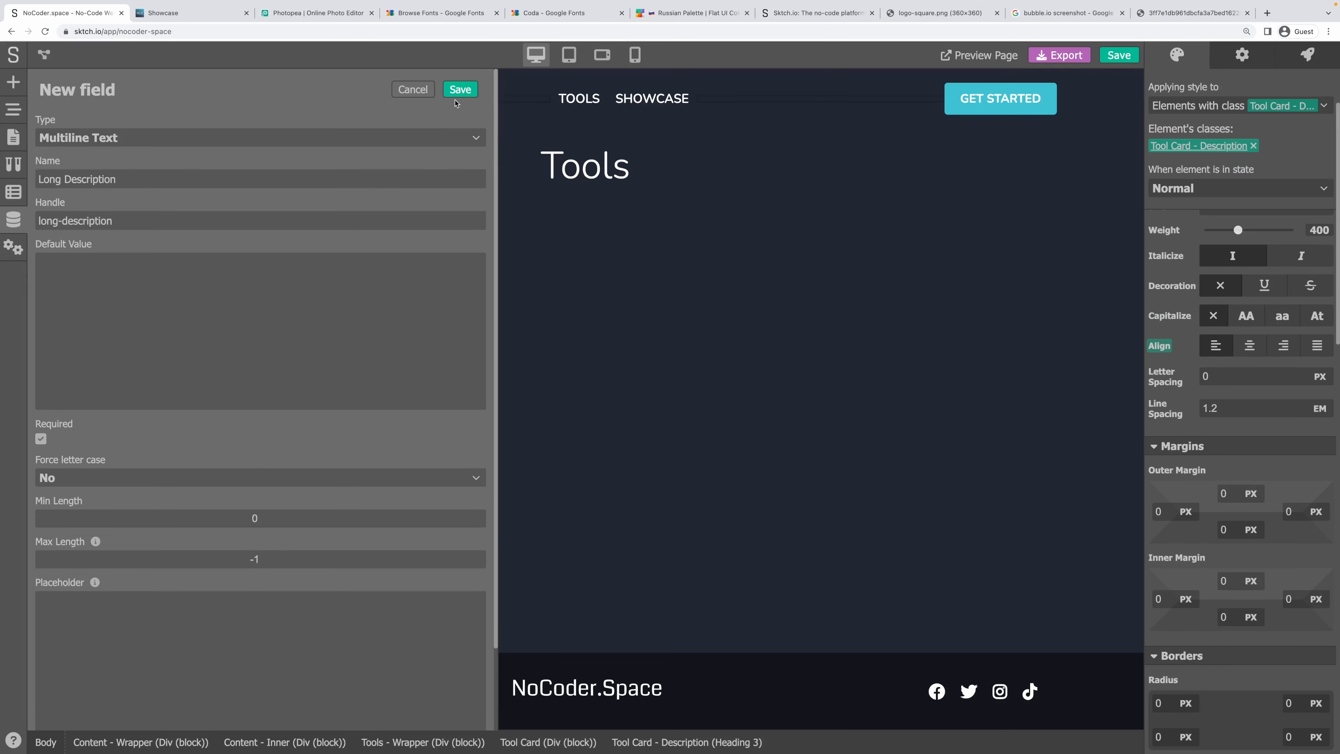
click(460, 89)
click(142, 115)
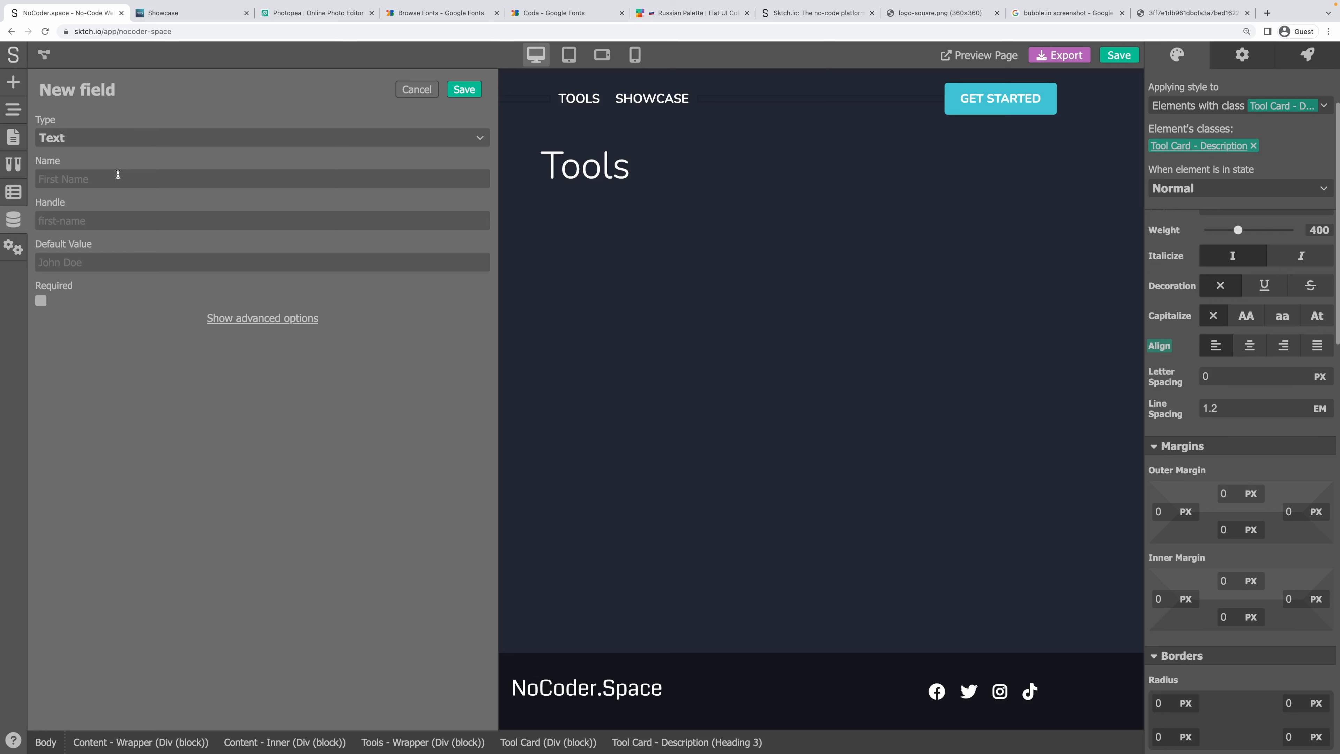
Add a Screenshots field of type Array of Images.
text(Screenshots)
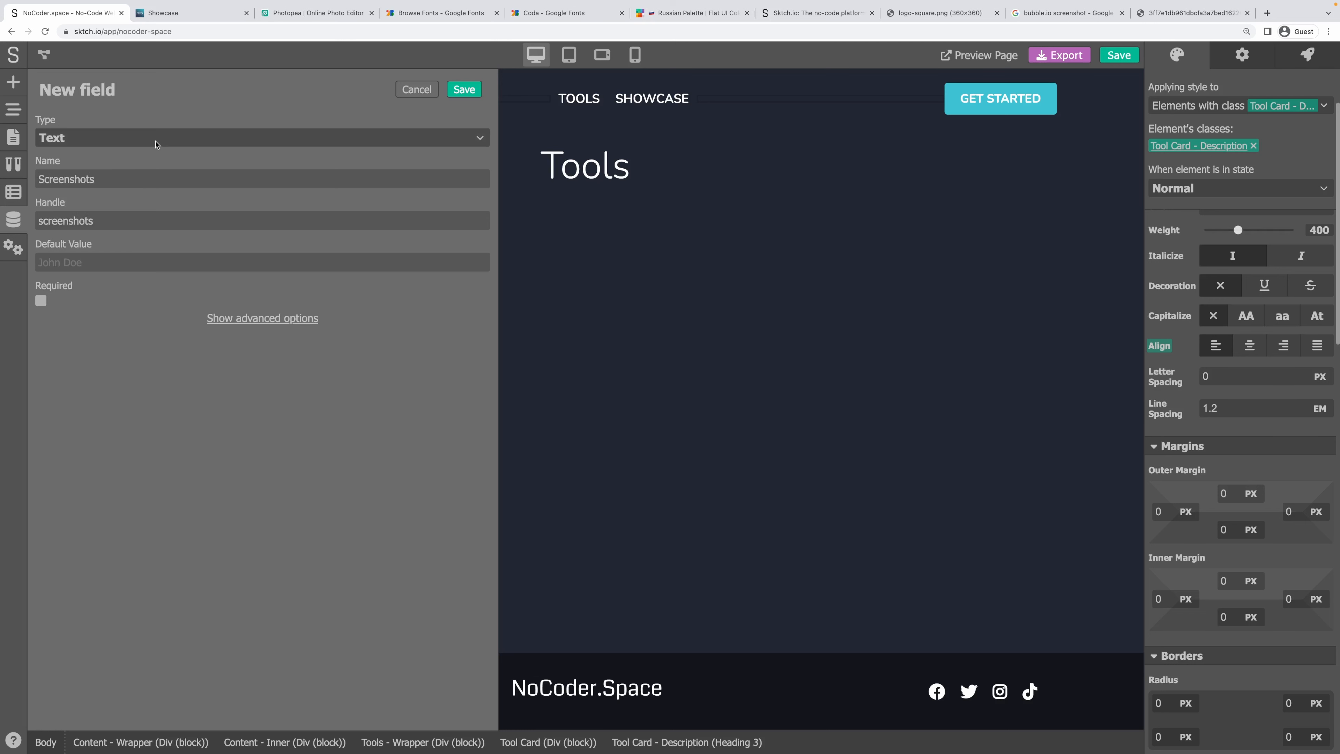
click(155, 138)
scroll(100, 317, down, 1)
click(100, 337)
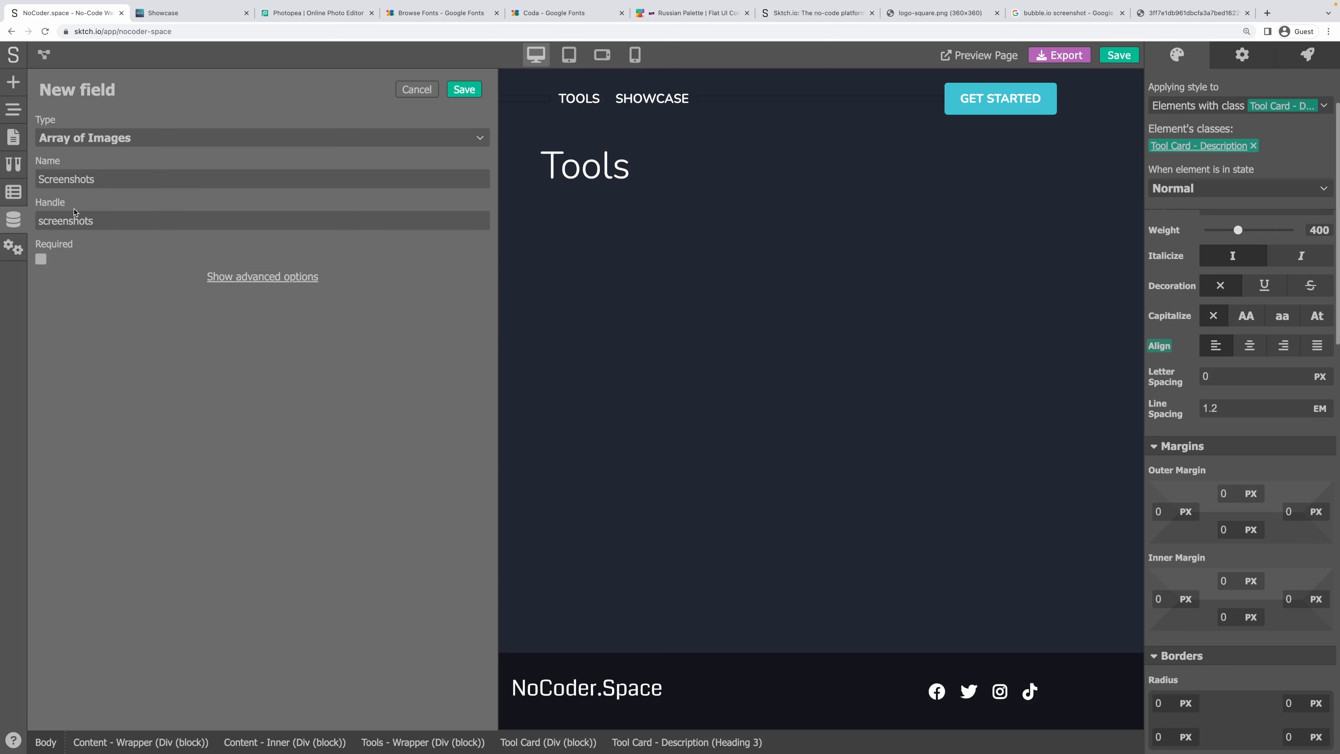
click(225, 281)
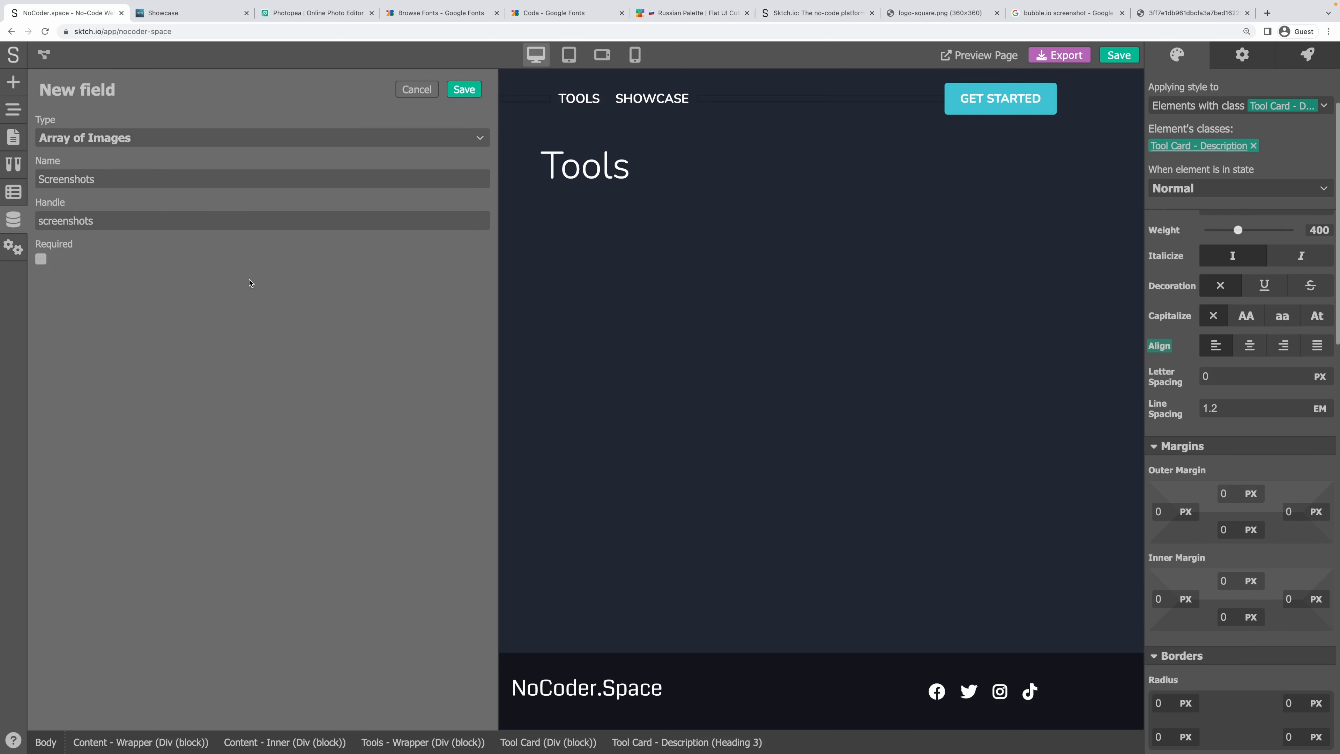
click(465, 90)
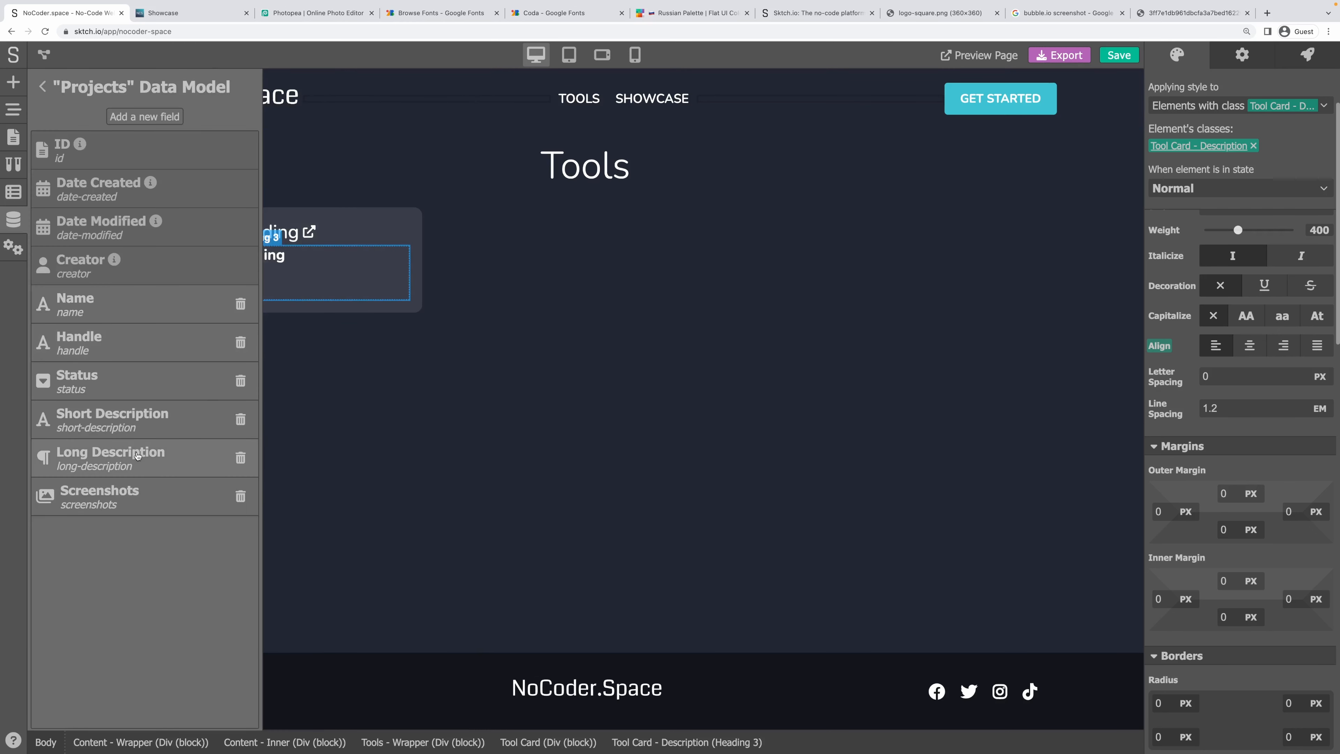
Add a Tools field of type Array of Handles, then cancel the extra blank field form.
click(133, 117)
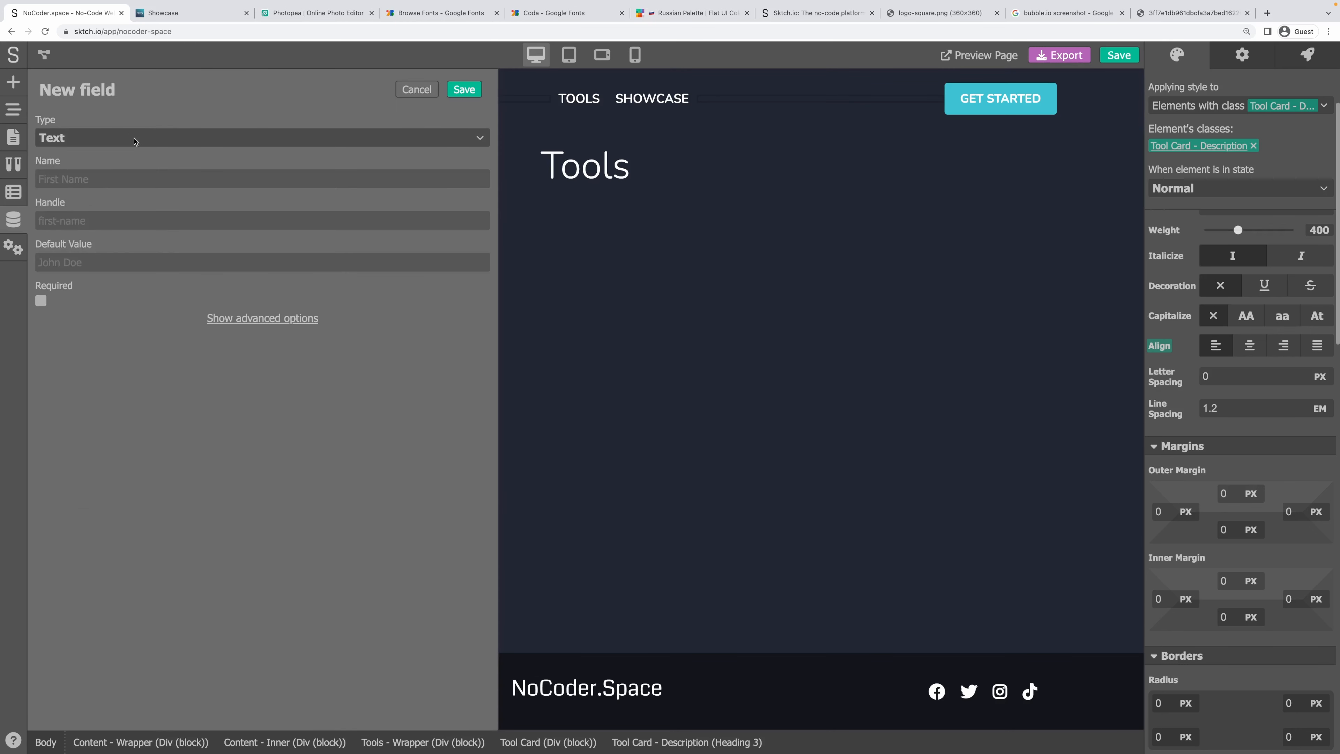
click(134, 140)
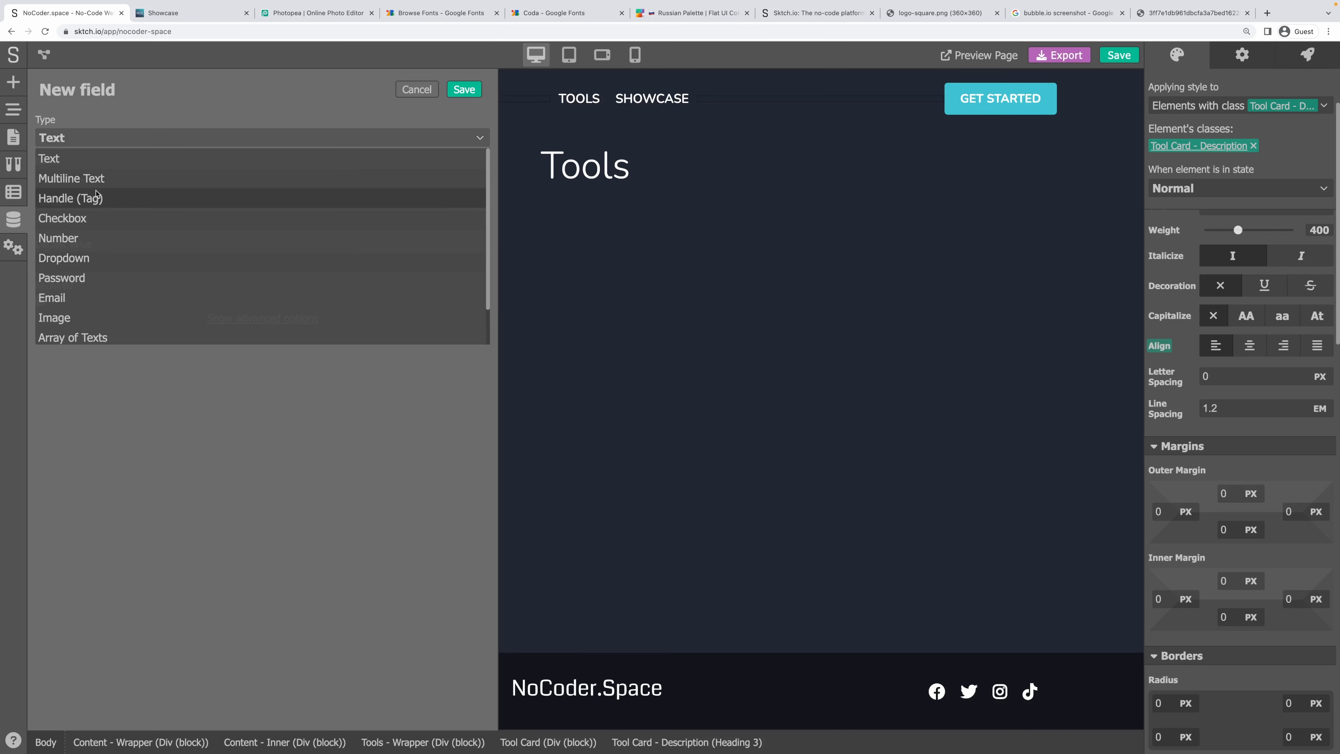
scroll(101, 275, down, 1)
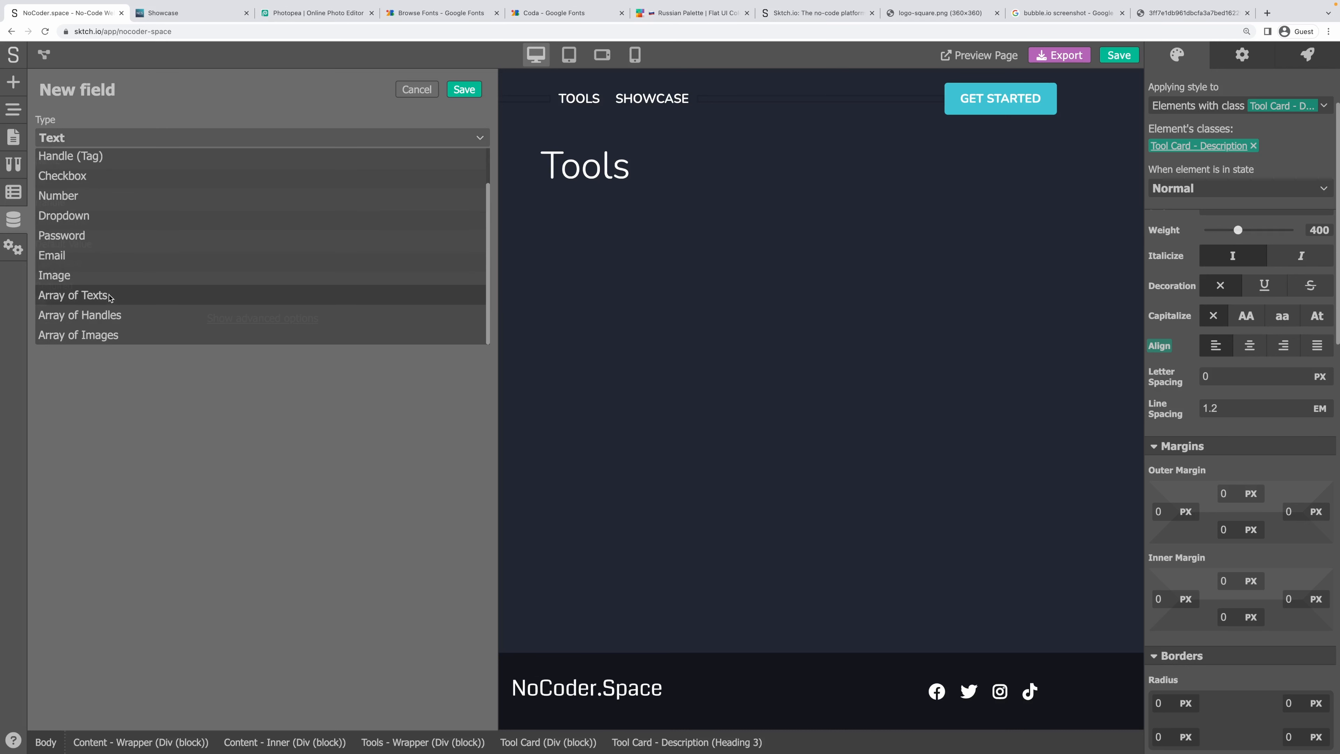
click(105, 316)
click(69, 181)
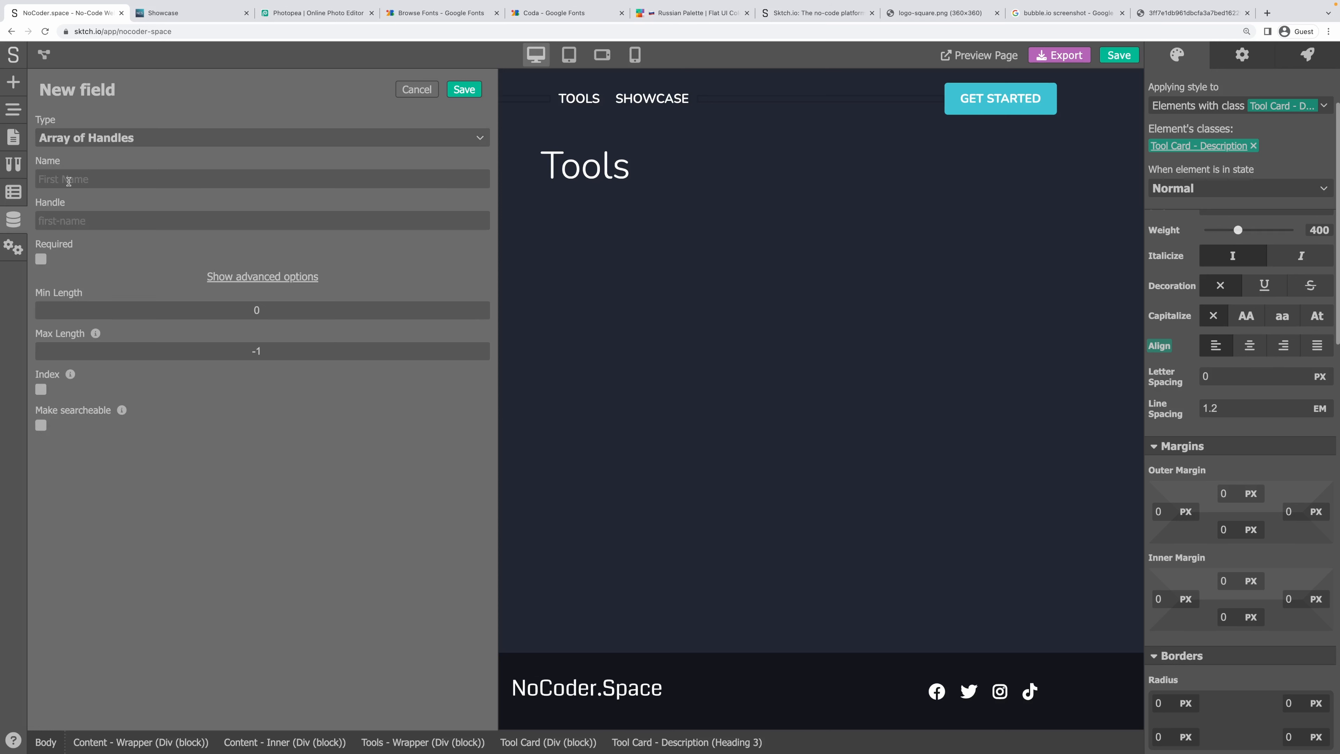
text(Tools)
key(Tab)
click(202, 535)
click(464, 89)
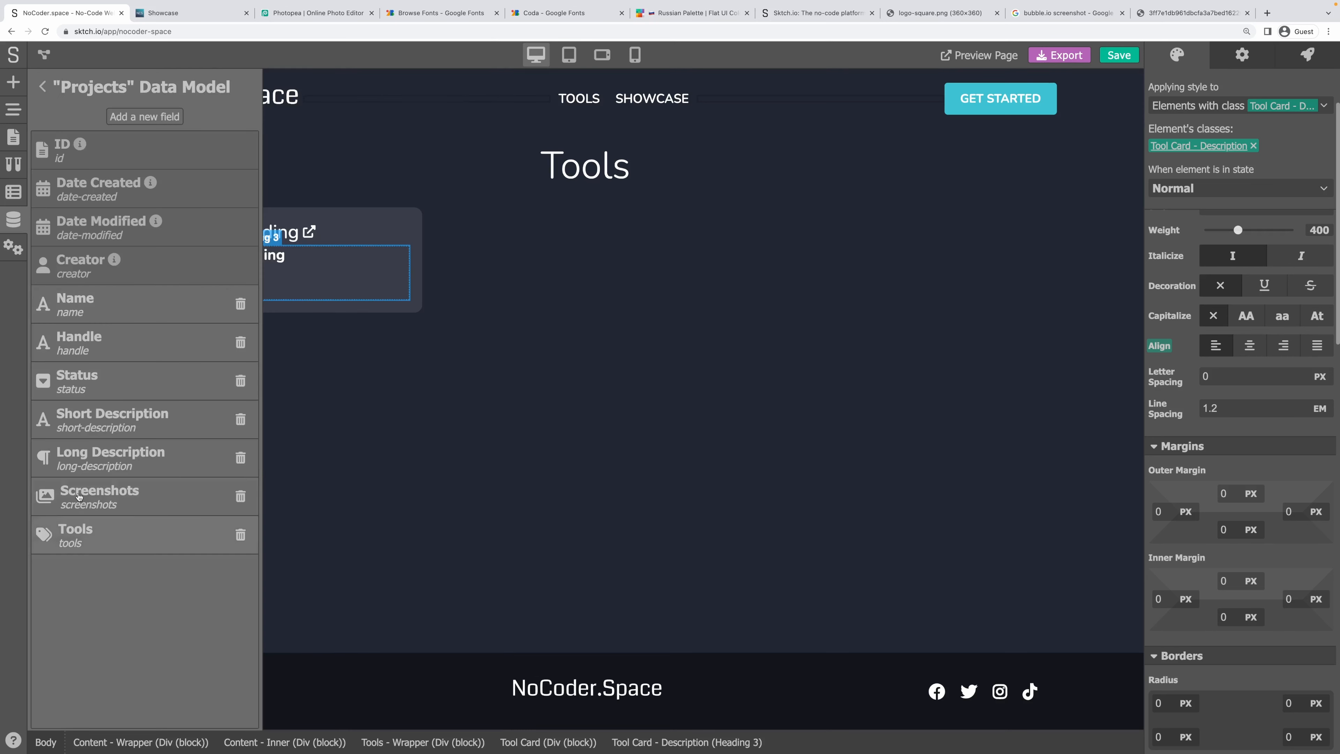
click(156, 126)
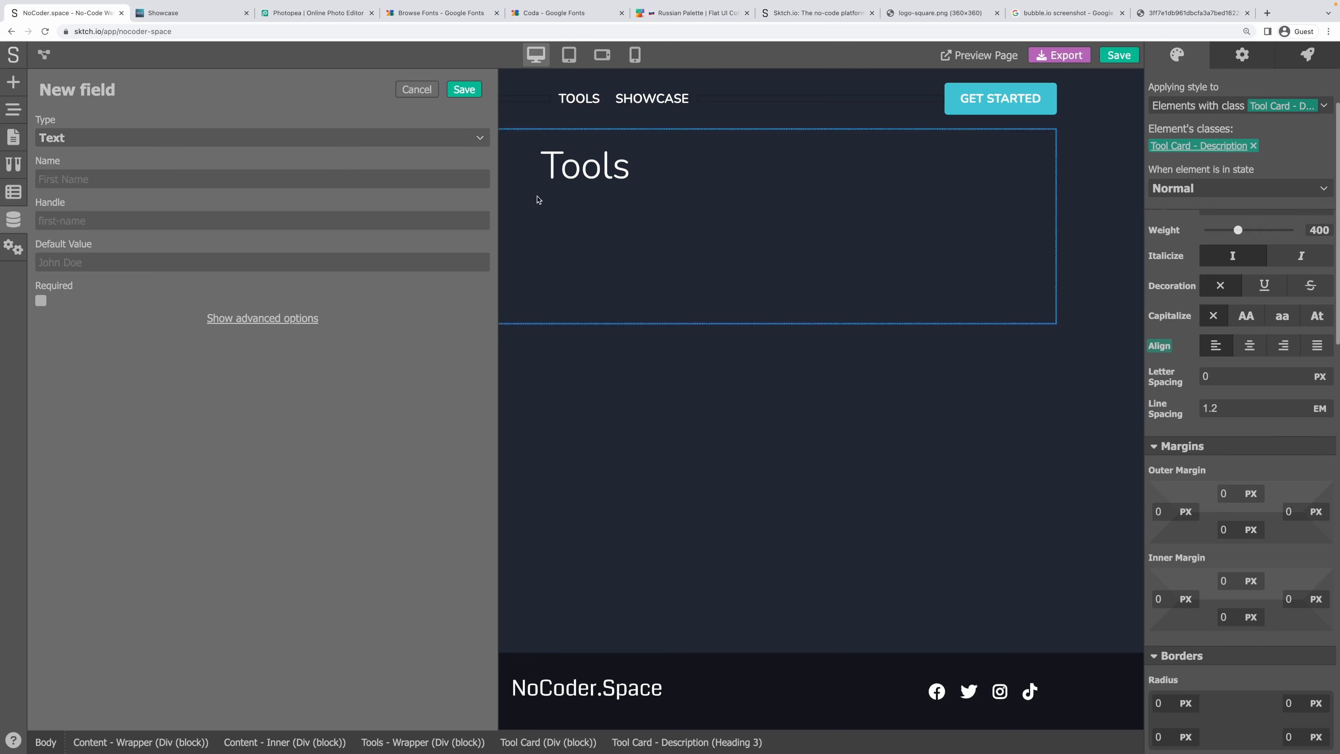
click(418, 90)
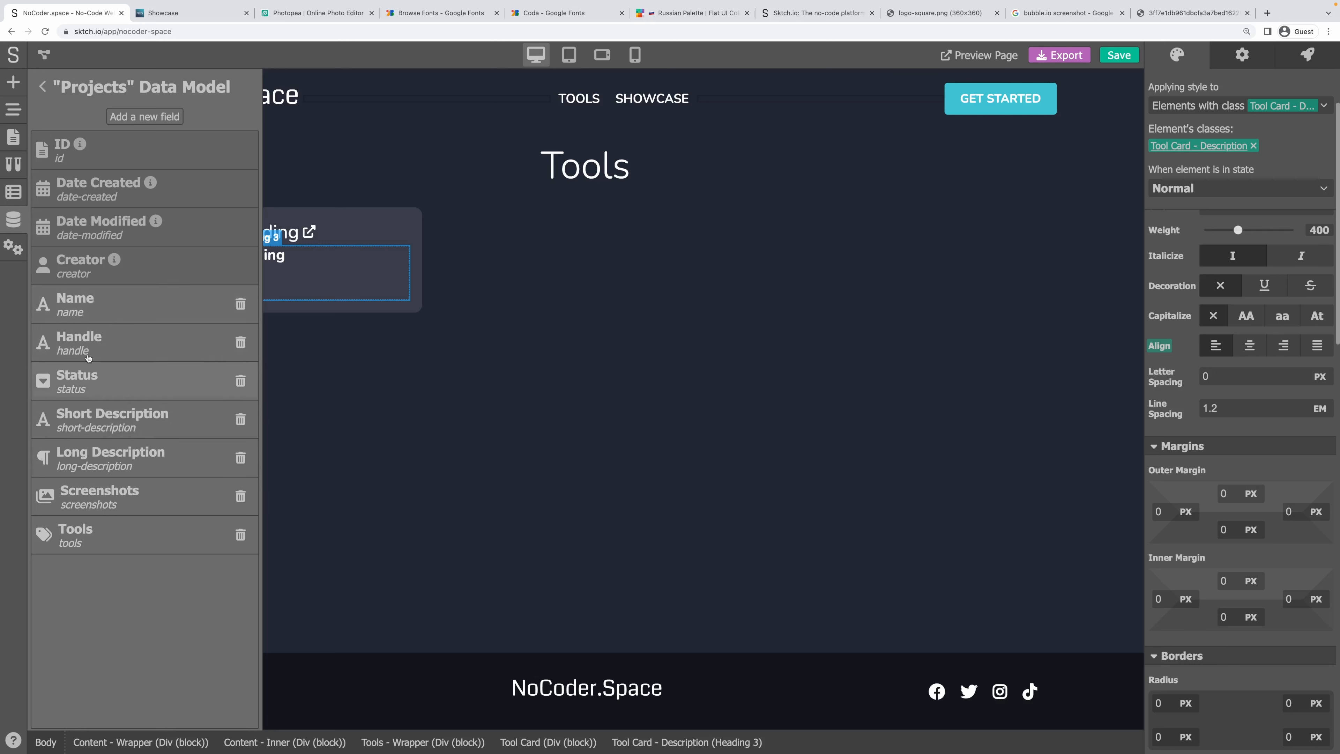
Close Data Models, open the Showcase page, select its heading, and show its Page Setup workflow.
click(42, 86)
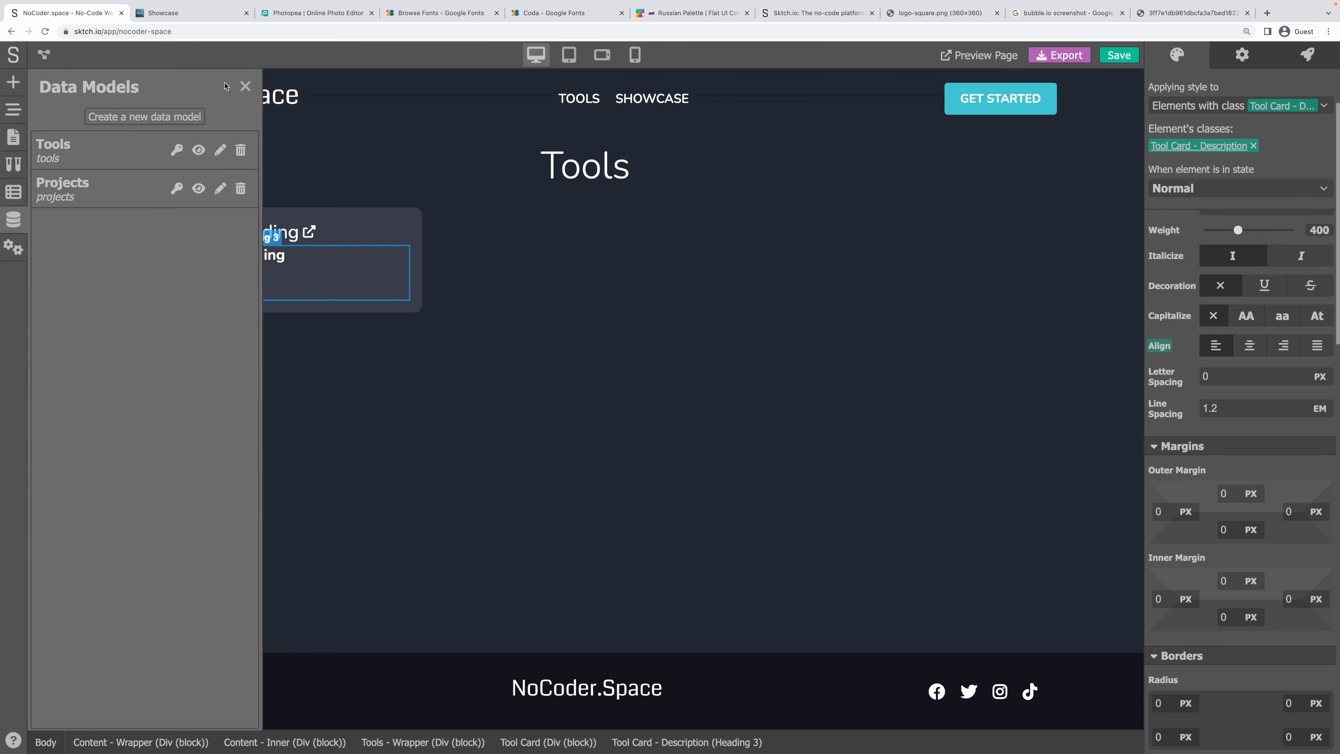
click(245, 86)
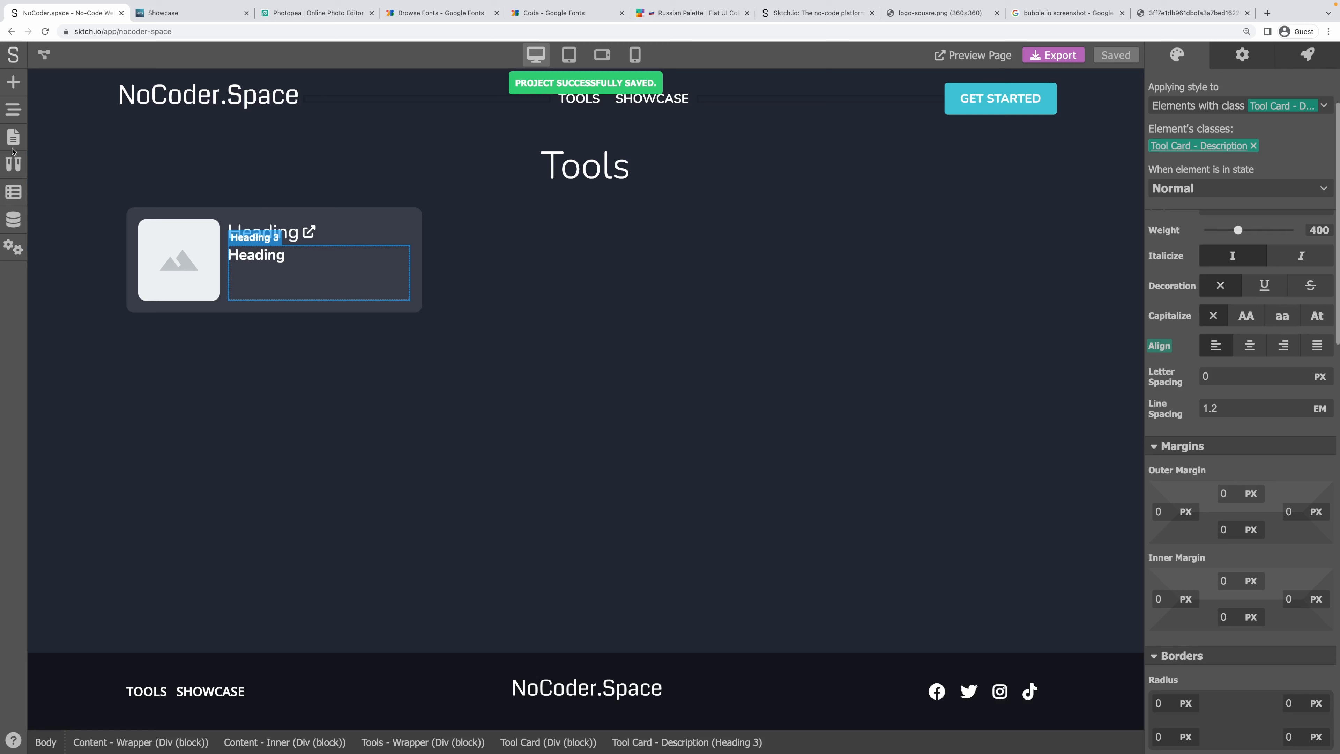
click(14, 153)
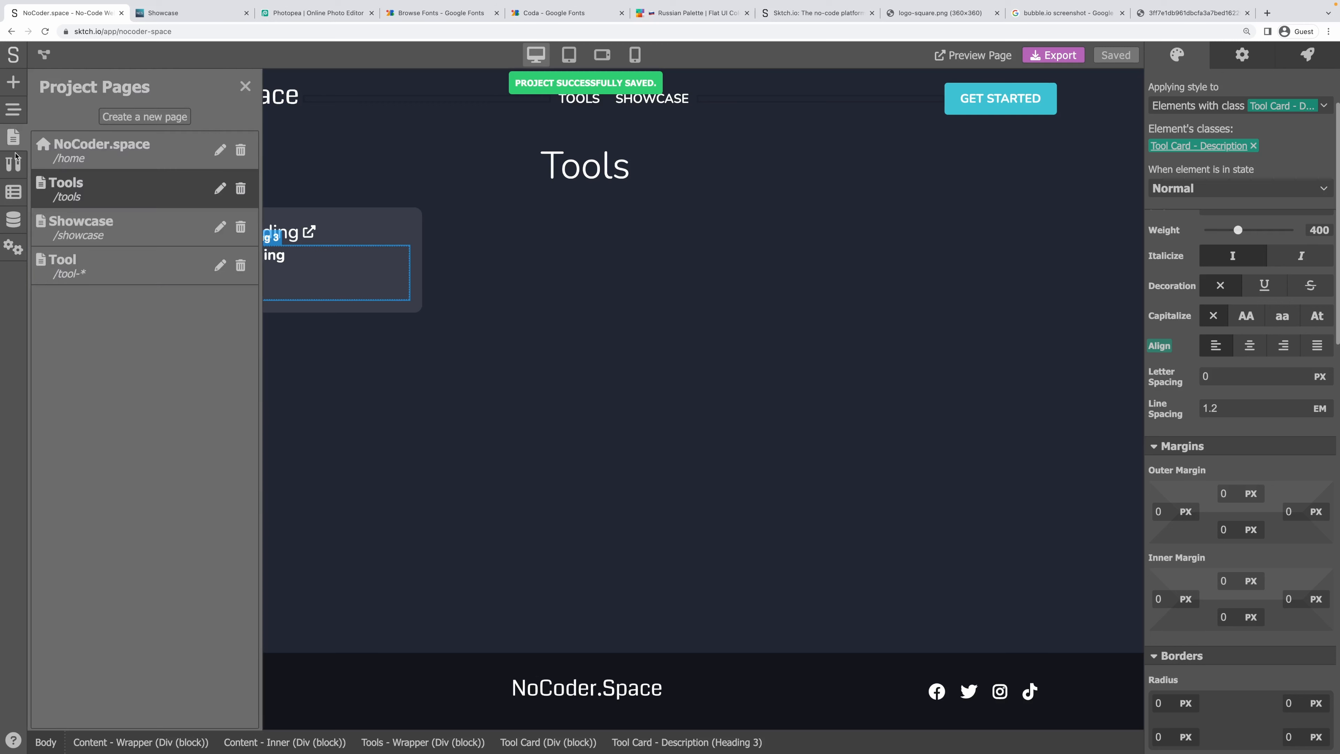
click(87, 234)
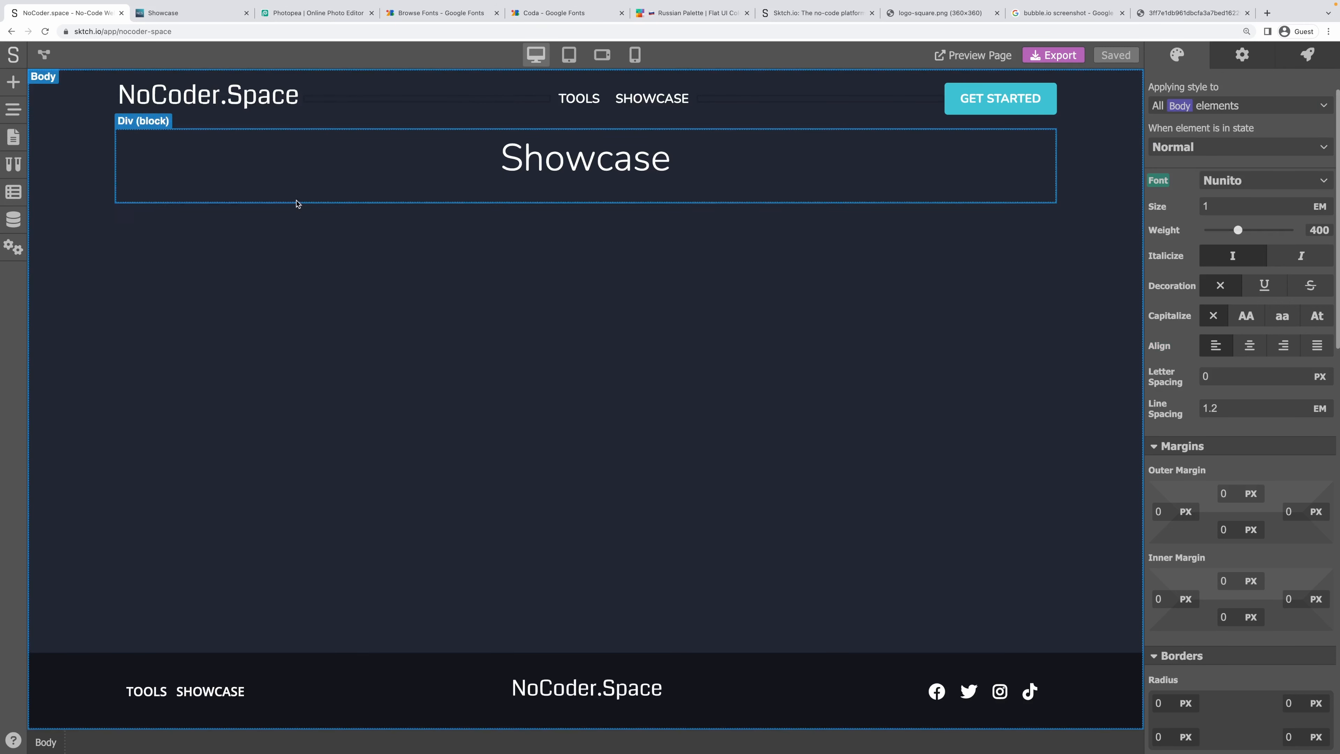
click(224, 196)
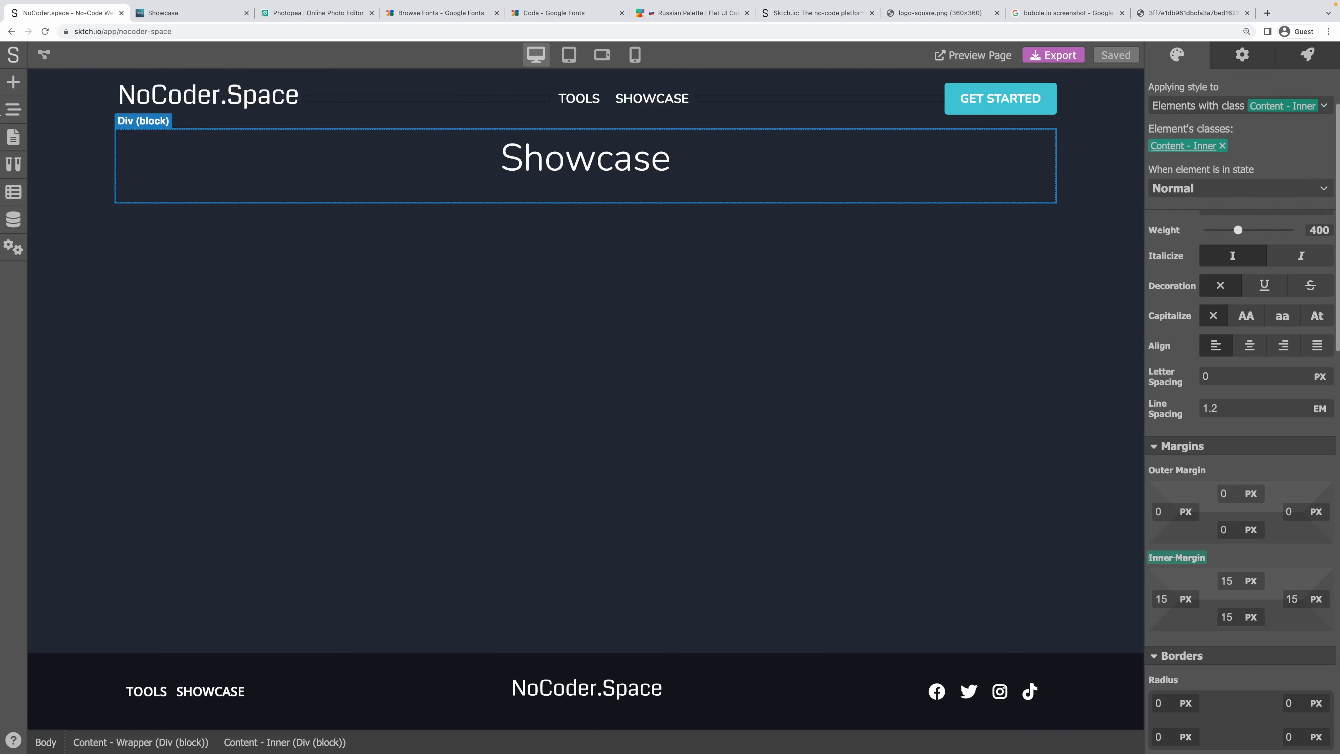
click(12, 83)
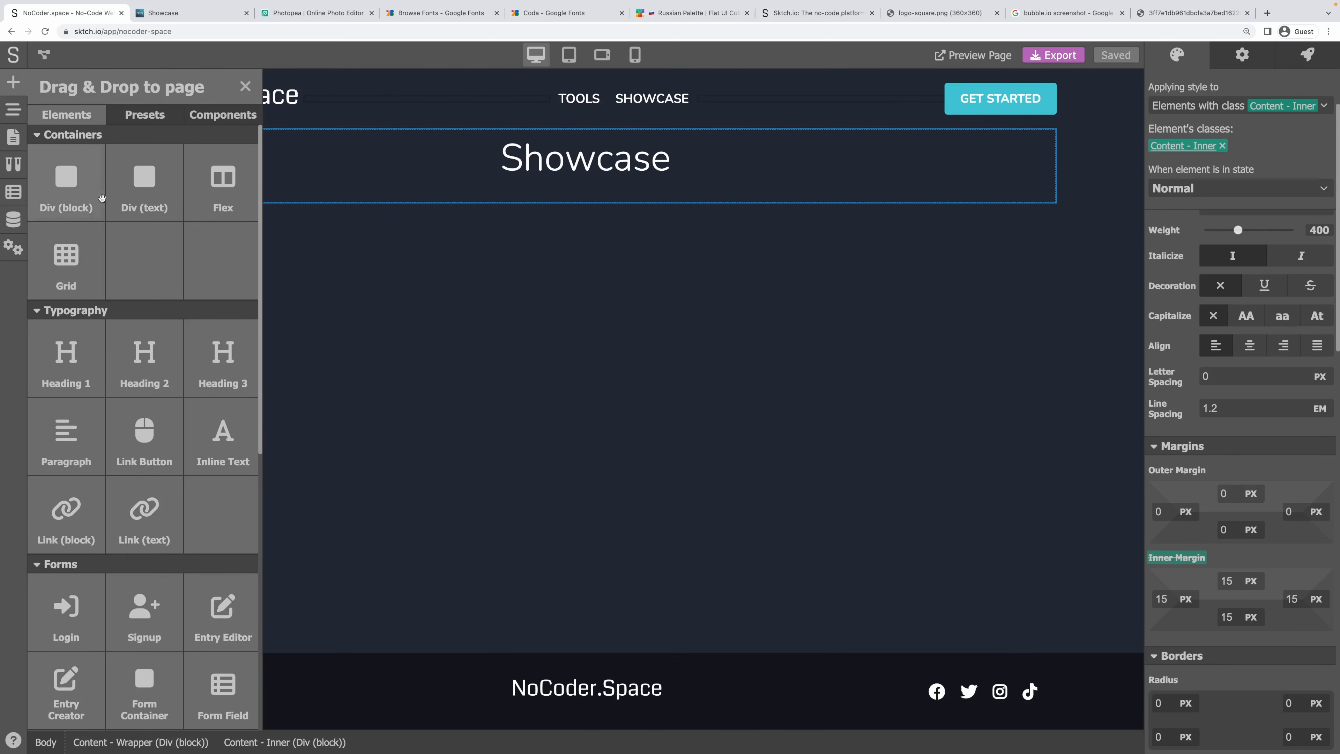
click(389, 180)
click(52, 54)
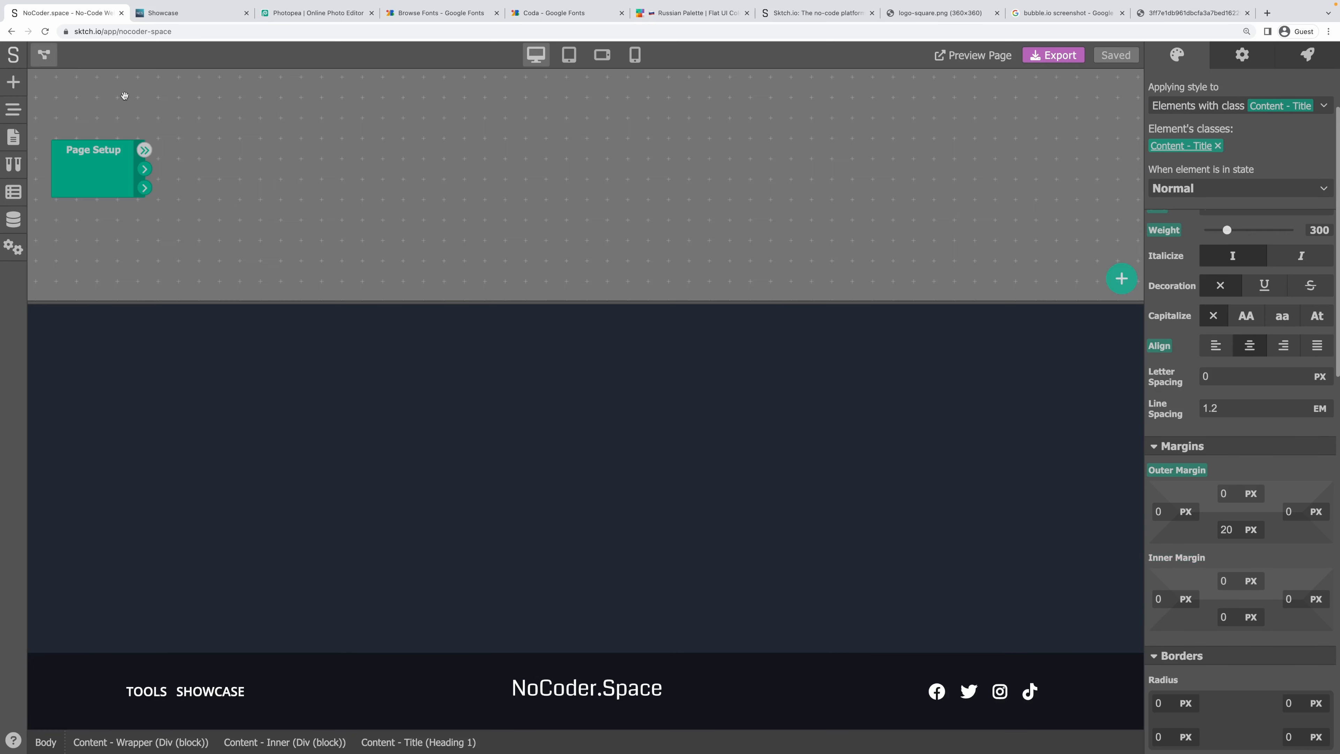
Add a Data Retriever module that reads from the Projects data model.
right_click(206, 139)
click(232, 165)
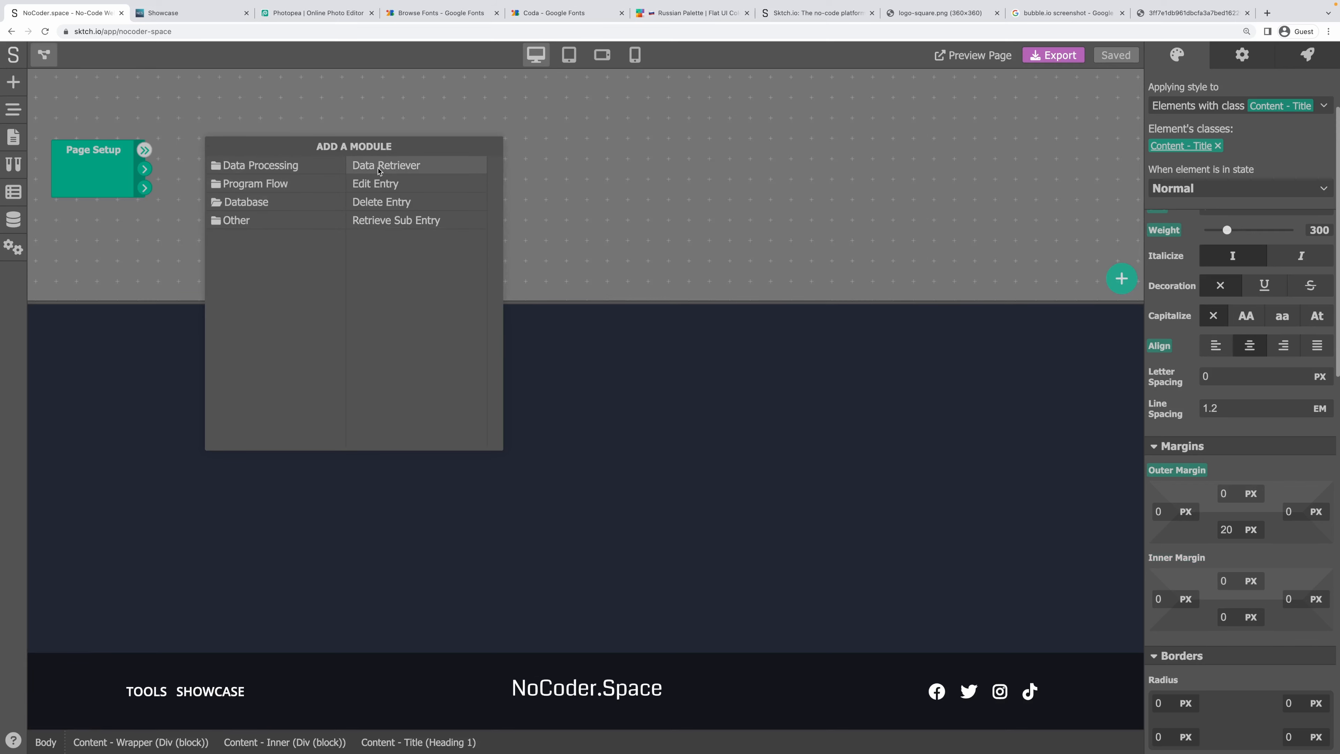
click(393, 165)
click(434, 418)
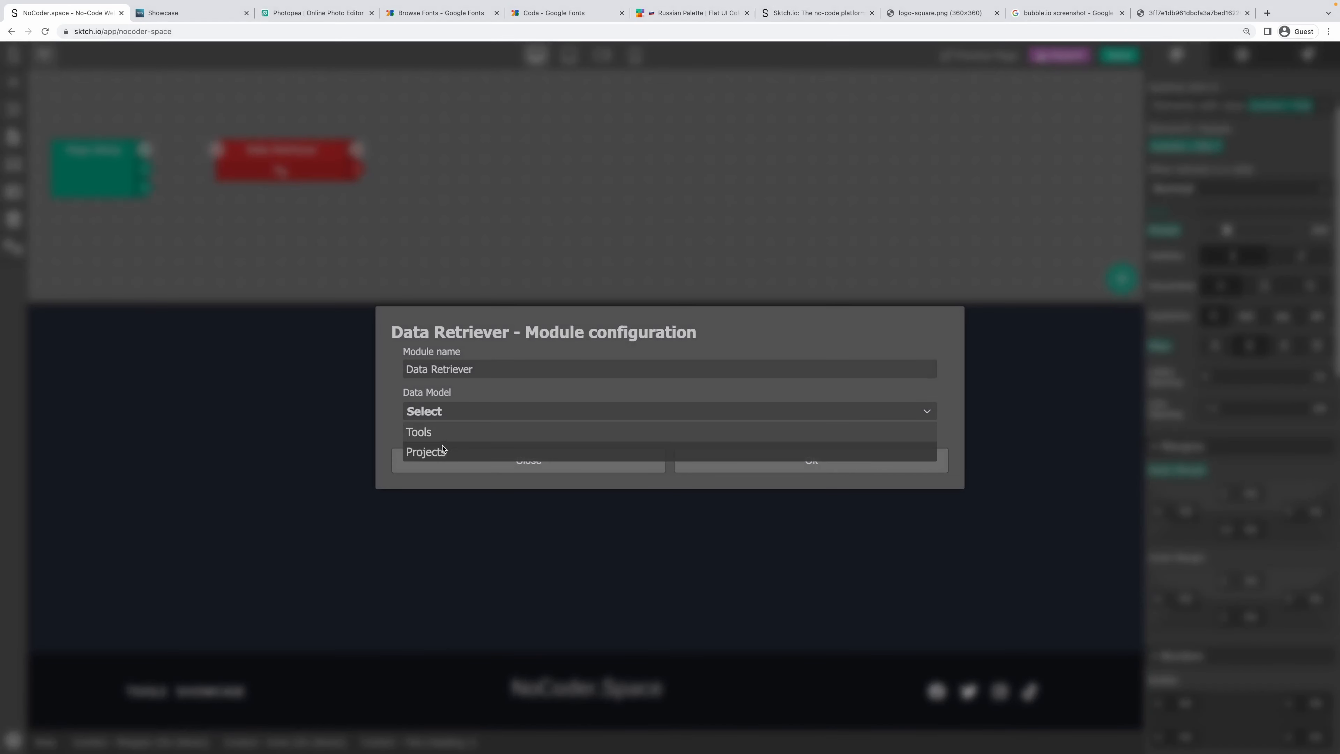
click(441, 449)
Filter the retriever to Status Is Published and set entries to 100.
click(648, 403)
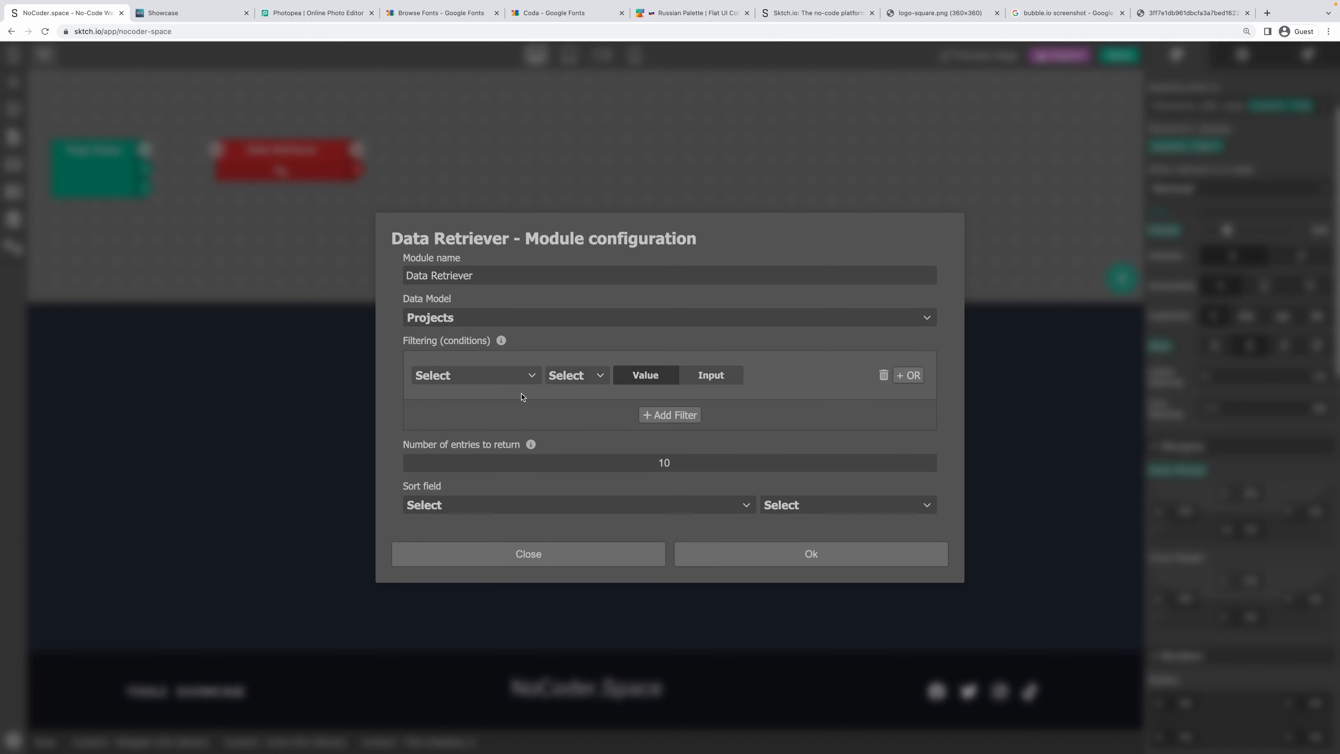
click(527, 376)
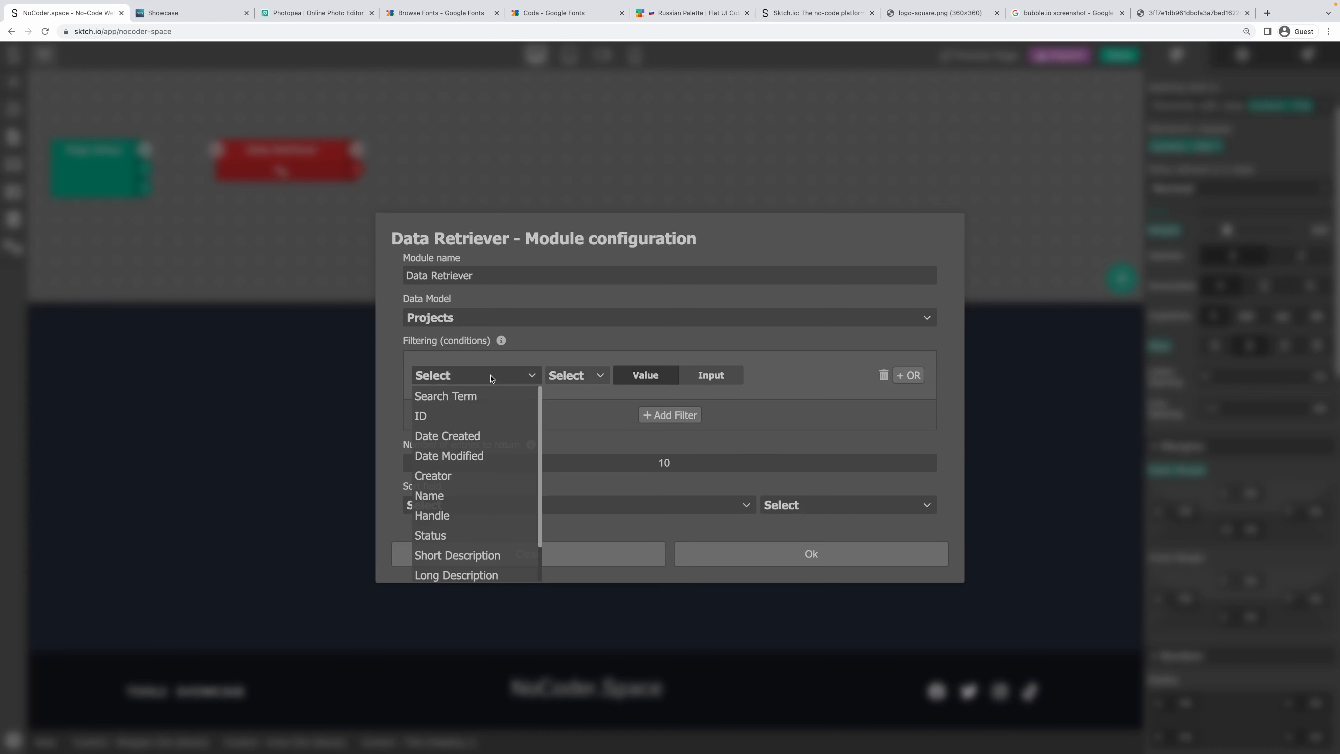
click(448, 535)
click(575, 375)
click(567, 395)
click(709, 383)
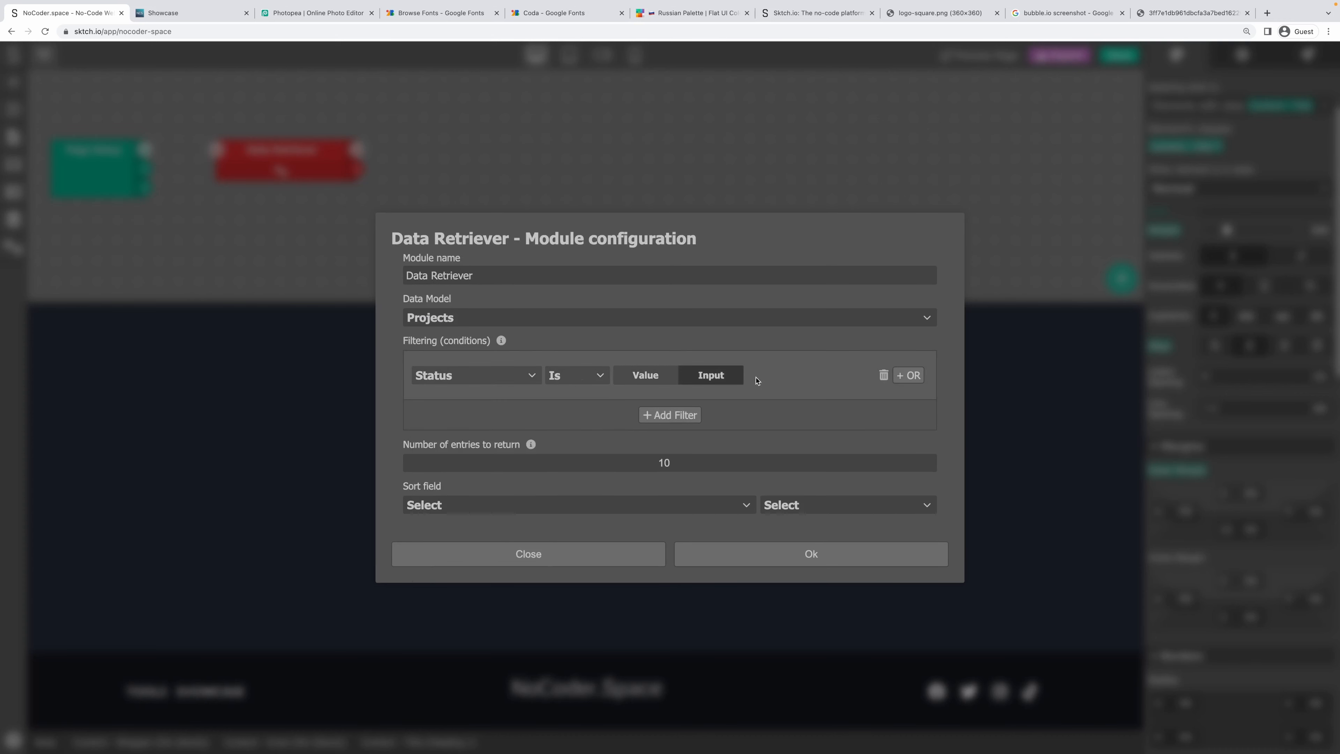
click(659, 376)
click(792, 376)
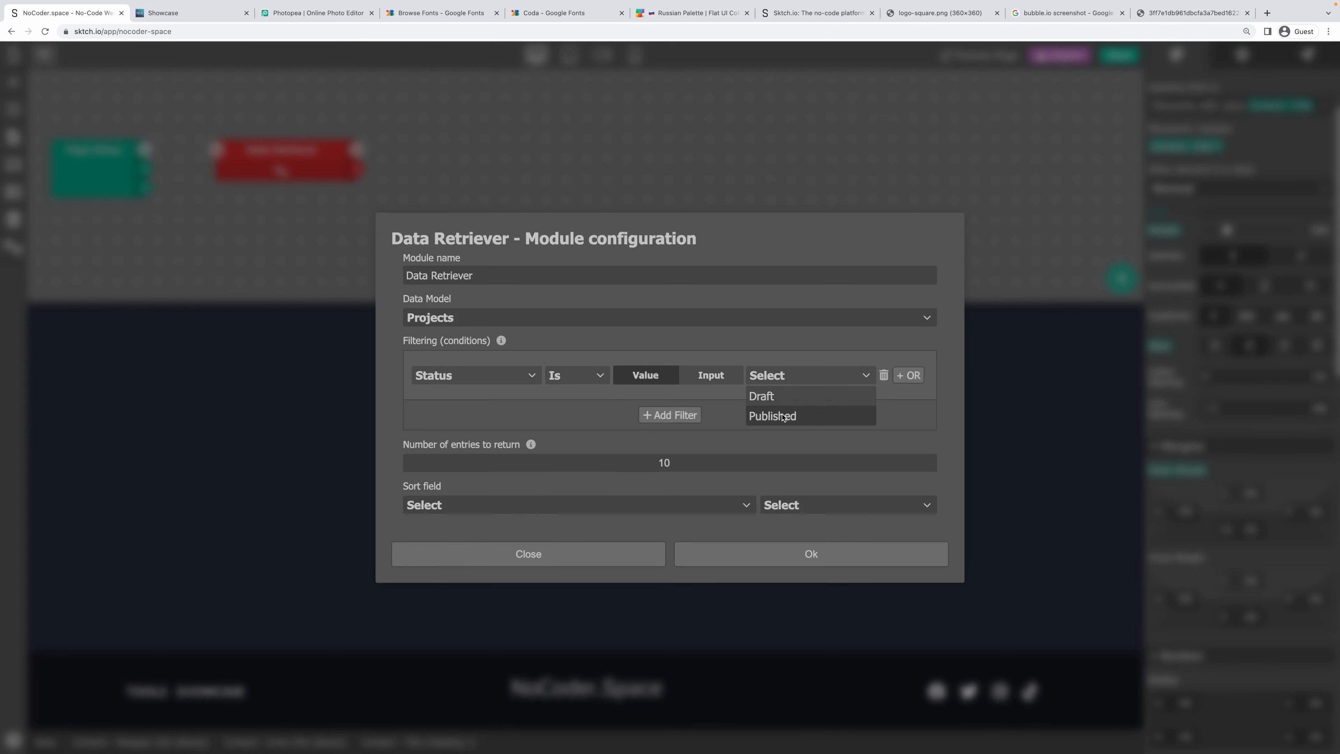
click(786, 416)
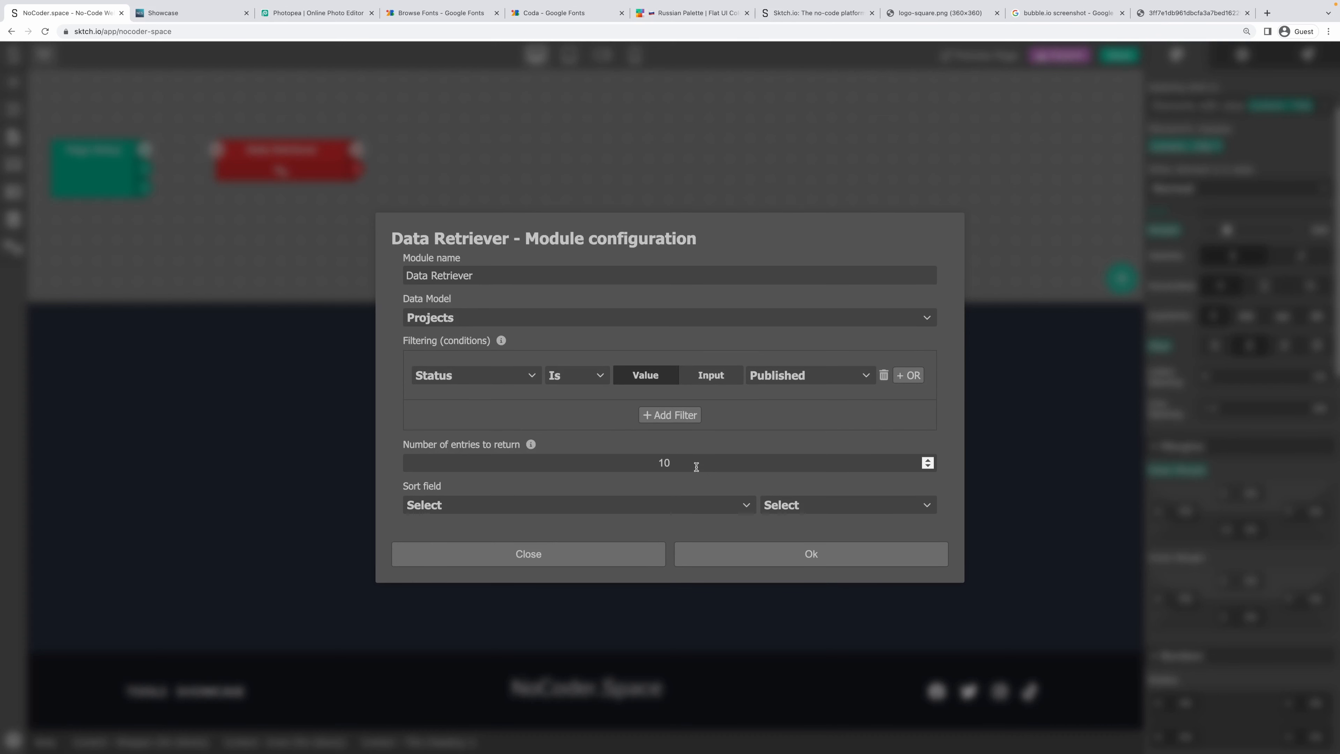
text(0)
Sort the retrieved projects by Date Created, descending, and confirm the settings.
click(829, 525)
click(797, 545)
click(715, 509)
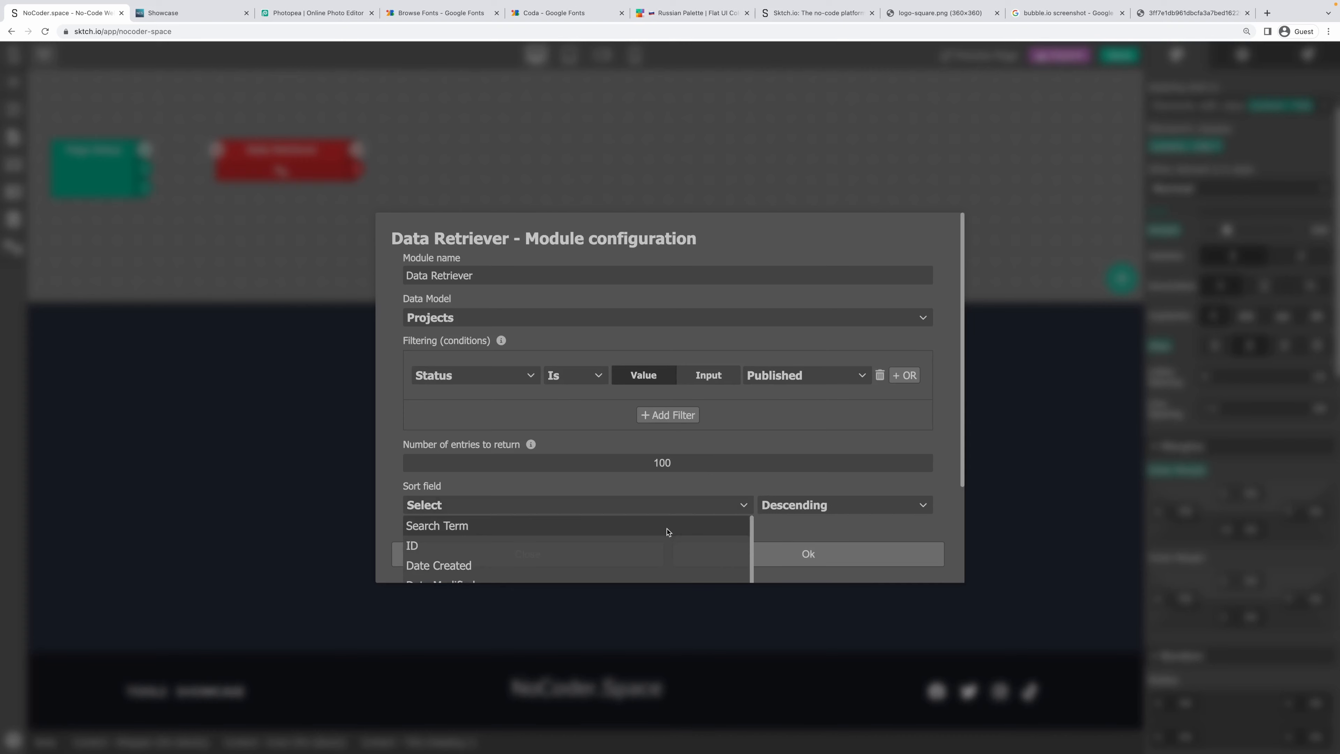
scroll(660, 548, down, 2)
click(633, 521)
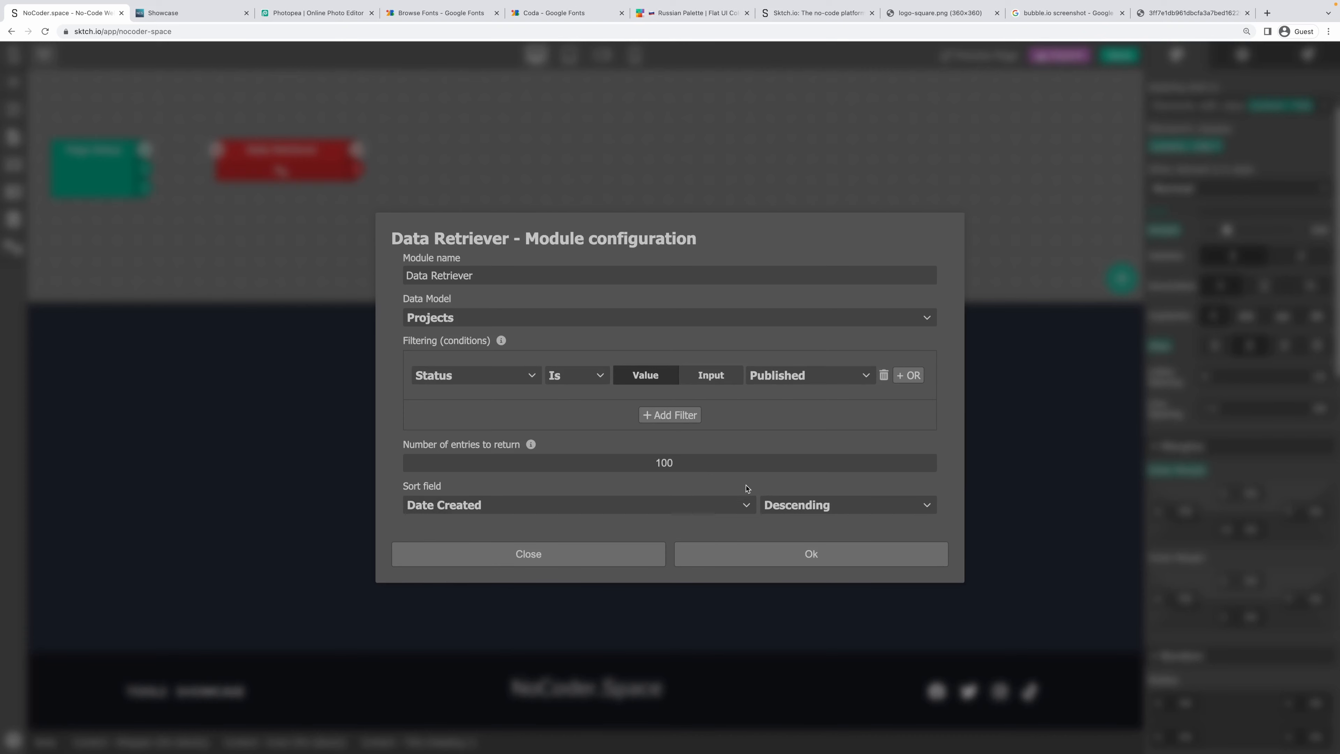
click(756, 558)
Add a Set Variable module named 'projects'.
right_click(442, 175)
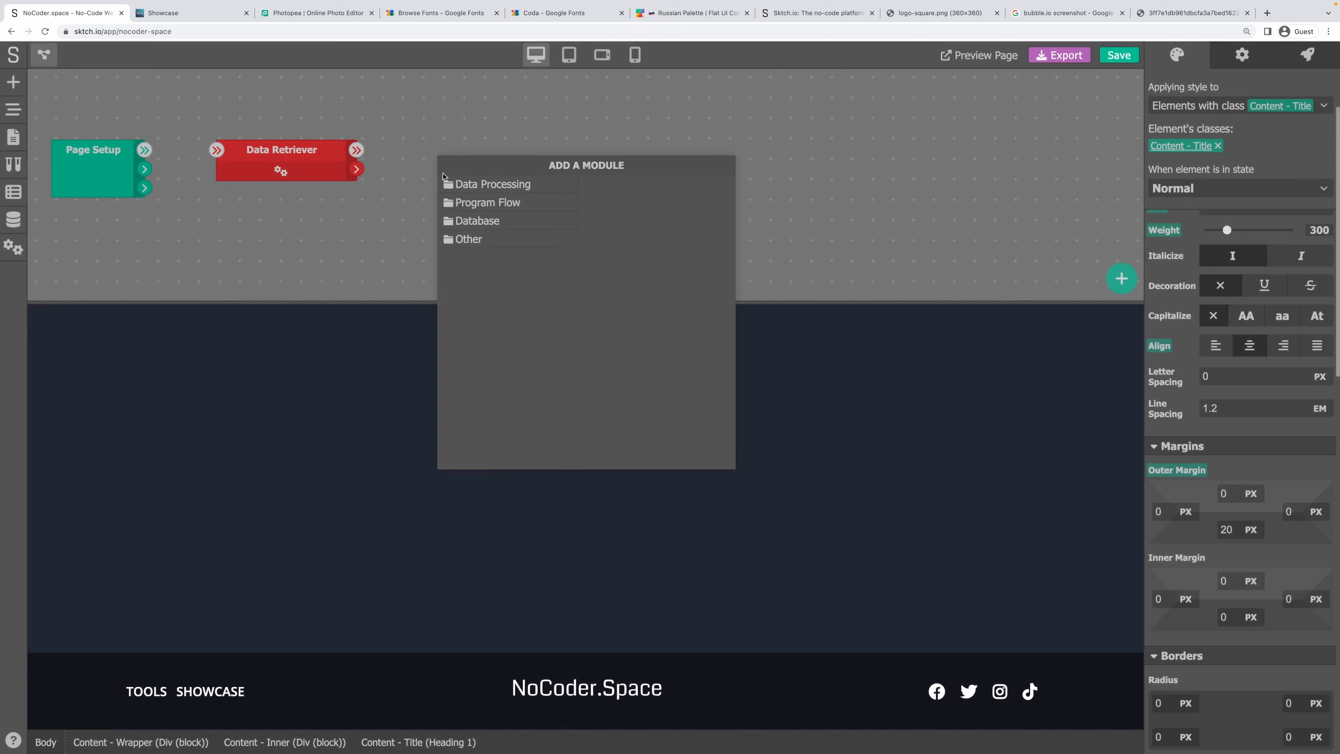
click(494, 184)
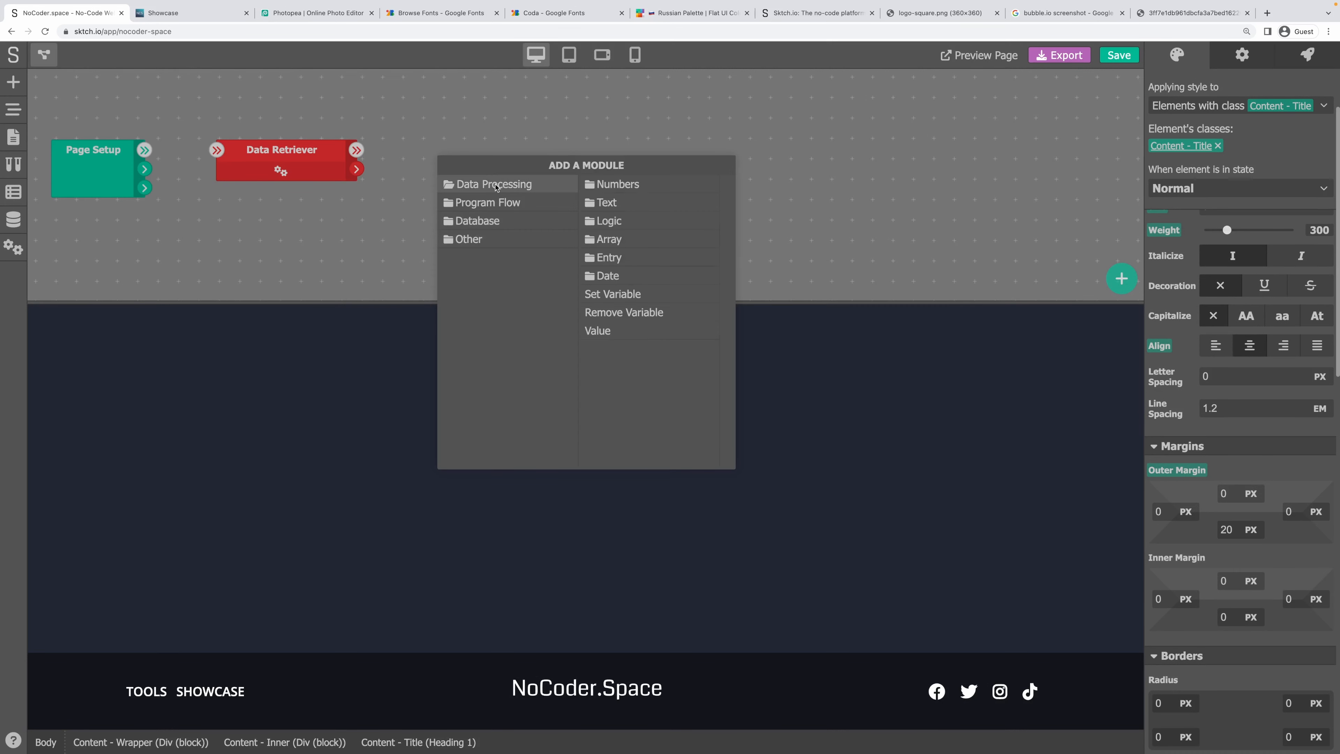
click(601, 294)
click(503, 166)
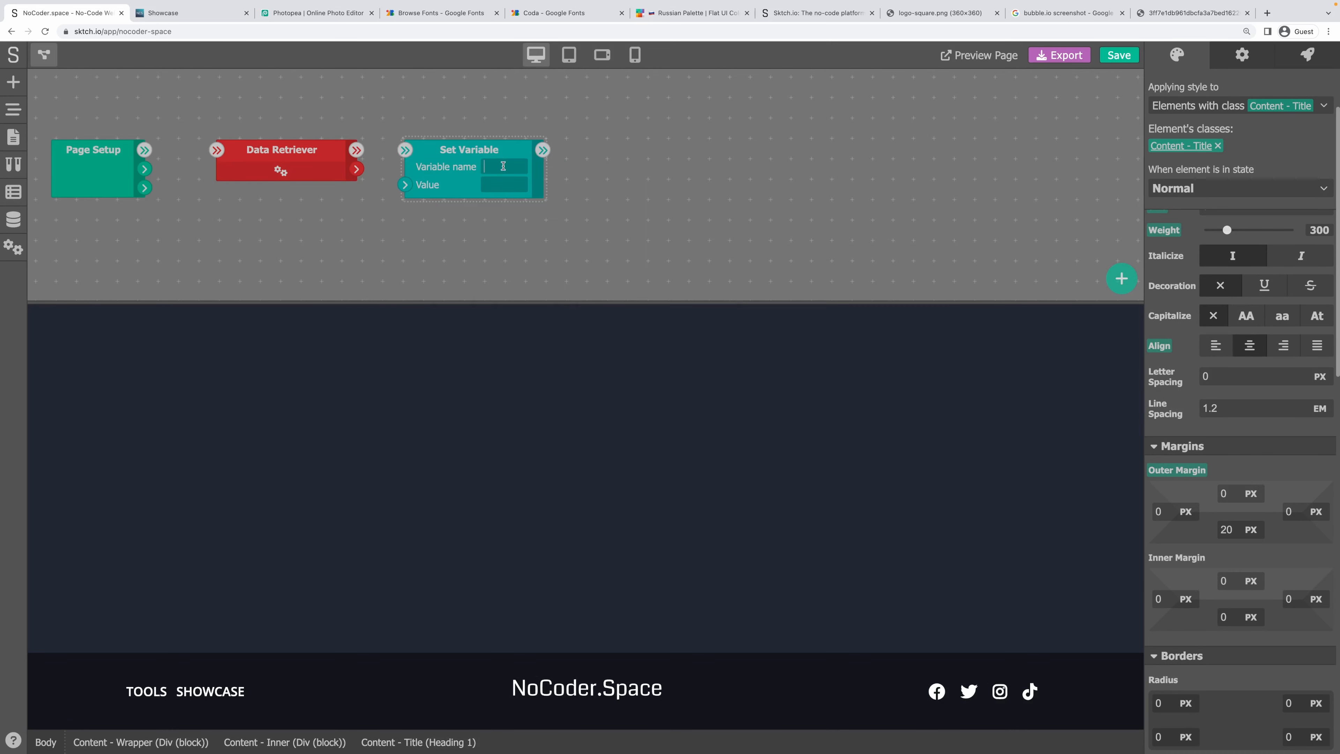
text(projects)
Wire Page Setup to Data Retriever to Set Variable, tidy the layout, and return to the page.
drag(356, 150, 403, 183)
drag(144, 150, 216, 150)
drag(445, 152, 421, 151)
mouse_move(289, 151)
mouse_down()
mouse_move(234, 151)
mouse_move(266, 151)
mouse_up()
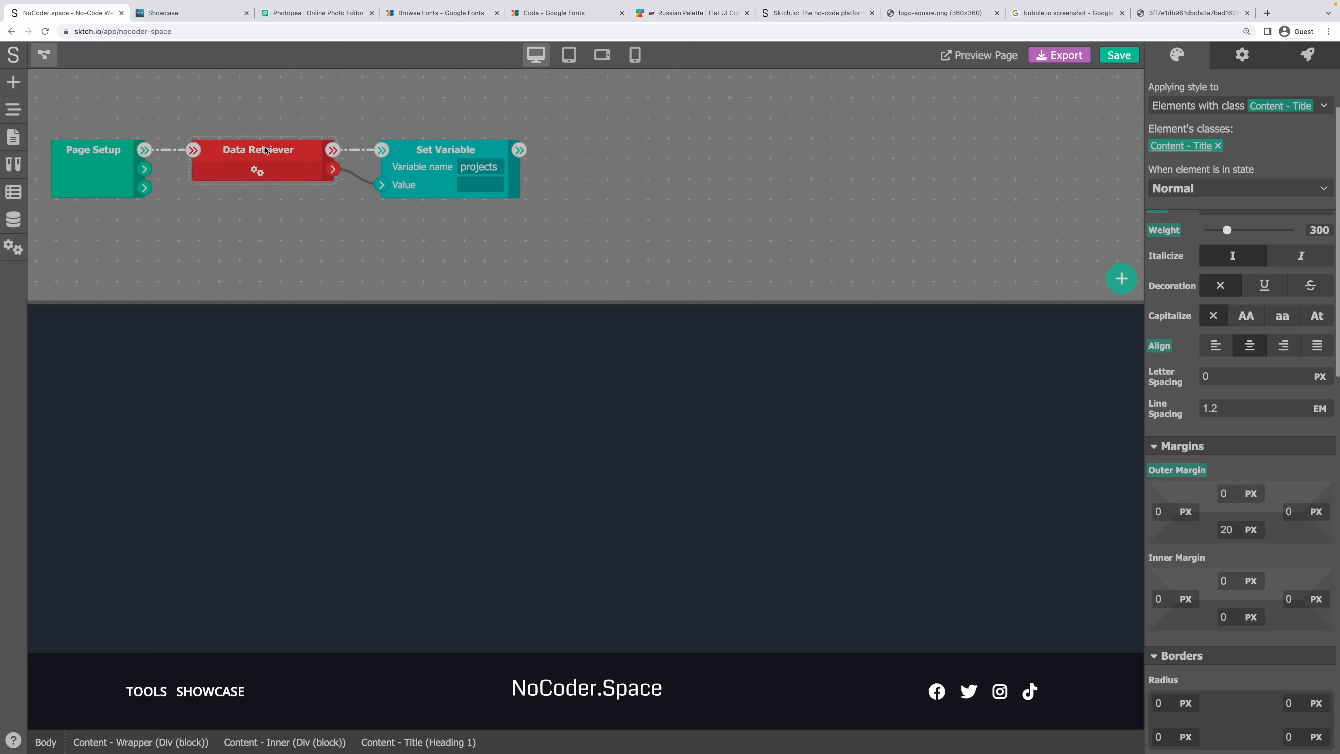
click(56, 61)
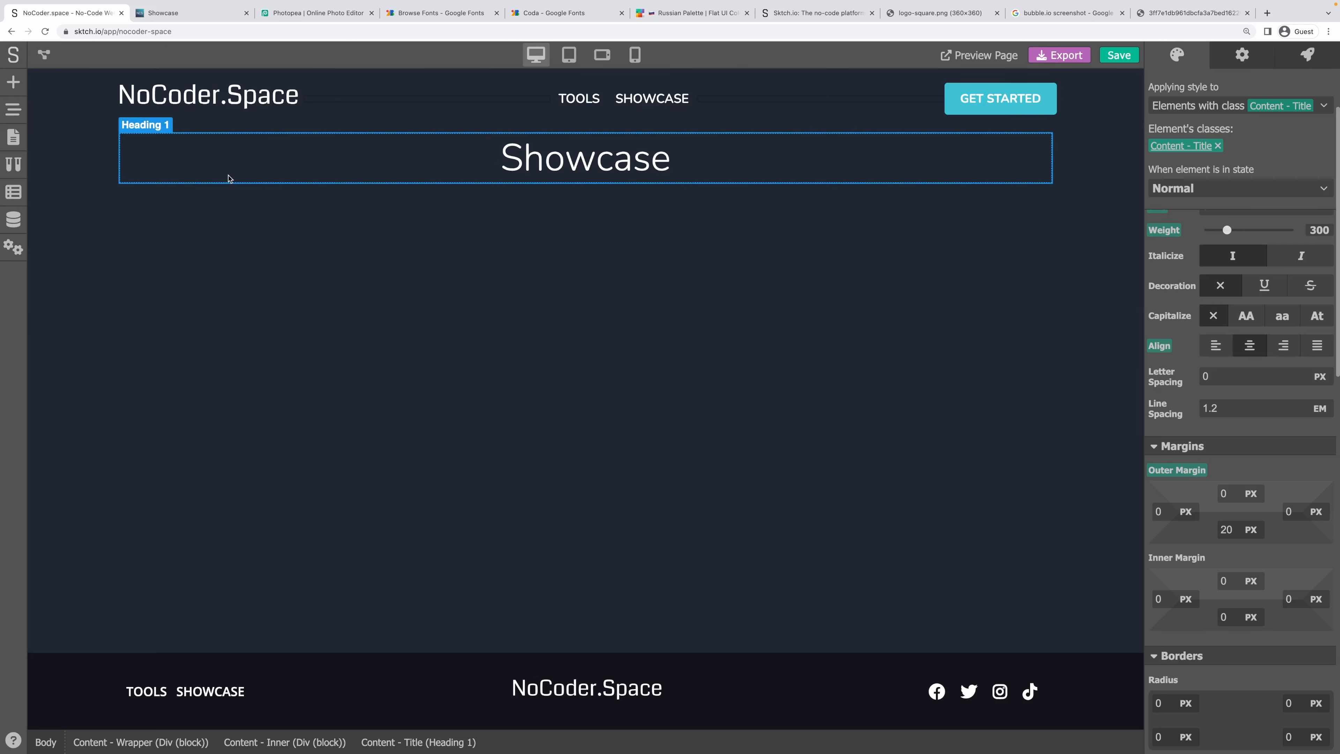
Place a new Div below the Showcase heading with a second Div nested inside it.
click(231, 194)
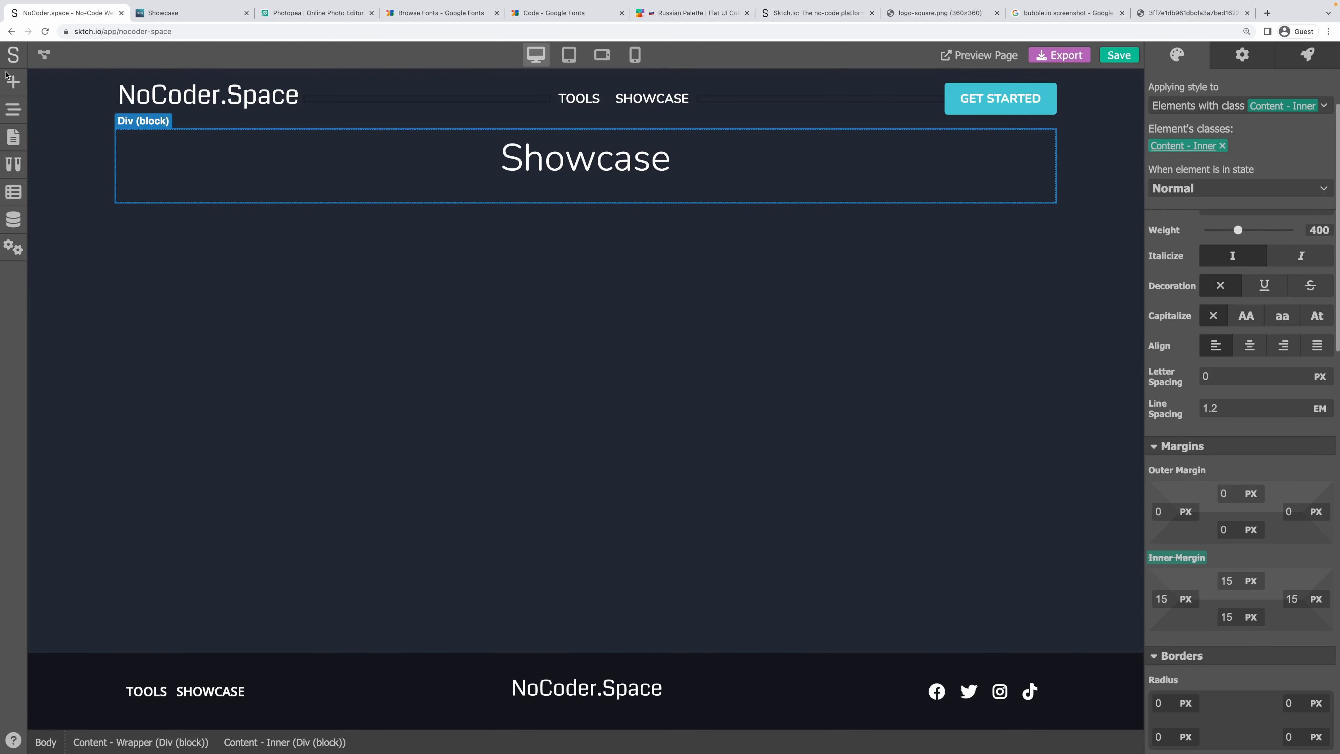
click(9, 110)
drag(66, 182, 351, 197)
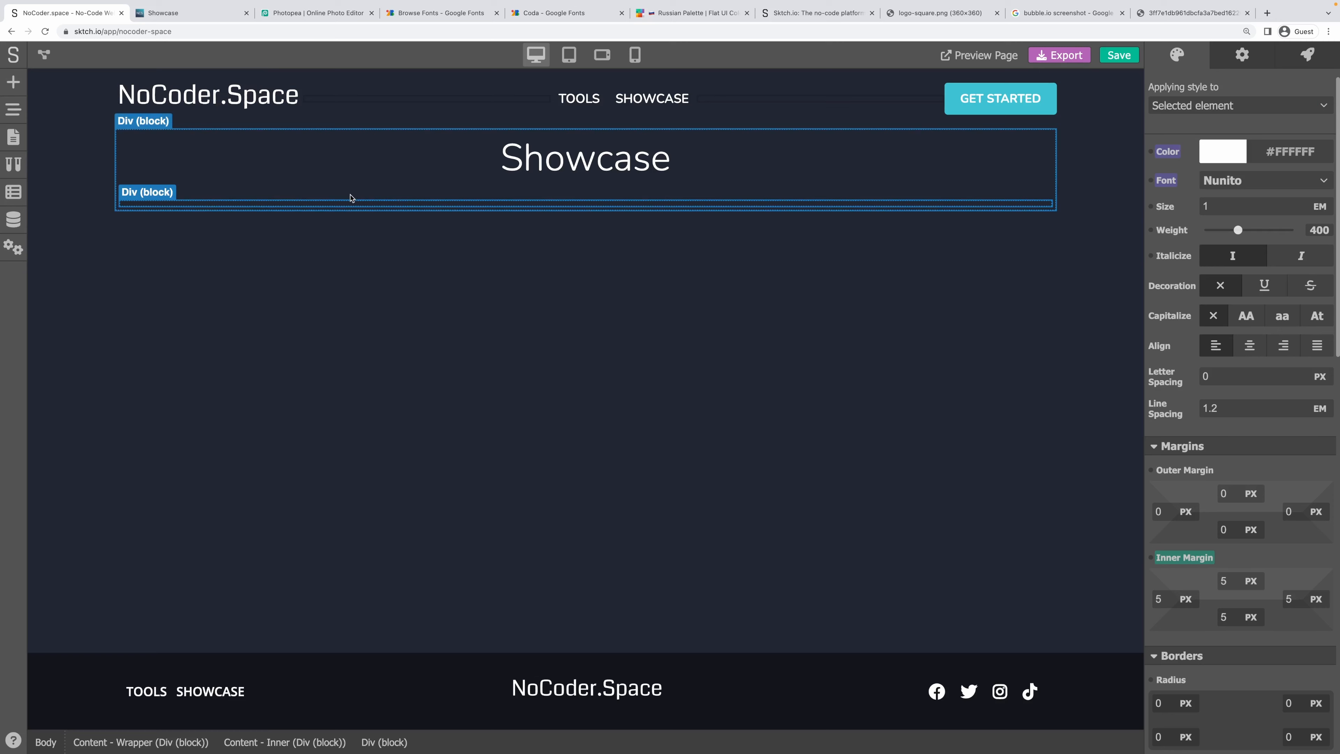
click(10, 87)
drag(259, 201, 257, 210)
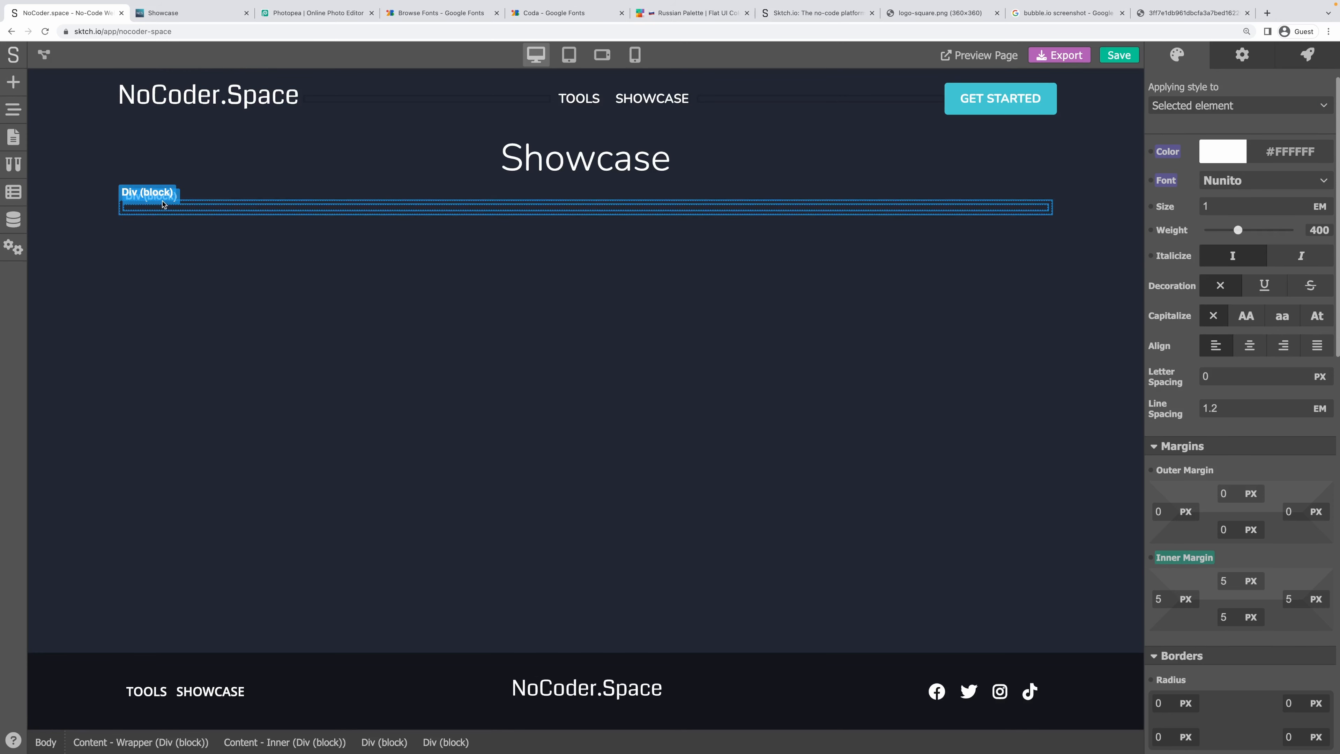
Give the outer block a new class named 'Project Cards'.
click(163, 201)
click(1229, 101)
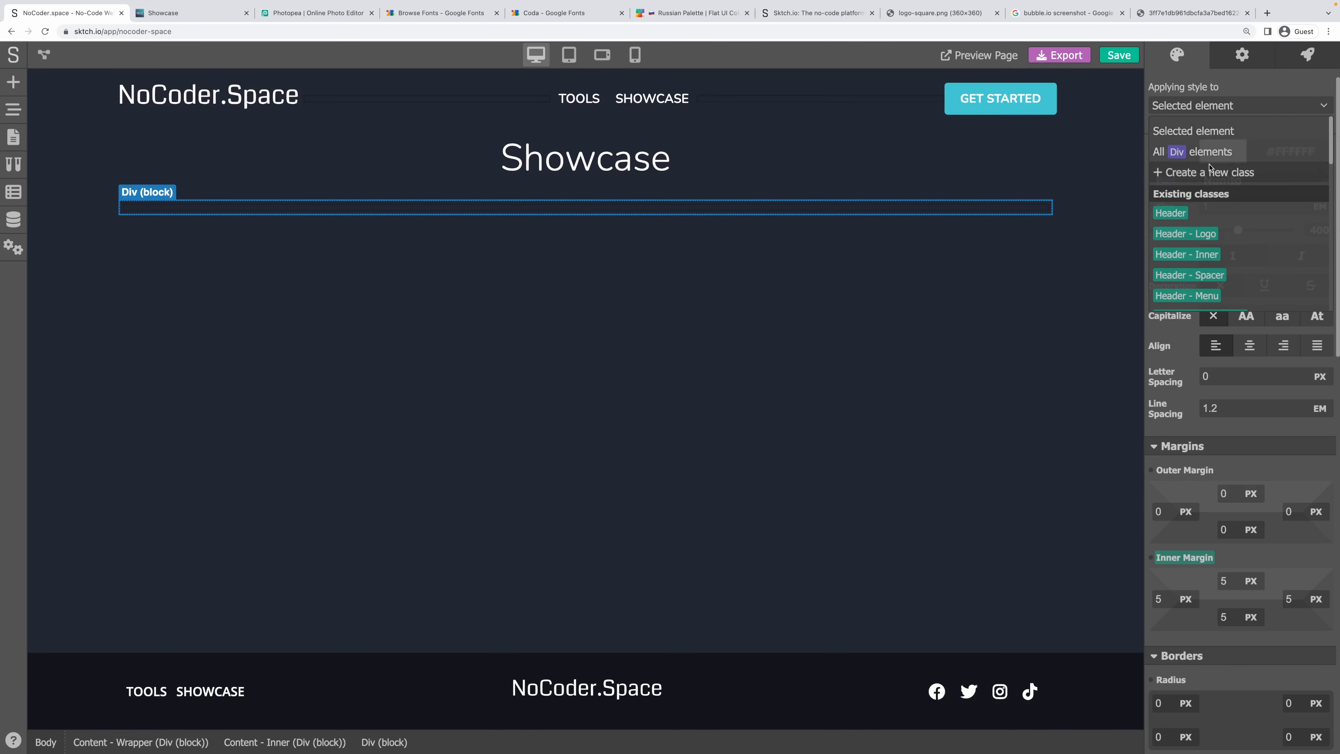
click(1203, 171)
text(Project Card)
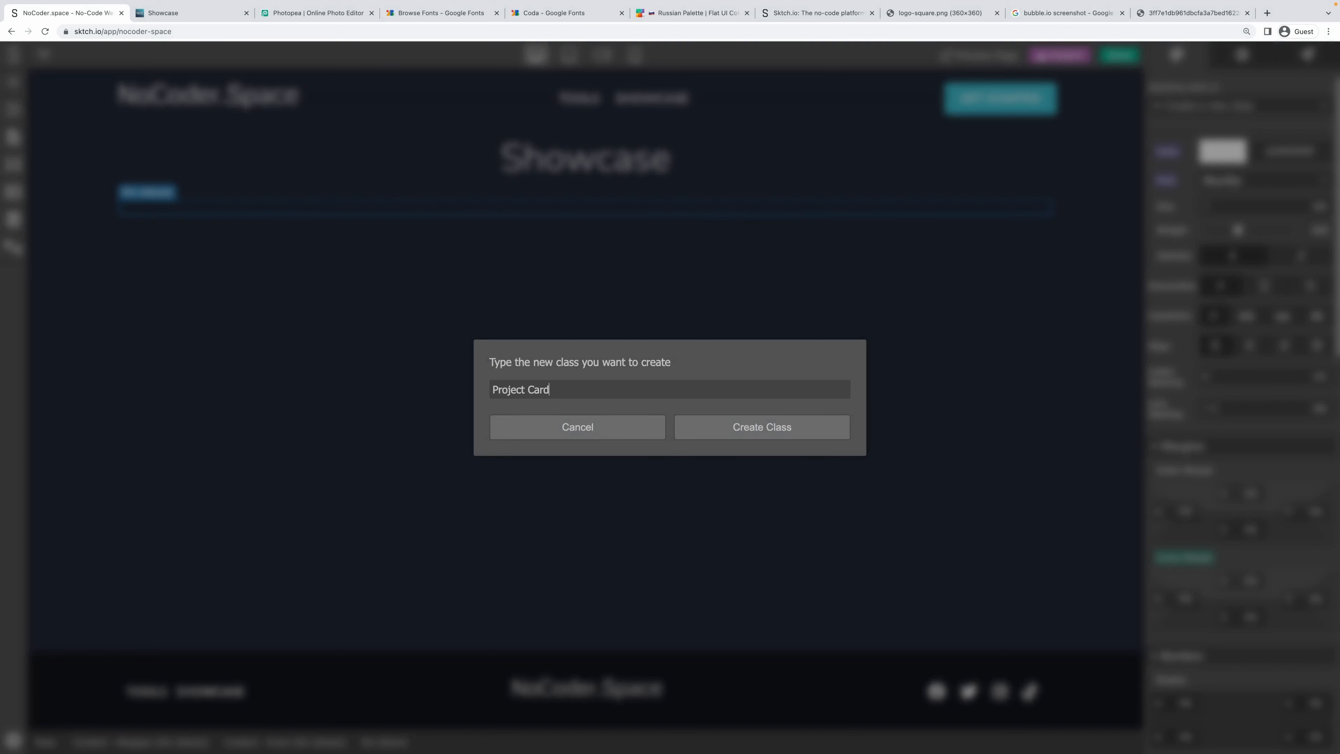
text( - Wrapper)
key(alt+Left)
text(-)
key(super+a)
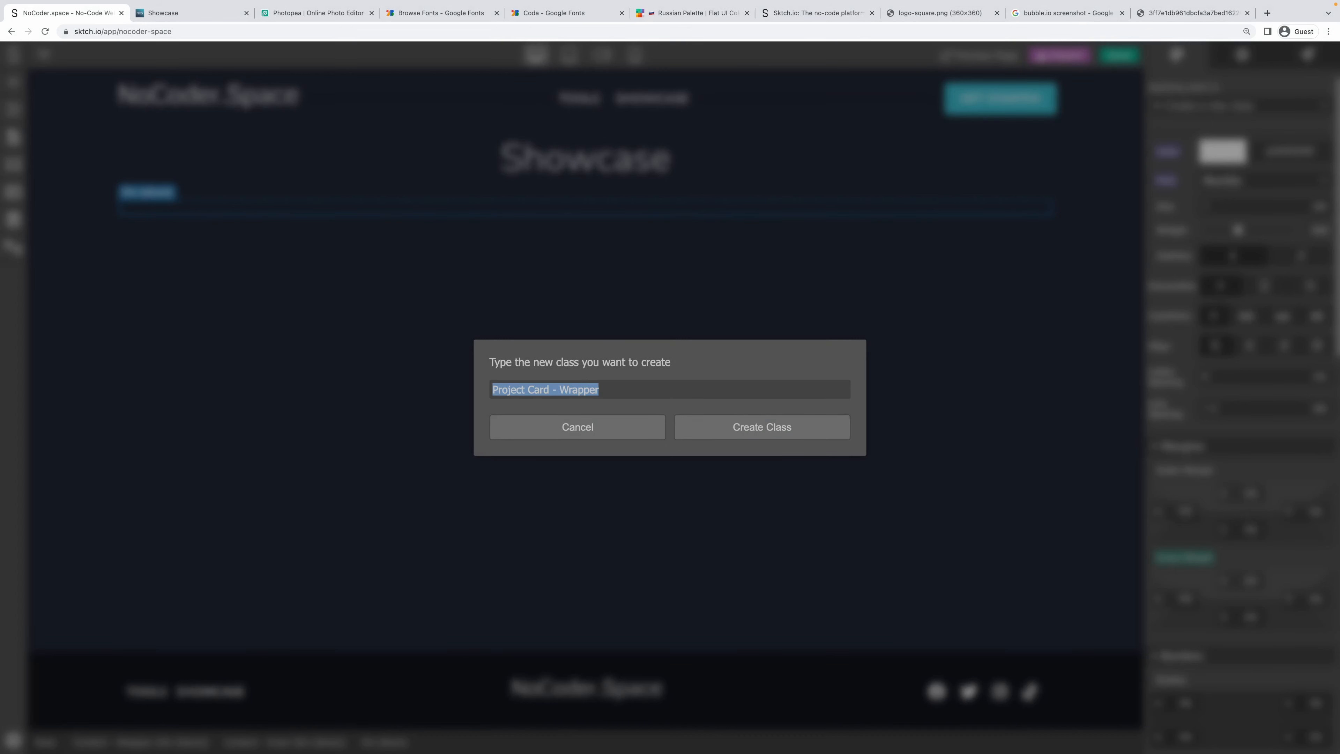
key(Left)
key(alt+Right)
text(s)
key(shift+End)
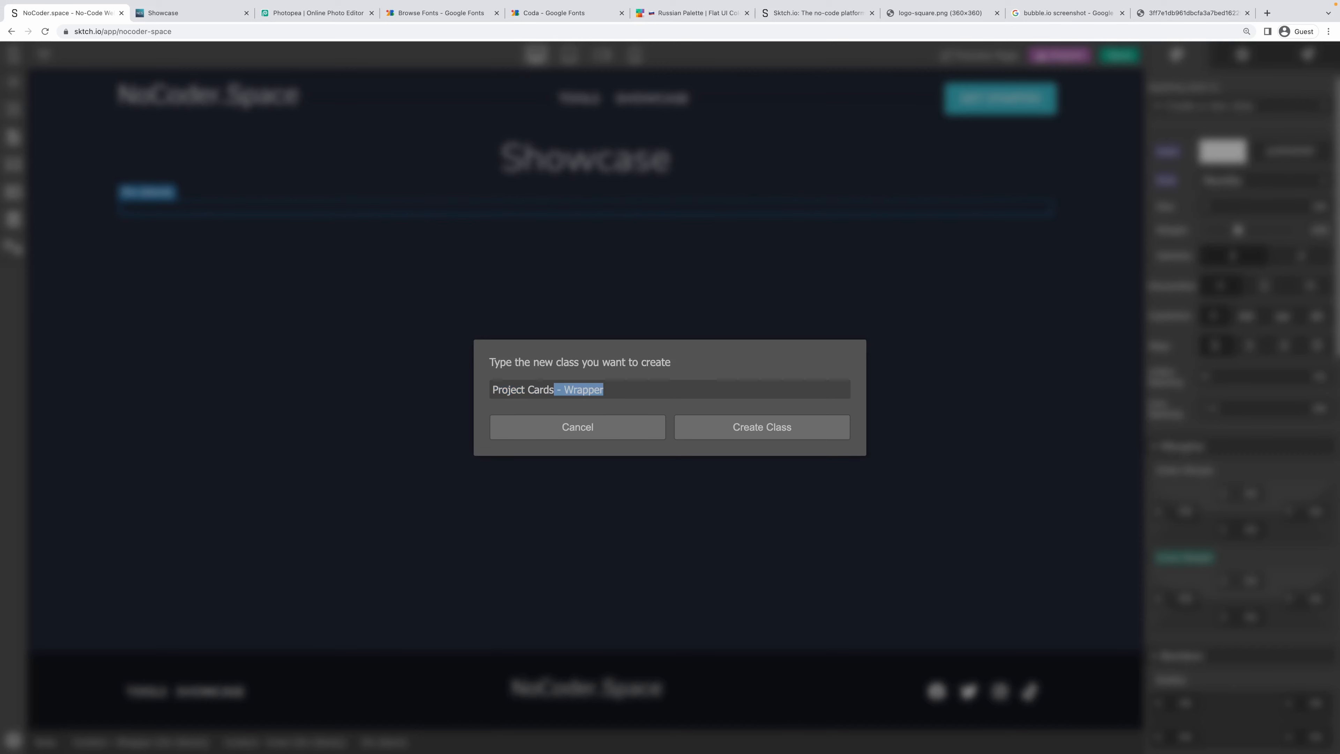
key(BackSpace)
key(super+a)
key(Return)
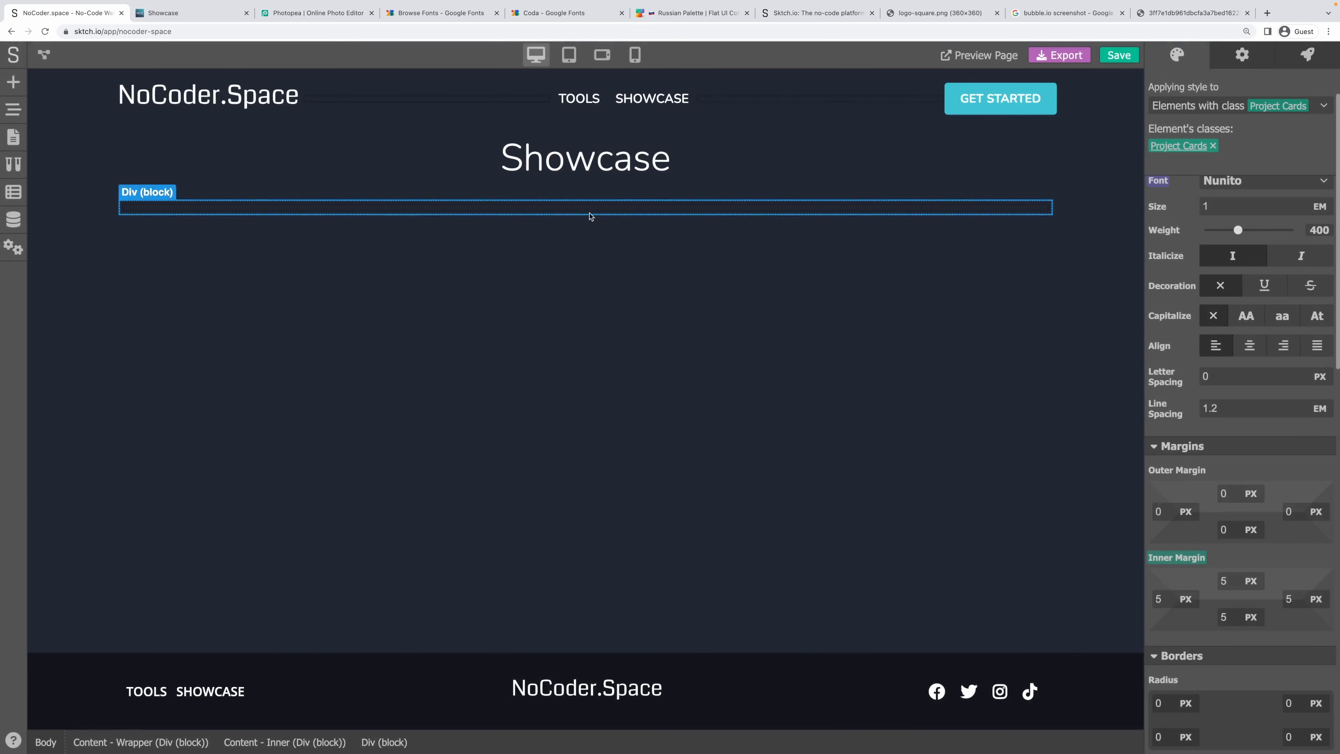
Give the inner block the 'Project Card' class and save the project.
click(369, 206)
click(1195, 105)
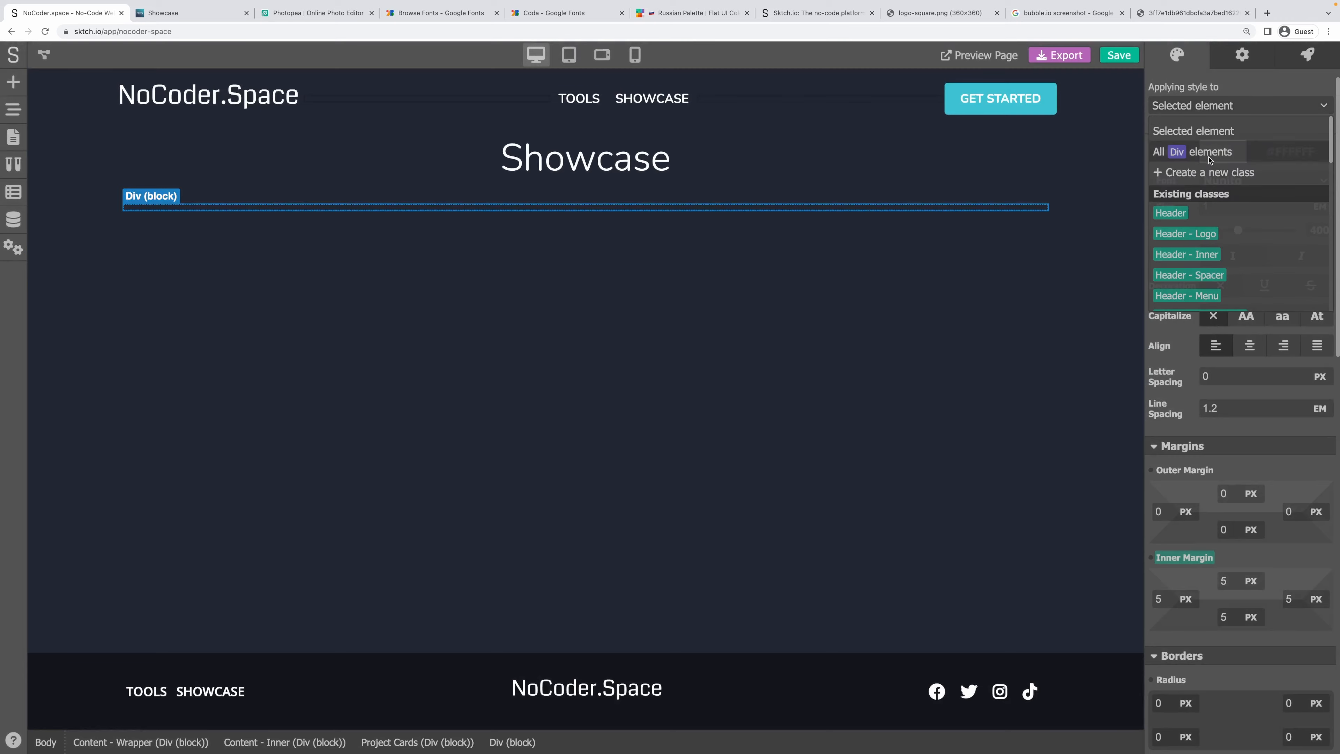
click(1208, 170)
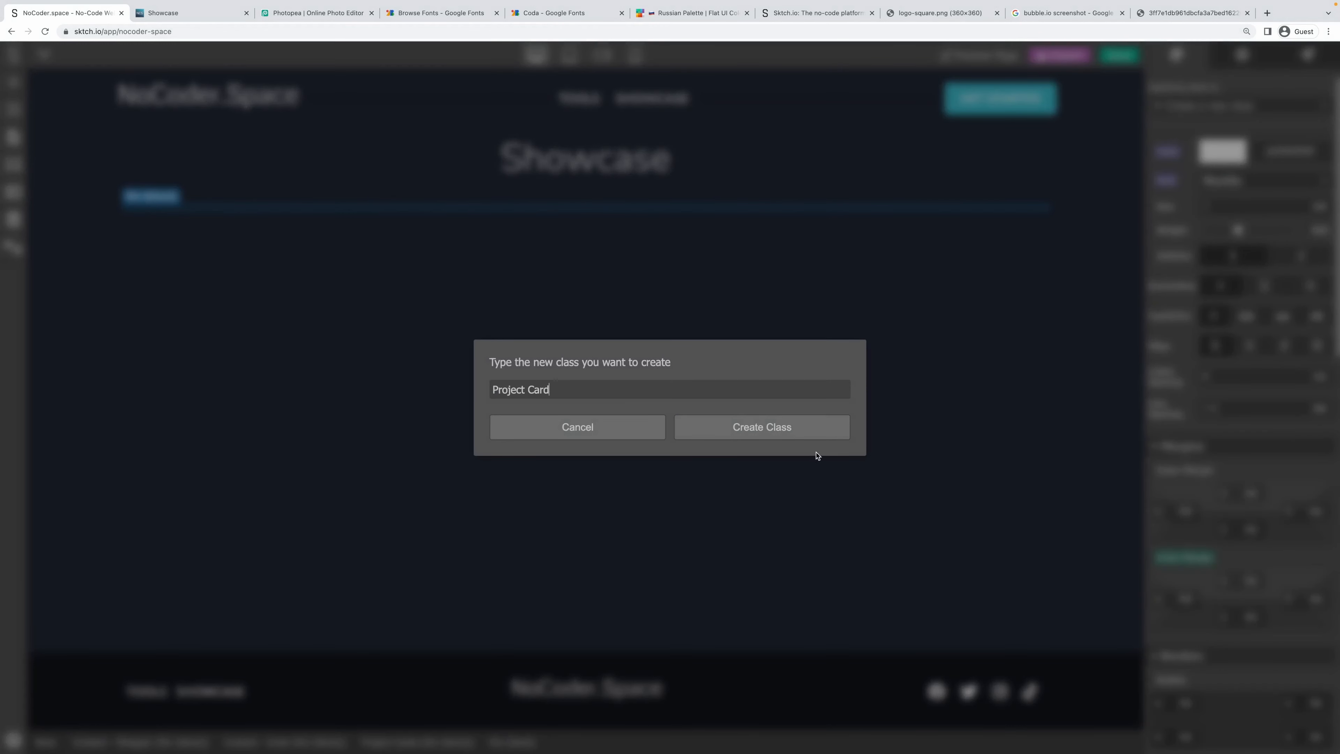
click(769, 425)
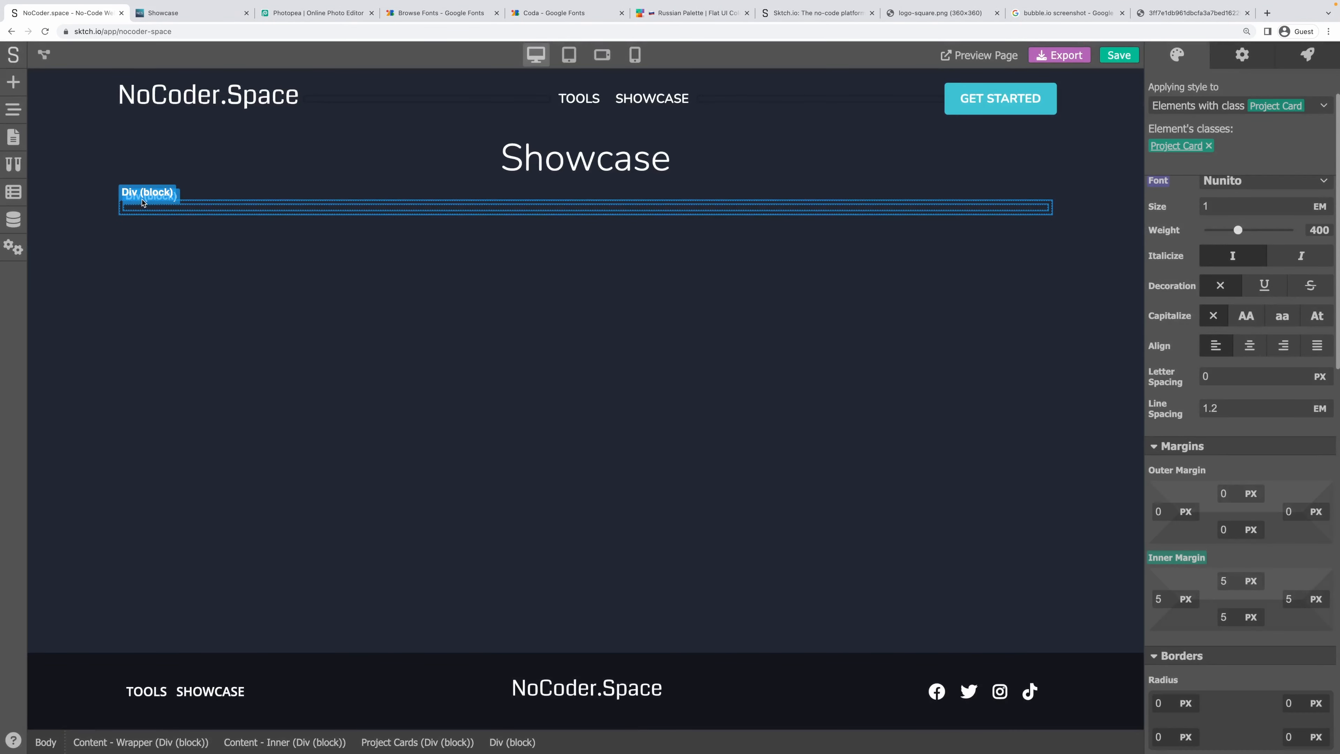
click(142, 202)
key(ctrl+s)
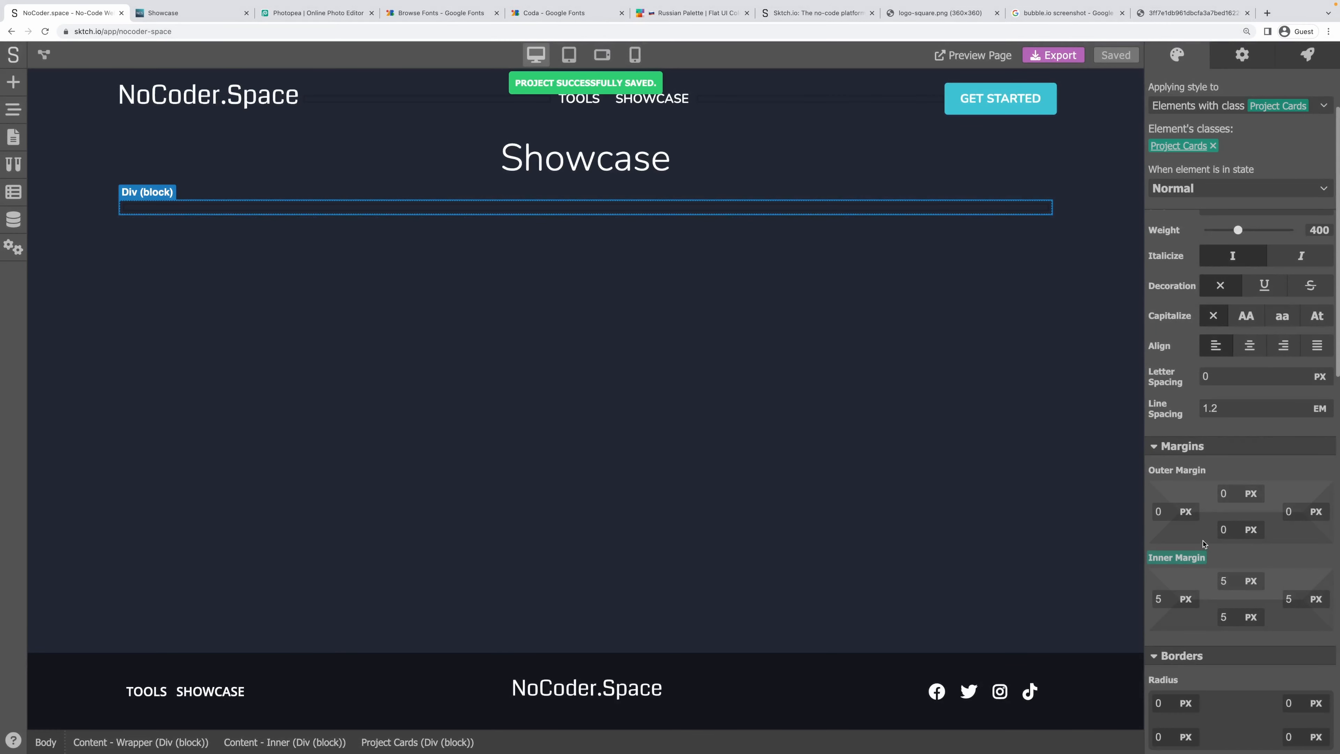
Reset the Project Cards padding to 0 and make it a vertical flex column.
click(1186, 564)
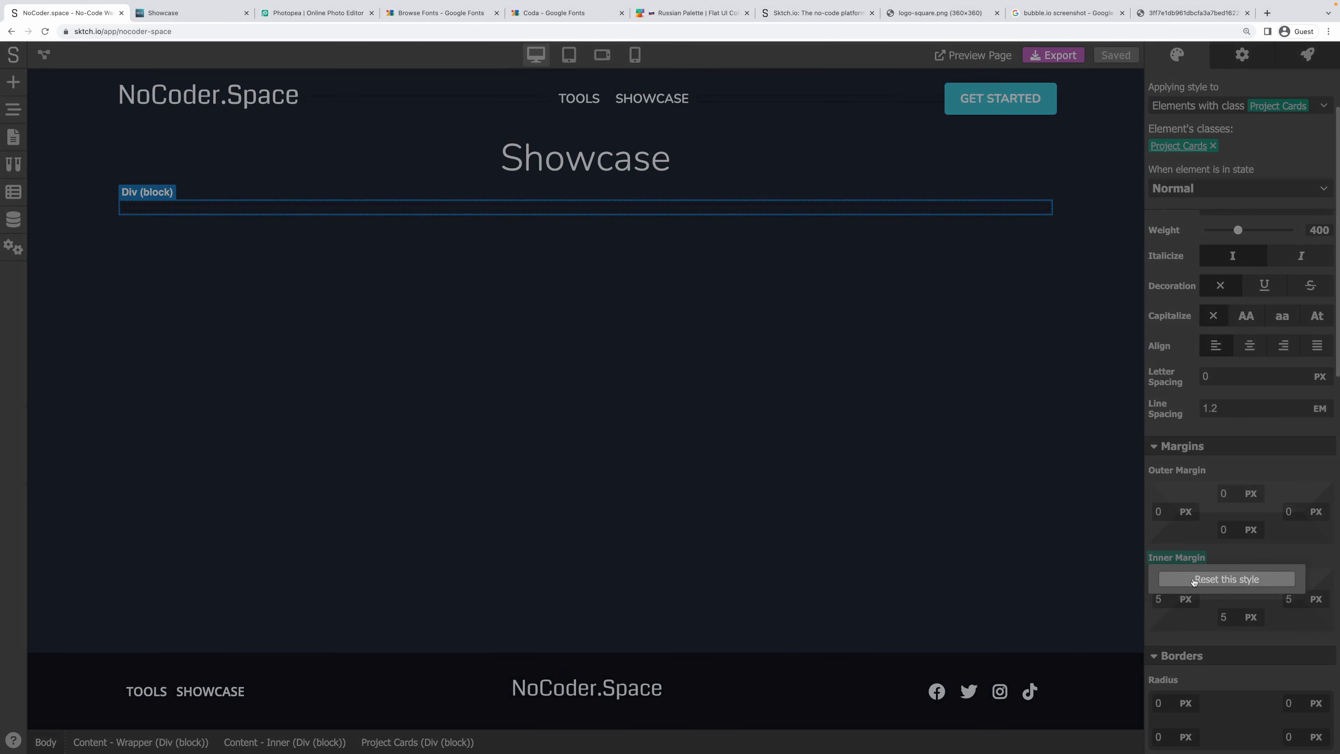
click(1197, 579)
scroll(1211, 485, down, 5)
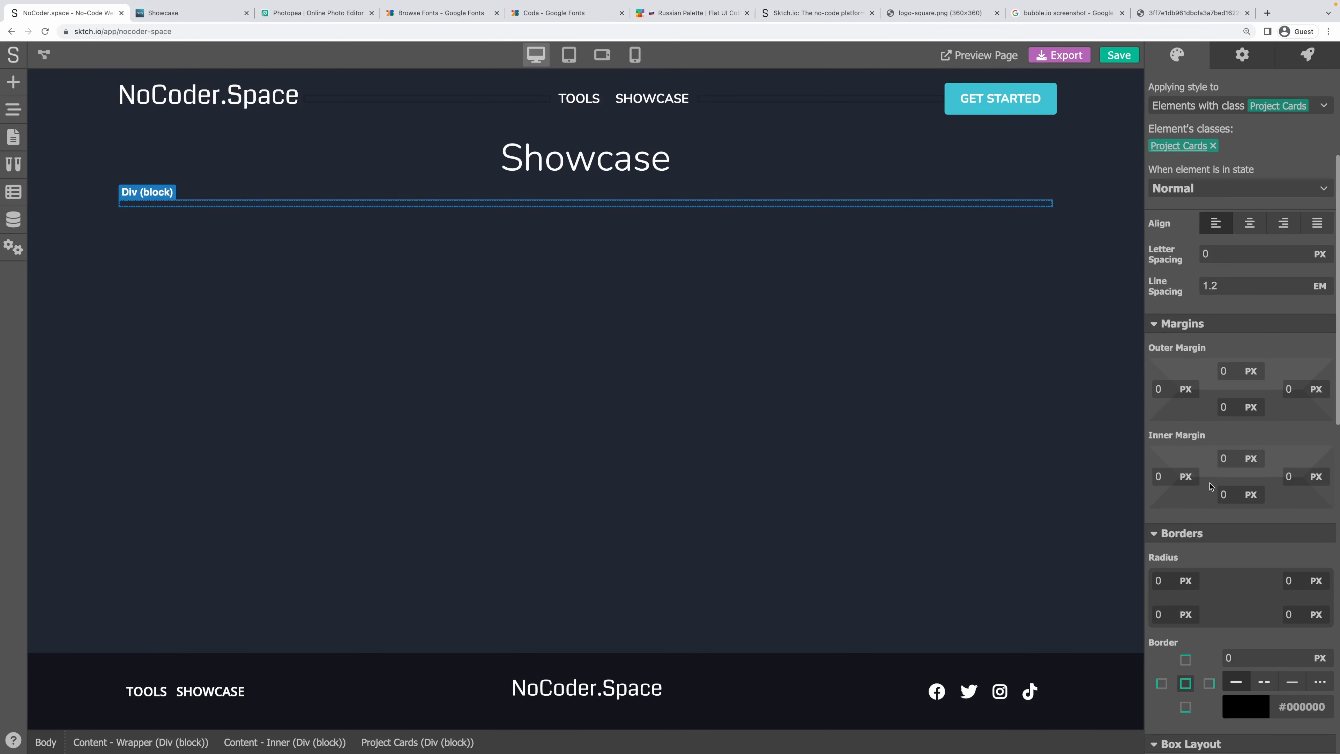
scroll(1216, 477, down, 5)
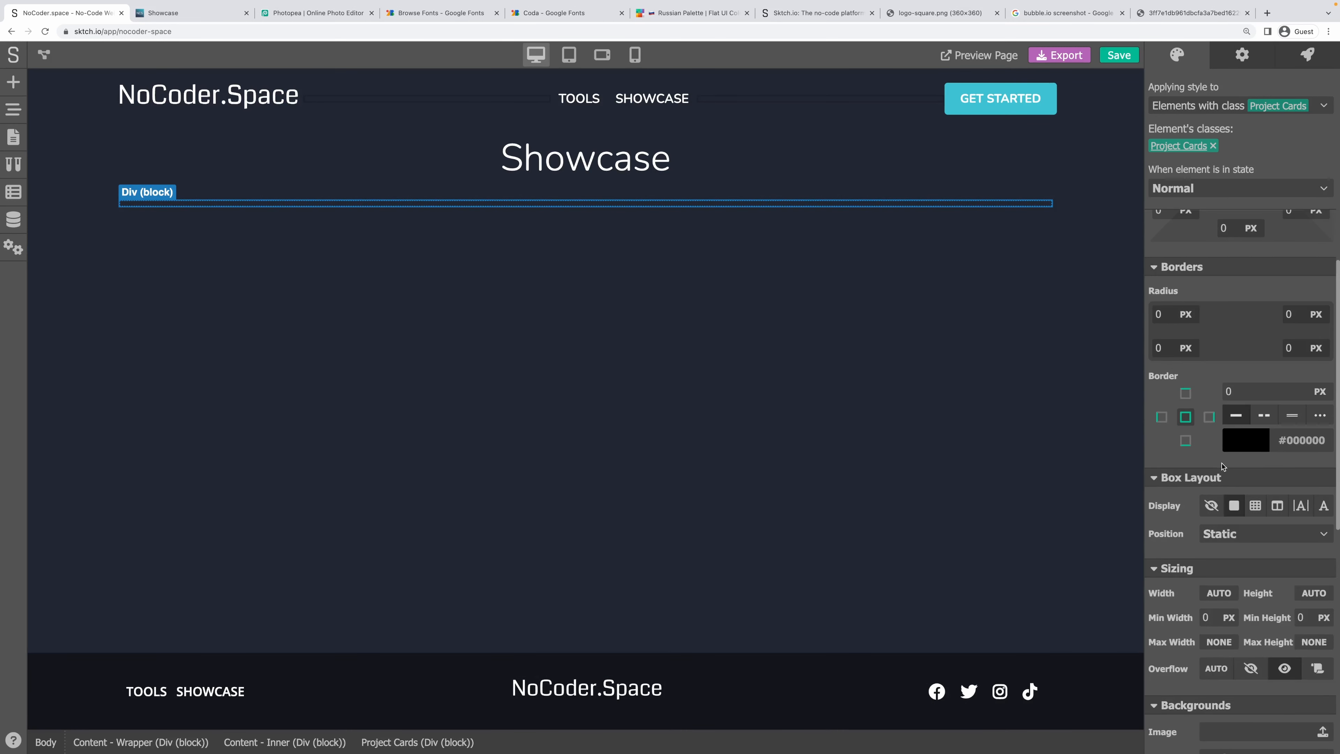
click(1273, 437)
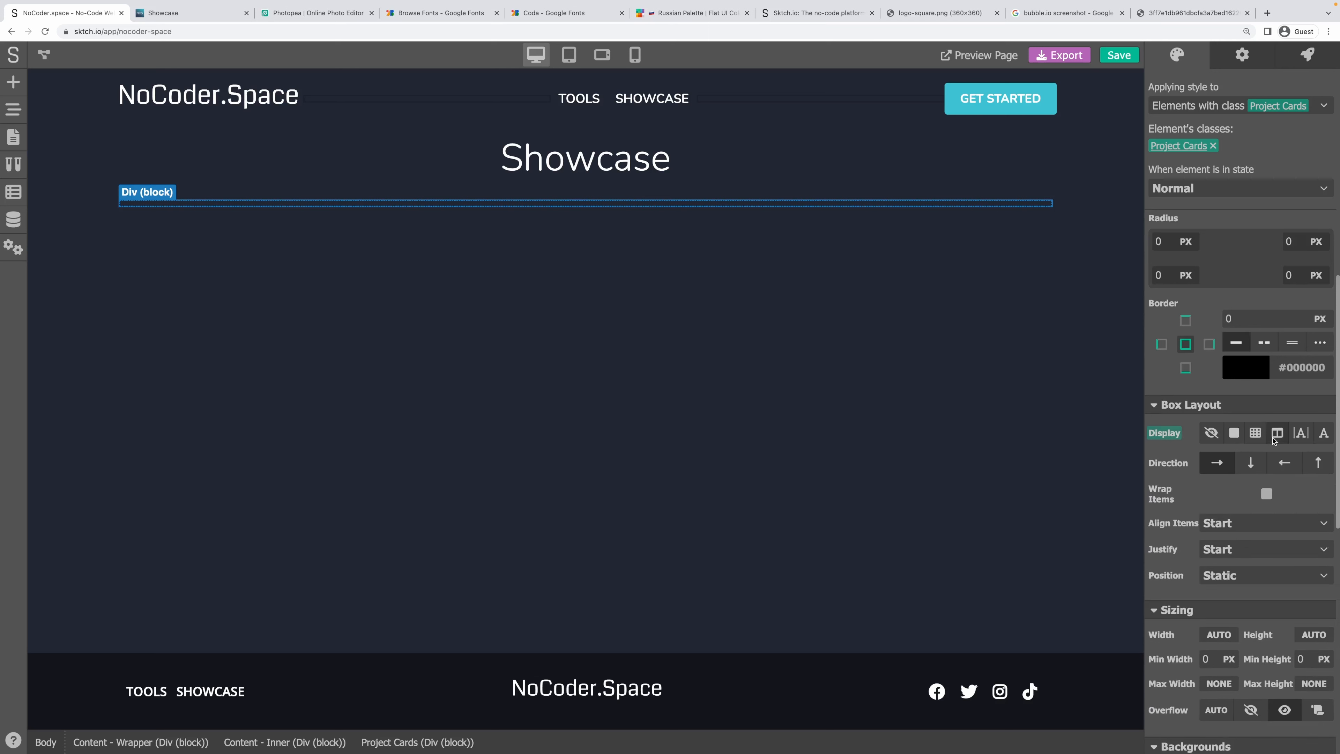
click(1250, 464)
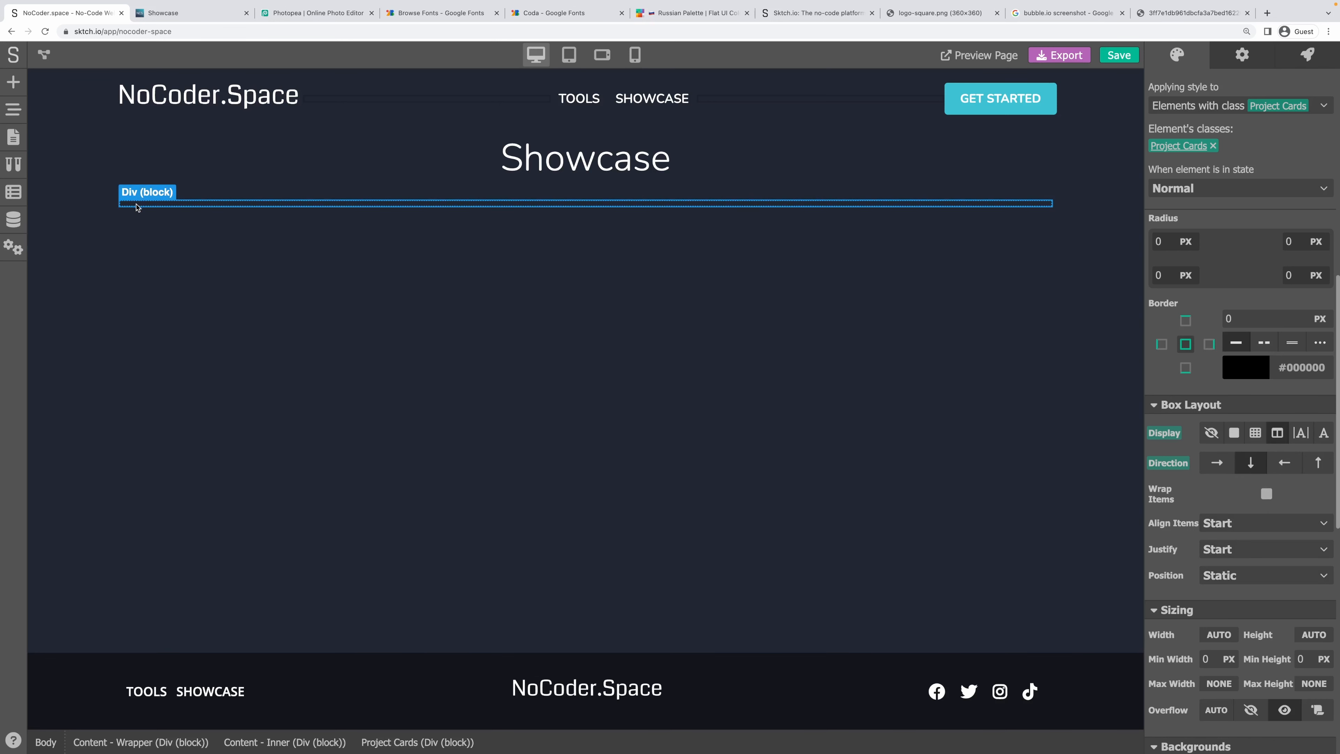
click(144, 207)
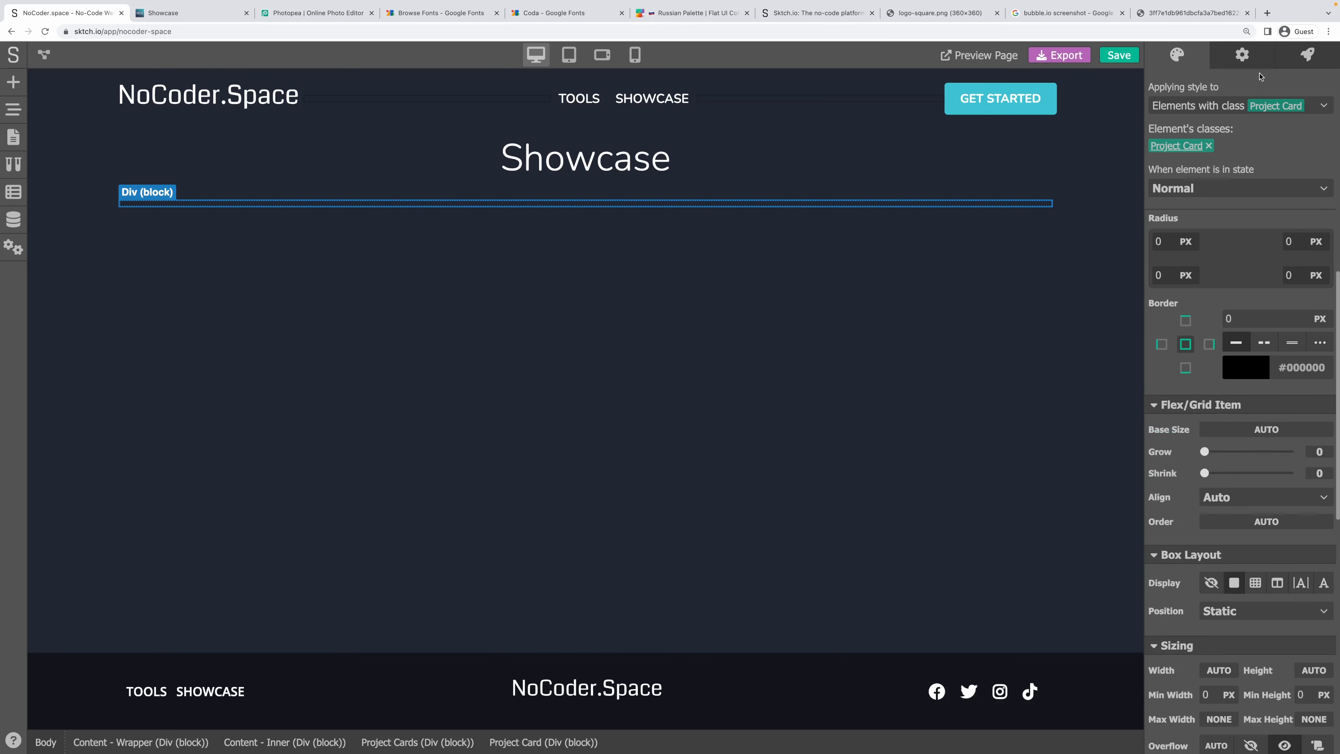
Make the Project Card repeat over the projects data array.
click(1236, 57)
click(1185, 149)
click(1185, 190)
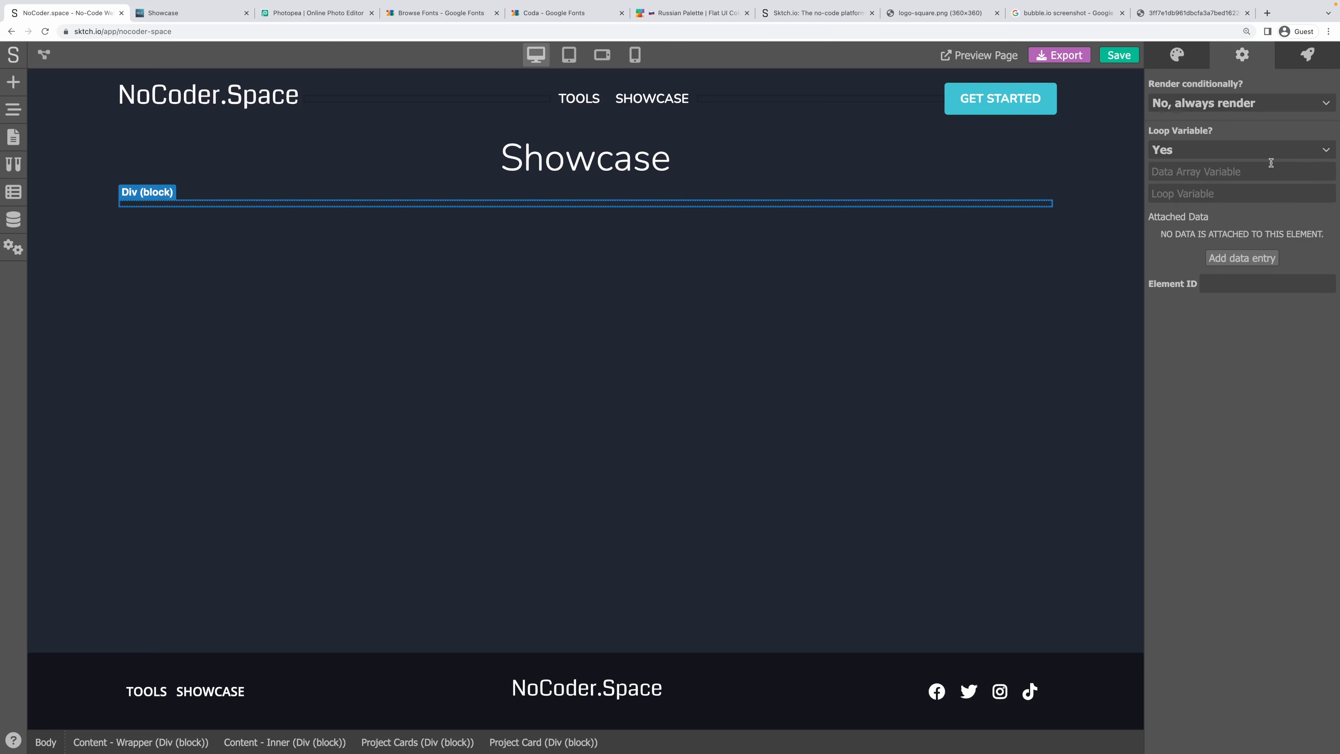
click(1271, 164)
text(p)
text(pr)
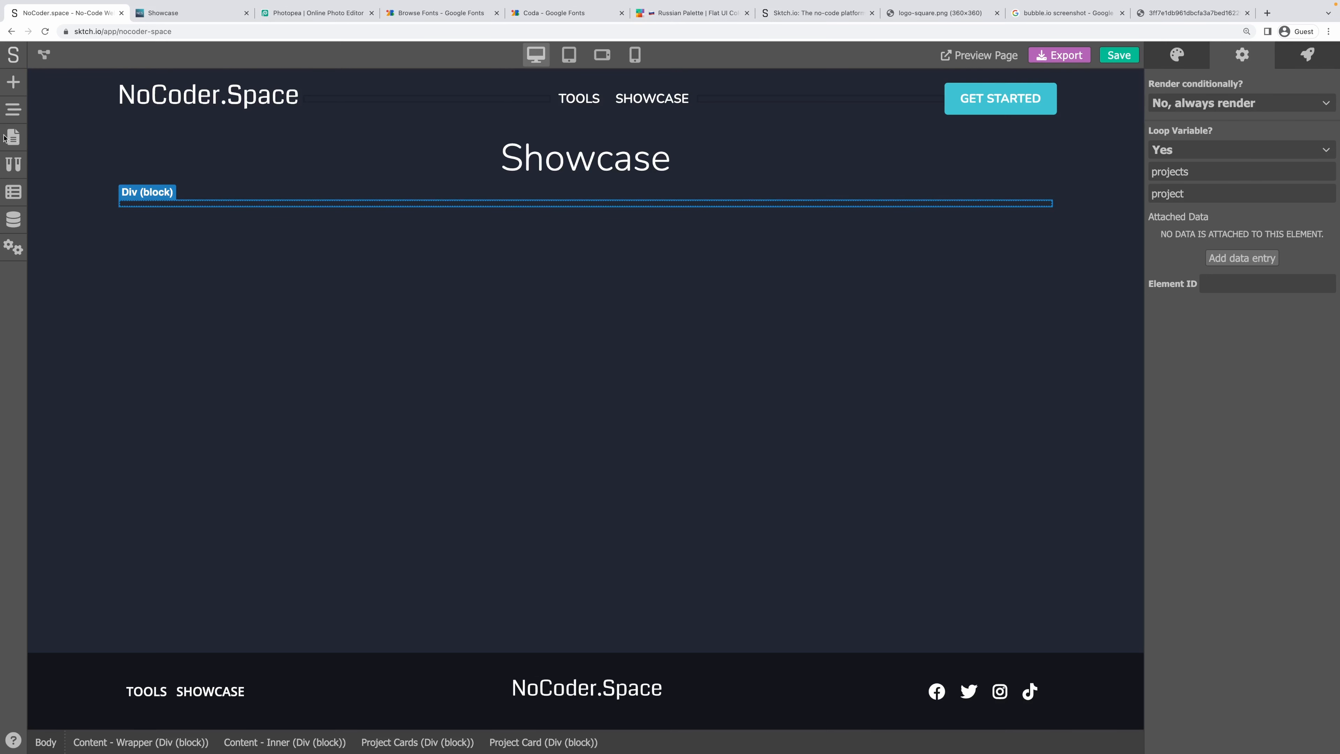
Drop an Image element into the Project Card.
click(14, 82)
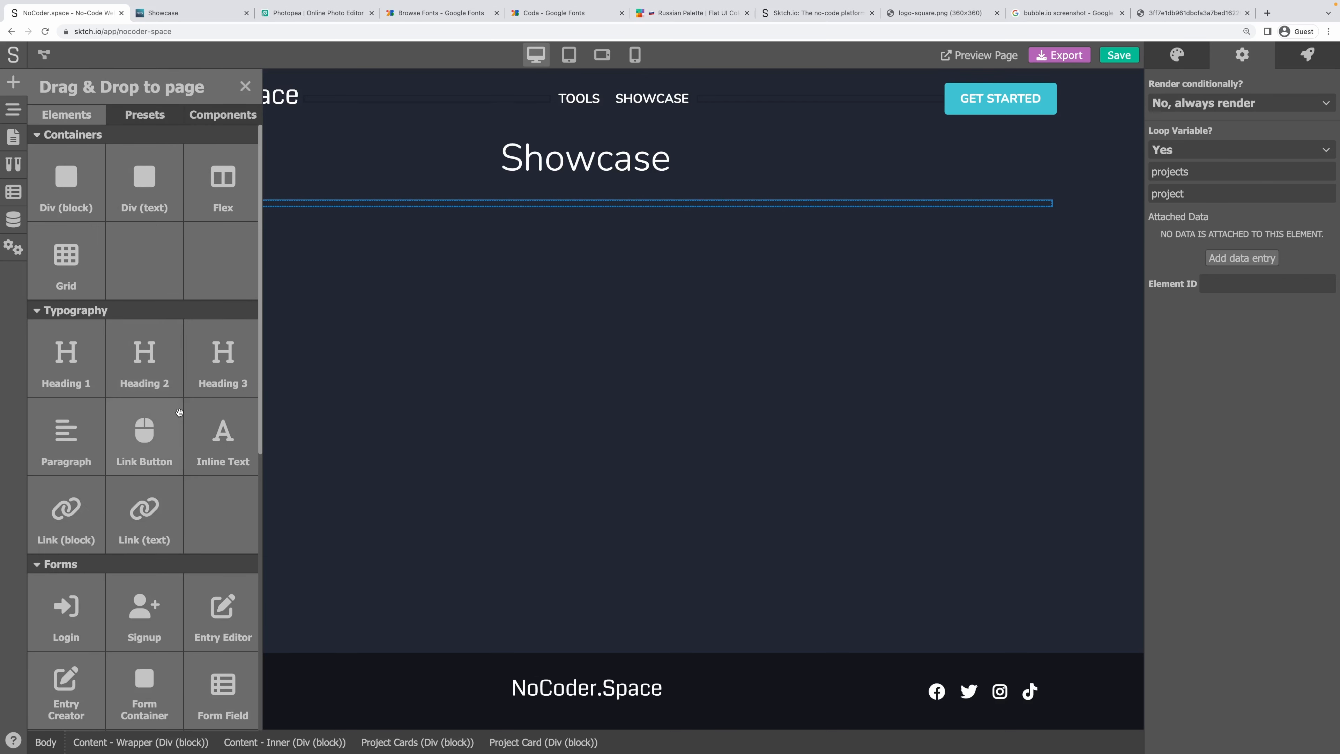
scroll(178, 415, down, 2)
scroll(179, 415, down, 5)
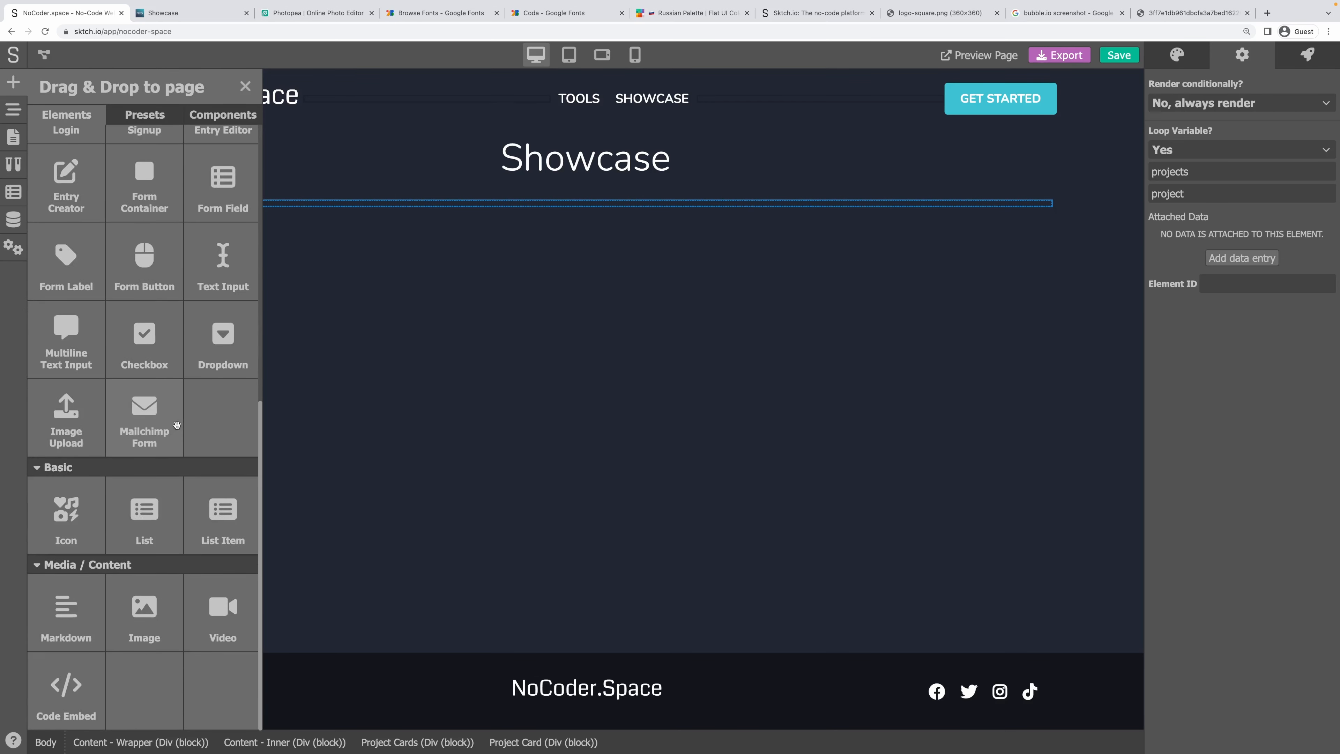
drag(161, 604, 176, 212)
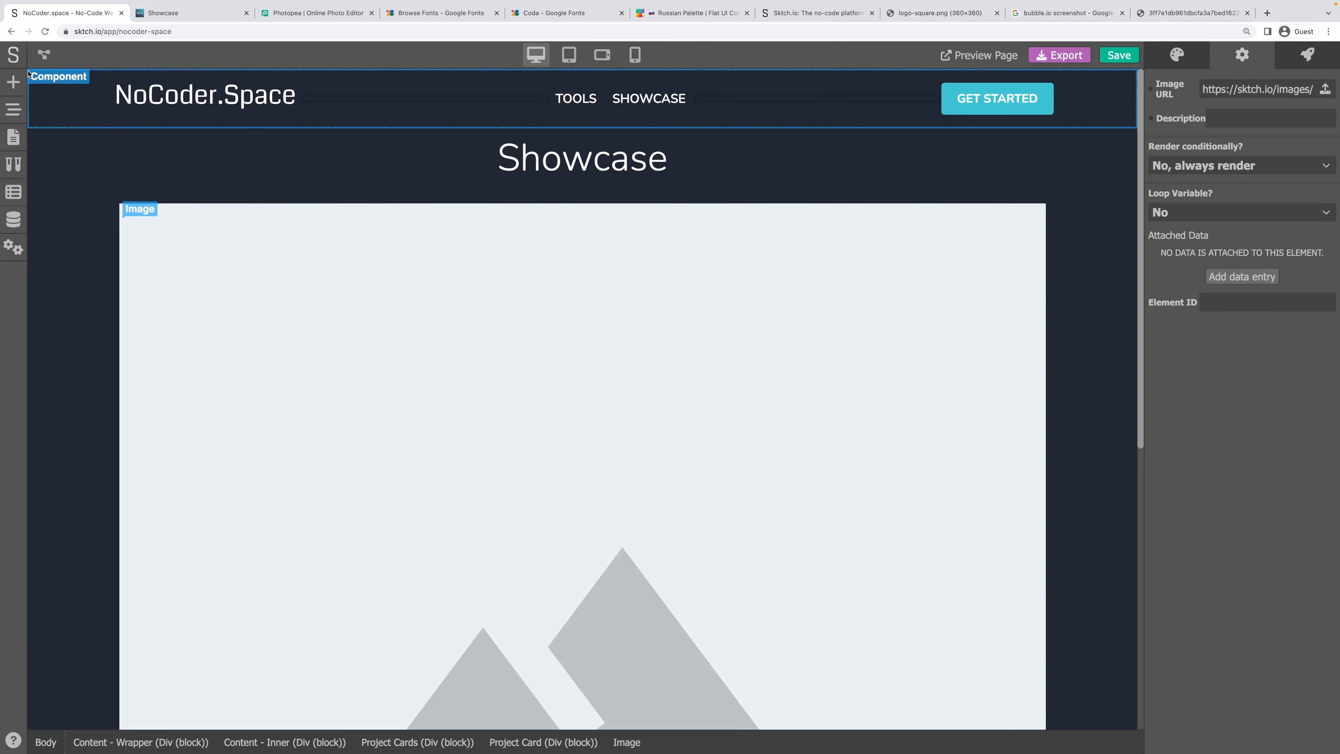
Add a Heading 1 beneath the card image and a Heading 2 below it.
click(18, 93)
scroll(102, 343, up, 6)
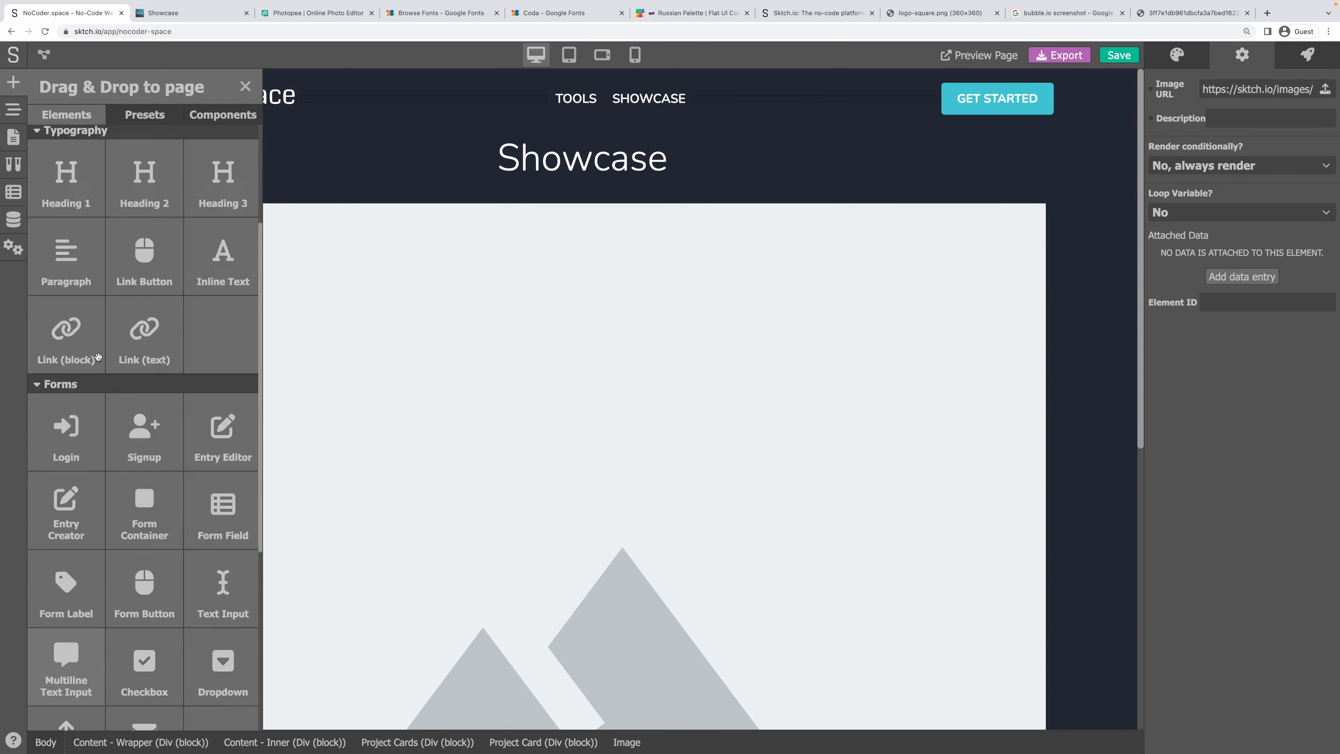
scroll(102, 343, up, 2)
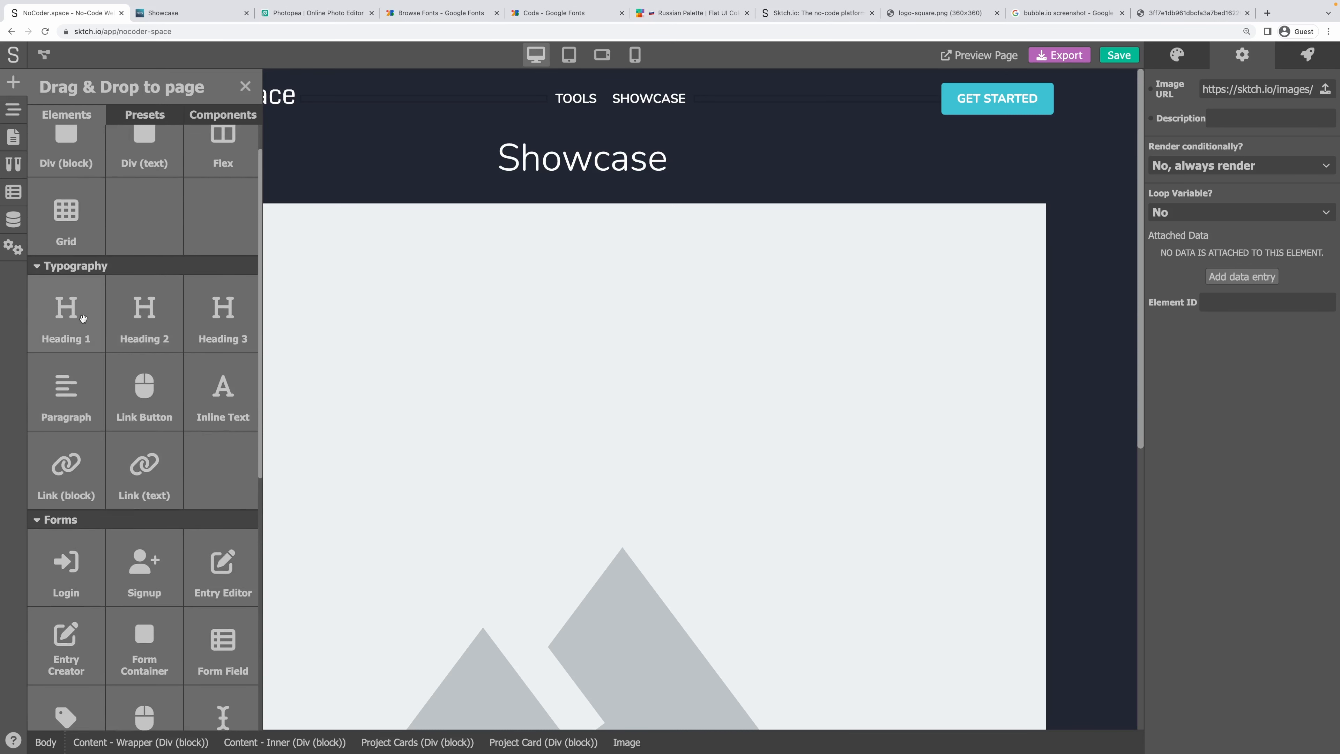
drag(83, 320, 488, 389)
scroll(344, 323, down, 5)
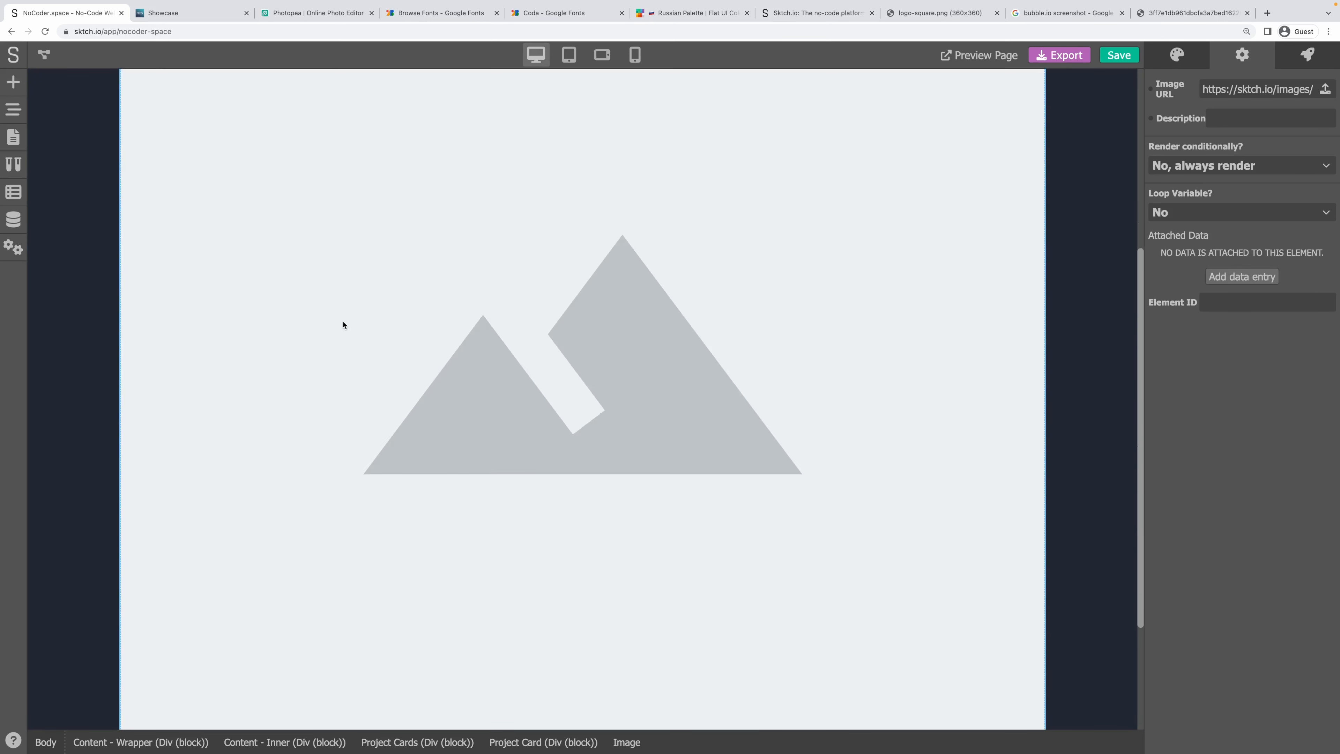
click(13, 82)
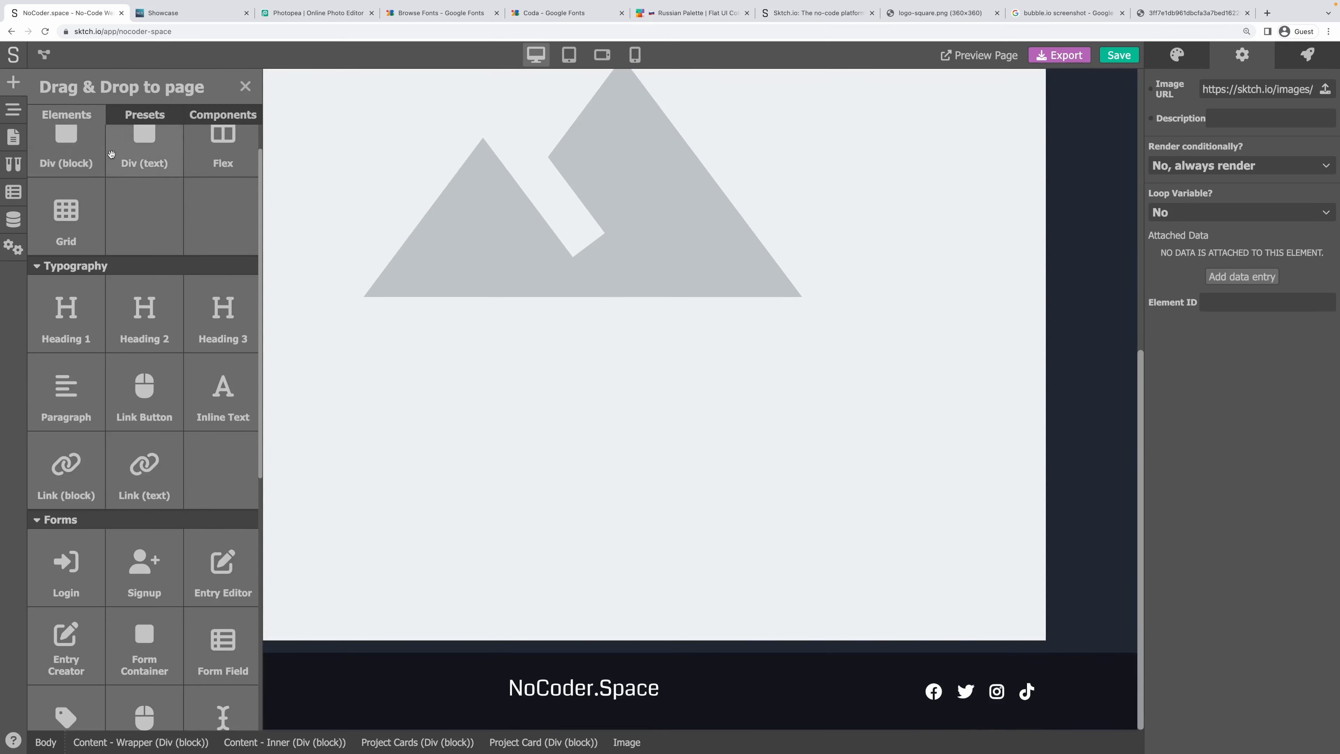
drag(73, 321, 316, 641)
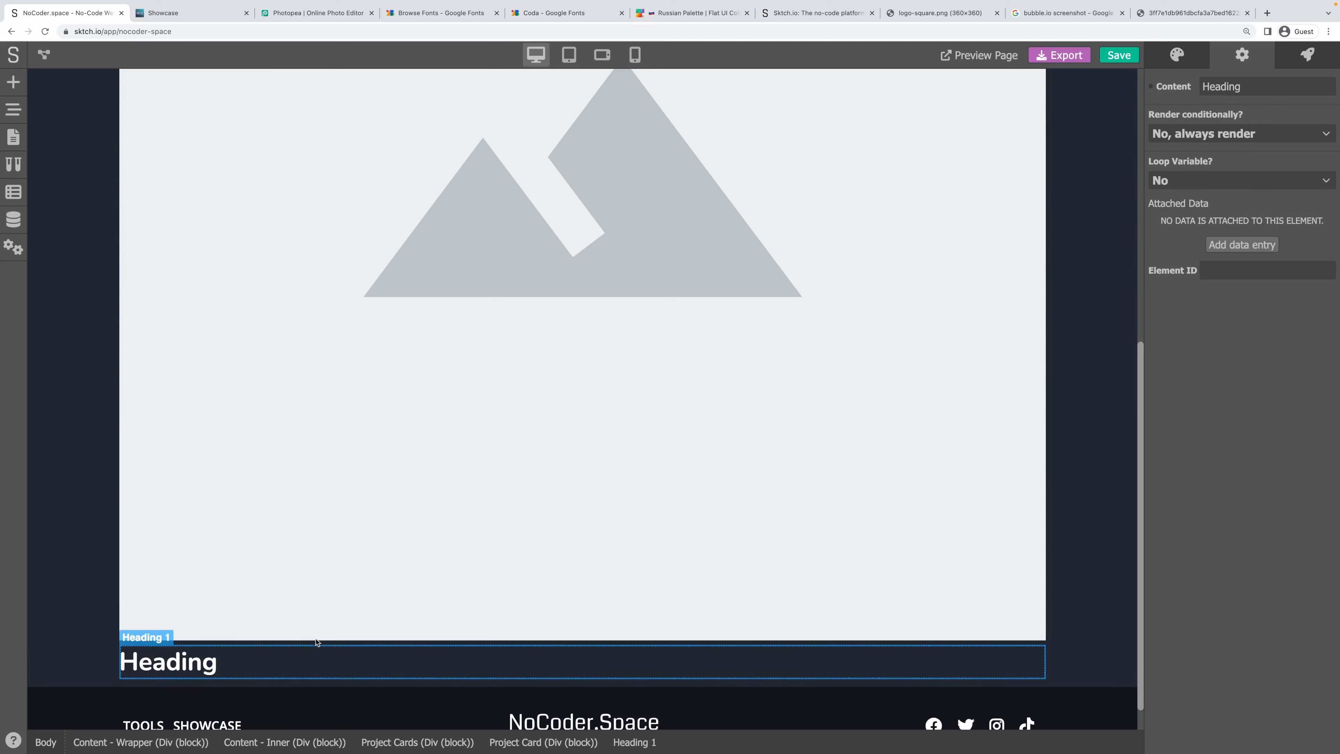
click(13, 82)
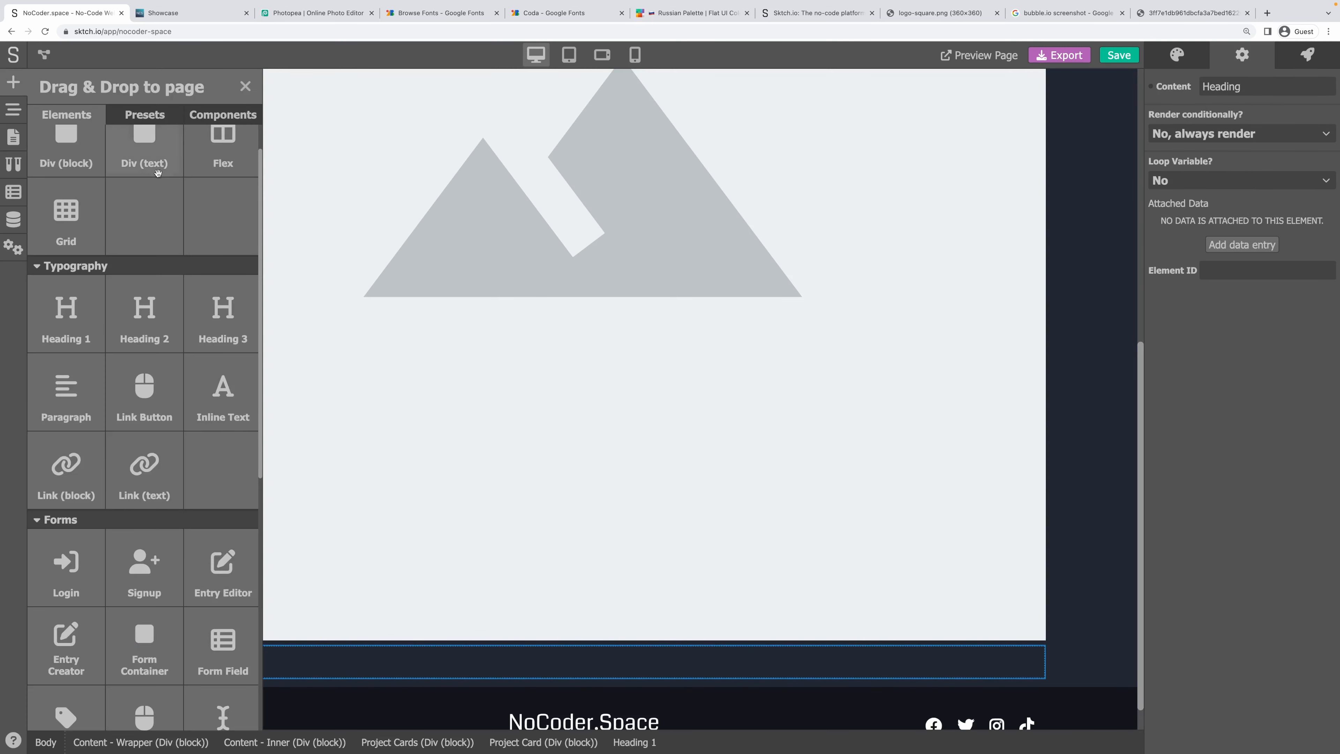
scroll(160, 226, up, 1)
drag(141, 370, 232, 678)
Add a Link (block) under the headings with an Icon inside it.
scroll(234, 632, down, 1)
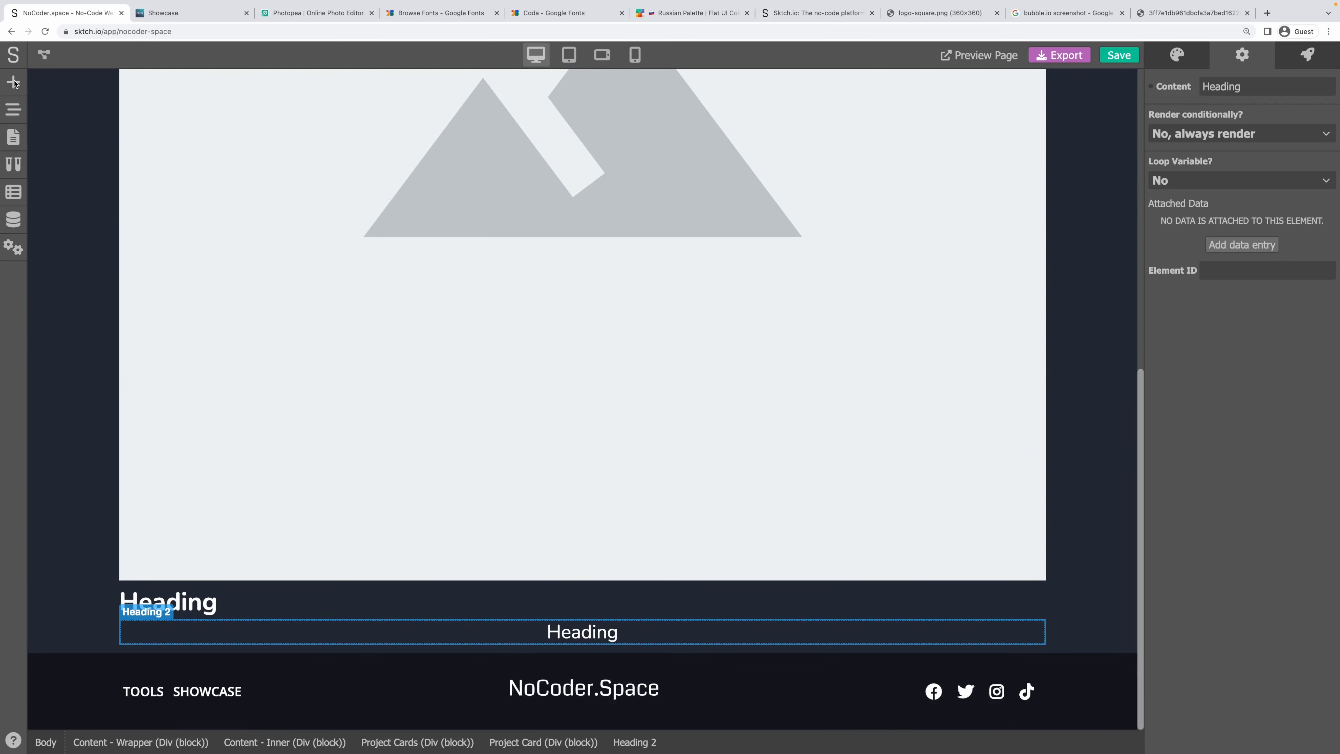
click(13, 82)
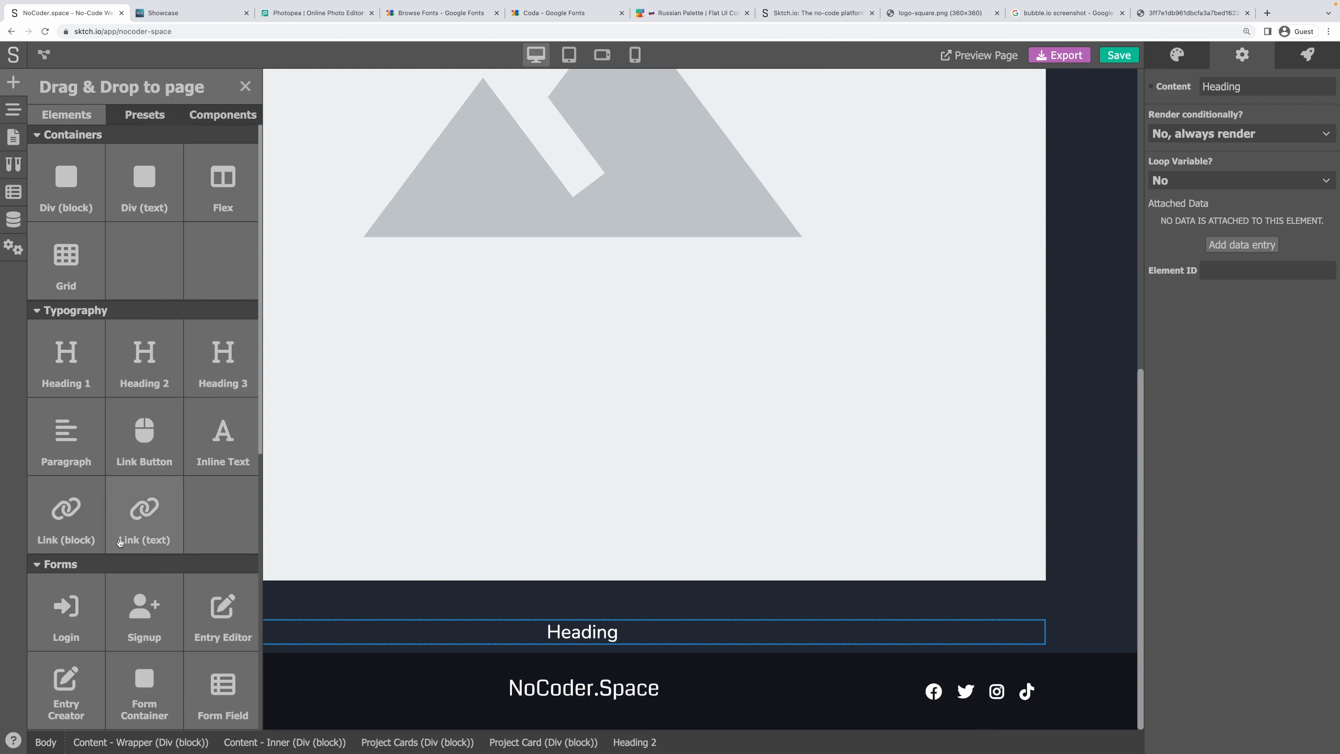
drag(71, 525, 232, 626)
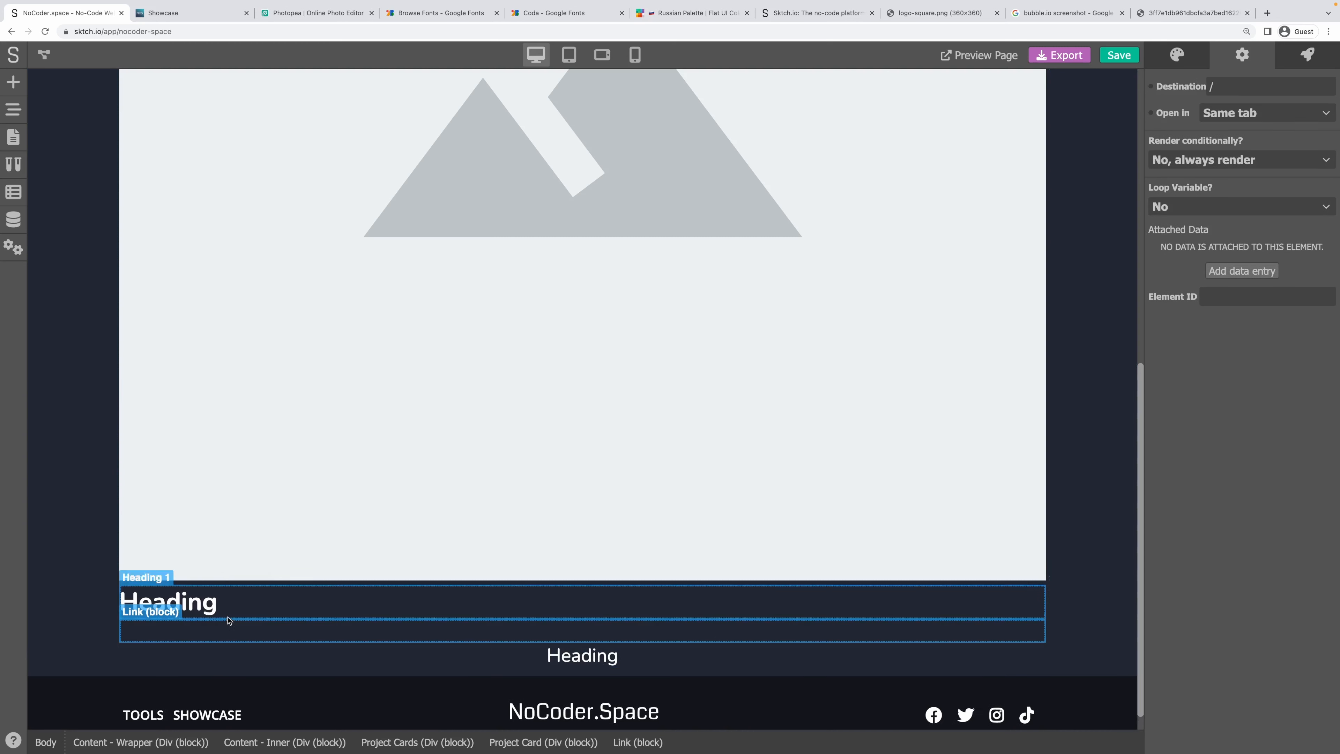
click(13, 83)
scroll(141, 528, down, 10)
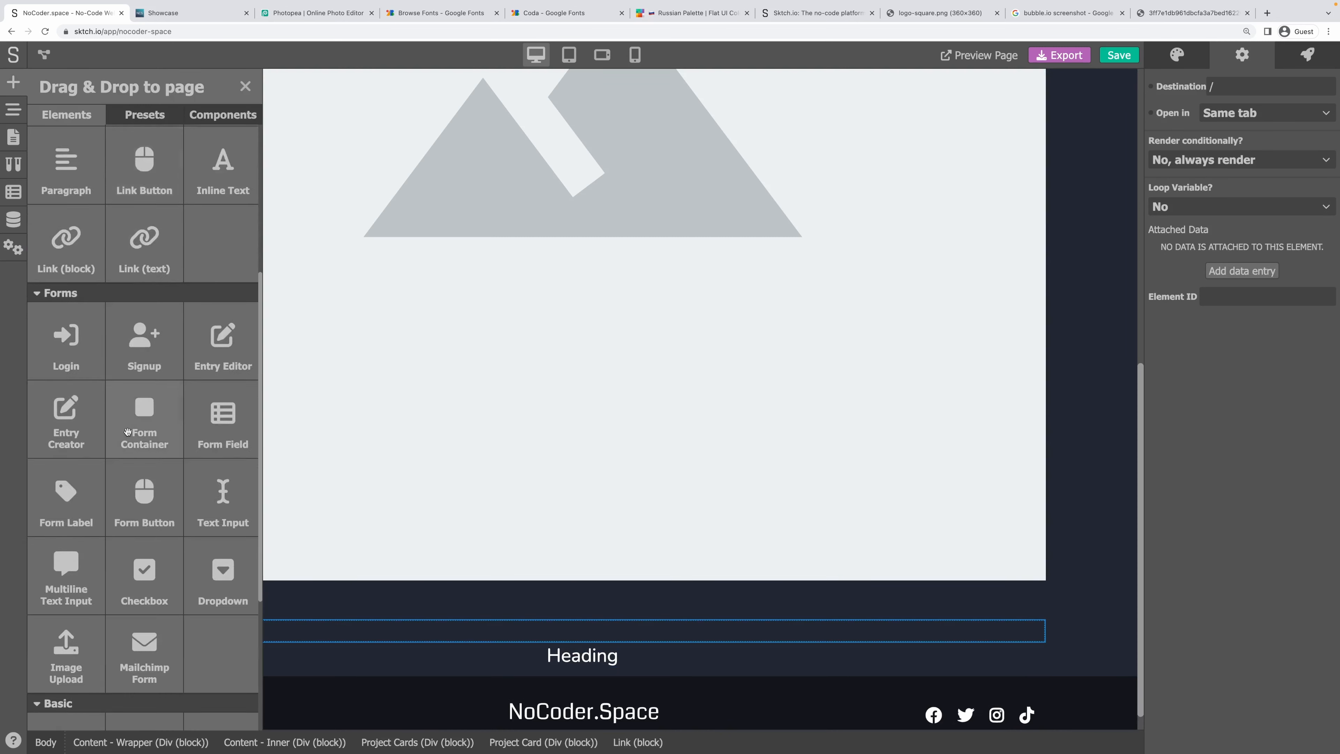
drag(79, 528, 228, 634)
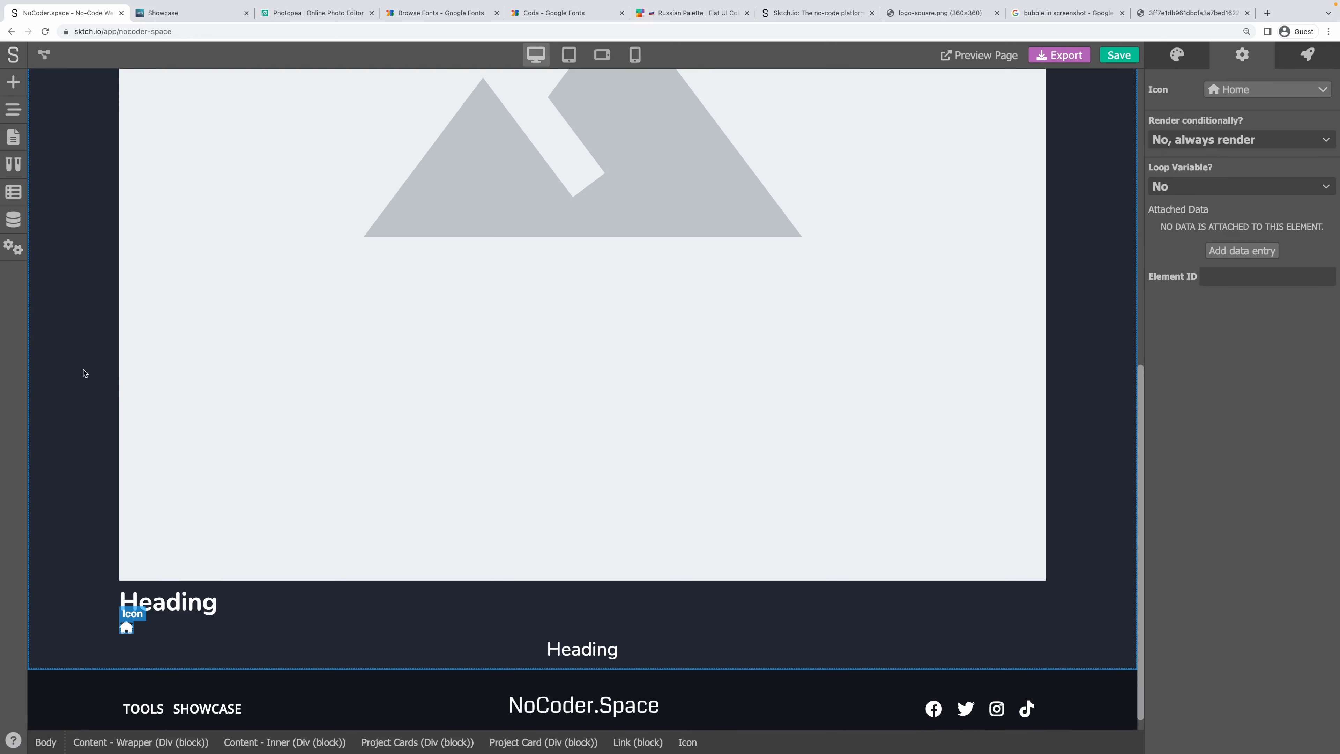
Create a required text field named 'Url' in the Projects data model.
click(21, 219)
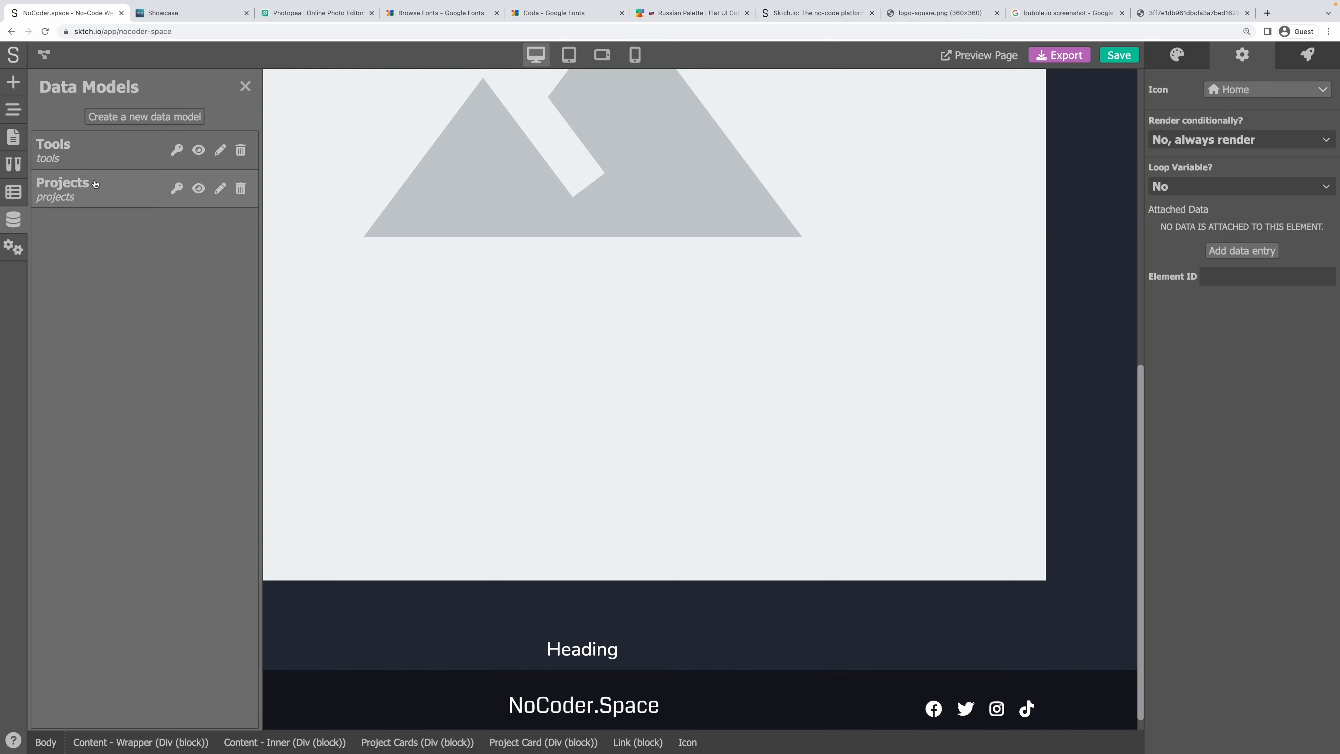
click(98, 184)
click(144, 116)
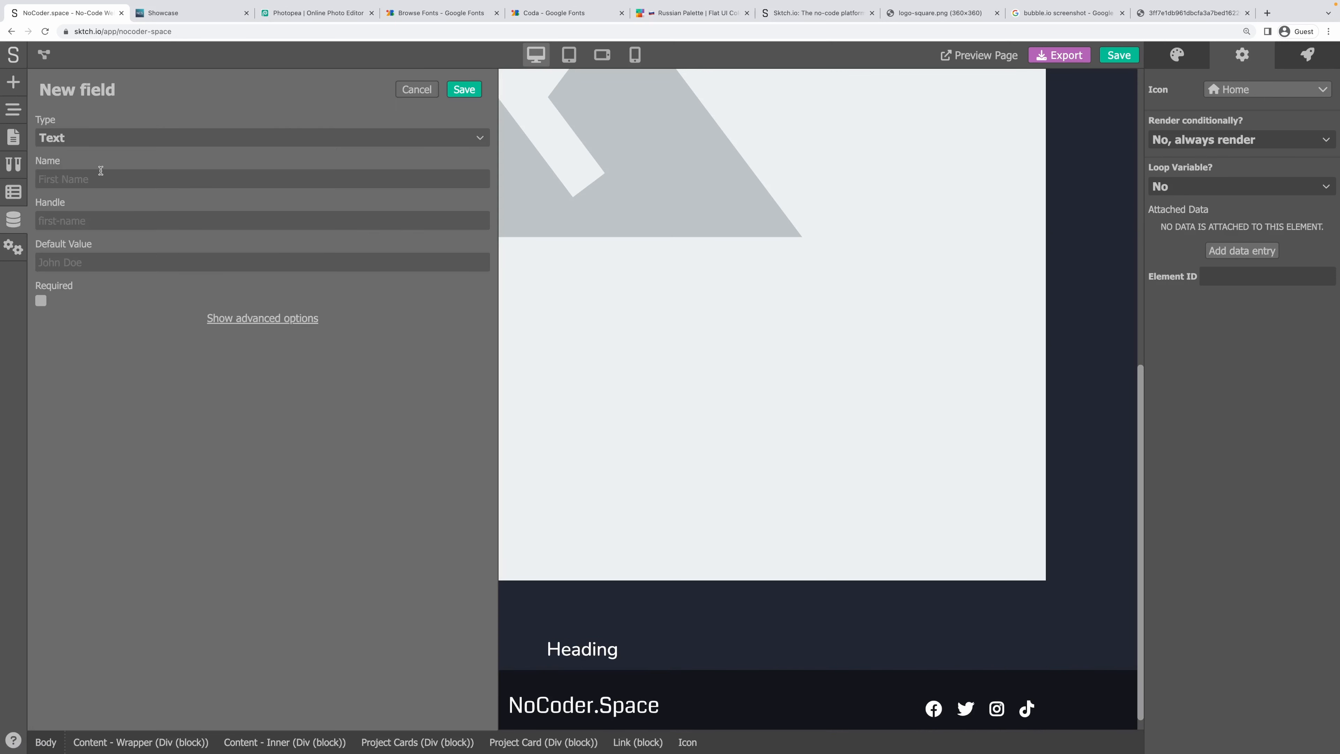
text(Url)
key(Tab)
click(93, 264)
click(41, 300)
click(253, 317)
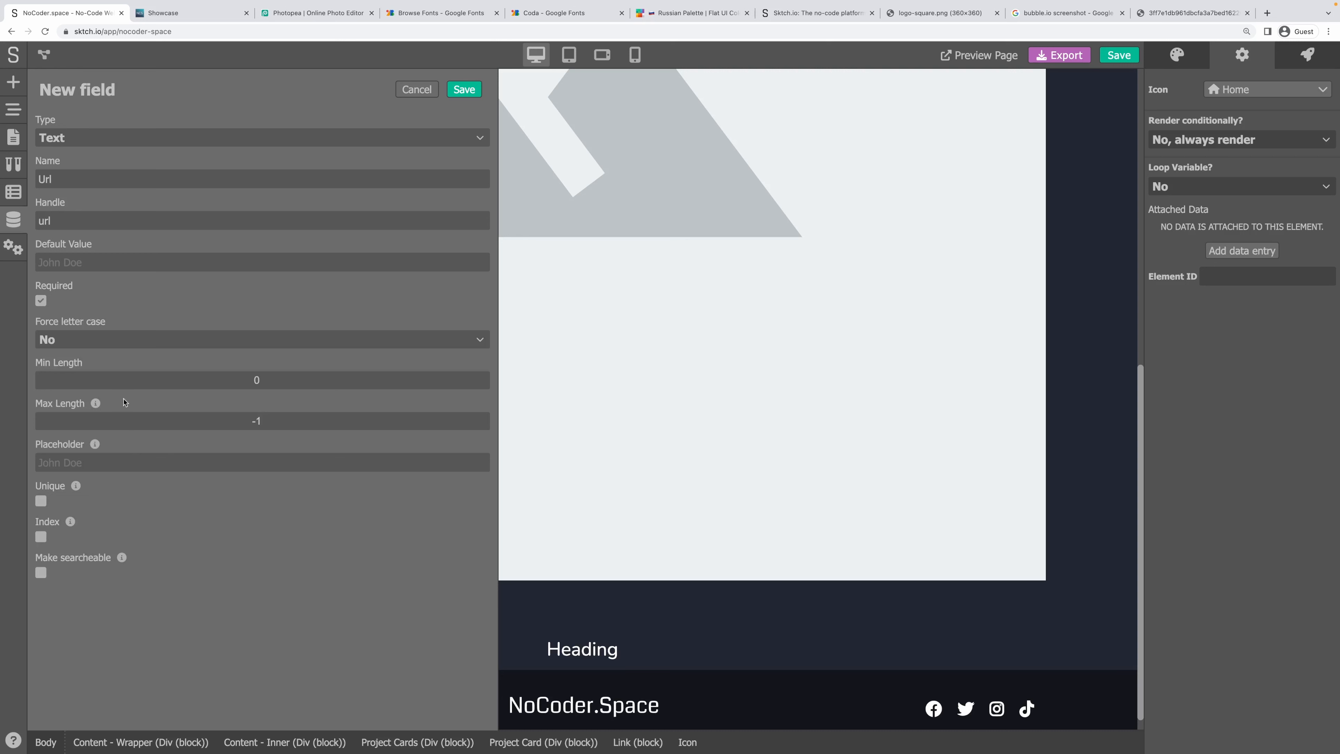
click(464, 89)
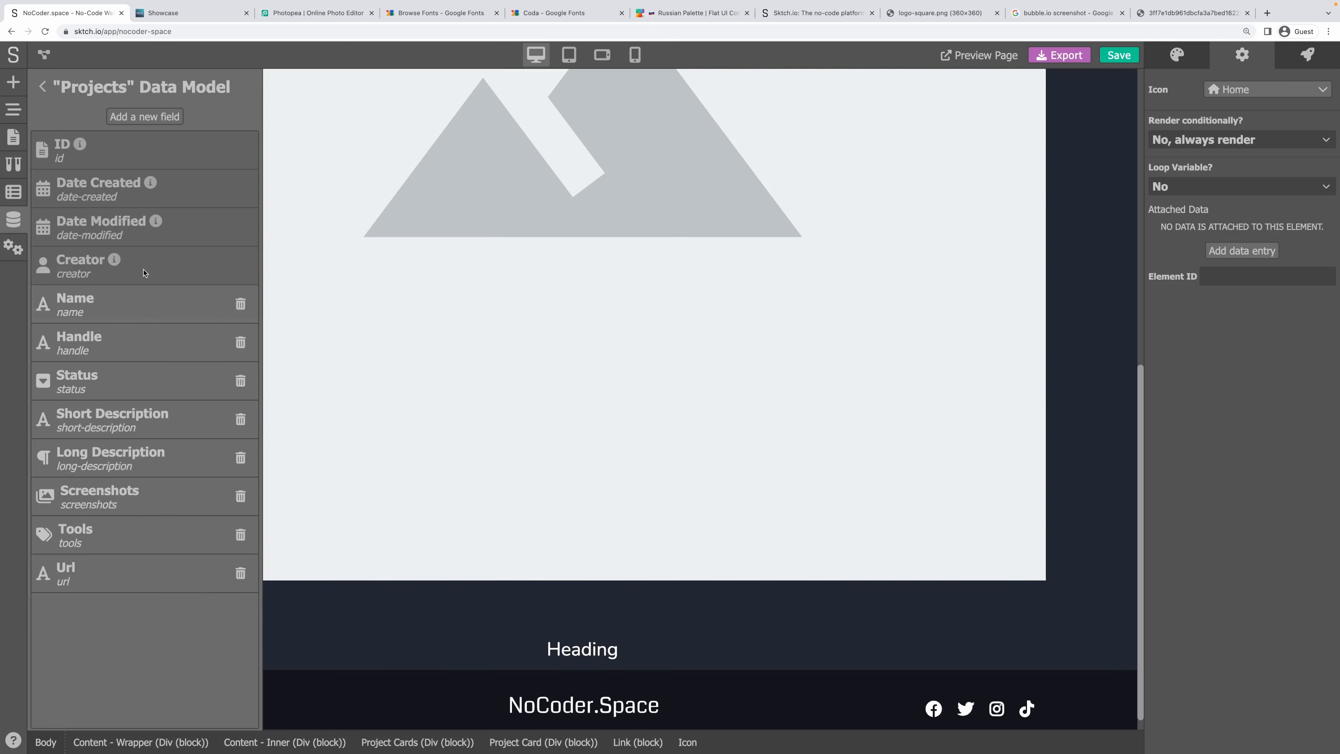
Inspect the Handle field's settings, cancel without changes, and save the project.
click(113, 347)
click(241, 323)
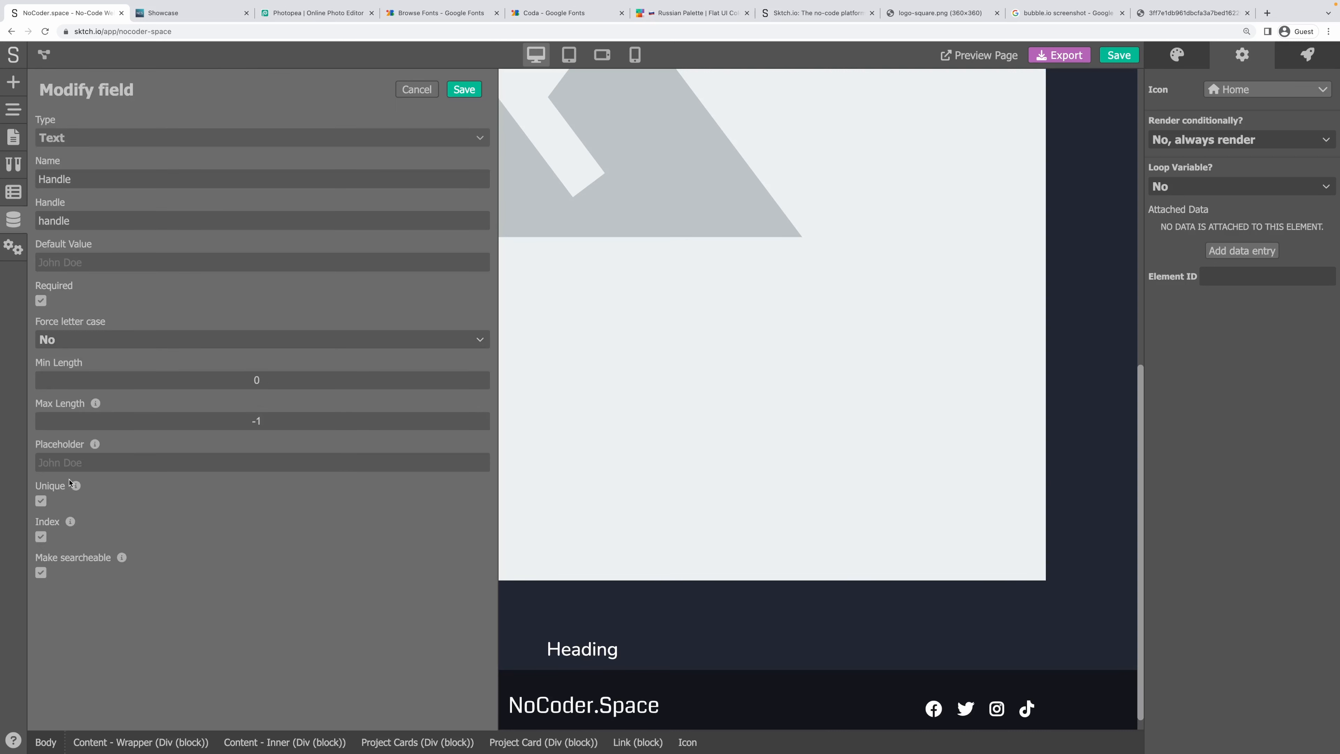
click(416, 93)
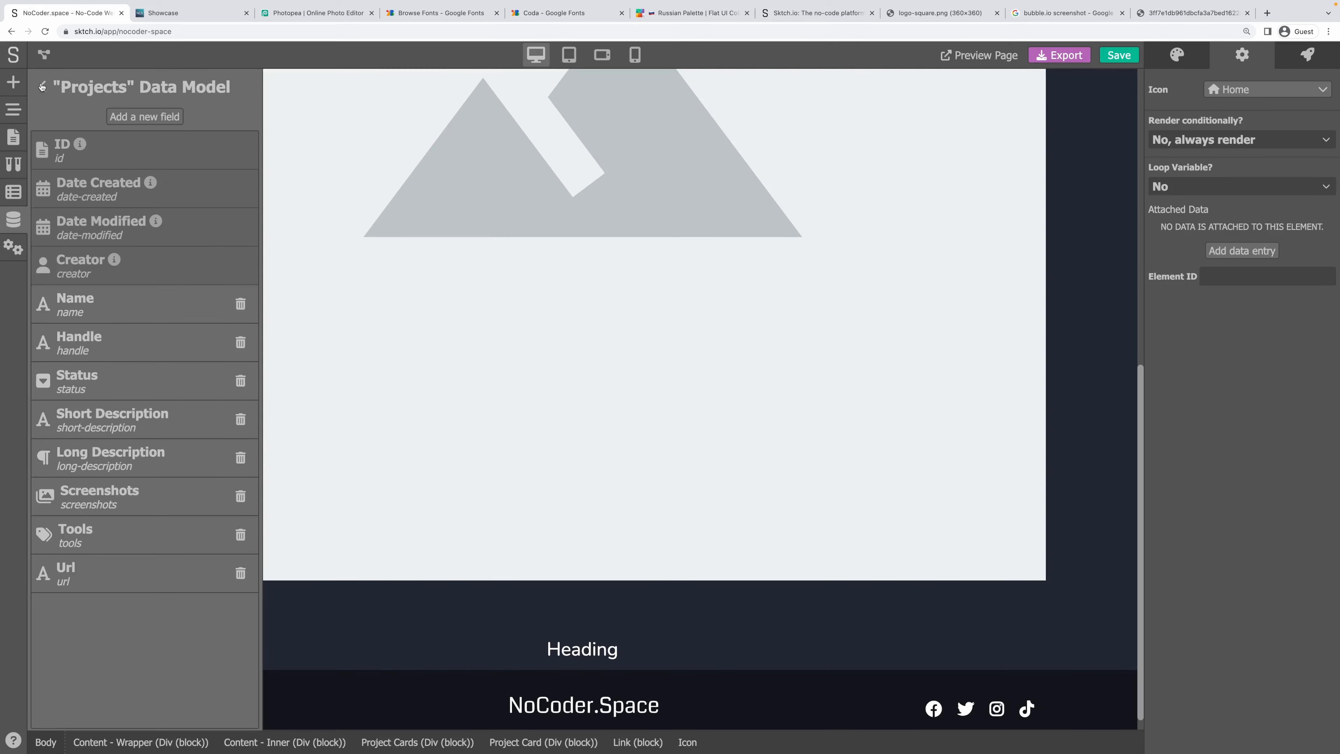
click(43, 87)
key(super+s)
Set the card icon to External Link and save the project.
click(245, 87)
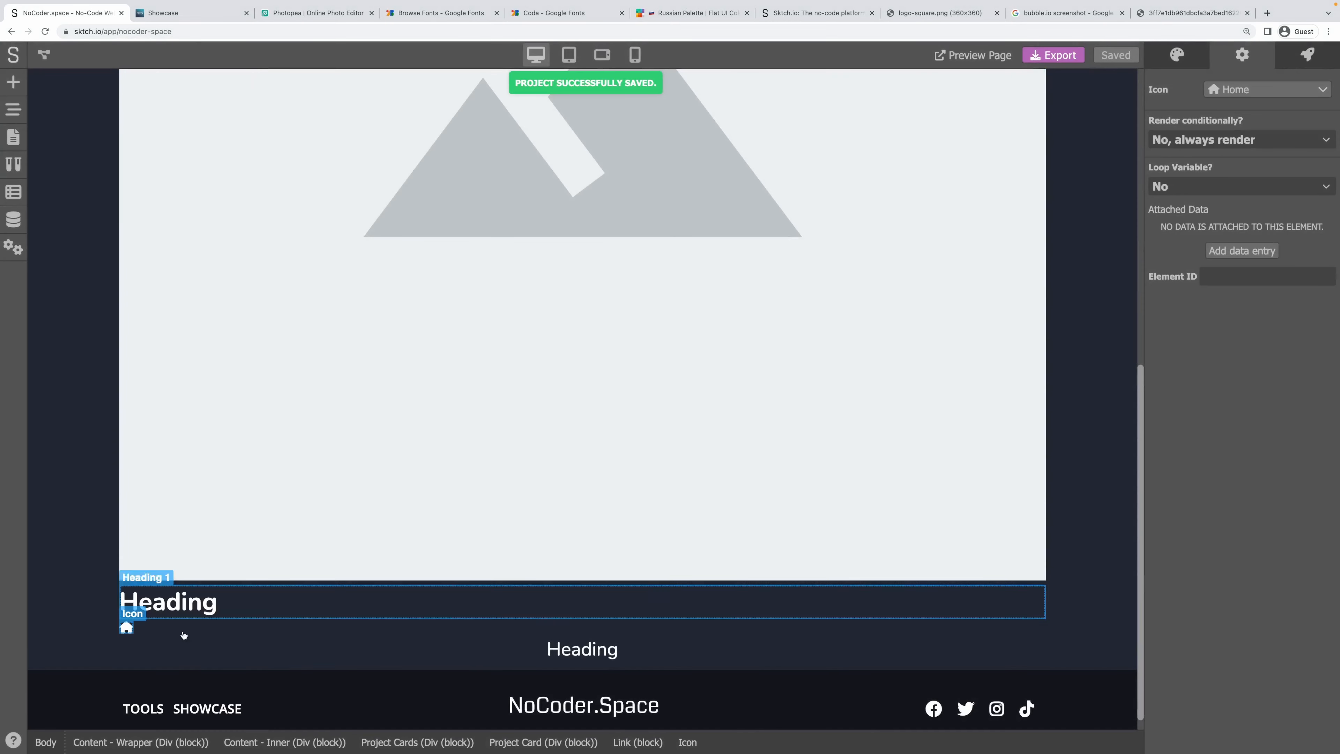
click(1213, 89)
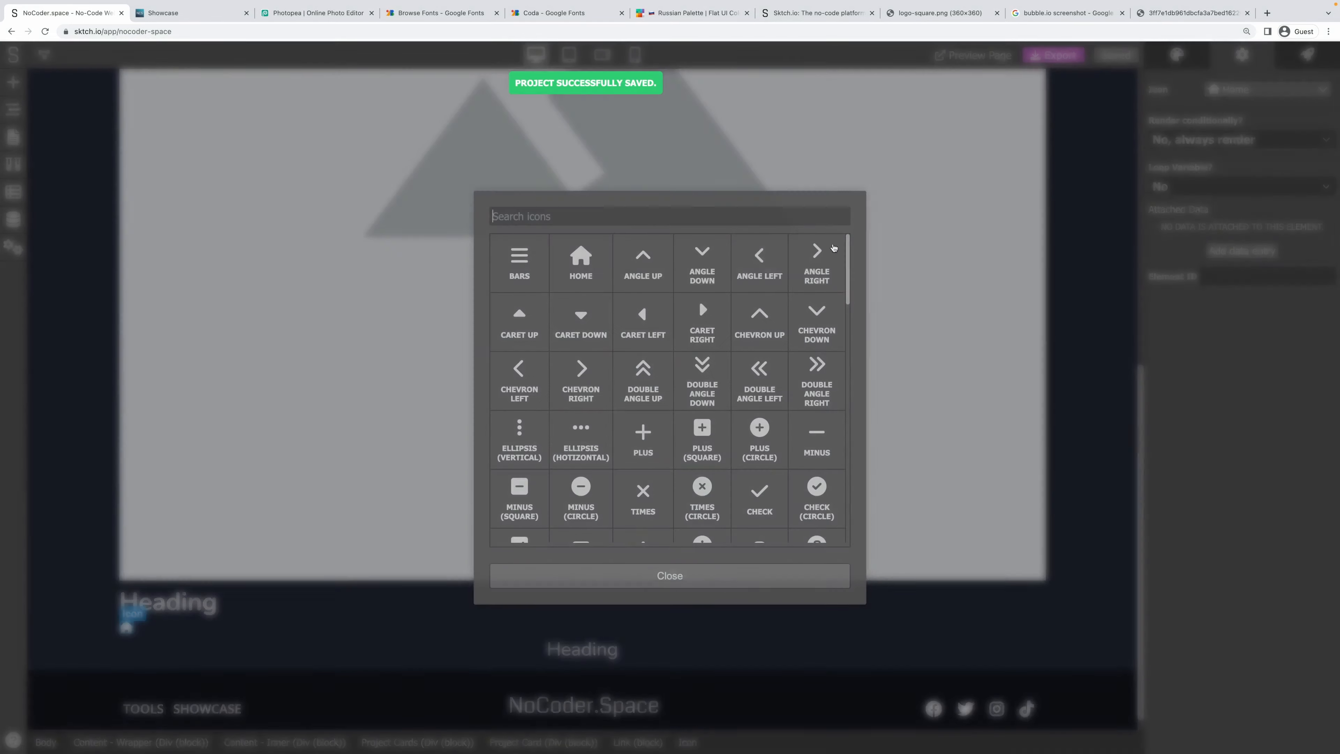
text(ex)
click(519, 262)
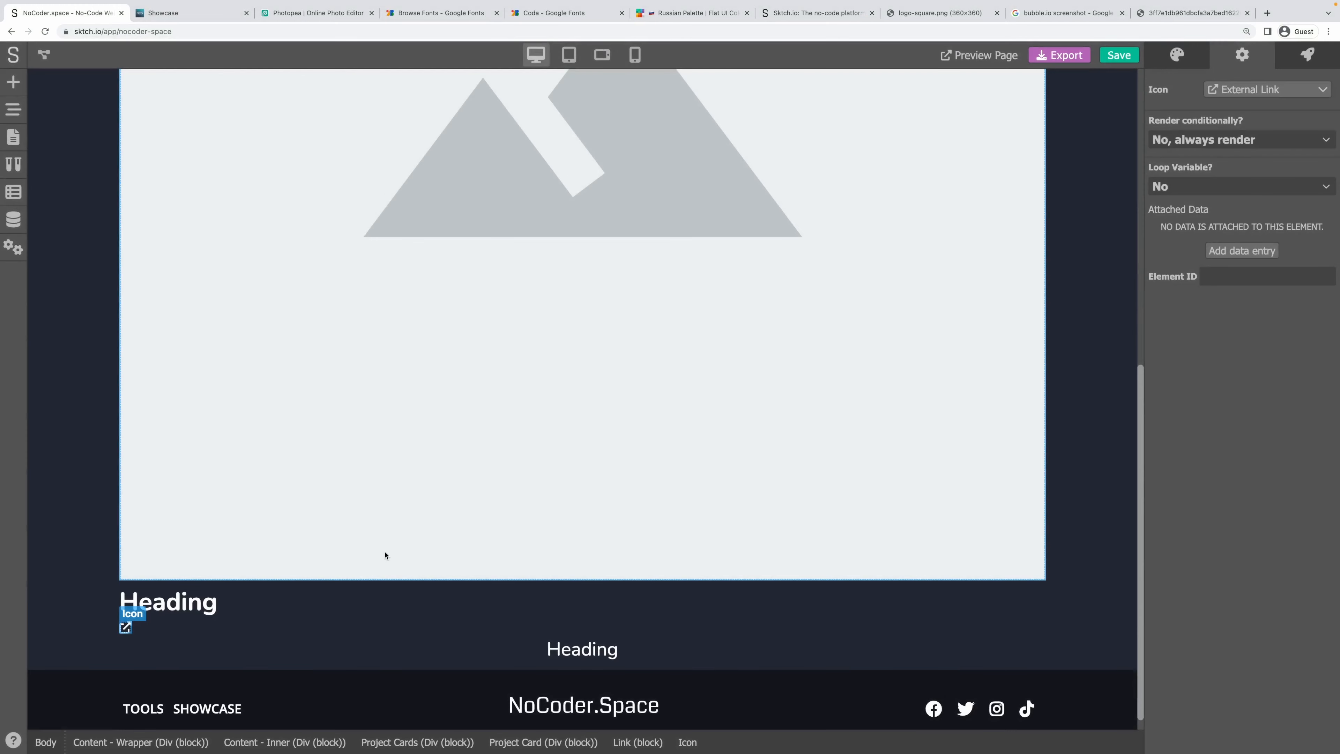
key(super+s)
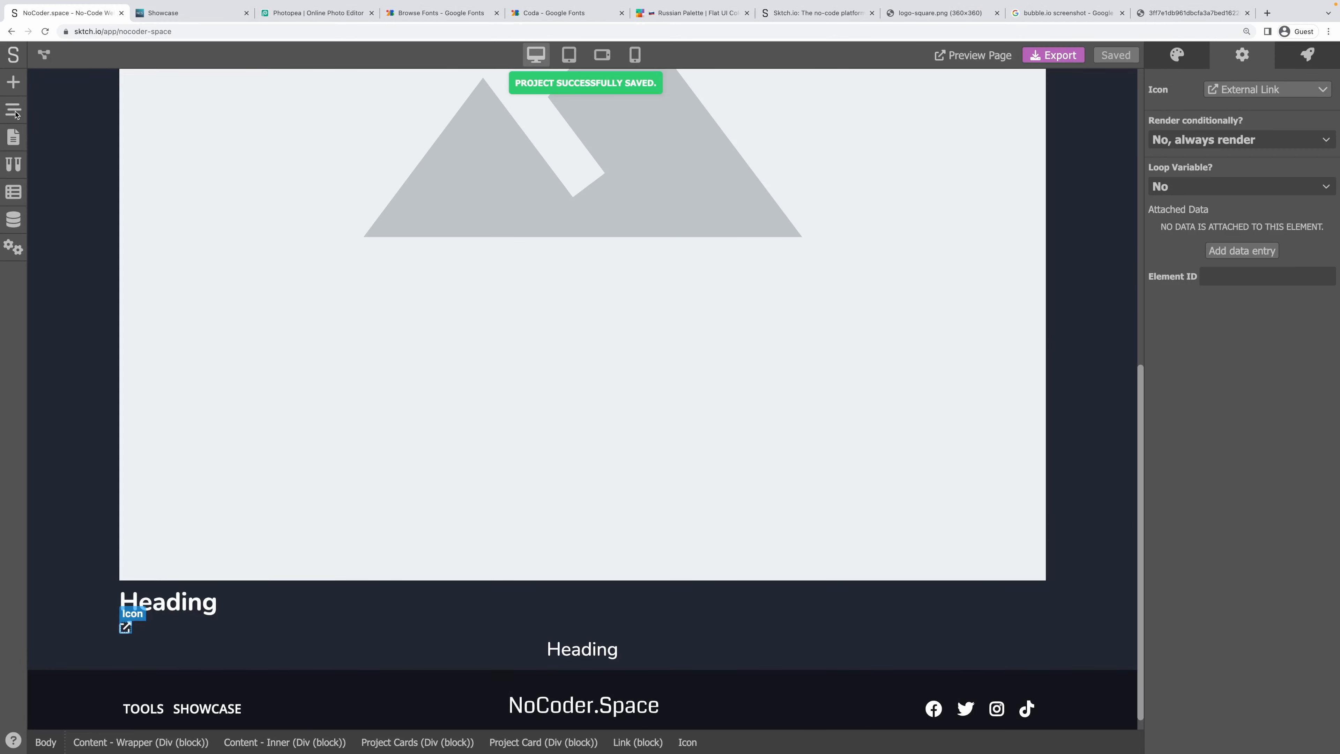
Select the card image and bind its Image URL to the variable project.screenshots.
click(14, 110)
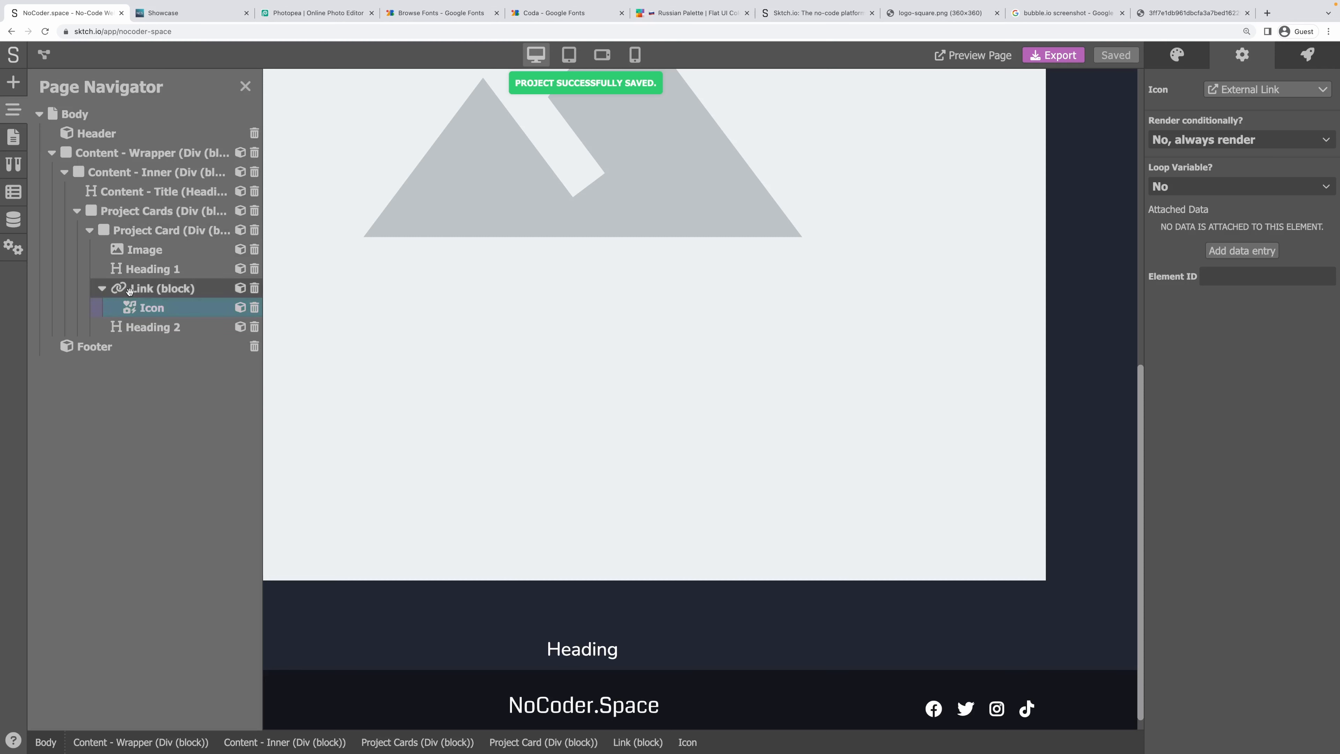
click(130, 292)
click(103, 289)
click(149, 270)
click(146, 251)
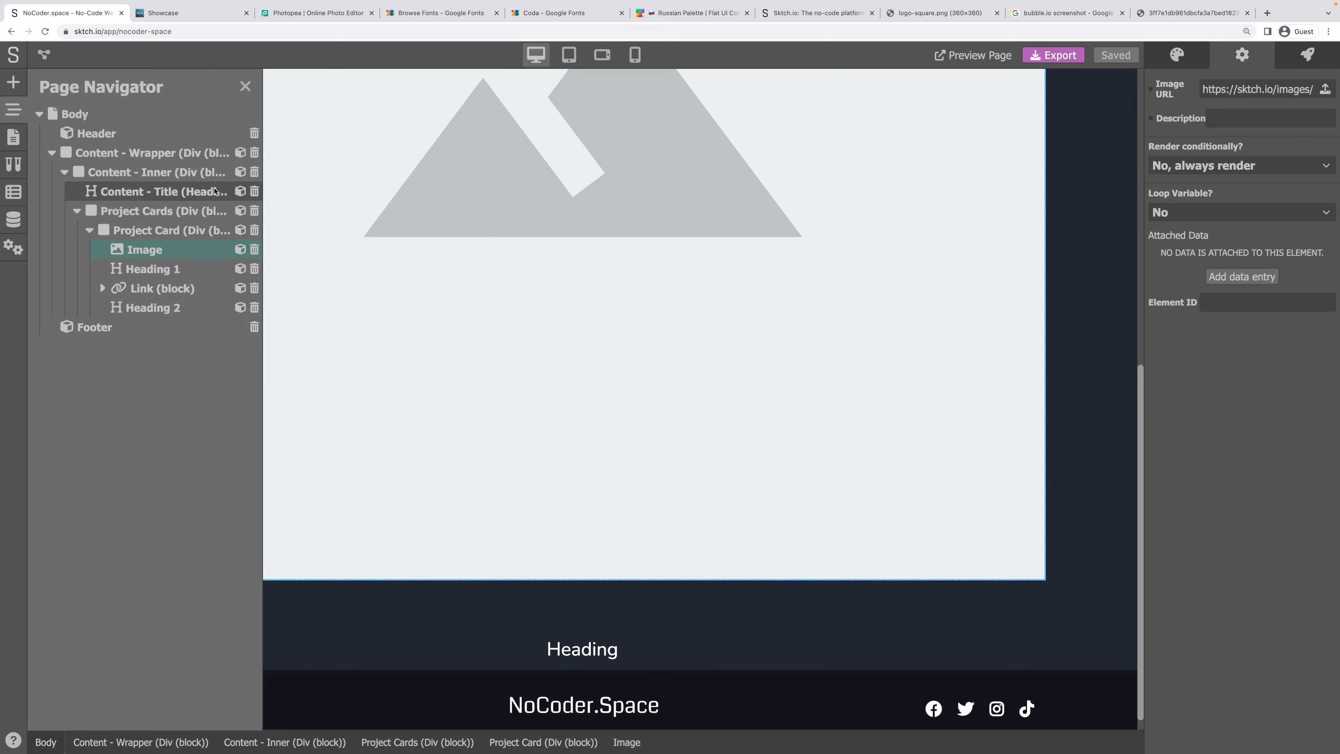
click(1166, 92)
click(1173, 120)
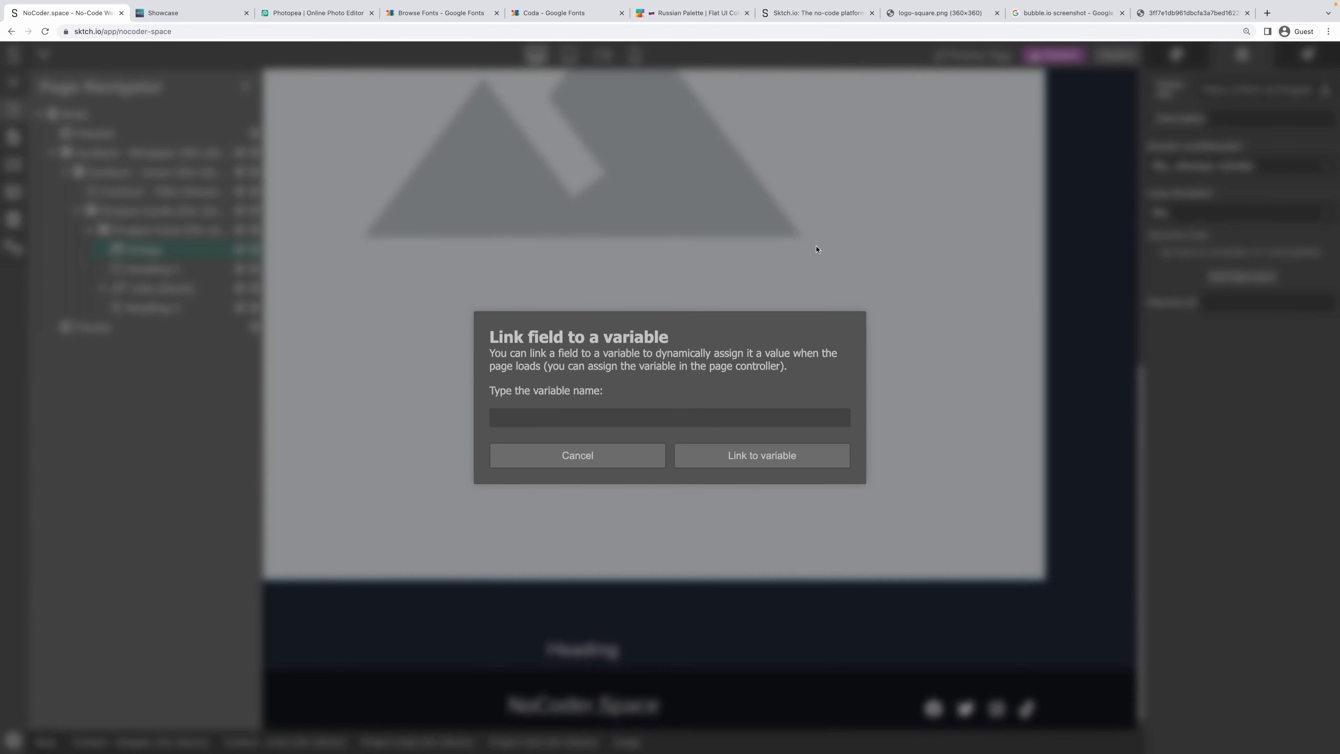
text(project.screenshots.0)
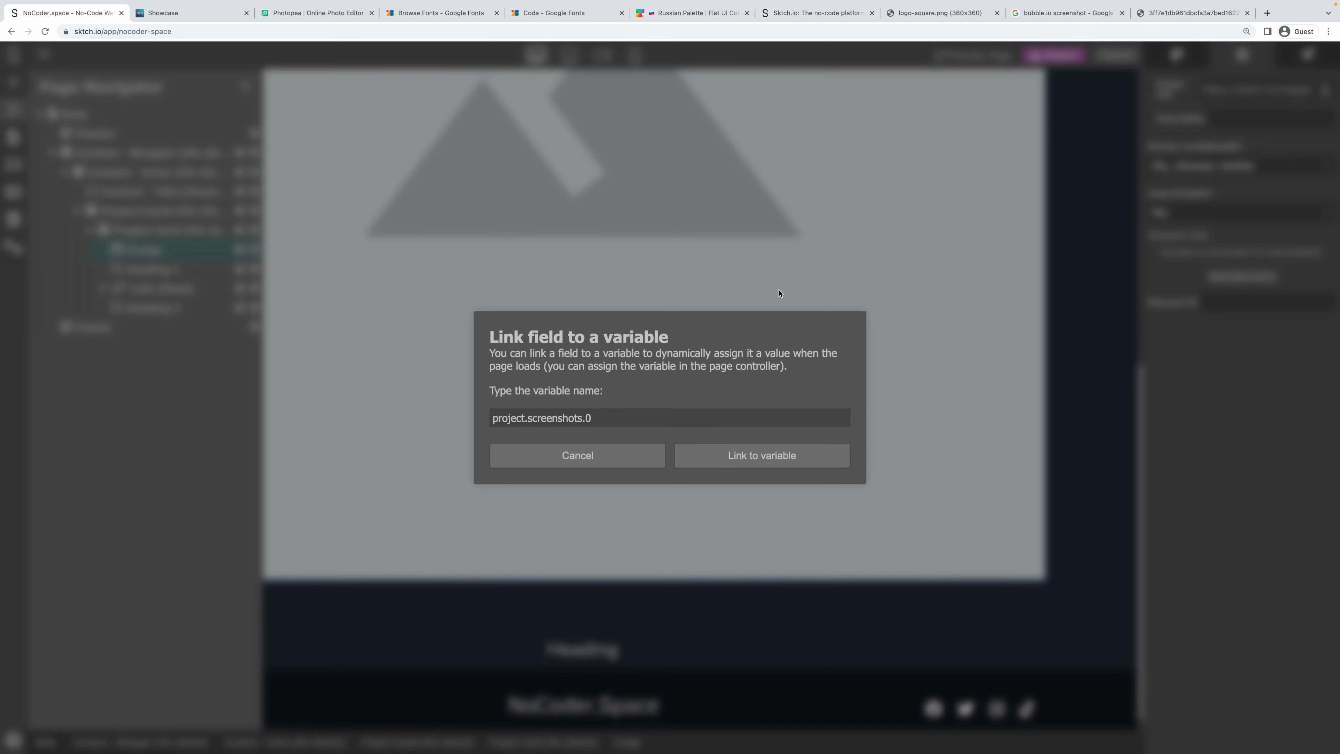
Confirm the image binding and bind the first heading's content to project_name.
click(736, 455)
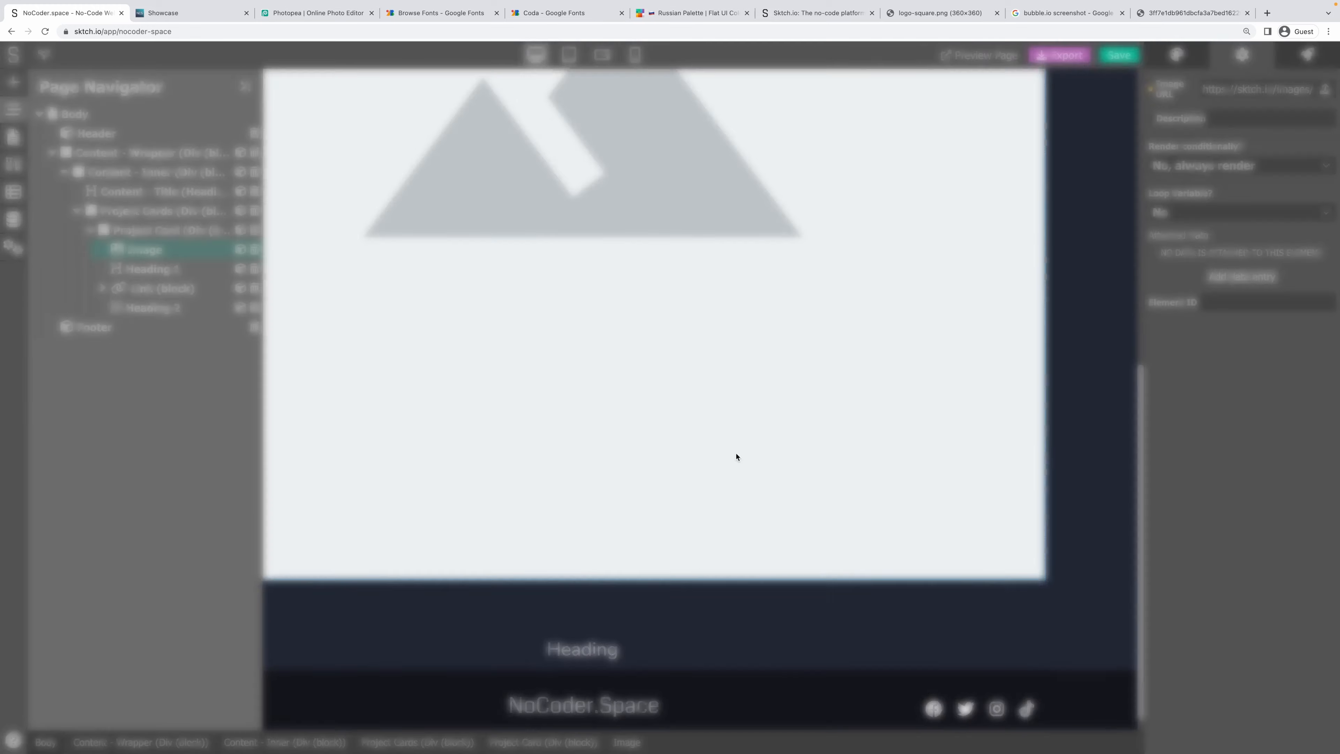
click(222, 269)
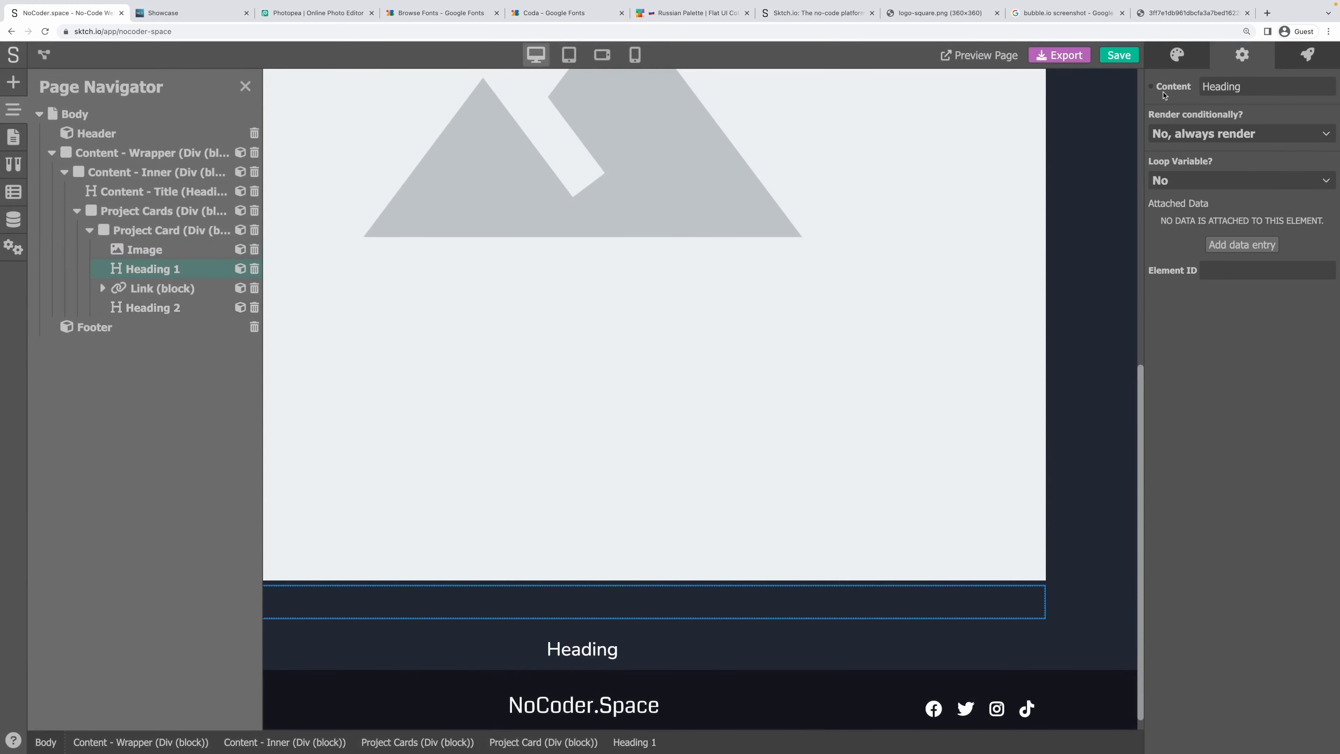
click(1164, 89)
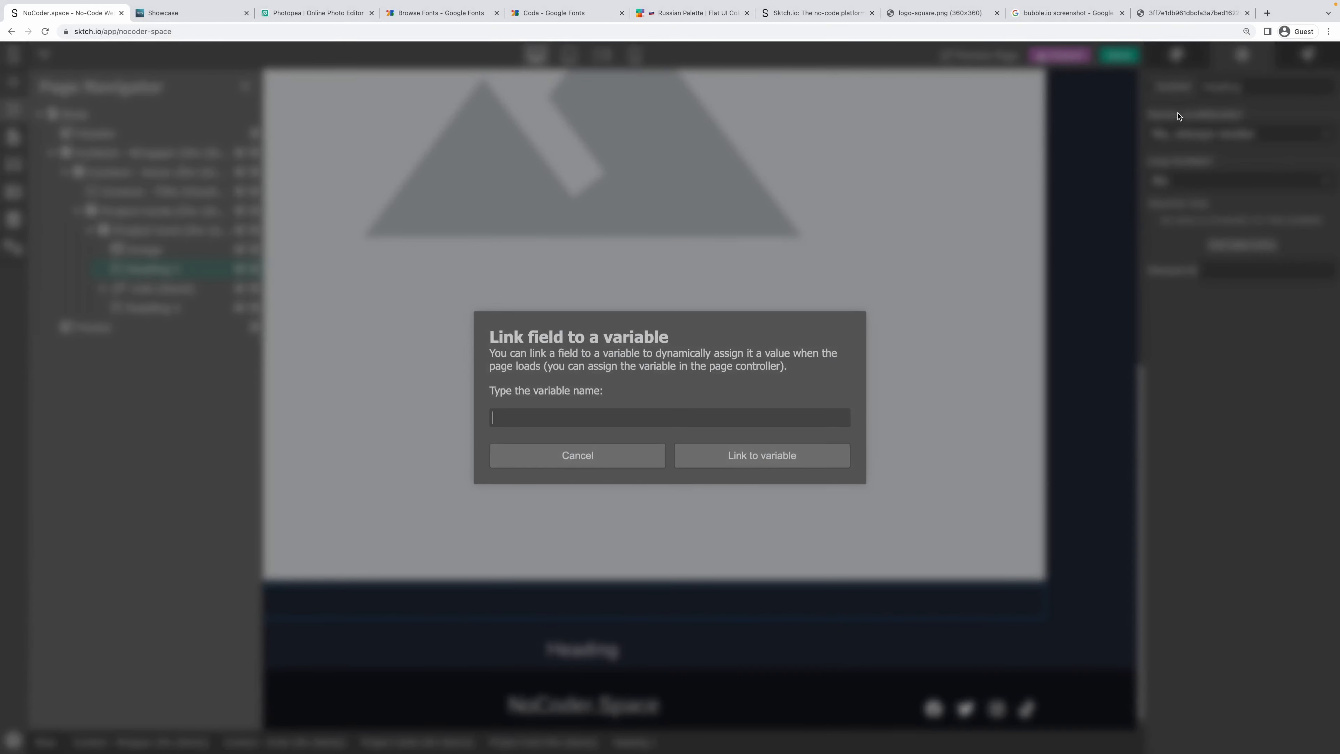
text(project_name)
key(Return)
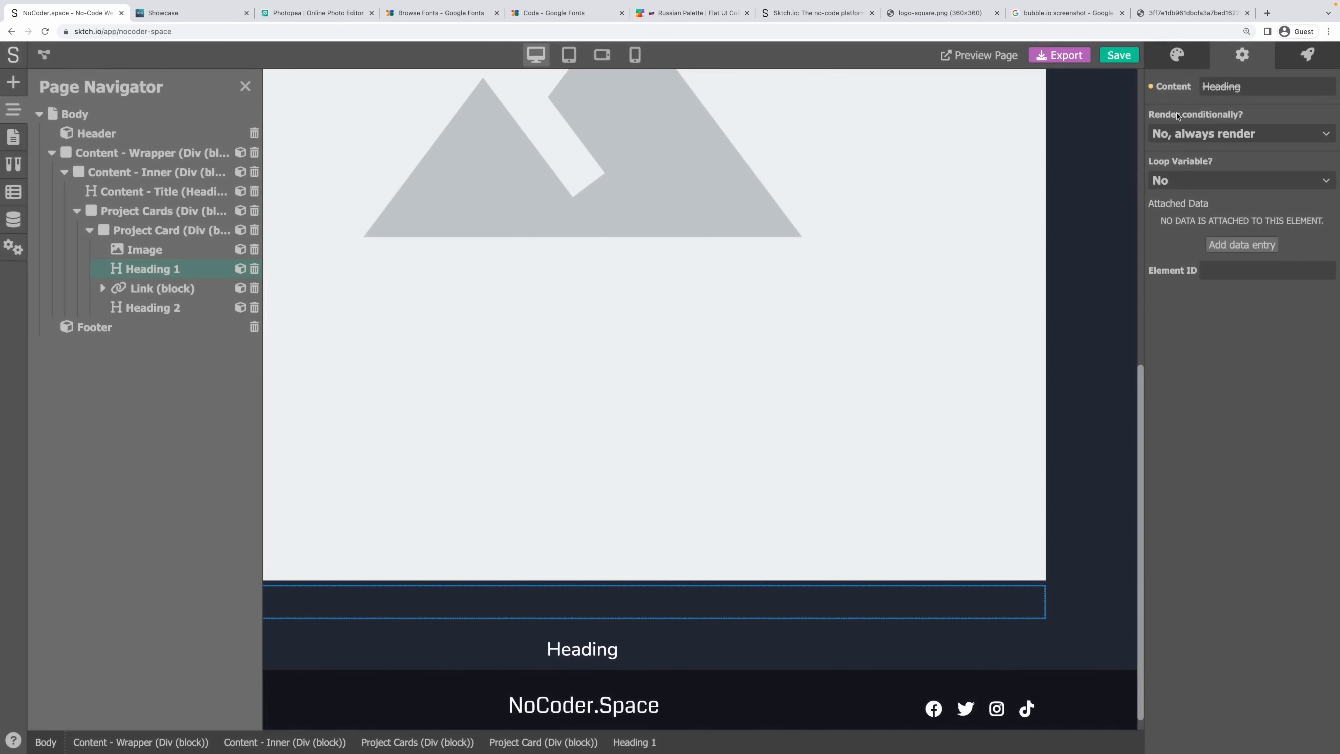
Bind the second heading's content to project.short-description.
click(156, 311)
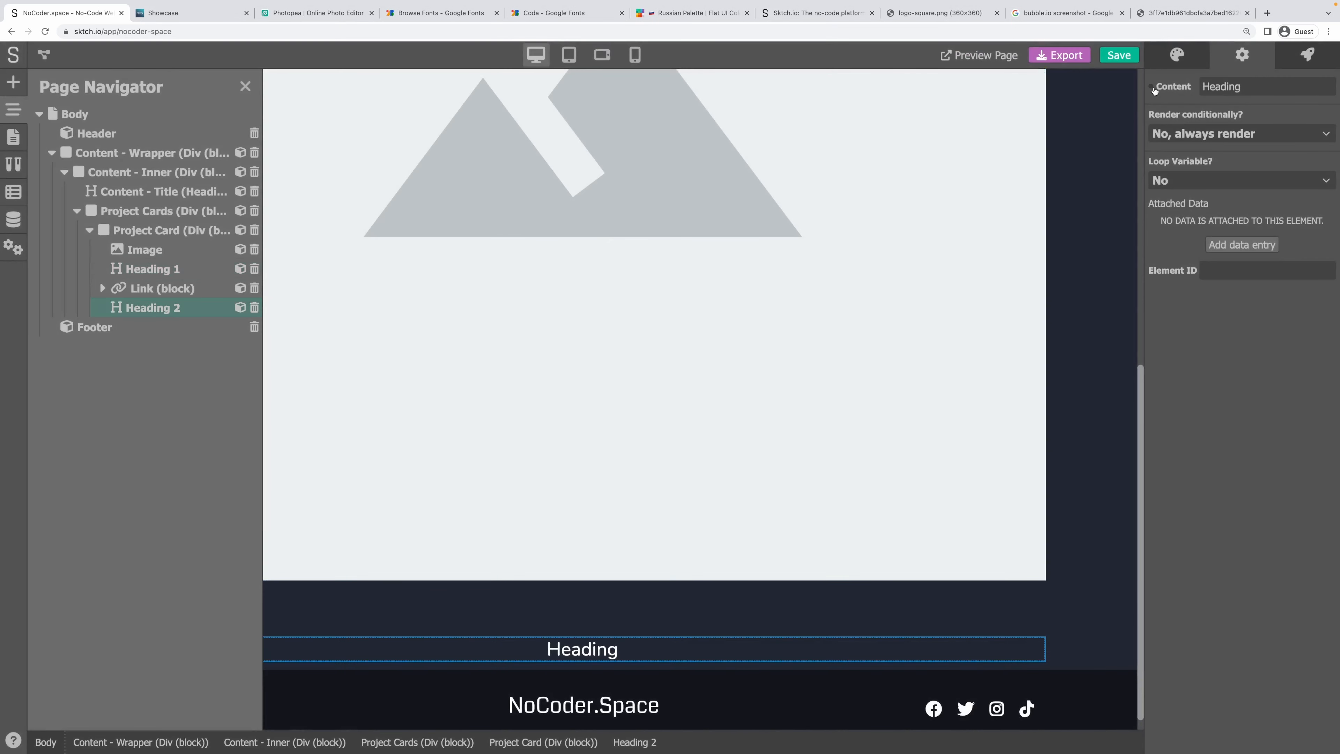
click(1153, 89)
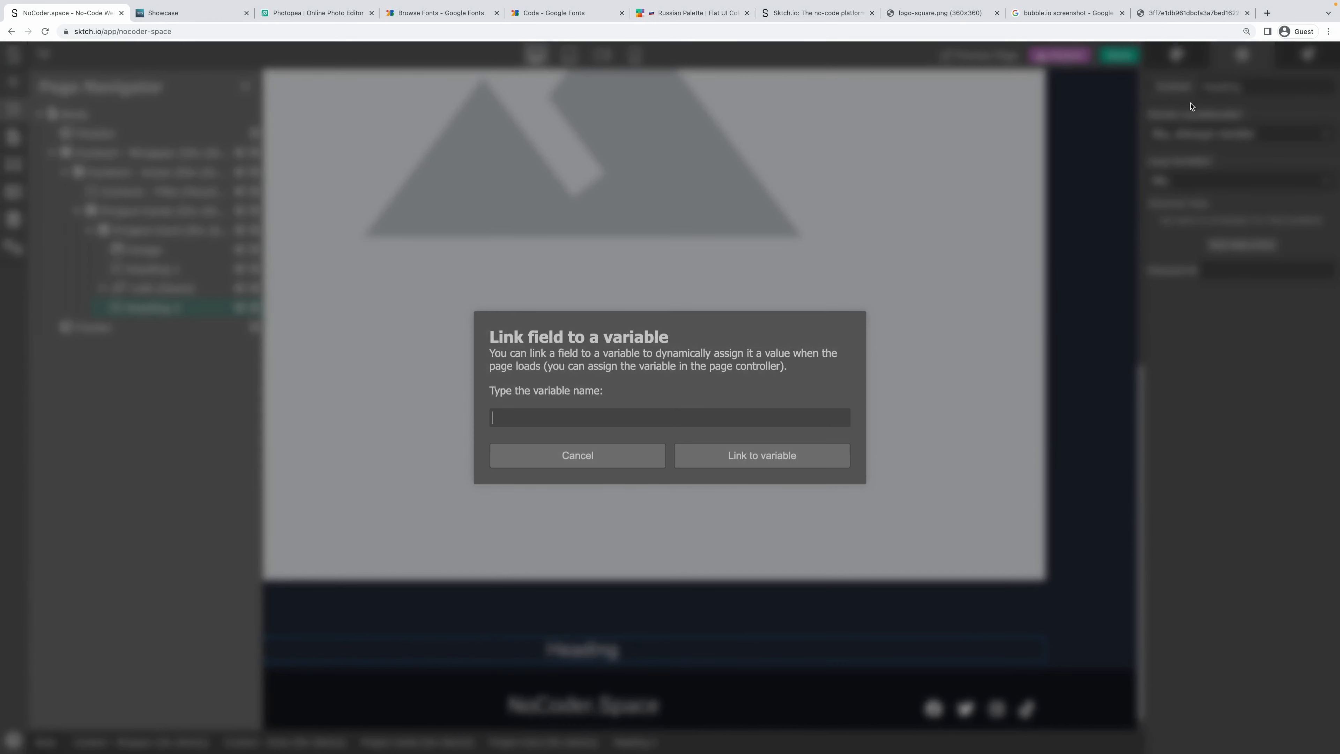
text(projkec)
key(BackSpace)
key(BackSpace)
text(t.short-description)
click(786, 455)
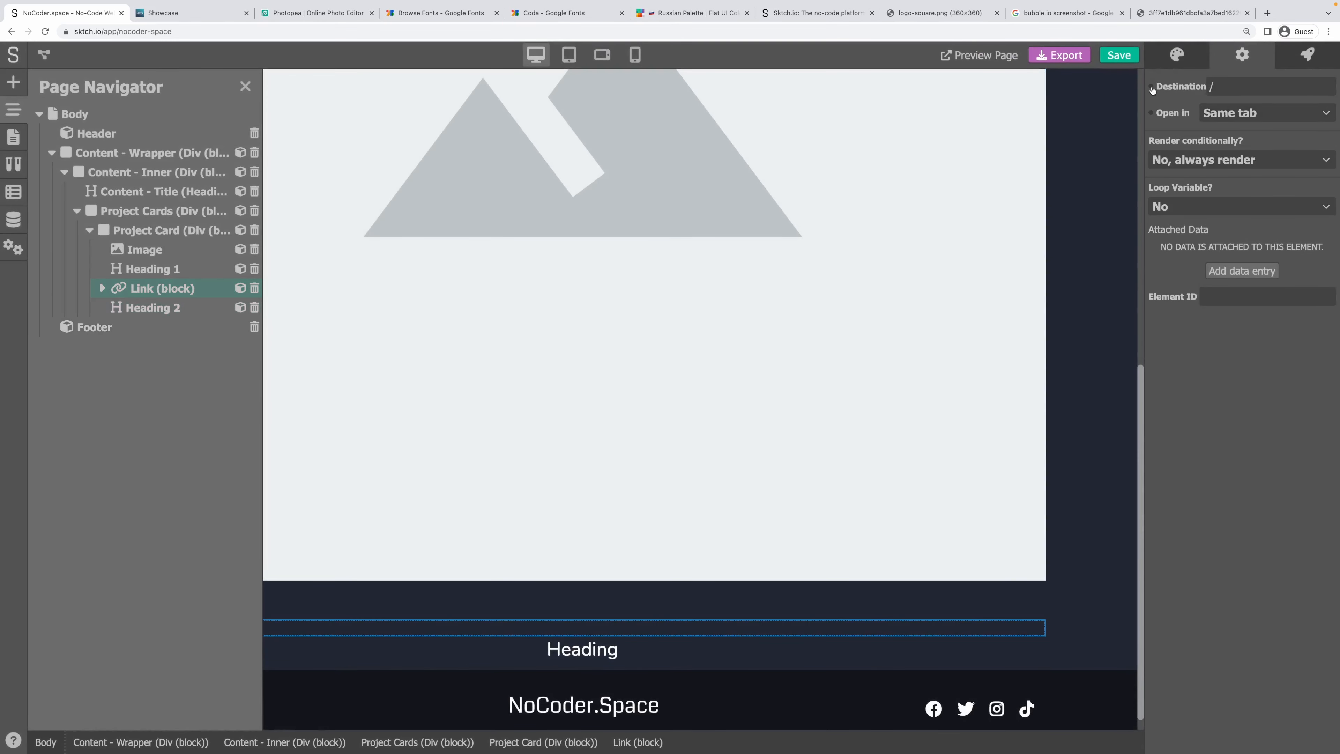
Bind the link block's destination to a project variable and save the project.
click(1156, 89)
text(project.url)
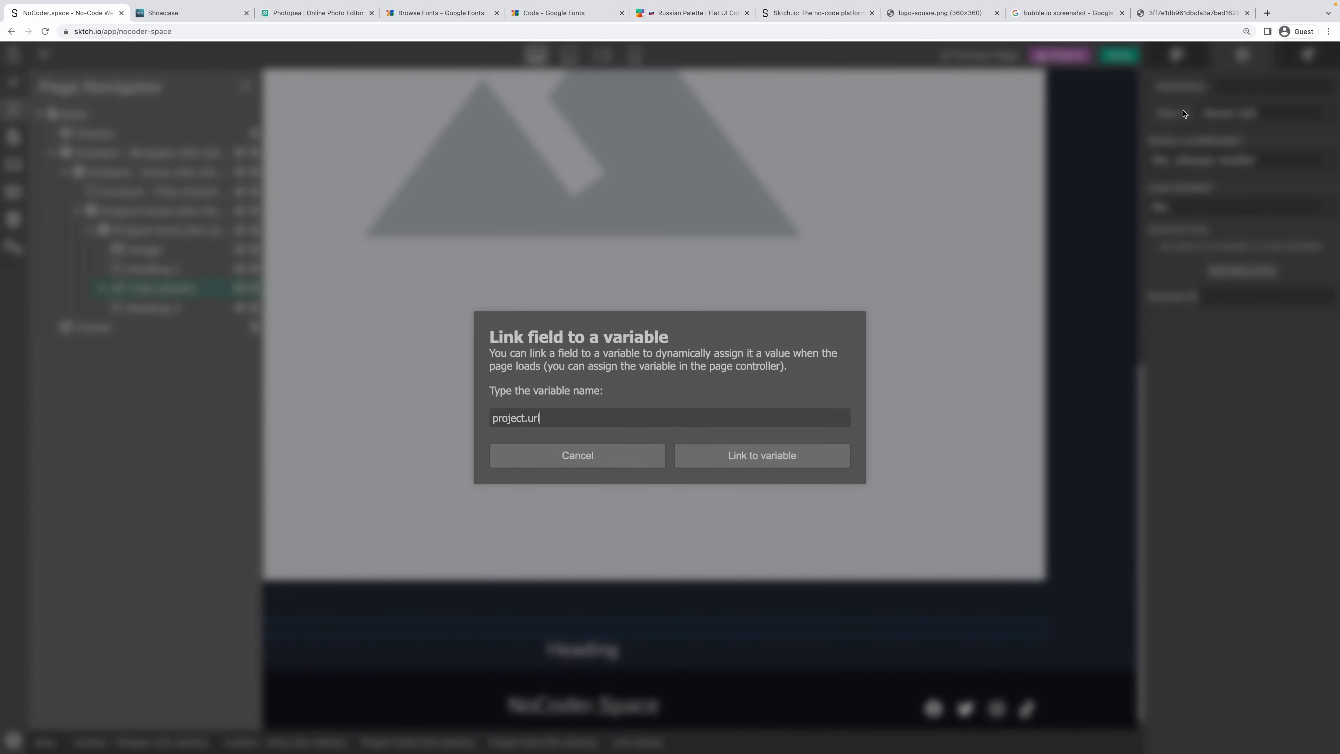
click(757, 460)
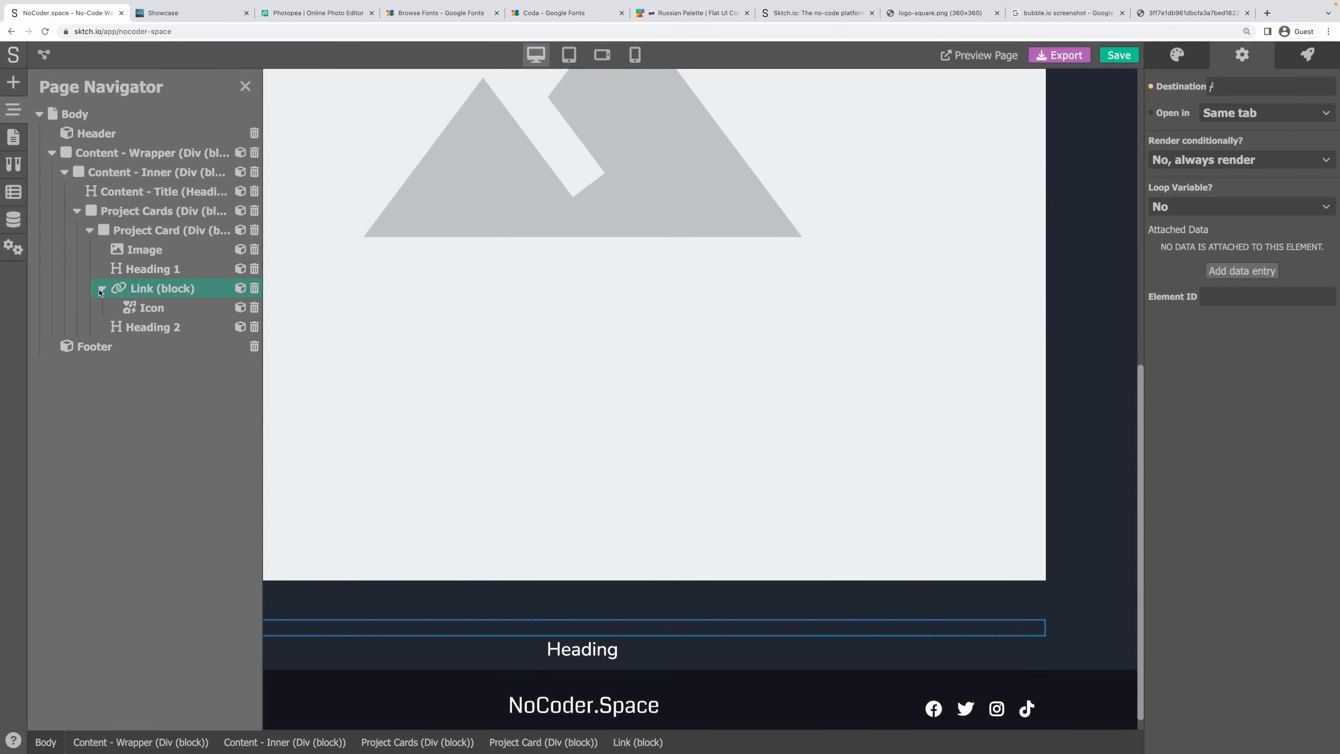
click(245, 87)
key(ctrl+s)
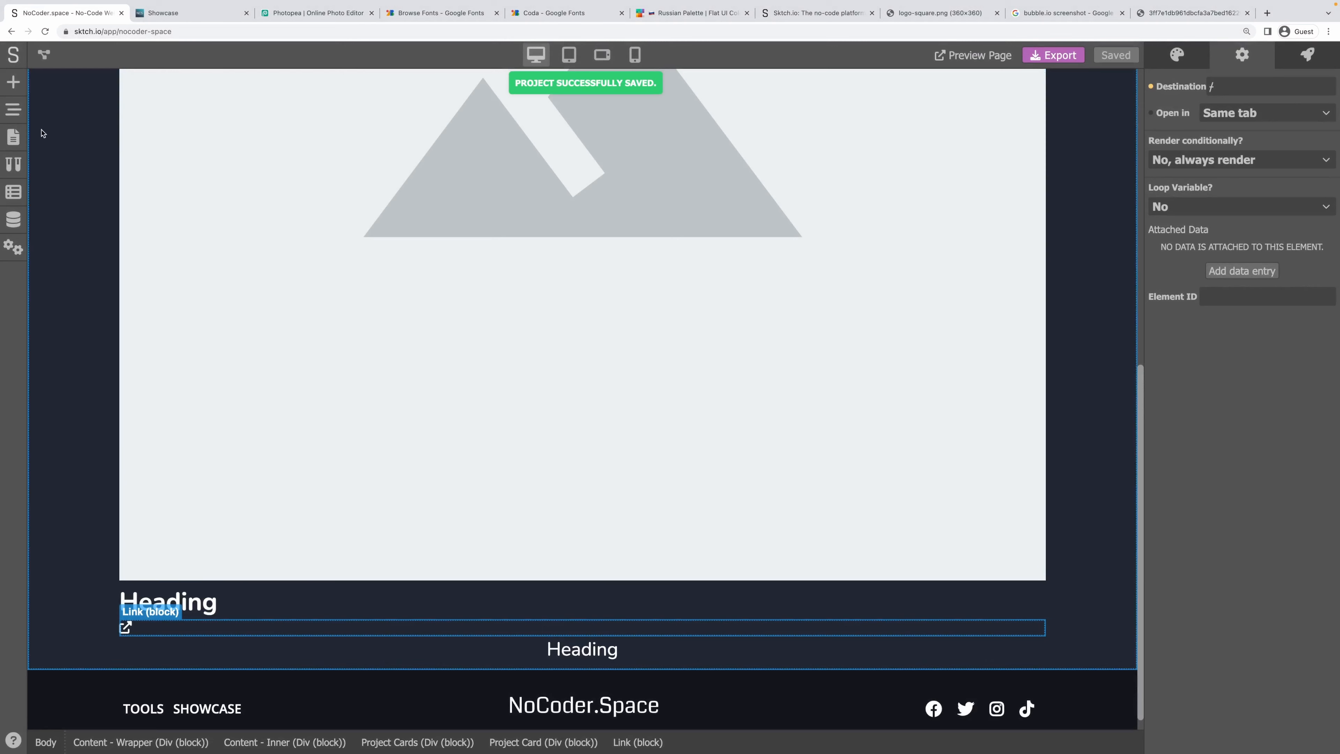
Open the Projects data model's entries and start a new entry.
click(13, 81)
click(14, 219)
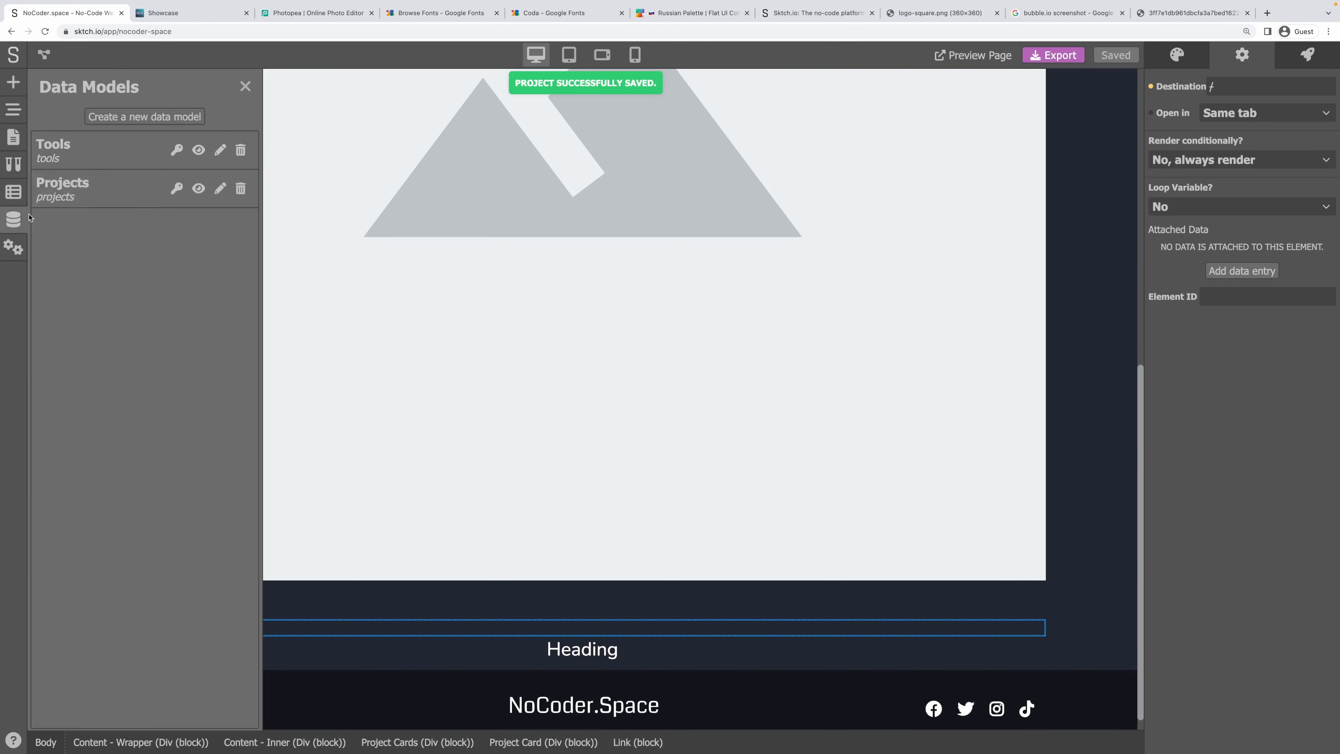
click(198, 190)
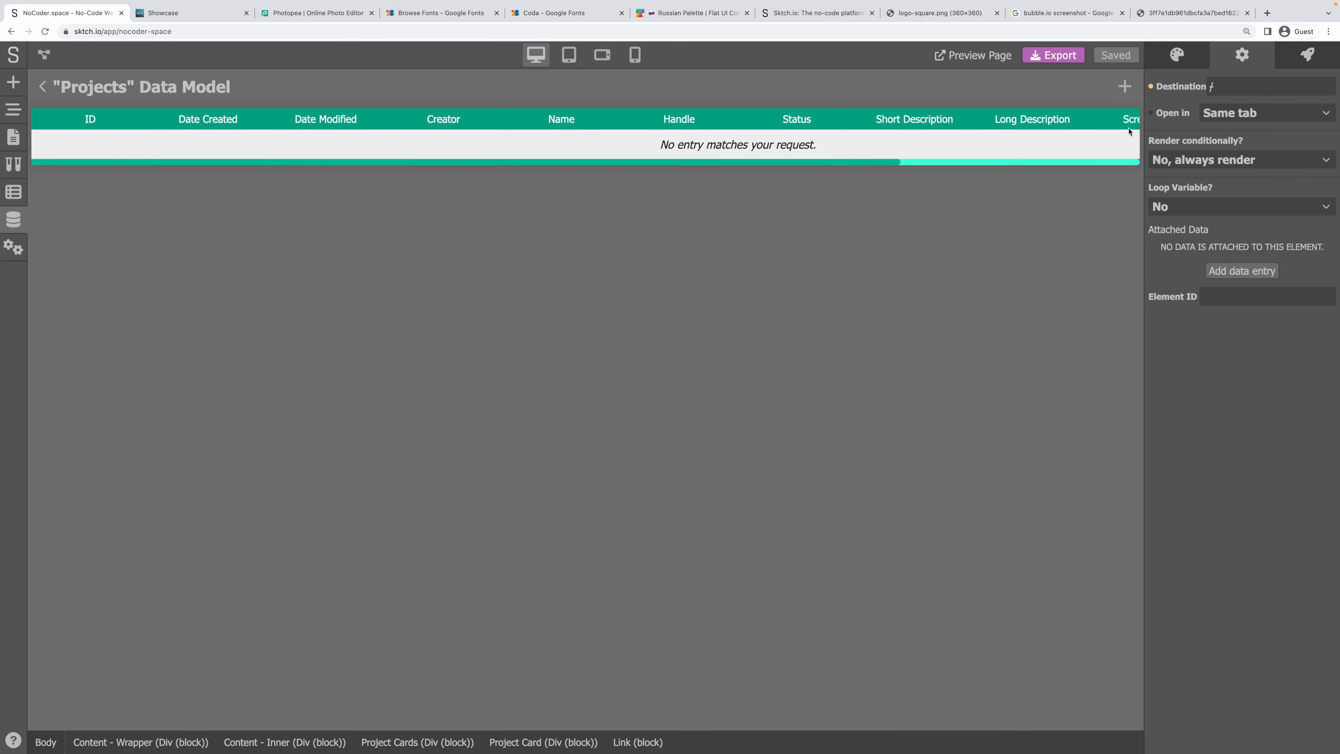
click(1126, 86)
Enter name NoCoder.Space, handle nocoder-space, and set the status to Published.
click(292, 138)
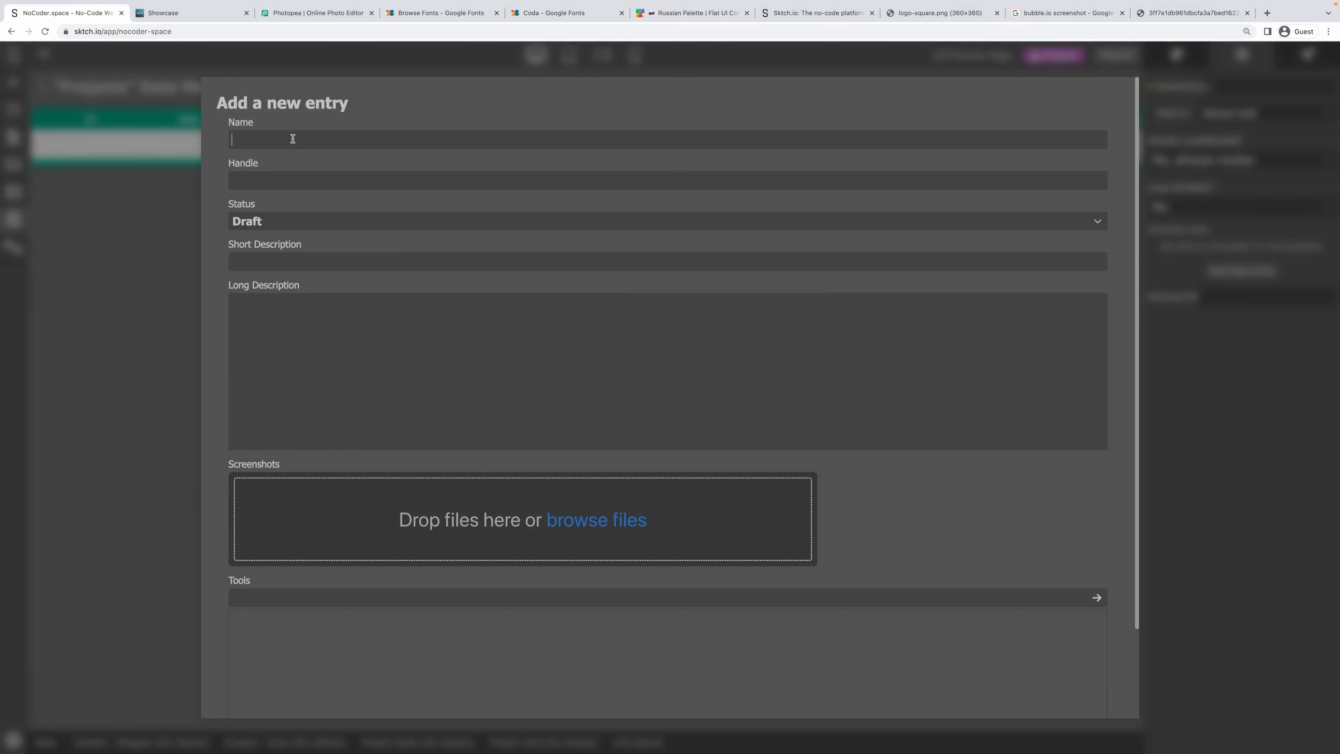
text(NoCoider.Space)
key(Tab)
text(no)
text(pace)
click(255, 222)
click(262, 259)
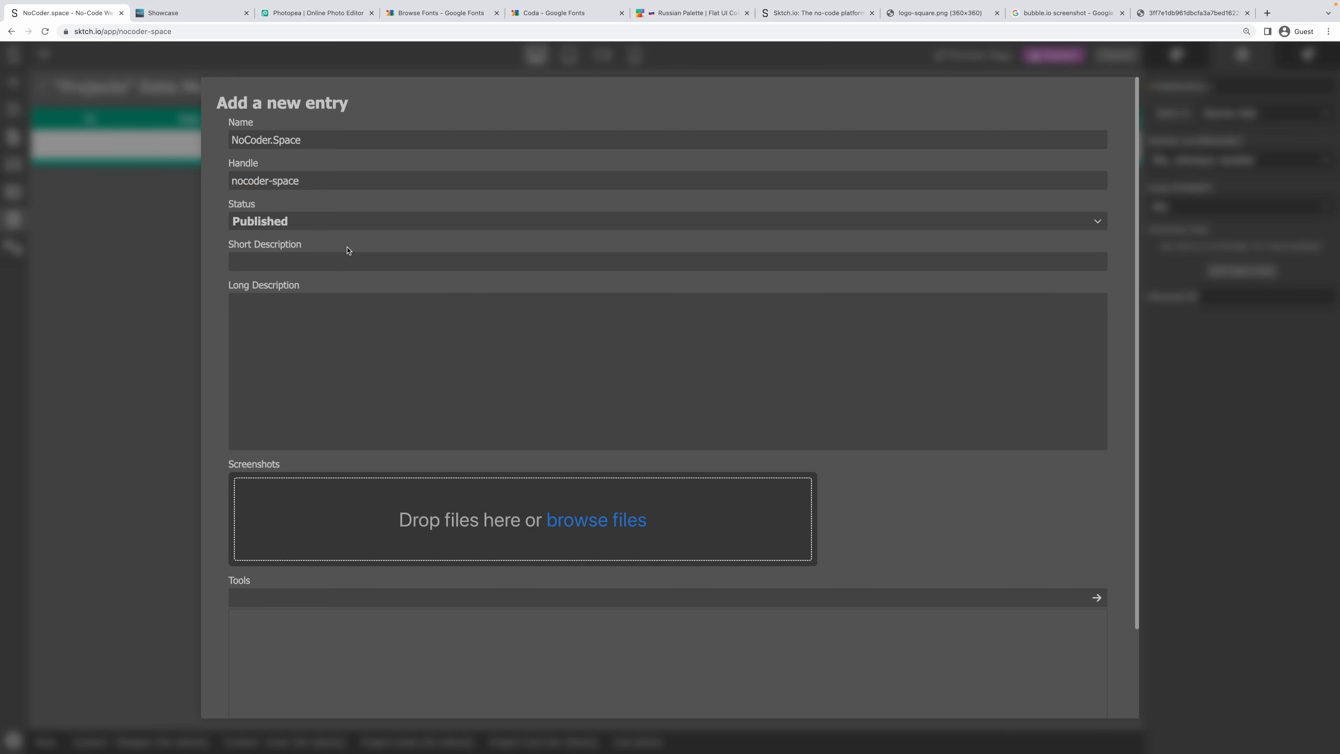
Type the short description 'A space for no-coders to discover tools and resources' and paste it into Long Description.
text(A space for no-codd)
text(rs to discover tools and resources.)
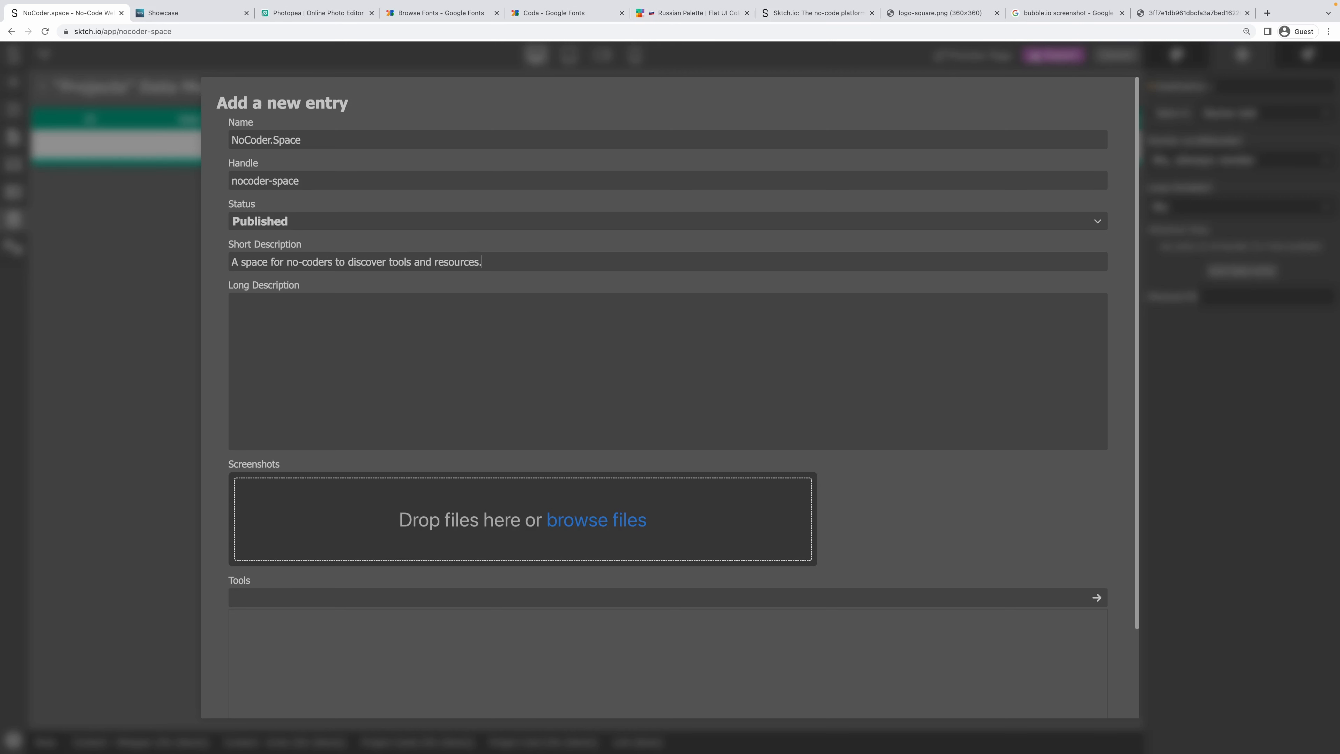
click(396, 339)
drag(505, 256, 159, 263)
key(ctrl+c)
click(317, 321)
key(ctrl+v)
key(Return)
key(ctrl+v)
key(Return)
key(ctrl+v)
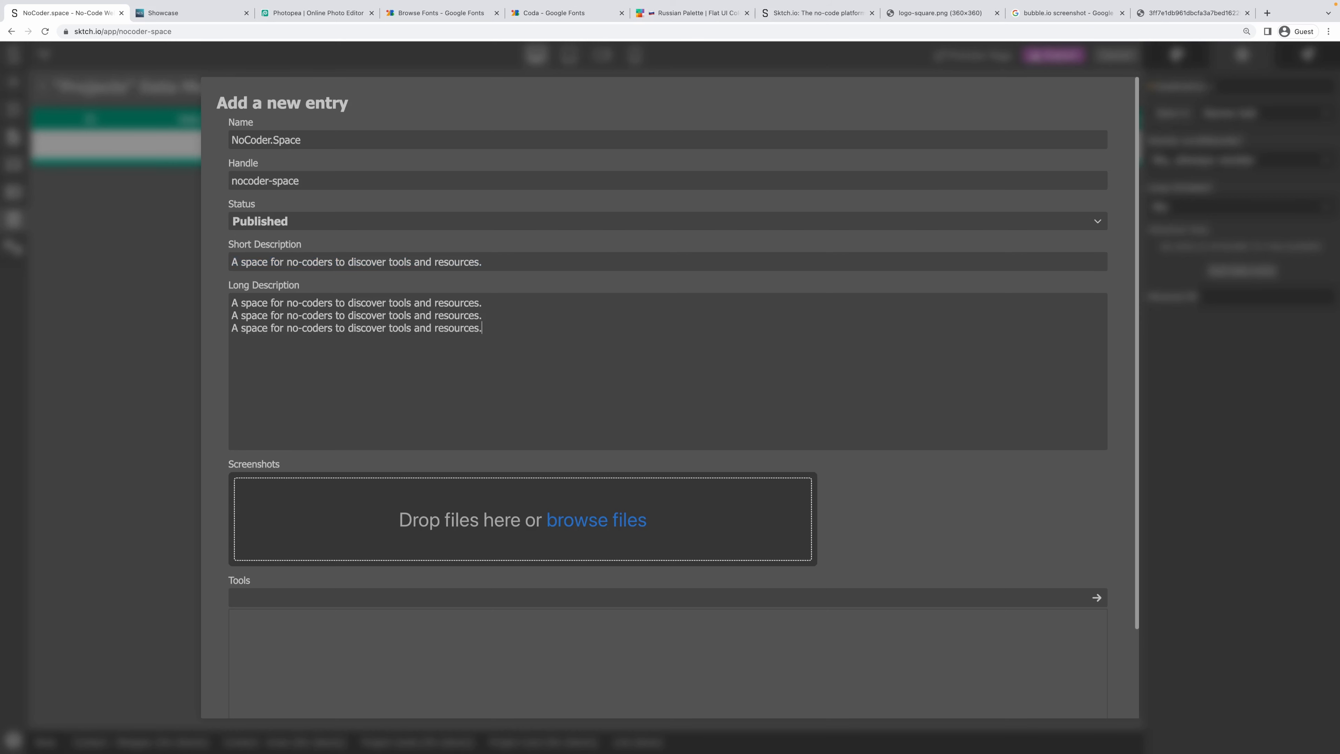
scroll(359, 326, down, 2)
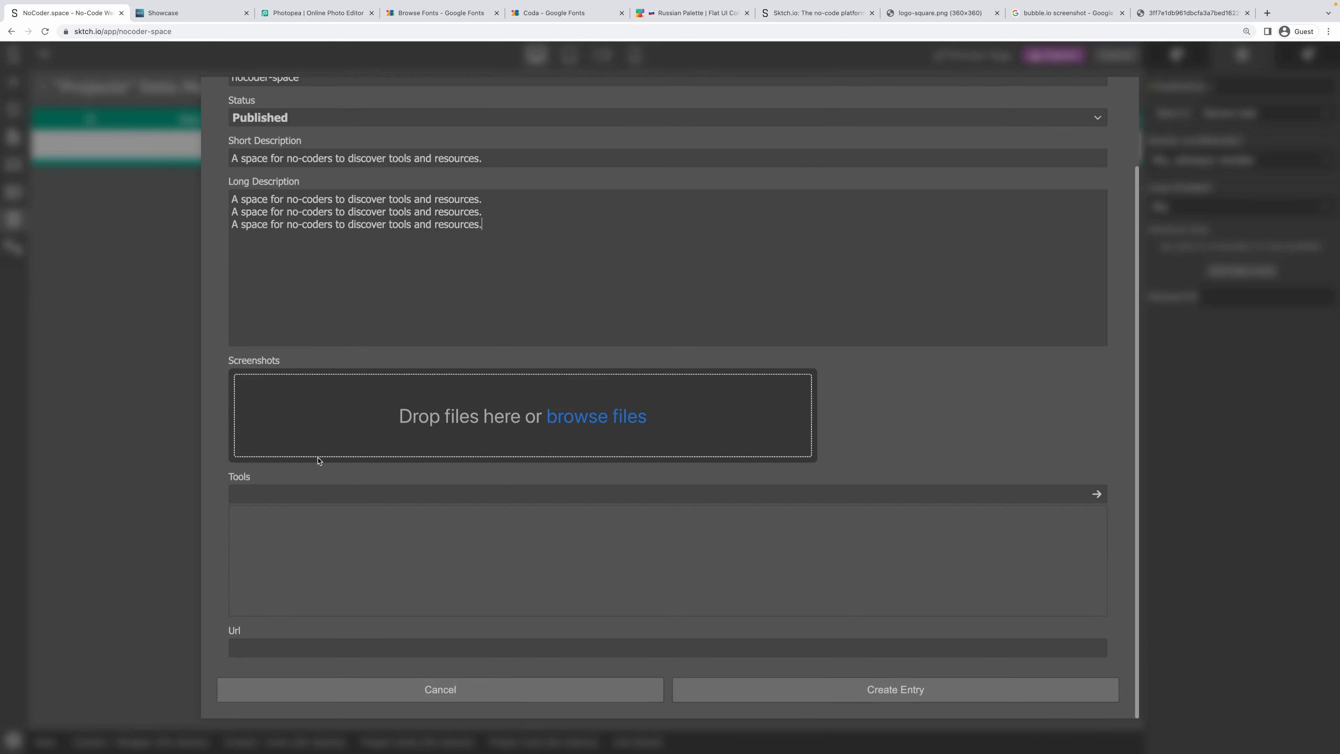
Reload the live NoCoder.Space site, go to the Tools page and take a region screenshot of it.
click(158, 22)
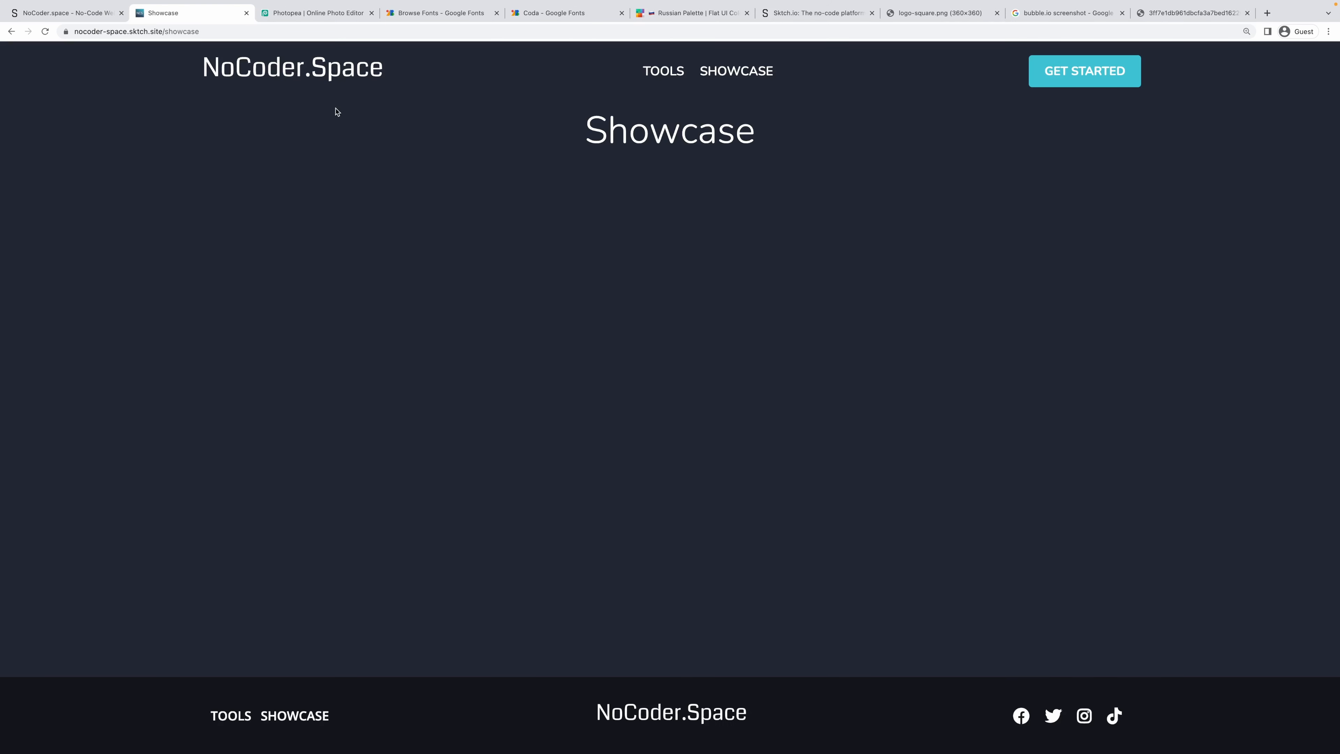
key(ctrl+r)
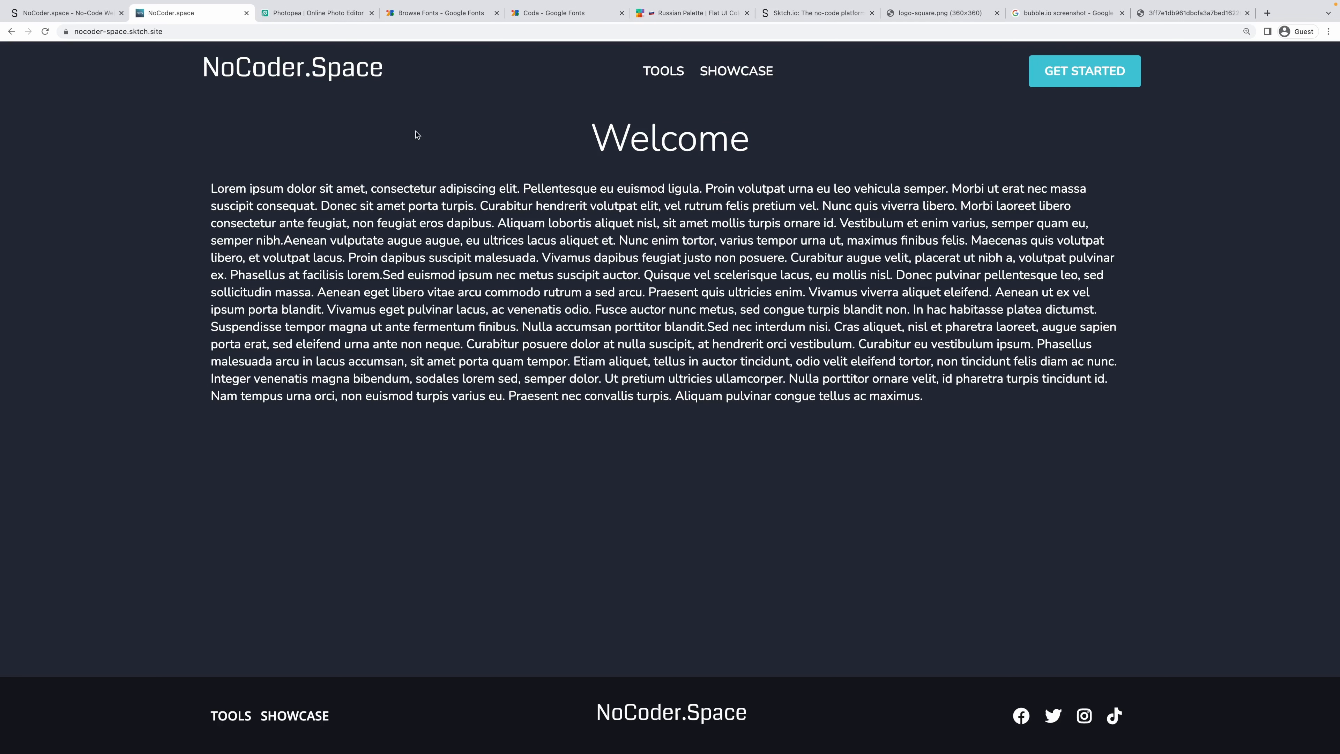
click(663, 71)
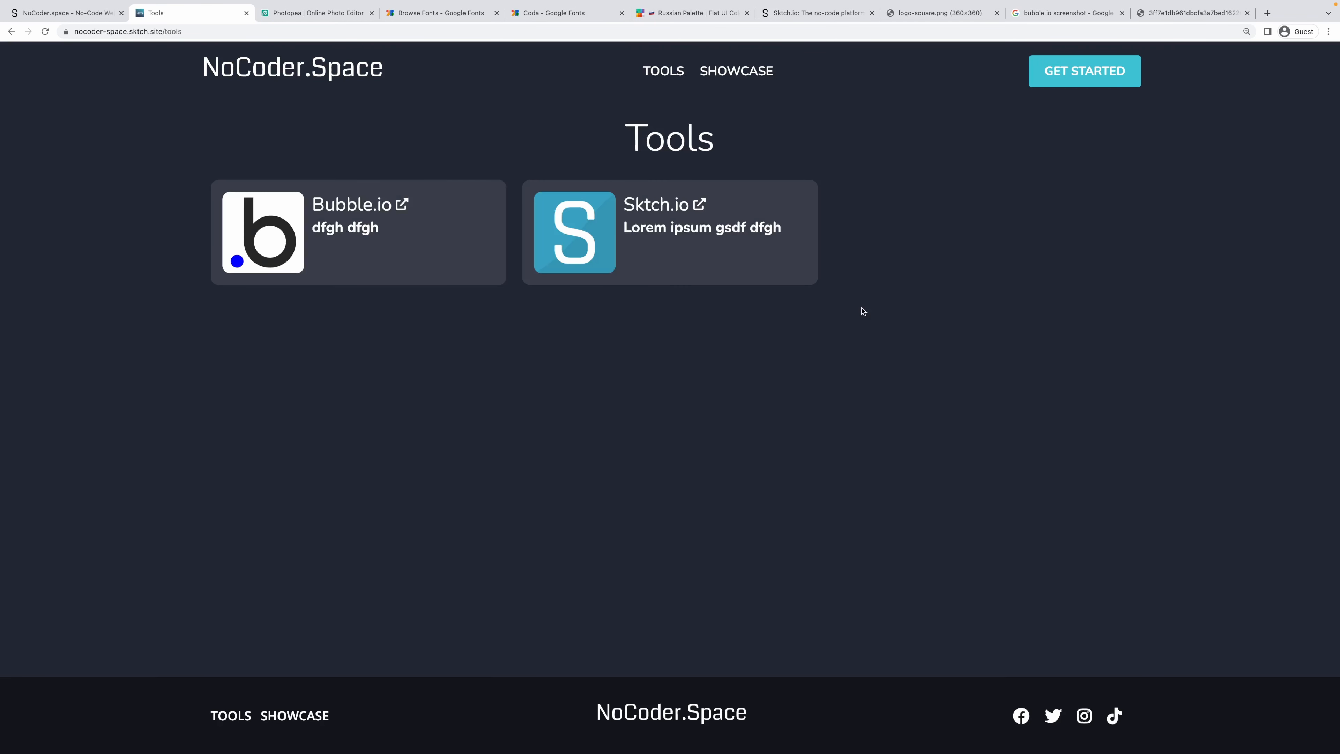
key(super+shift+4)
drag(1339, 753, 1, 40)
In Photopea, discard the old project and paste the screenshot into a new blank image.
click(316, 12)
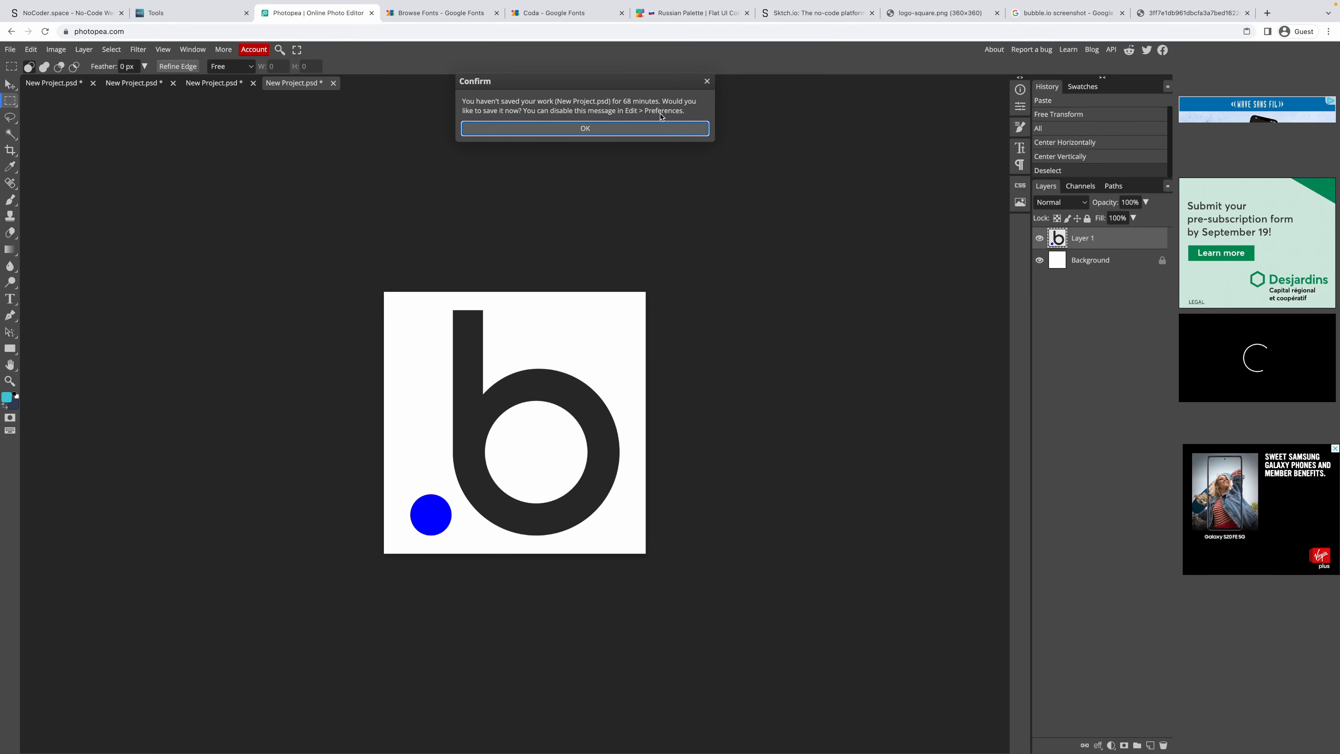
click(607, 127)
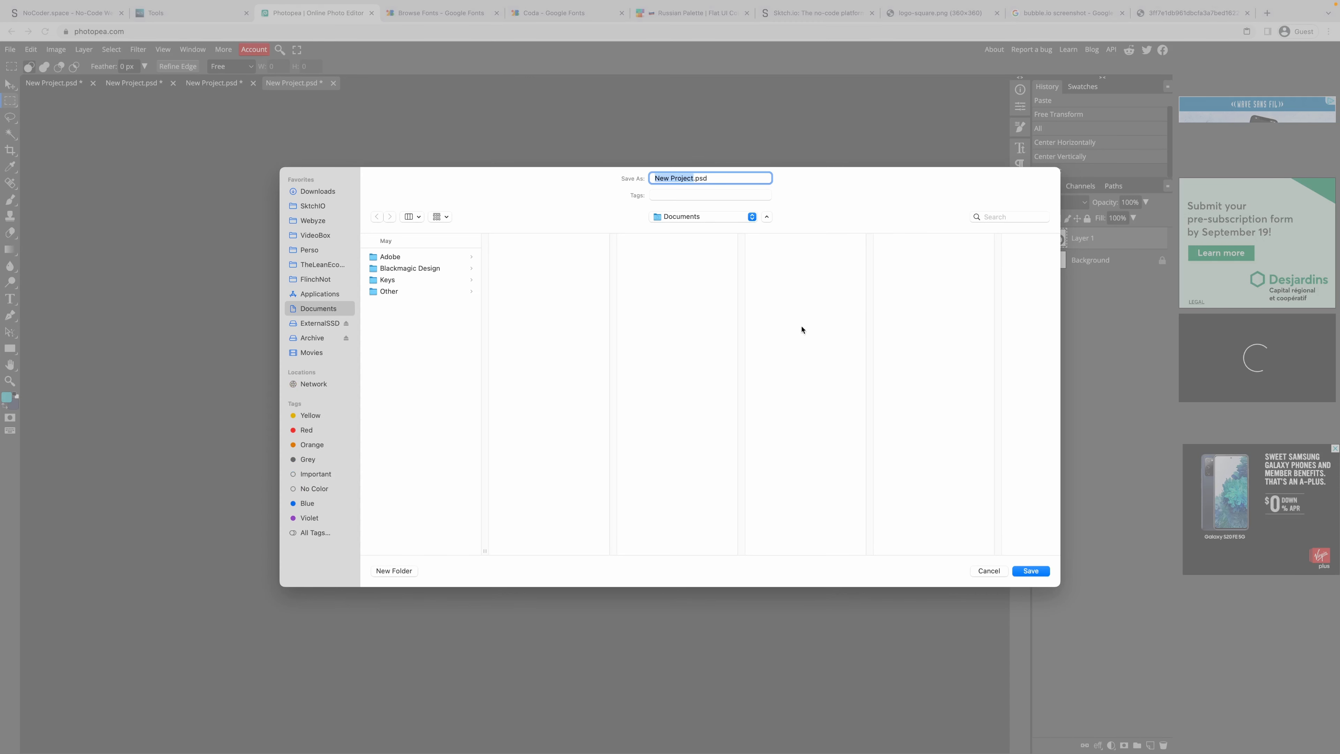
key(Escape)
click(10, 49)
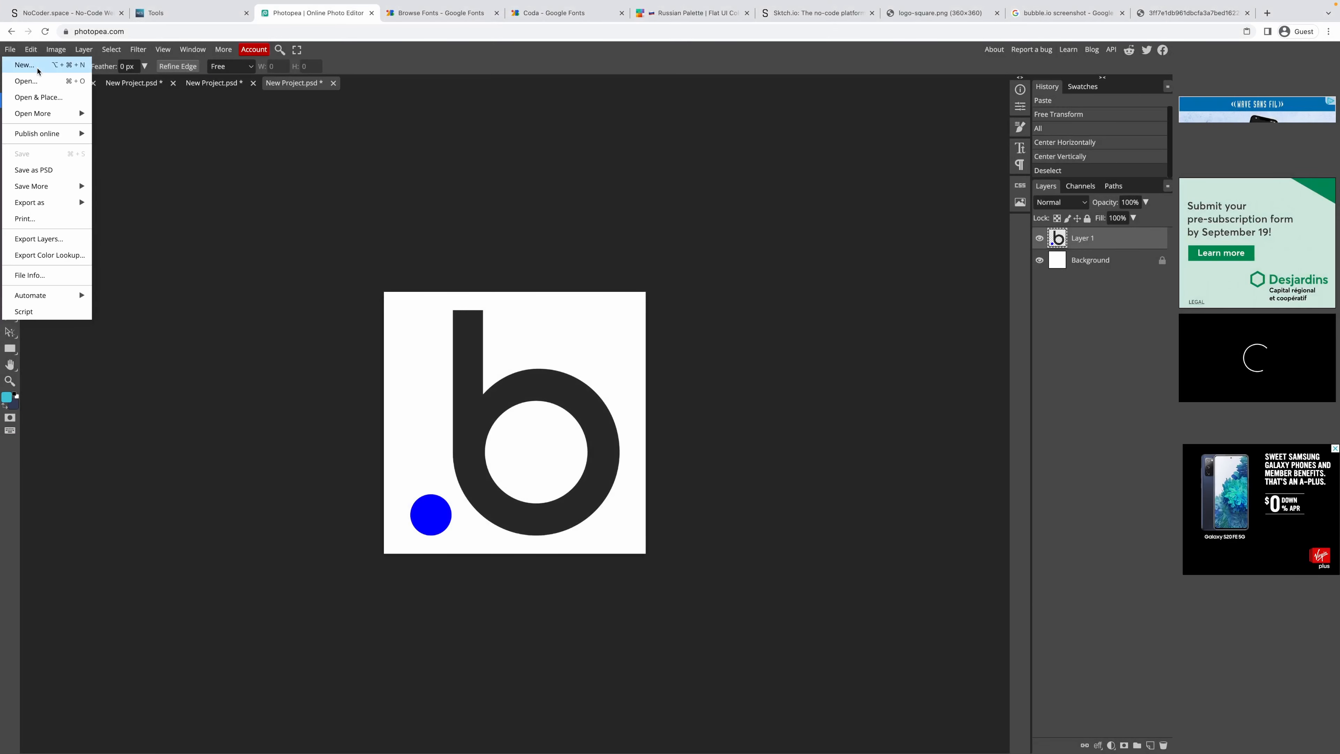
click(16, 67)
click(132, 178)
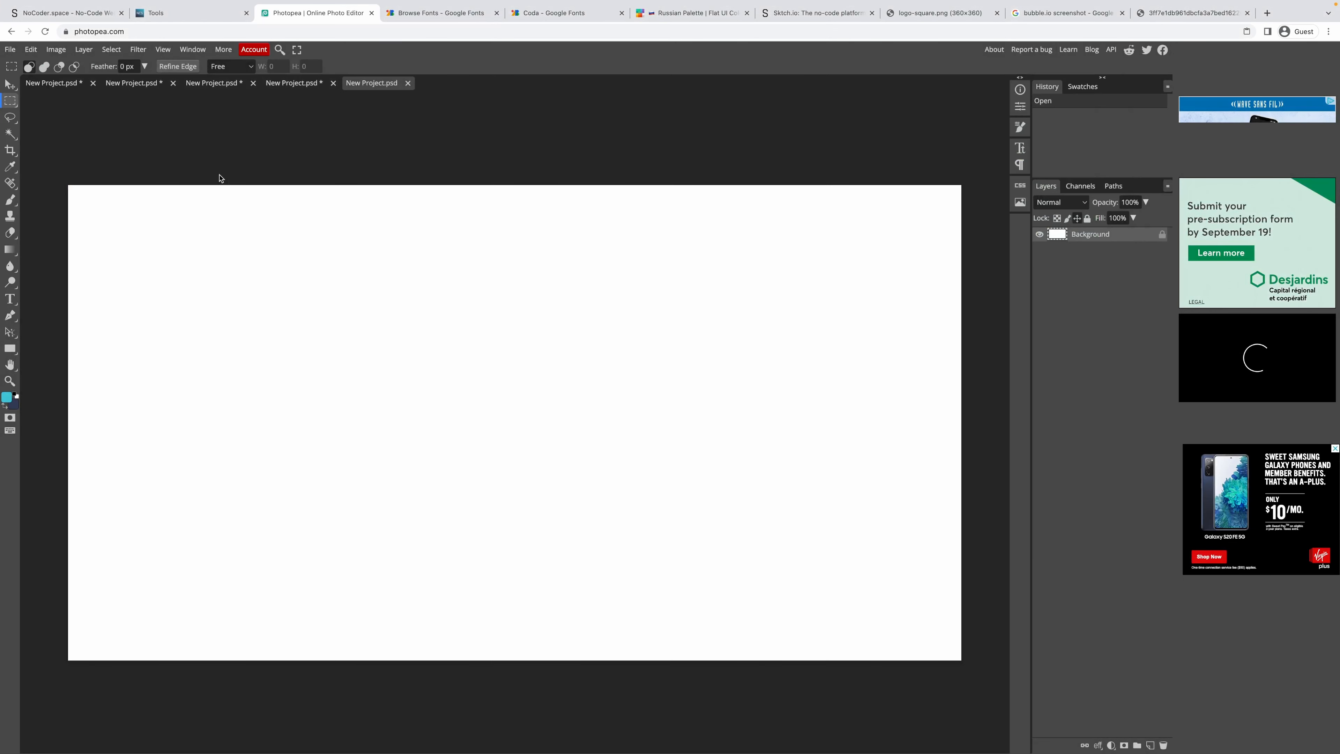
key(super+v)
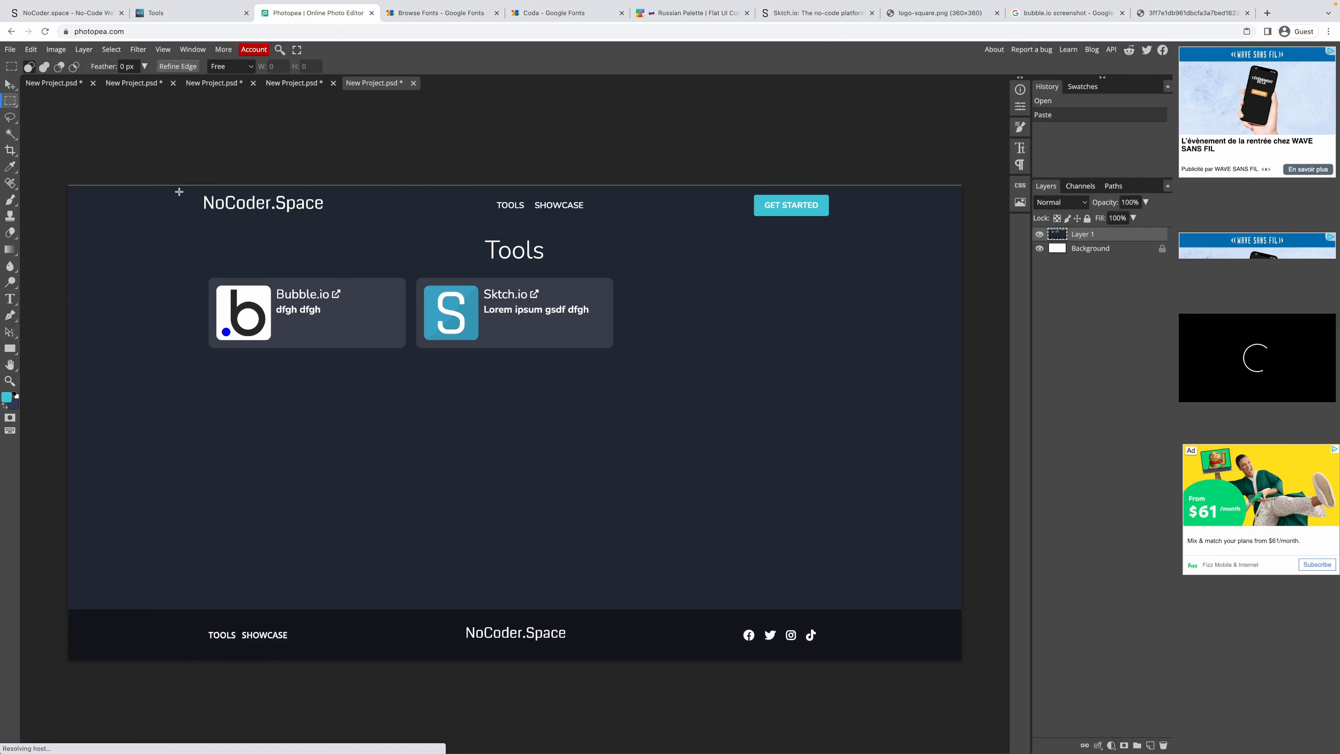
Crop the image down to the Tools page area.
key(c)
scroll(401, 179, up, 3)
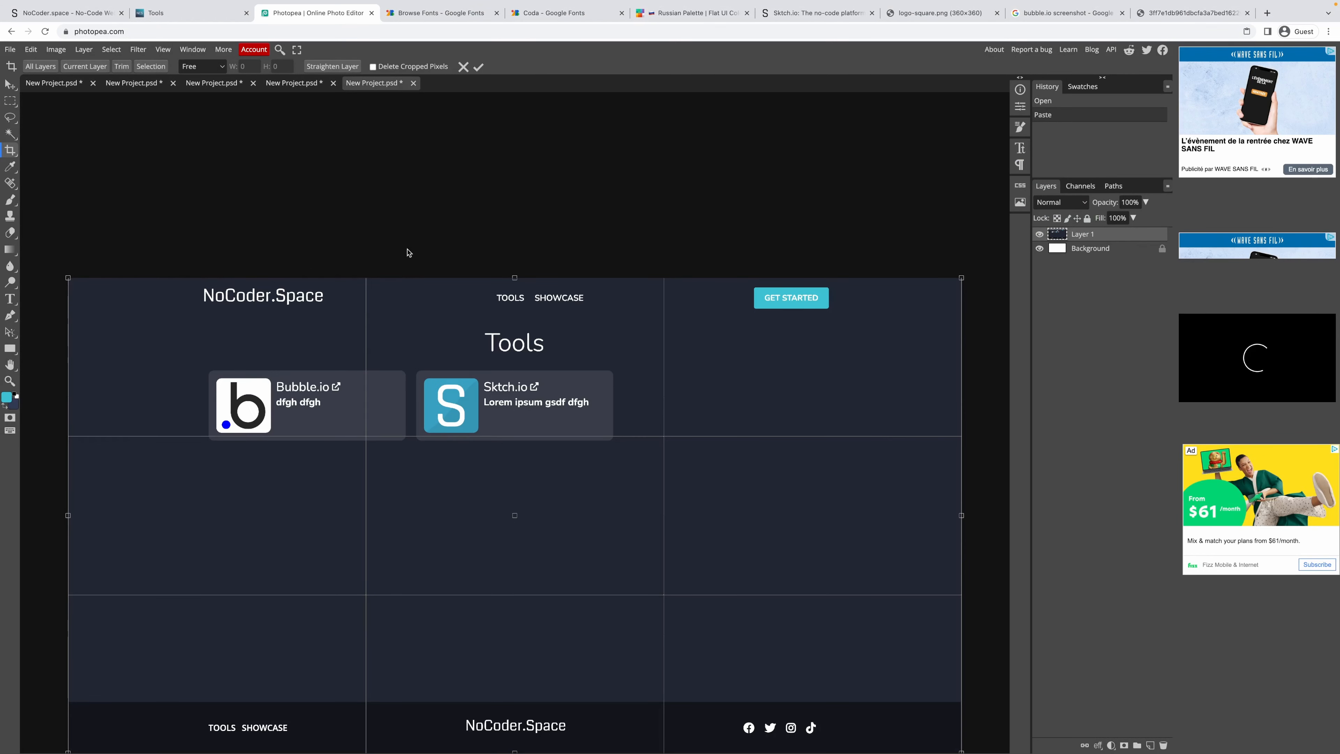
scroll(410, 252, up, 3)
scroll(400, 266, up, 3)
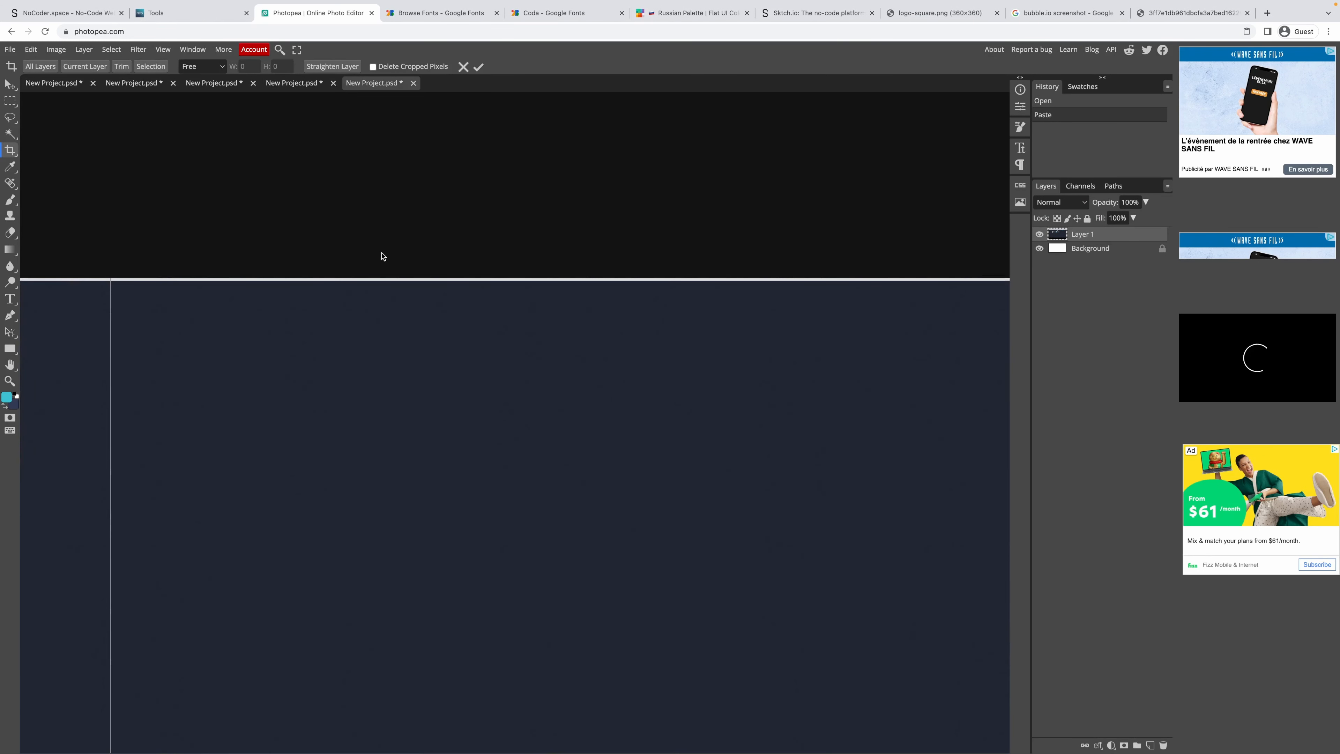
scroll(390, 264, down, 5)
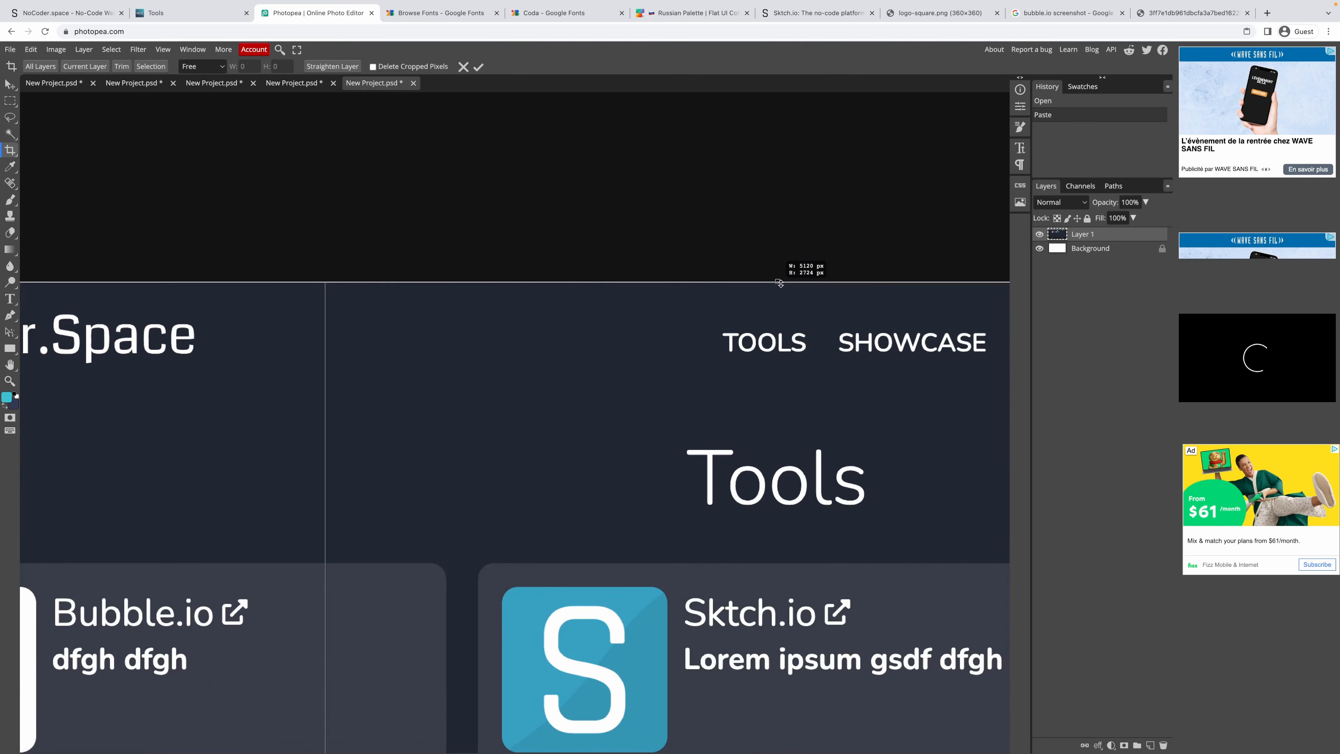
key(Return)
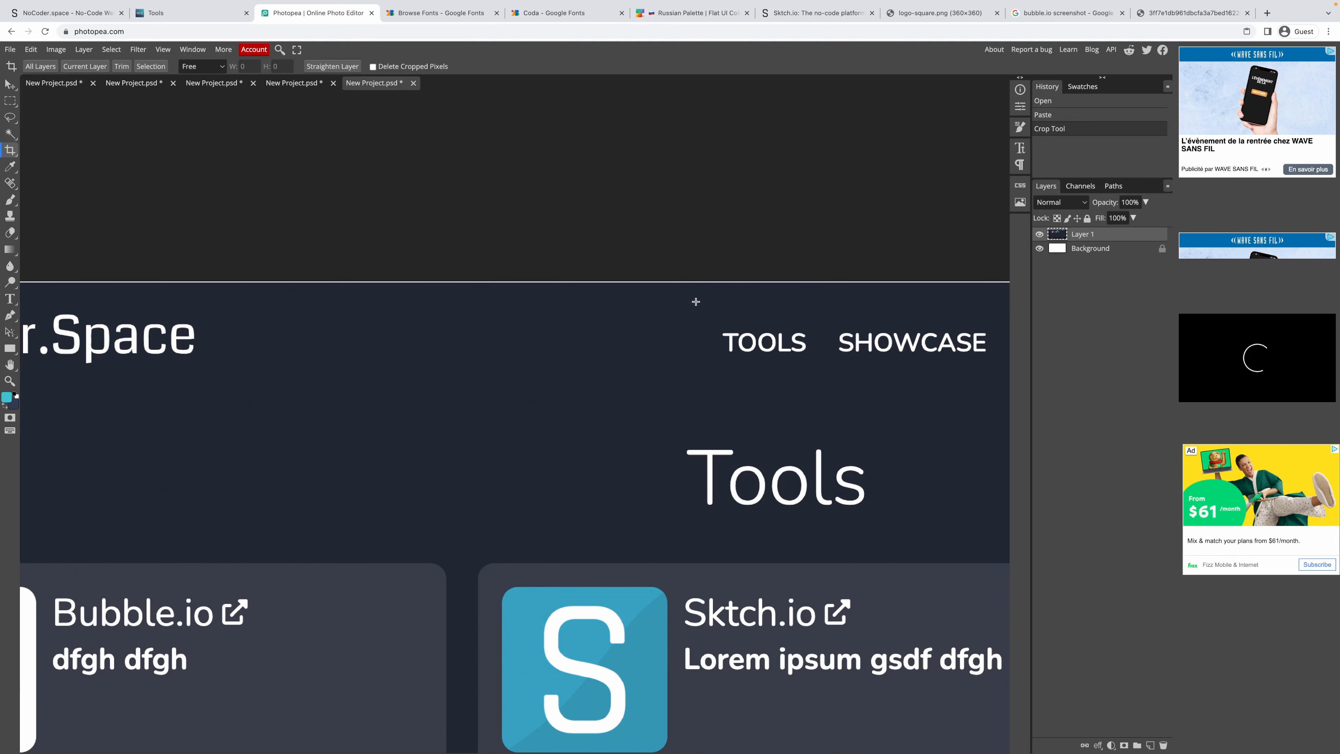
key(ctrl+a)
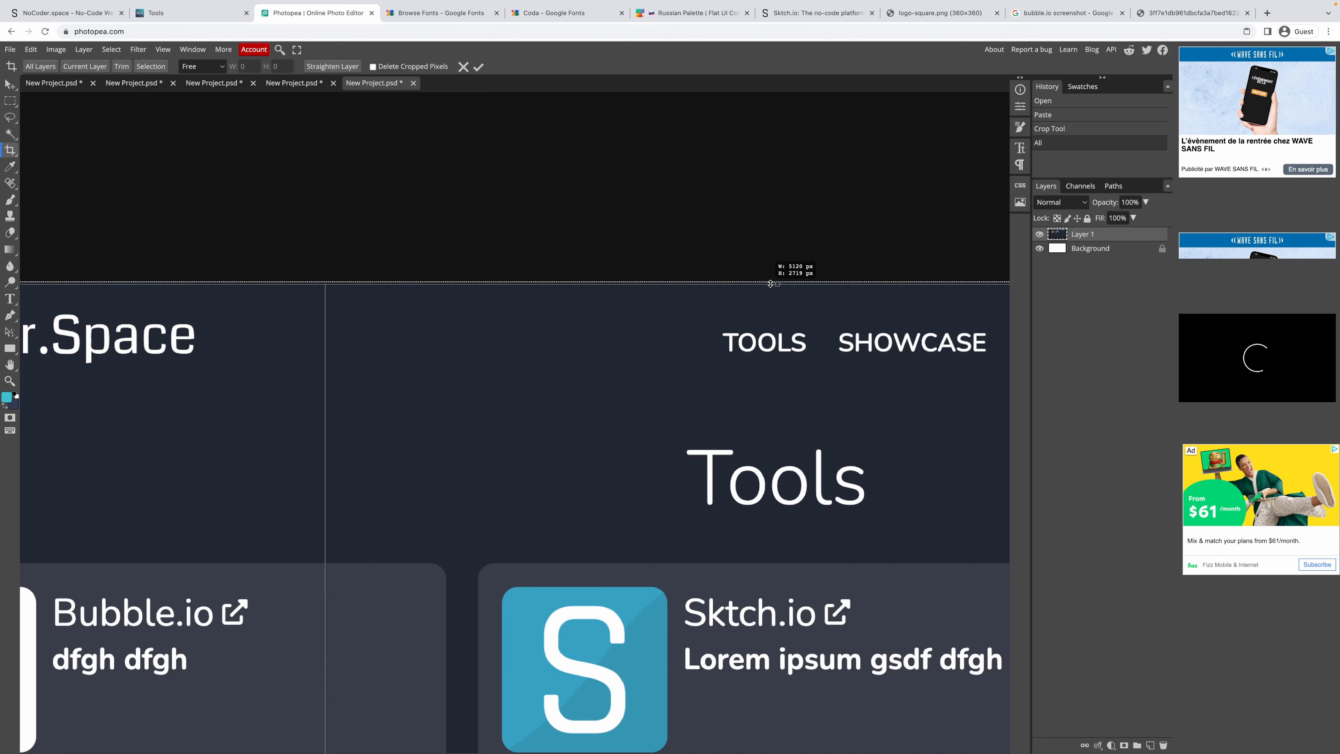
drag(771, 284, 770, 284)
key(Return)
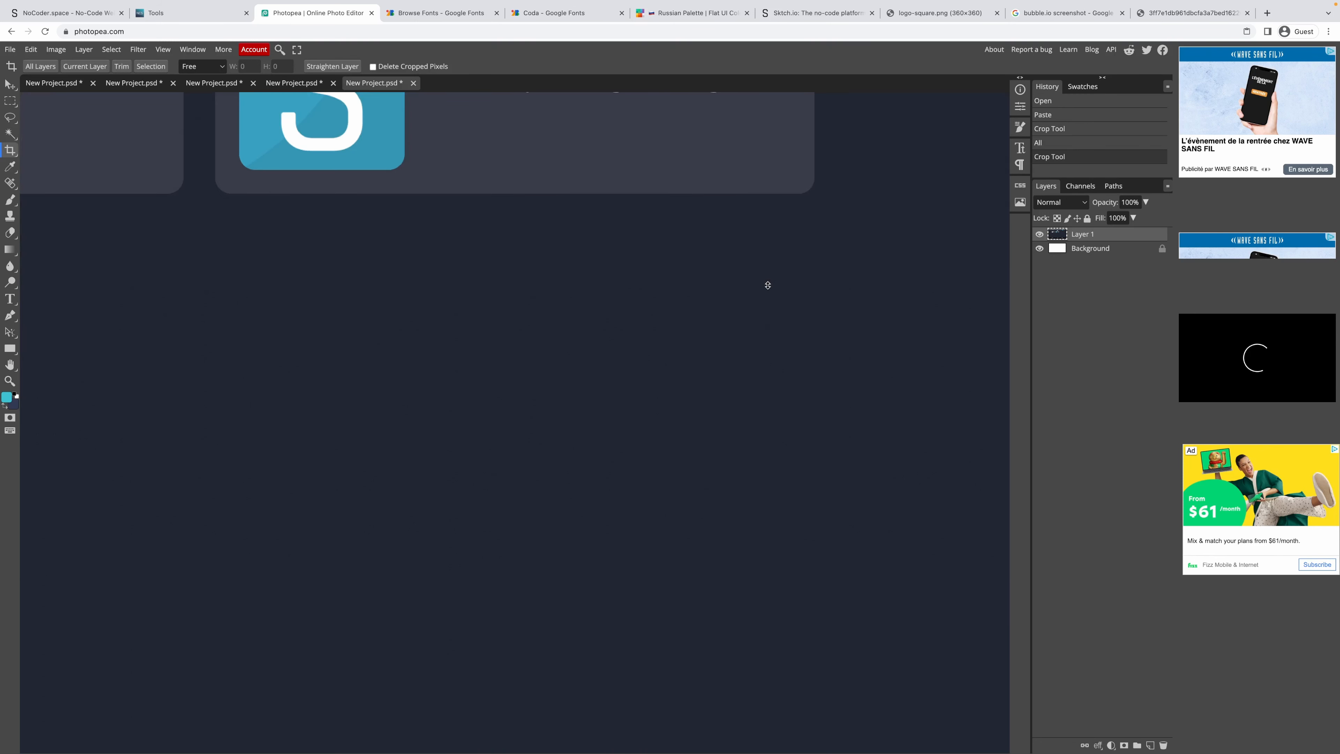
key(ctrl+0)
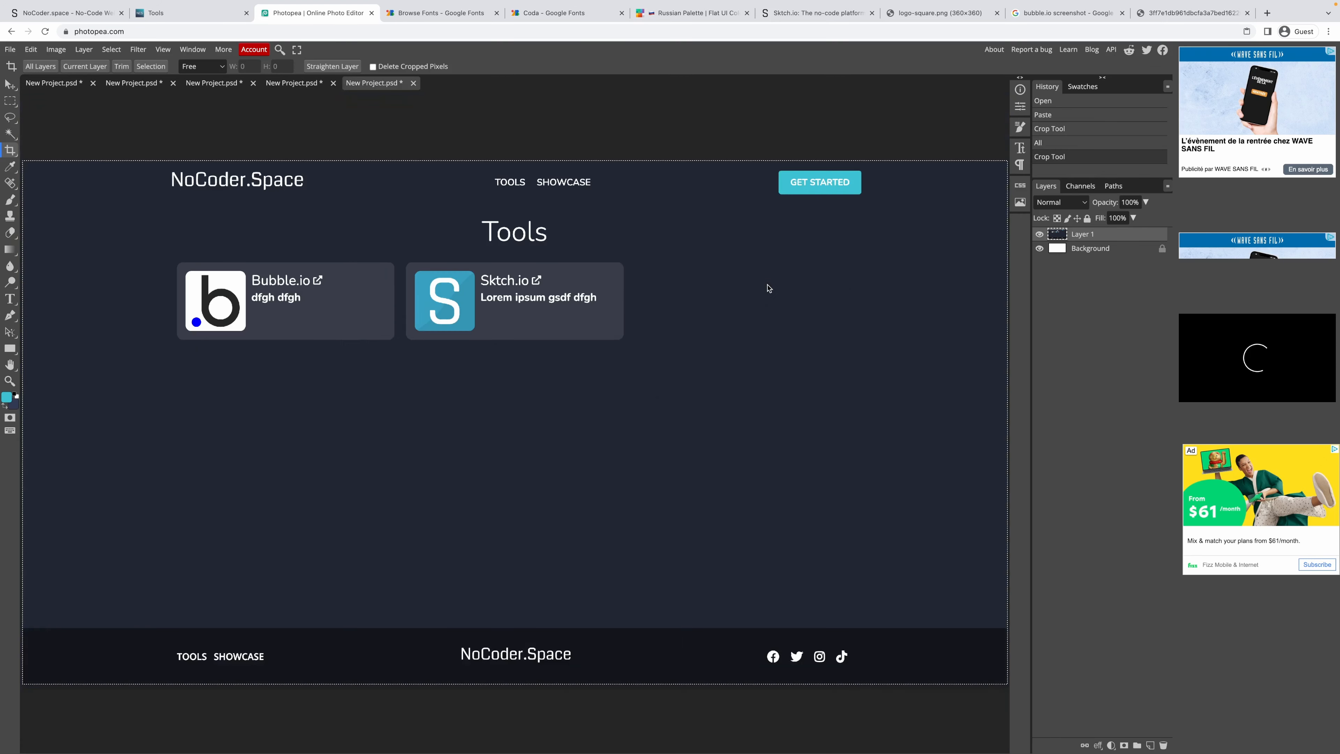
key(Return)
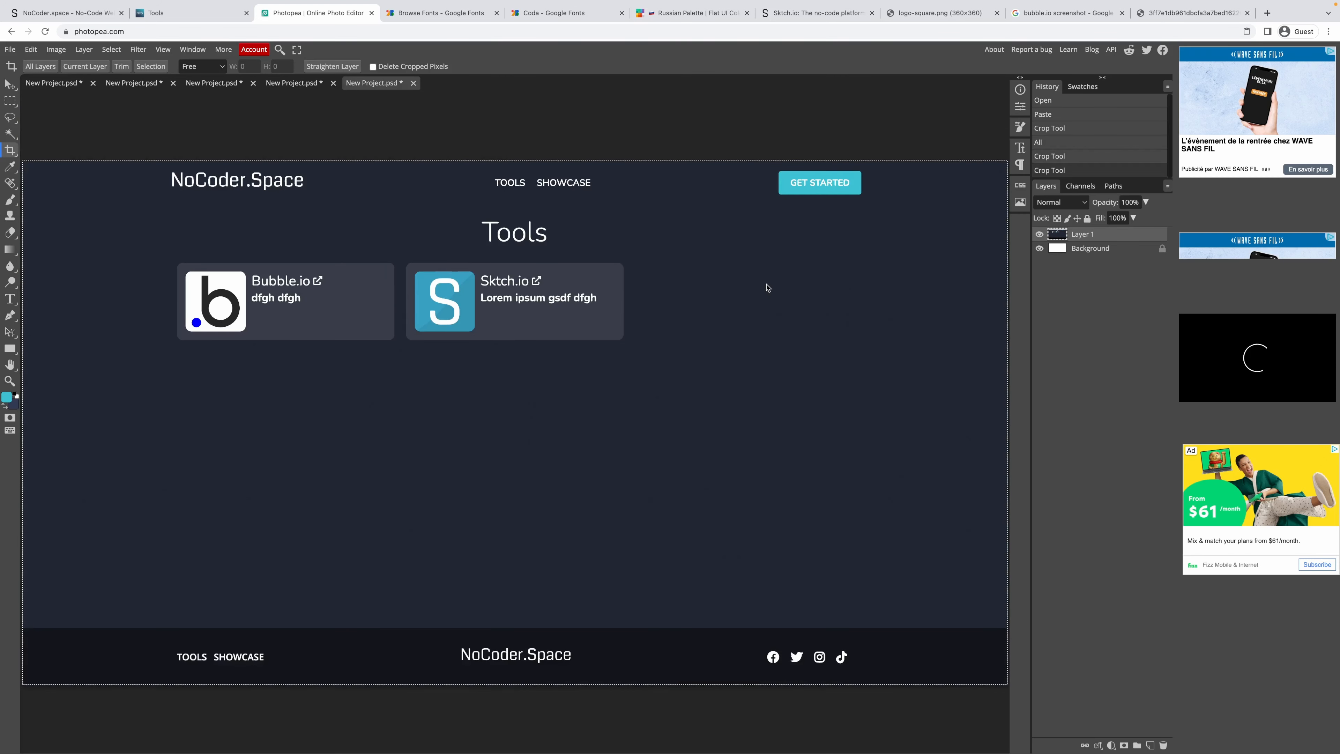
key(ctrl+d)
Export the image as a JPG with width 2000 px.
click(10, 49)
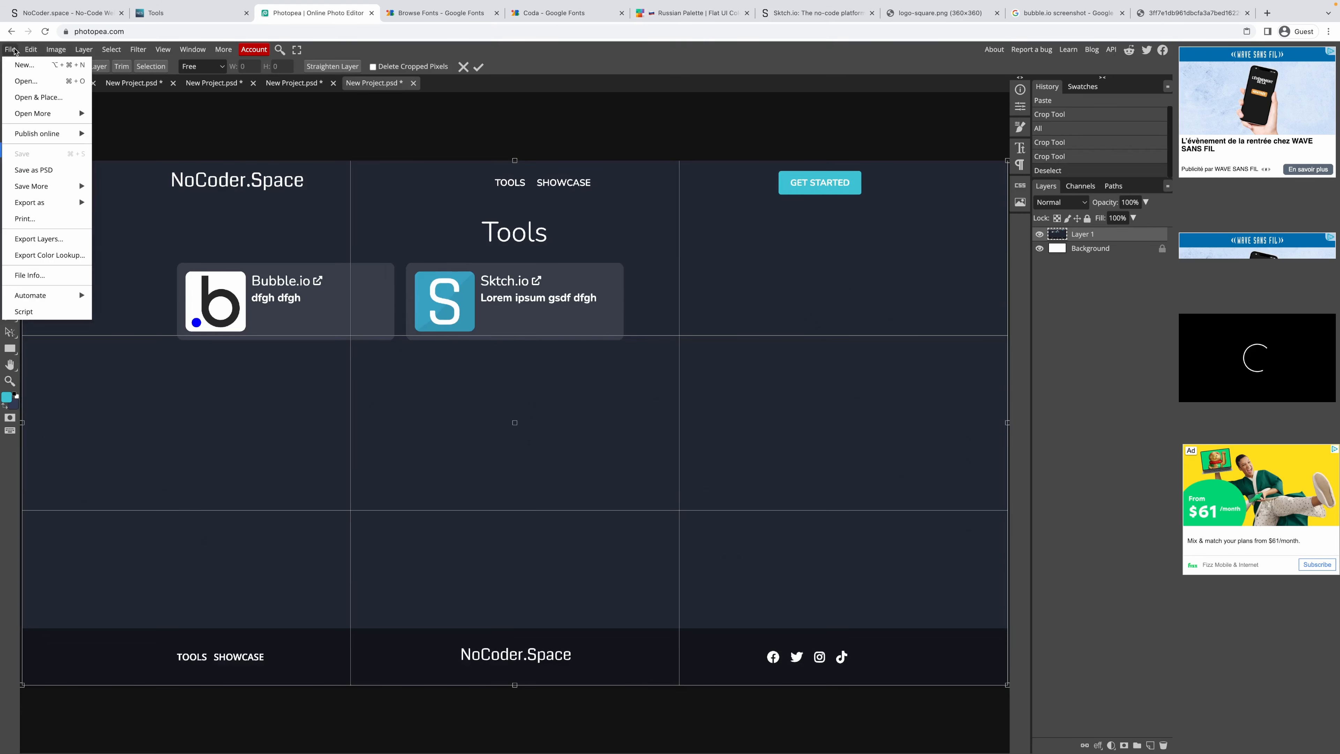
mouse_move(68, 202)
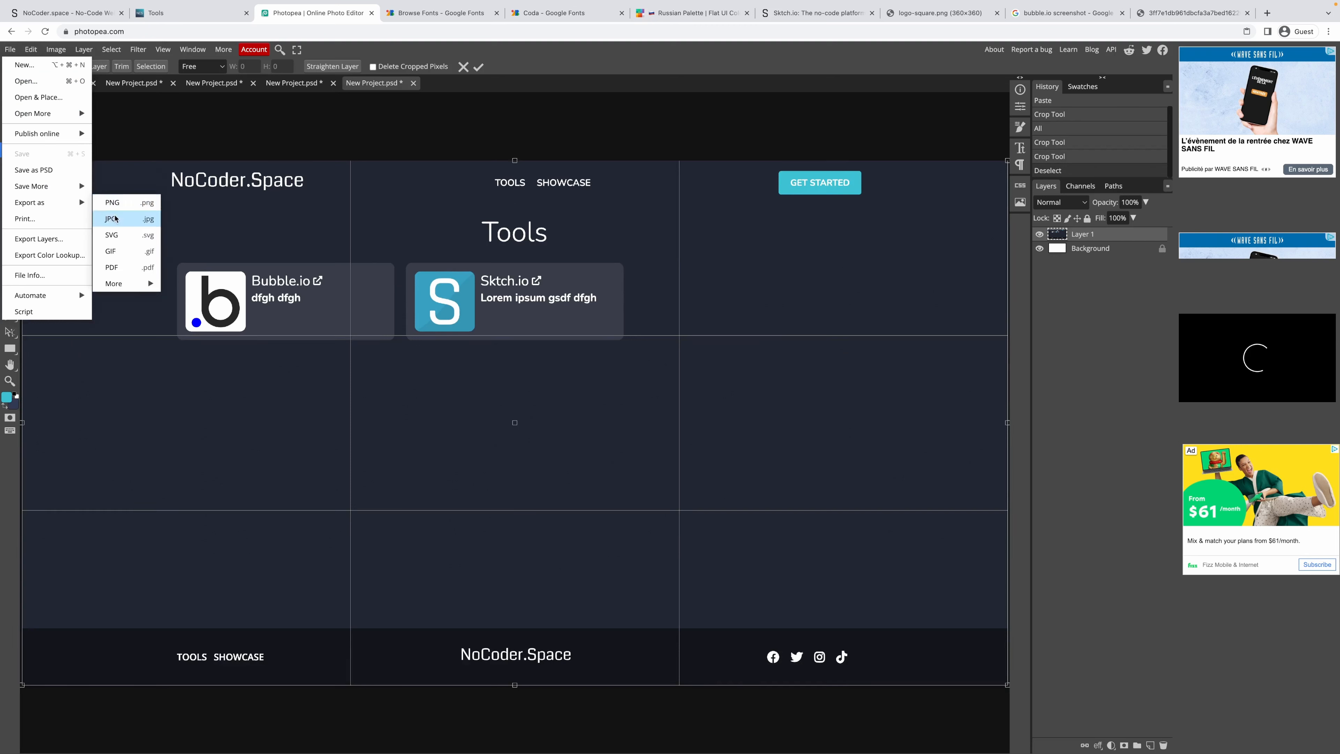
click(108, 219)
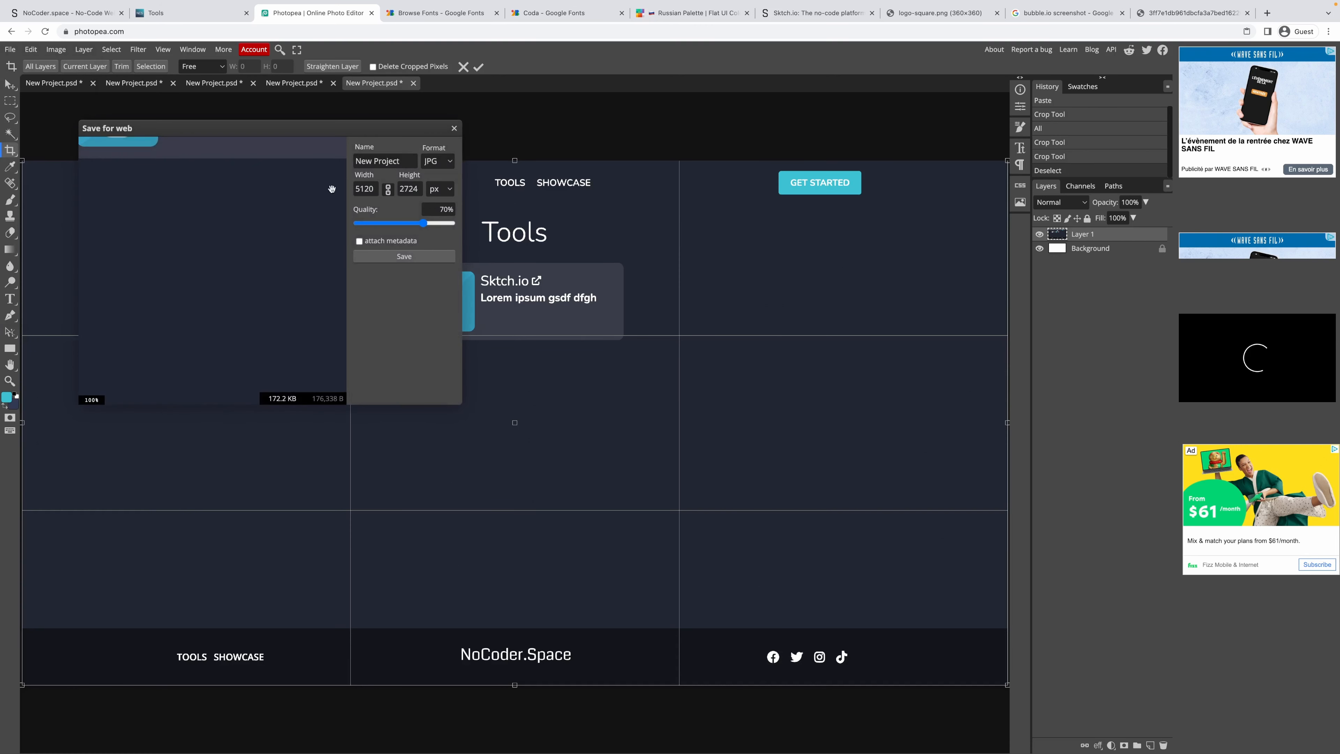
double_click(362, 189)
text(200)
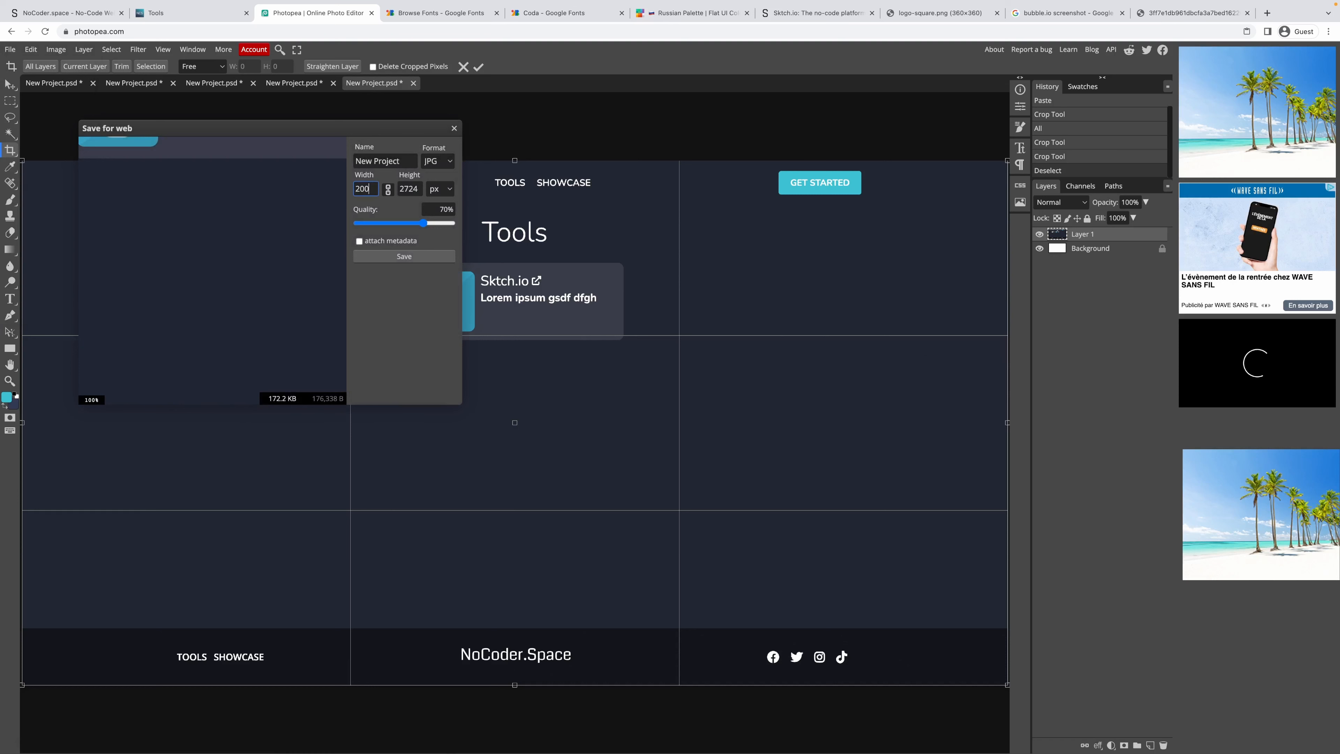
click(361, 187)
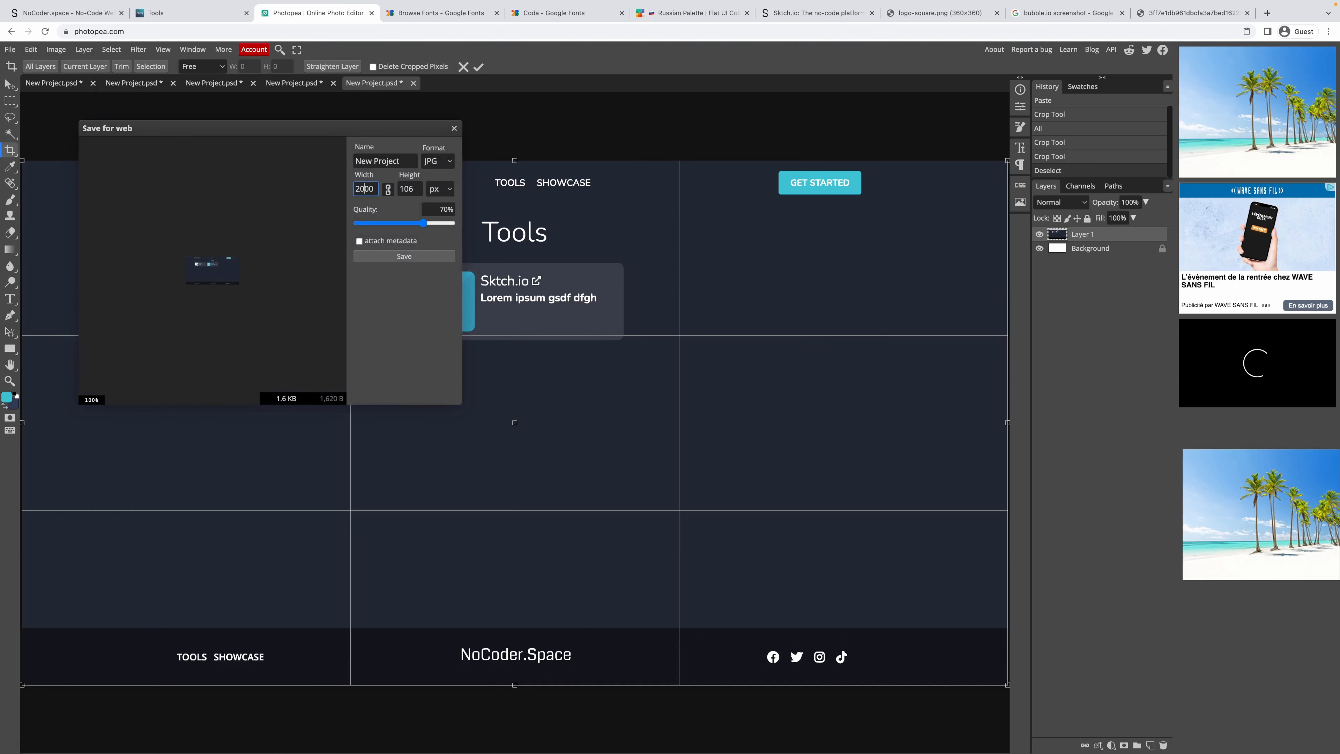
text(0)
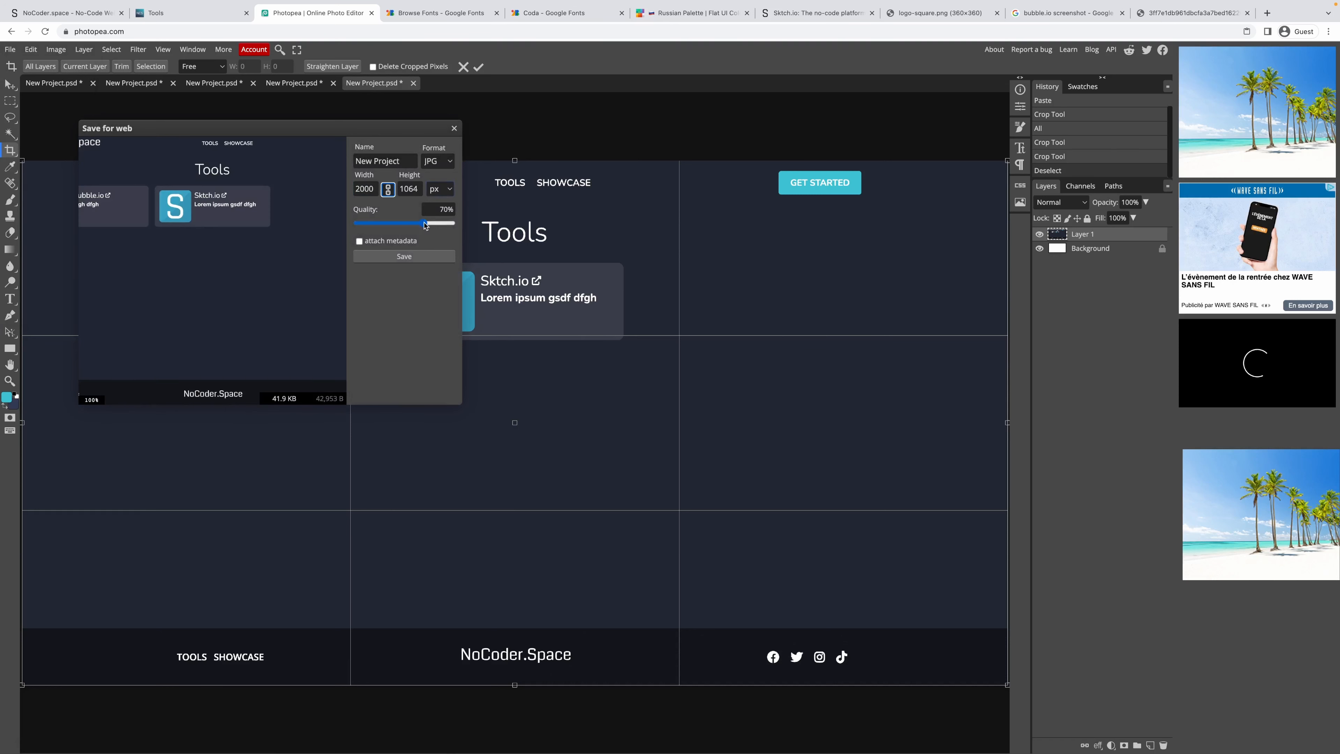
click(404, 256)
click(156, 14)
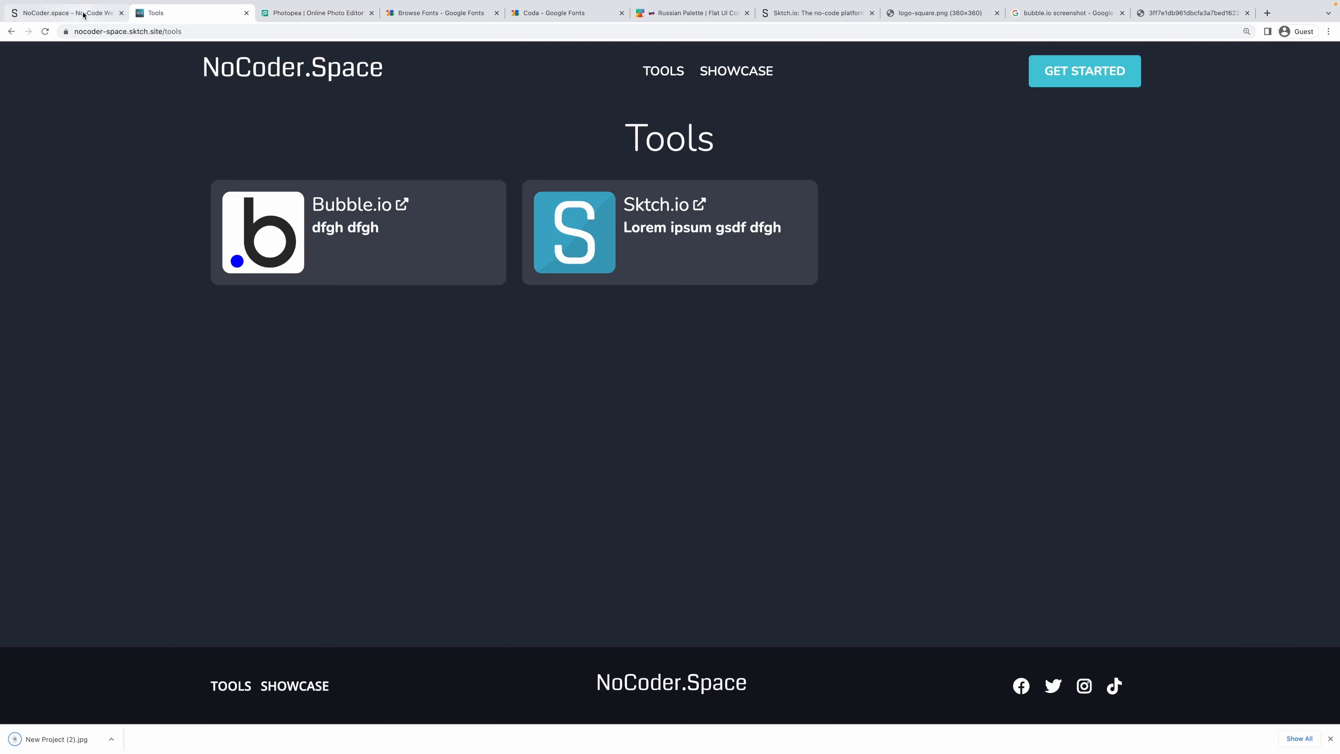
Upload the exported JPG as the entry's screenshot and enter sktch-io as its tool.
click(83, 13)
drag(53, 739, 472, 429)
scroll(464, 438, down, 2)
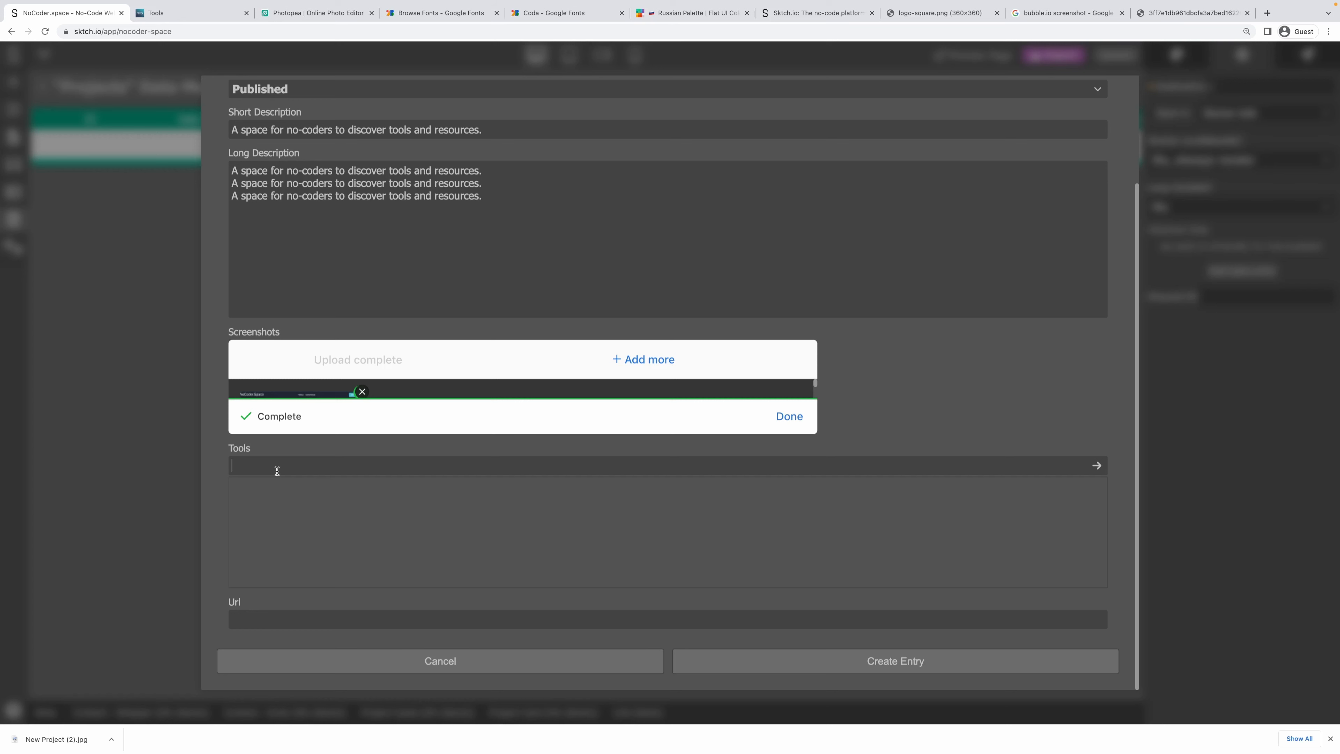
click(277, 471)
text(sch)
key(BackSpace)
key(BackSpace)
text(ktch-io)
click(276, 612)
text(https://nocoder.space)
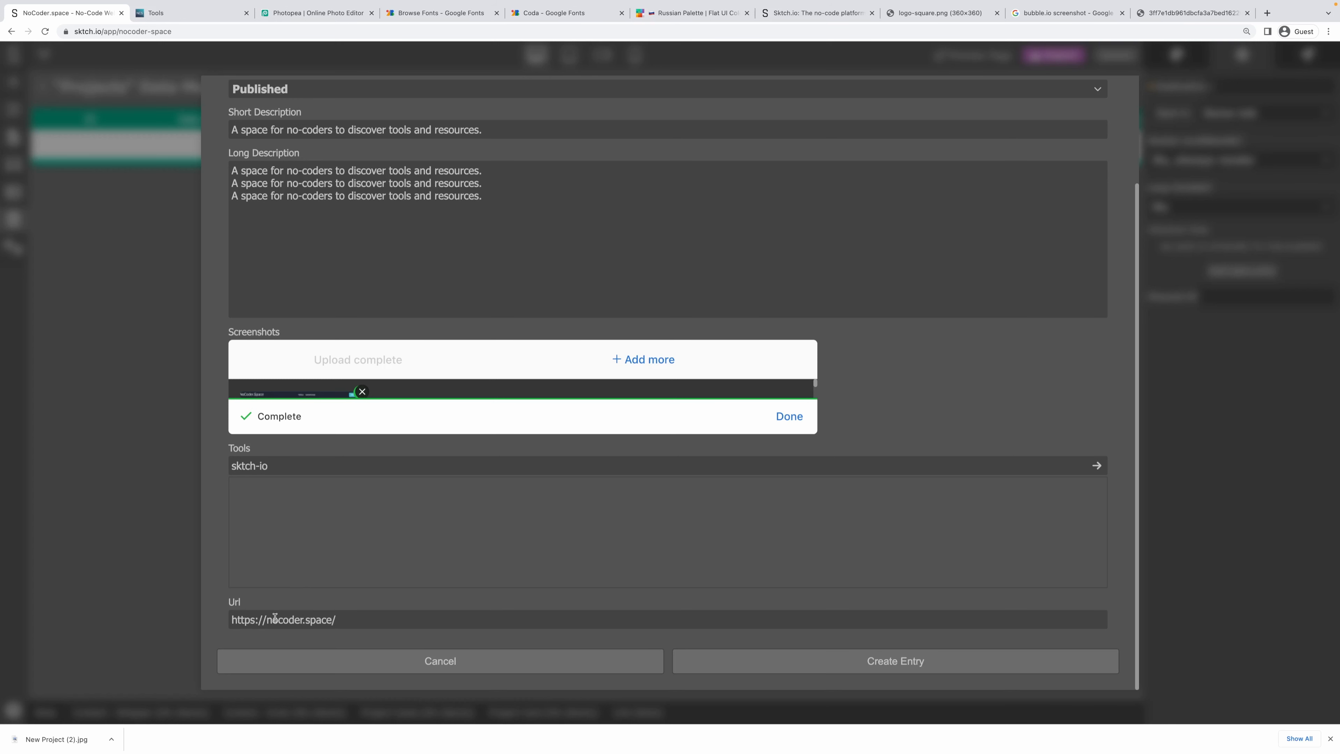
drag(266, 619, 332, 621)
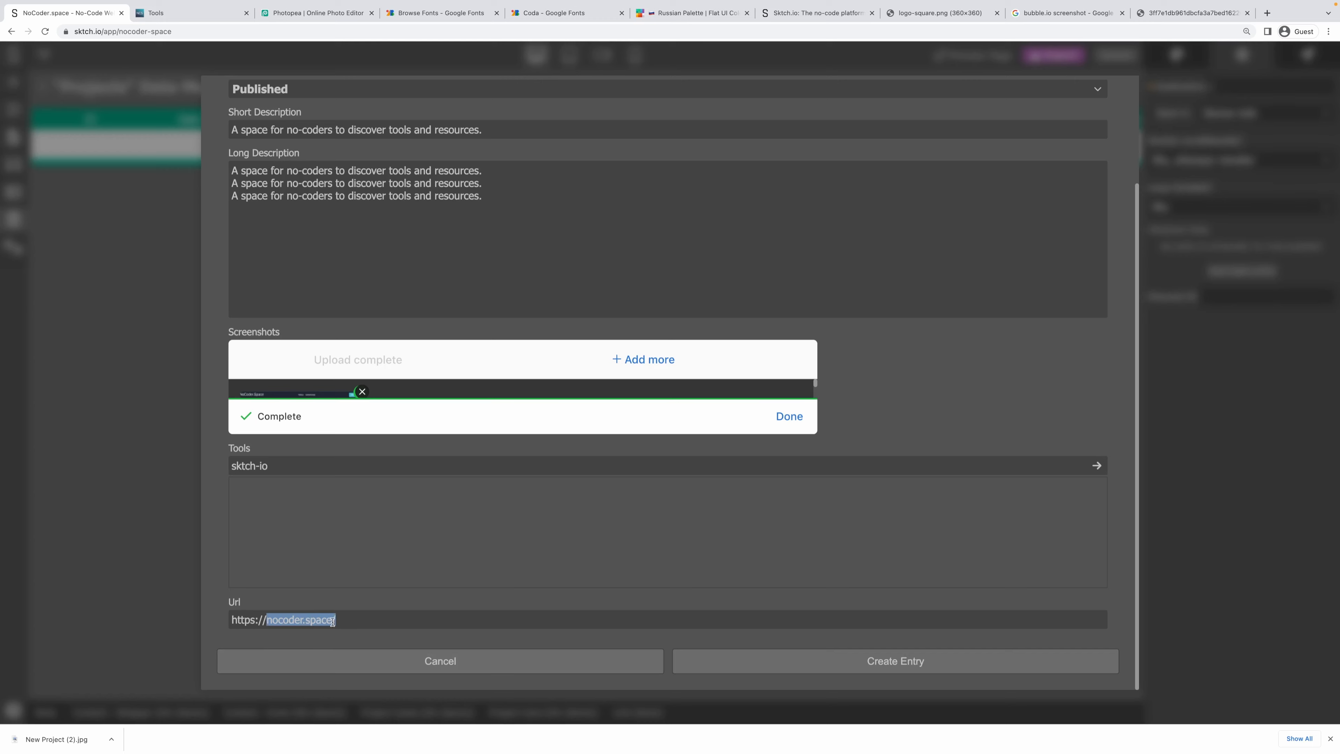
click(407, 636)
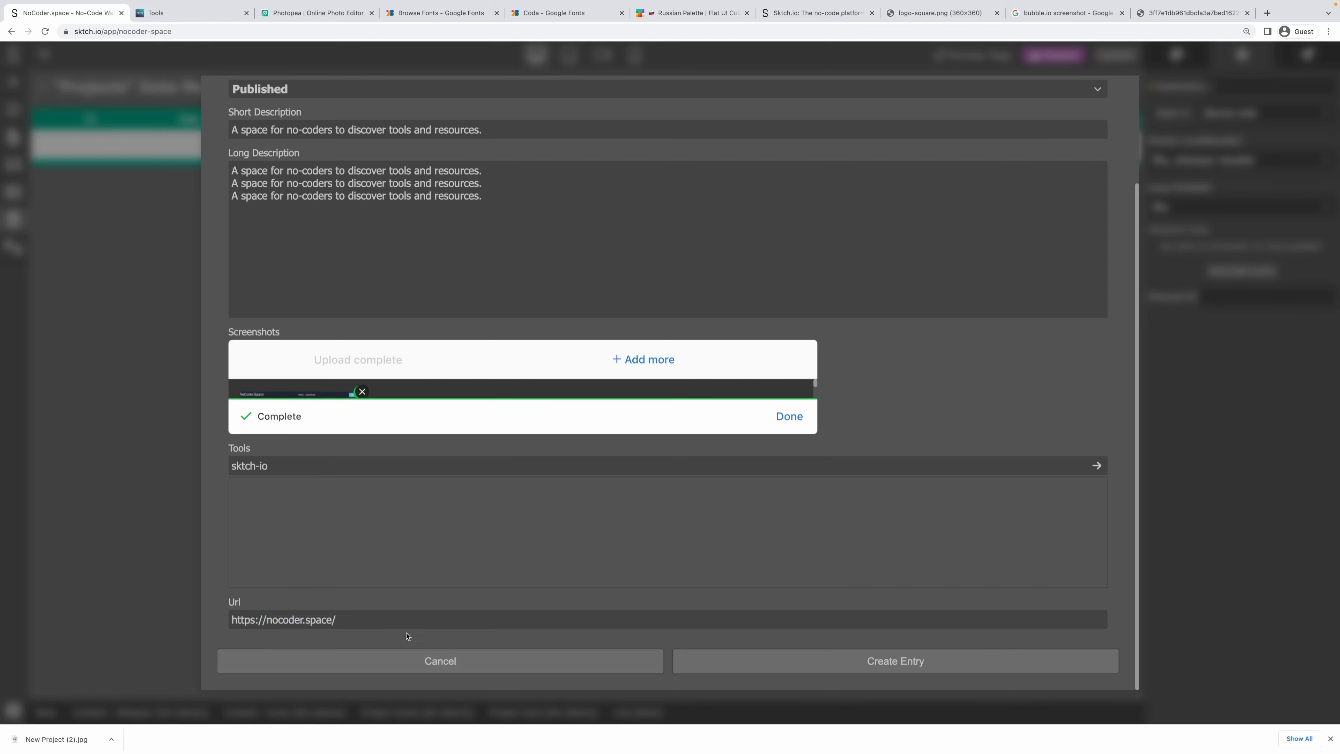
click(801, 670)
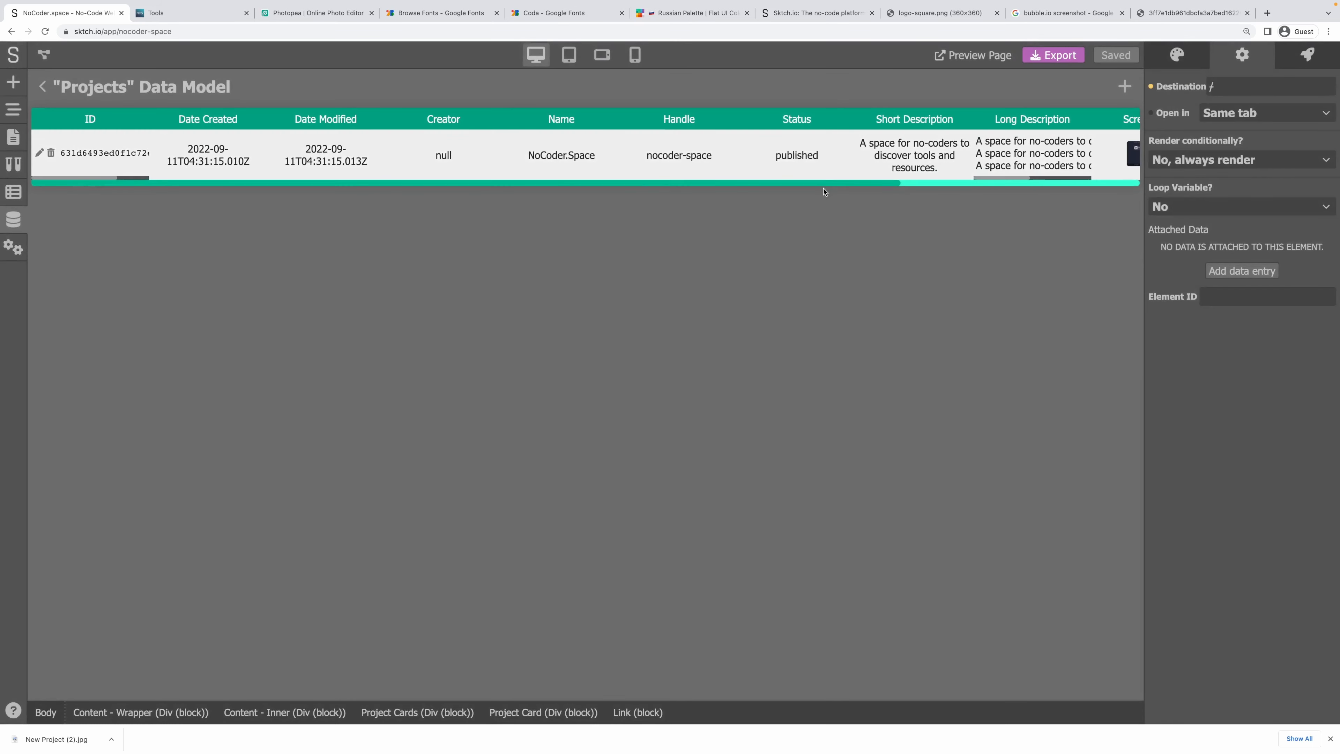
drag(824, 192, 1190, 214)
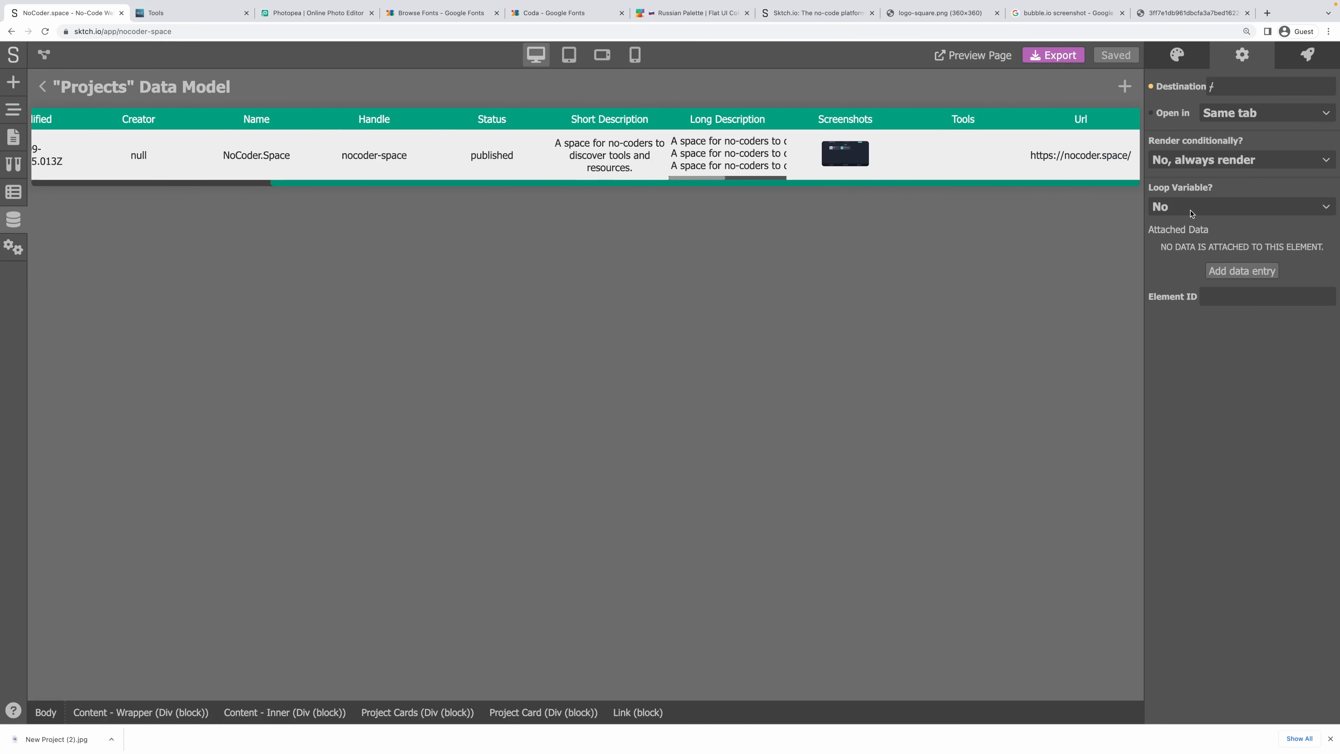
drag(425, 188, 184, 191)
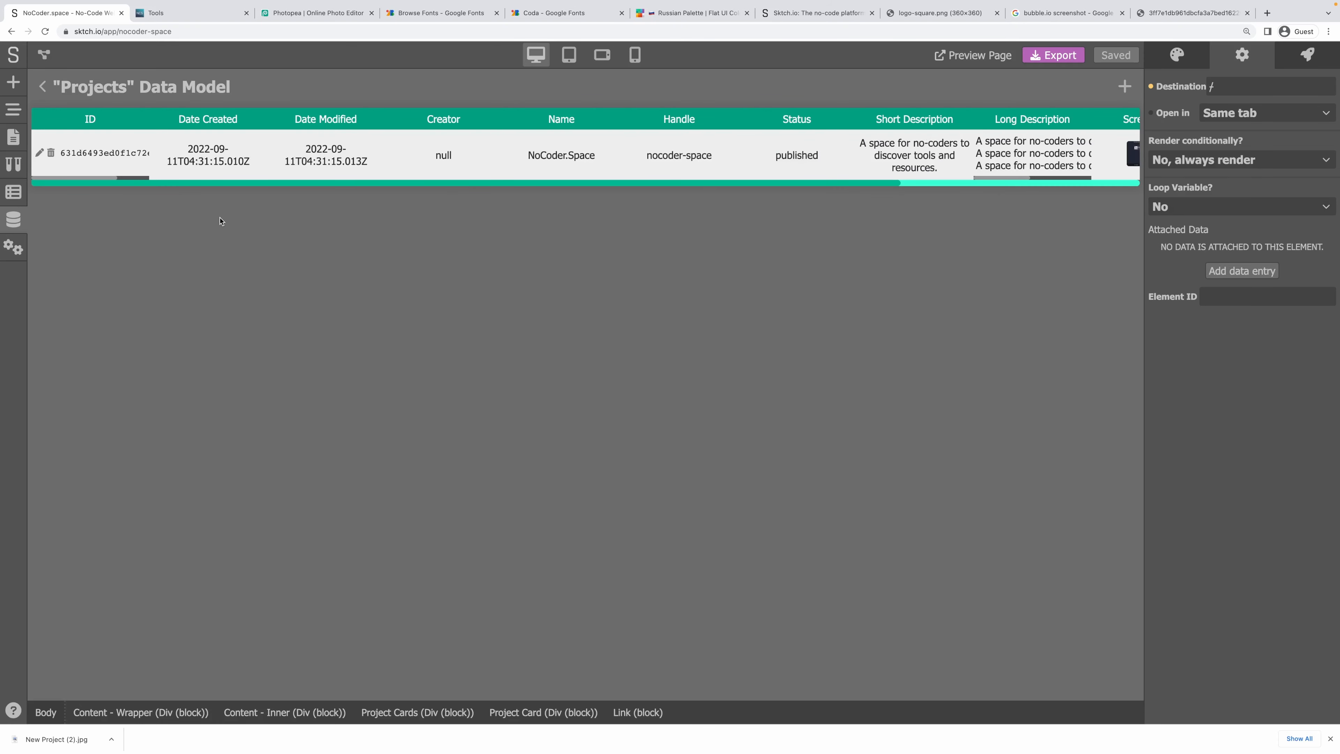
mouse_move(95, 183)
mouse_down()
mouse_move(141, 190)
mouse_move(79, 184)
mouse_up()
scroll(1002, 153, right, 5)
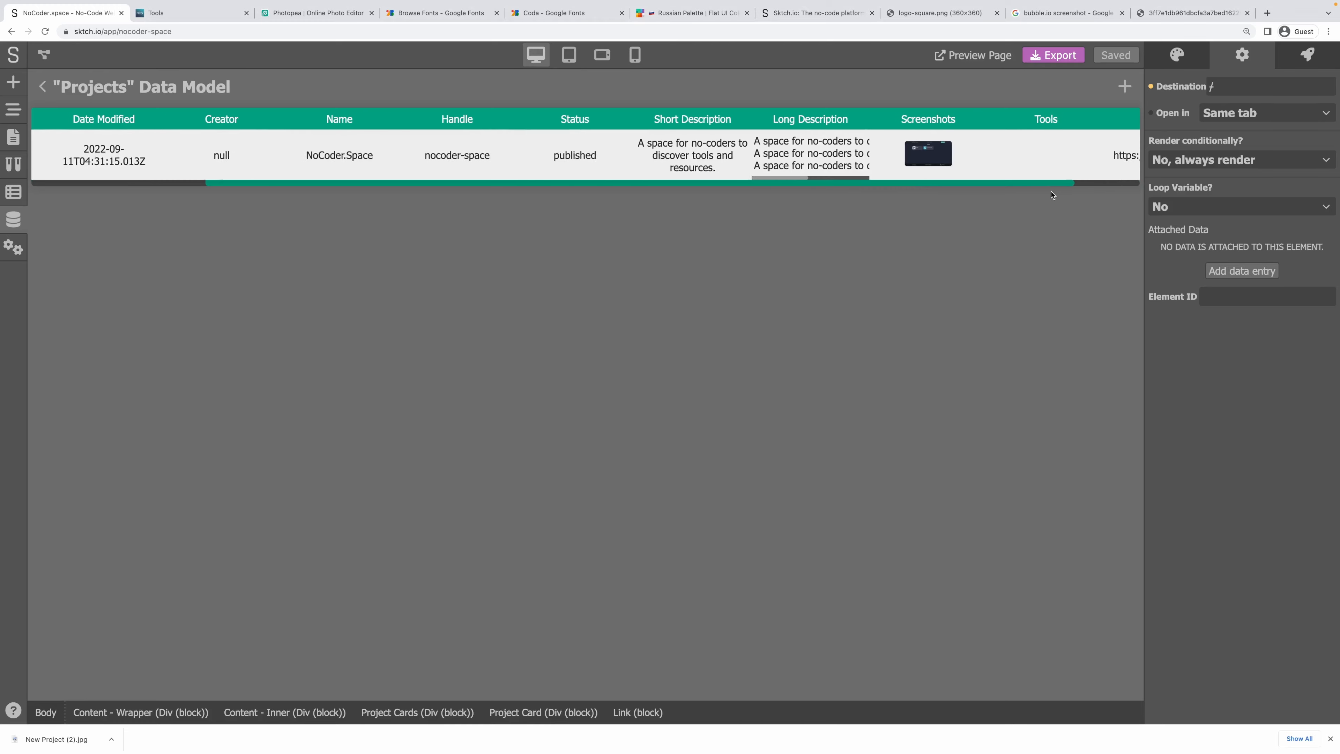
scroll(1002, 153, left, 5)
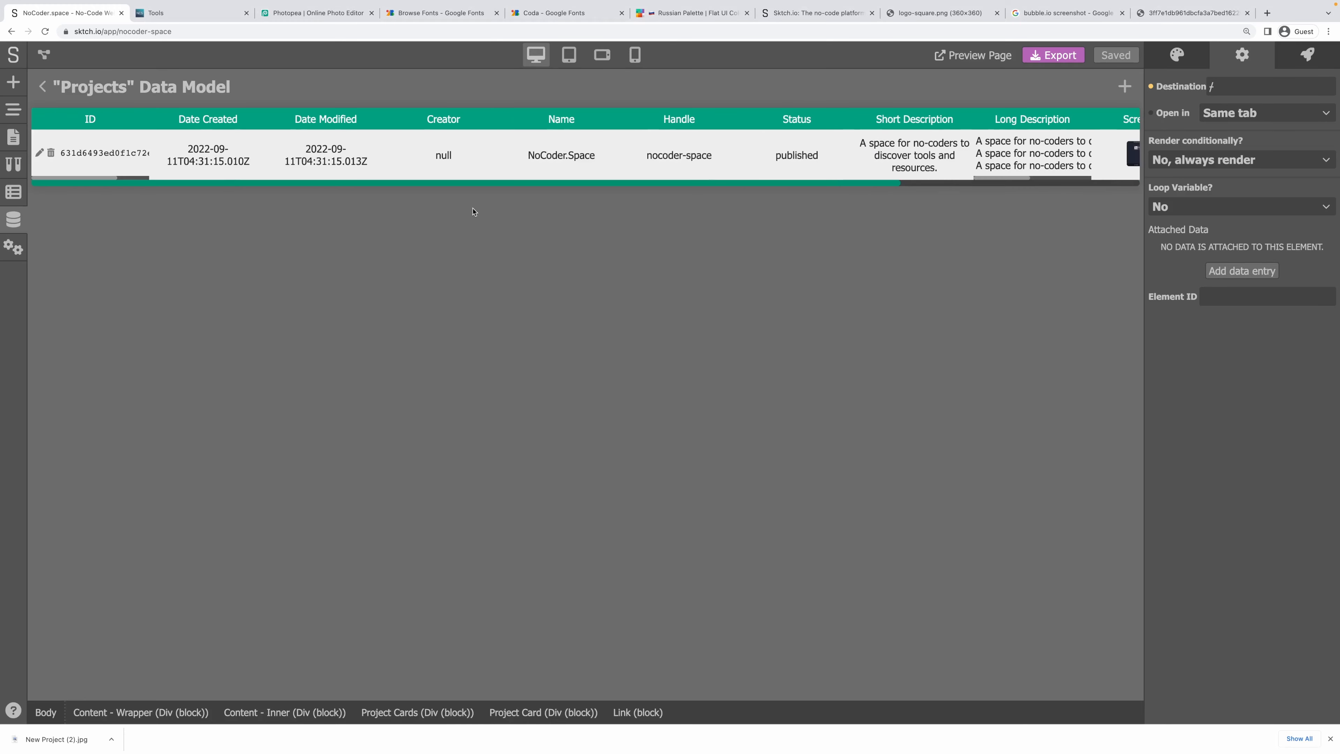
Edit the entry to add the sktch-io tool tag, save it, and close the Projects table.
click(40, 153)
scroll(355, 368, down, 3)
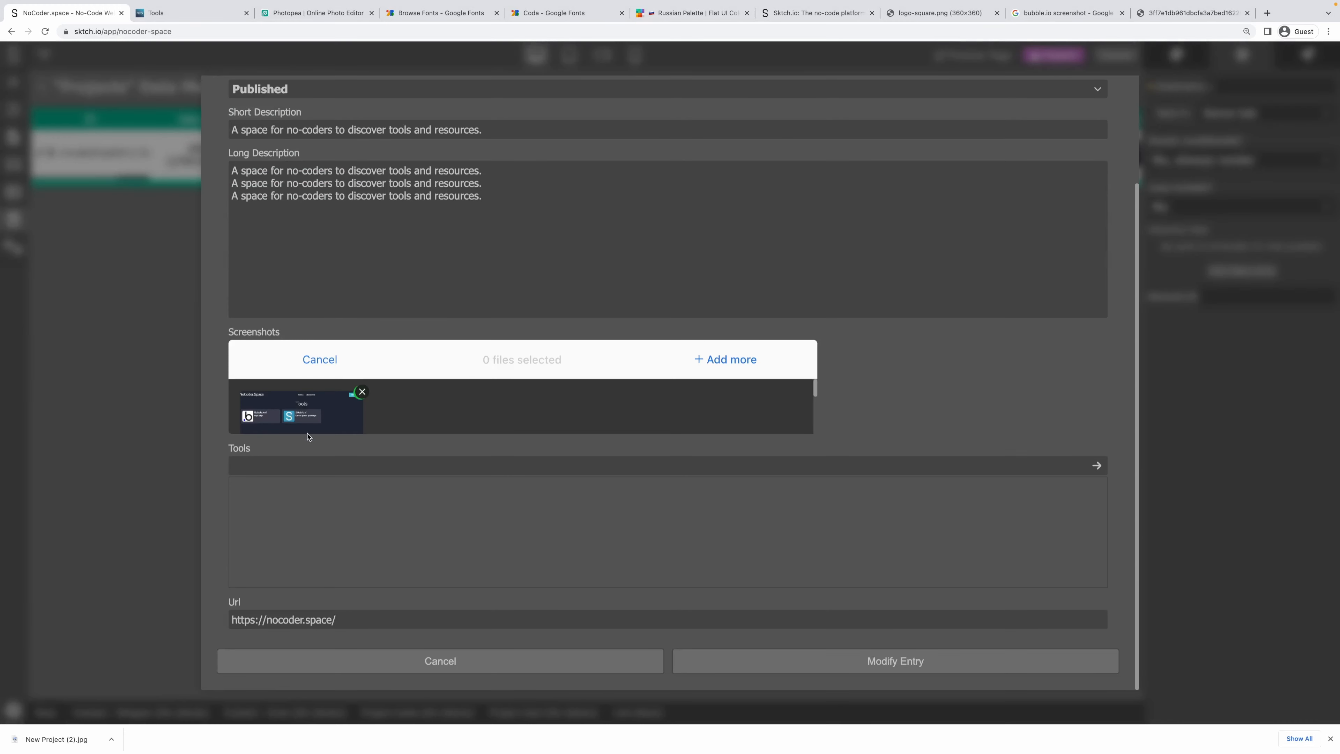
click(296, 465)
text(sktch-io)
key(Return)
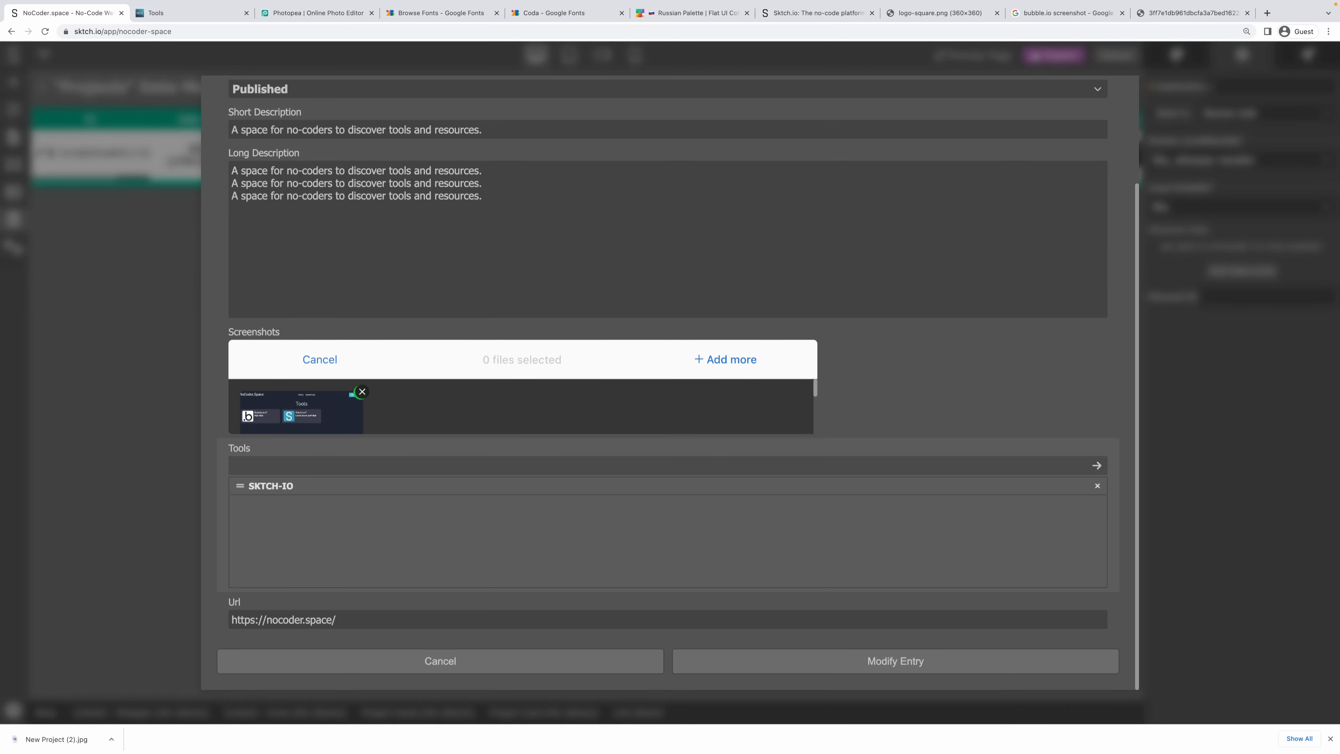
click(977, 666)
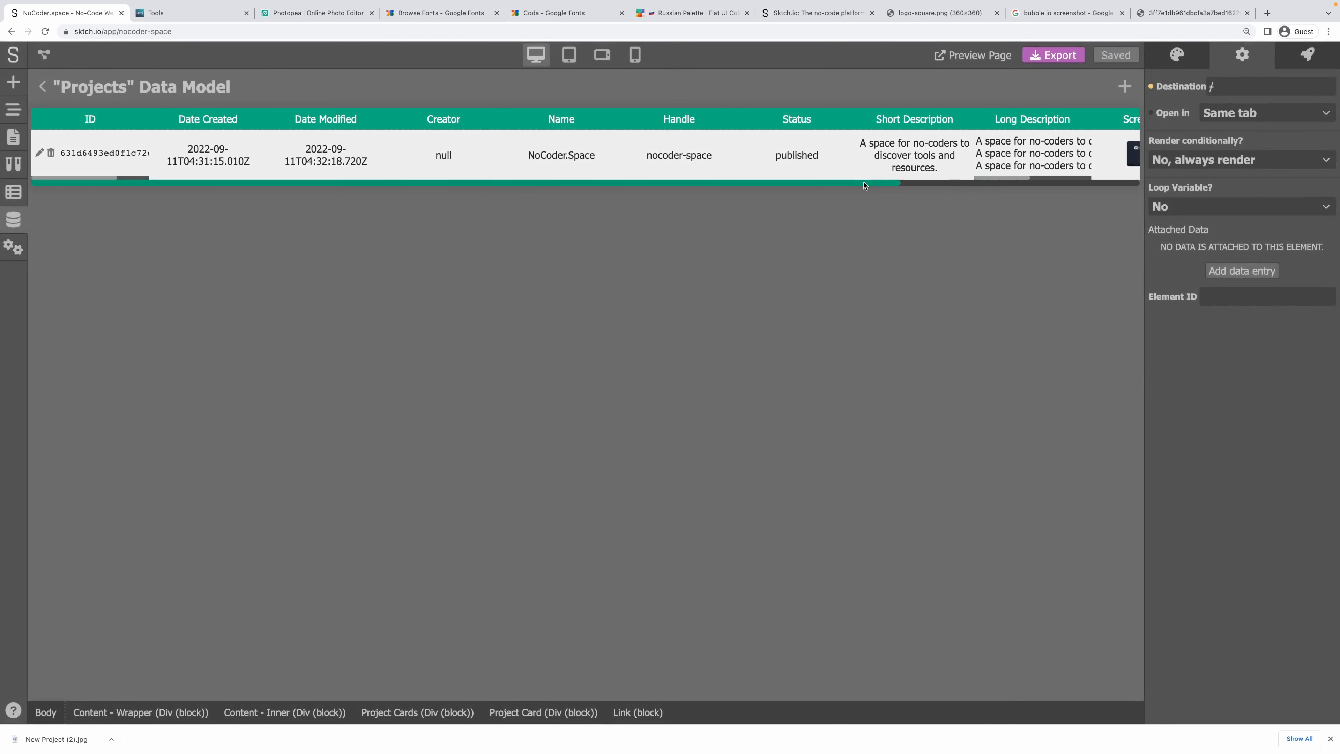
drag(865, 184, 1105, 190)
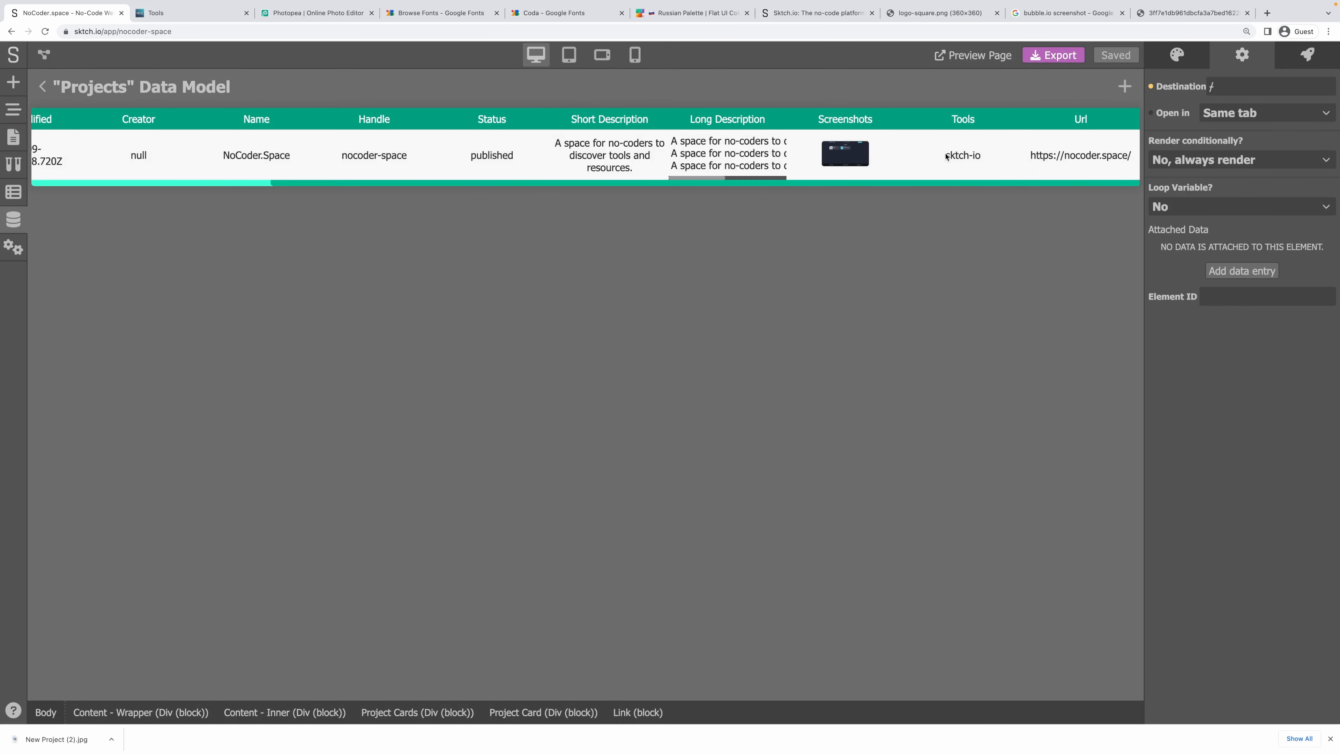
drag(715, 183, 175, 201)
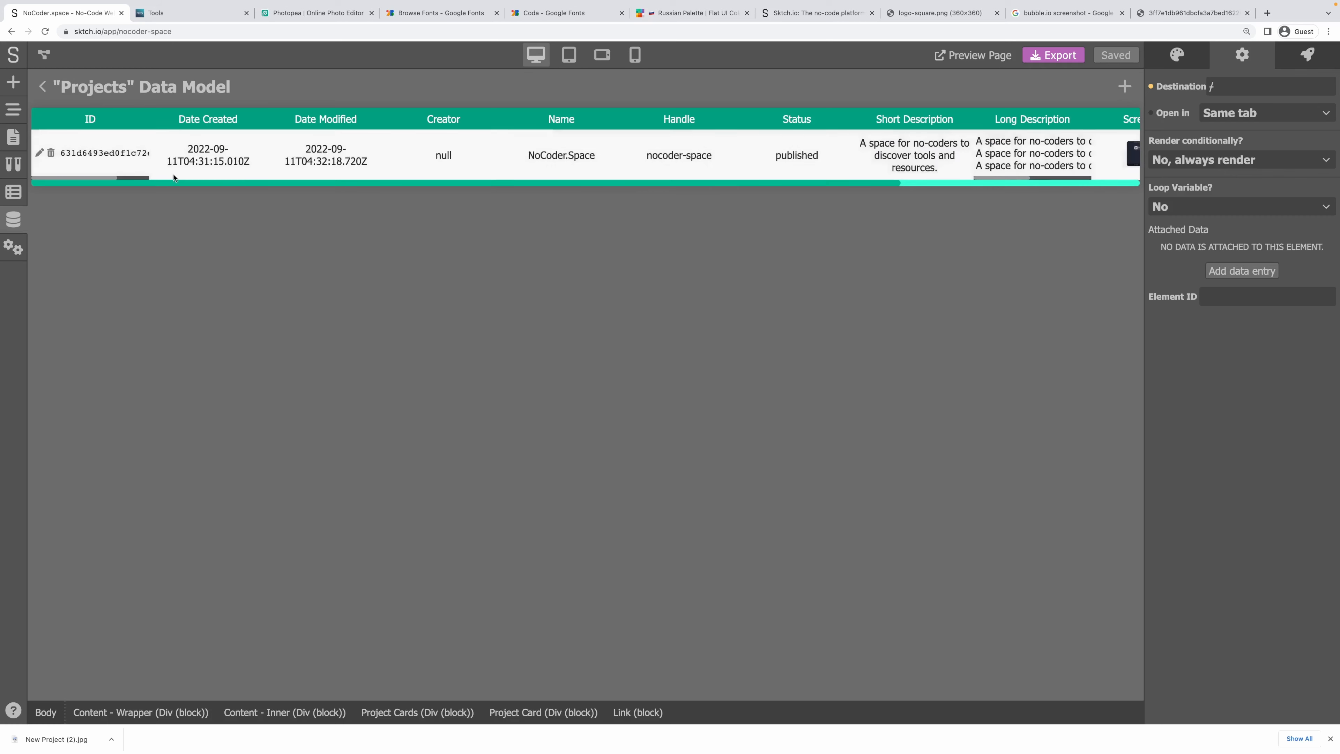
click(39, 86)
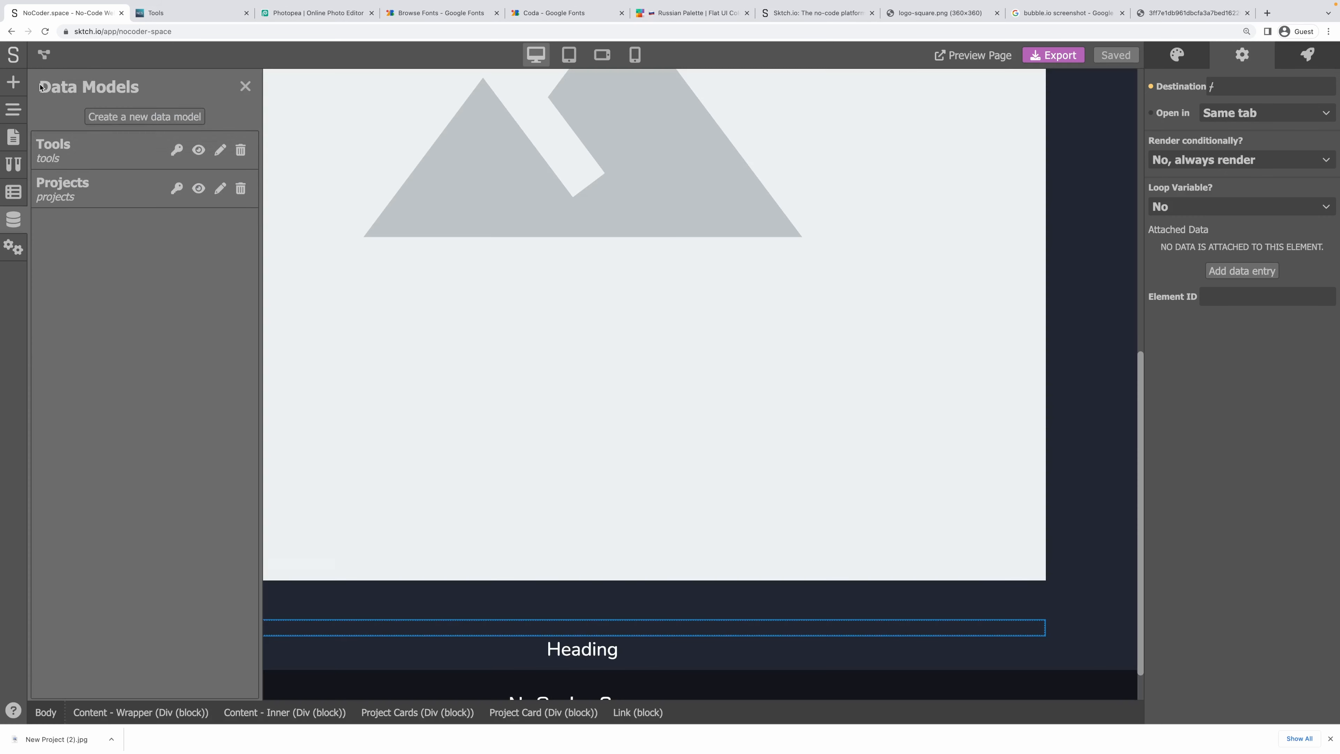
Select the Project Card element and set its inner padding to 10 on all sides.
click(245, 86)
click(13, 110)
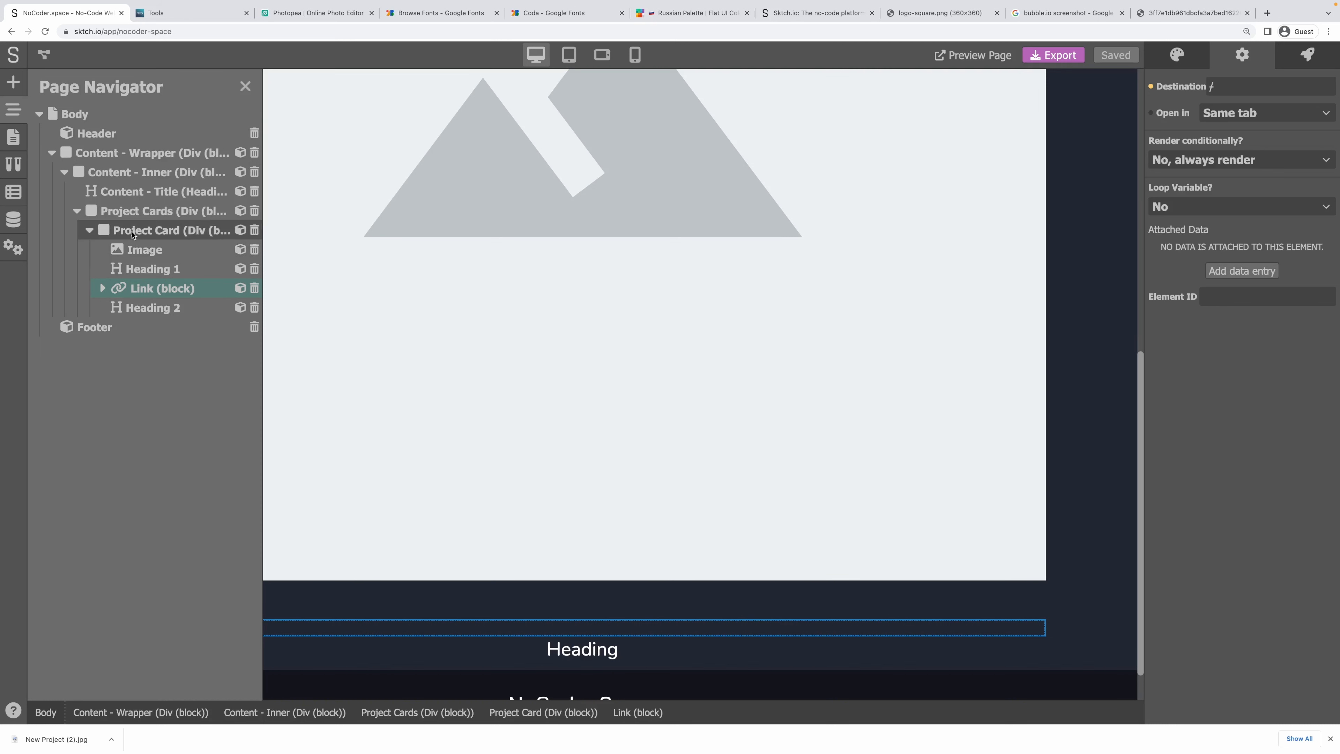
click(142, 213)
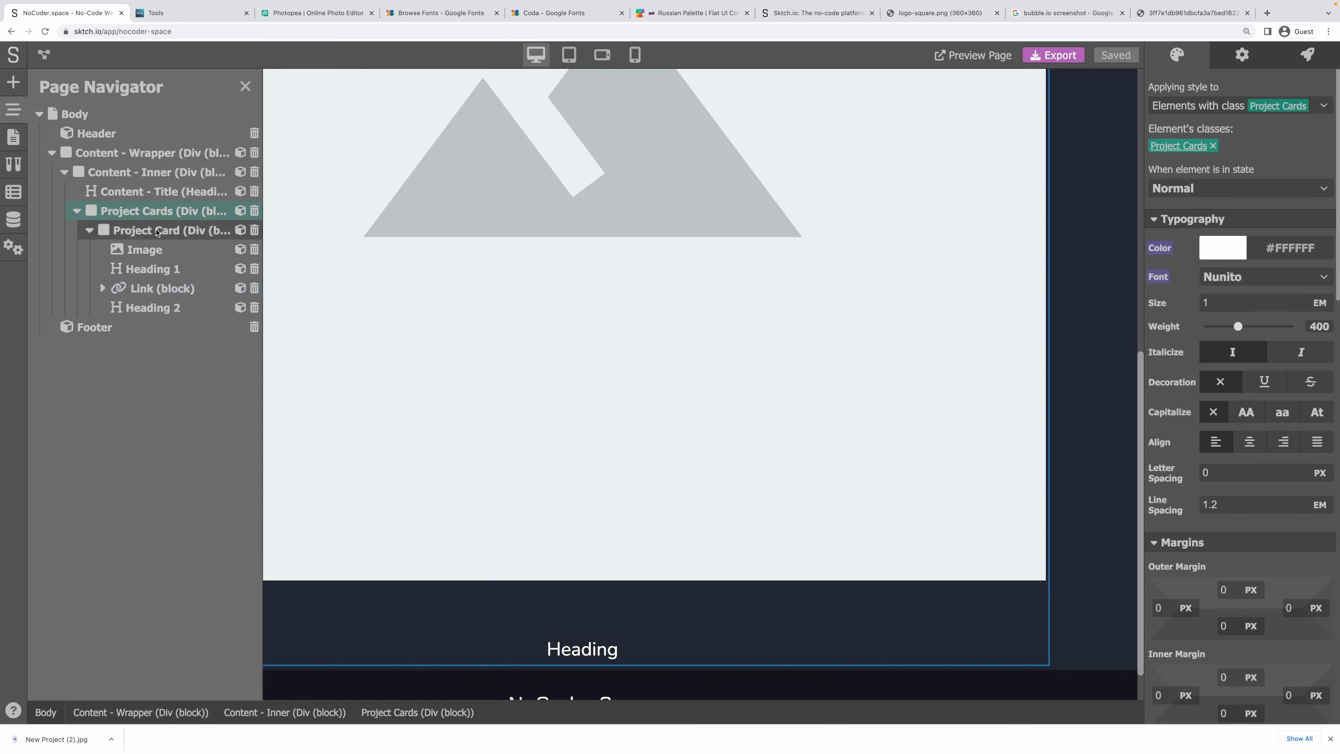
click(157, 232)
scroll(1203, 583, down, 2)
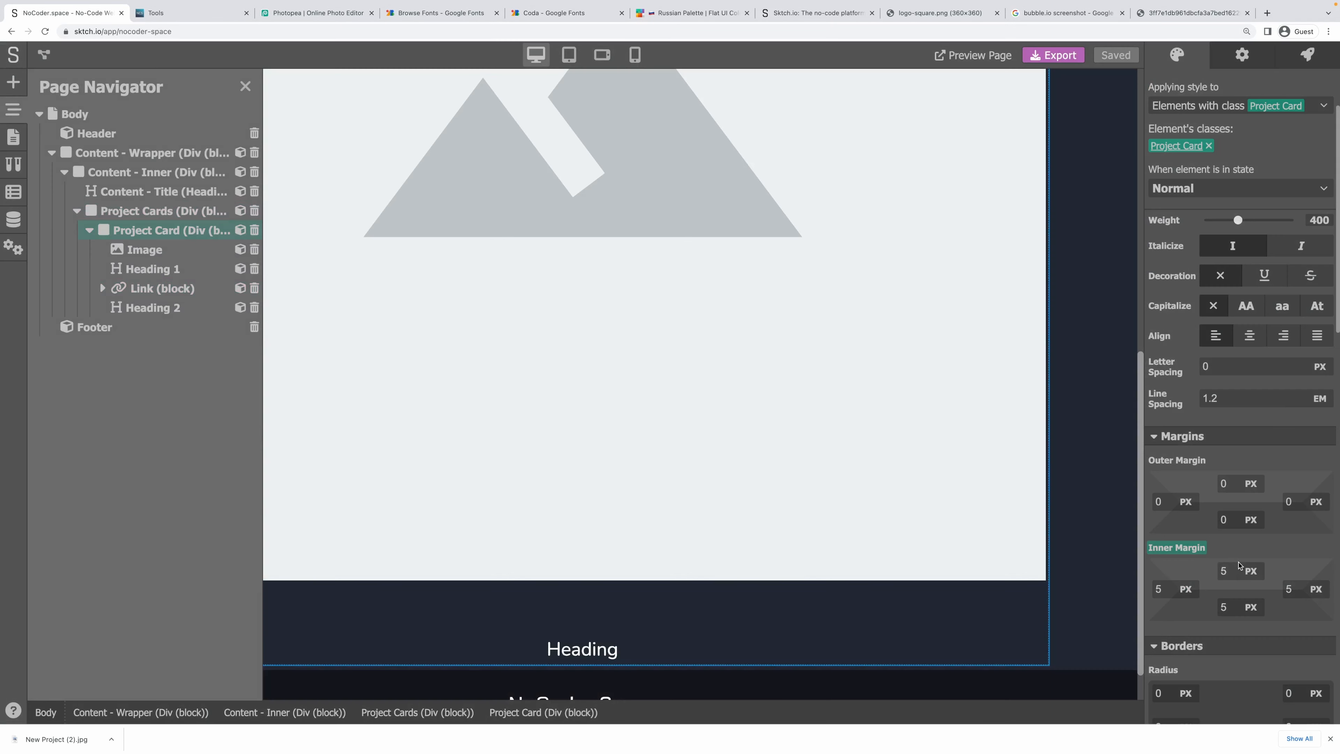
click(1184, 572)
text(10)
key(Tab)
text(10)
key(Tab)
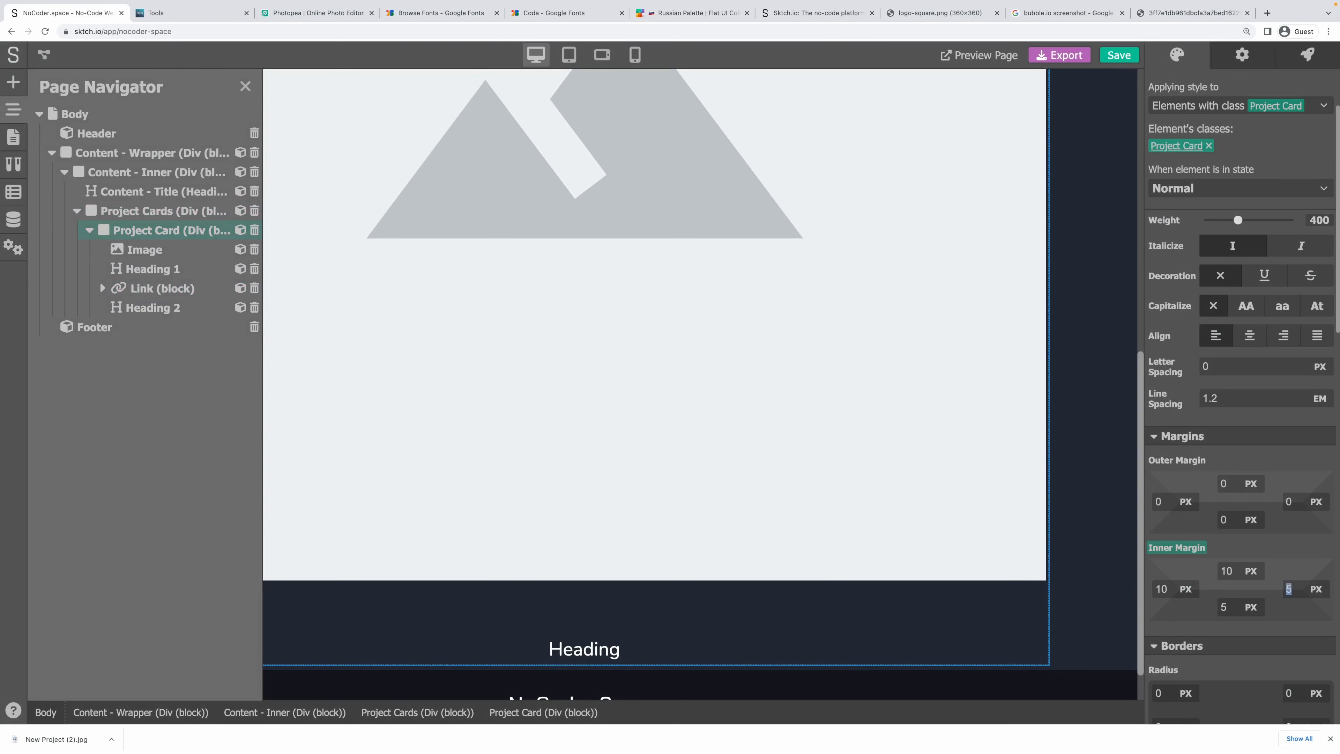
text(10)
key(Tab)
text(10)
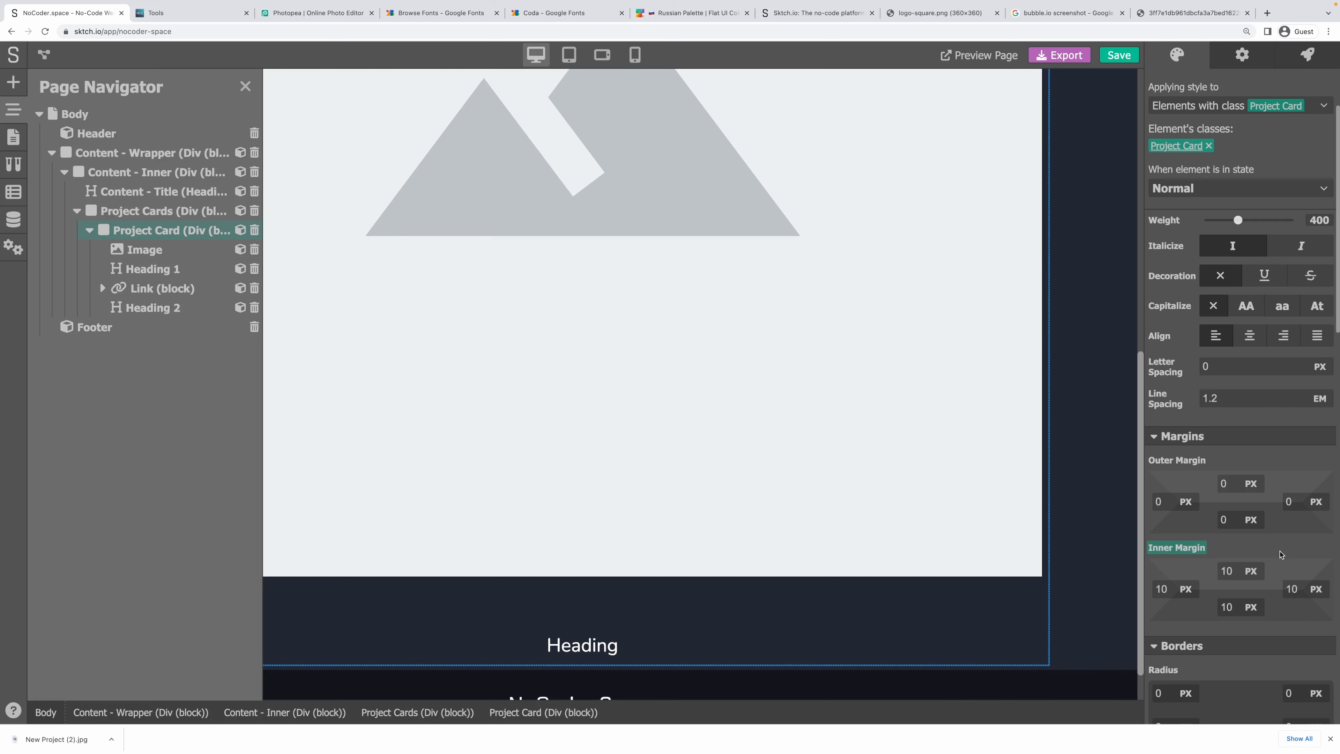
scroll(1220, 528, down, 5)
scroll(1223, 534, down, 8)
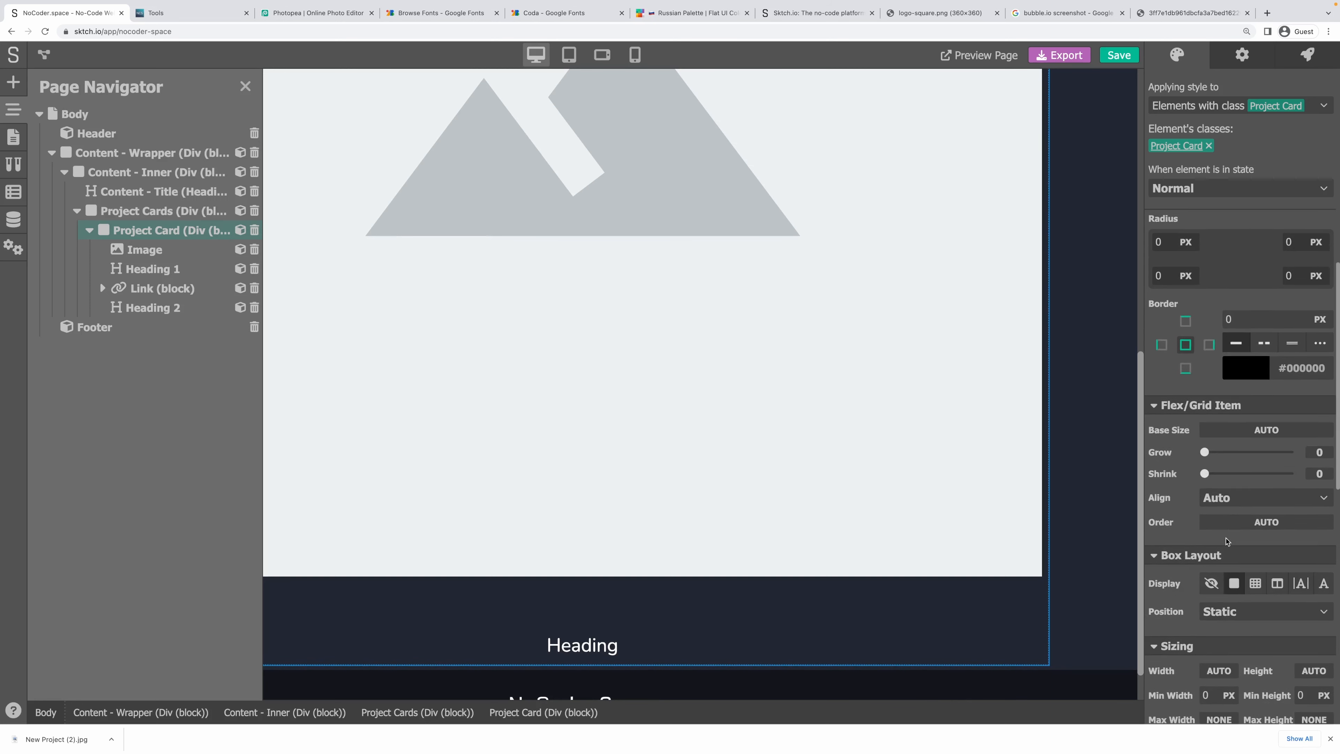
scroll(1227, 549, down, 1)
Give the card a white #FFFFFF background at alpha 15 and save.
click(1230, 558)
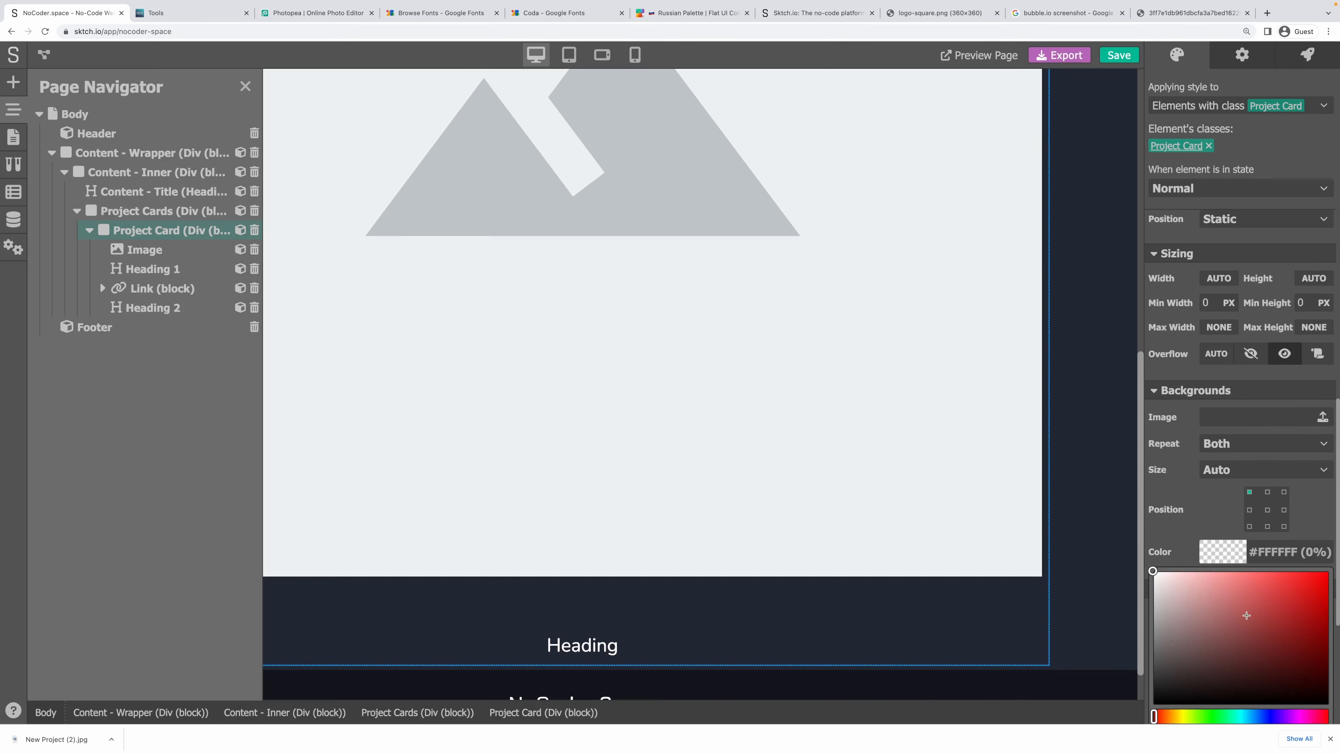
drag(1245, 615, 1101, 510)
scroll(1232, 531, down, 5)
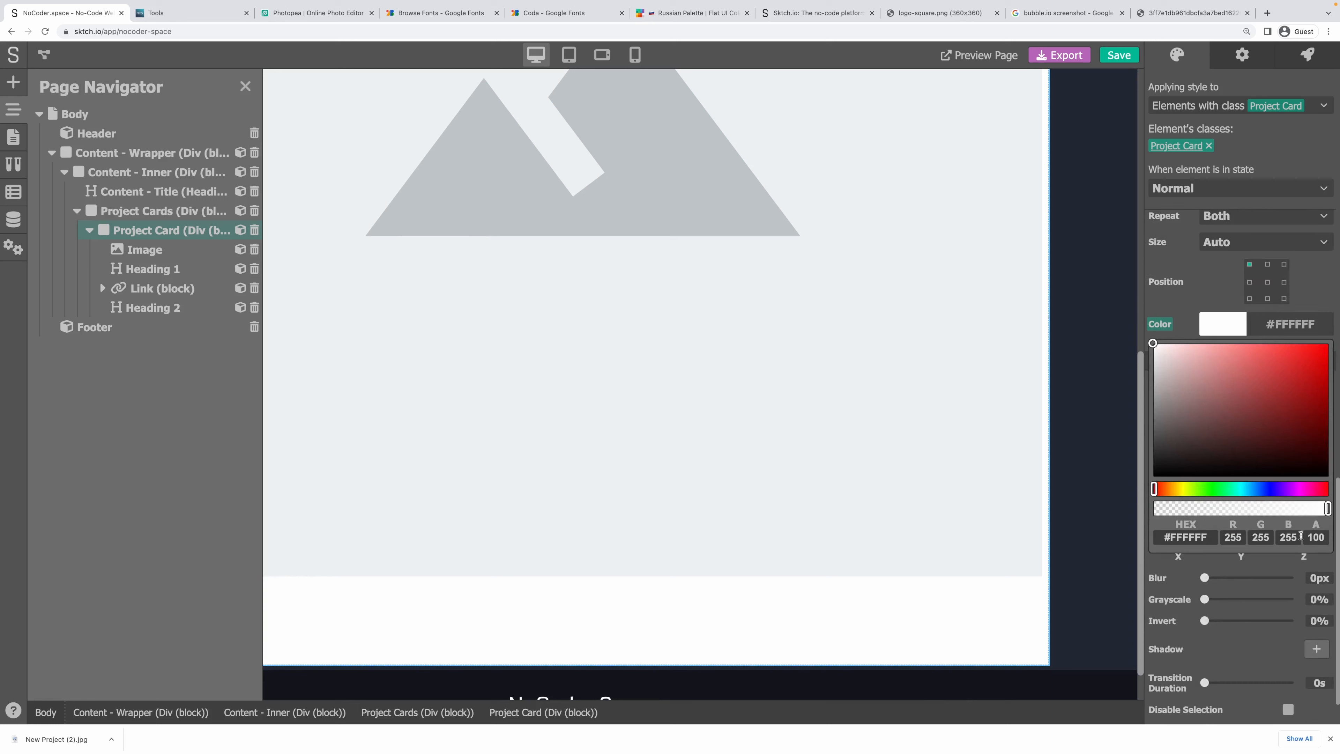
drag(1314, 536, 1339, 539)
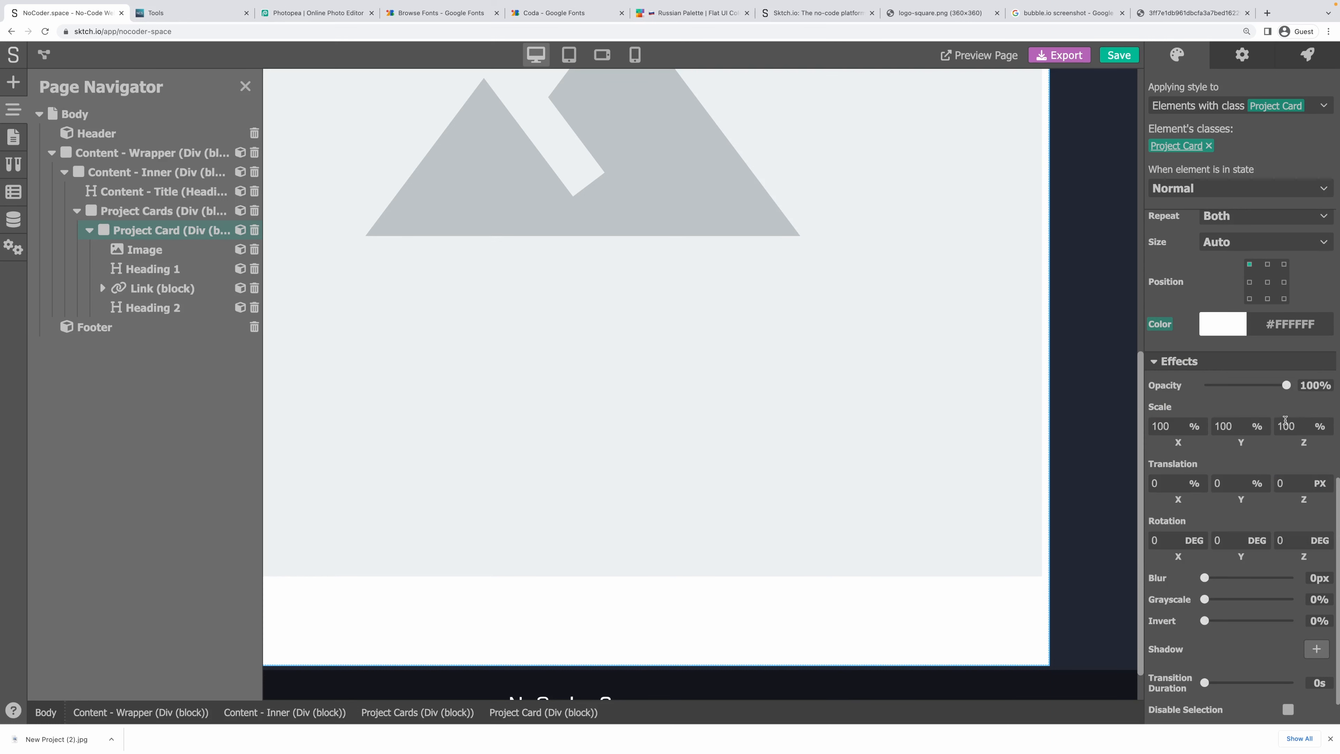
click(1287, 327)
drag(1314, 537, 1325, 537)
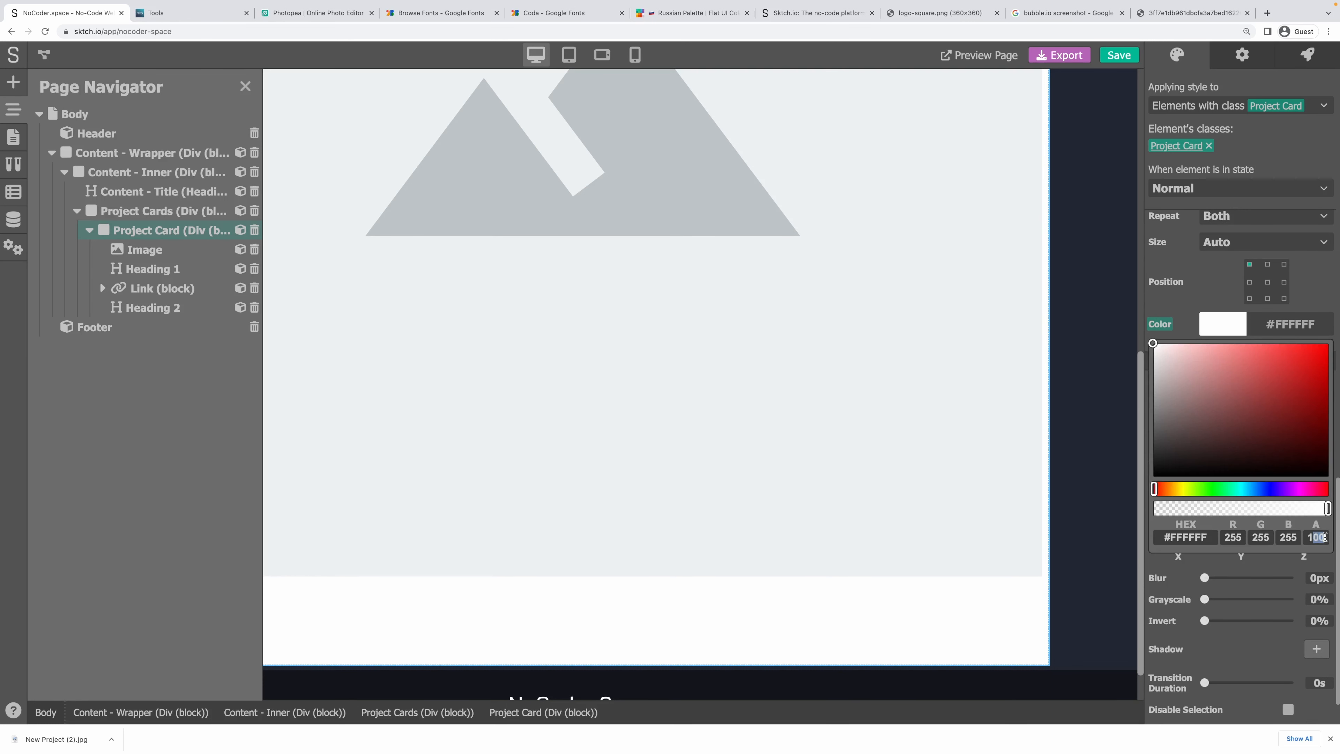
text(5)
click(1307, 296)
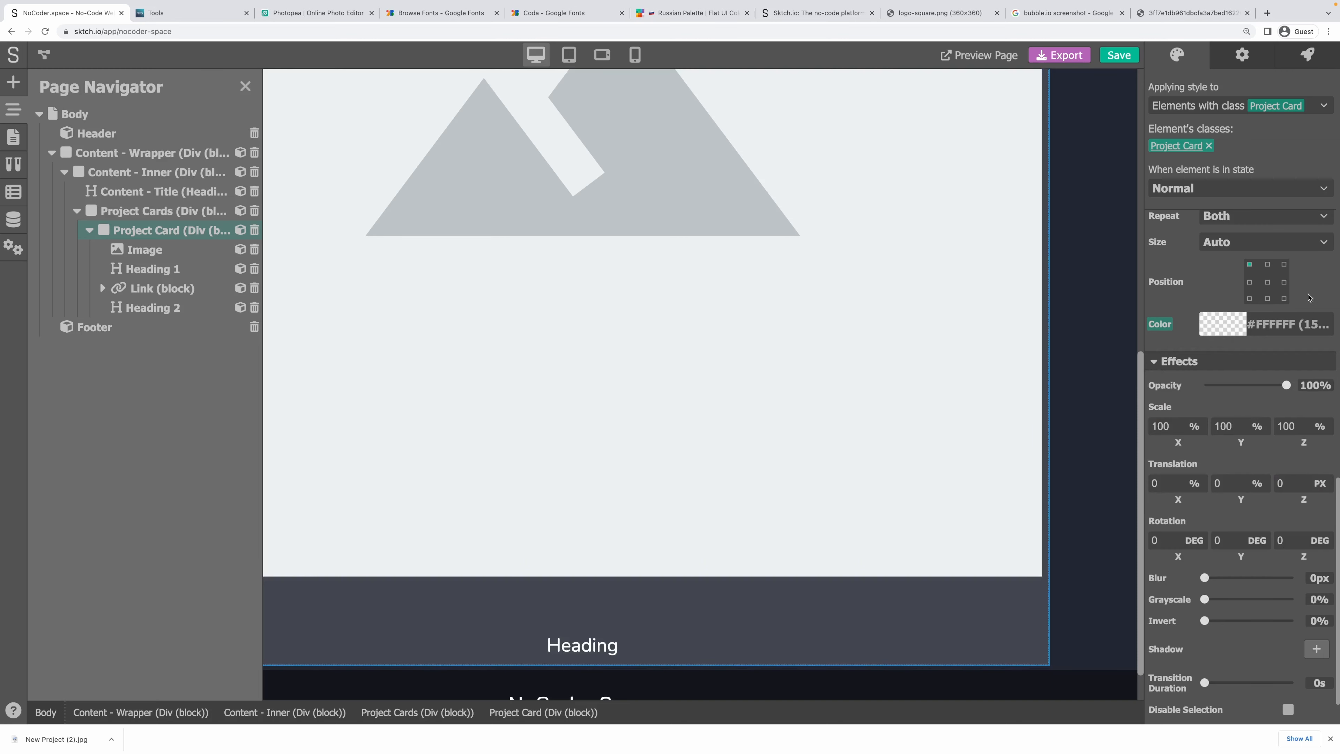
key(super+s)
Set the card's corner radius to 10 on each corner.
scroll(1198, 317, up, 10)
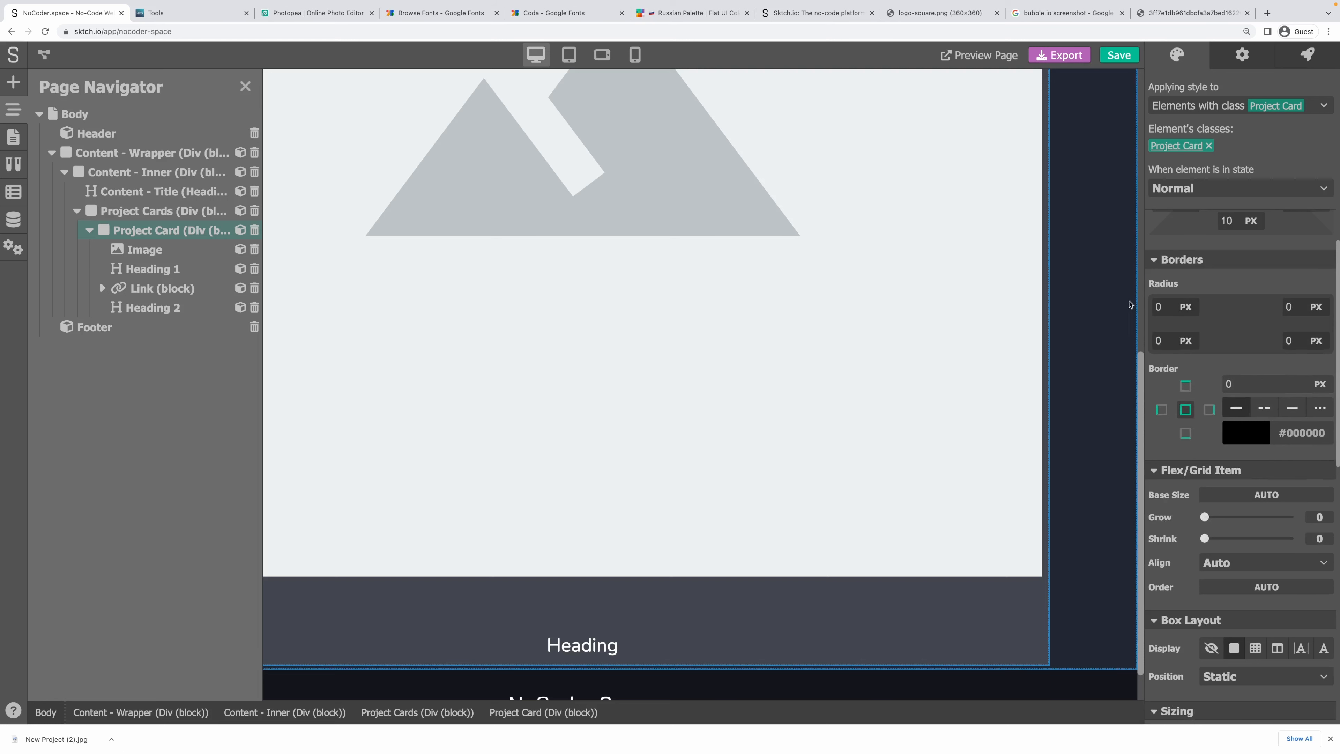
click(1161, 307)
text(10)
key(Tab)
text(1)
key(Tab)
text(10)
key(Tab)
text(10)
key(shift+Tab)
key(shift+Tab)
text(10)
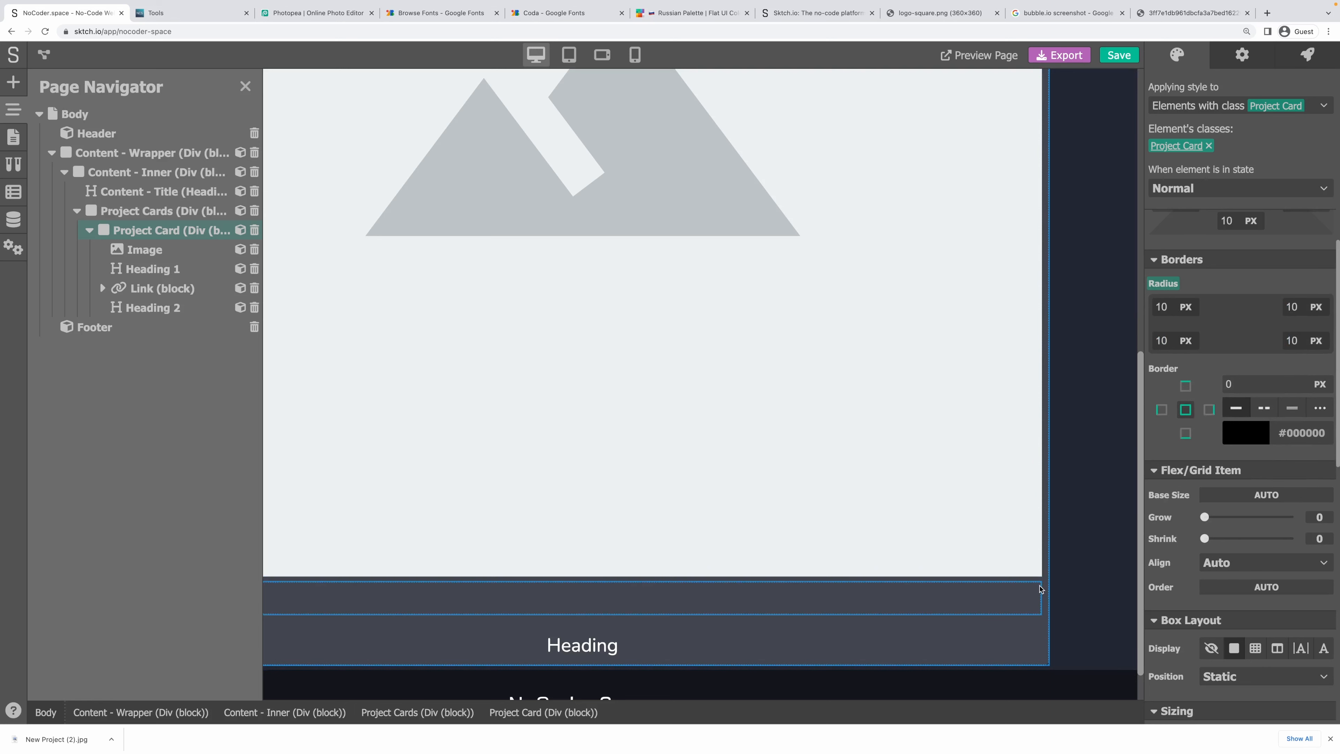
Switch the card to a grid display and remove the third column, leaving two.
click(1057, 620)
click(1047, 622)
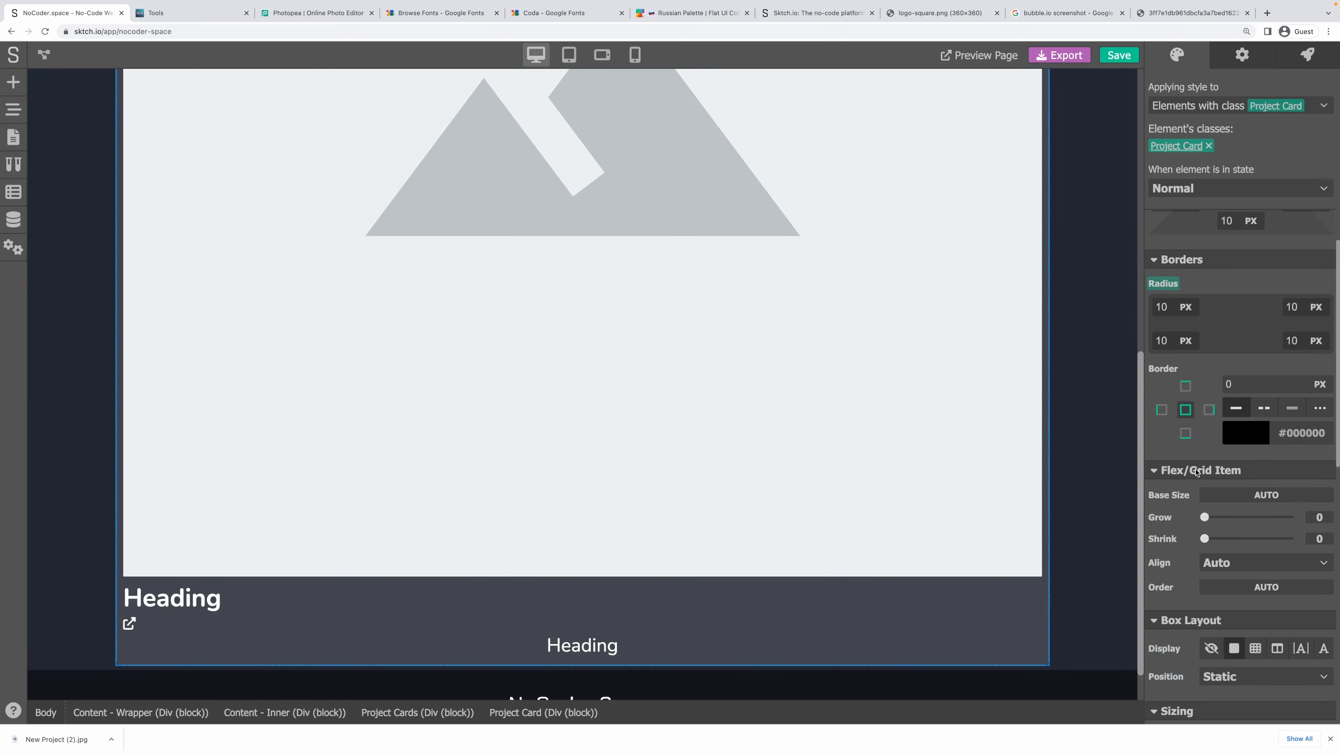
scroll(1220, 455, up, 1)
scroll(1233, 494, down, 2)
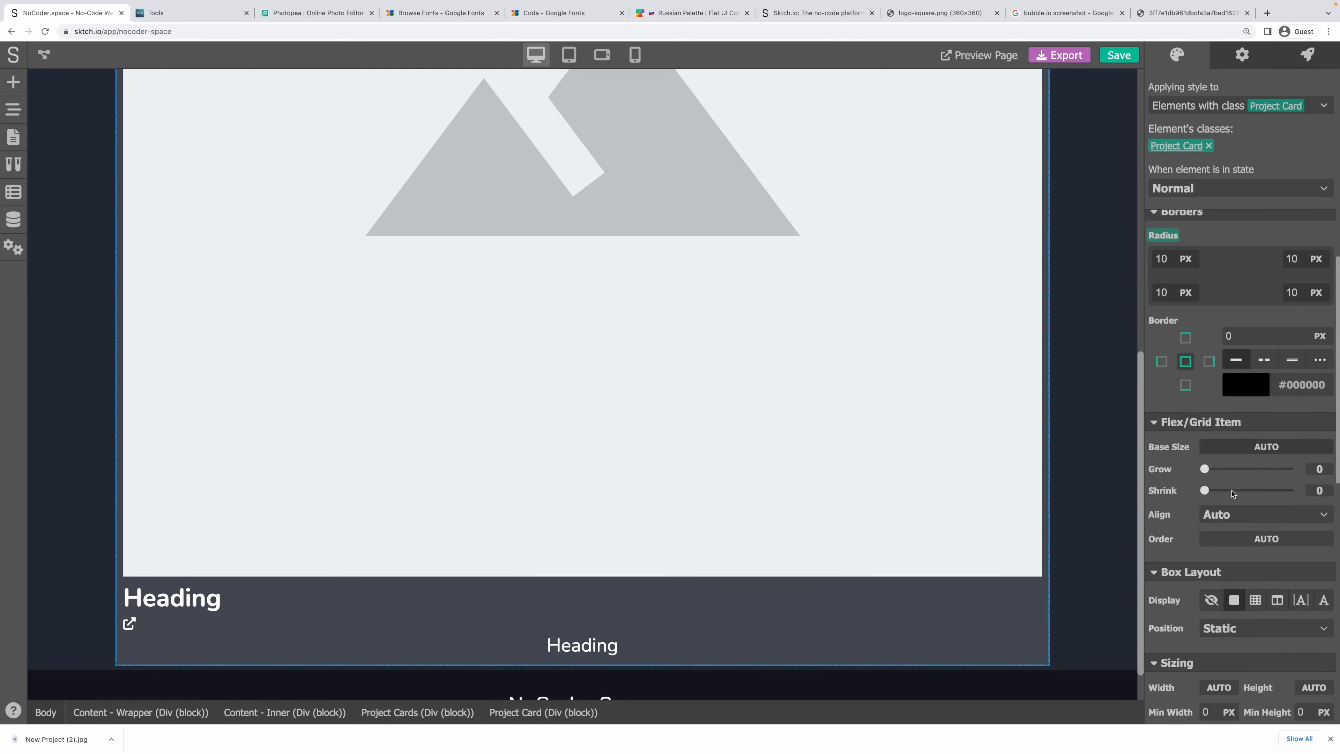
click(1257, 601)
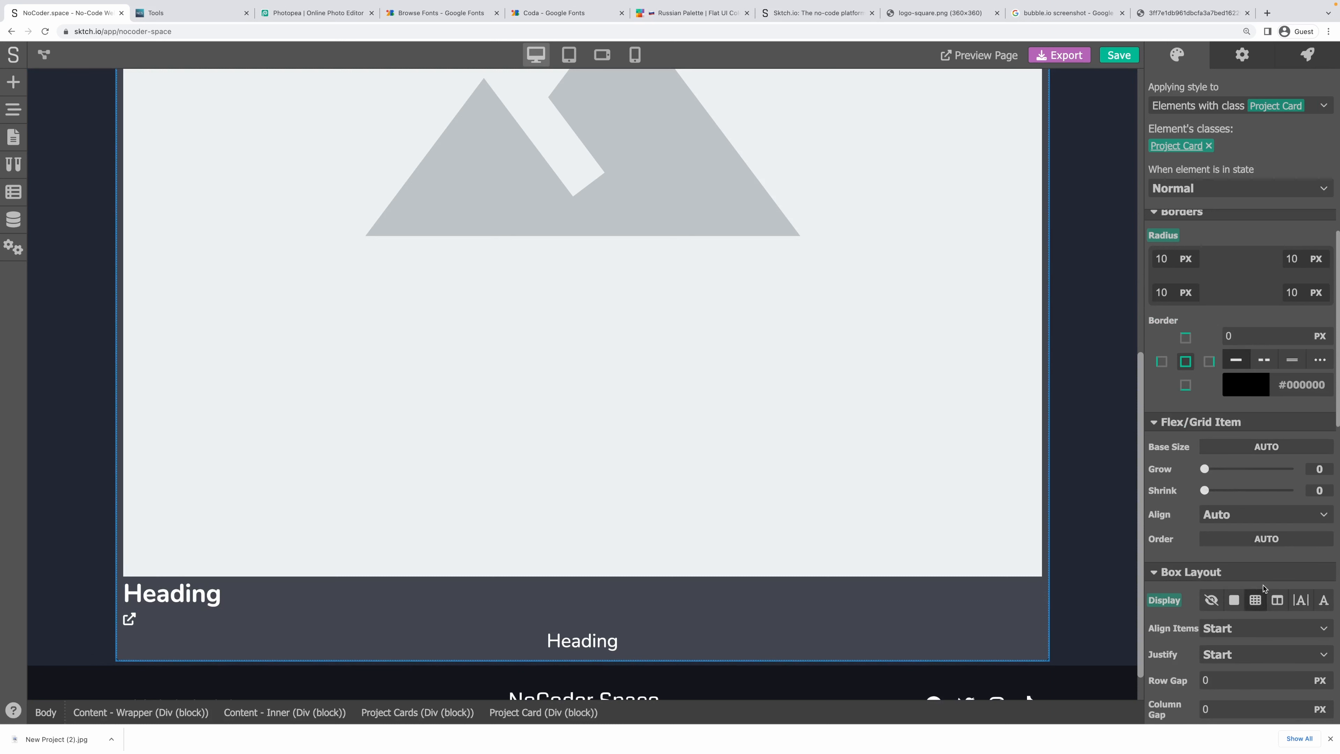
scroll(1260, 592, down, 2)
scroll(1259, 590, down, 1)
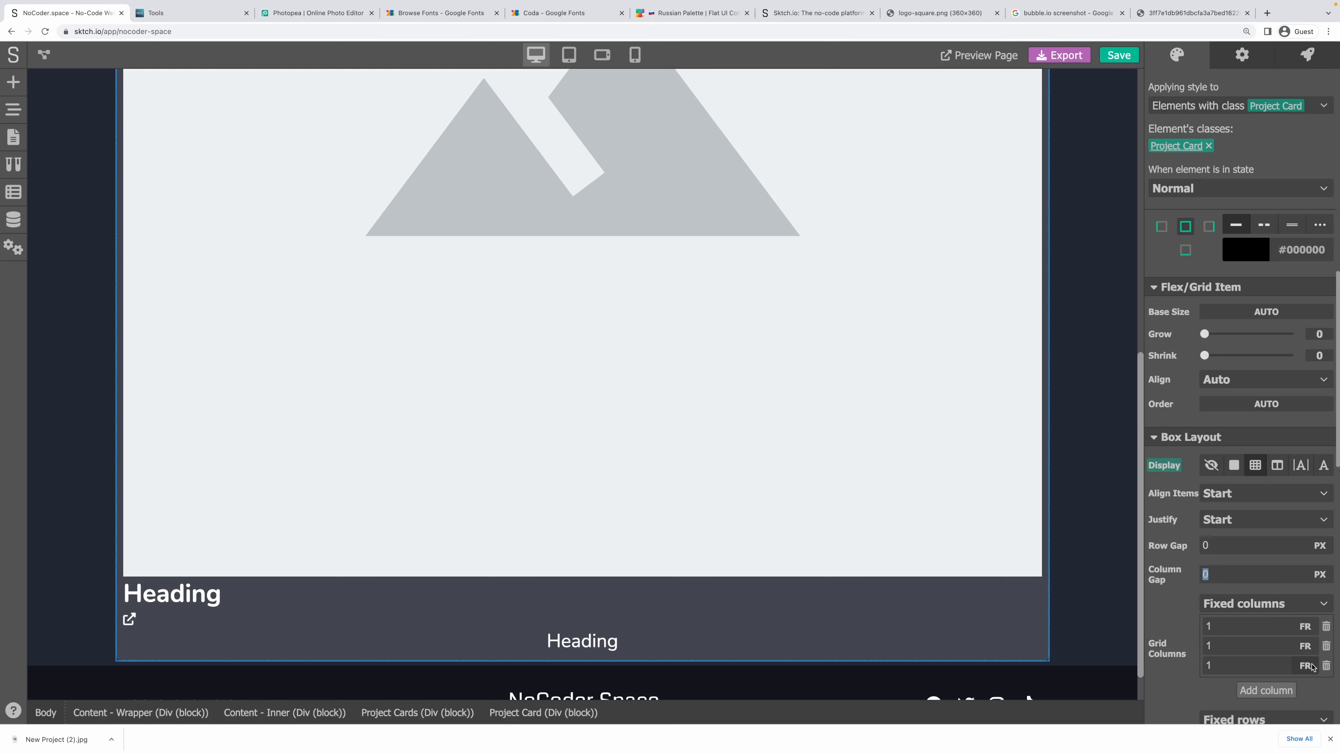
click(1327, 667)
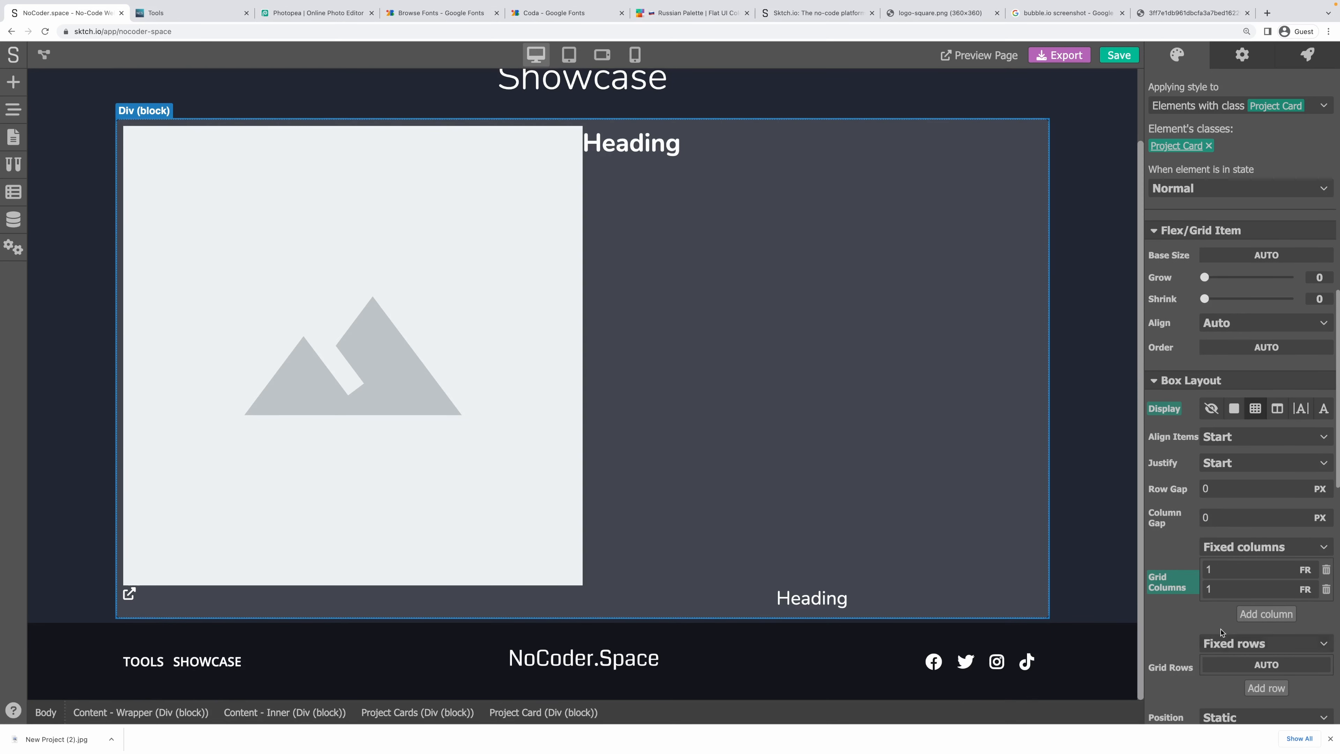
Add a second grid row to the card and make the image span 2 rows.
click(1265, 688)
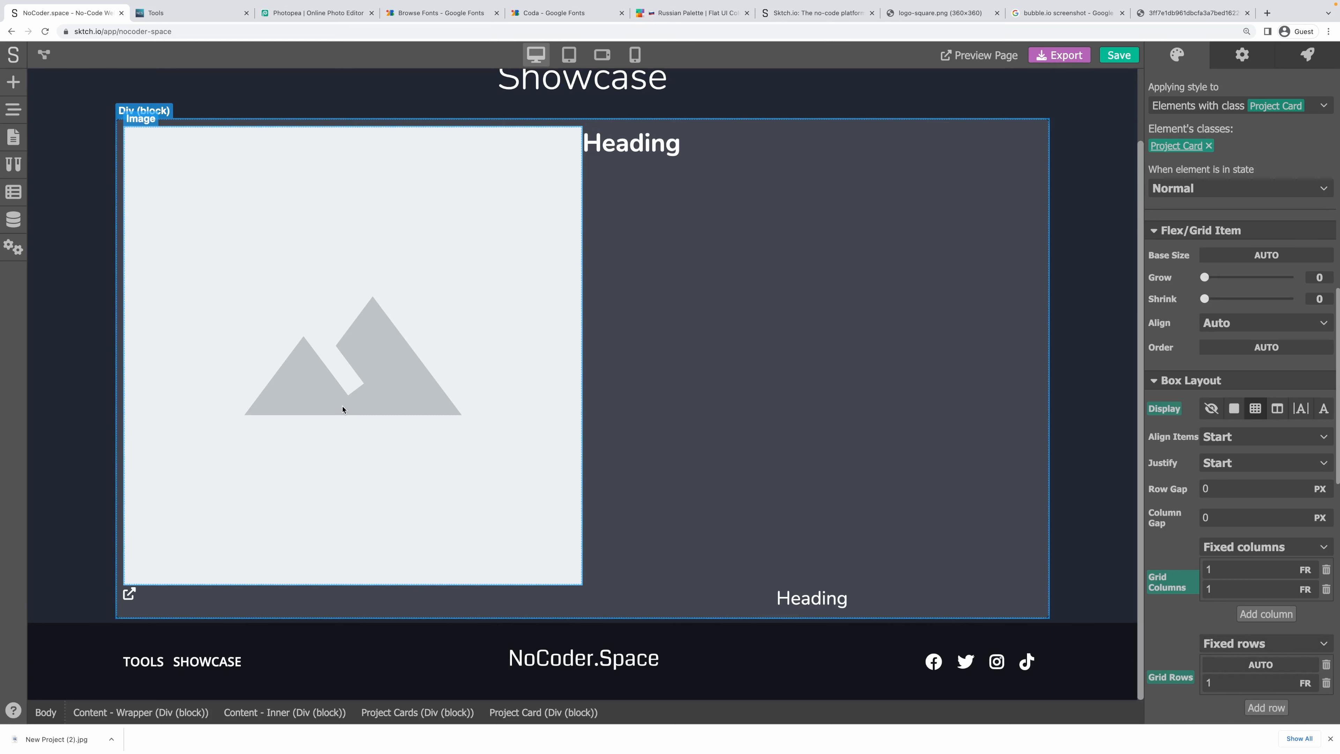
click(479, 287)
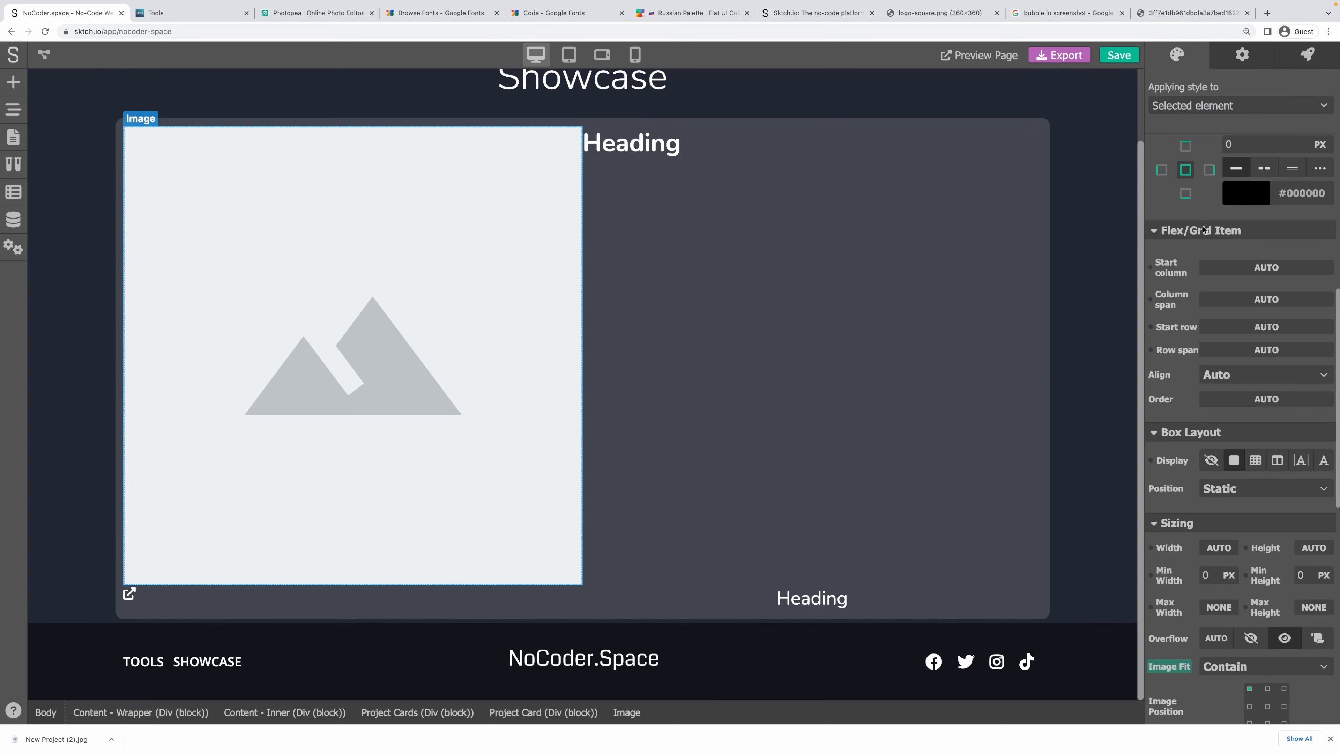
click(1236, 349)
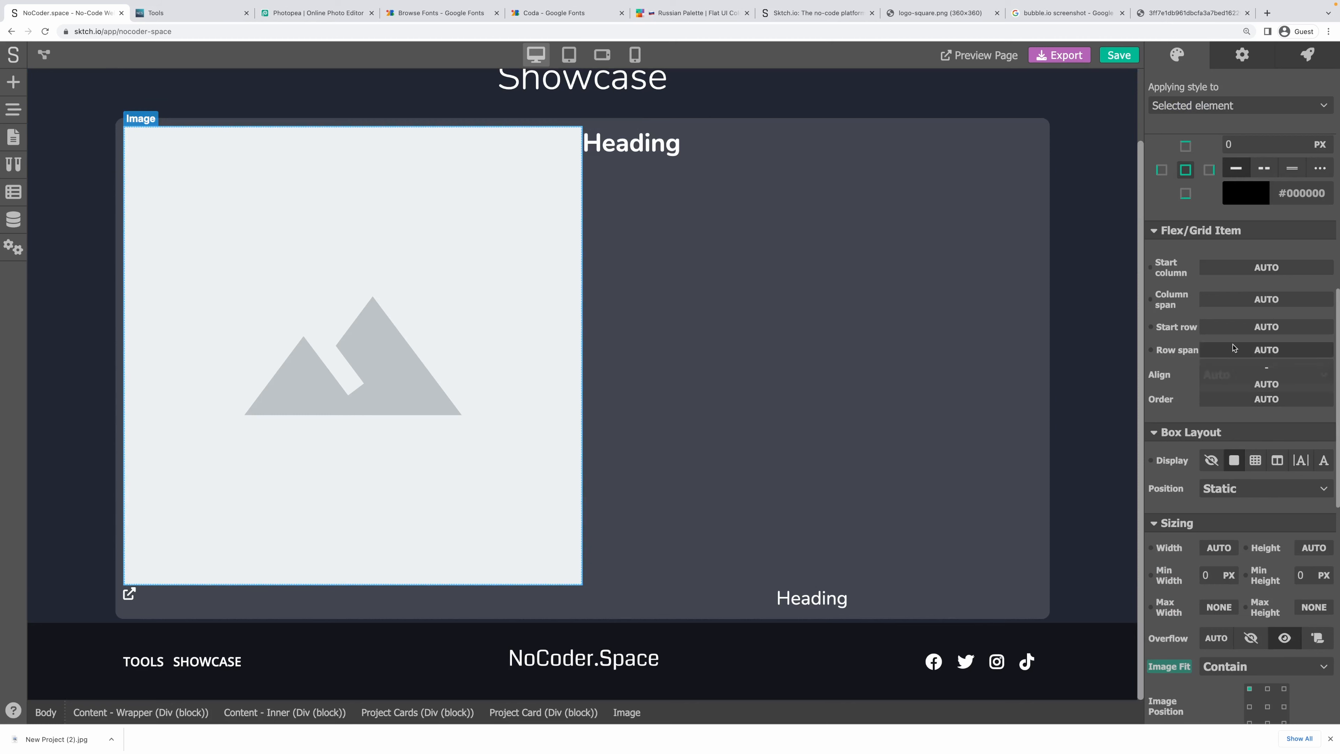
text(2)
scroll(826, 350, up, 6)
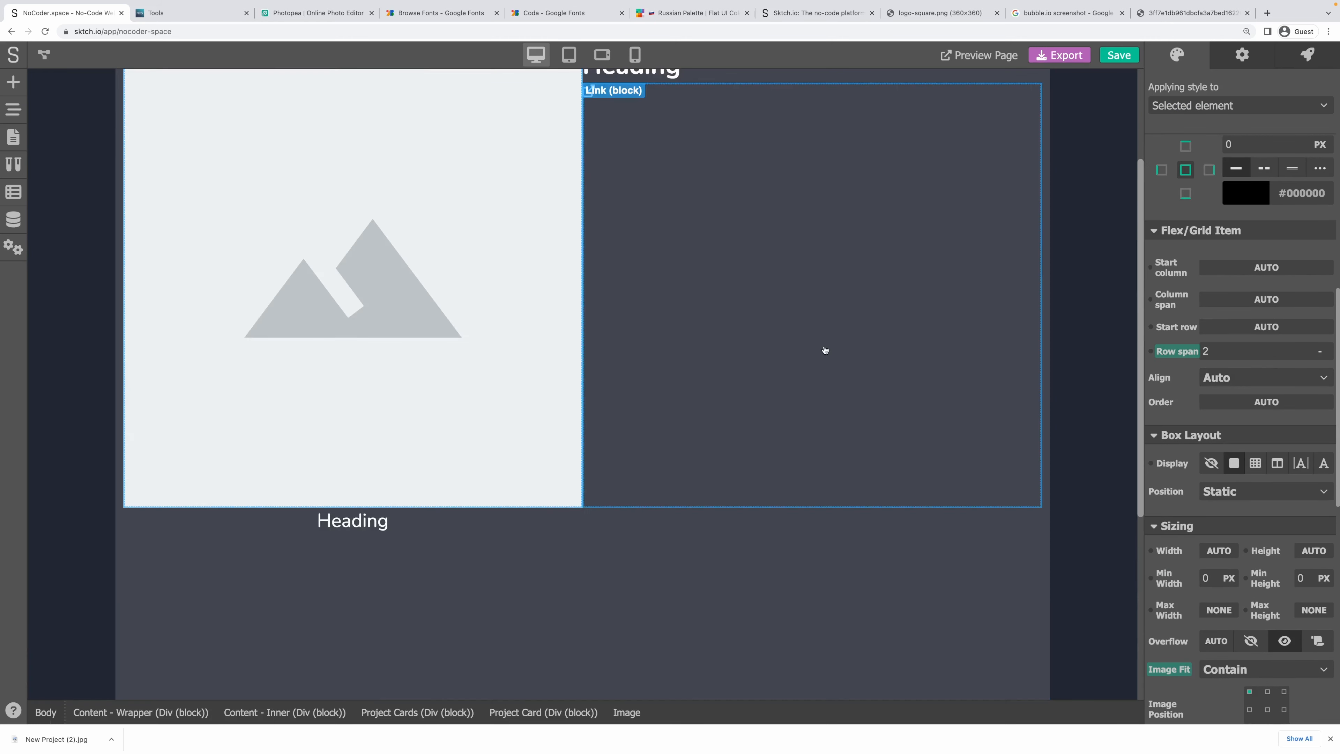
scroll(495, 281, up, 2)
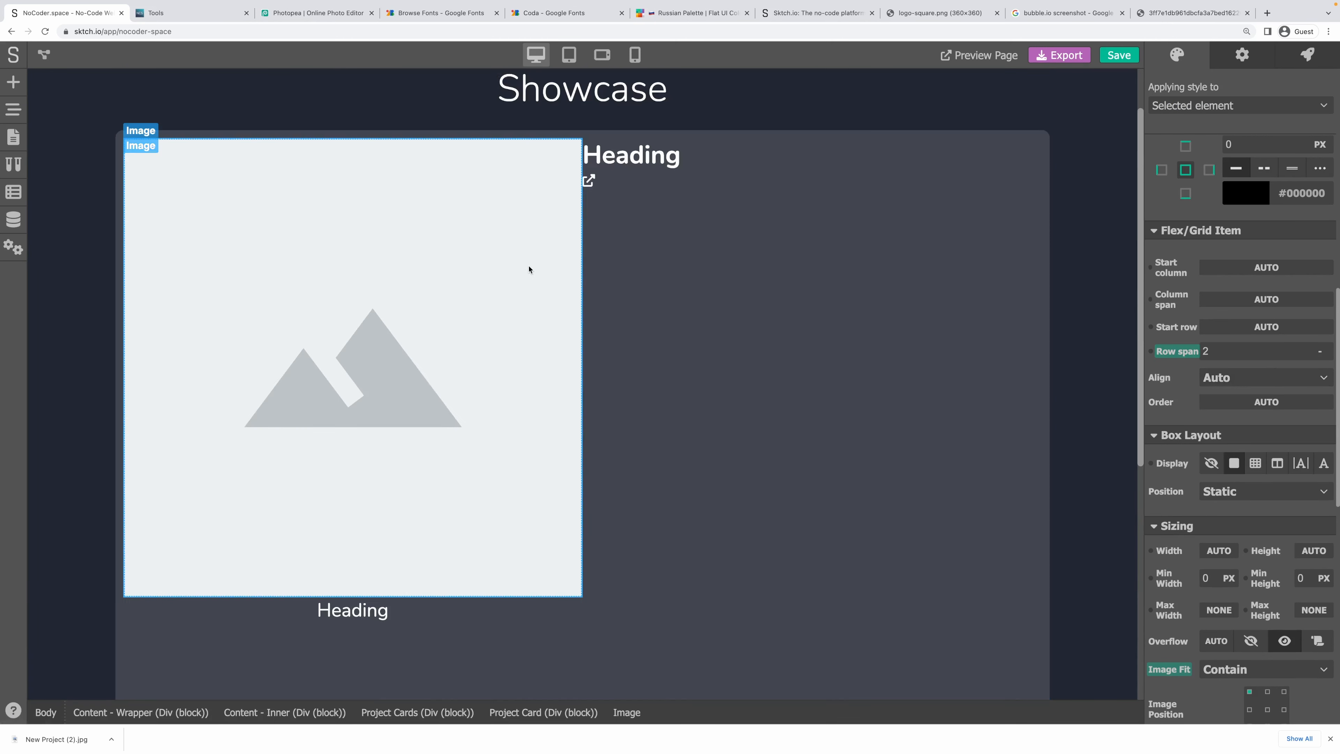
Wrap the Heading 1 title in a new Div block placed under the Image.
click(705, 164)
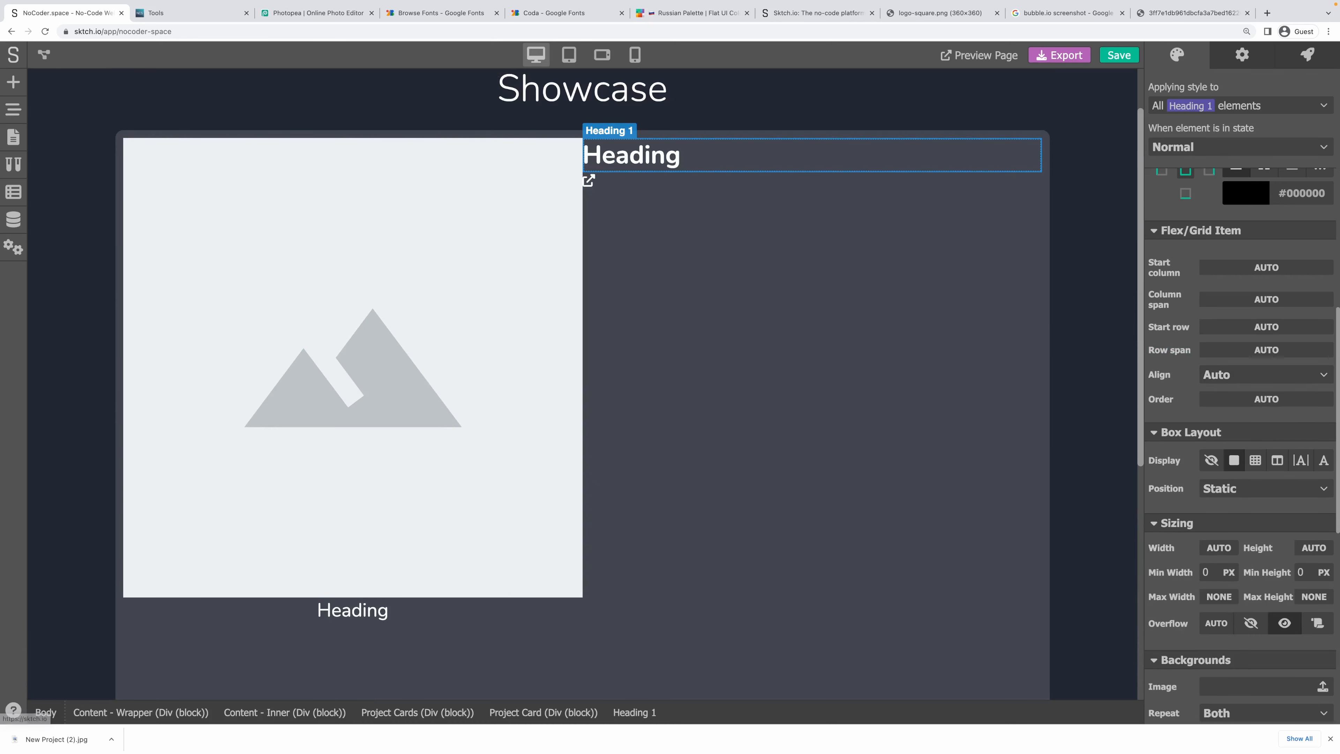
click(13, 82)
scroll(81, 179, up, 4)
scroll(81, 179, up, 4)
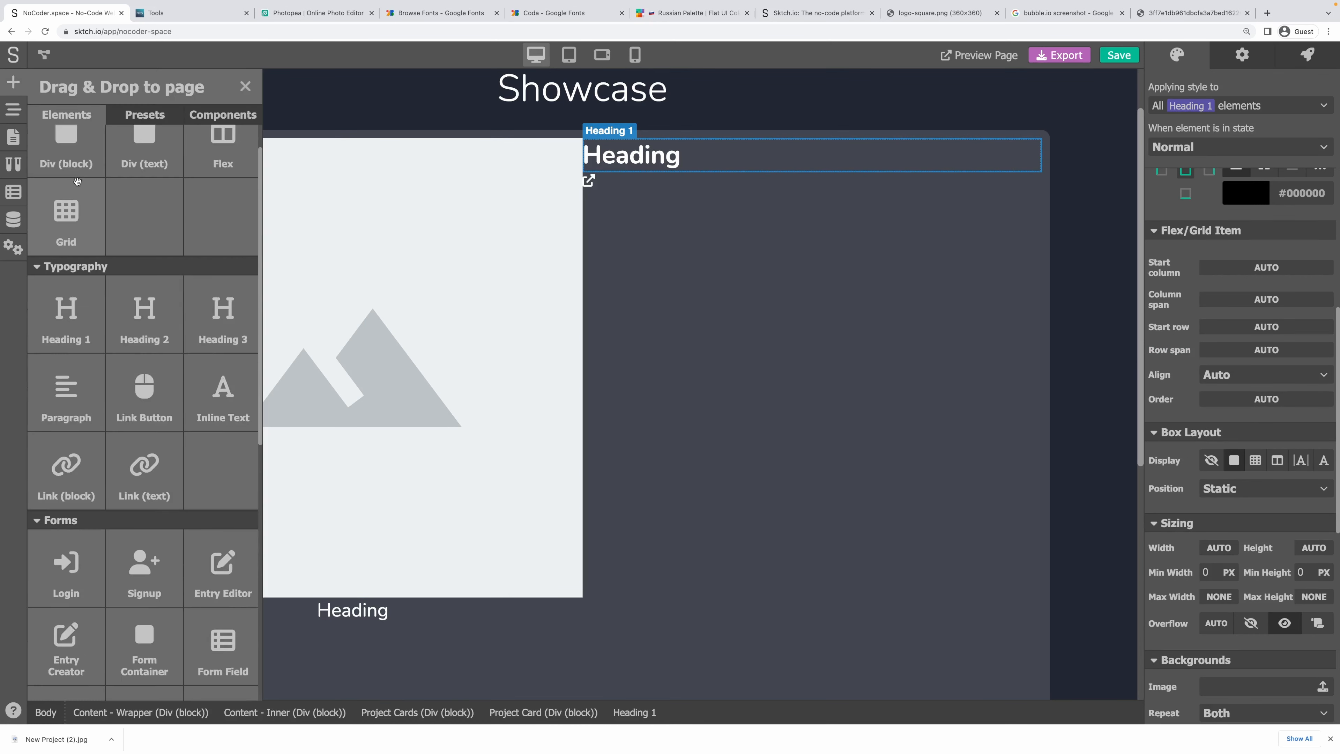
drag(73, 178, 643, 181)
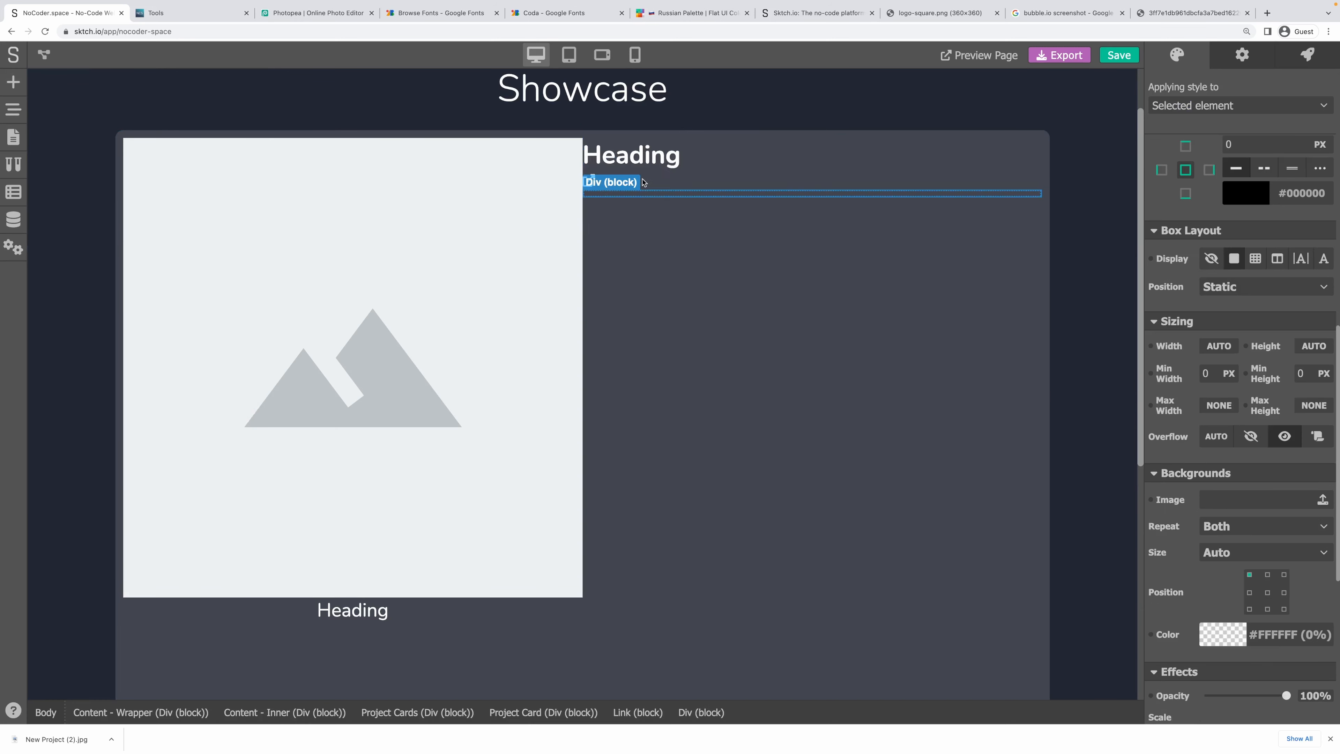
click(13, 109)
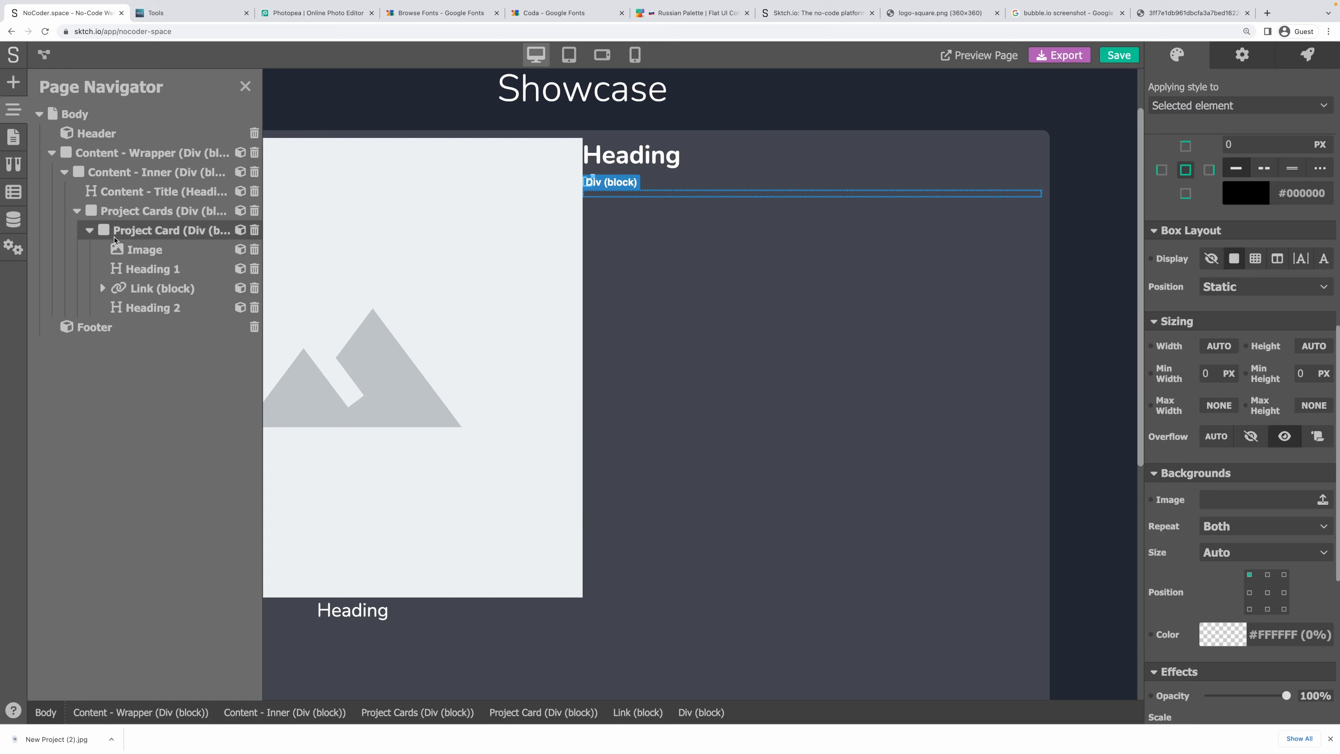
click(140, 288)
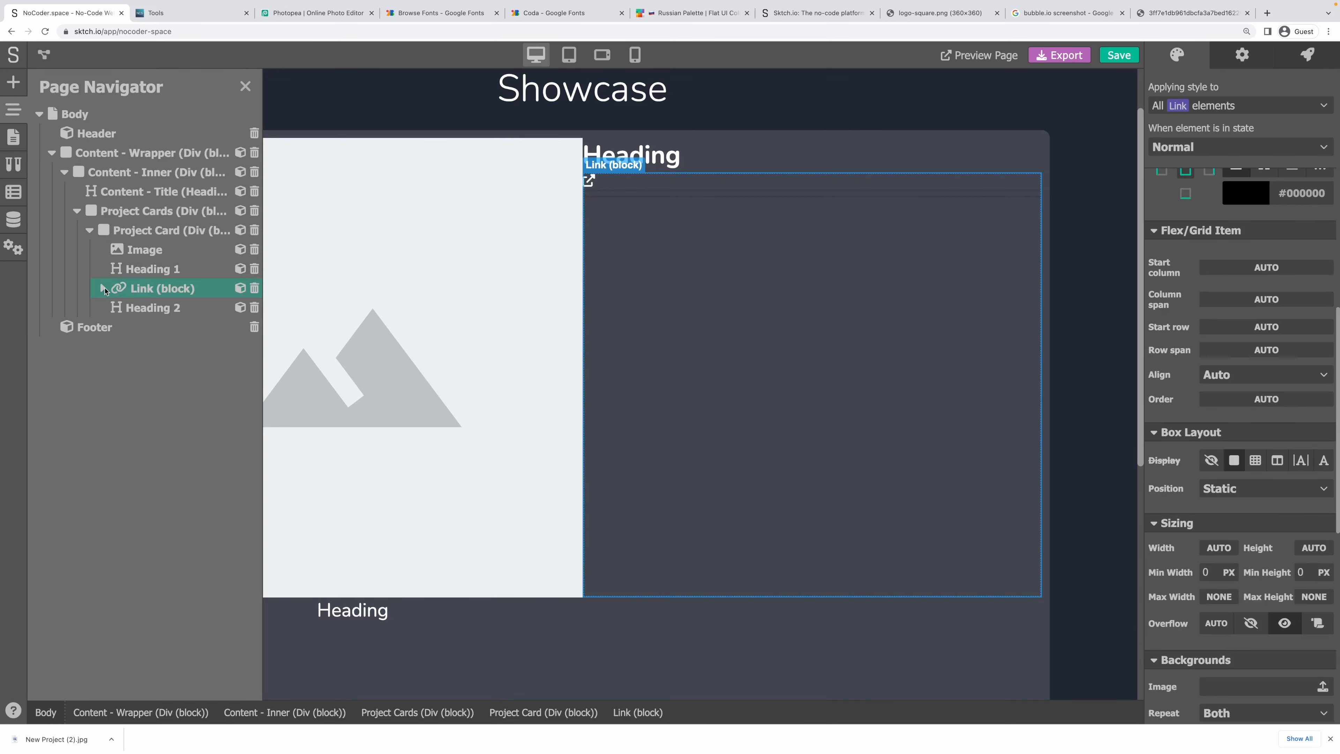
click(140, 327)
drag(138, 327, 131, 299)
Make the title wrapper Div a flex row with the title and link centered vertically.
click(108, 308)
click(103, 308)
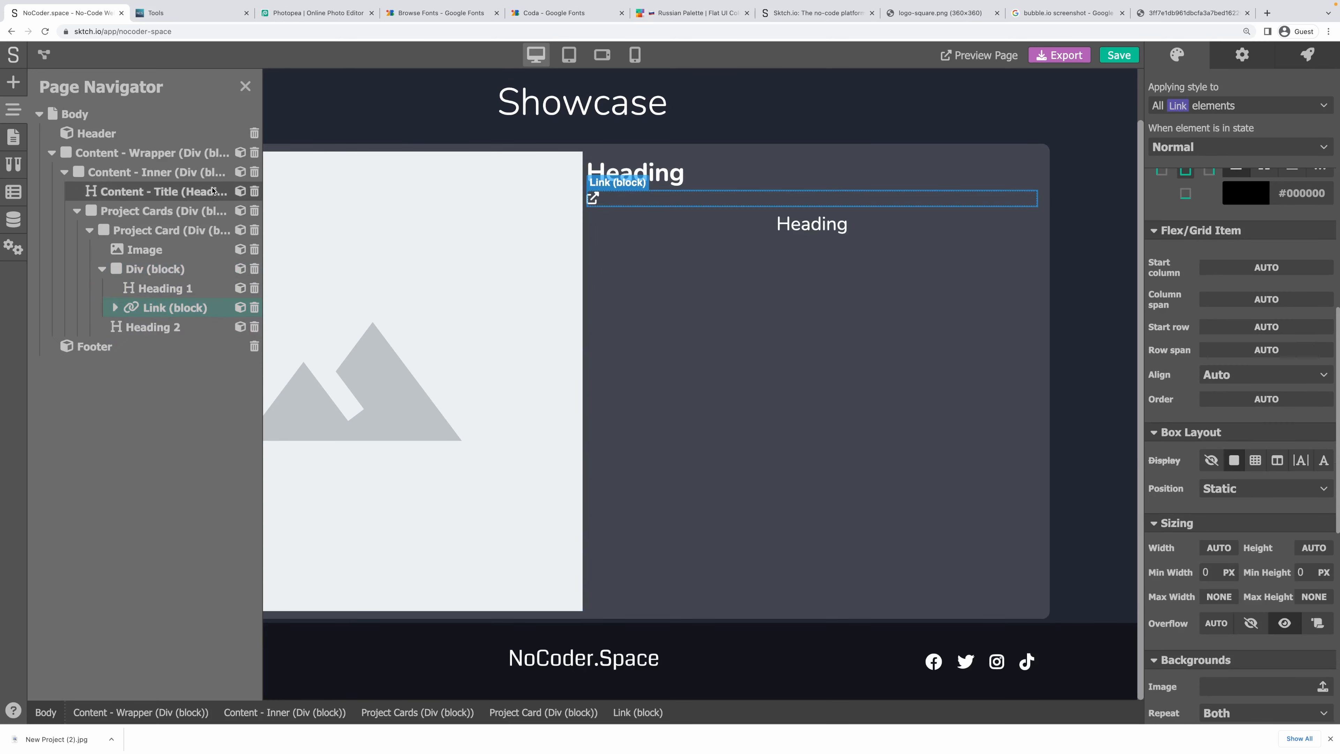
click(153, 269)
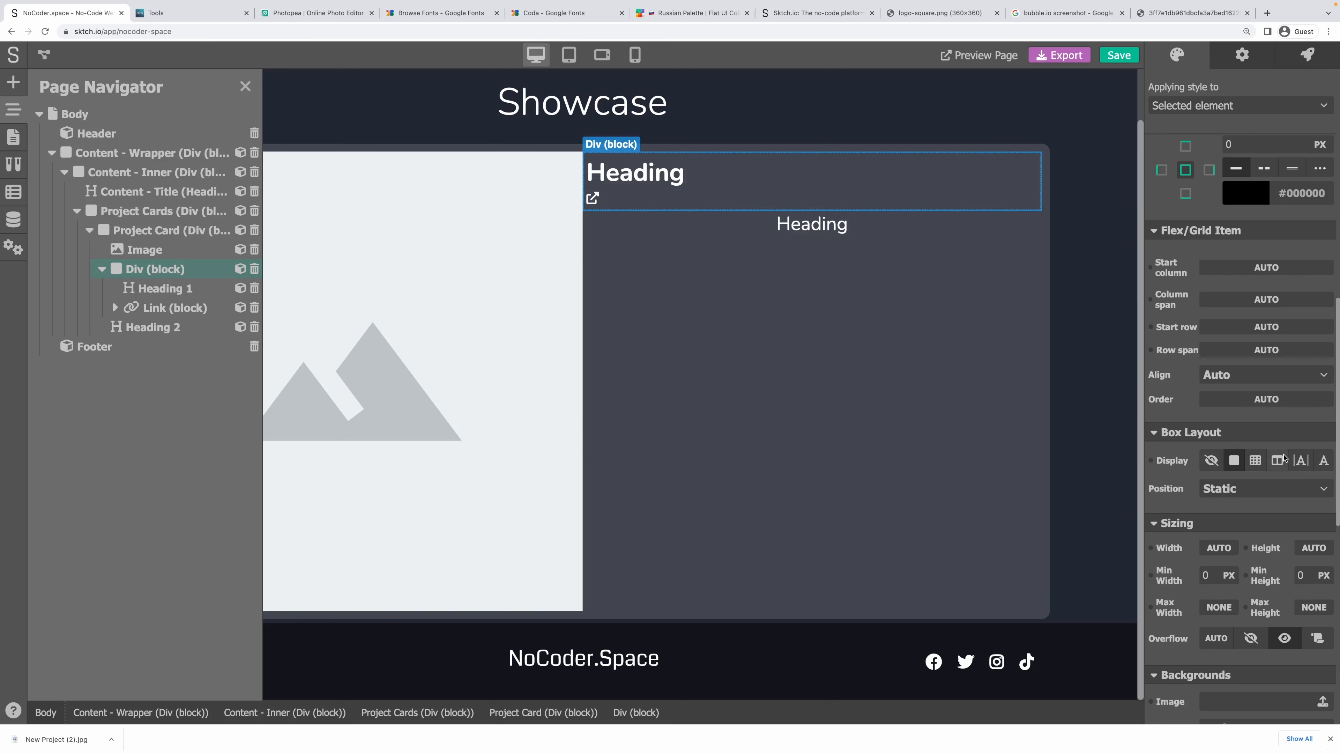
click(1277, 460)
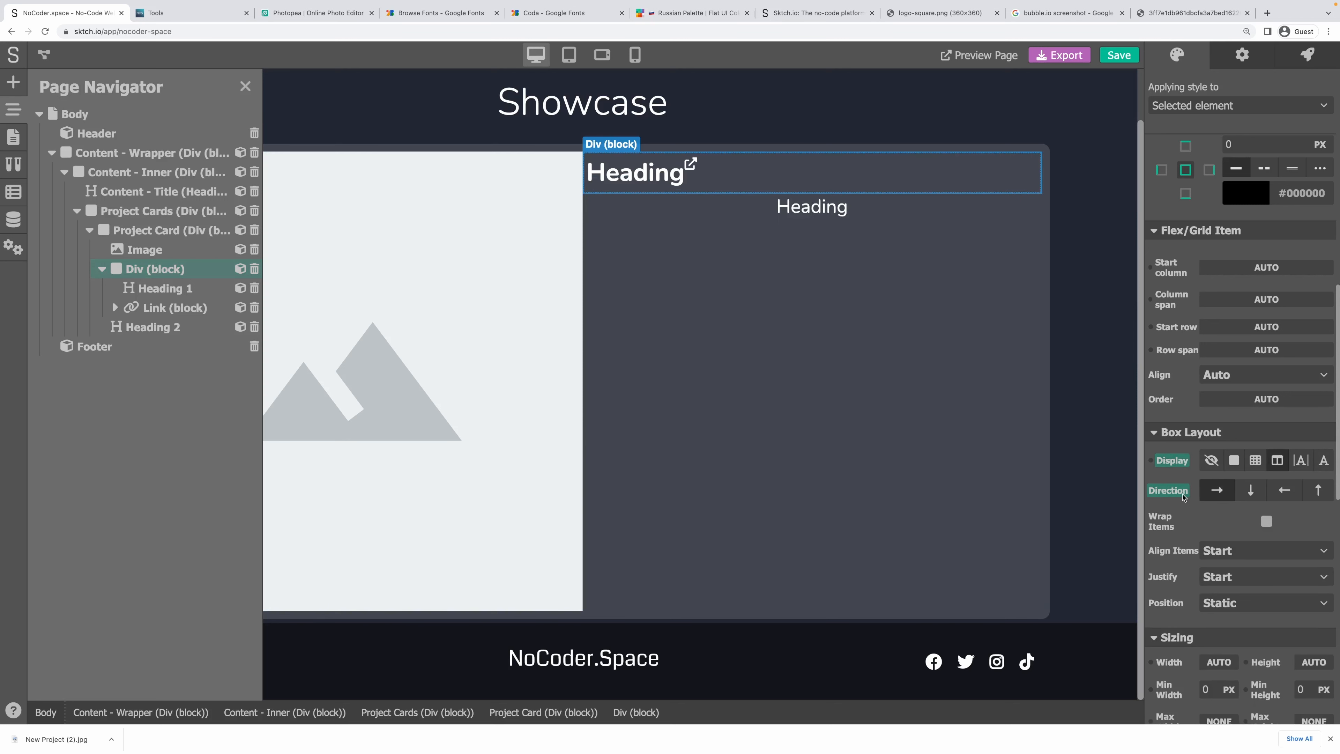
click(1231, 549)
click(1227, 607)
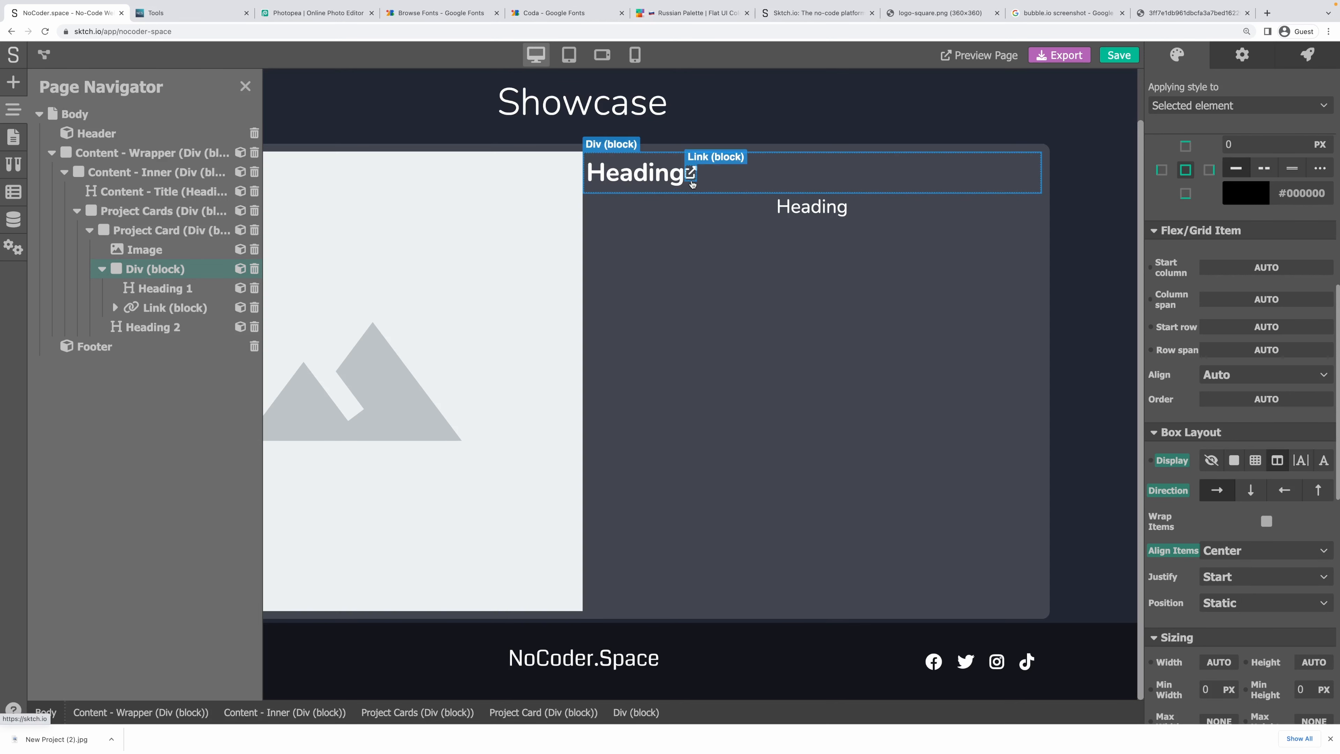
Give the link beside the heading a 10 px left outer margin.
click(691, 178)
scroll(1188, 399, up, 2)
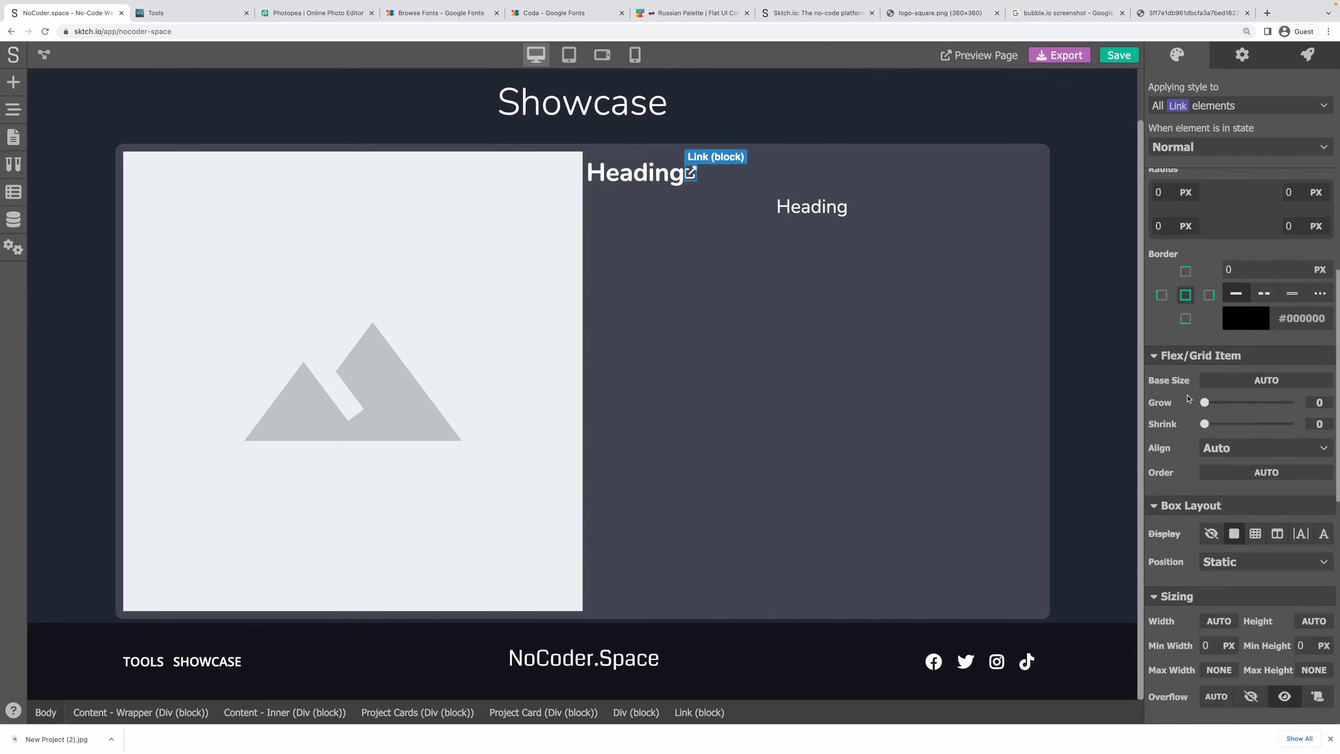
scroll(1187, 398, up, 6)
click(1161, 421)
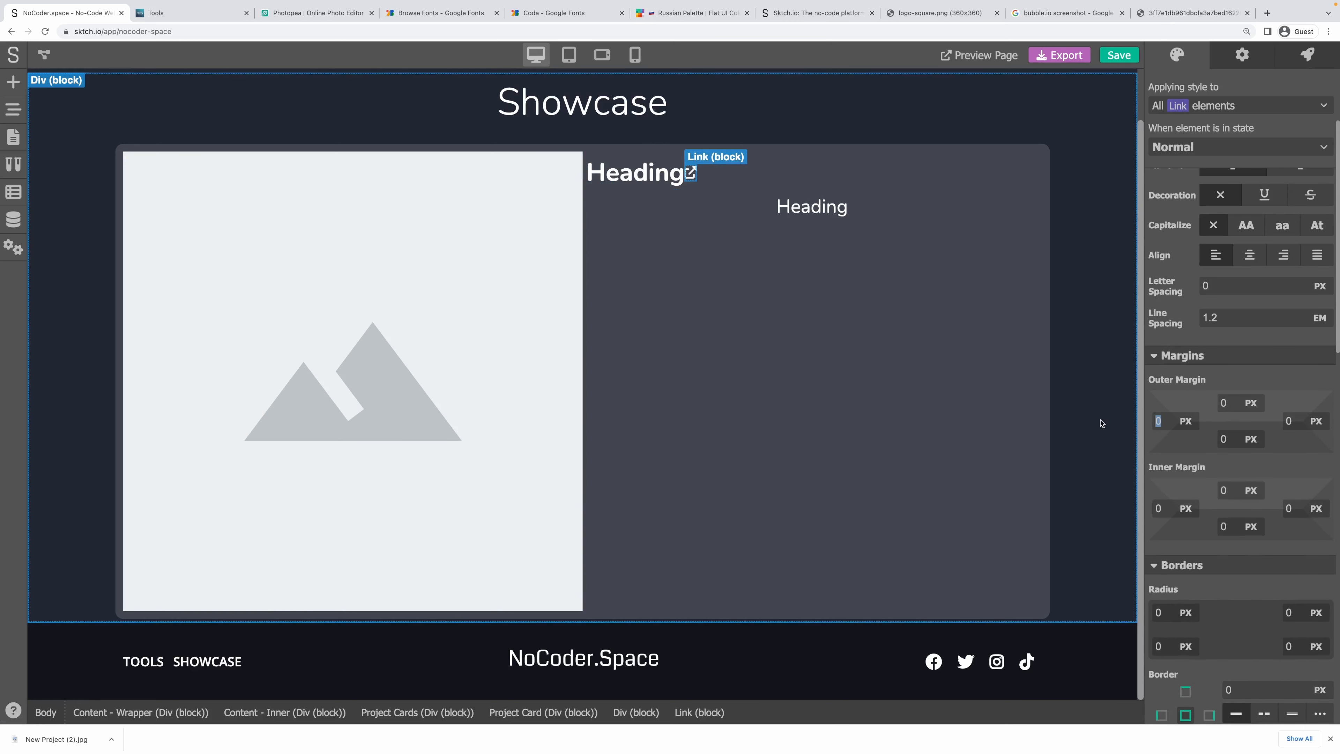
text(10)
click(1223, 375)
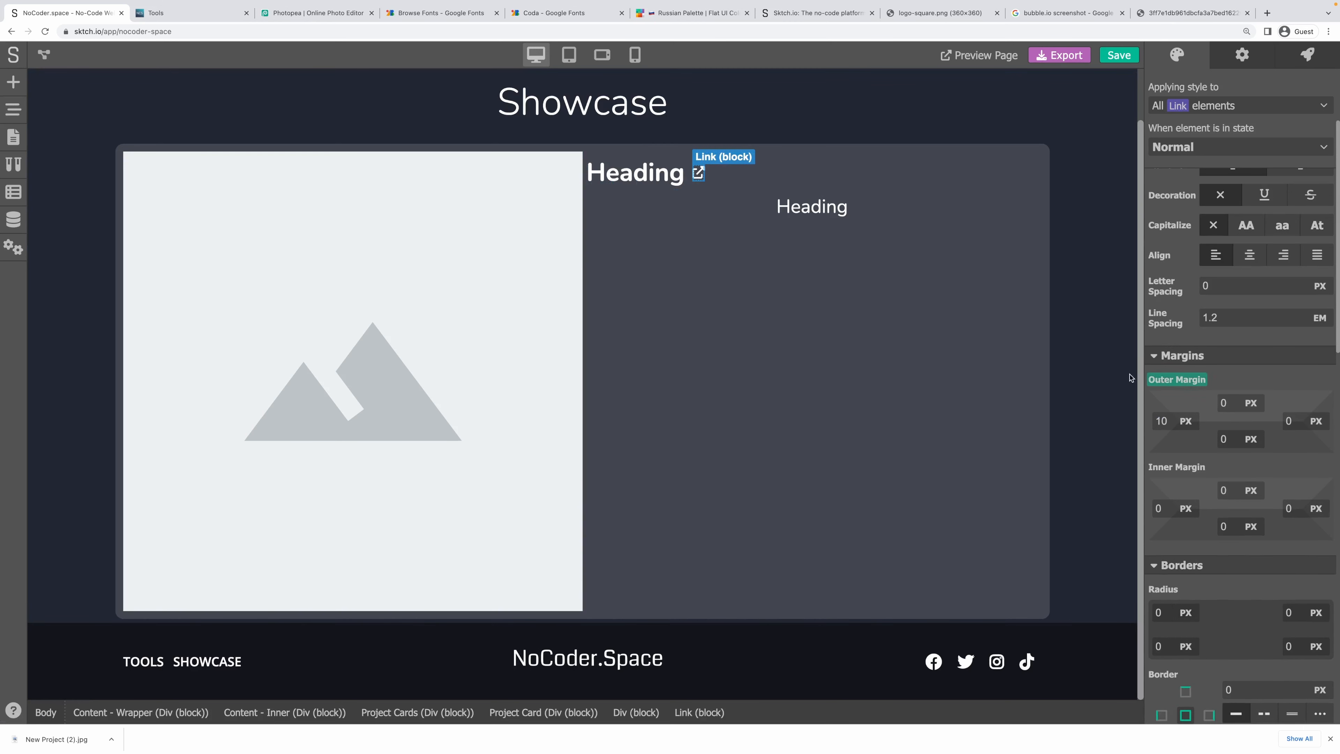
Select the Heading 2, link, title row, Heading 1, image and Project Card in turn.
click(781, 374)
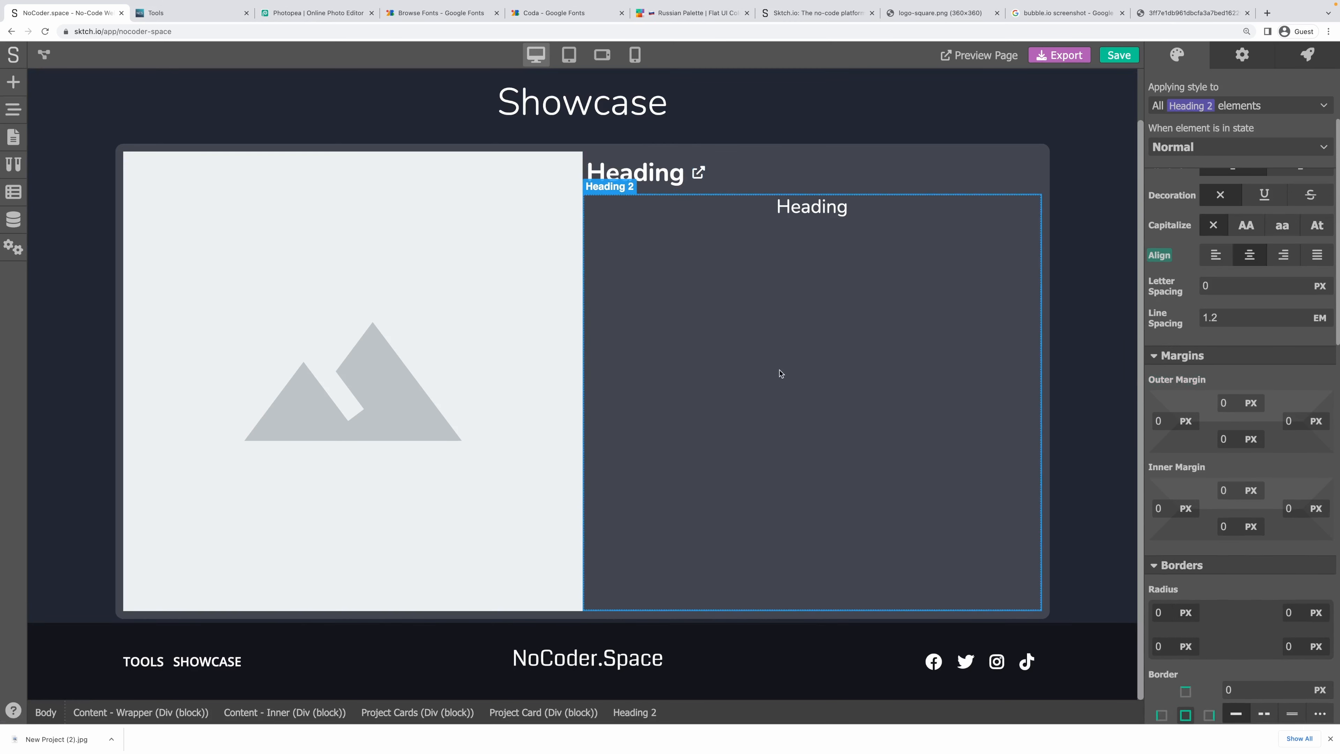
click(697, 176)
click(700, 207)
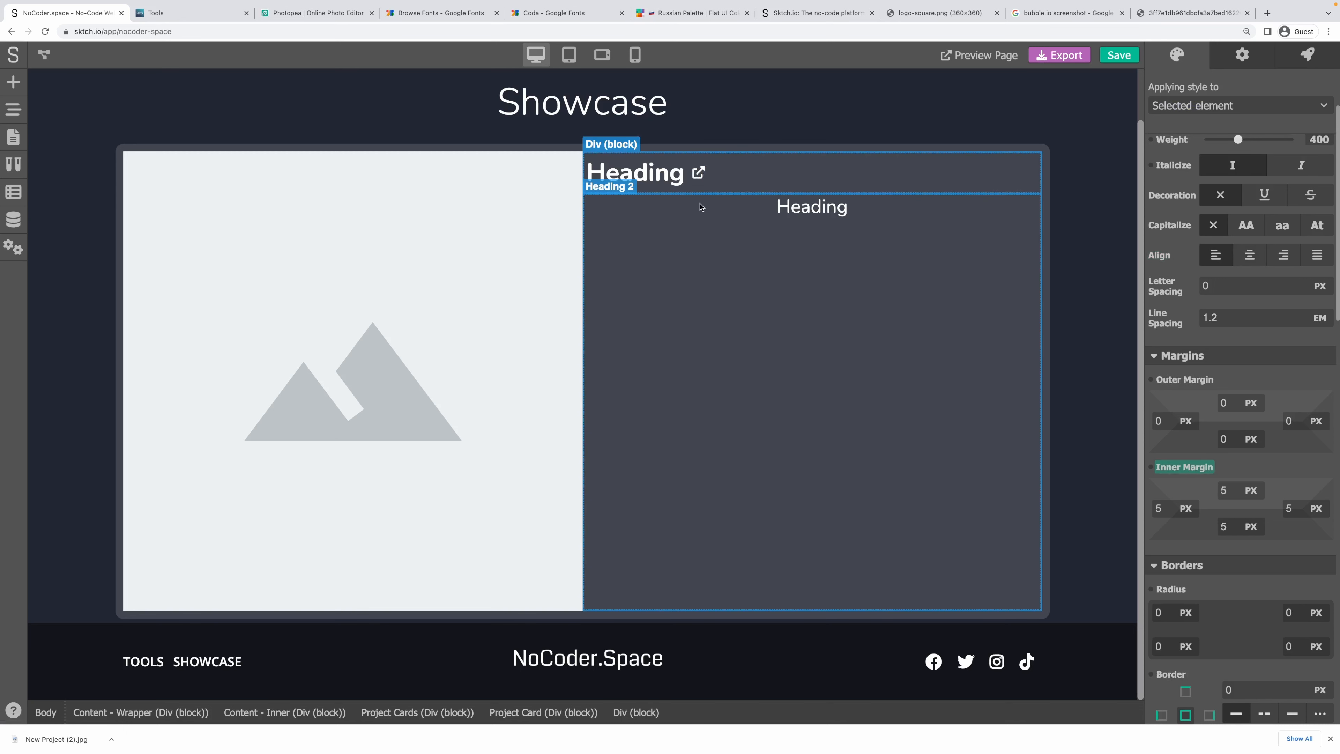
click(767, 248)
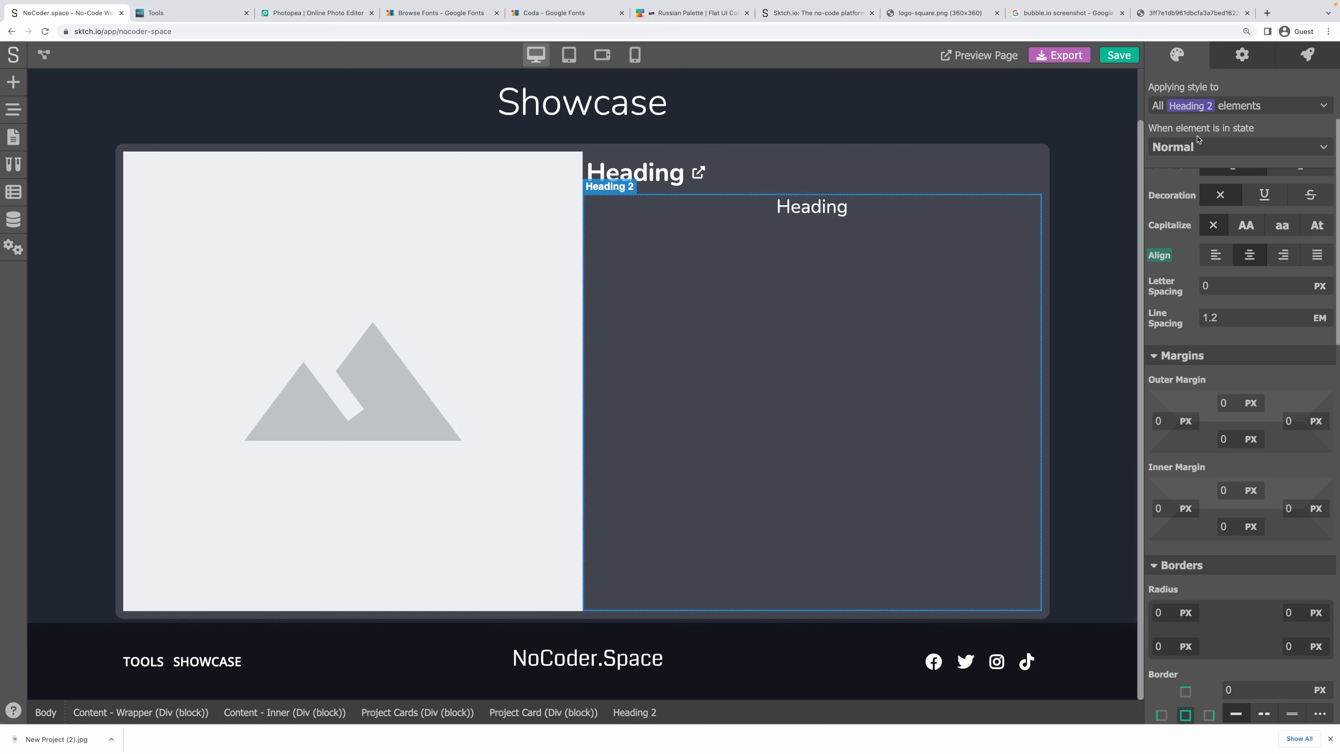
click(919, 174)
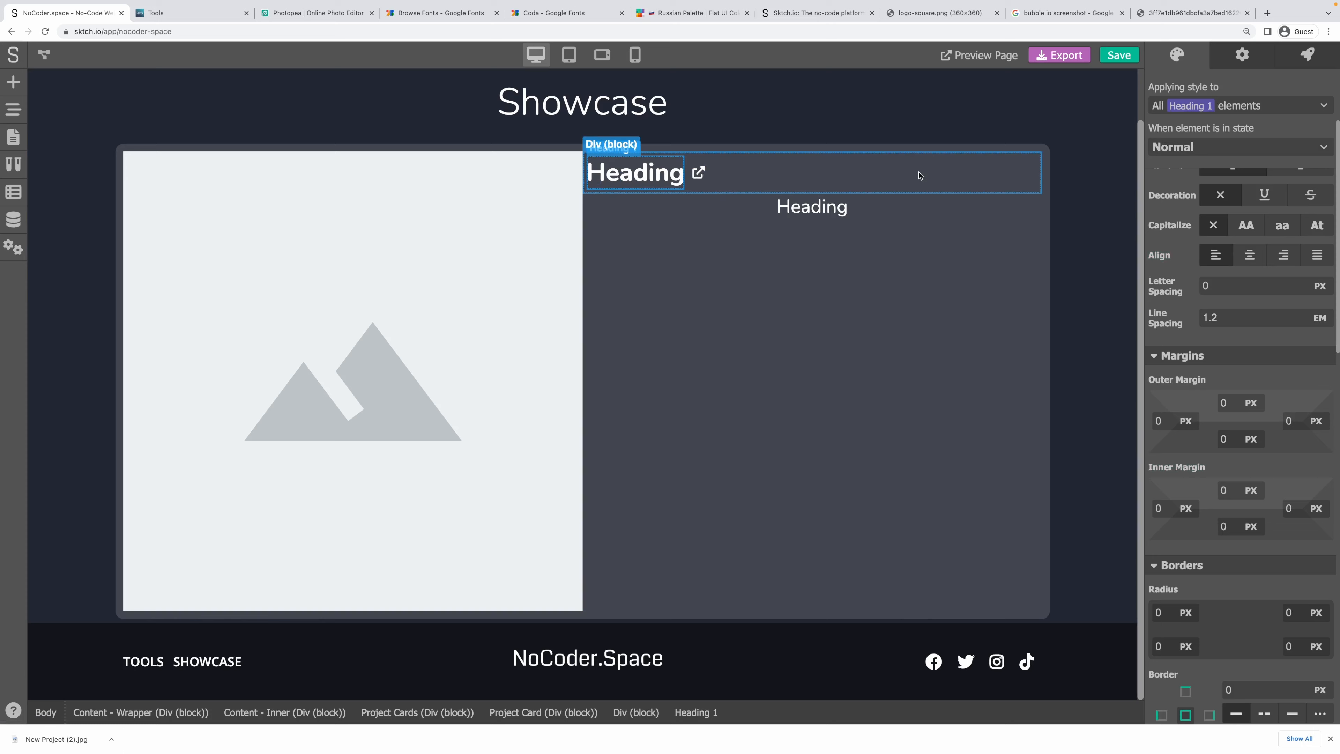
click(350, 331)
click(1047, 165)
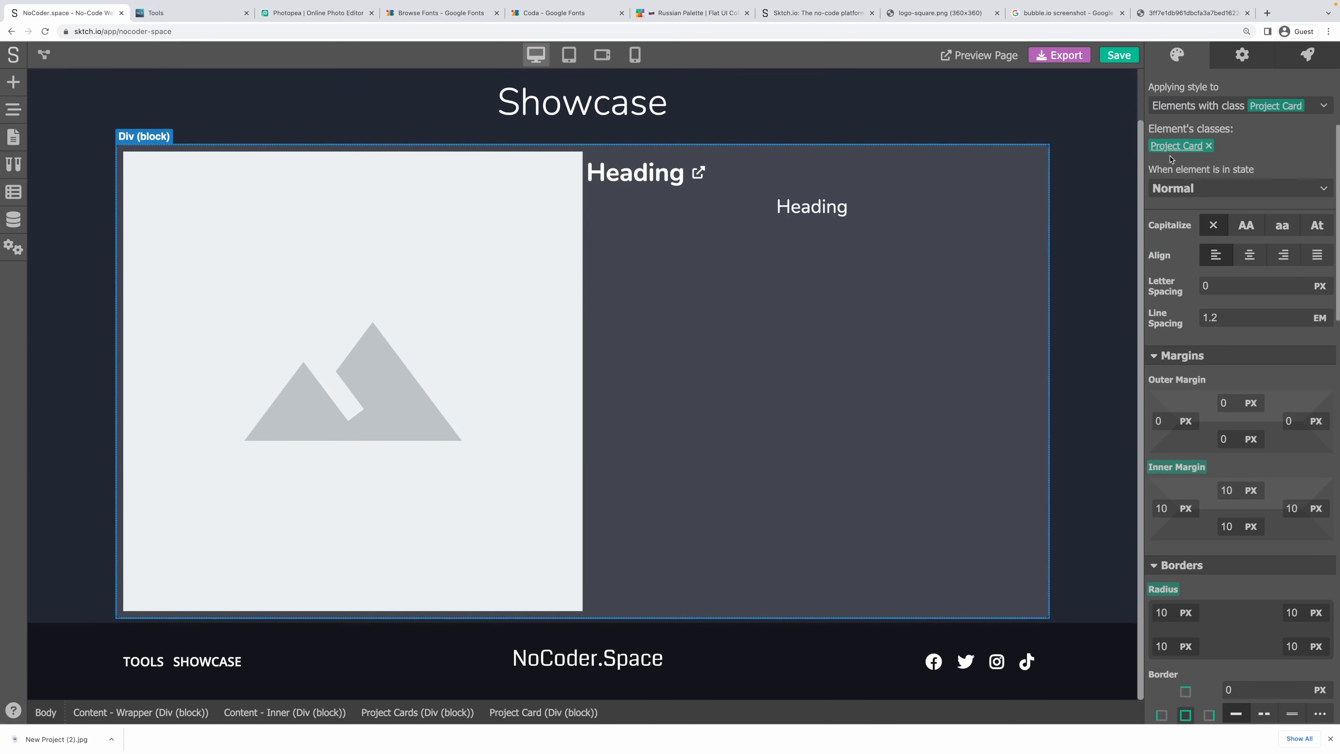
click(363, 250)
Create and apply the class Project Card - Image to the card image.
click(1237, 108)
click(1212, 170)
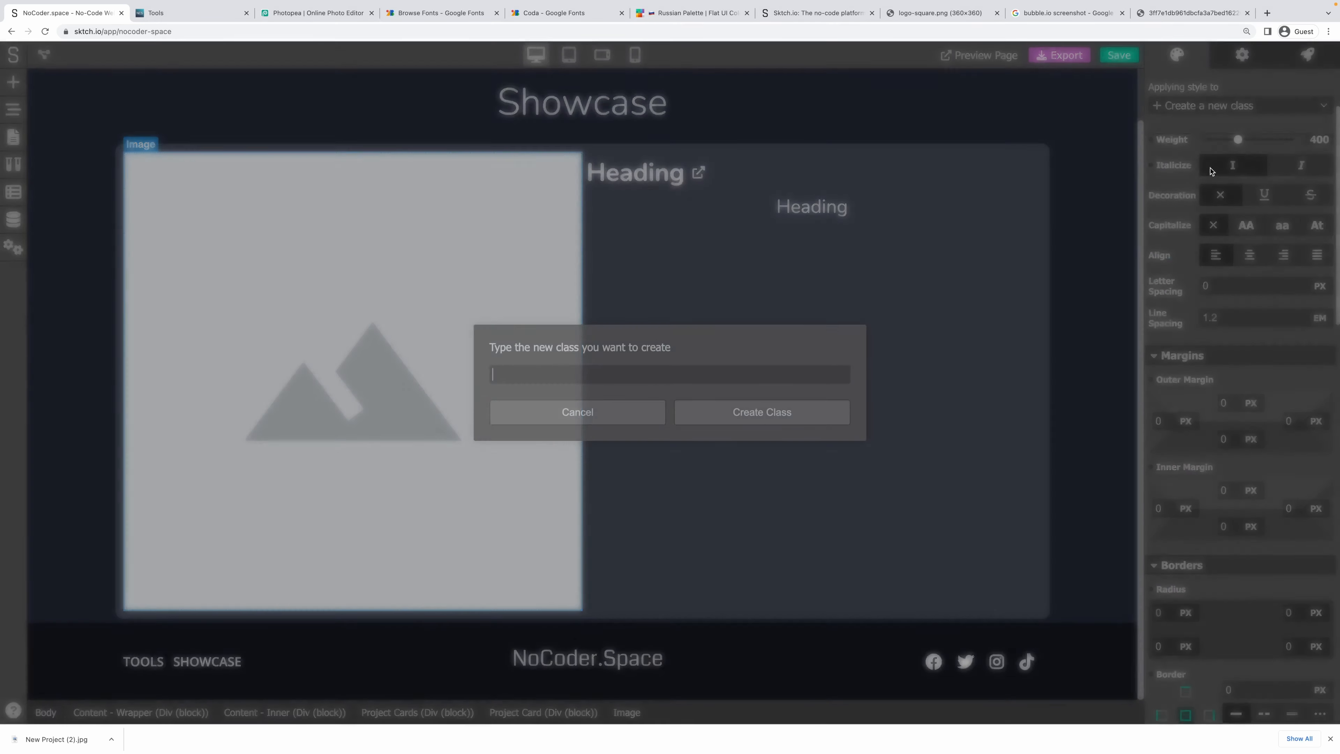
text(Project)
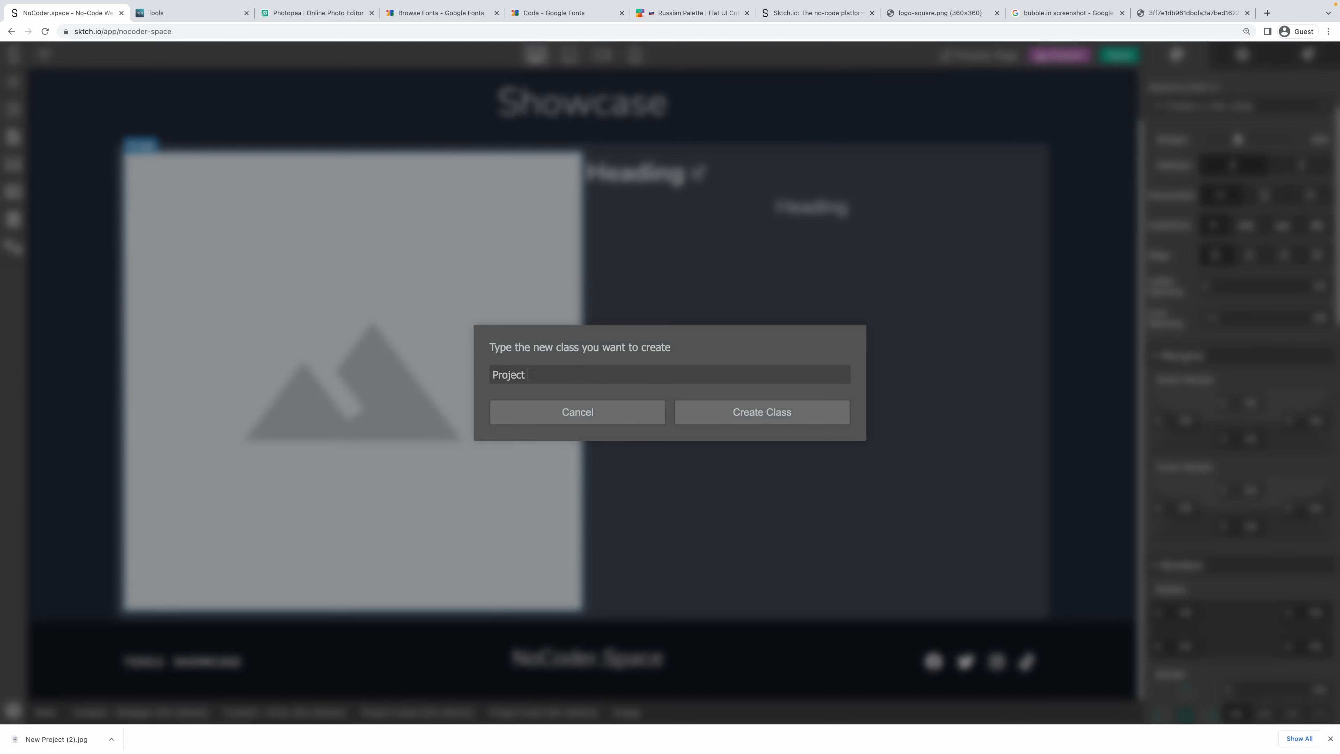
text( Card - Image)
key(shift+super+Left)
key(shift+super+slash)
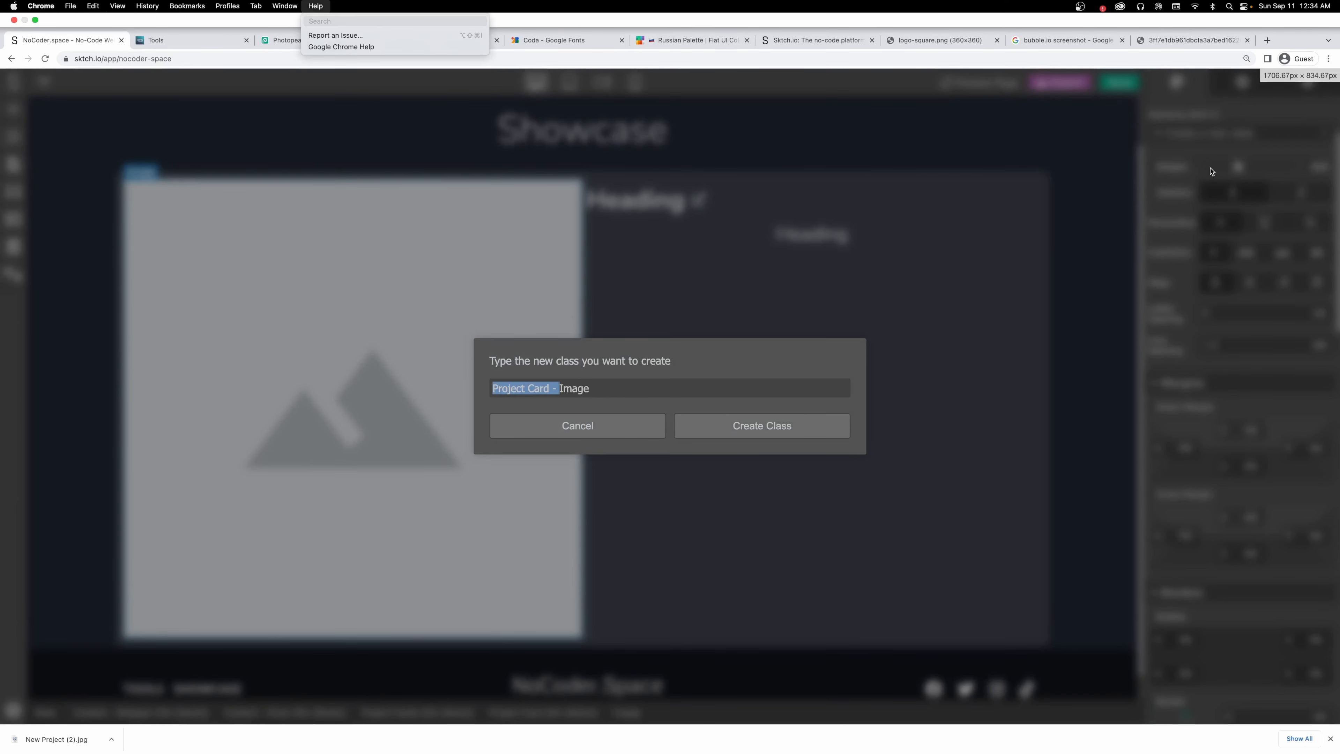
key(Escape)
click(643, 390)
key(Return)
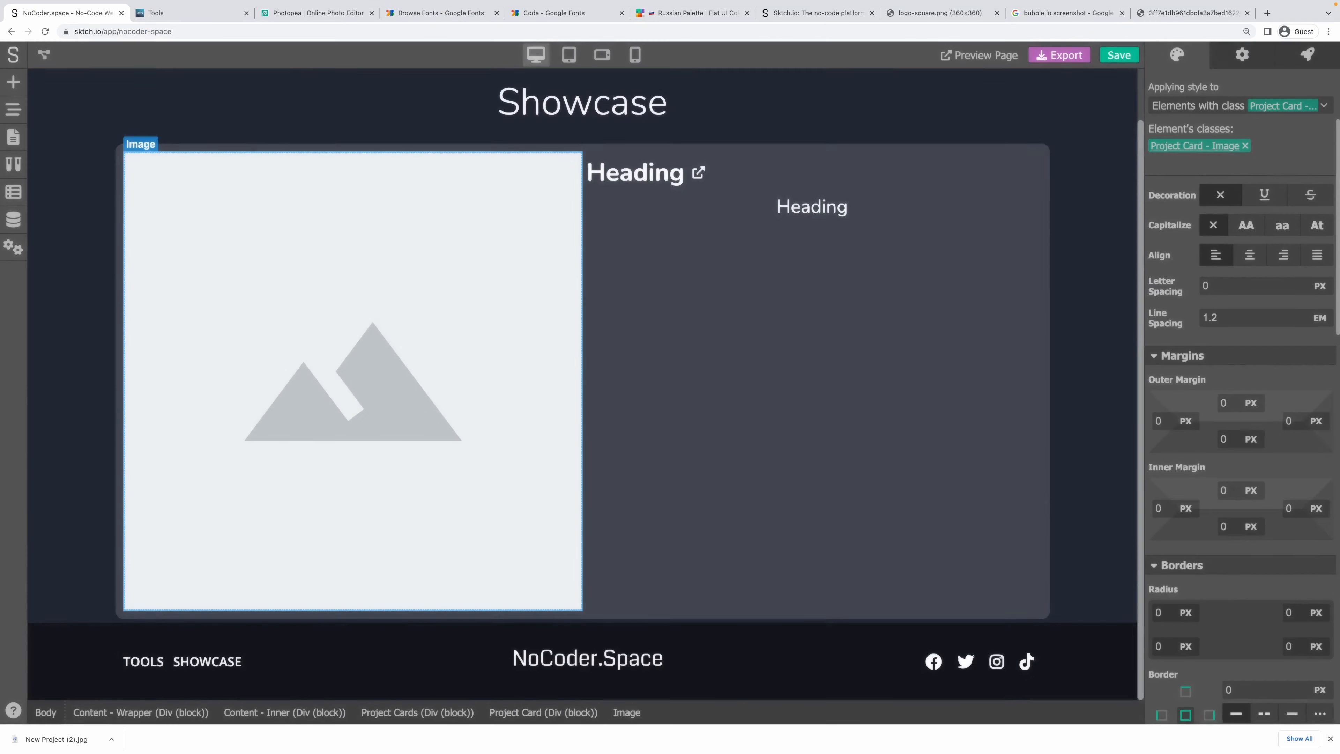
Give the title a new name class, correcting its NAme typo to Project Card - Name.
click(636, 174)
click(1185, 115)
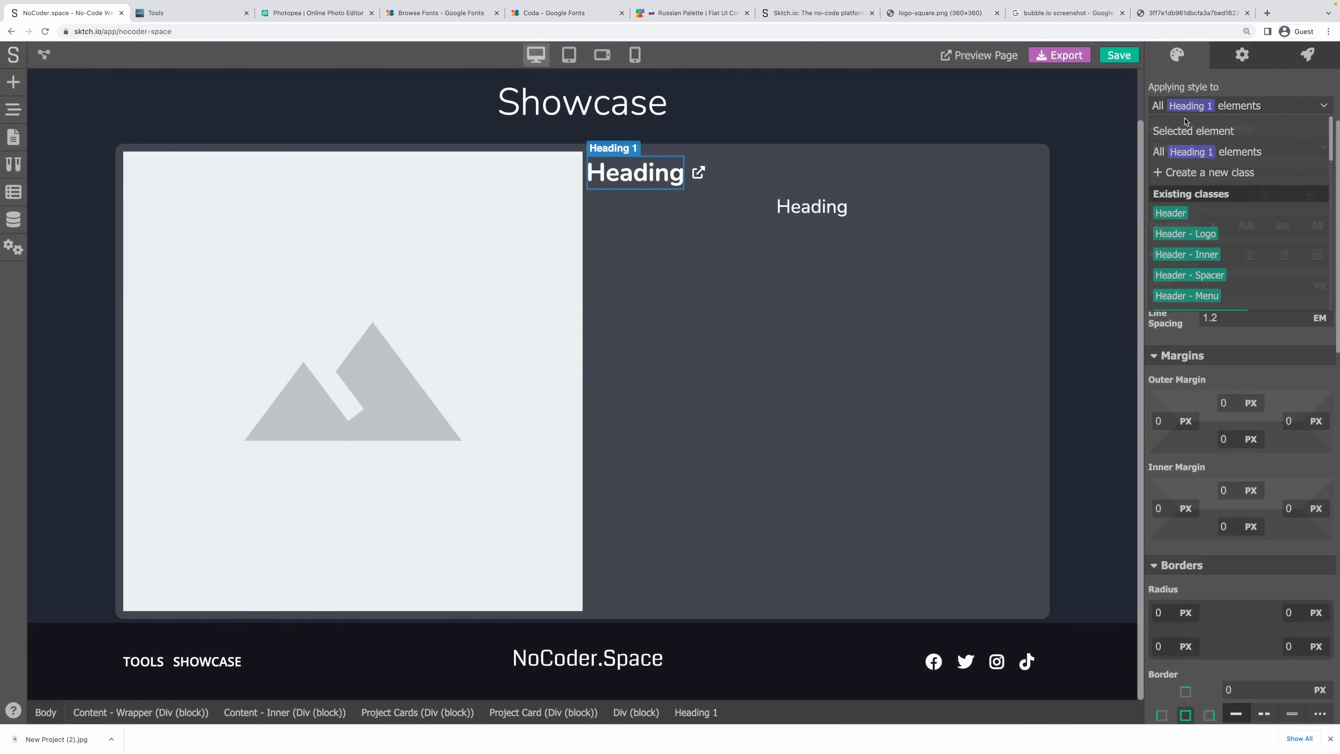
click(1202, 177)
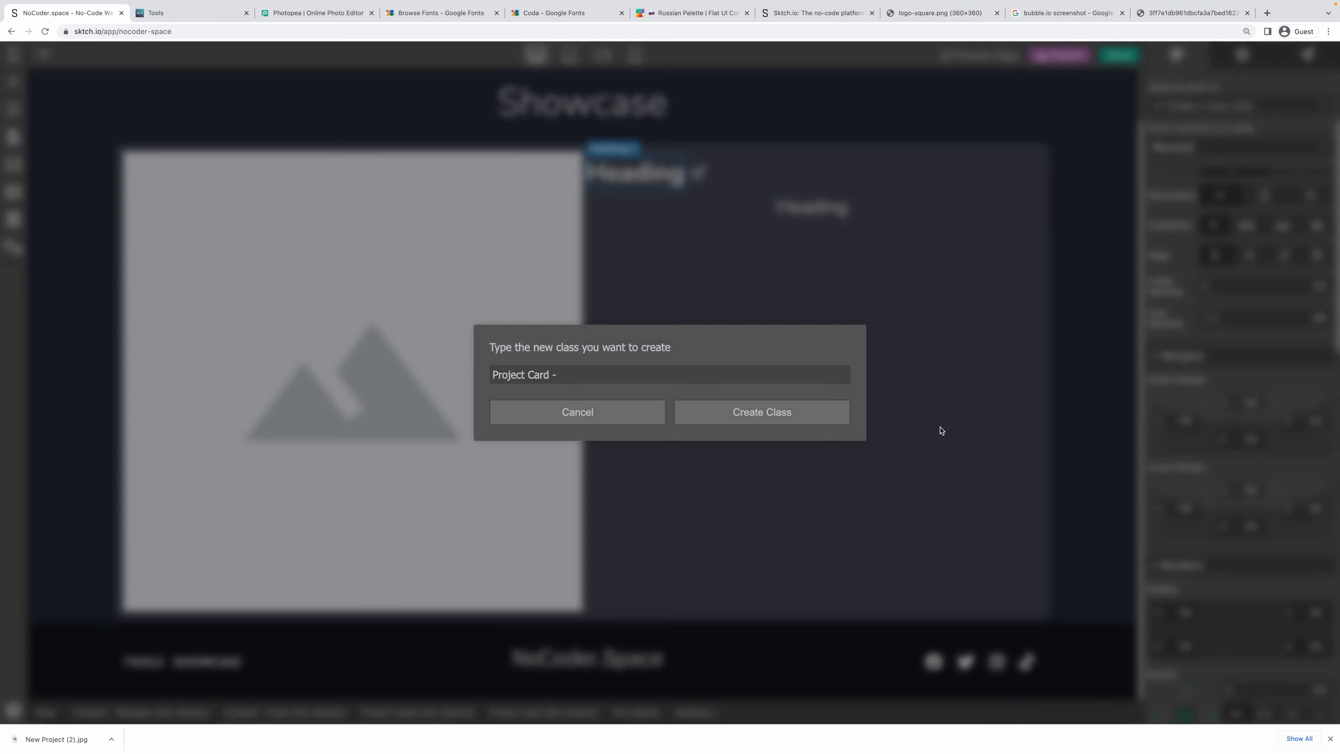
text(TAme)
key(Return)
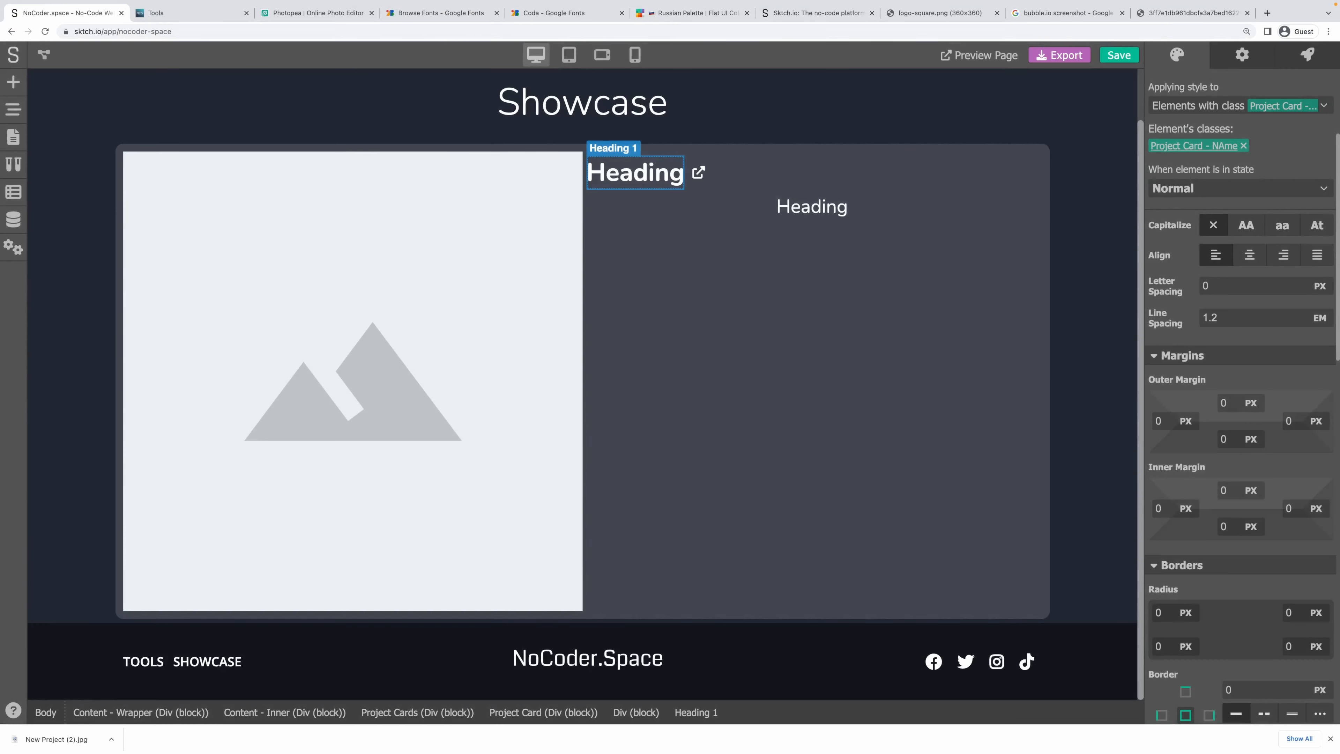
click(13, 164)
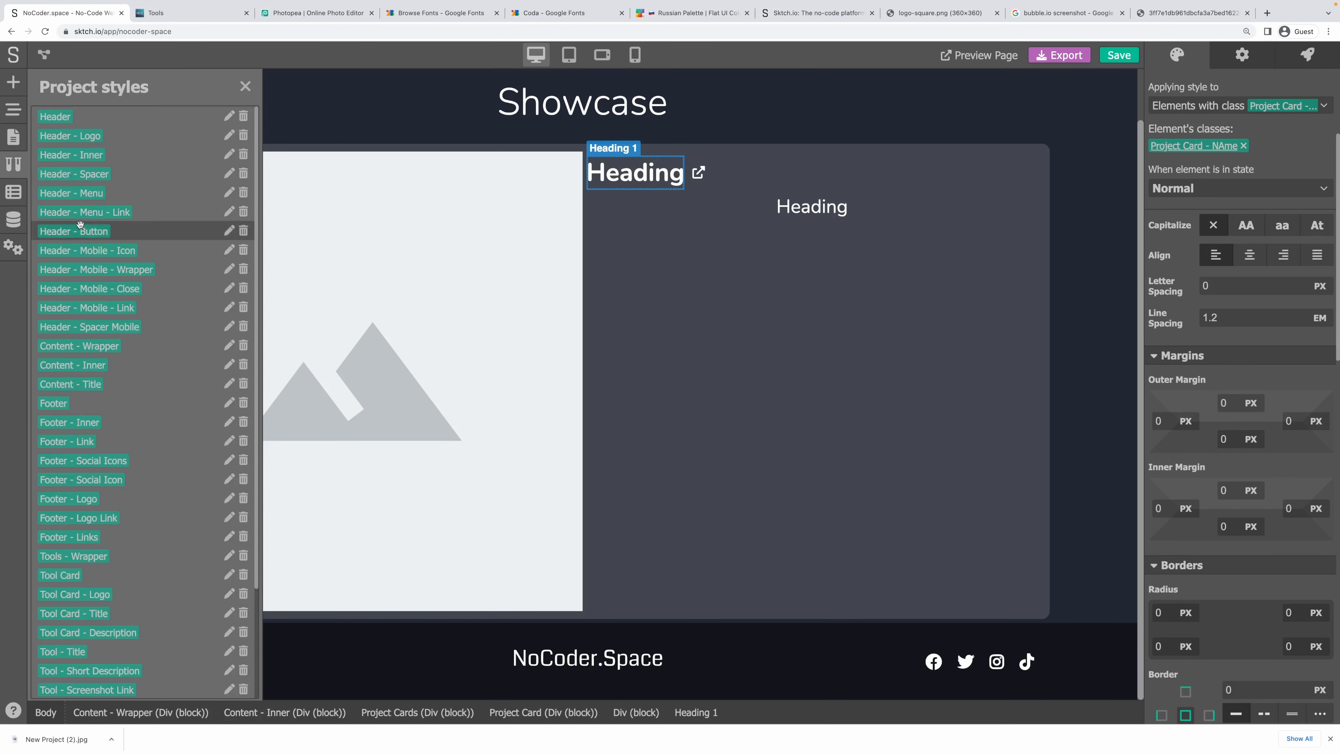
scroll(120, 642, down, 10)
click(229, 689)
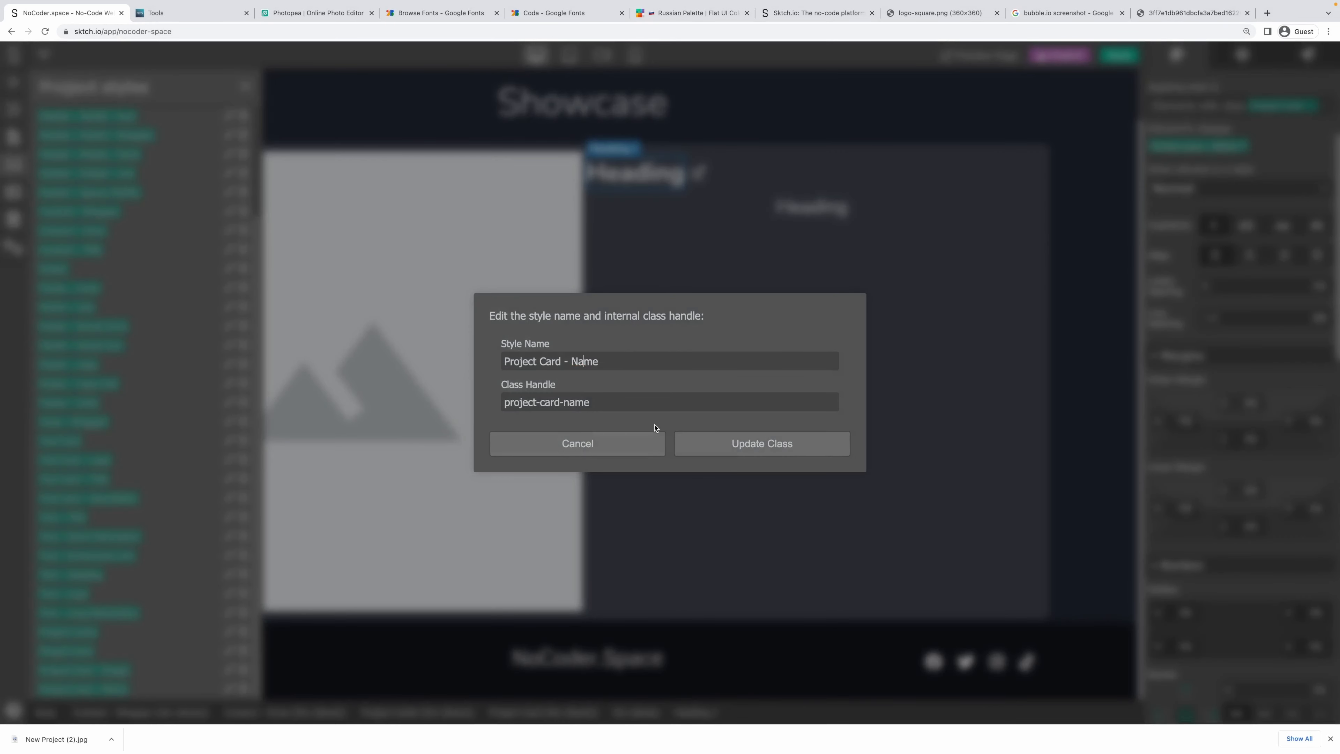
click(762, 443)
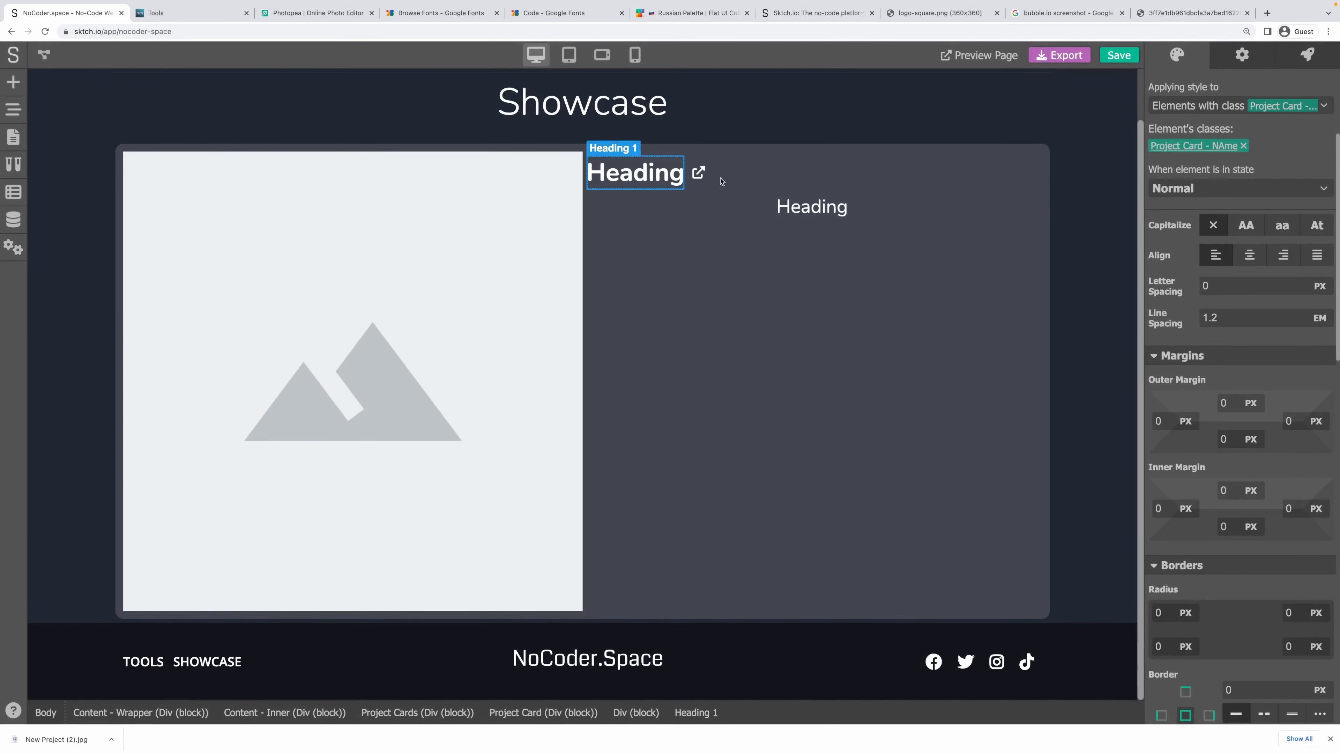
Create and apply the class Project Card - Short Description to the Heading 2.
click(798, 204)
click(1273, 104)
click(1209, 172)
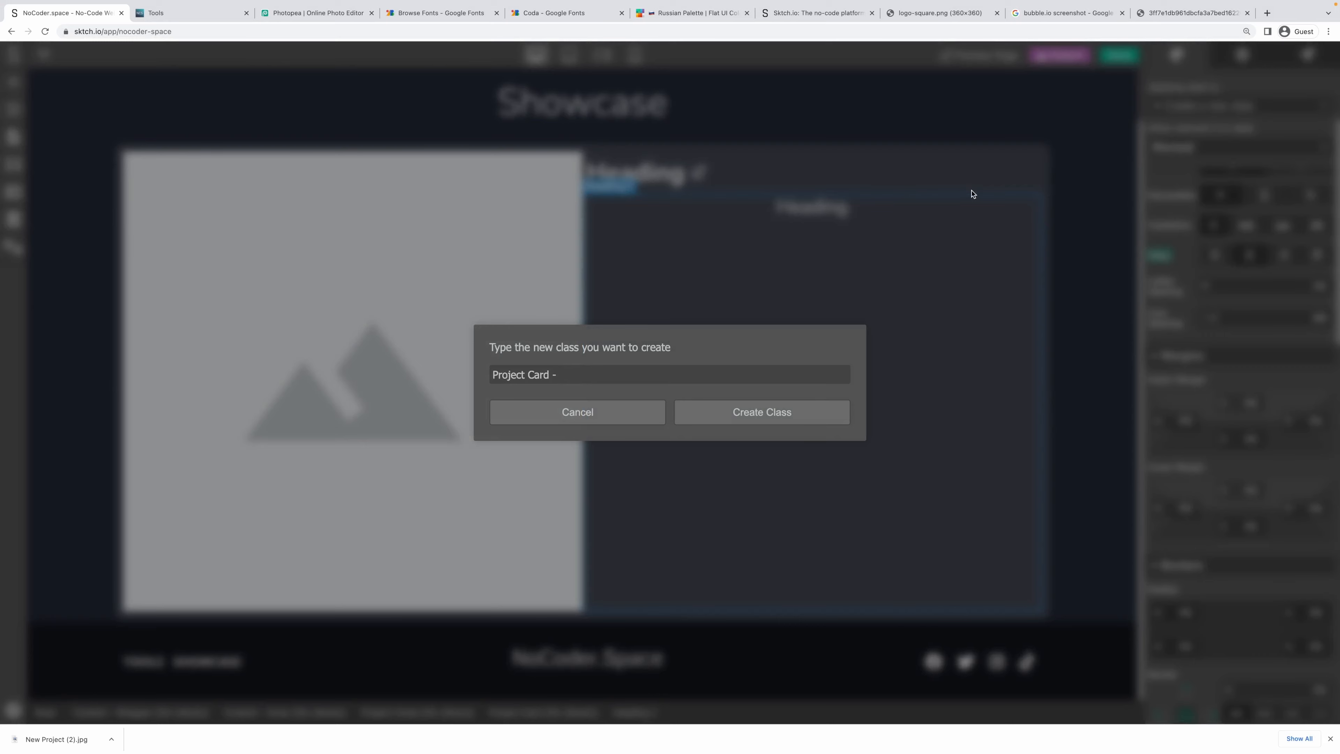
text(Short Description)
key(Return)
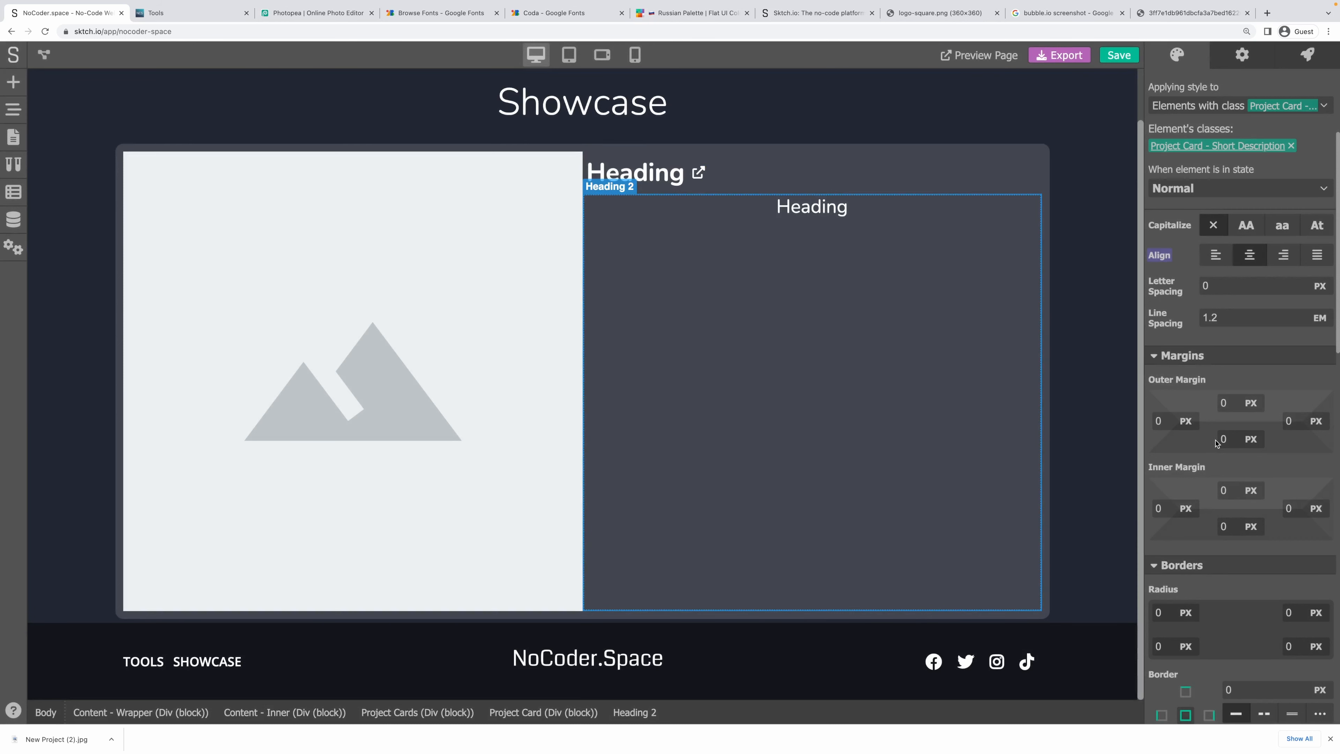
Left-align the Heading 2 text.
scroll(1258, 488, down, 5)
scroll(1229, 444, up, 8)
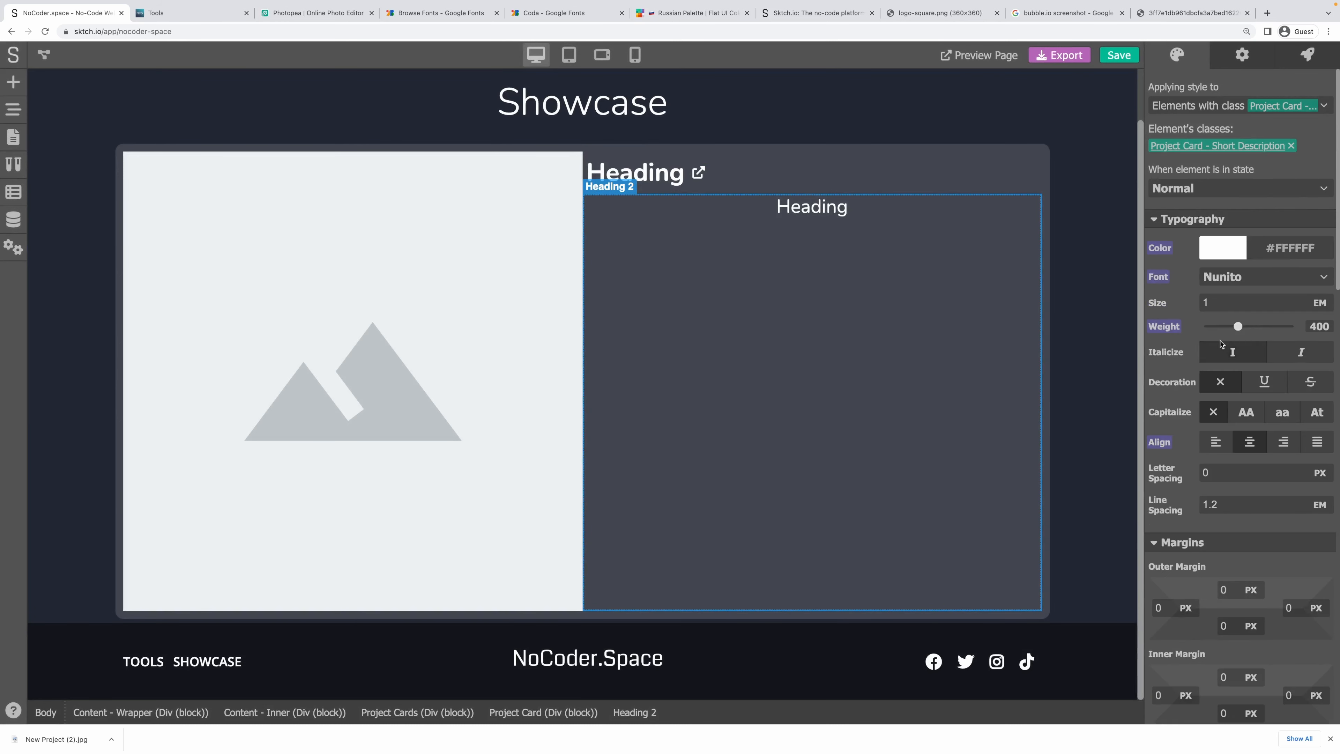
click(1223, 445)
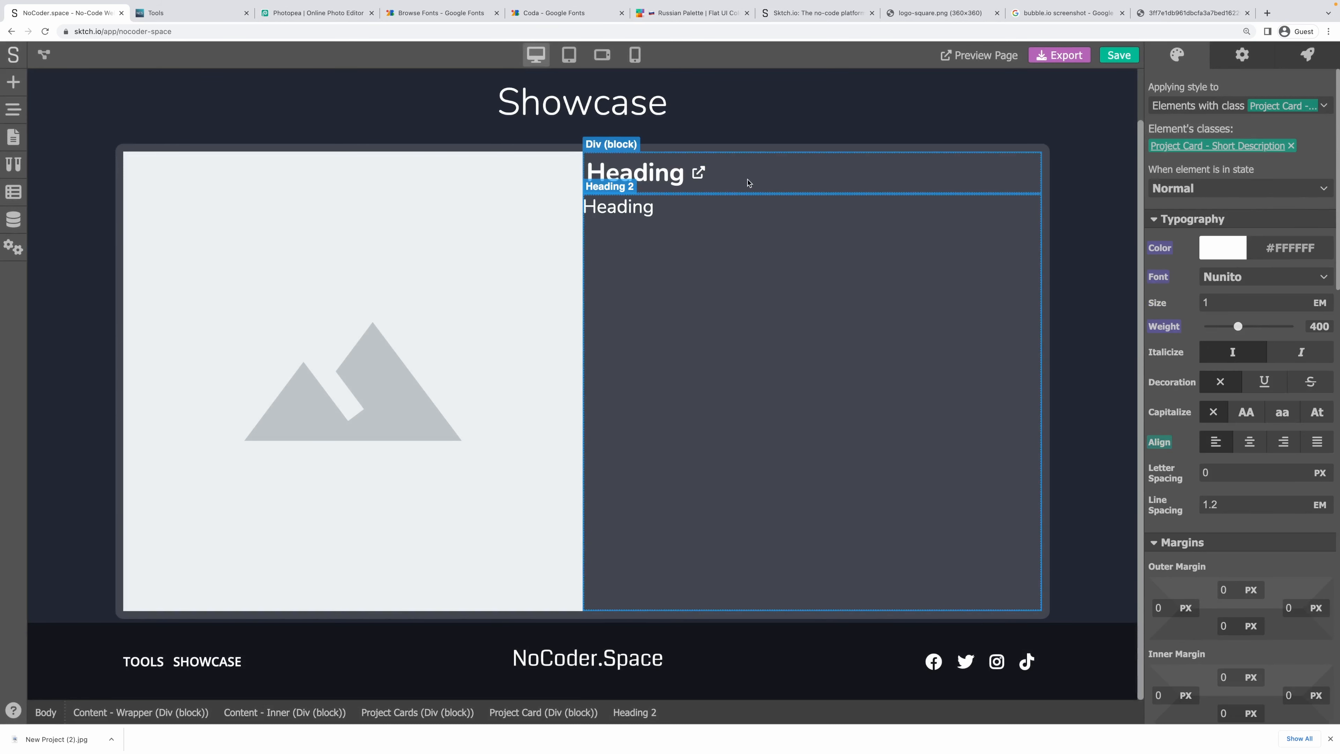
Set the Project Card grid's first column to 300 px.
click(483, 226)
scroll(1258, 445, down, 5)
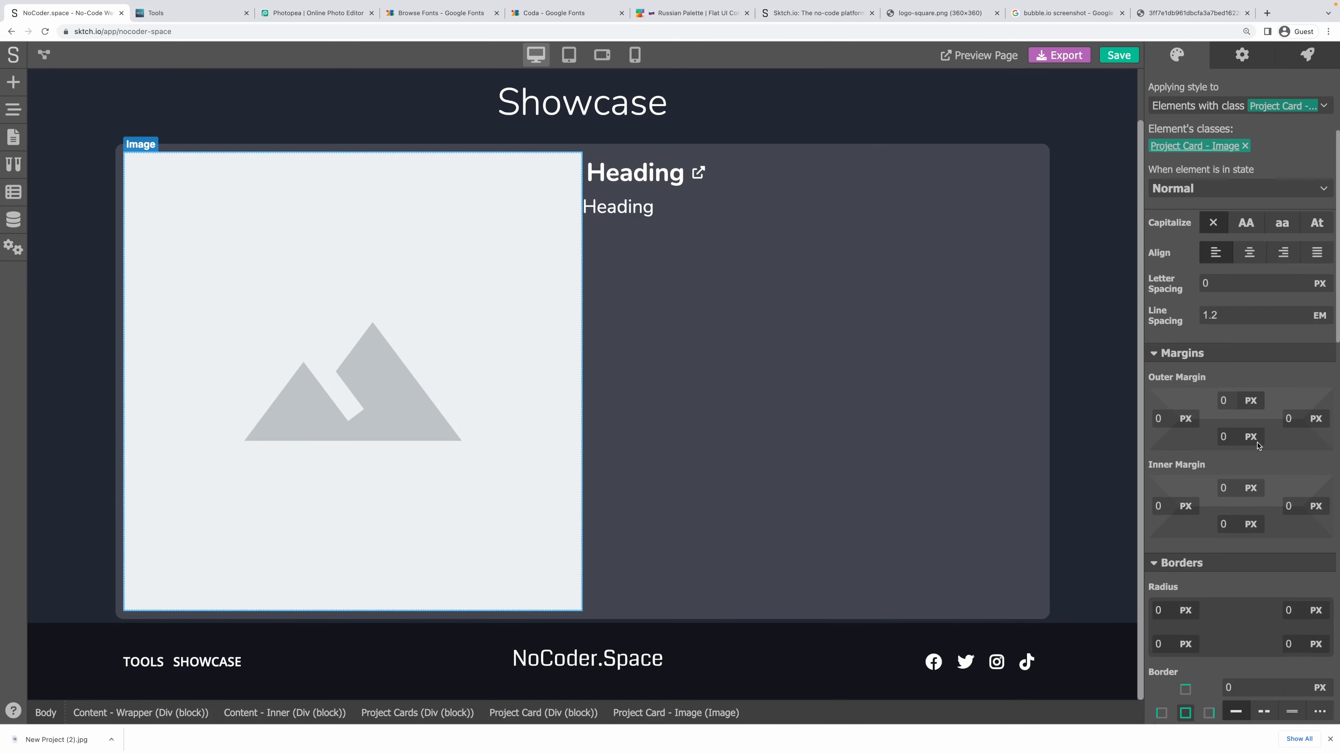
scroll(1258, 446, down, 7)
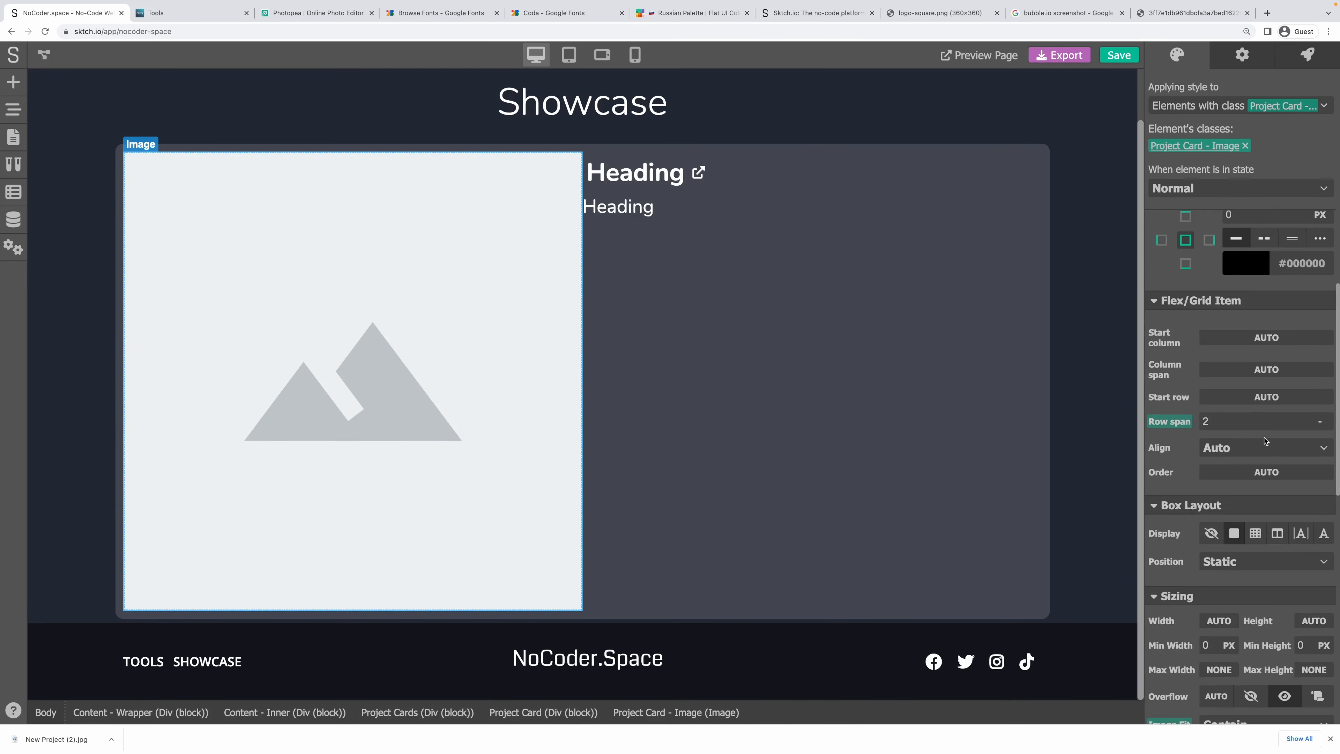
scroll(1265, 440, down, 2)
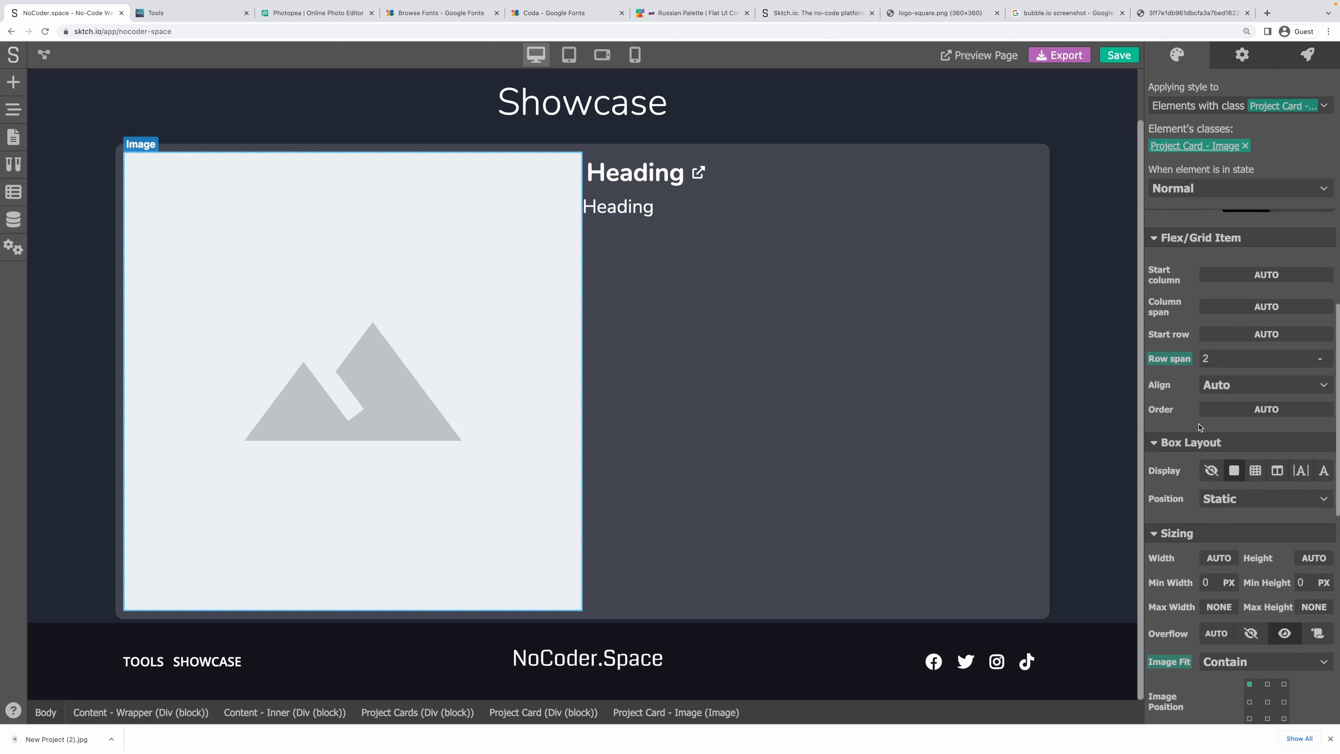
click(1007, 151)
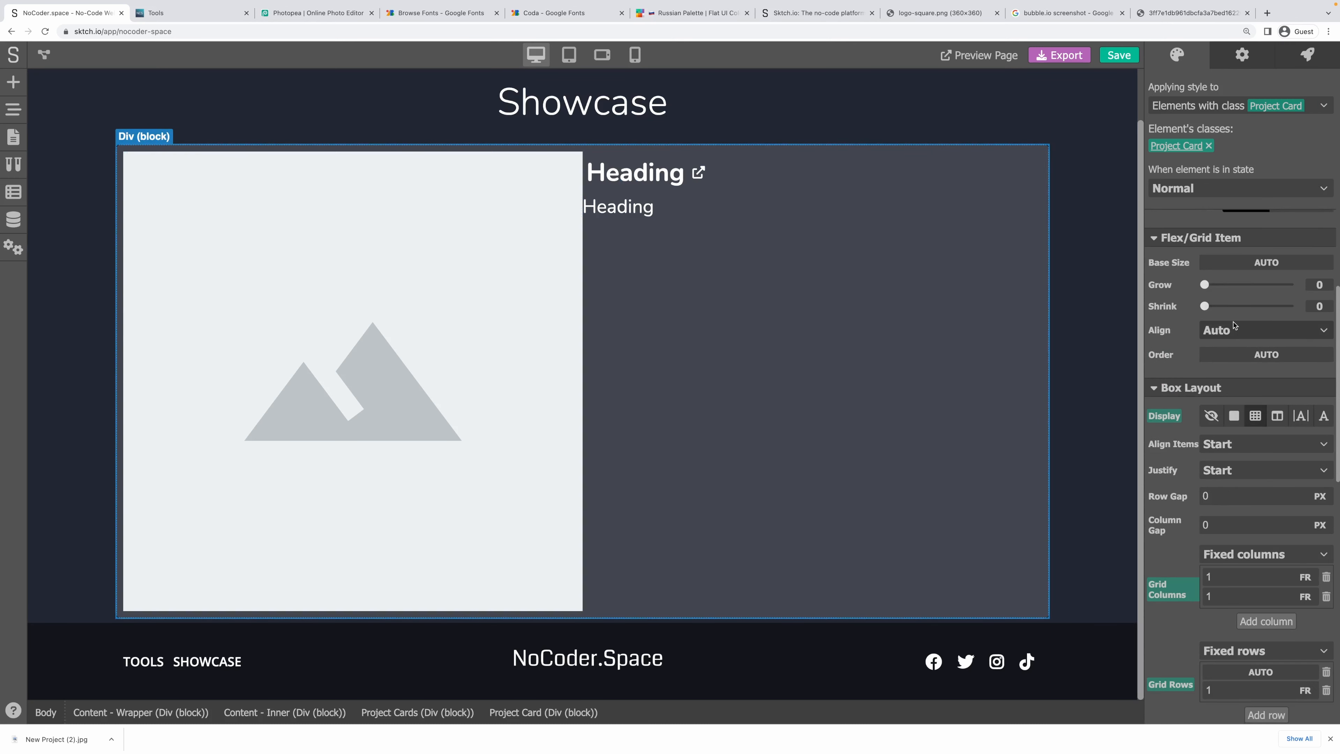
scroll(1190, 349, down, 3)
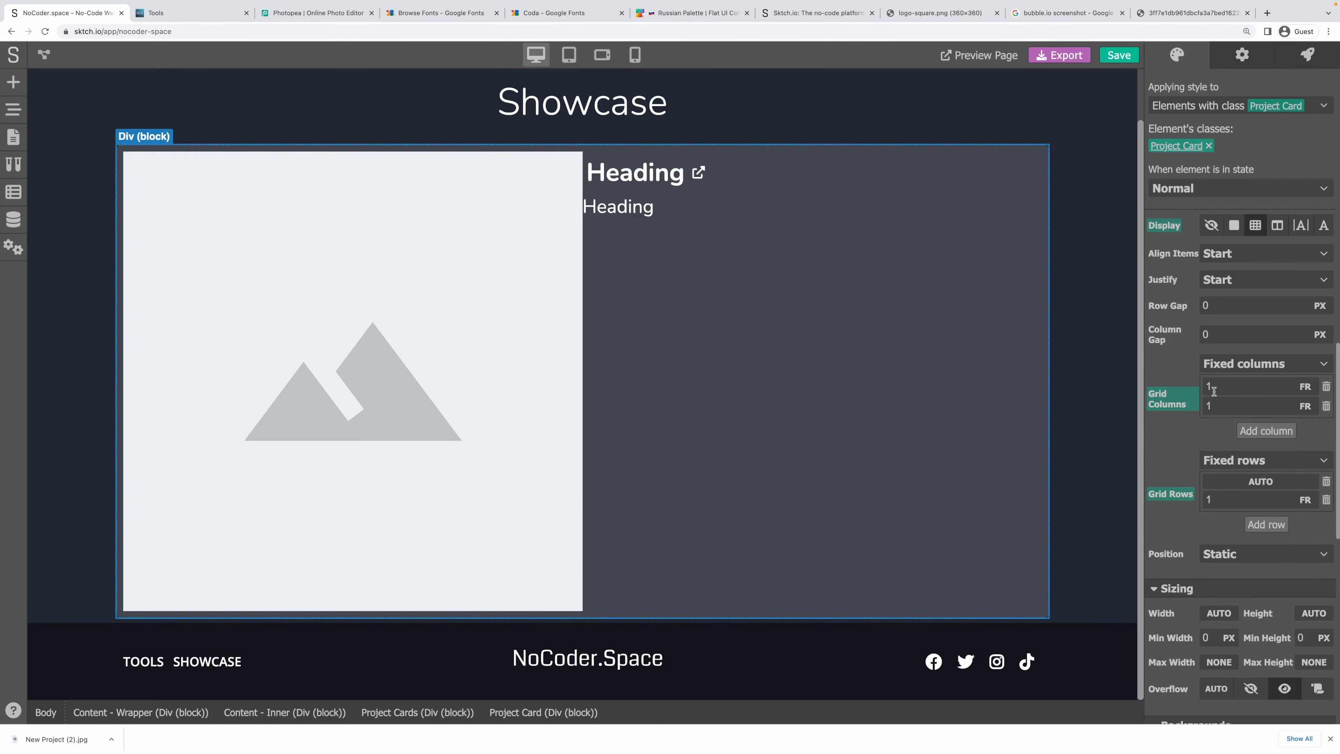
click(1311, 389)
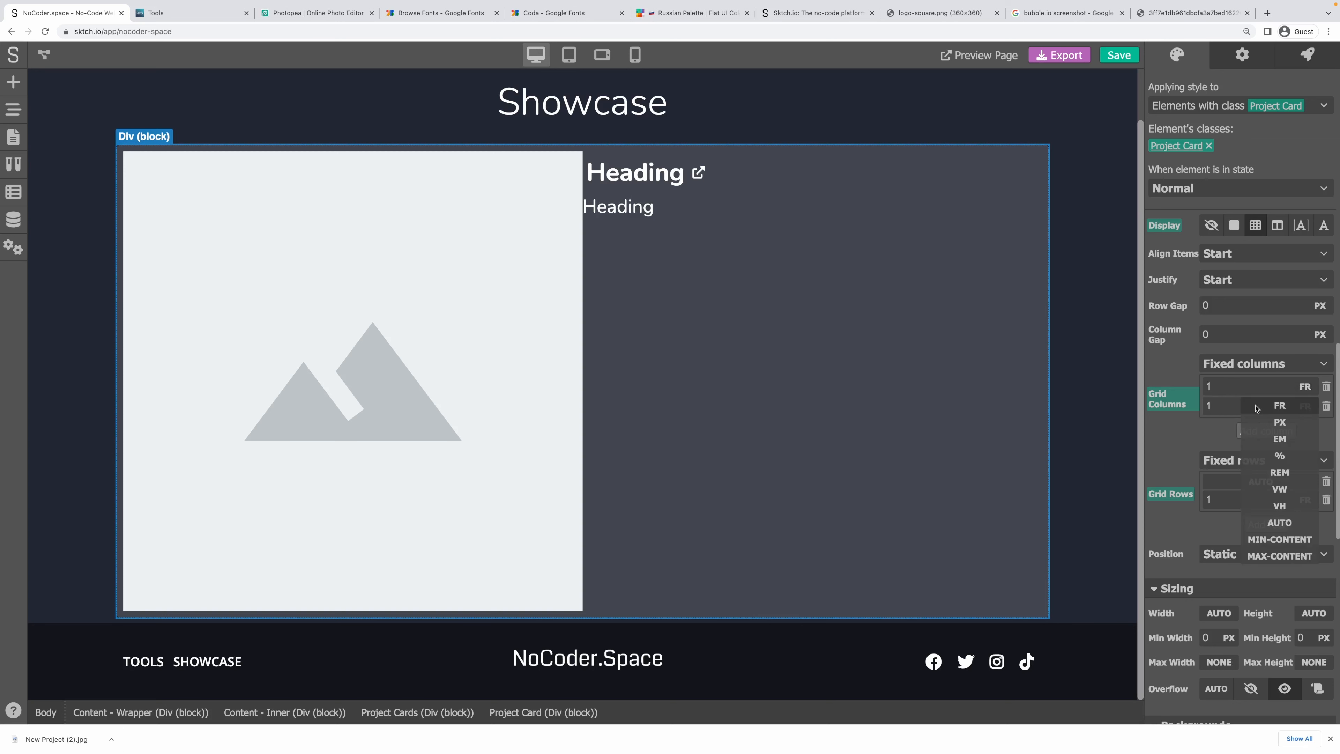
click(1268, 424)
drag(1224, 386, 1173, 385)
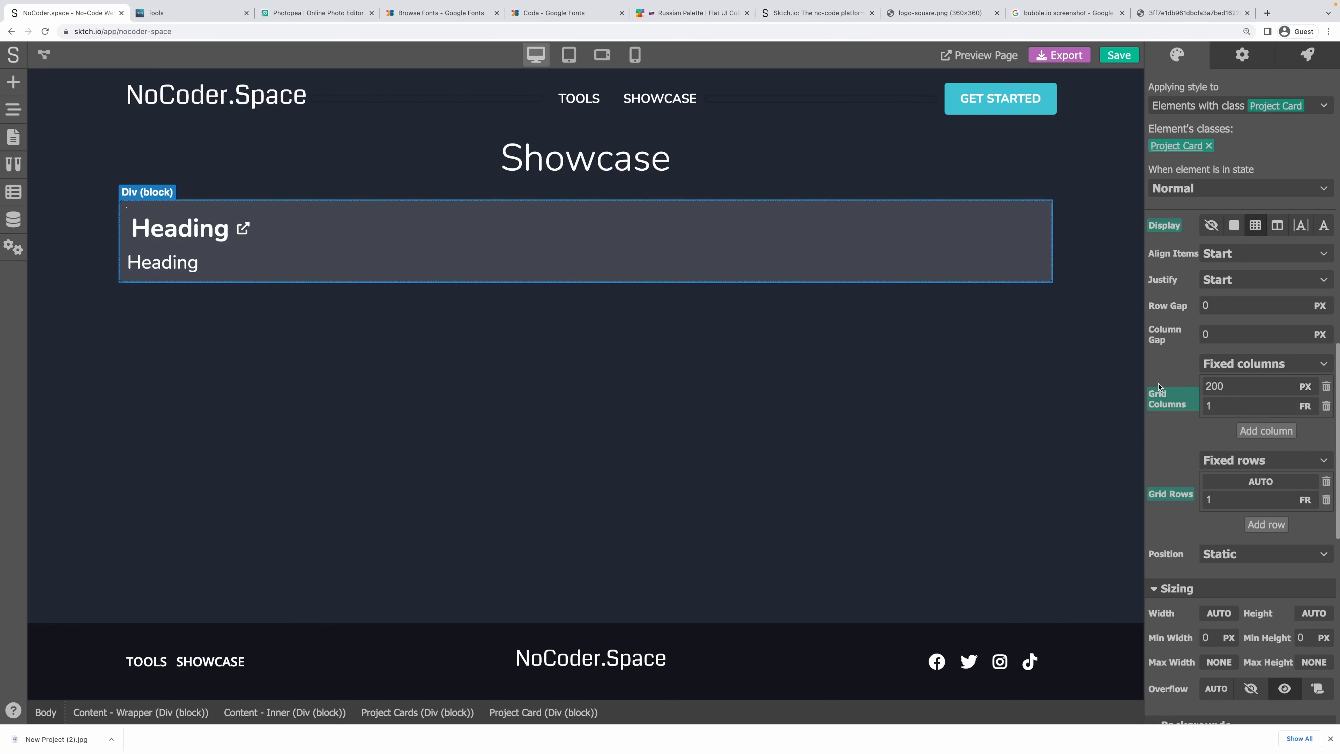
drag(1233, 382, 1156, 387)
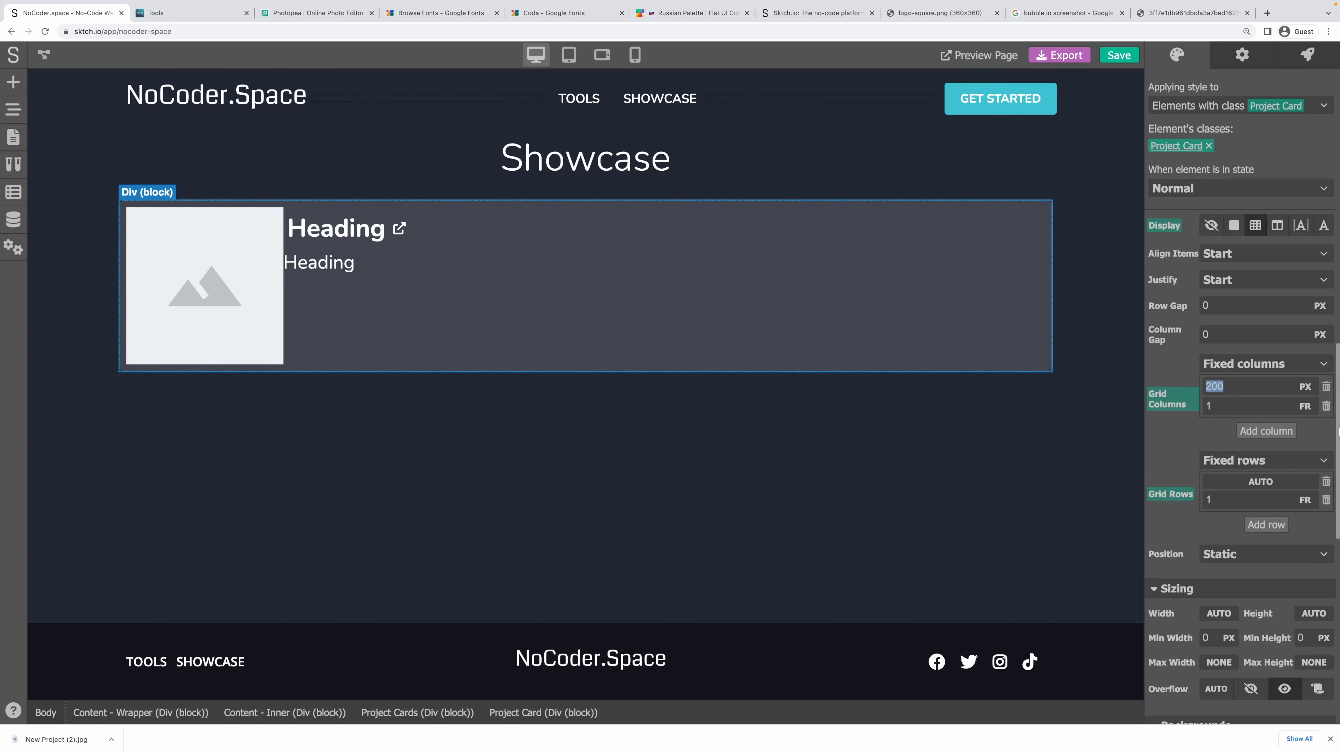
text(32)
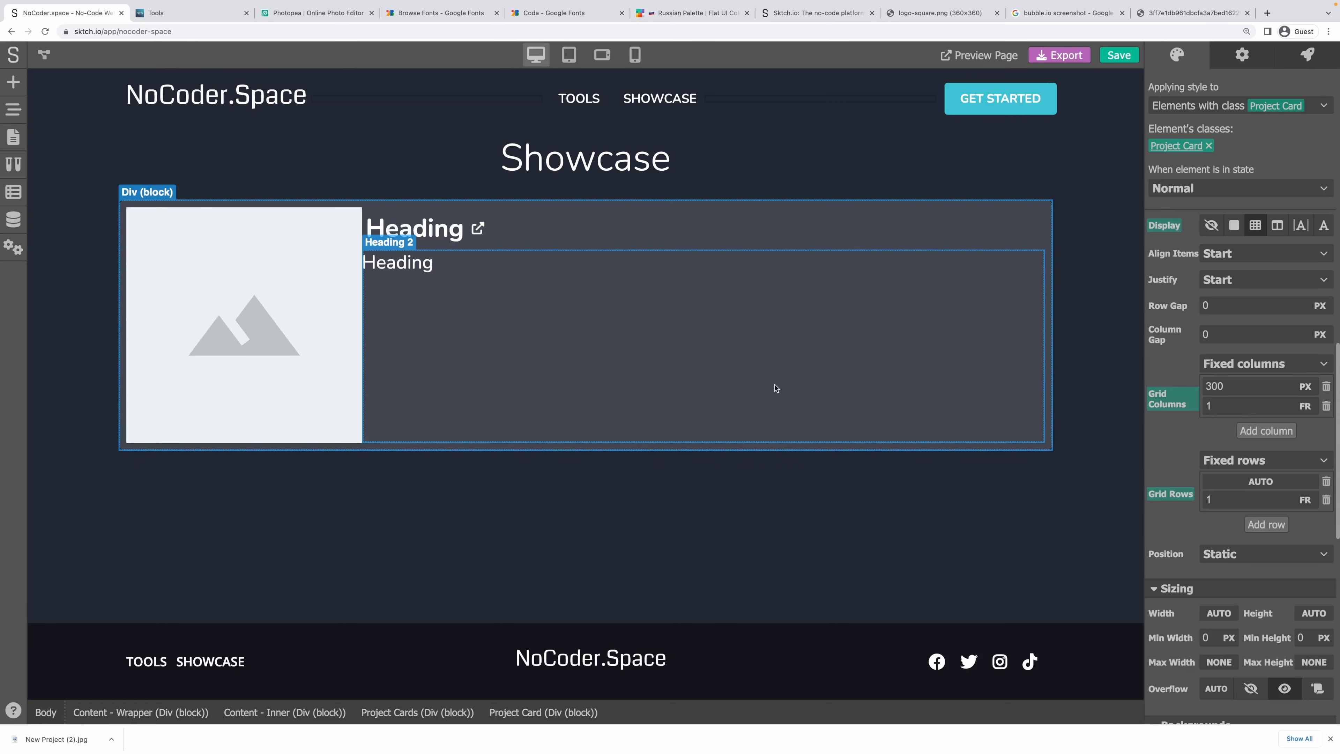
Set the grid's column gap to 15 px.
key(Tab)
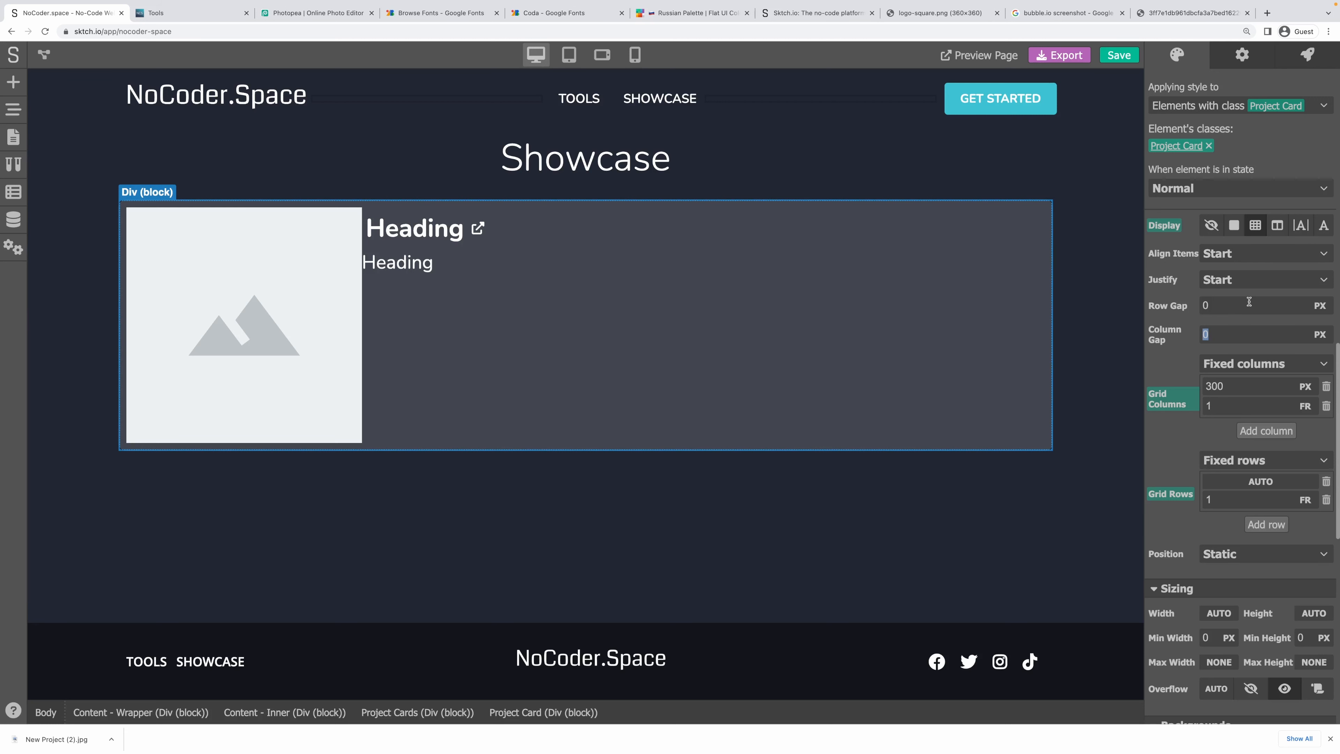
text(10)
key(Return)
double_click(1222, 332)
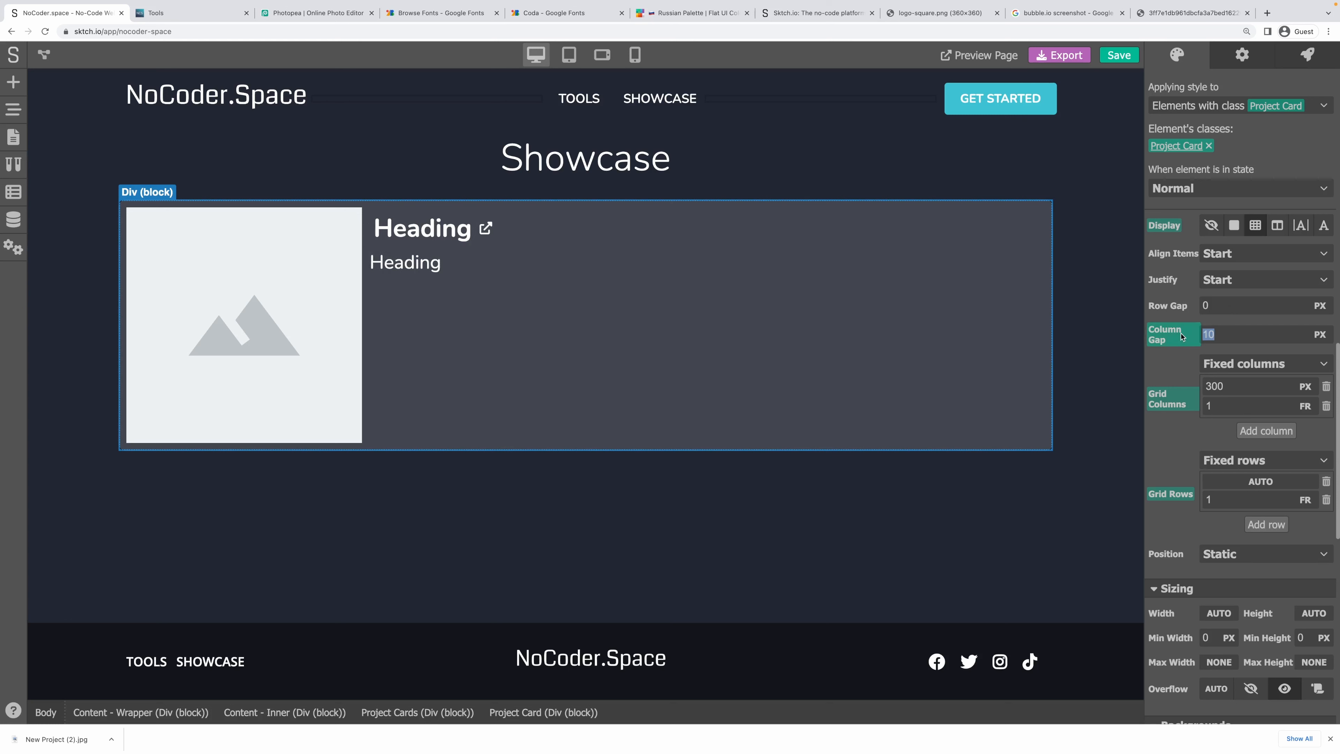
text(15)
key(Return)
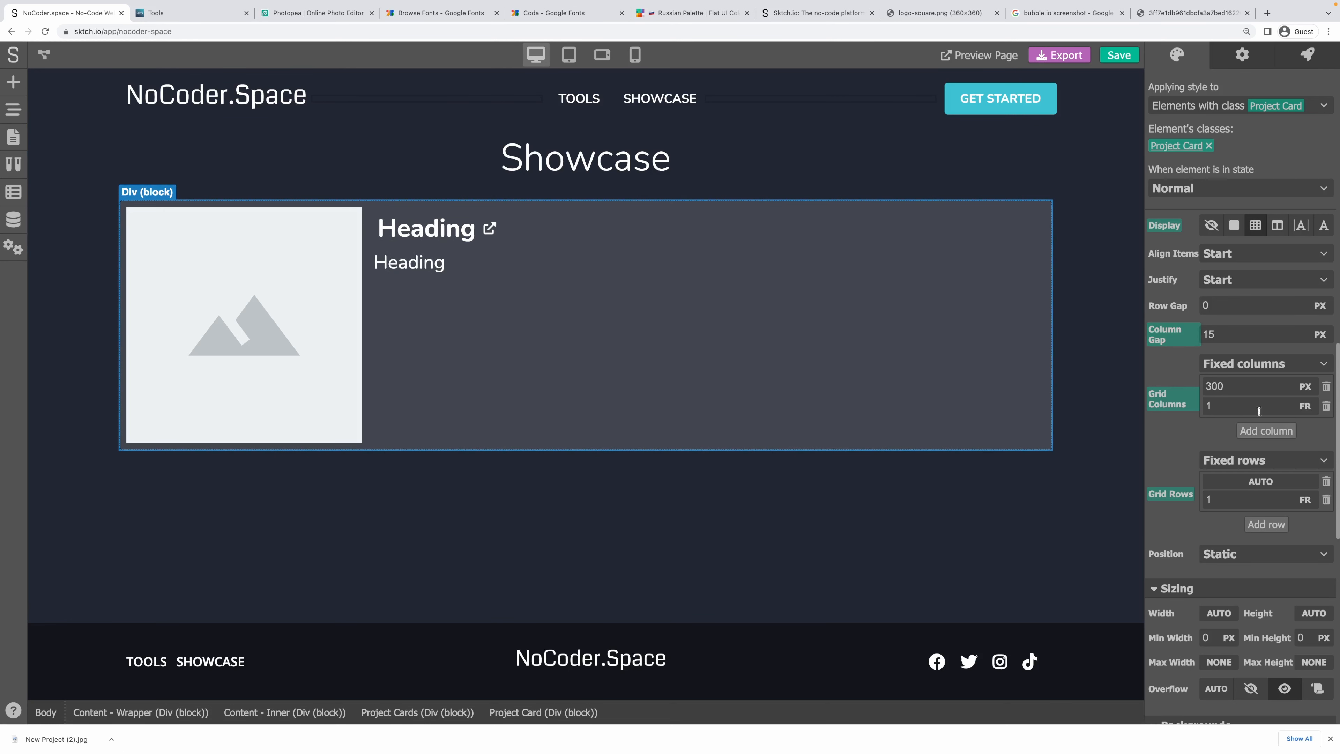
Set the project card's cursor to Pointer.
scroll(1292, 475, down, 10)
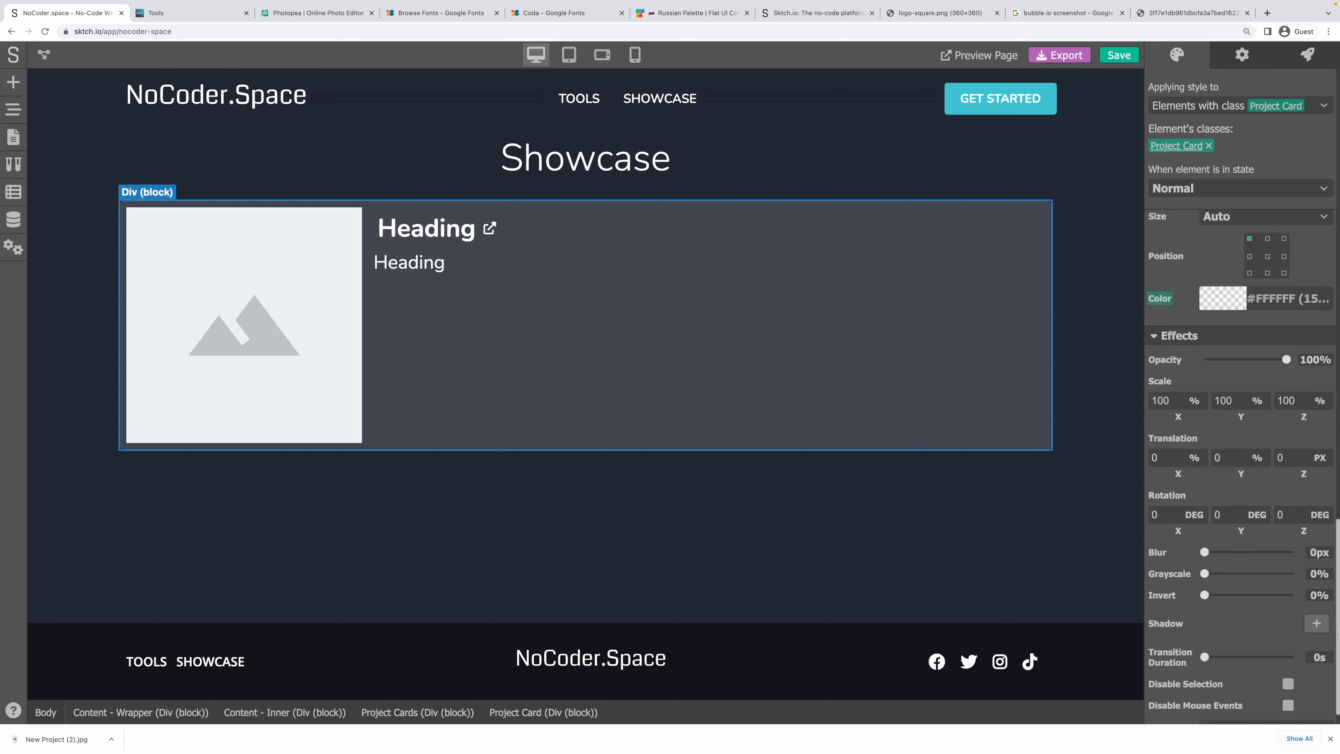
click(1252, 706)
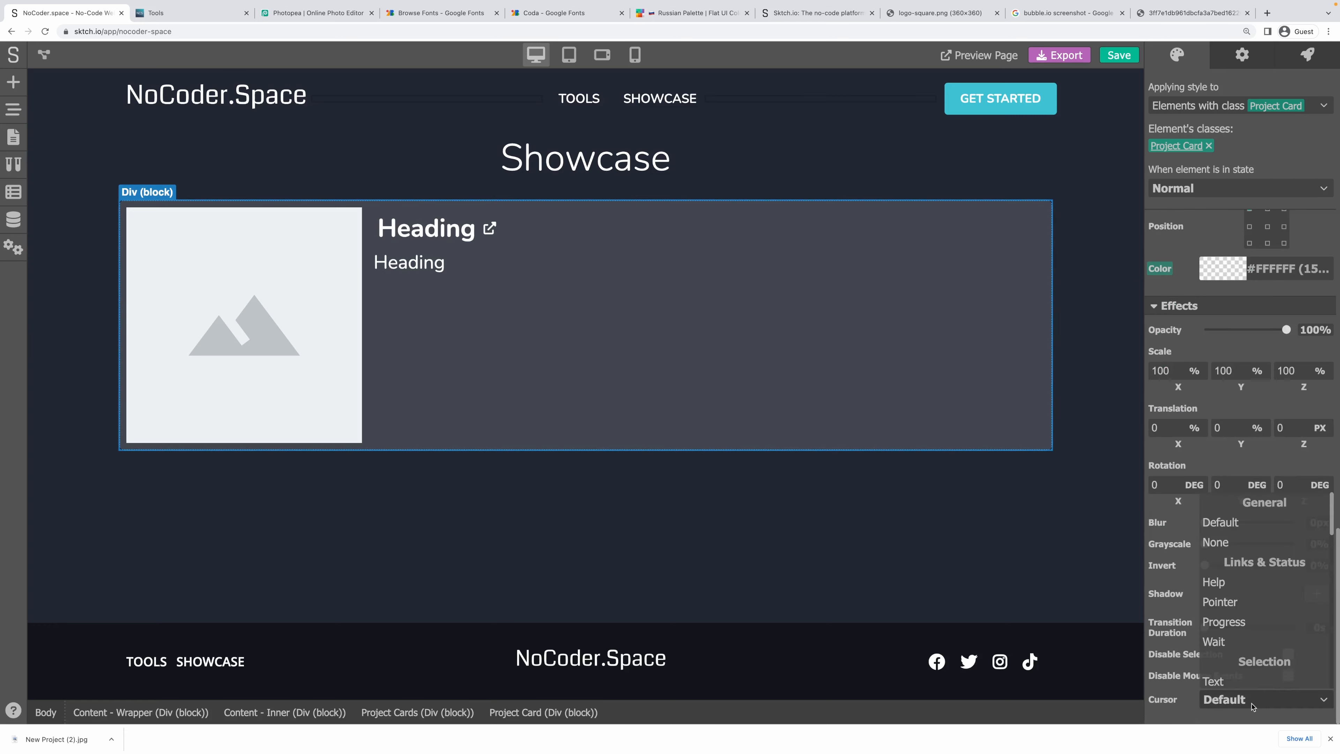
click(1226, 603)
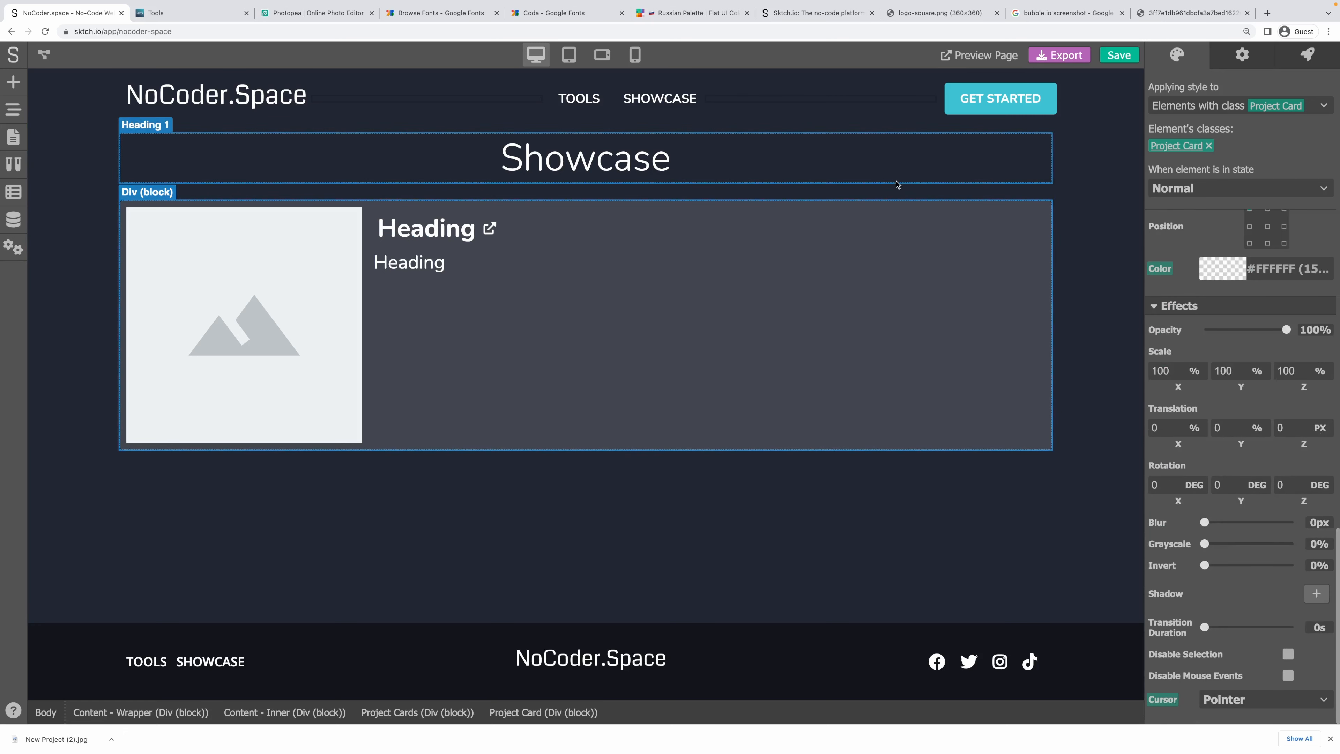
click(899, 181)
click(140, 203)
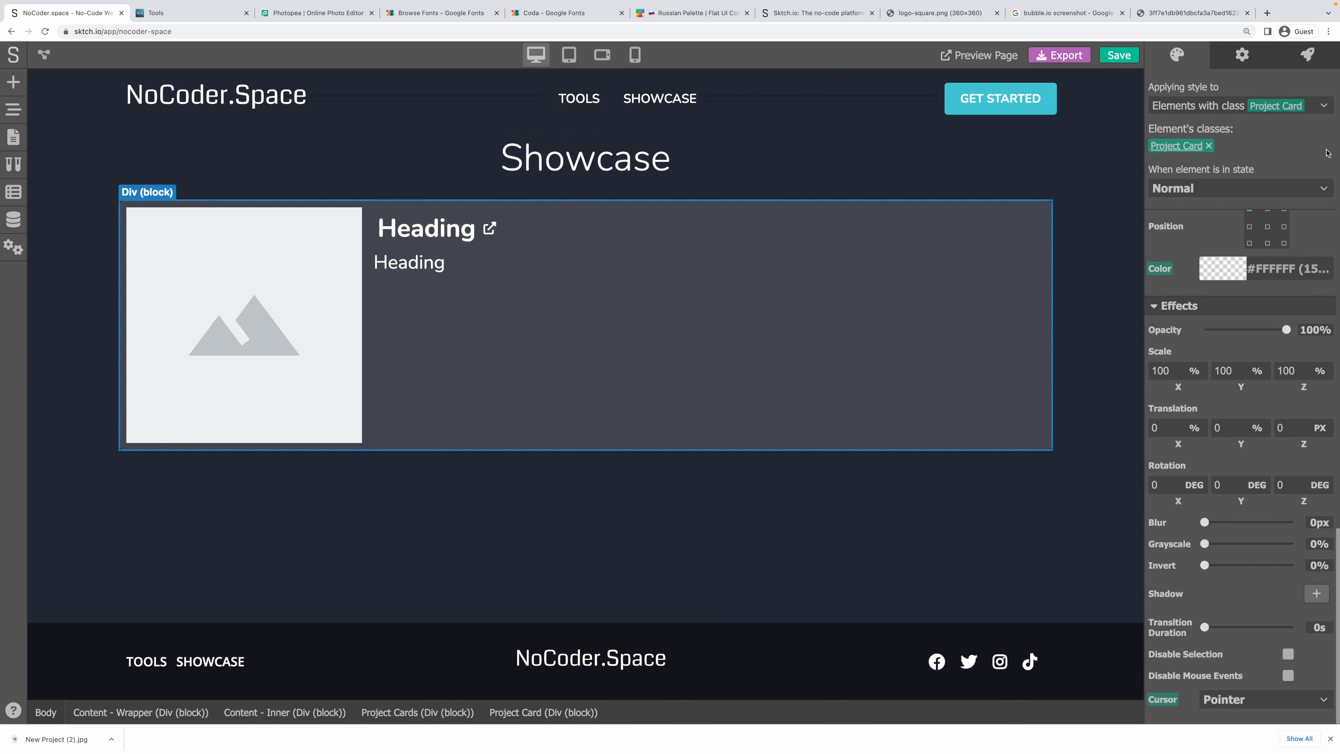
In the card's Hovered state, set the background colour alpha to 20.
click(1214, 185)
click(1202, 227)
click(1223, 279)
double_click(1311, 481)
text(20)
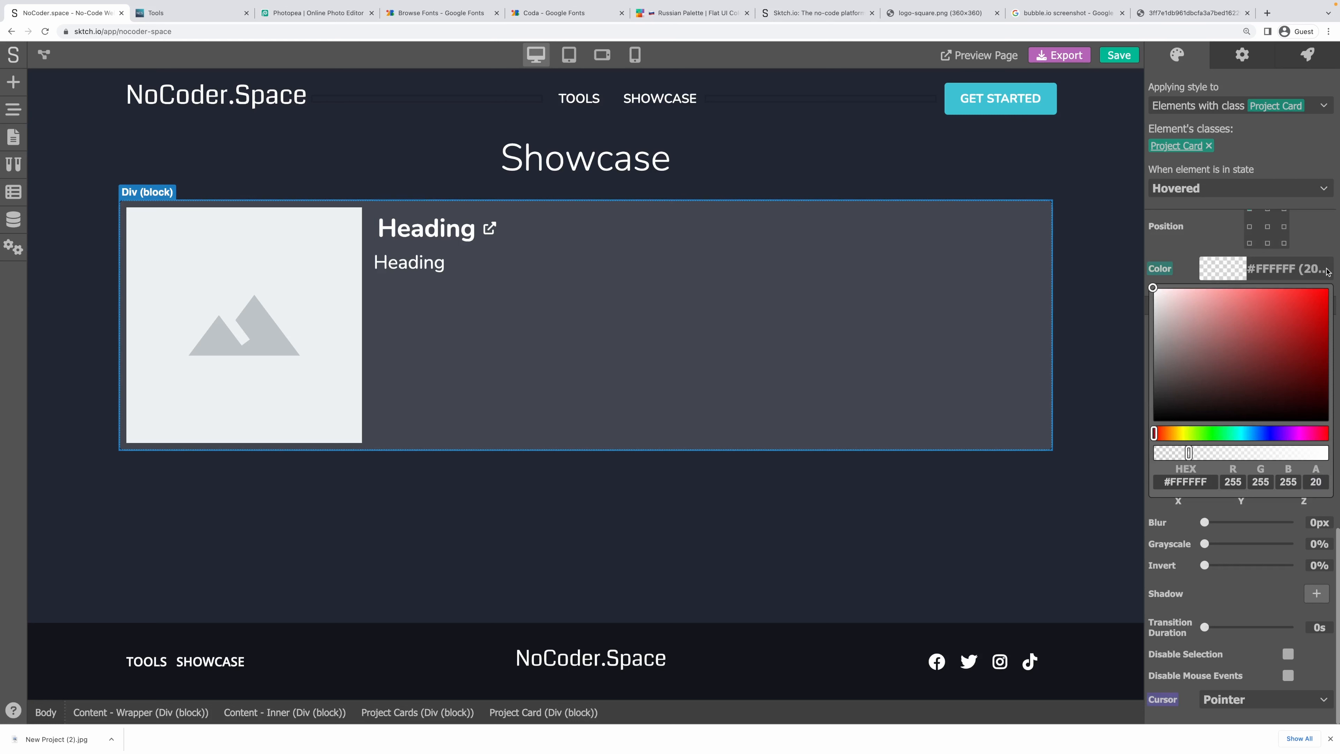
click(1323, 249)
Select the page wrapper, card title and image, and view the image's settings.
click(1068, 265)
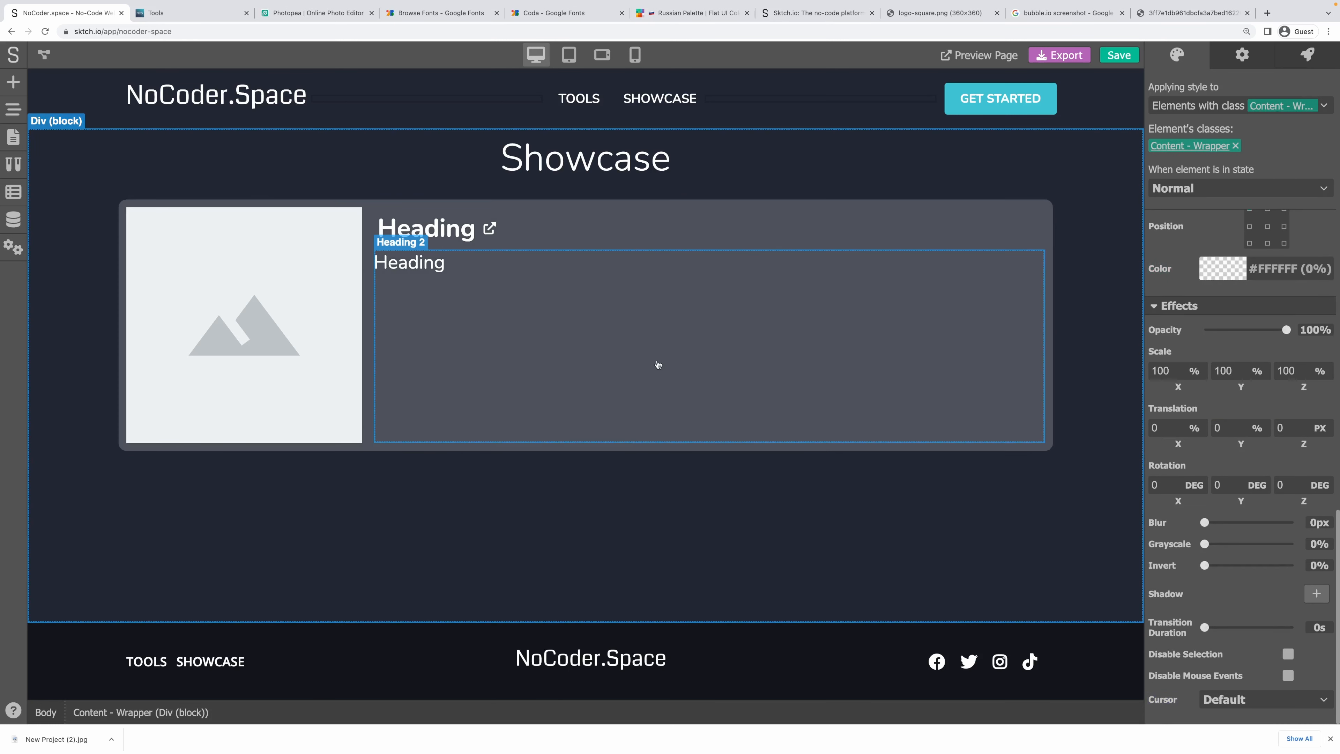
click(429, 227)
click(327, 227)
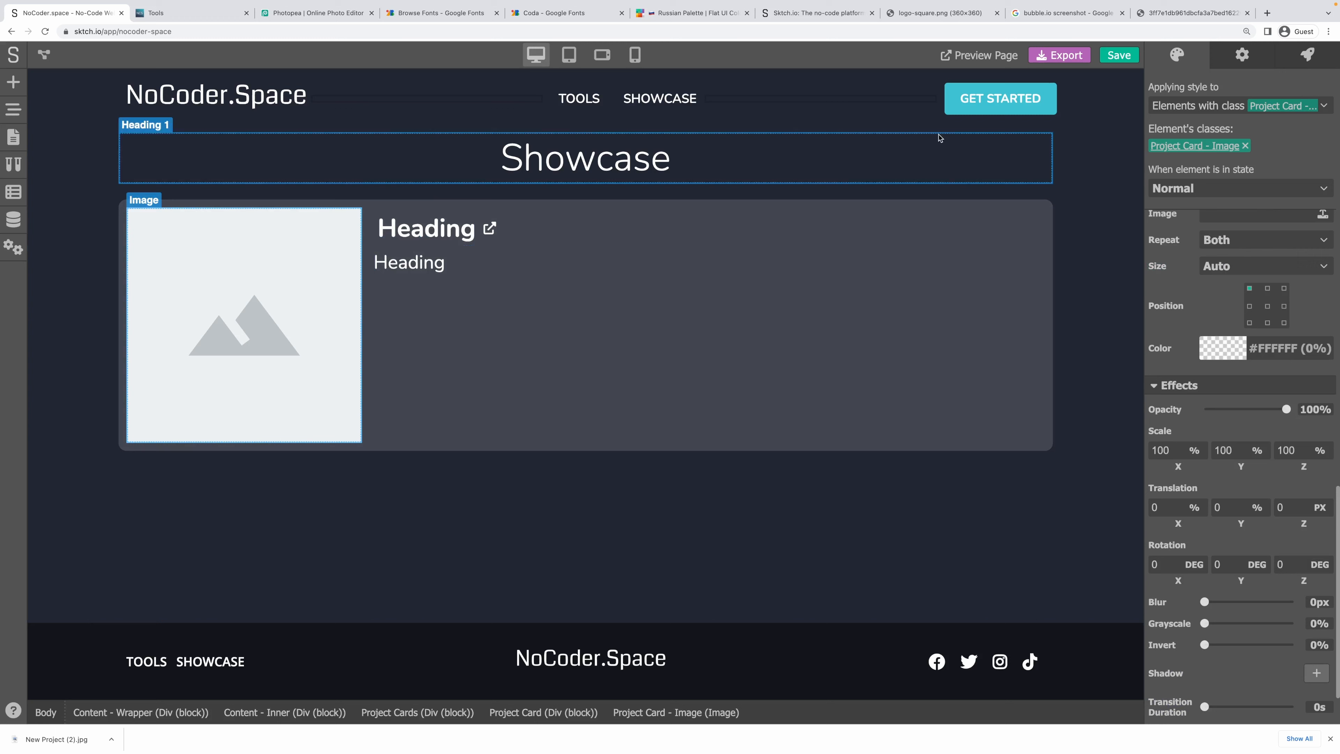
click(1242, 55)
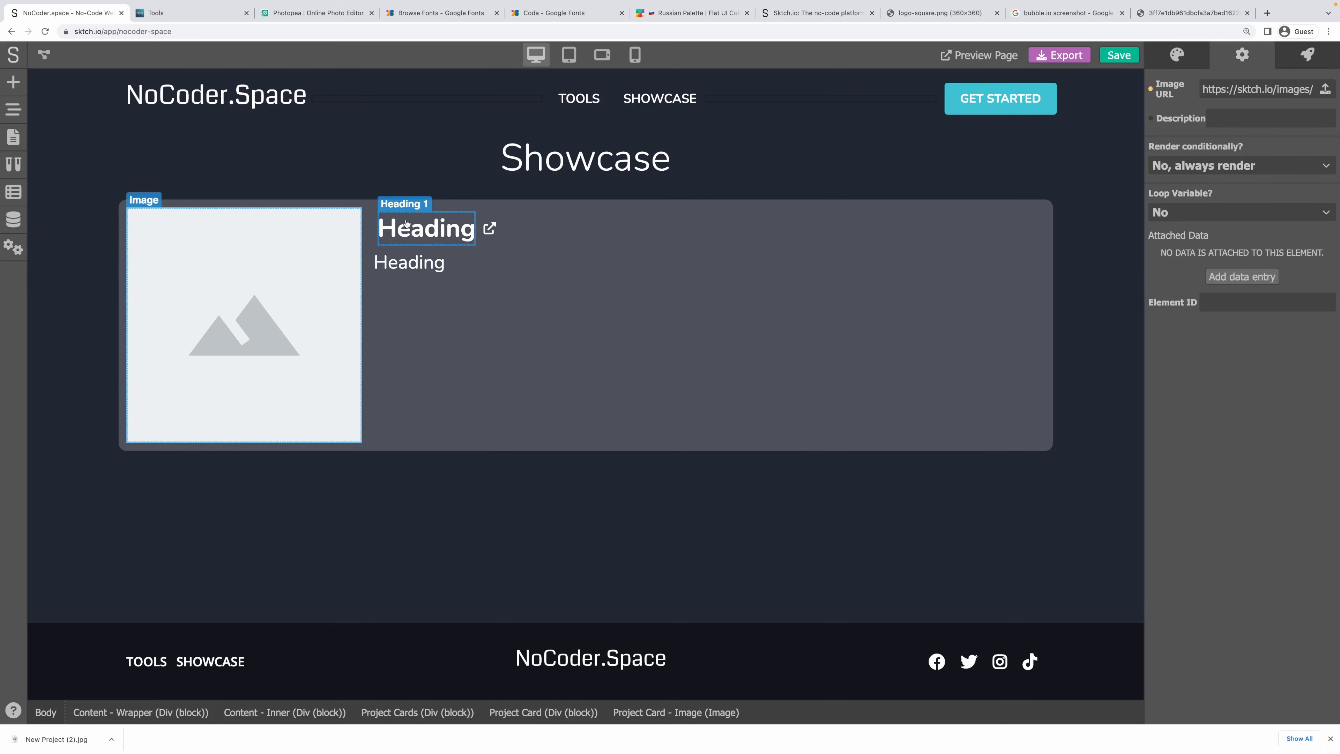
Select the card's title, description and container, then save the project.
click(406, 225)
click(423, 263)
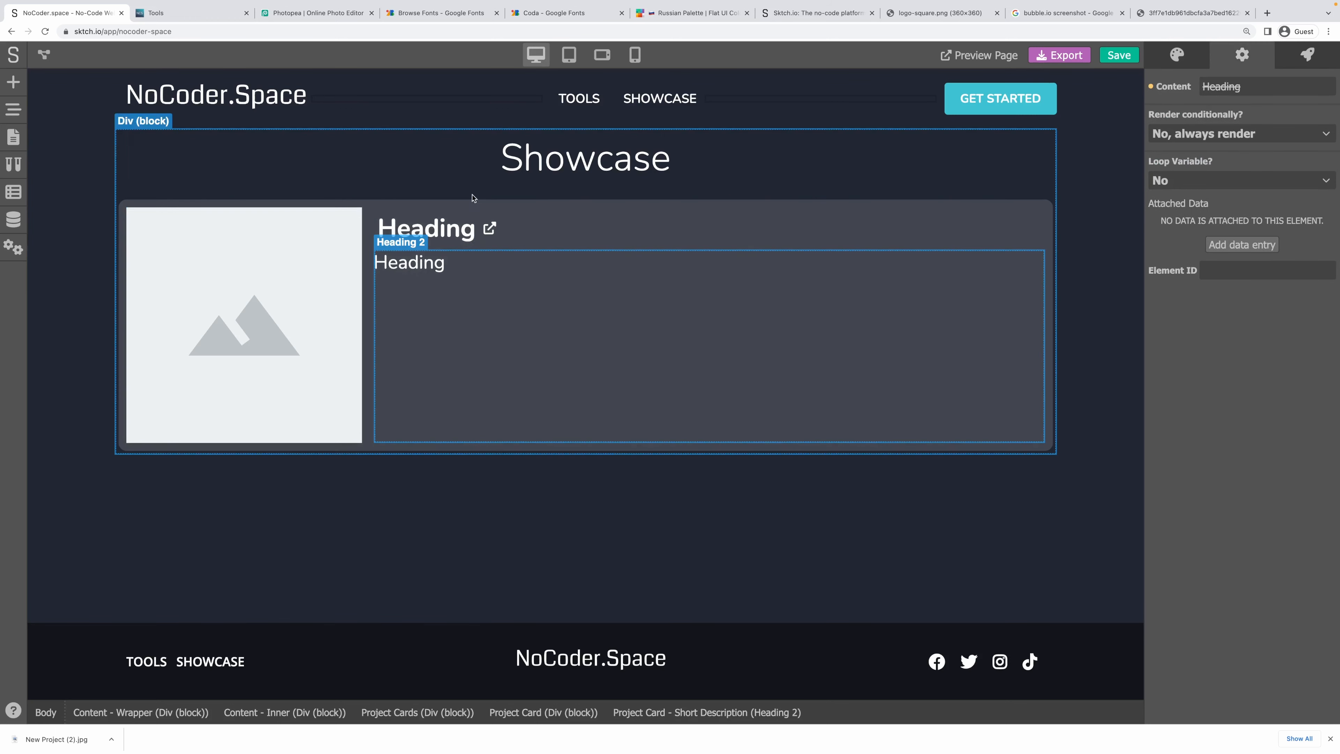
click(473, 194)
key(super+s)
Check the card on the live site's Showcase page, then return to the editor.
click(147, 16)
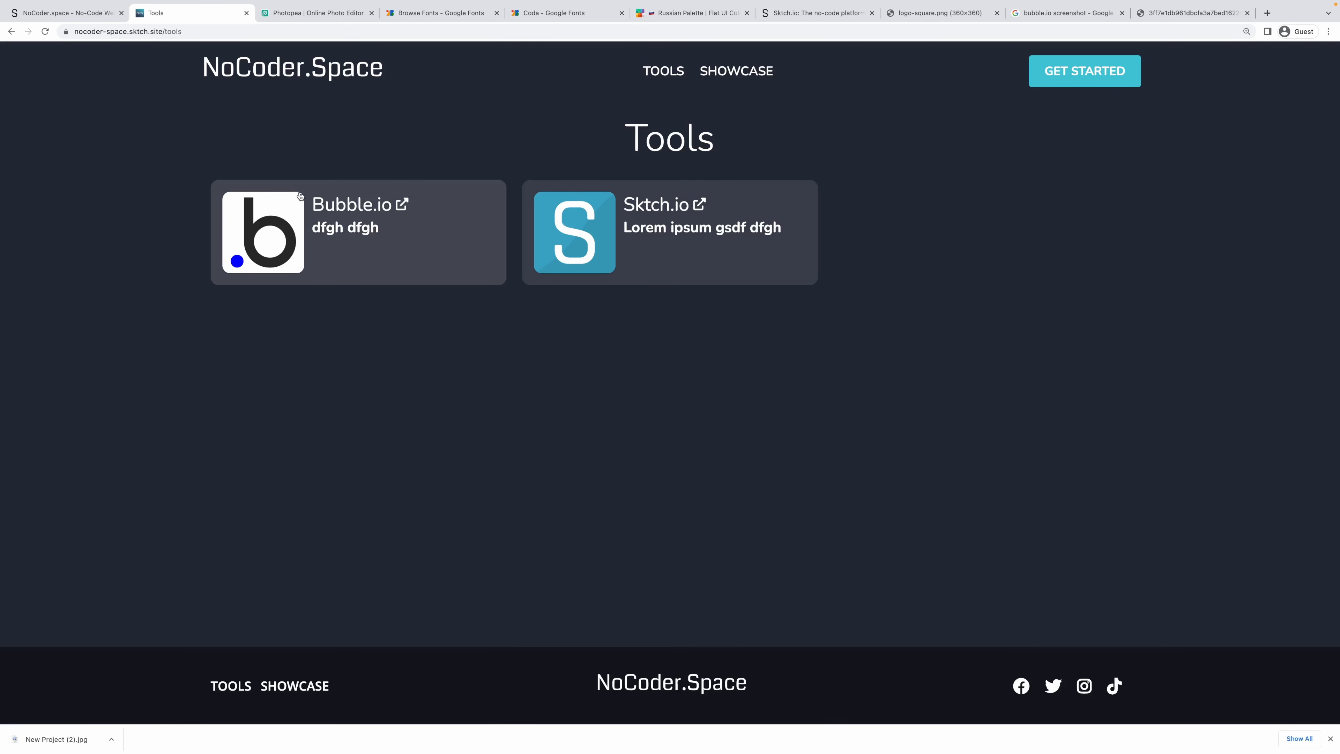
click(742, 78)
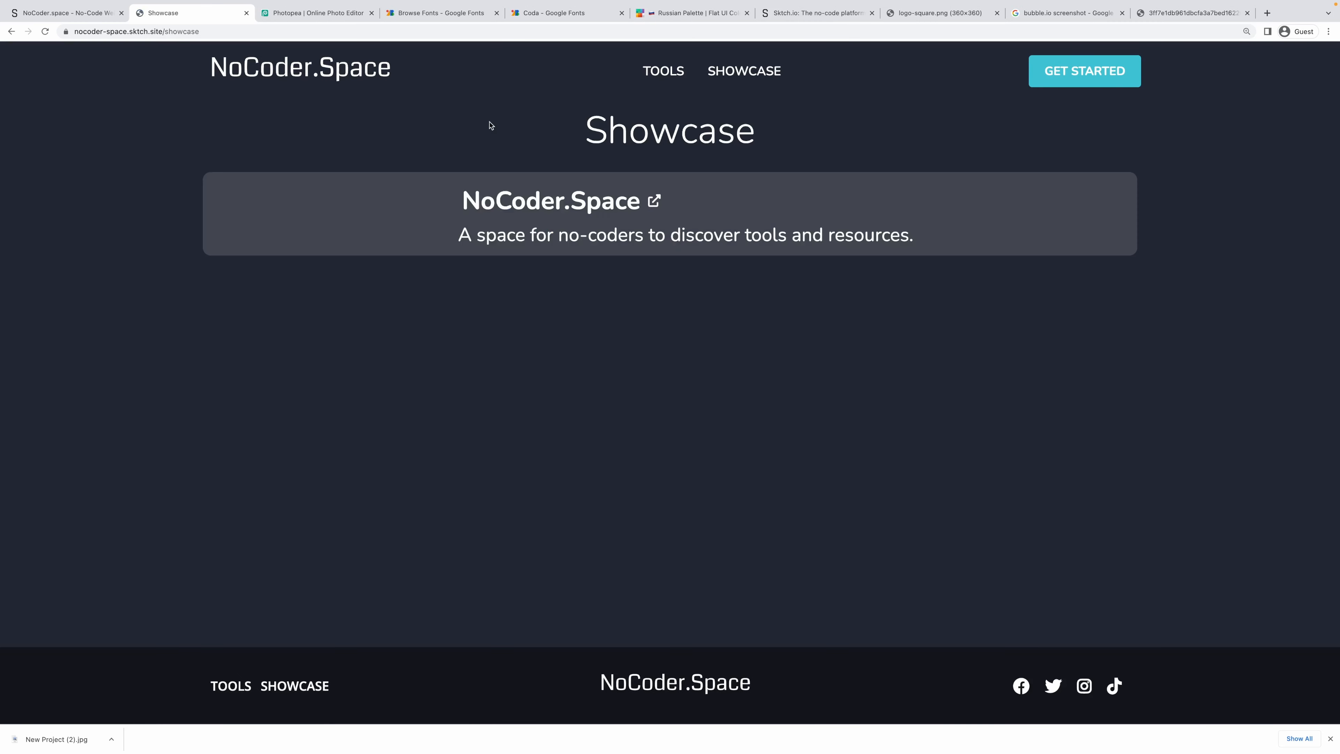
mouse_move(560, 205)
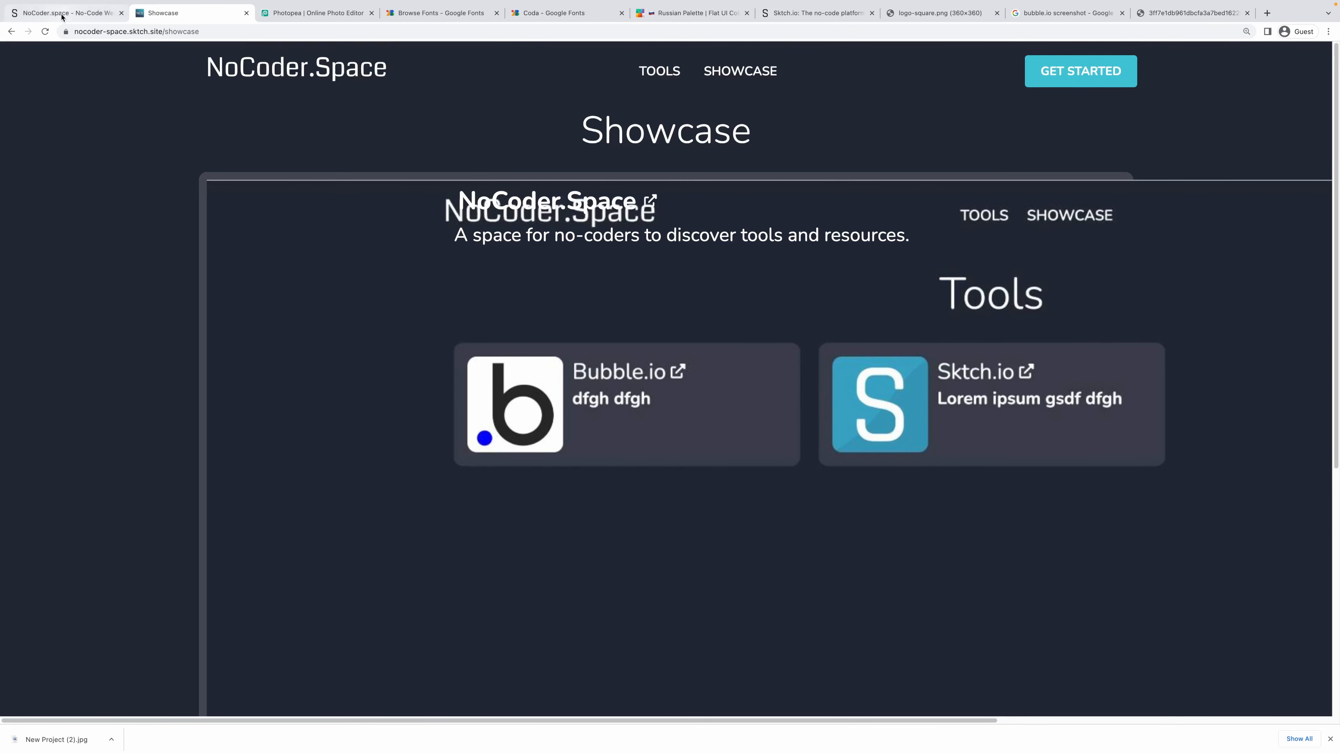
click(100, 13)
Set the card image's width to 100% and save to view the live Showcase page.
click(268, 256)
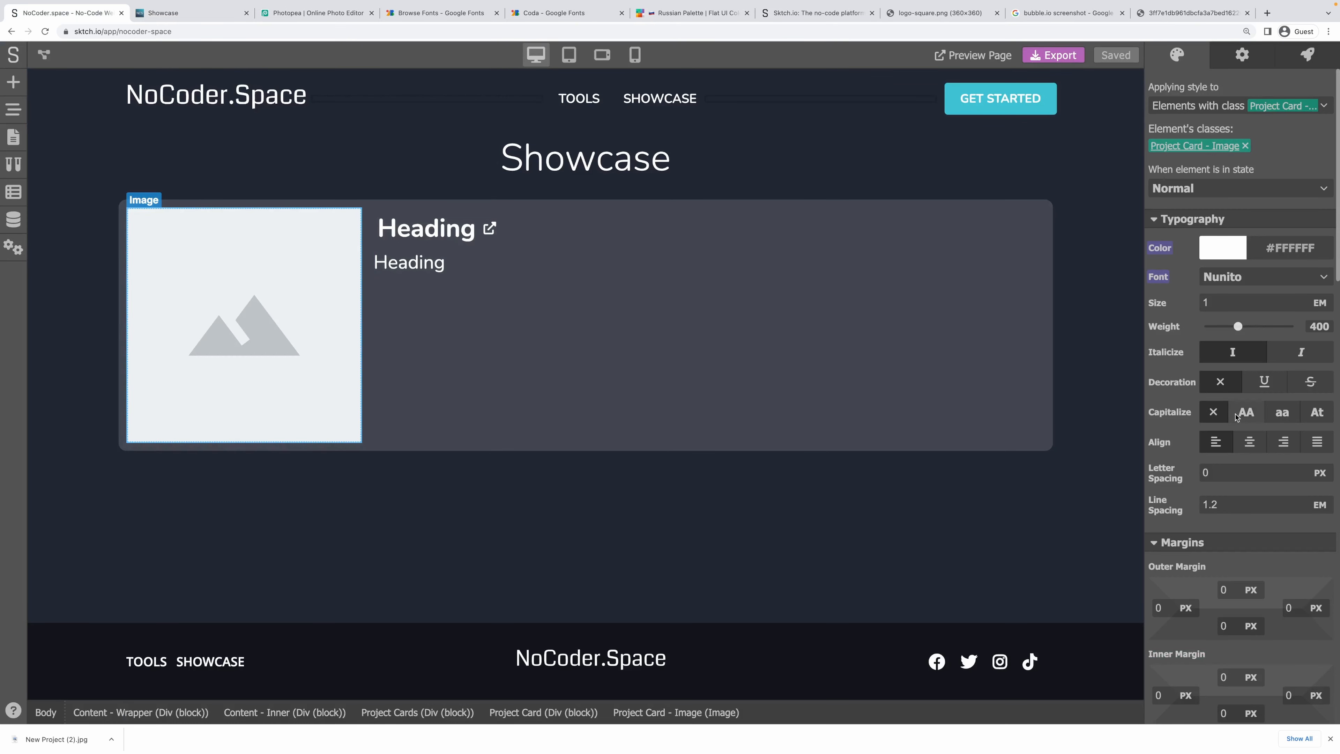
scroll(1165, 448, down, 5)
scroll(1165, 448, down, 10)
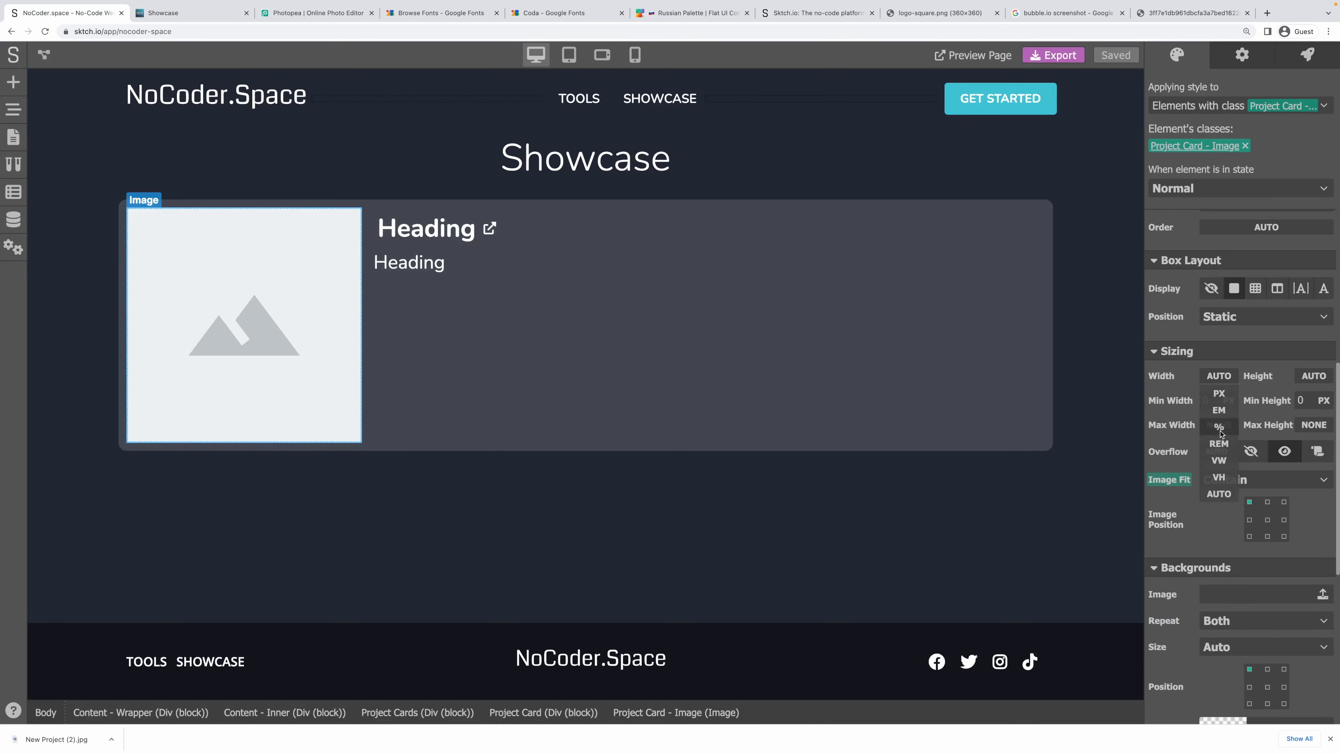
click(1218, 376)
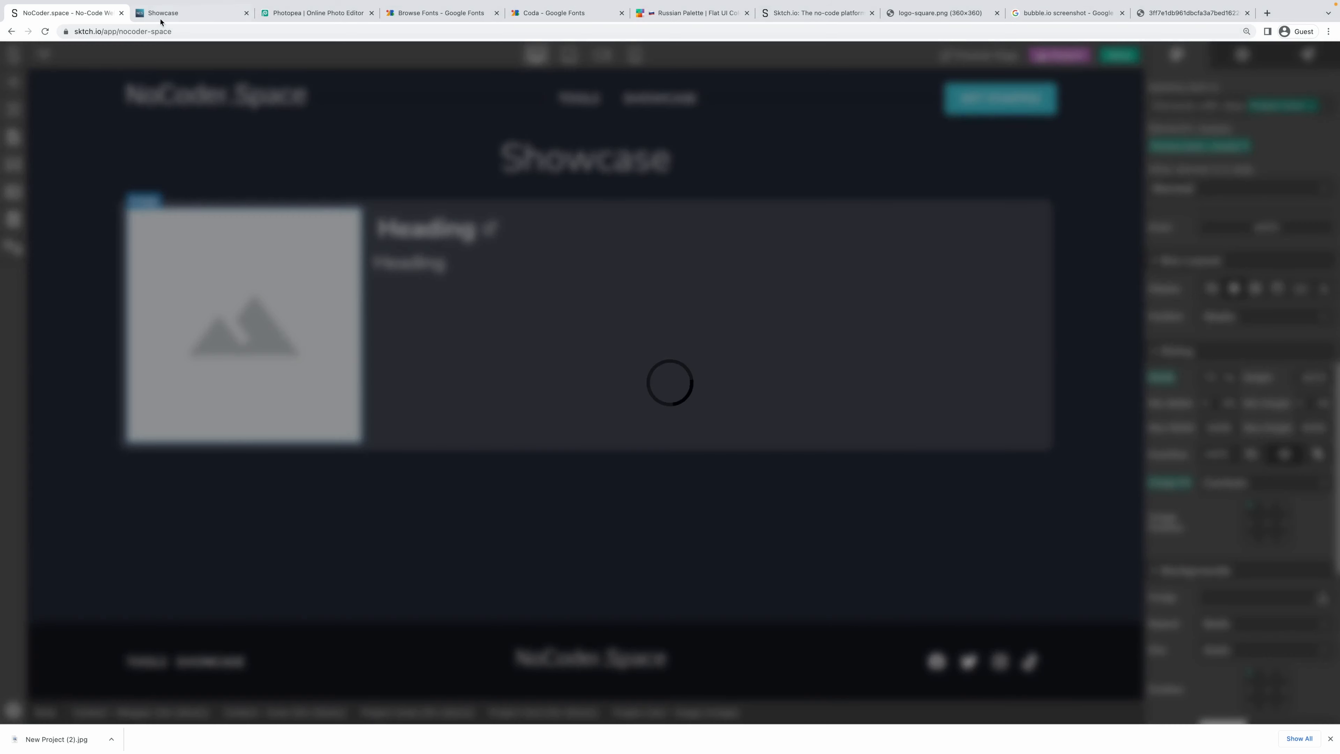
click(157, 13)
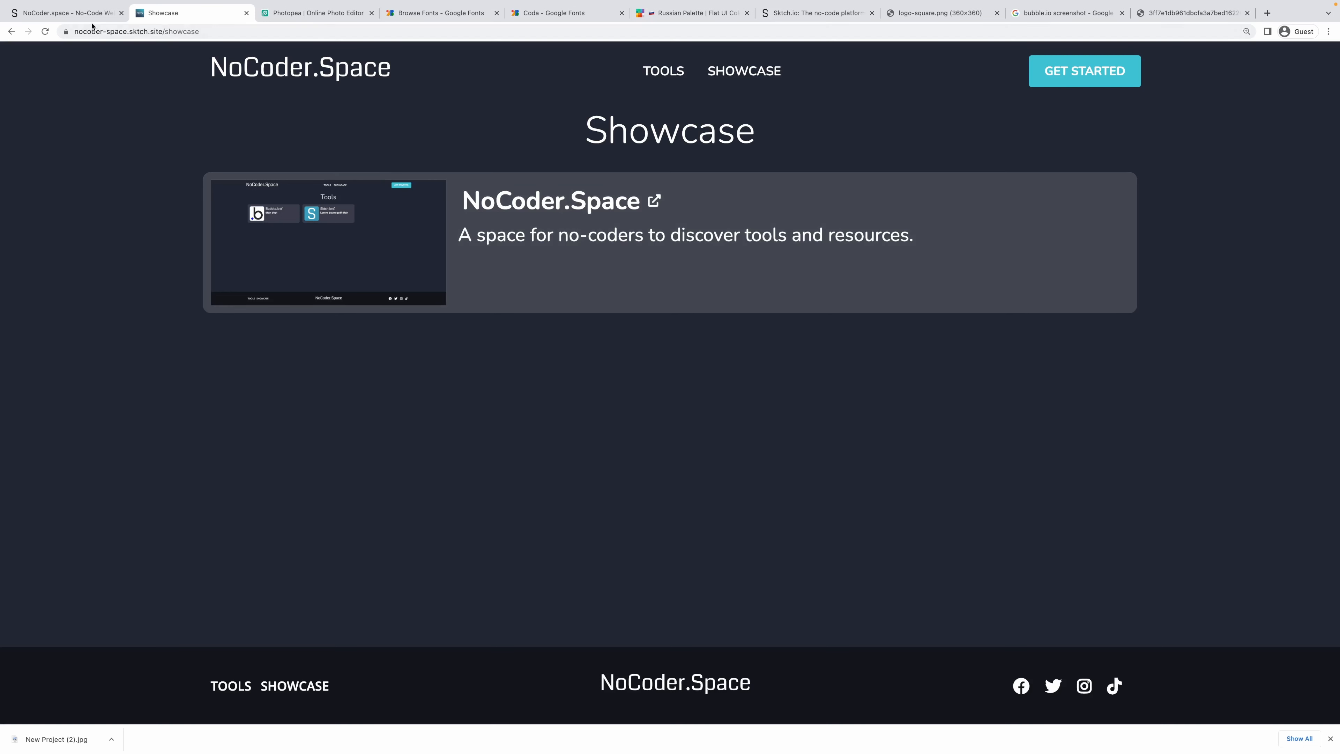
Open the NoCoder.Space card's external link, then go back to the editor tab.
click(654, 203)
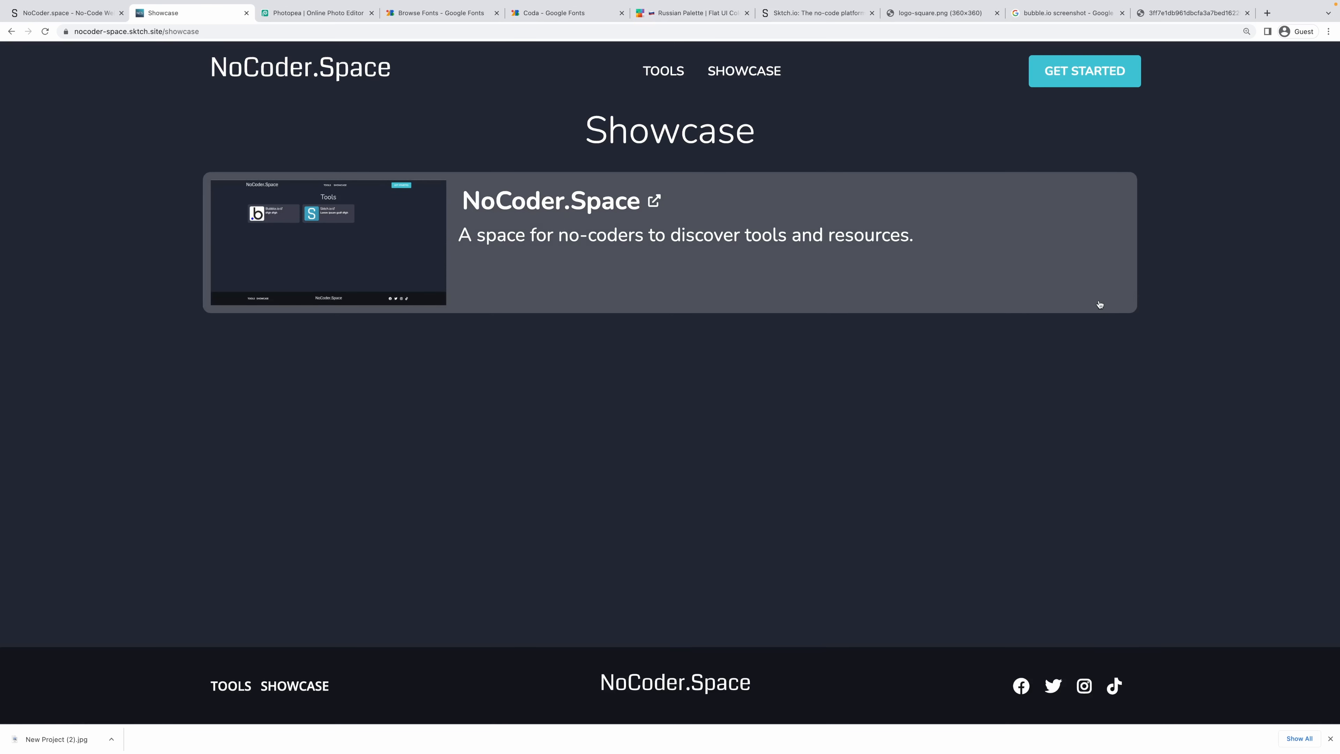
key(ctrl+shift+Tab)
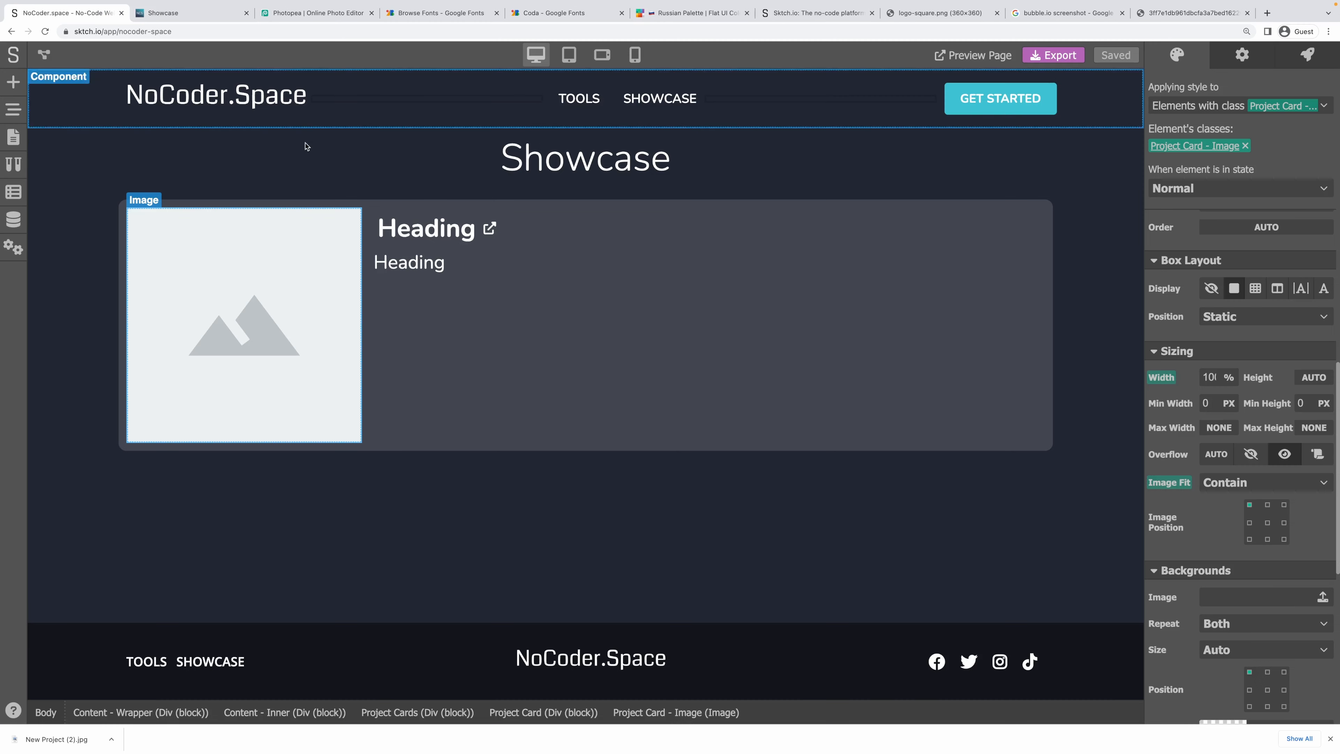
Add a data entry named handle in the Project Card's settings.
click(336, 205)
click(1226, 55)
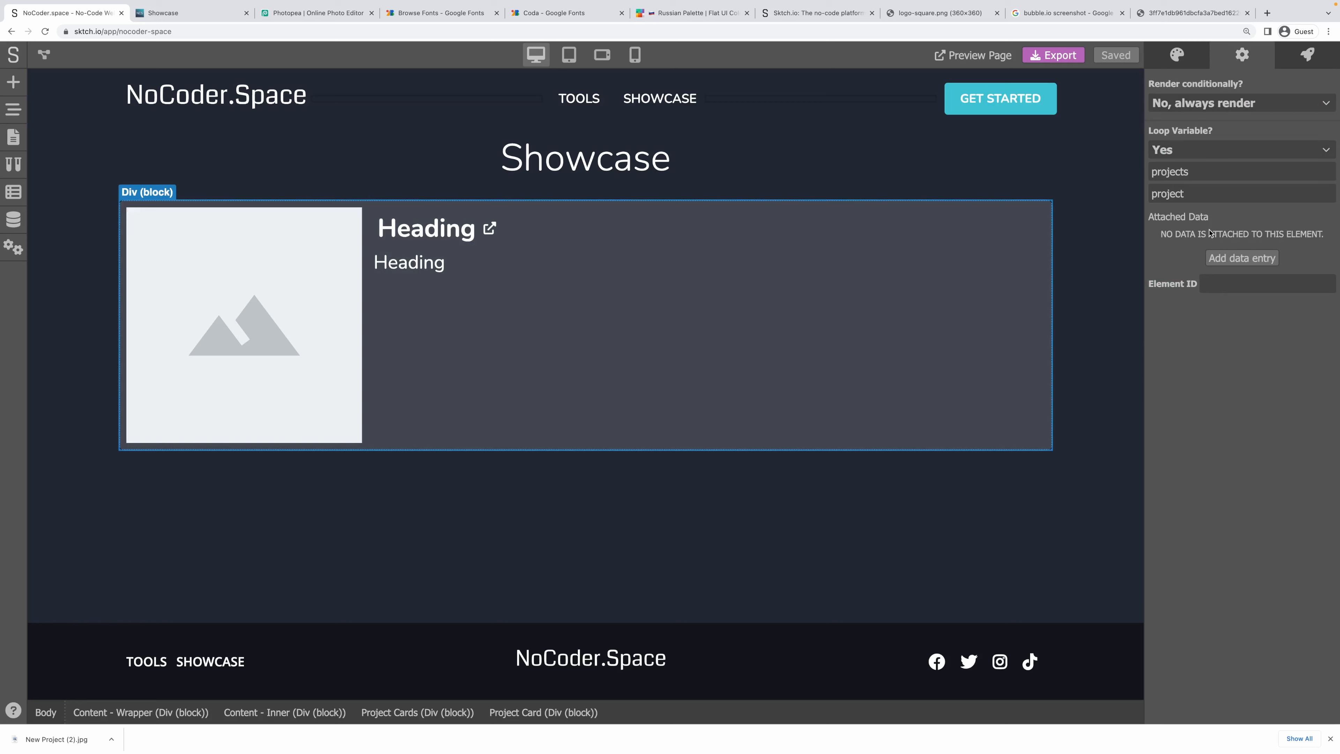
click(1240, 259)
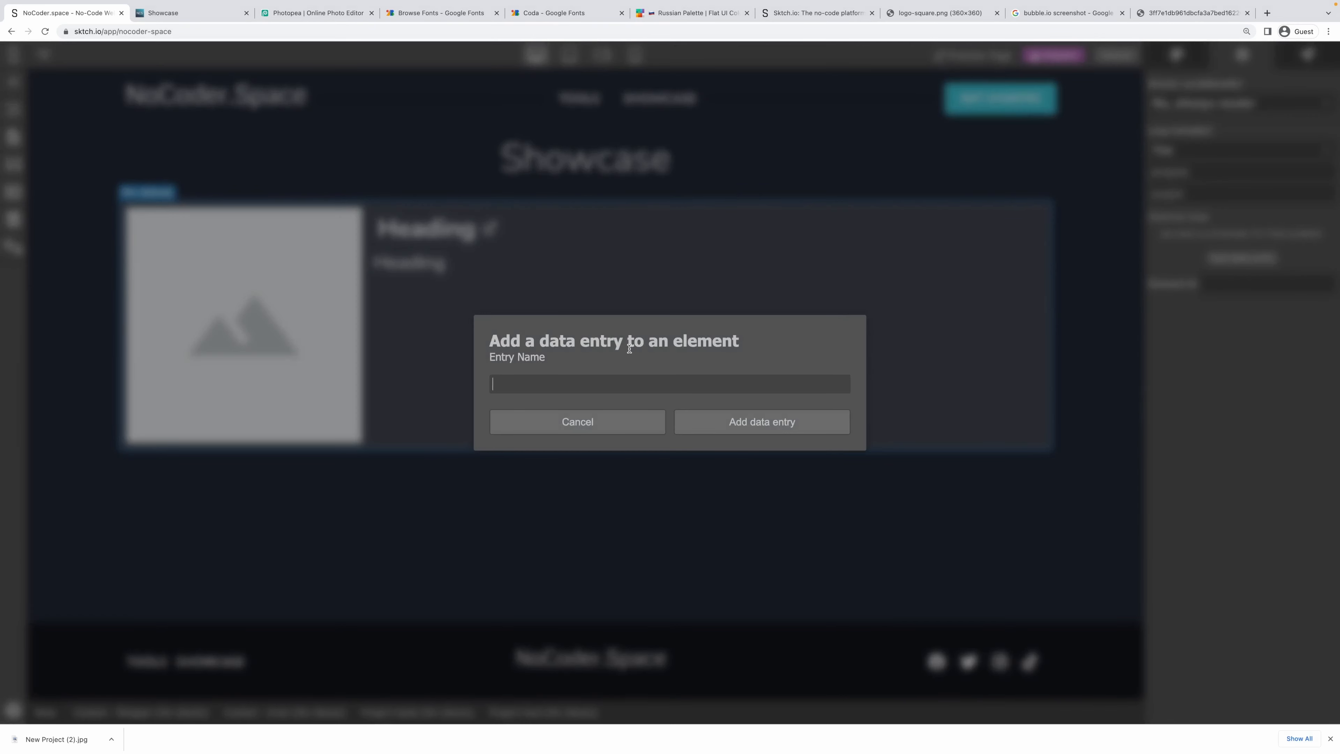
text(handle)
click(745, 417)
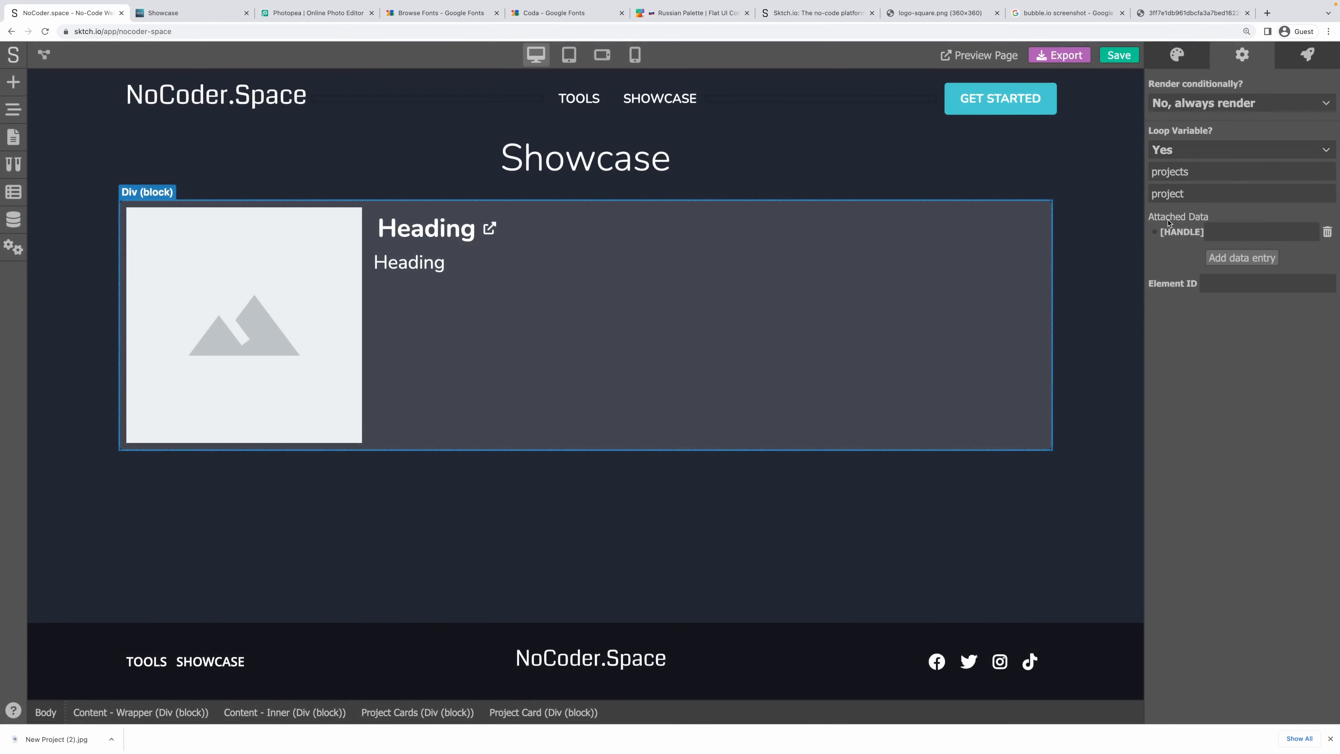
Link the handle entry to the project.handle variable.
click(1154, 233)
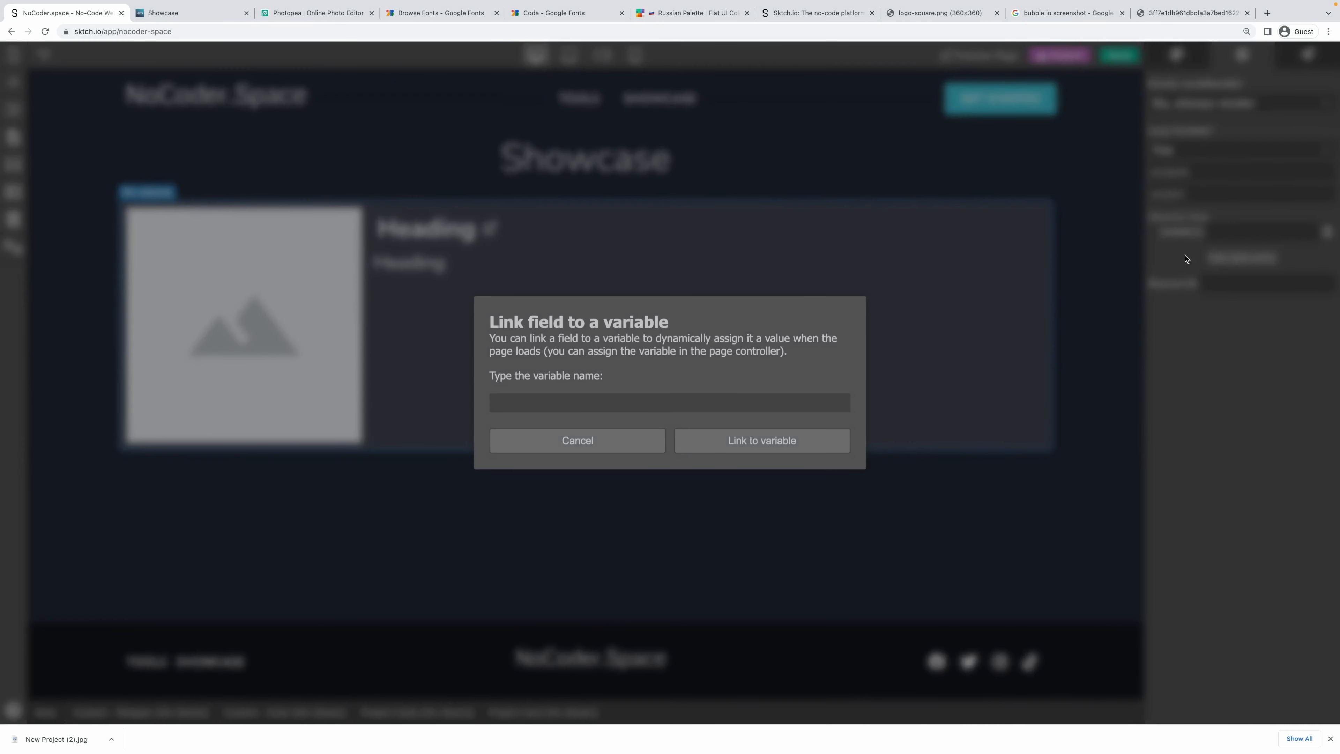
text(project.t)
key(BackSpace)
text(handle)
click(773, 443)
Start the project card's click workflow with a Get Data module named handle, wired from the trigger.
click(1307, 55)
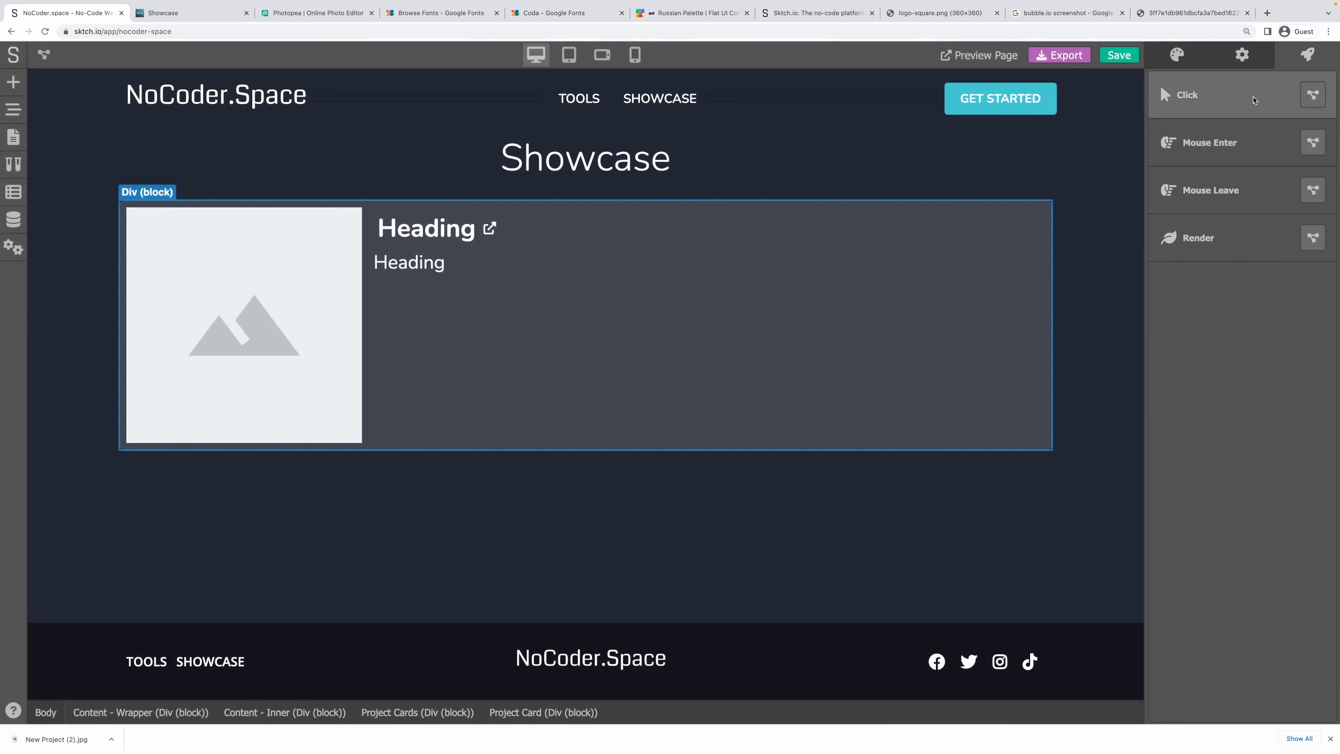
click(1312, 95)
click(601, 377)
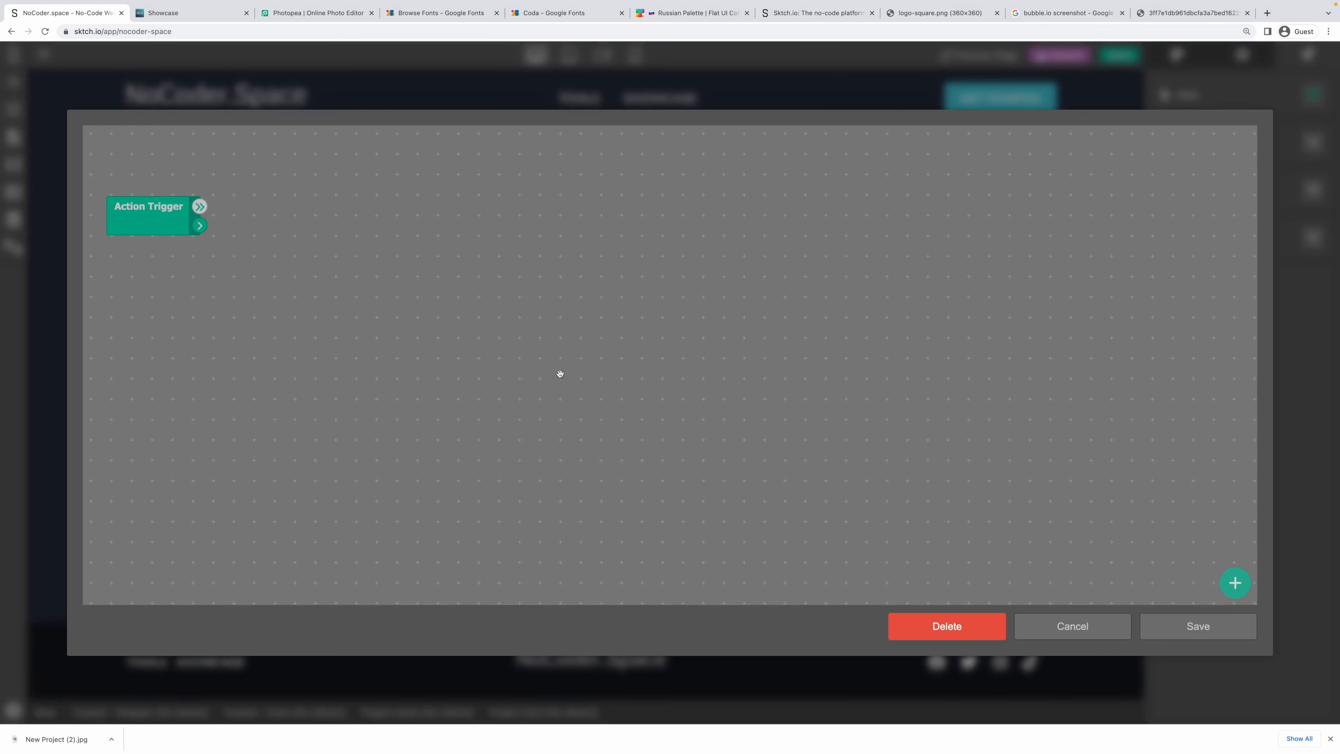
right_click(302, 202)
click(351, 231)
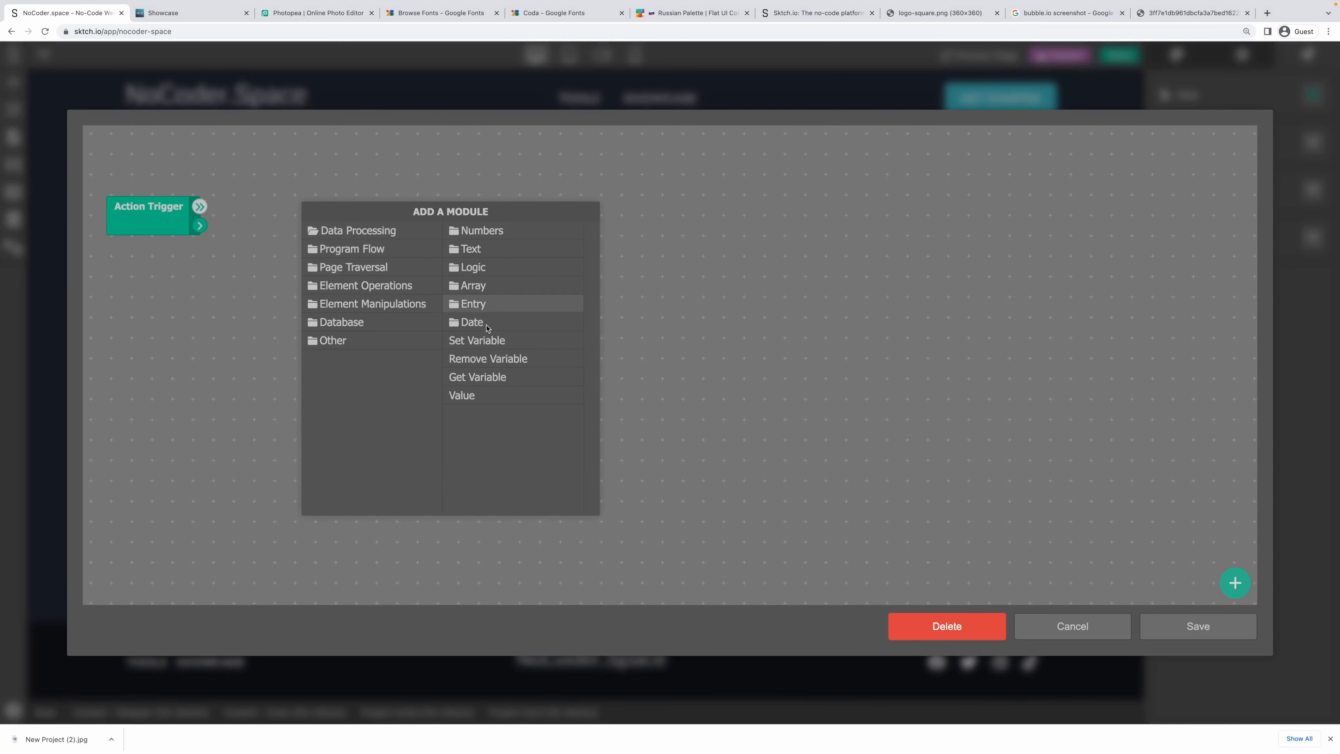
click(428, 289)
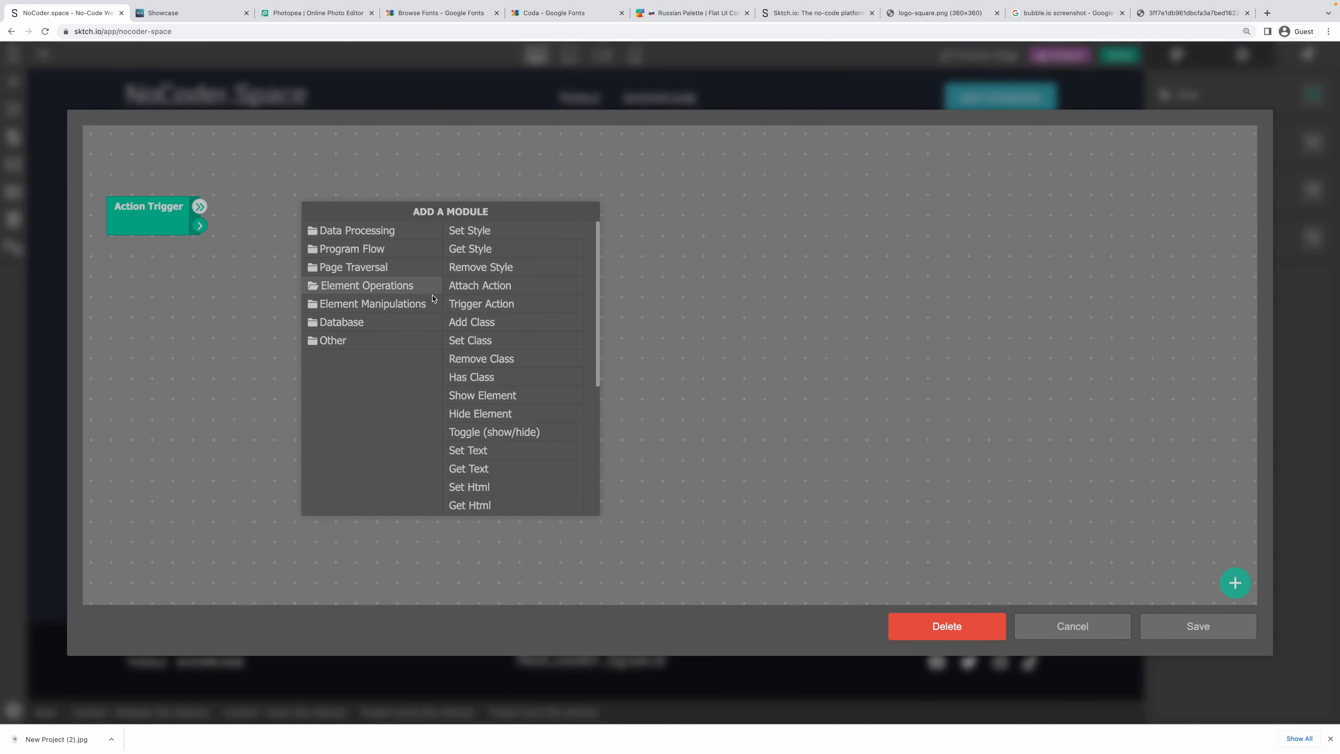
scroll(495, 402, down, 3)
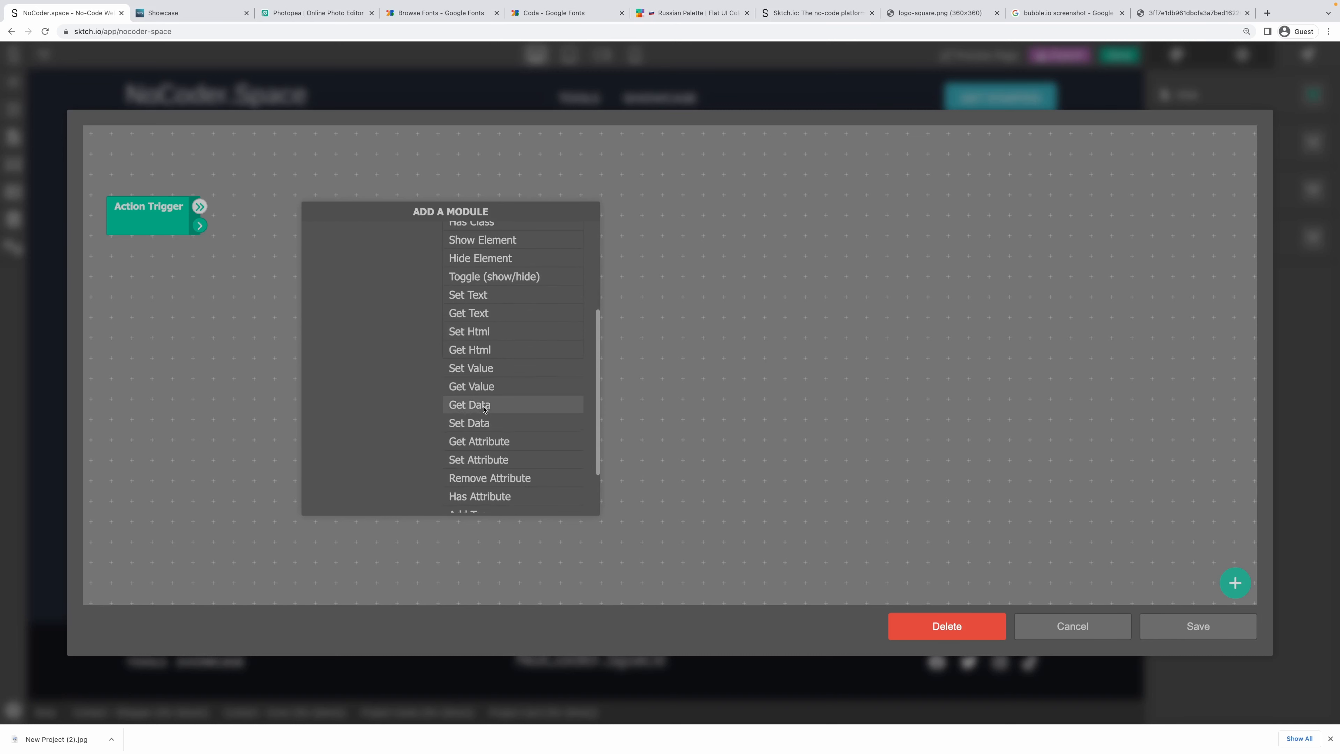
click(483, 407)
text(handle)
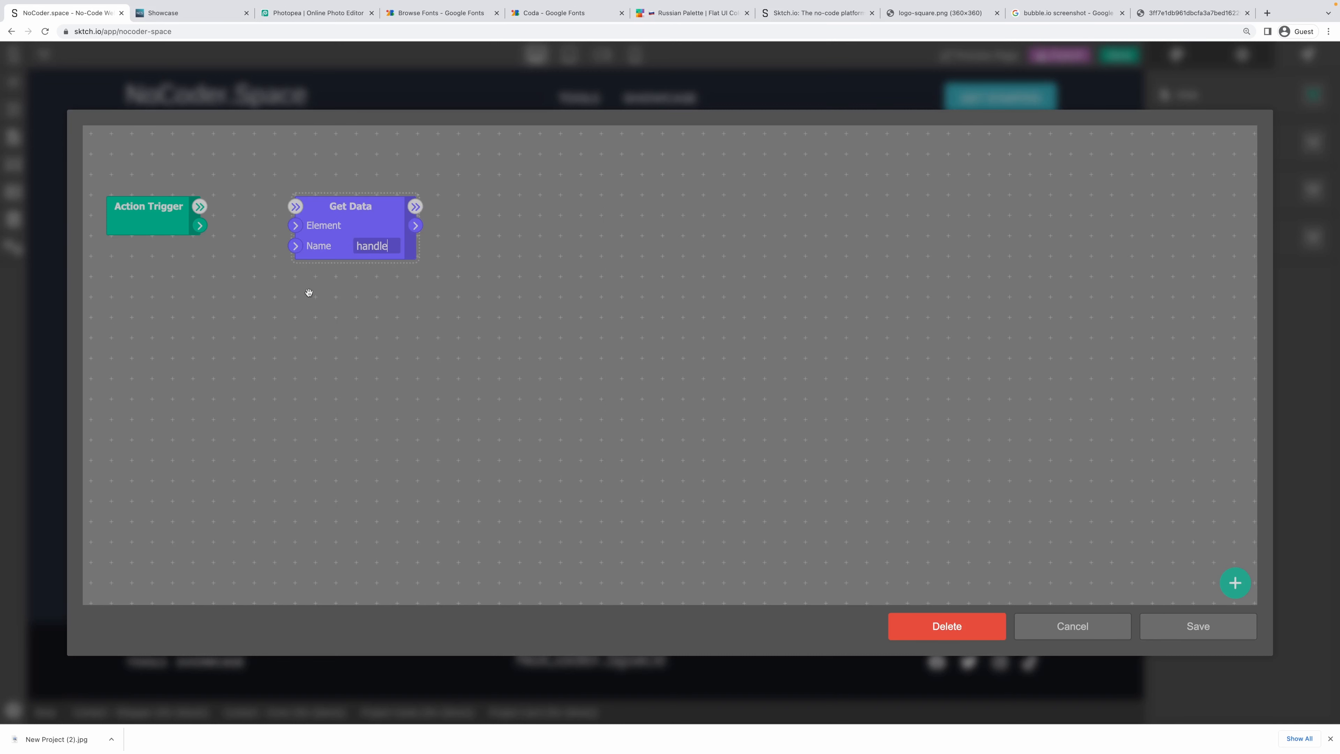
drag(199, 226, 295, 225)
drag(207, 206, 293, 207)
Add a Redirect module and a Concatenate module to the click workflow.
right_click(487, 217)
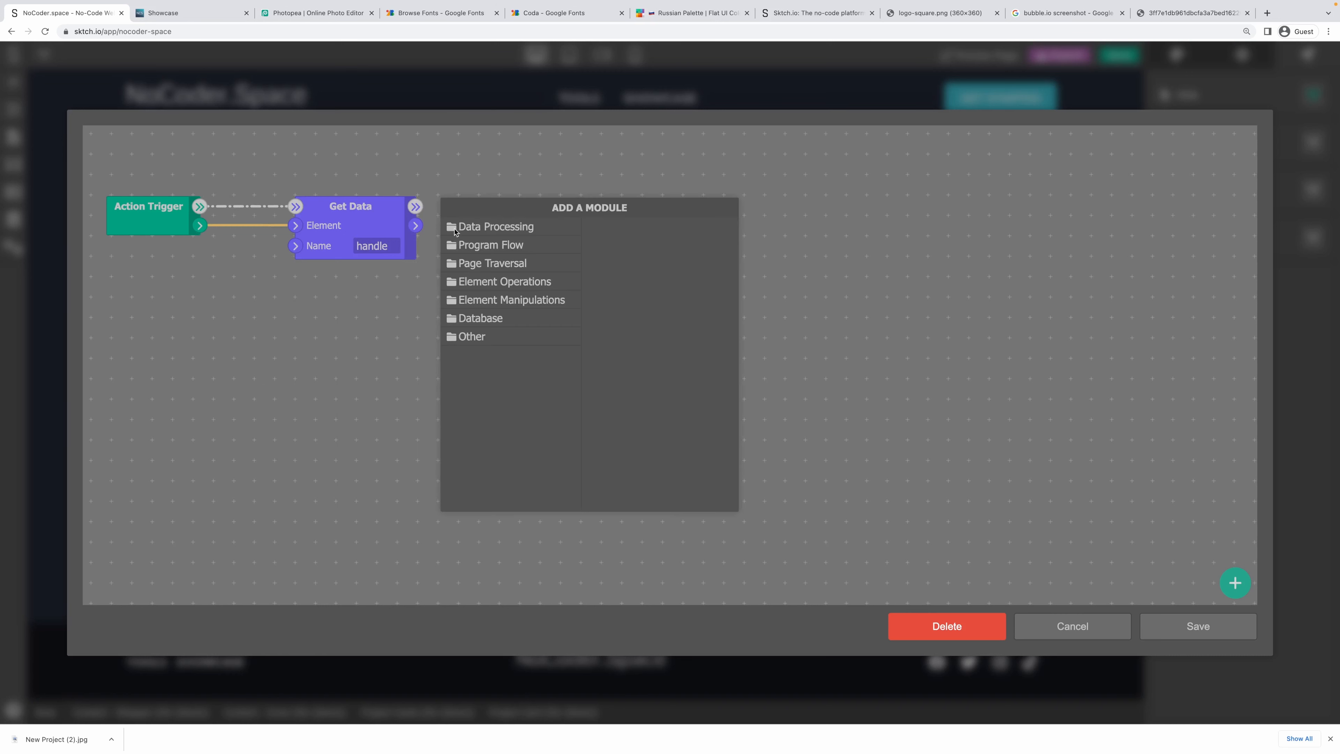
mouse_move(500, 337)
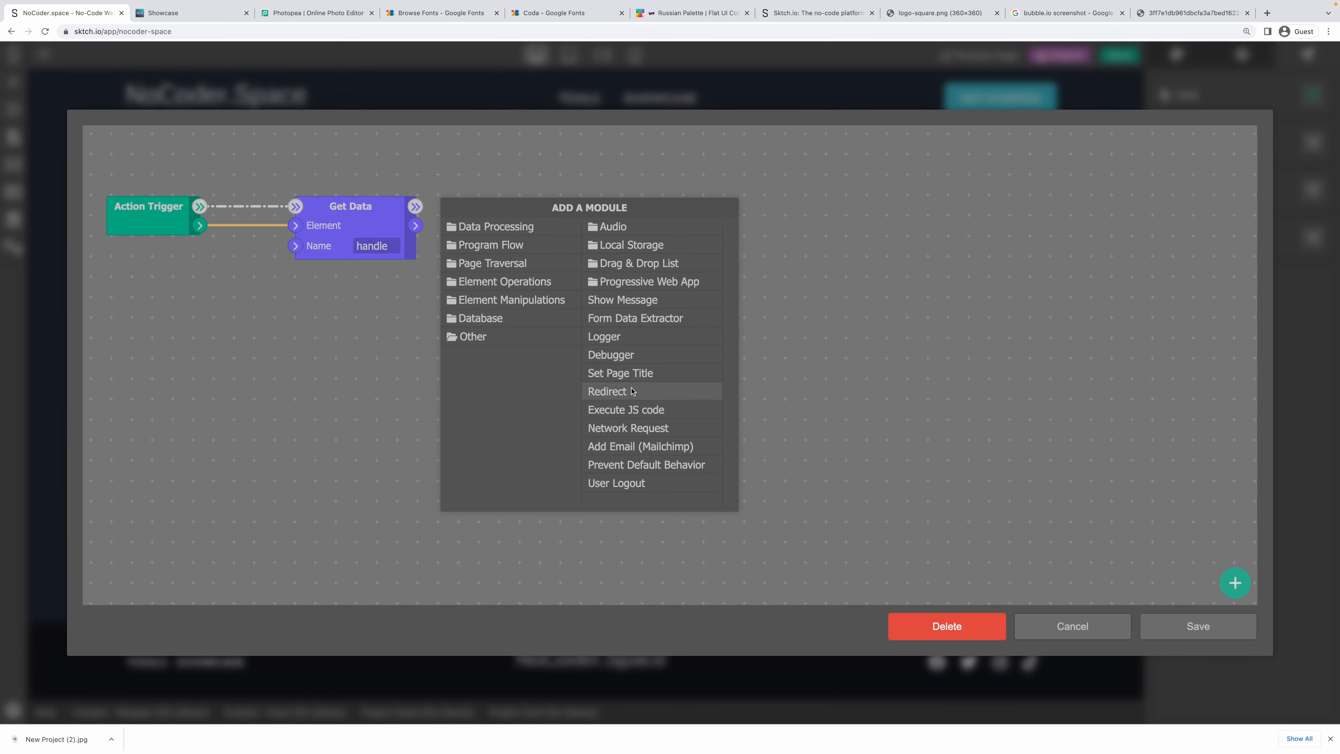
click(612, 392)
drag(473, 211, 637, 211)
right_click(539, 217)
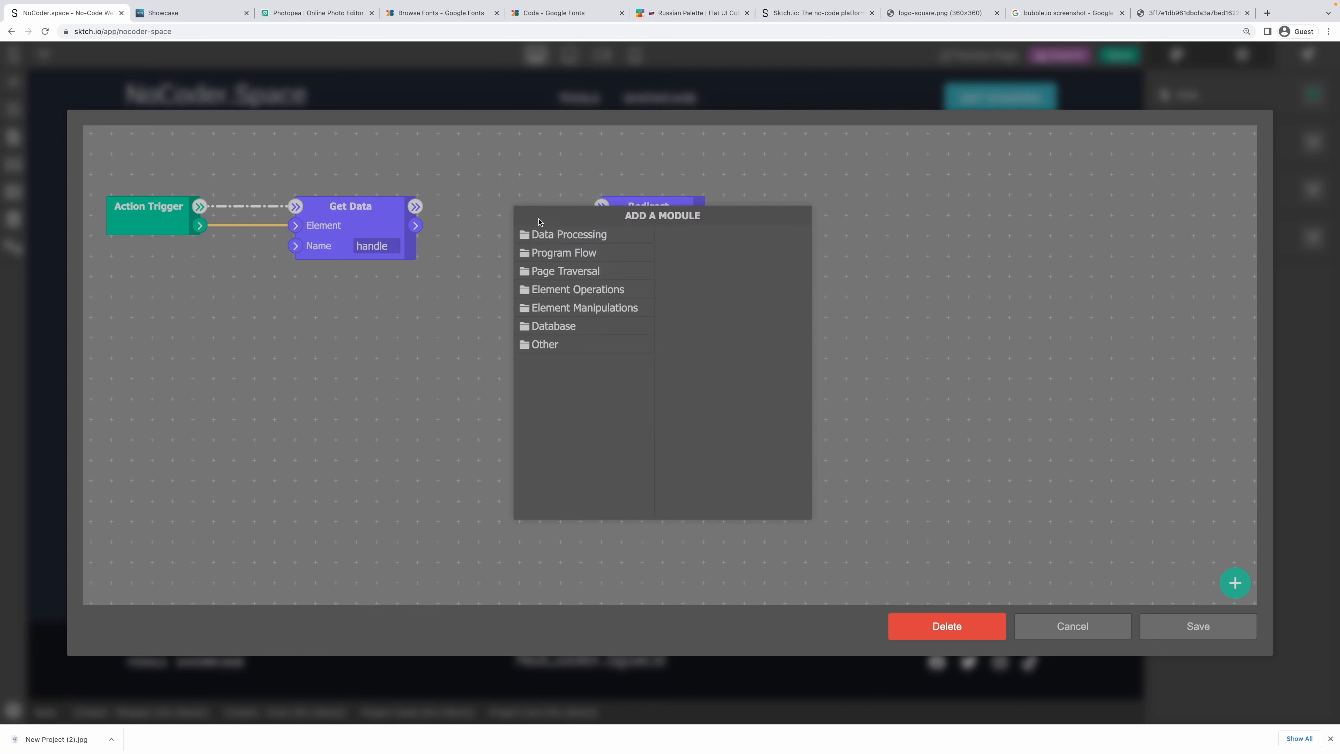
mouse_move(557, 236)
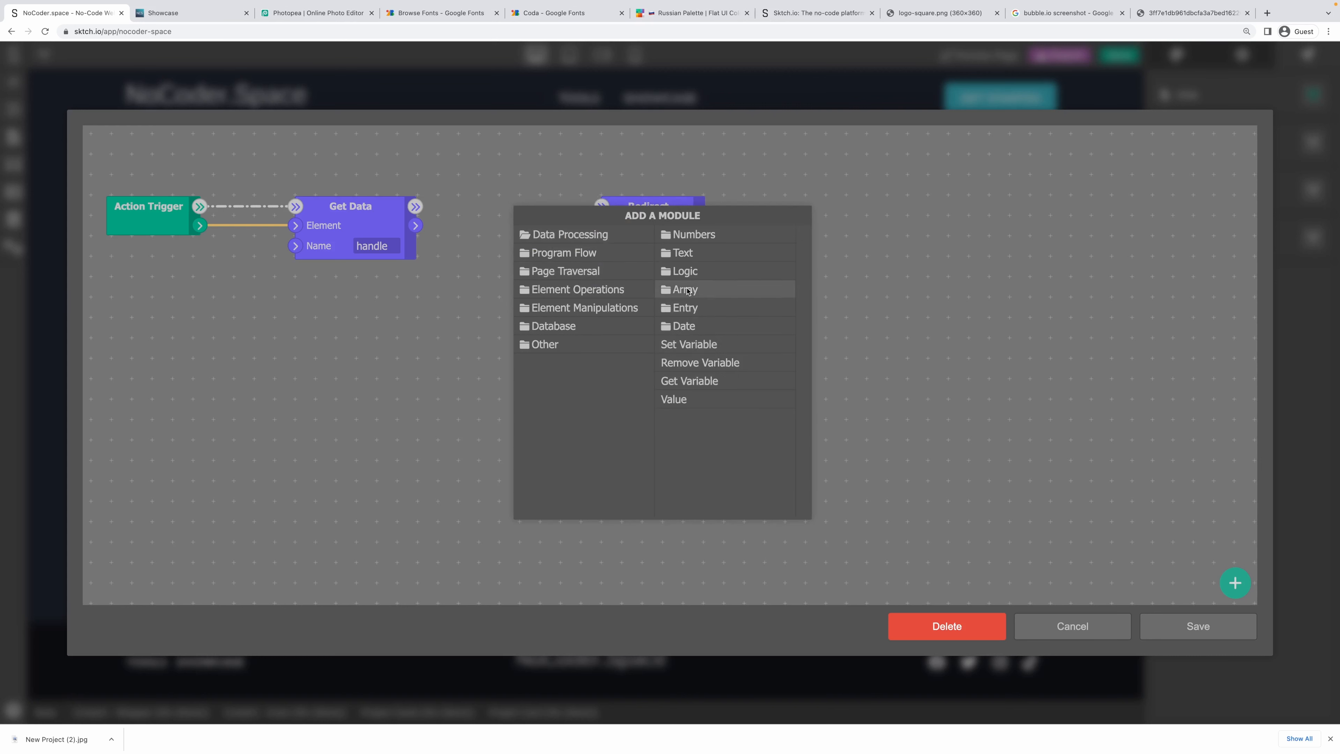
click(712, 235)
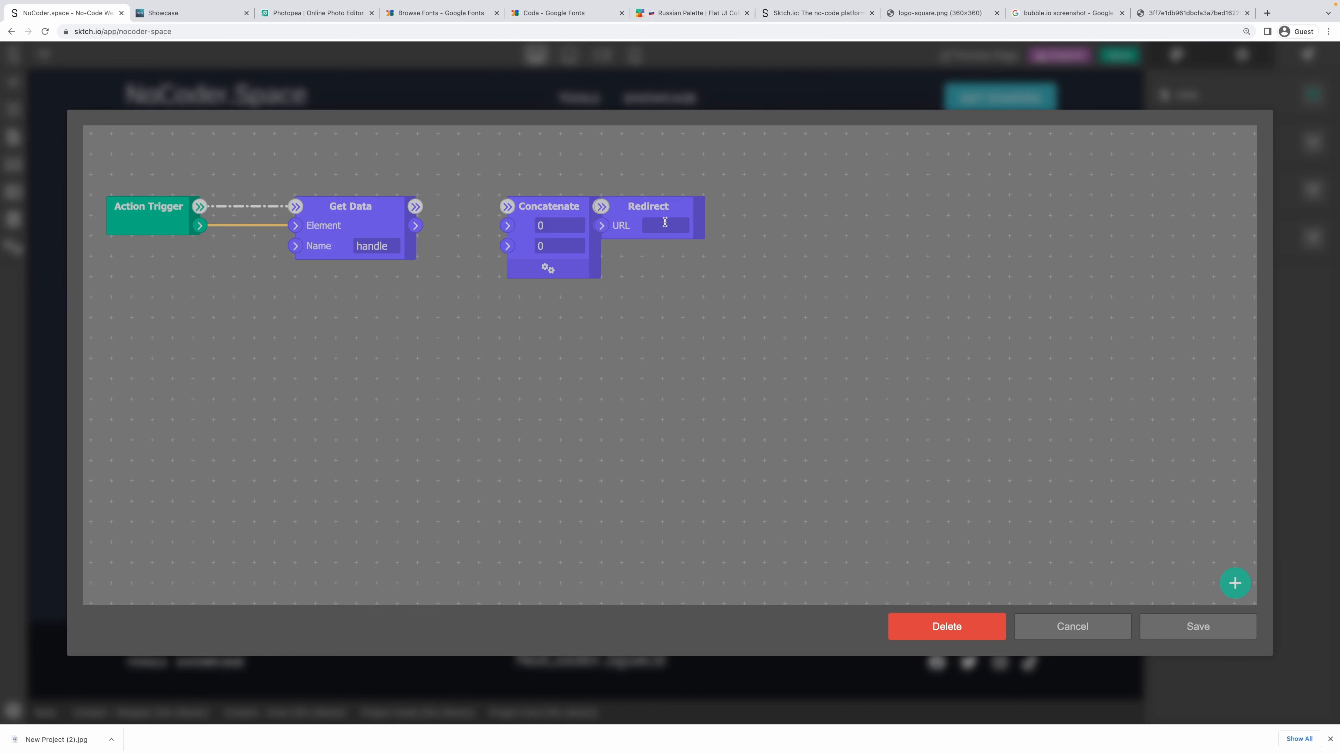
Concatenate "/project-" with the handle data, send it to Redirect's URL, and save the flow.
drag(578, 224, 508, 227)
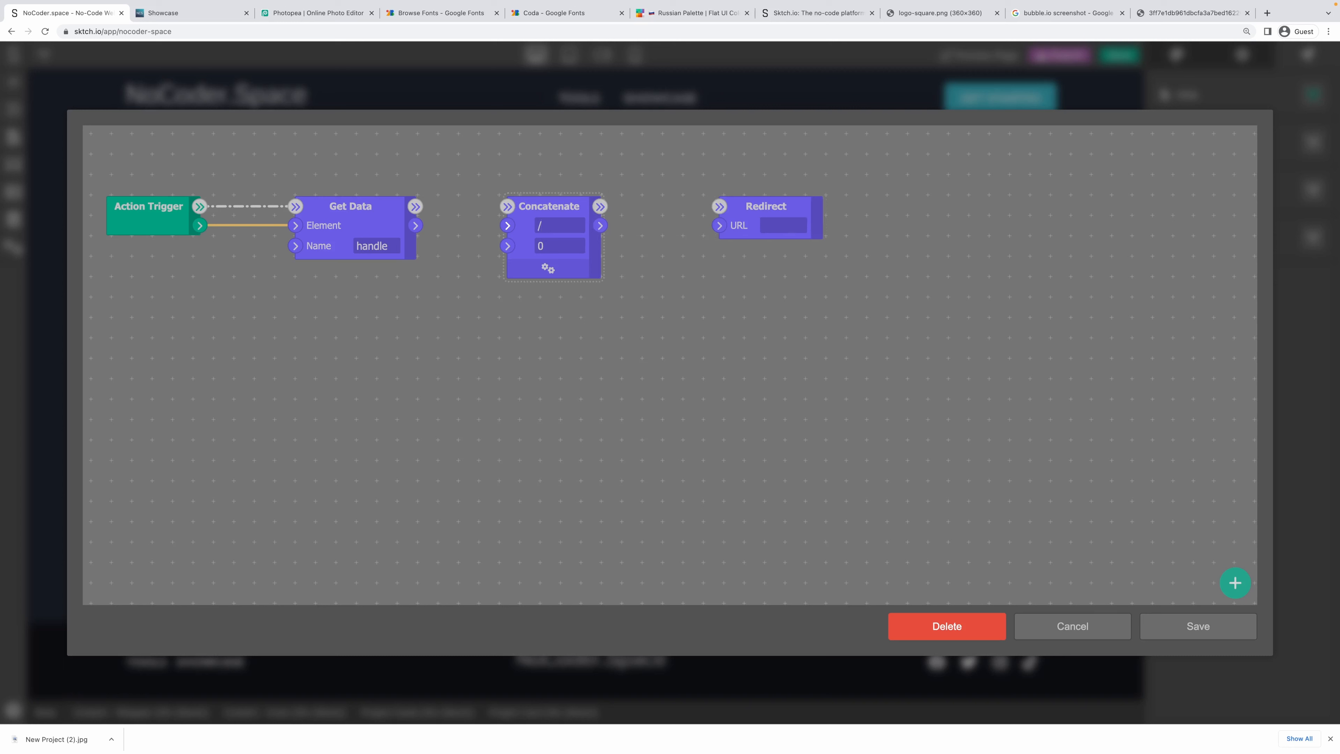
text(/project-)
key(Tab)
key(BackSpace)
click(559, 325)
drag(416, 225, 508, 207)
drag(600, 226, 719, 206)
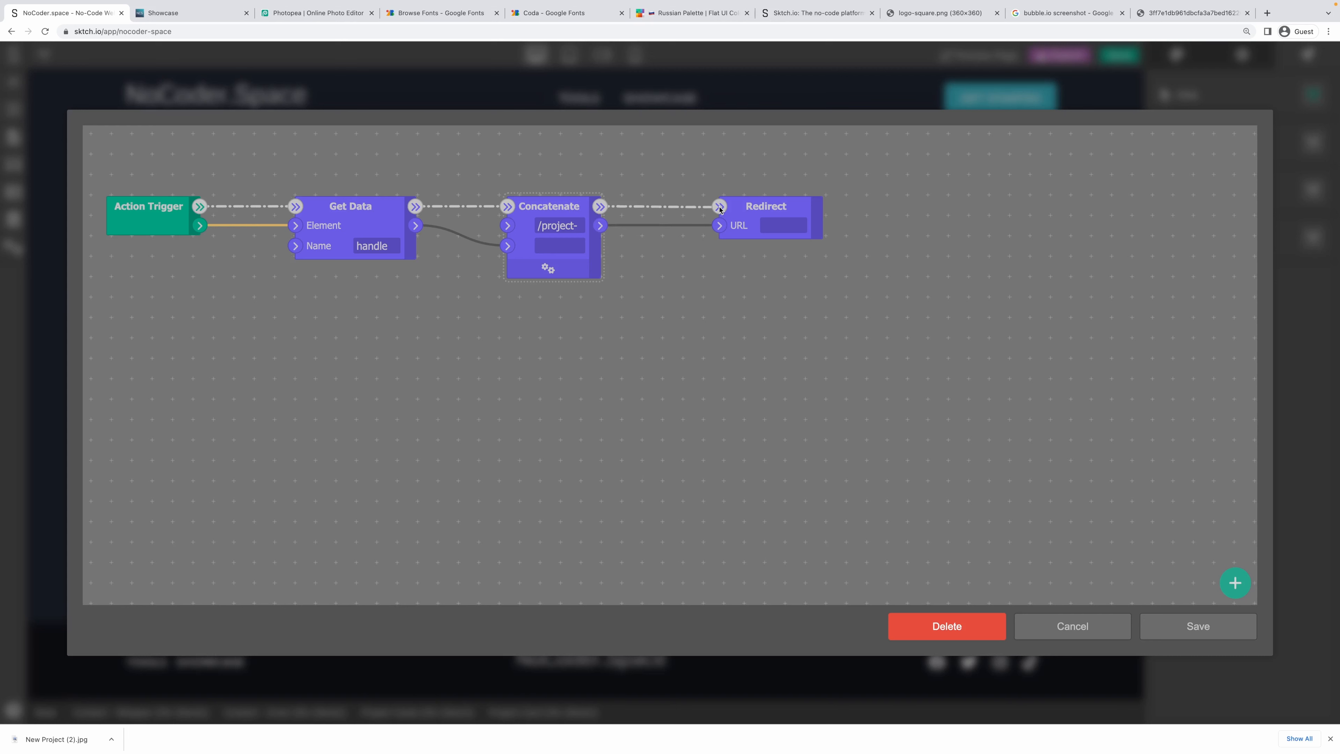
drag(515, 212, 510, 207)
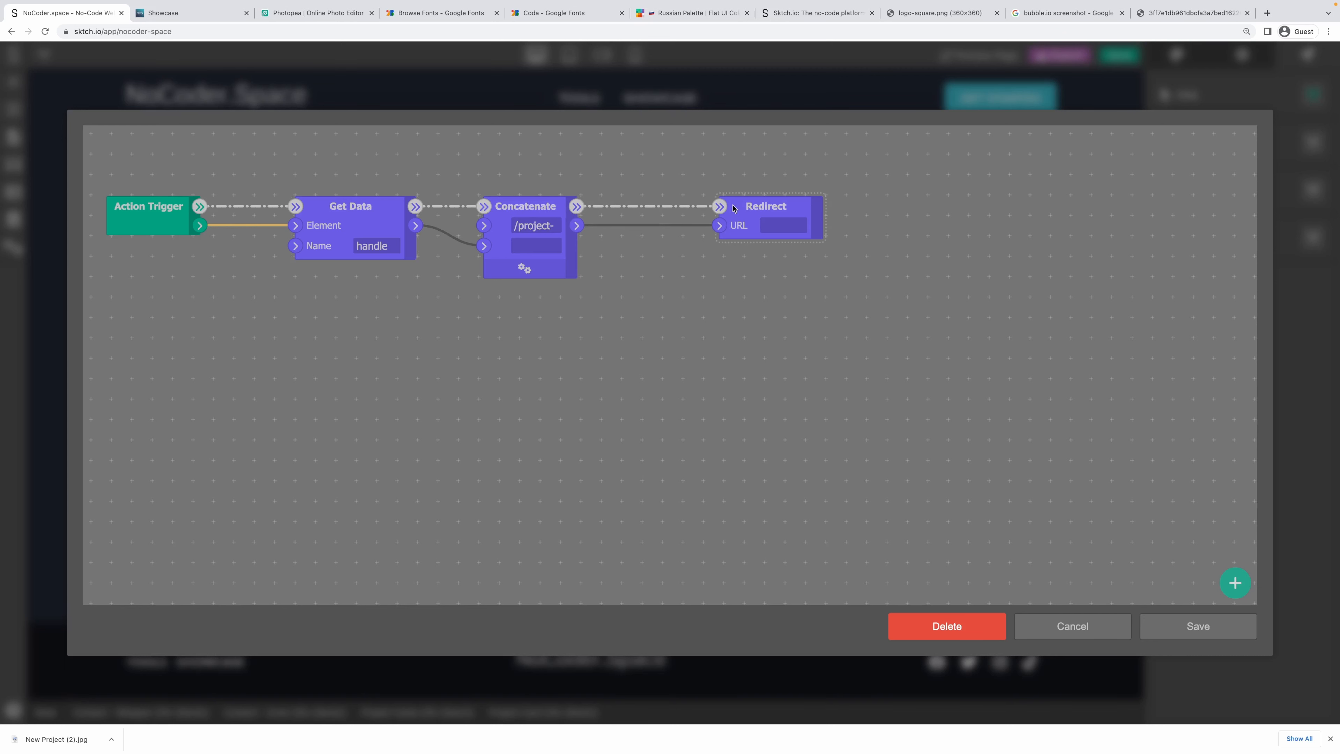
drag(733, 208, 670, 208)
click(1198, 626)
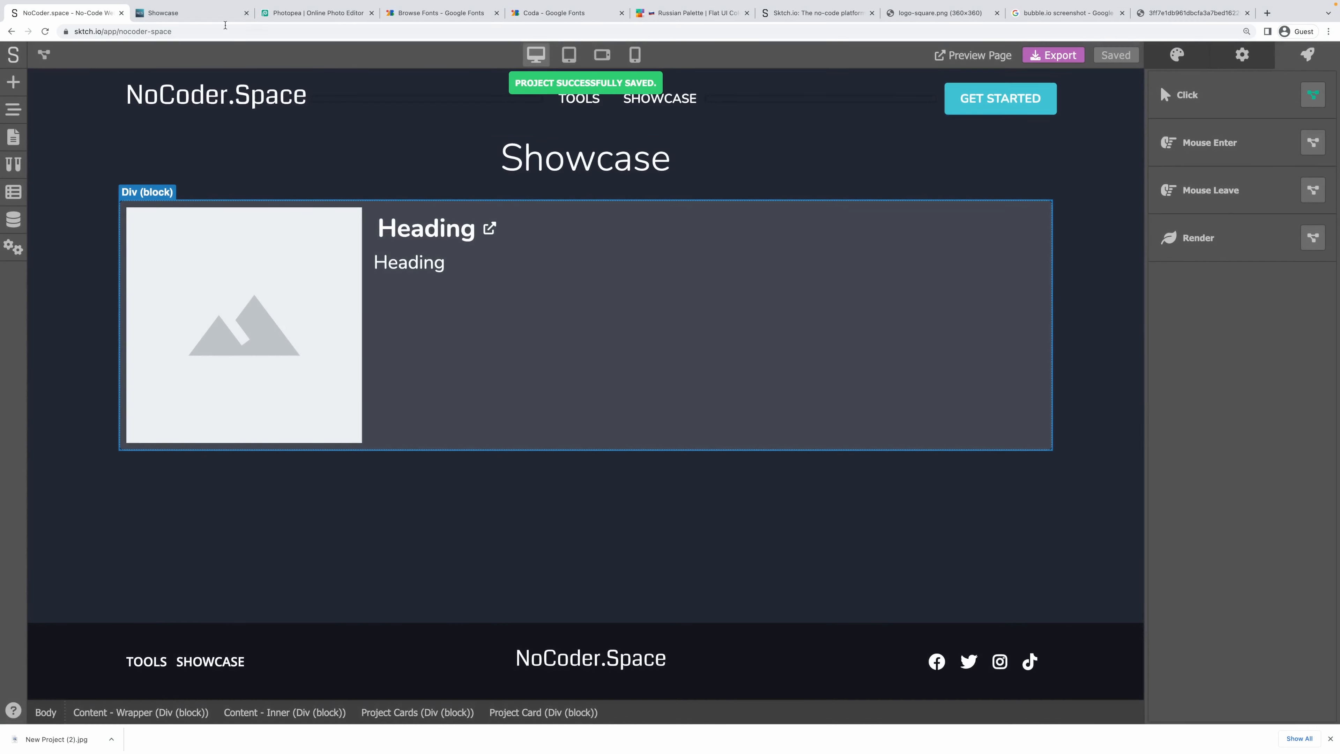
Reload the live Showcase page and check that the NoCoder.Space card opens a 404 at /project-nocoder-space.
click(221, 15)
key(super+r)
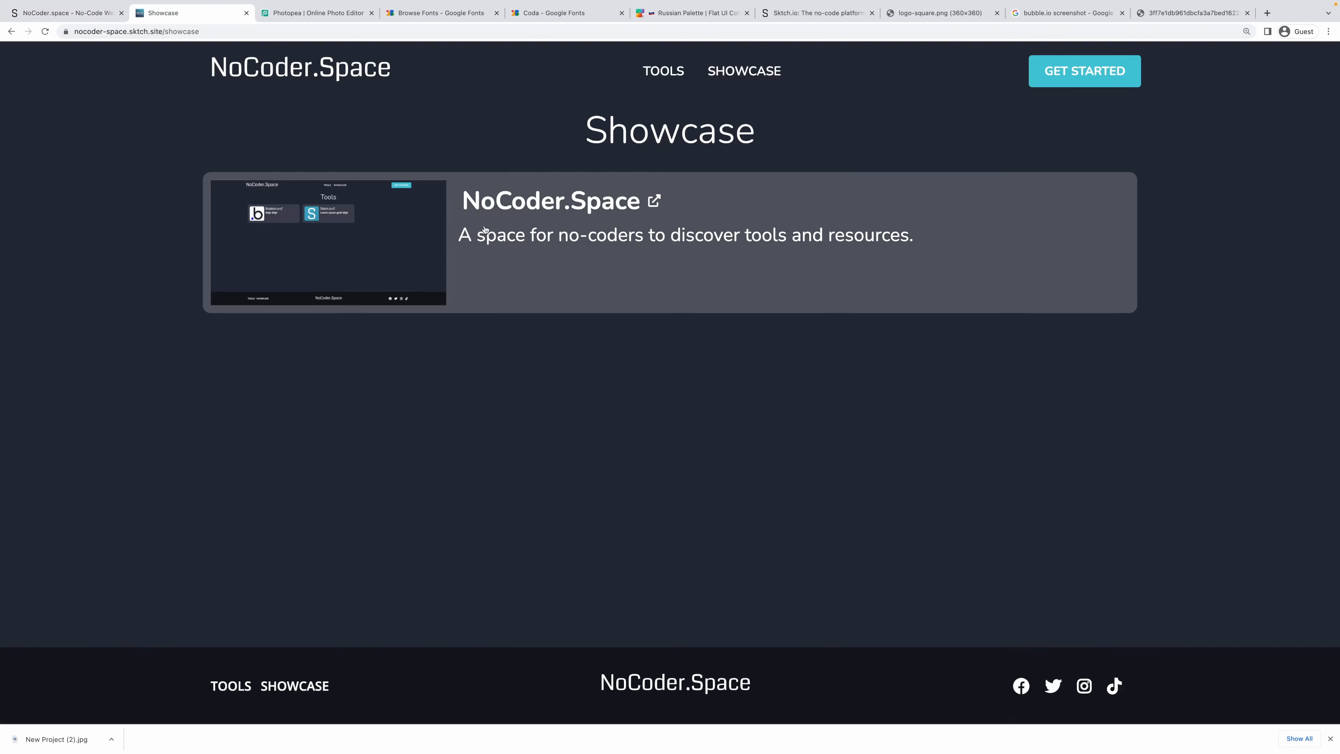
click(483, 227)
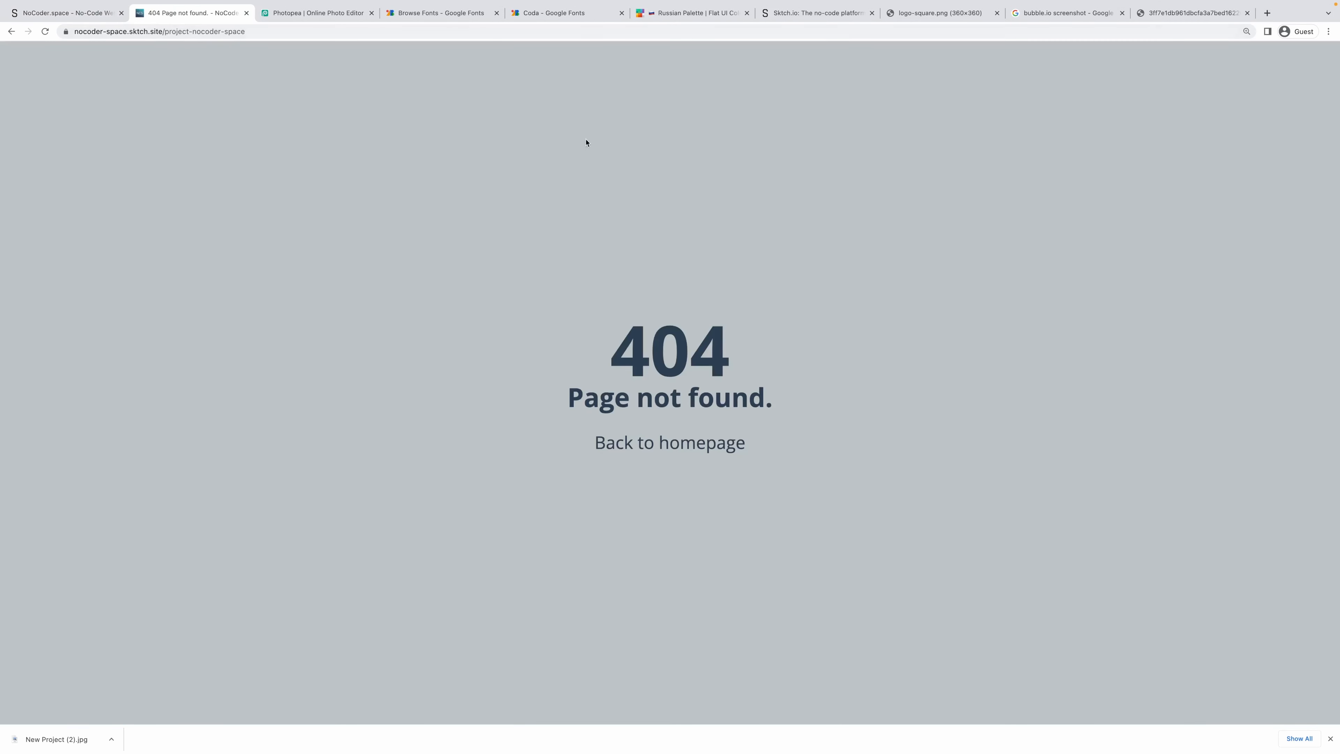
double_click(182, 34)
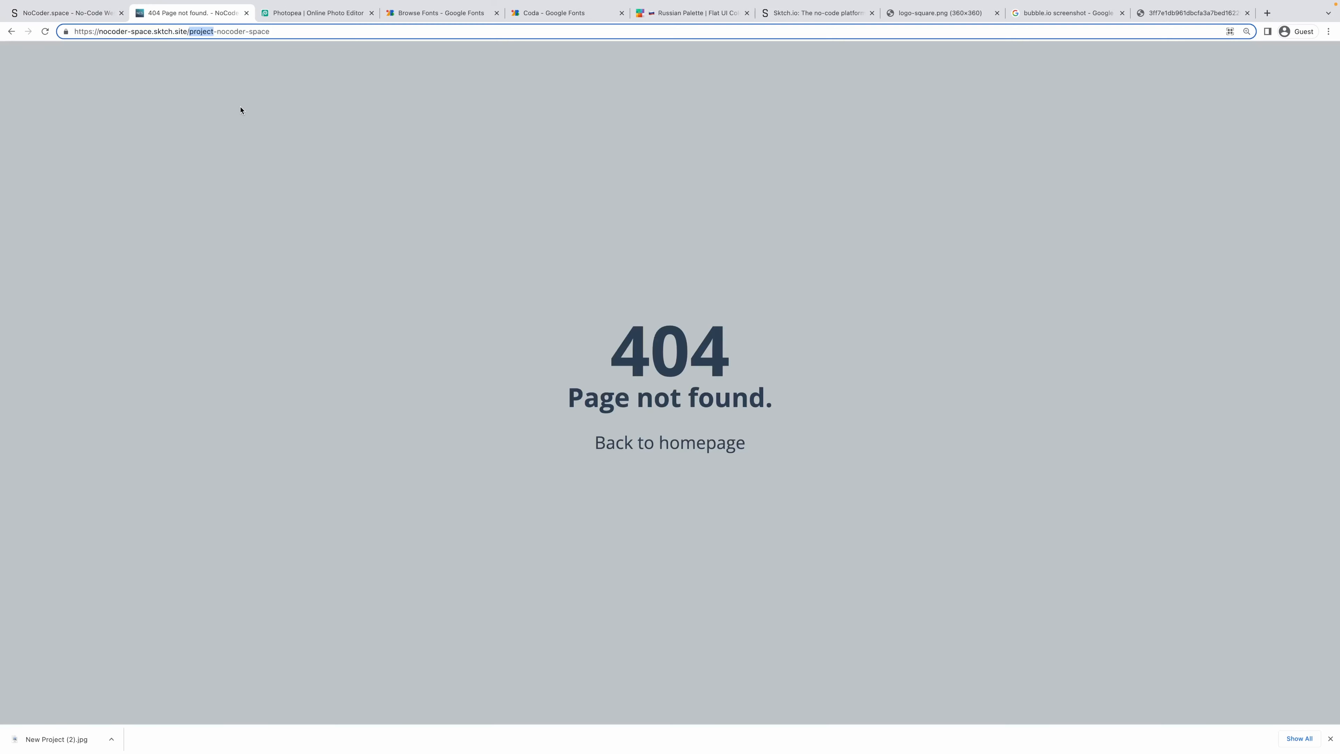
click(240, 109)
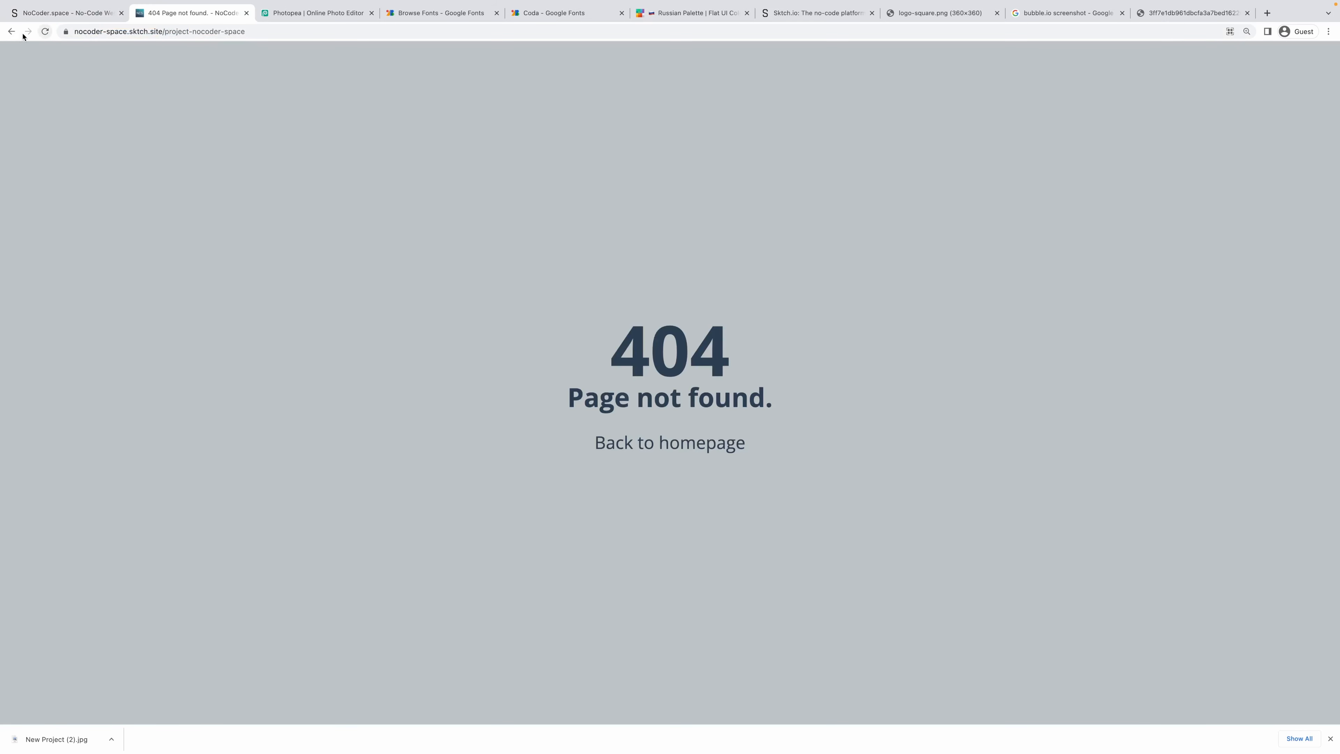
click(11, 31)
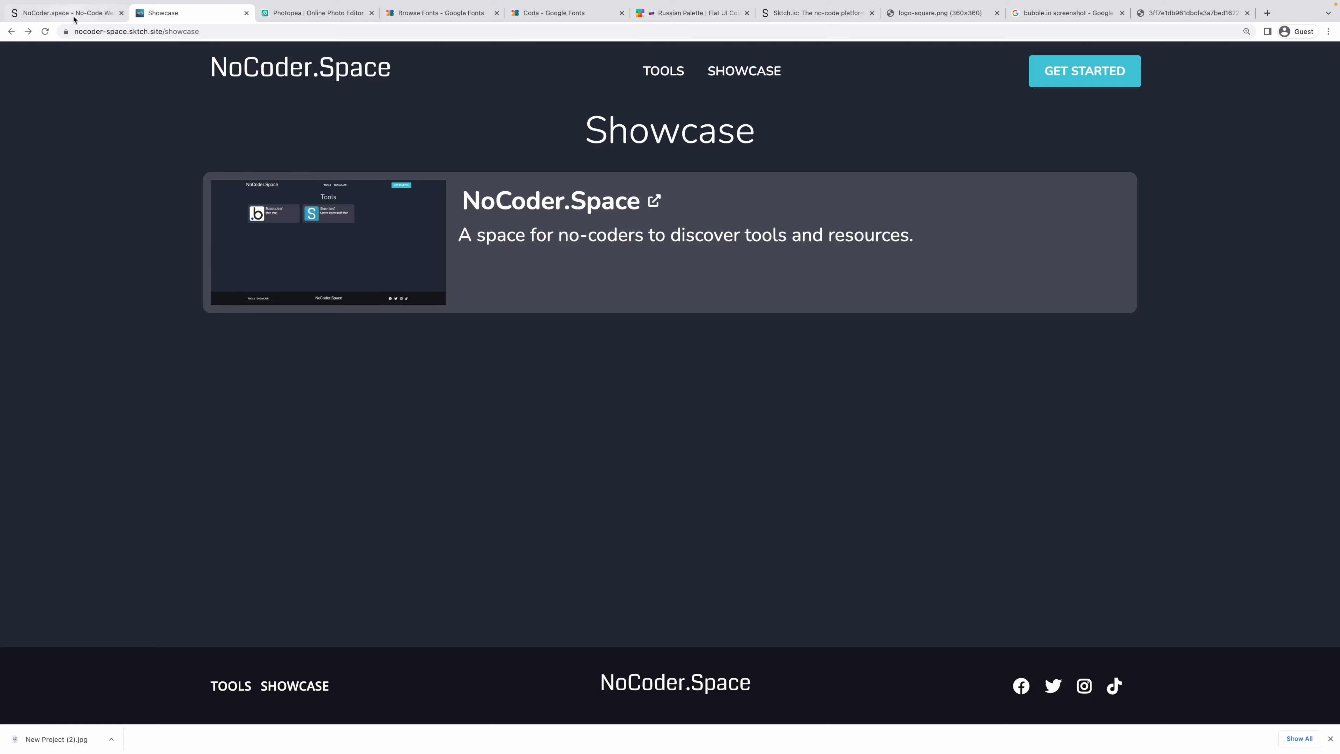
click(70, 13)
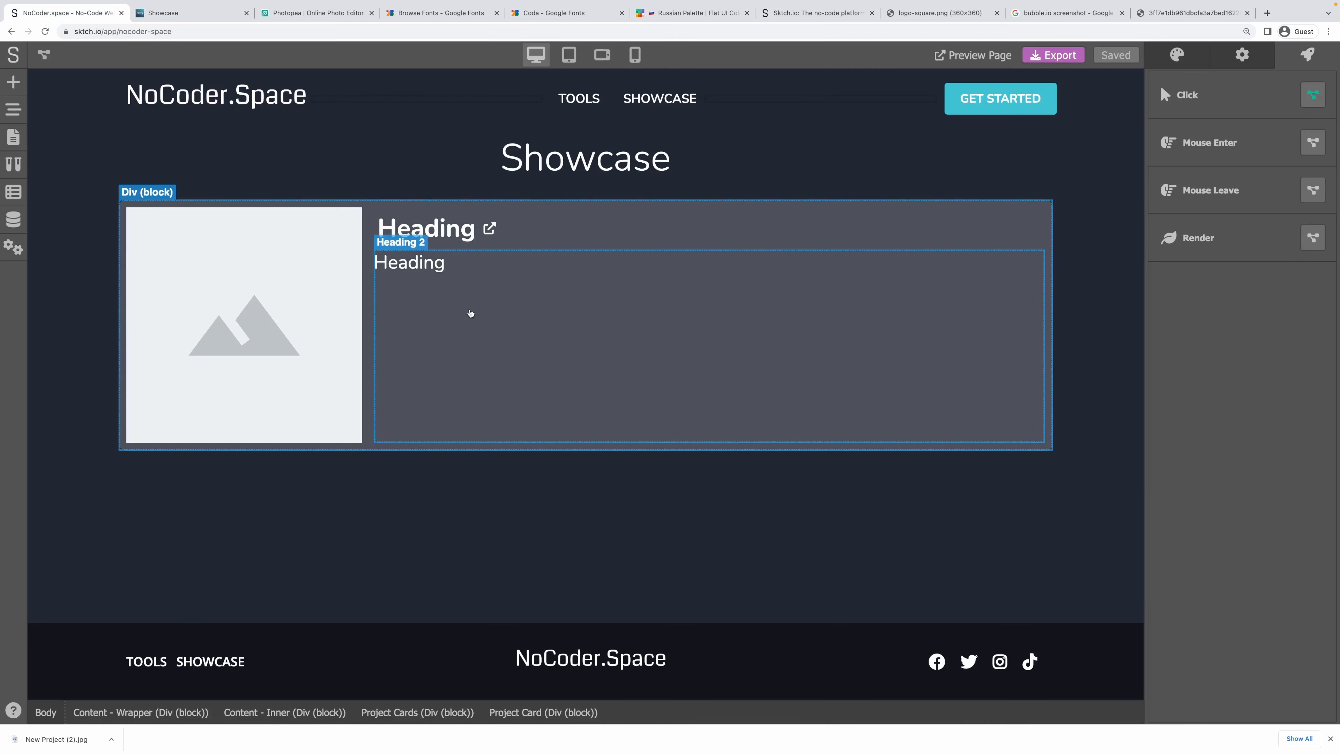
Round the card image's top-left corner to 5 px and save the project.
click(1177, 54)
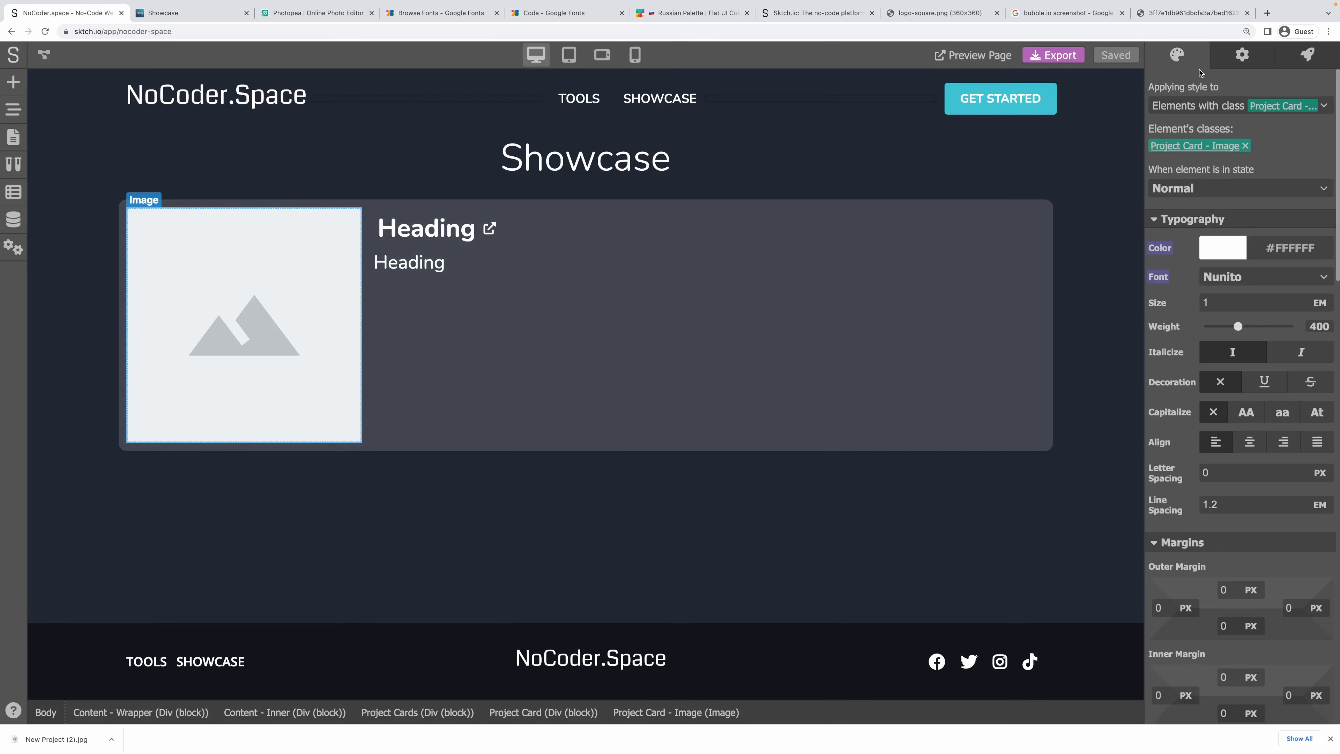
scroll(1275, 510, up, 4)
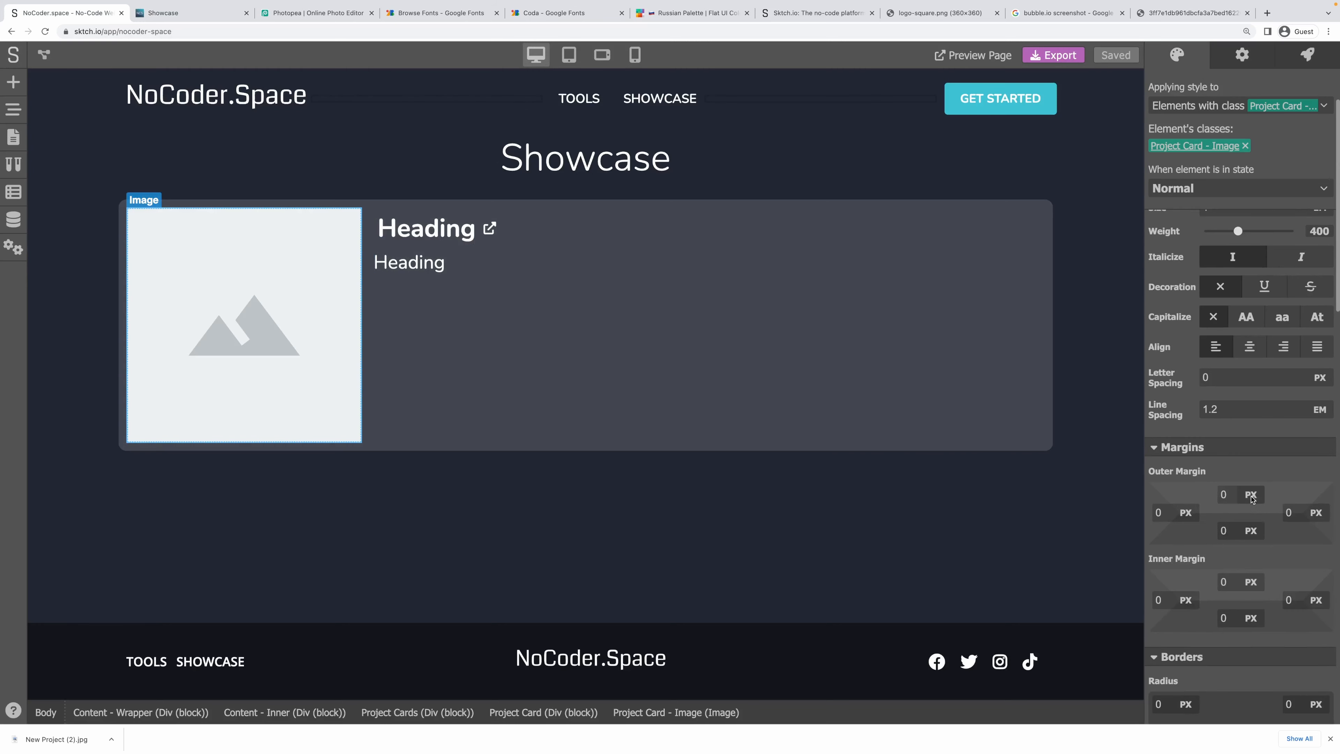
scroll(1251, 498, down, 5)
click(1161, 439)
text(5)
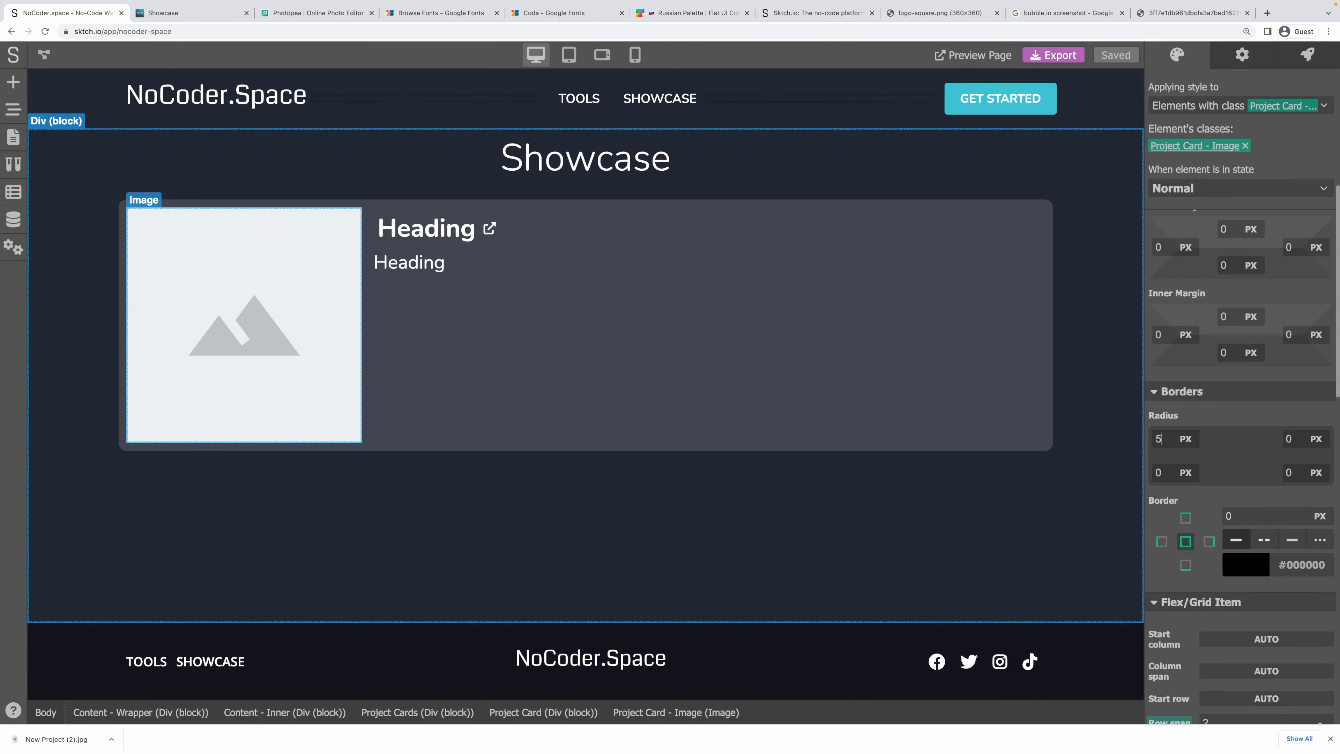
click(928, 548)
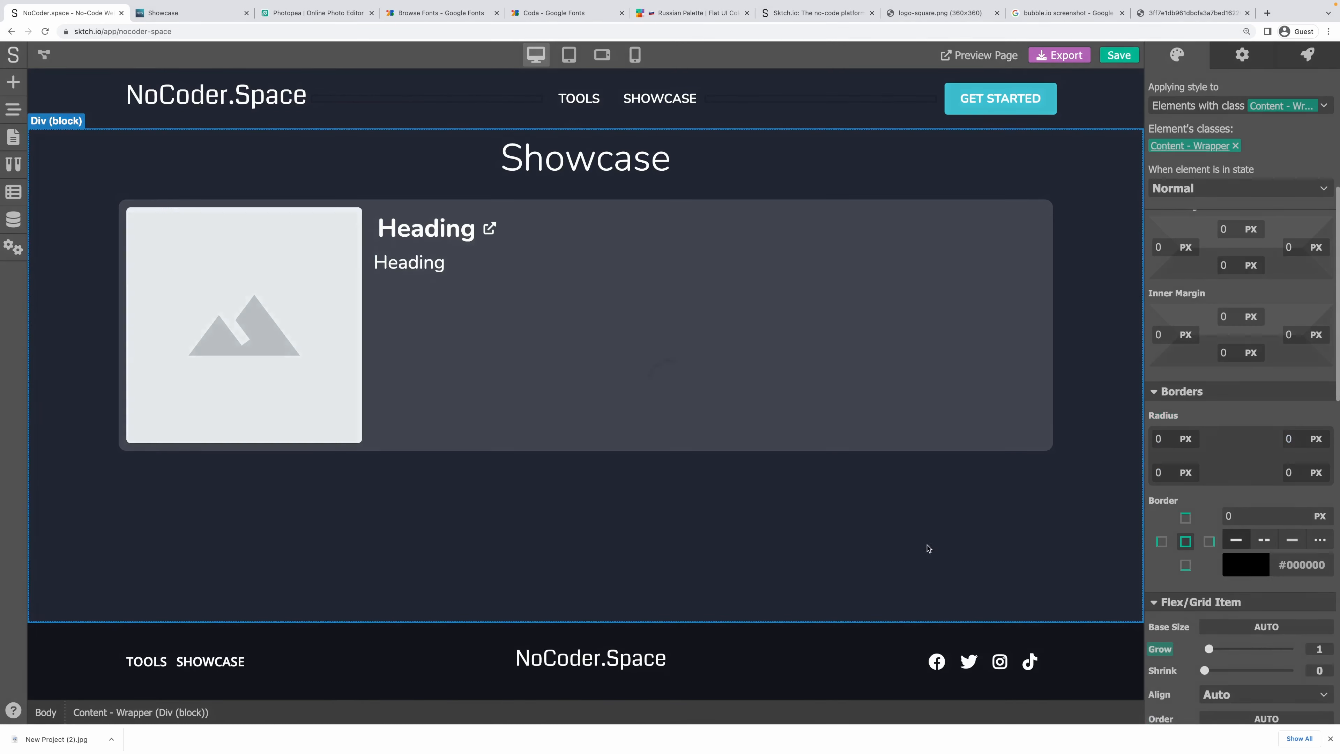
key(super+s)
click(173, 14)
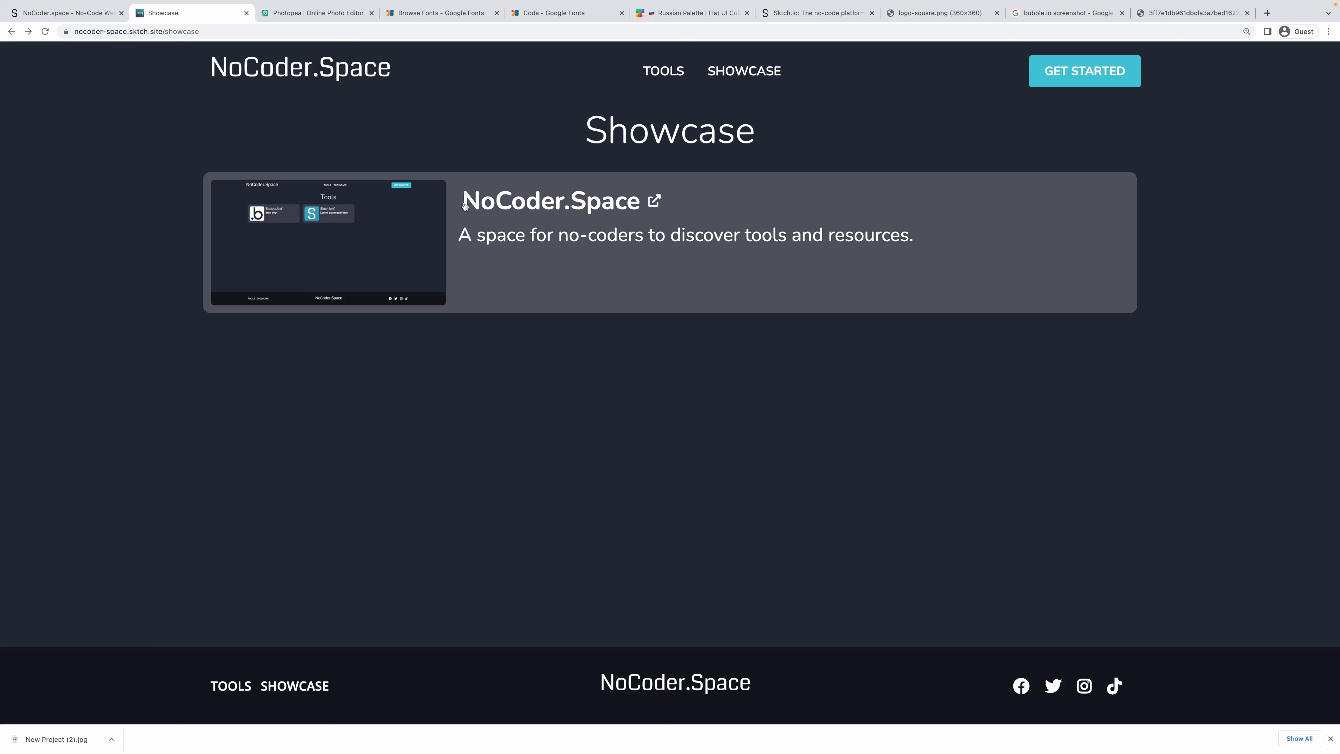
Review the live card's title and description, then show the editor's page list.
drag(465, 206, 613, 329)
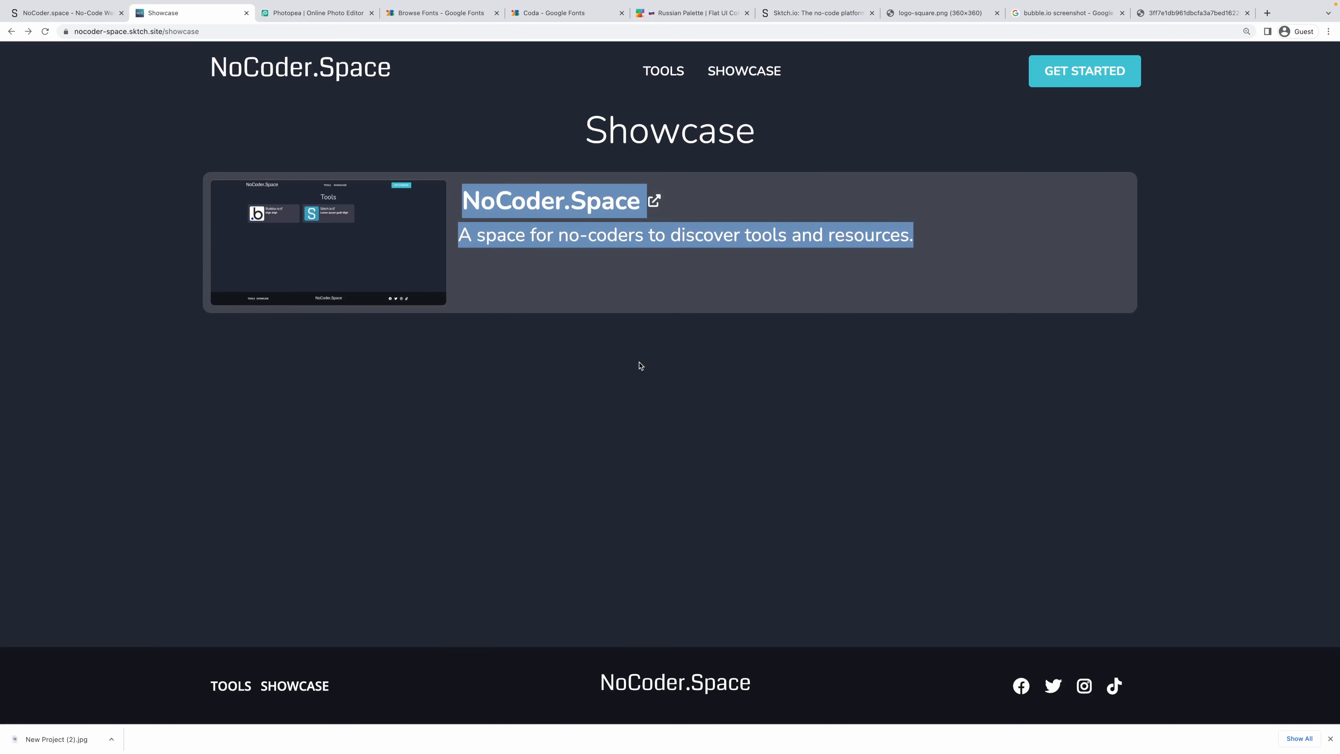
click(636, 379)
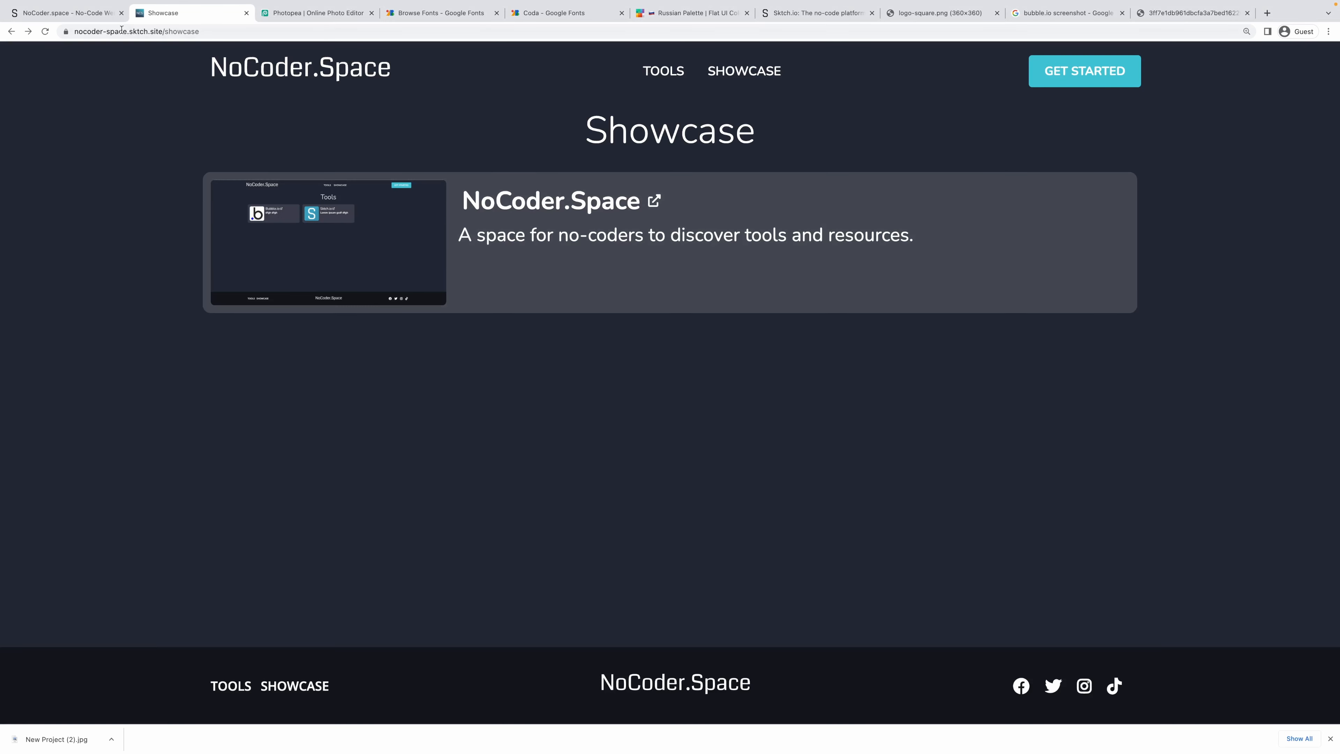
click(66, 13)
click(16, 143)
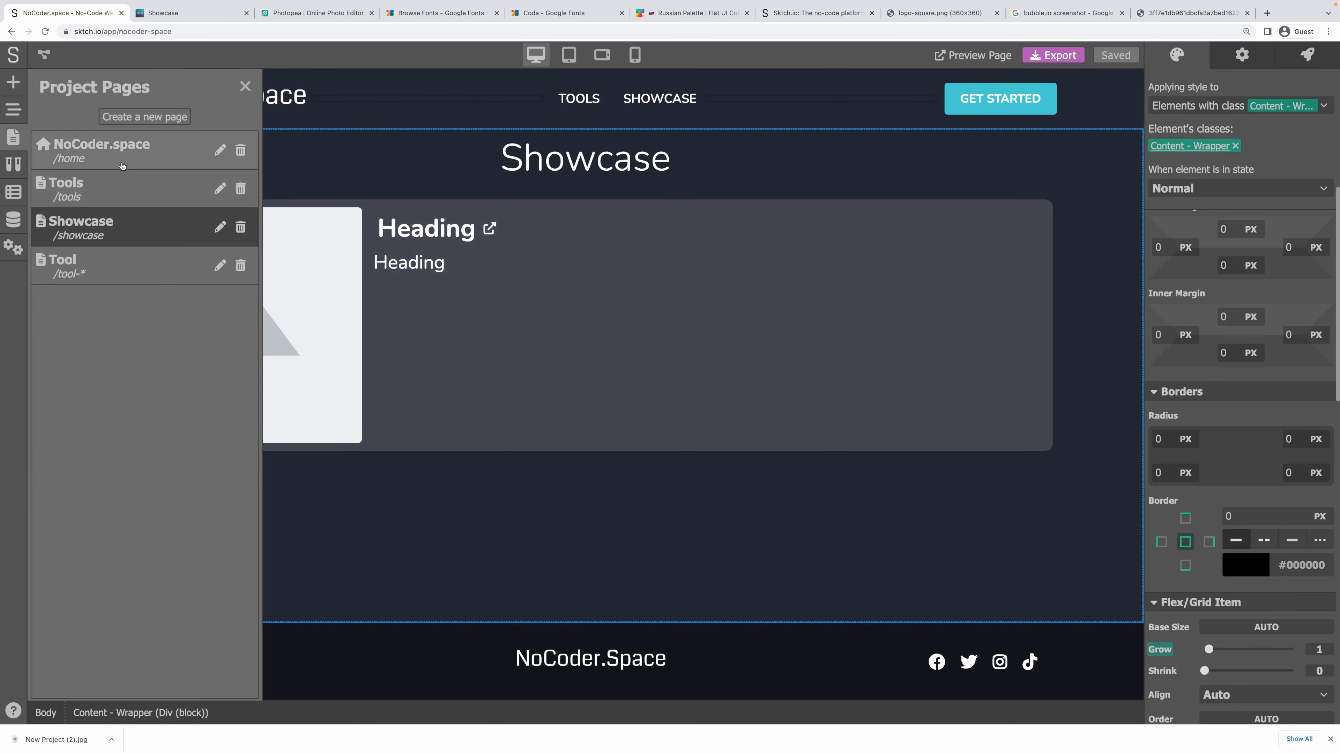
Create a page named Project with path /project-* and open it.
click(144, 116)
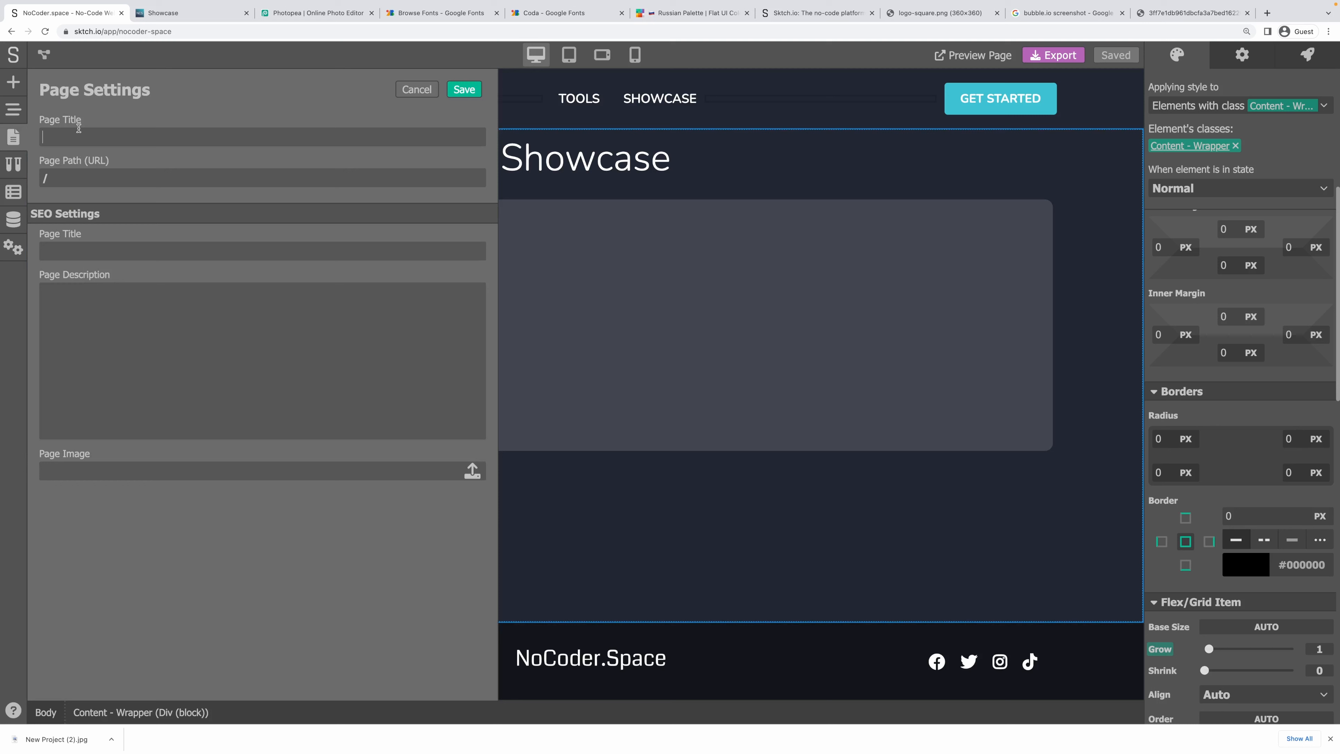
text(Project)
click(464, 90)
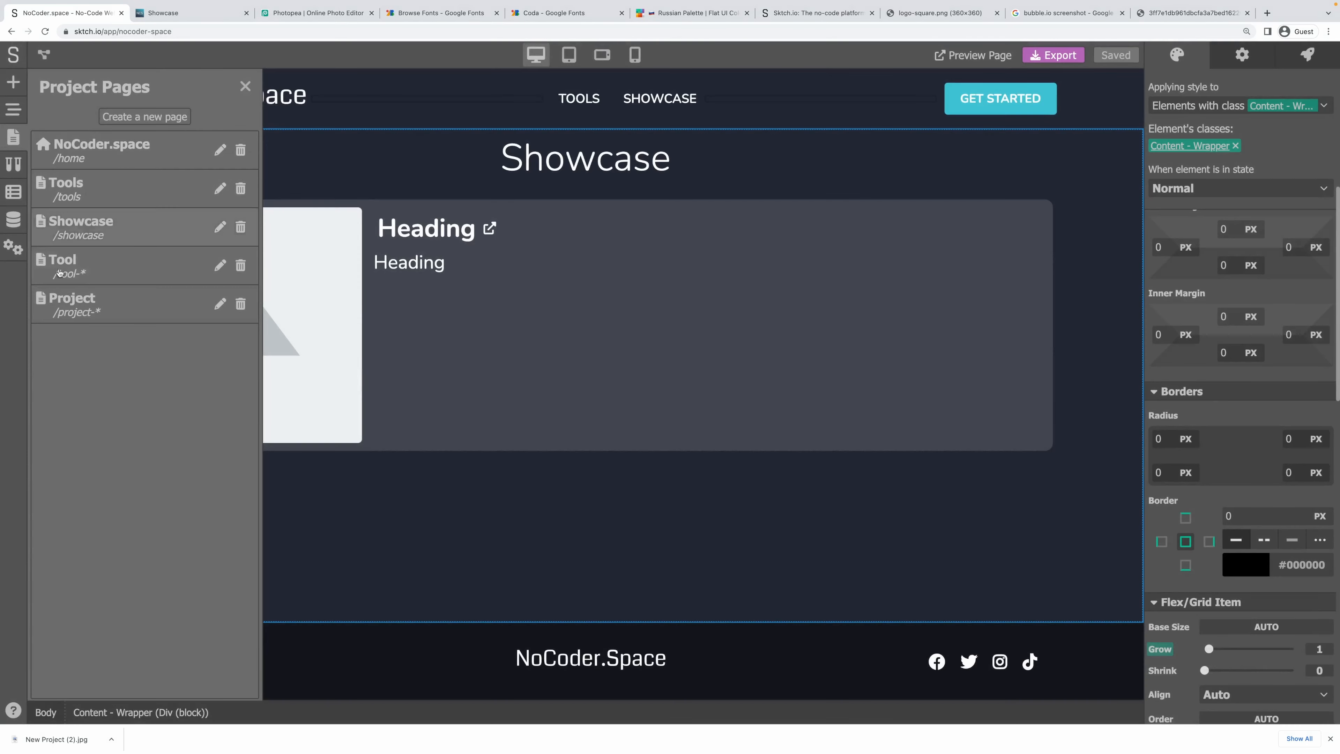
click(74, 302)
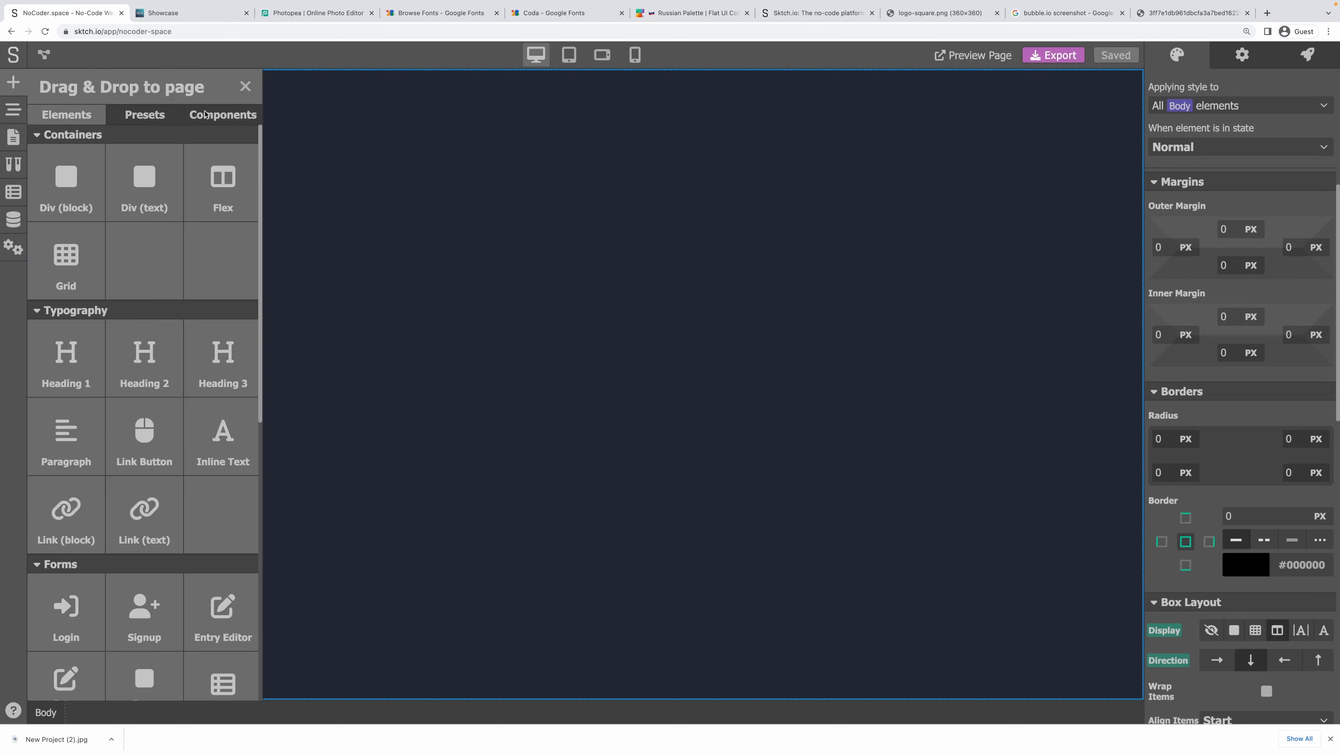
Place a Header, a container, a Footer, another container and a Heading 1 on the page.
click(205, 114)
drag(79, 143, 422, 106)
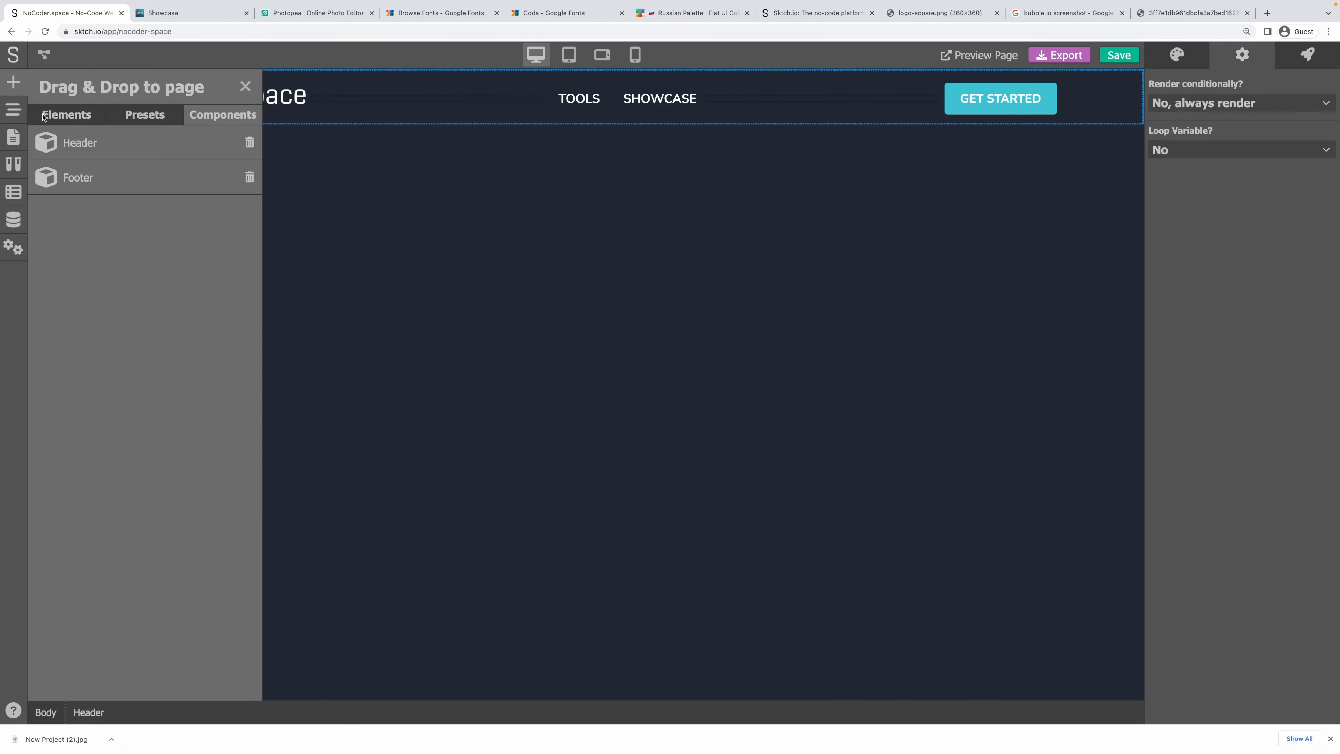
click(43, 117)
drag(66, 179, 95, 131)
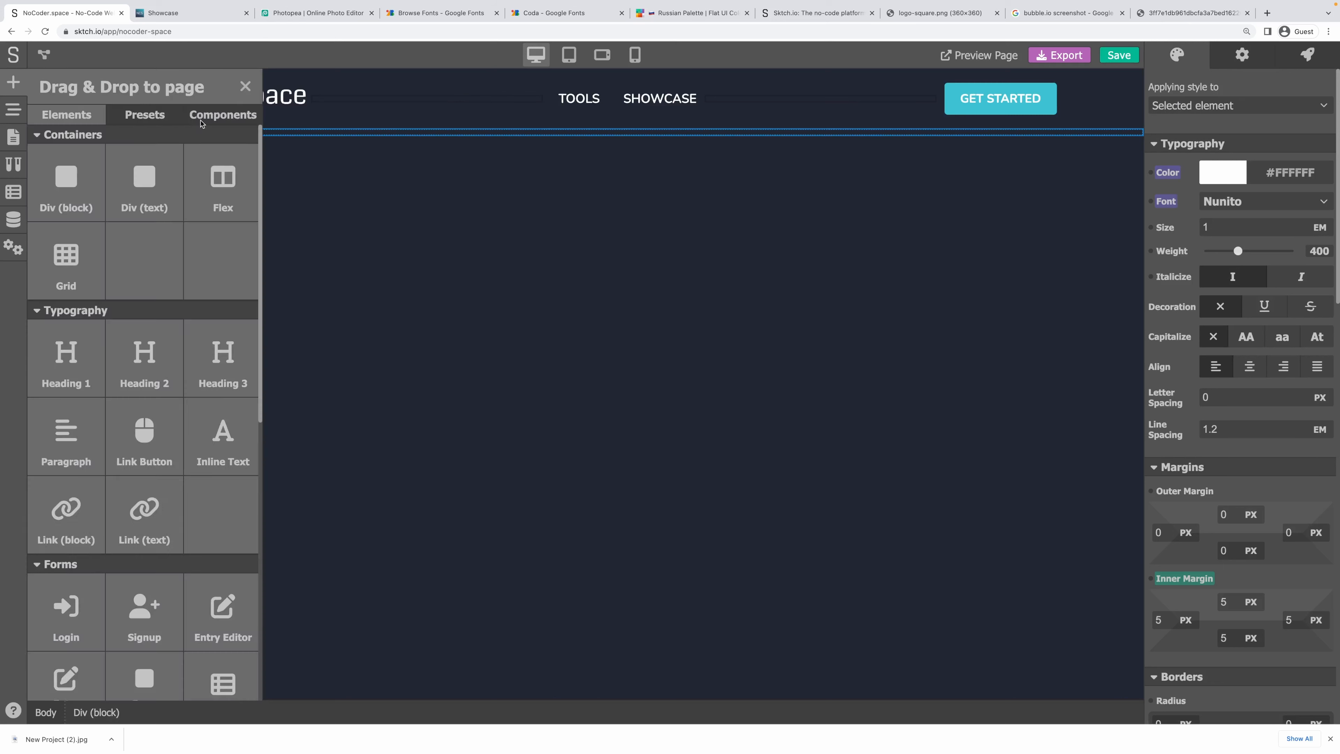
click(200, 122)
drag(112, 188, 311, 222)
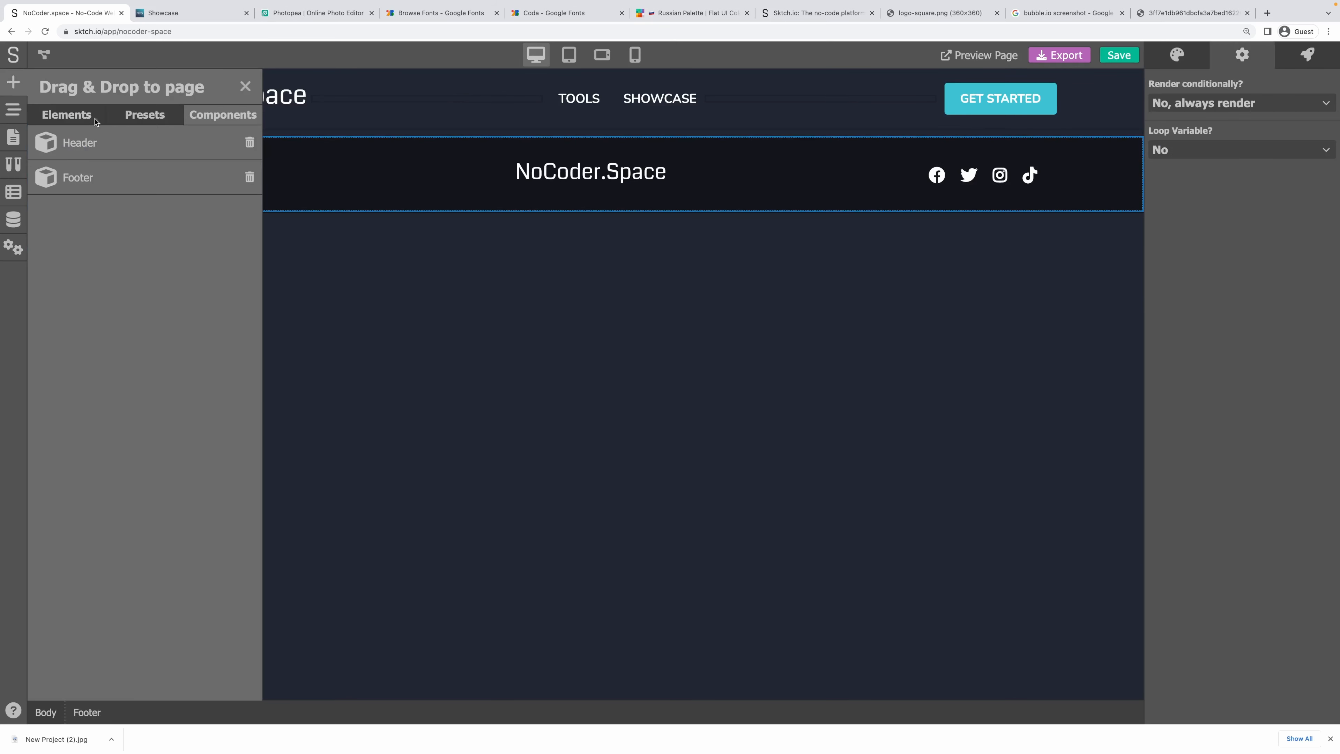
click(67, 115)
drag(66, 179, 280, 137)
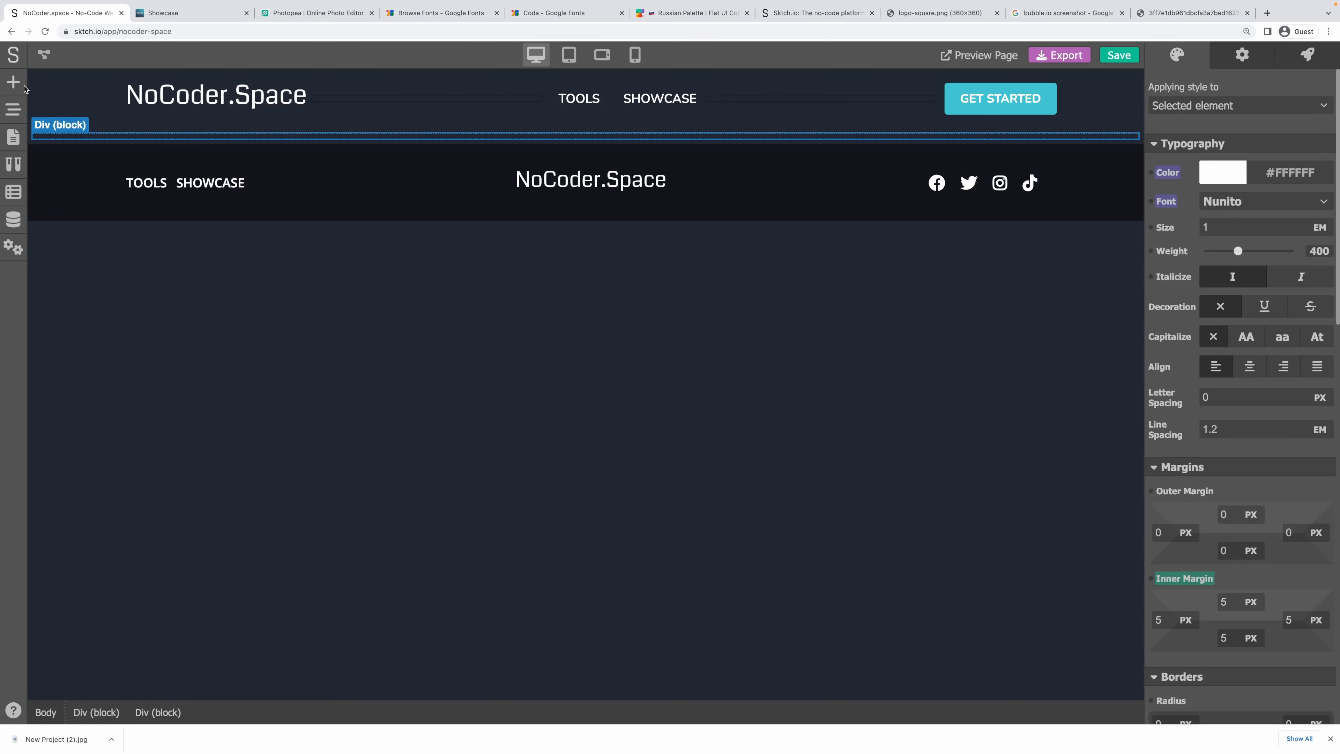
click(15, 82)
drag(67, 354, 279, 139)
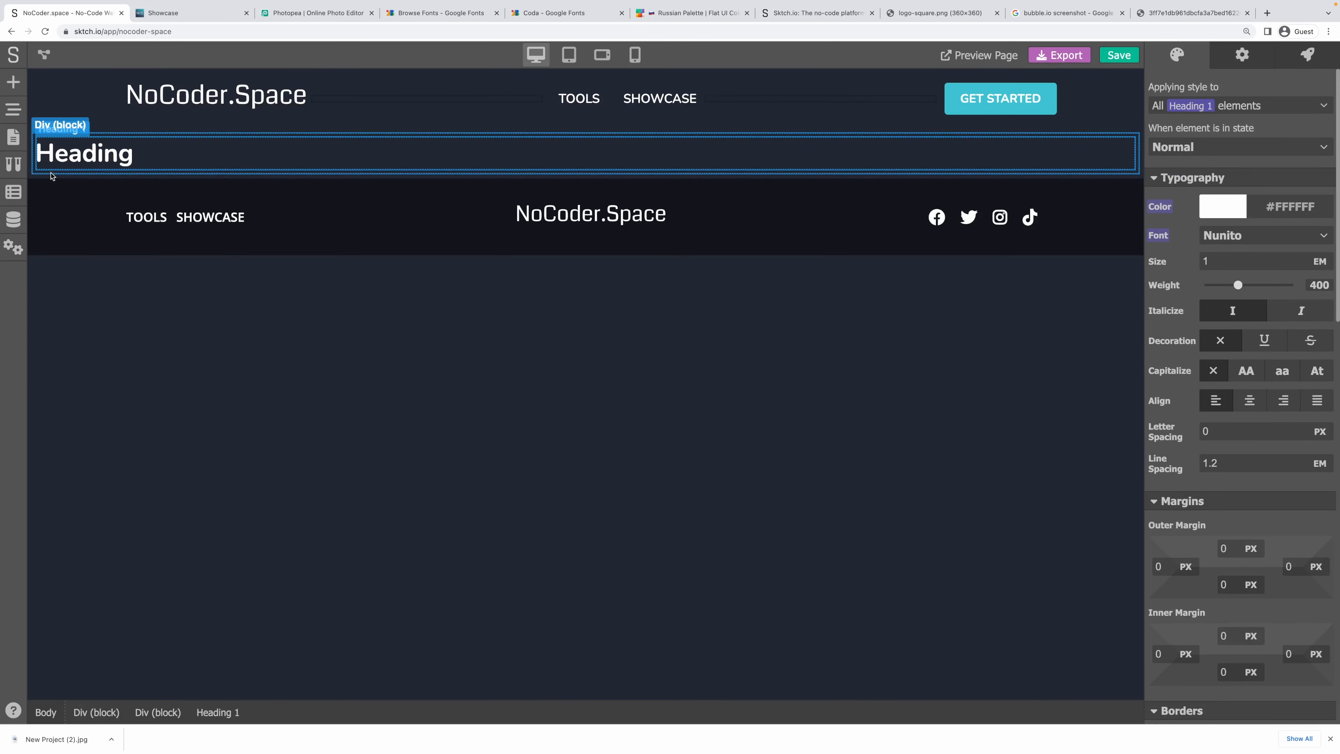
Clear the containers' 5 px padding and apply the Content - Wrapper and Content - Inner classes.
click(51, 172)
click(90, 175)
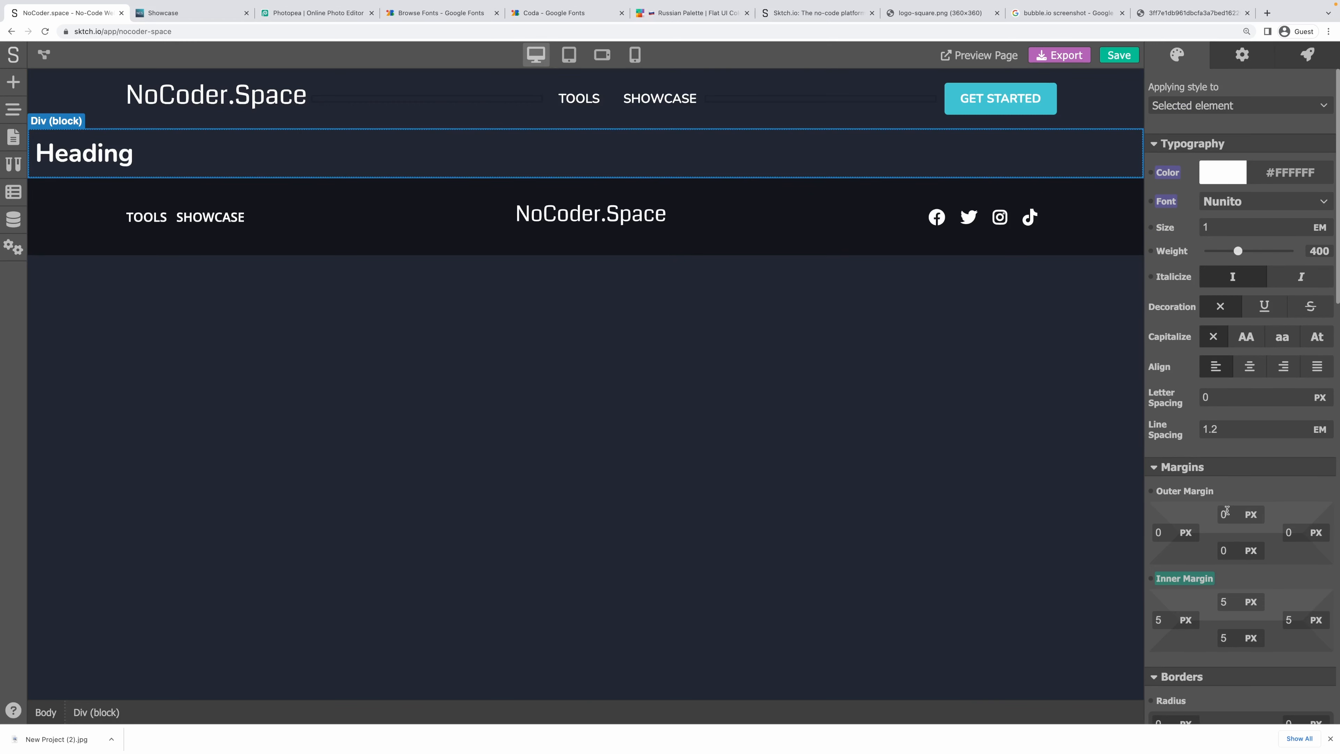
click(1185, 578)
click(1204, 554)
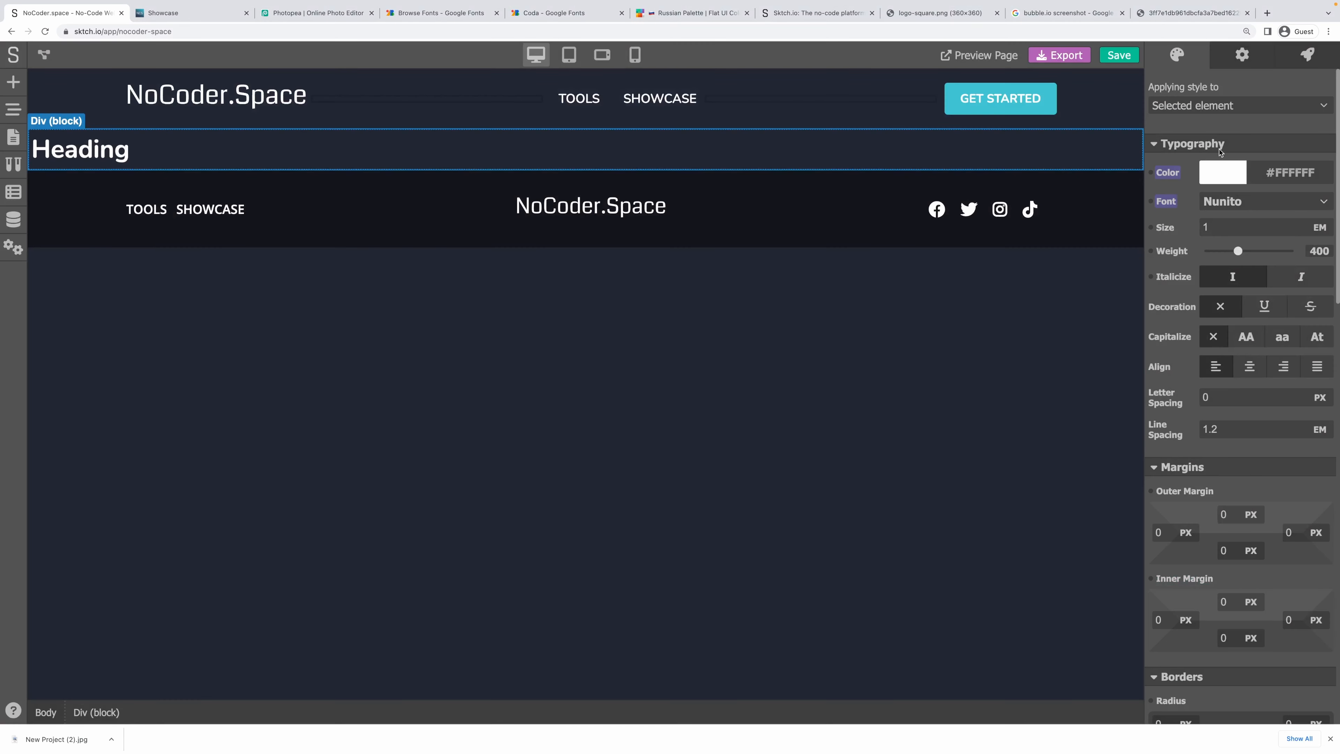
click(1240, 105)
scroll(1224, 264, down, 3)
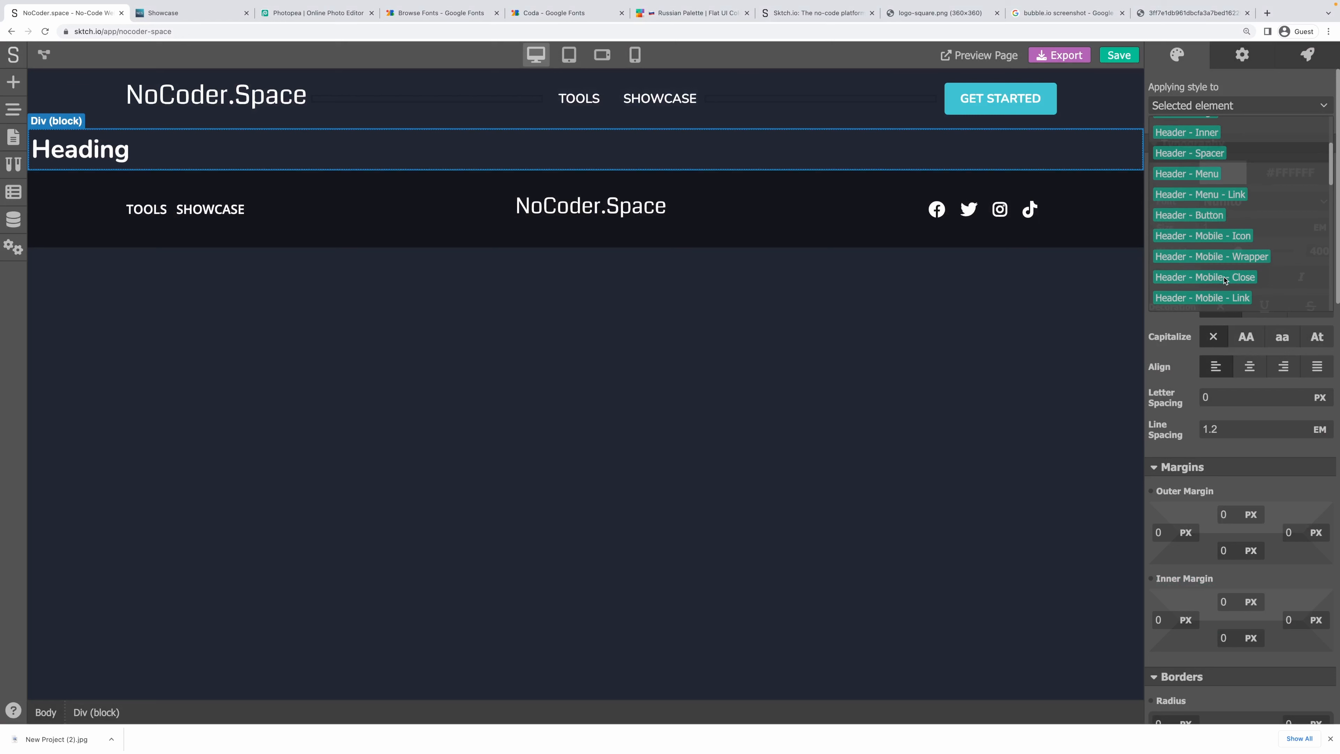
scroll(1224, 264, down, 5)
click(1216, 233)
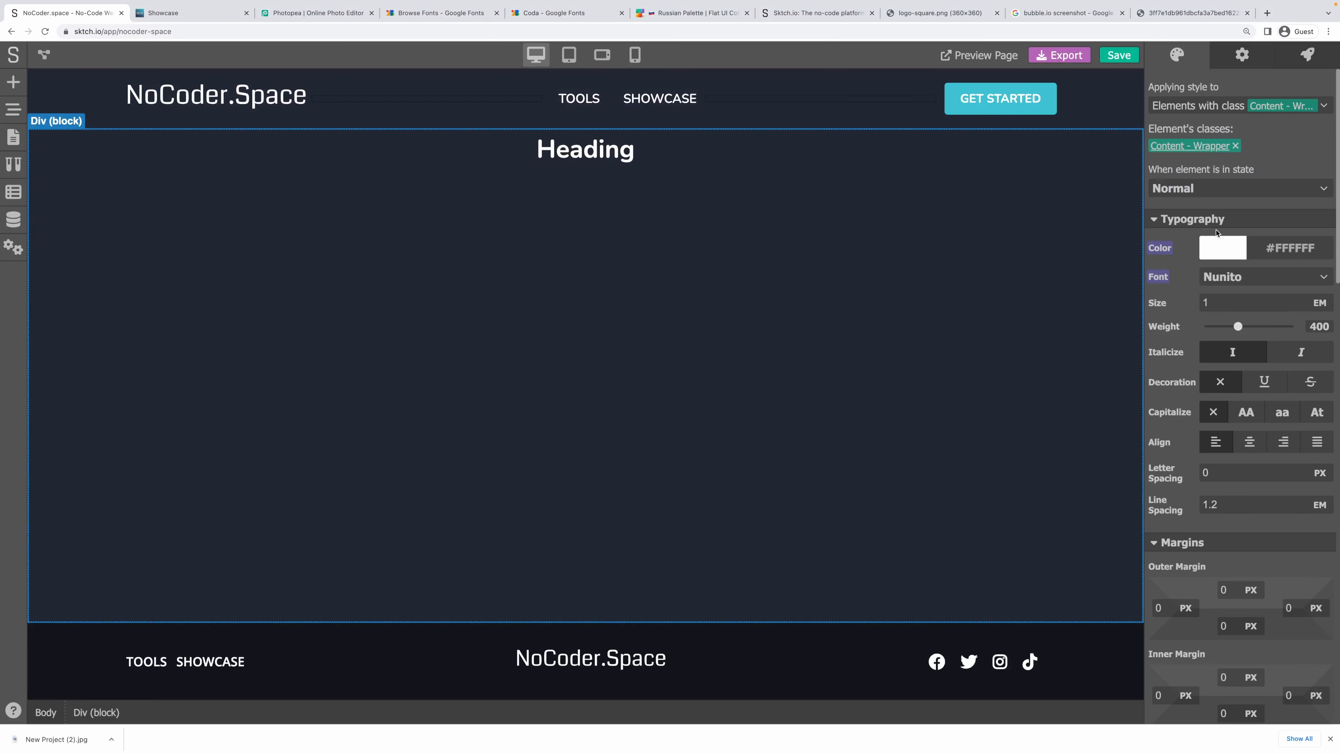
click(533, 153)
click(1199, 110)
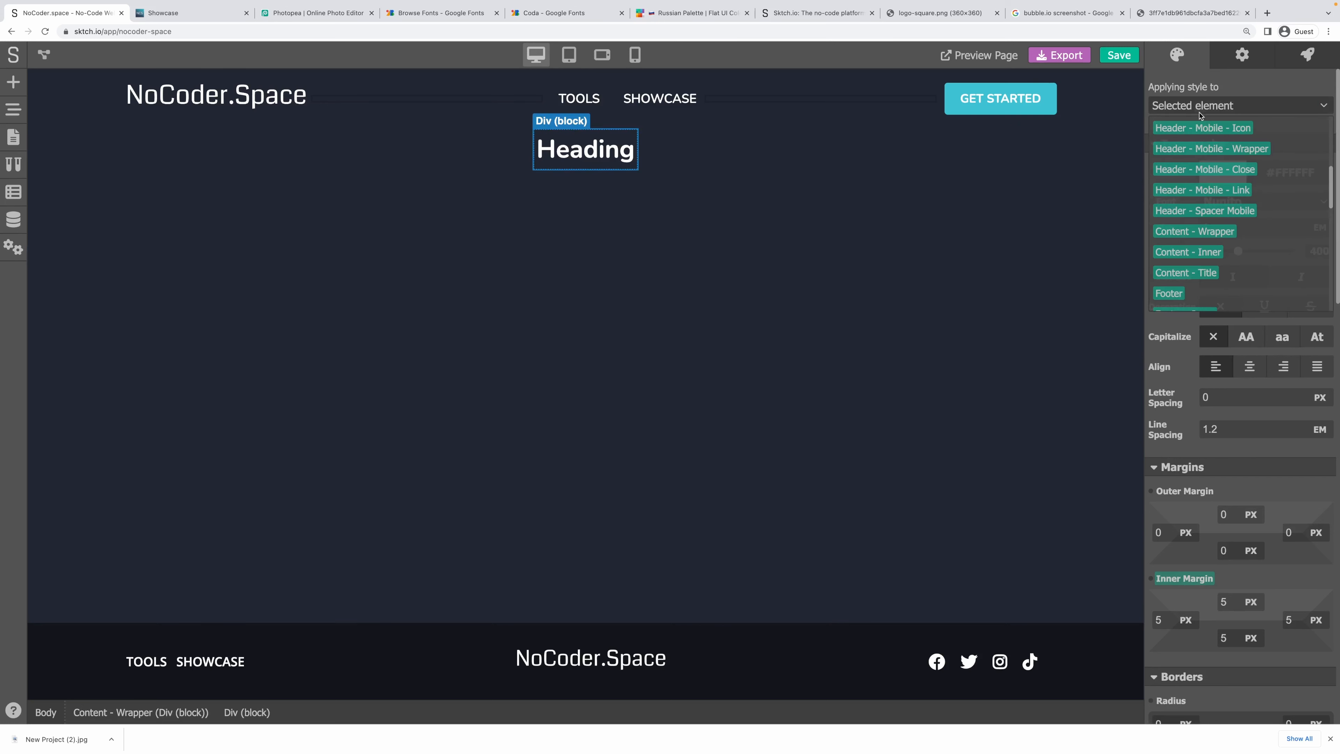
click(1189, 579)
click(1227, 557)
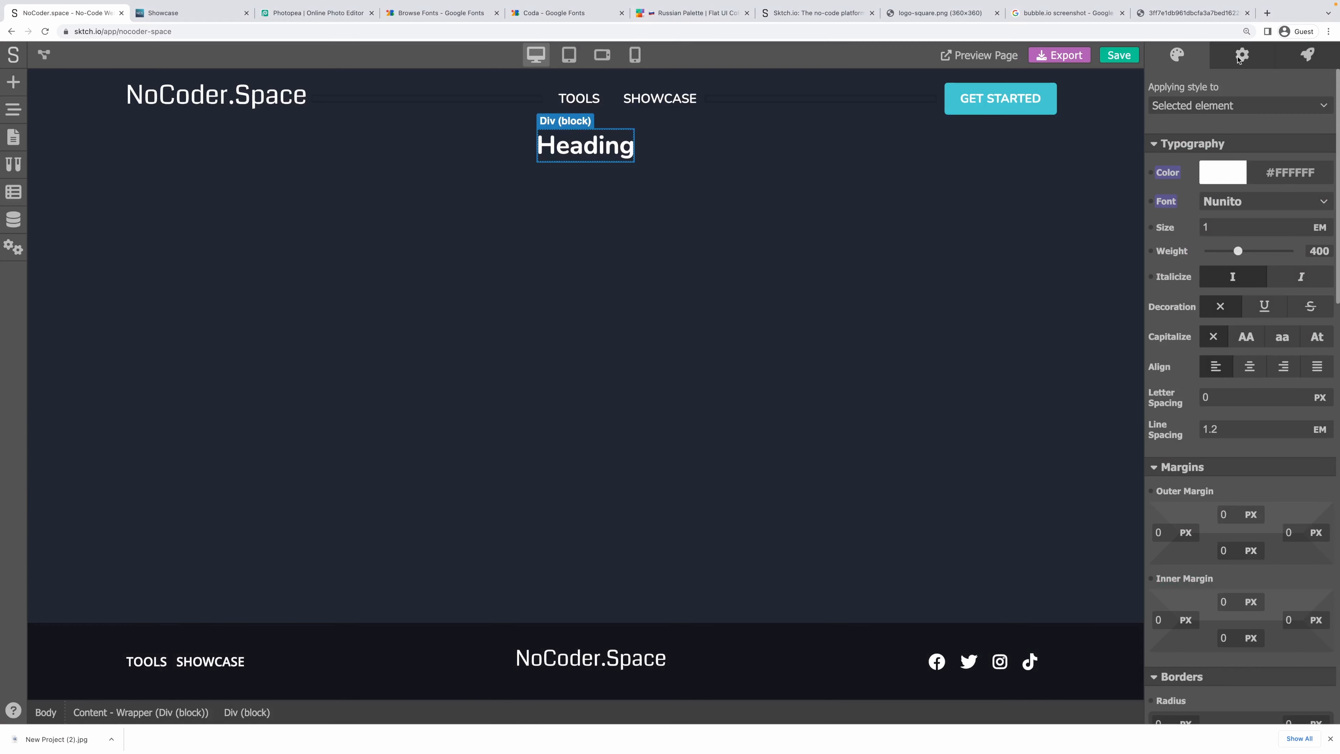
click(1235, 105)
click(1187, 252)
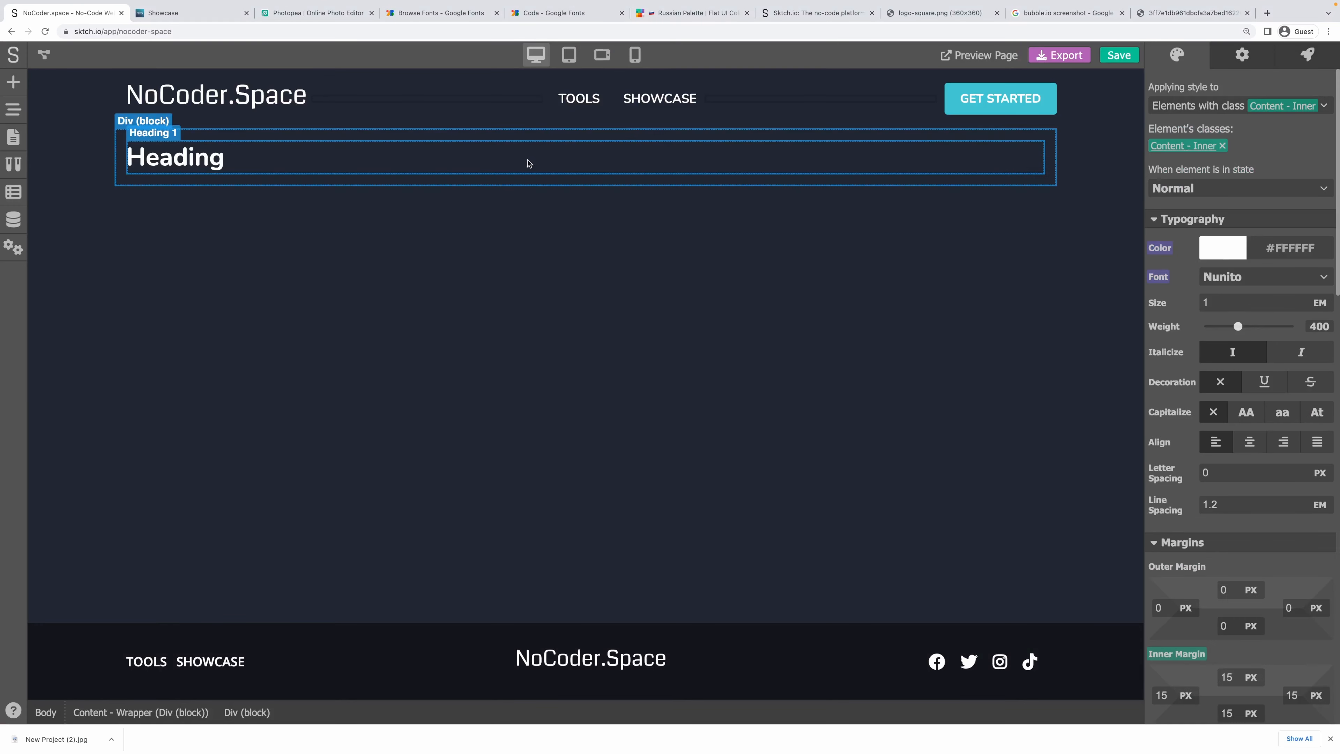
Give the heading the Content - Title class and change its text to 'Project'.
click(180, 150)
click(1269, 108)
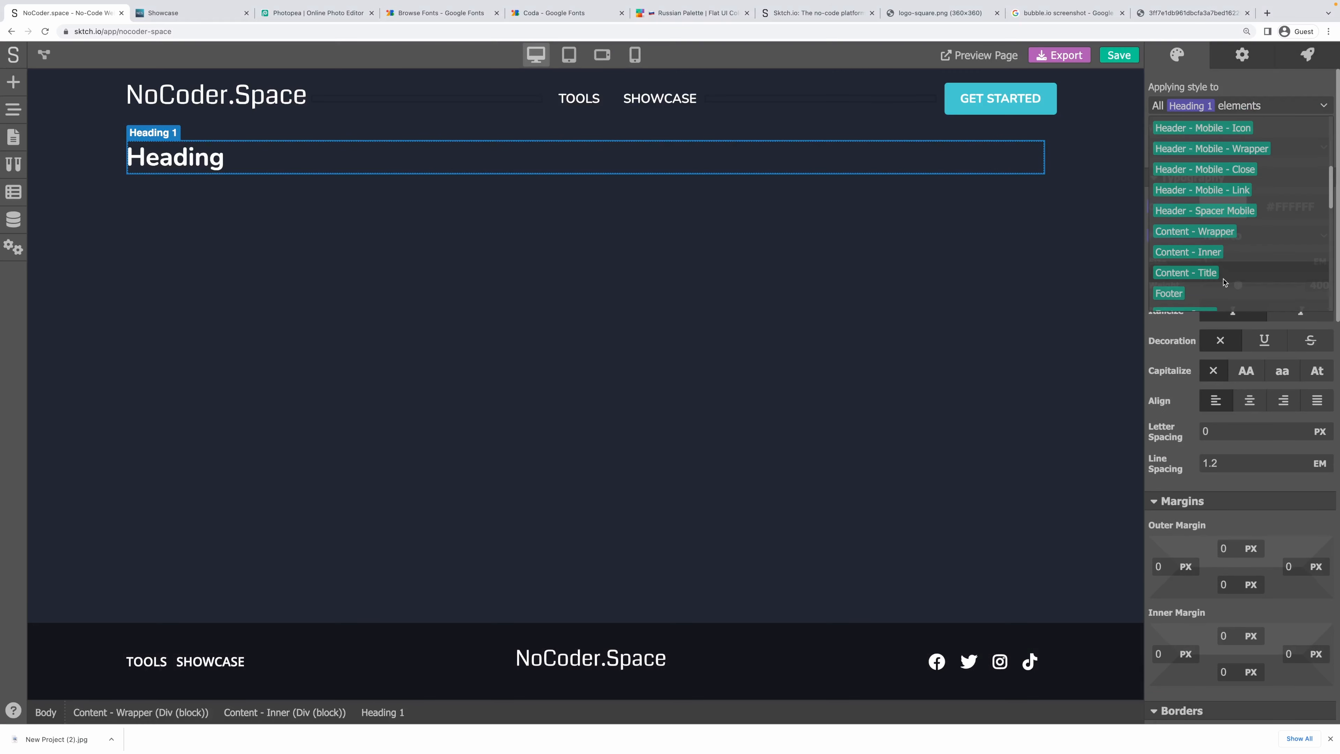
click(1208, 281)
double_click(560, 168)
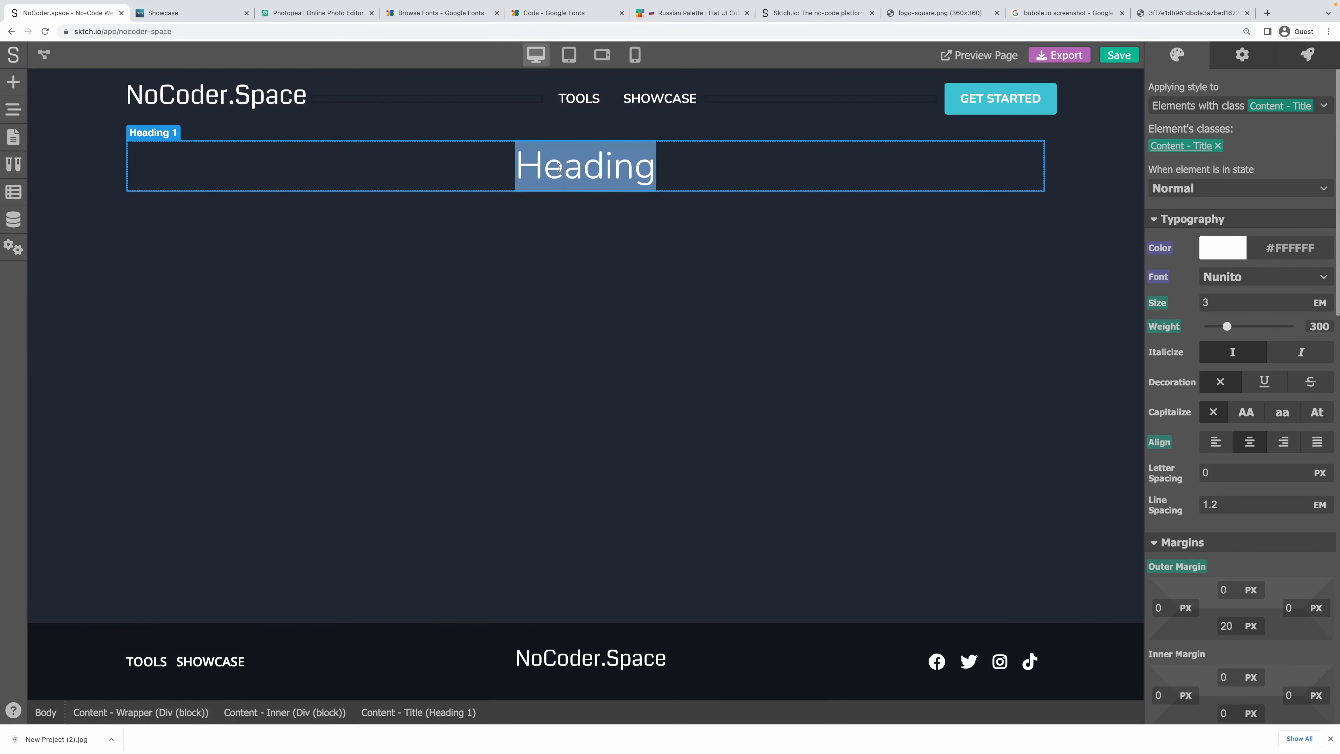
text(PRoject)
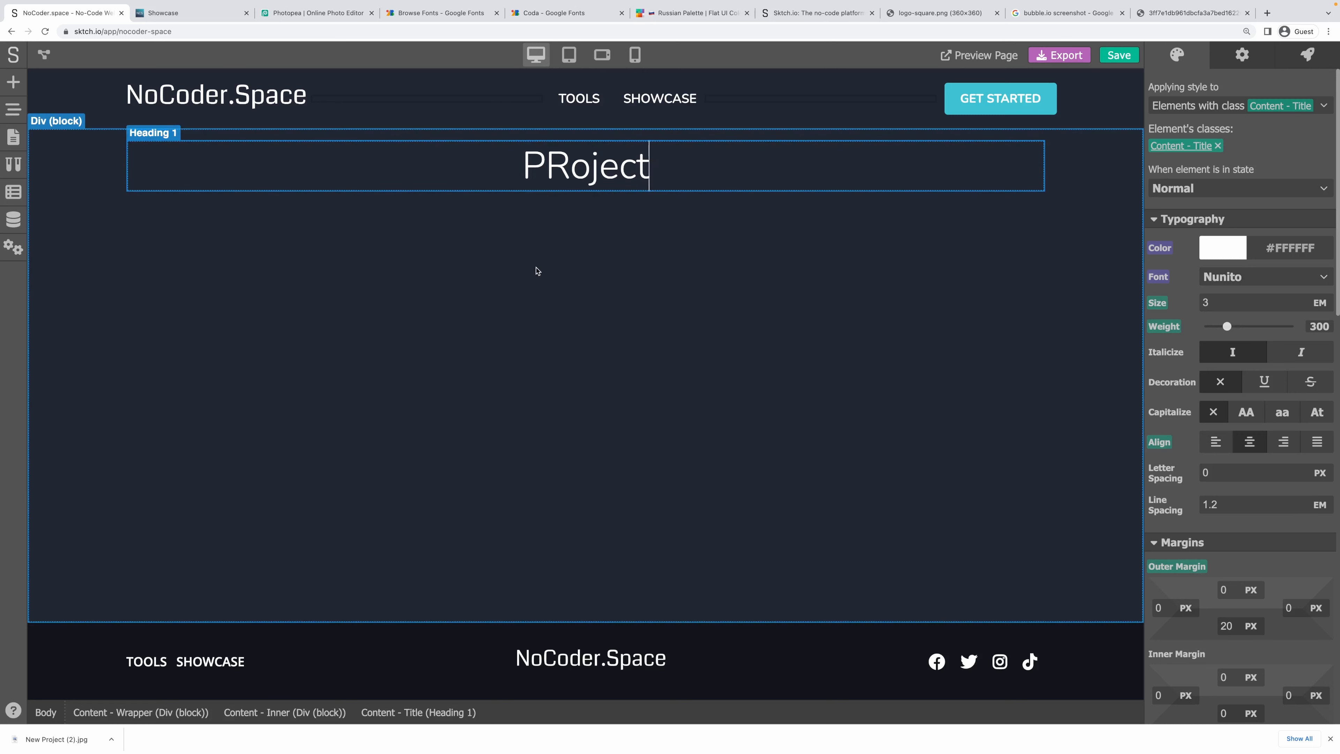
key(Left)
key(Left)
key(Left)
key(Left)
key(Left)
key(BackSpace)
text(r)
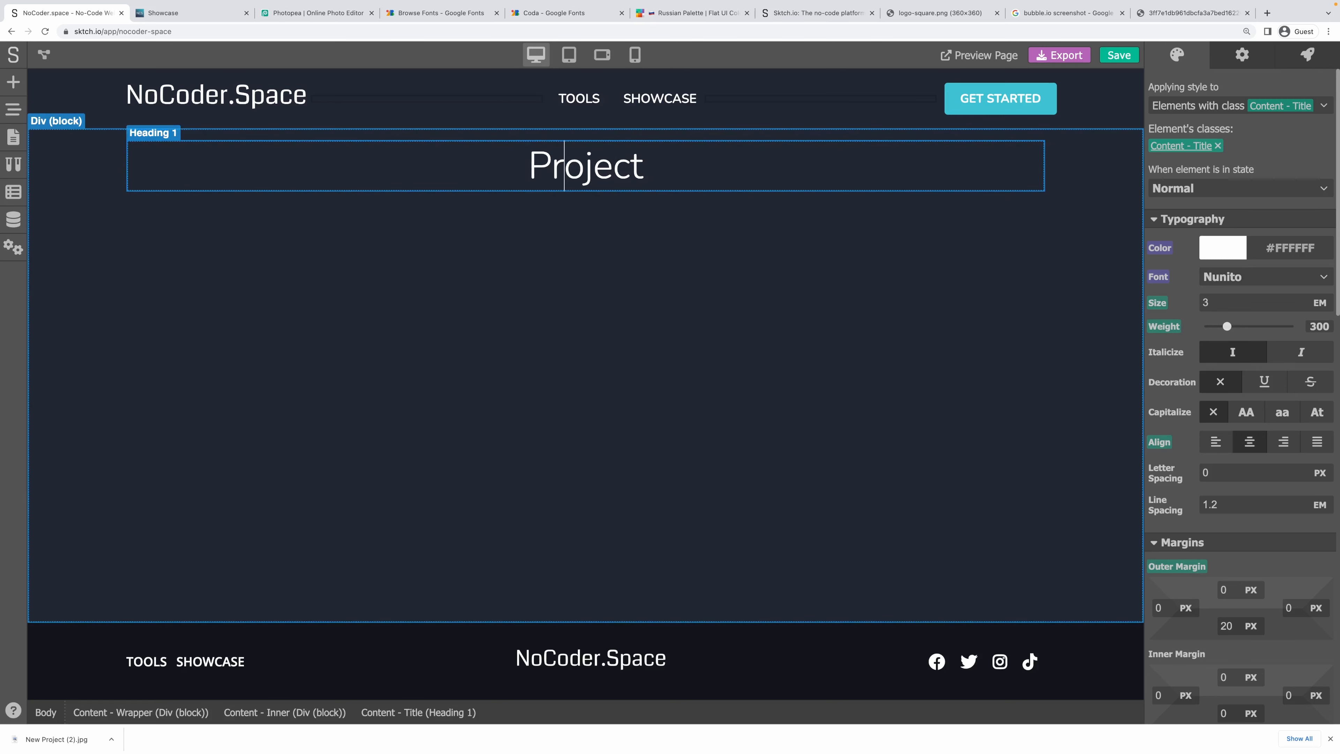
click(522, 333)
click(44, 55)
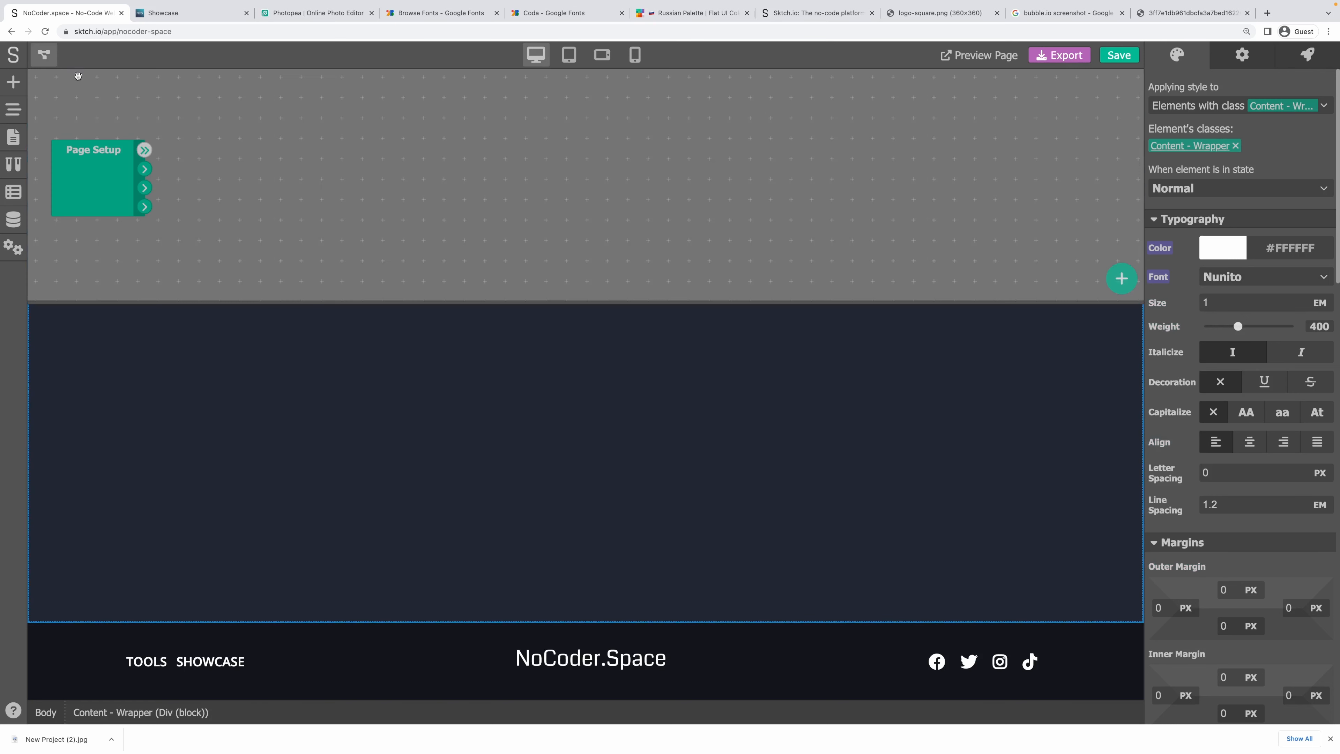
Add a Data Retriever module that reads from the Projects data model.
right_click(177, 148)
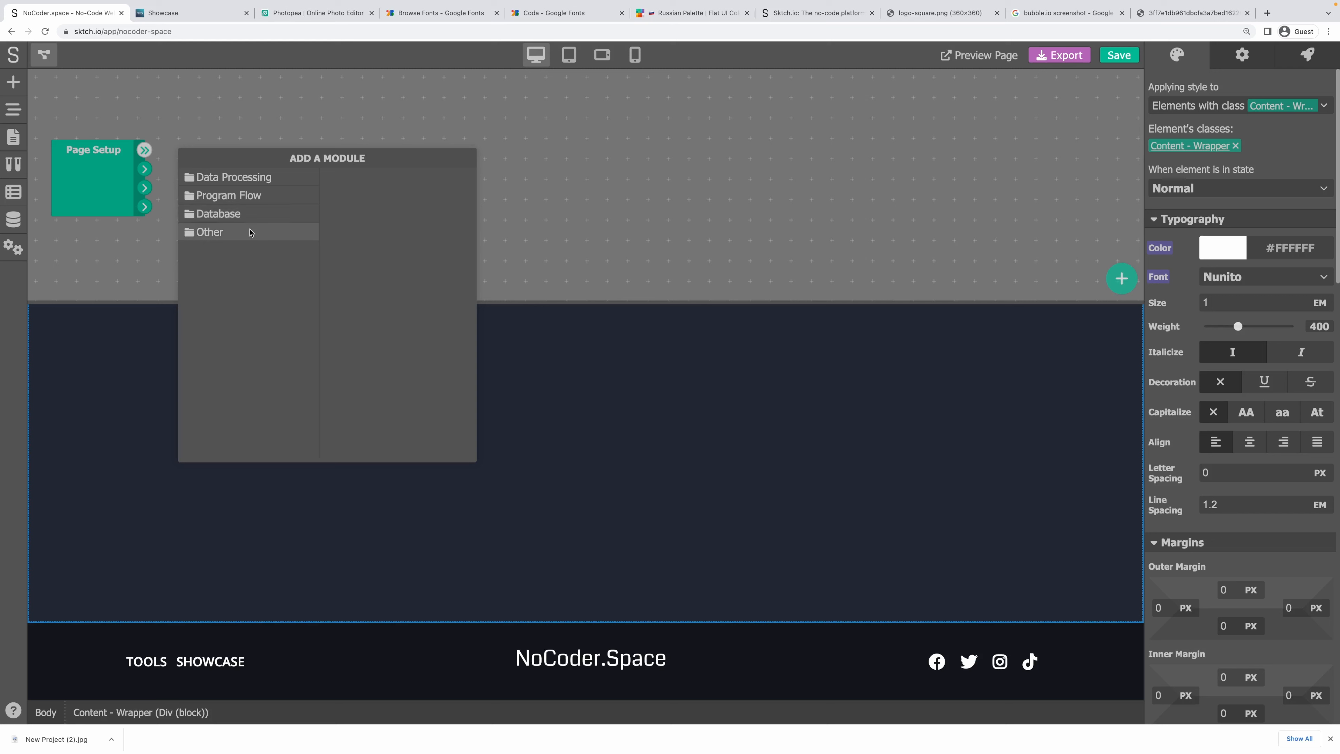
click(253, 177)
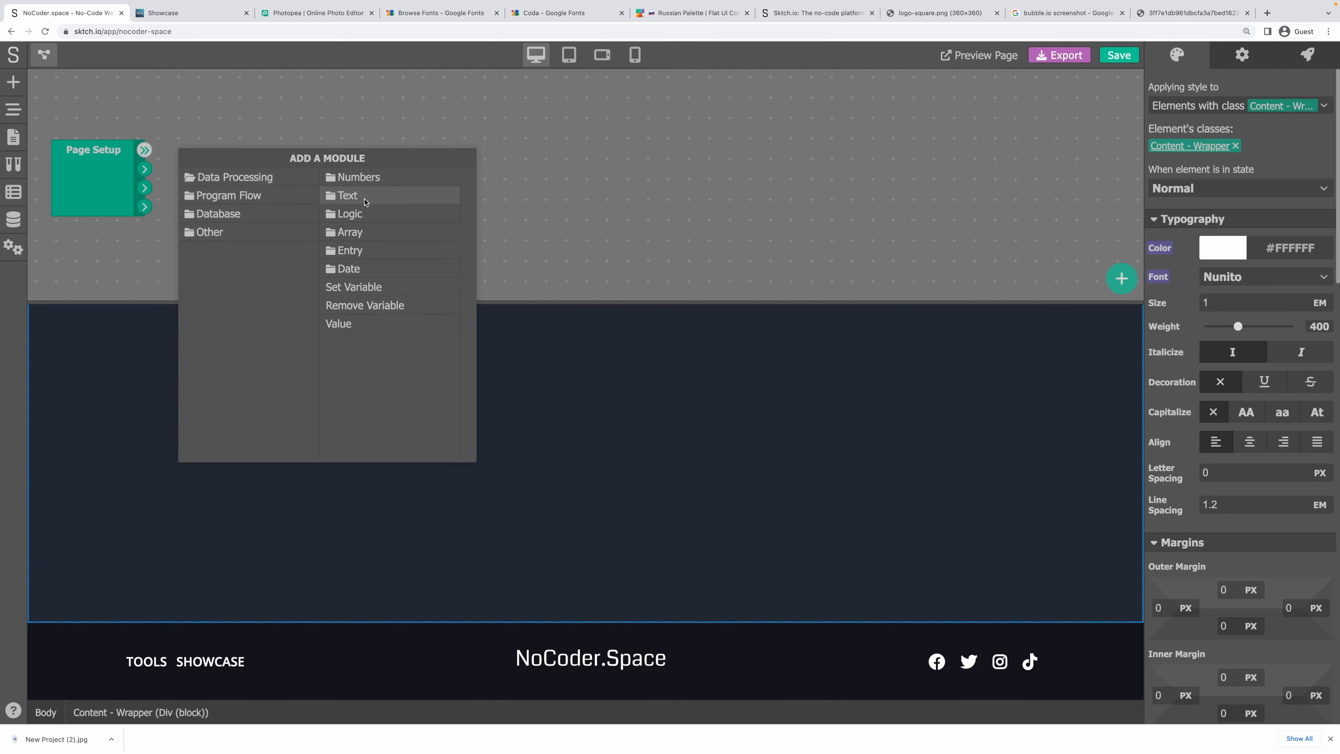
click(228, 214)
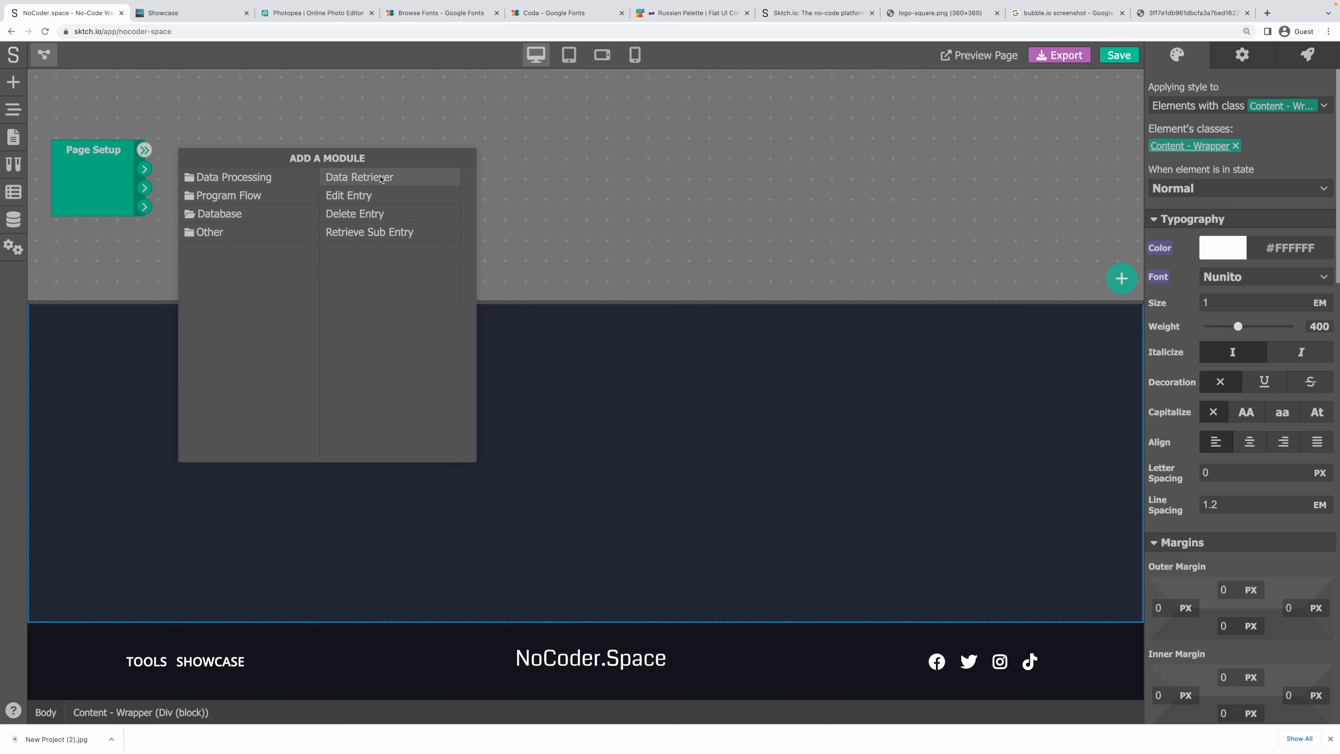
click(354, 177)
click(240, 172)
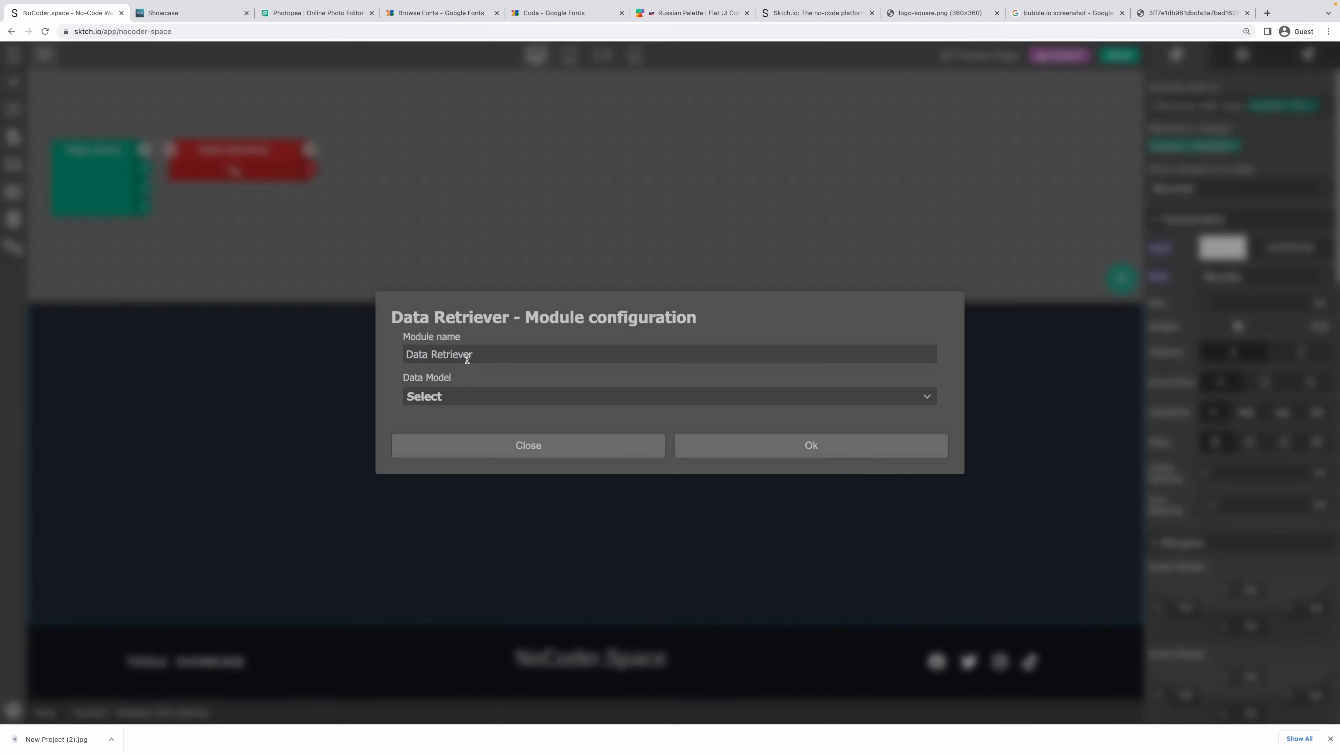
click(451, 401)
click(459, 436)
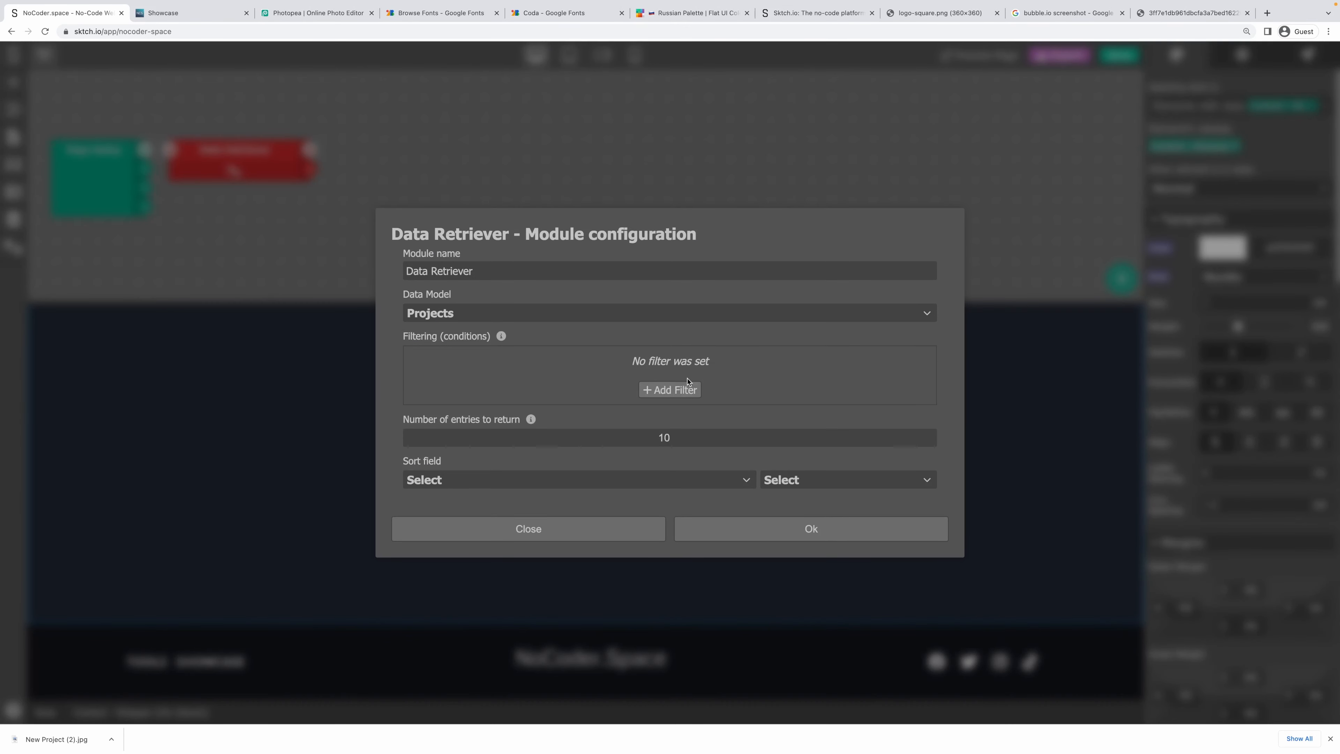
Filter the retrieved projects so Handle is the input value.
click(682, 390)
click(495, 361)
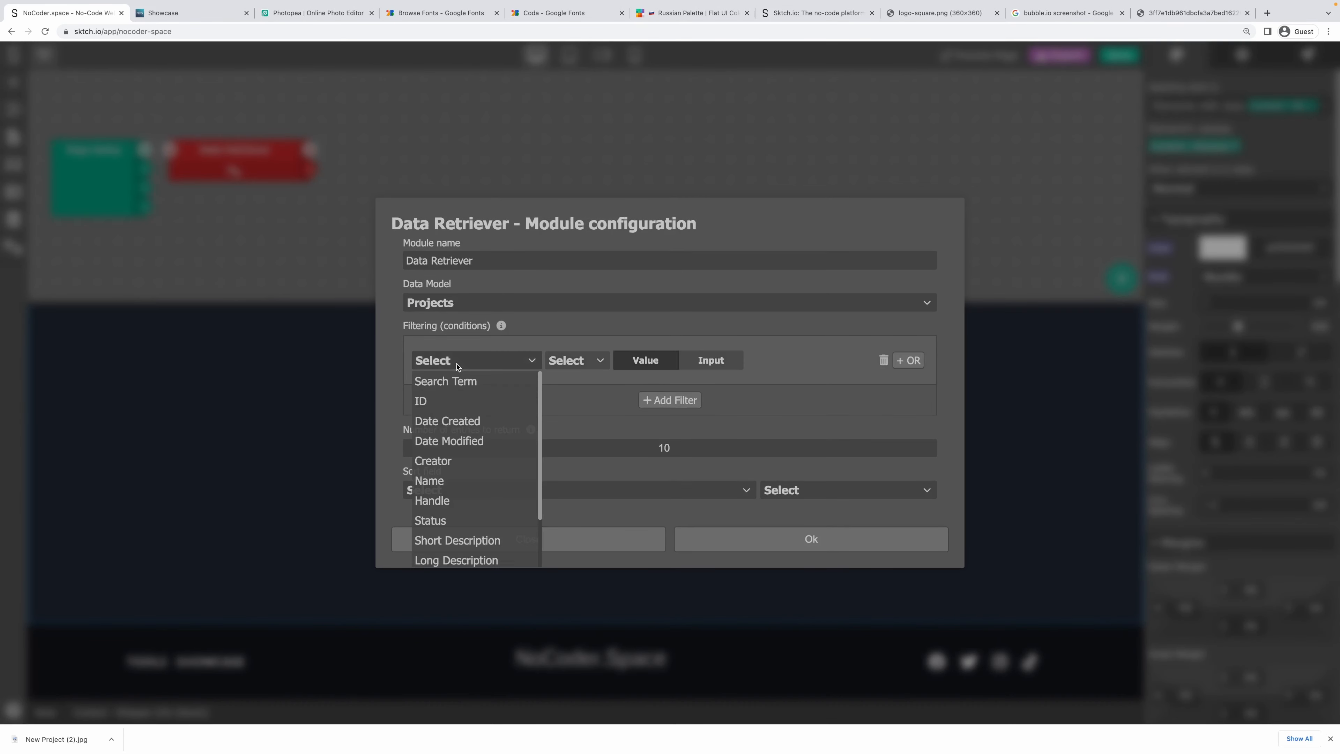
click(461, 506)
click(576, 360)
click(560, 380)
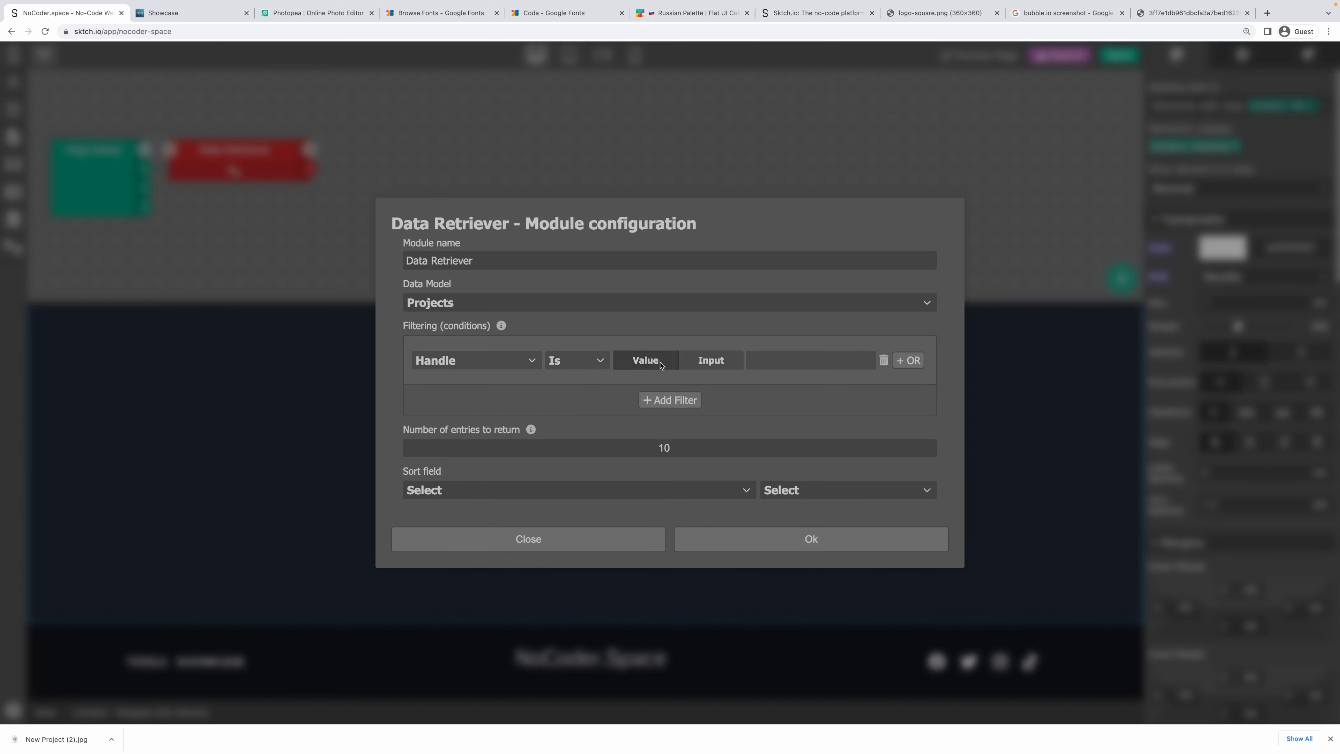
click(708, 365)
Add a Status is Published filter, limit entries to 1, and confirm the settings.
click(670, 400)
click(475, 385)
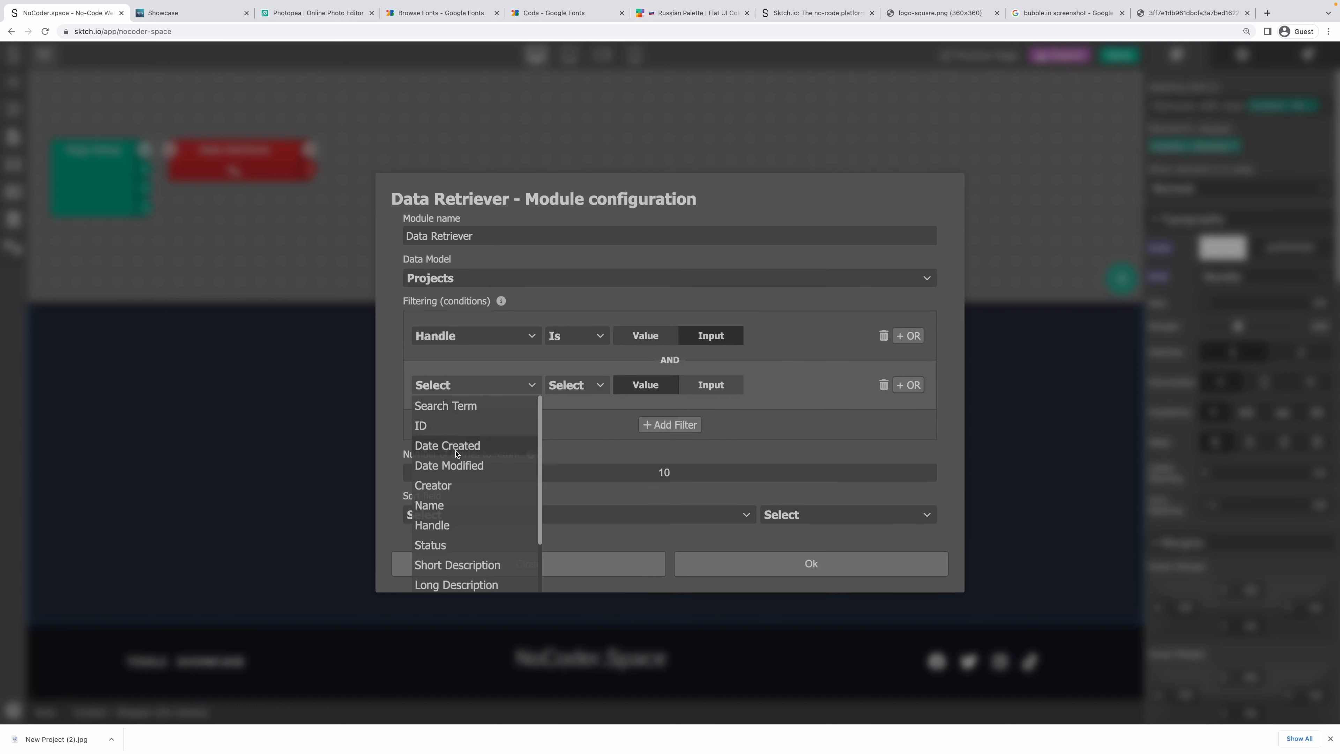
click(438, 545)
click(576, 385)
click(594, 404)
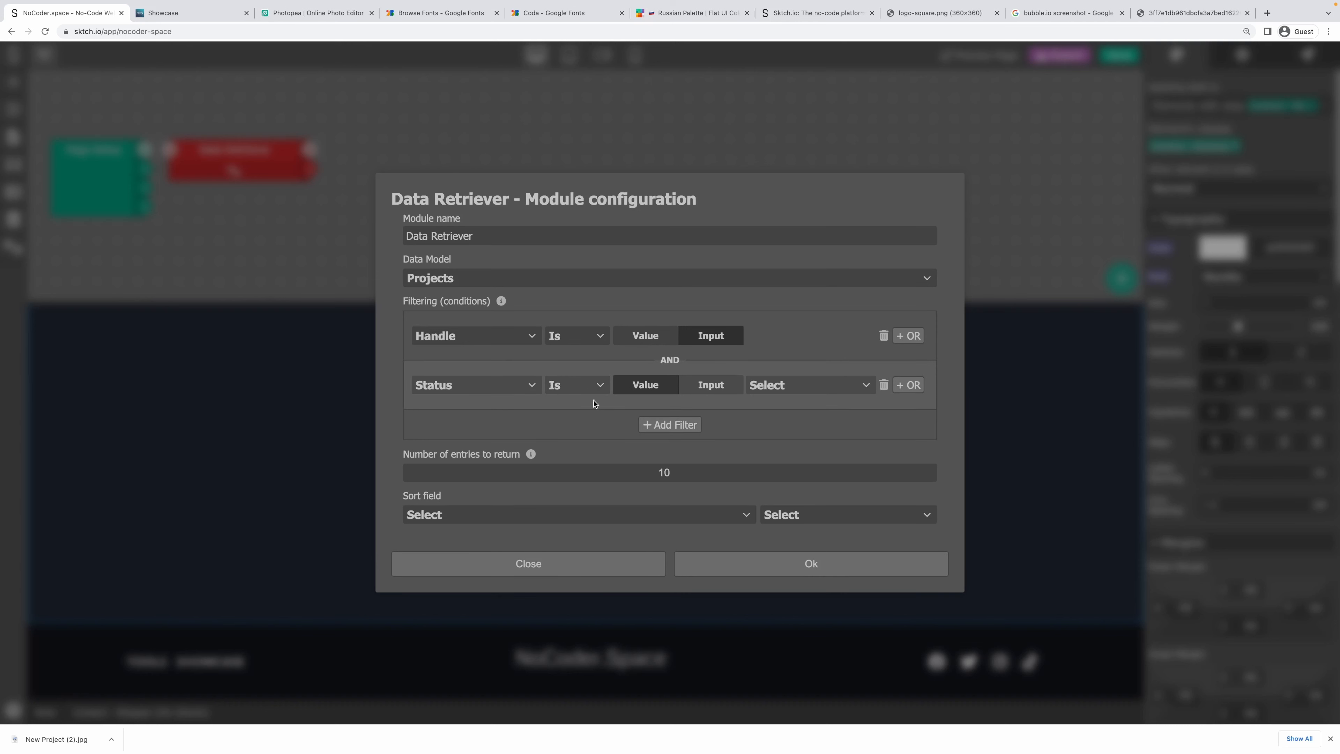
click(773, 388)
click(789, 429)
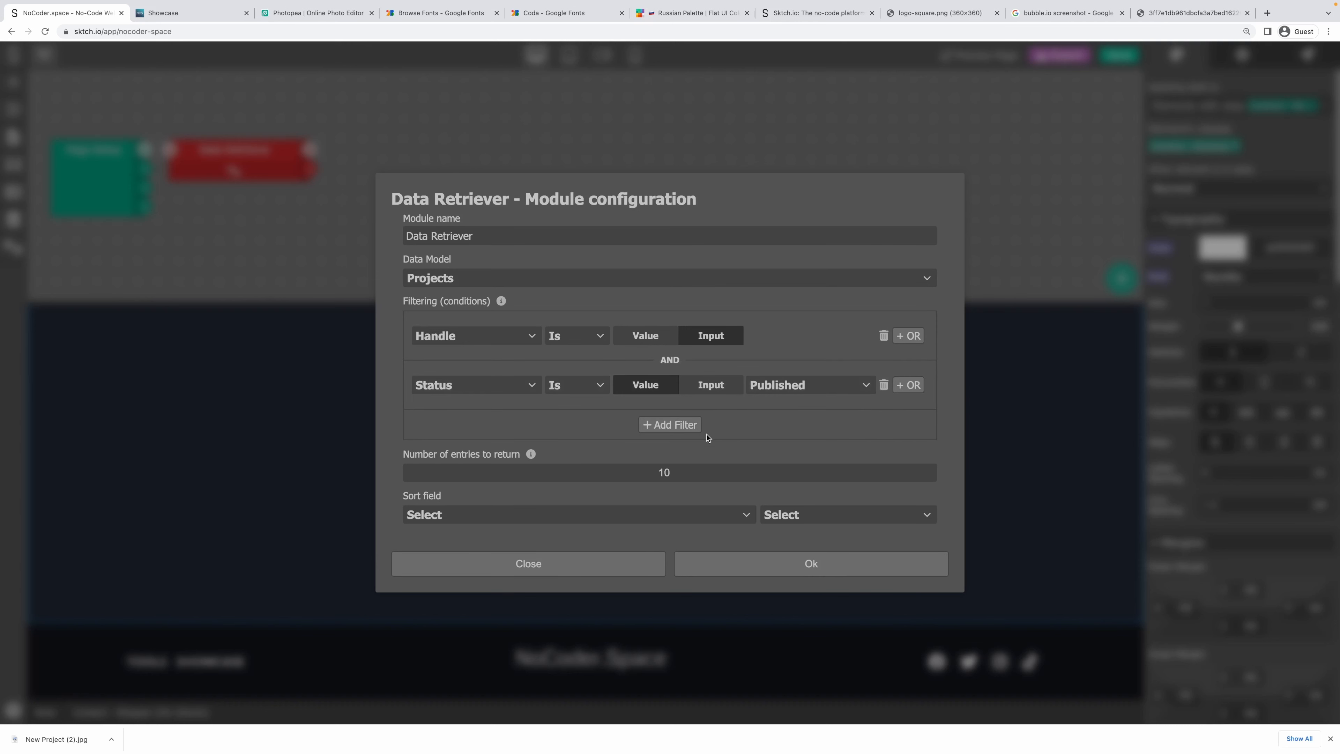
double_click(629, 472)
text(1)
click(812, 562)
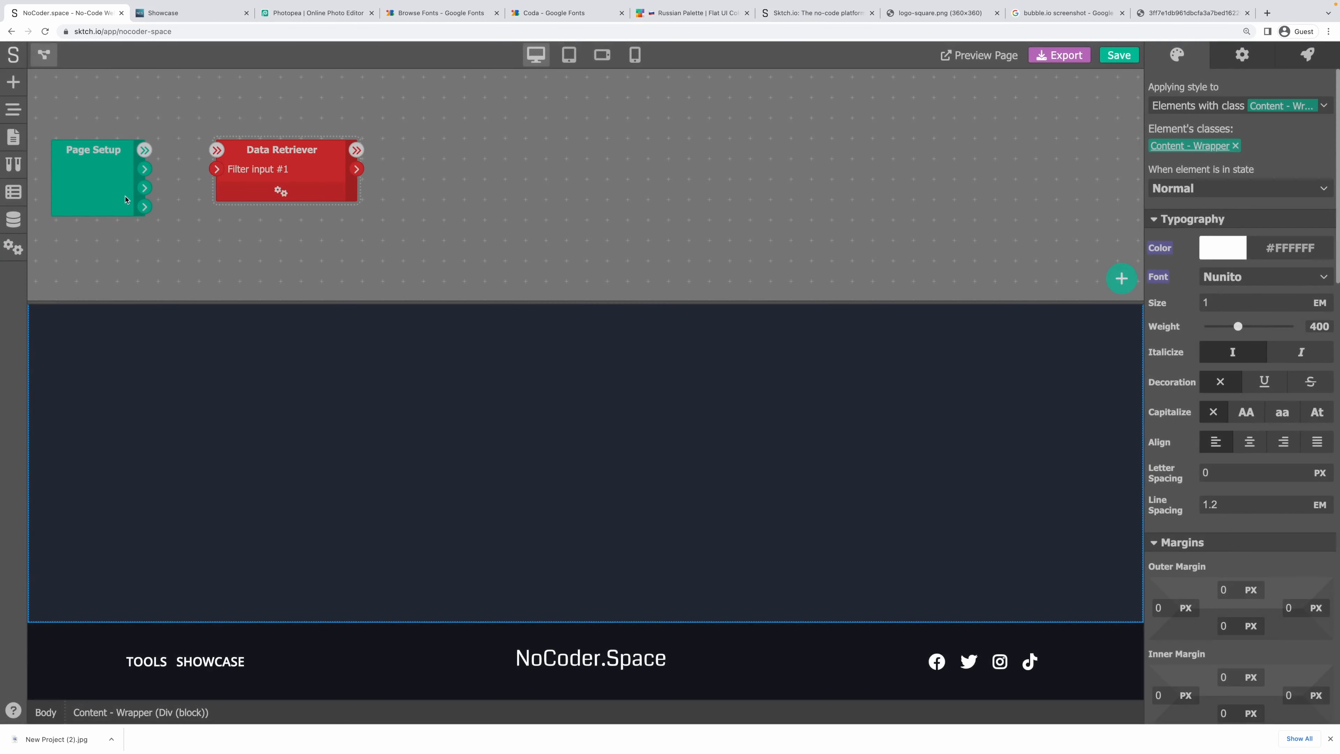
Add a Set Variable module named project to the page workflow.
drag(144, 206, 407, 147)
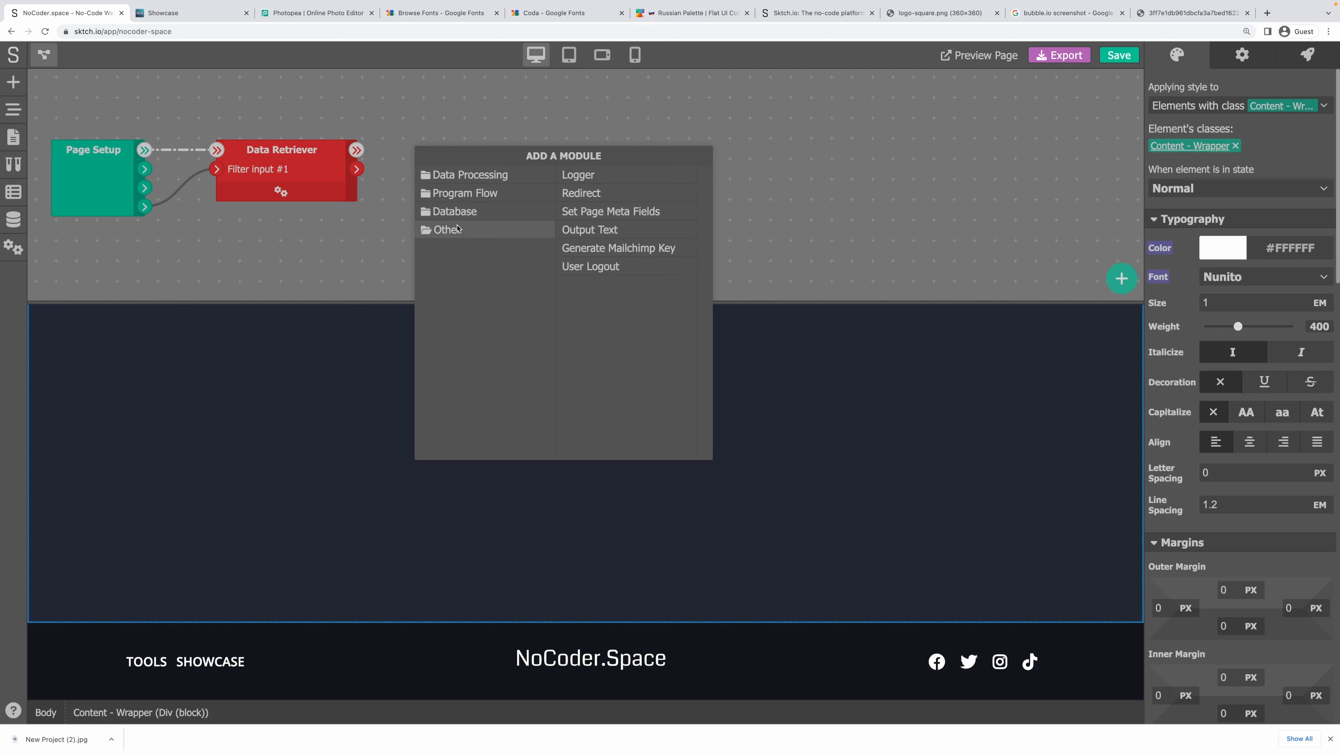
click(467, 174)
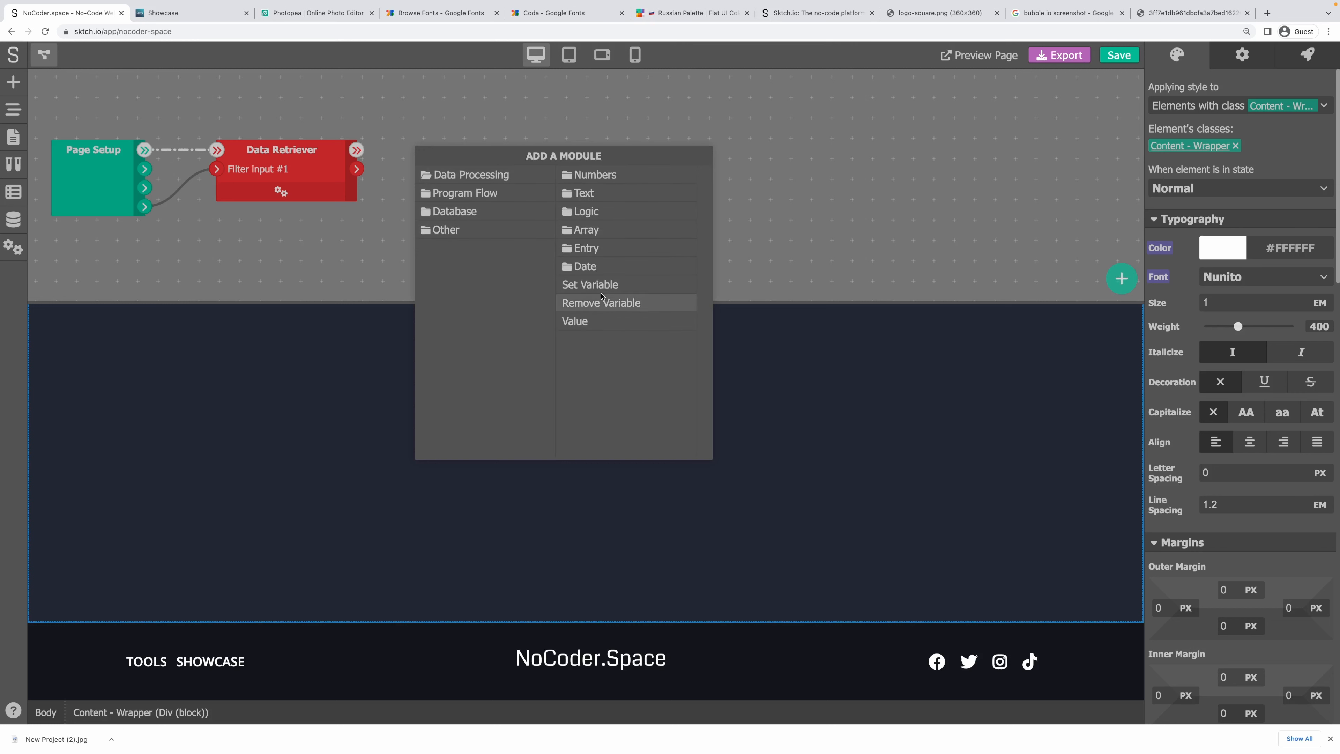
click(586, 284)
text(project)
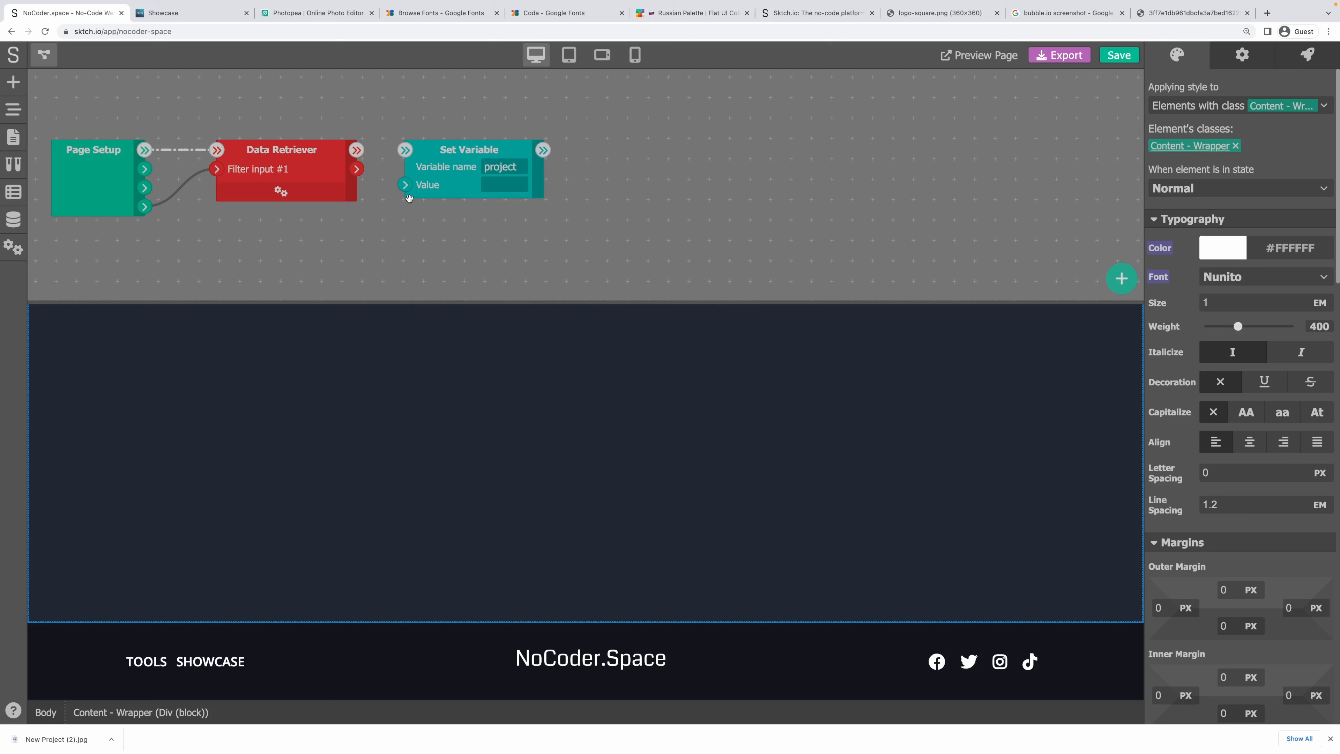
Insert a Condition module, wiring Data Retriever → Condition → project Set Variable.
drag(356, 169, 572, 157)
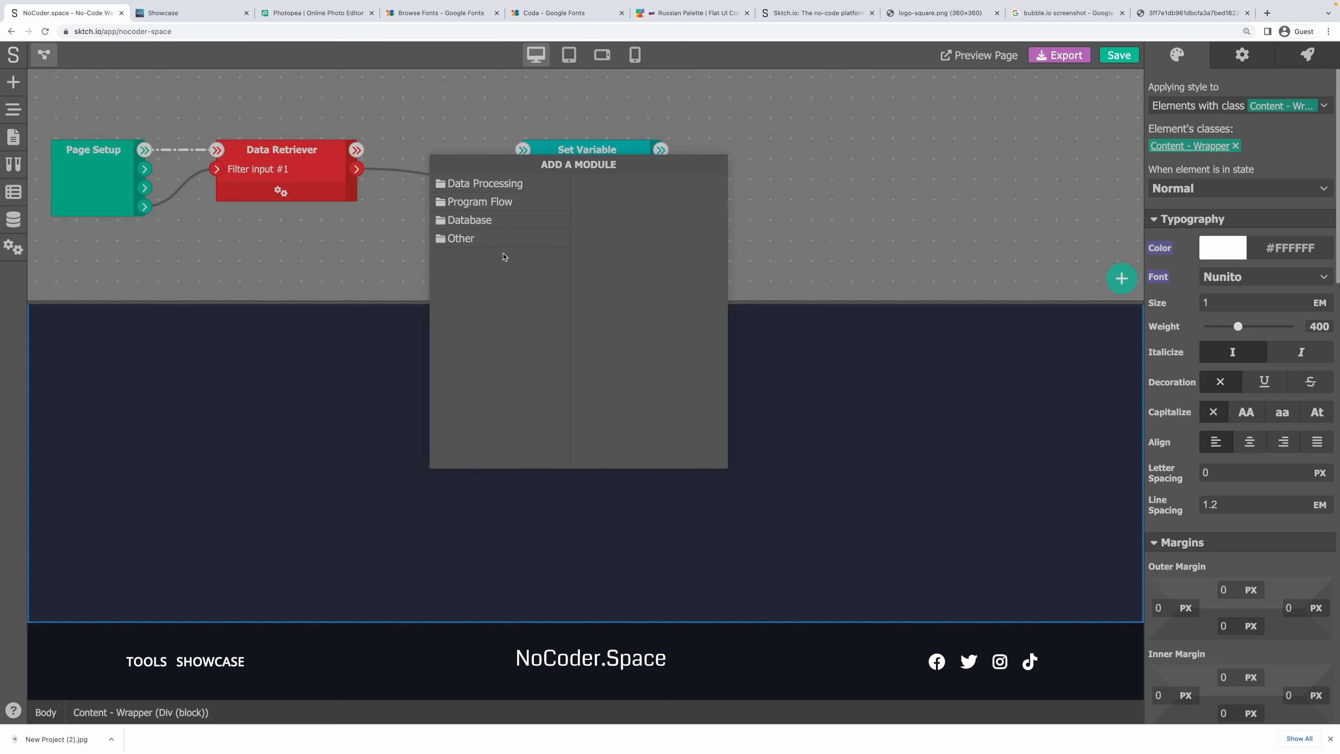
click(485, 183)
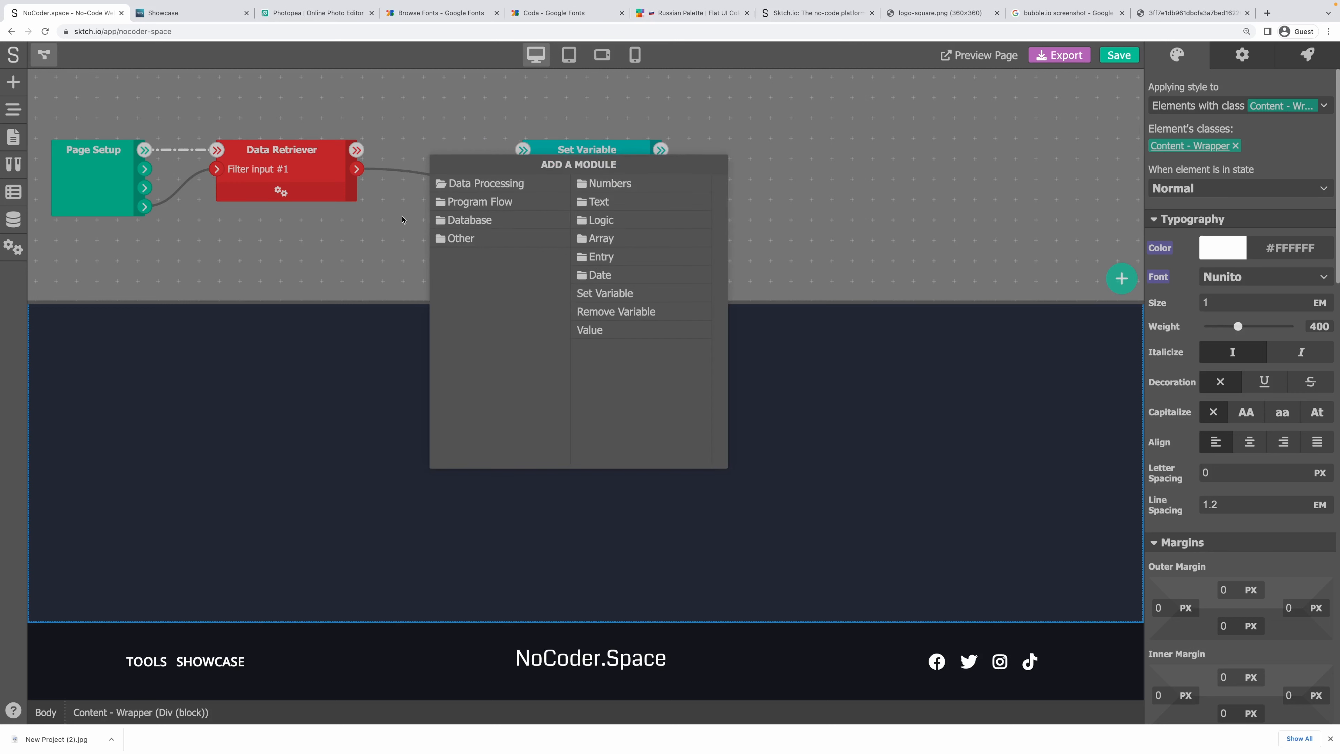
click(479, 202)
click(607, 183)
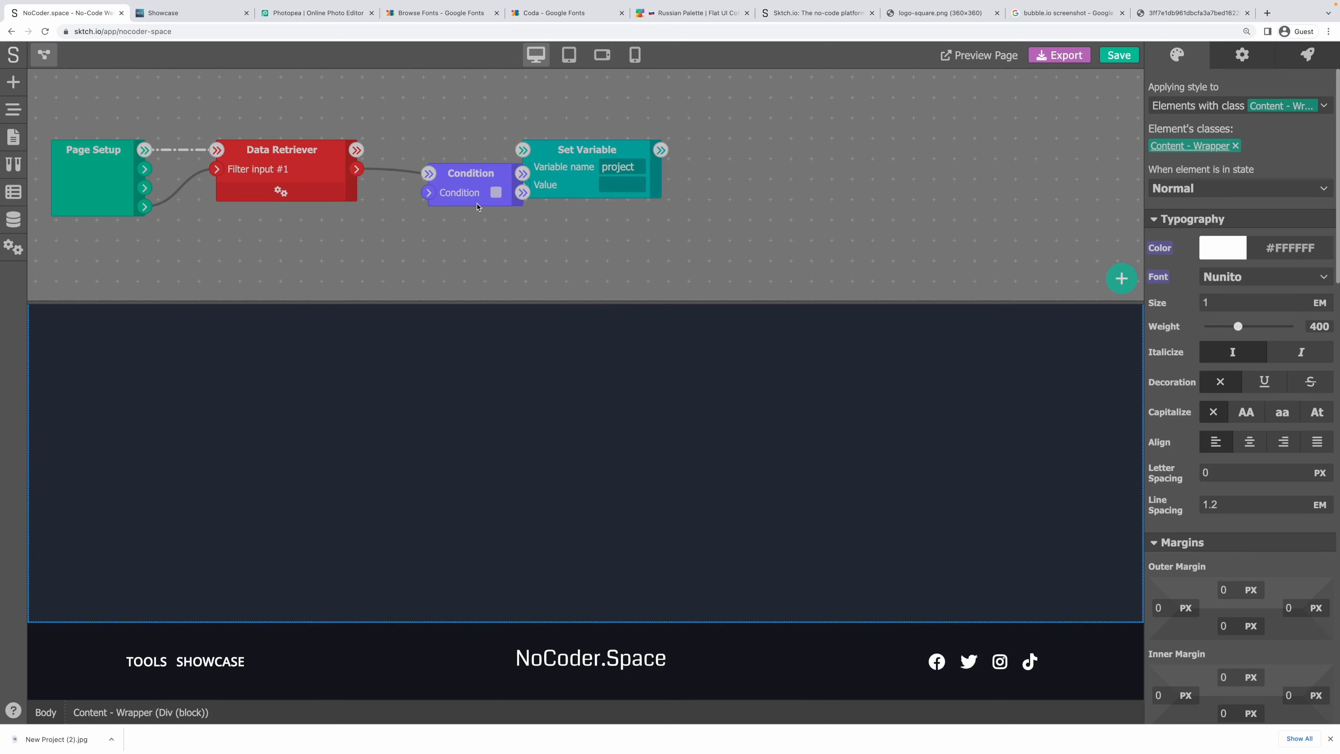
drag(358, 170, 428, 194)
drag(533, 157, 644, 168)
drag(361, 168, 437, 189)
Add a page-state variable named project with type Text.
click(46, 60)
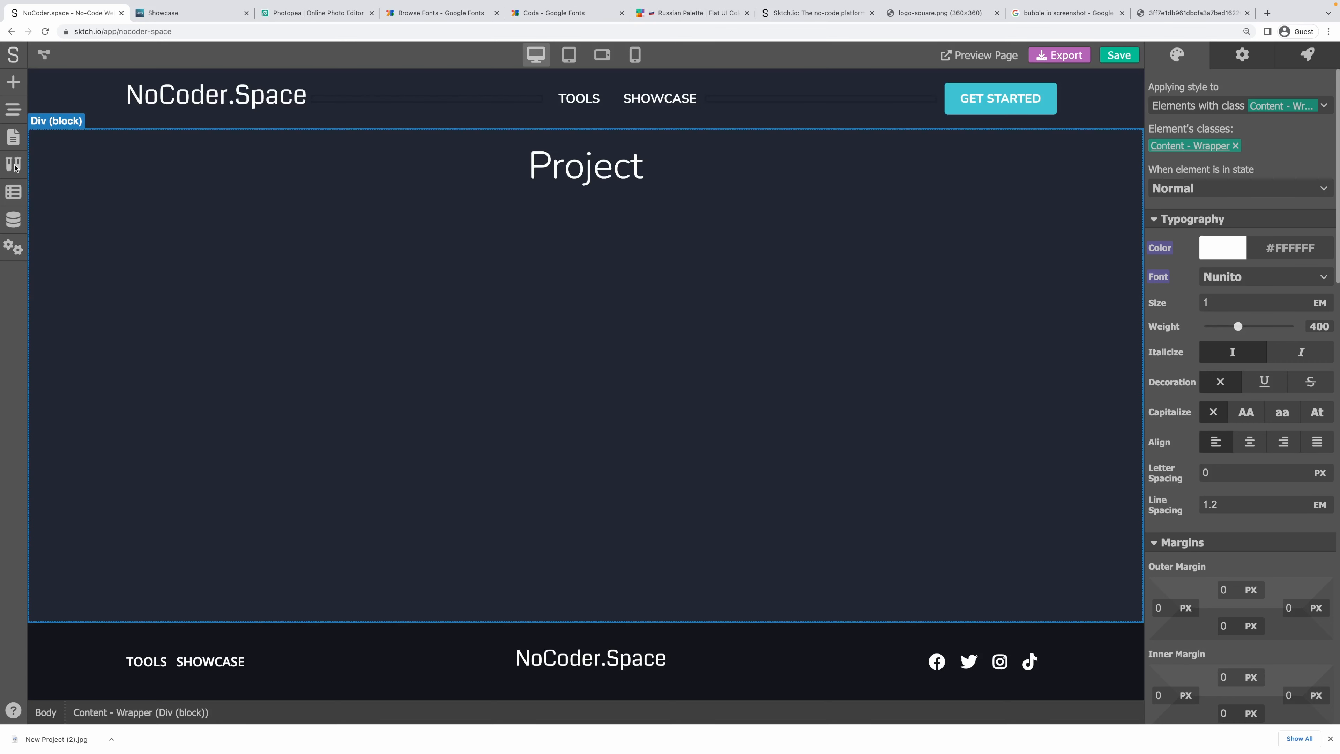
click(13, 192)
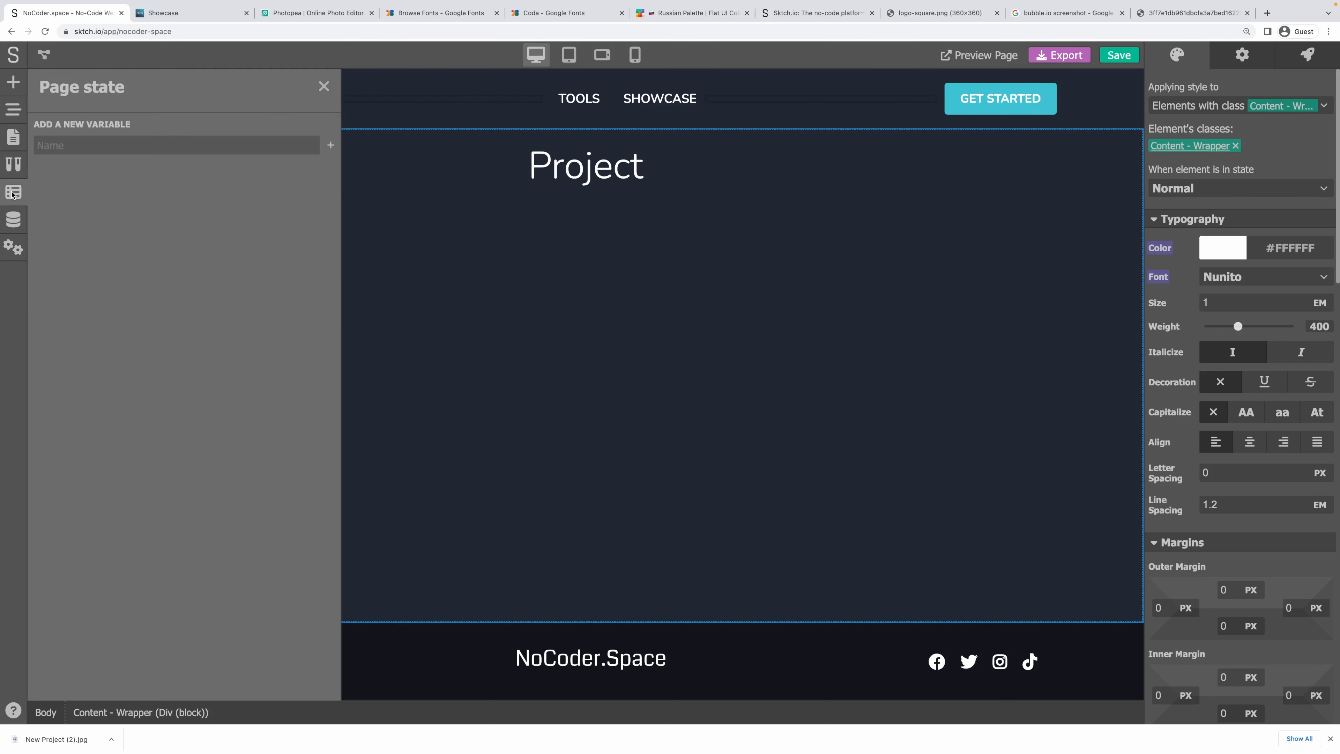
click(94, 147)
text(project)
click(332, 147)
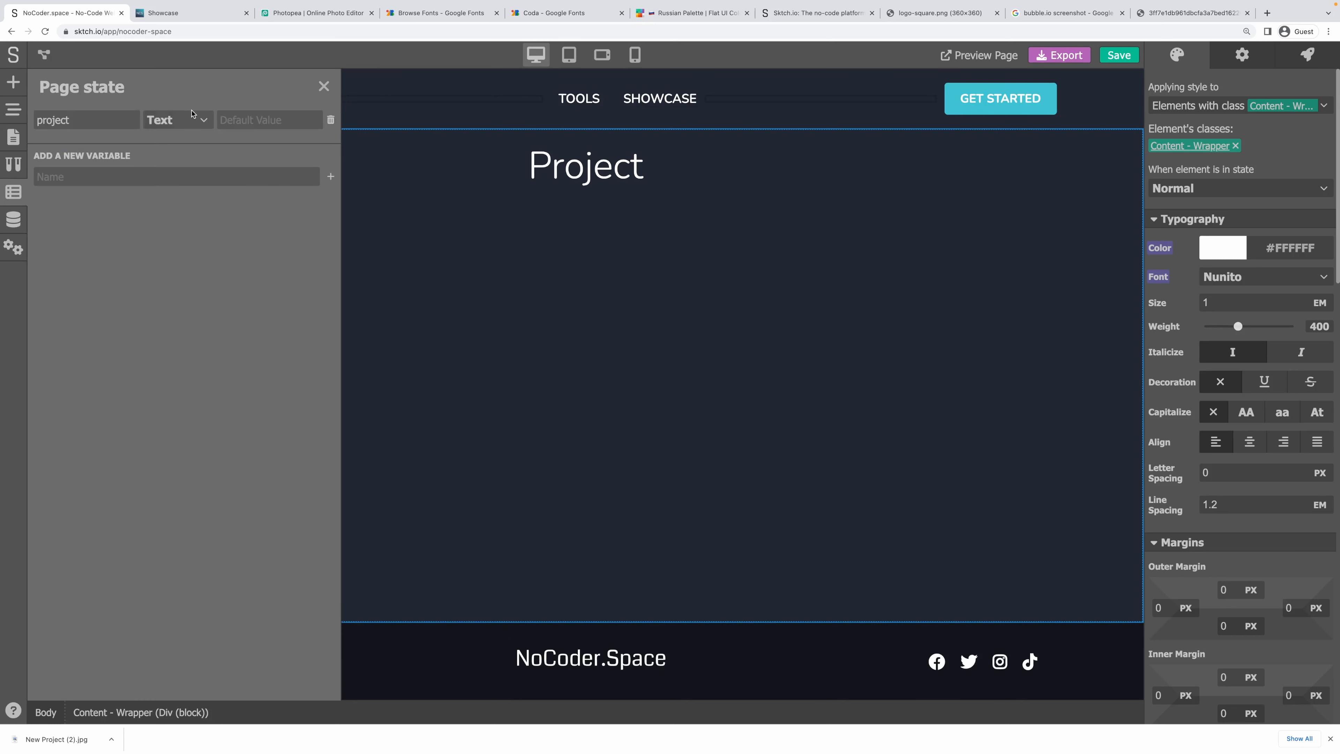
click(159, 119)
click(164, 139)
click(323, 86)
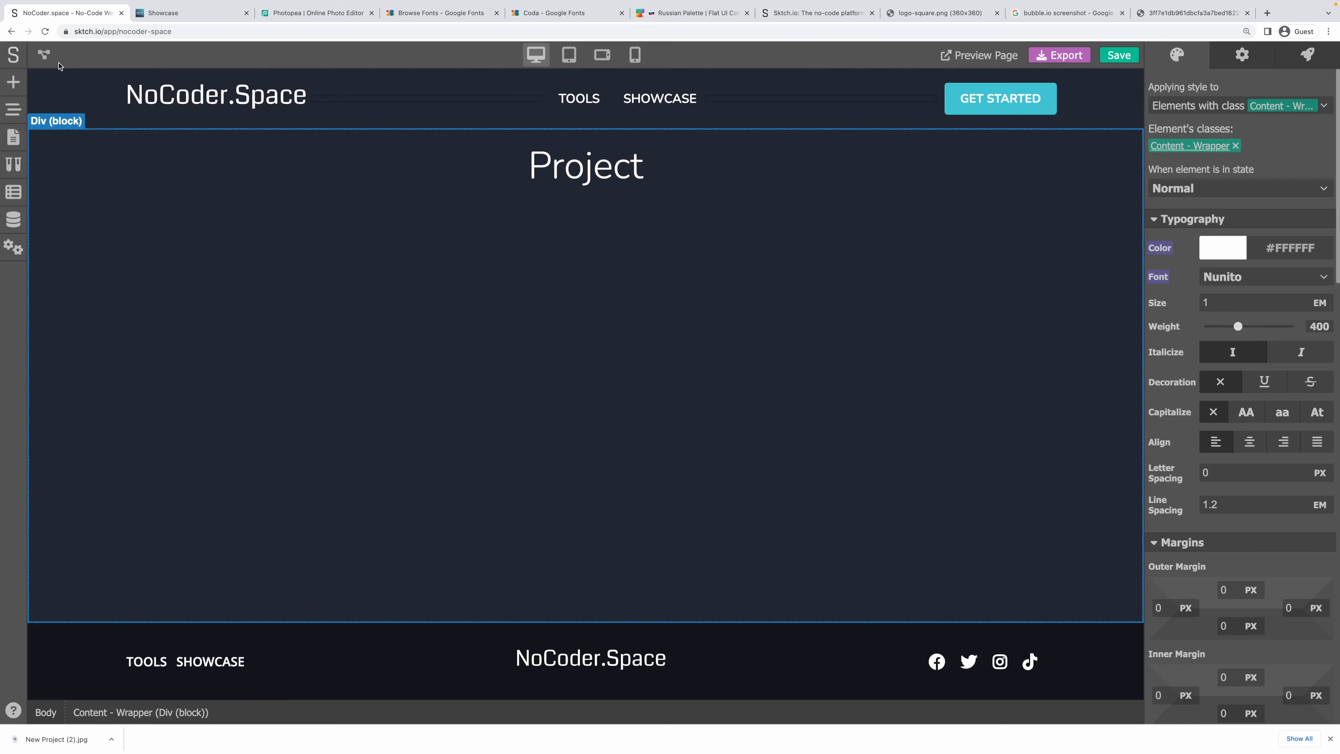
click(946, 181)
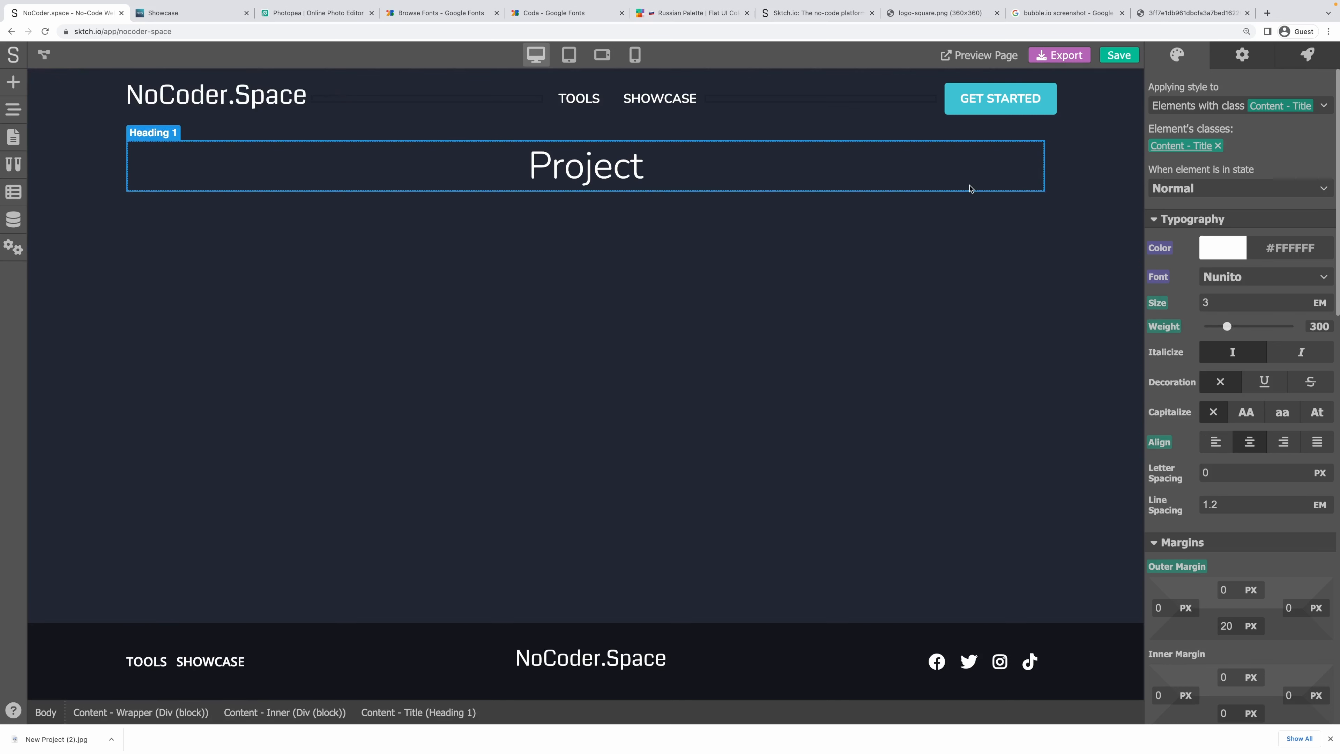
click(977, 207)
Duplicate the Content - Inner block and retitle the copied heading 'Error 404'.
click(10, 111)
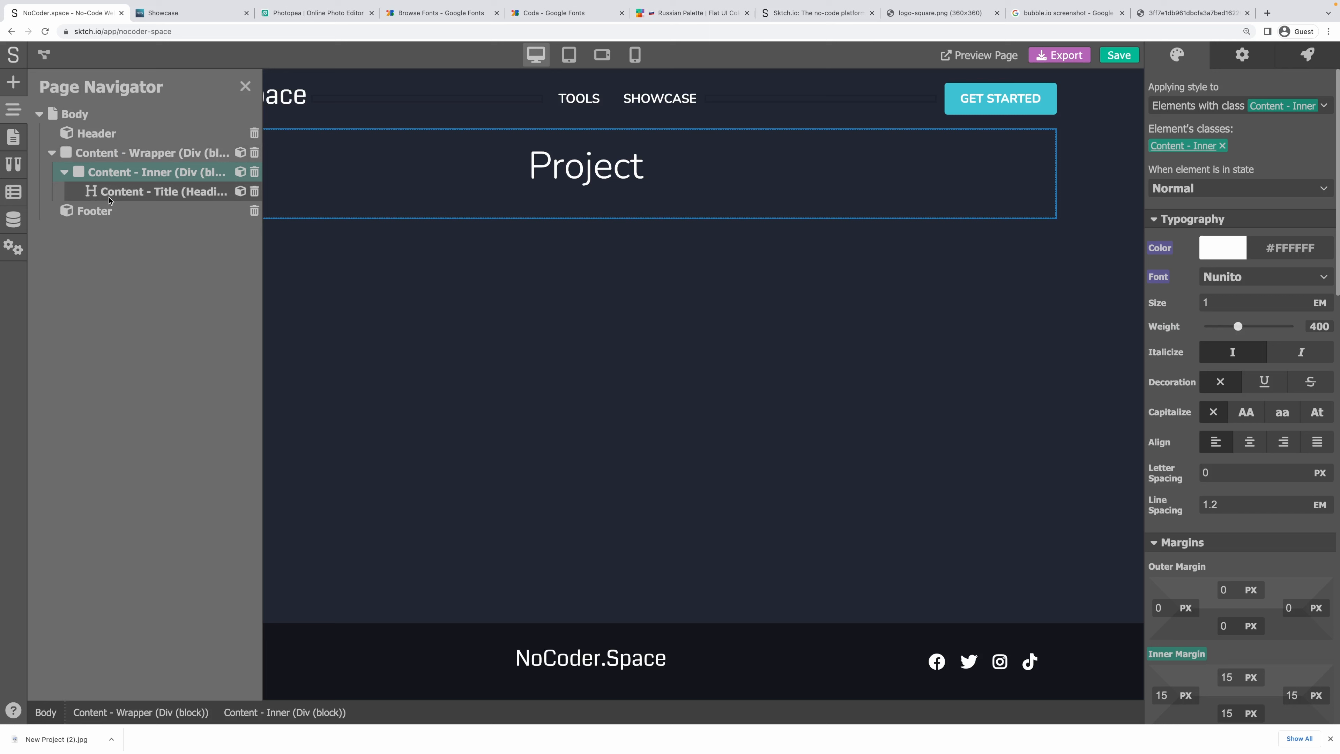
right_click(104, 180)
click(116, 219)
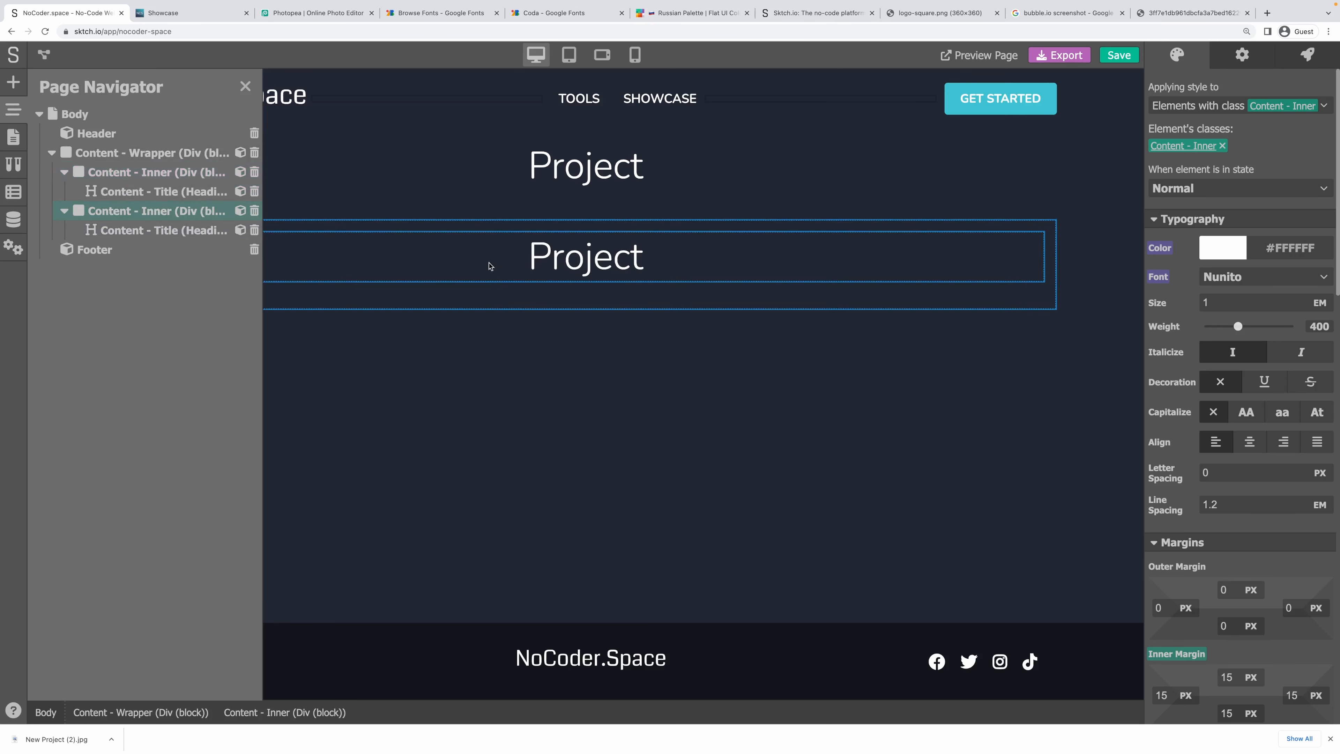
double_click(523, 261)
text(Error 404)
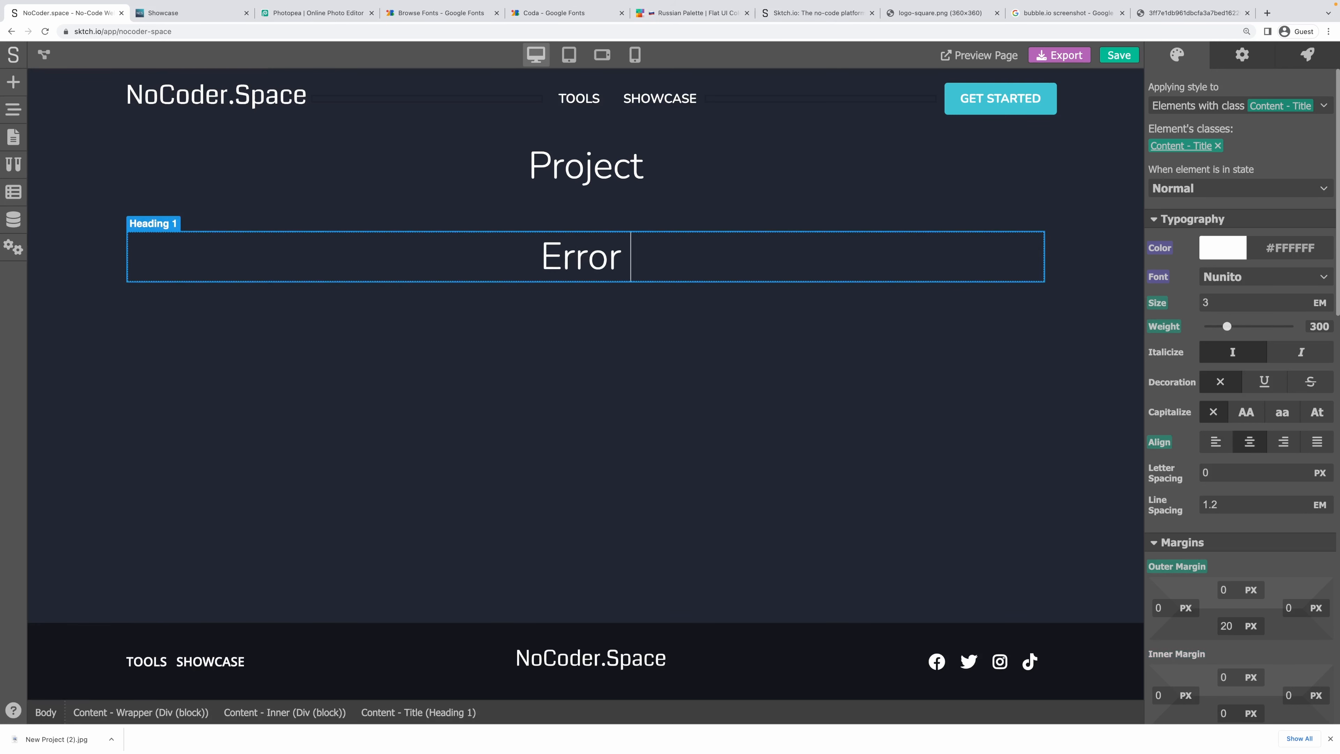
click(478, 337)
click(8, 87)
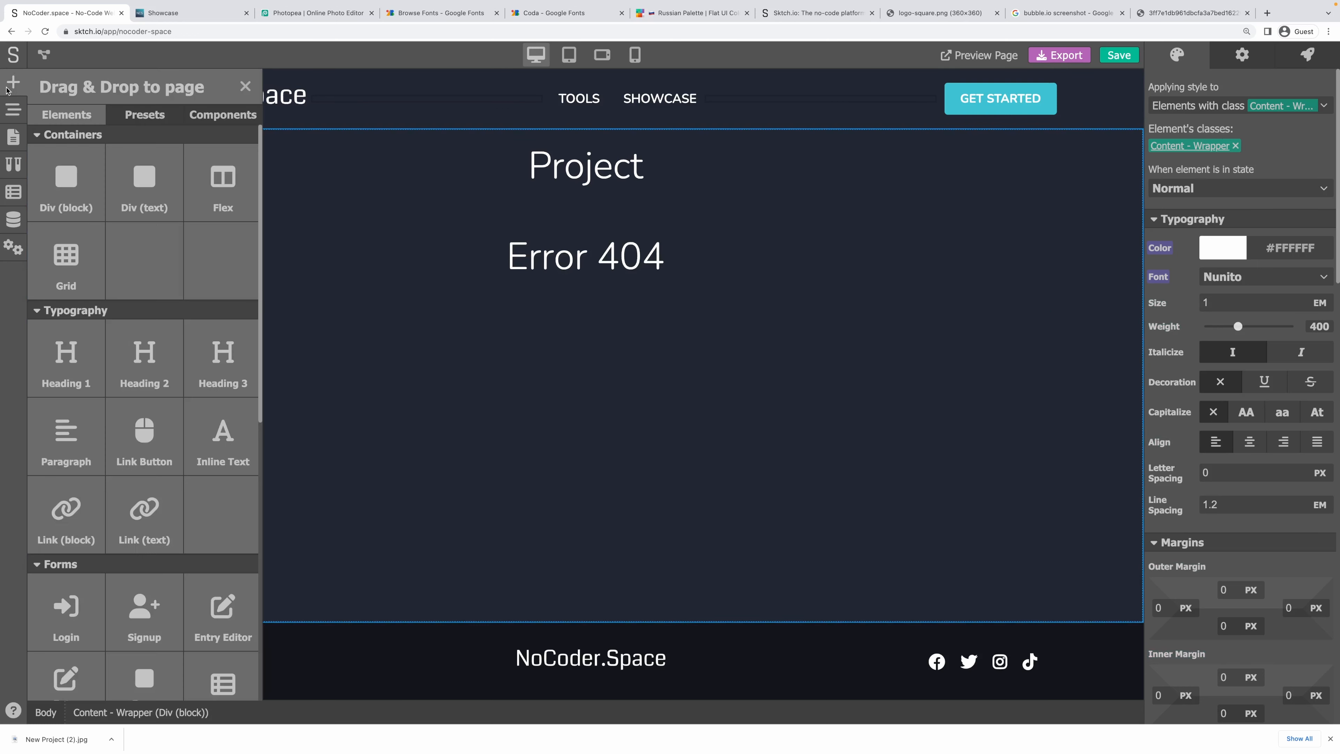
click(364, 294)
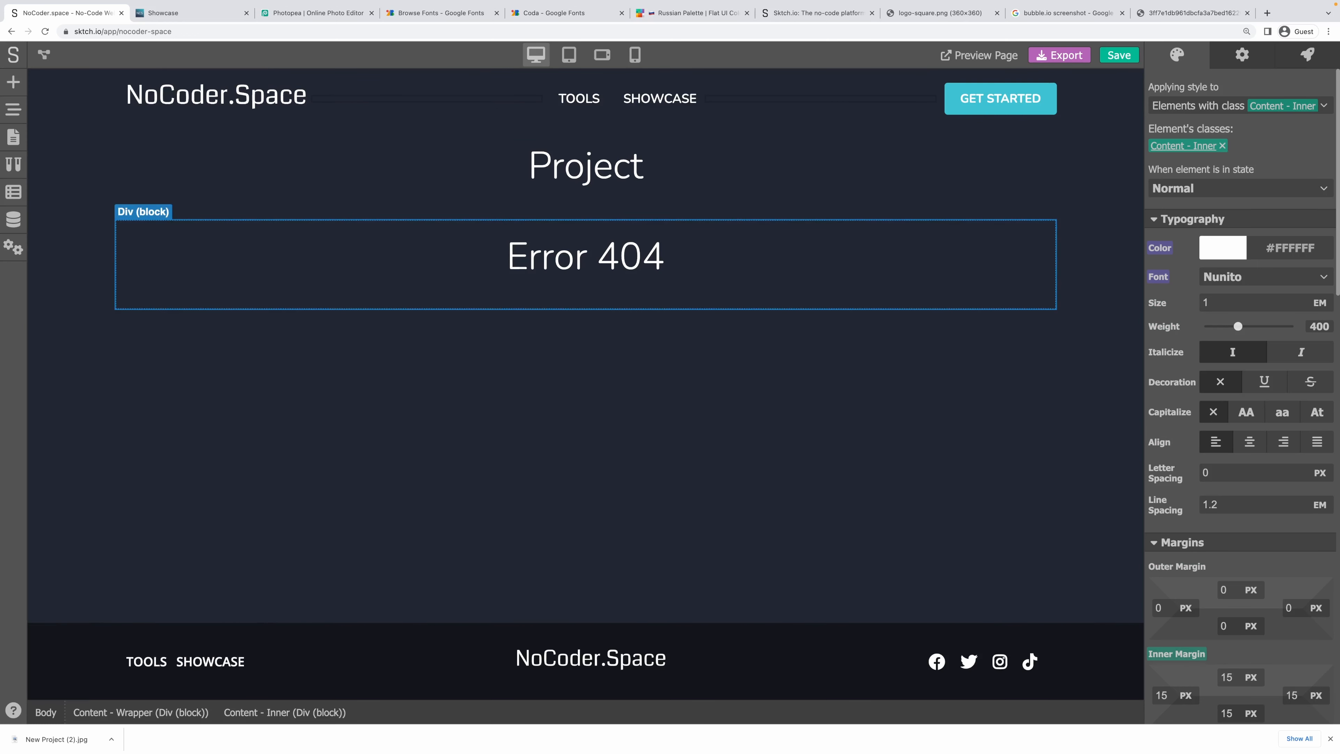
Copy the 'This tool doesn't exist!' message from the Tool page.
click(11, 148)
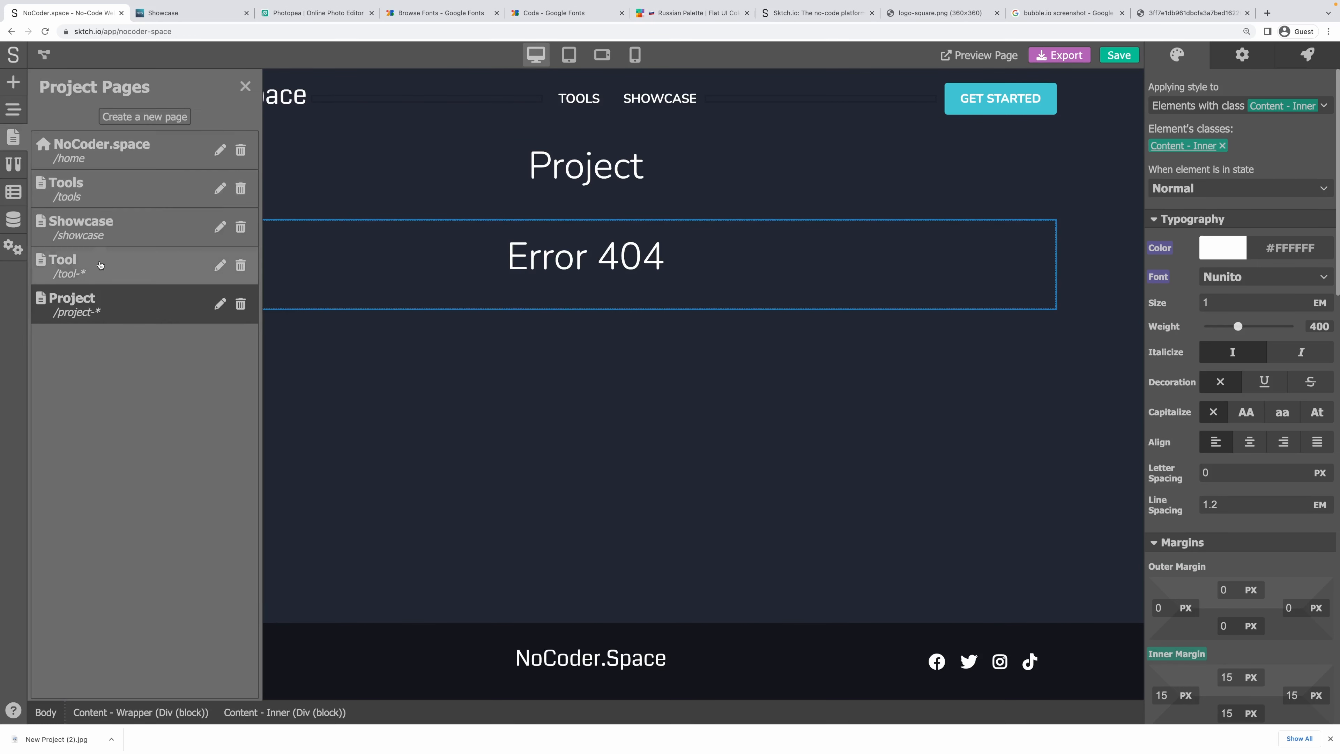
click(102, 263)
scroll(547, 470, down, 2)
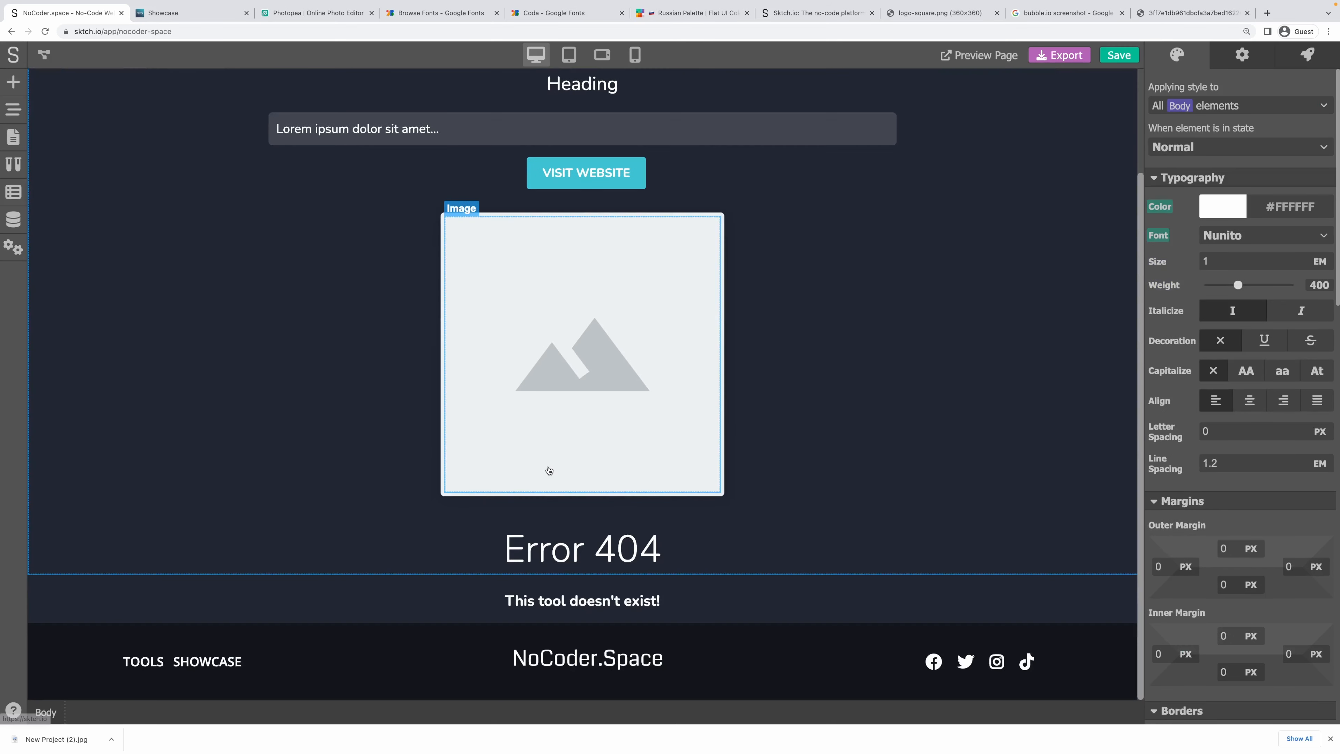
click(580, 601)
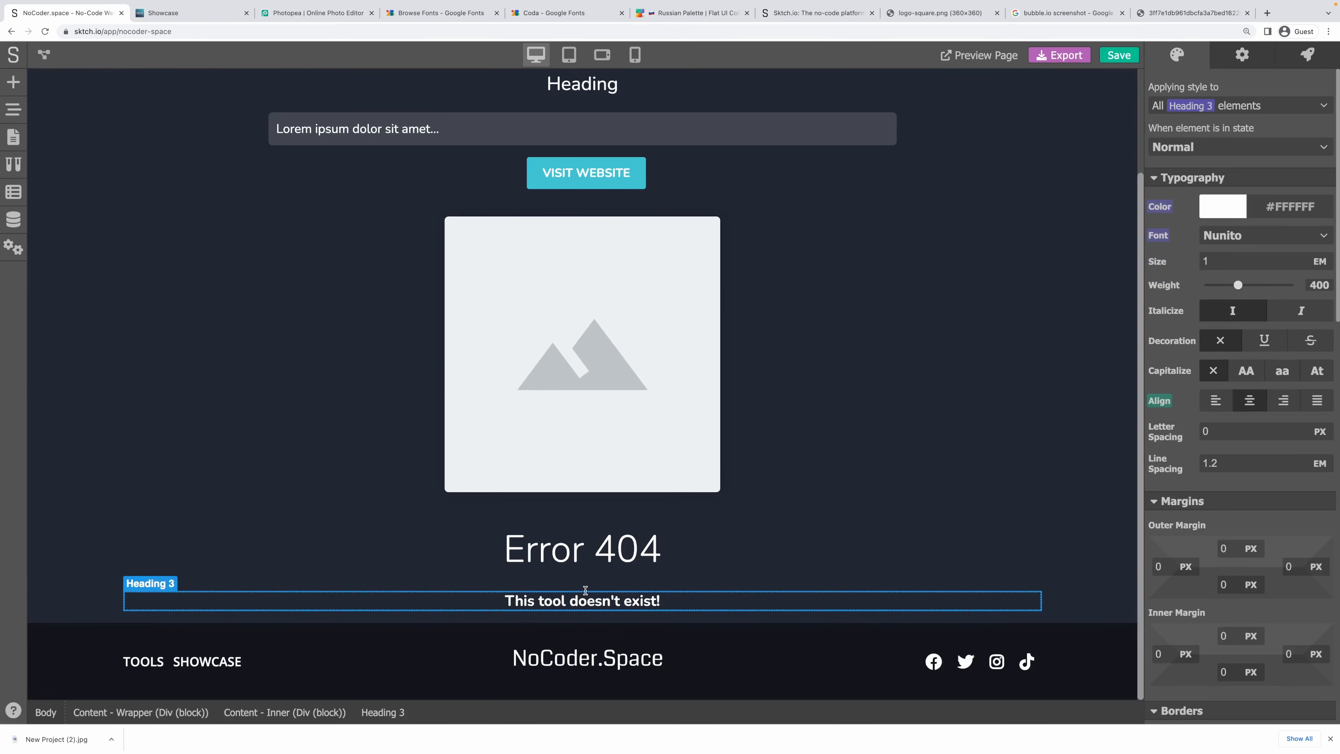
double_click(545, 599)
key(ctrl+c)
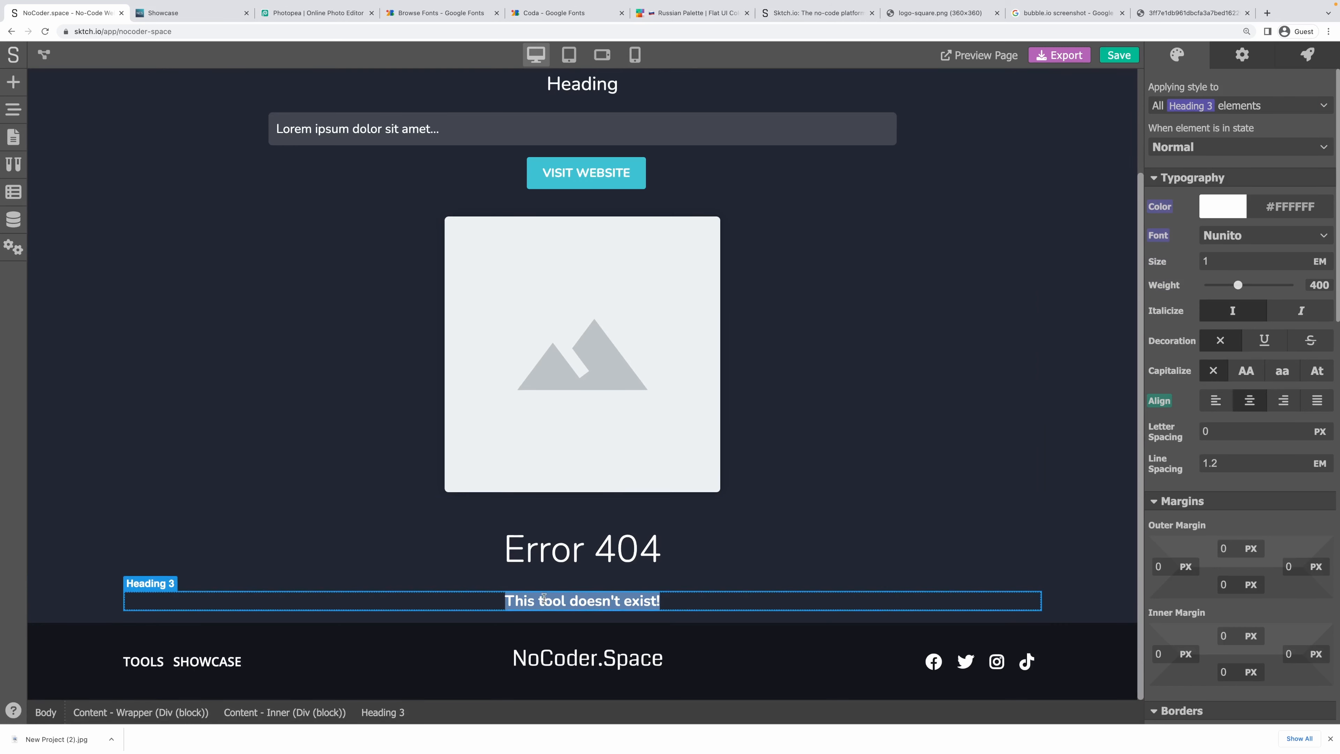
click(242, 413)
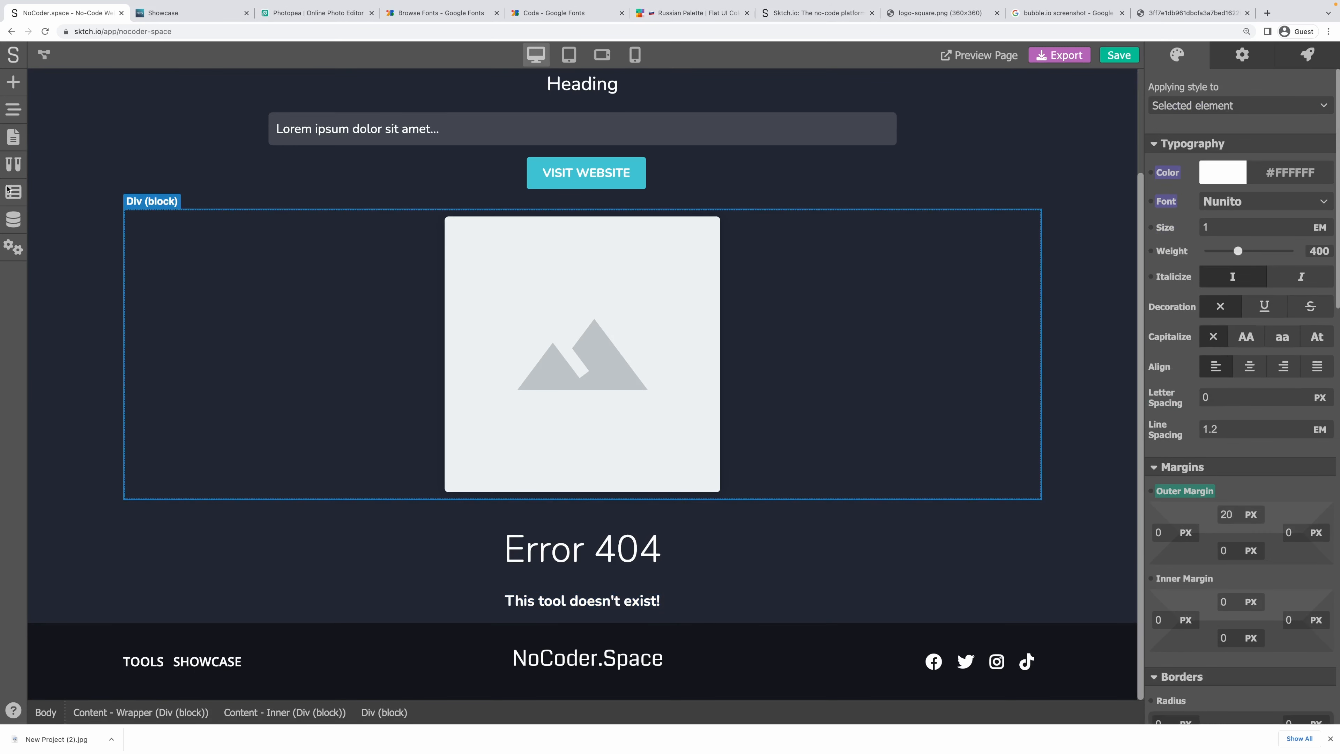
On the Project page, add a Heading 3 below Error 404 reading 'This project doesn't exist!'.
click(13, 138)
click(74, 302)
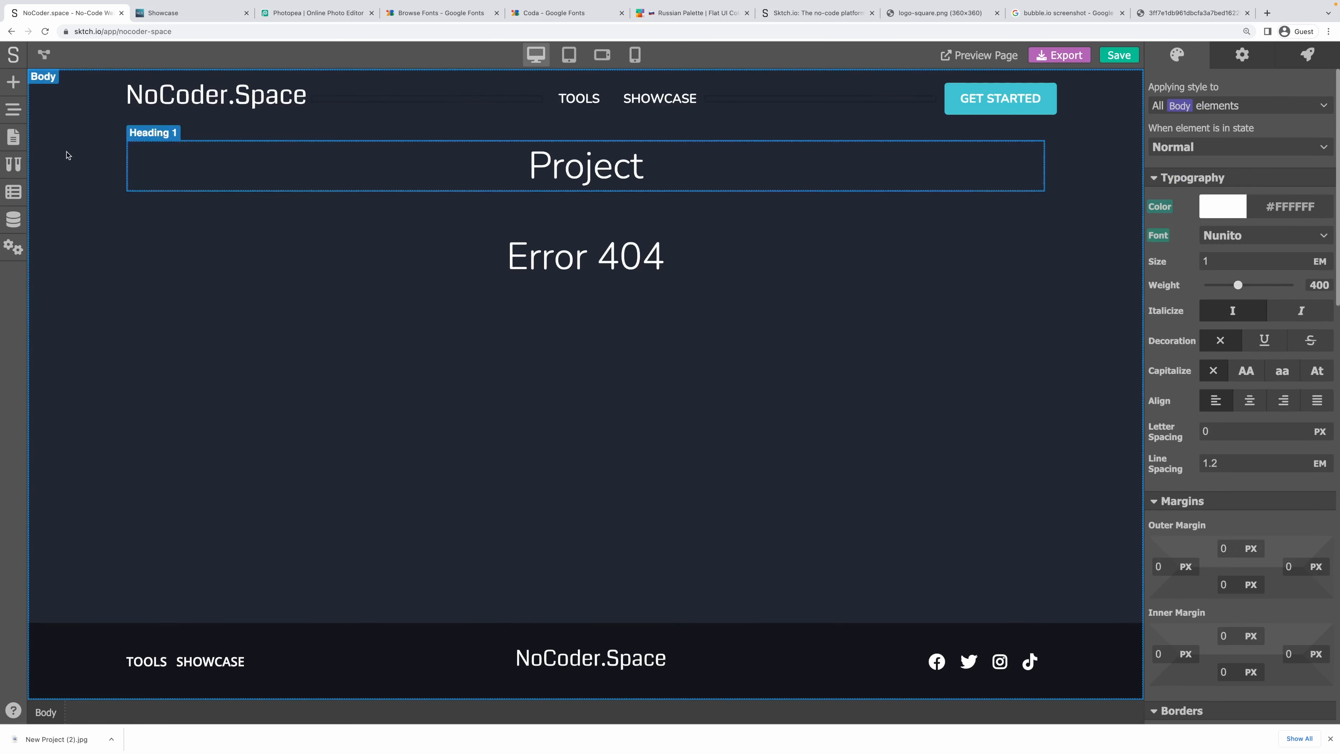
click(10, 85)
drag(220, 364, 584, 285)
double_click(563, 305)
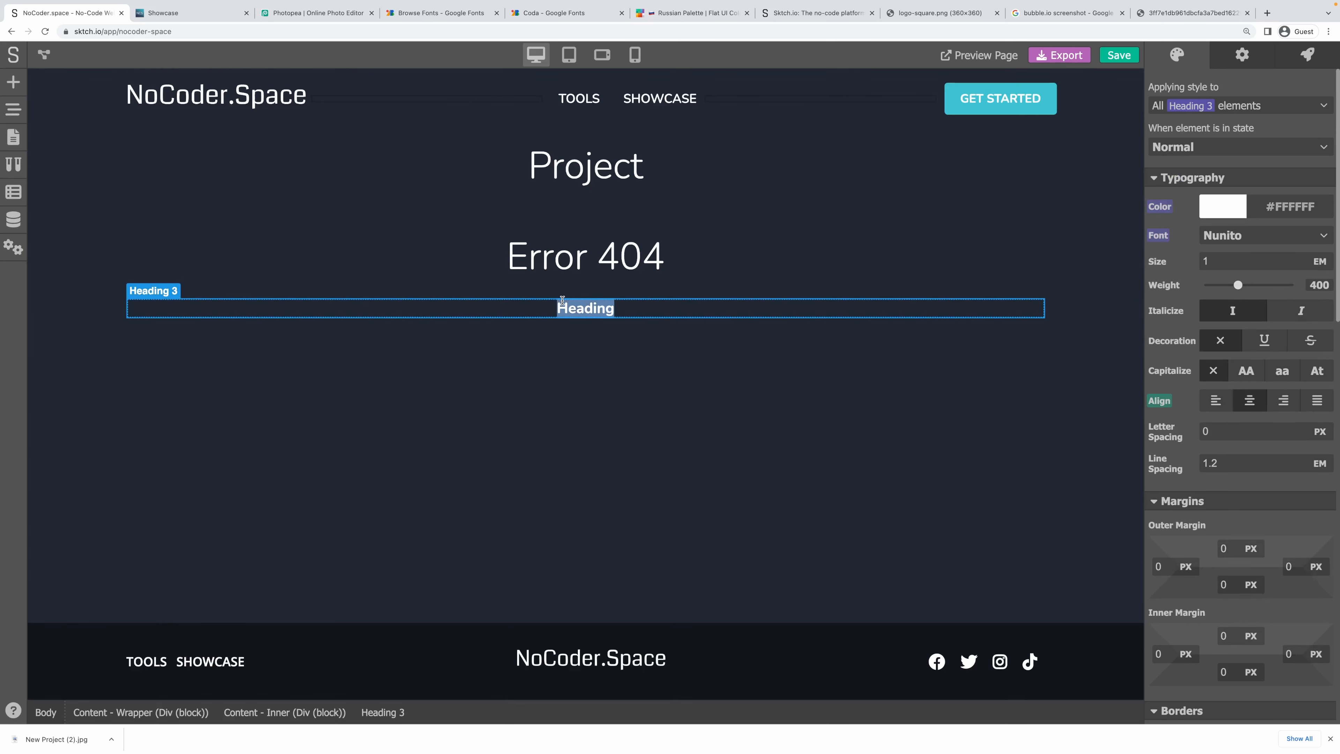
key(ctrl+v)
key(alt+Left)
key(alt+Left)
key(alt+Left)
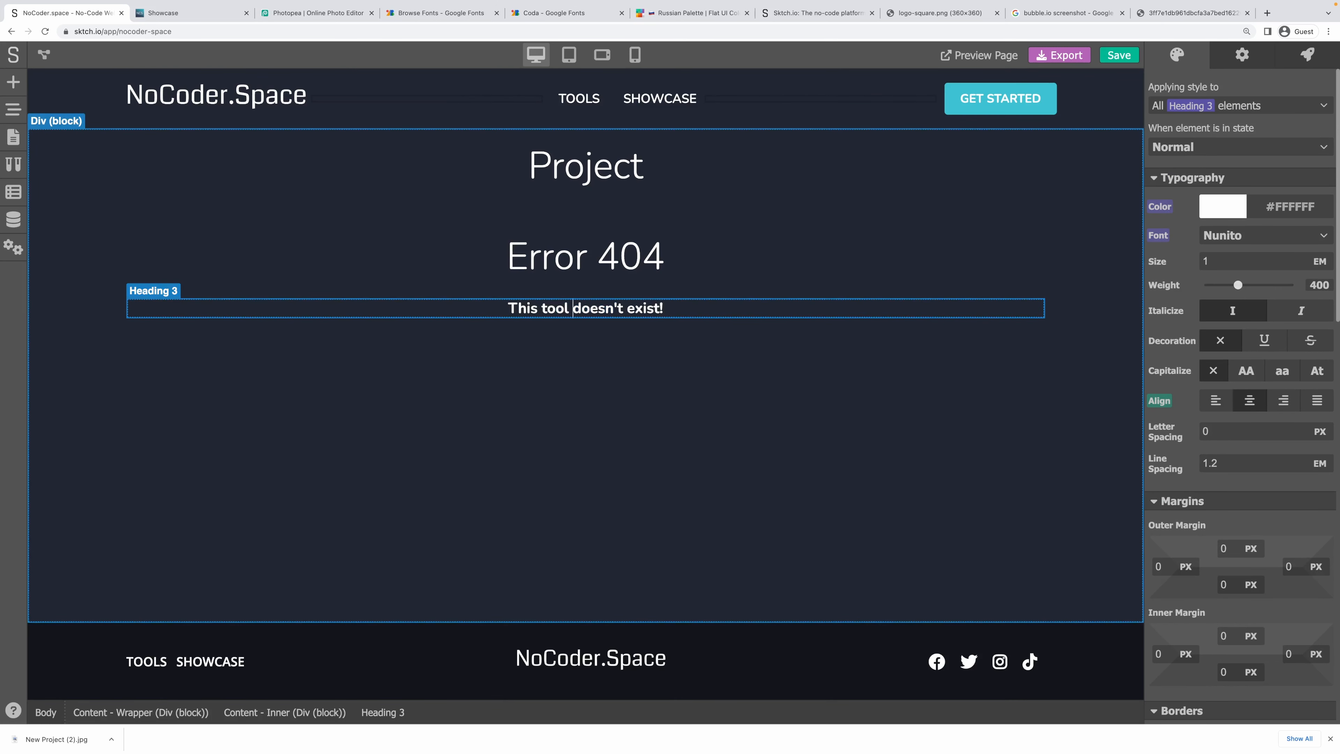
key(alt+shift+Right)
text(project)
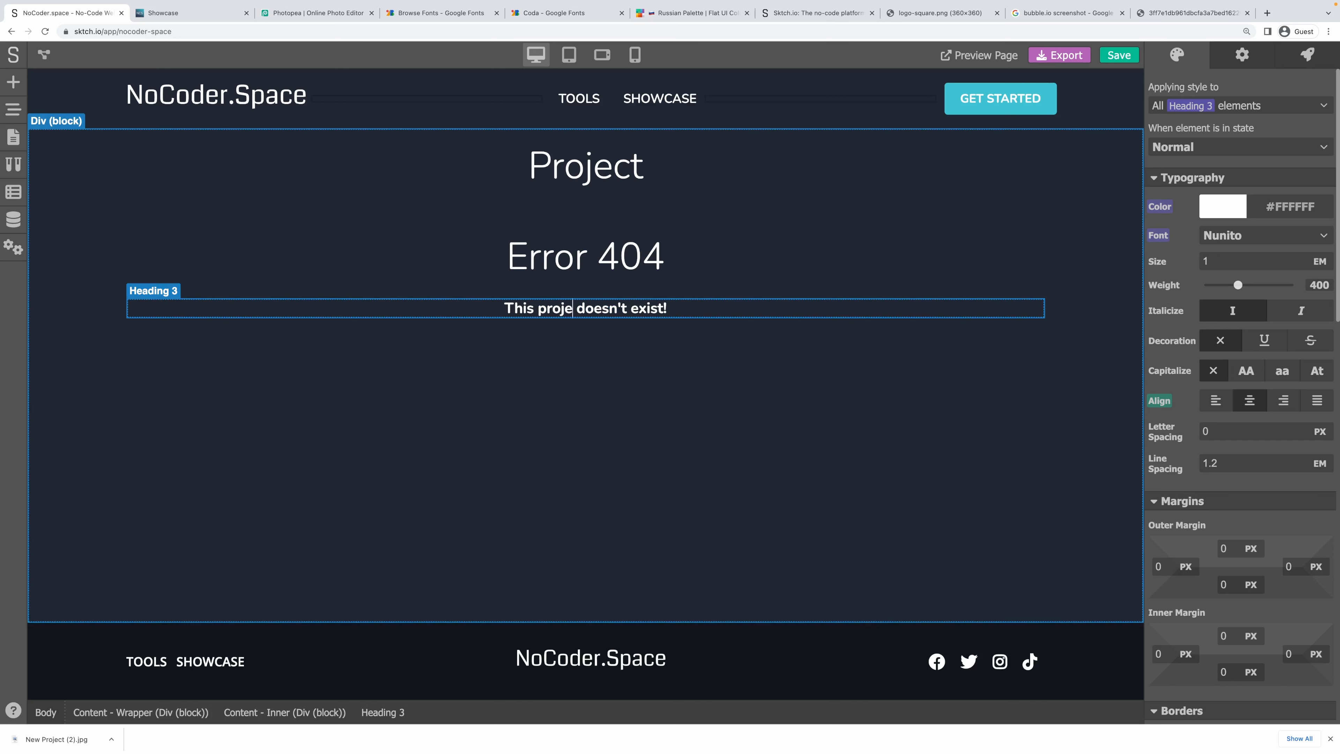
click(620, 384)
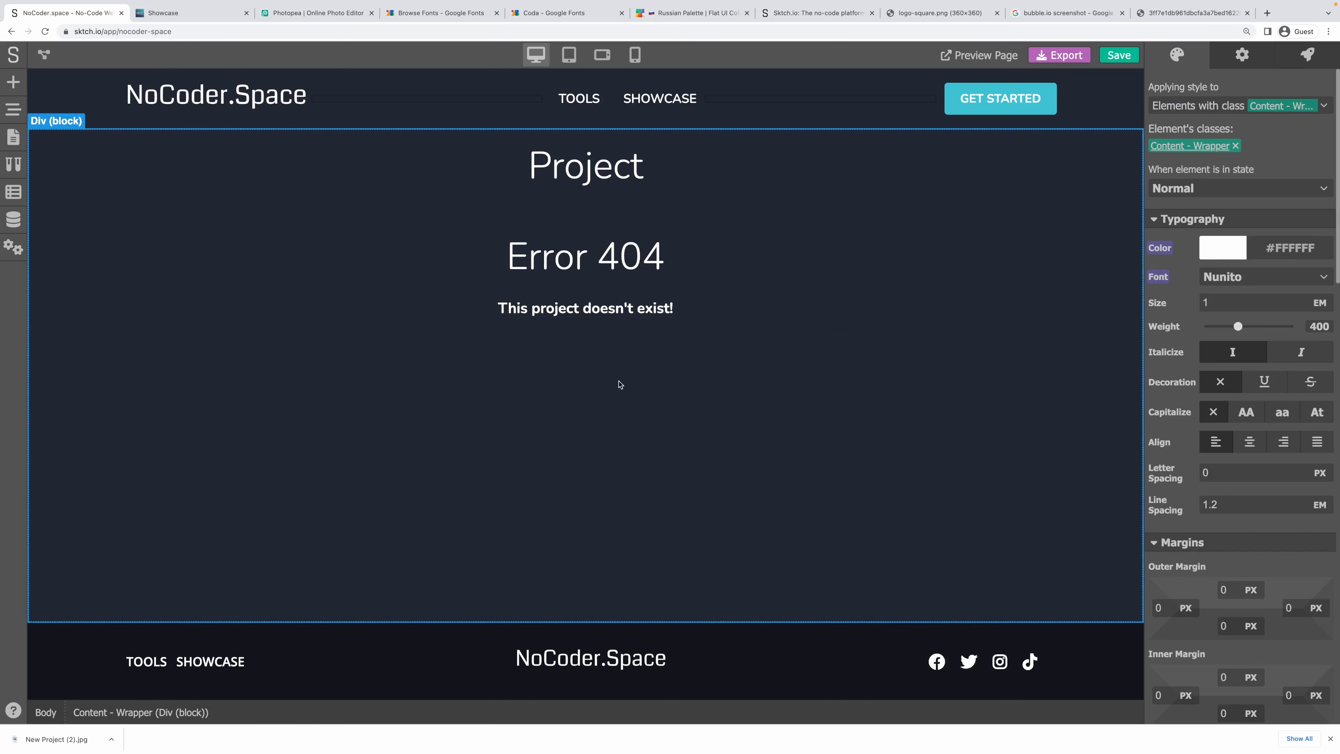
click(487, 332)
Make the Error 404 block render only when the project variable is False.
click(1243, 56)
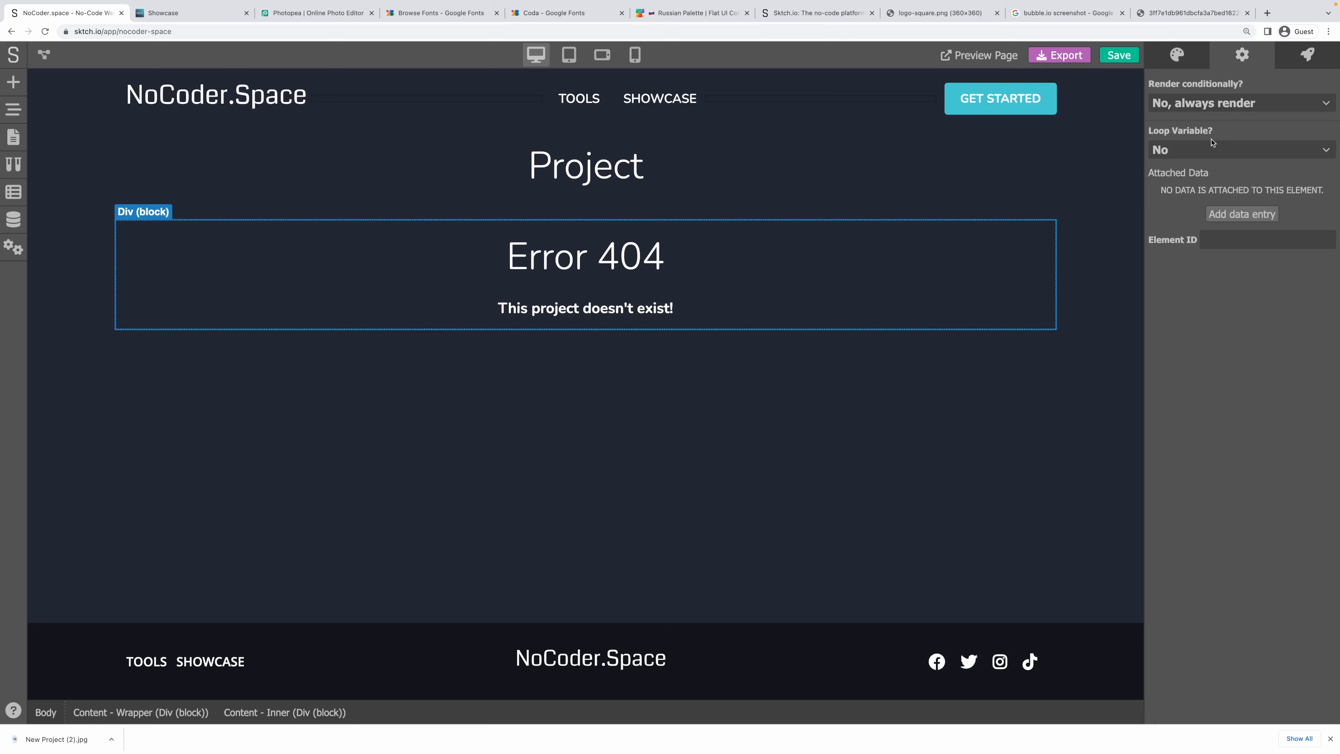
click(1209, 109)
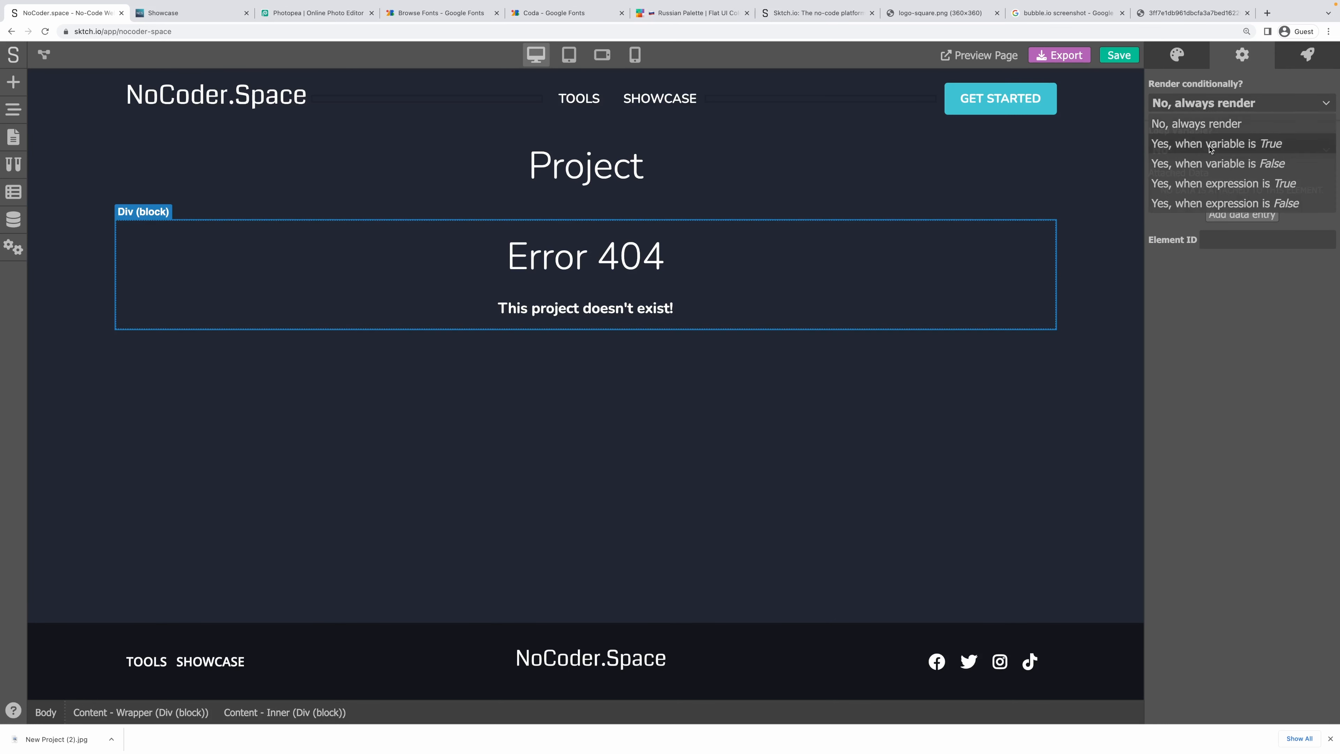
click(1247, 165)
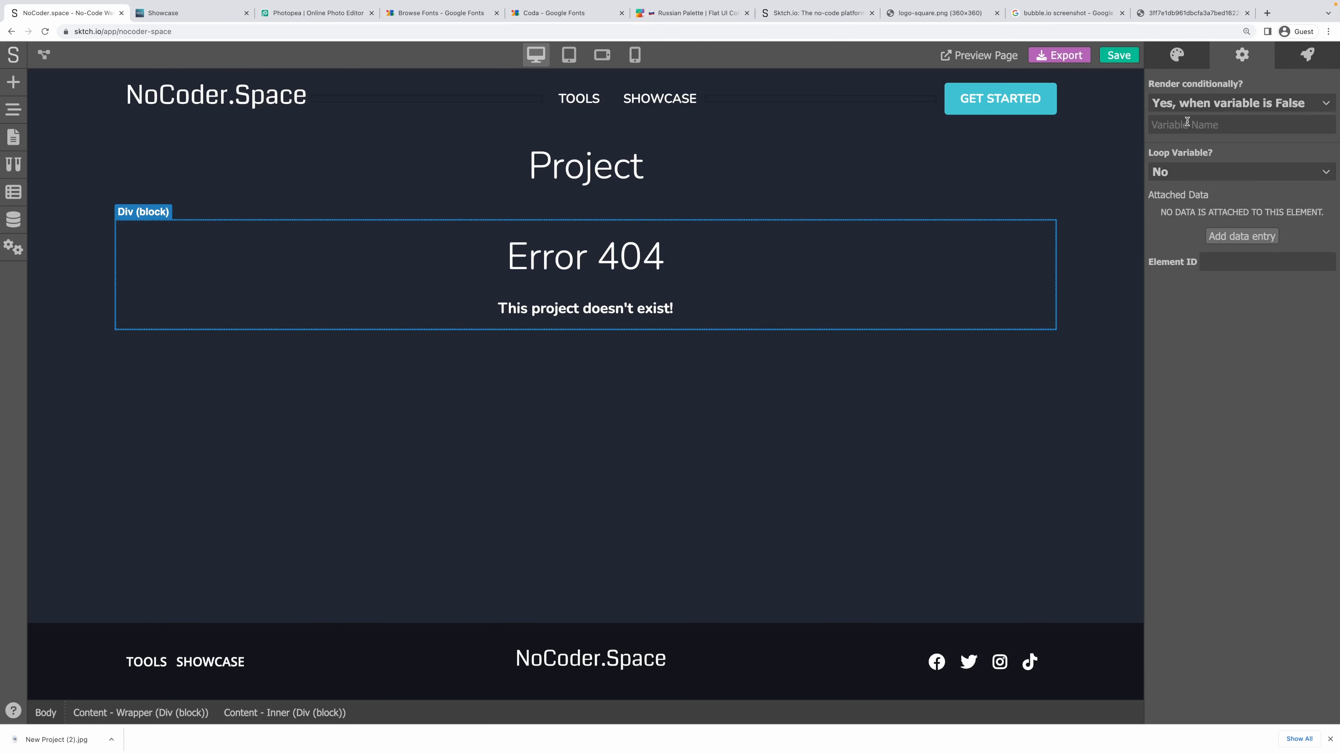
text(project)
Make the Project title block render only when project is True.
click(378, 205)
click(1243, 55)
click(1230, 105)
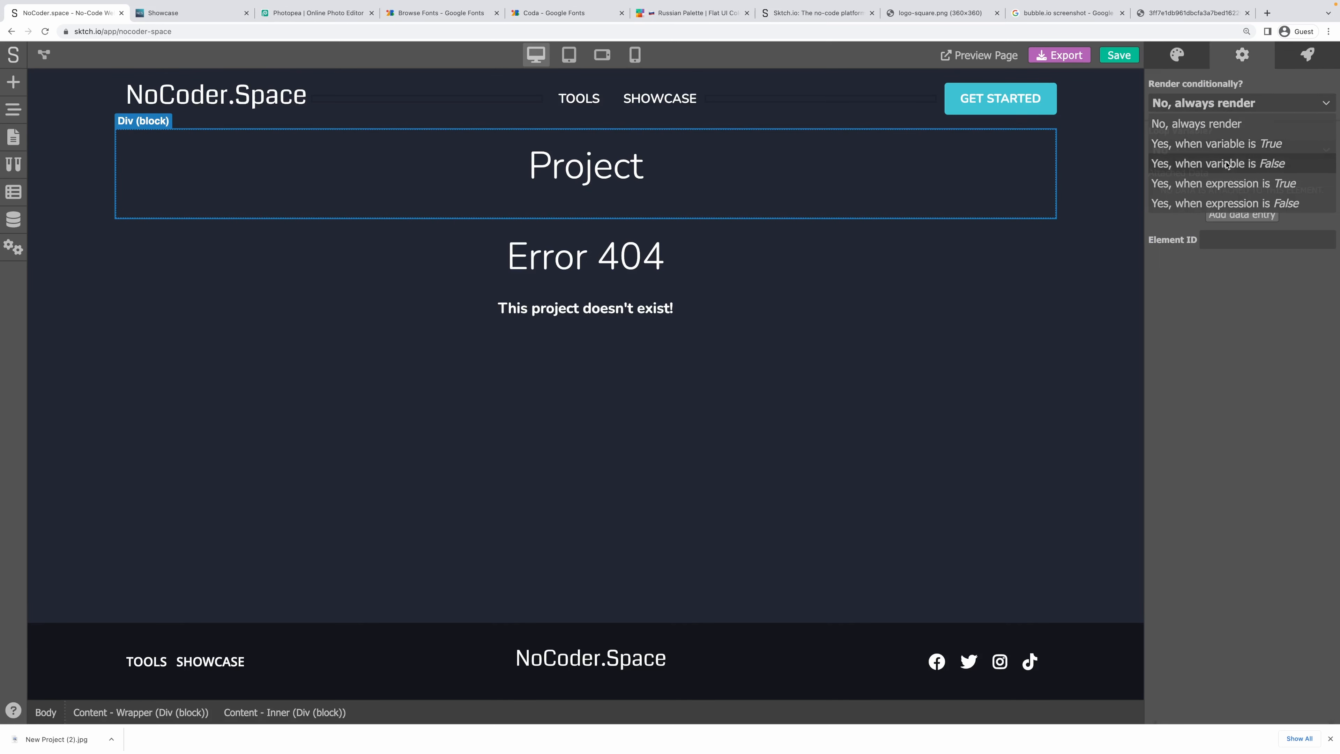
click(1247, 151)
text(p)
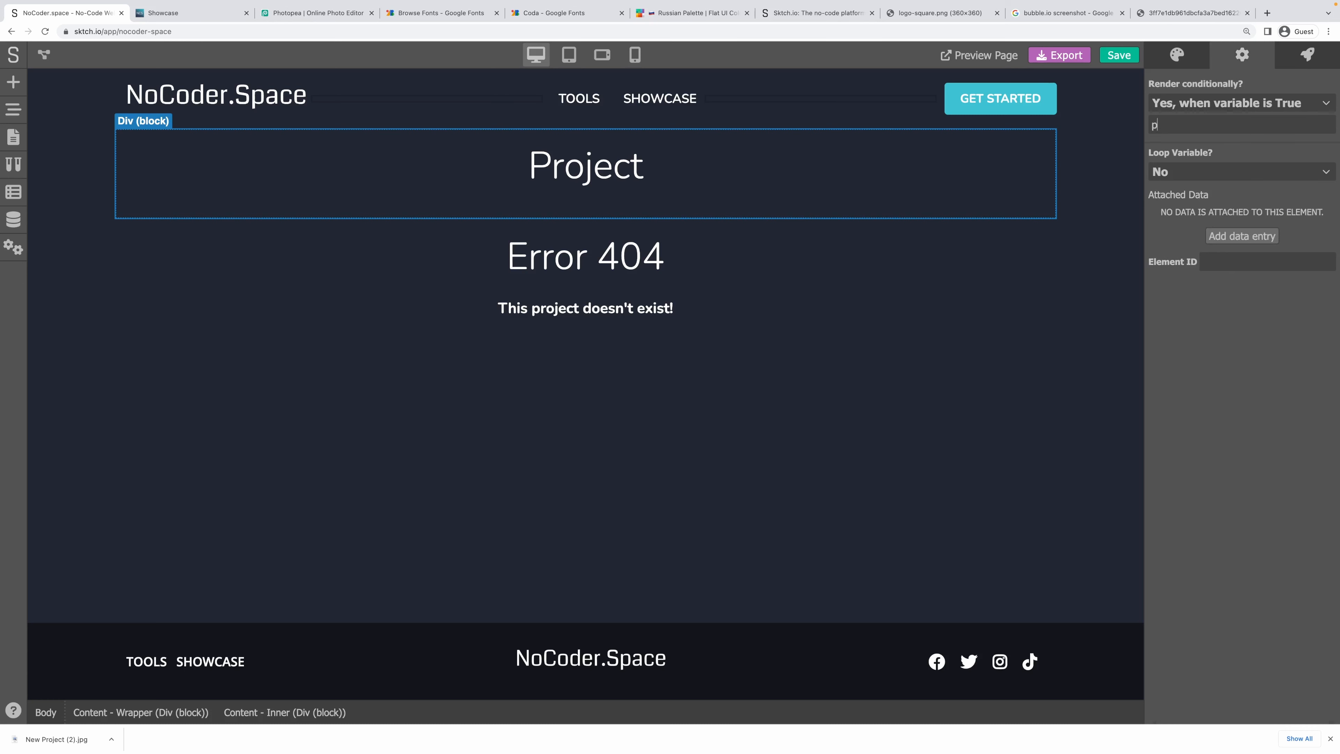
text(roject)
click(827, 380)
Link the Project heading's content to project.name.
click(601, 170)
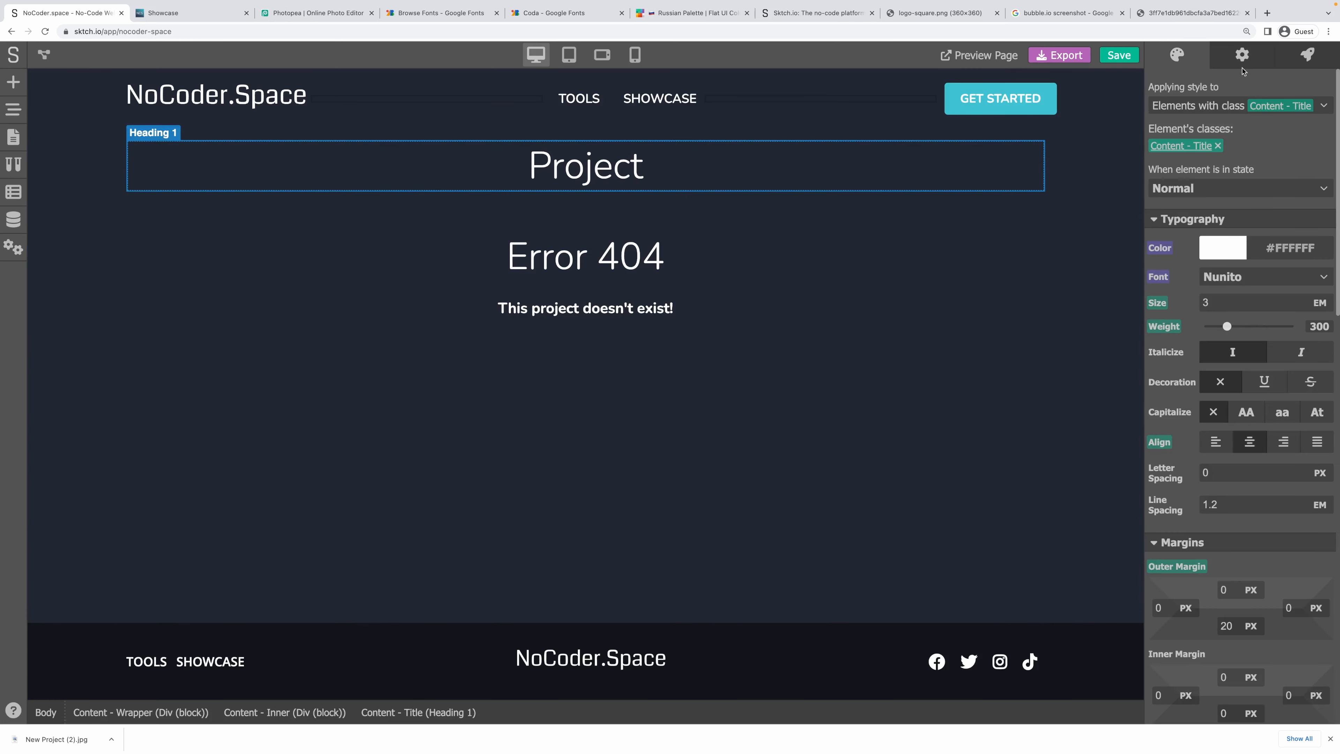
click(1241, 57)
click(1184, 112)
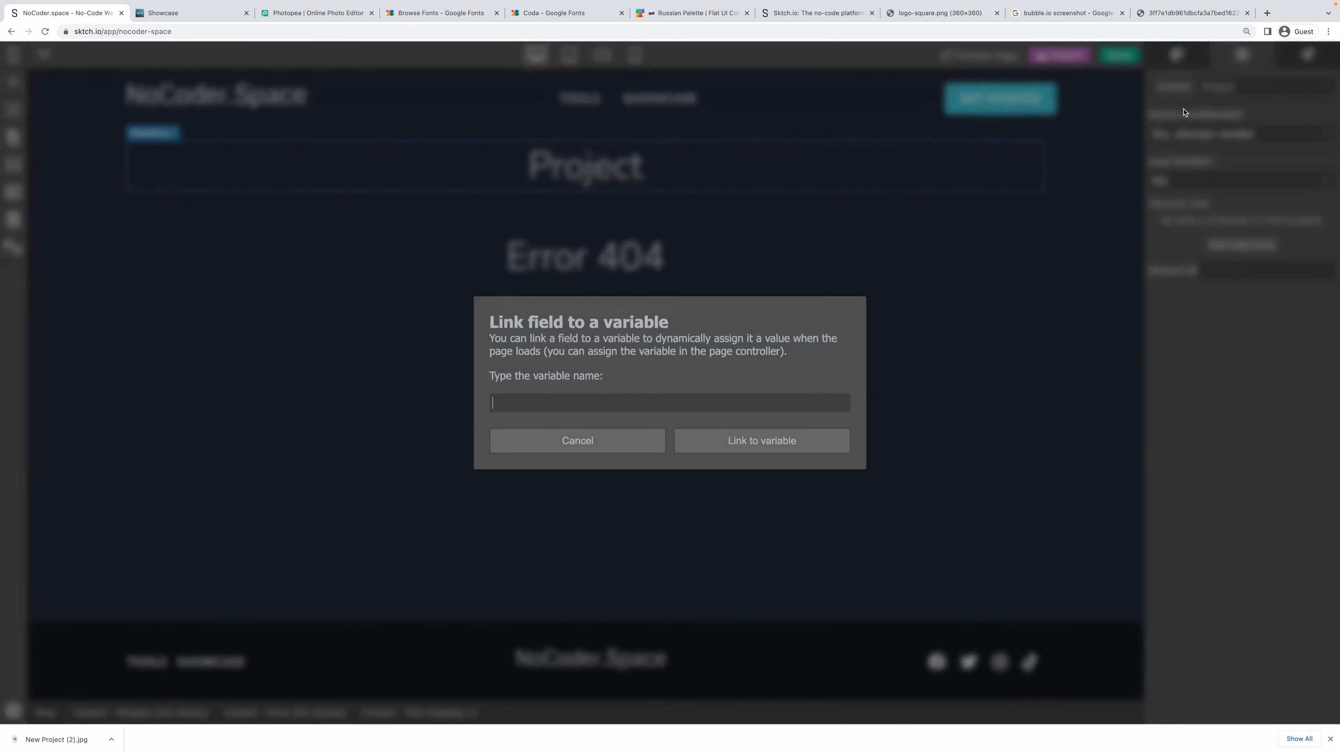
text(proje)
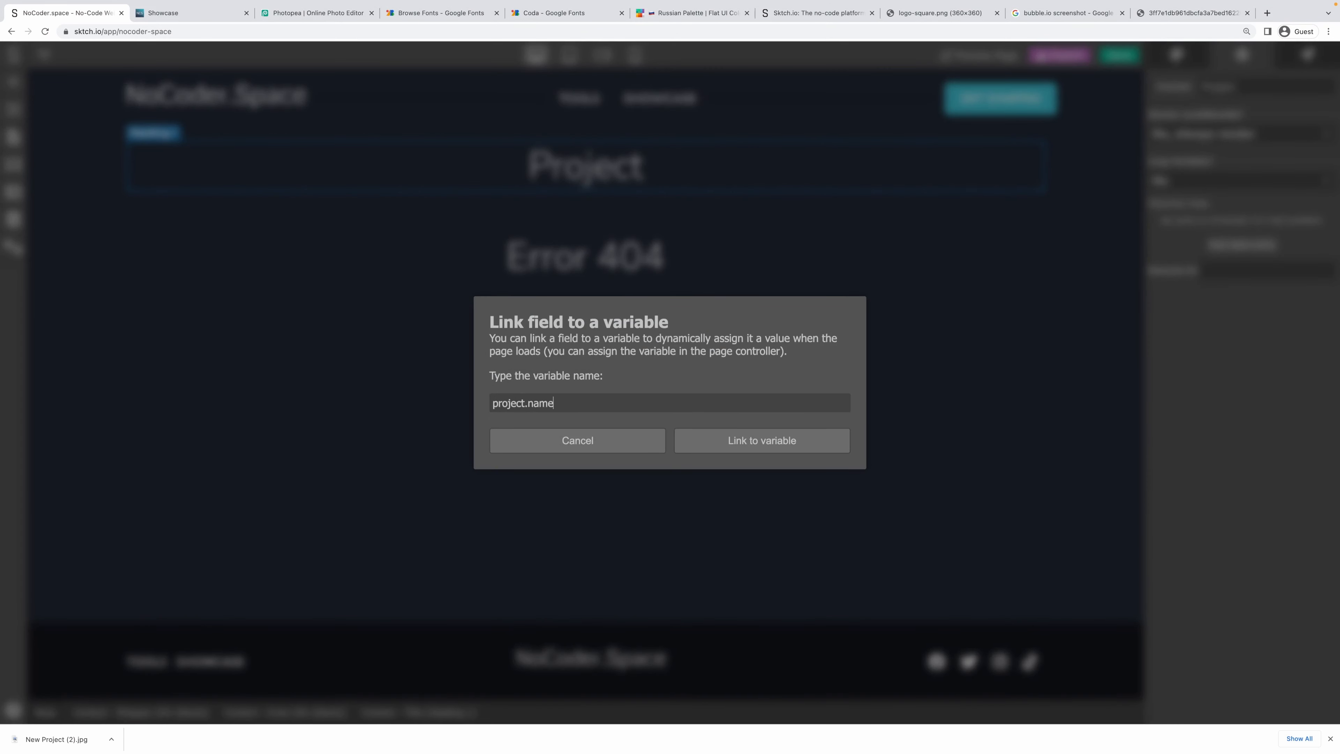
text(ct.name)
click(762, 441)
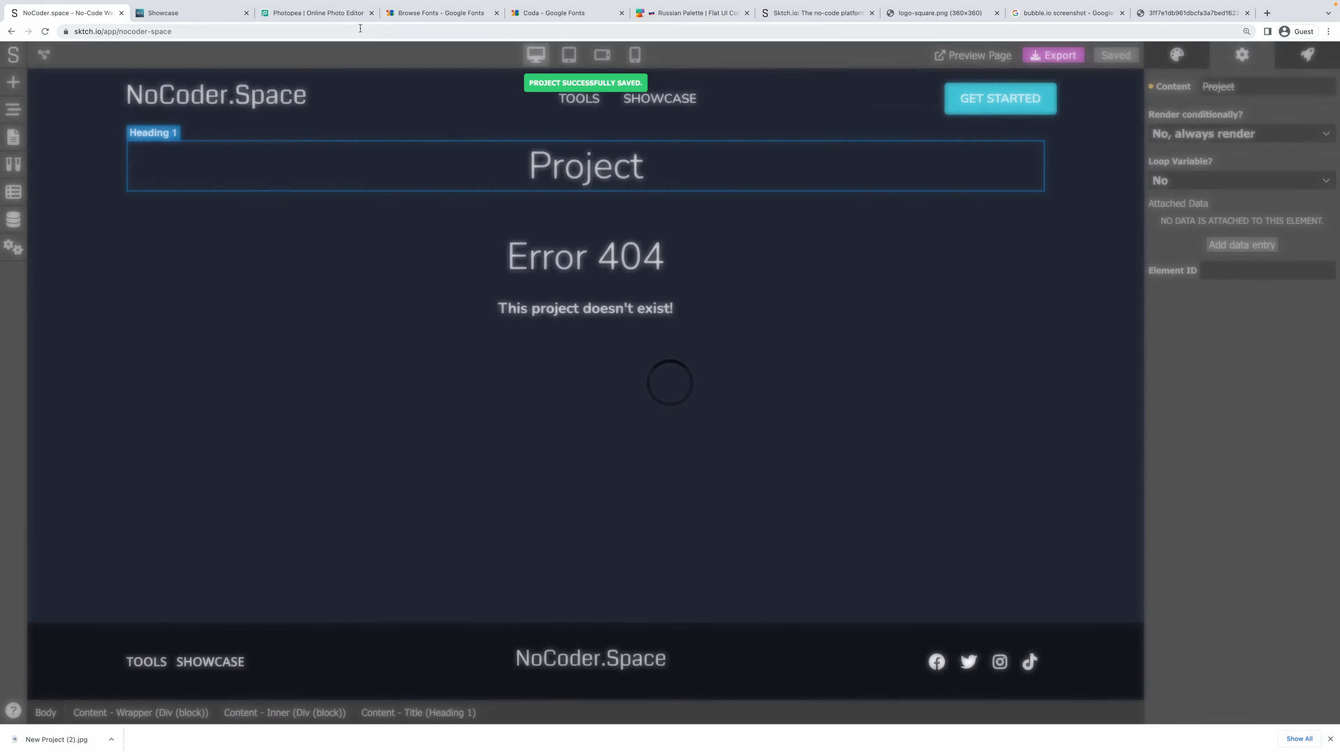
On the published site, confirm the project page shows the NoCoder.Space title.
click(163, 13)
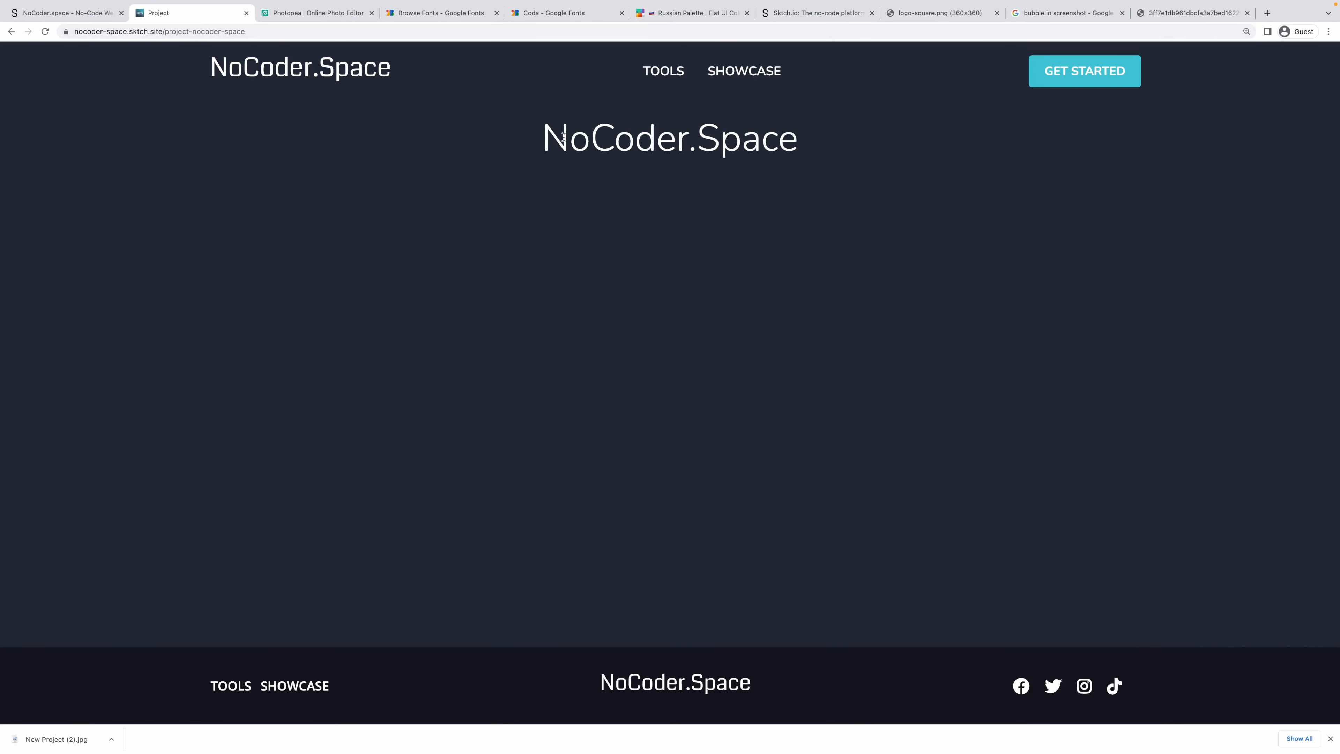
double_click(564, 136)
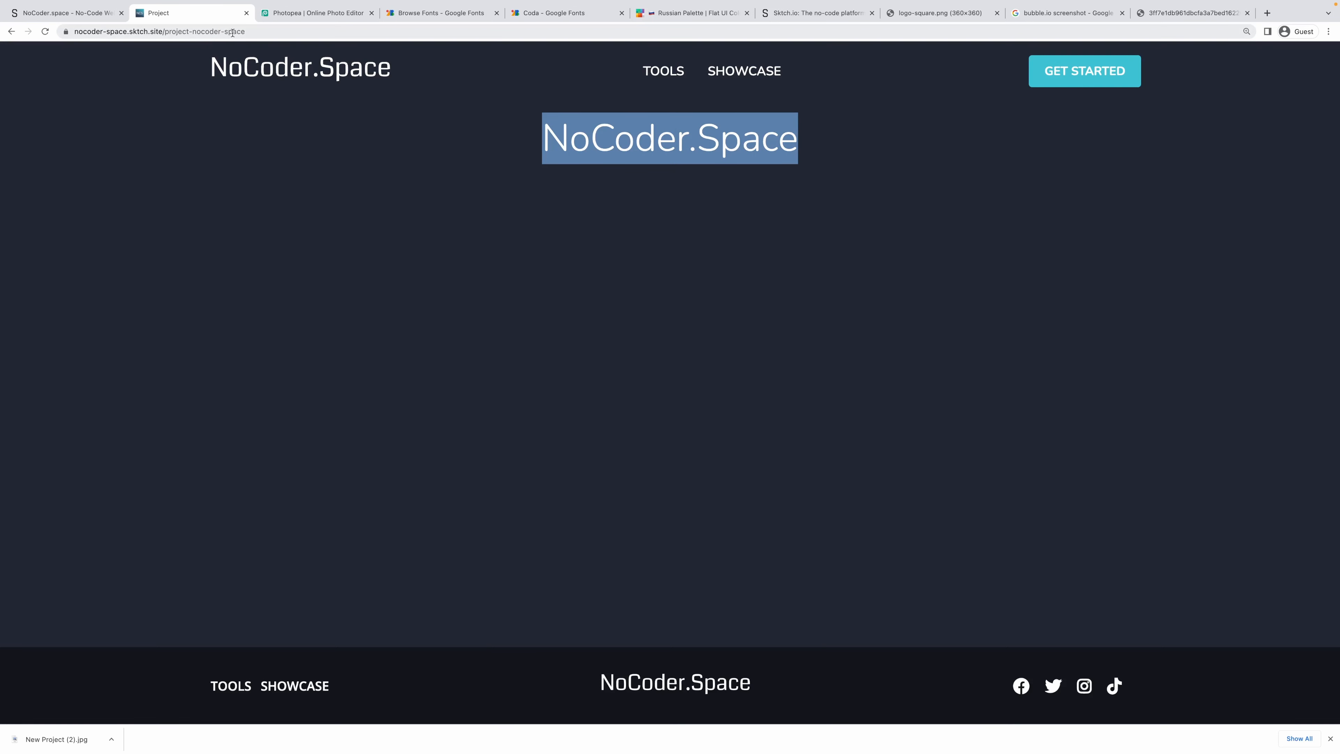
click(397, 55)
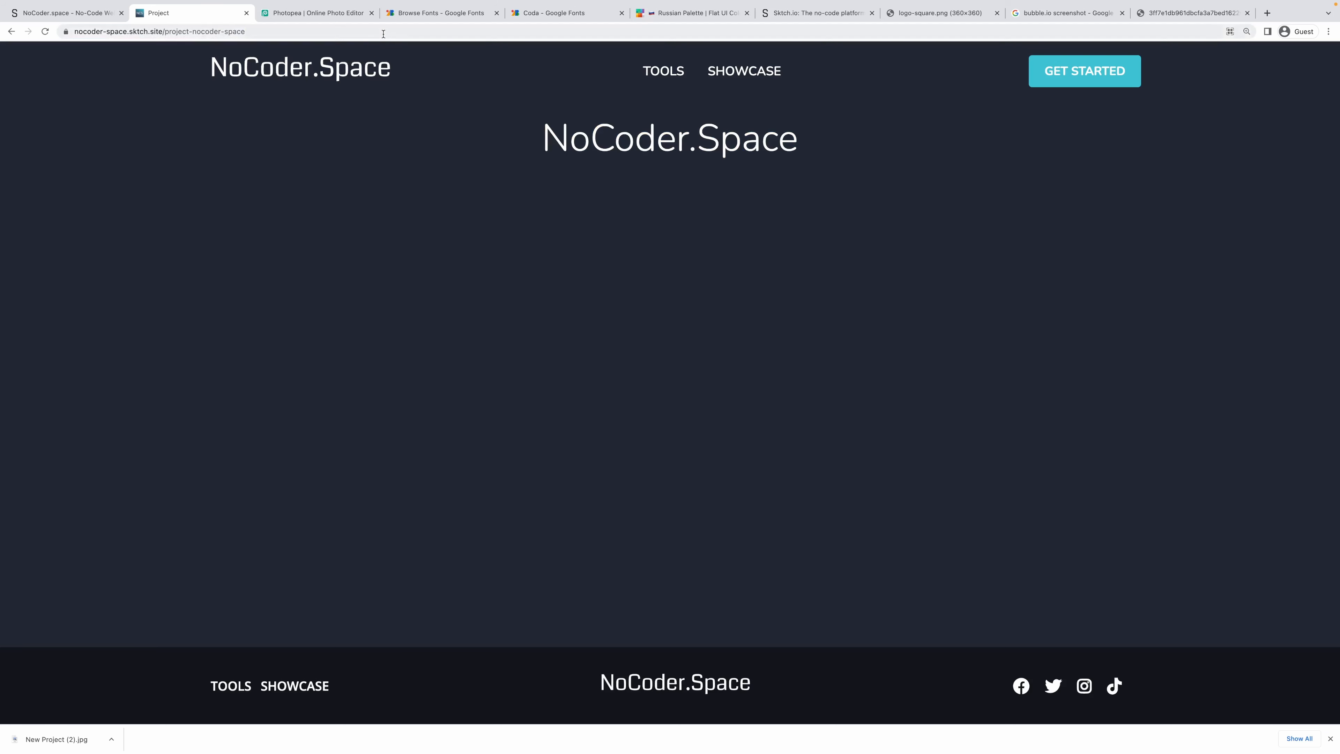
Load a misspelled project address to see Error 404, then go back.
click(390, 32)
key(BackSpace)
key(BackSpace)
key(BackSpace)
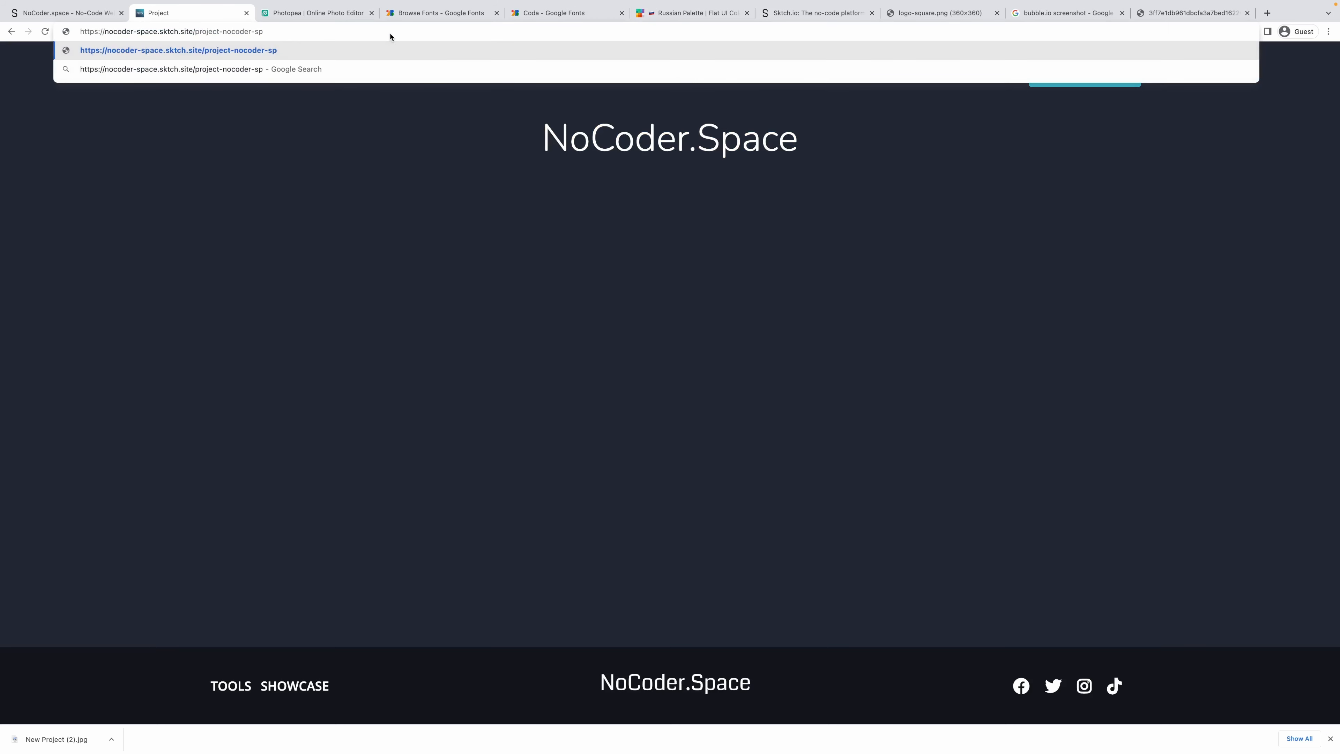
key(Return)
drag(586, 119, 762, 208)
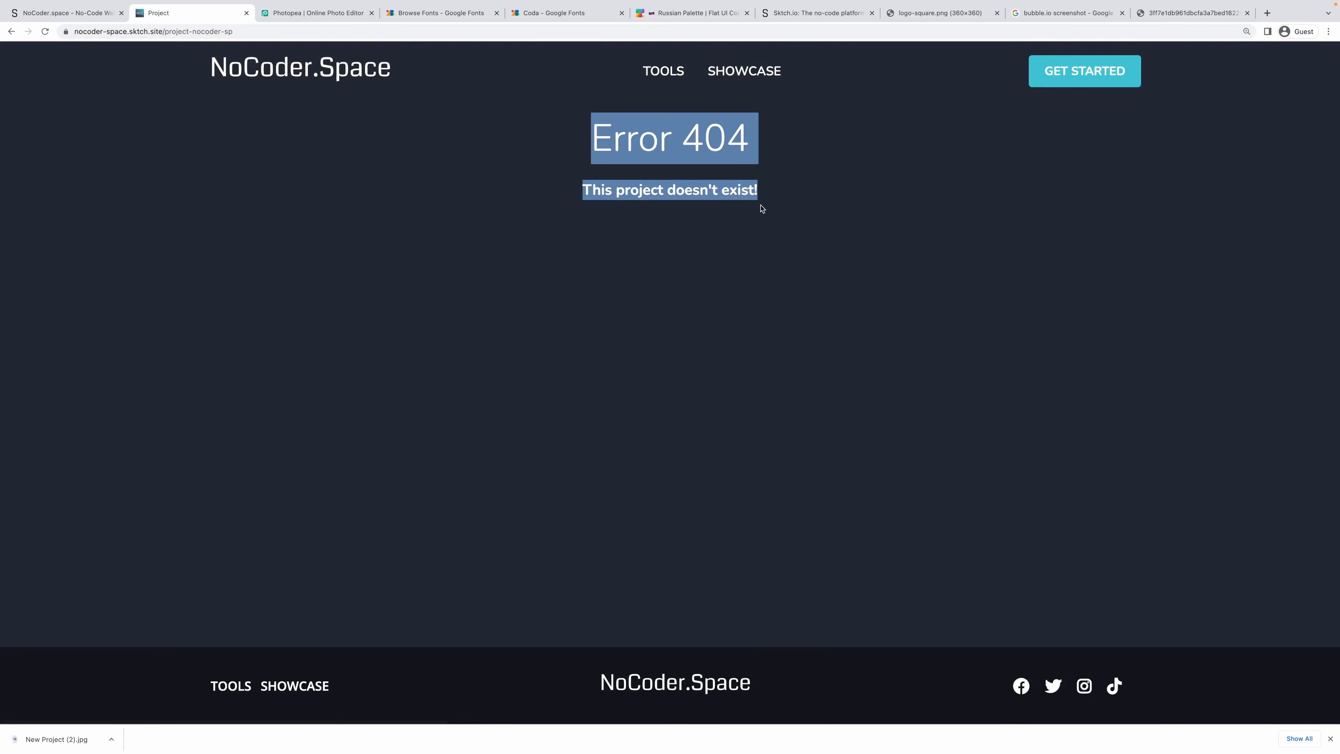
click(785, 213)
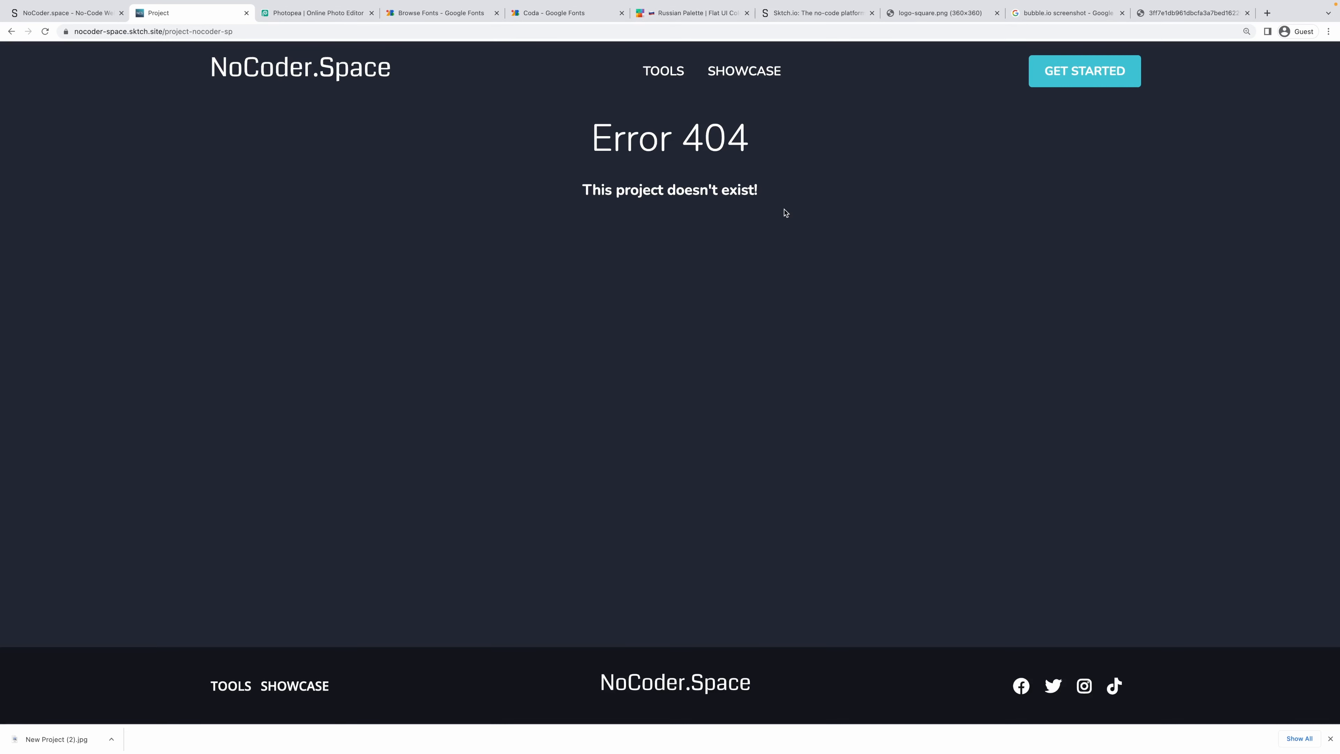
key(alt+Left)
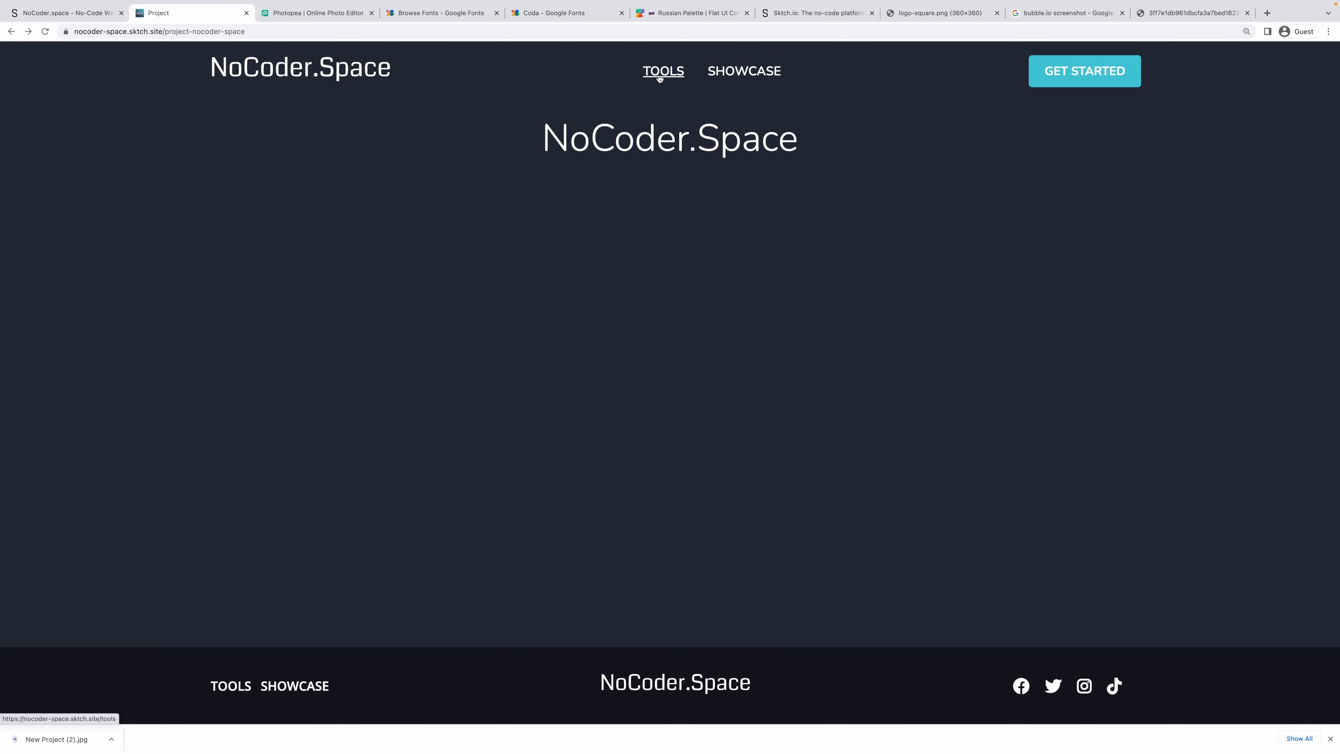
Add a link button labelled 'VISIT PROJECT' under the Project title.
click(53, 12)
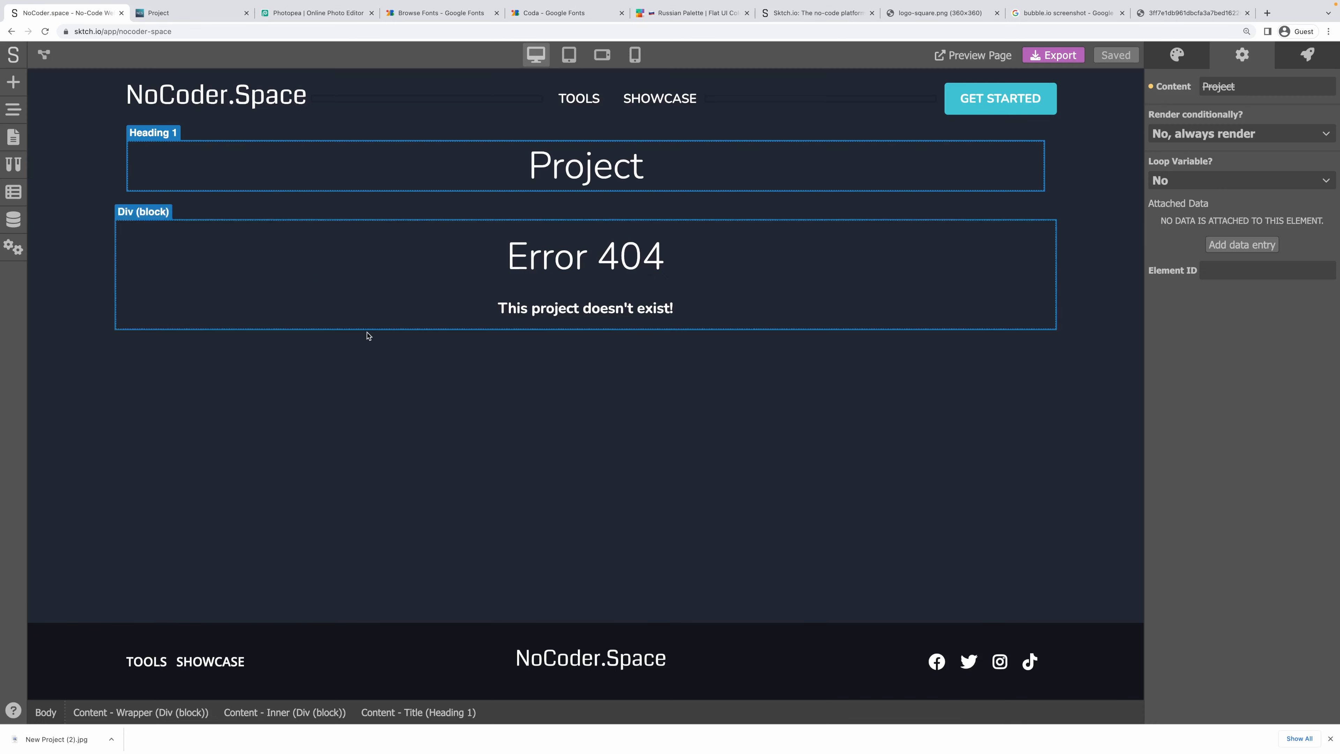
click(391, 212)
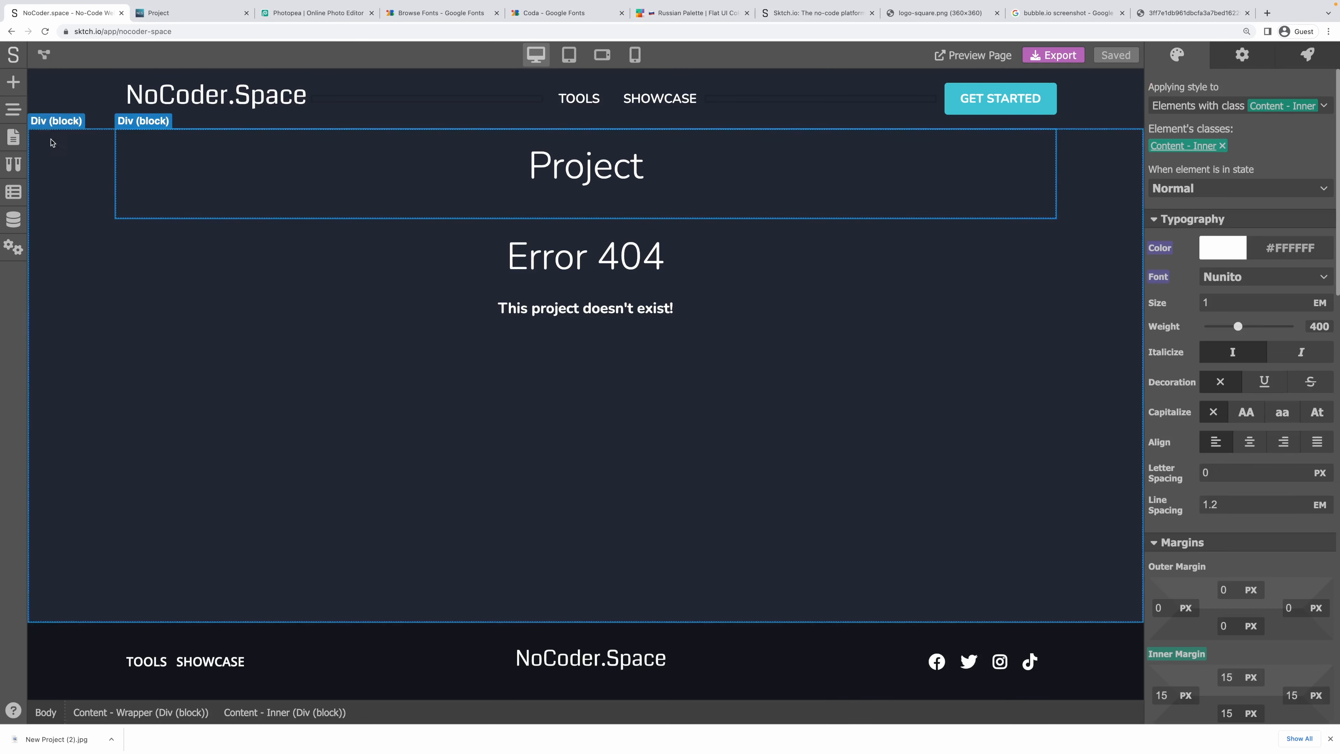
click(15, 91)
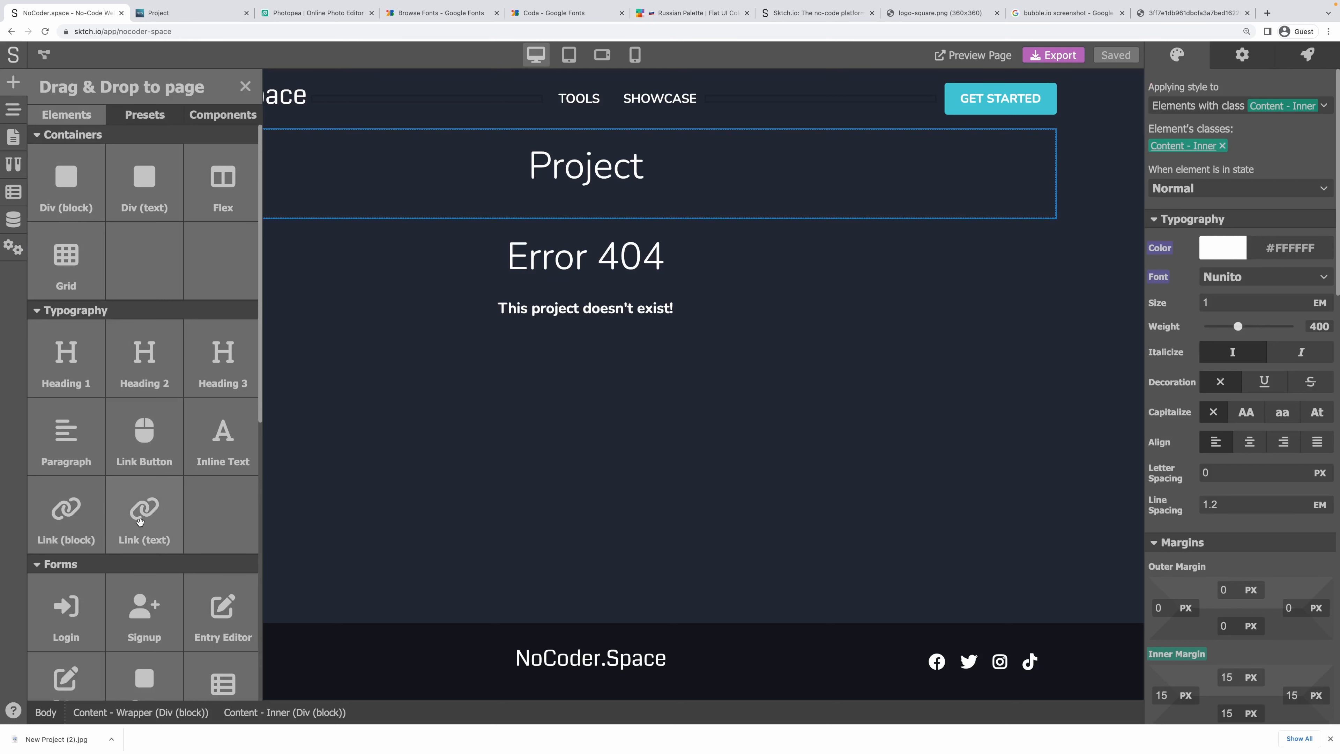
drag(145, 446, 614, 207)
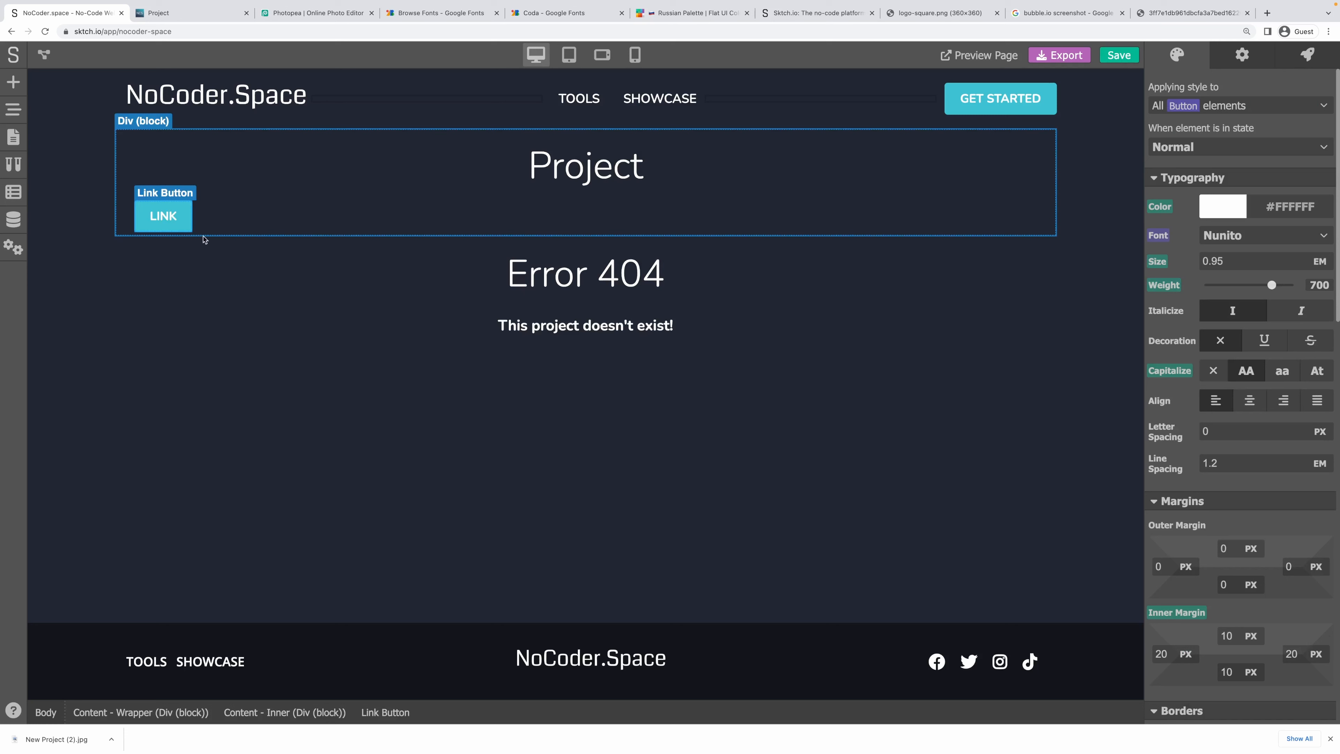
double_click(165, 220)
text(VISIT P)
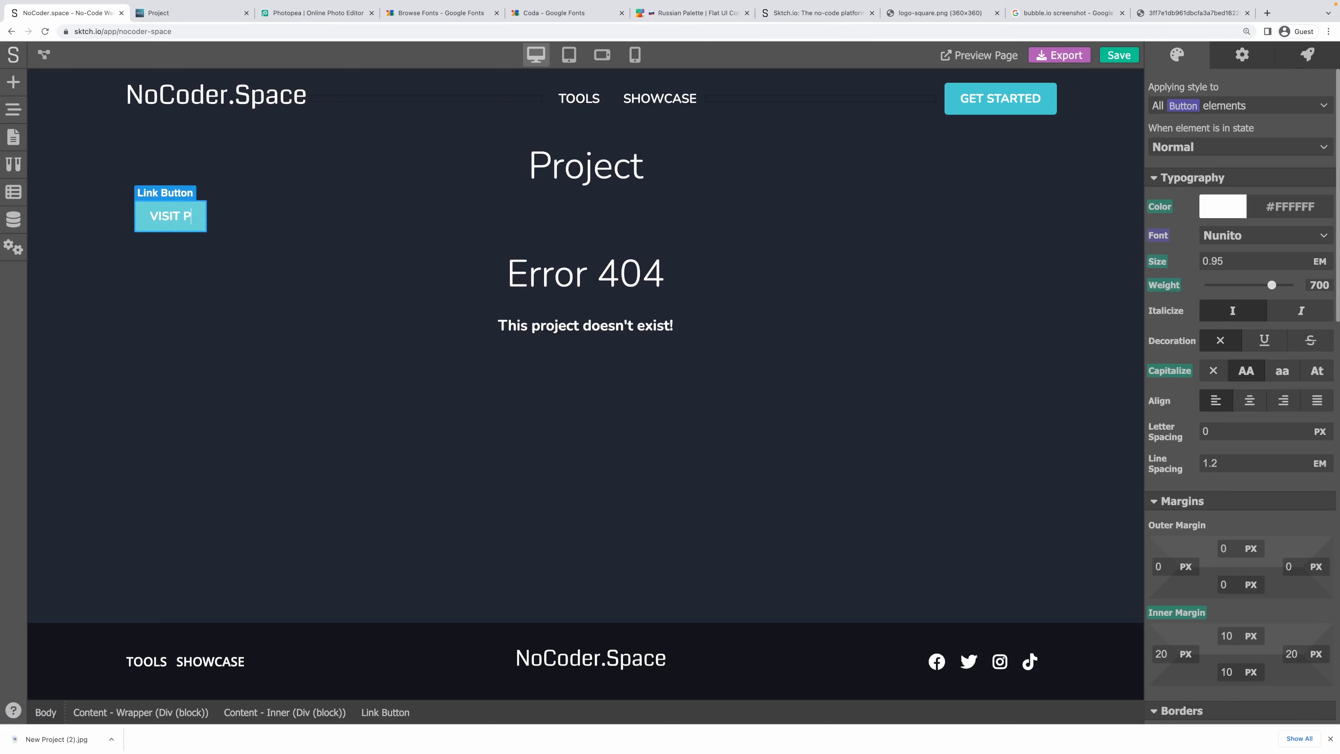
text(ROJECT)
click(284, 212)
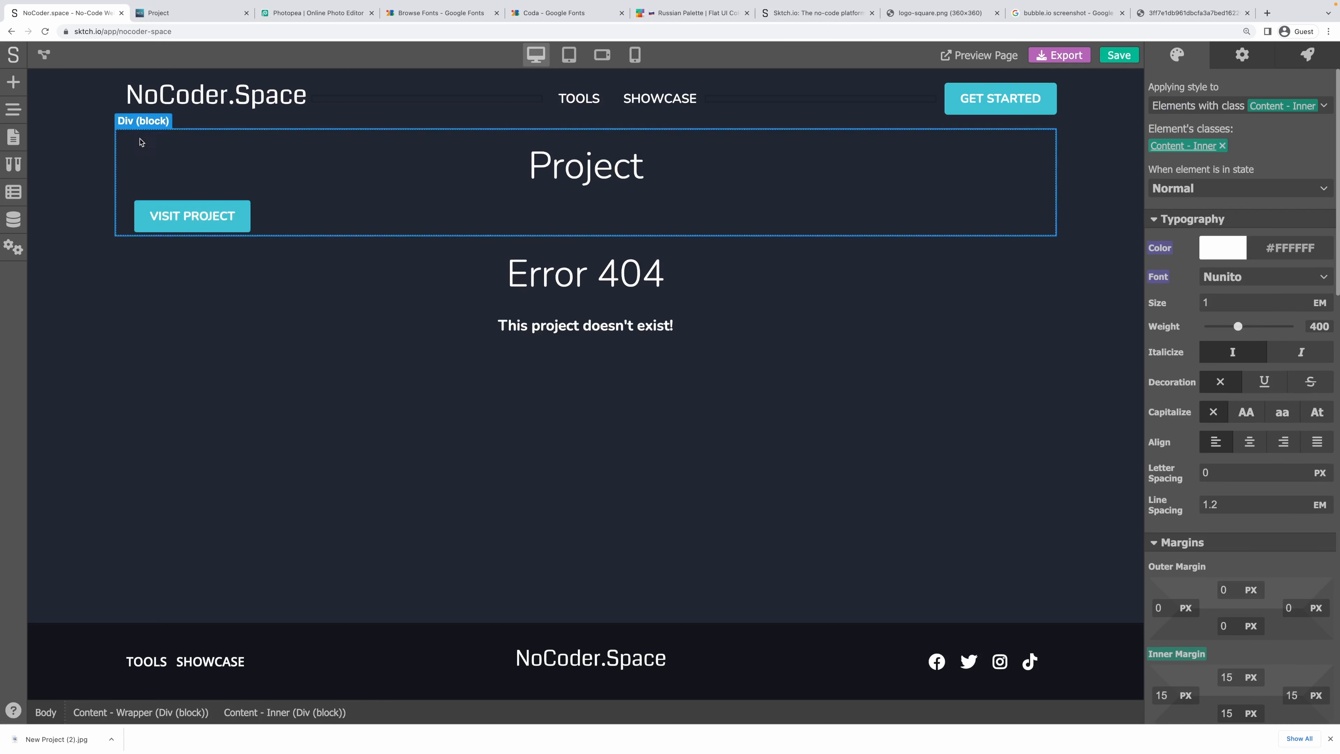
Bind the VISIT PROJECT button's destination to project.url and open the Tool page.
click(179, 214)
click(1258, 61)
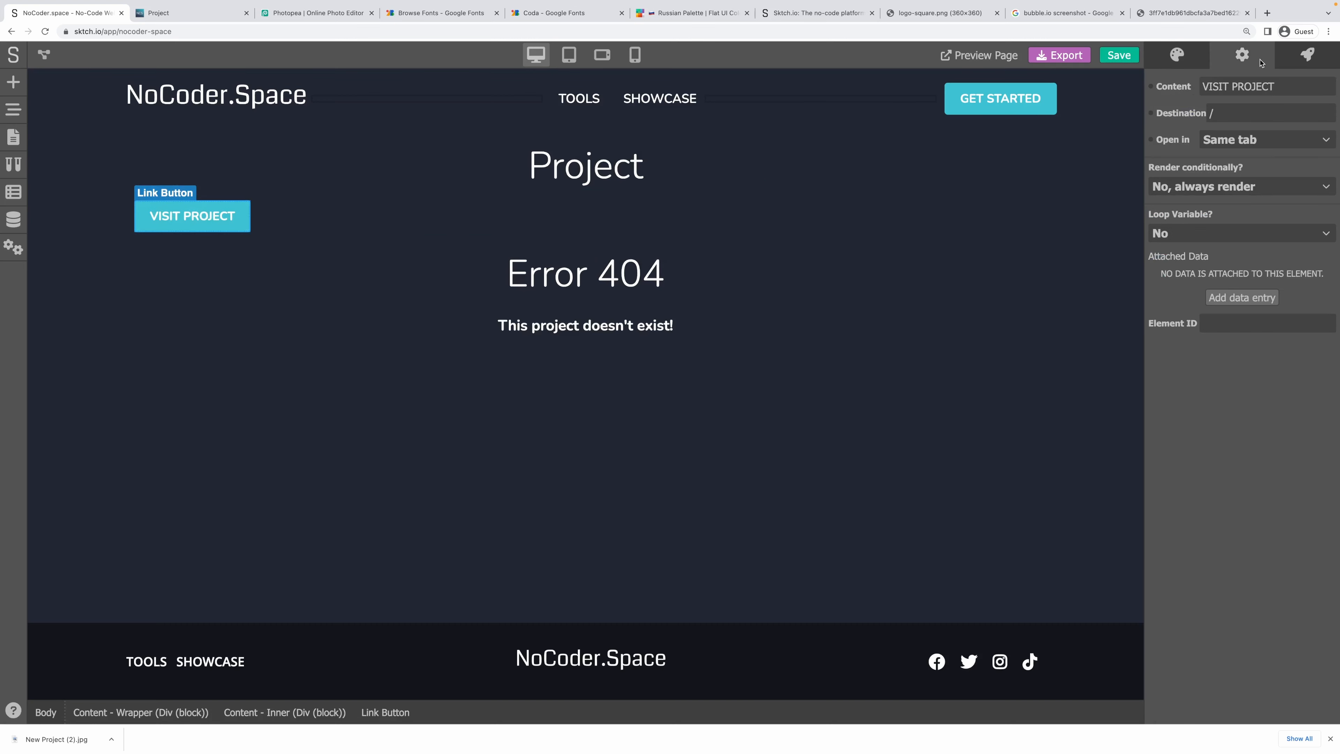
click(1154, 112)
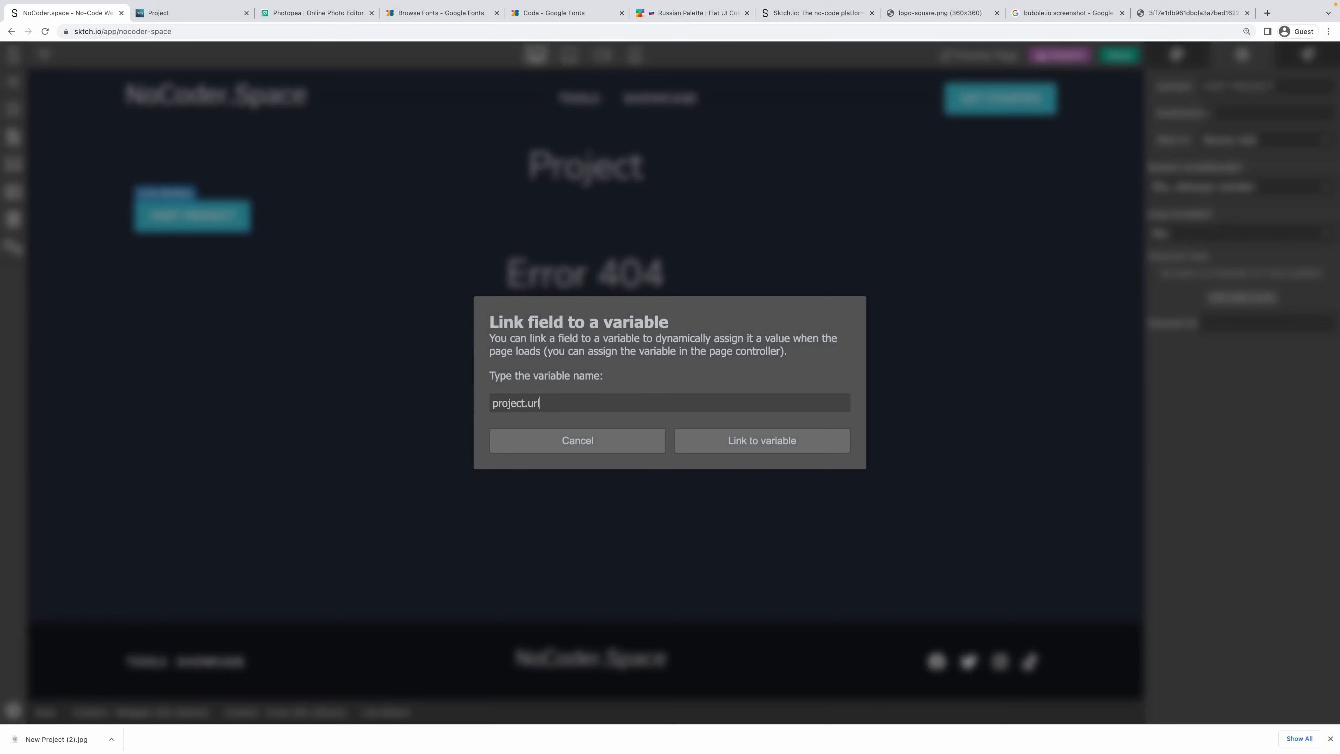
text(project.url)
key(Return)
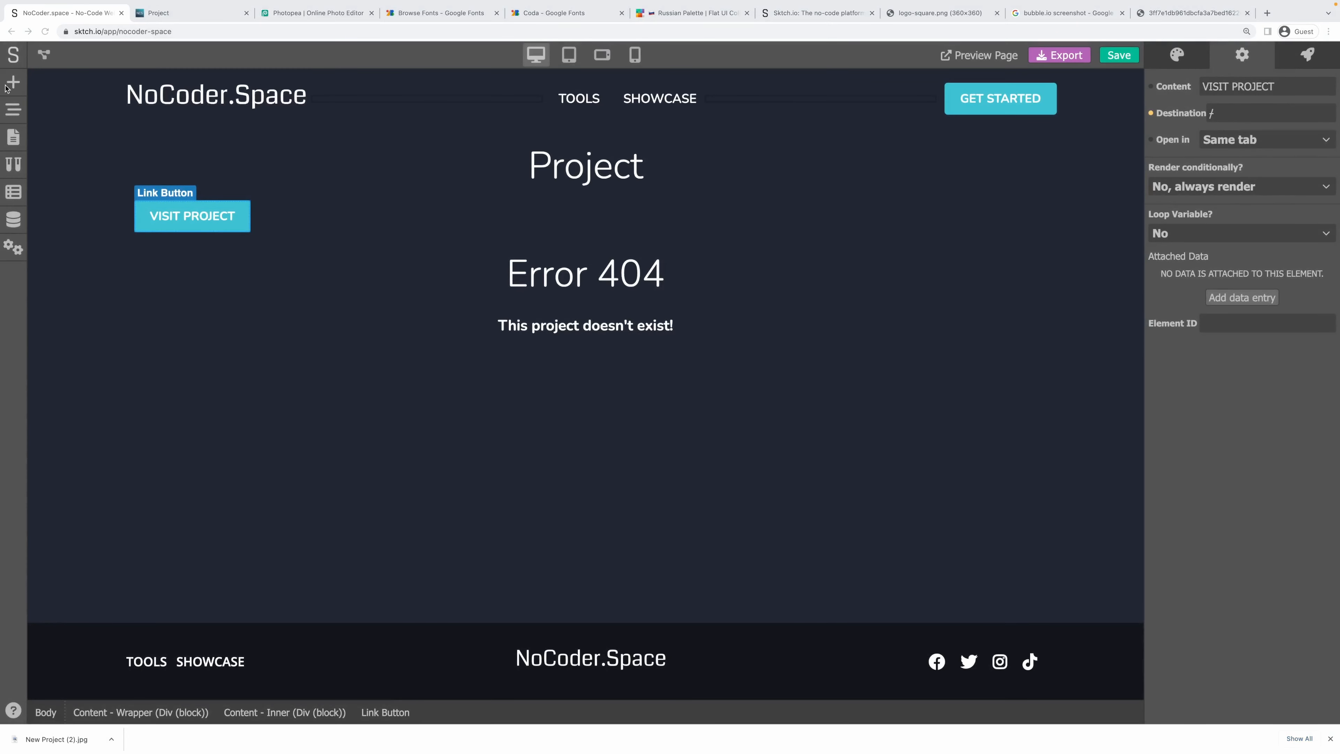
click(16, 148)
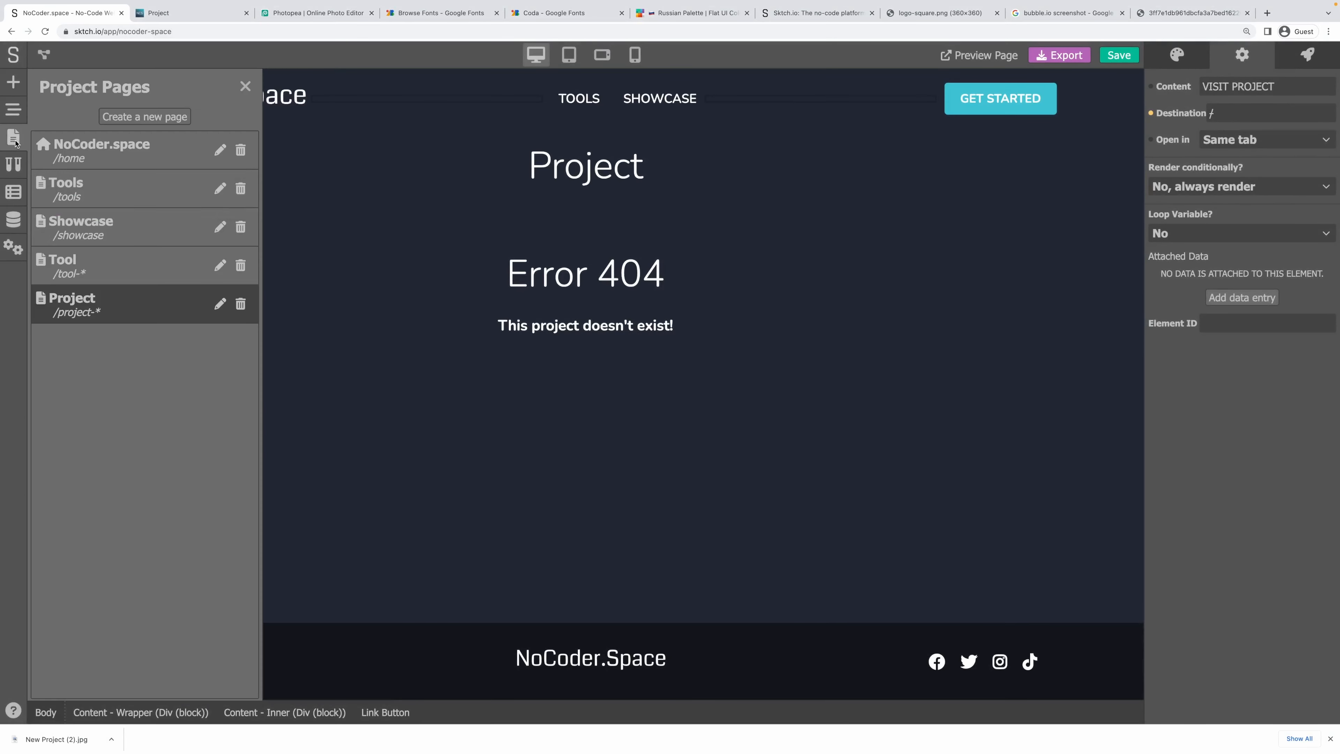
click(132, 261)
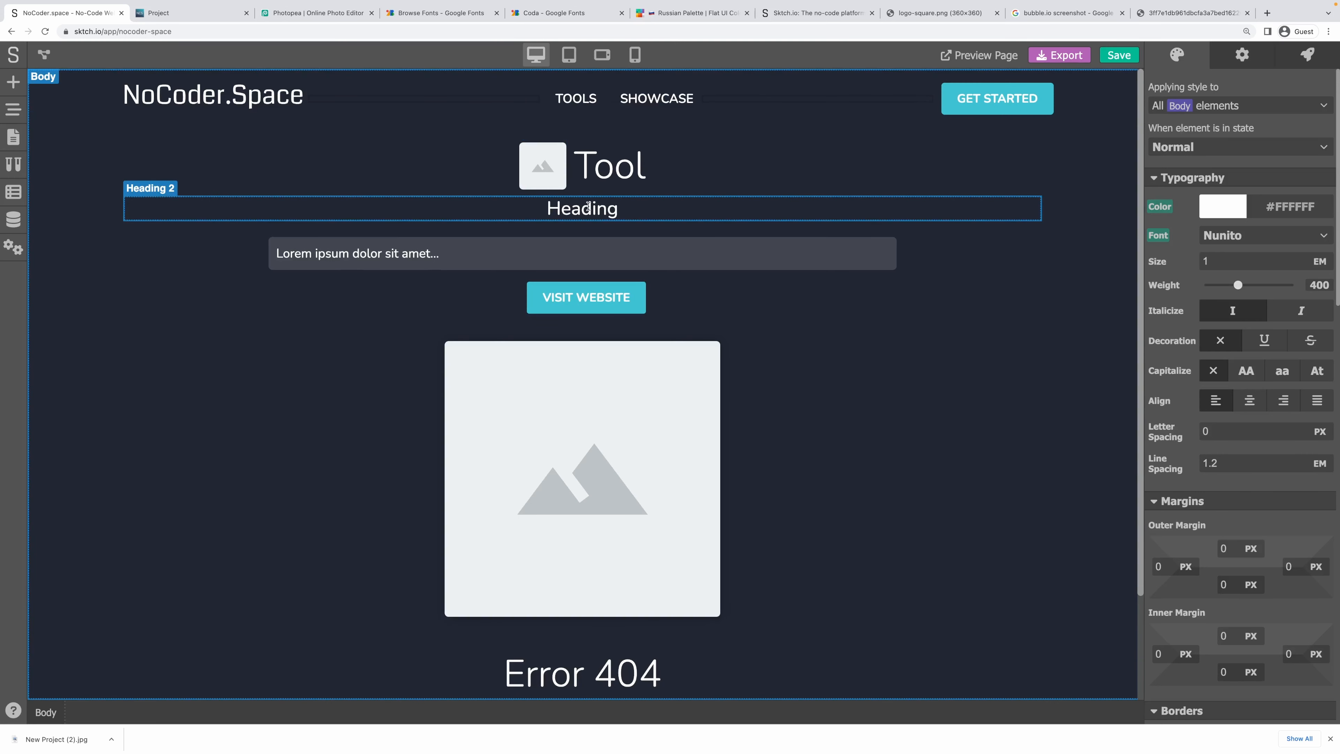
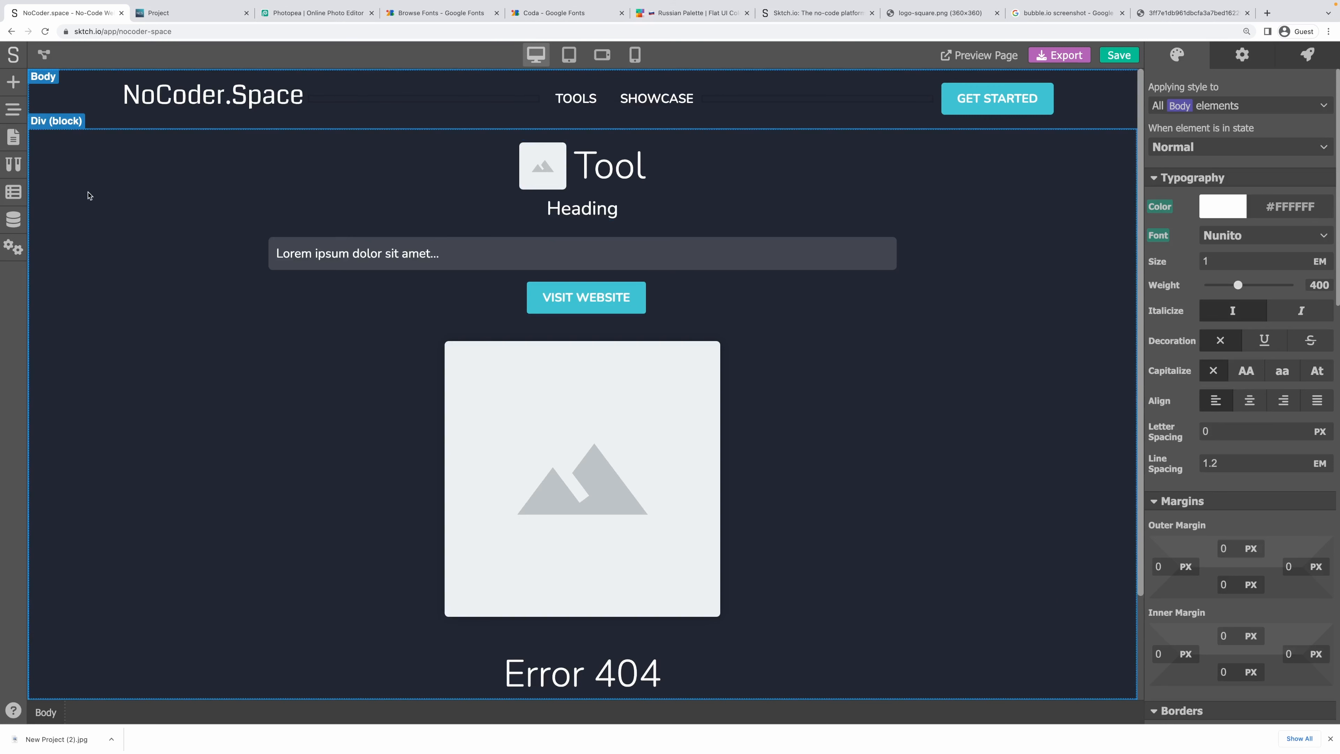
On the Project page, add a Heading 2 below the title with content linked to project.short-description.
click(11, 145)
click(114, 293)
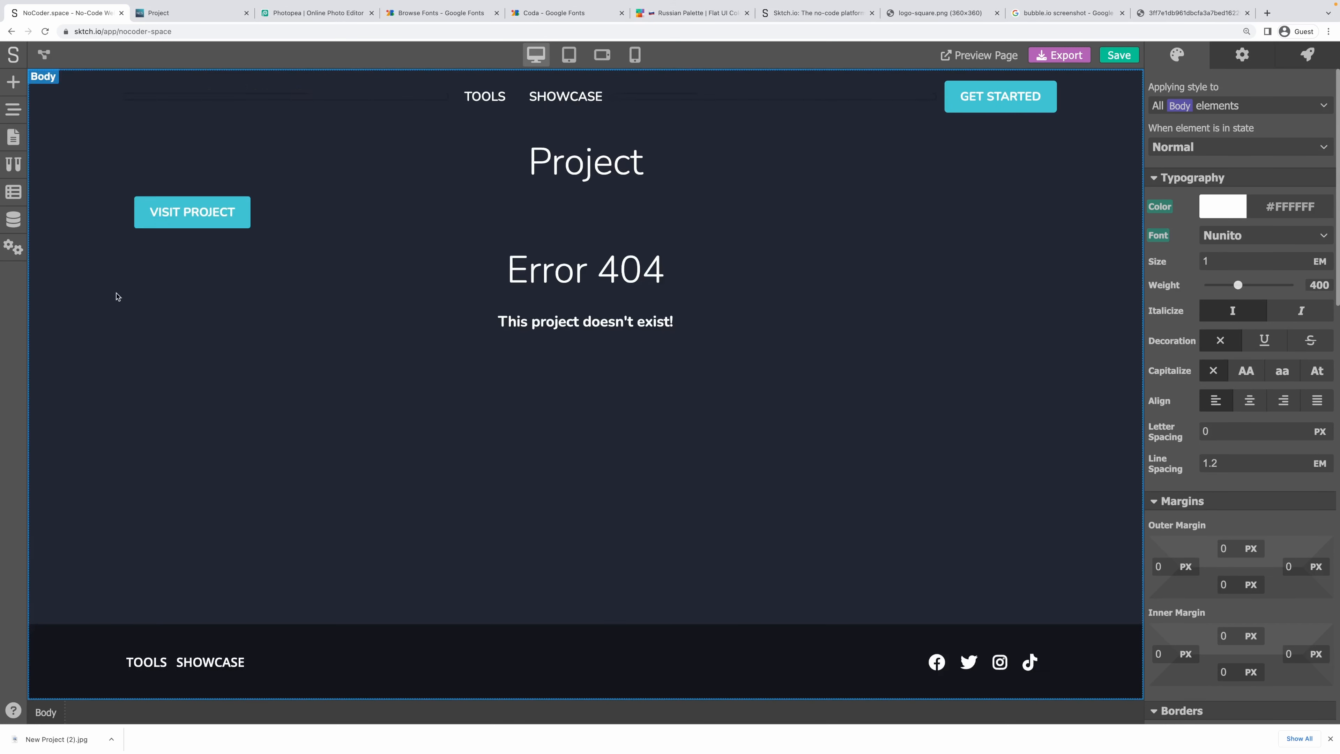
click(13, 82)
drag(139, 359, 649, 191)
double_click(597, 219)
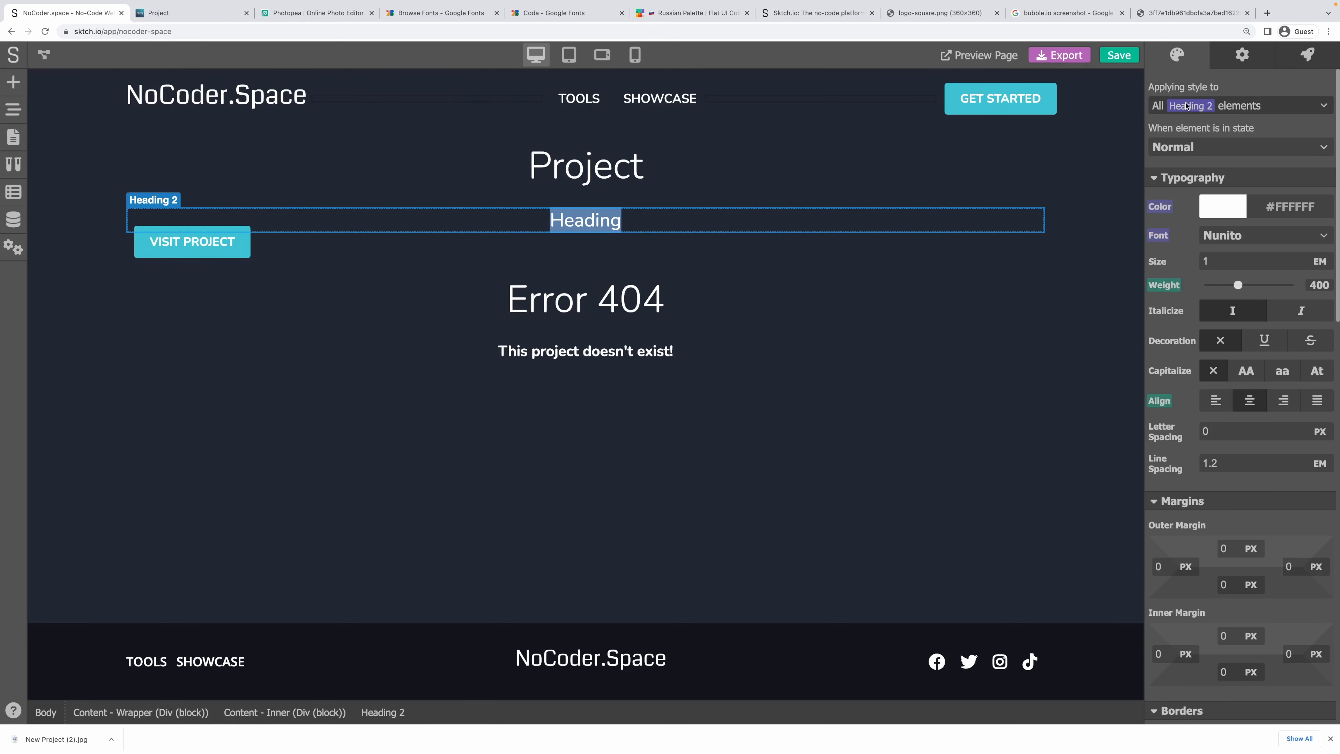
click(1242, 55)
click(1157, 87)
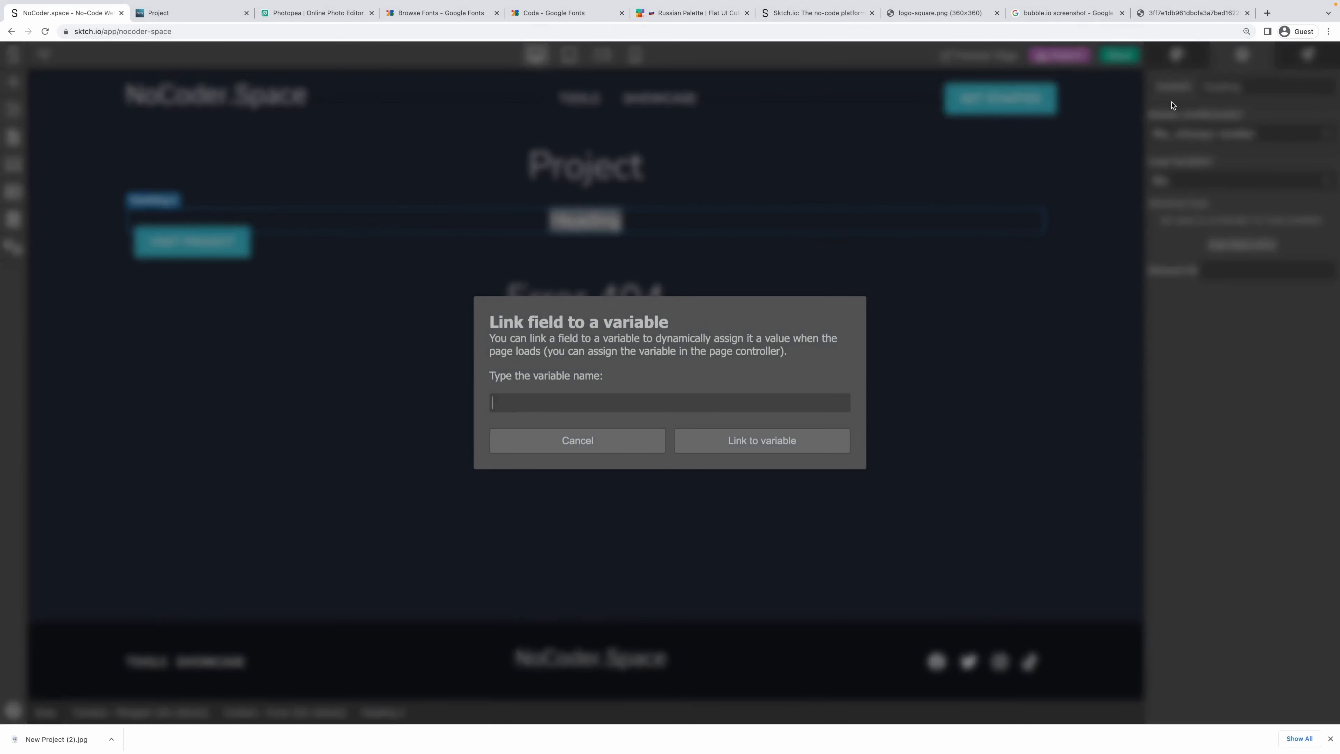
text(project.short-description)
key(Return)
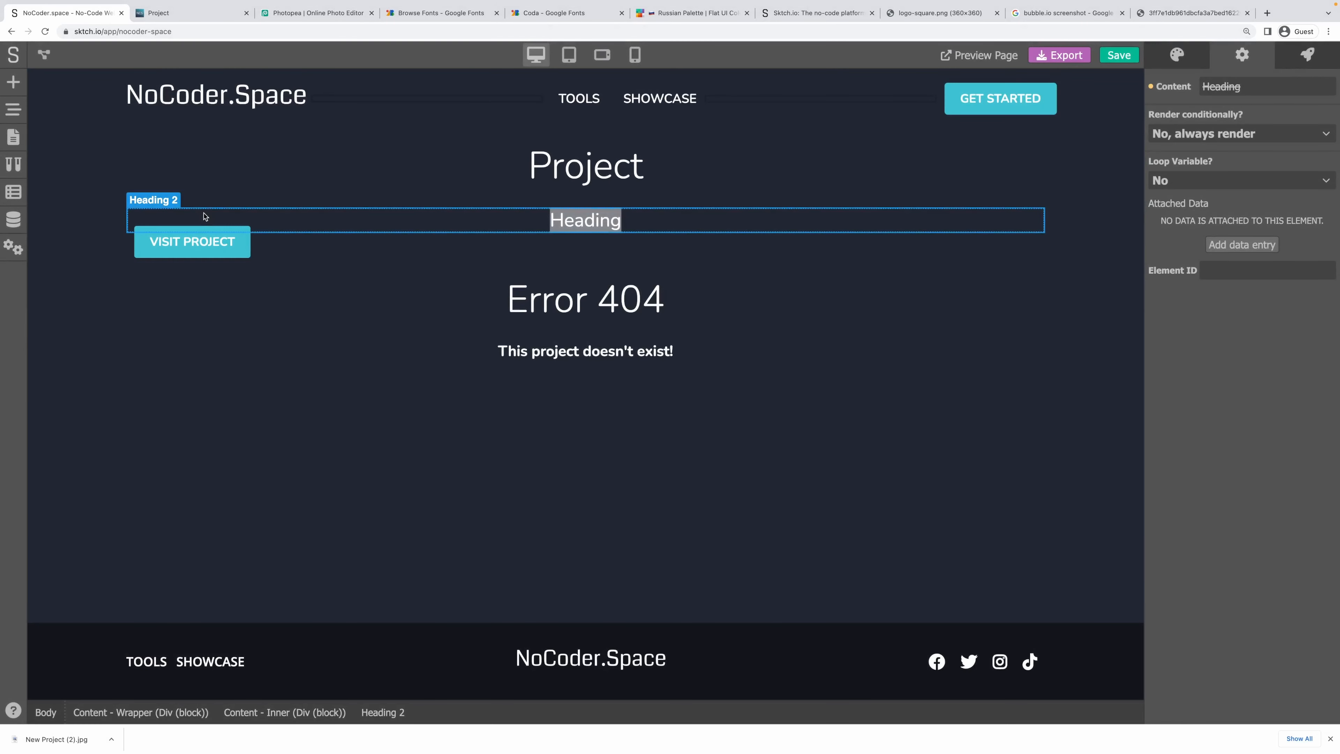
Add a paragraph below the heading with its content linked to project.long-description.
click(13, 82)
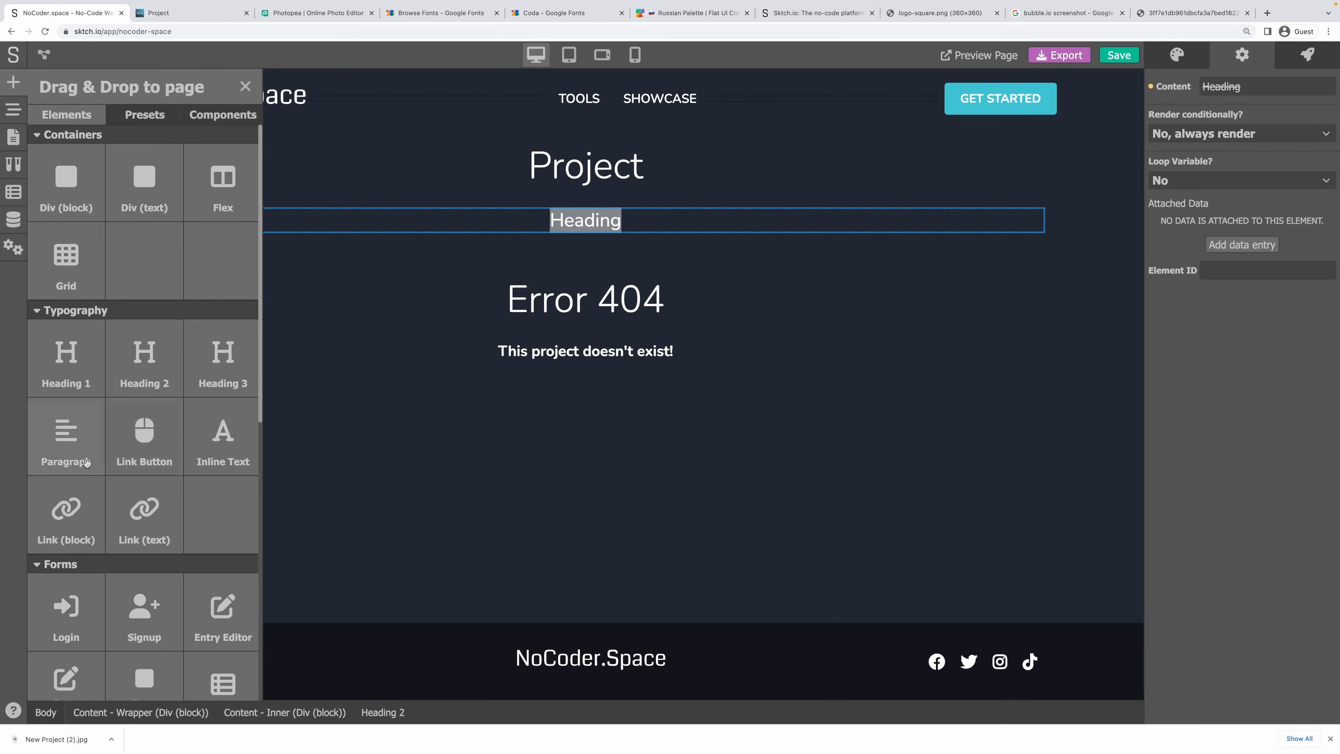
drag(76, 453, 662, 235)
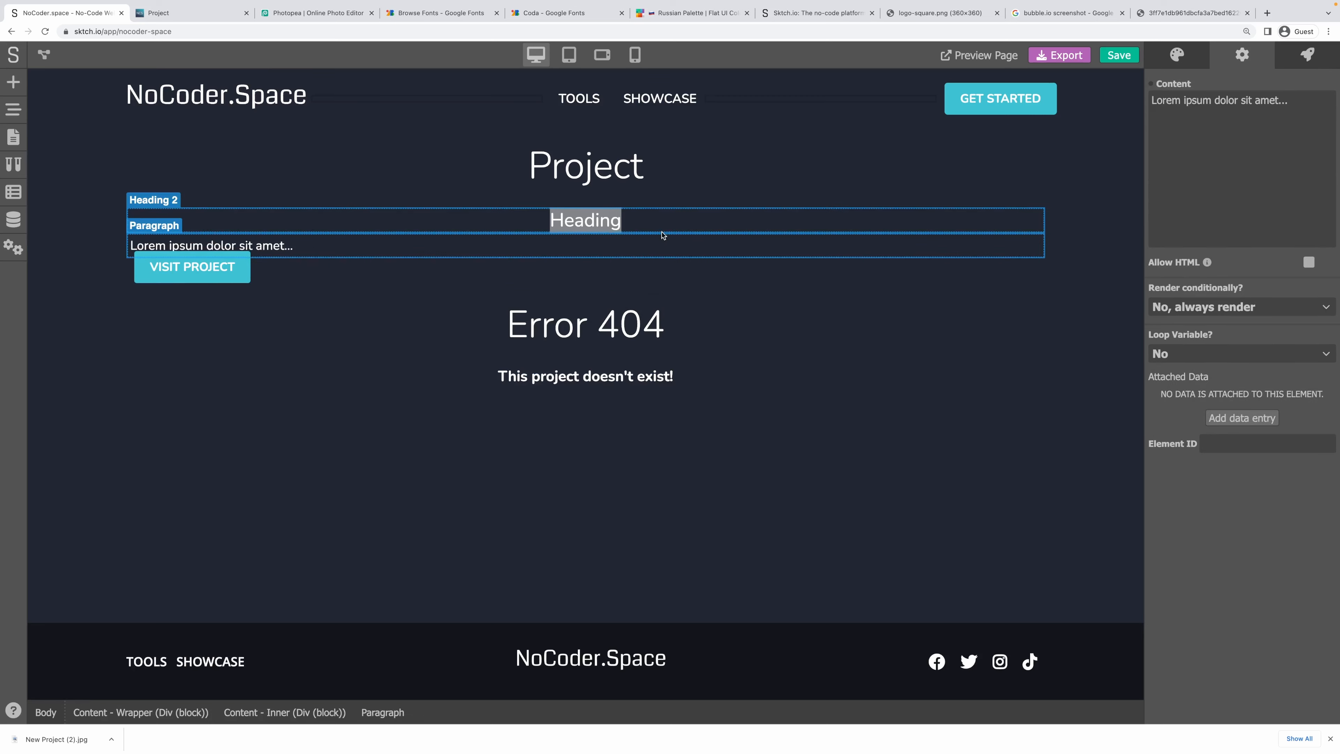
click(432, 240)
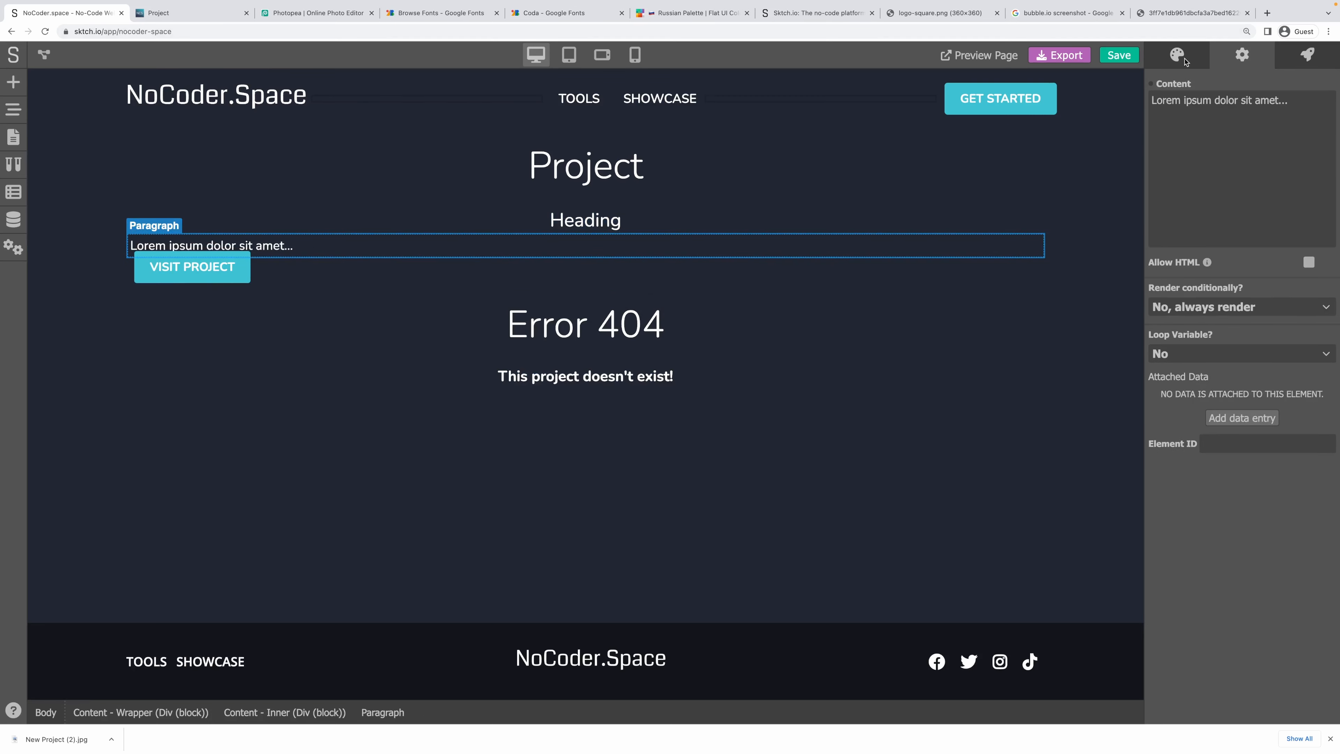
click(1158, 85)
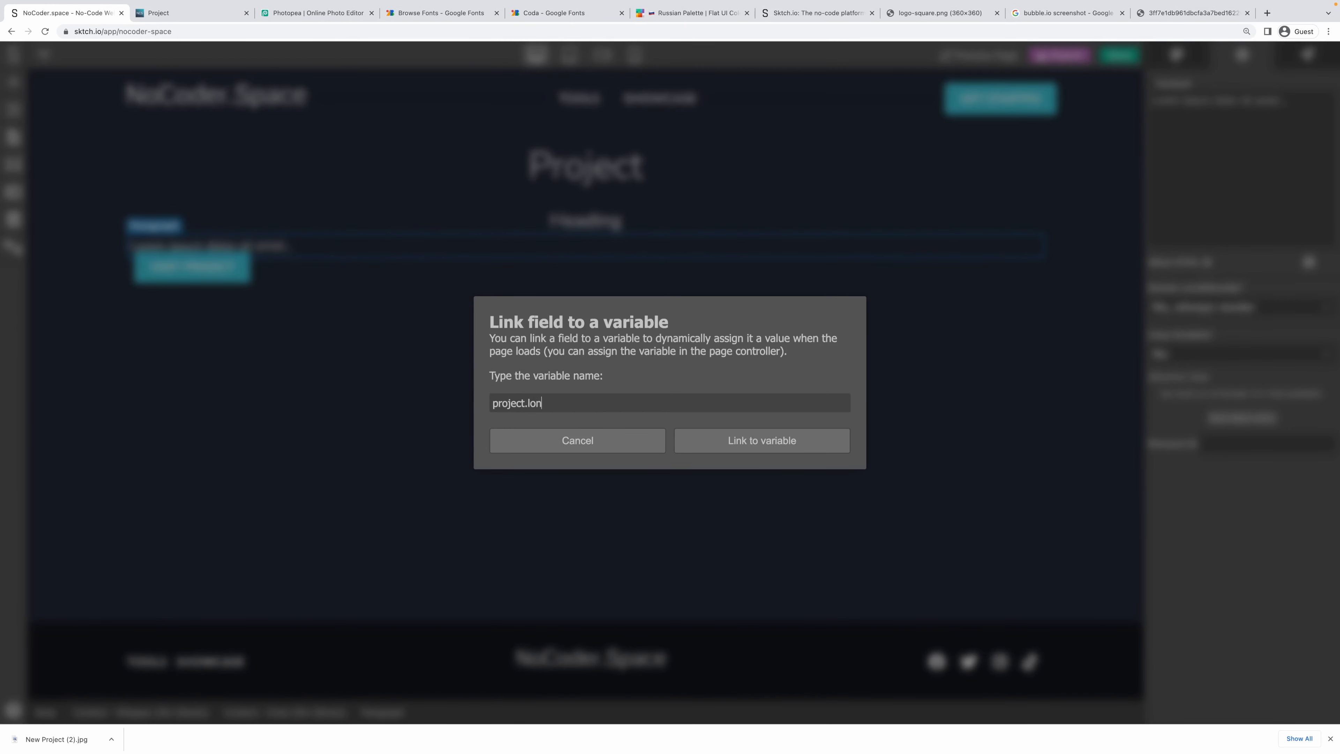
text(project.long-description)
key(Return)
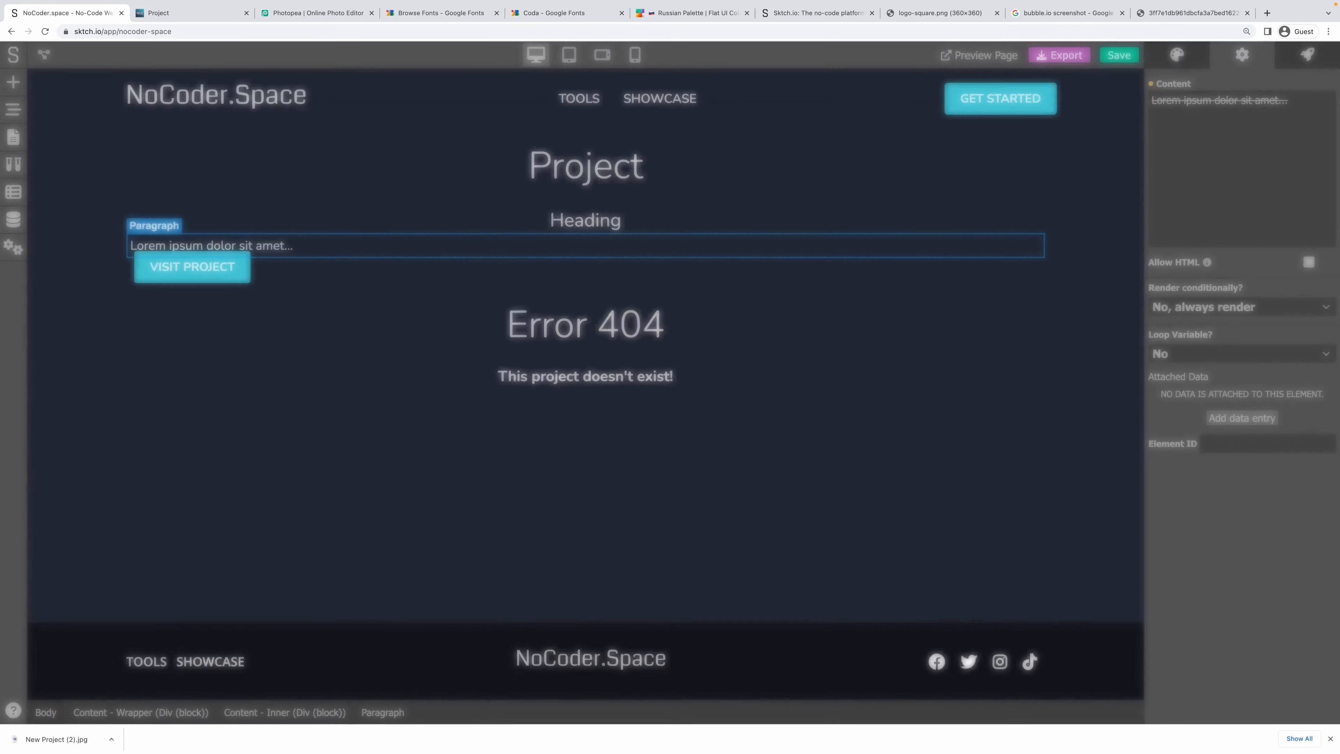
Add an empty block and nest the VISIT PROJECT button inside it.
click(355, 368)
click(225, 272)
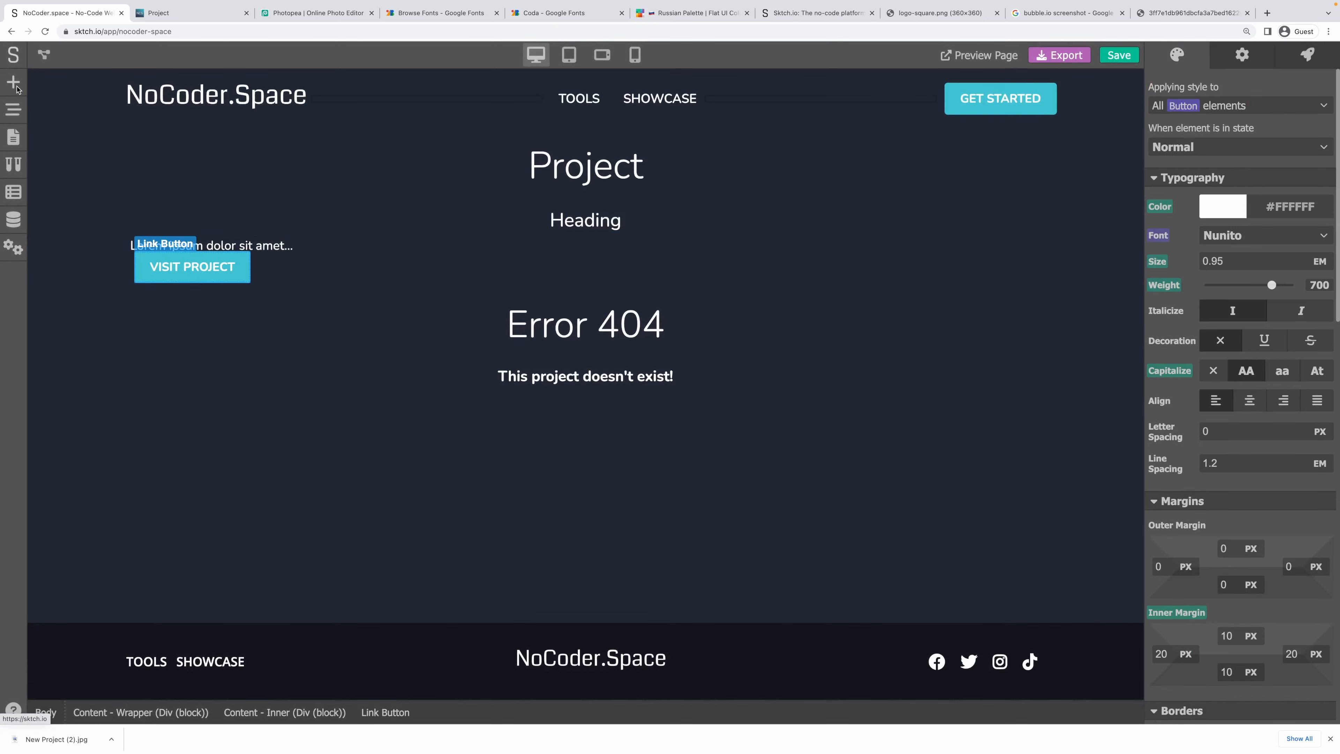
click(13, 82)
drag(63, 180, 300, 261)
click(20, 112)
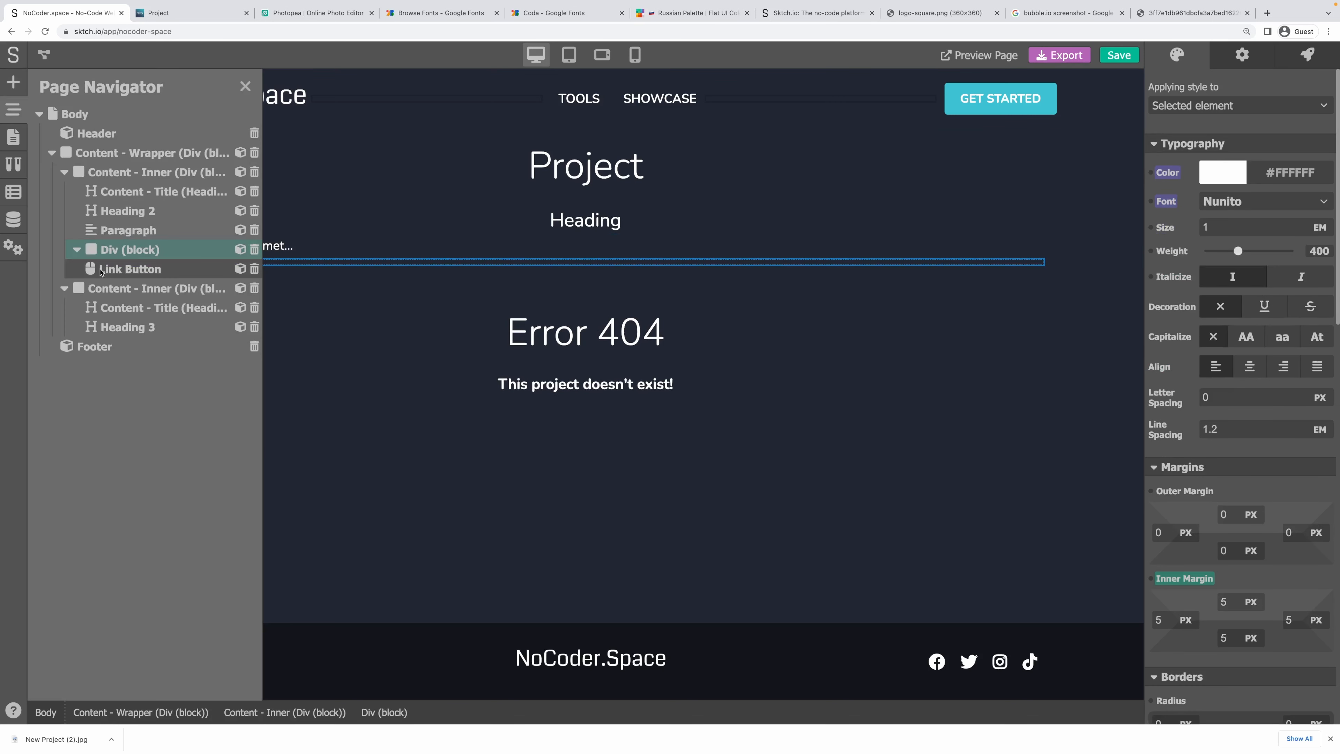
drag(100, 269, 120, 255)
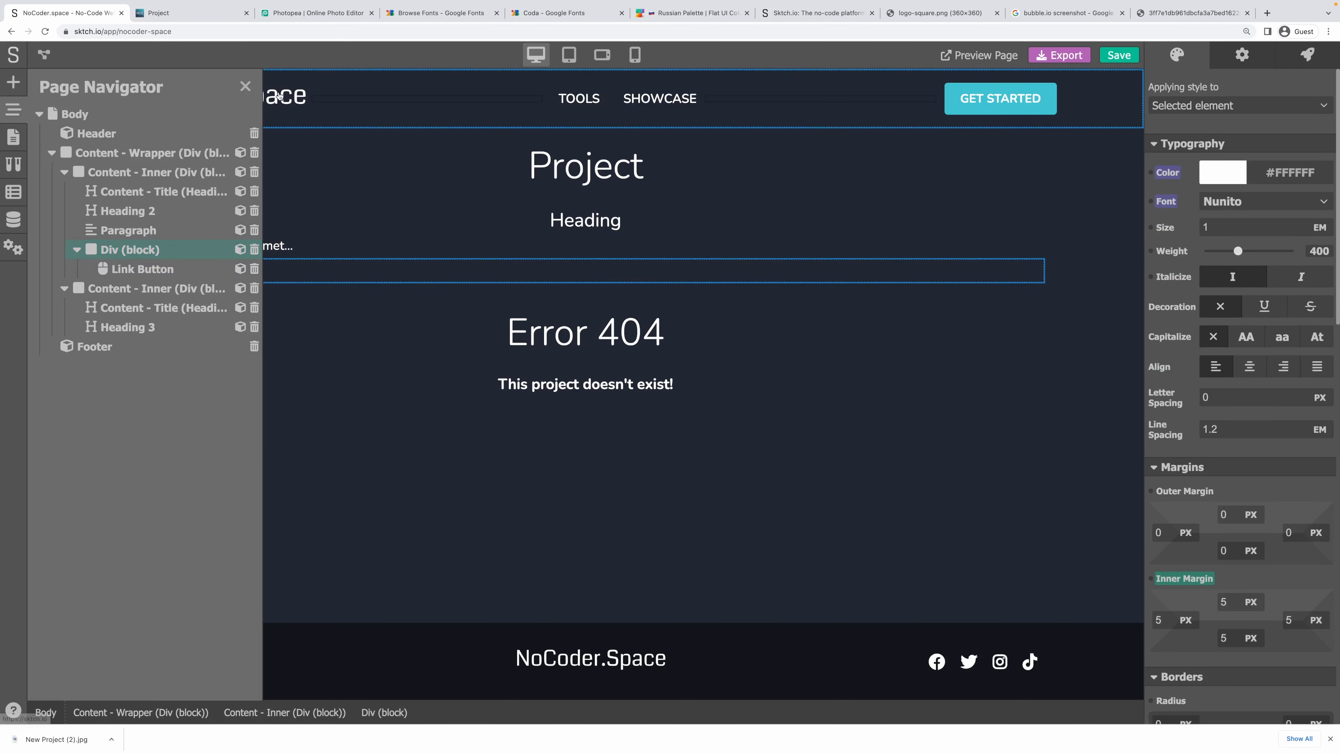
click(245, 87)
Reset the new block's inner padding to zero.
scroll(1296, 473, down, 8)
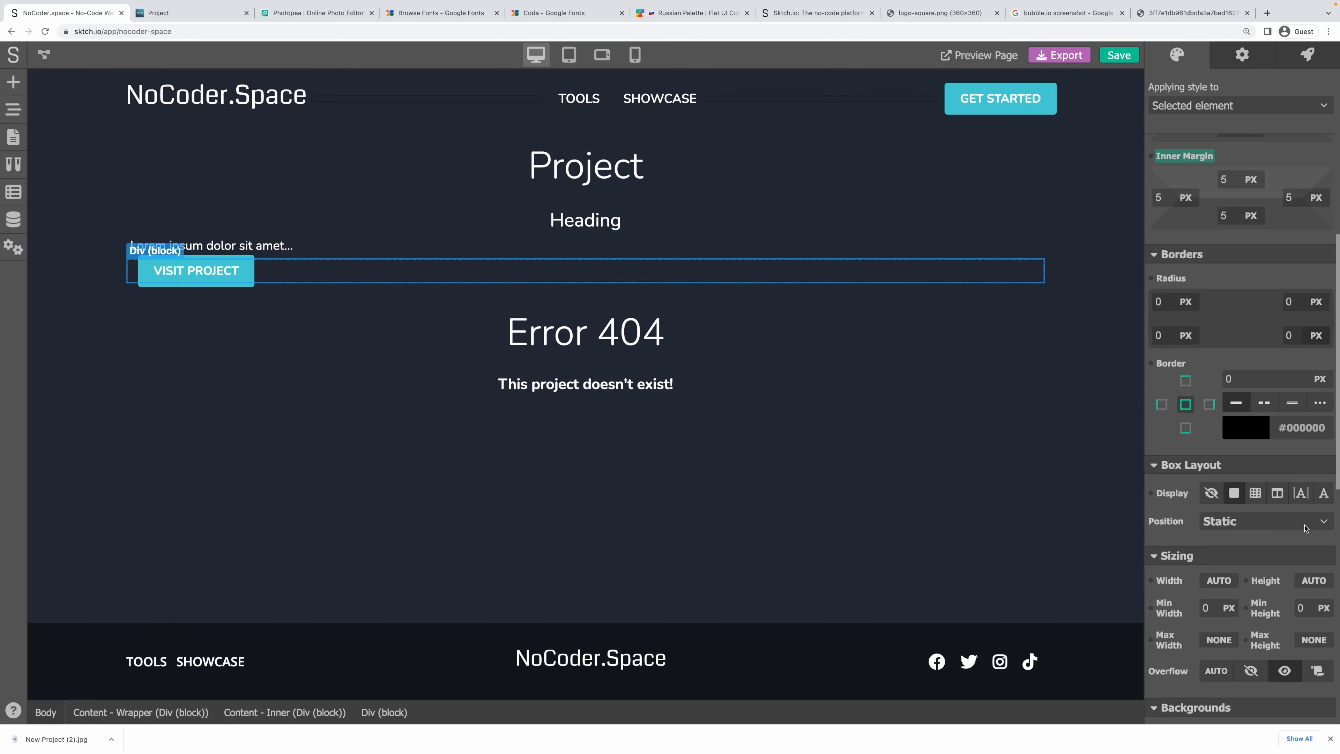
scroll(1297, 474, up, 7)
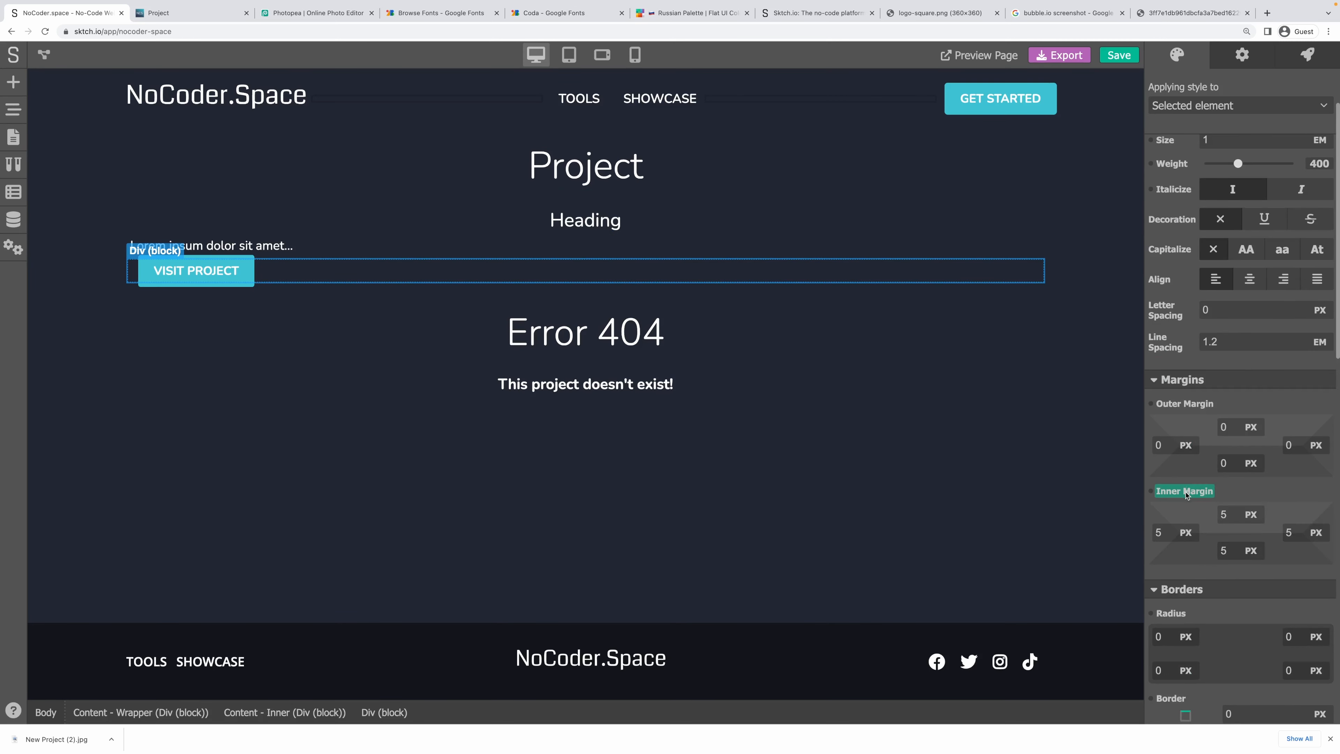
click(1194, 491)
click(1197, 512)
scroll(1218, 516, down, 4)
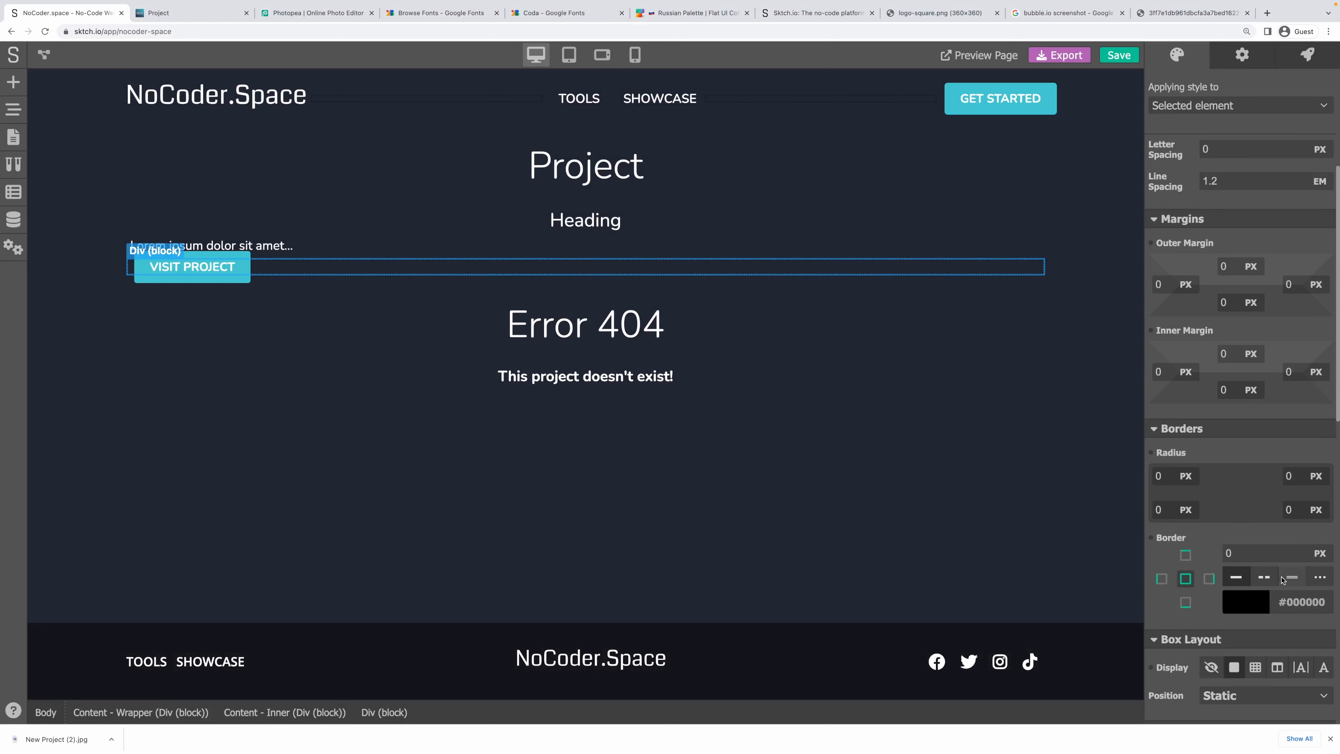
Set the block to a flex row with no wrapping and center justification.
click(1277, 667)
scroll(1266, 660, down, 3)
click(1221, 653)
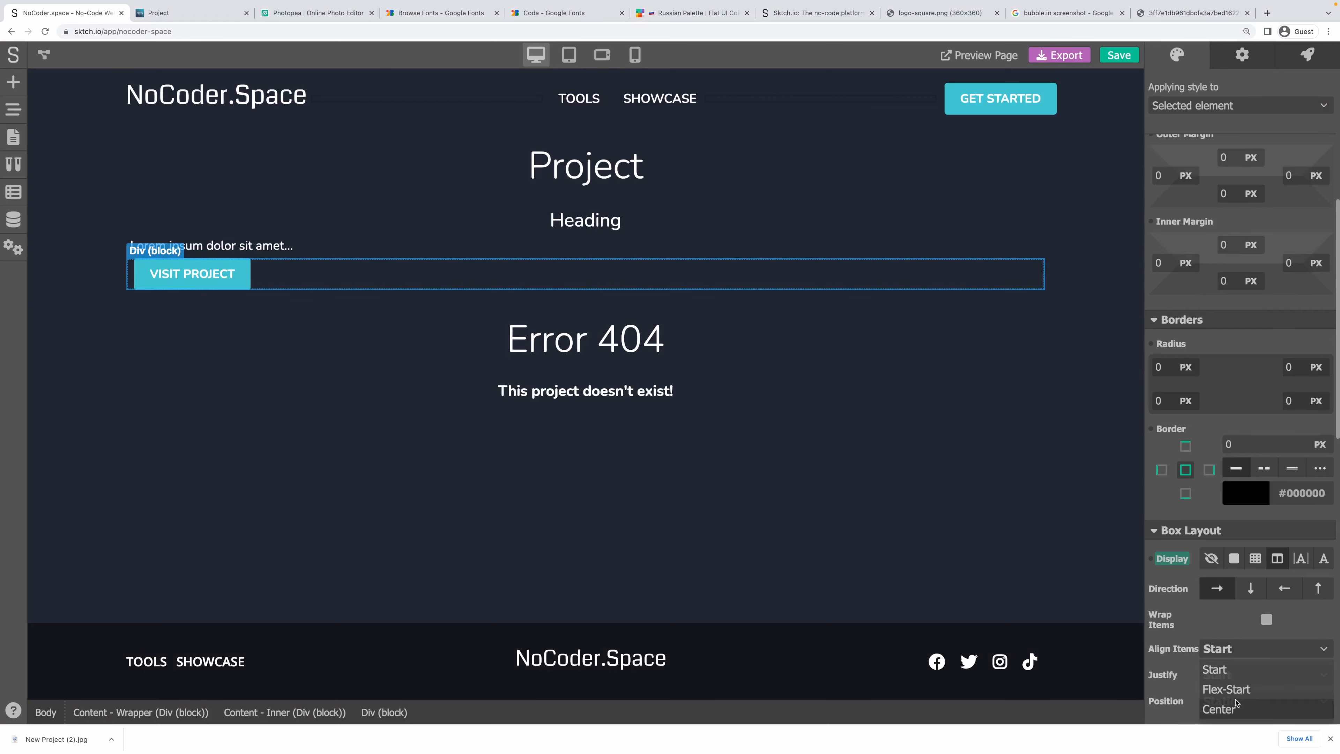
click(1266, 619)
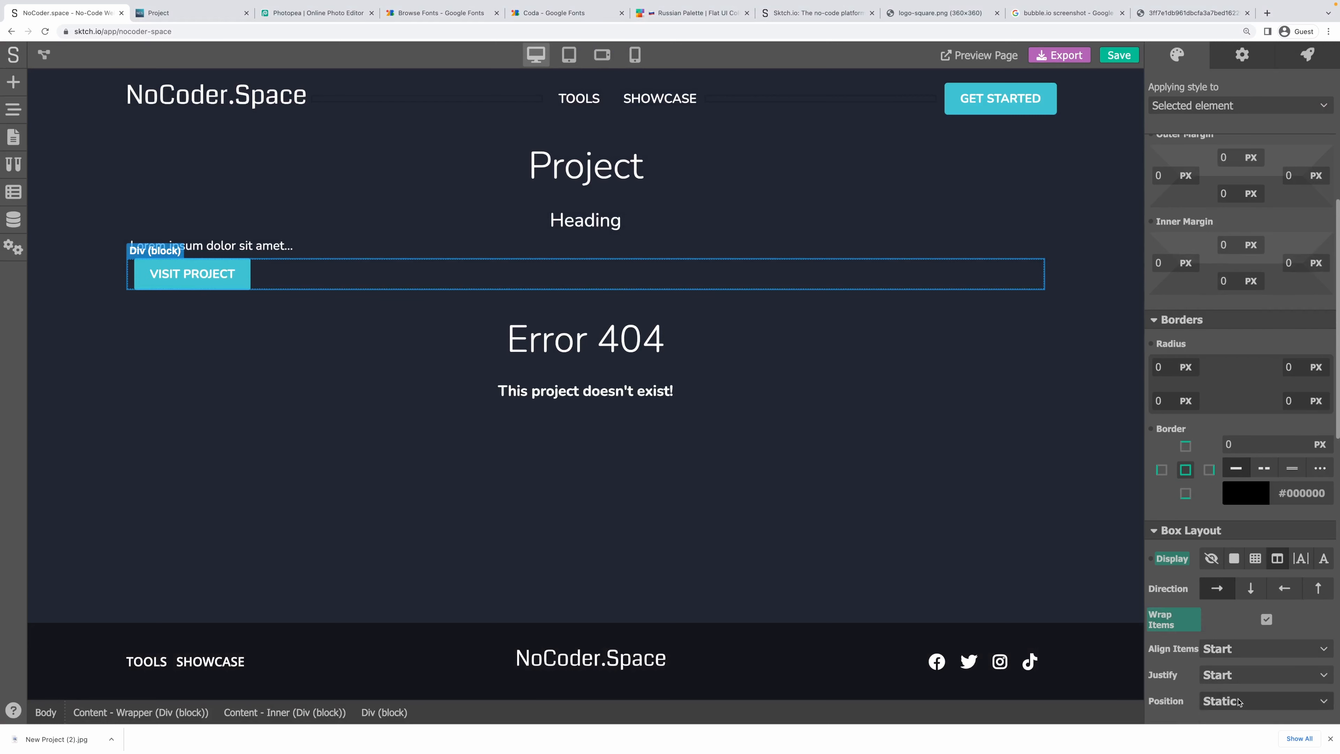
click(1185, 626)
click(1212, 593)
click(1233, 680)
scroll(1235, 697, down, 2)
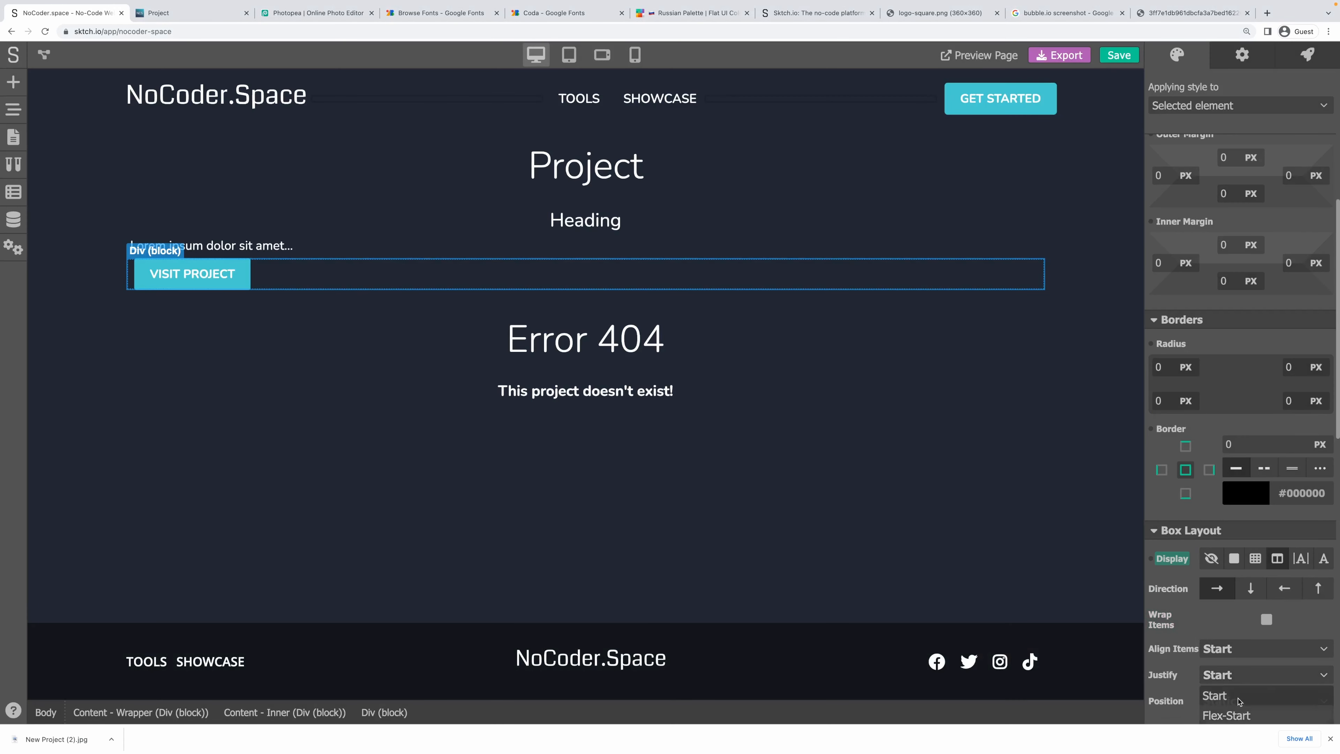
click(1234, 712)
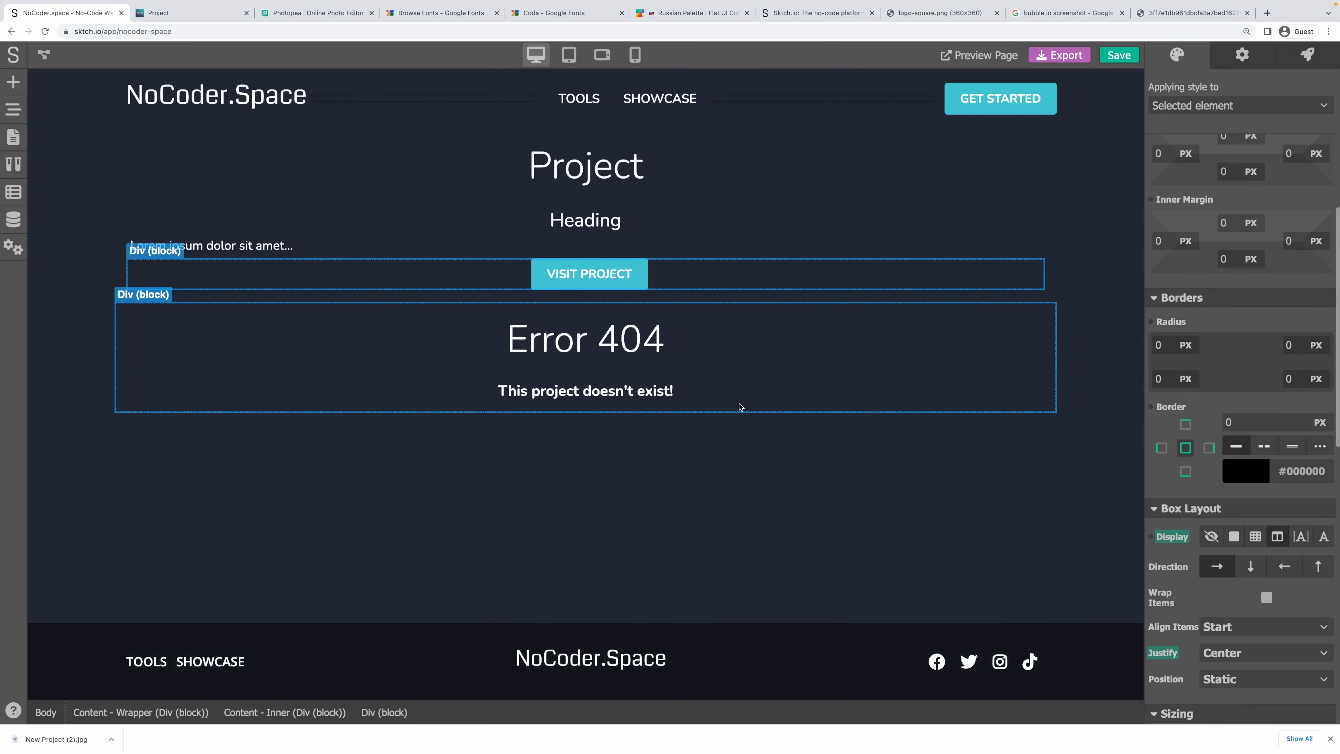
click(728, 393)
click(364, 252)
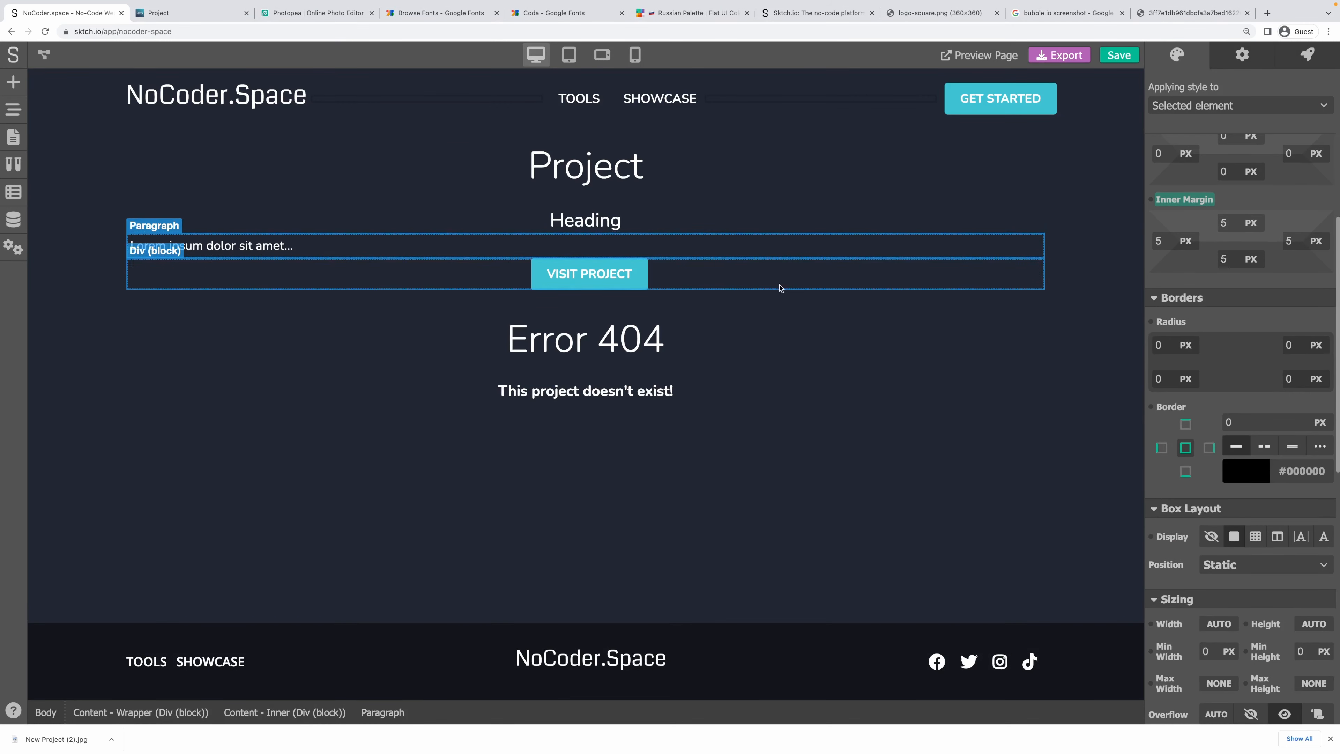
Give the Lorem ipsum paragraph 10 px padding.
click(1193, 200)
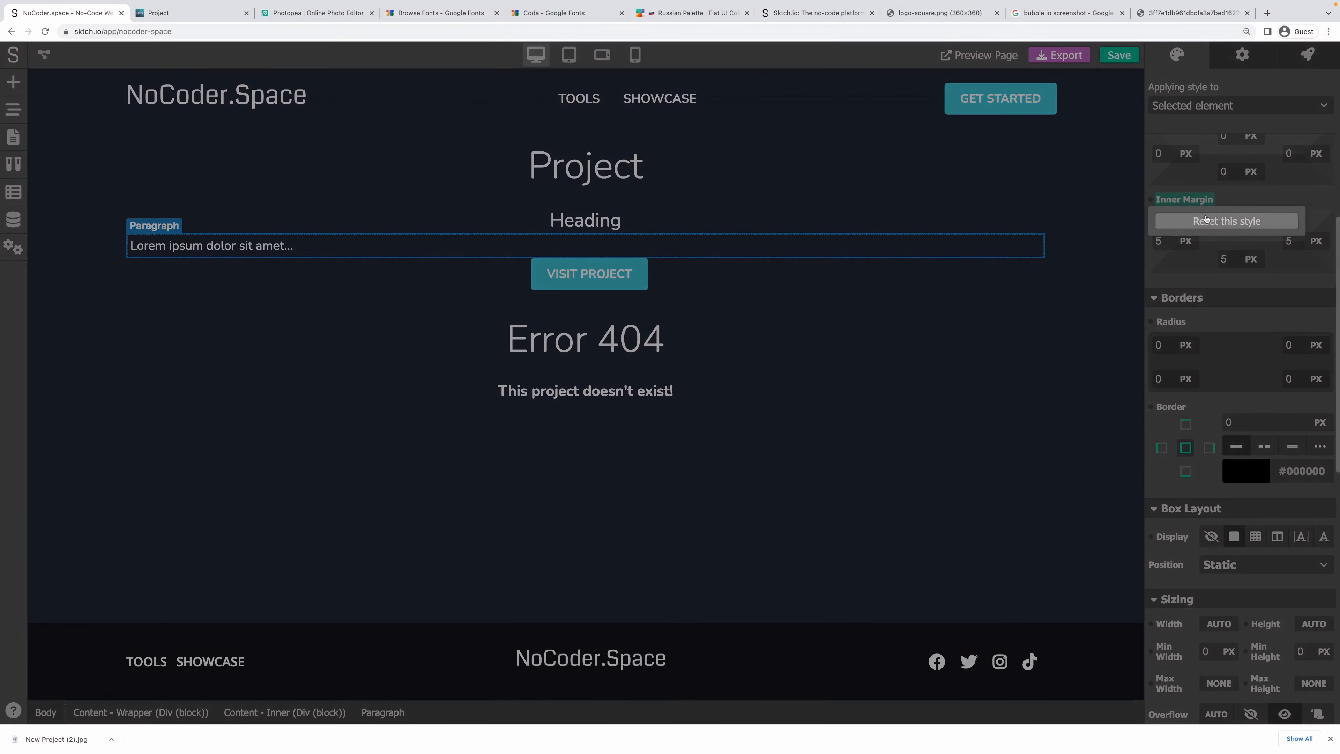
click(1219, 198)
text(10)
key(Tab)
text(10)
key(Tab)
text(10)
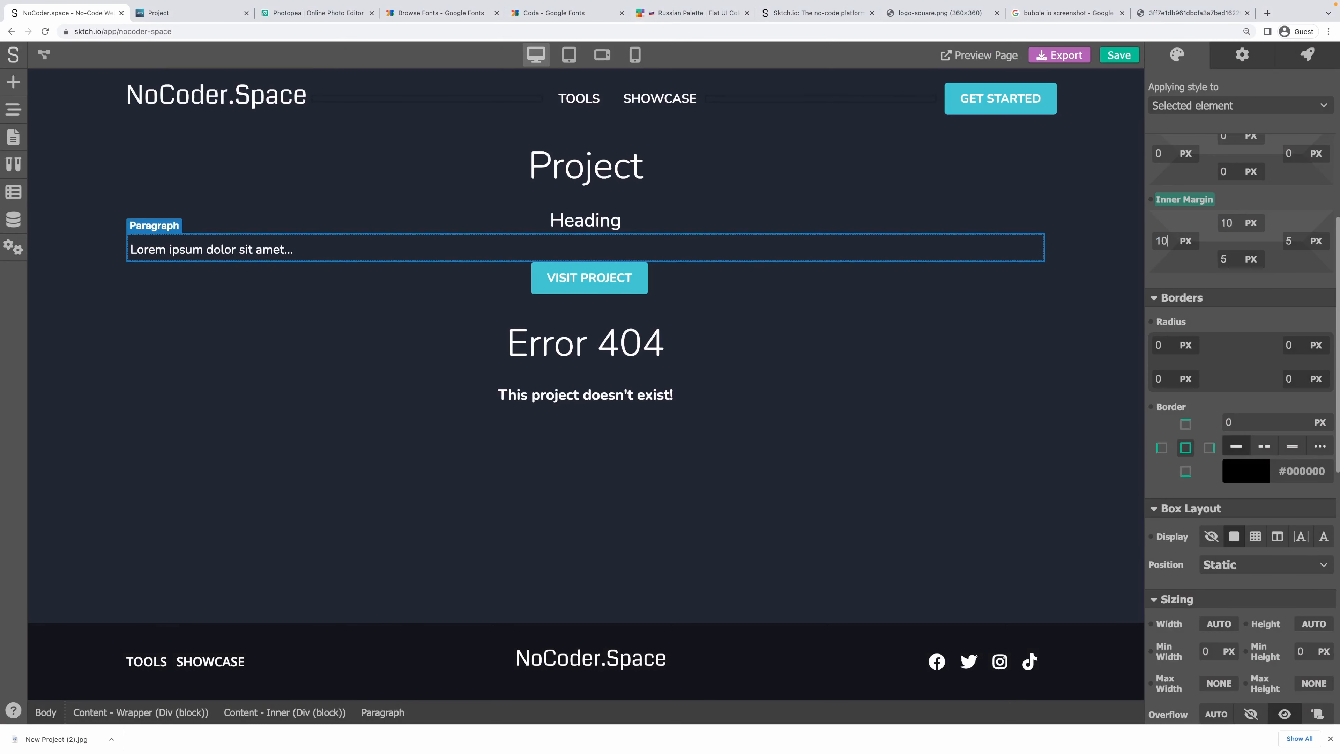
key(Tab)
Cap the paragraph's maximum width and centre it with auto left and right margins.
scroll(1222, 480, down, 3)
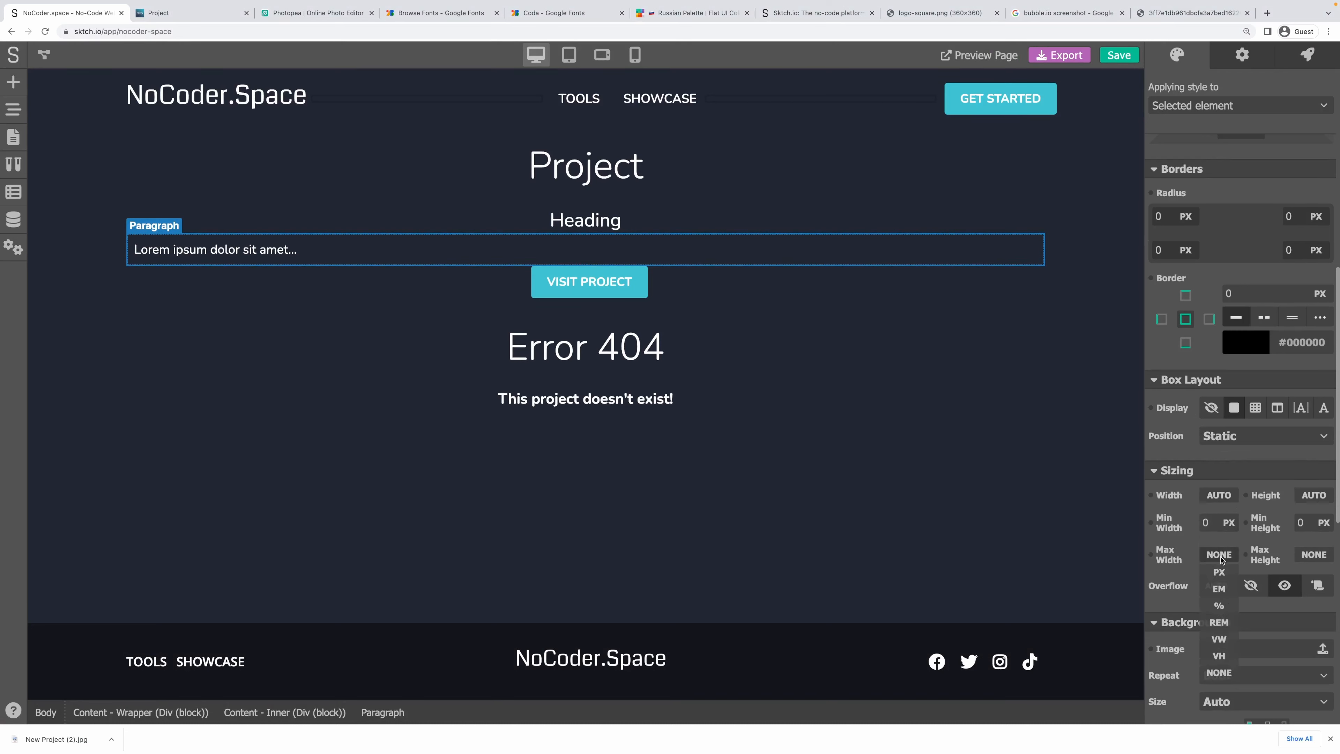
click(1225, 573)
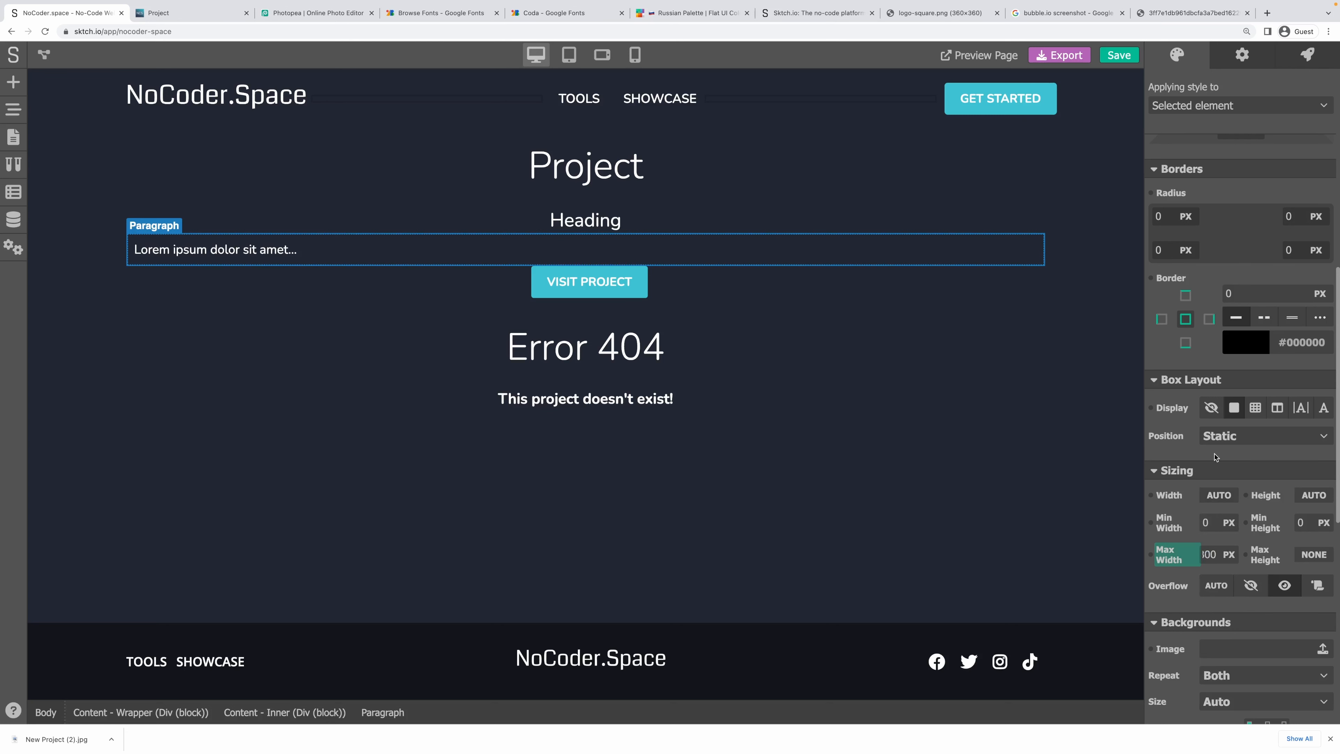
scroll(1200, 514, up, 7)
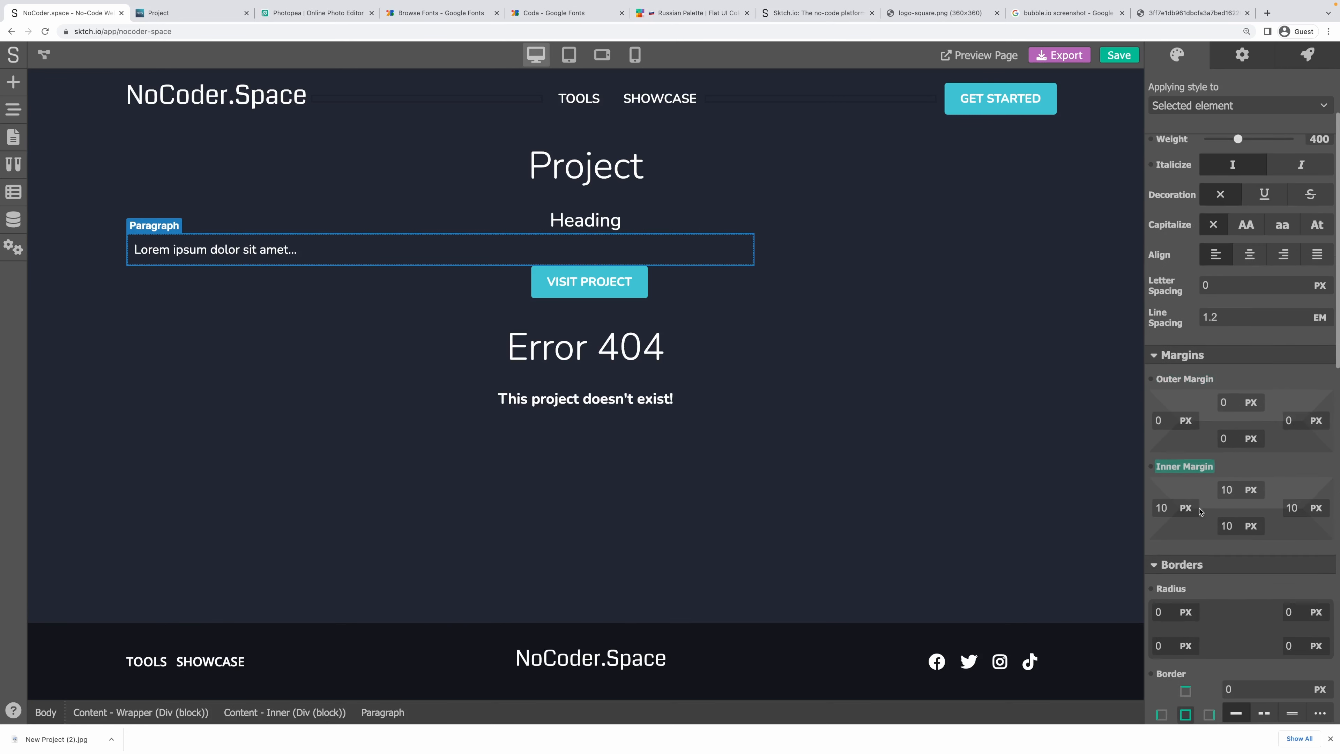
mouse_move(1187, 418)
click(1180, 540)
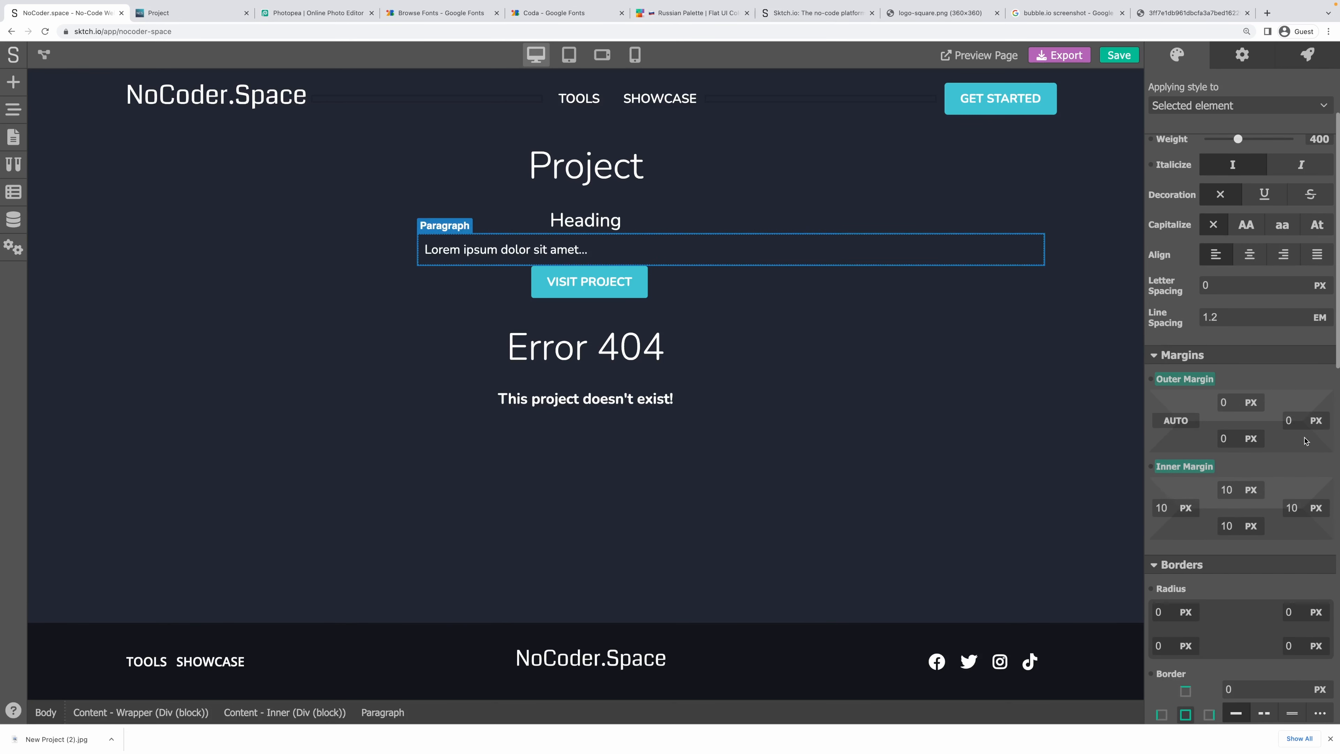
mouse_move(1316, 420)
click(1310, 540)
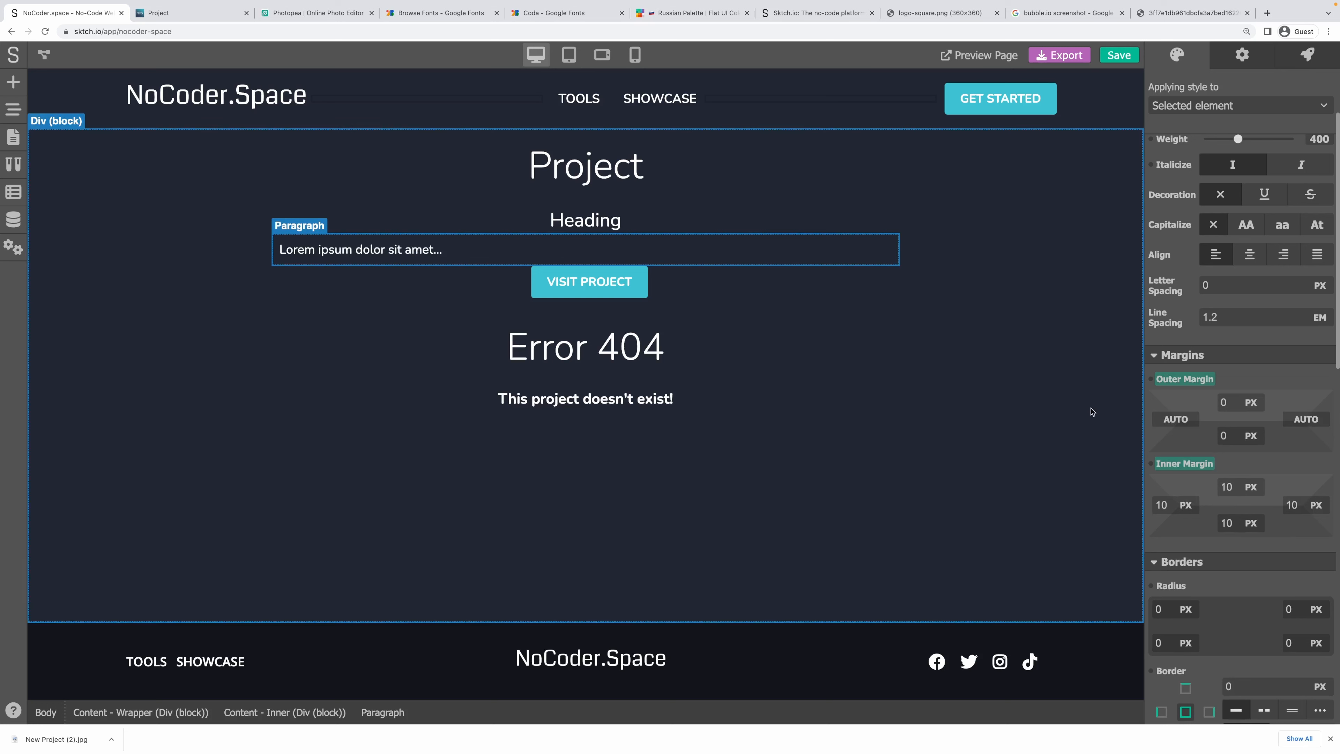
Give the paragraph a white background at 15% opacity.
scroll(1254, 541, down, 12)
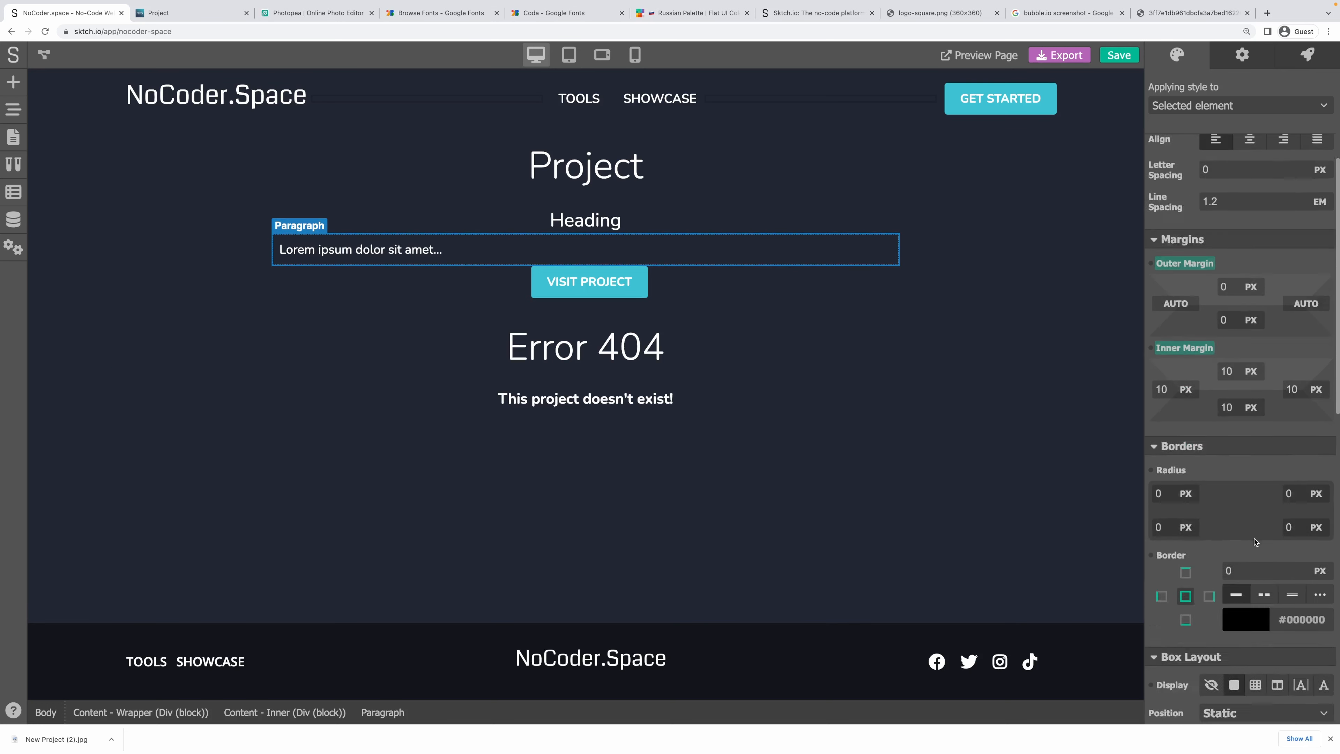
click(1240, 485)
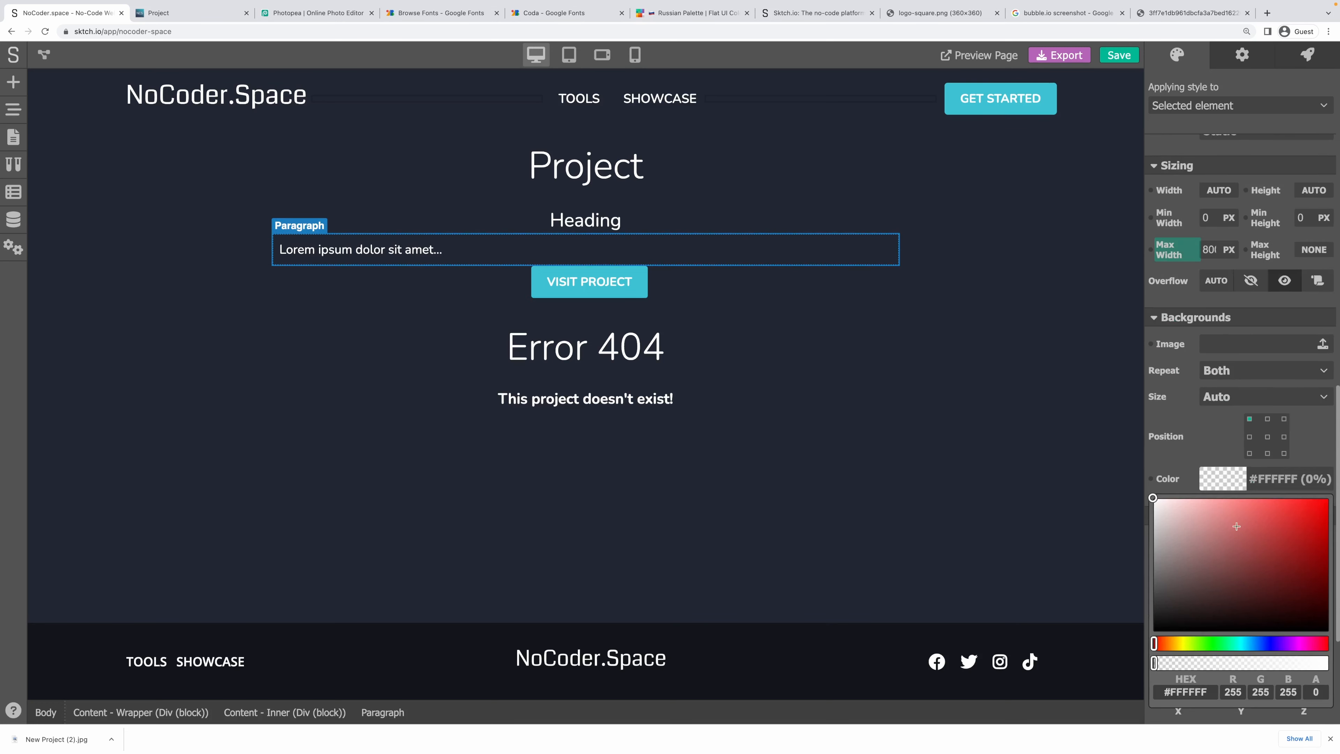
drag(1208, 575, 1122, 460)
click(1223, 663)
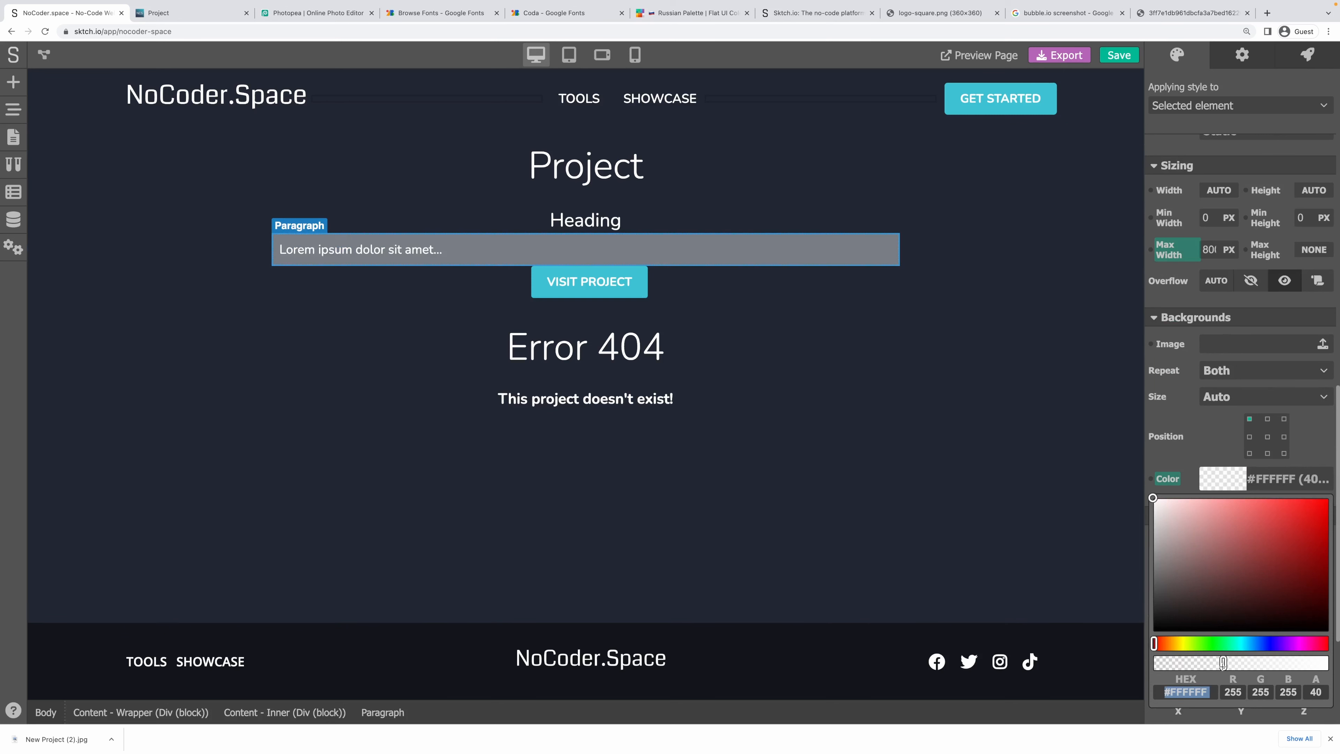
double_click(1310, 691)
text(15)
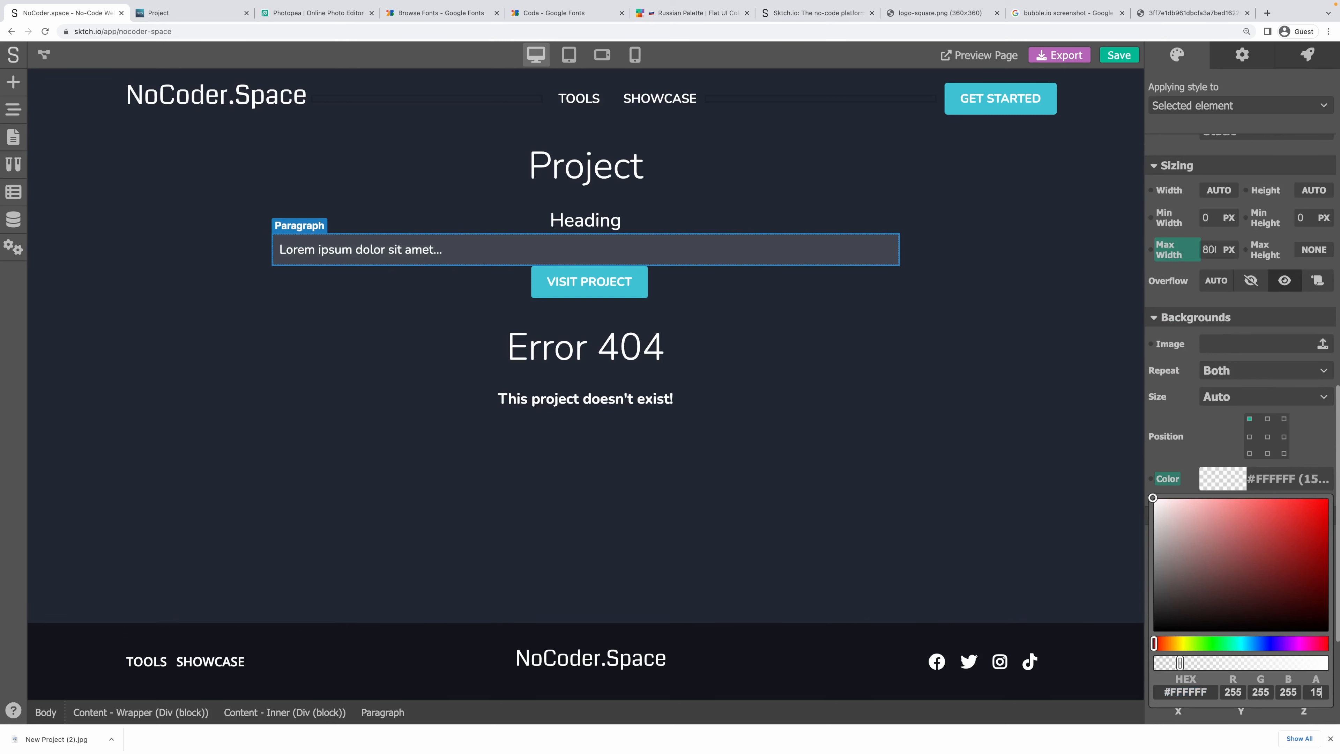
click(1323, 450)
Round the paragraph's corners with a 5 px radius.
scroll(1184, 365, up, 8)
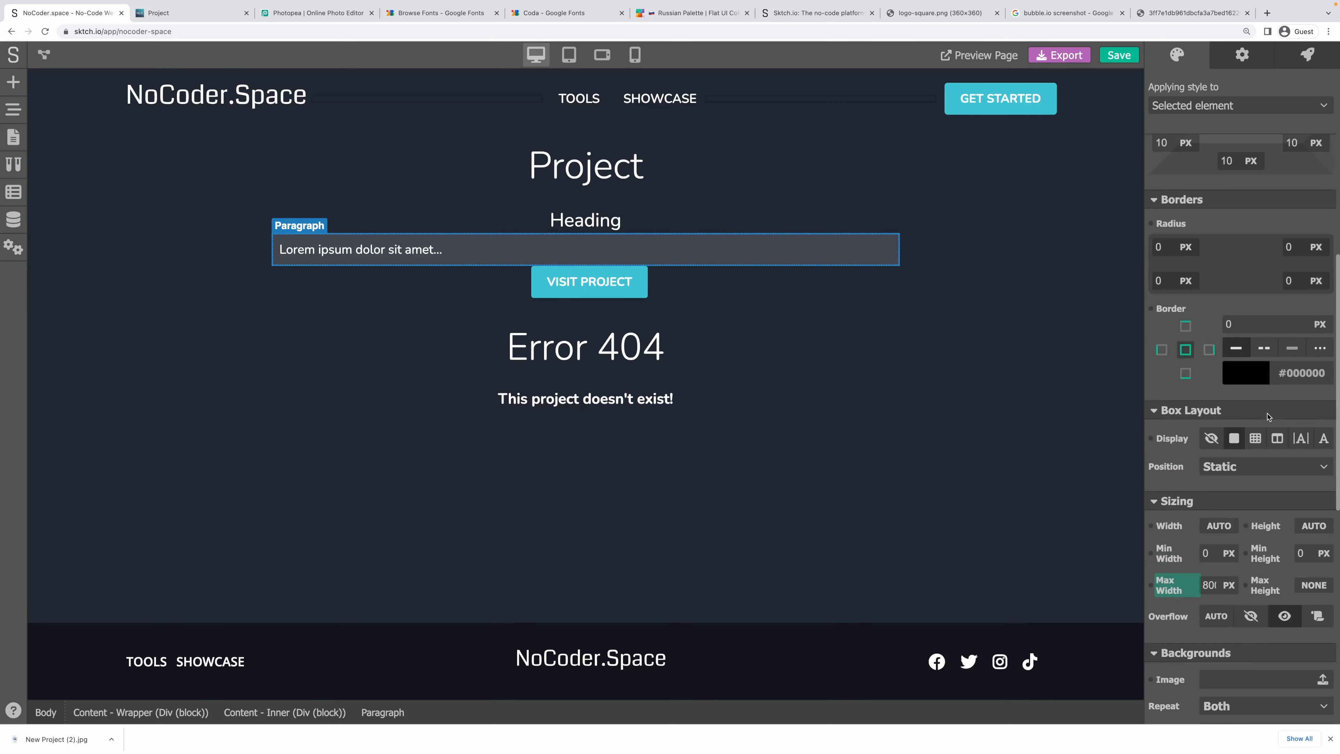
text(5)
key(Tab)
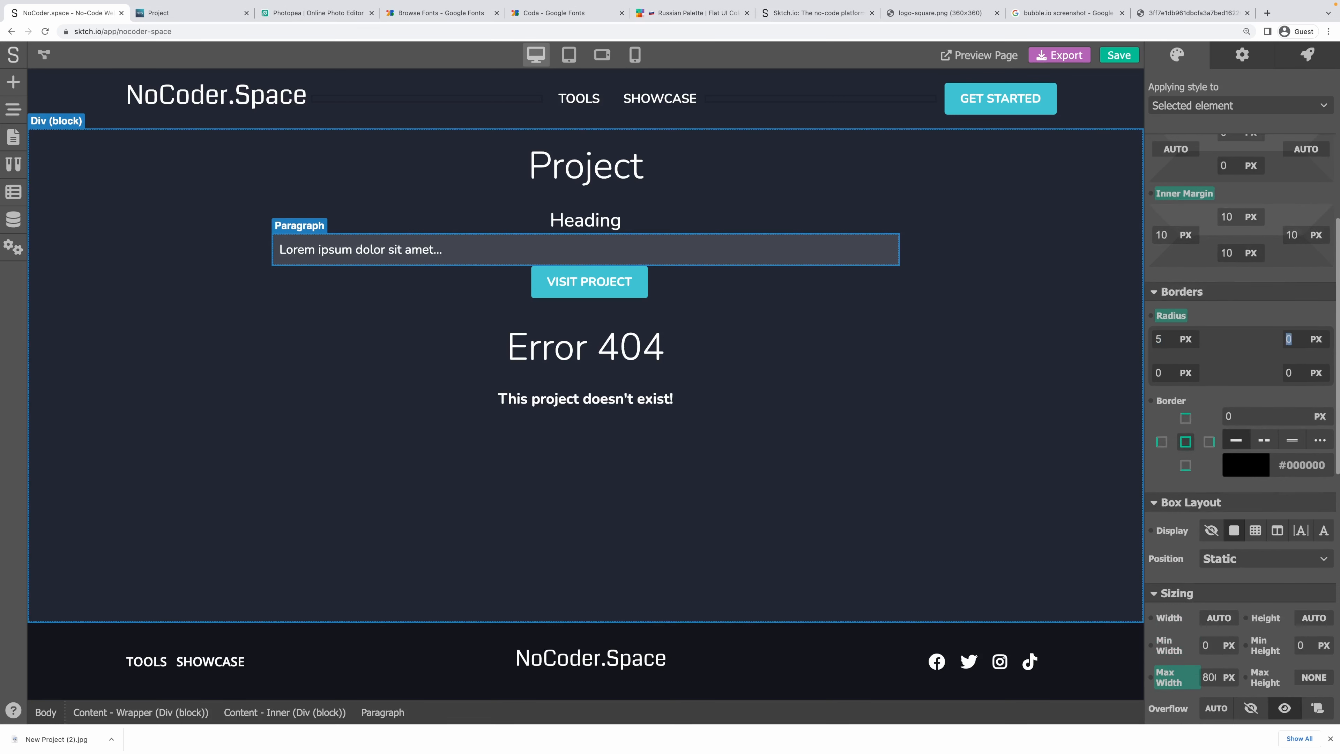
click(1062, 306)
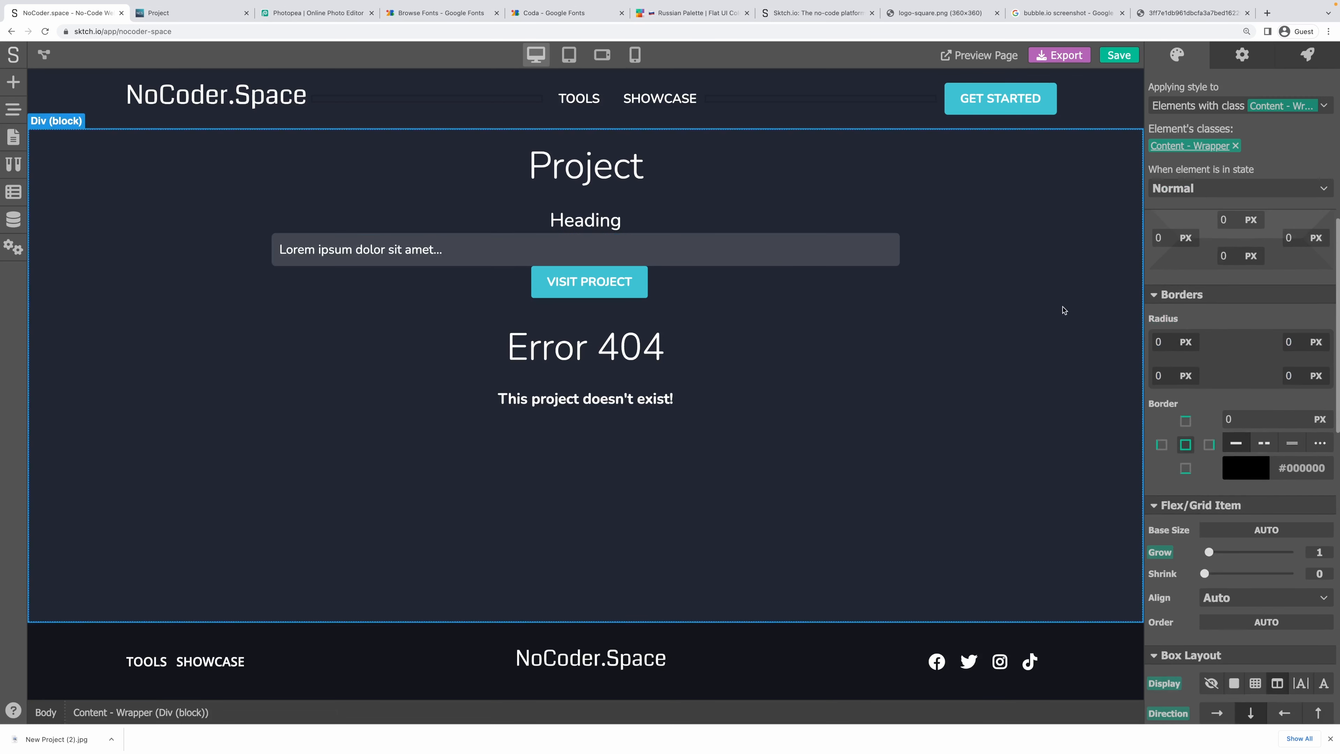
click(14, 137)
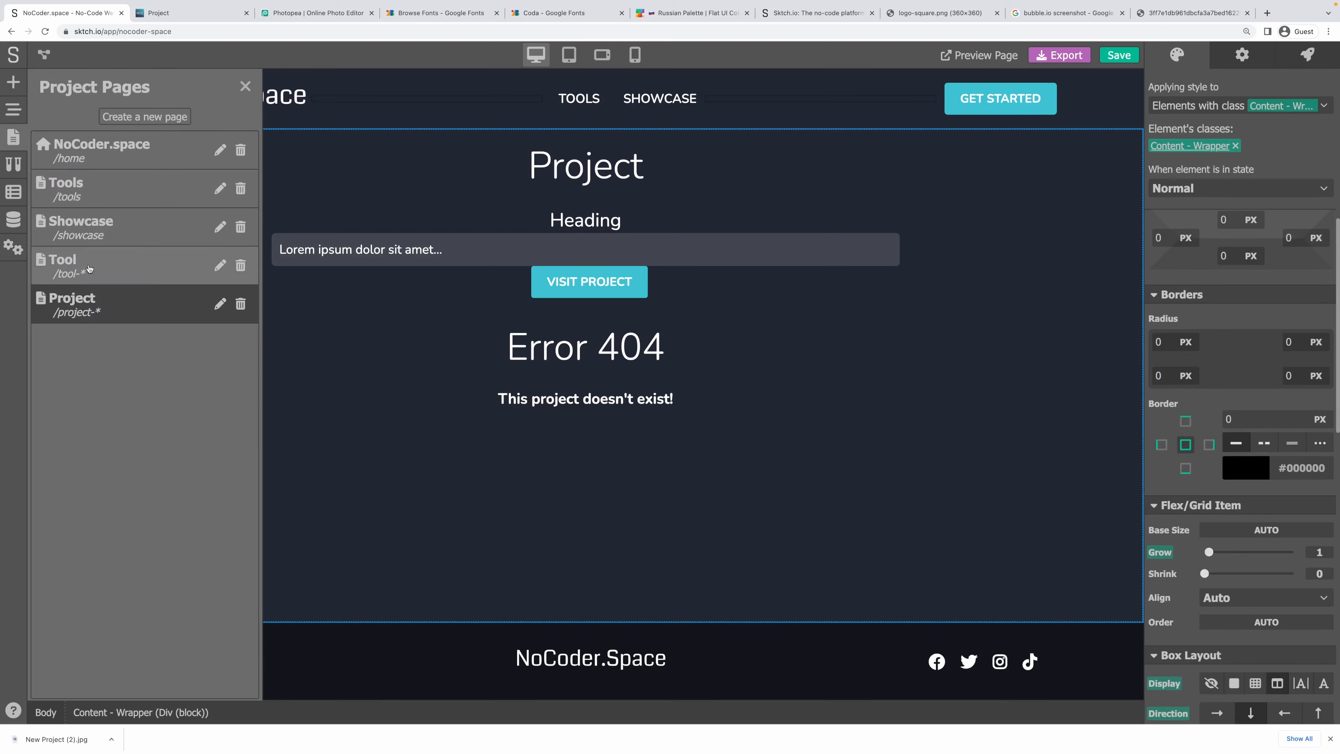
click(74, 261)
click(523, 245)
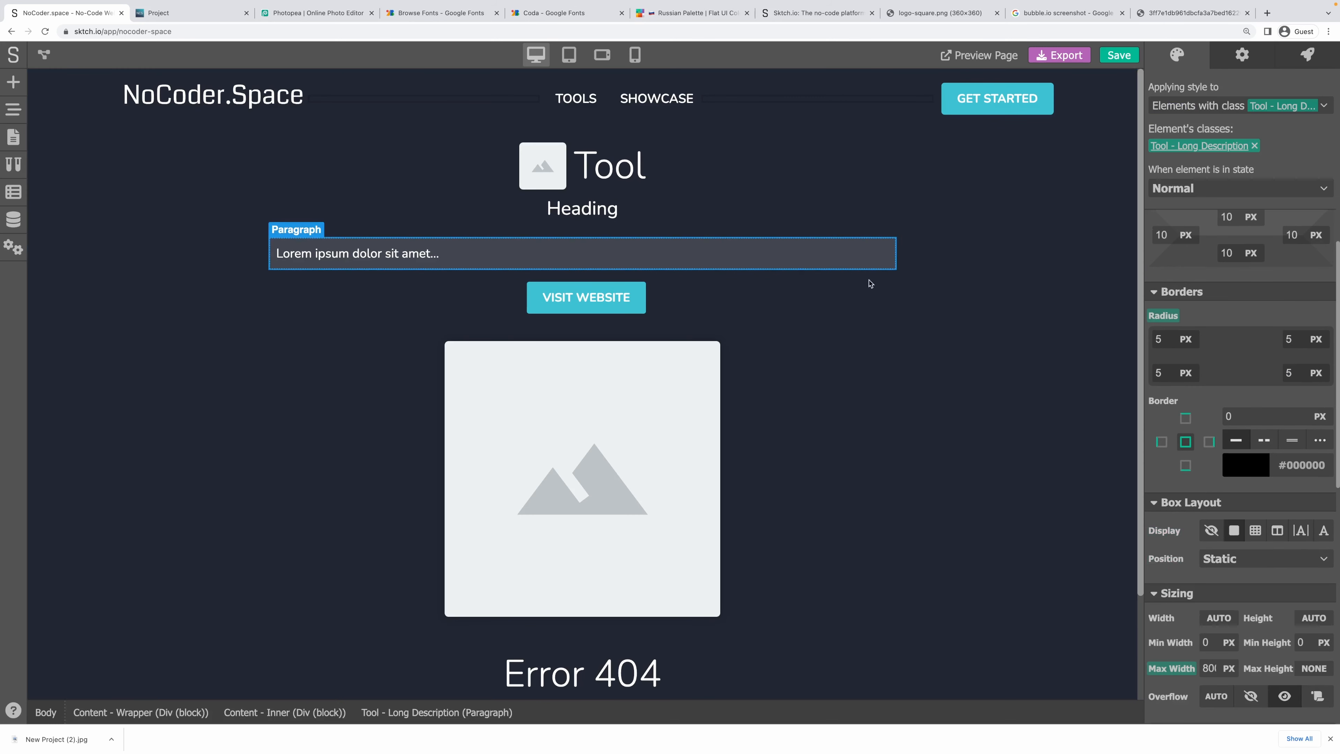
scroll(1190, 414, down, 6)
scroll(1317, 531, up, 7)
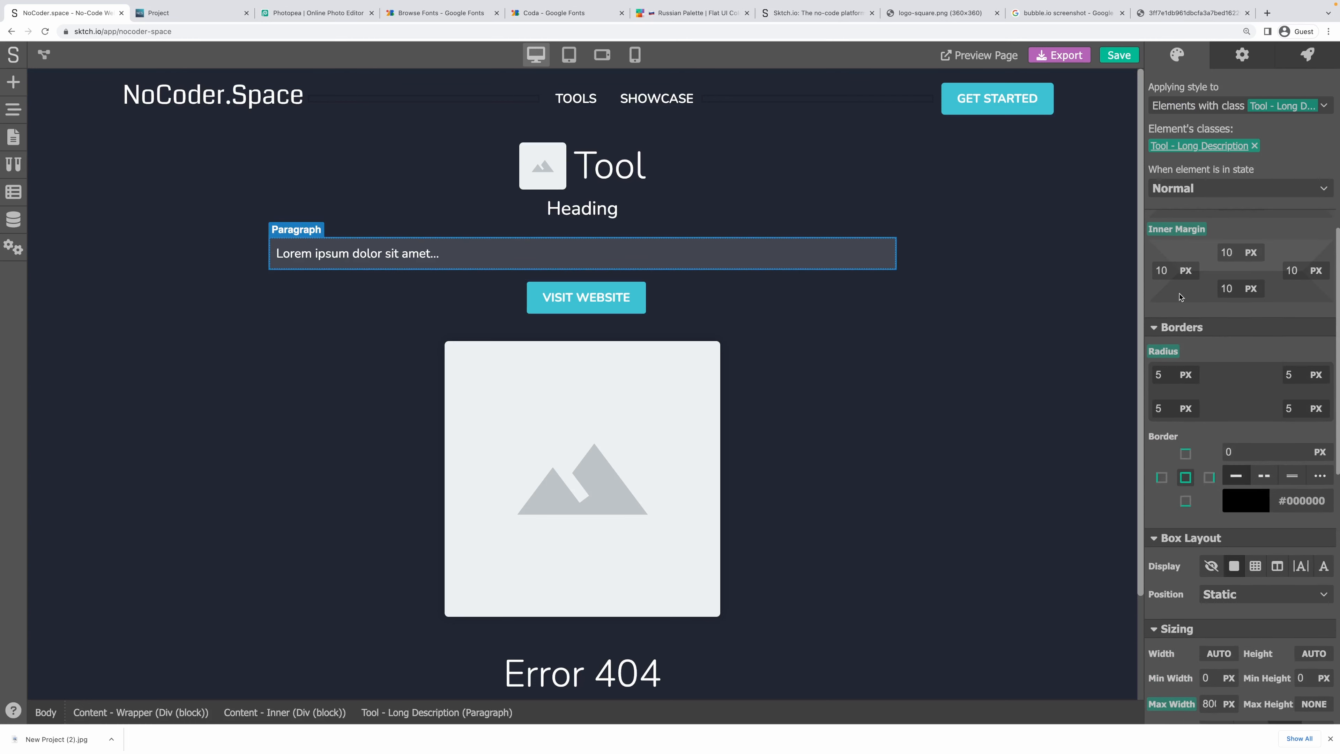
scroll(1274, 413, up, 1)
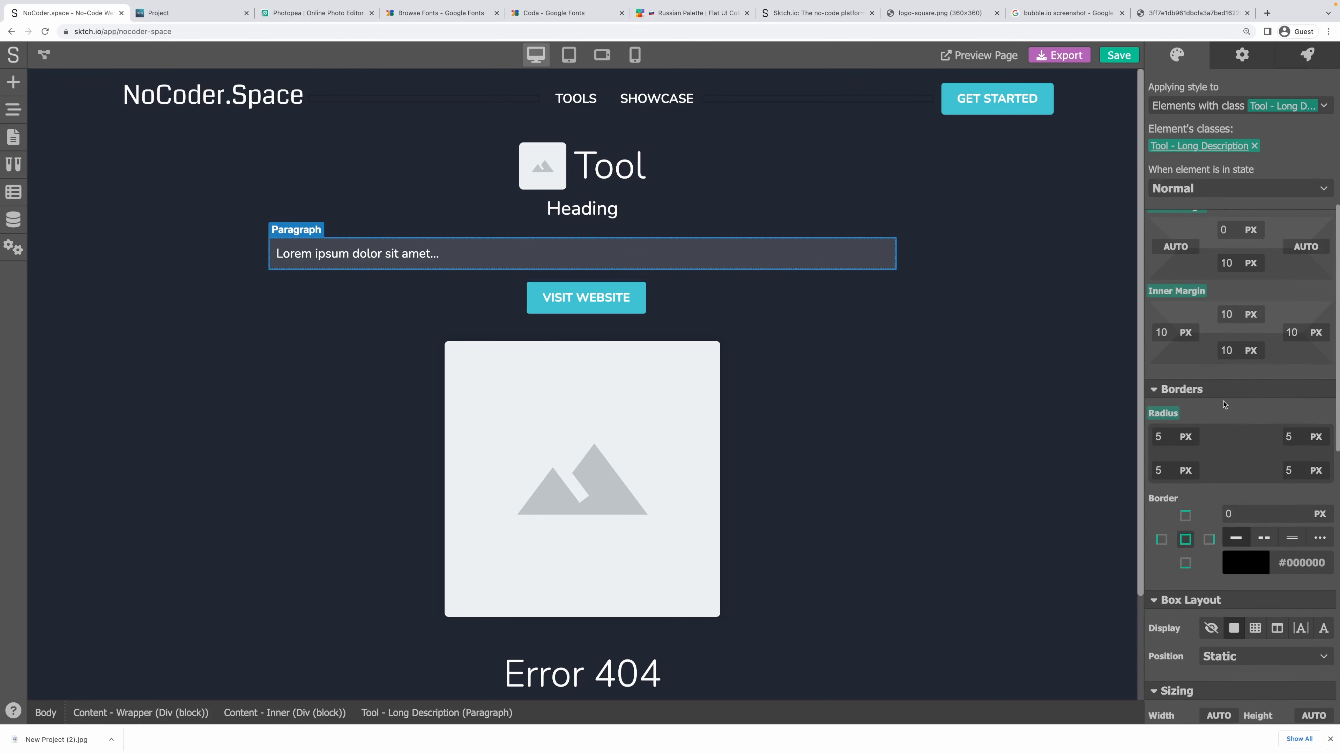
scroll(1224, 405, up, 1)
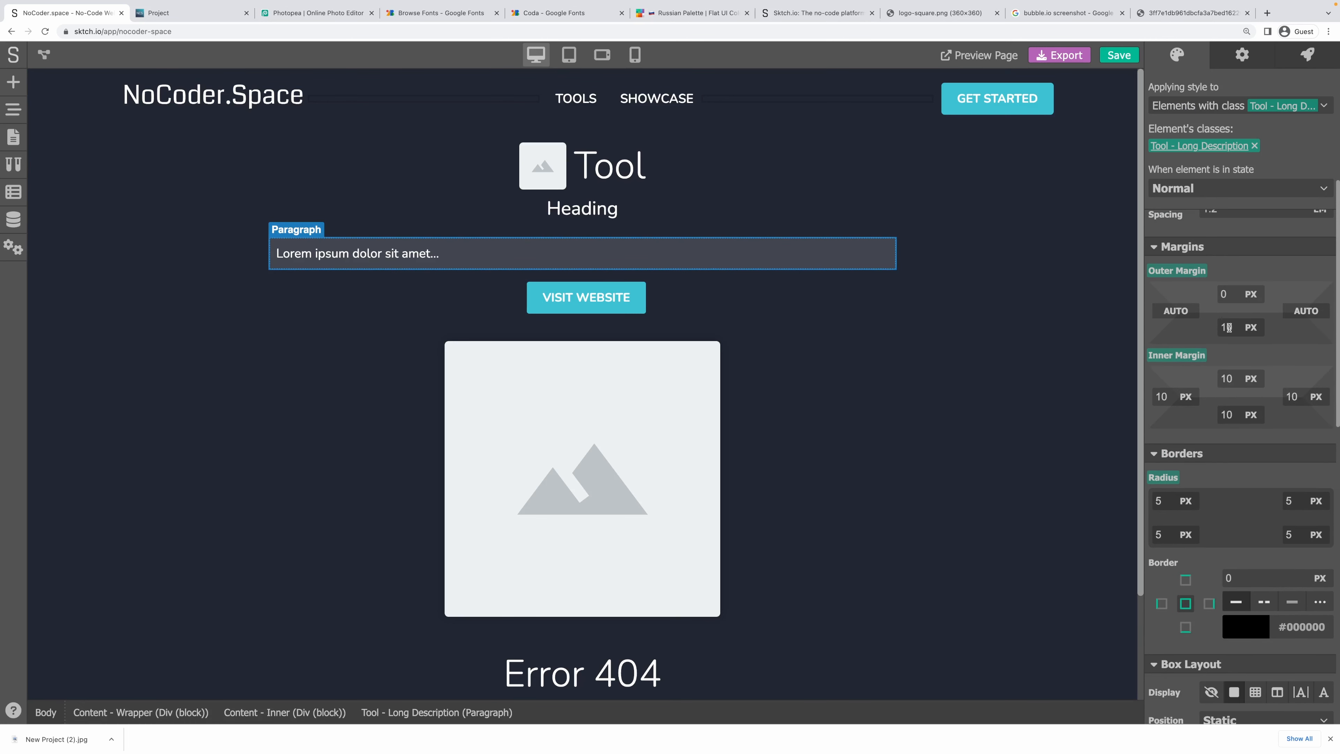
click(13, 138)
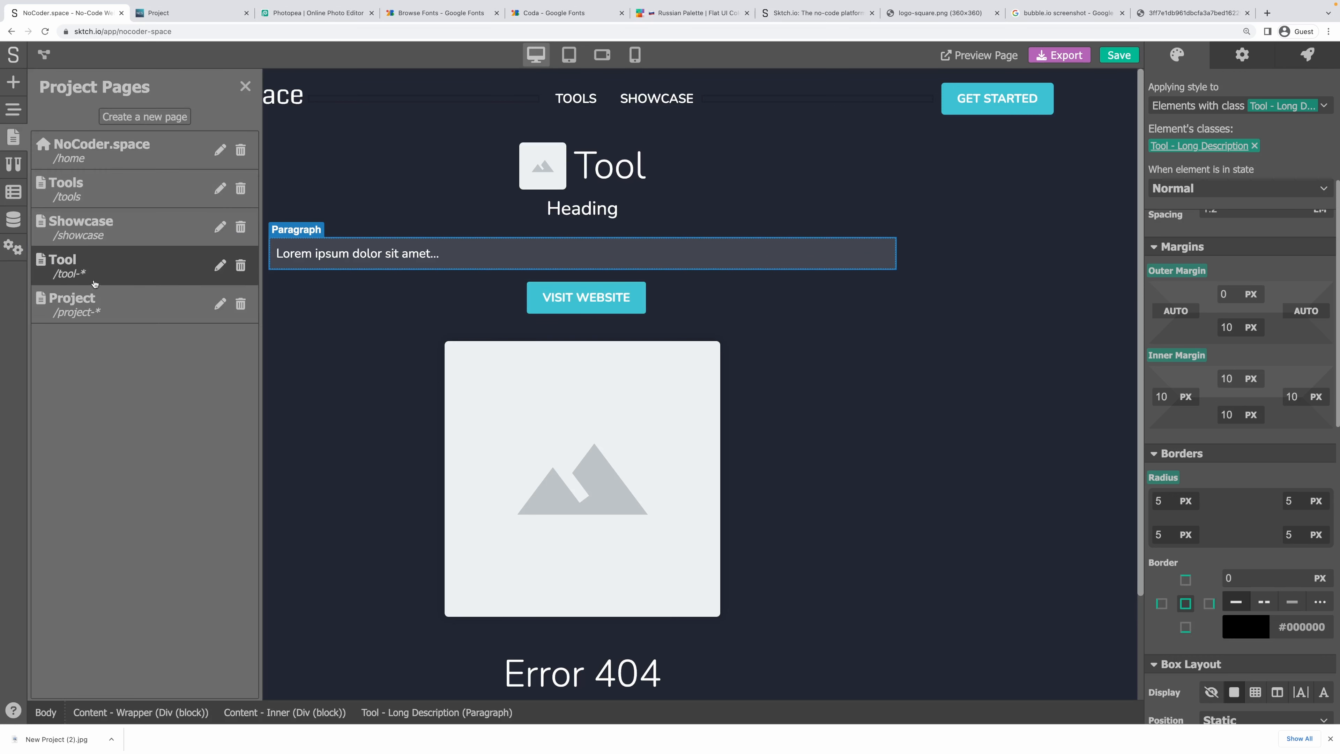
click(80, 299)
click(577, 252)
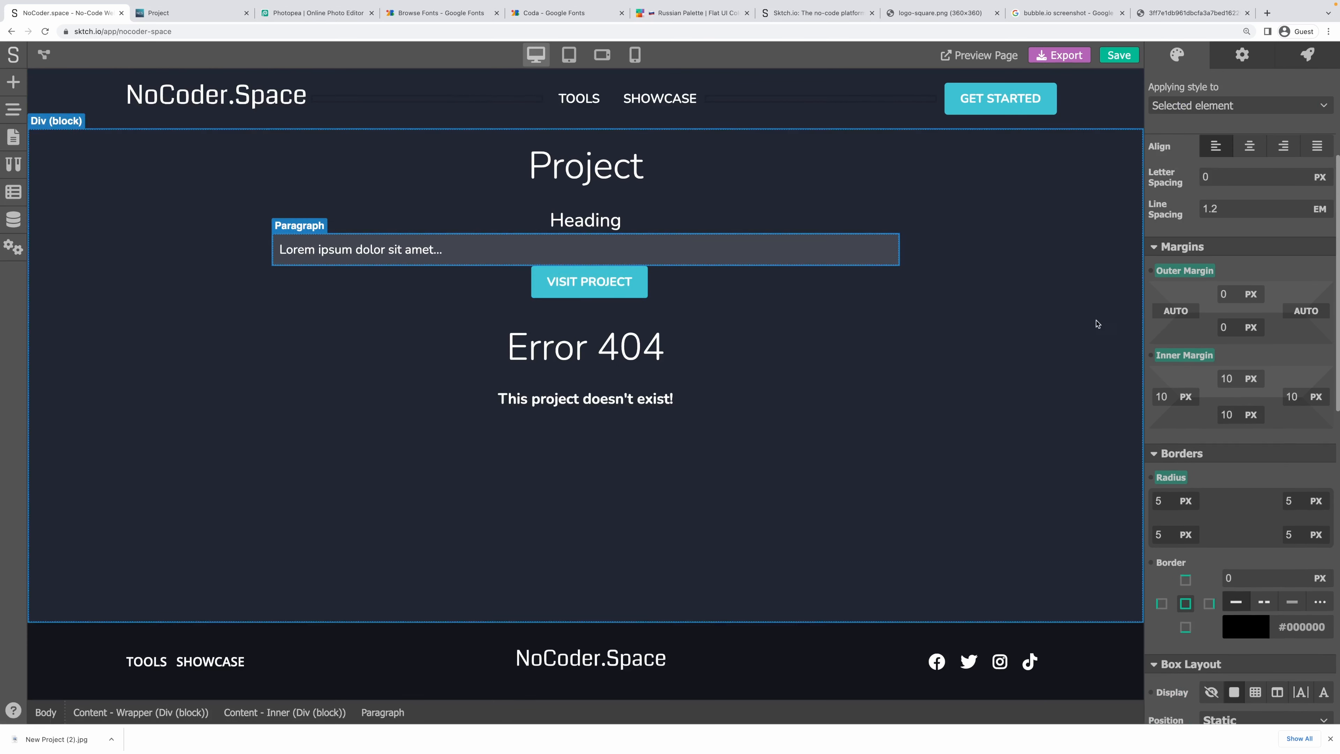
Set the project description's bottom margin to 10 px.
text(10)
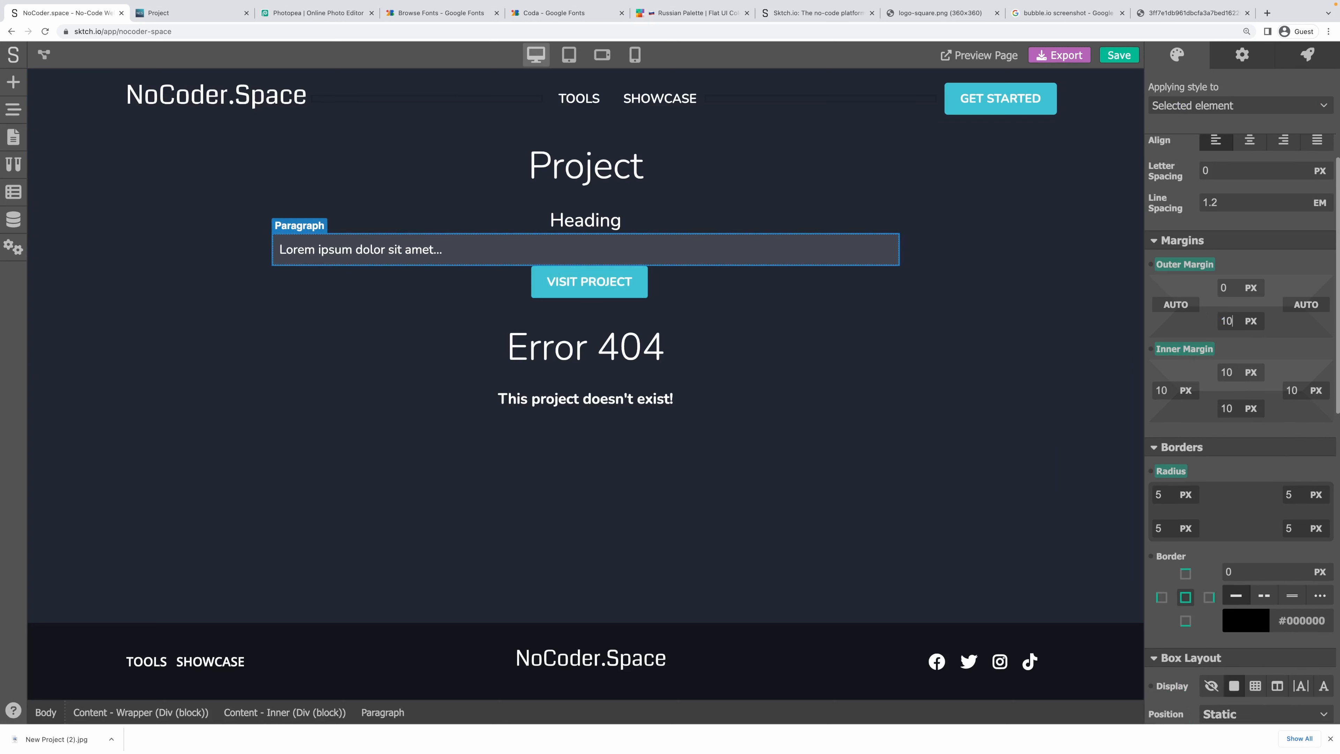
click(1033, 356)
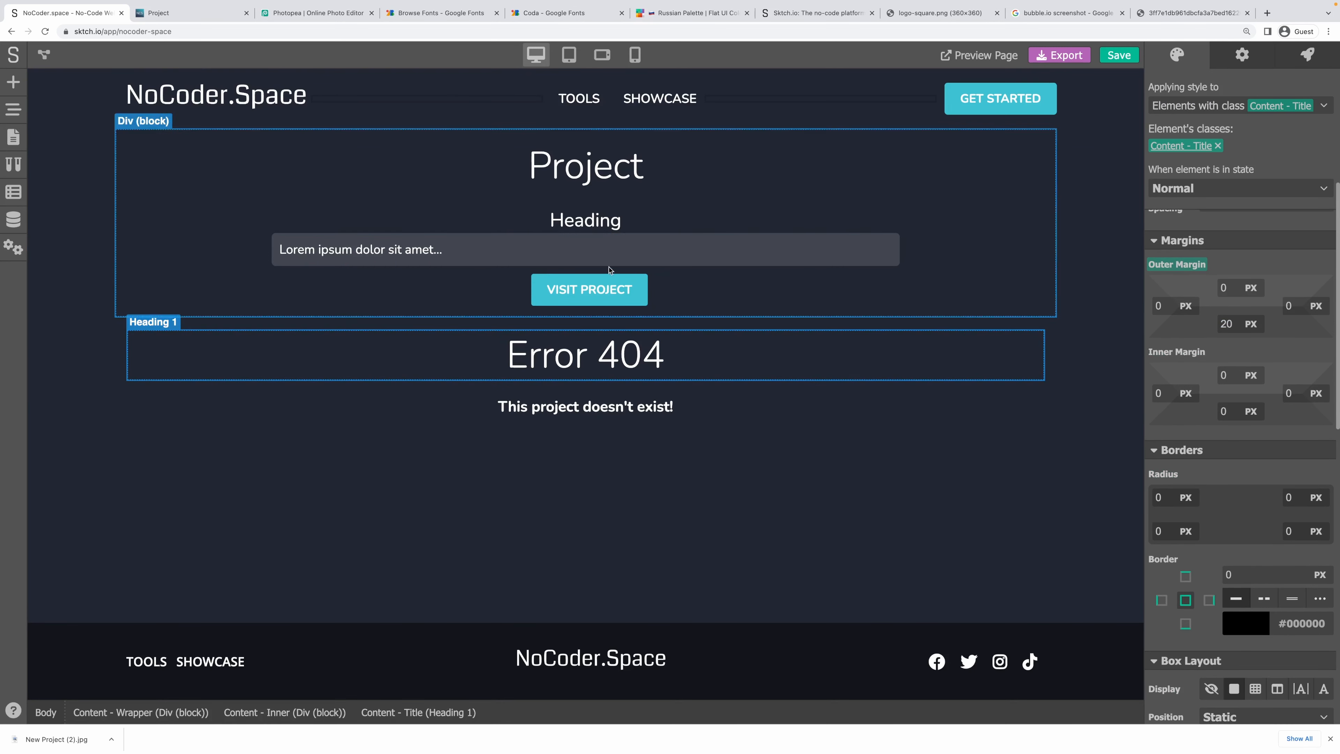
click(572, 221)
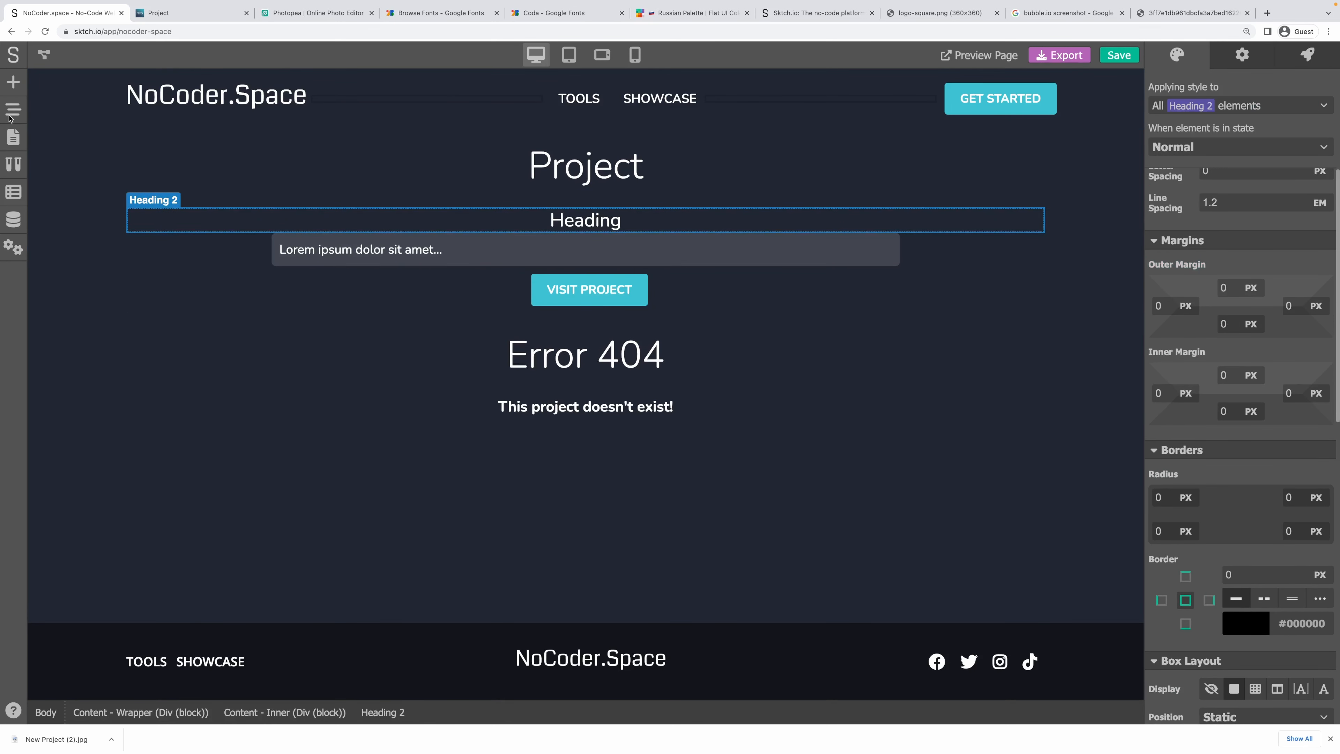
Check the Tool page heading's Short Description styling for reference, then return to Project.
click(12, 134)
click(66, 259)
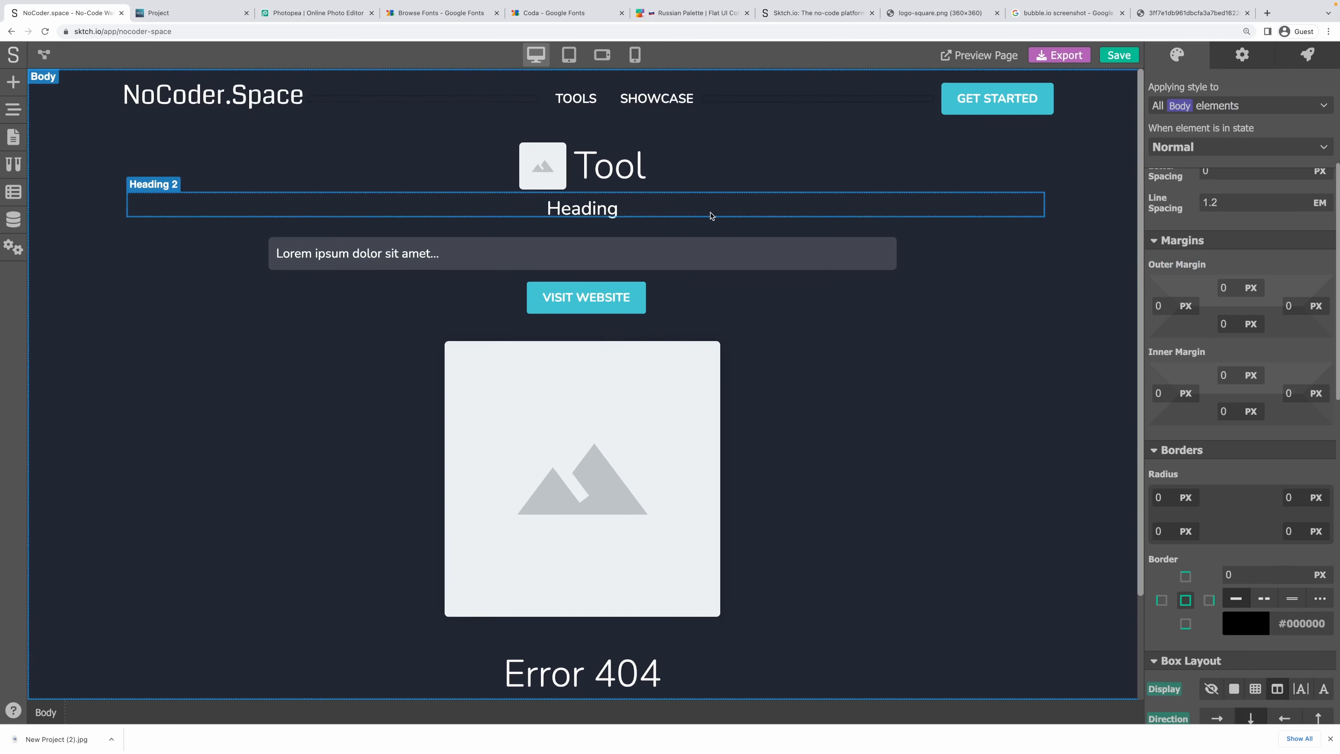
click(709, 215)
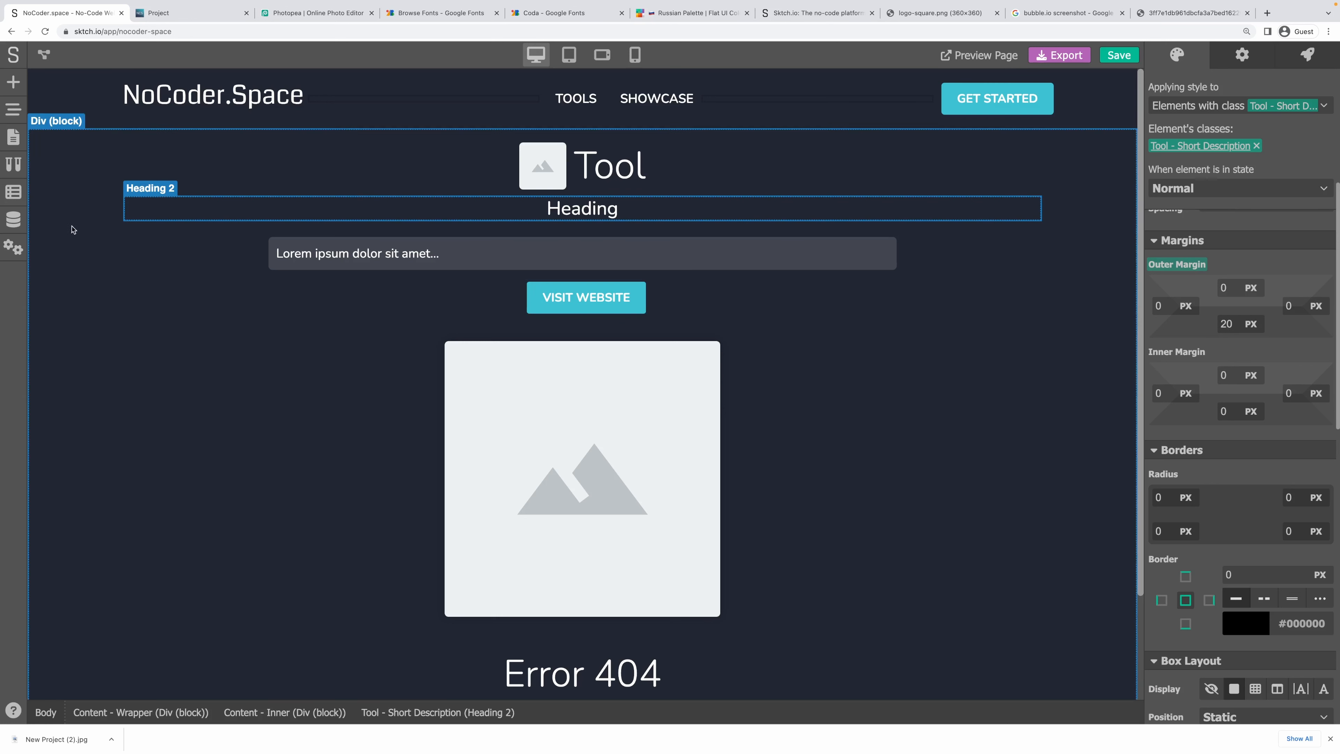
click(10, 143)
click(95, 310)
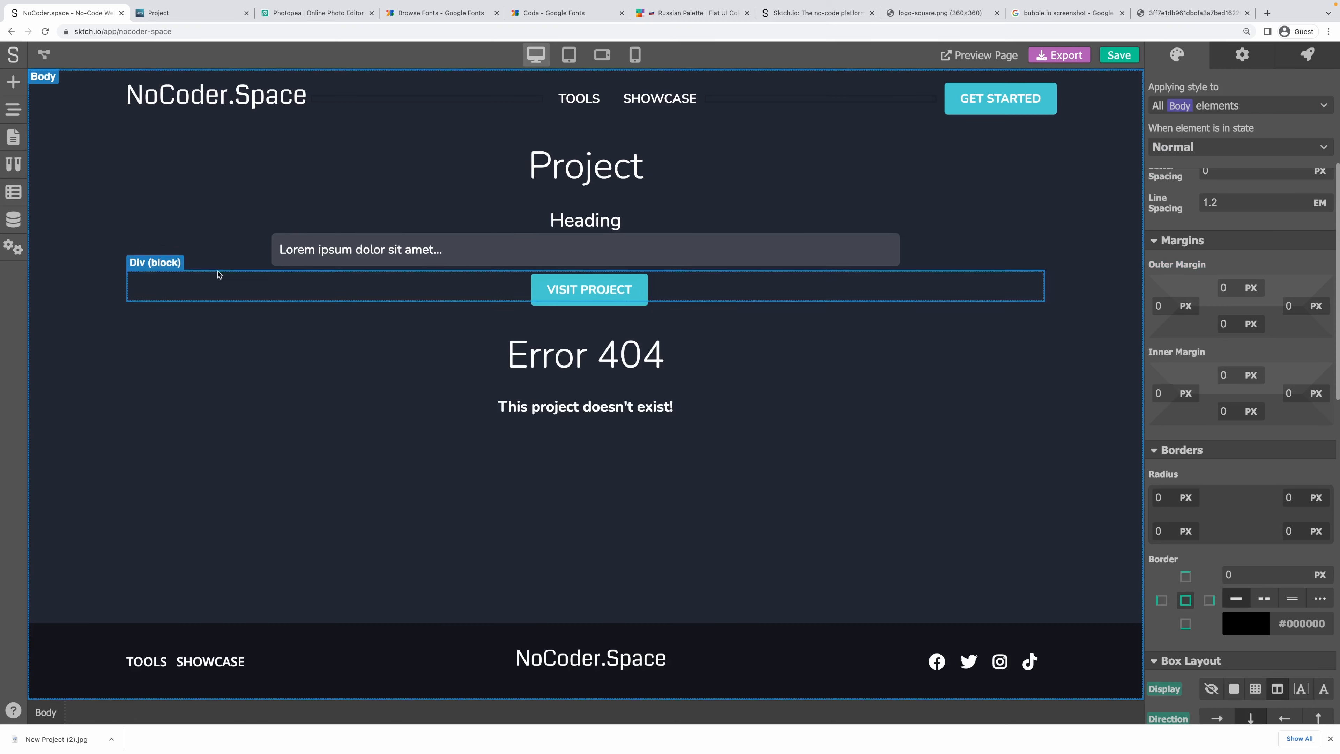
Style the project heading with a new 'Project - Short Description' class and 20 px bottom margin.
click(654, 221)
click(1233, 151)
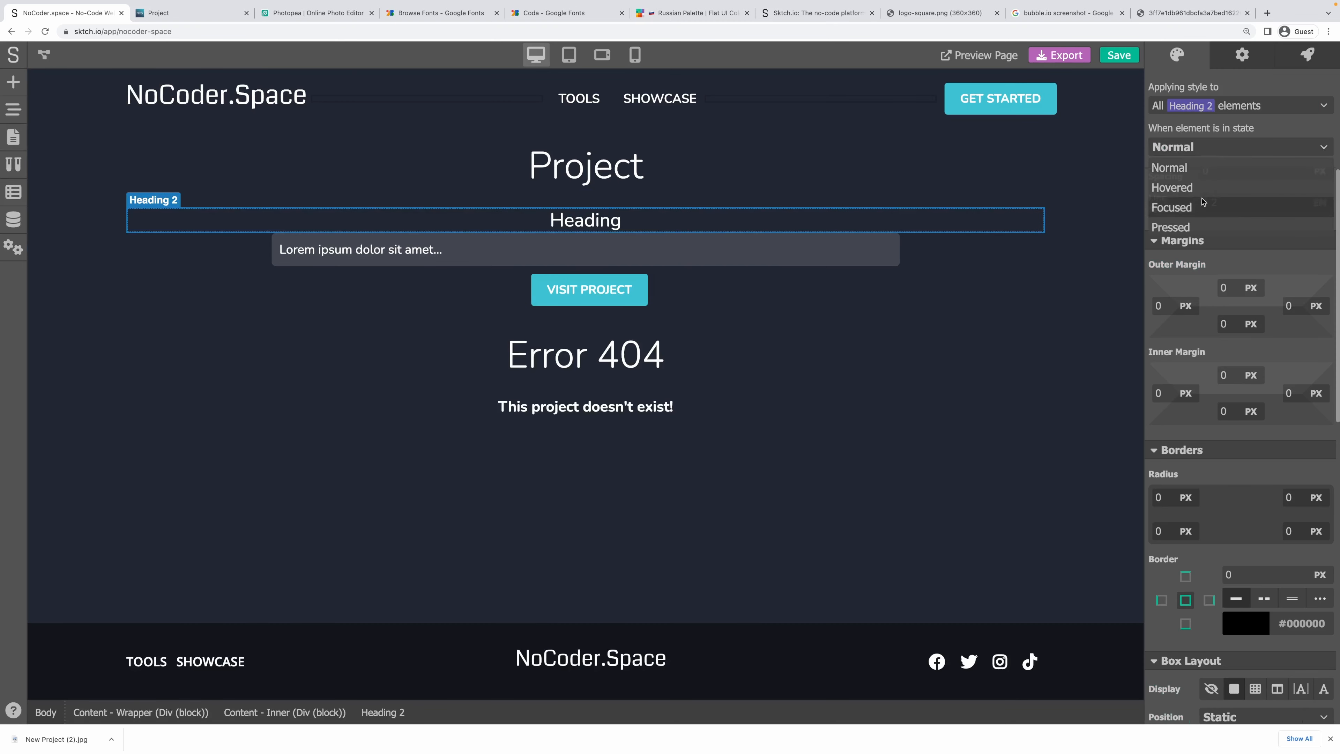
click(1204, 109)
scroll(1243, 260, down, 1)
scroll(1243, 259, down, 10)
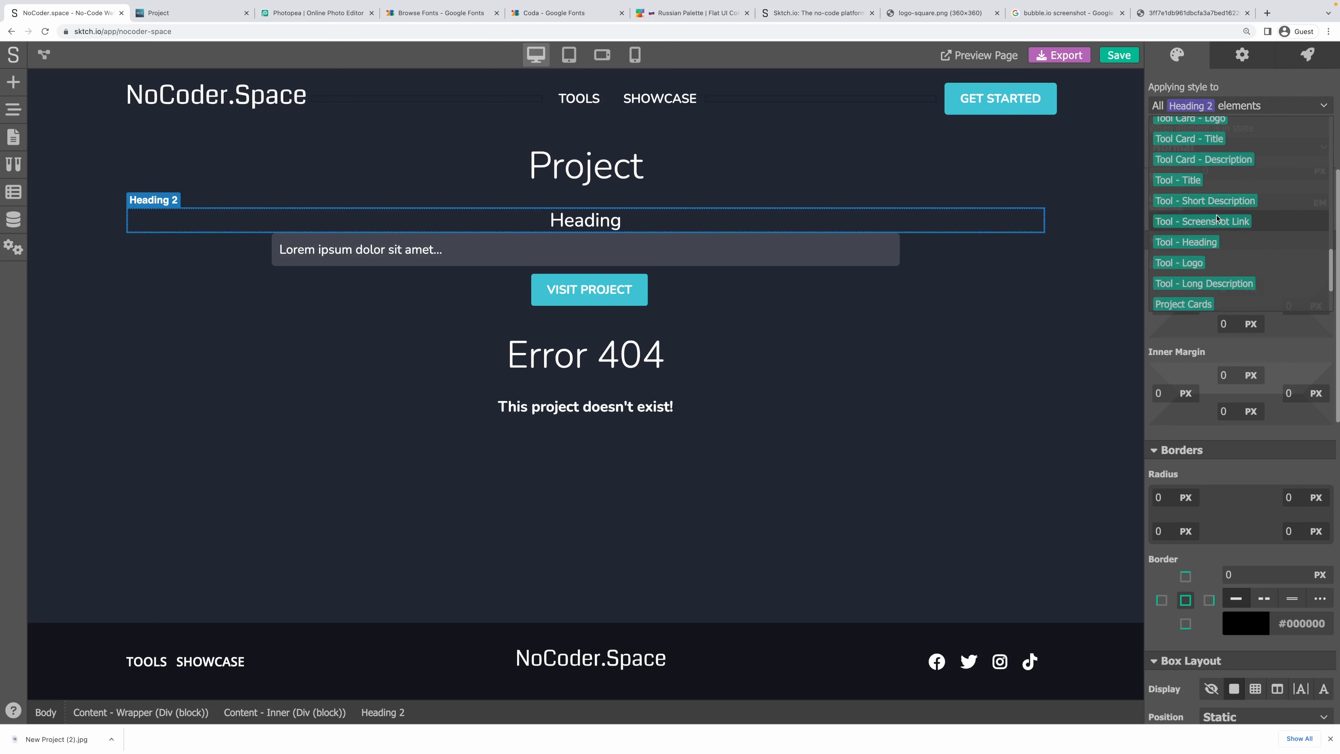
scroll(1226, 266, up, 8)
scroll(1227, 268, up, 3)
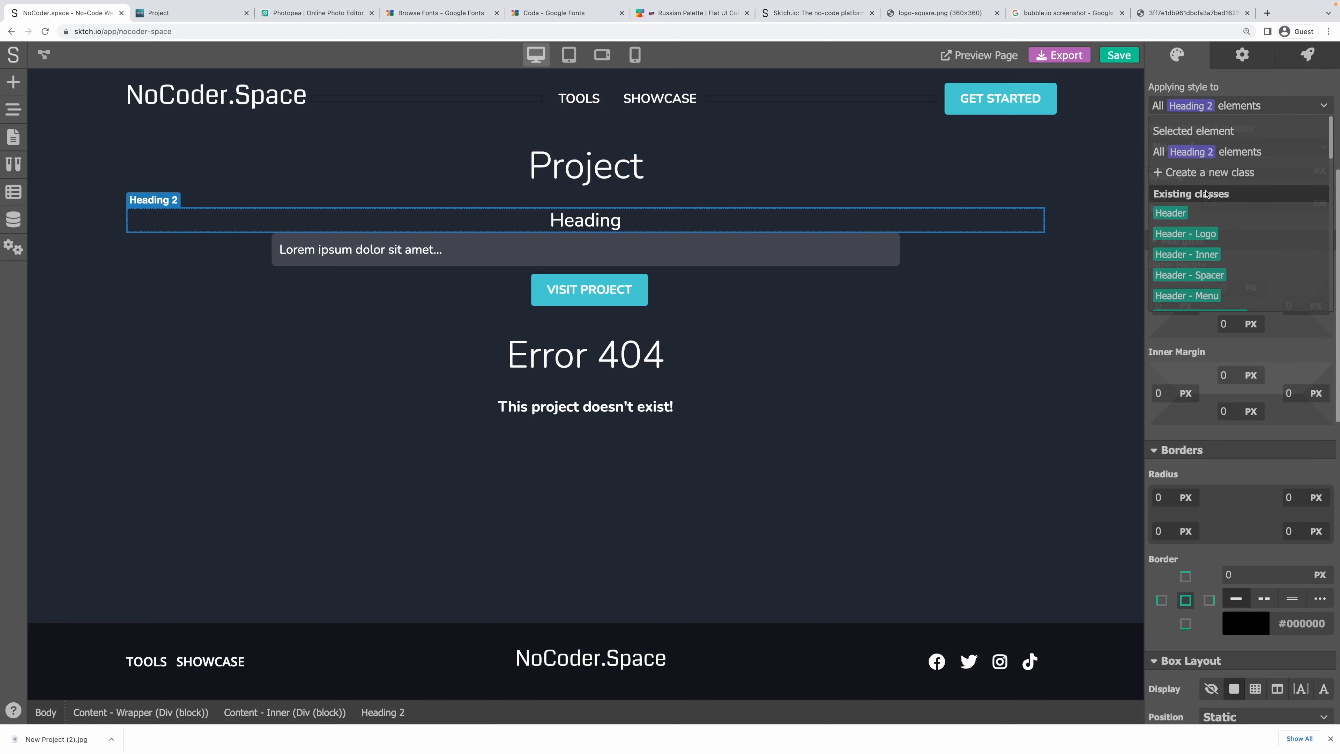
click(1200, 171)
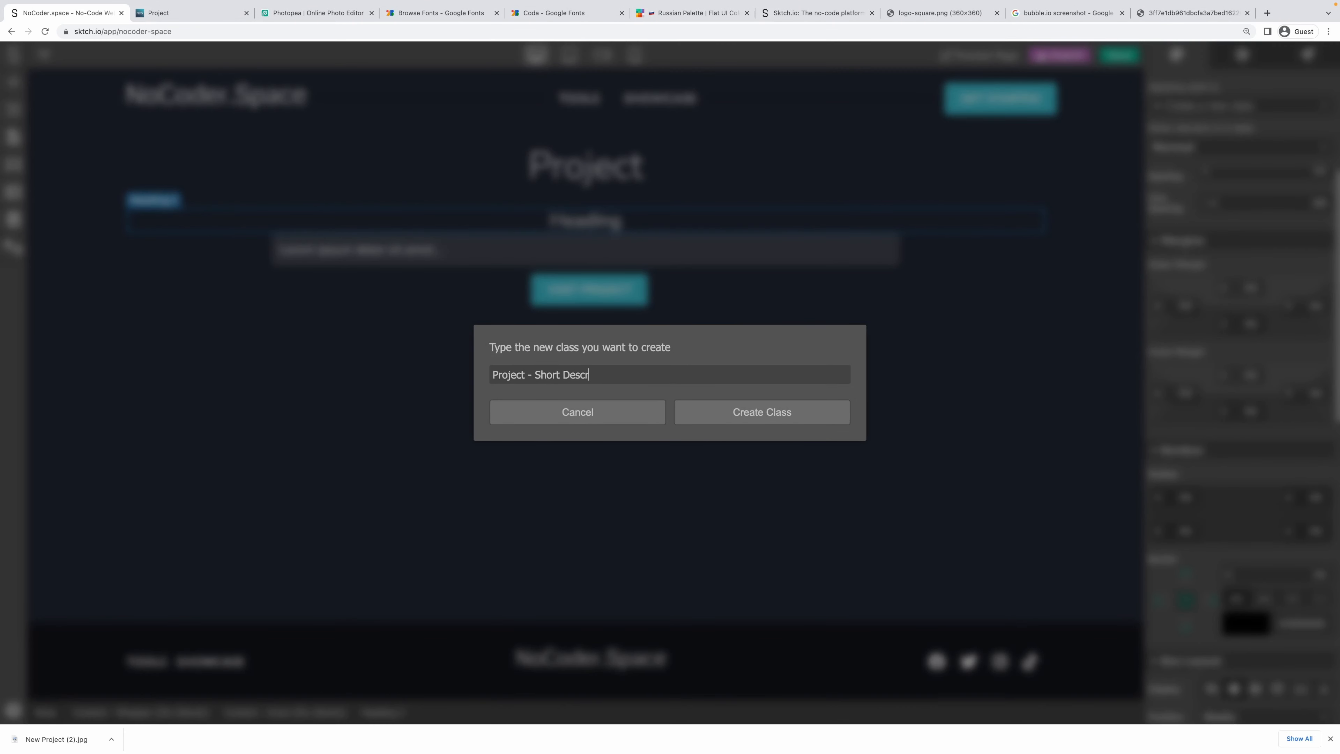
text(Project - Short Description)
key(Return)
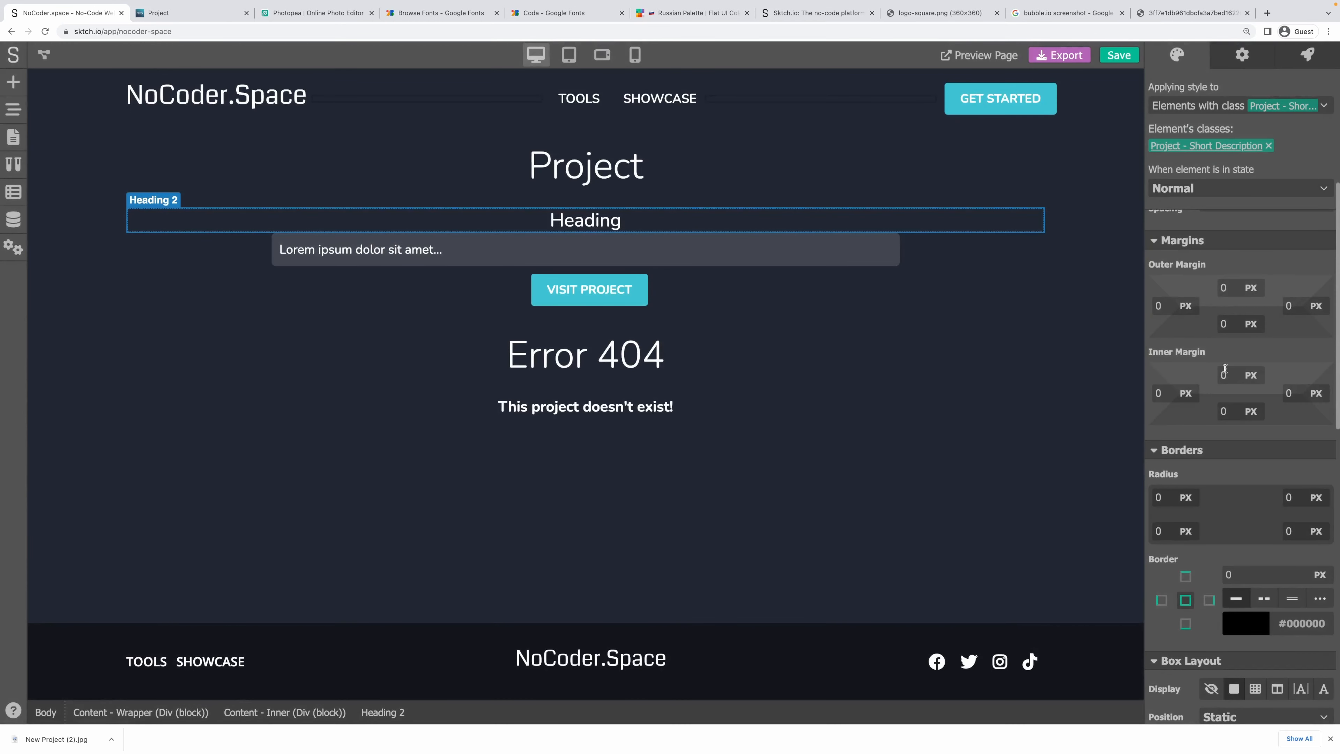
scroll(1217, 359, up, 2)
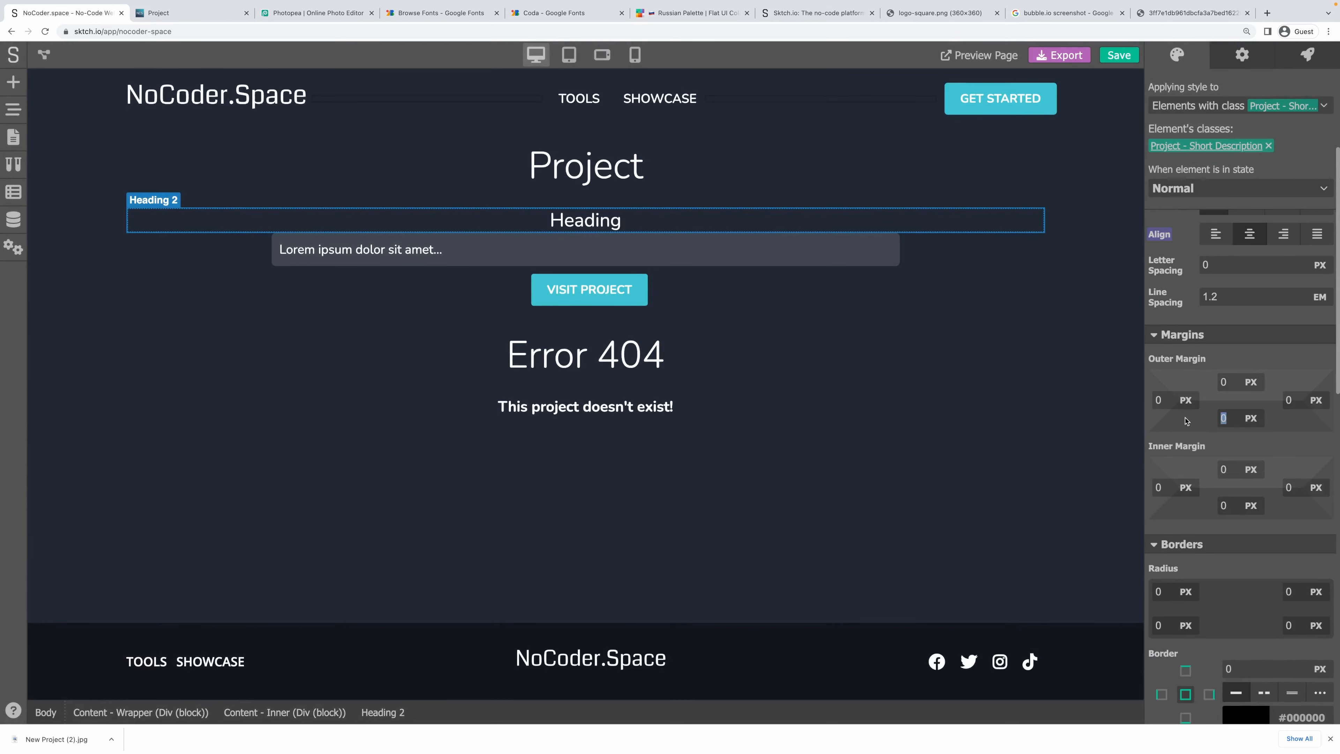
text(20)
click(615, 203)
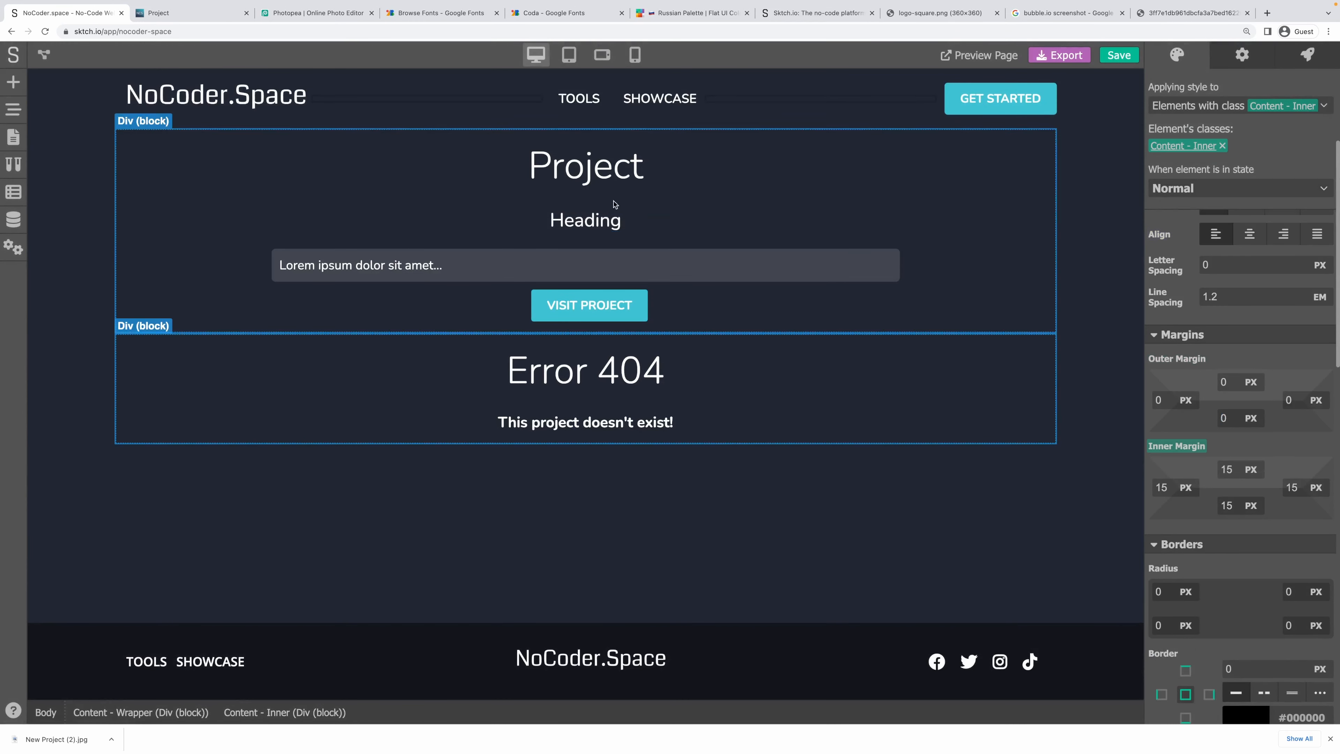
Save the project and review the live Project page's title, descriptions and button.
click(1117, 55)
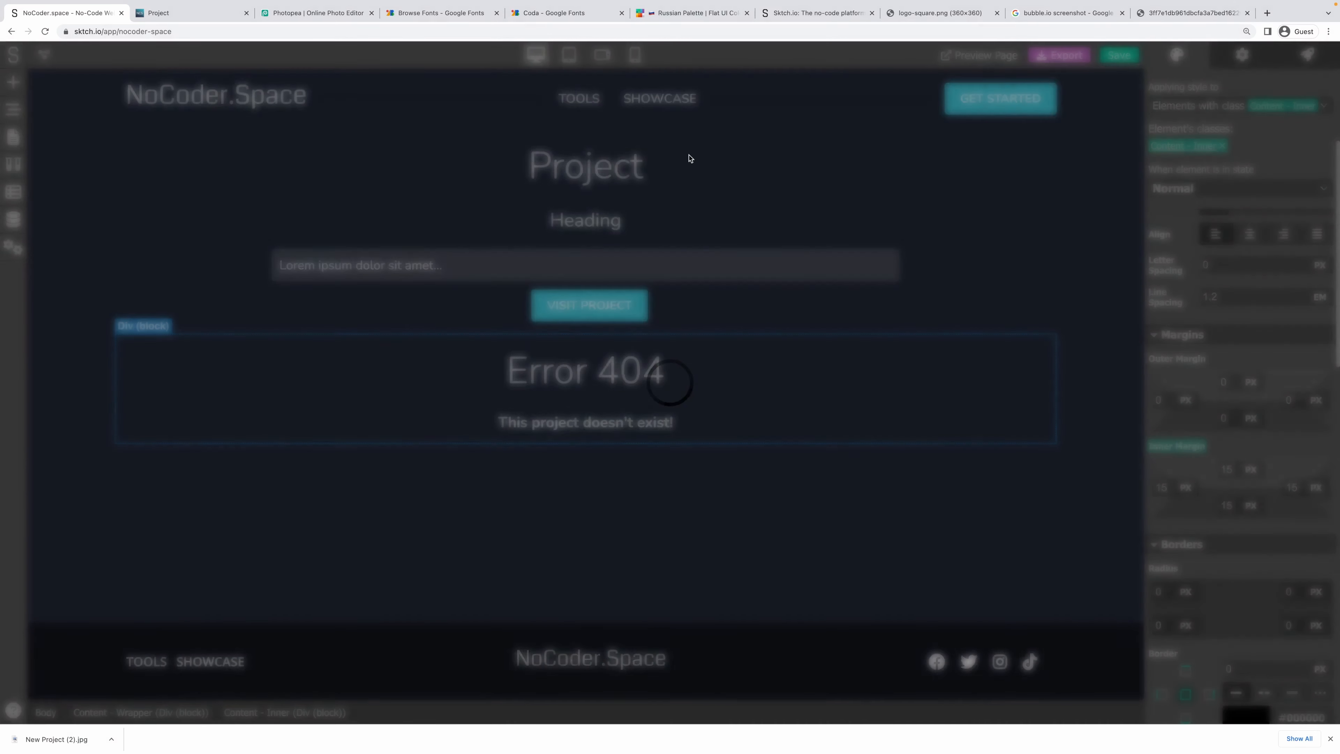
click(158, 19)
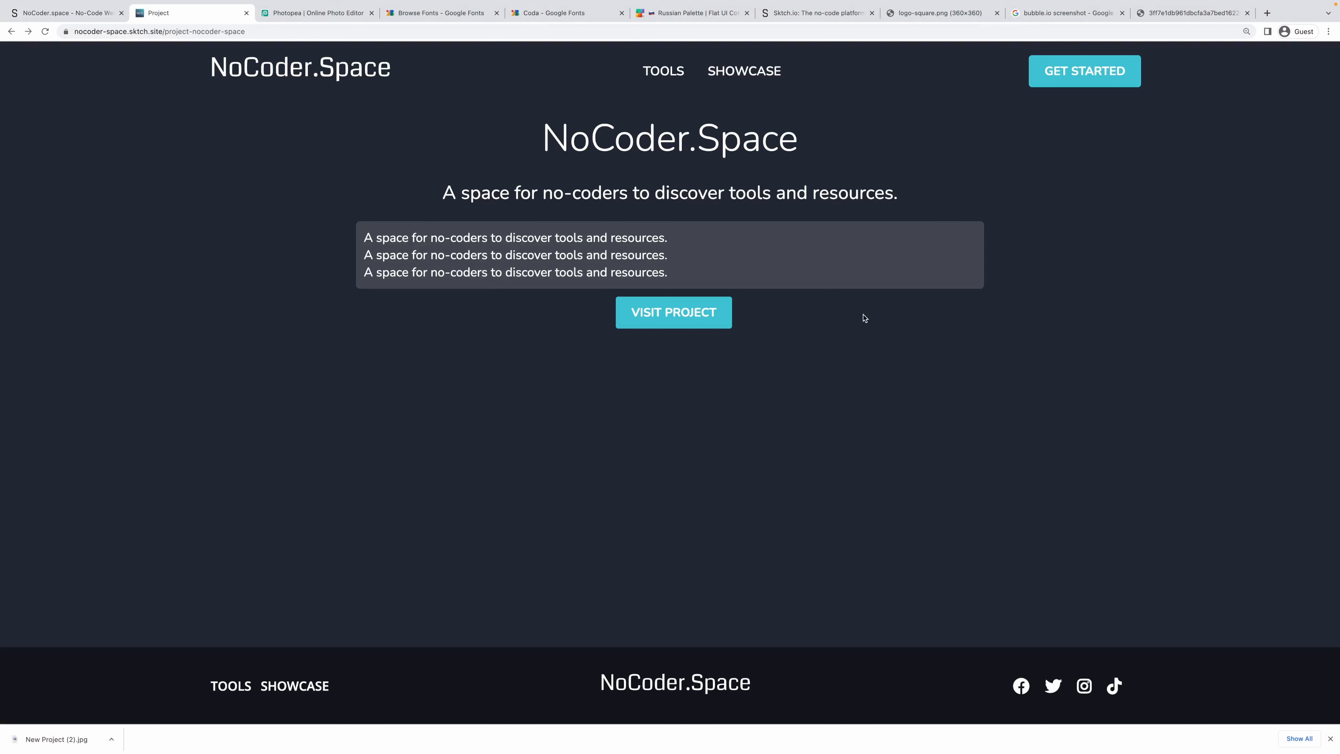
drag(865, 319, 471, 120)
click(475, 132)
click(74, 13)
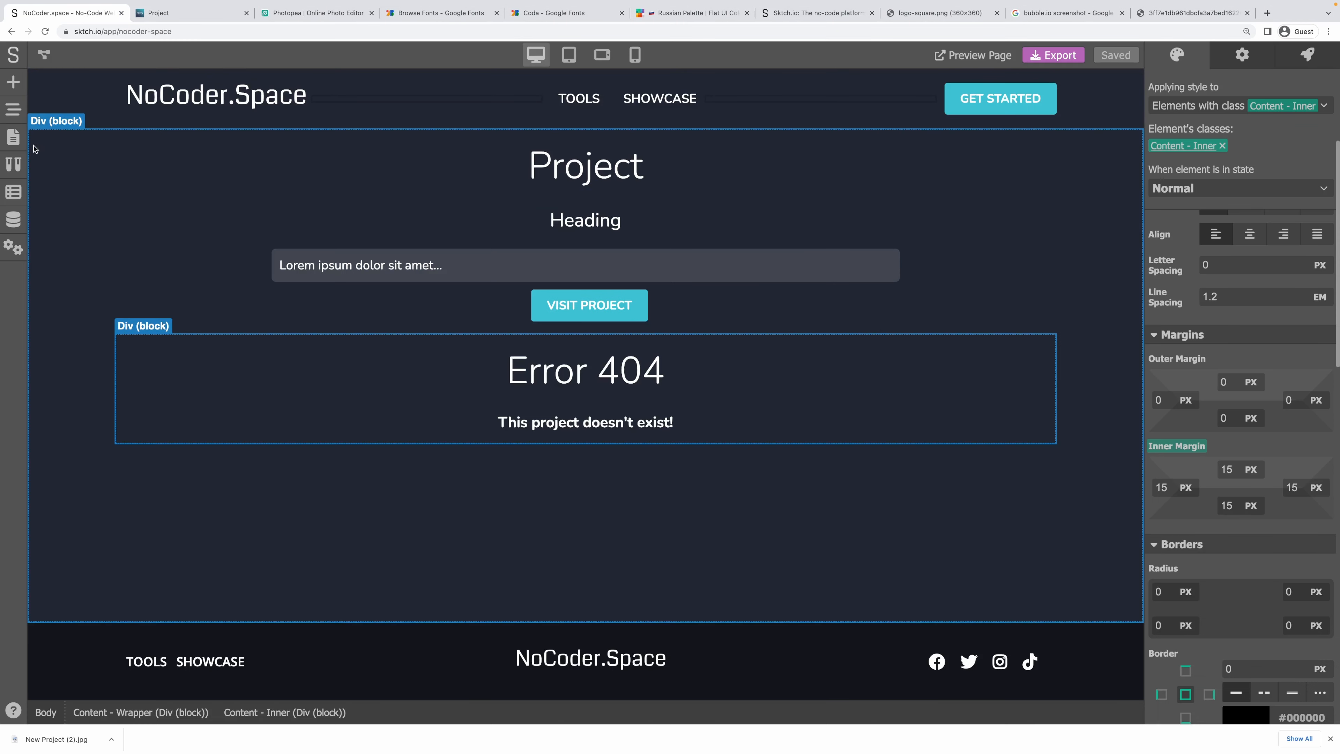
Inspect the Tool page's image block, then go back to the Project page.
click(14, 138)
click(58, 261)
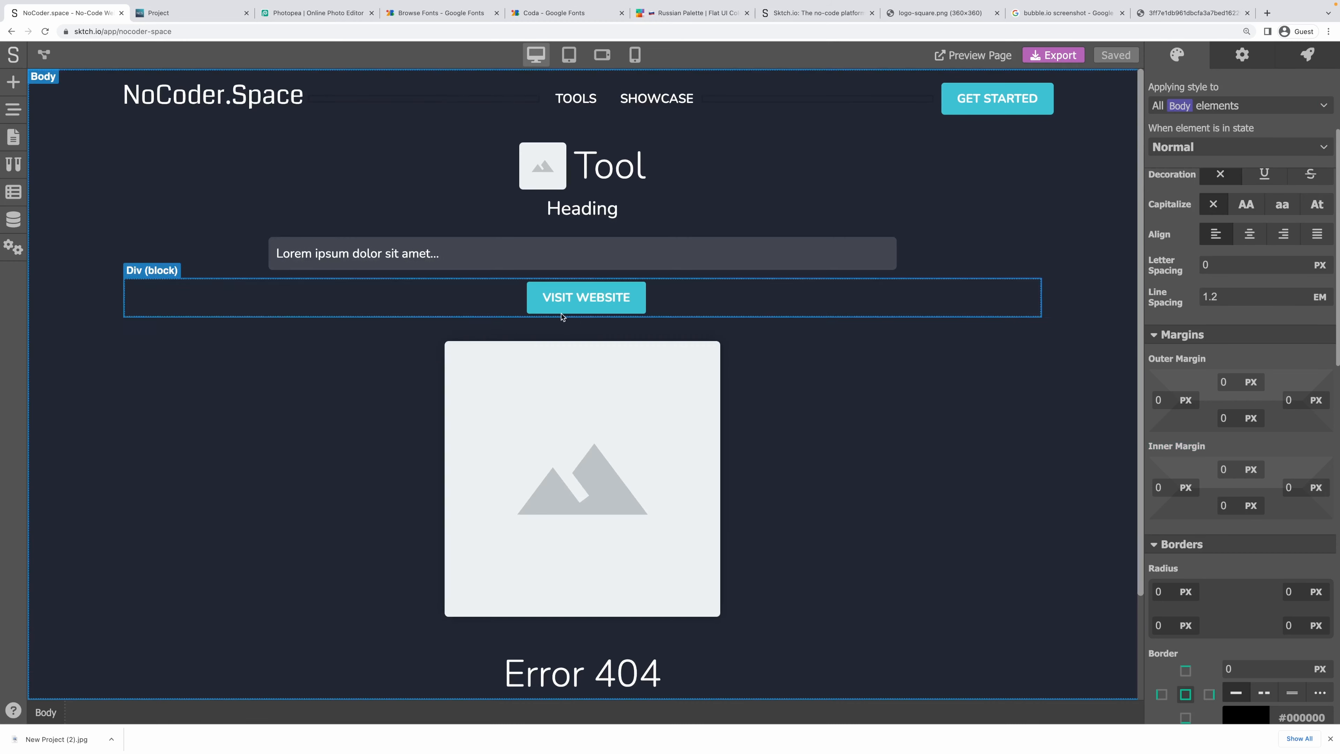
scroll(739, 417, down, 1)
click(819, 390)
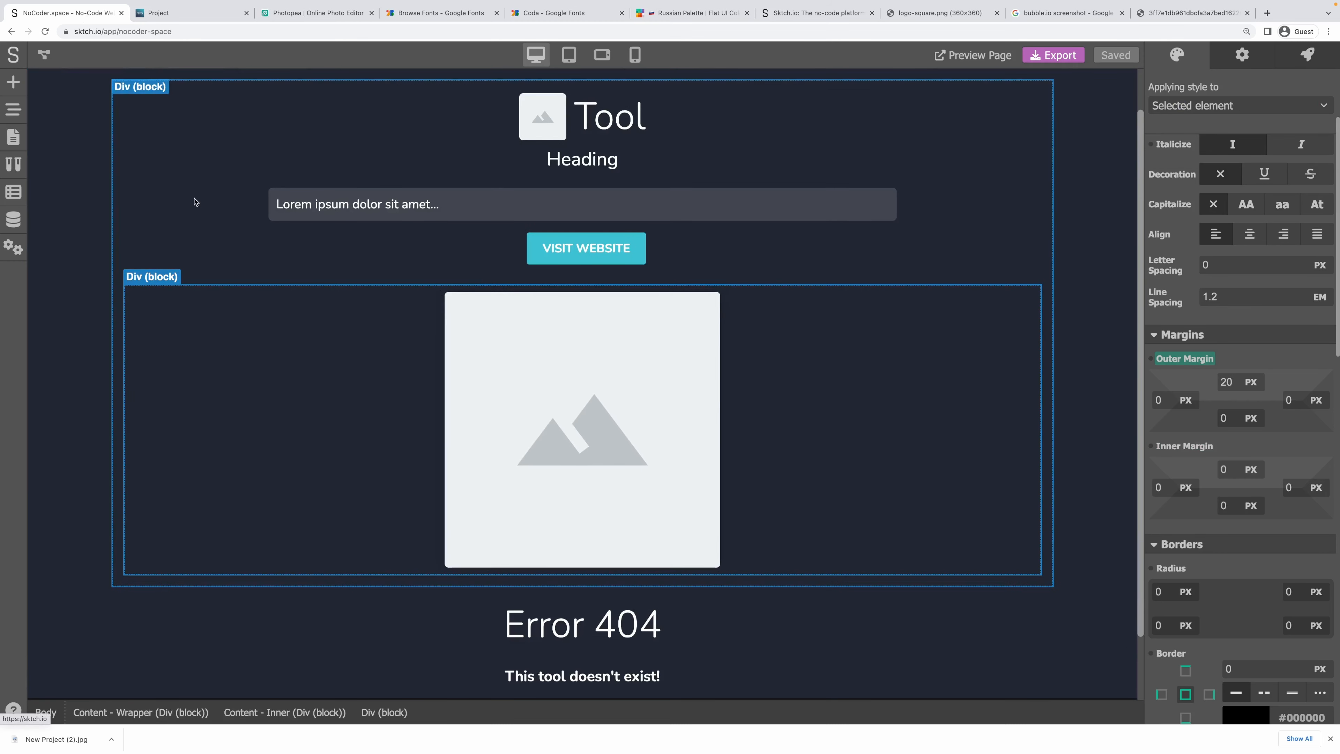
click(13, 135)
click(108, 311)
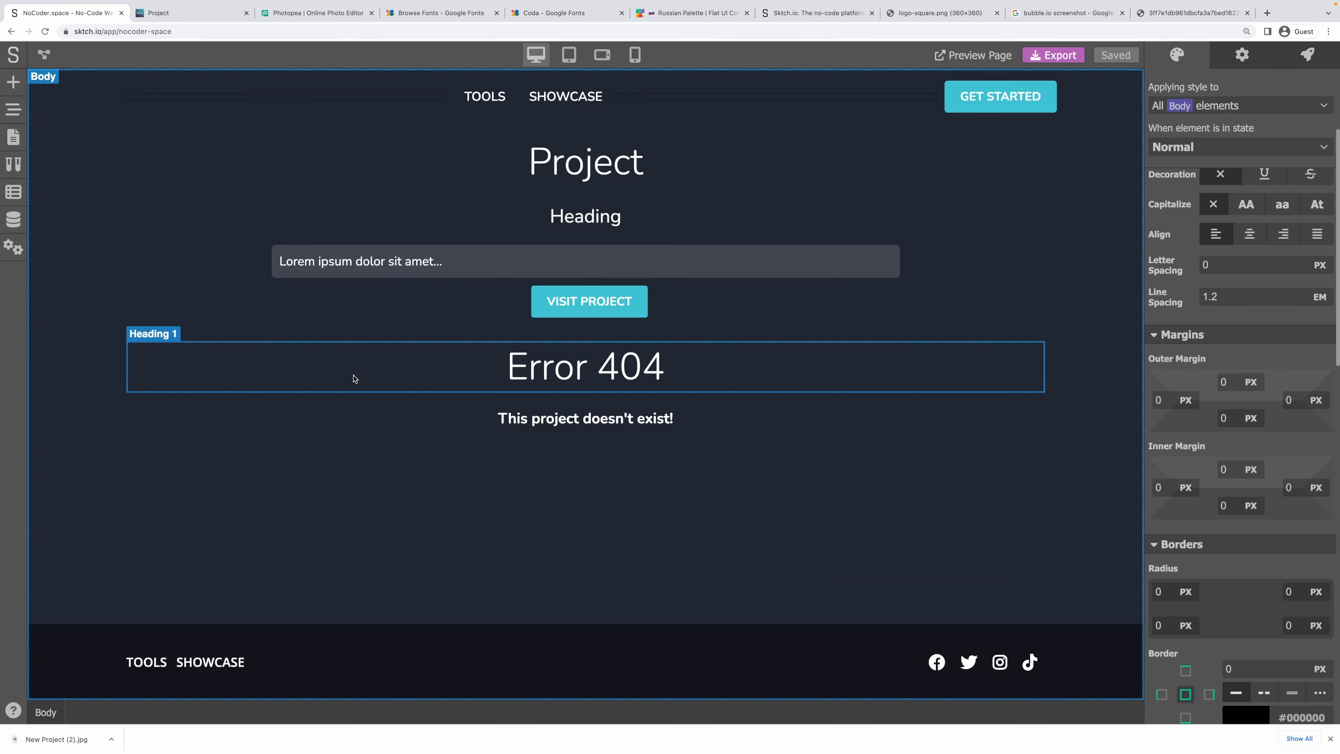
Place an empty block, a link block and an Image below the VISIT PROJECT button.
click(6, 84)
drag(66, 182, 684, 332)
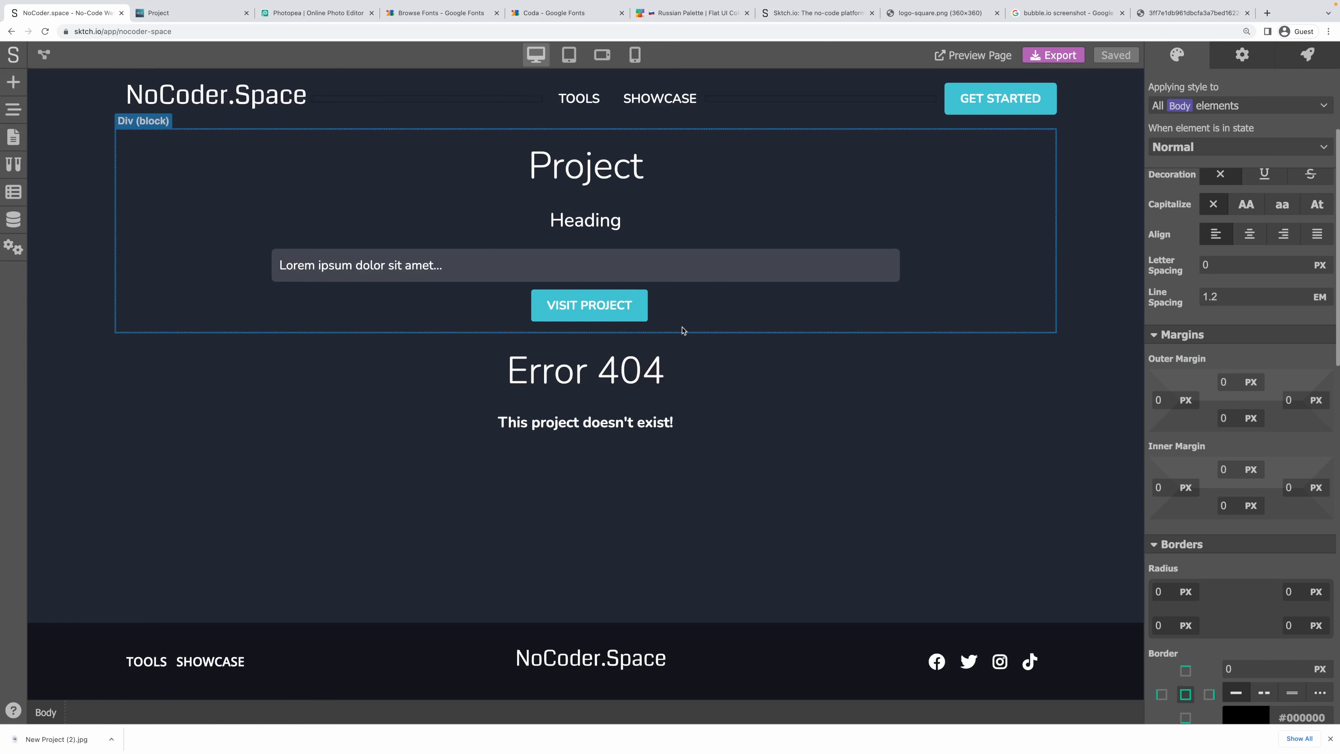
click(14, 82)
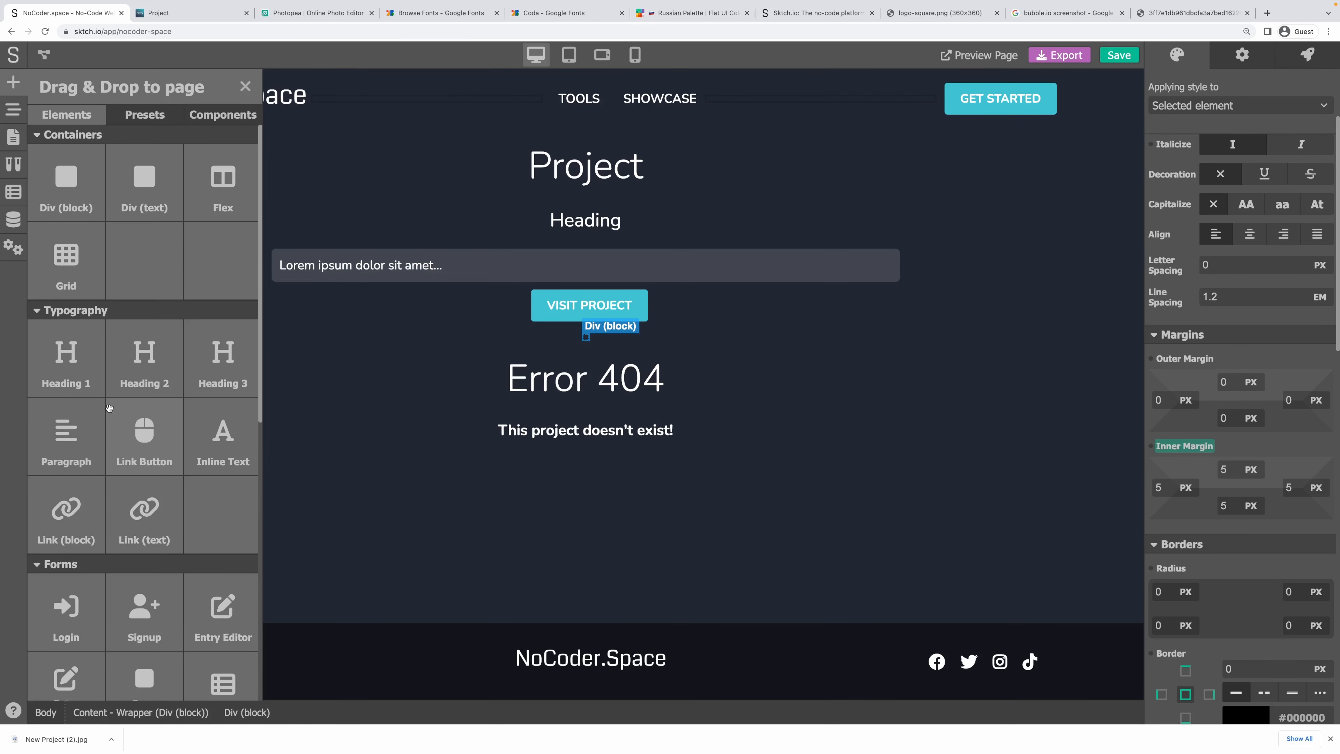
scroll(138, 428, down, 3)
drag(74, 409, 590, 341)
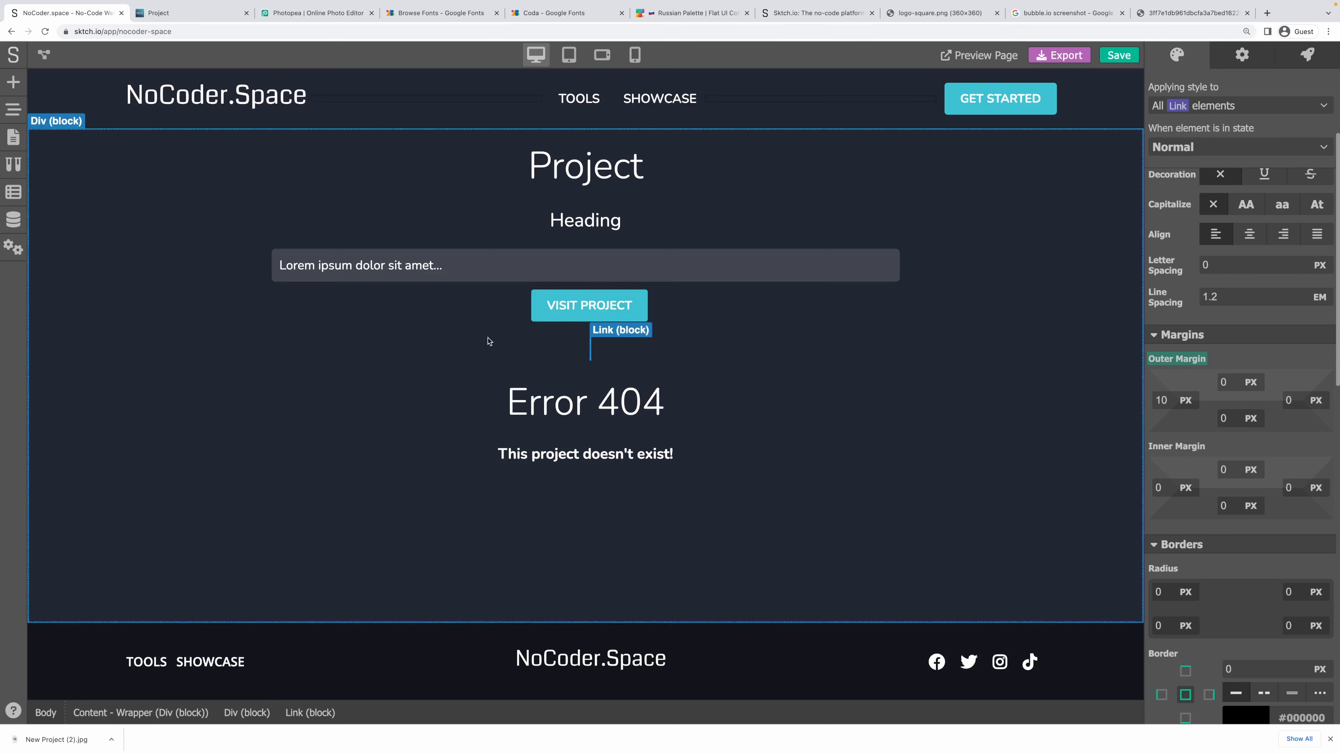
click(13, 82)
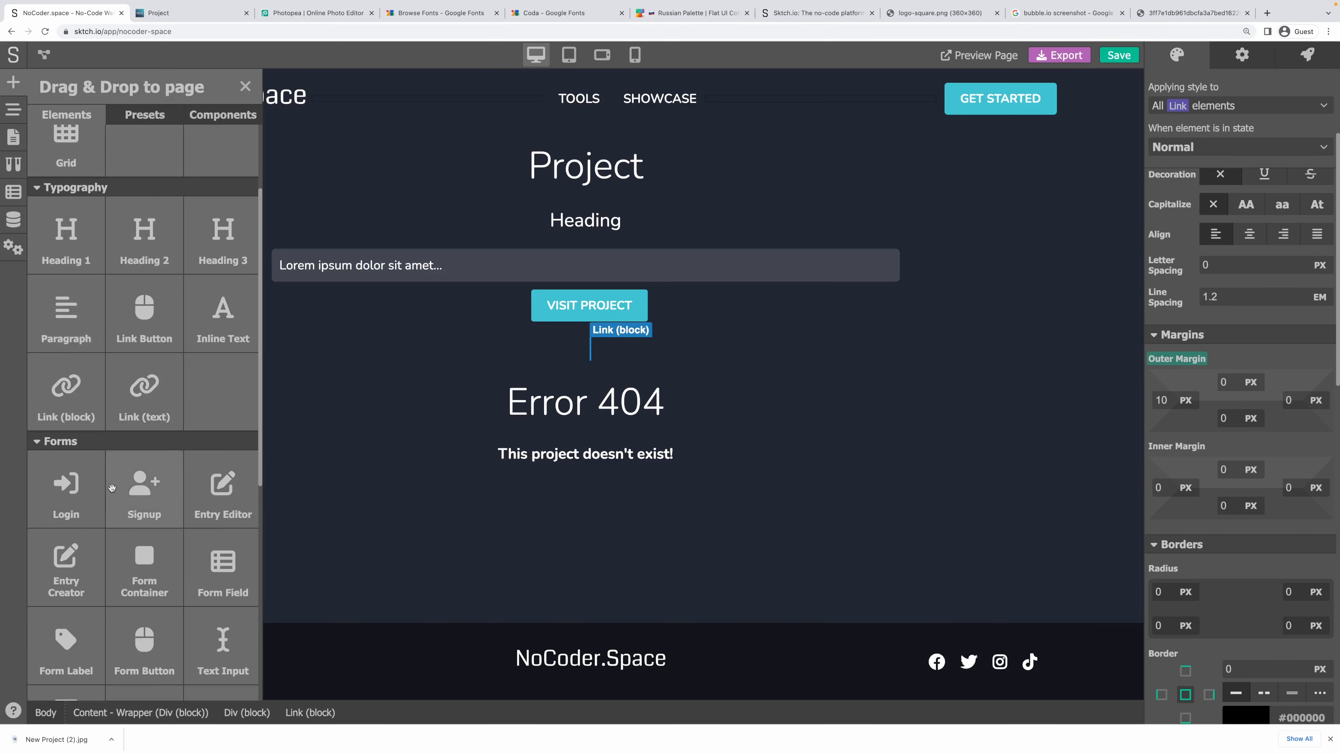
scroll(144, 488, down, 5)
drag(141, 581, 587, 348)
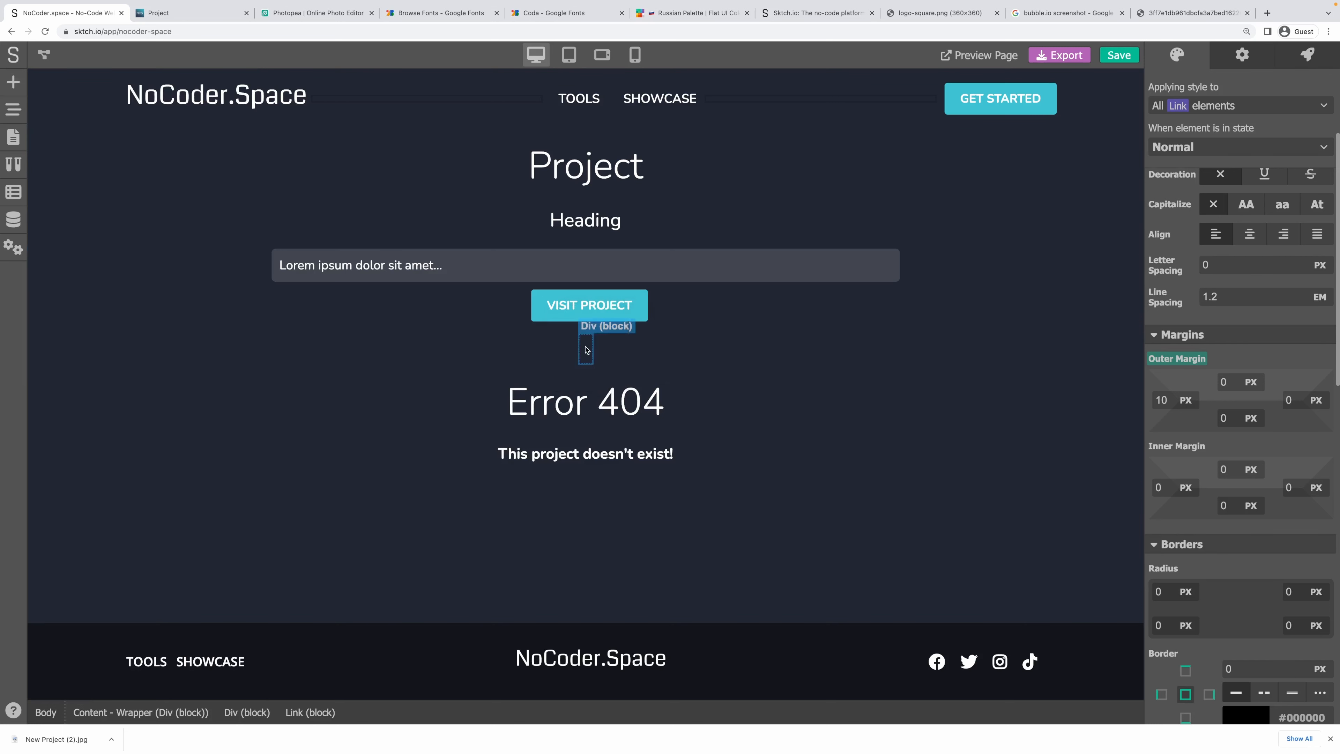
Nest the Image in the Link block and loop the link over project.screenshots as screenshot.
click(13, 110)
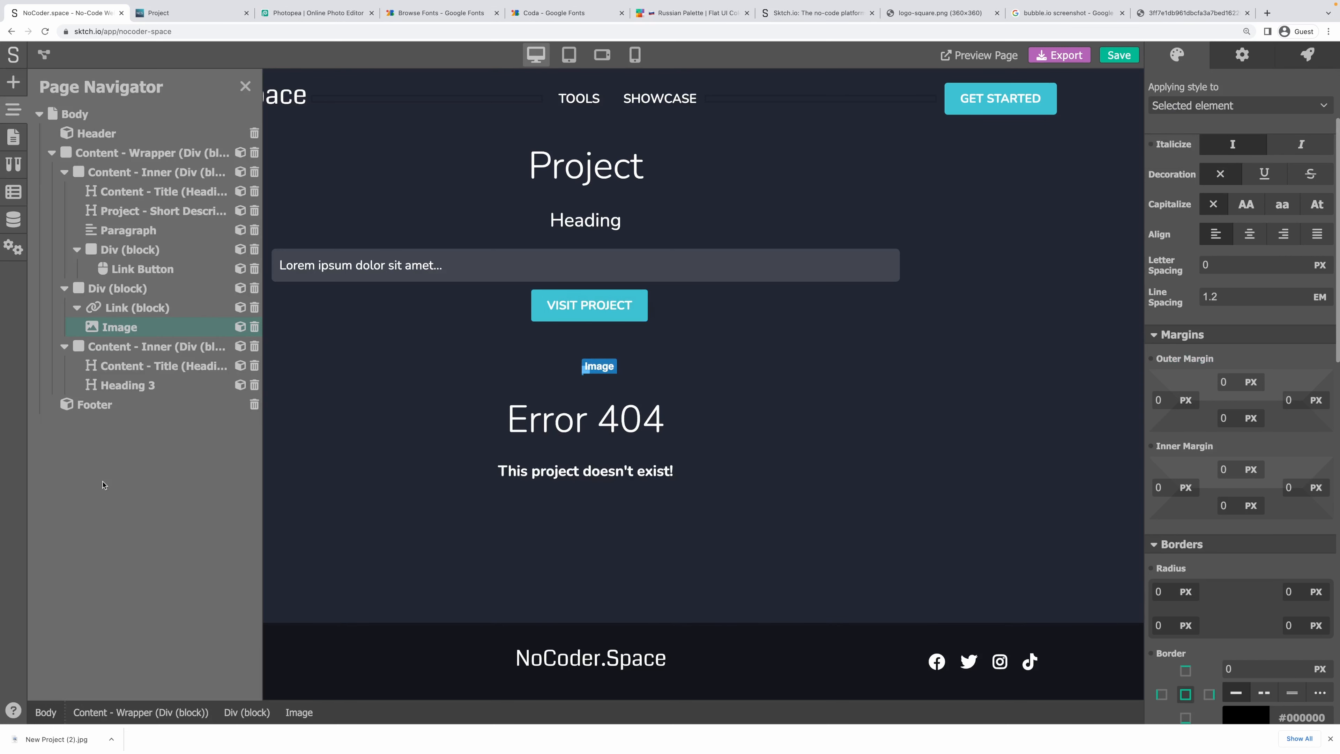
drag(112, 315, 179, 328)
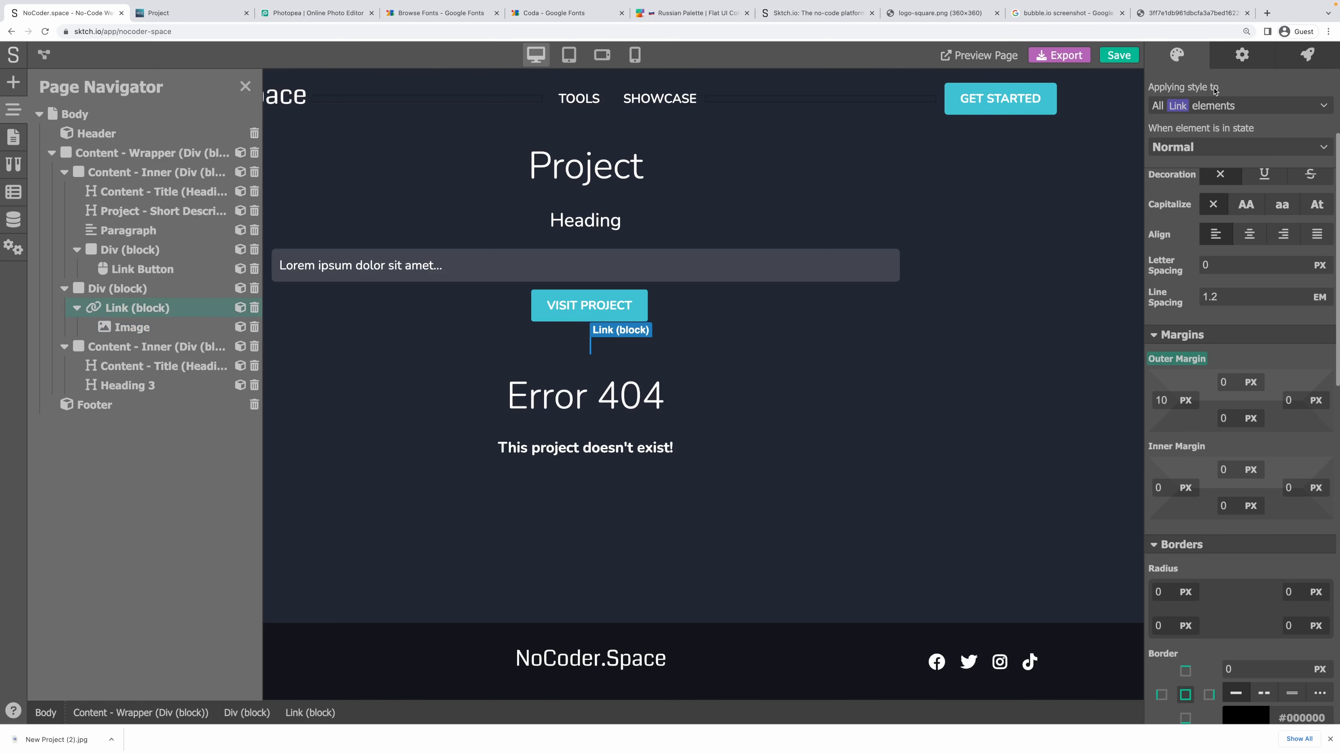
click(1230, 62)
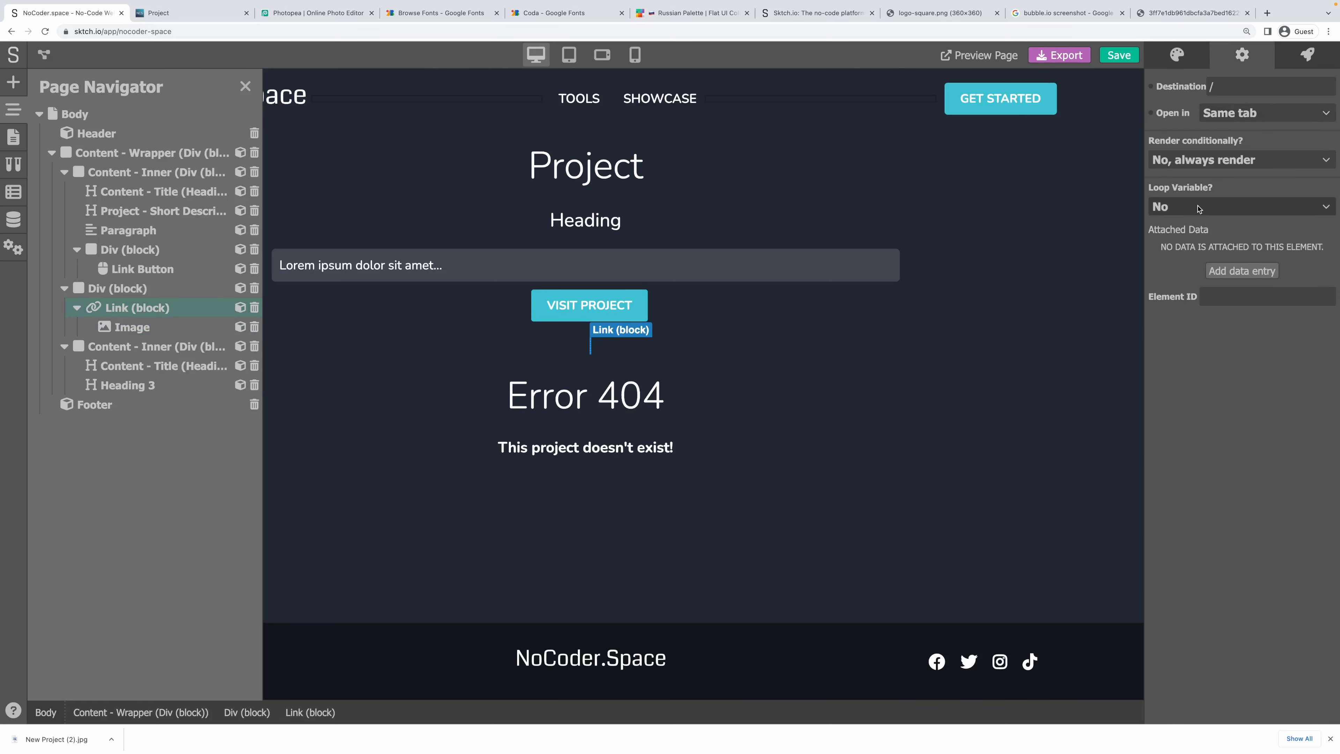
click(1194, 214)
click(1189, 250)
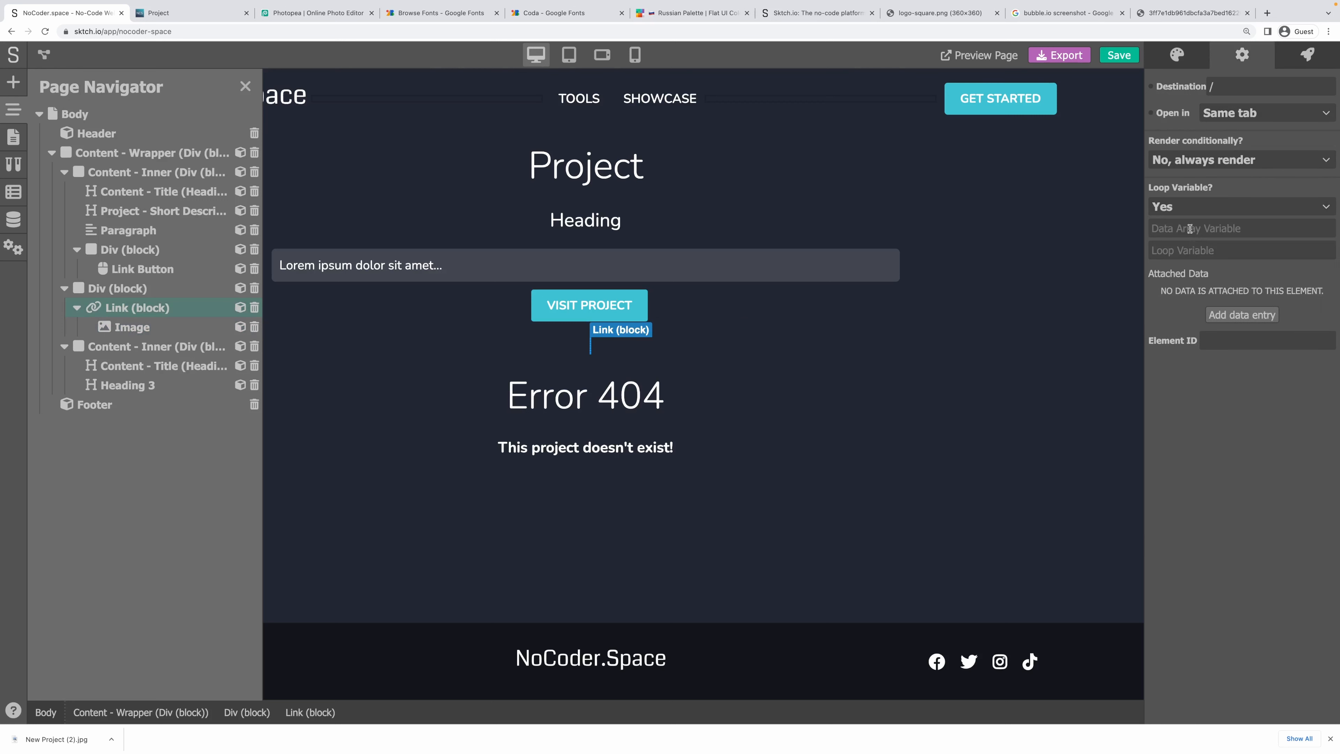
click(1191, 225)
text(proj)
double_click(1213, 228)
key(ctrl+c)
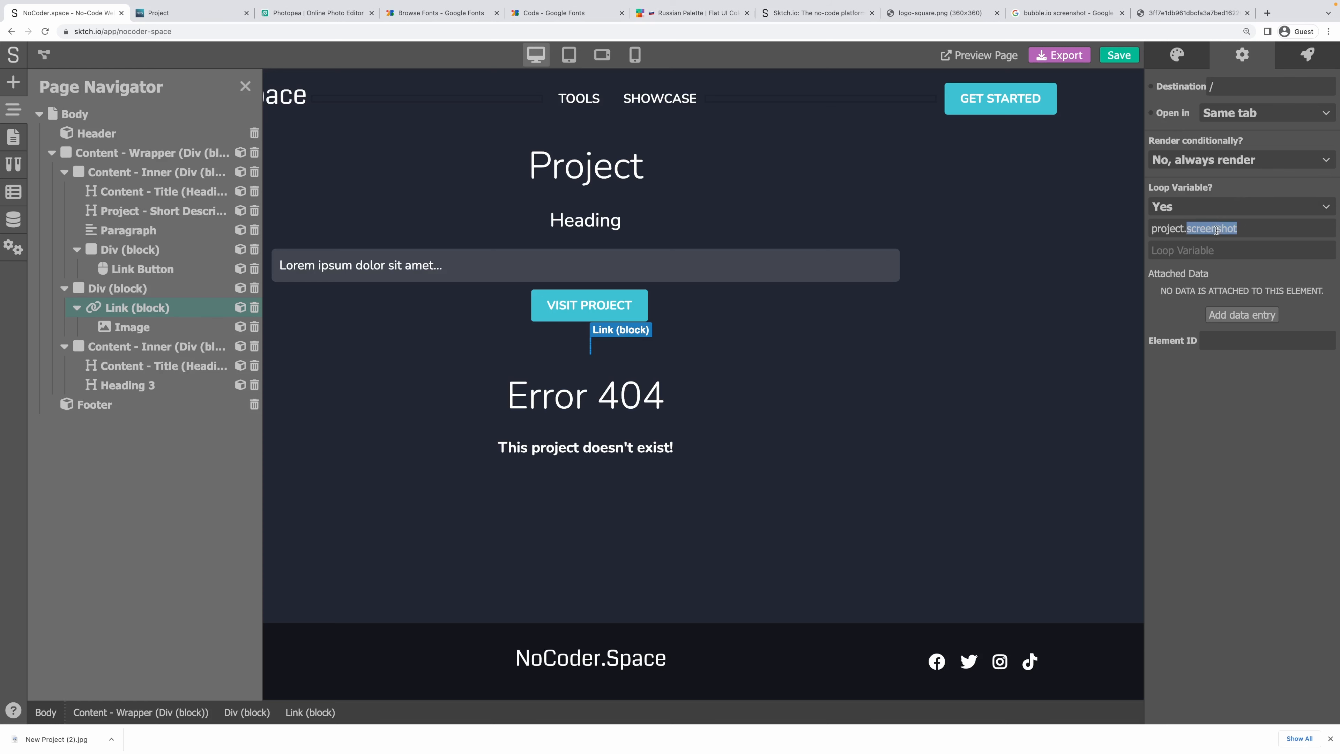
click(1265, 229)
text(s)
click(1247, 246)
key(ctrl+v)
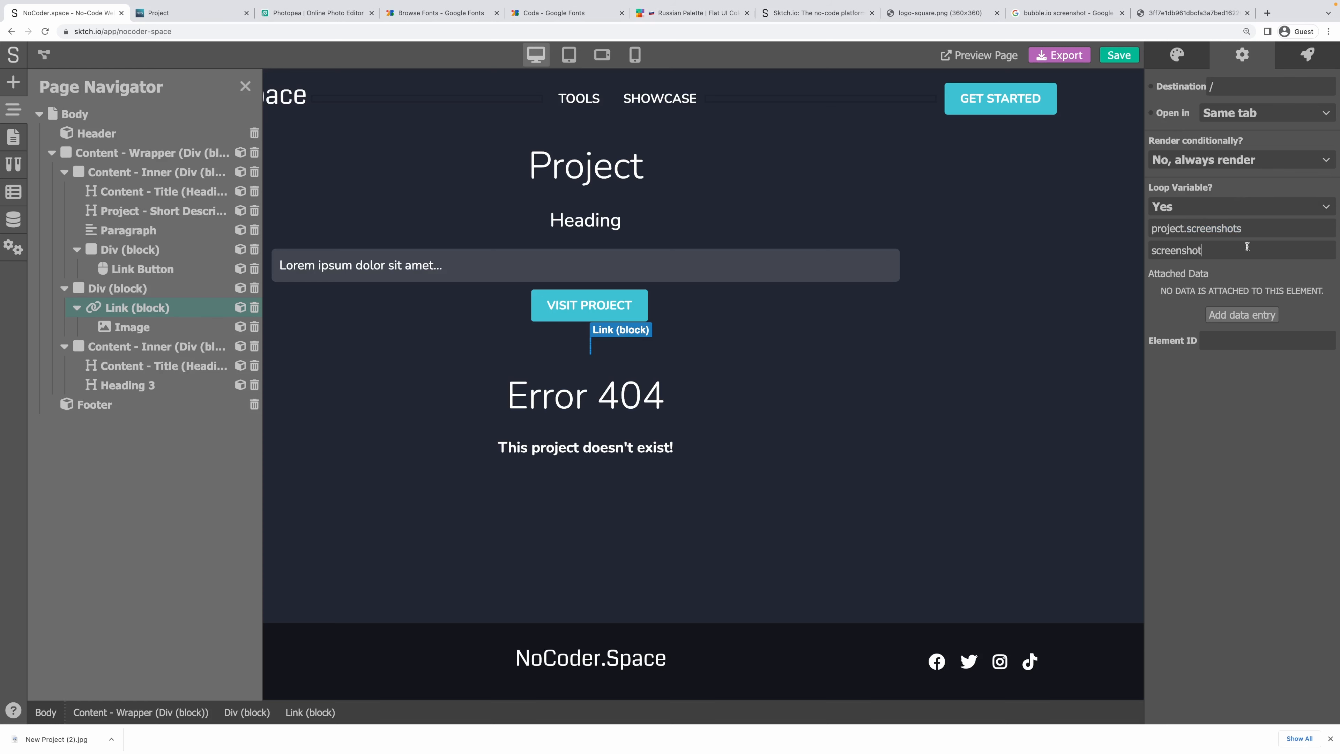
Bind the link's destination and the image URL to the screenshot variable.
click(1153, 86)
key(ctrl+v)
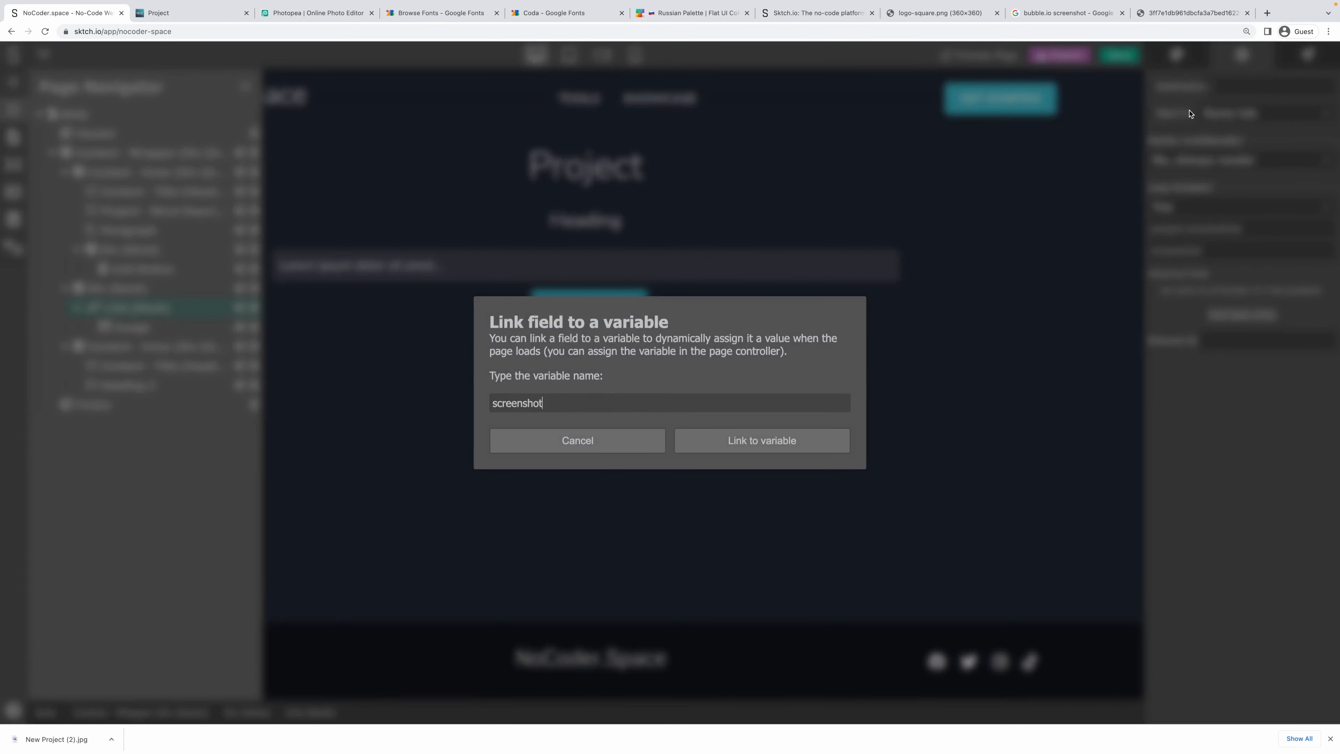
click(760, 440)
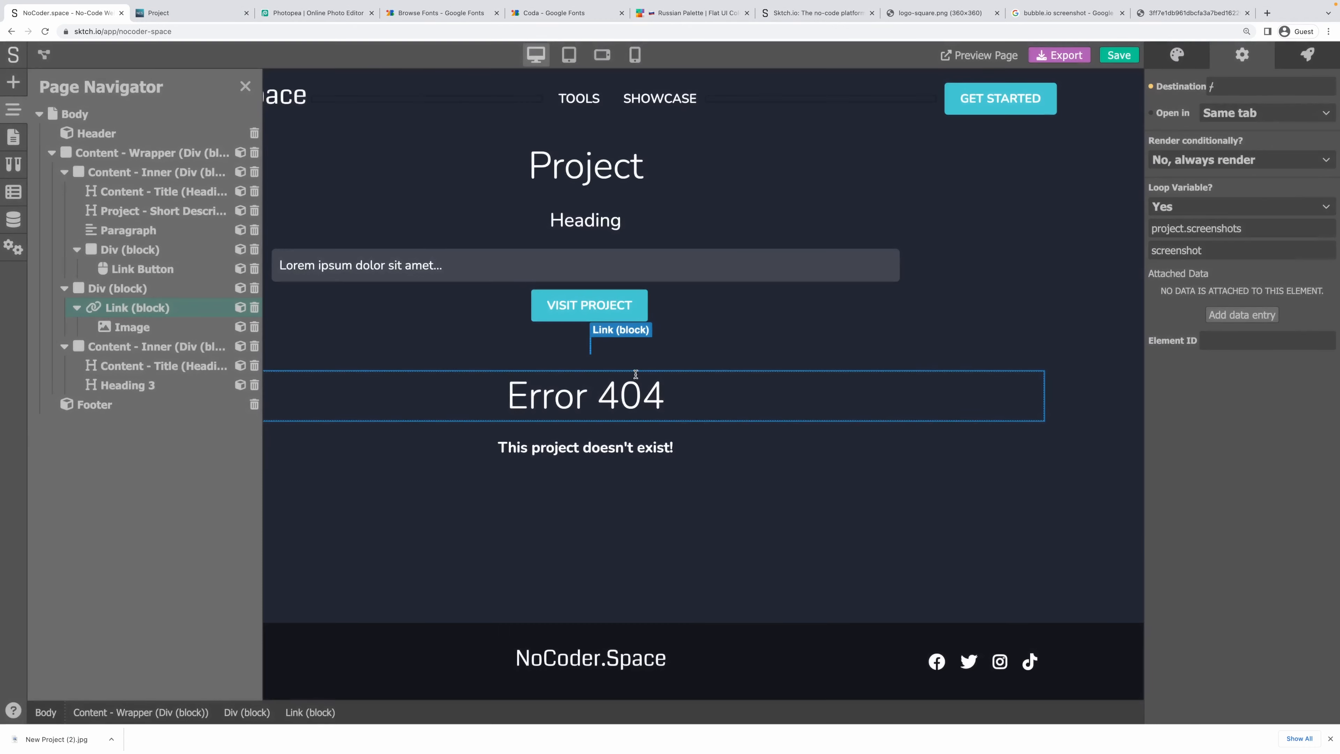
click(97, 328)
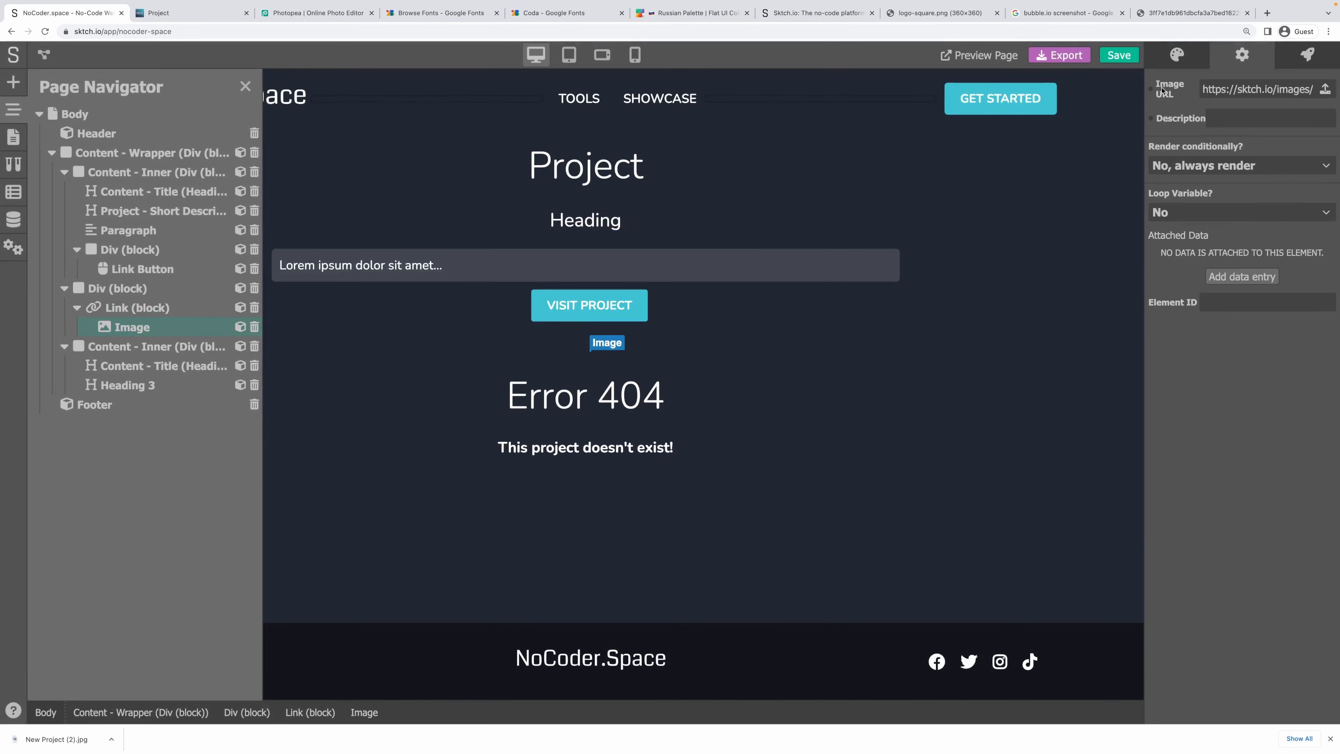
click(1151, 91)
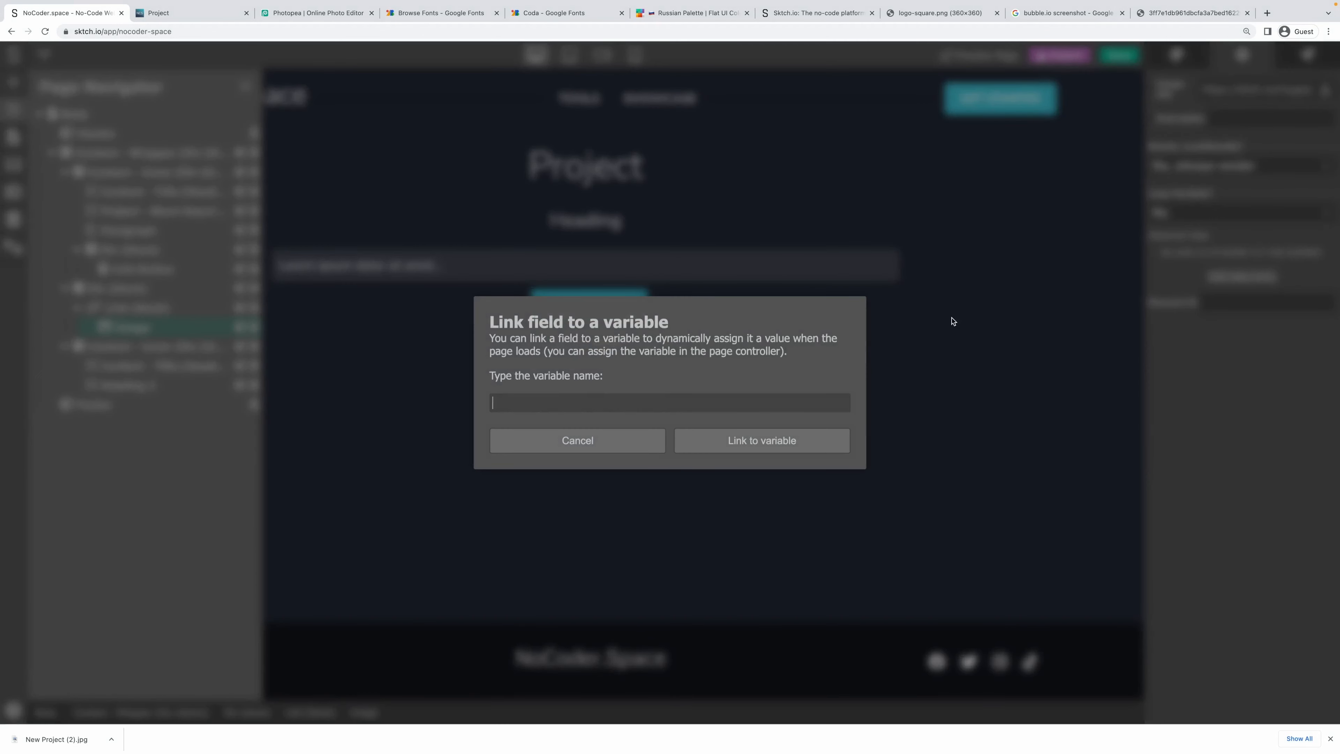
key(super+v)
click(797, 436)
click(1183, 63)
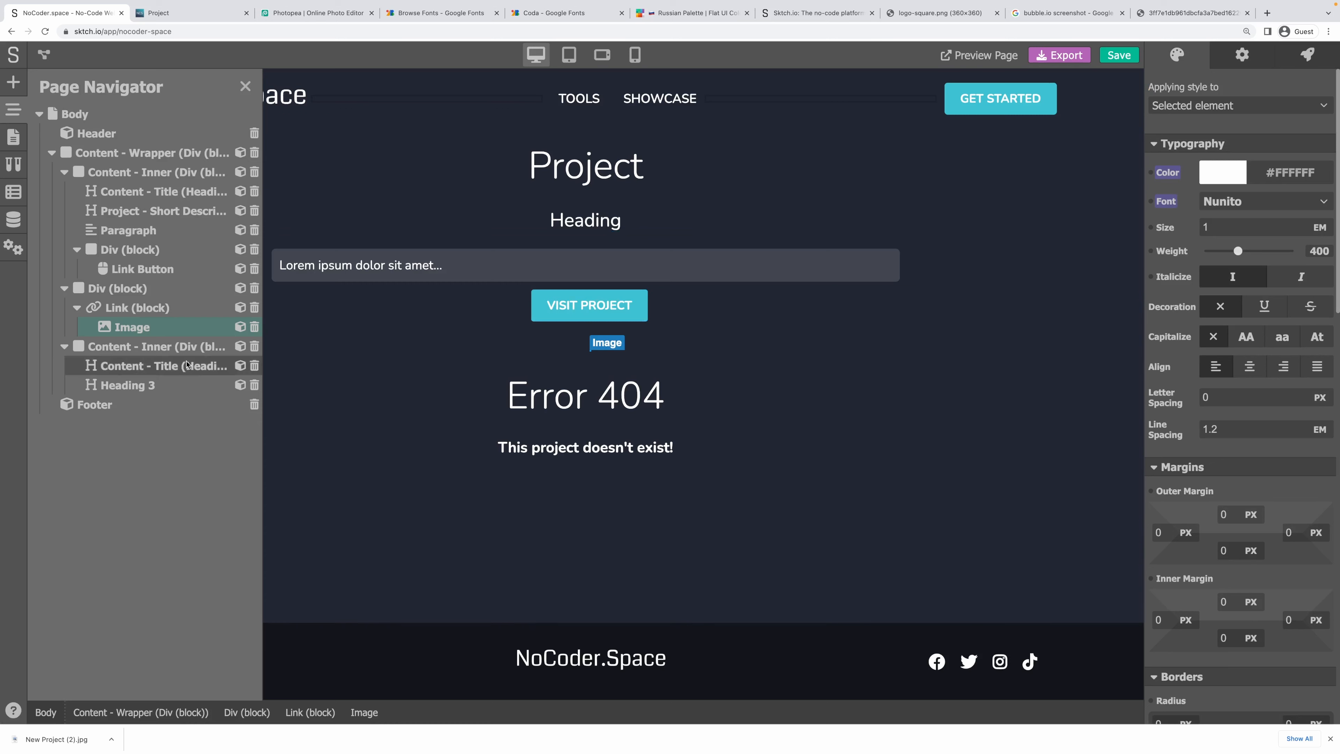
Give the div wrapping the link a new class 'Project - Screenshots'.
click(136, 289)
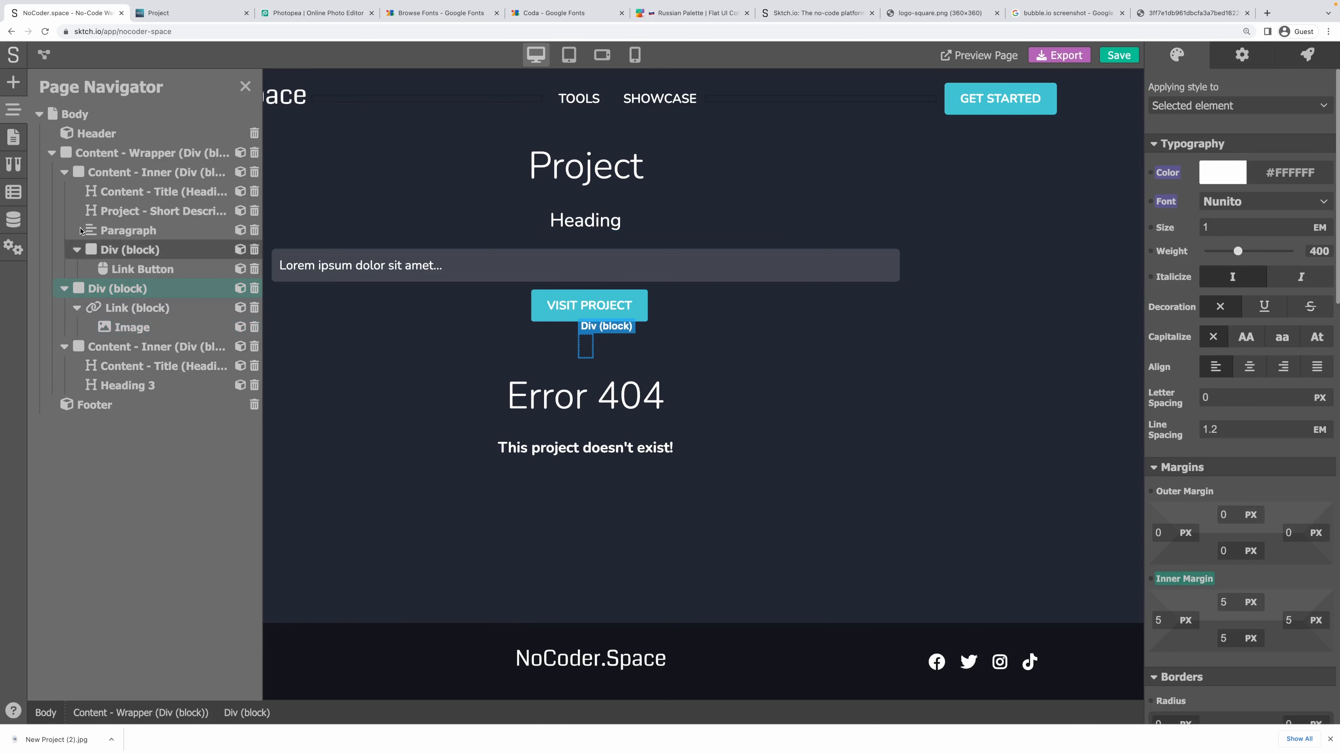
click(1235, 105)
click(1208, 172)
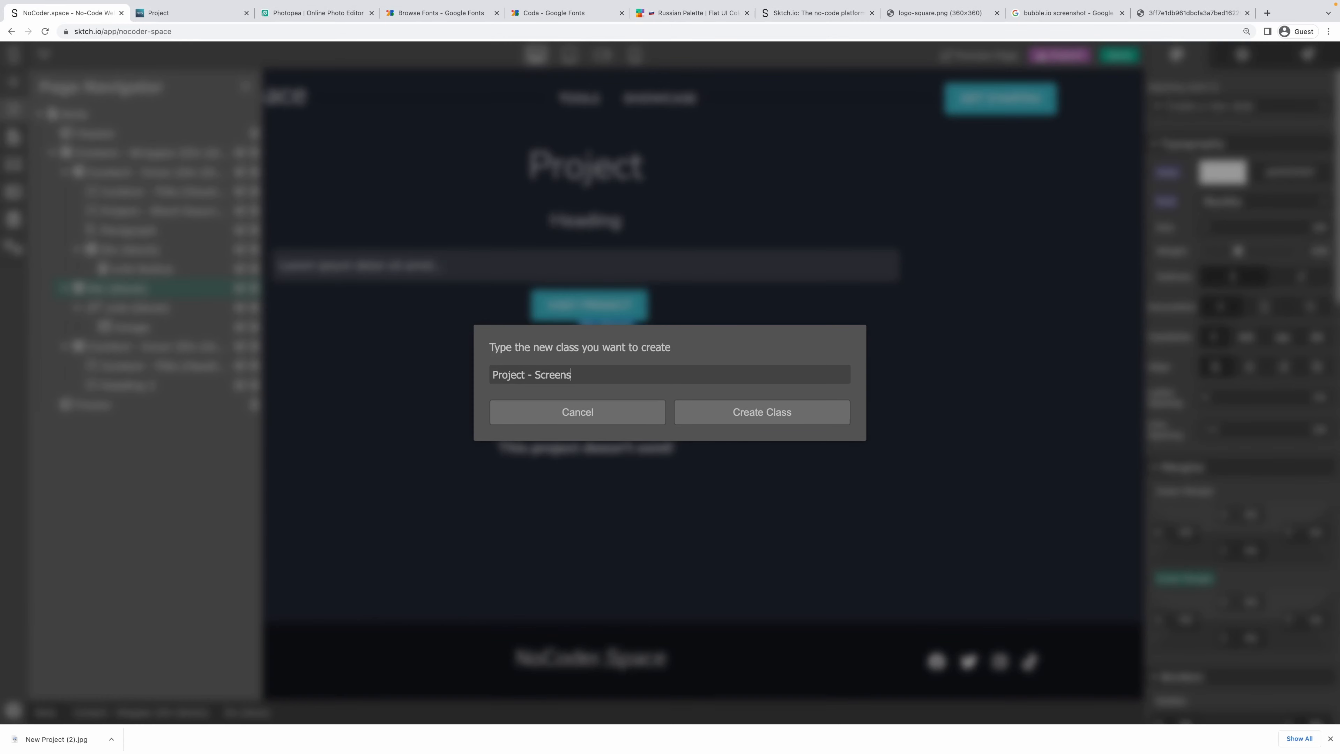
text(Project - Screenshots)
key(Return)
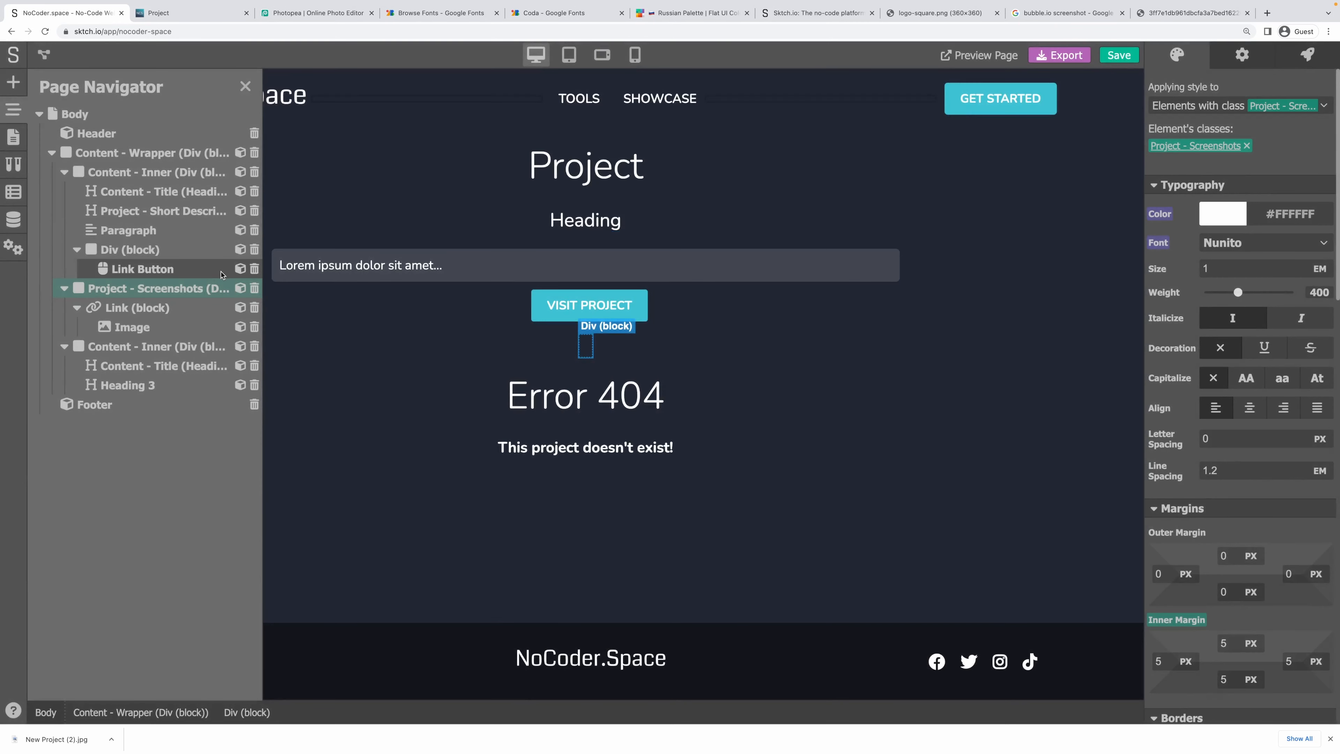
click(138, 307)
click(13, 136)
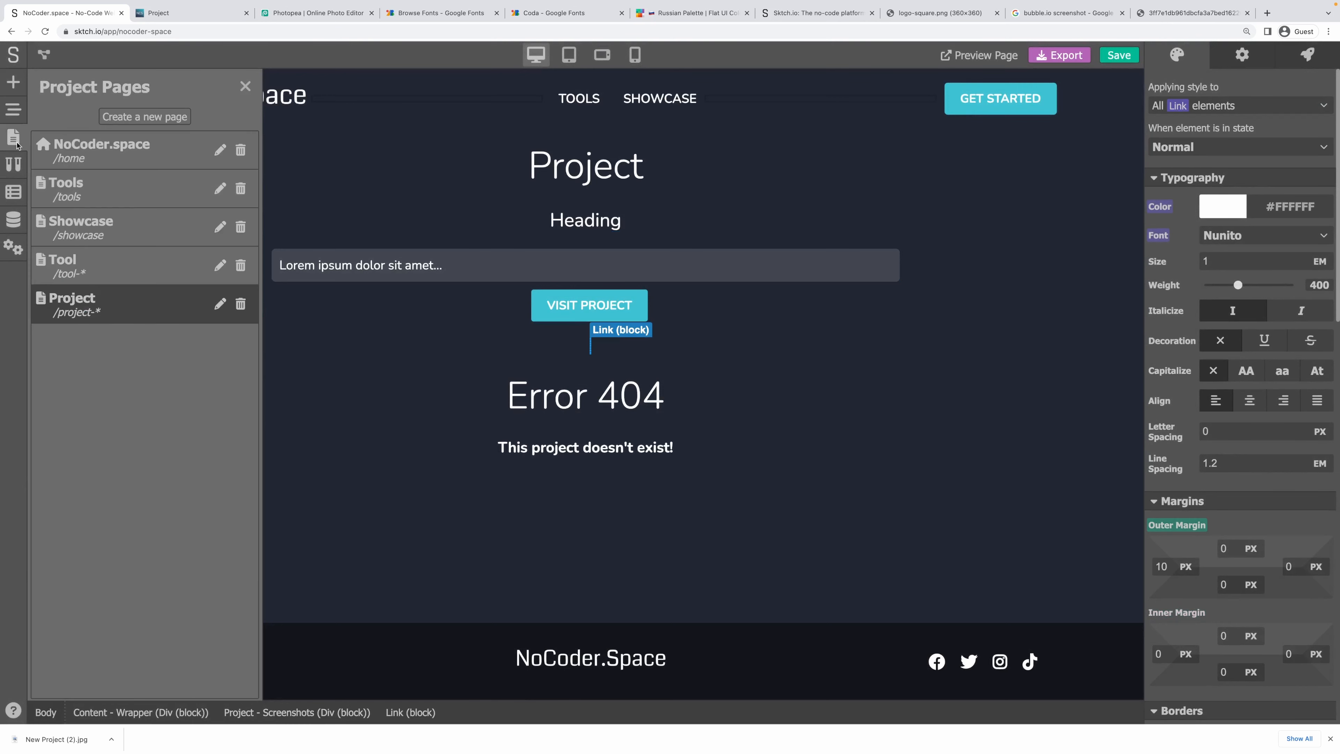
click(79, 264)
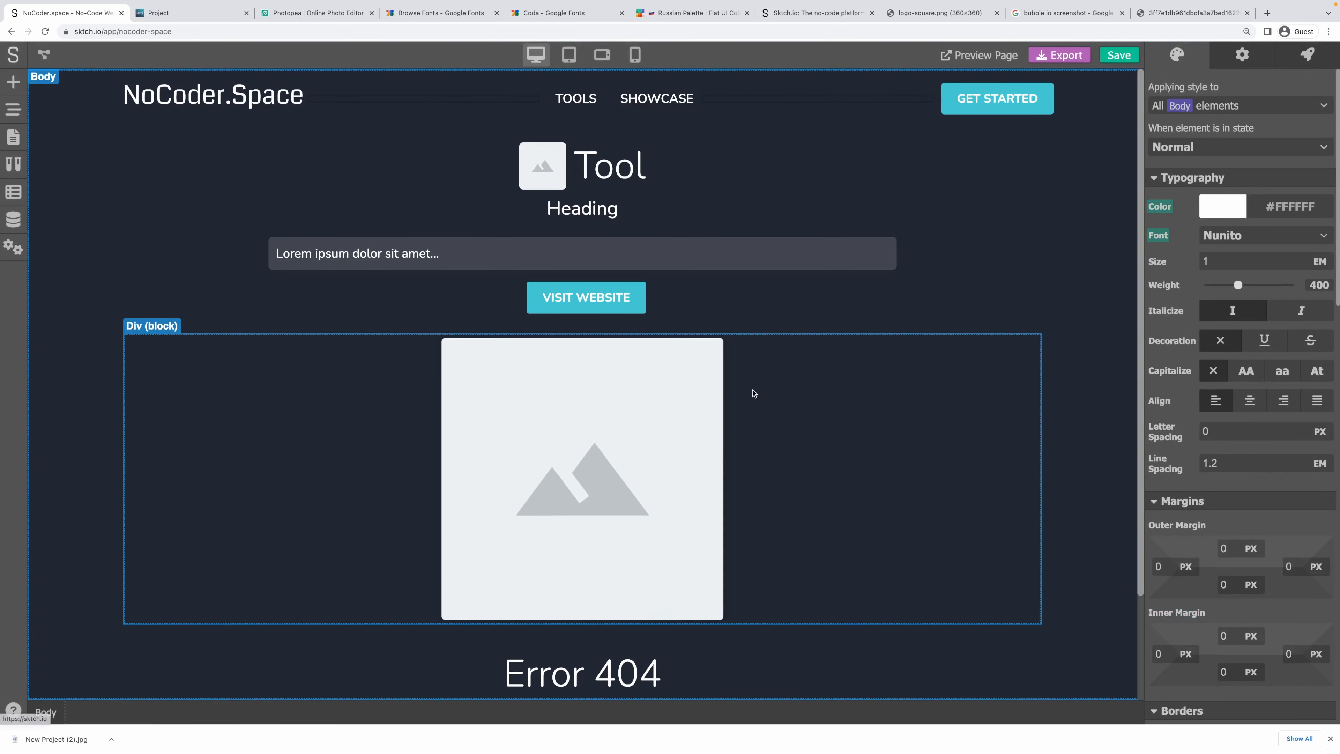
click(814, 398)
scroll(1219, 459, down, 1)
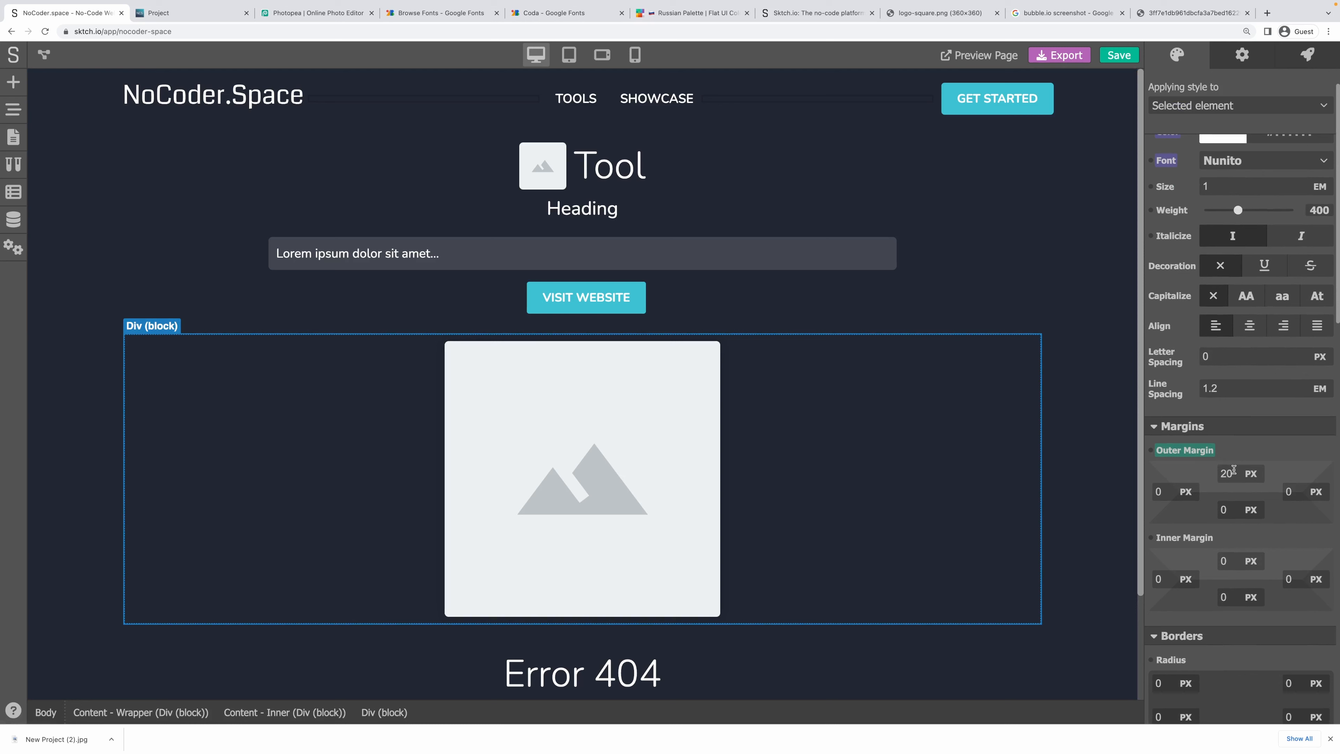
scroll(1261, 463, down, 9)
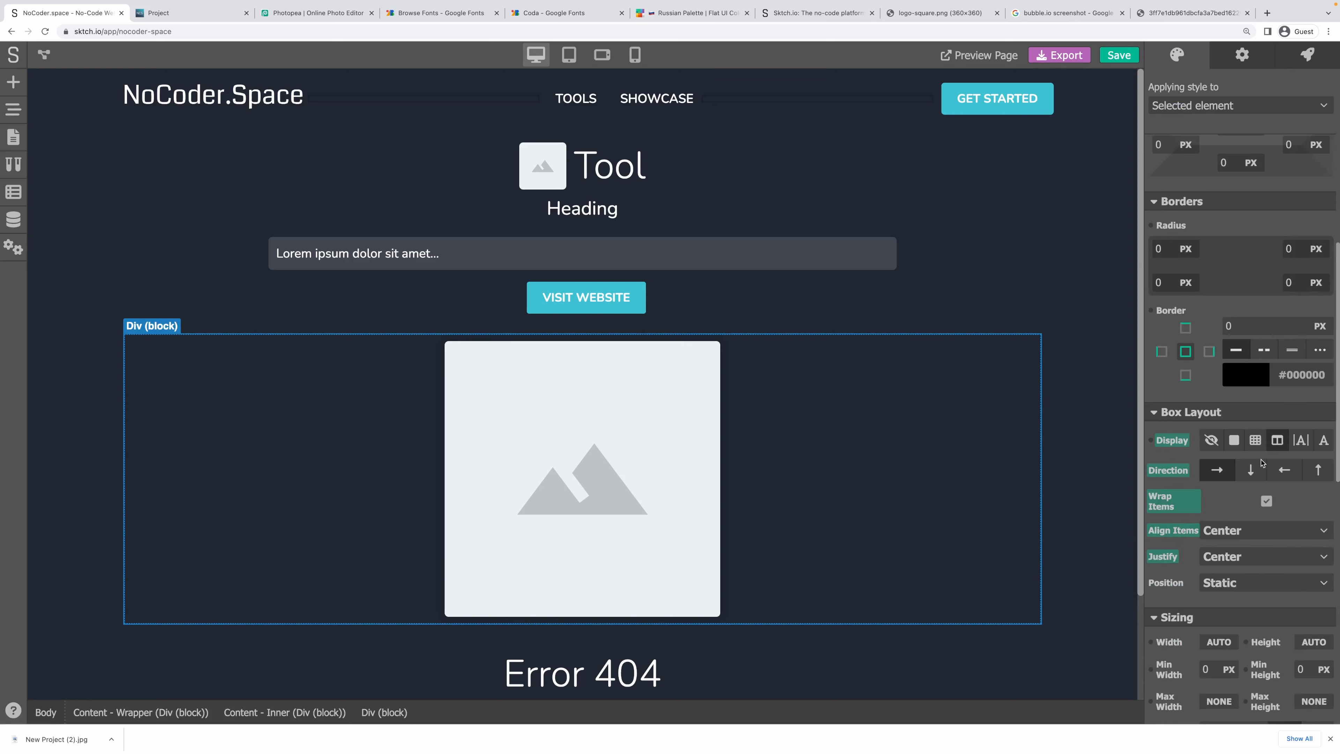
scroll(1255, 460, down, 8)
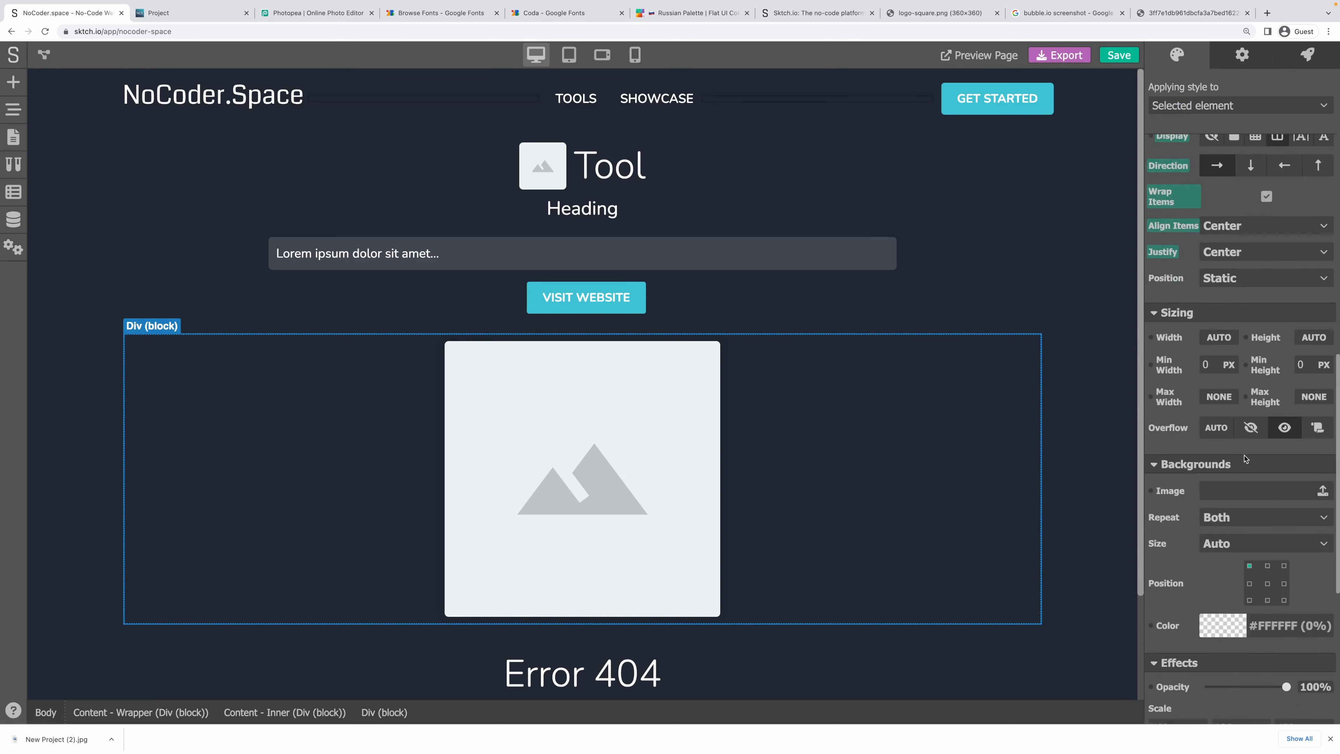
scroll(1245, 458, down, 4)
scroll(1245, 458, up, 8)
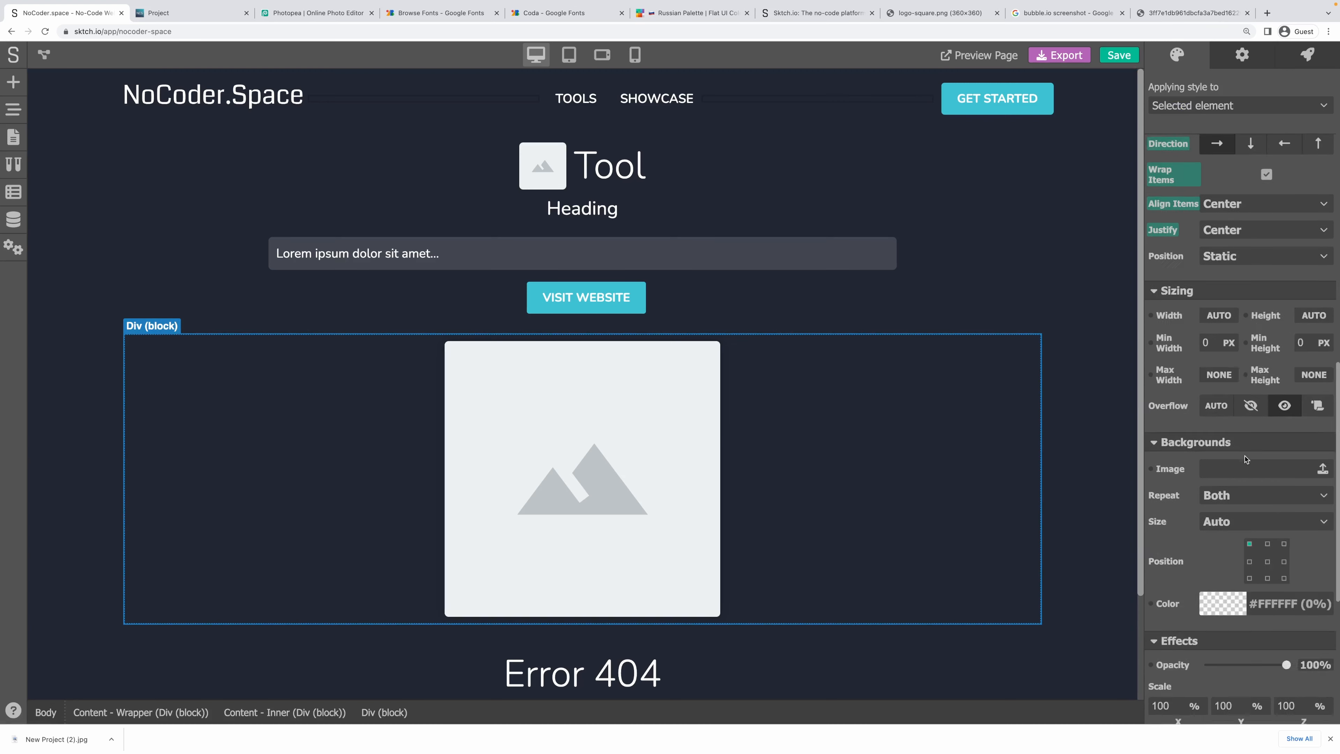
click(16, 138)
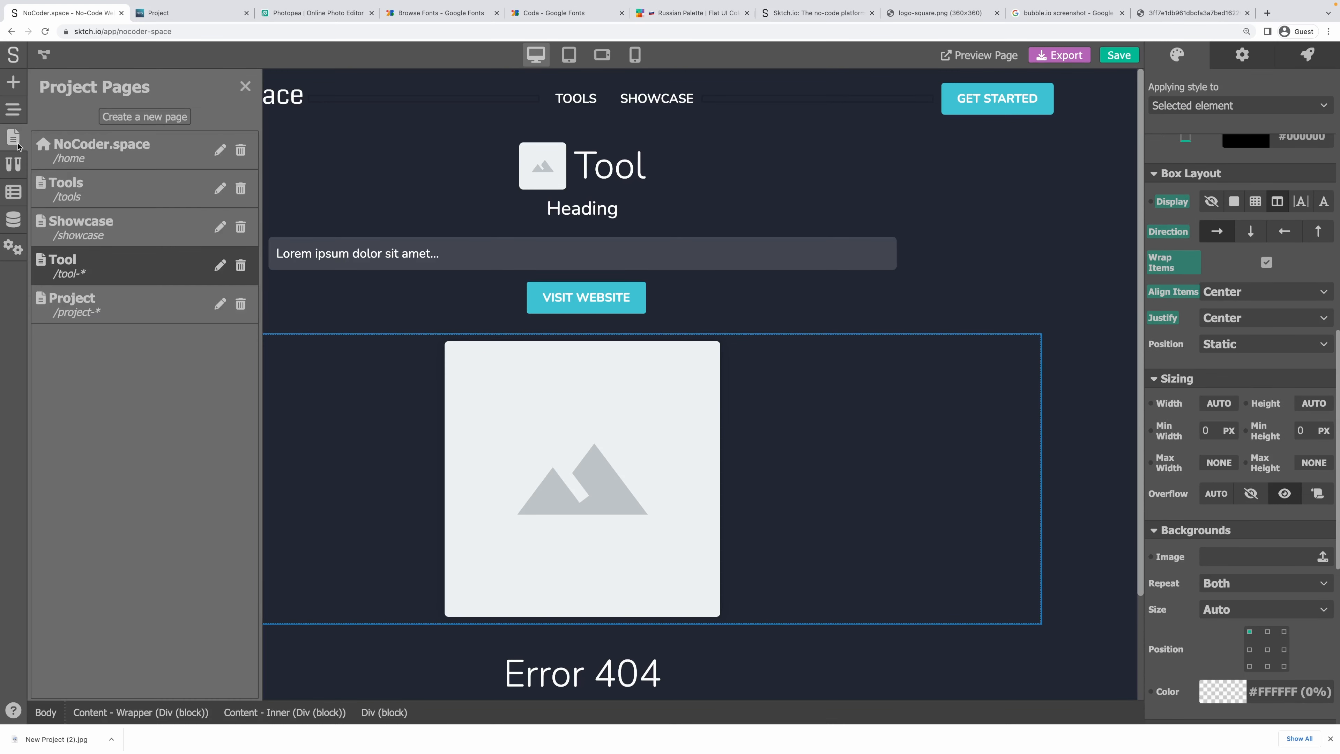
click(103, 295)
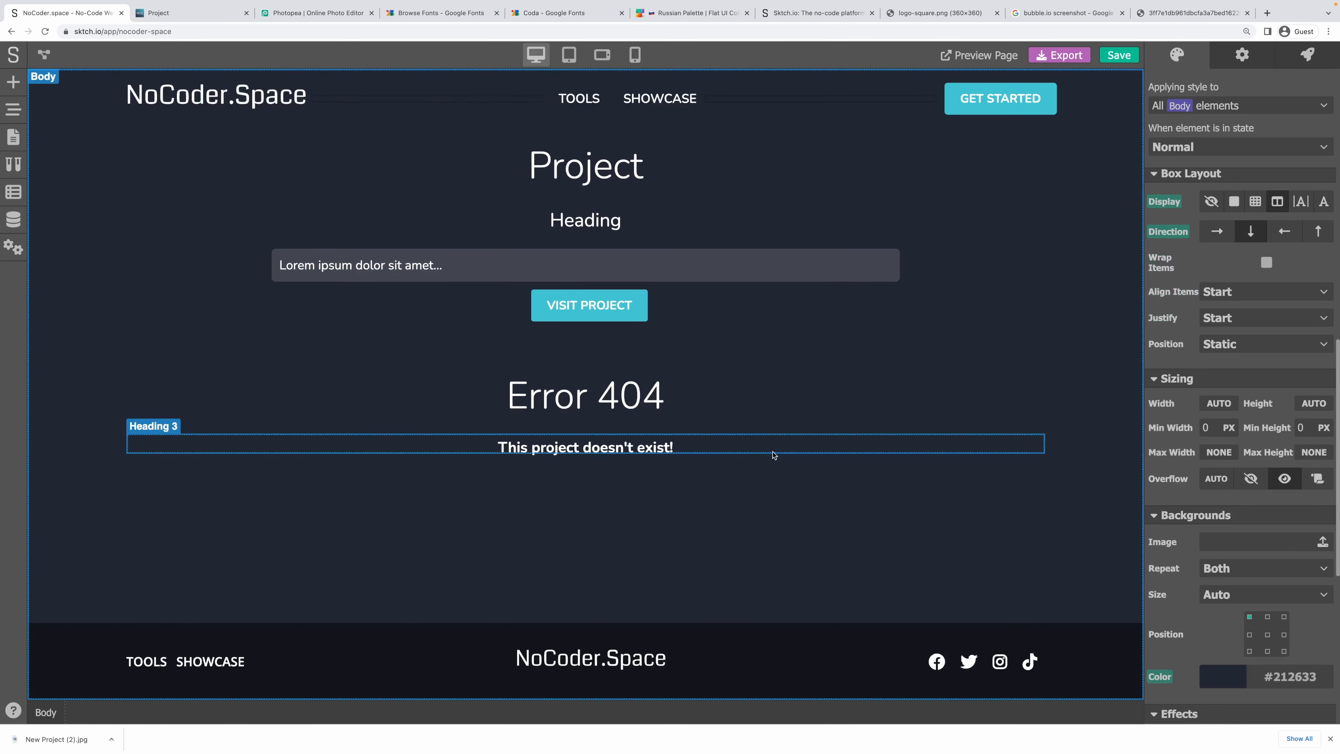
Make the screenshots box a flex container with items centred vertically and horizontally.
click(586, 346)
scroll(1255, 381, up, 2)
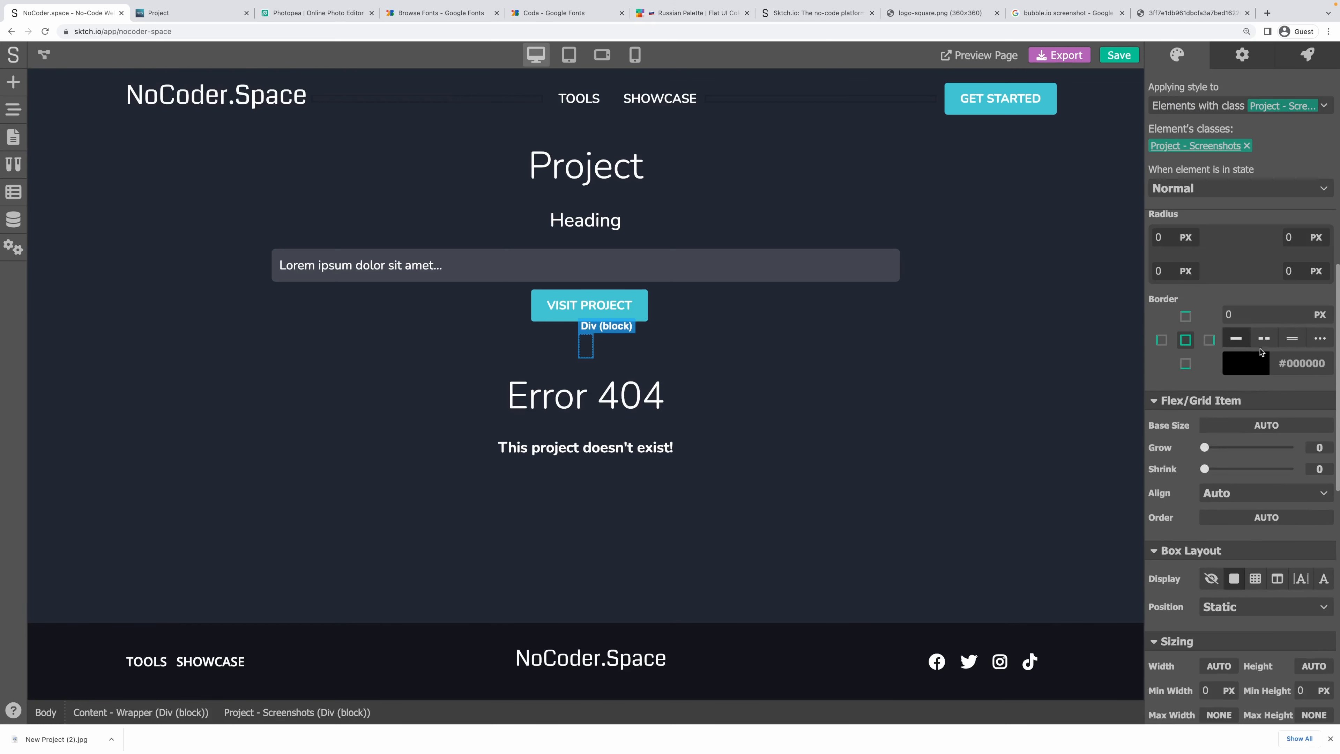
scroll(1255, 381, down, 3)
click(1277, 291)
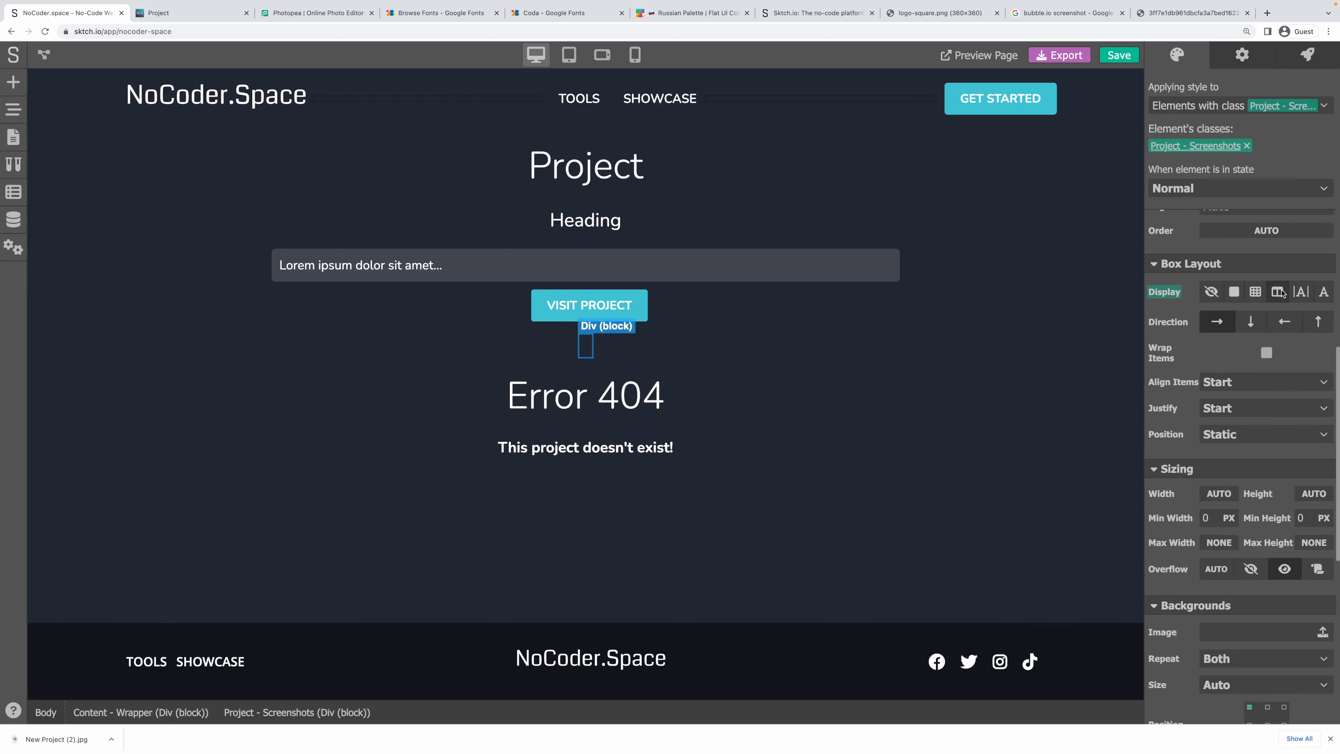
click(1231, 383)
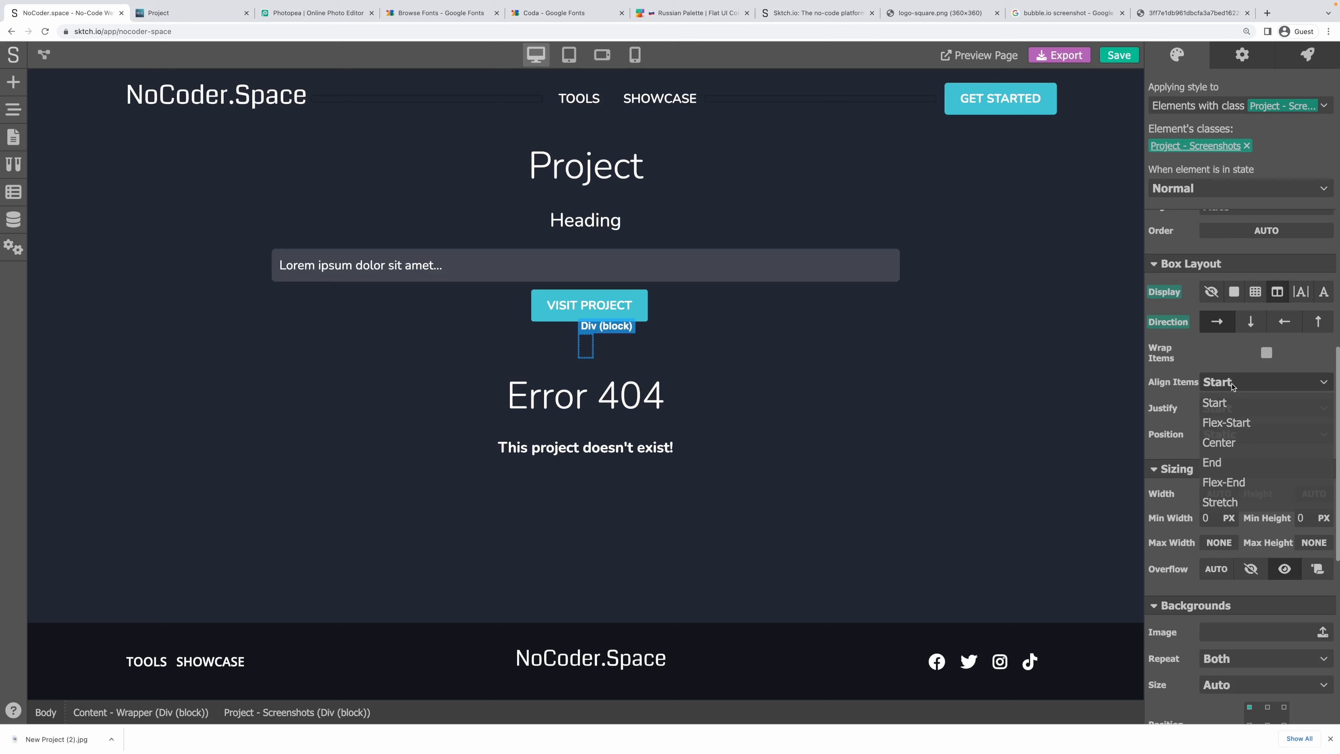
click(1220, 443)
click(1234, 407)
click(1232, 469)
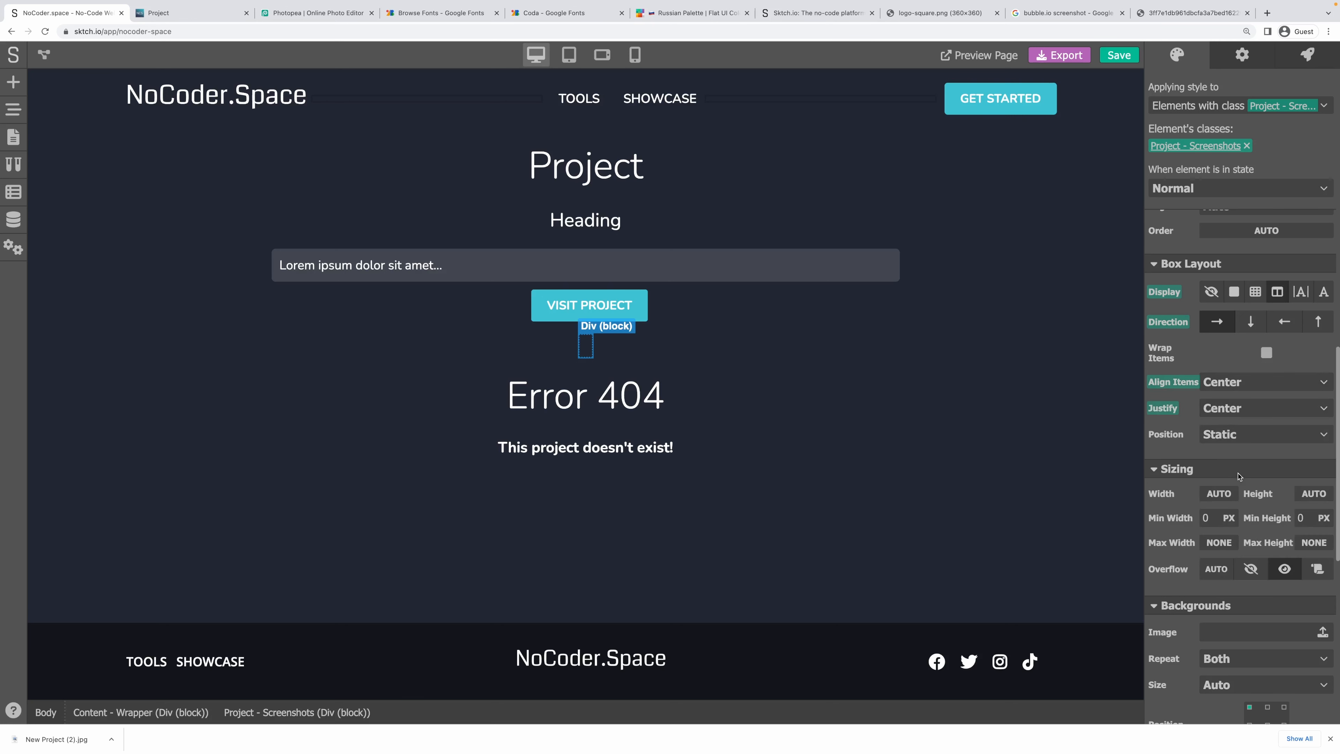
Set the box's inner margin to 0 and its bottom outer margin to 20 px.
scroll(1224, 354, up, 4)
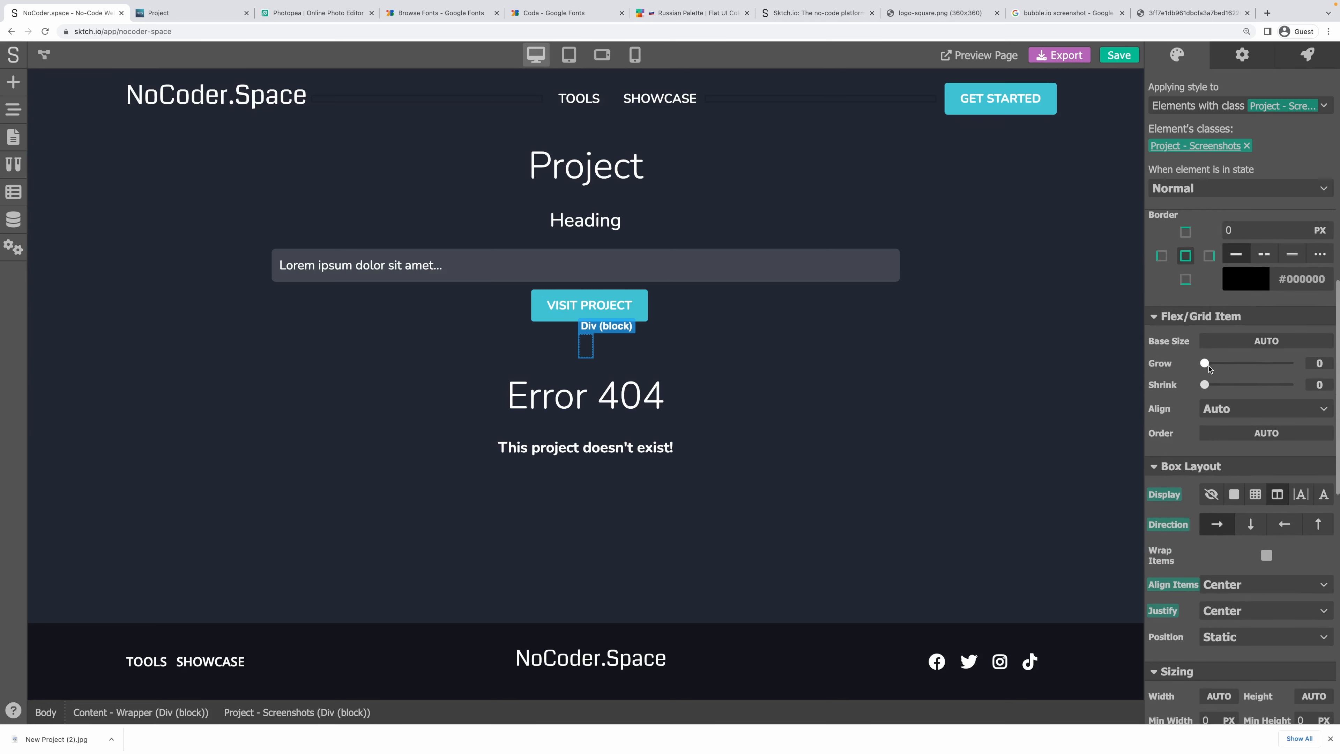
scroll(1208, 367, up, 4)
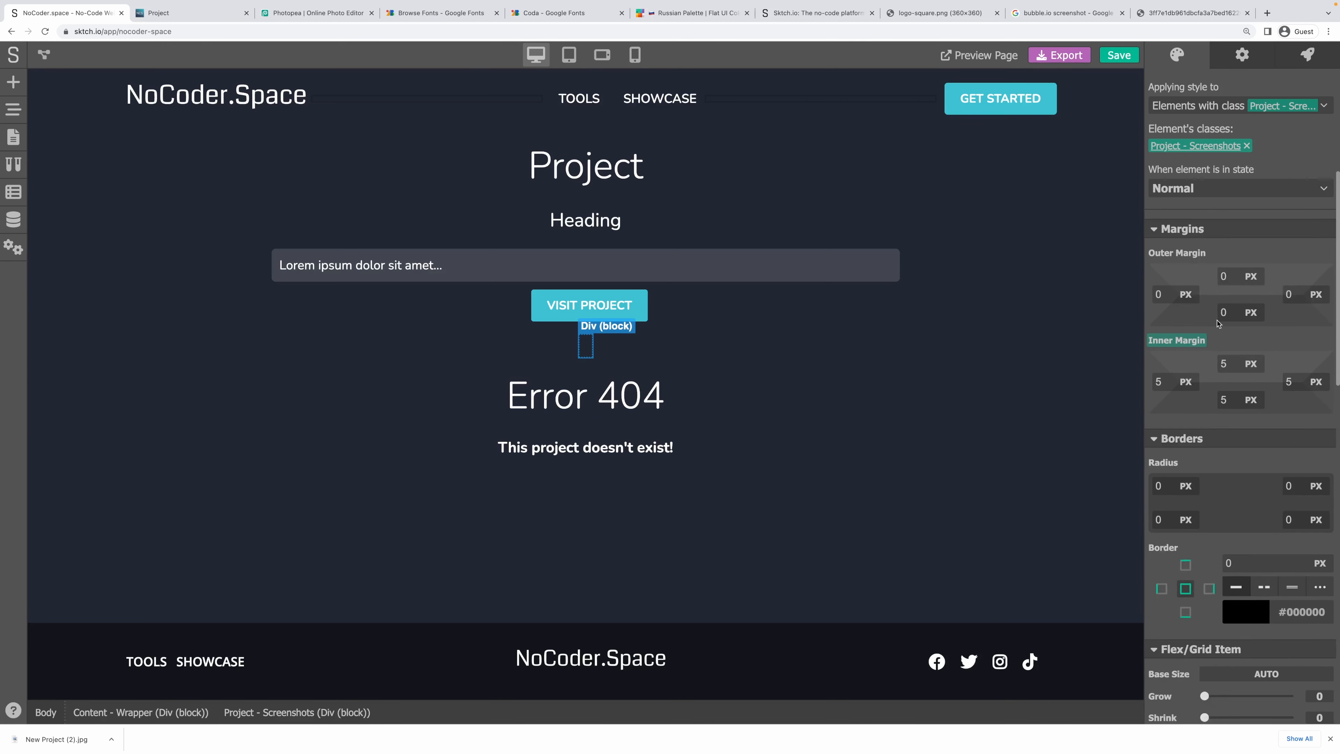
click(1193, 359)
key(BackSpace)
text(20)
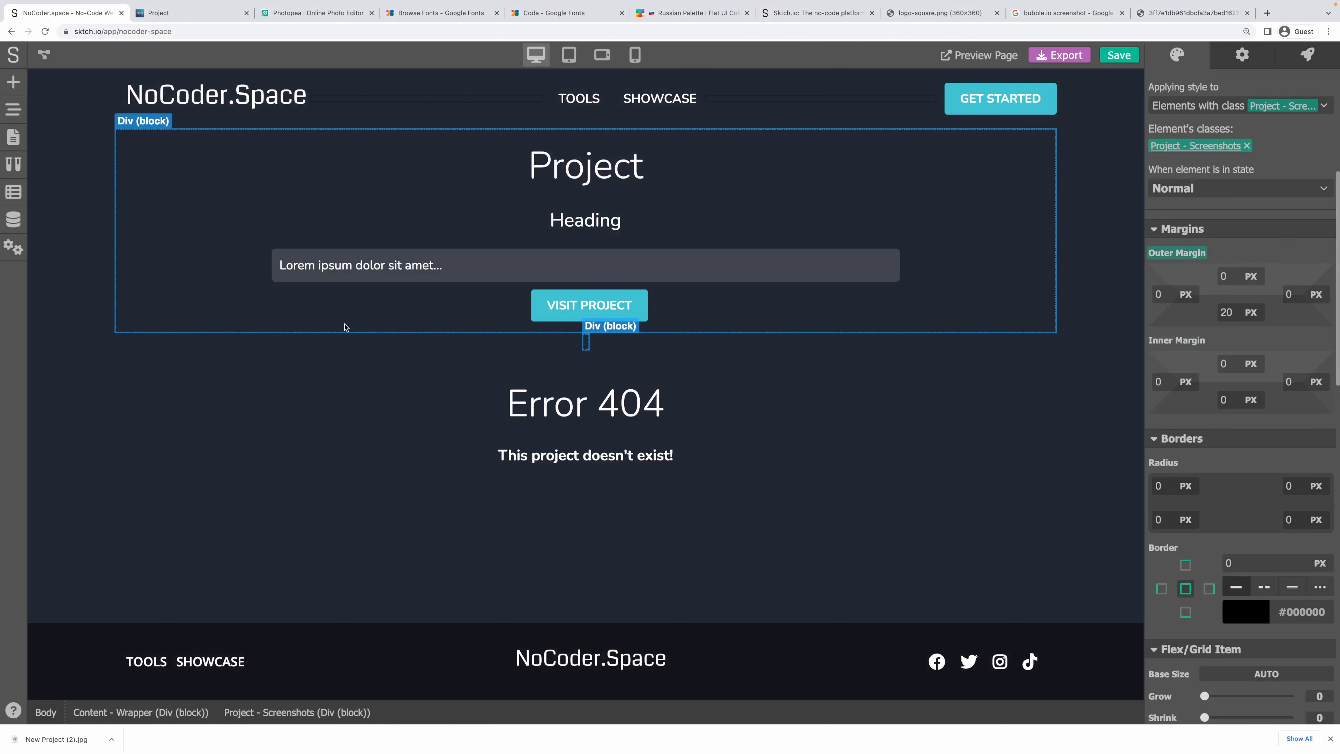
click(14, 142)
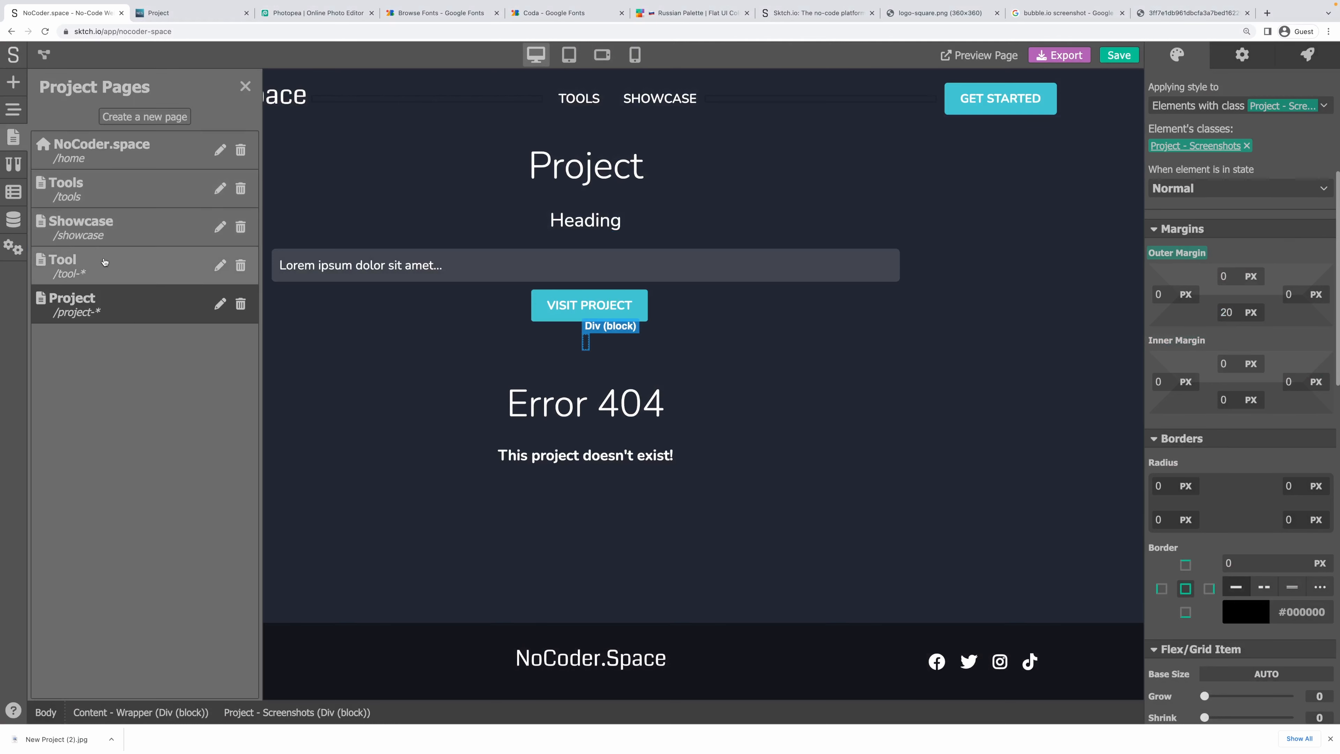
On the Tool page, select the block holding the tool image and inspect its styles.
click(62, 260)
click(358, 359)
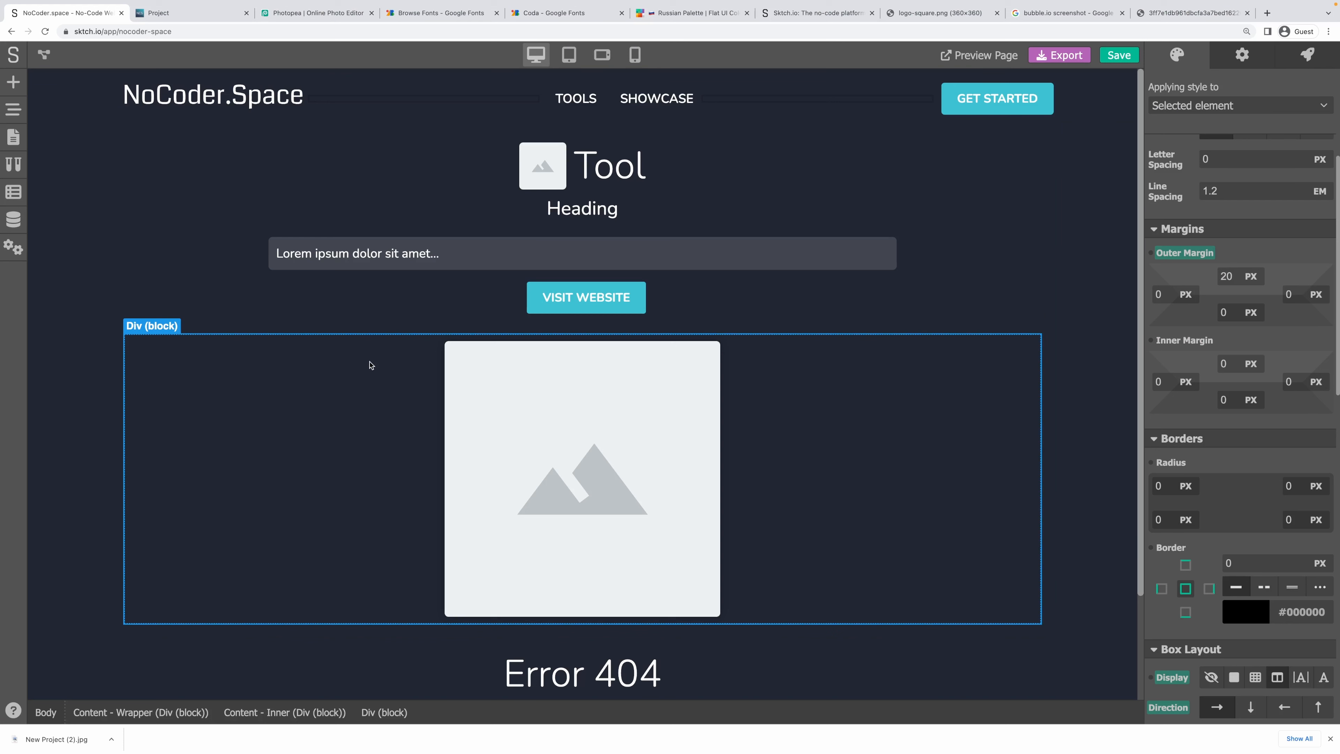
scroll(1239, 331, down, 6)
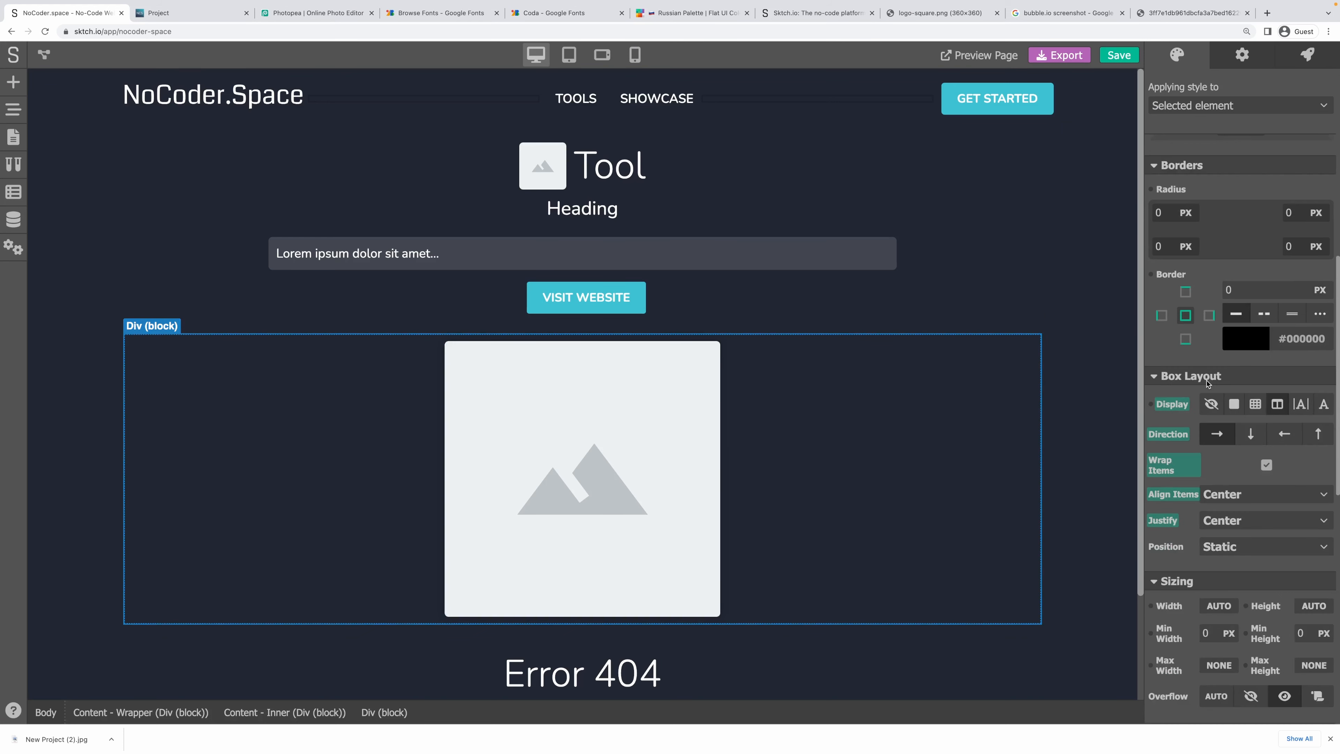
scroll(1209, 383, down, 4)
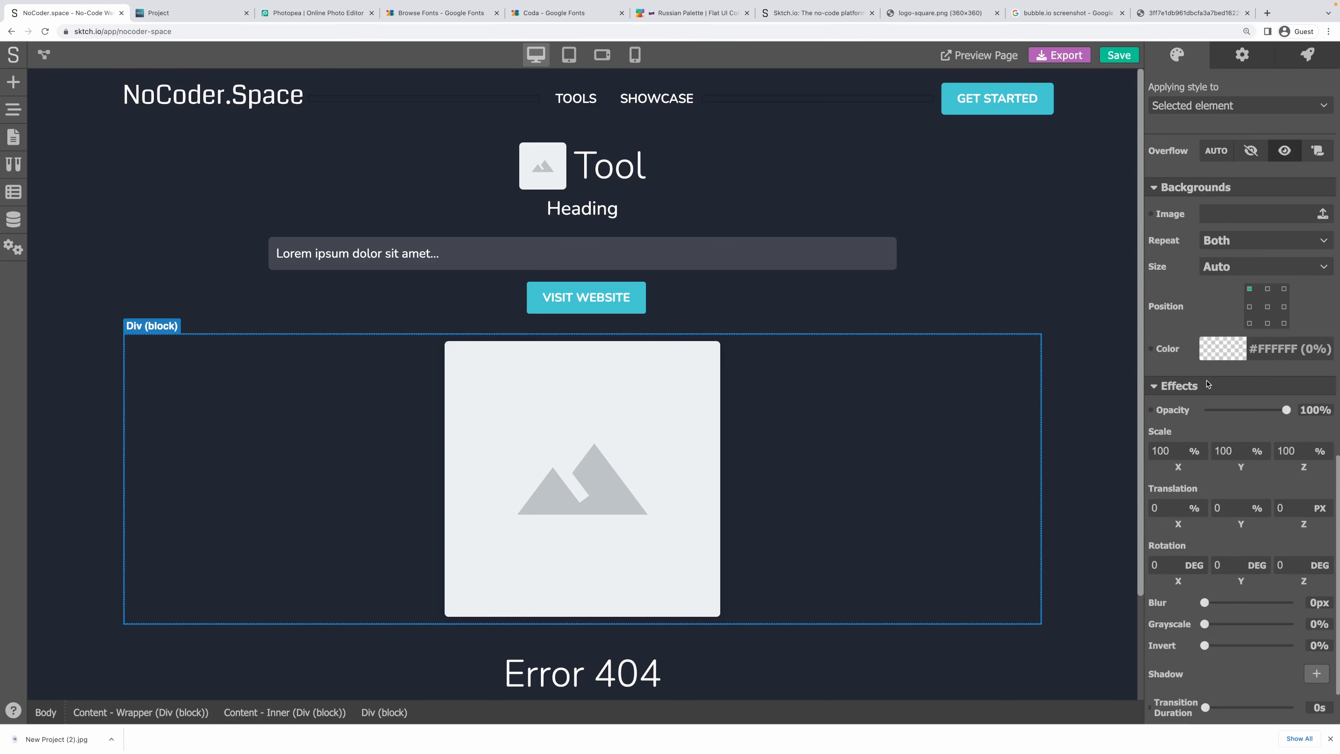
scroll(1208, 383, up, 7)
scroll(1209, 383, up, 5)
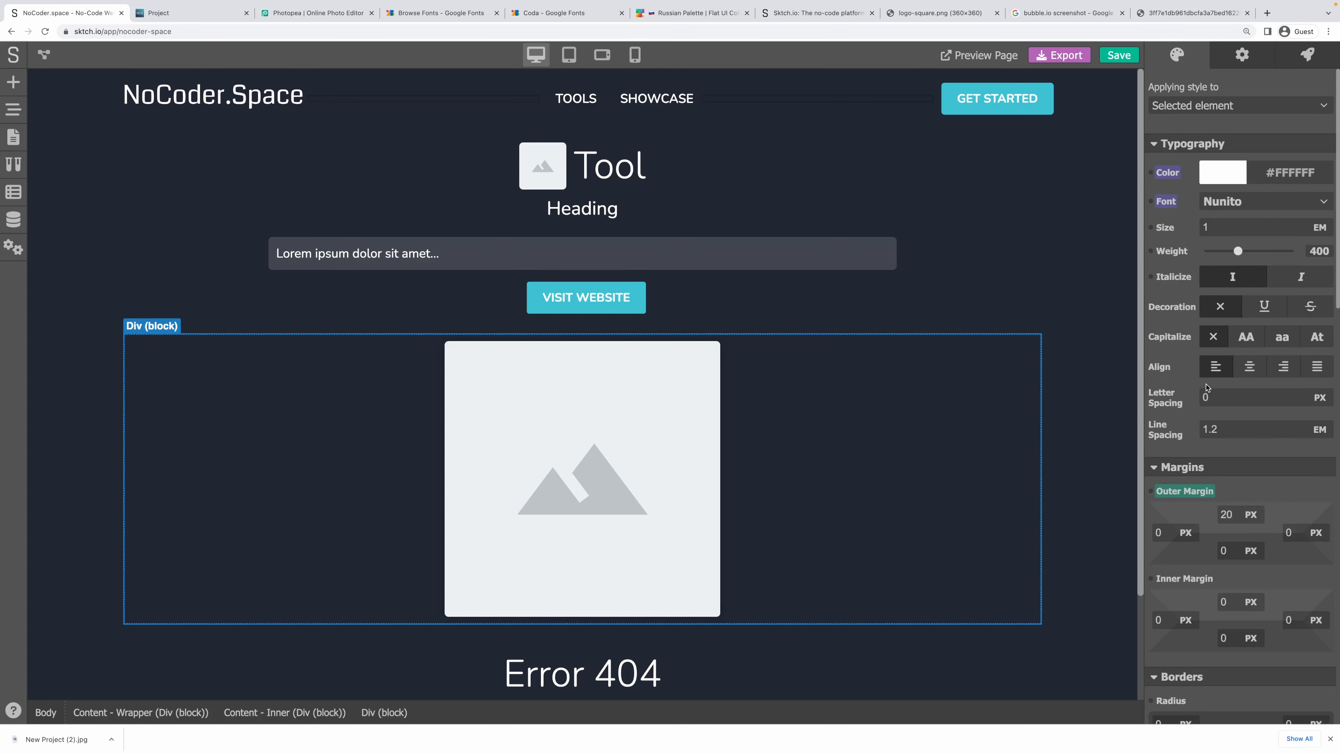
Inspect the Content - Inner container's styles, then switch to the Project page.
click(1018, 333)
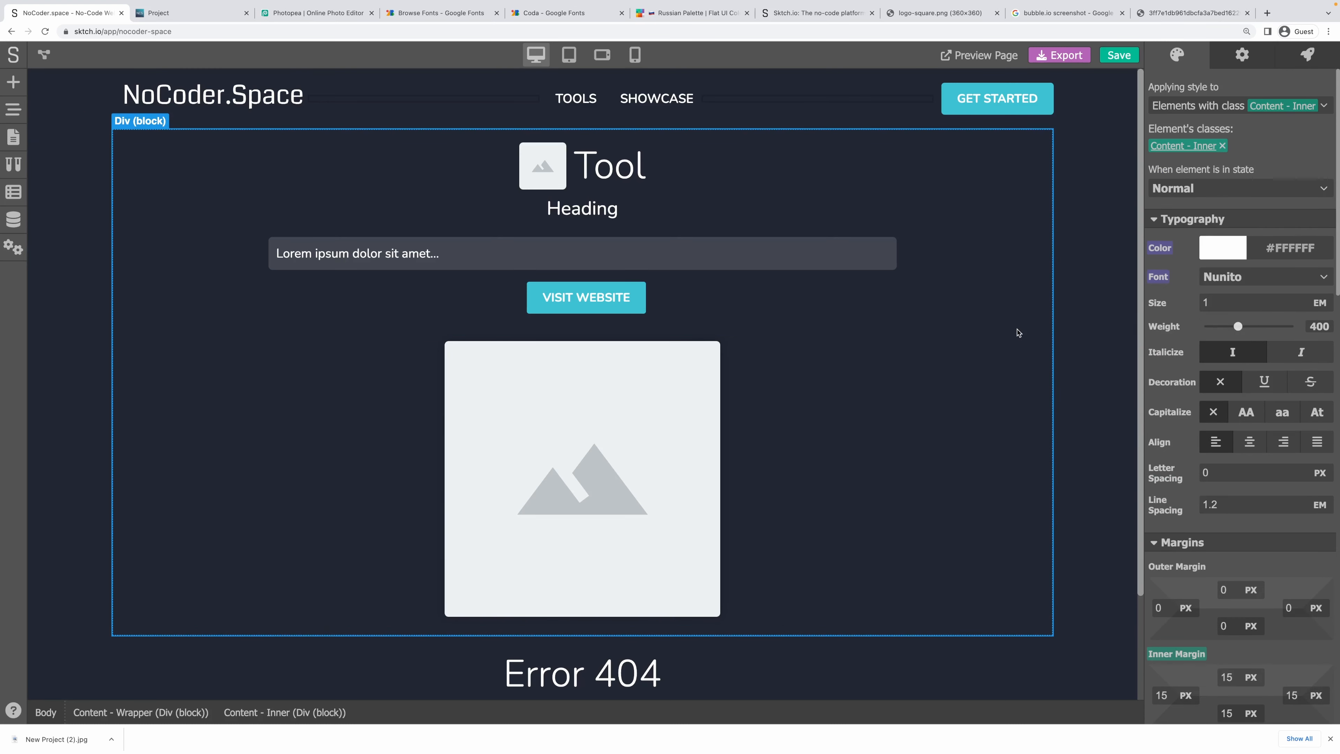
scroll(1197, 405, down, 5)
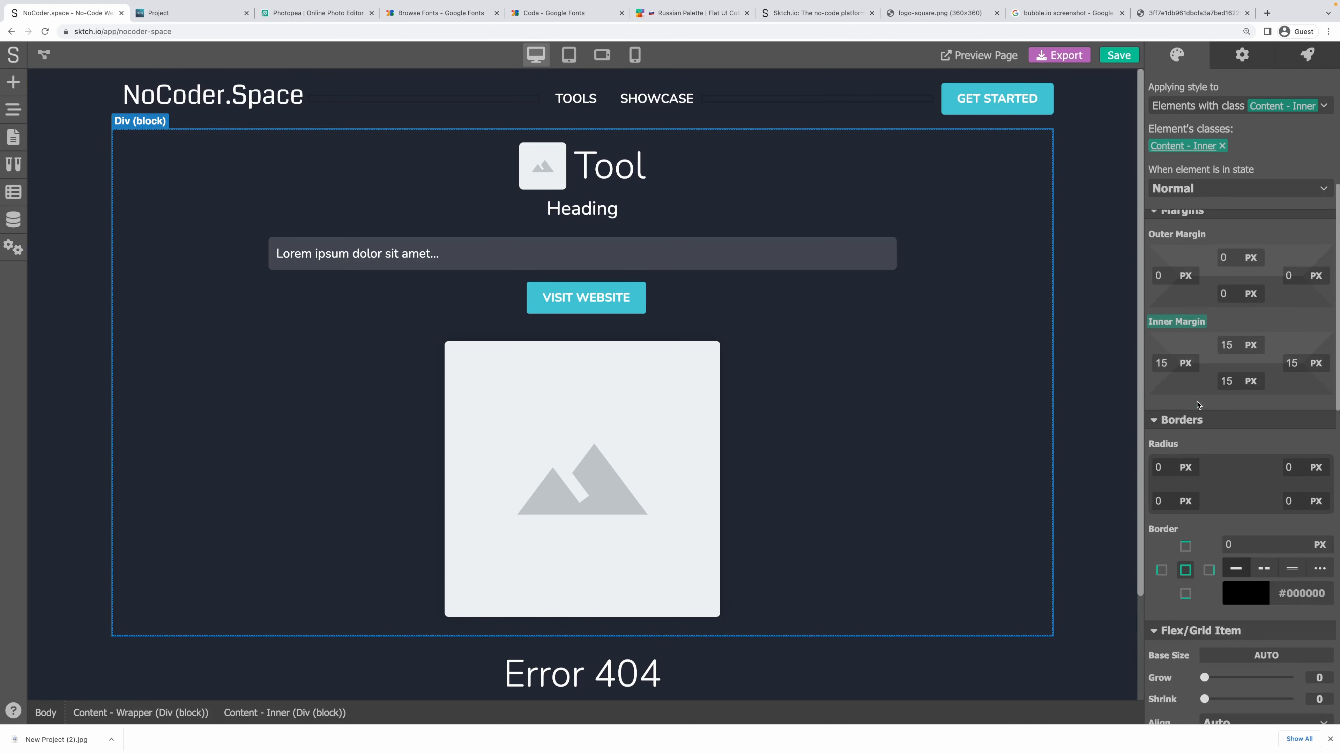
scroll(1292, 397, down, 8)
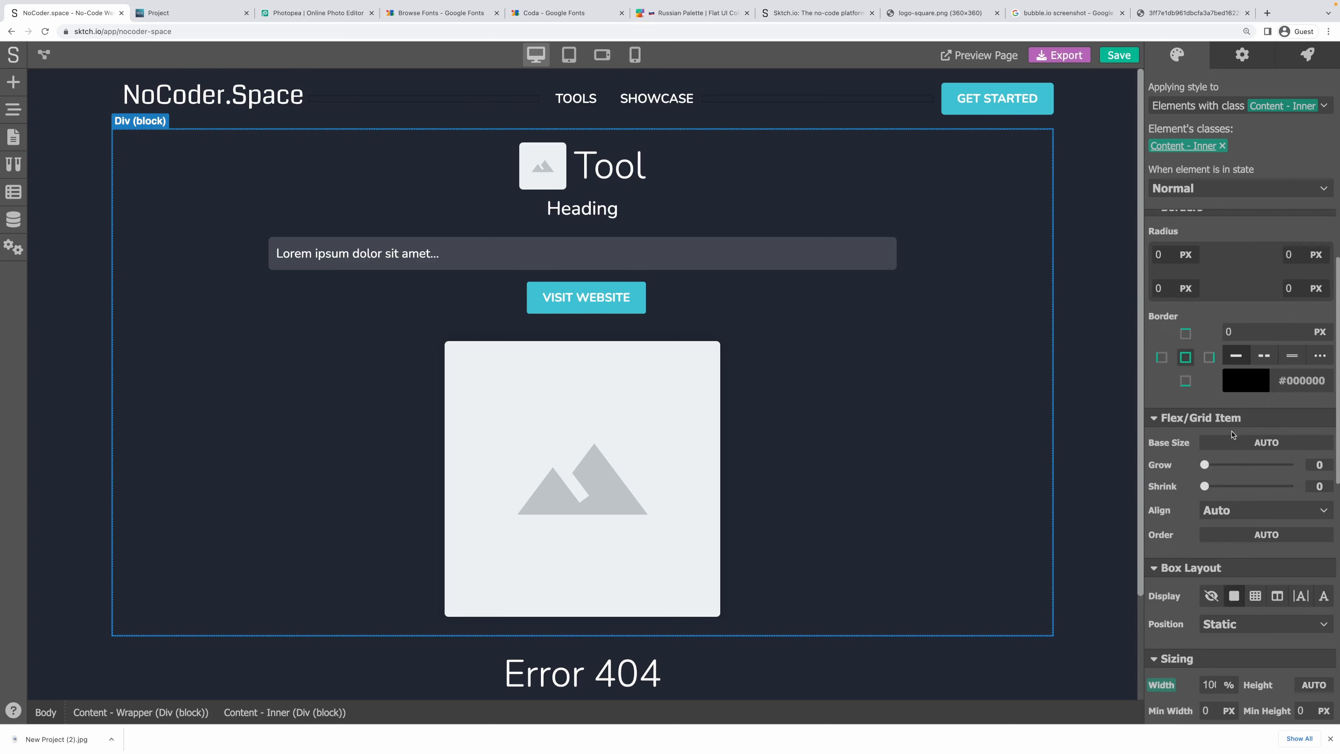
scroll(1233, 434, down, 1)
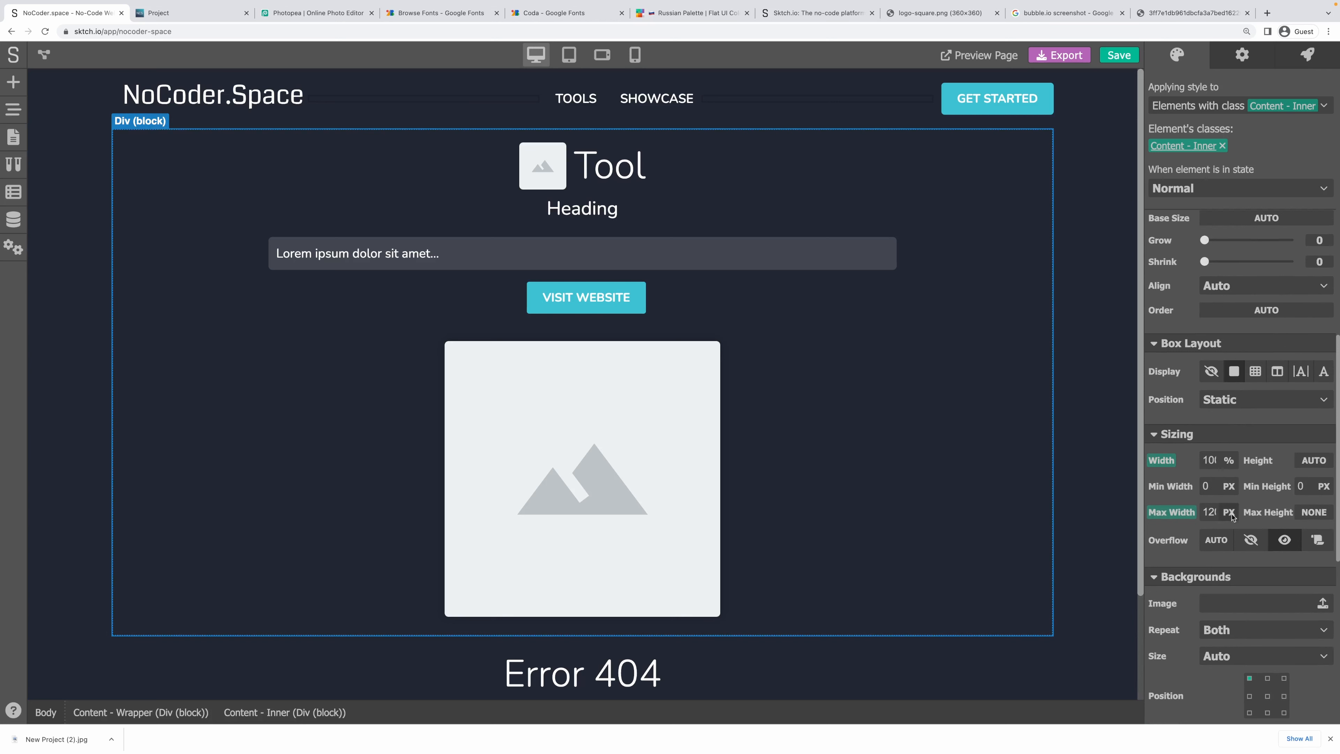
click(11, 136)
click(105, 303)
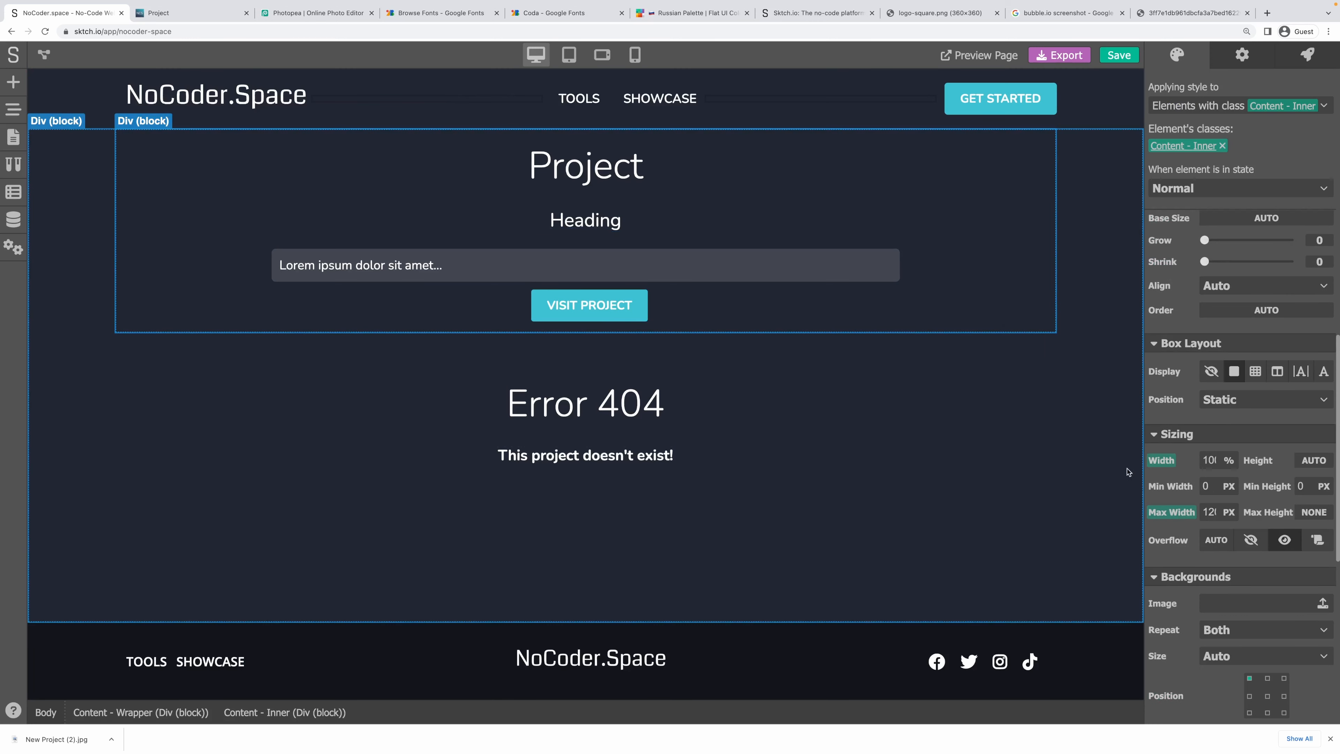
Move the Project - Screenshots block into Content - Inner, below VISIT PROJECT.
scroll(1206, 452, up, 9)
scroll(1205, 452, up, 5)
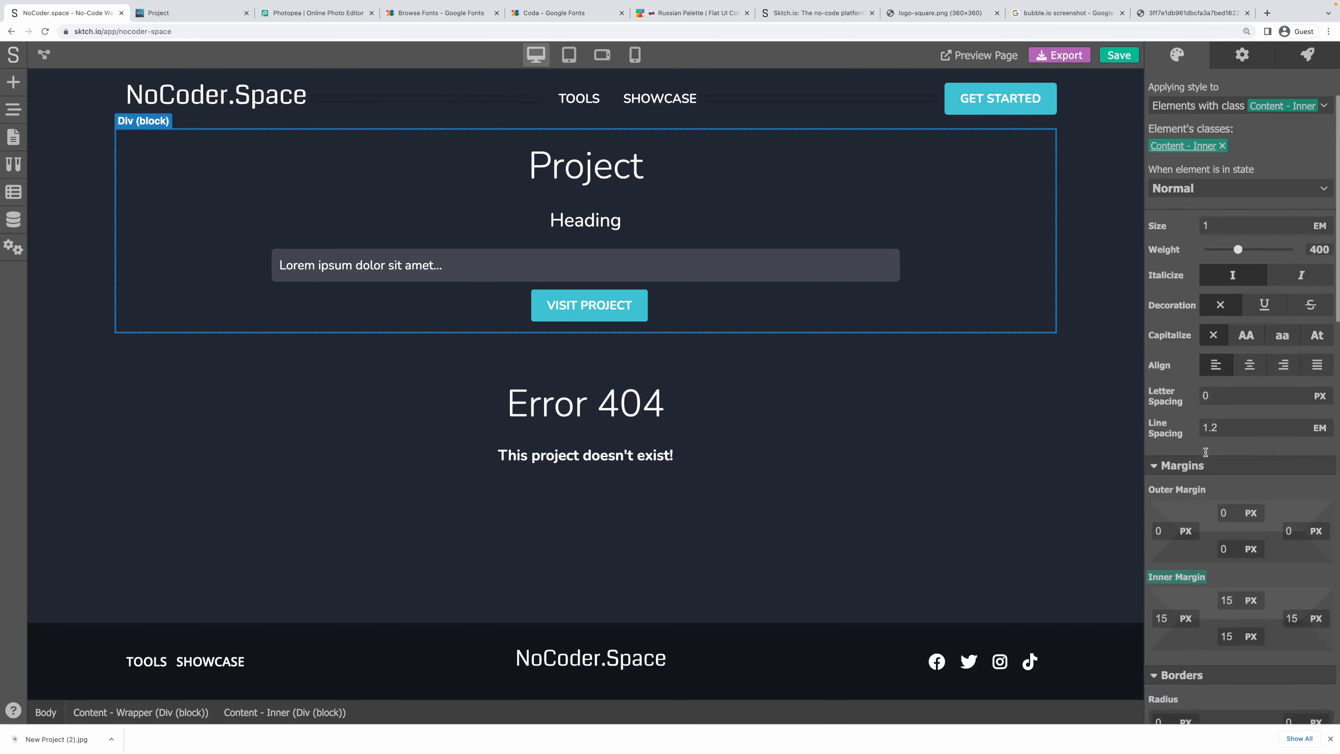
click(586, 342)
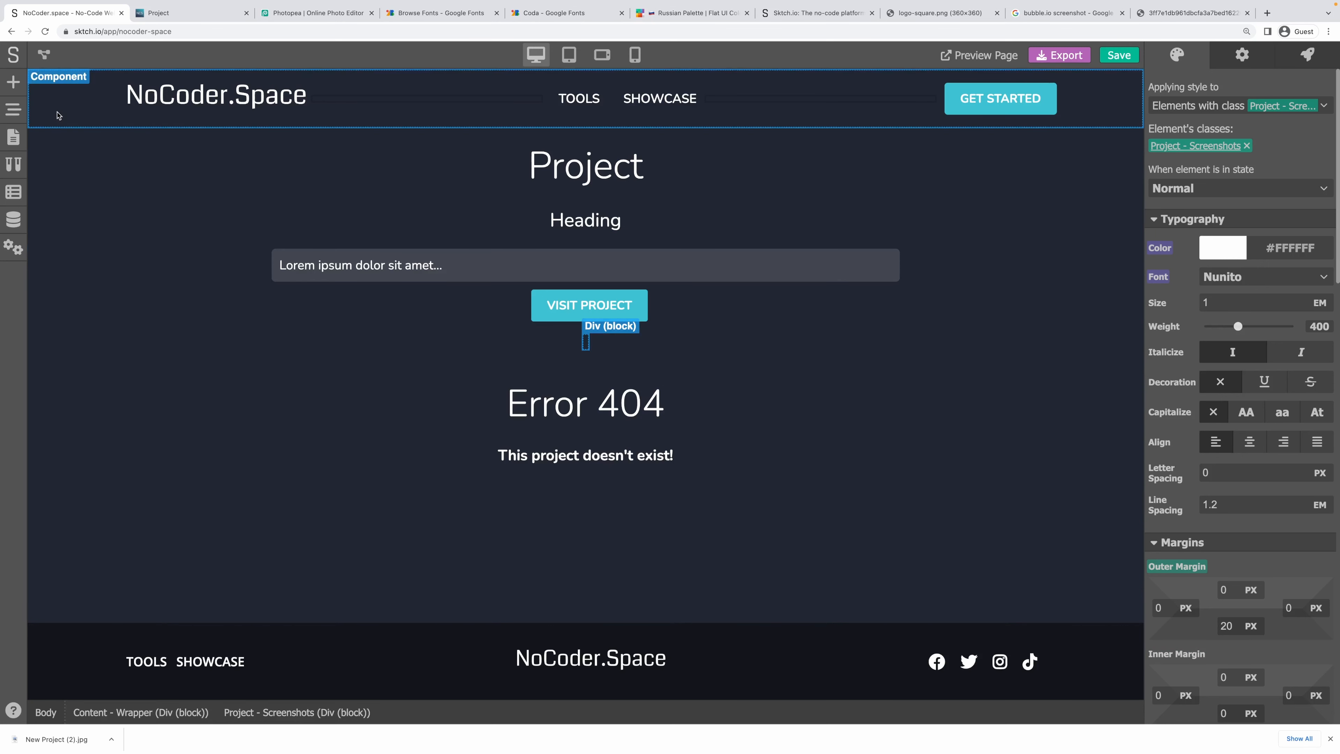
click(13, 108)
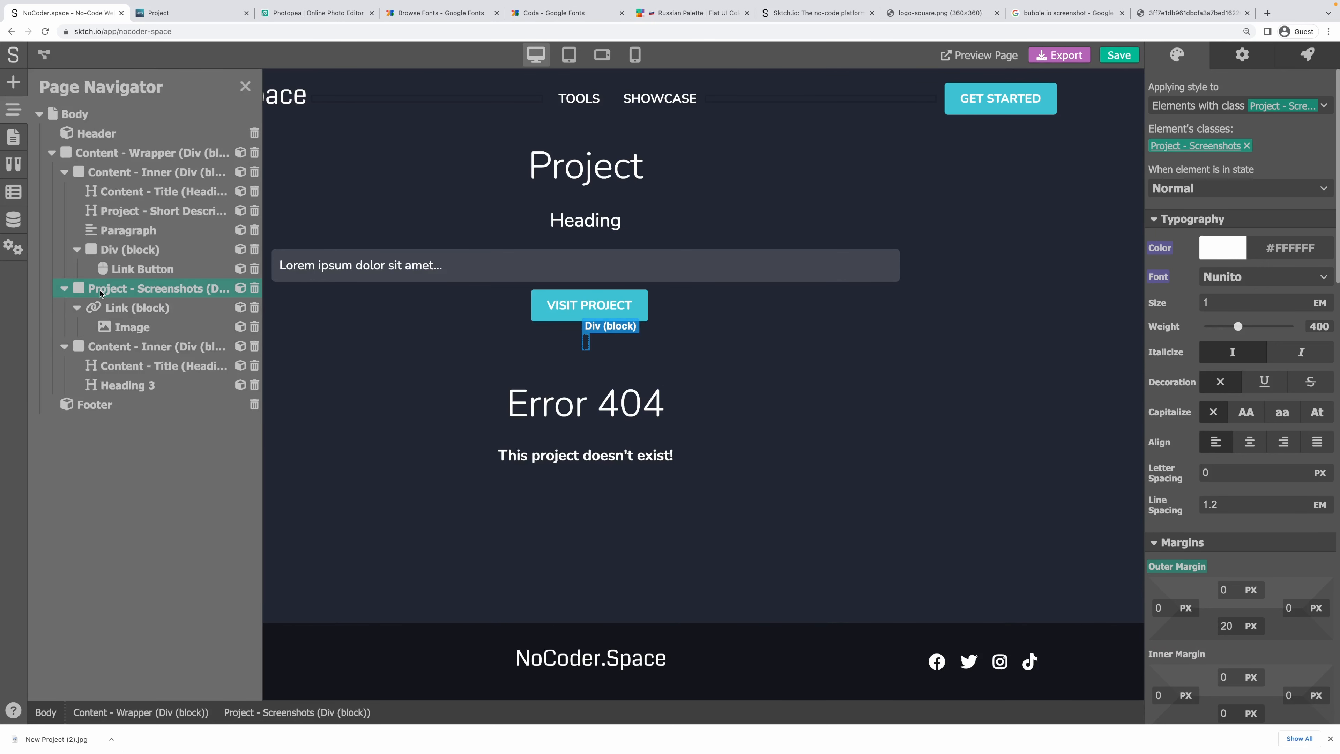
click(77, 249)
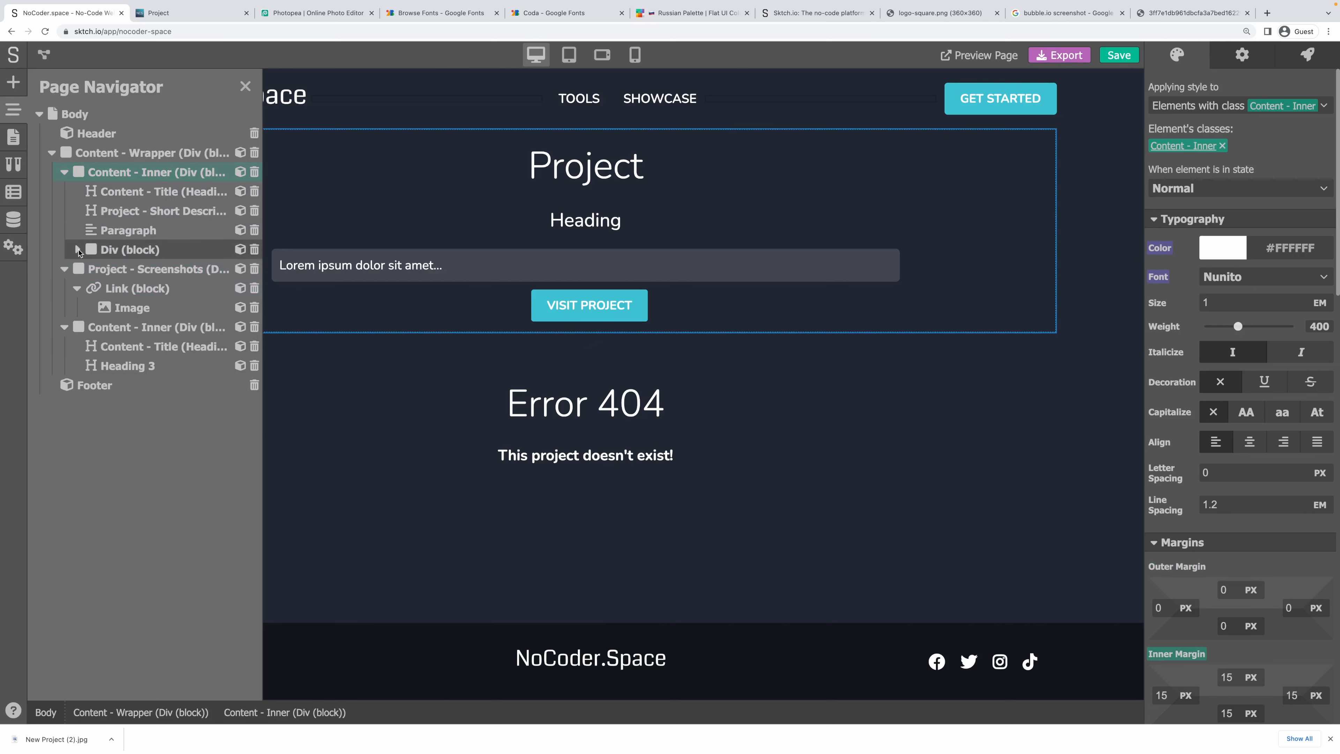
click(65, 269)
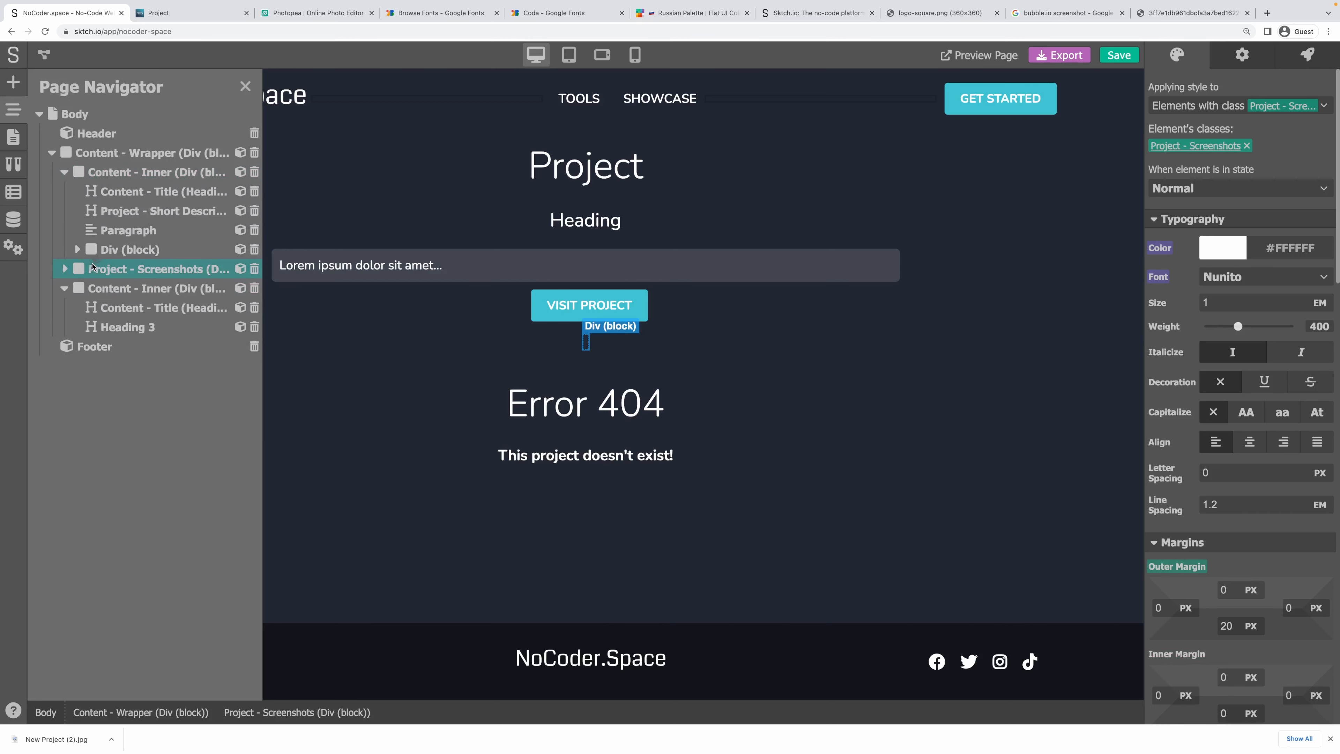
drag(93, 266, 563, 334)
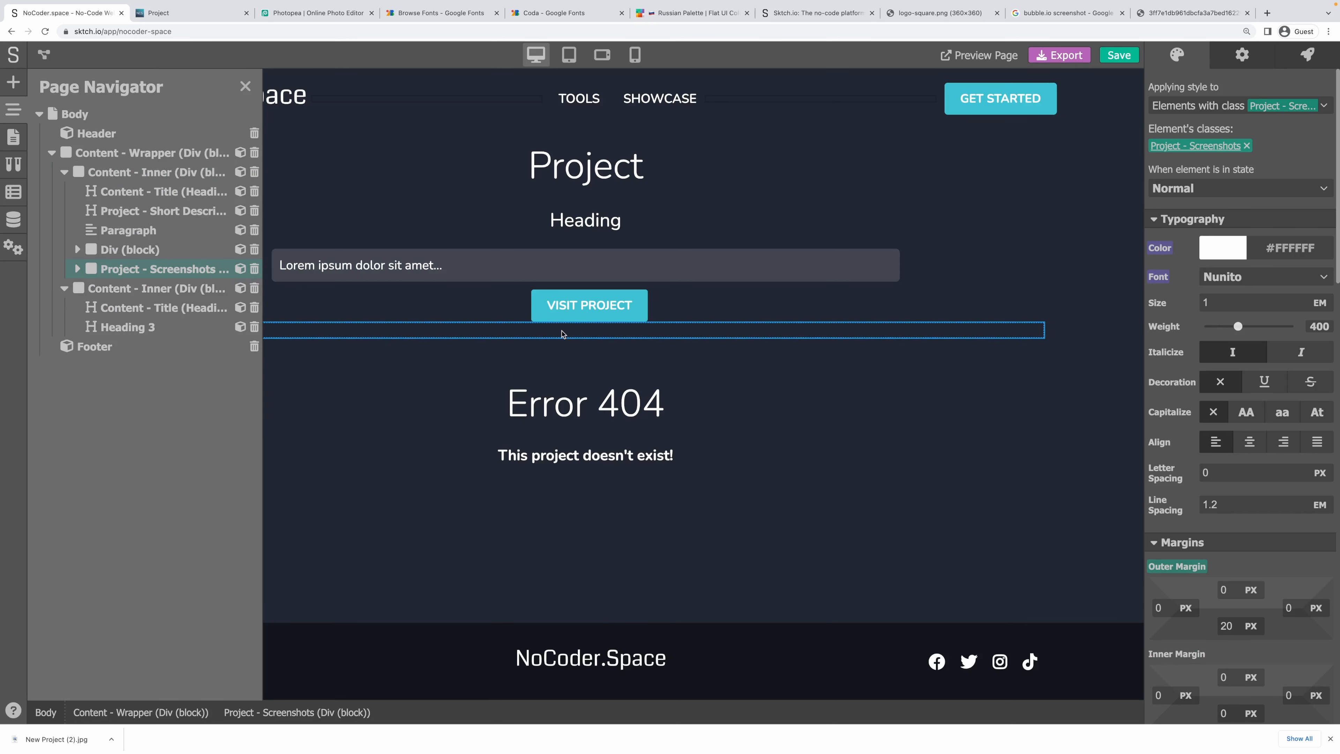
click(562, 334)
Select the Link (block) inside Project - Screenshots and start a new style class for it.
click(13, 110)
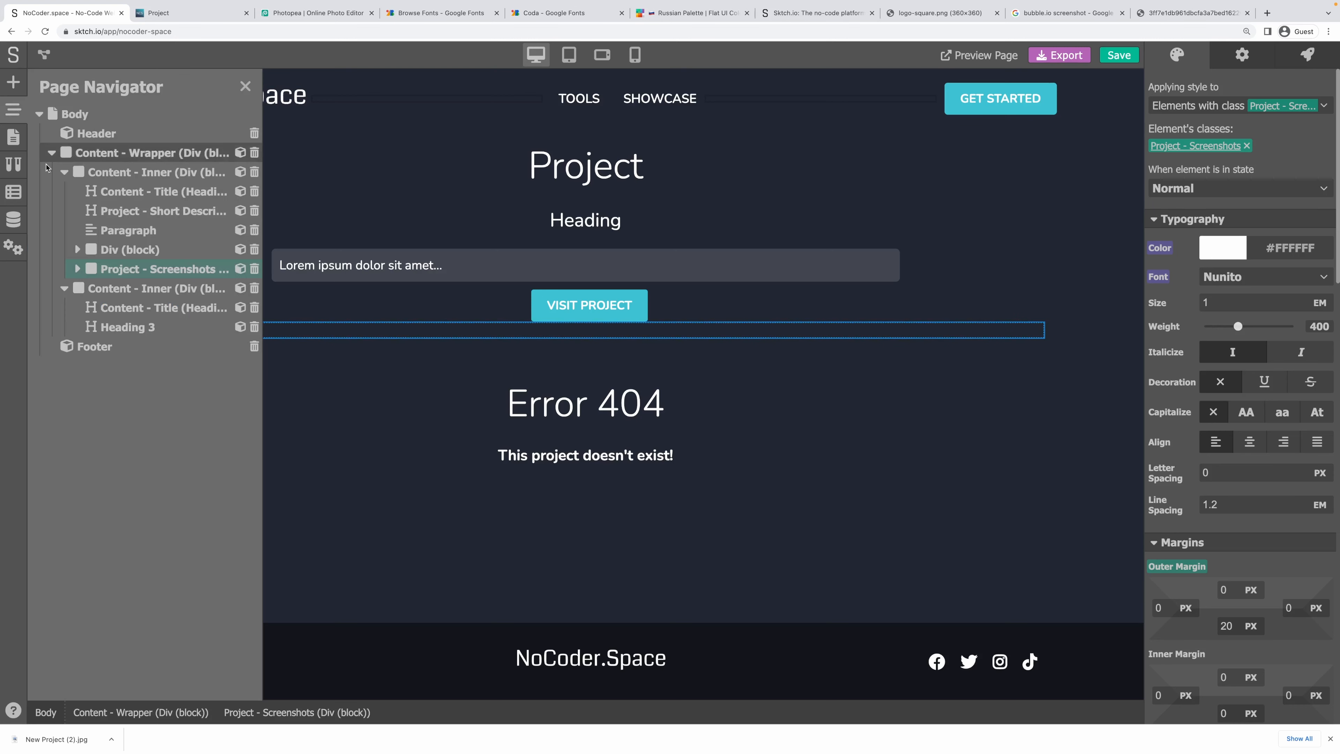
click(77, 269)
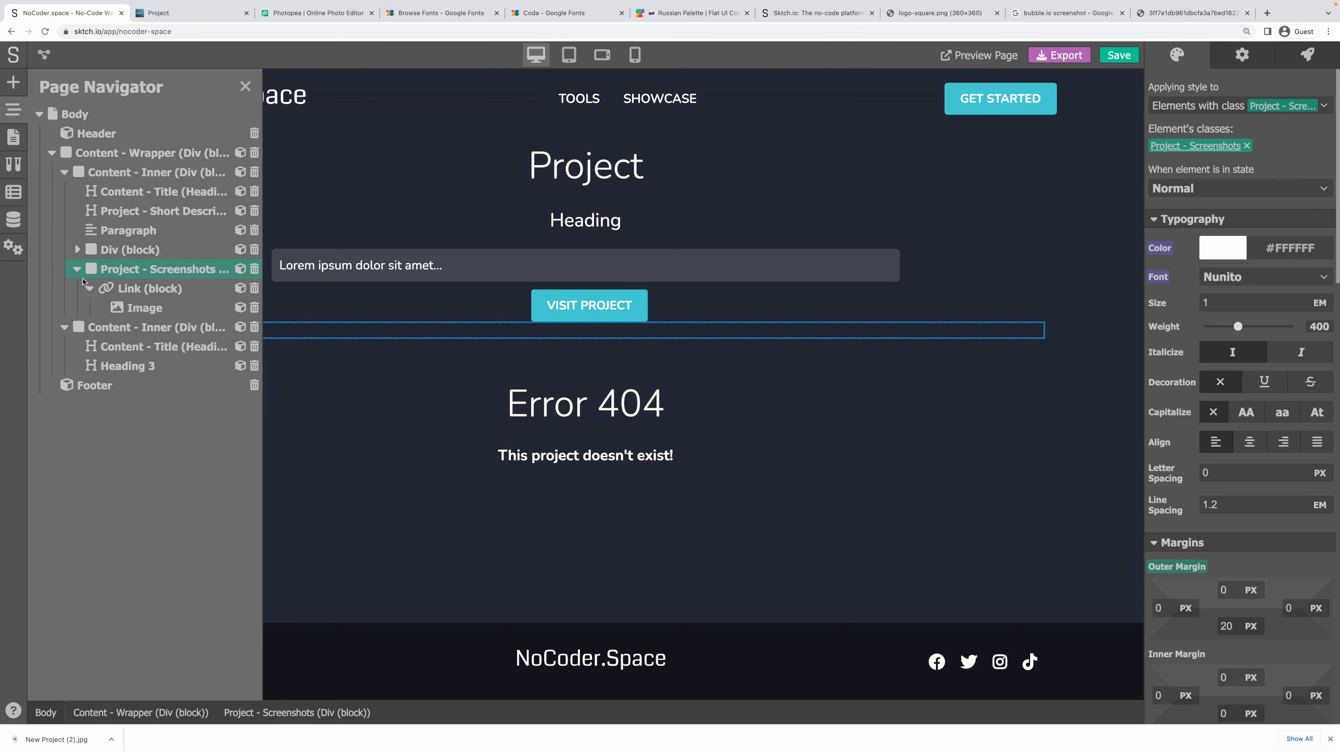
click(142, 292)
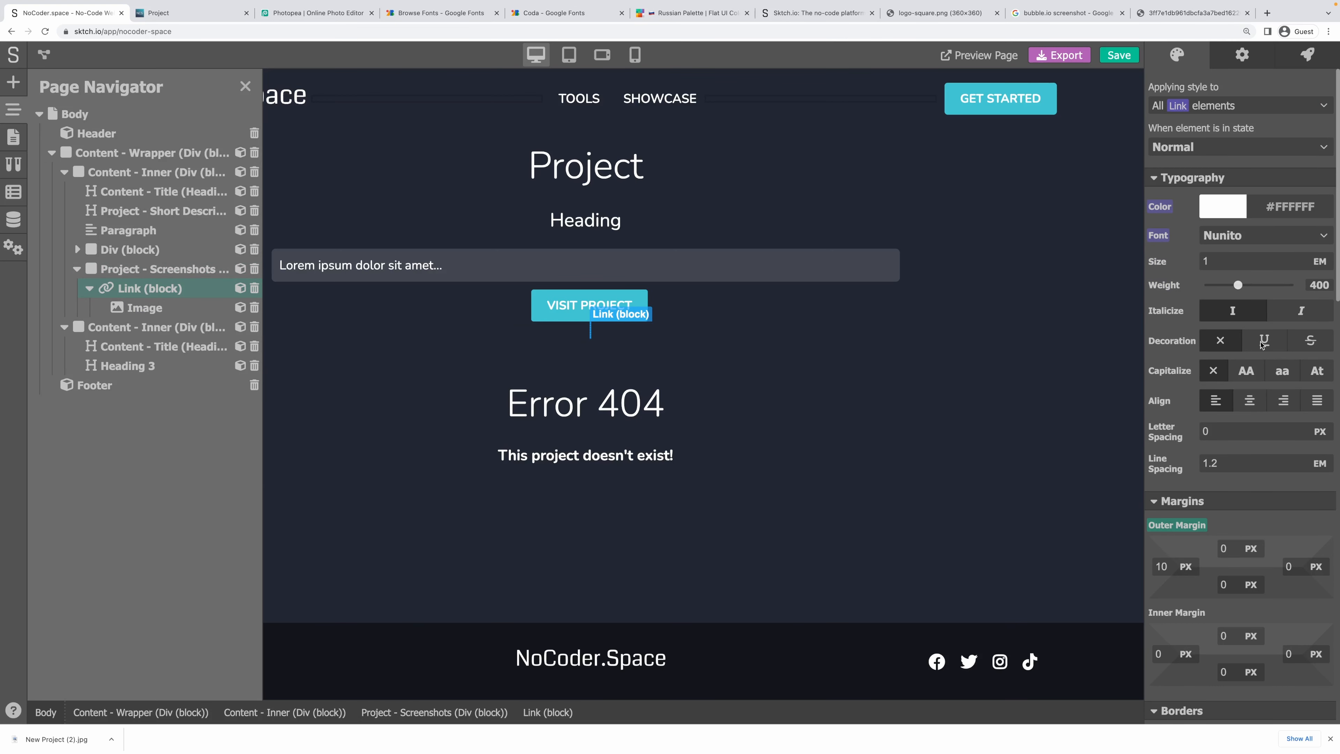
click(1204, 108)
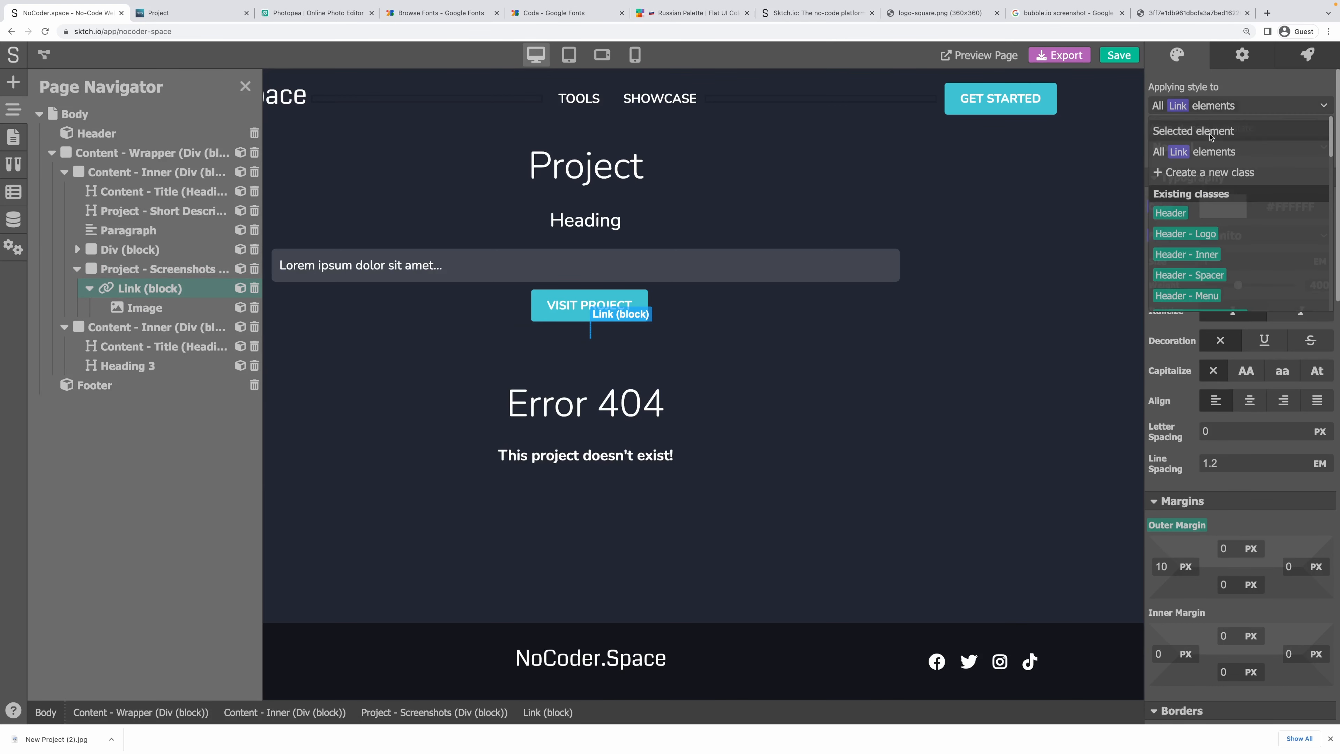
click(1216, 172)
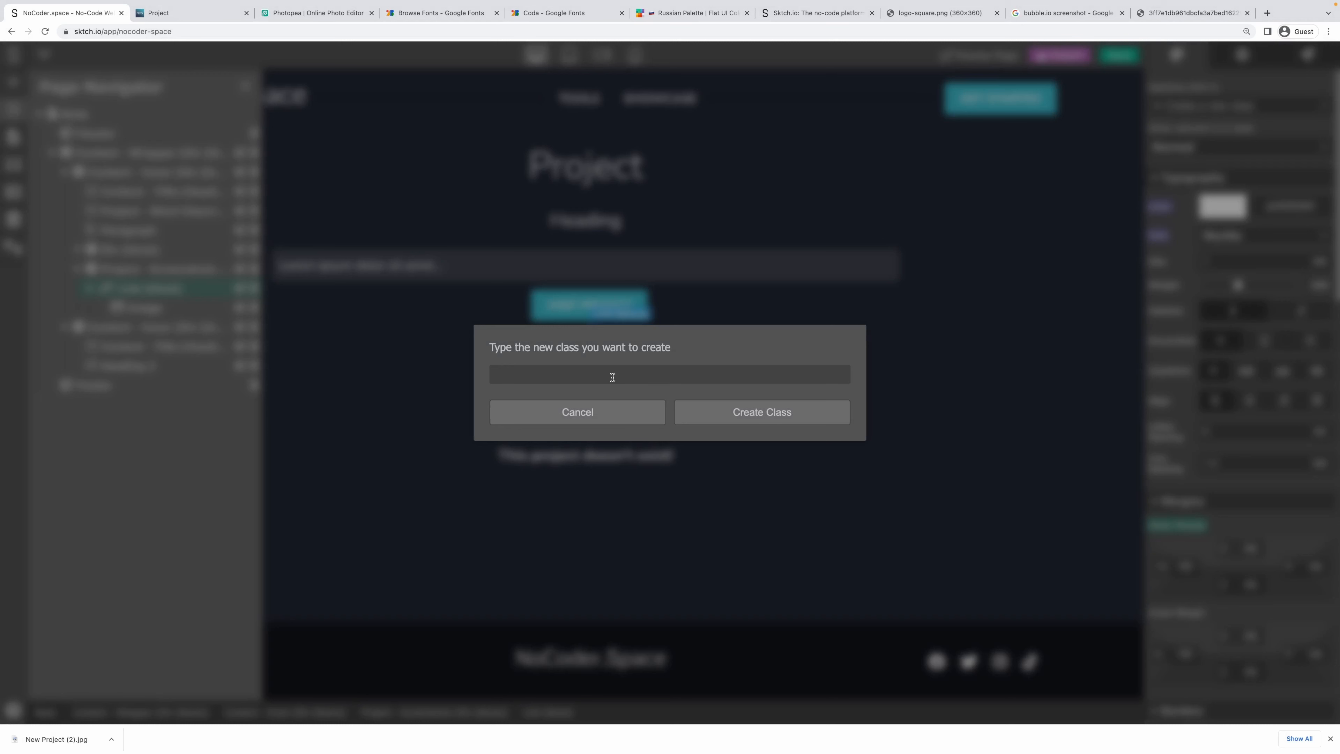
Name the link's new class 'Project - Screenshot Link' and confirm it.
text(PRoe)
text(jhec)
text(nshot Link)
key(ctrl+a)
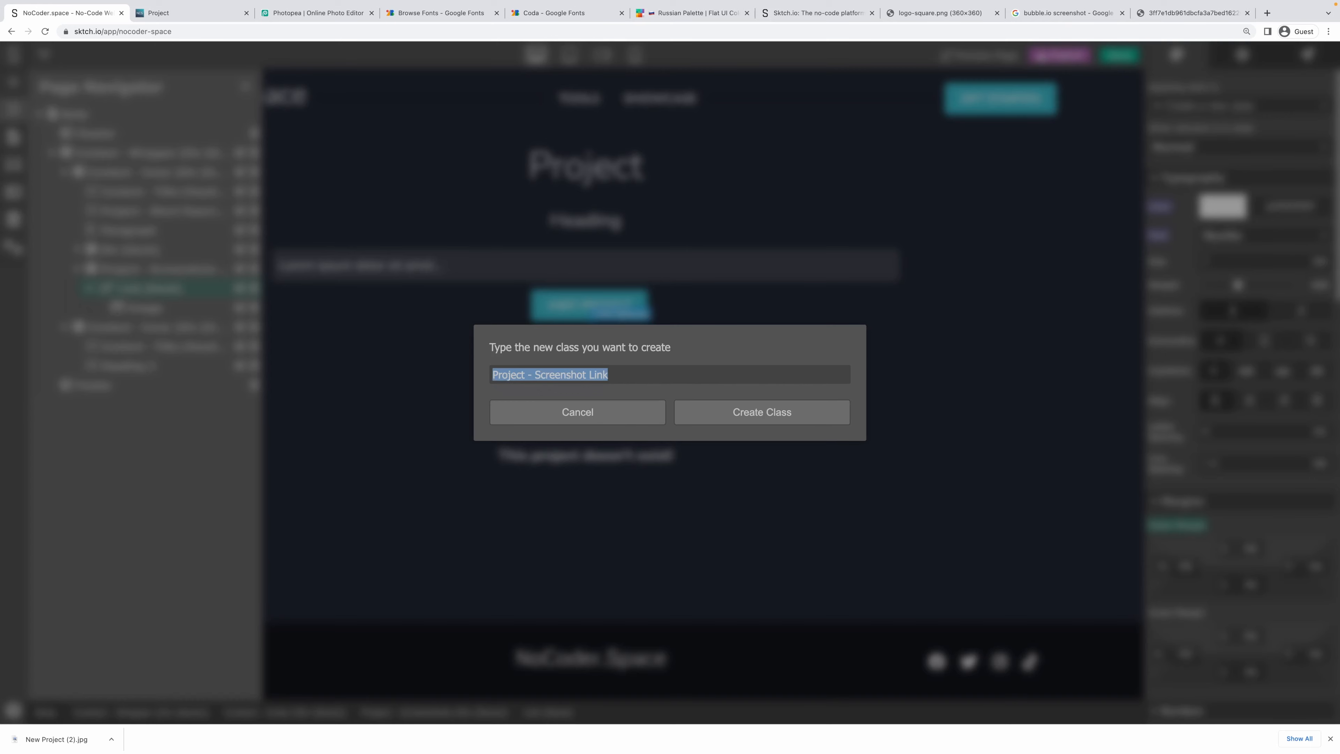
key(Return)
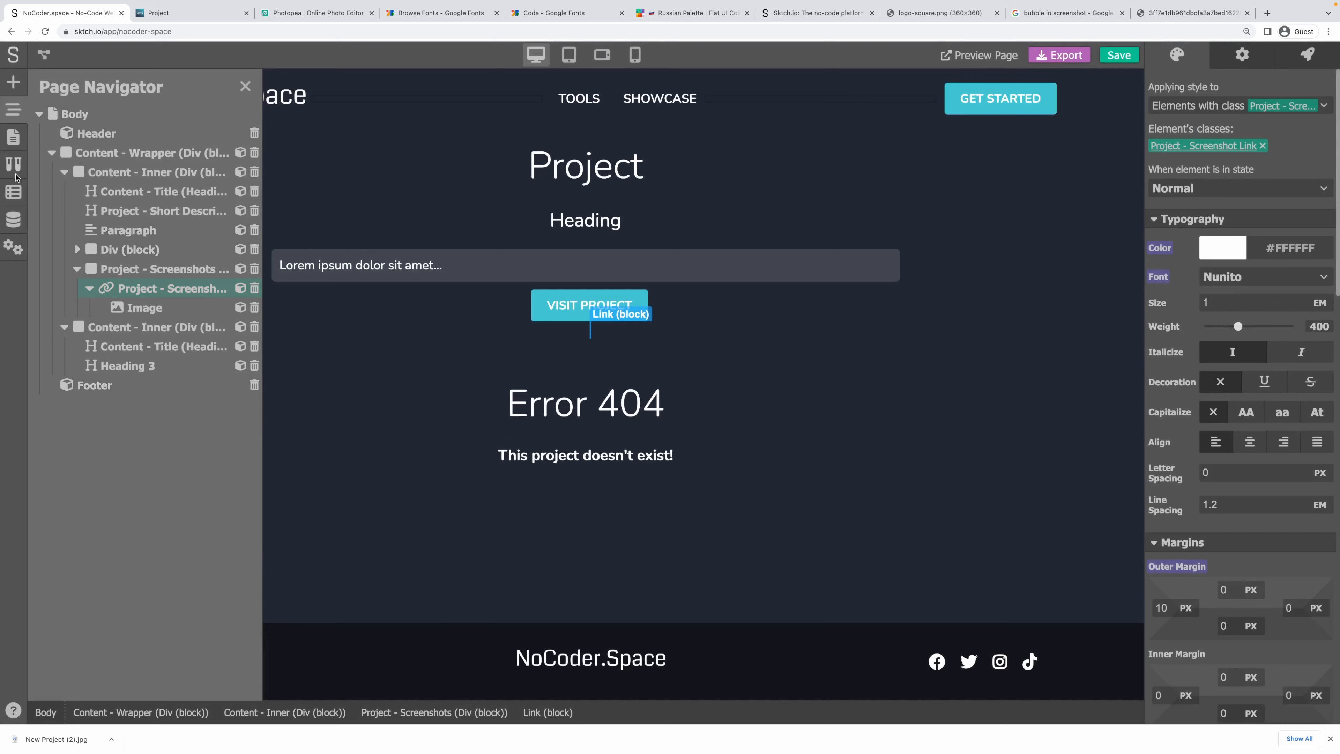
click(13, 137)
click(69, 264)
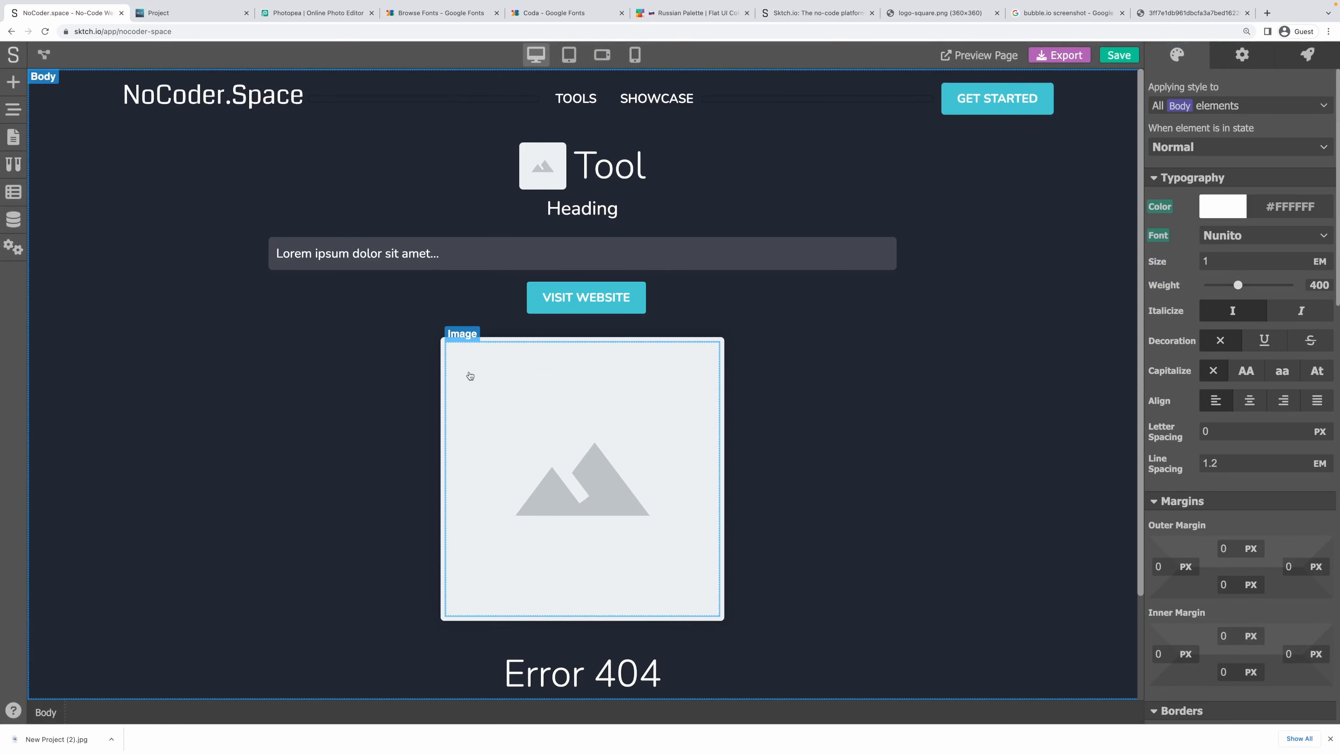
click(446, 372)
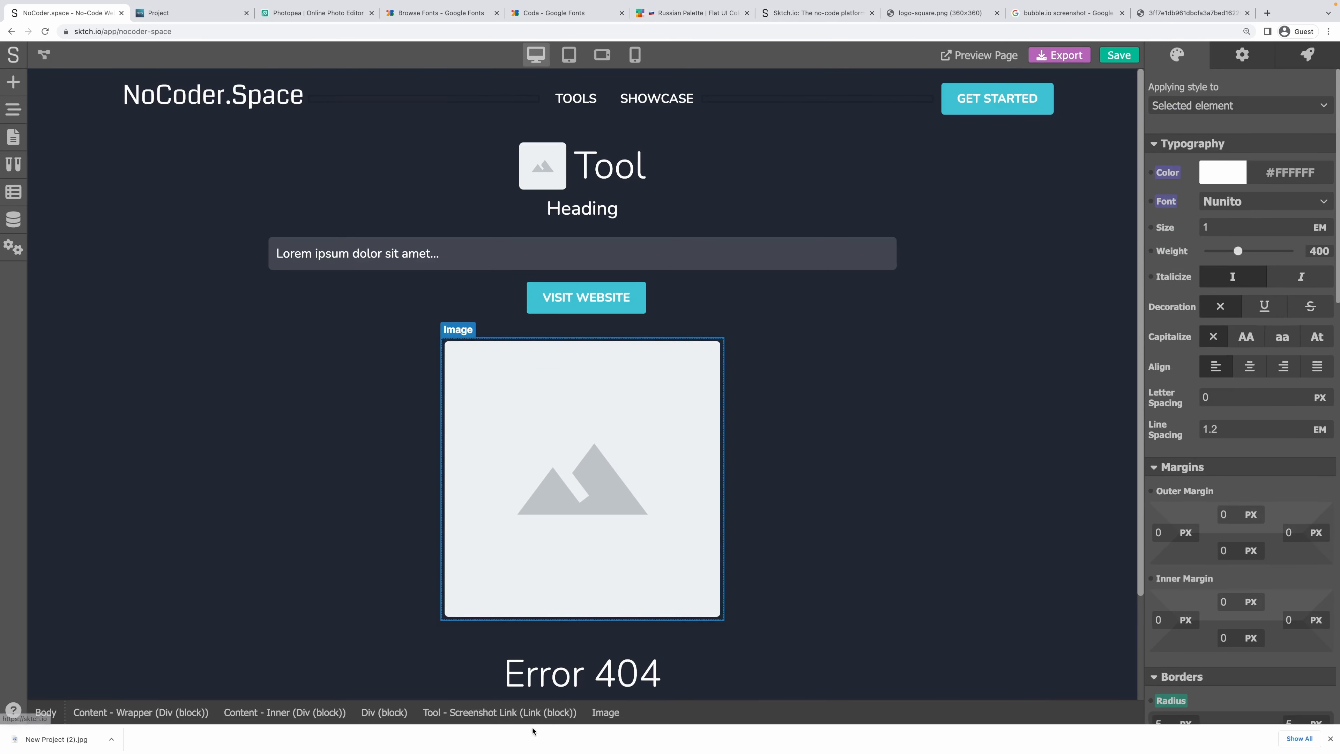
click(499, 712)
scroll(1228, 415, down, 4)
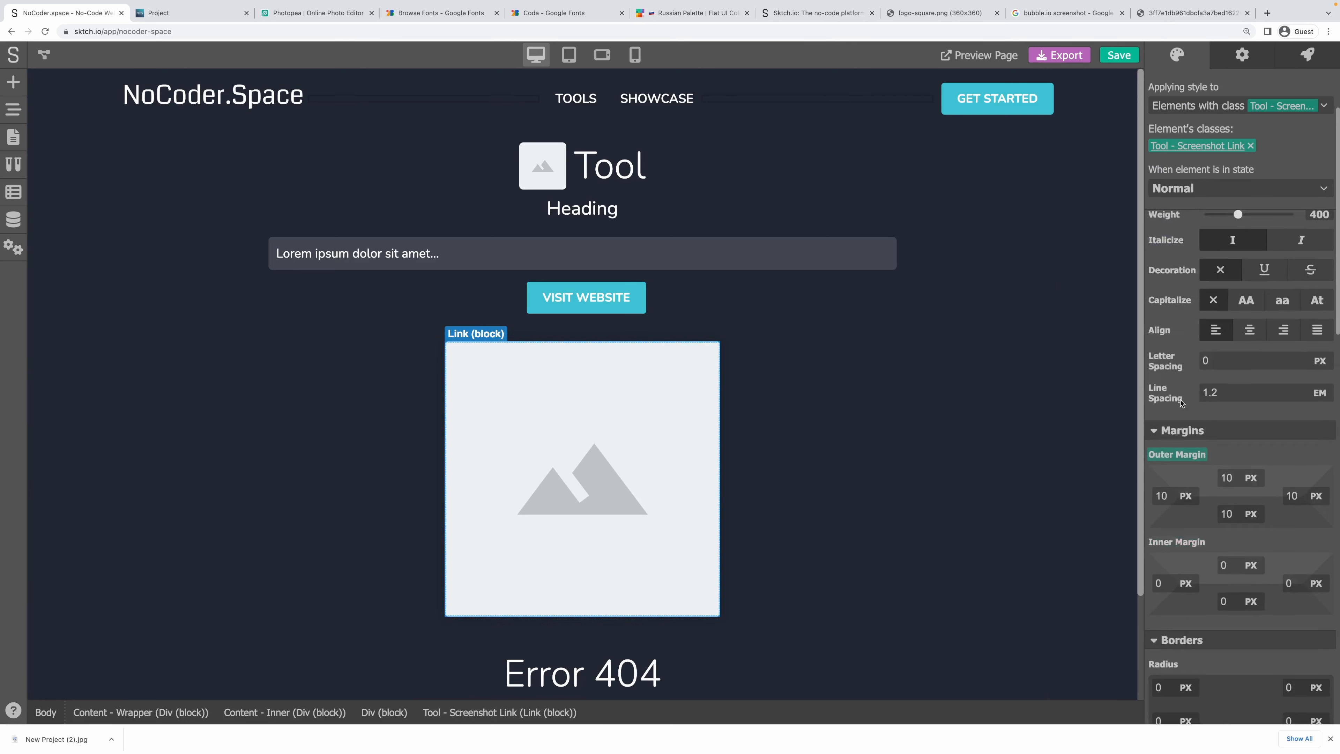
scroll(1300, 428, down, 10)
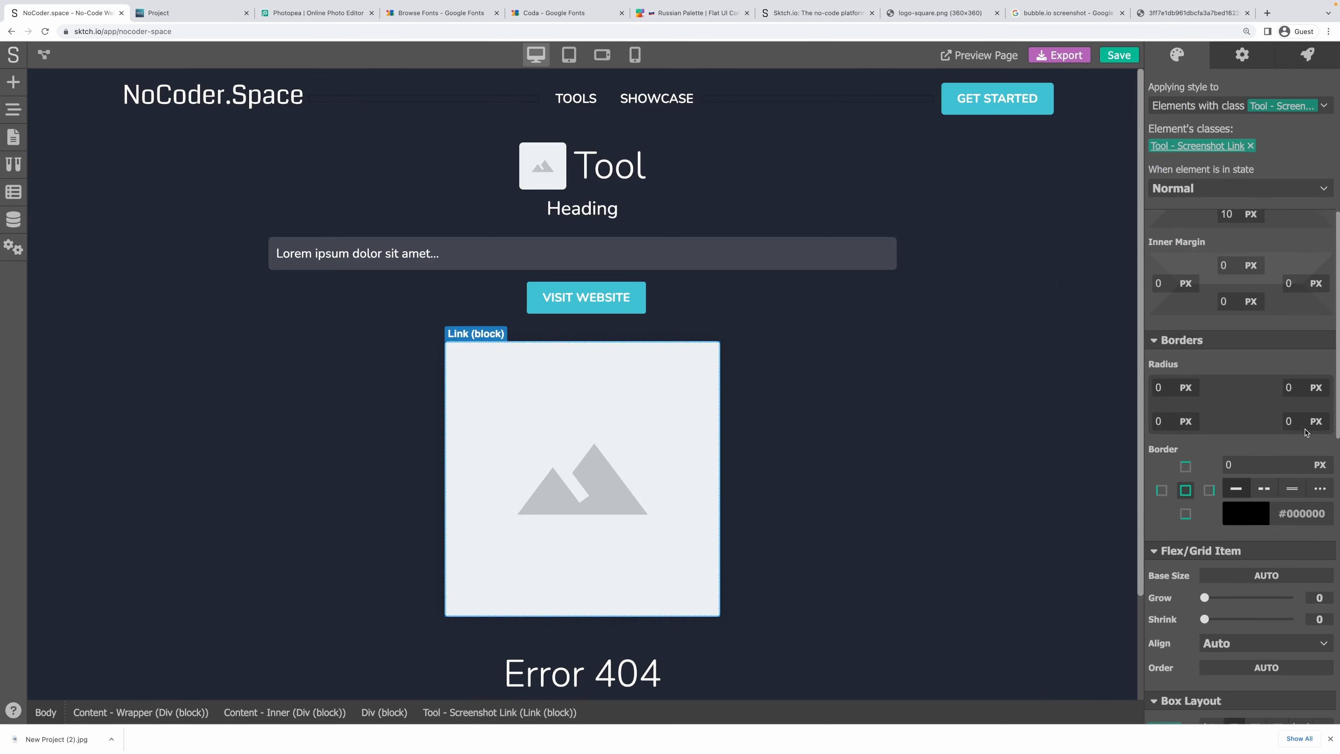
scroll(1301, 428, down, 2)
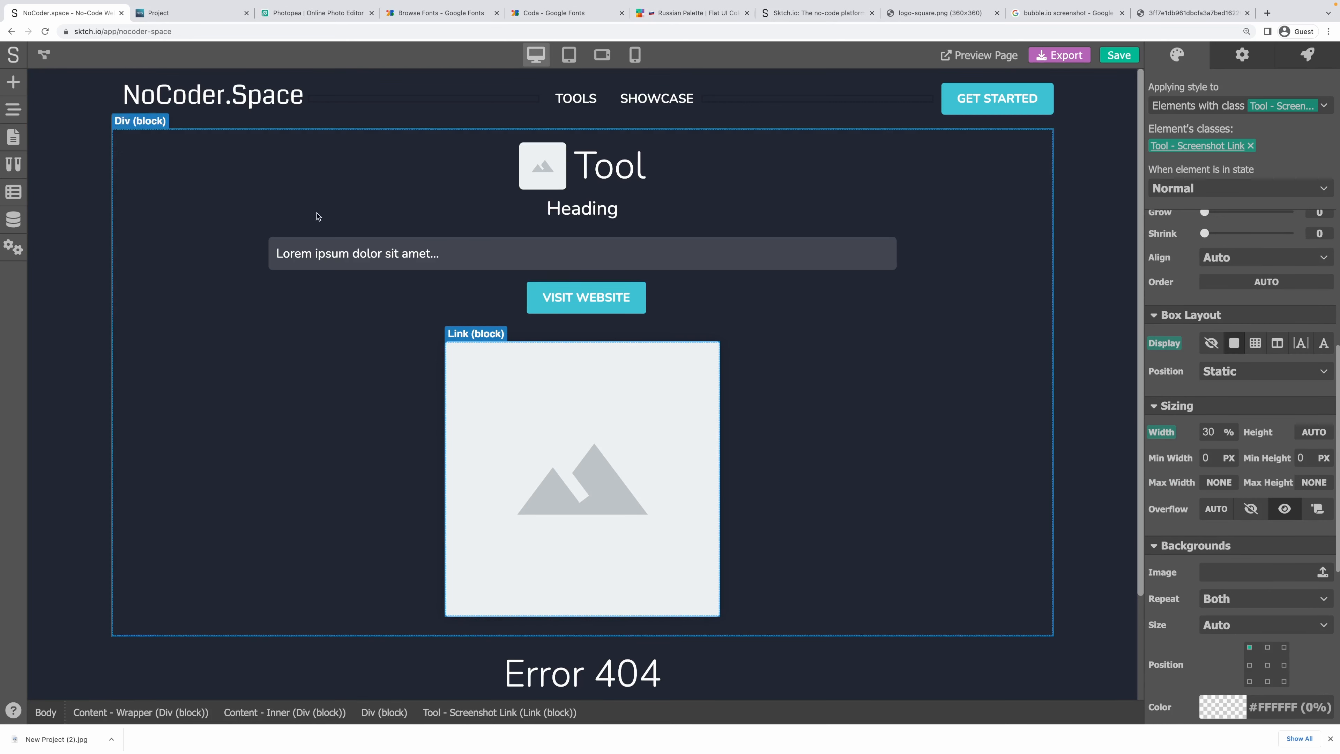
click(13, 138)
click(89, 297)
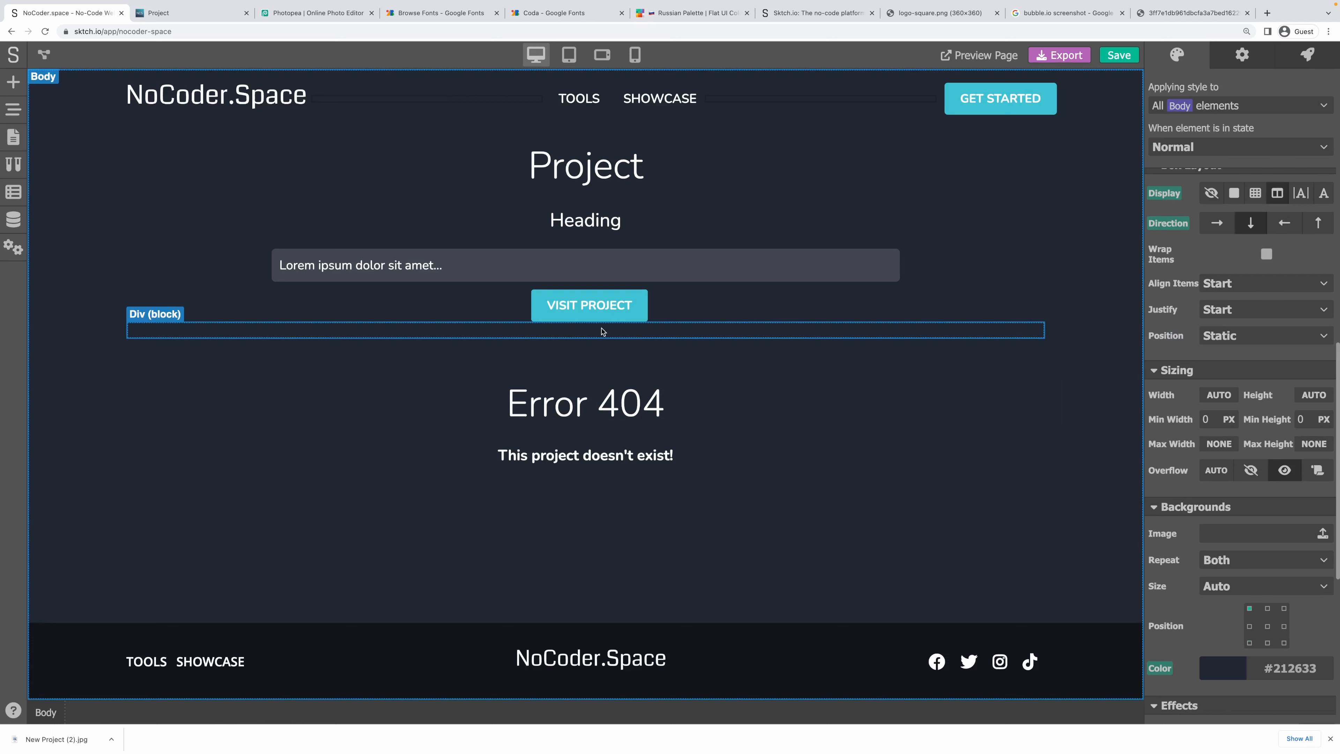
Select the Project - Screenshot Link and set its width to 30%.
click(133, 330)
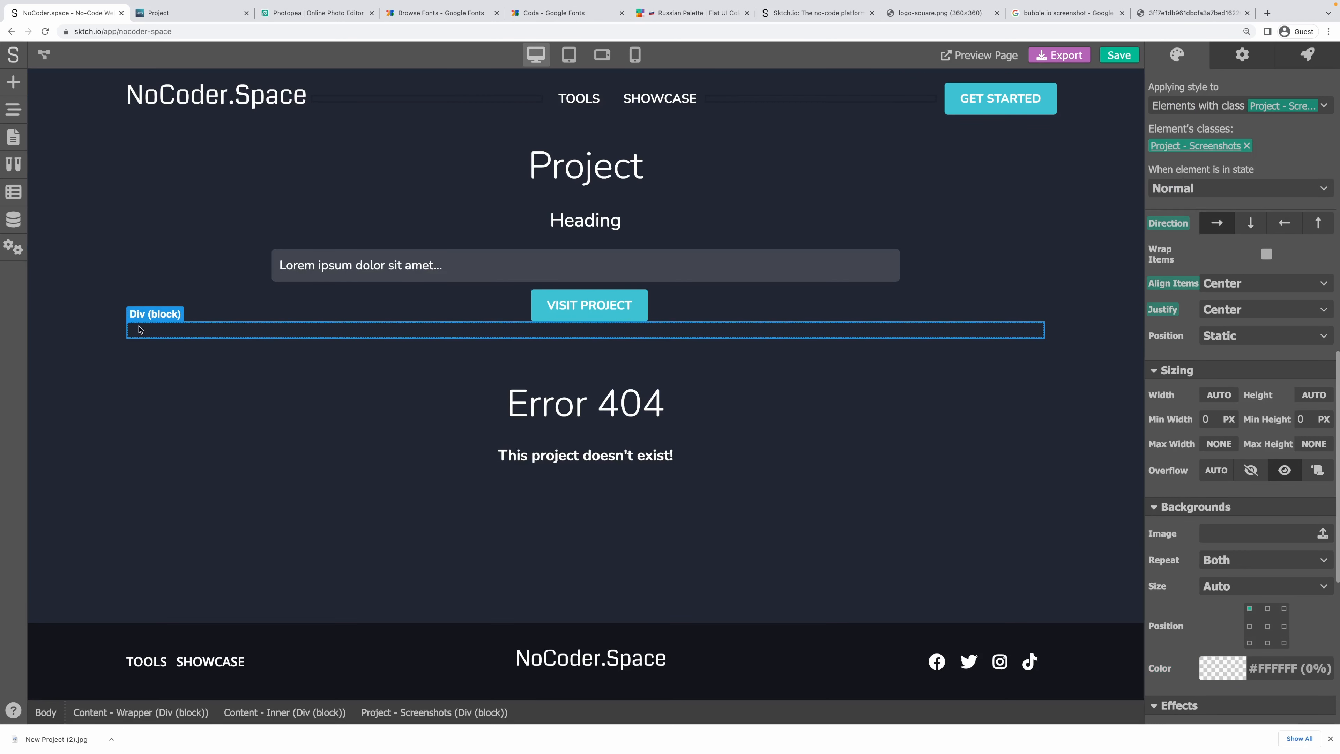
click(7, 111)
click(144, 312)
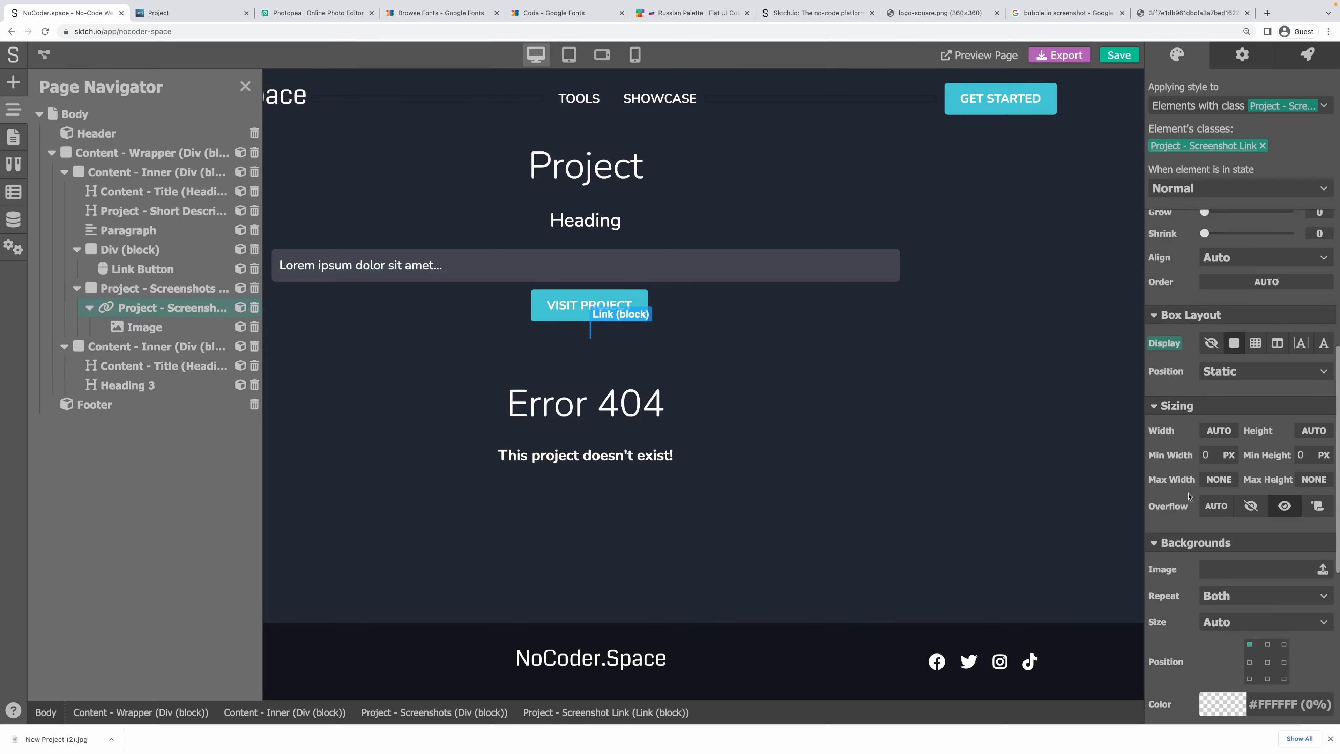
click(1209, 430)
click(1216, 480)
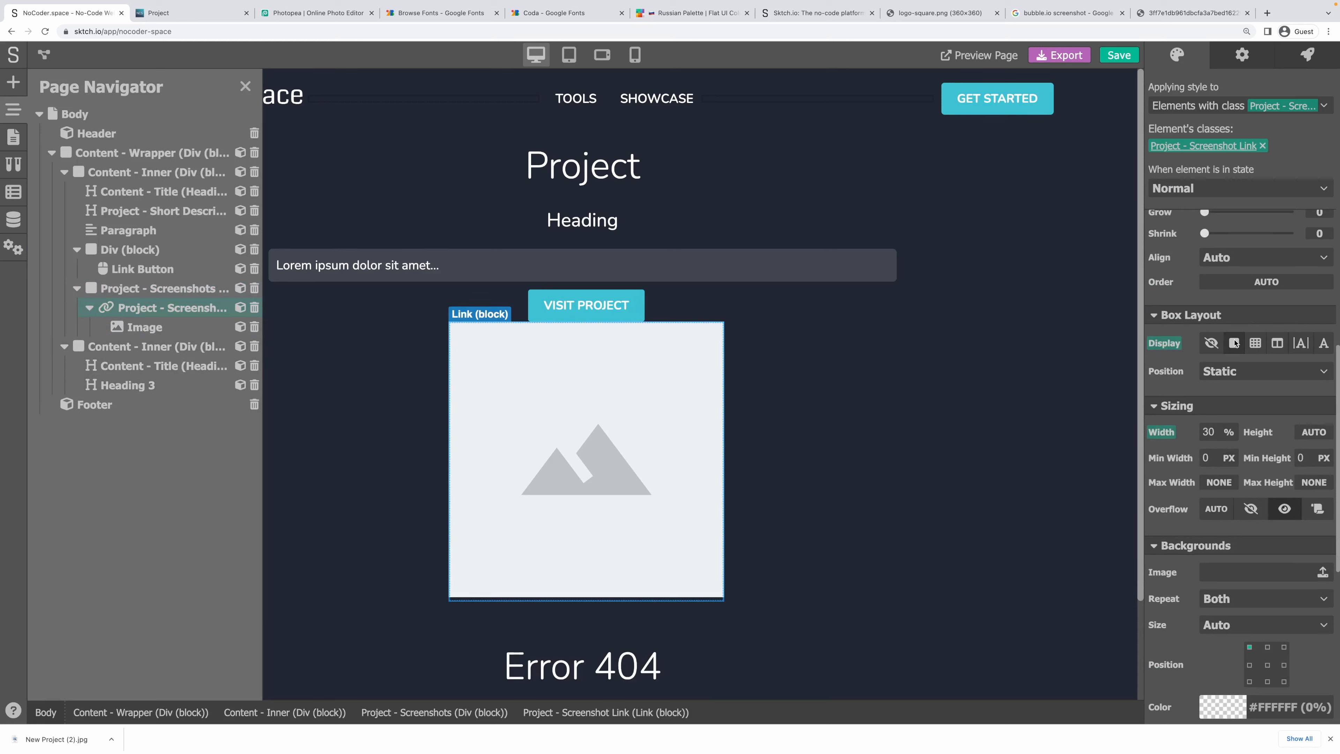
Reset the screenshot link's inner margin back to zero.
scroll(1248, 361, down, 1)
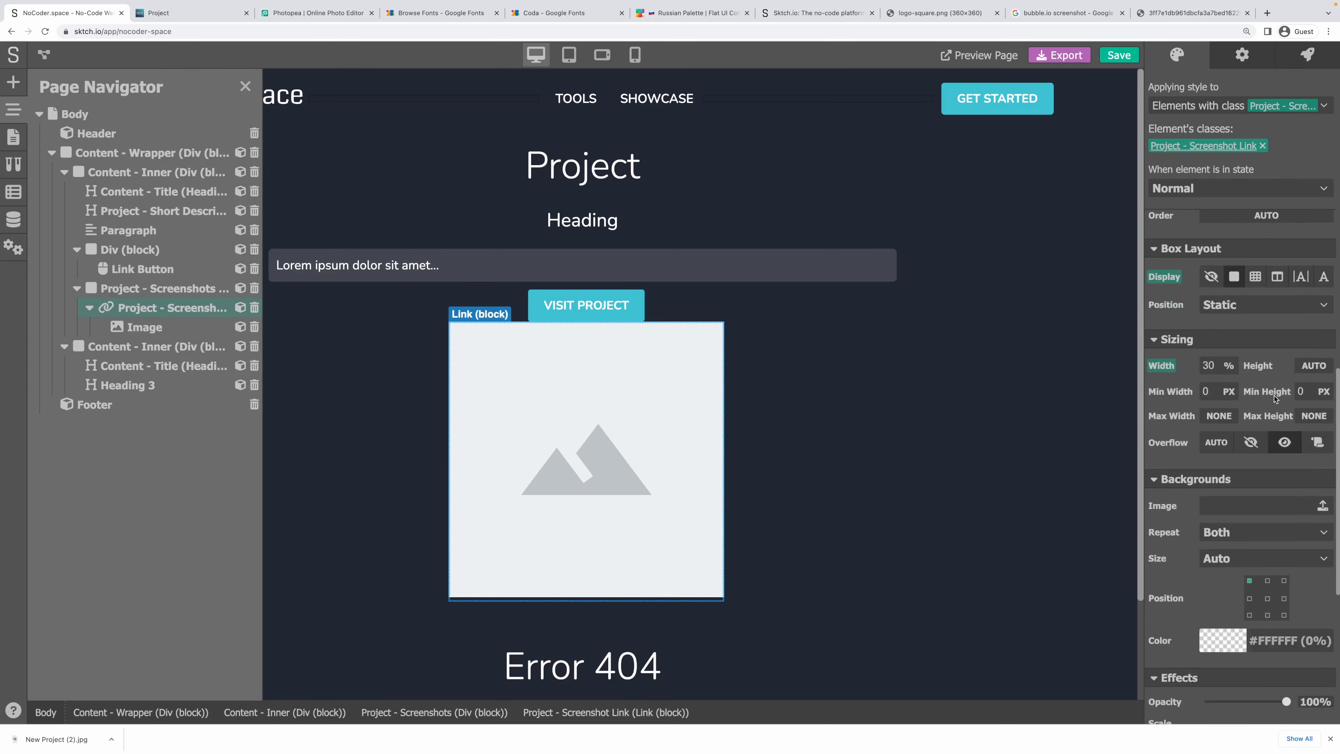
scroll(1266, 380, up, 5)
scroll(1275, 399, up, 4)
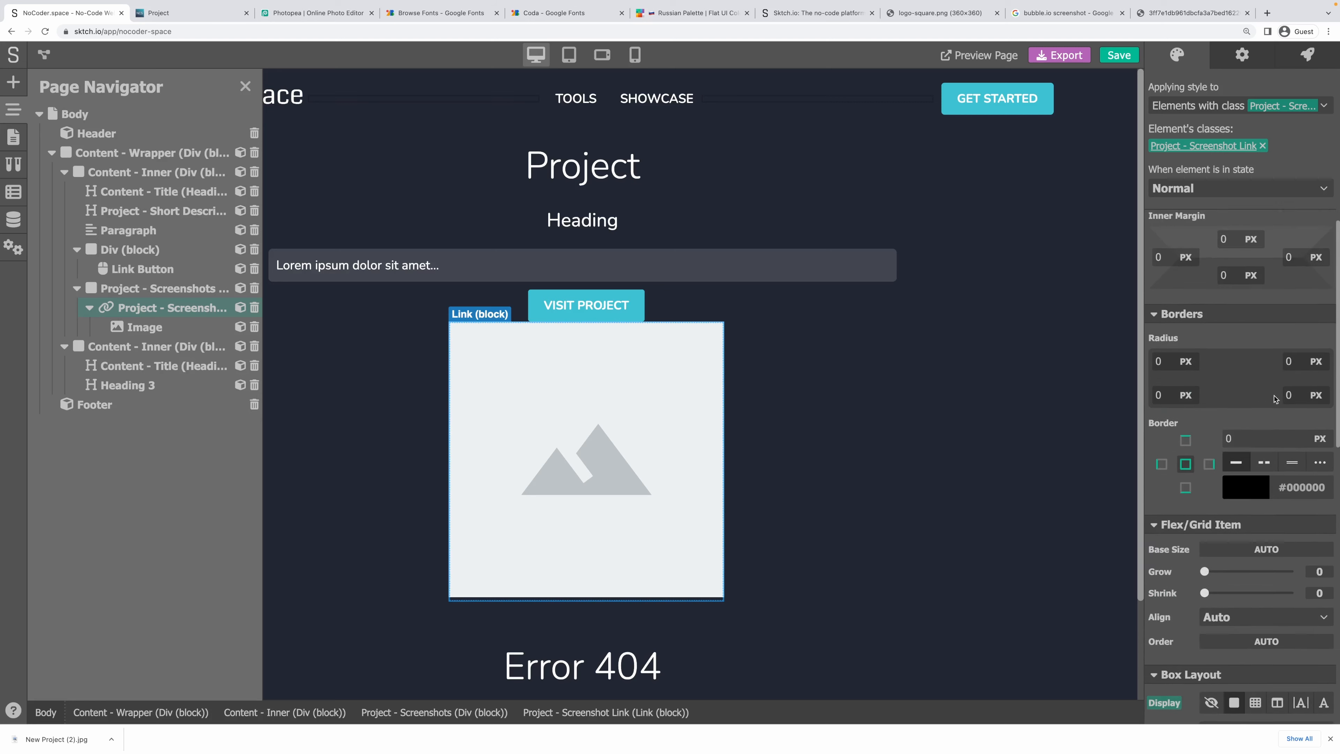
scroll(1256, 393, up, 1)
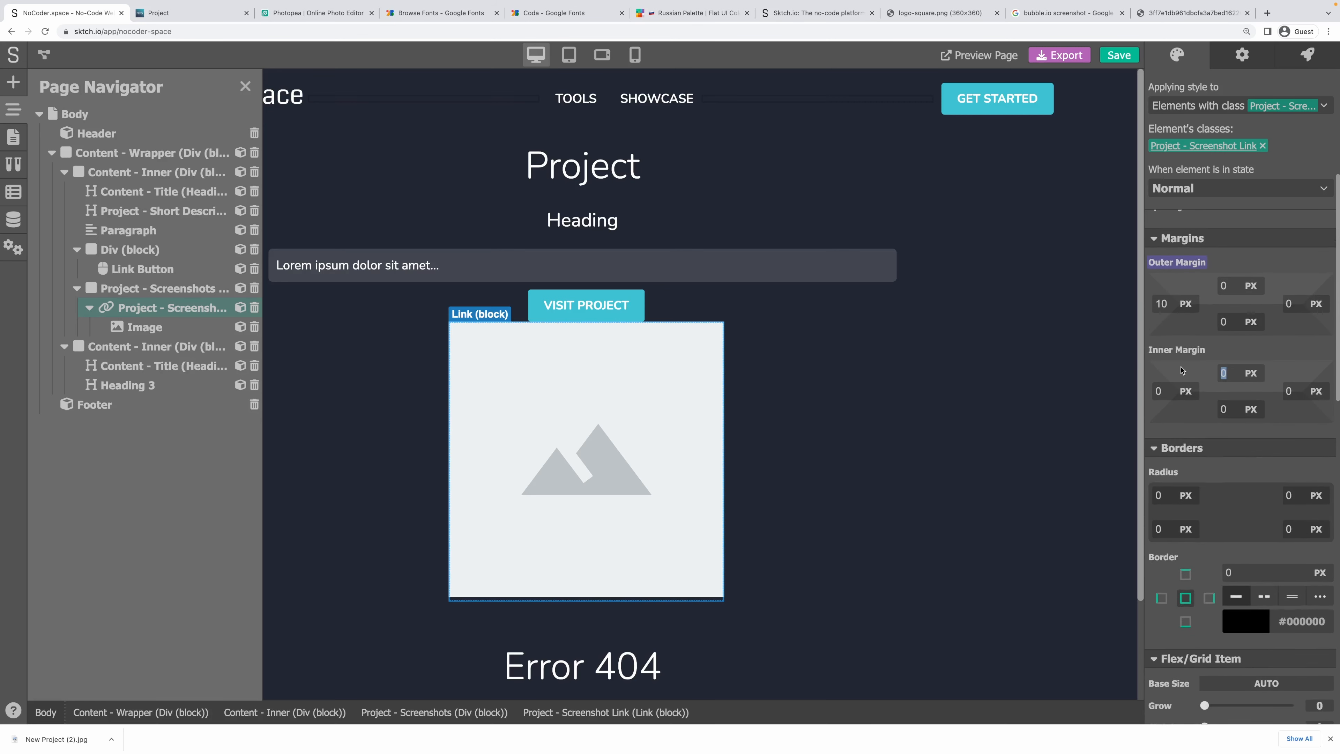
text(0)
key(Tab)
text(10)
key(Tab)
text(10)
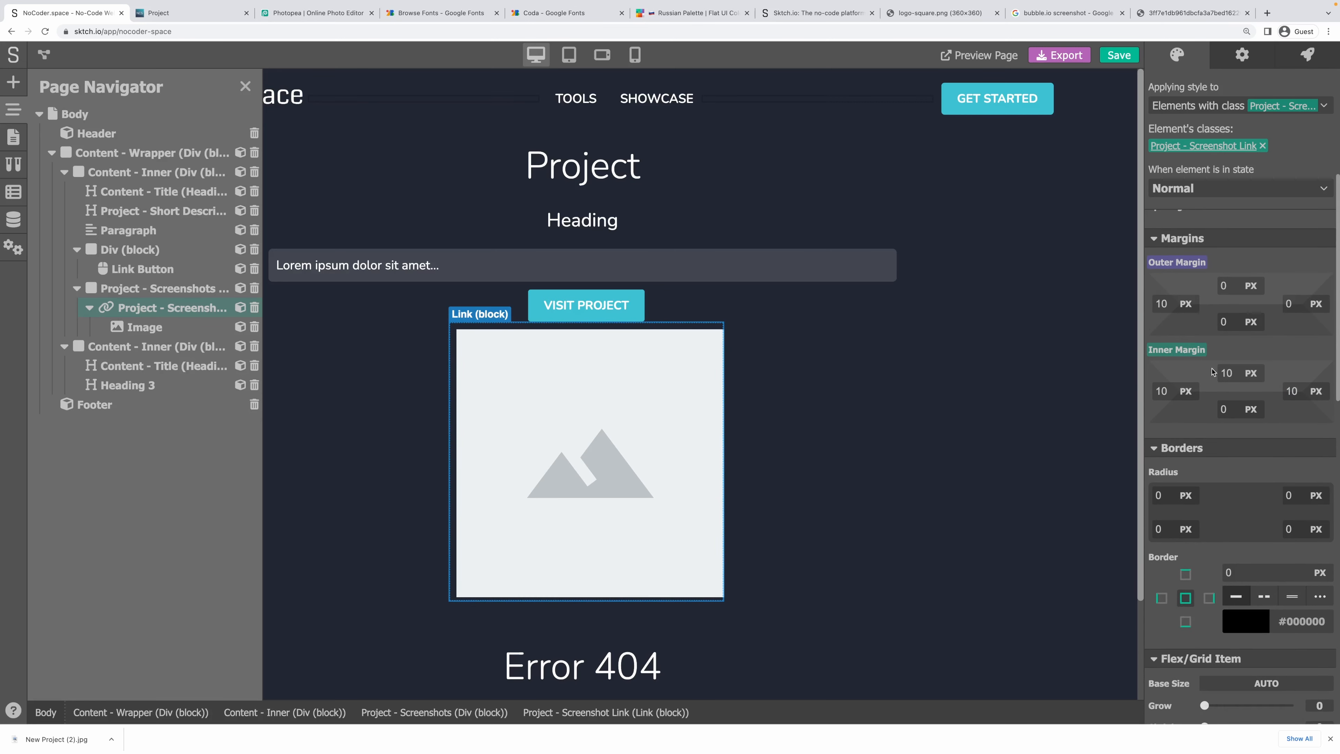
click(1186, 350)
click(1222, 372)
Set the screenshot link's outer margin to 10 px on every side.
drag(1230, 289, 1120, 287)
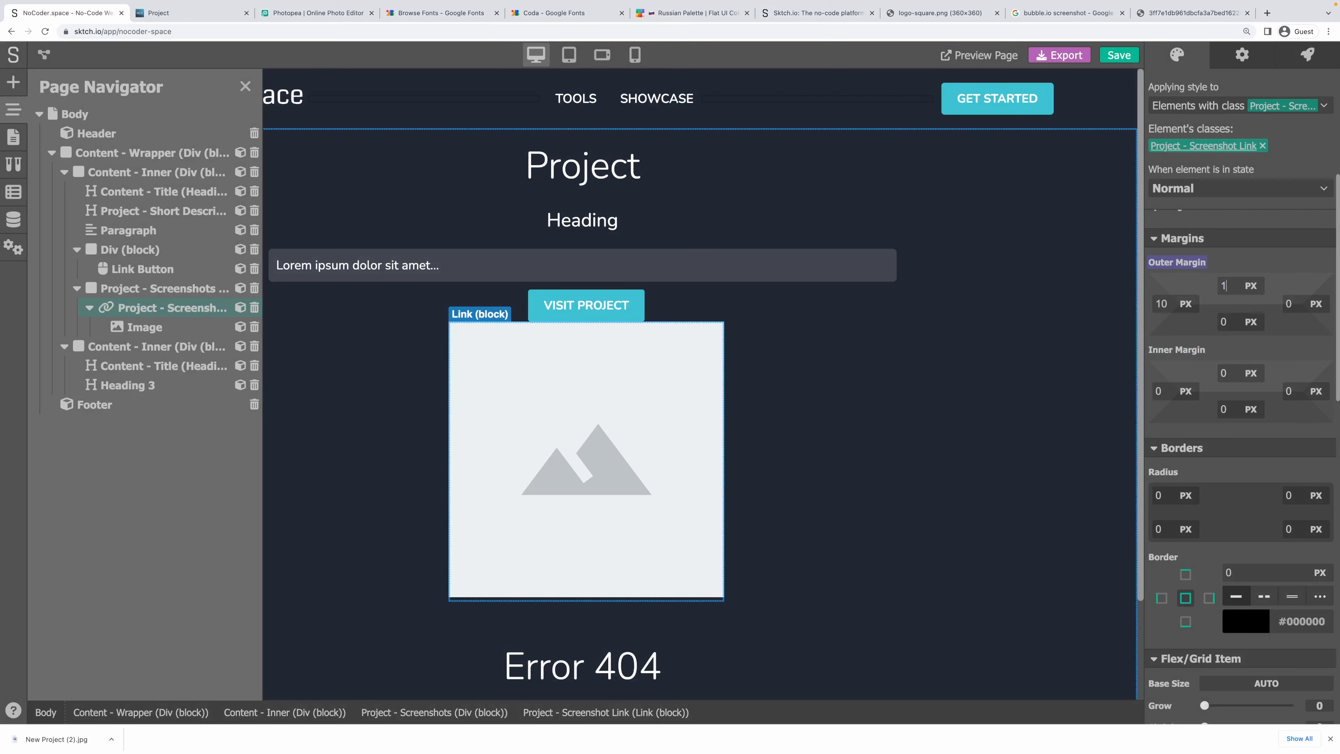
key(Tab)
key(Tab)
text(10)
key(Tab)
text(10)
key(Tab)
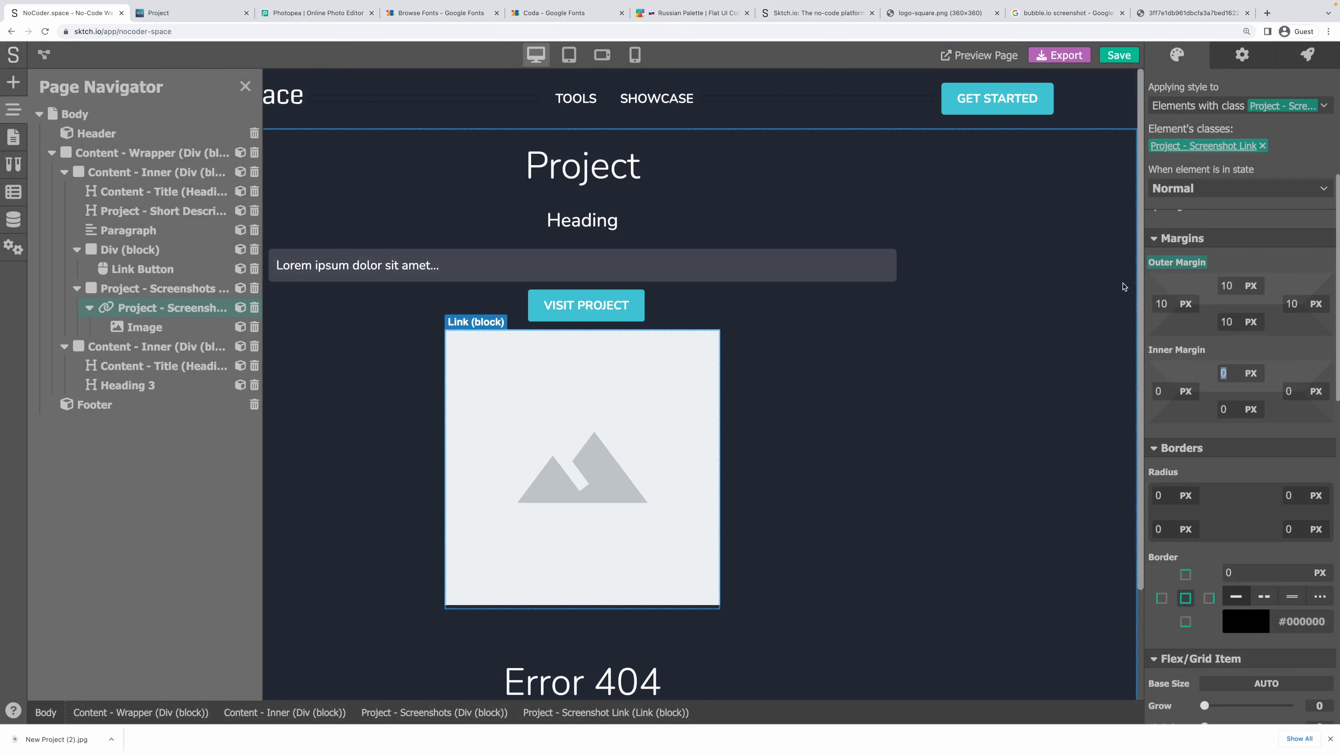
click(823, 375)
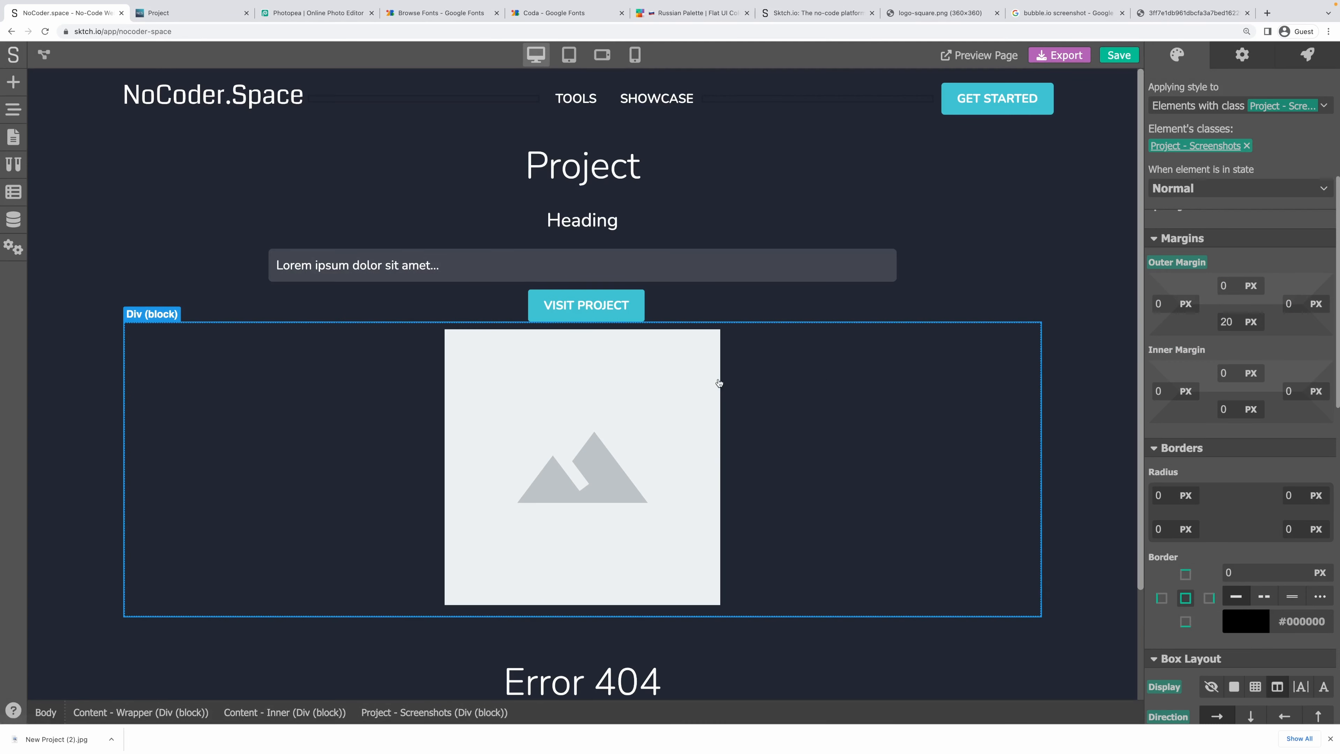
Via the header's SHOWCASE link, reset the outer margin for all Link elements to zero.
double_click(624, 101)
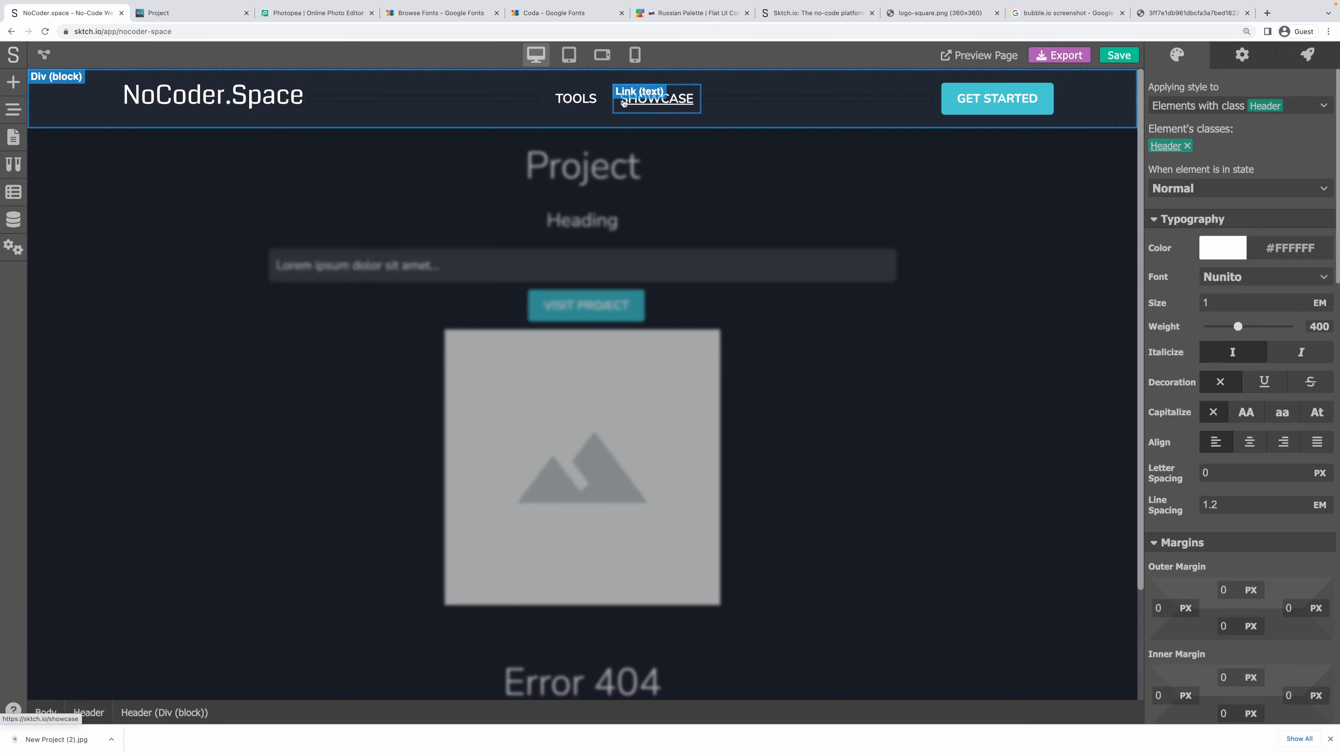
click(615, 108)
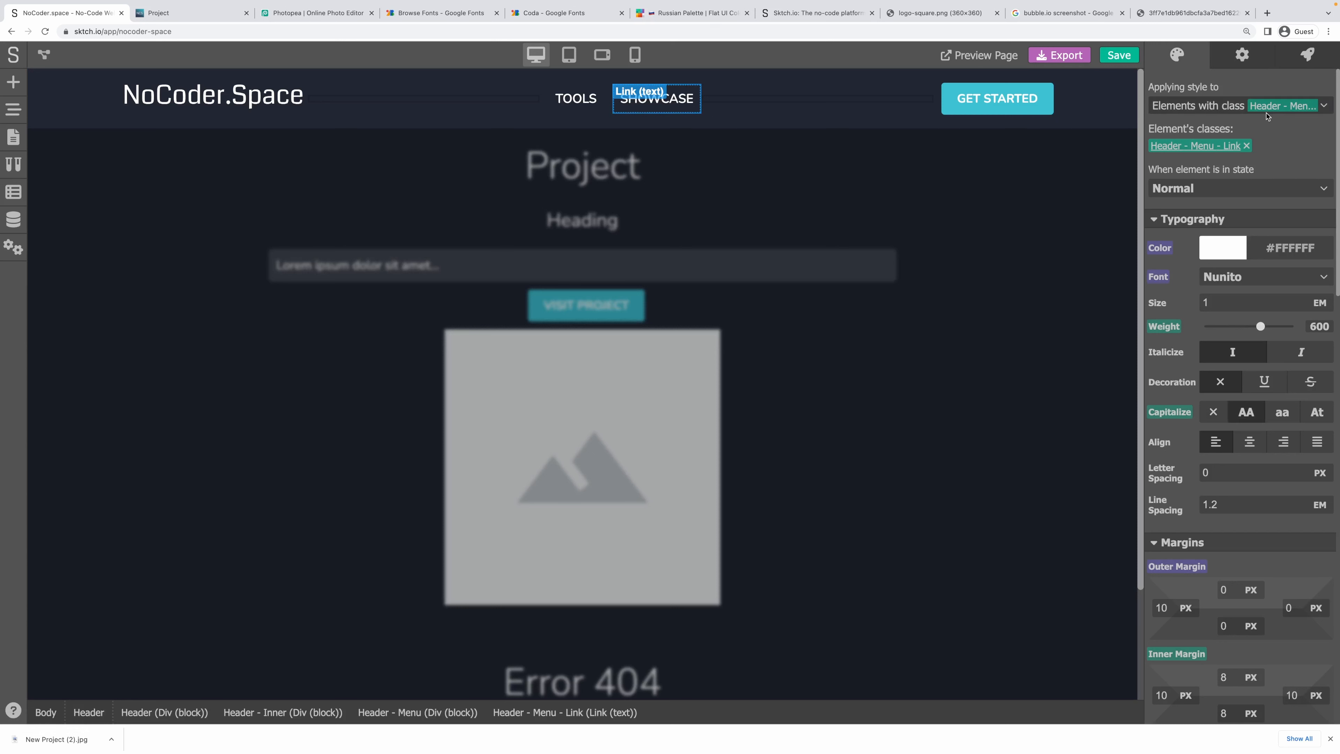
click(1250, 106)
click(1221, 151)
scroll(1288, 185, down, 4)
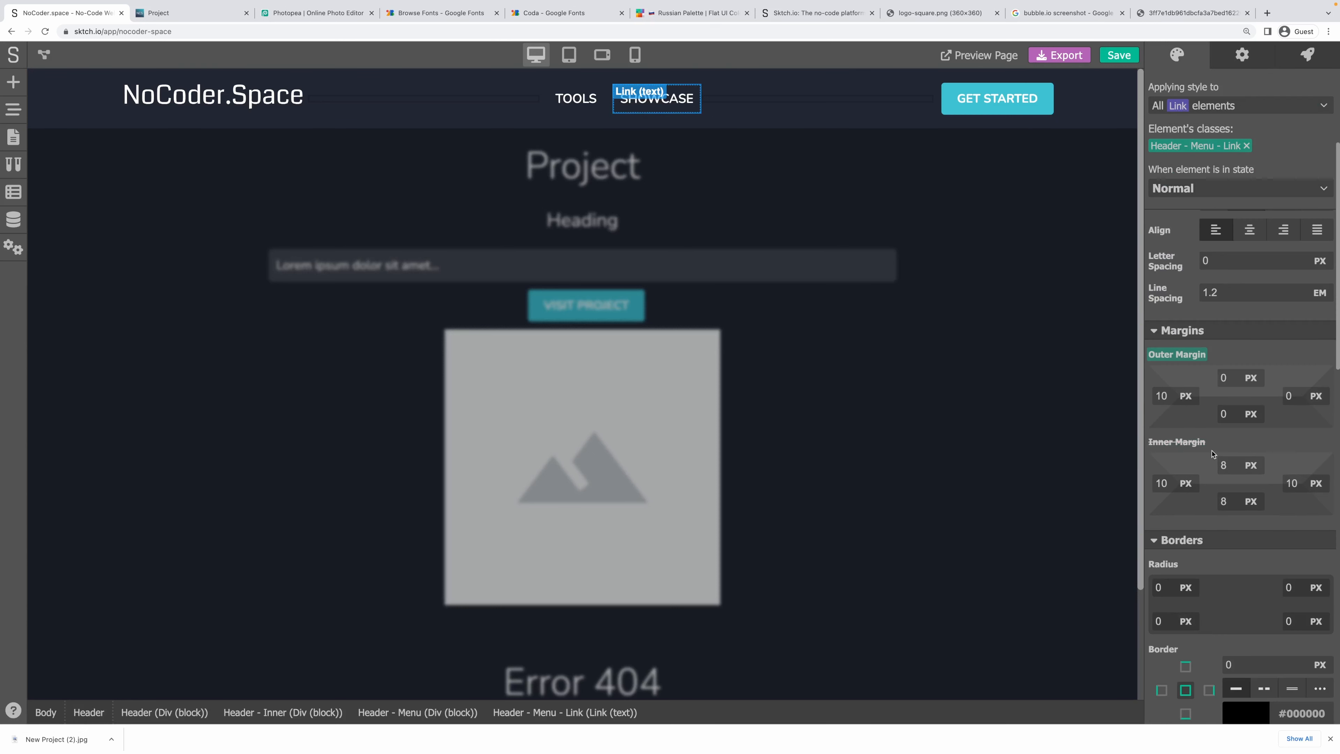
click(1182, 355)
click(1191, 387)
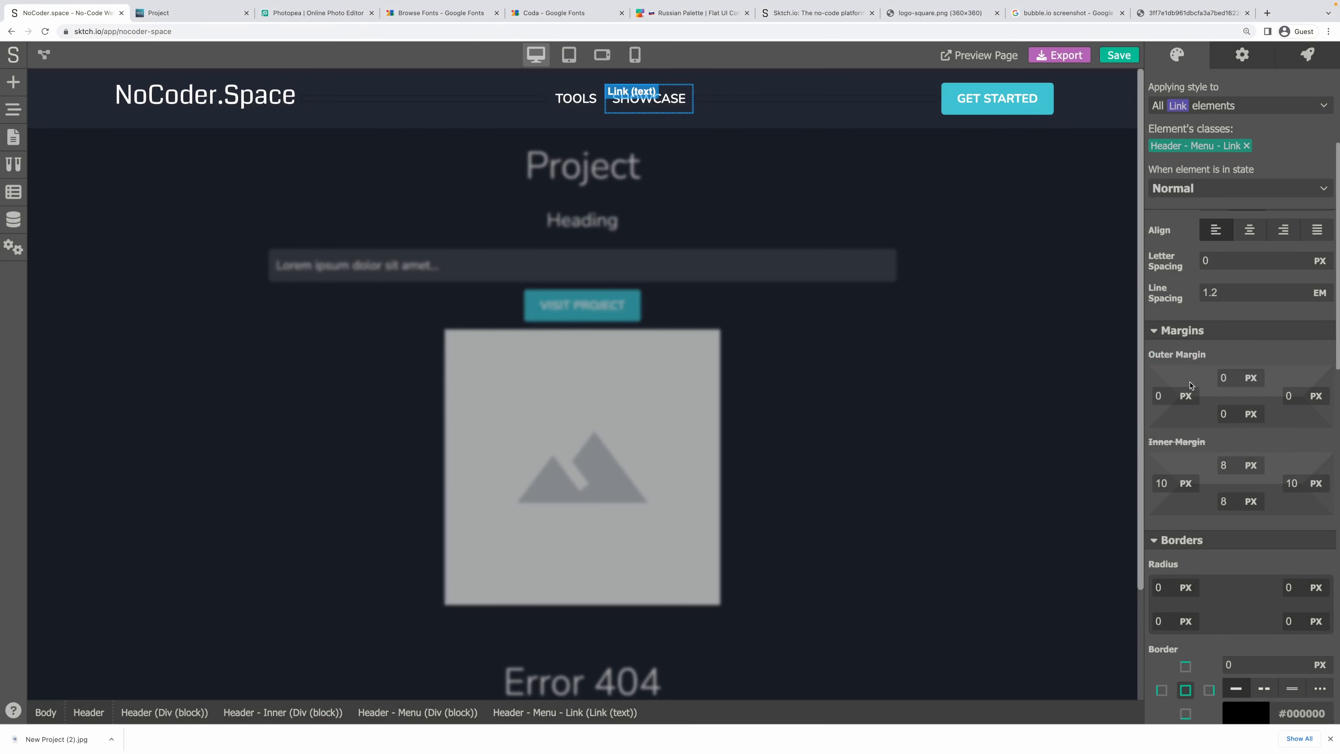
Leave the header and select the screenshot container and its image.
click(819, 353)
click(876, 347)
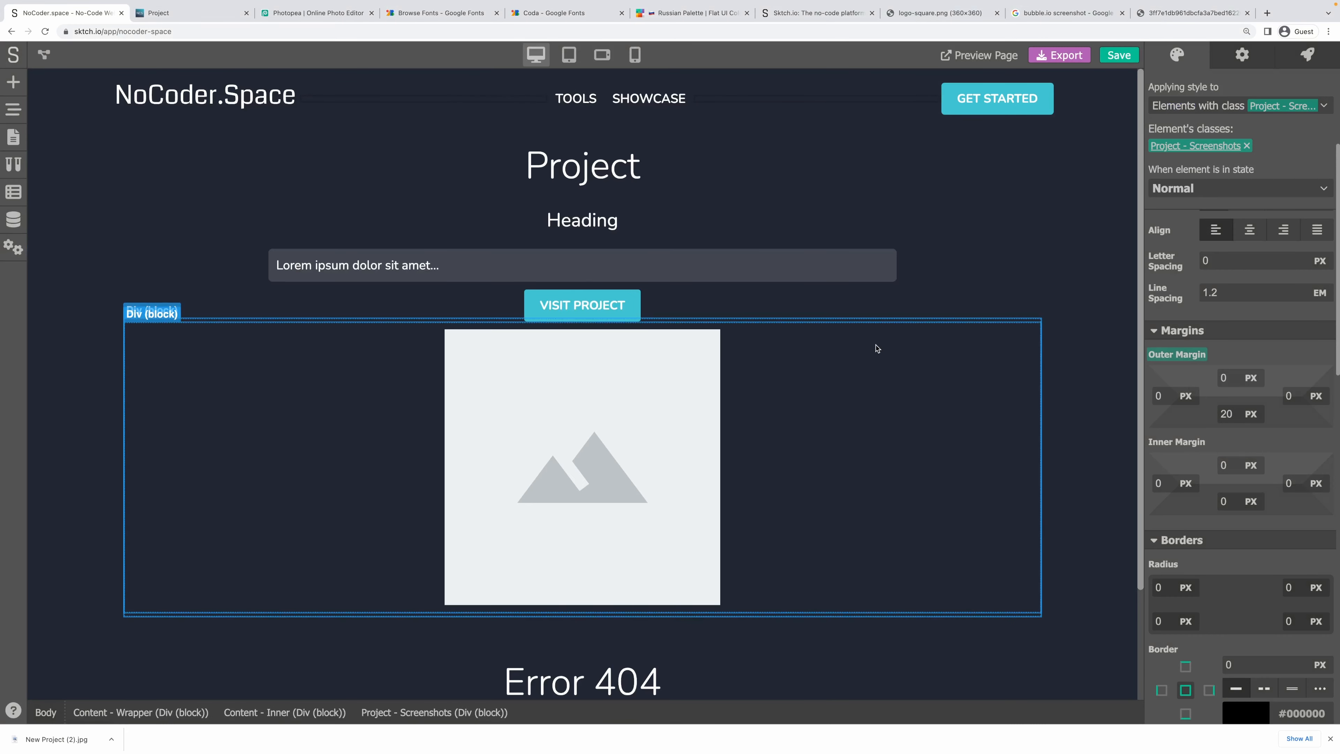
click(502, 340)
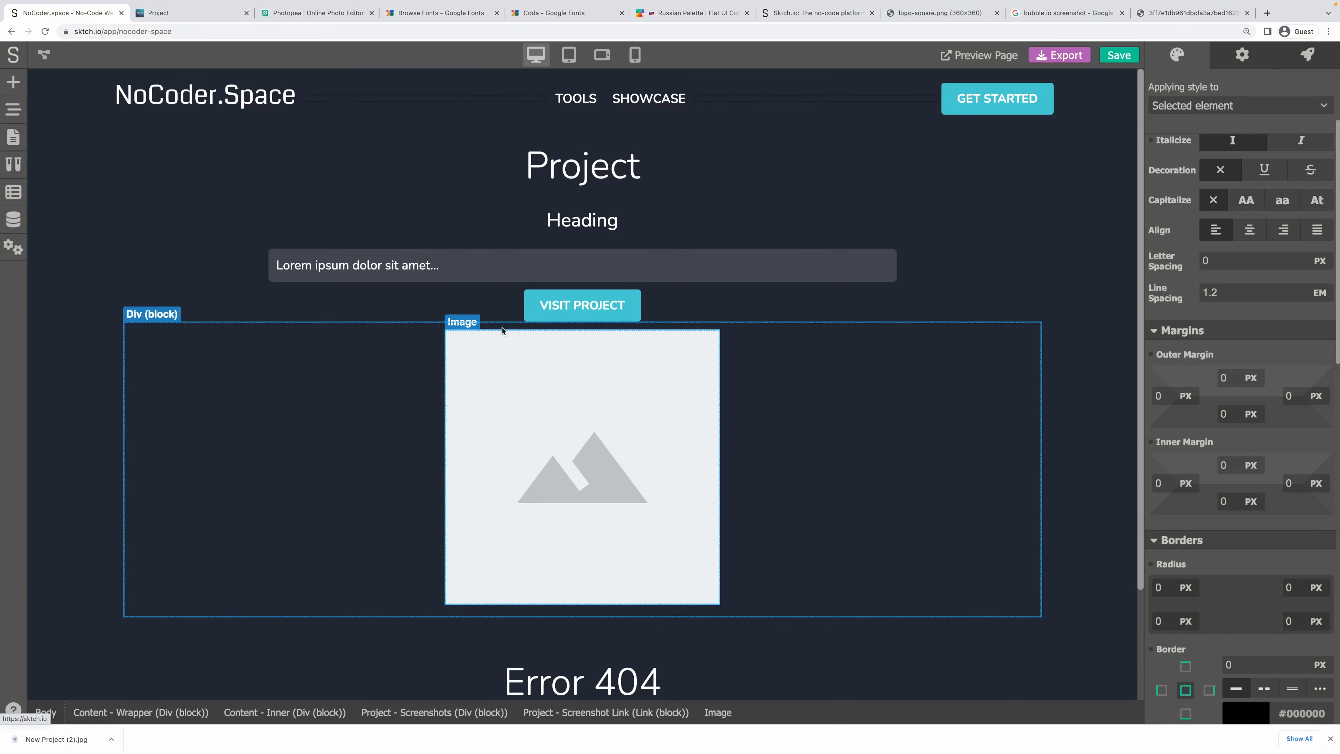
click(14, 139)
click(96, 279)
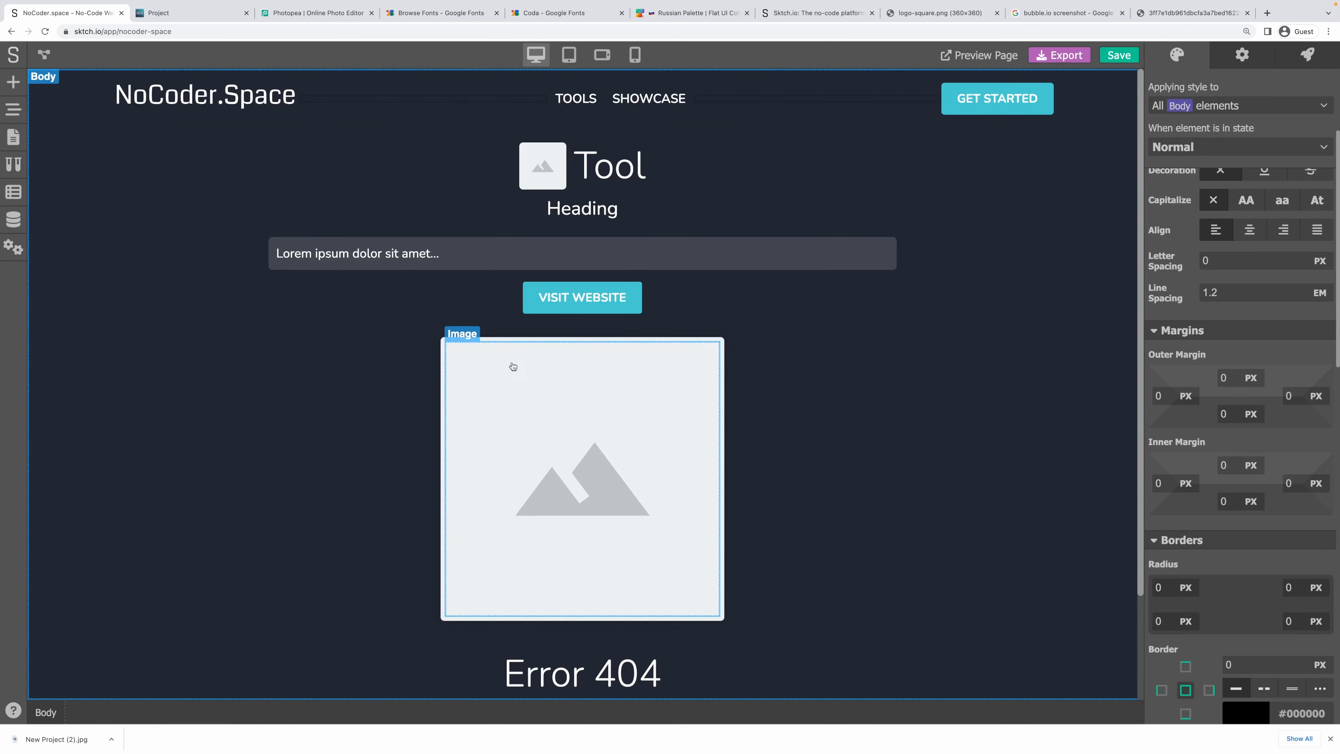
click(496, 349)
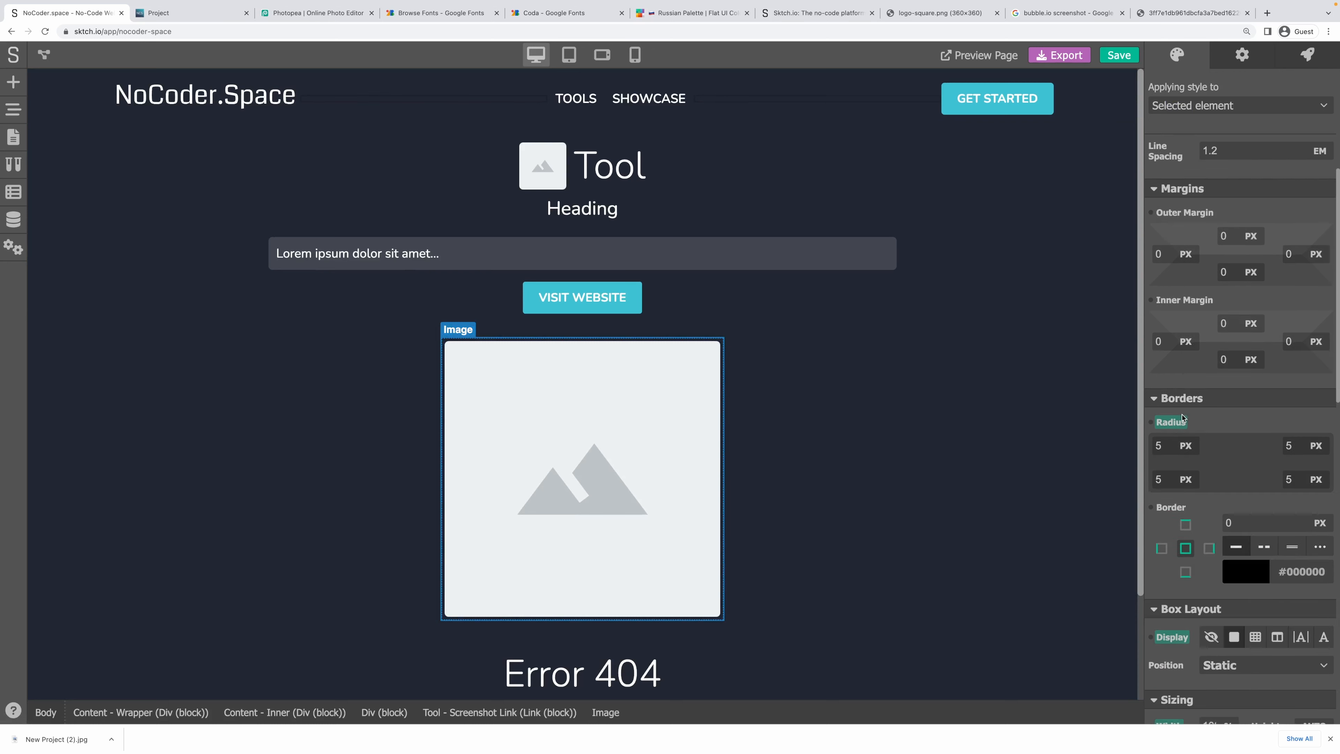
scroll(1182, 418, down, 1)
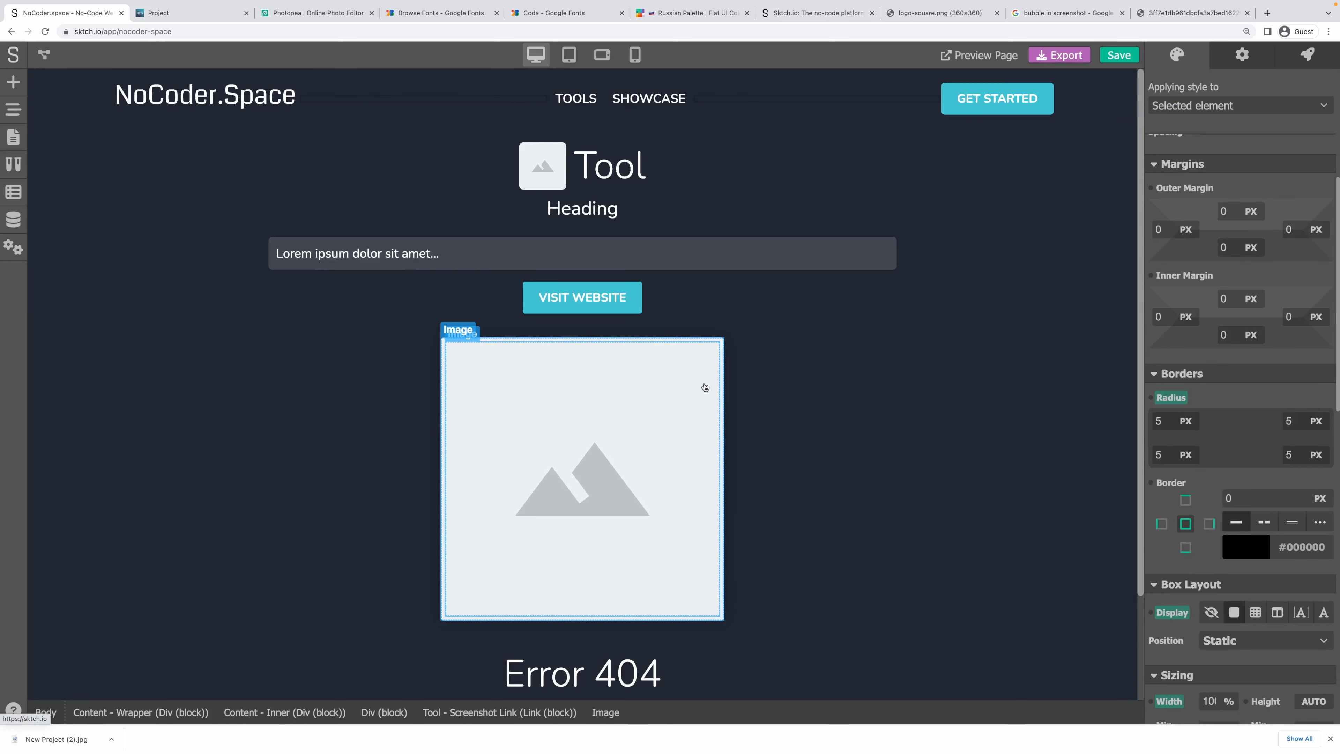
click(500, 713)
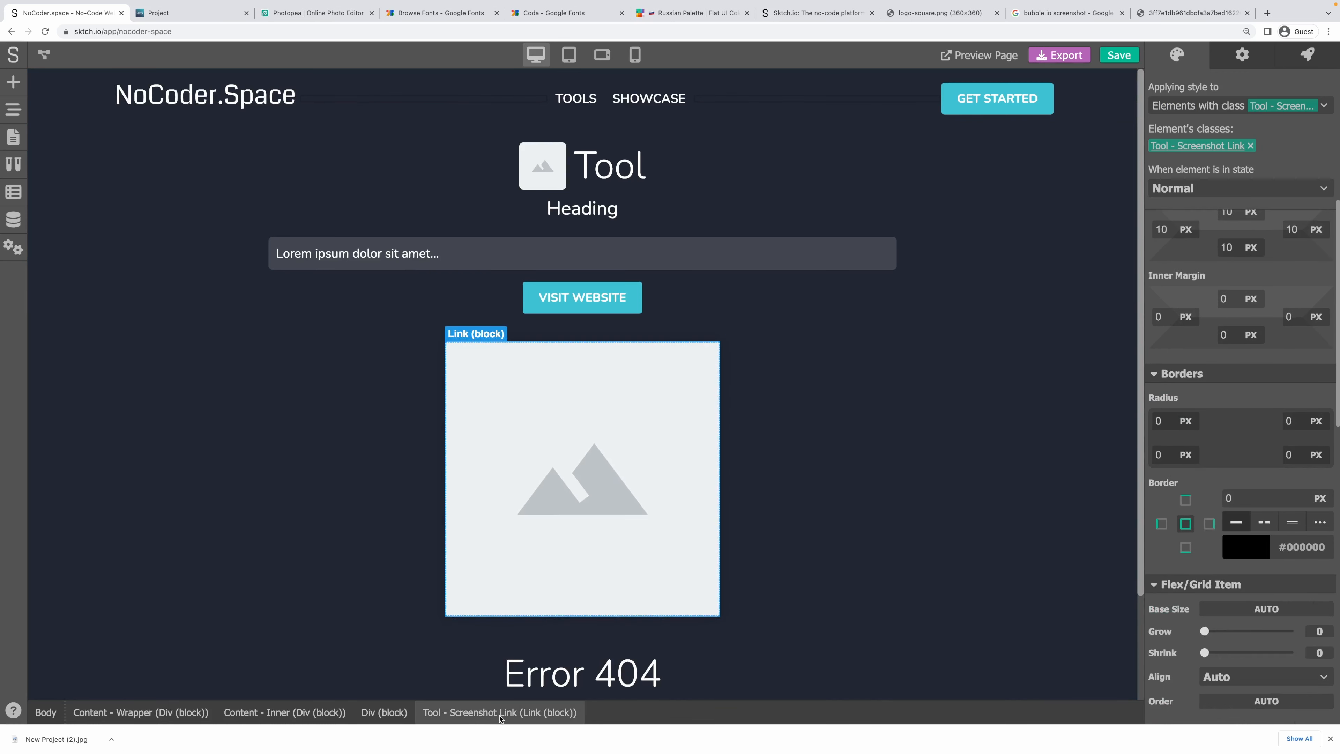
scroll(1189, 246, down, 9)
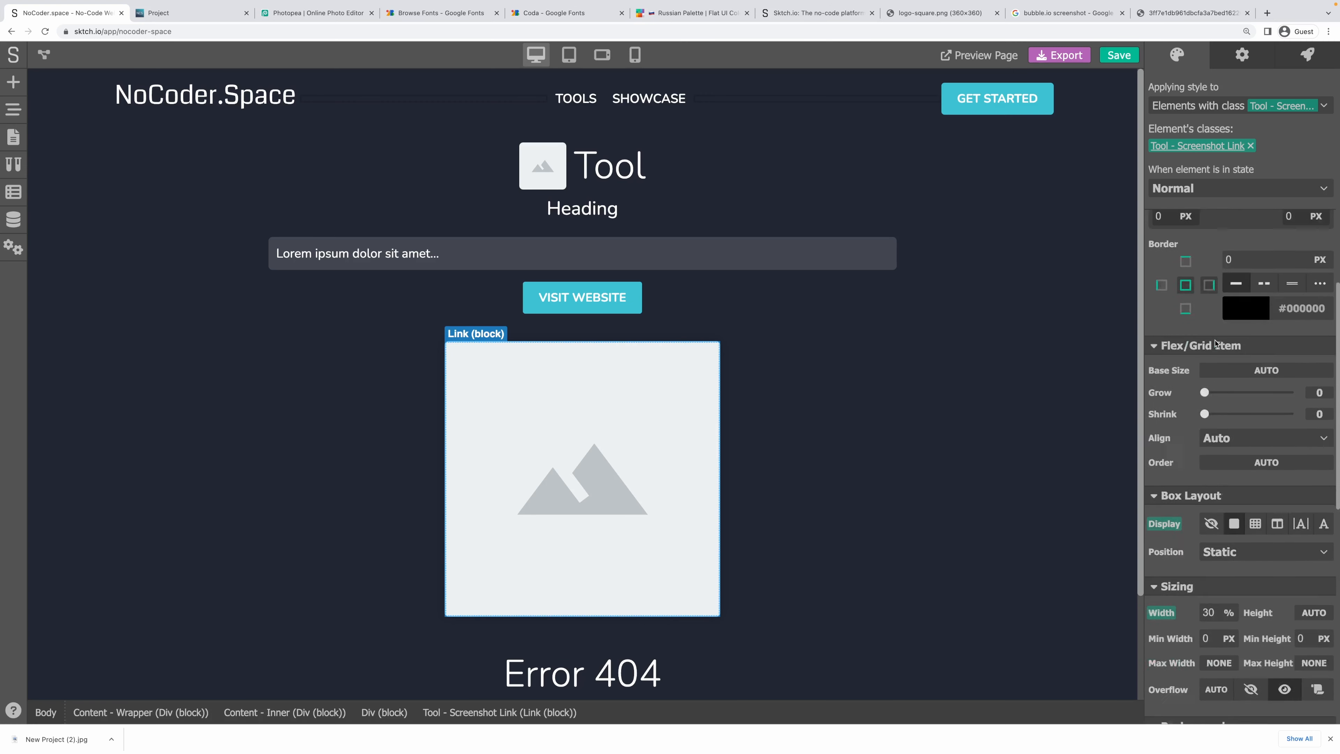
scroll(1215, 343, down, 5)
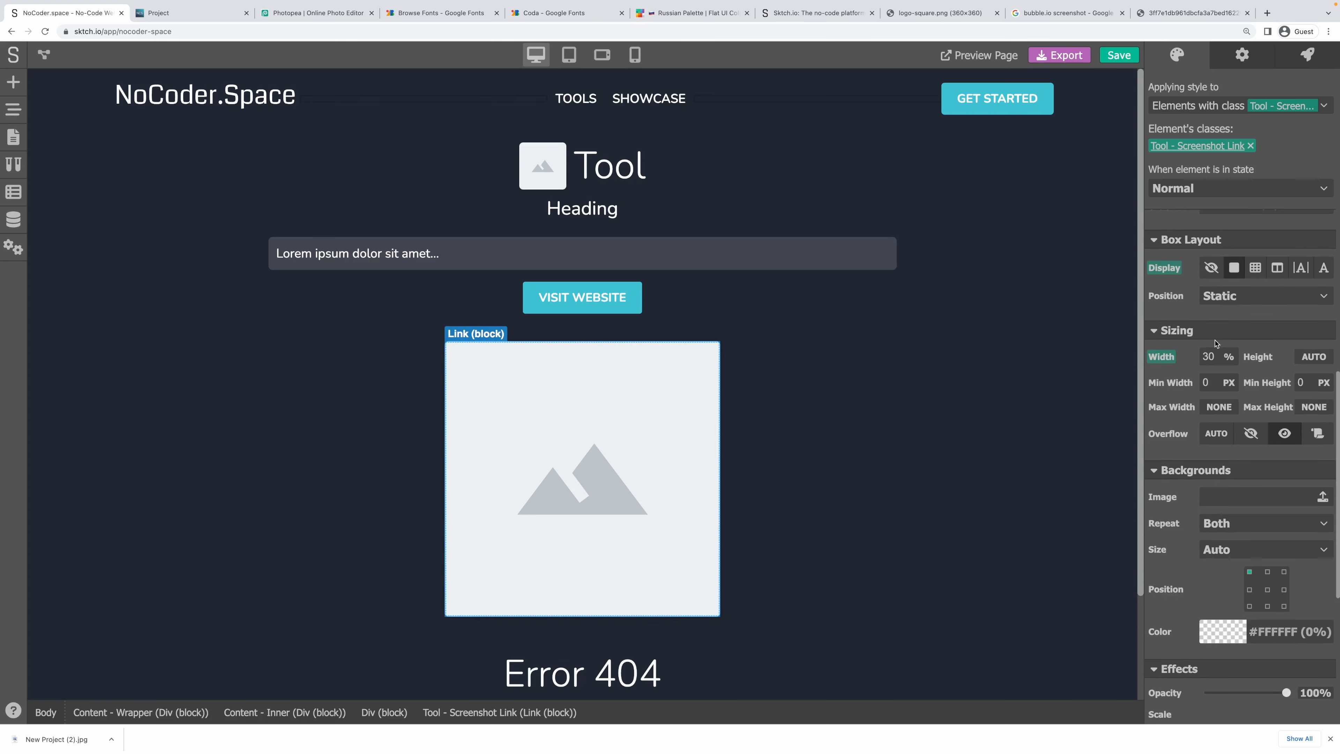
scroll(1215, 343, down, 5)
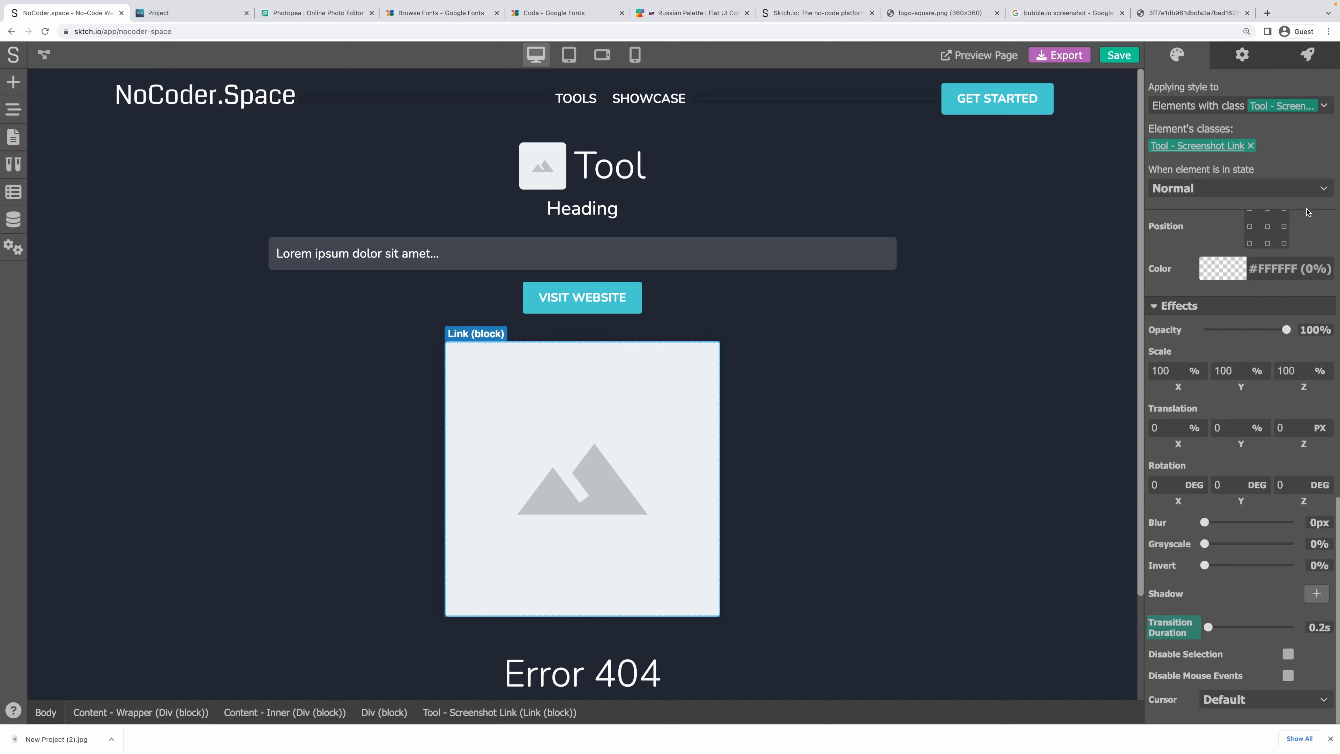
click(1213, 189)
click(1210, 232)
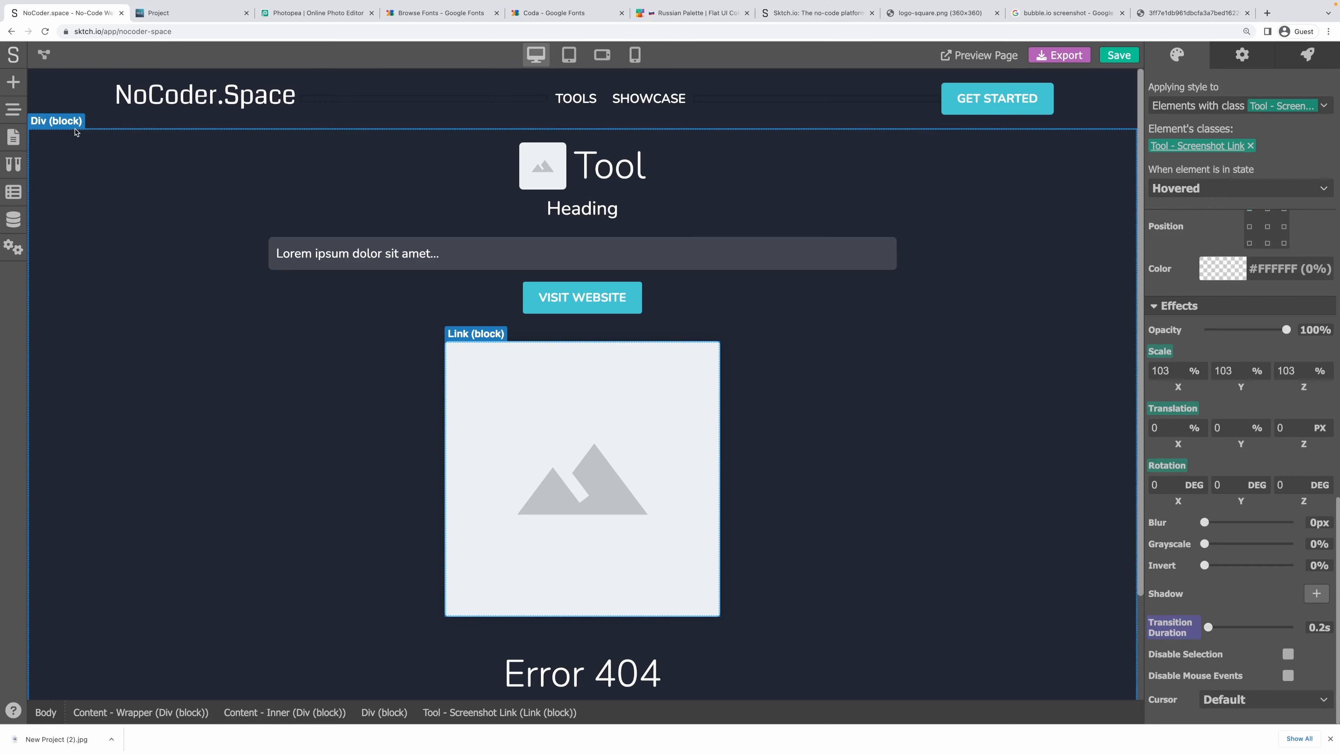
click(134, 314)
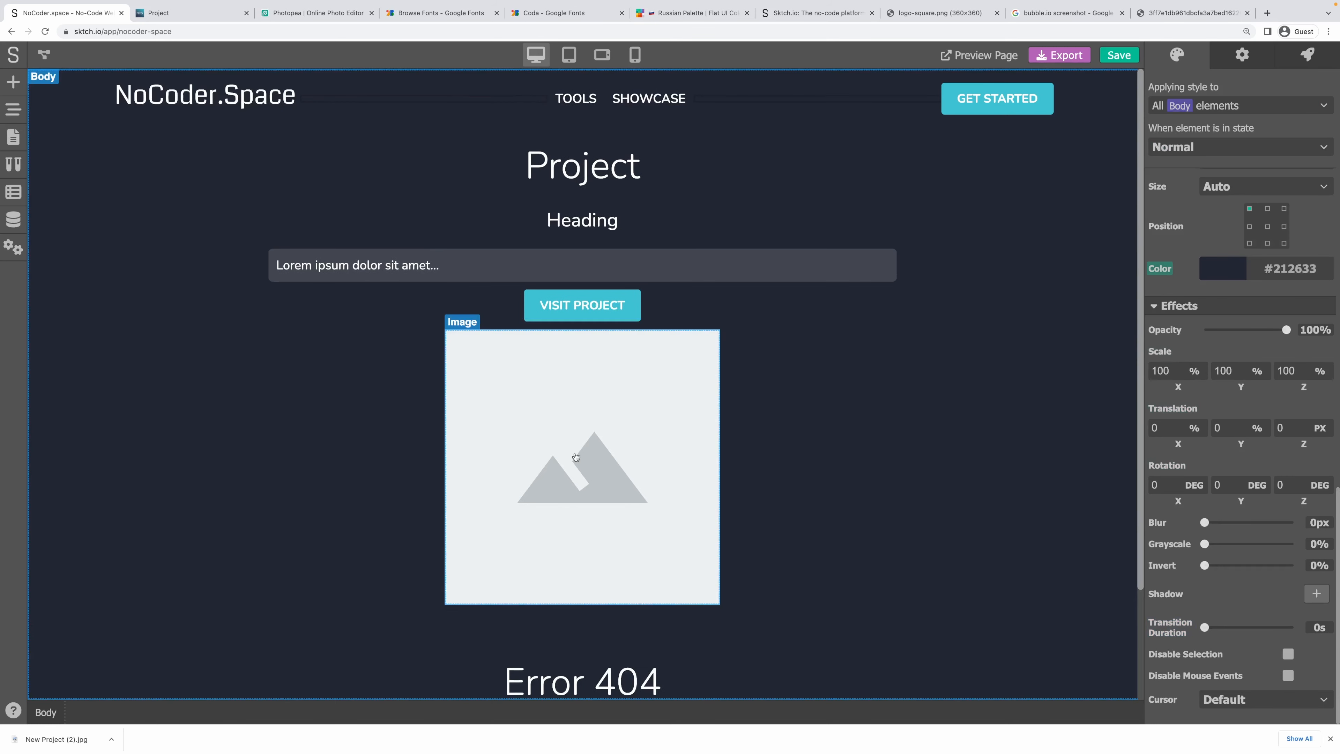
Give the Project - Screenshot Link a 0.2s transition duration.
click(523, 443)
click(609, 714)
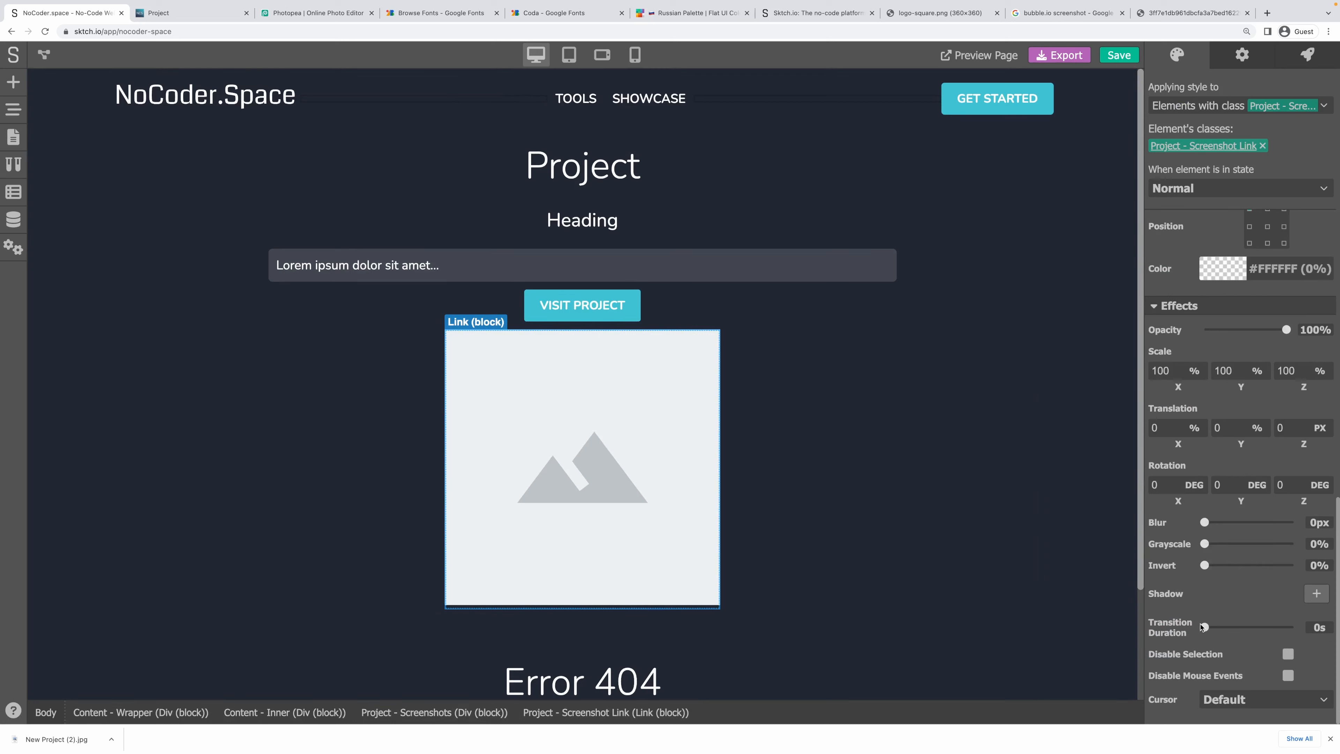
drag(1203, 627, 1207, 627)
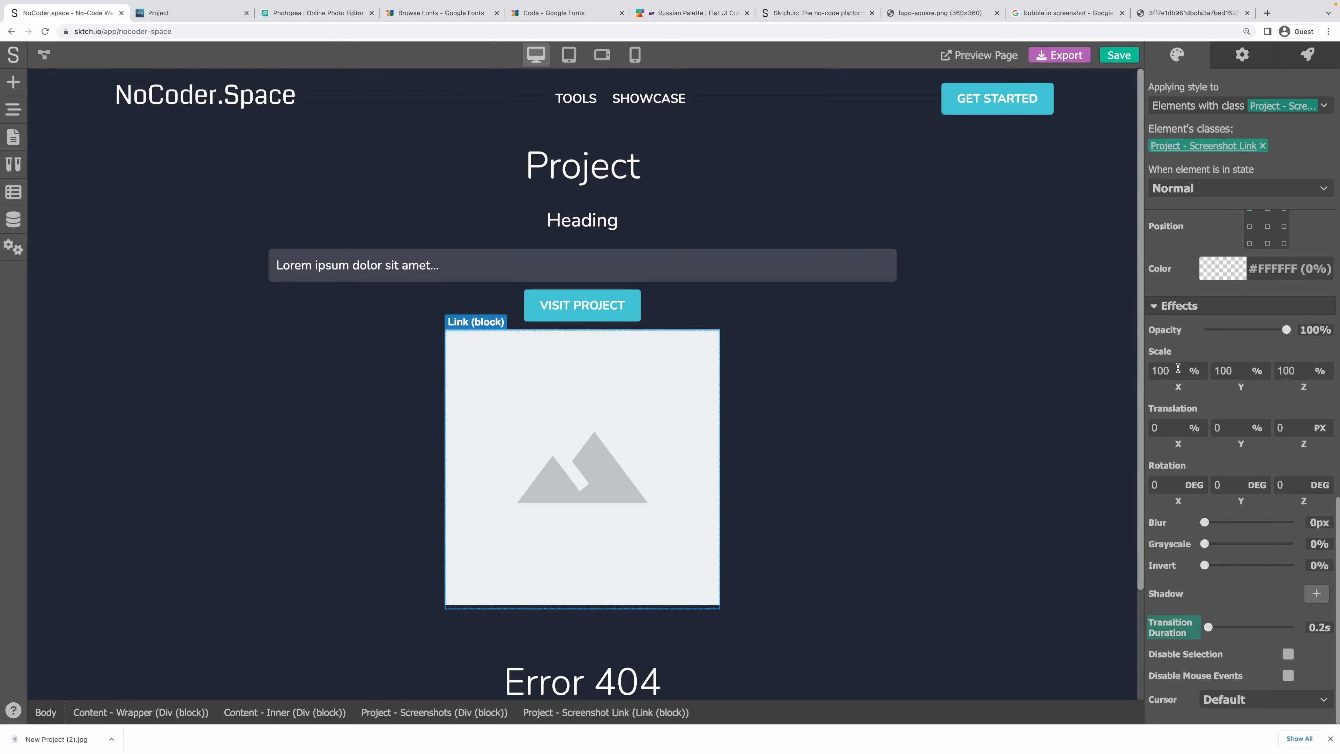
Scale the link's hovered state to 103% on X, Y and Z.
click(1198, 188)
click(1198, 234)
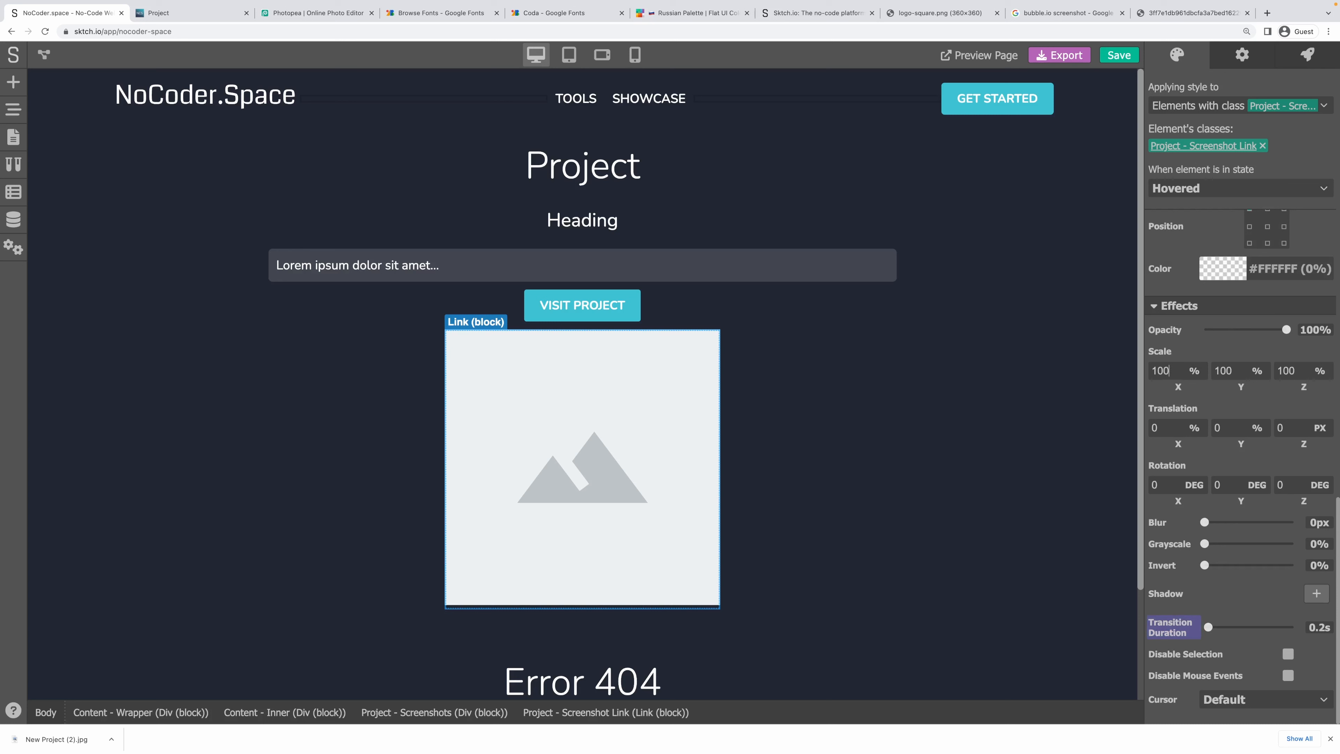
text(3)
key(Tab)
text(103)
key(Tab)
text(103)
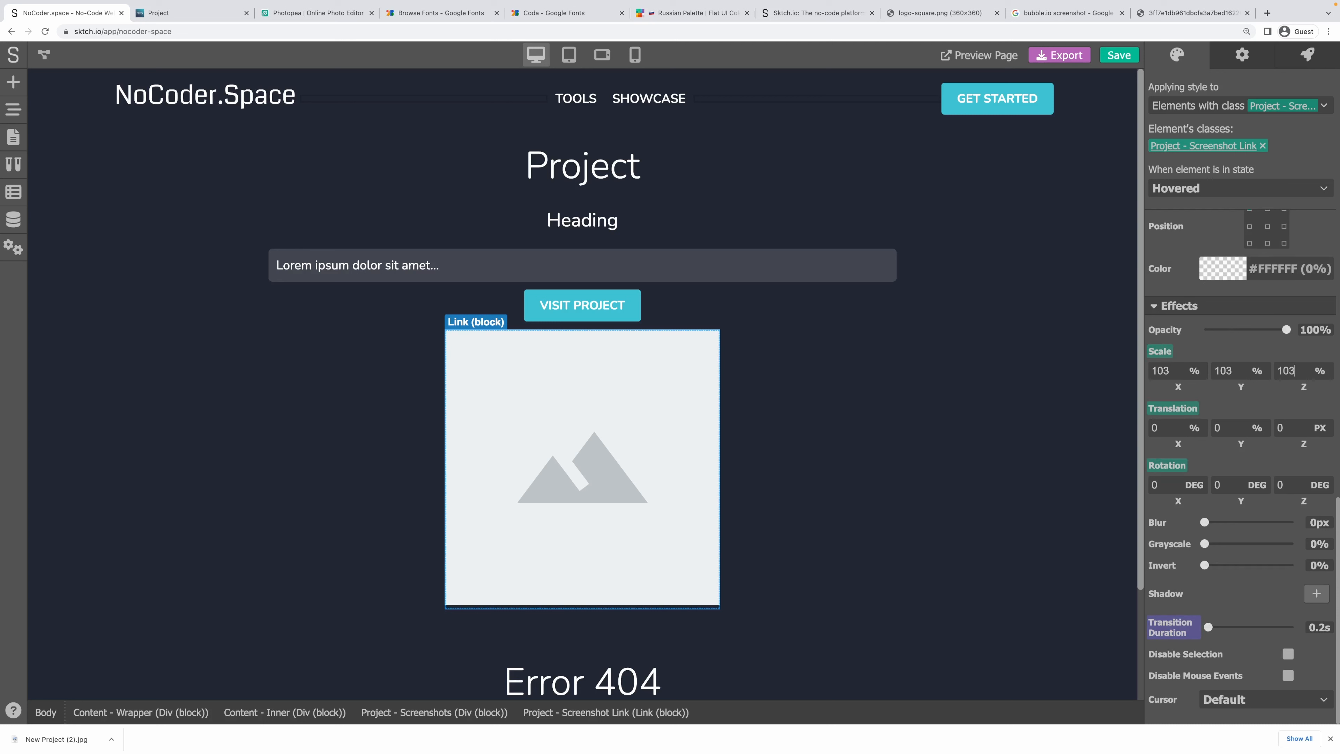
Select the image inside the link and switch to the Tool page.
click(635, 429)
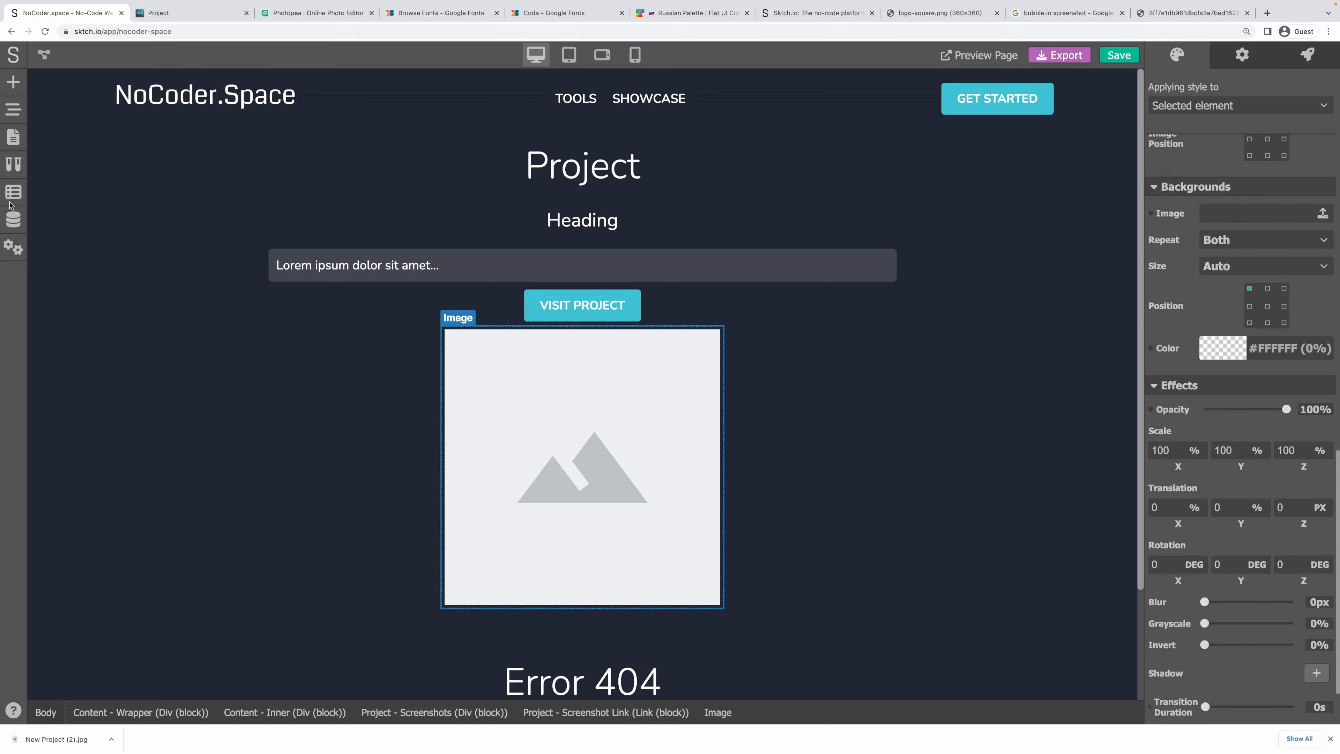
click(14, 141)
click(109, 272)
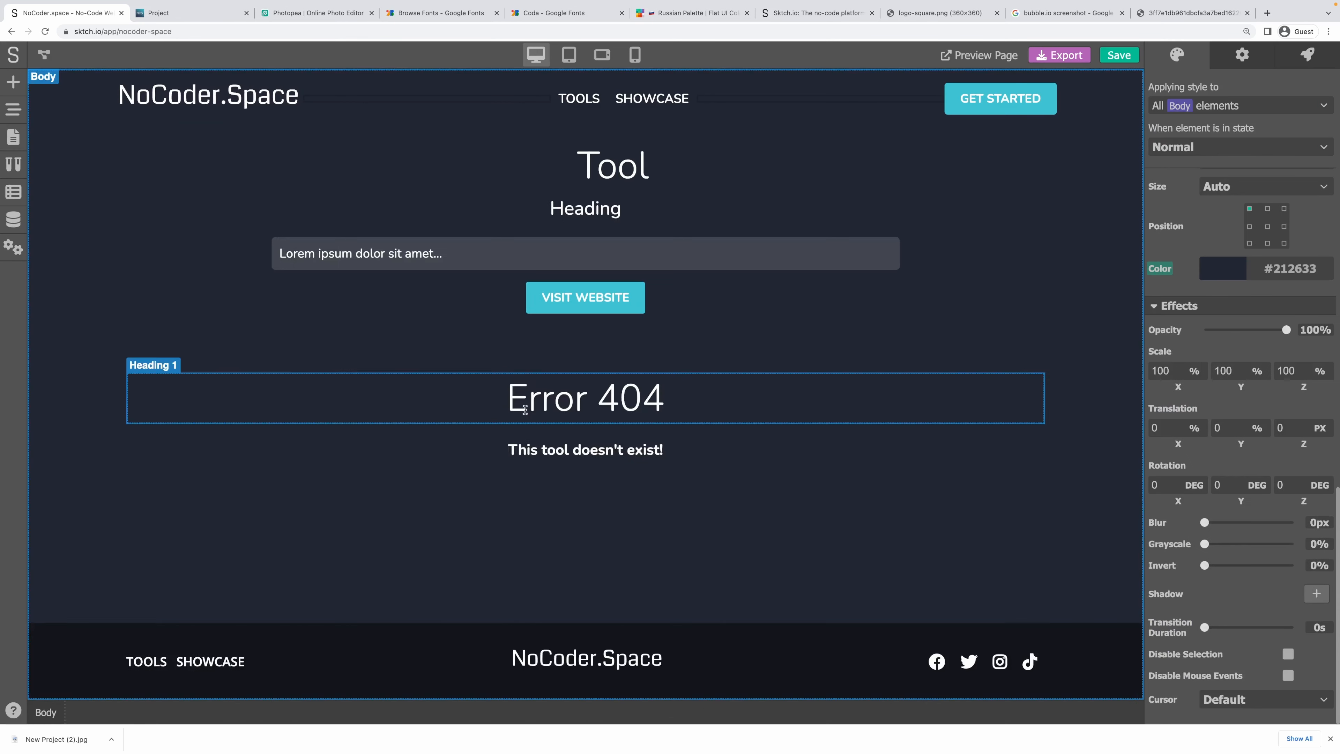
Set the Tool page screenshot image's position to centre.
click(583, 434)
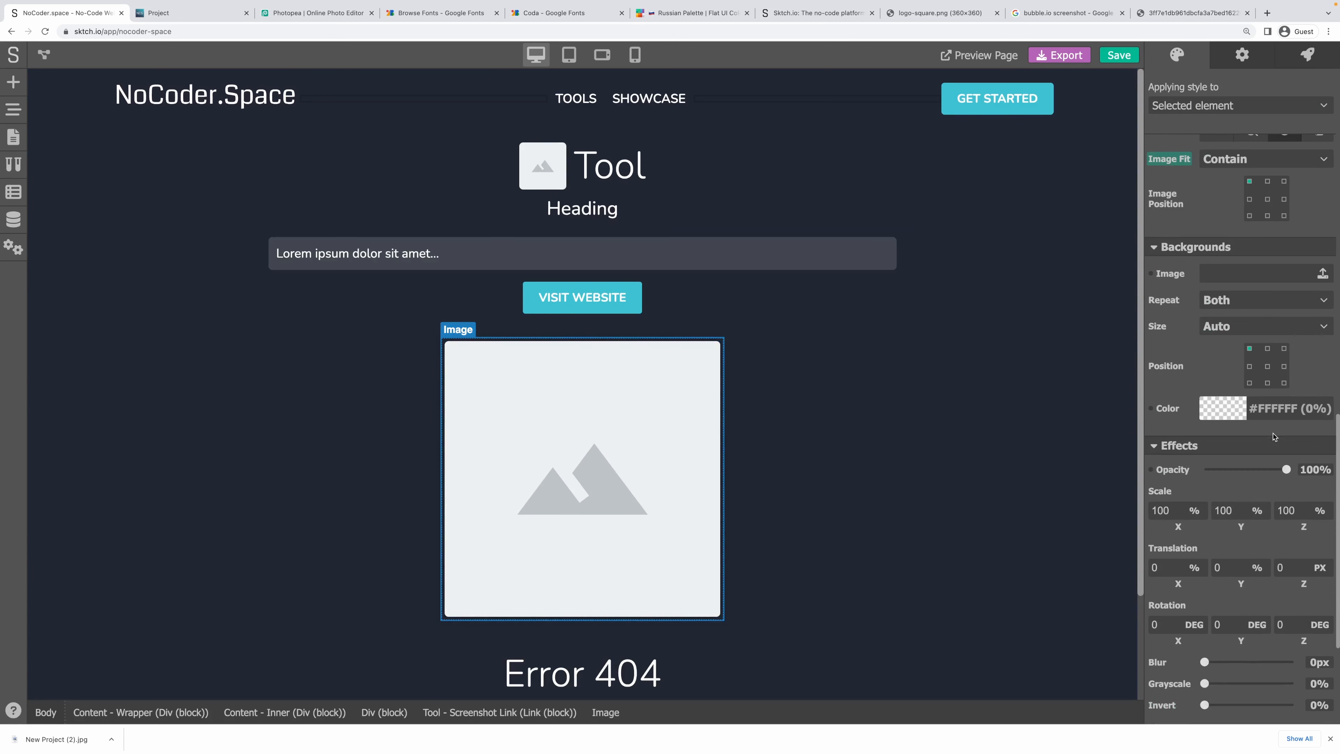
scroll(1274, 436, up, 5)
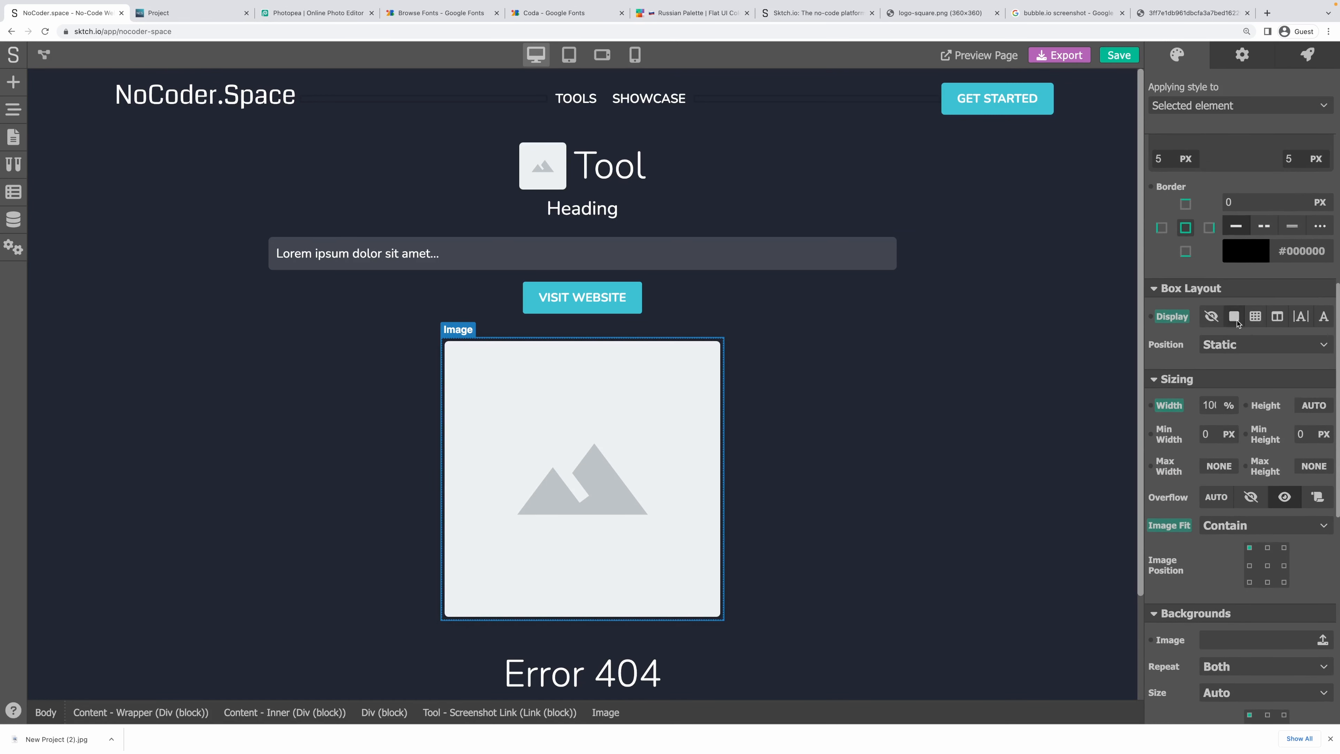
scroll(1223, 478, up, 4)
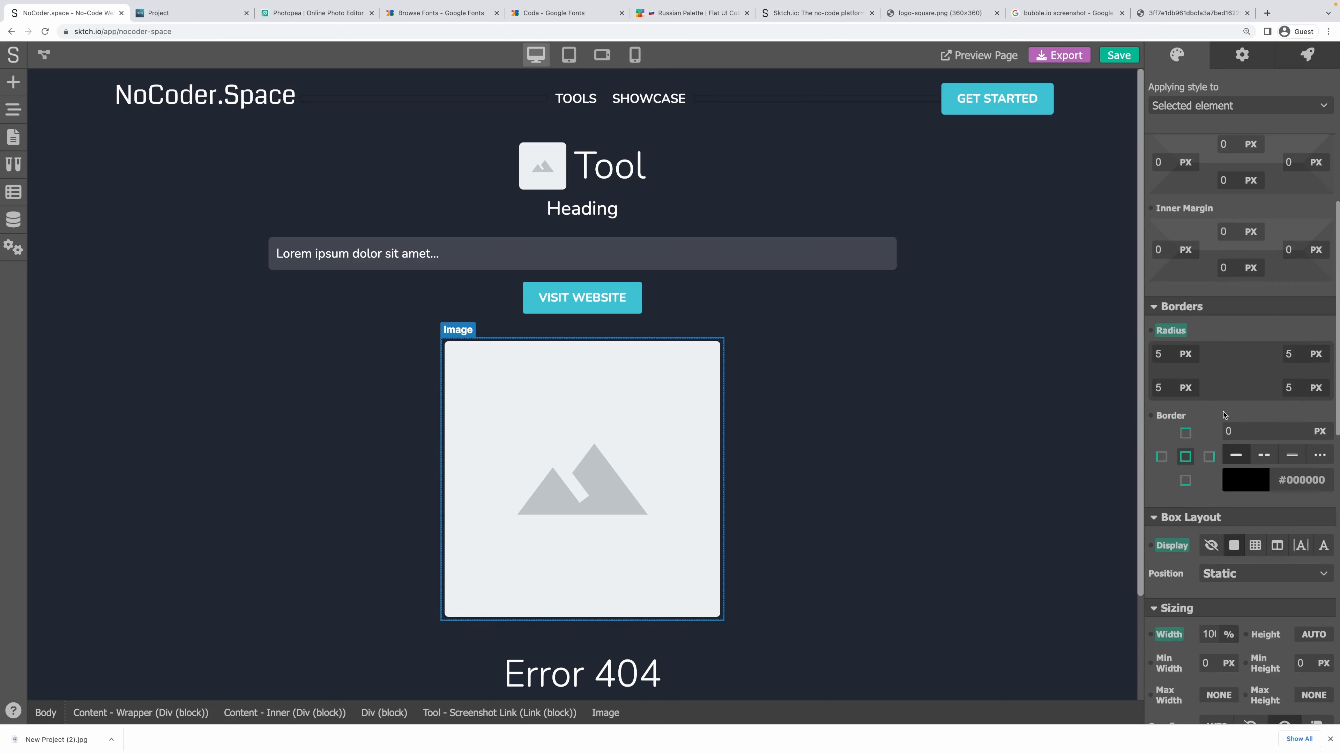
scroll(1264, 545, down, 4)
click(1267, 551)
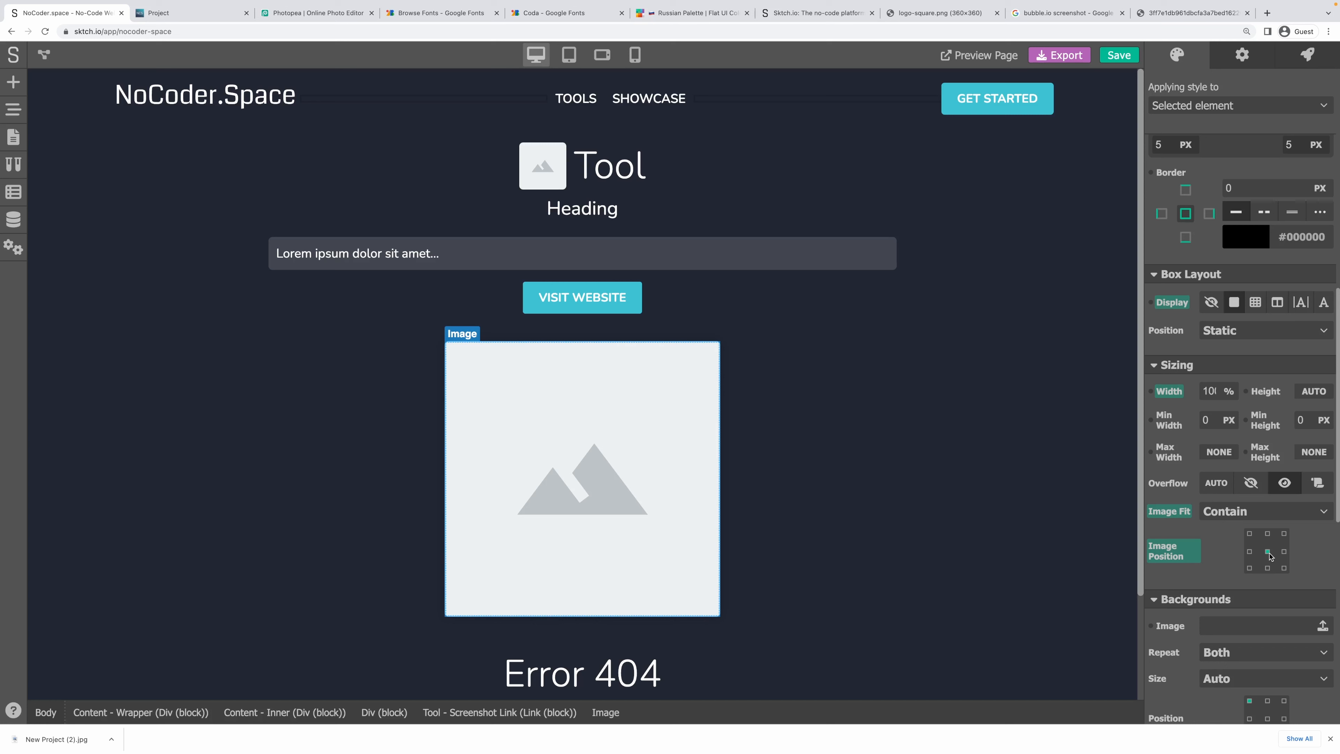
Go back to the Project page in the editor.
scroll(1267, 439, up, 2)
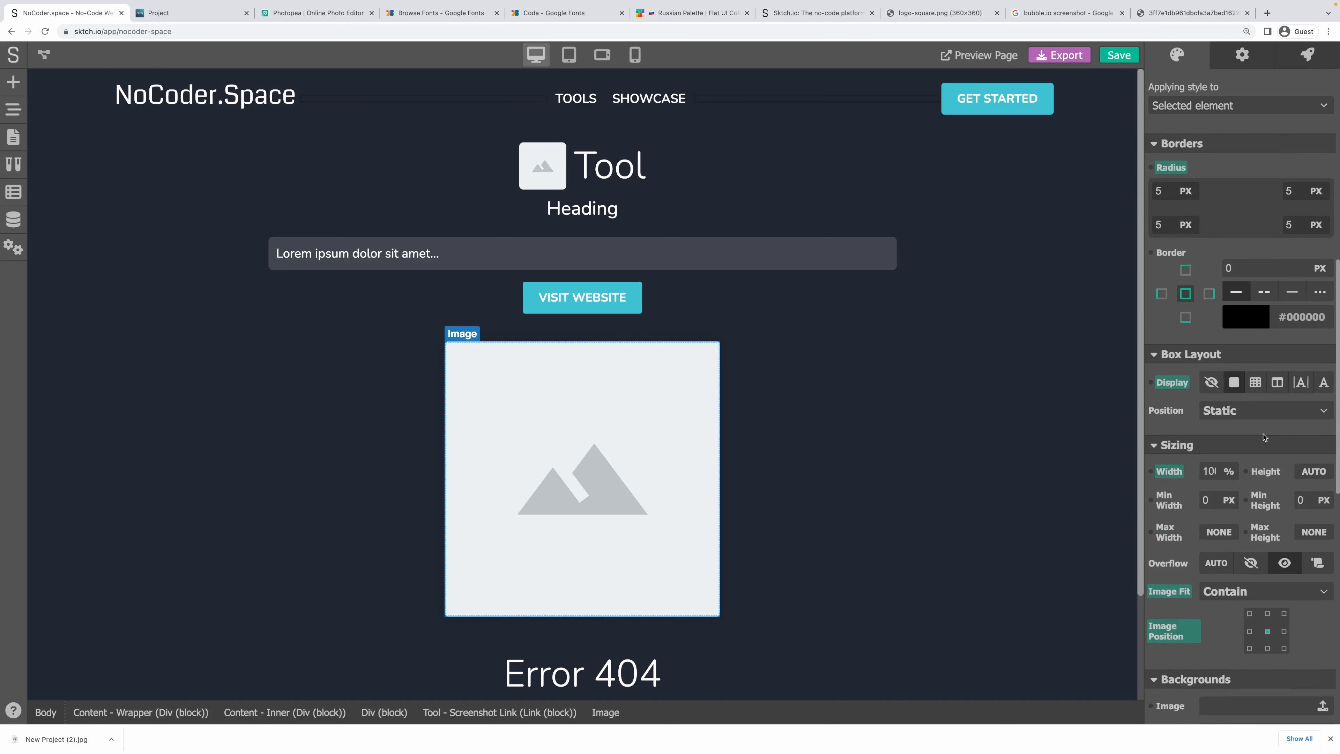
scroll(1264, 437, up, 3)
scroll(1198, 308, up, 2)
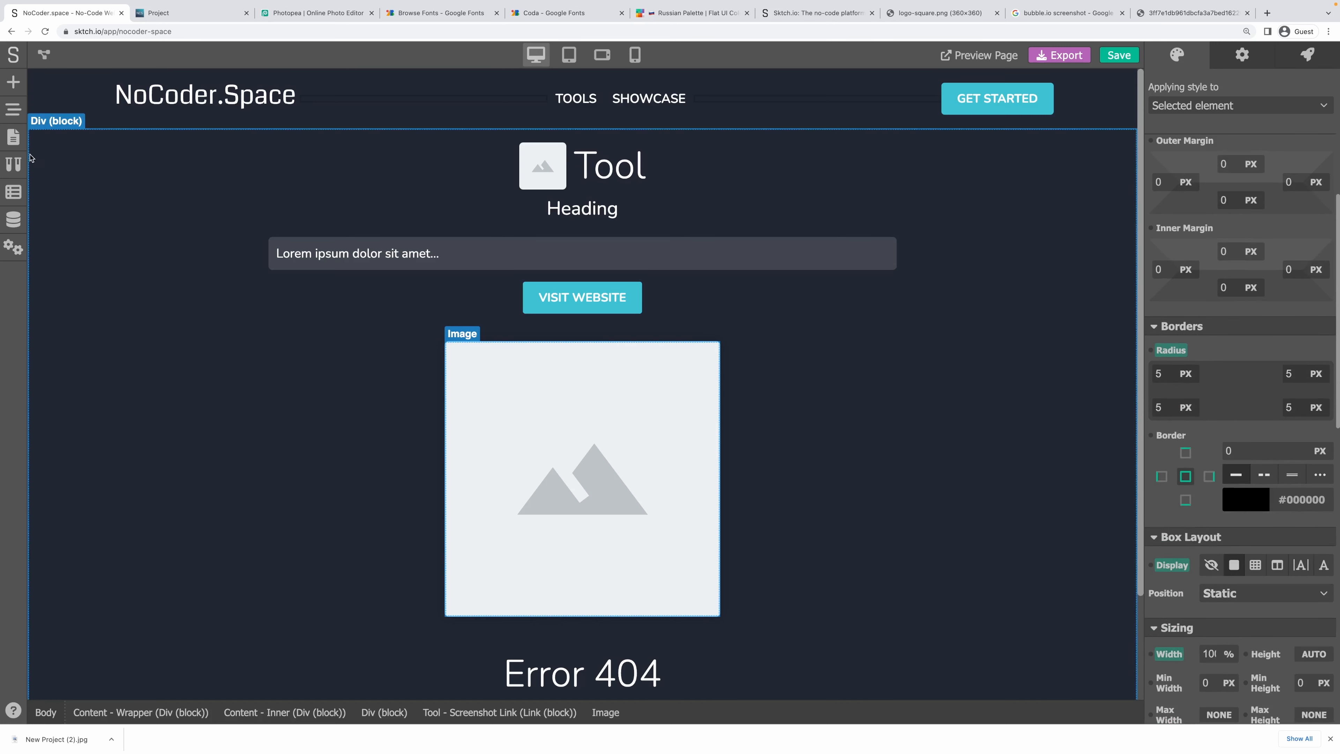
click(13, 136)
click(65, 306)
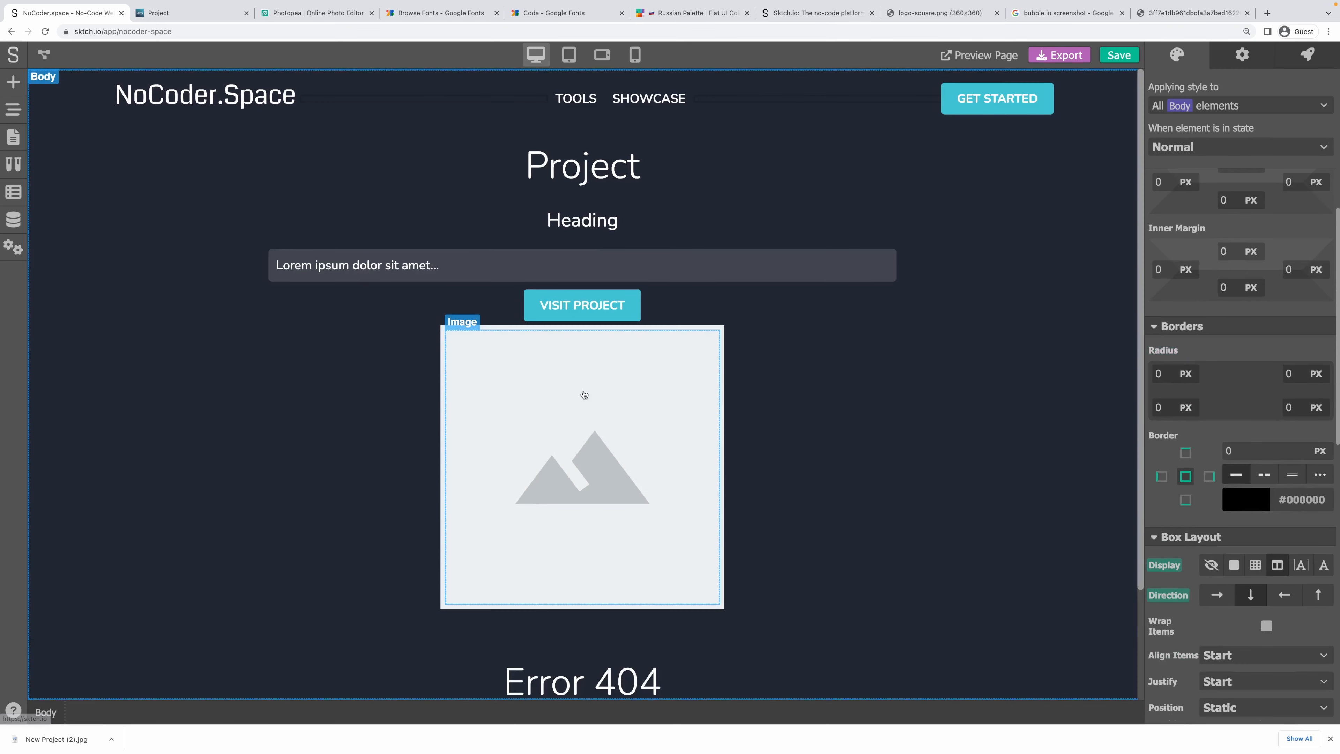
Give the Project page screenshot image a 5 px corner radius.
click(583, 390)
click(1159, 373)
text(5)
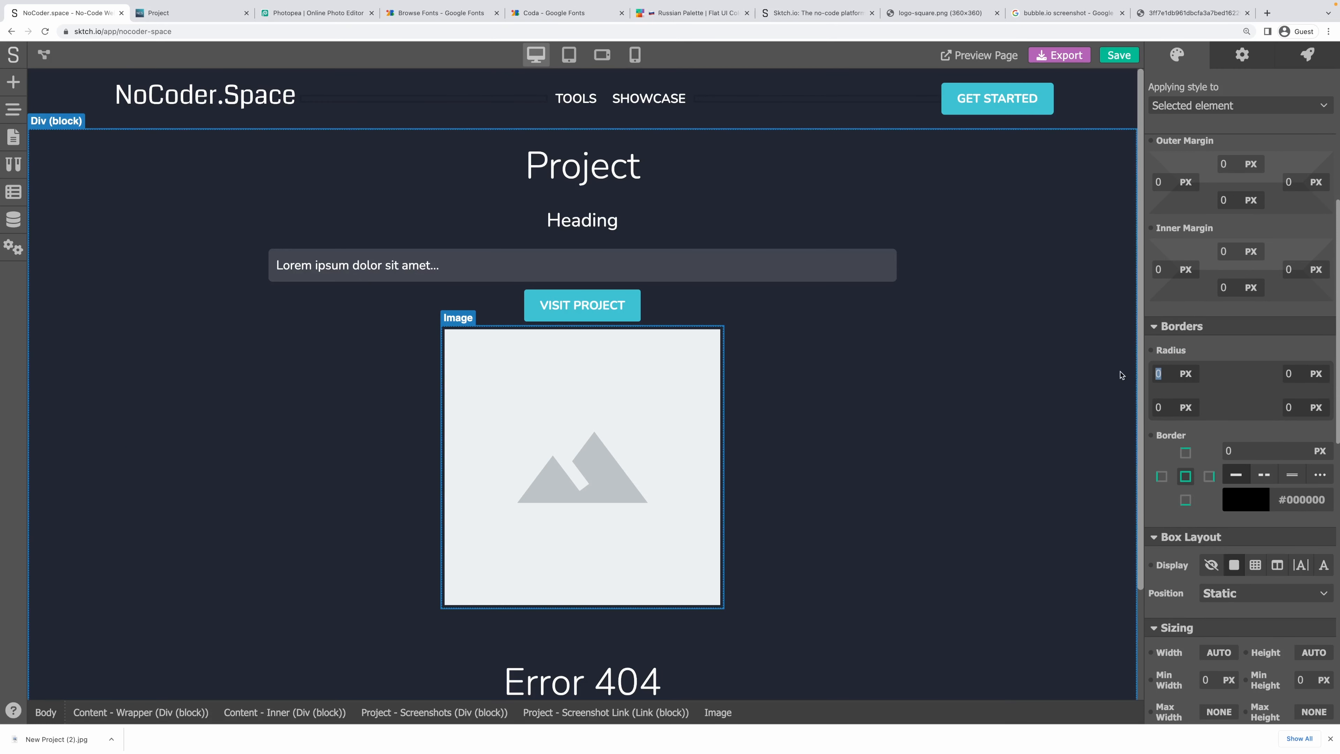
key(Tab)
text(5)
Set the image to block display, 100% width and centred position, then save.
click(1234, 565)
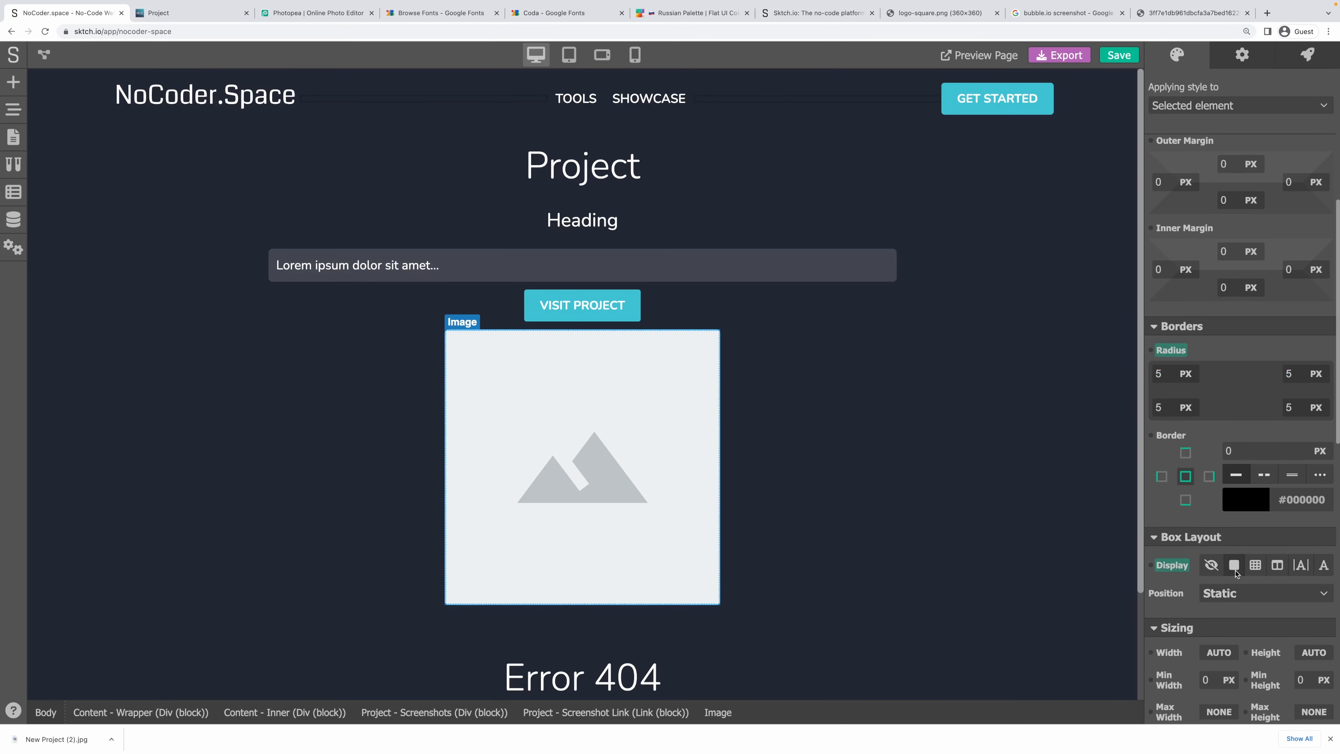
scroll(1224, 554, down, 3)
click(1219, 514)
text(100%)
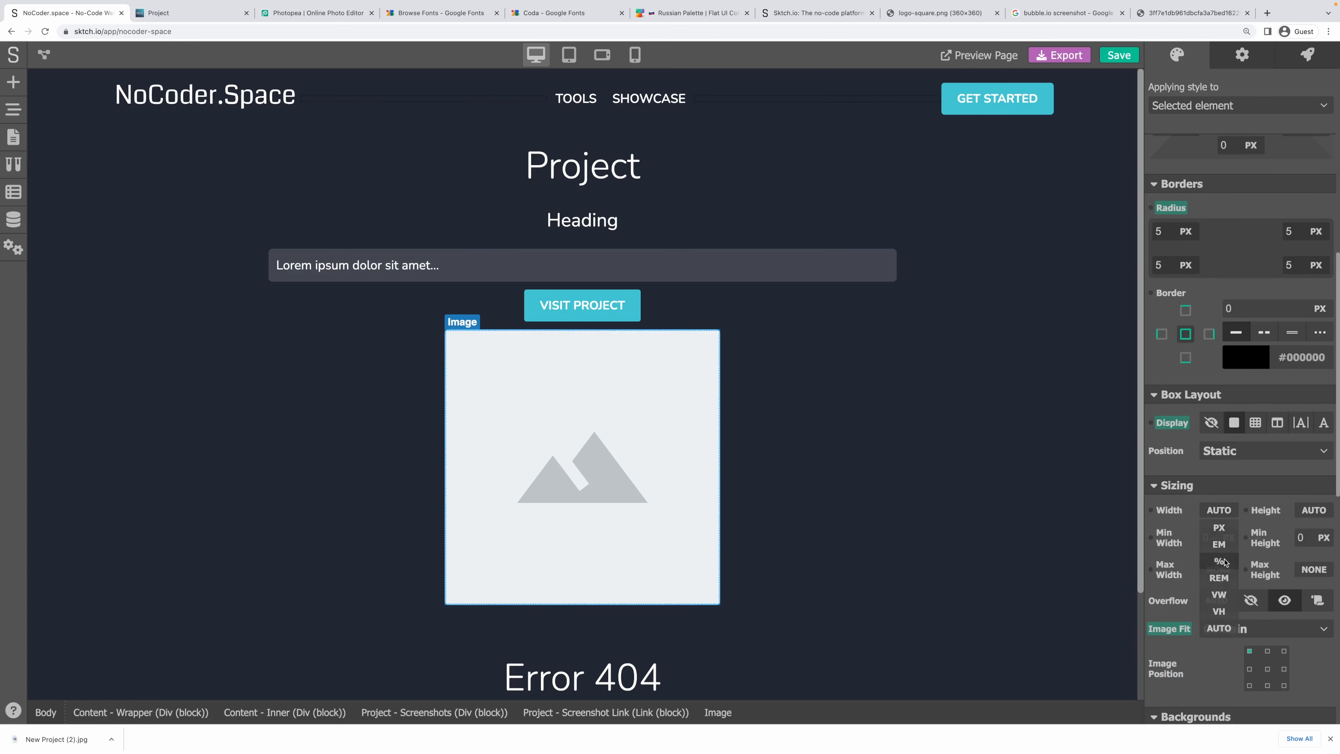
scroll(1219, 585, down, 3)
click(1267, 532)
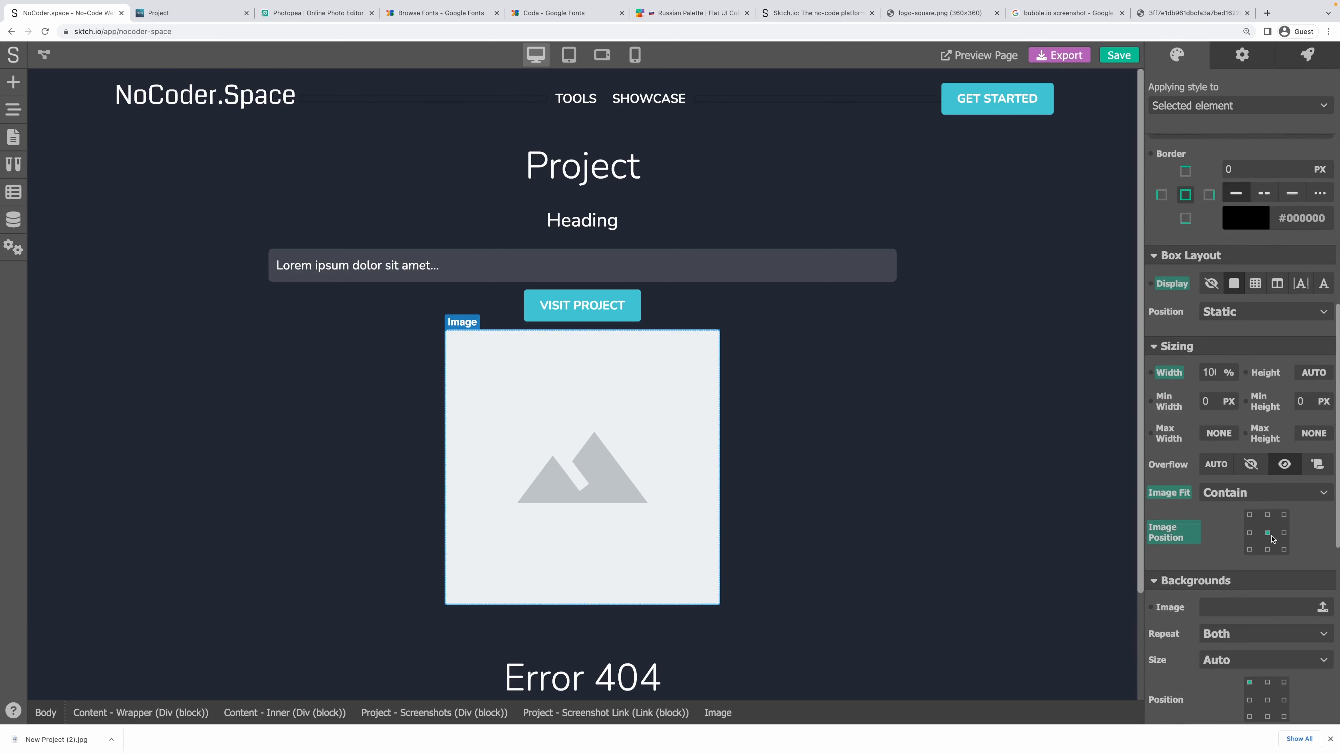
click(979, 55)
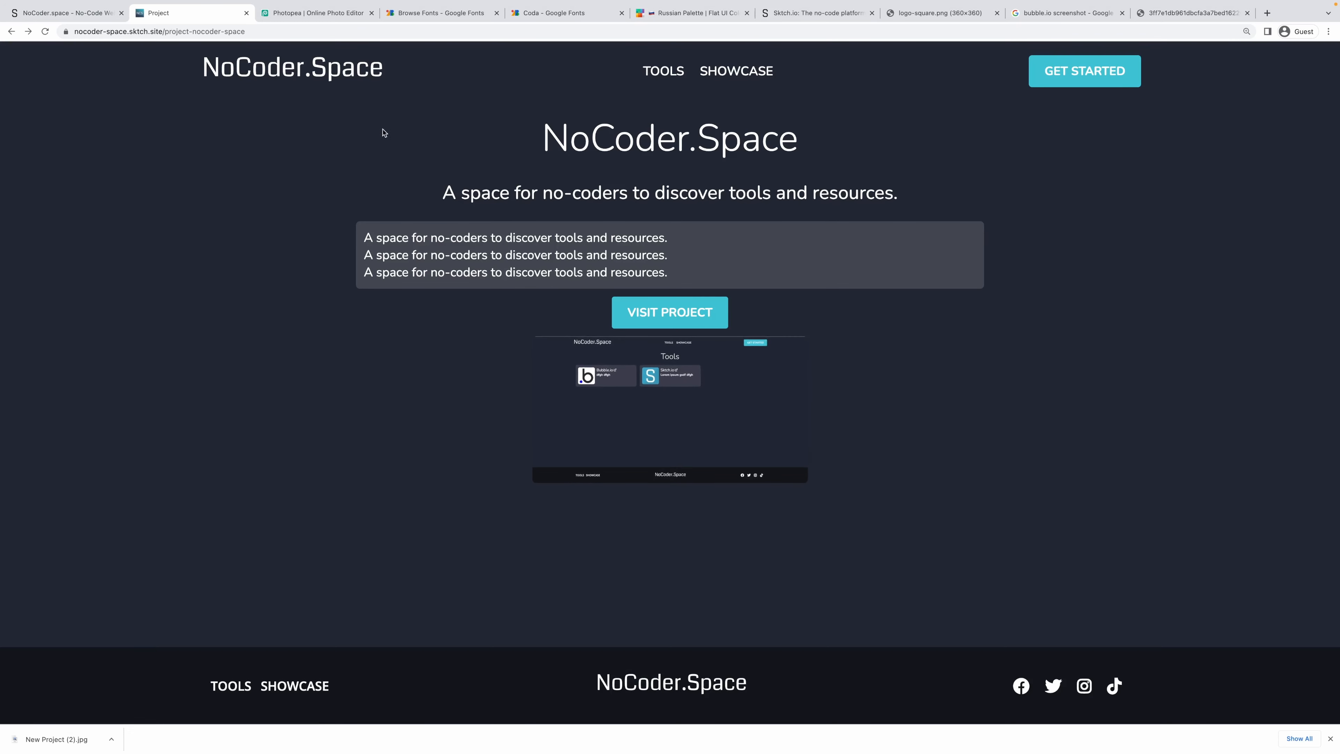
Return to the editor and select the screenshot's Link (block) on the Project page.
mouse_move(82, 14)
click(75, 38)
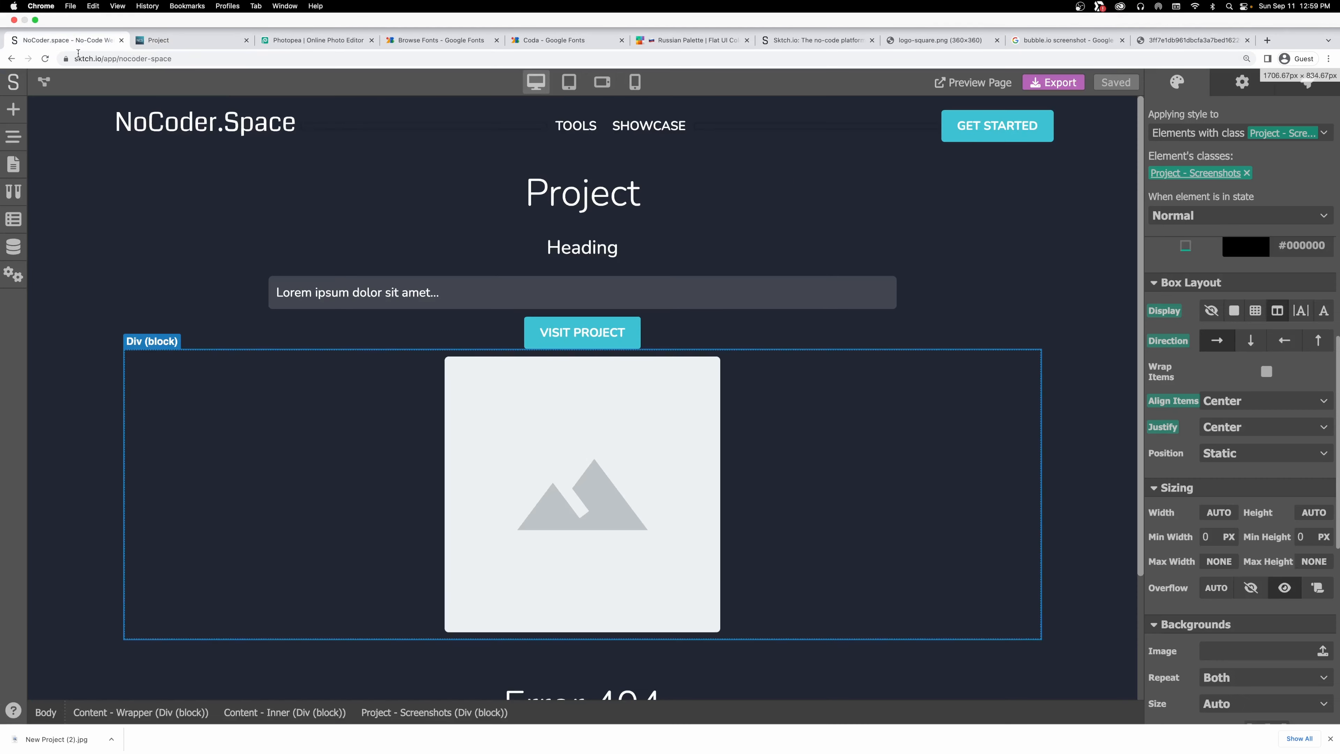
click(549, 501)
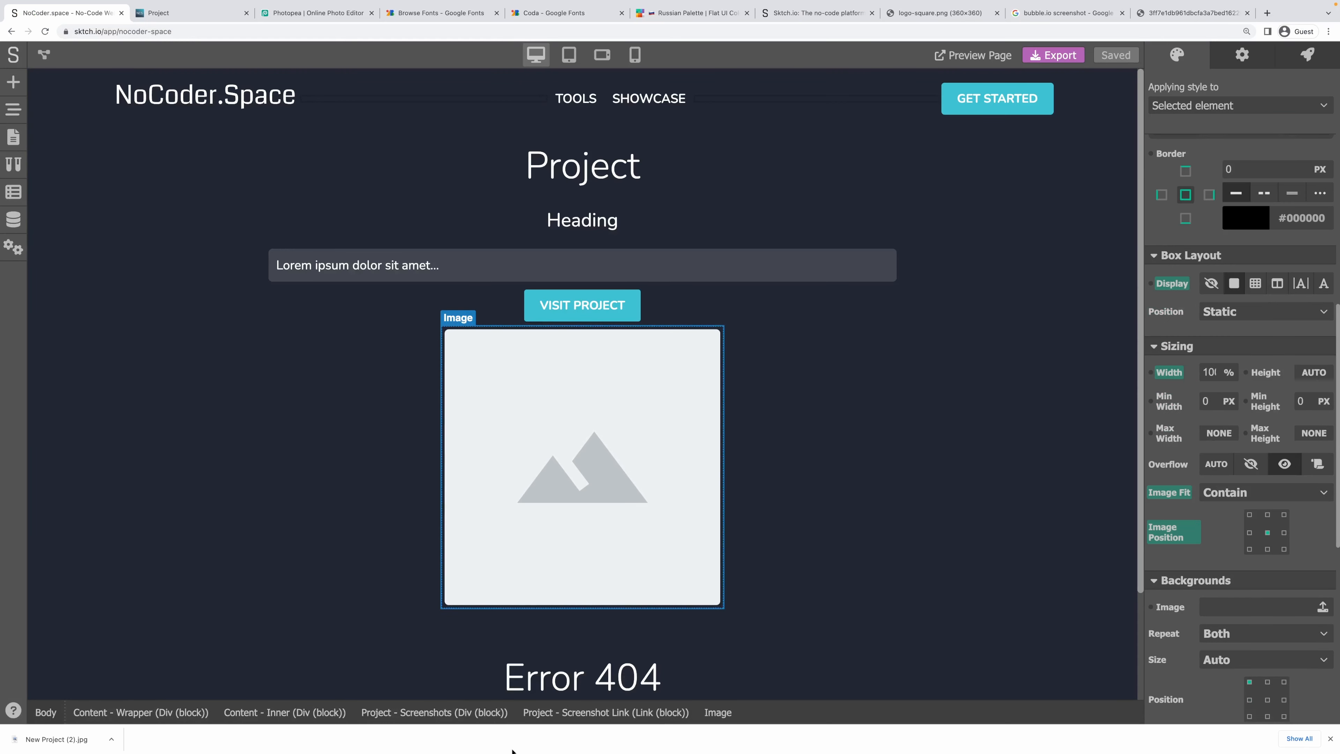
click(606, 712)
Inspect the shadow colour on the Tool page's screenshot image.
scroll(1309, 564, down, 5)
scroll(1308, 565, down, 5)
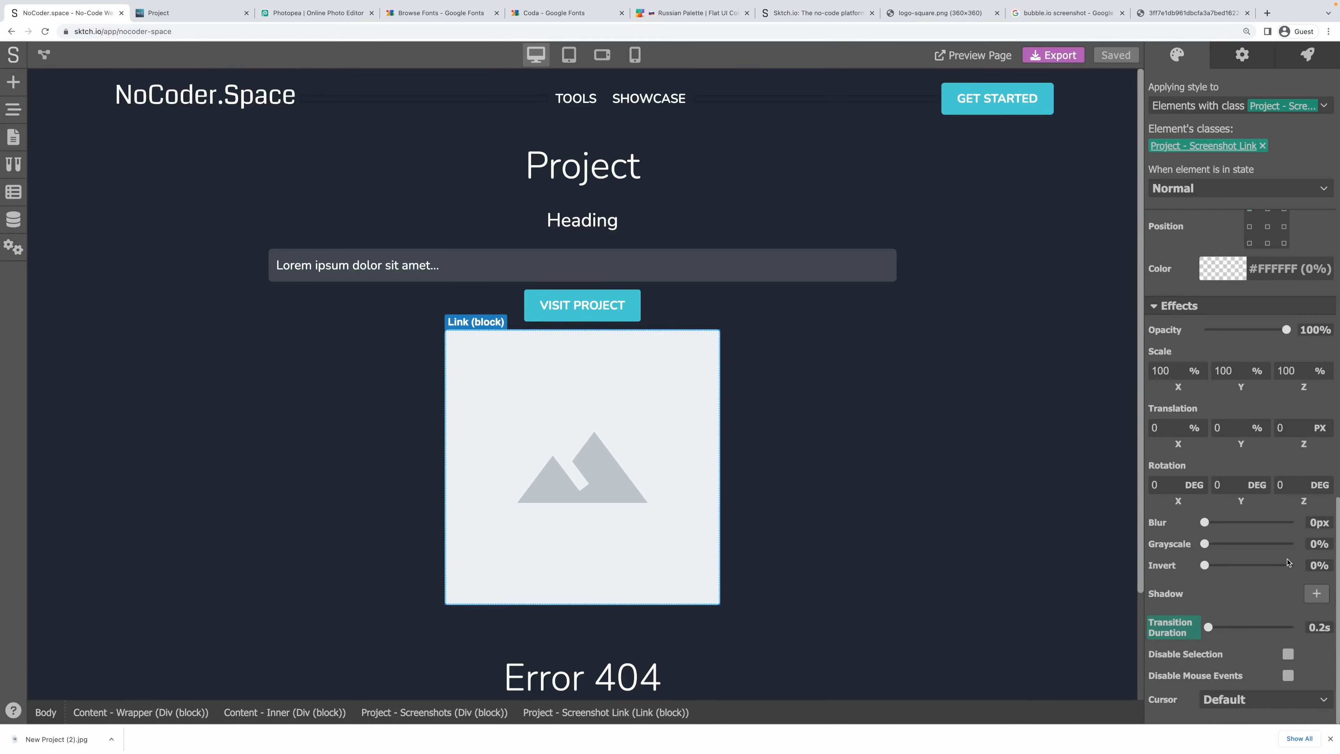
click(12, 138)
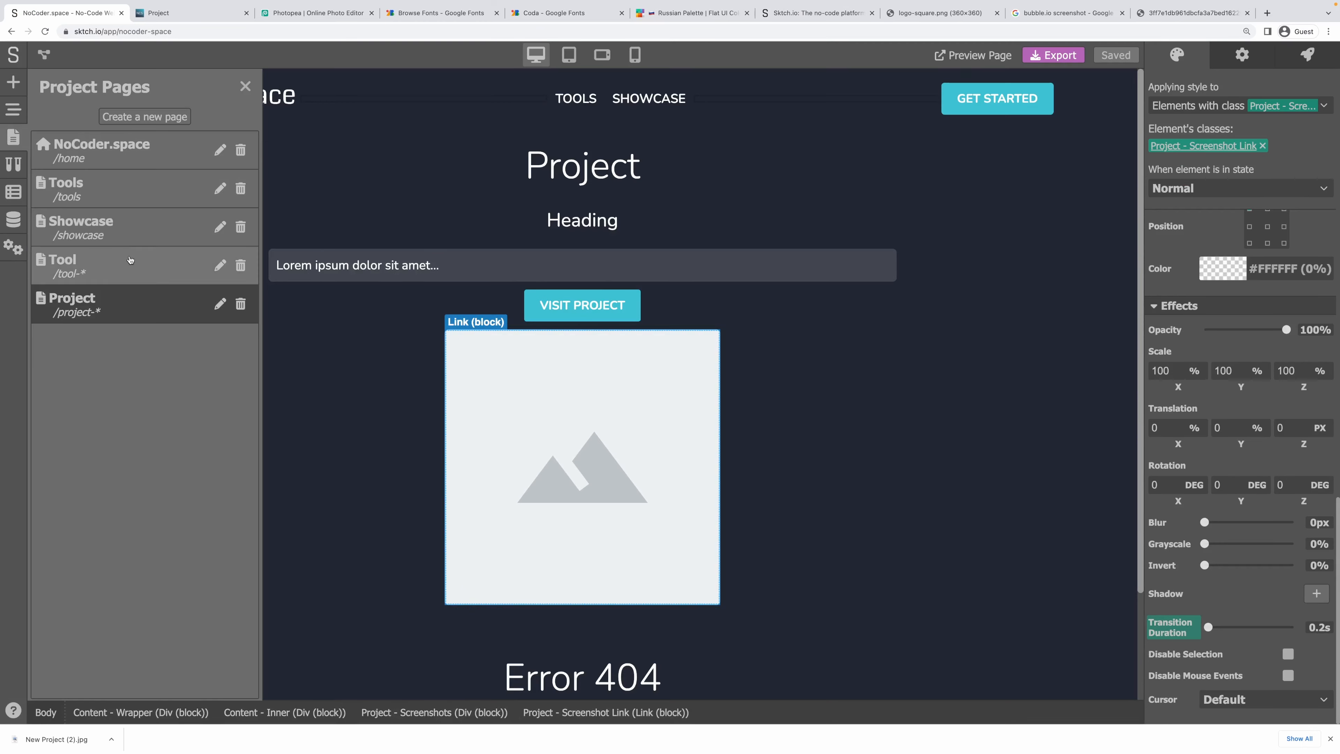
click(79, 264)
click(532, 528)
click(519, 719)
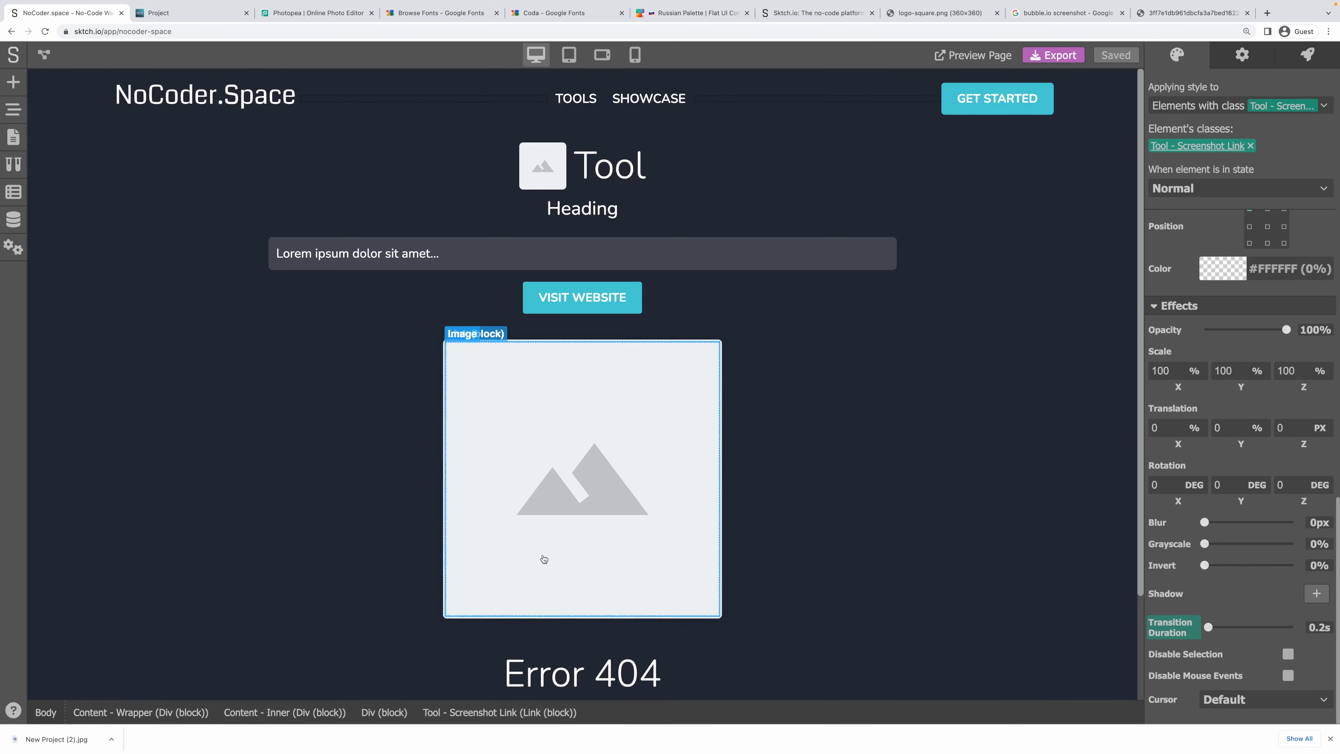
click(541, 544)
scroll(1258, 633, down, 2)
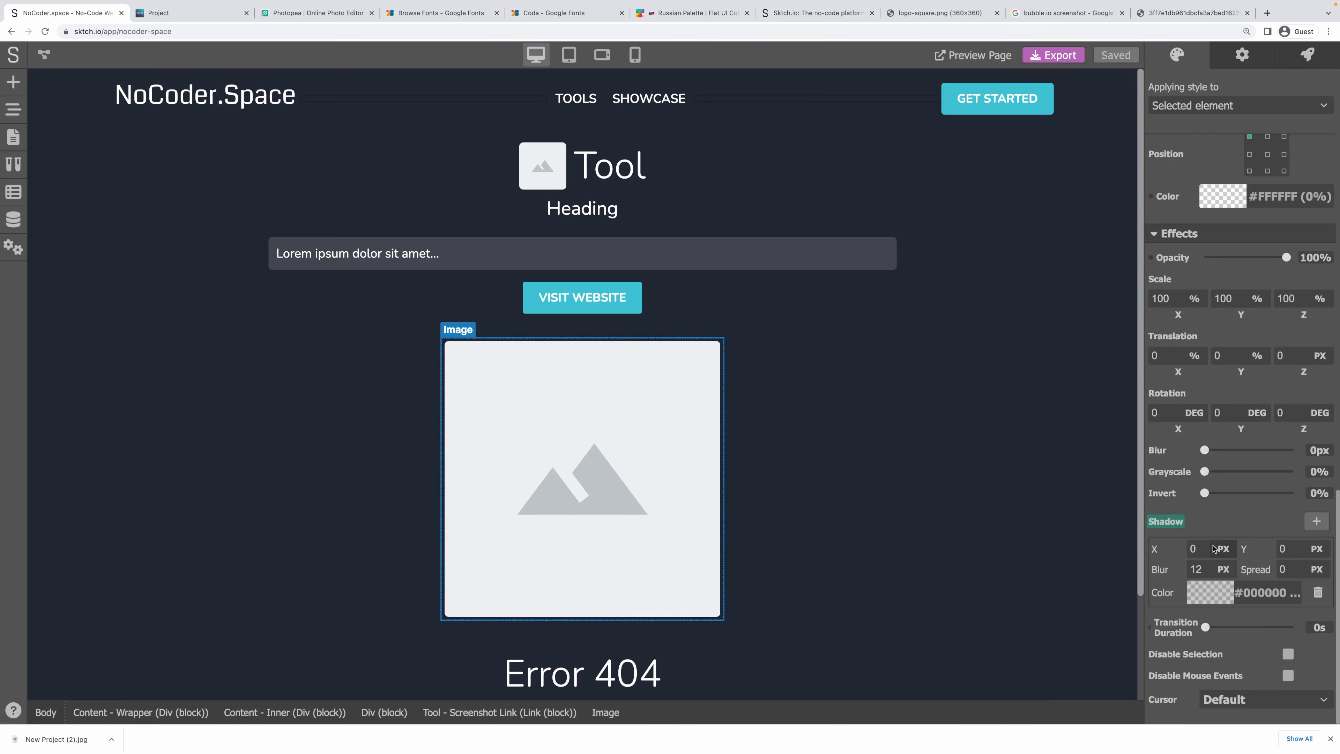
click(1267, 601)
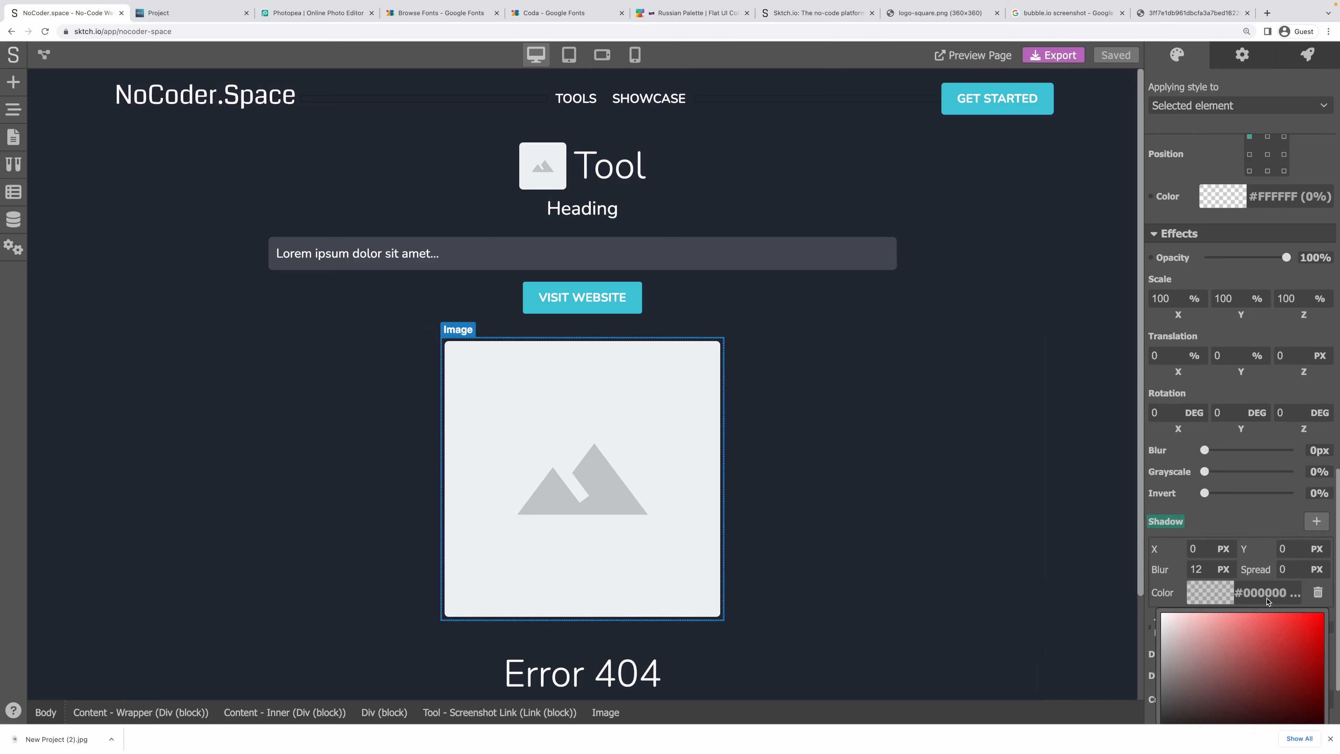
scroll(1267, 604, down, 2)
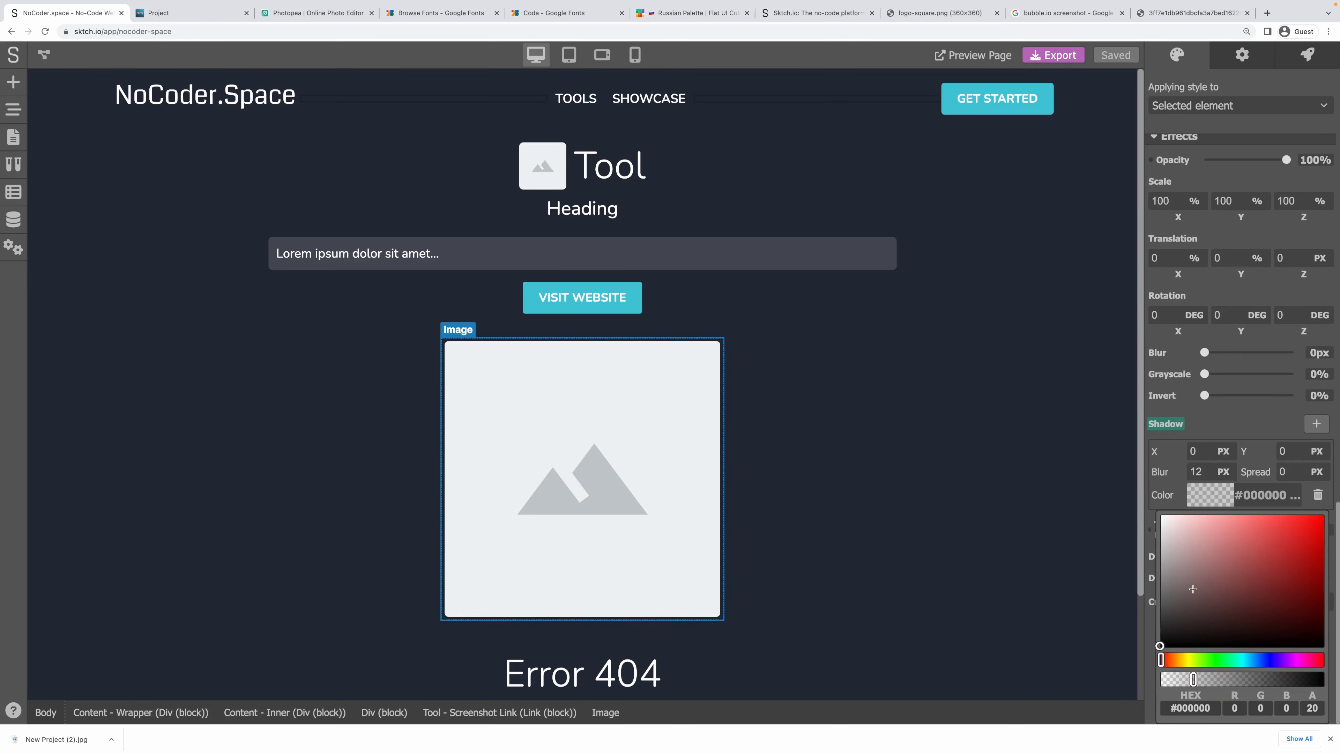
Add a black shadow with 20% opacity and 12 px blur to the Project page's screenshot image.
click(13, 137)
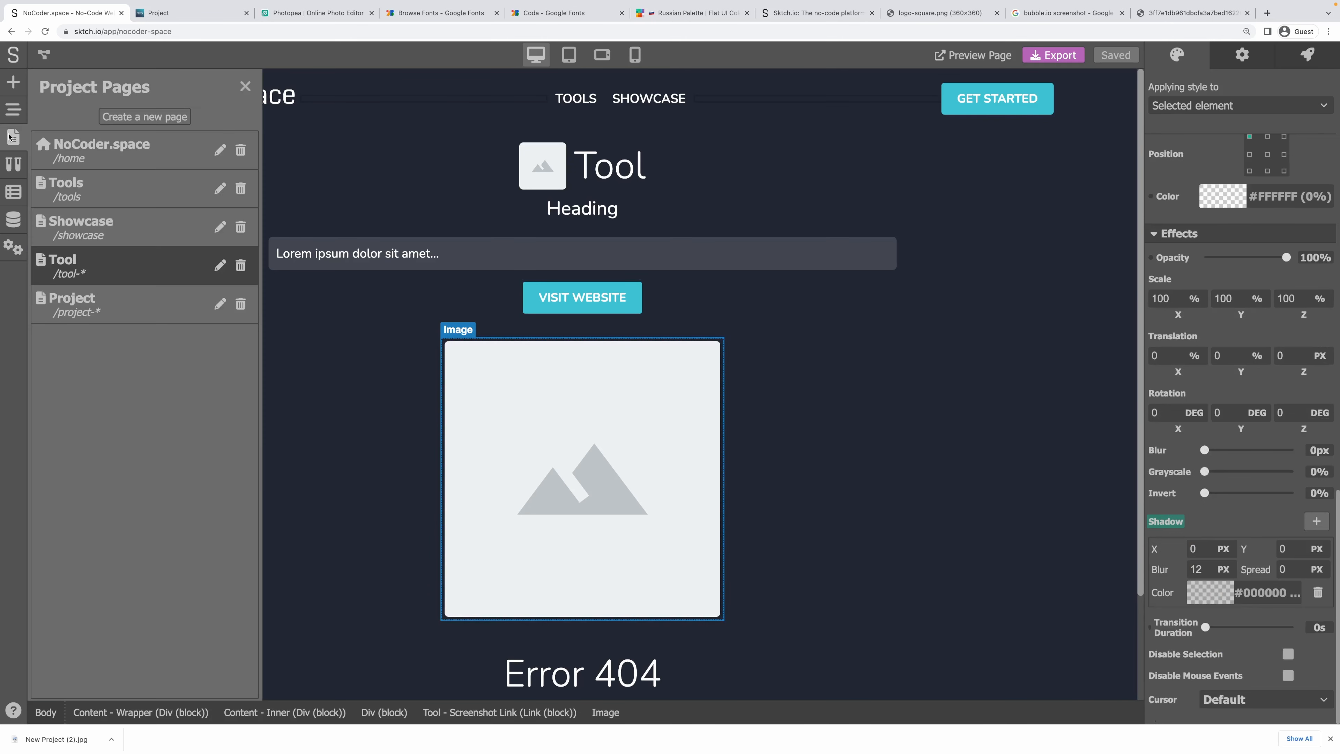
click(106, 306)
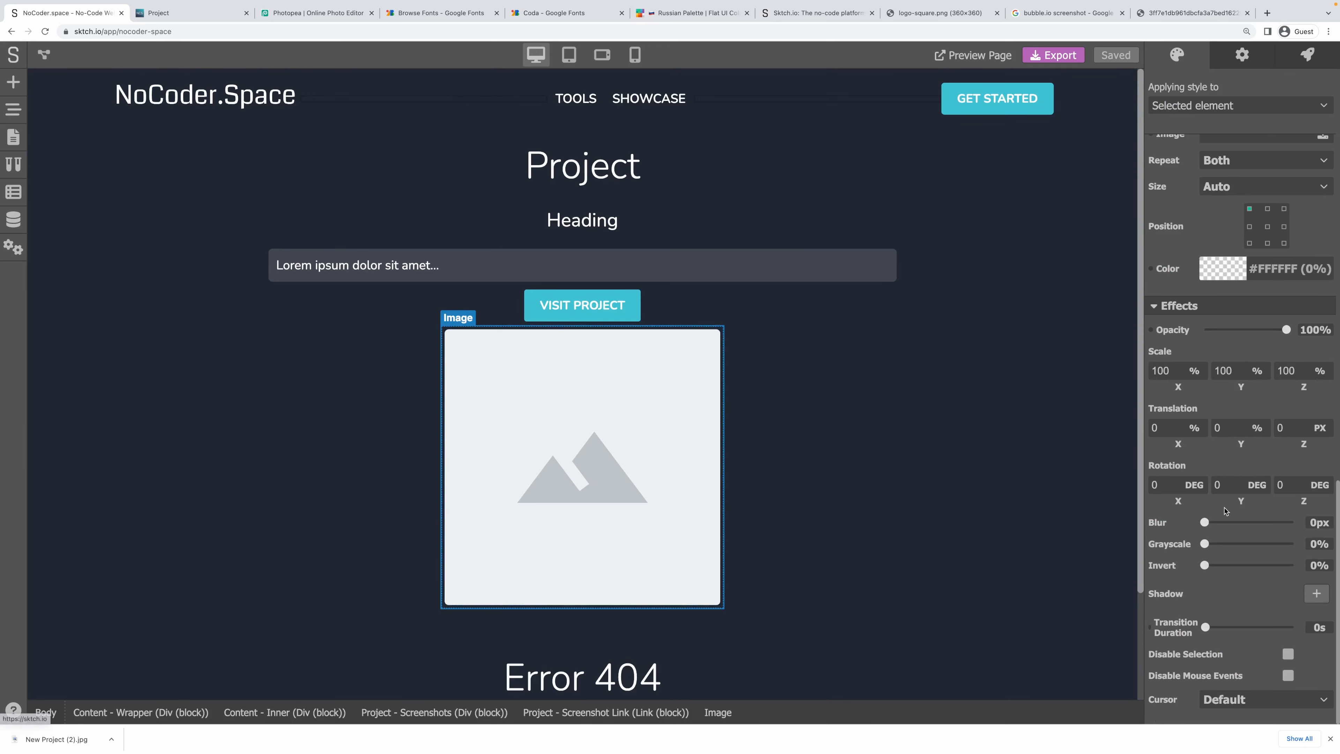
click(1316, 594)
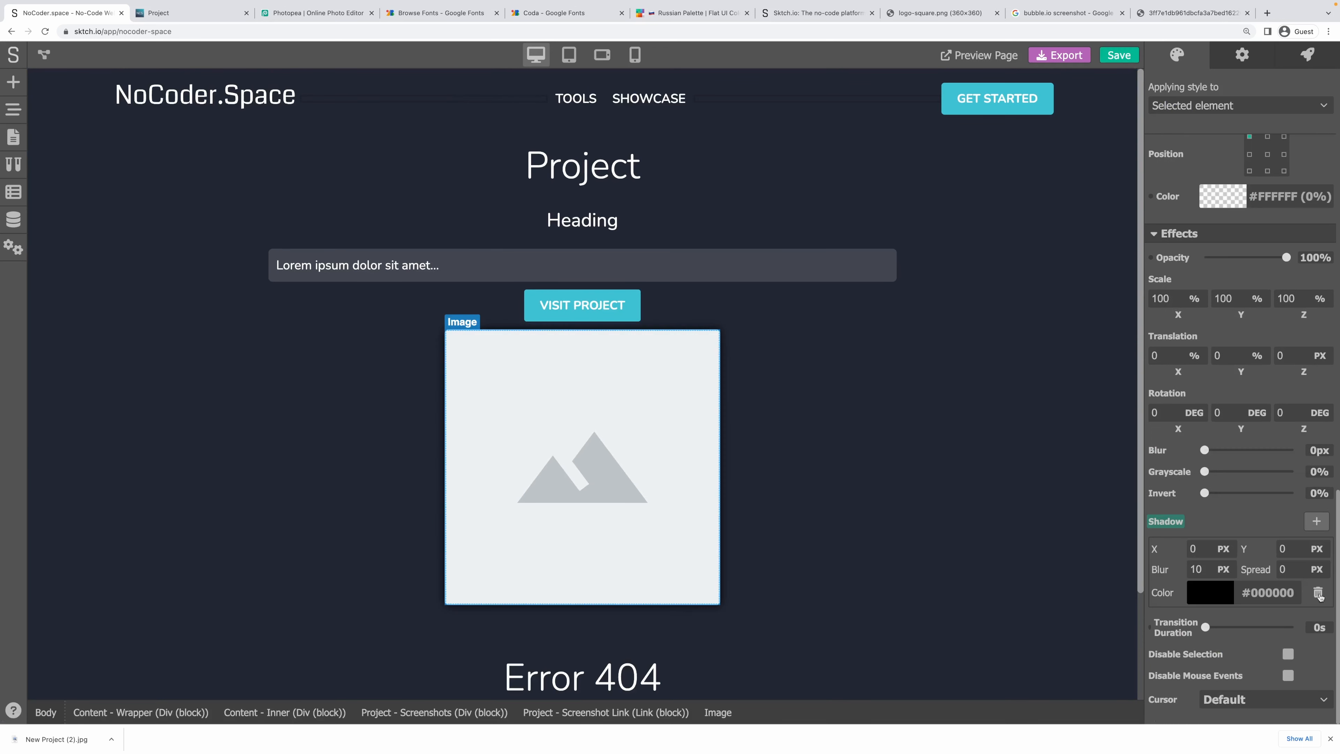
click(1230, 597)
double_click(1311, 708)
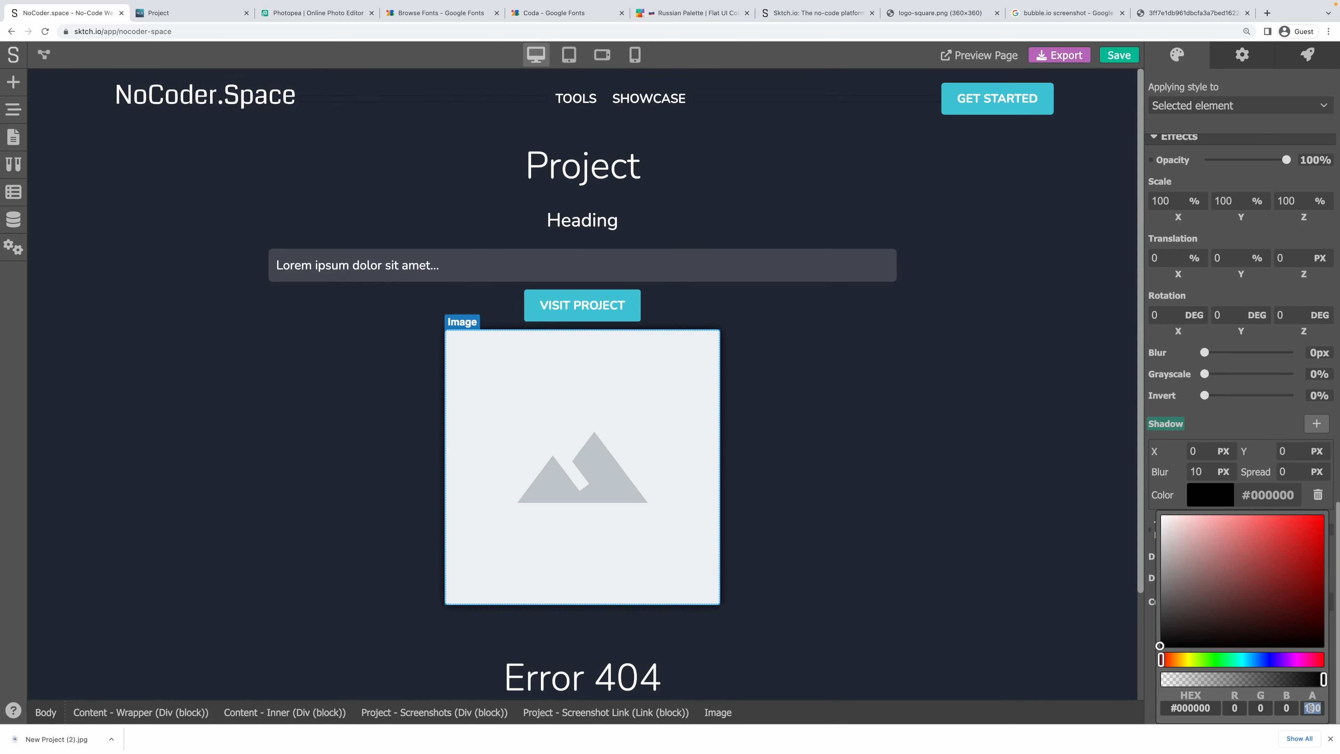
text(20)
drag(1203, 470, 1168, 471)
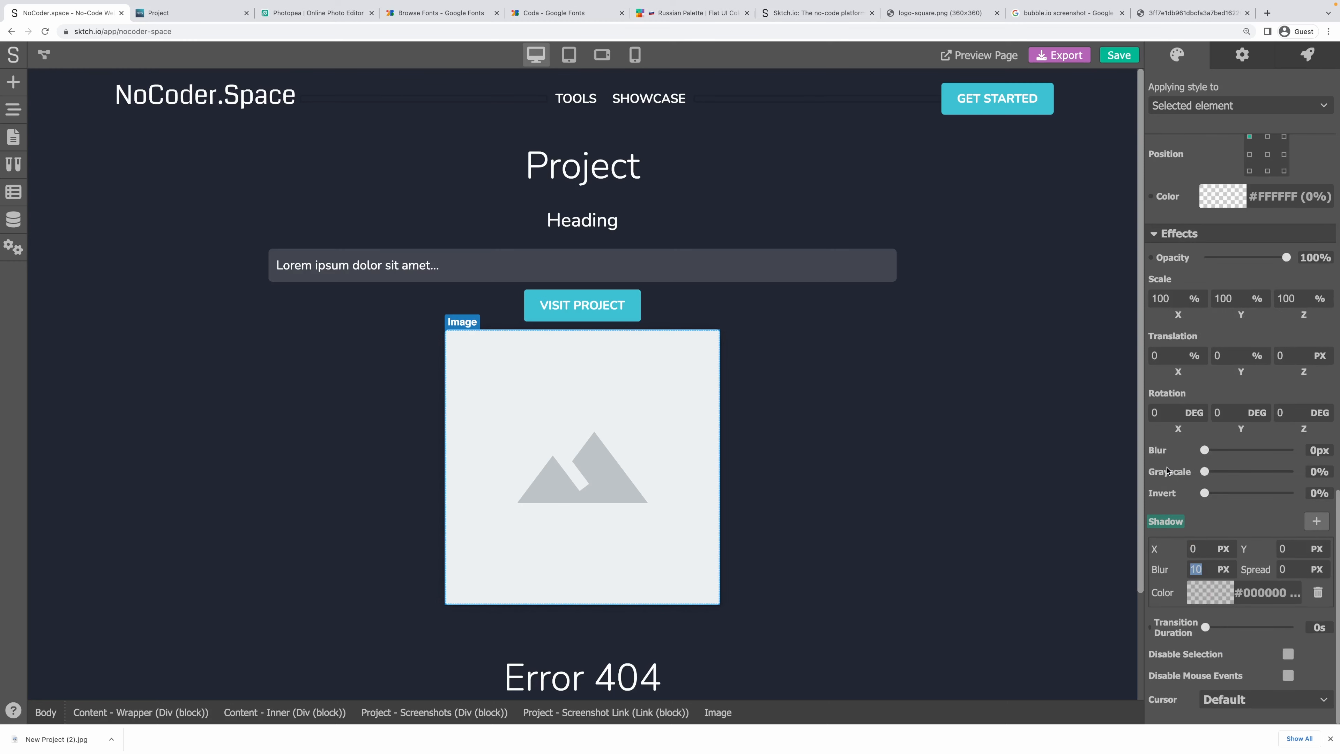
text(12)
Save the project and reload the live Project page.
click(1118, 55)
click(159, 12)
key(super+r)
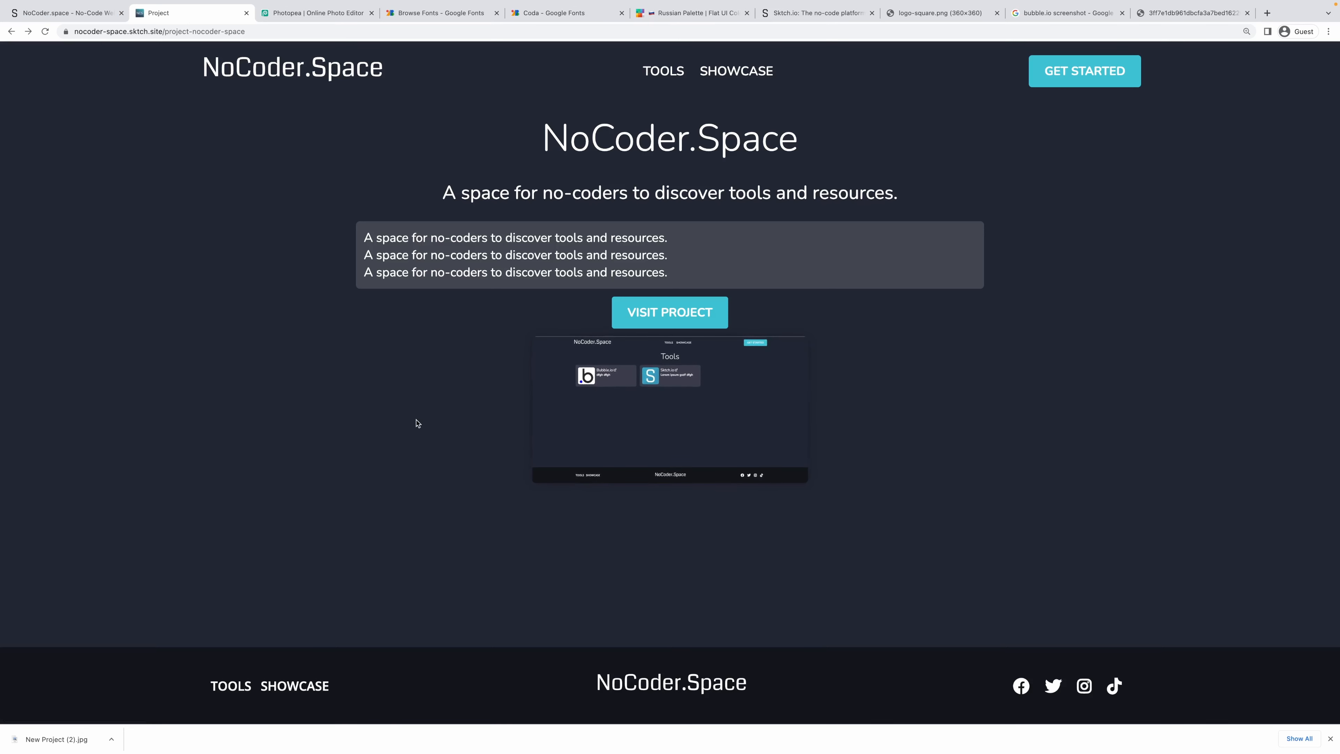
Browse the live Tools page, then Showcase, then the NoCoder.Space project page, and return to the editor.
click(663, 71)
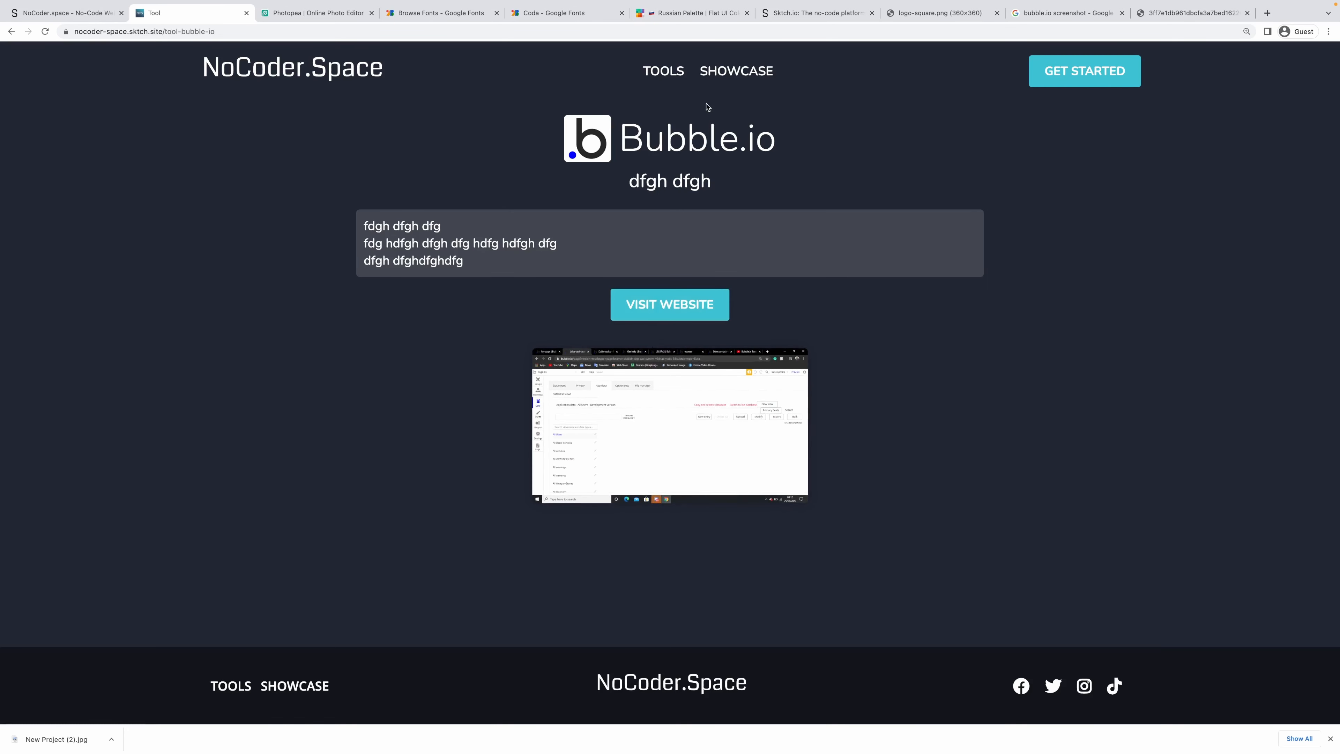
click(717, 88)
click(373, 271)
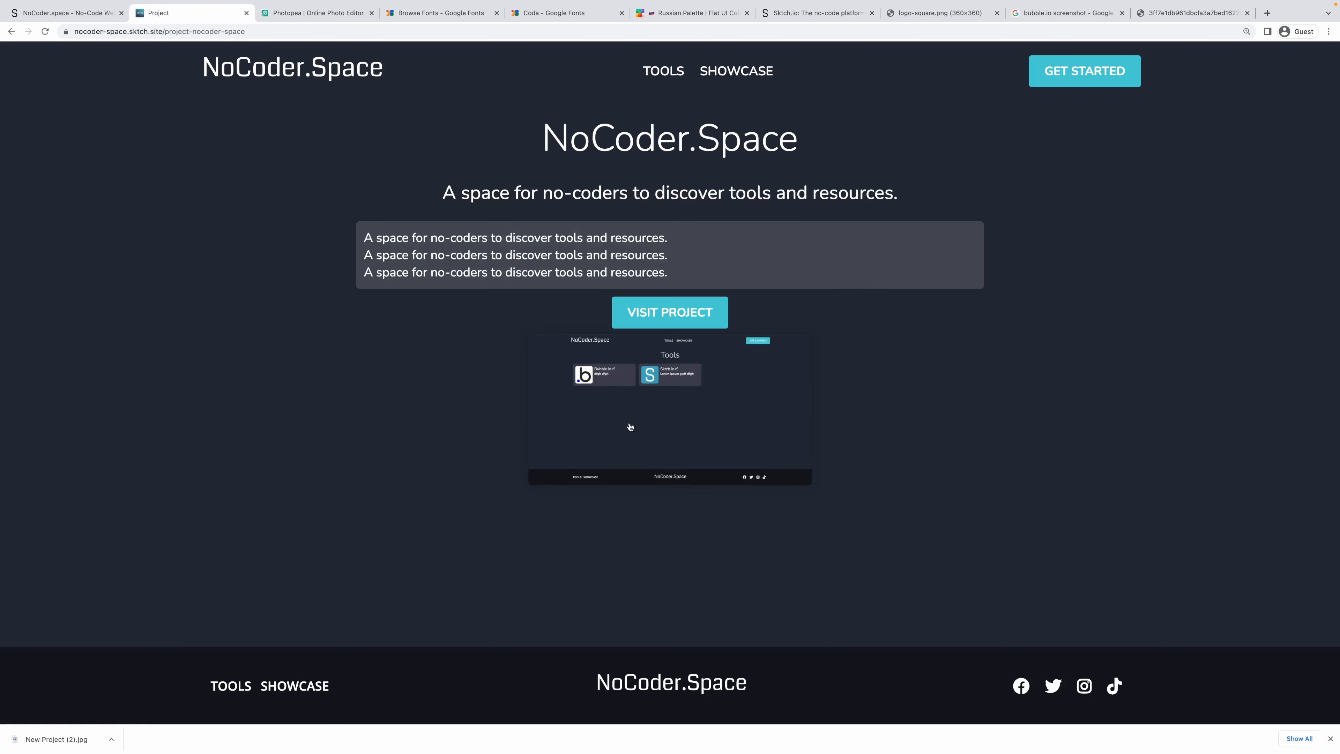
click(60, 12)
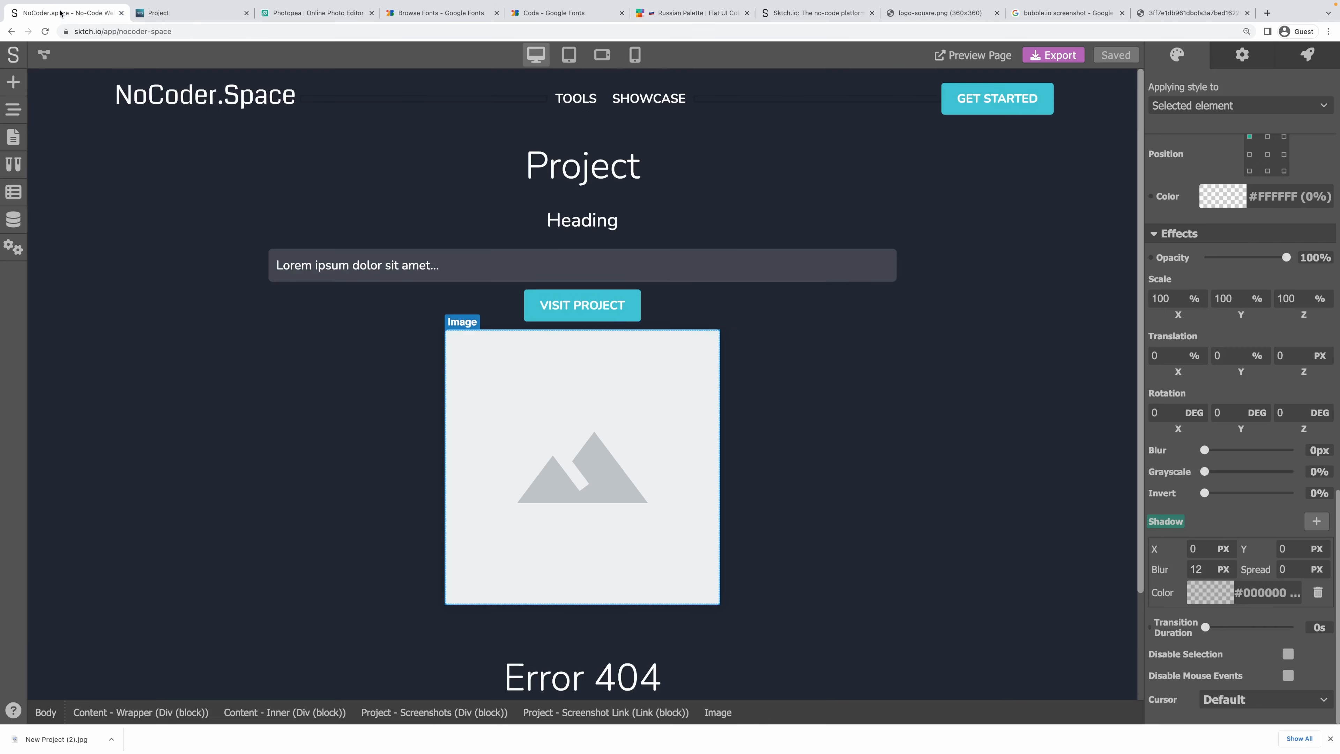
Check the outer margins on the Tool page's screenshot container.
click(293, 363)
click(14, 137)
click(84, 249)
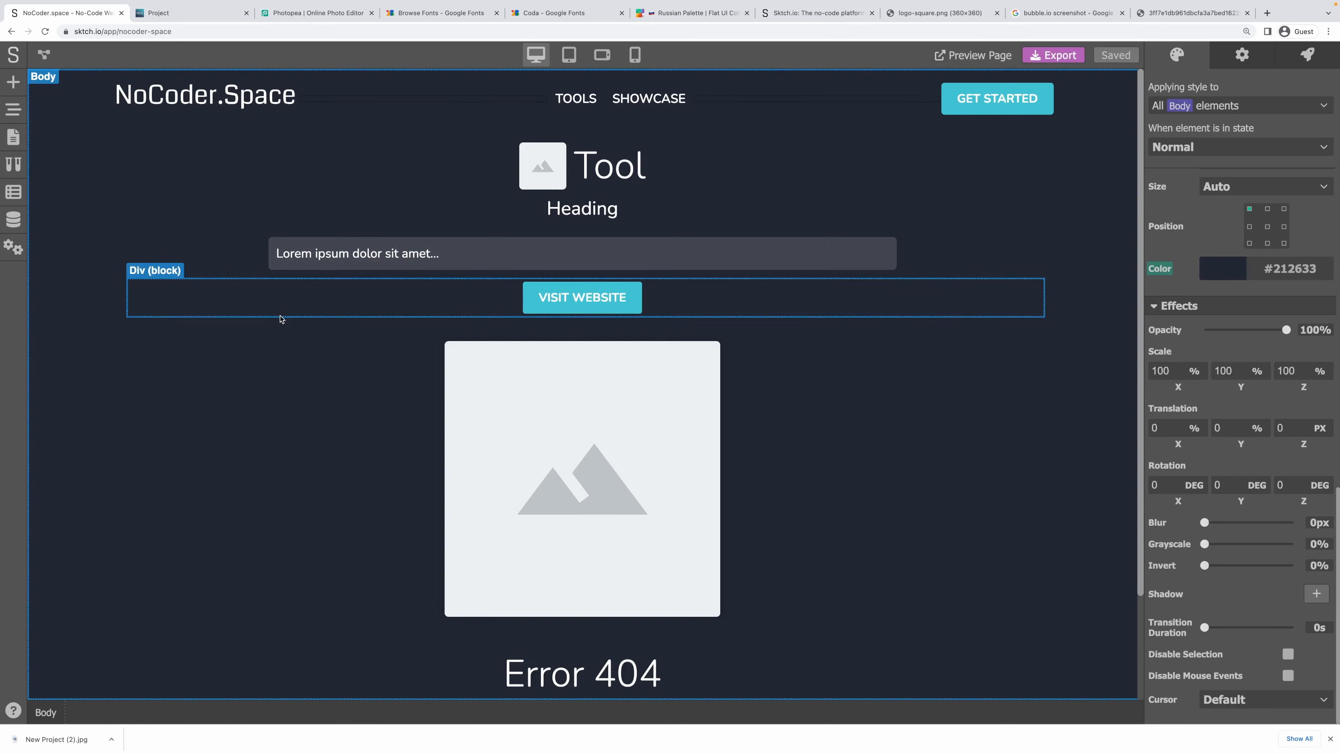
click(394, 342)
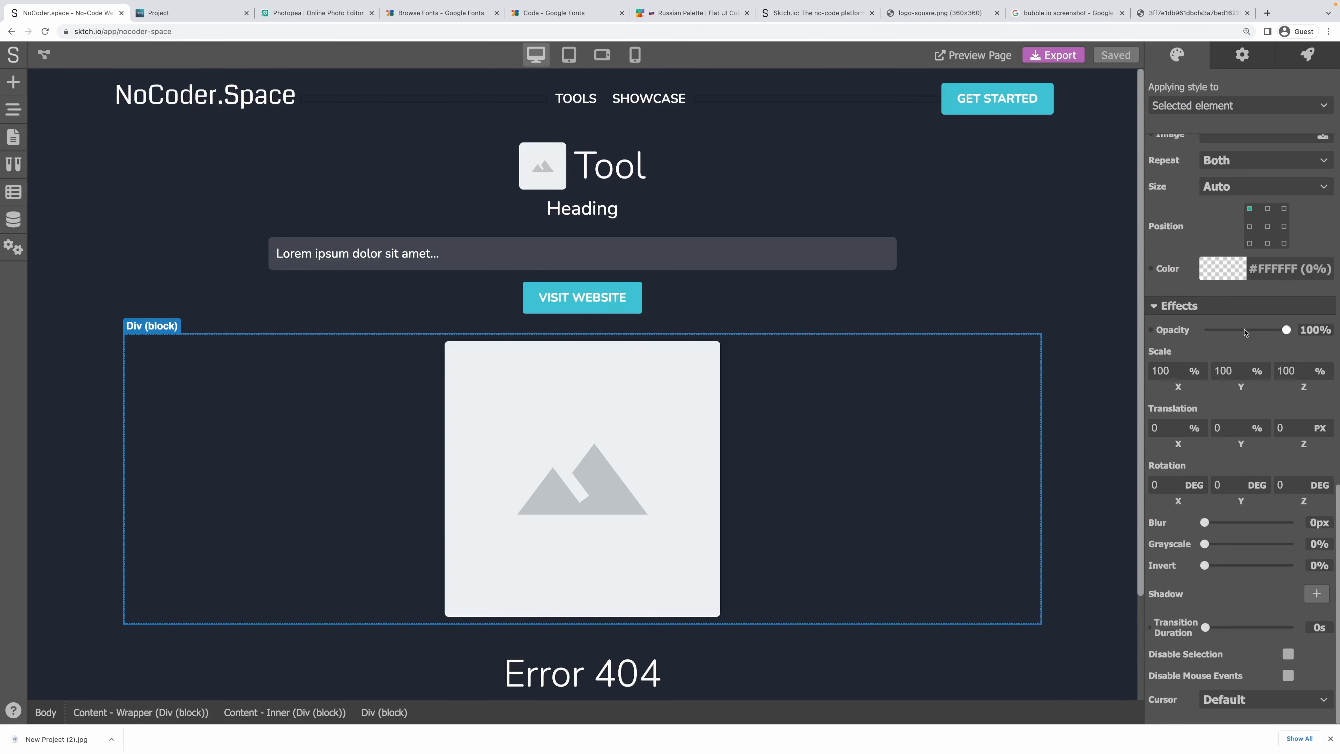
scroll(1246, 334, up, 10)
scroll(1246, 334, up, 5)
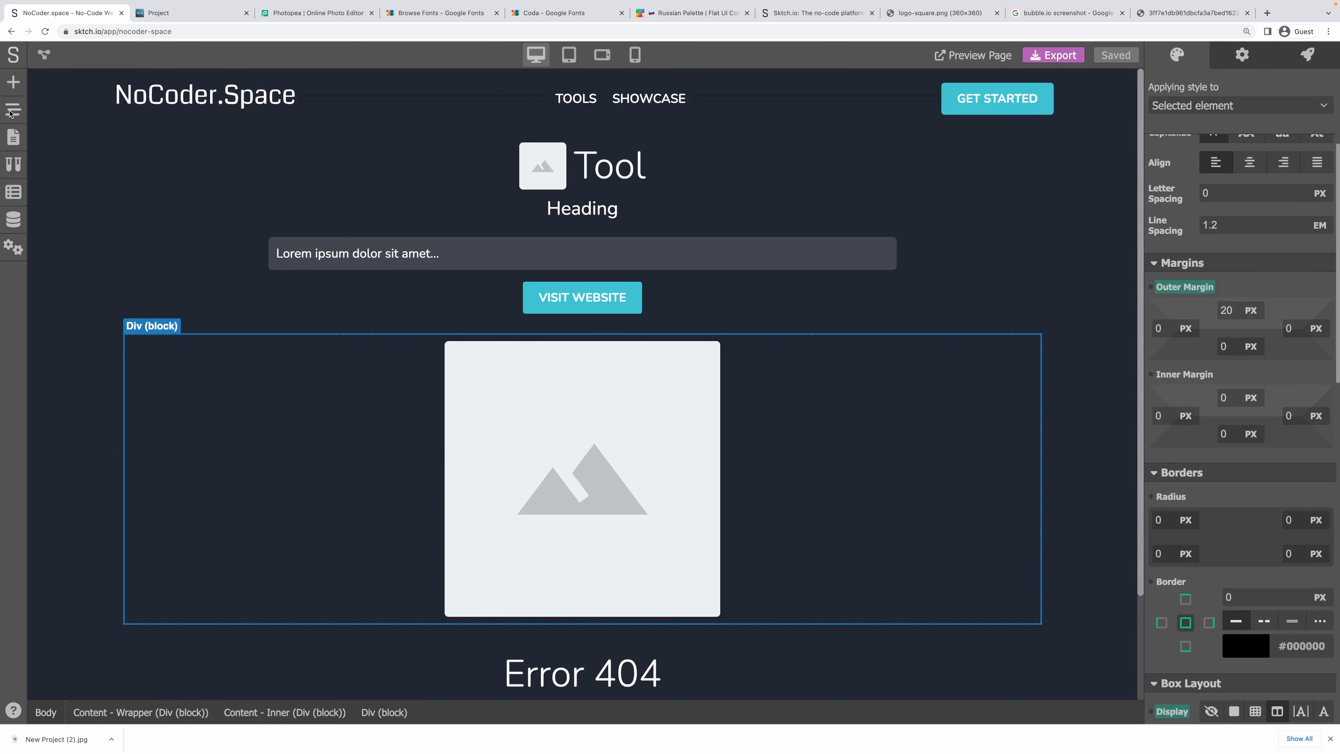
Set the Project screenshots container's bottom margin to 0 and top margin to 20 px, then save.
click(16, 149)
click(66, 311)
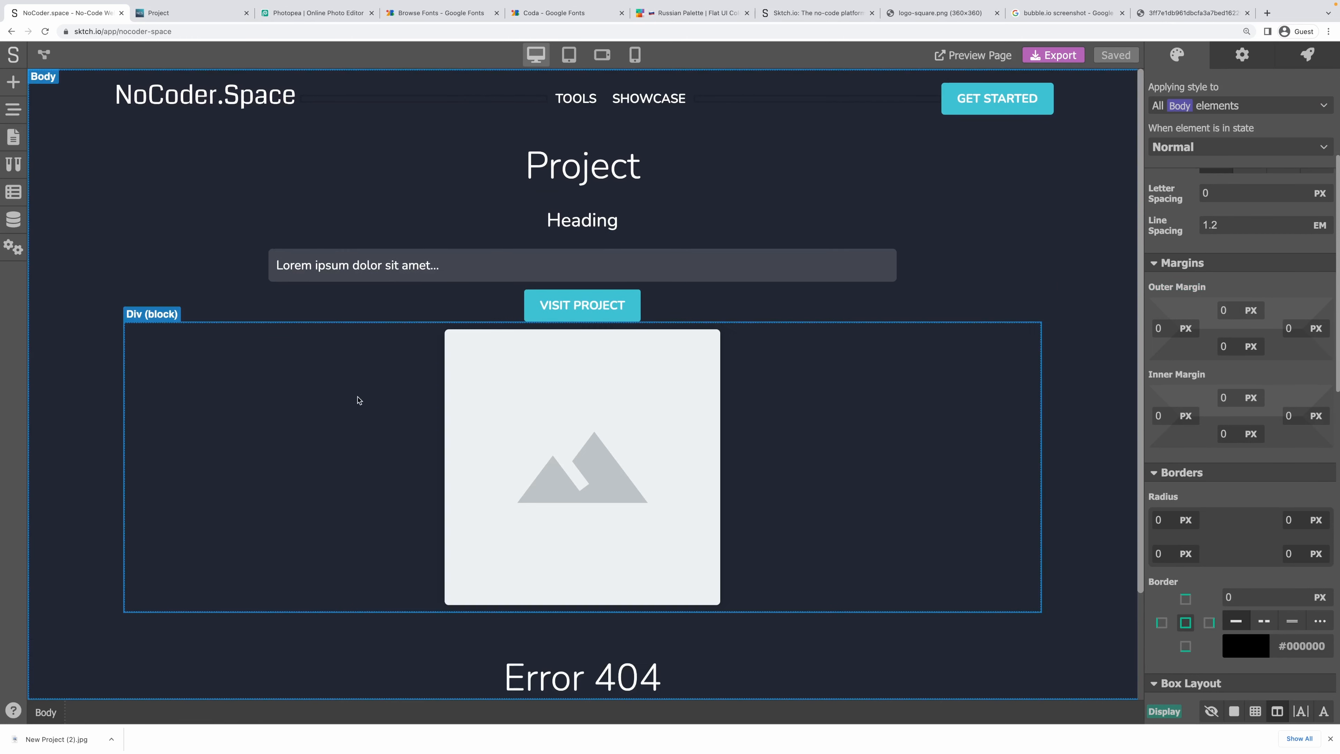
click(299, 376)
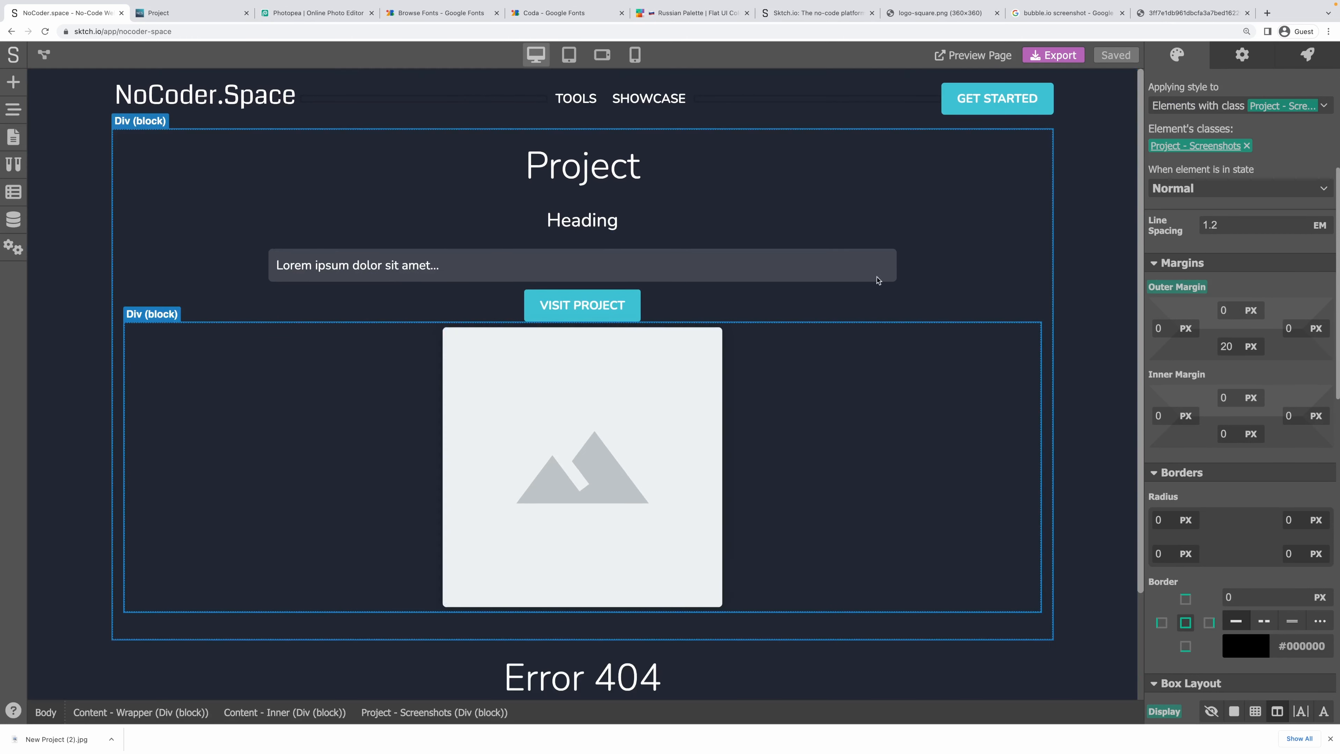
double_click(1223, 346)
text(0)
key(shift+Tab)
key(shift+Tab)
key(shift+Tab)
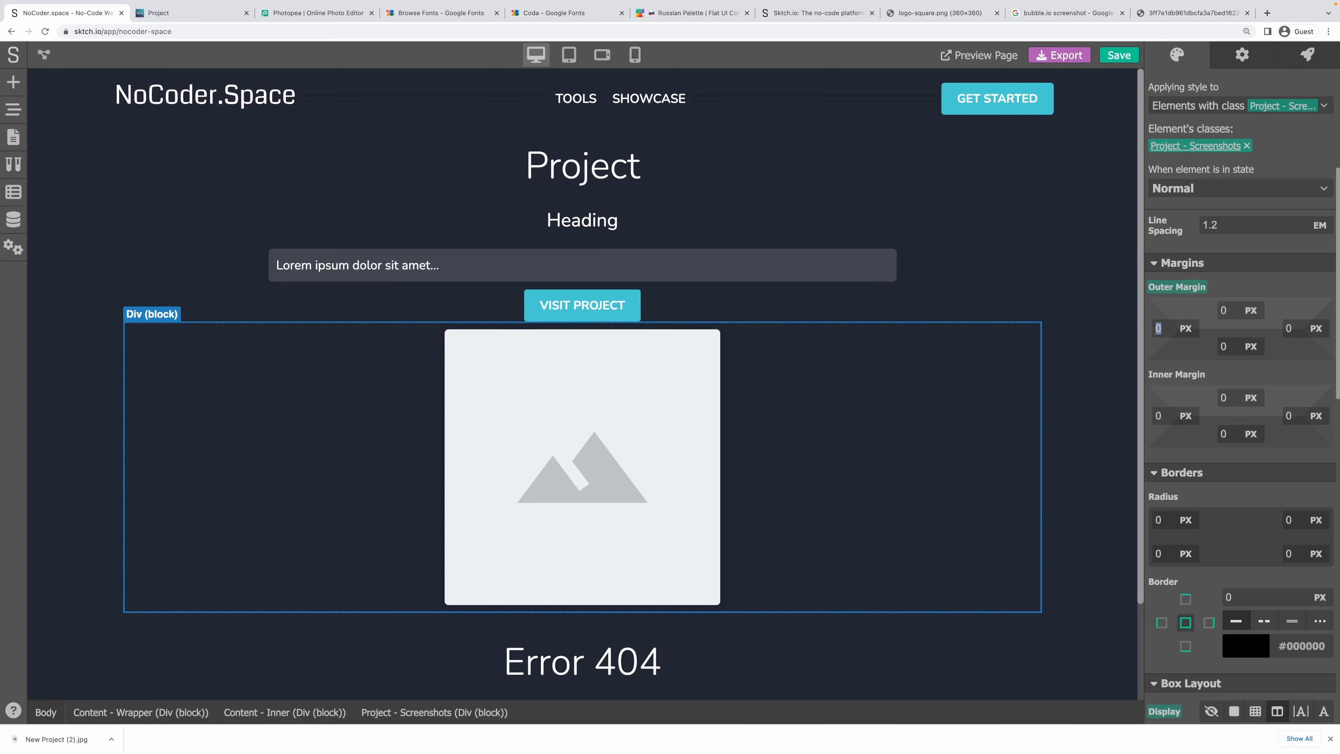
text(20)
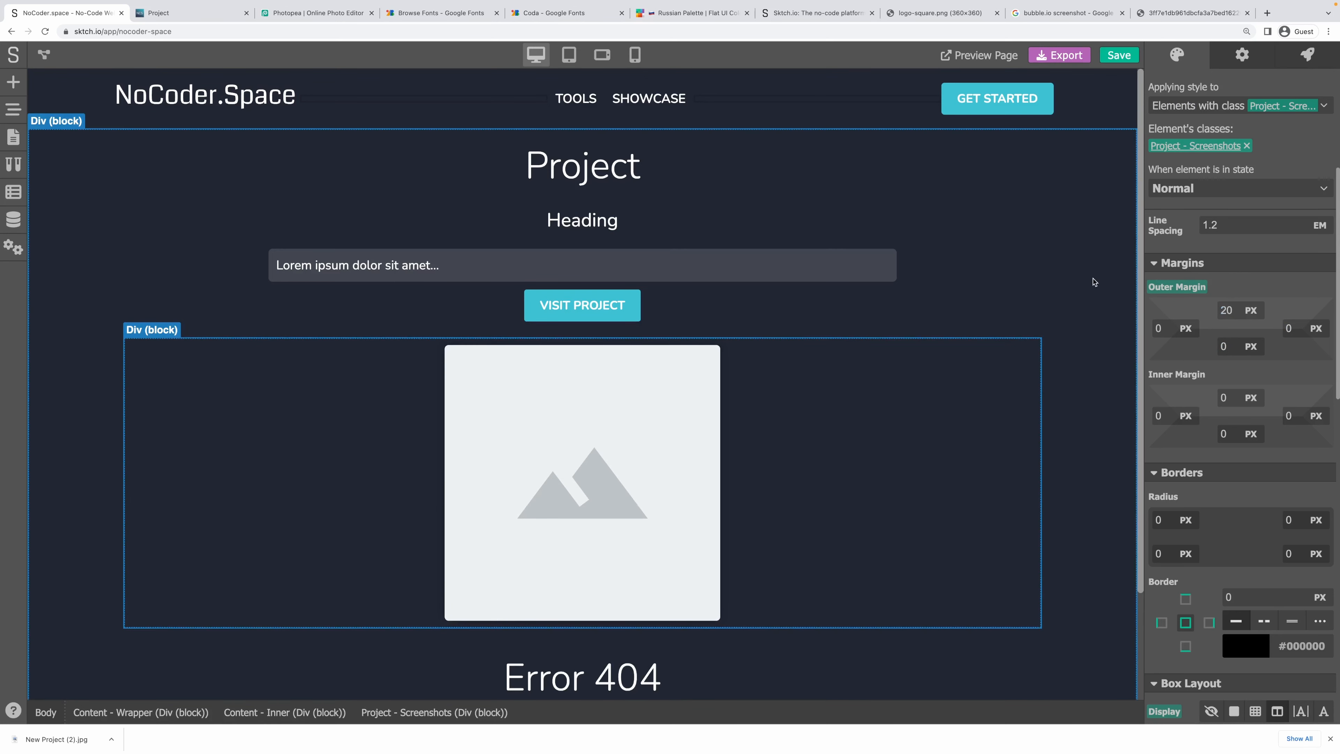
click(1093, 279)
key(super+s)
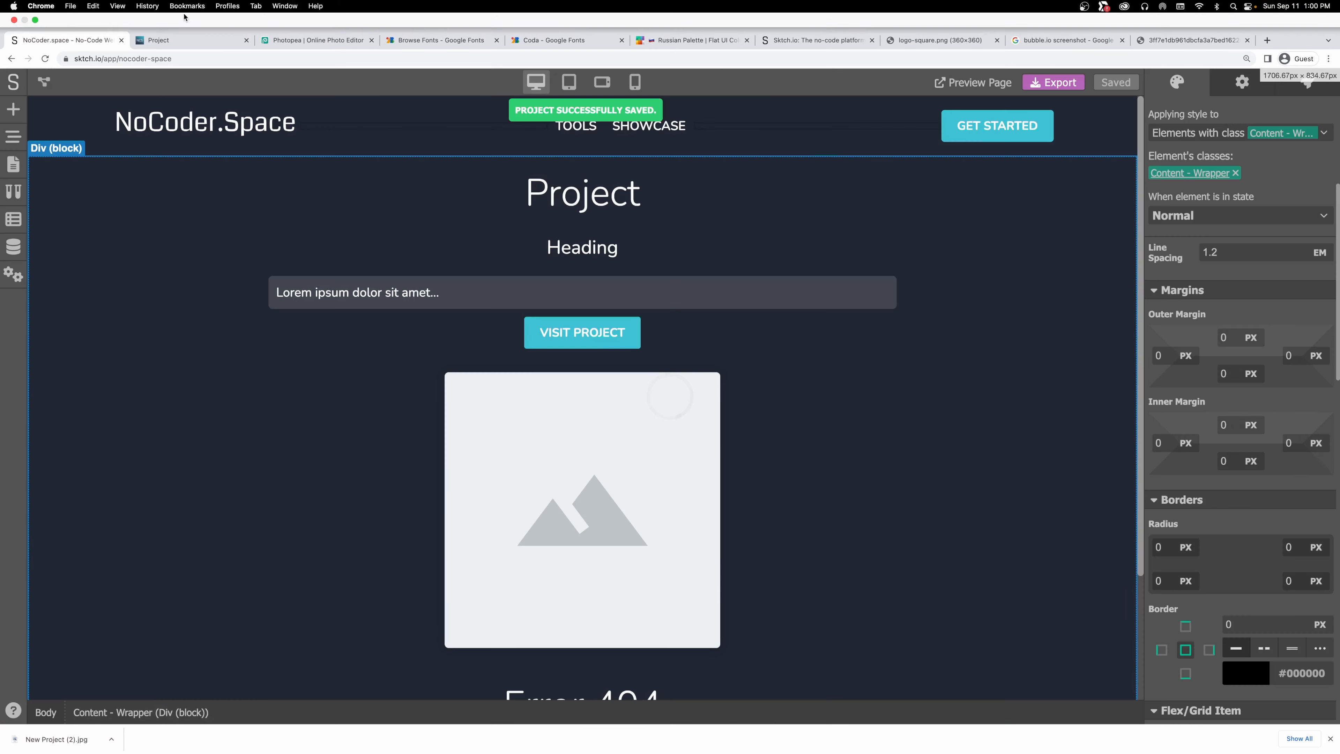
On the live Project page, select and then deselect the NoCoder.Space heading to check spacing.
click(185, 39)
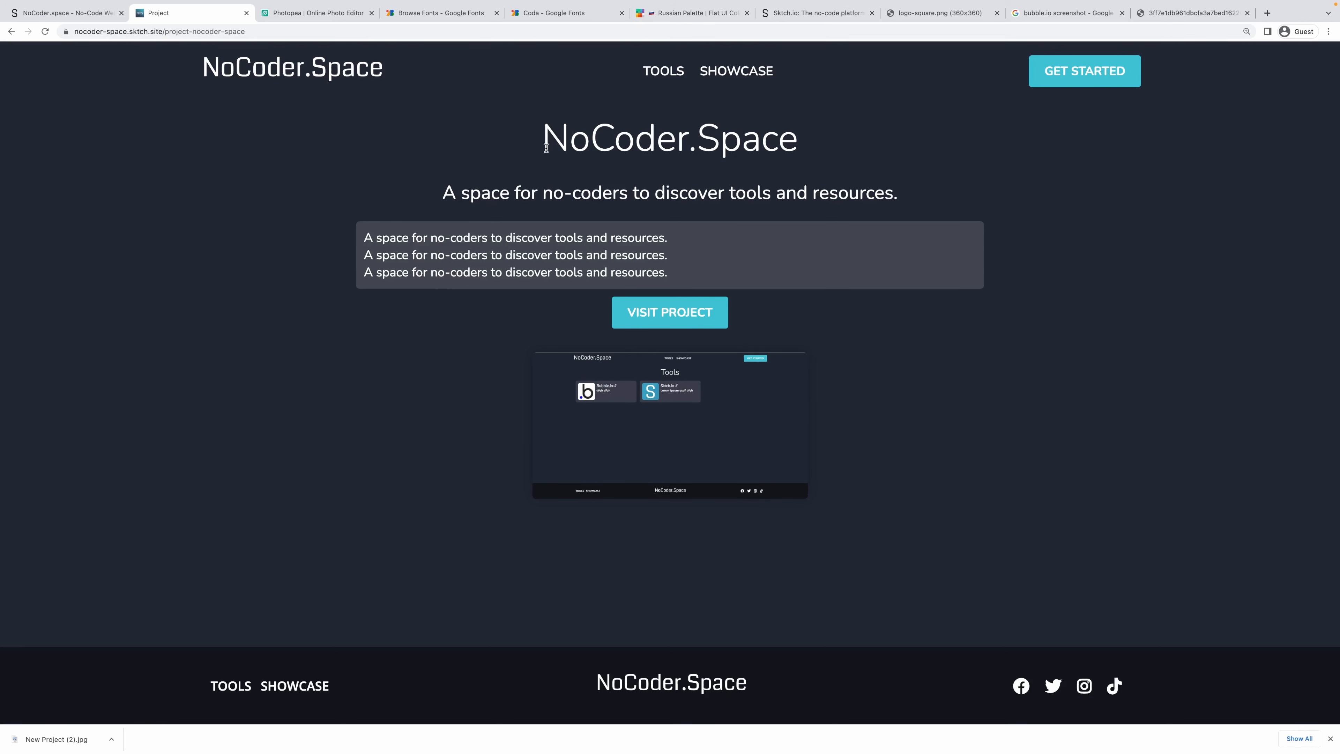
drag(546, 148, 809, 158)
click(829, 157)
click(58, 13)
click(6, 219)
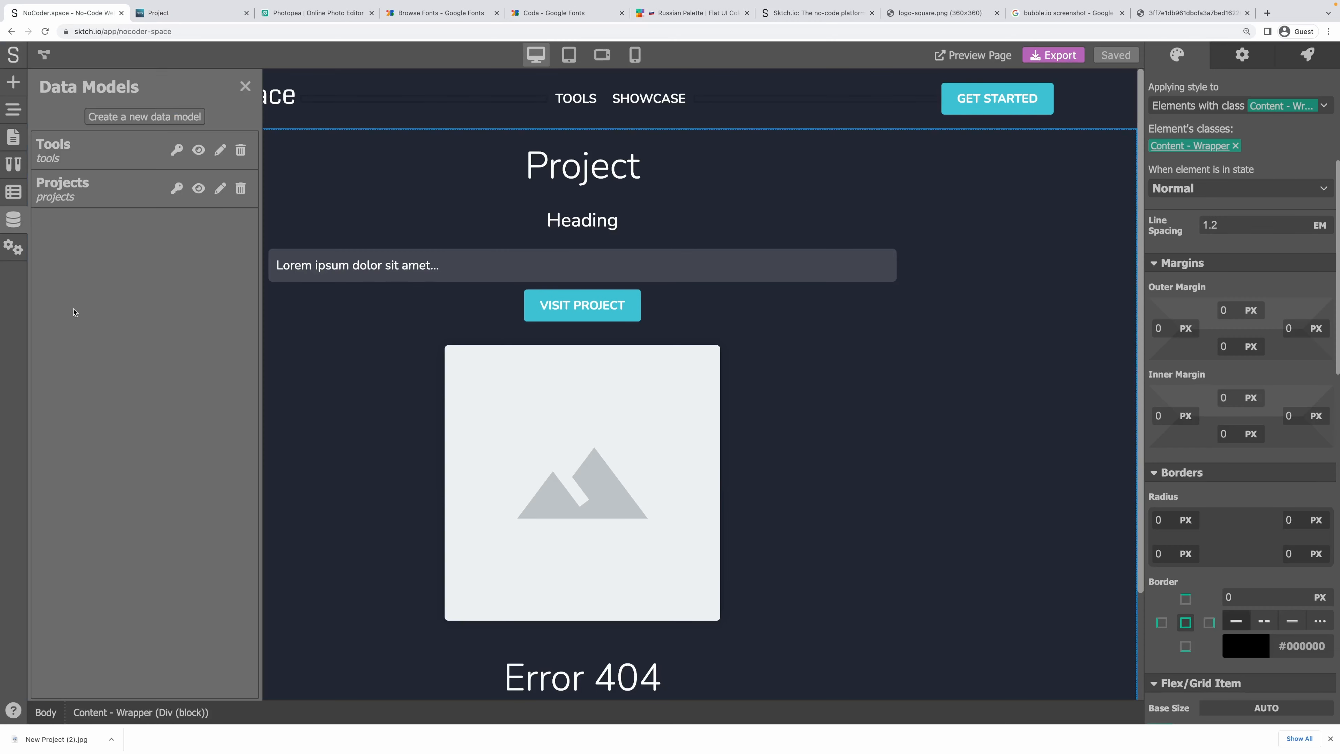
click(85, 188)
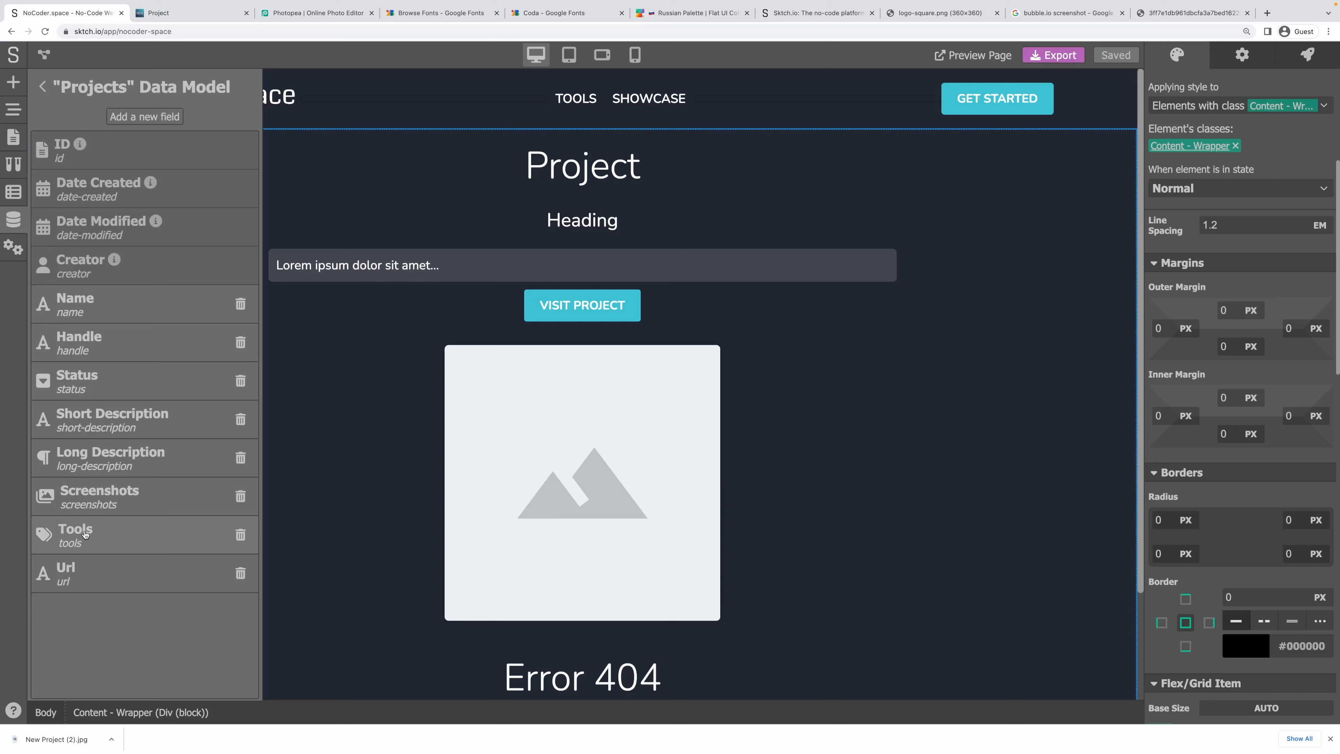
click(40, 89)
click(58, 136)
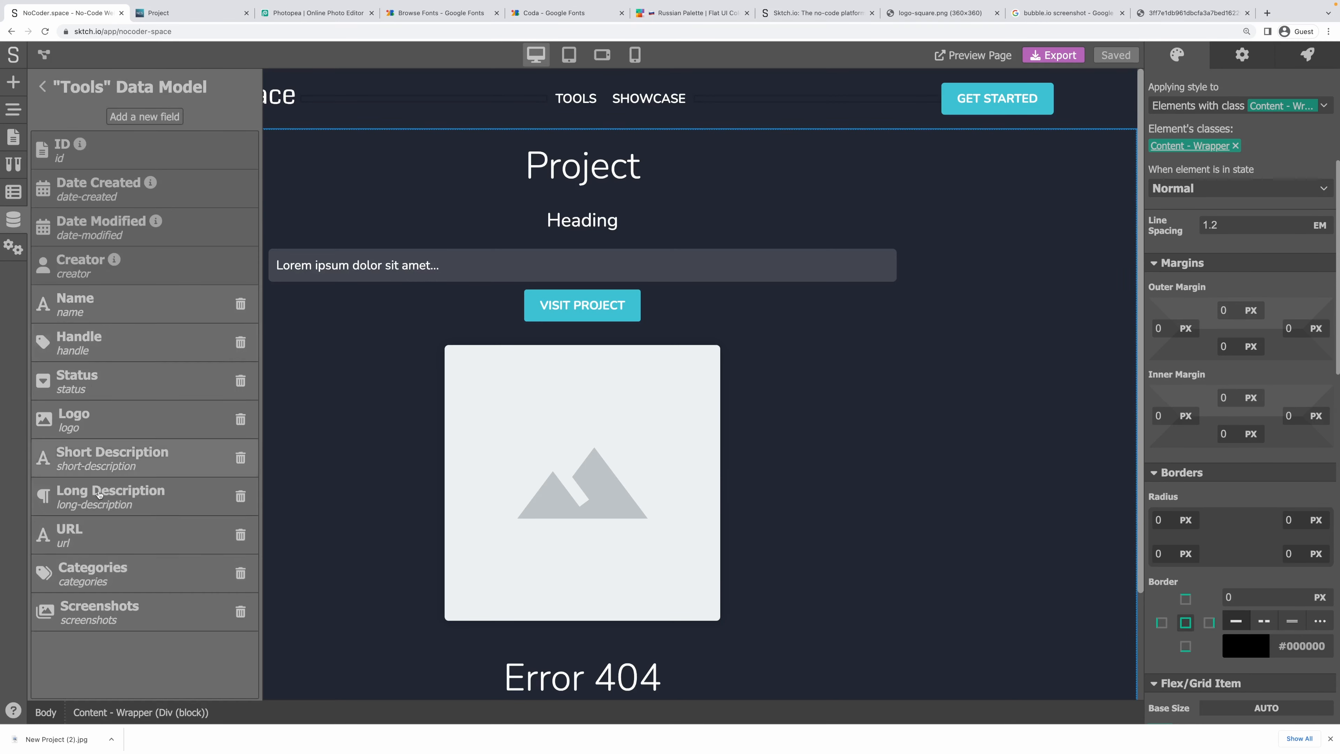
click(42, 88)
click(244, 86)
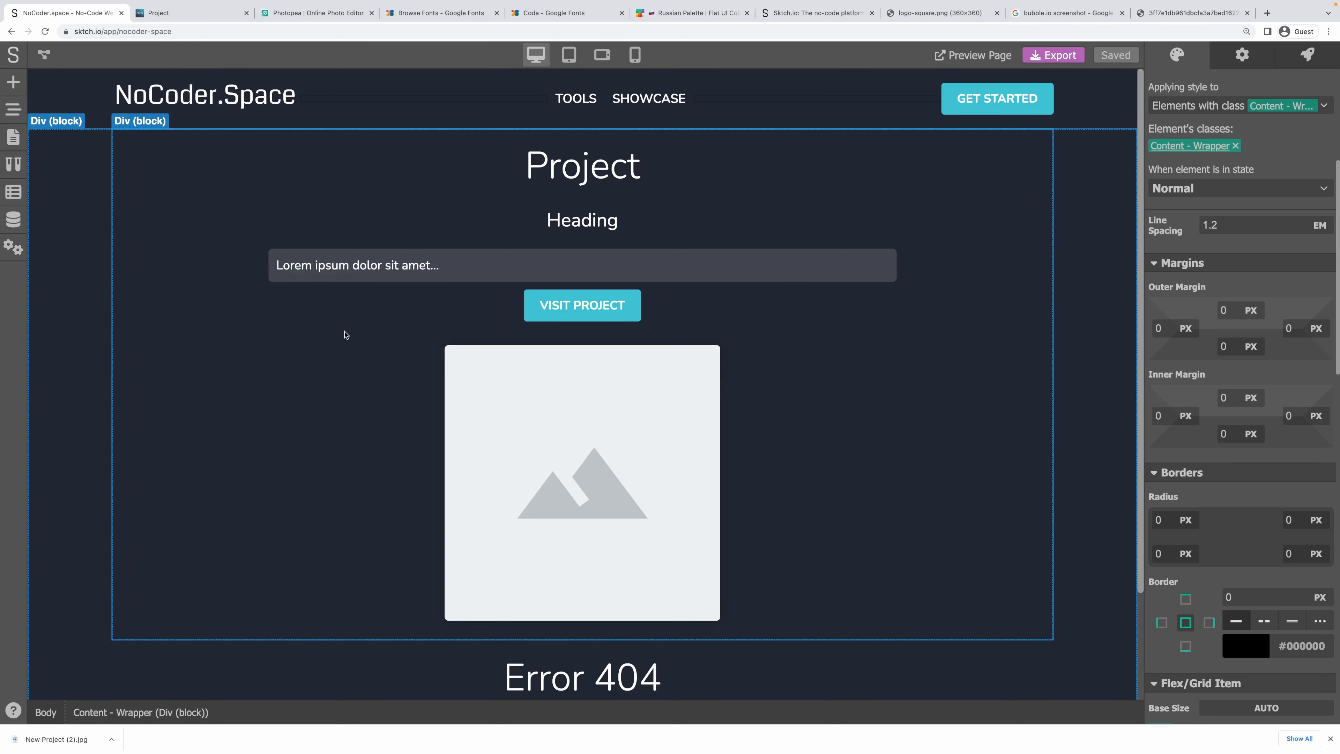
click(313, 435)
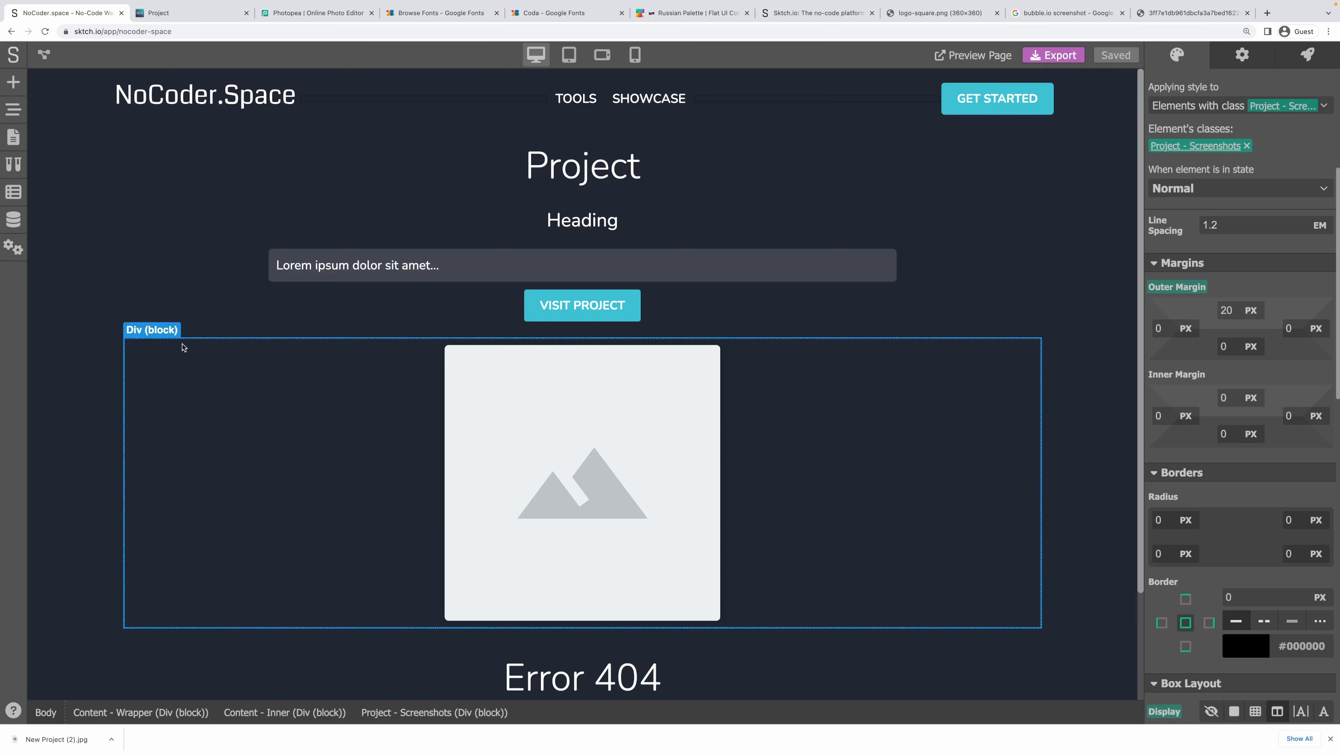
Place an empty Div block below the screenshot image and nest it inside the Project content.
click(13, 82)
scroll(72, 171, up, 10)
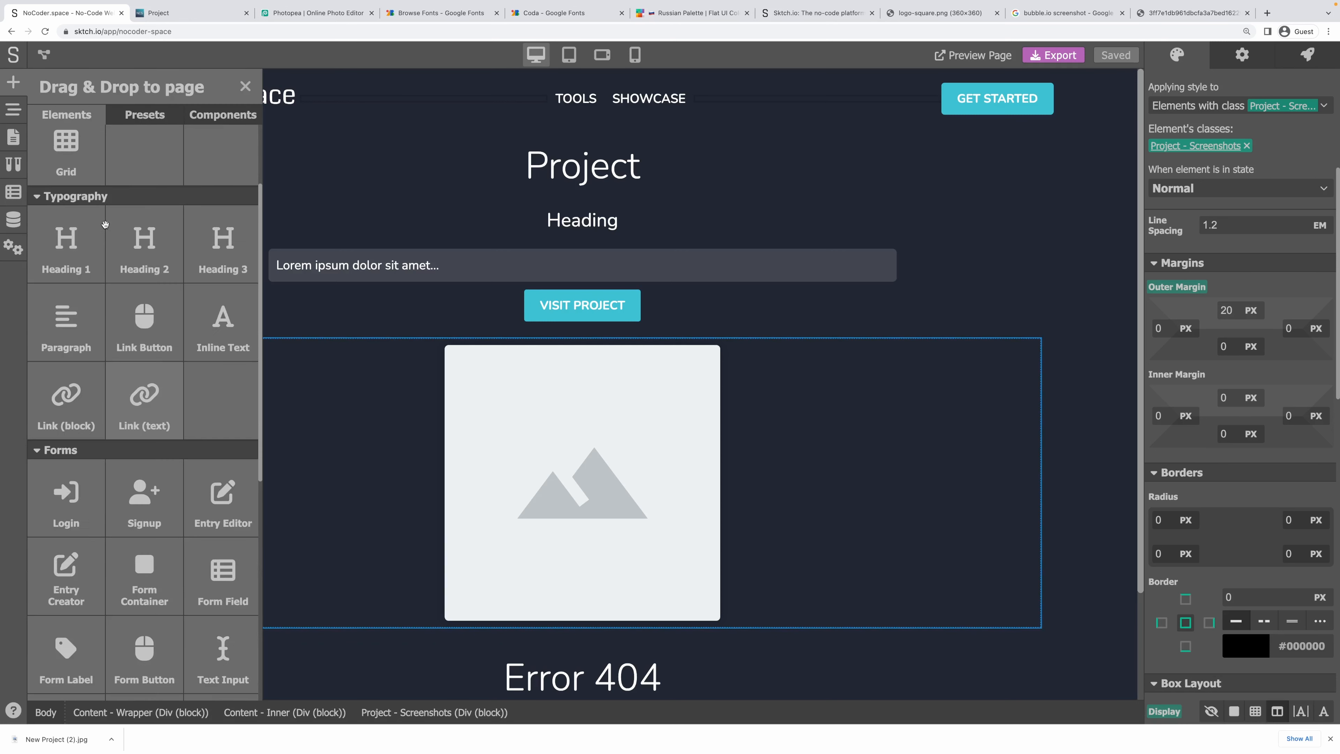
drag(77, 199, 825, 640)
scroll(808, 581, down, 3)
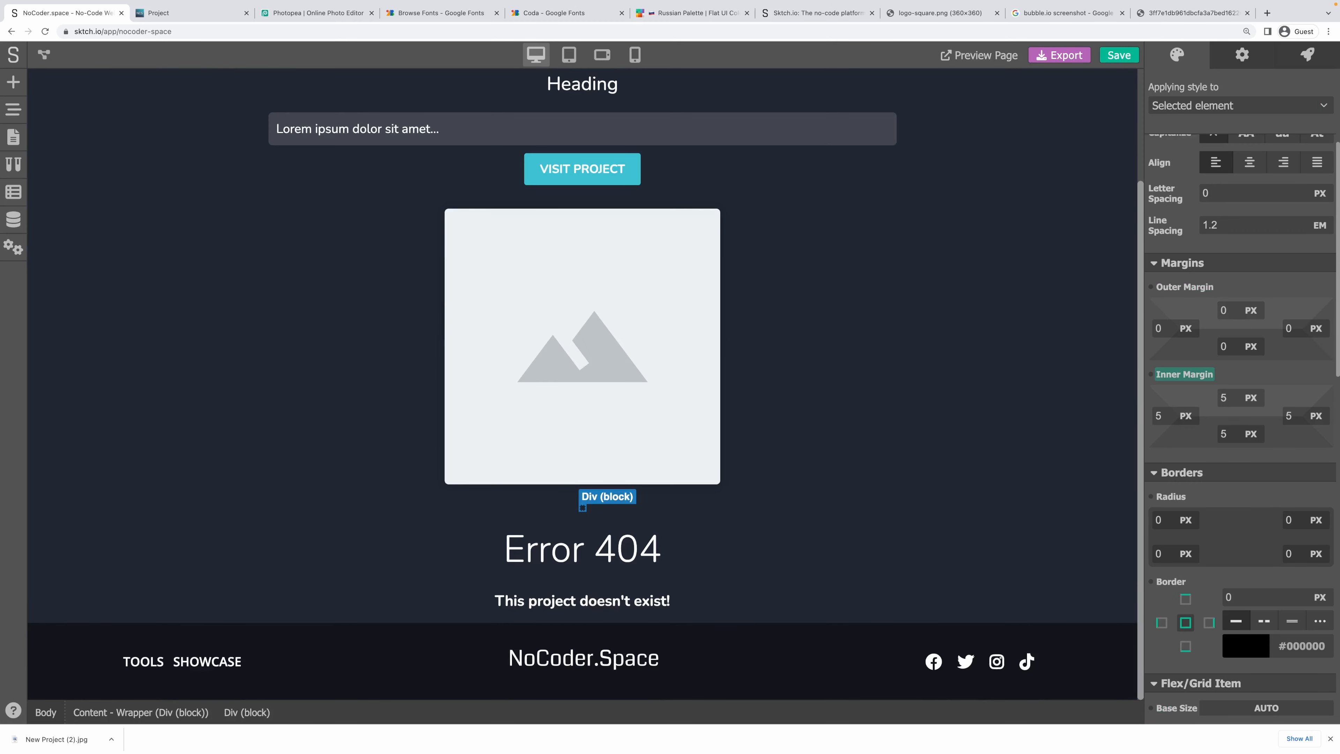
click(14, 112)
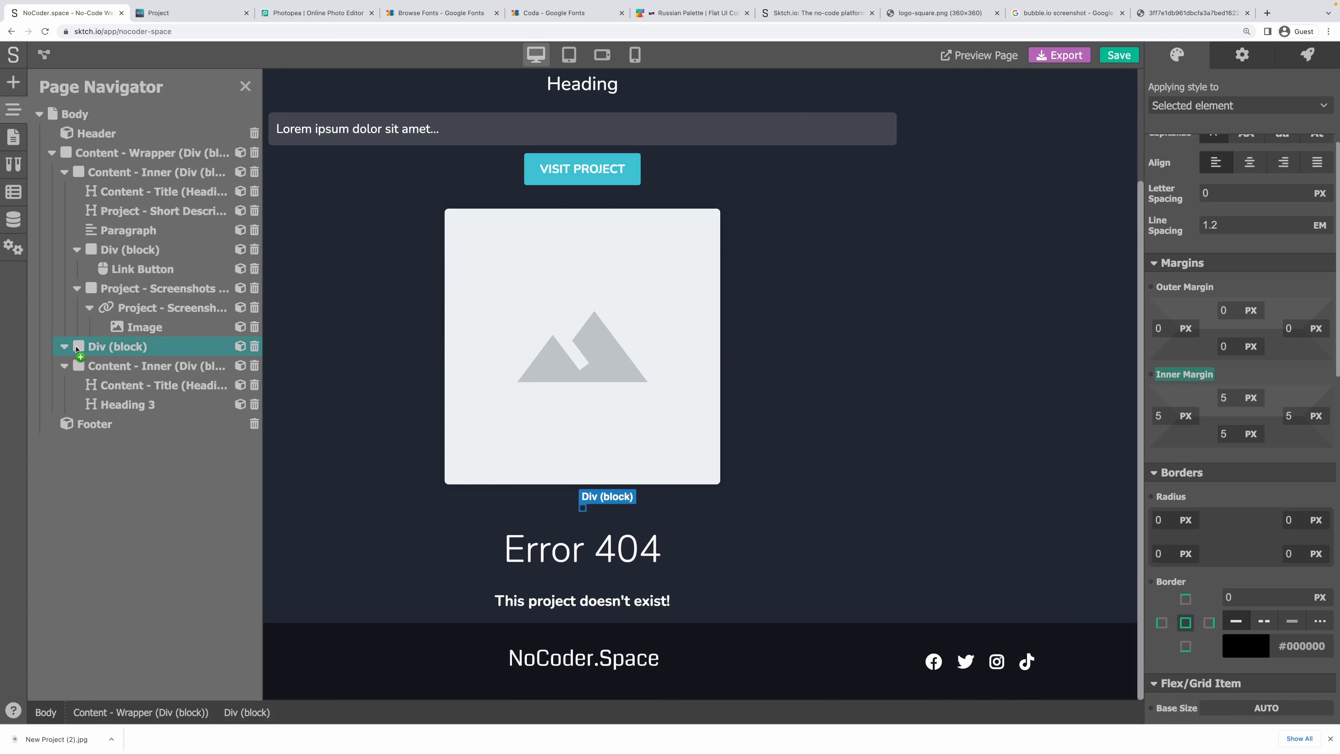
drag(82, 339, 66, 200)
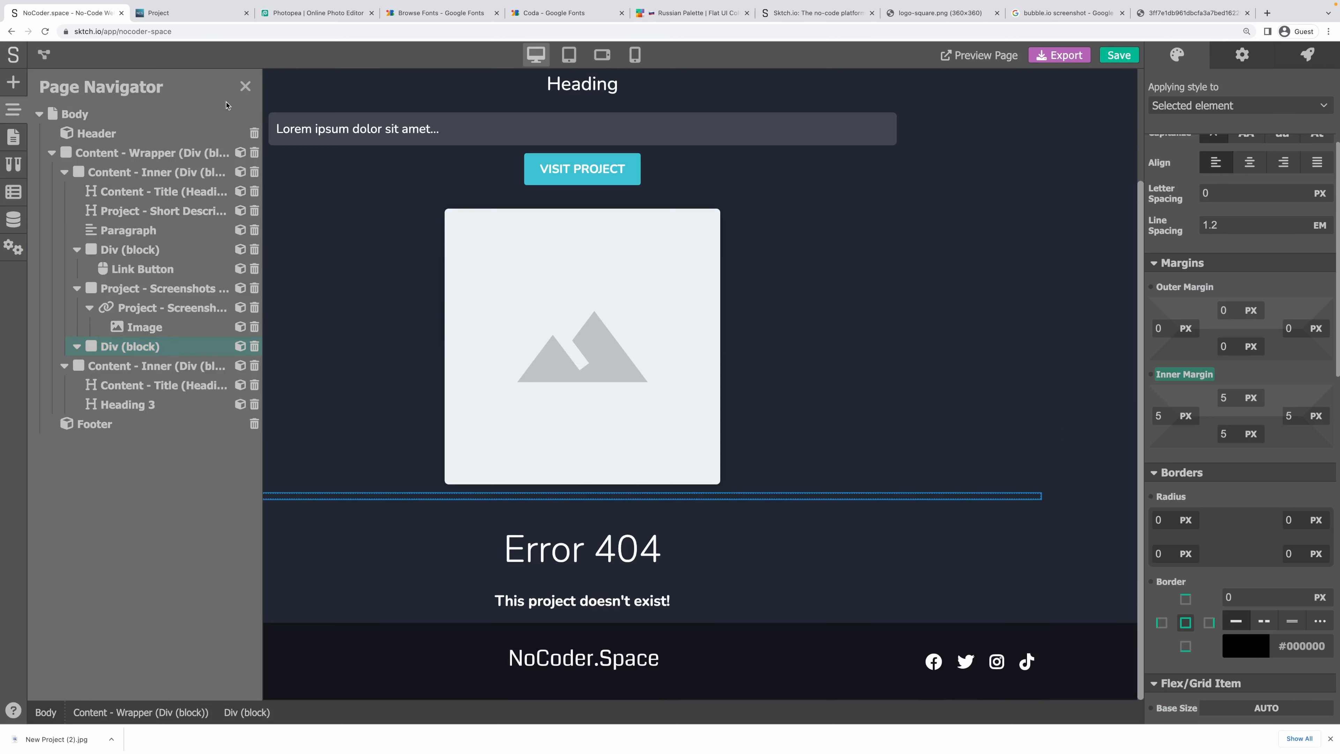
click(246, 87)
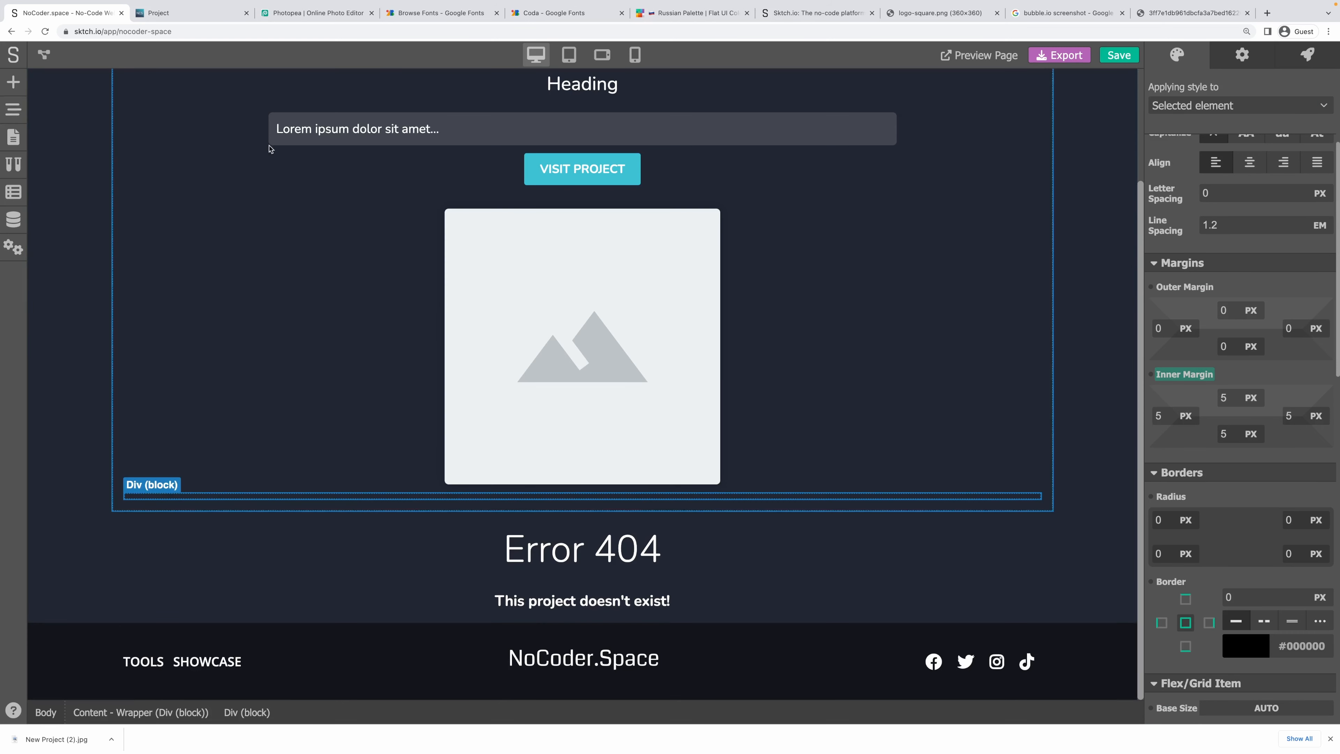
scroll(457, 137, up, 3)
click(13, 136)
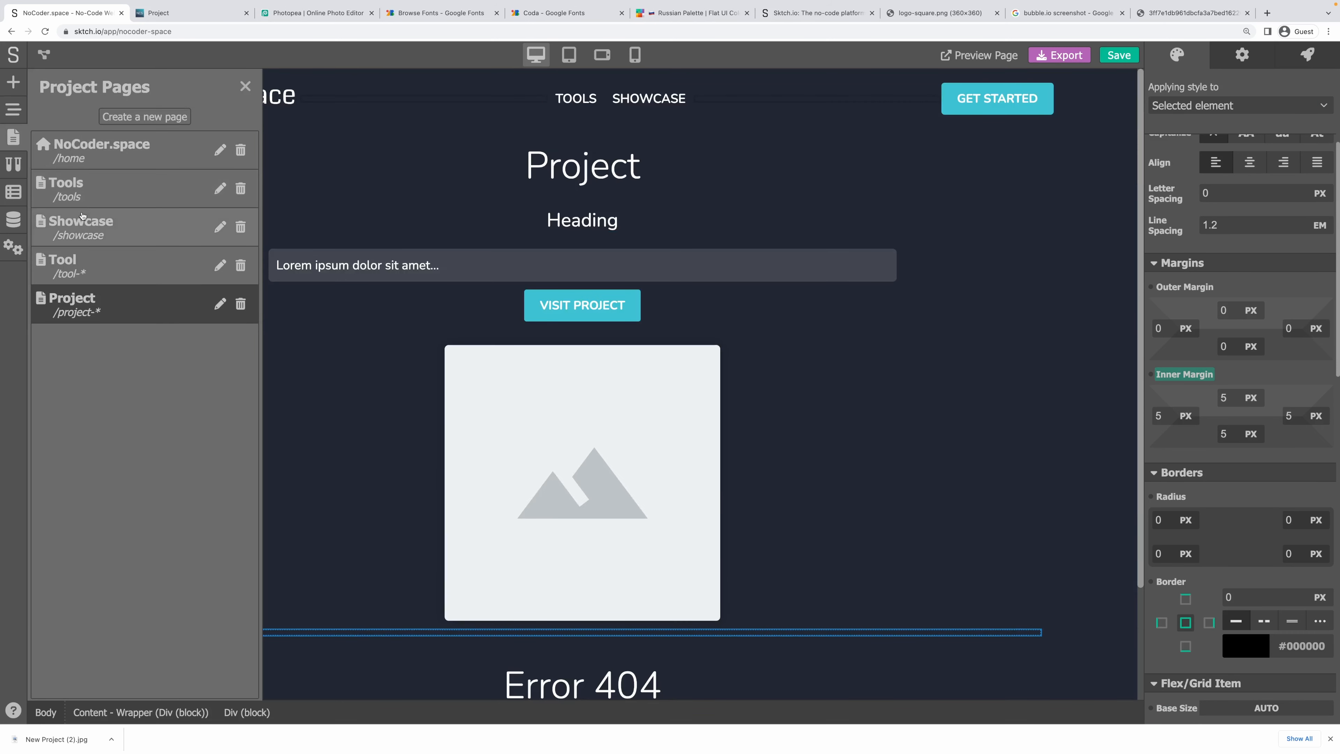
On the Tools page, review the Tool Card's loop and event settings, then begin converting it to a component.
click(88, 193)
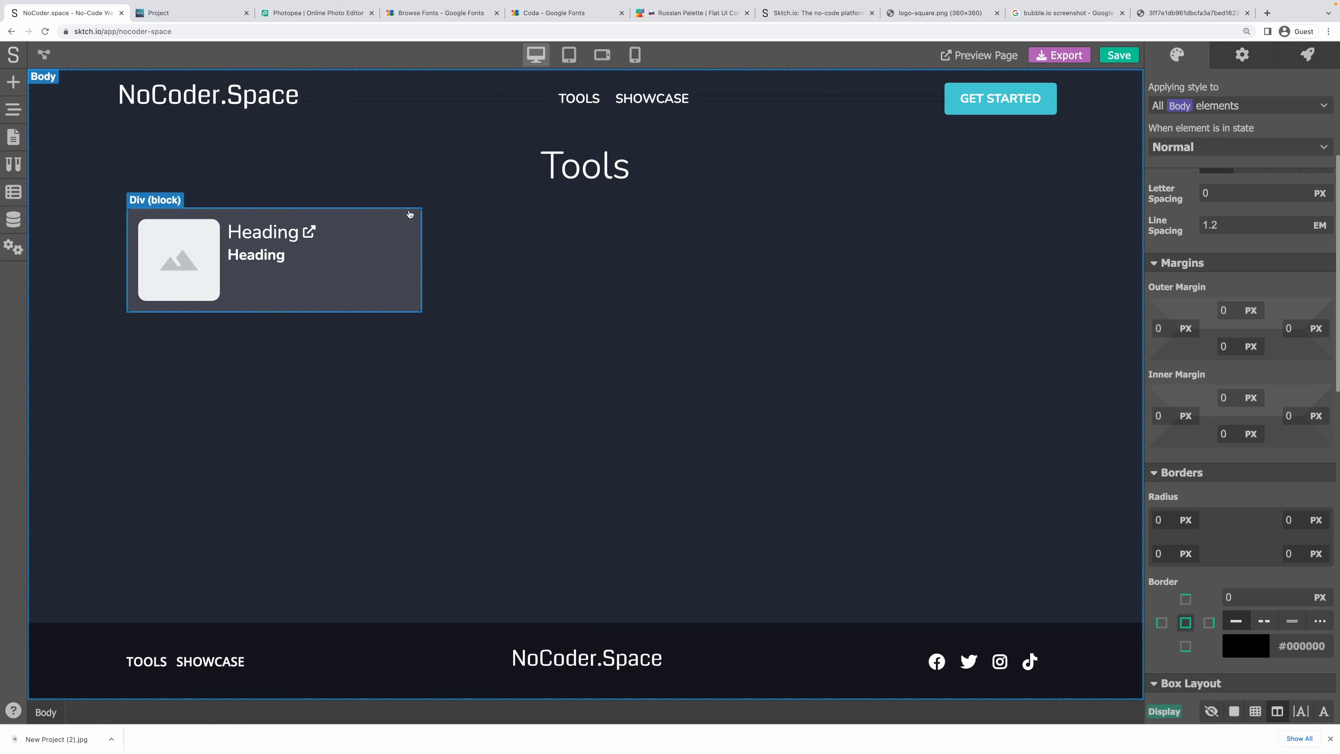
click(410, 215)
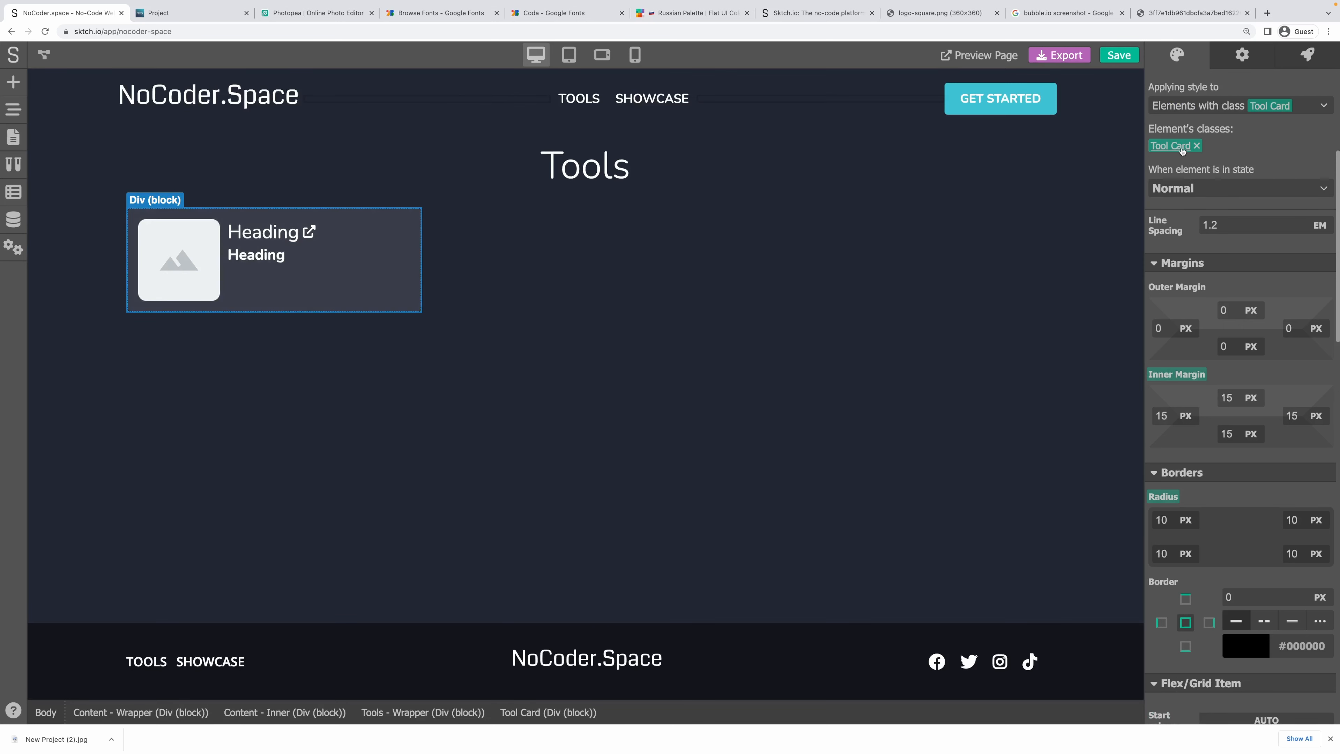
scroll(1172, 368, down, 10)
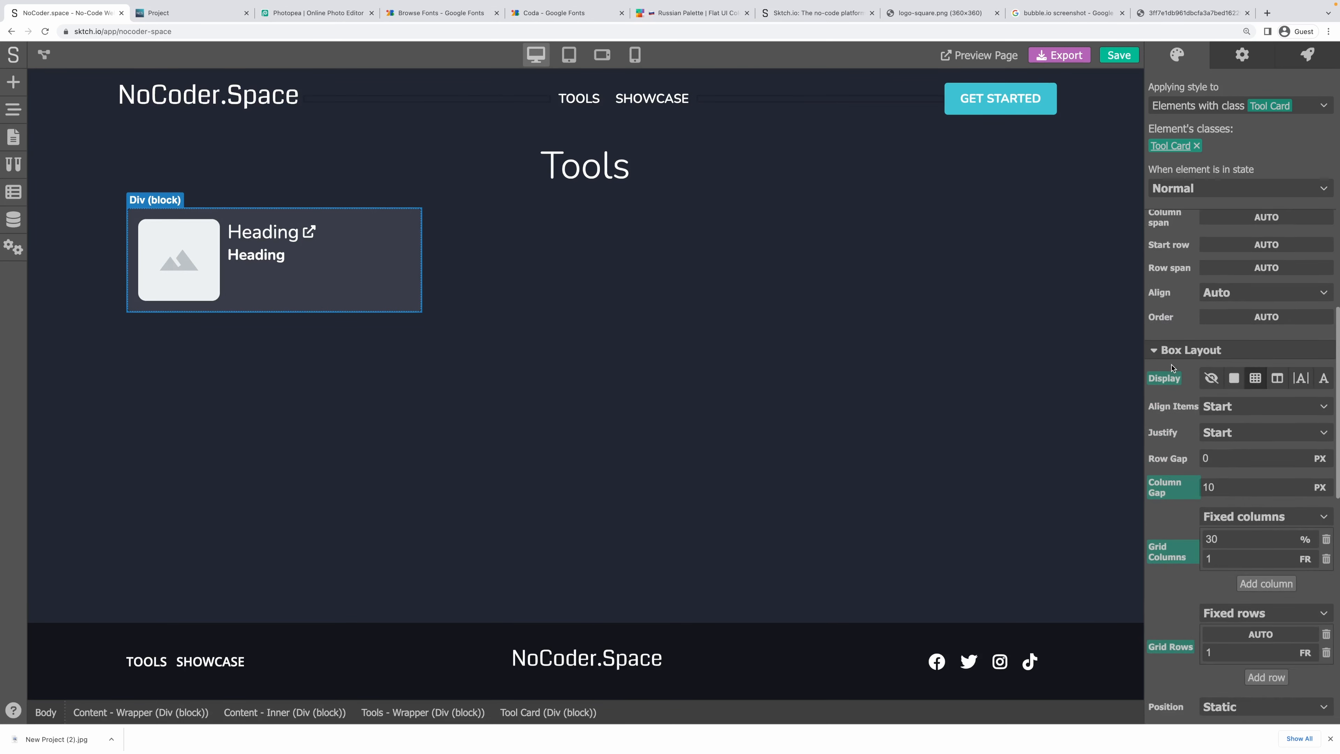
scroll(1172, 368, down, 3)
scroll(1172, 368, up, 10)
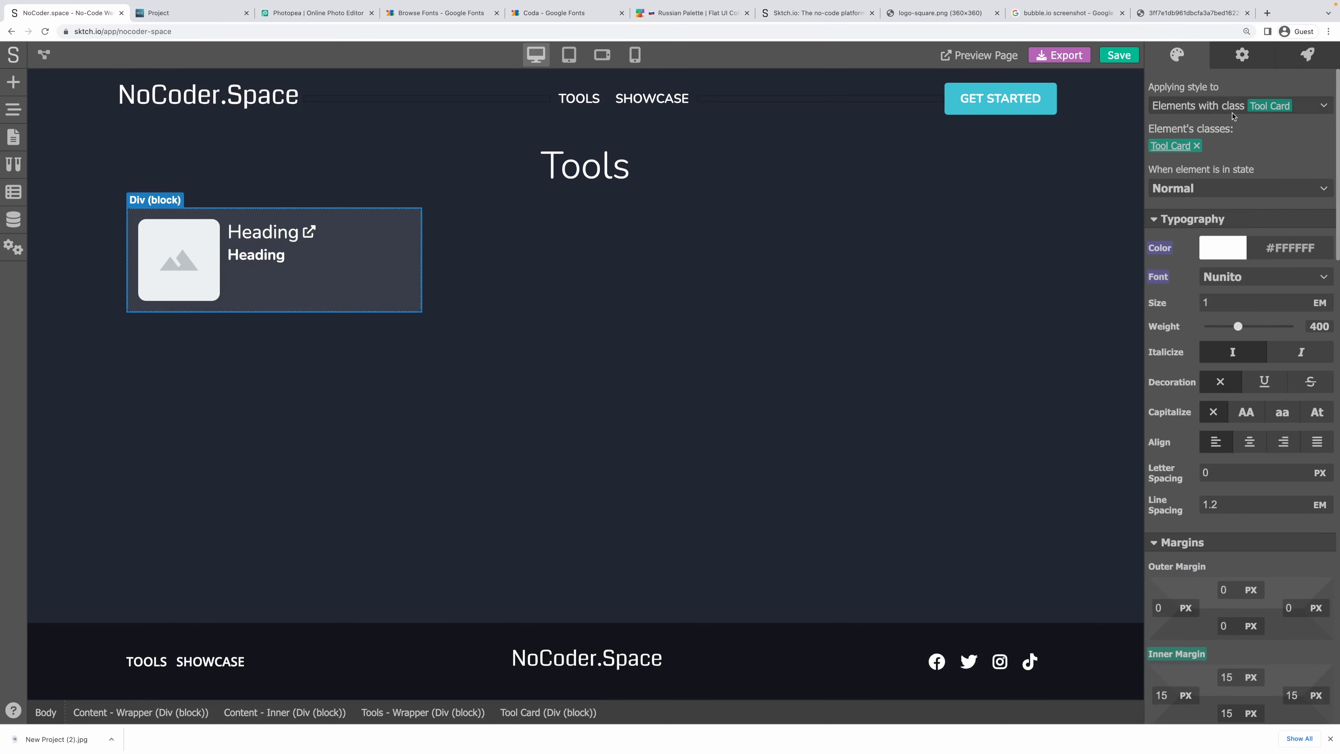
click(1241, 56)
click(1300, 64)
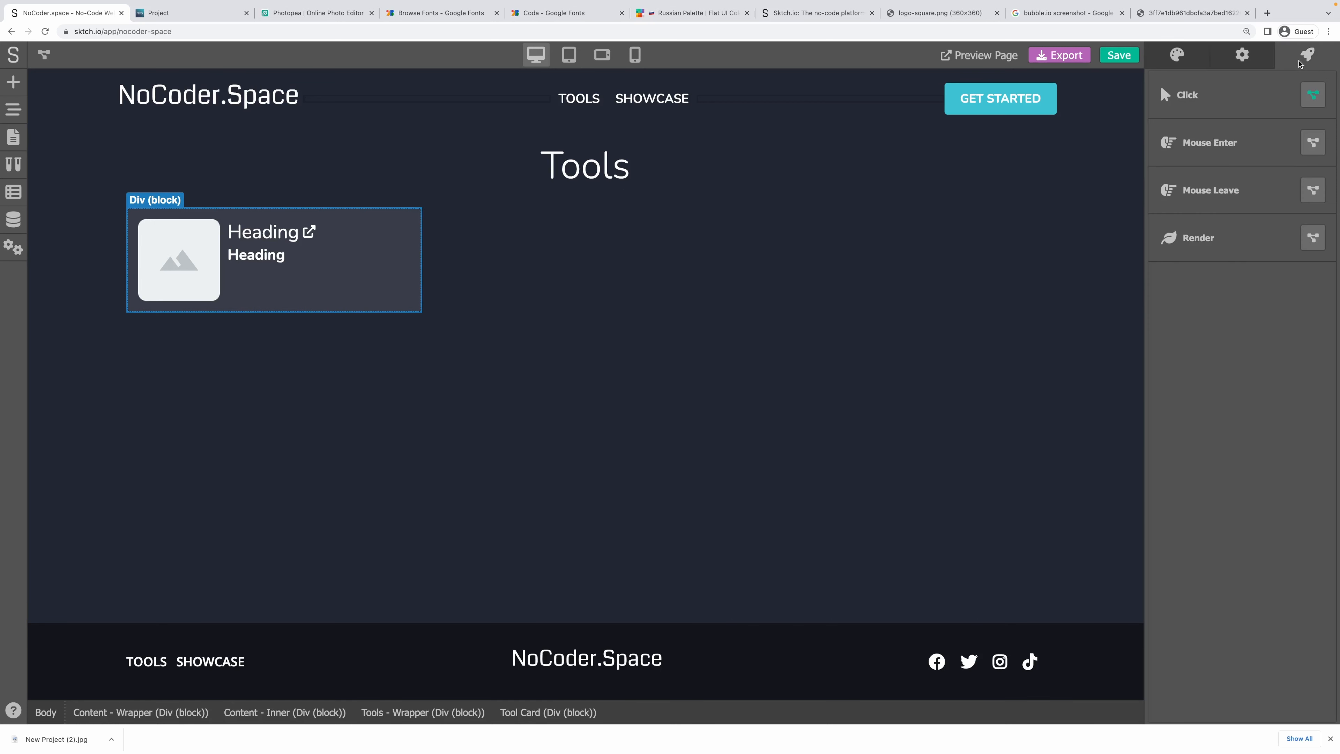
click(1253, 66)
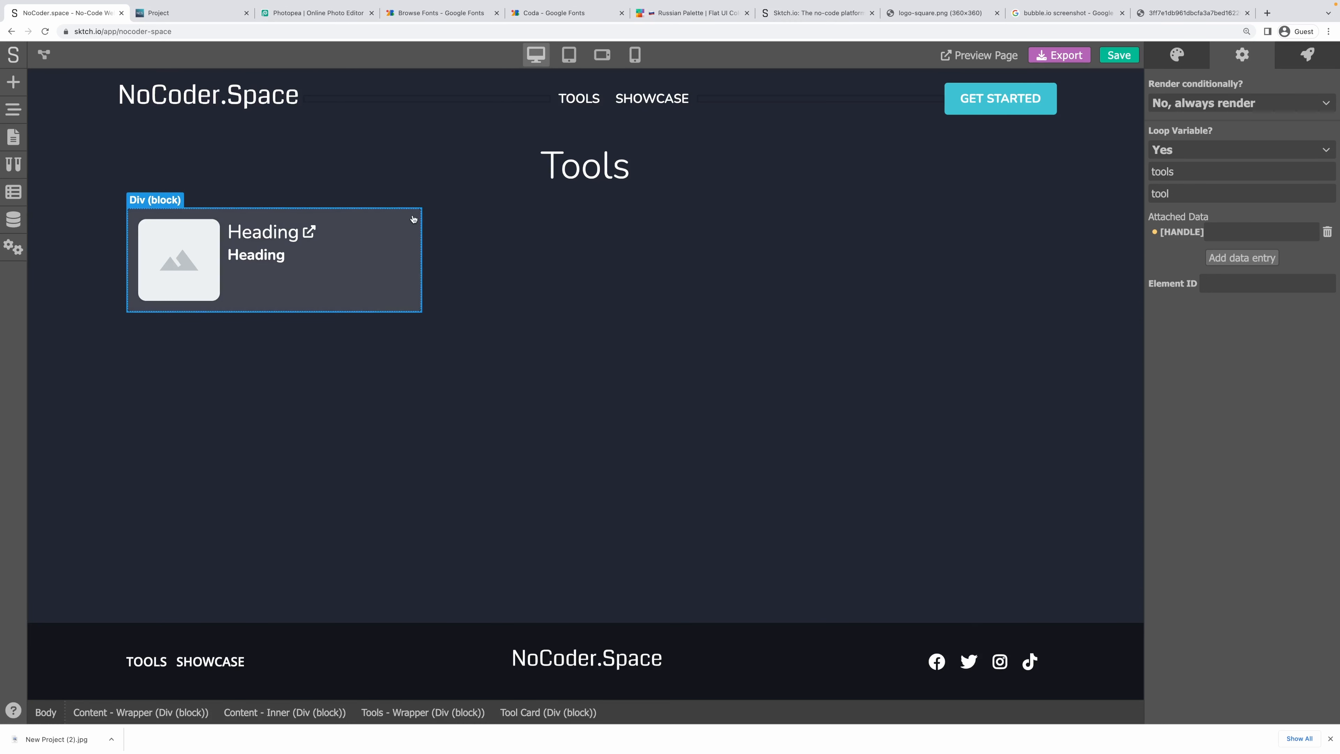
click(13, 109)
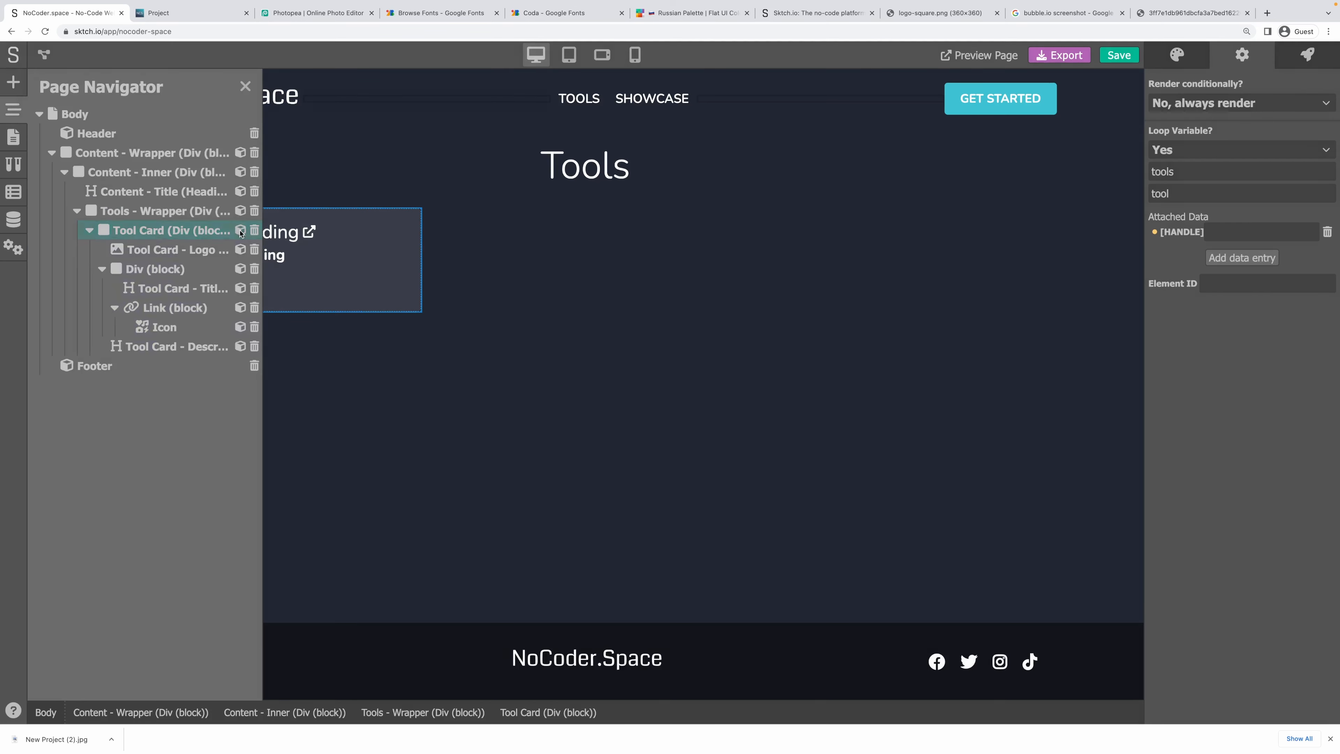
click(240, 231)
Create the 'Tool Card' component and switch its loop variable back on, starting to enter tools.
text(To)
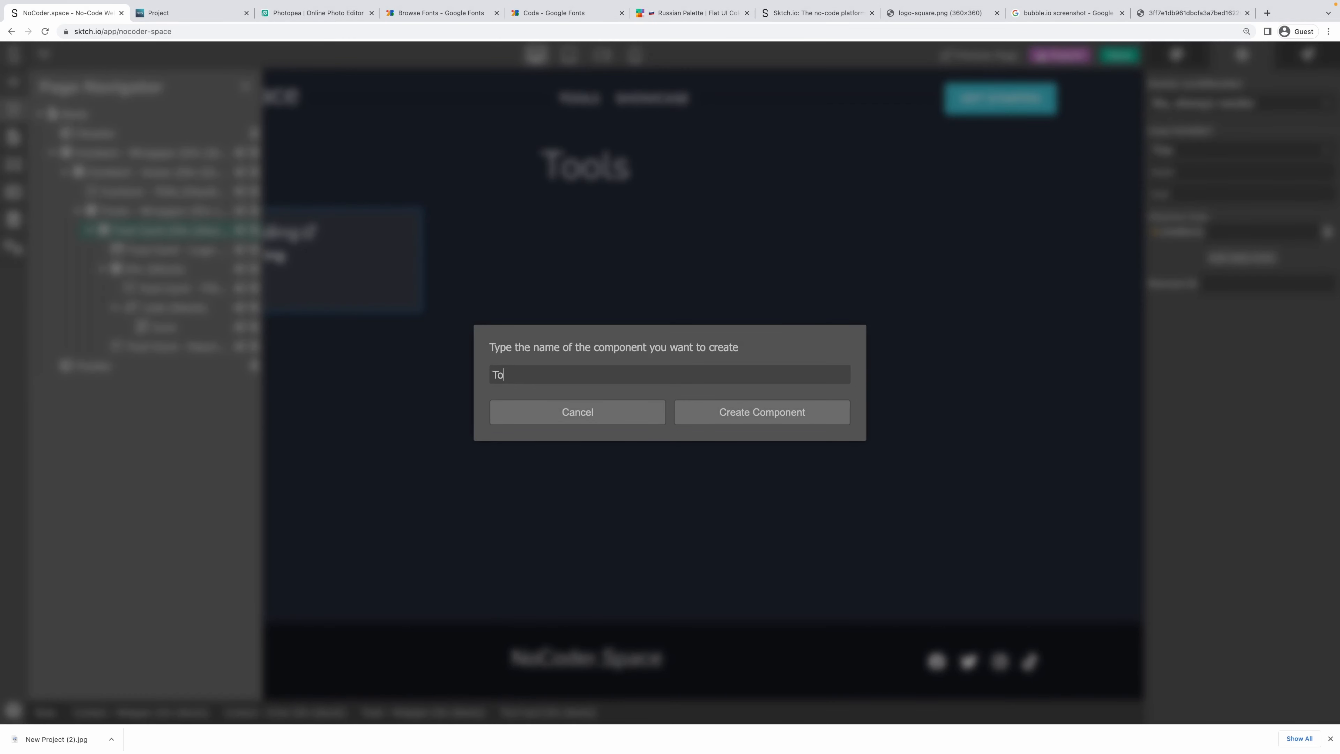
text(ol Card)
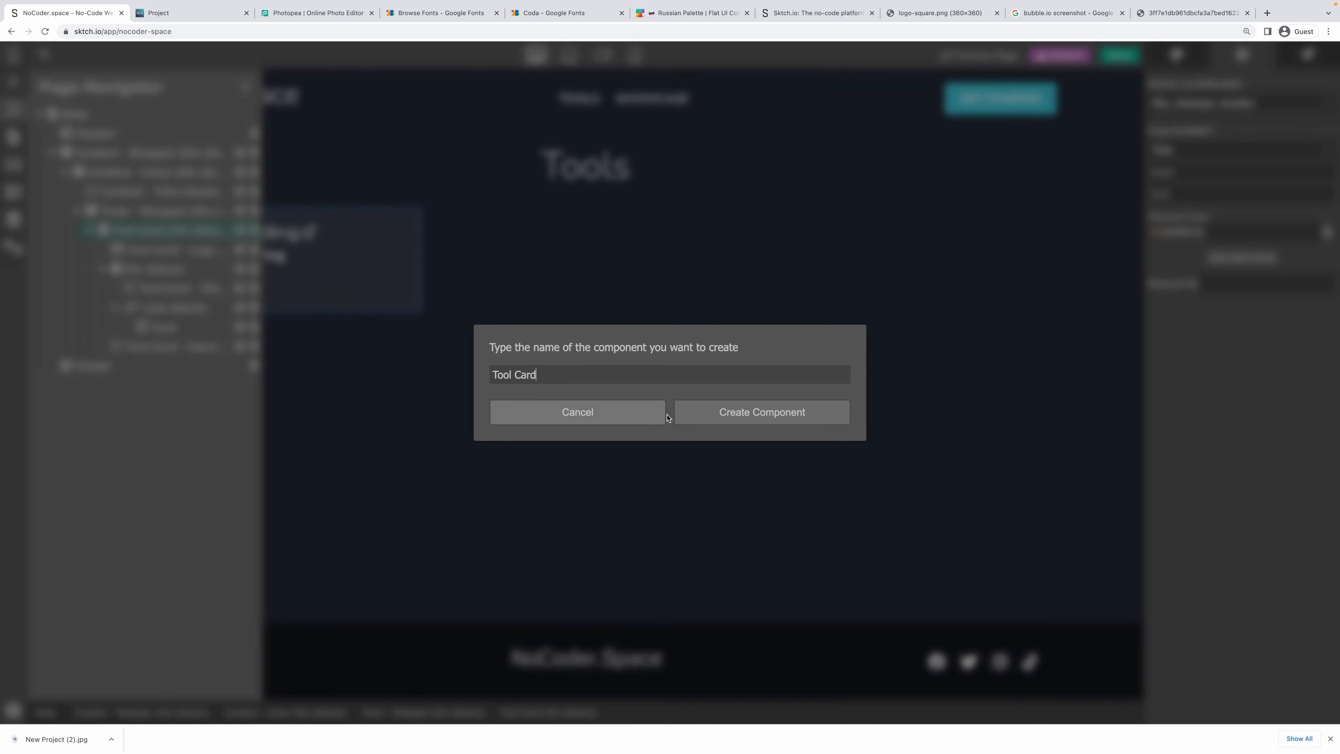
click(701, 418)
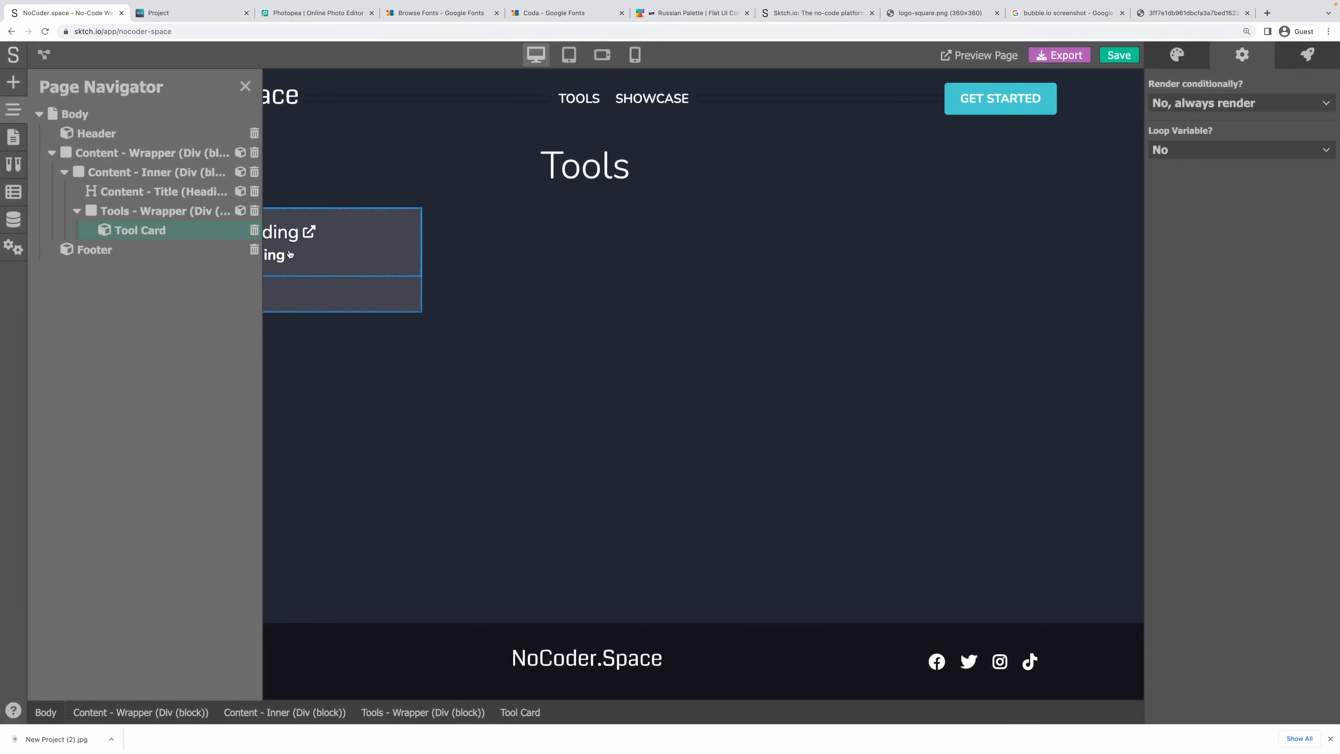
click(245, 86)
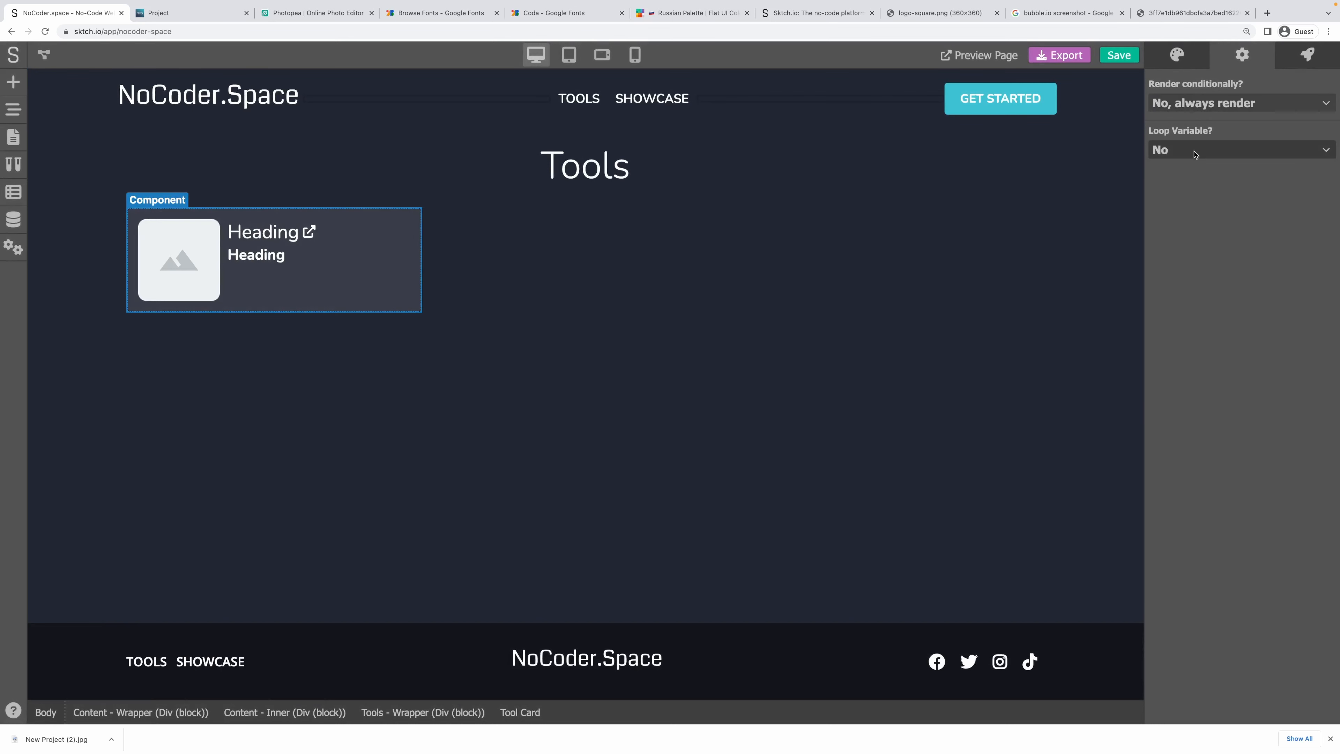
click(1194, 154)
click(1183, 177)
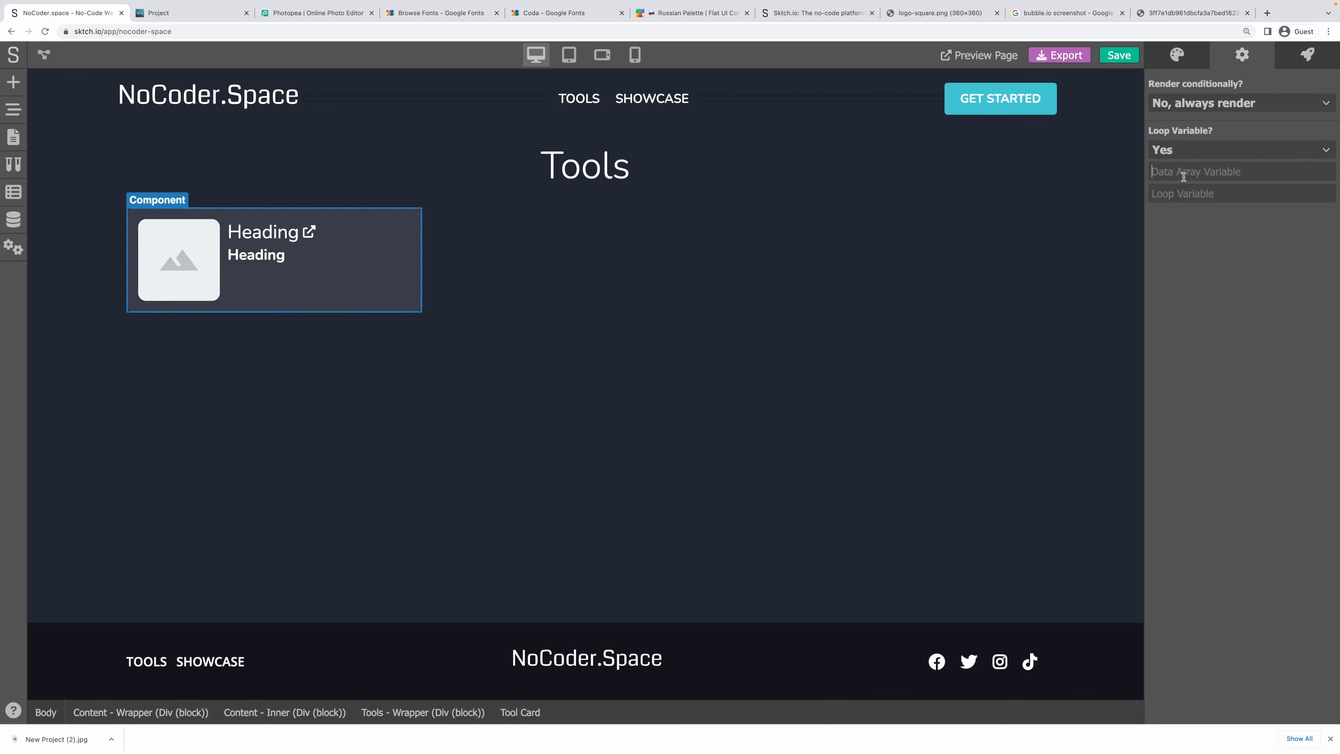
text(to)
text(to)
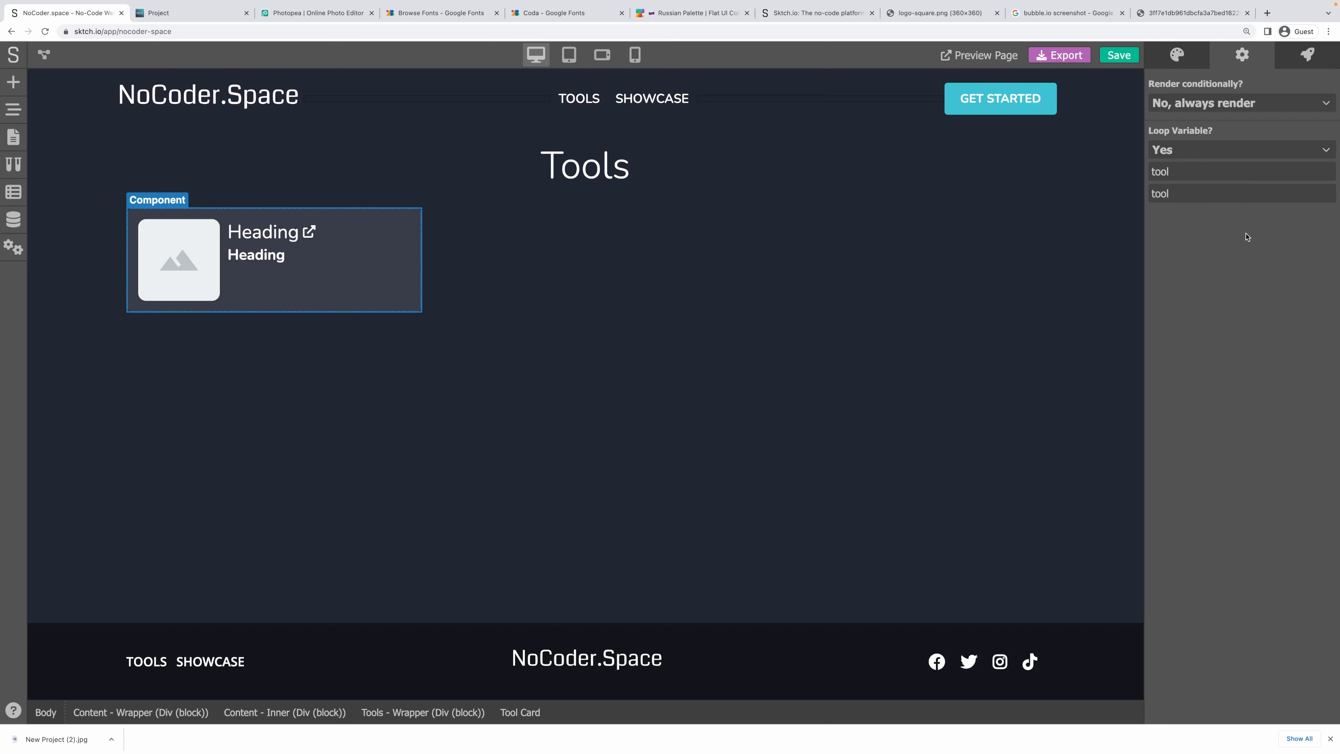
text(s)
Inside the Tool Card component, add a Tool property linked to an Array / Entry variable named tool.
double_click(410, 275)
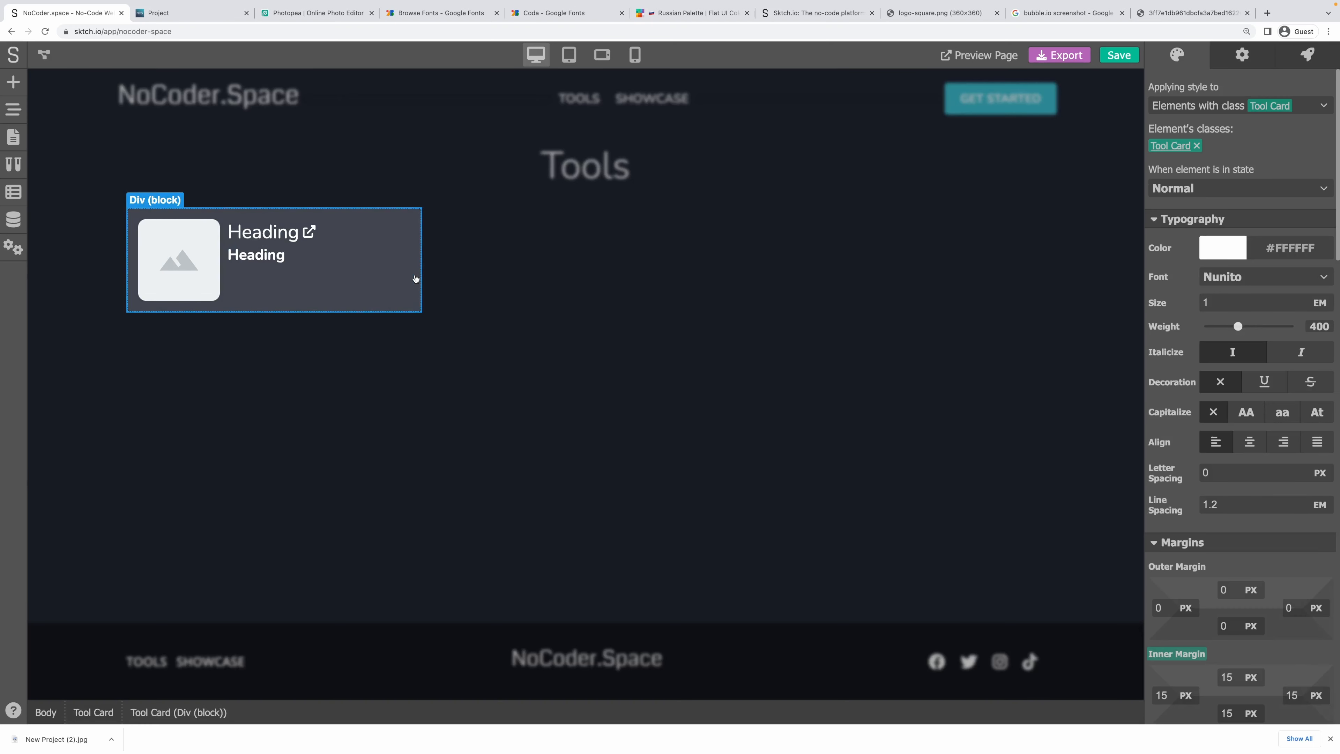
click(99, 710)
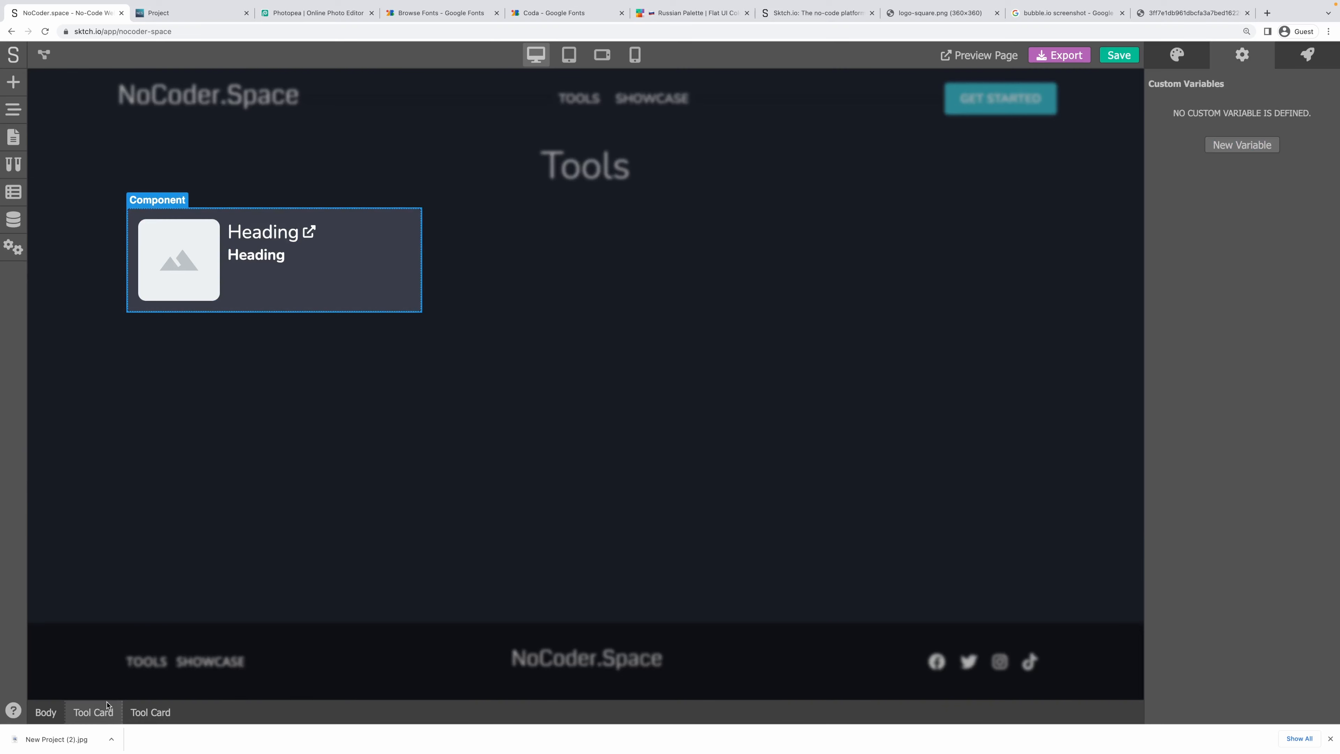
click(1276, 146)
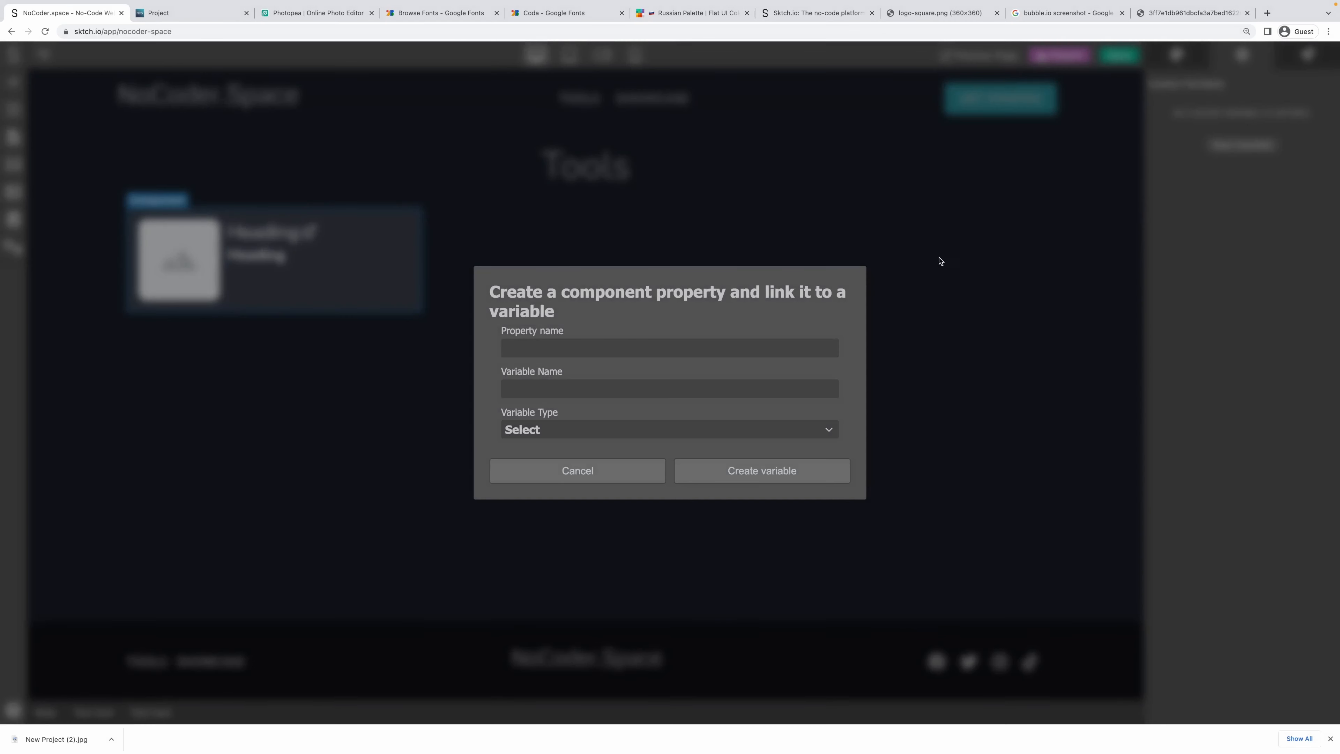
text(T)
text(too)
click(614, 429)
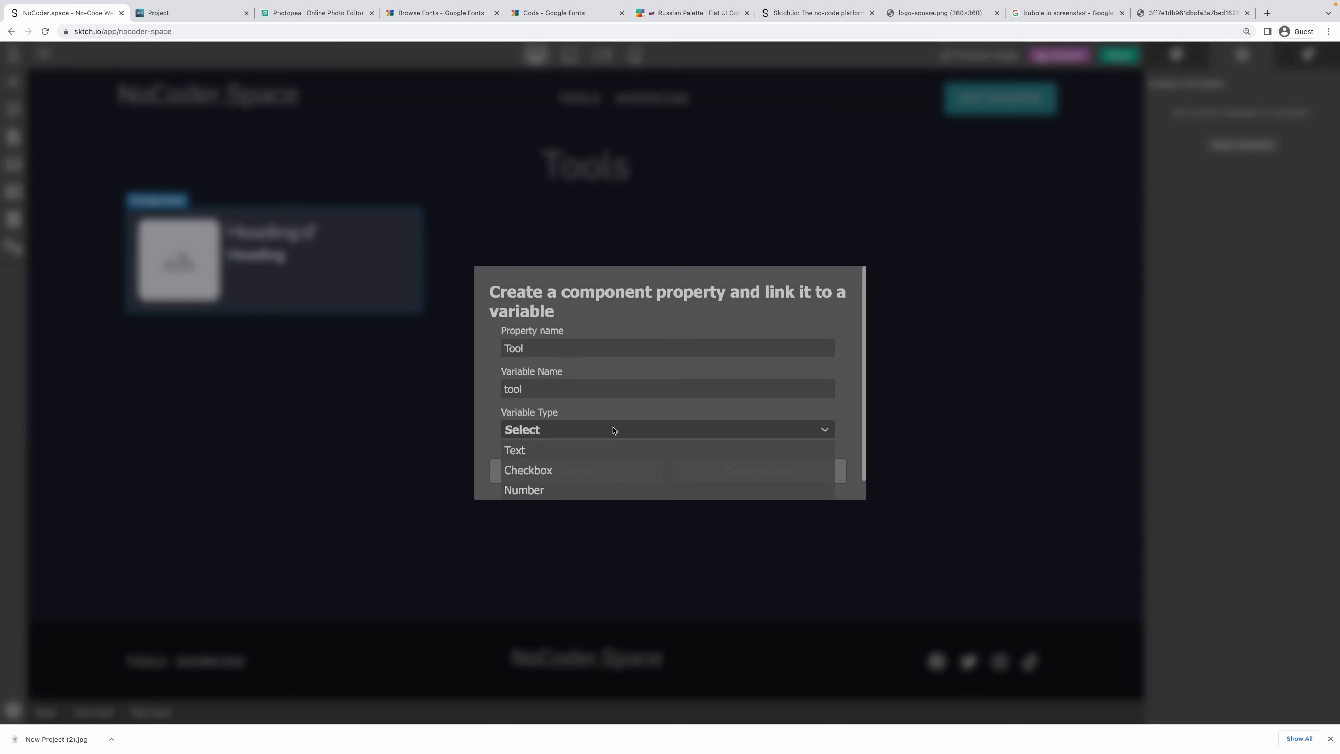
scroll(580, 464, down, 1)
click(548, 496)
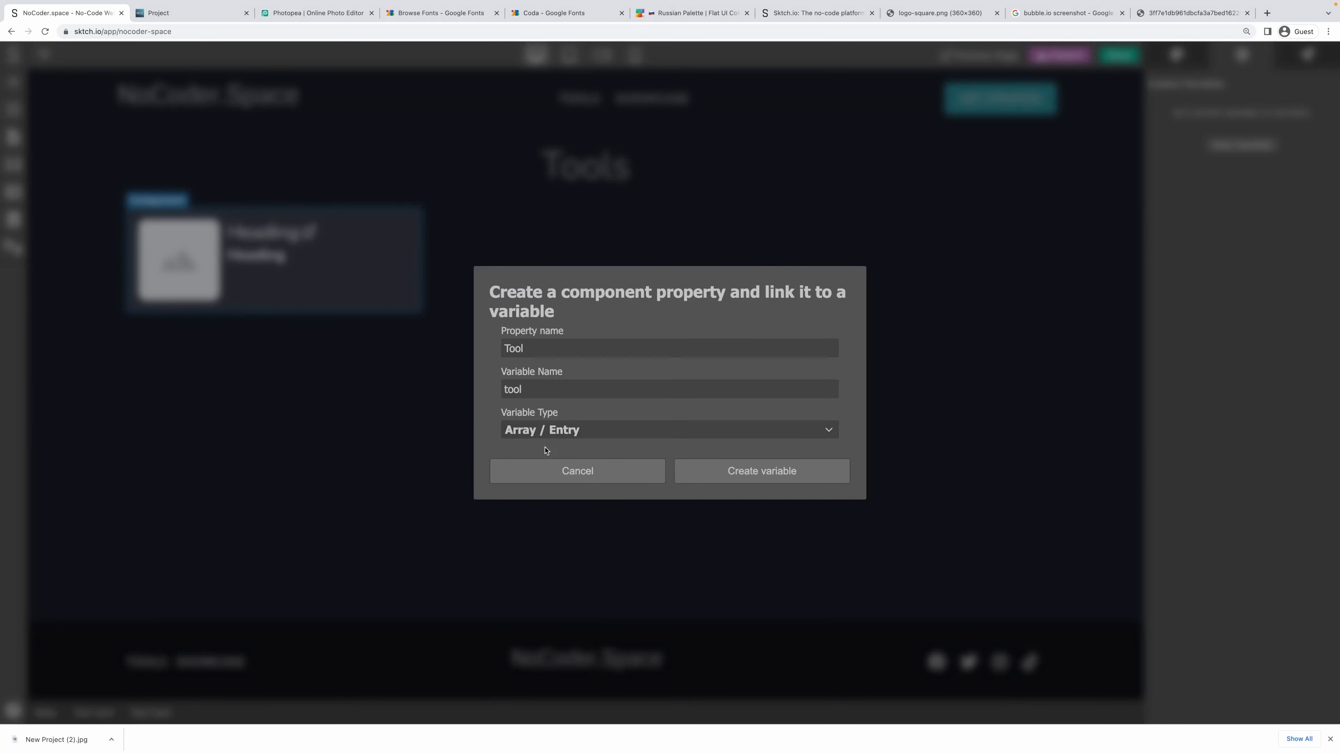
click(740, 480)
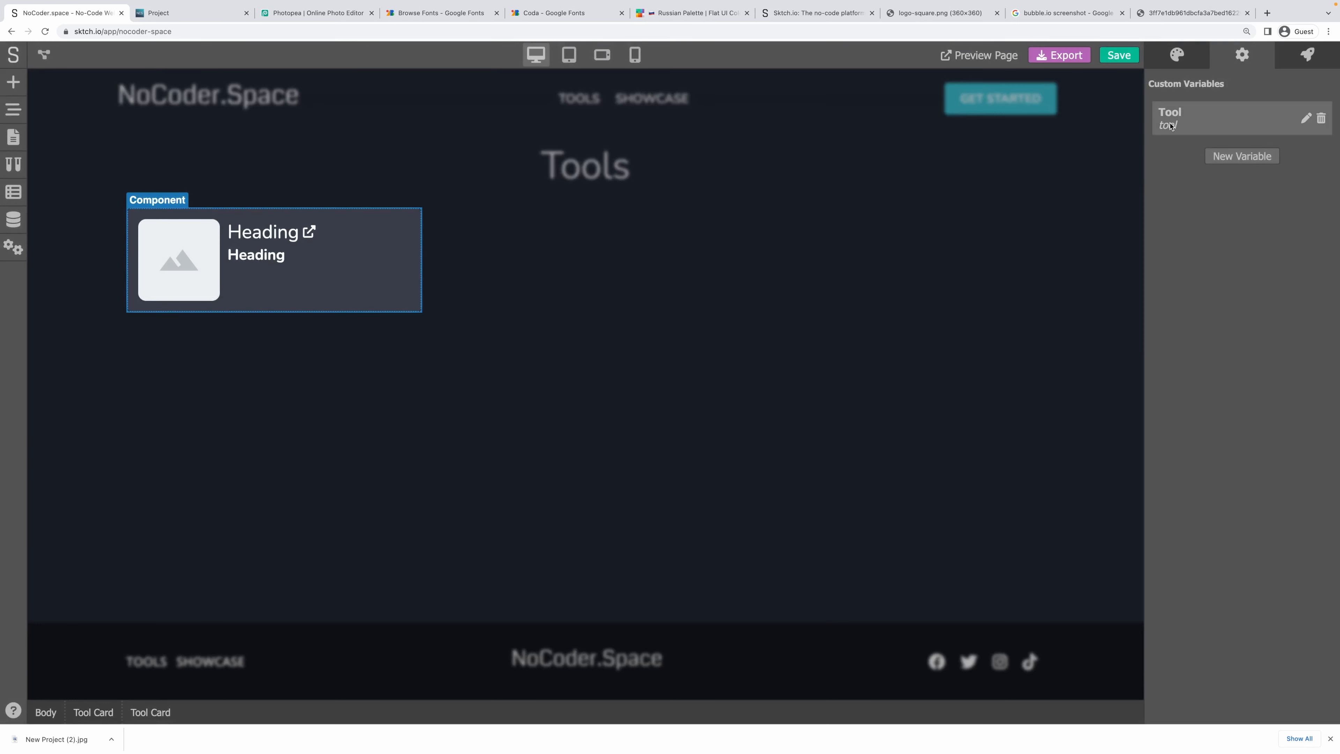
click(260, 232)
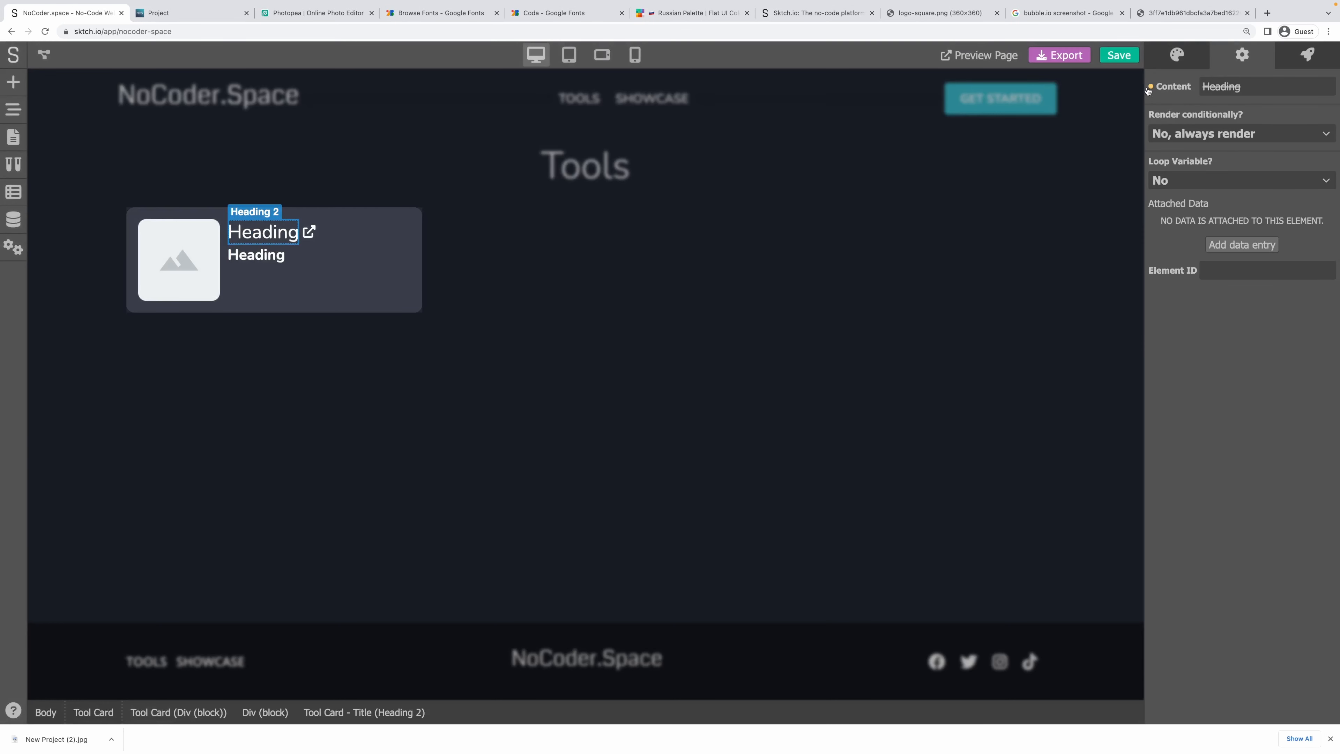
Turn off looping on the card container inside the Tool Card component and exit the component editor.
click(186, 310)
click(1245, 62)
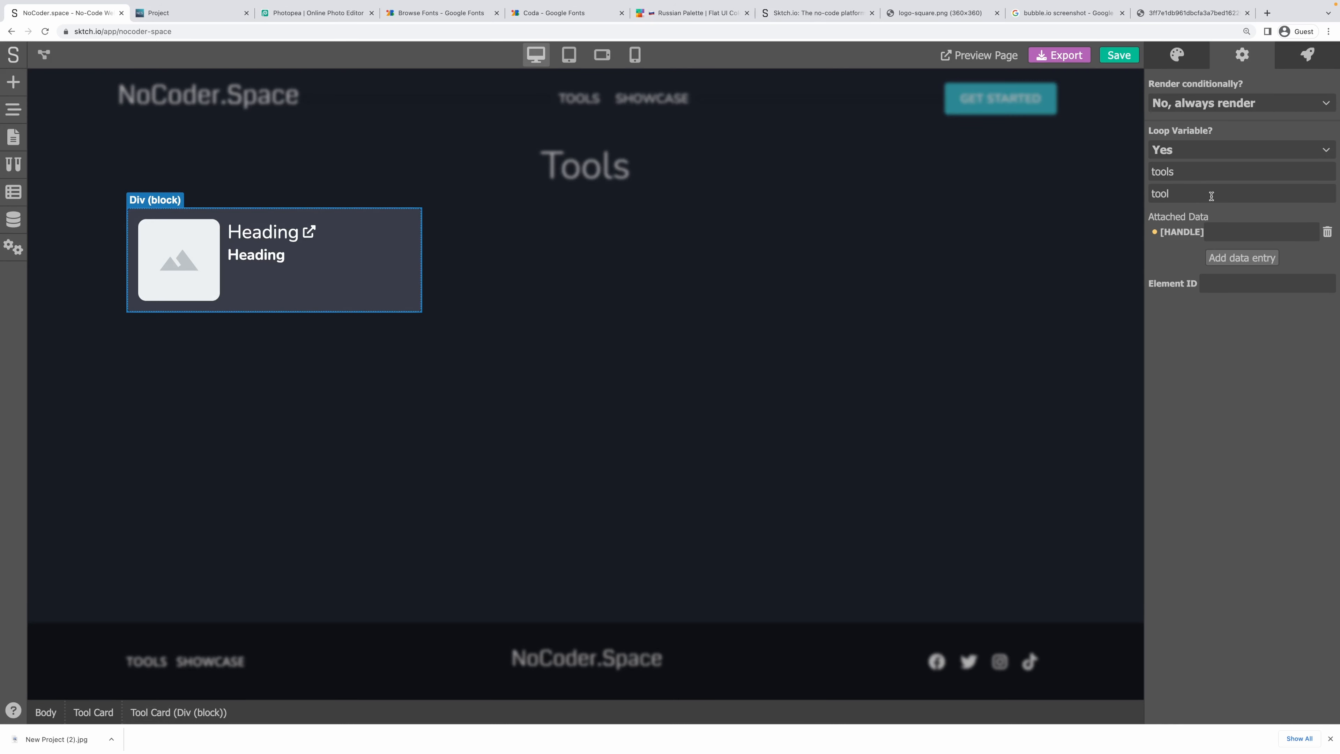
click(1196, 156)
click(1177, 170)
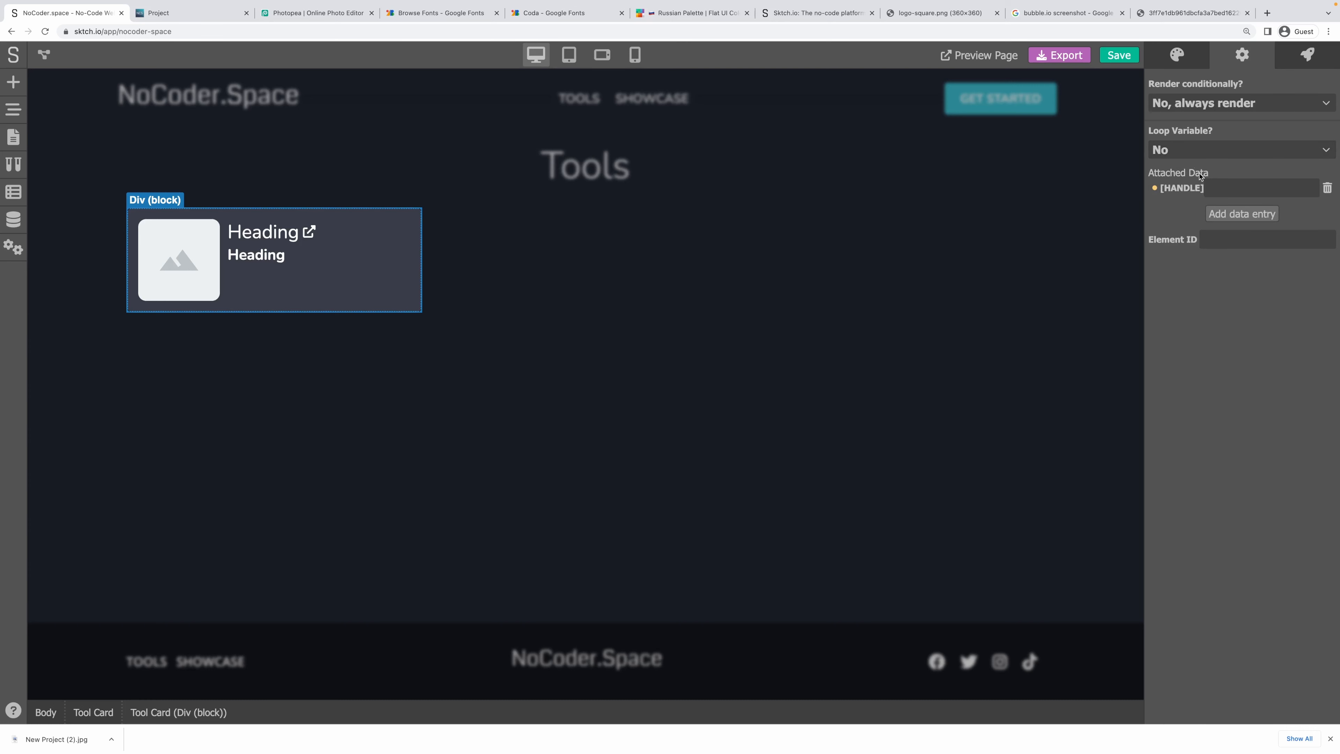
click(1178, 62)
click(1220, 62)
click(595, 346)
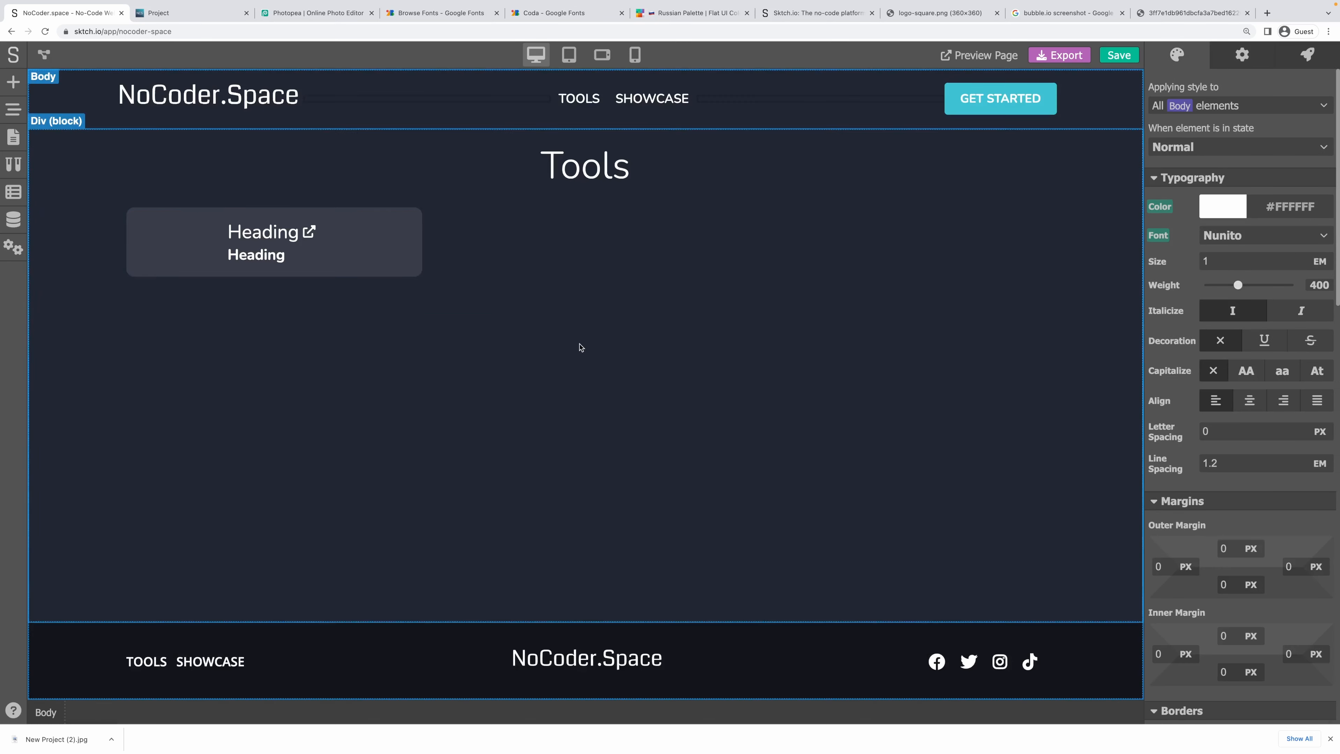
Link the Tools page Tool Card's Tool field to the tool loop variable and save.
click(417, 259)
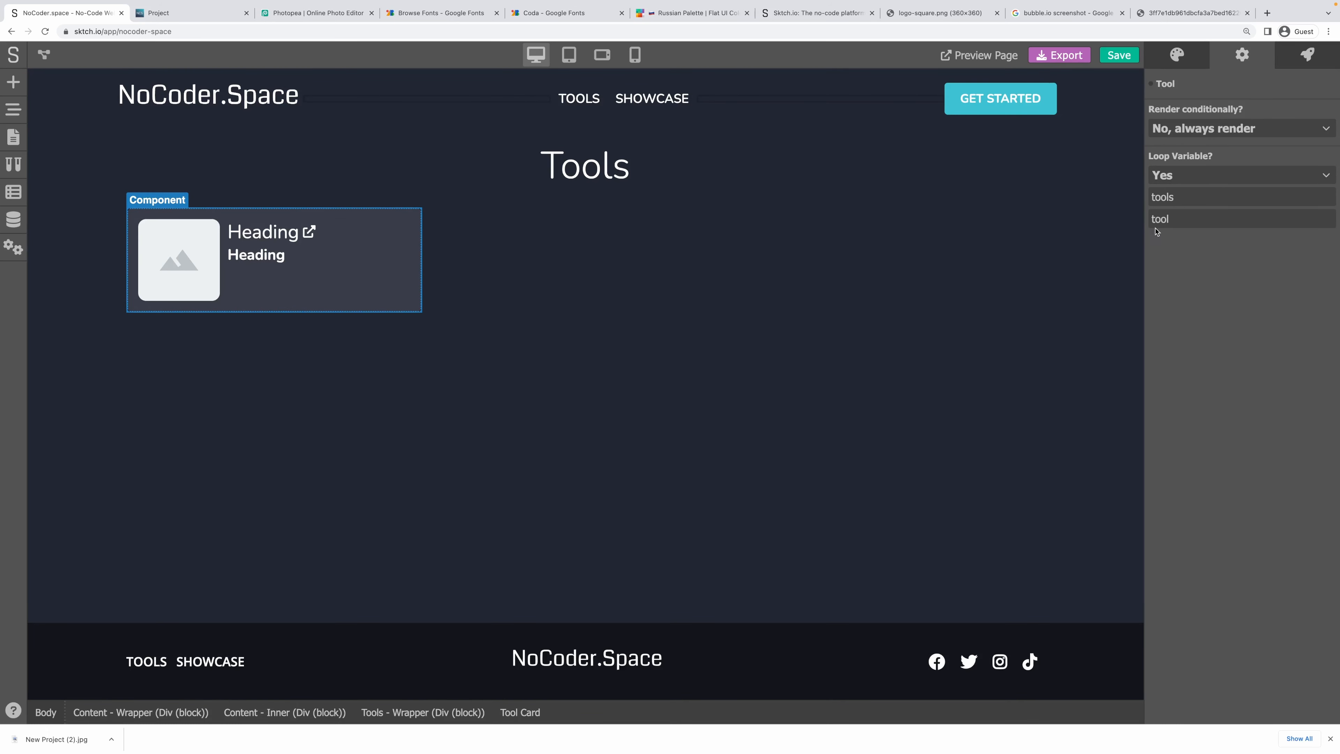
drag(1152, 221, 1170, 219)
click(1151, 84)
click(1182, 111)
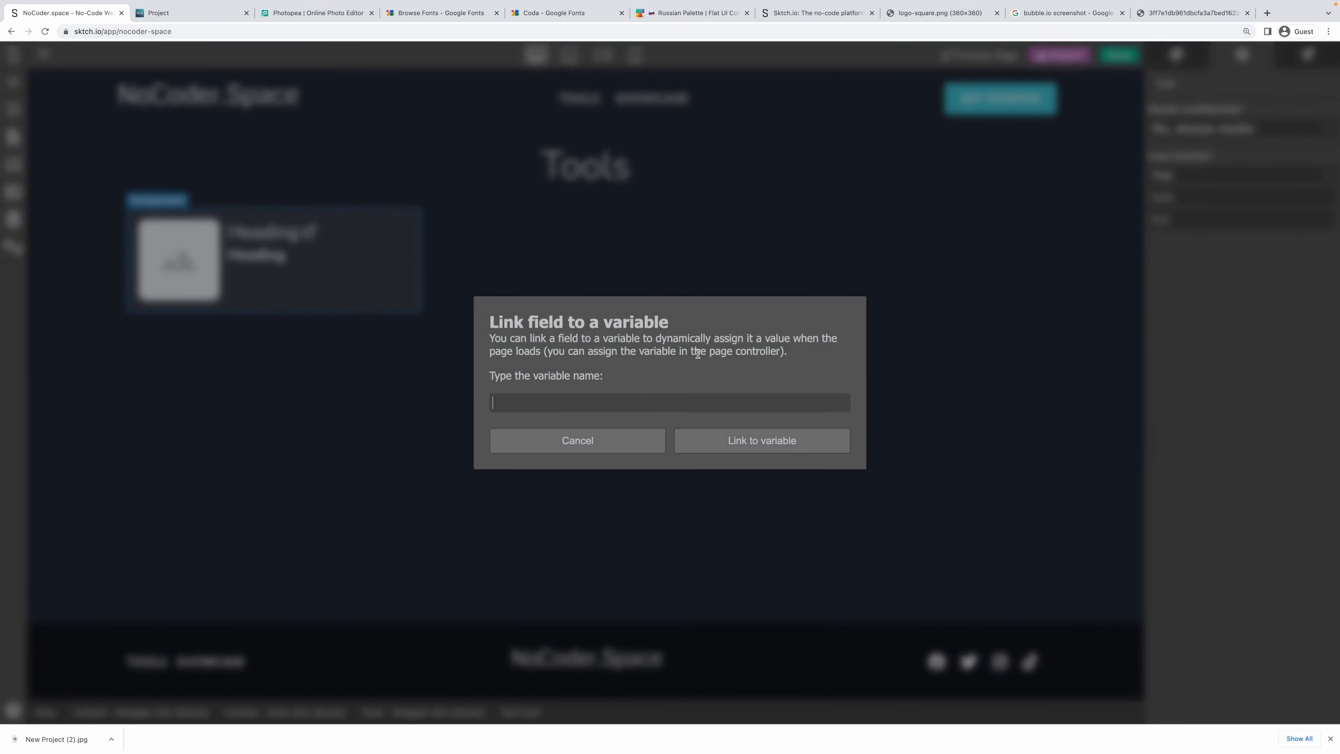
text(tool)
click(762, 450)
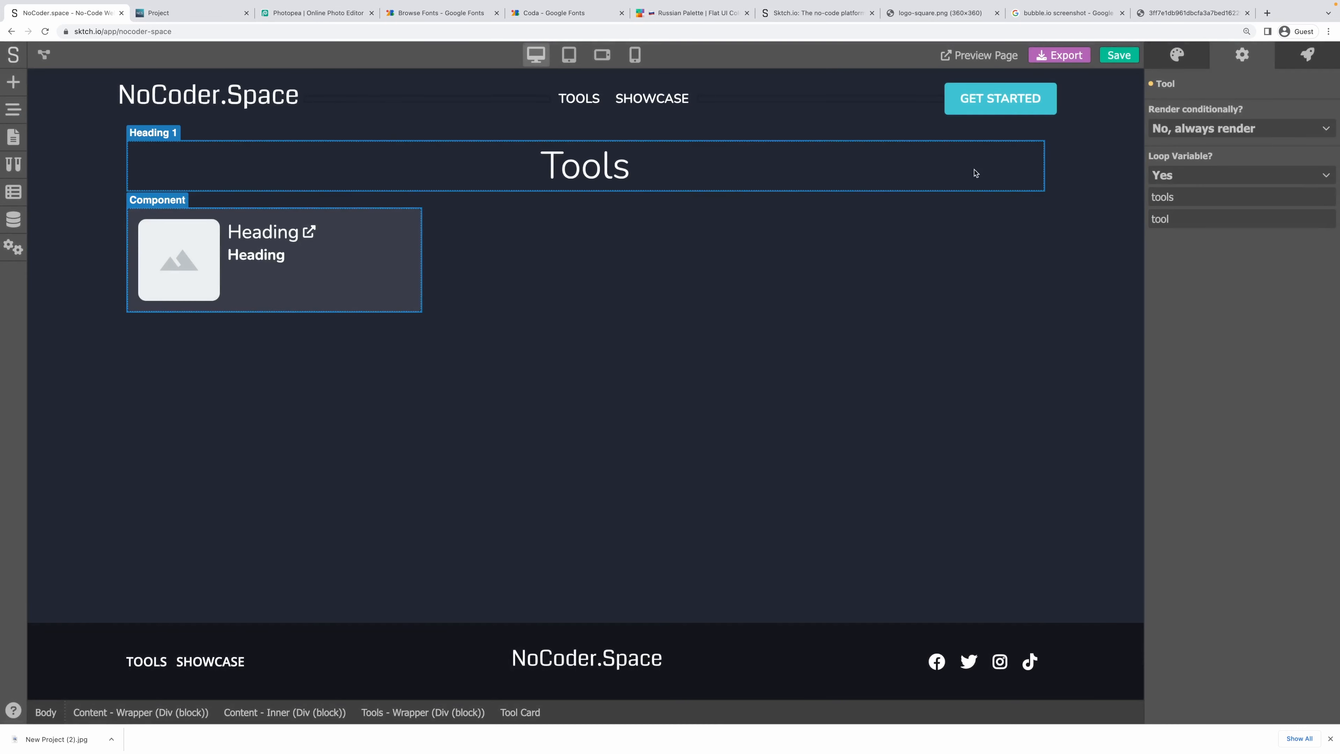
click(1119, 56)
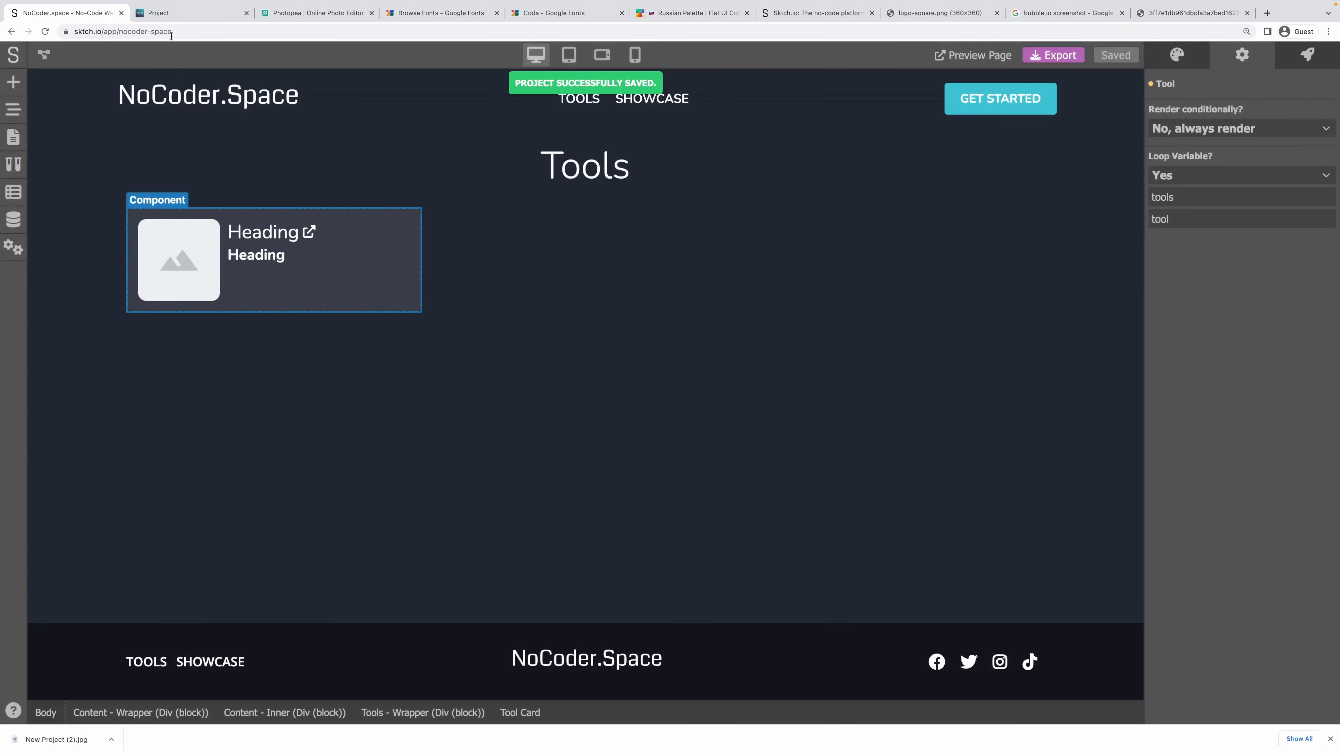
click(170, 20)
On the live Tools page, open the Bubble.io and Sktch.io cards' detail pages in turn.
click(663, 72)
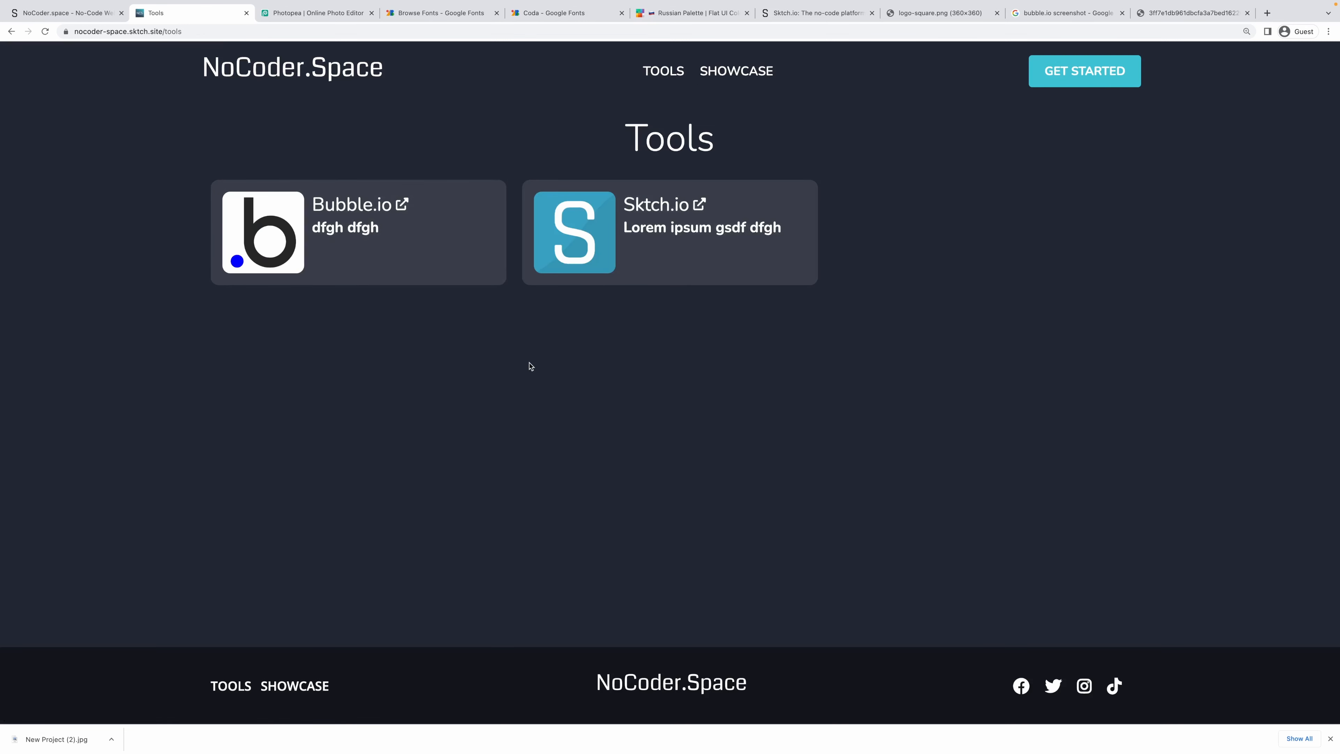
click(465, 255)
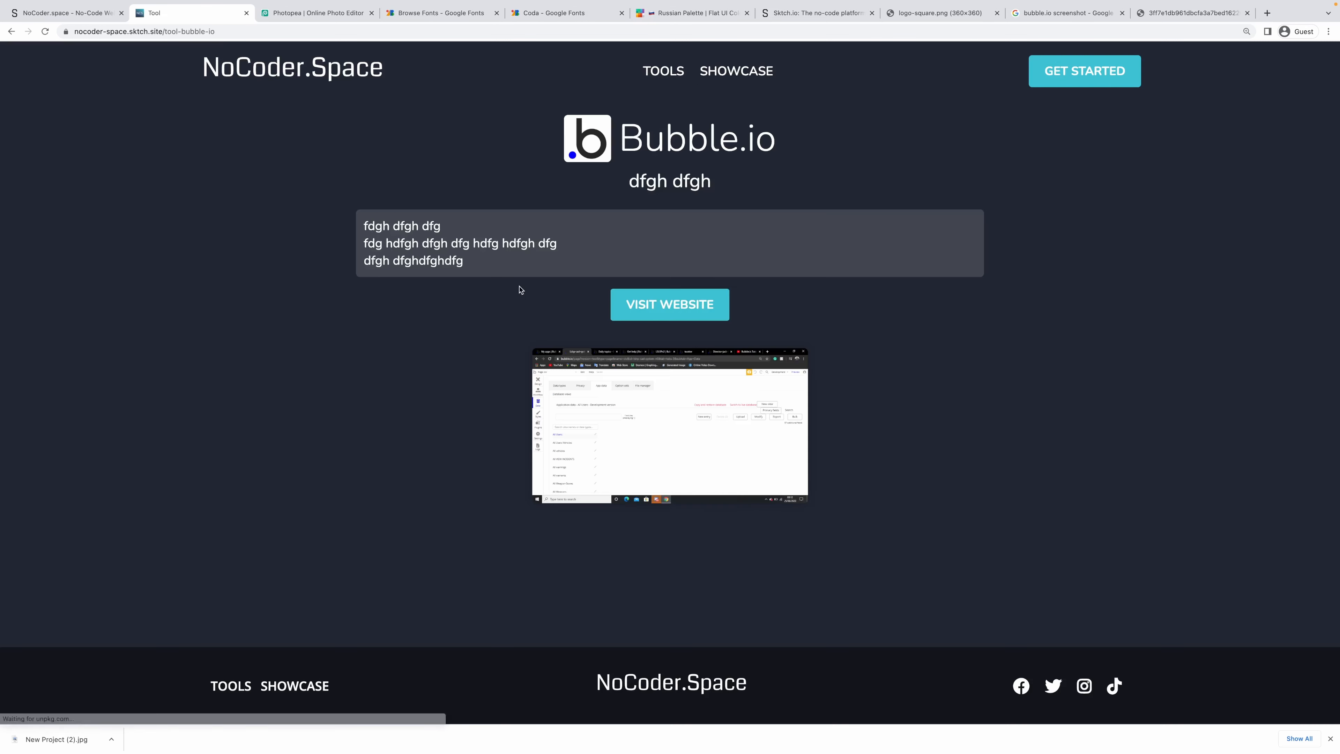
key(super+Left)
click(643, 252)
key(super+Left)
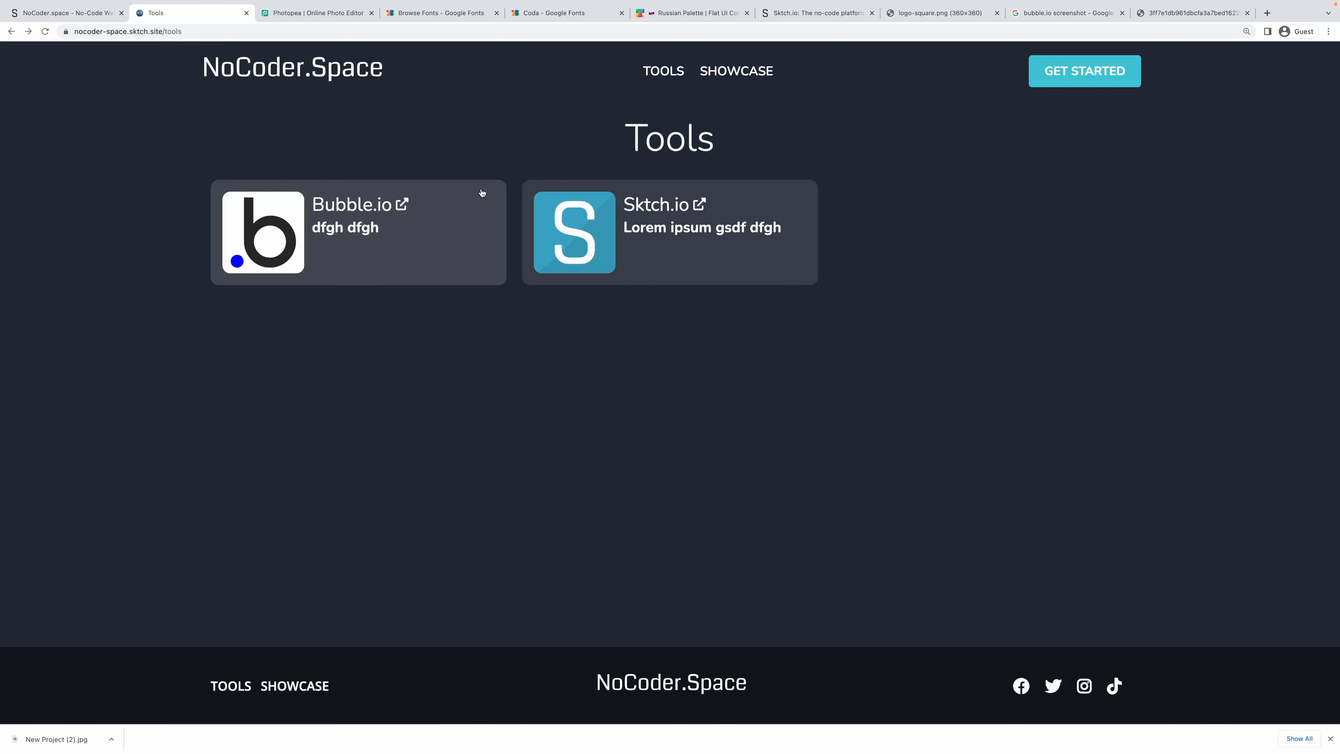
click(68, 9)
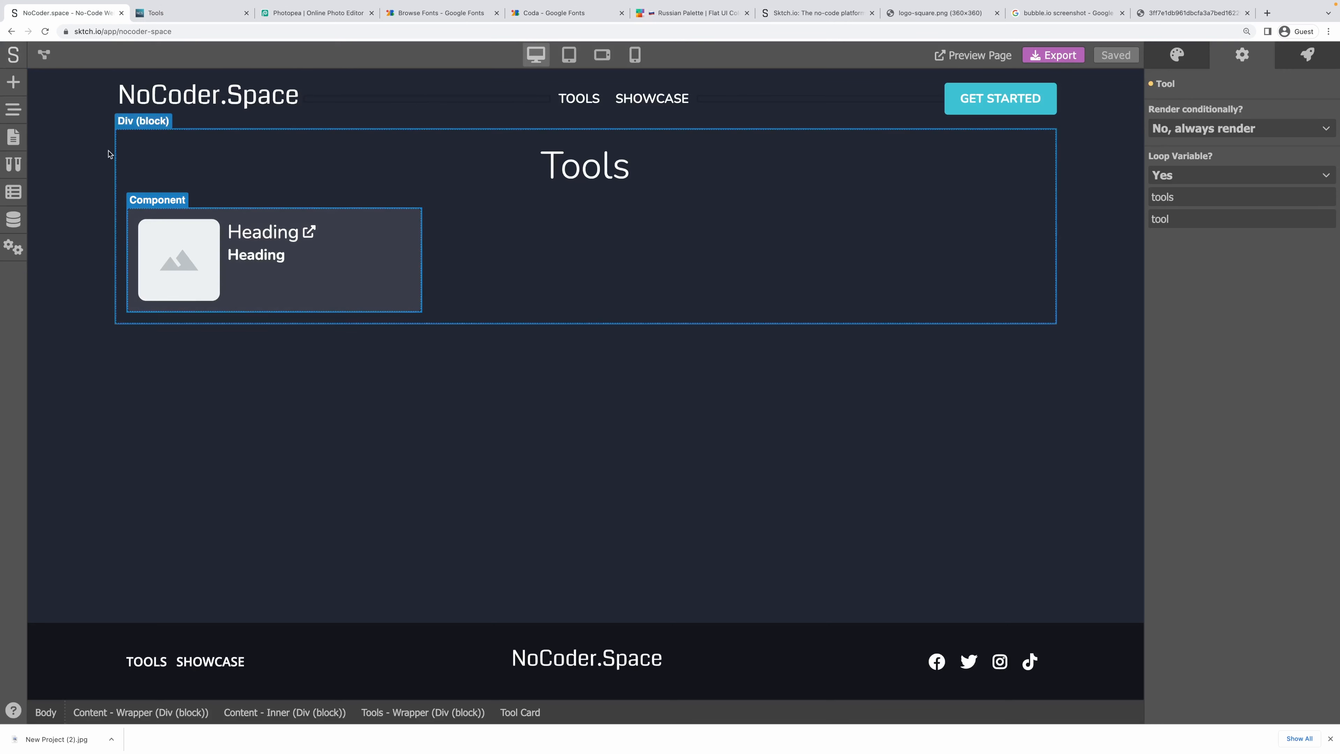
On the Project page, select the thin empty block below the screenshot image.
click(13, 137)
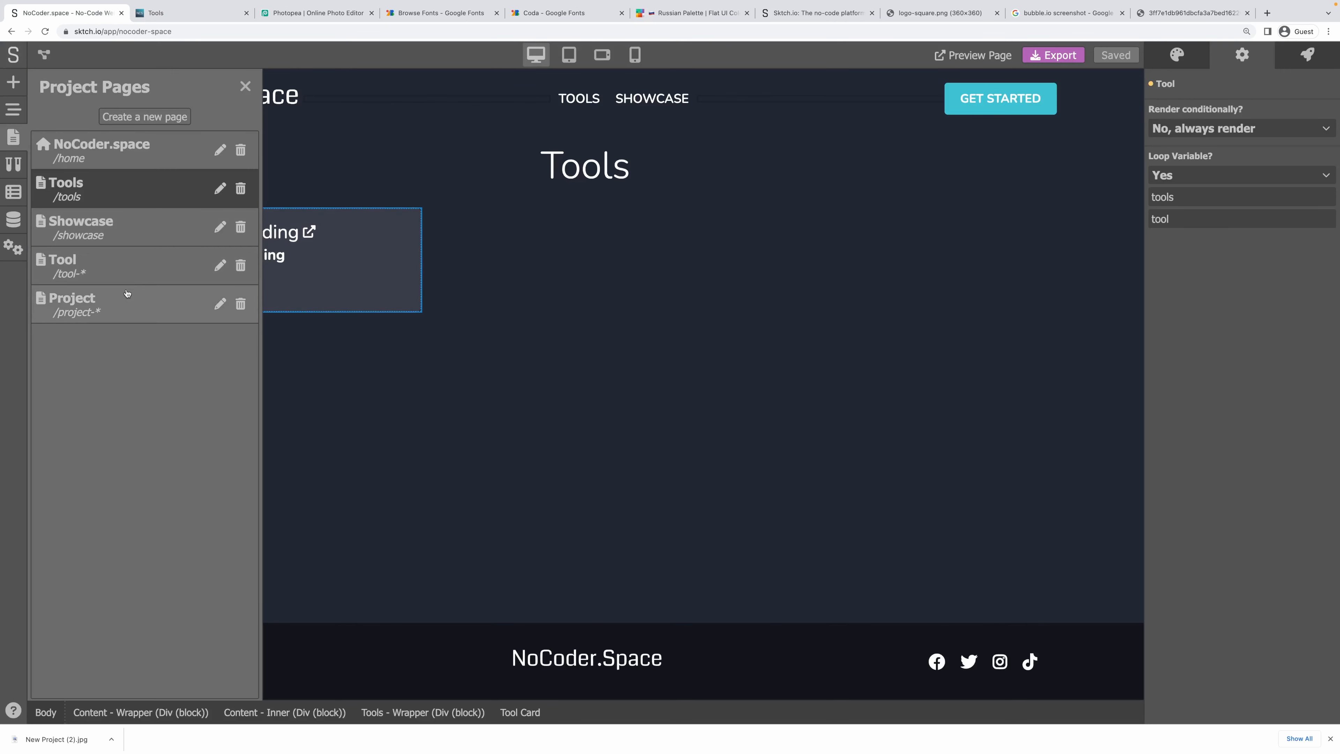
click(119, 306)
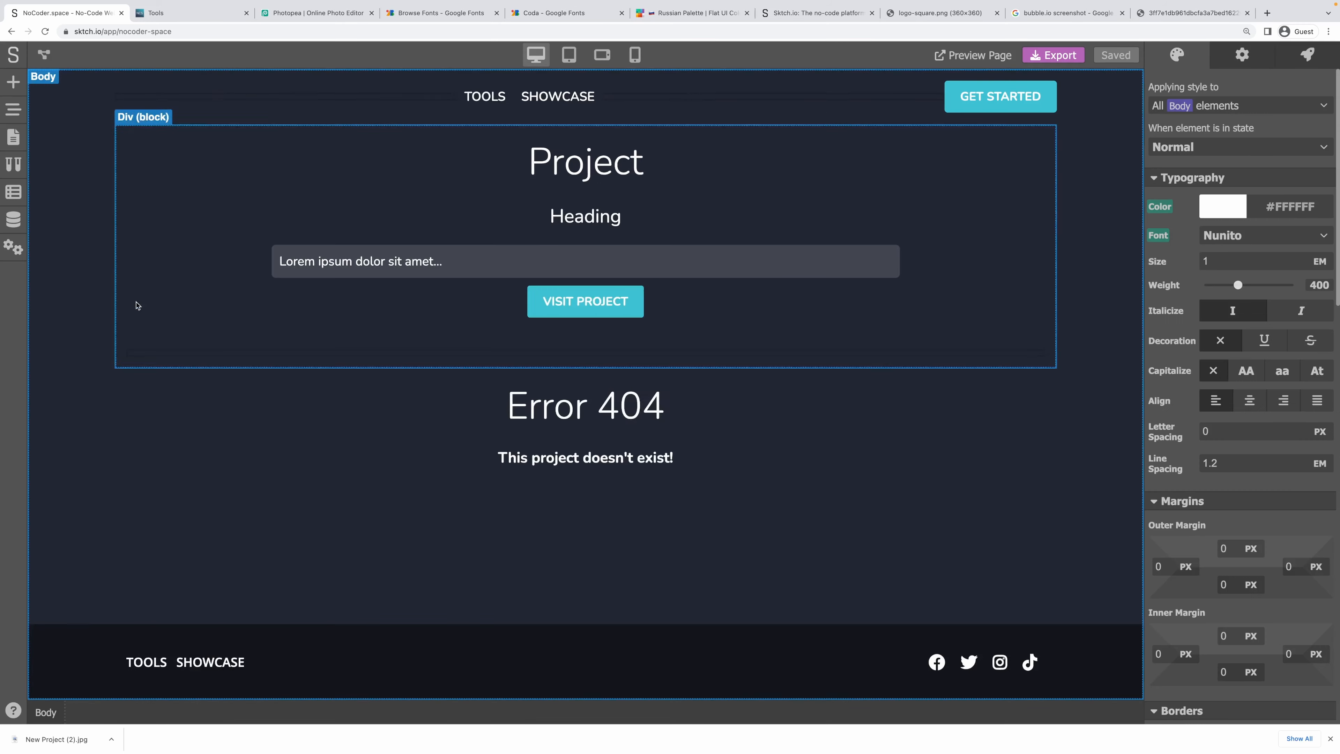
scroll(521, 464, down, 3)
click(427, 505)
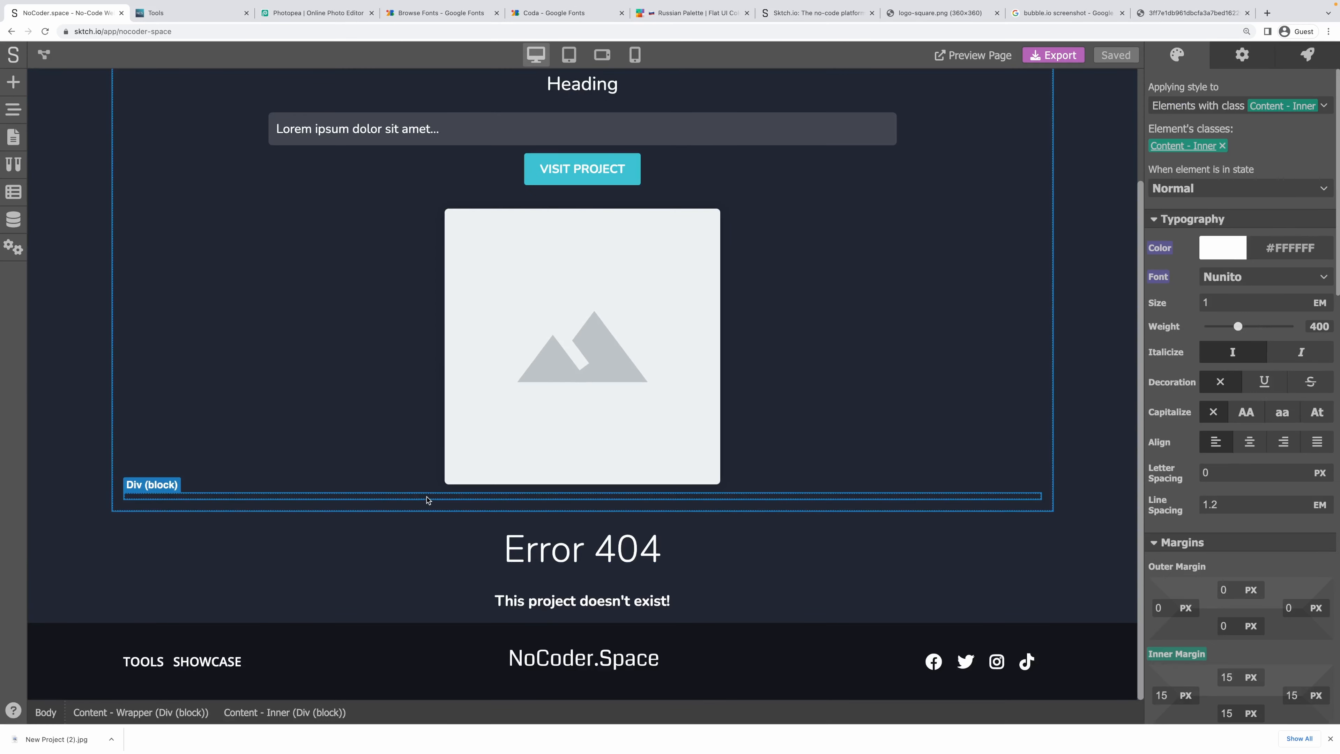
click(427, 498)
Drop the saved Tool Card component into that block, then switch to the Tool page.
click(14, 83)
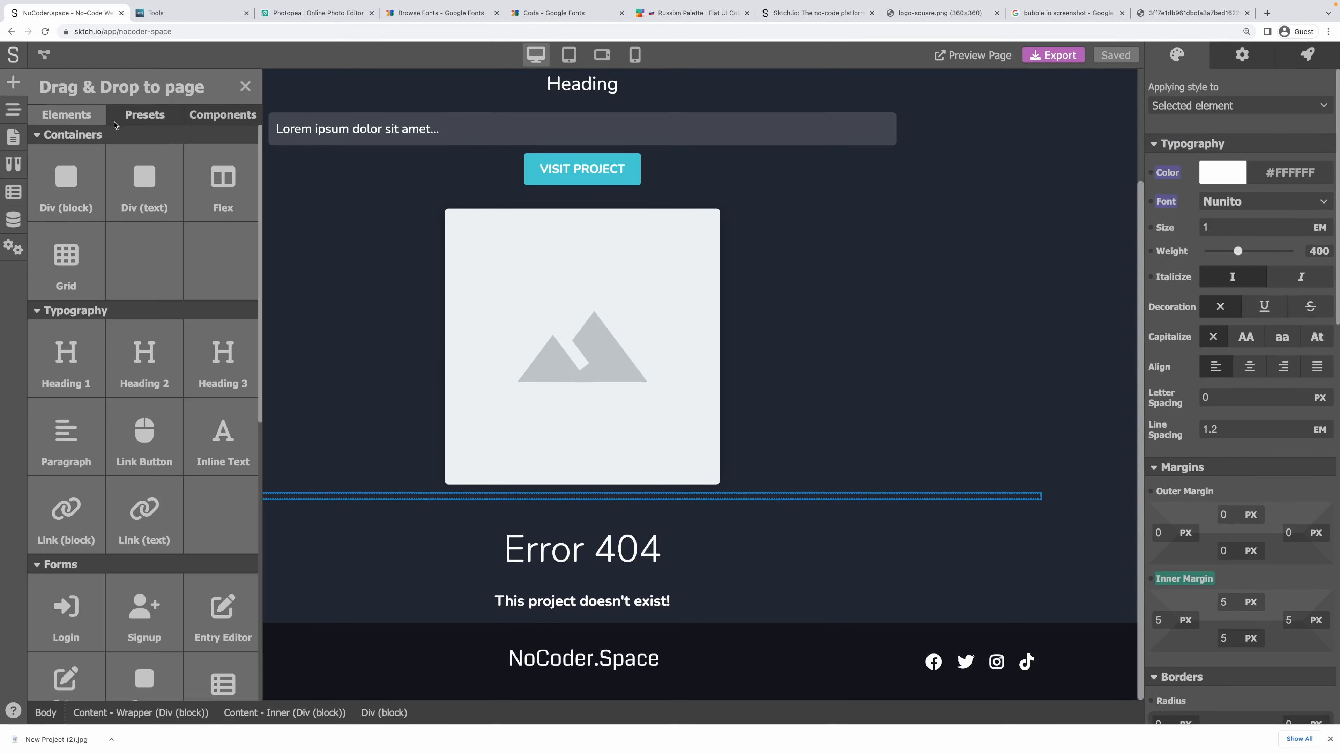
click(152, 121)
click(257, 120)
drag(96, 211, 330, 494)
scroll(344, 465, down, 5)
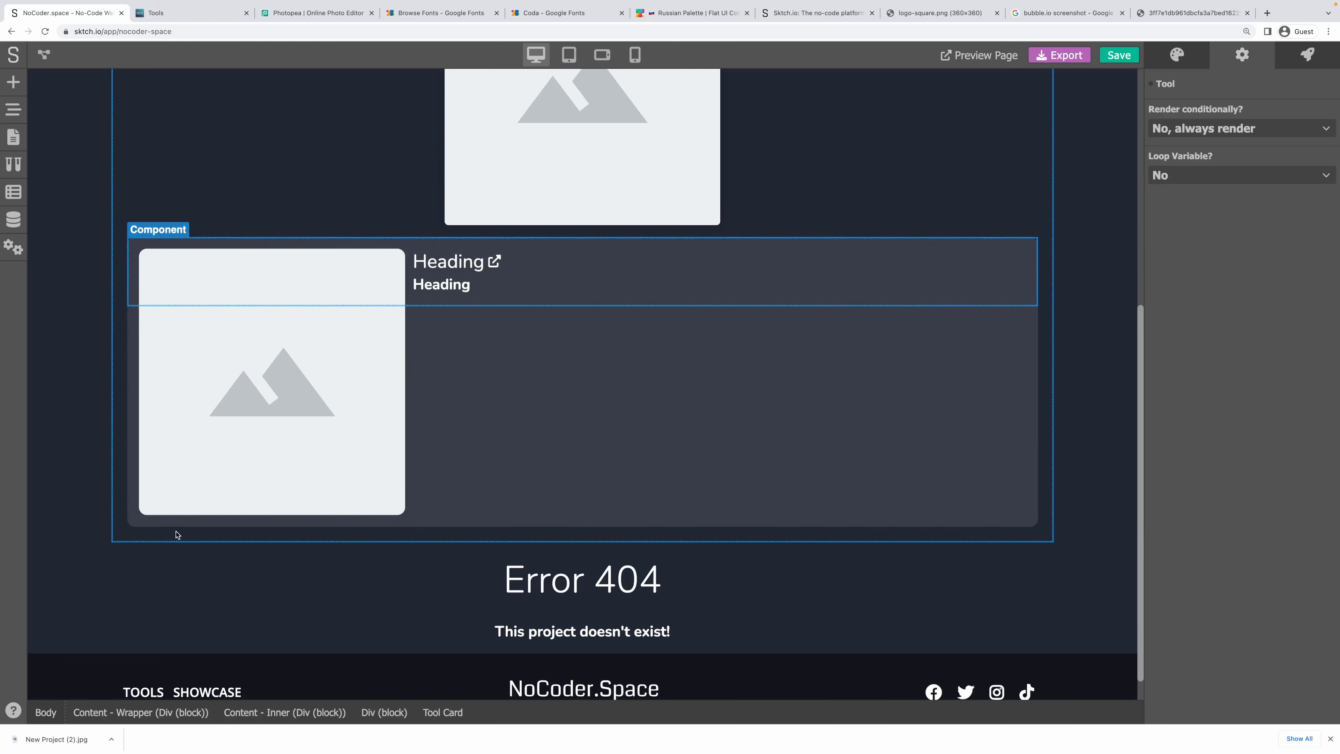
click(174, 531)
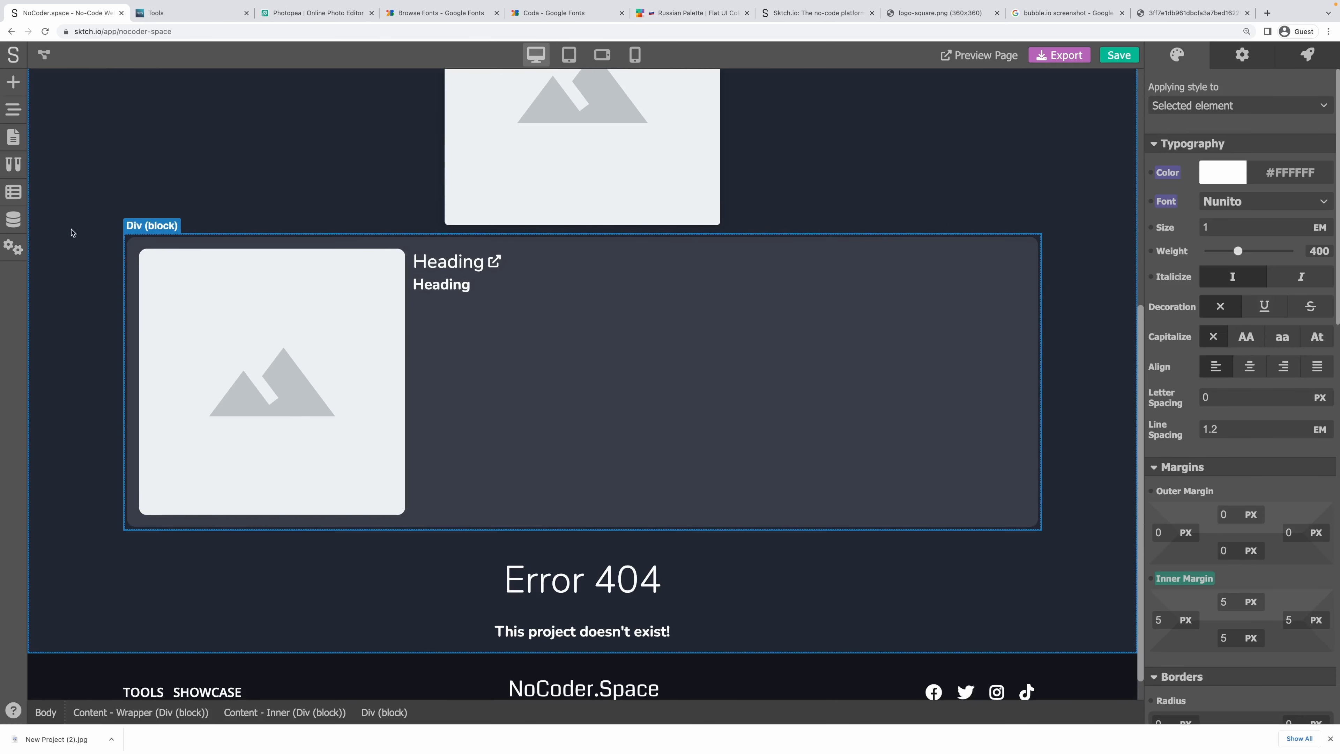
click(13, 137)
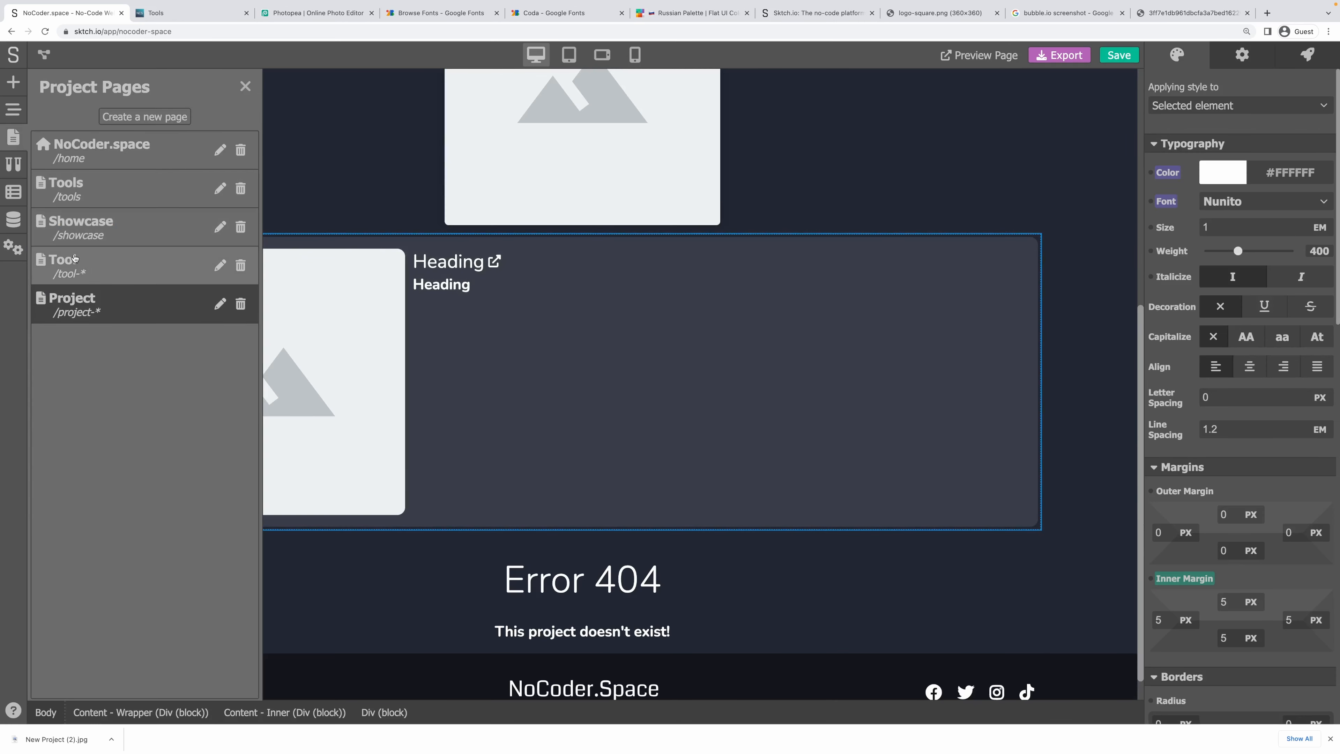
click(74, 258)
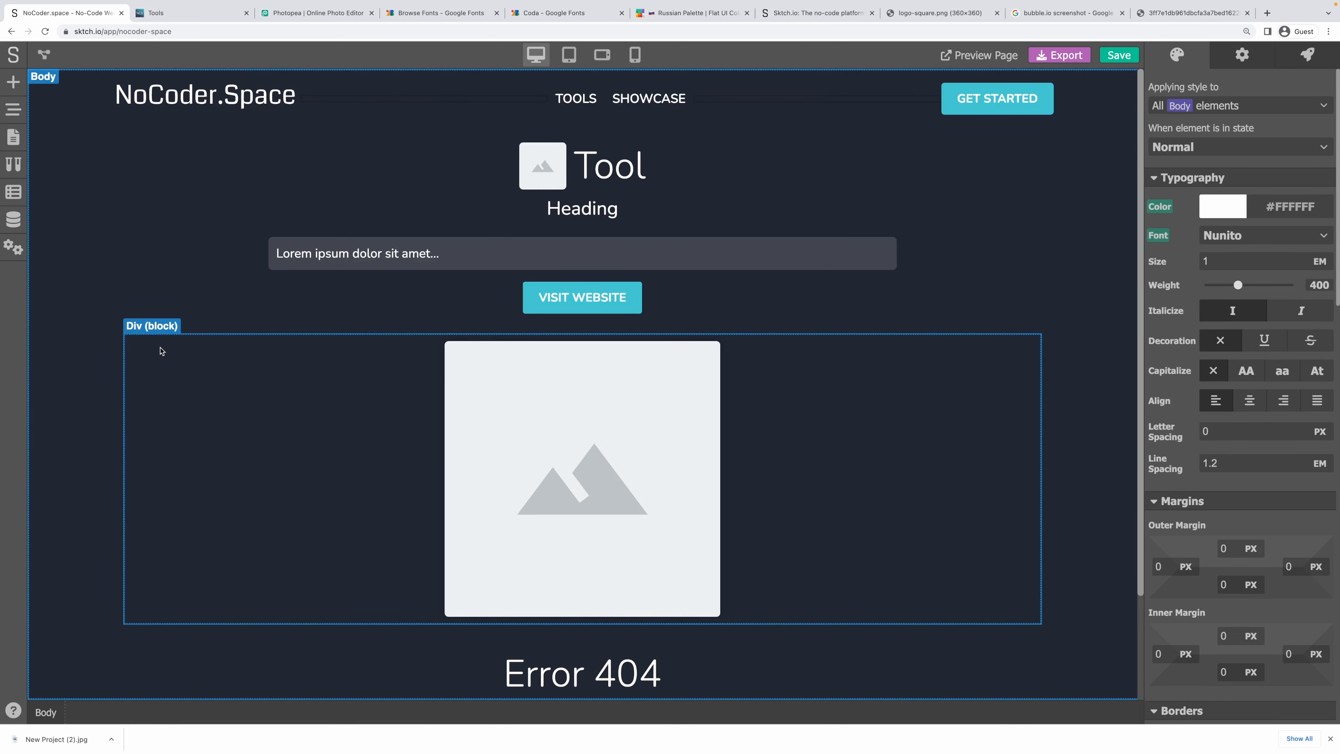
Check which class the Tools page's card wrapper uses.
click(161, 351)
click(13, 137)
click(105, 190)
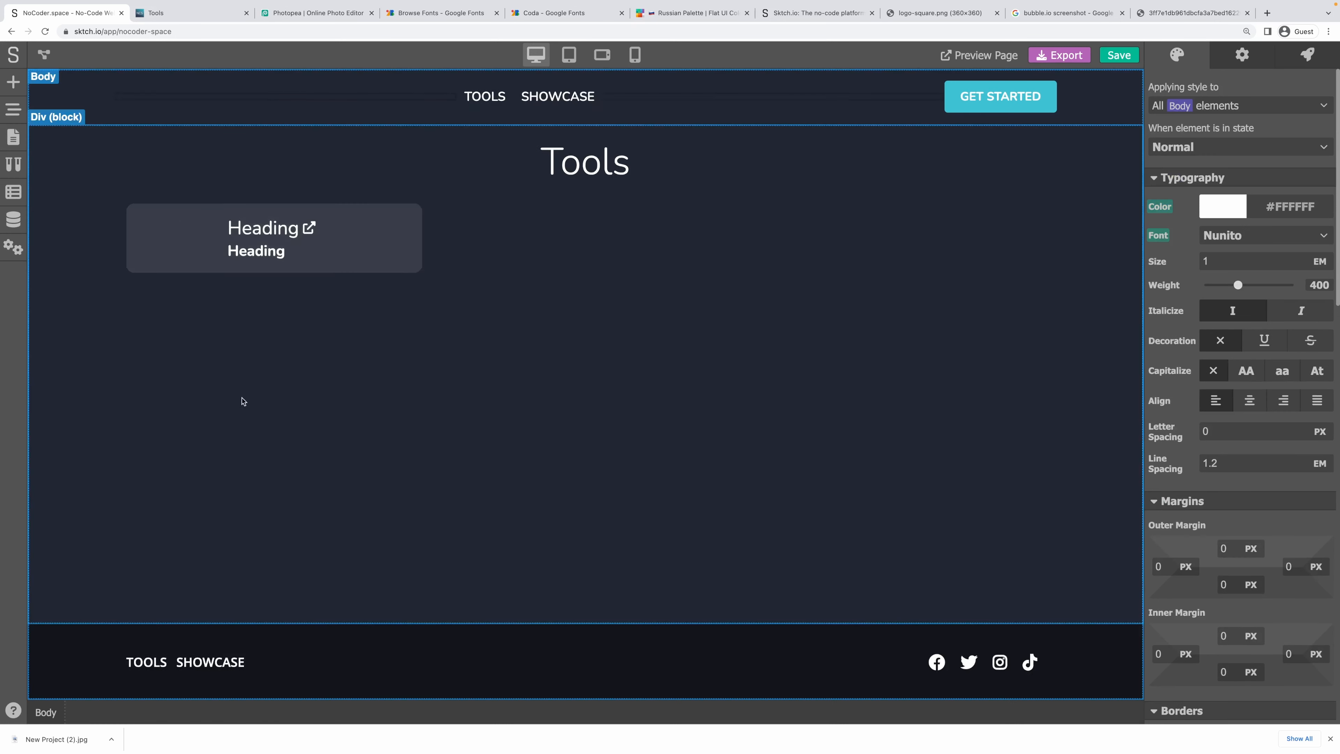
click(532, 275)
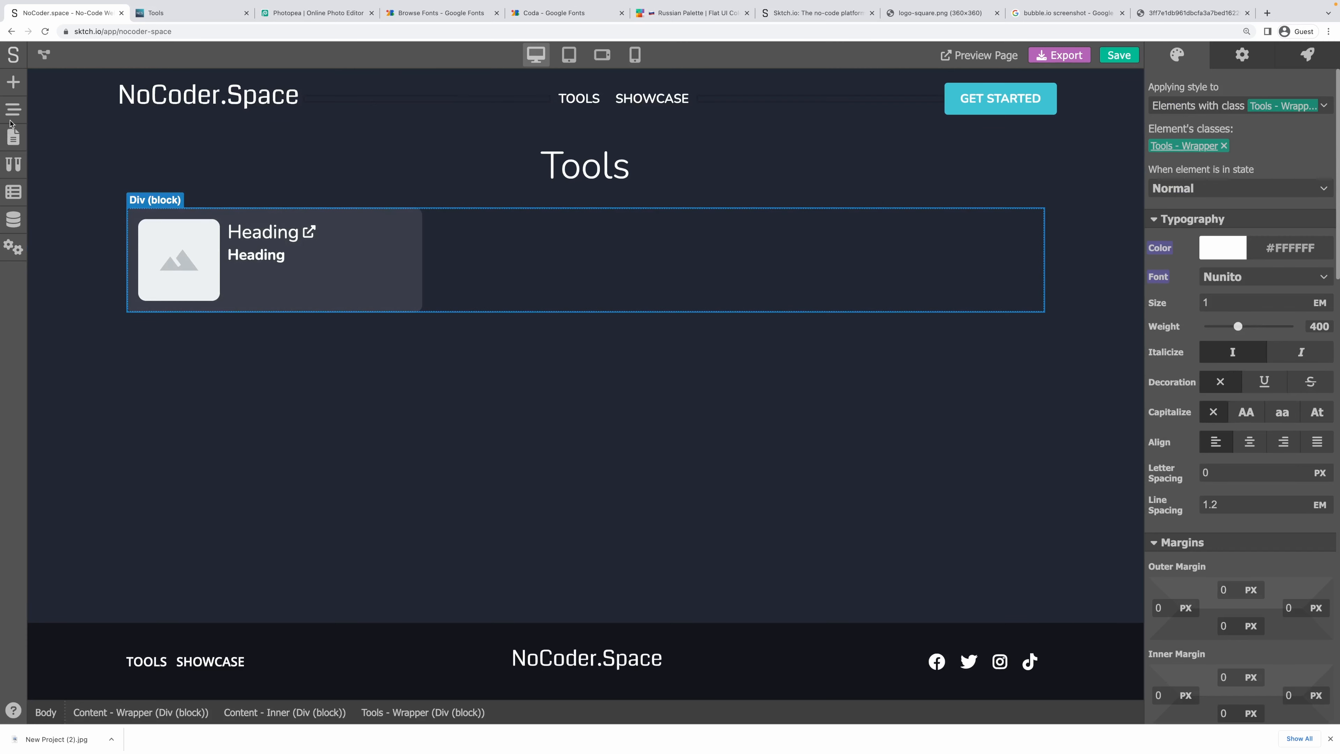
Apply the Tools - Wrapper class to the block around the Project page's Tool Card.
click(14, 137)
click(79, 304)
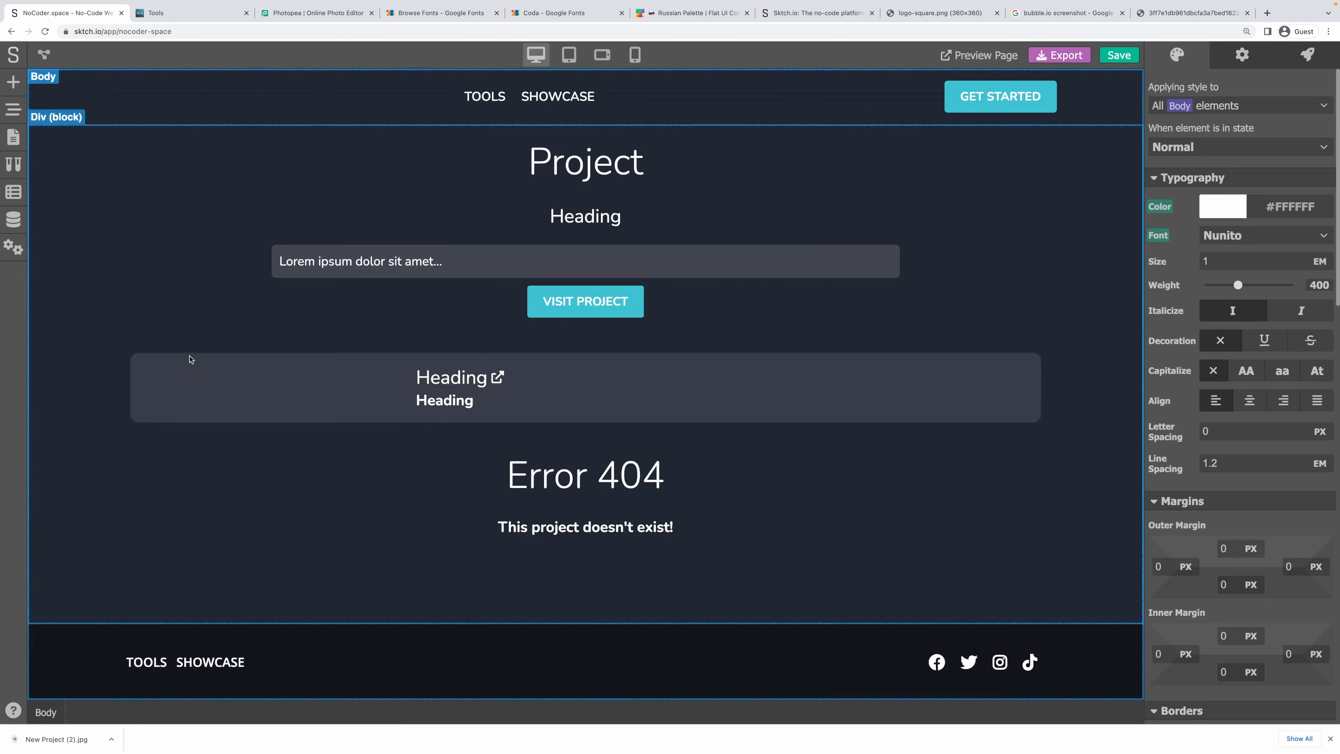
scroll(419, 419, down, 3)
click(469, 488)
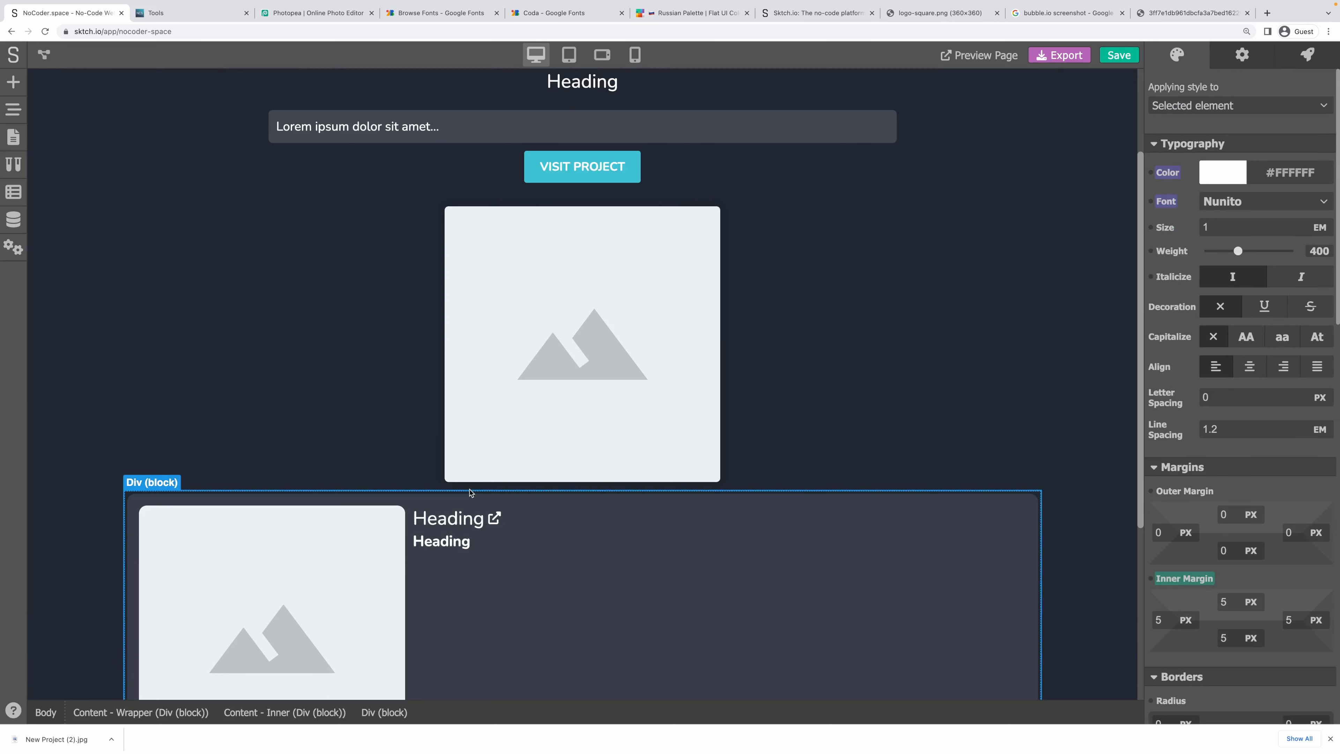
click(1169, 108)
scroll(1214, 263, down, 10)
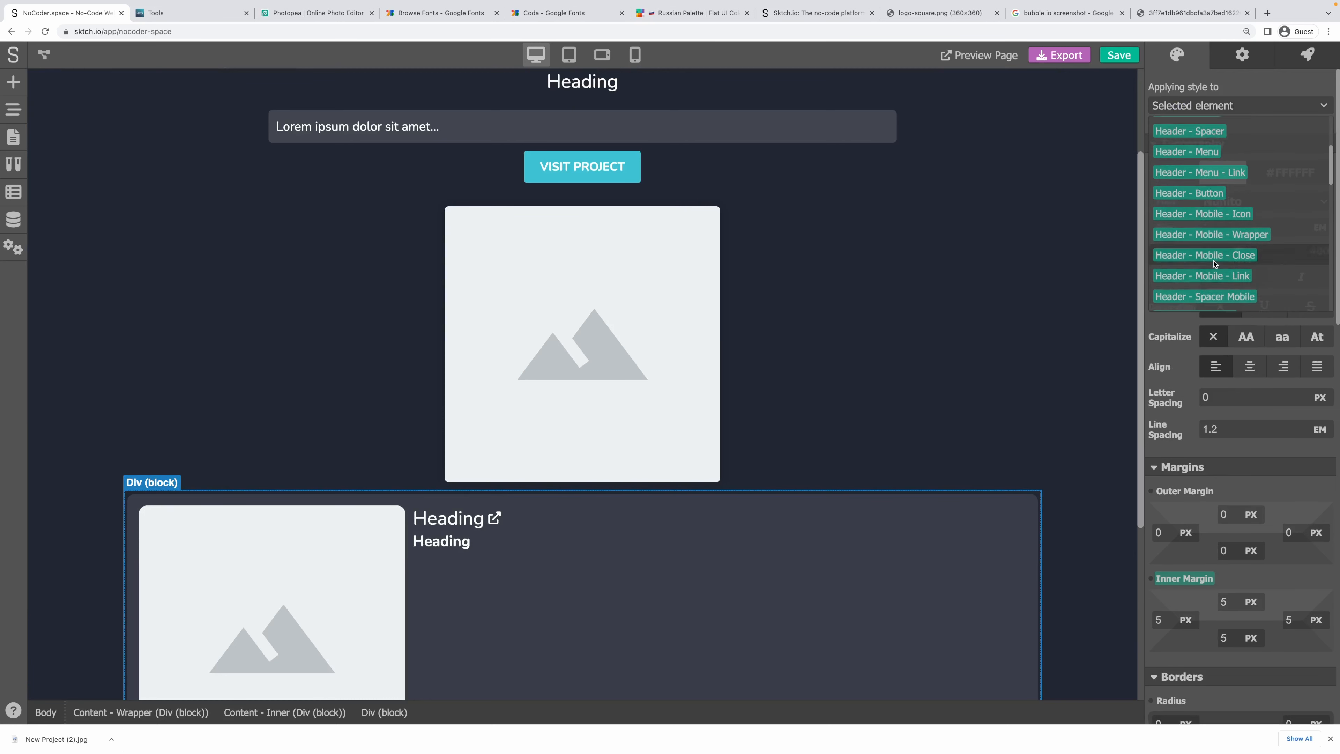
scroll(1213, 264, down, 1)
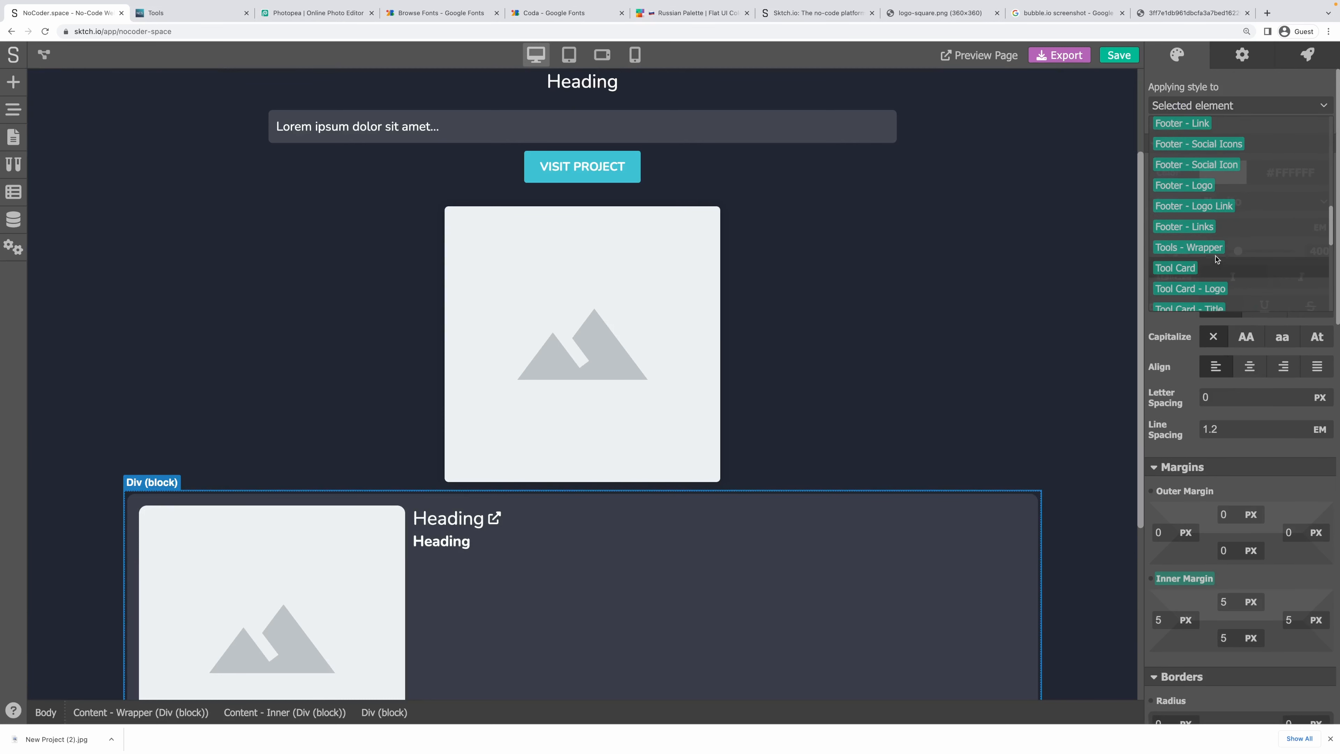
click(1196, 253)
Reset that block's inner margin to 0 as an individual override.
scroll(1208, 396, down, 1)
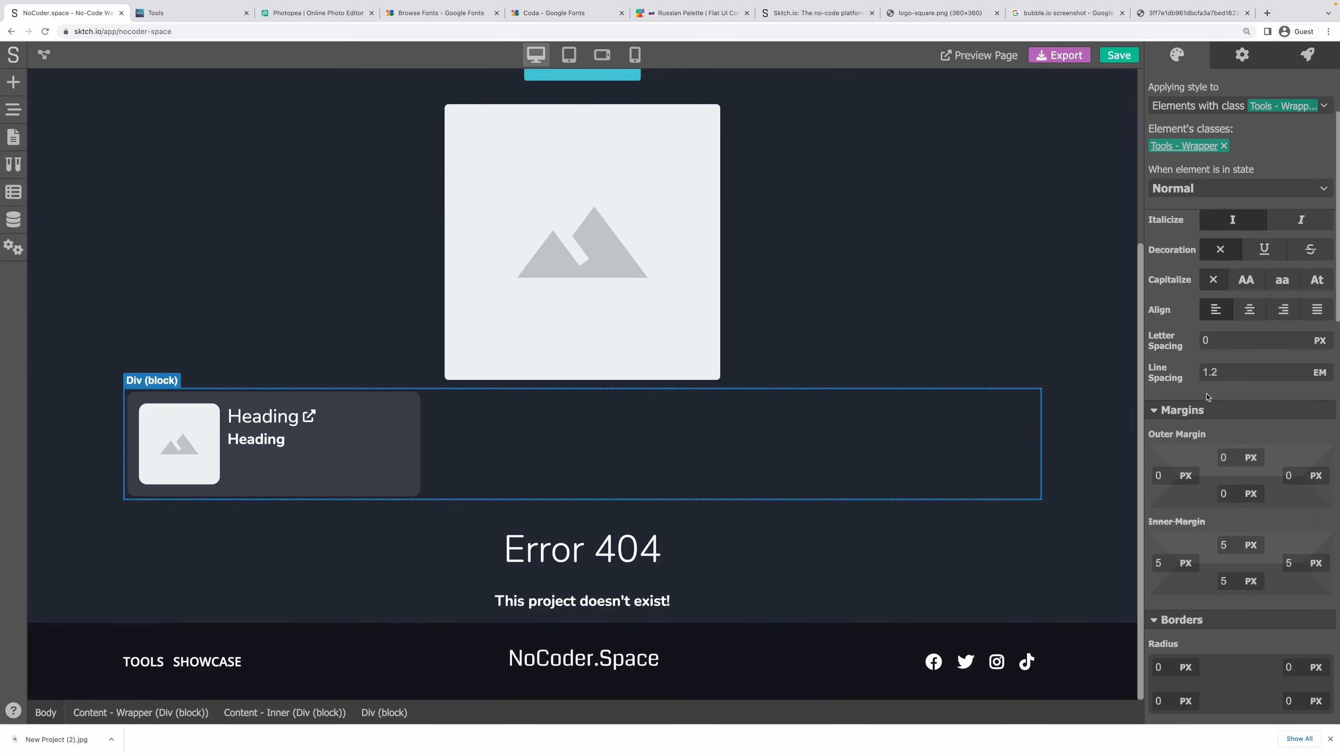
scroll(1208, 396, down, 2)
click(1179, 413)
click(1181, 447)
click(1180, 415)
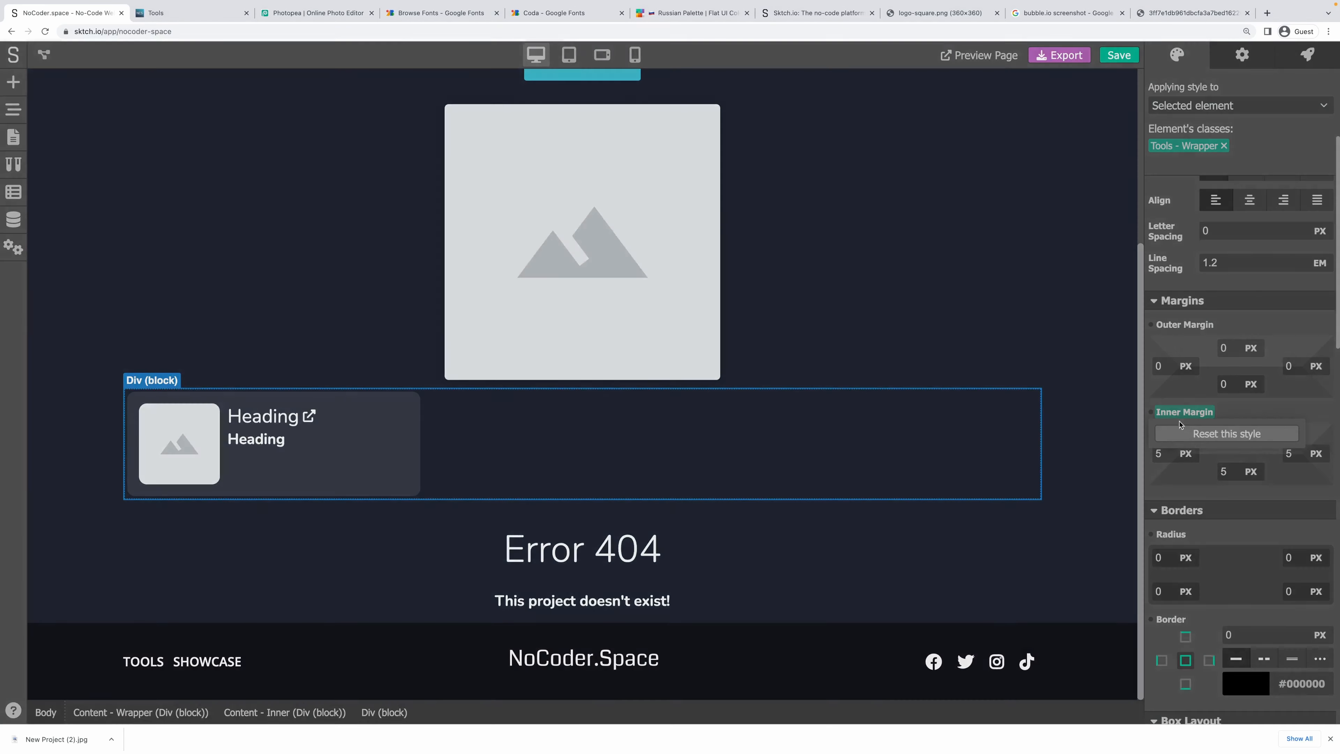
click(1182, 434)
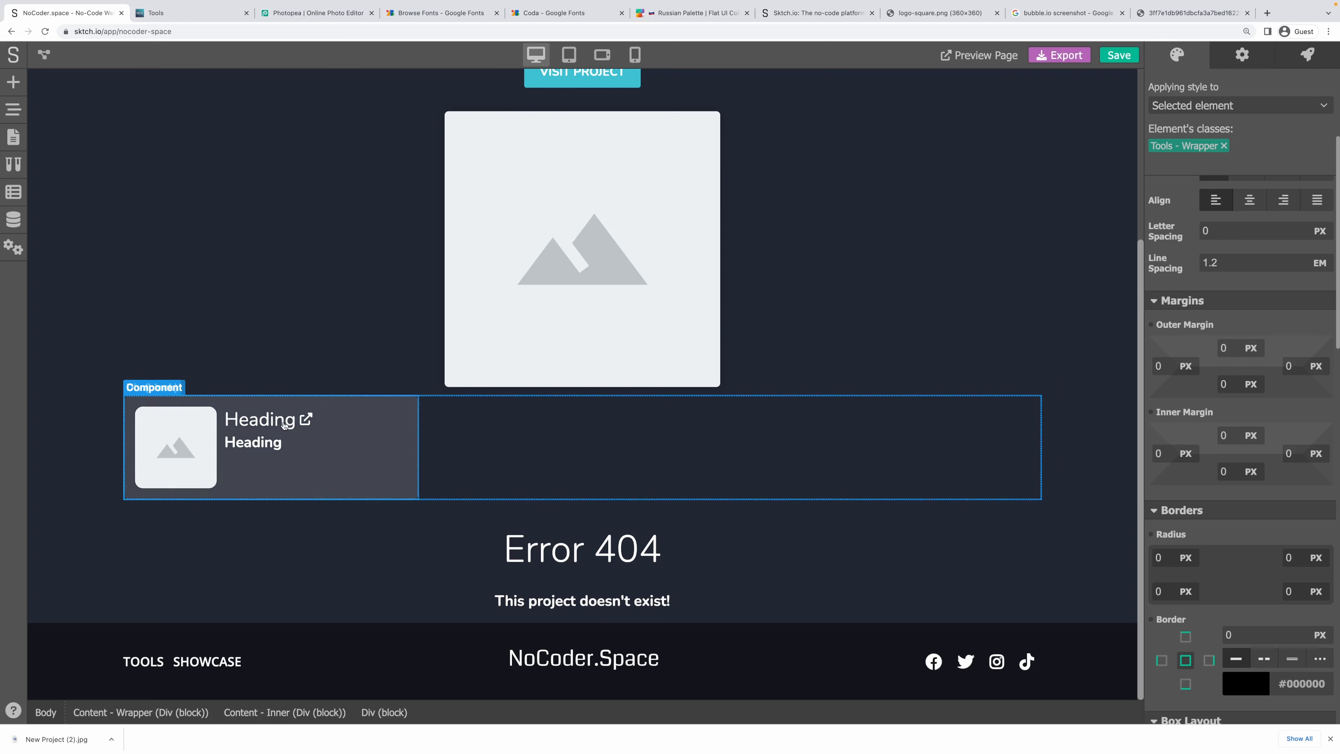
click(385, 443)
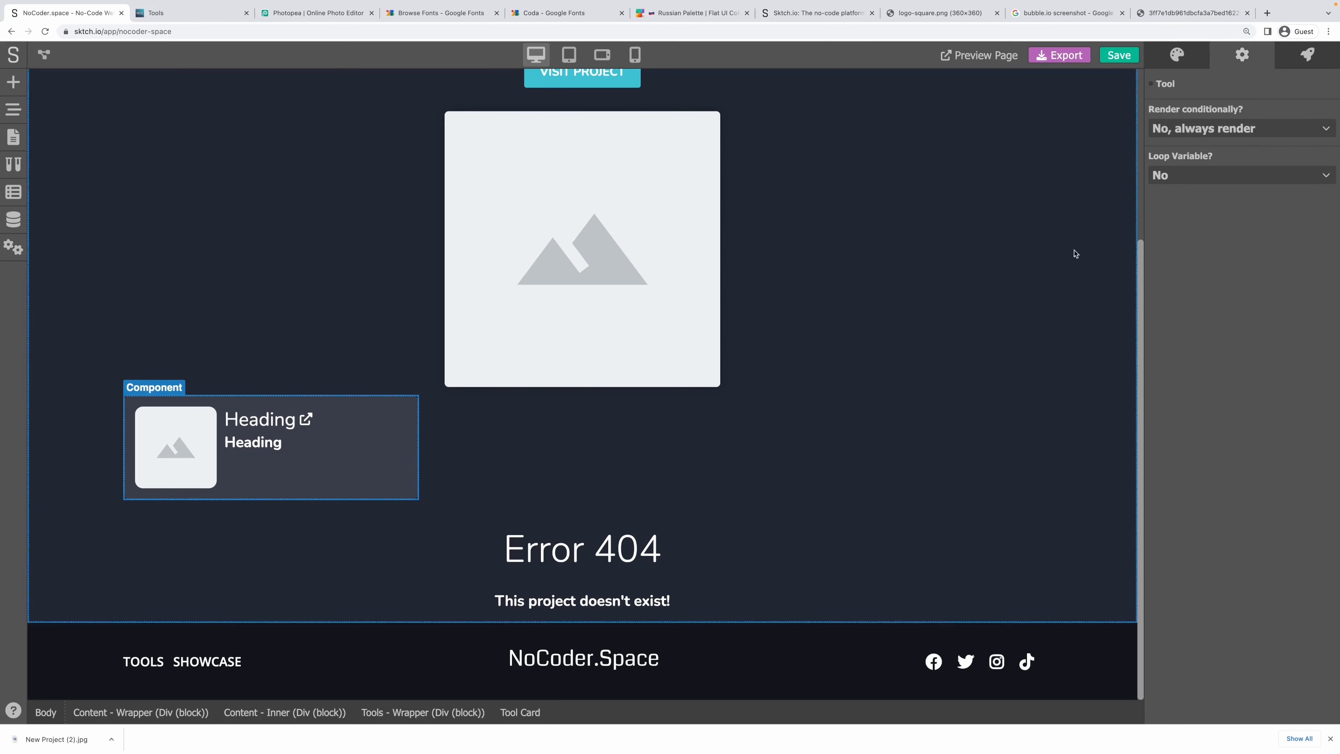
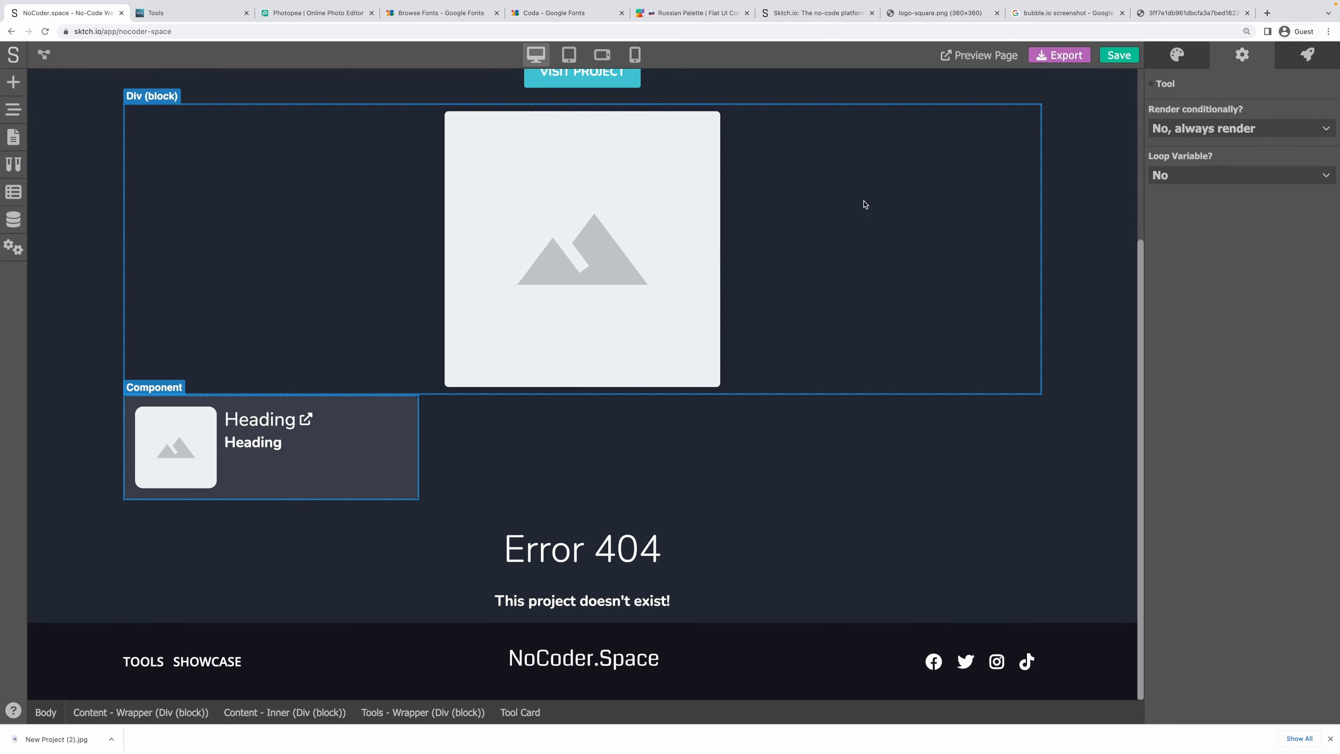
Inspect the fields of the Tools and Projects data models.
click(12, 216)
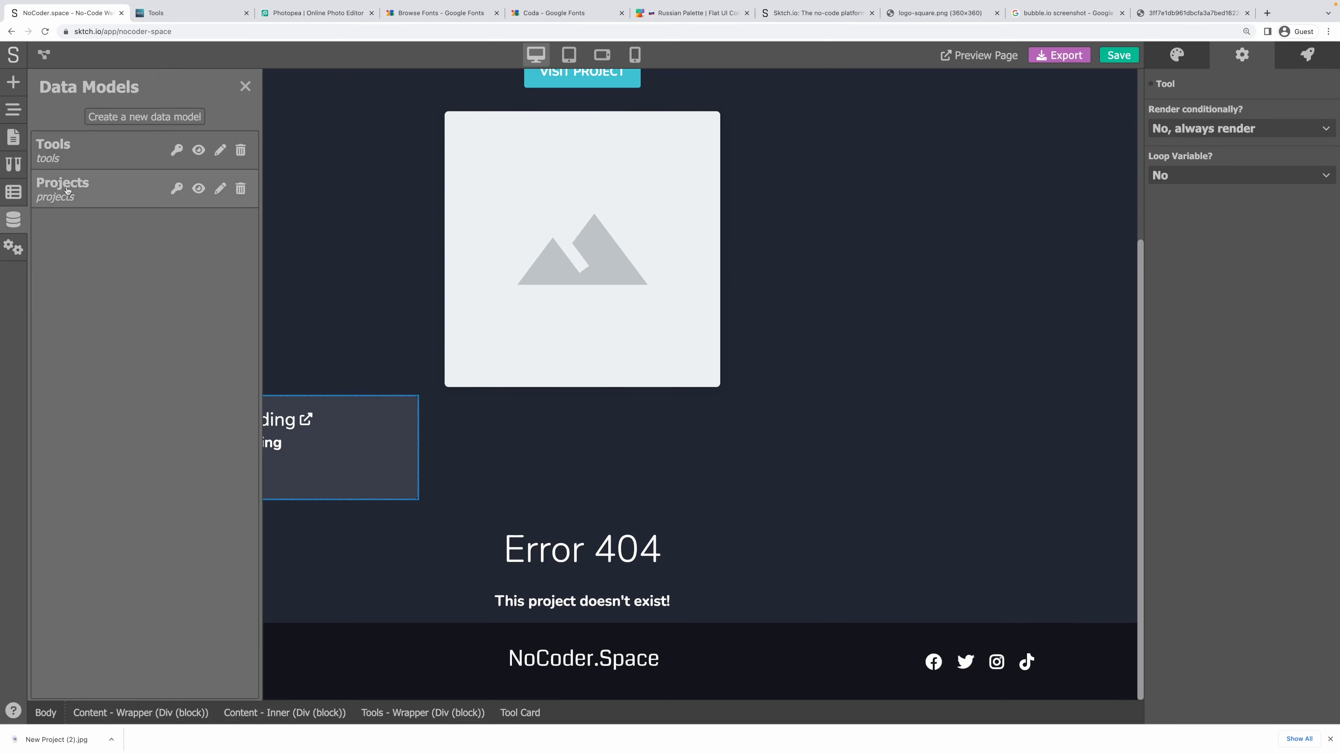
click(94, 158)
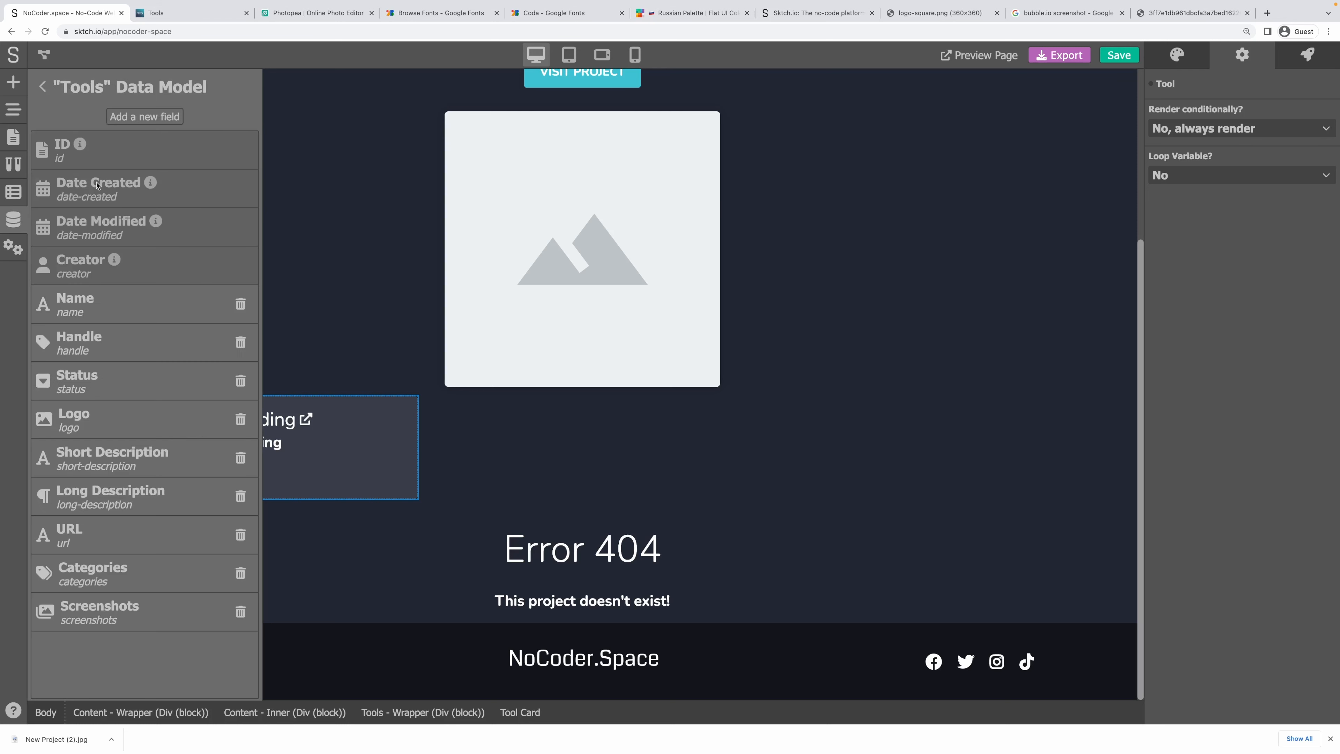
click(43, 87)
click(79, 183)
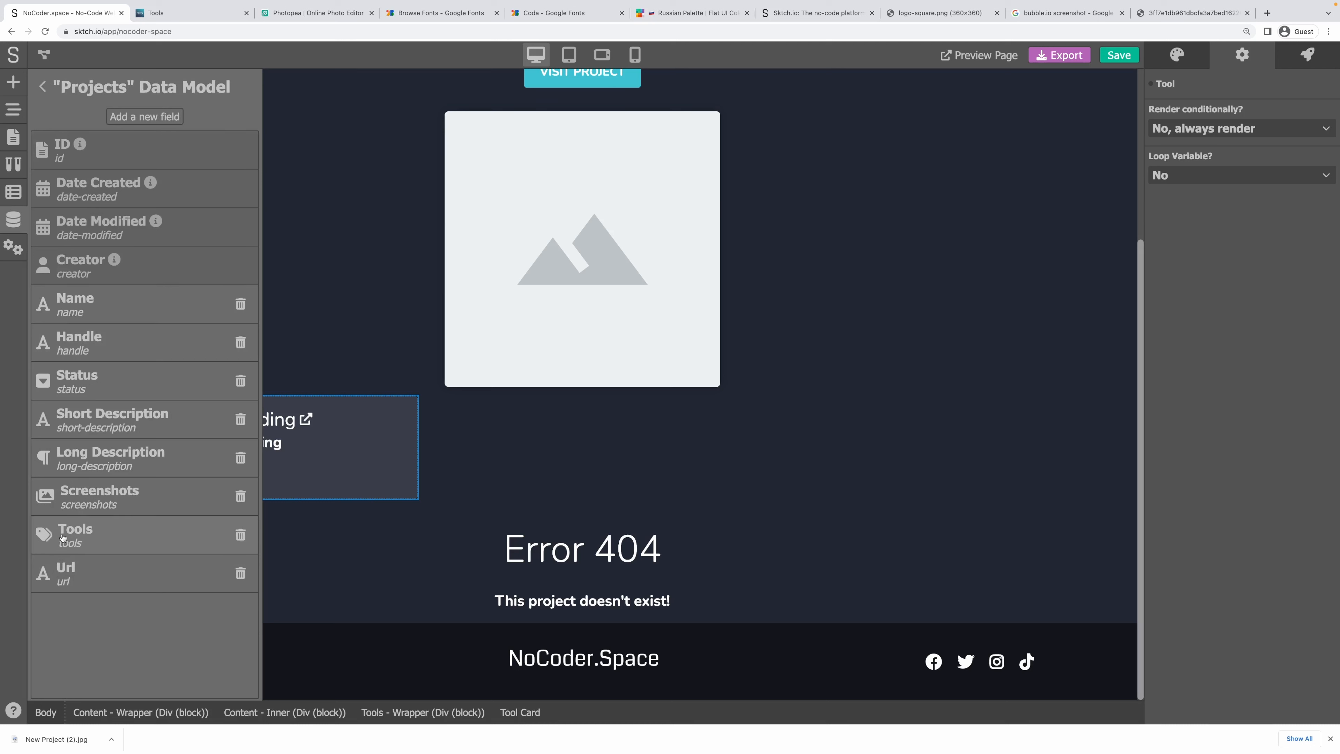
click(42, 87)
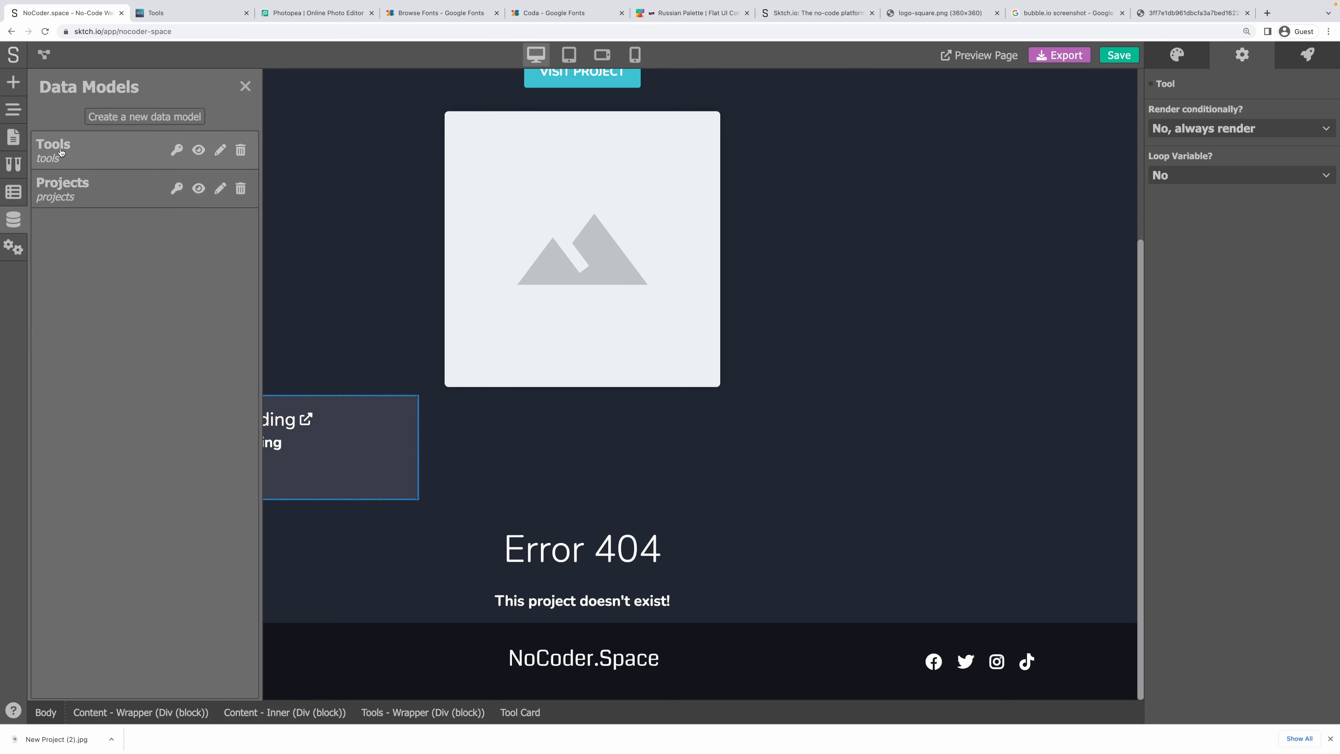
click(241, 89)
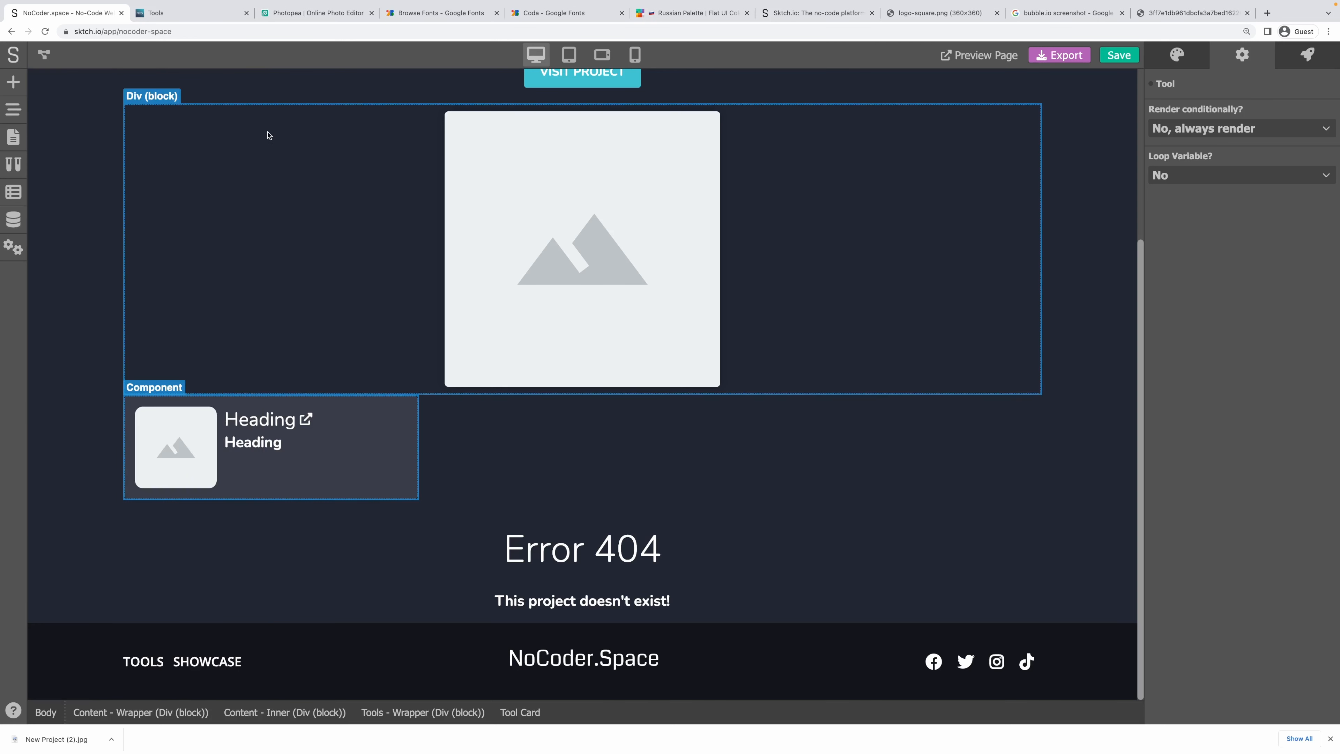
In the page logic flow, rearrange the Set Variable and Condition nodes.
click(44, 54)
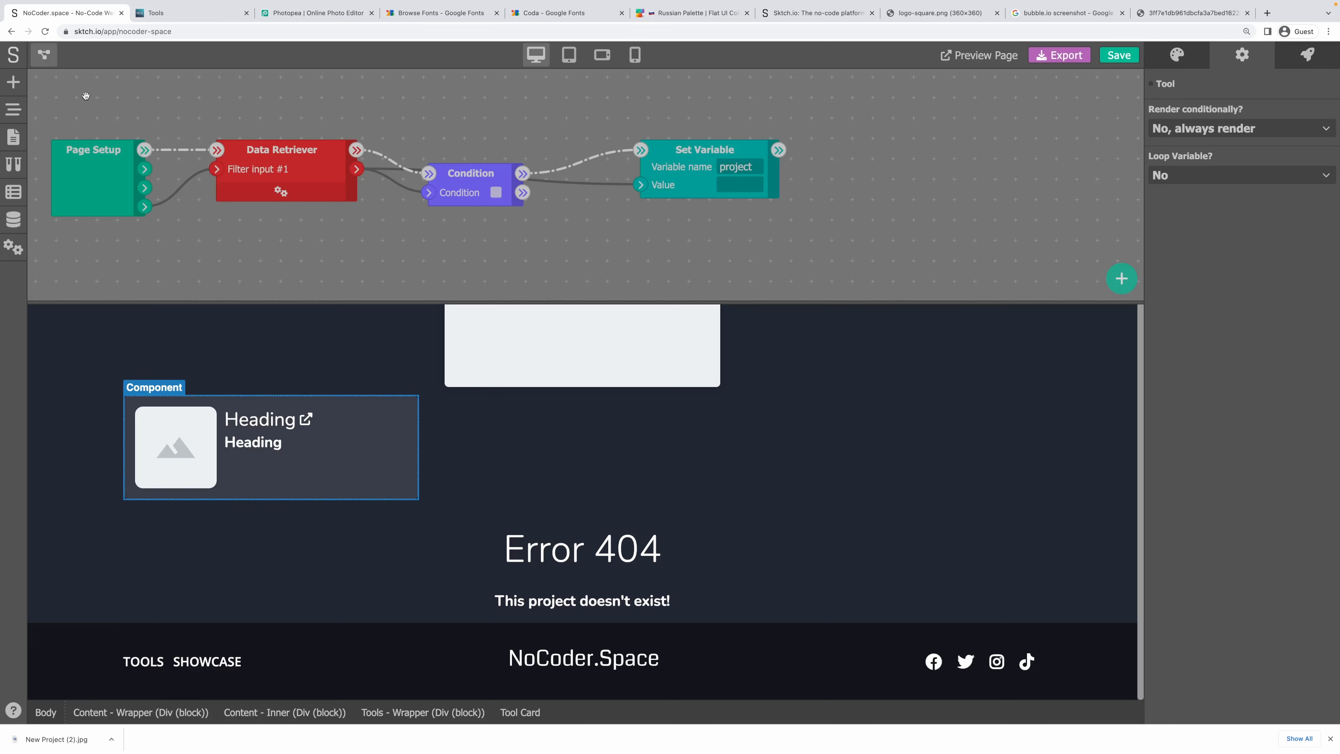
drag(710, 150, 719, 126)
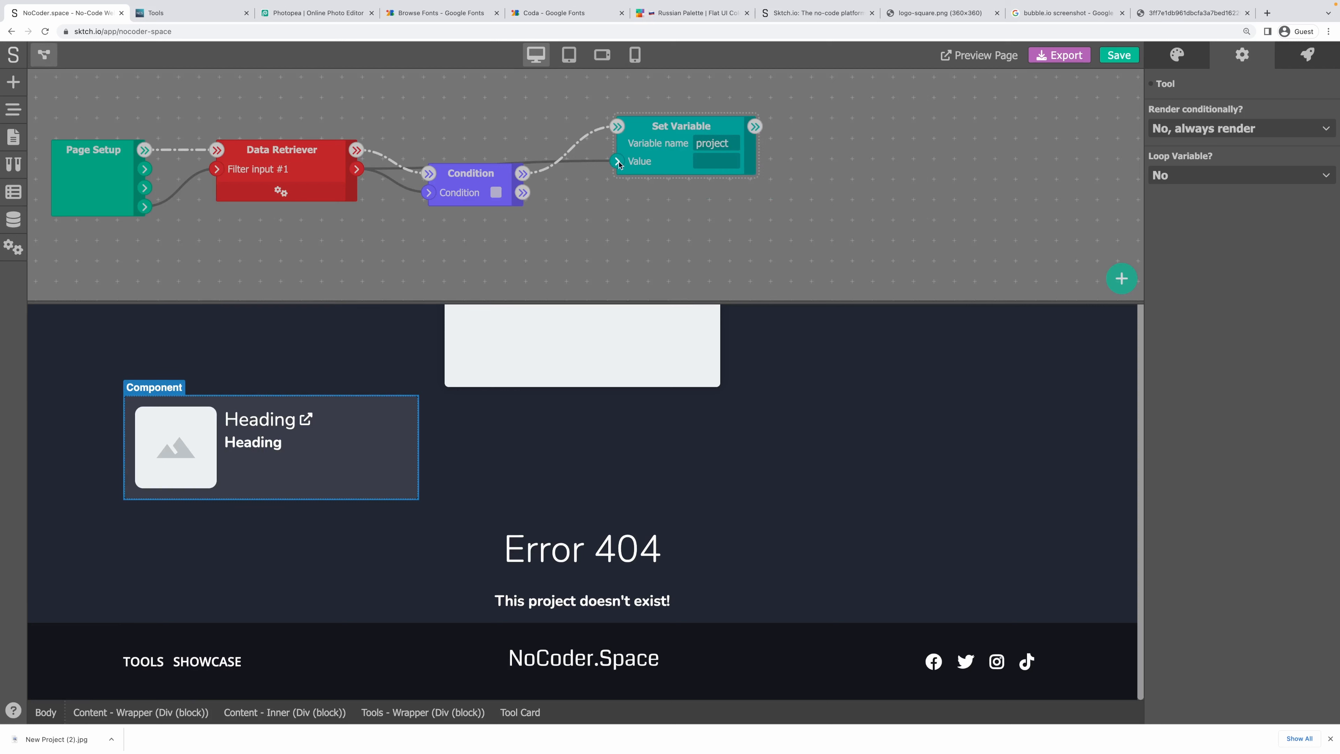
right_click(823, 133)
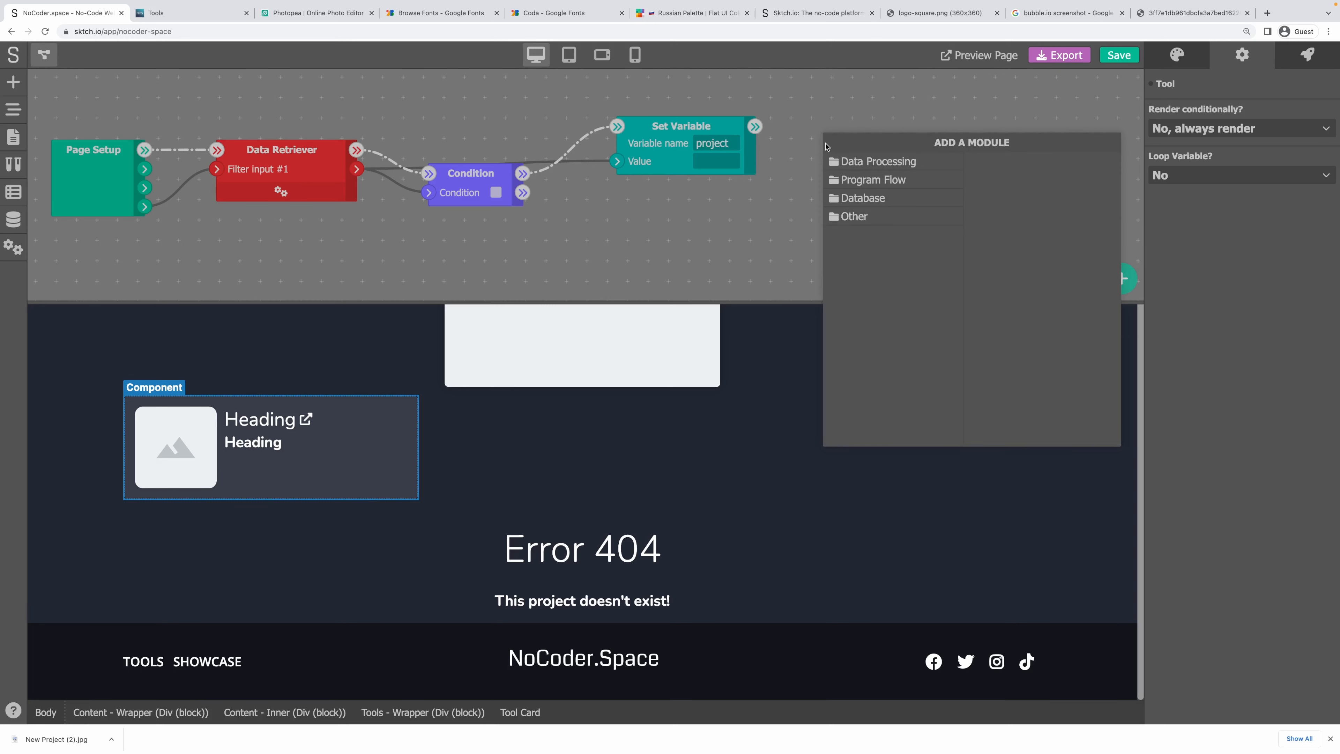
click(890, 164)
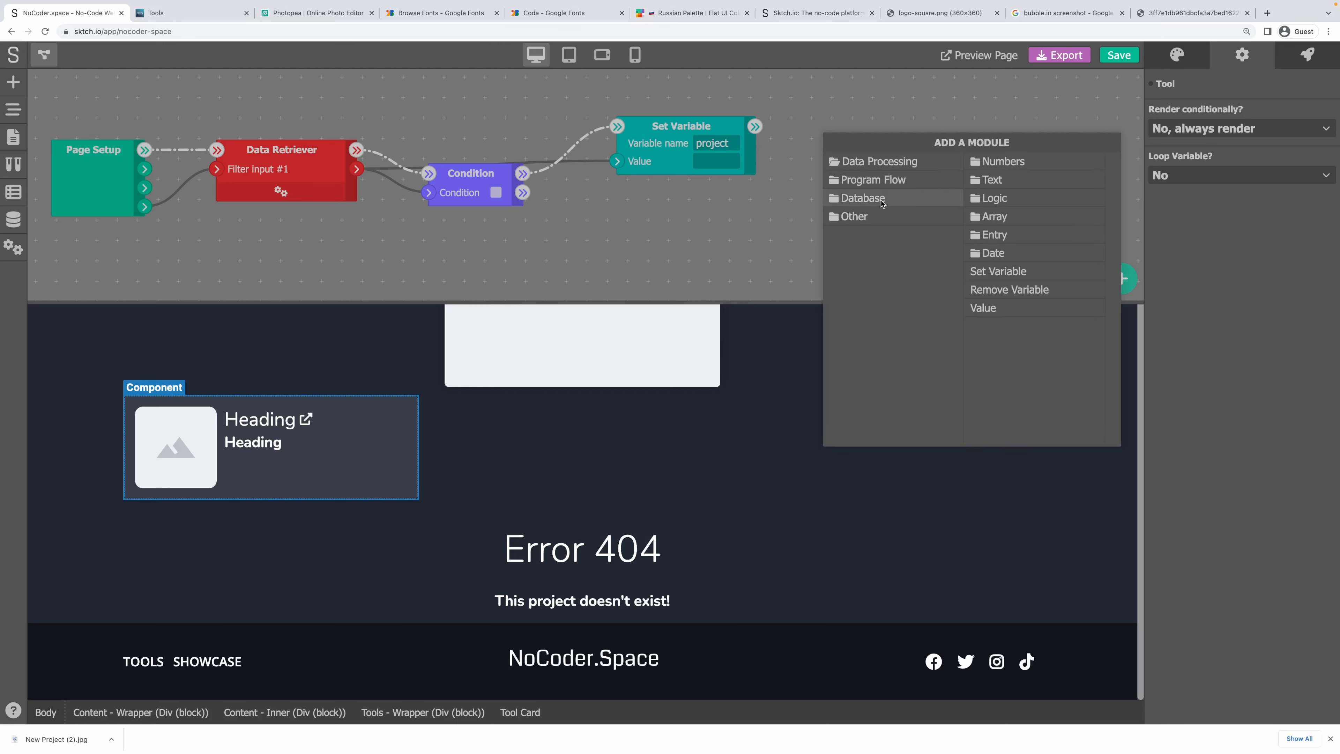
click(892, 180)
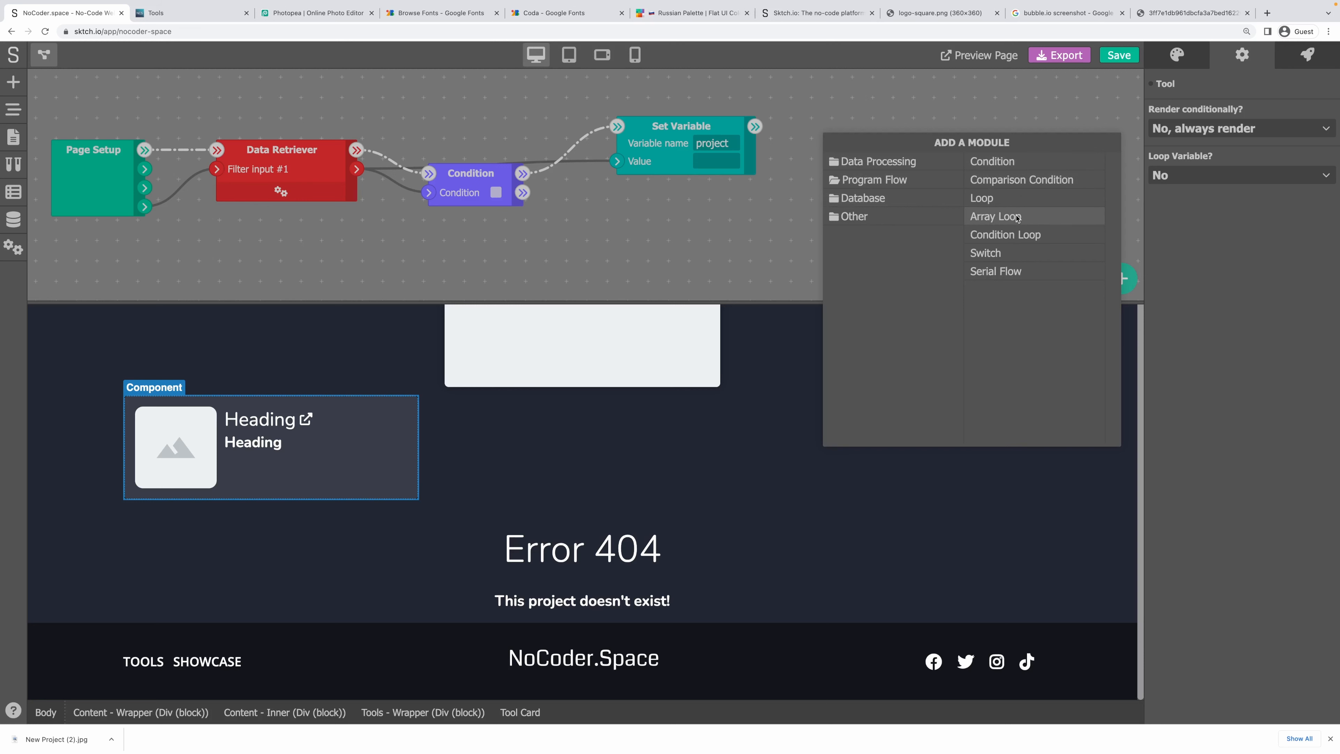
click(815, 114)
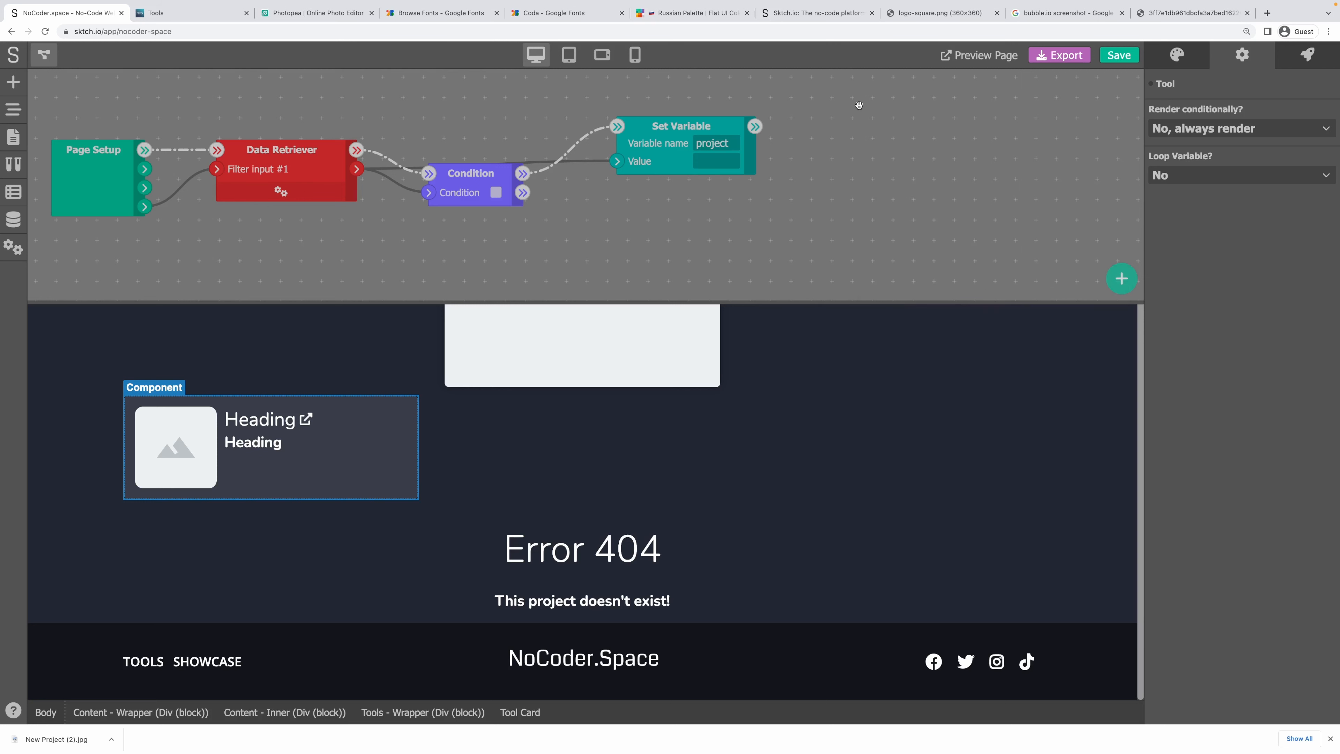
drag(940, 144, 680, 132)
drag(448, 116, 472, 92)
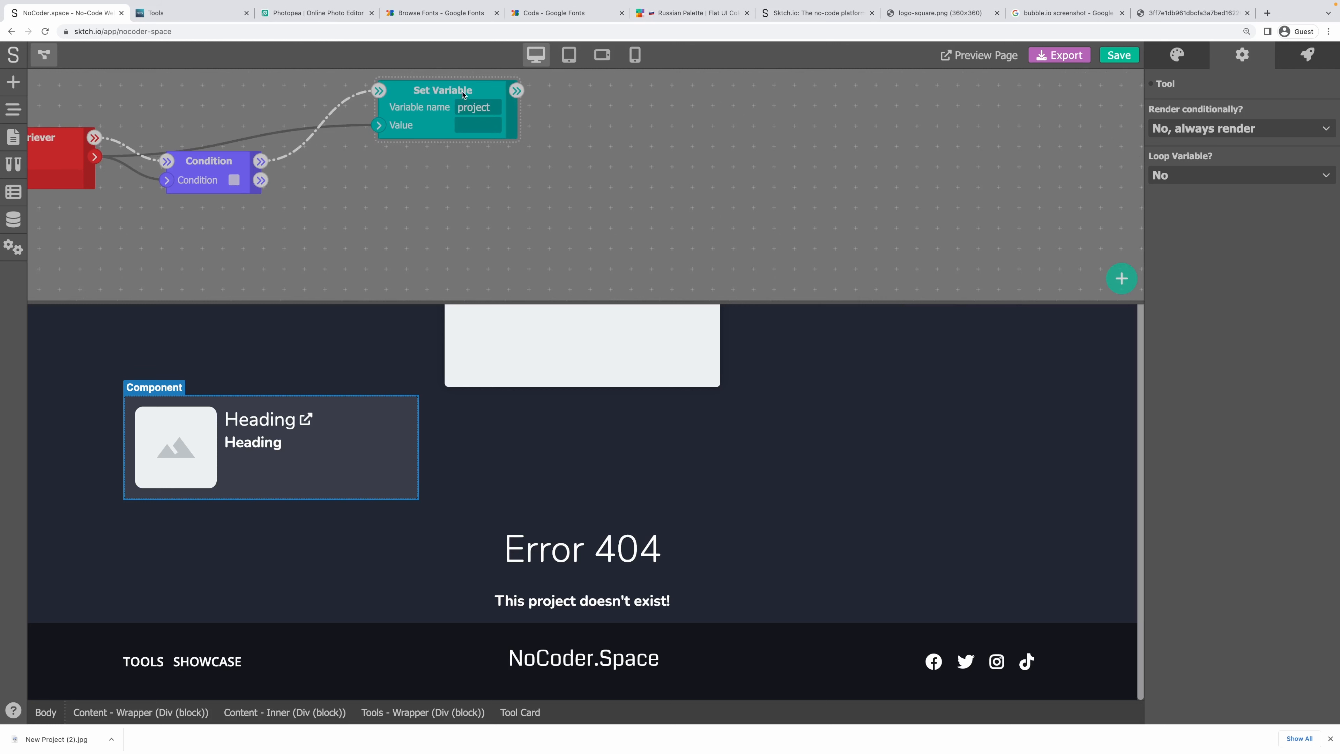
drag(182, 164, 182, 187)
Add a Get entry's property node reading 'tools', fed from the retriever's output.
right_click(599, 115)
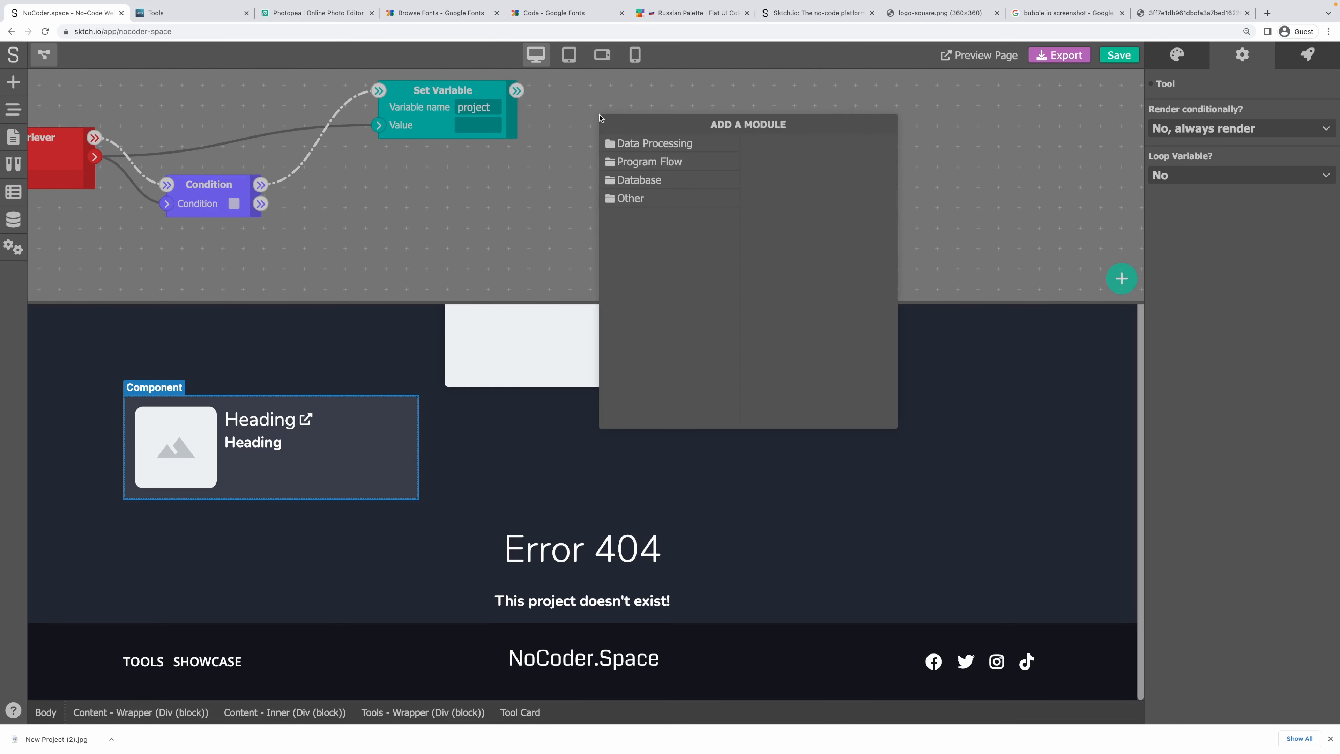
click(626, 149)
click(637, 162)
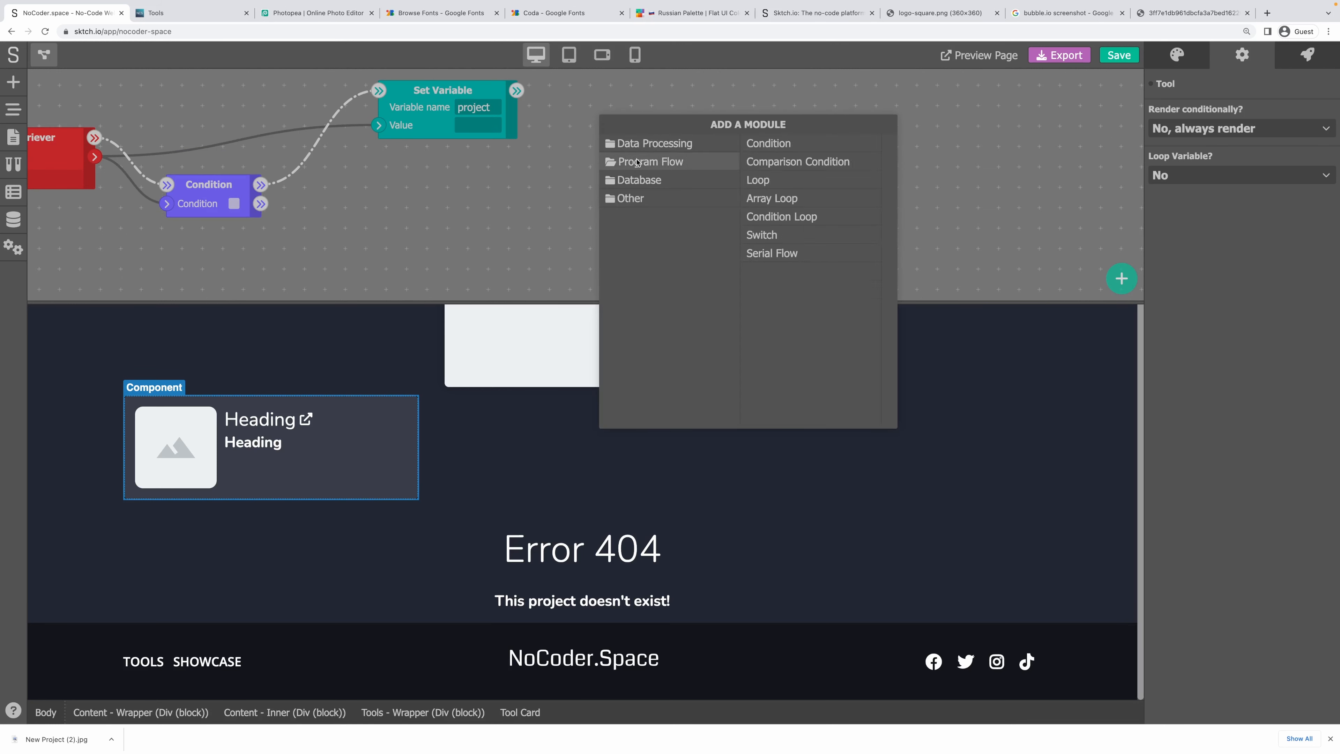
click(644, 144)
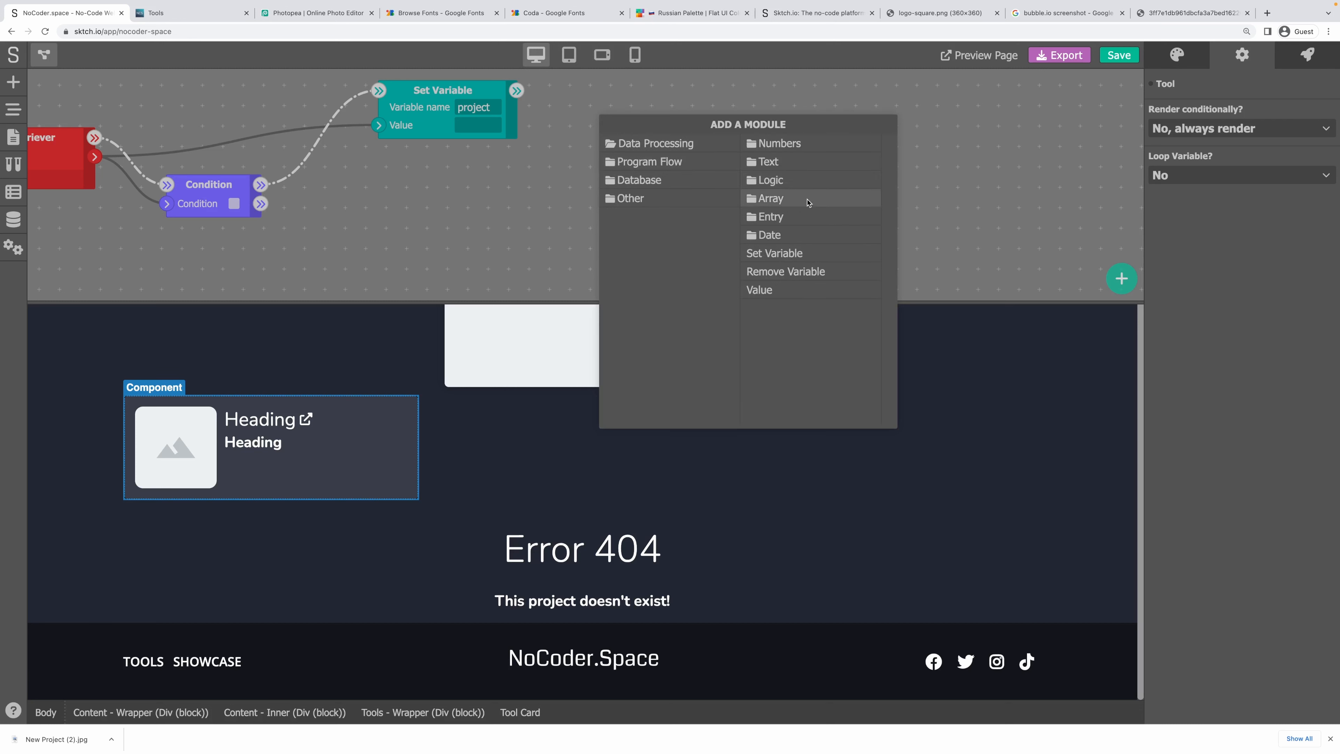
click(806, 200)
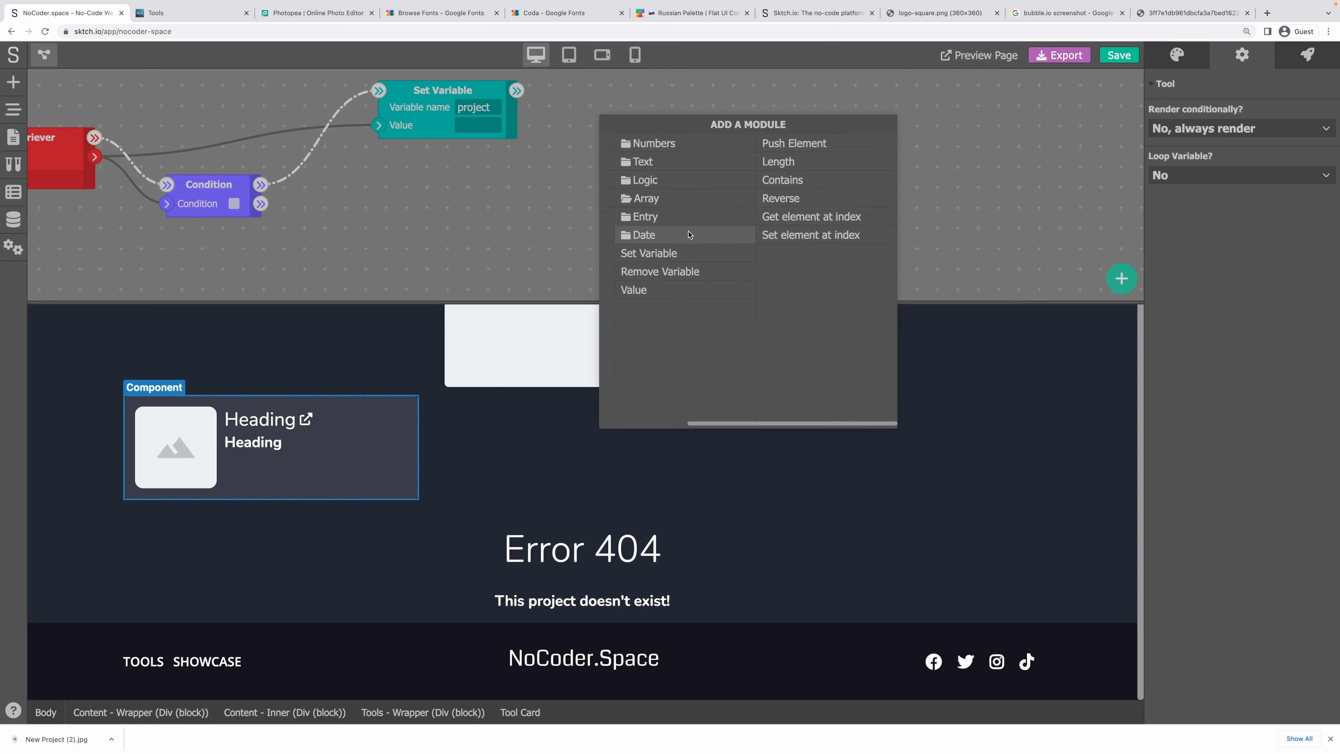
click(660, 183)
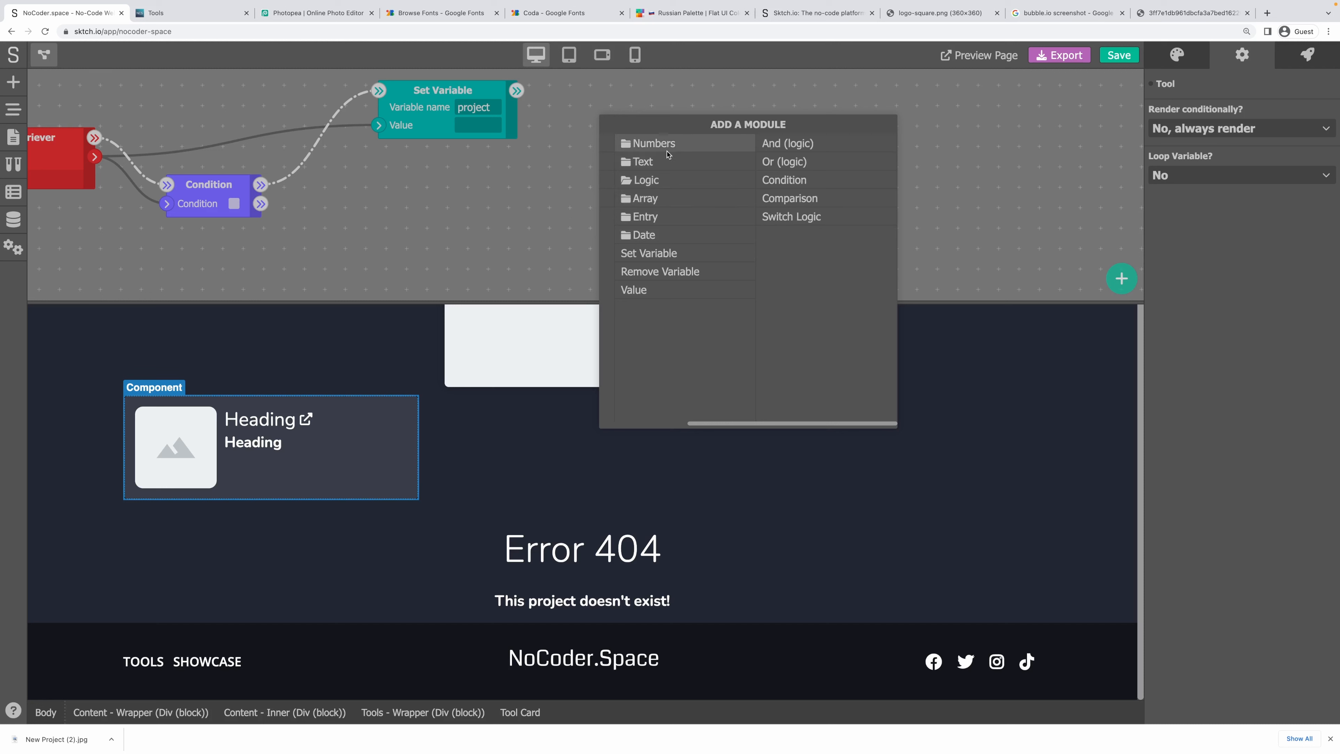
click(666, 216)
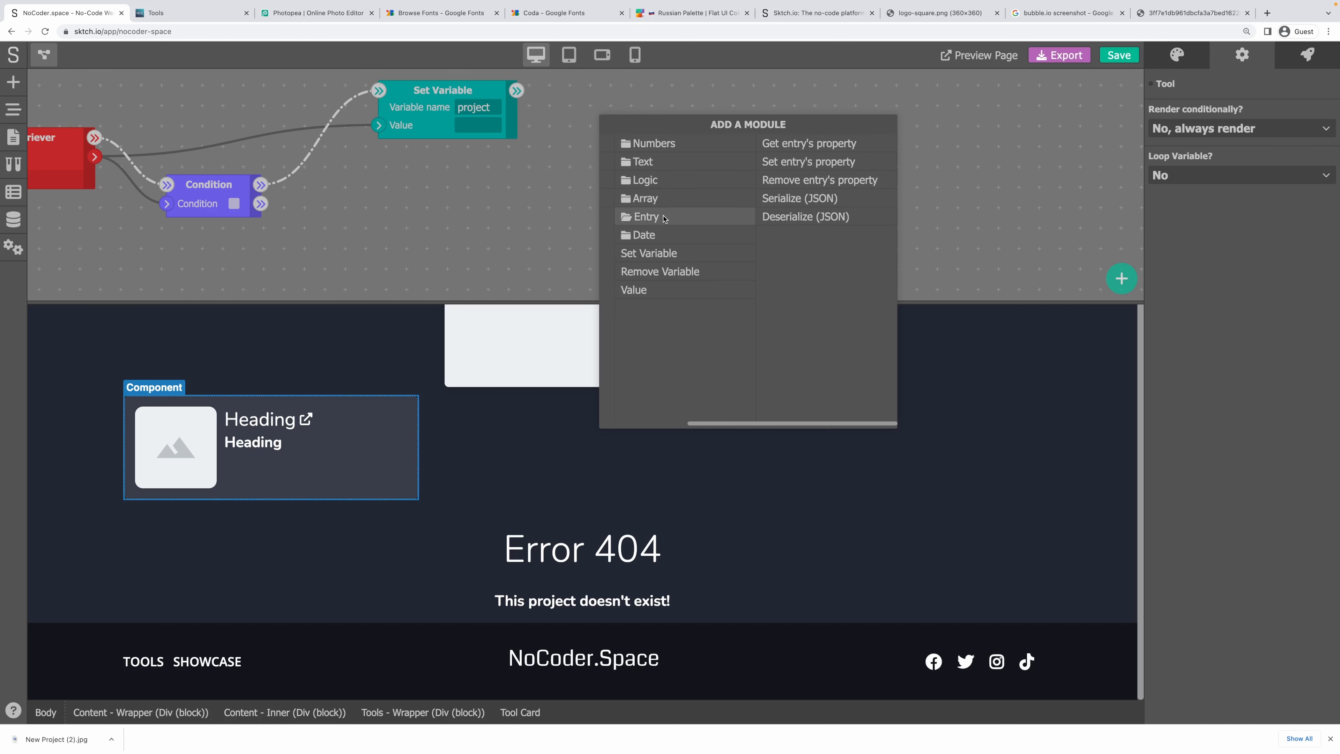
click(798, 146)
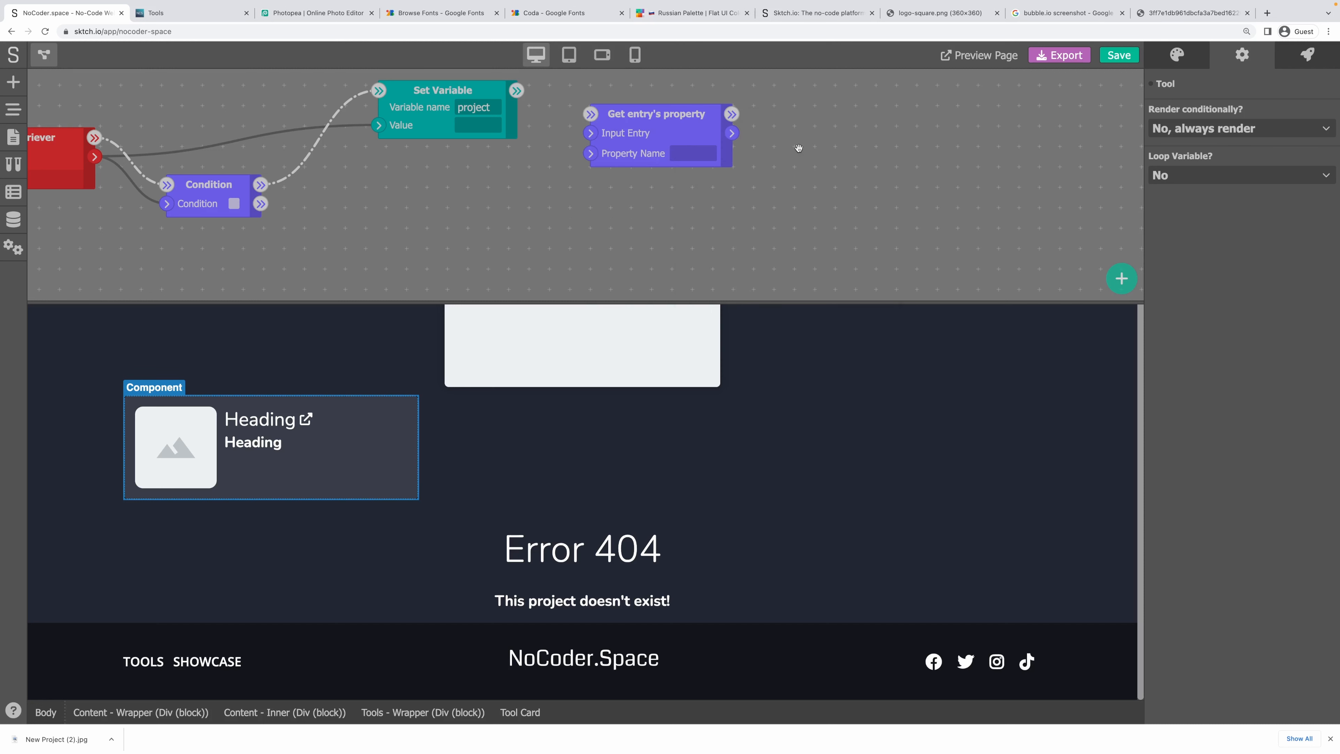
click(698, 151)
text(tools)
drag(95, 157, 611, 142)
Recheck the Projects model fields, then add a second Data Retriever node.
click(9, 224)
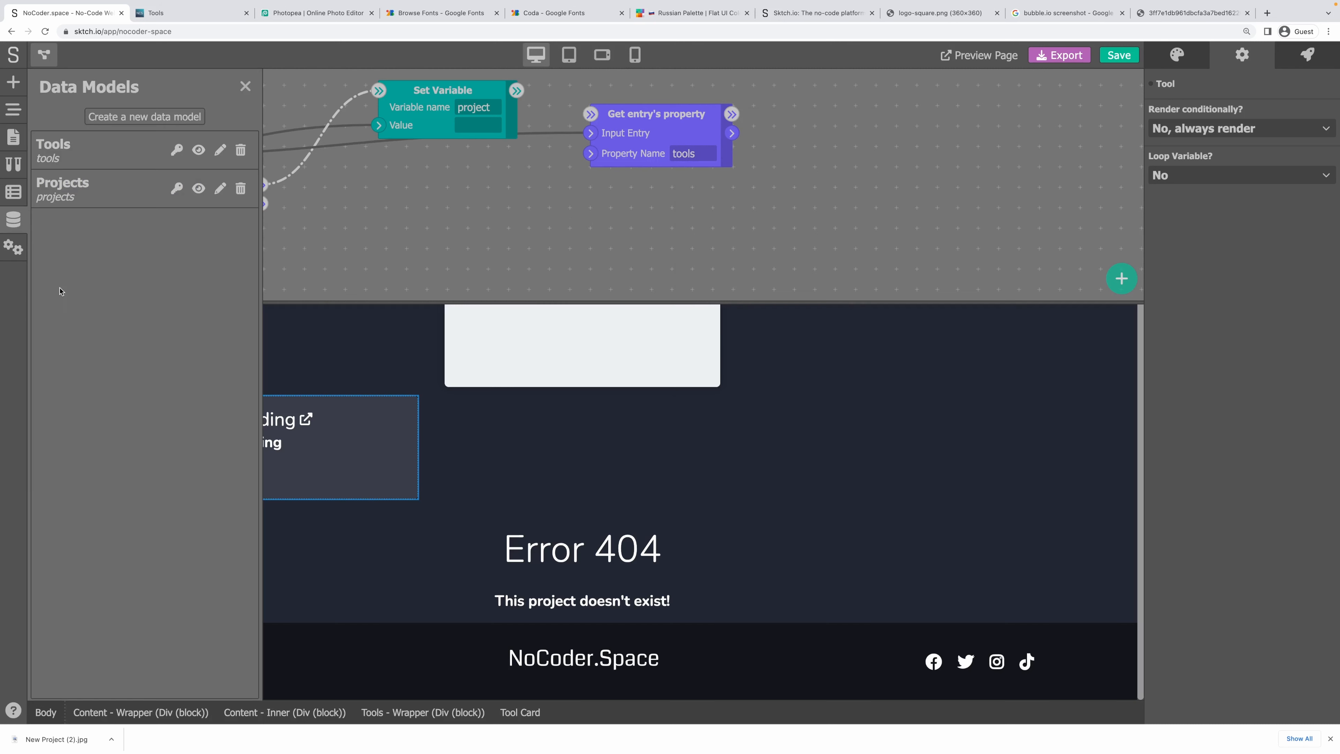
click(79, 195)
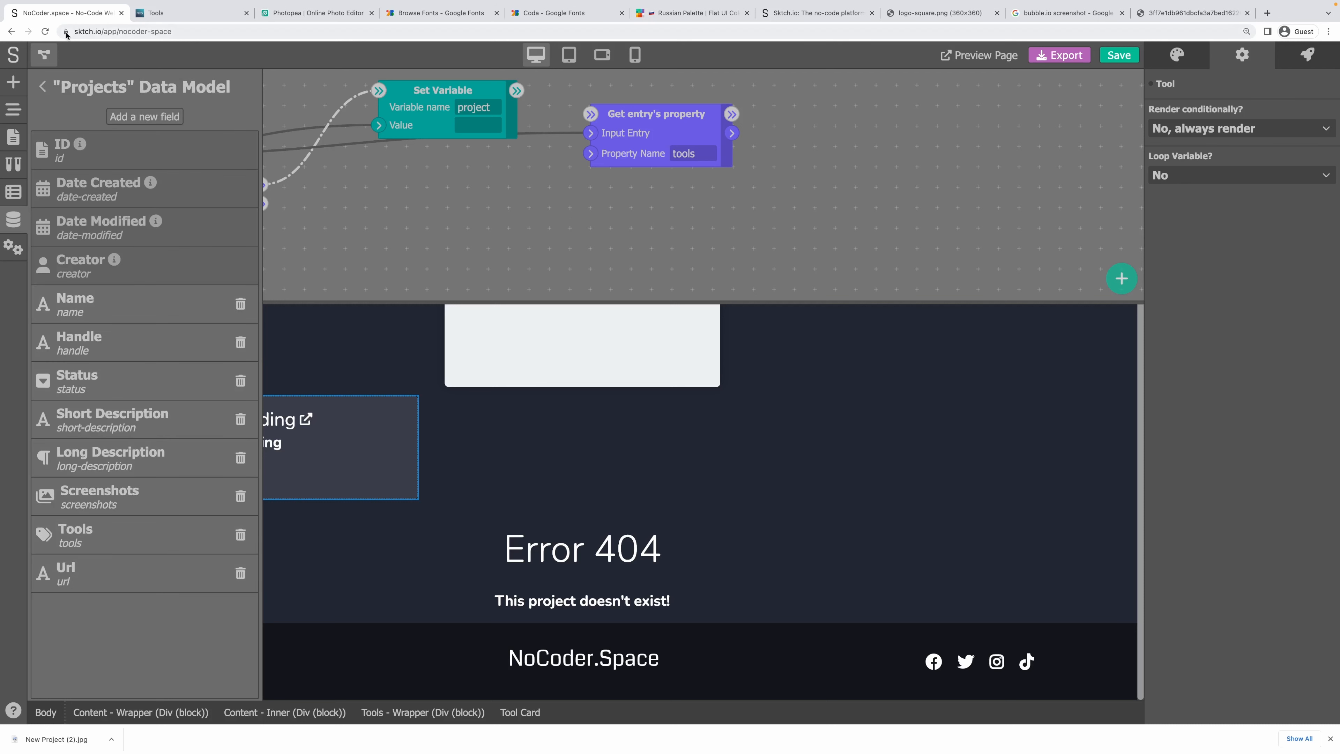
click(43, 87)
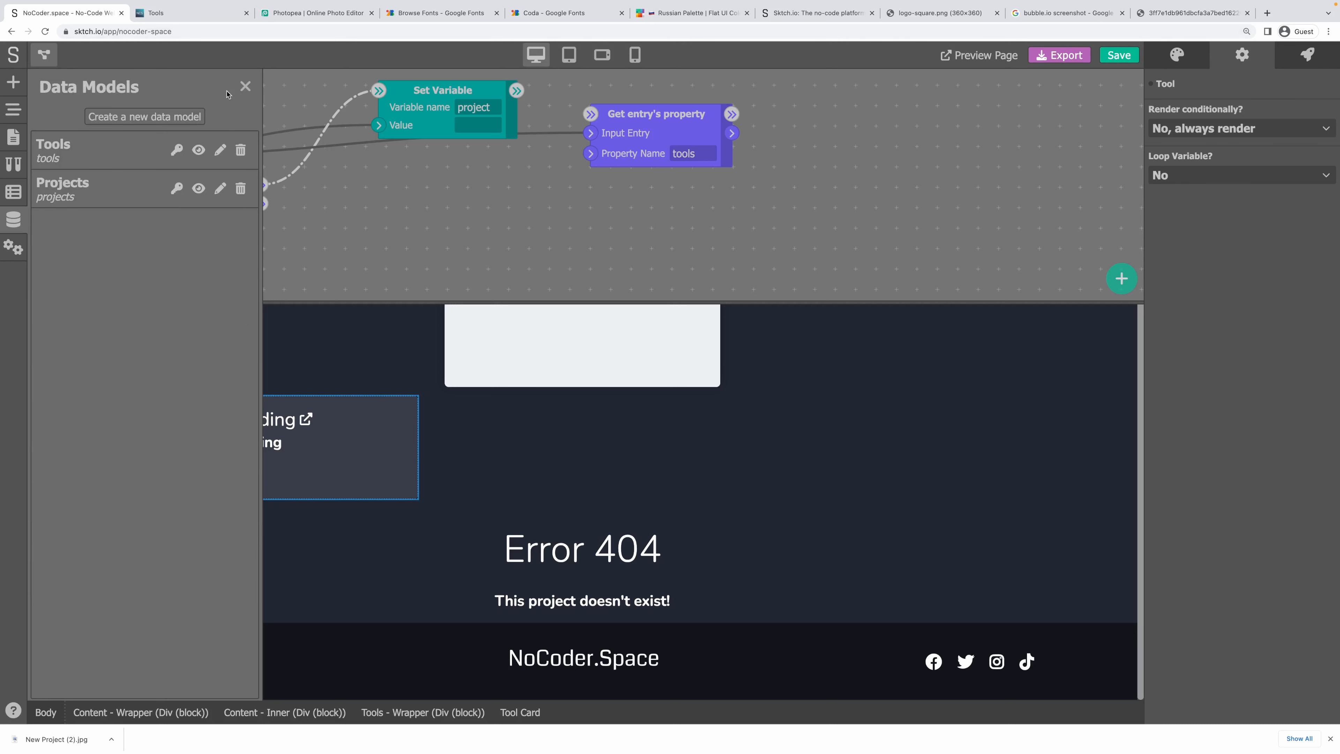
click(245, 86)
right_click(768, 124)
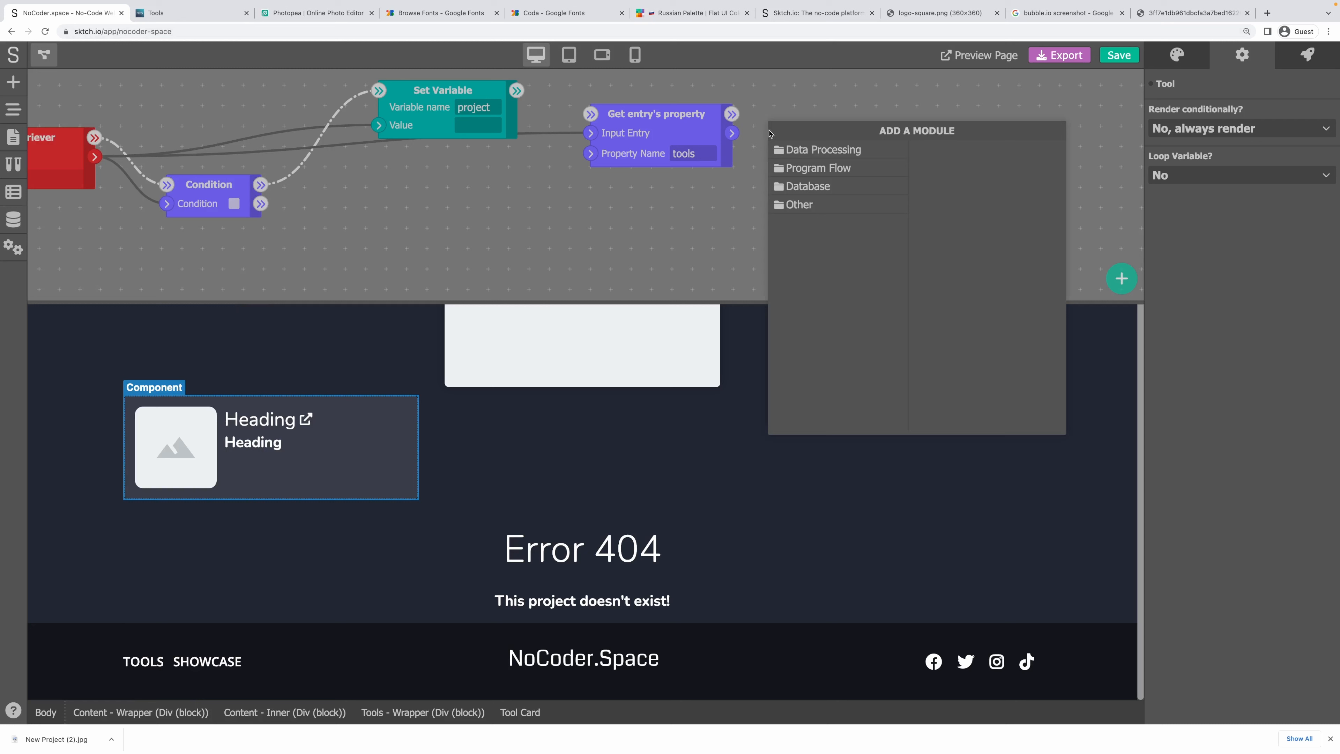
click(844, 150)
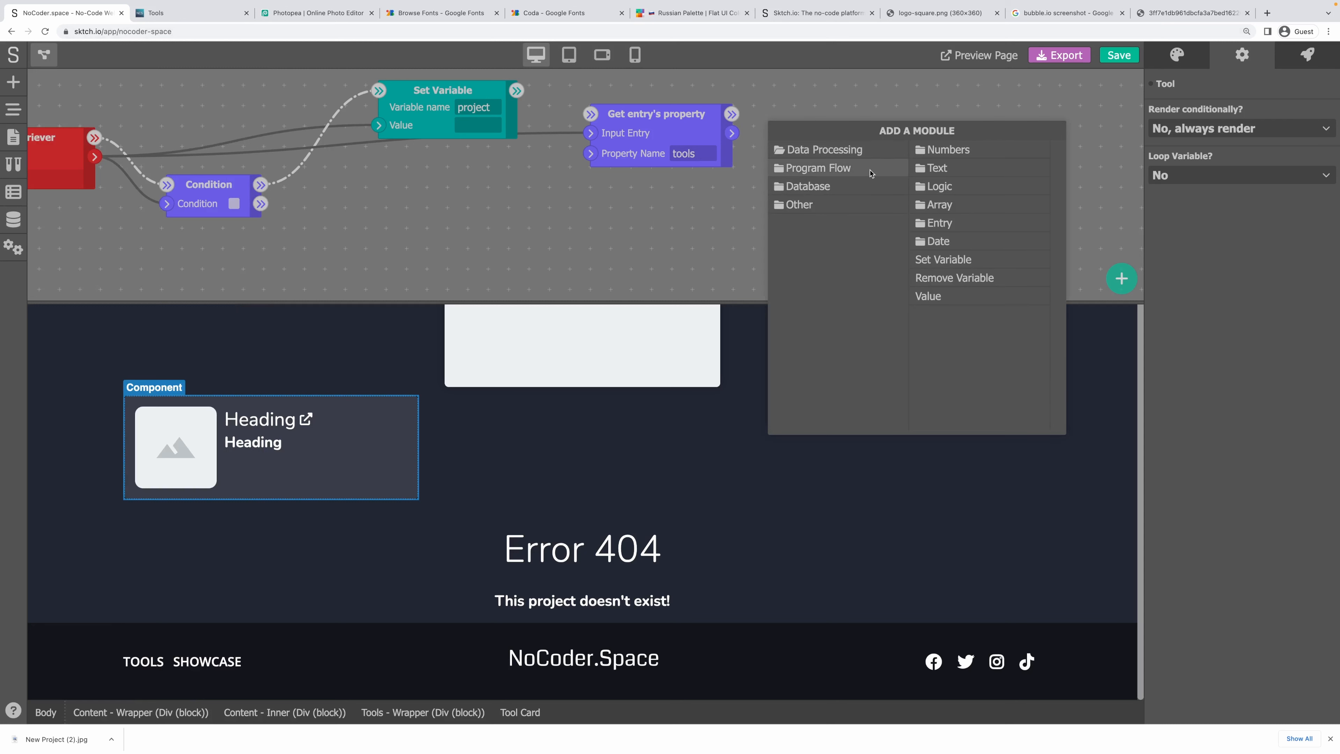
click(831, 168)
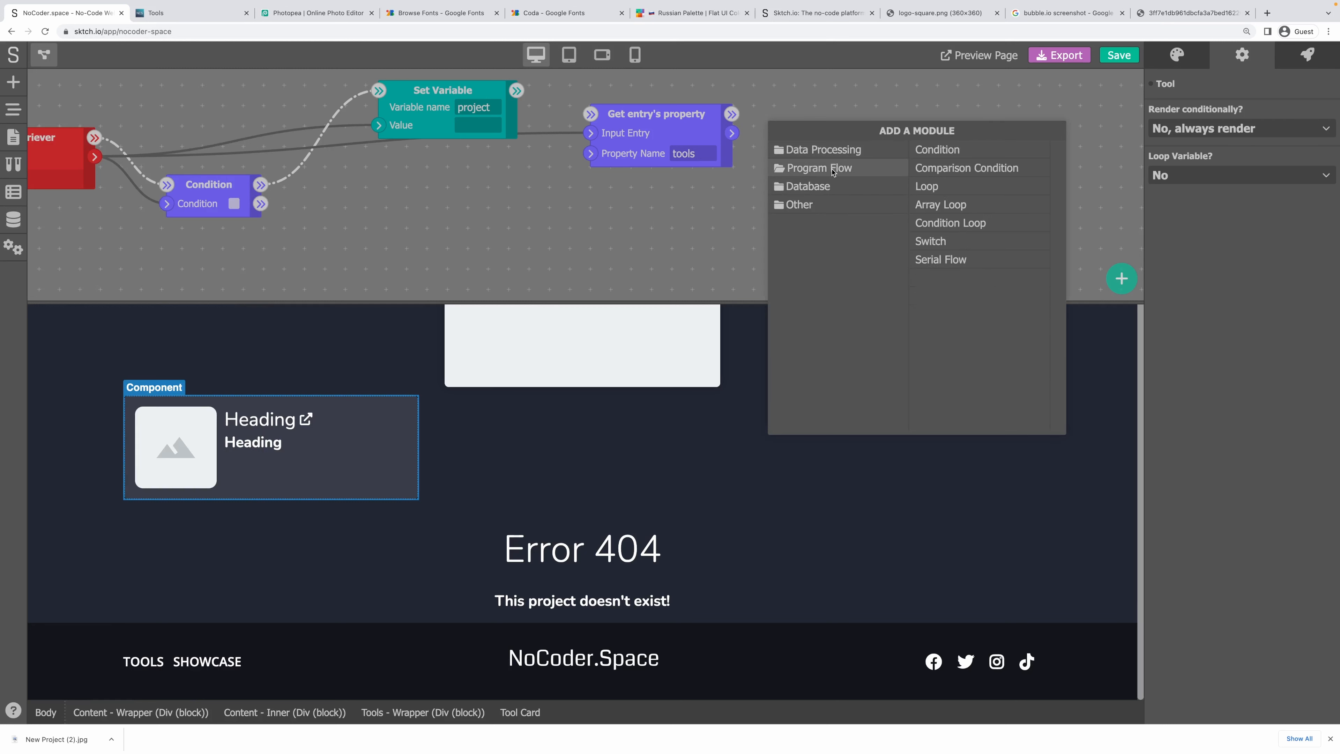
click(842, 185)
click(950, 150)
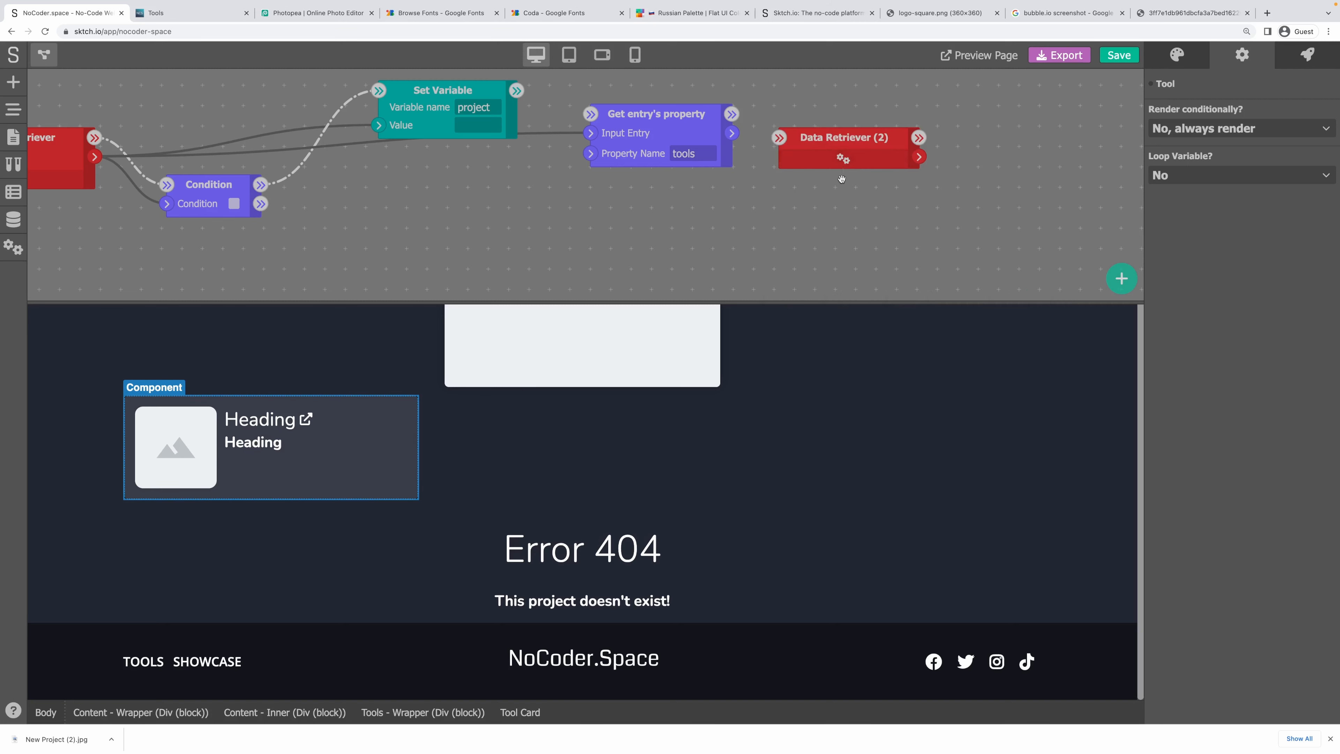
Point Data Retriever (2) at Tools with a filter: Handle Is an input value.
drag(839, 180, 654, 167)
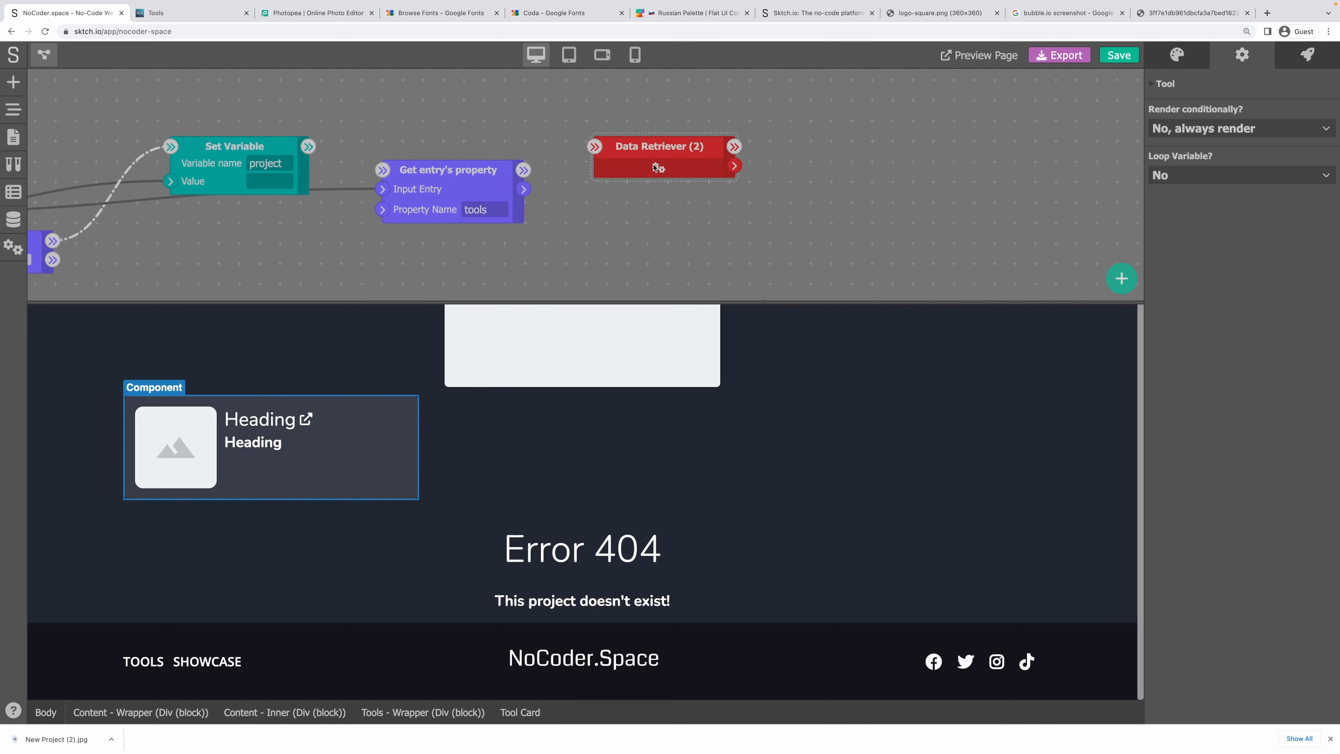
click(659, 169)
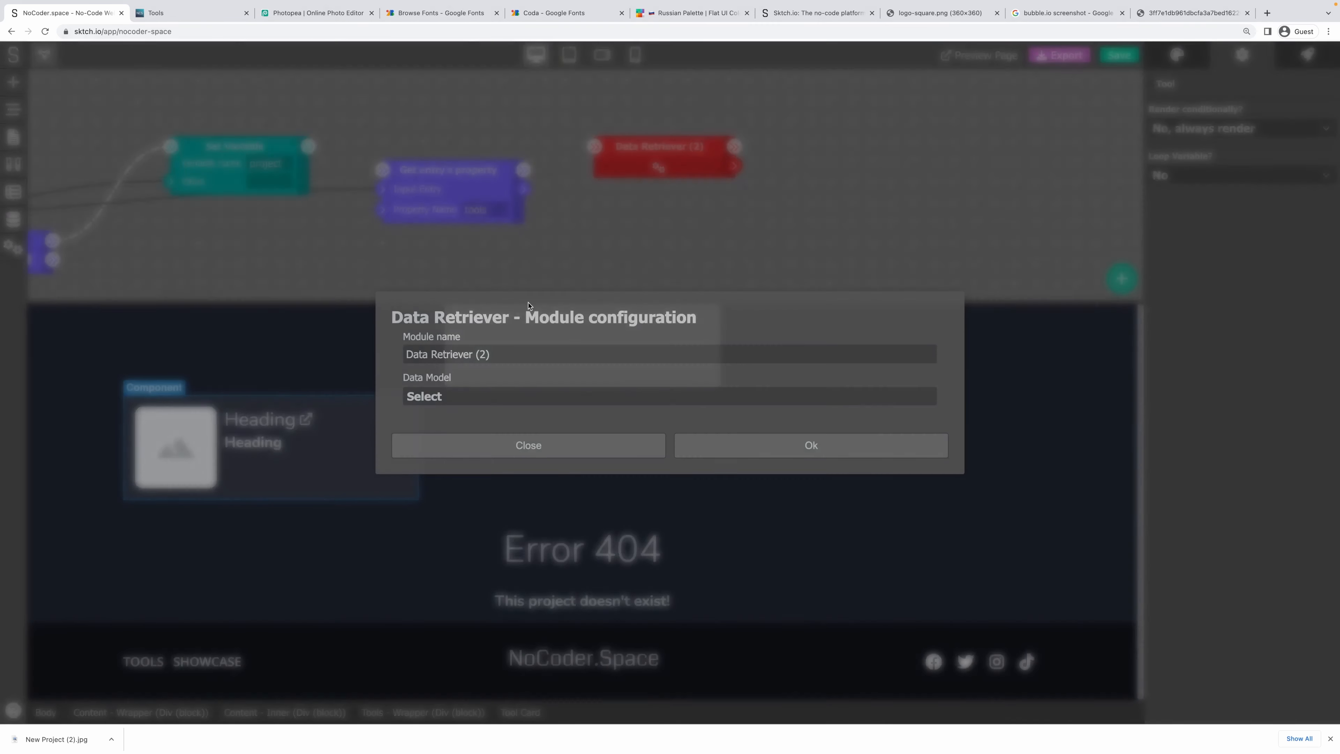
click(459, 402)
click(449, 418)
click(665, 390)
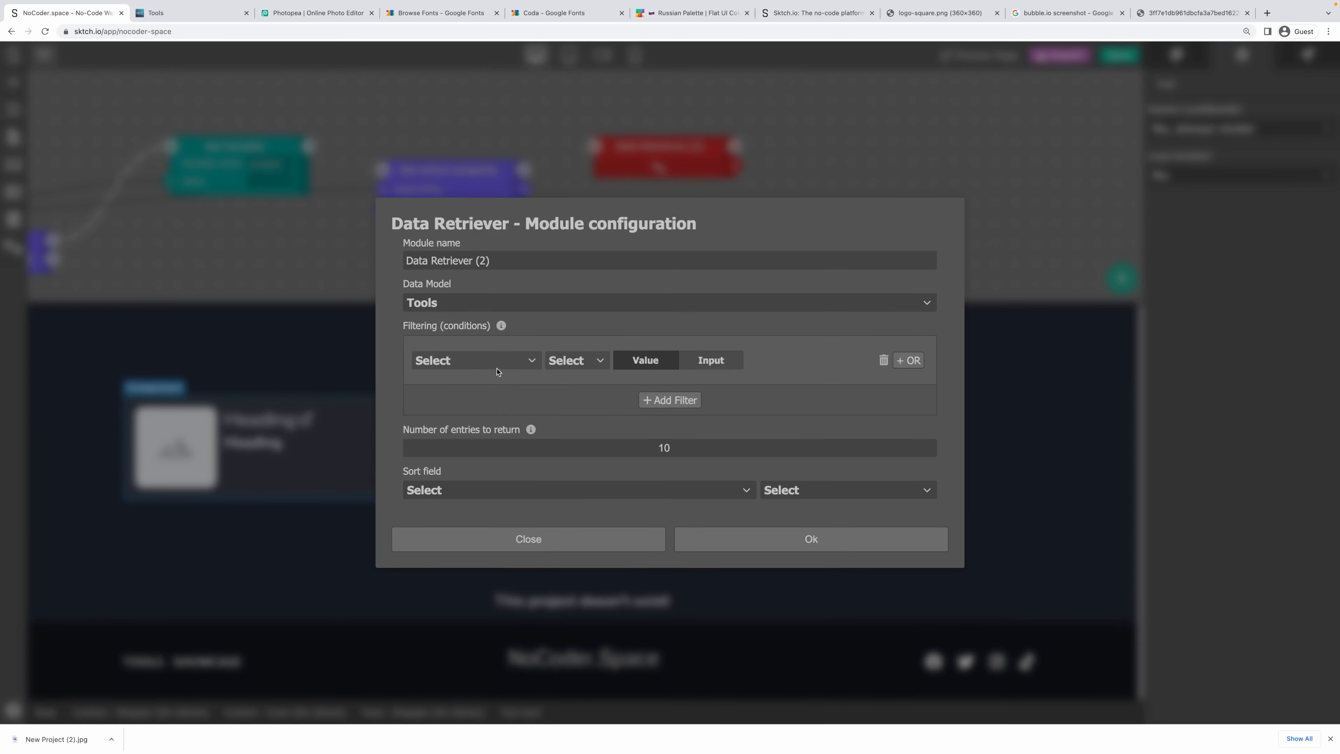
click(497, 367)
scroll(473, 491, down, 1)
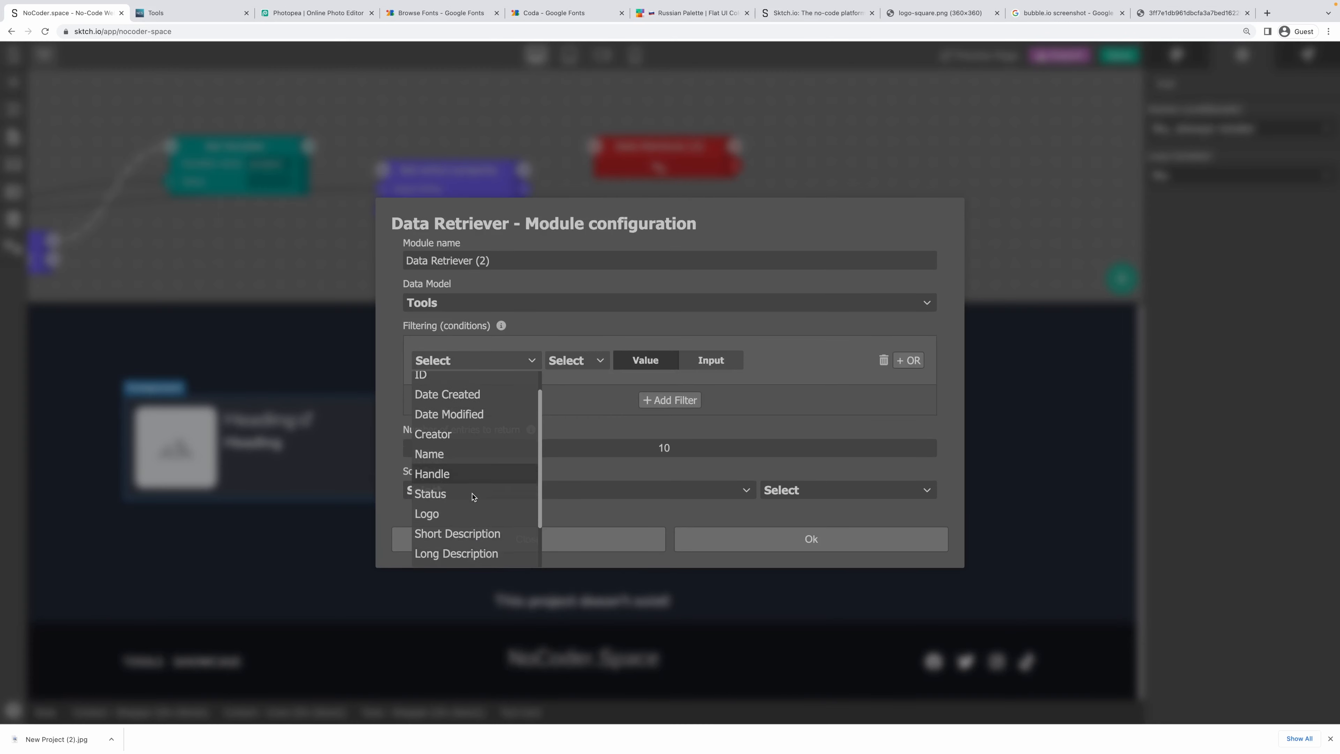
scroll(470, 486, up, 1)
click(457, 501)
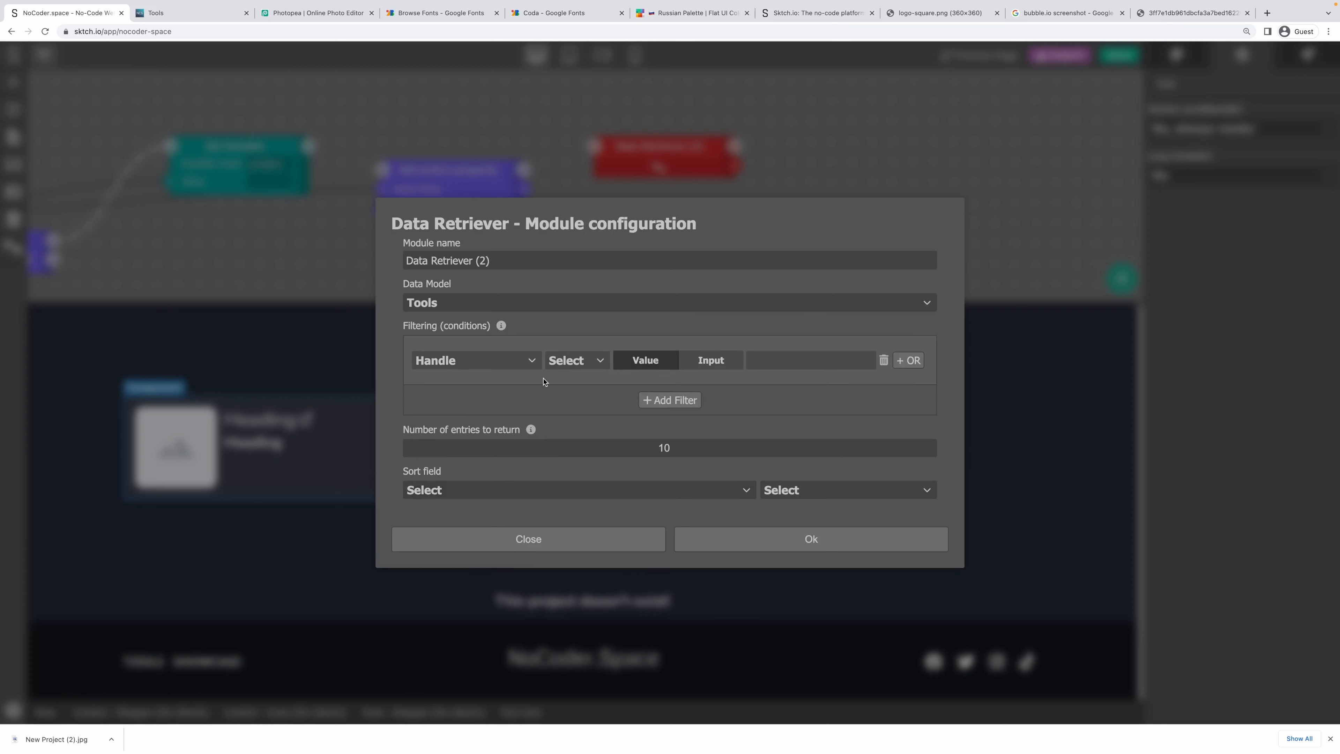
click(573, 361)
click(580, 380)
click(710, 361)
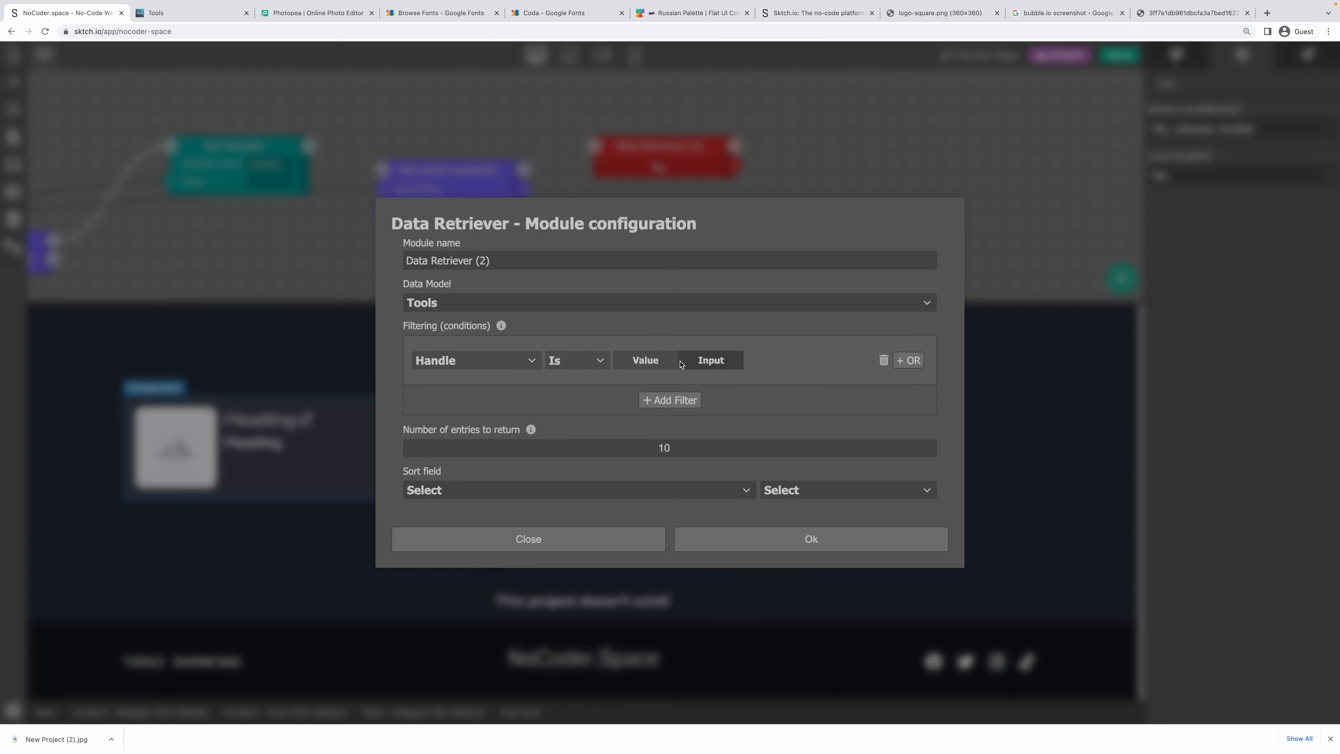
Add a second filter, Status Is Published, and confirm the retriever settings.
click(670, 400)
click(466, 385)
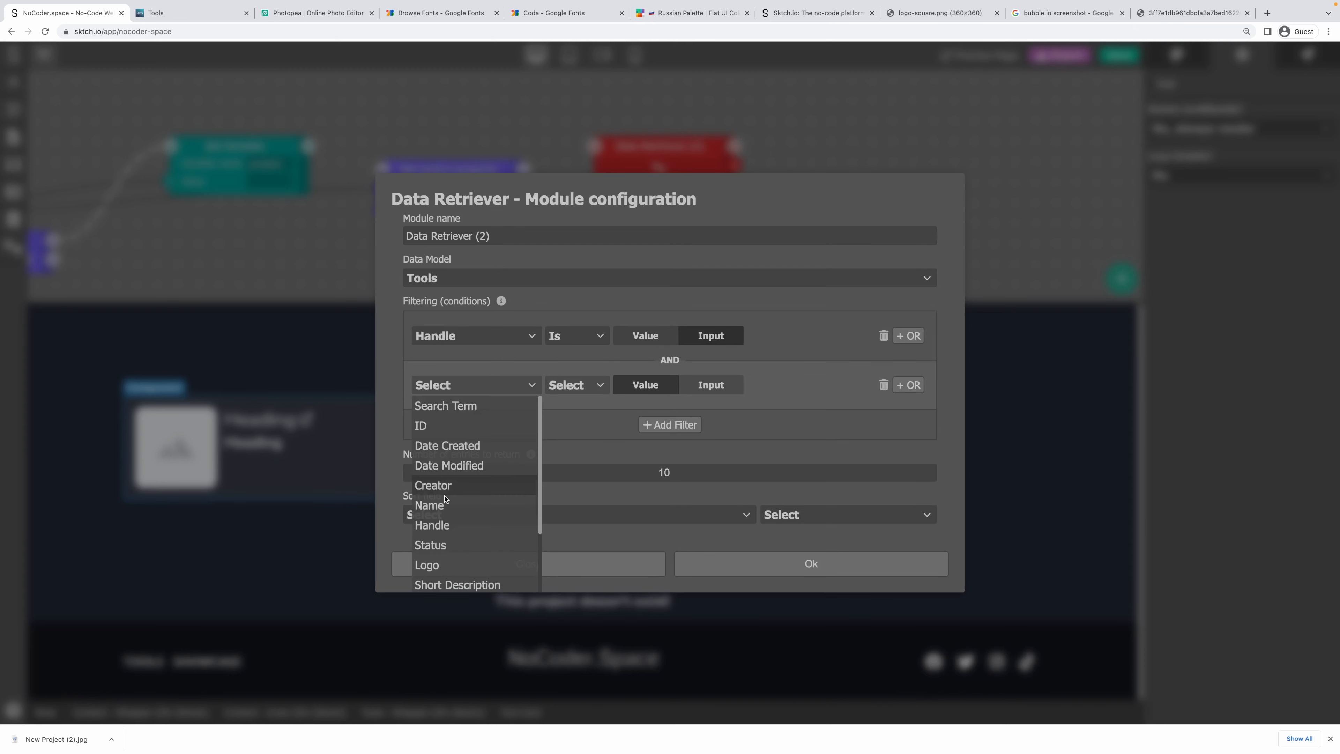
click(448, 545)
click(583, 388)
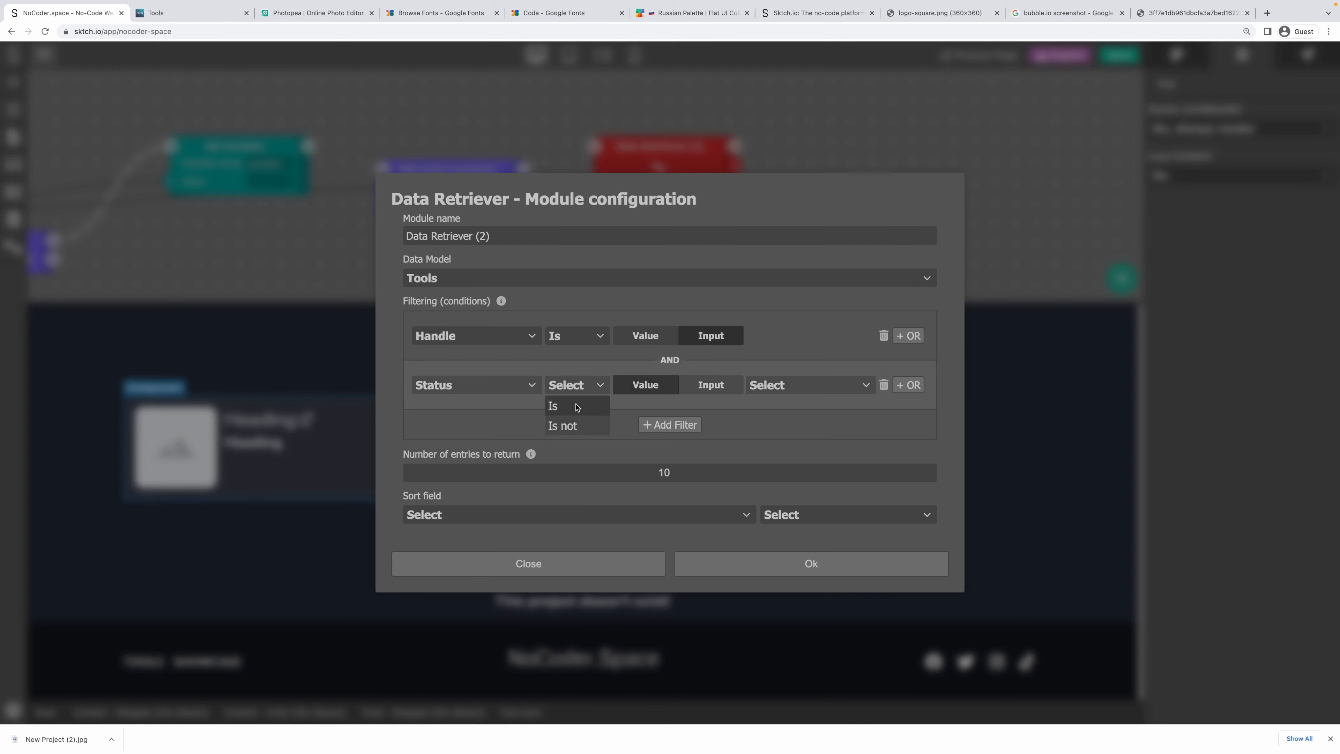
click(573, 405)
click(780, 386)
click(781, 420)
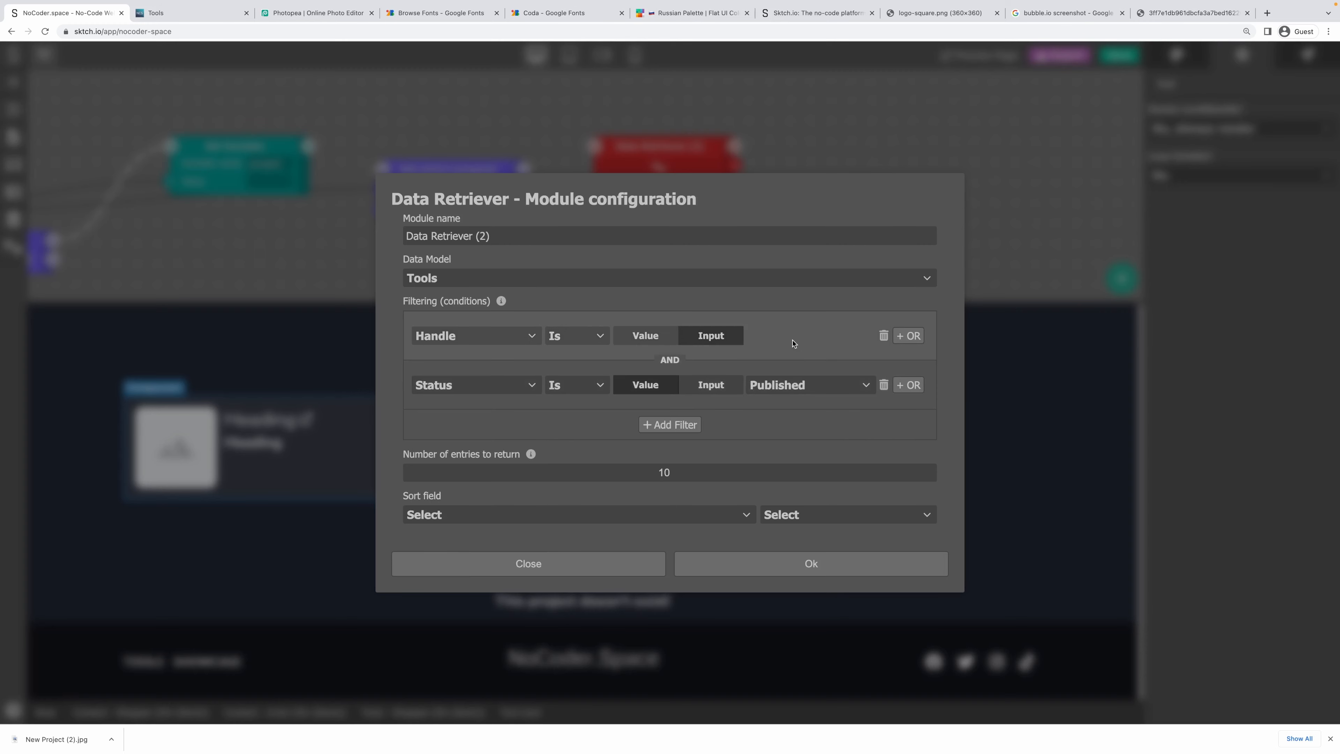
click(860, 557)
Wire the tools property into Filter input #1 and return up to 100 entries.
drag(638, 158, 709, 157)
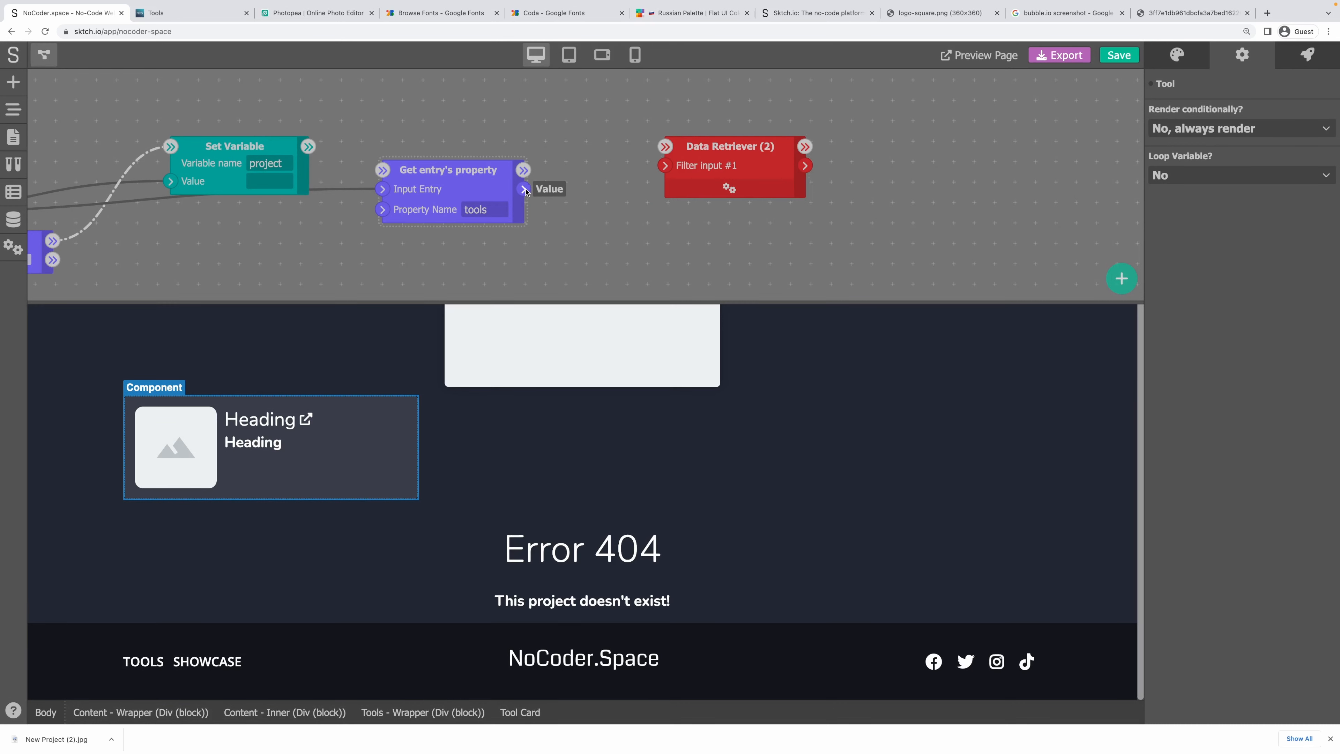
drag(524, 189, 666, 166)
double_click(711, 181)
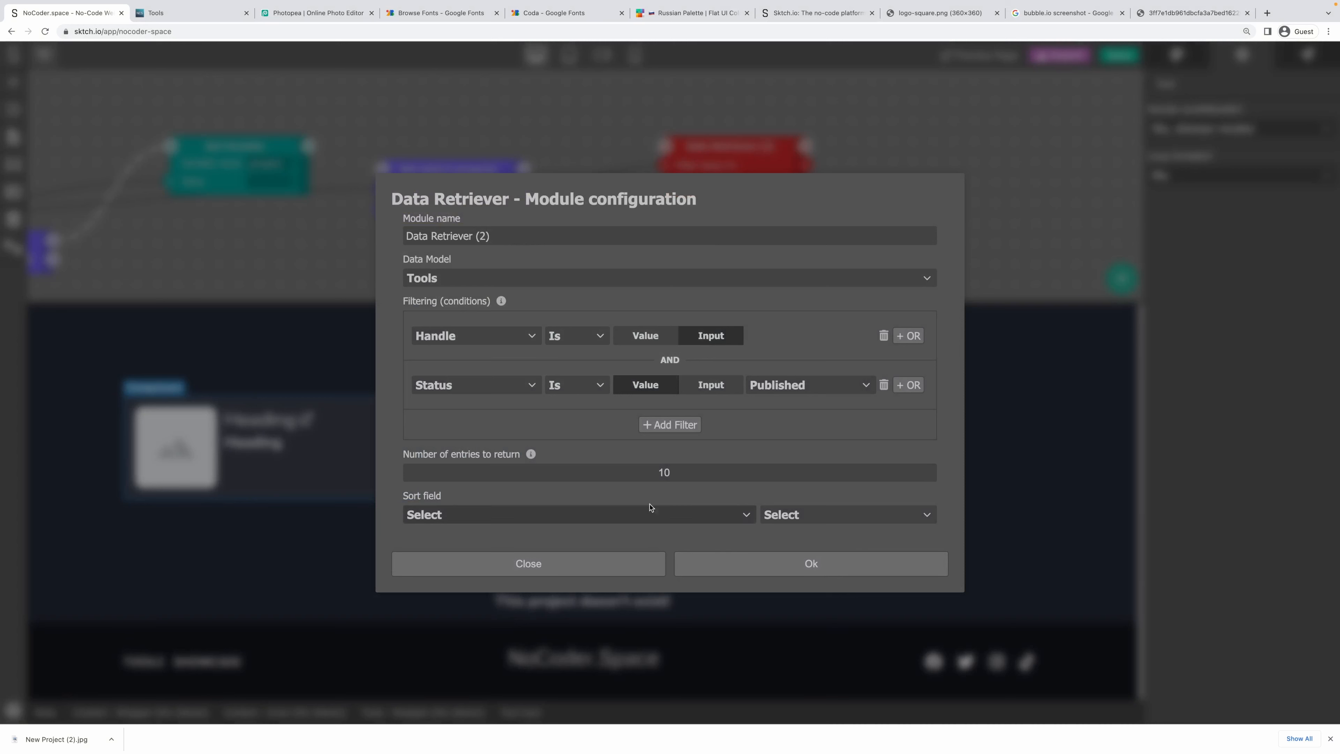
double_click(636, 473)
text(100)
click(715, 516)
scroll(638, 510, down, 3)
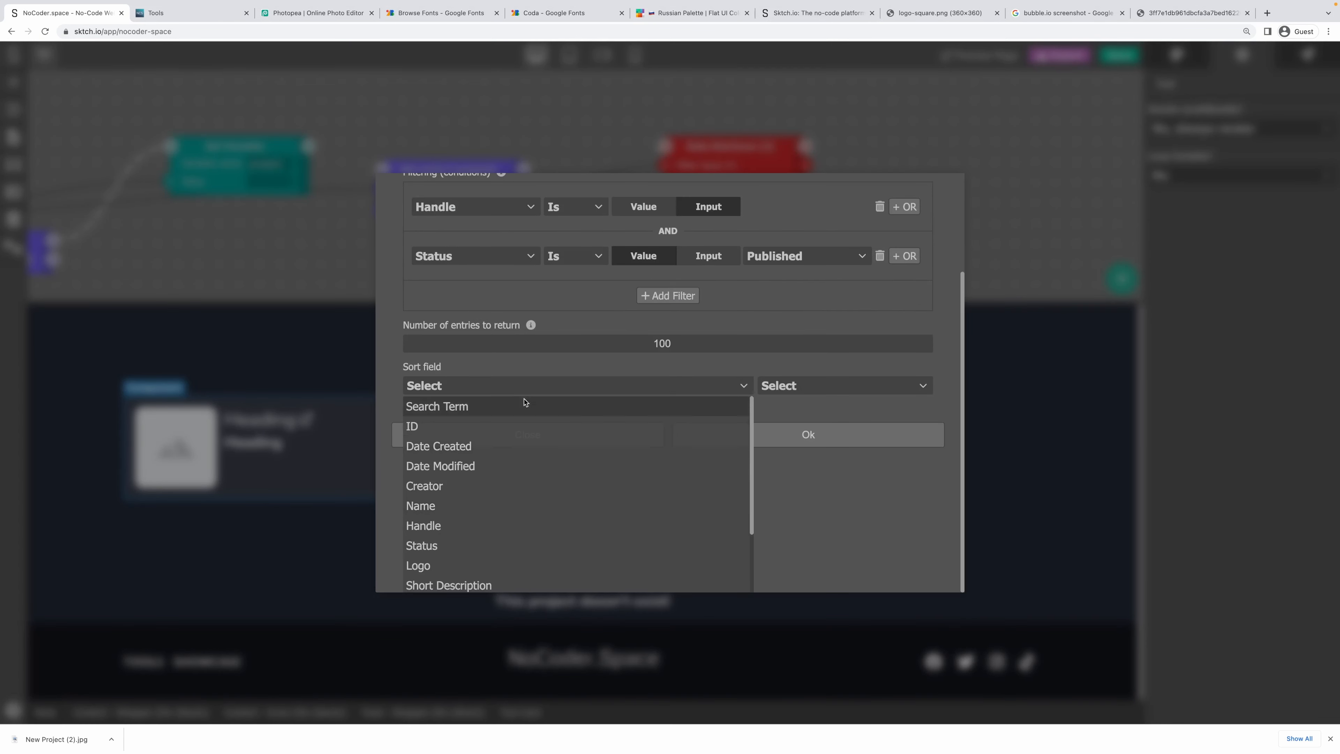
click(530, 368)
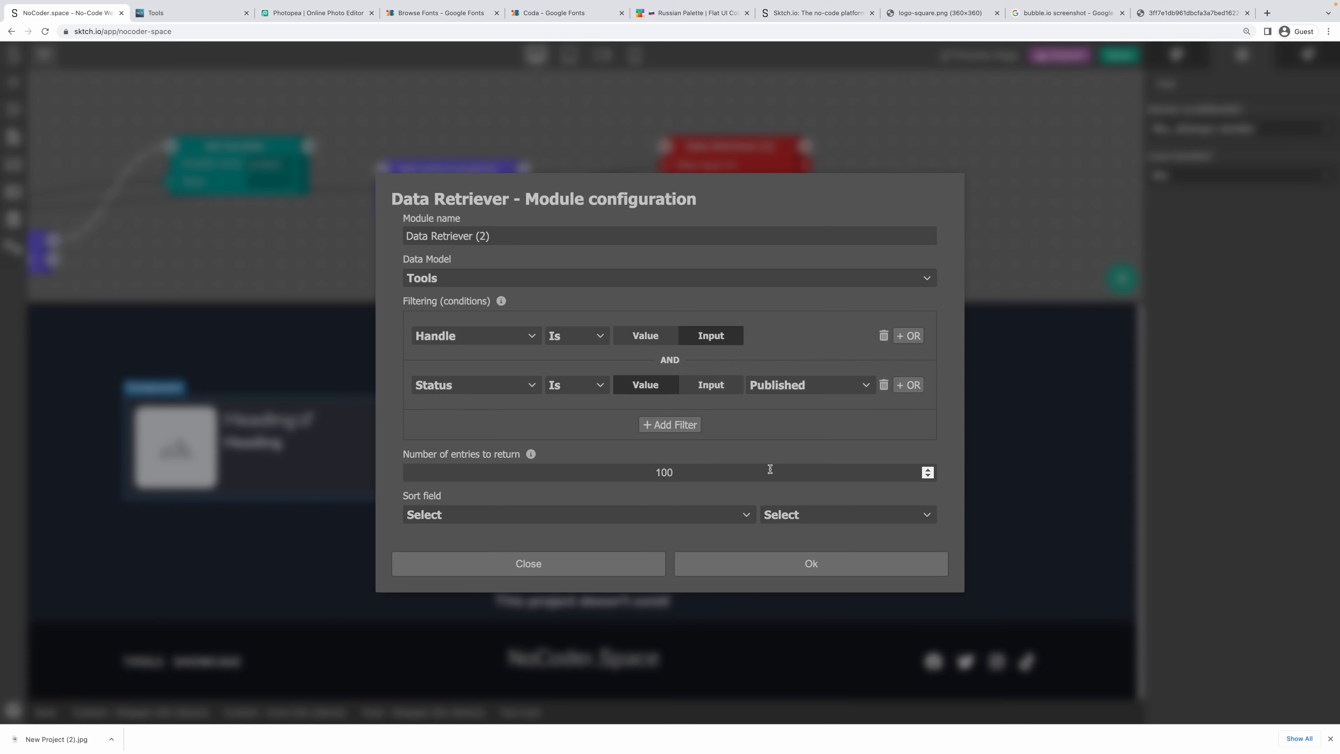
click(766, 563)
Browse the Data Processing > Entry modules for the next node.
drag(664, 223, 672, 244)
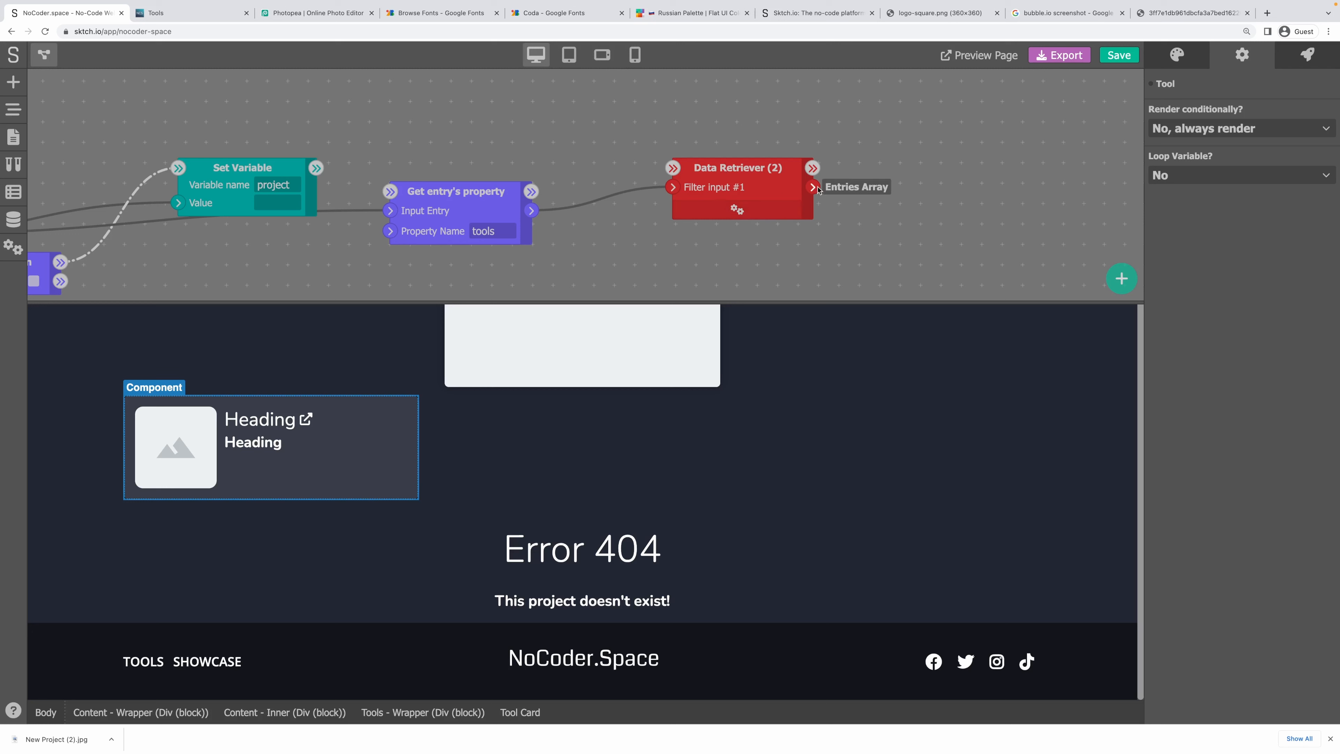
right_click(873, 175)
click(949, 205)
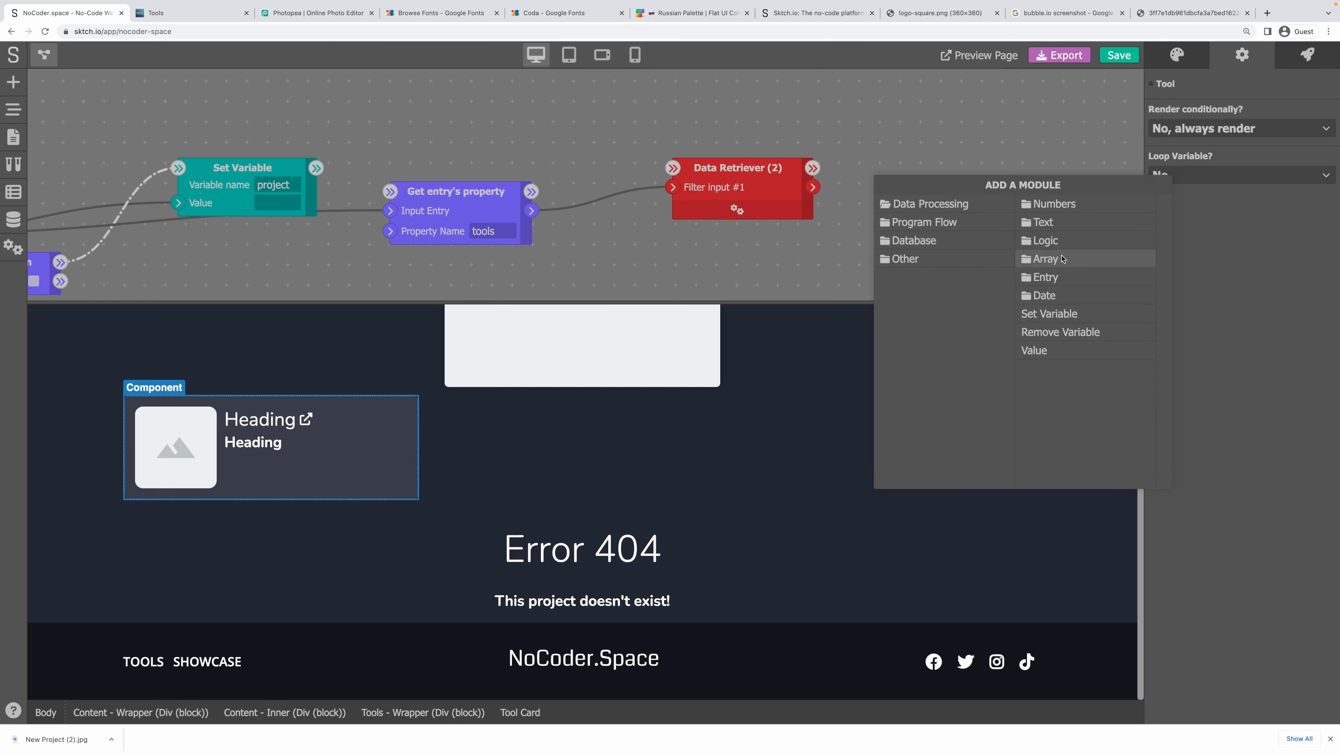
click(1047, 277)
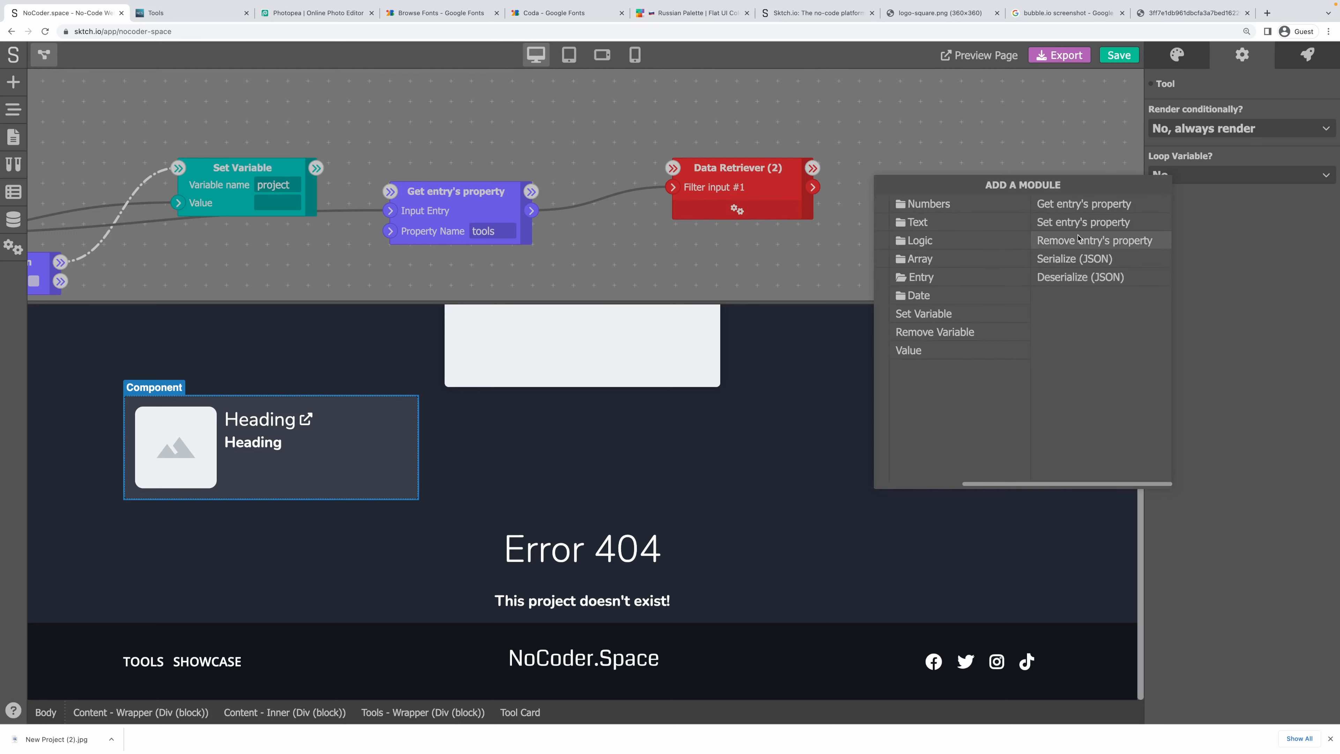
Add a Set entry's property node for 'tools' and connect its data and flow wires.
click(1081, 220)
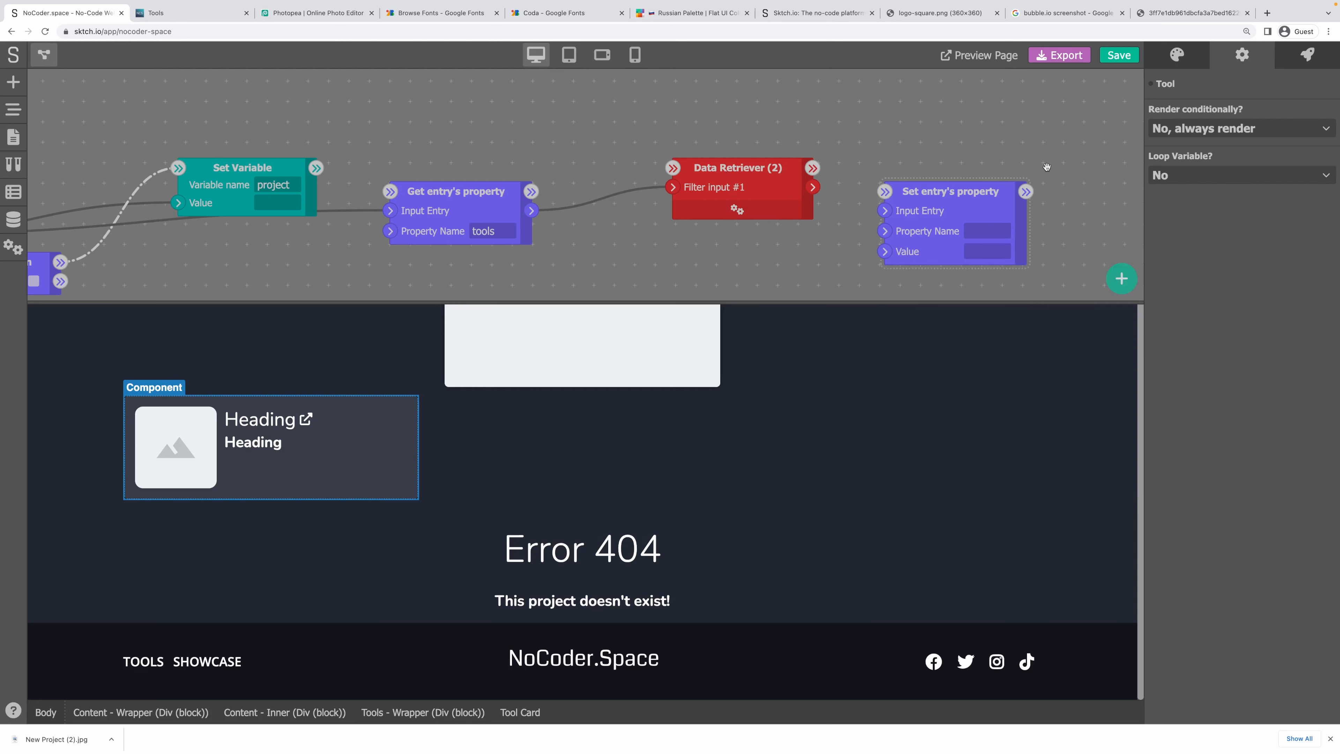
text(tools)
click(734, 267)
drag(813, 187, 885, 251)
drag(812, 168, 885, 191)
drag(531, 191, 673, 168)
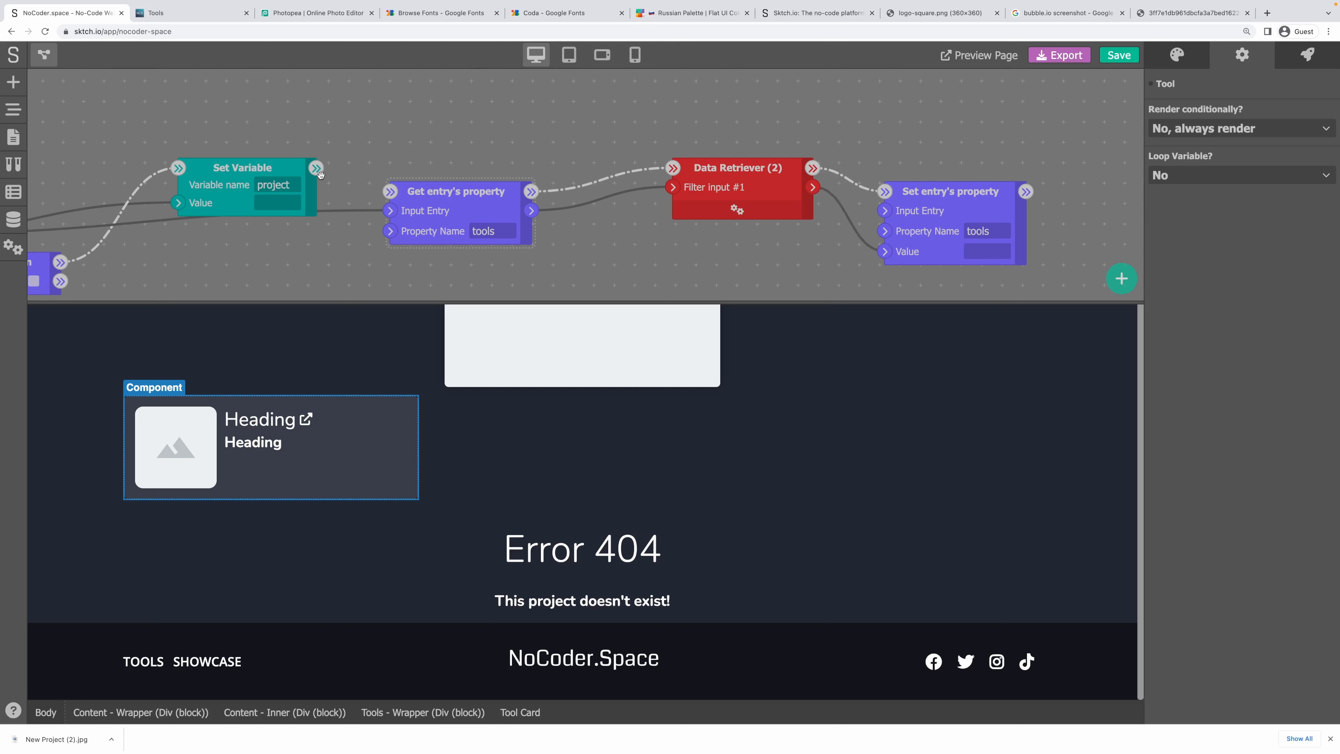
drag(316, 168, 391, 191)
scroll(434, 158, down, 5)
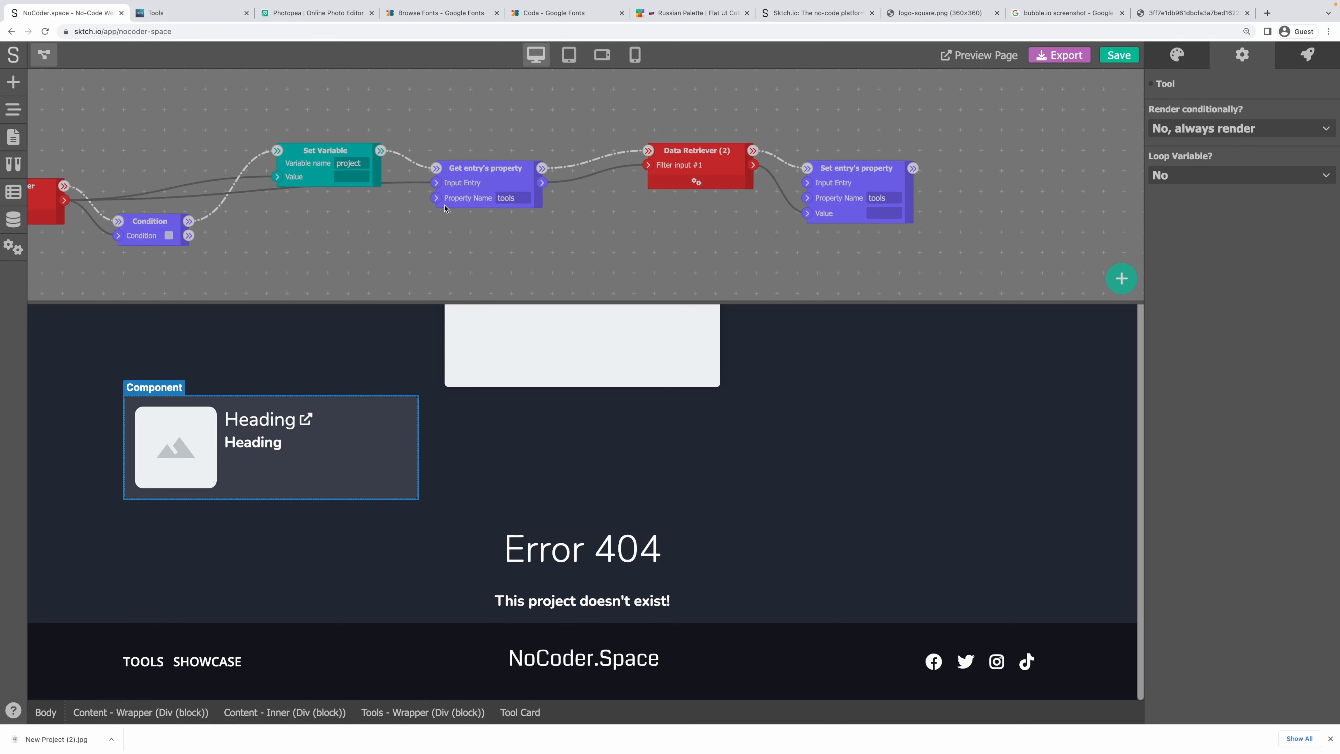
drag(100, 180, 841, 162)
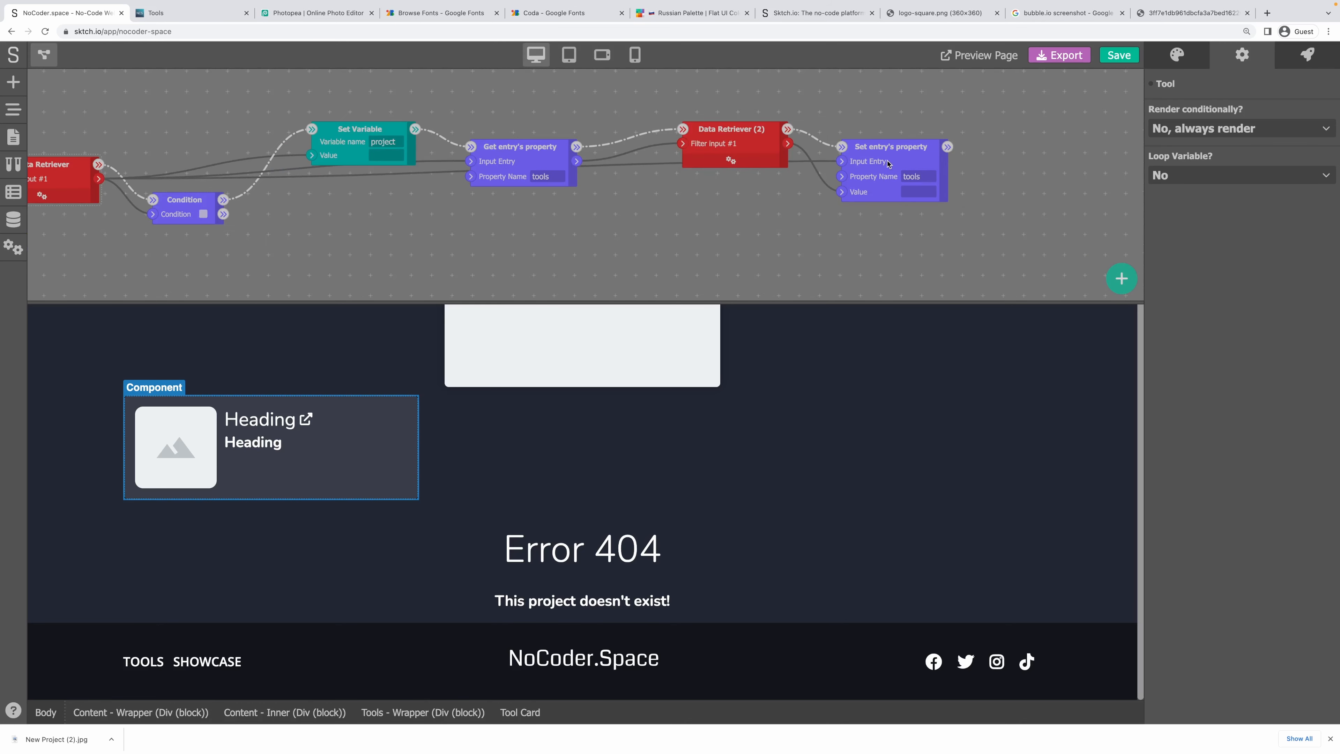
Tidy the four logic nodes' positions and reselect the Tool card.
drag(362, 131, 362, 96)
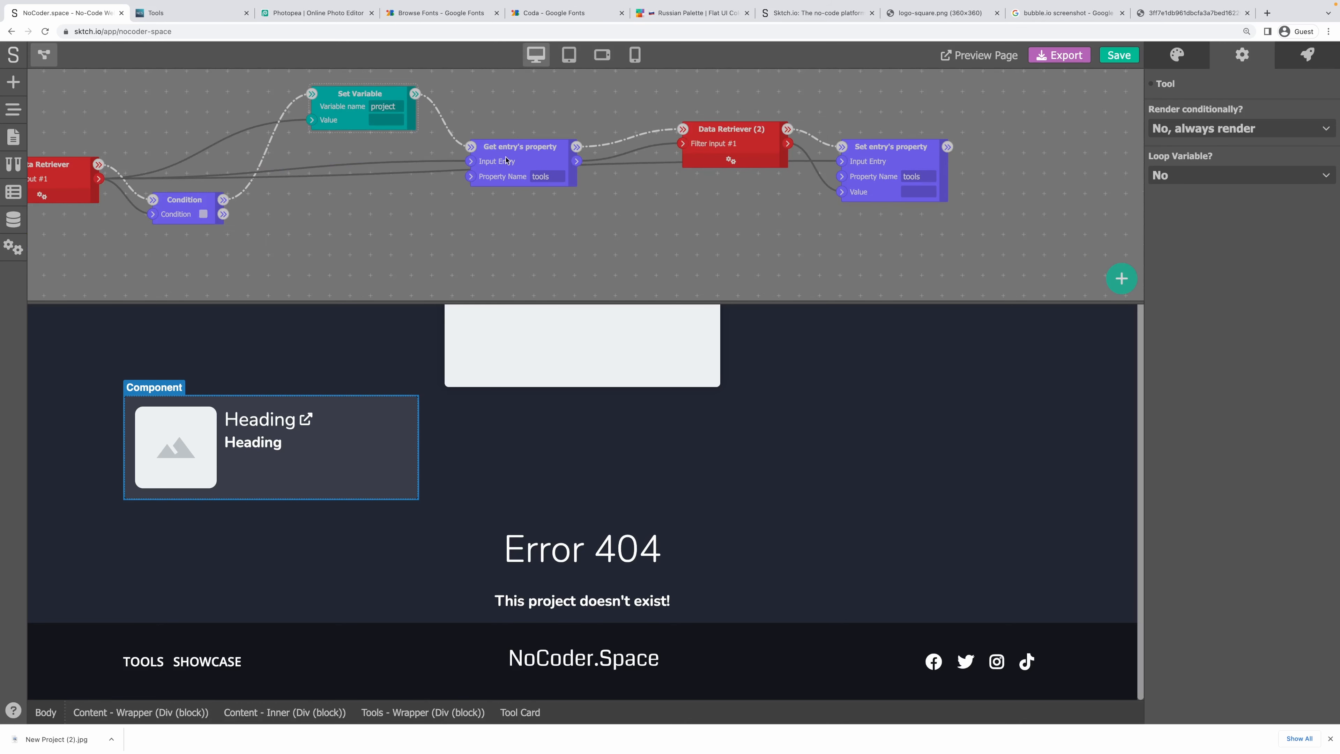
drag(517, 154, 499, 118)
drag(751, 126, 705, 98)
drag(900, 150, 850, 148)
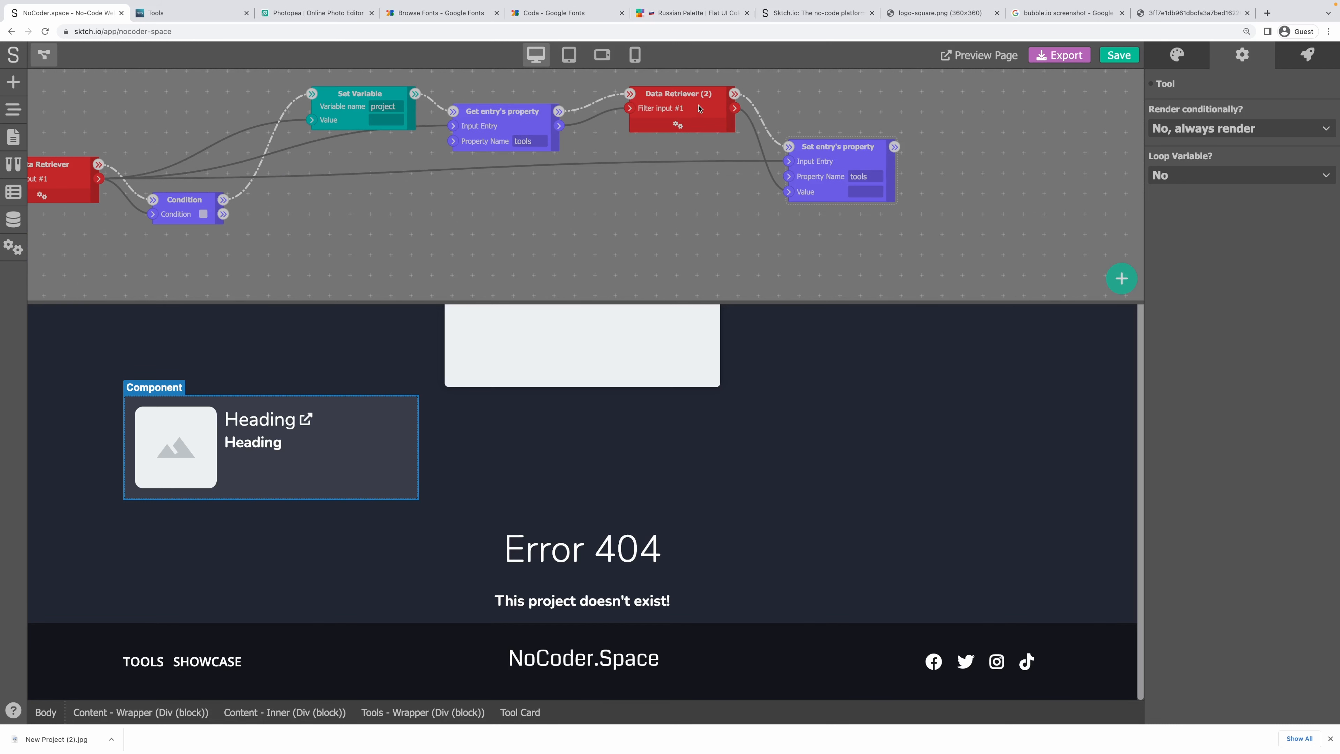
drag(699, 108, 666, 109)
drag(834, 142, 816, 150)
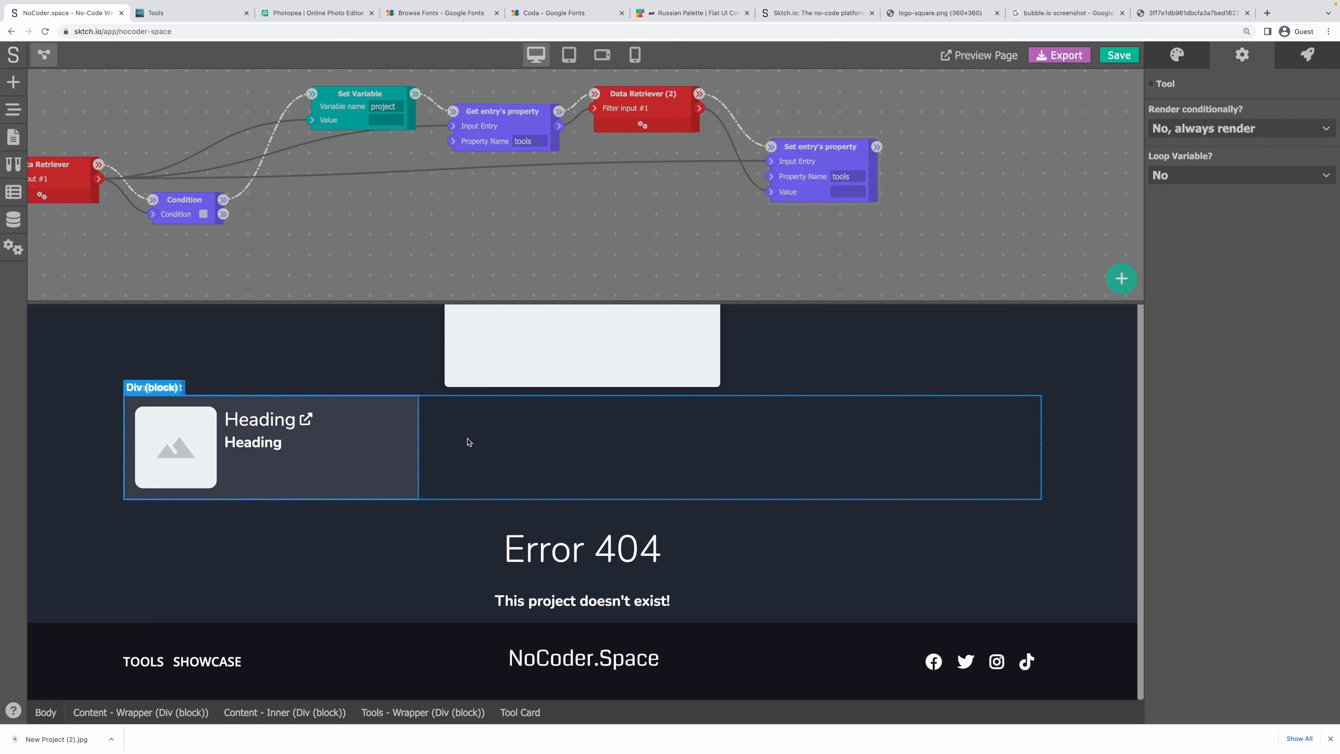
click(455, 454)
click(398, 438)
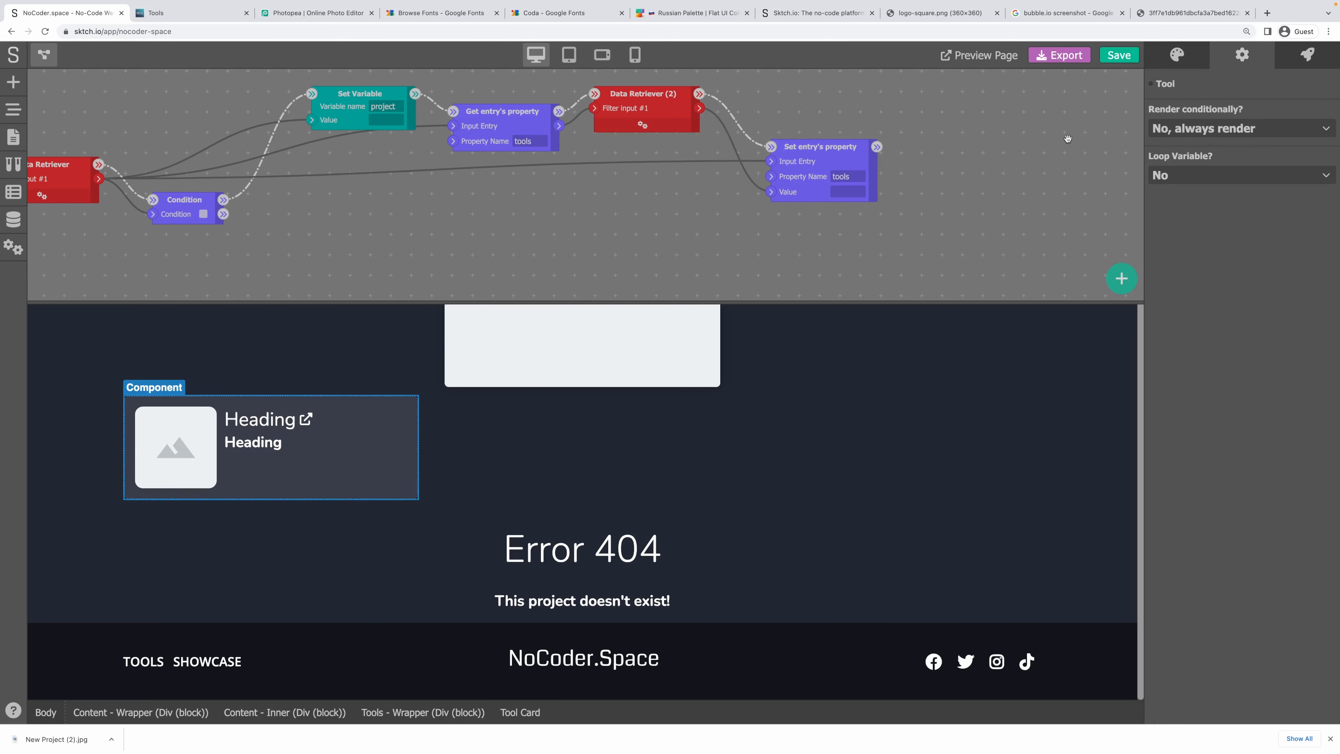
Keep the Tool card always rendered and loop it over project.tools as tool.
click(1169, 131)
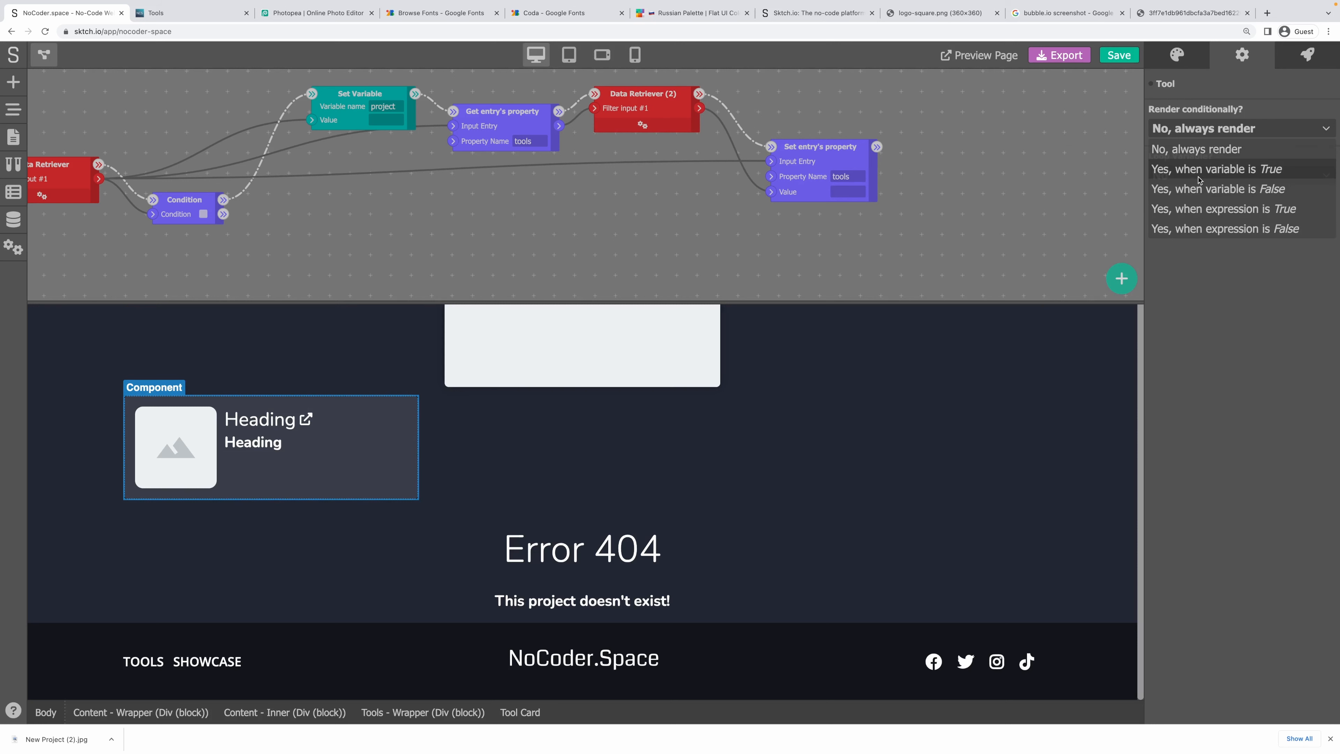
click(1224, 291)
click(1178, 179)
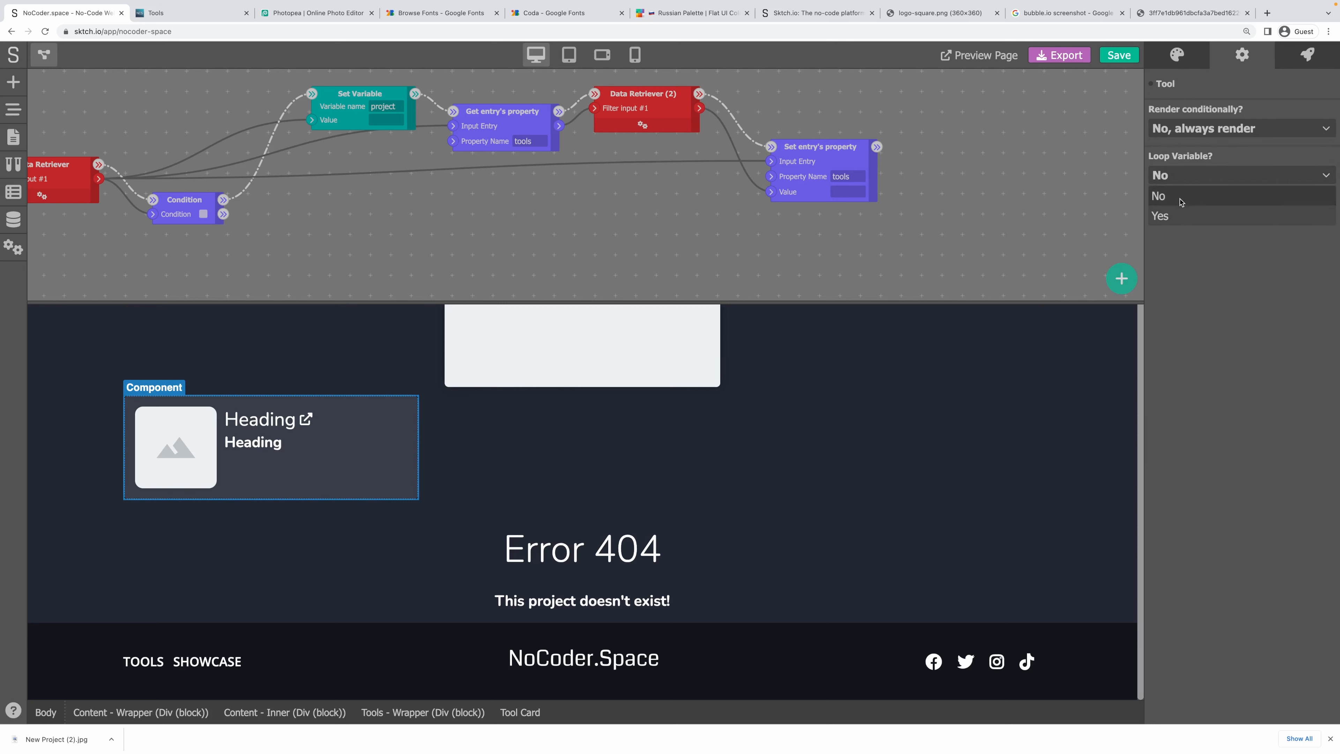
click(1175, 197)
text(project.tools)
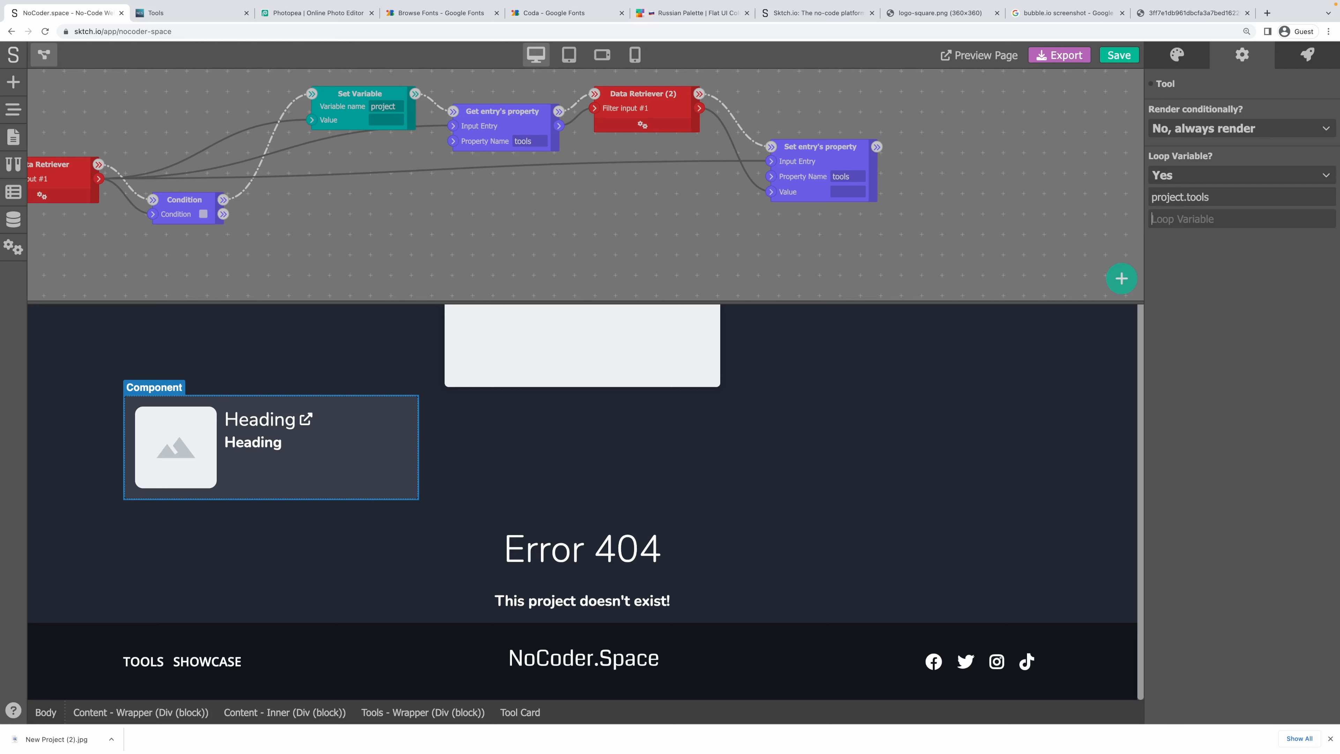
key(Tab)
text(to)
Link the card's field to the tool variable, save, and view the published Tools page.
click(1151, 84)
click(1188, 106)
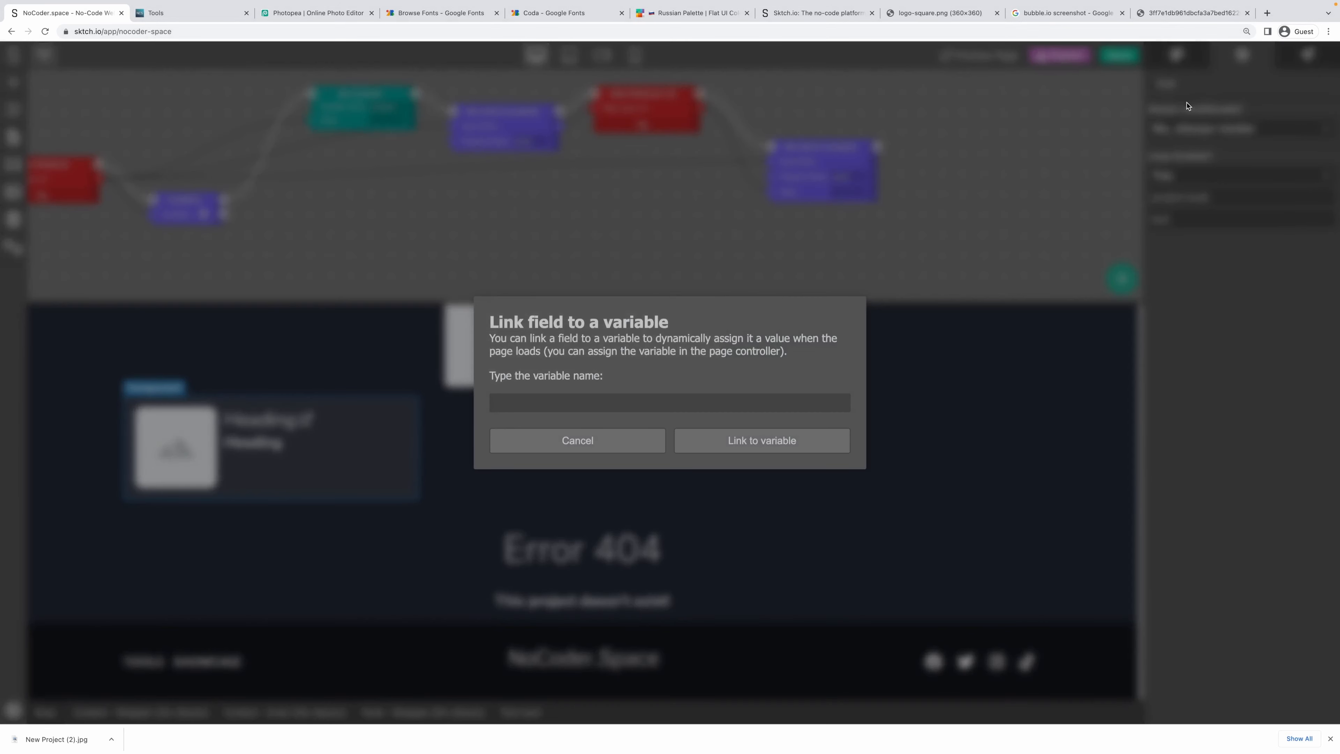
text(tool)
click(789, 438)
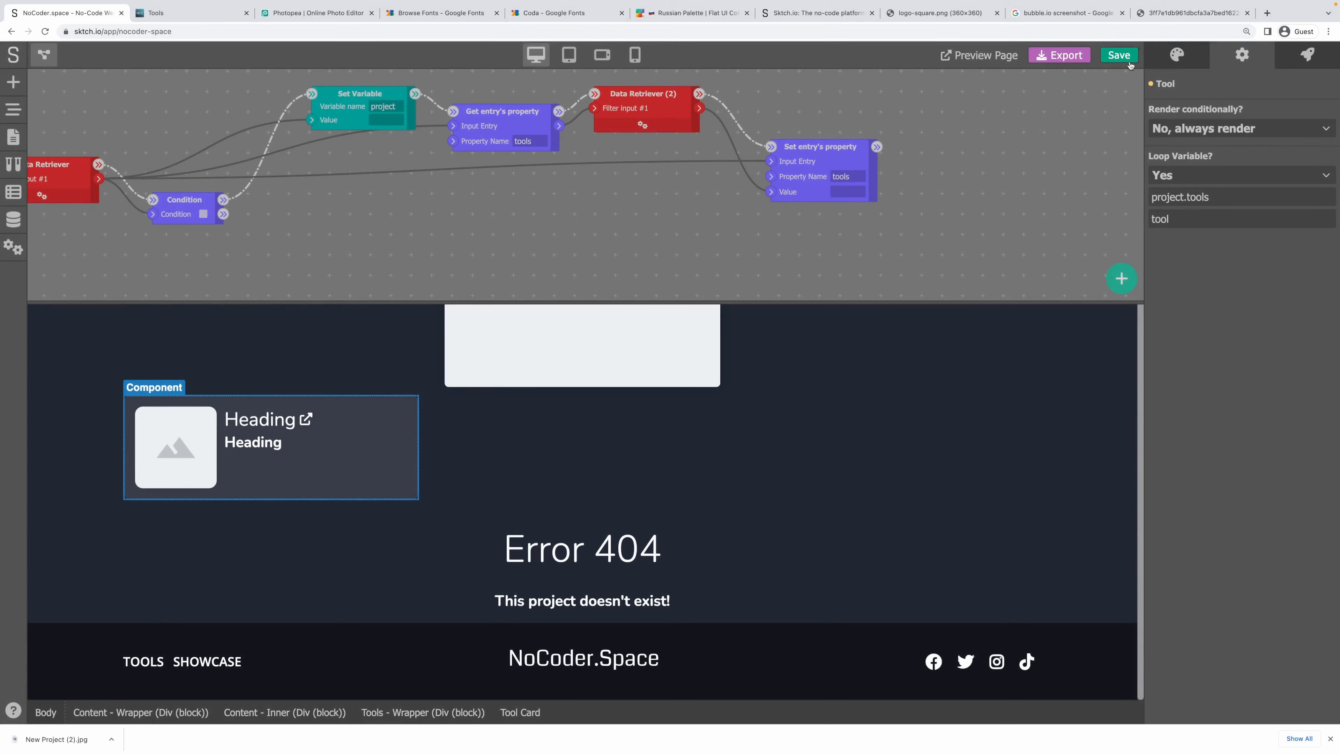
click(1128, 62)
key(ctrl+Tab)
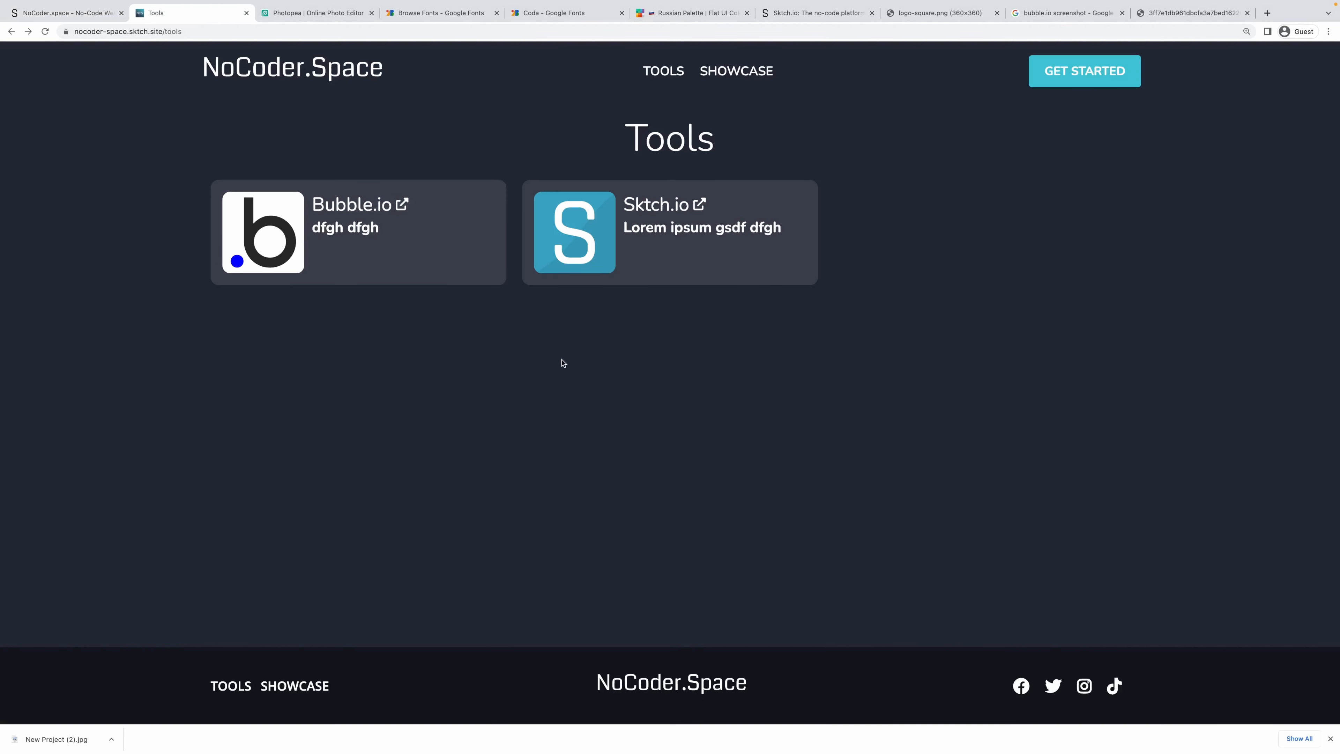
Open the live Showcase and NoCoder.Space project page, then return to the editor.
click(736, 71)
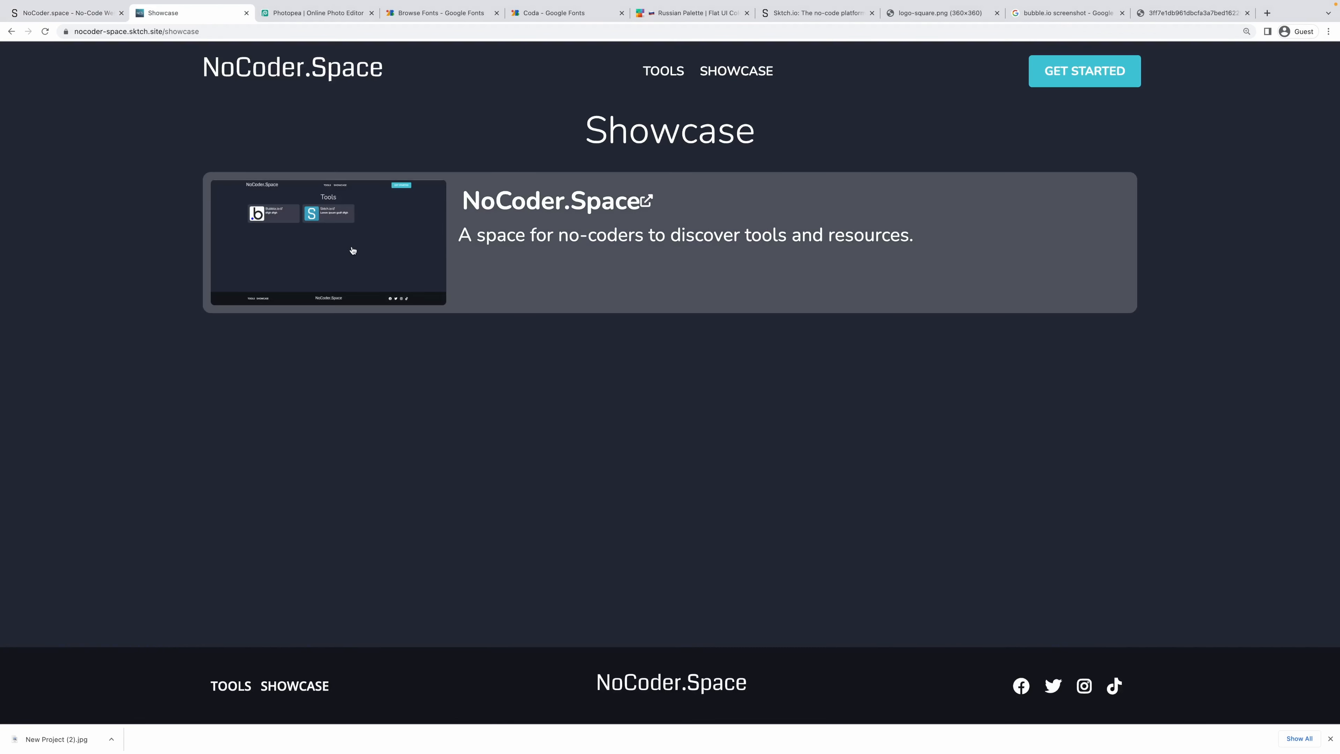
click(353, 248)
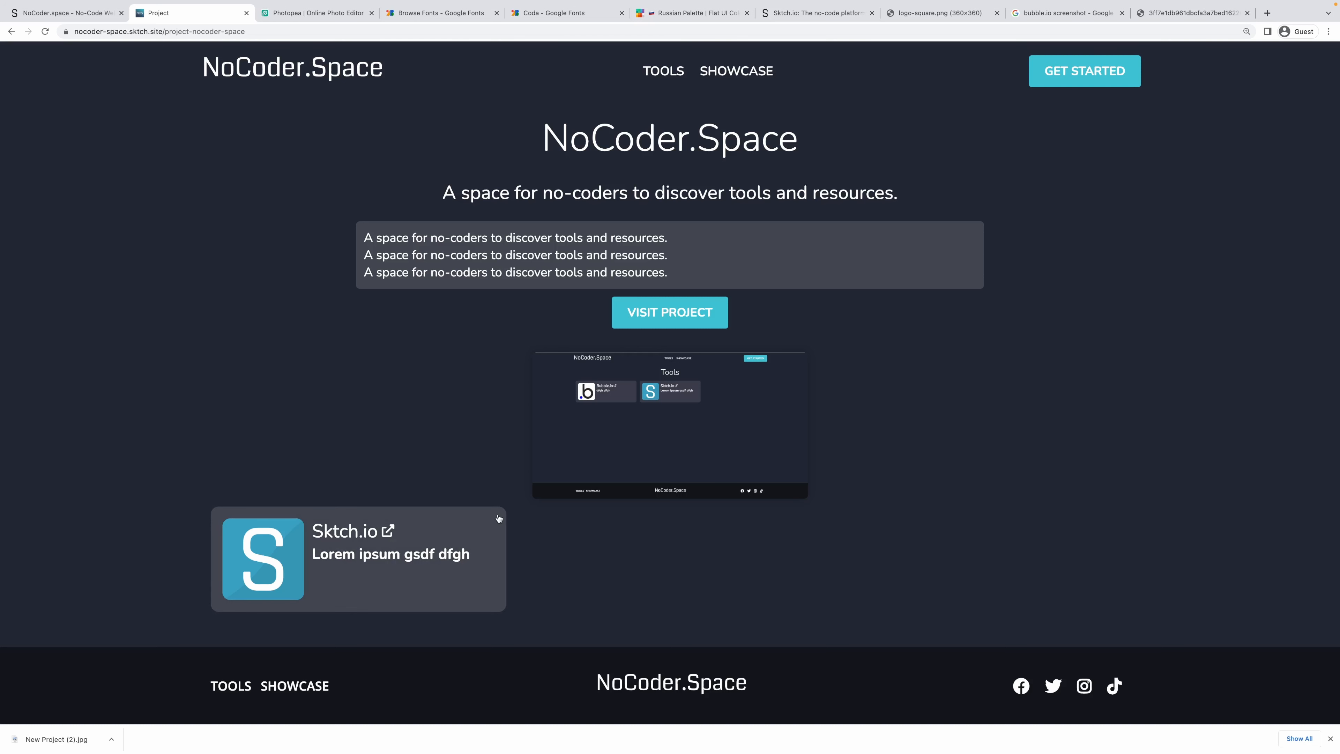
drag(543, 136, 834, 152)
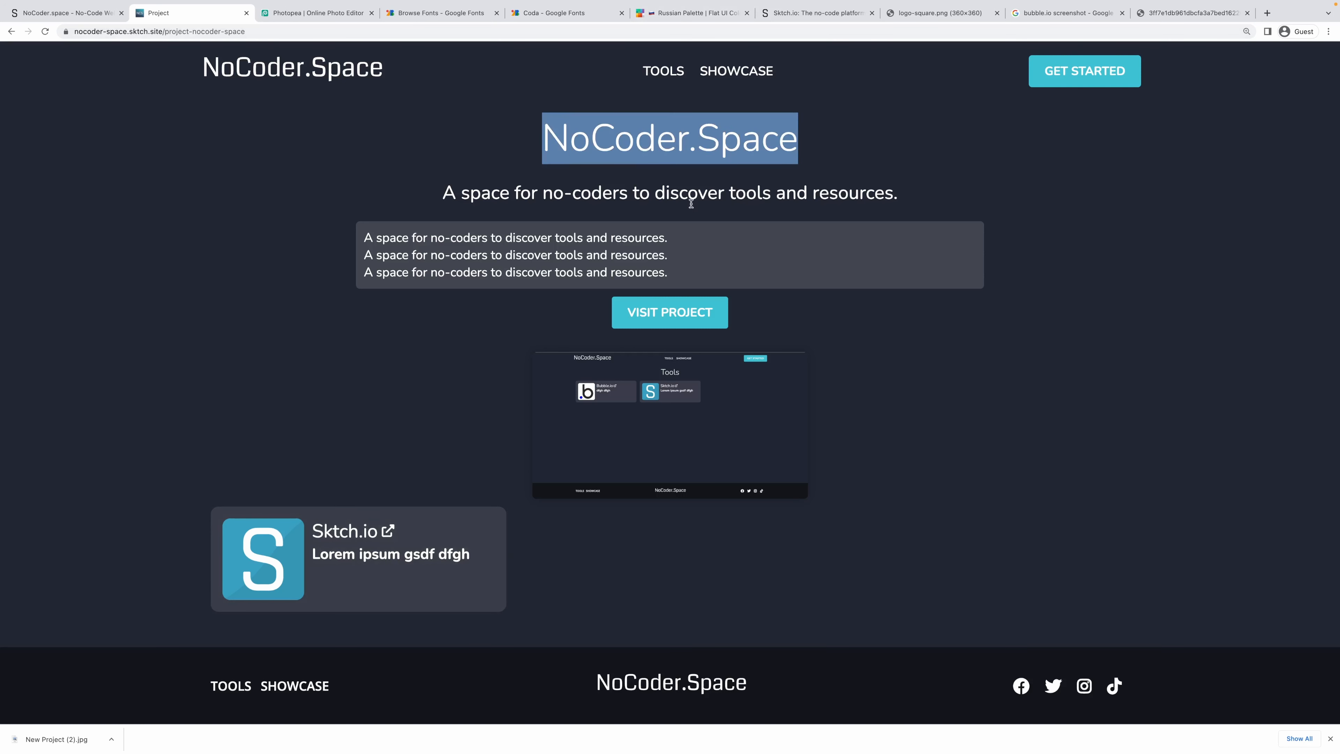
click(306, 297)
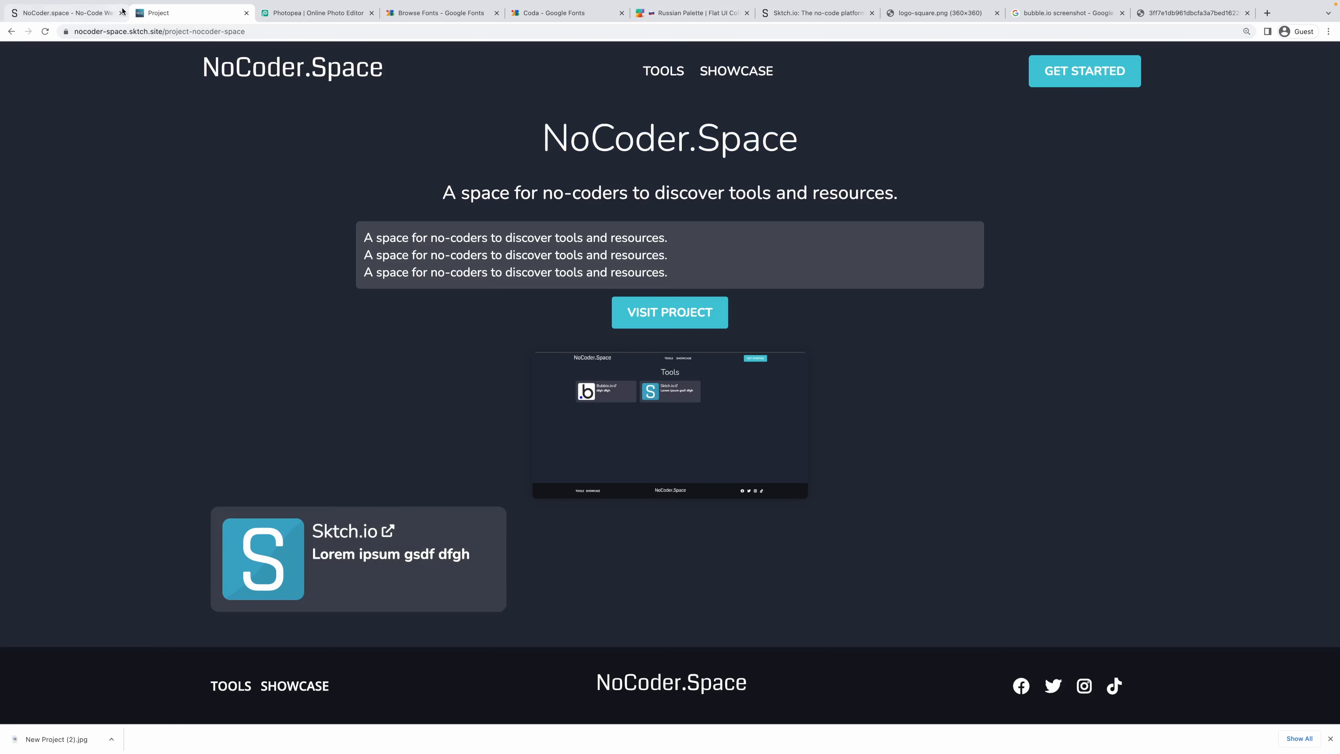
click(64, 12)
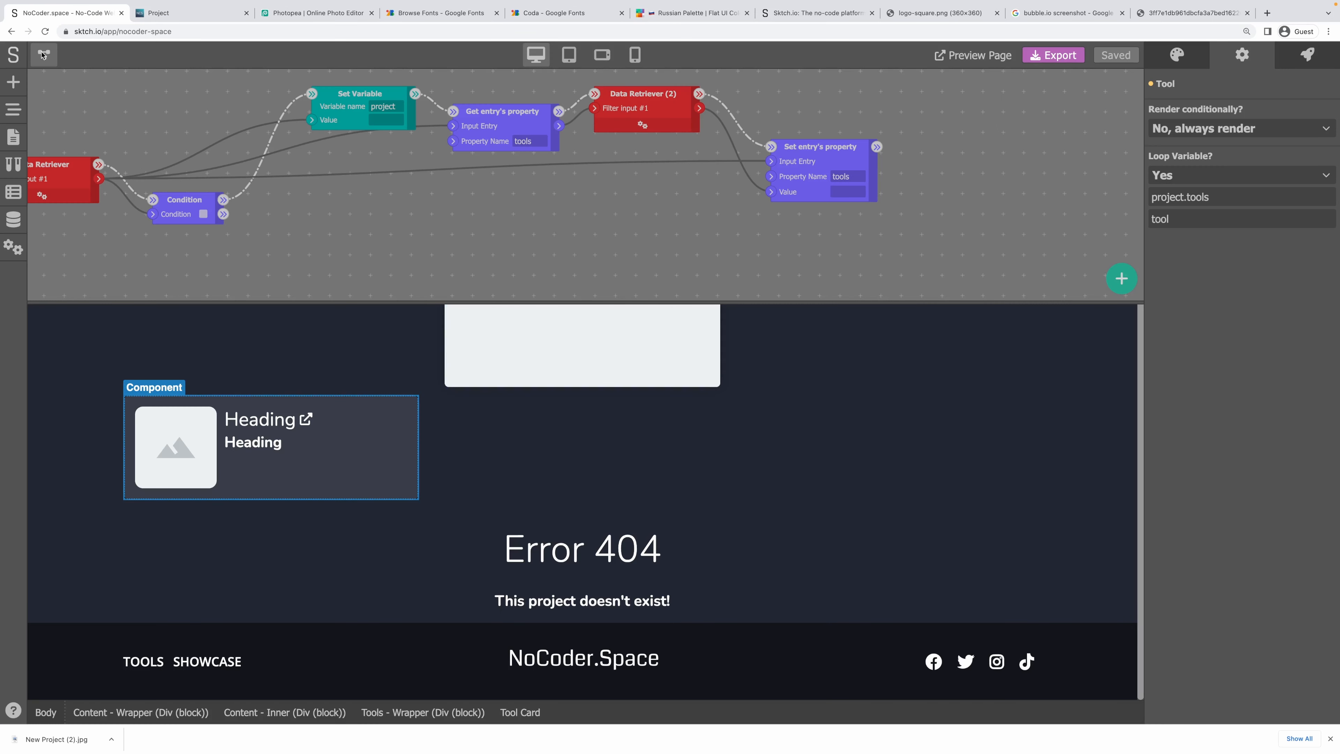
Place a Heading 2 inside Tools - Wrapper above the tool card.
click(43, 54)
click(500, 431)
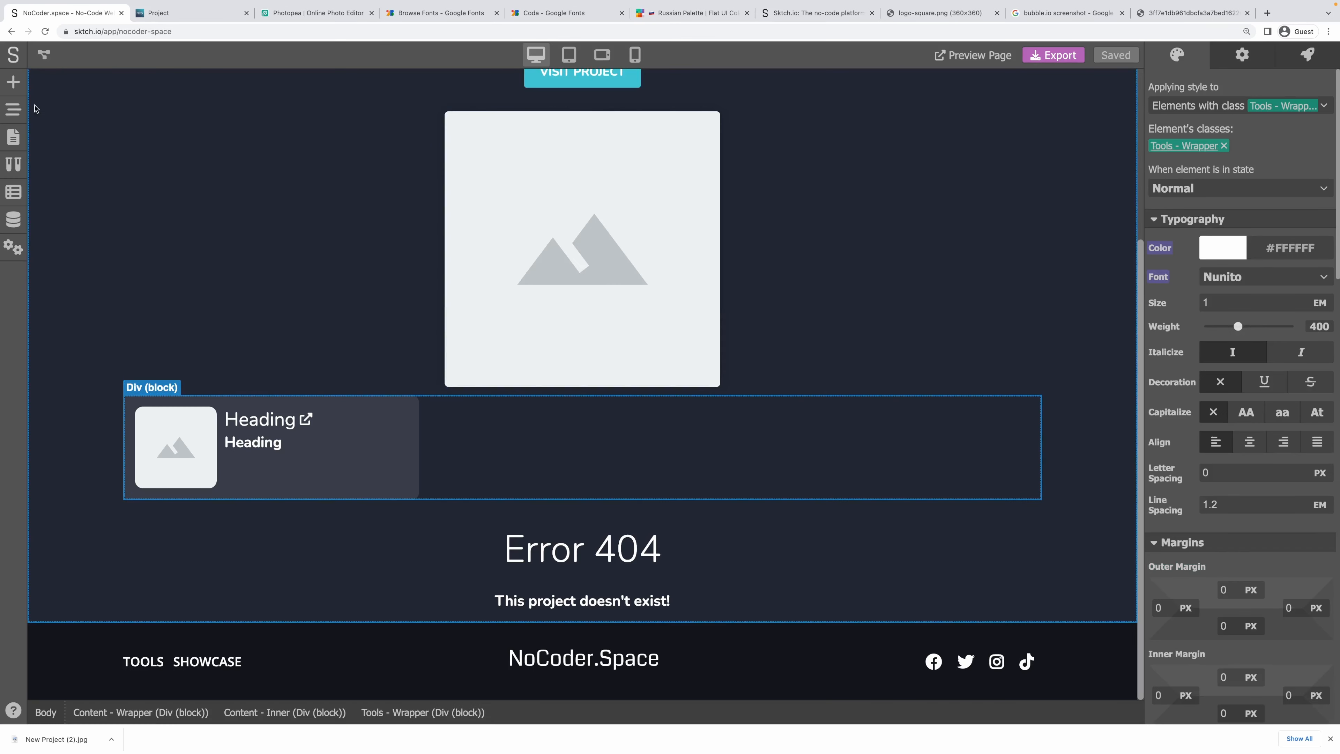
click(13, 82)
click(100, 121)
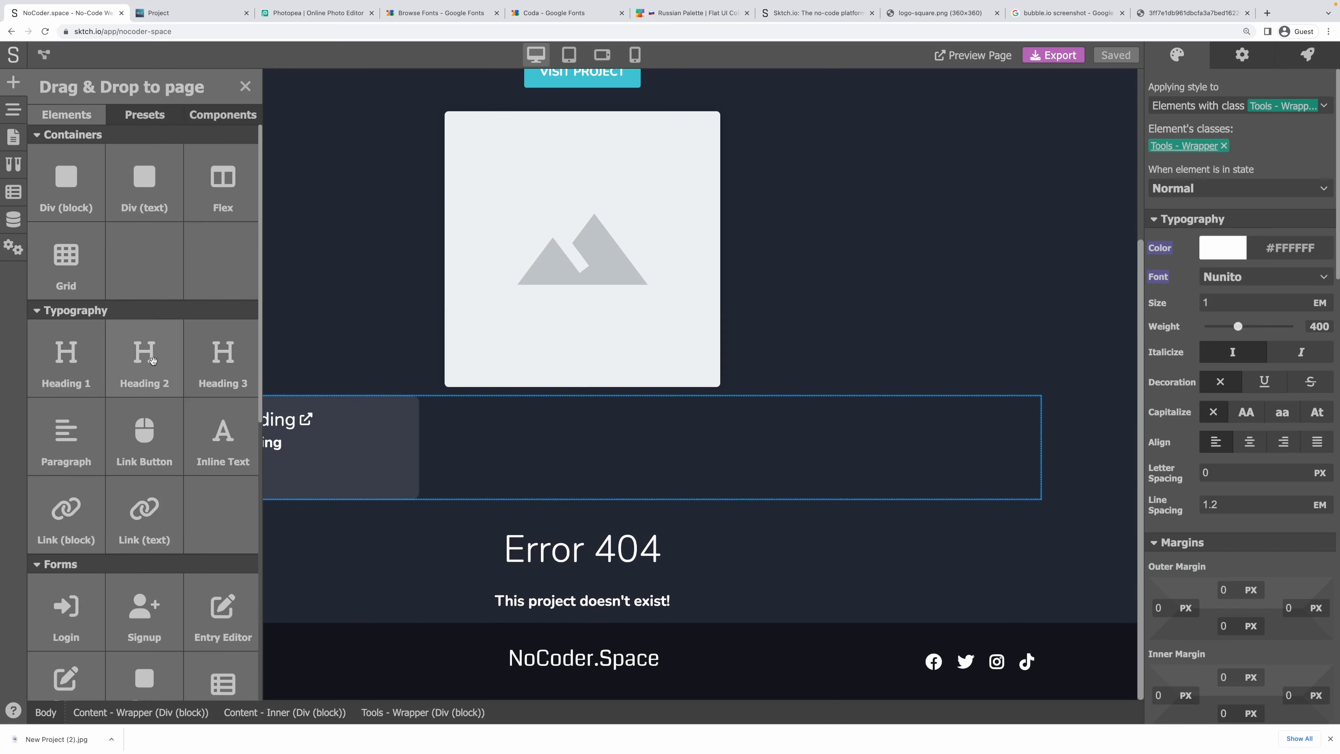
drag(142, 373, 643, 394)
Title the heading 'Tools used to build this project', save, and view the live page.
double_click(604, 403)
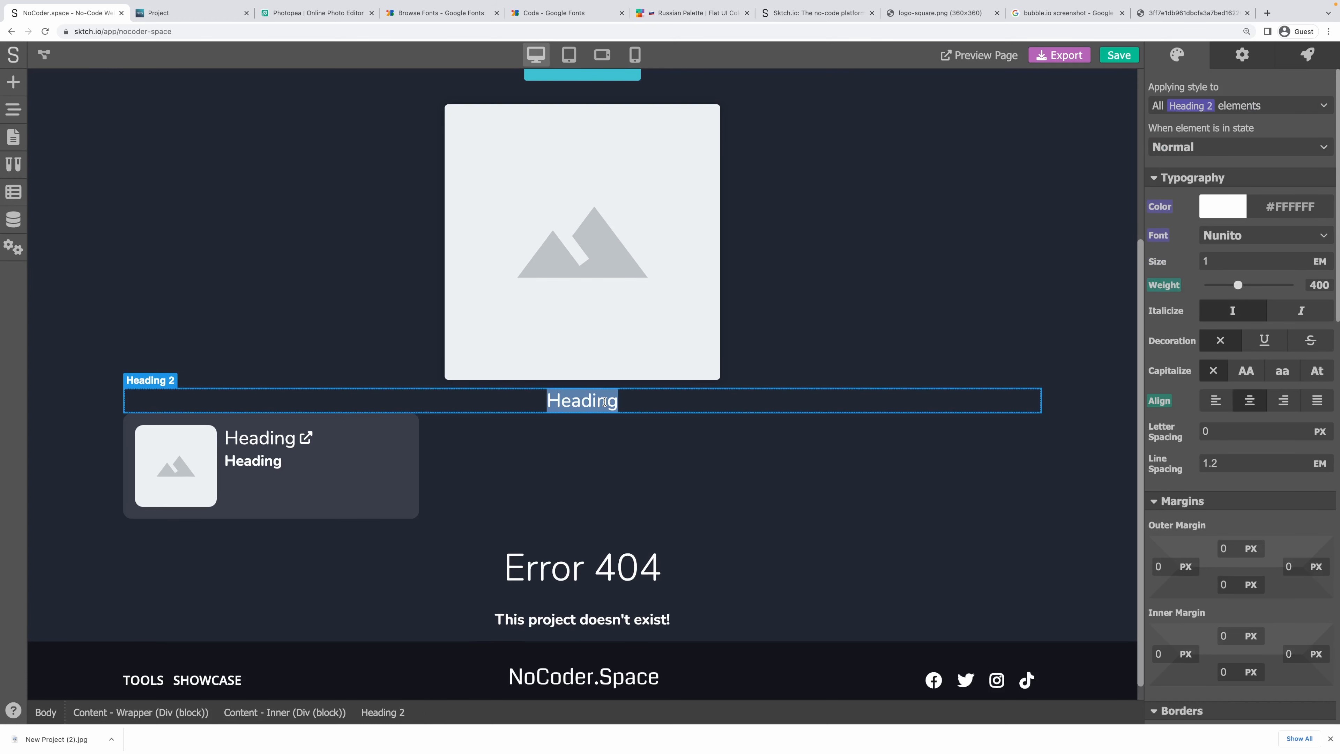
text(Too)
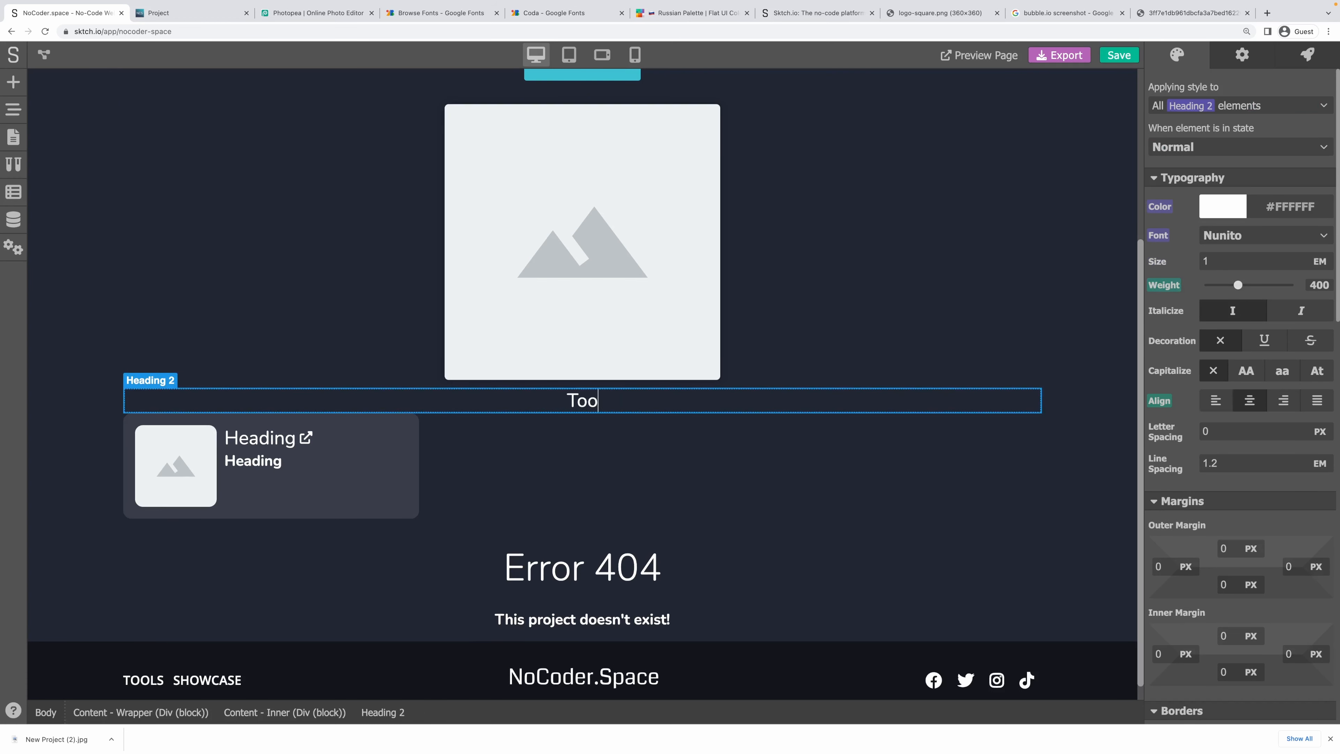
text(ls used to bui)
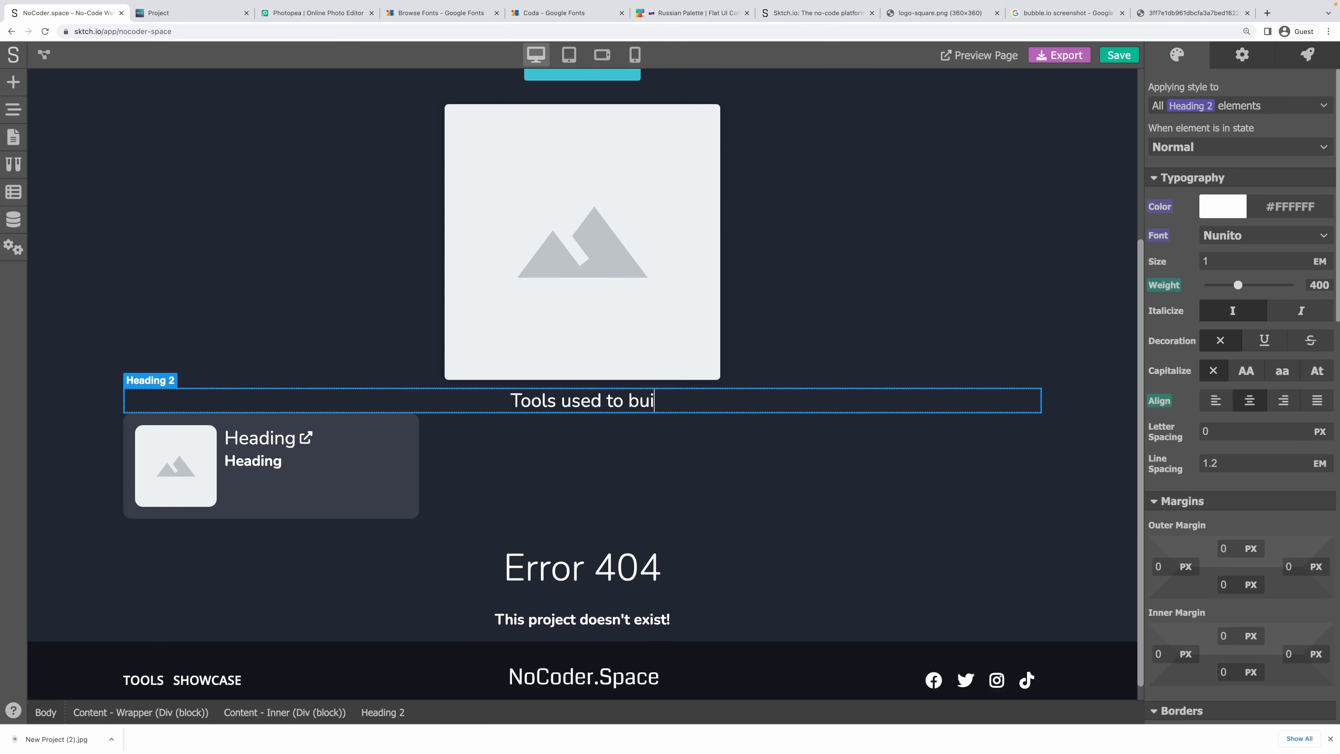
text(ld this project)
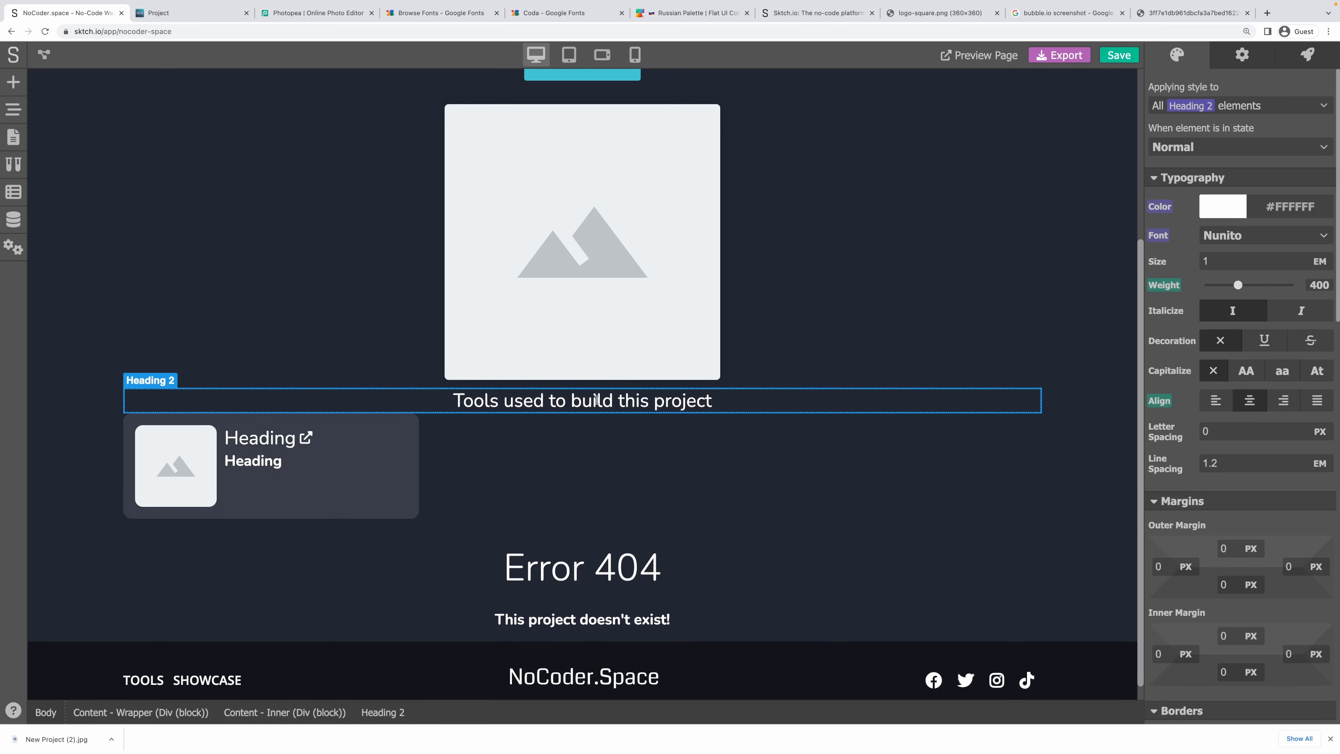
click(574, 426)
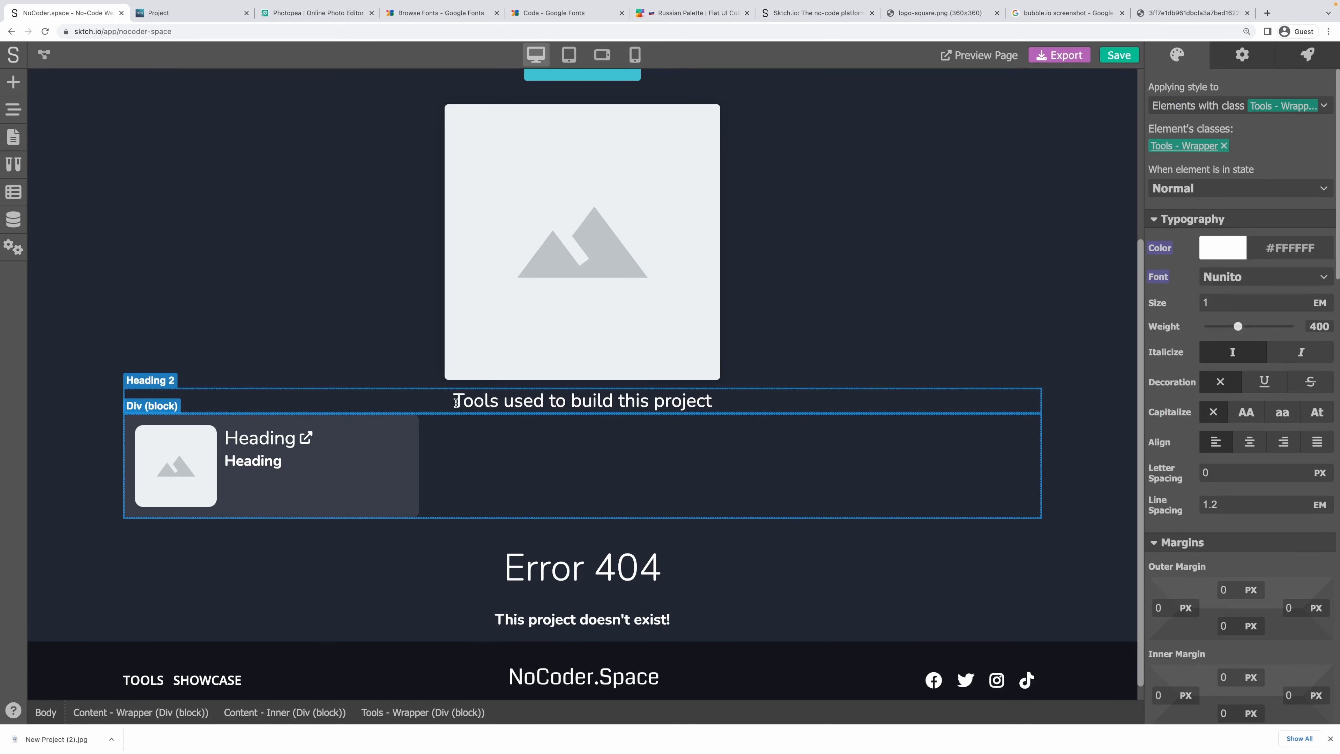
click(456, 404)
click(301, 369)
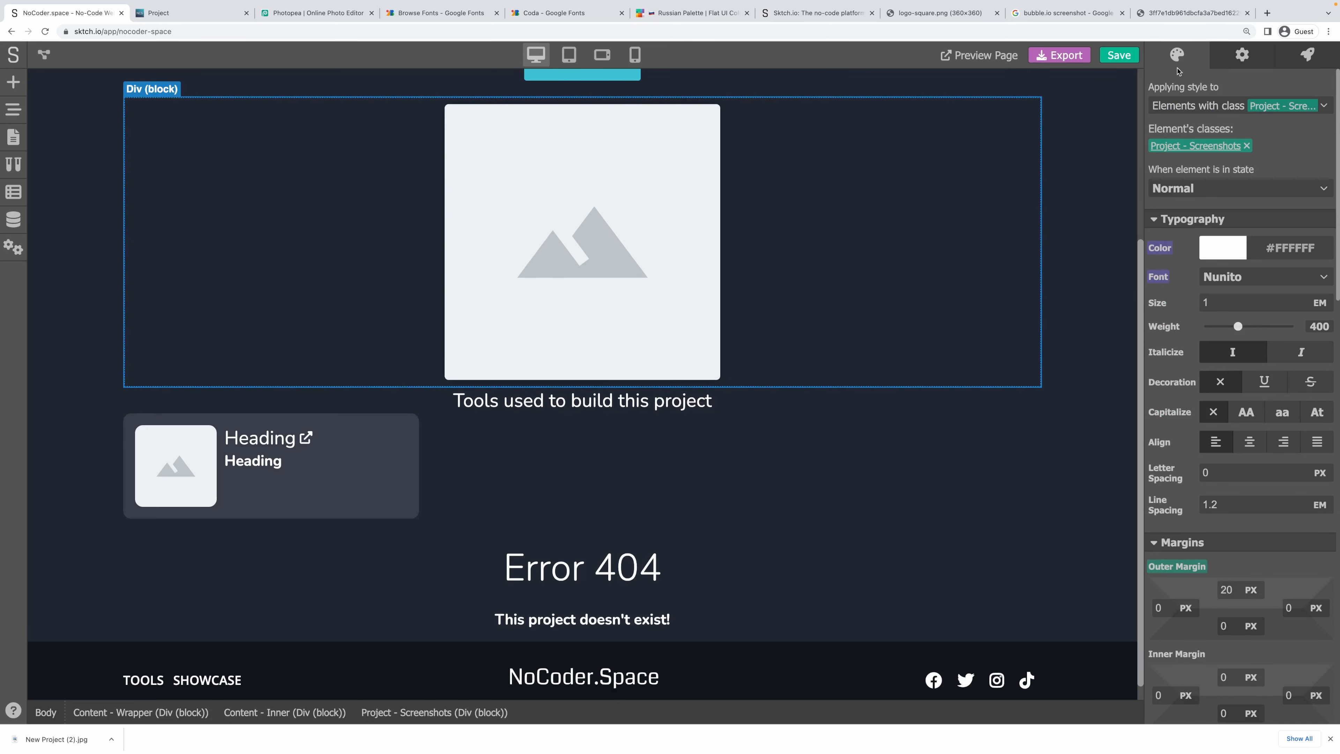
click(1120, 58)
click(213, 16)
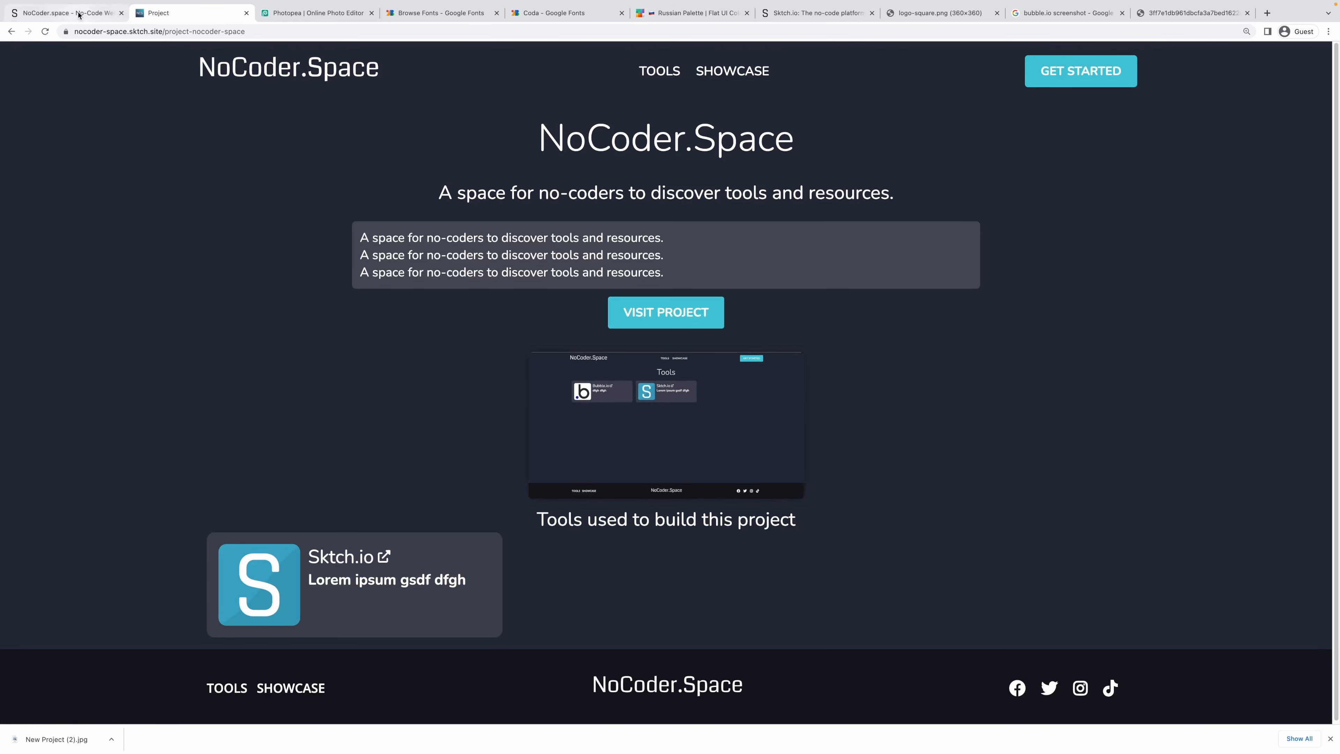
Add BUBBLE-IO to the NoCoder.Space project entry's Tools and check the live page.
click(66, 13)
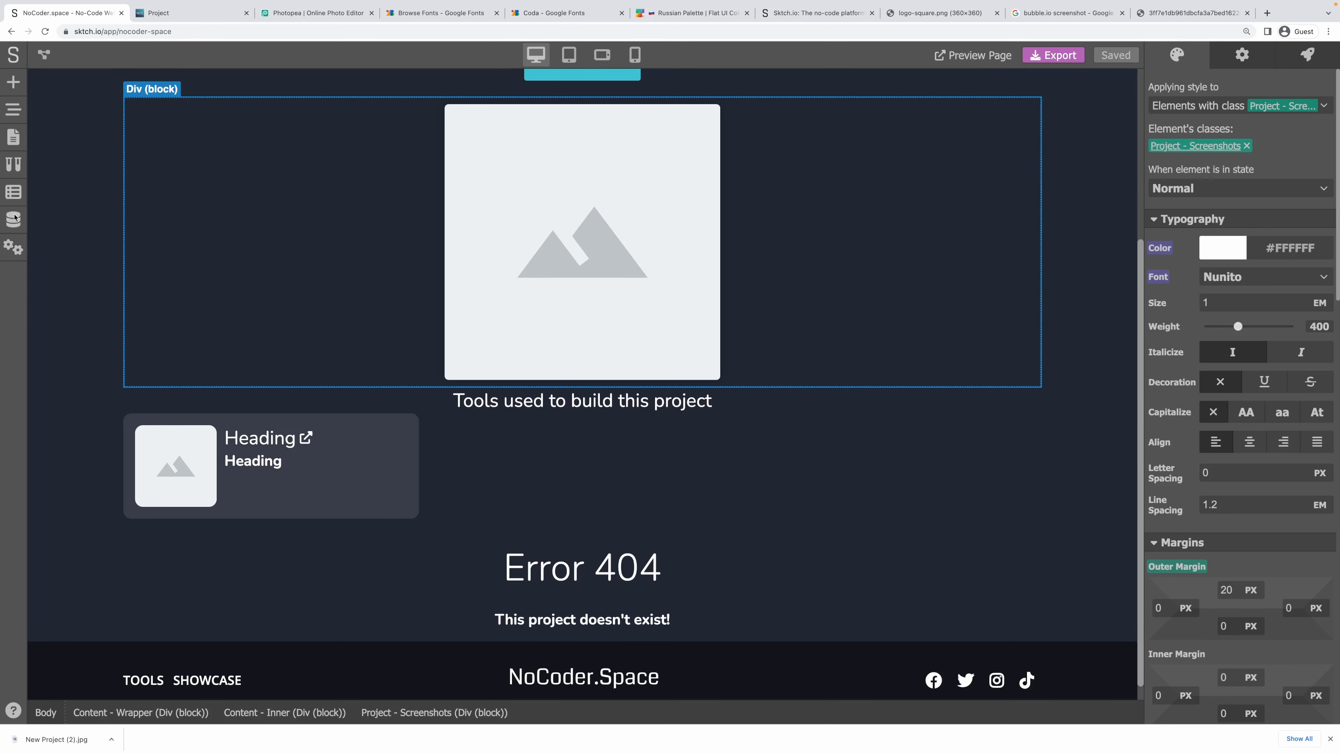
click(14, 218)
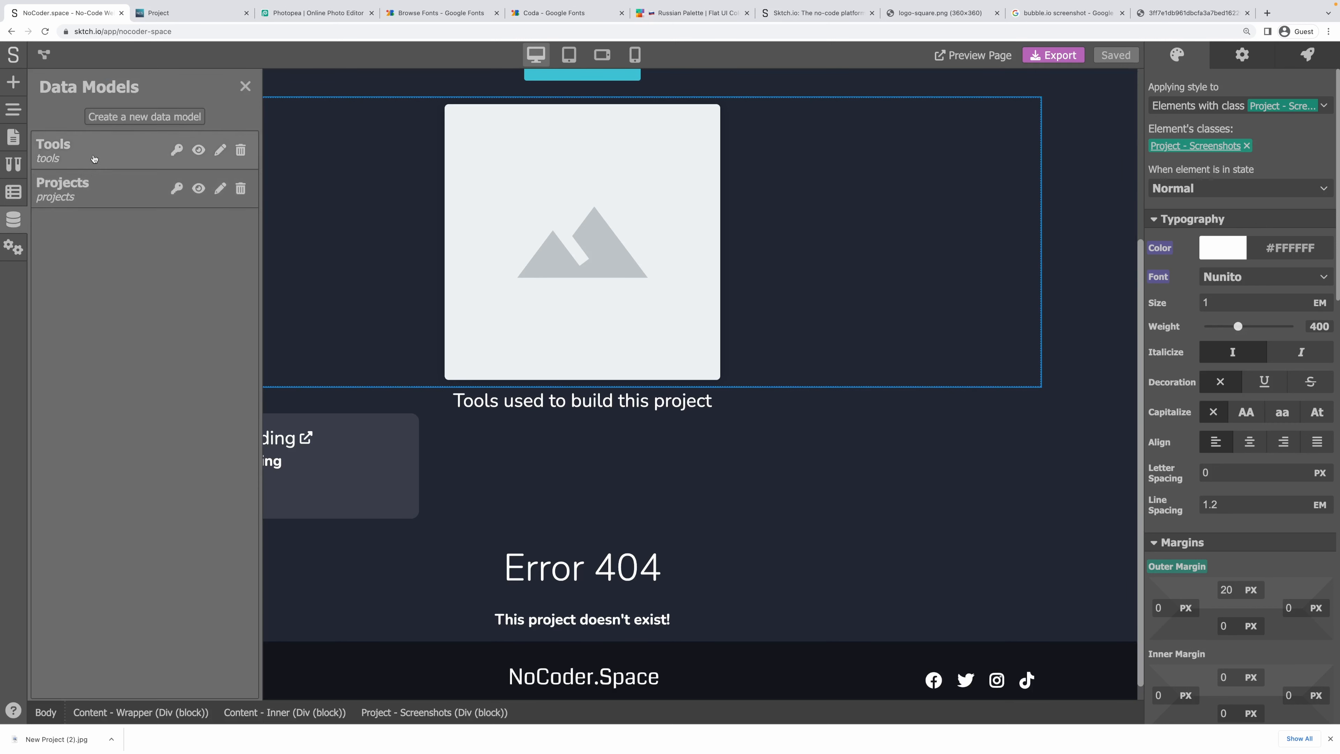
click(199, 190)
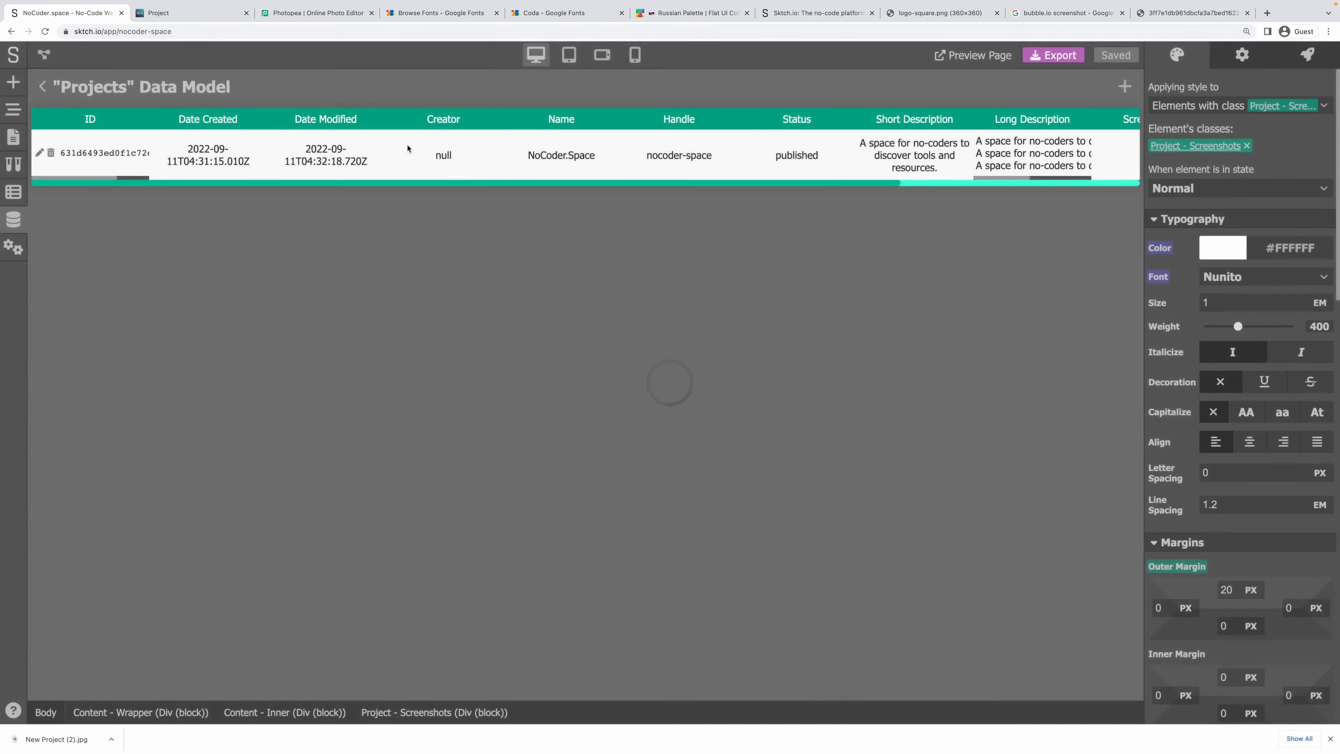
click(39, 155)
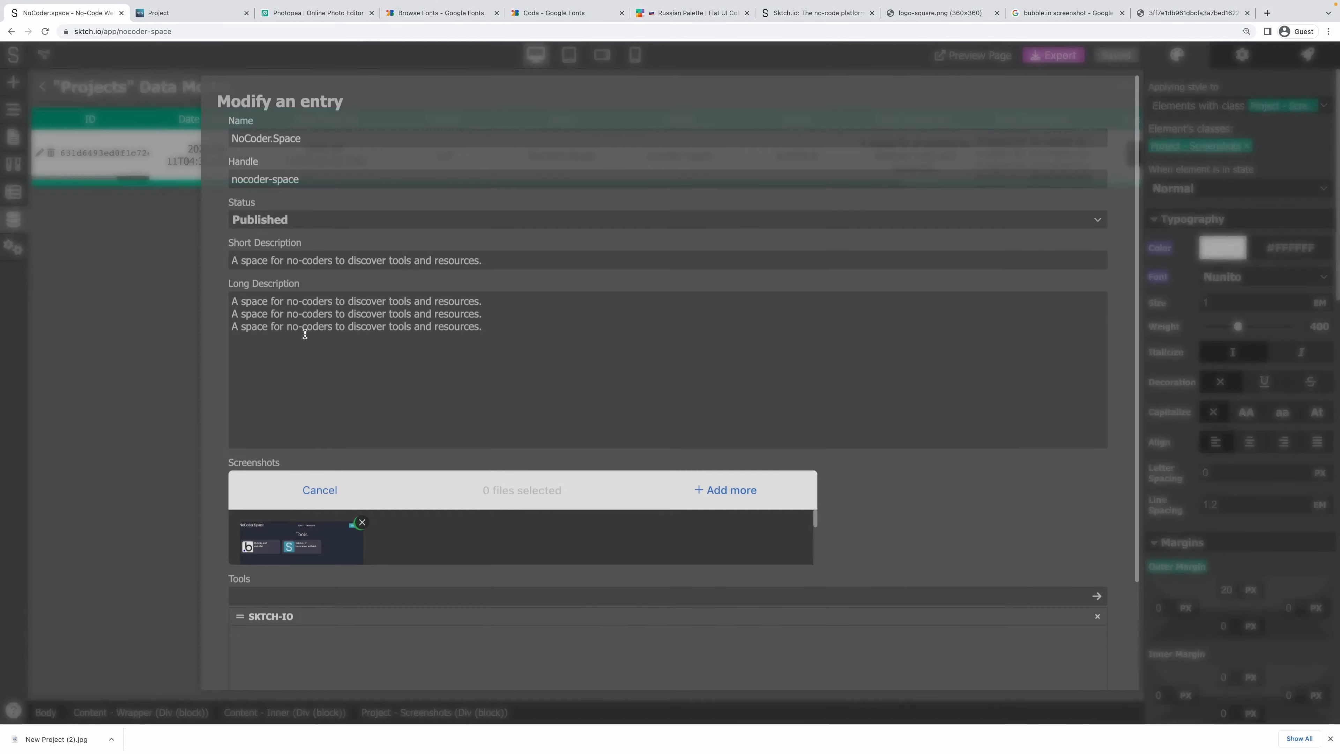
scroll(444, 473, down, 3)
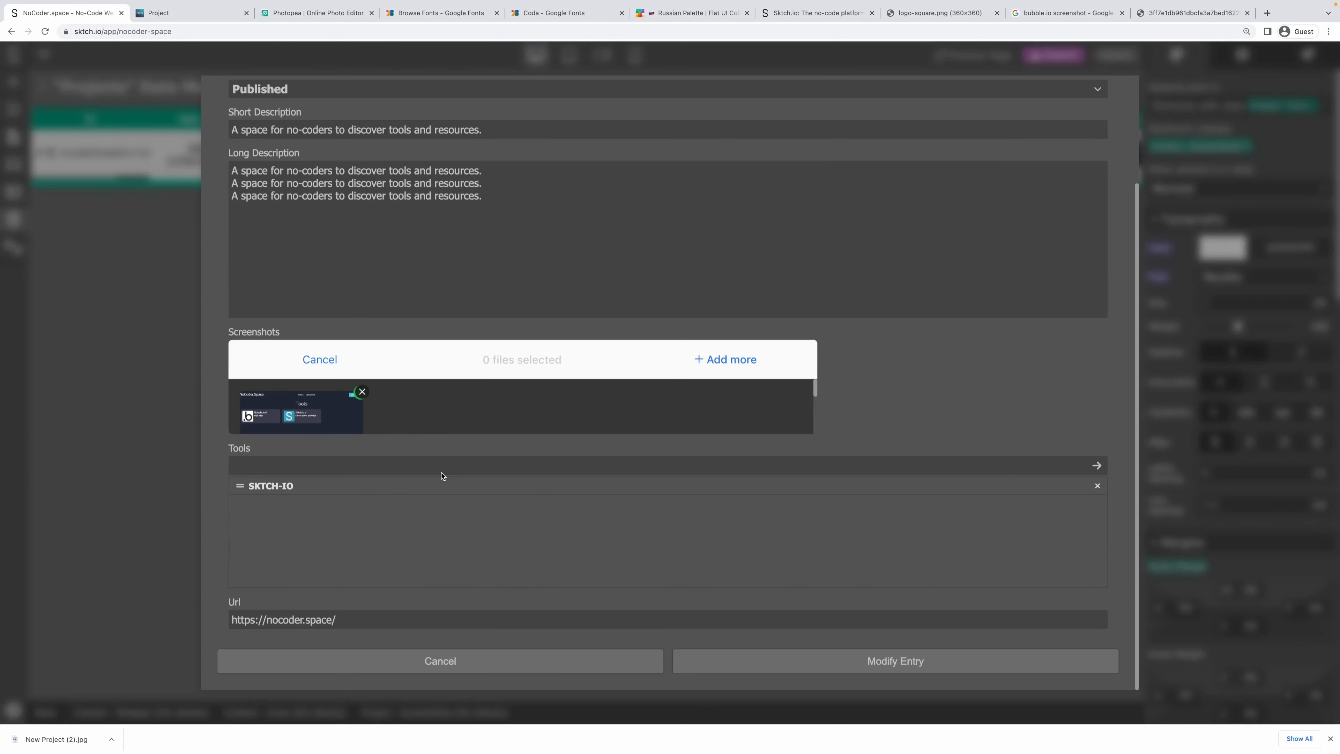
click(335, 464)
text(bubble-io)
click(1096, 467)
click(880, 666)
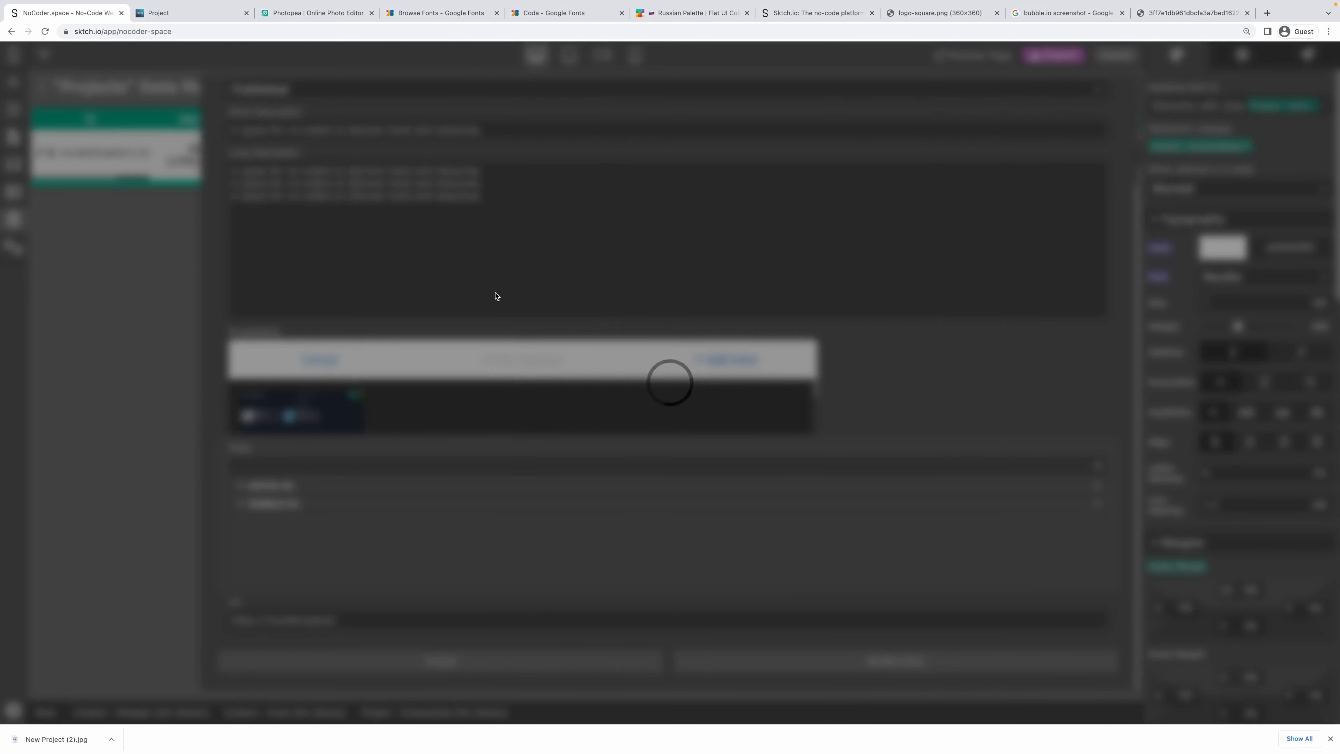
click(207, 5)
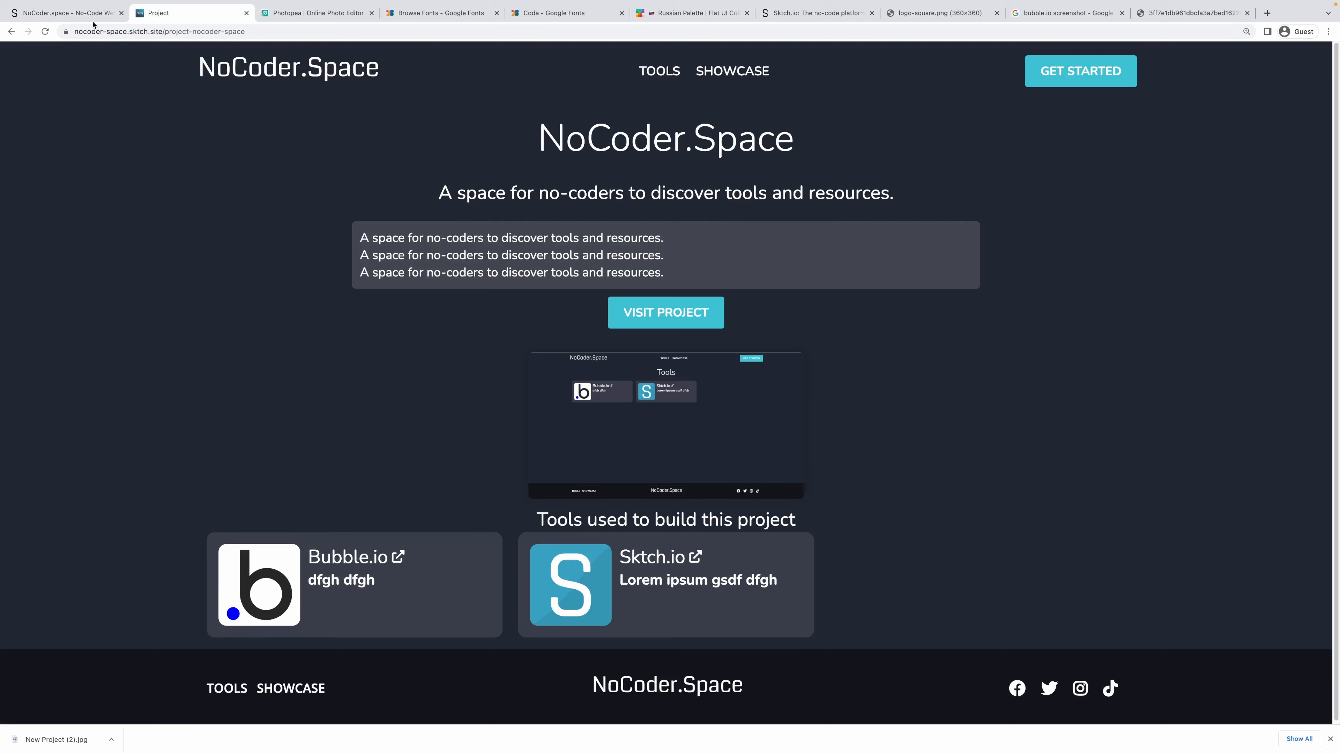
Remove BUBBLE-IO from the project's Tools and reload the live page to confirm.
click(94, 13)
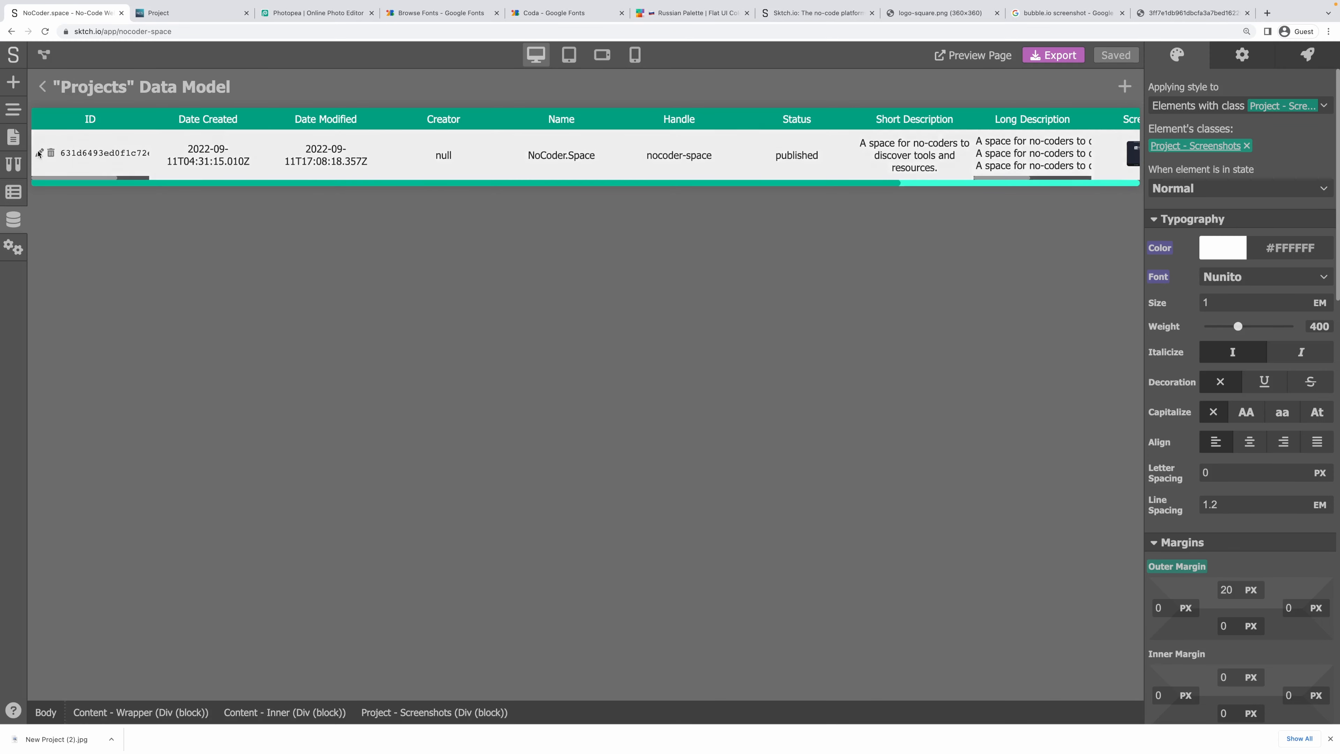
click(382, 146)
scroll(422, 581, down, 3)
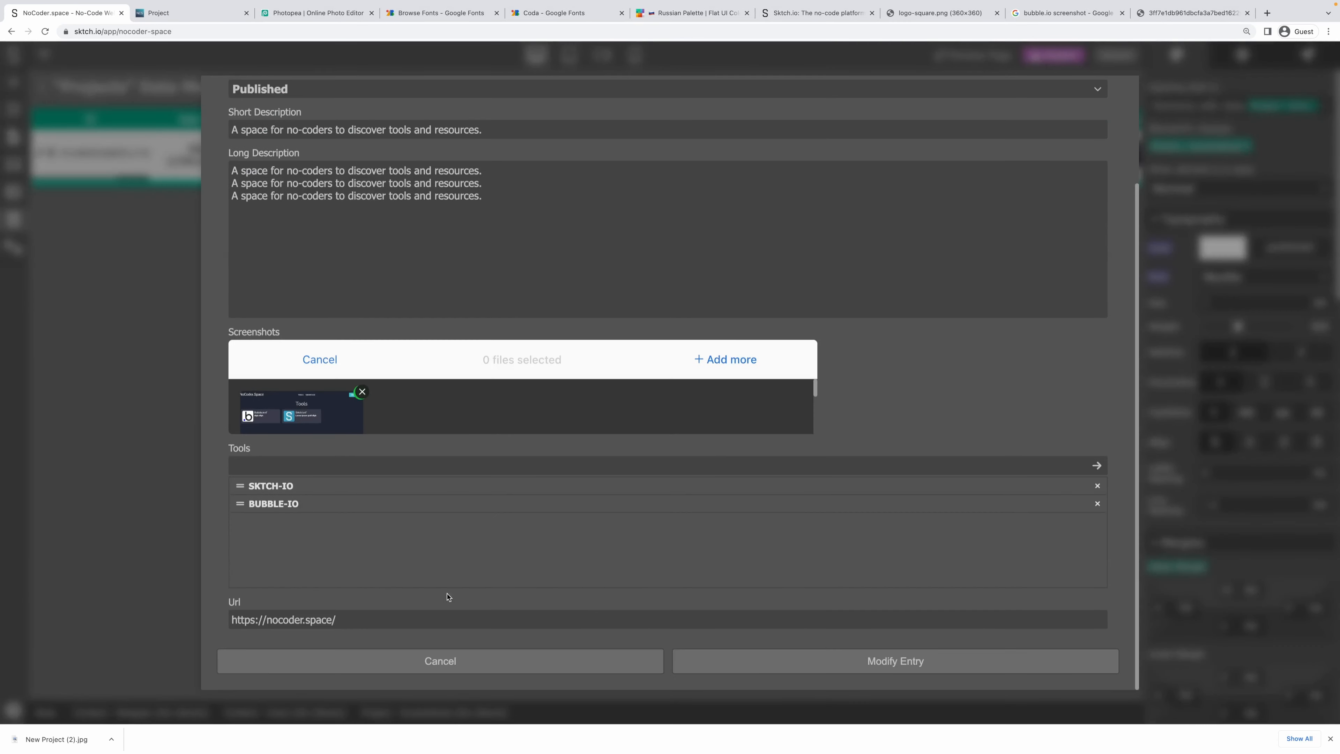
click(1097, 503)
click(923, 661)
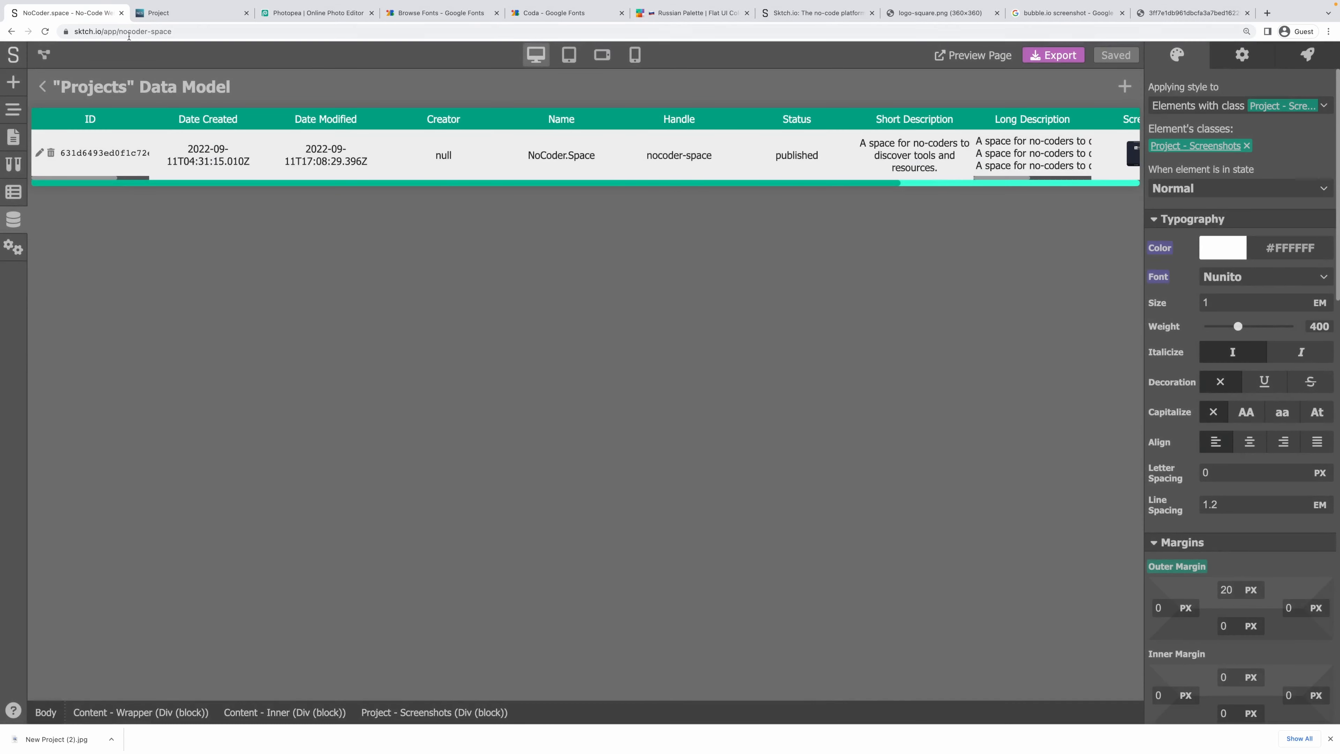
click(158, 13)
key(super+r)
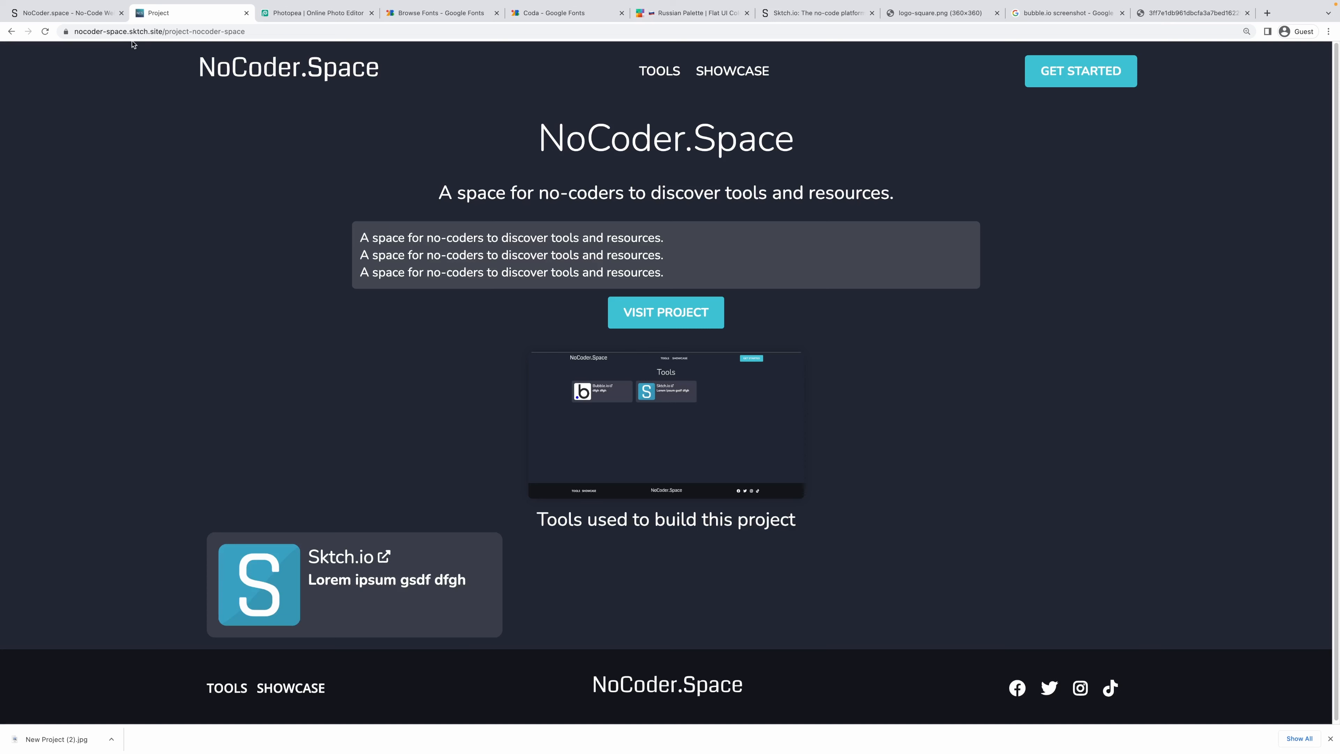
Select the live page's address and title, then bring up Namecheap's DNS settings.
drag(74, 33, 228, 35)
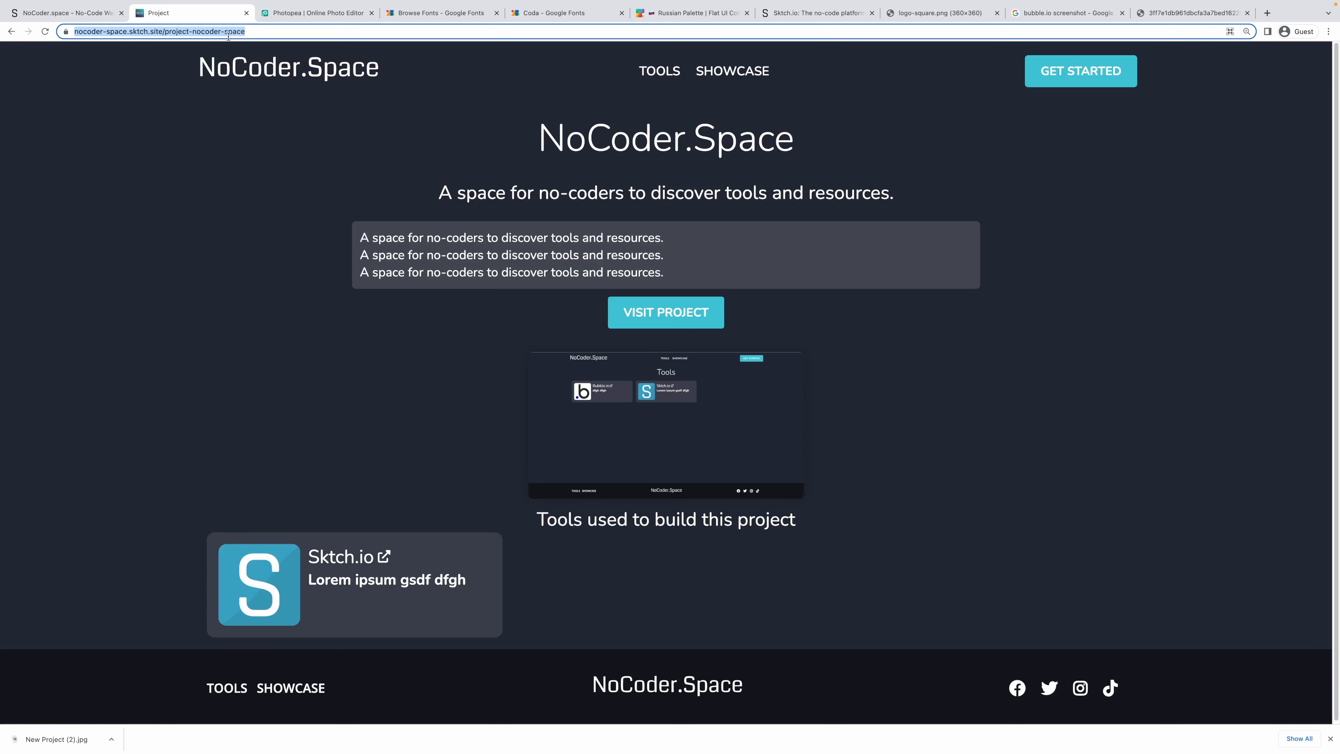
drag(813, 146, 534, 141)
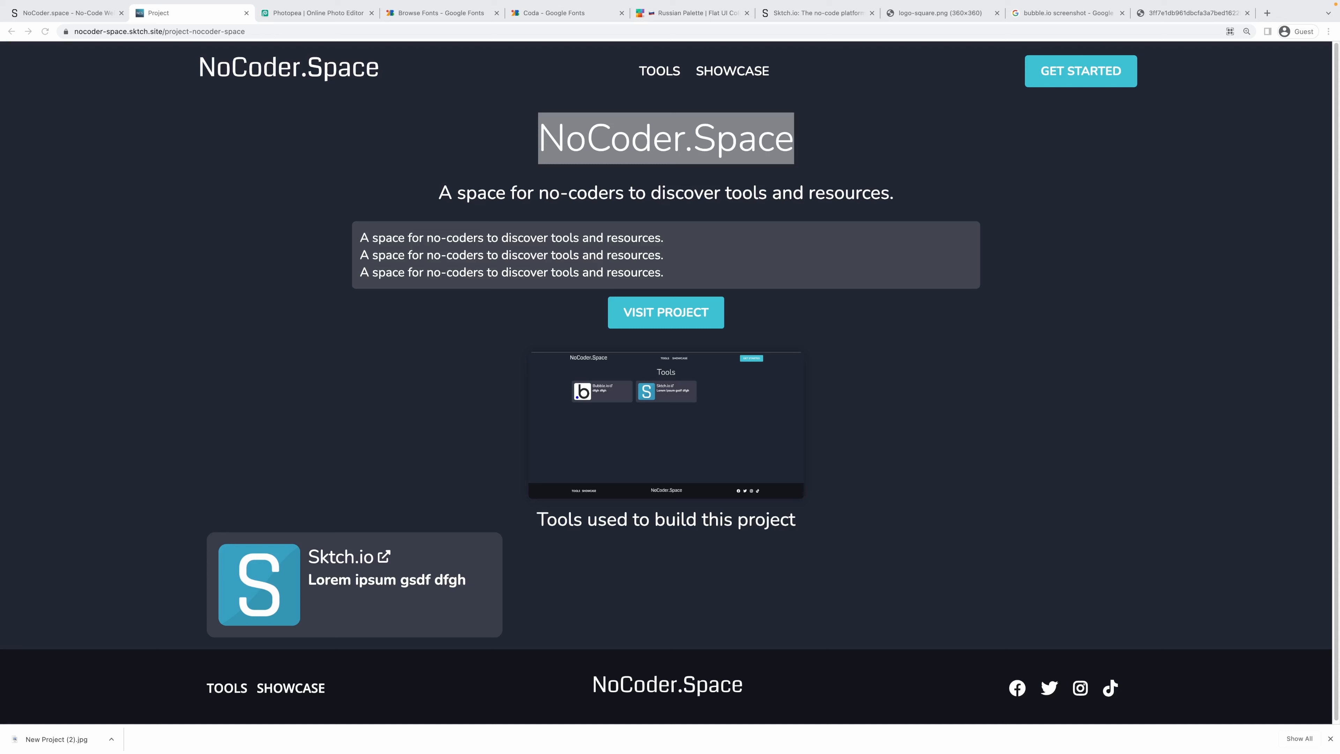
drag(227, 97, 891, 77)
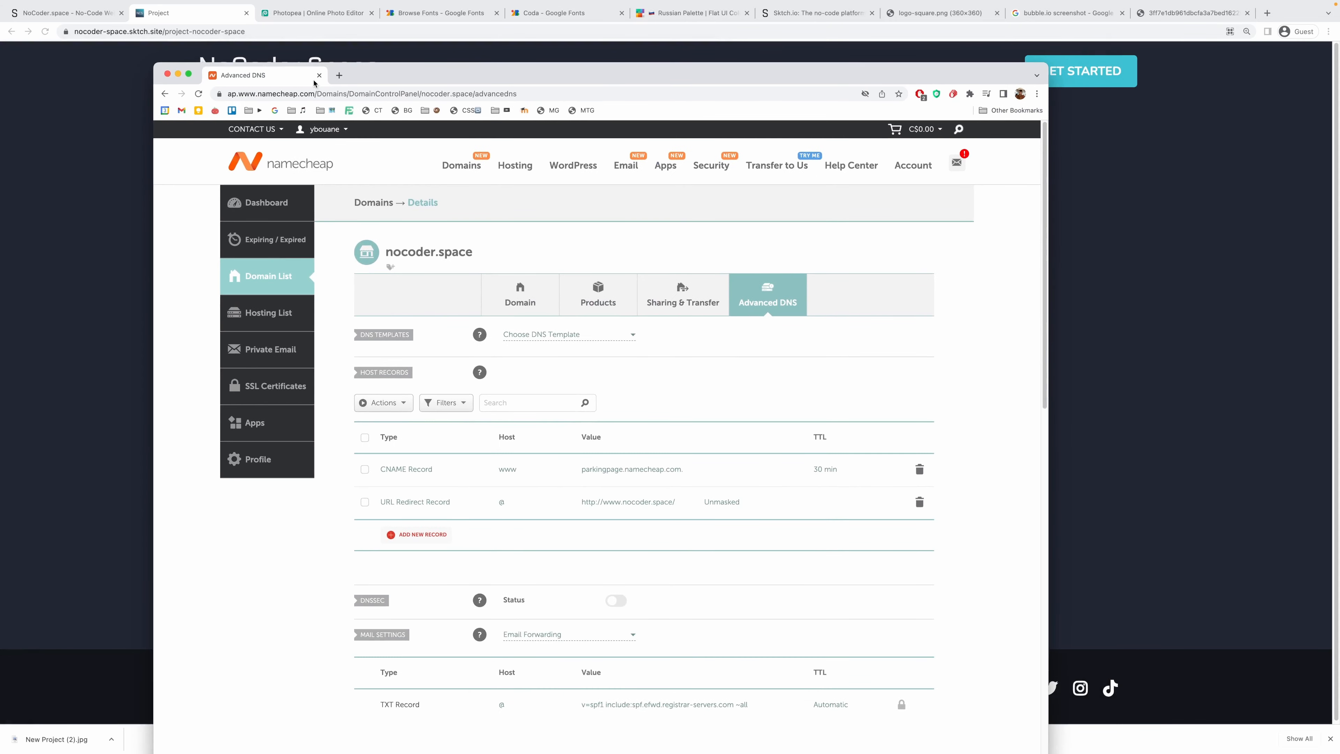
Review the nocoder.space DNS records, then return to the Sktch.io editor's Projects model.
drag(515, 64, 511, 132)
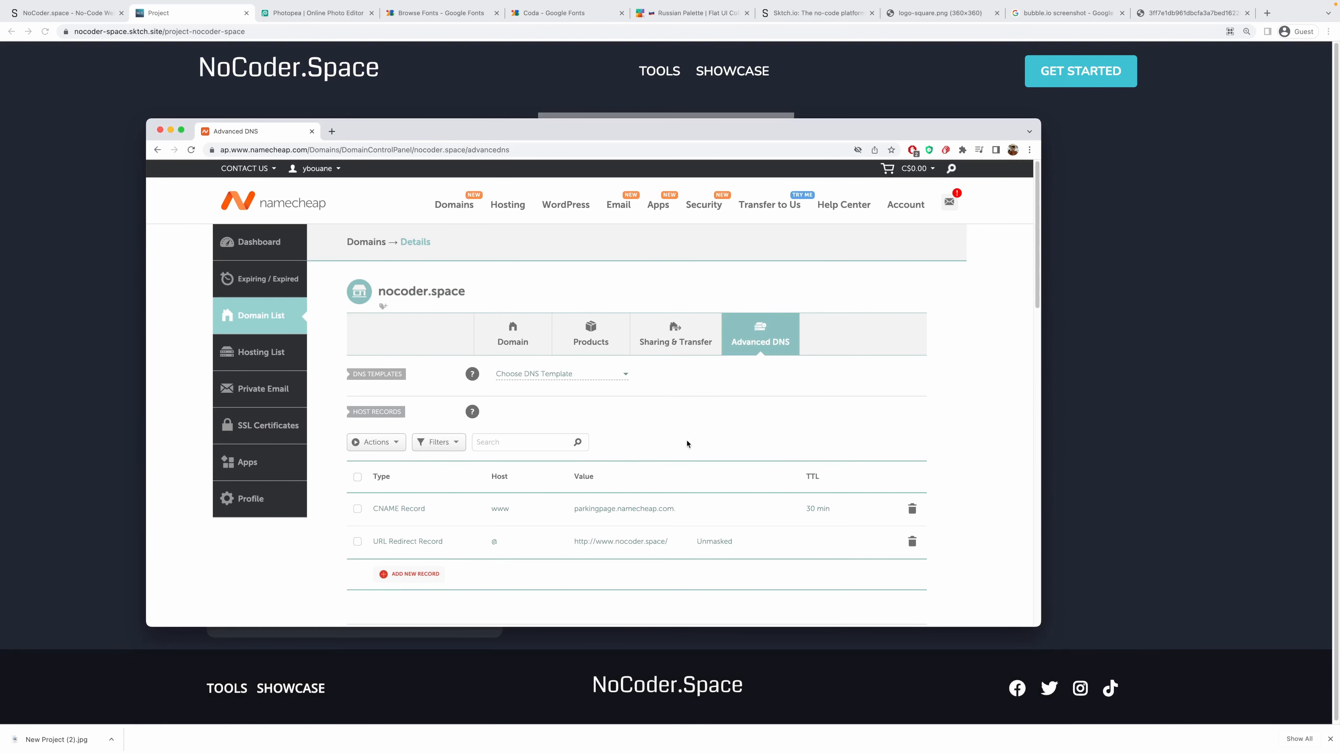
scroll(717, 441, down, 1)
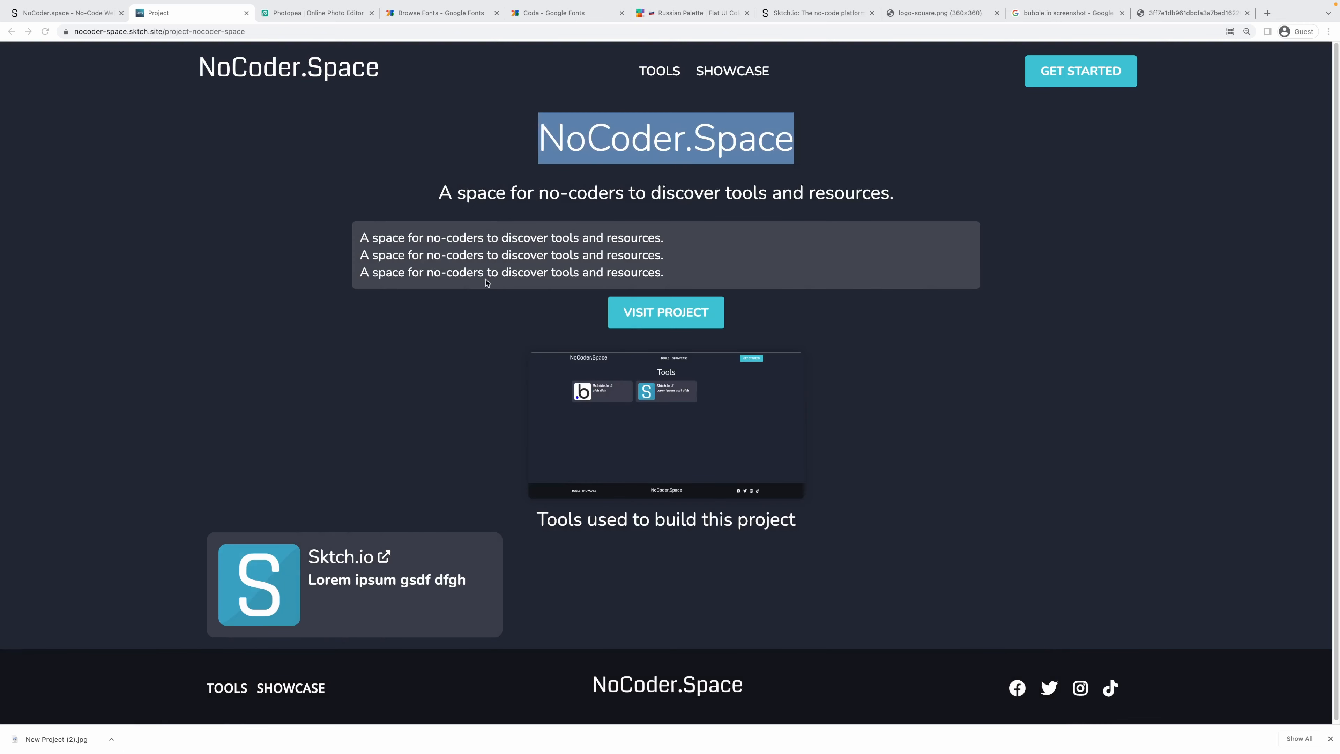
click(69, 13)
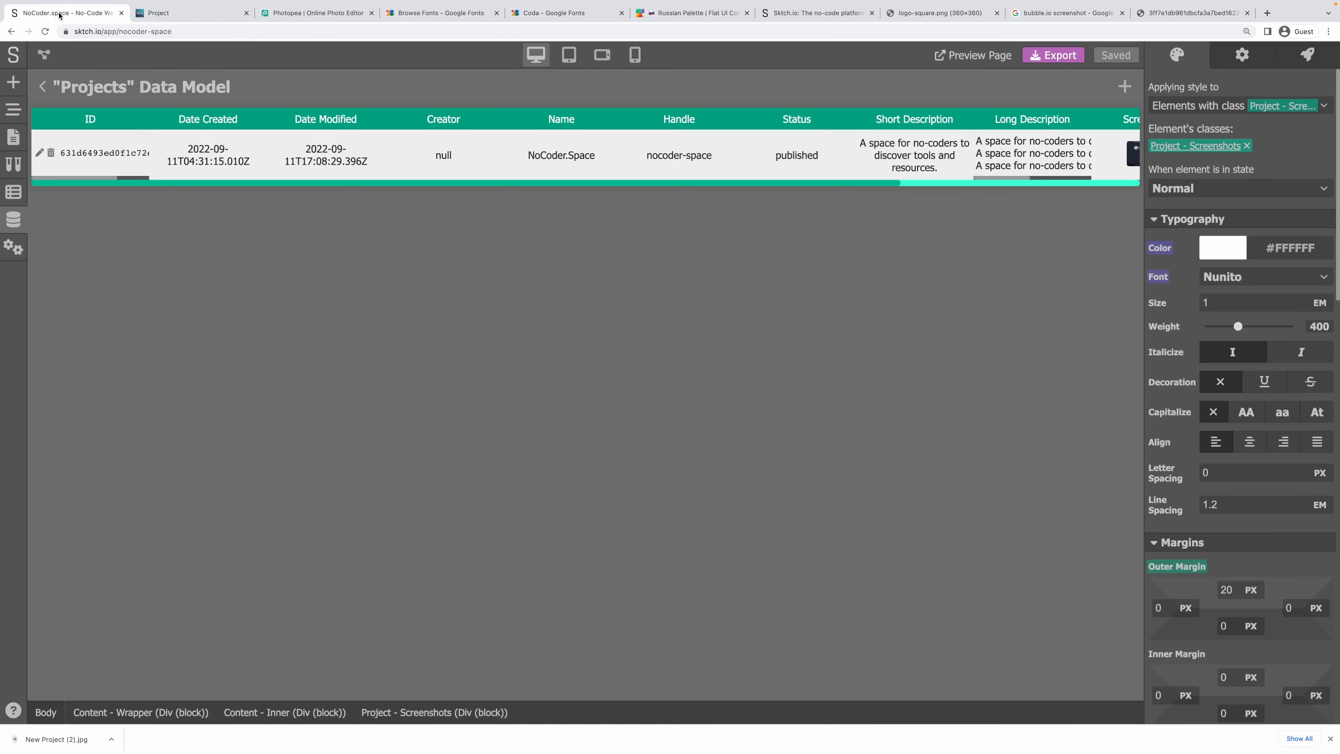
Enter nocoder.space as the domain in the project configuration's domain name setup.
click(13, 247)
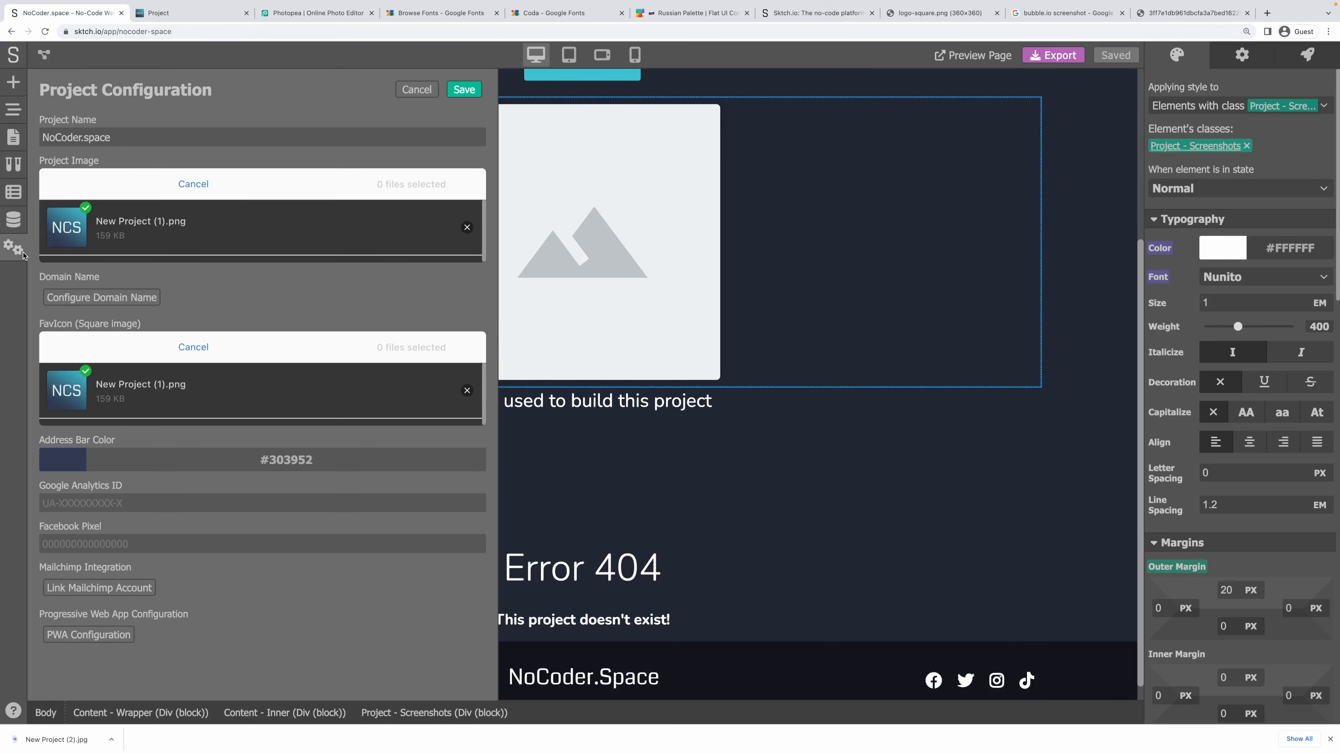
click(109, 299)
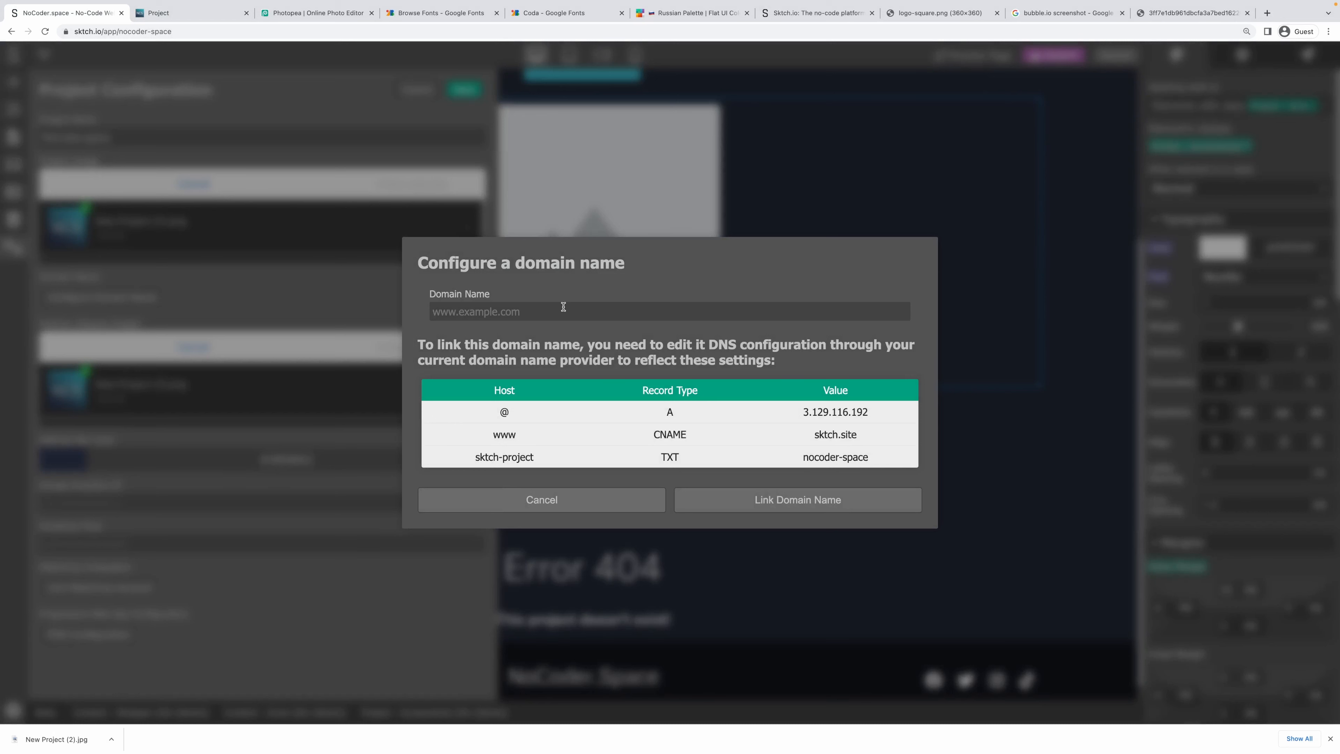
text(nocoder.space)
Bring the Namecheap DNS window forward, scrolled back to the Host Records table.
drag(432, 350, 685, 364)
click(690, 366)
drag(0, 170, 636, 131)
scroll(387, 465, down, 1)
scroll(386, 467, down, 6)
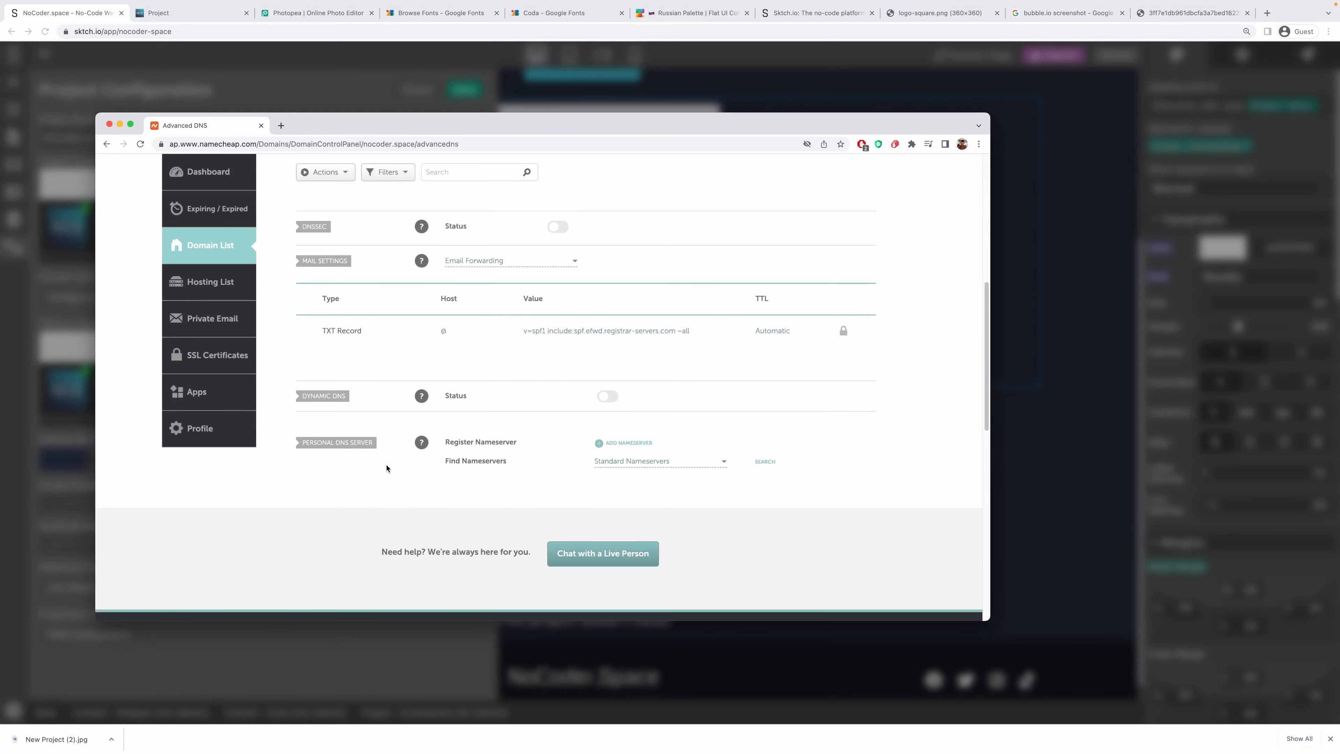
scroll(387, 467, up, 4)
scroll(387, 468, up, 1)
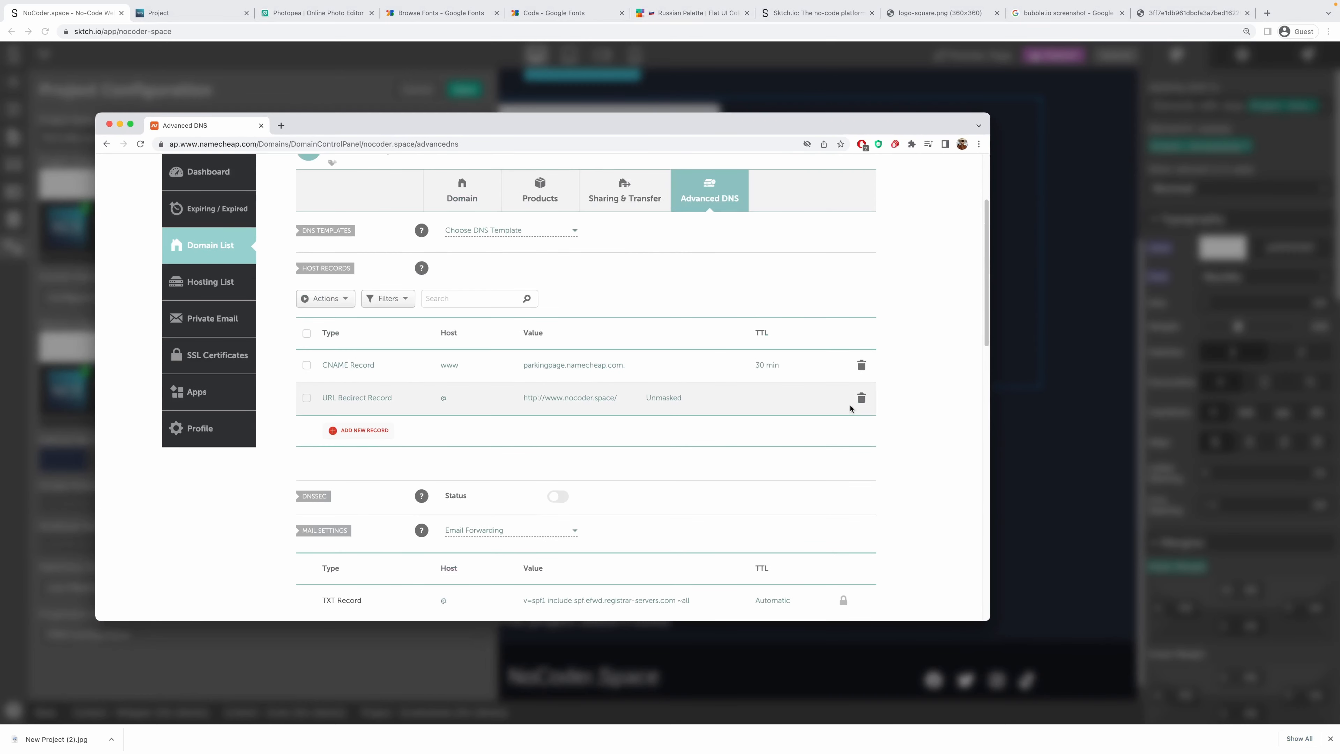
Delete the parking CNAME and URL Redirect host records.
click(862, 366)
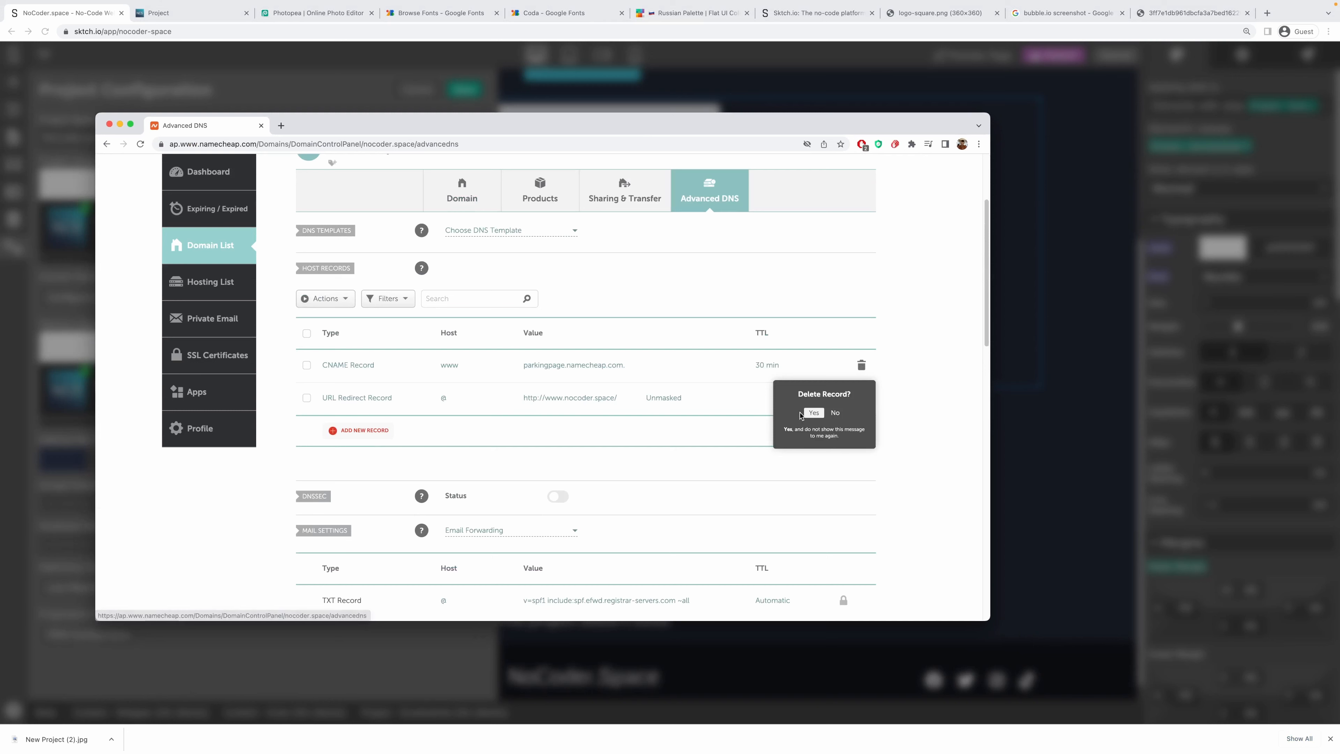
click(811, 416)
click(862, 365)
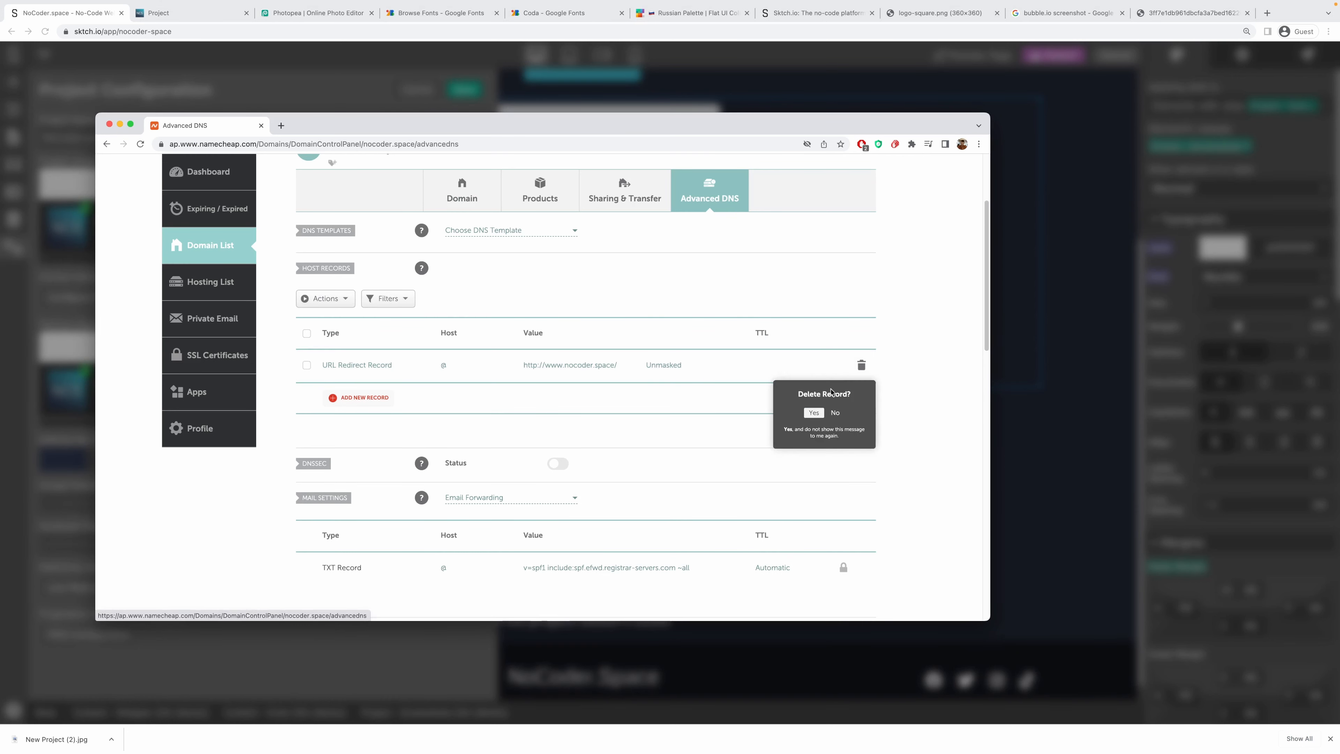
click(812, 417)
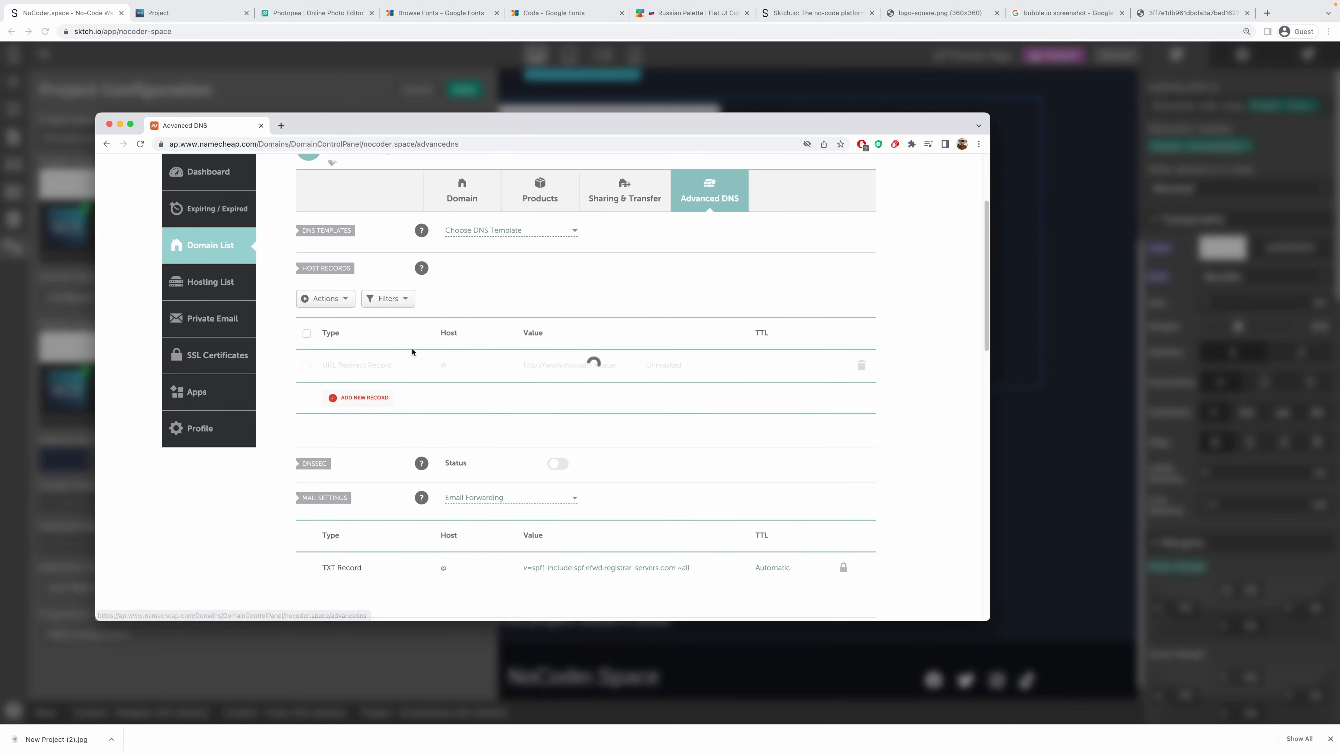
Add an A Record with host @ and value 3.129.116.192 copied from Sktch.io's dialog.
click(356, 397)
click(374, 306)
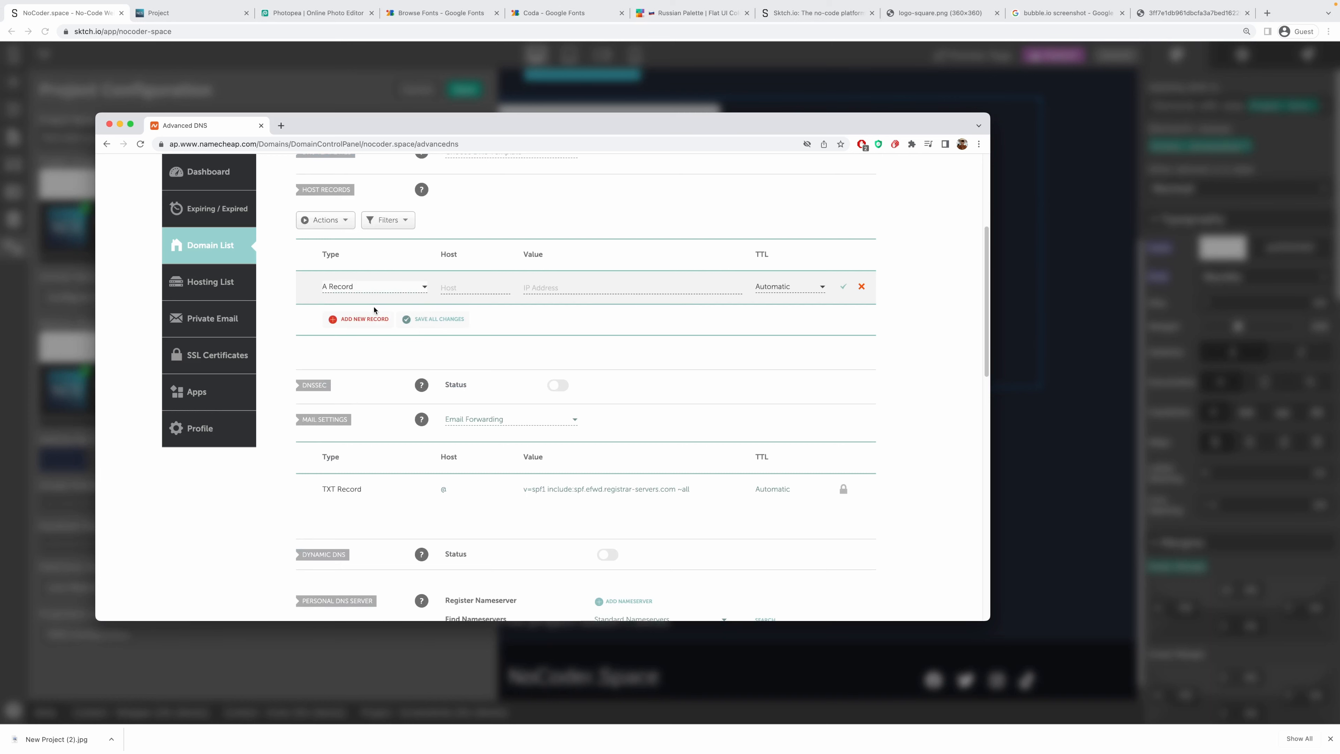
drag(573, 129, 348, 144)
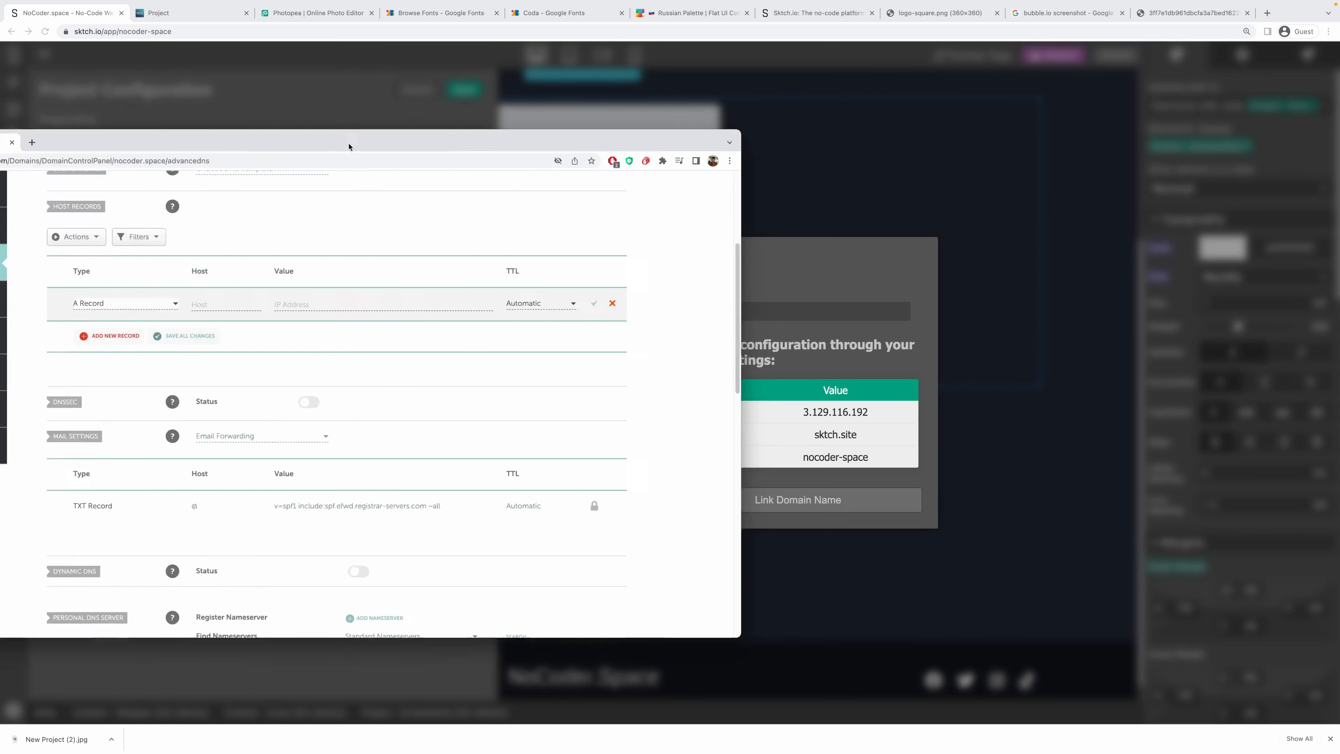
click(781, 364)
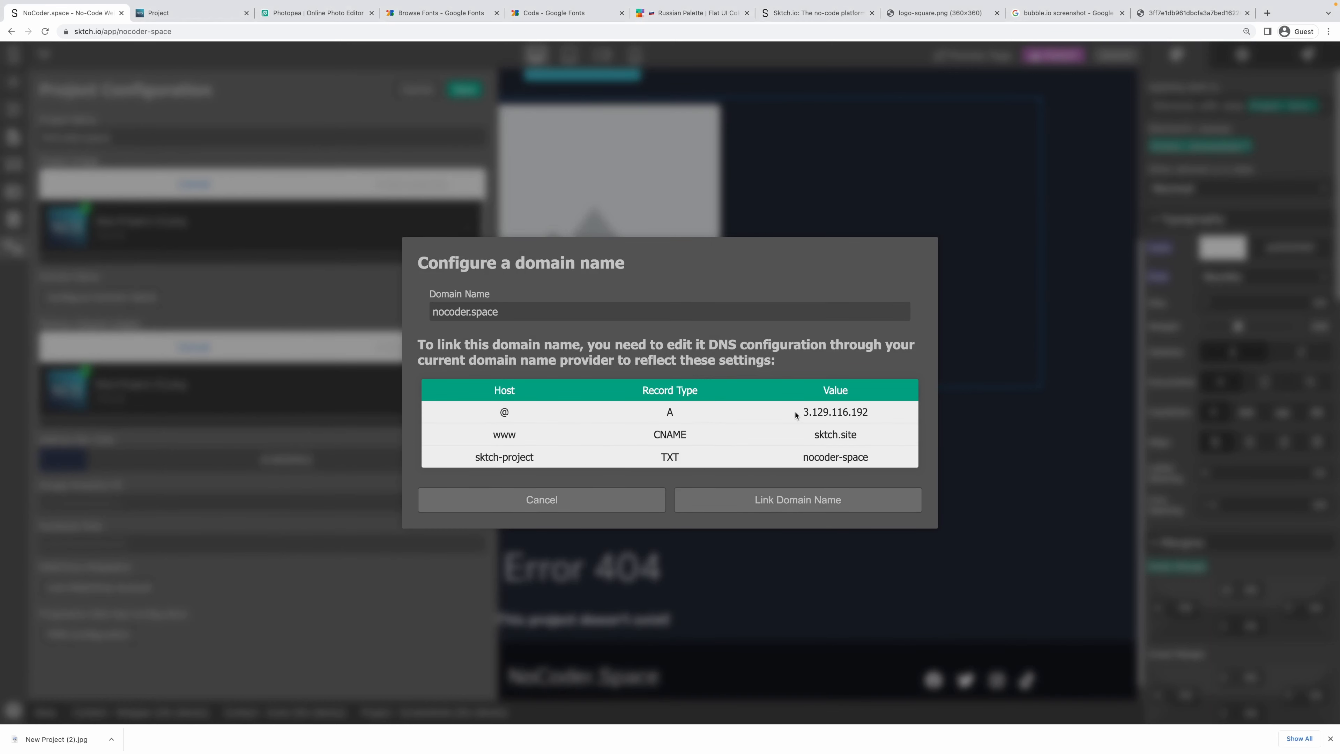
drag(807, 412, 872, 414)
key(super+c)
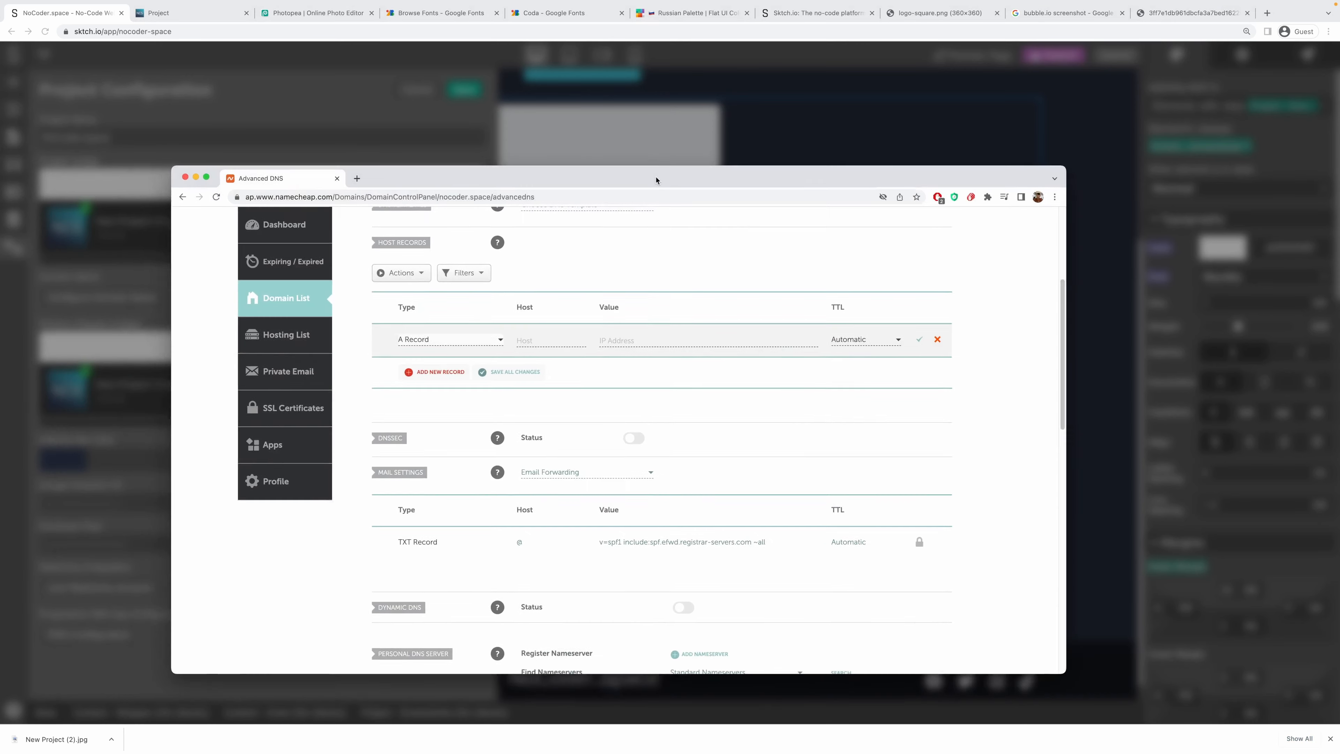
drag(657, 180, 654, 174)
click(672, 330)
key(super+v)
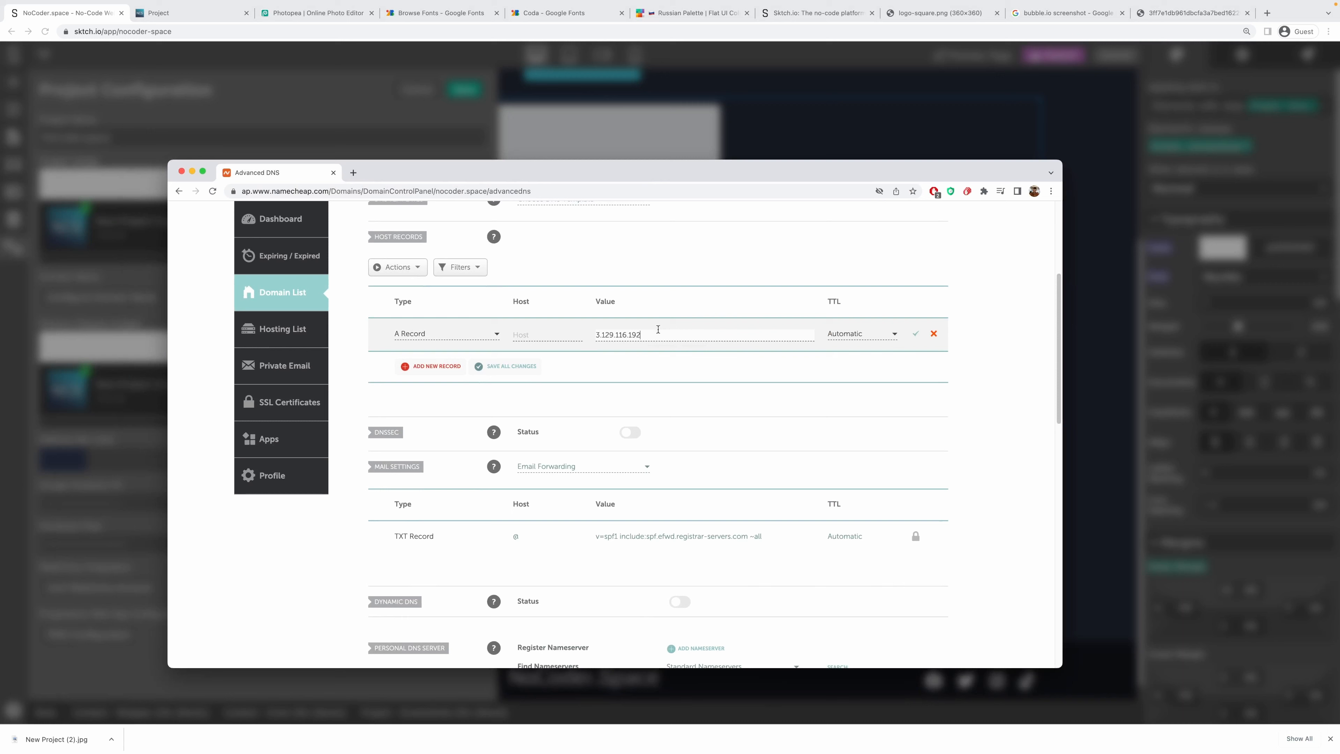
click(541, 336)
text(@)
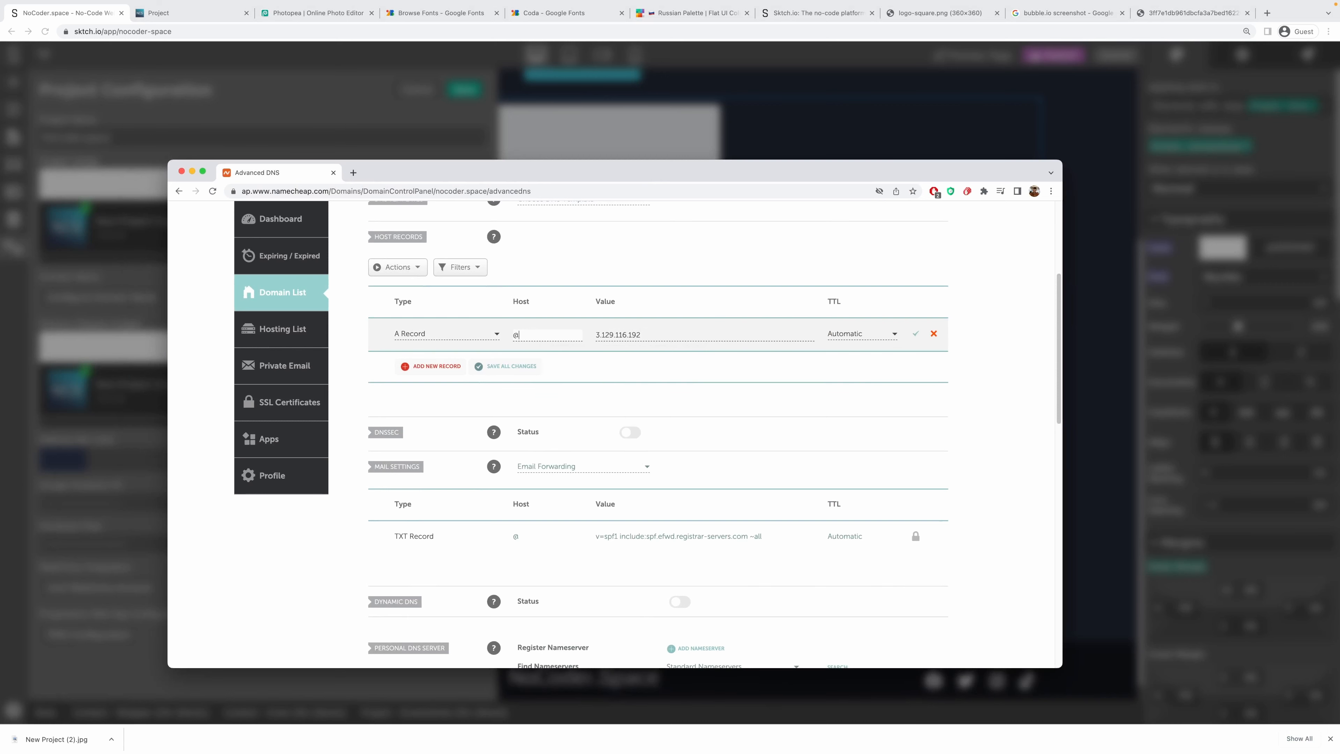
click(570, 302)
Copy the CNAME target sktch.site from Sktch.io's domain dialog.
drag(641, 173, 0, 180)
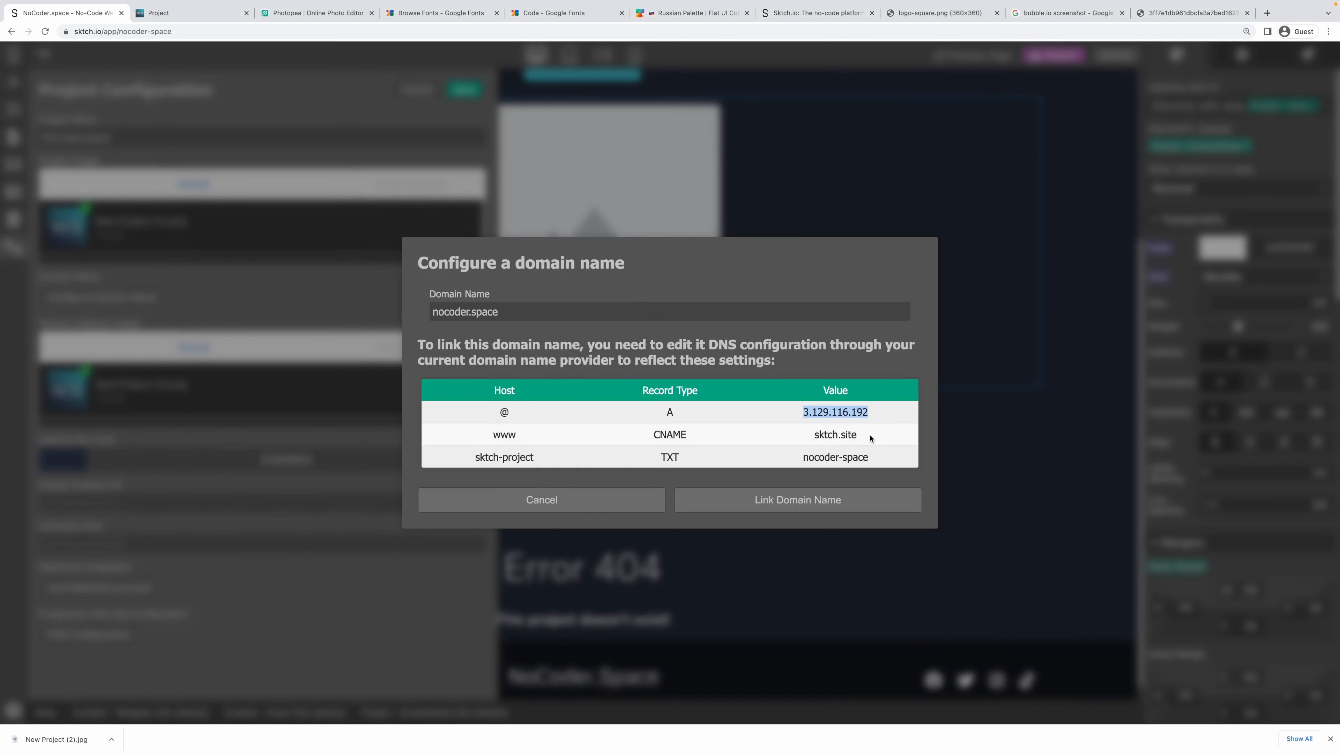
drag(873, 437, 809, 439)
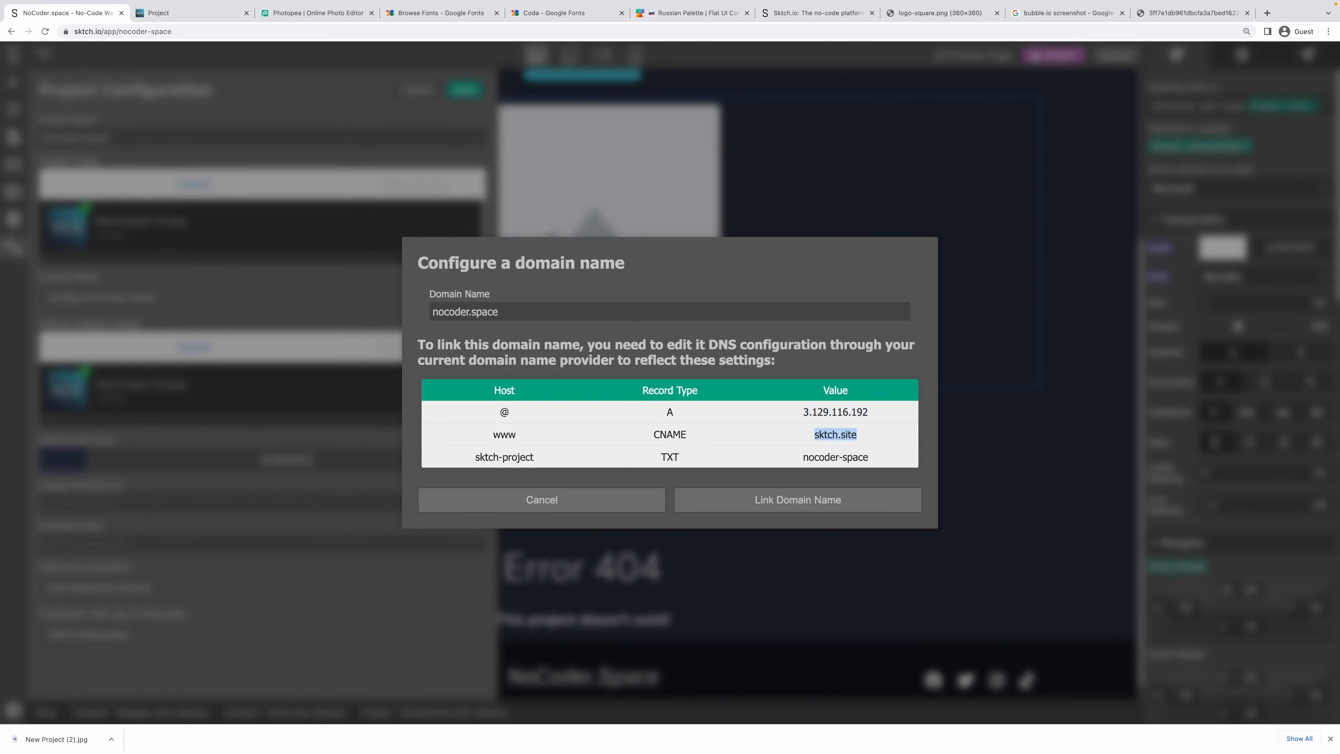
drag(0, 177, 703, 151)
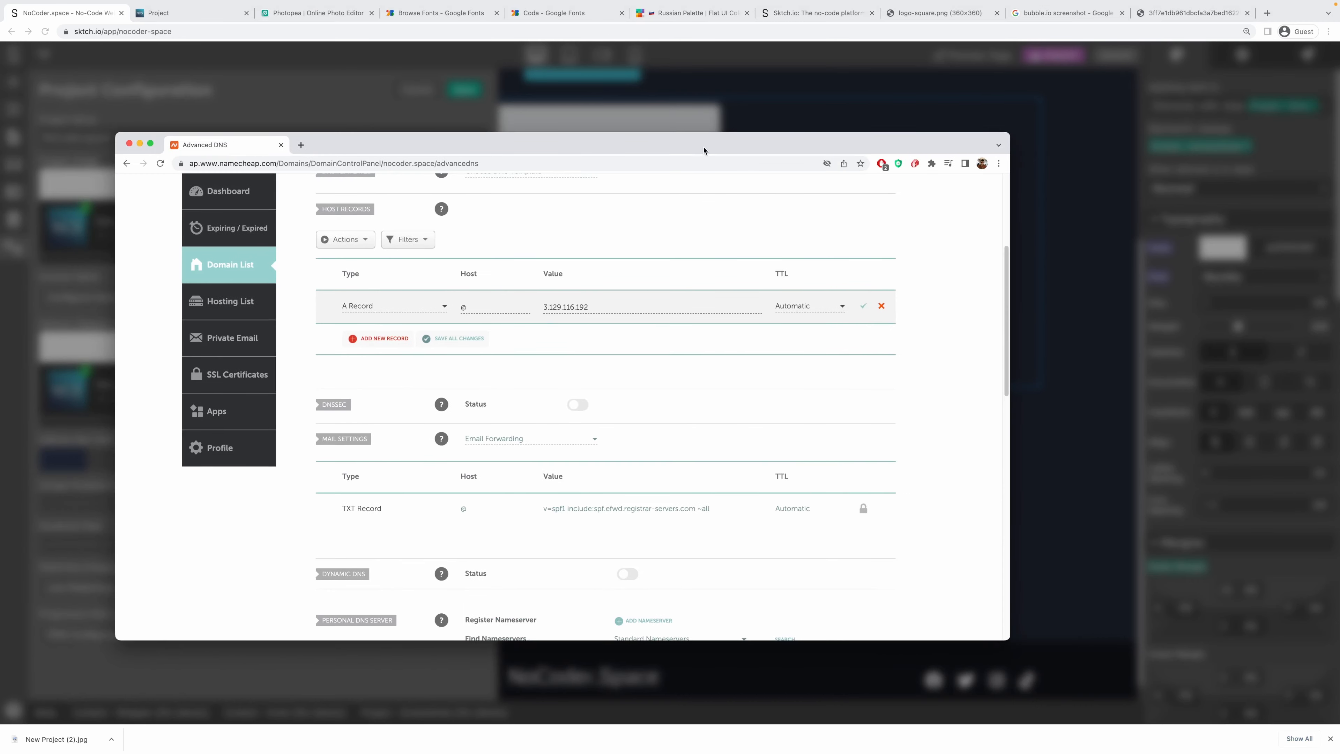
Add a CNAME Record with host www pointing to sktch.site.
click(352, 343)
scroll(382, 391, down, 1)
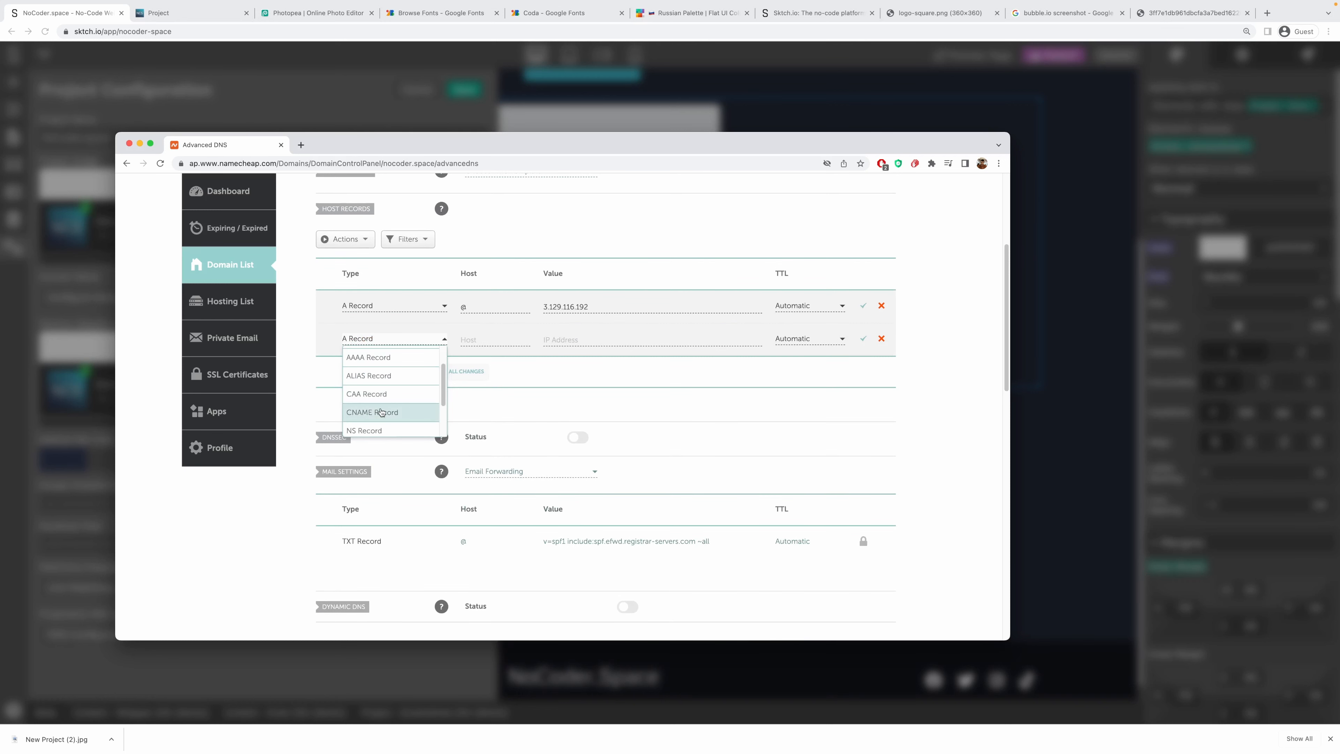
click(381, 412)
click(482, 339)
text(www)
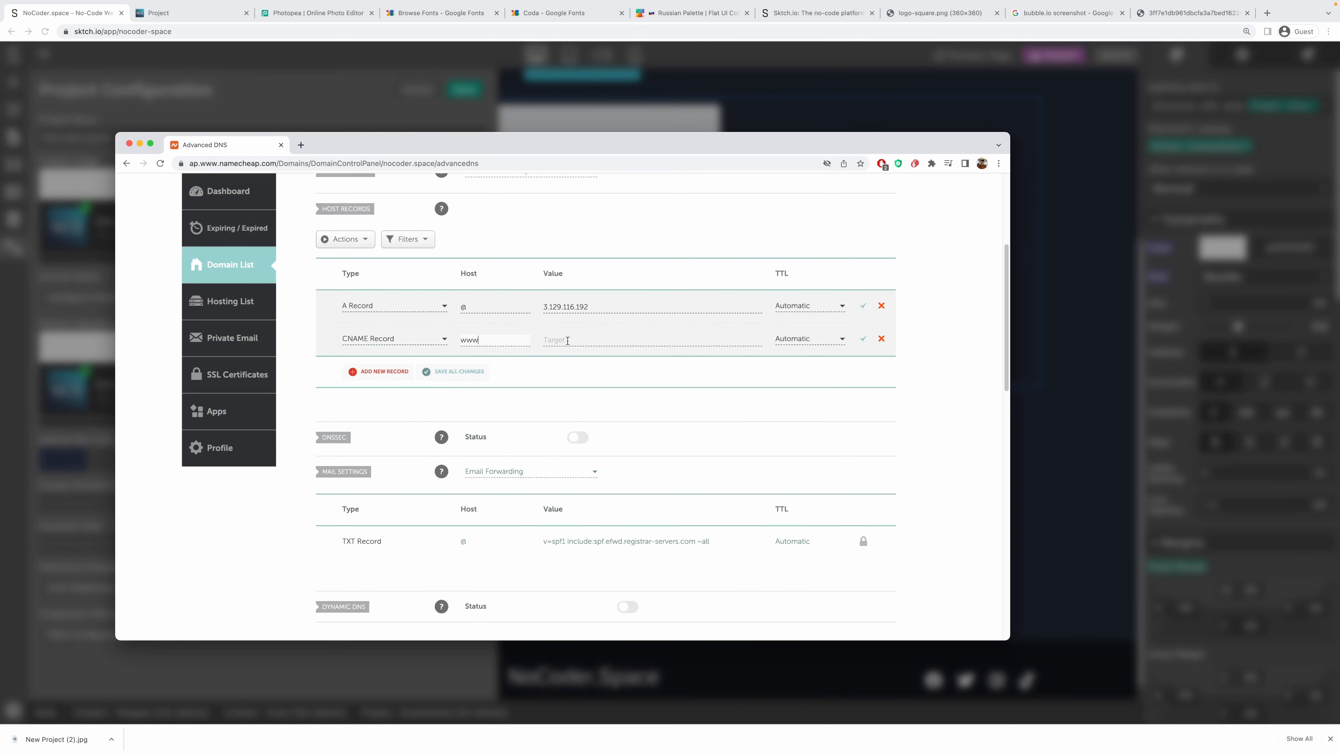
click(596, 340)
text(sktch.site)
Add a TXT Record whose value is nocoder-space, copied from Sktch.io's dialog.
drag(763, 152, 0, 148)
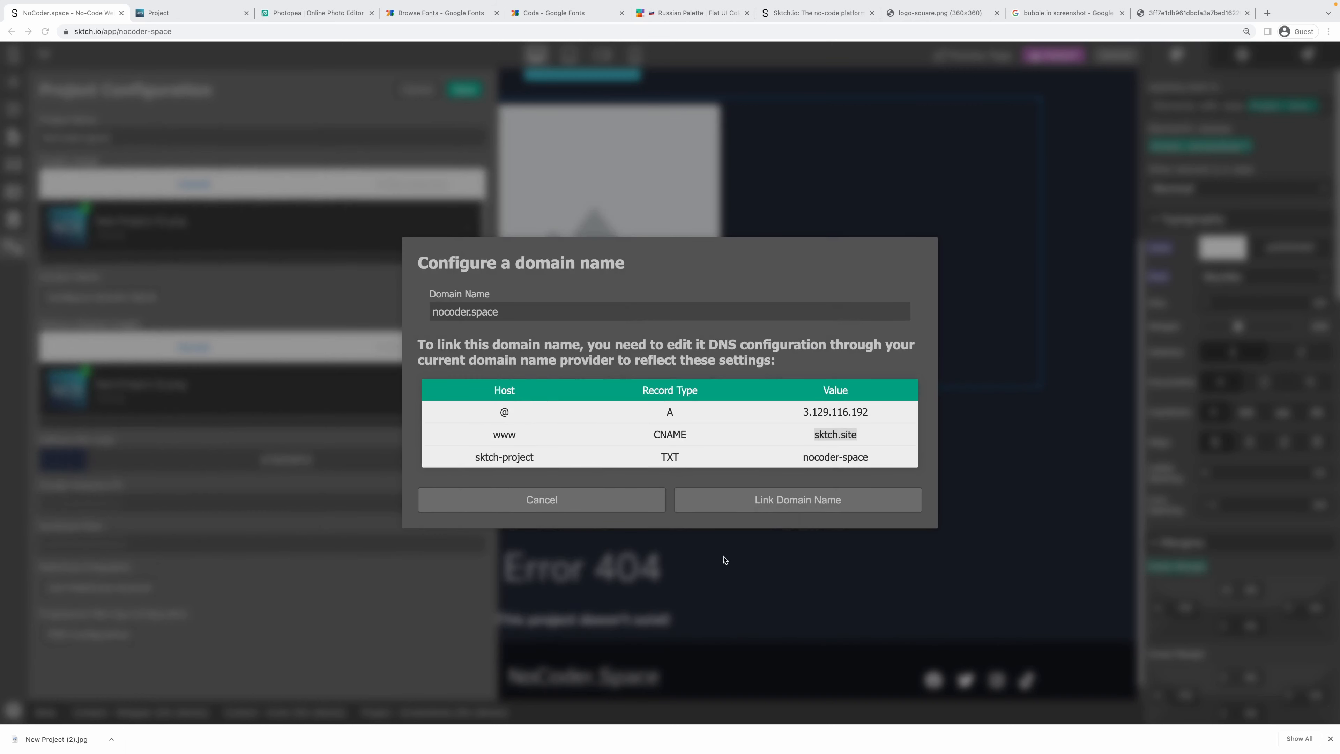
click(788, 464)
drag(791, 463, 872, 461)
key(super+c)
drag(0, 166, 646, 155)
click(329, 381)
scroll(328, 396, down, 4)
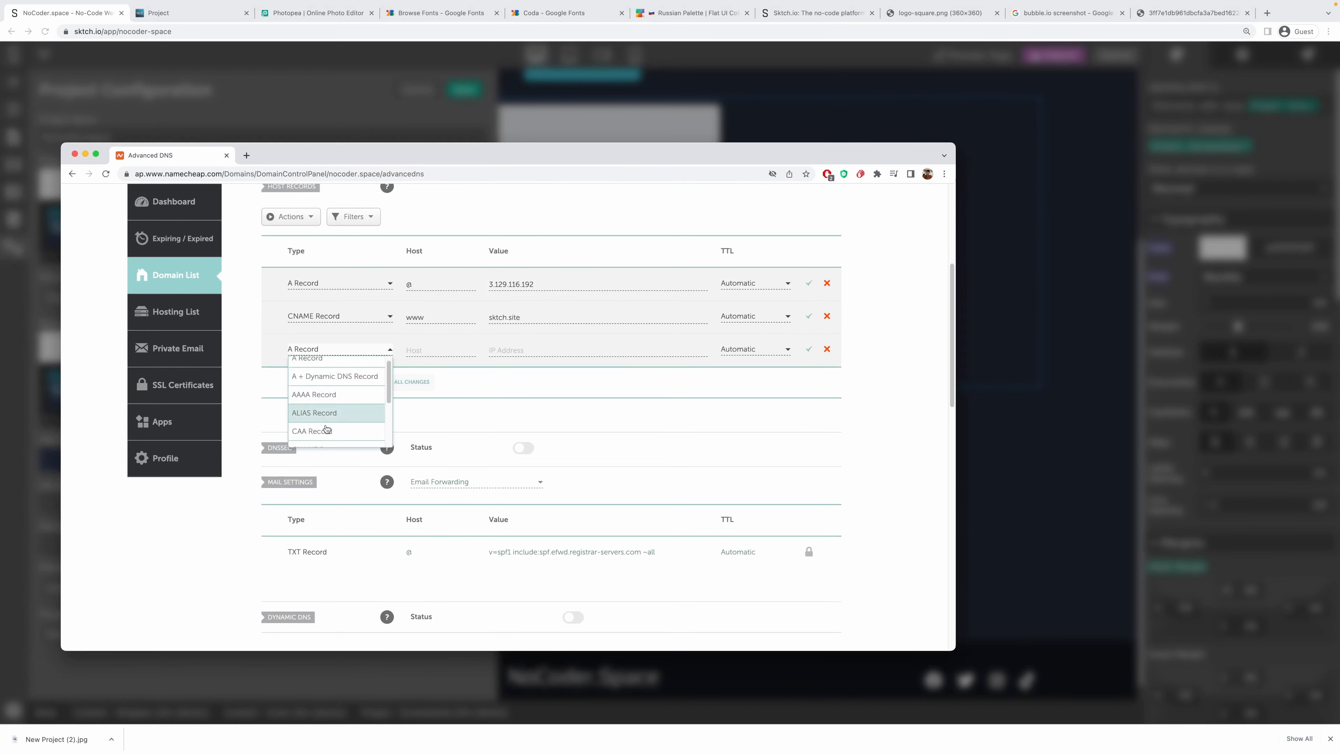
click(368, 416)
click(513, 351)
key(super+v)
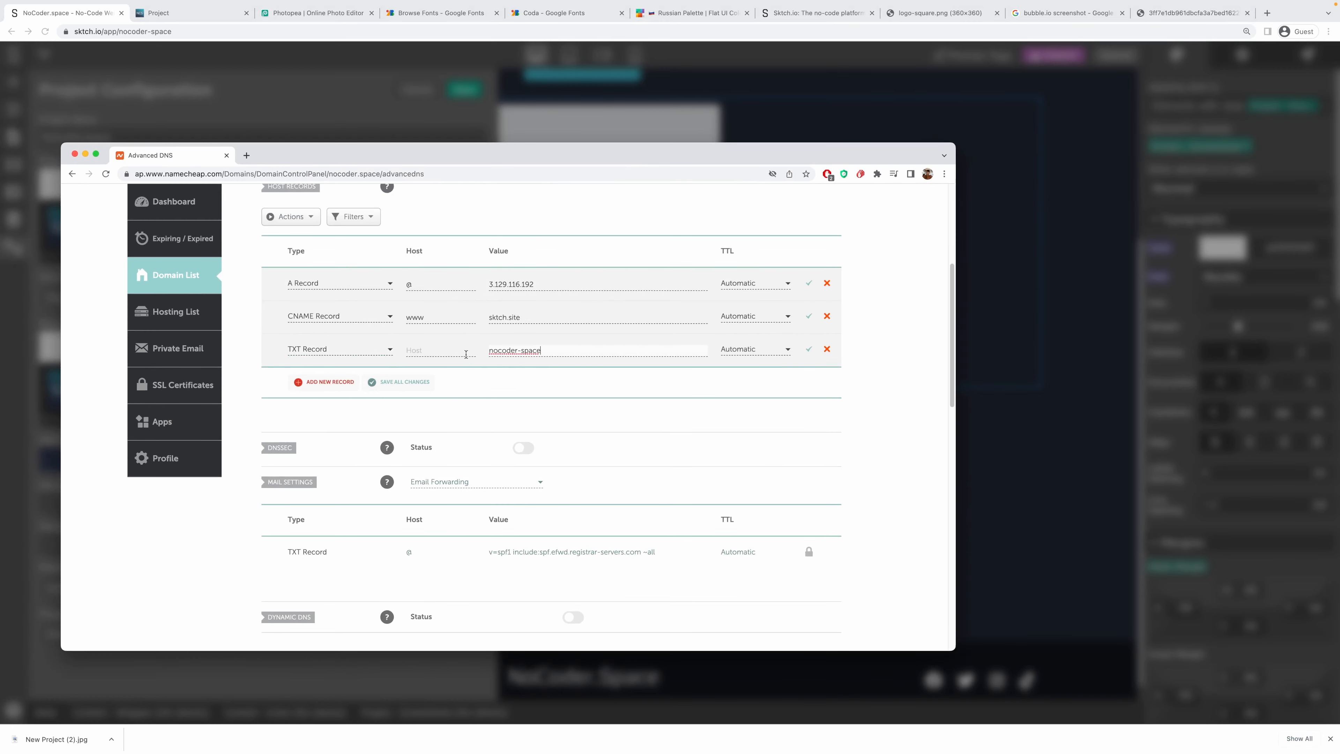
Set the TXT record's host to sktch-project and save all the DNS changes.
drag(623, 157, 0, 164)
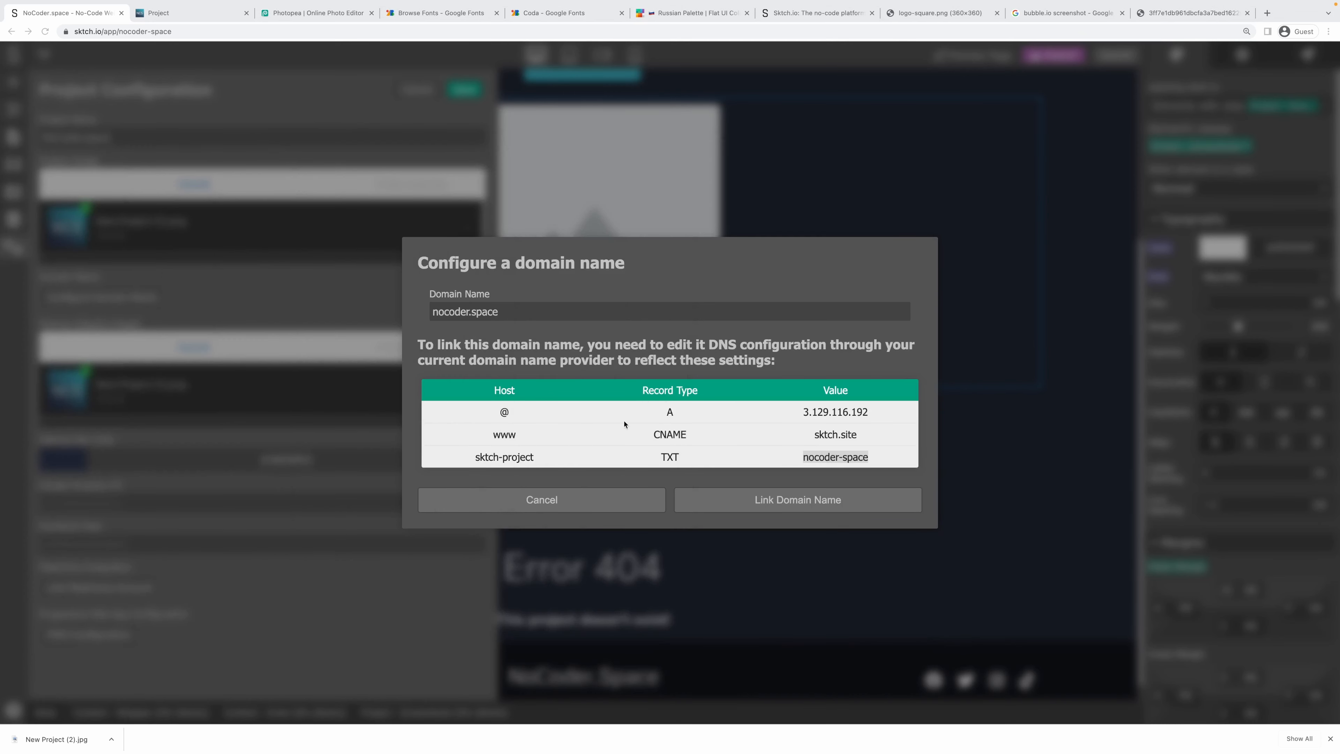
drag(536, 458, 474, 457)
key(ctrl+c)
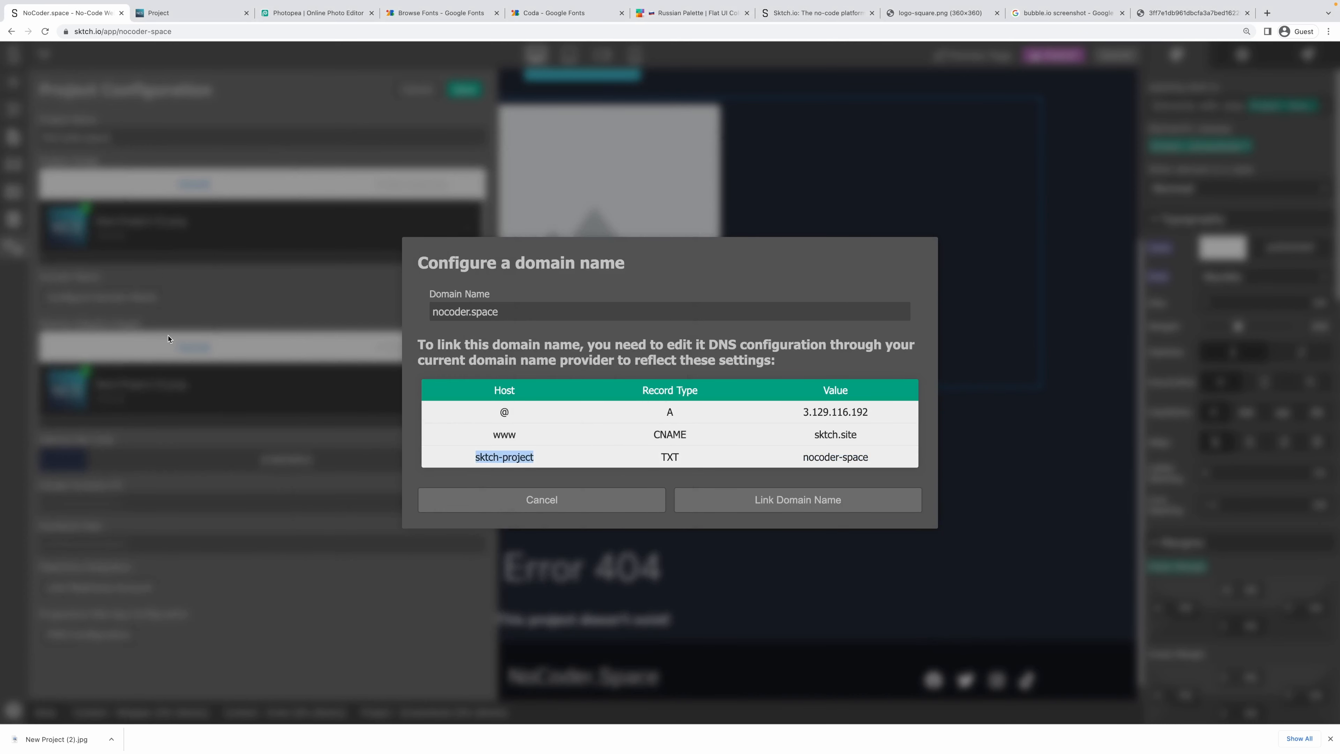
drag(0, 185, 674, 140)
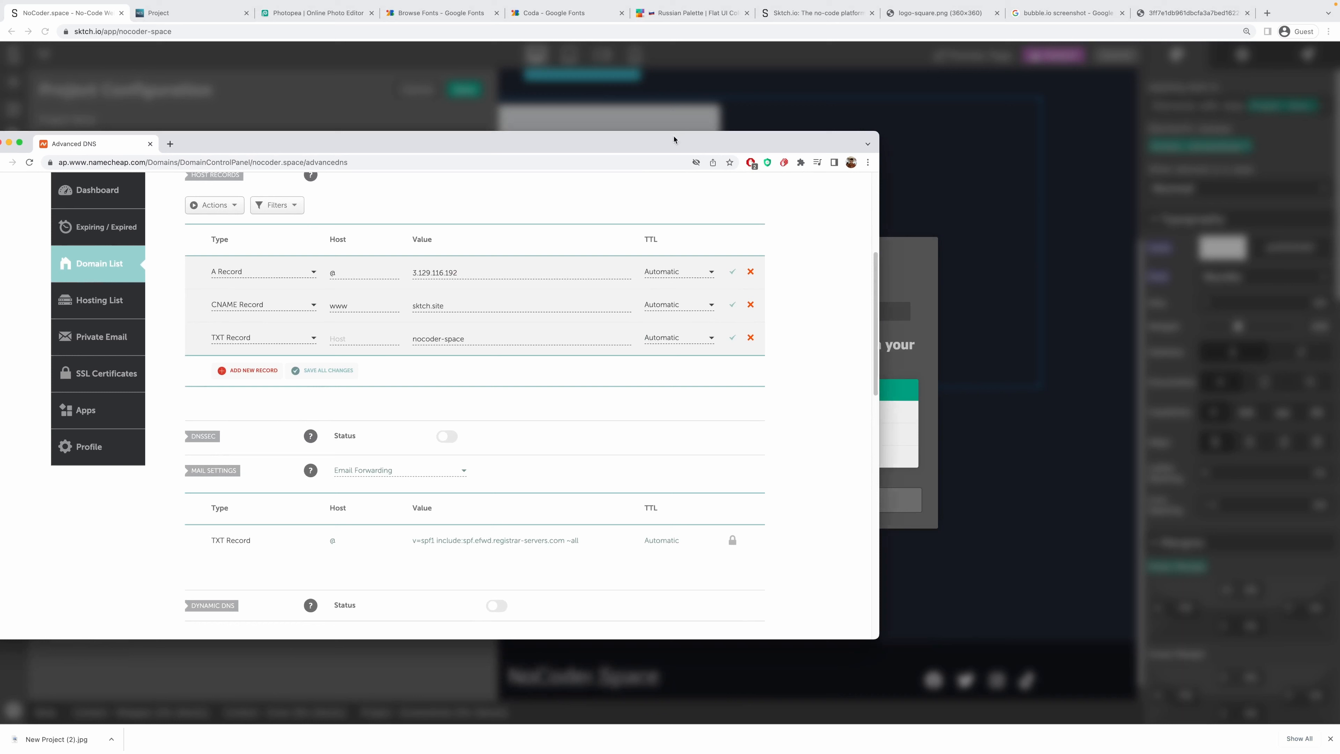
click(397, 333)
key(ctrl+v)
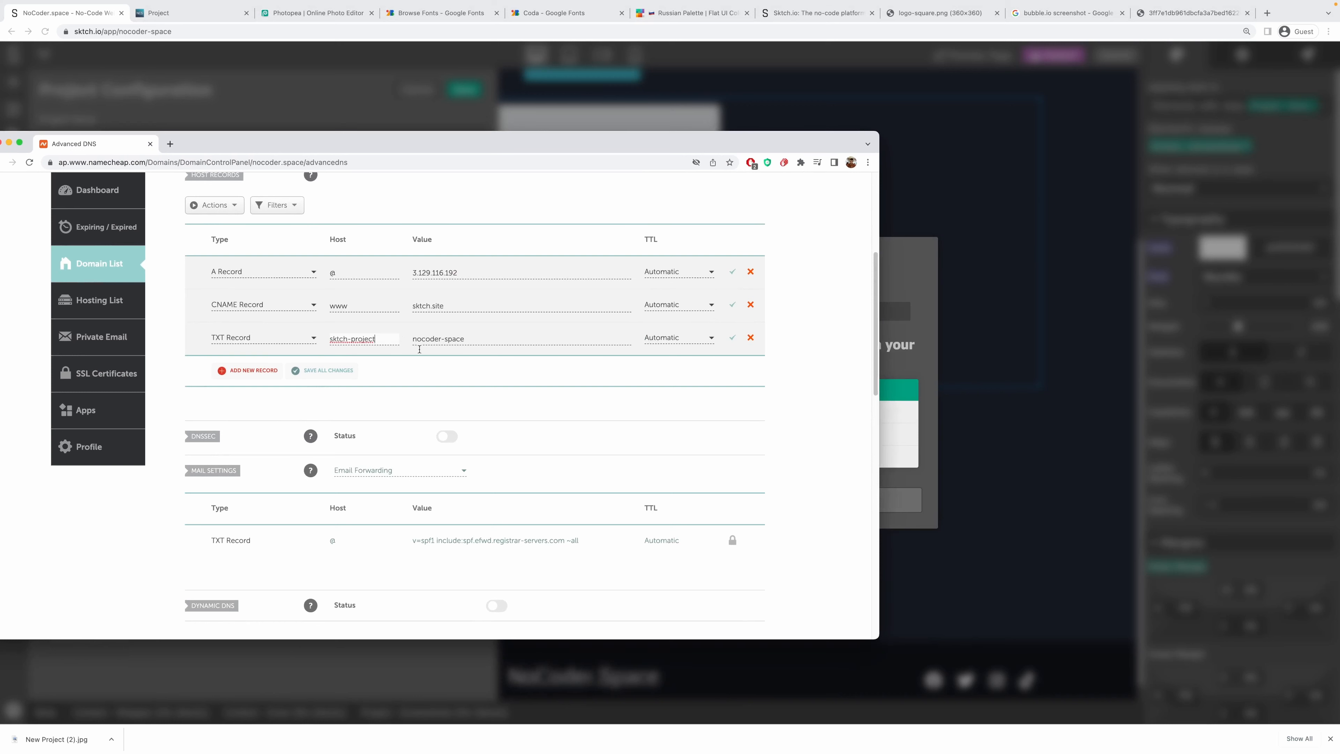
click(309, 375)
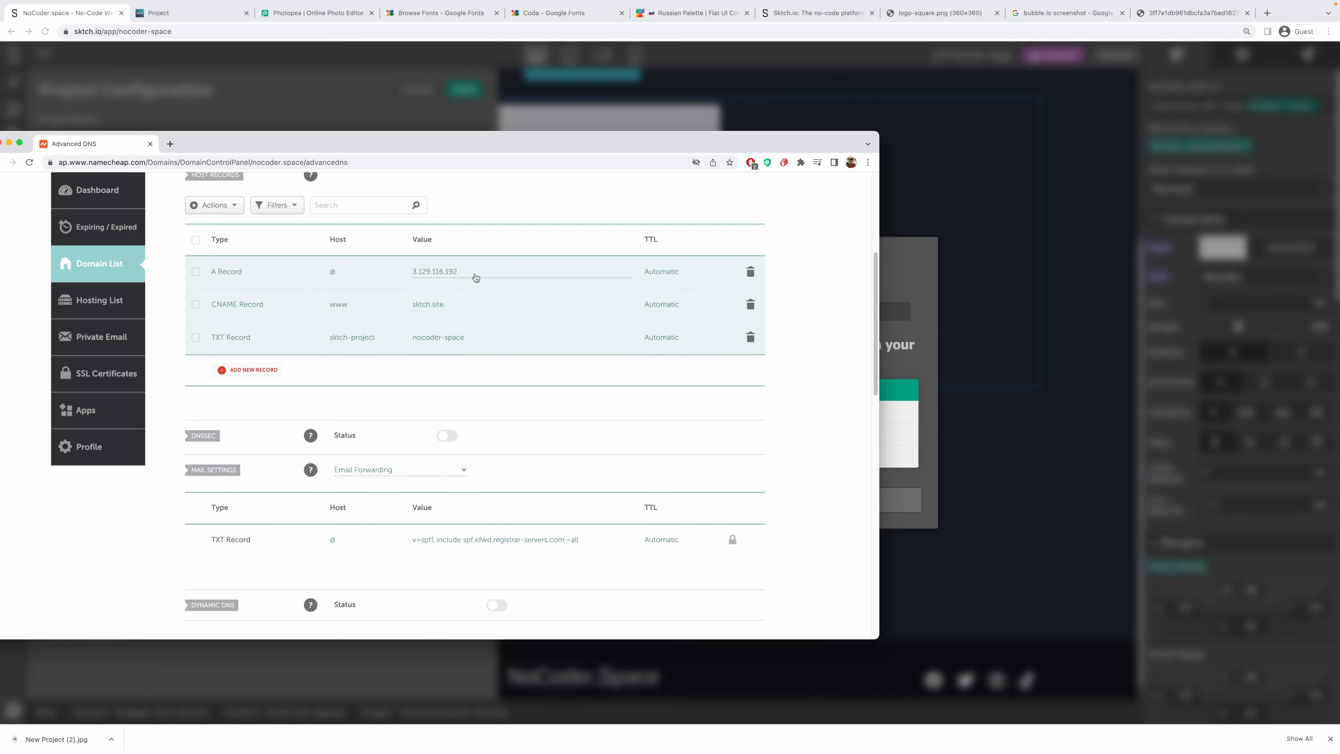
drag(392, 149, 0, 124)
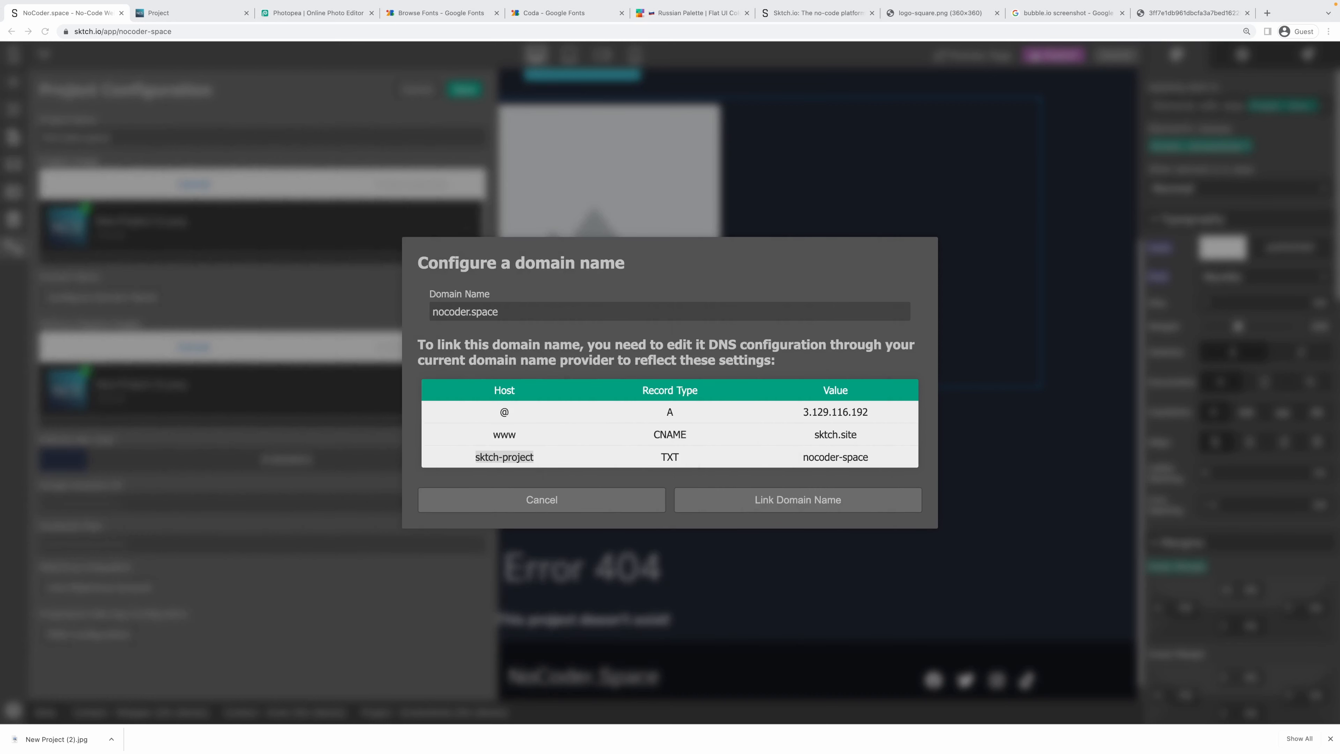
Try Link Domain Name twice (TXT verification fails), close the dialog, and save Project Configuration.
click(775, 493)
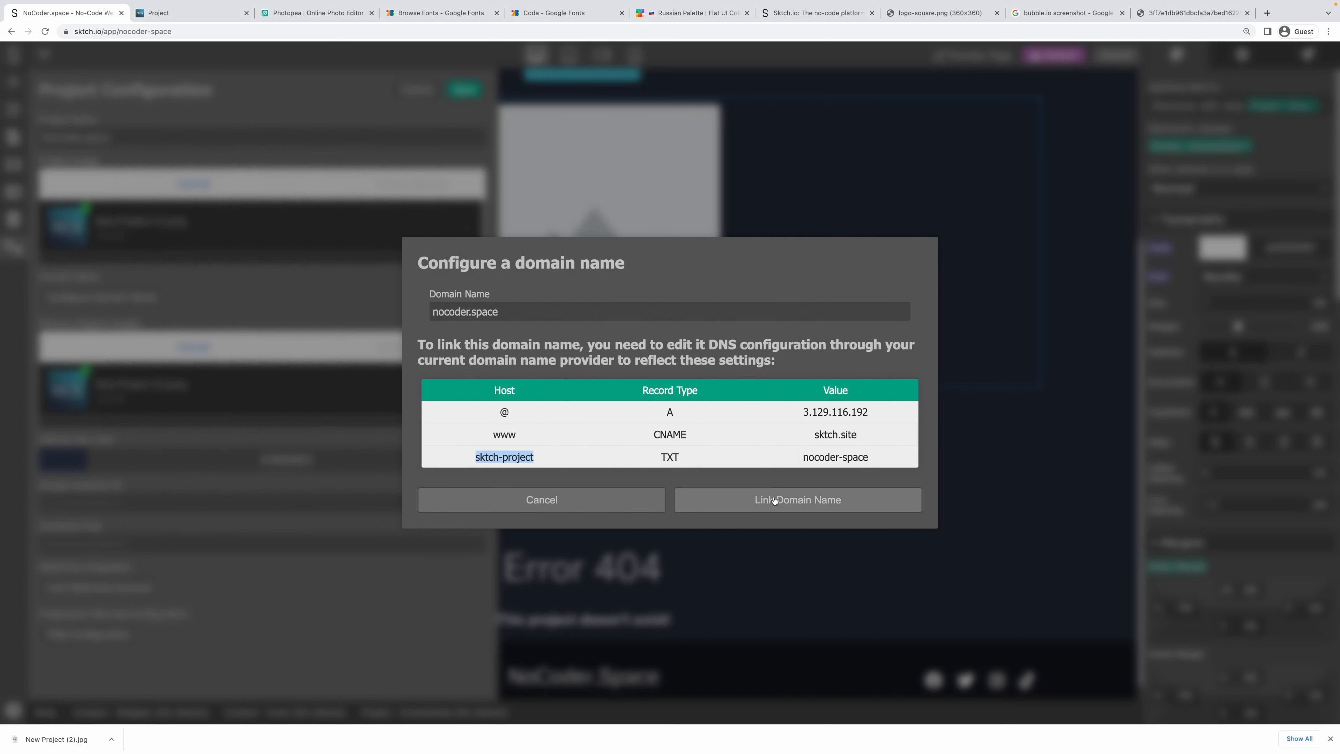
click(835, 499)
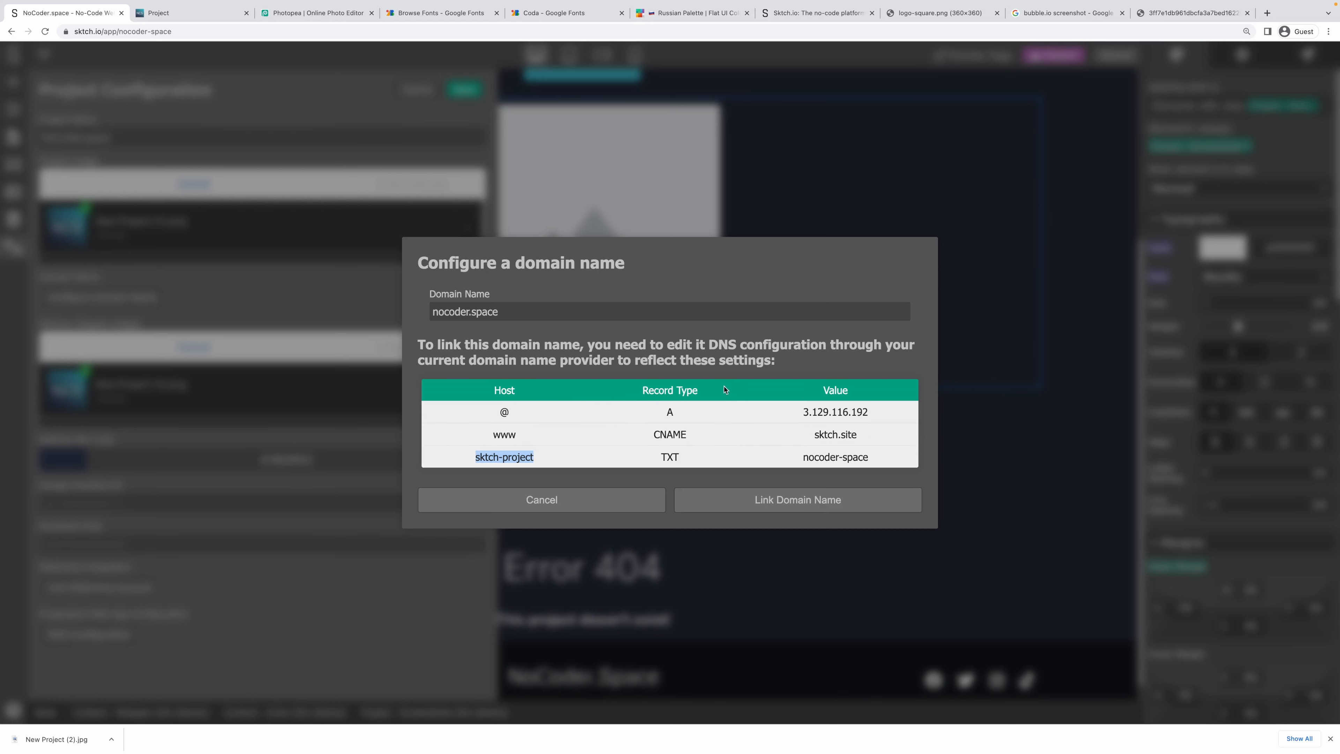
click(686, 498)
click(735, 502)
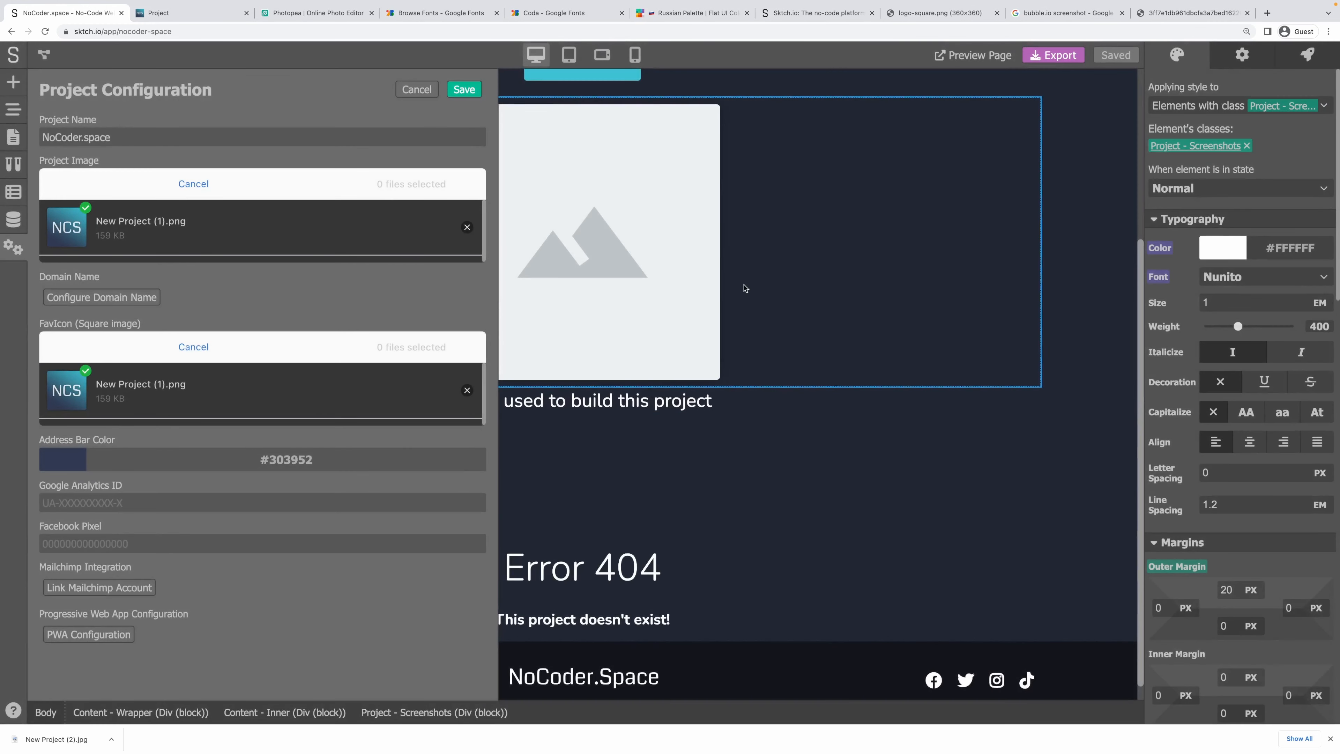
click(464, 90)
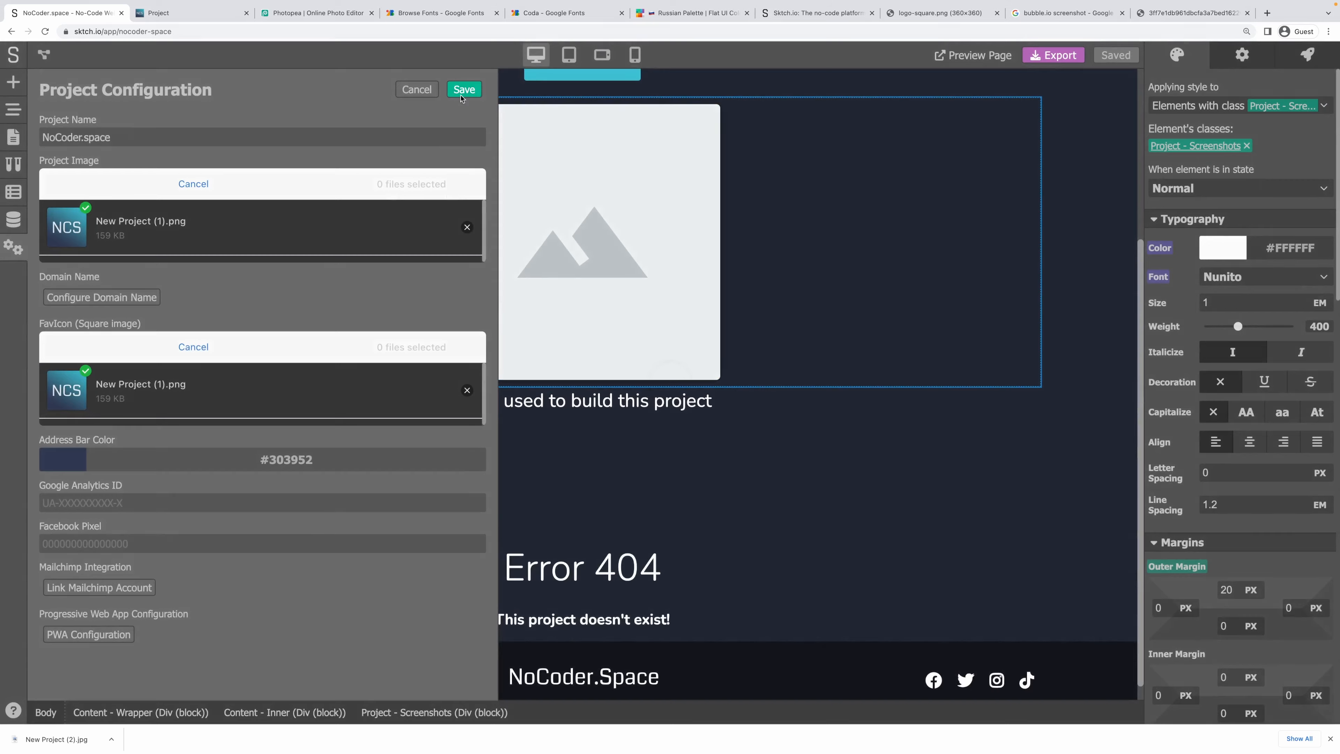
Reload the live project page and zoom it to 150%.
click(168, 13)
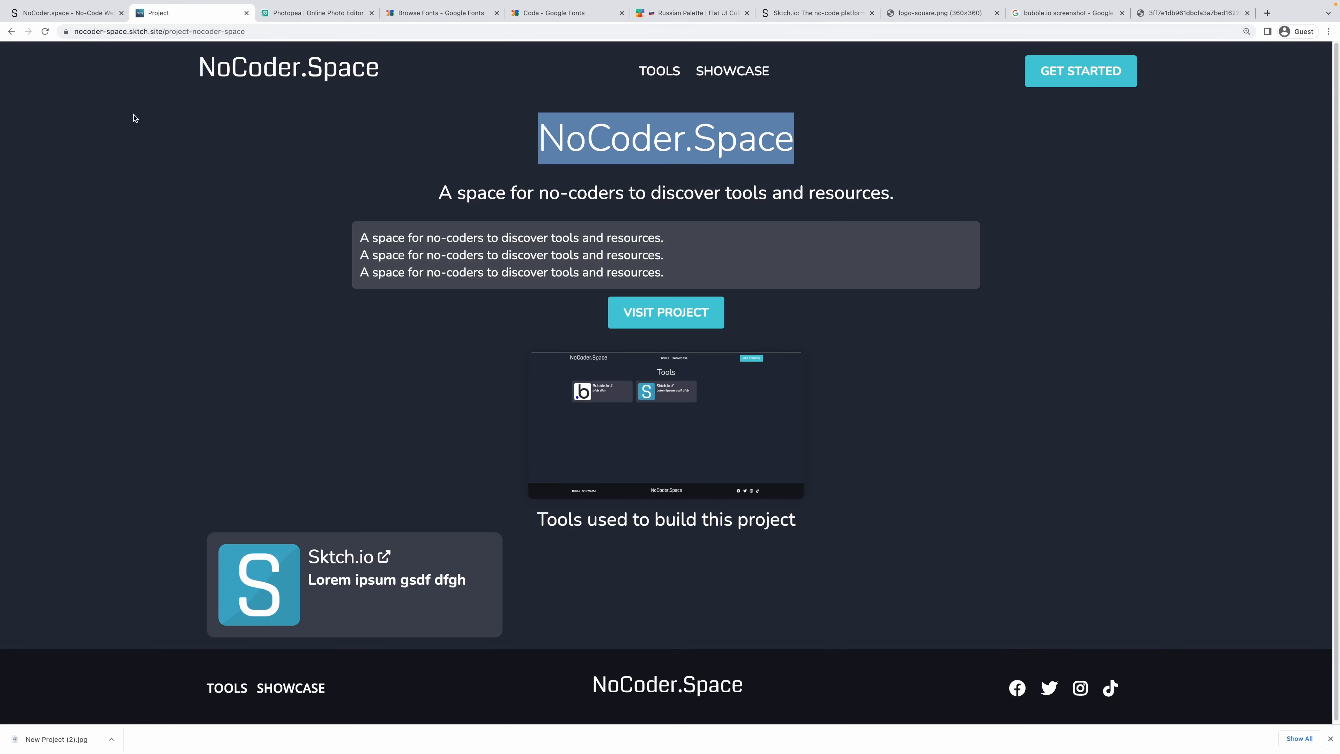
click(135, 118)
key(super+r)
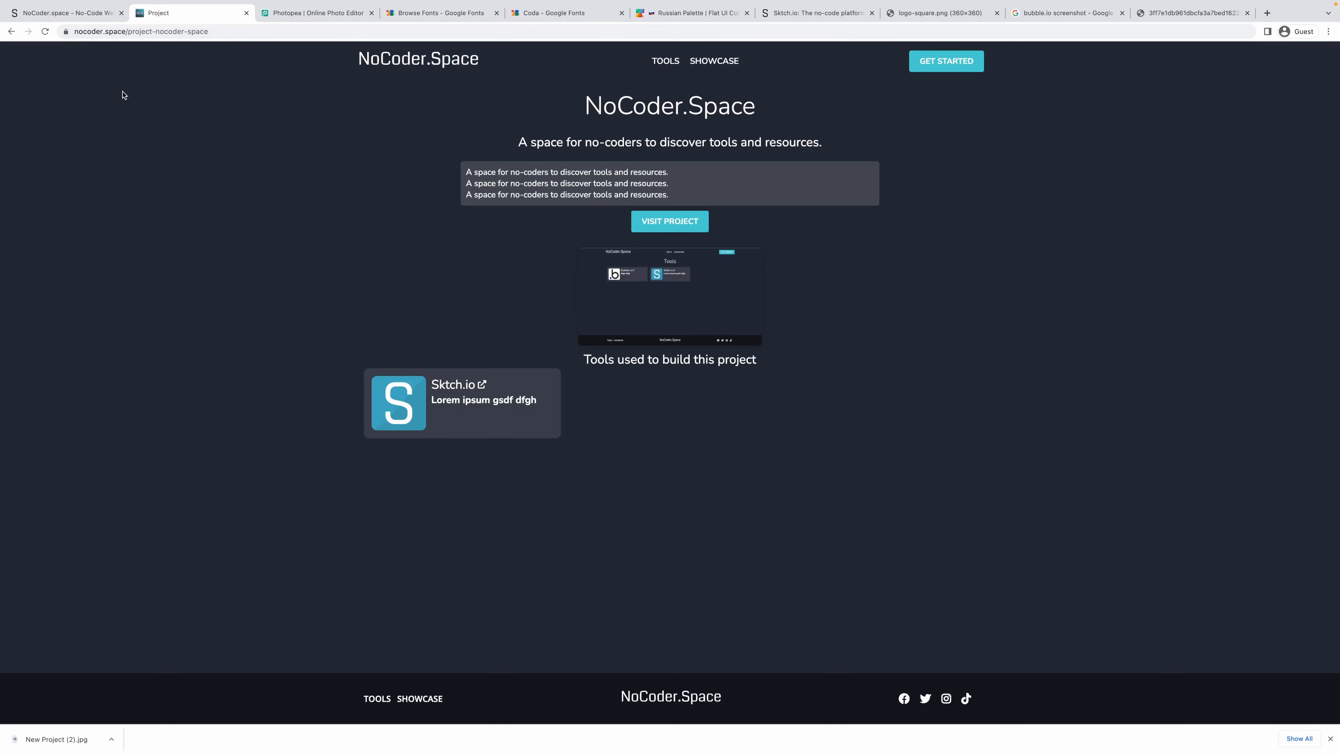
key(super+equal)
key(super+equal)
key(super+equal)
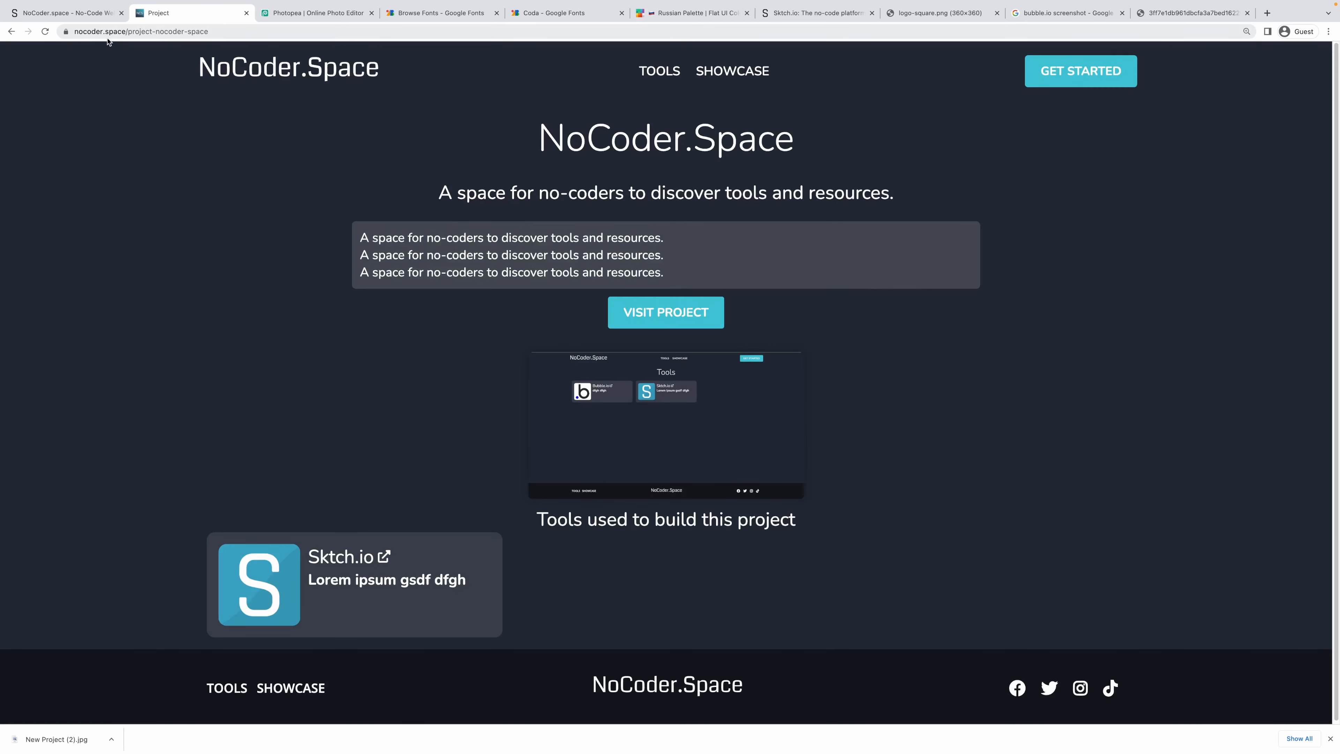
scroll(574, 255, down, 1)
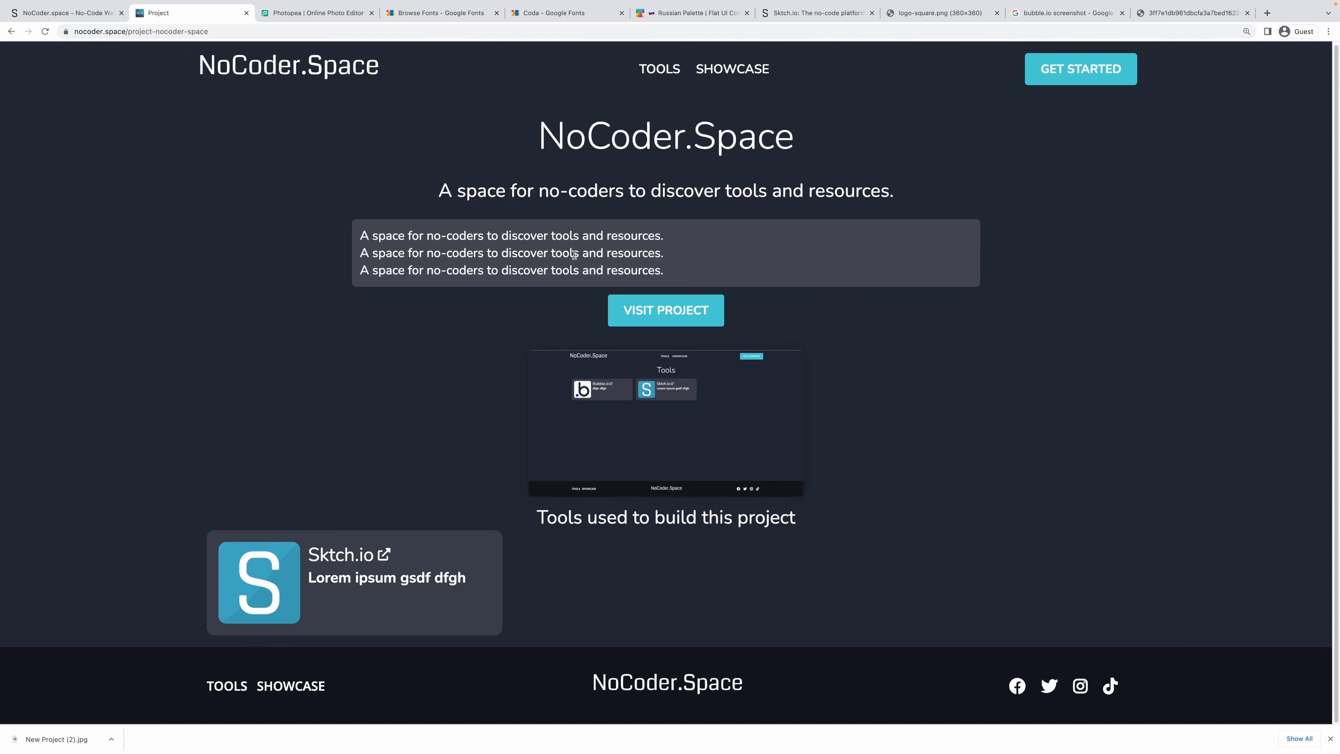
scroll(391, 179, up, 1)
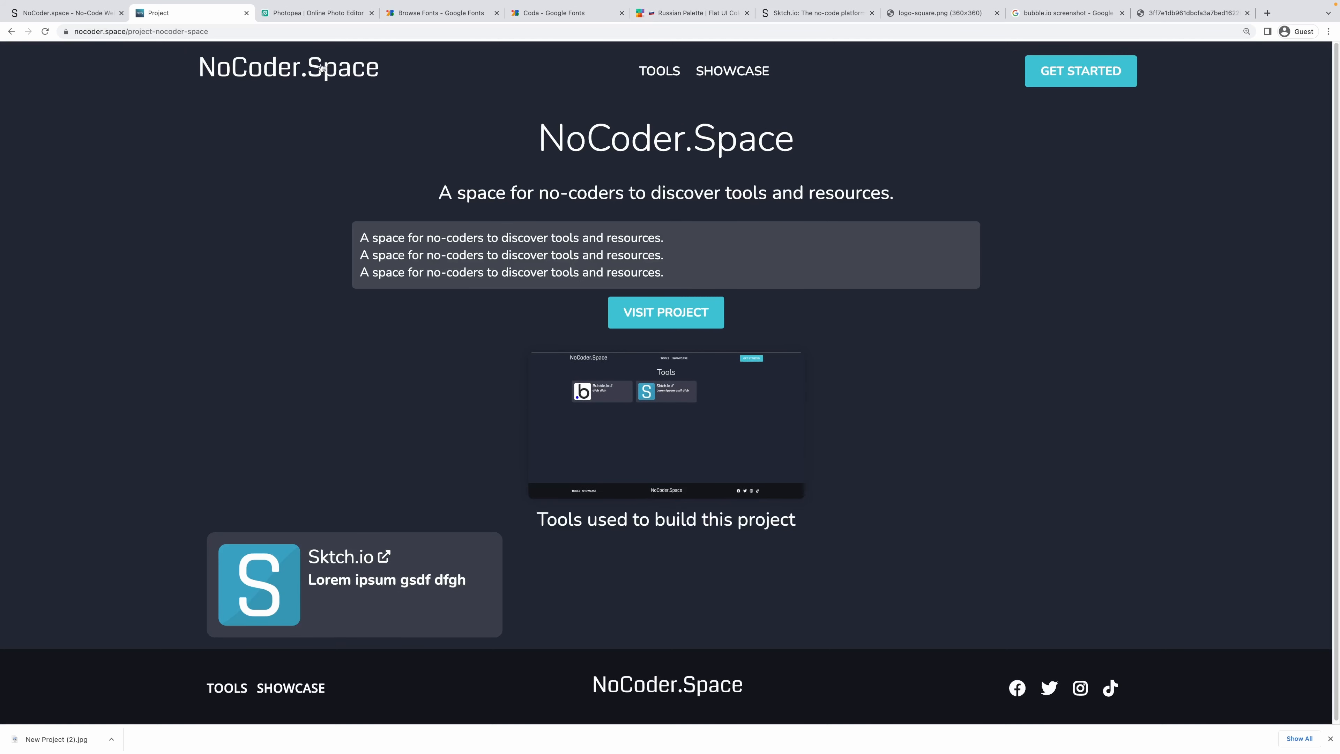
Browse the live Home, Tools and Showcase pages, then return to the nocoder-space editor.
click(320, 67)
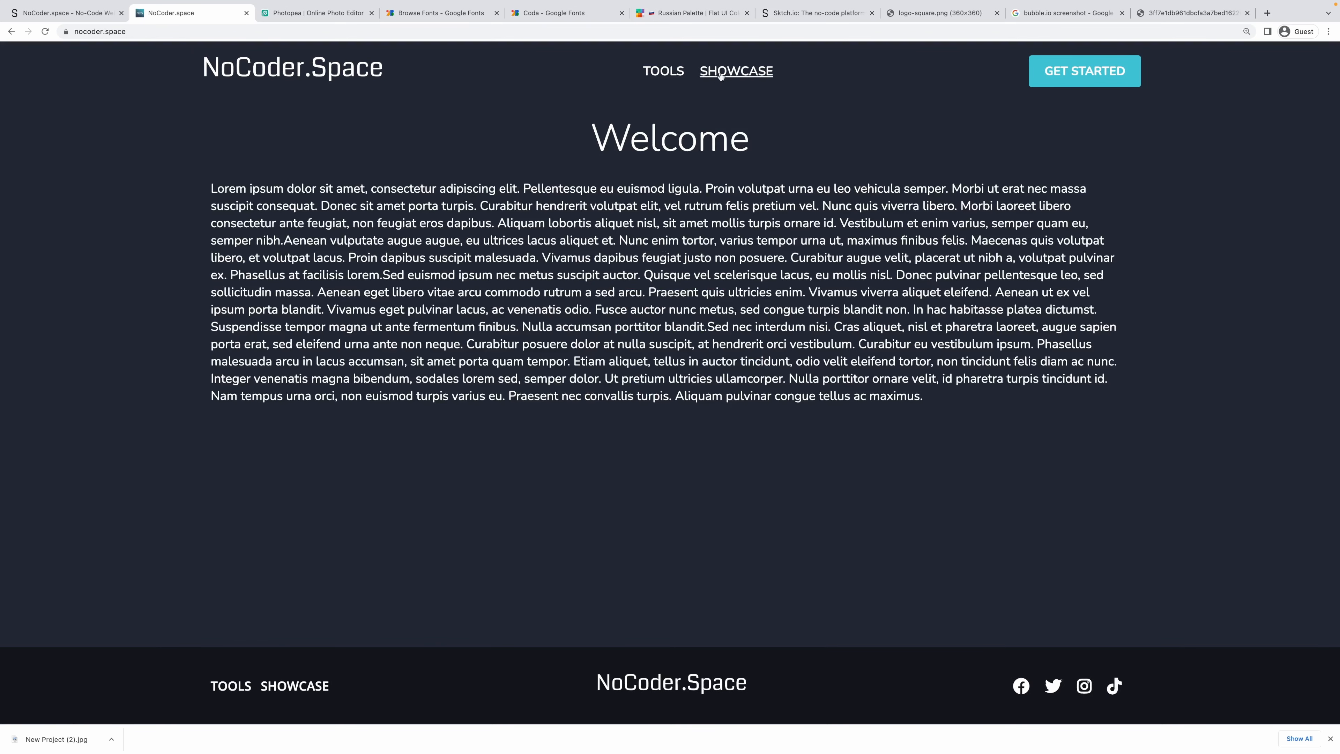
click(721, 75)
click(670, 85)
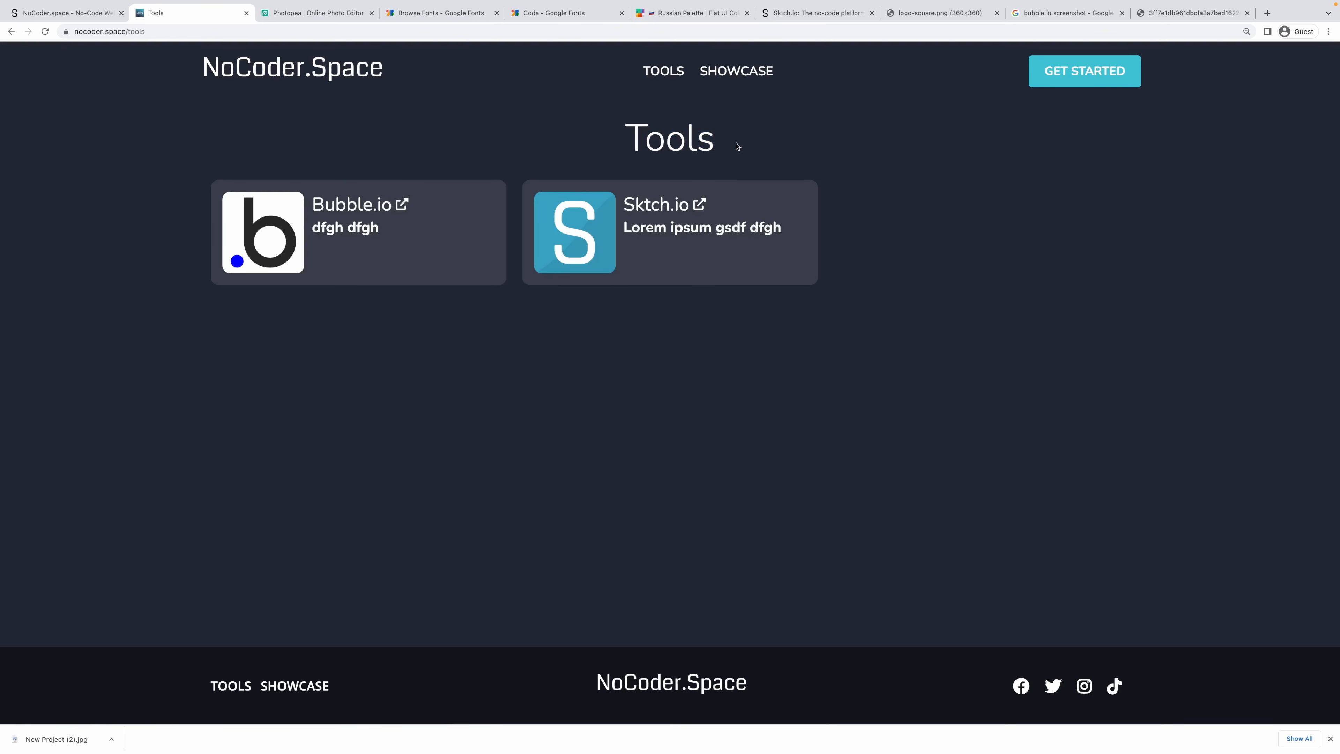
drag(533, 685, 769, 686)
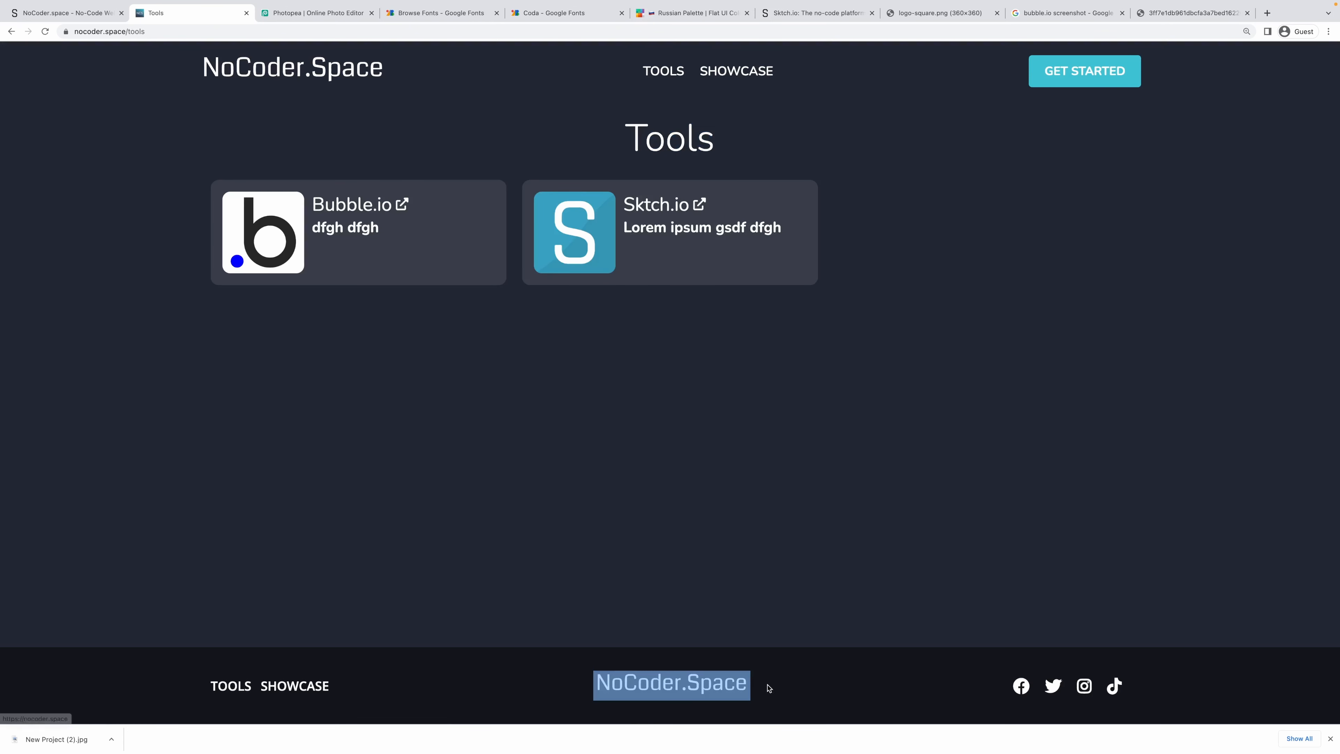
click(784, 679)
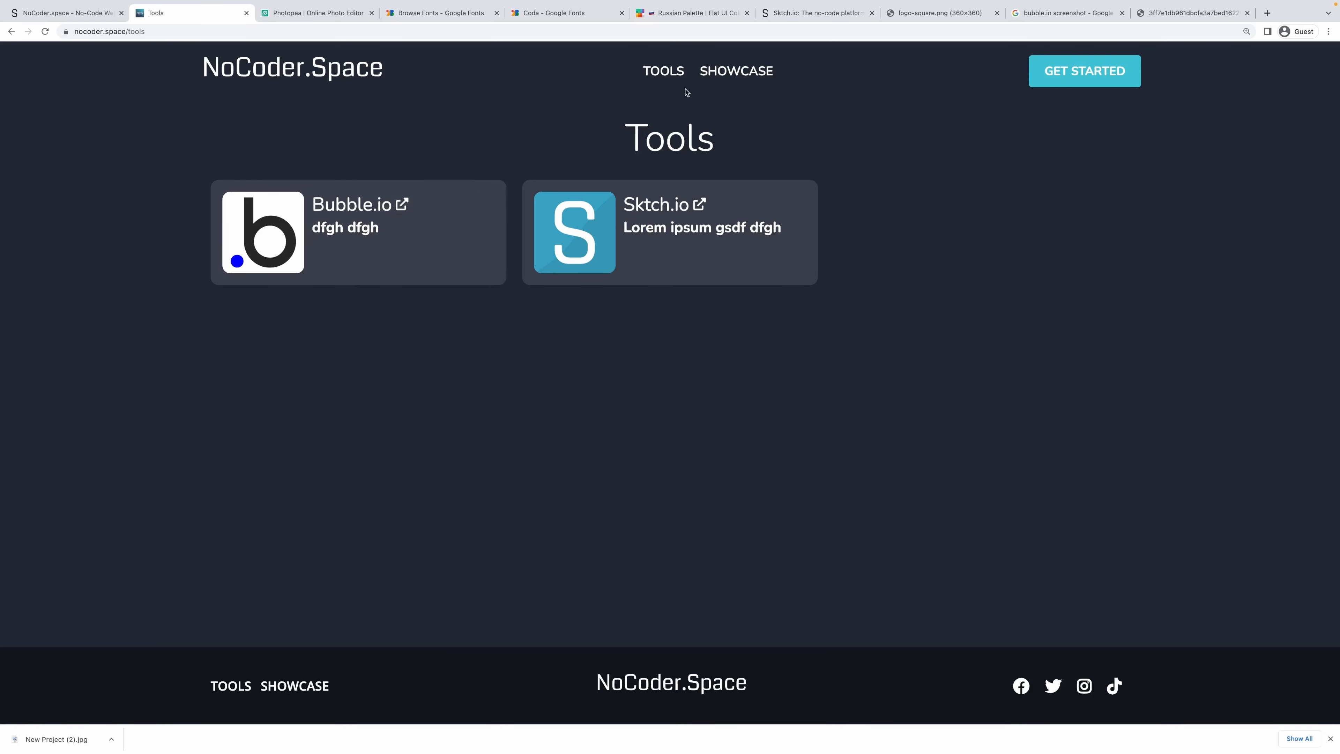
click(738, 72)
double_click(697, 151)
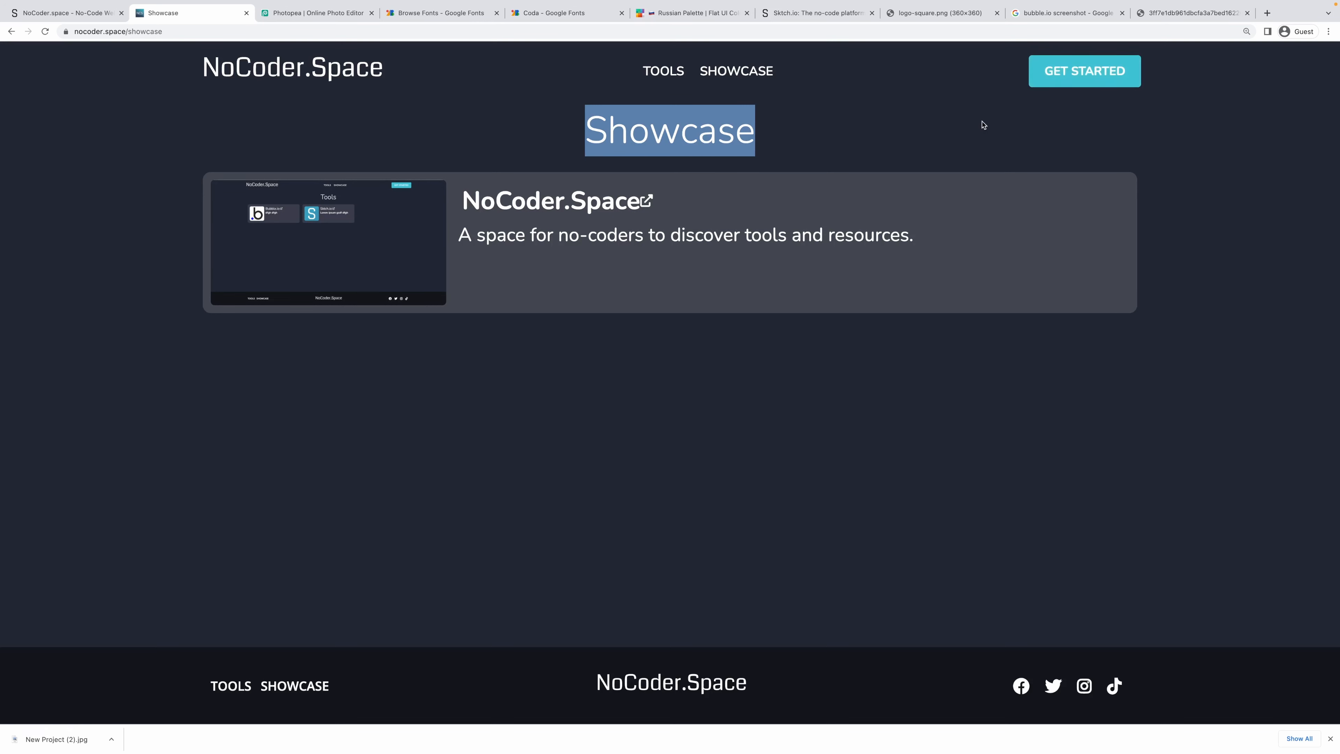
click(982, 125)
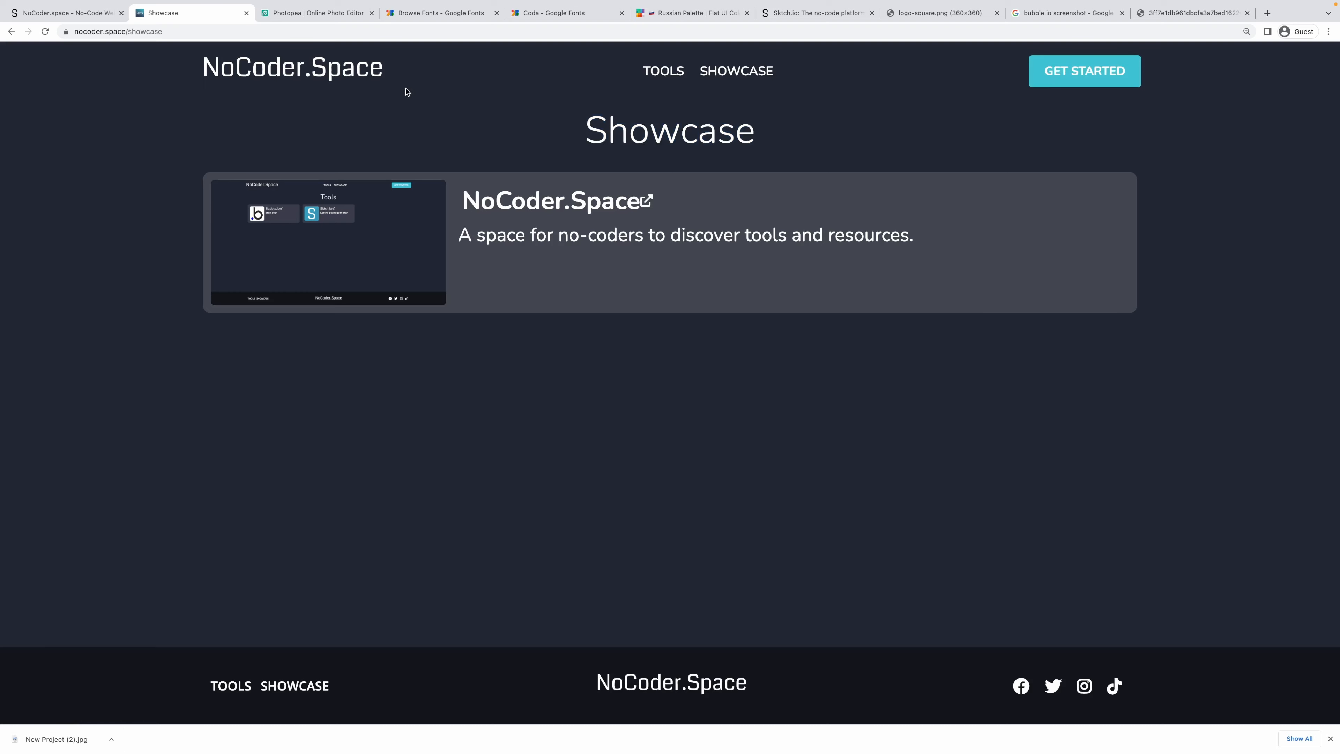
click(76, 17)
scroll(844, 222, up, 5)
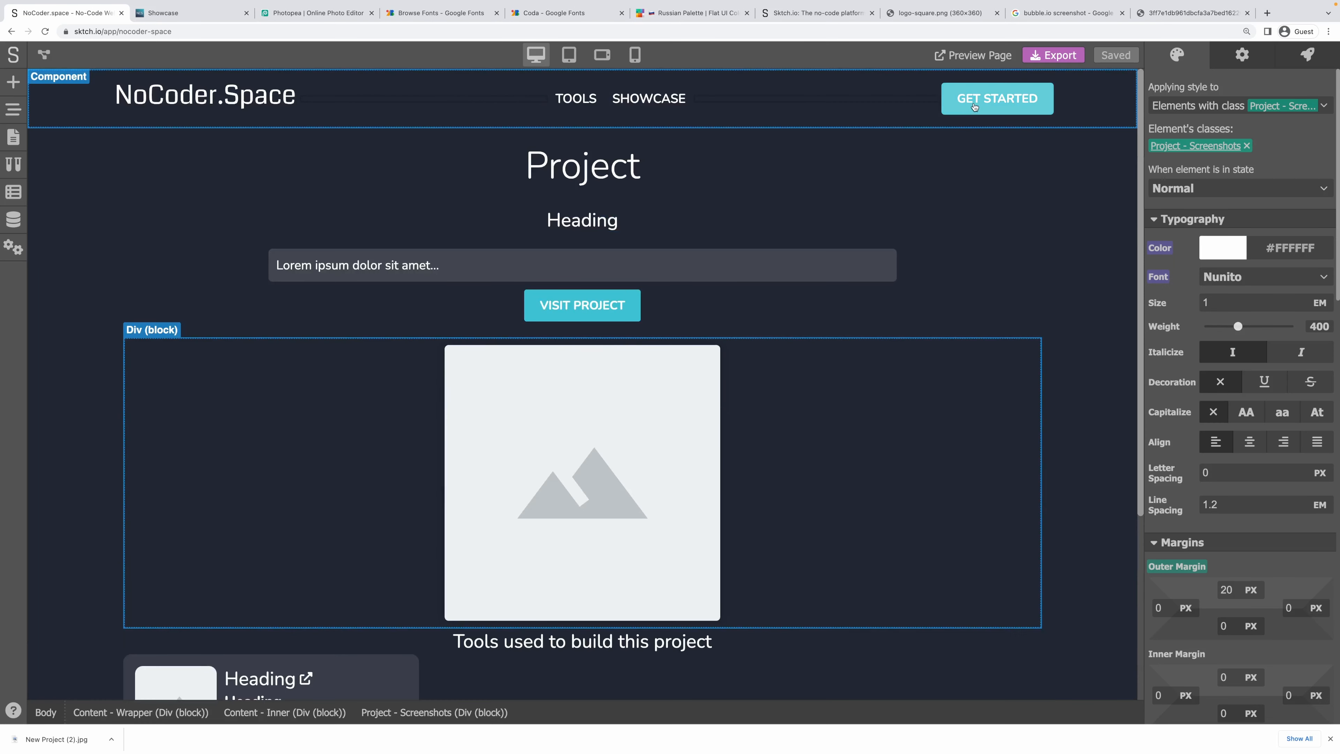
Relabel the header Link Button from GET STARTED to ADD LISTING on the Project template.
double_click(974, 107)
click(995, 101)
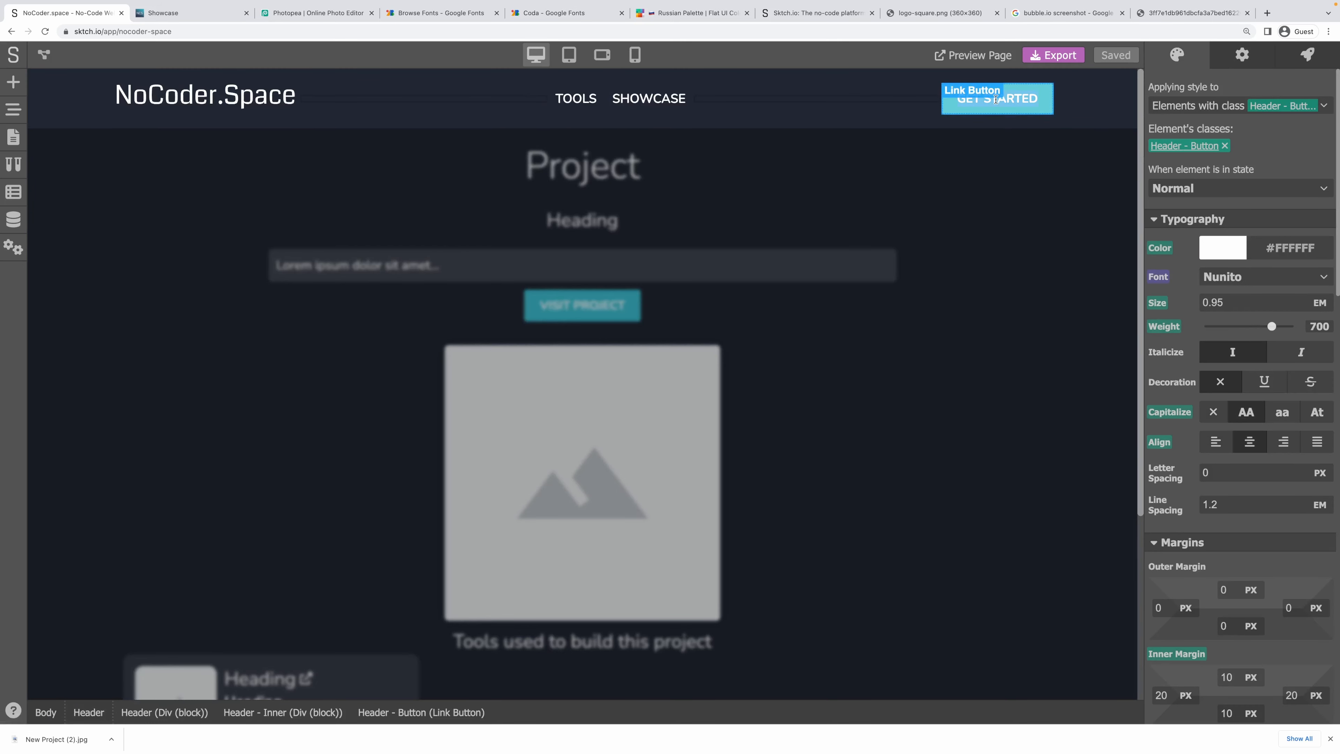
key(BackSpace)
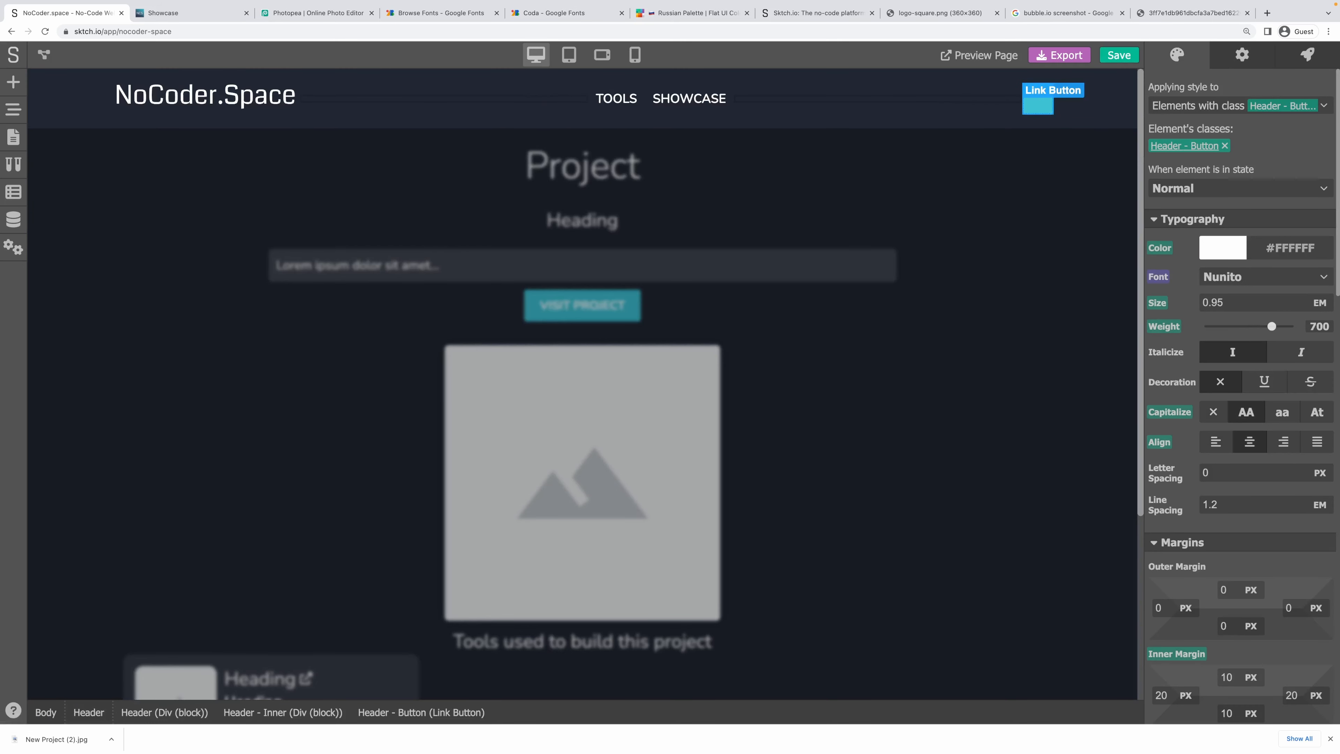
text(ADD PROJECT)
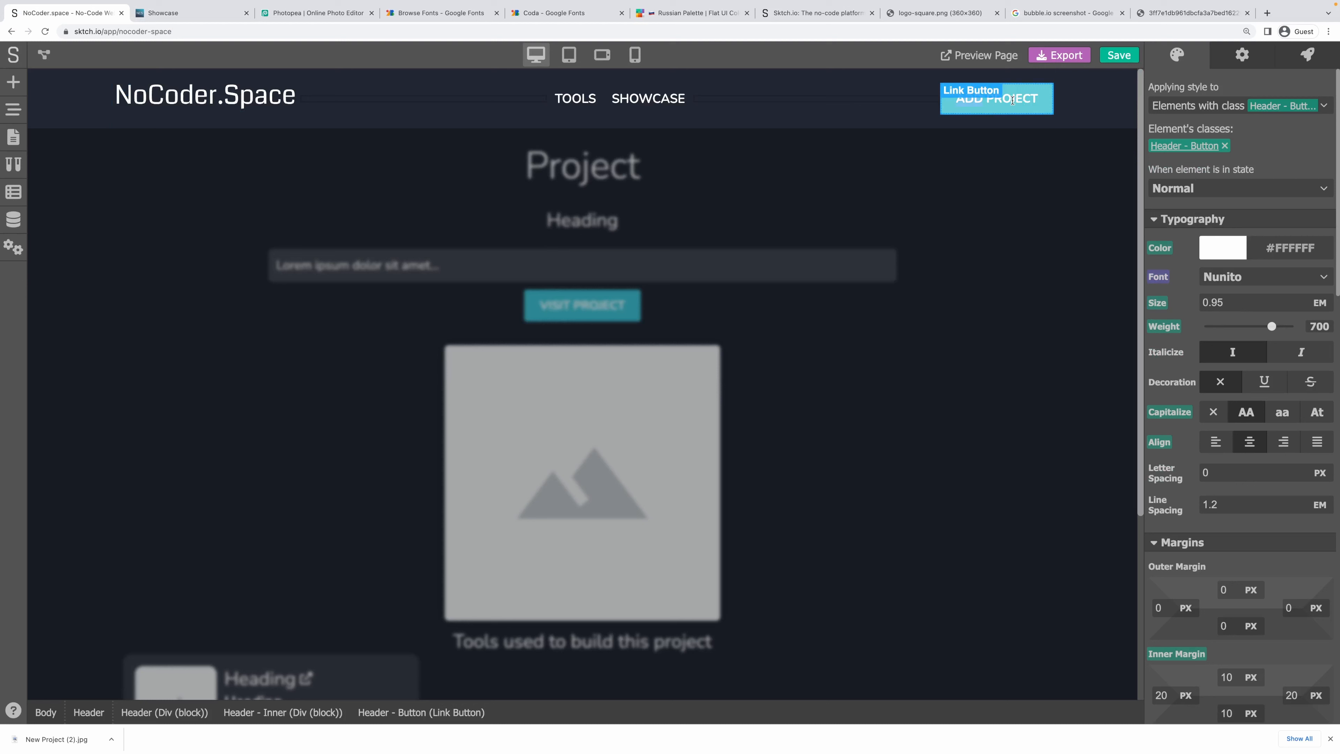
text(Listing)
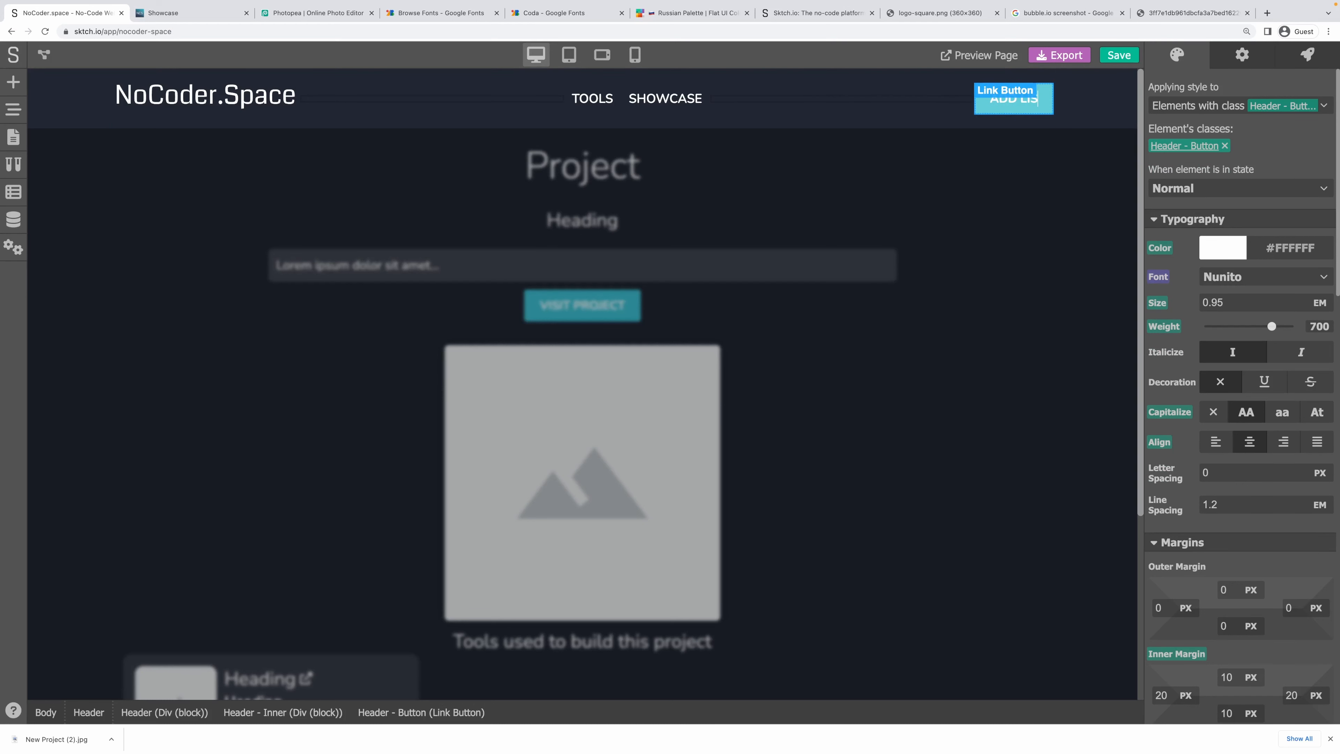
click(1023, 138)
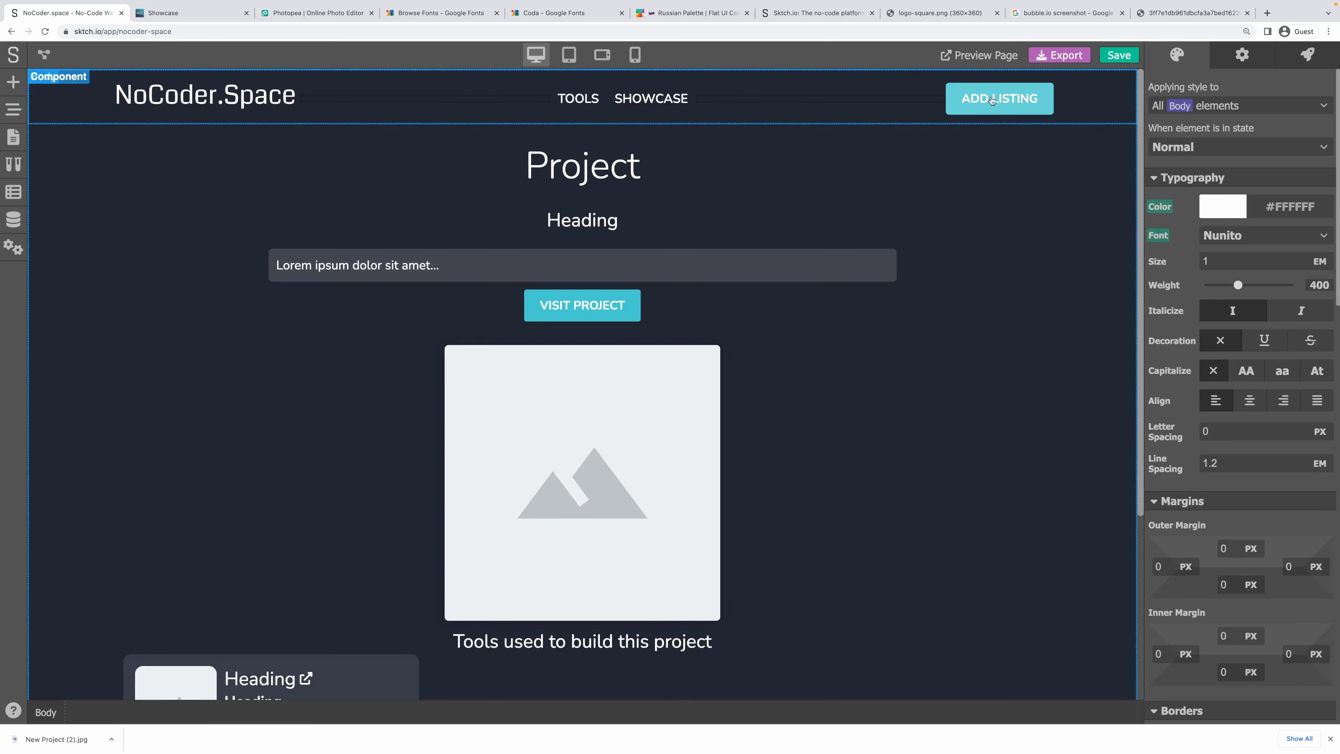
double_click(1019, 106)
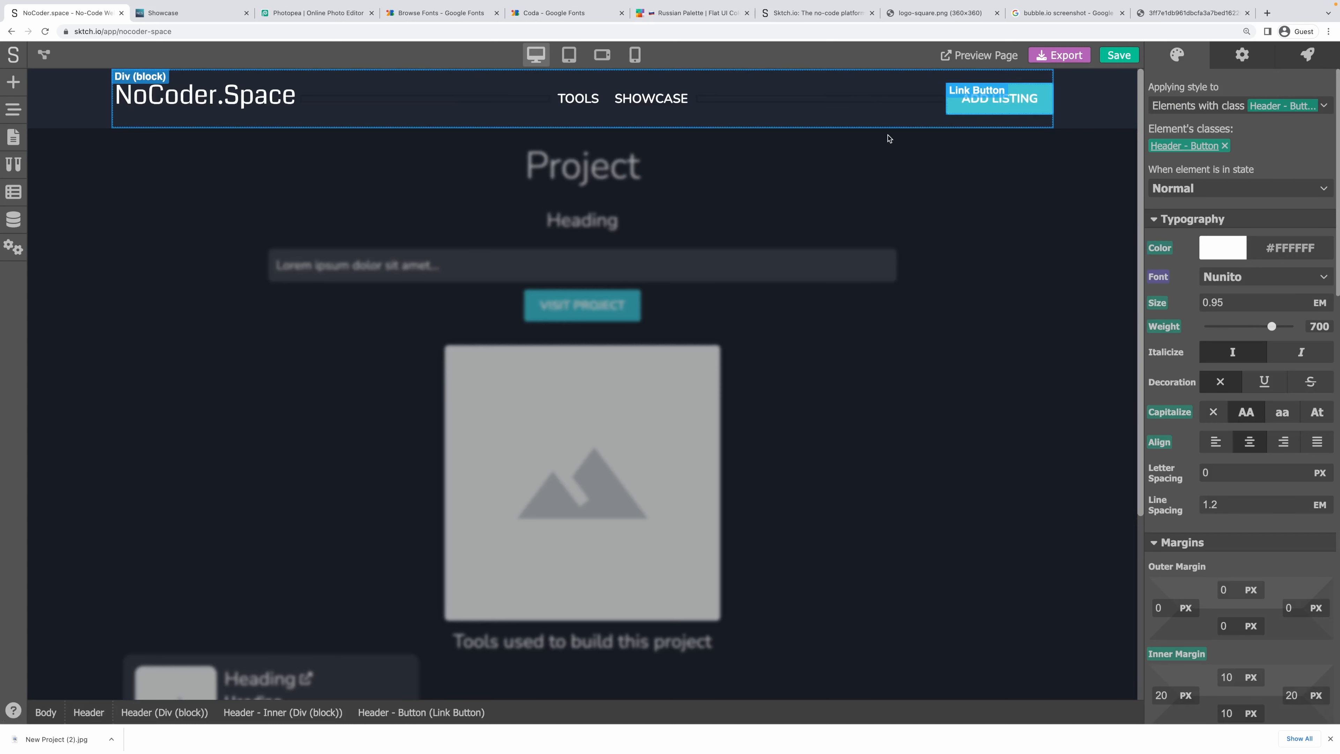
Add a page titled 'New Listing' at /new and open its blank canvas.
click(15, 140)
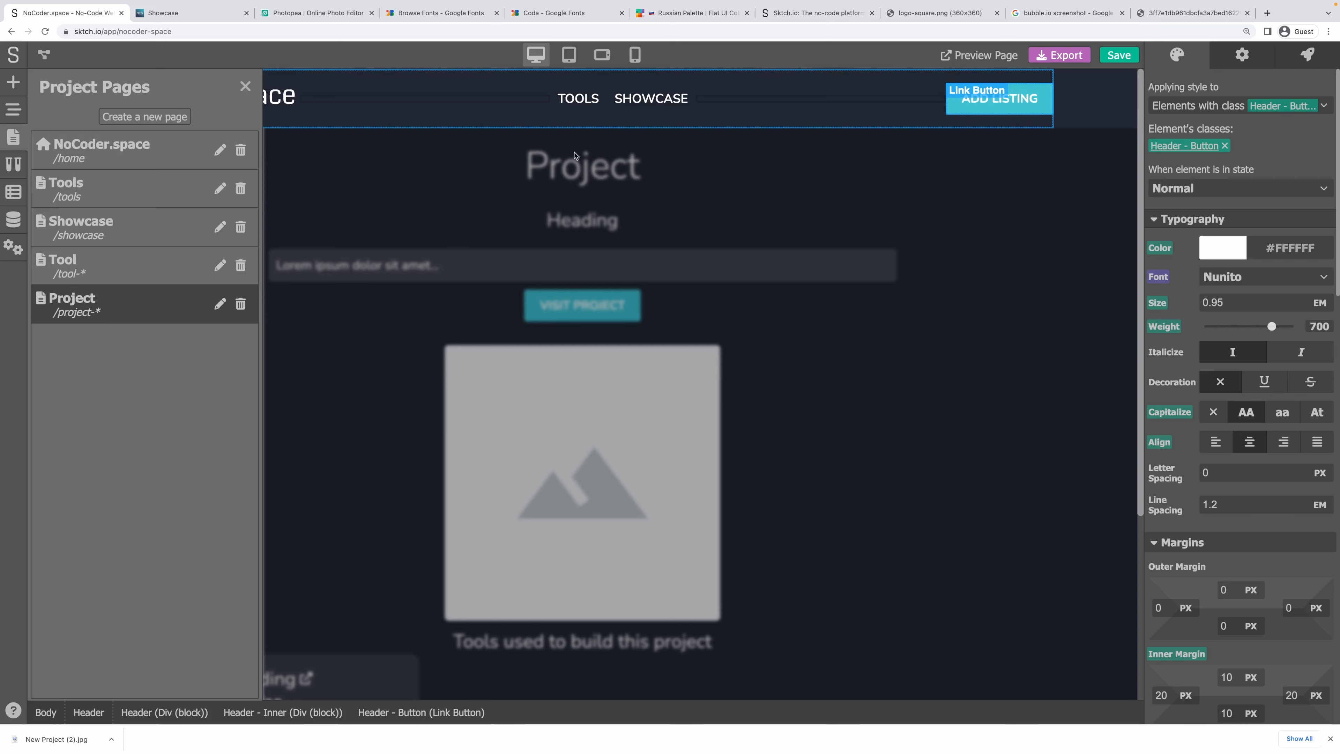
click(165, 117)
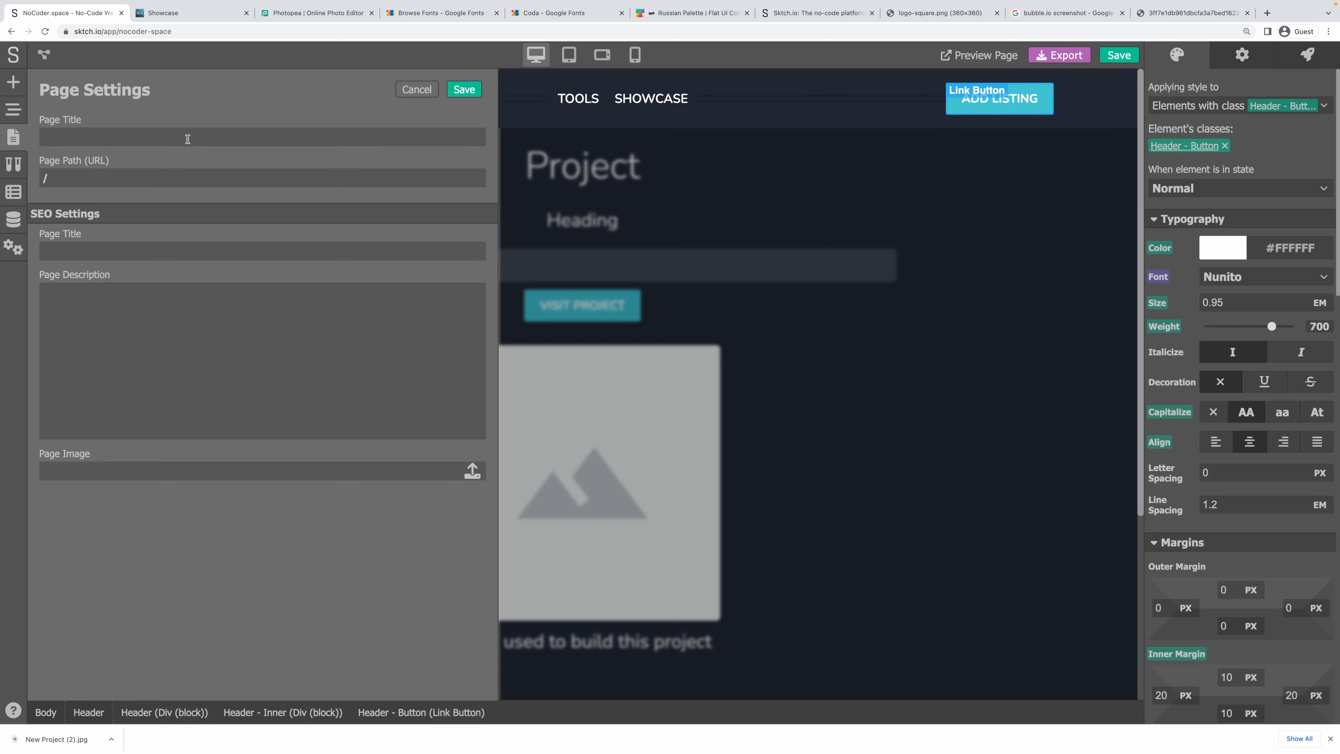
text(New Listing)
click(460, 91)
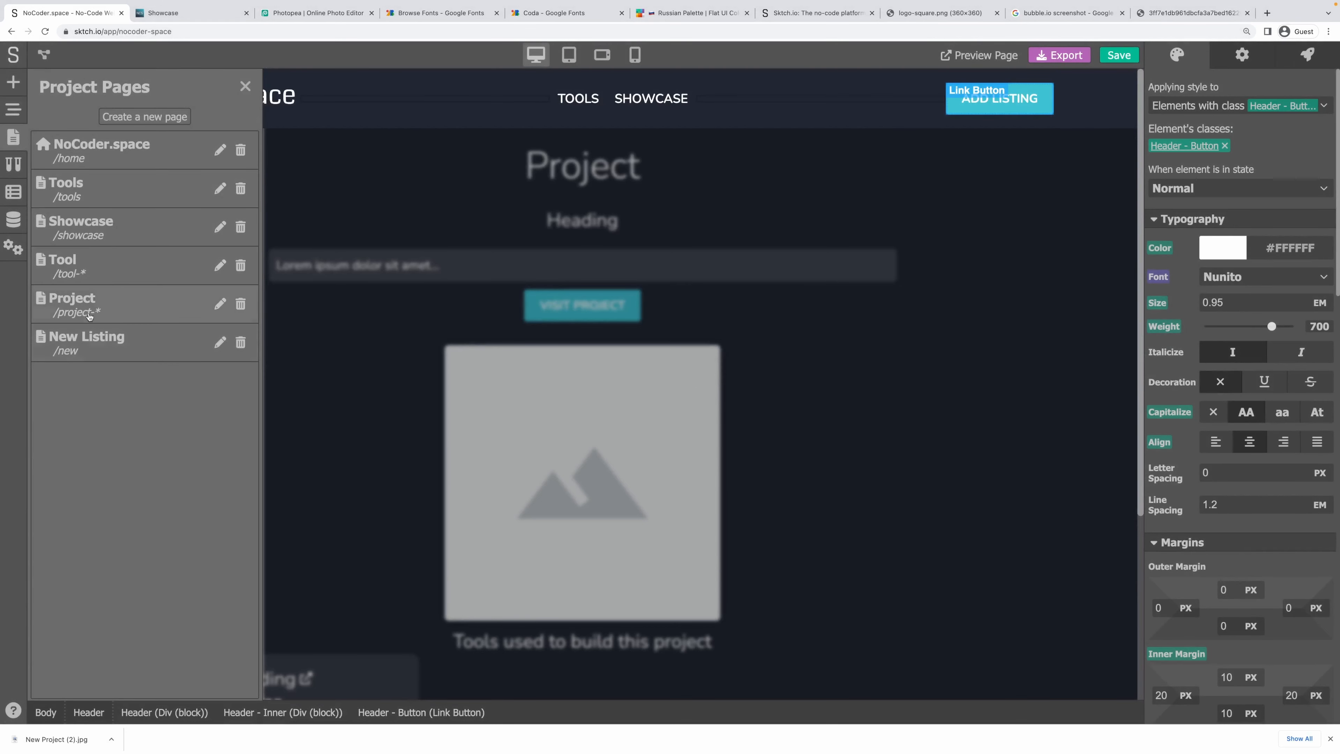
click(81, 349)
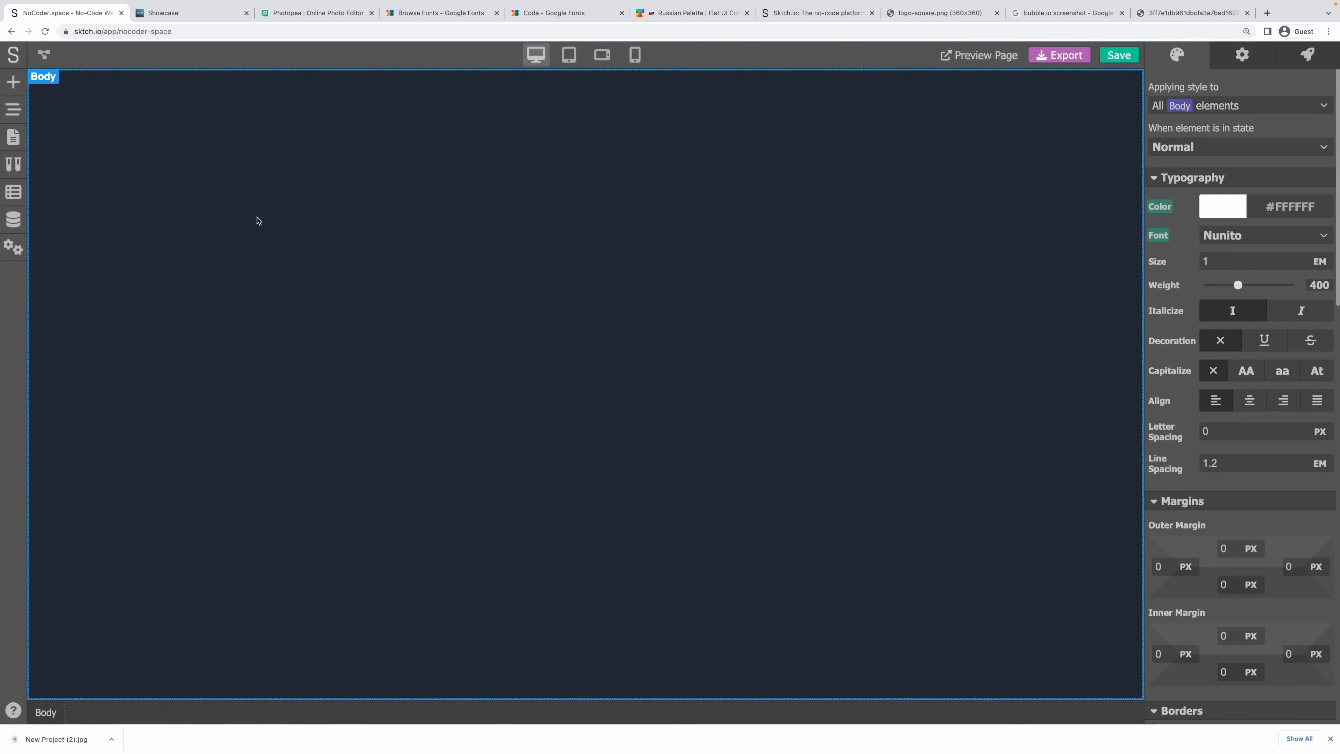
Lay out the page with the Header component, a block holding a Heading 1, and the Footer.
click(13, 82)
click(222, 114)
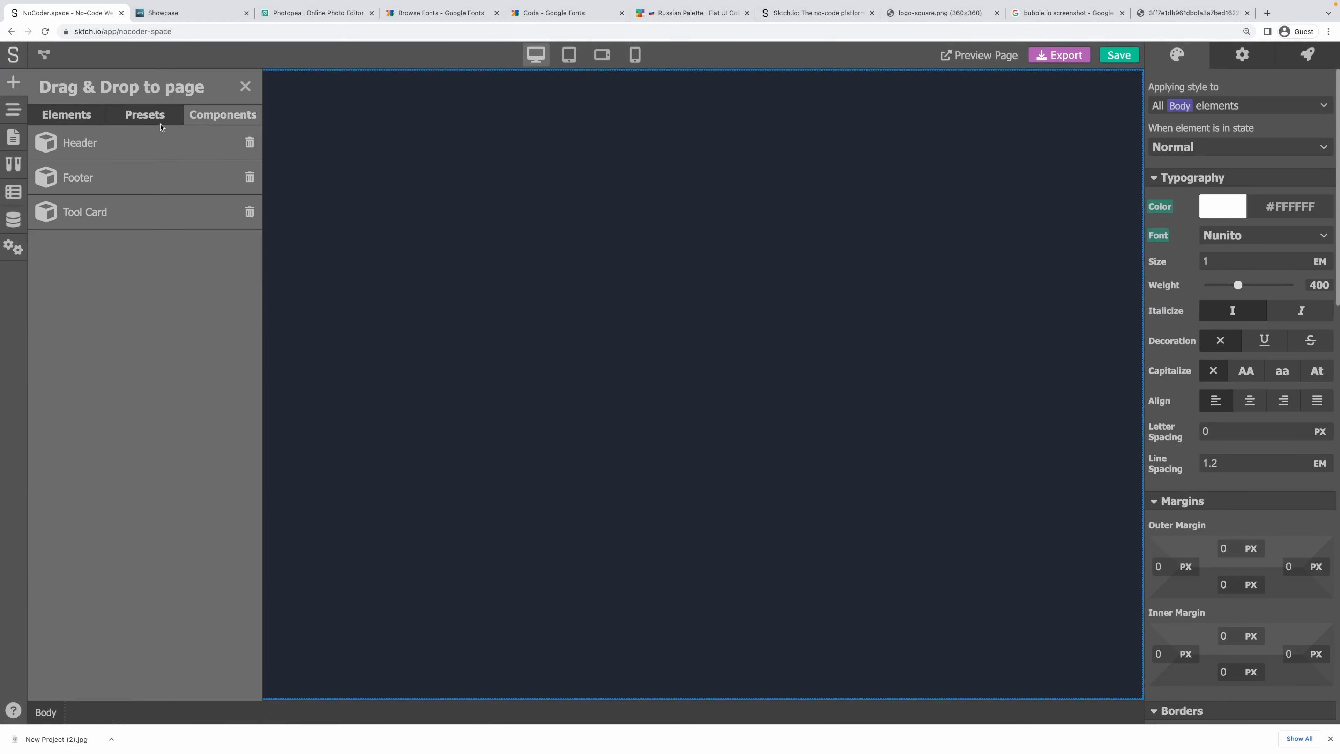
drag(80, 142, 274, 105)
click(12, 84)
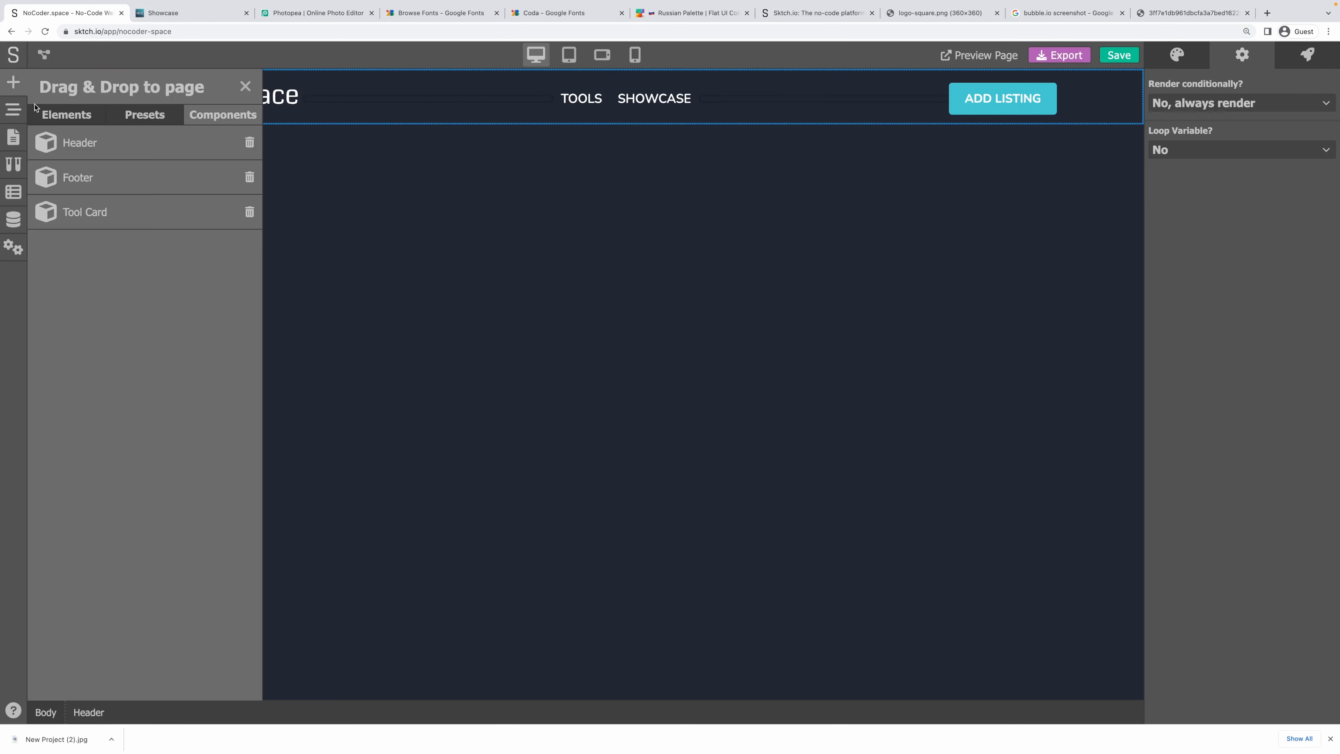
click(65, 115)
drag(66, 180, 225, 171)
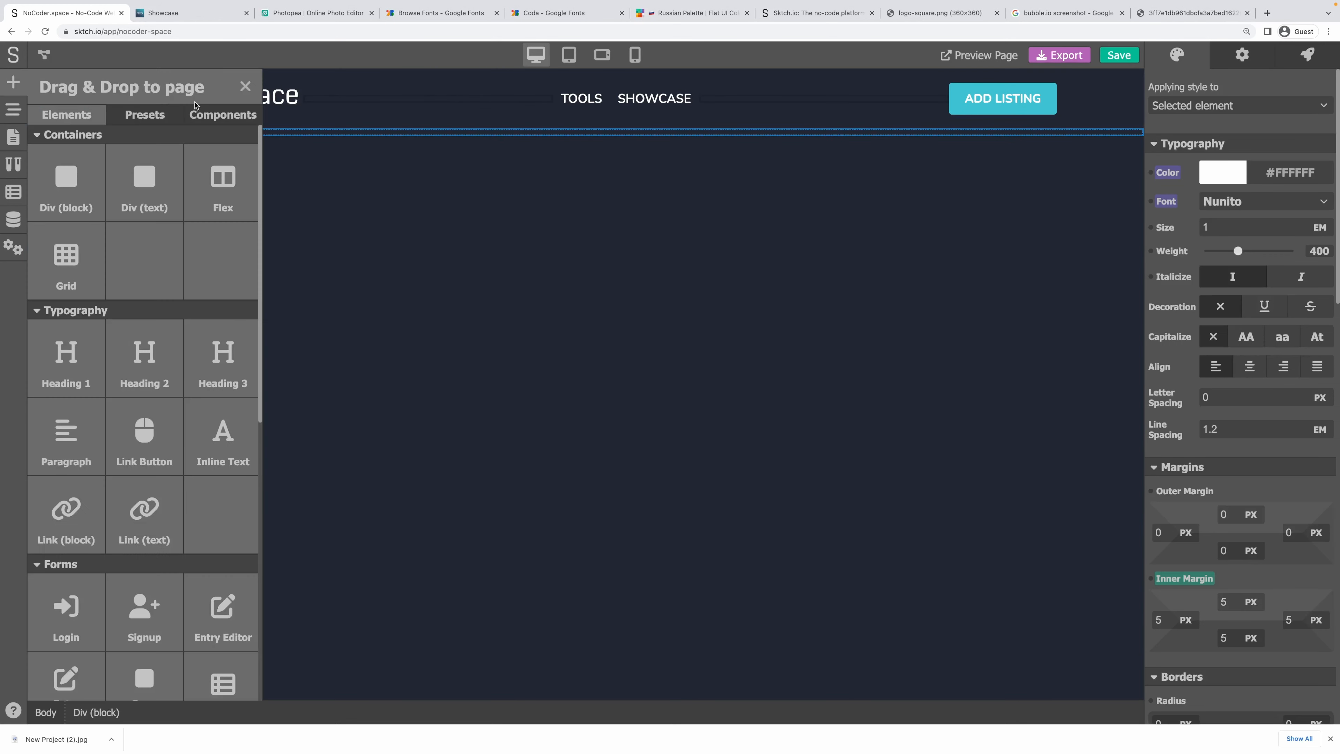
drag(78, 169, 176, 138)
click(13, 82)
drag(82, 351, 225, 144)
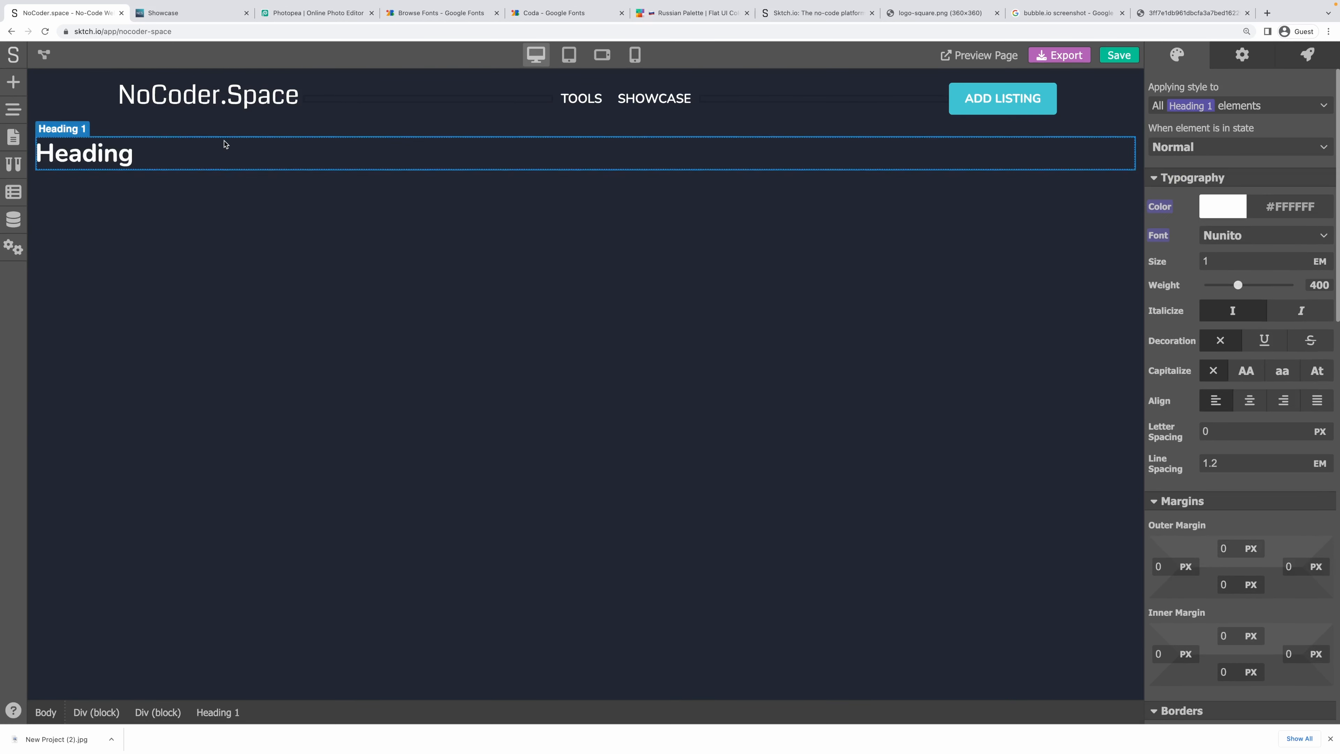
click(15, 80)
click(210, 114)
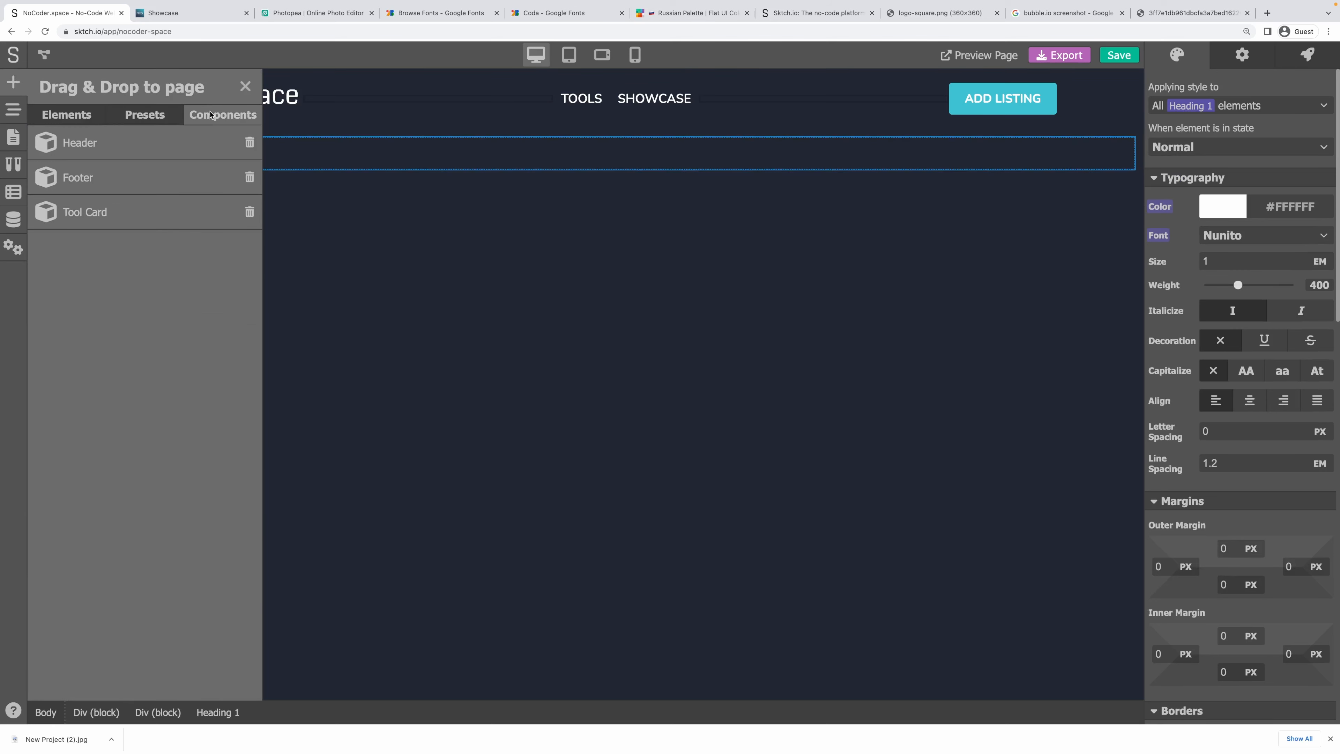
drag(79, 179, 163, 214)
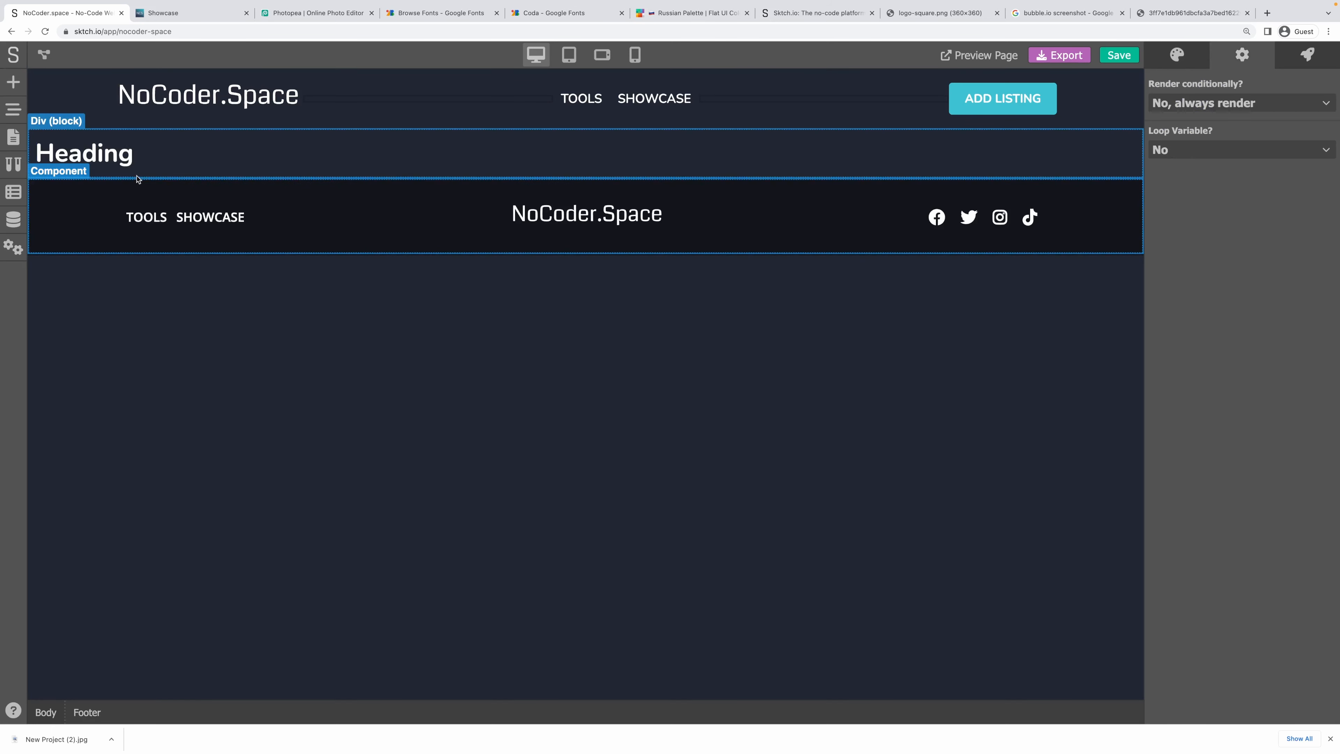
Reset the outer block's padding to zero and give it the Content - Wrapper class.
click(1185, 577)
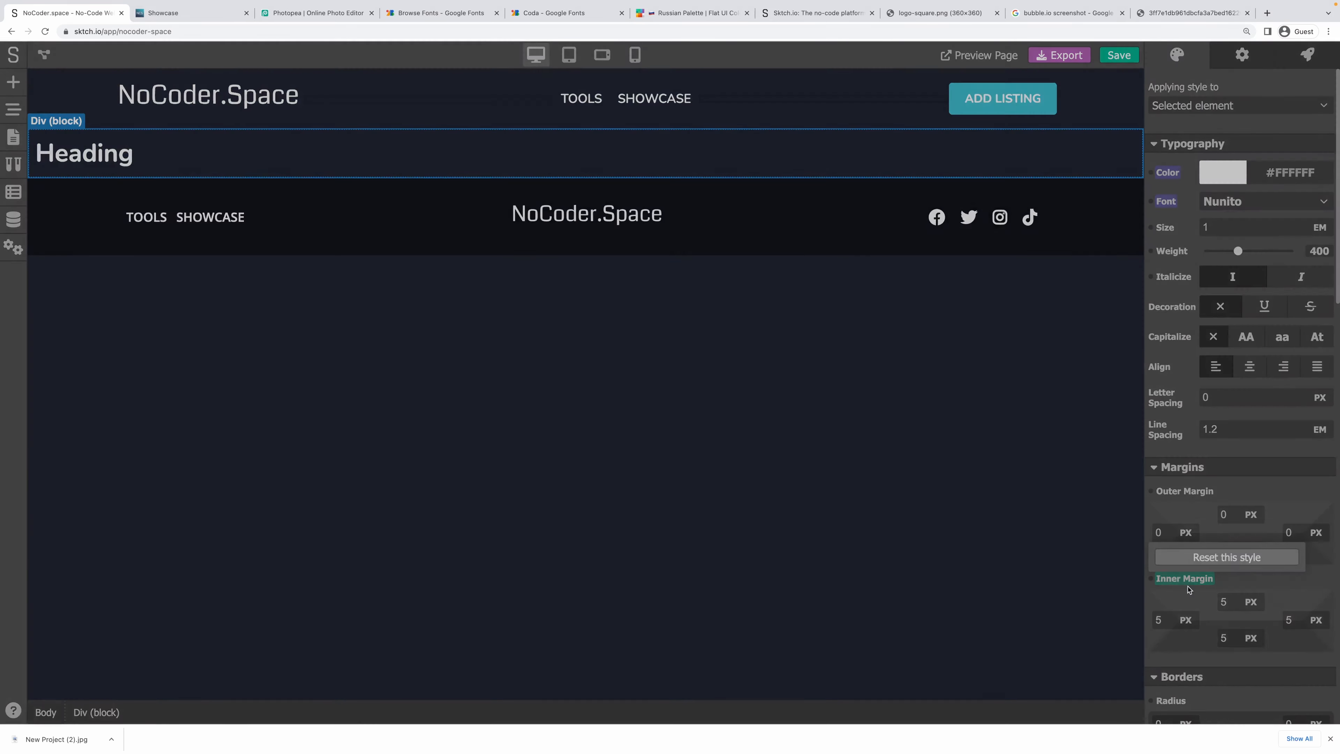
click(1197, 557)
click(1240, 105)
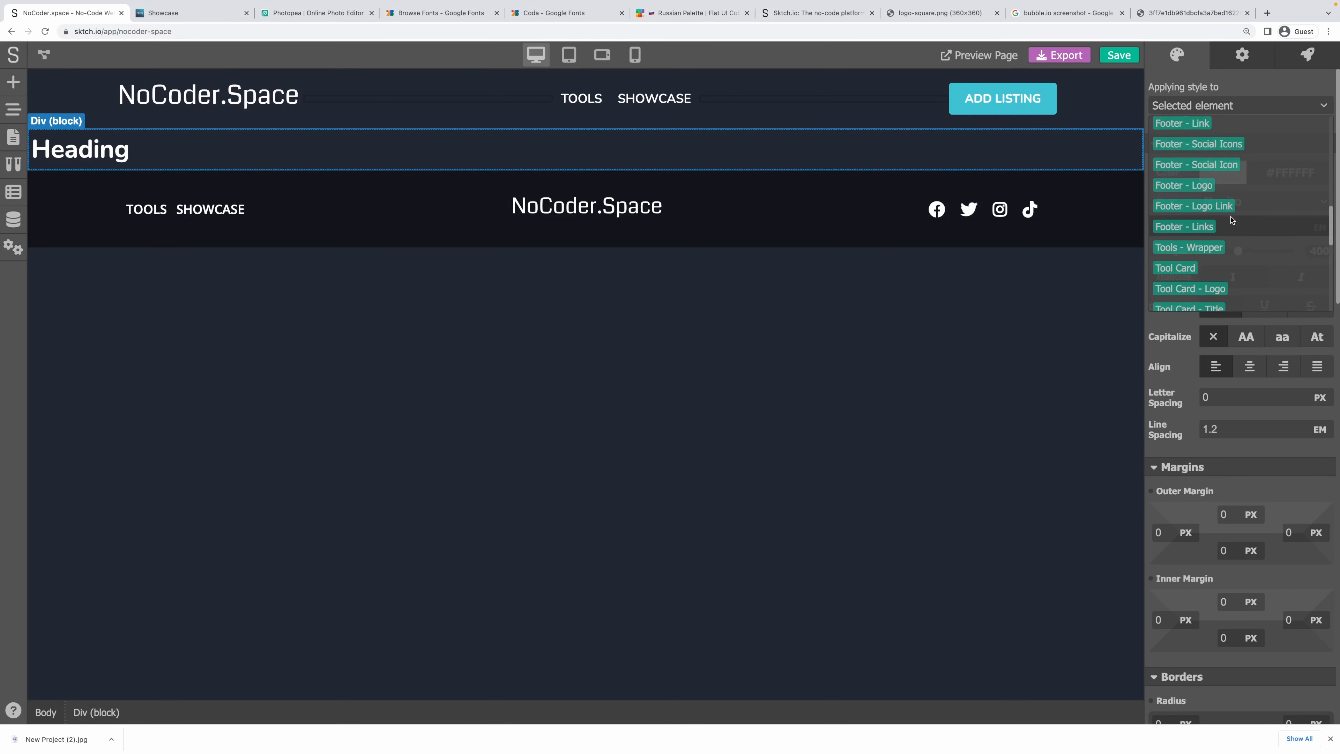
scroll(1232, 220, down, 2)
click(1229, 218)
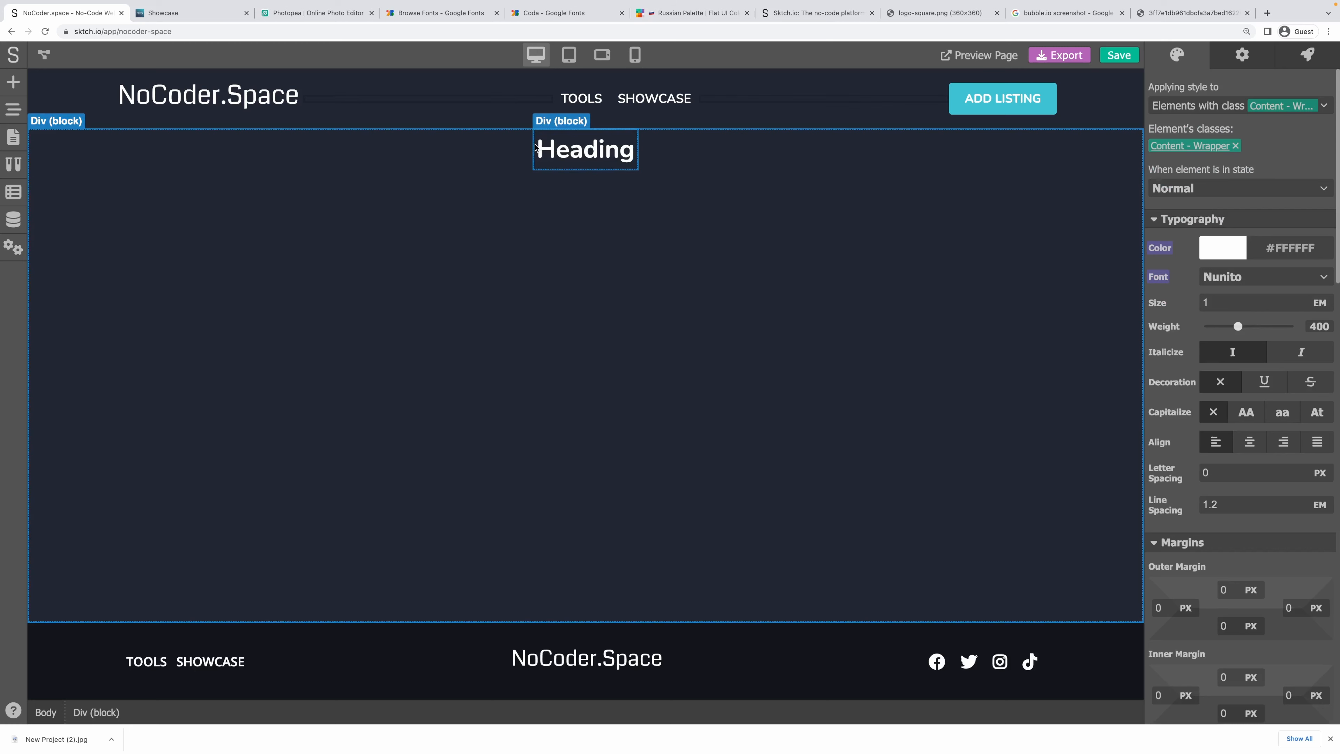
Zero the inner block's padding and apply the Content - Inner class.
click(534, 144)
click(1235, 106)
click(1242, 95)
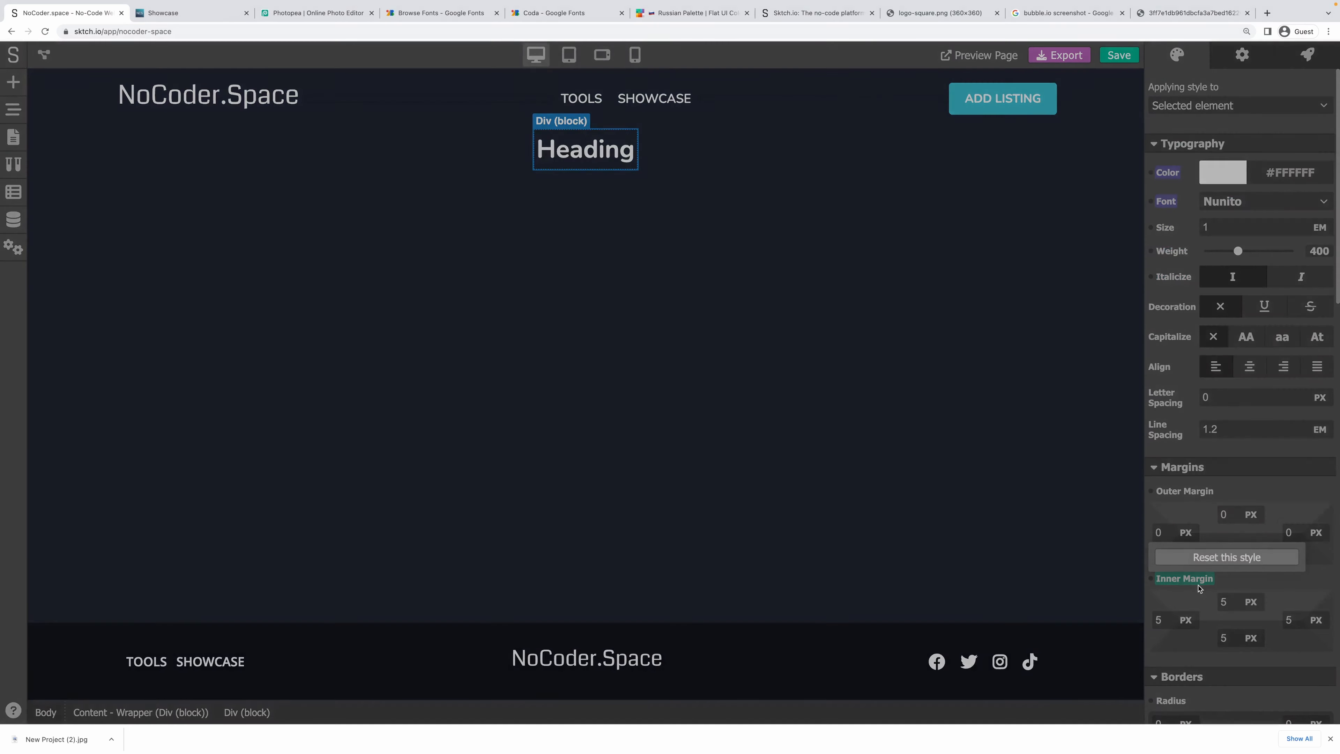
click(1185, 578)
click(1224, 104)
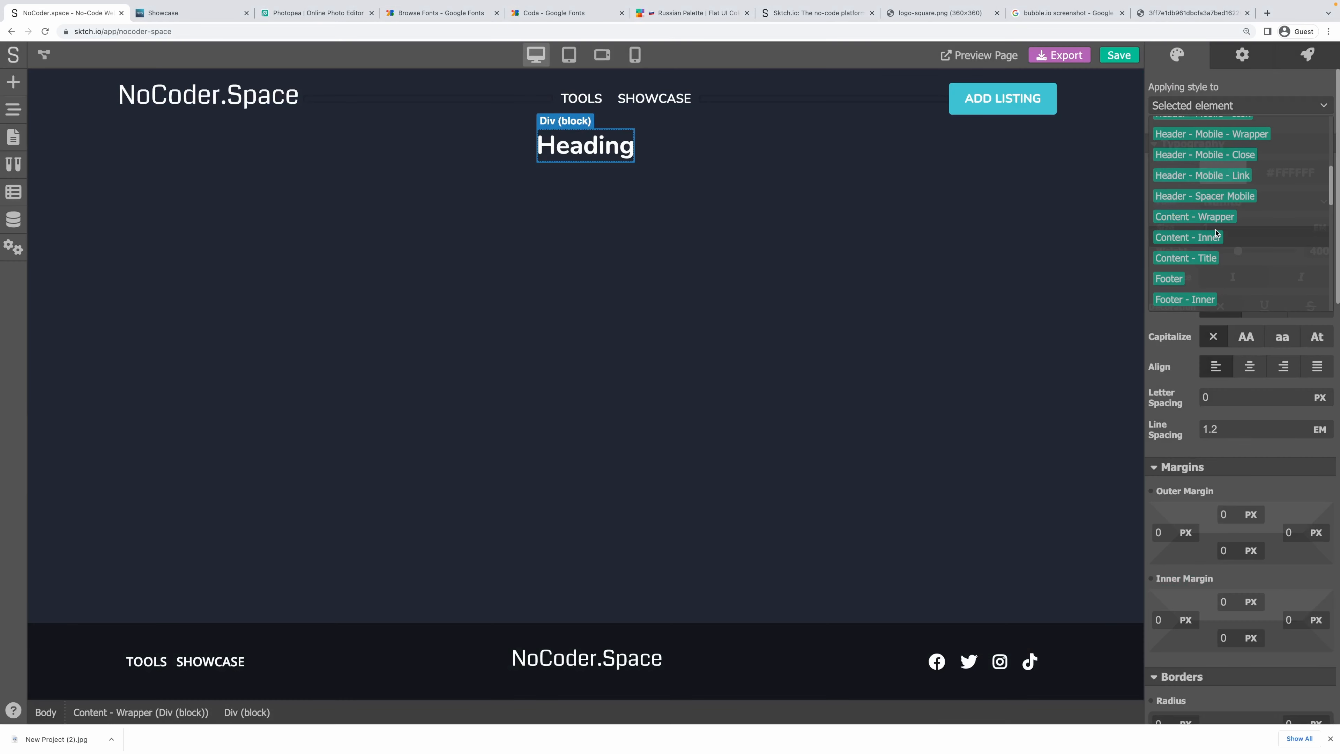
click(1165, 238)
Give the heading the Content - Title class and change its text to 'Add Listing'.
click(300, 147)
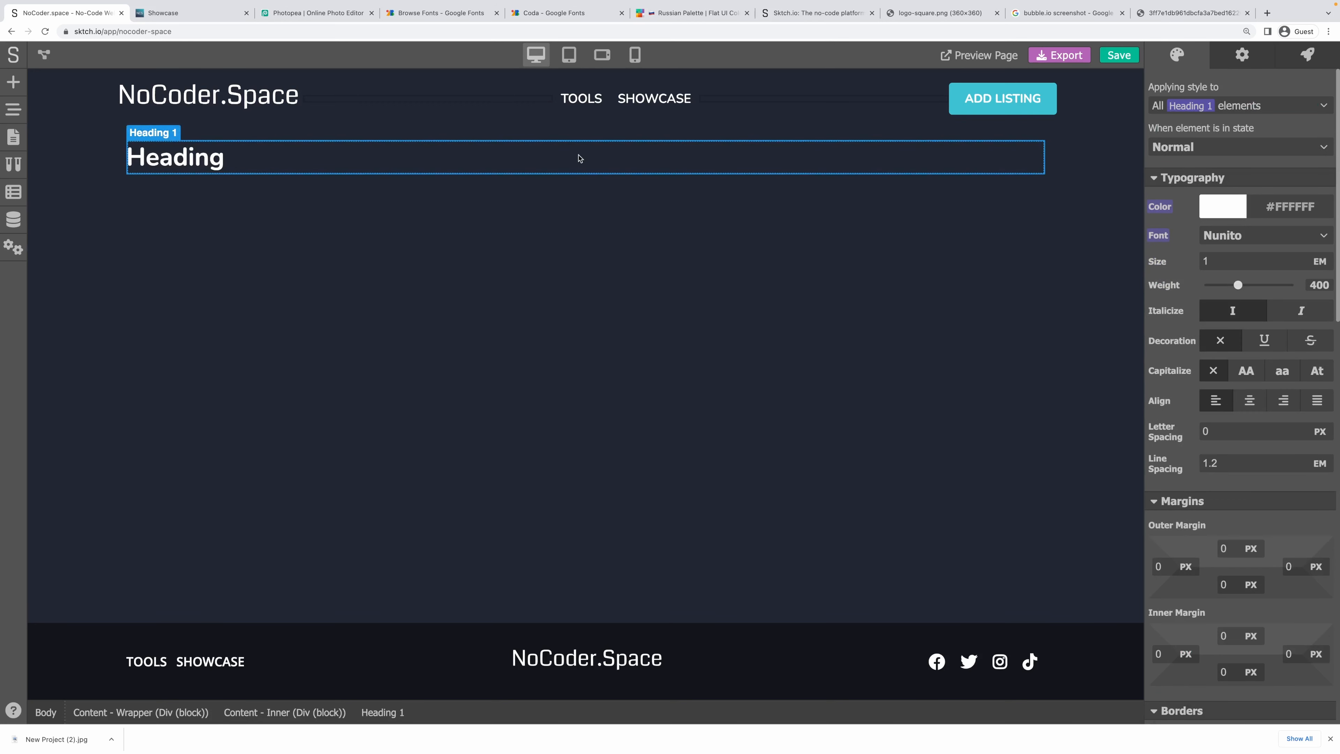
click(1231, 112)
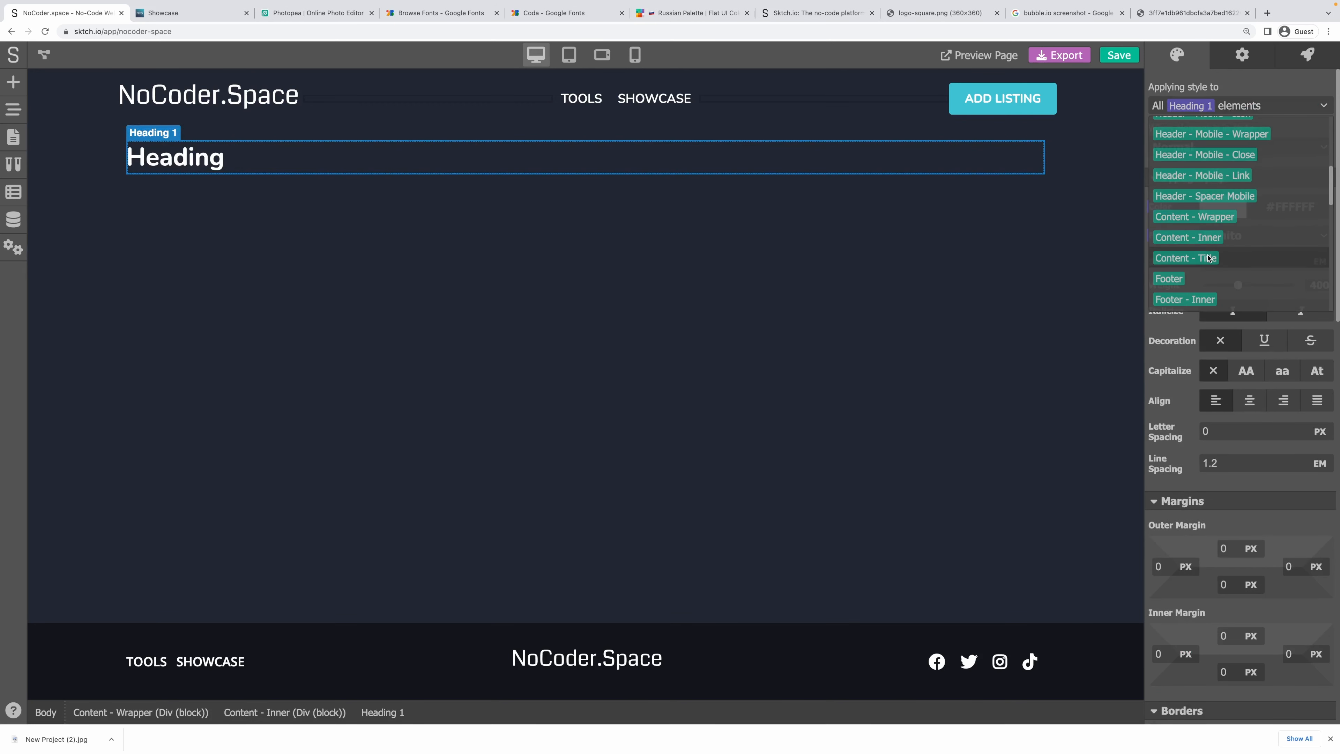
click(1209, 256)
click(723, 255)
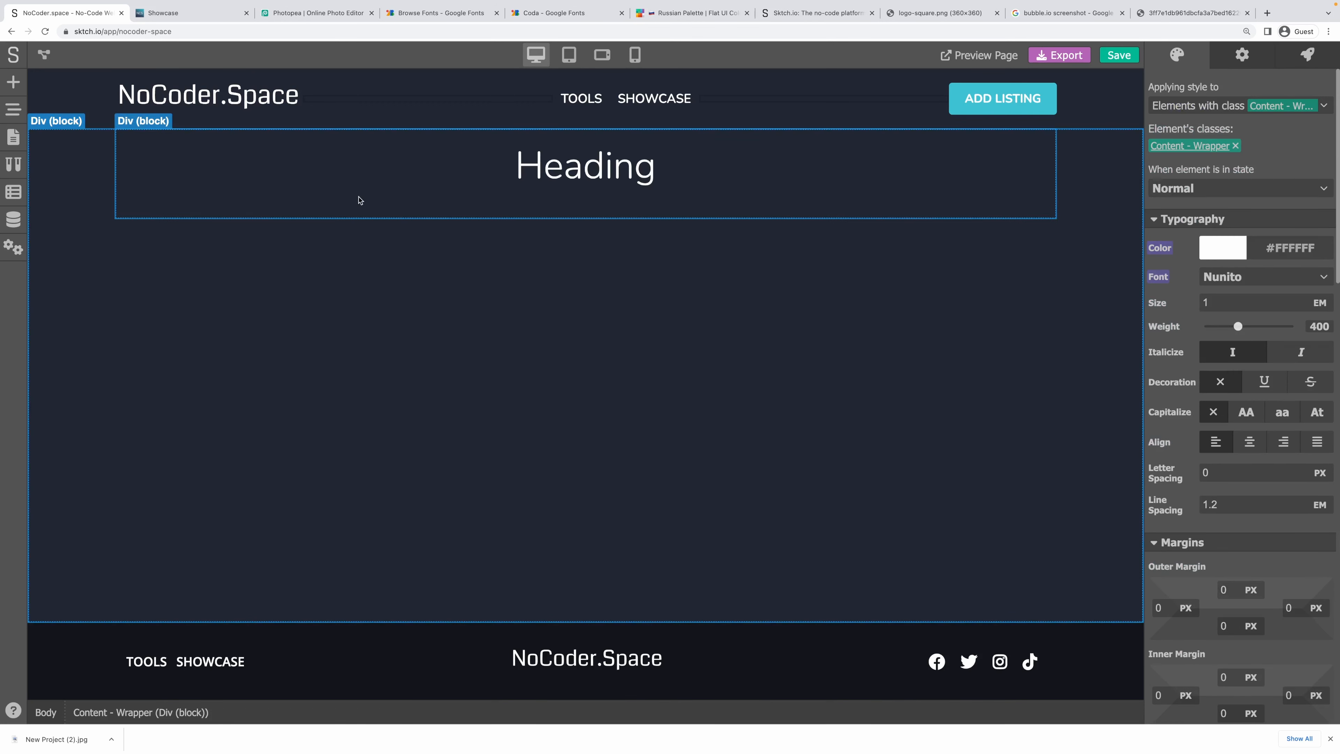
click(359, 200)
click(551, 188)
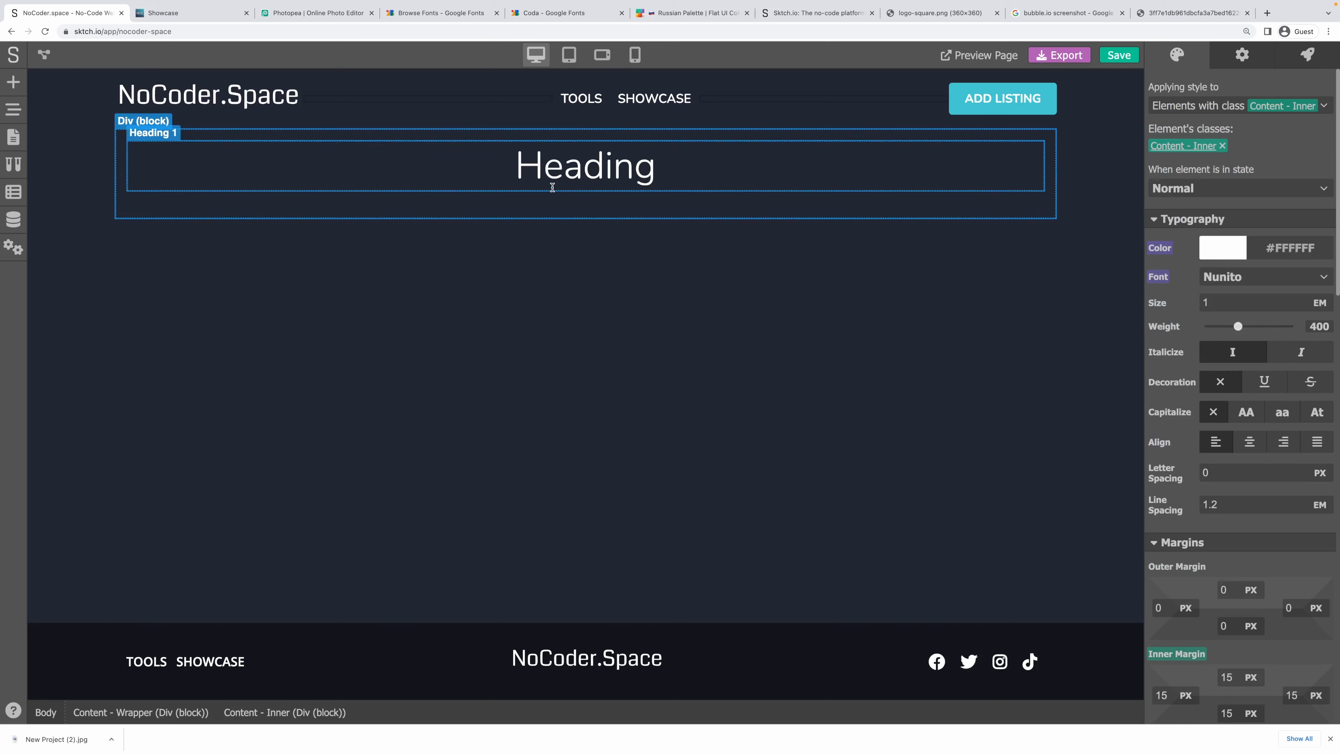
double_click(552, 188)
text(Ad)
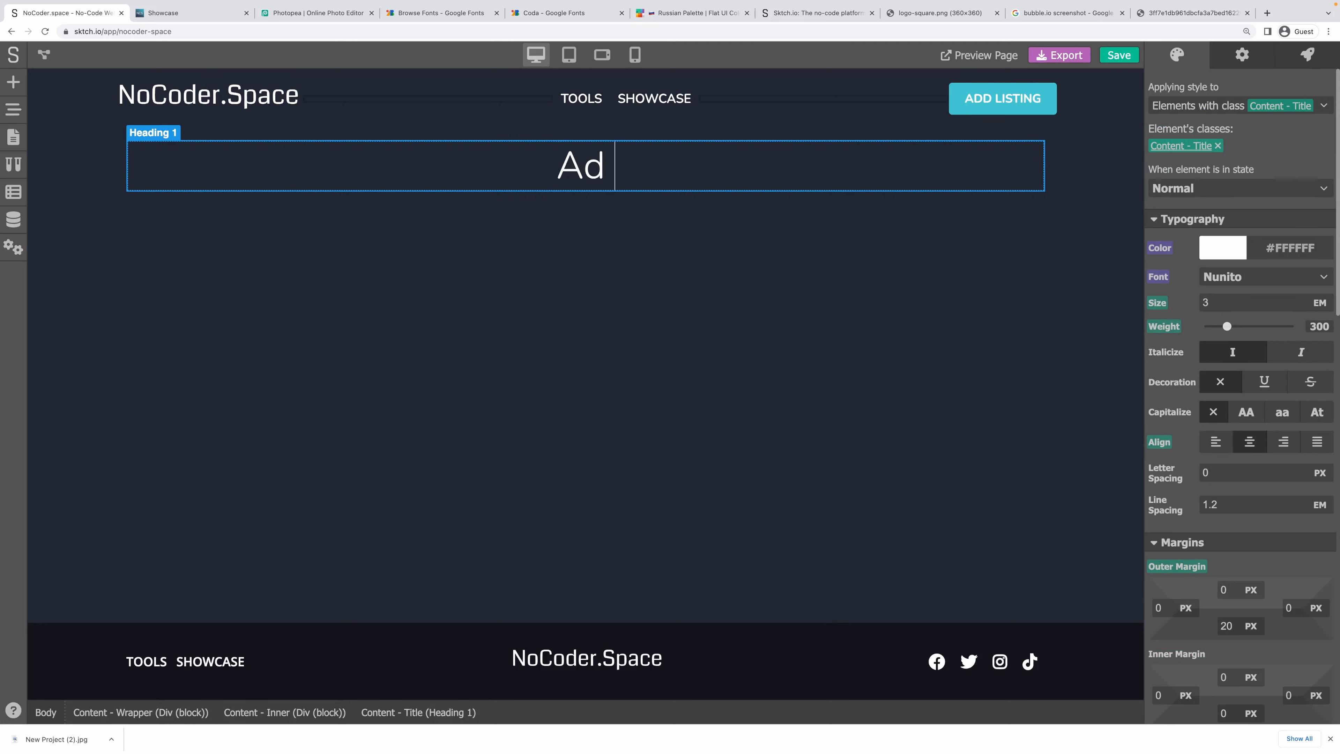
text(d Listing)
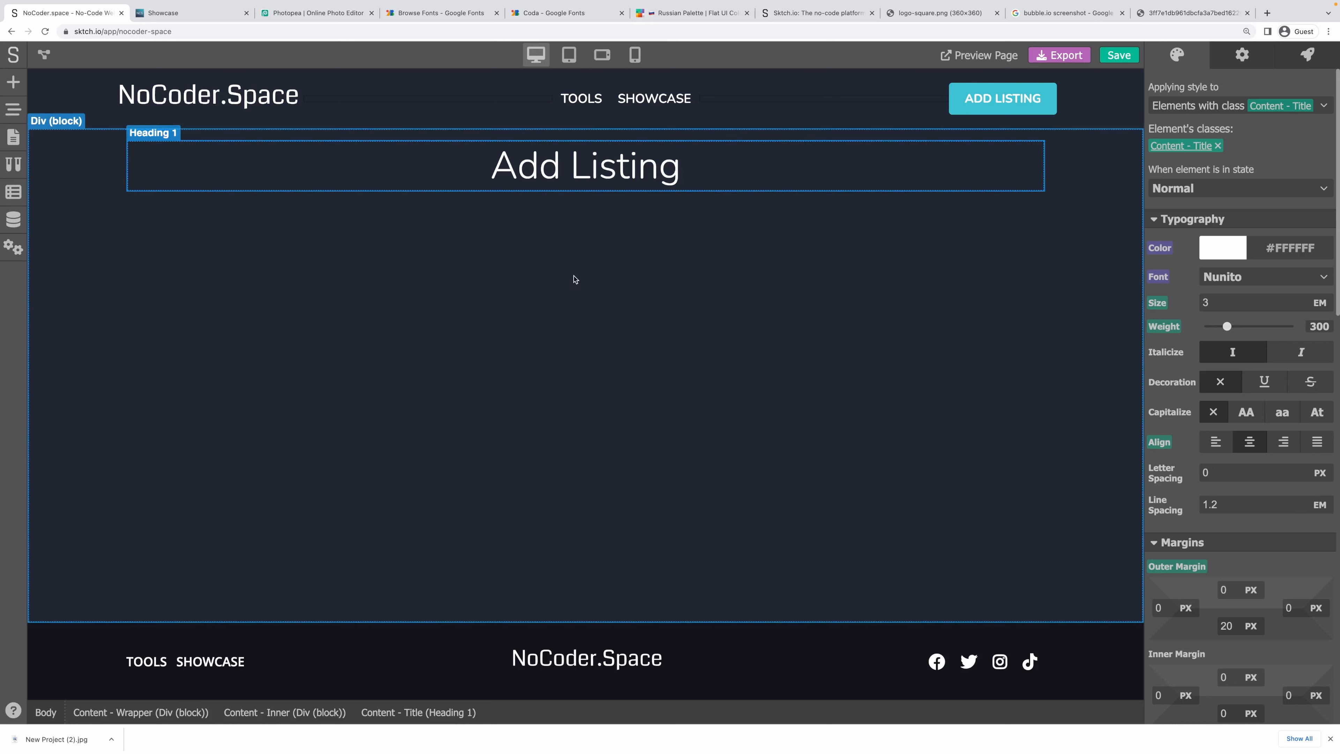
click(496, 207)
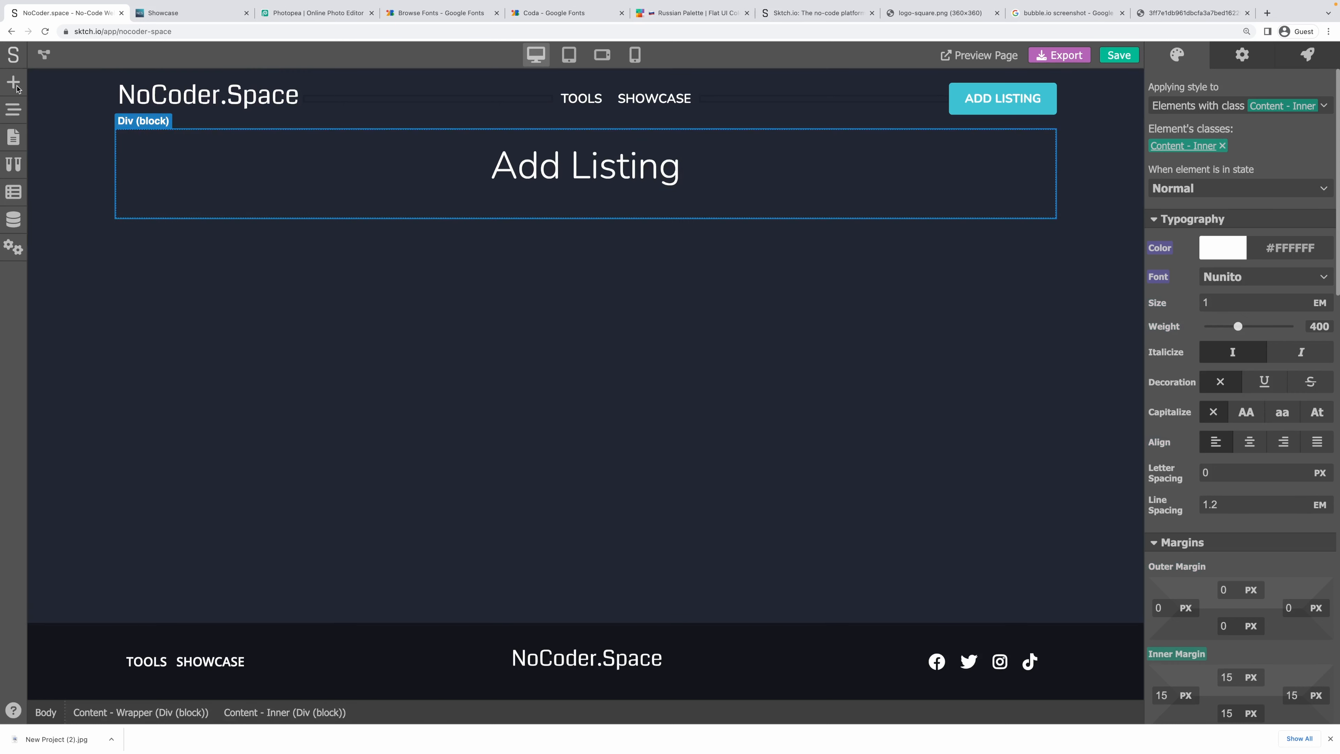
Add a block under the heading with a nested block and text reading 'Suggest a Tool'.
click(14, 83)
click(66, 114)
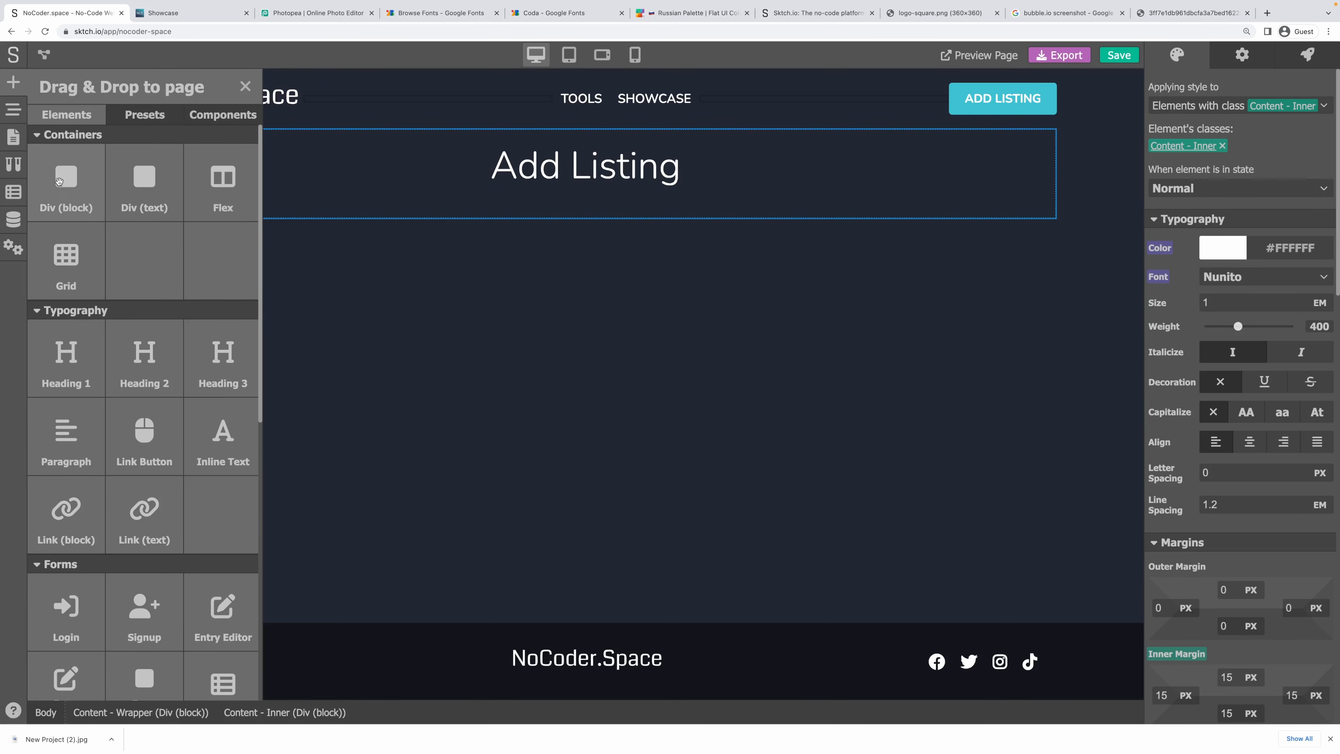
drag(66, 180, 606, 200)
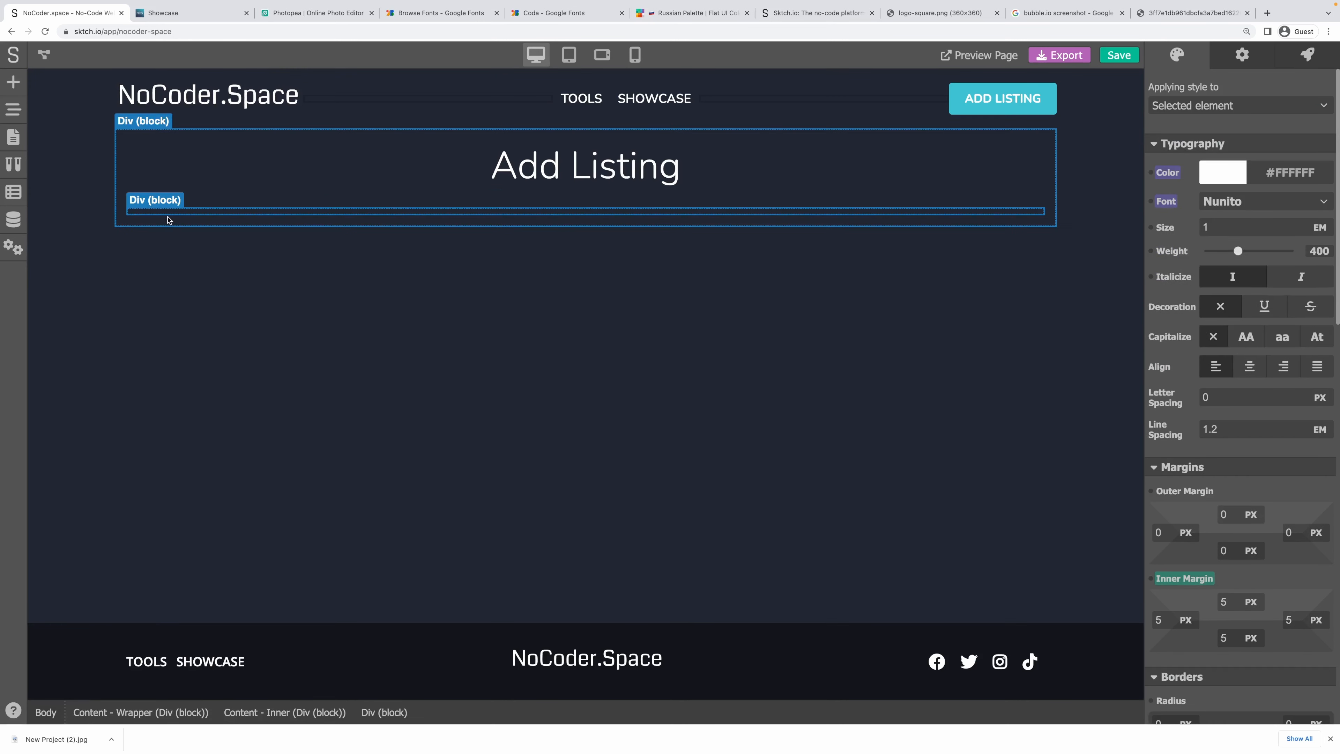
click(13, 83)
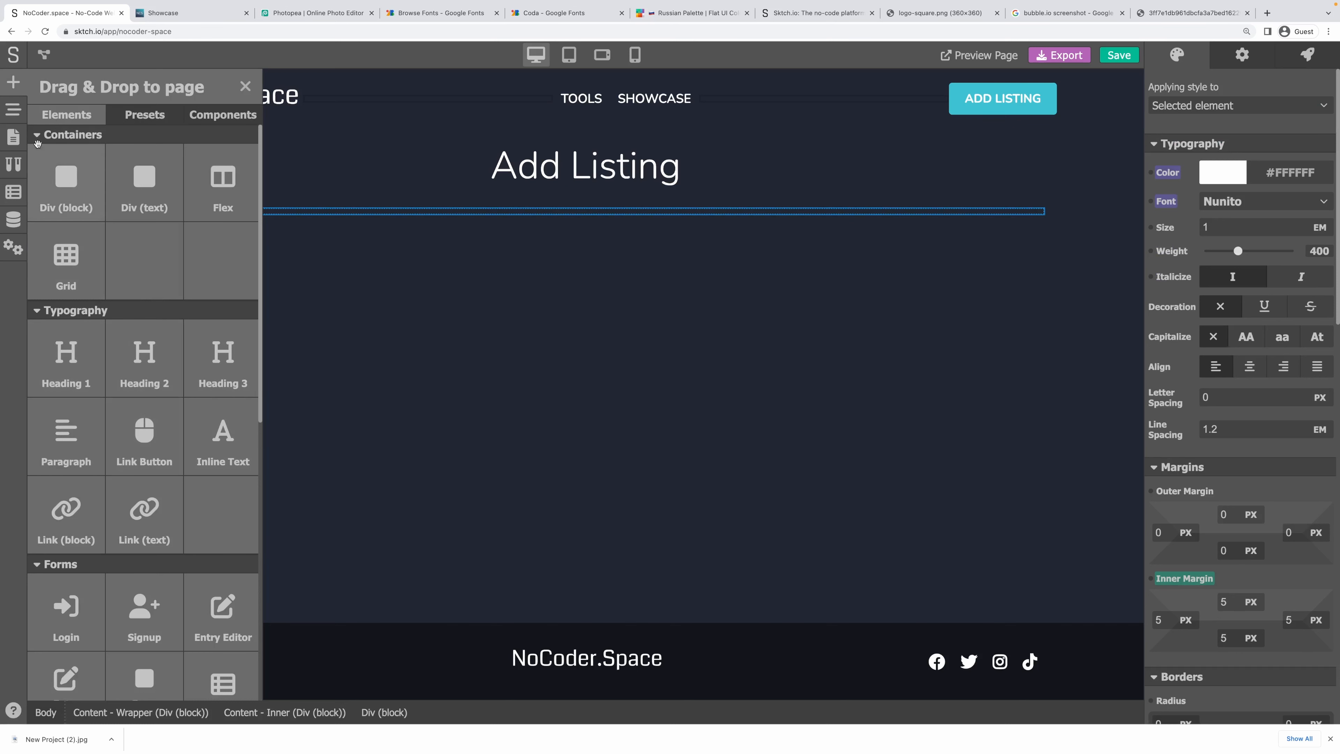
drag(76, 186, 284, 208)
click(13, 81)
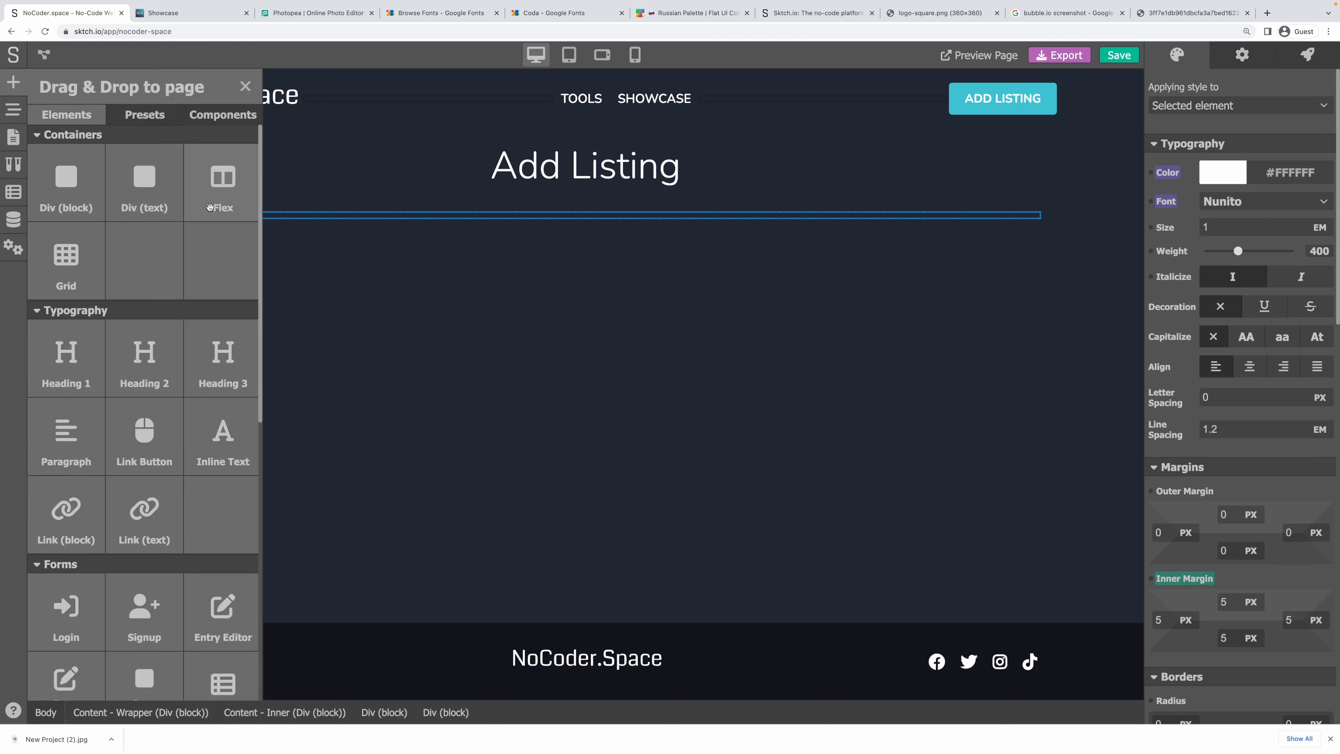
drag(153, 195, 284, 225)
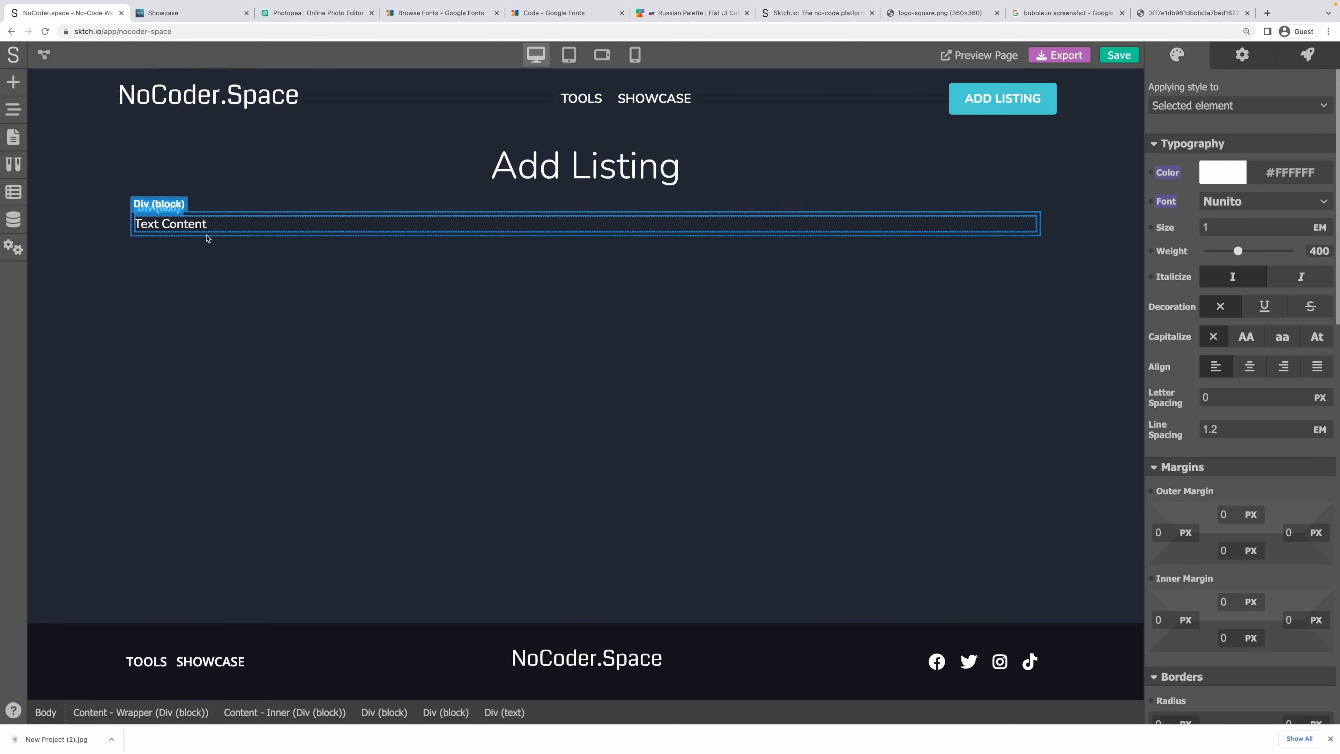
double_click(188, 224)
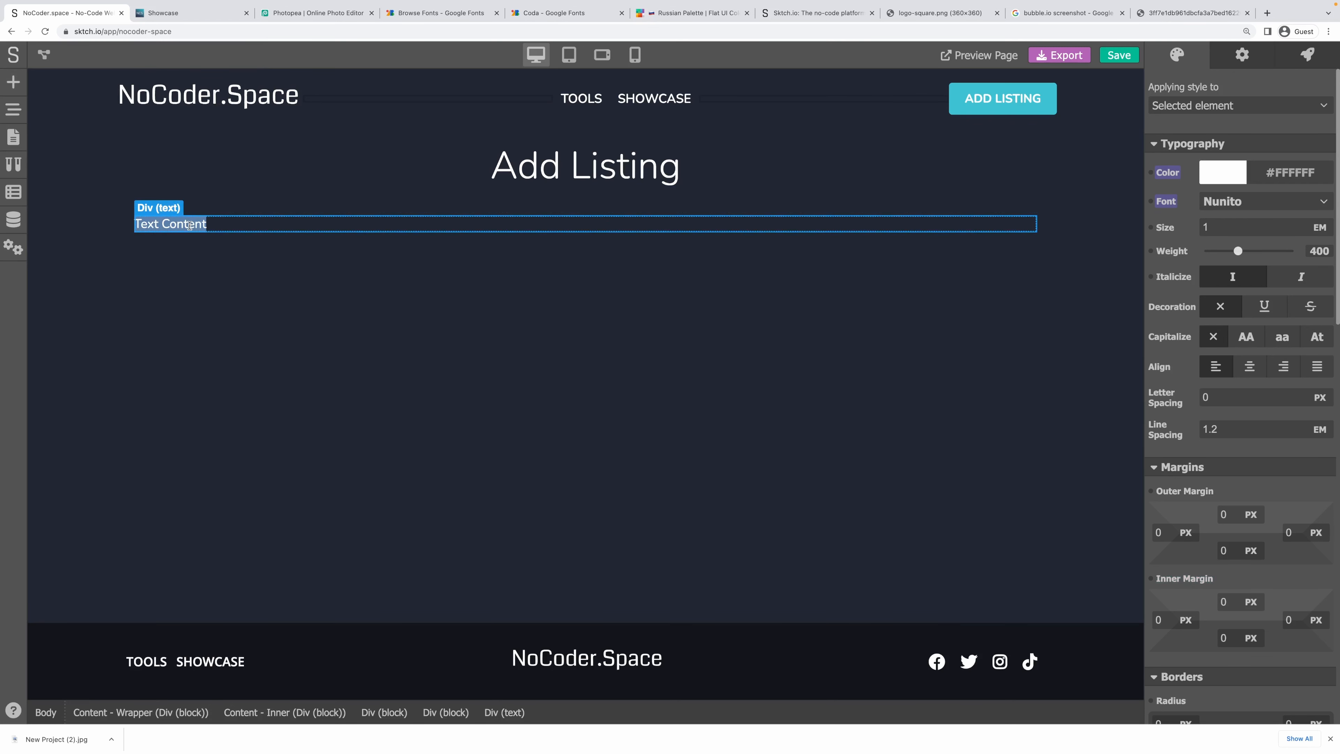
text(Suggest a Tool)
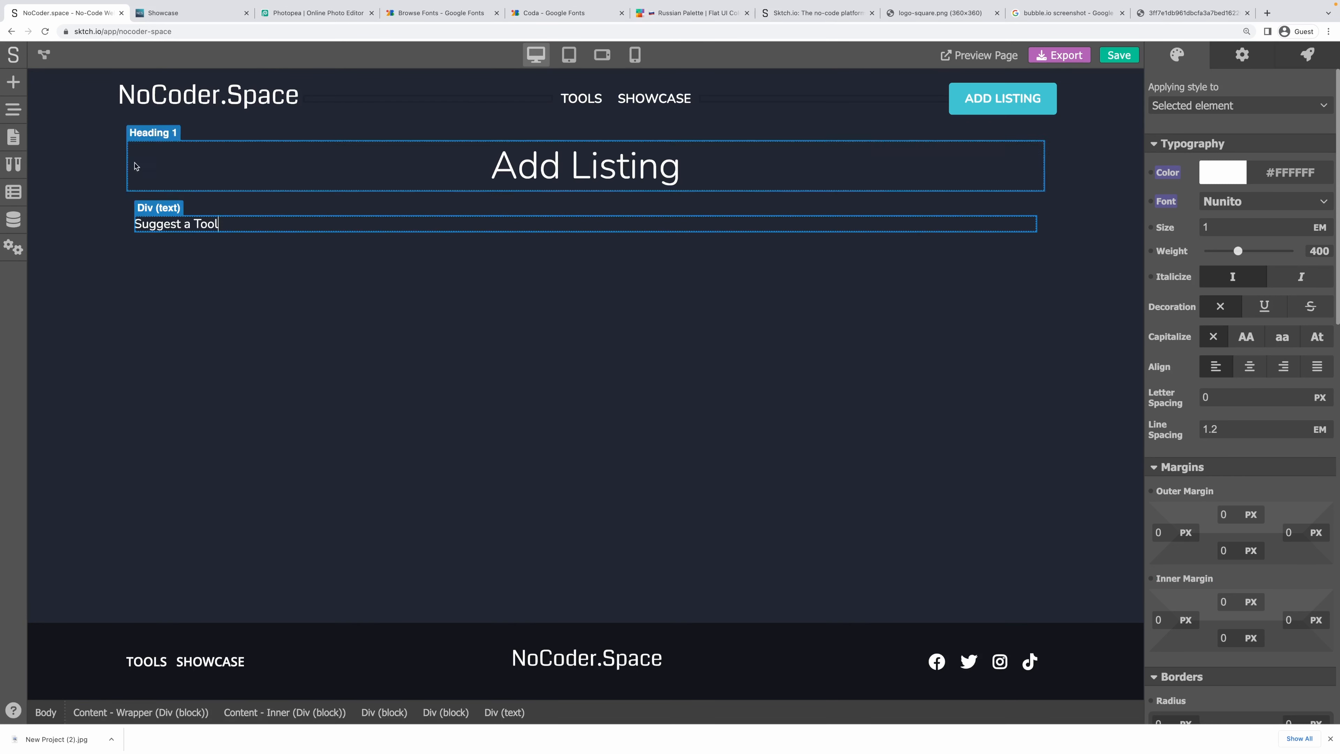
Add an Icon element above the text and set it to the Wrench icon.
click(13, 82)
scroll(148, 498, down, 4)
scroll(148, 499, down, 5)
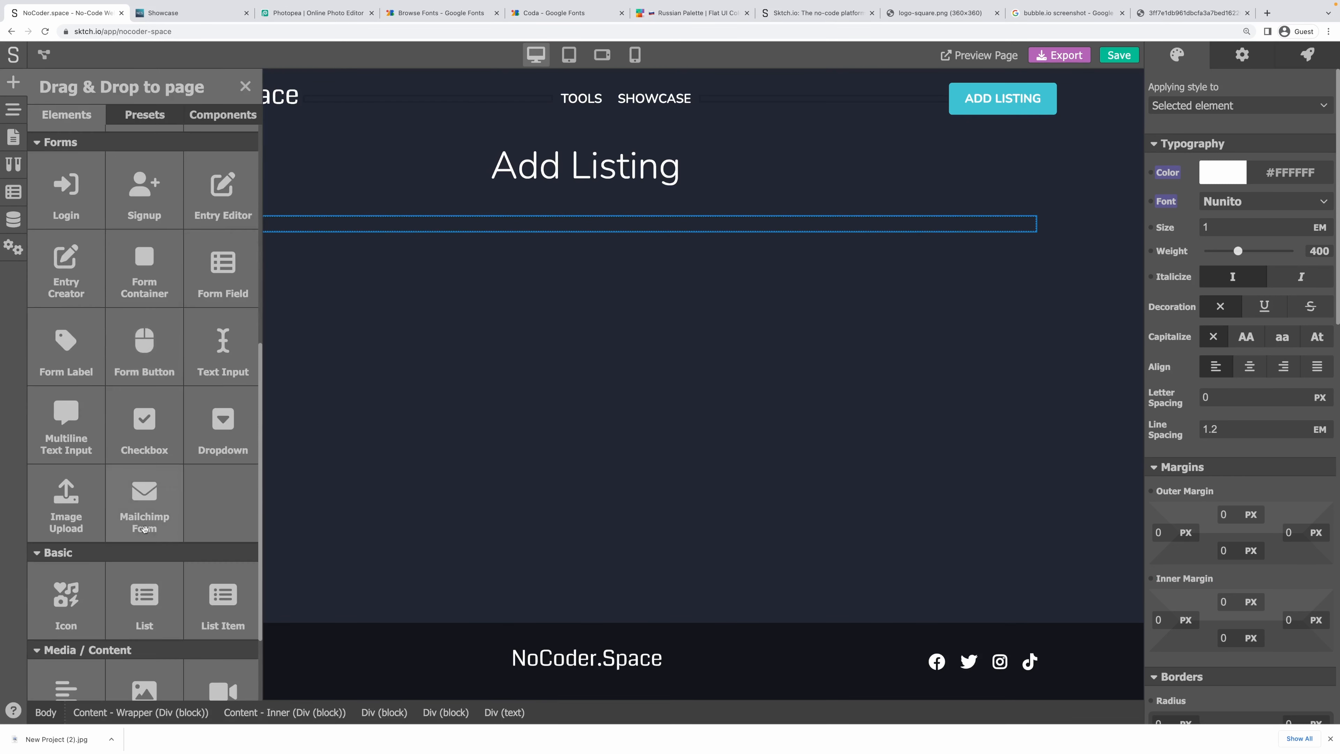
drag(66, 491, 179, 218)
click(1242, 55)
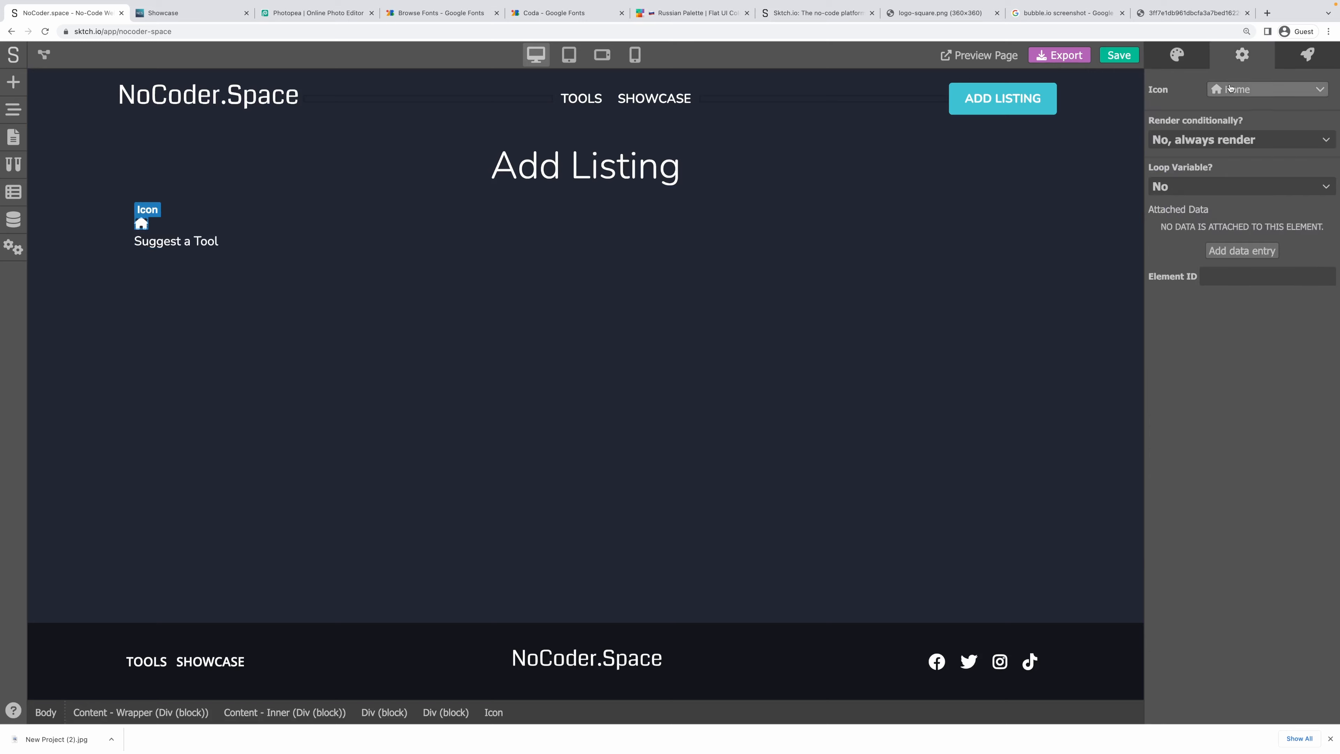
click(1230, 90)
text(tool)
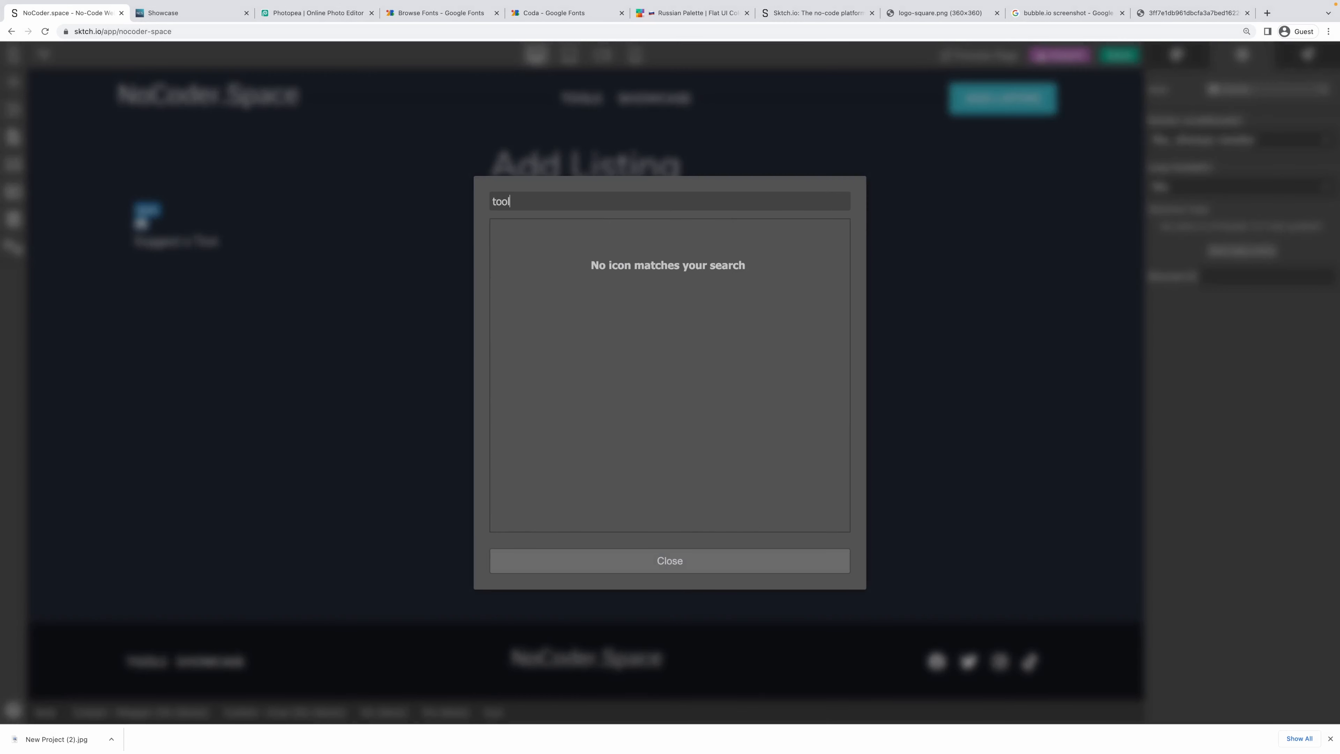
key(BackSpace)
key(BackSpace)
key(BackSpace)
key(BackSpace)
scroll(701, 291, down, 3)
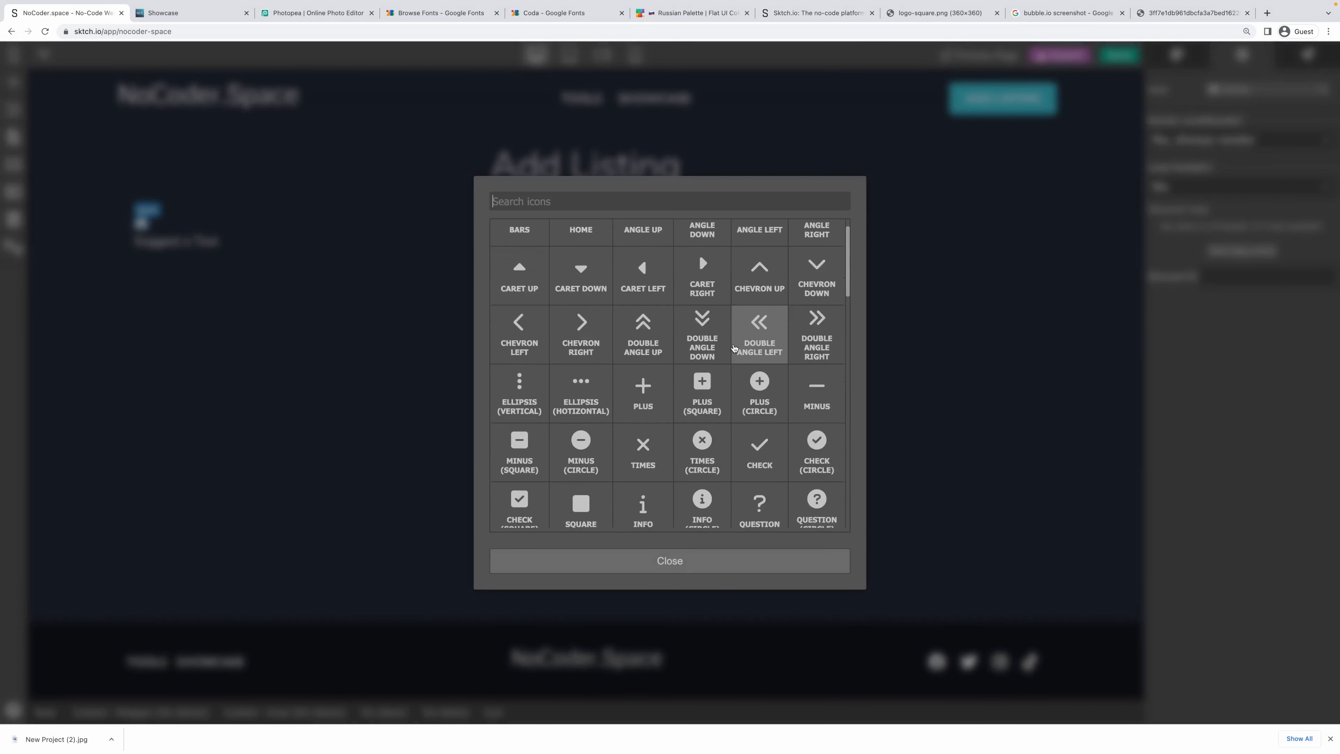
scroll(720, 343, down, 3)
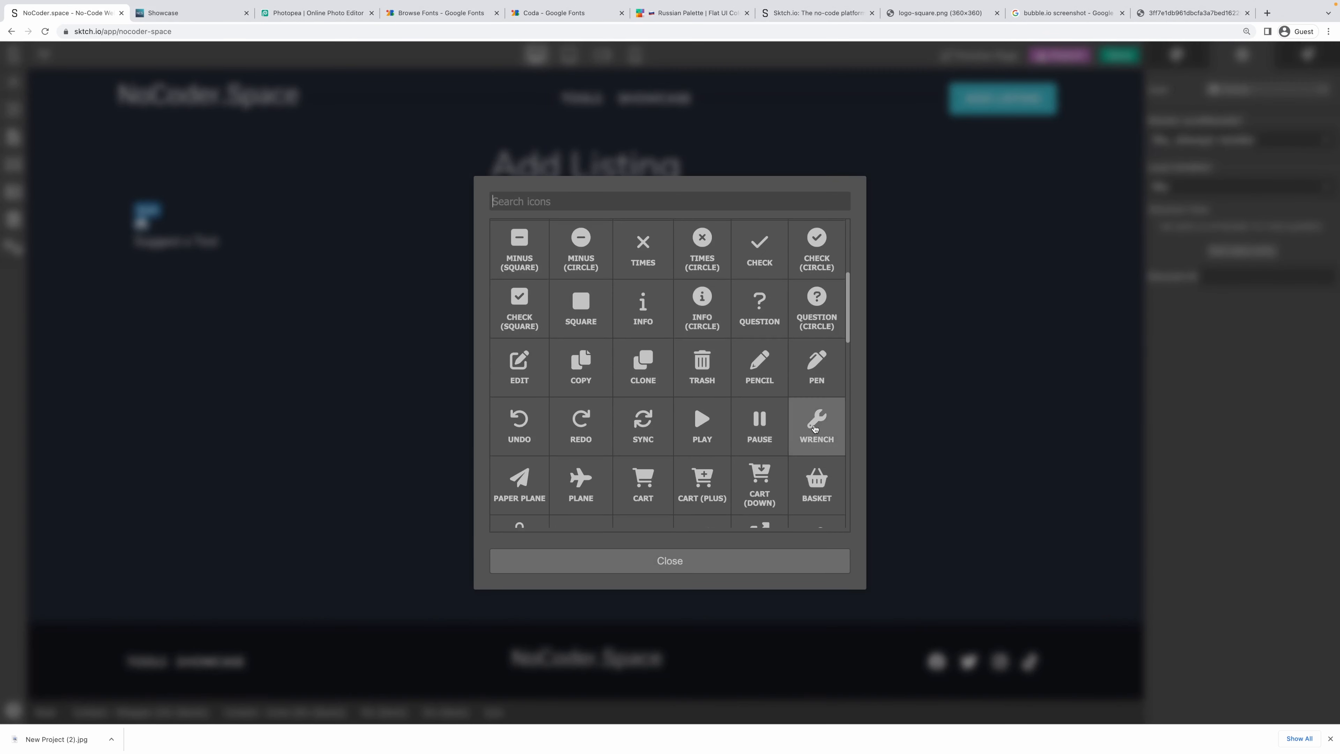
click(815, 428)
click(250, 244)
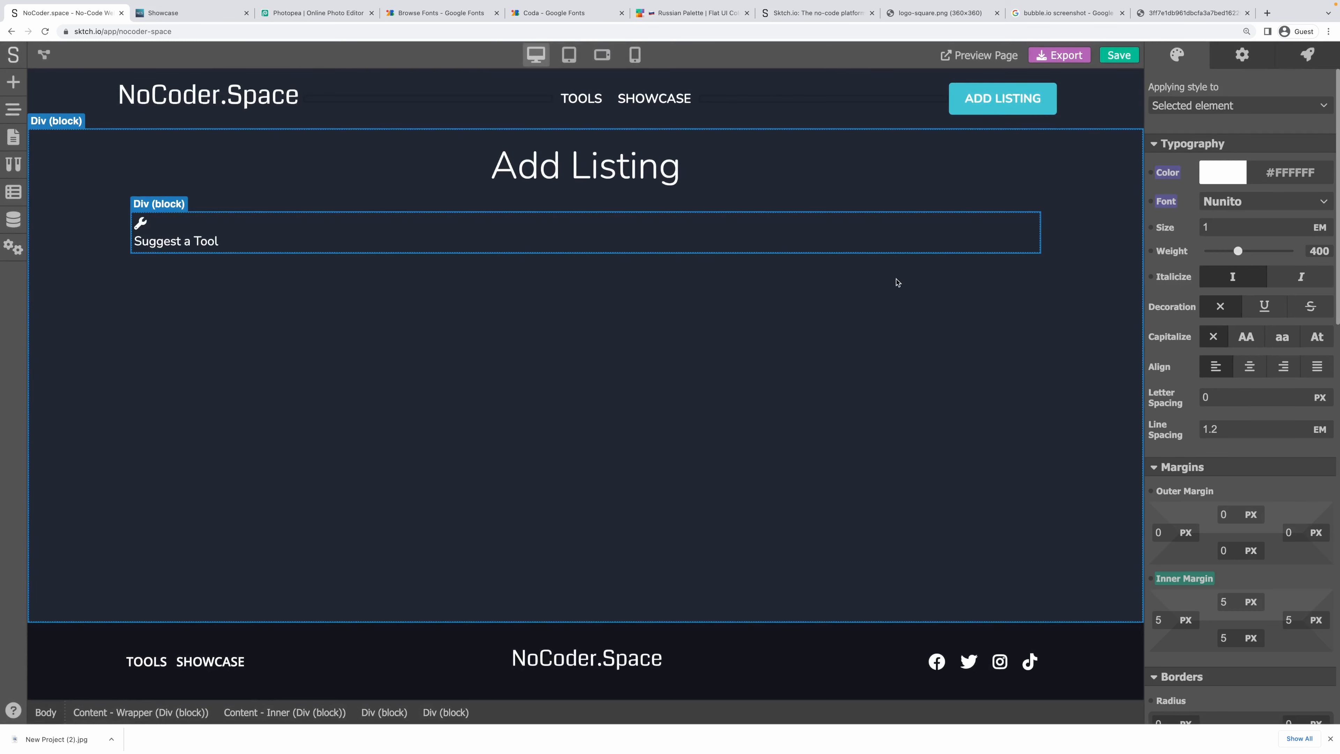
Reset the inner padding of the outer block around the card to zero.
click(1036, 255)
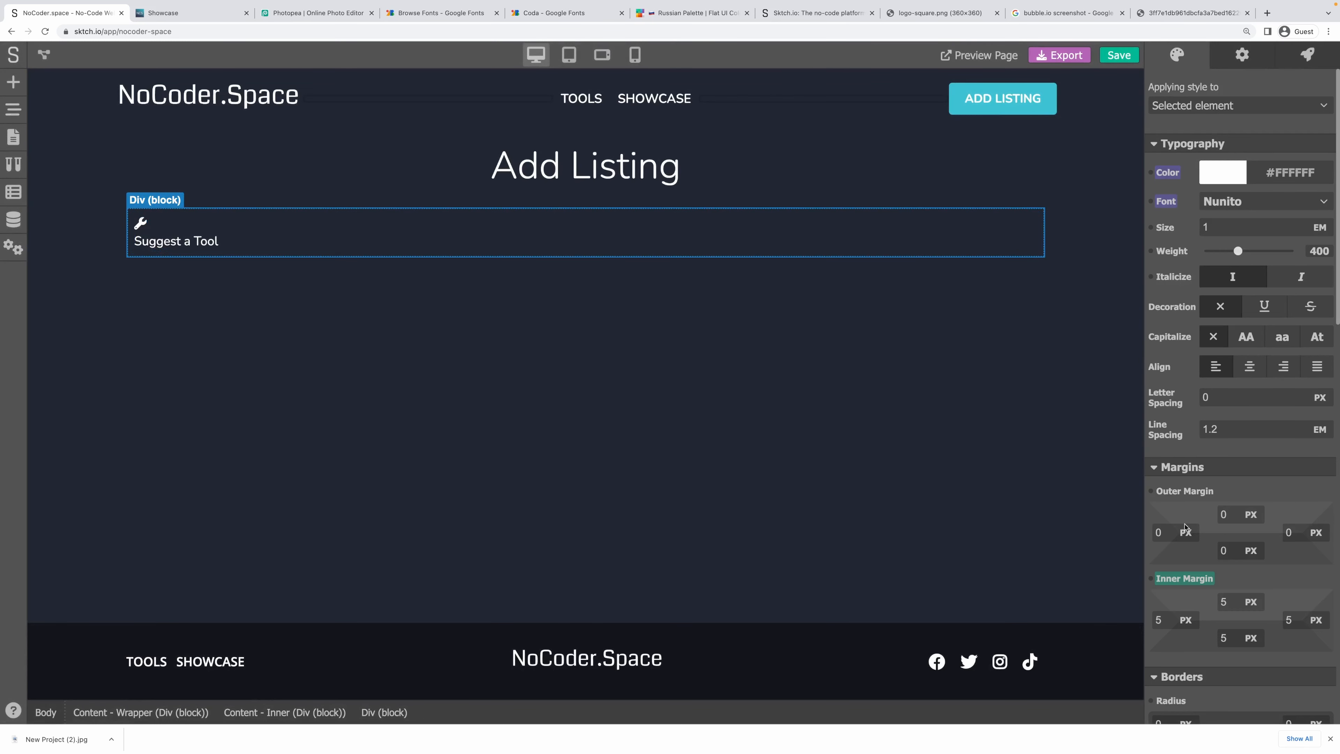
click(1186, 578)
click(1210, 558)
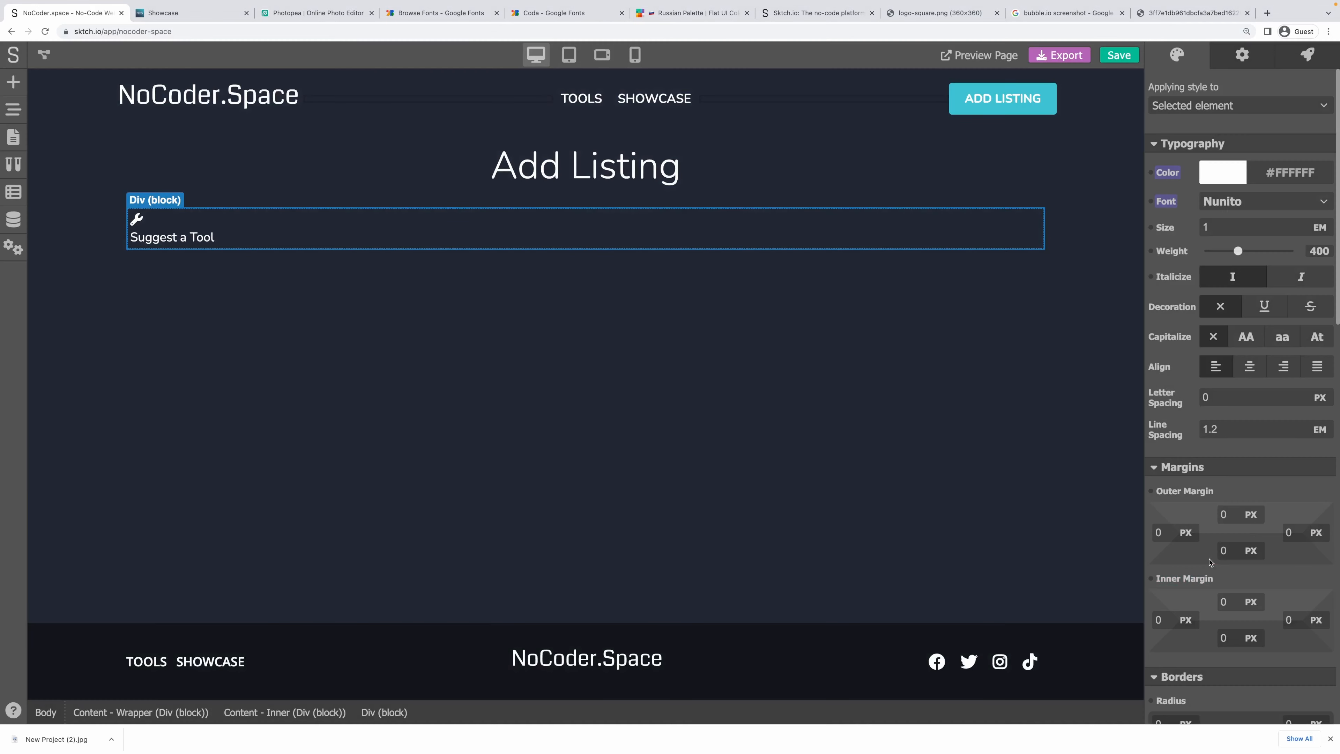
click(1246, 106)
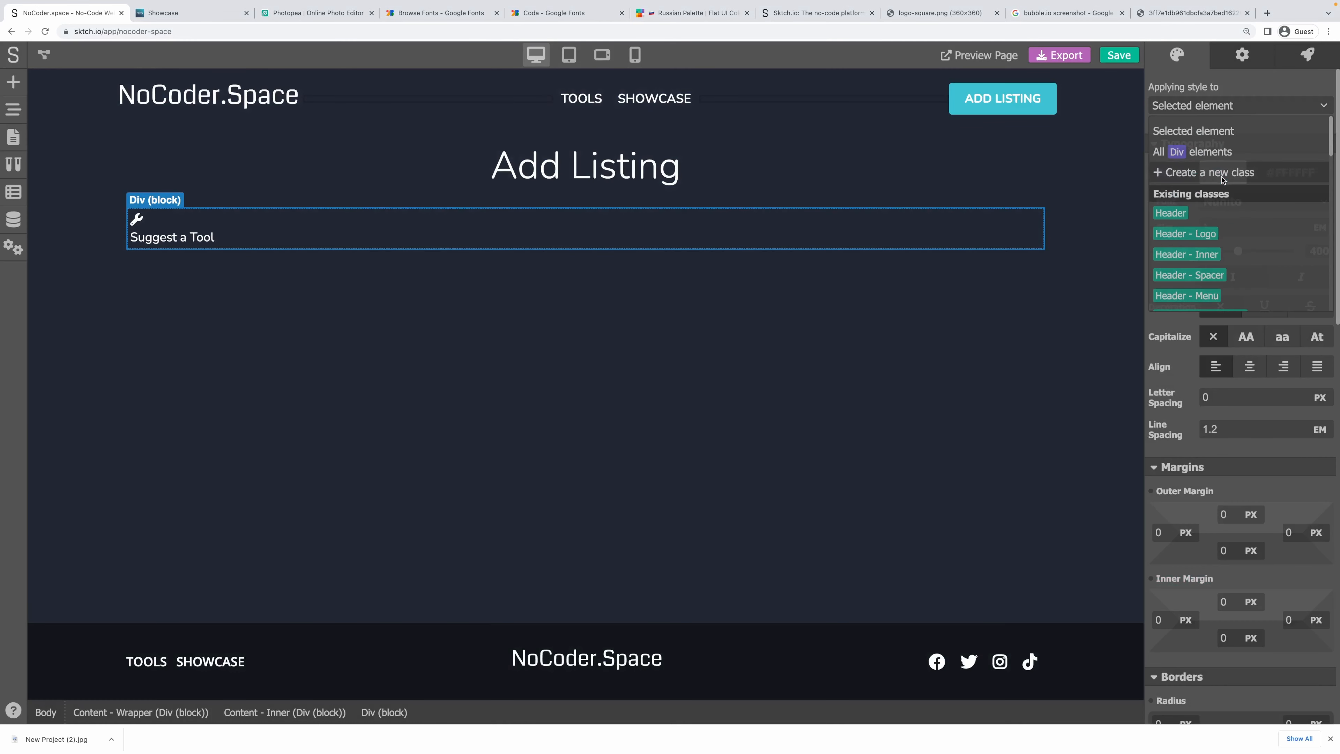
click(1232, 82)
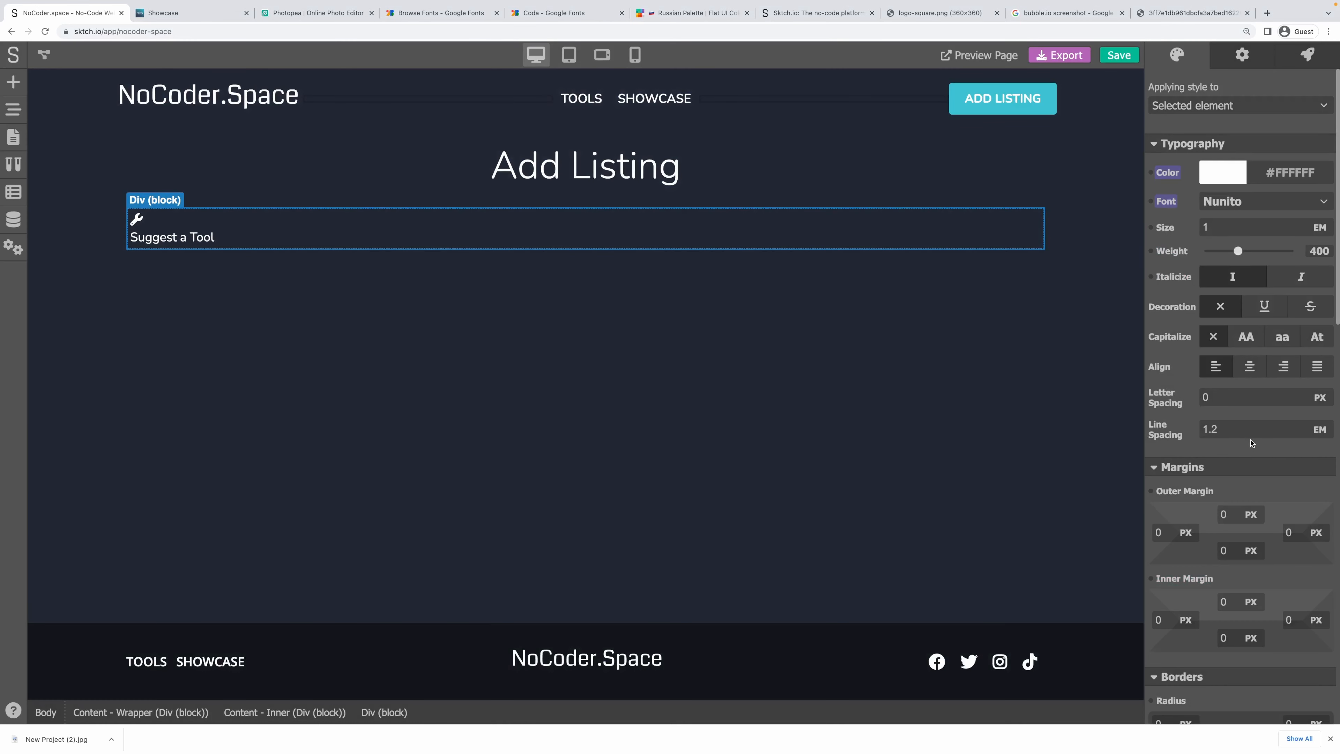
Make the outer block a row flex container that centres the card horizontally and vertically.
scroll(1251, 442, down, 8)
click(1281, 481)
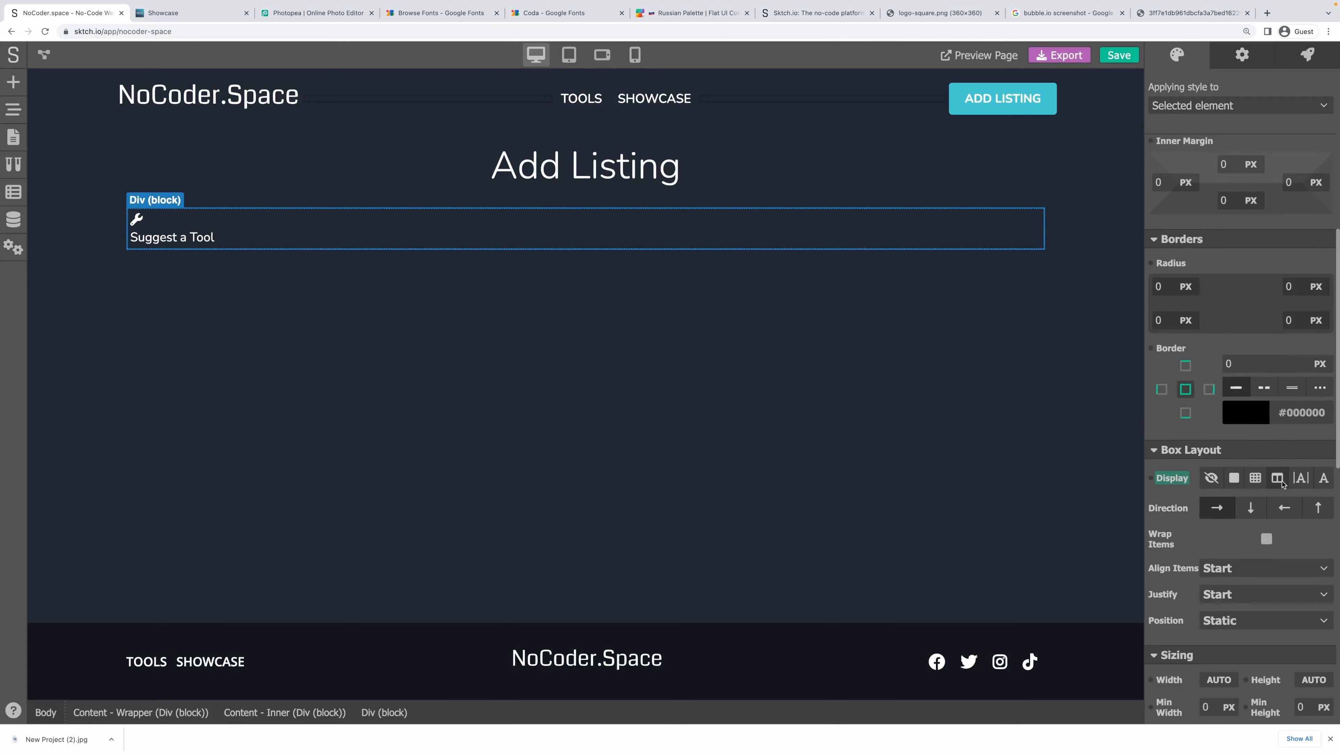
click(1219, 511)
click(1244, 601)
click(1236, 655)
click(1223, 568)
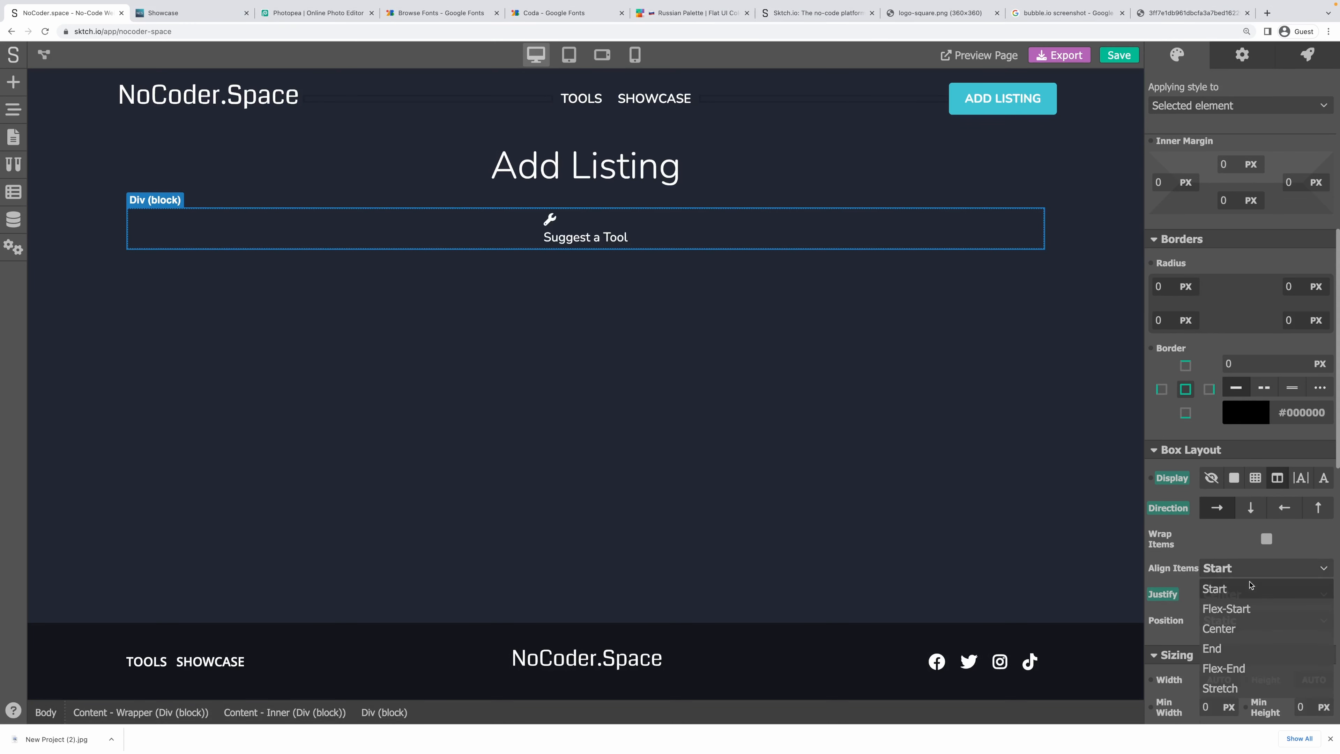
click(1229, 628)
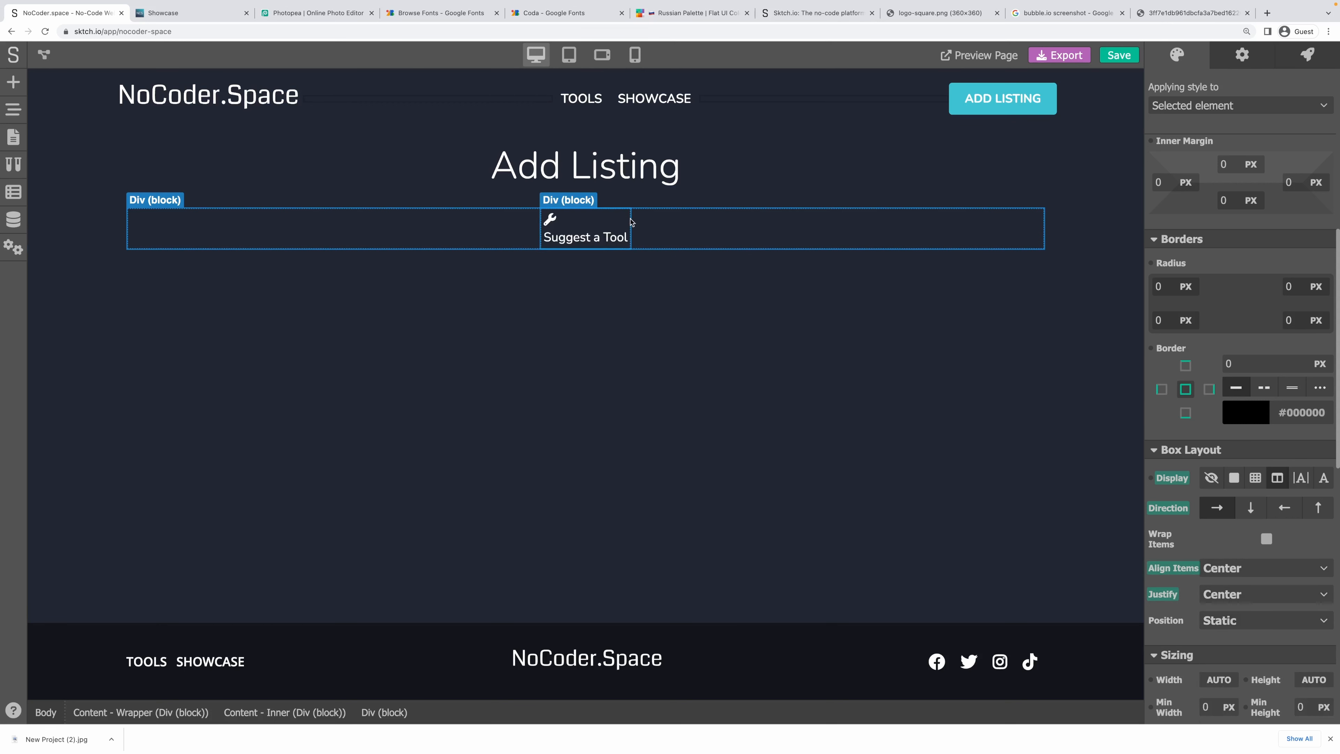
Give the Suggest a Tool card 10 px inner padding and 15 px left and right margins.
click(630, 221)
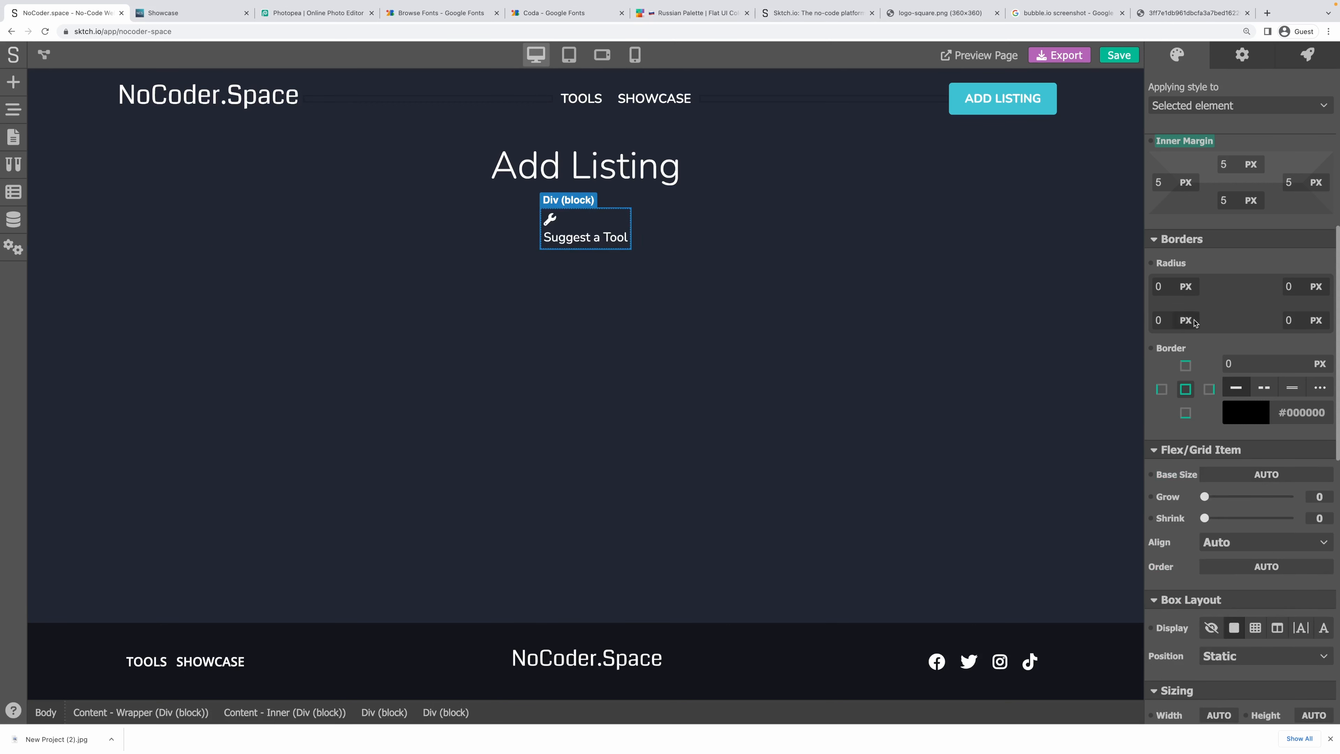
scroll(1196, 296, up, 1)
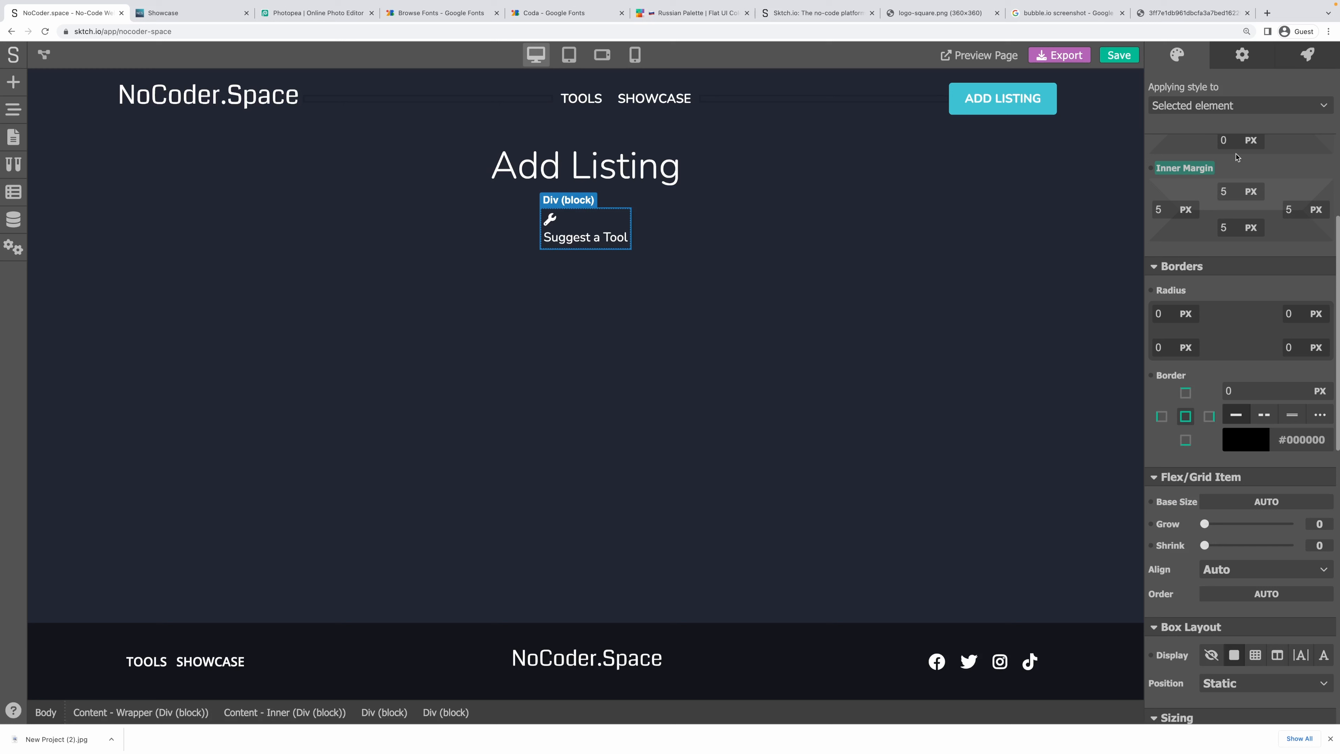
drag(1228, 194, 1218, 191)
text(10)
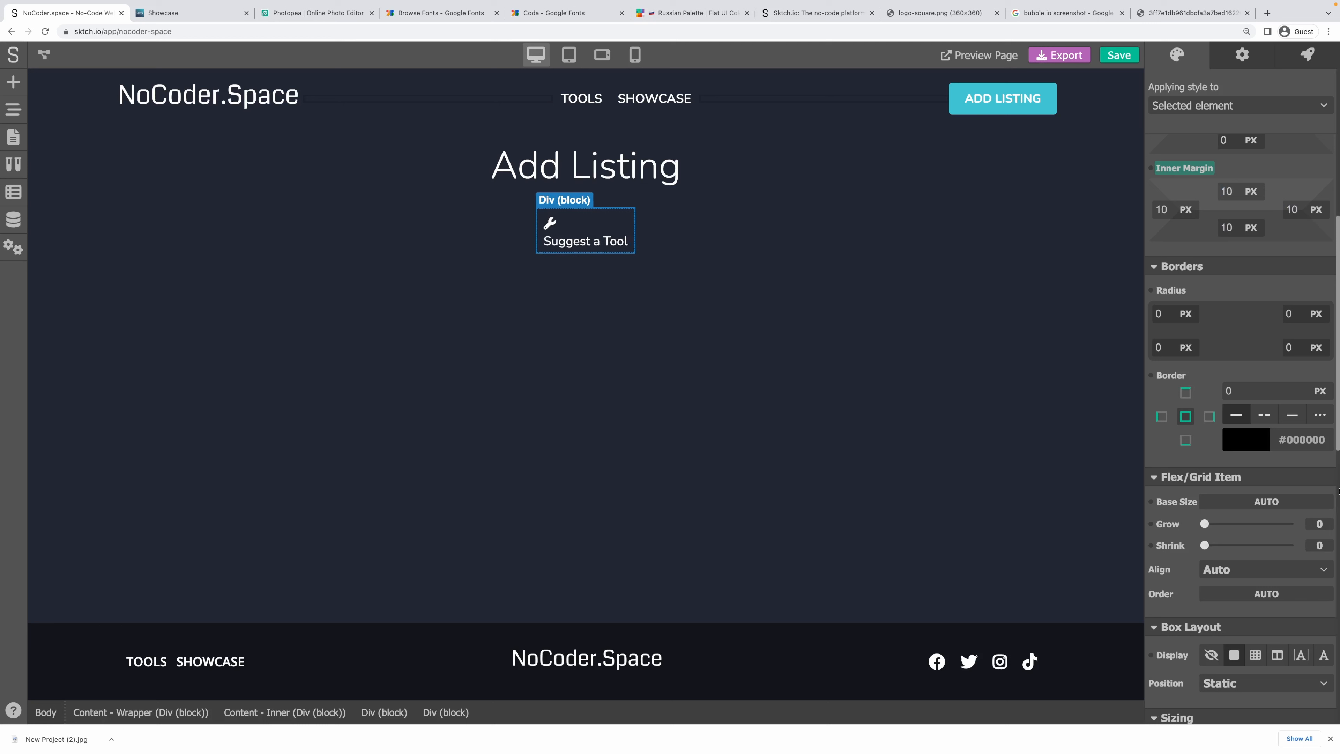
scroll(1290, 270, up, 3)
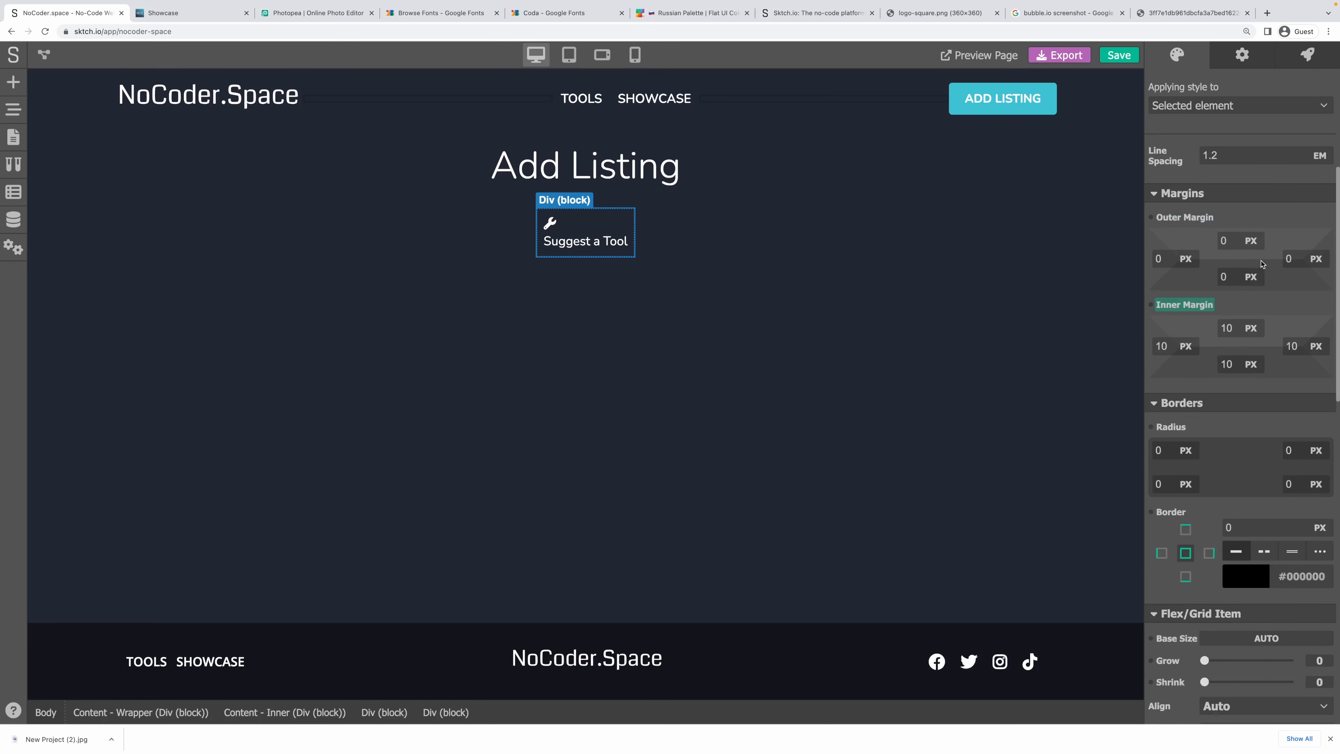
click(1159, 259)
text(15)
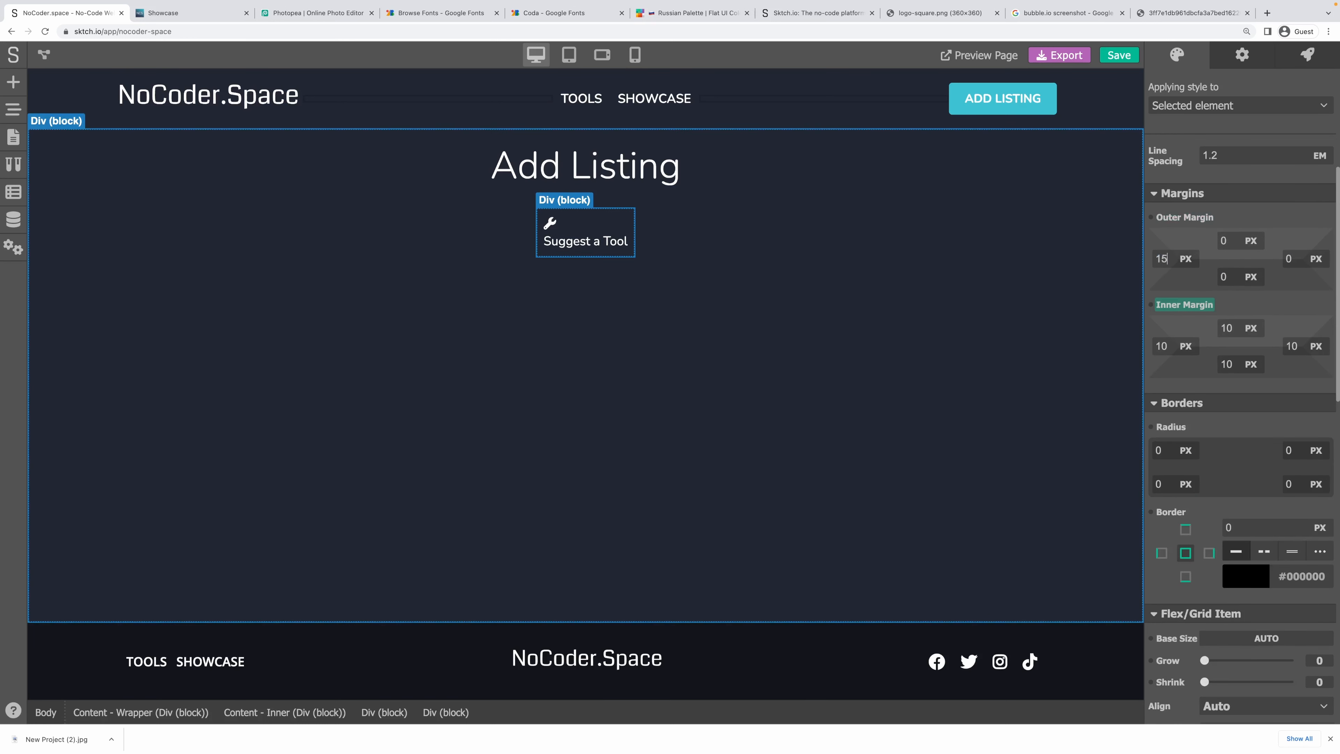
key(Tab)
text(15)
key(Tab)
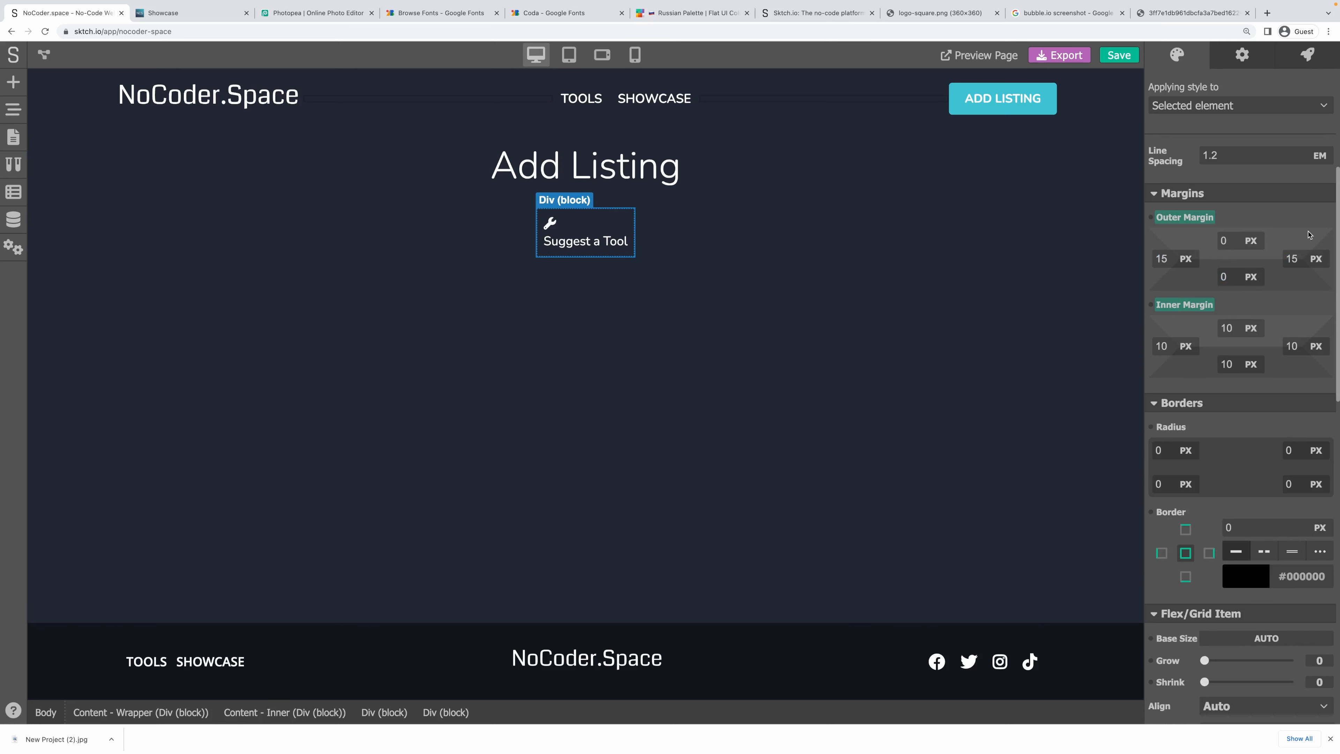
Set the card's background to white (#FFFFFF) at 15% opacity.
scroll(1203, 466, down, 10)
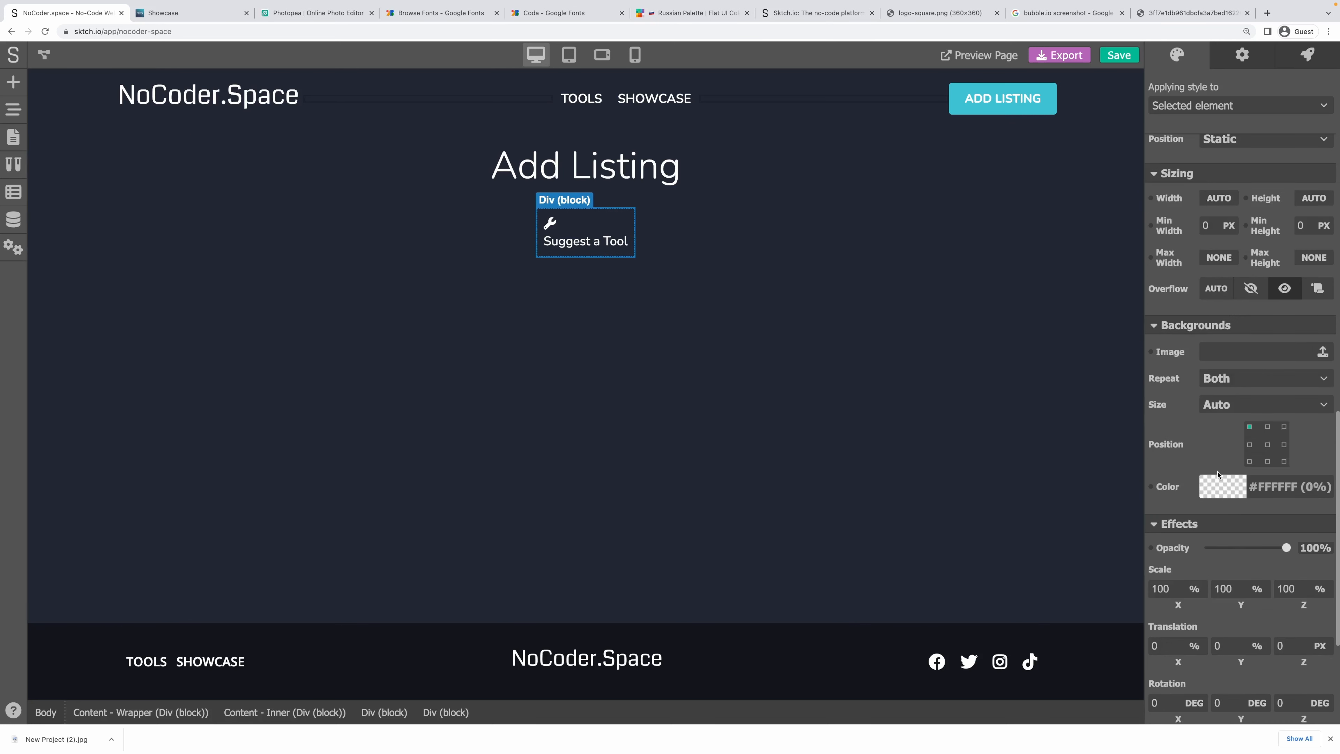
click(1219, 487)
drag(1157, 513, 1149, 505)
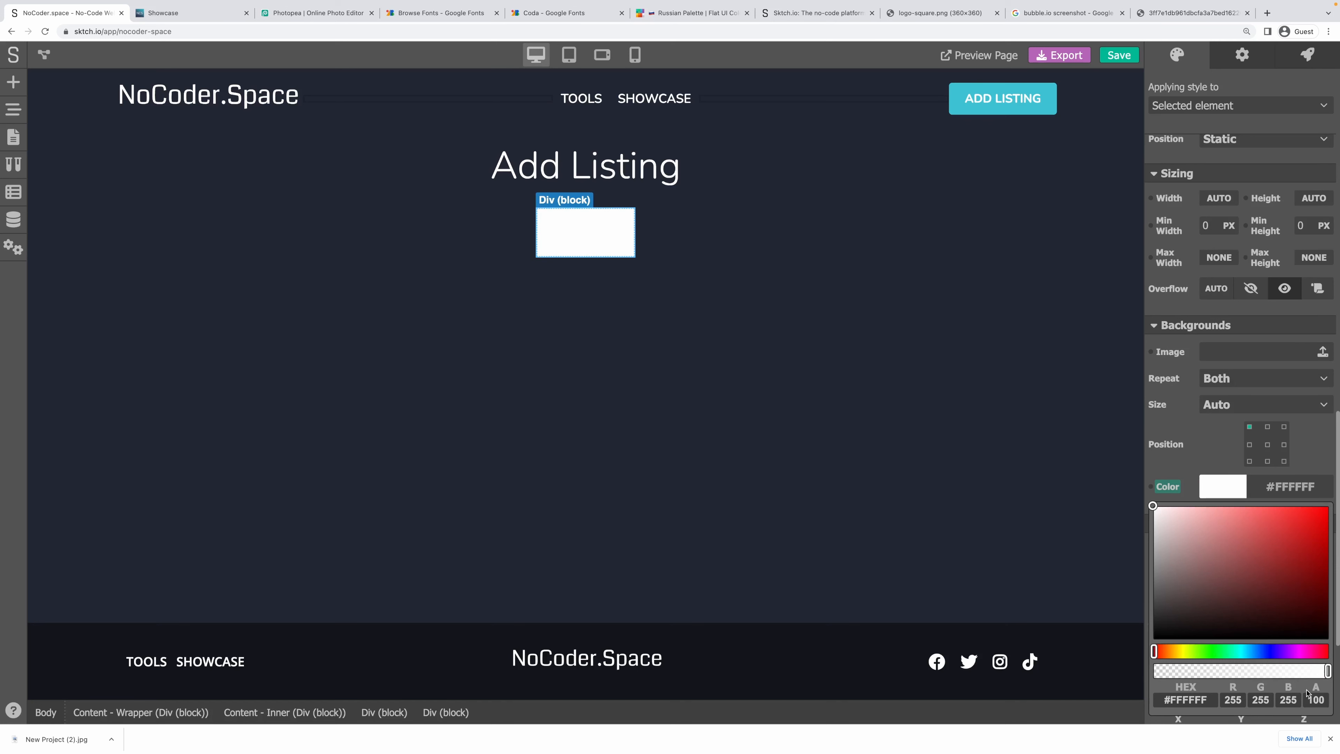
click(1317, 697)
text(15)
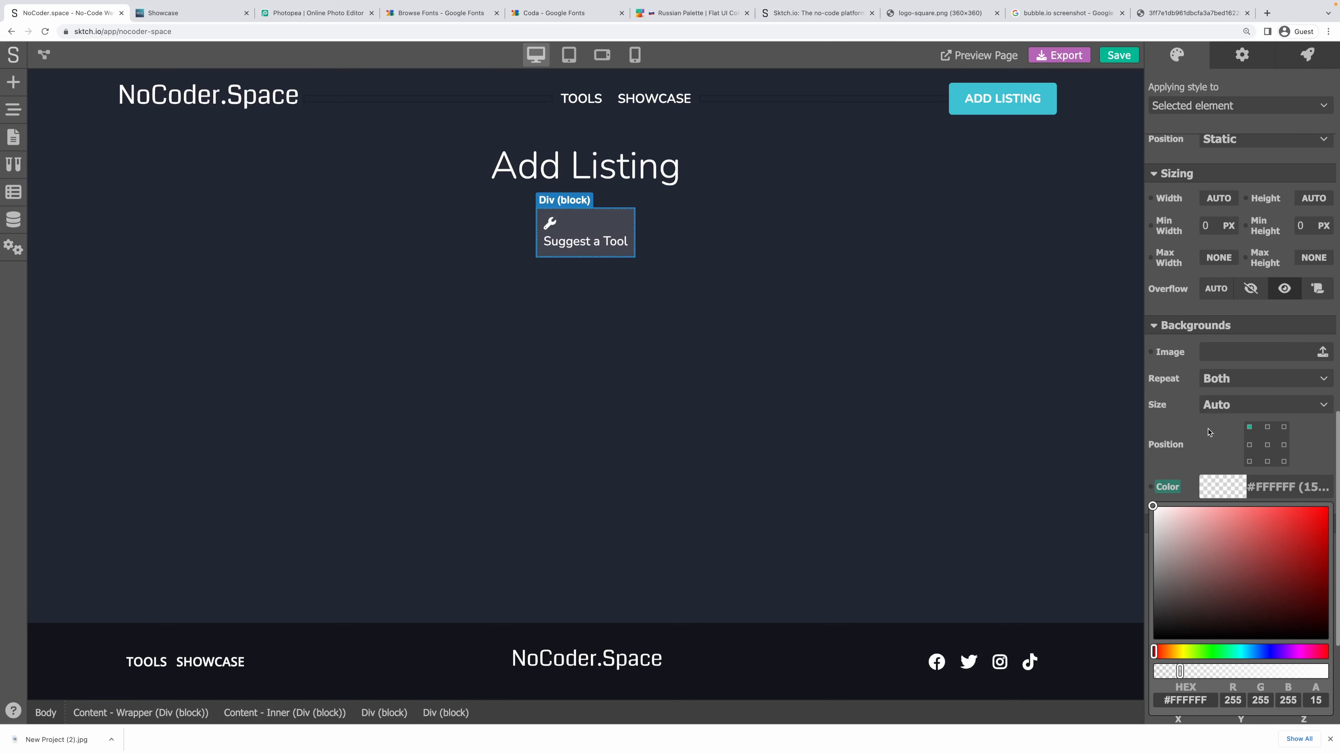
Round the card's corners with a 5 px border radius.
scroll(1209, 432, up, 10)
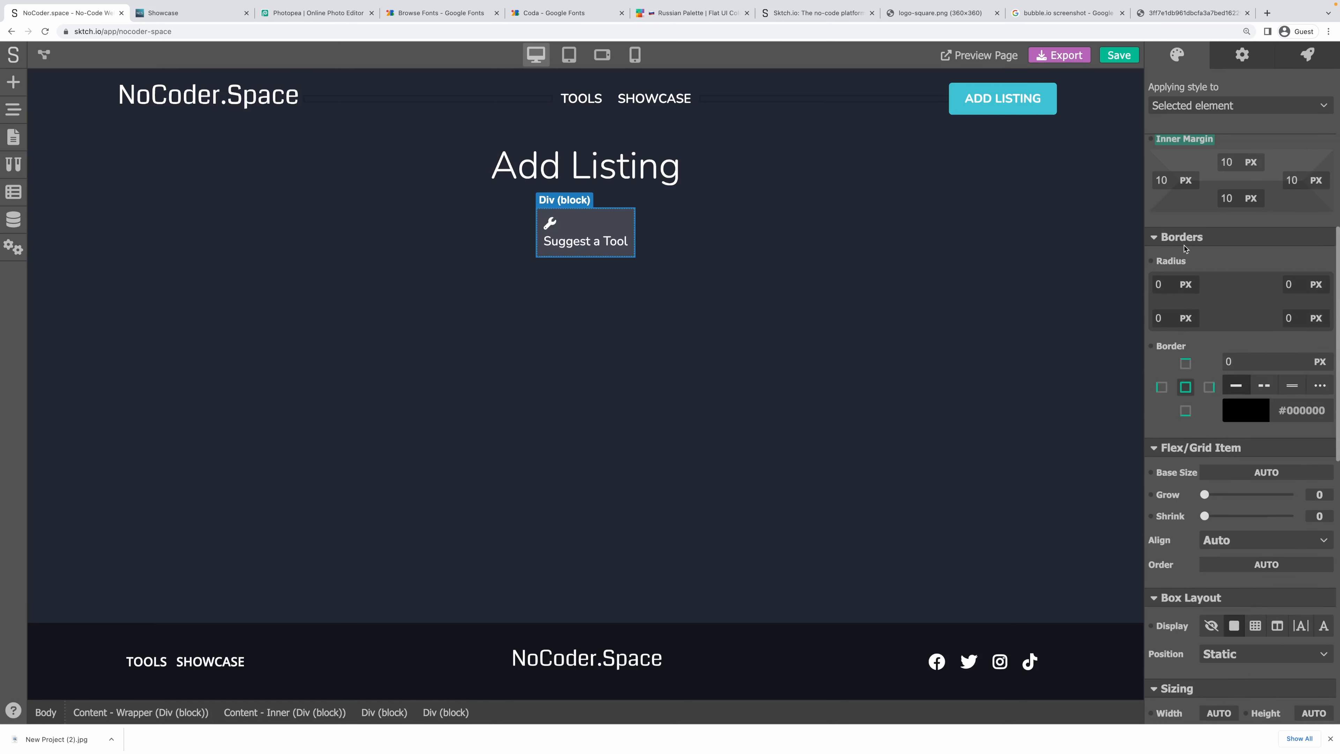
click(1163, 285)
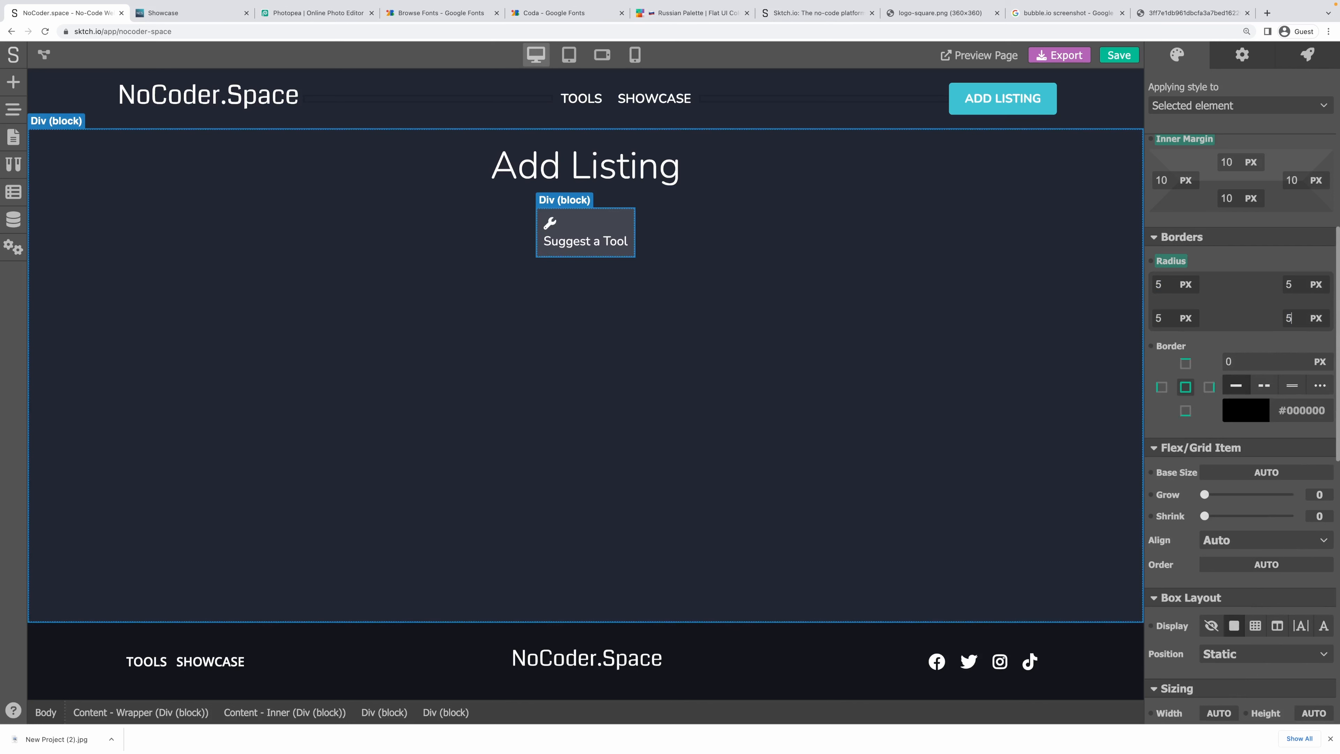
scroll(1236, 267, up, 8)
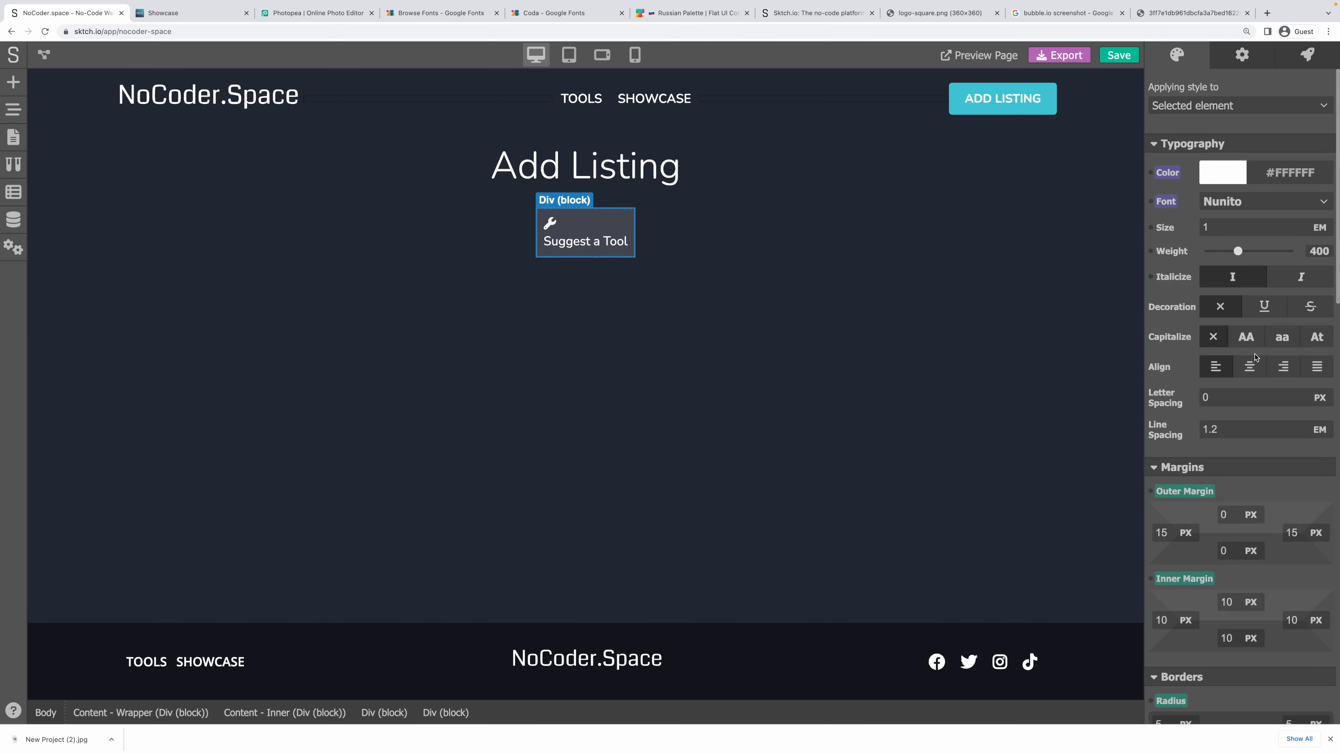
Centre the card's content, set its text to 1.5 em and enlarge the wrench icon to 2.5 em.
click(1251, 365)
drag(1211, 227, 1190, 227)
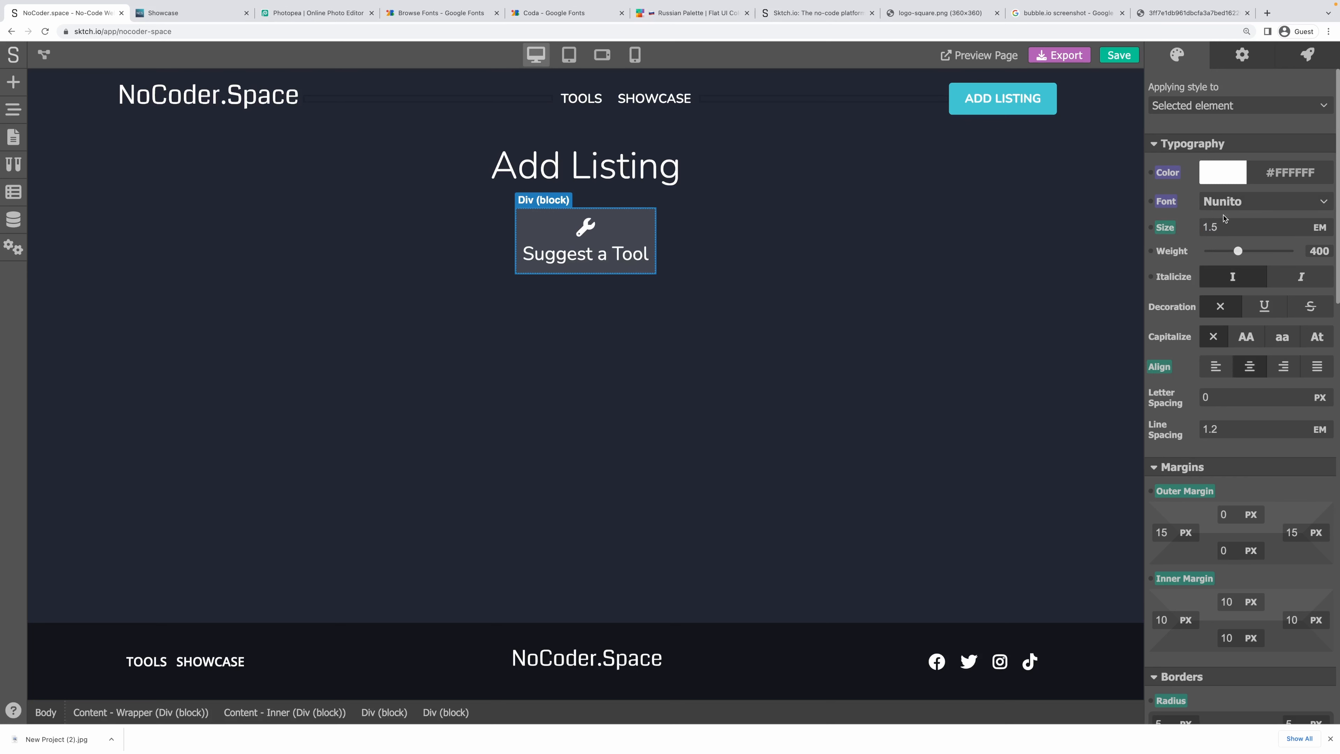
triple_click(637, 252)
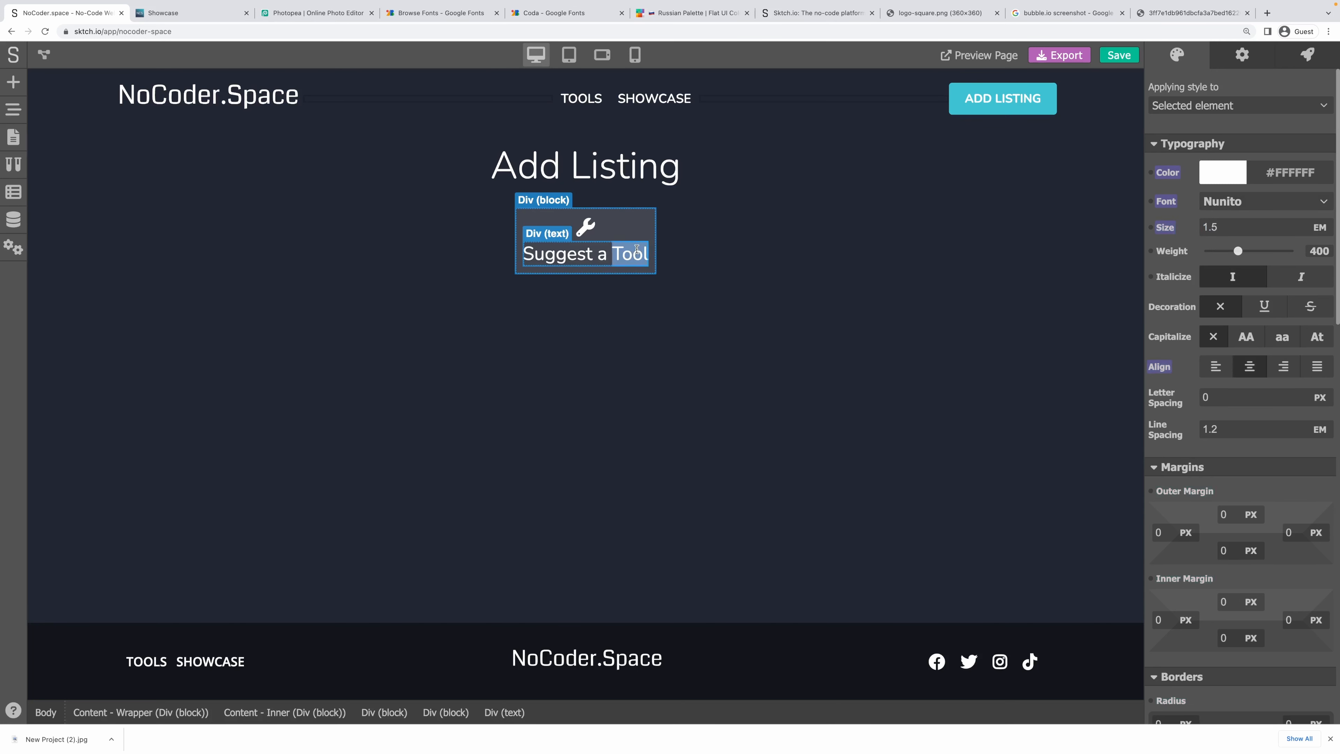
click(648, 225)
click(738, 219)
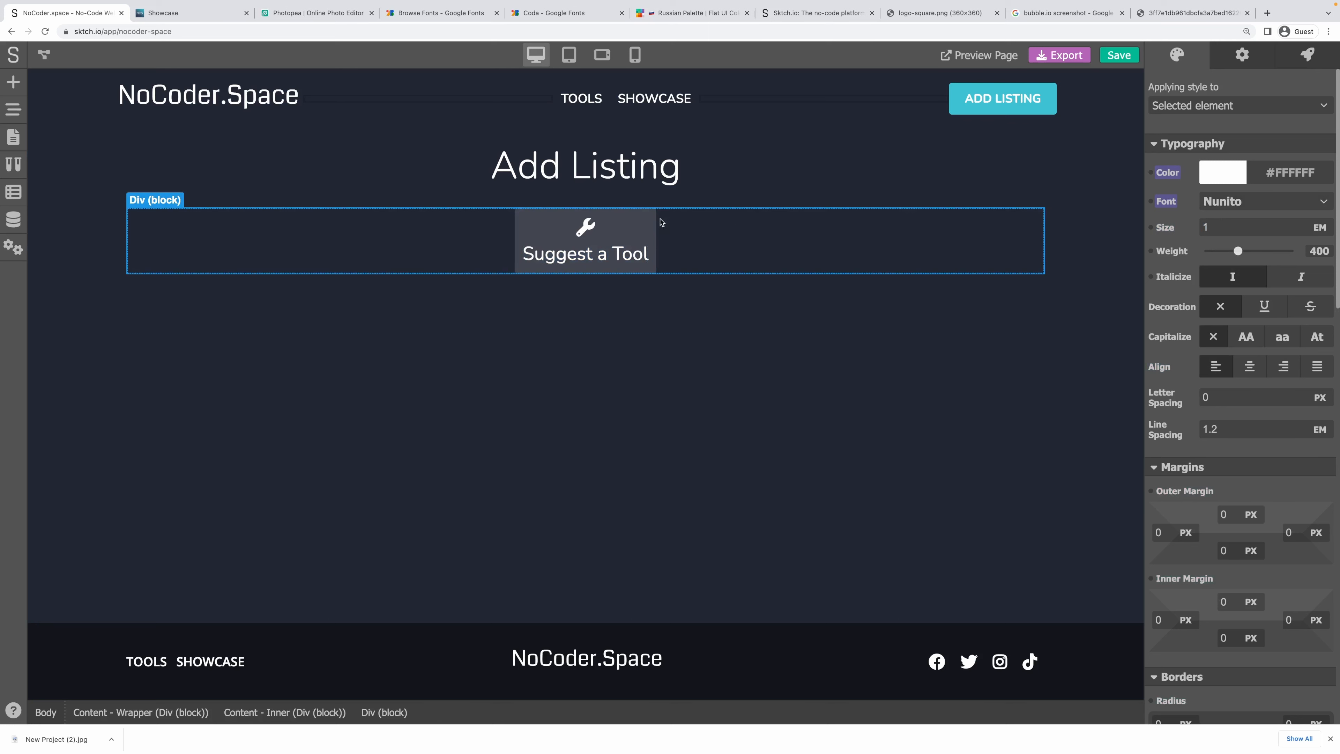
click(586, 227)
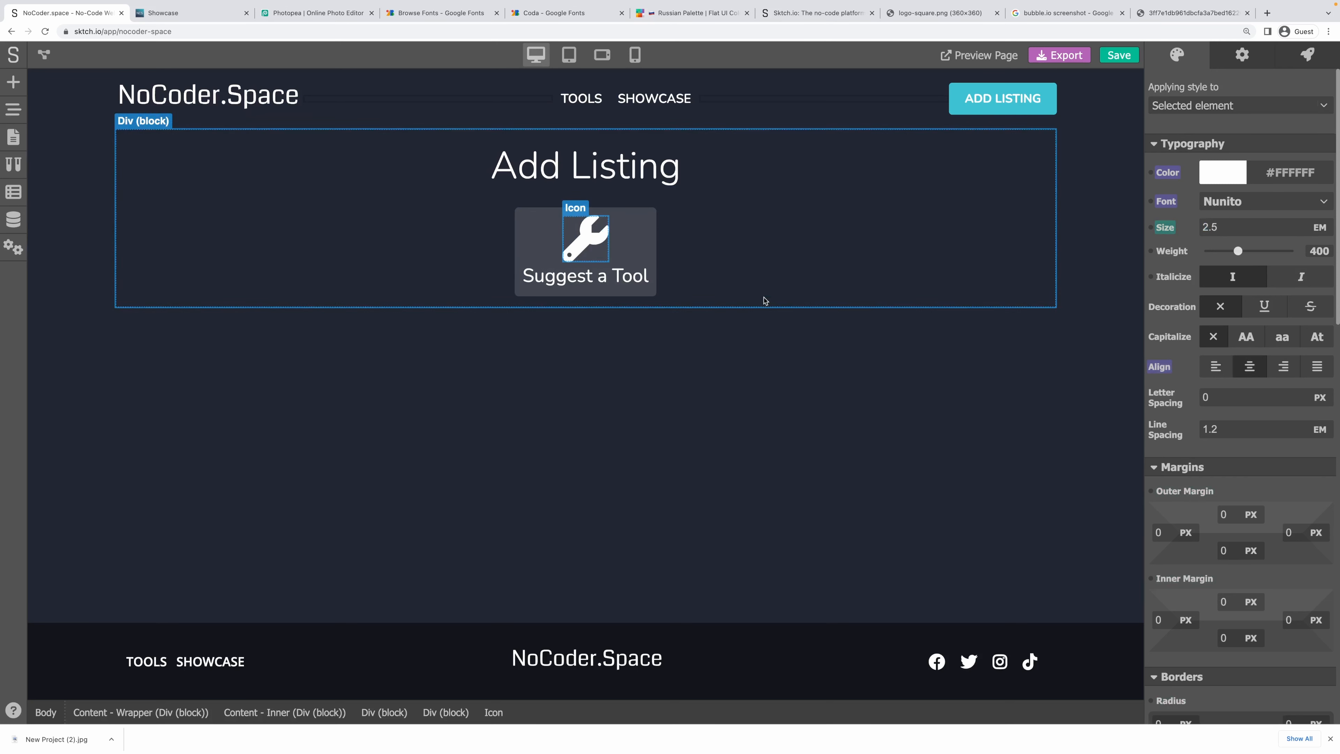
click(760, 295)
Pad the Suggest a Tool card with 15 px on all four sides.
click(636, 241)
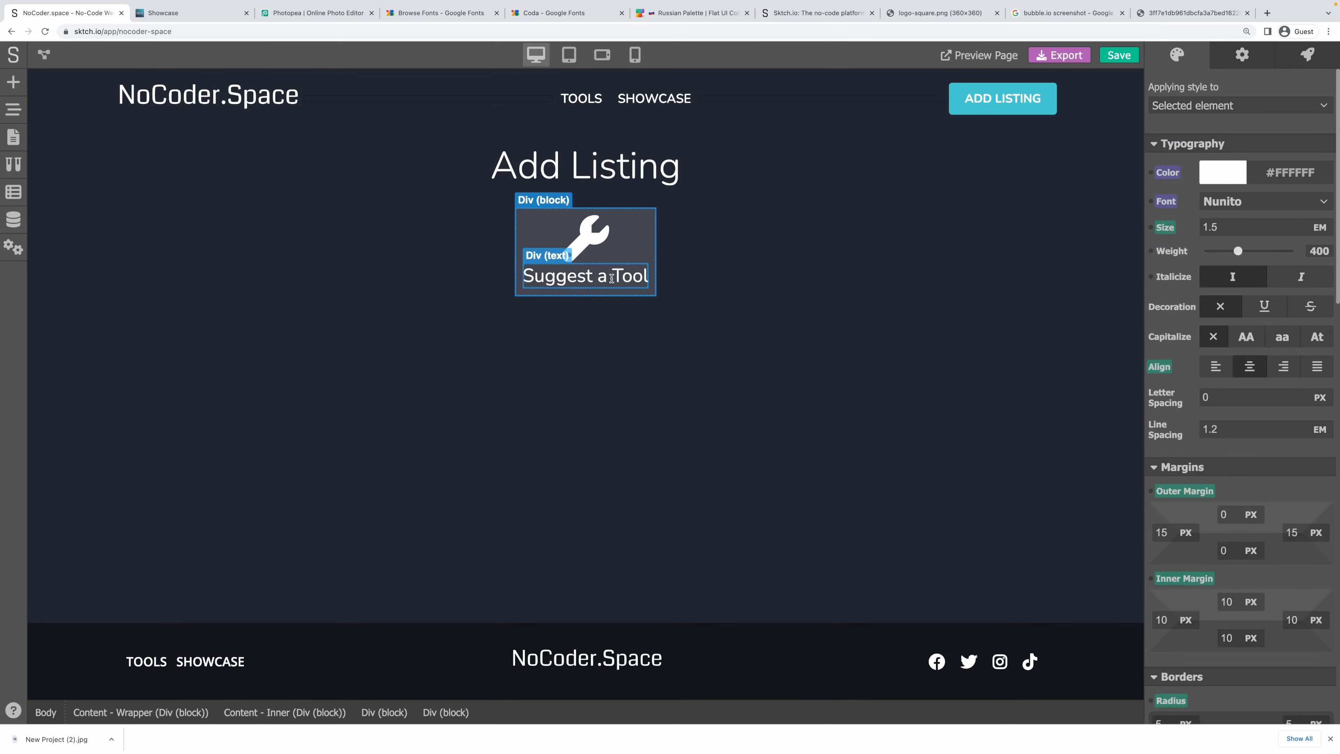
scroll(1209, 565, down, 1)
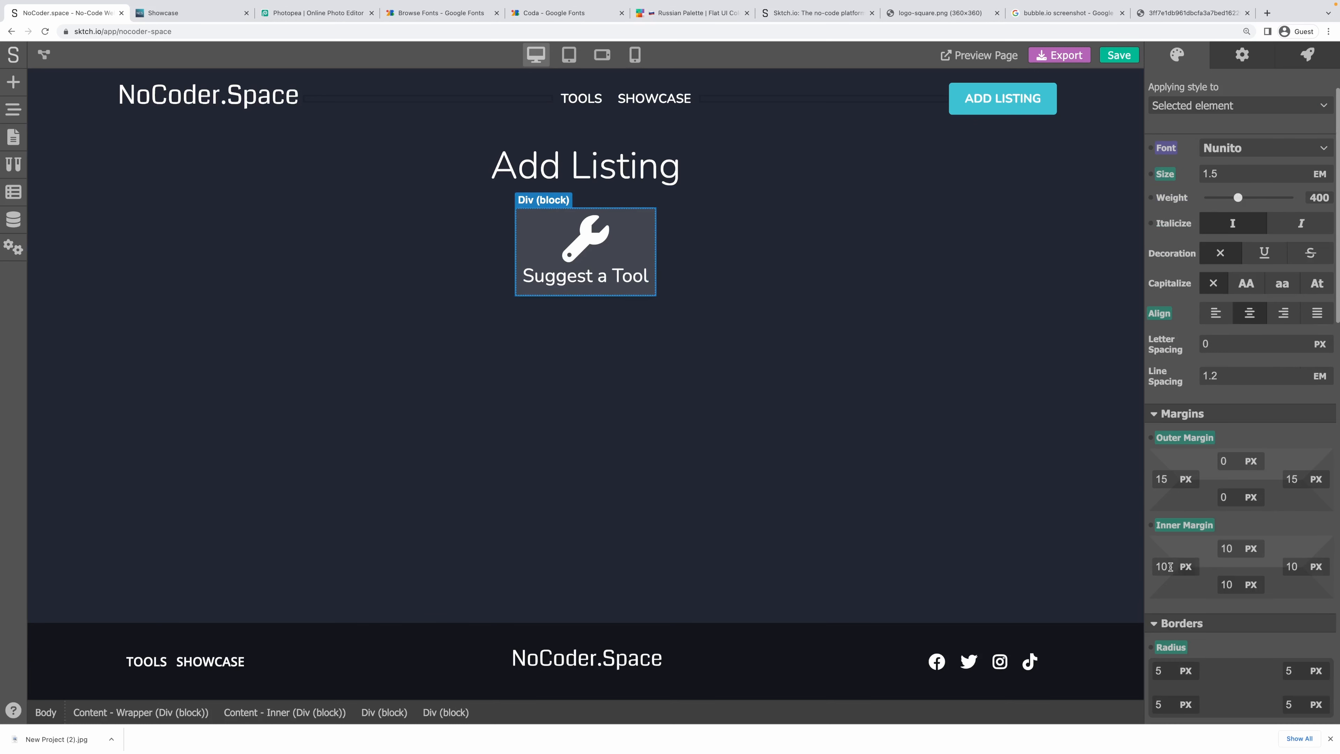
double_click(1170, 566)
text(15)
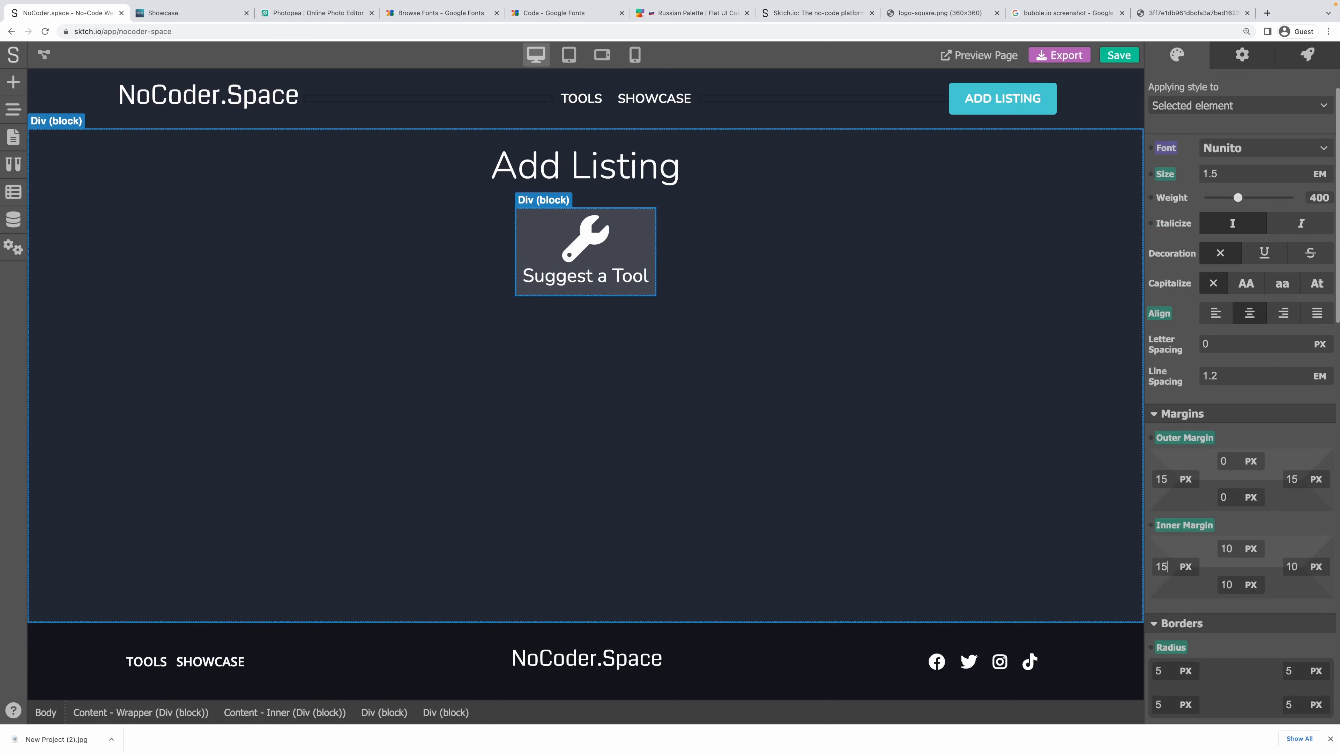
key(Tab)
text(15)
key(shift+Tab)
key(shift+Tab)
text(15)
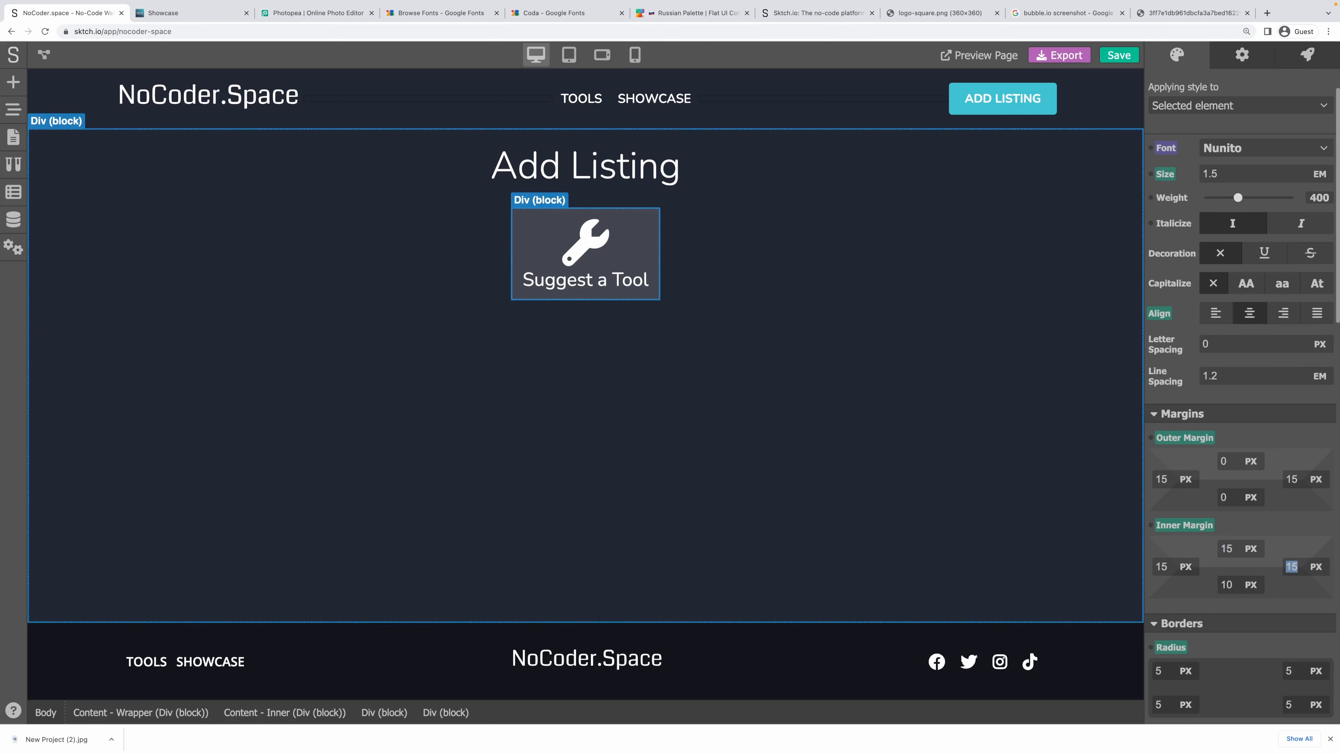
key(Tab)
key(Tab)
key(Tab)
text(15)
key(Tab)
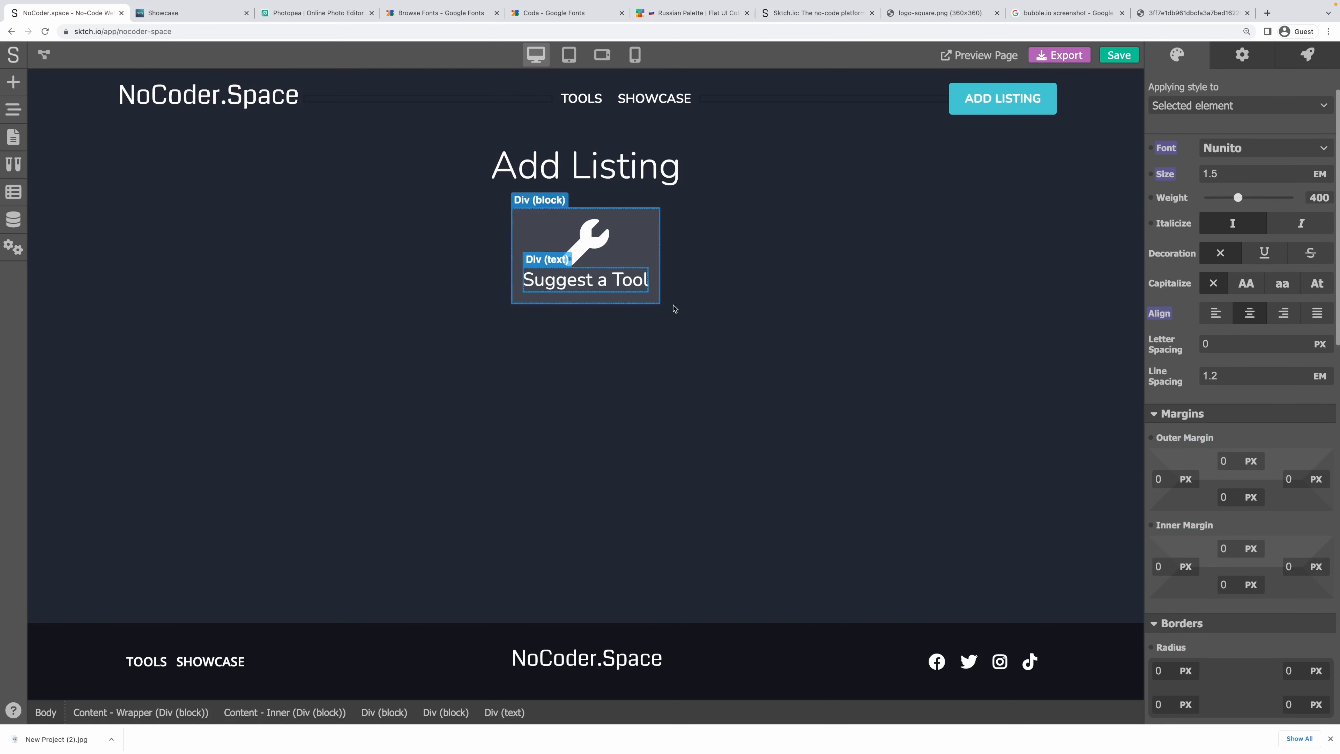
Add a 10 px bottom margin below the wrench icon.
click(760, 342)
click(585, 241)
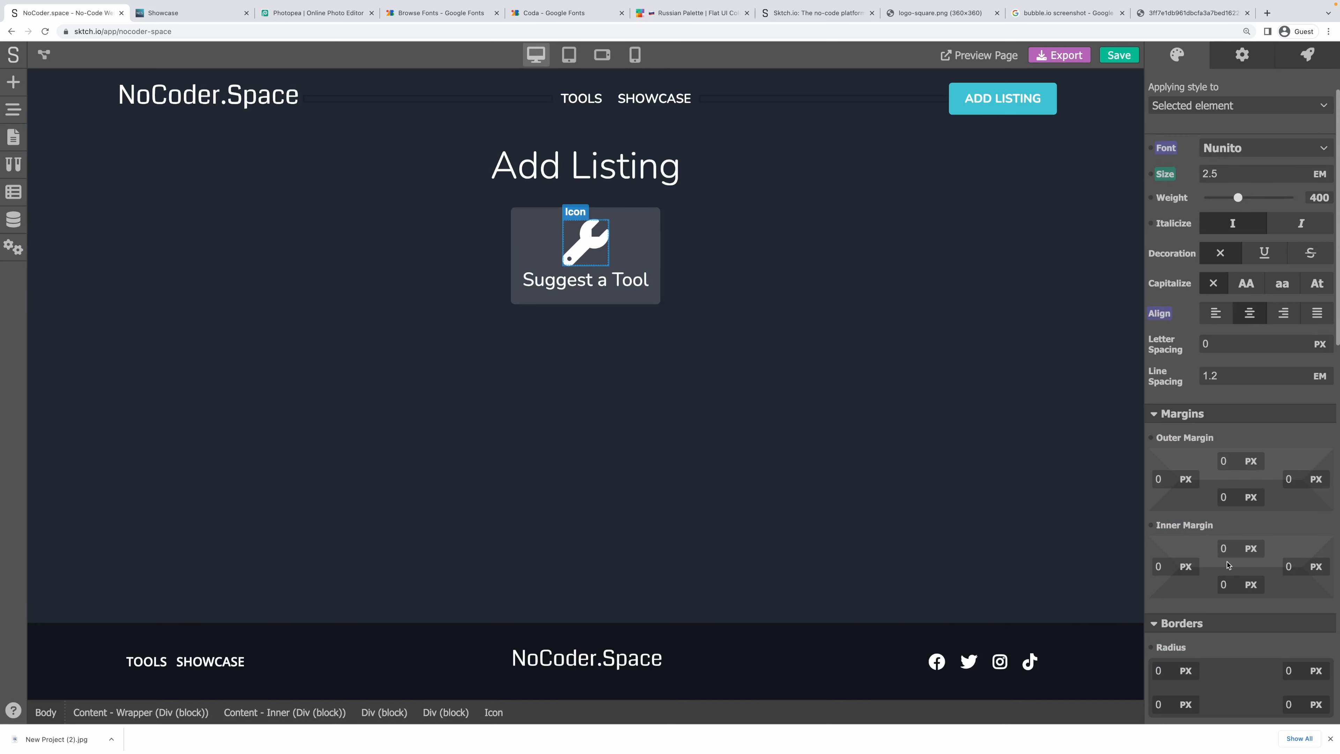
drag(1235, 501, 1213, 500)
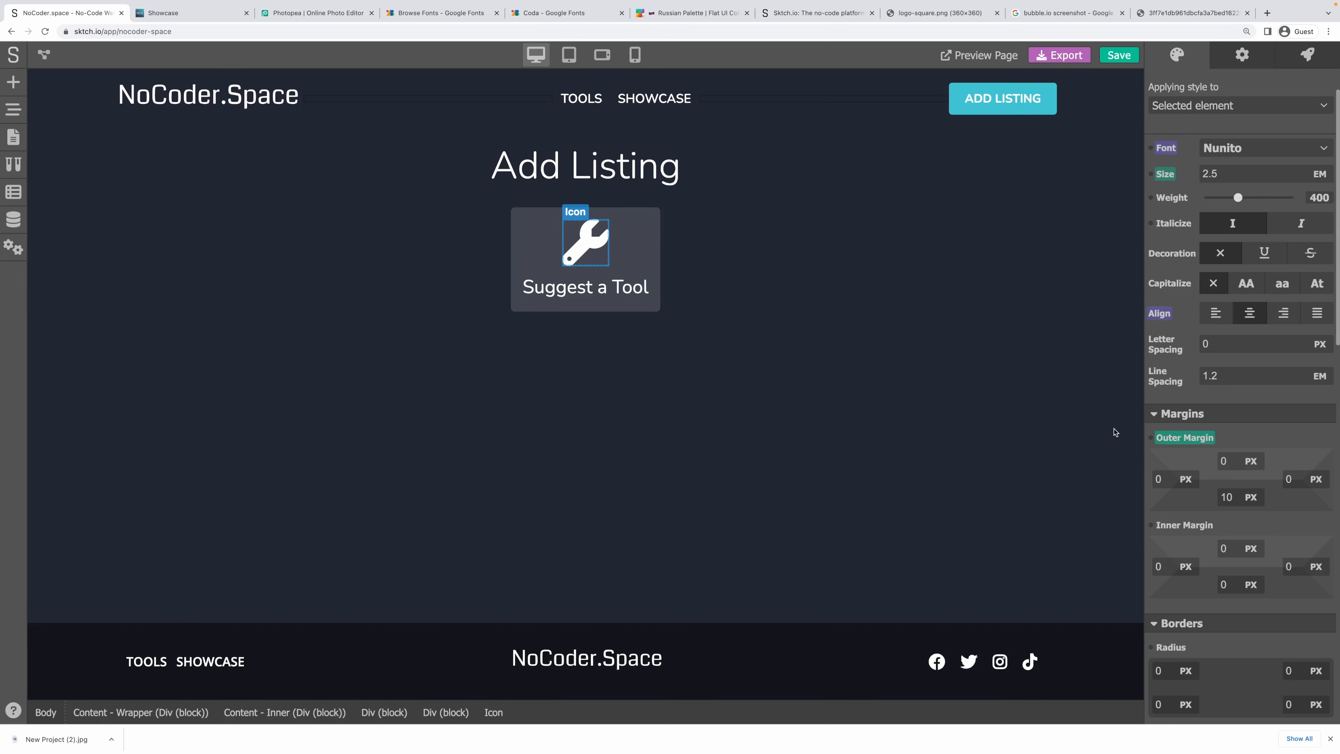
click(796, 368)
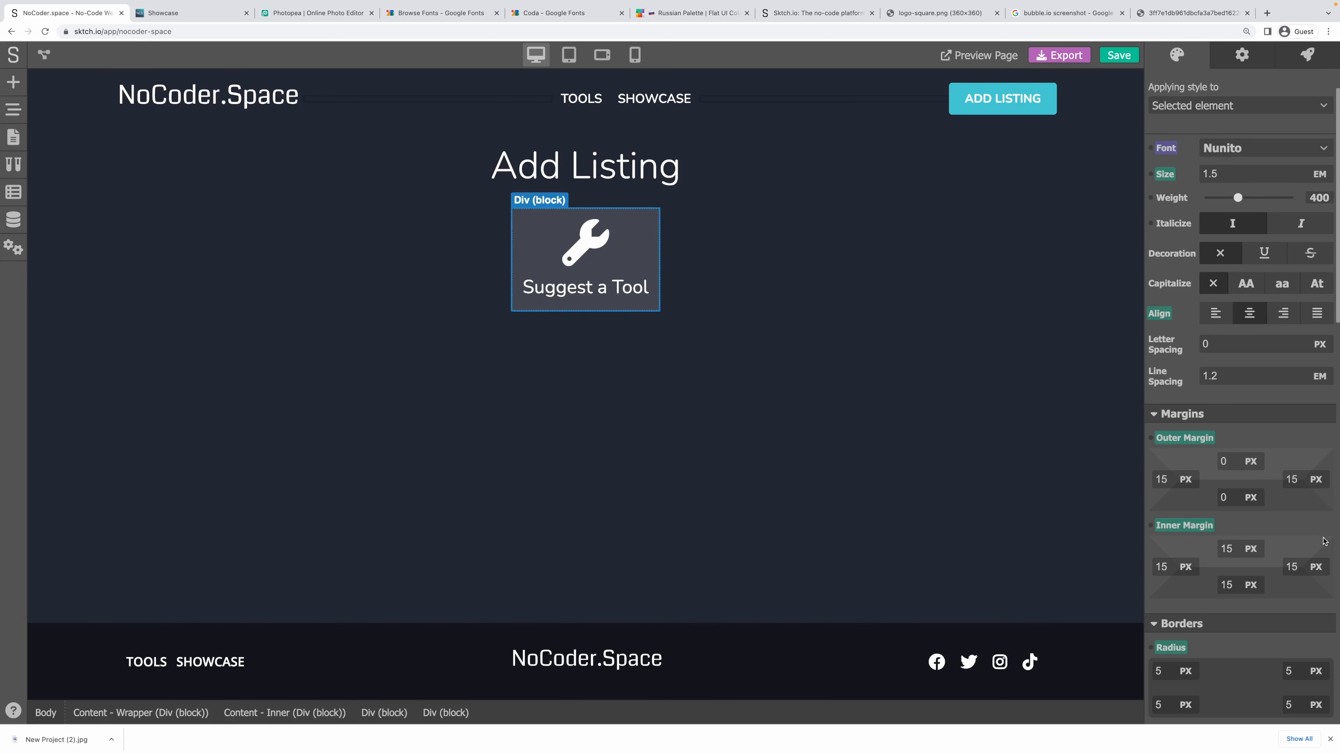
Give the card a Pointer cursor under Effects.
scroll(1209, 684, down, 15)
scroll(1210, 684, down, 1)
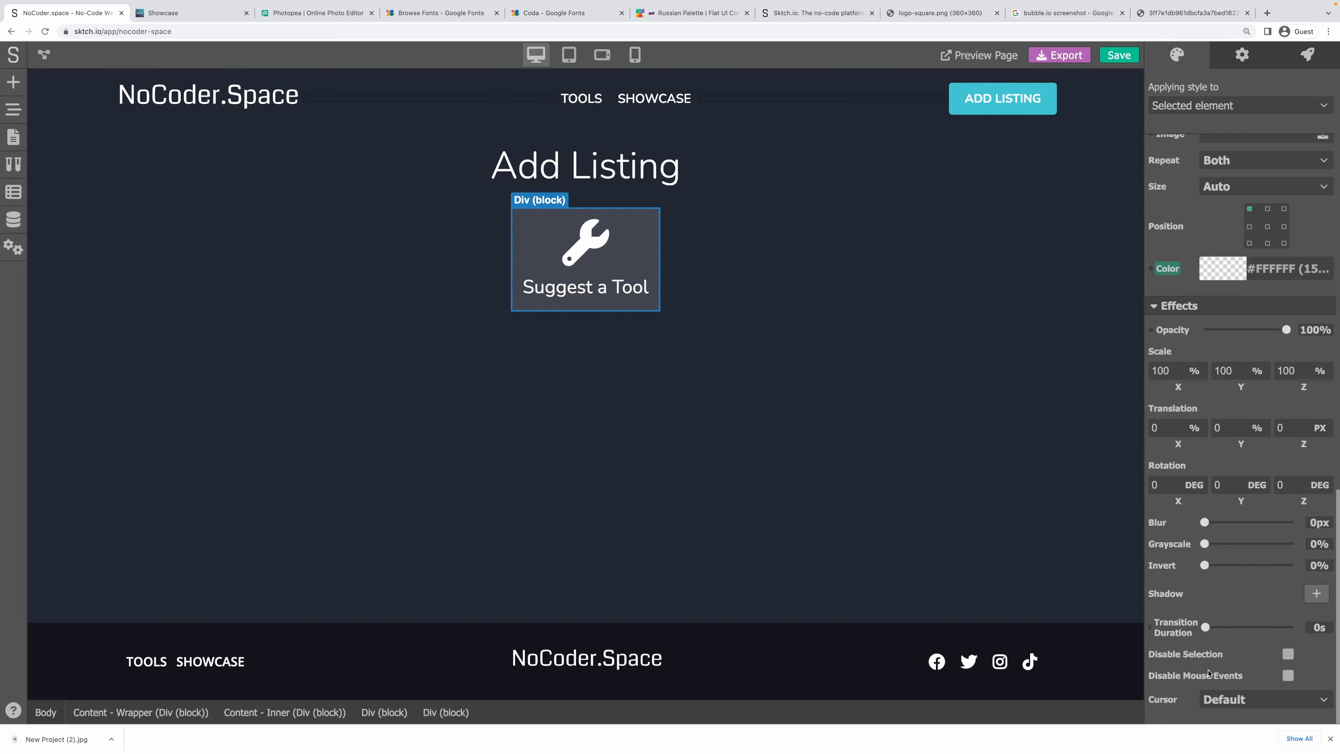
click(1230, 698)
click(1229, 601)
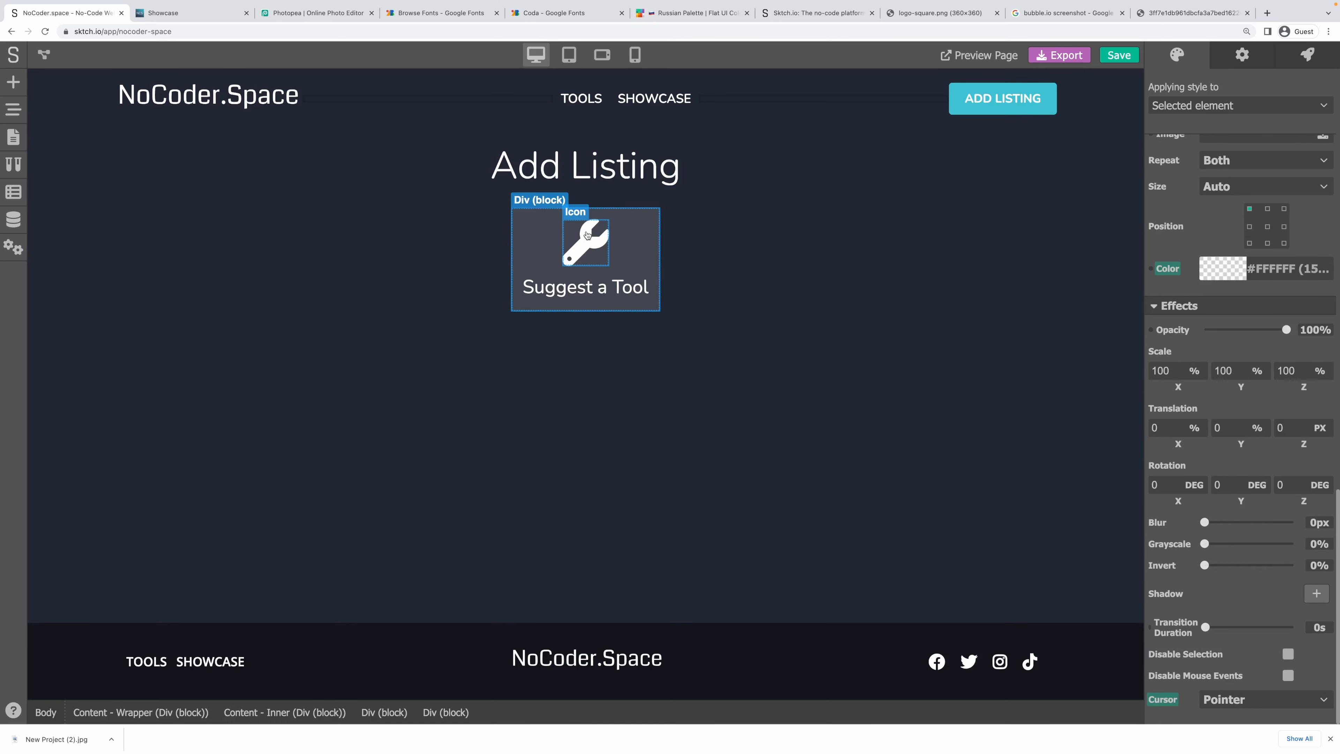
click(496, 226)
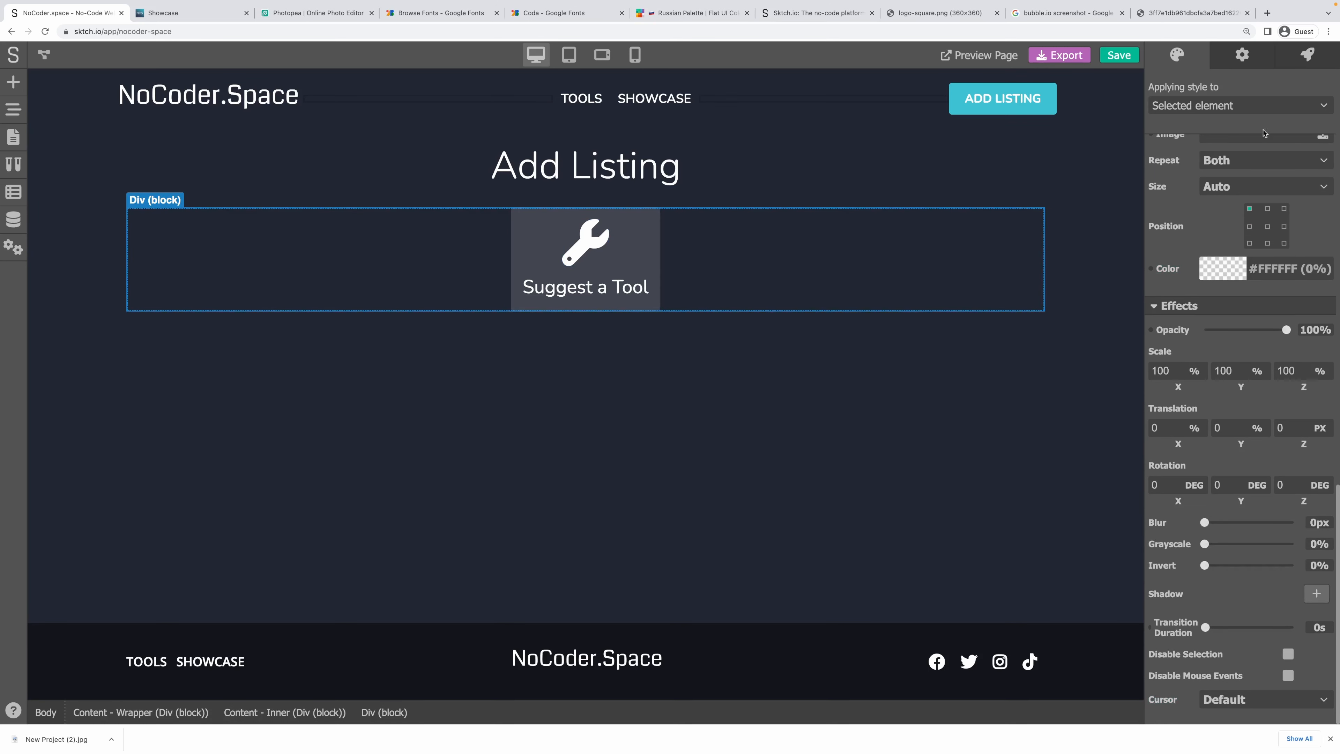
click(1240, 106)
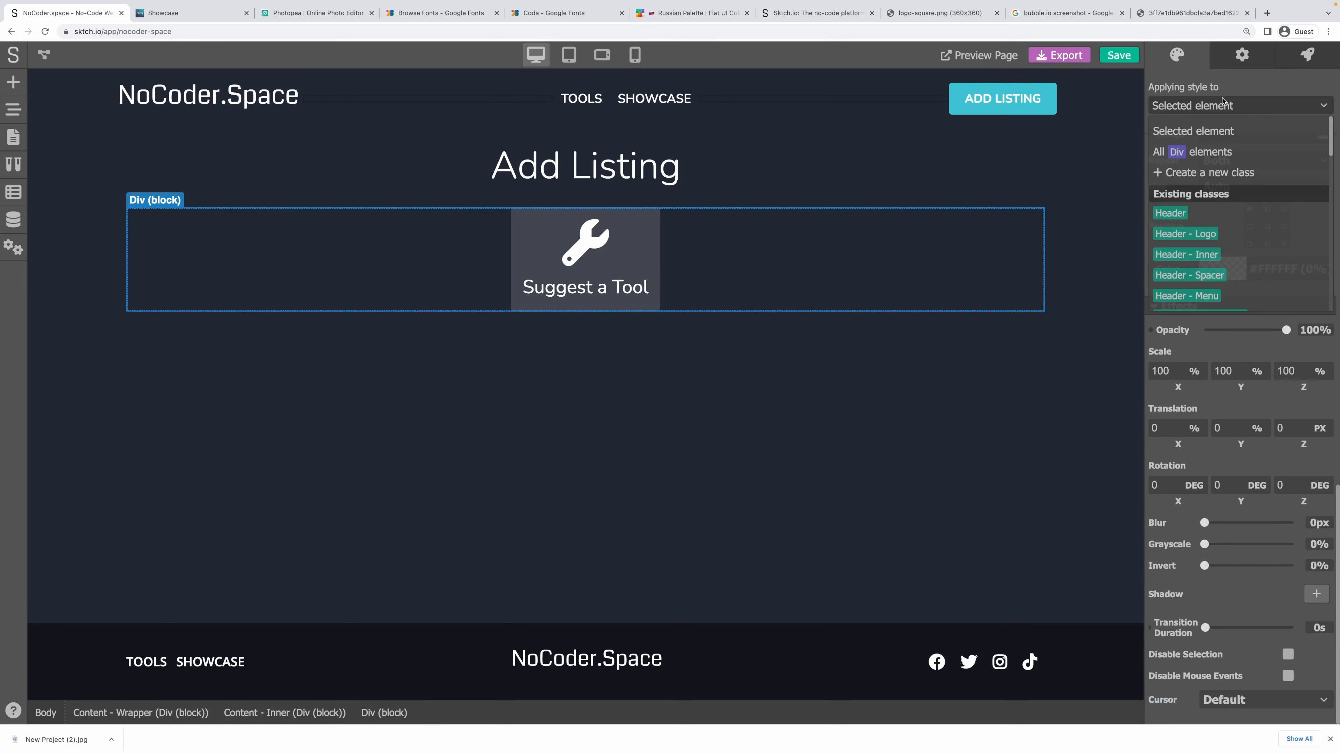
Save the wide parent block's styles as a new class named 'New - Type wrapper'.
click(1231, 173)
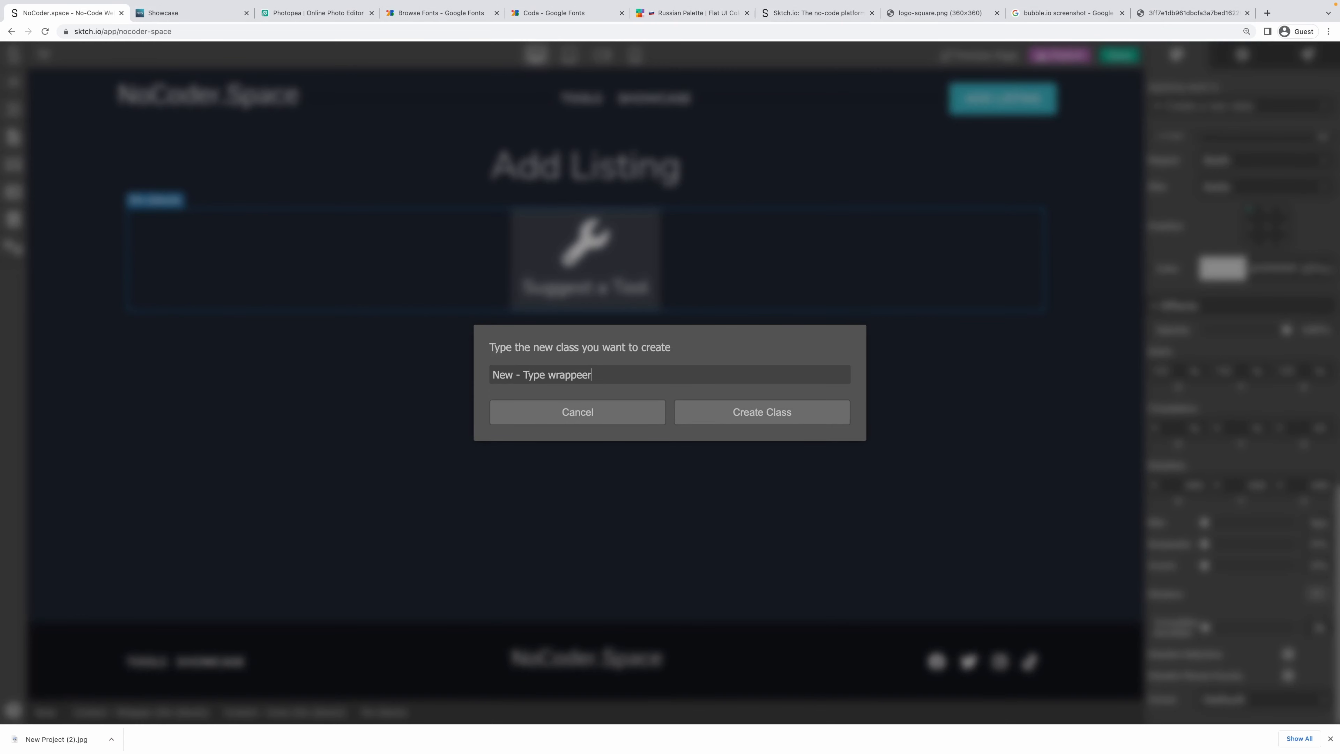
key(super+a)
key(Right)
key(Left)
key(super+a)
key(super+c)
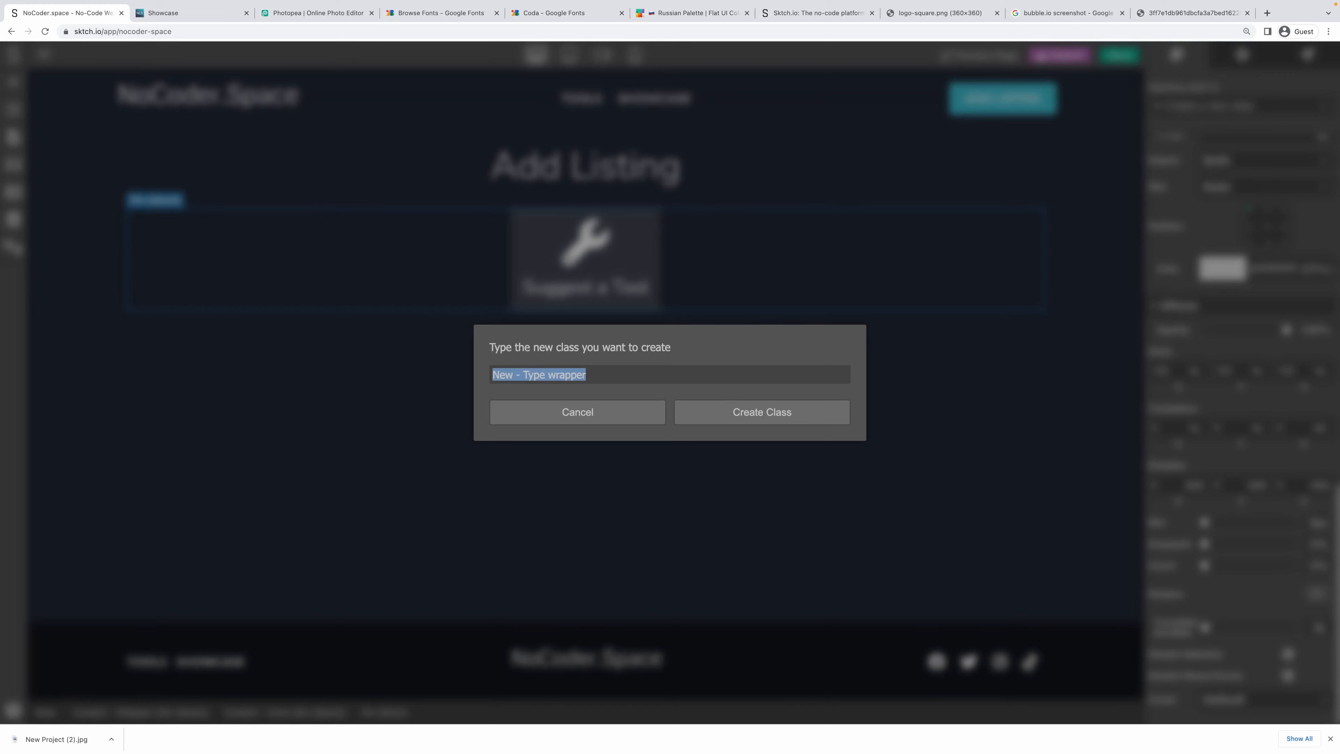
key(Return)
Start a new class for the Suggest a Tool card, pasting the previous class name as a base.
click(650, 252)
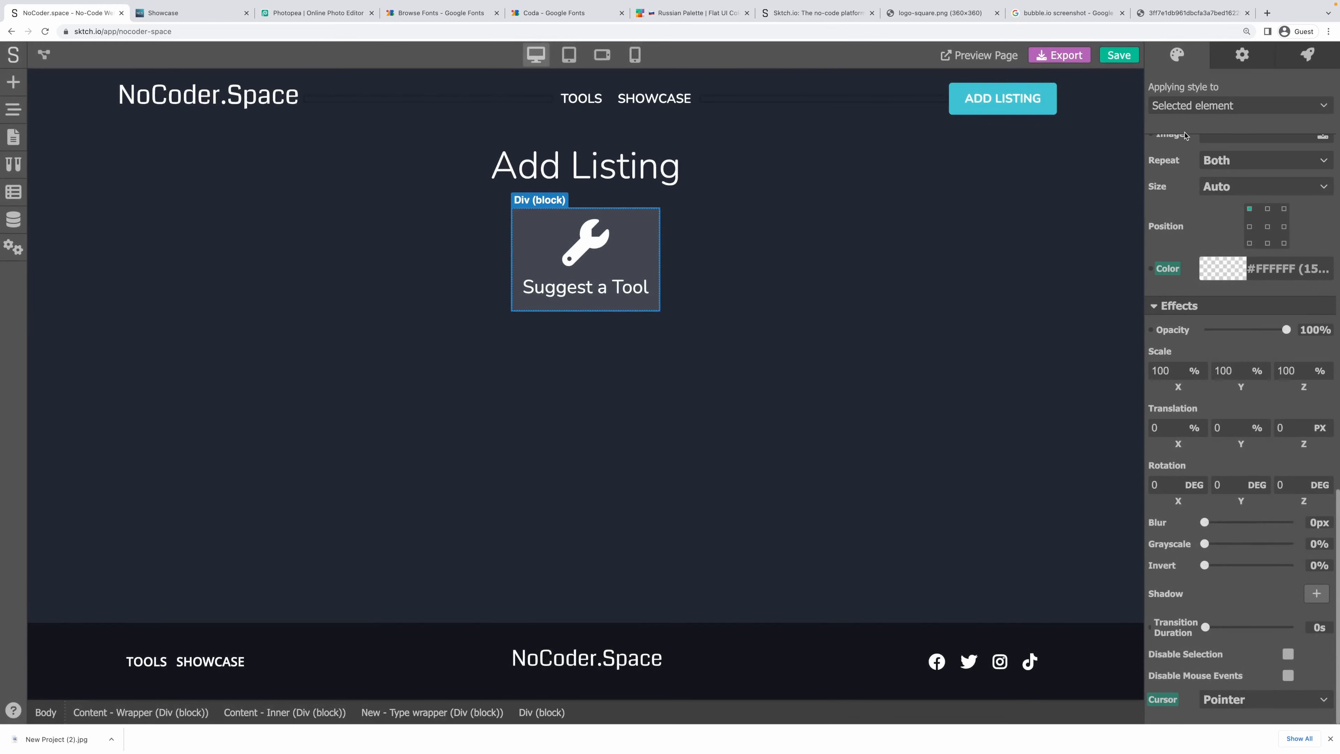
click(1201, 110)
click(1216, 174)
key(super+v)
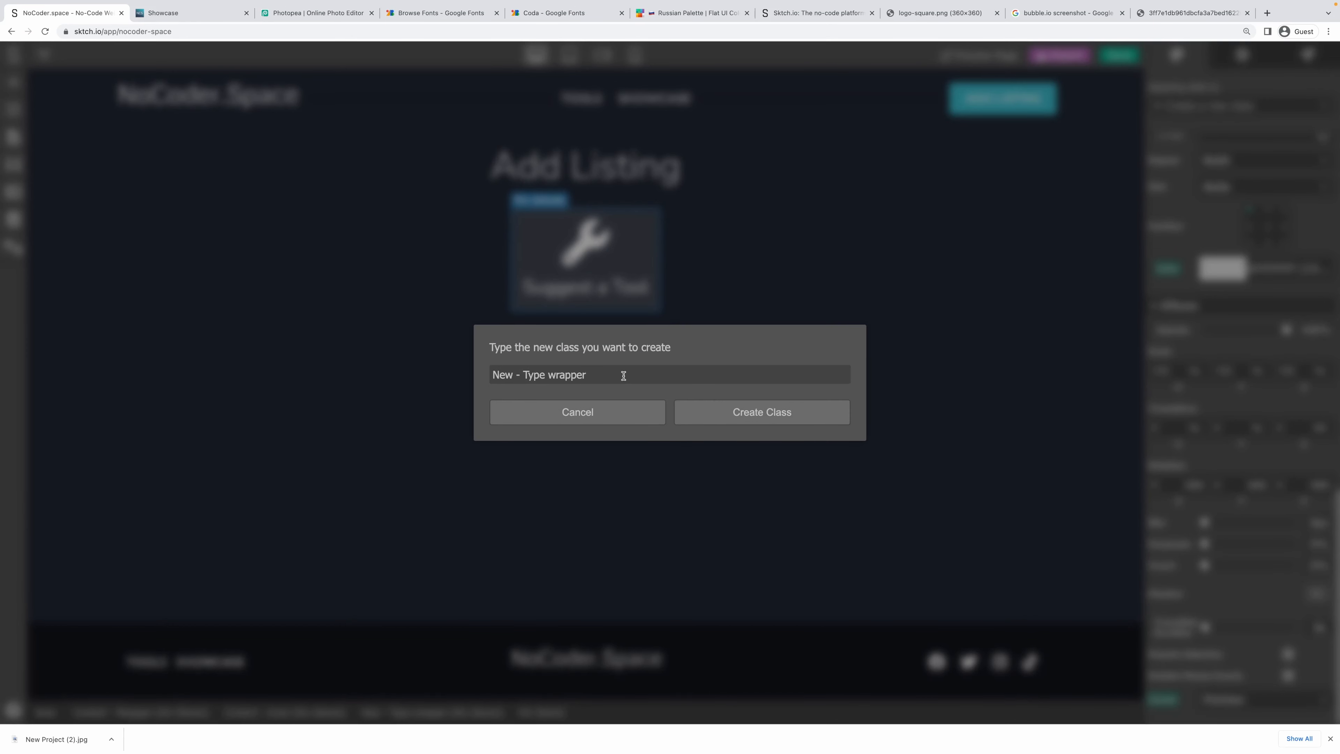
Create the class 'New - Type' for the card and 'New - Type icon' for its wrench icon.
key(alt+BackSpace)
click(686, 413)
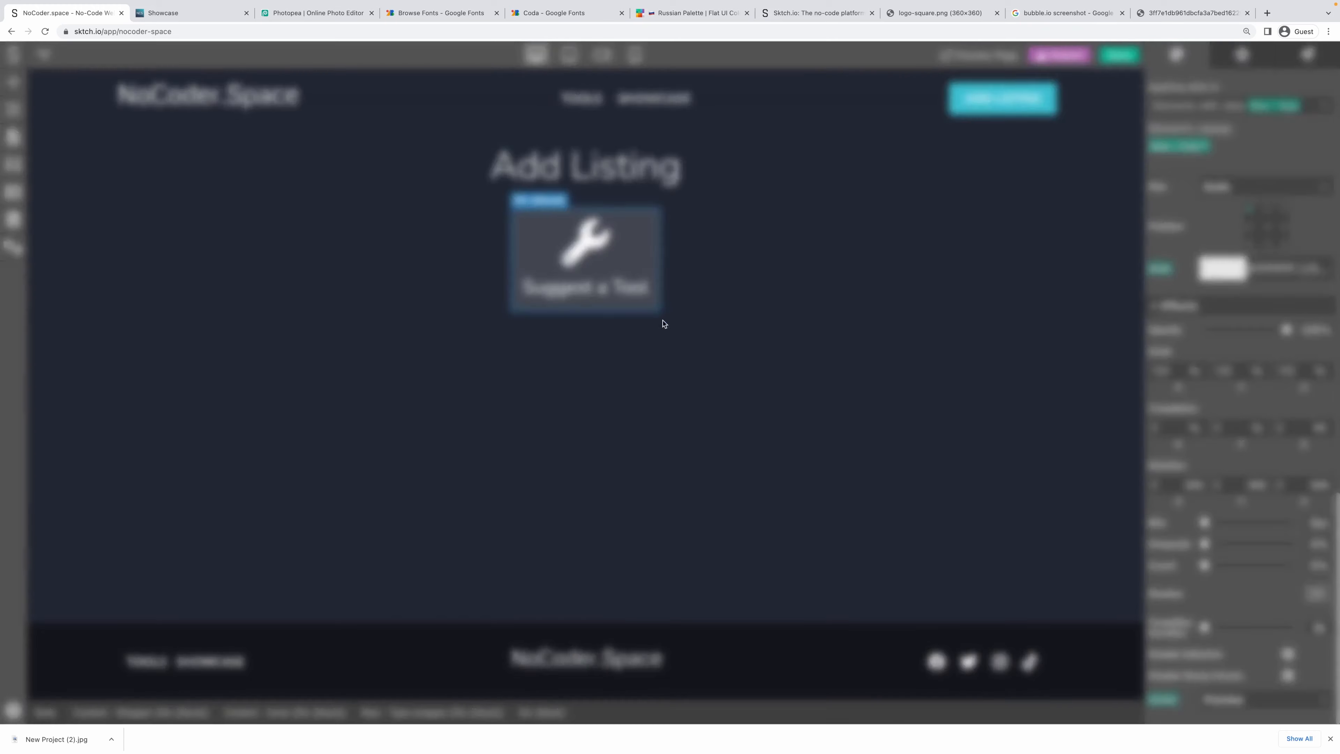
click(1266, 105)
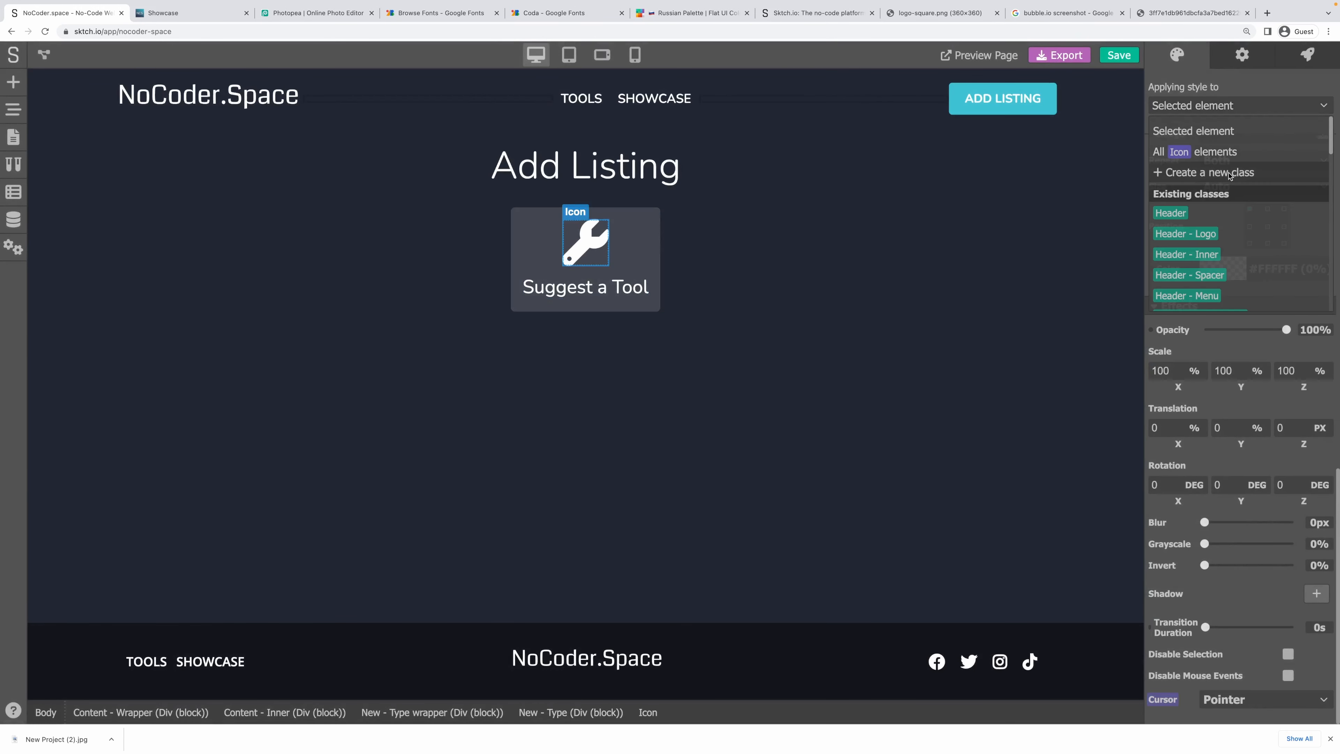
click(1209, 172)
key(alt+BackSpace)
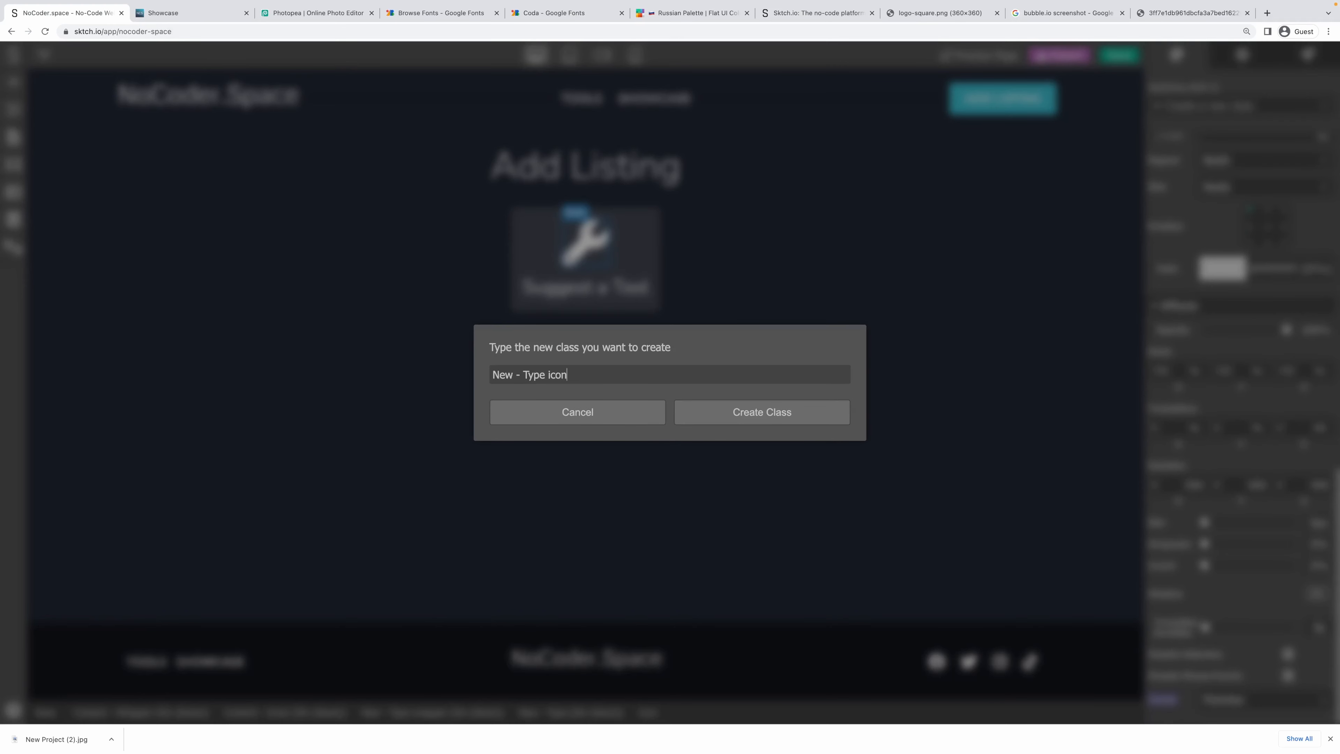
key(Return)
click(636, 255)
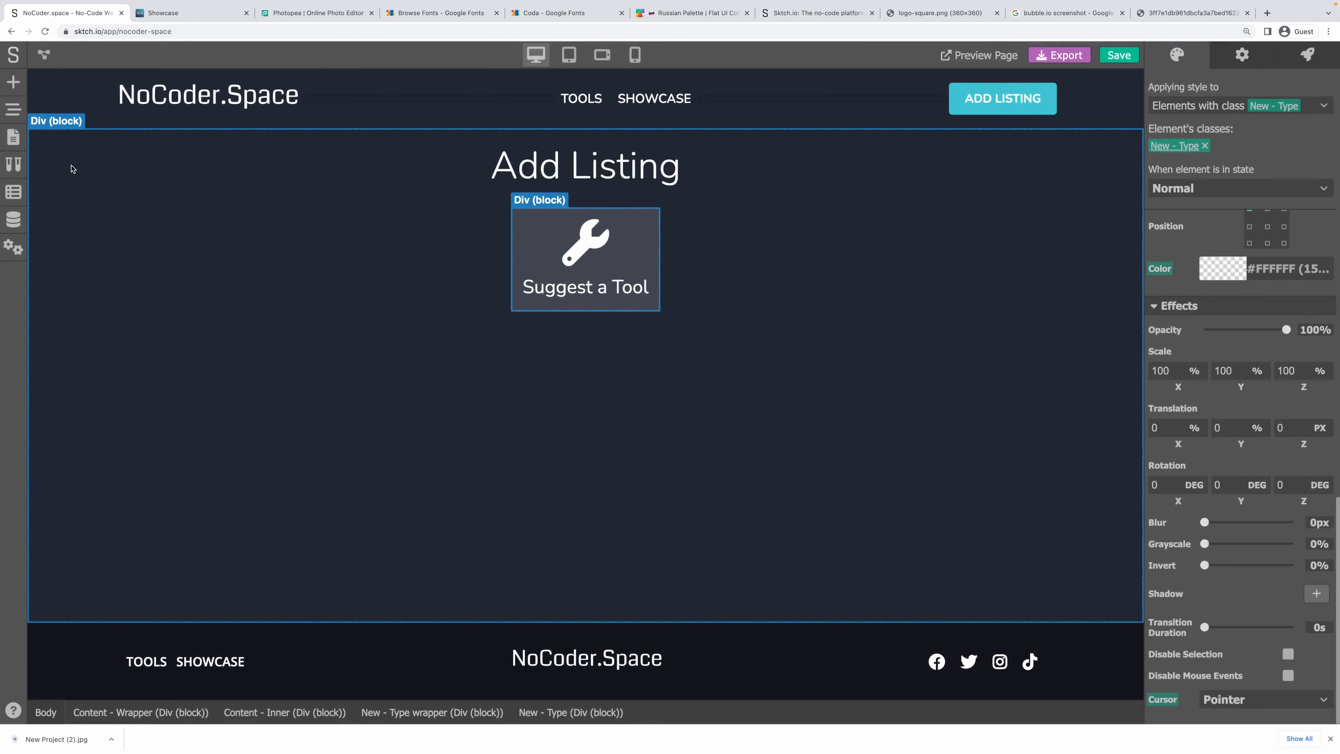
click(14, 109)
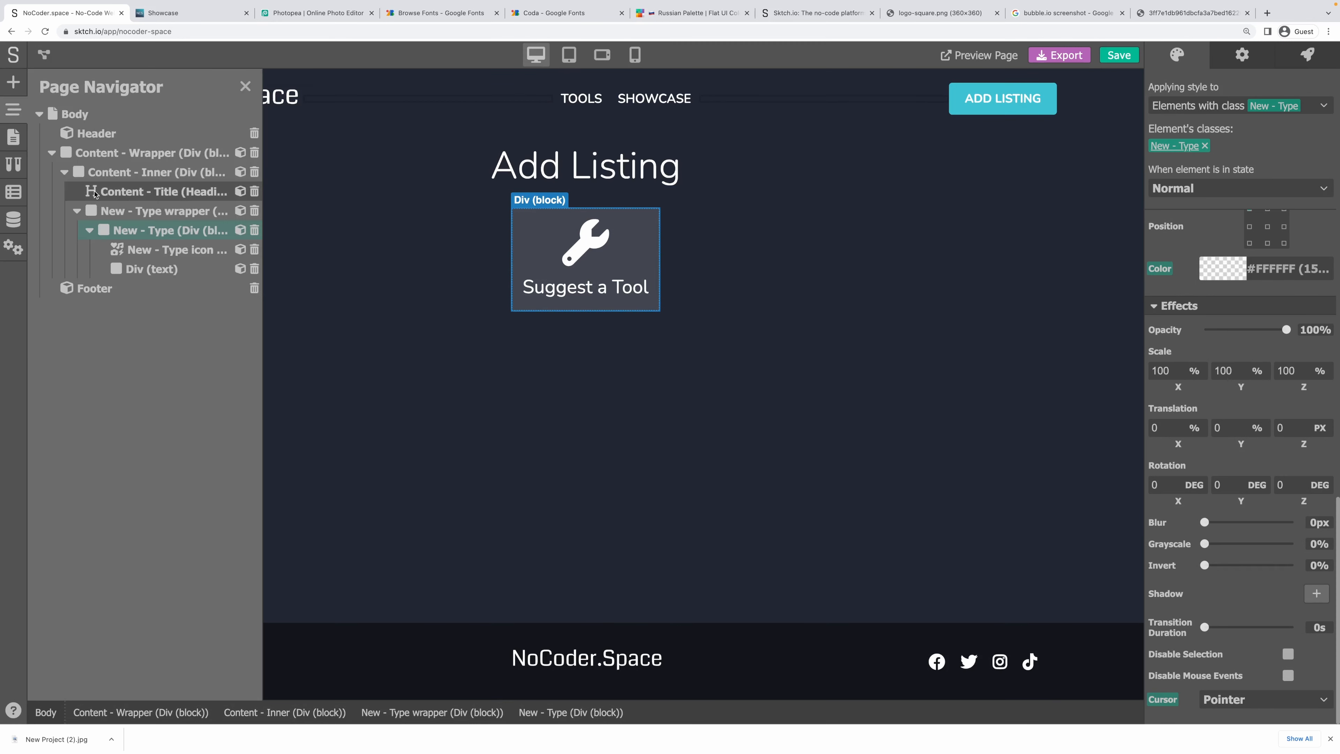
Duplicate the New - Type card and change the copy's icon from wrench to Bookmark.
right_click(141, 231)
click(176, 281)
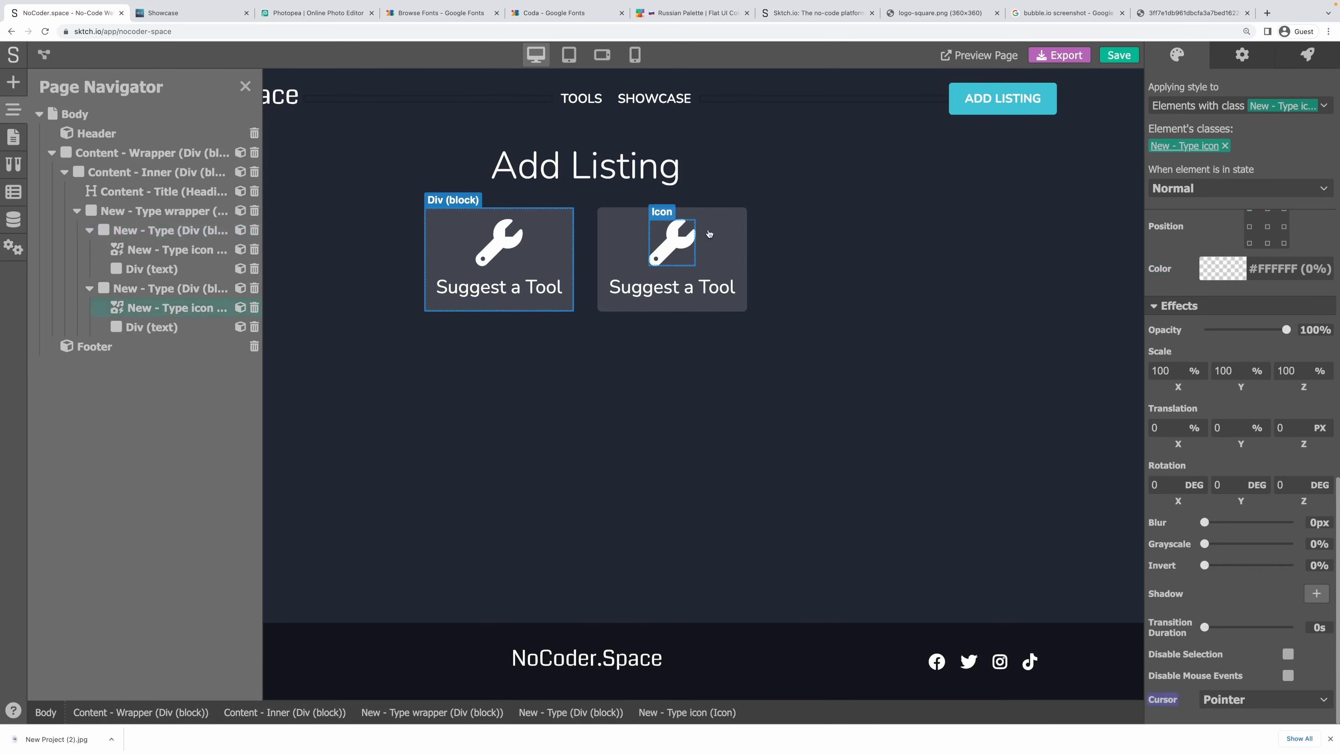
click(678, 248)
click(1242, 54)
click(1227, 97)
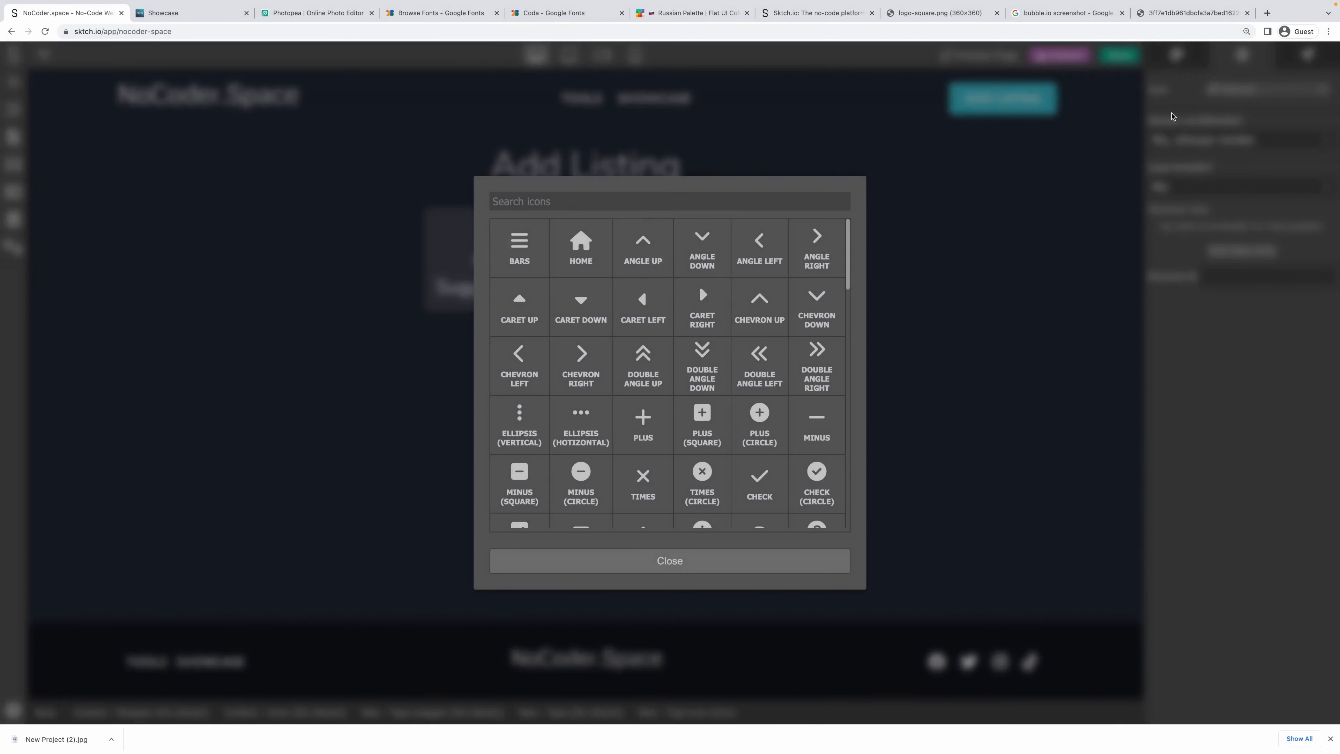
scroll(760, 359, down, 4)
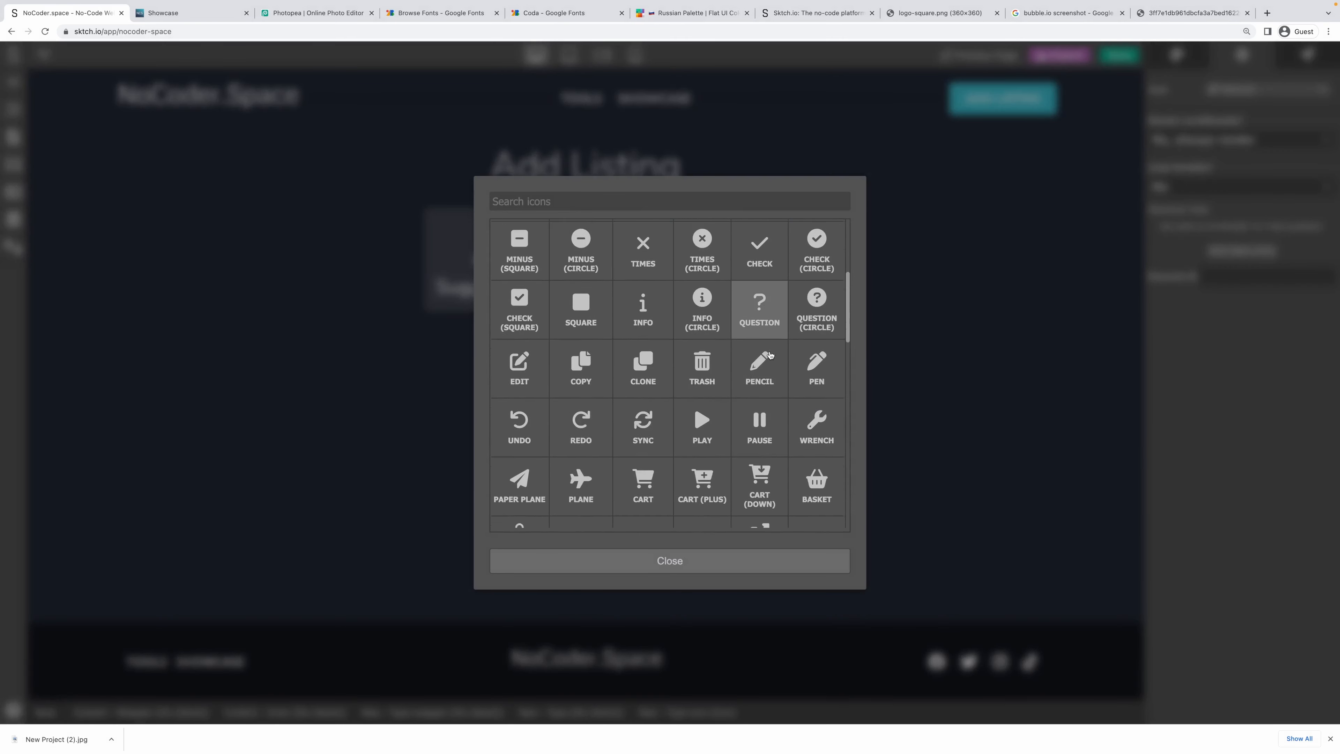
scroll(770, 354, down, 3)
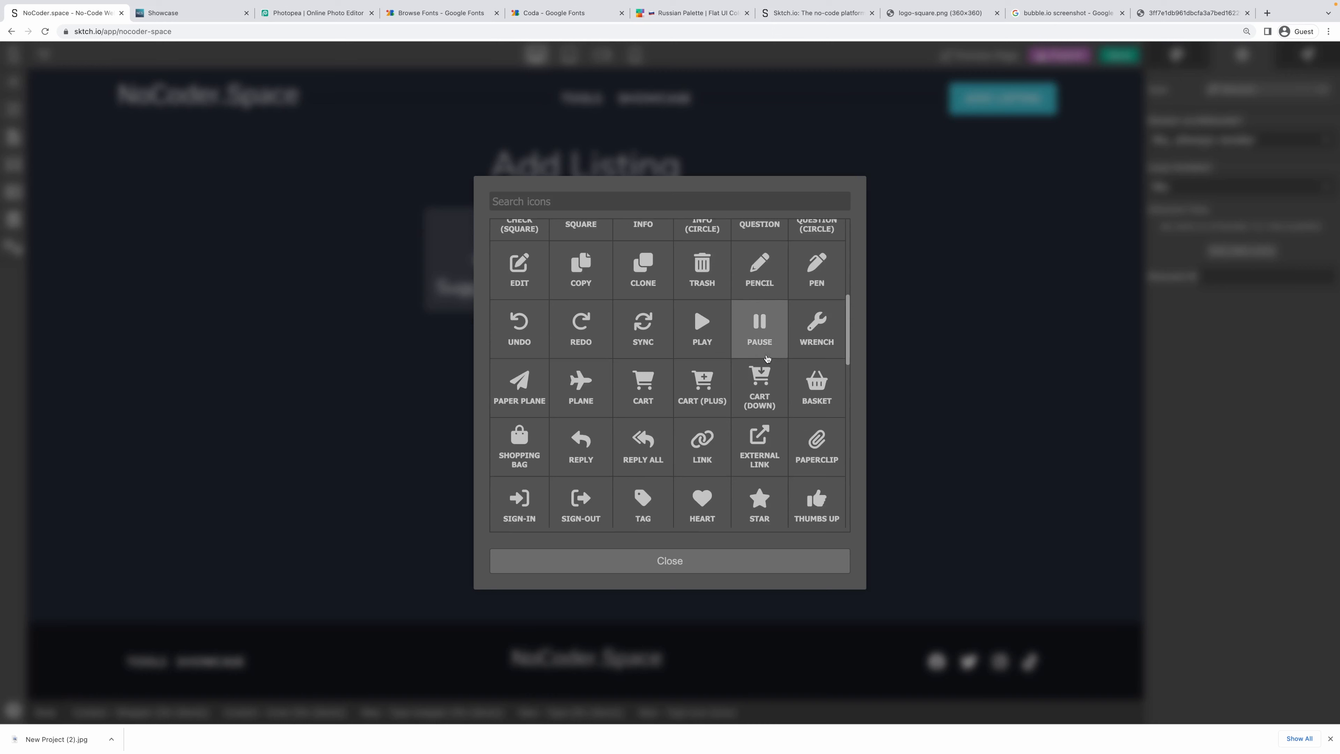
scroll(767, 359, down, 1)
scroll(767, 359, down, 2)
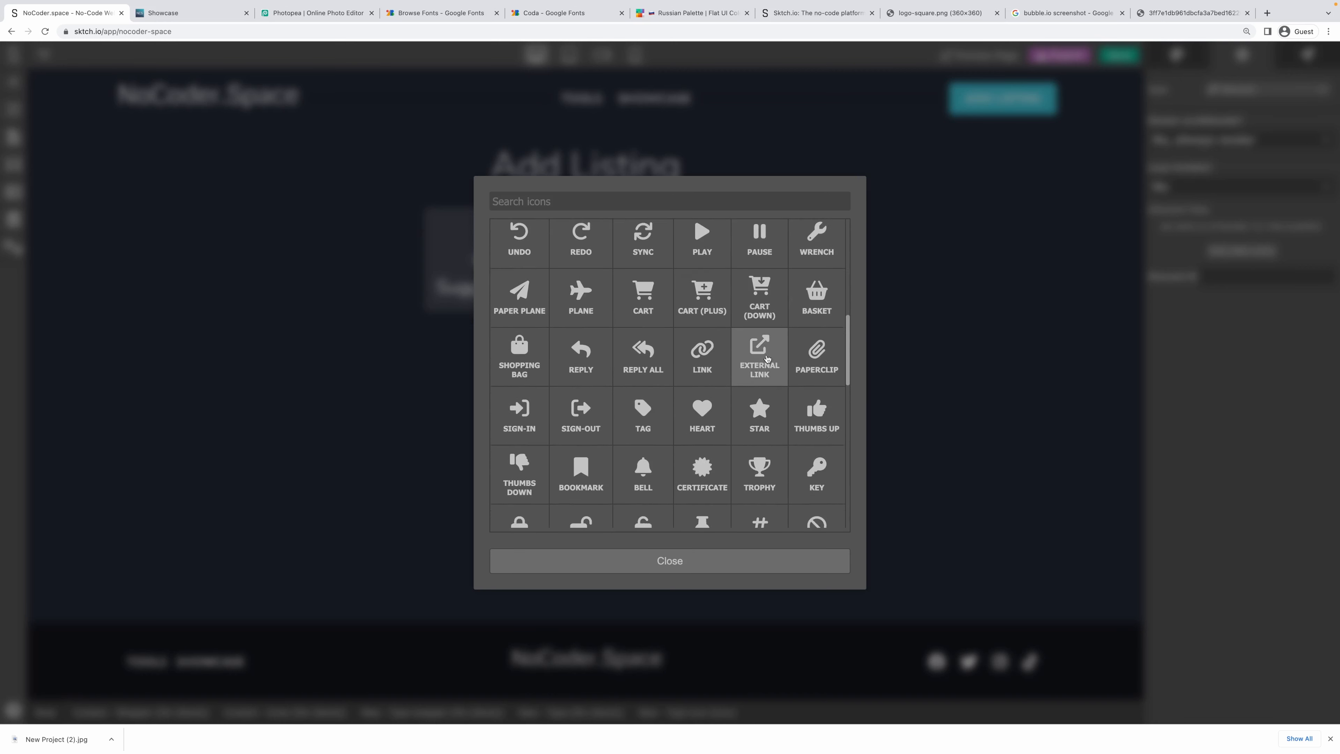
scroll(767, 359, down, 1)
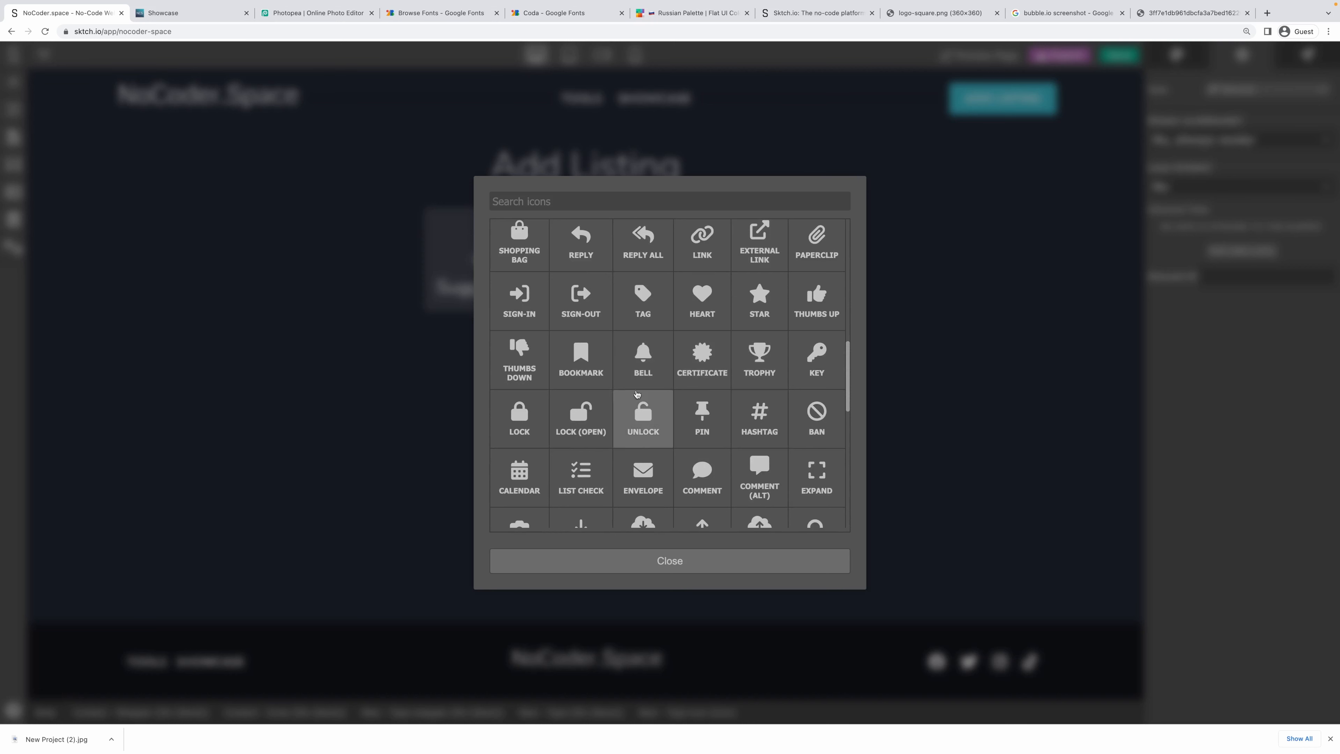
scroll(599, 401, down, 1)
scroll(599, 400, down, 3)
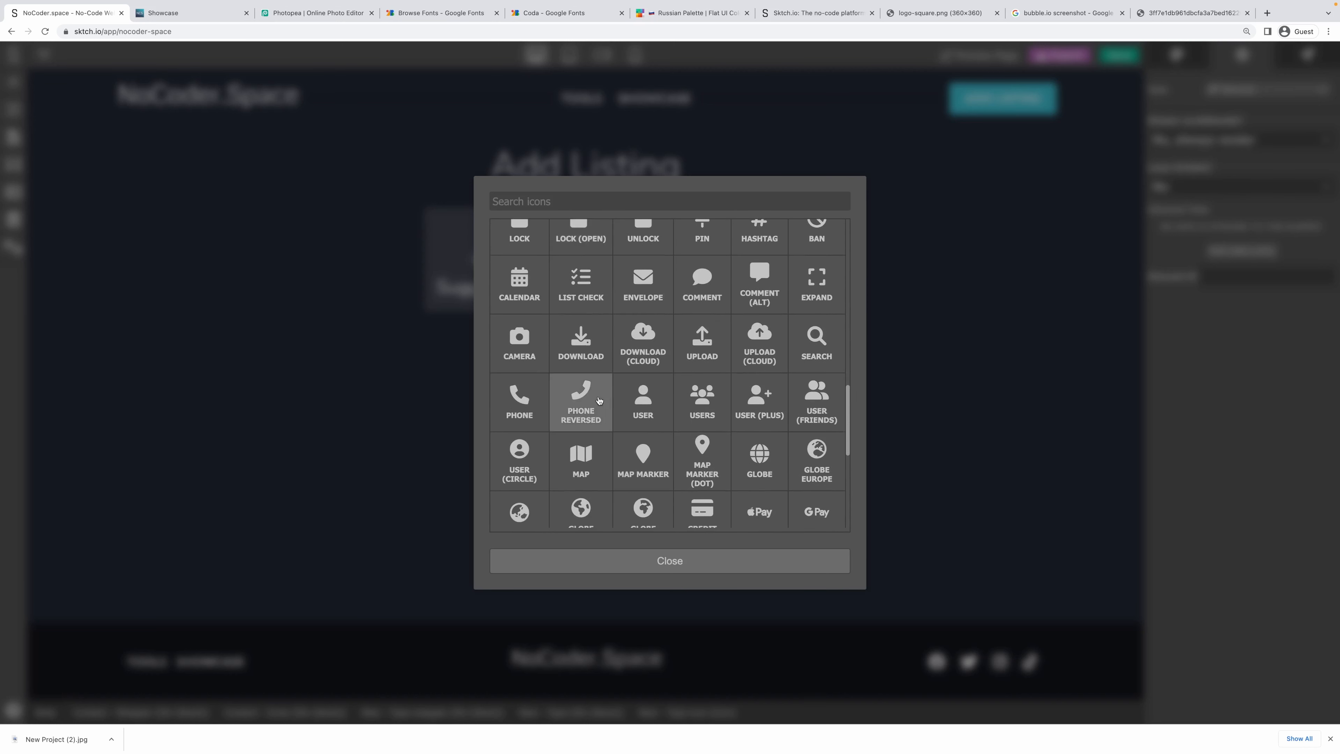
scroll(599, 401, down, 2)
scroll(599, 400, down, 3)
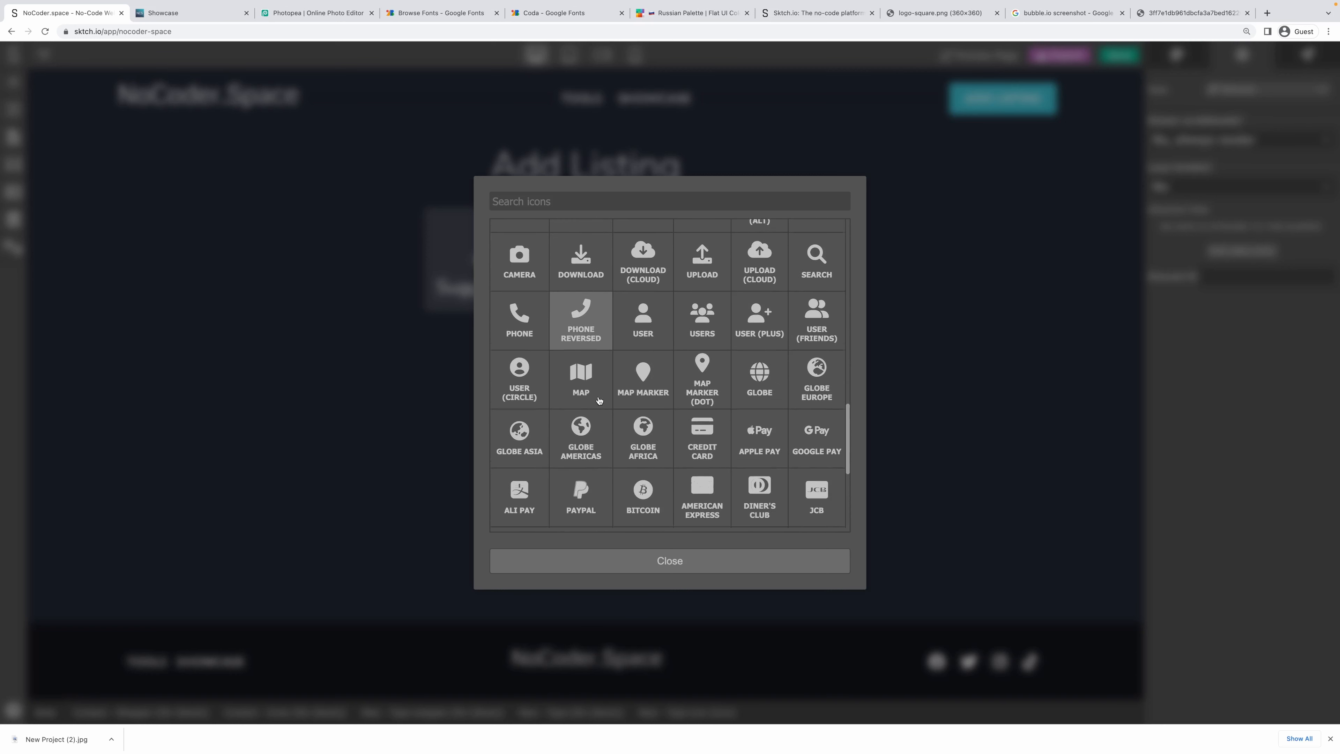
scroll(599, 400, down, 2)
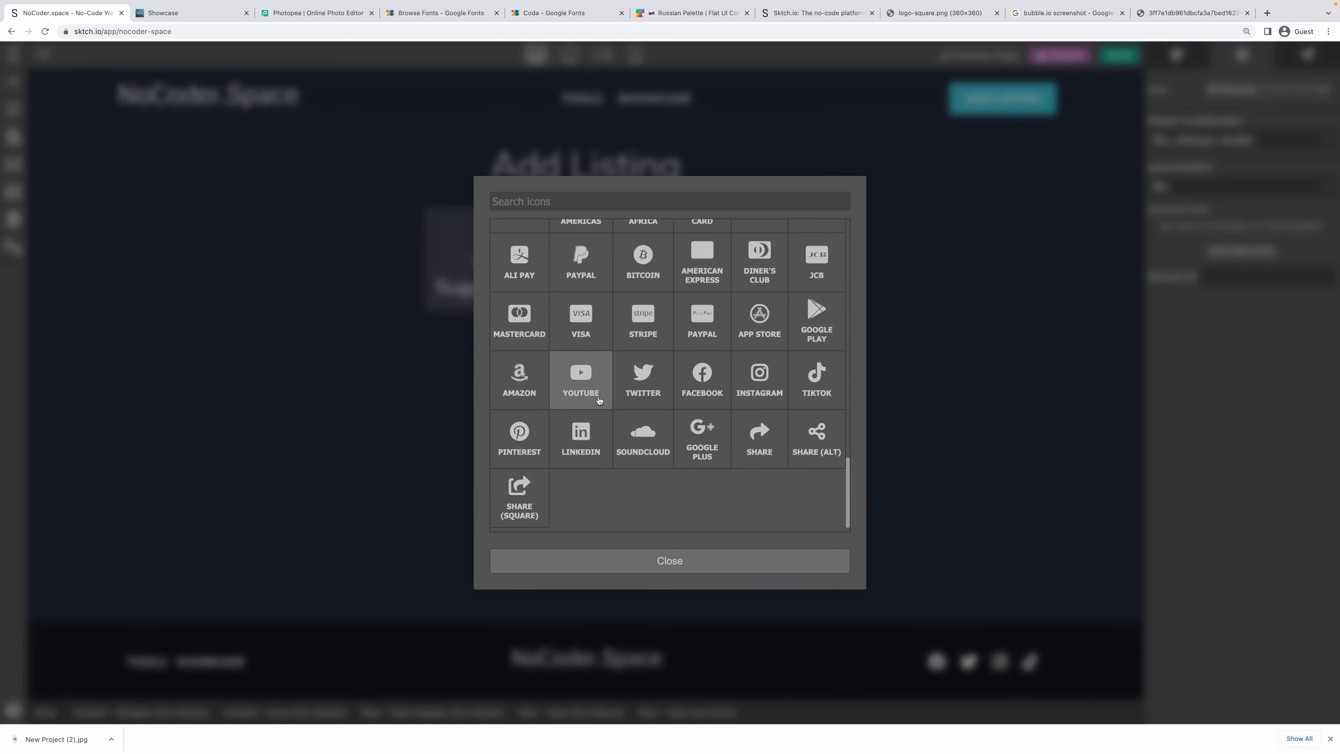
scroll(599, 400, up, 2)
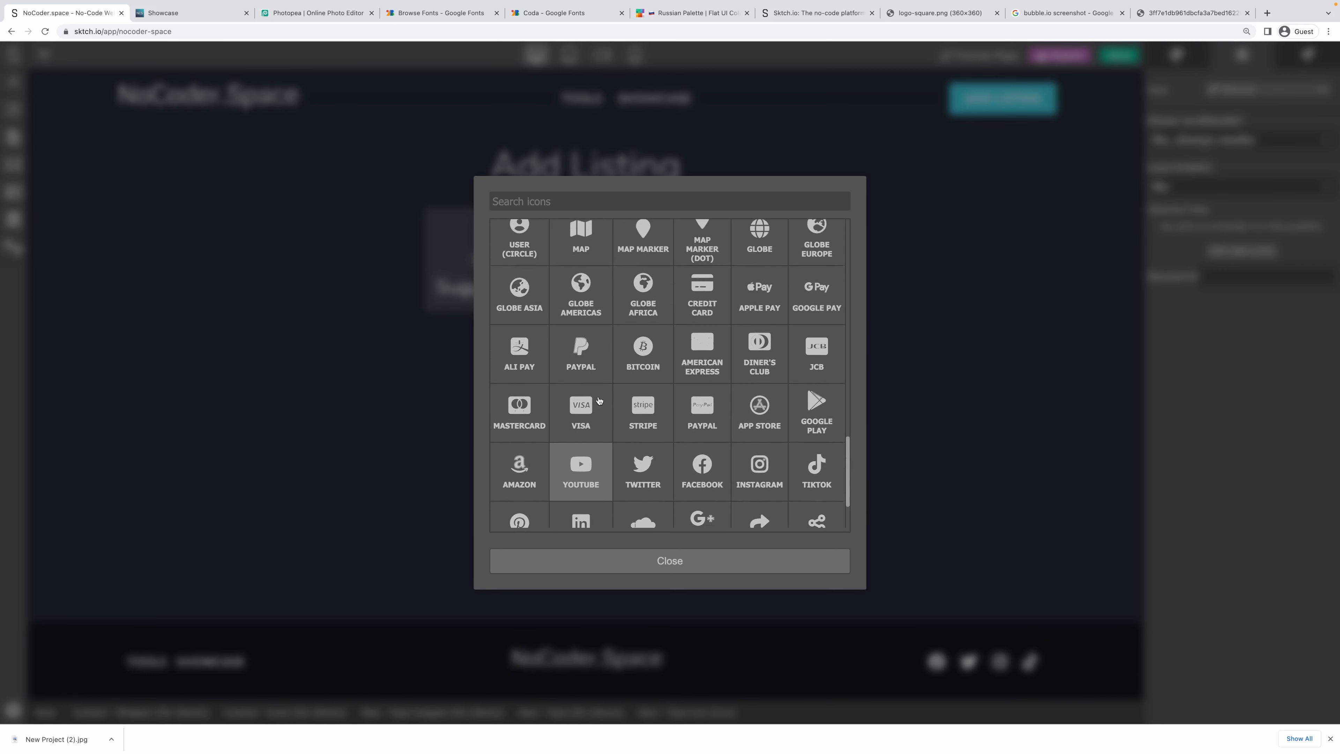
scroll(600, 400, up, 5)
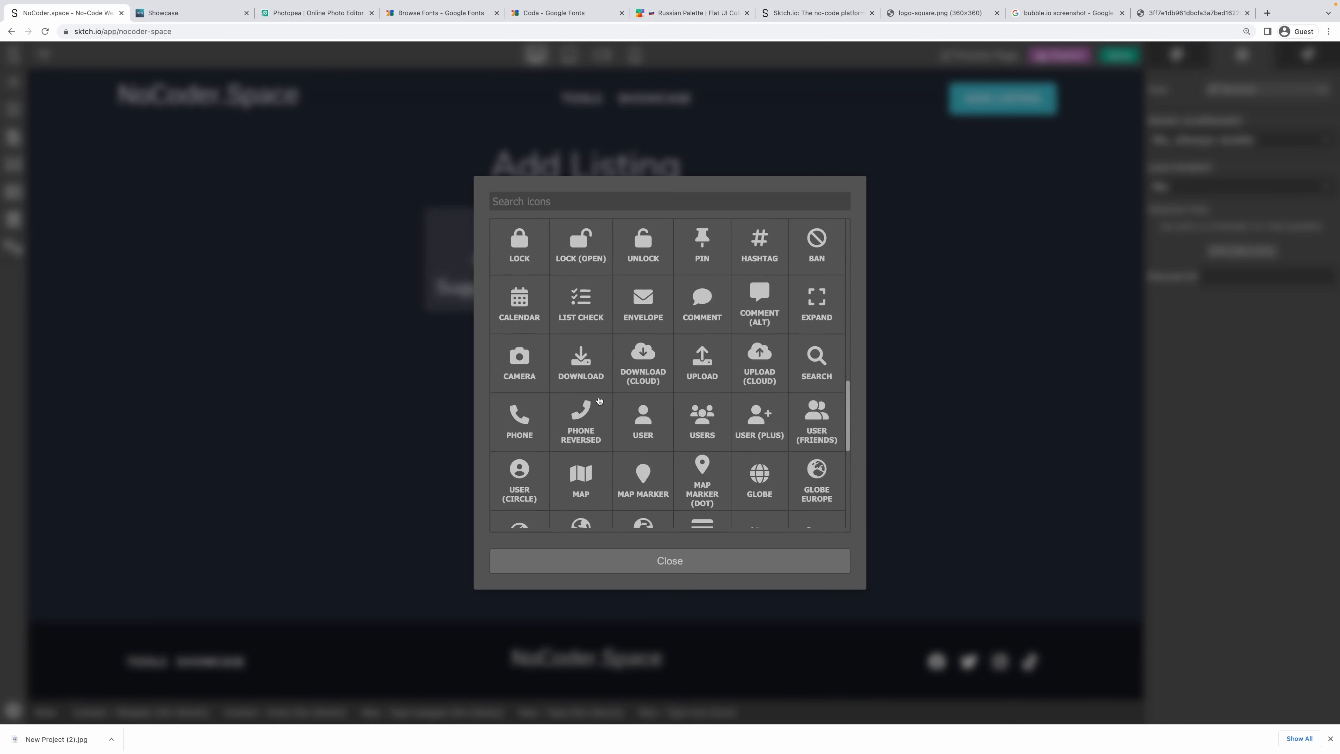
scroll(599, 400, up, 2)
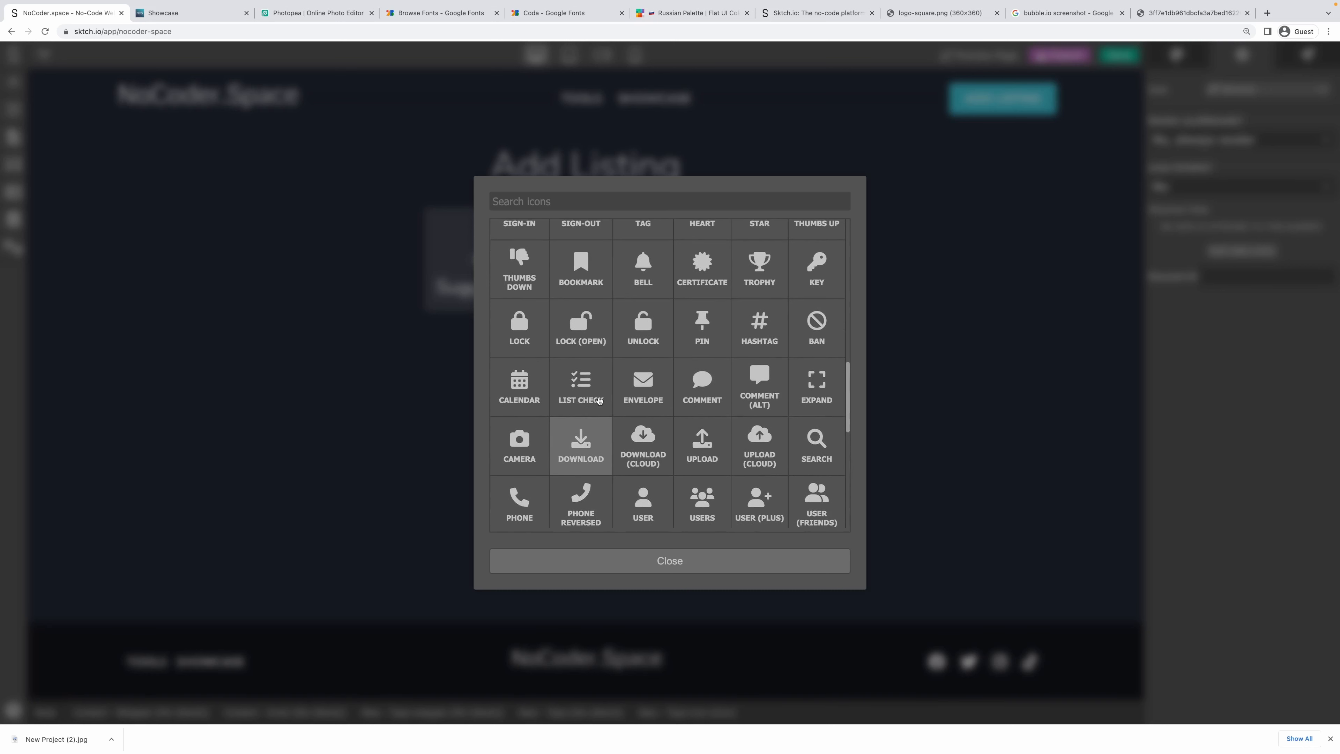
scroll(599, 400, up, 3)
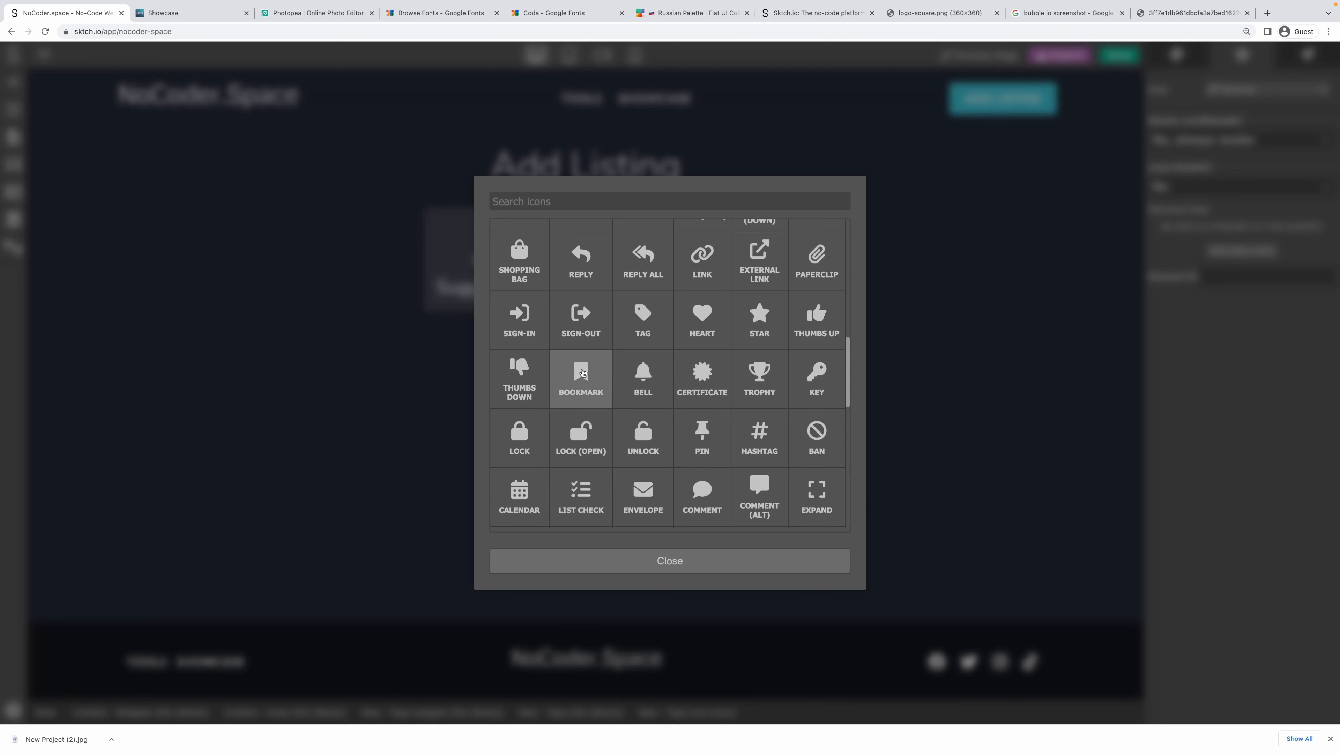
scroll(583, 373, up, 1)
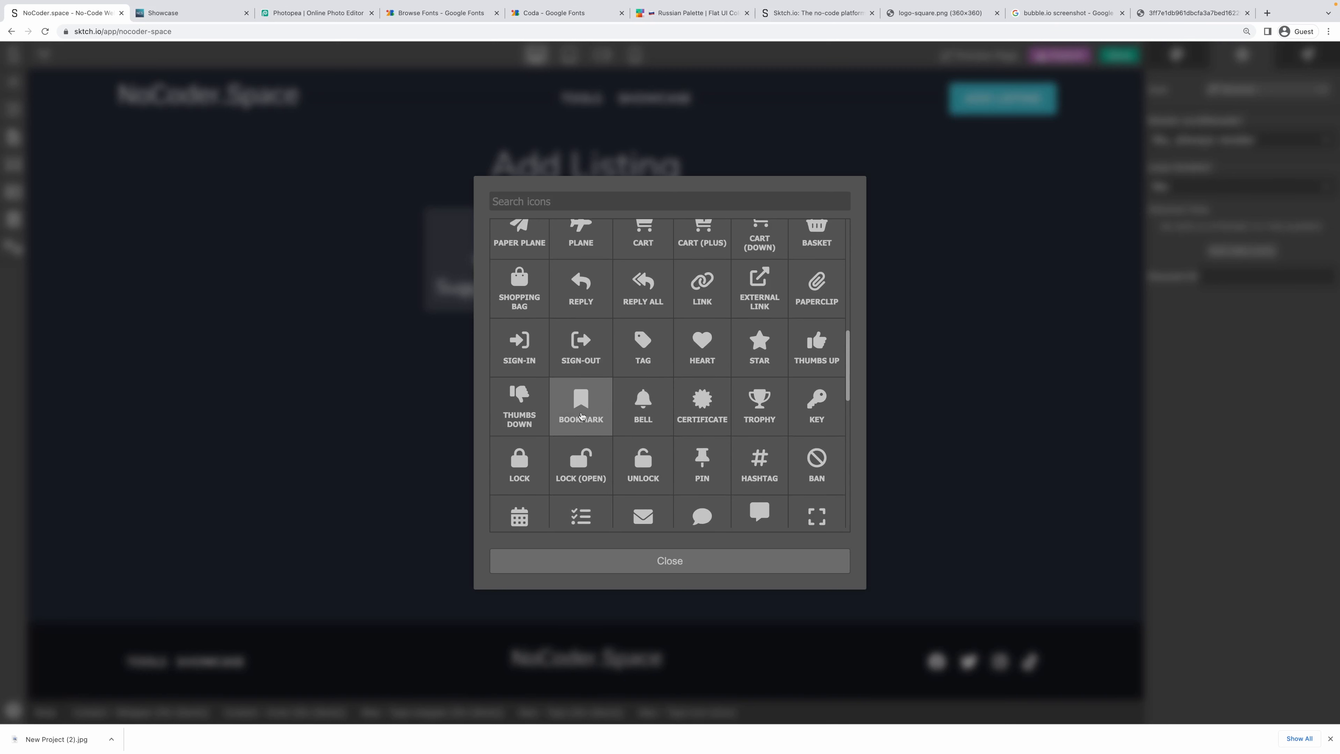
scroll(582, 416, up, 1)
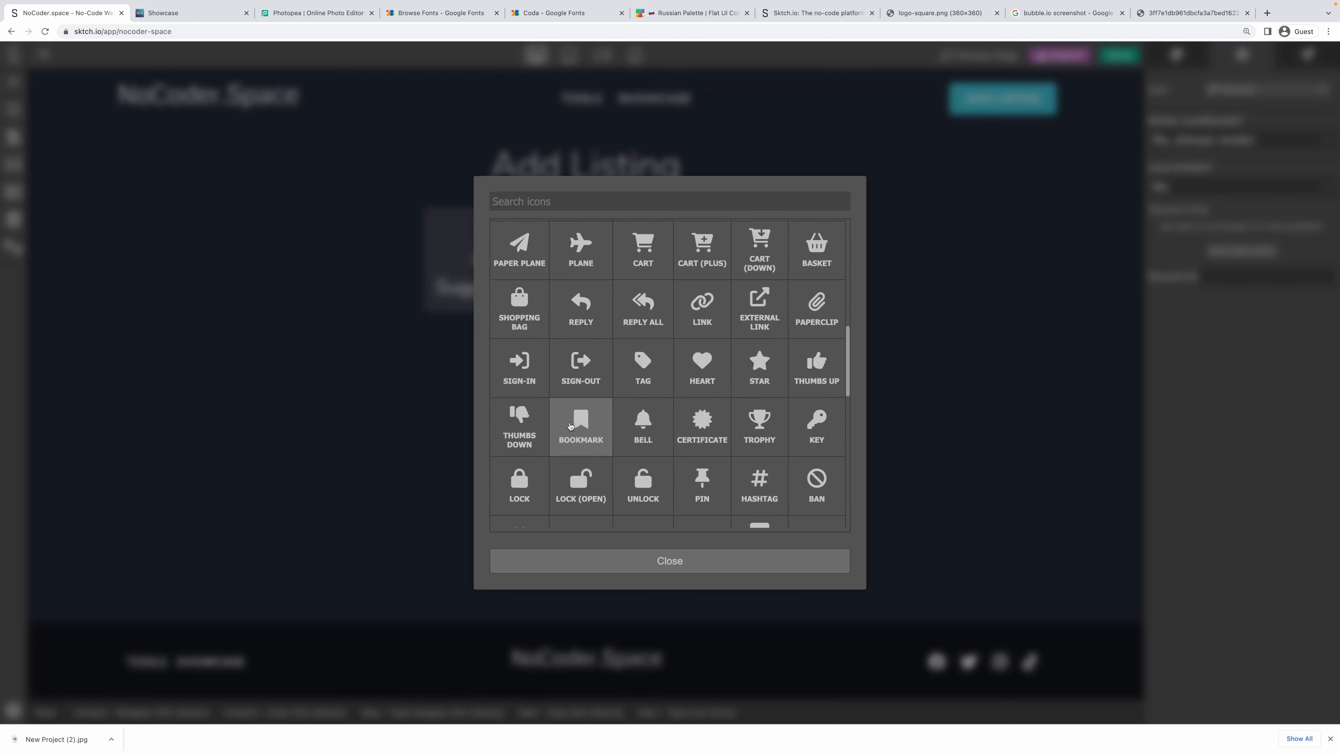
scroll(571, 426, up, 1)
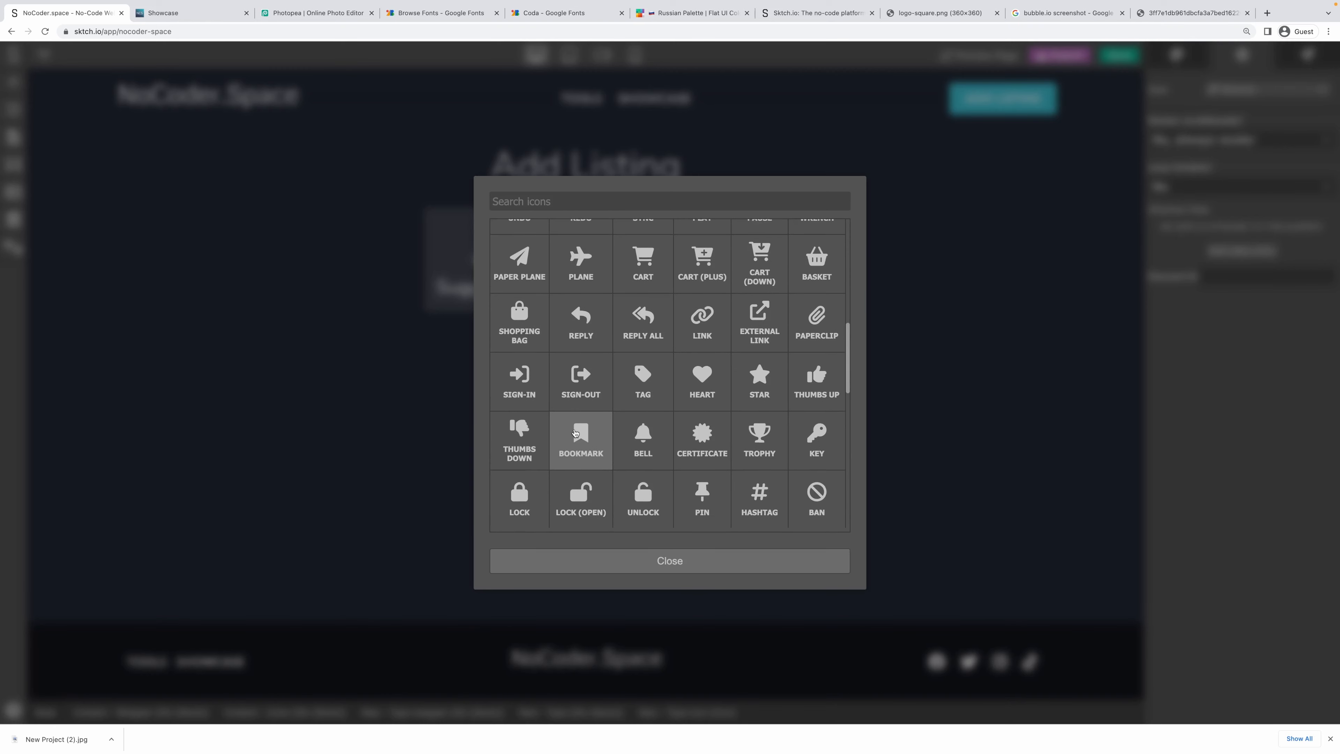
click(575, 433)
Change the second card's label to 'Suggest a Project'.
click(791, 319)
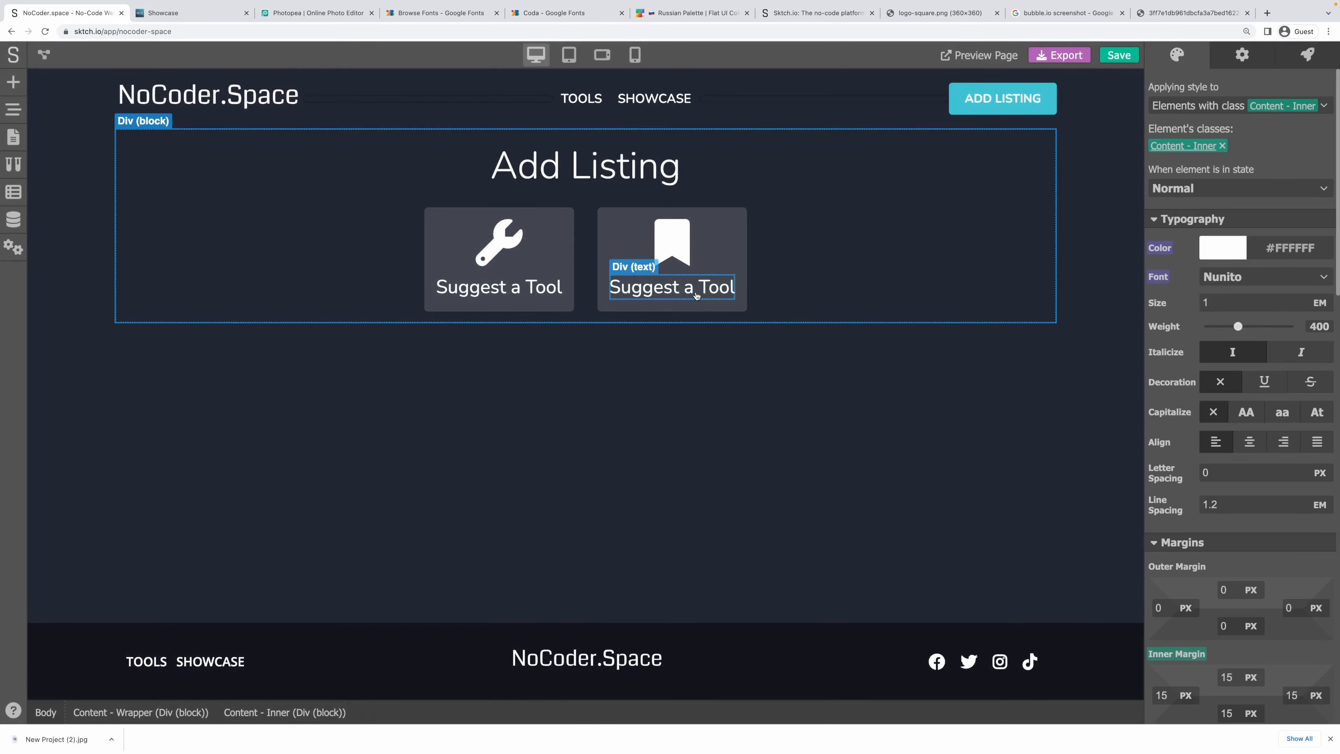
click(713, 289)
double_click(713, 289)
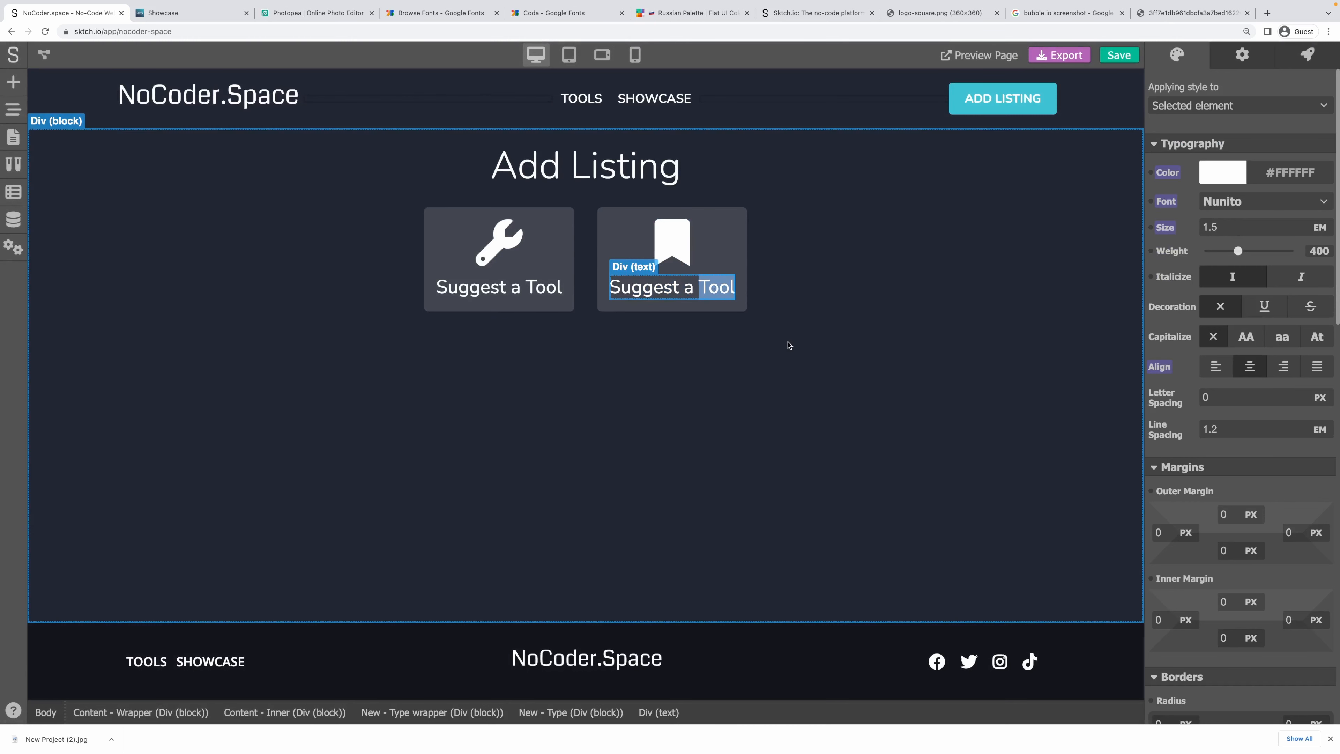
text(Project)
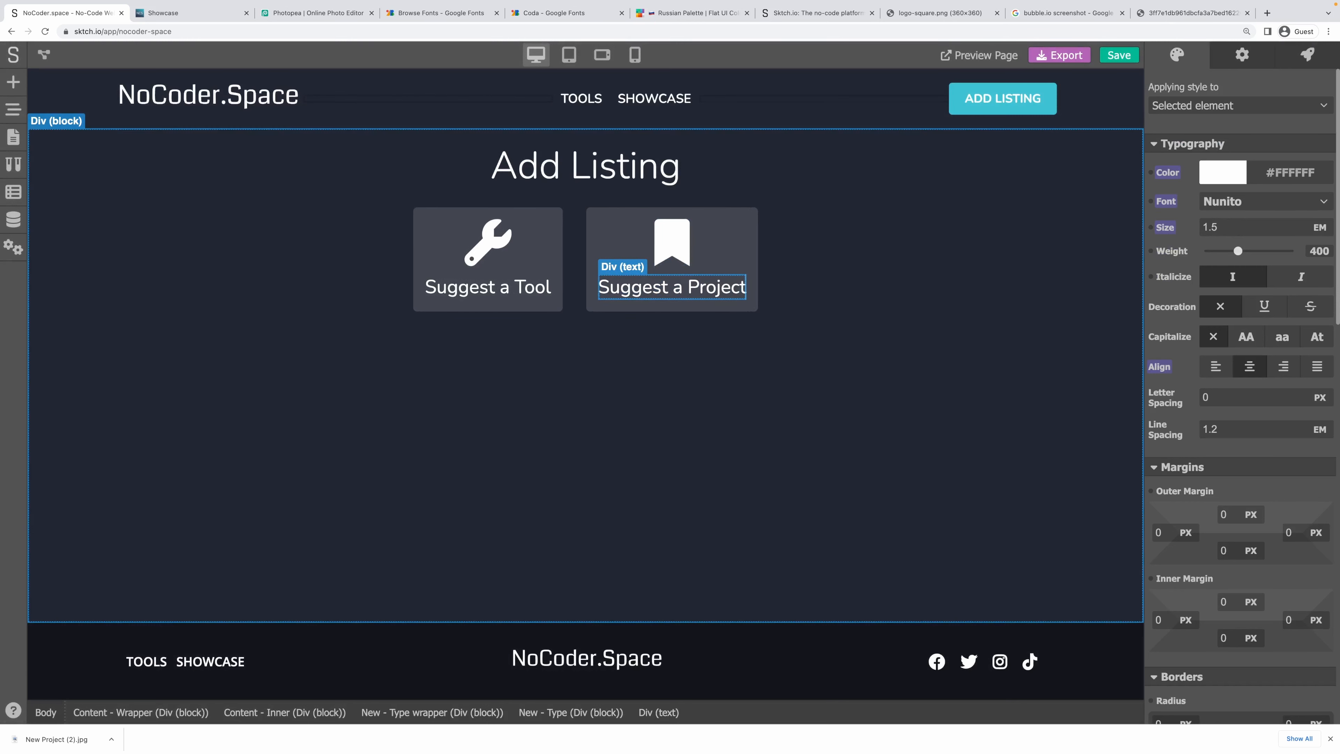
click(724, 352)
Set the Suggest a Project card's hover-state background value to 20 and save the project.
click(560, 252)
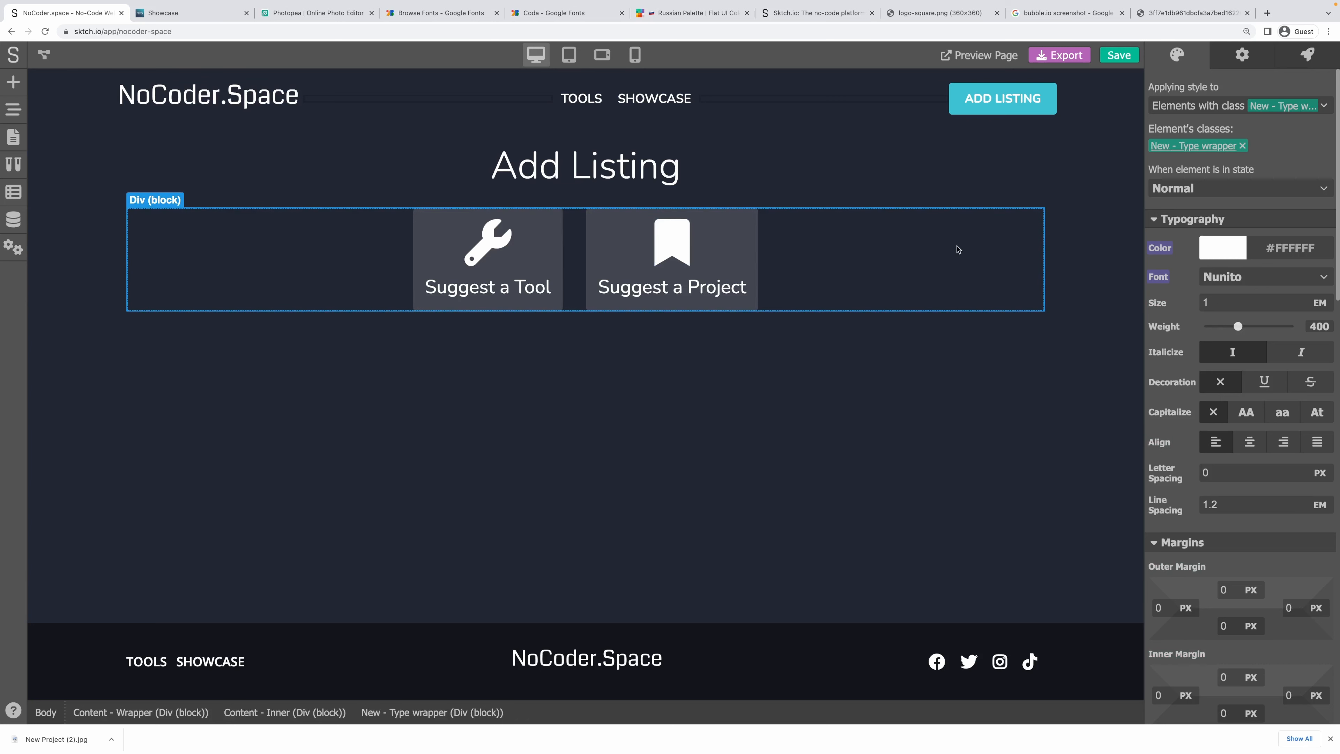
click(747, 251)
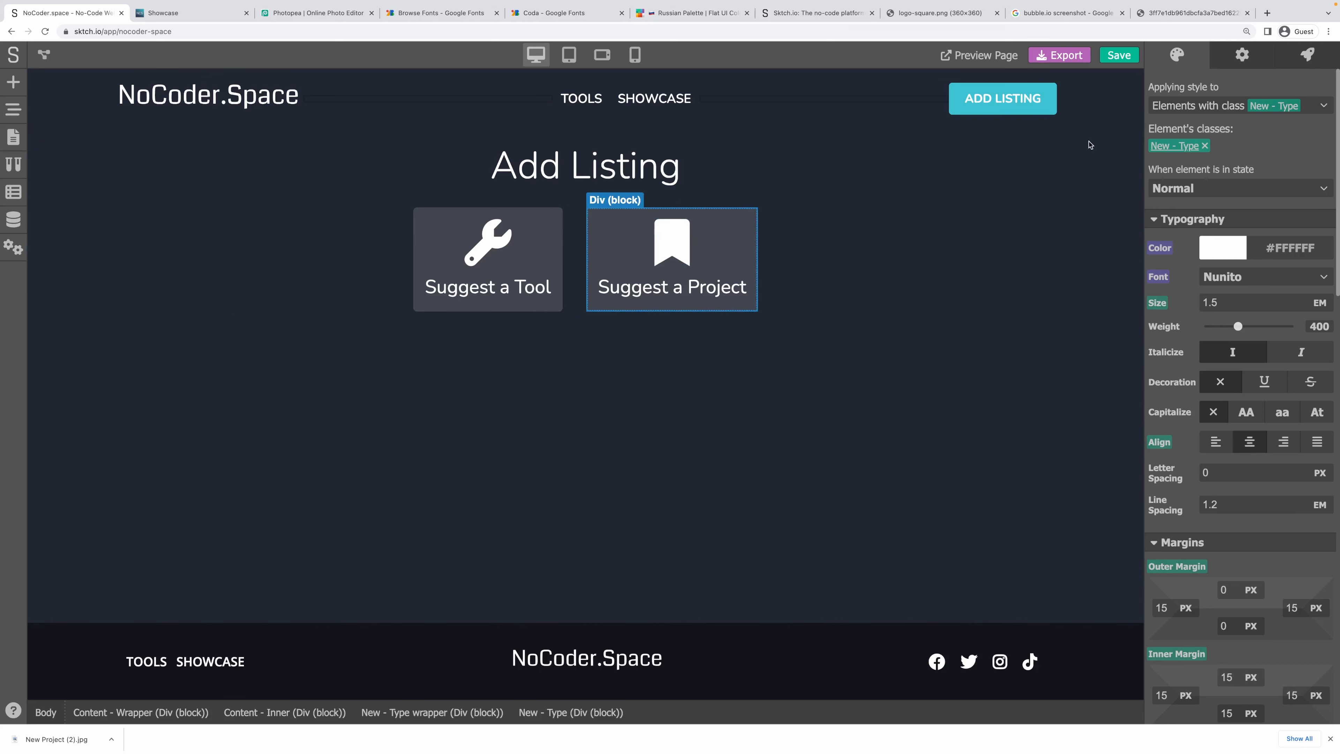
click(1208, 191)
click(1199, 235)
scroll(1249, 257, down, 5)
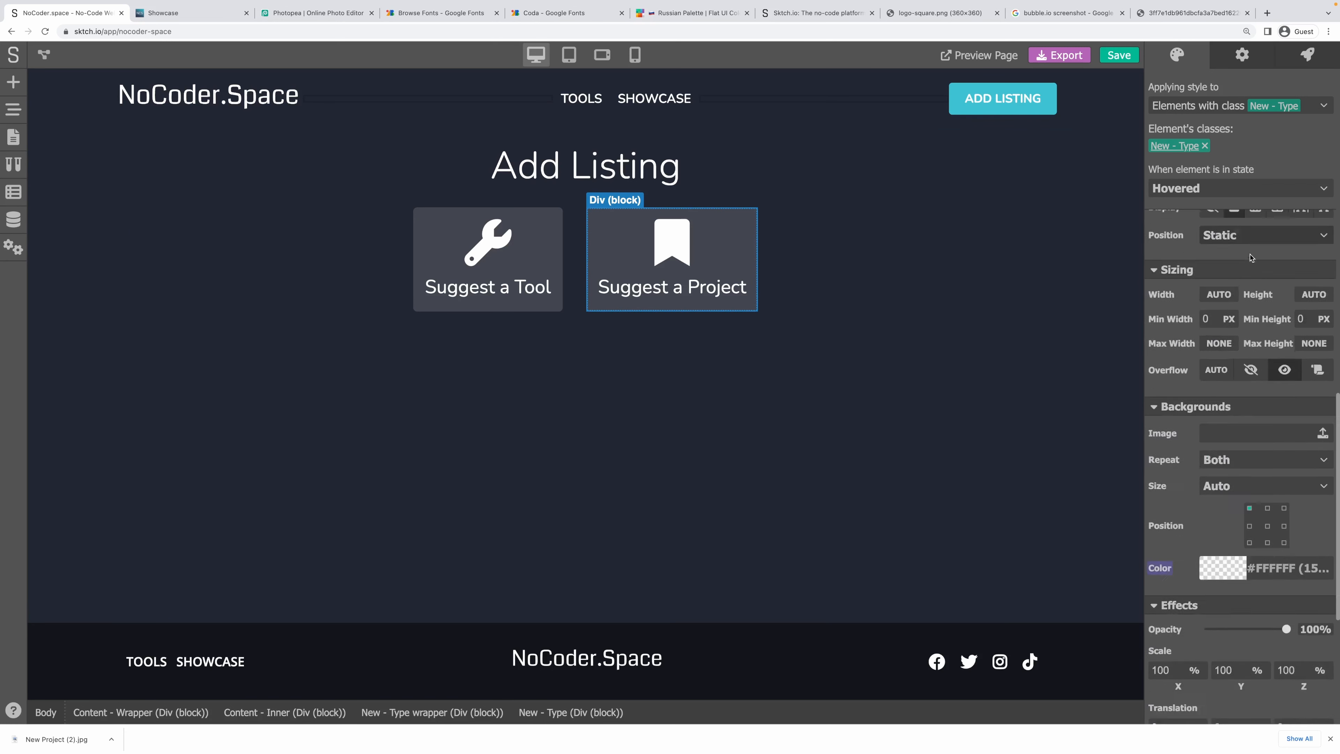
scroll(1250, 257, down, 5)
click(1222, 264)
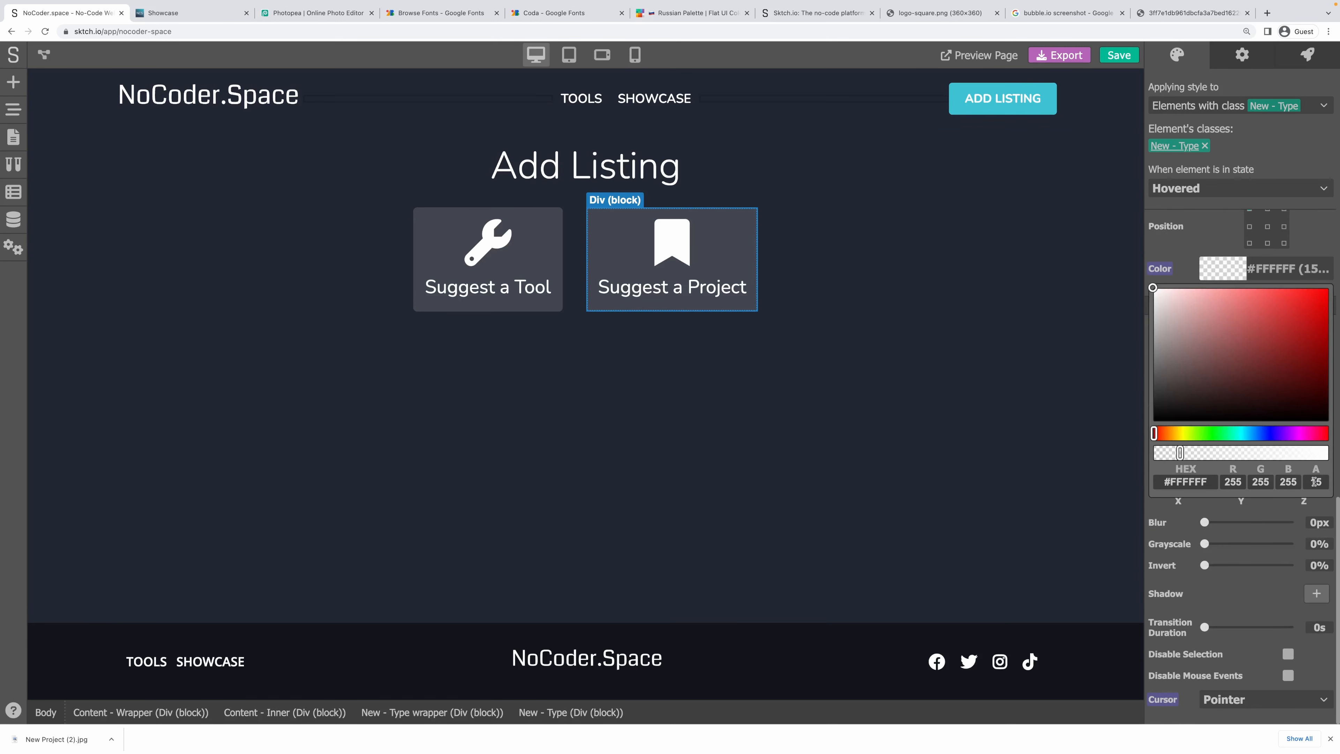
text(20)
click(823, 338)
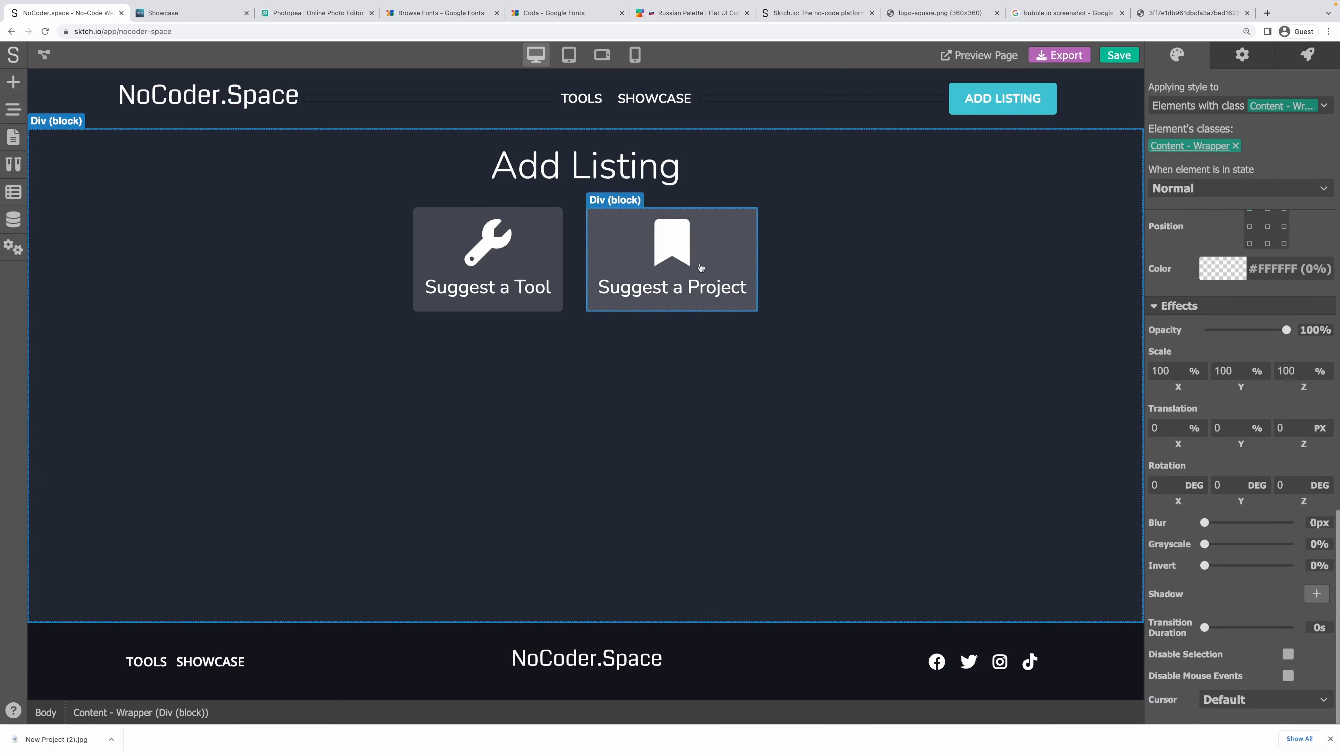
click(866, 285)
key(ctrl+s)
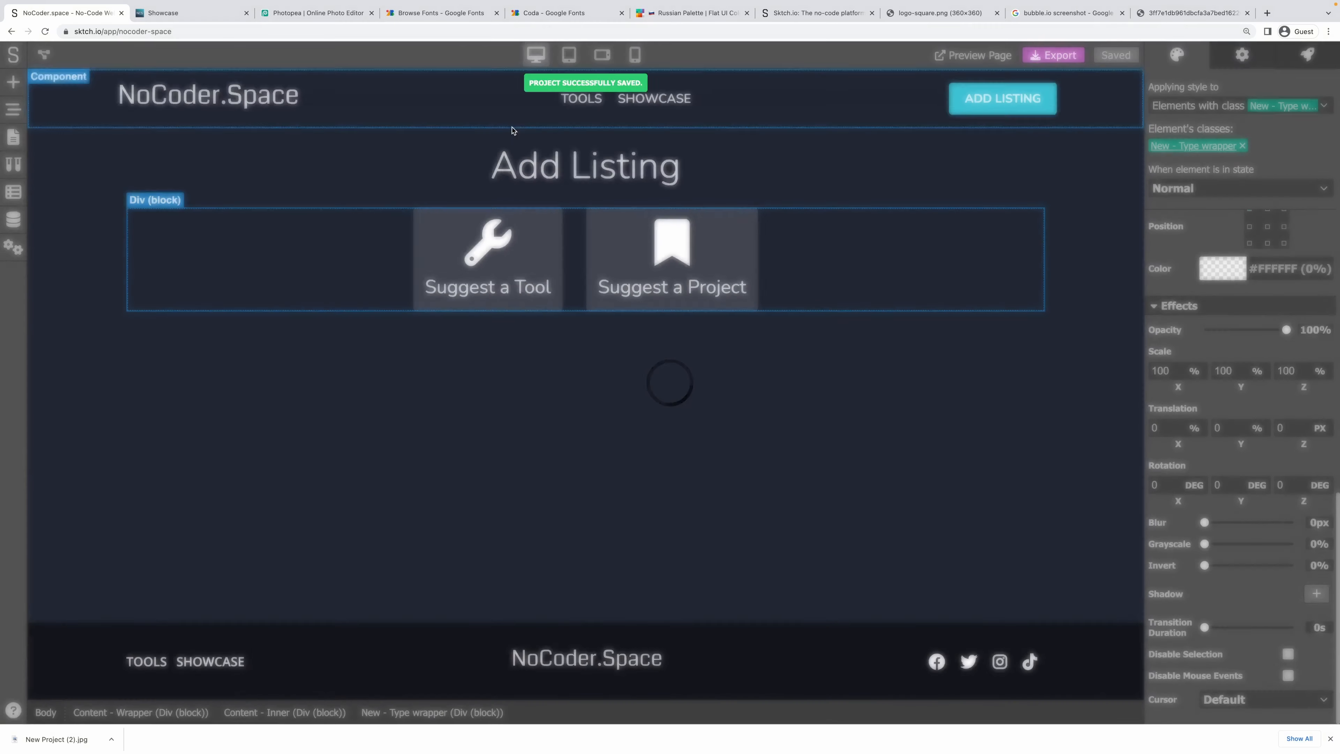
Set the header ADD LISTING button's link destination to /new and save.
click(1002, 100)
click(1242, 54)
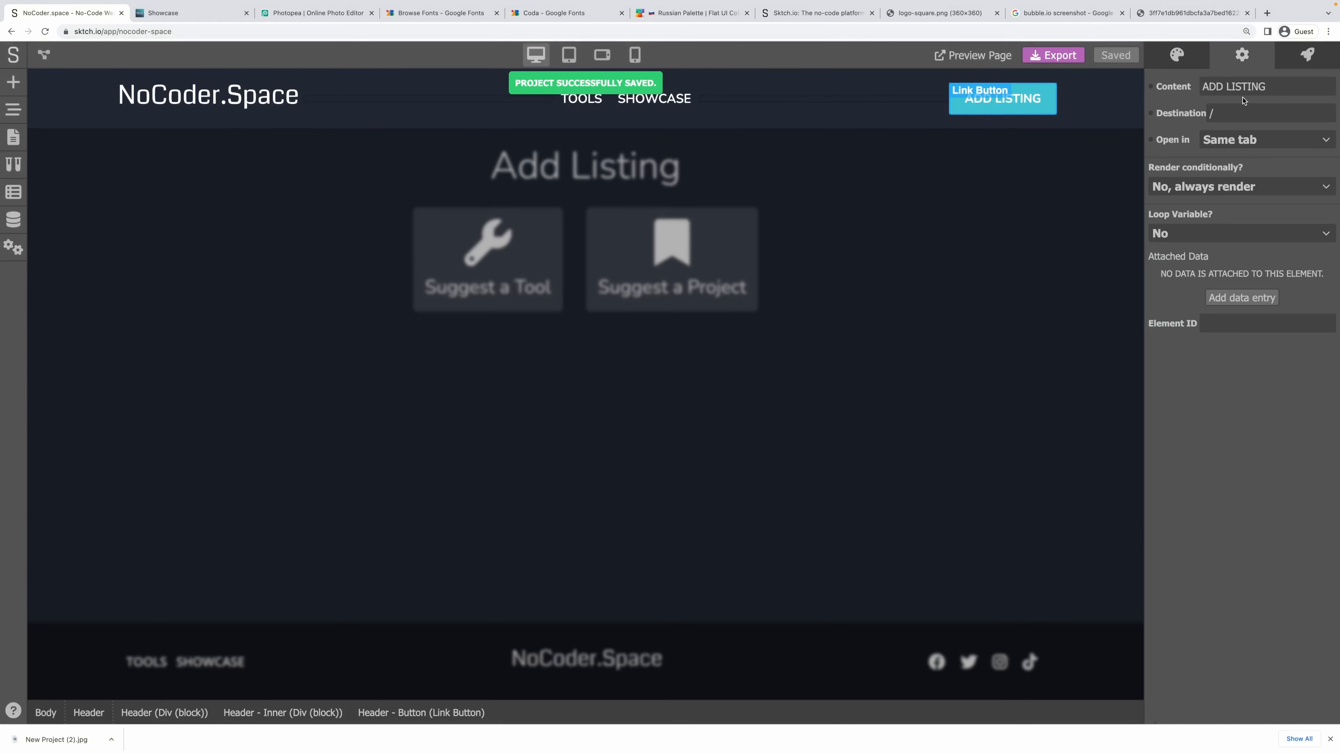
click(1239, 110)
text(new)
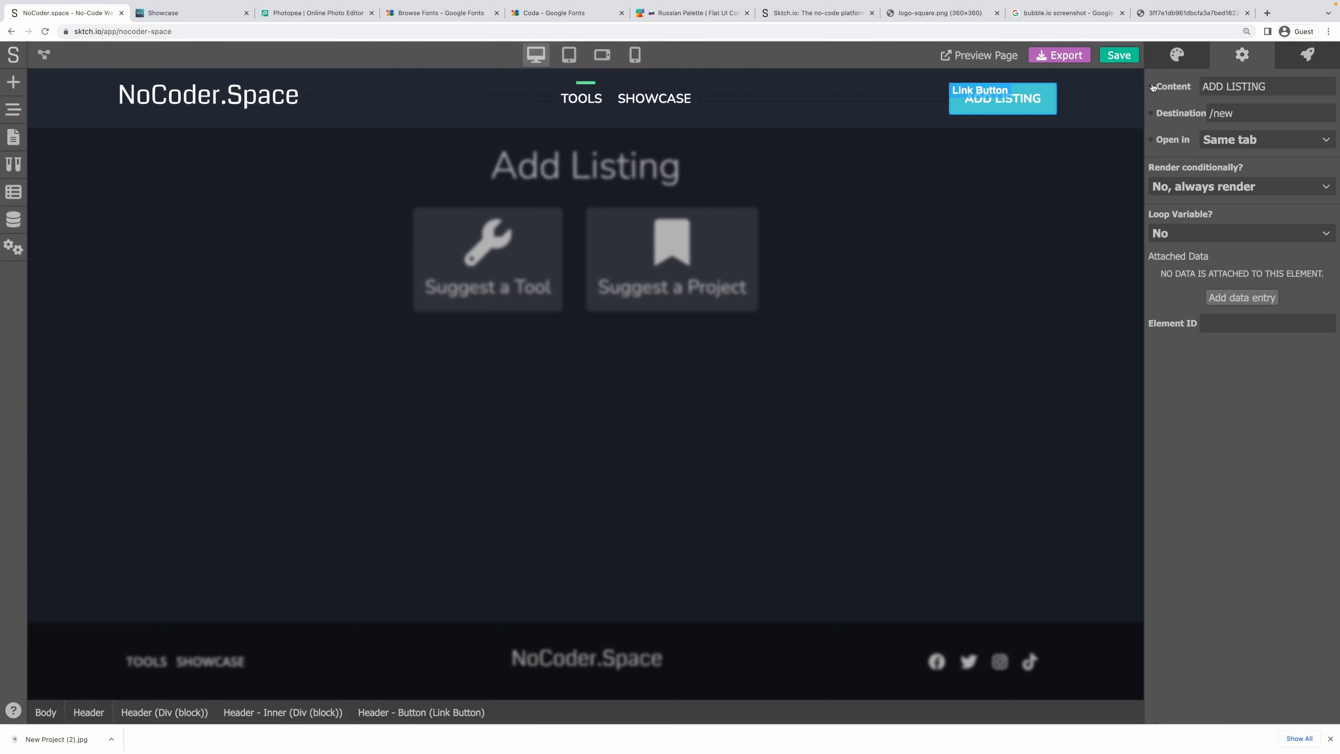
key(ctrl+s)
Check on the live Showcase site that ADD LISTING opens the Add Listing page, then return to the editor.
click(191, 14)
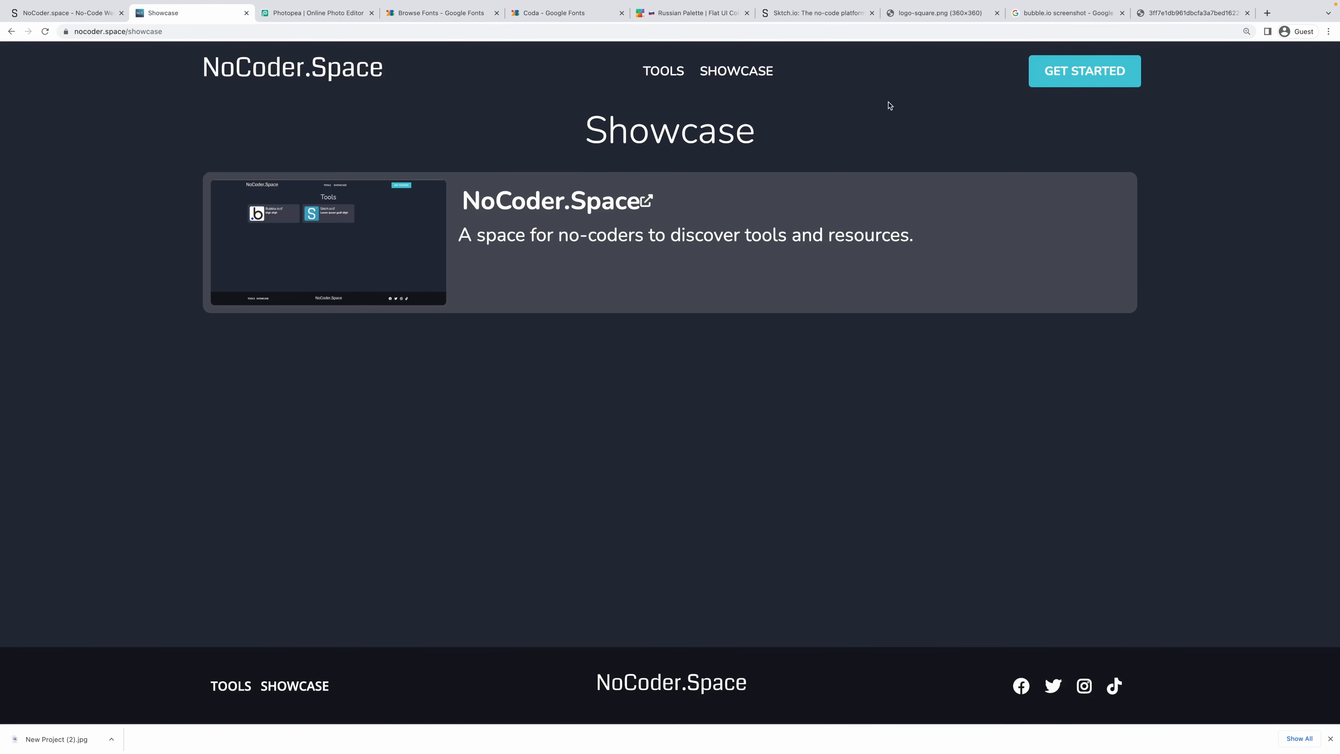
click(1057, 76)
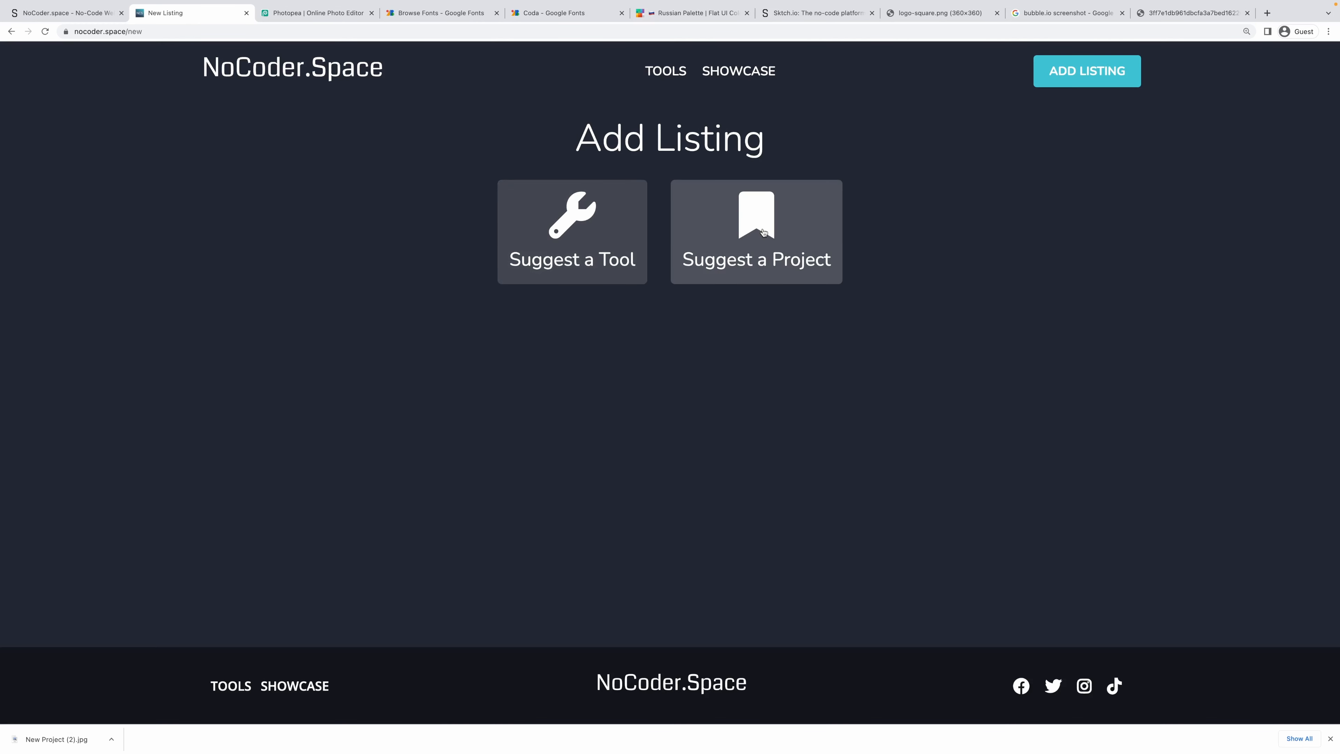
click(59, 39)
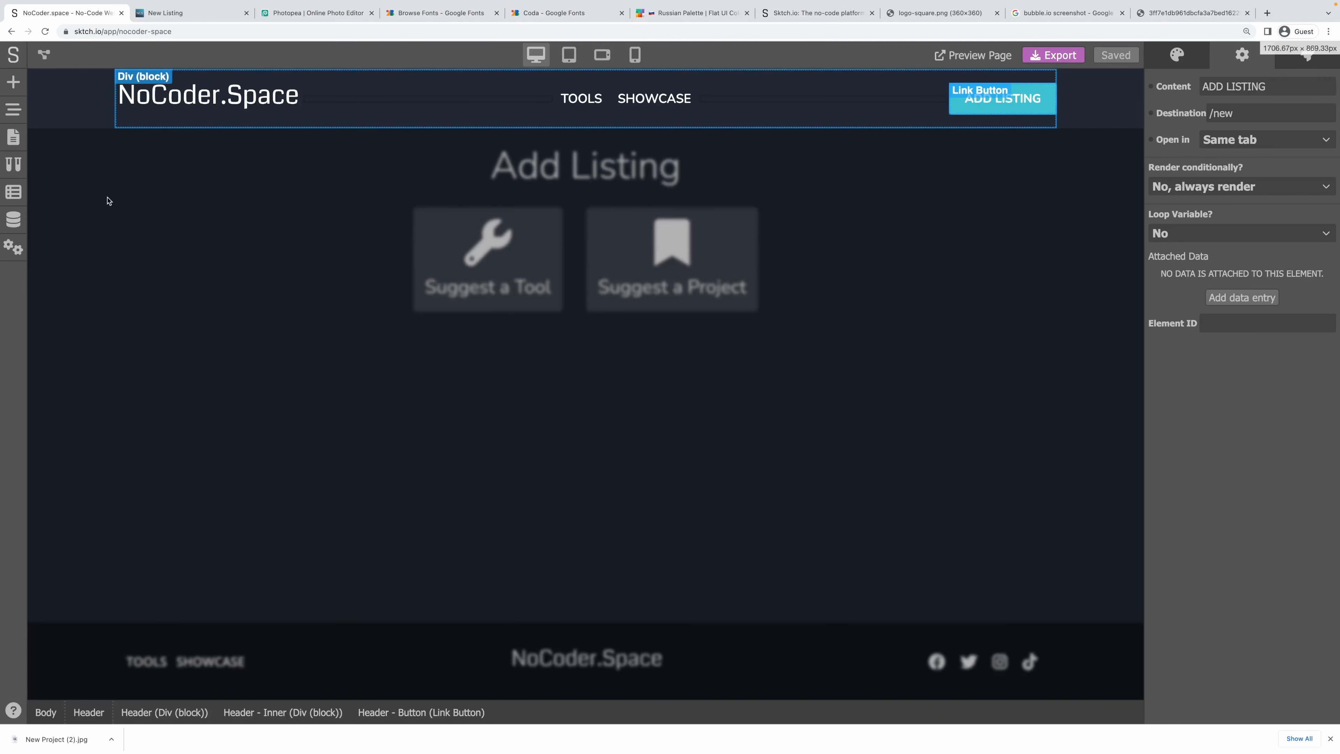
Add a Form Container below the cards, nested inside Content - Inner.
click(576, 369)
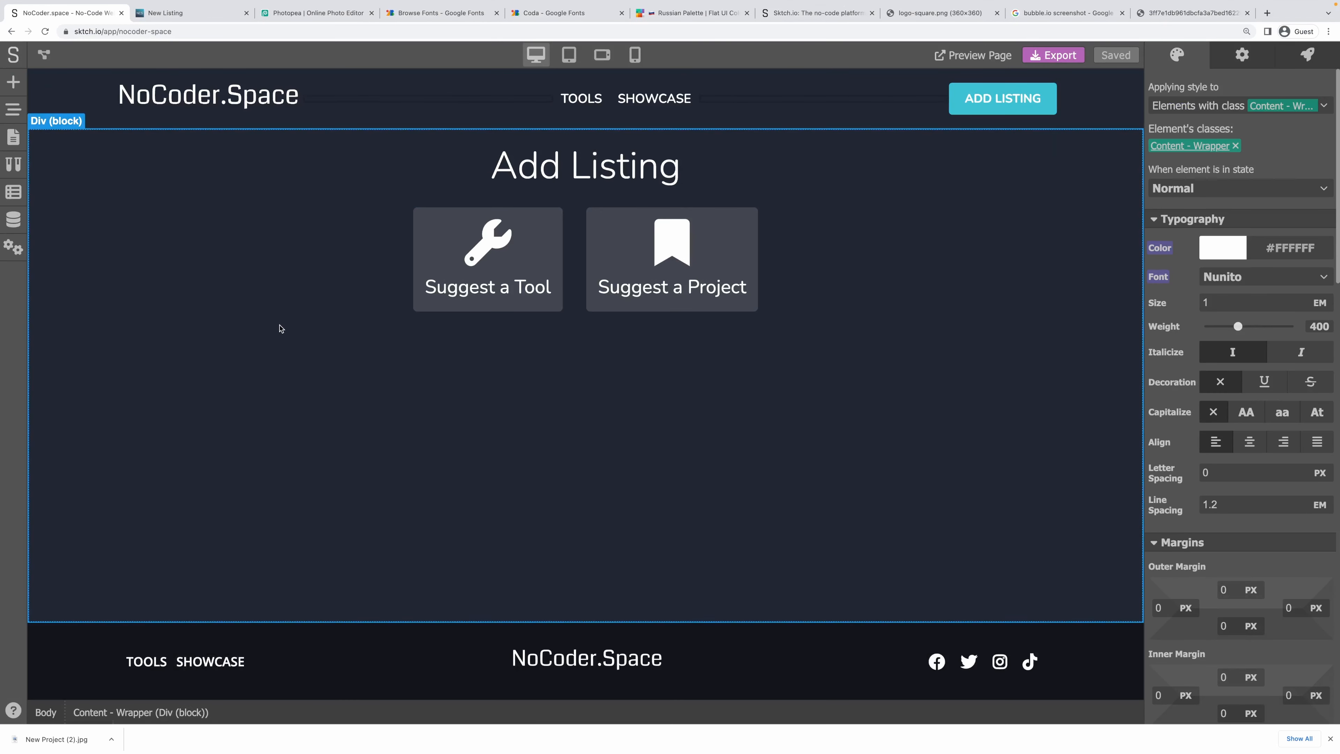
click(281, 322)
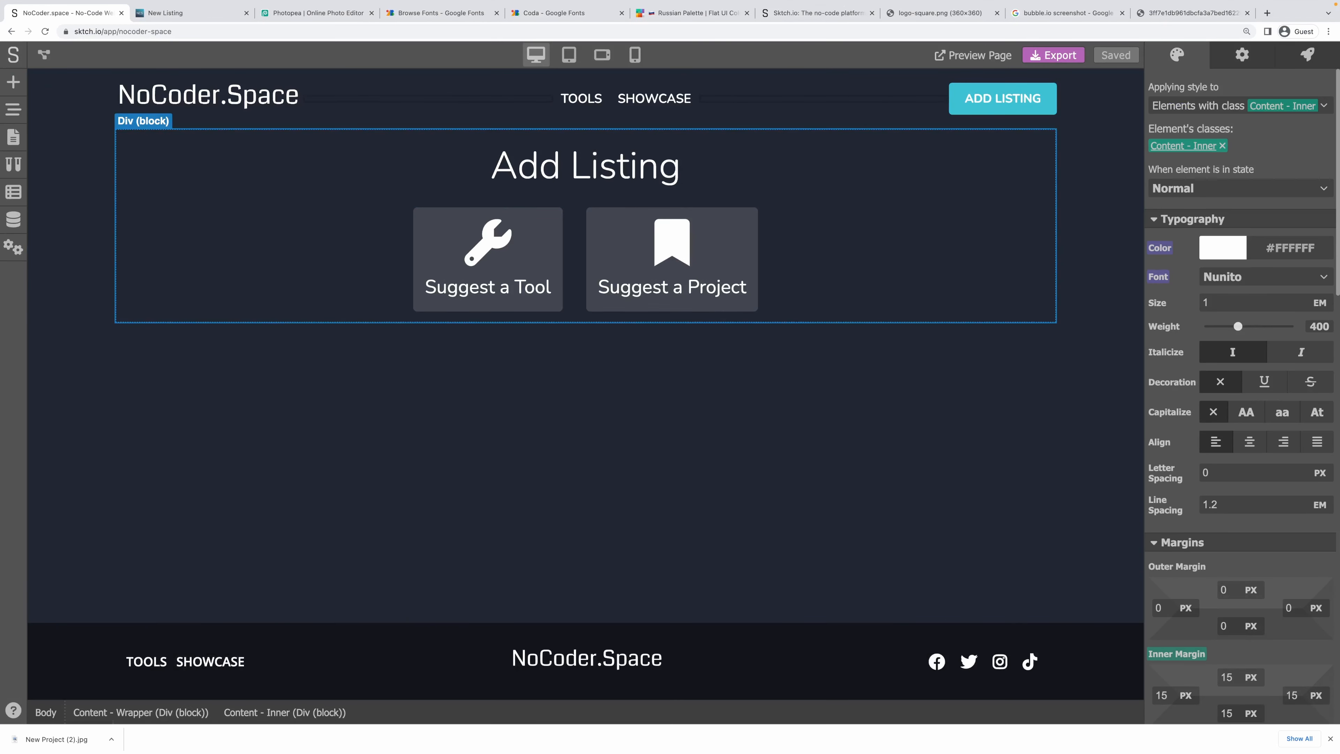
click(14, 83)
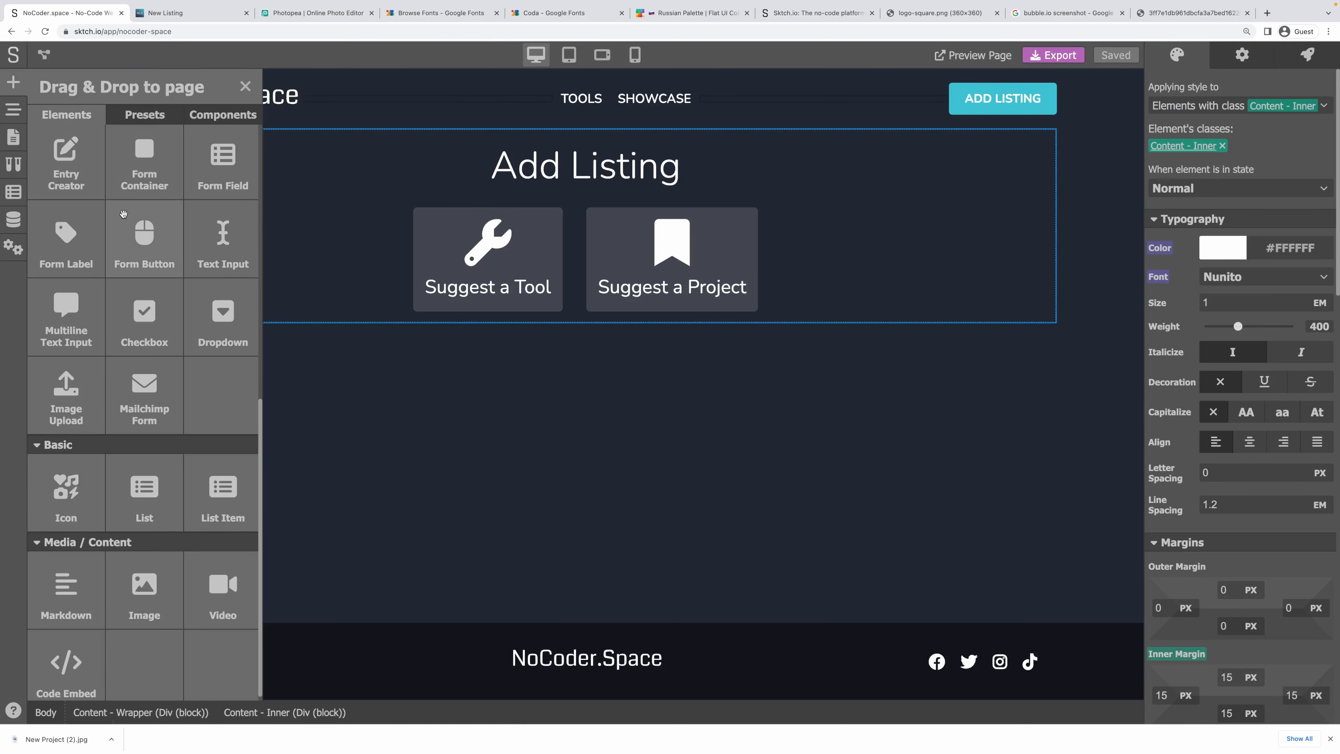
scroll(116, 157, up, 3)
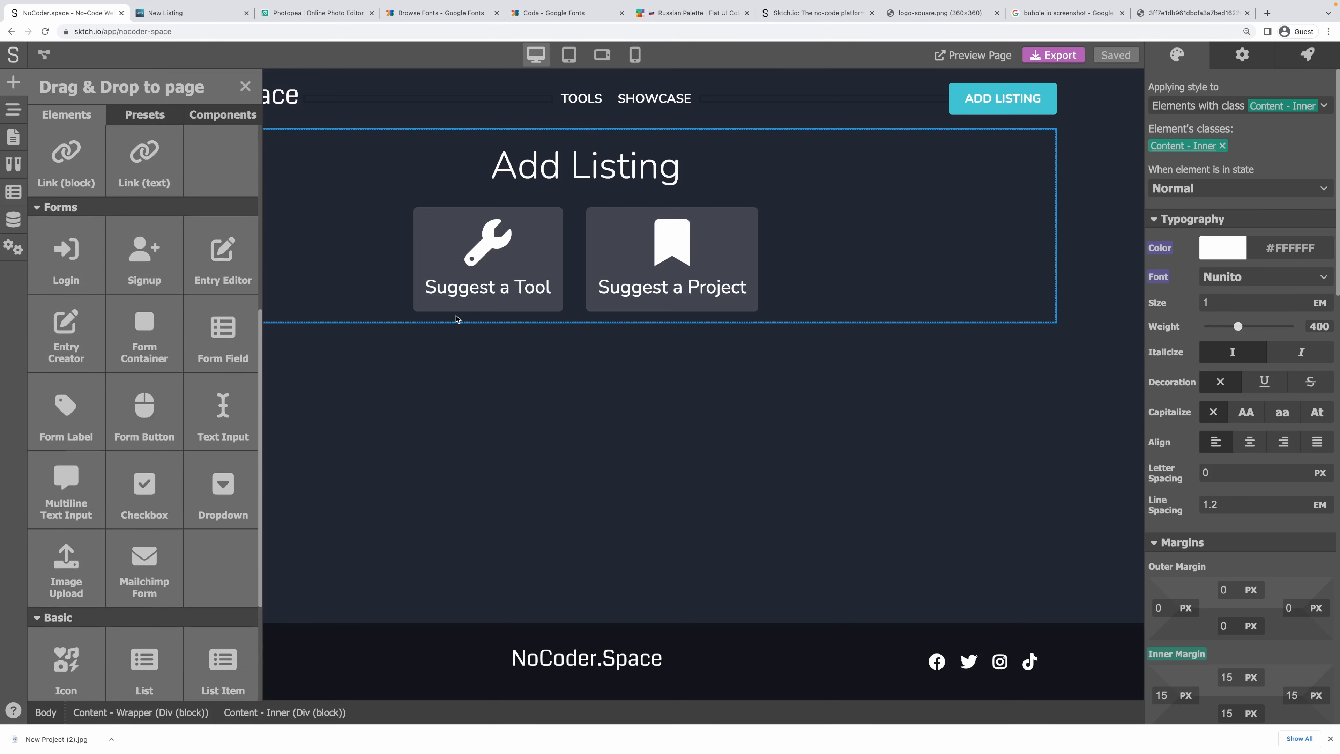
click(457, 321)
click(13, 82)
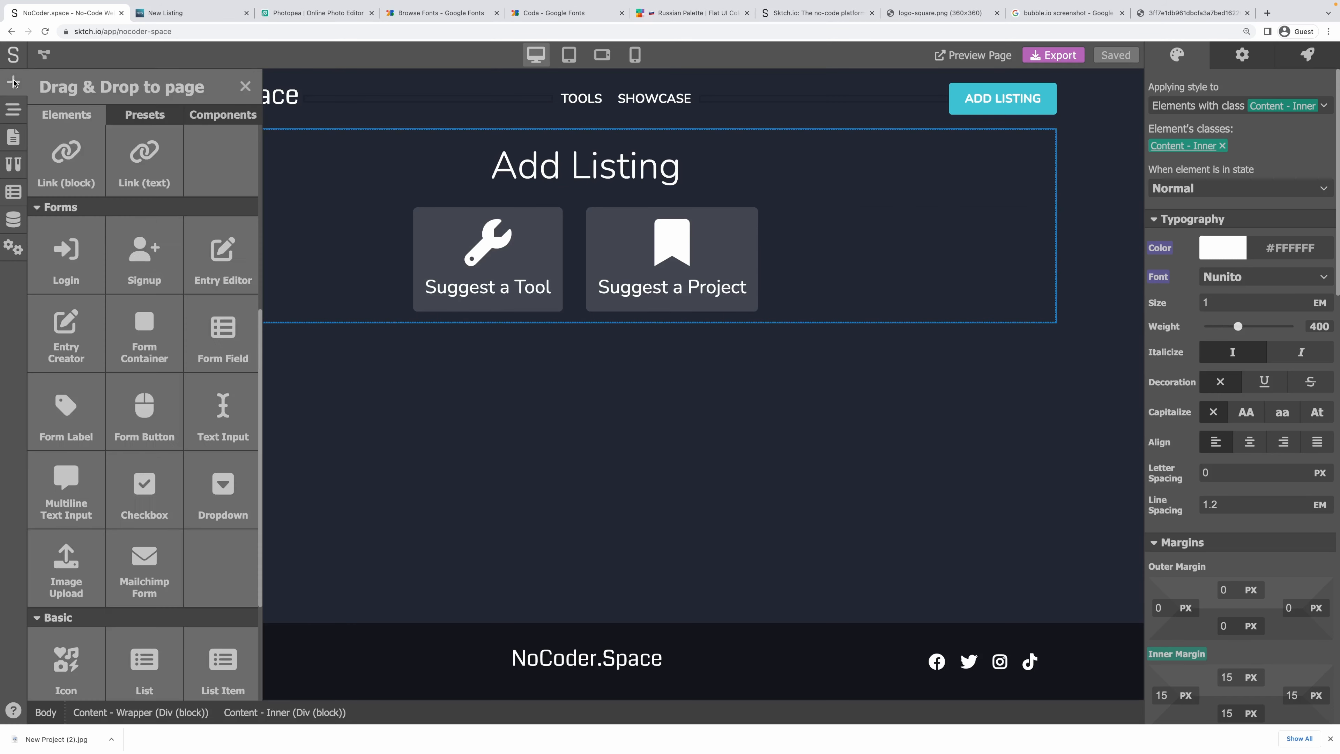
drag(163, 346, 502, 318)
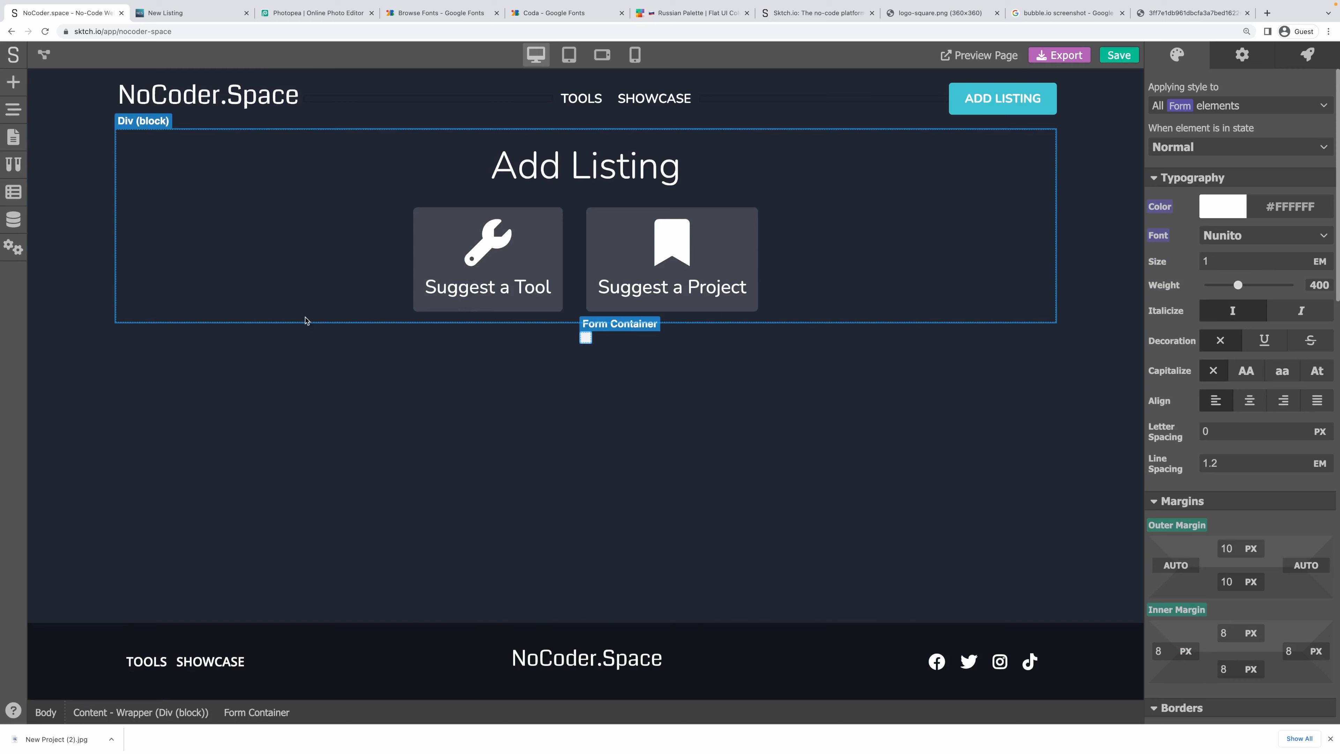
click(7, 112)
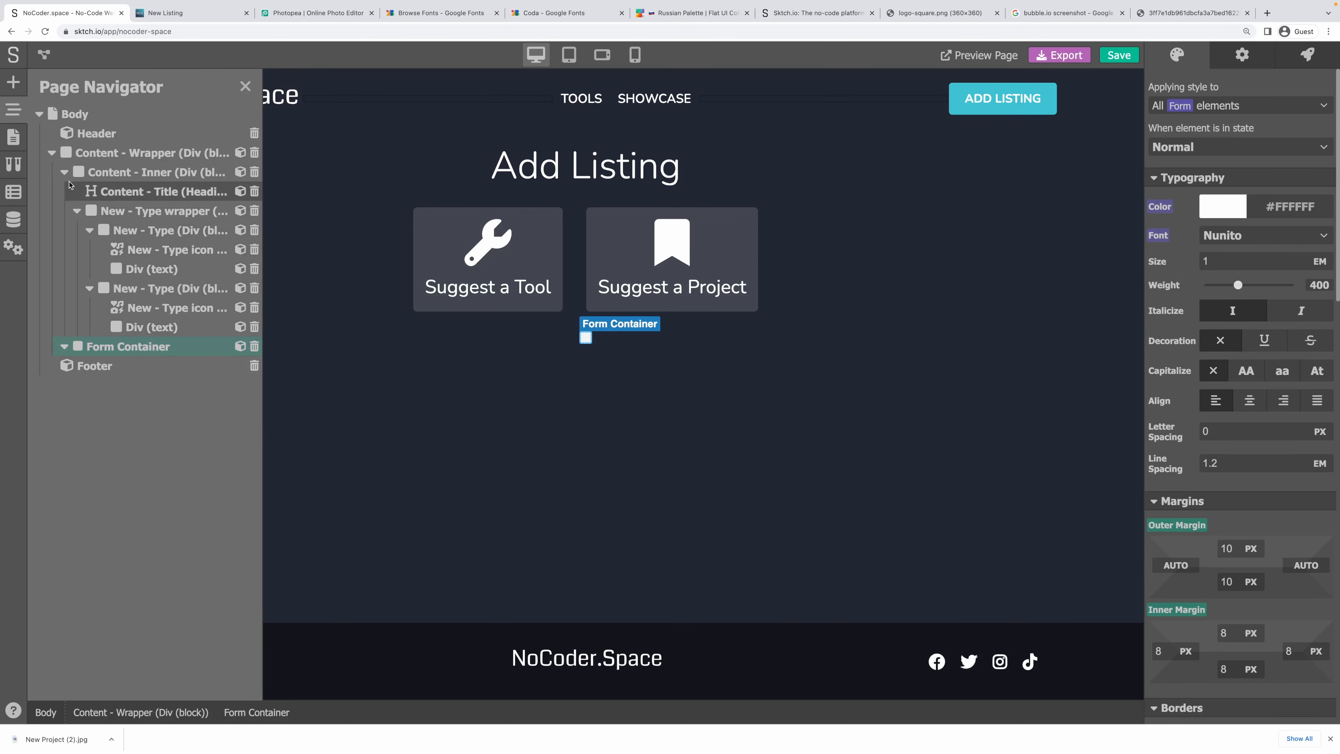
drag(95, 341, 216, 346)
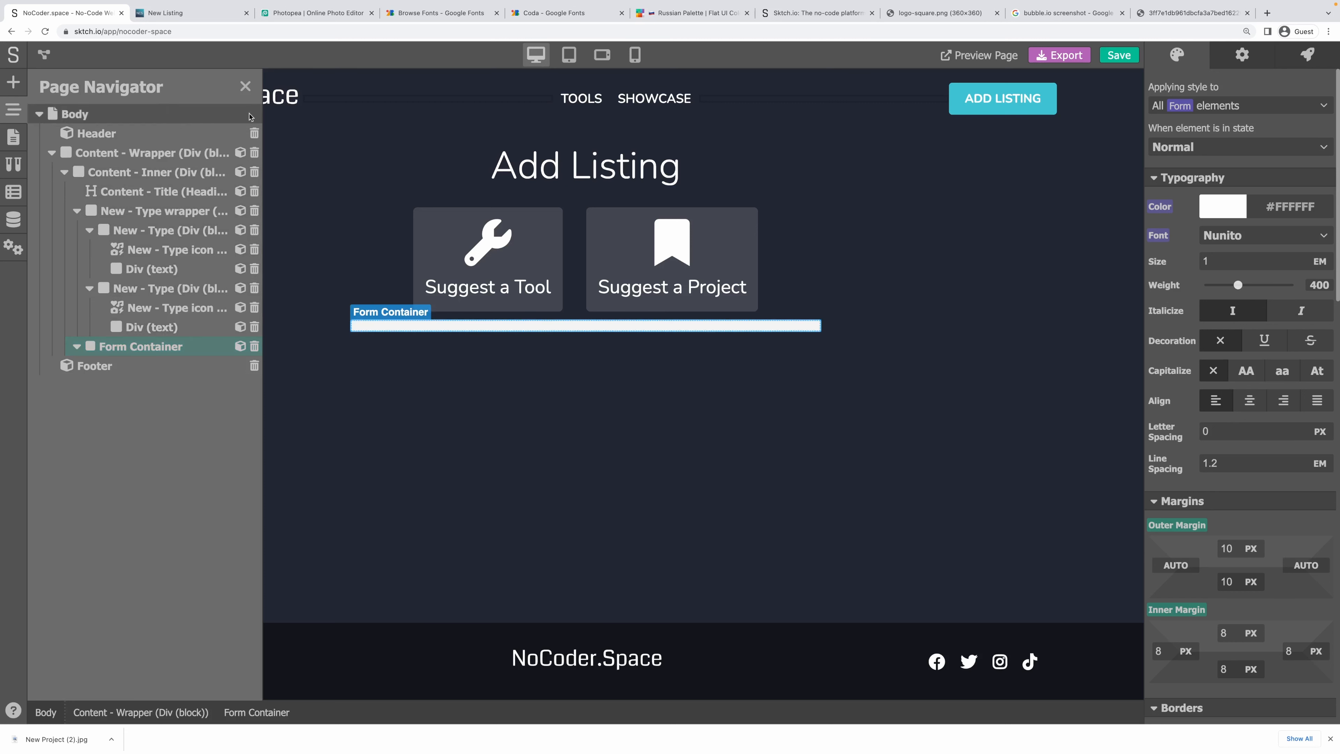
Add a Heading 2 to the form container and start typing its text 'Suggest a…'.
click(13, 83)
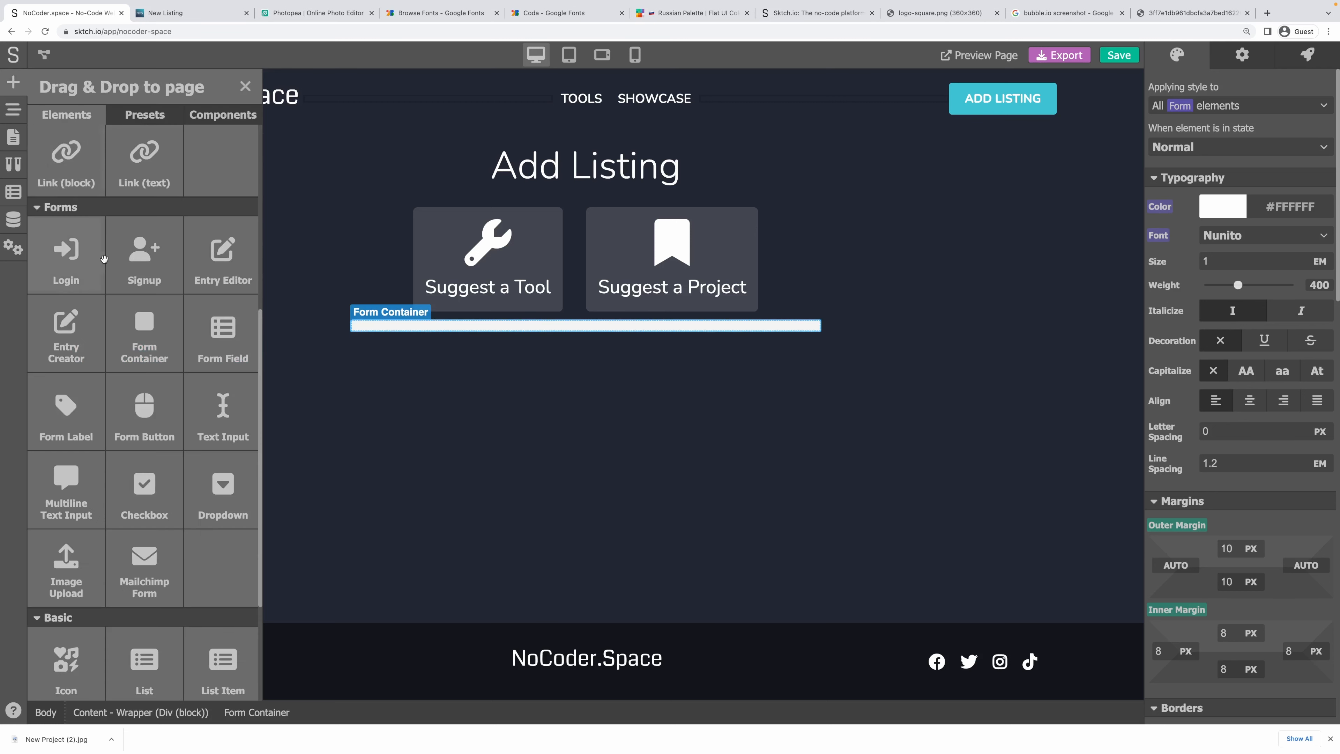
scroll(86, 286, up, 5)
drag(144, 269, 434, 332)
double_click(390, 336)
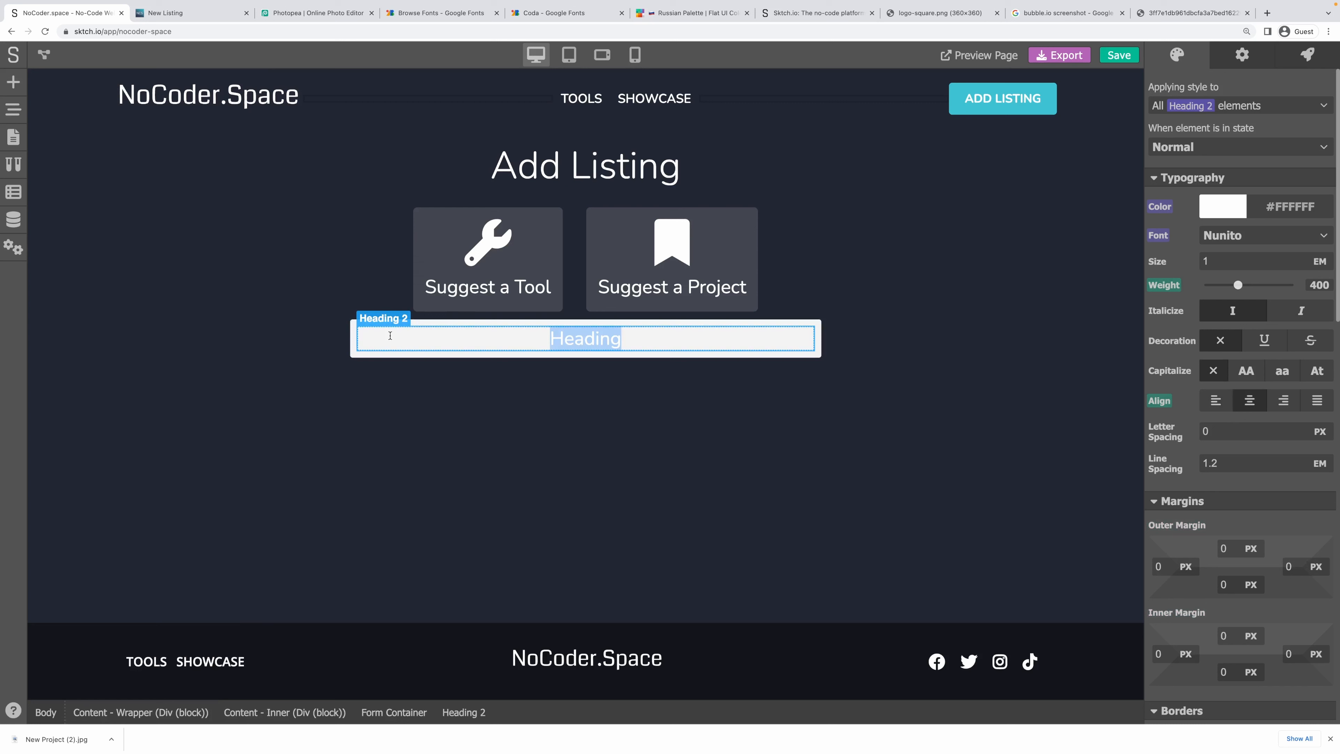
text(Suggest a Tool)
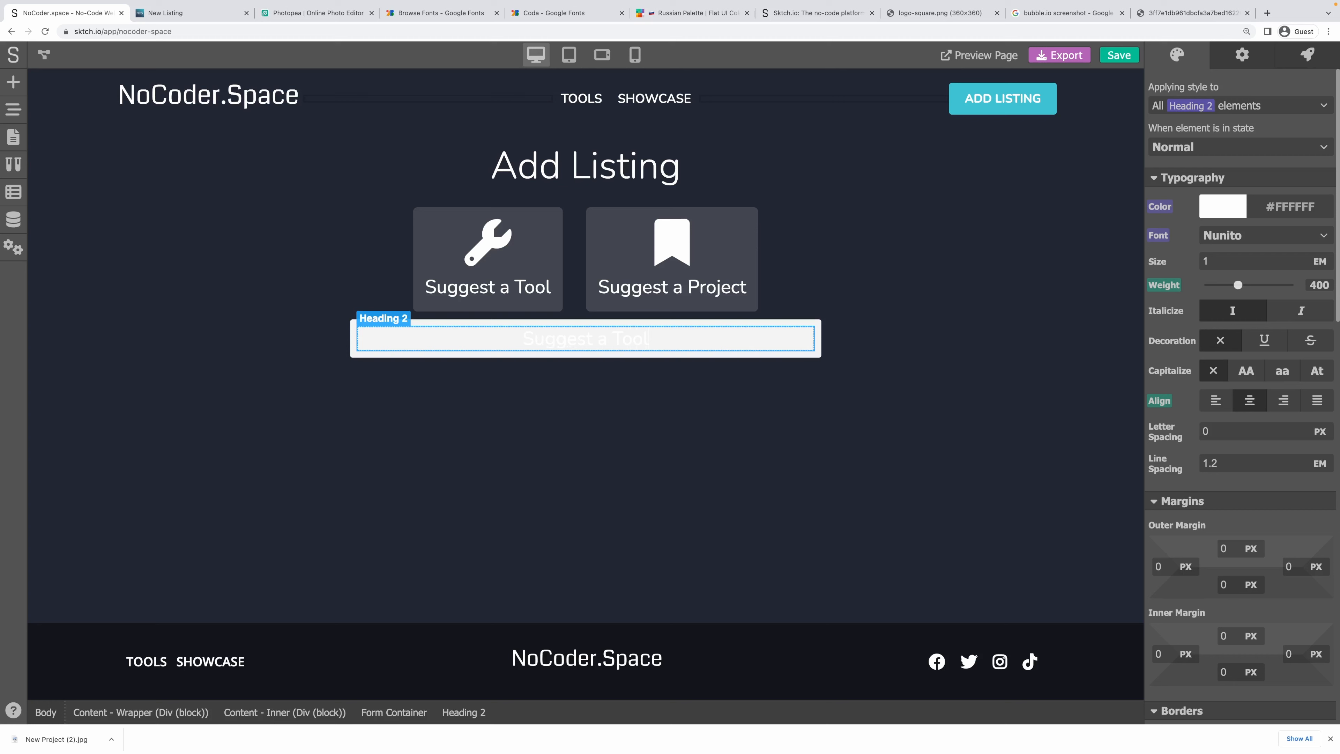
Set the Form Container's background colour transparency to 15.
click(391, 362)
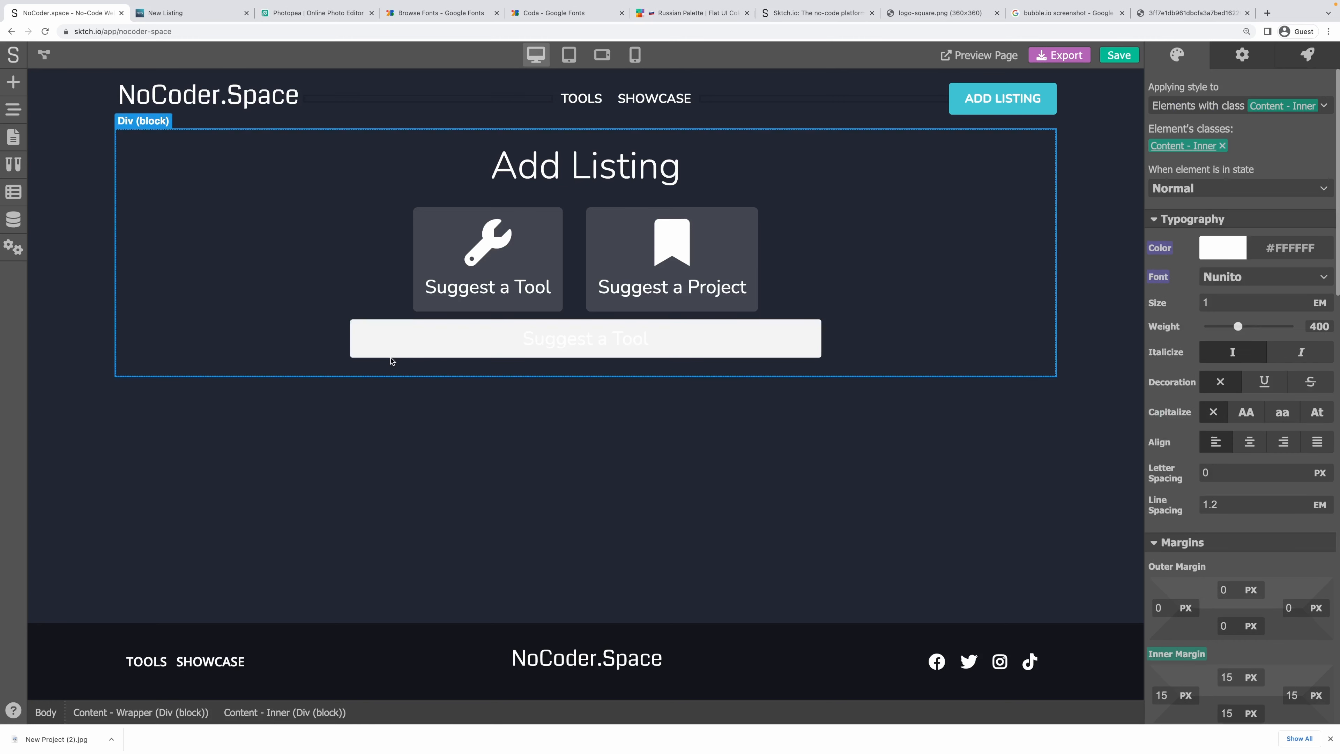
click(391, 354)
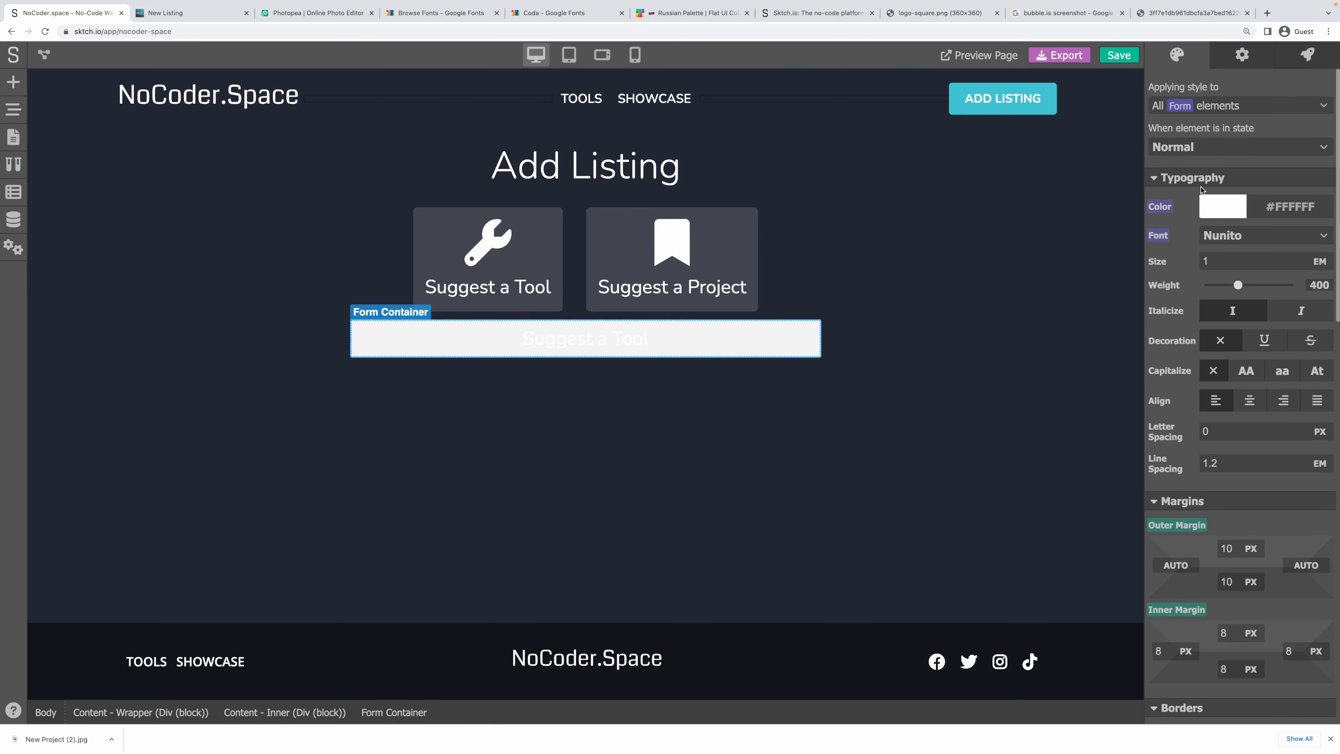
scroll(1197, 238, down, 5)
scroll(1191, 330, up, 5)
scroll(1209, 264, down, 10)
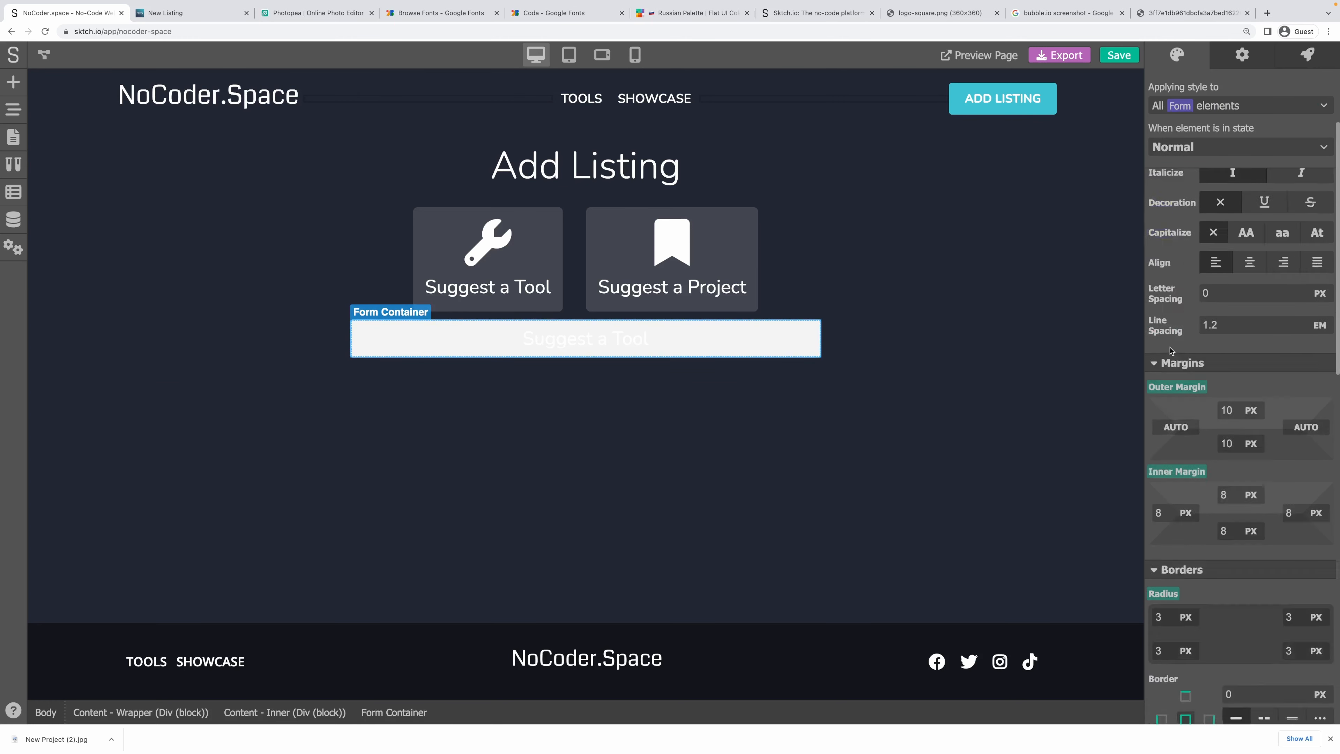
scroll(1181, 387, down, 5)
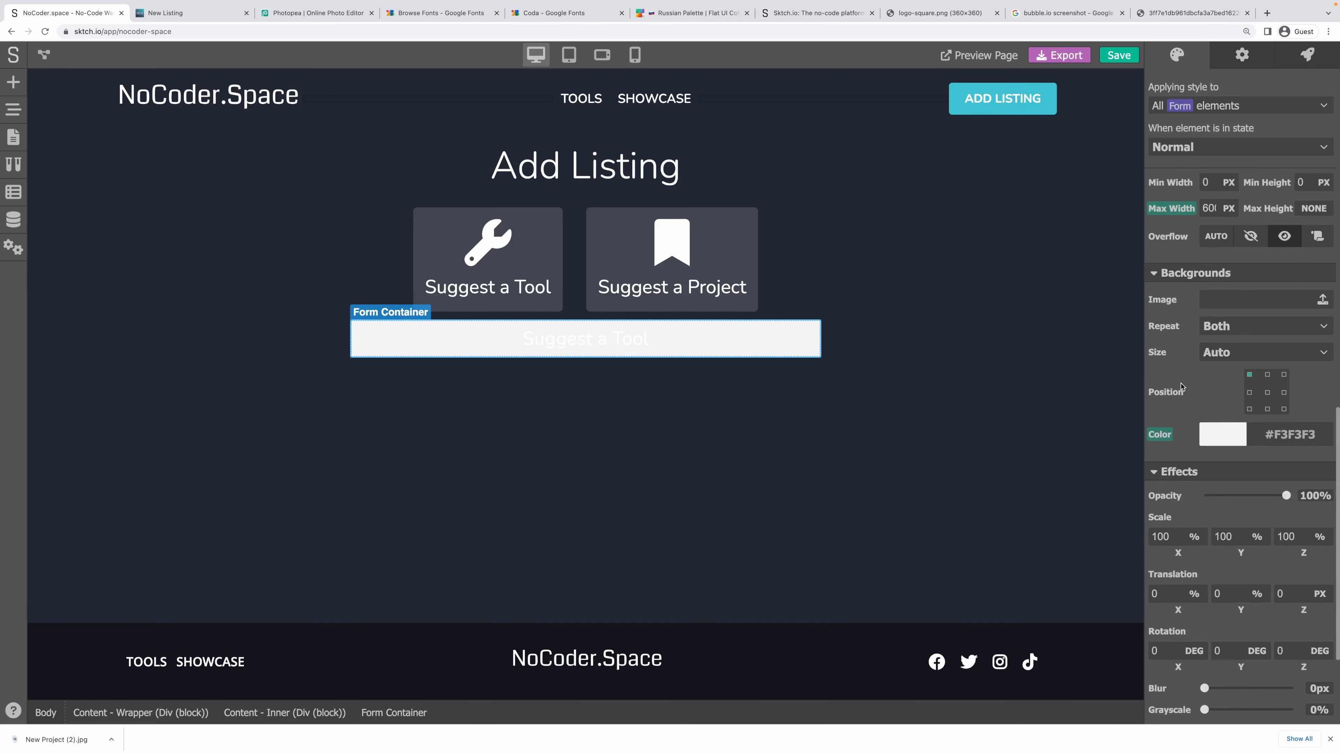
scroll(1181, 387, up, 8)
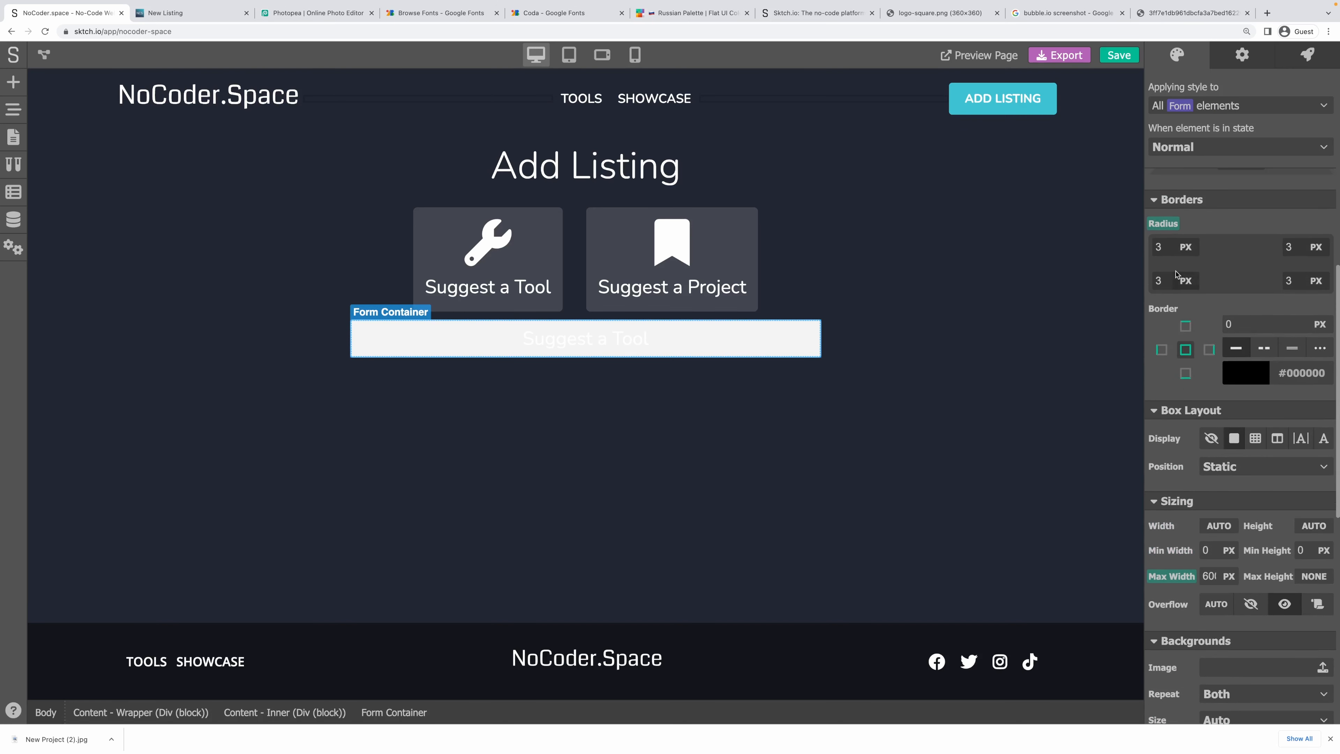
scroll(1196, 481, down, 5)
click(1213, 535)
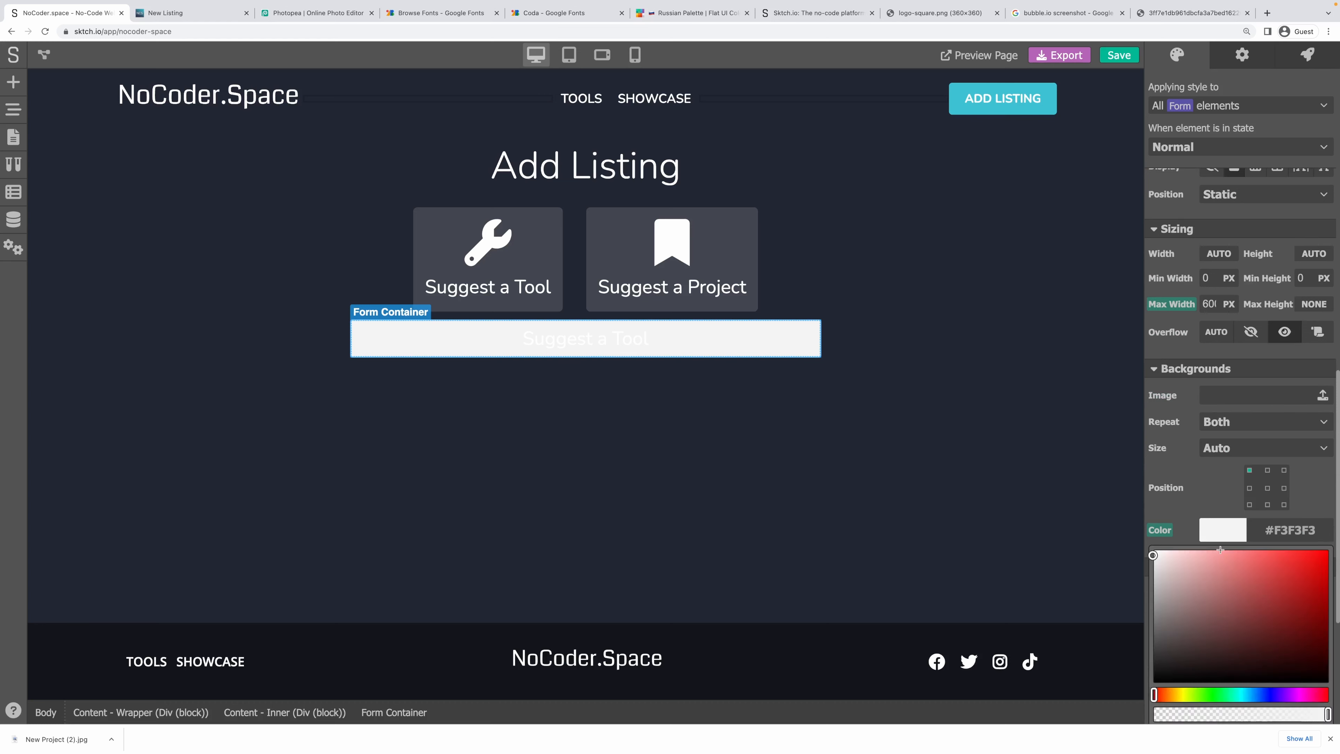
scroll(1217, 572, down, 4)
double_click(1317, 552)
text(15)
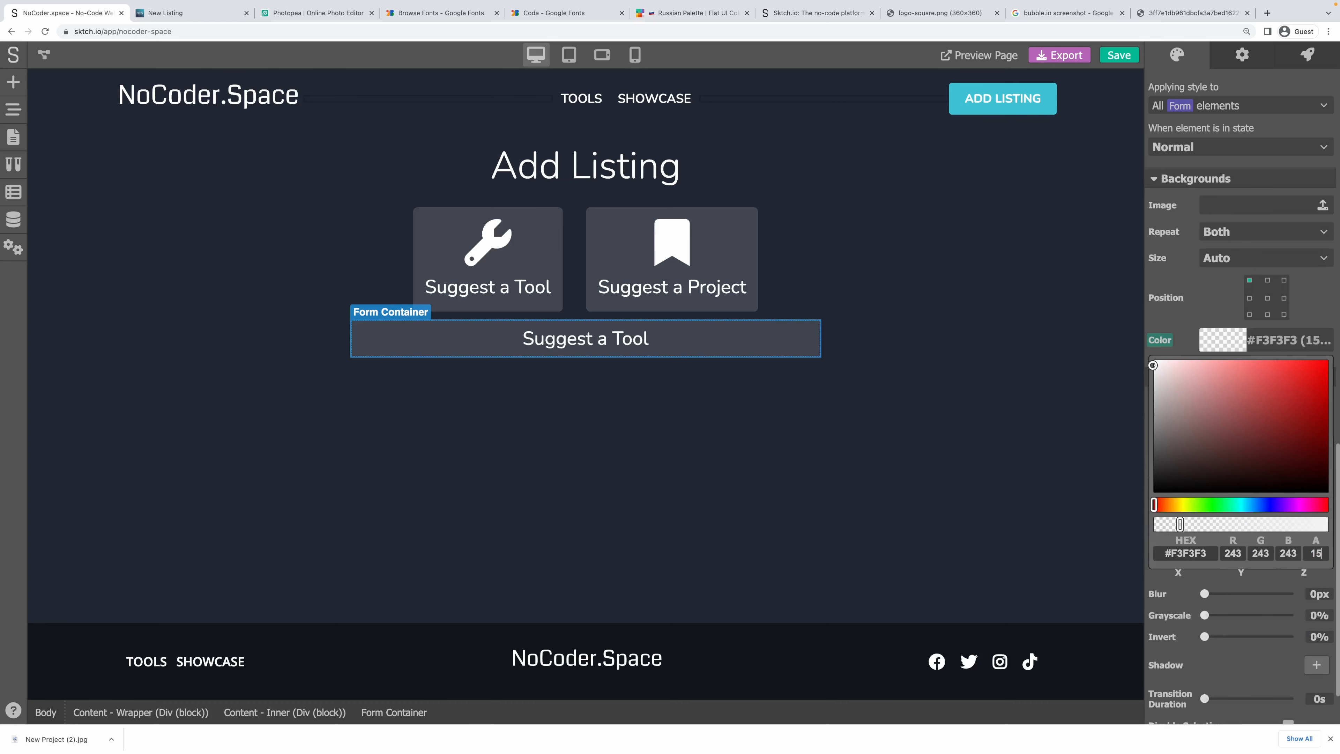
click(1332, 307)
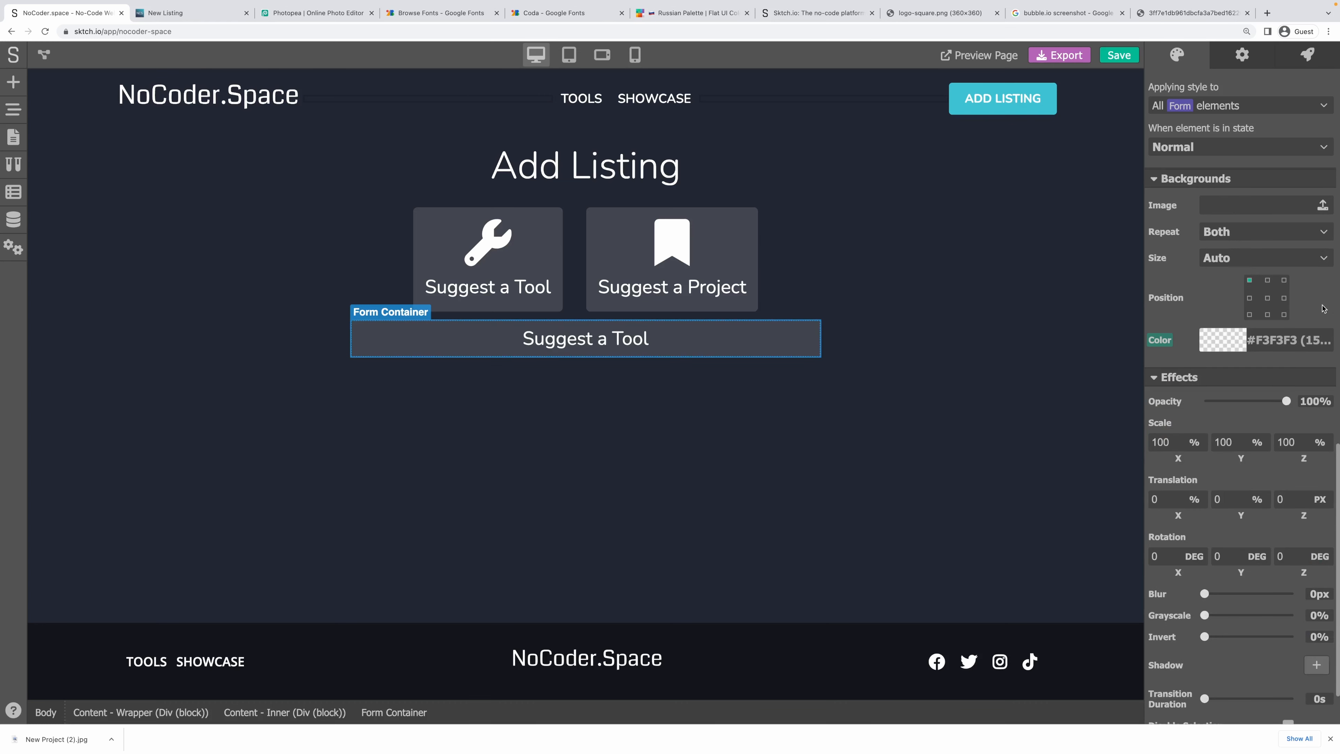
Reselect the Form Container and save the project.
scroll(1293, 307, up, 9)
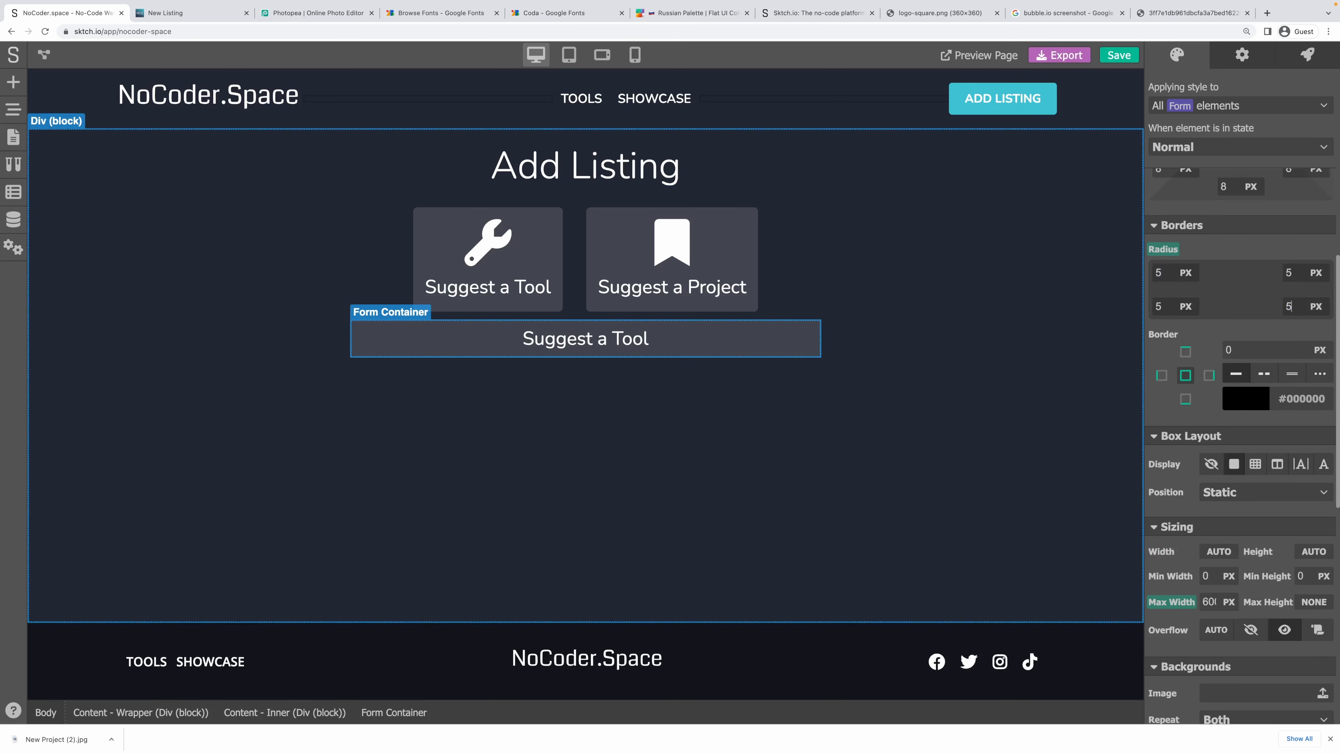
scroll(1191, 267, down, 2)
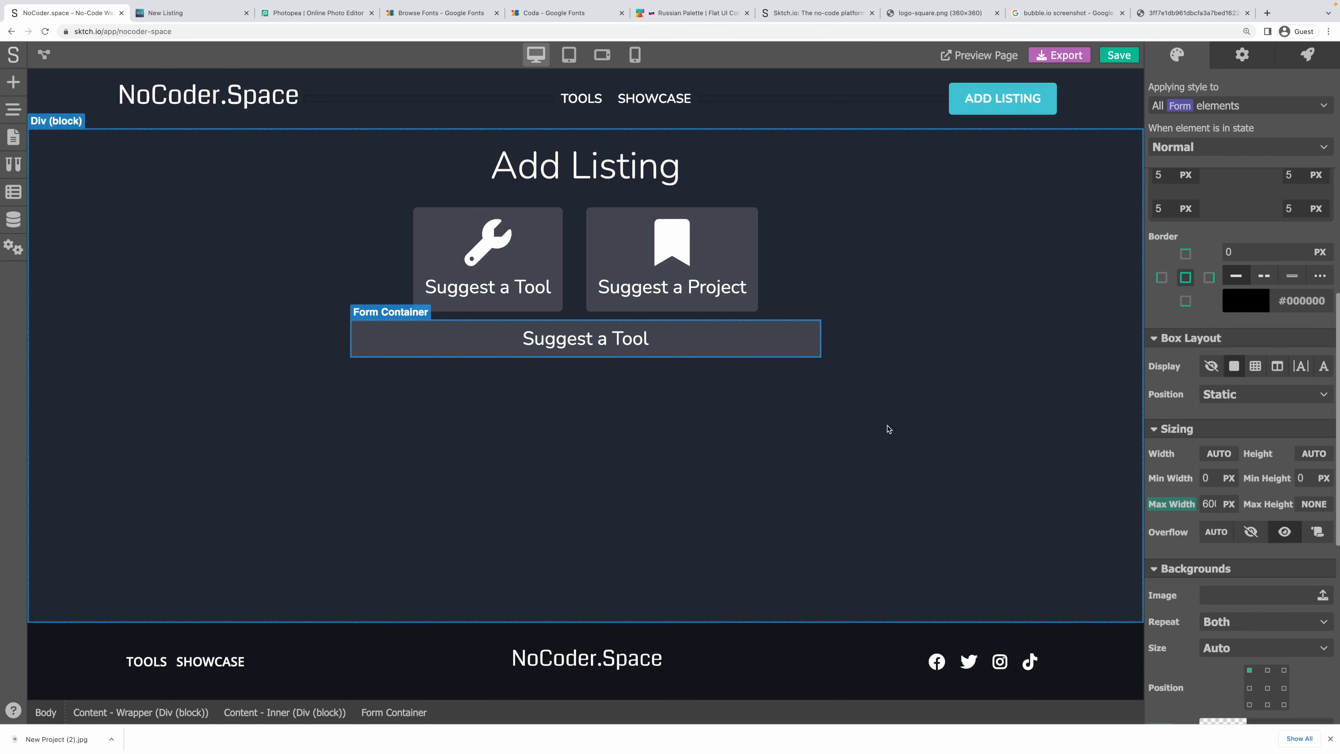
click(916, 362)
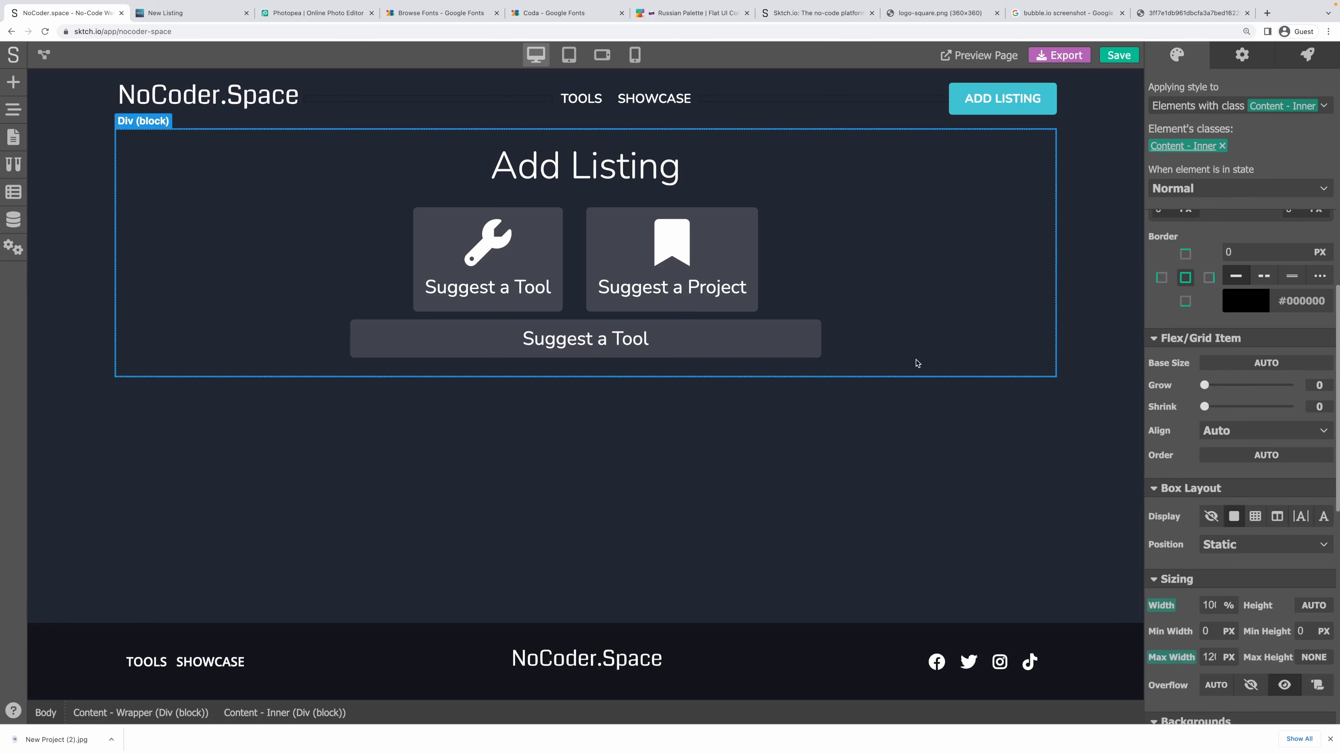
click(818, 344)
click(1119, 55)
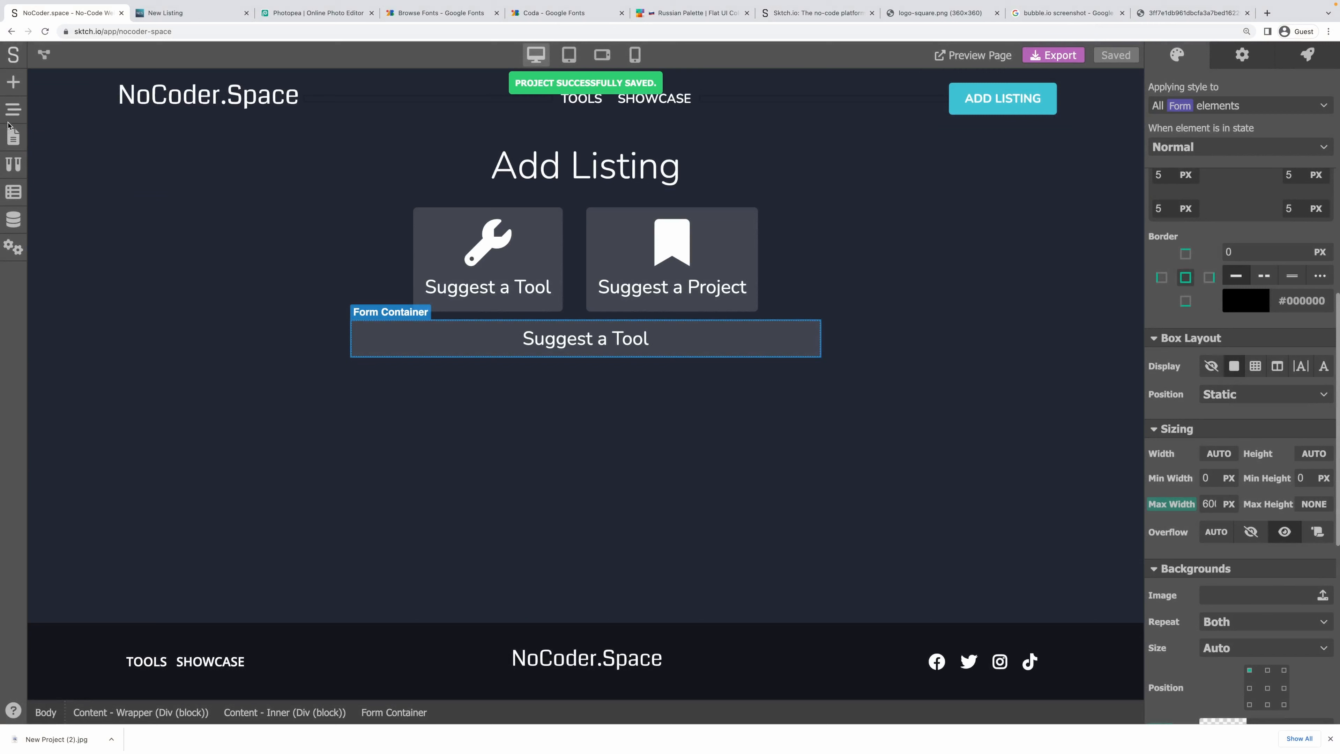
Add a SUBMIT form button and move it into the form container.
click(12, 111)
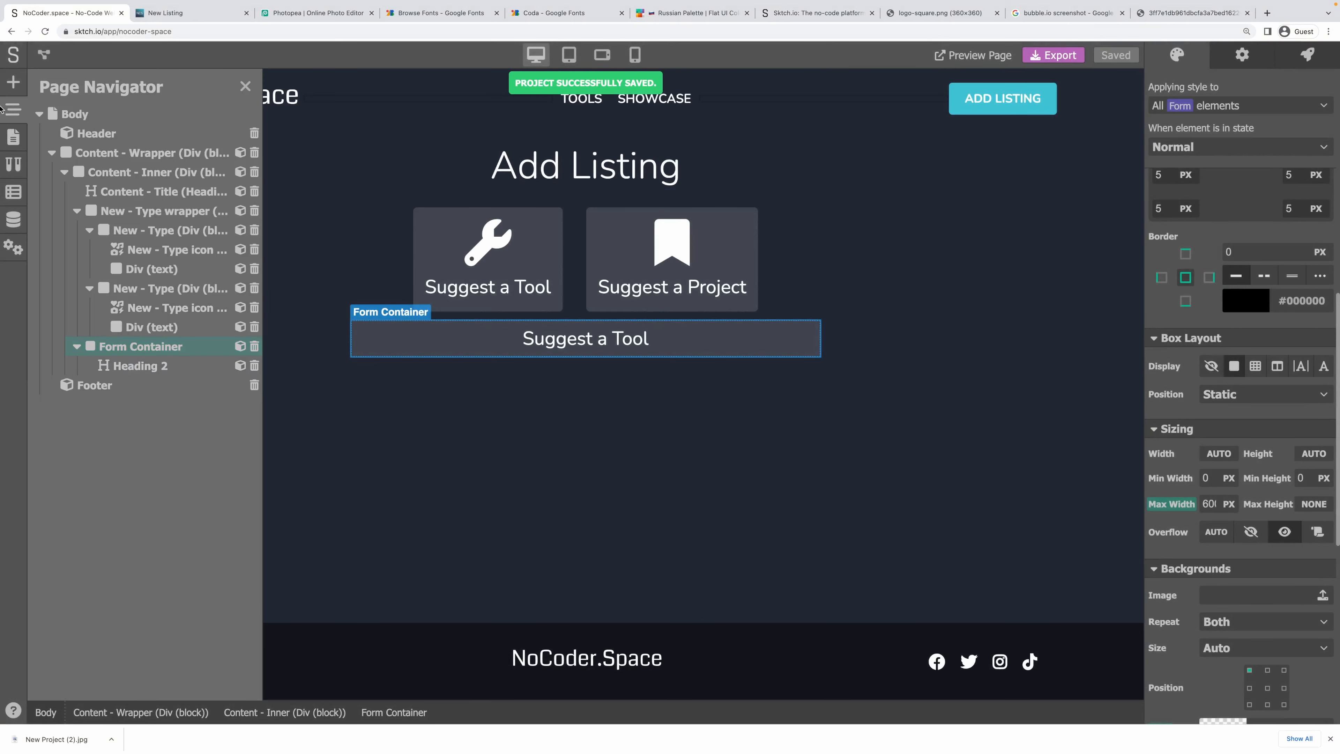
click(13, 82)
drag(141, 340, 606, 357)
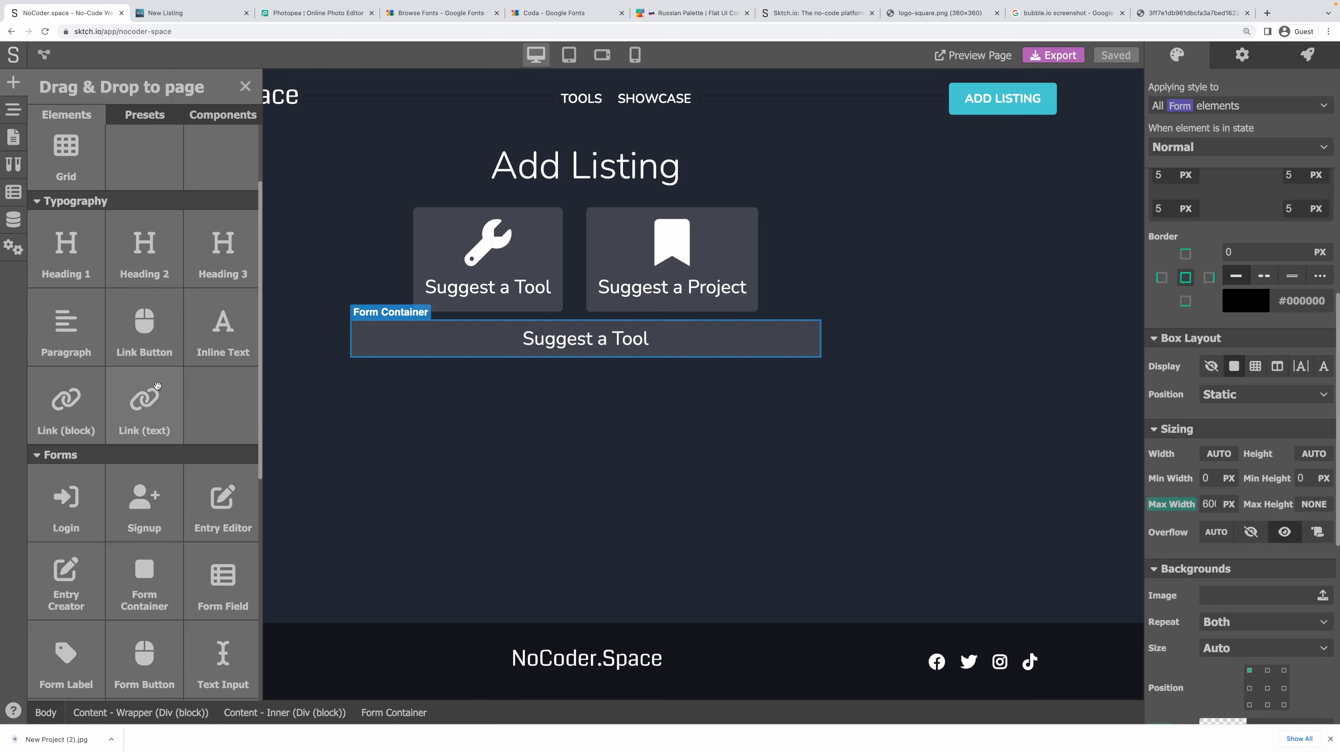
scroll(159, 401, down, 3)
drag(147, 612, 594, 358)
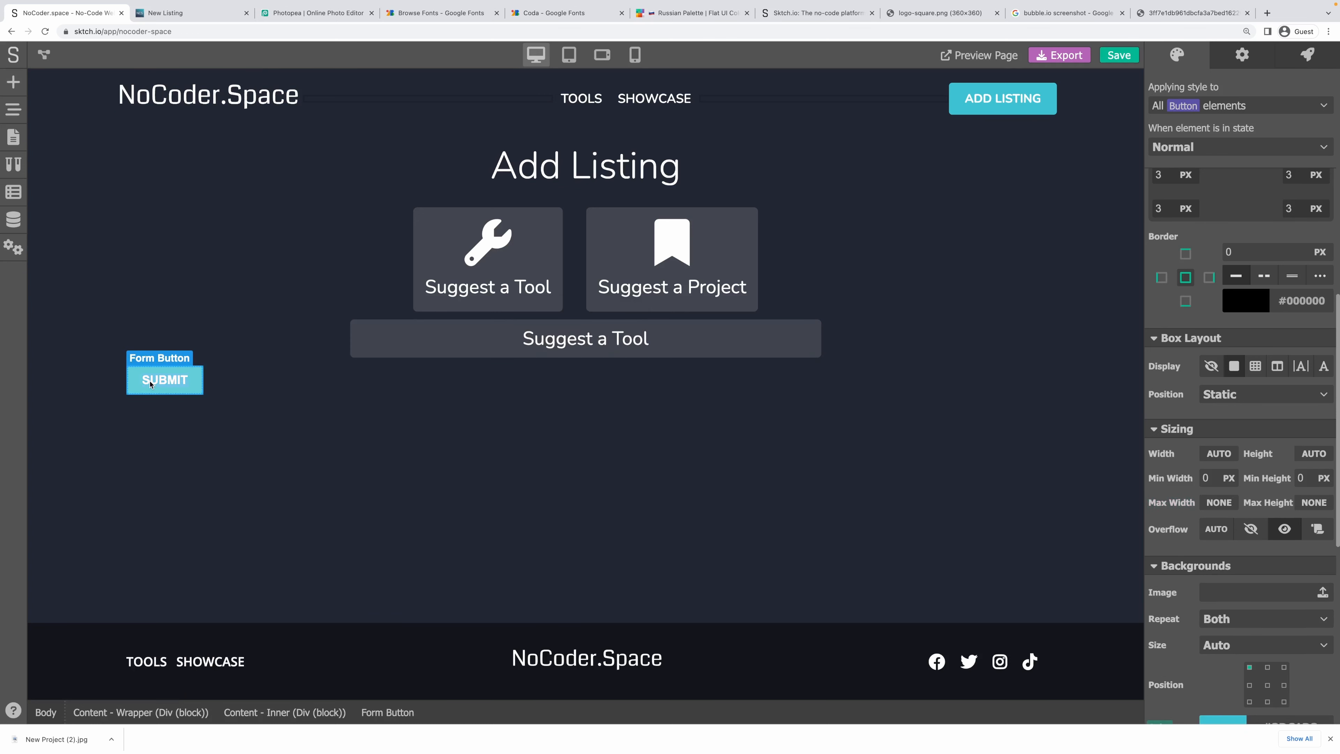
click(283, 391)
click(13, 109)
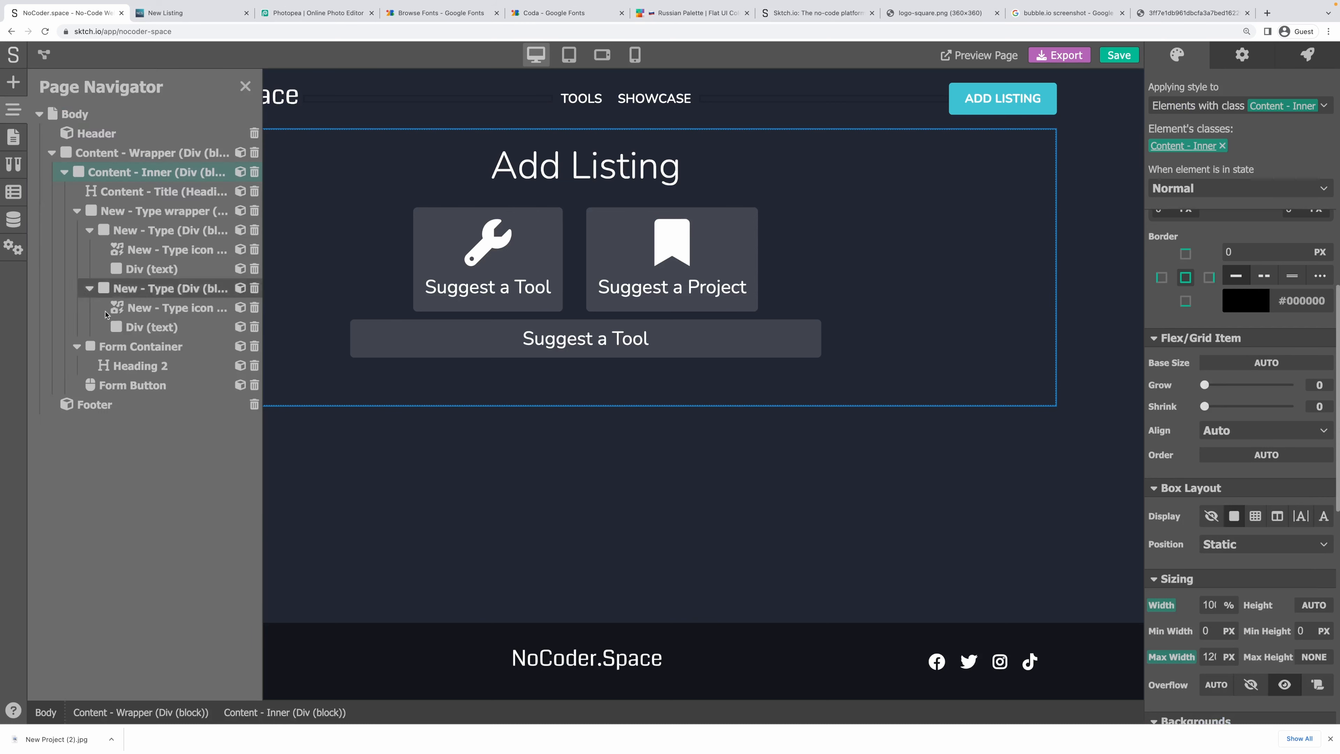
drag(99, 385, 117, 373)
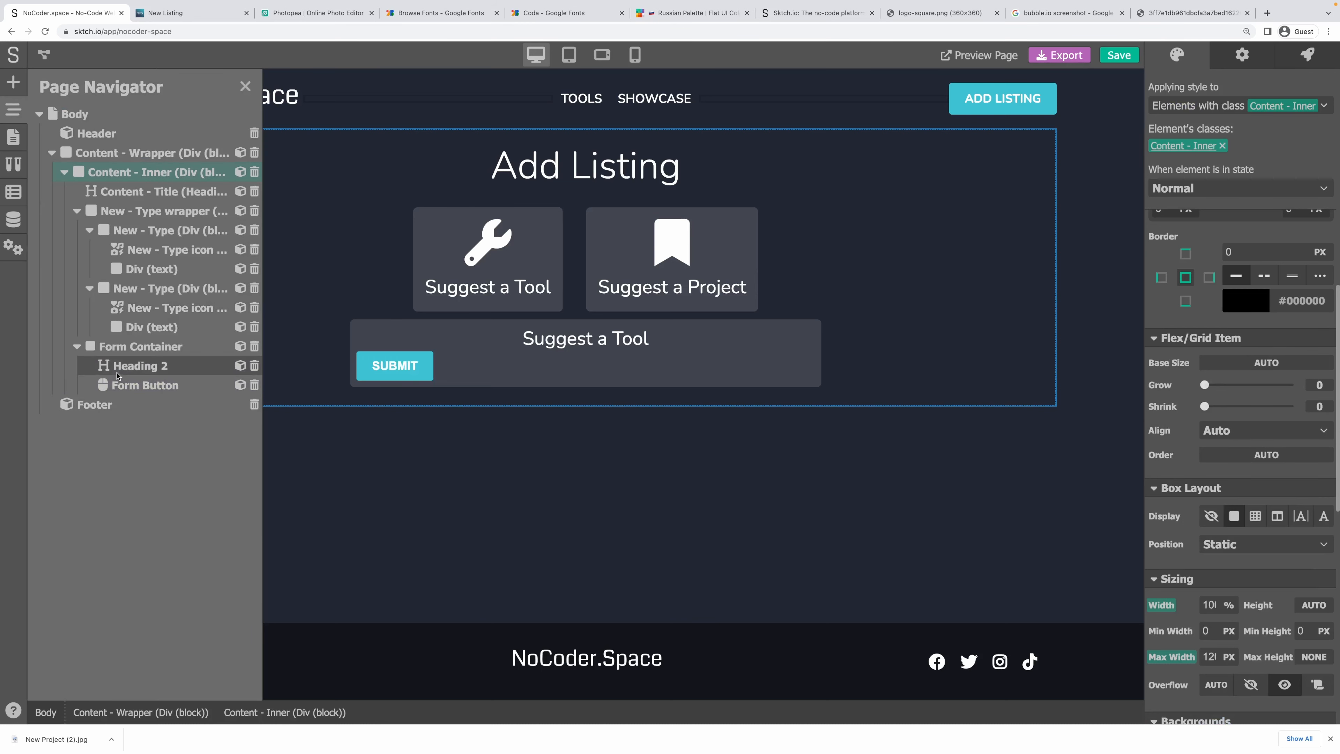
click(144, 372)
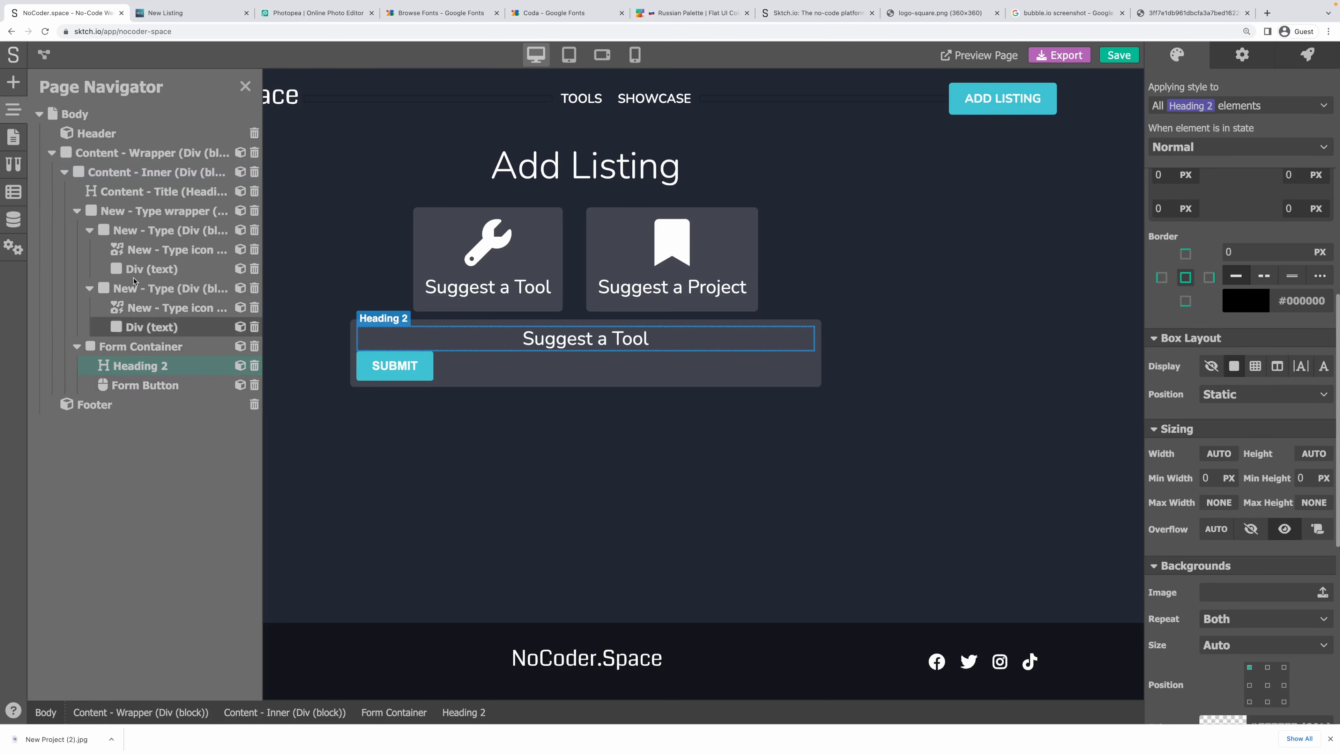
Add a form field holding a form label and a text input.
click(14, 81)
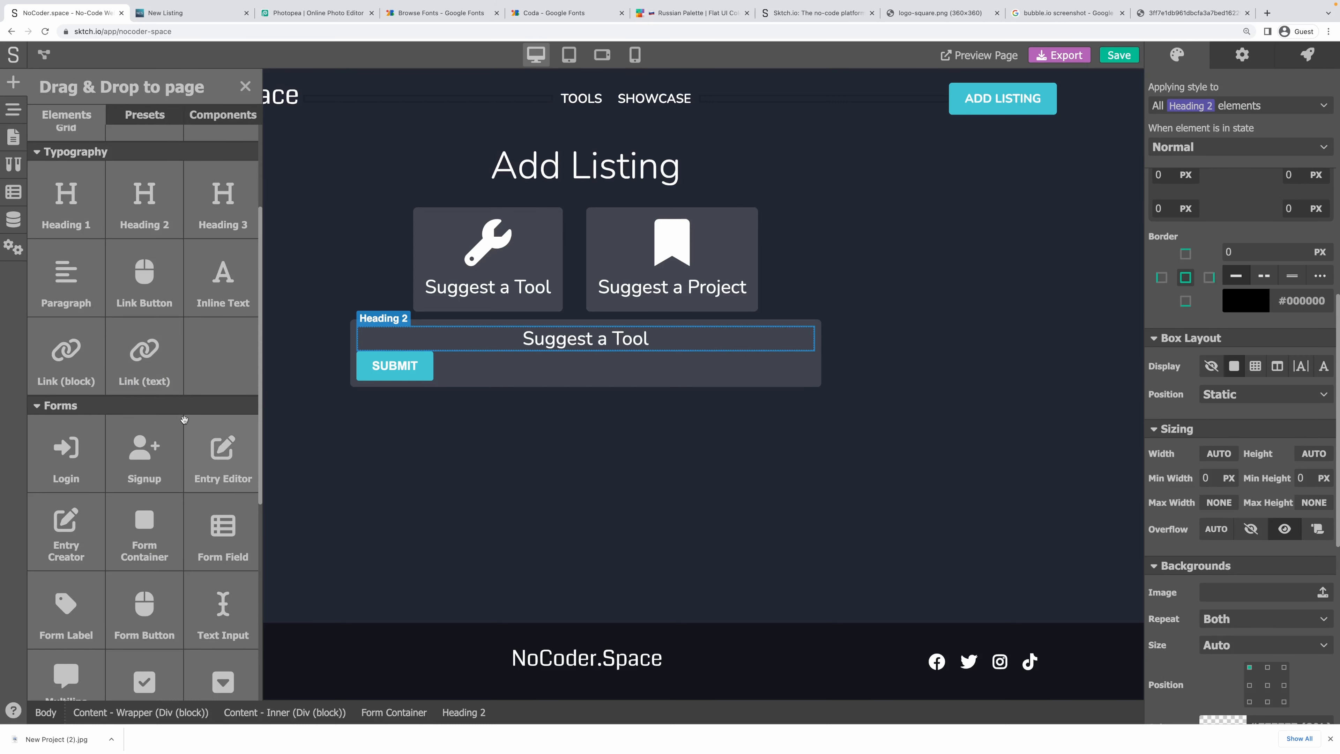
drag(222, 528, 527, 350)
click(13, 82)
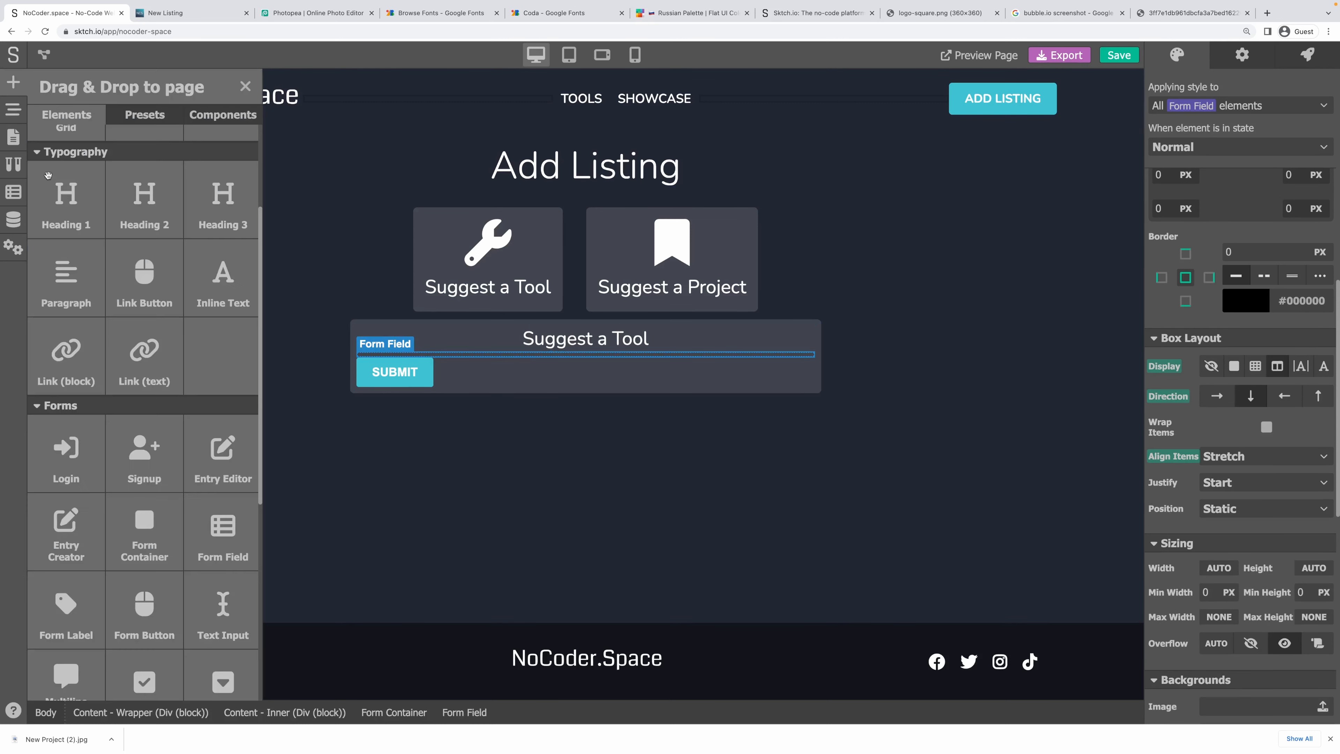
scroll(108, 537, down, 1)
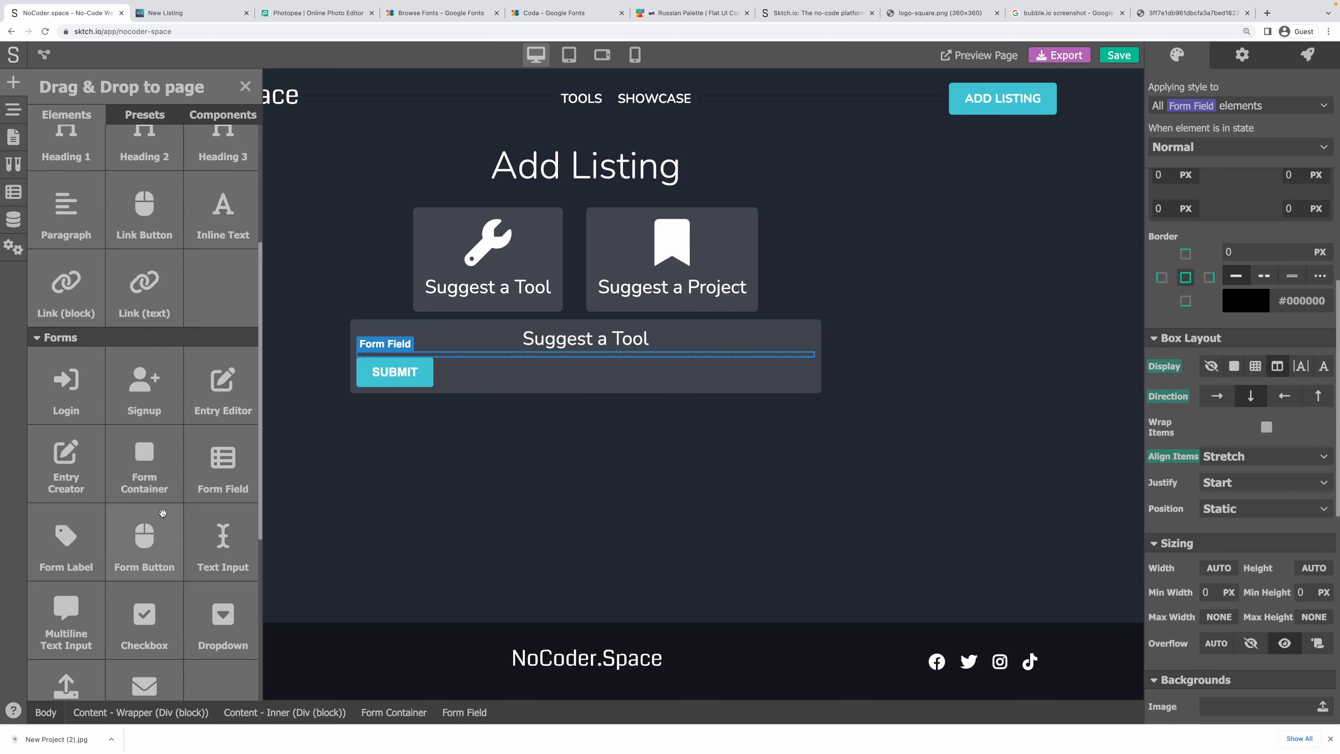
drag(109, 537, 459, 363)
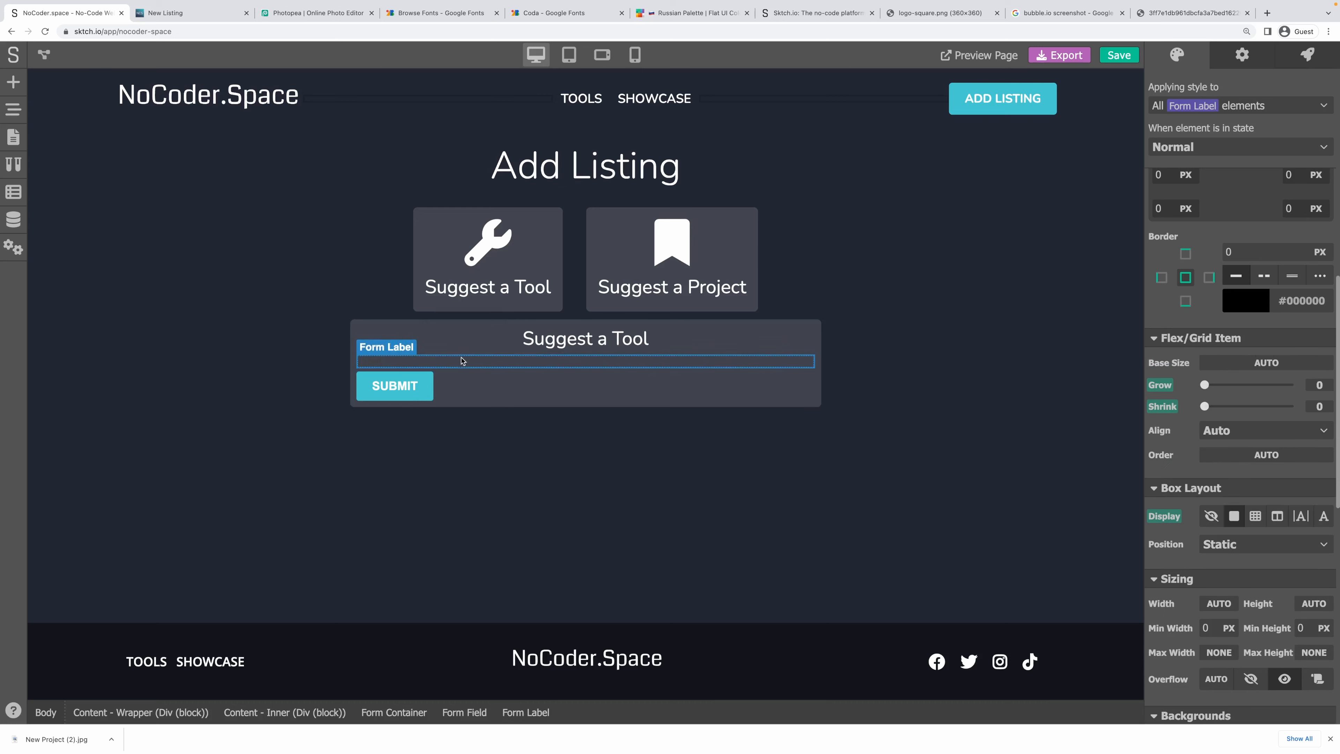
click(14, 82)
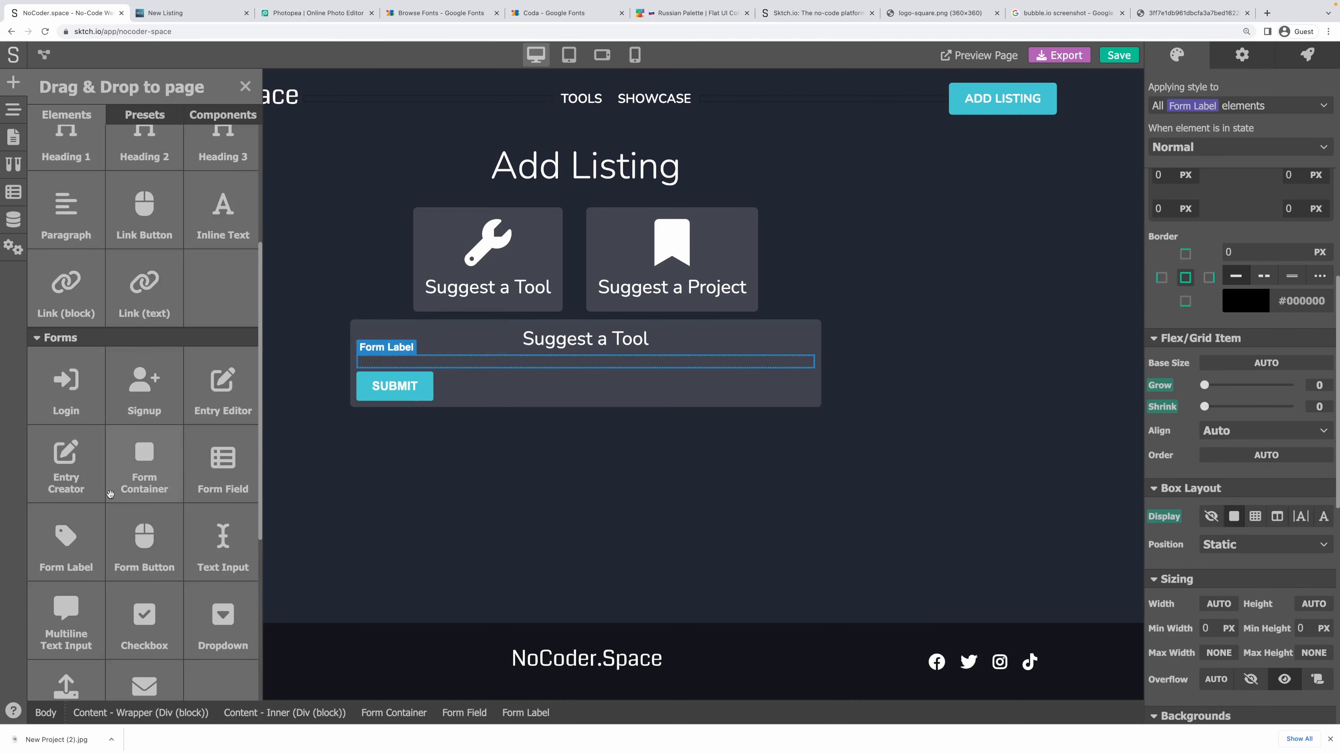
drag(222, 551, 402, 368)
Set the form field's direction to row so label and input sit side by side.
click(402, 364)
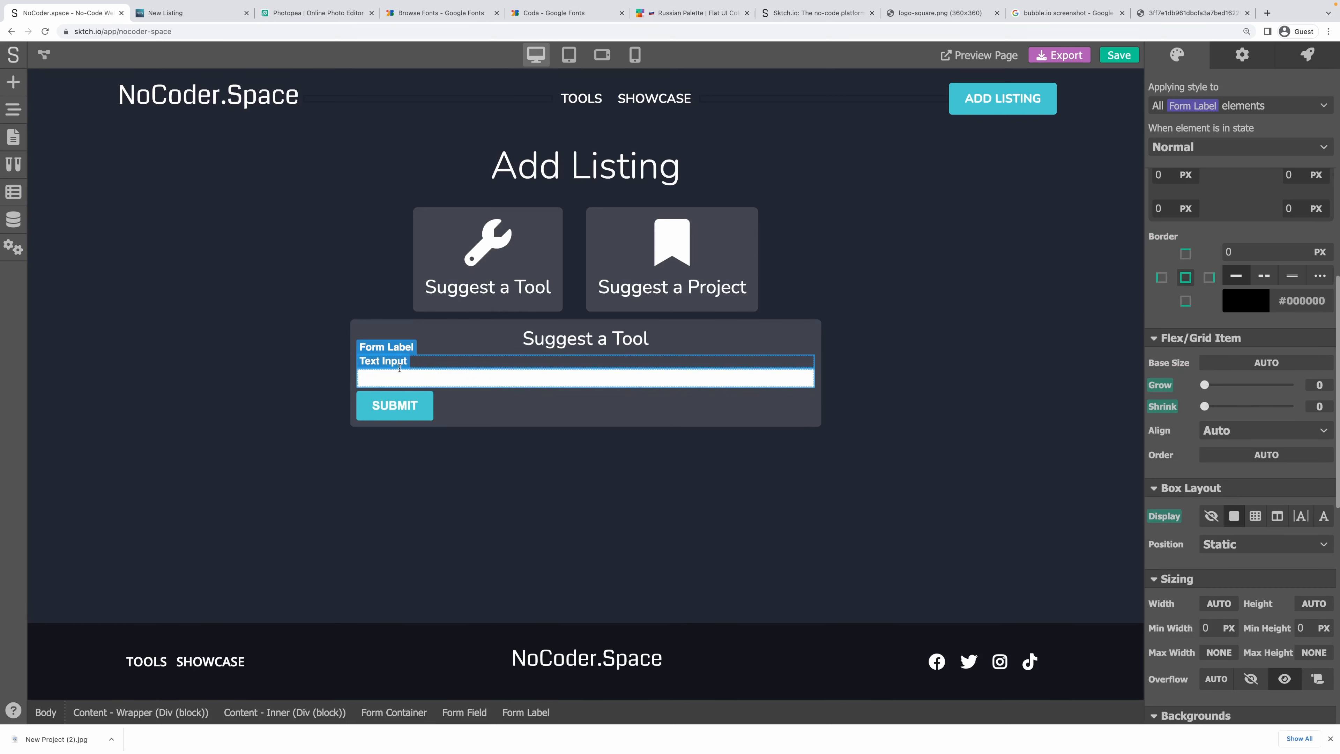
click(463, 718)
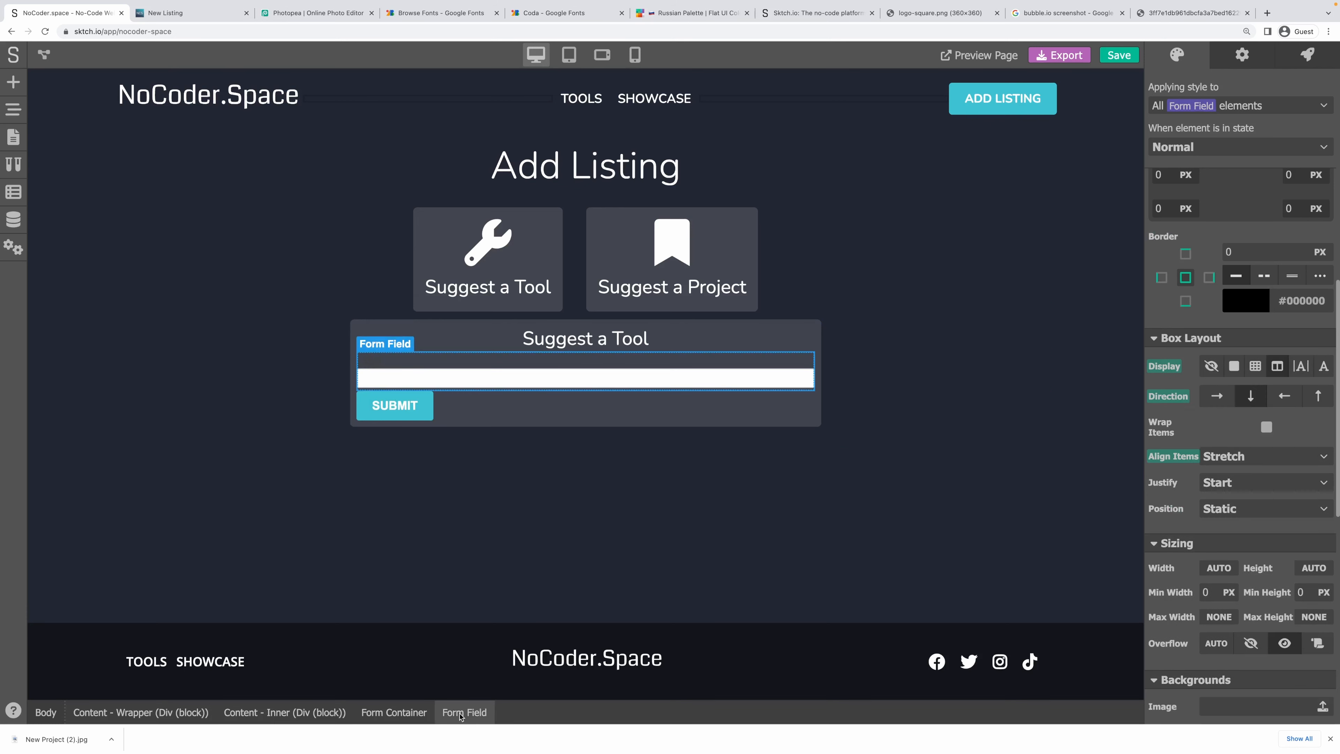
click(1228, 400)
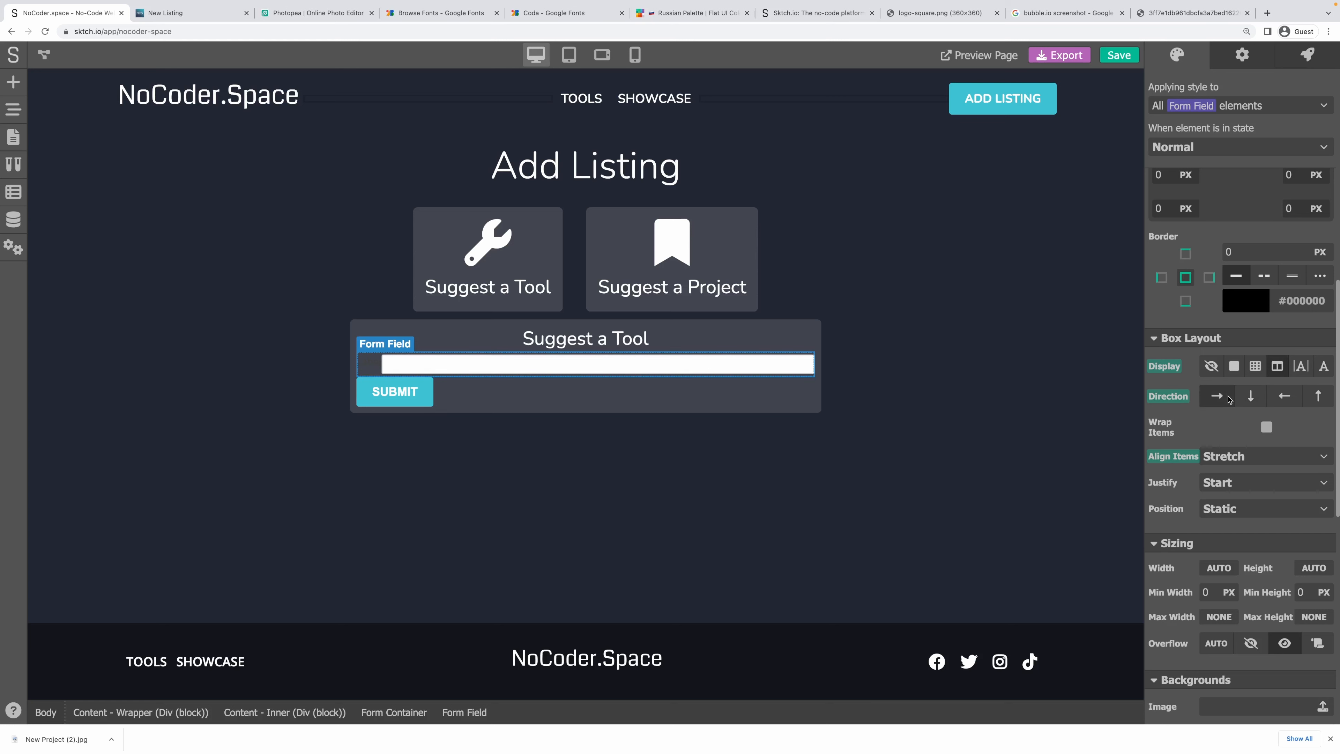
Make the form field a two-column grid of 1 FR and 3 FR with items centred.
click(1256, 367)
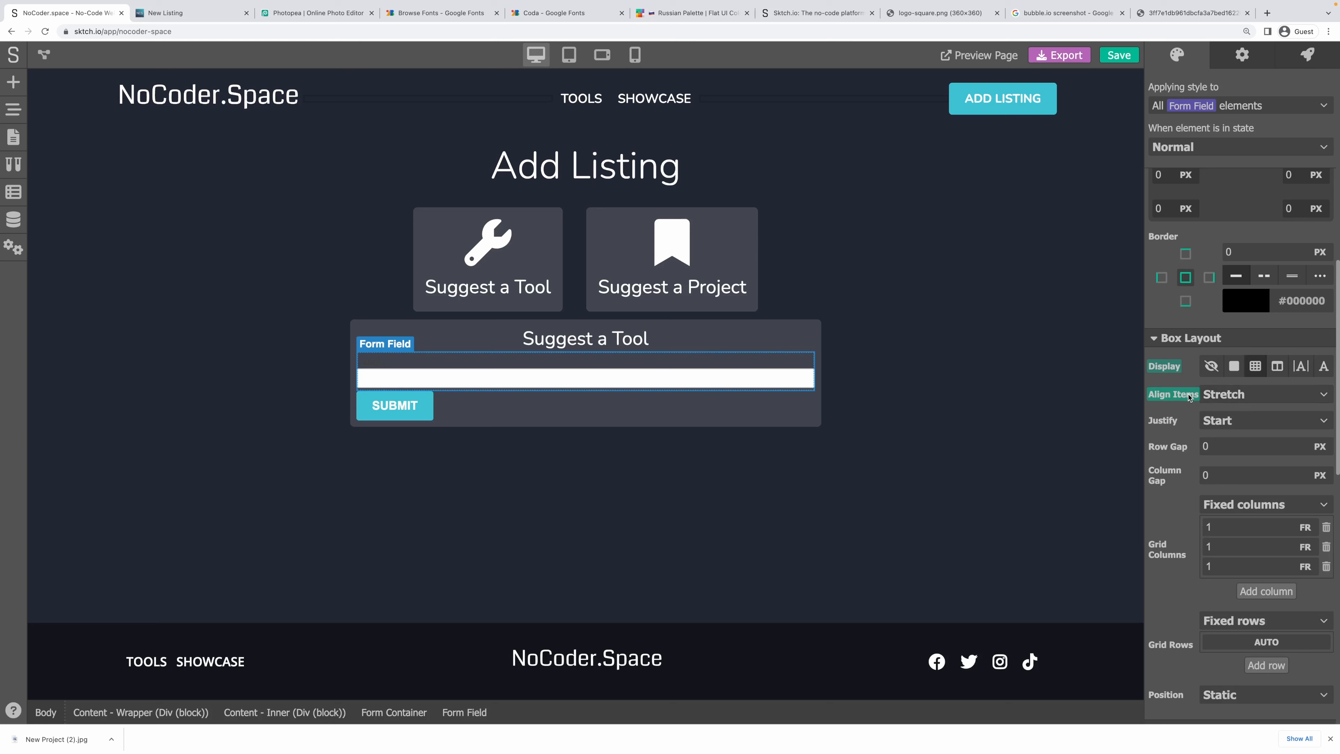
click(1327, 568)
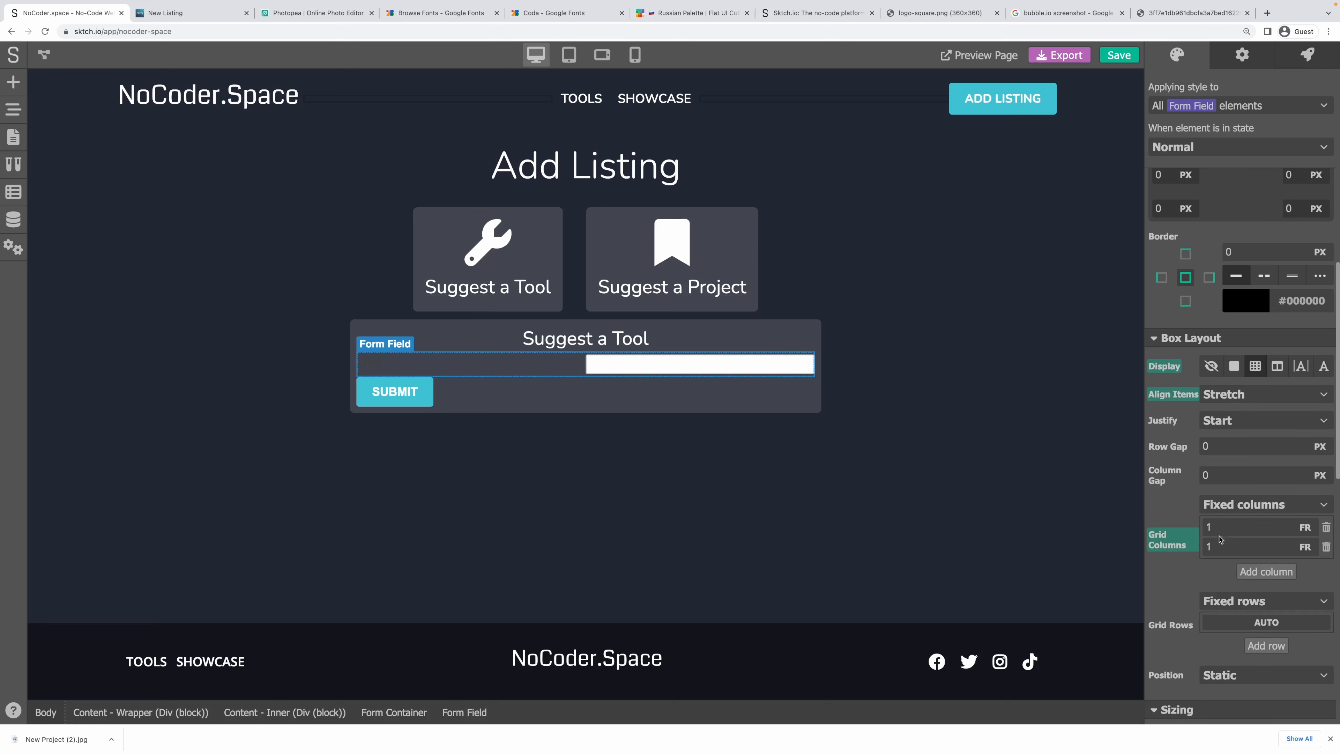
drag(1216, 545, 1171, 545)
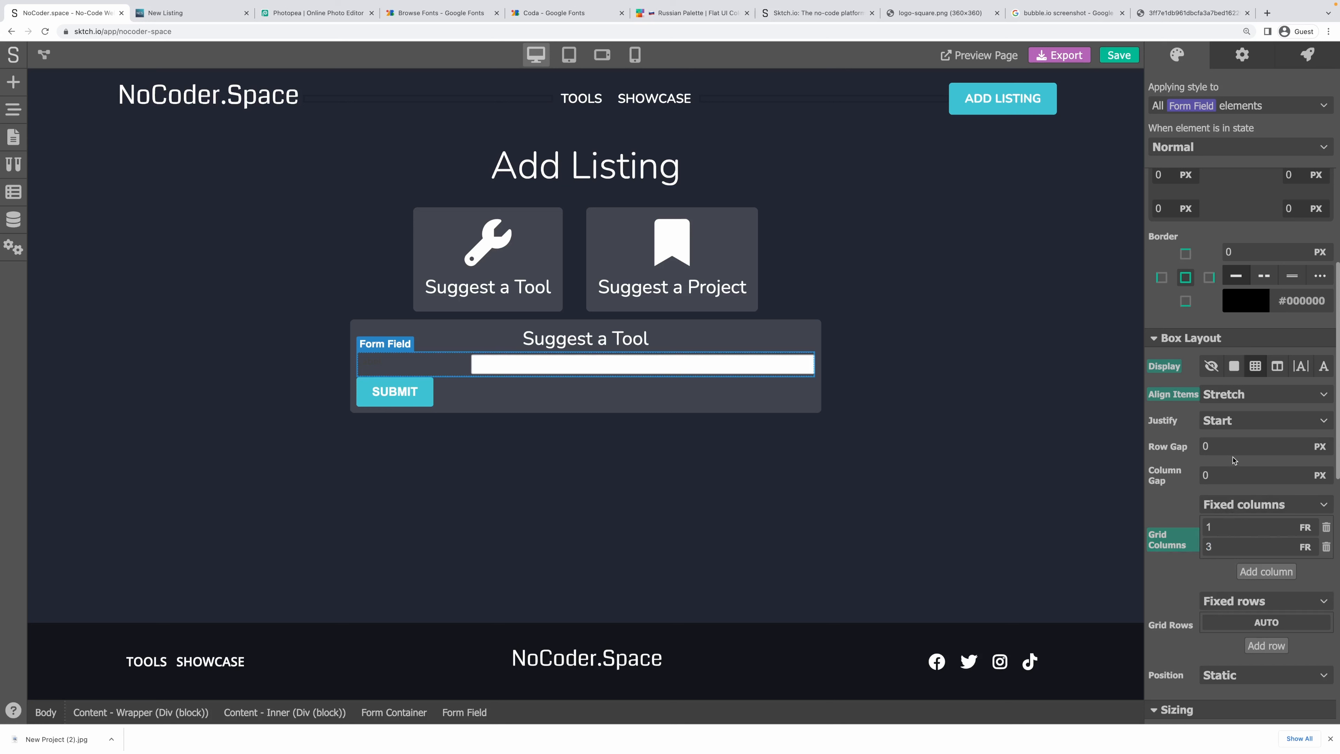
click(1225, 398)
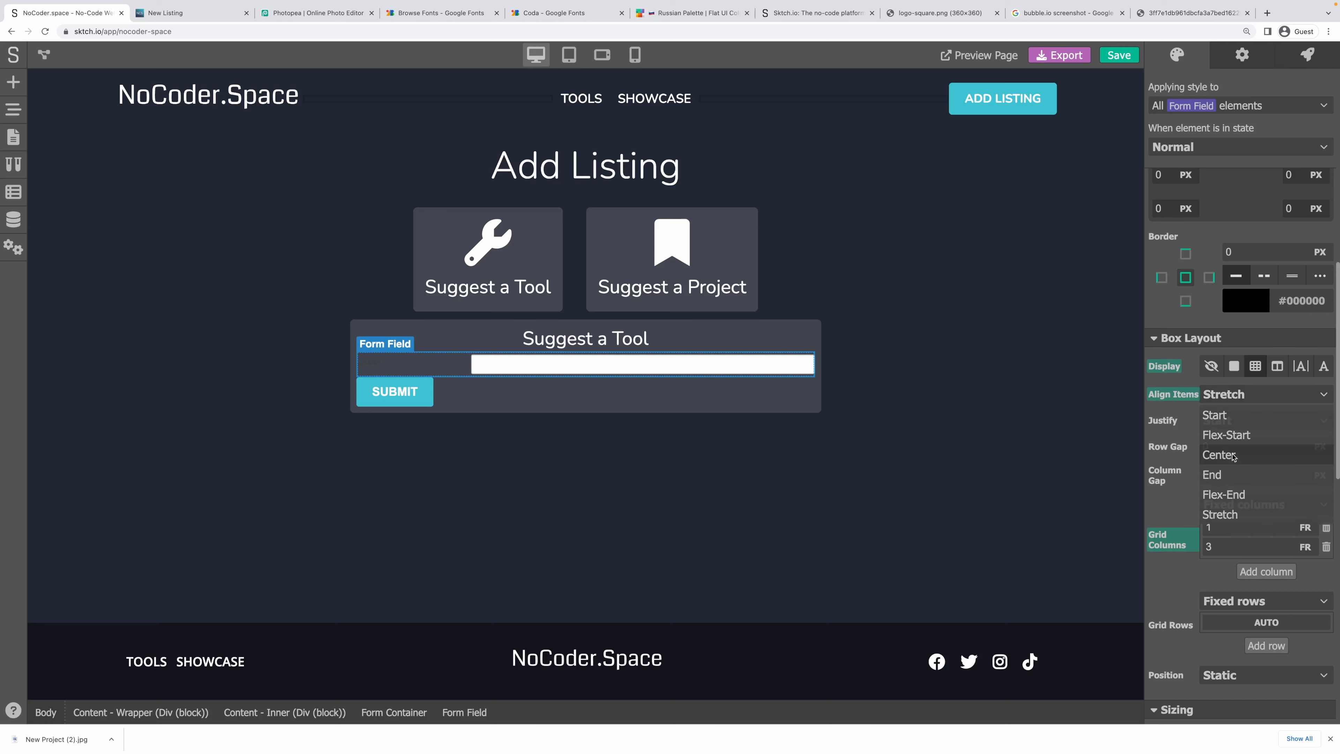
click(1233, 457)
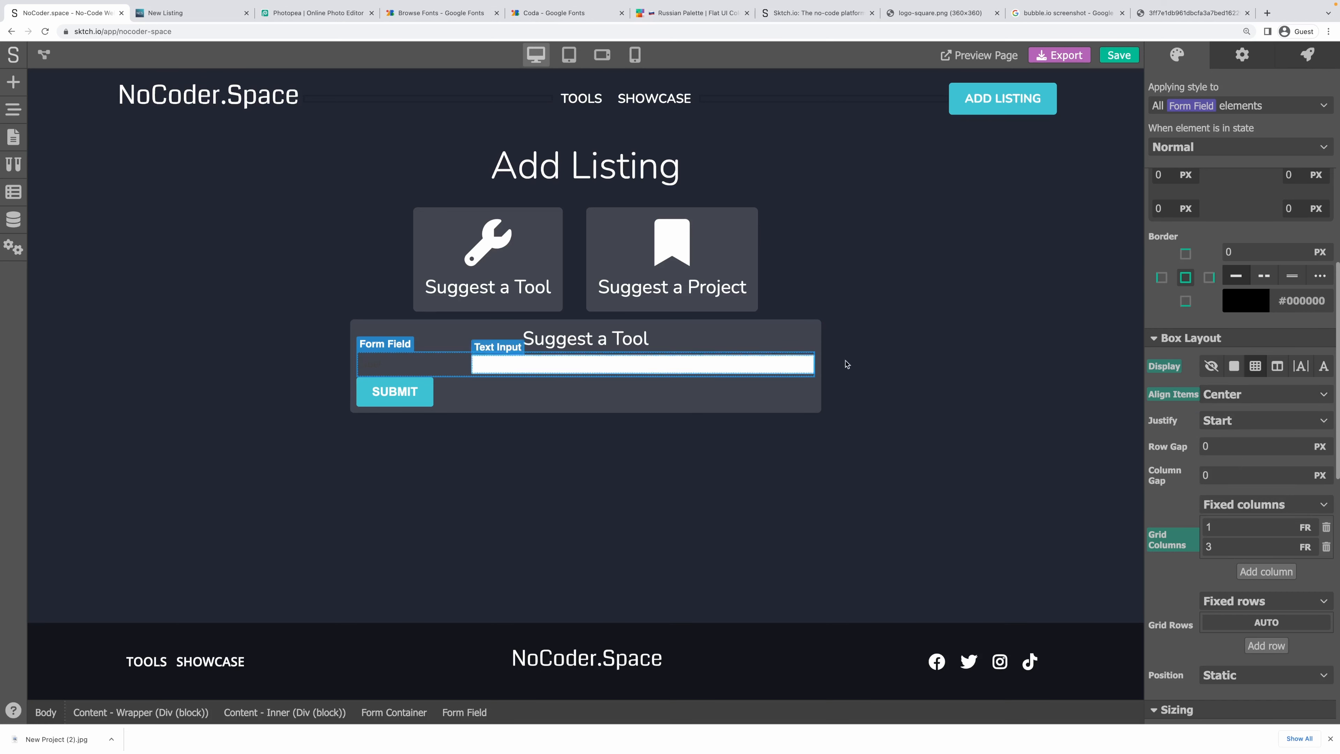
Style the form label white at 1 em with font weight 600.
click(386, 366)
scroll(1299, 464, up, 10)
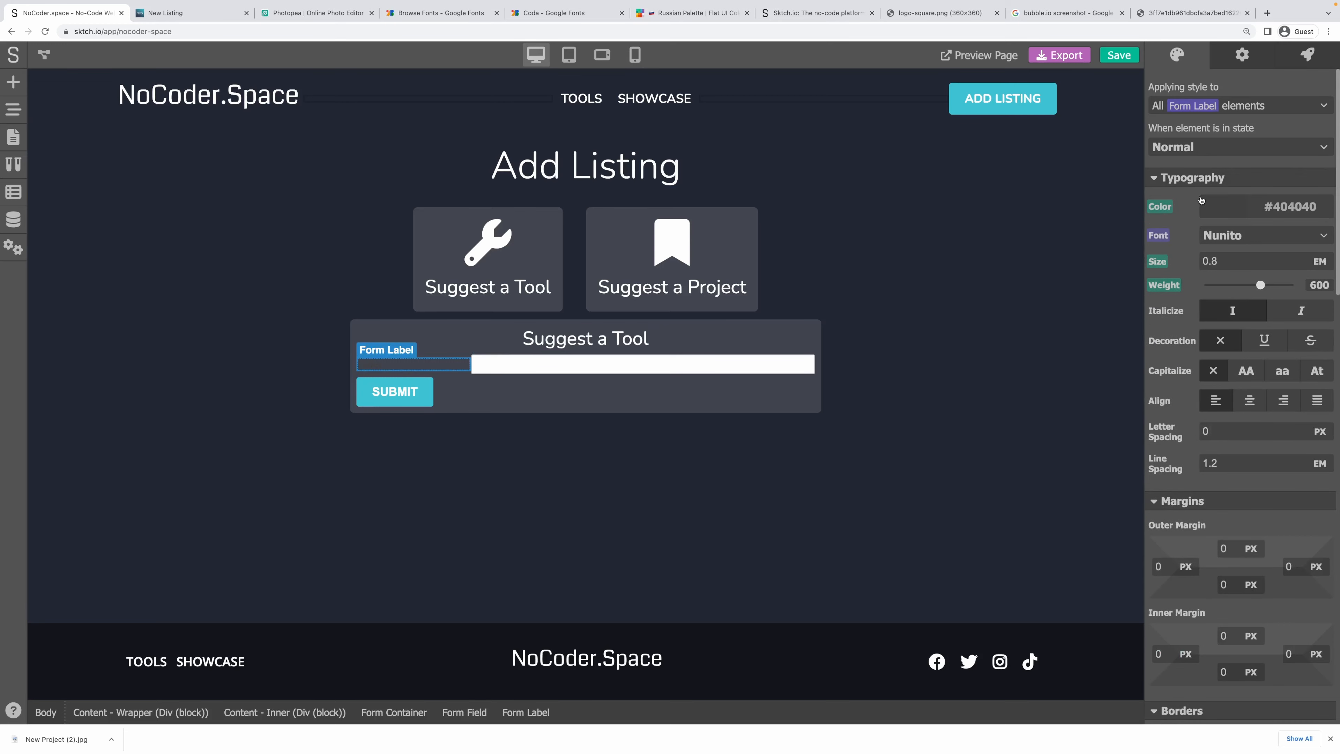
click(1164, 206)
click(1174, 234)
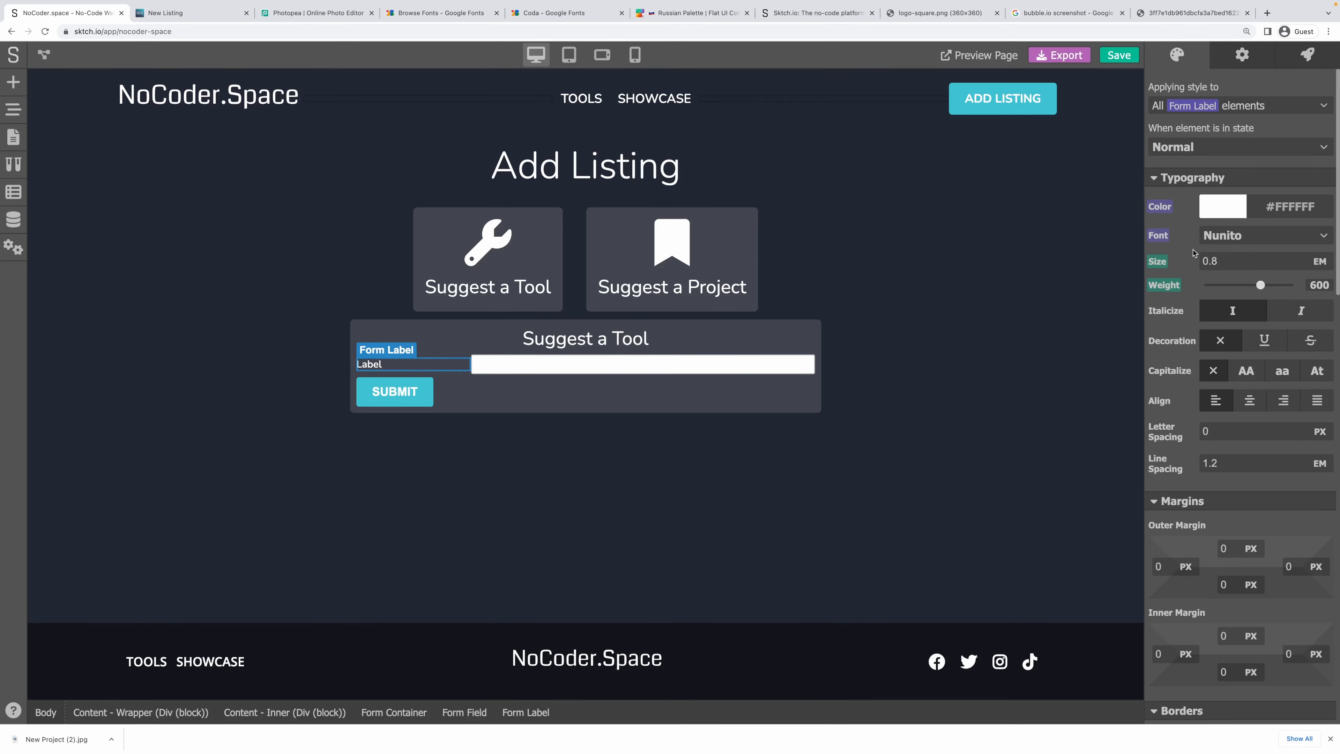
click(1158, 261)
click(1176, 280)
click(1154, 284)
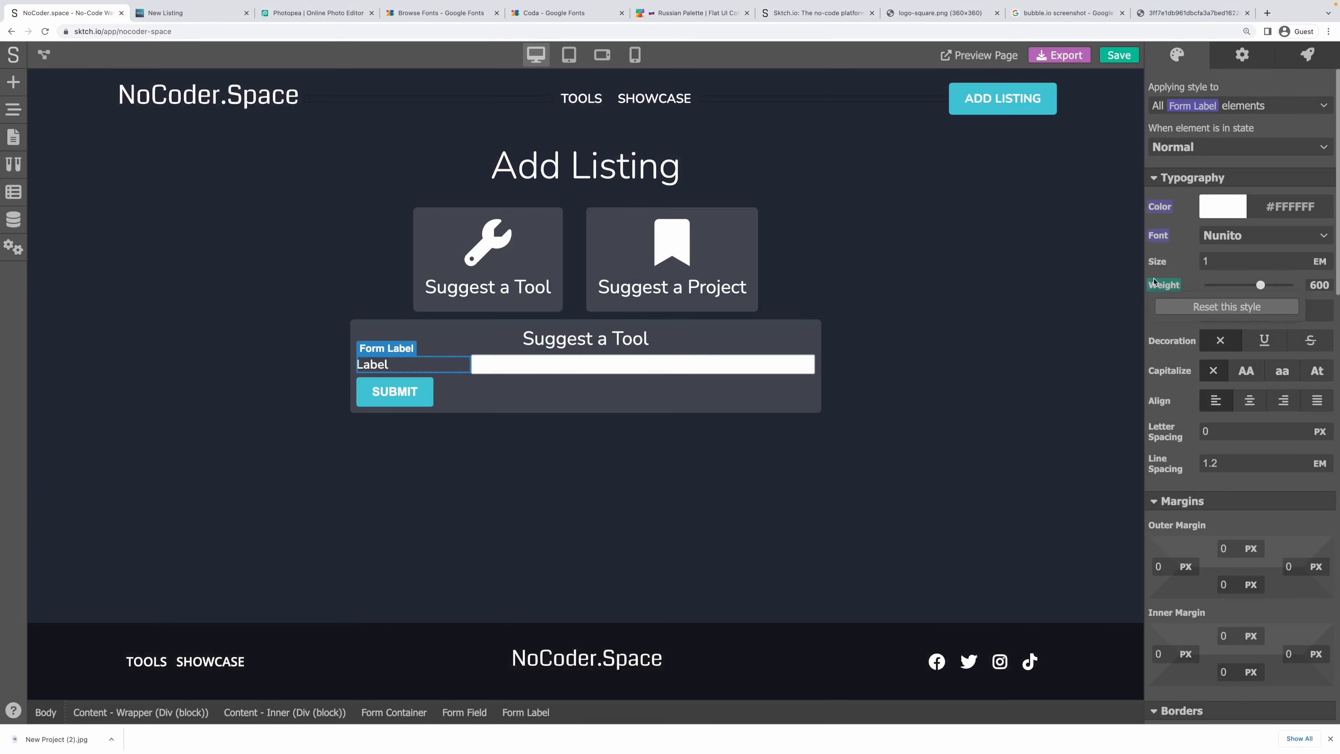
click(1226, 307)
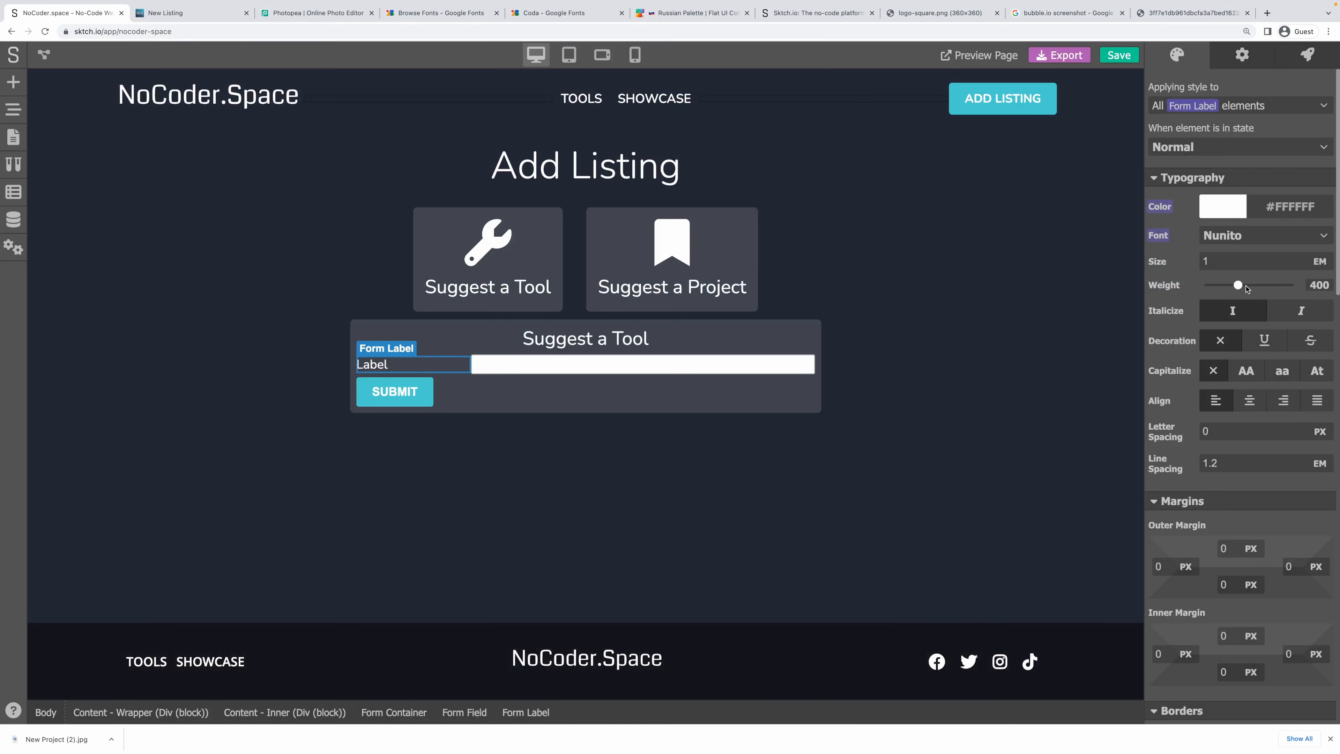
drag(1246, 289, 1258, 288)
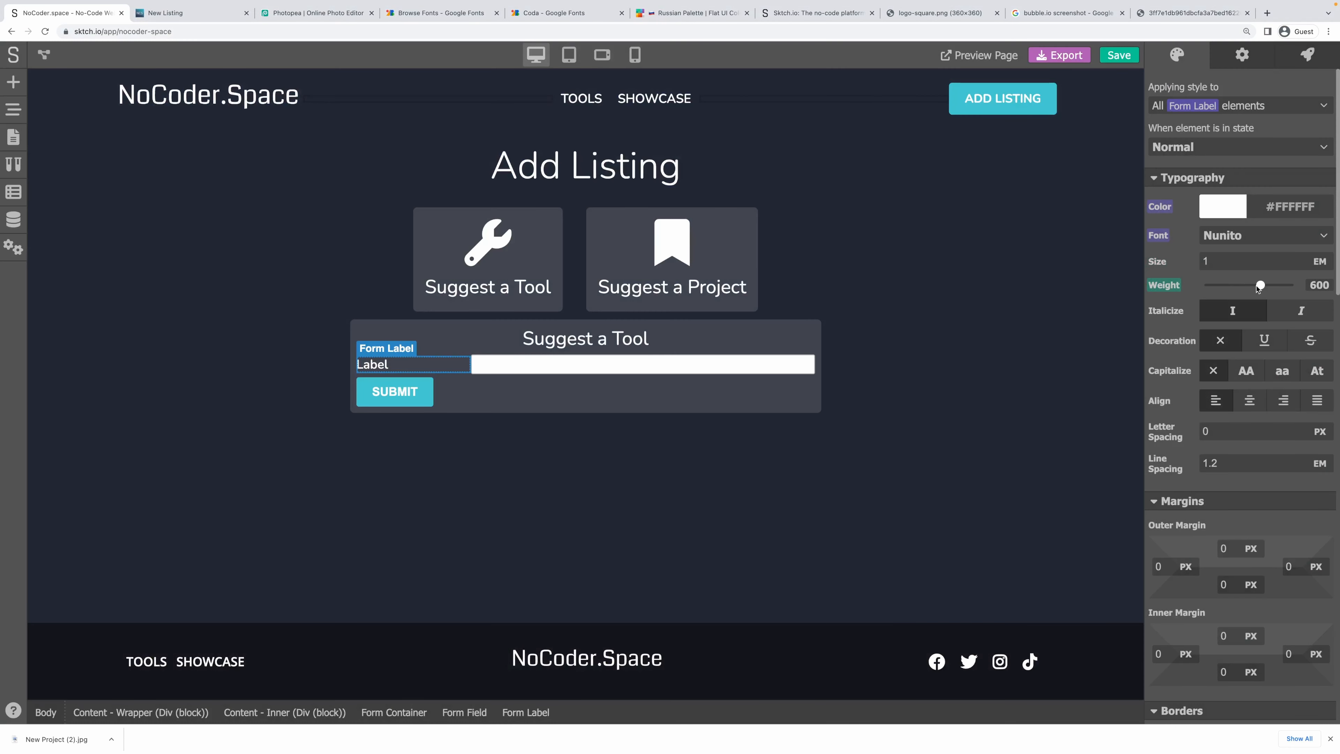
click(684, 449)
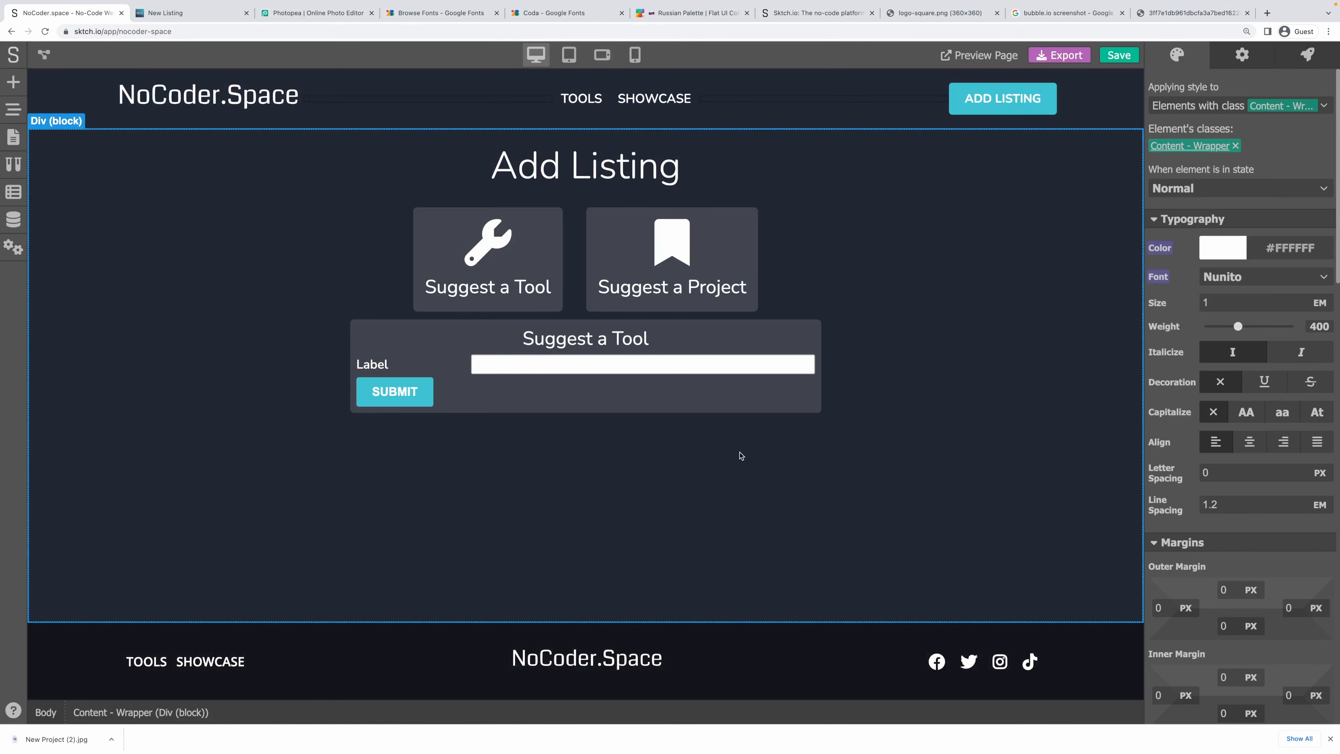
Change the form label text from 'Label' to 'Name'.
click(532, 409)
click(363, 367)
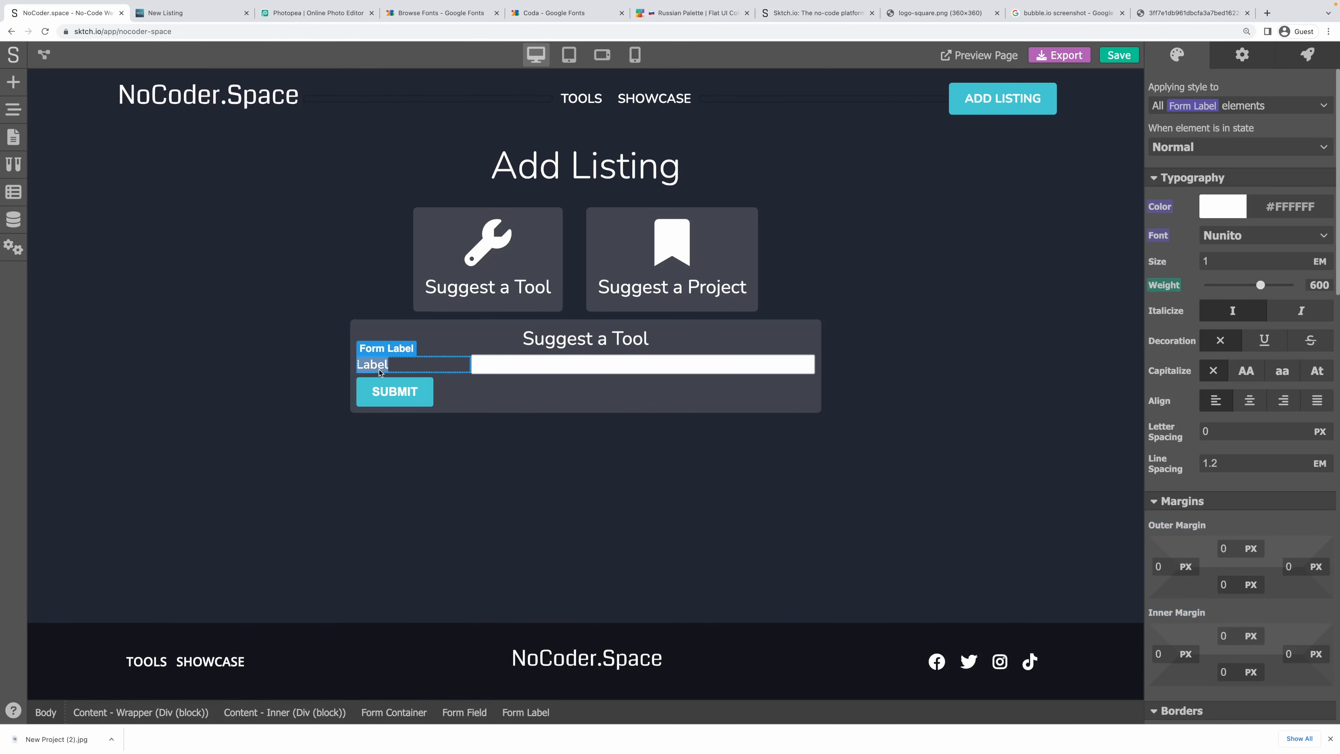
key(BackSpace)
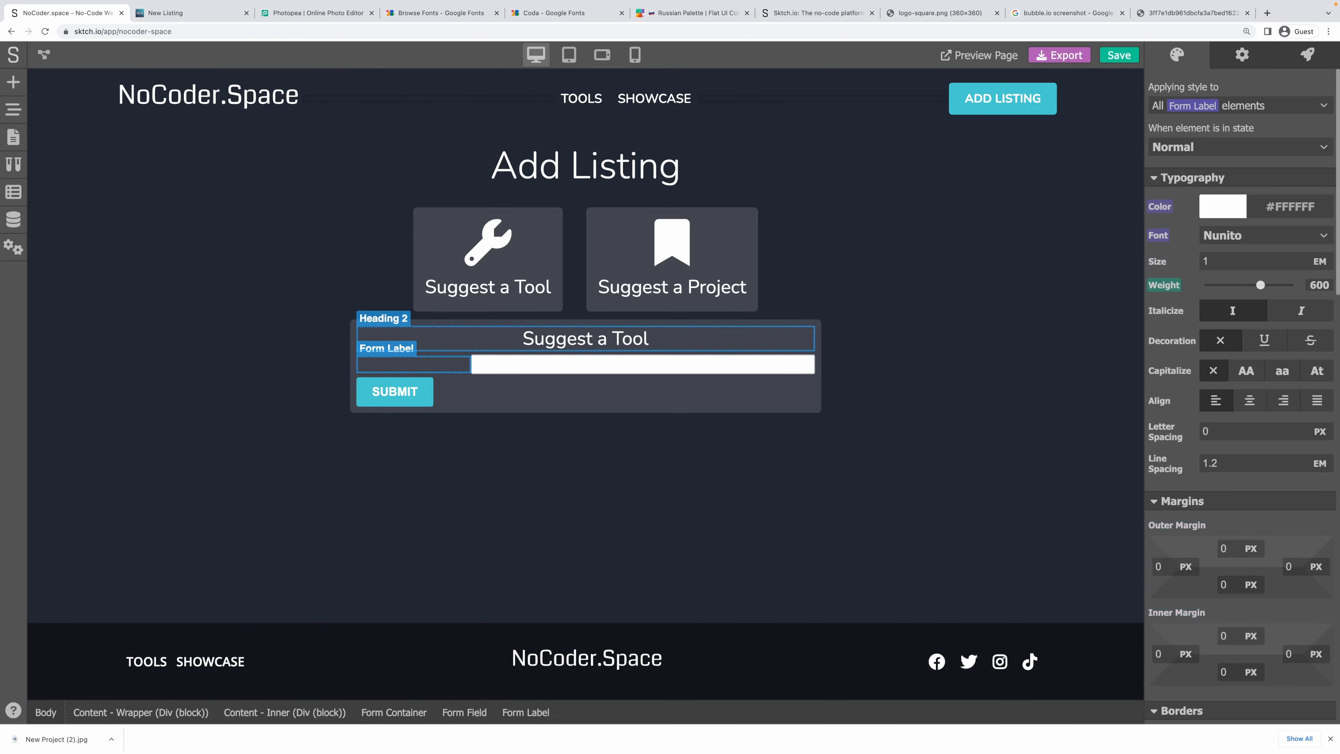
text(Name)
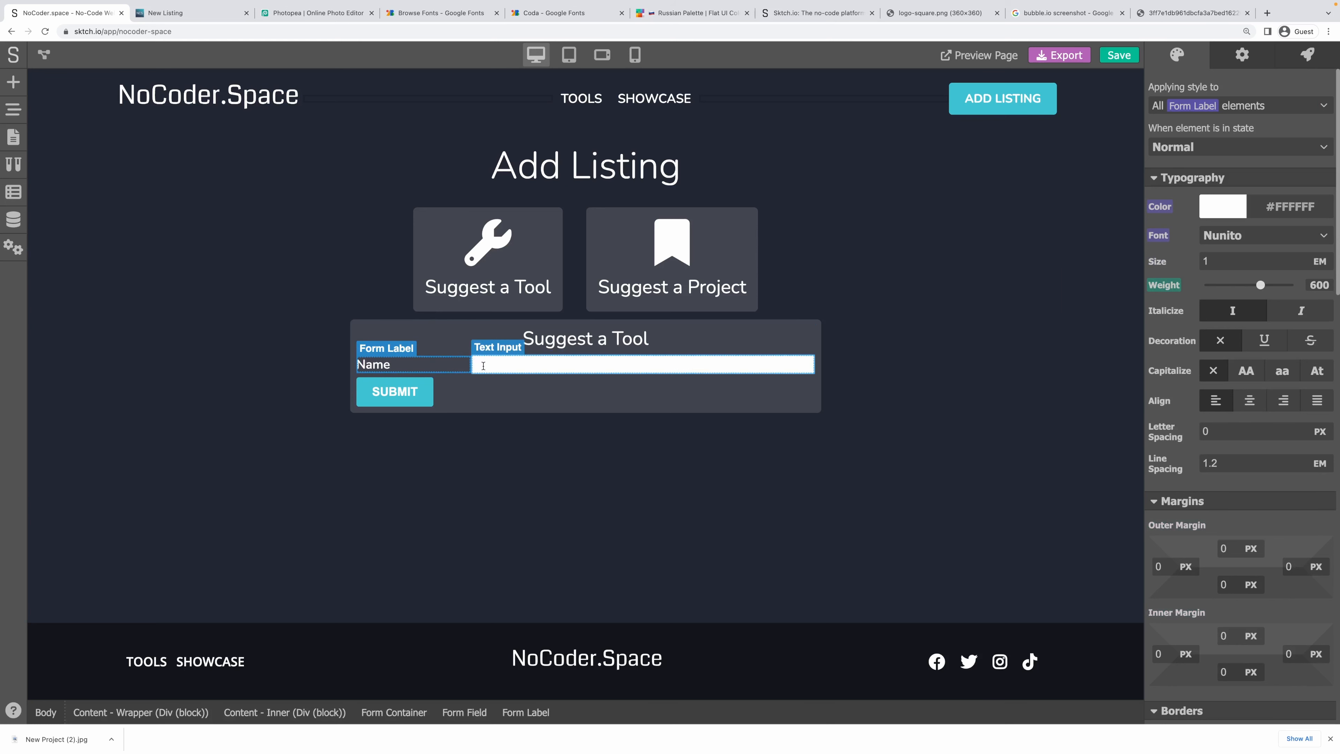
click(502, 386)
Remove the border from the Name text input.
click(500, 363)
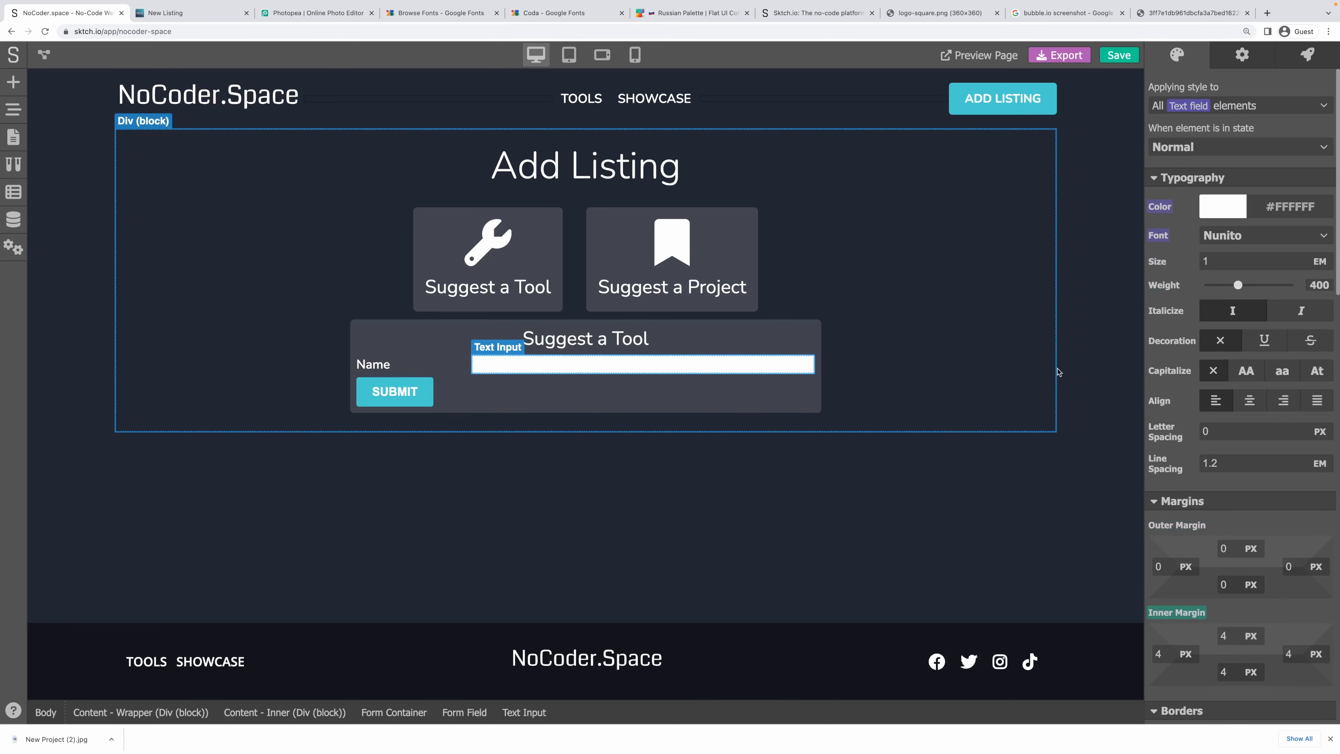
scroll(1216, 355, down, 3)
scroll(1209, 366, down, 5)
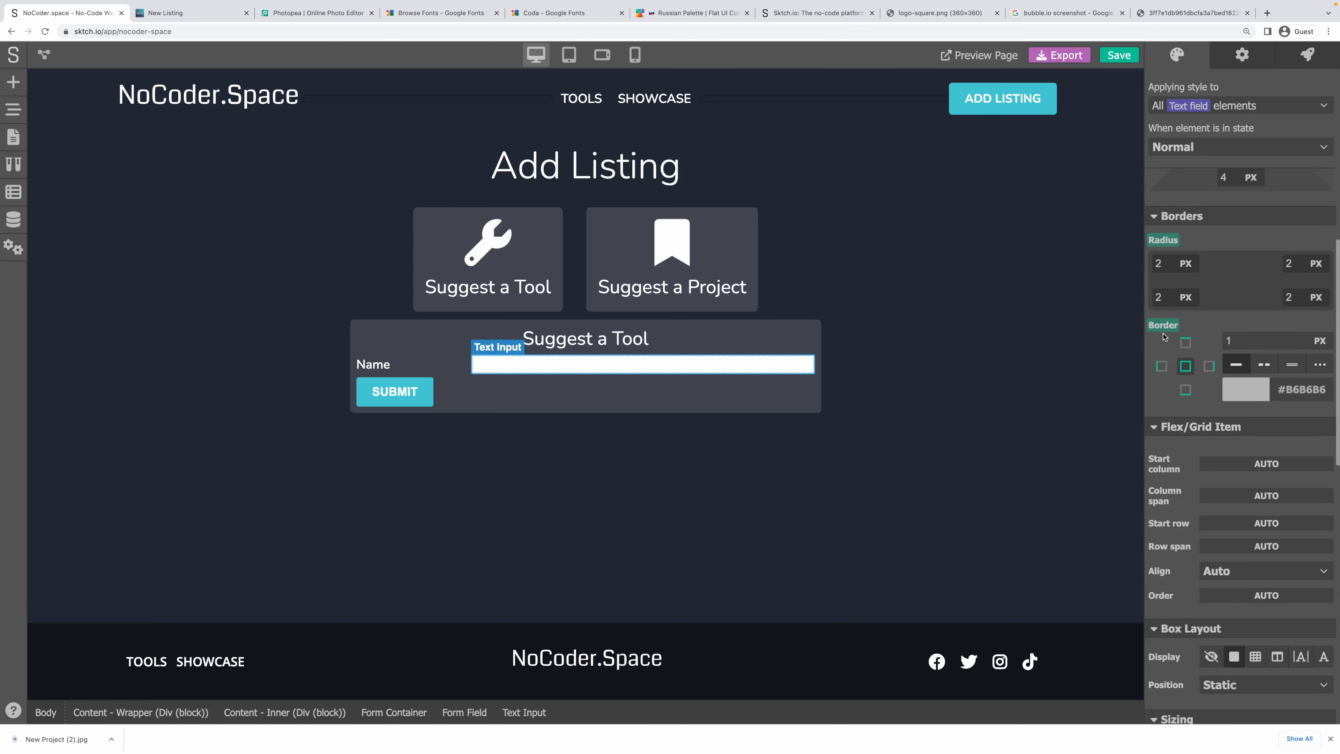
click(1164, 326)
click(1215, 349)
scroll(1215, 351, down, 3)
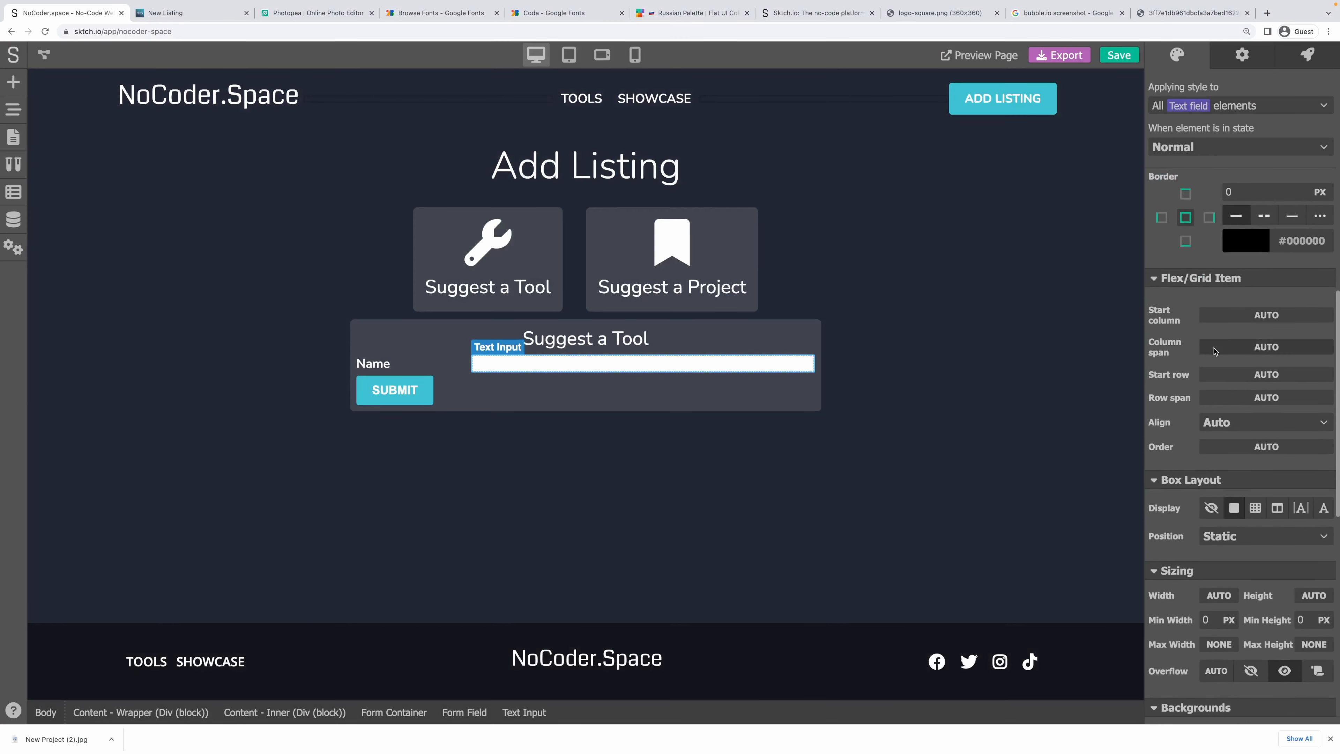
scroll(1215, 352, down, 8)
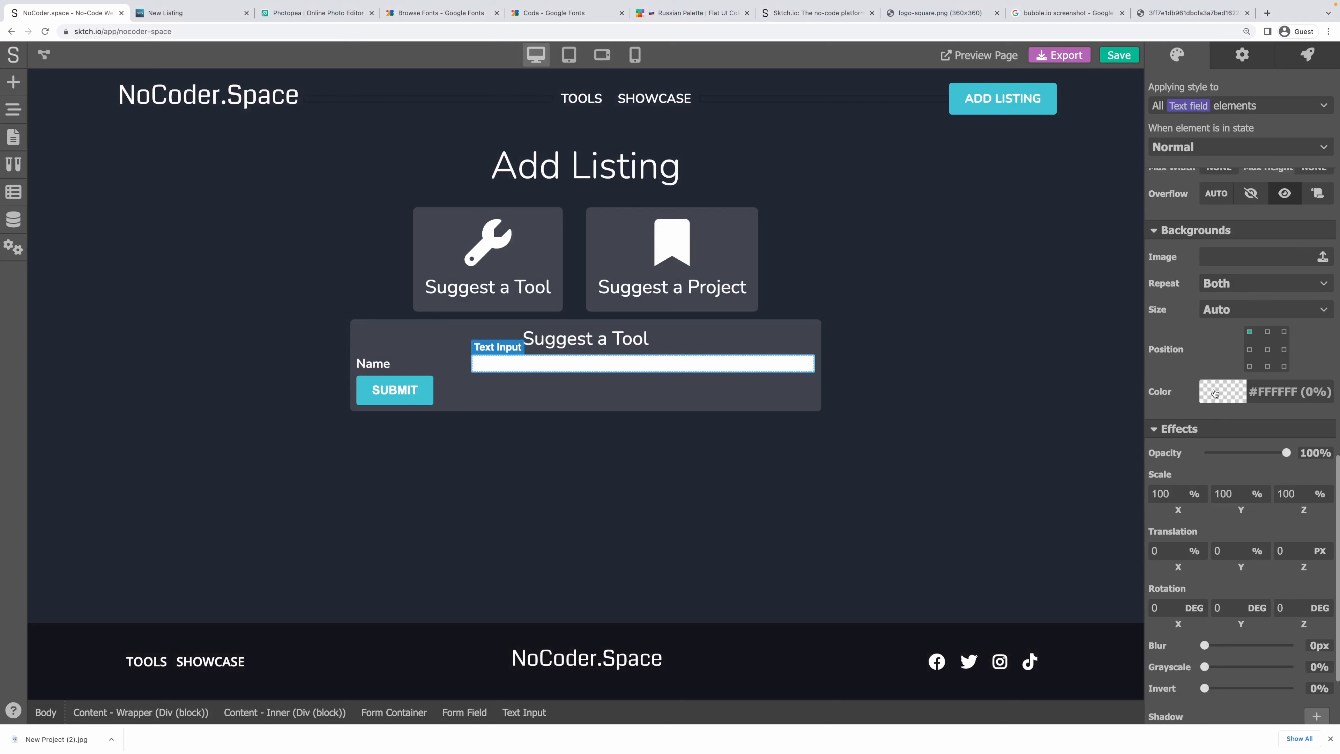
Give the Name input a black background at 15% opacity.
click(1214, 393)
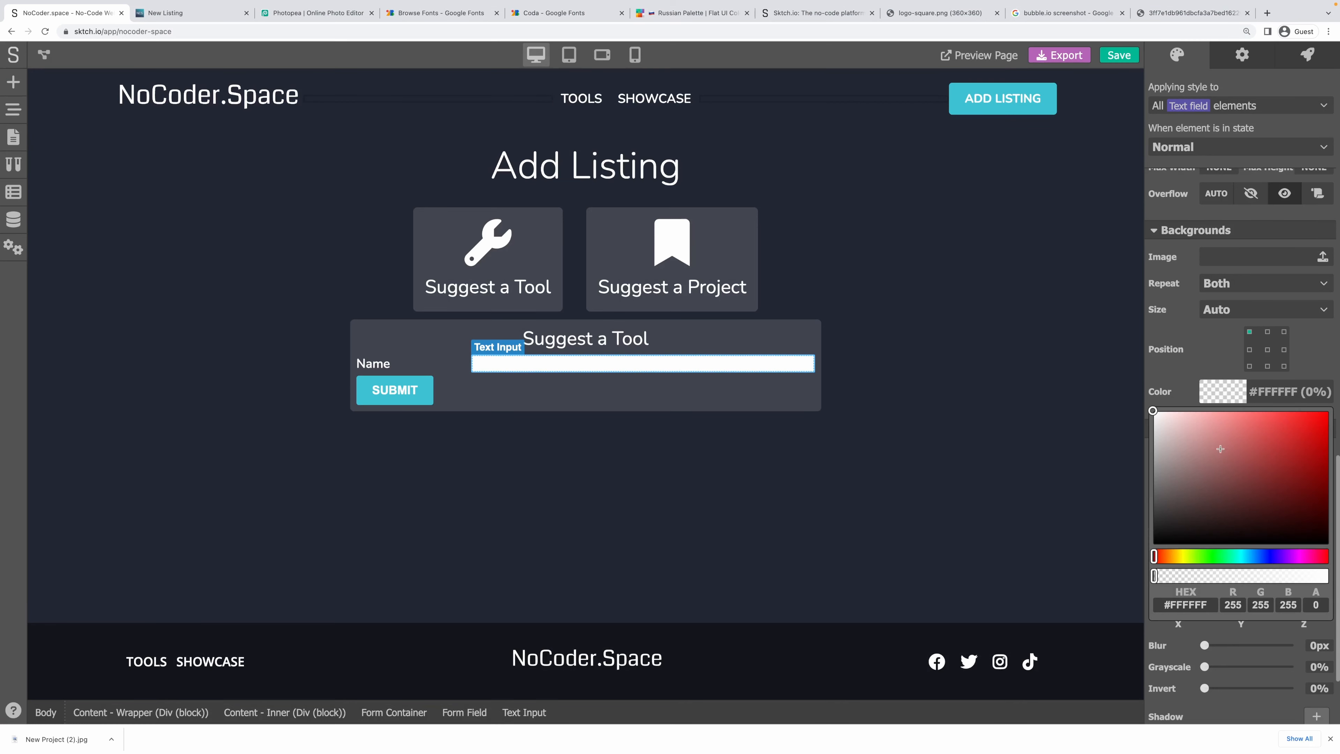
drag(1220, 449, 1145, 552)
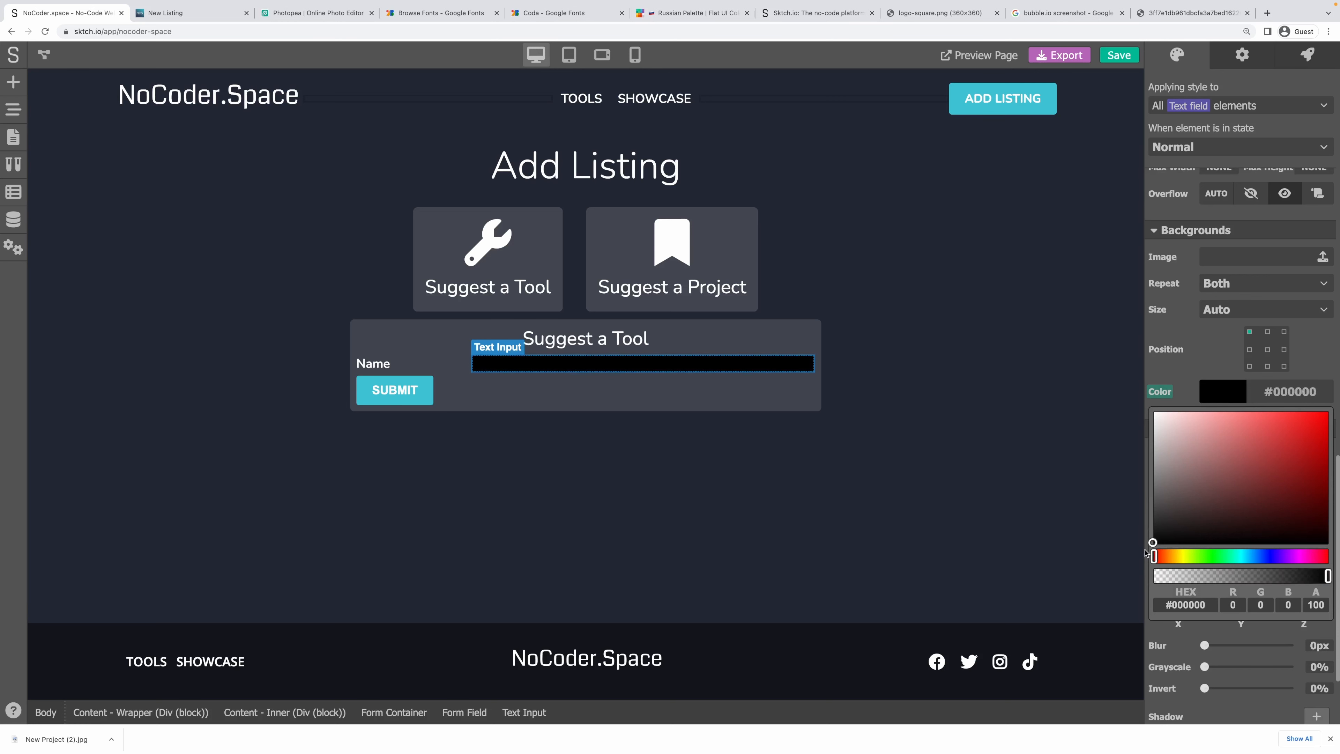
drag(1277, 578, 1176, 575)
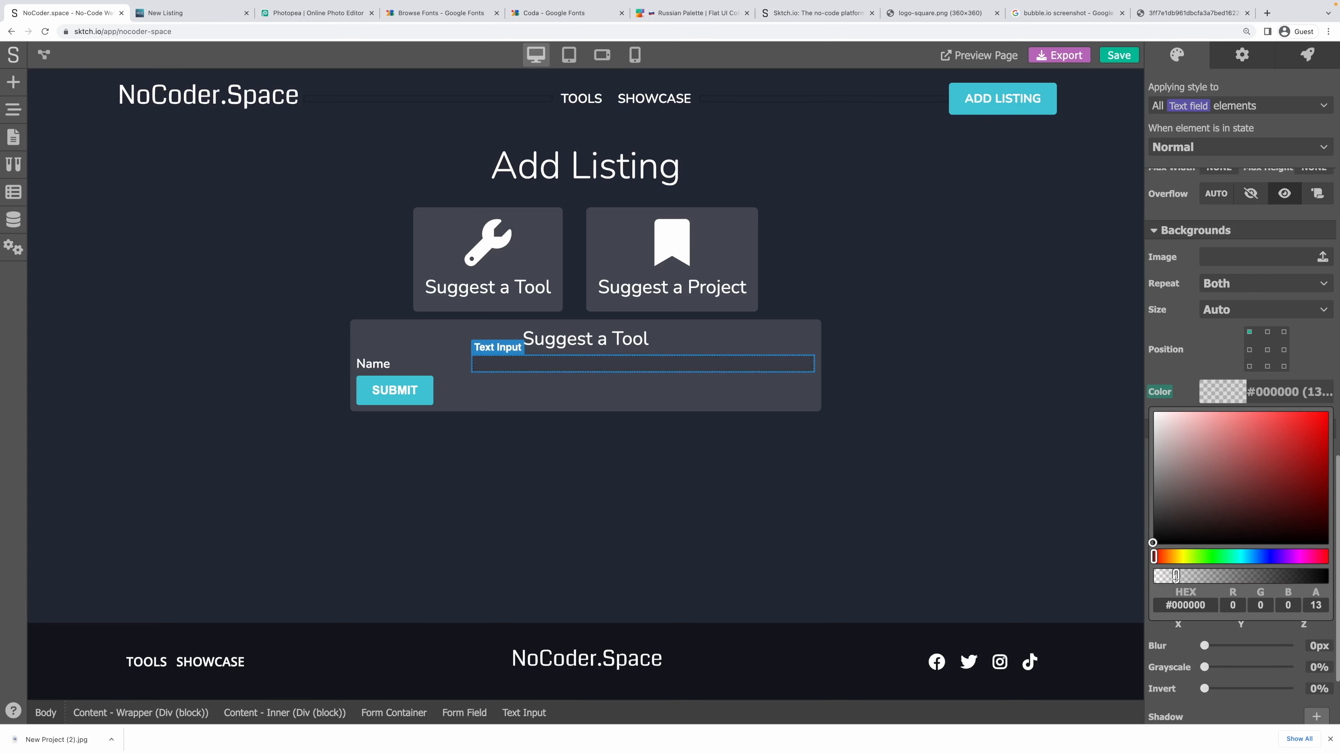
double_click(1317, 605)
text(15)
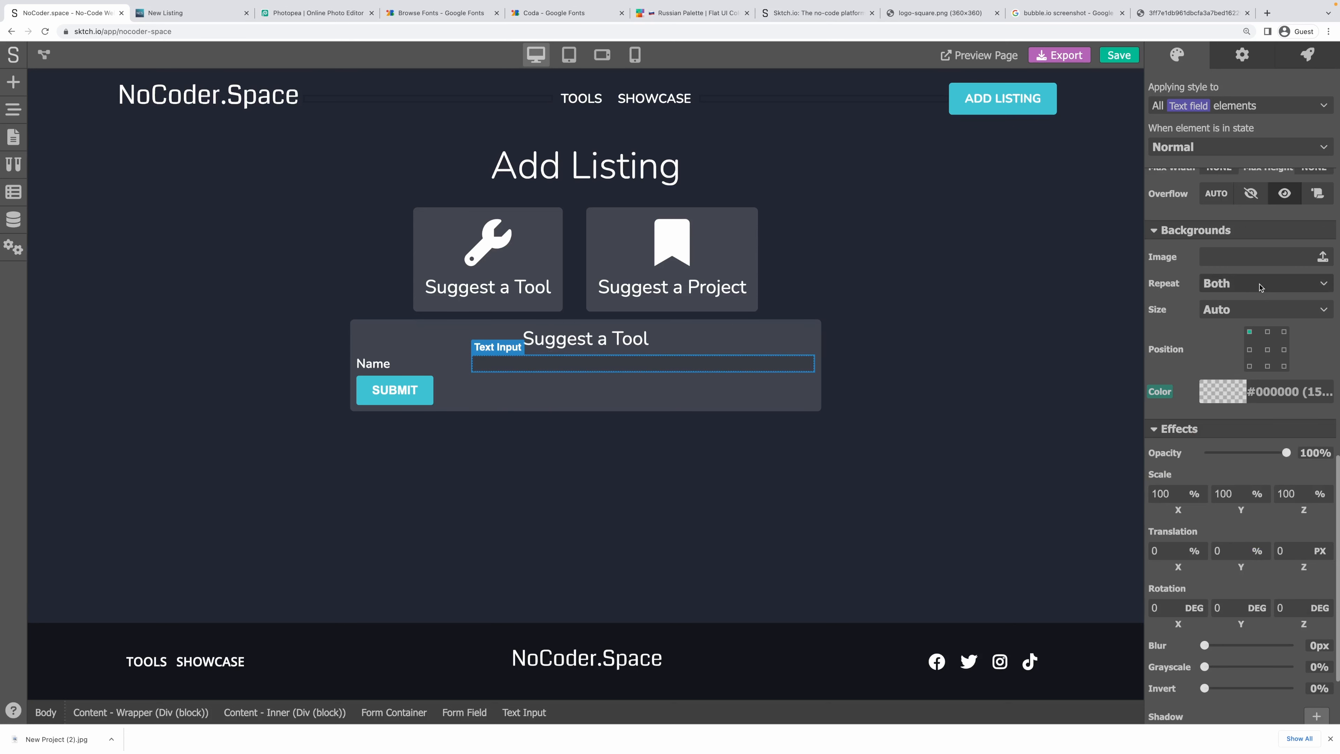
Check the input's text colour, test it with sample text, then reselect the form container.
scroll(1263, 289, up, 10)
scroll(1263, 290, up, 5)
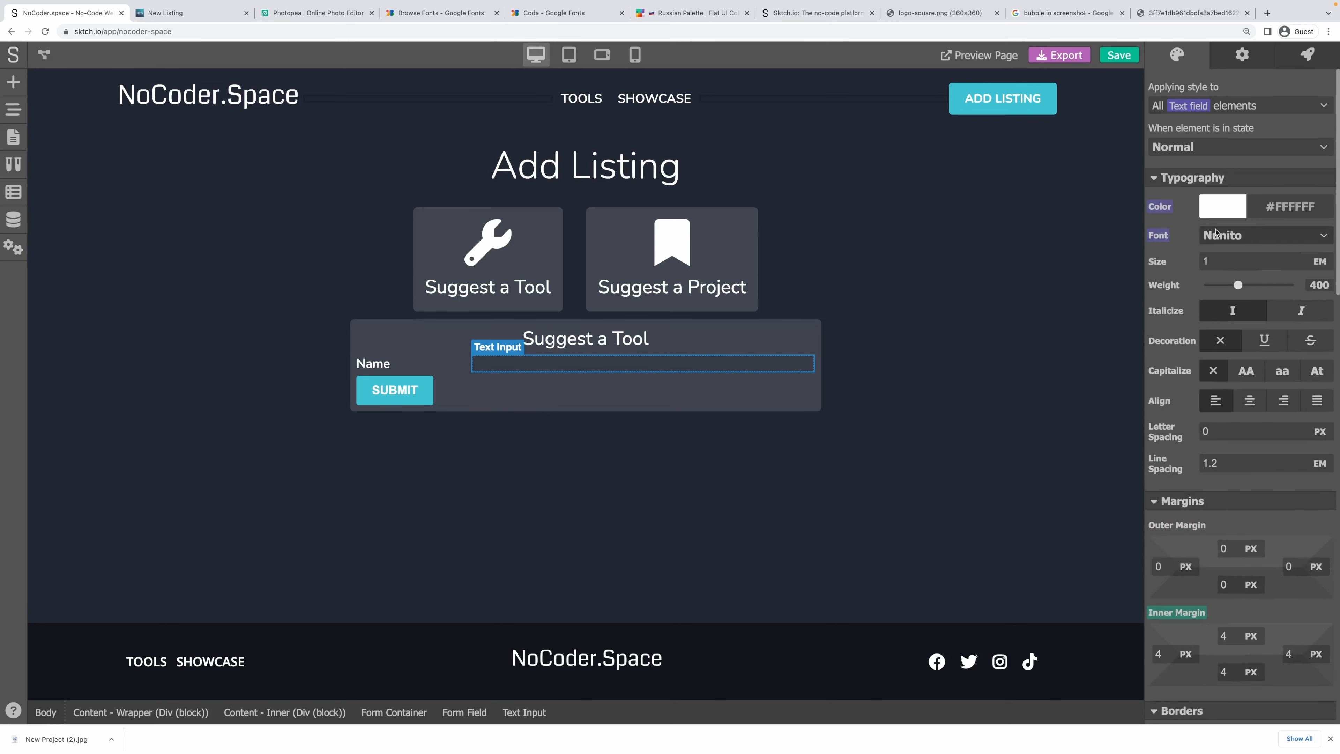
click(1220, 213)
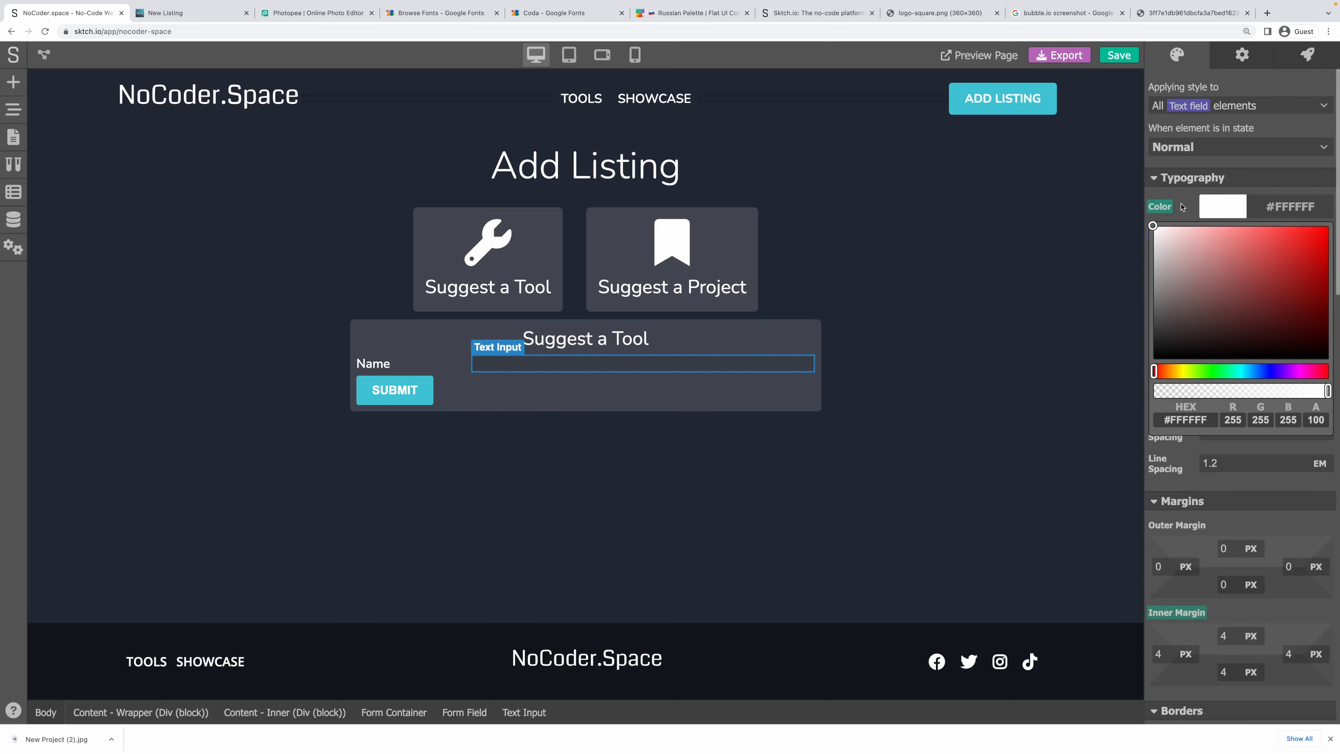
click(1240, 169)
click(589, 361)
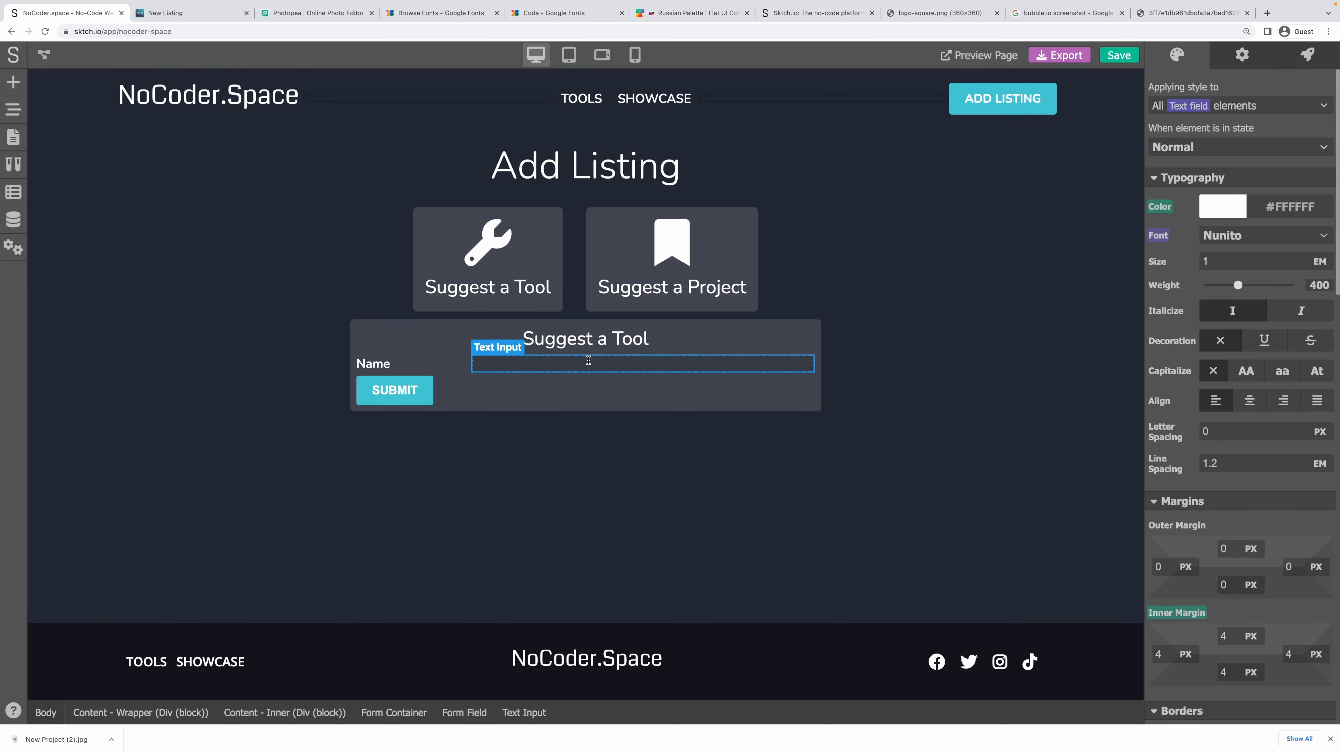
text(gjfghj)
click(827, 353)
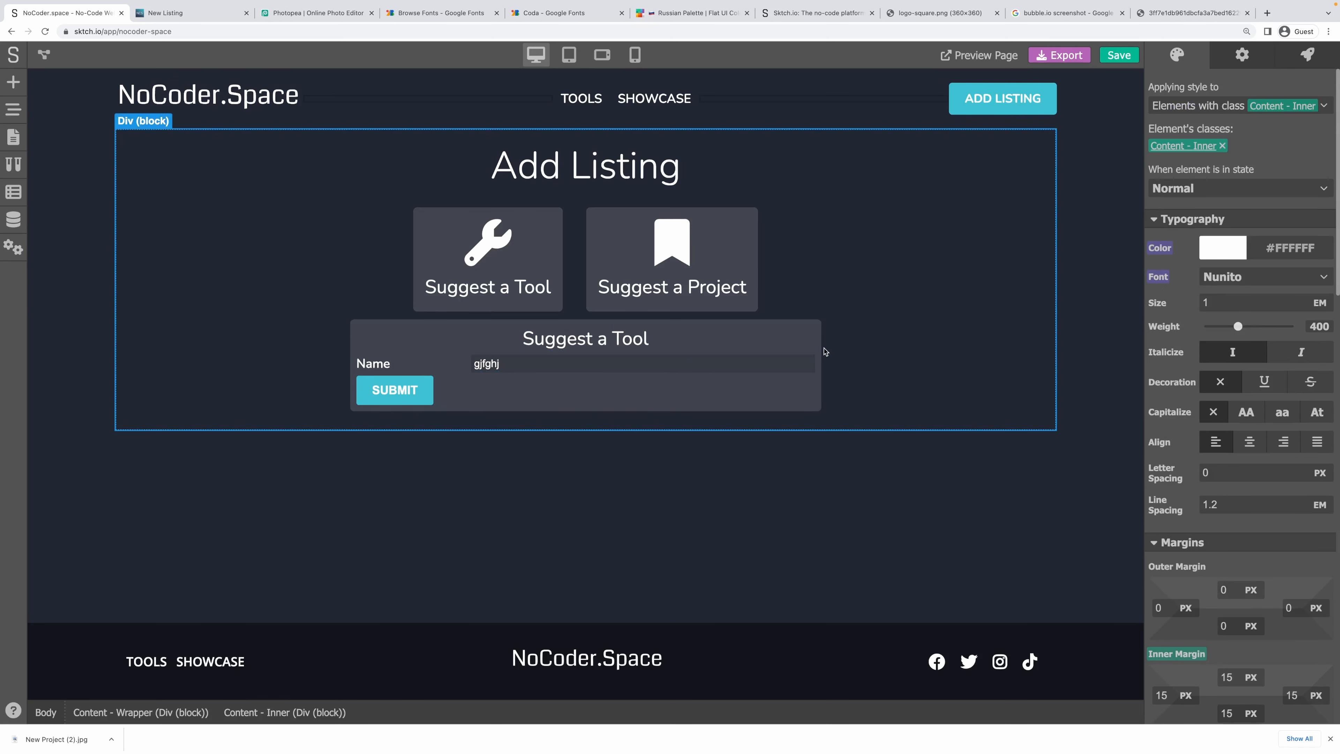
click(632, 364)
click(362, 357)
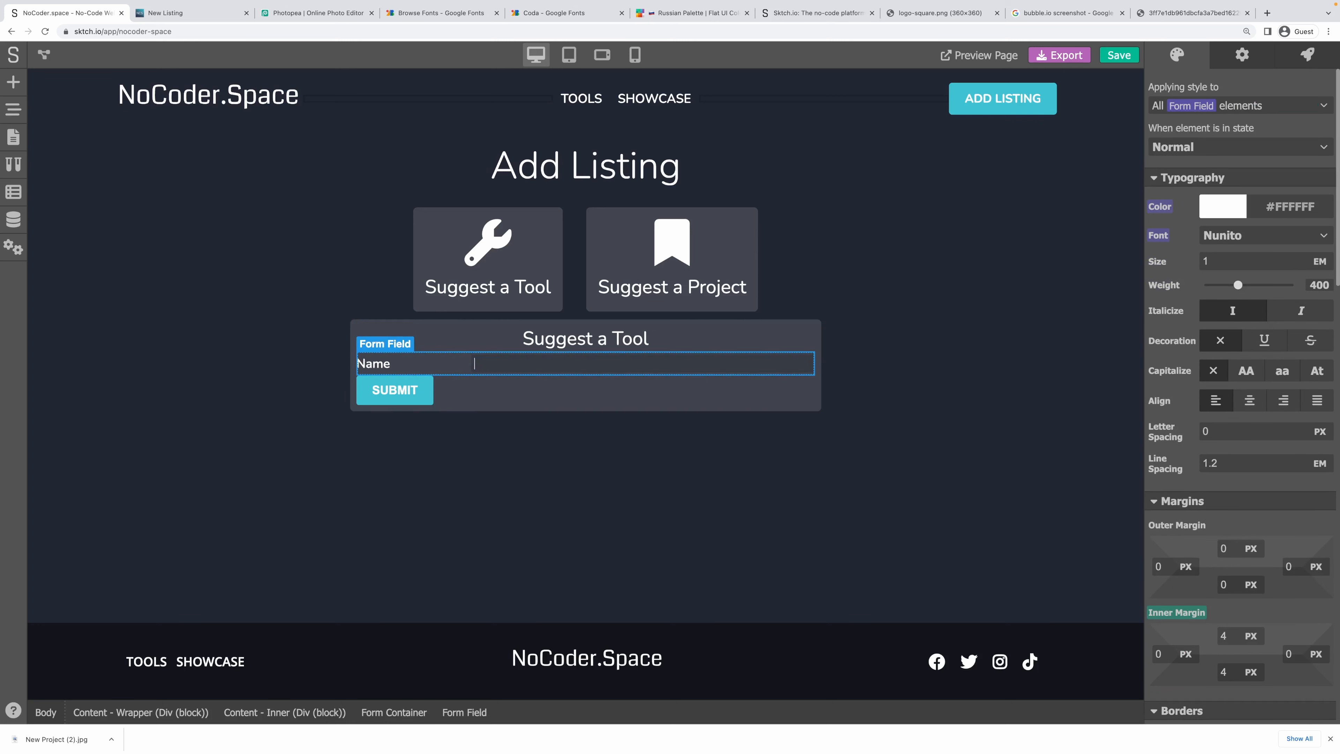
click(554, 407)
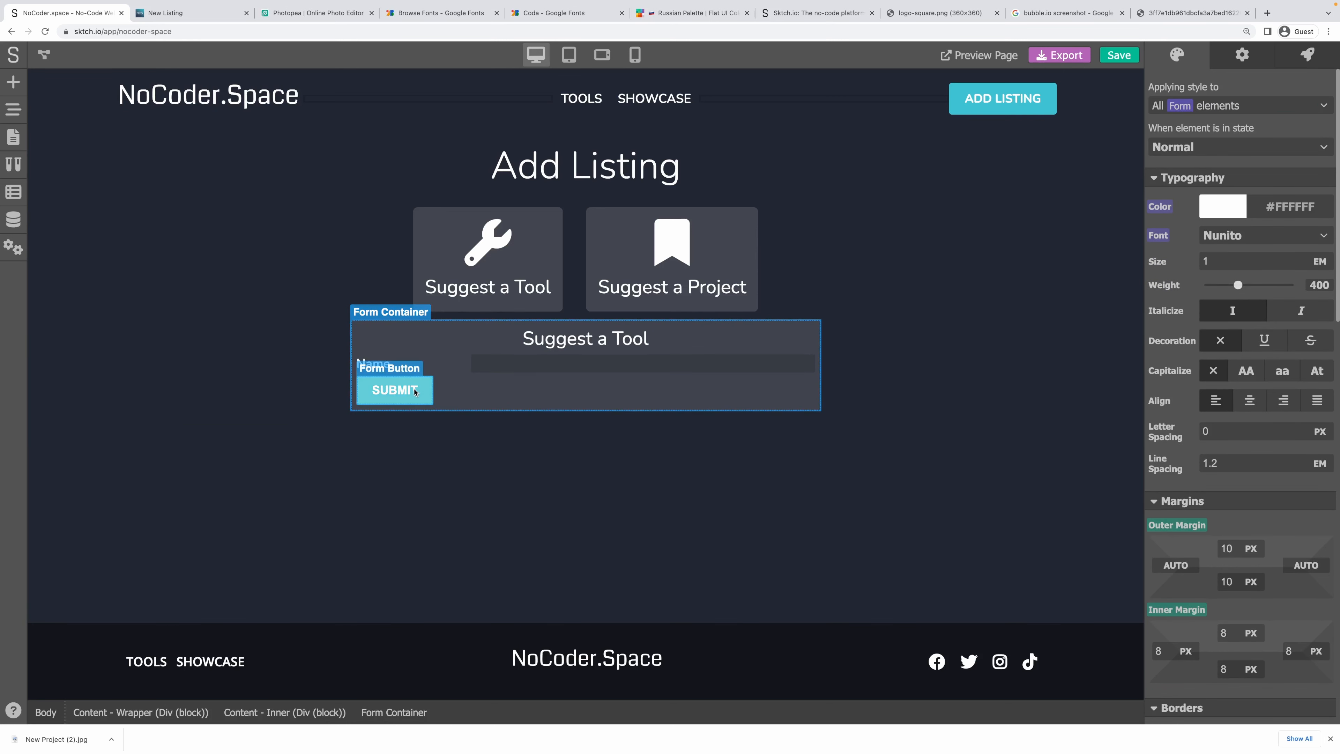
Add a Div block to the form and move the SUBMIT button into it.
click(14, 85)
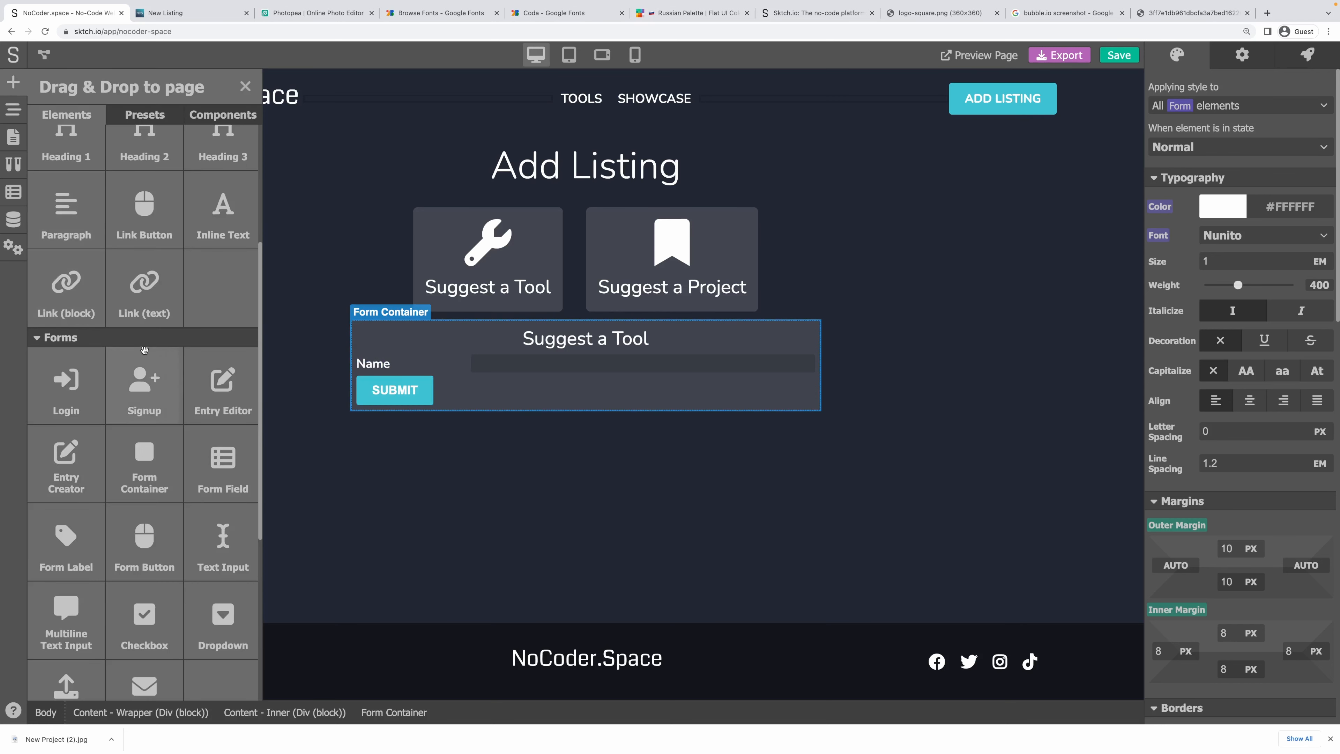
scroll(207, 419, up, 2)
scroll(207, 419, up, 2)
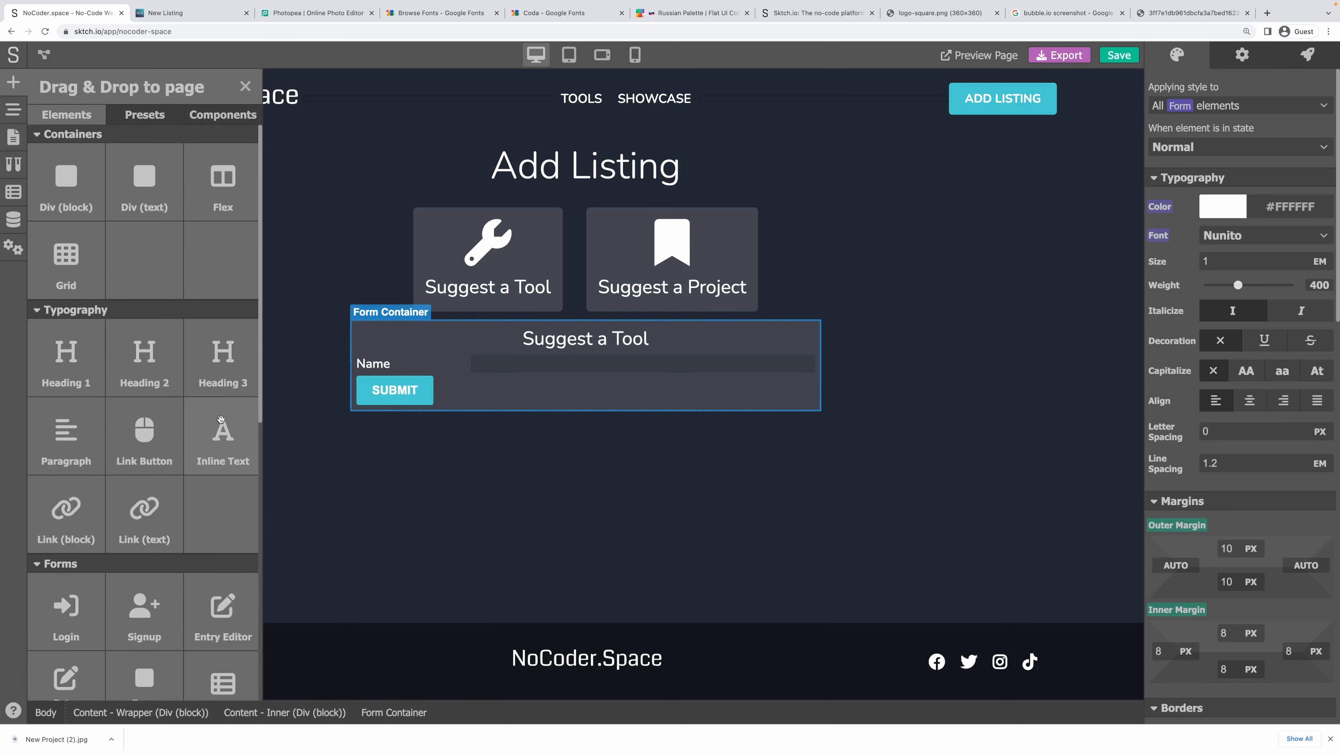
drag(67, 180, 526, 376)
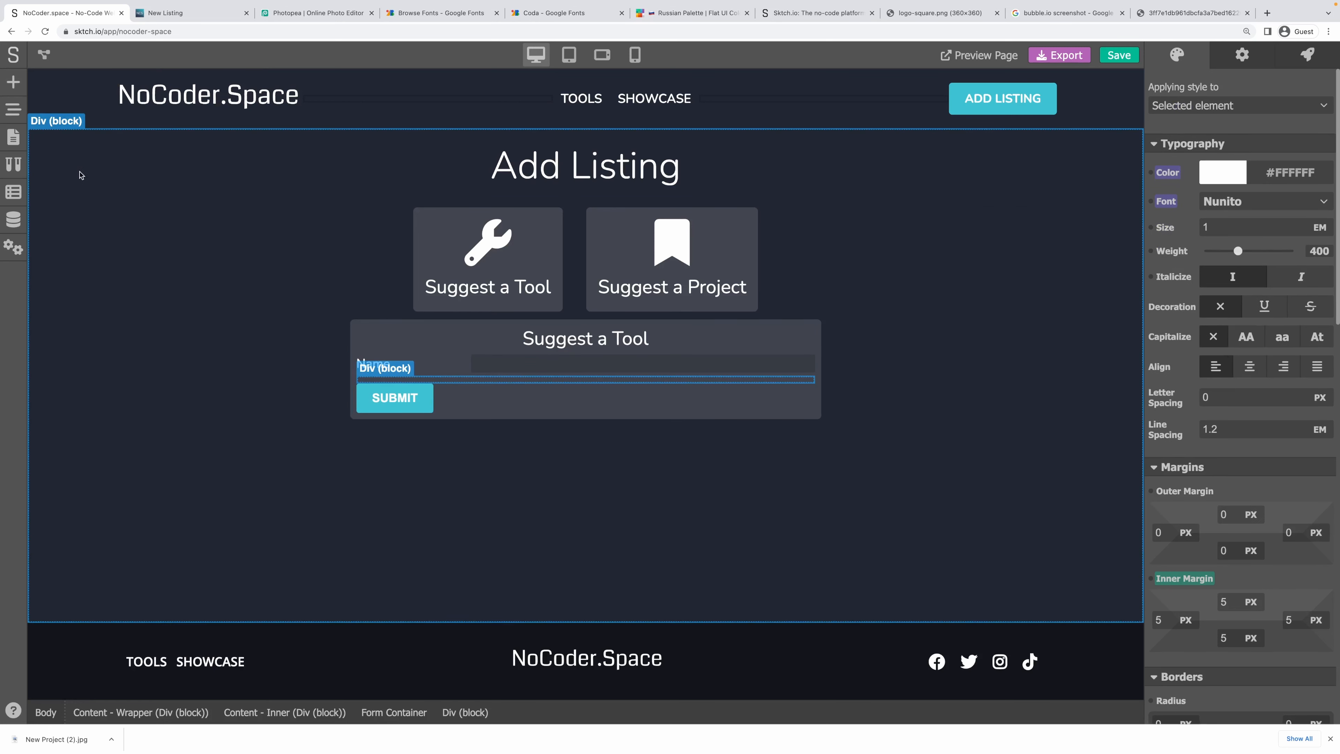
click(14, 109)
drag(119, 451, 114, 449)
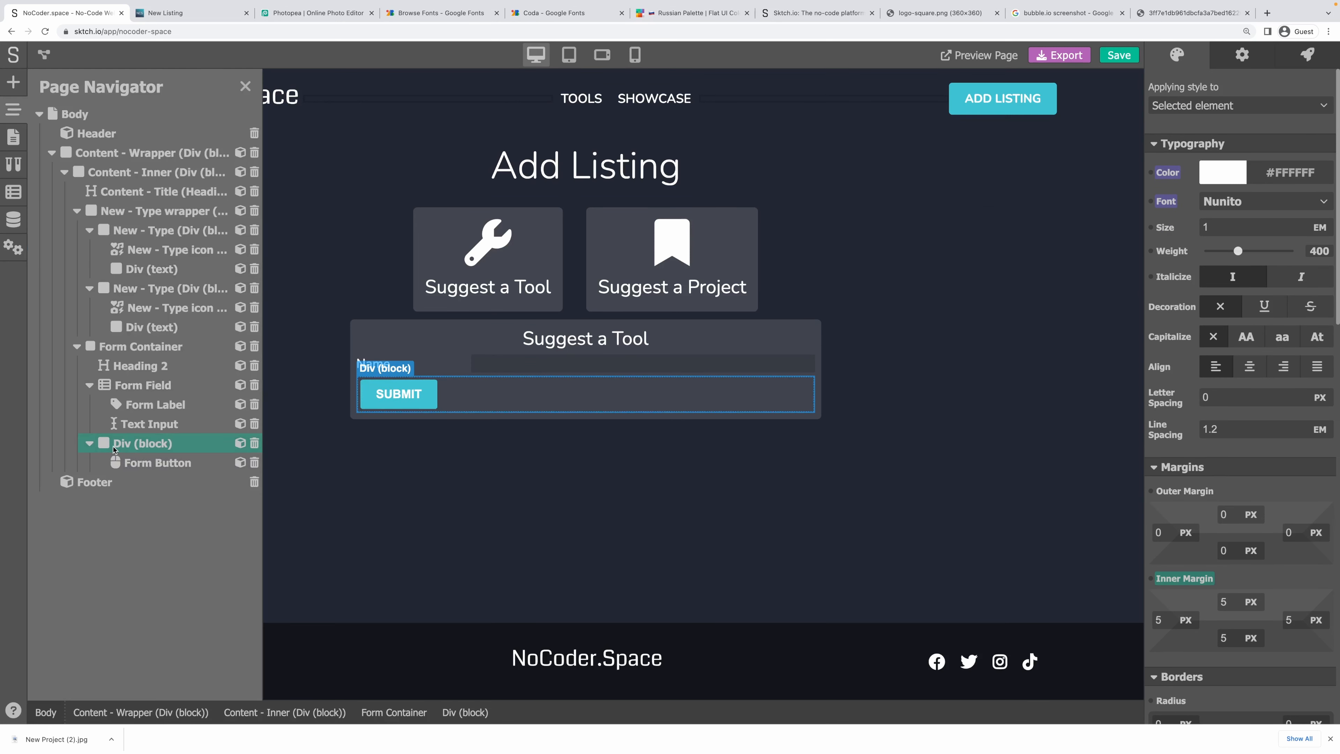
click(90, 443)
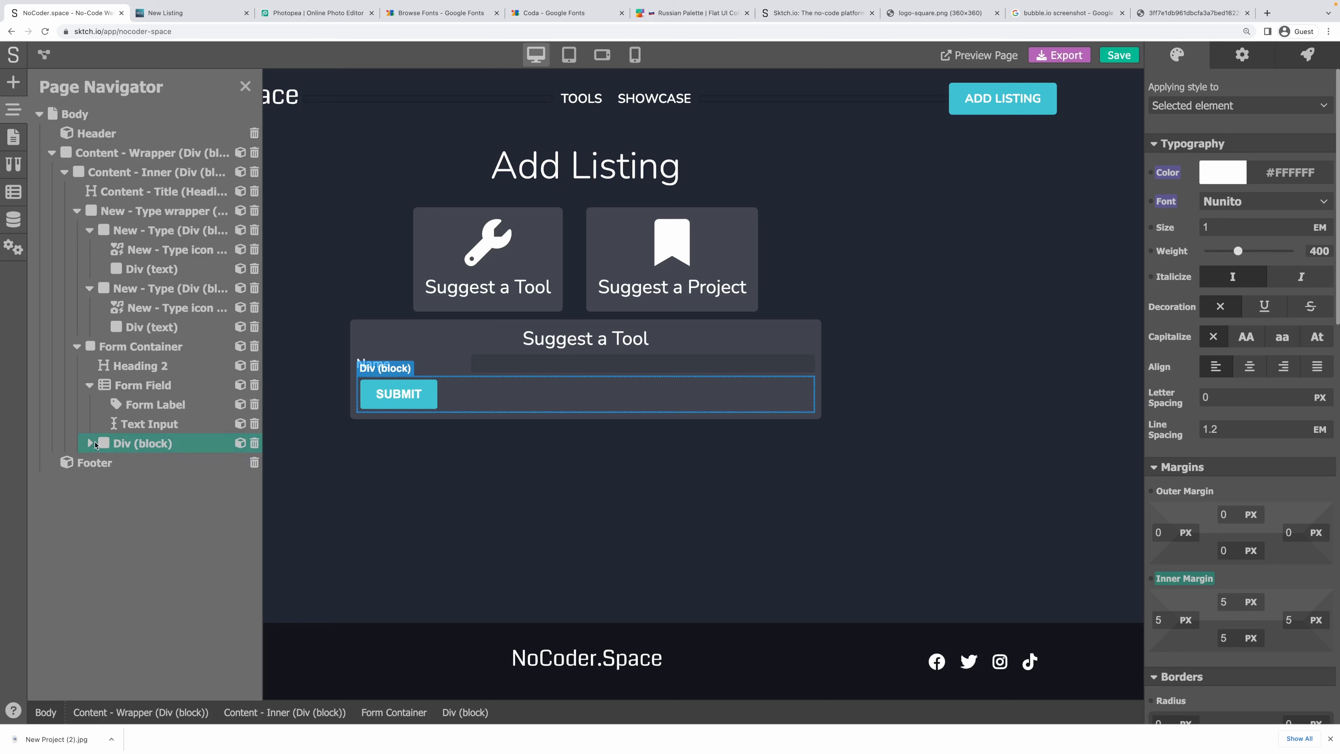
Create the class 'Form - Submit Wrapper' on the new block.
click(1215, 107)
click(1205, 172)
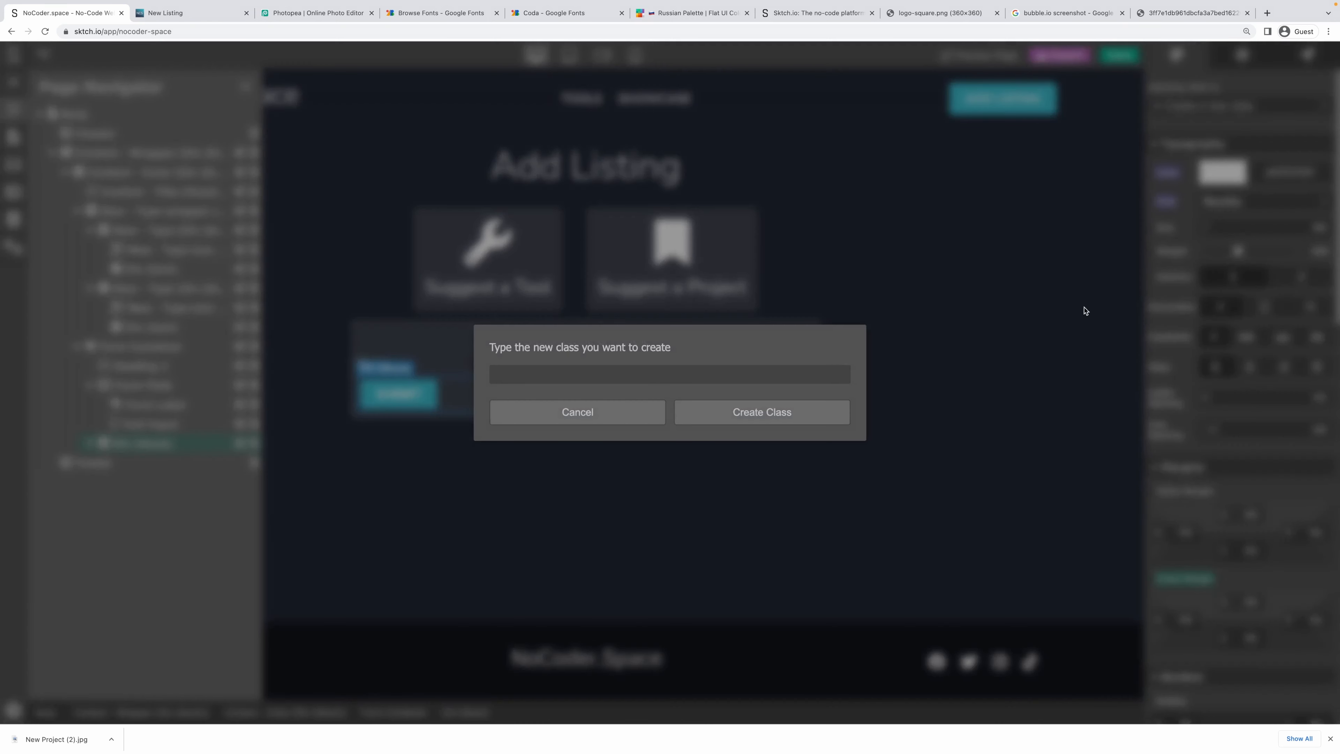
text(Form - Submit Wrapper)
key(Return)
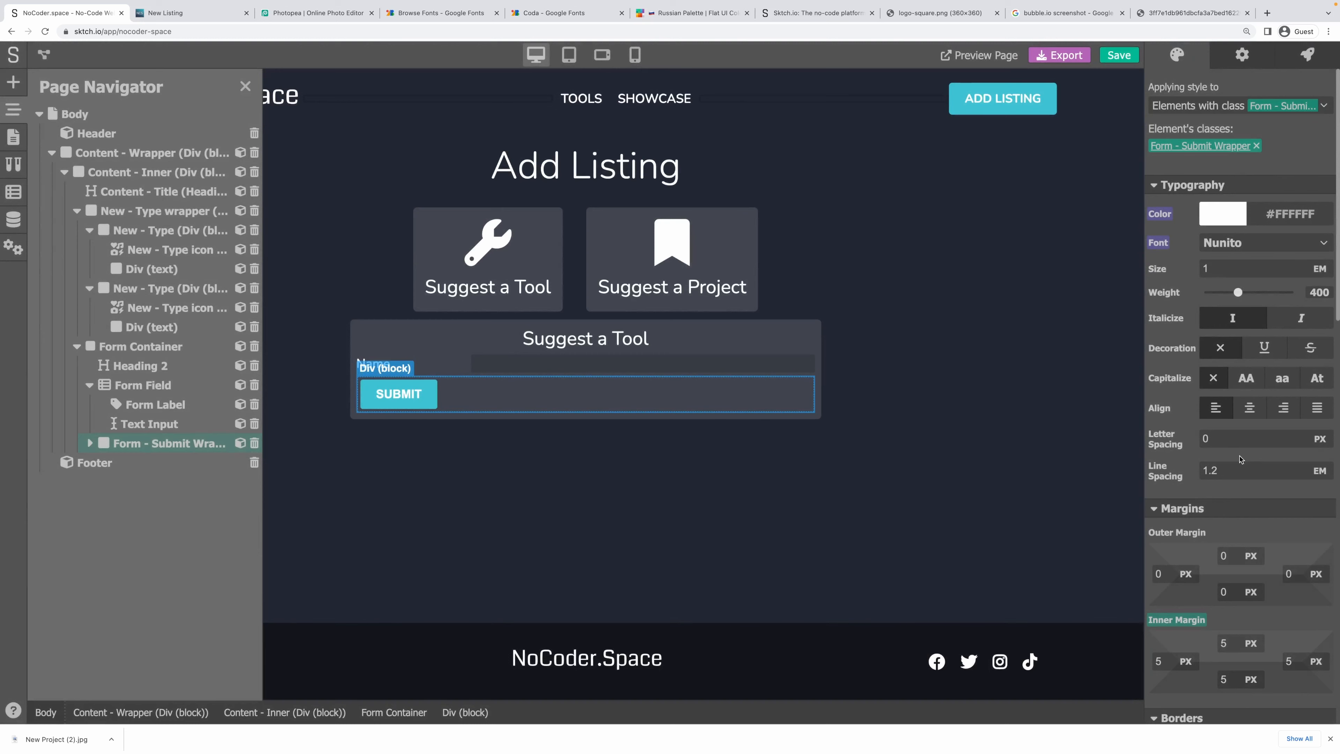
Centre-align the button in the wrapper and clear the wrapper's inner and top outer margins.
click(1248, 415)
click(1191, 620)
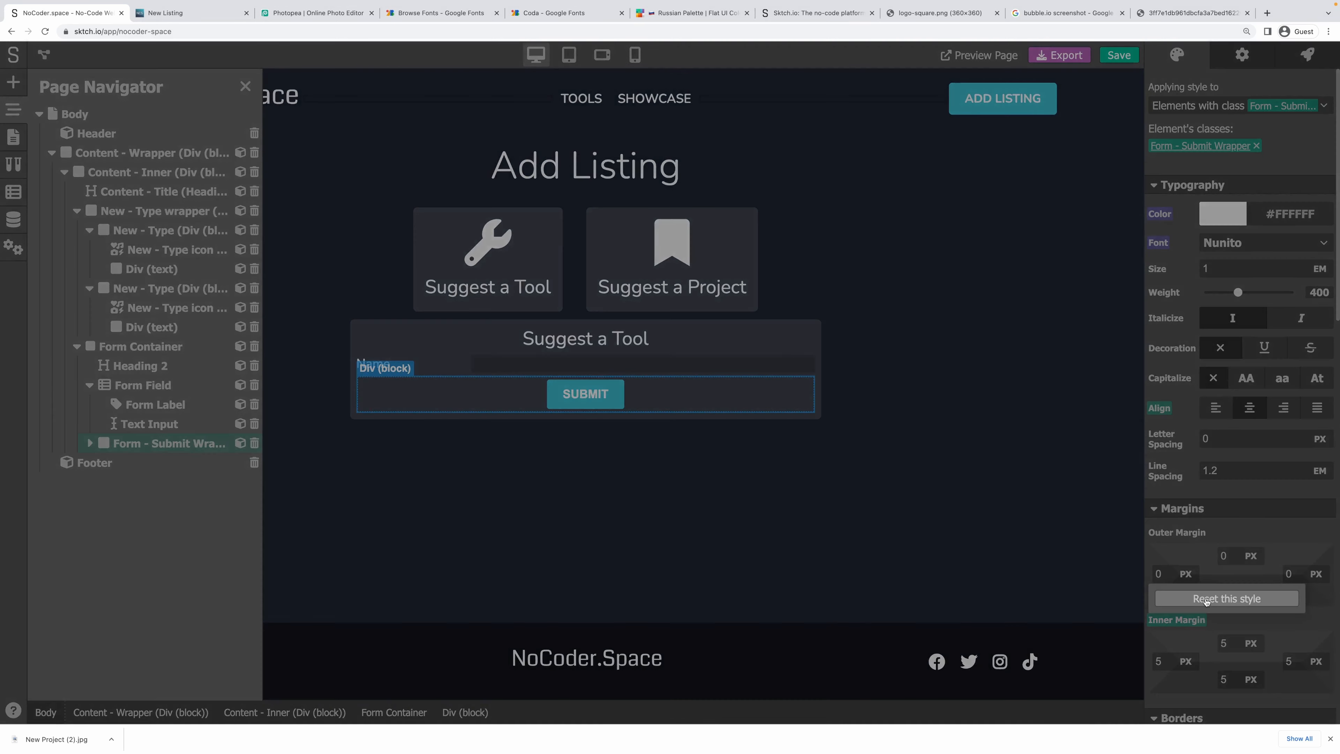
click(1206, 600)
click(1246, 556)
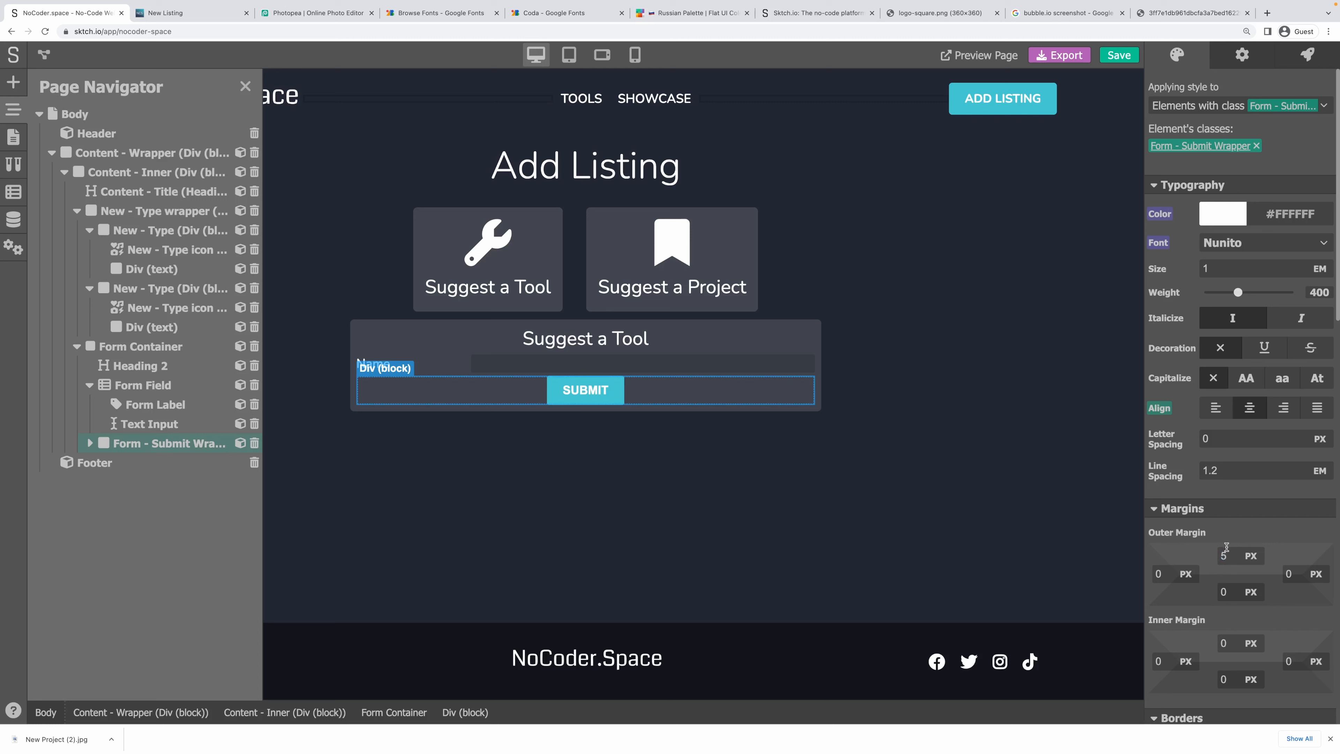
key(super+z)
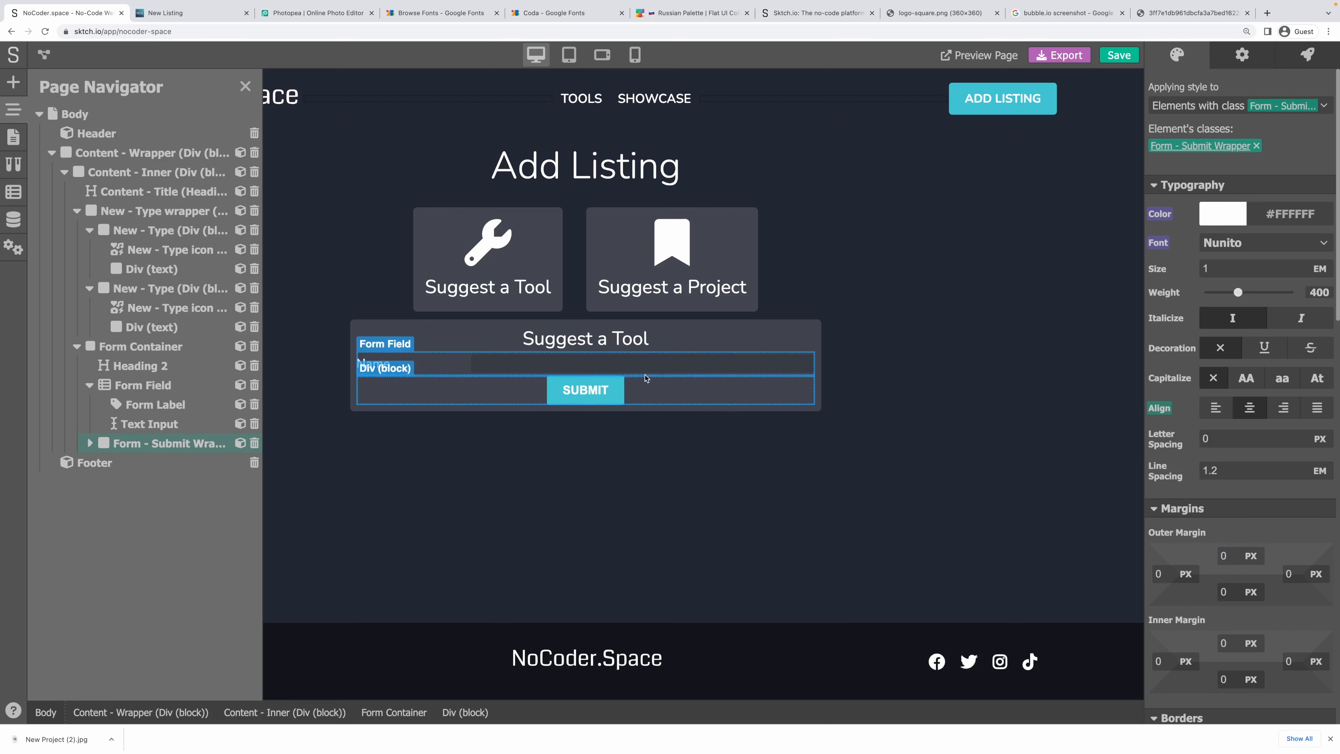
click(475, 372)
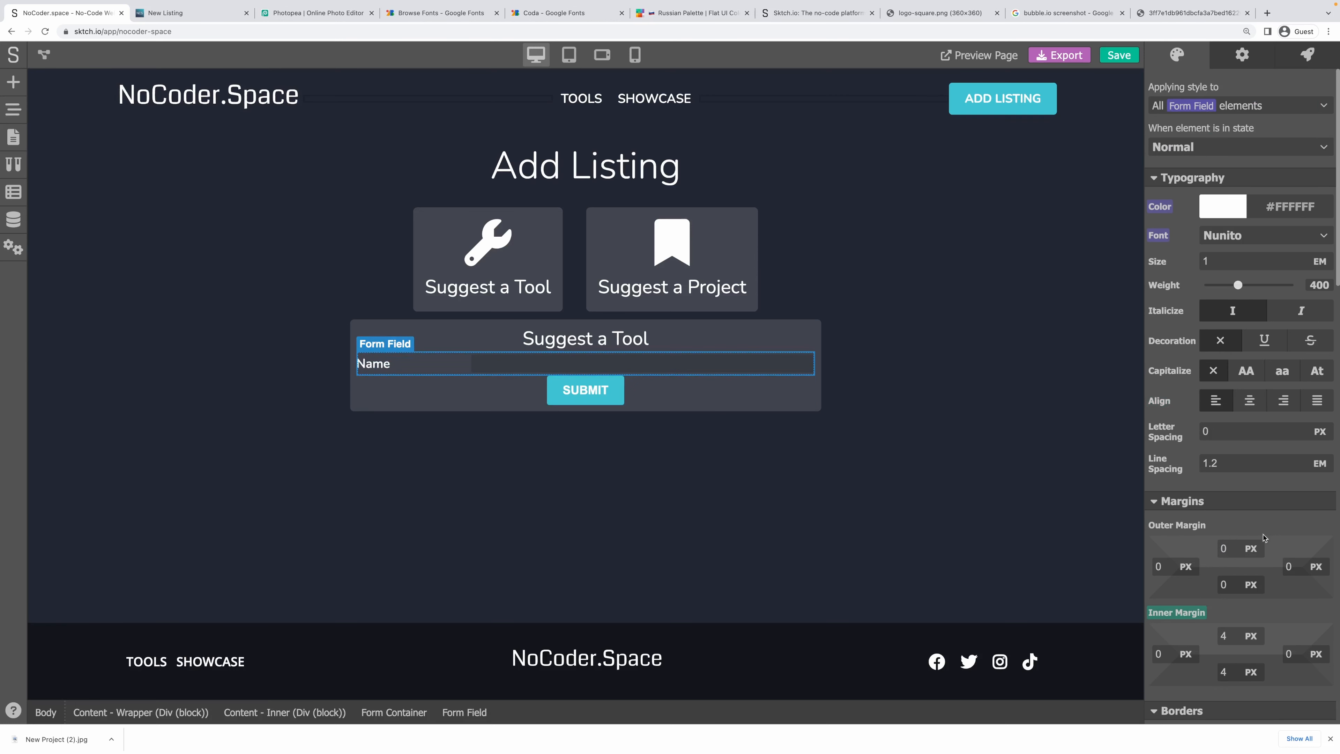
Give the Name form field a 10 px bottom outer margin.
click(1226, 585)
text(10)
key(shift+Tab)
key(shift+Tab)
key(shift+Tab)
text(10)
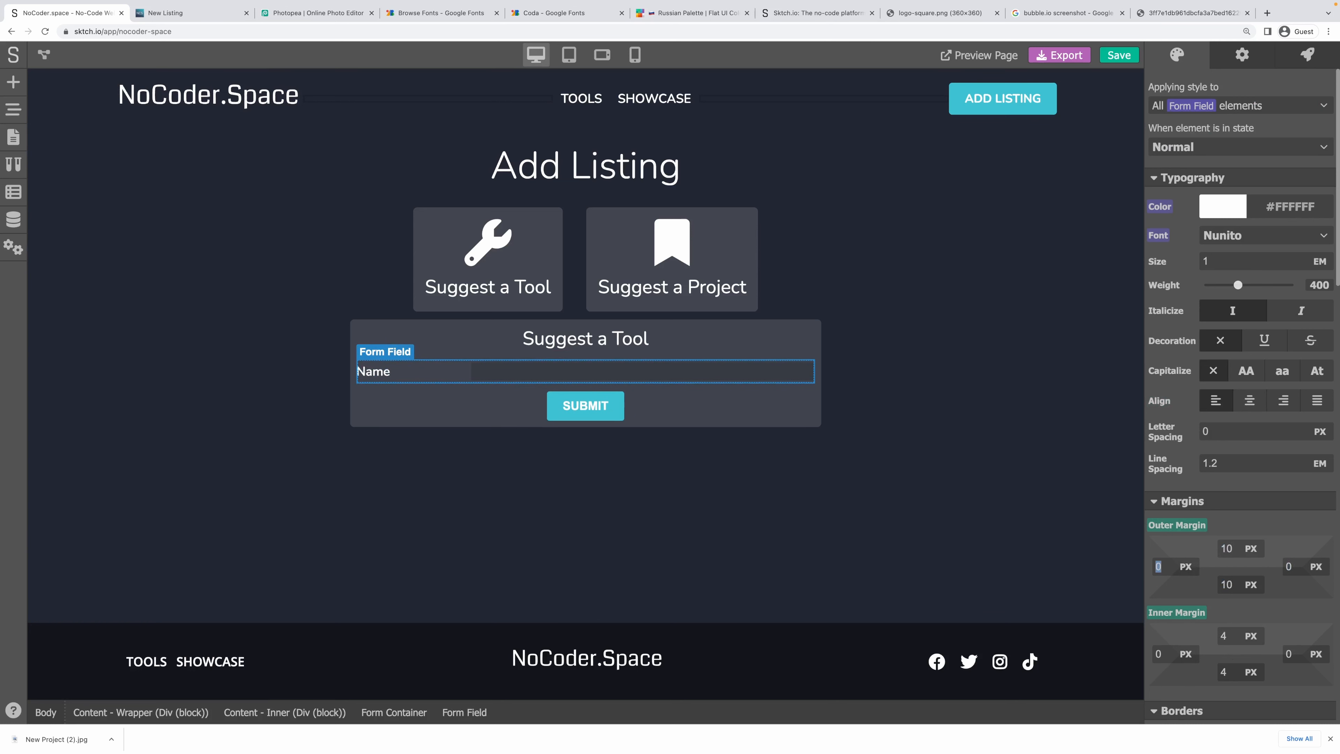
click(852, 505)
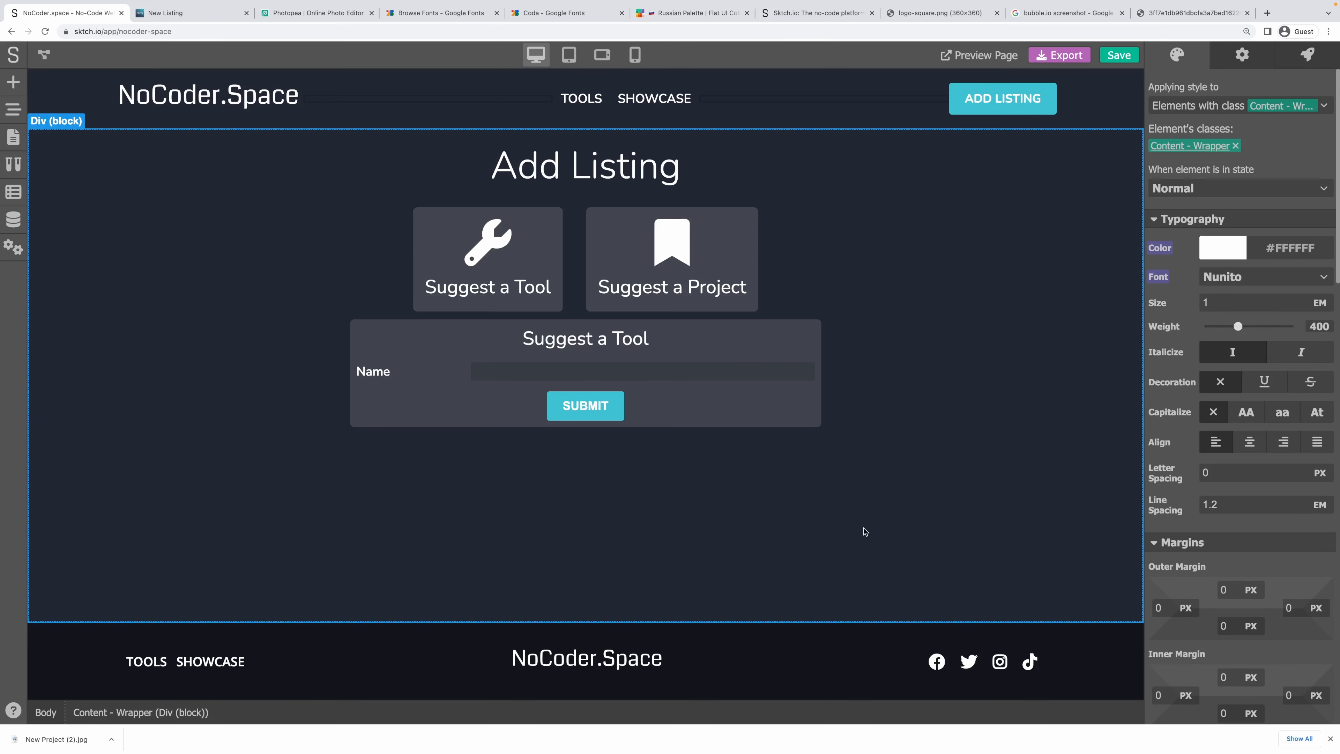
click(889, 394)
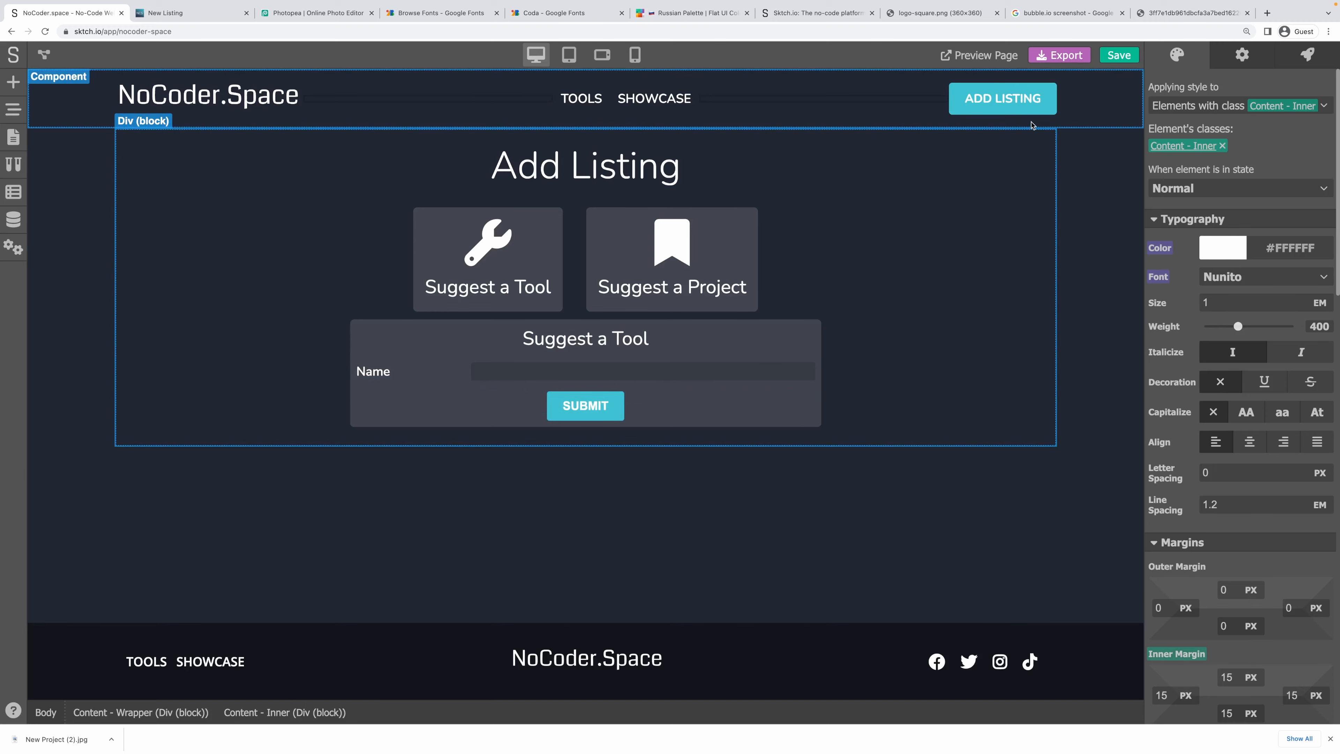
Save the project and open the Page state variables panel.
click(1118, 54)
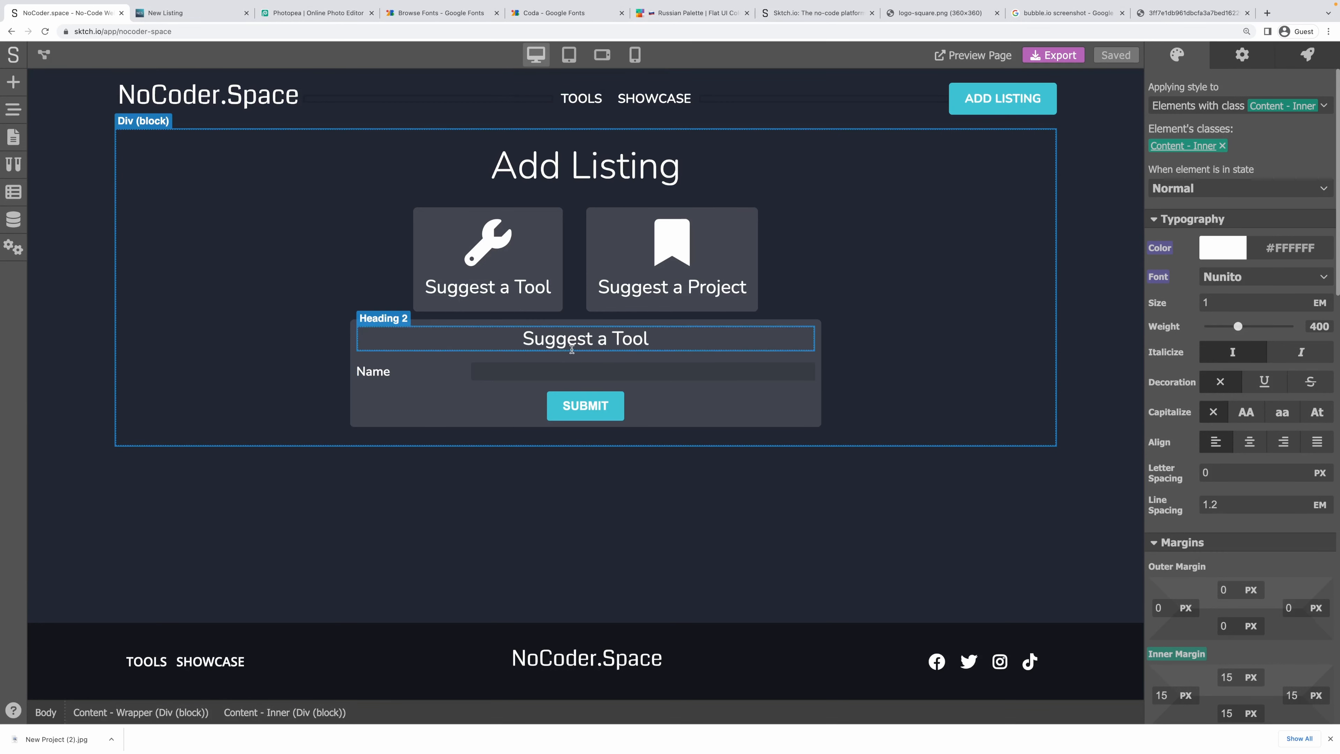
click(354, 385)
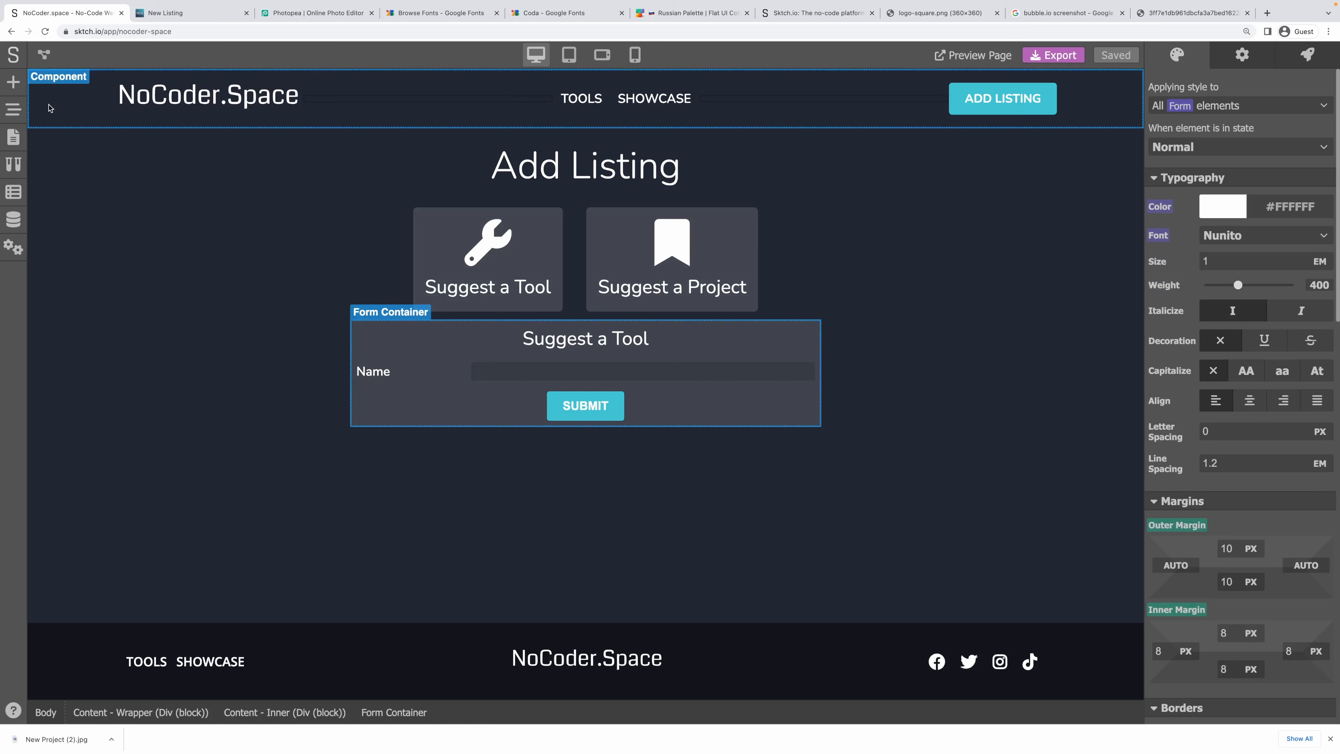
click(8, 196)
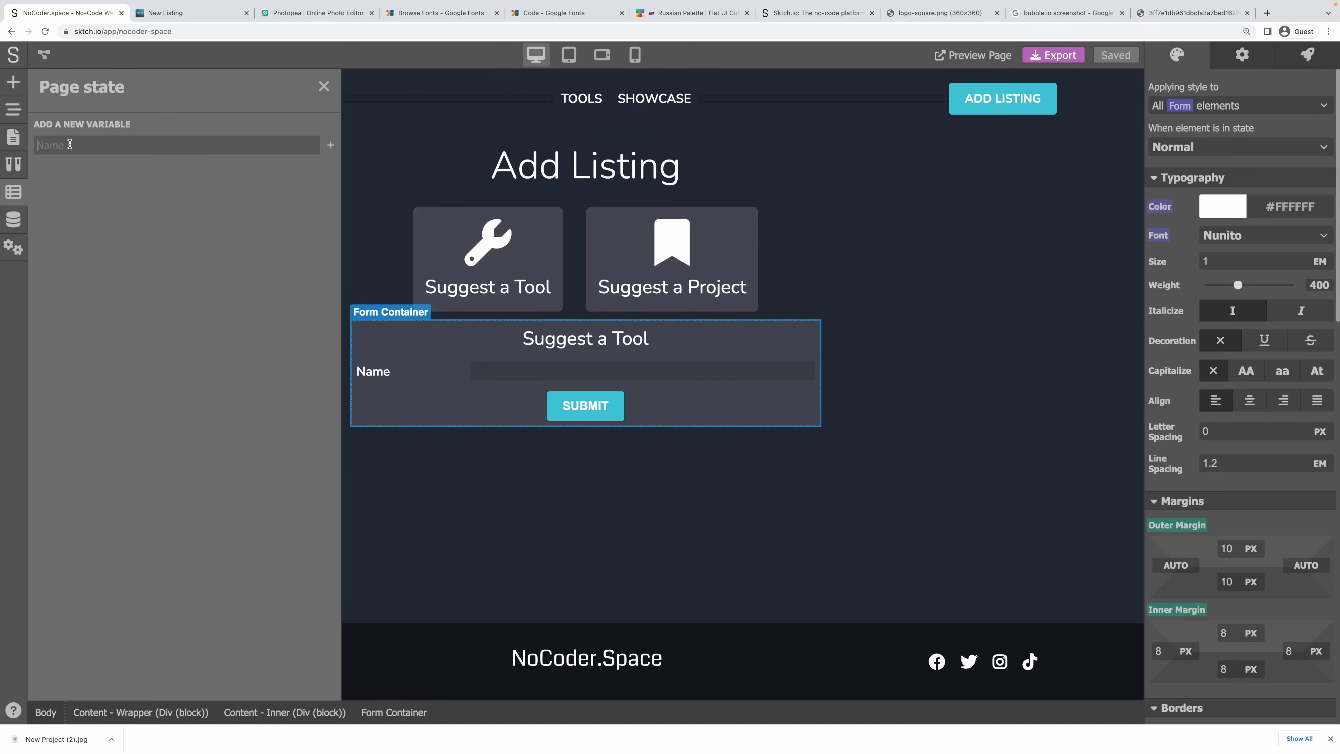
Add a Text page variable named 'type', then close the Page state panel.
text(type)
click(324, 146)
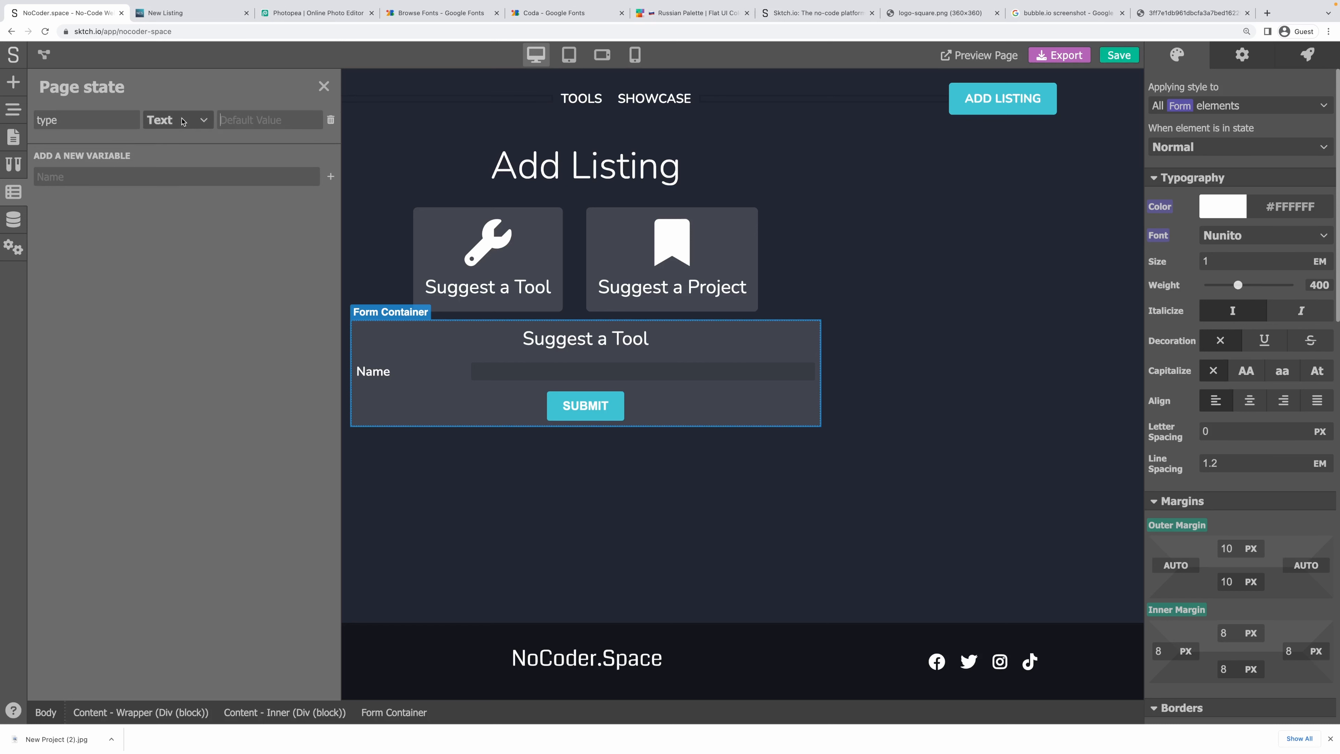
click(227, 120)
click(323, 88)
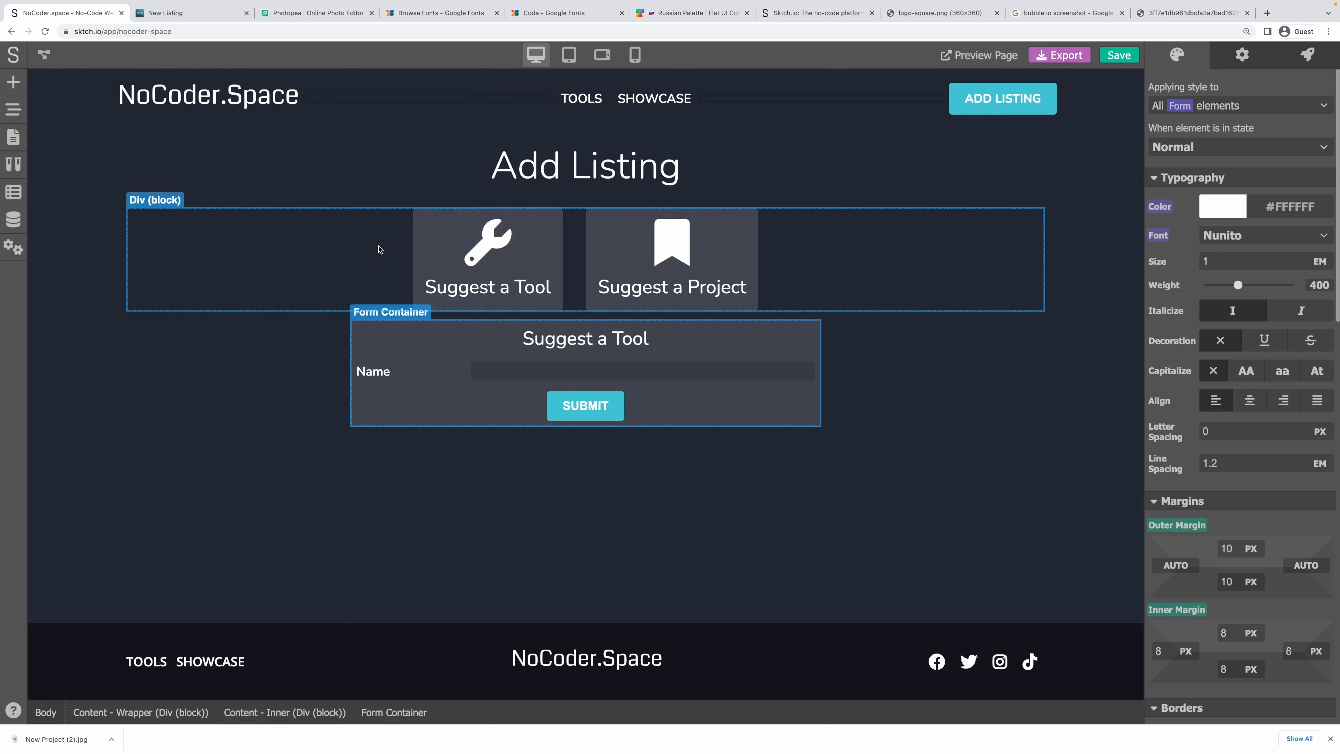
Set the two-card wrapper to render only when the expression type=="" is true.
click(380, 260)
click(1235, 64)
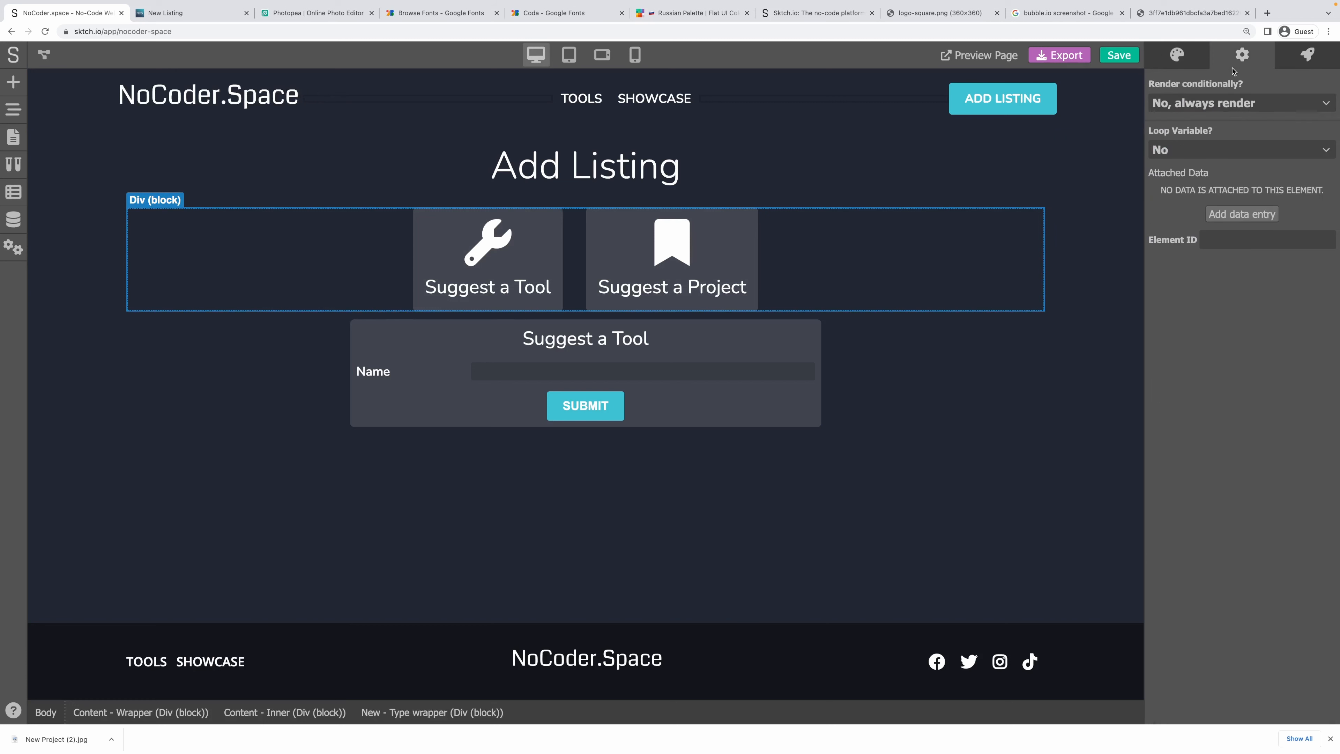
click(1196, 109)
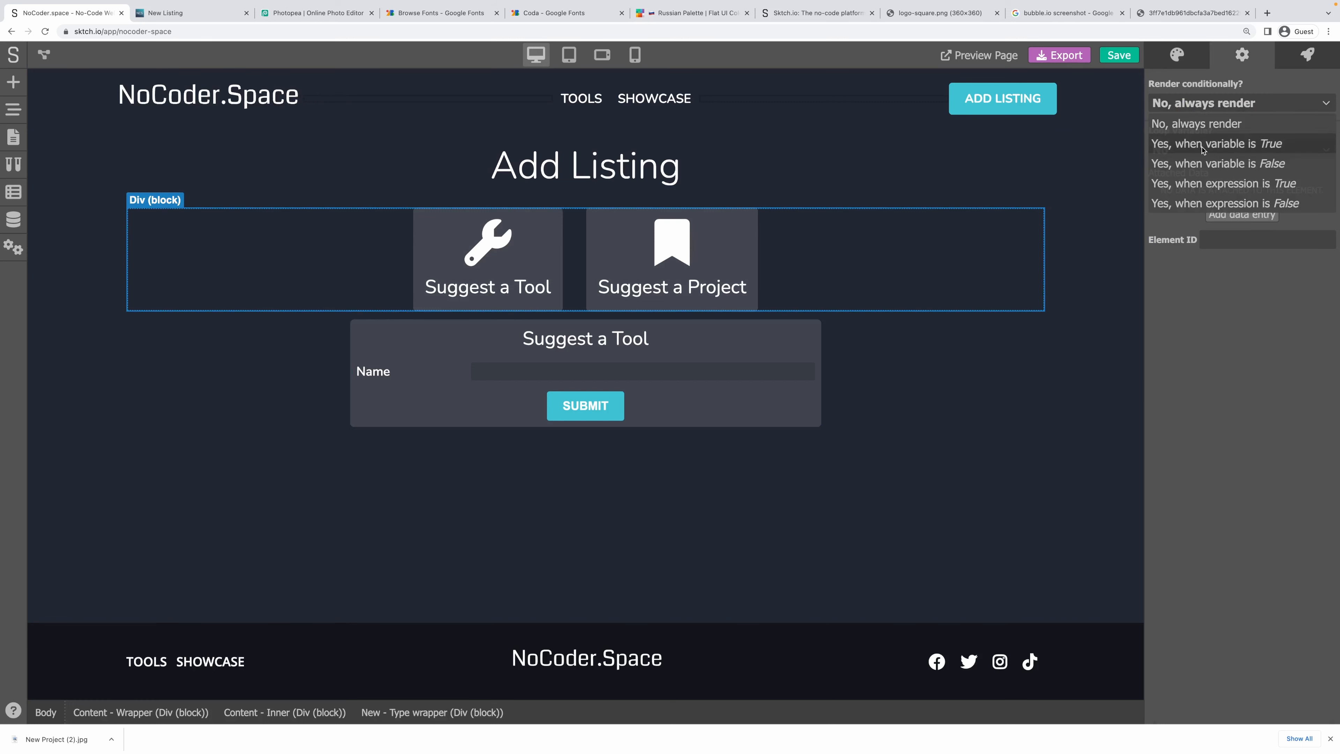
click(1204, 163)
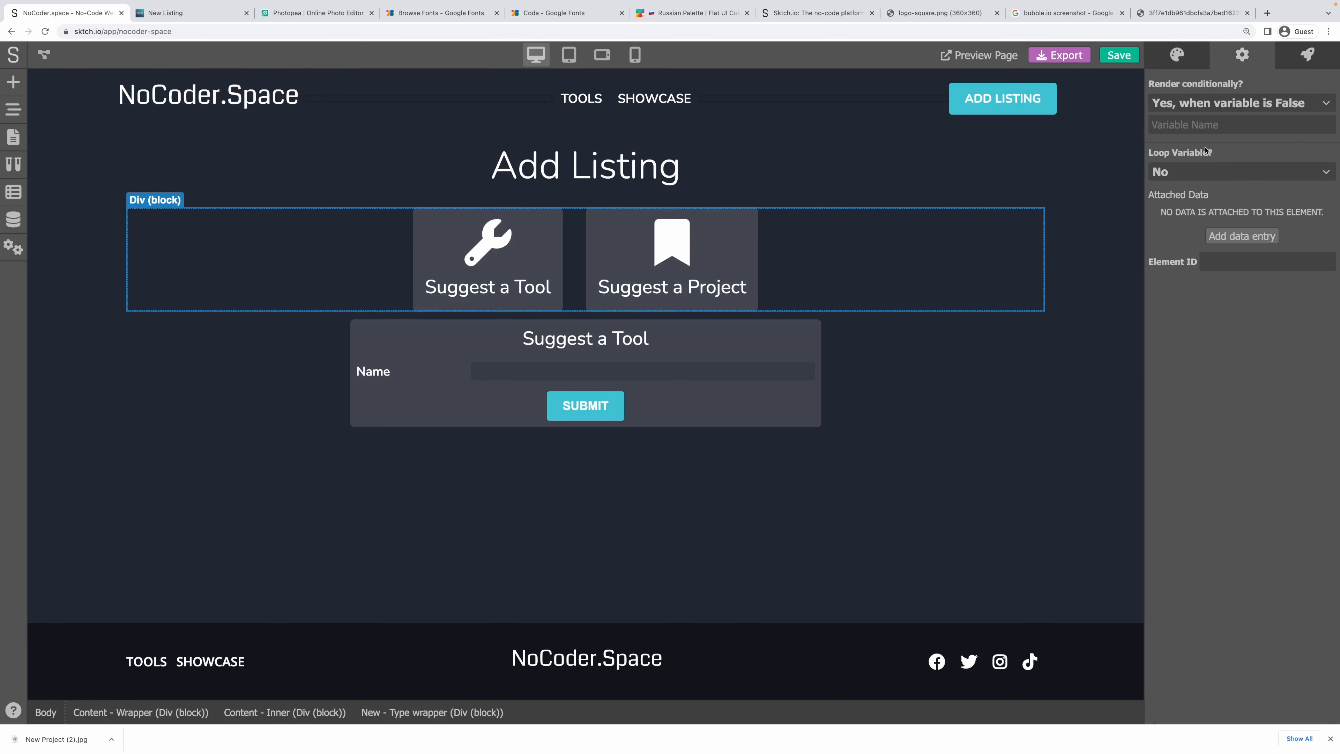
click(1190, 104)
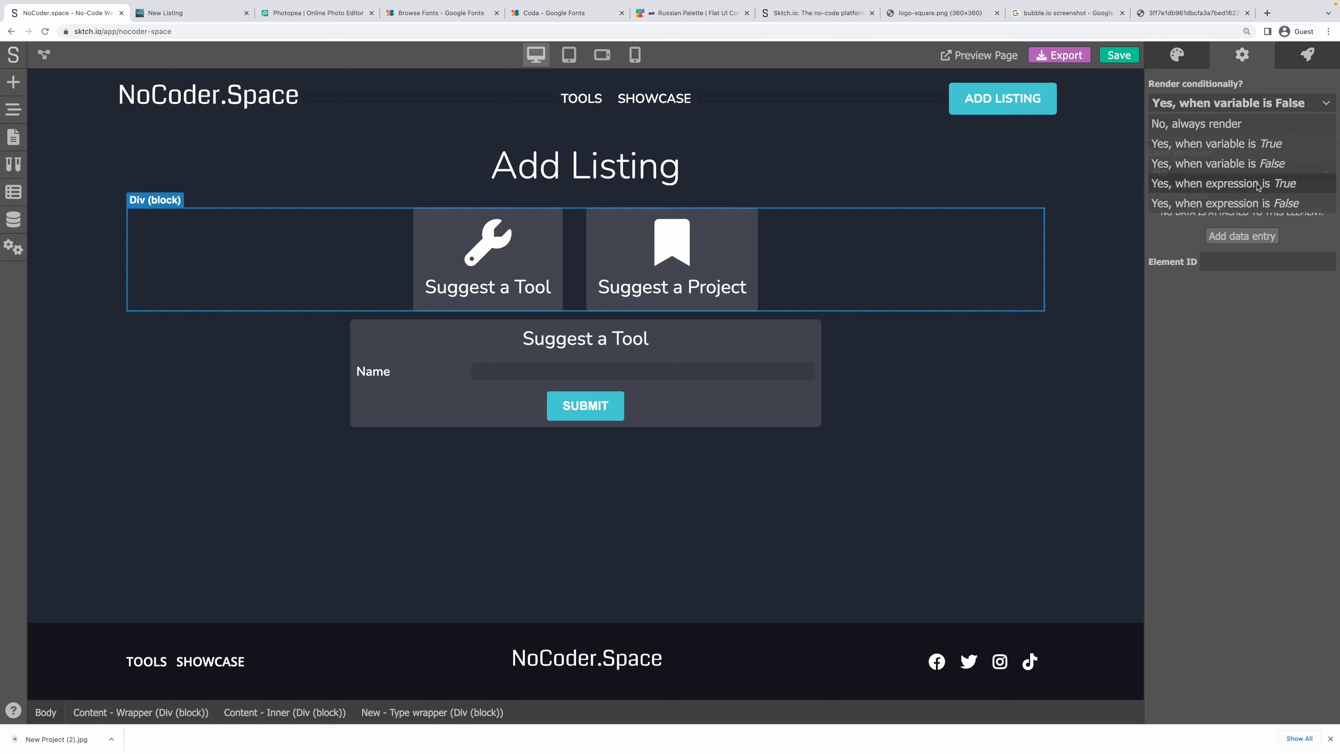
click(1258, 184)
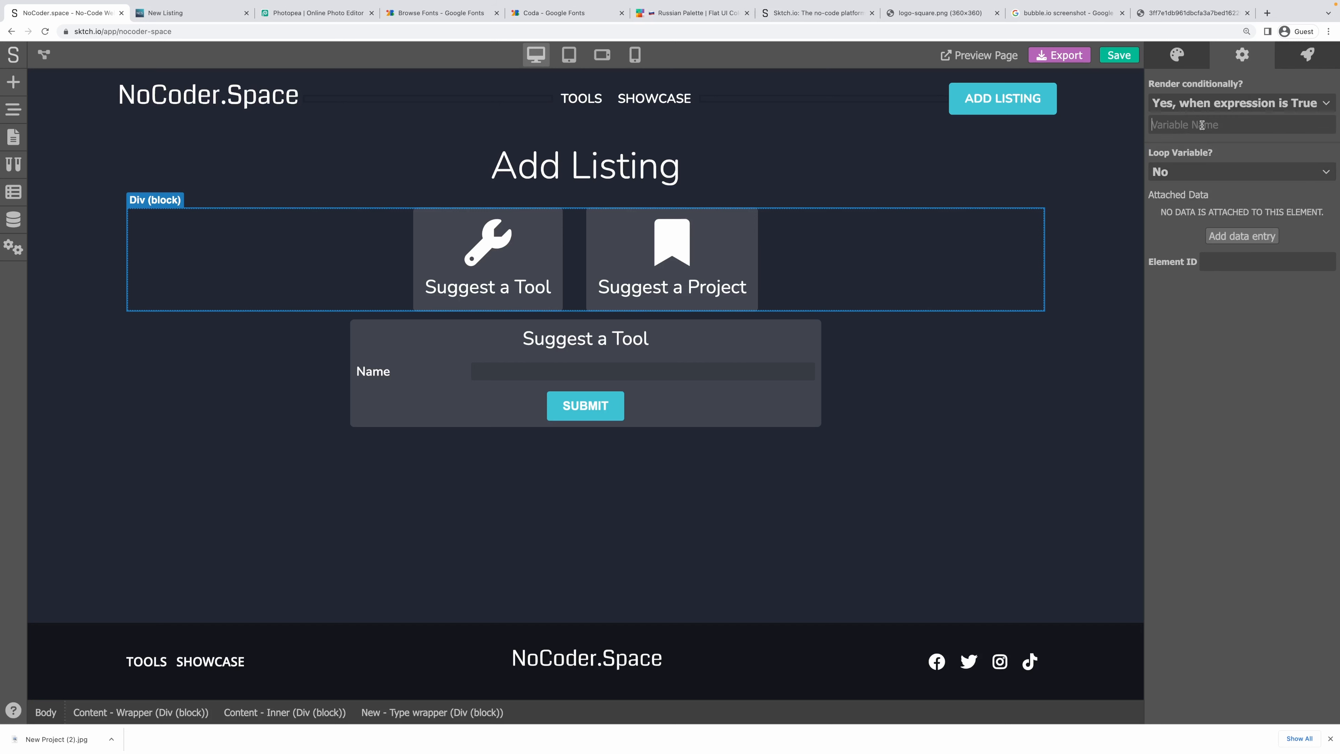
click(1202, 125)
text(type==")
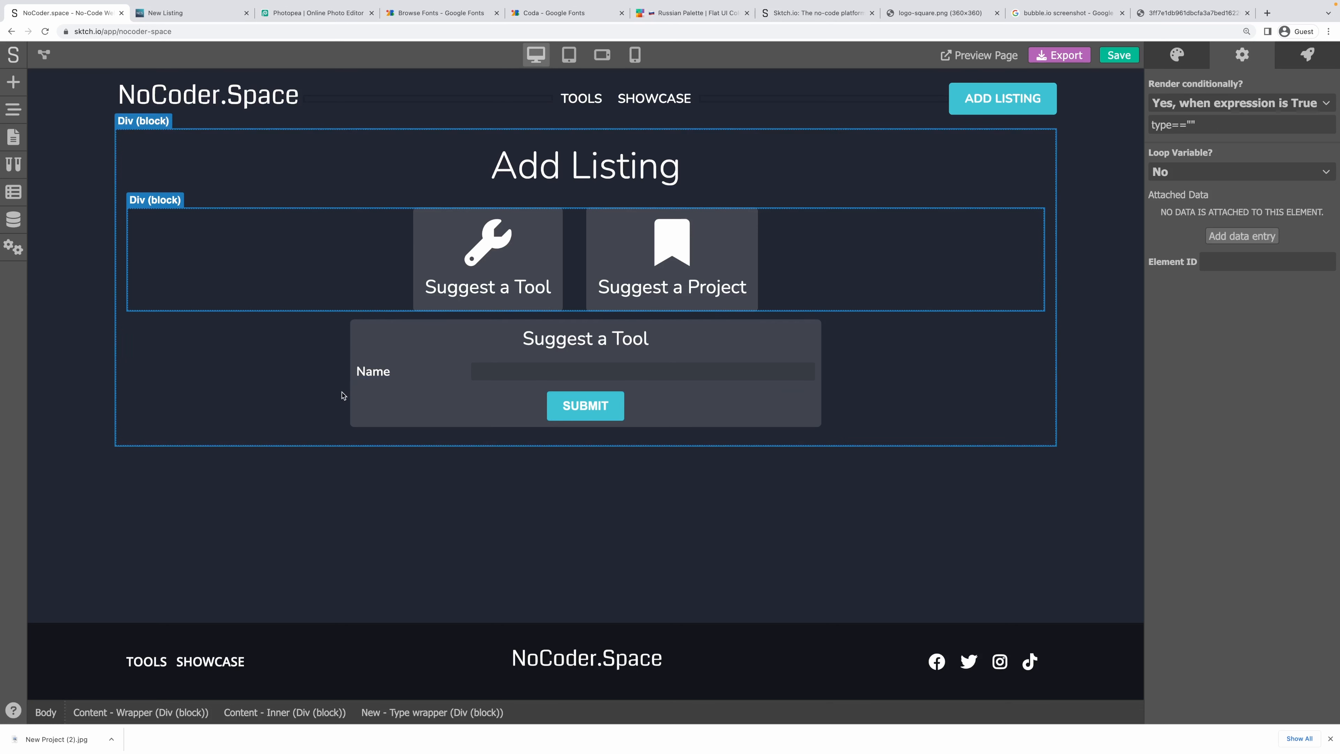
click(355, 338)
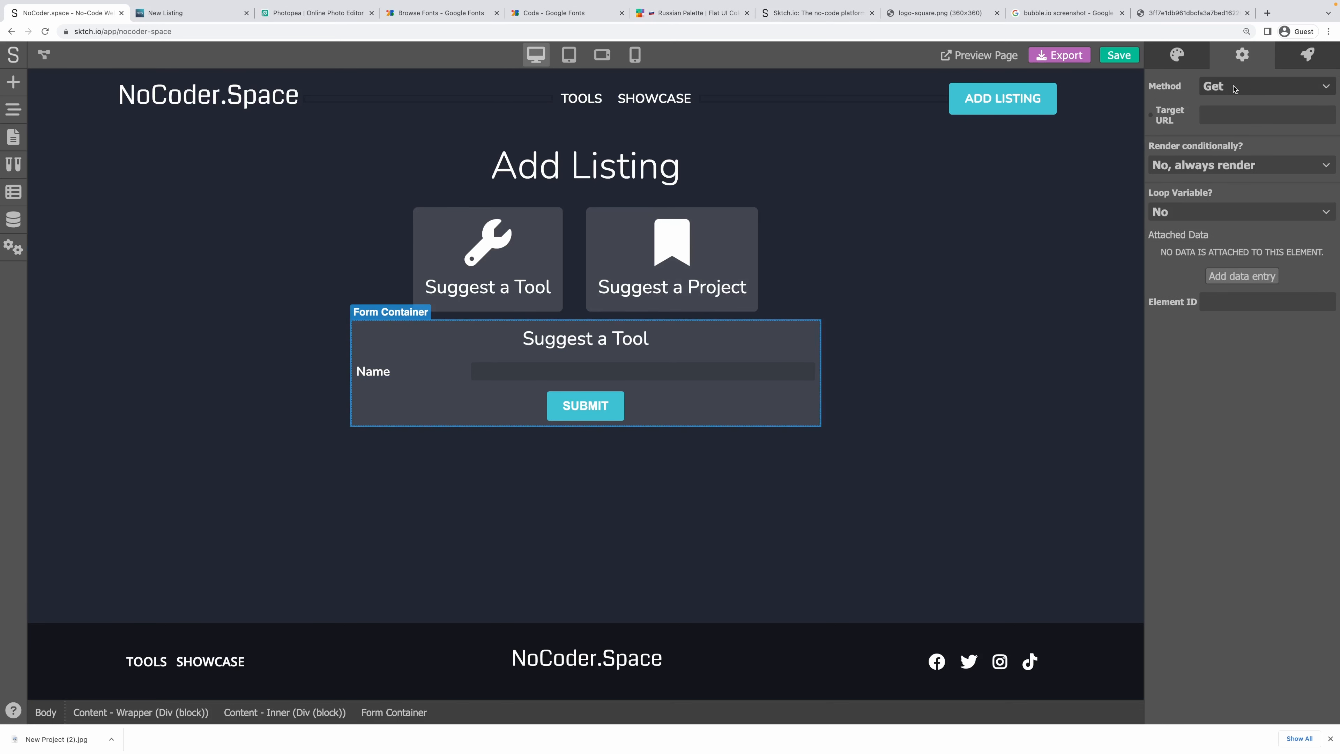
Set the Suggest a Tool form container to render only when type=="tool" is true.
click(1199, 162)
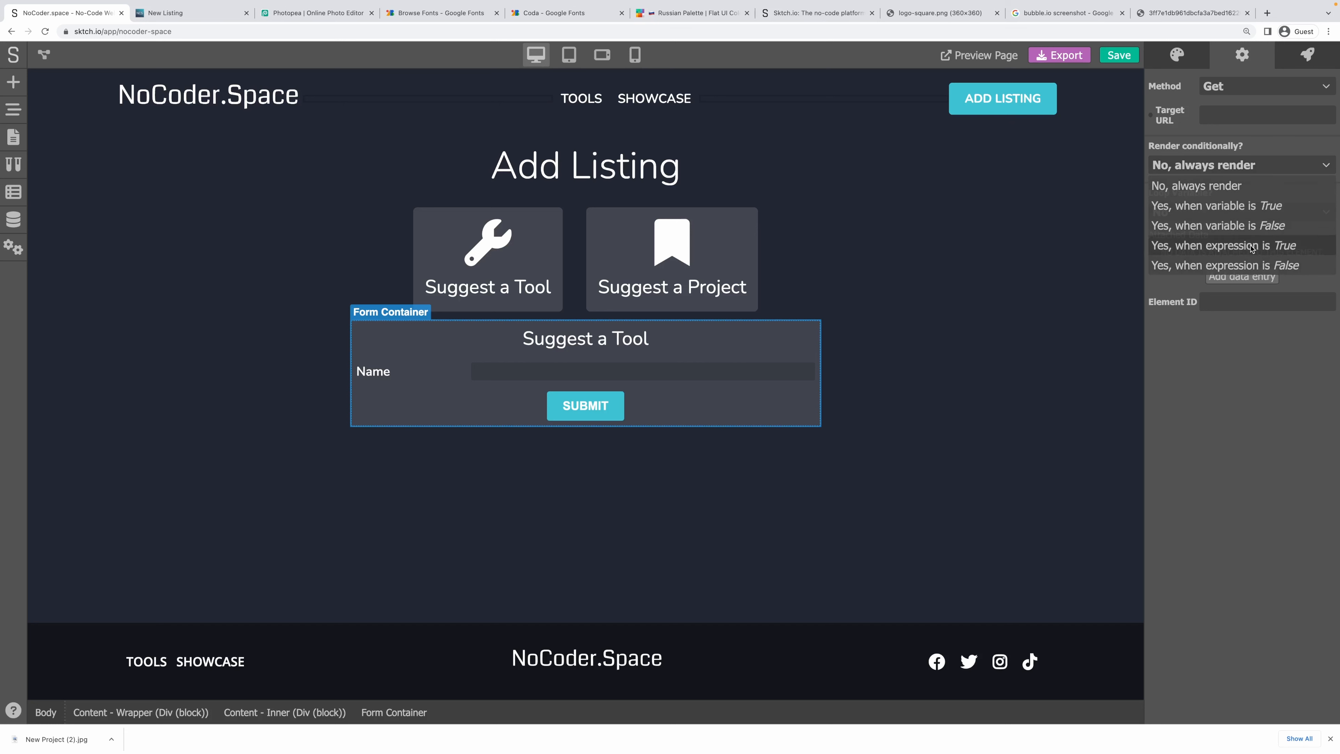
click(1252, 246)
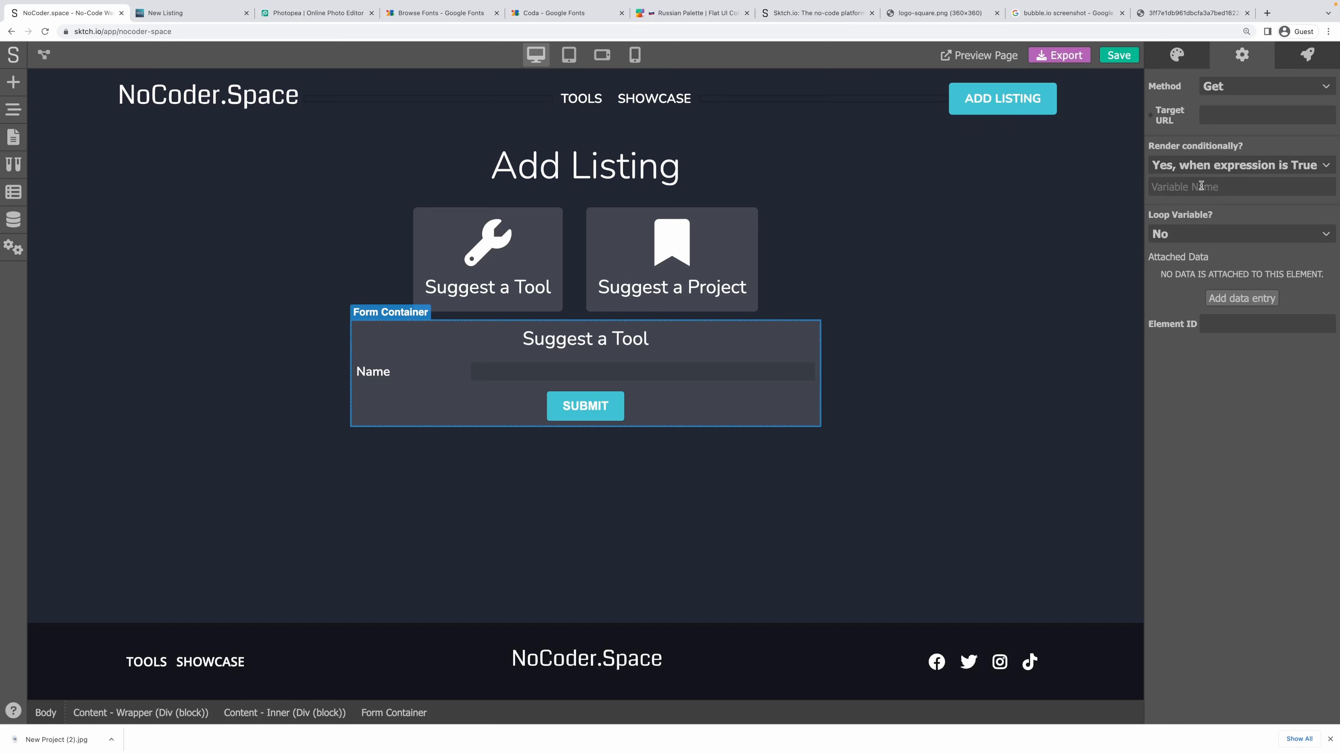
click(1201, 185)
text(type=="tool)
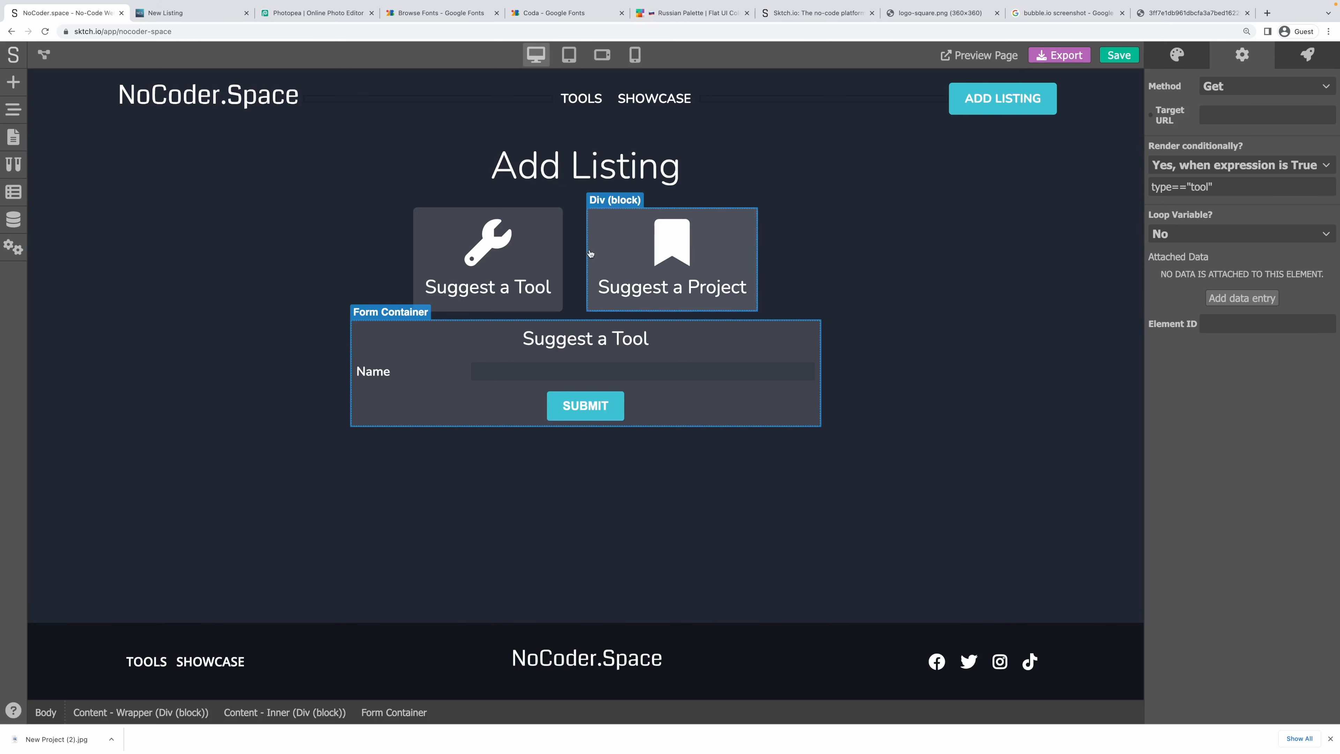
click(542, 254)
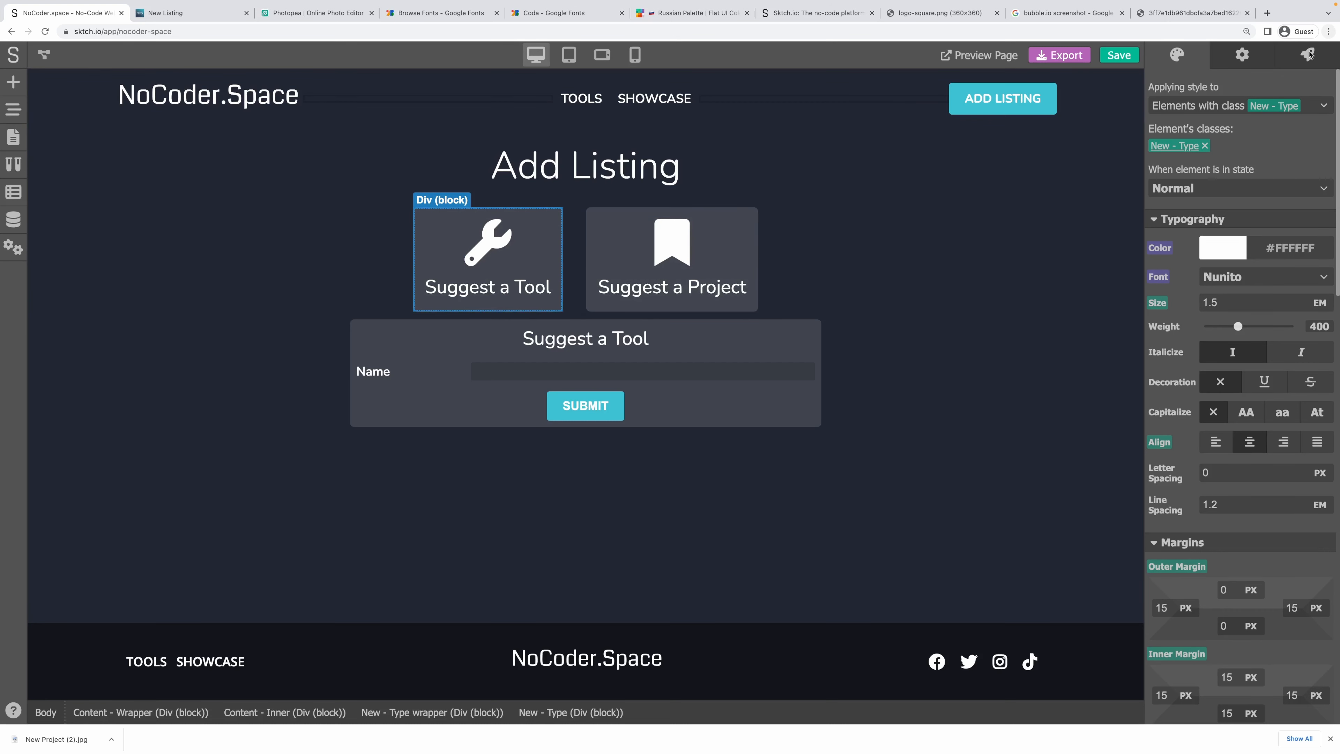
Add a no-code click action to the Suggest a Tool card that sets the type variable.
click(1304, 62)
click(1313, 95)
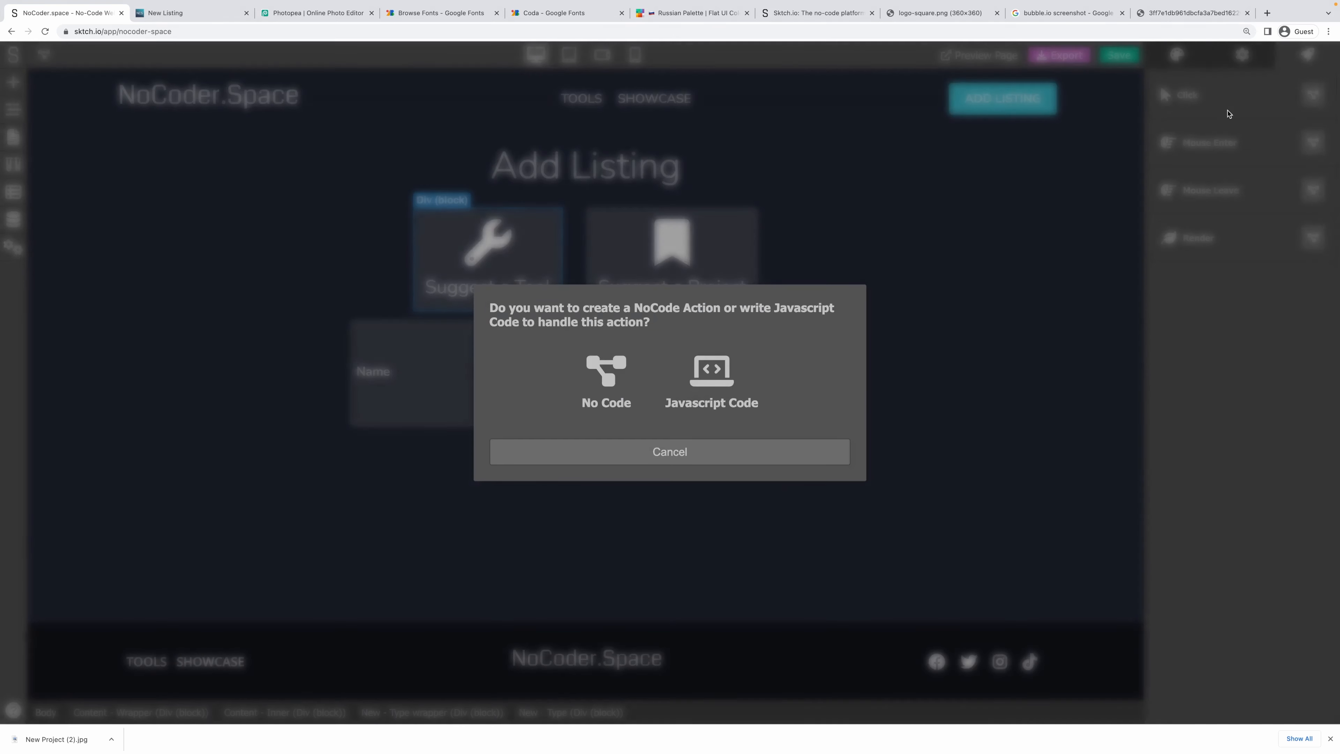
click(604, 367)
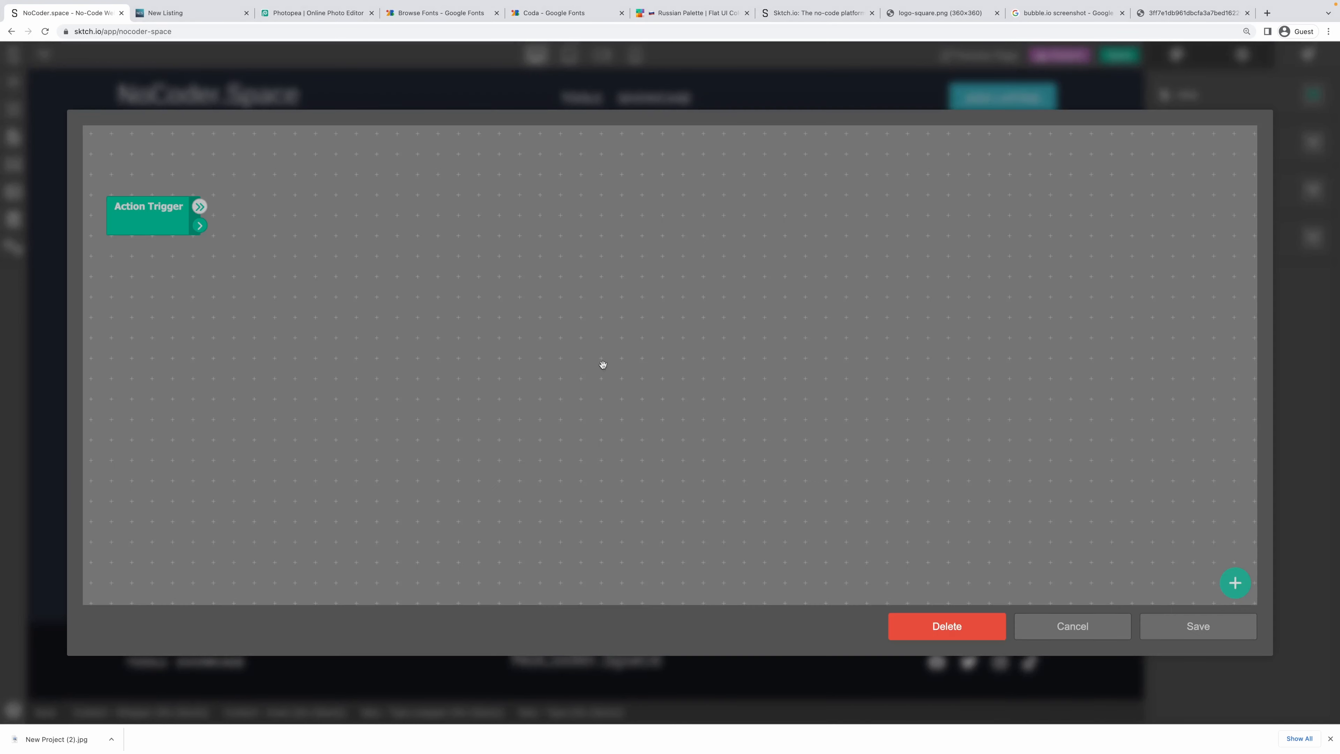
right_click(238, 199)
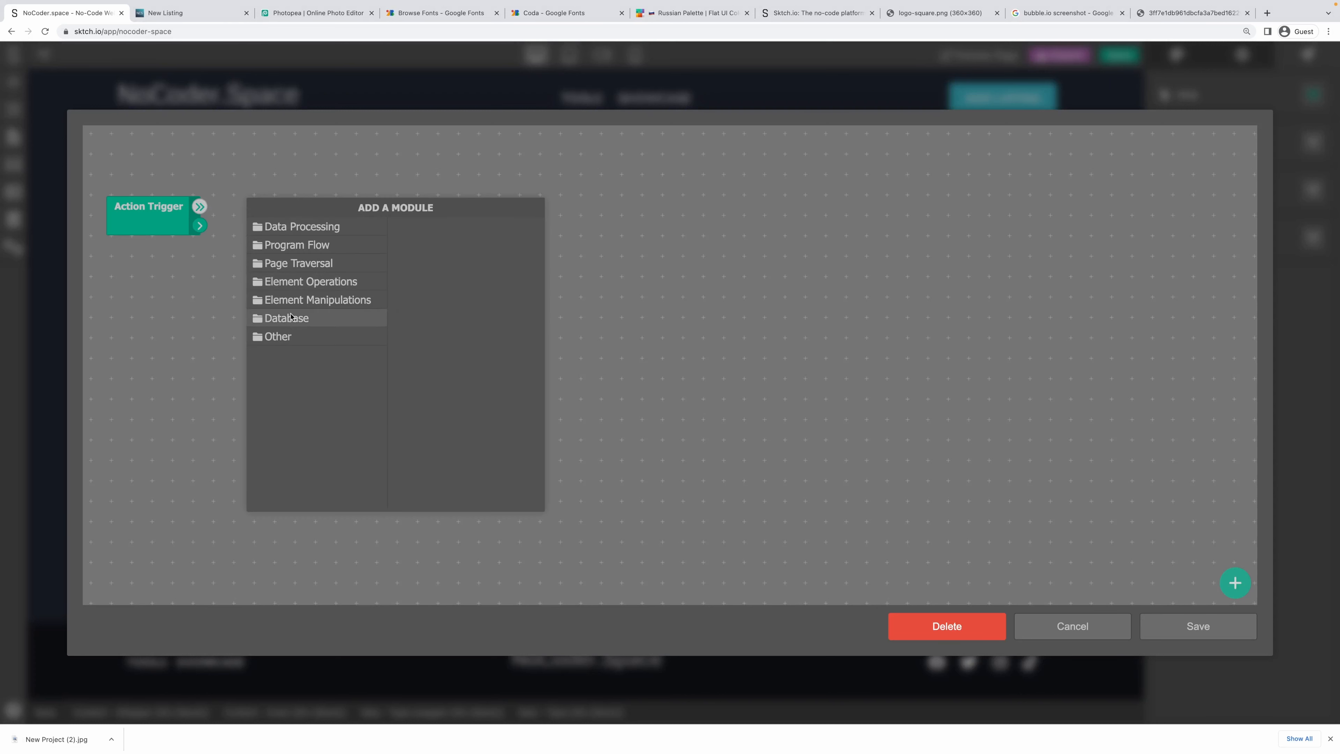
click(306, 227)
click(417, 337)
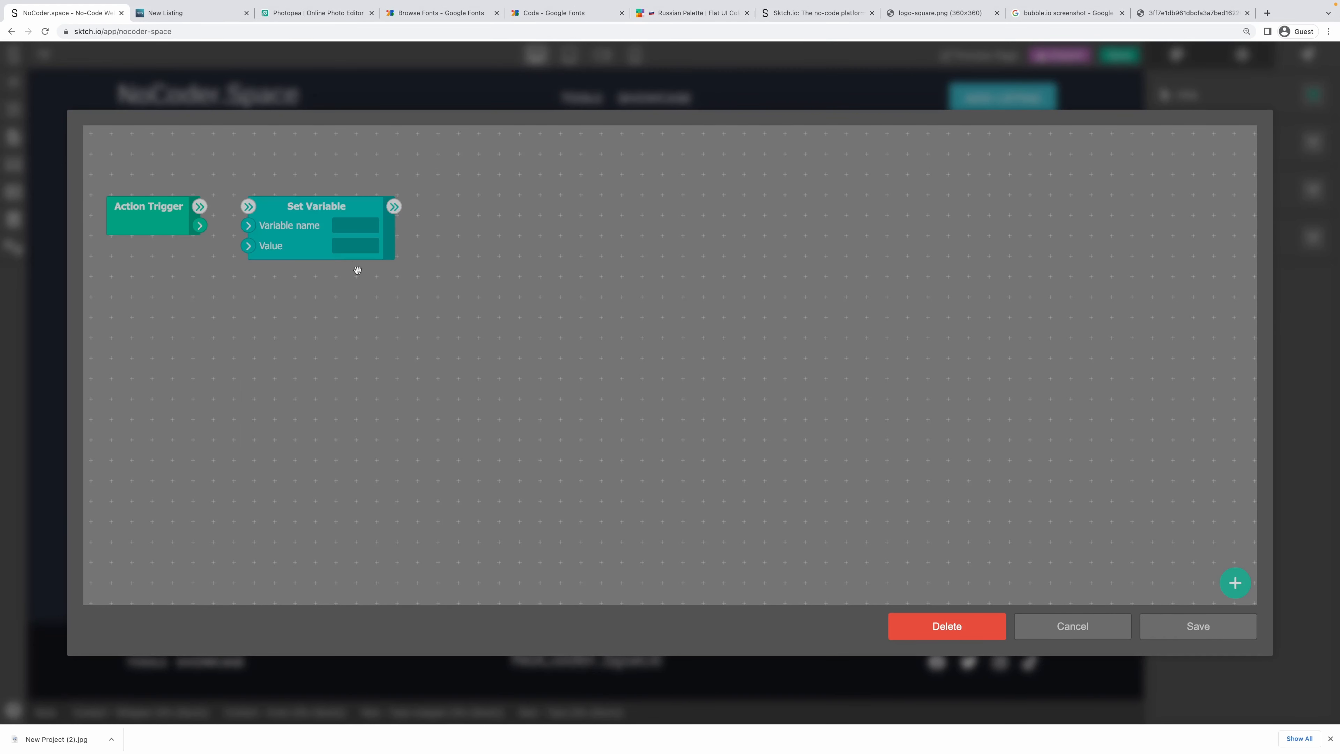
text(type)
click(363, 322)
drag(205, 208, 248, 206)
click(1164, 629)
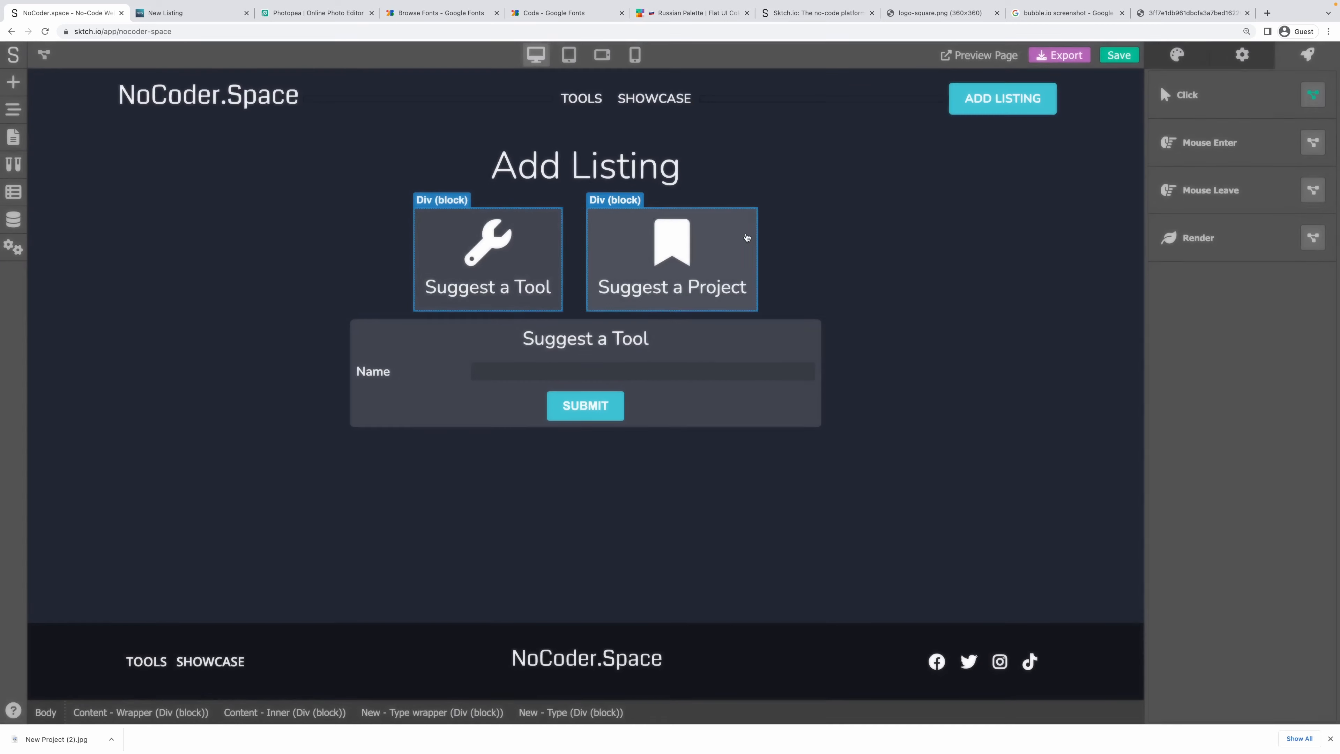
Add a click action to the Suggest a Project card setting type to 'project', and save it.
click(1307, 58)
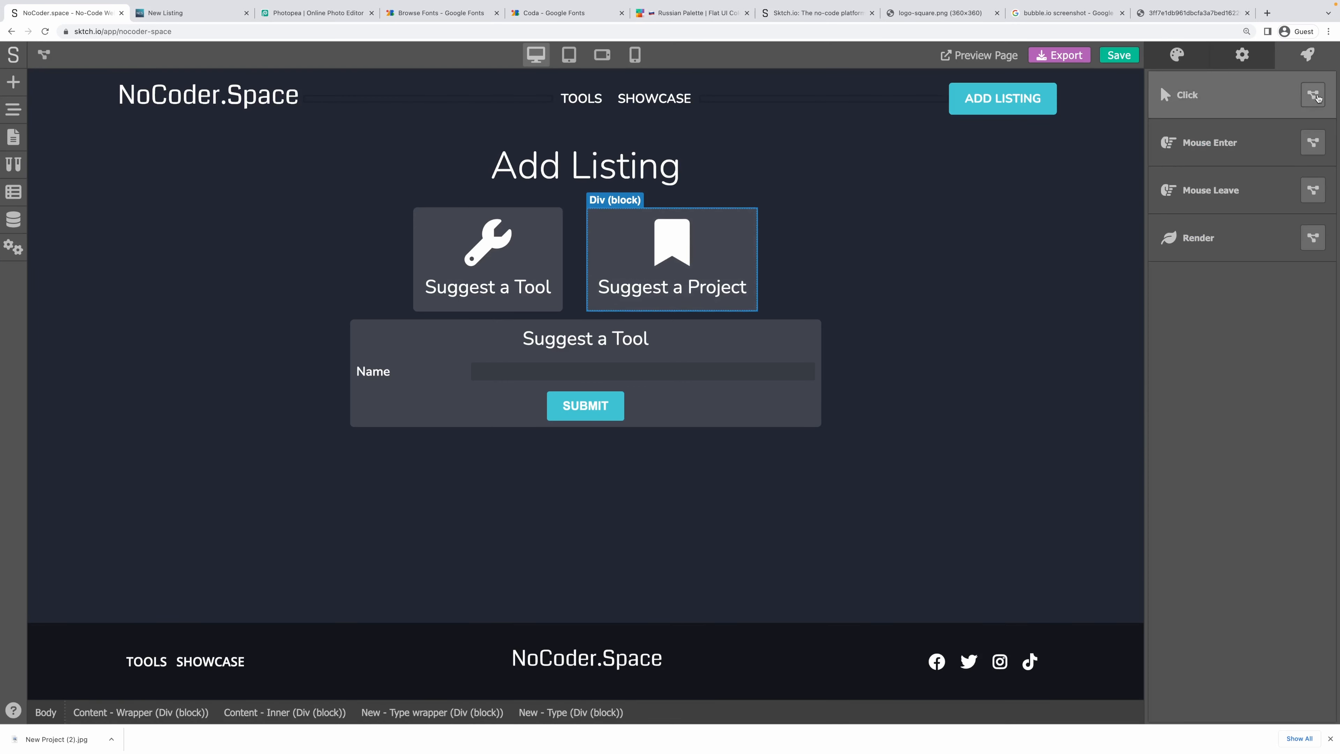
click(1312, 95)
click(594, 361)
right_click(227, 186)
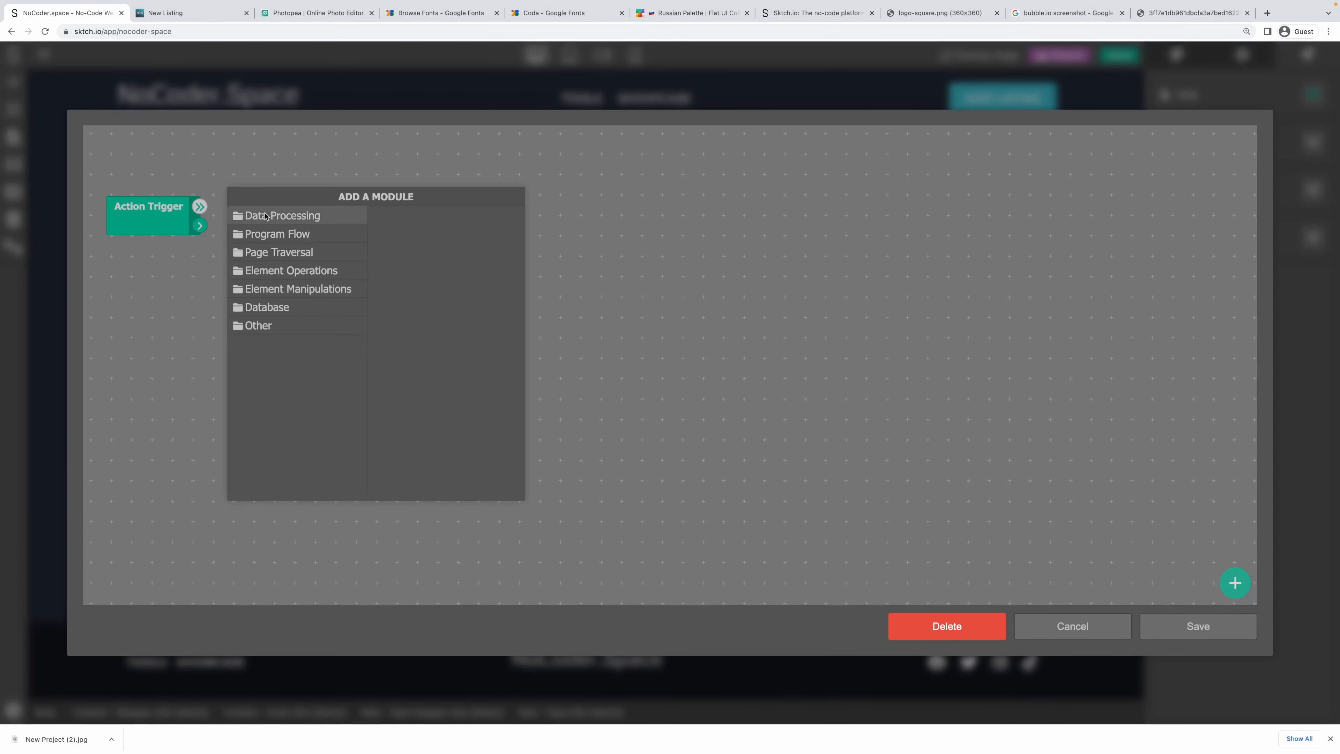
mouse_move(257, 211)
click(433, 328)
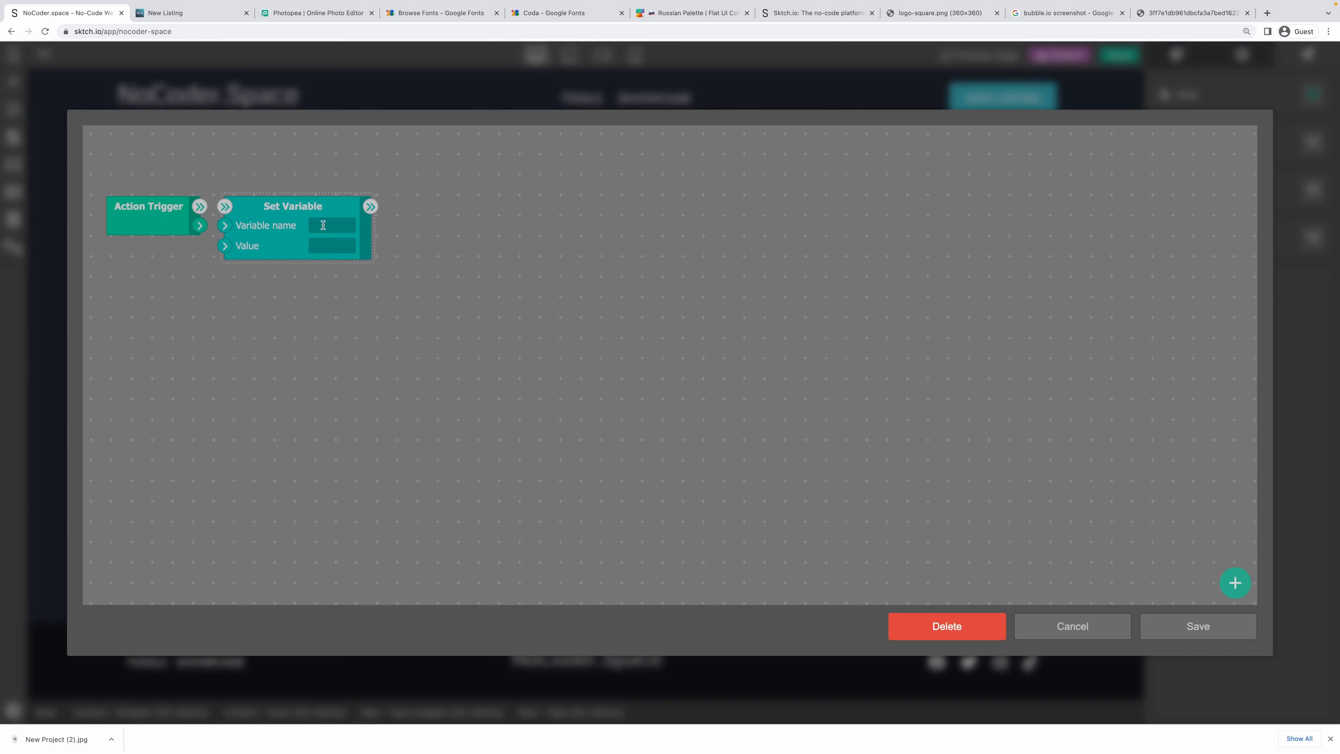
click(339, 244)
text(project)
drag(200, 209, 222, 208)
click(1200, 628)
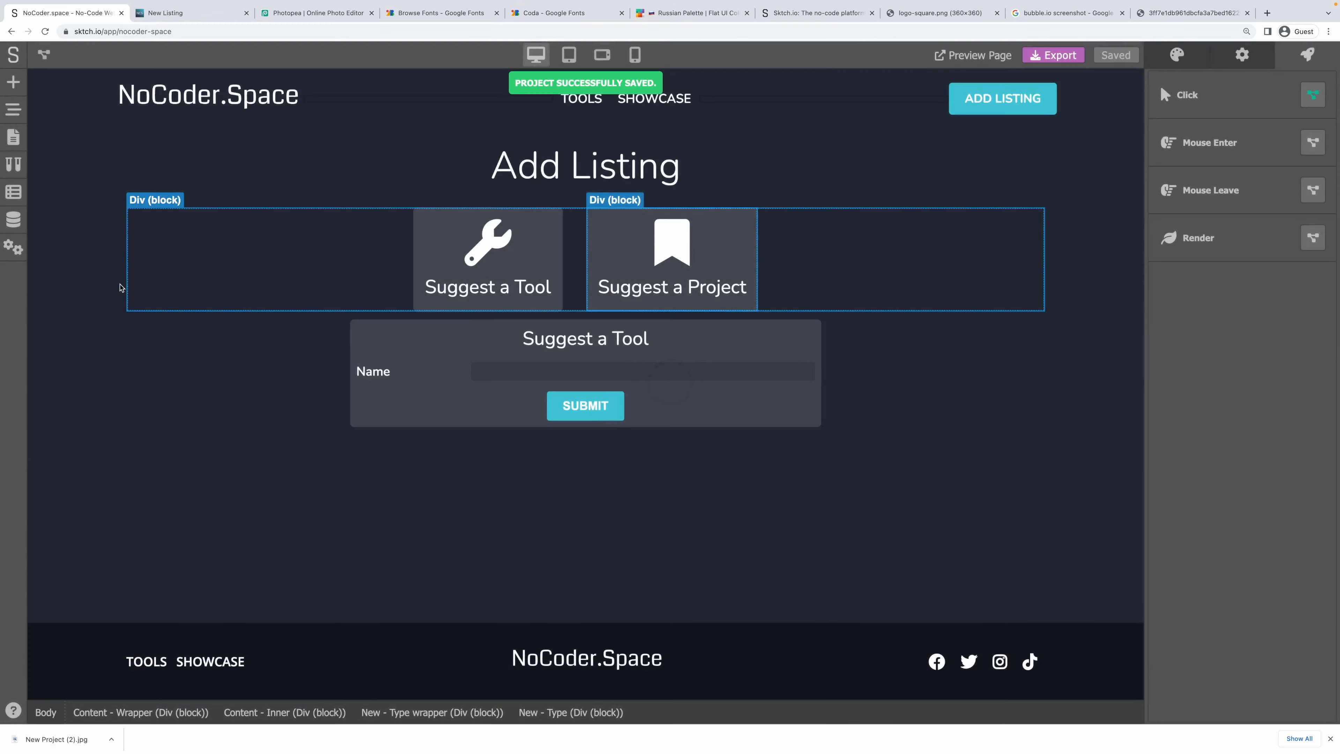
Test the tool and project cards on the live New Listing page, then return to the editor.
click(169, 13)
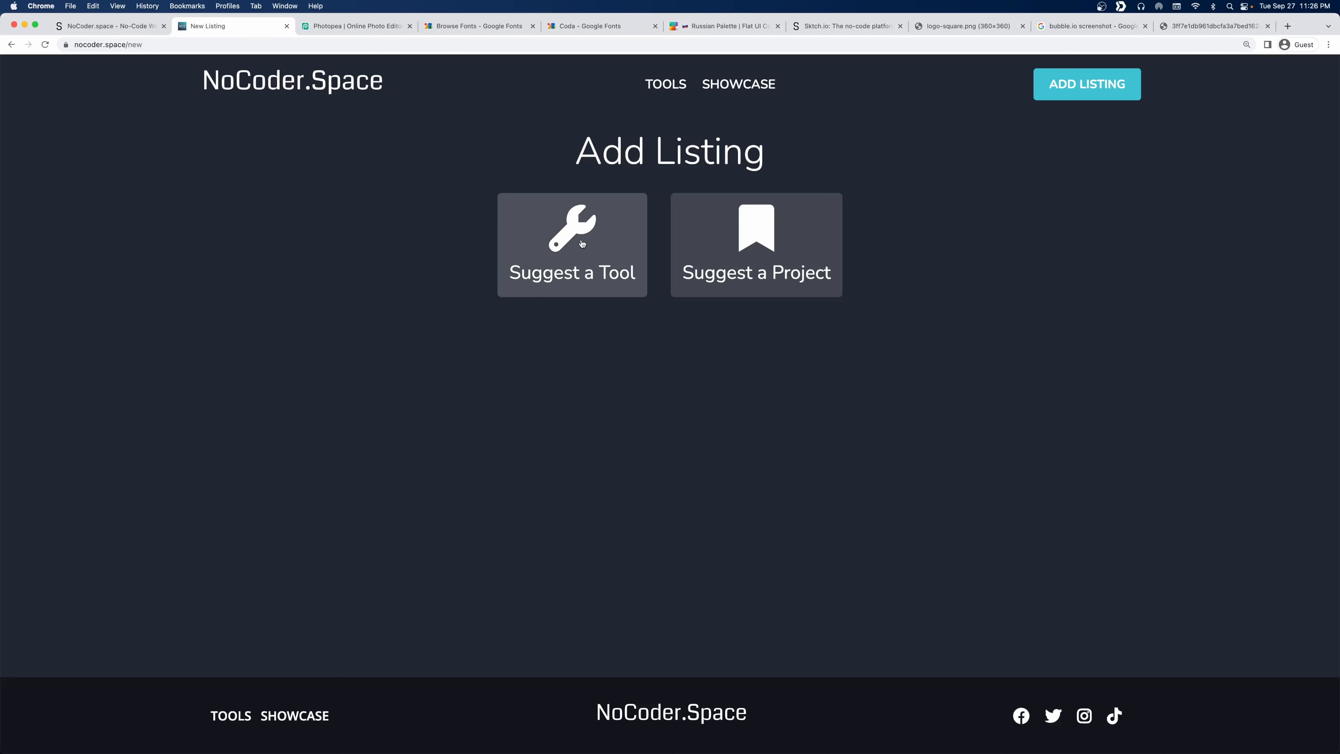
click(578, 254)
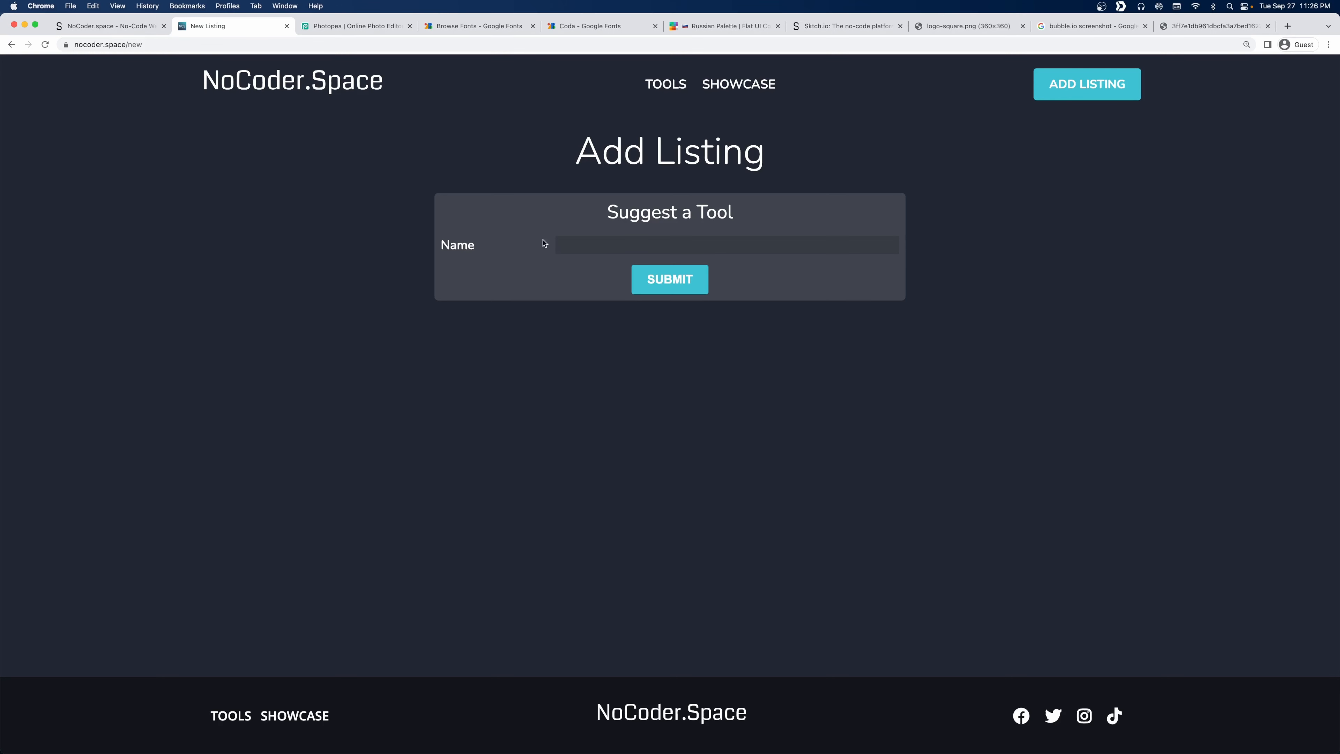
click(1097, 84)
click(770, 237)
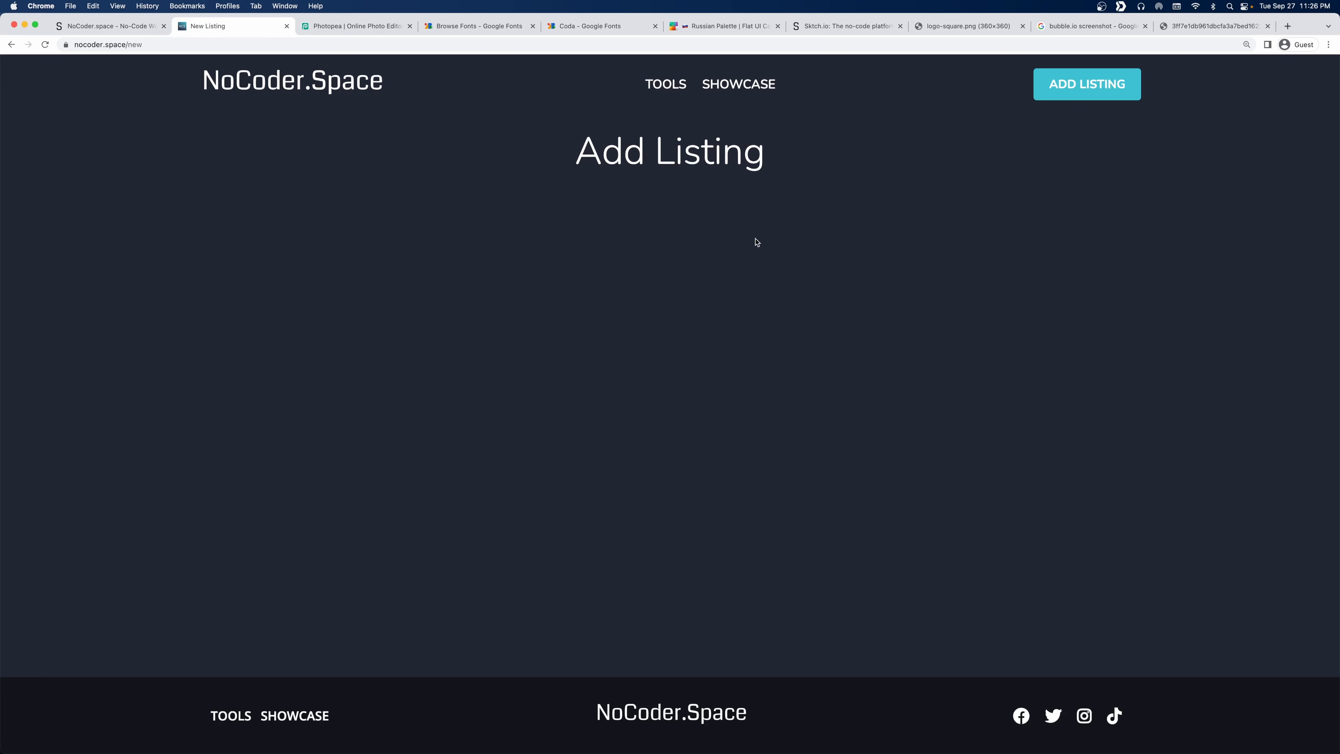
click(109, 26)
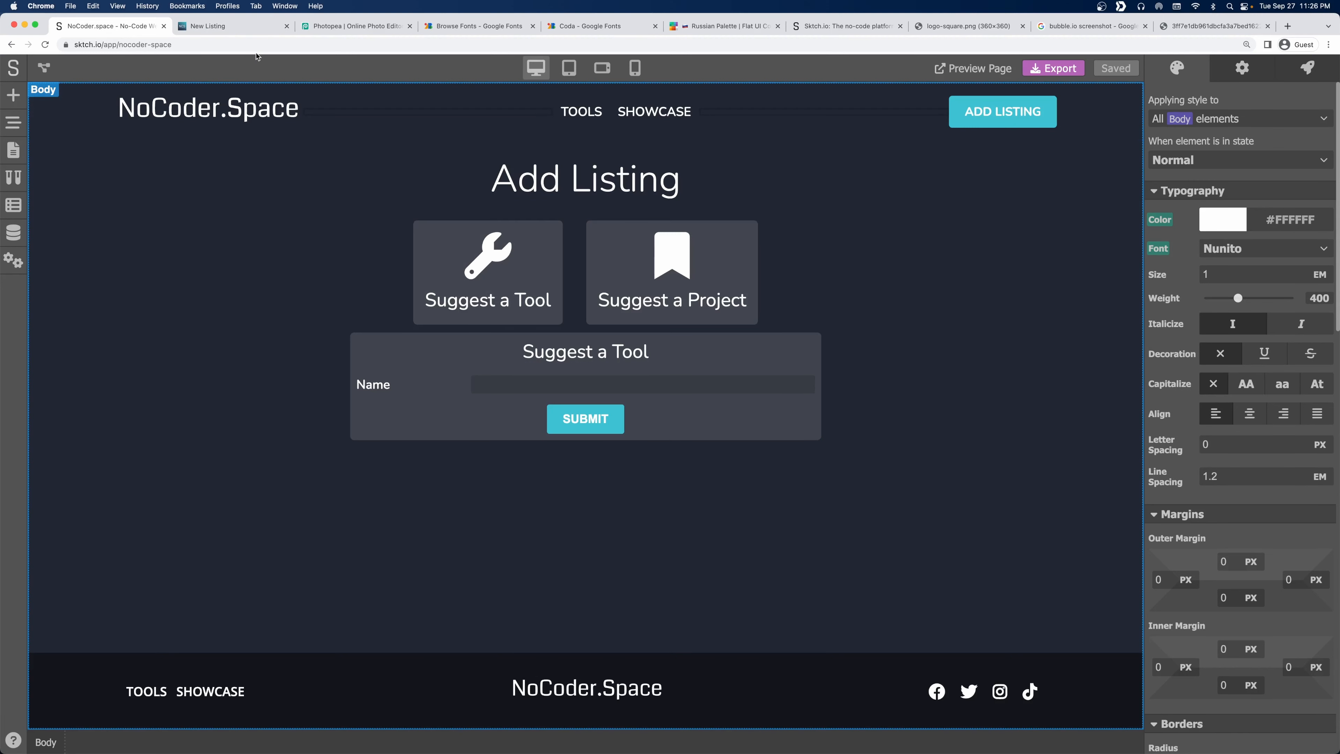
click(208, 25)
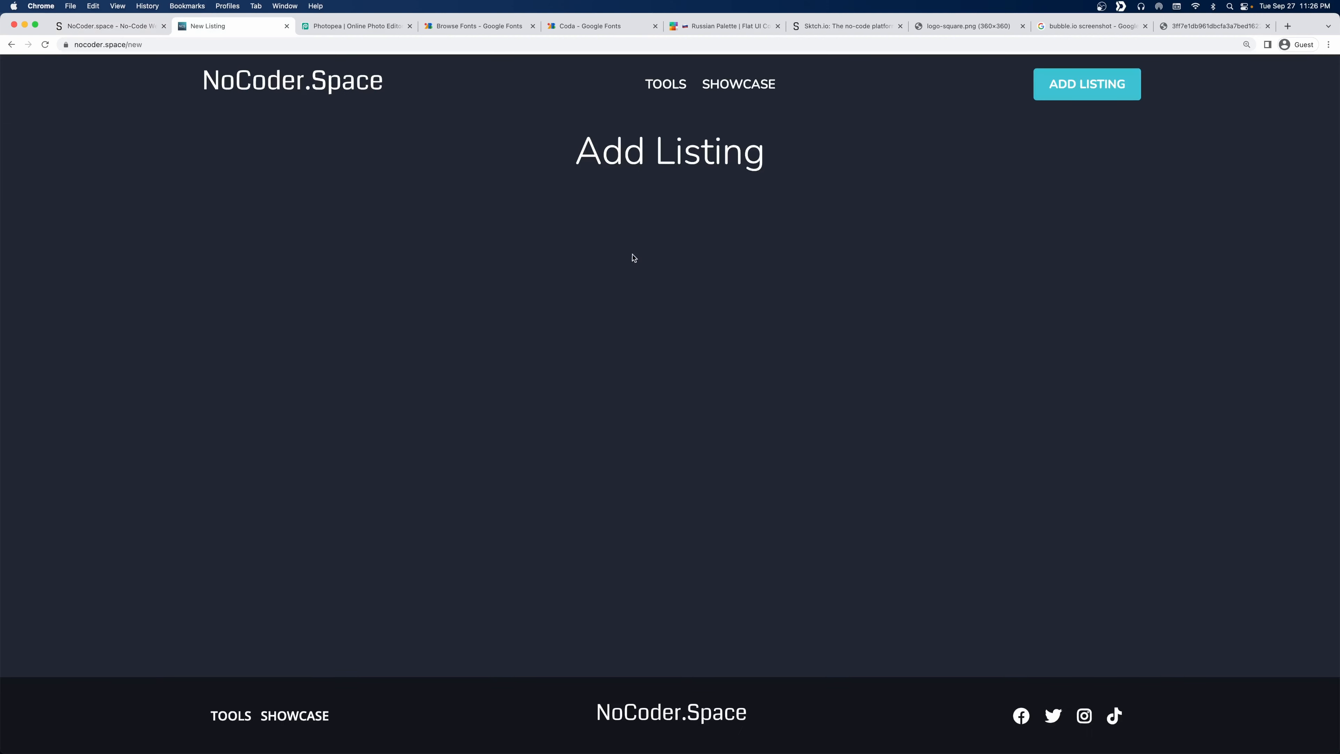
click(96, 29)
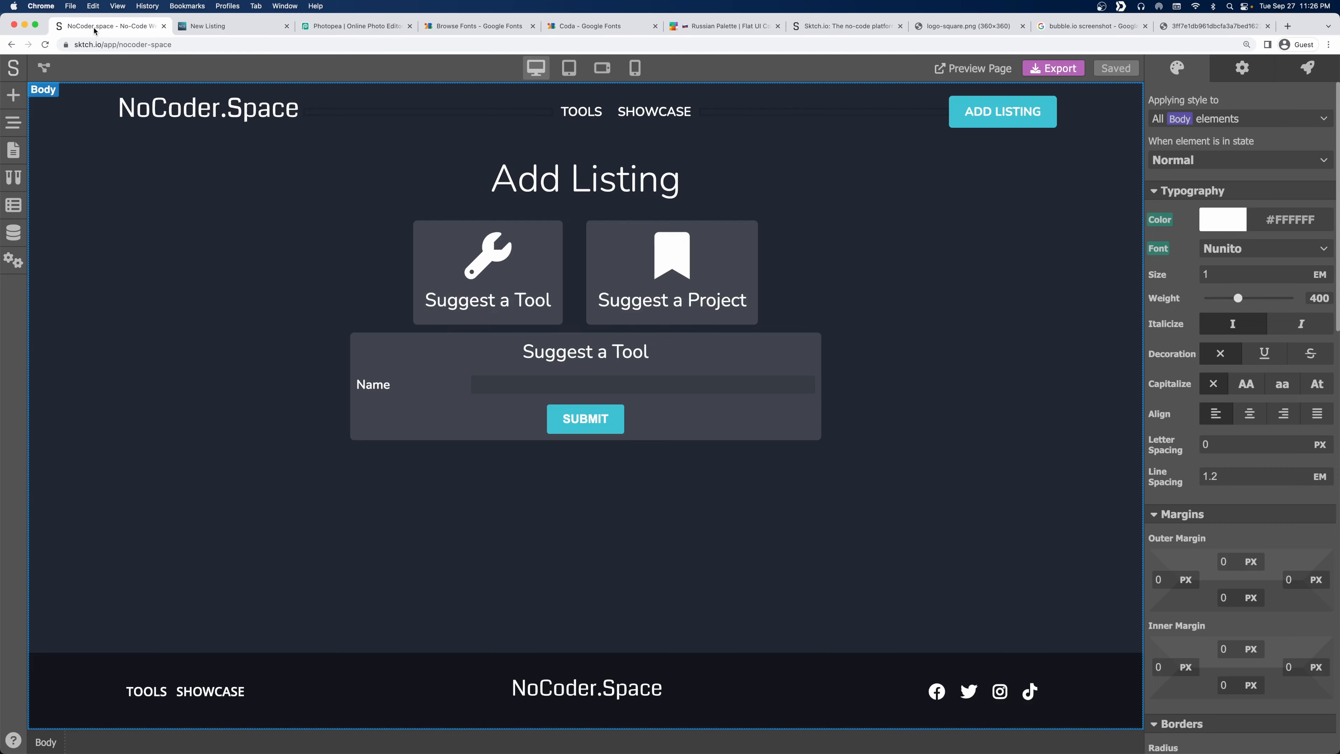
Duplicate the card wrapper in the Page Navigator, then delete the copy's two cards and wrapper.
click(13, 125)
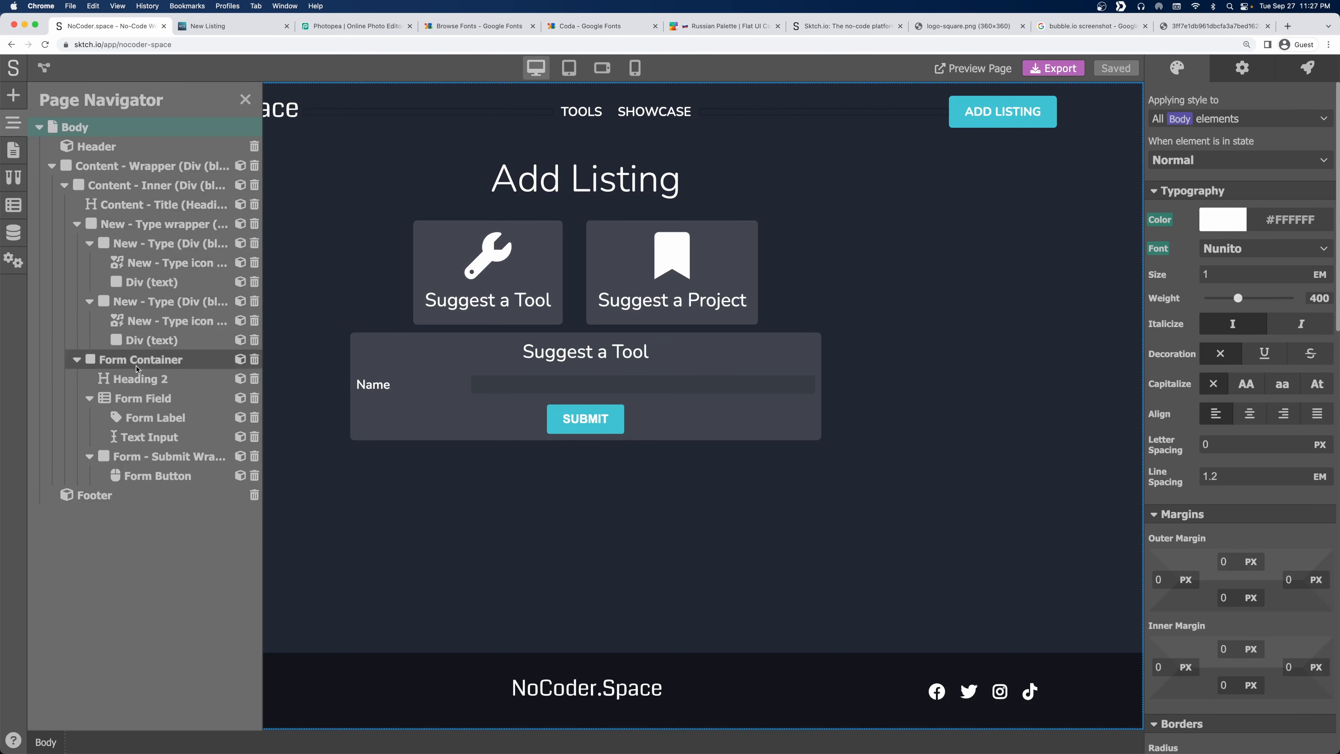
click(126, 359)
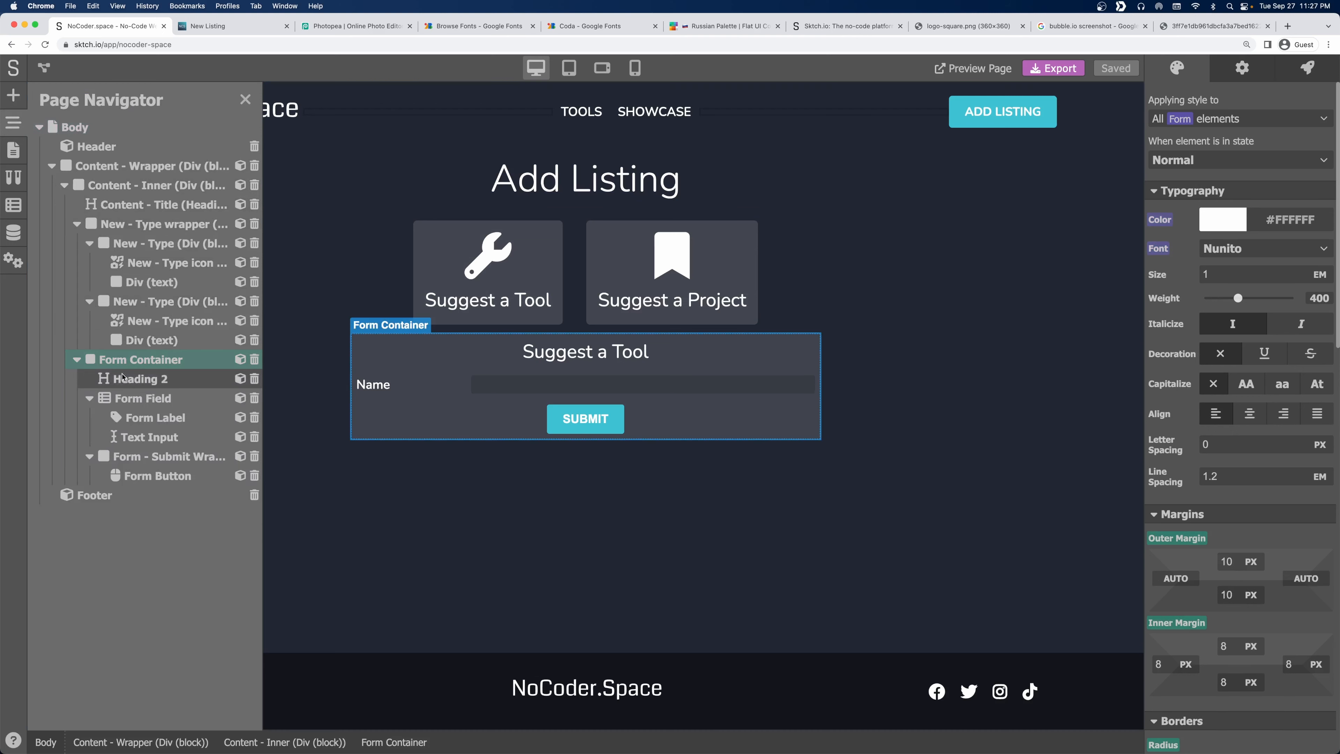
click(150, 305)
click(120, 224)
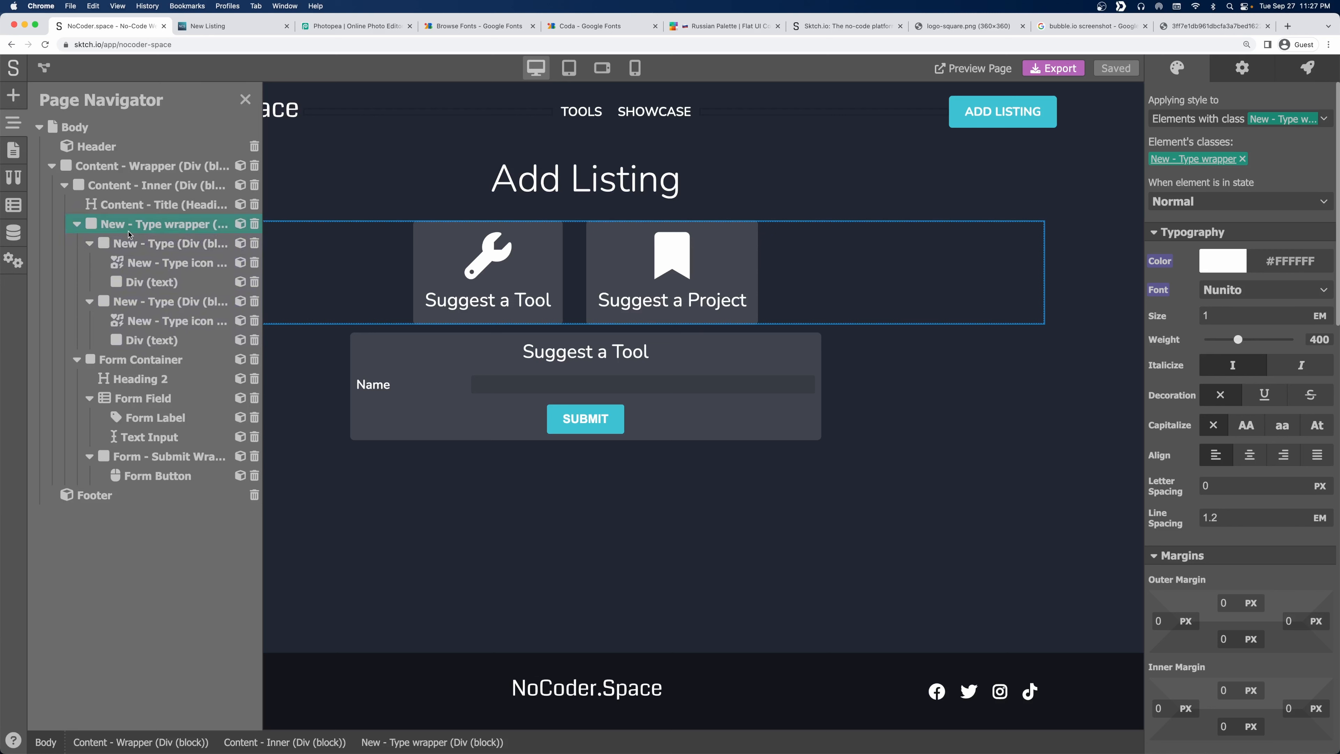
right_click(128, 228)
click(152, 270)
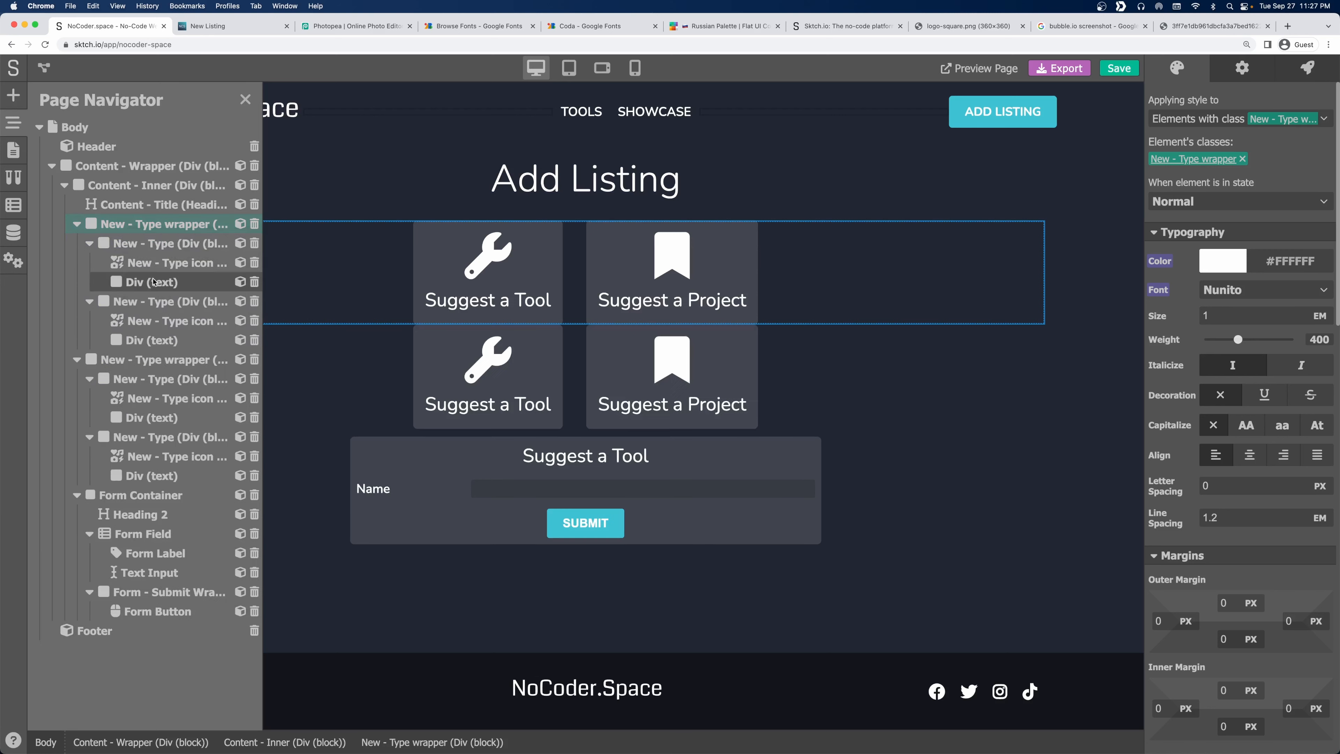
click(153, 246)
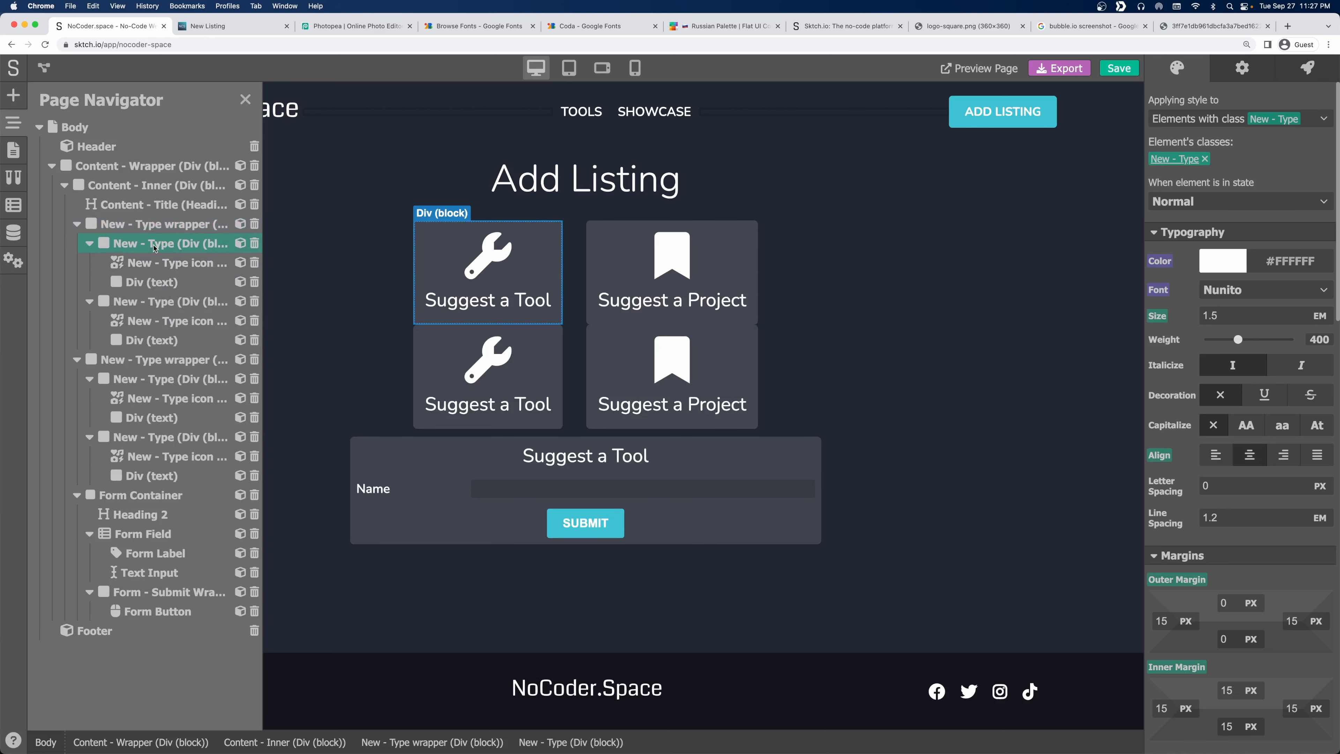
click(256, 244)
click(255, 245)
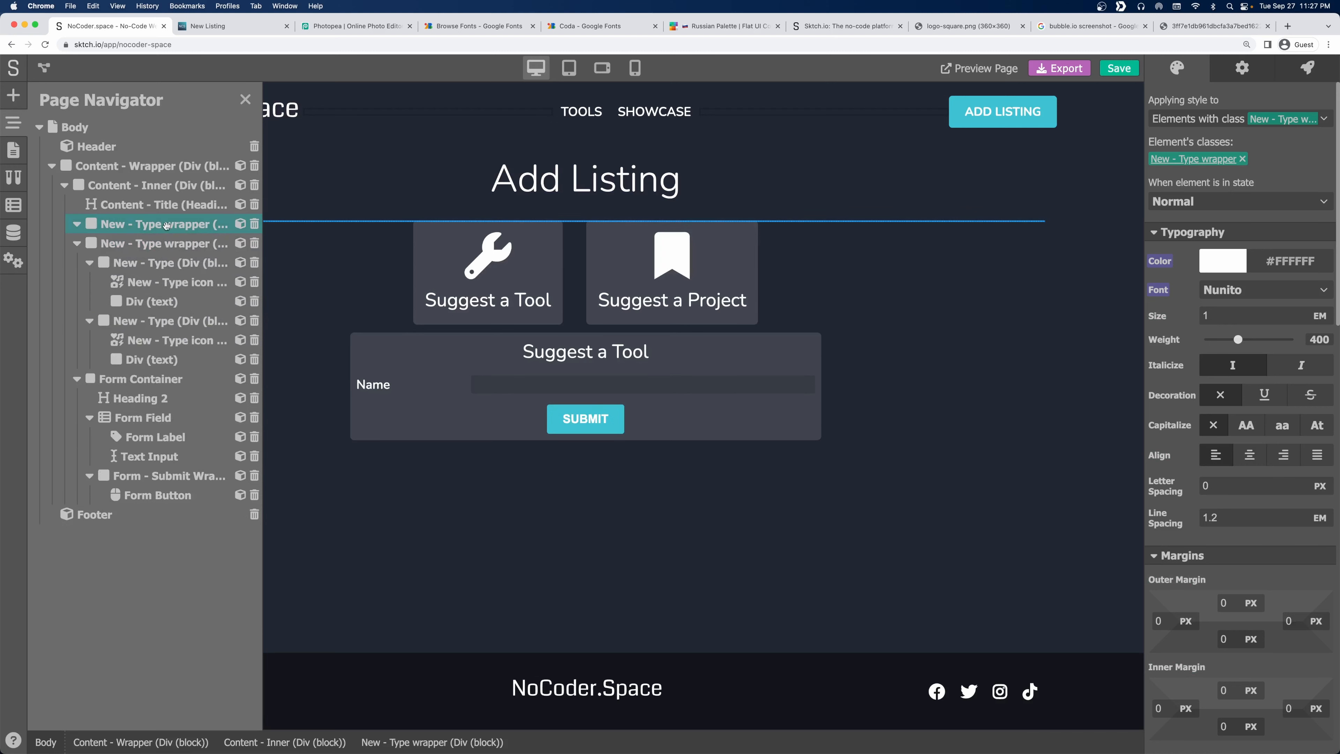
click(255, 224)
Place a new block above the cards and drop an Icon element into it.
click(13, 95)
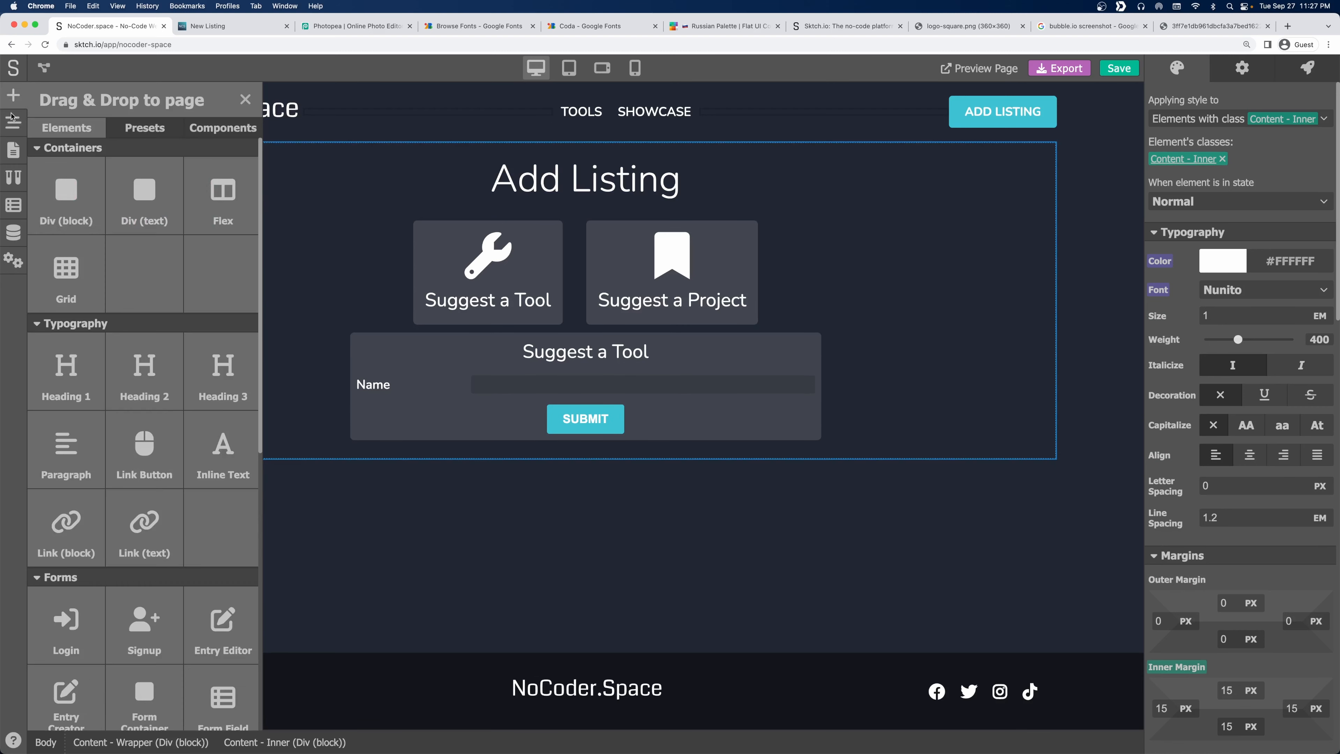
drag(67, 195, 577, 211)
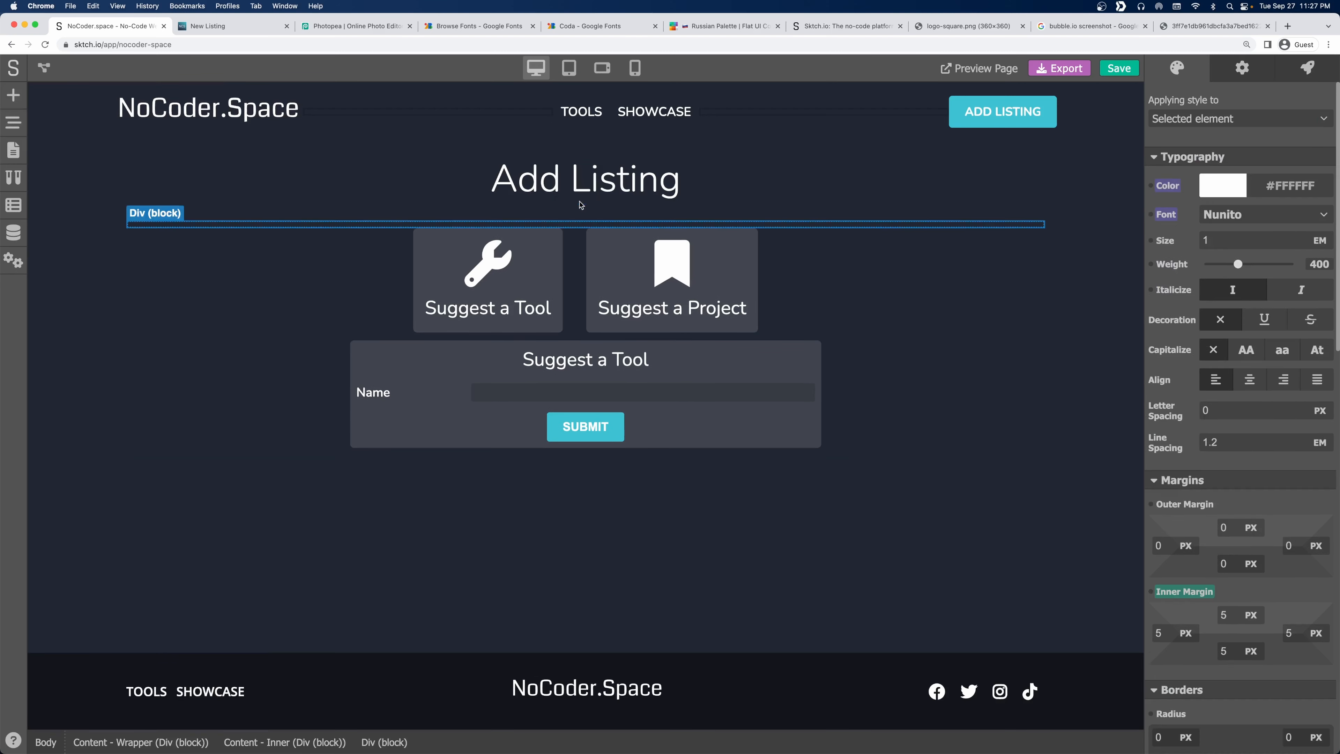
click(15, 95)
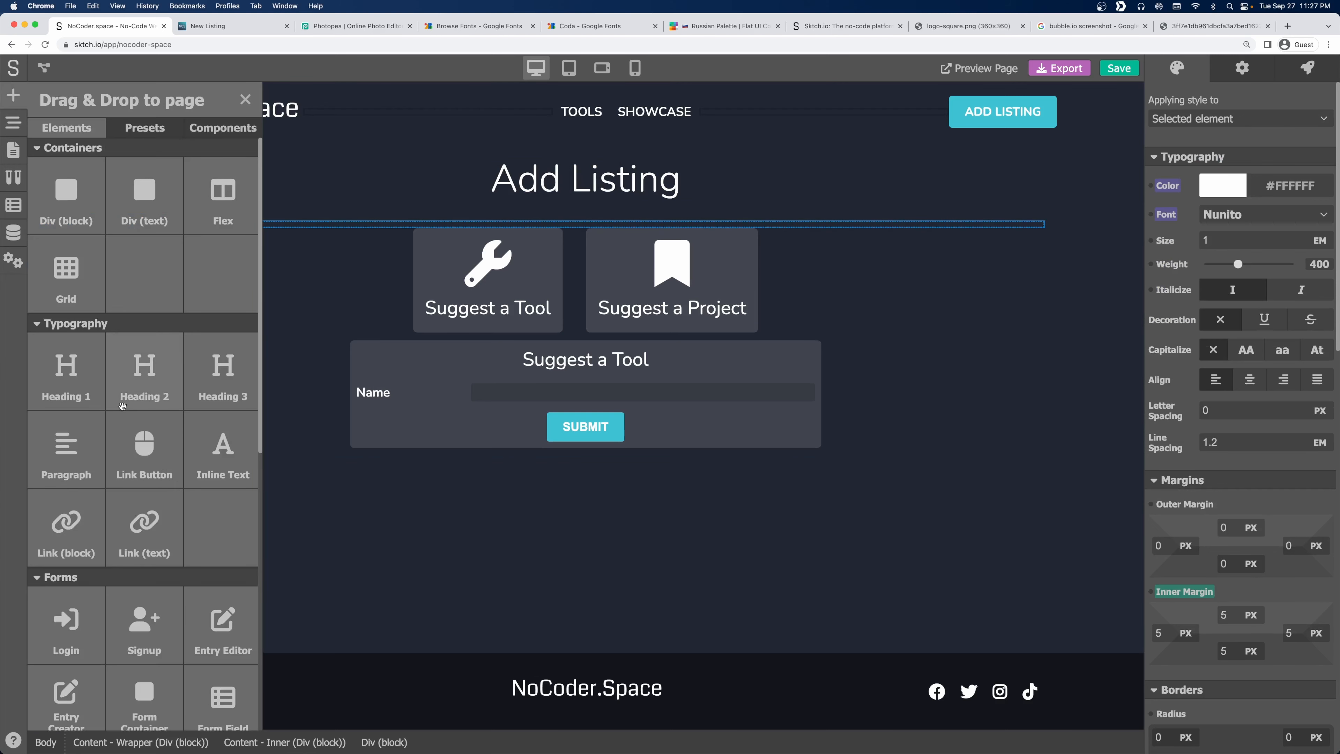
scroll(106, 509, down, 10)
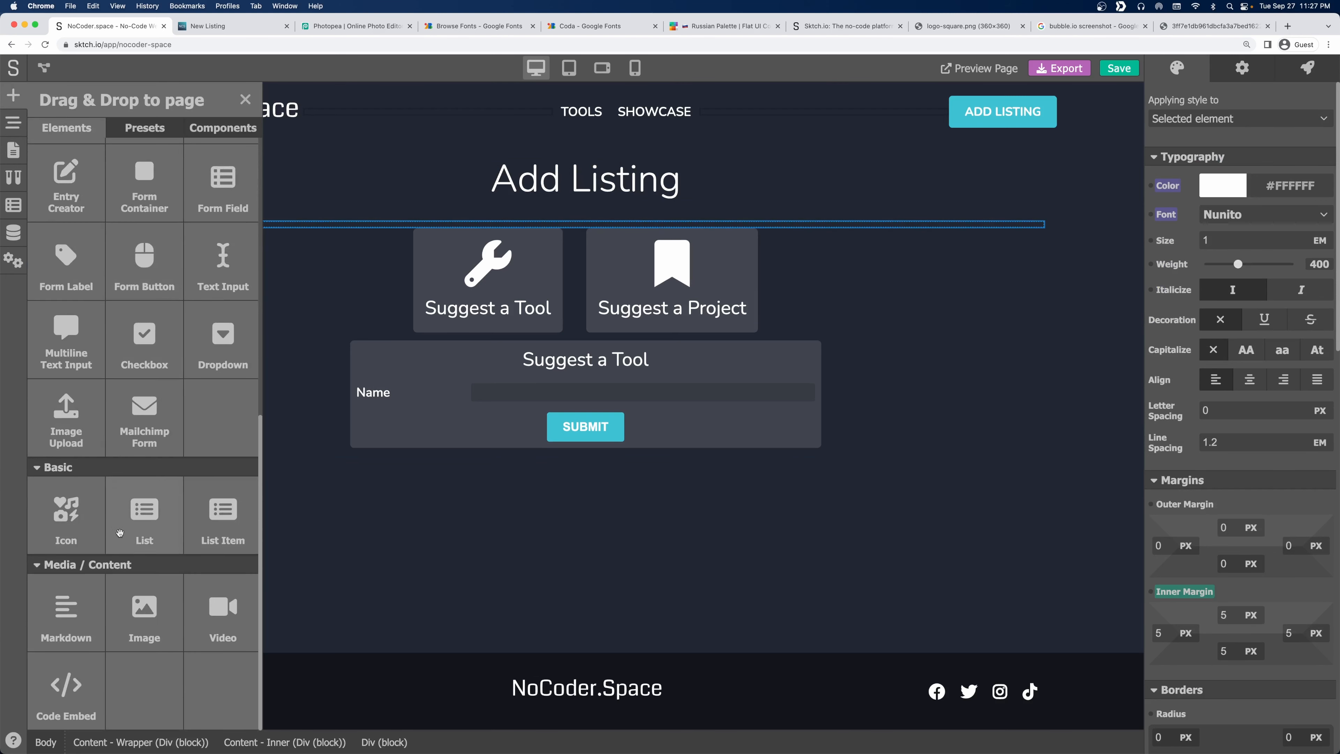
drag(79, 508, 380, 227)
Change the new icon to Chevron Left.
click(1242, 67)
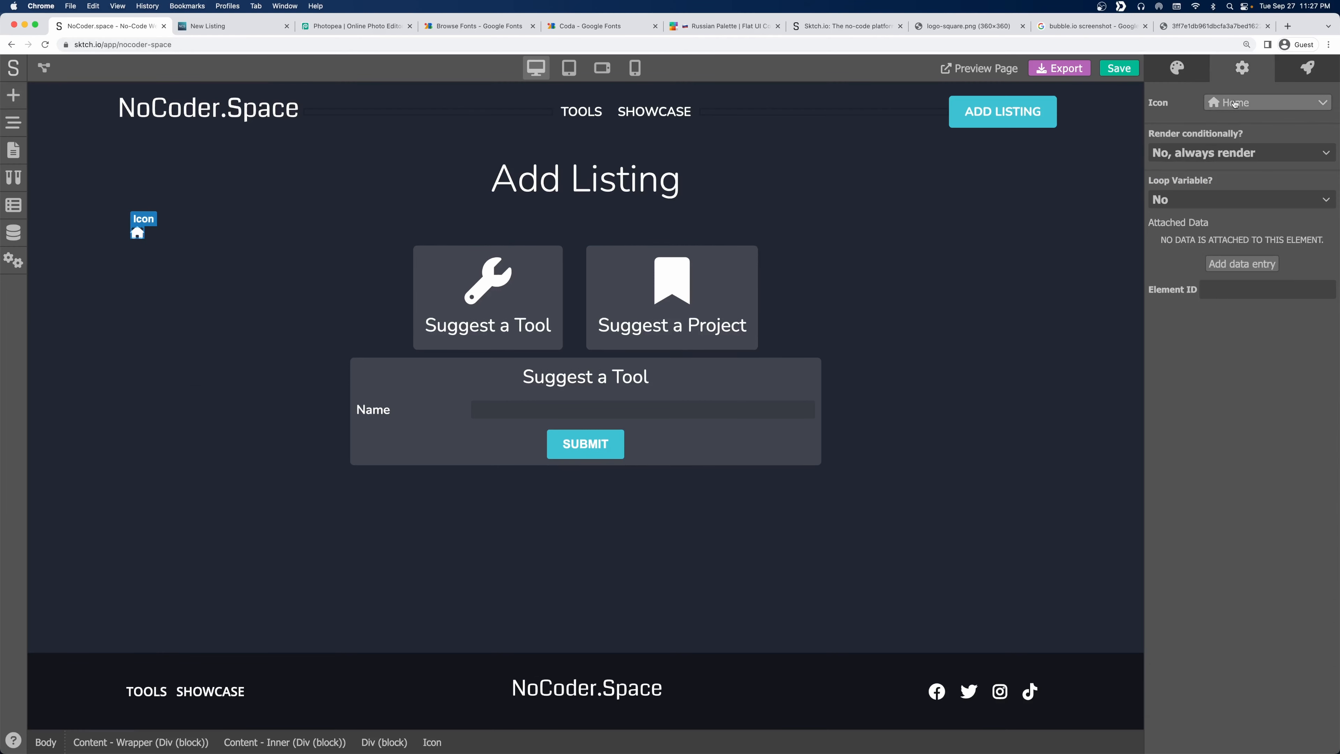
click(1277, 105)
click(624, 224)
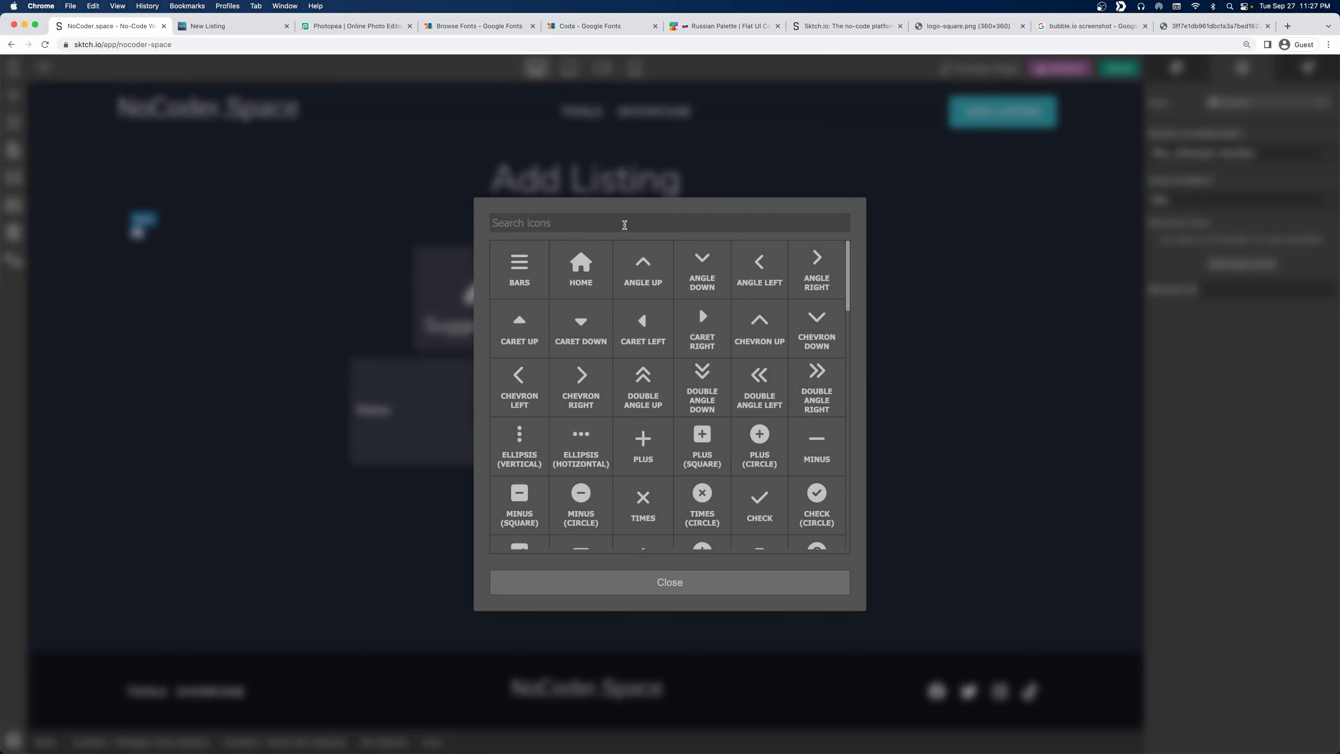
text(left)
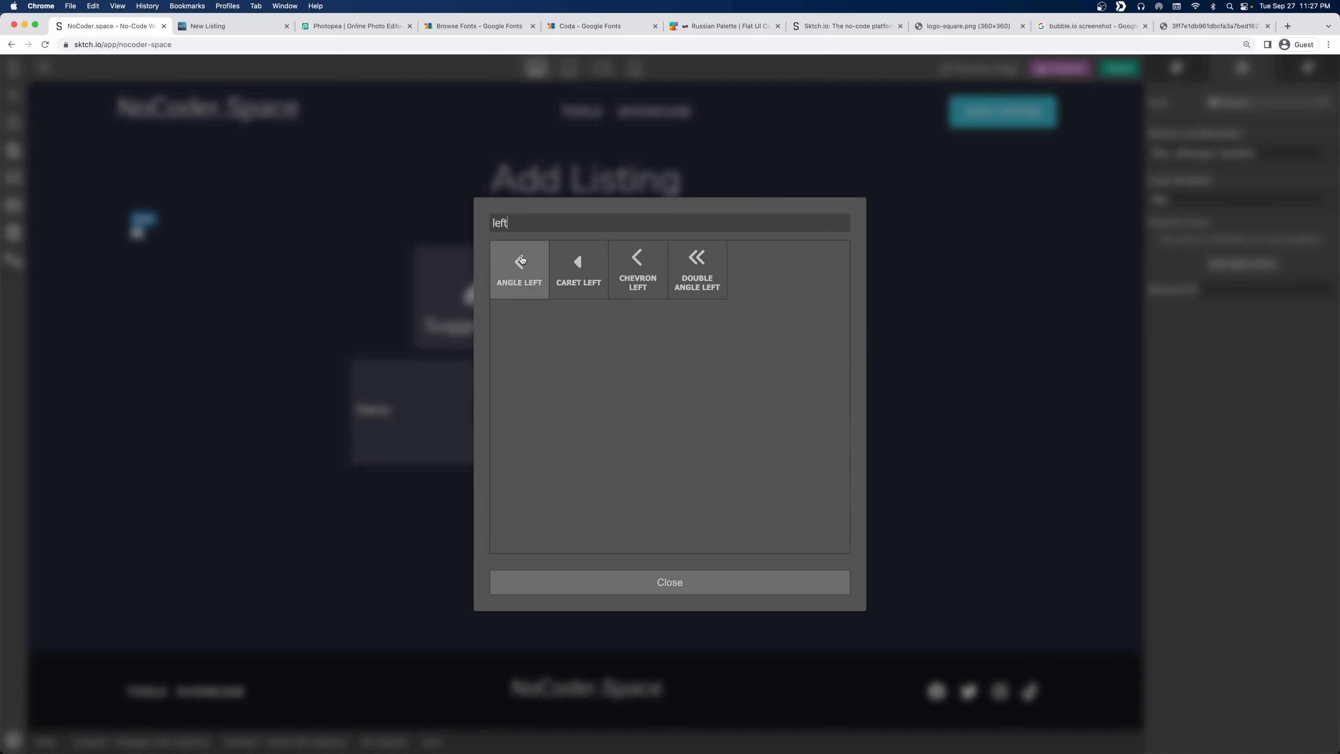
click(637, 266)
Add an inline text reading 'Back' beside the chevron icon.
click(215, 235)
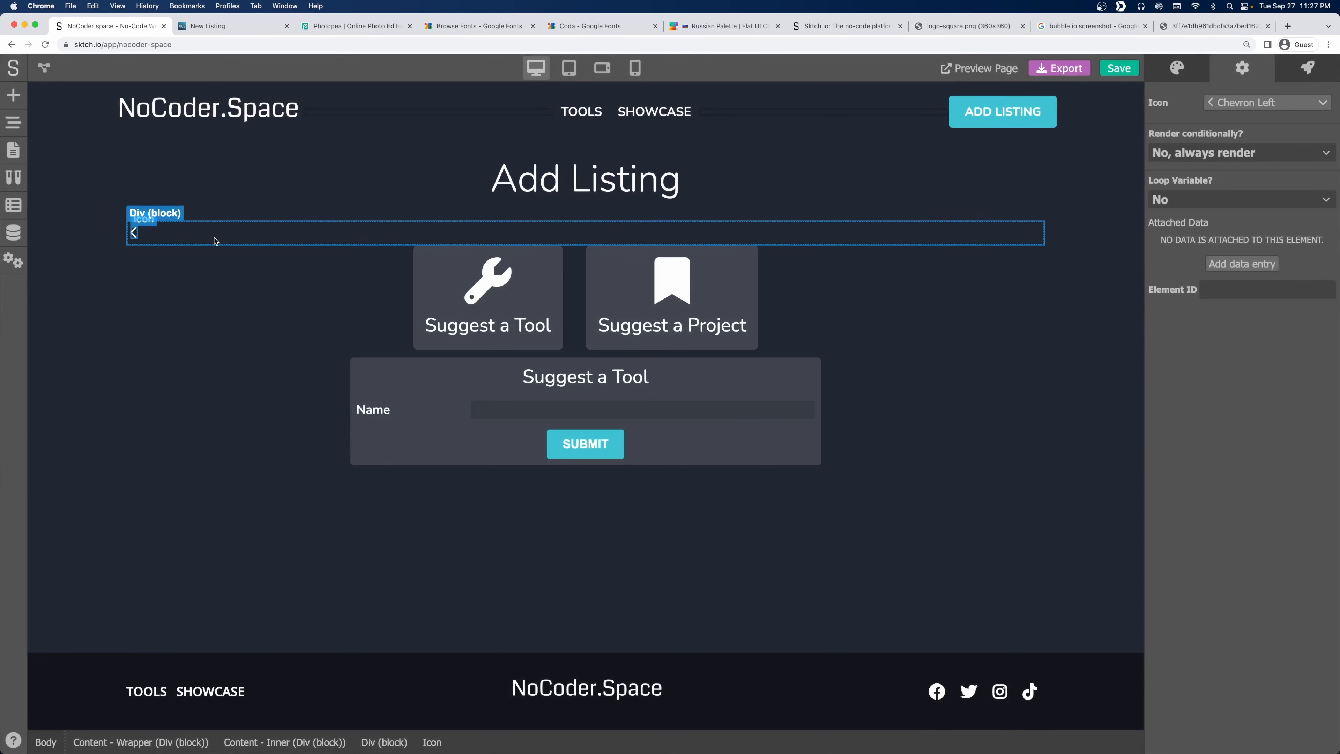
click(13, 95)
scroll(188, 317, up, 10)
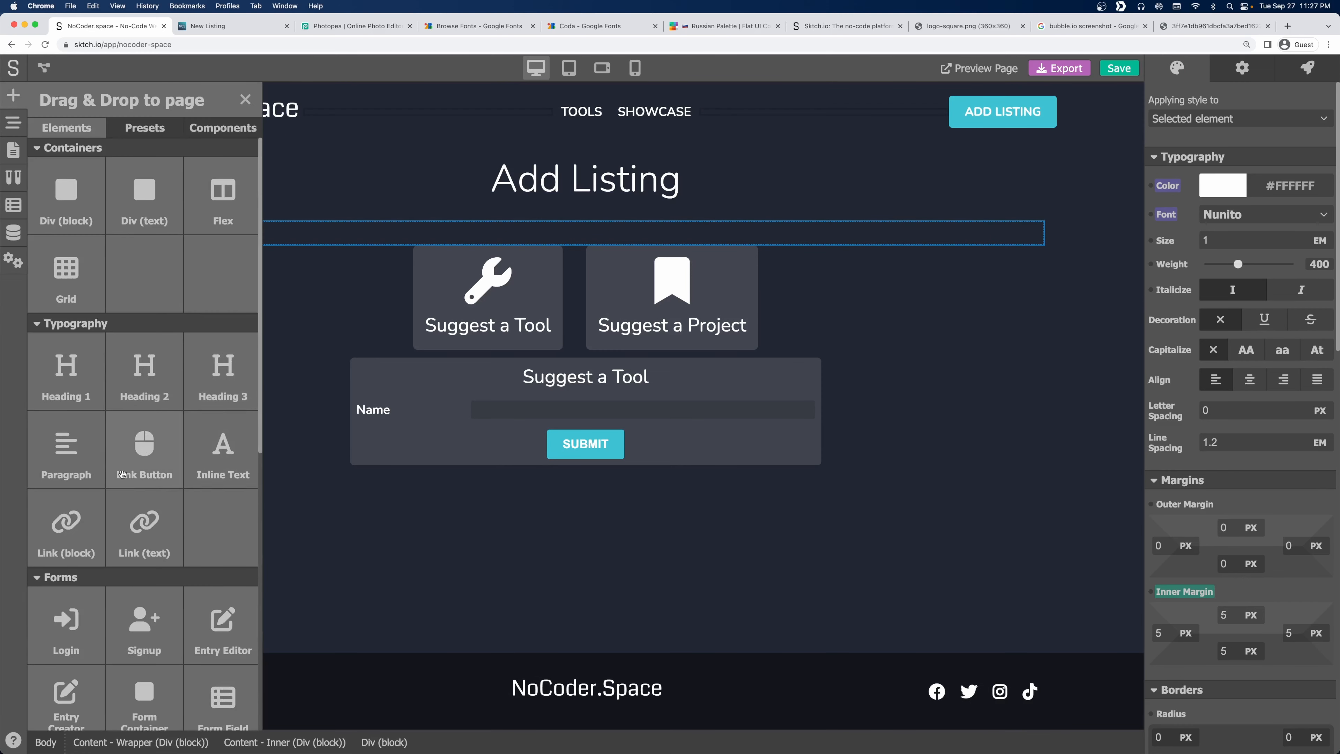
drag(201, 452, 178, 236)
double_click(177, 236)
text(Back)
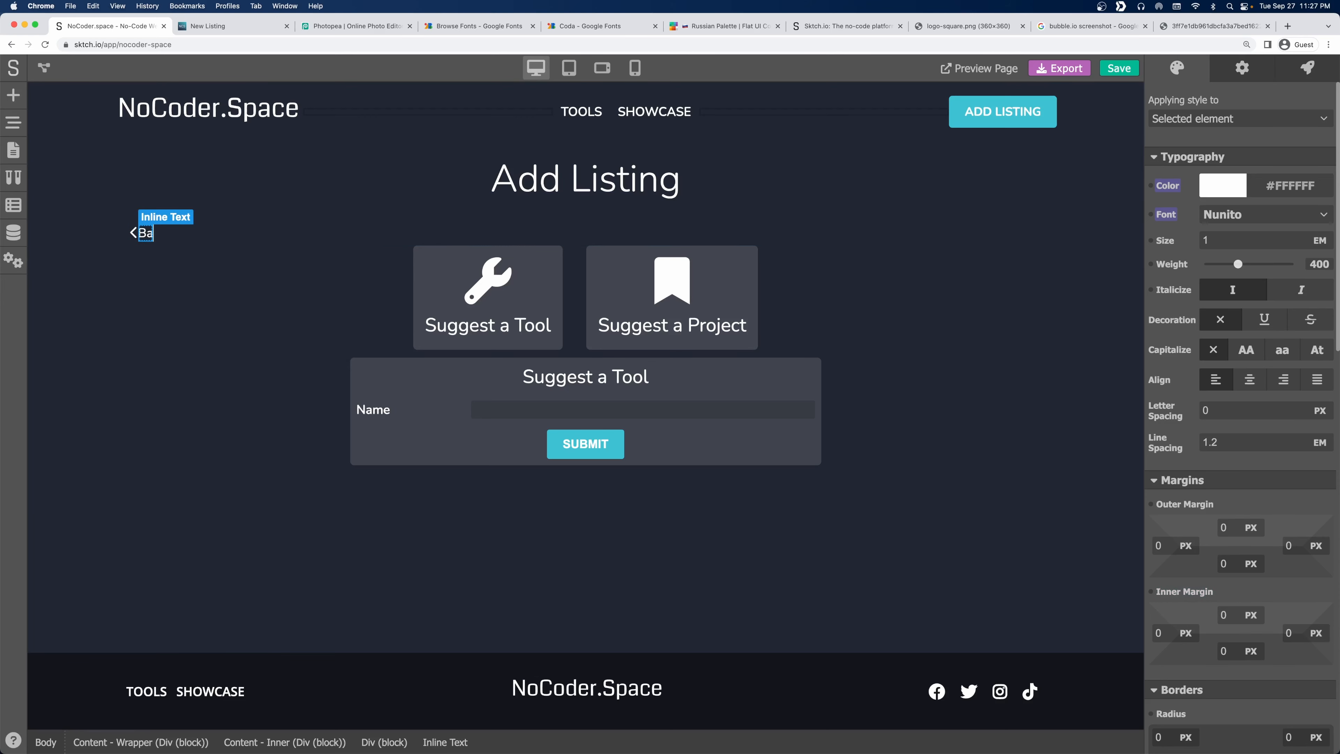
Give the chevron icon an 8 px right outer margin.
click(249, 298)
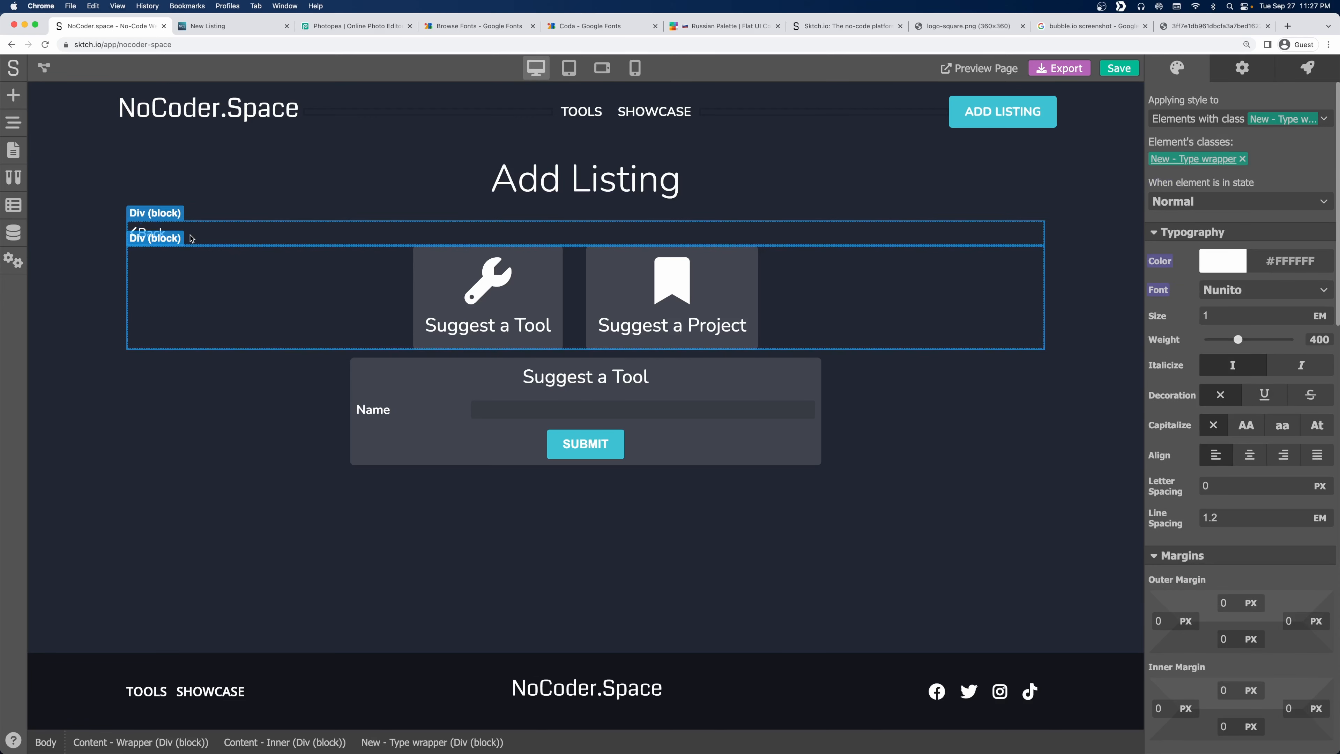
click(150, 233)
click(134, 234)
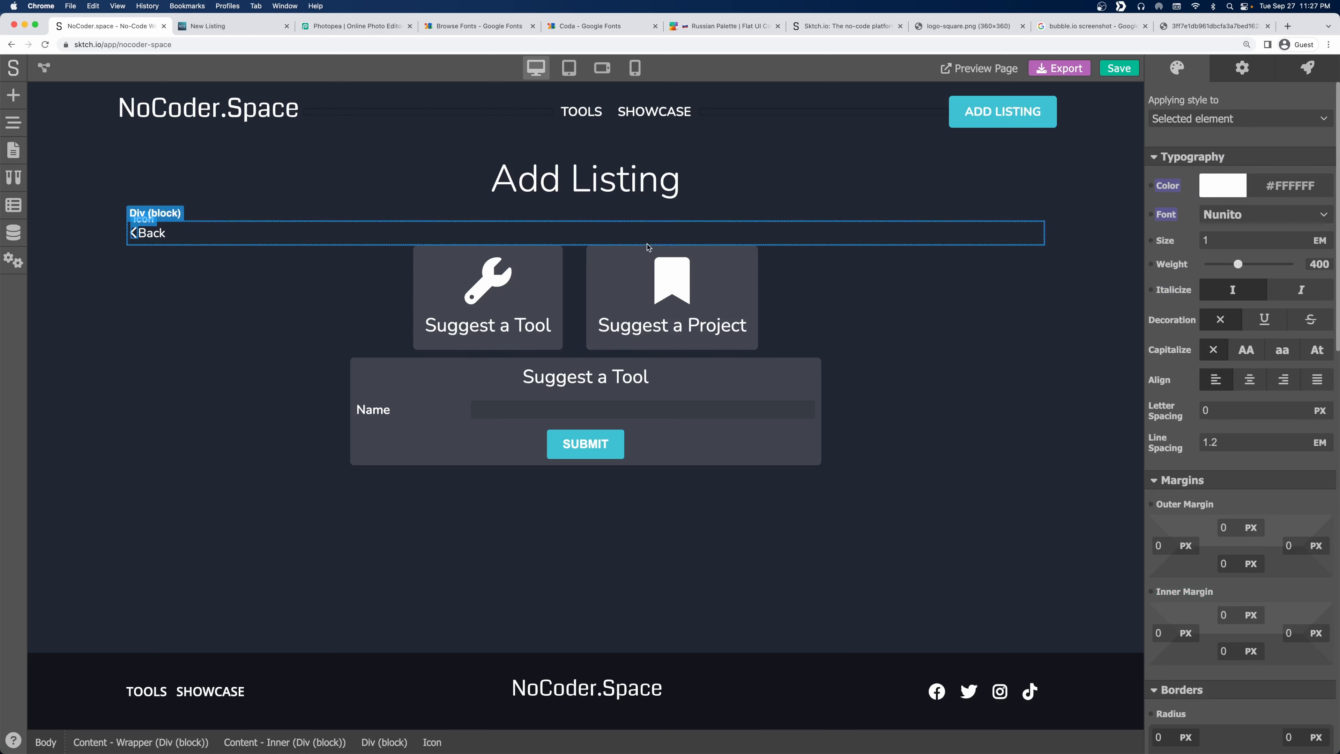
scroll(1279, 347, down, 2)
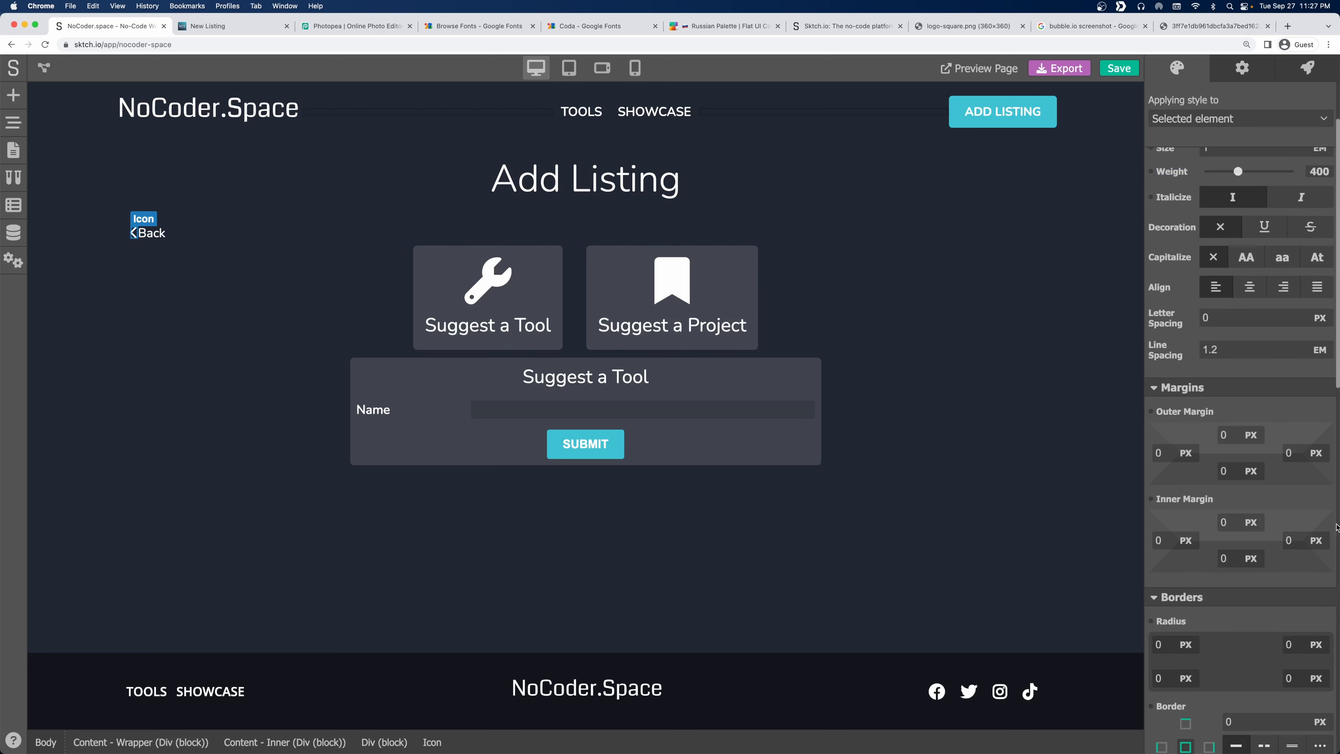
click(1295, 450)
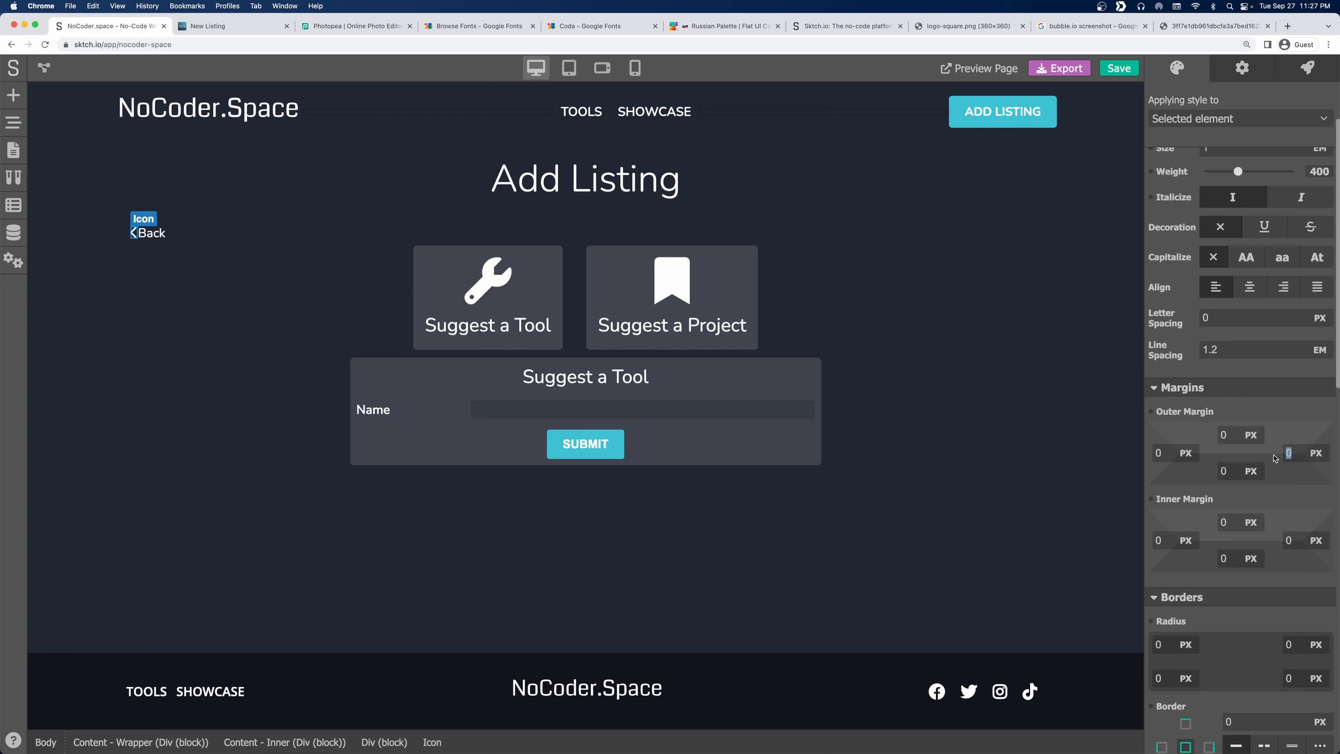
text(8)
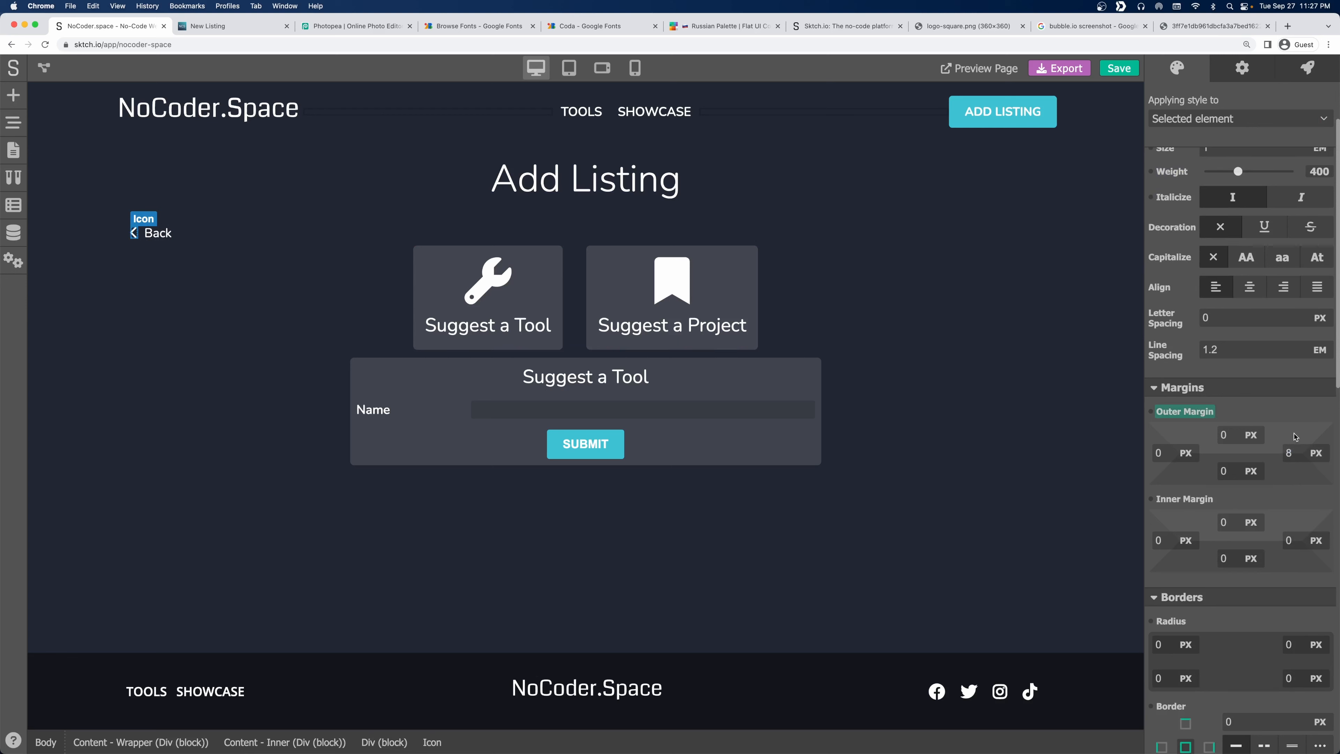
Add a new block and nest it inside the breadcrumb block in the Page Navigator.
click(302, 235)
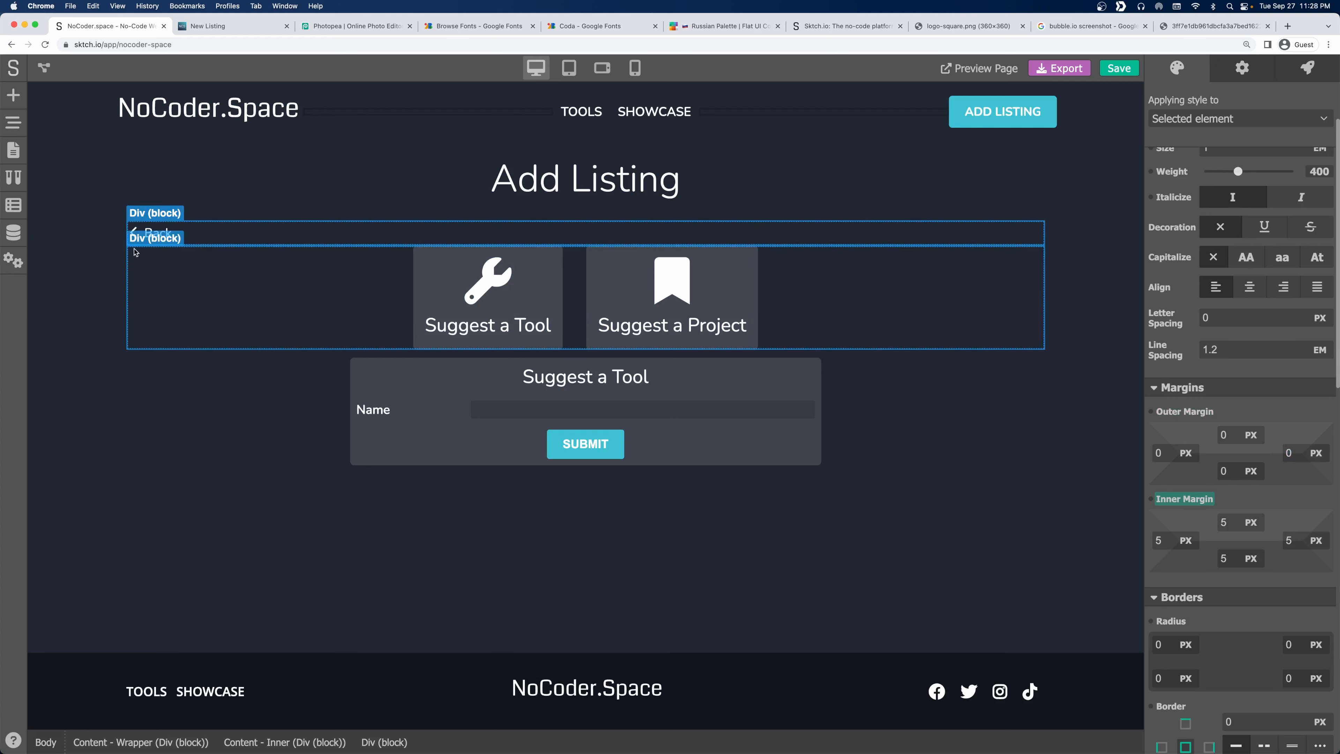
click(13, 95)
drag(68, 201, 159, 234)
click(14, 122)
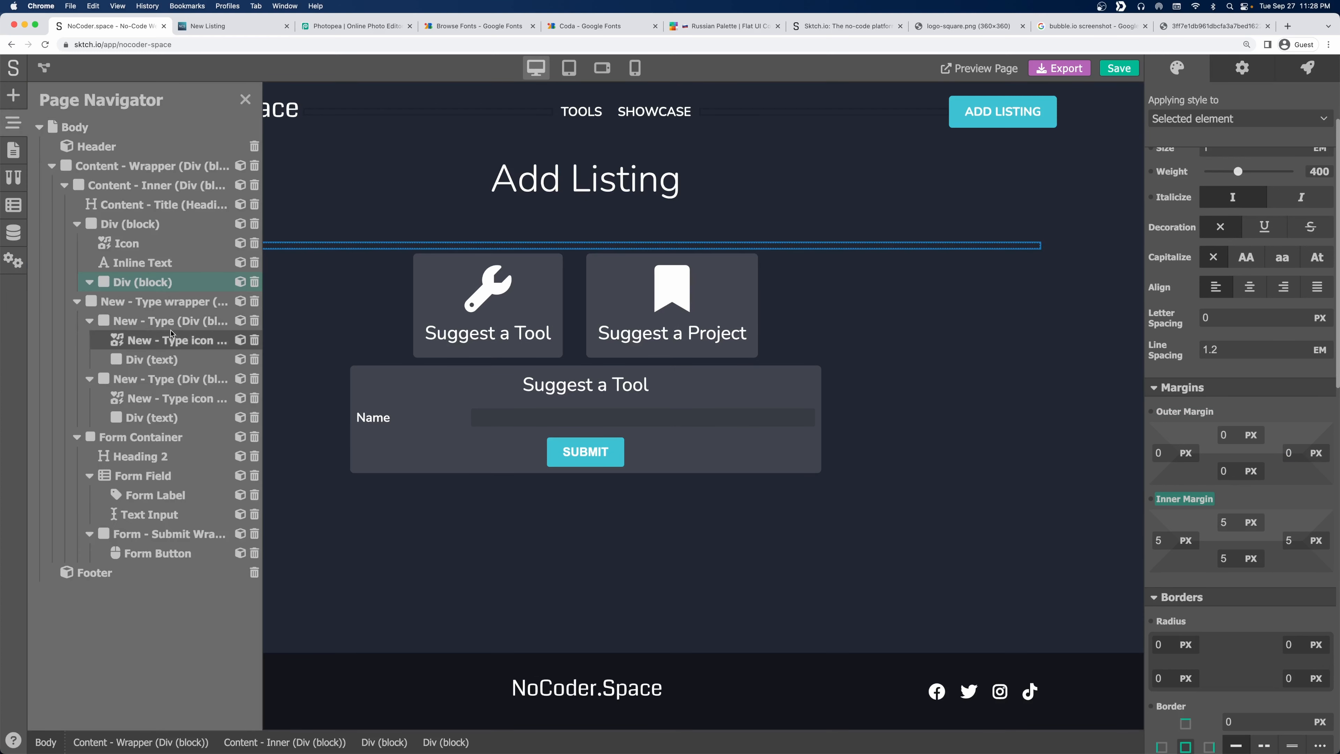
mouse_move(134, 276)
mouse_down()
mouse_move(139, 245)
mouse_move(128, 279)
mouse_up()
click(89, 244)
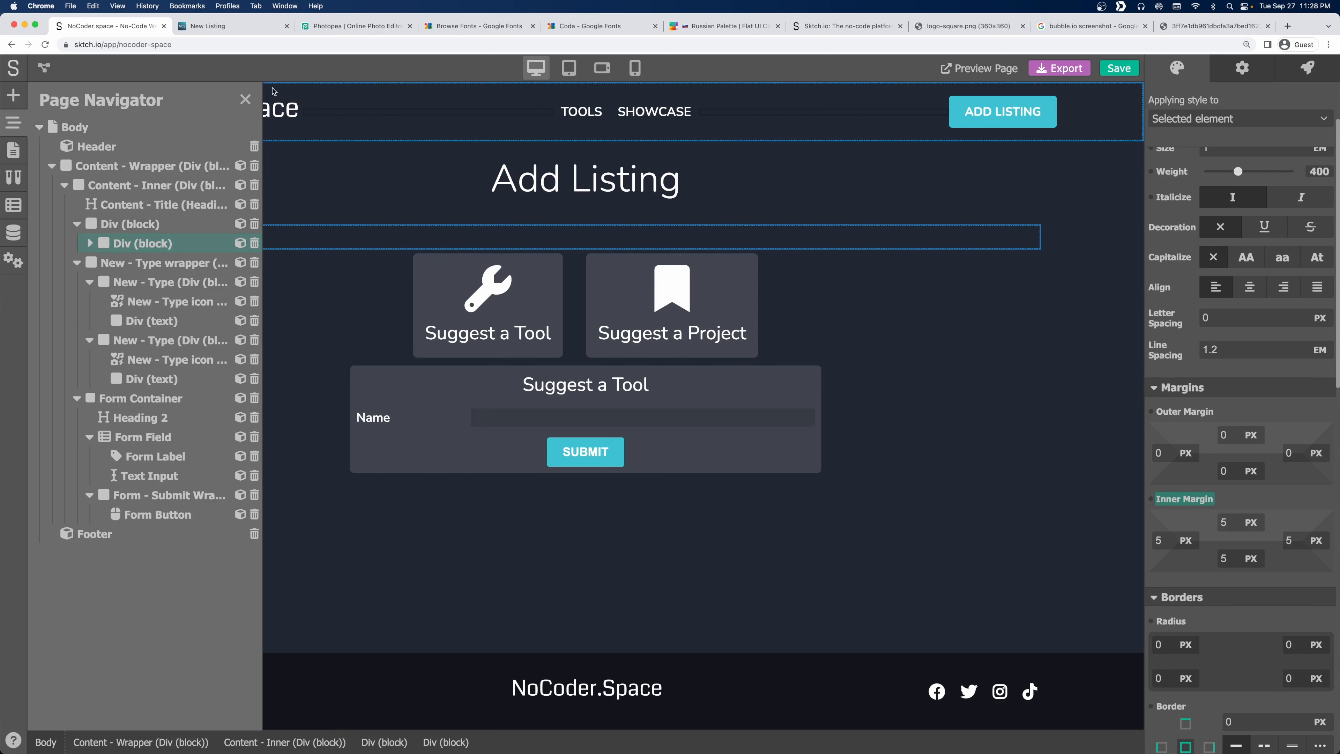
click(119, 223)
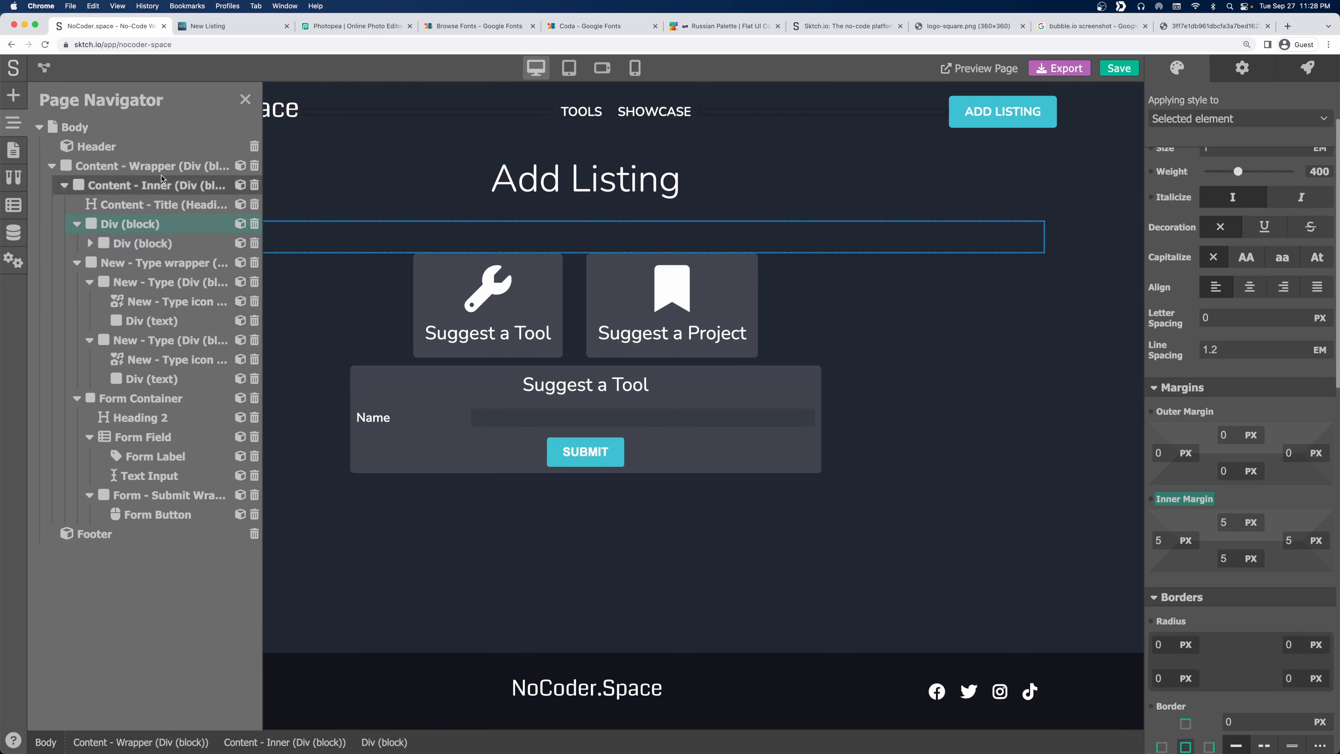
click(245, 101)
Create a 'Breadcrumb' style class on the outer breadcrumb row.
click(1246, 118)
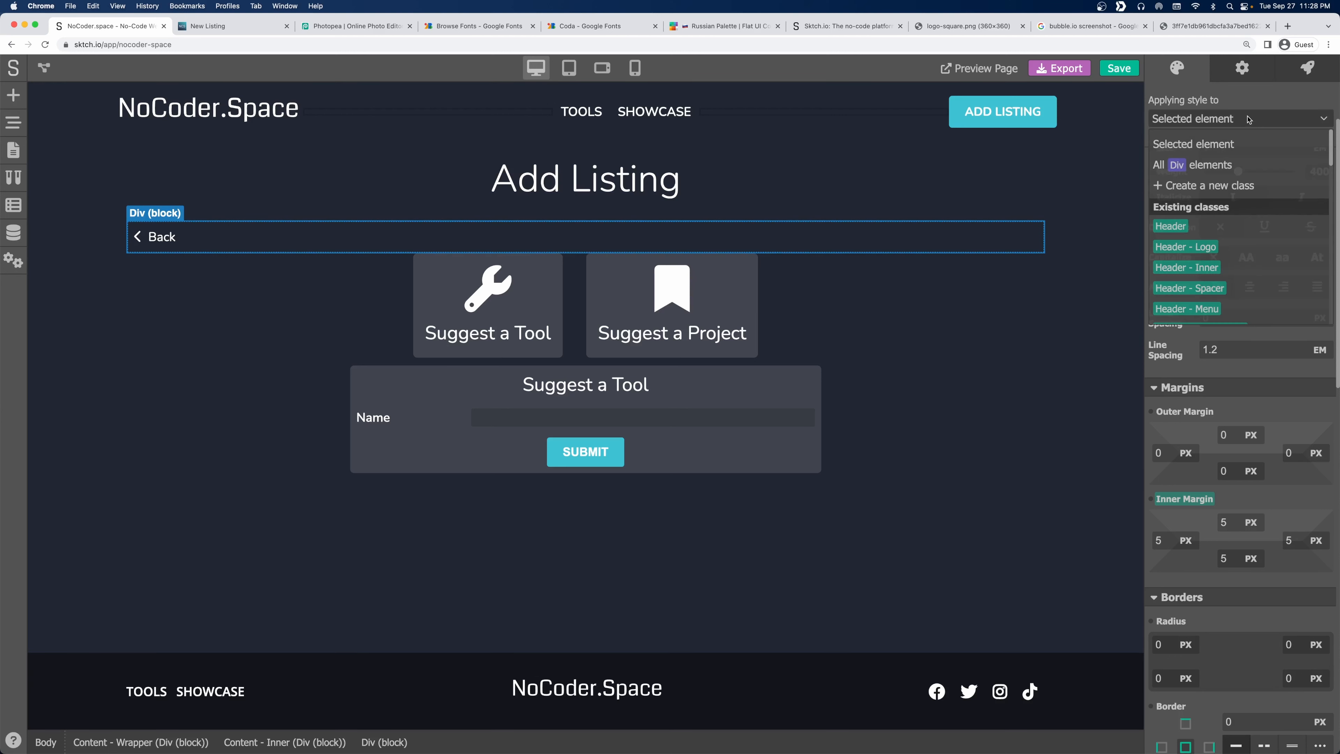
click(1169, 193)
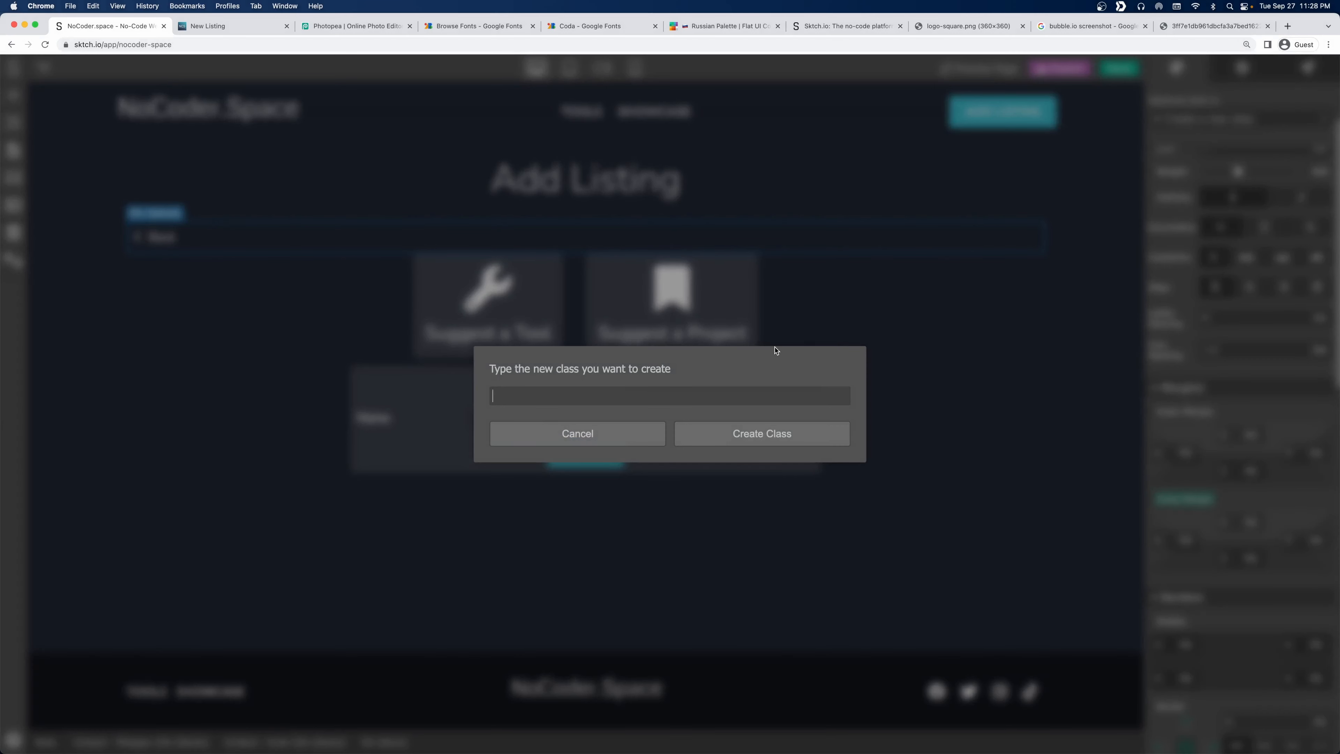
text(B)
key(BackSpace)
text(readcrumb)
key(super+a)
key(super+c)
key(Return)
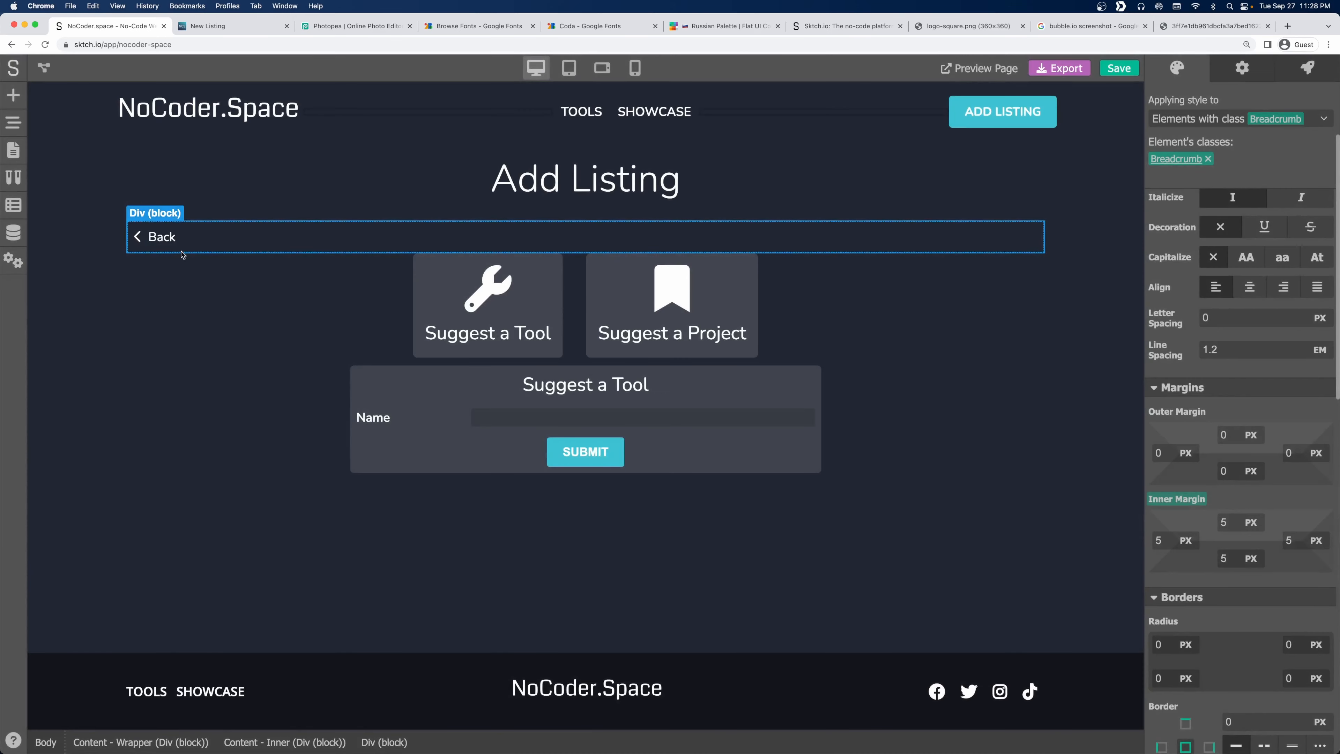
Give the inner Back box a new class named 'Breadcrumb - Back'.
click(150, 250)
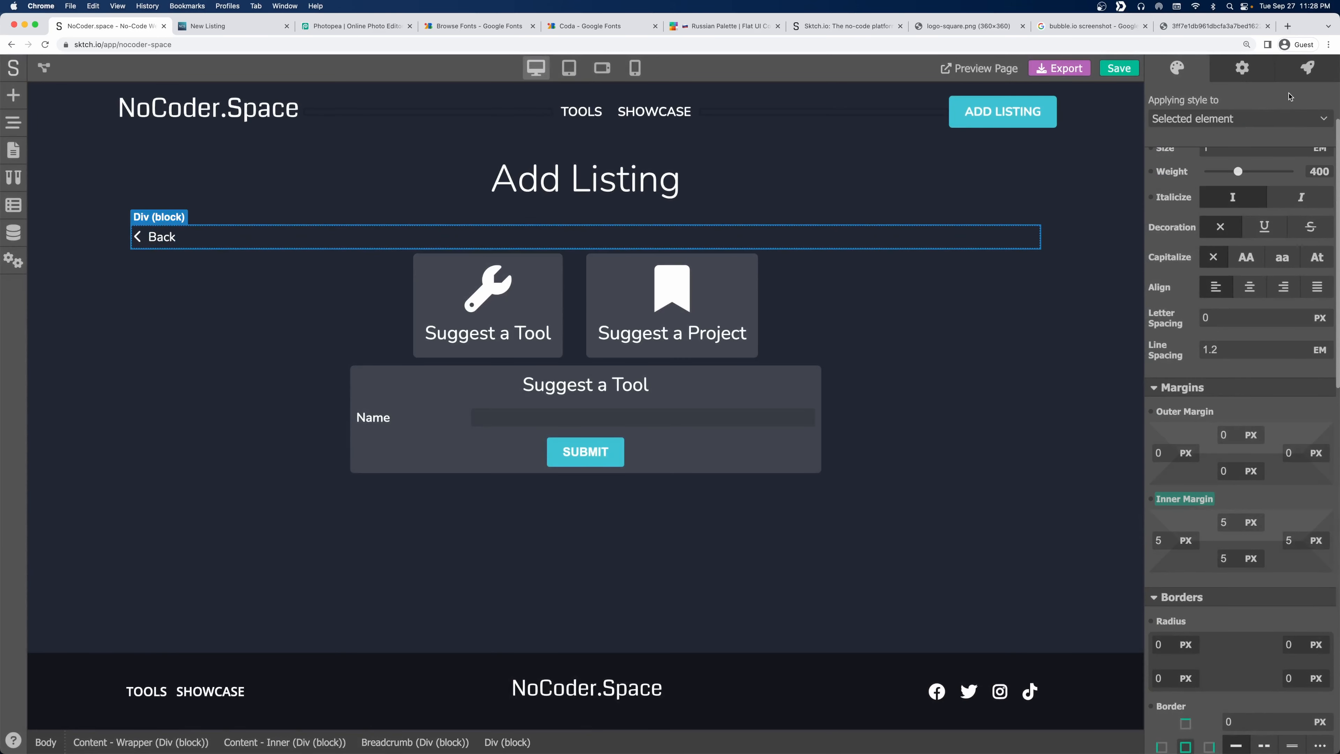
click(1240, 119)
click(1197, 185)
key(super+v)
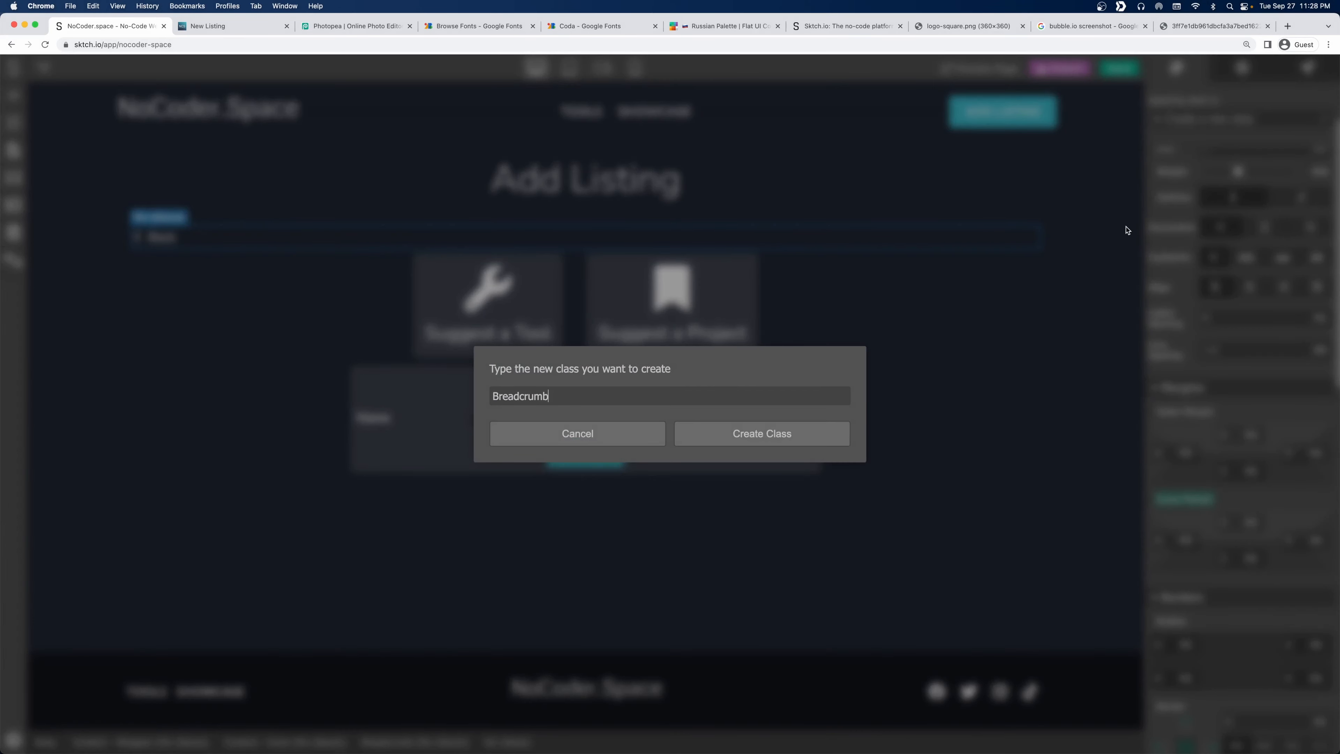
text(- Back)
key(Return)
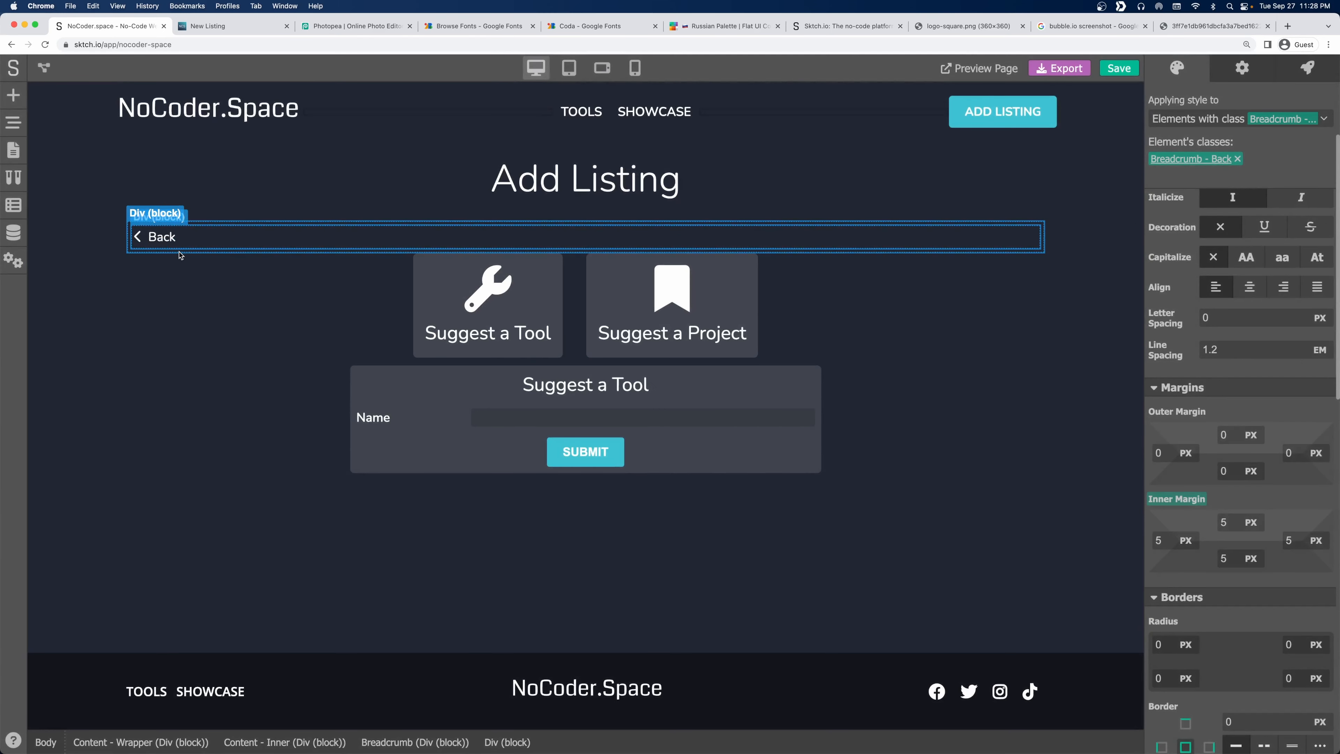
Set the Breadcrumb row to Display flex with Align Items Center.
click(177, 250)
scroll(1261, 552, down, 5)
scroll(1261, 552, down, 2)
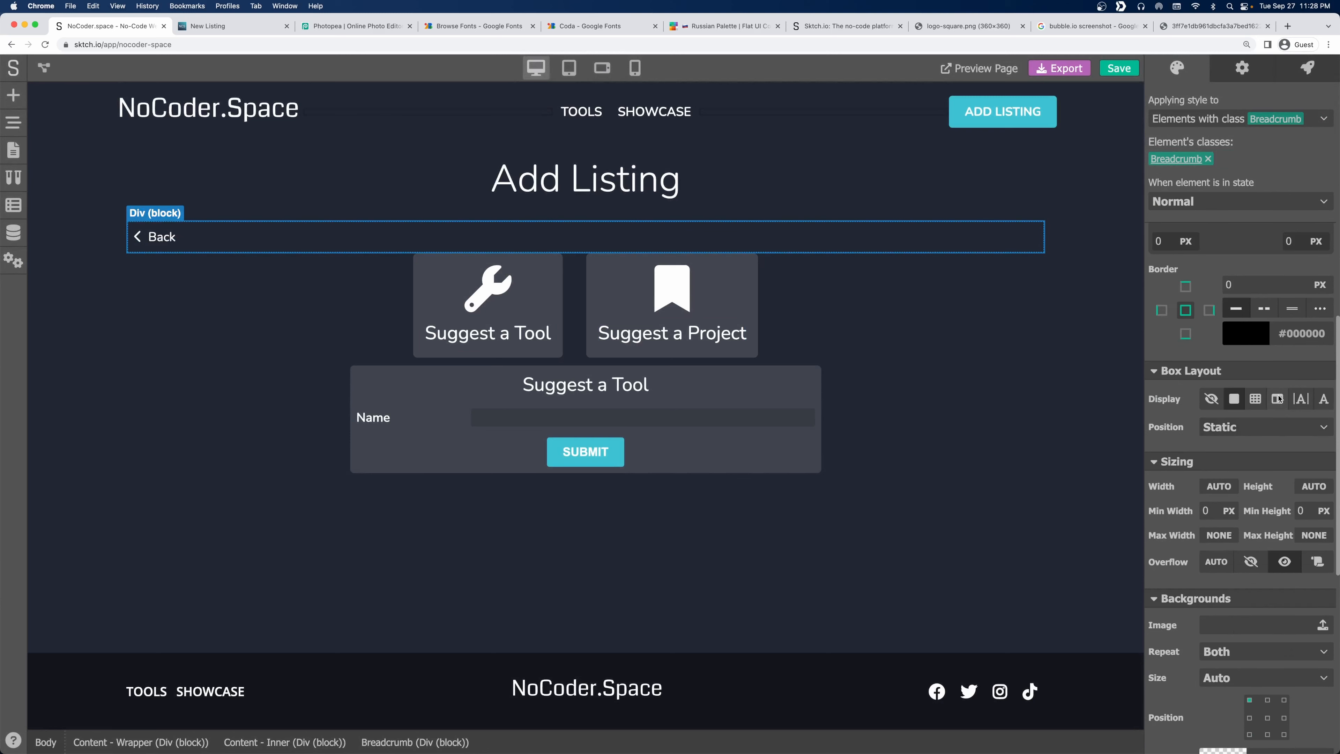
click(1276, 398)
click(1218, 429)
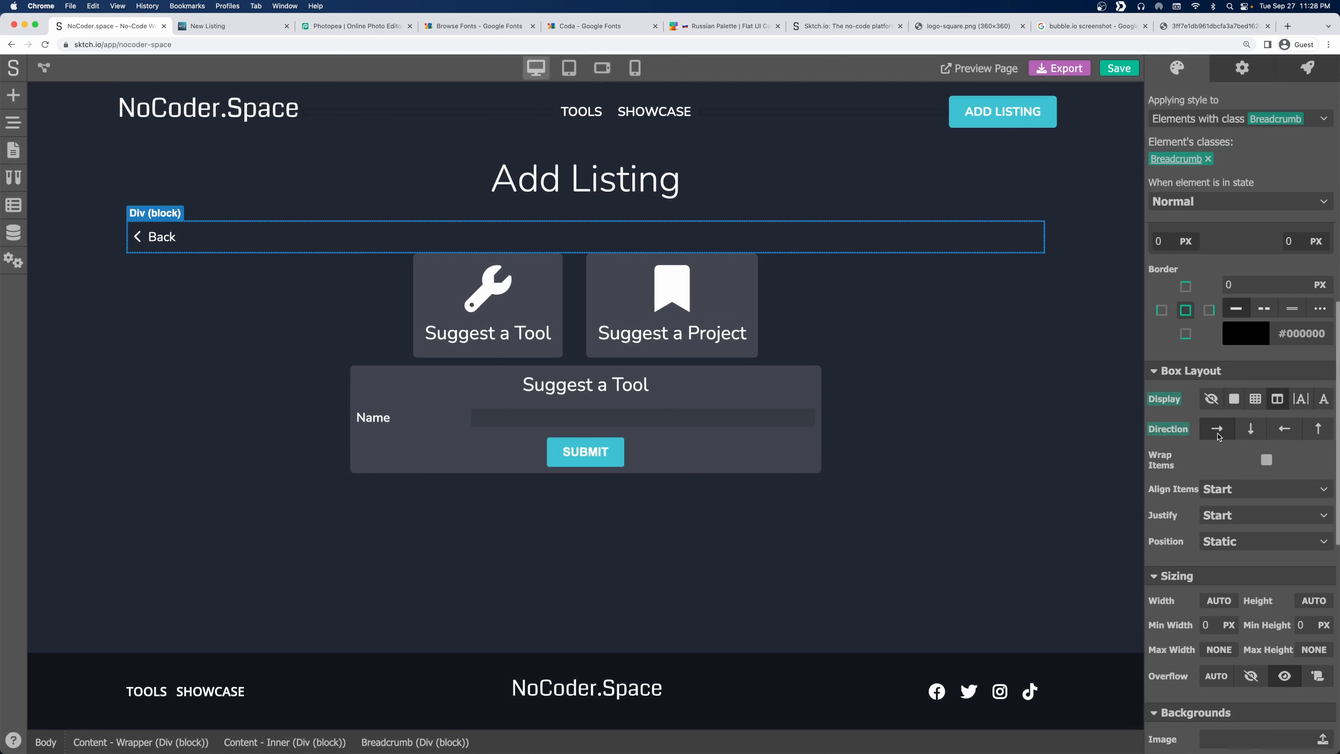
click(1220, 491)
click(1223, 549)
Give the Back box 8 px inner padding and a corner radius of 3.
click(162, 249)
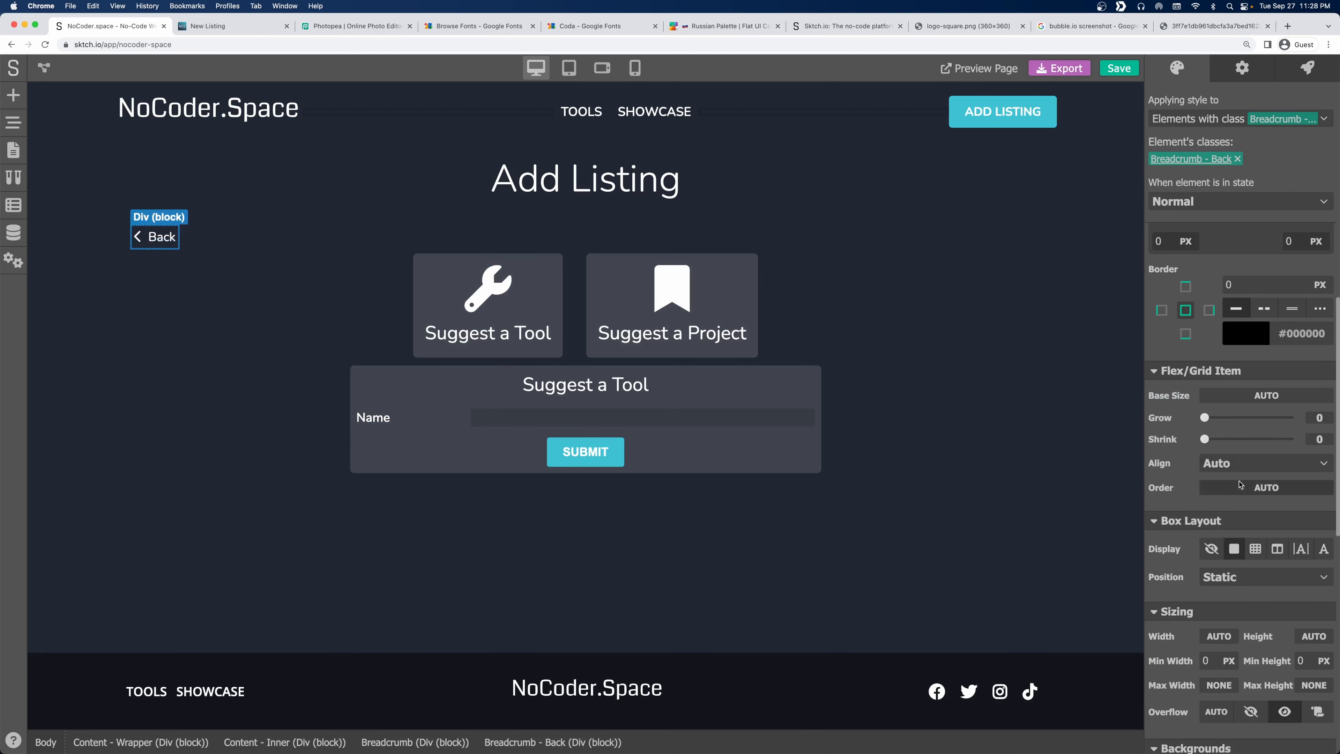
scroll(1239, 484, up, 6)
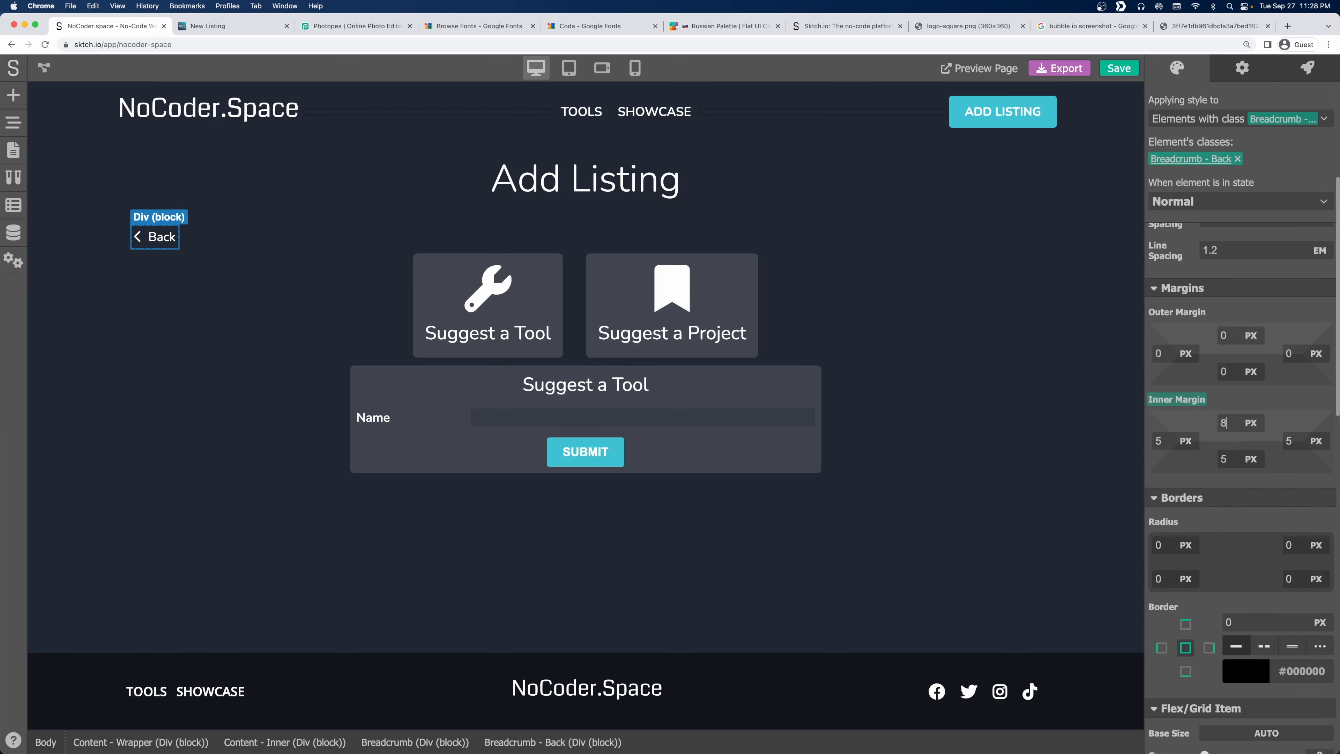
key(Tab)
text(8)
key(Tab)
text(8)
key(Tab)
text(8)
key(Tab)
click(1305, 418)
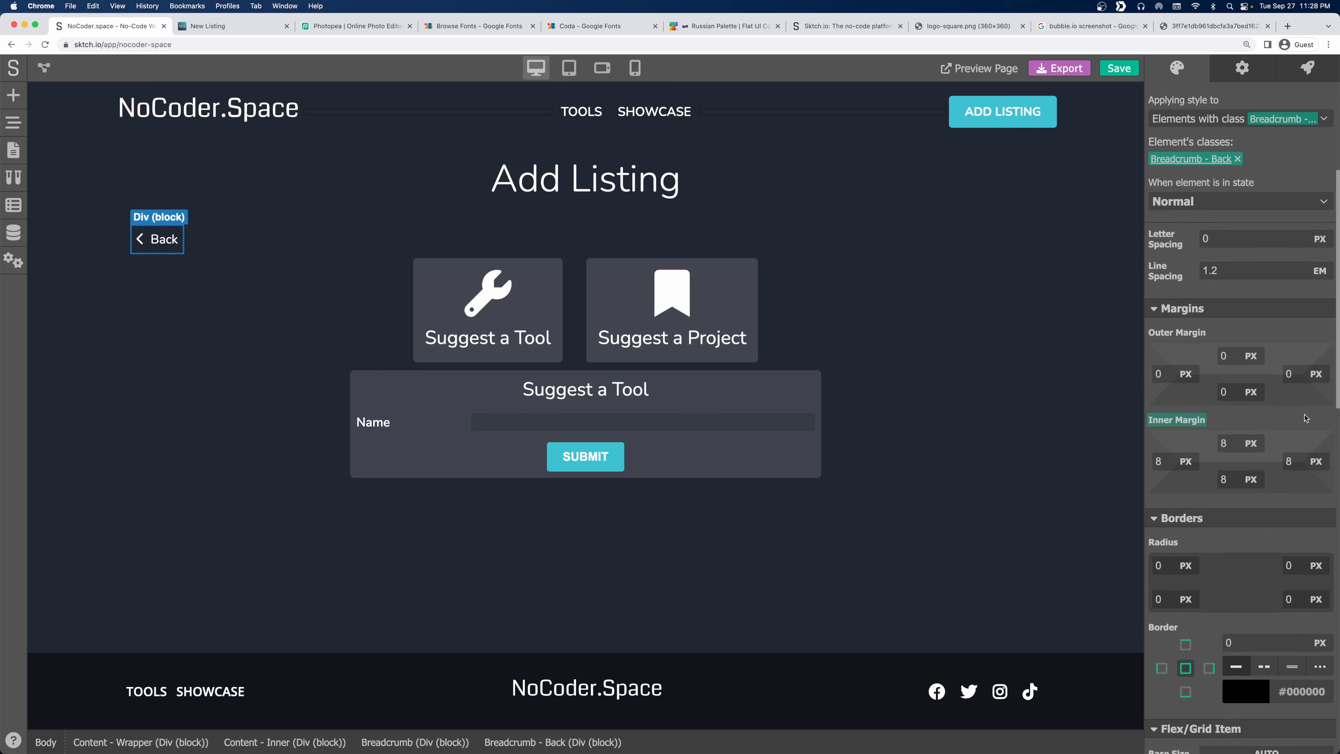
scroll(1305, 418, up, 3)
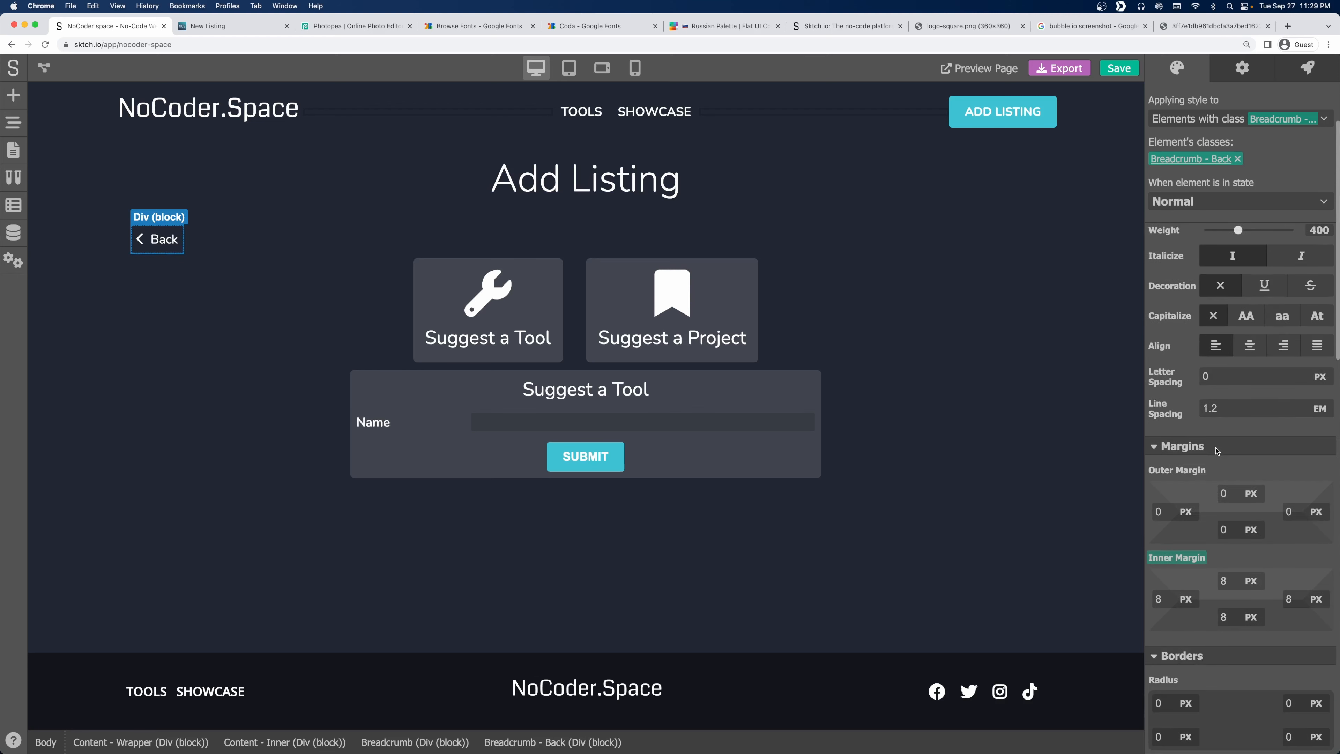
scroll(1216, 450, down, 3)
click(1168, 547)
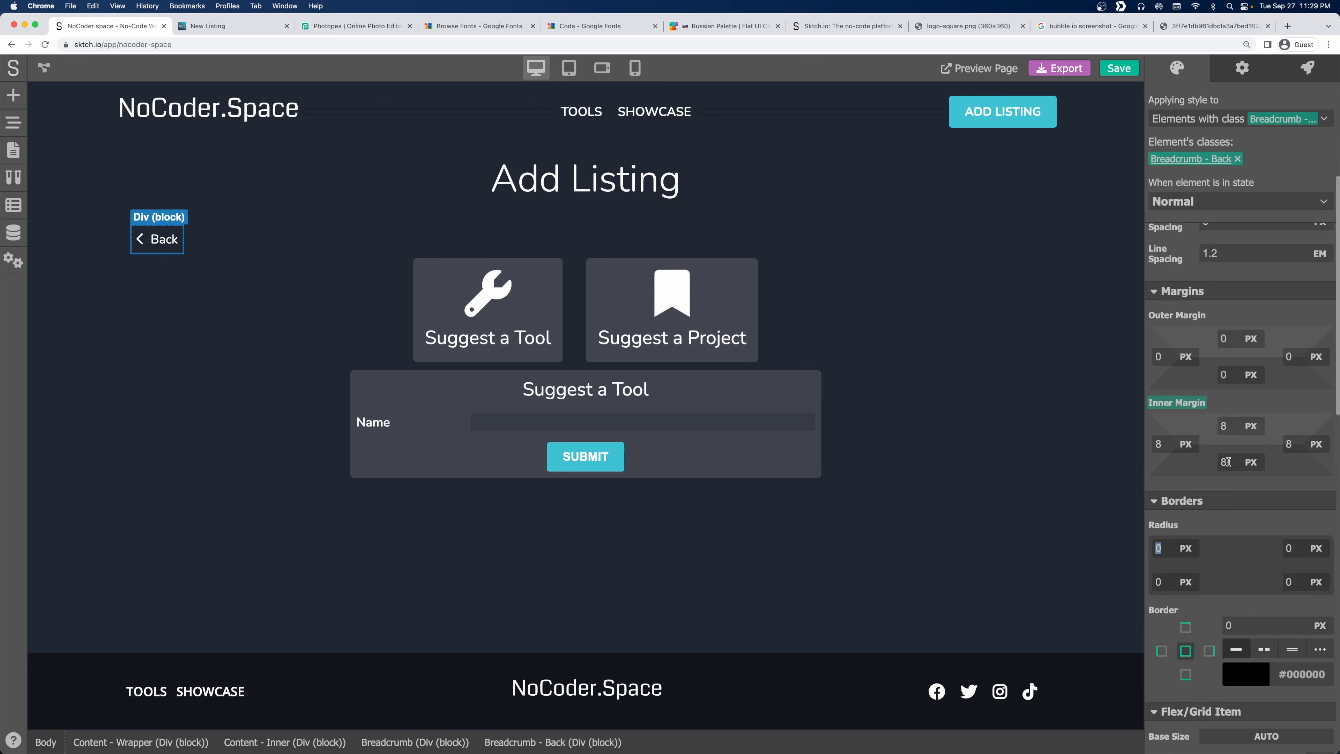
text(3)
key(Tab)
Set the Back box's hovered background to white at 10% opacity.
click(1221, 202)
click(1176, 237)
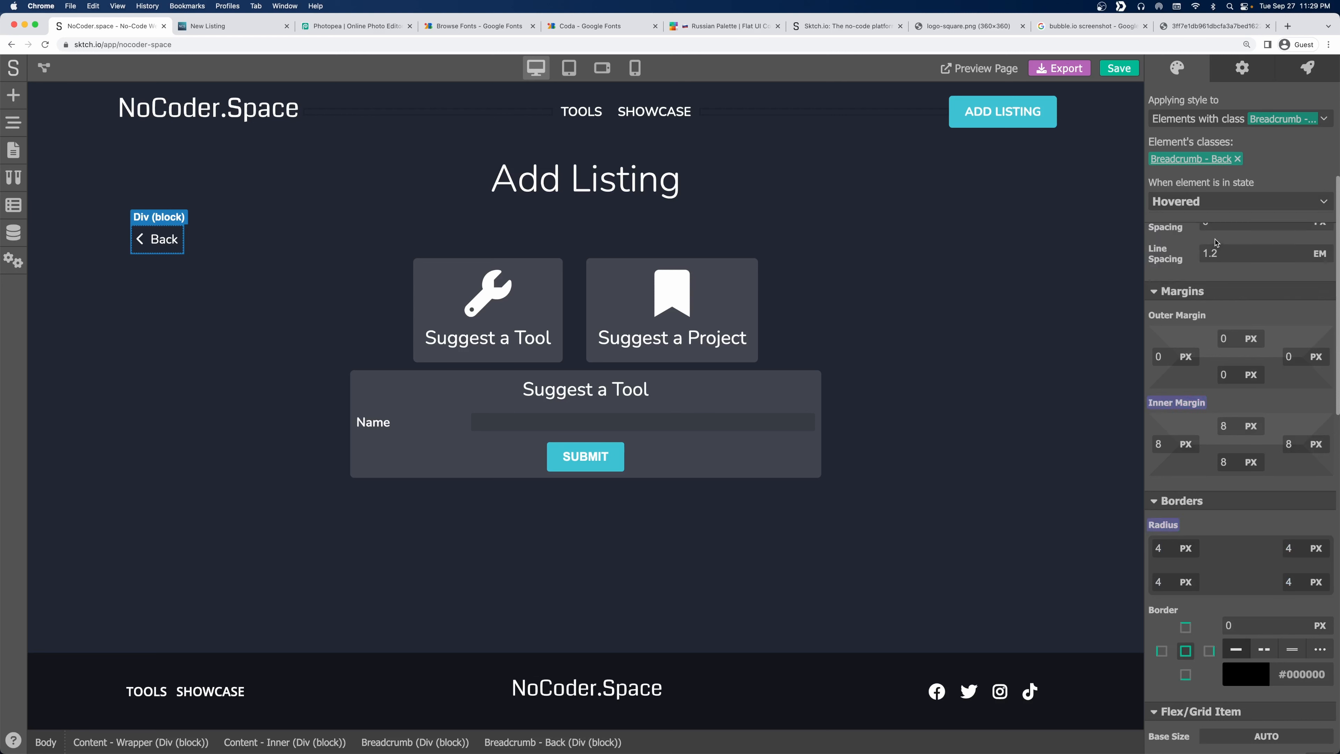
scroll(1258, 422, down, 5)
scroll(1258, 423, down, 8)
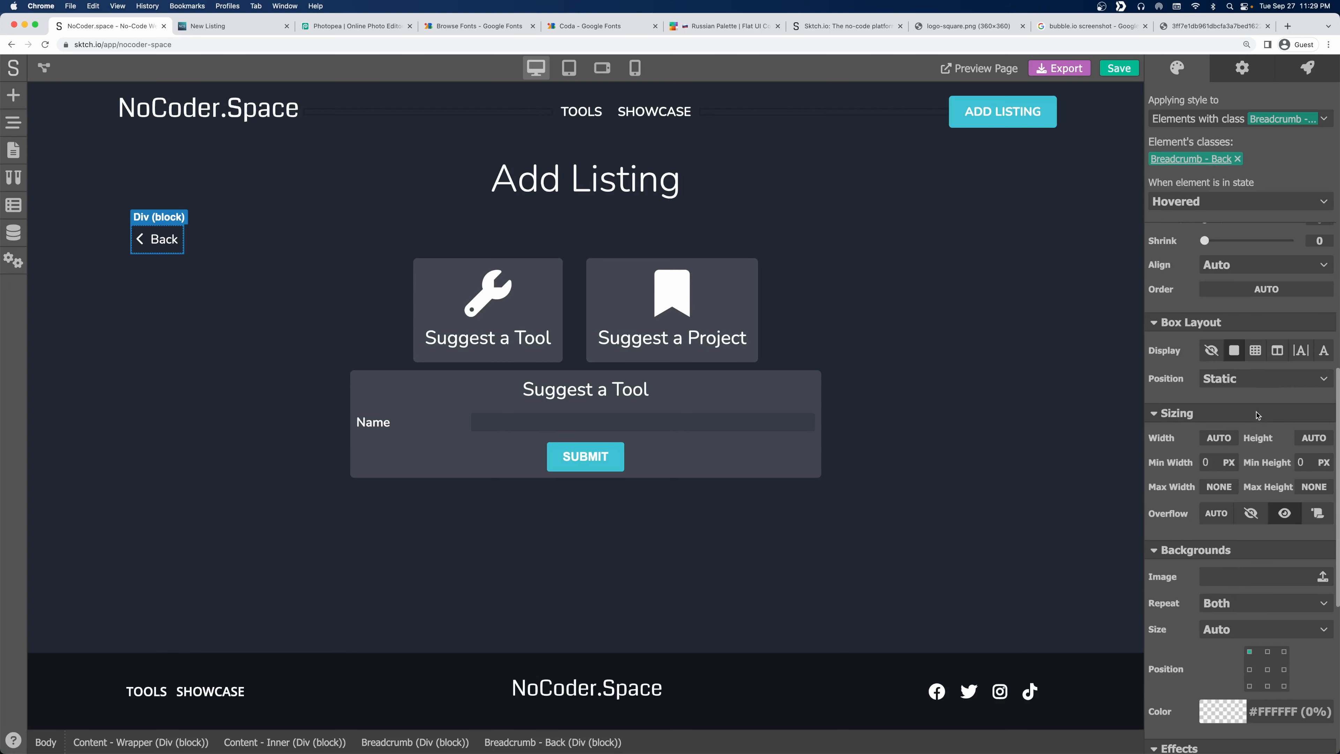
click(1220, 535)
scroll(1205, 491, down, 1)
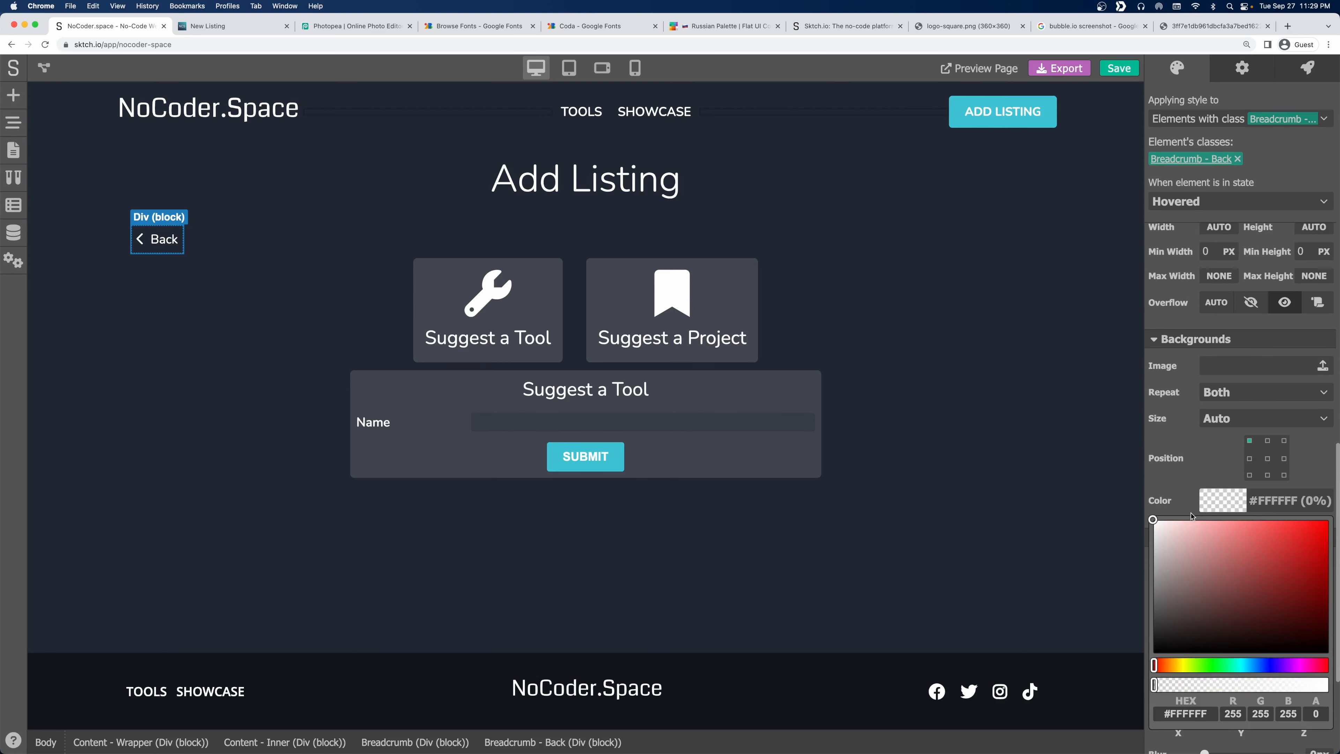
drag(1188, 530, 1134, 515)
drag(1165, 685, 1171, 685)
click(325, 263)
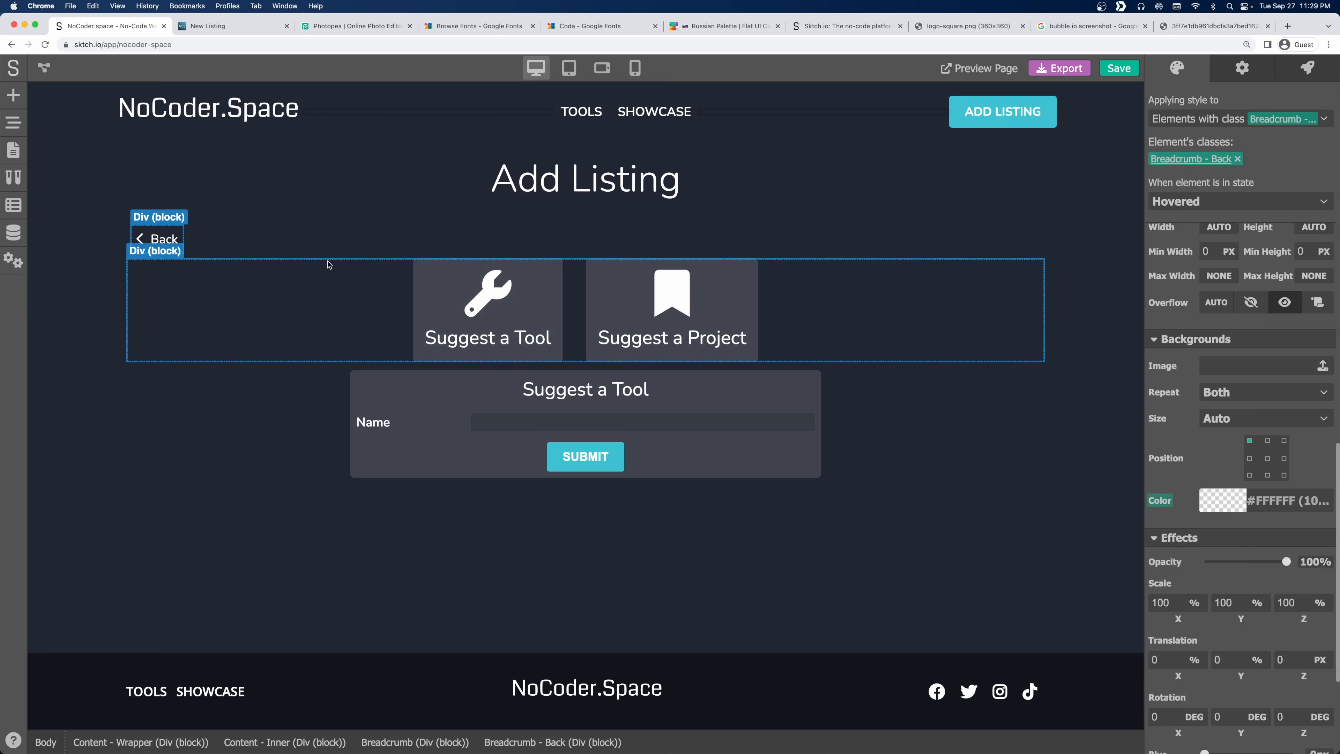
Set the Back box cursor to Pointer.
click(153, 248)
scroll(1222, 542, down, 4)
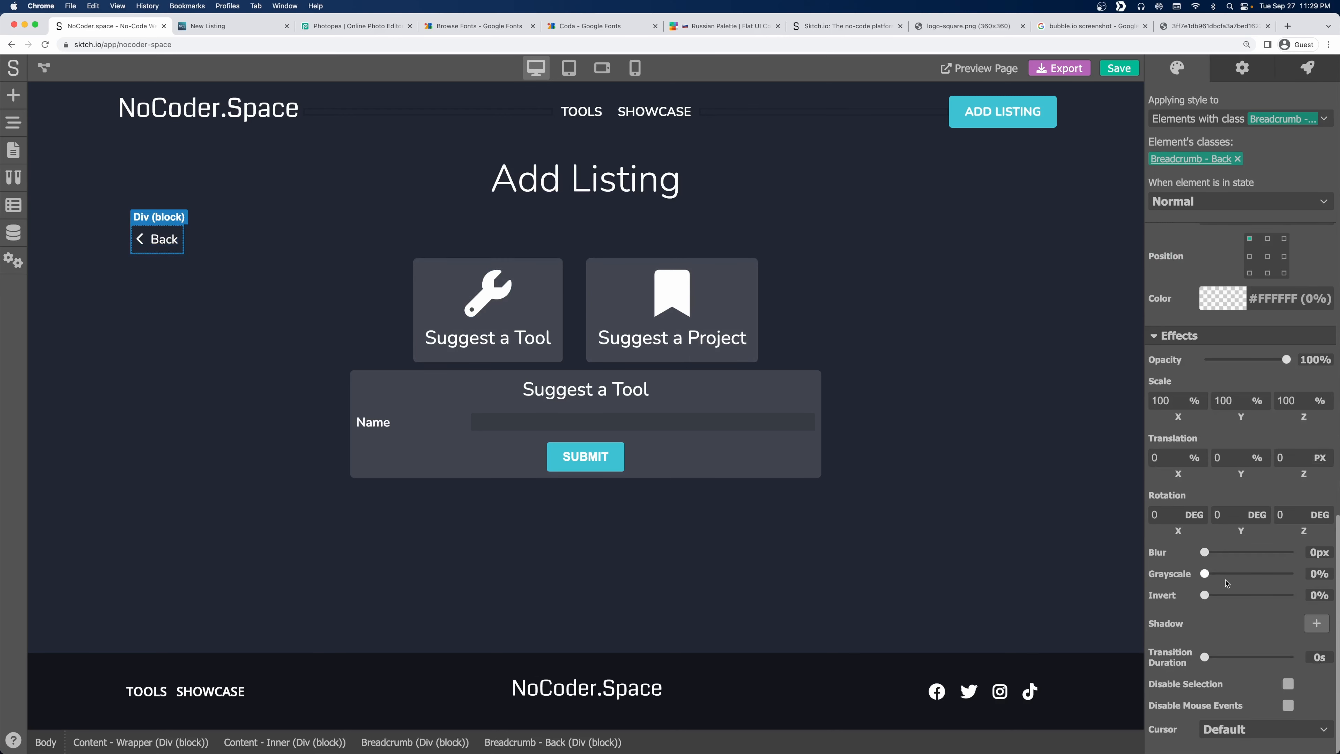
click(1245, 728)
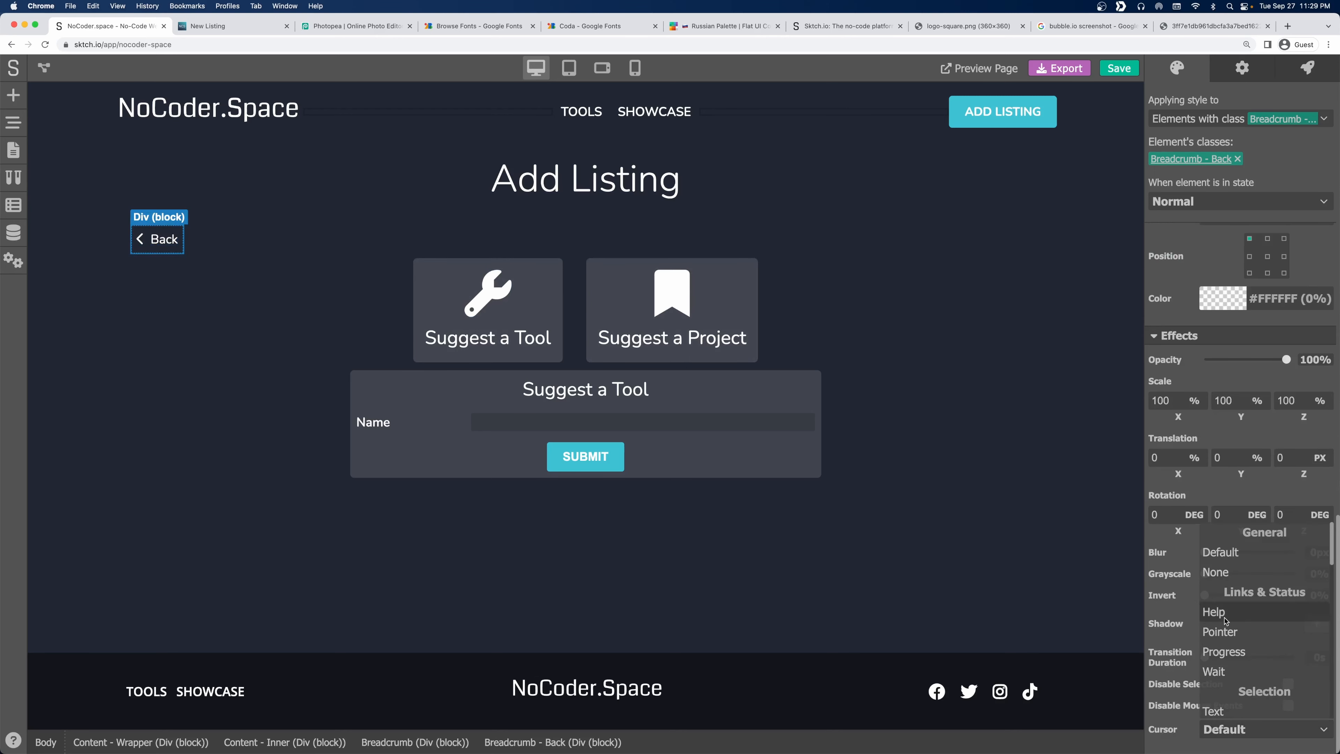
click(1222, 633)
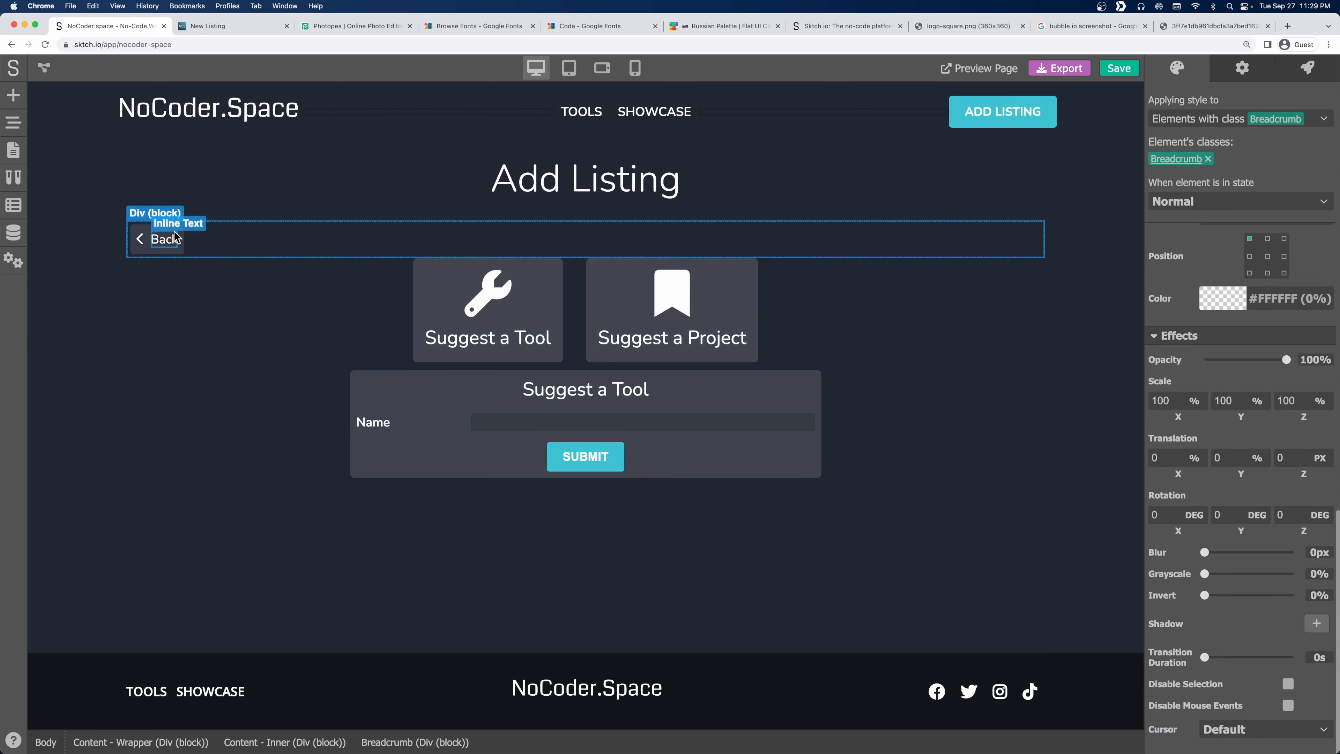
click(225, 248)
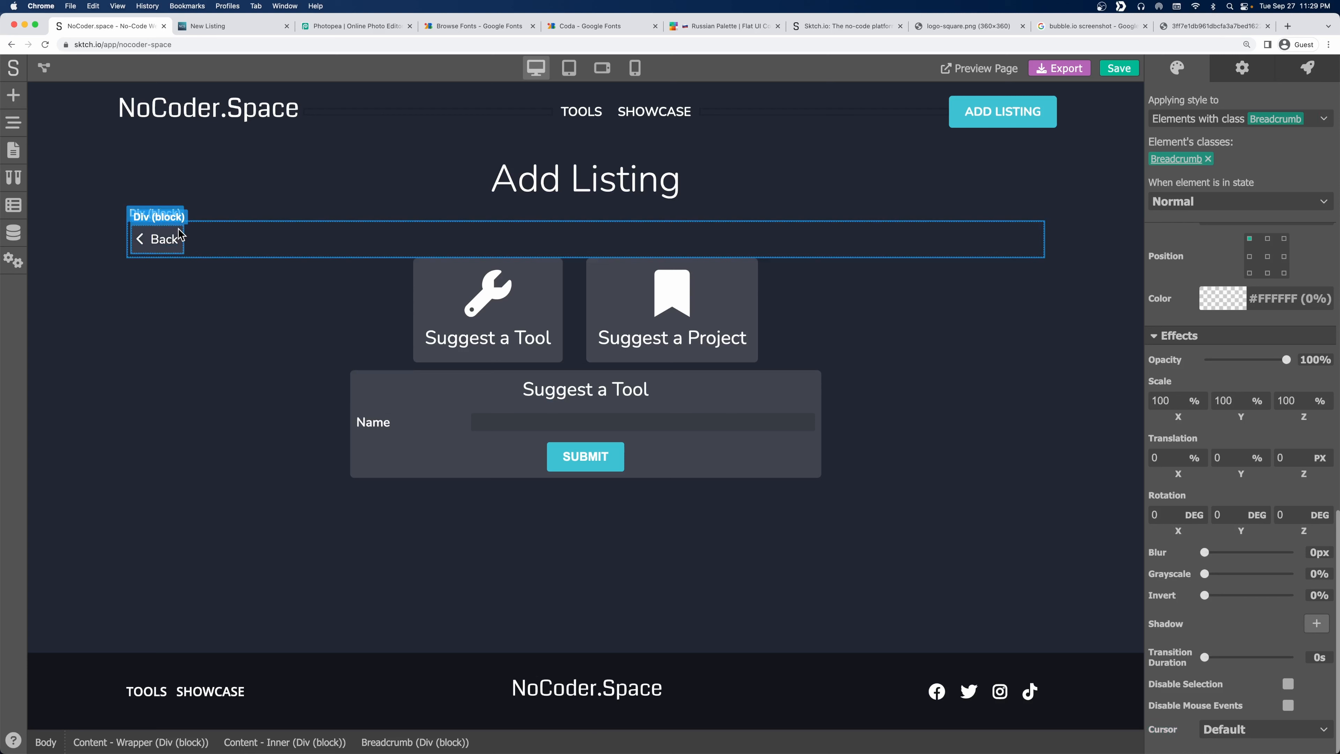
click(152, 233)
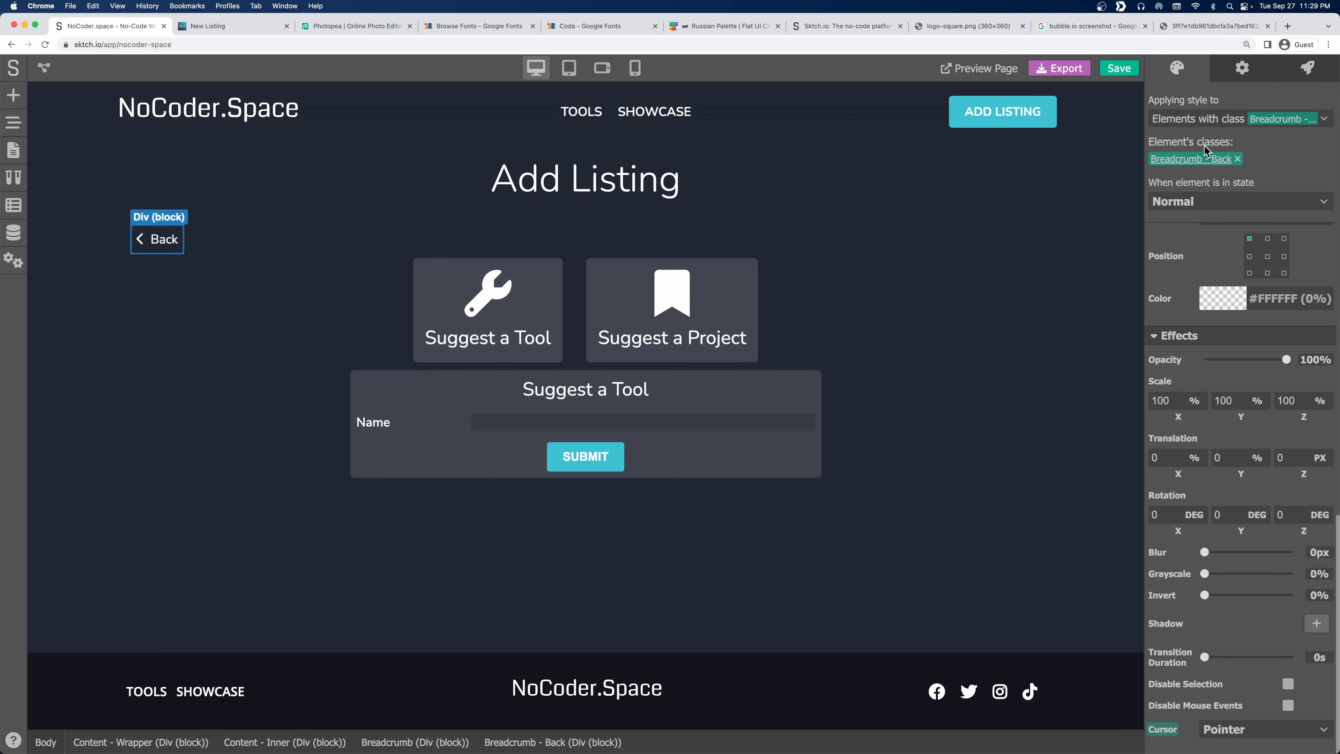
Check the page state variables, then add a No Code click event to the Back box.
click(1247, 73)
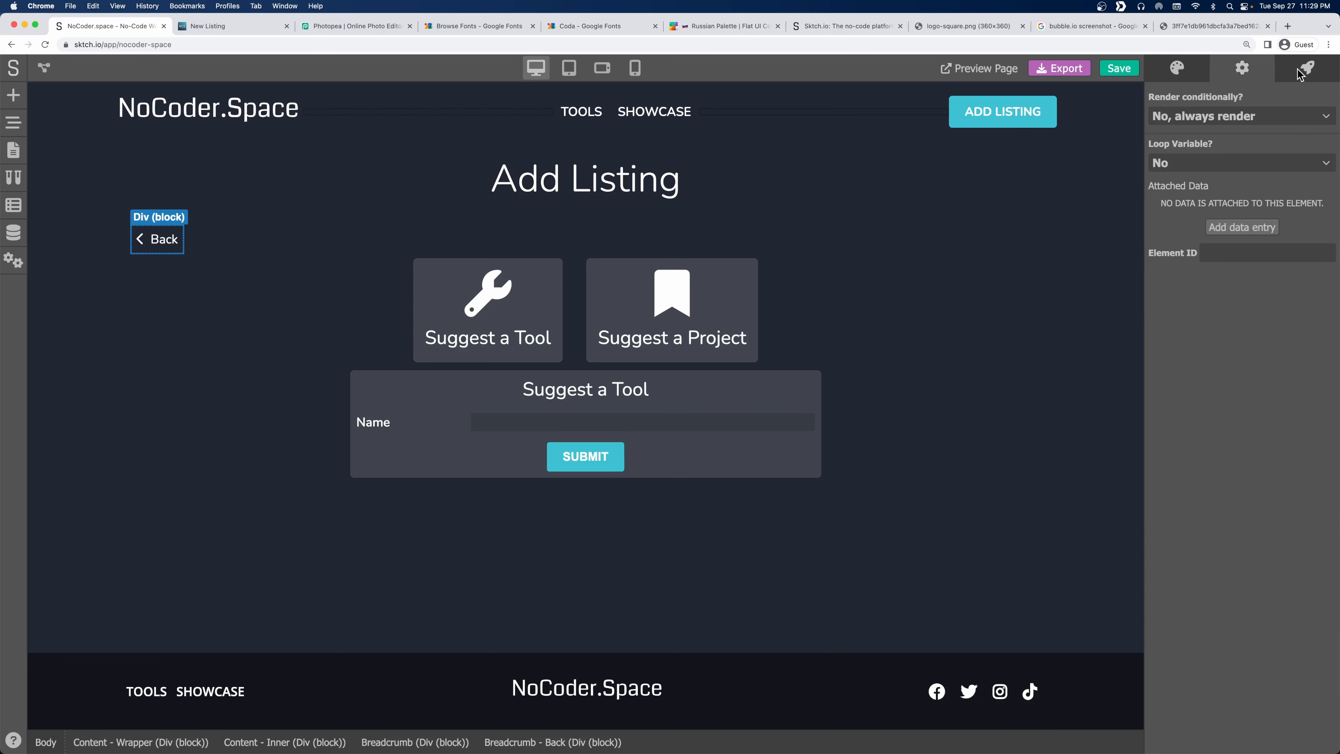
click(13, 203)
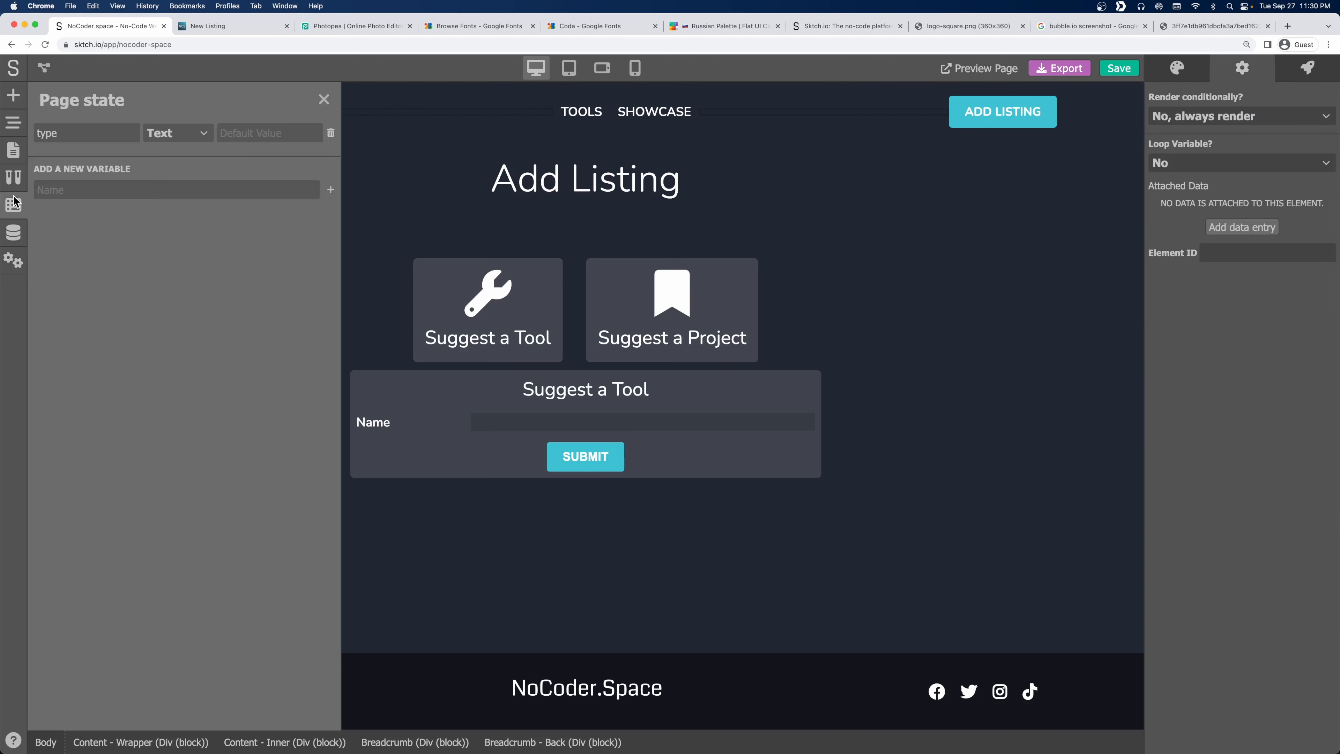
click(324, 100)
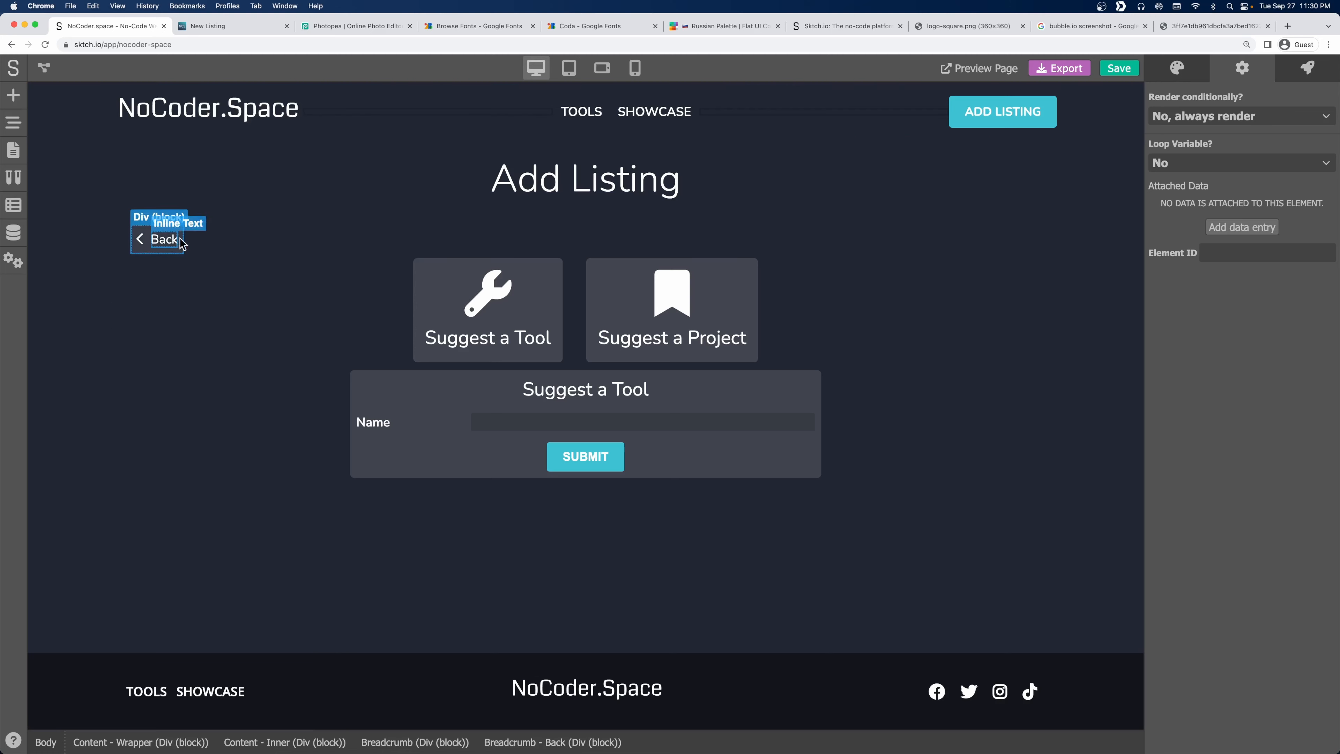
click(1293, 73)
click(1312, 109)
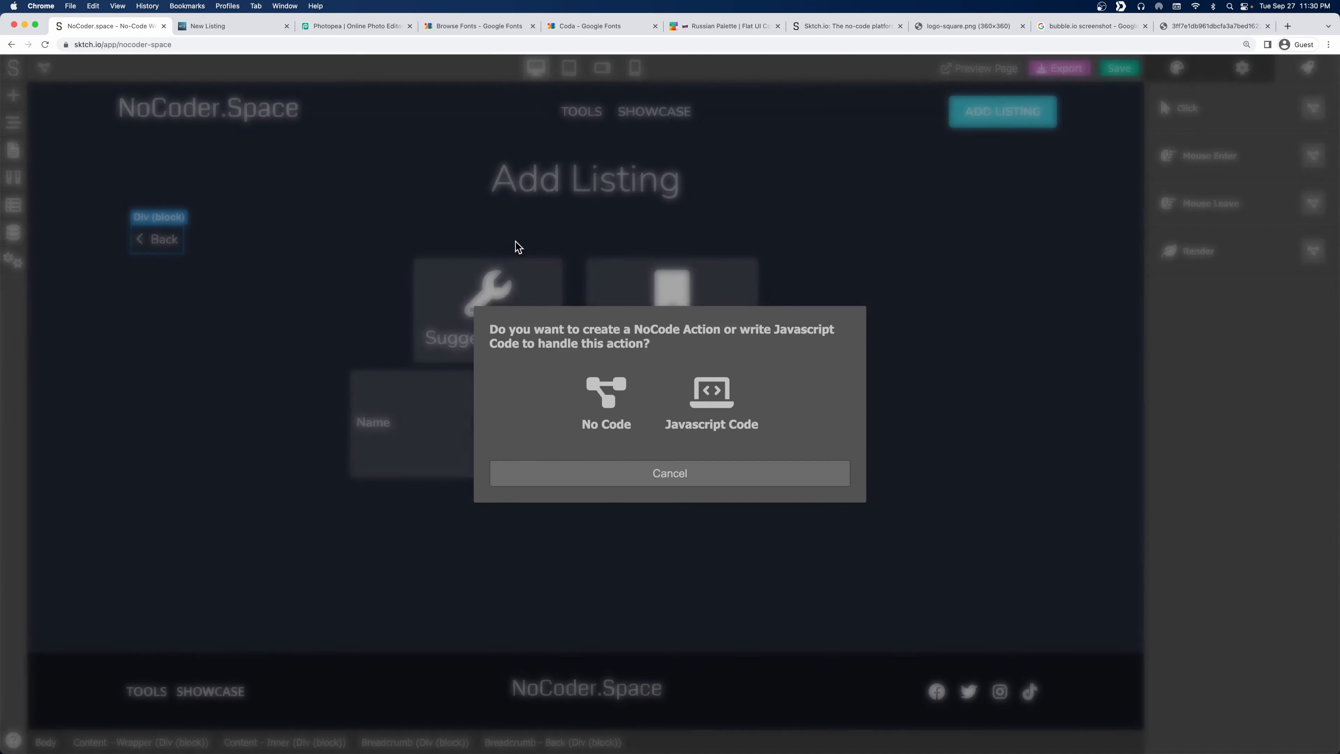
click(605, 401)
Add a Data Processing > Set Variable module, connect it to Action Trigger, and save.
right_click(257, 216)
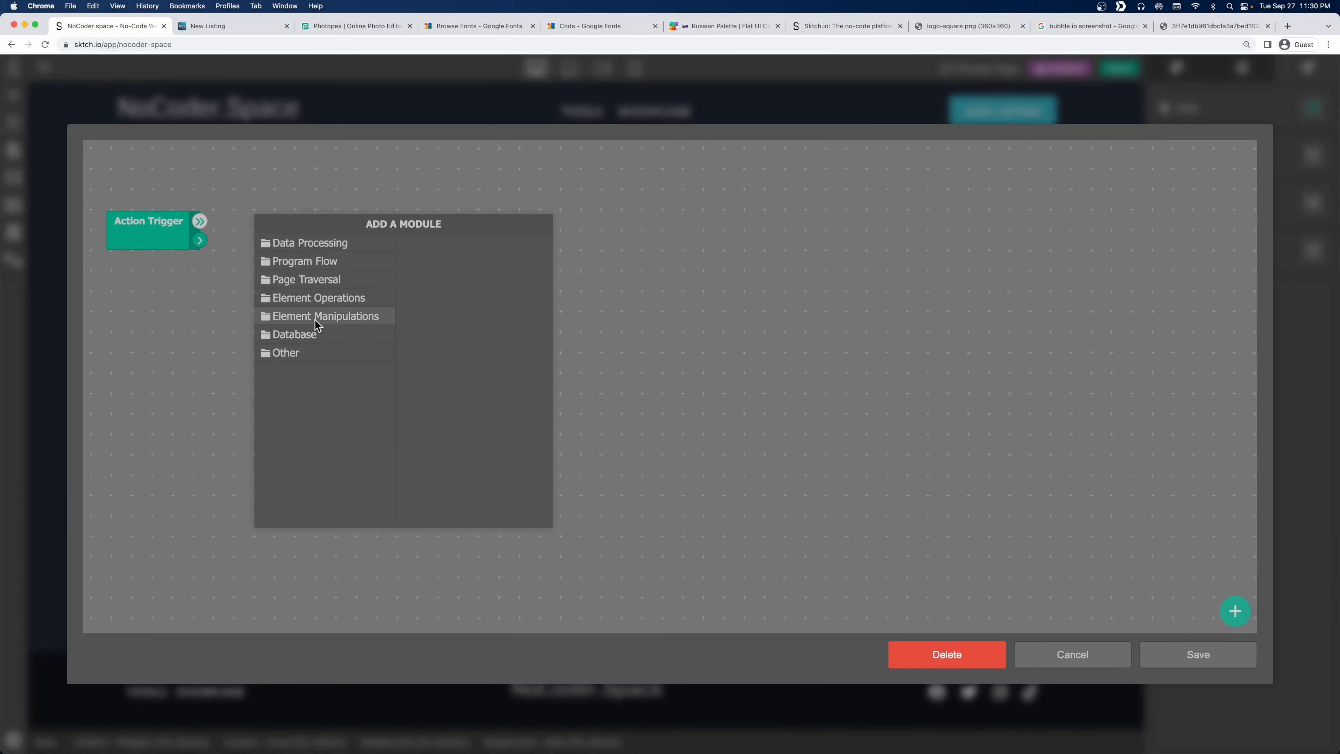
click(301, 352)
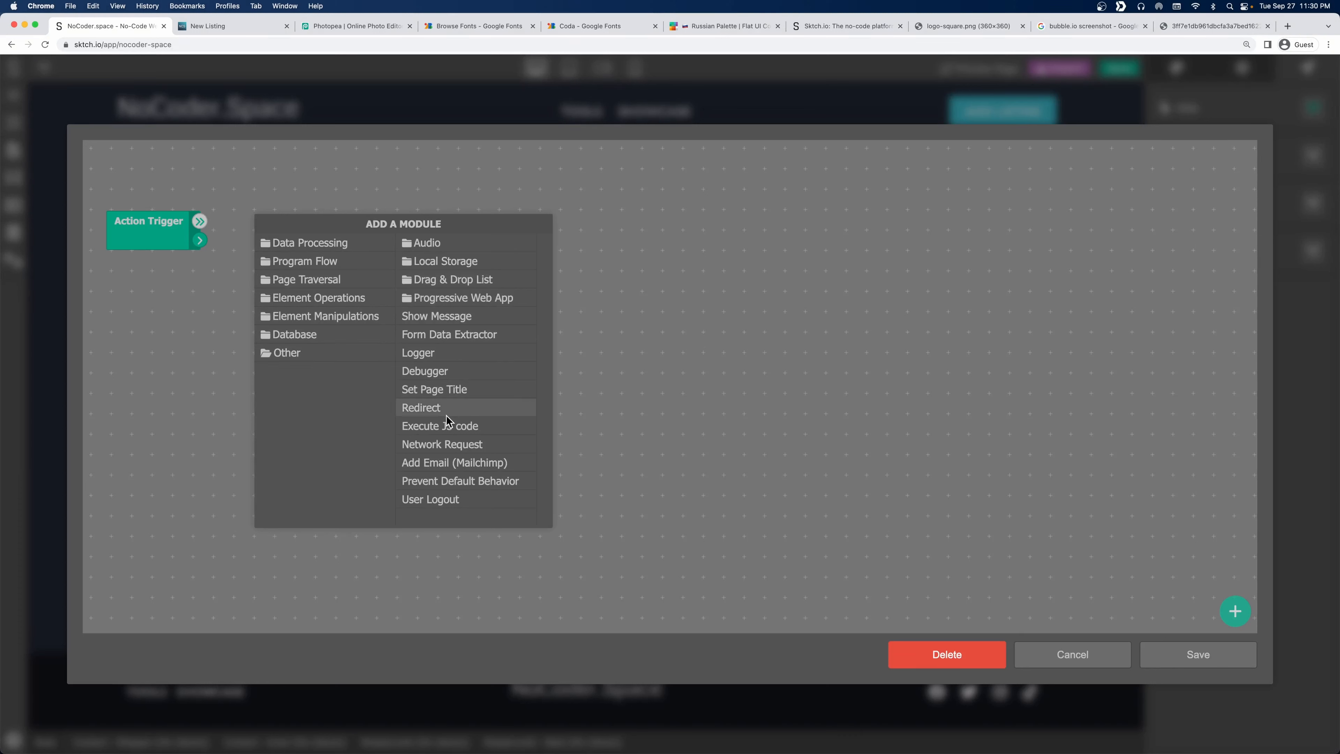
click(308, 243)
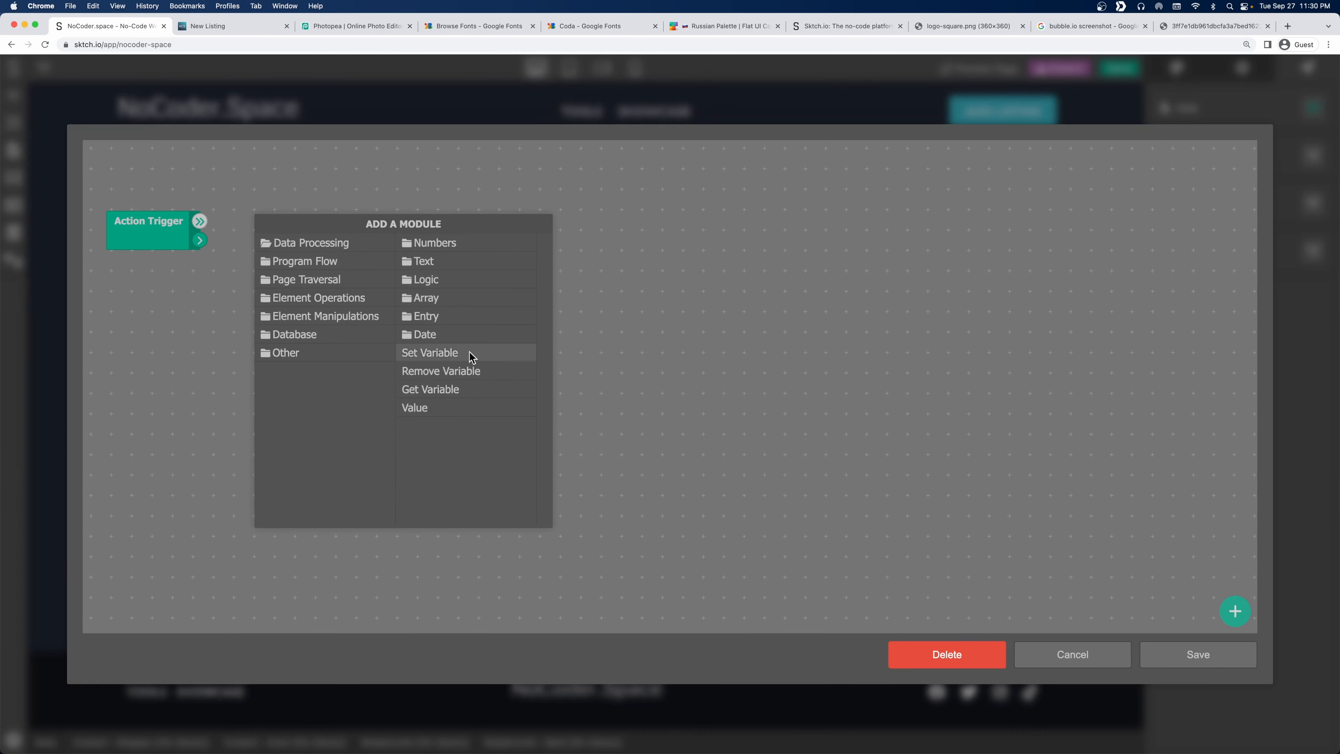
click(448, 353)
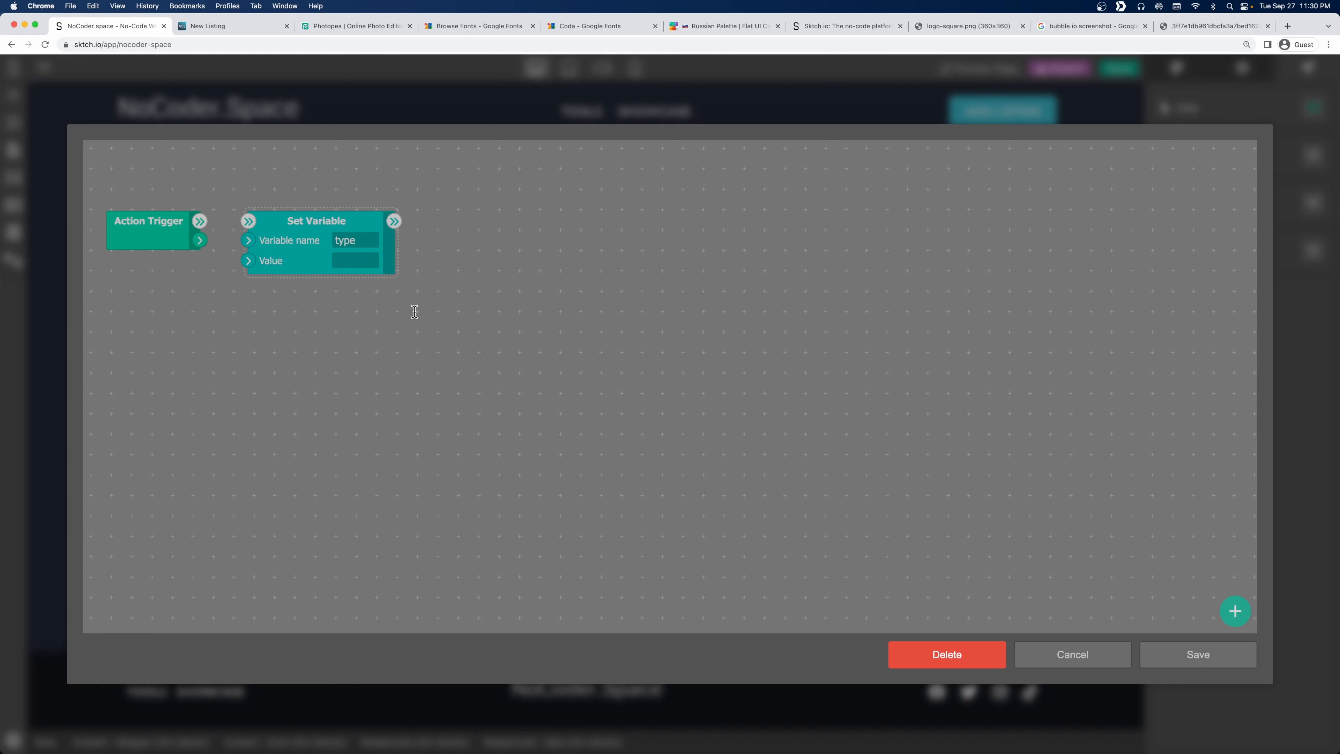
drag(199, 220, 264, 227)
click(1193, 653)
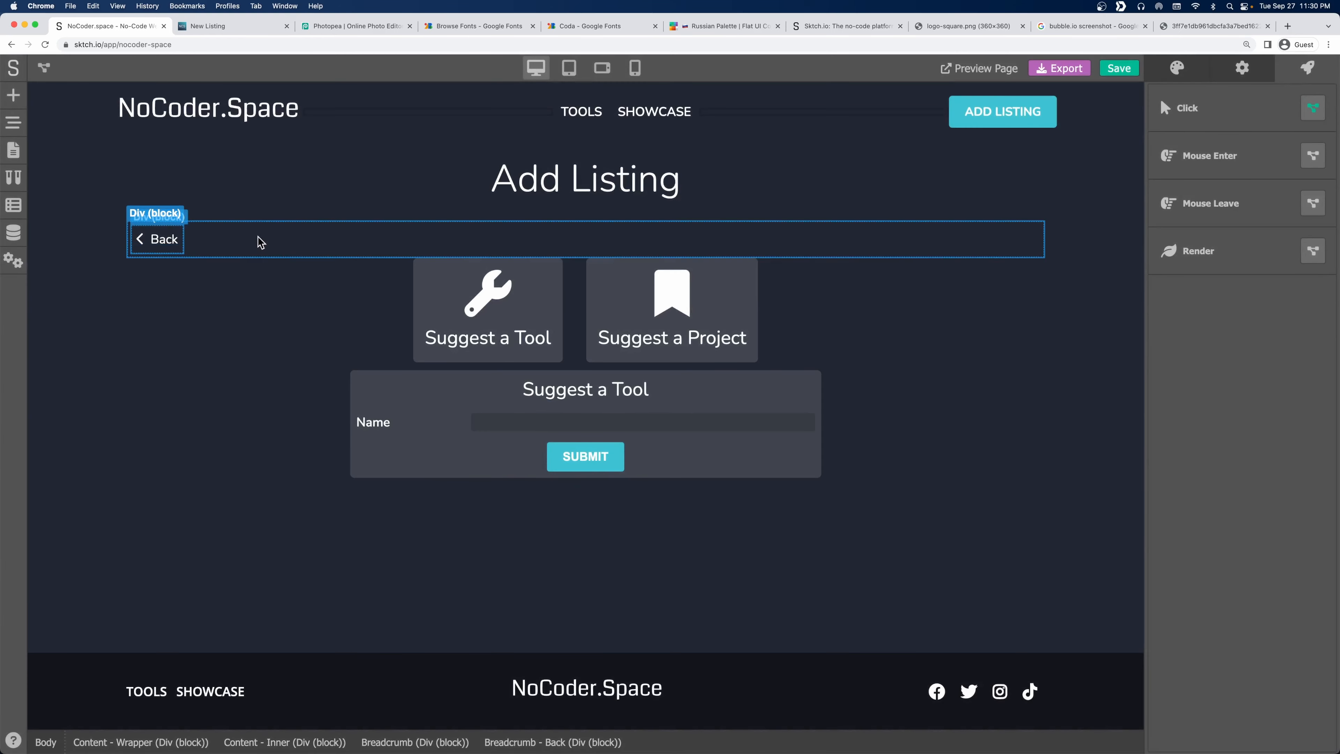
Reset the Breadcrumb row's padding to 0.
click(248, 243)
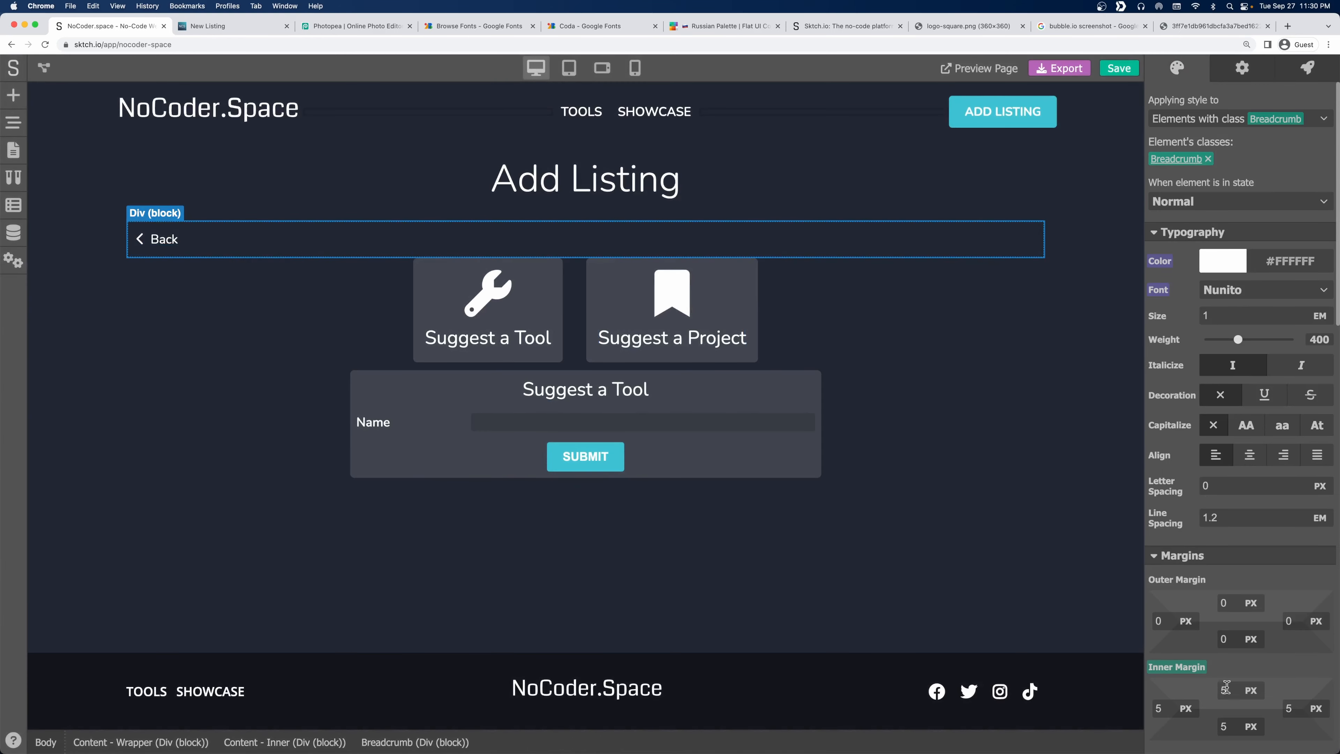
click(1194, 670)
click(1202, 649)
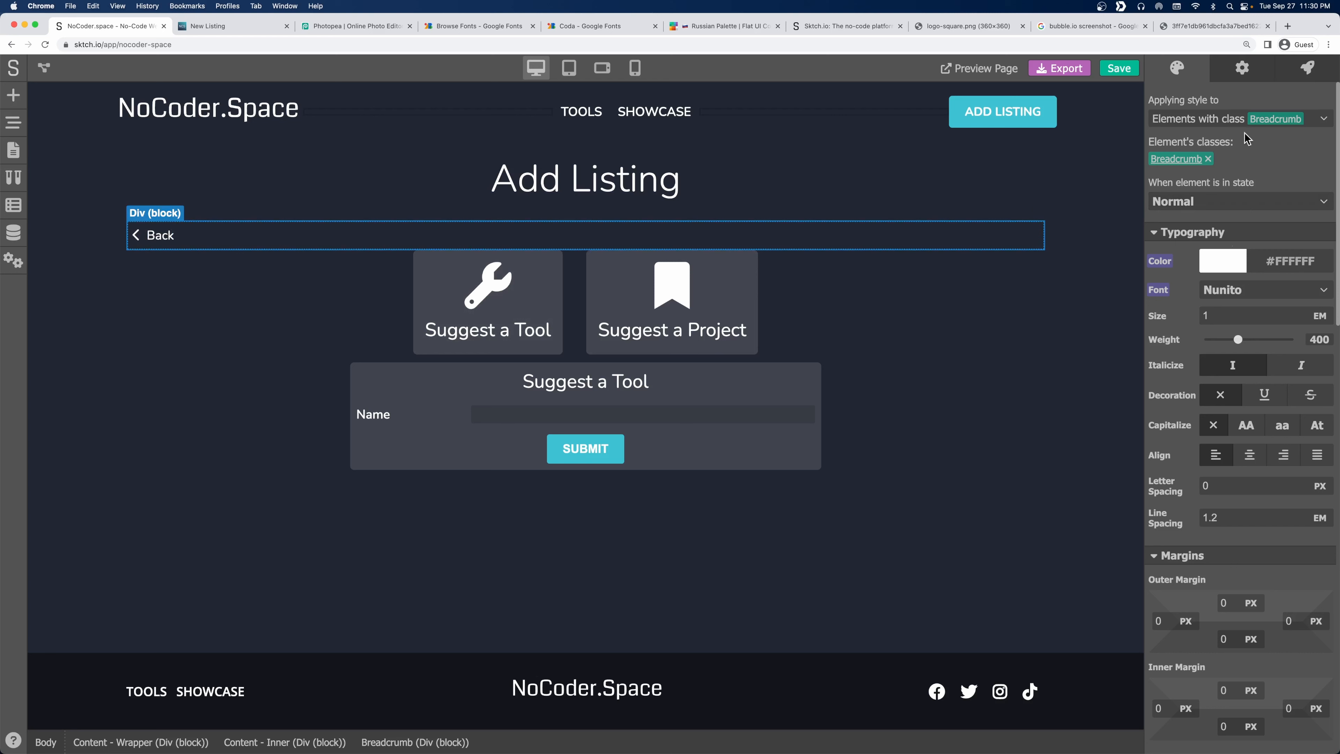
Set Render conditionally to 'Yes, when variable is True' with variable 'type'.
click(1242, 72)
click(1211, 164)
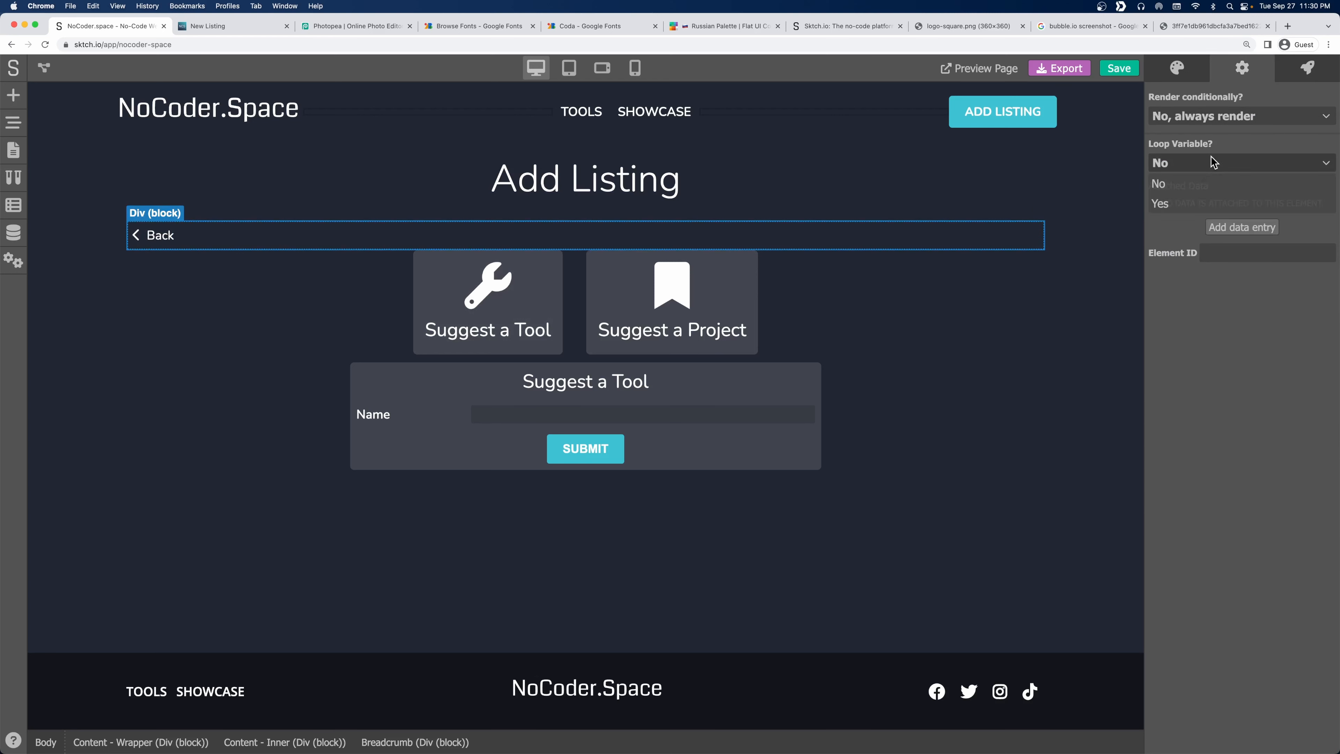
click(1215, 162)
click(1213, 125)
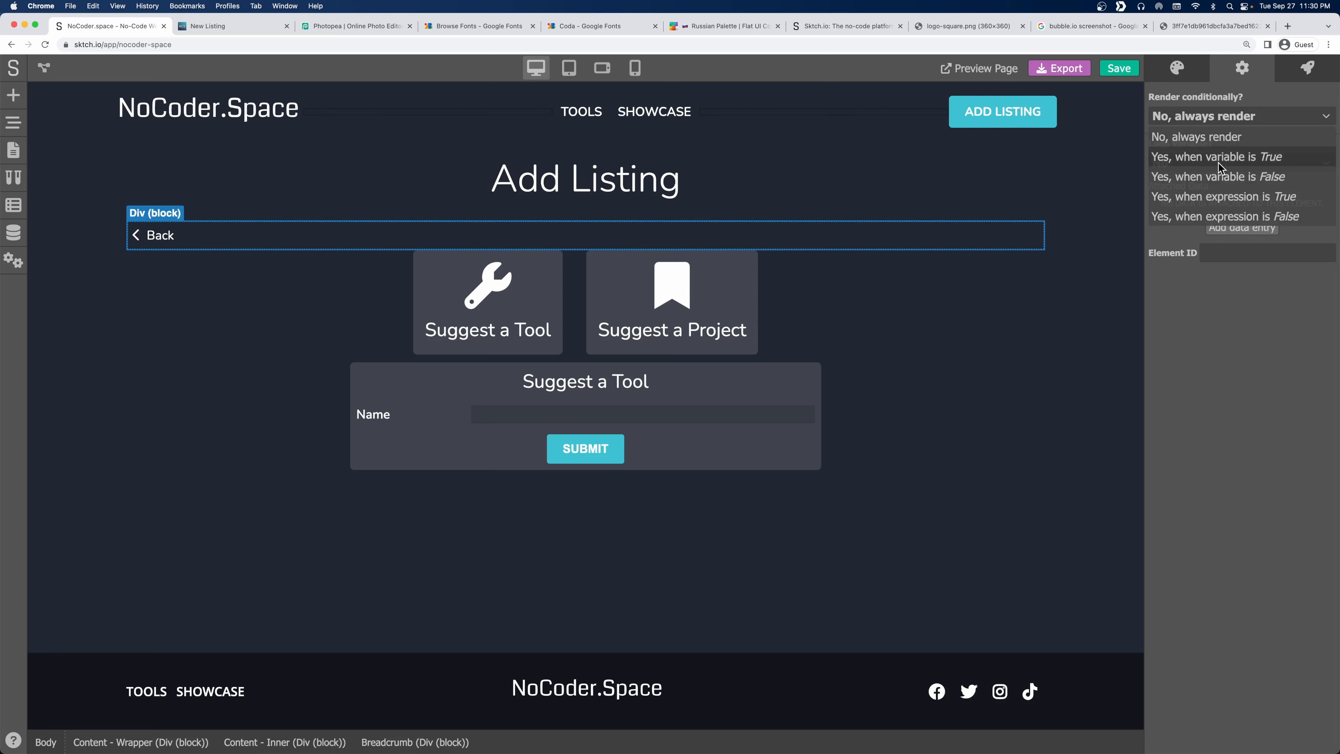
click(1294, 161)
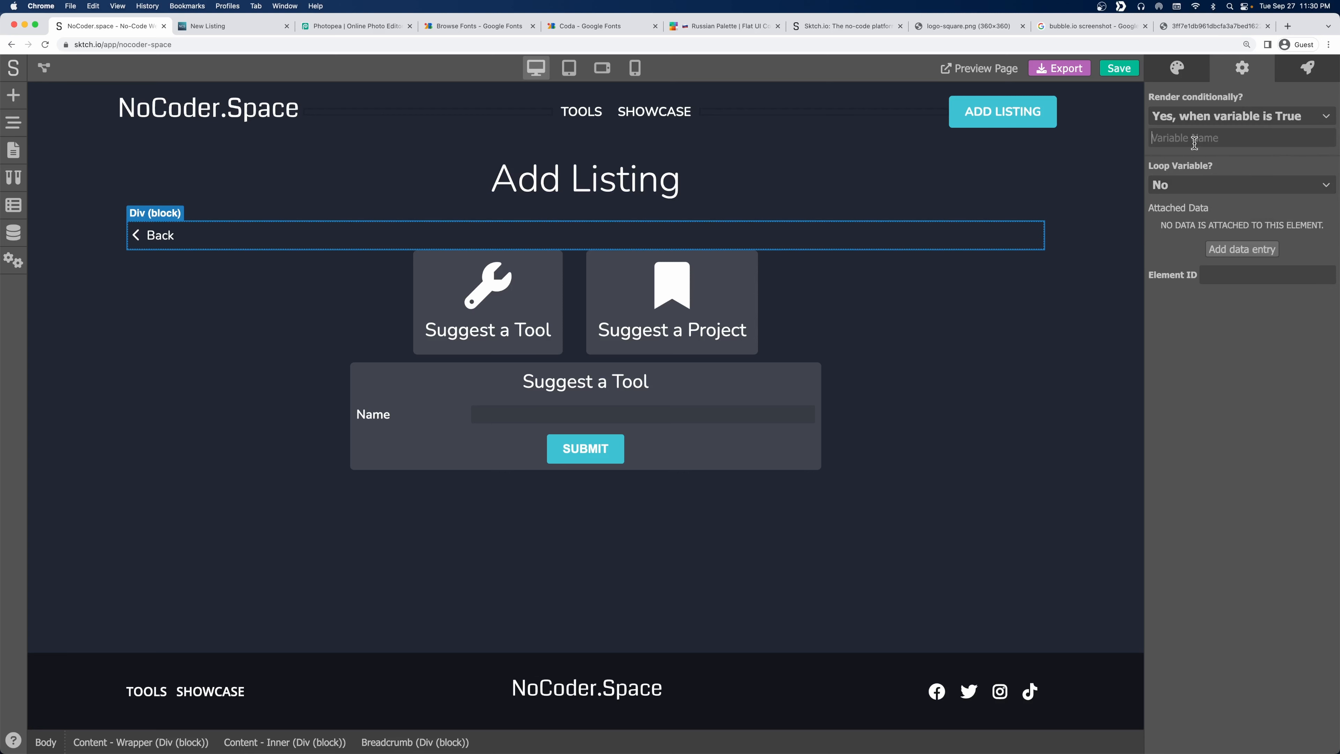
text(type)
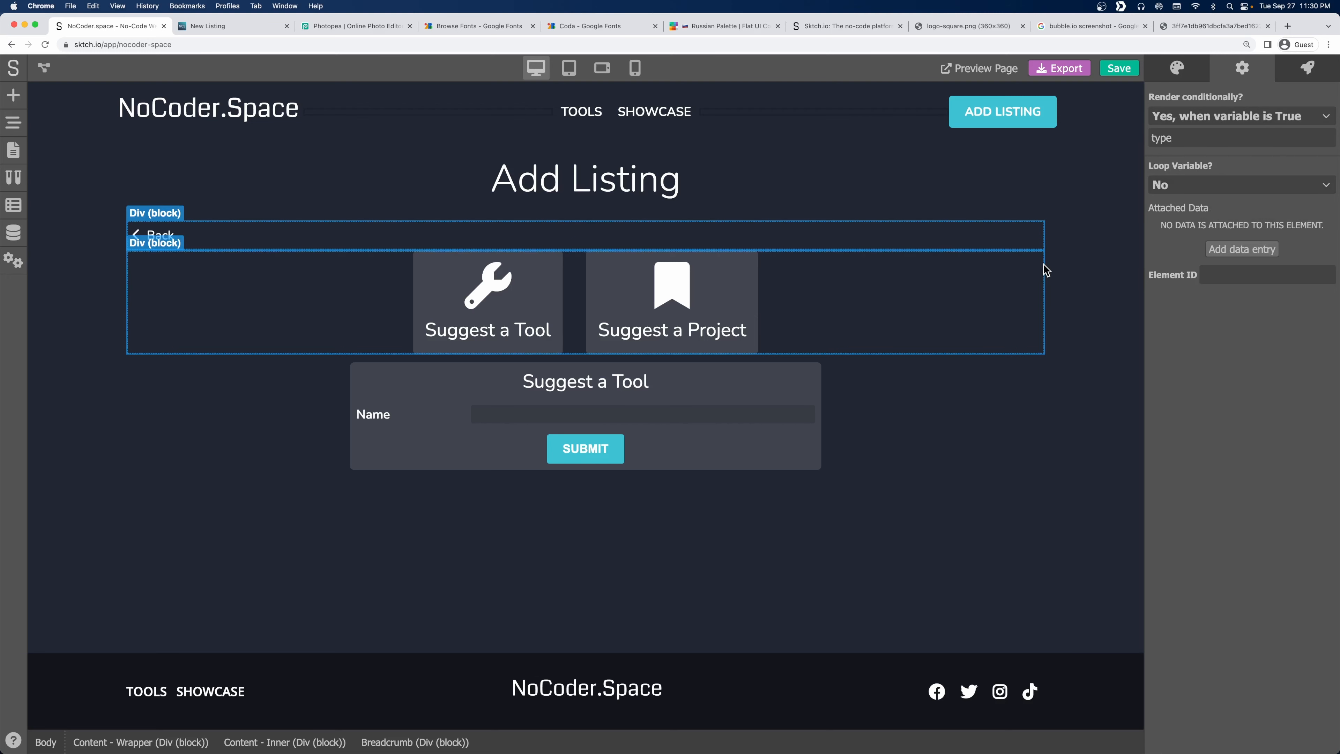
click(1186, 70)
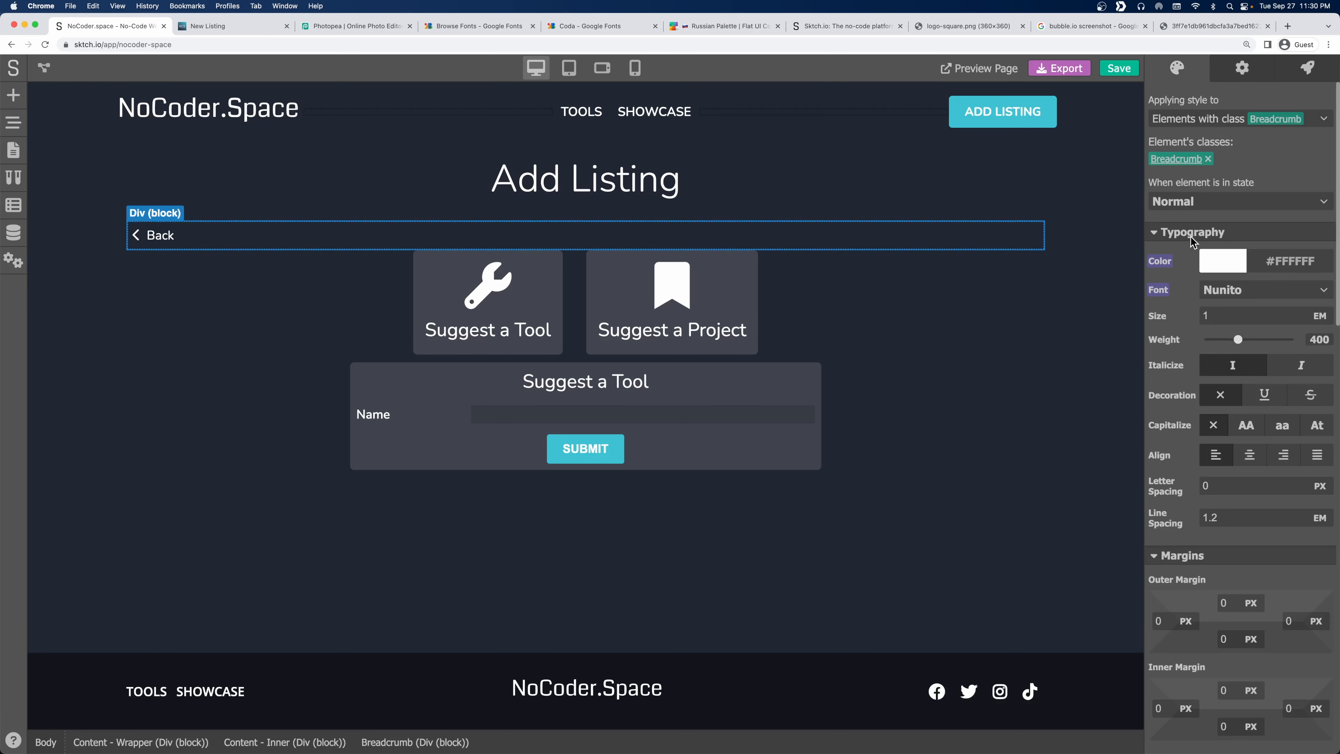
Limit the breadcrumb to 600 px max width and set left/right outer margins to AUTO.
click(817, 390)
scroll(1167, 463, down, 5)
scroll(1167, 464, down, 10)
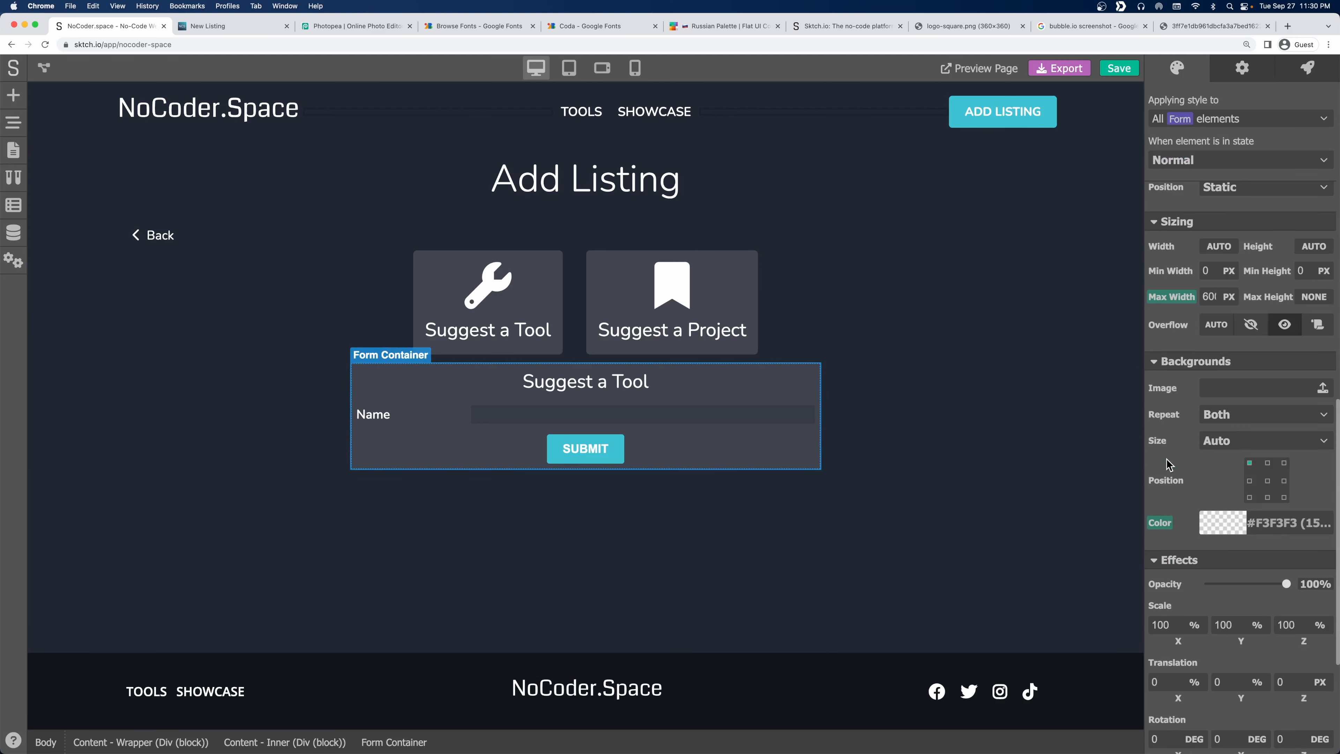
click(780, 241)
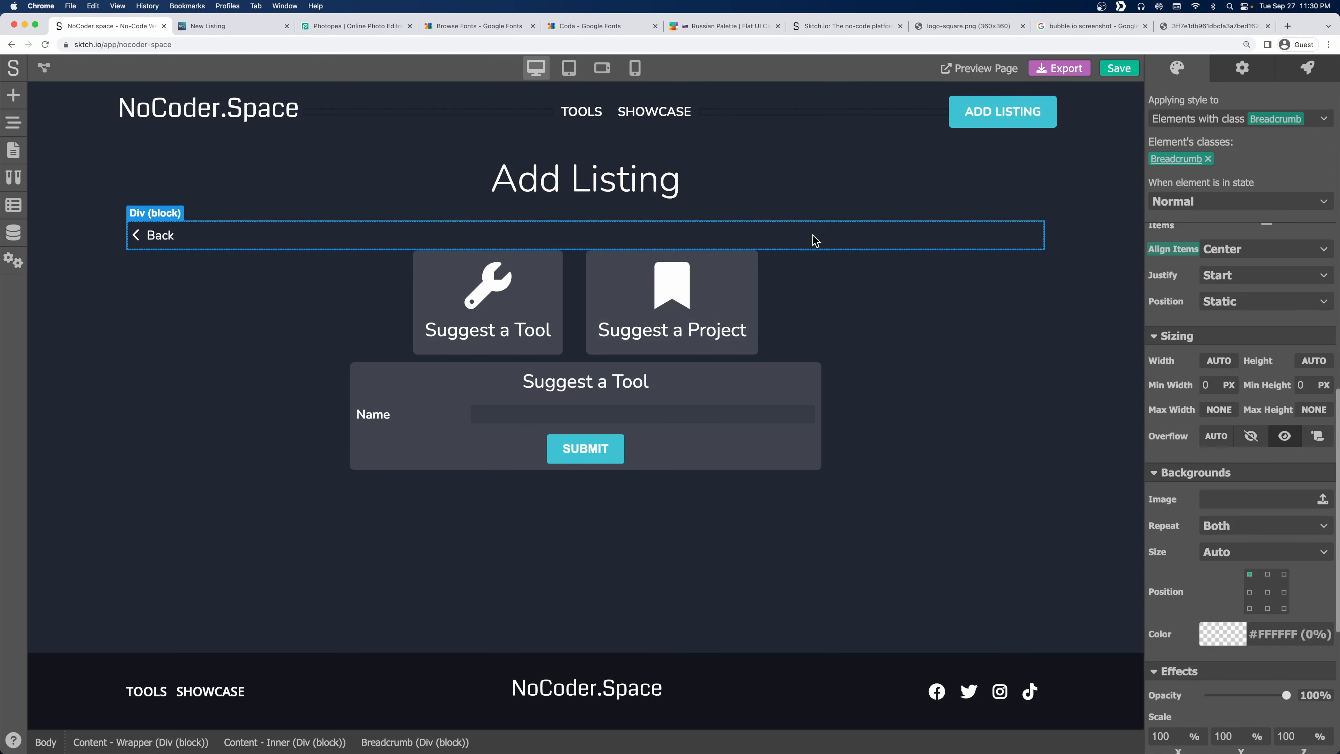
click(1218, 409)
click(1218, 427)
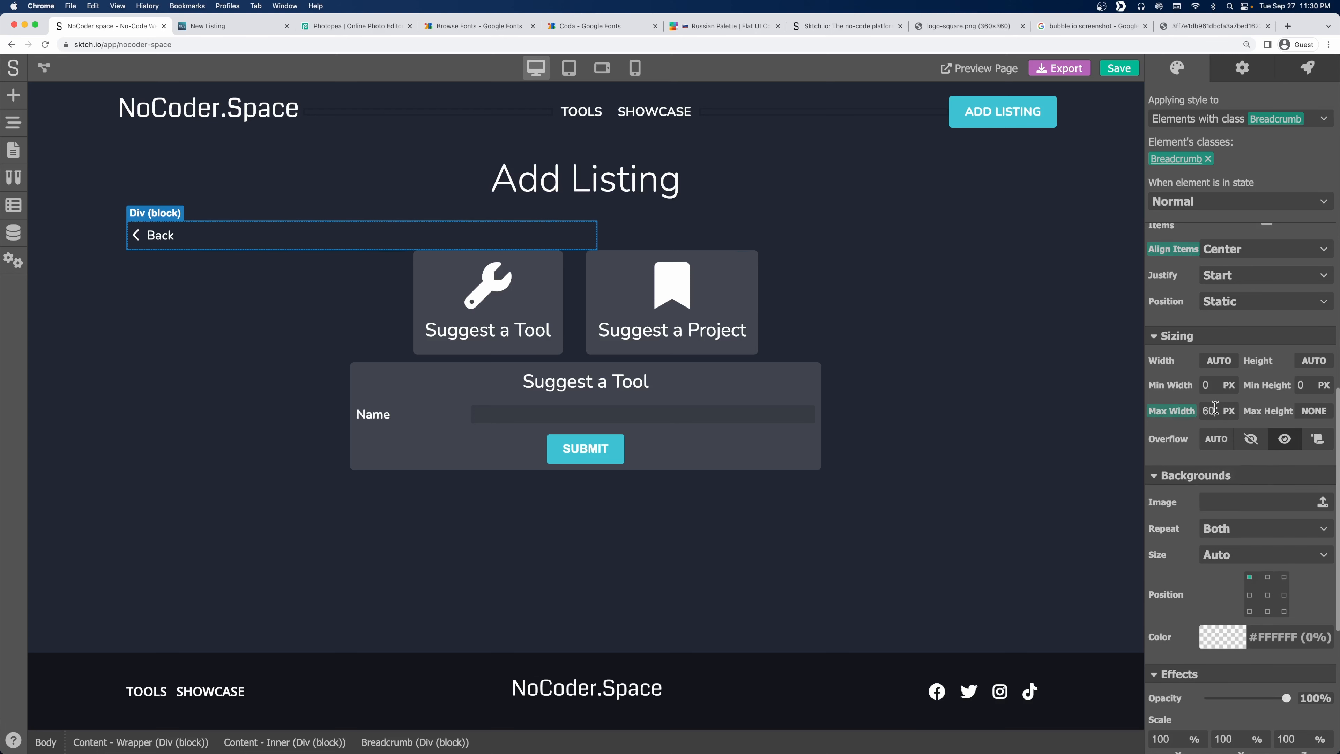
scroll(1189, 392, up, 10)
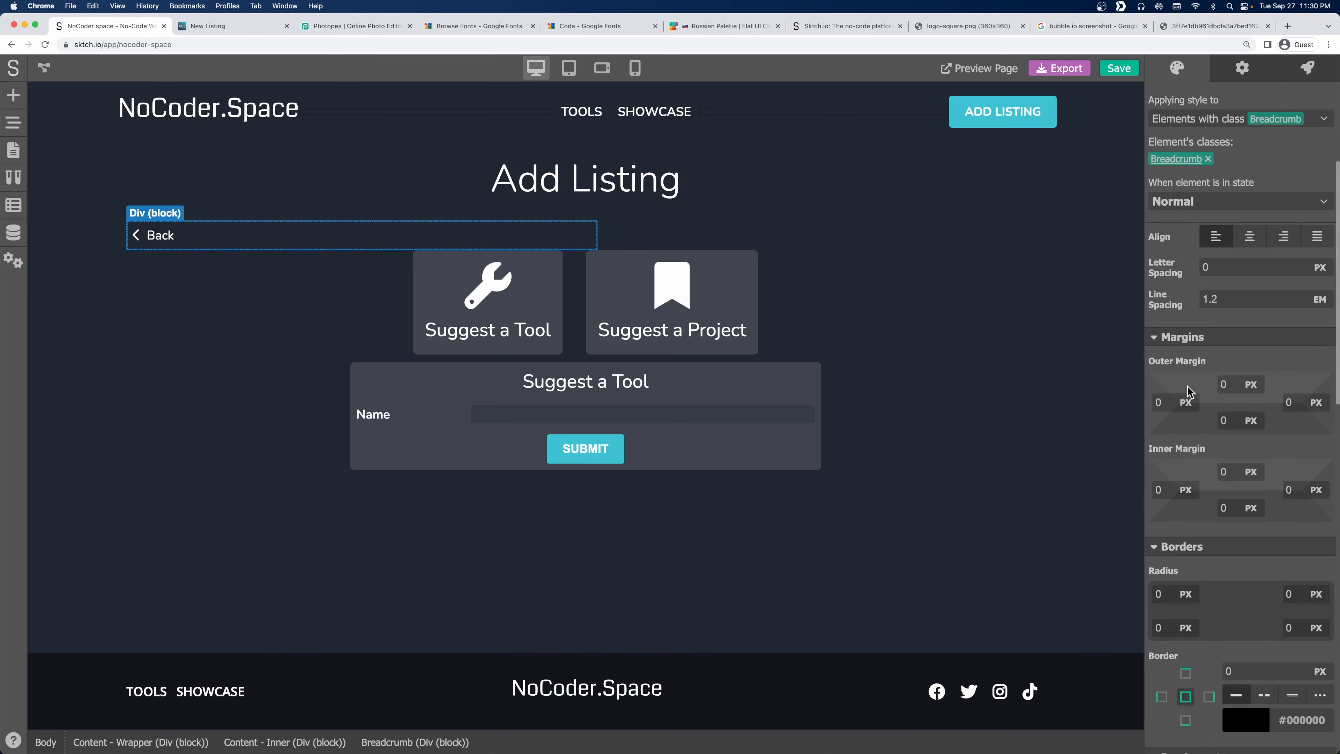
click(1187, 405)
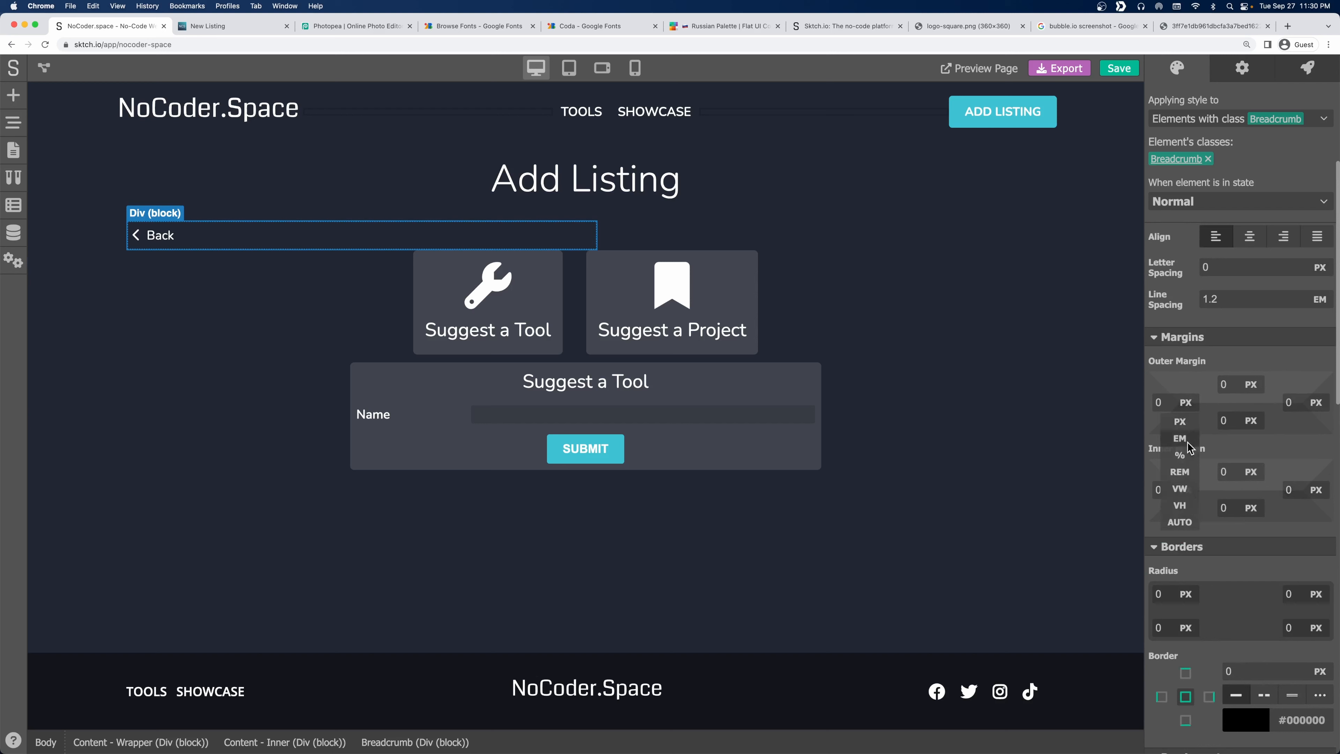
click(1188, 526)
click(1316, 402)
click(1312, 523)
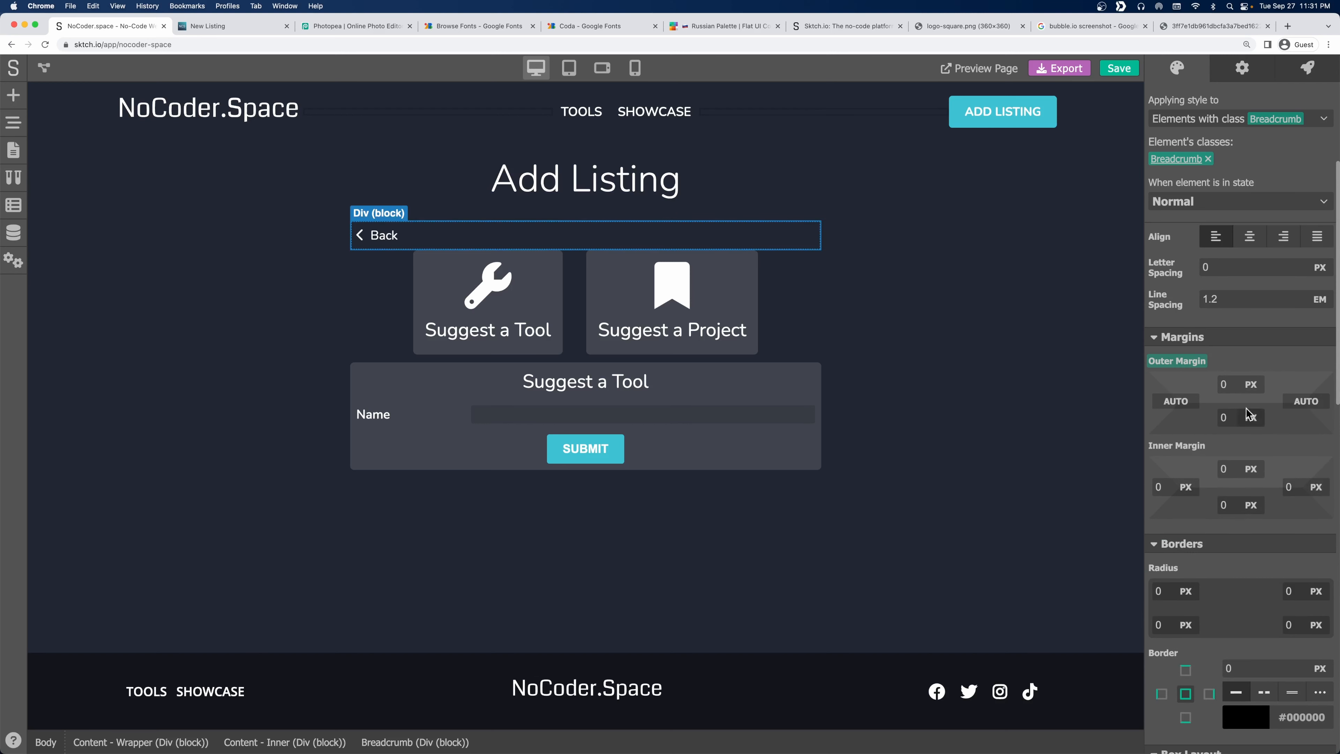
Give the breadcrumb a 10 px bottom outer margin.
click(401, 262)
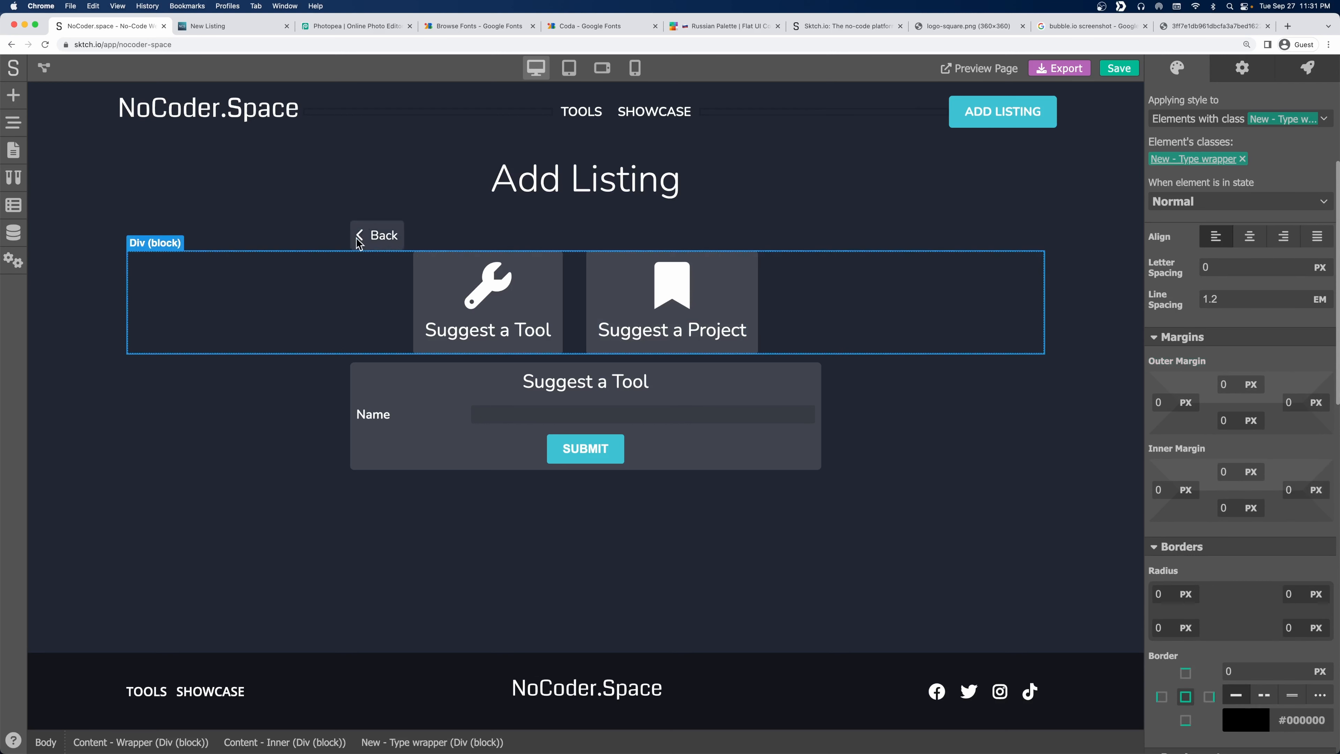
click(787, 232)
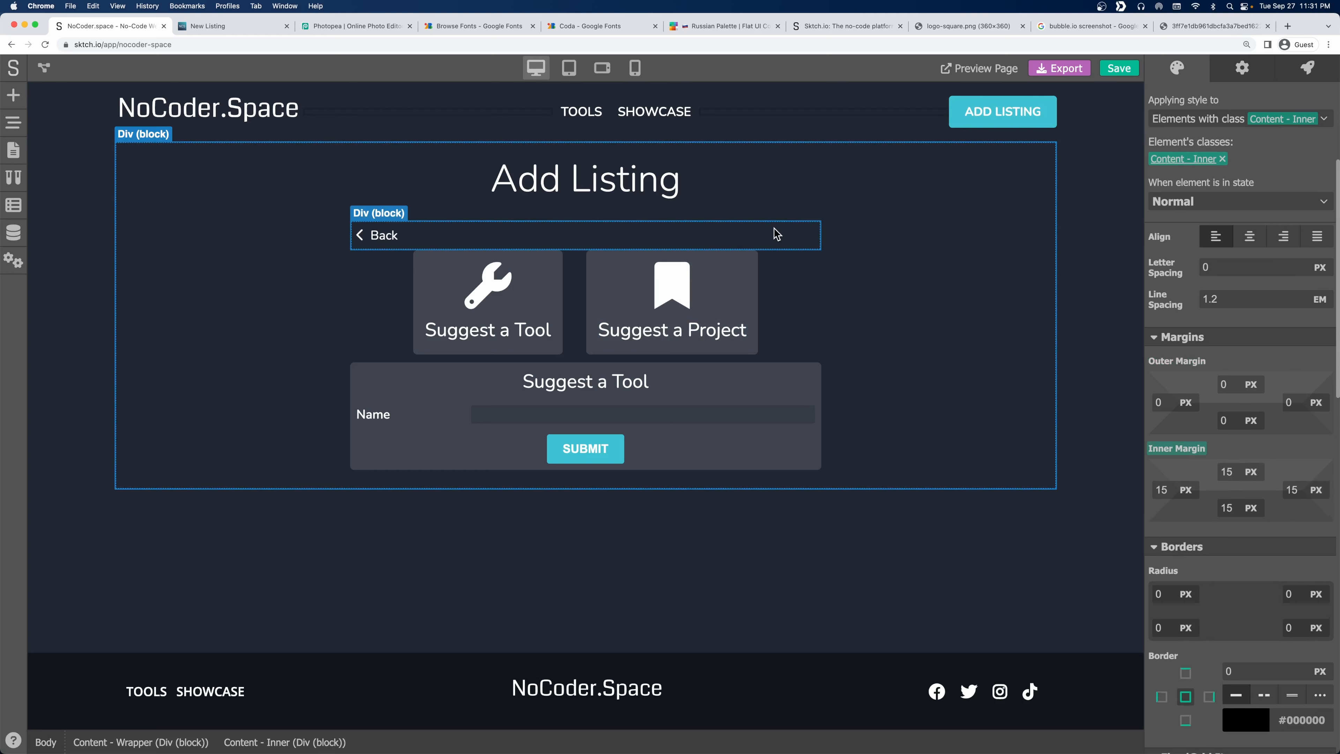
scroll(1203, 319, up, 1)
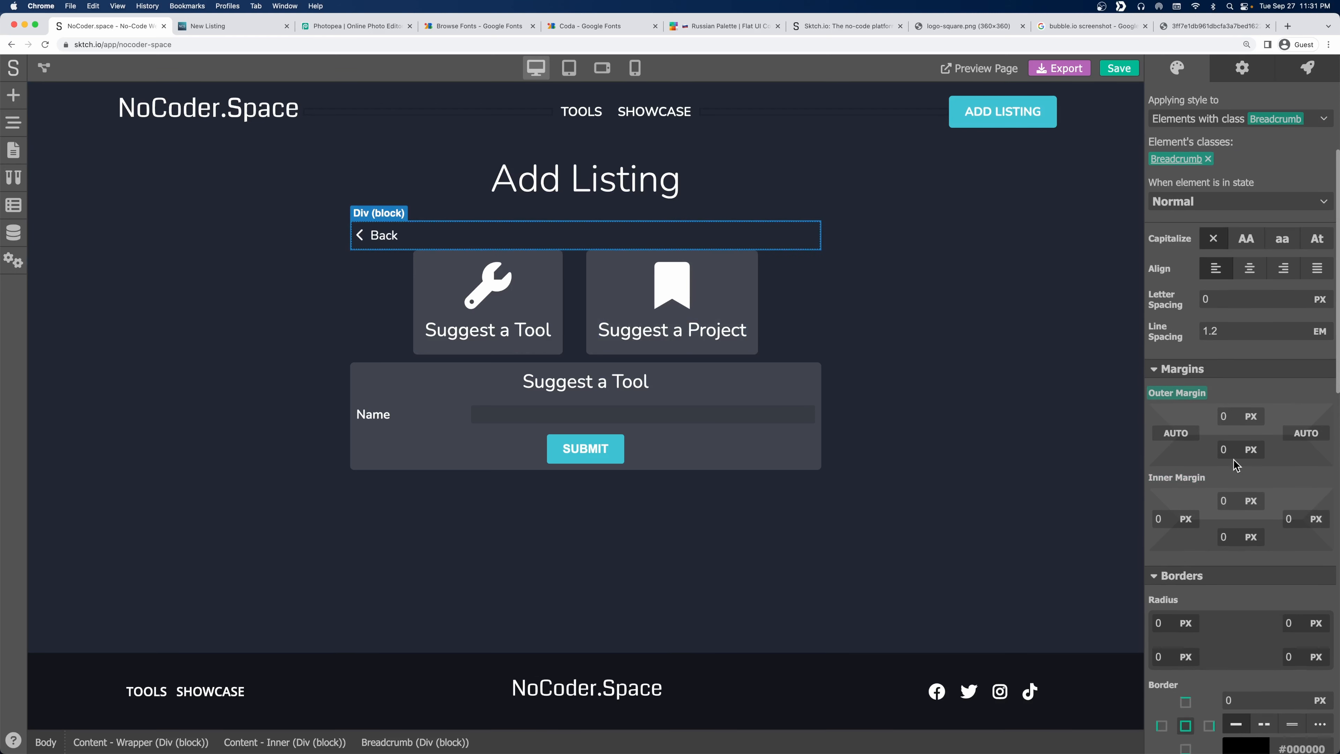
drag(1230, 450, 1199, 447)
text(10)
click(1278, 395)
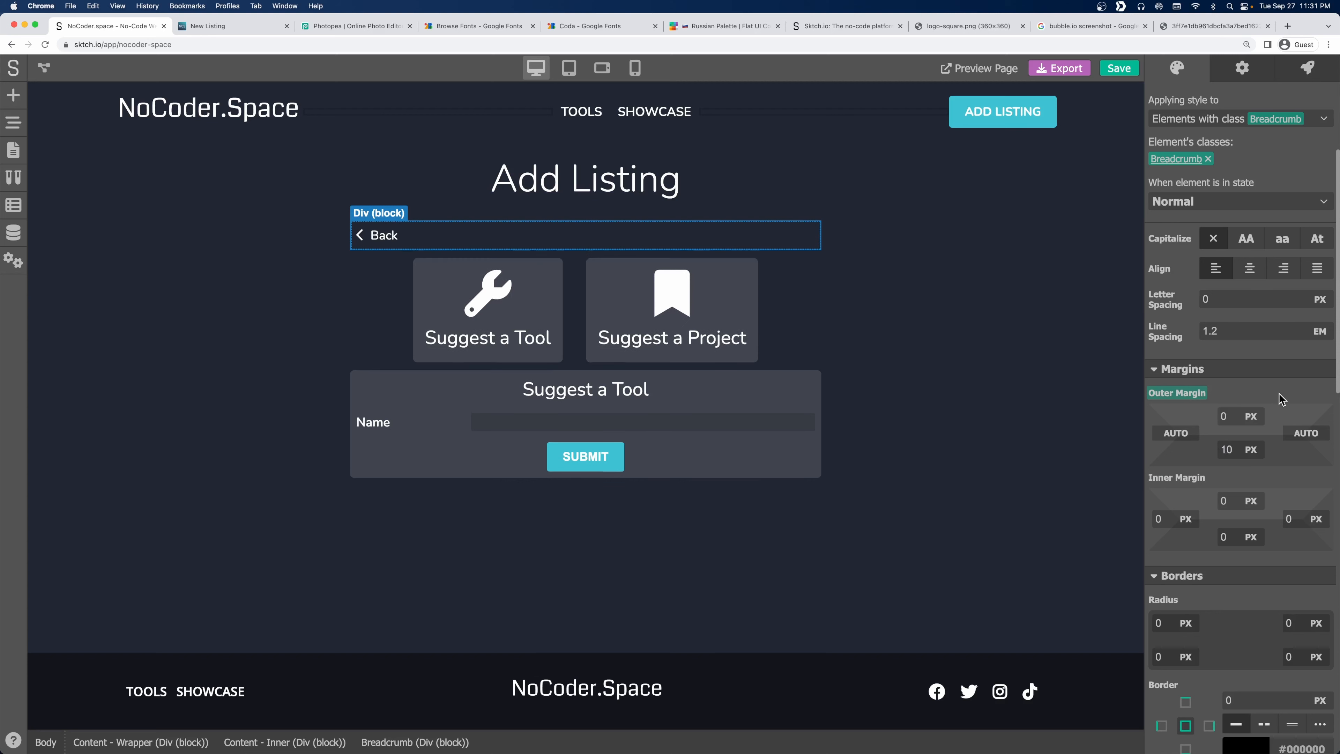
Move the Breadcrumb below the New - Type wrapper in the Page Navigator and save the project.
click(845, 301)
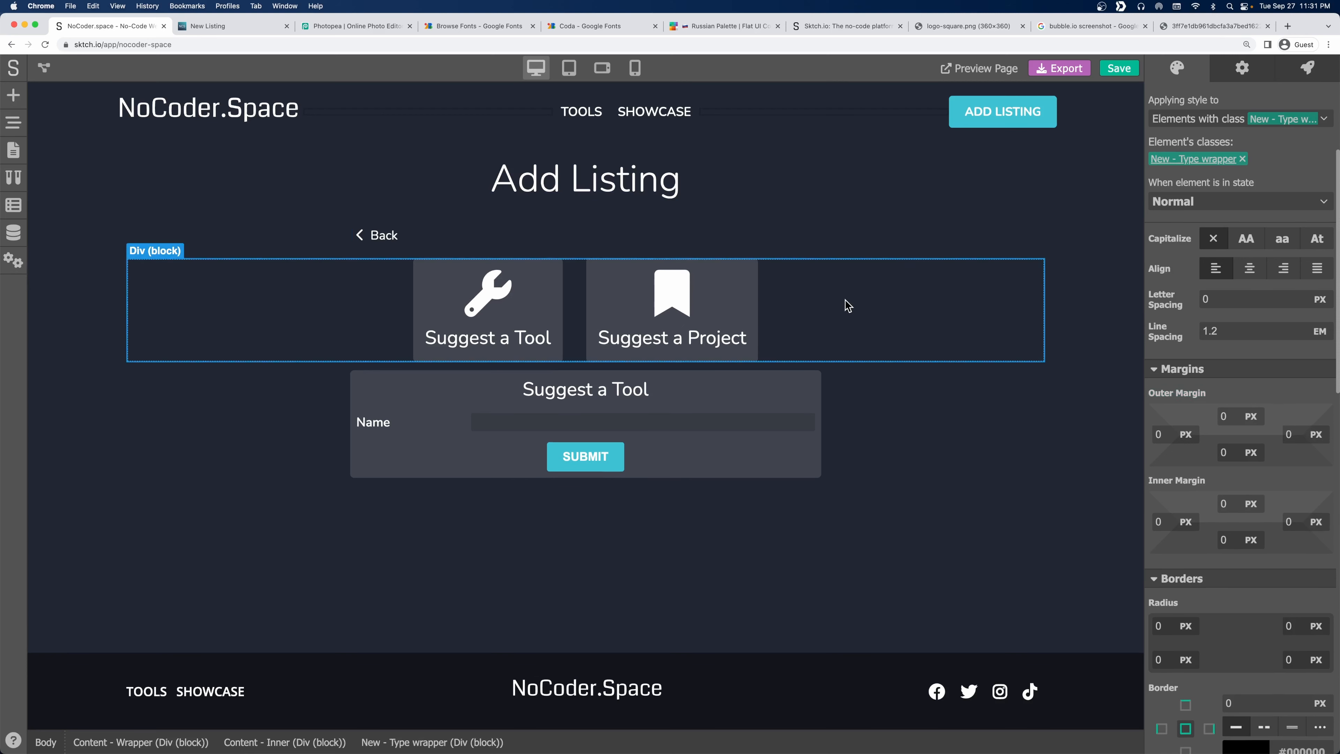
click(499, 232)
click(13, 124)
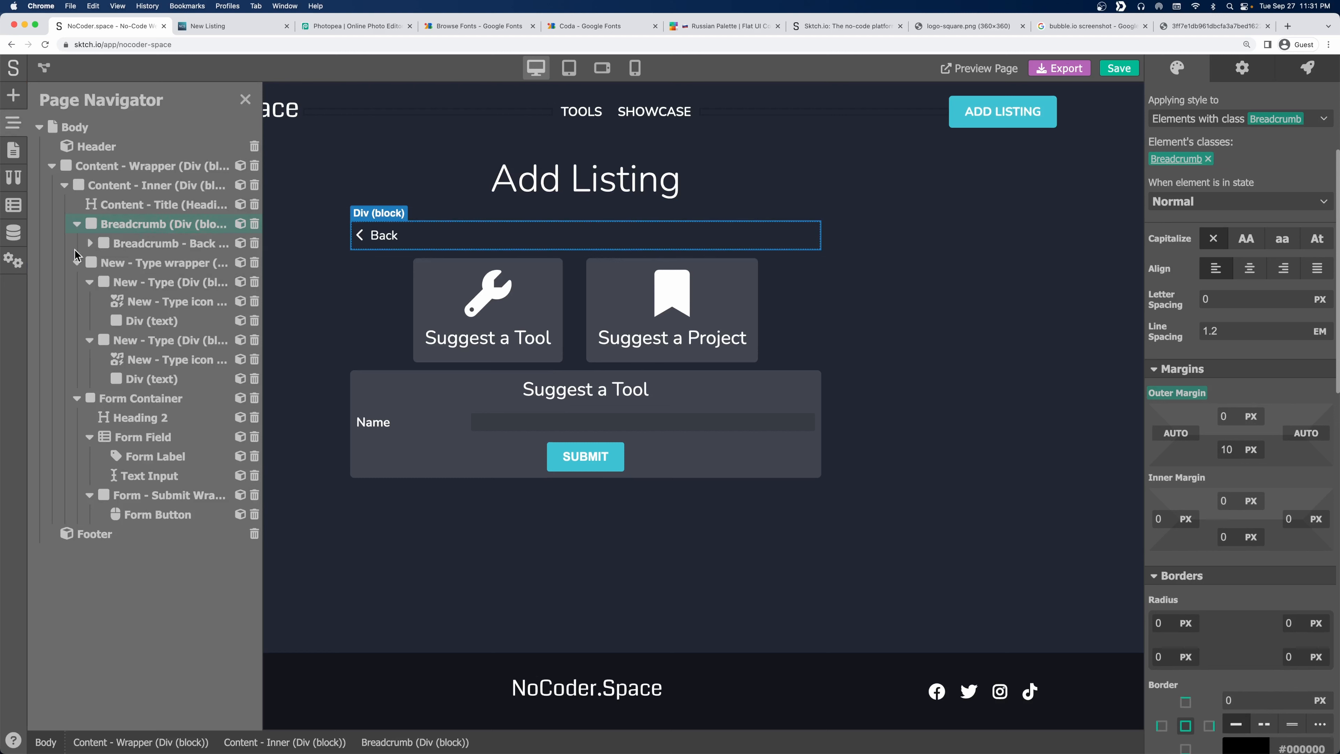
click(77, 262)
drag(99, 225, 102, 248)
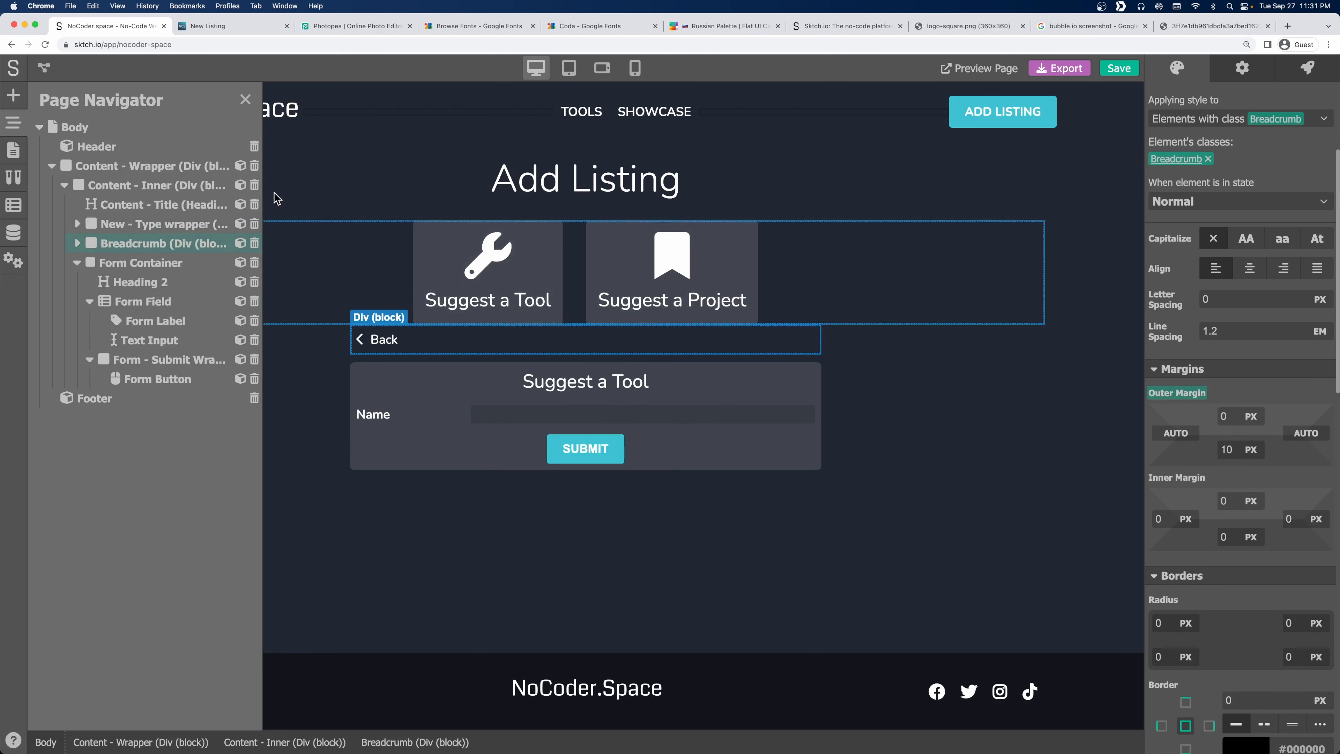
click(245, 99)
click(1124, 69)
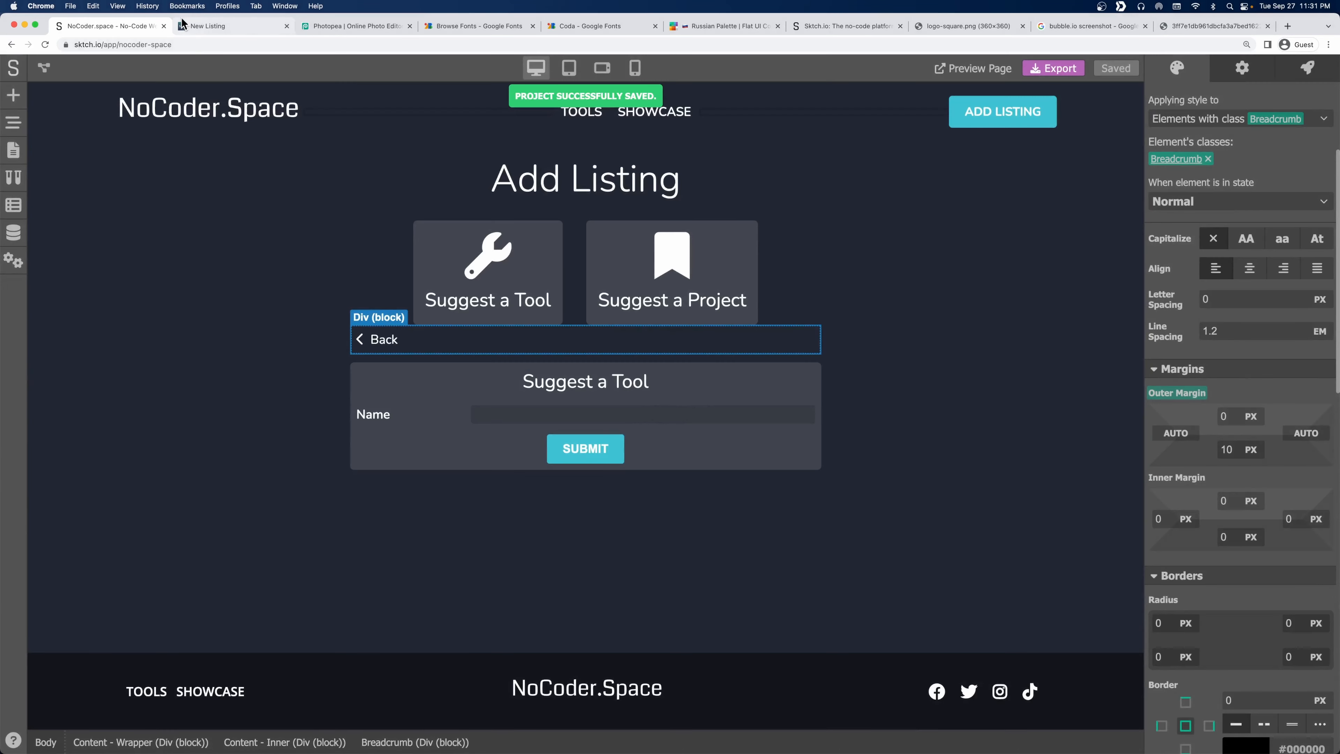
click(193, 24)
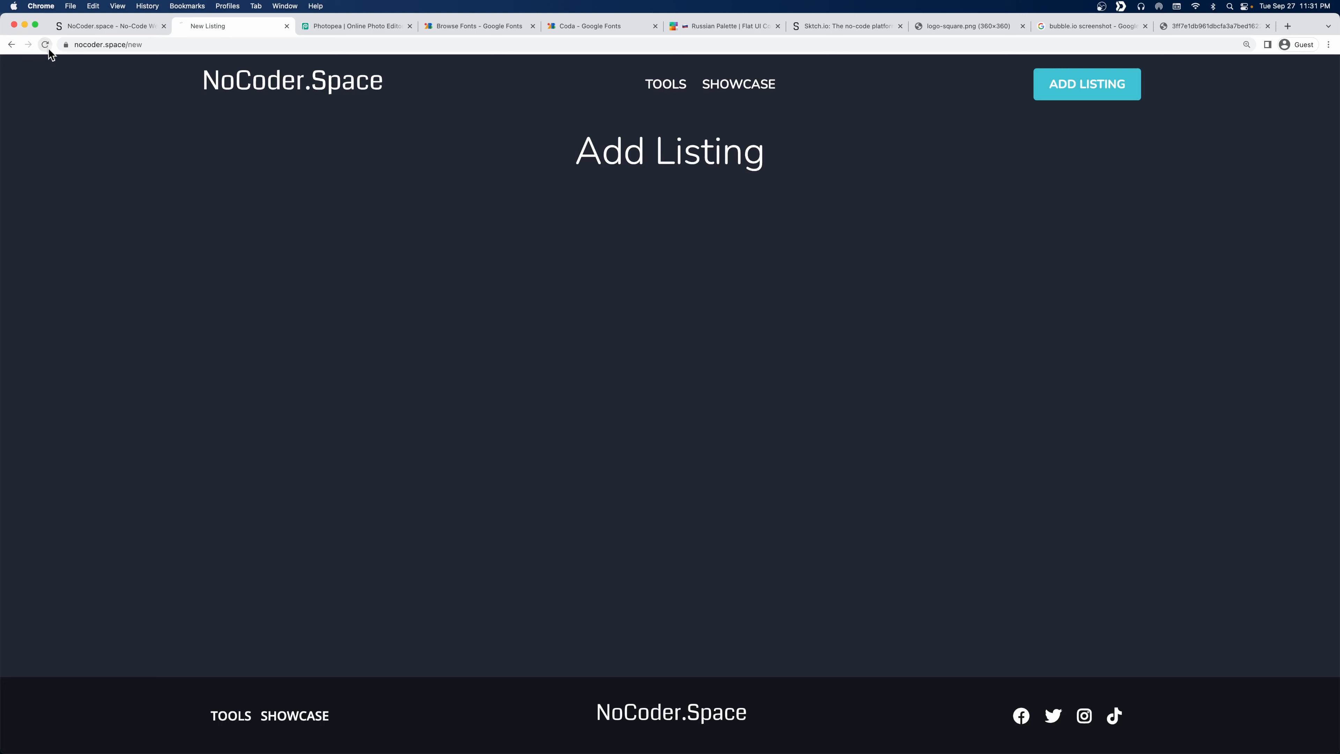
Reload the New Listing page and toggle Suggest a Tool, Back, Suggest a Project, Back, Suggest a Tool.
click(45, 45)
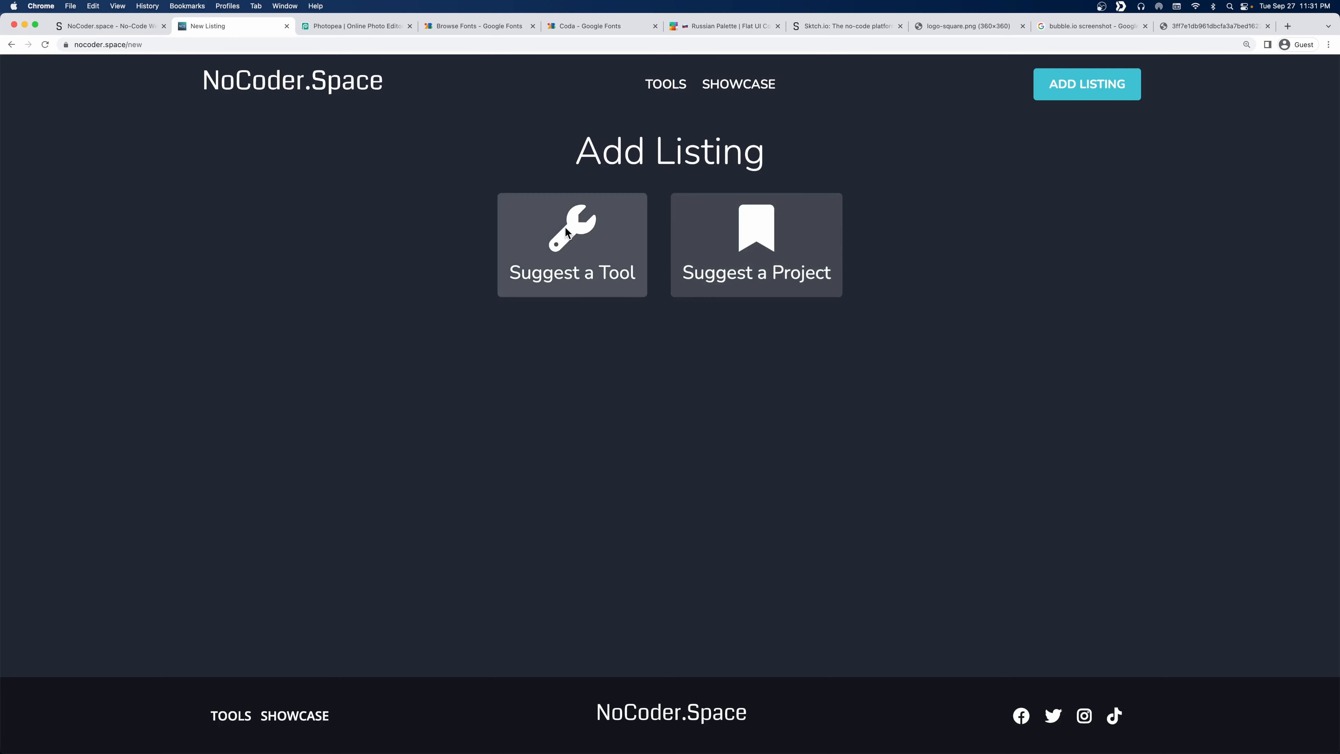
click(566, 232)
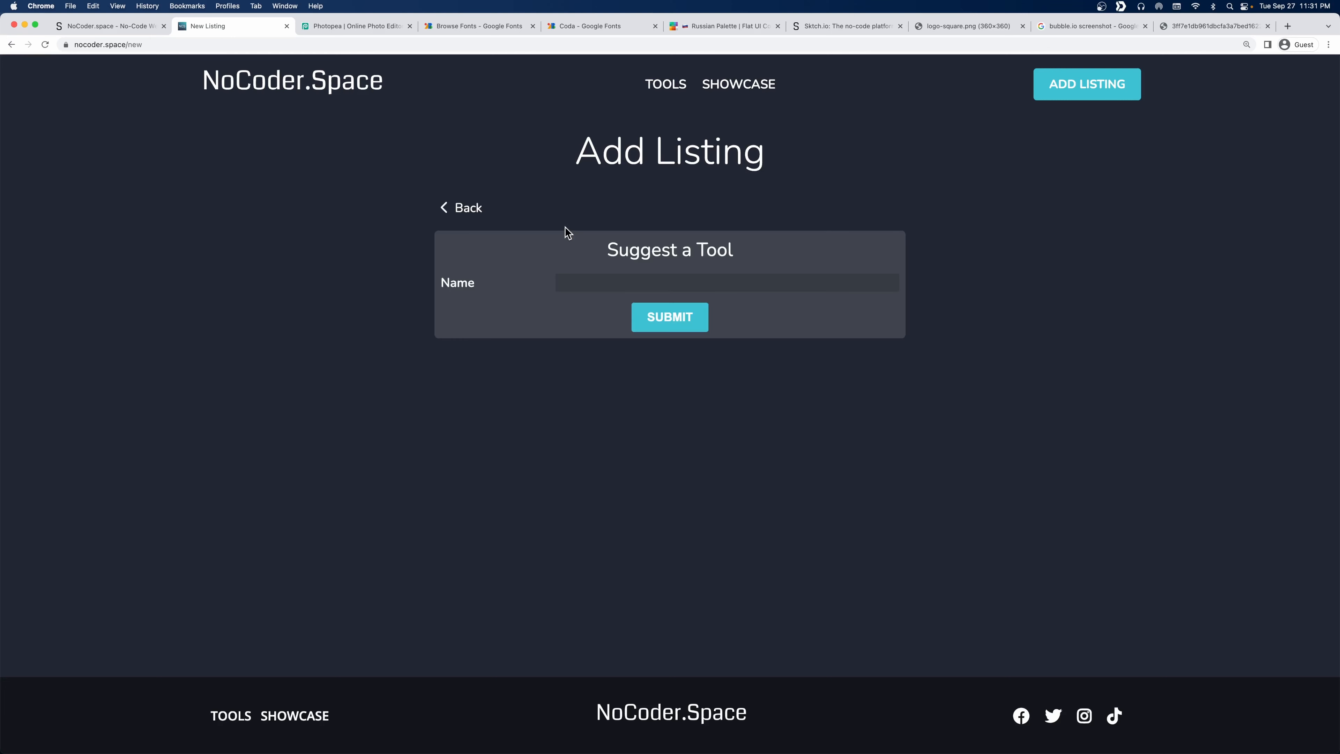
click(482, 216)
click(718, 233)
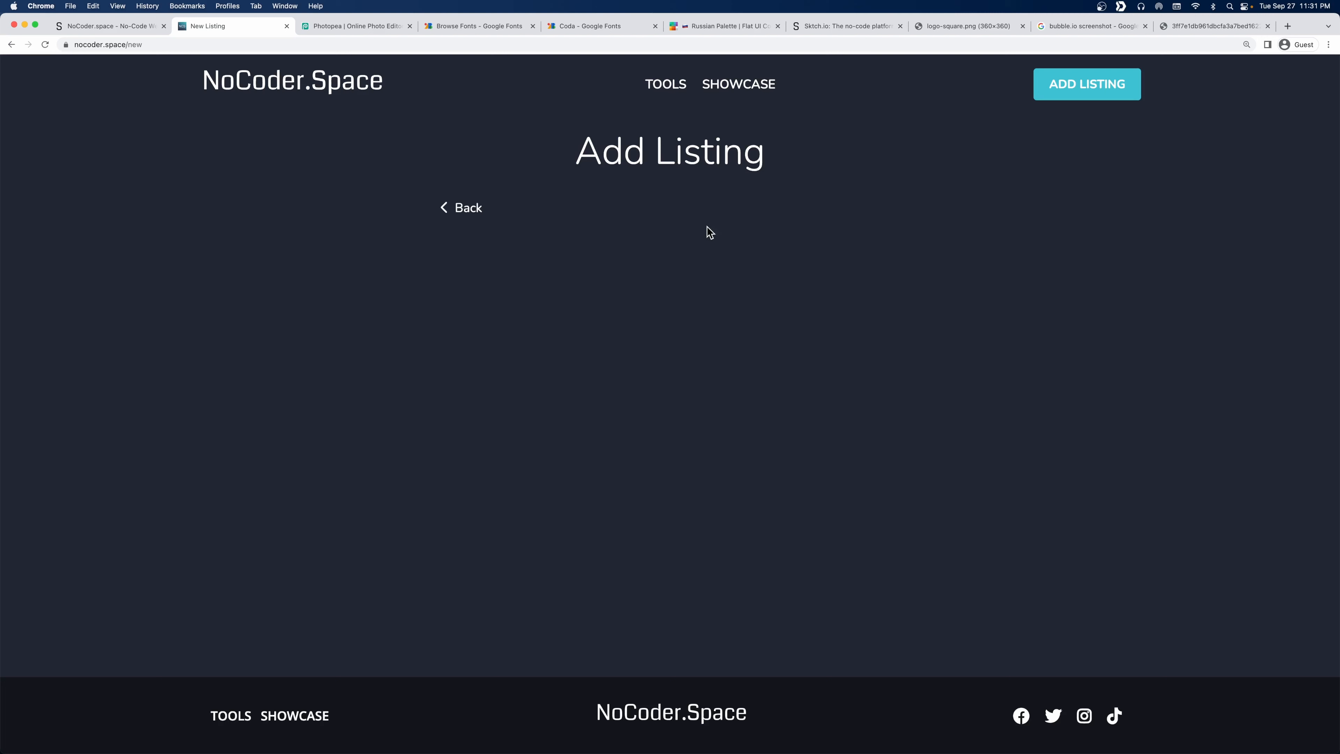
click(466, 208)
click(606, 261)
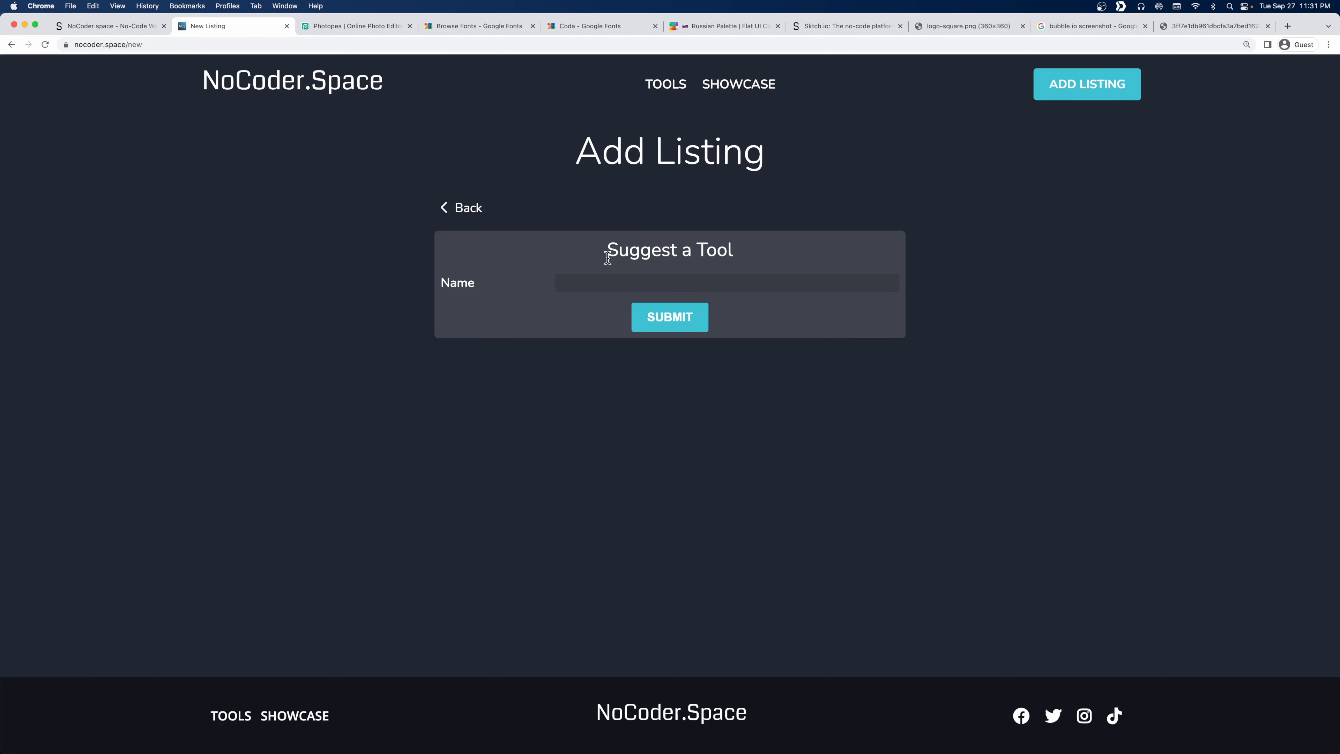
drag(608, 257, 747, 260)
click(749, 260)
In the Sktch.io editor, open Data Models and show the Tools model's fields.
click(132, 26)
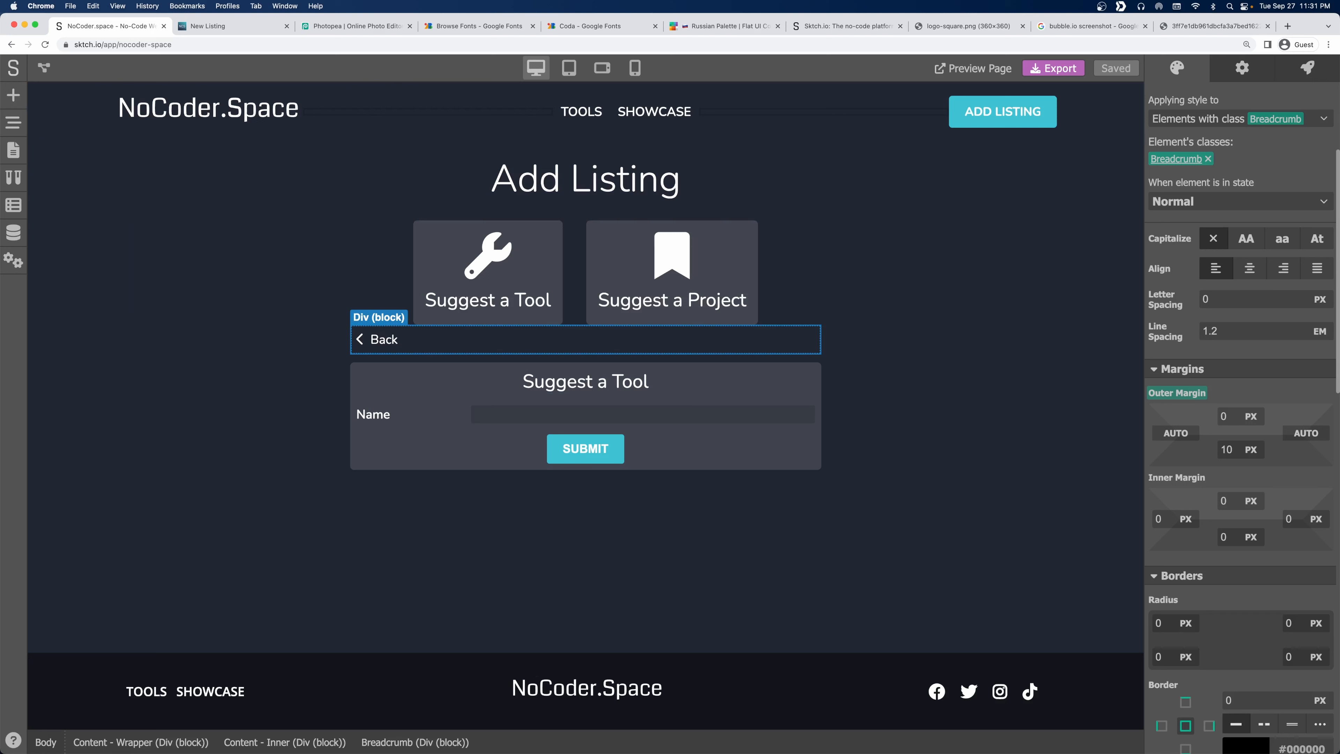
click(17, 240)
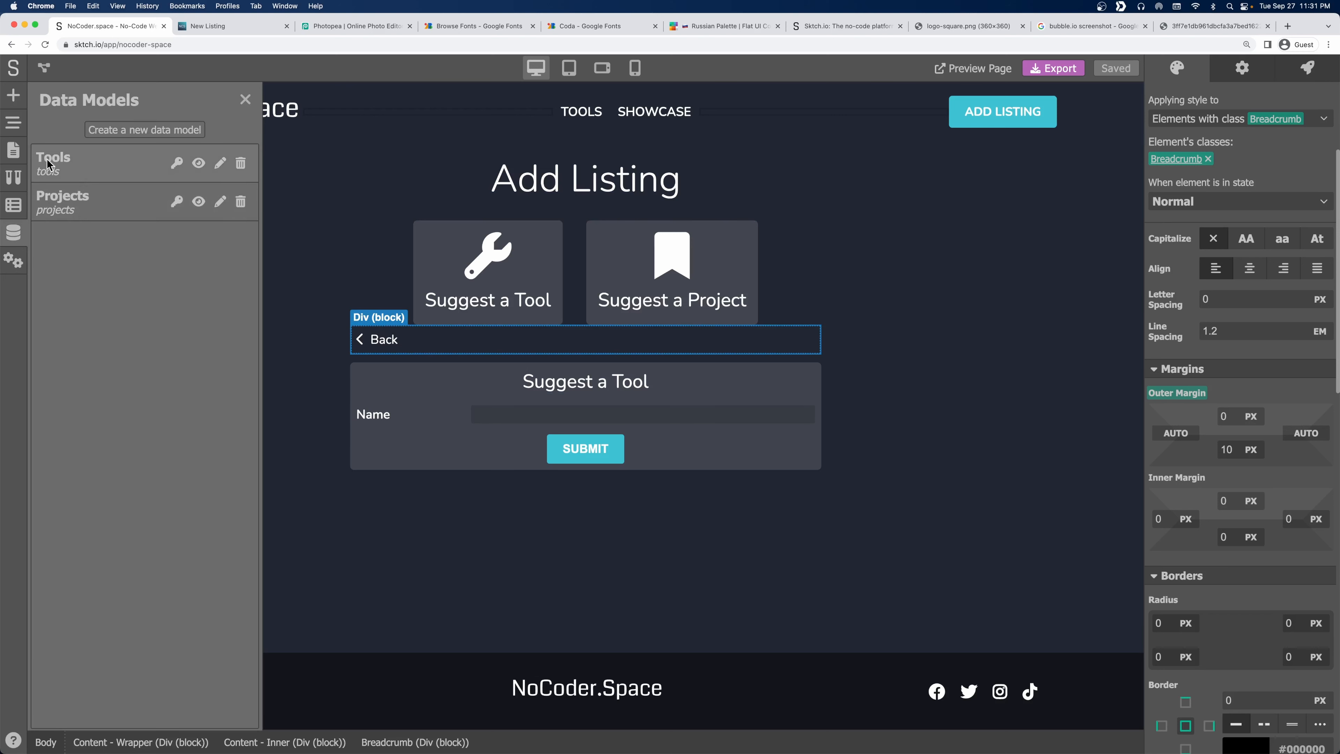
click(89, 164)
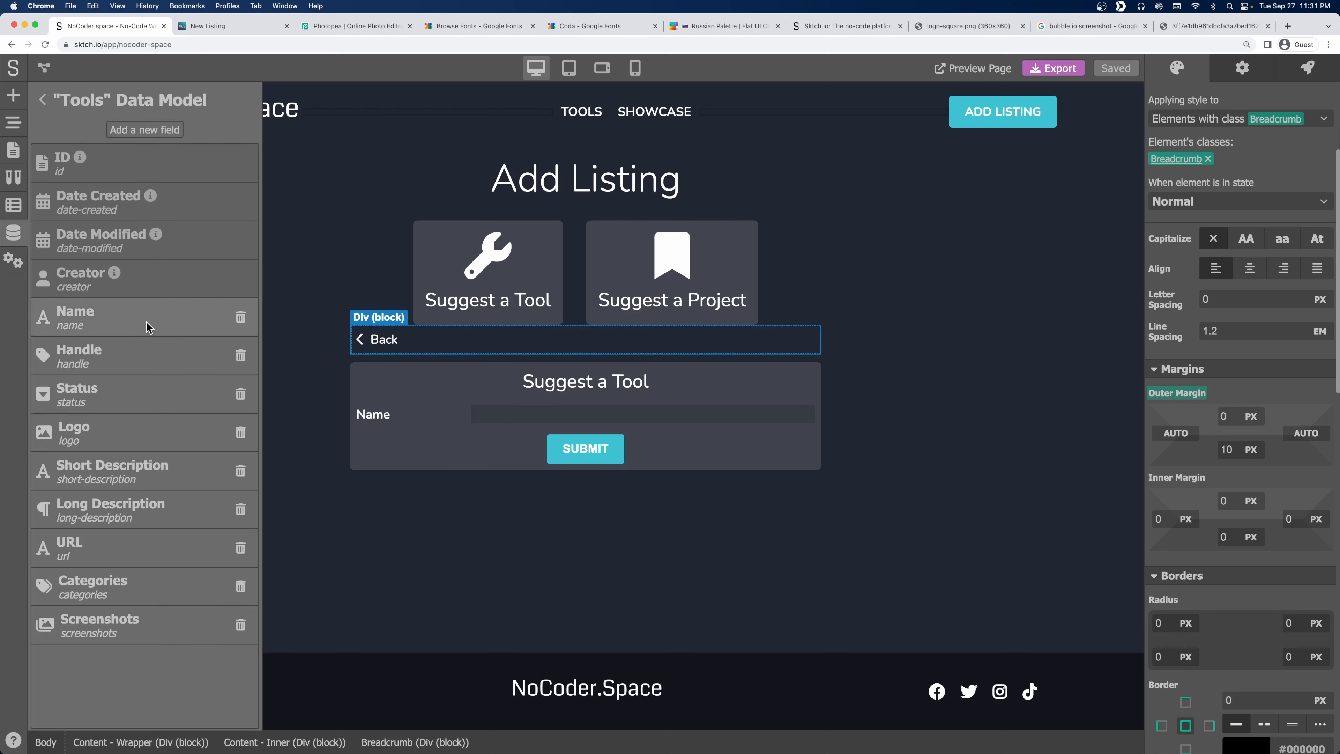
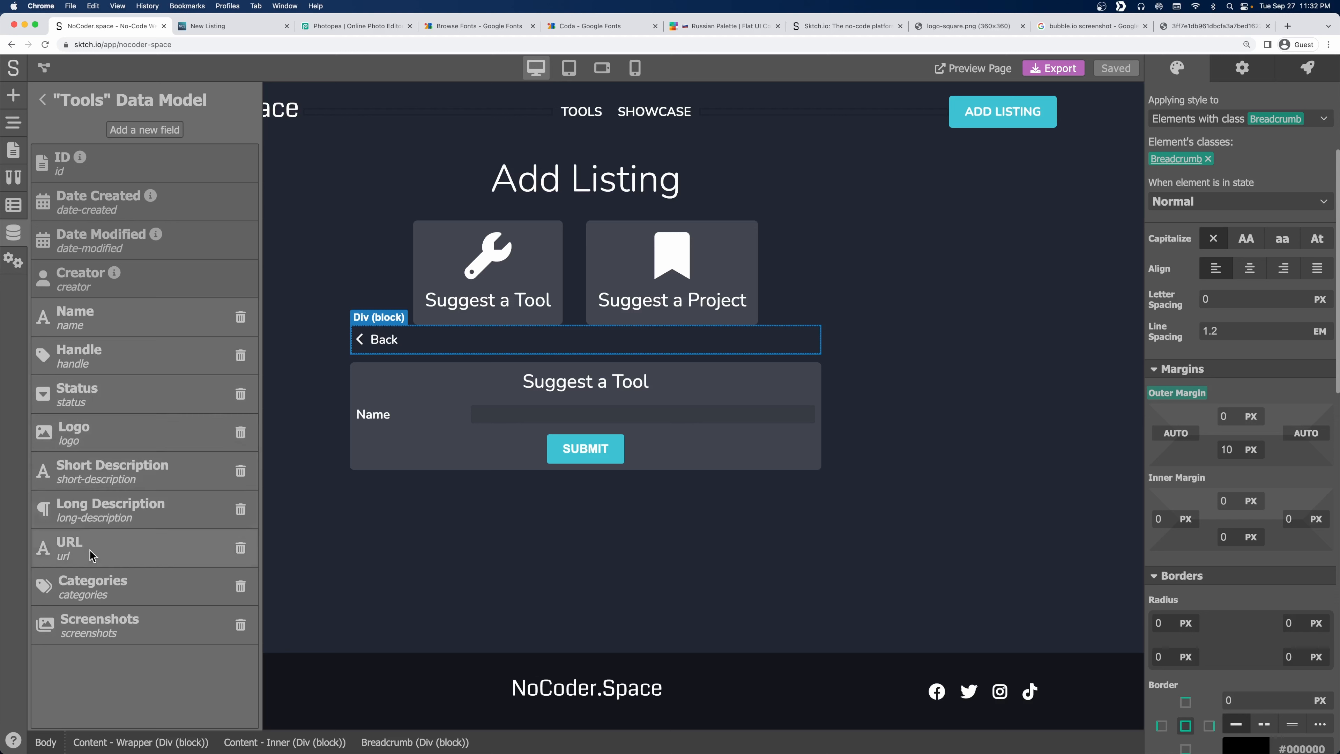
Leave the Tools model and select the Name form field in the Page Navigator tree.
click(42, 102)
click(13, 95)
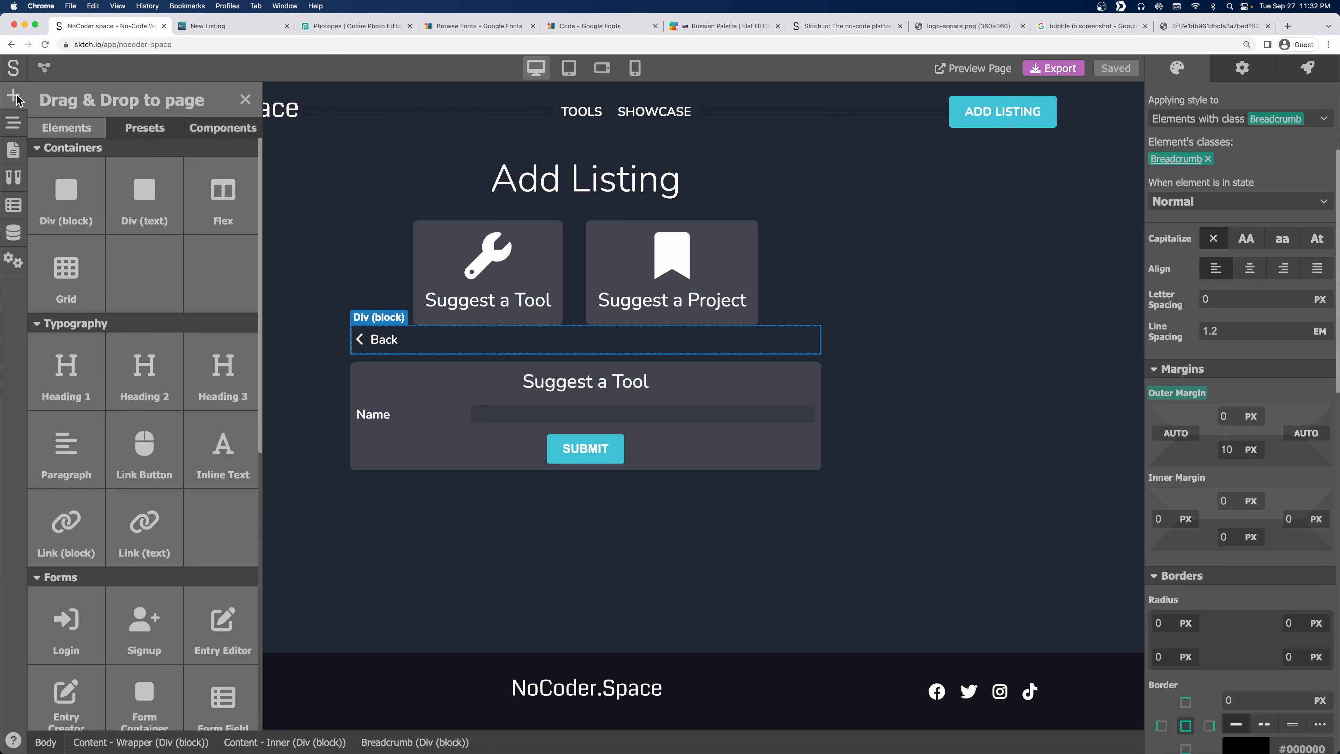
click(11, 129)
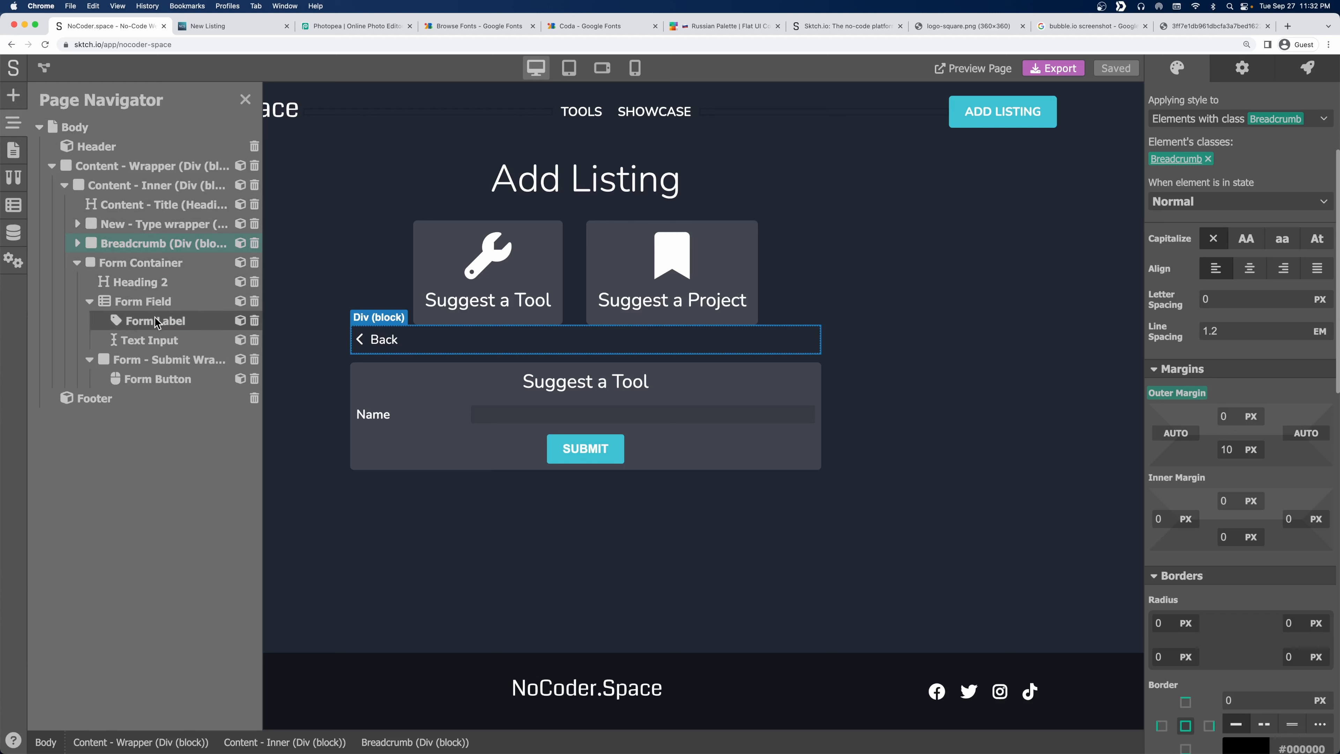
click(137, 306)
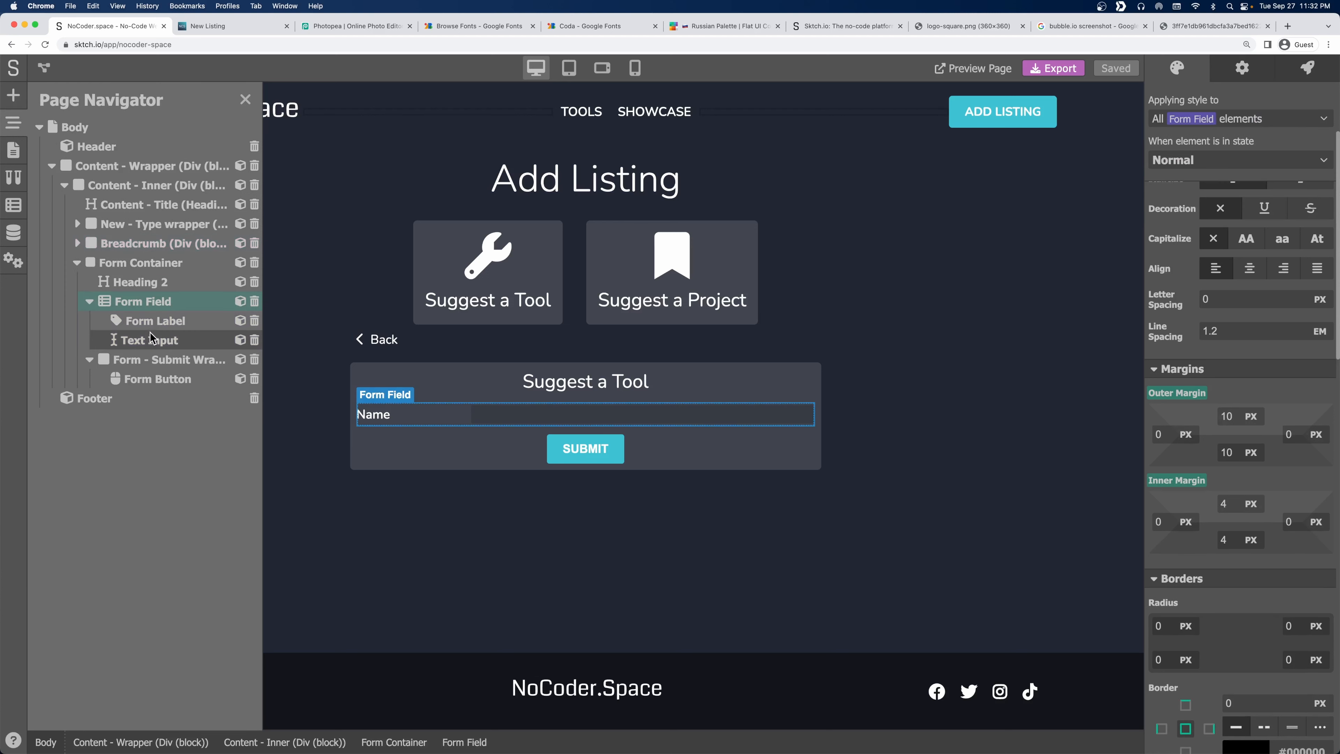
click(89, 303)
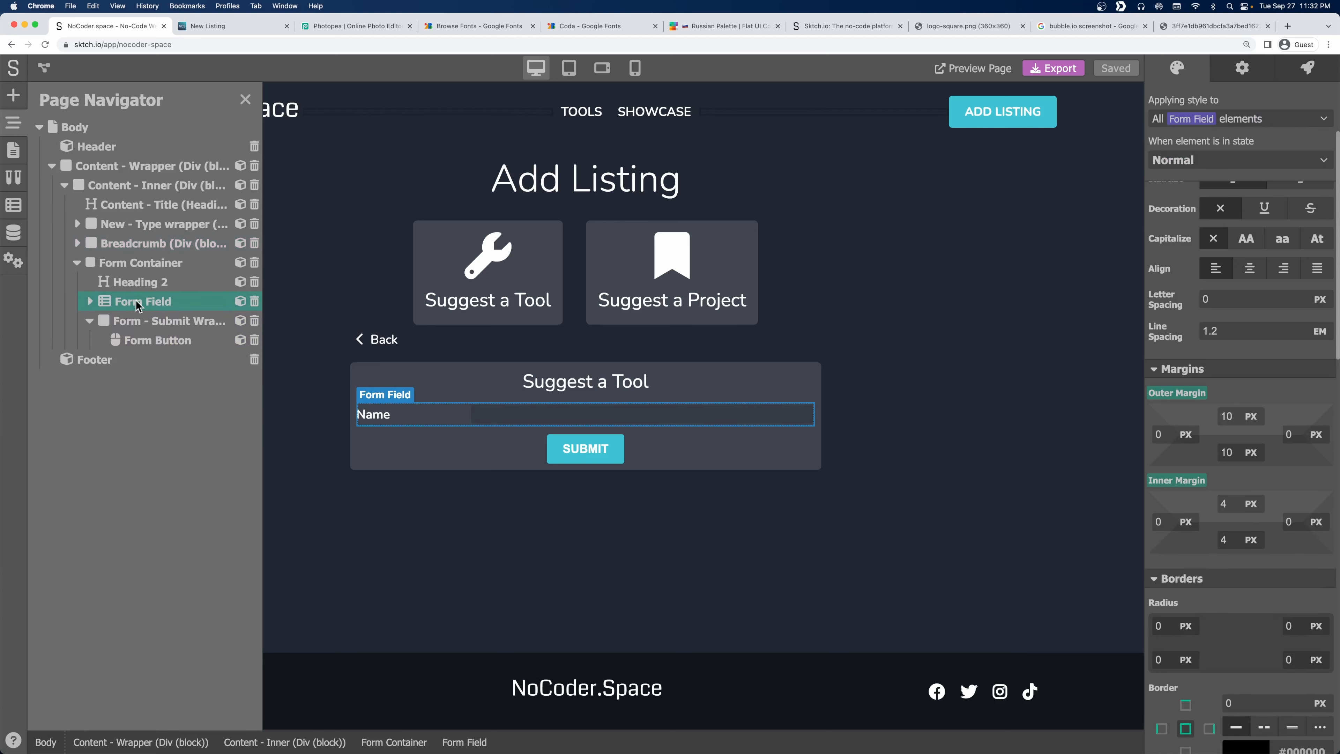
Duplicate the Name form field four times so the form holds five Name fields.
right_click(137, 304)
click(164, 348)
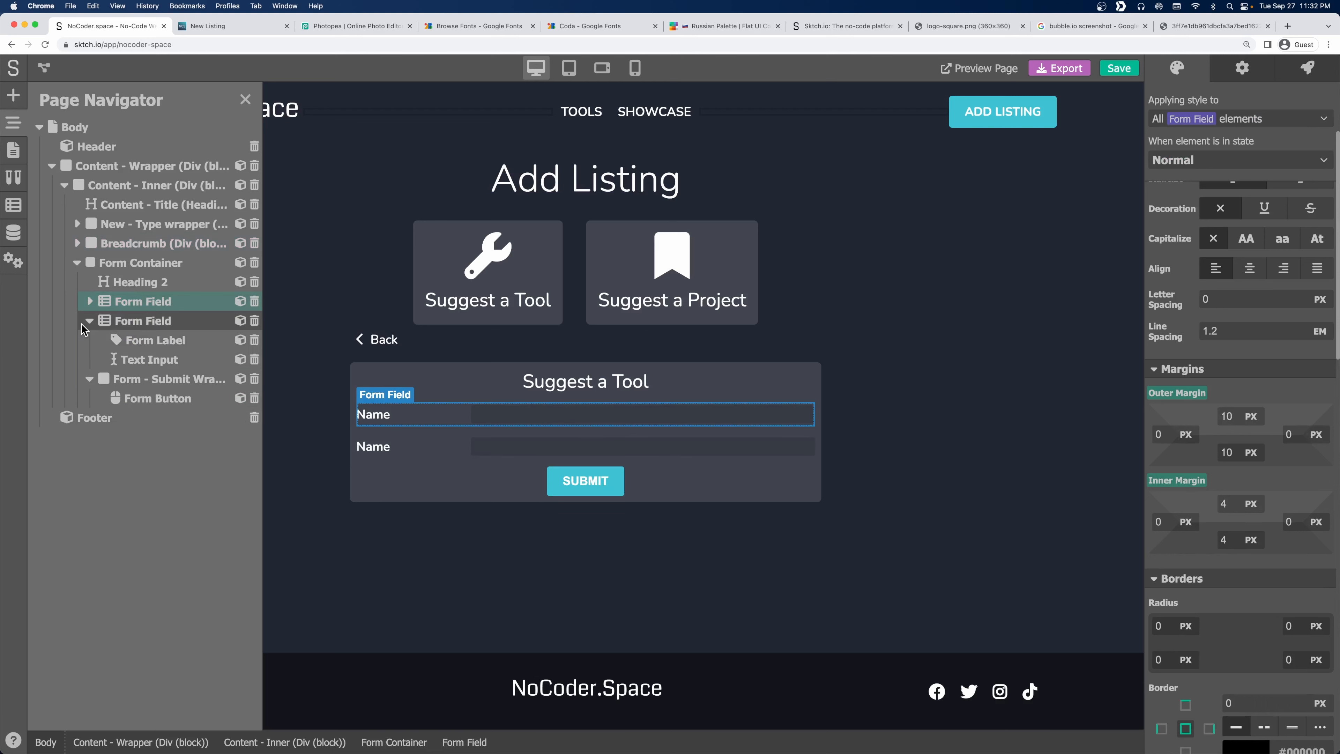
click(90, 320)
right_click(138, 325)
click(164, 371)
right_click(138, 342)
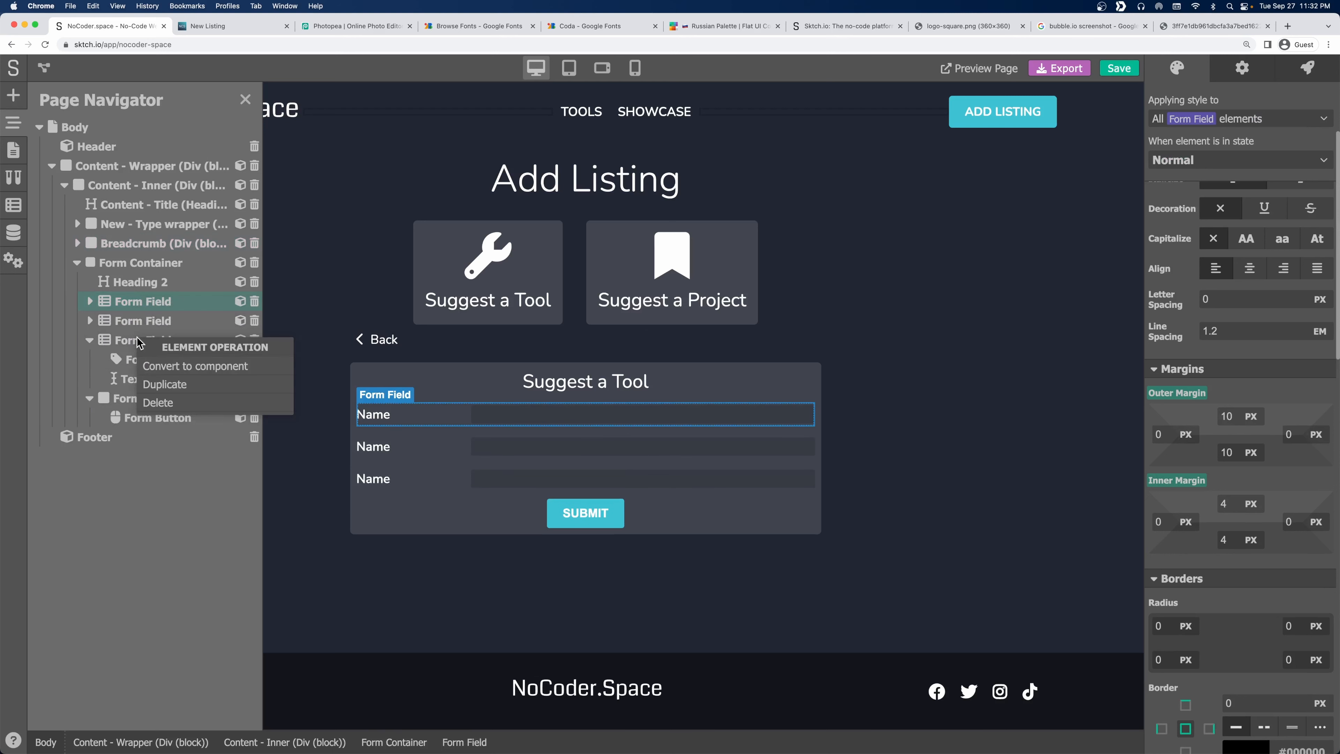
click(164, 384)
right_click(132, 339)
click(160, 380)
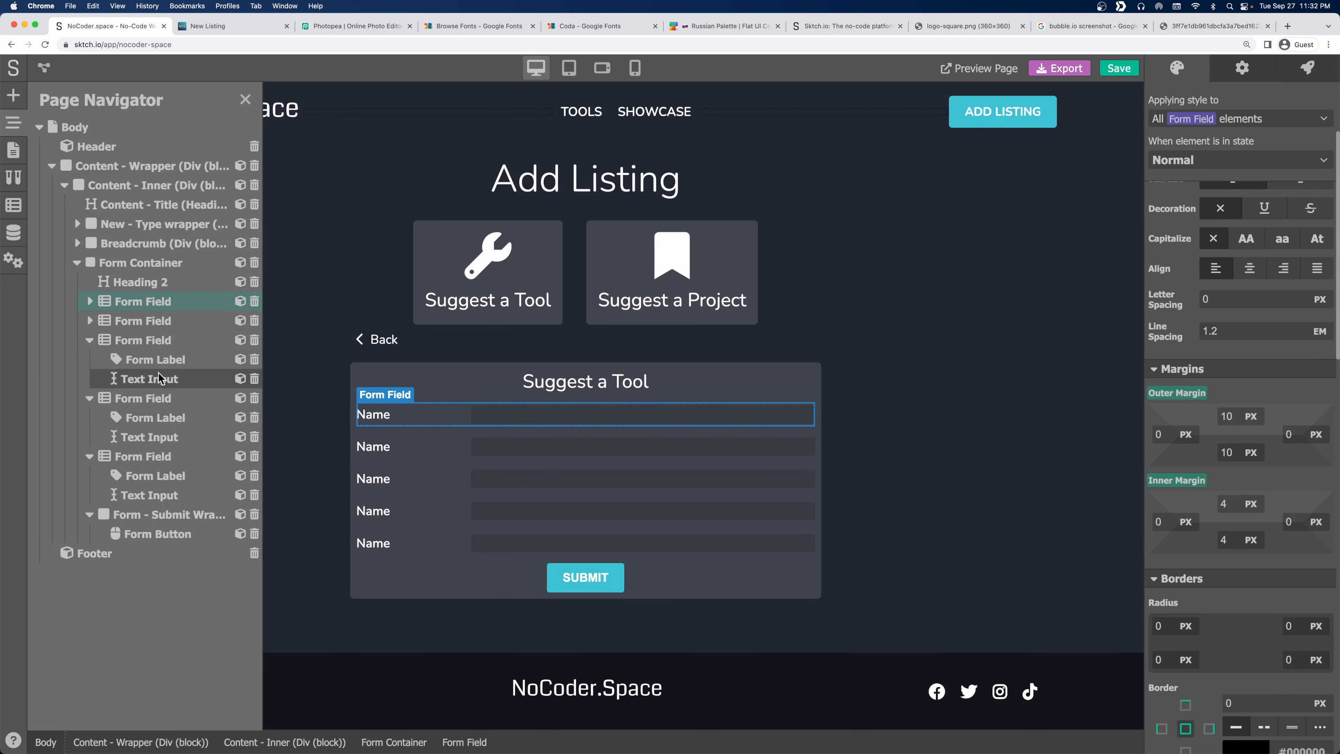
click(90, 339)
click(89, 359)
click(138, 378)
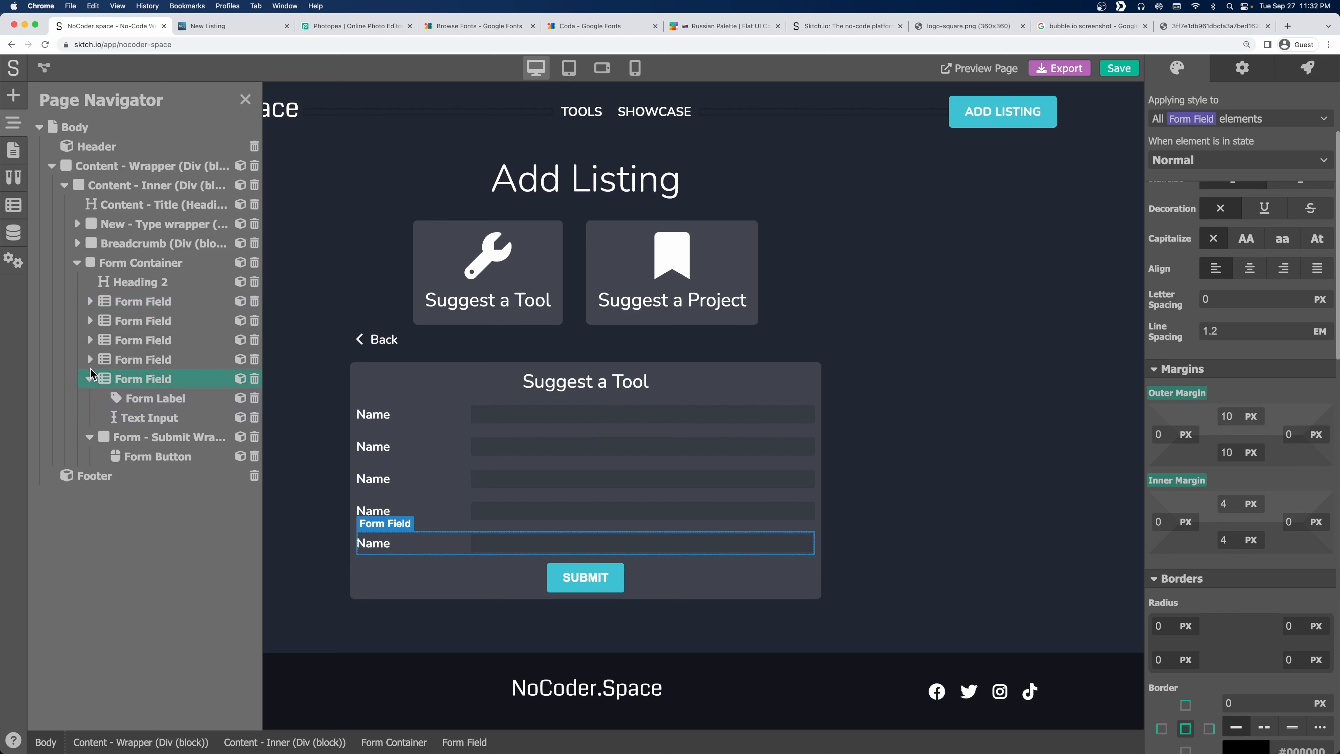
click(135, 321)
Relabel the second field Short Description and the third Long Description.
click(375, 449)
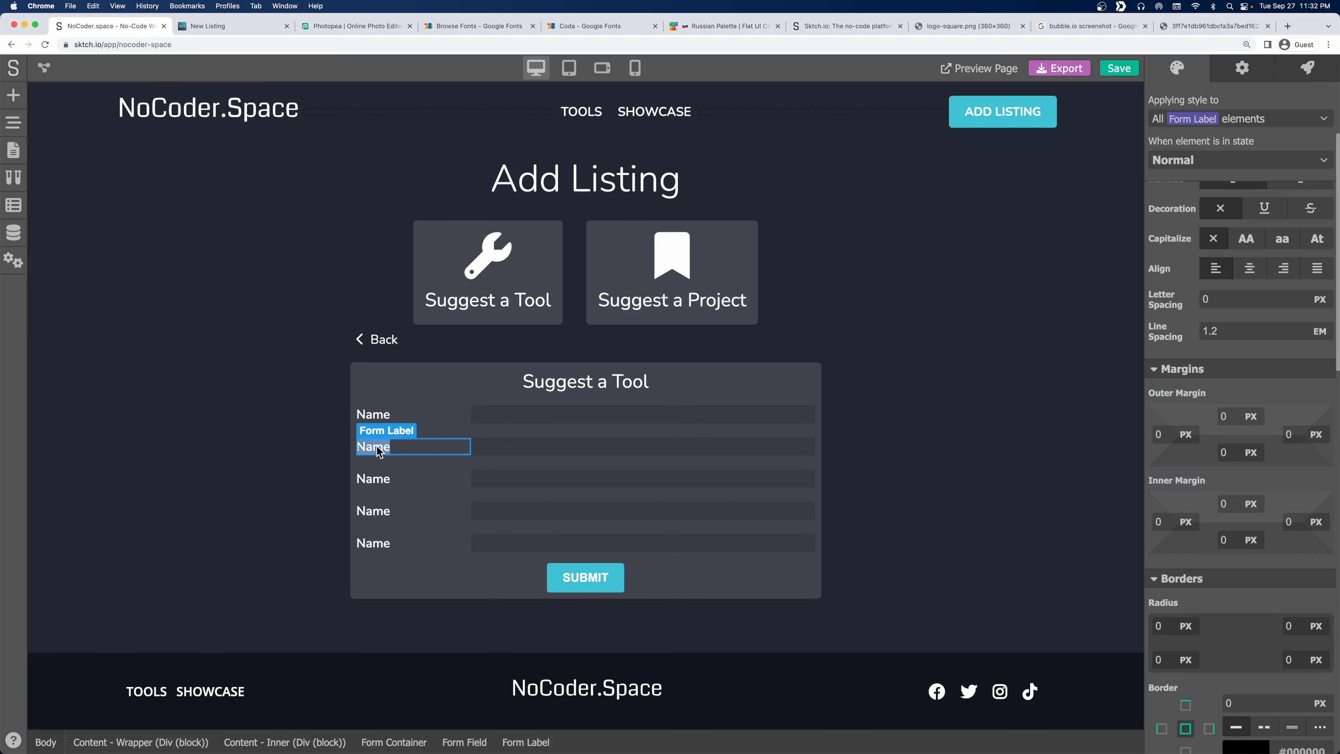
text(Short Description)
click(441, 473)
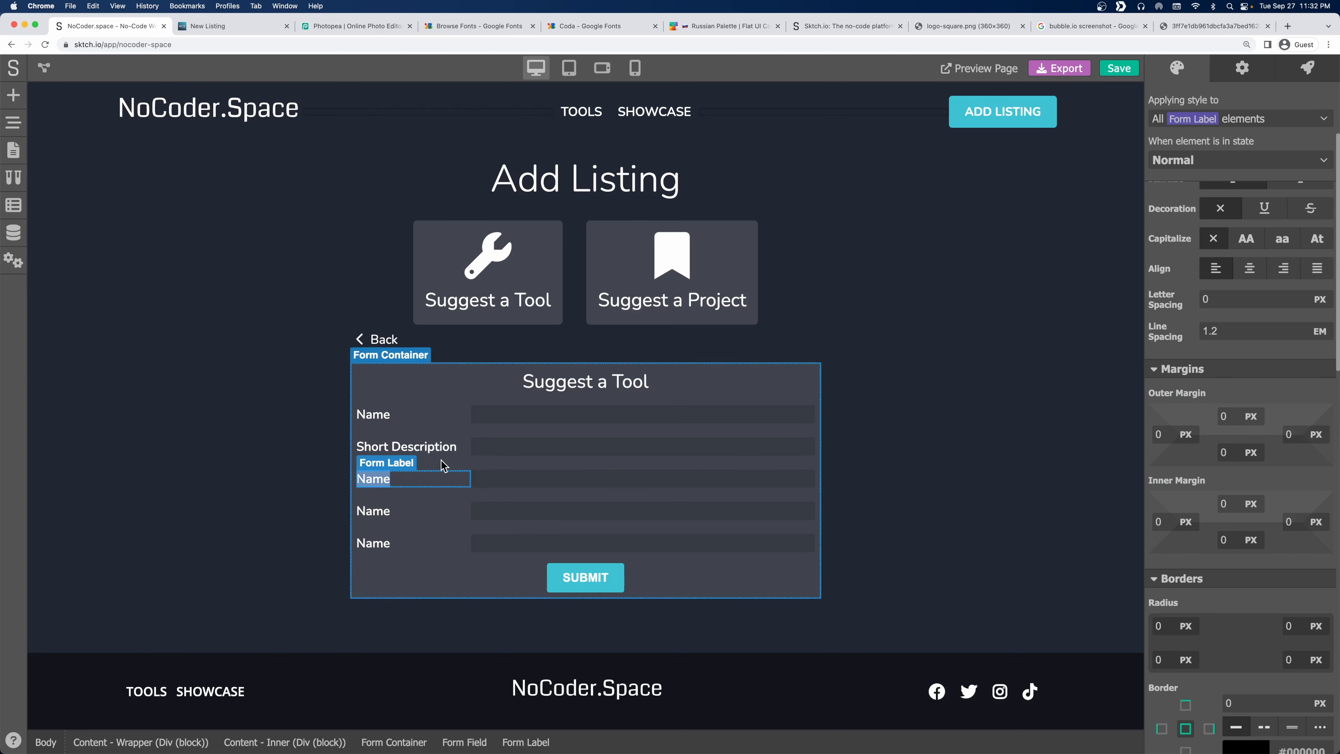
text(Long Description)
Place a Multiline Text Input into the Long Description field.
click(485, 486)
click(501, 499)
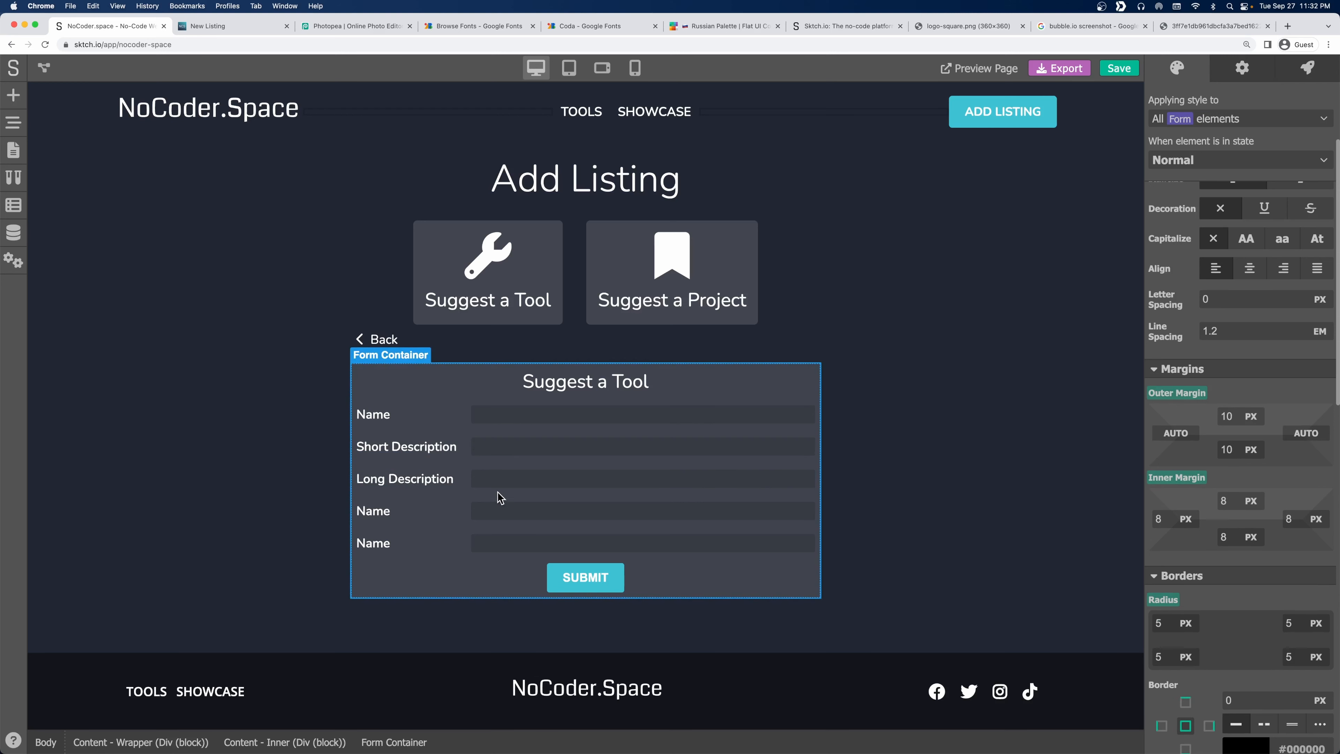
click(501, 478)
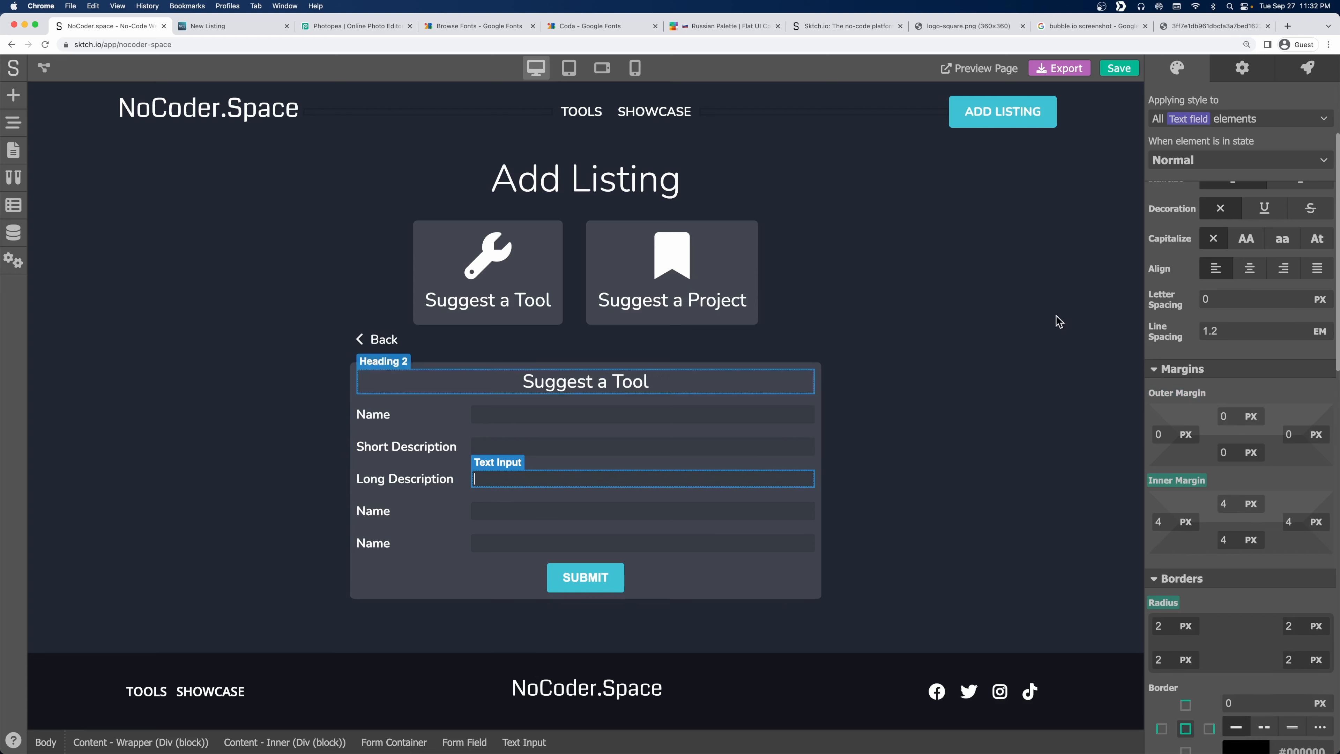
click(1245, 75)
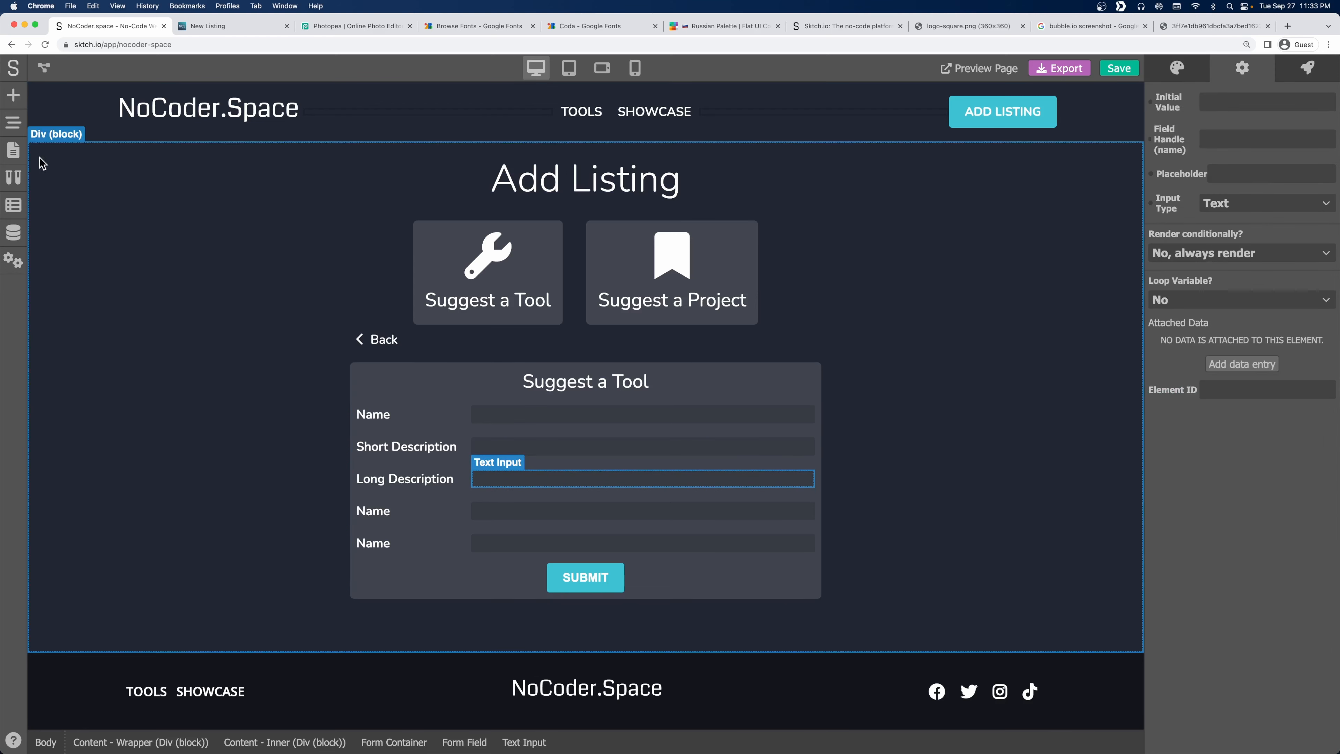
click(15, 96)
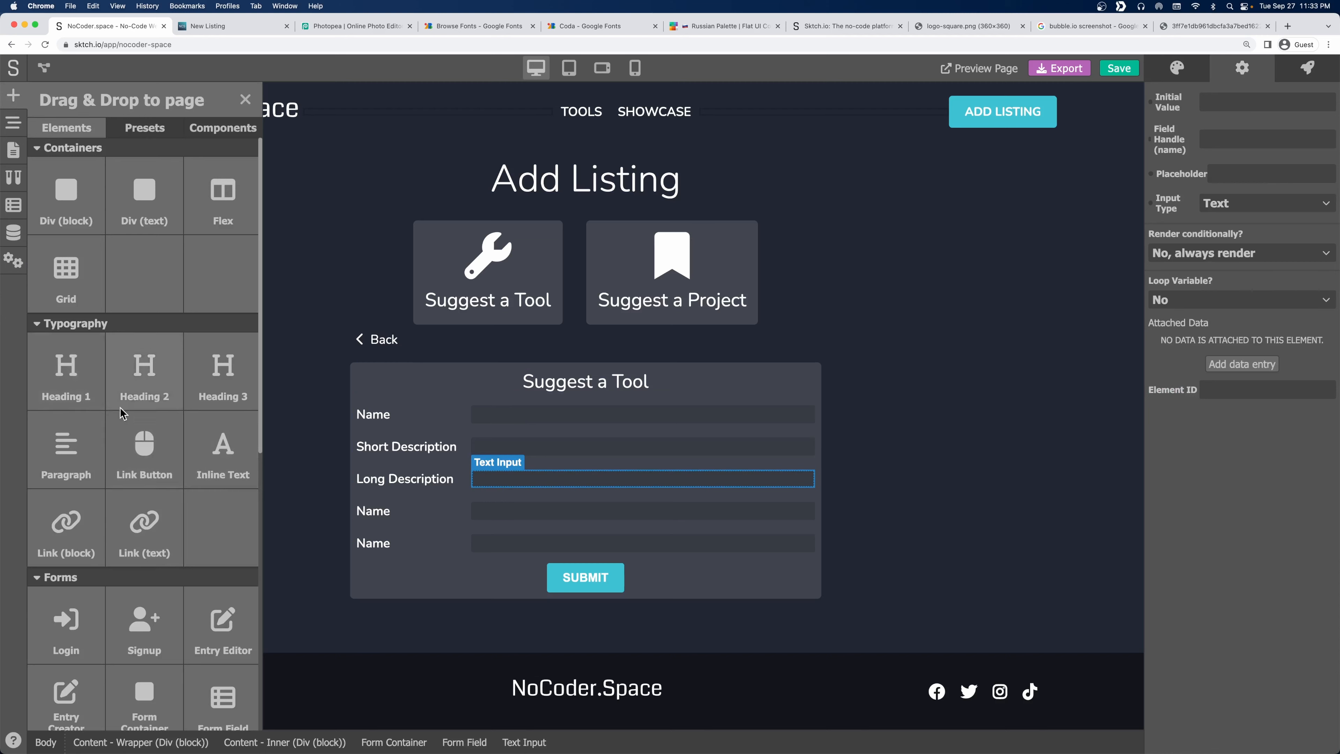
scroll(167, 508, down, 5)
scroll(165, 507, down, 3)
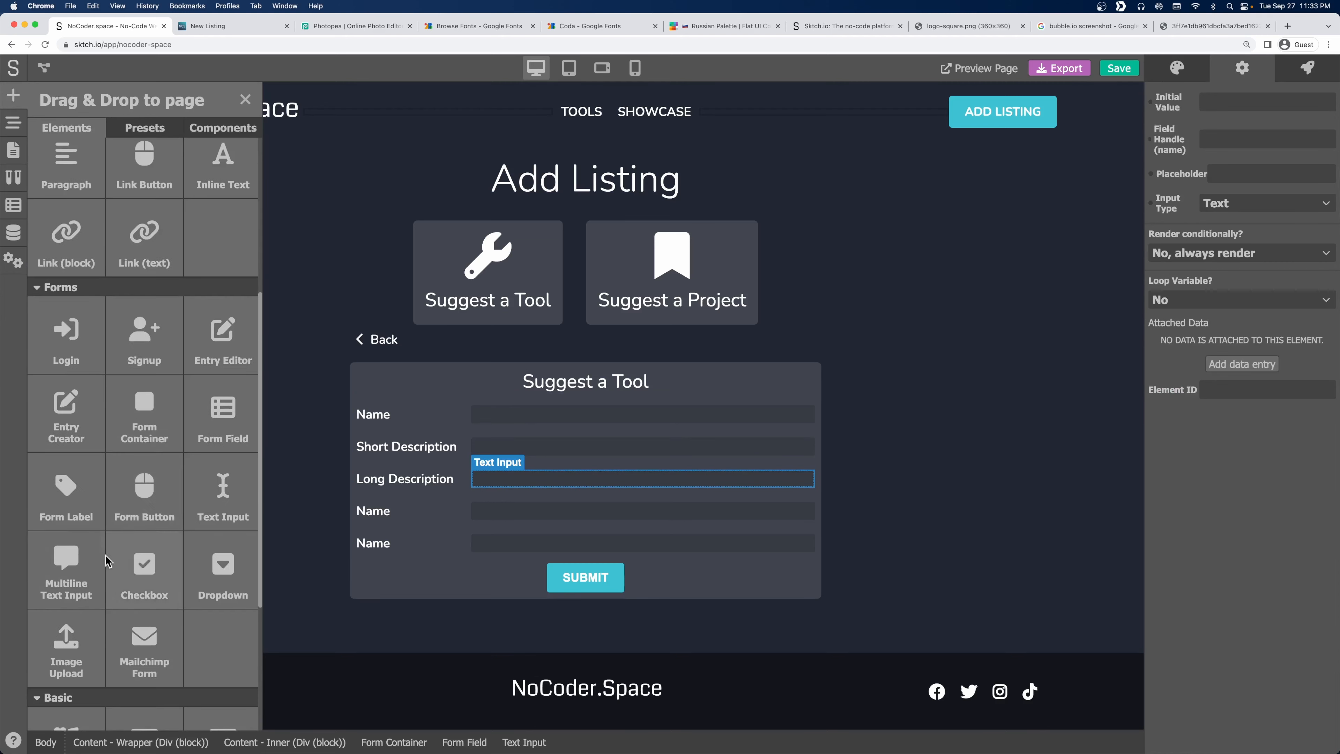
drag(66, 581, 525, 484)
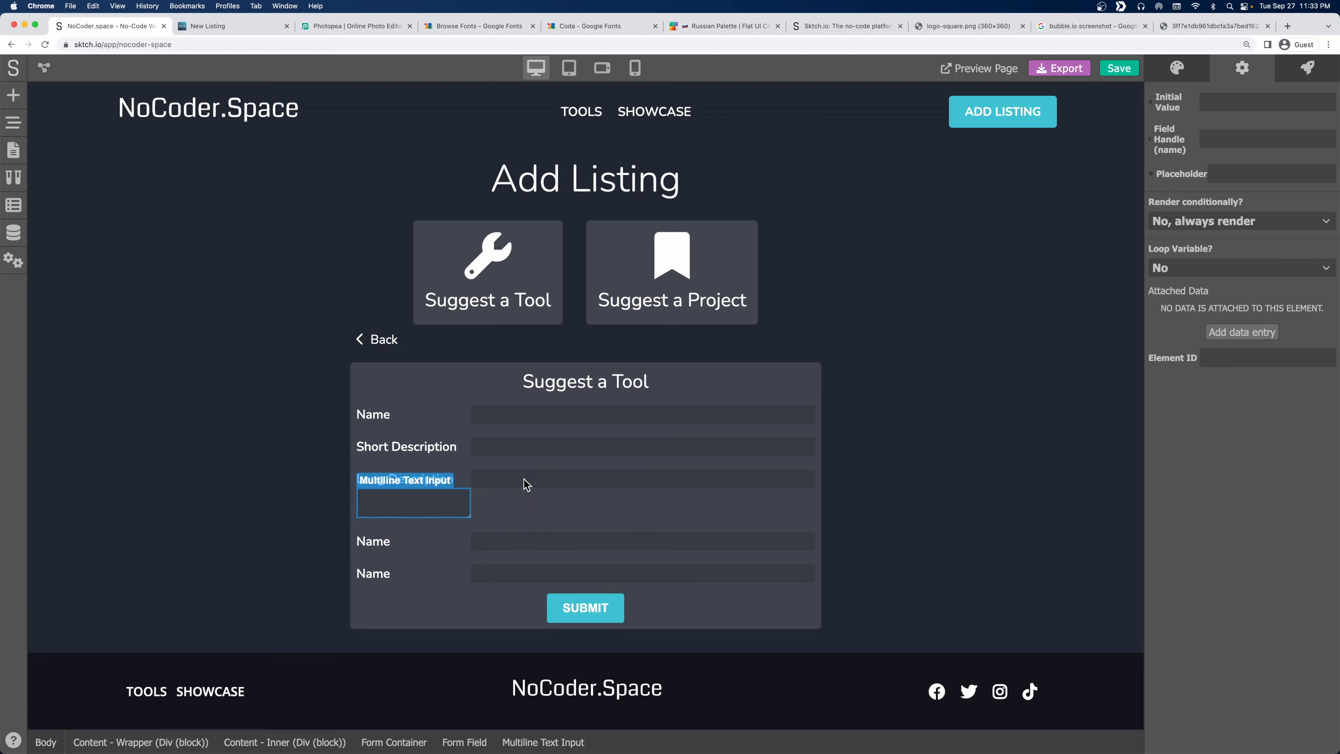
Delete the old single-line text input from the Long Description field.
click(14, 123)
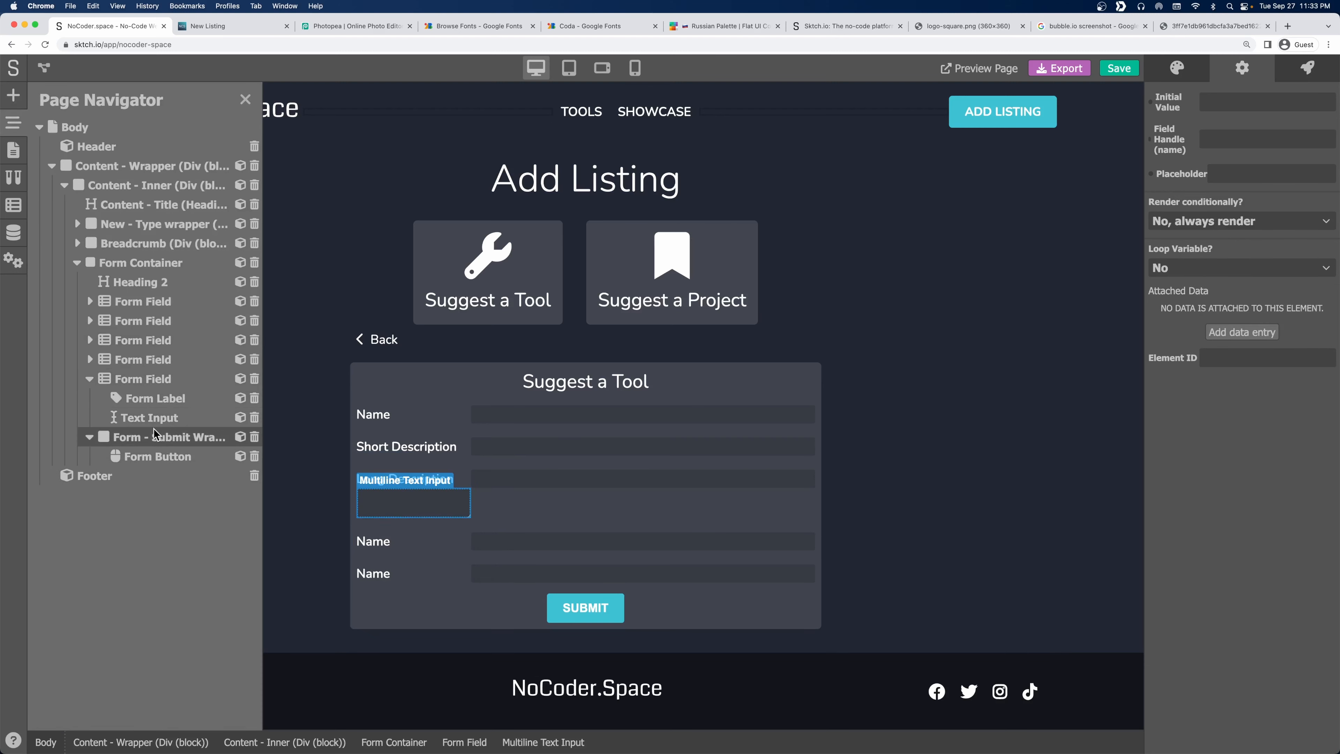
click(91, 360)
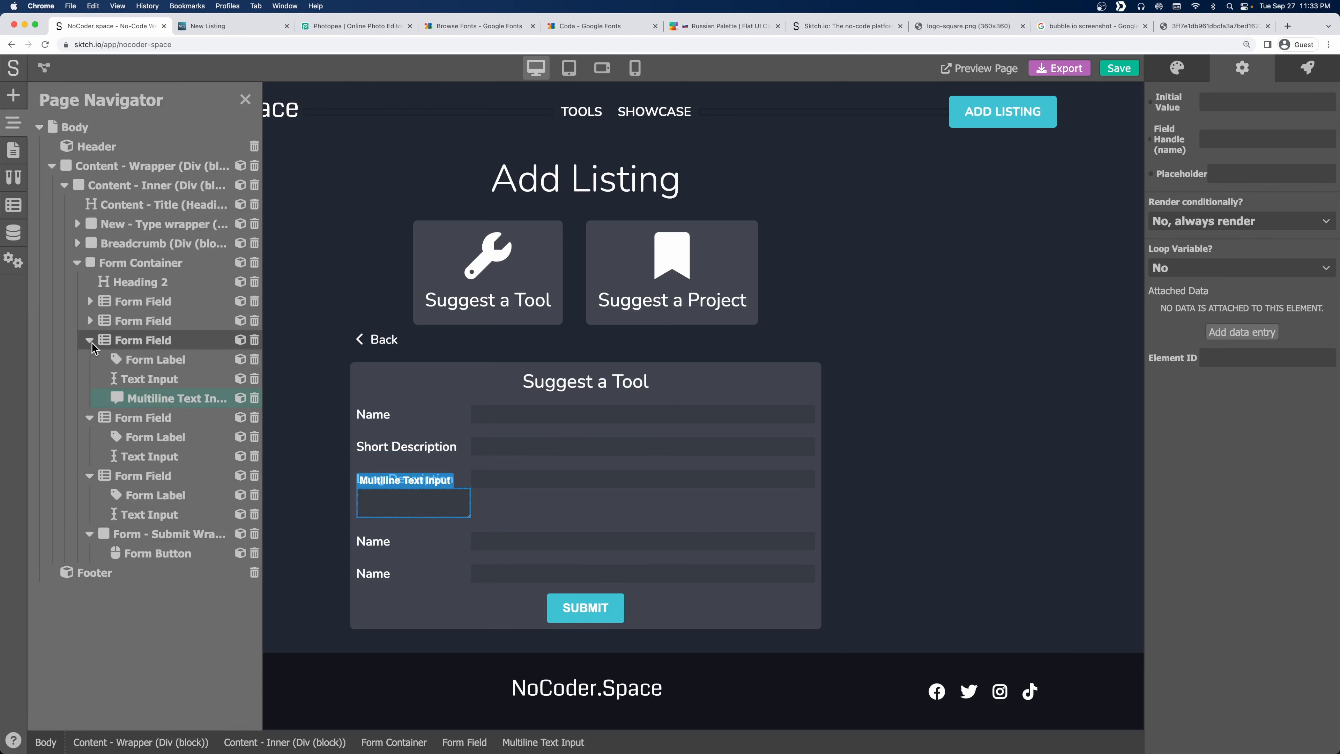
click(151, 380)
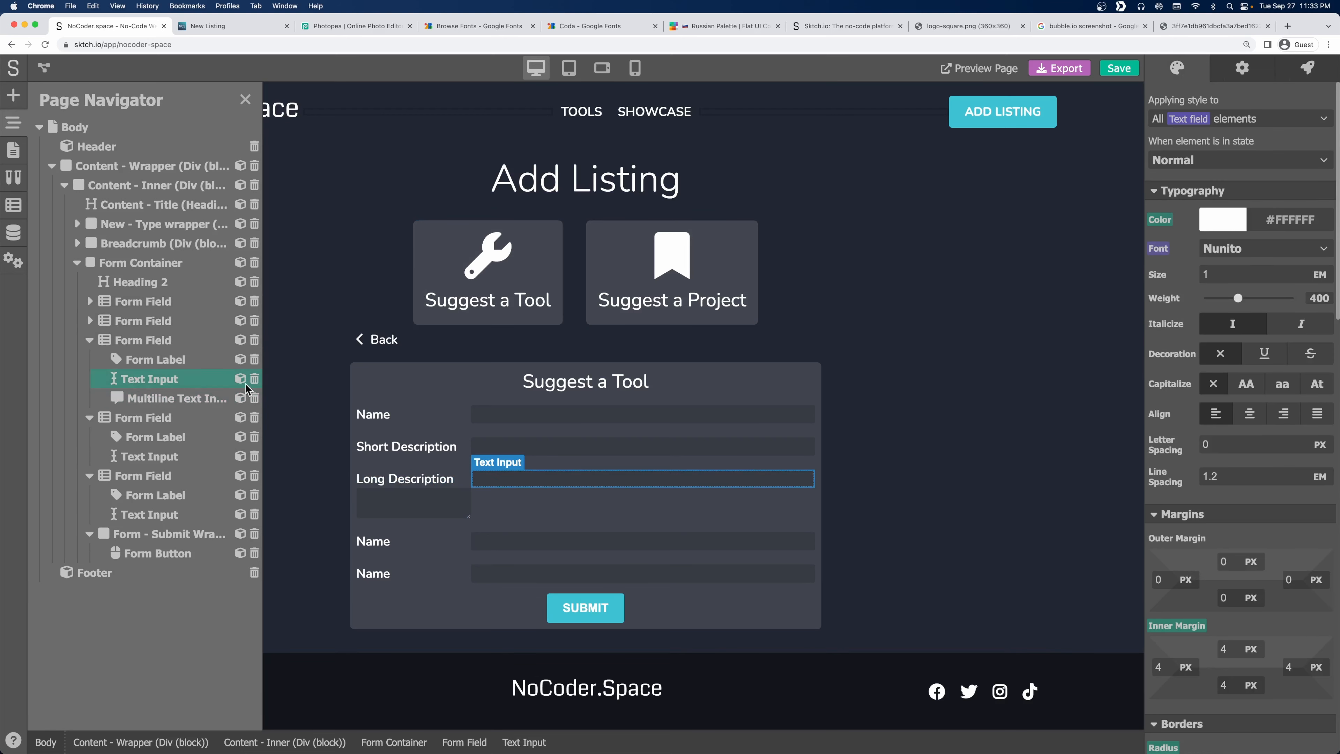
click(255, 379)
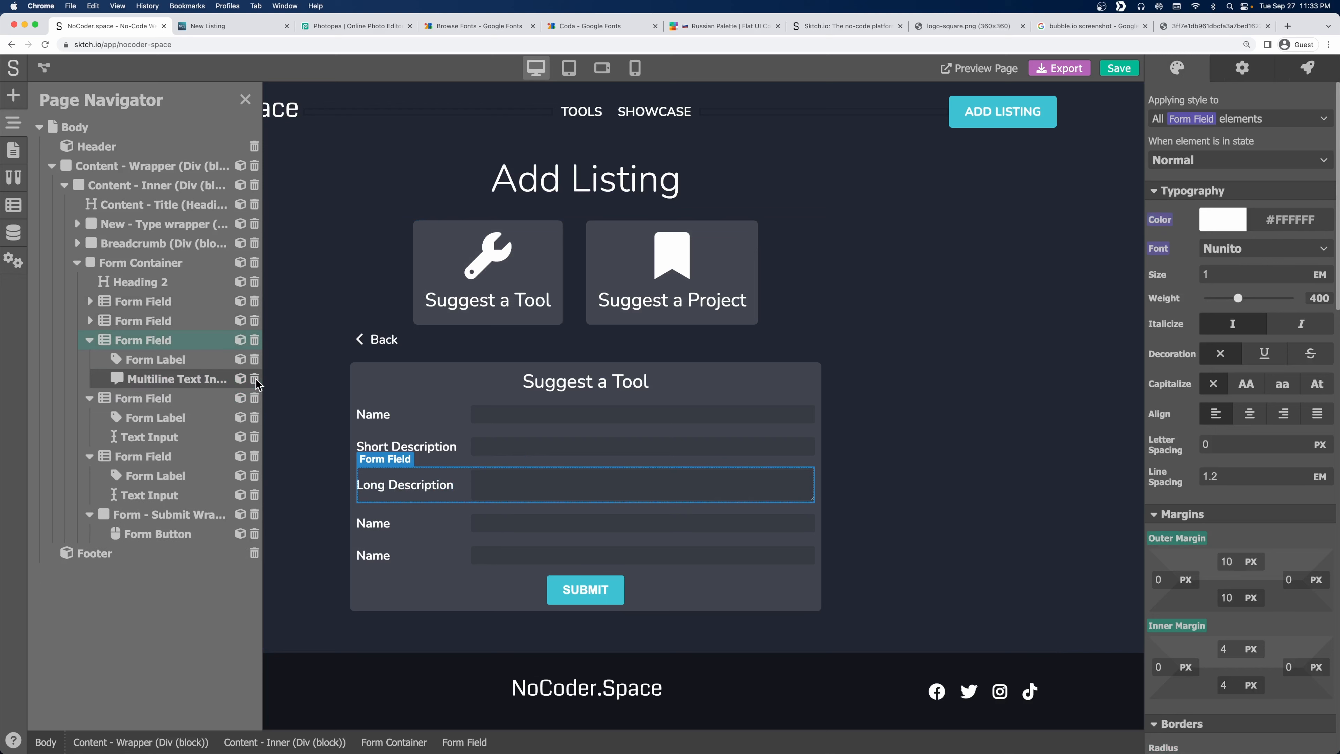
click(443, 471)
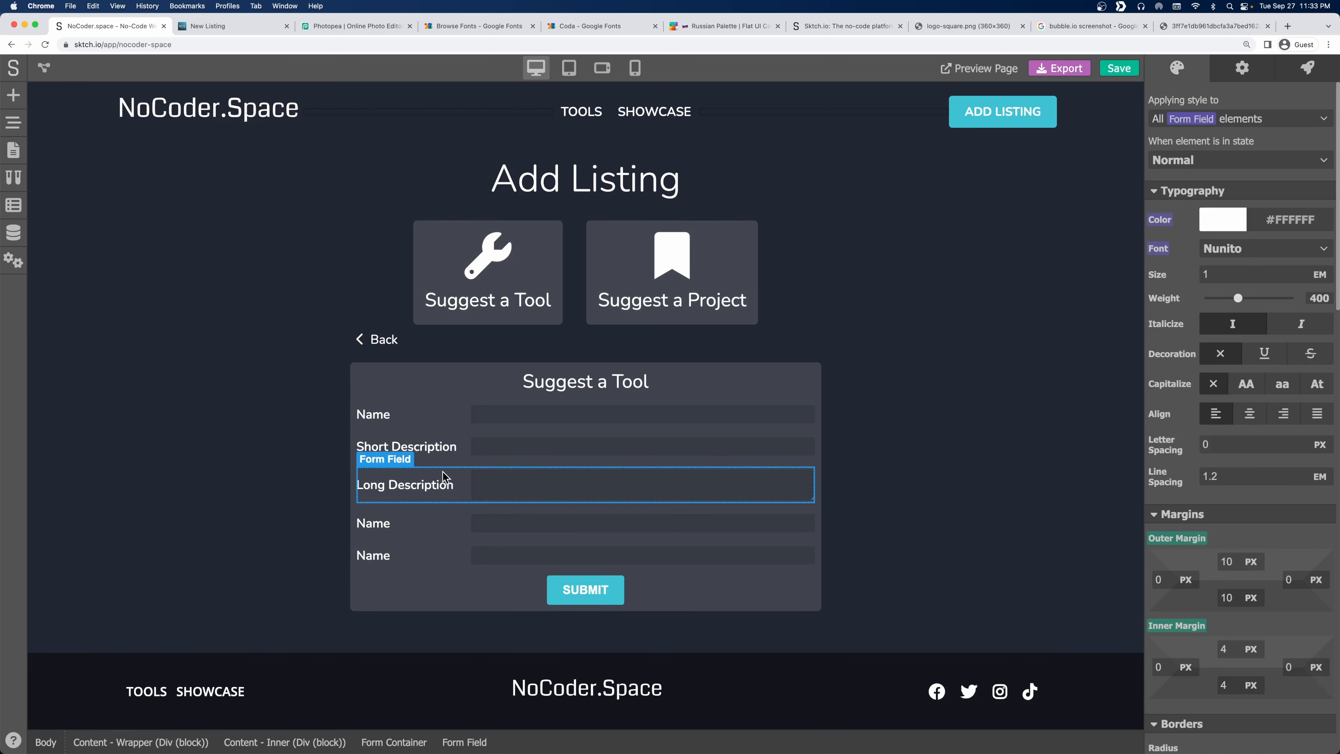
Relabel the fourth field Logo and the fifth field Screenshots.
click(378, 524)
text(Logo)
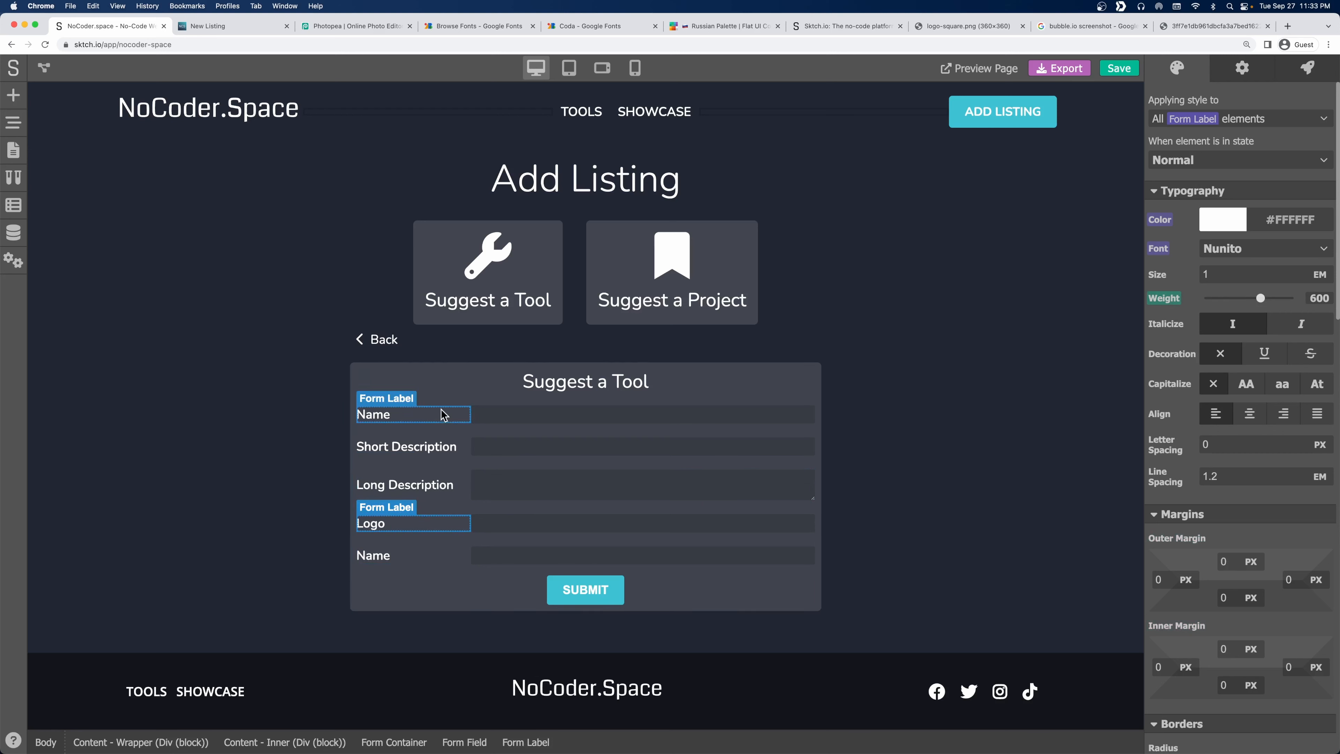
click(354, 426)
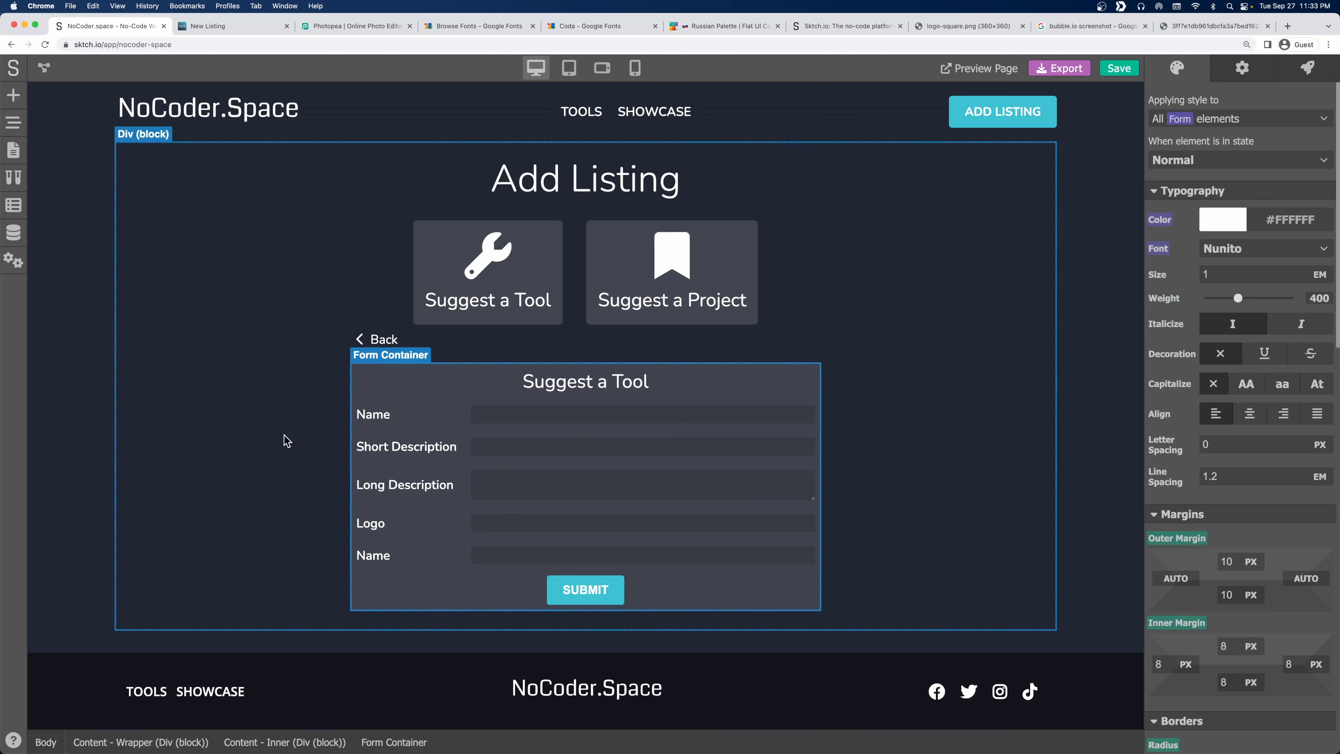
click(354, 558)
double_click(354, 558)
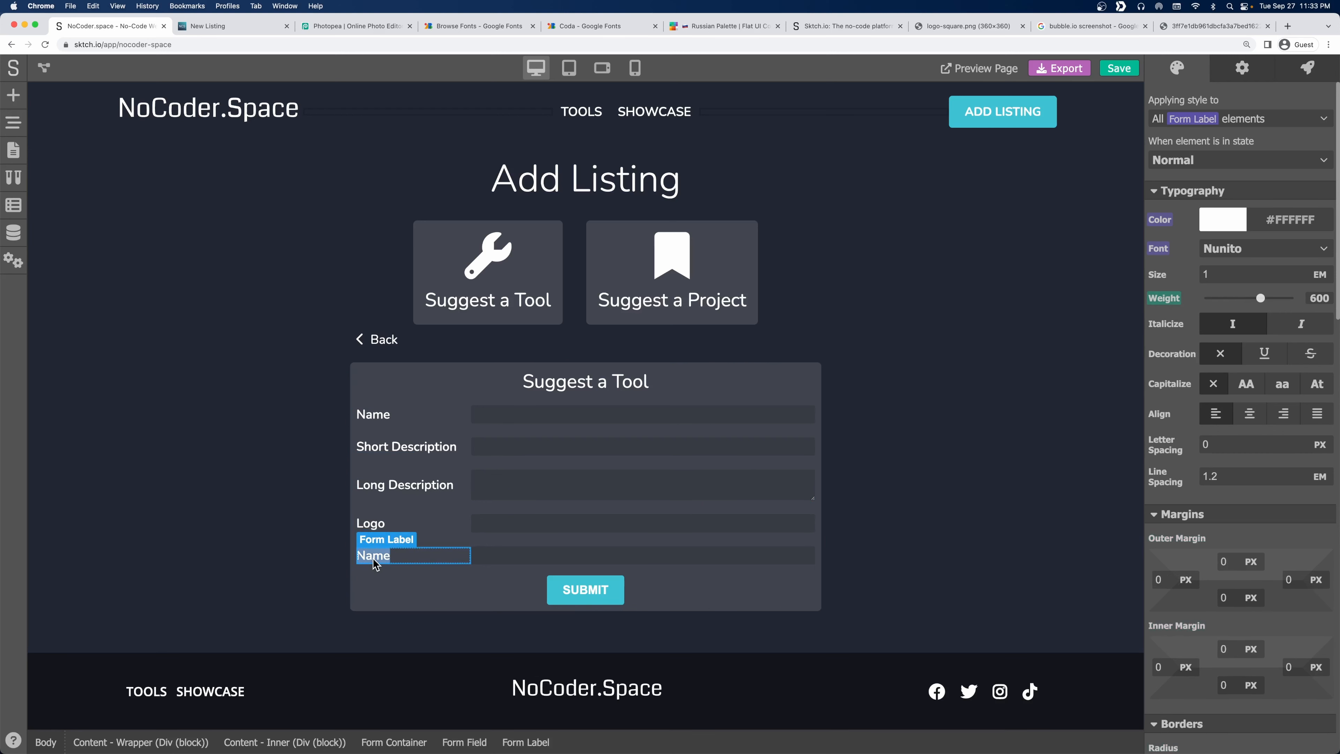
text(Screenshots)
Delete the text inputs from the Logo and Screenshots fields.
click(480, 524)
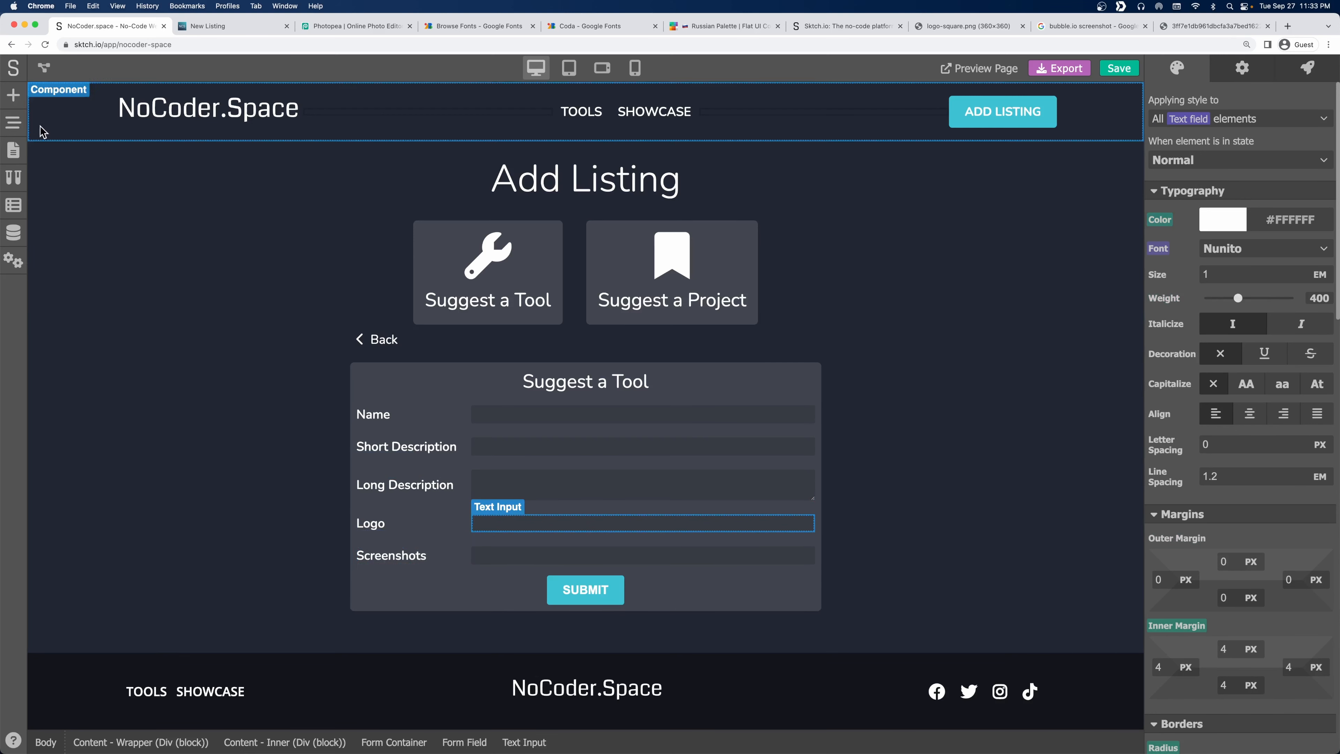
click(13, 122)
click(255, 436)
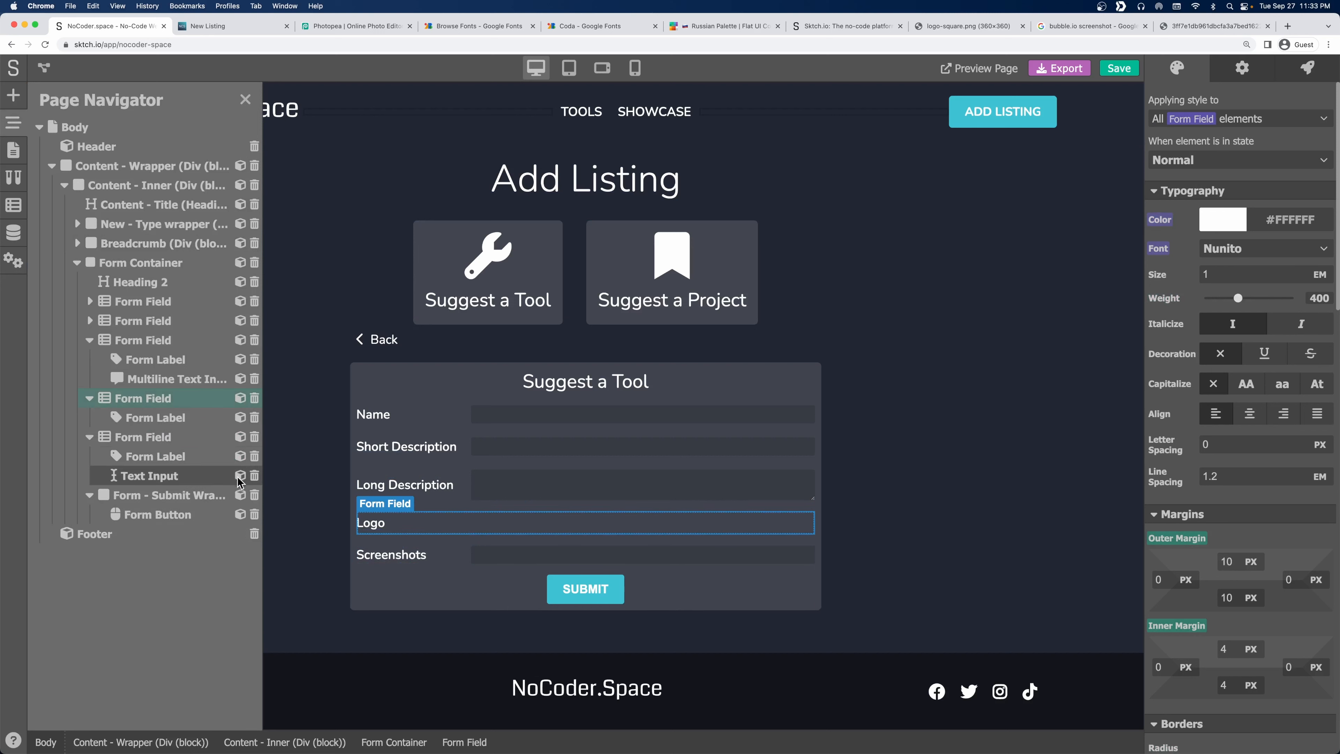
click(254, 475)
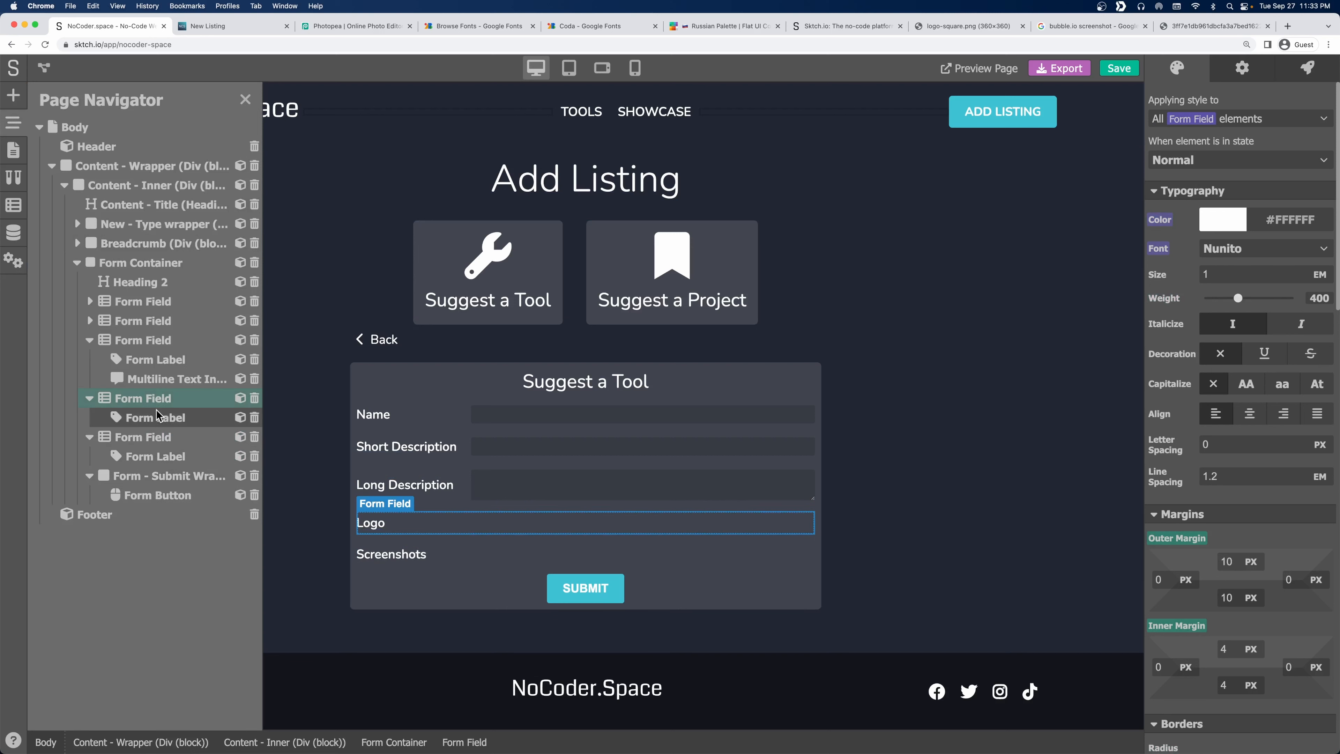
Add an image upload box to both the Logo and Screenshots fields.
click(13, 96)
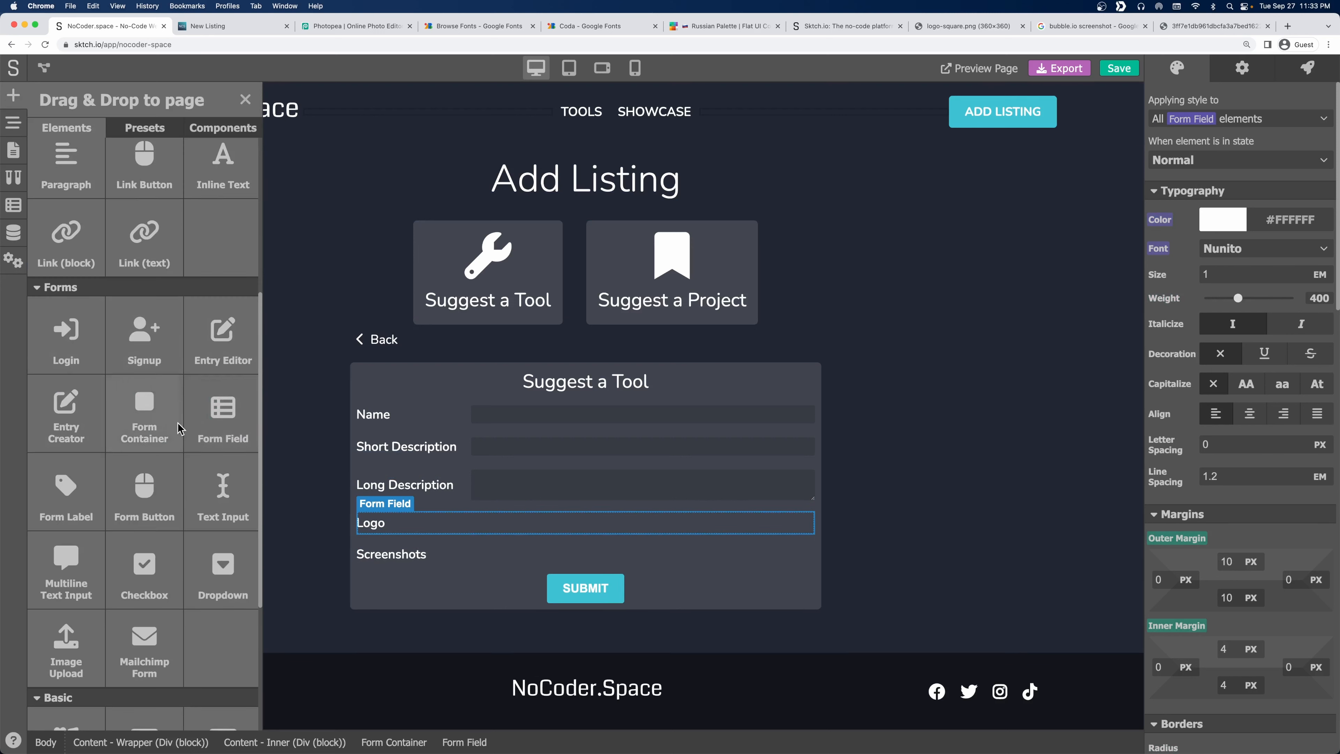
drag(61, 654, 560, 525)
click(15, 95)
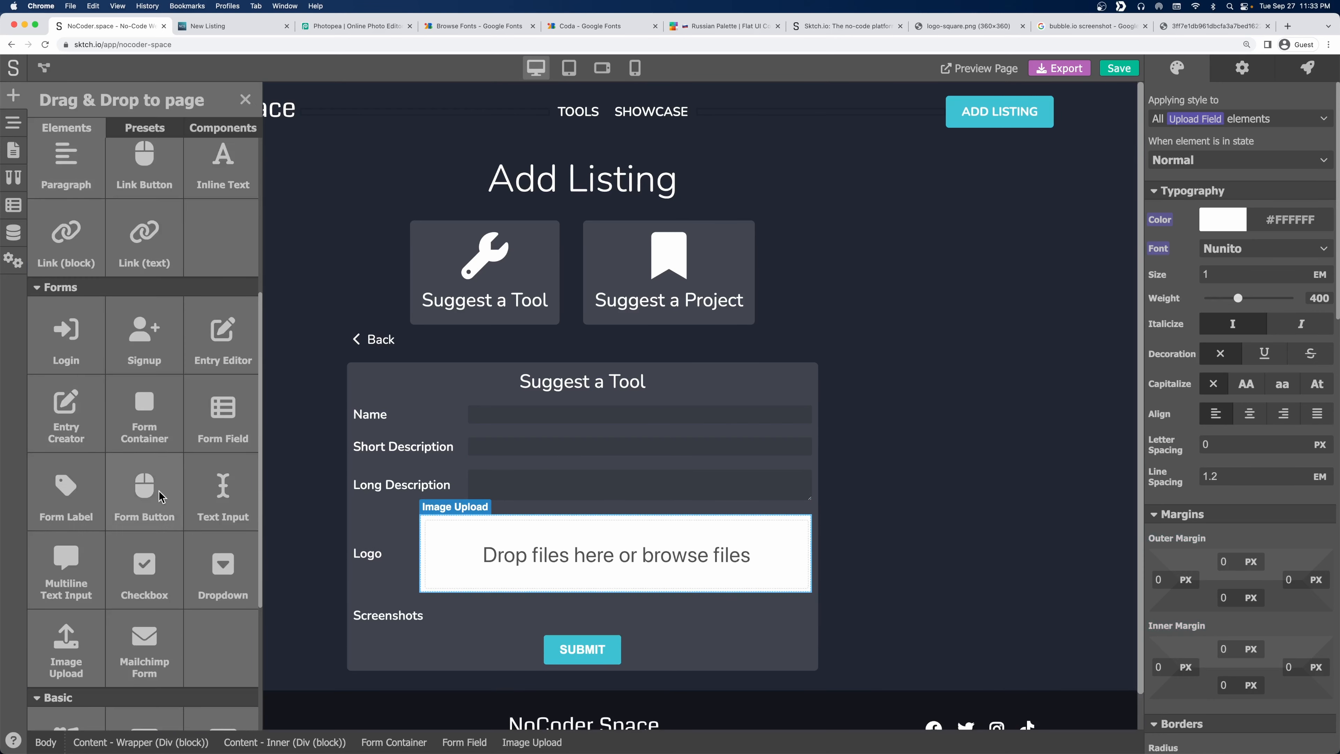
scroll(63, 607, down, 2)
drag(60, 602, 583, 624)
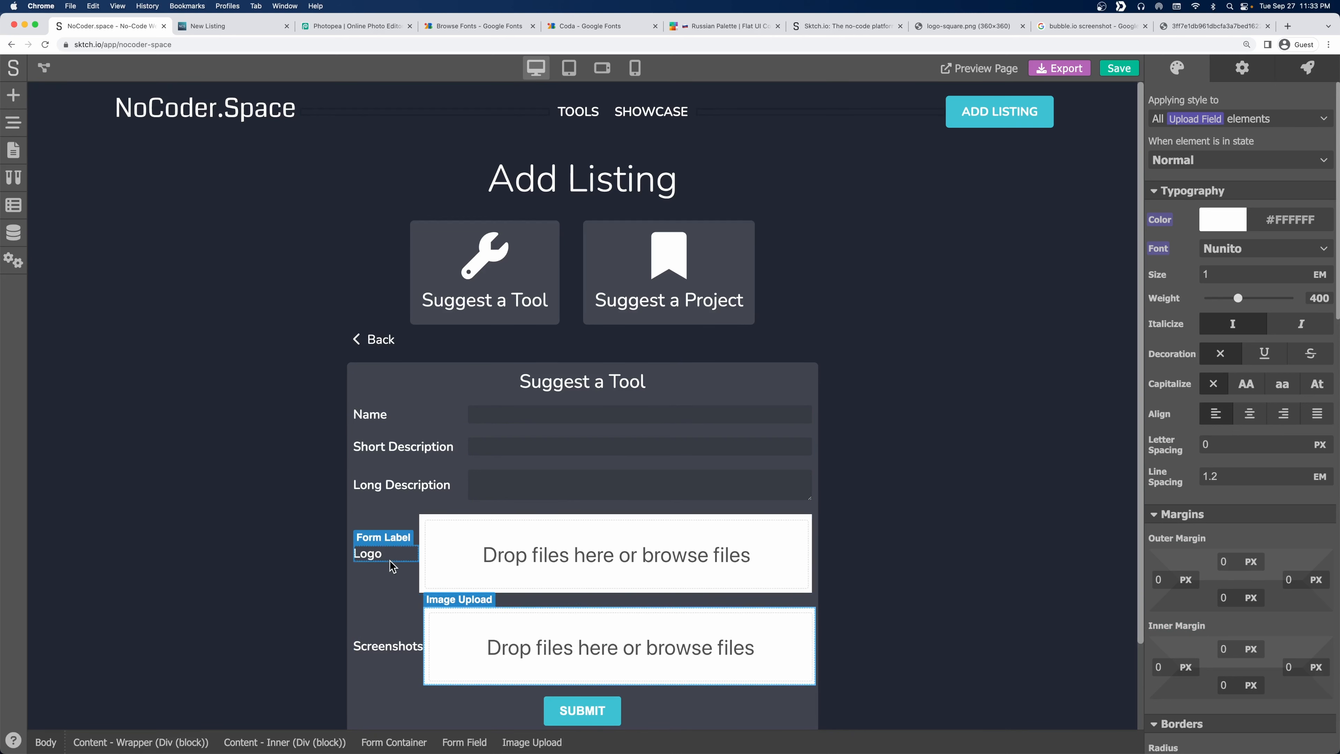
Check the Logo upload's settings, then select the Screenshots upload and the Name text input.
click(450, 525)
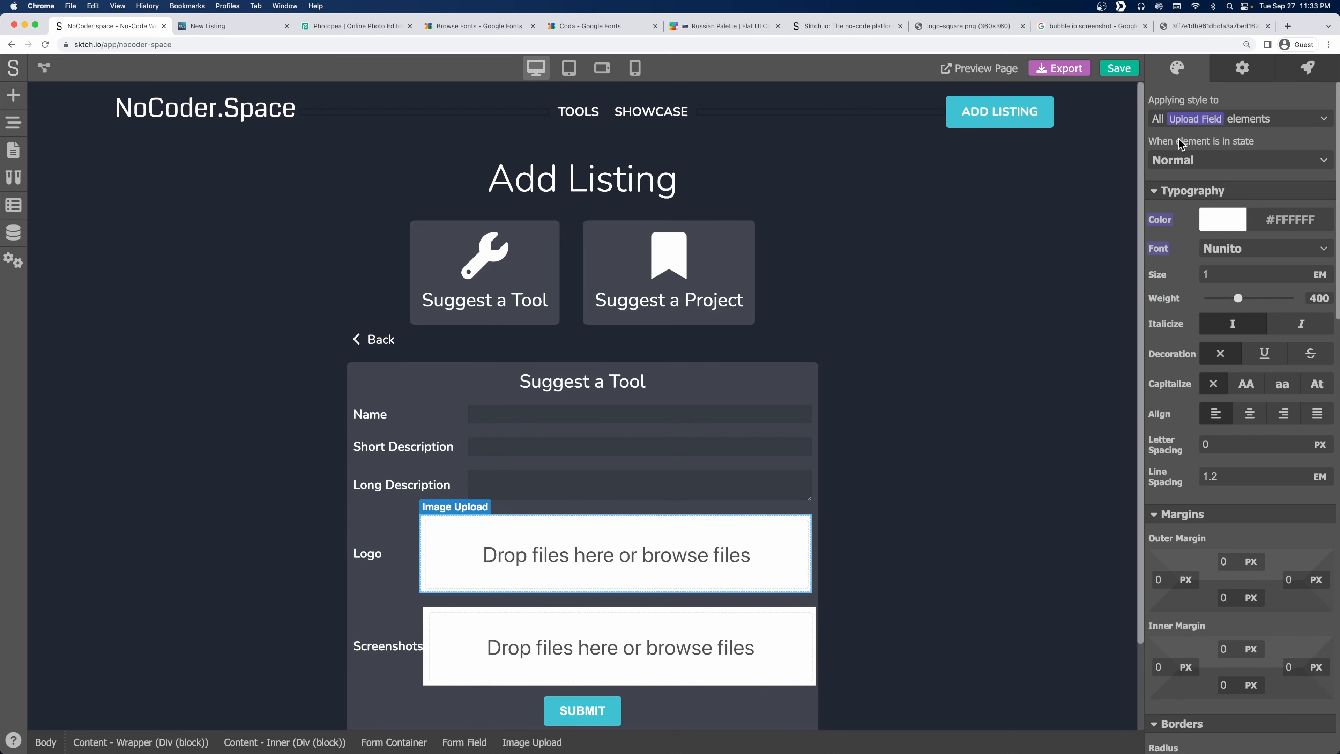
click(1259, 72)
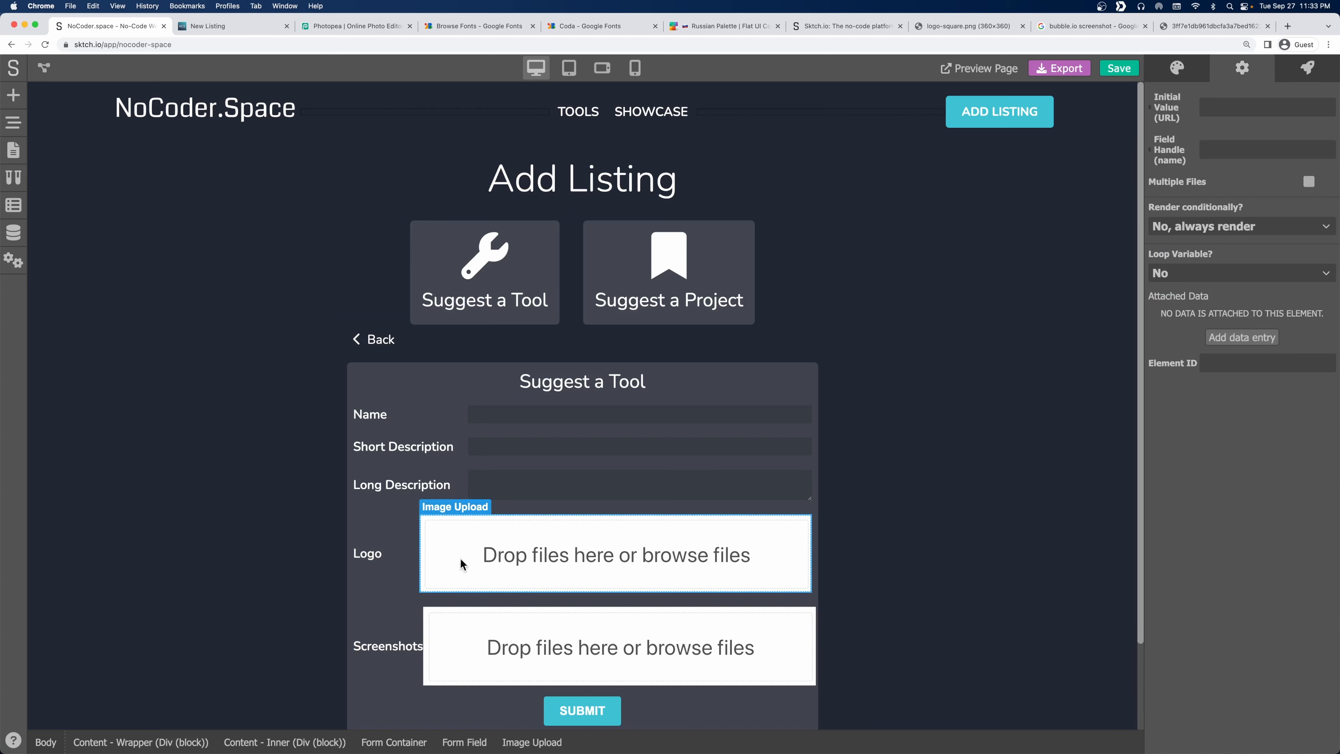
click(585, 644)
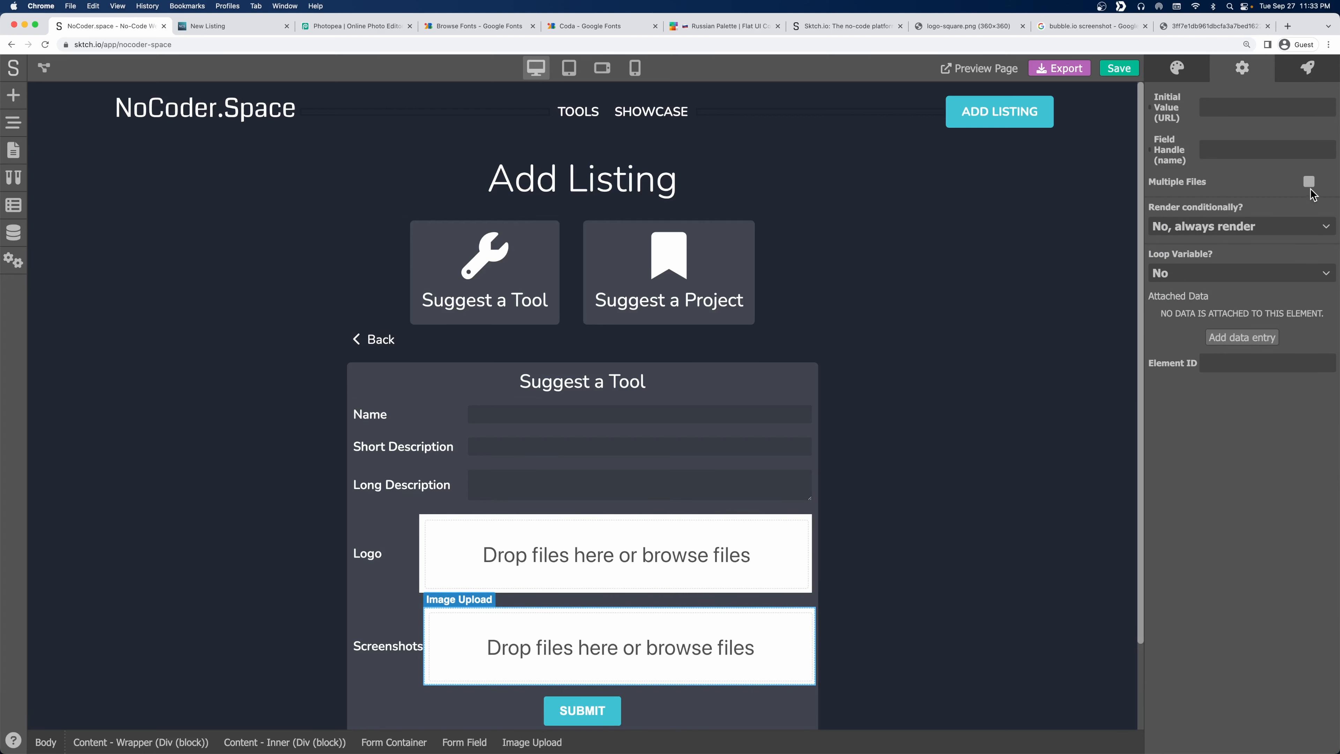
click(553, 414)
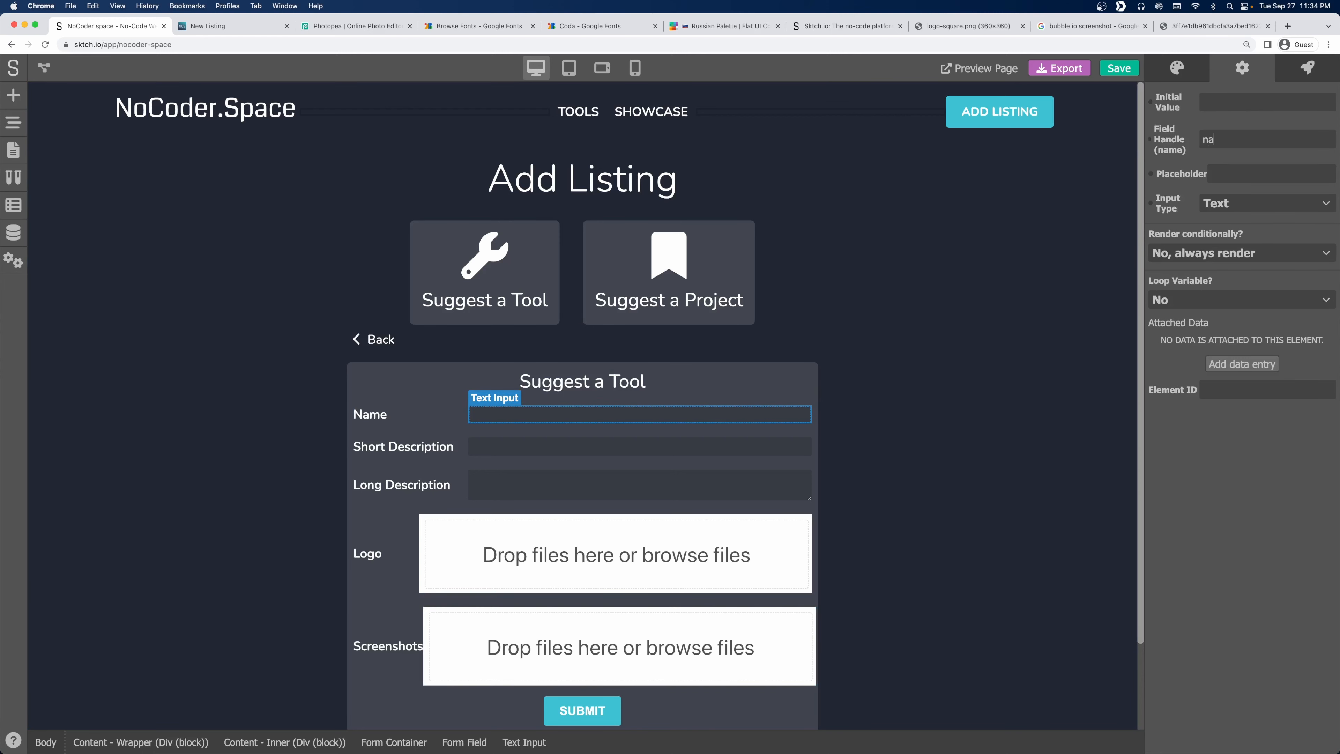
Compare the form's inputs against the Tools data model's fields.
click(526, 448)
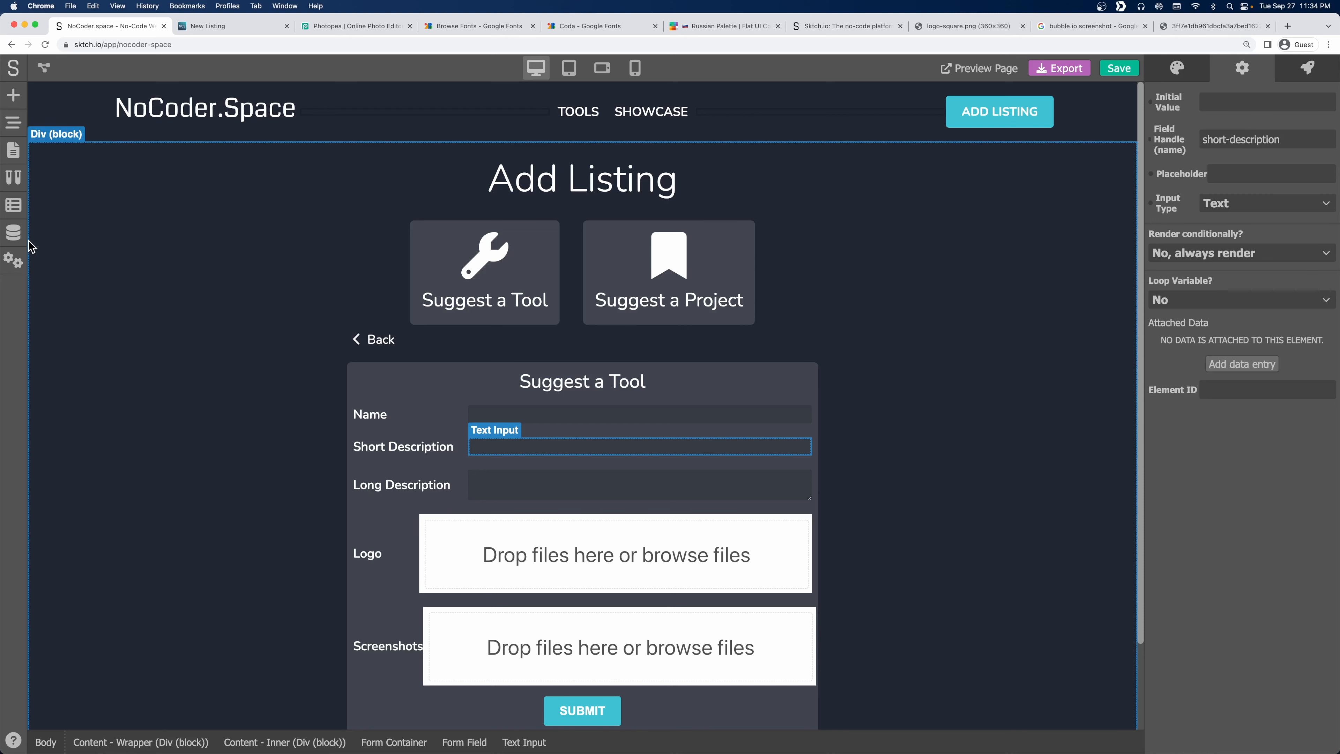
click(14, 233)
click(76, 169)
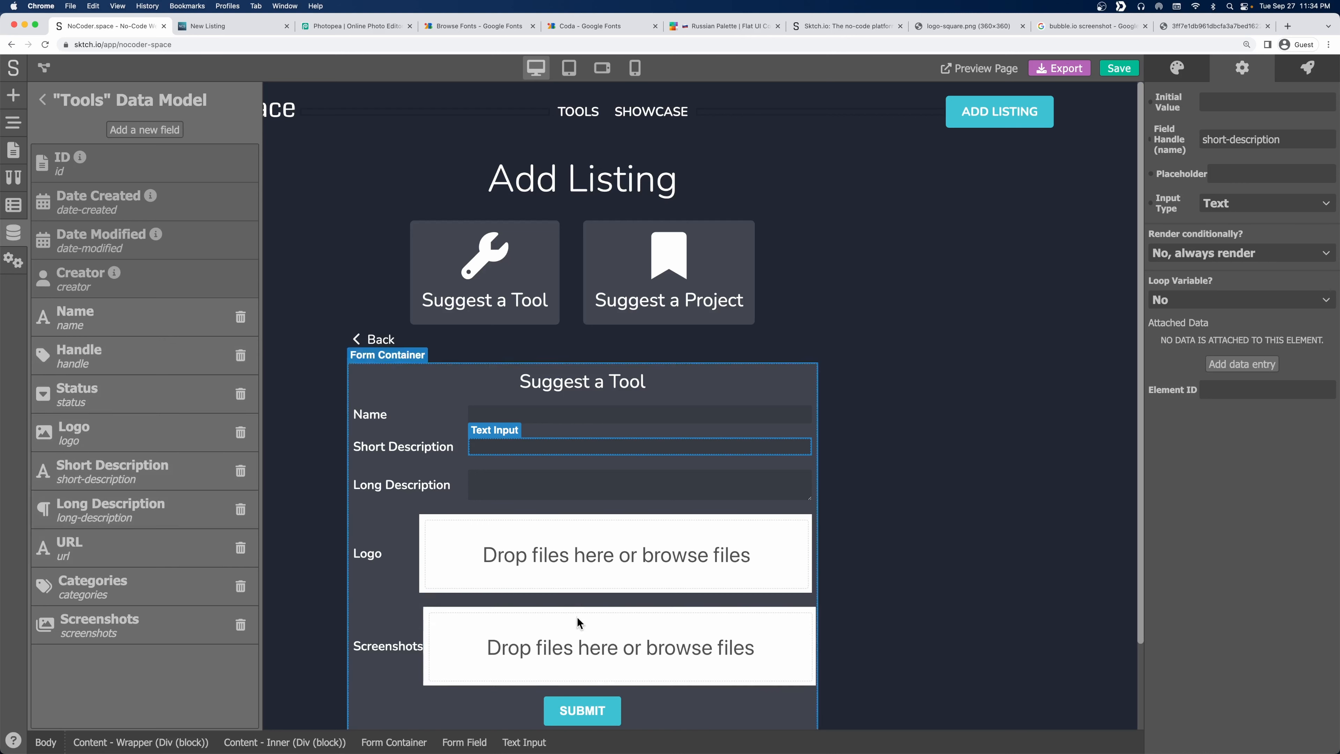
click(486, 478)
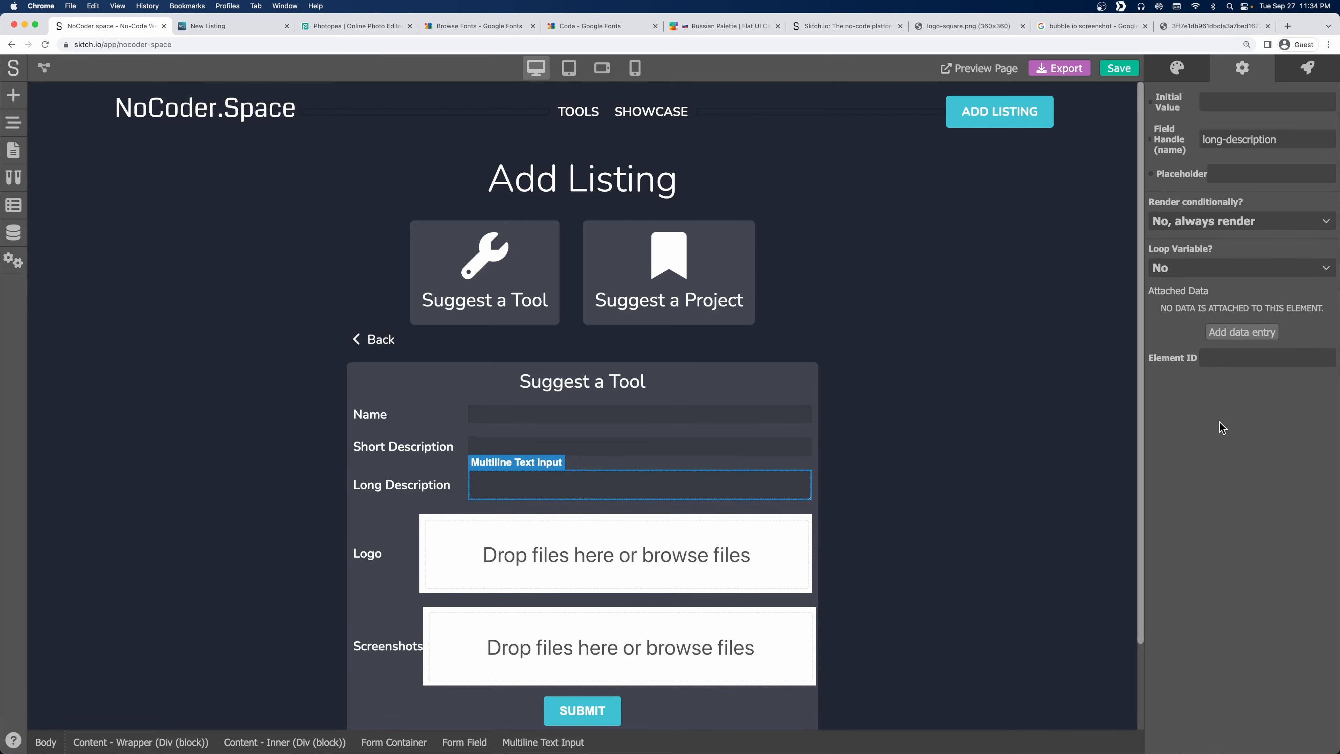
Duplicate the Short Description form field in the Page Navigator.
click(15, 123)
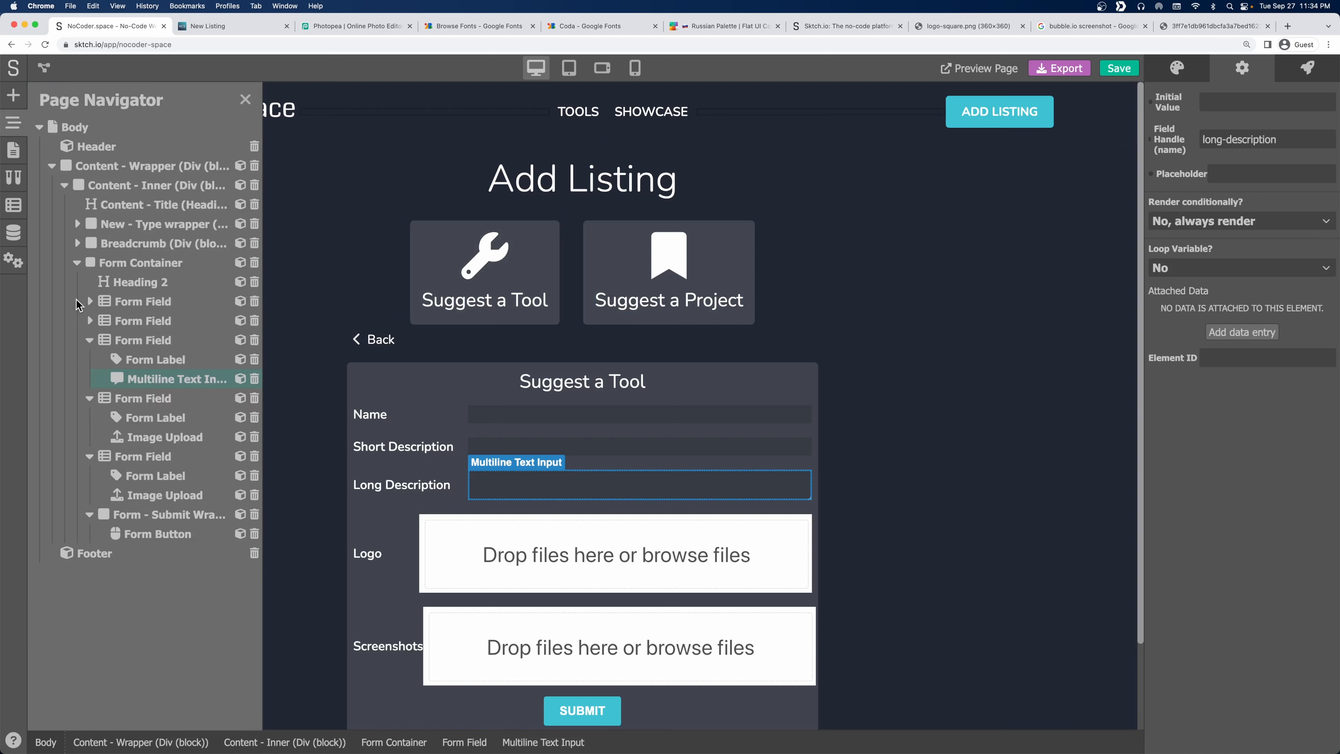
click(90, 340)
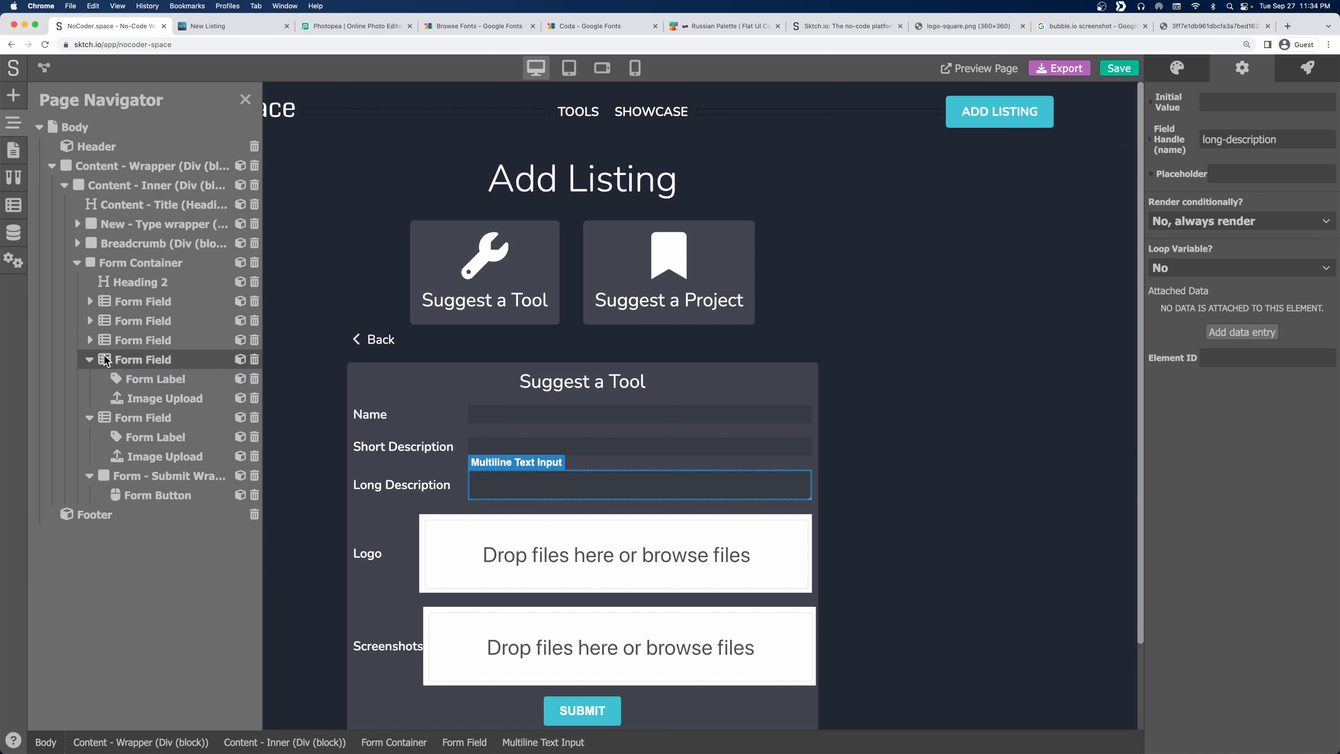
click(90, 358)
right_click(145, 338)
click(107, 338)
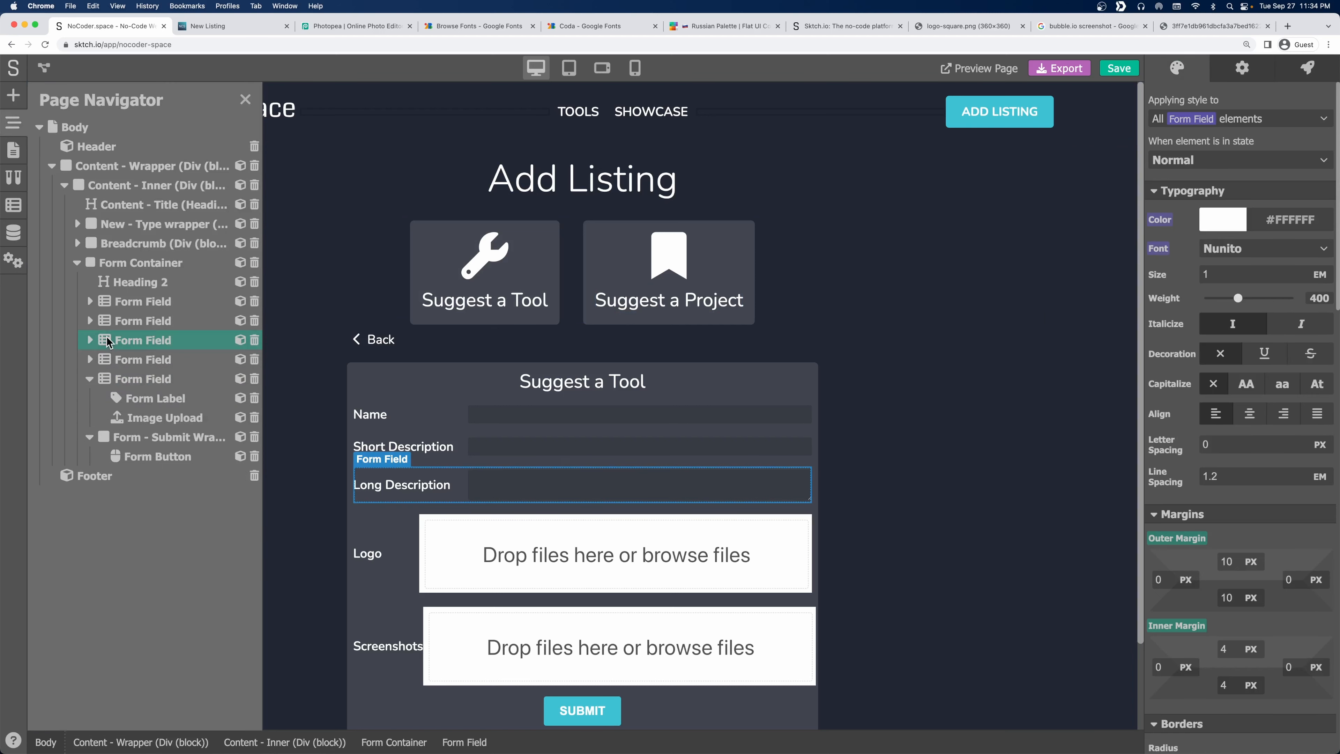
right_click(132, 320)
click(158, 365)
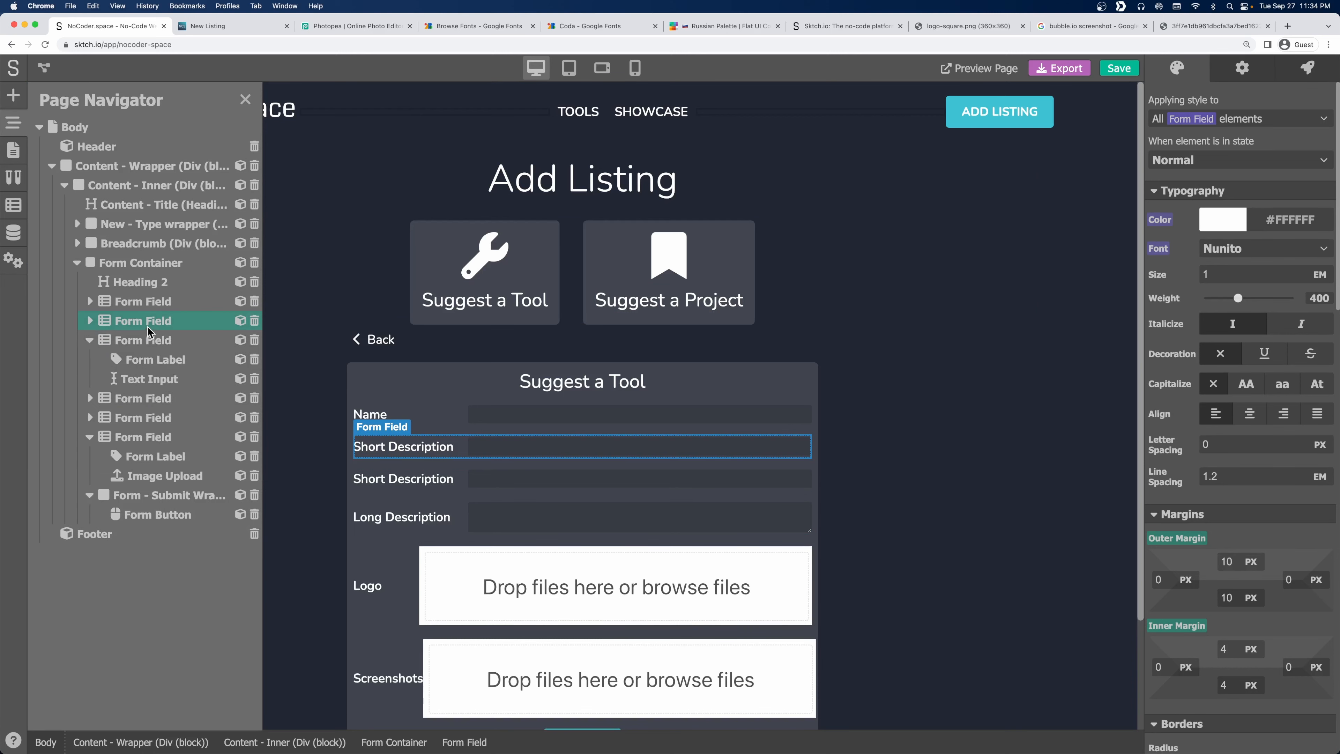
Label the duplicated field URL, keep its type Text, and set its field handle to url.
triple_click(416, 447)
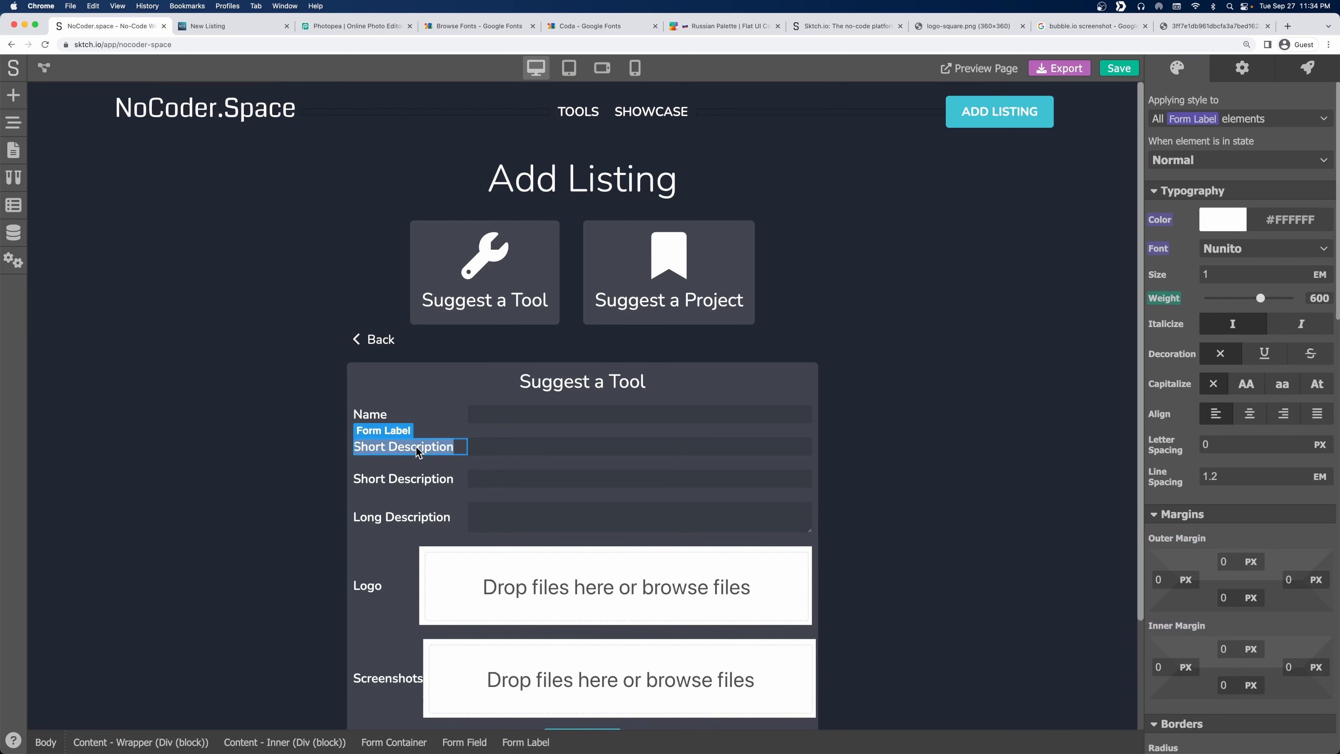
text(URL)
click(581, 447)
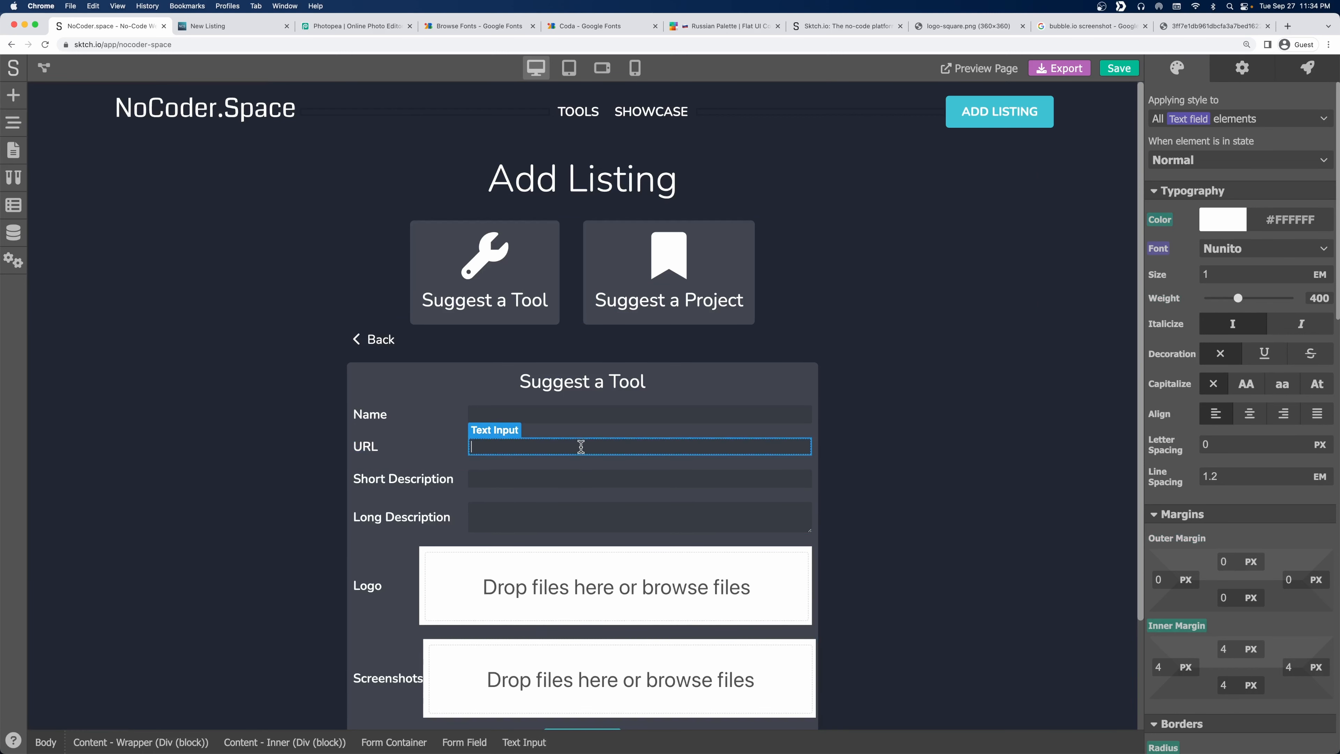
click(1250, 69)
click(1245, 202)
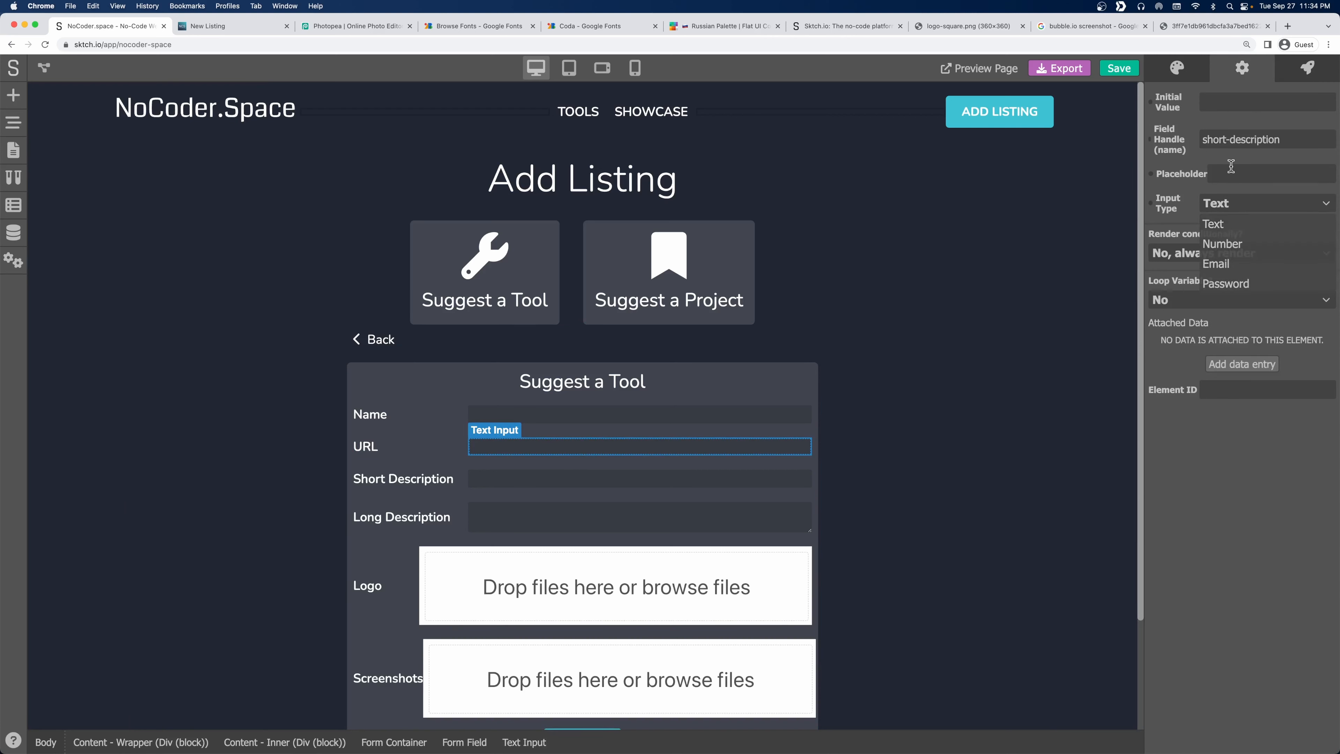
click(1231, 191)
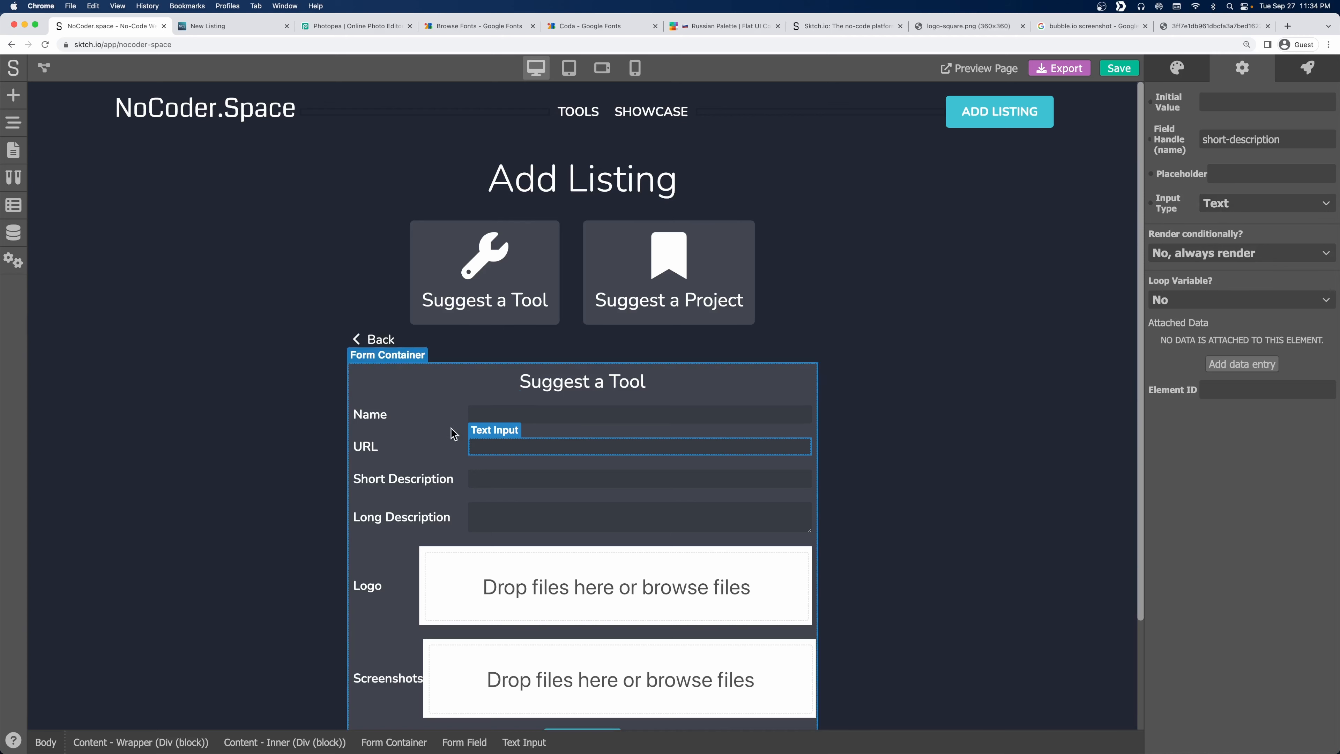
click(502, 473)
click(502, 446)
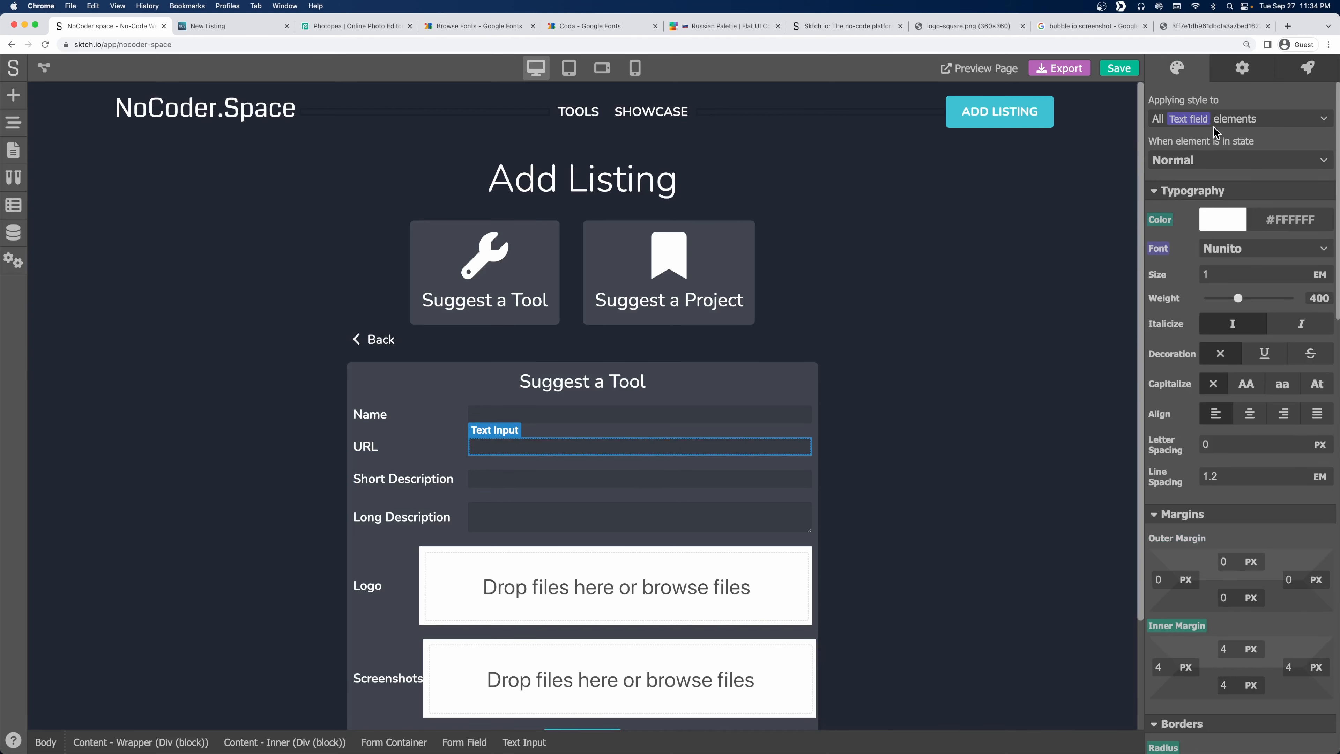
click(1234, 77)
drag(1201, 140, 1282, 139)
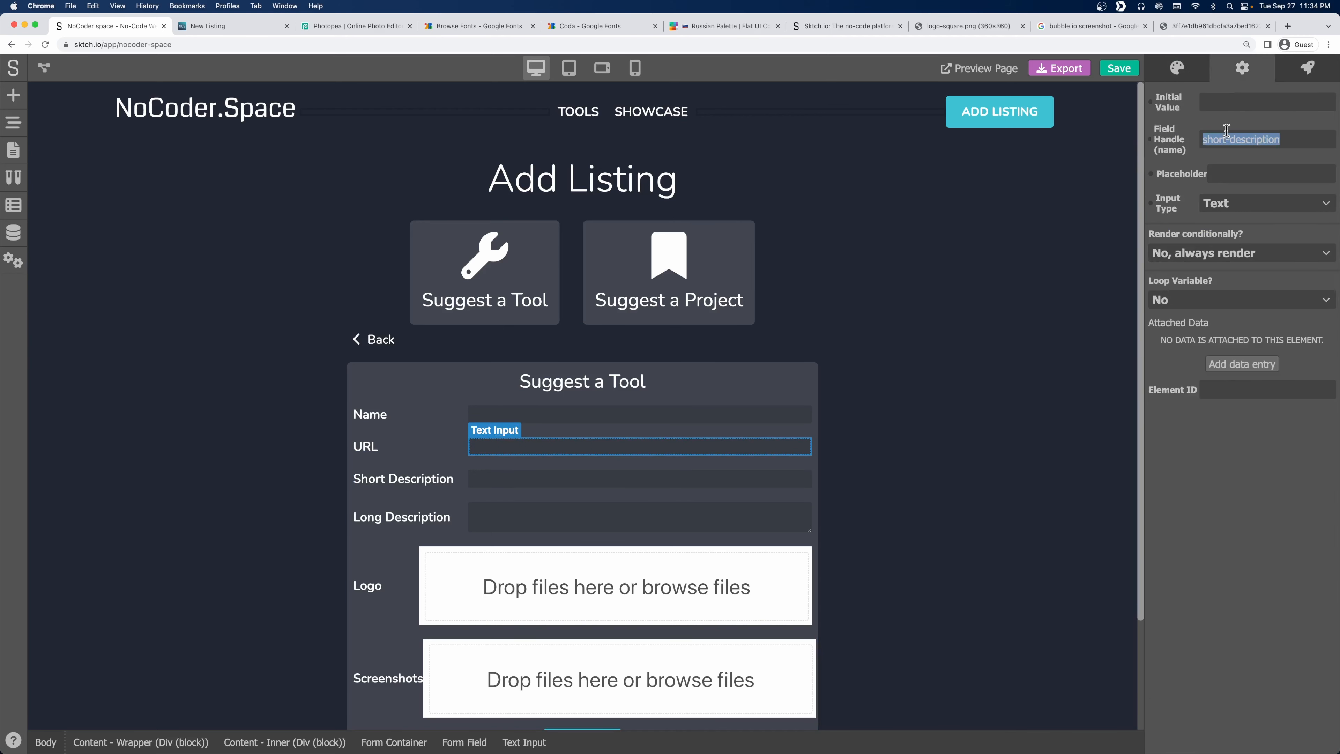
text(url)
Review the field handles on the Logo and Screenshots upload fields.
scroll(320, 500, down, 5)
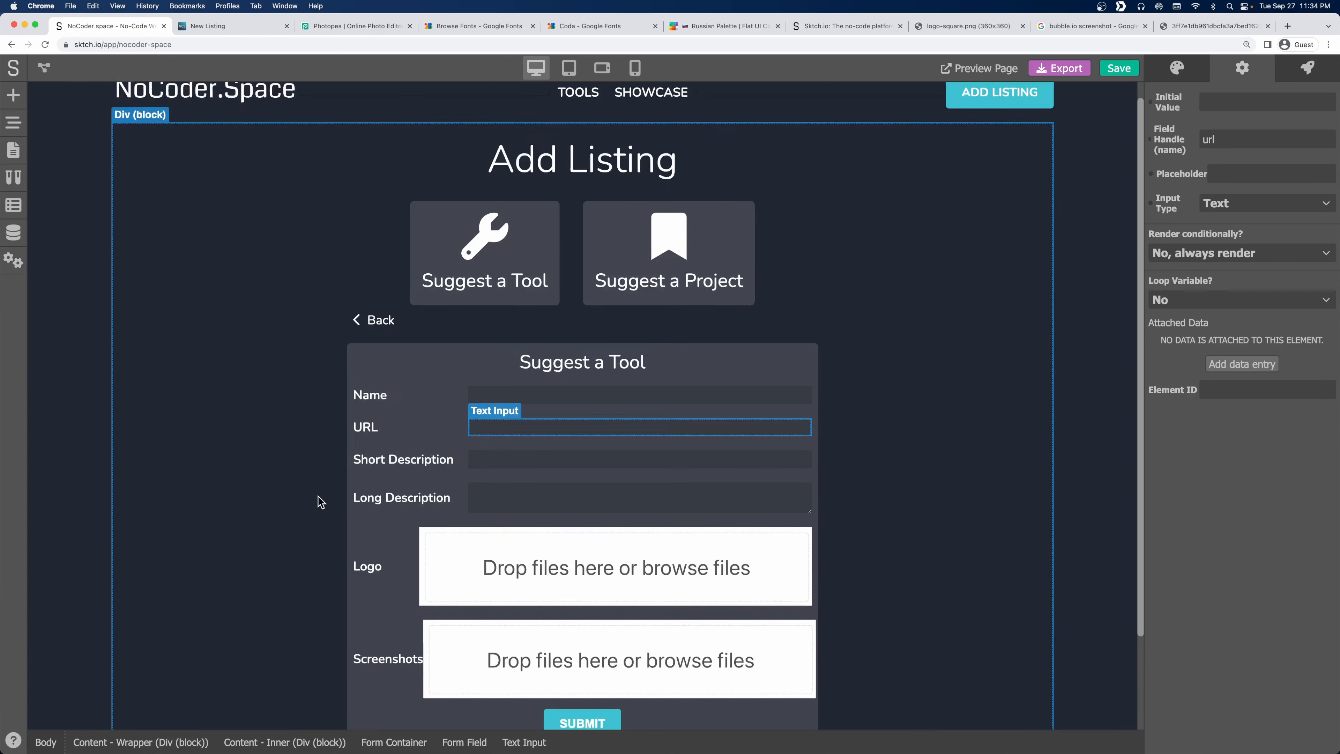
click(444, 449)
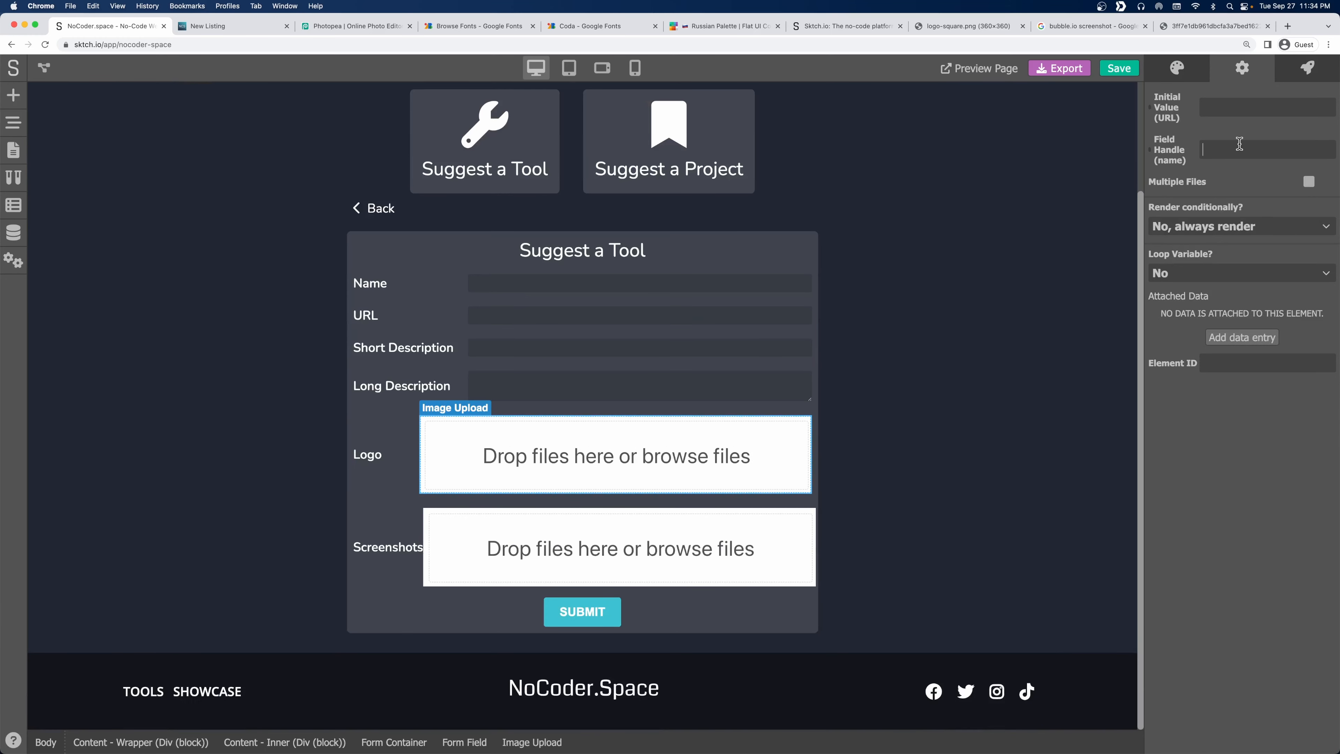
click(601, 543)
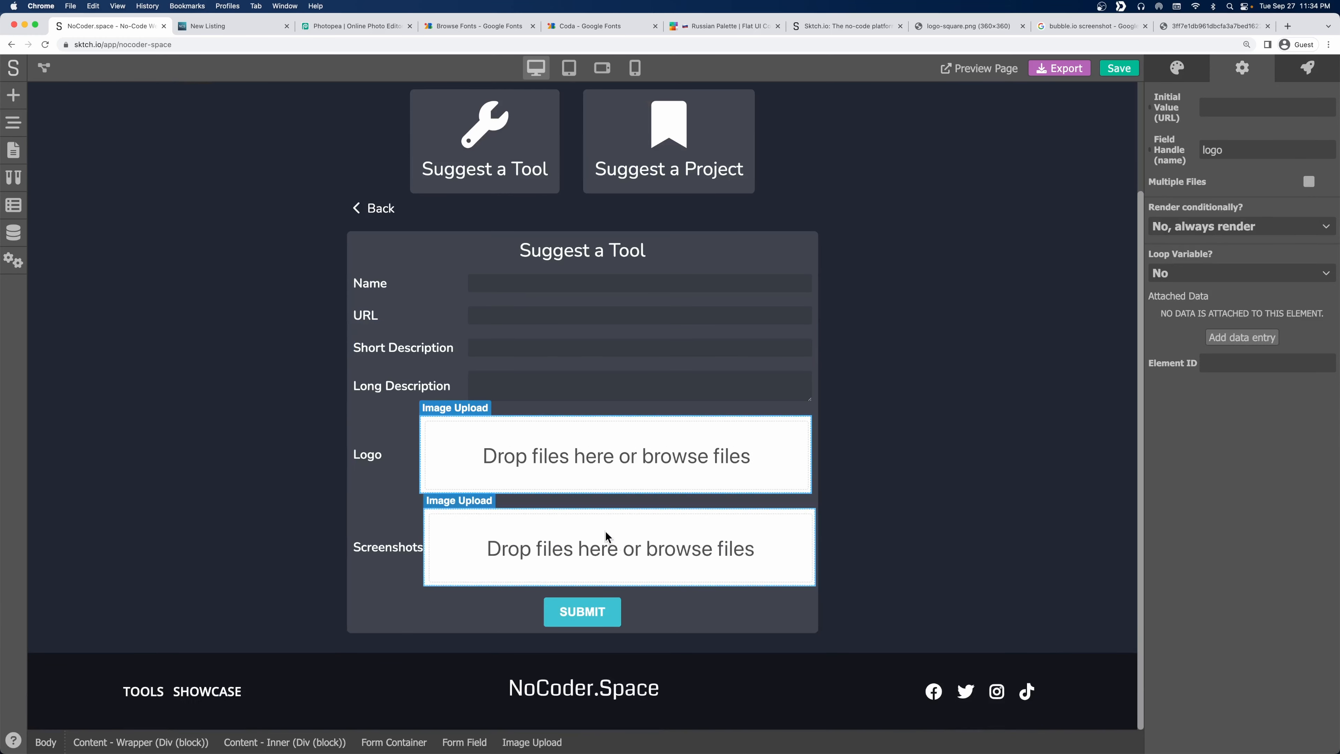
click(1214, 150)
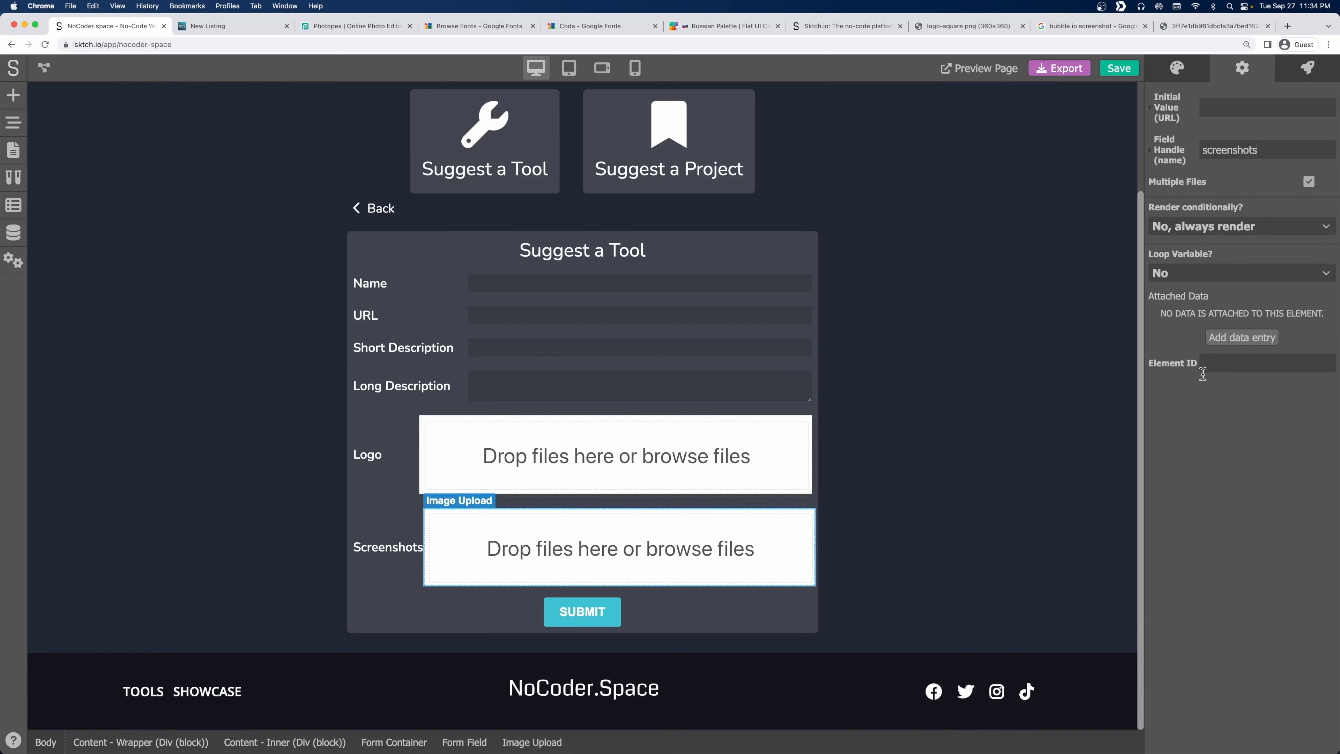
click(493, 443)
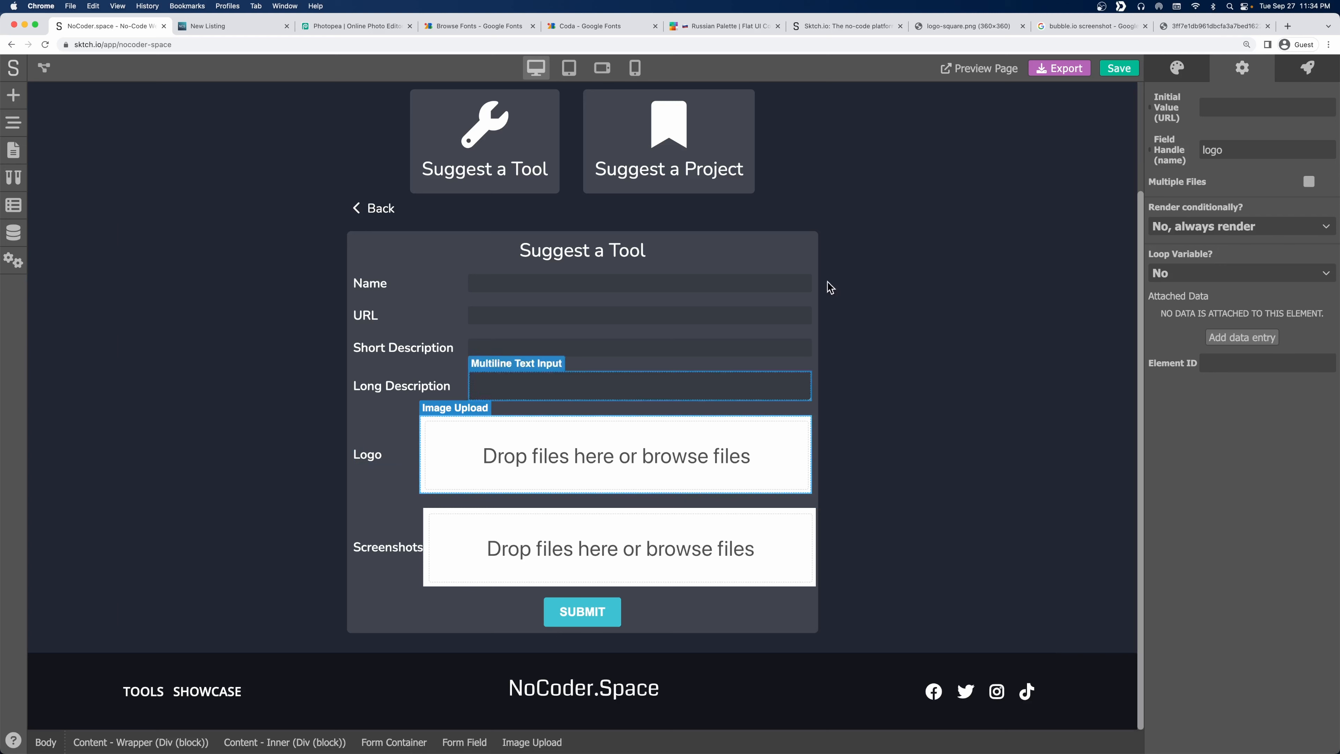
click(1186, 73)
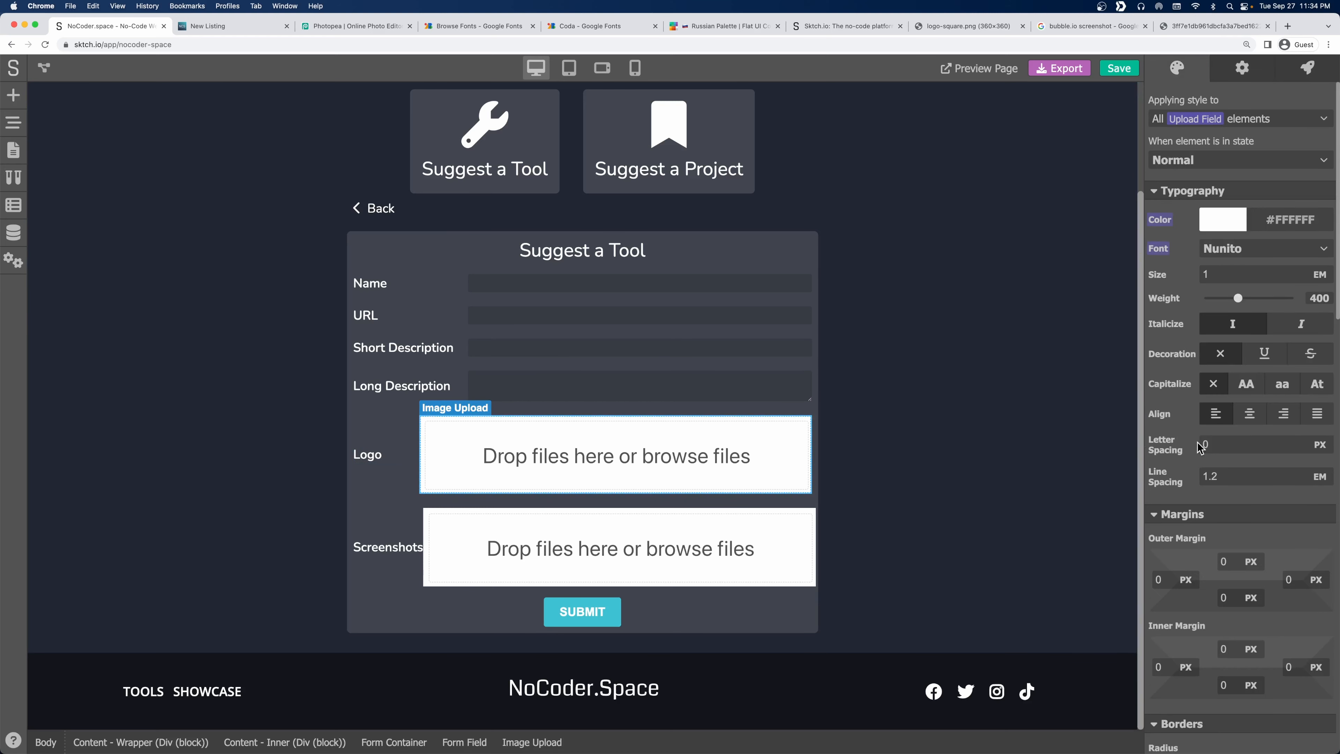
Reset the Logo upload field's Min Width style for this element only.
scroll(1199, 447, down, 5)
scroll(1197, 448, down, 4)
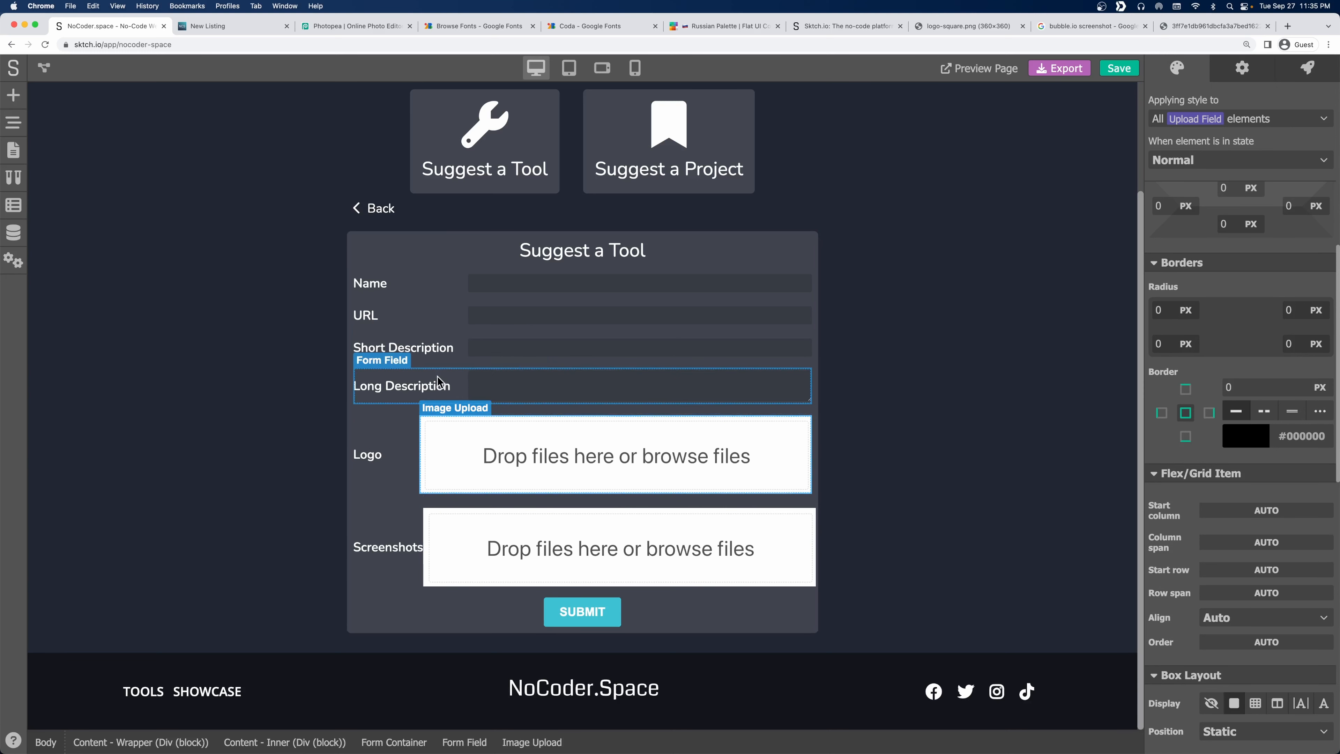
click(449, 387)
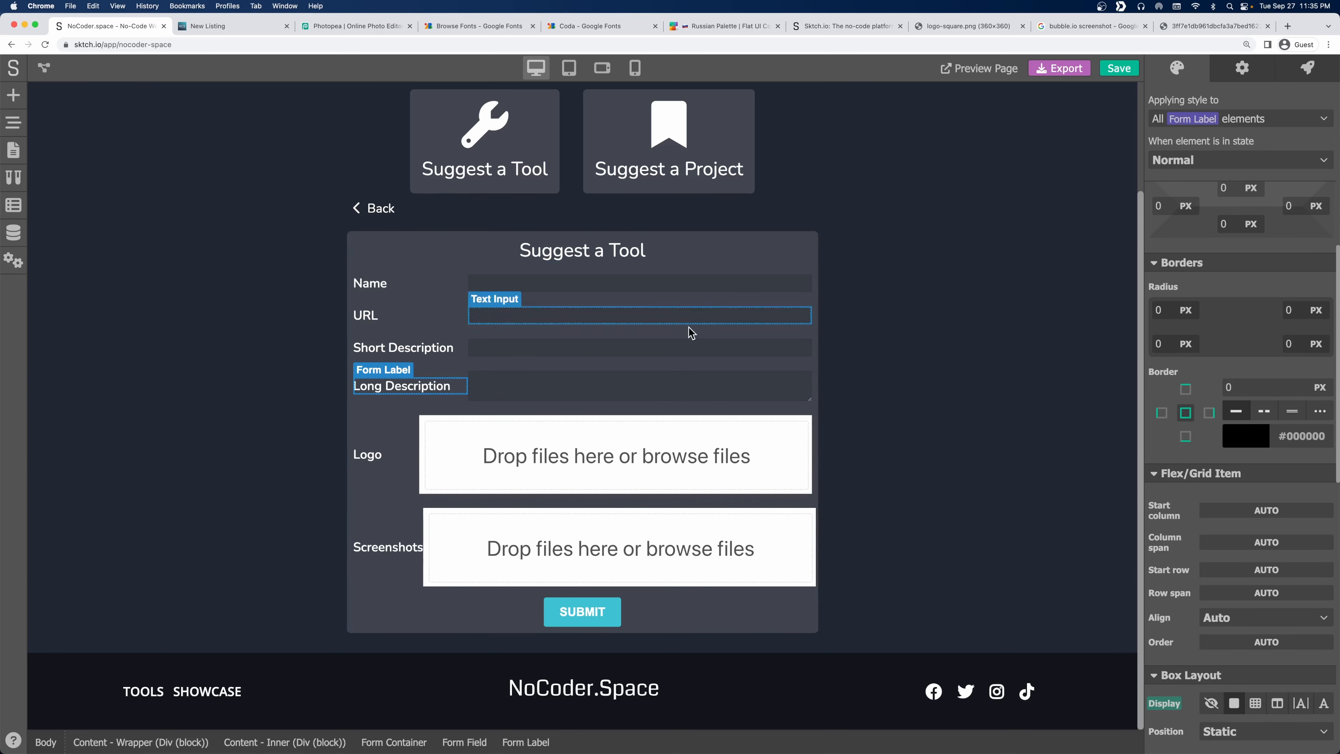
click(649, 347)
scroll(1192, 237, down, 15)
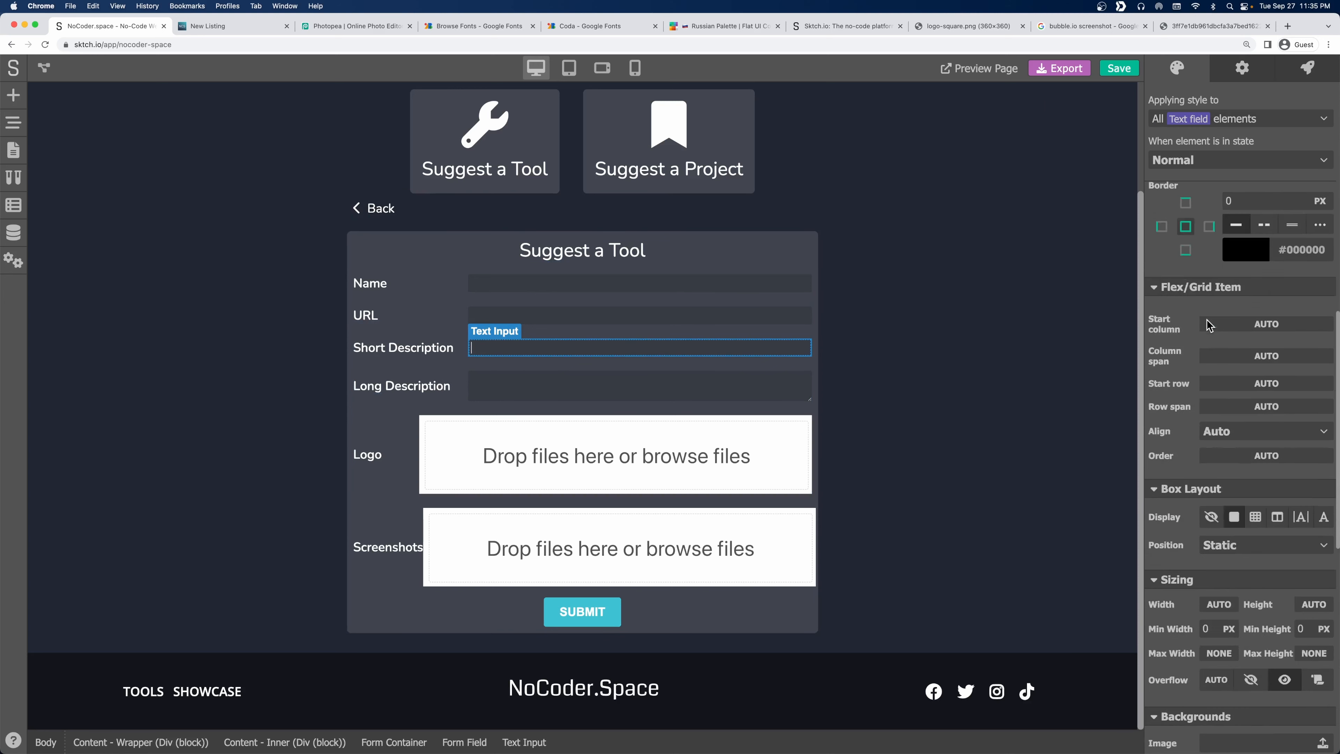
scroll(1208, 323, down, 5)
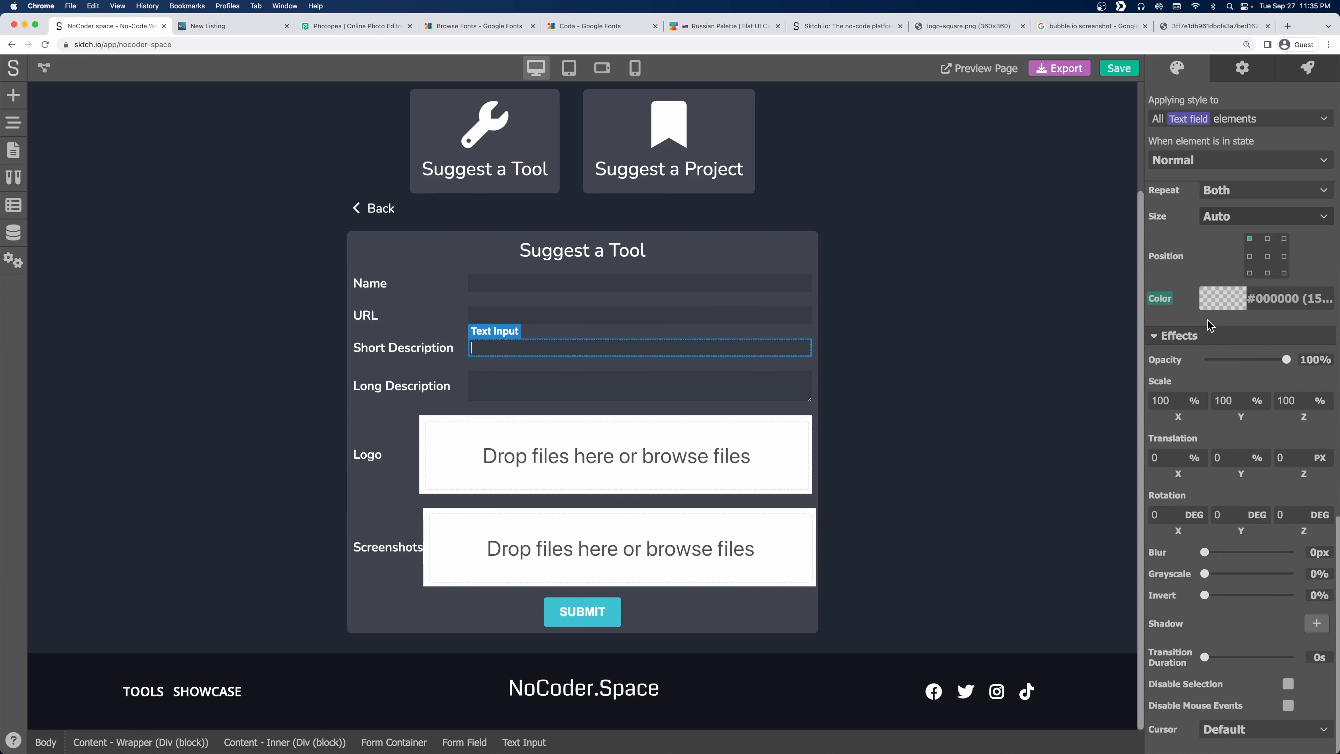
scroll(1208, 324, up, 15)
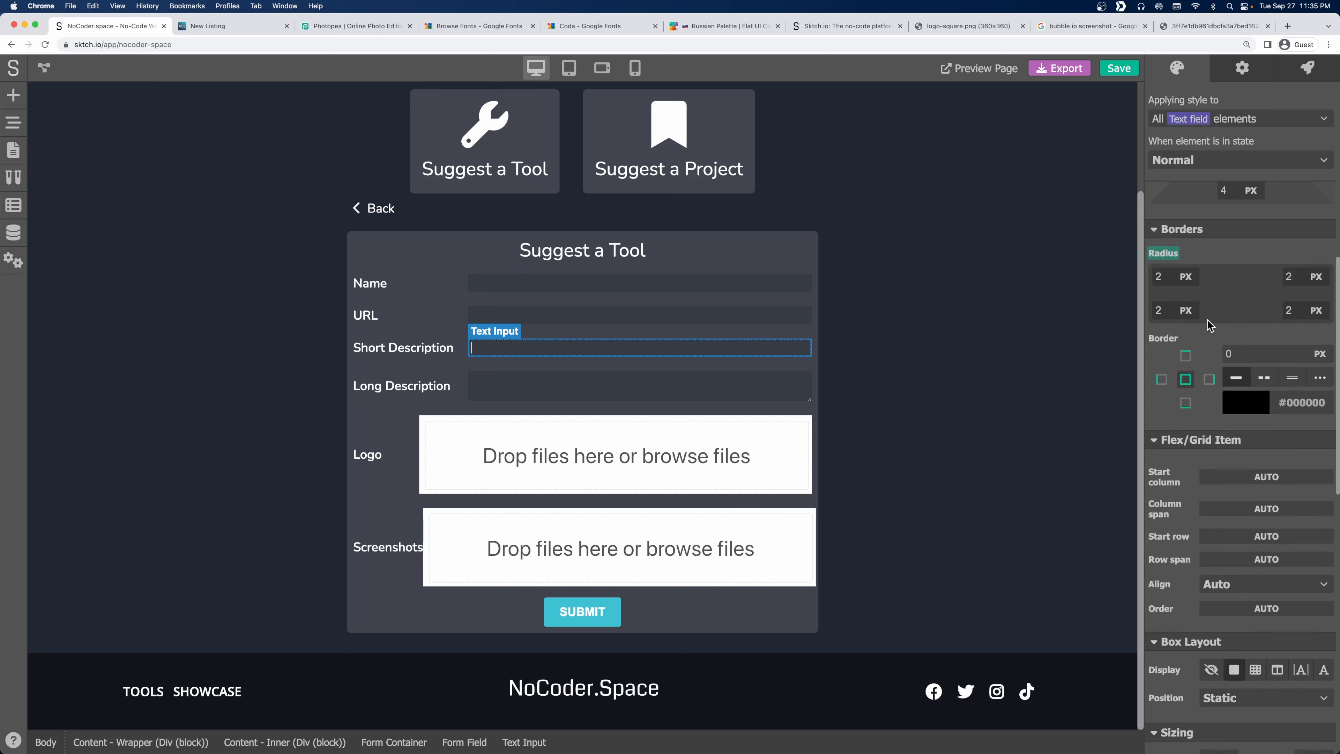
scroll(1209, 324, up, 8)
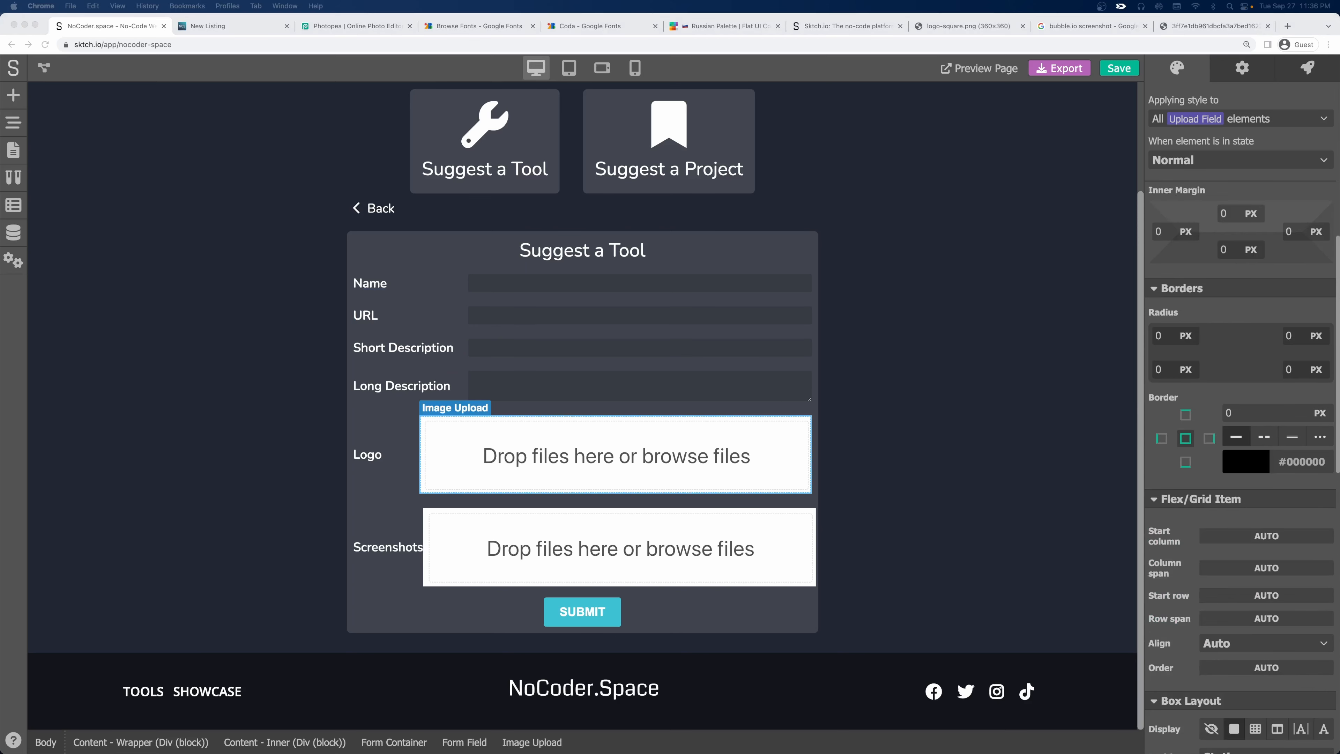
scroll(1283, 548, down, 8)
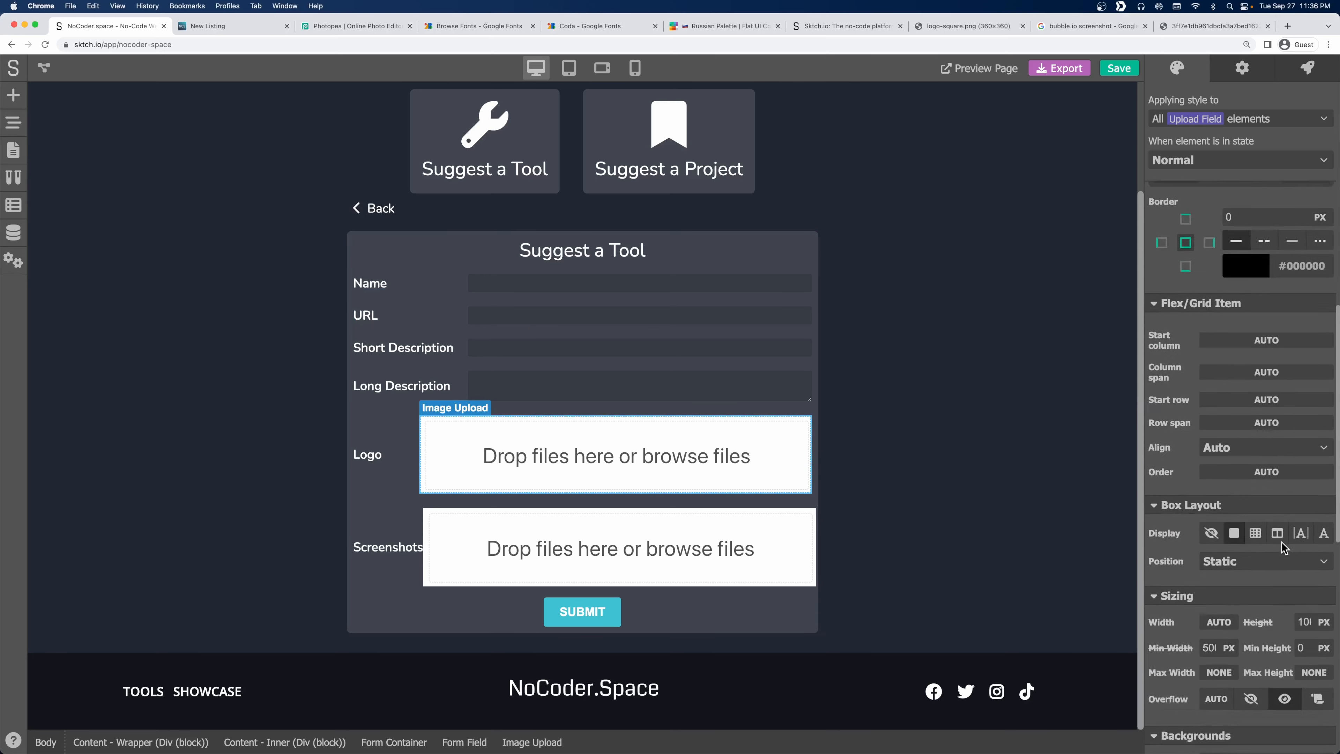
scroll(1283, 547, down, 1)
click(1167, 439)
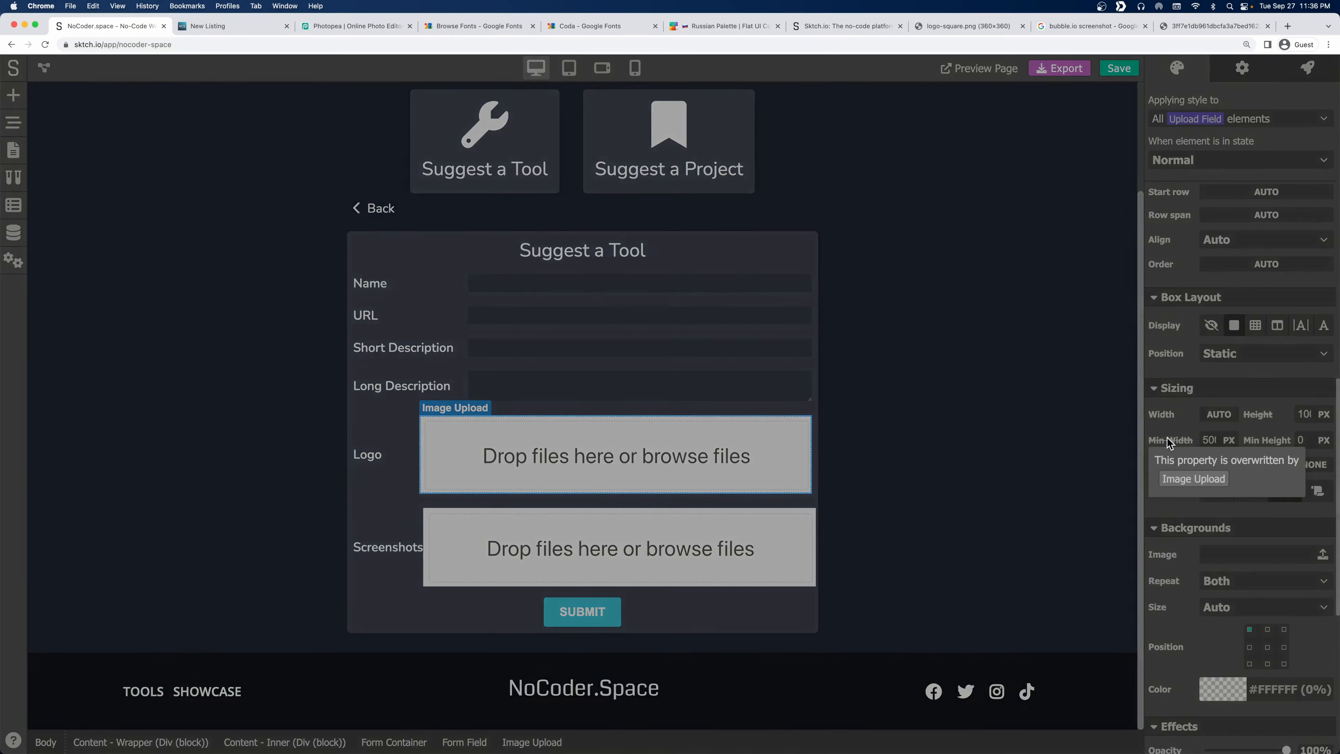
click(1188, 476)
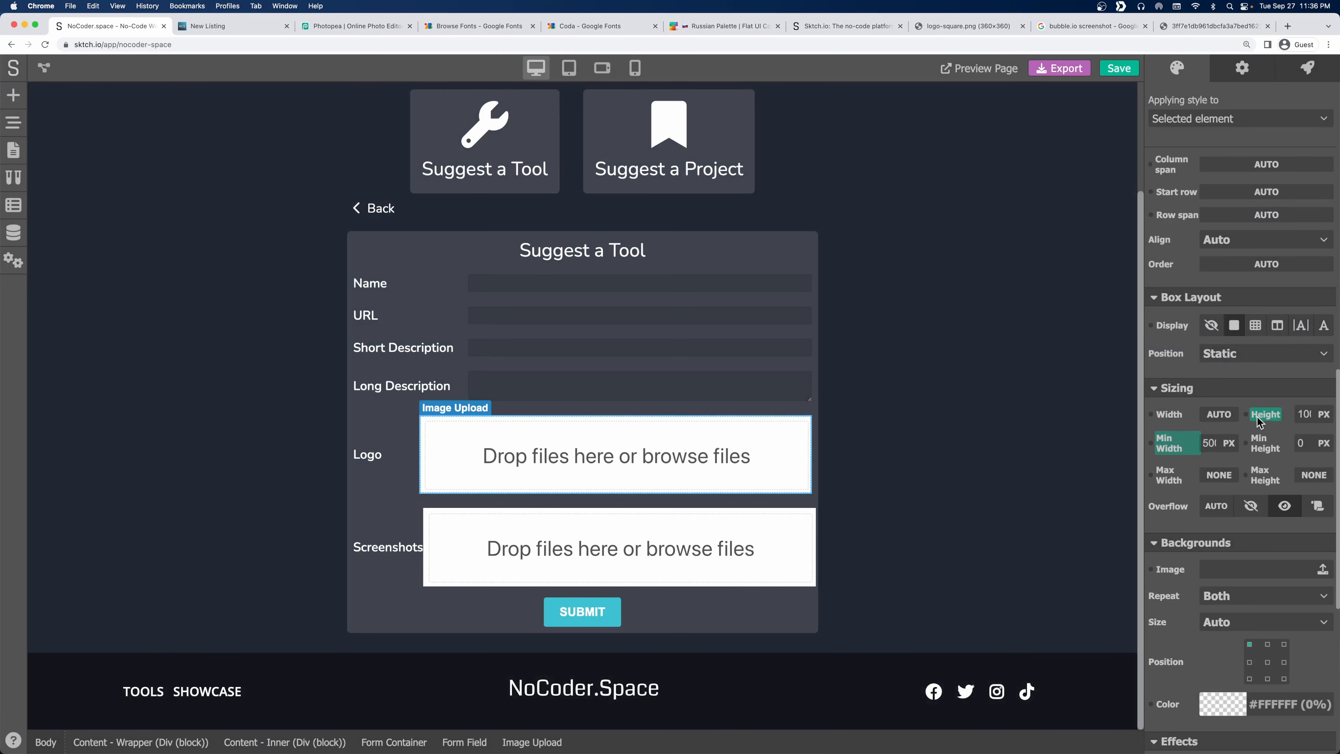
click(1182, 444)
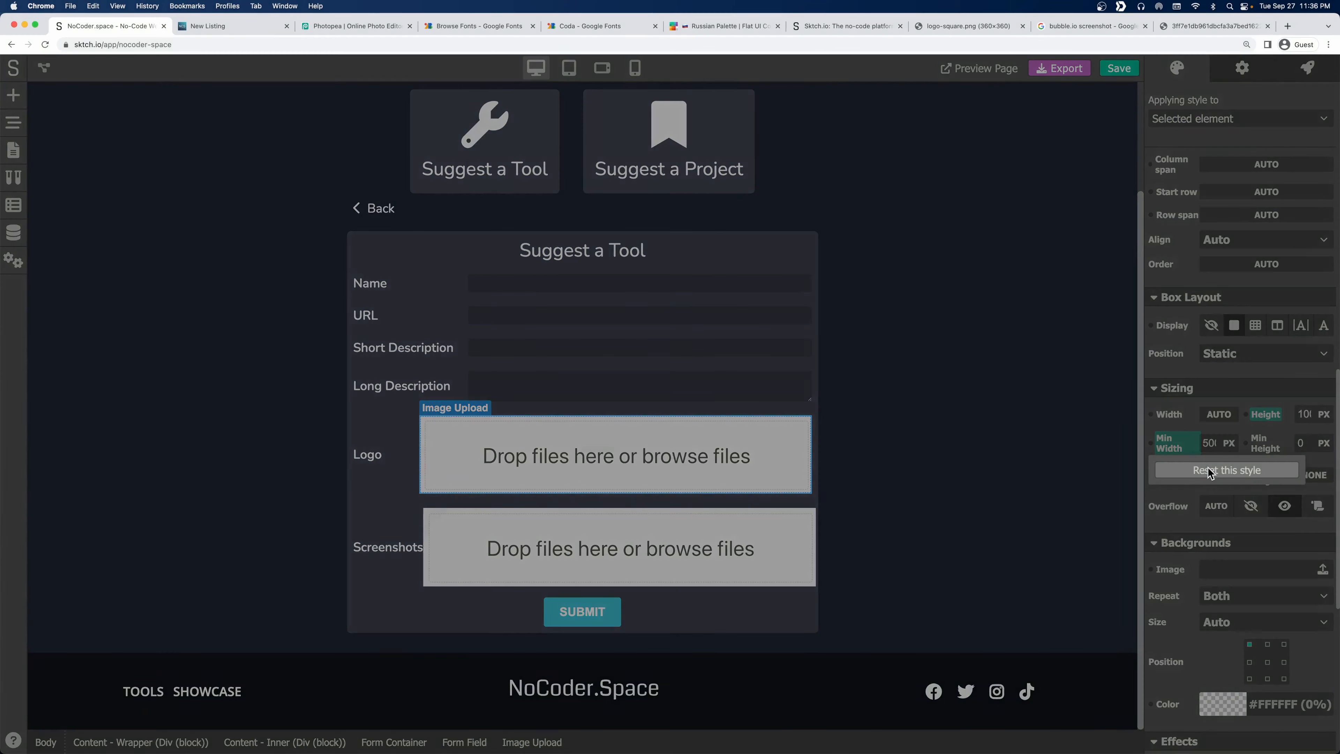
click(1210, 471)
Reset the Screenshots upload field's Min Width style for this element only.
click(720, 525)
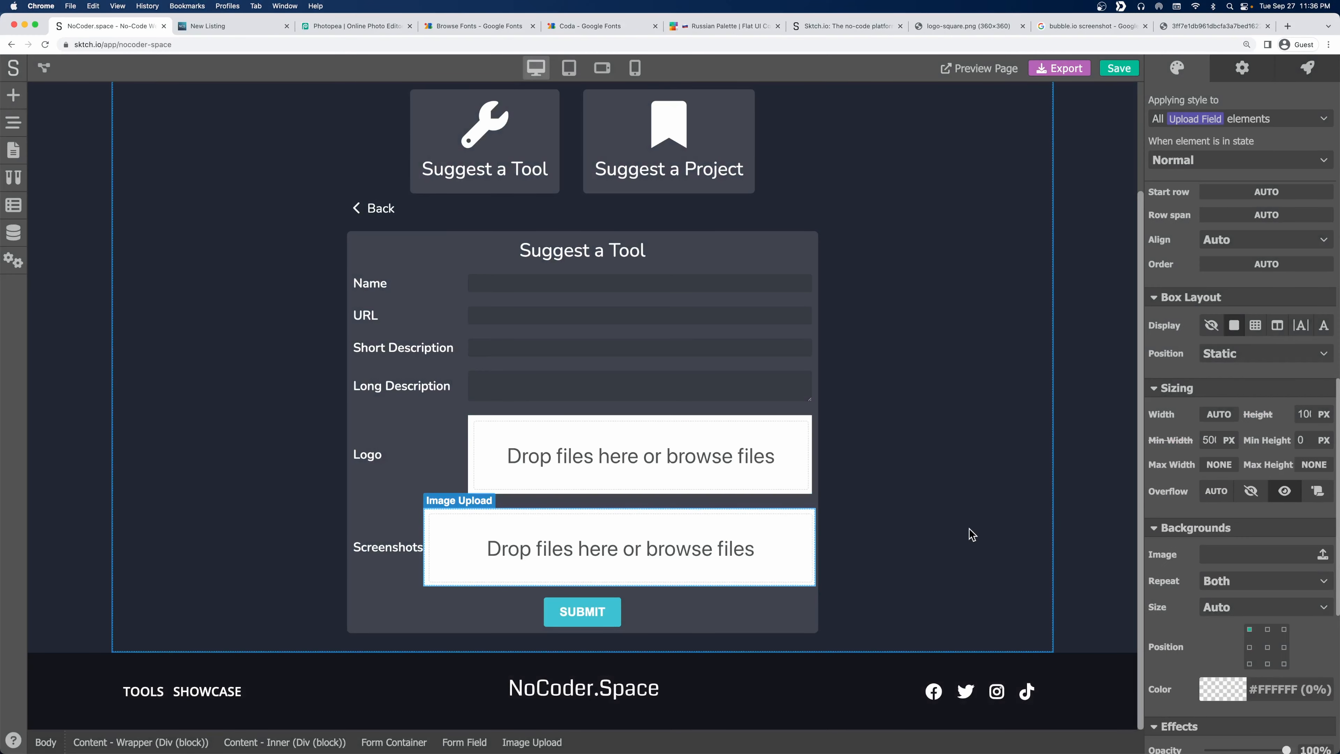
click(1181, 446)
click(1205, 471)
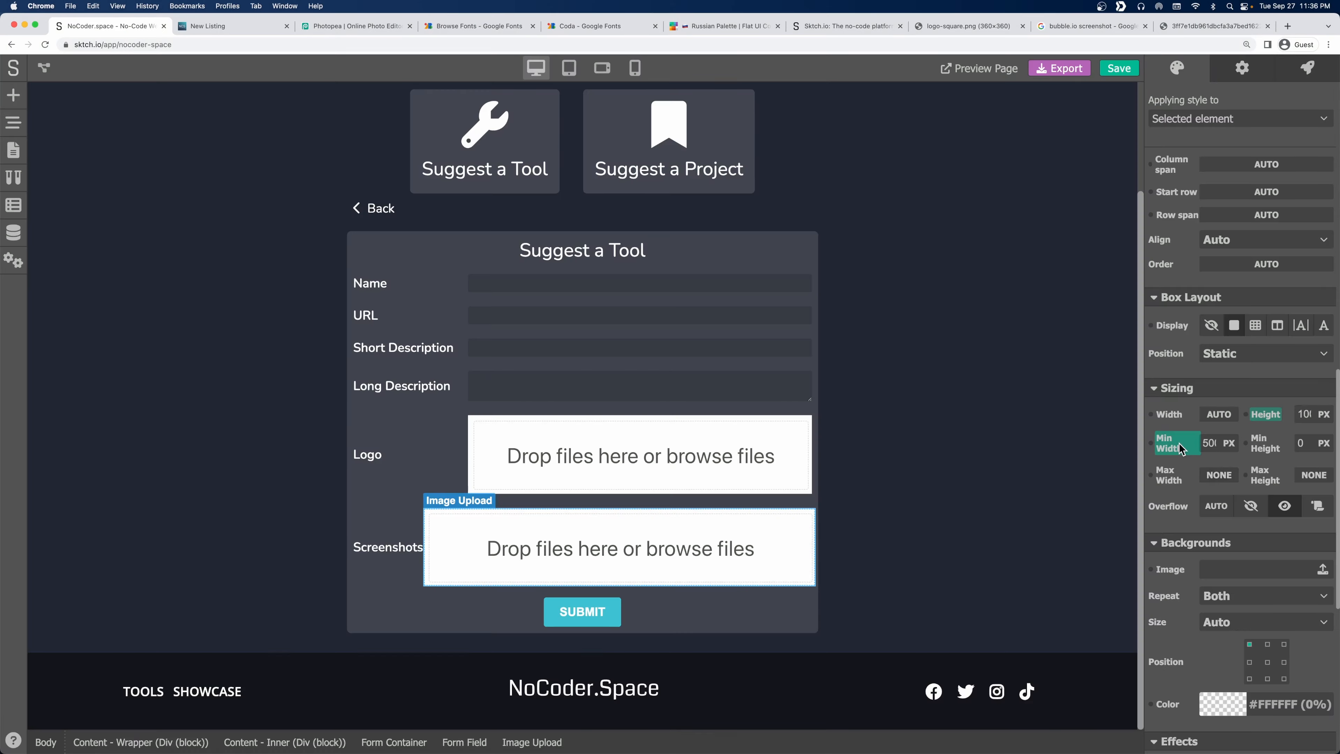
click(1179, 446)
click(1206, 469)
Check the form container and Logo form field layout, then save the project.
click(815, 518)
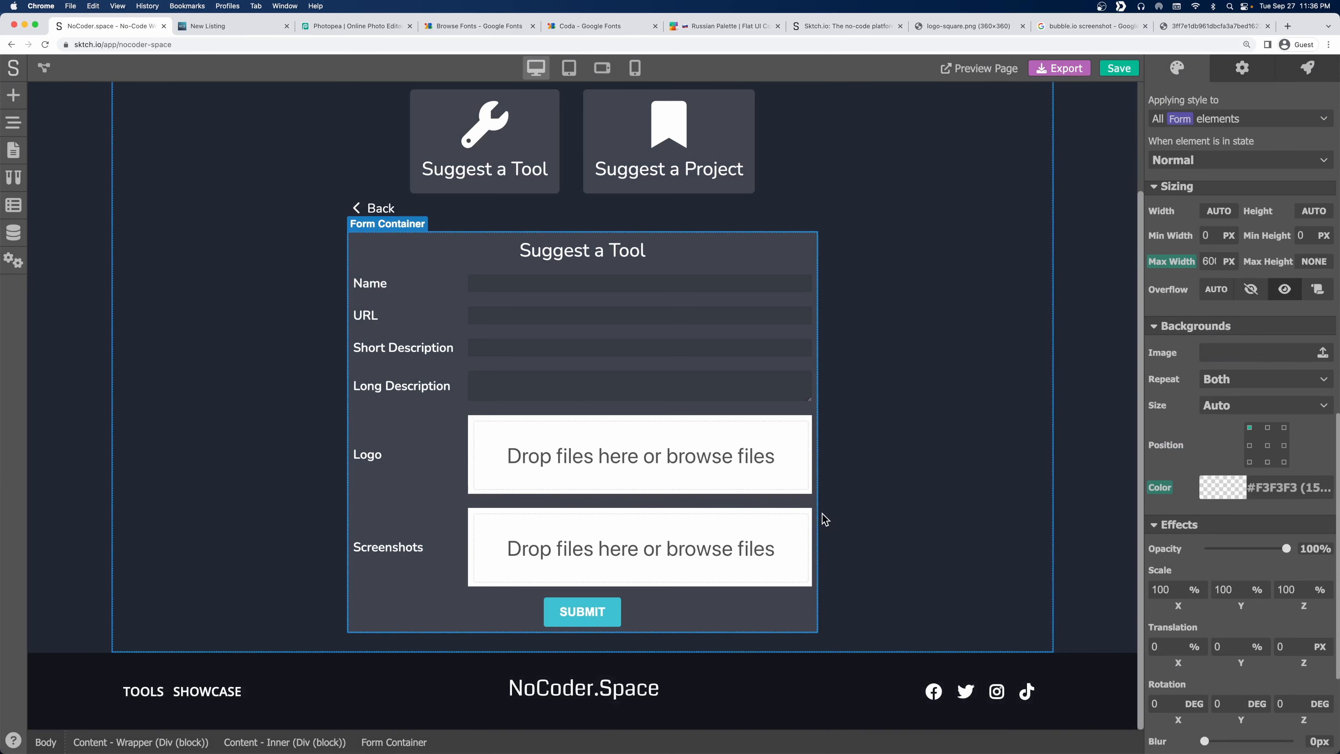
click(808, 454)
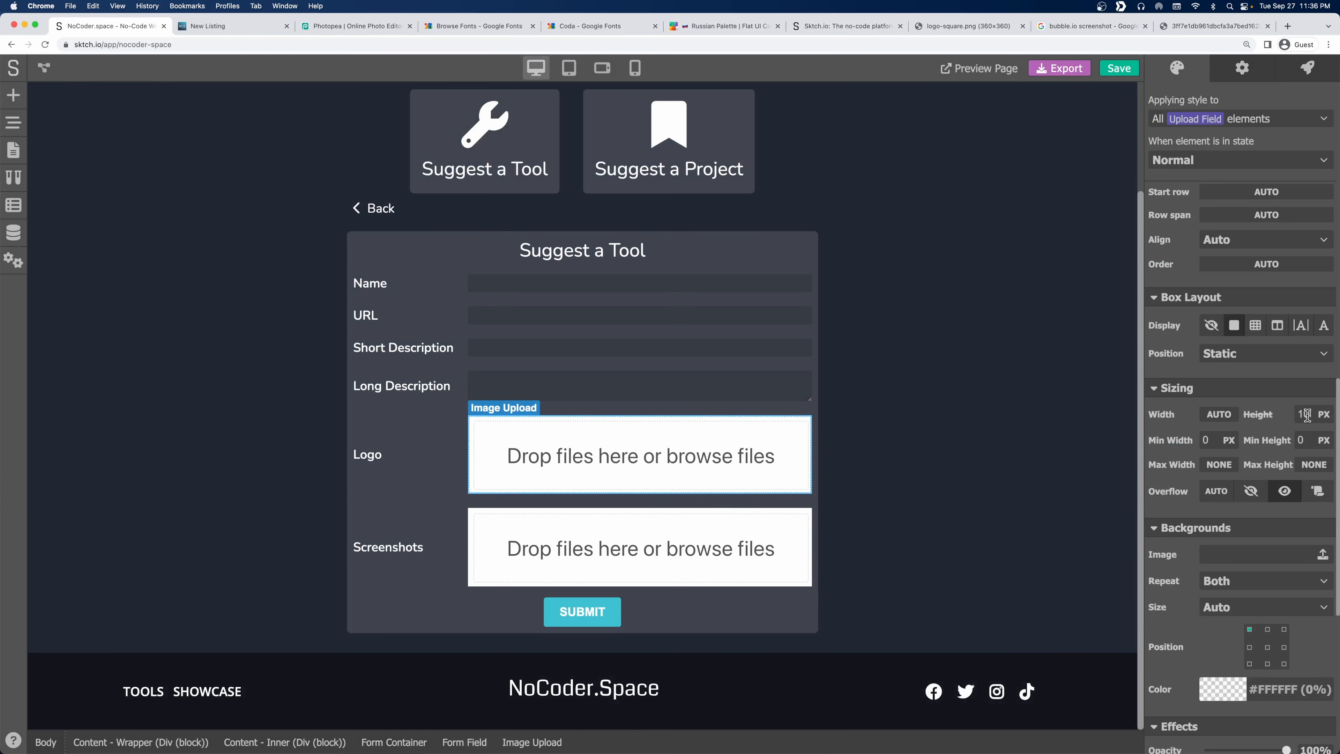
click(455, 426)
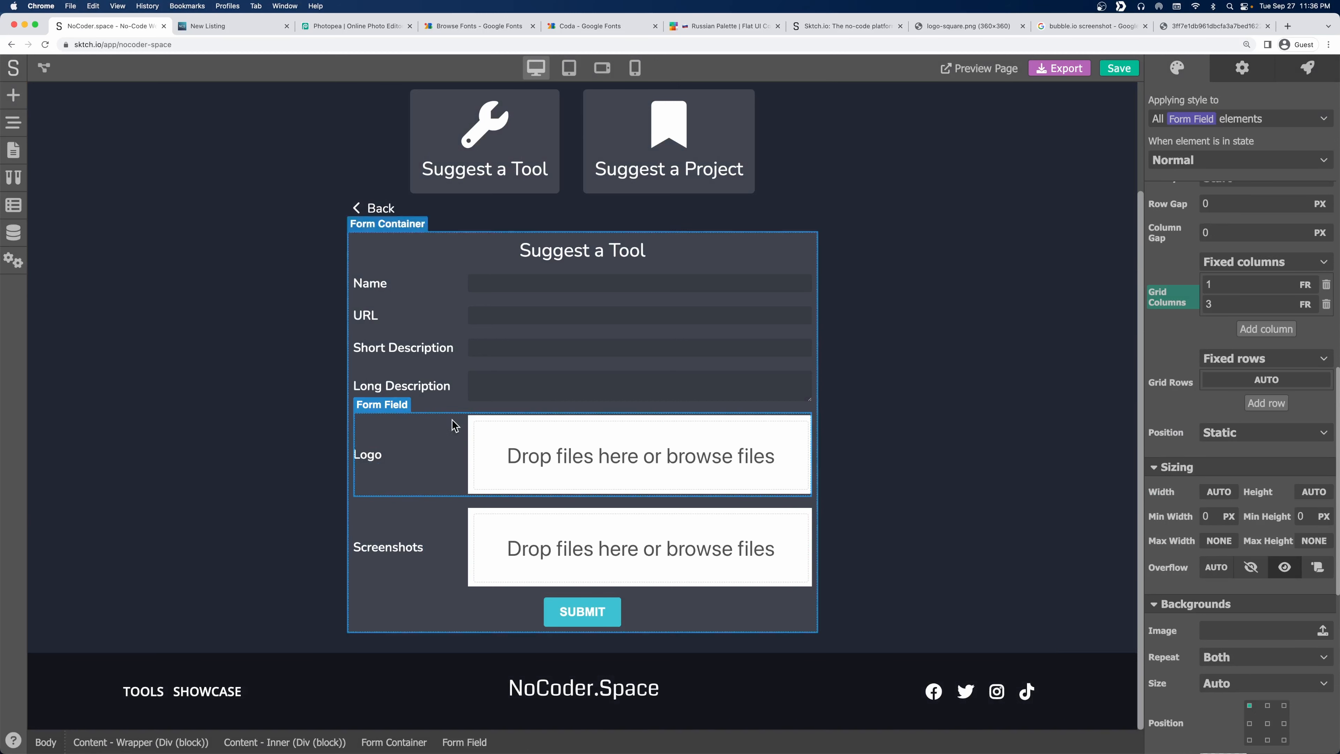
click(928, 356)
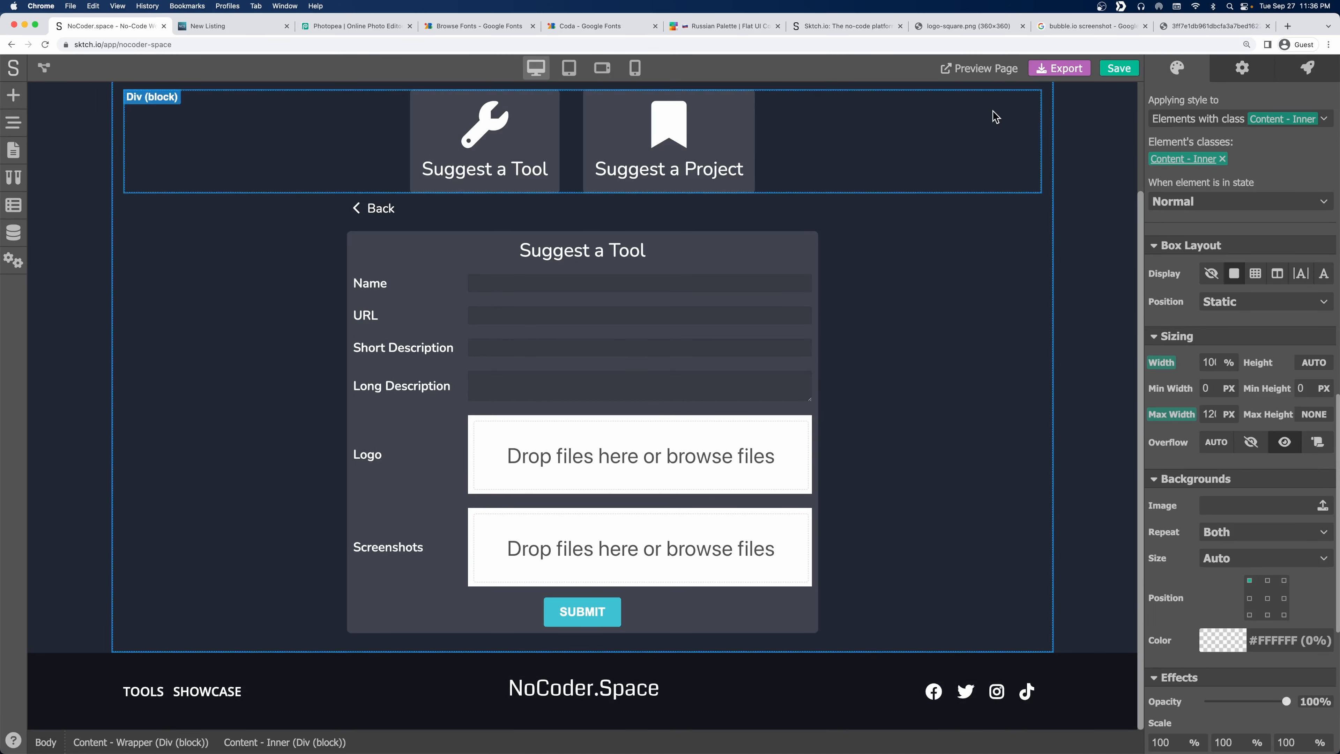
click(1119, 68)
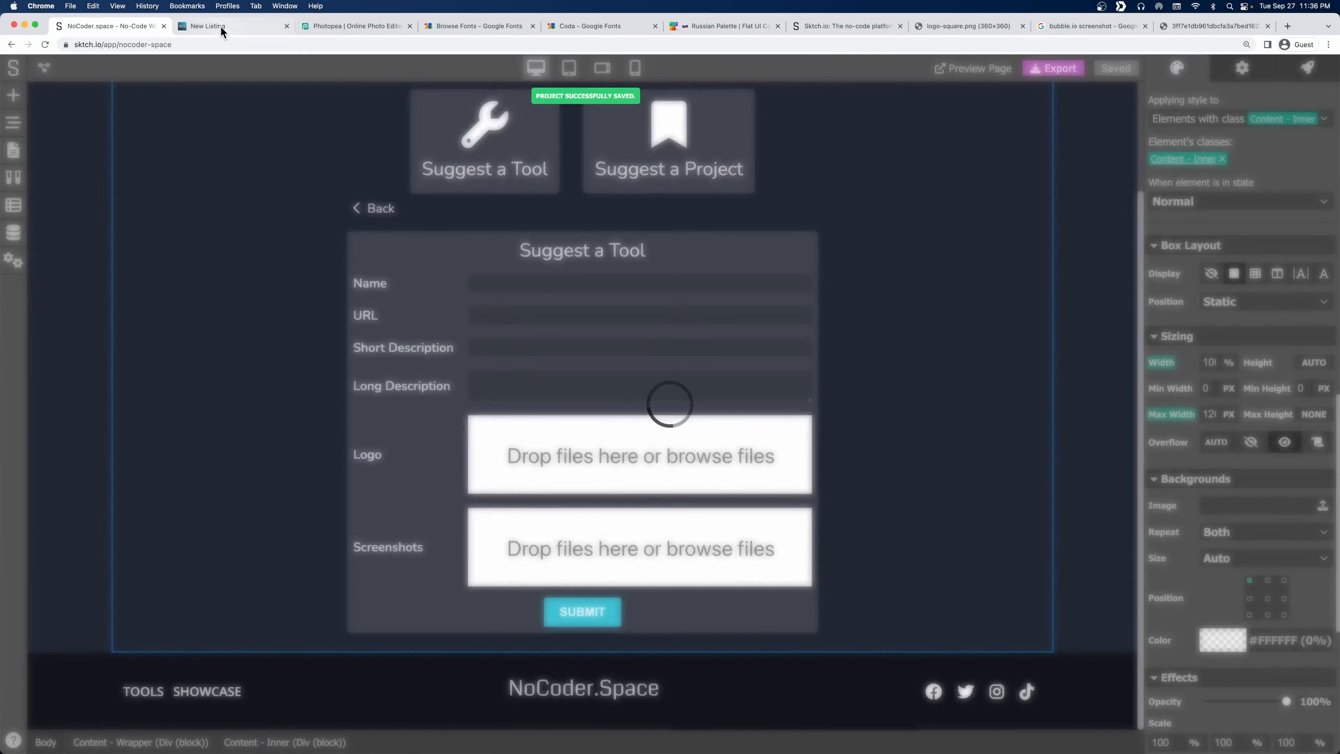
Reload the live New Listing page and try the Suggest a Tool form's Name field.
click(222, 27)
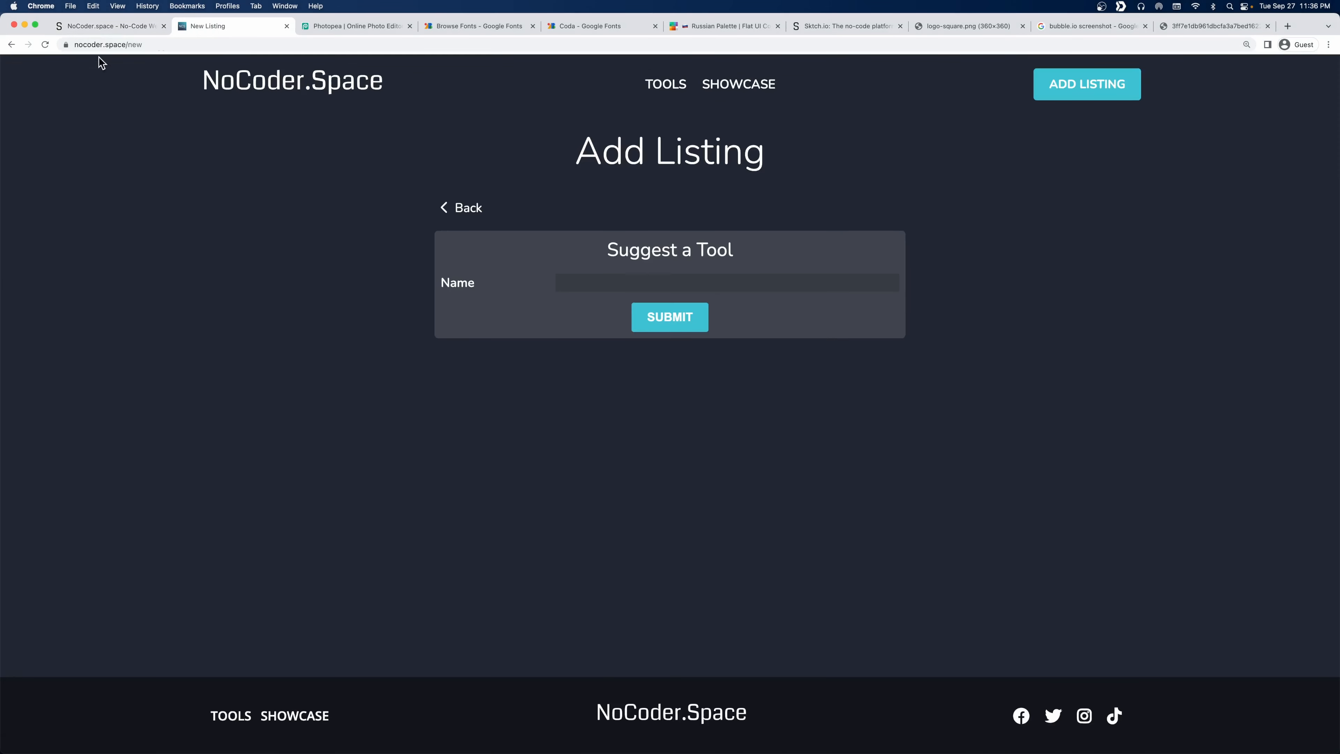
click(44, 45)
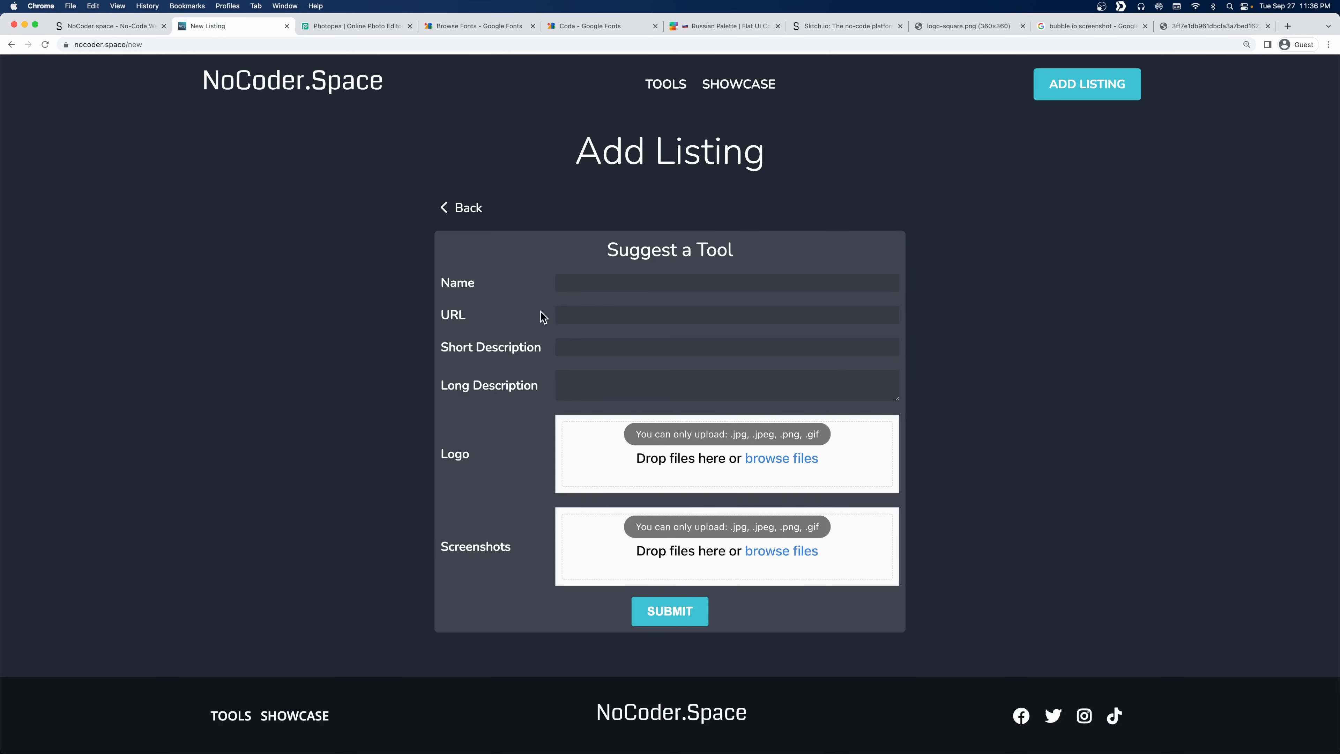
click(588, 283)
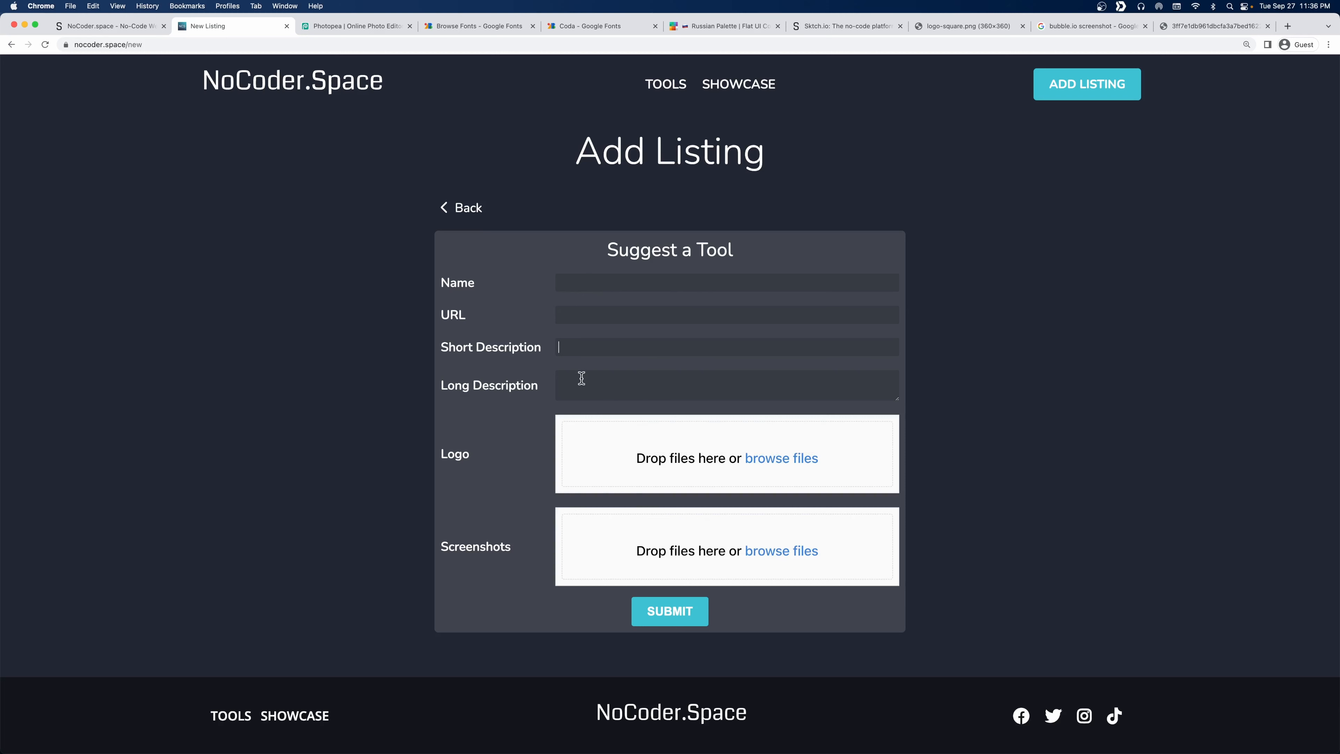
click(113, 30)
click(509, 283)
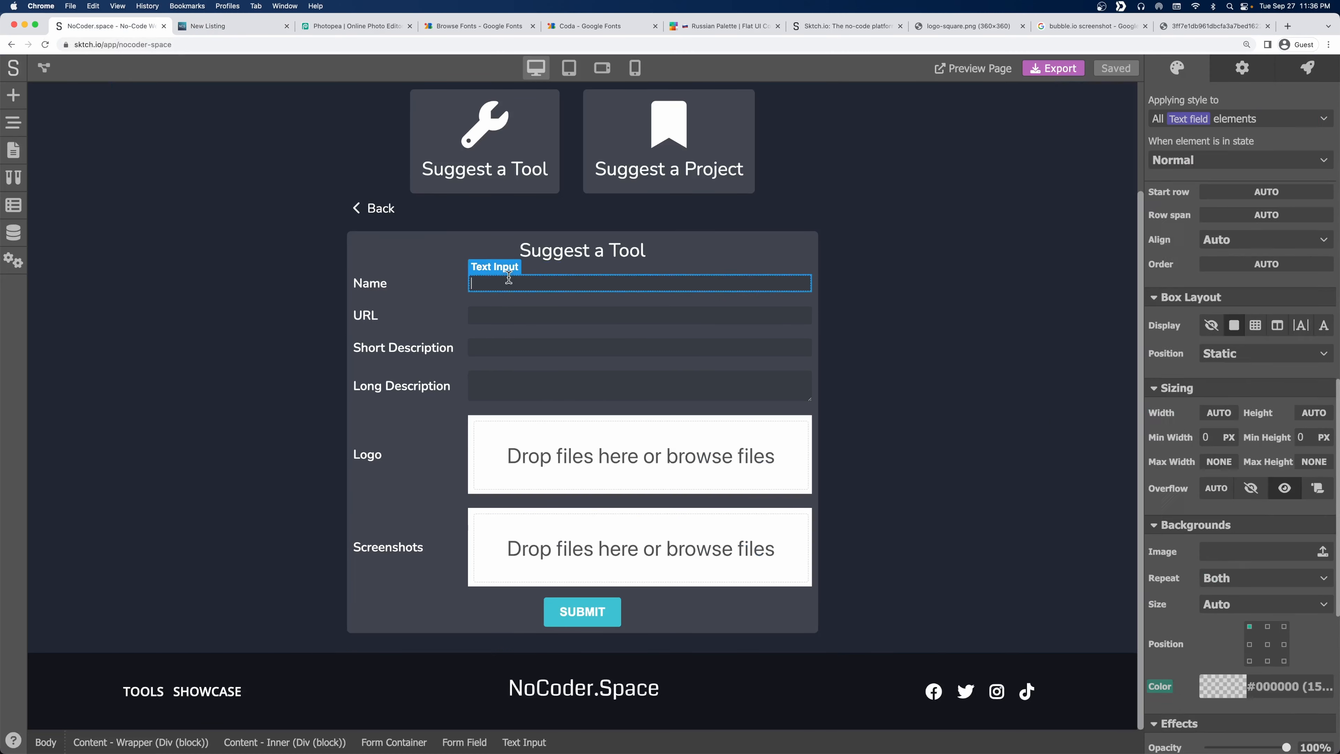
click(1246, 67)
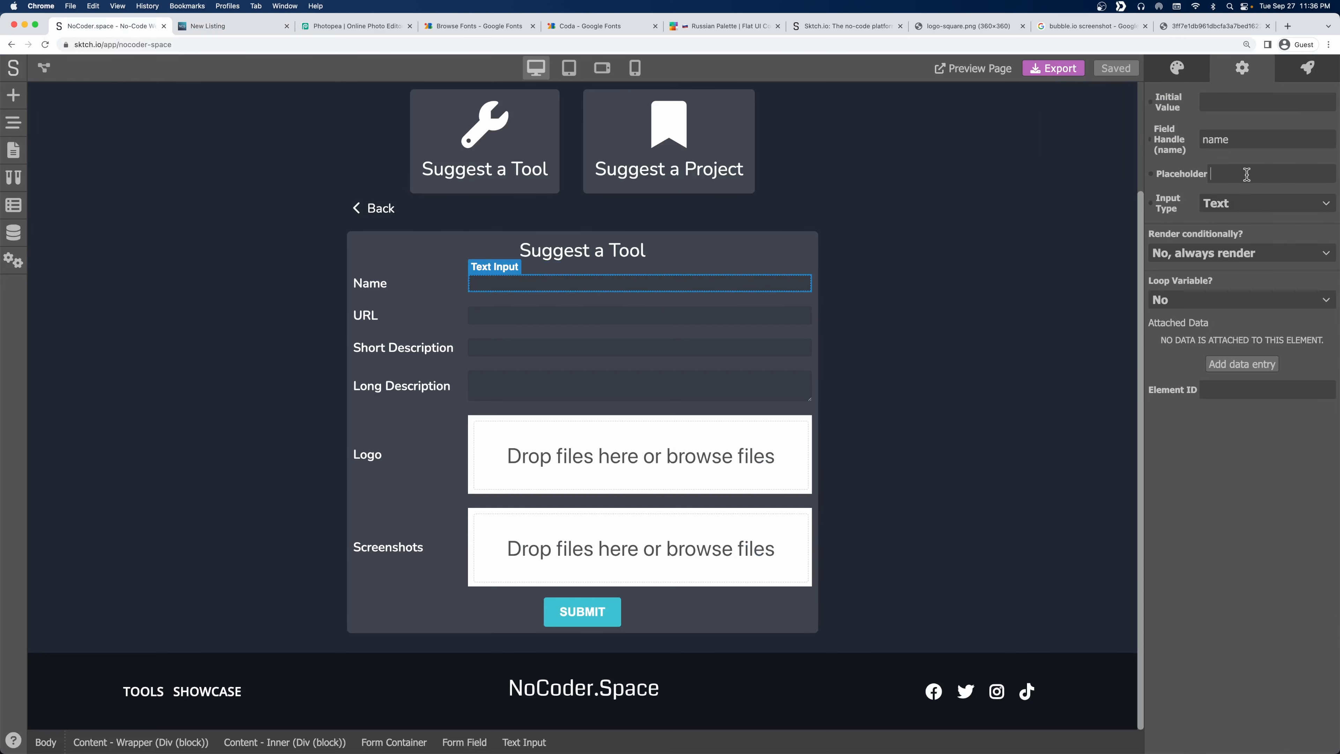
text(Sktch.io)
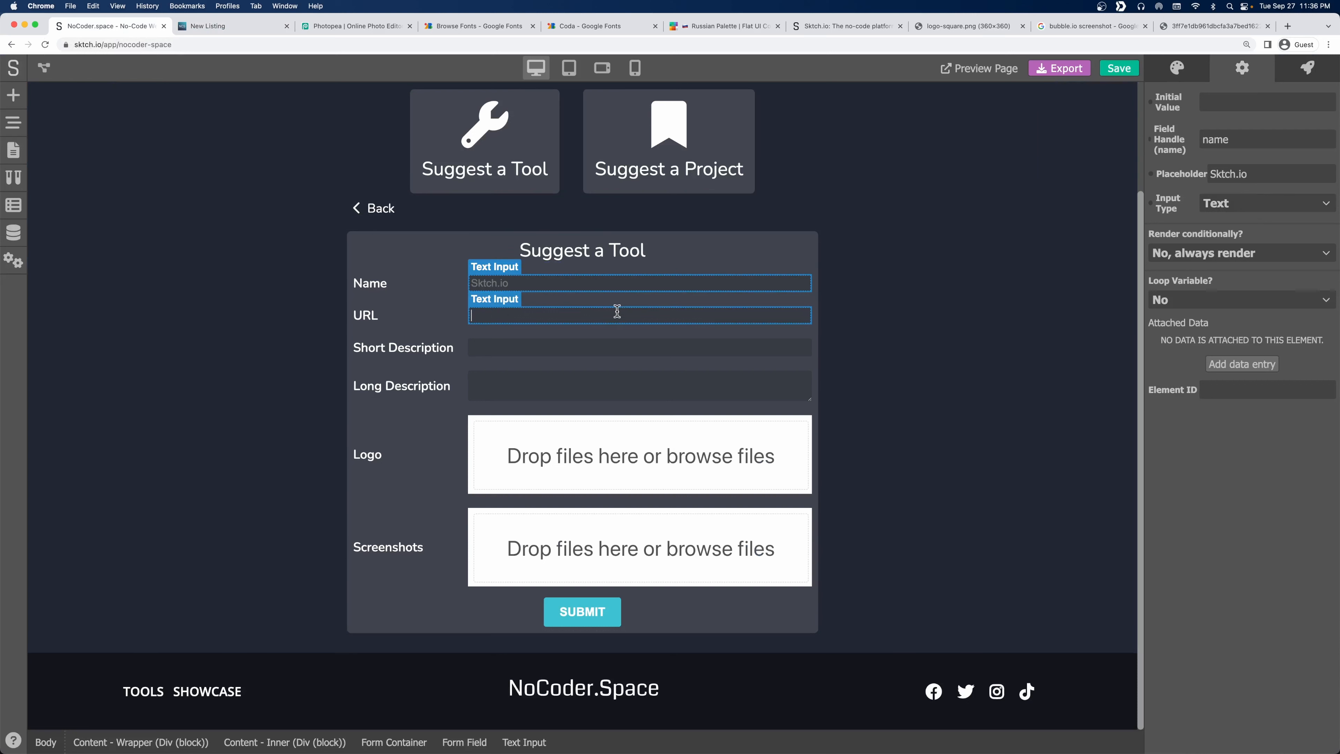
click(616, 315)
text(https://s)
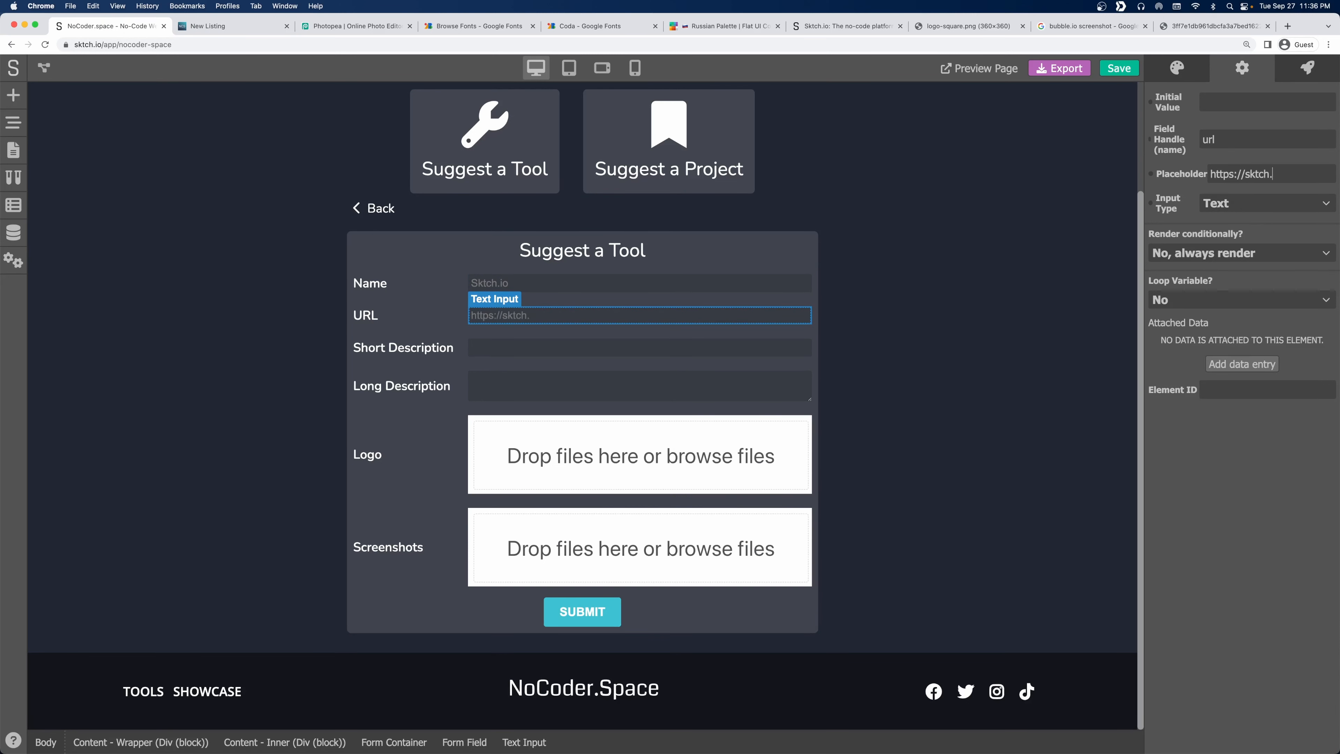
Set the Short Description placeholder to 'An All-in-one no-code builder.', fixing its capitalisation.
click(667, 348)
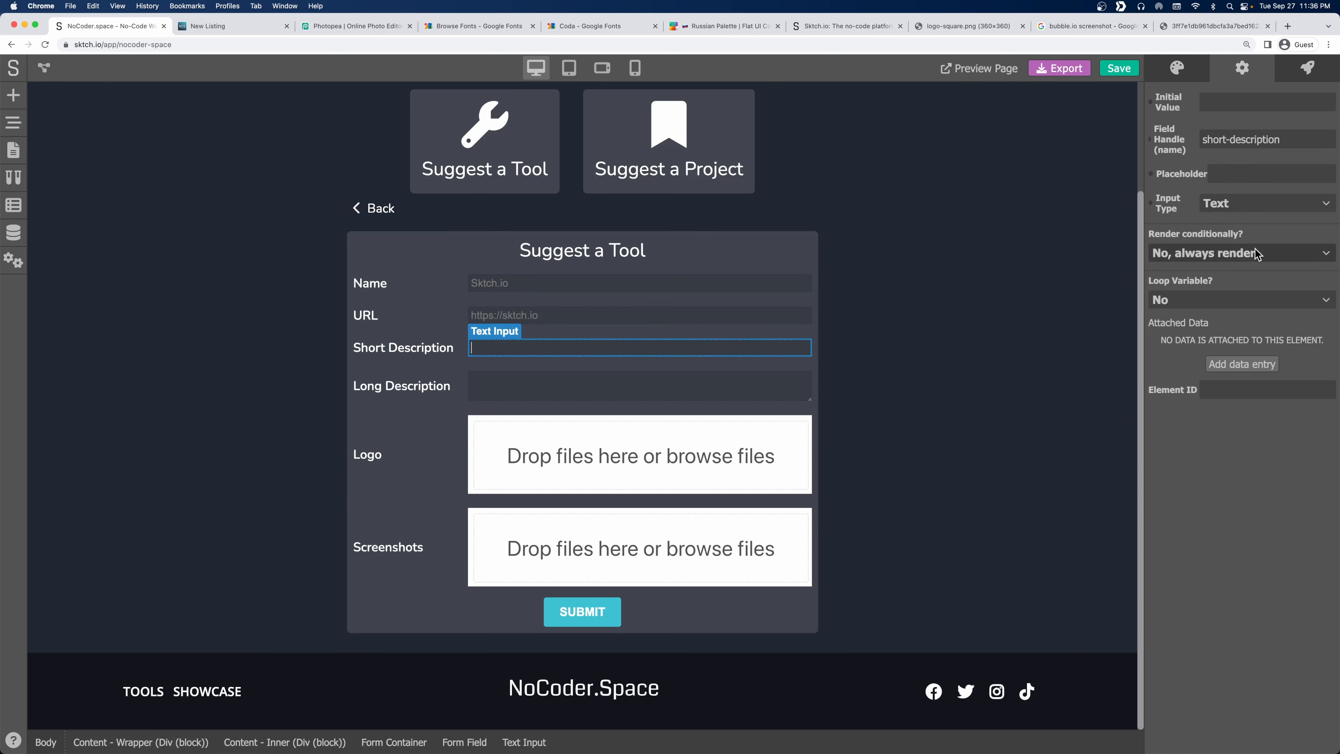
click(1235, 173)
text(An All-in-one no-c)
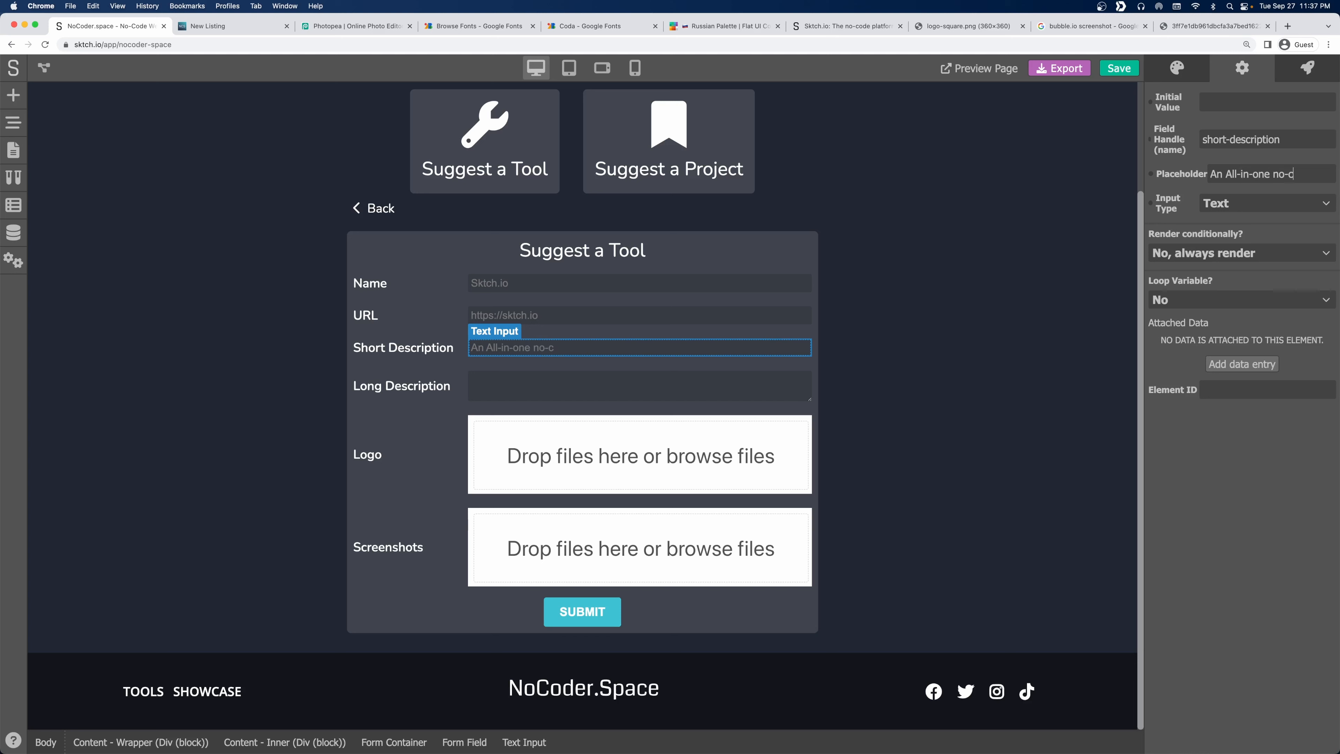
text(ode builder)
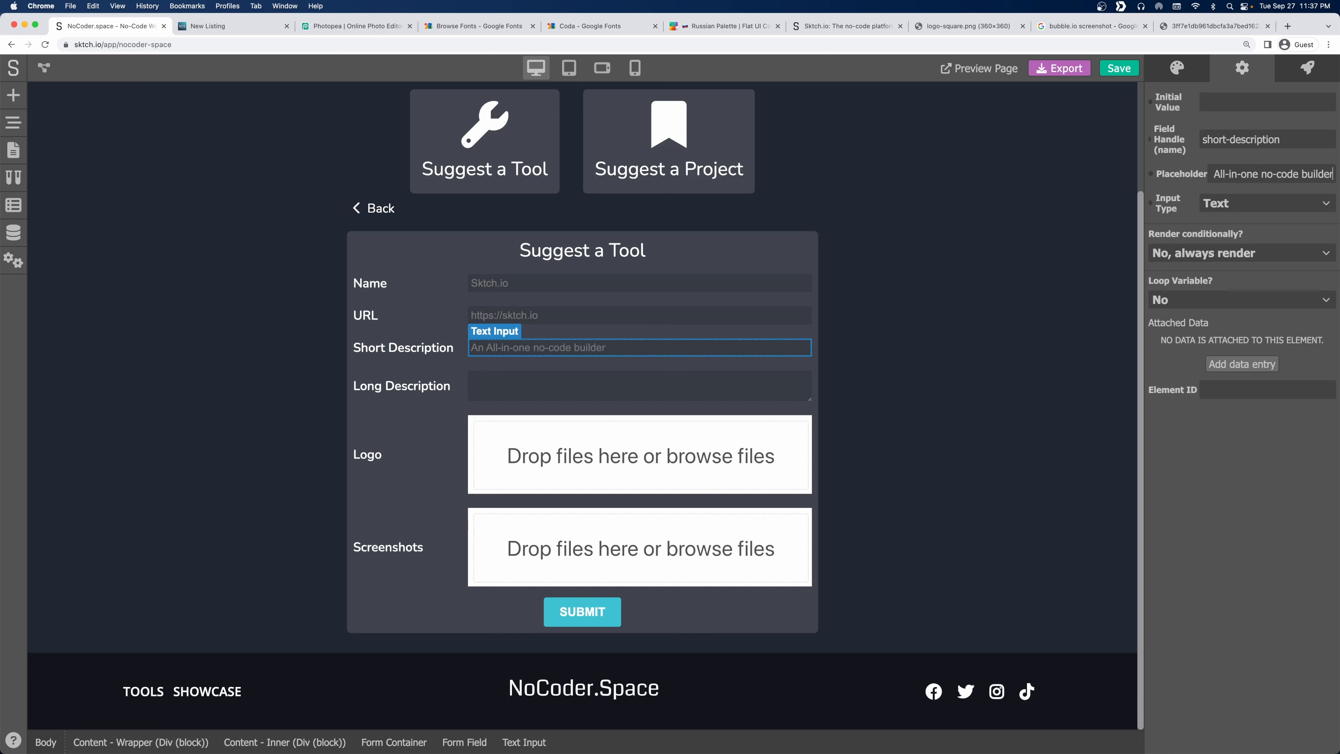
text(.)
key(super+Left)
key(Right)
key(BackSpace)
text(a)
Set the Long Description placeholder to 'Build any type of website or web-app without writing a single line of code.'.
click(506, 380)
click(1252, 176)
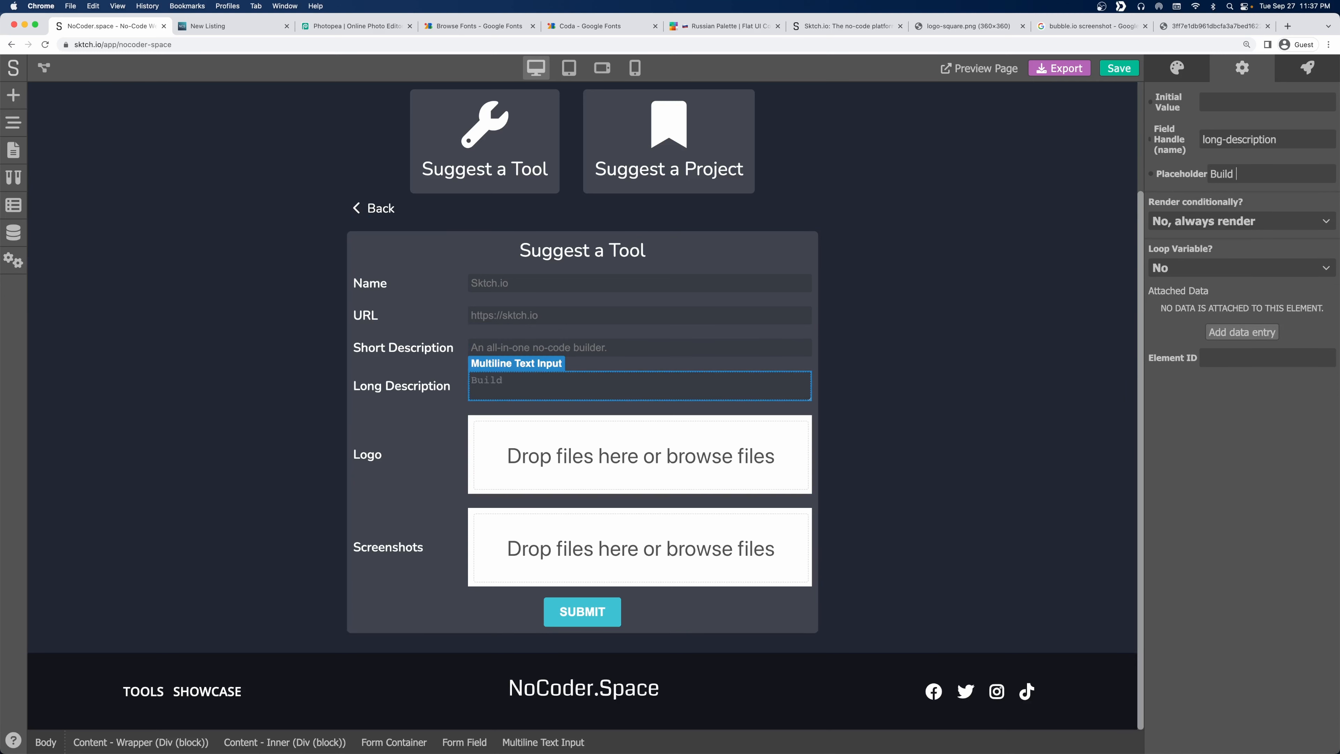
text(Build any type of website or web-a)
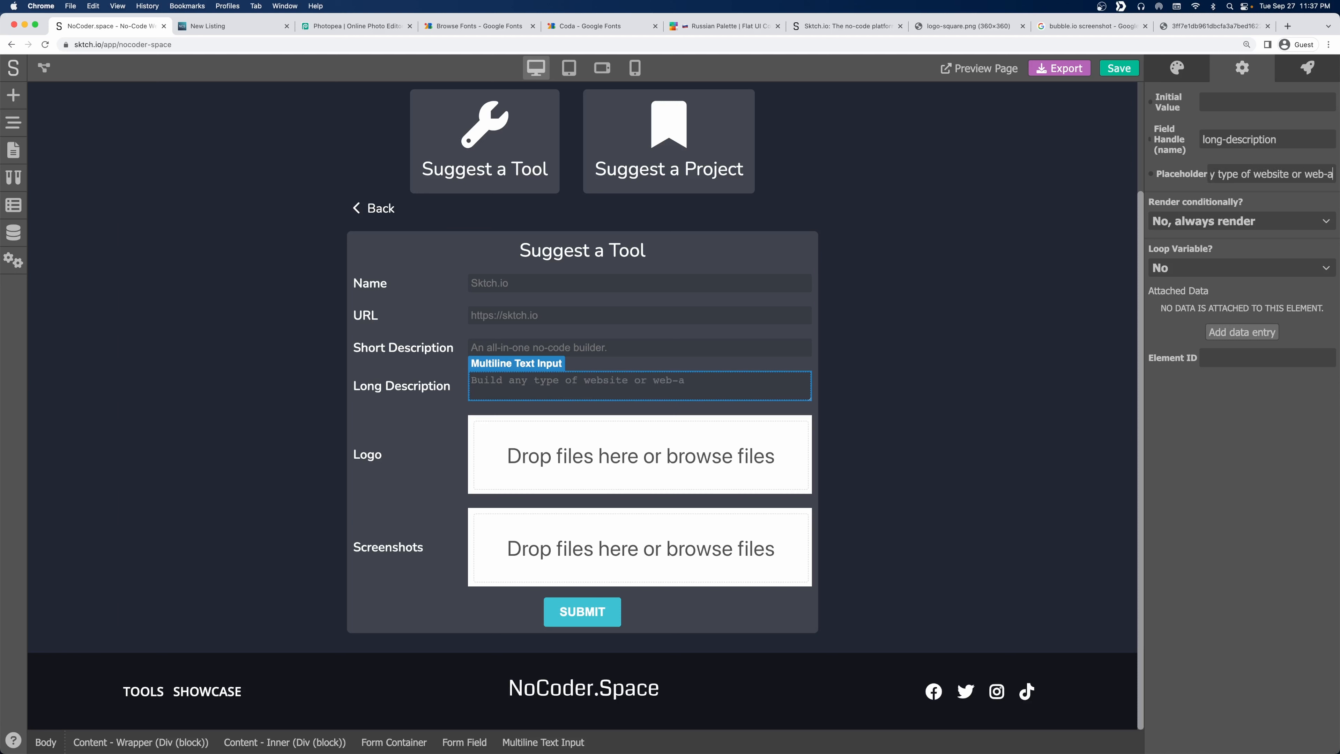
text(pp without wri)
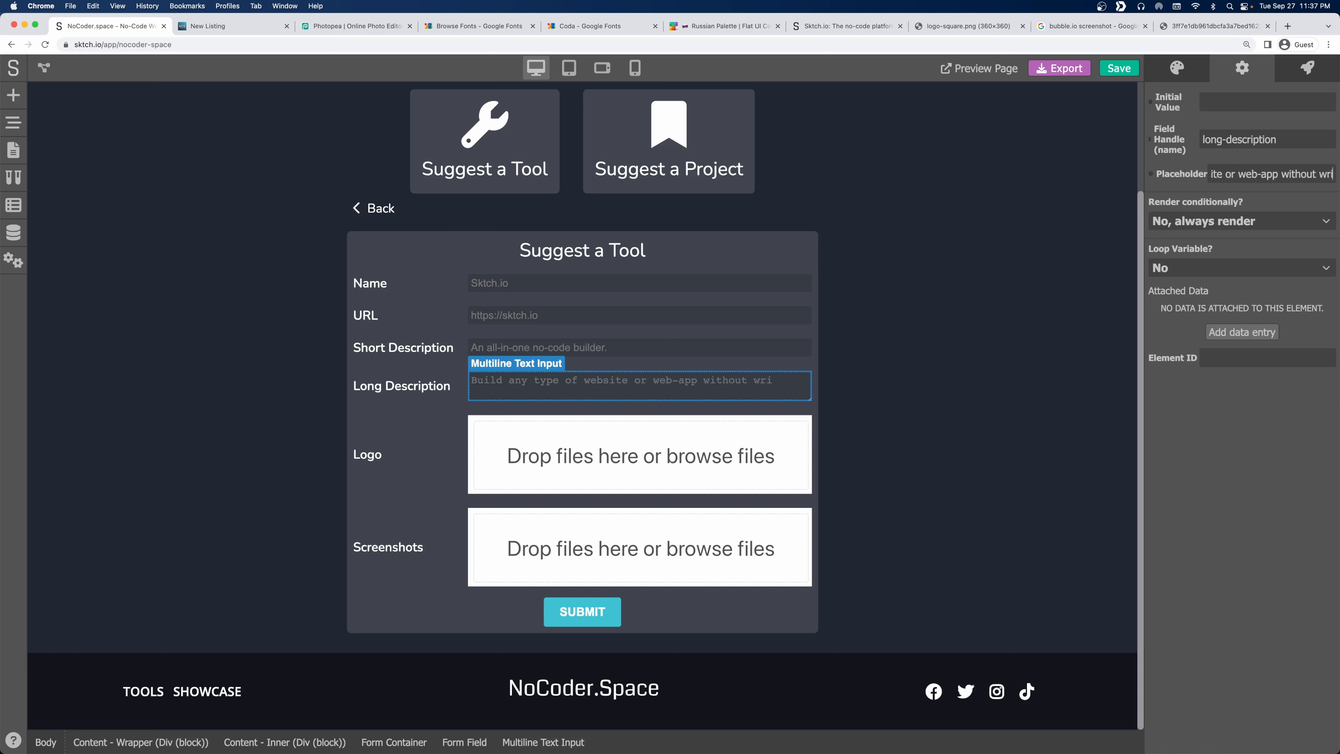
text(ting a sing)
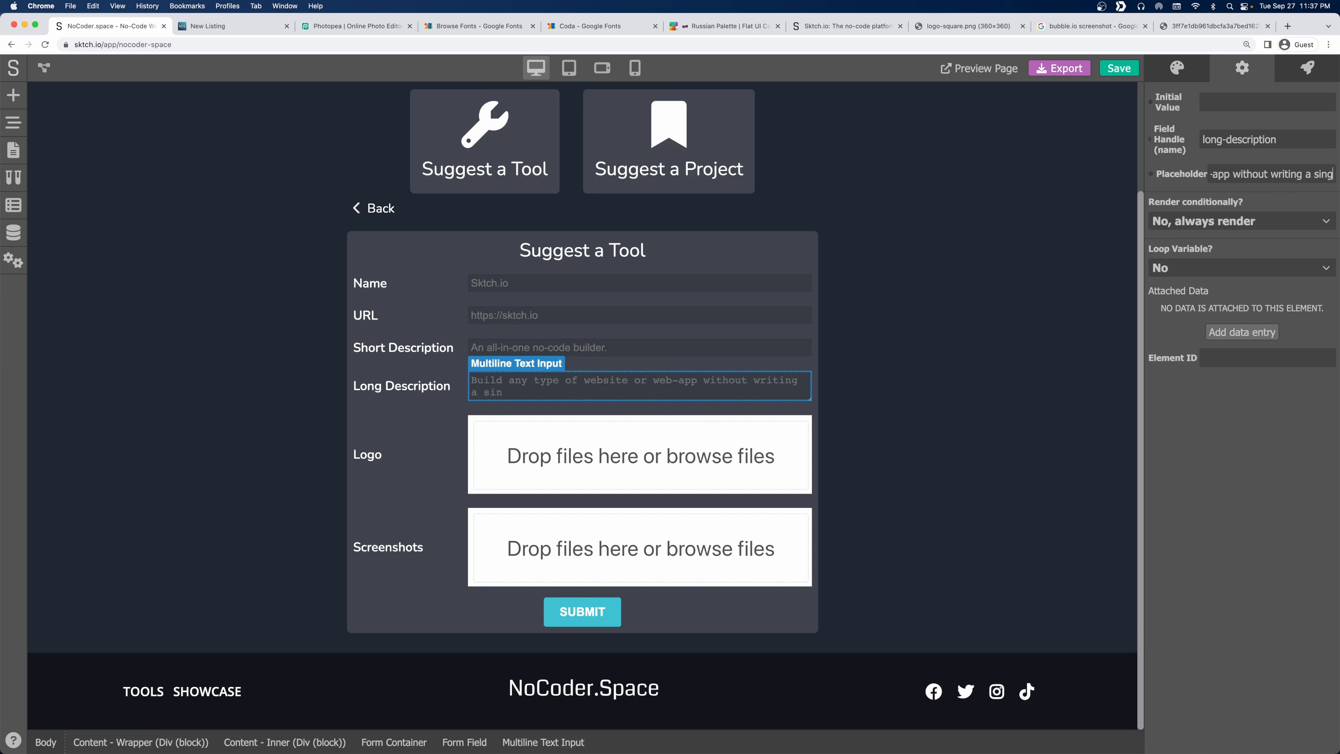
text(le line of code.)
click(1285, 439)
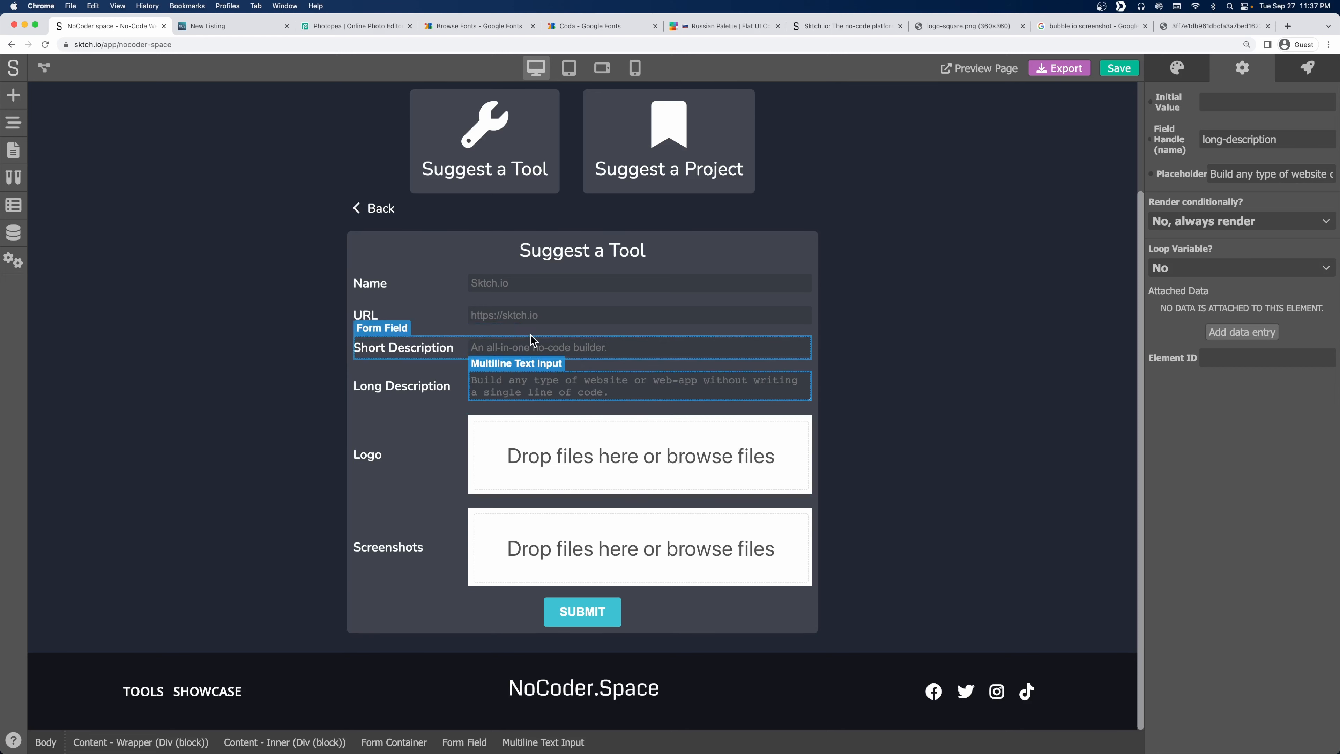
Save the project and show the form container's events list.
click(545, 348)
click(585, 389)
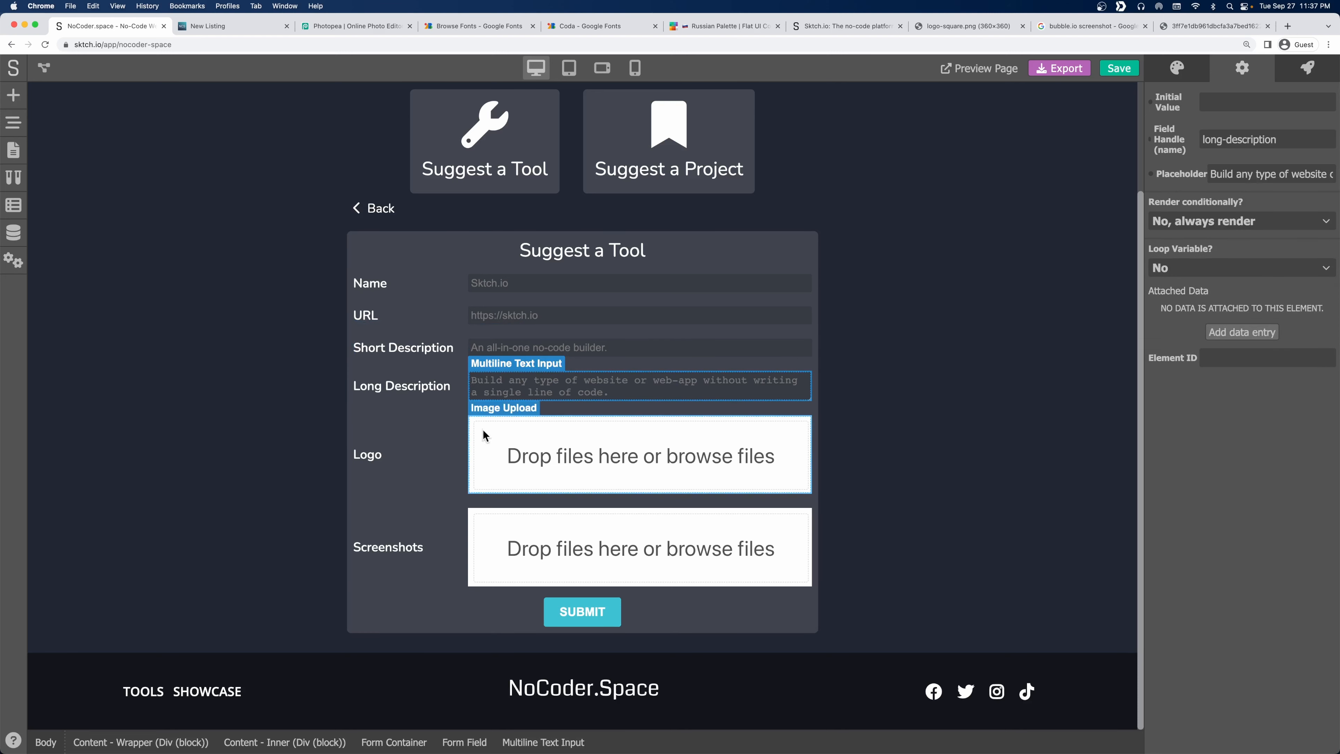
click(433, 437)
click(1123, 69)
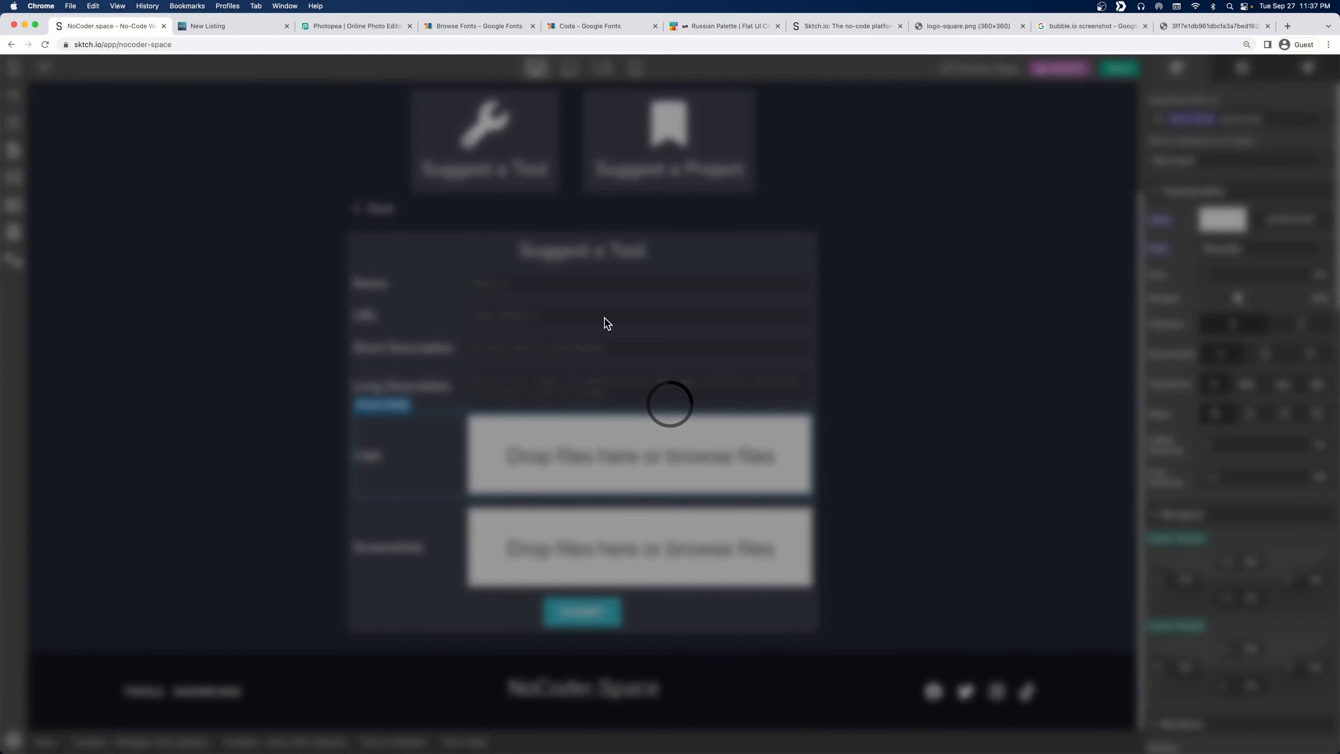
click(352, 253)
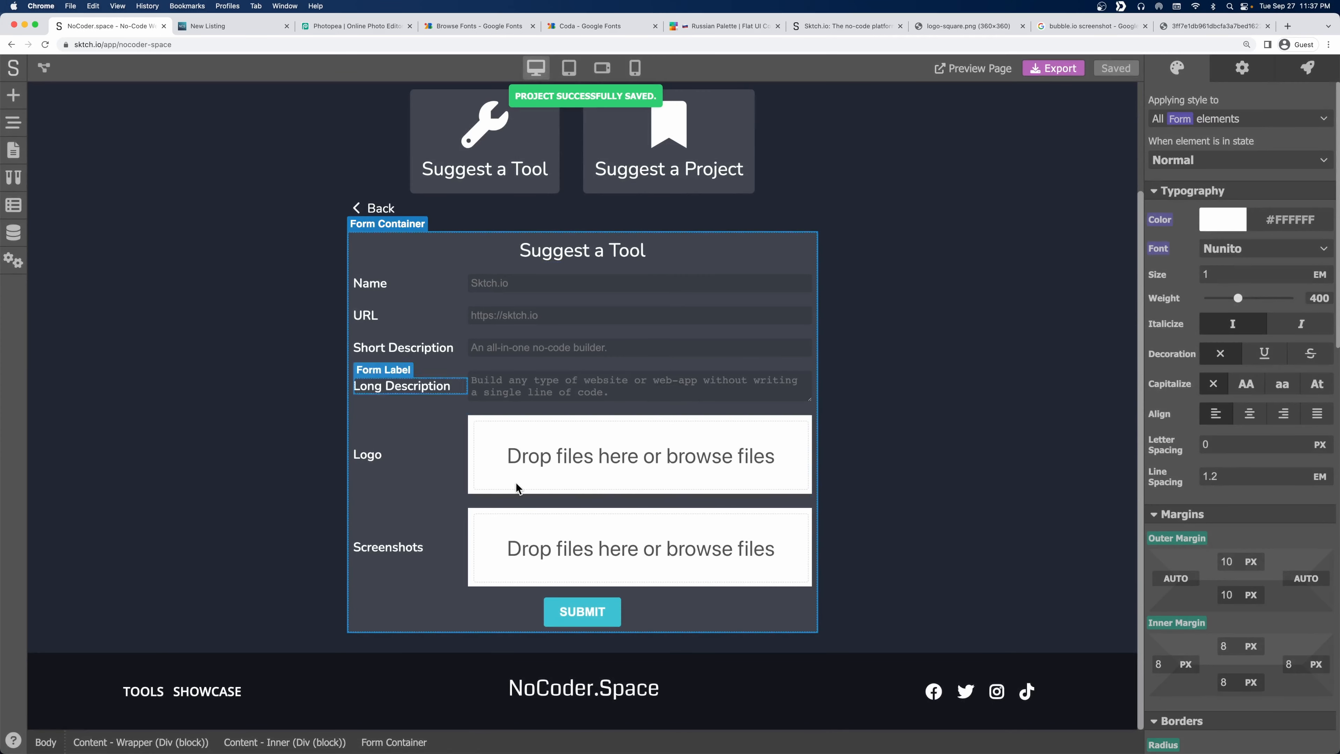
click(1307, 68)
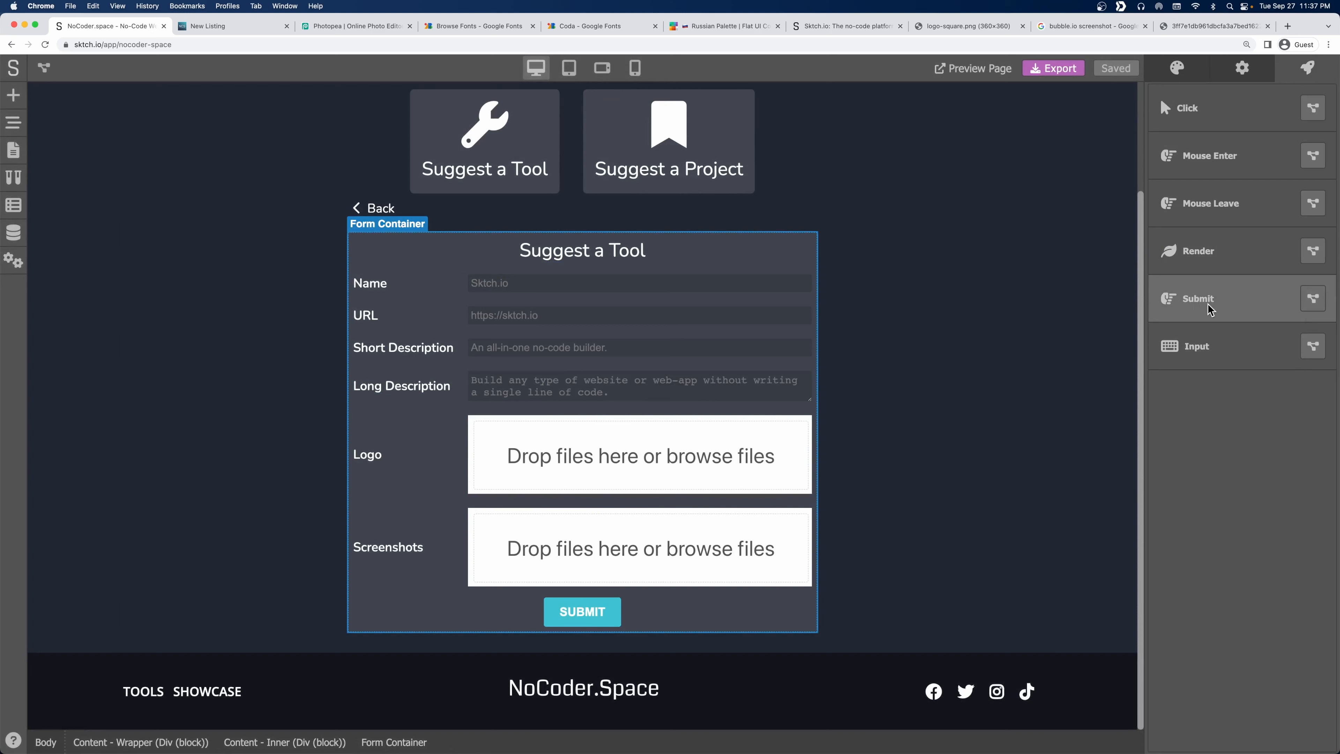
Start a no-code Submit workflow with a Form Data Extractor wired to the Action Trigger.
click(1313, 299)
click(607, 401)
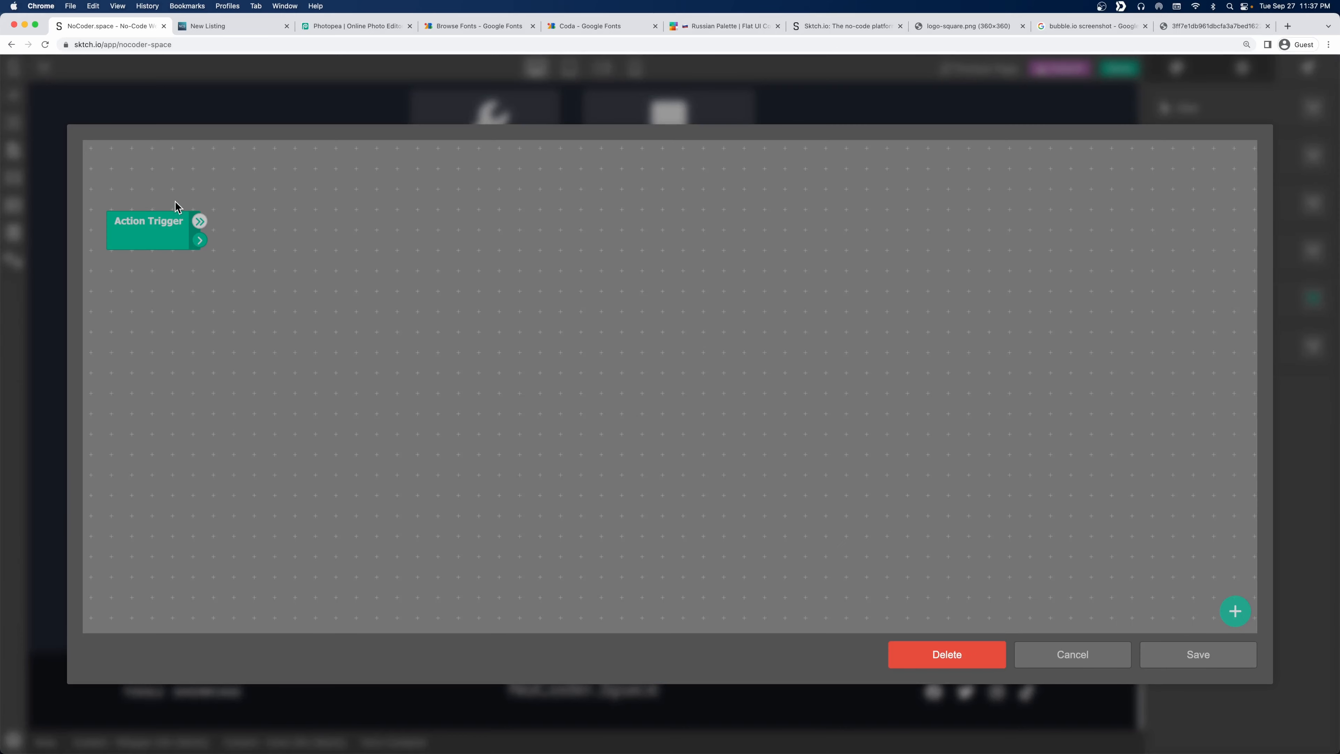
right_click(311, 225)
click(362, 361)
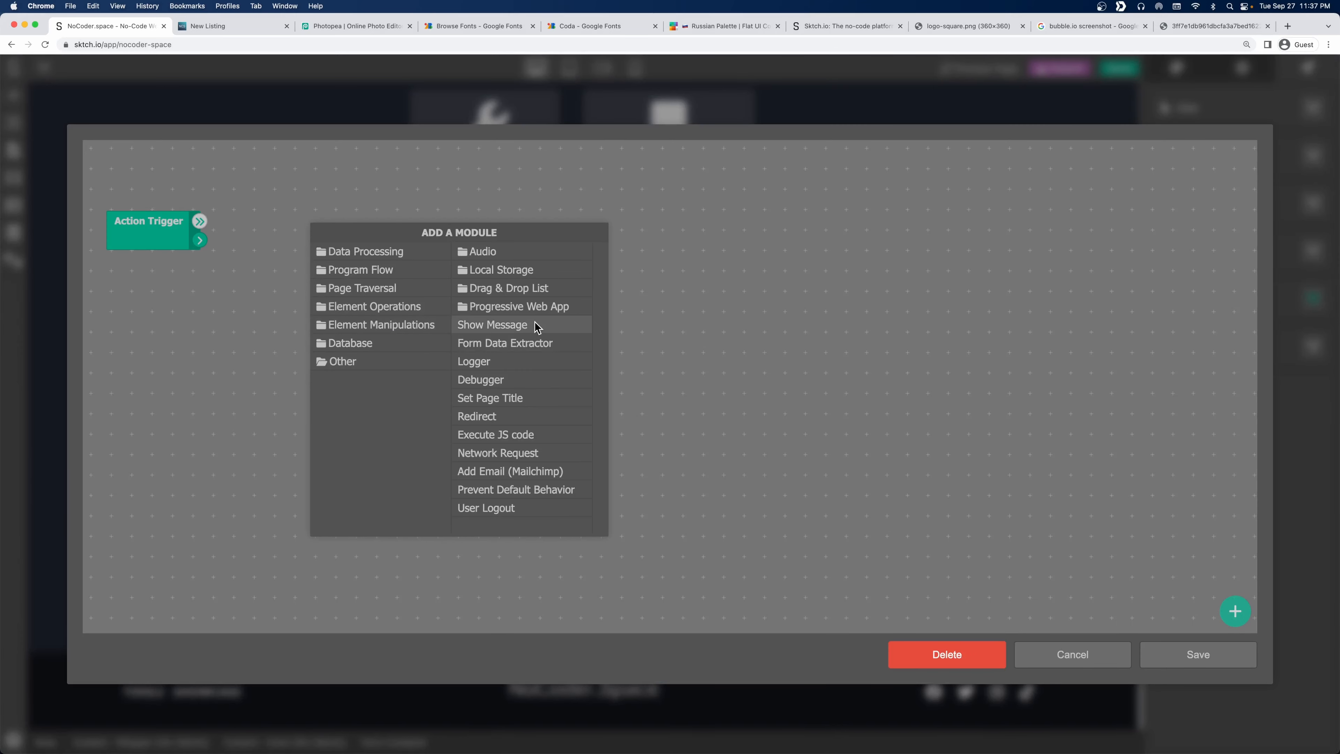
click(499, 343)
drag(347, 243, 393, 225)
drag(199, 240, 365, 240)
drag(199, 220, 314, 222)
Add a Create Request for the Tools model, fed by the extracted form data.
right_click(401, 215)
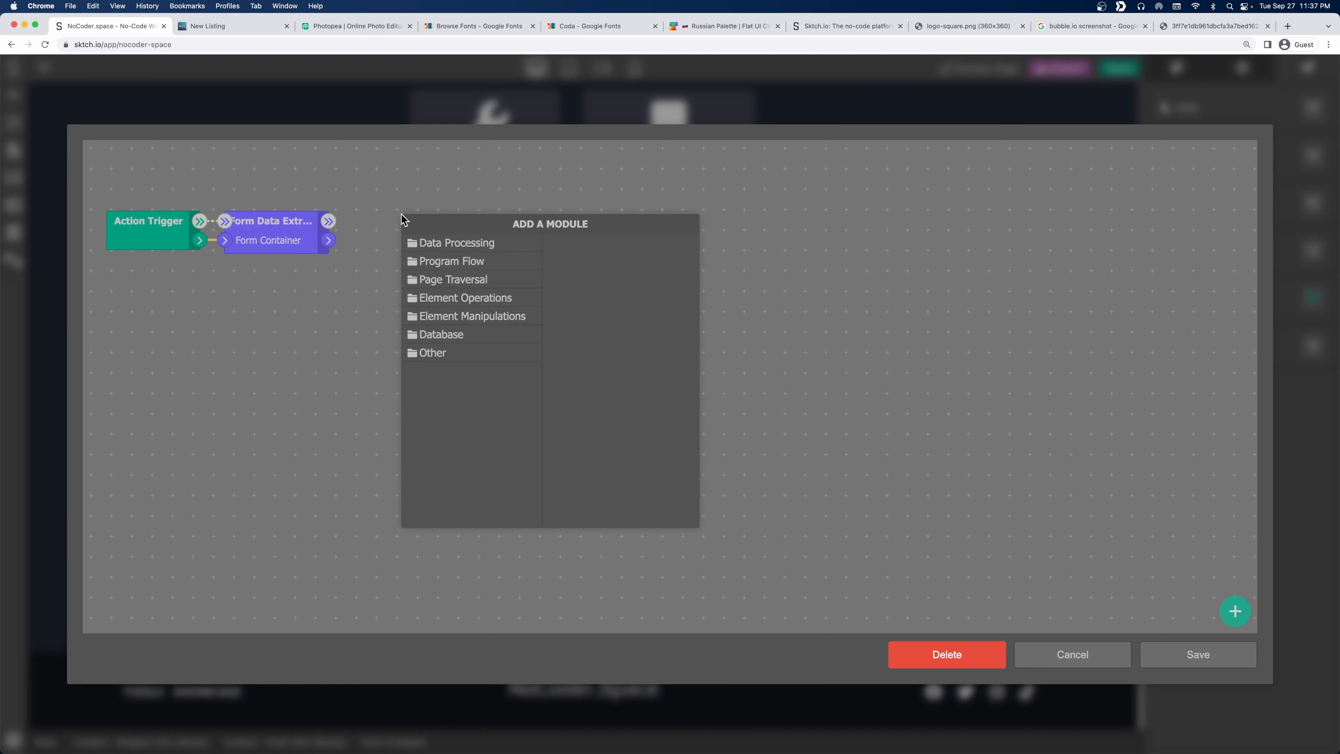
click(473, 340)
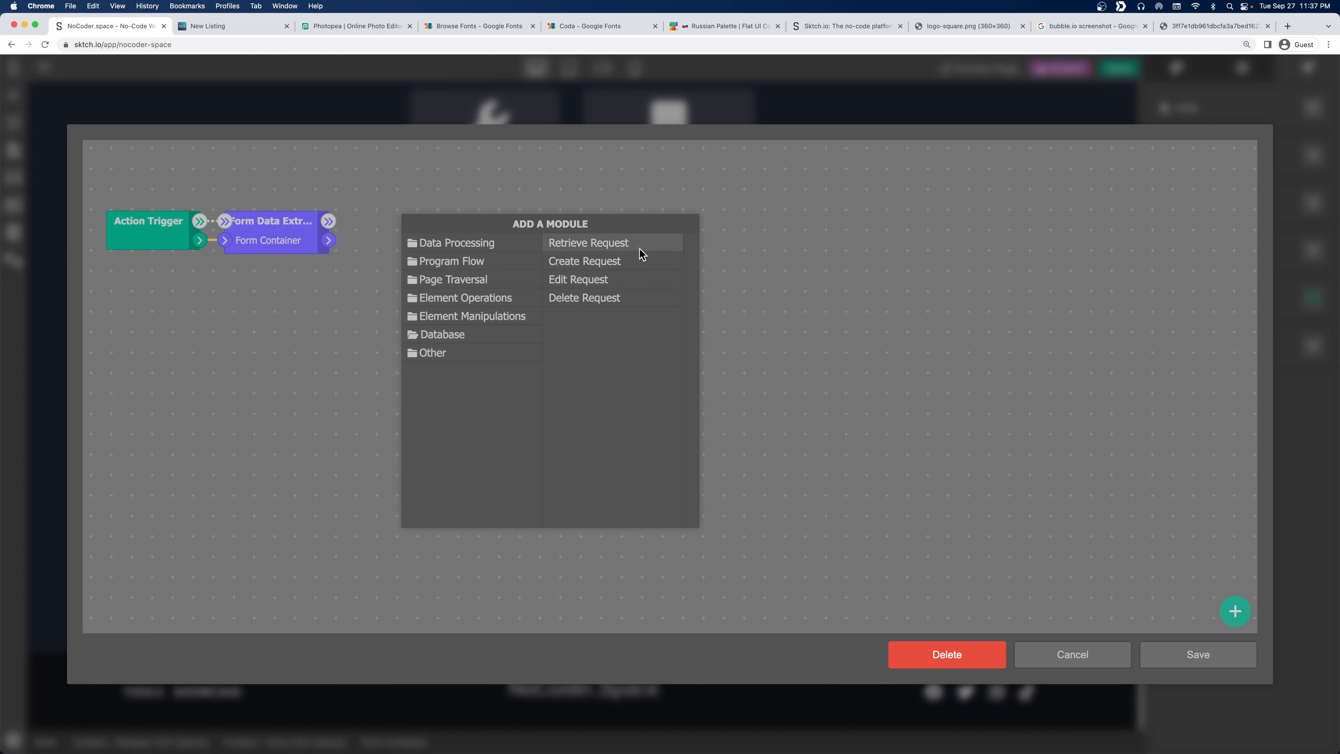
click(611, 264)
drag(445, 218, 613, 218)
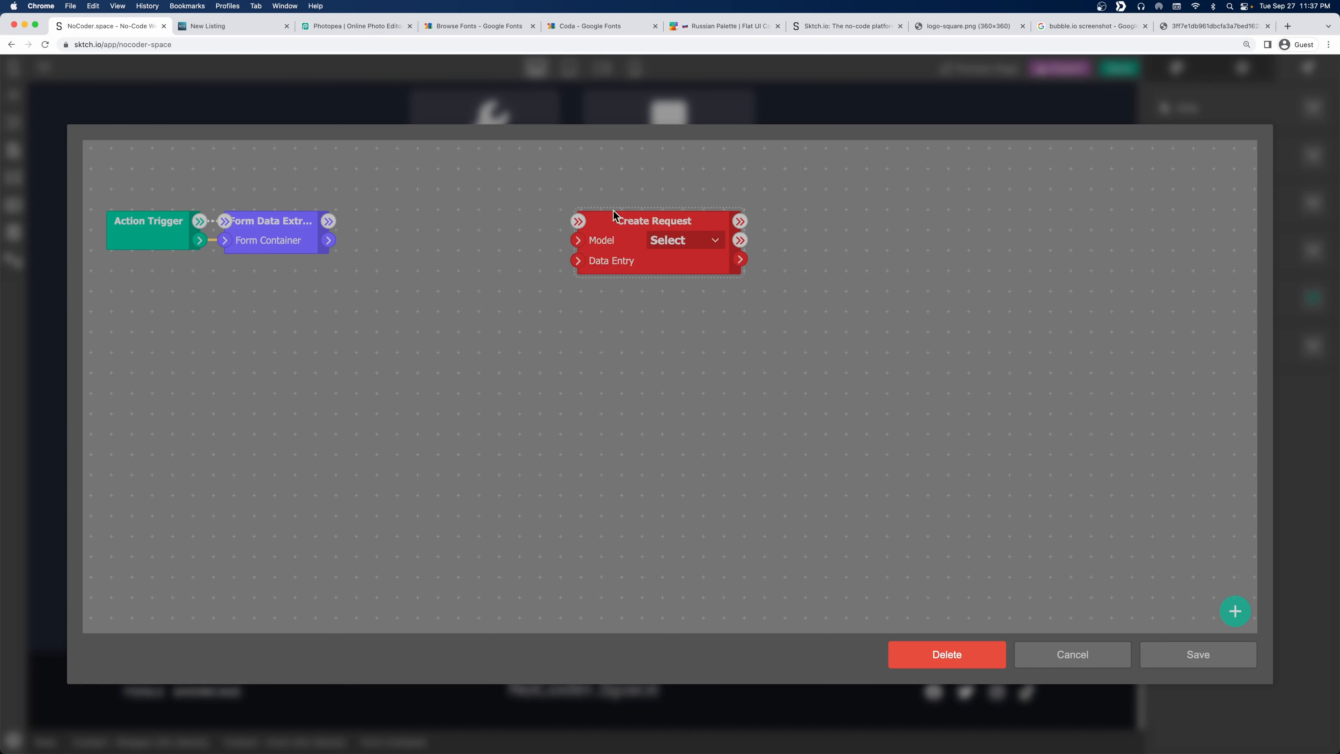
click(678, 243)
click(683, 264)
drag(682, 266, 753, 267)
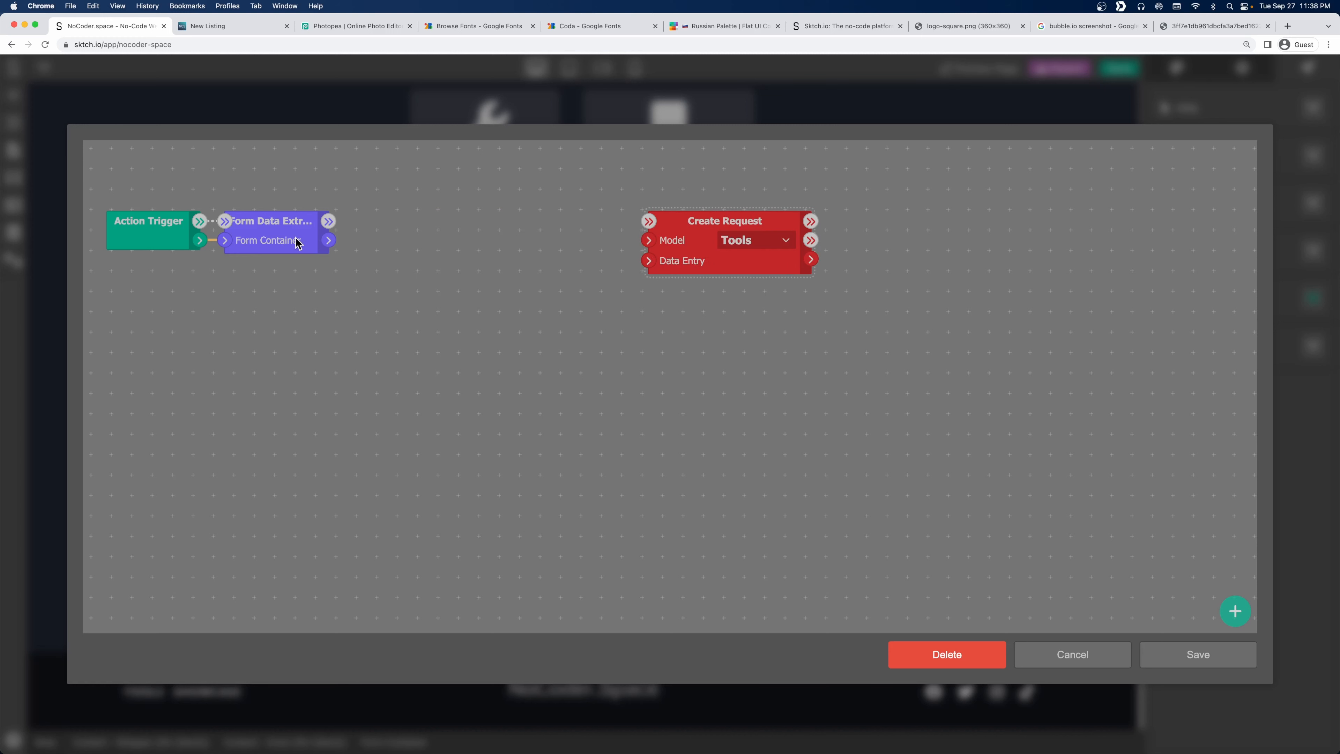
drag(331, 239, 649, 264)
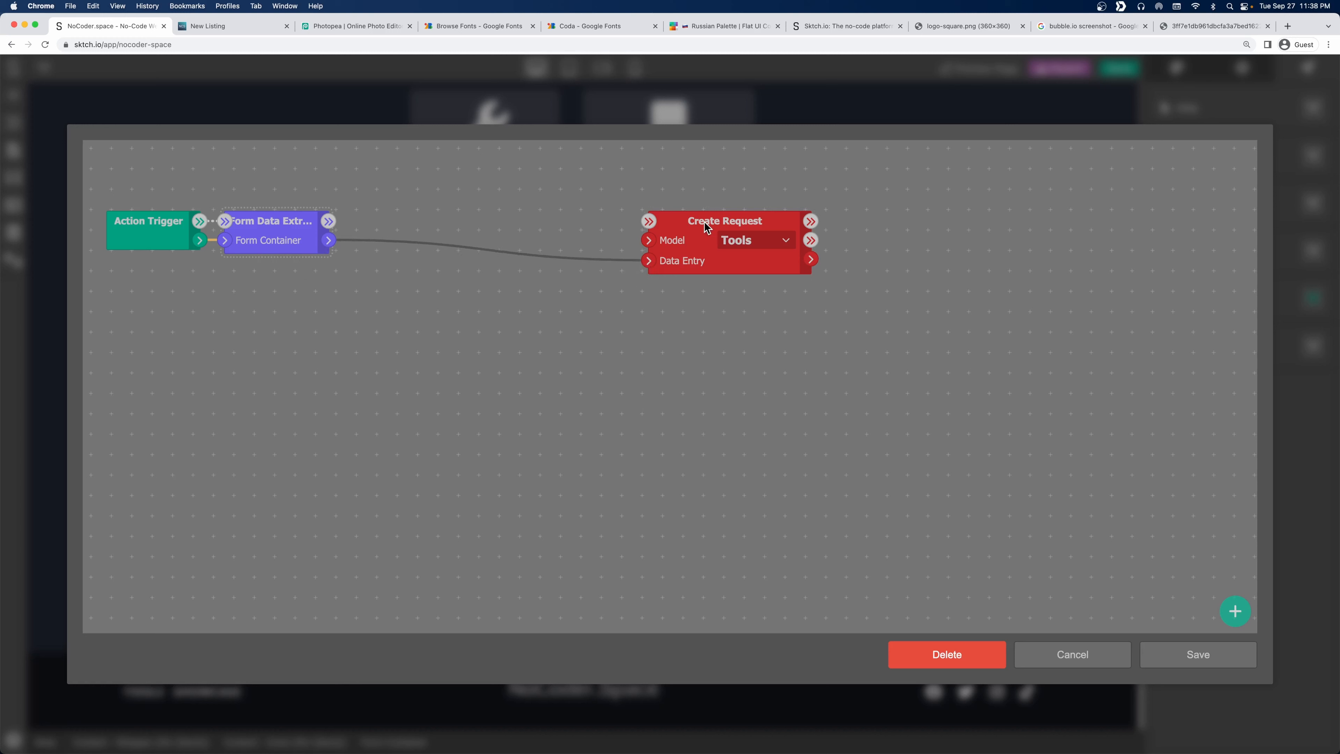
drag(705, 223, 917, 224)
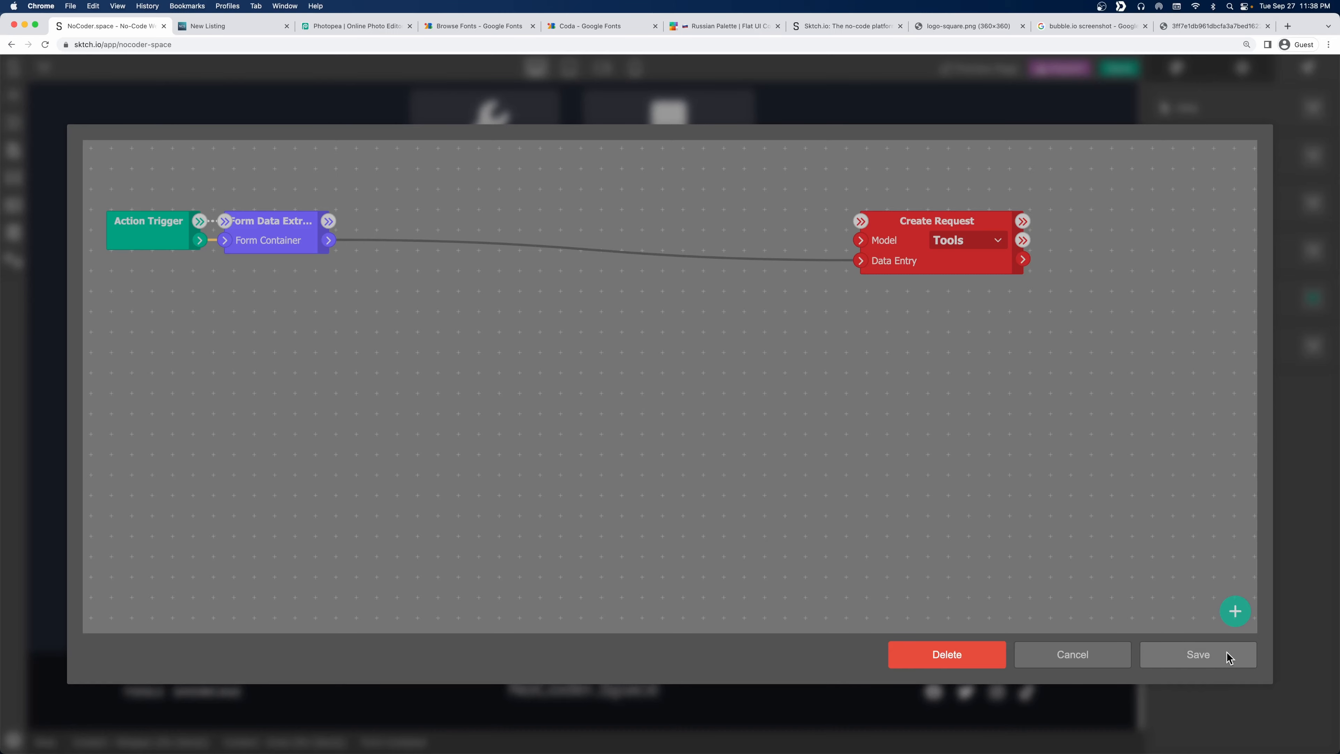
Save the action flow, reload the live Add Listing page, and come back to Sktch.io.
click(1198, 654)
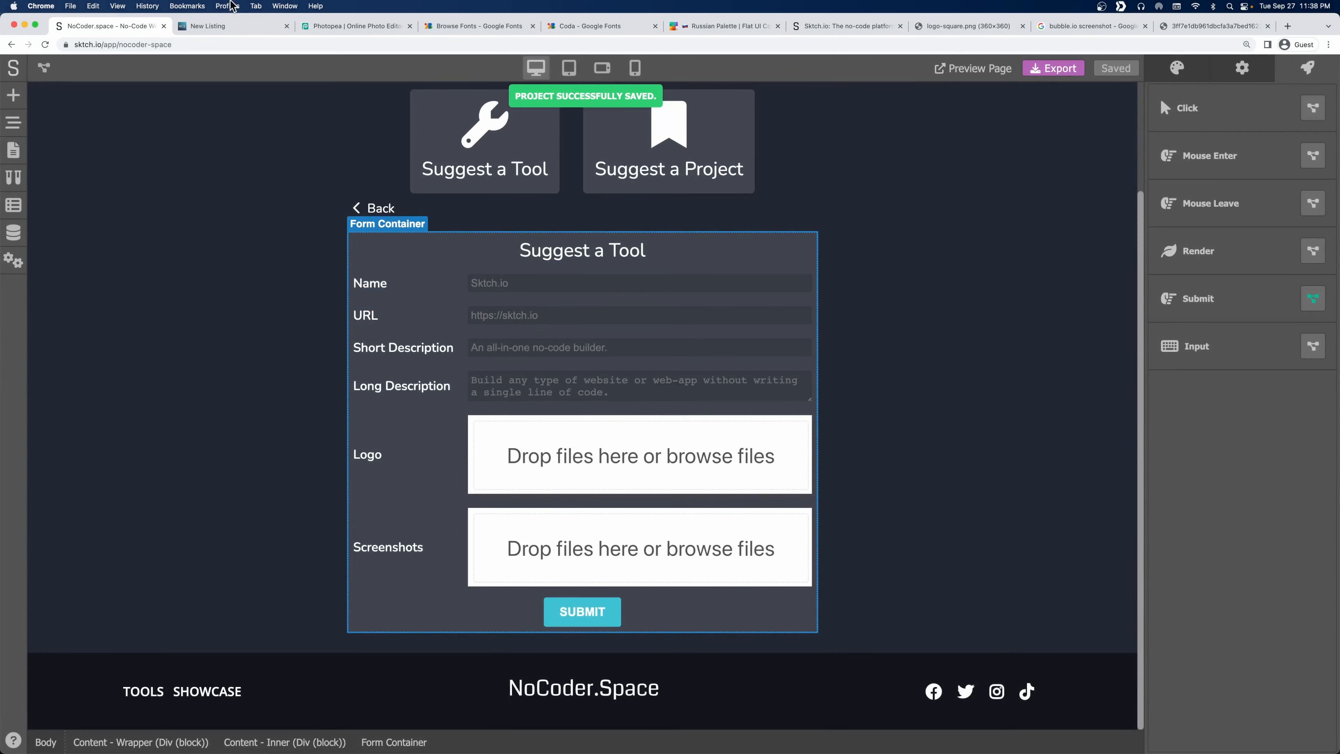
click(222, 28)
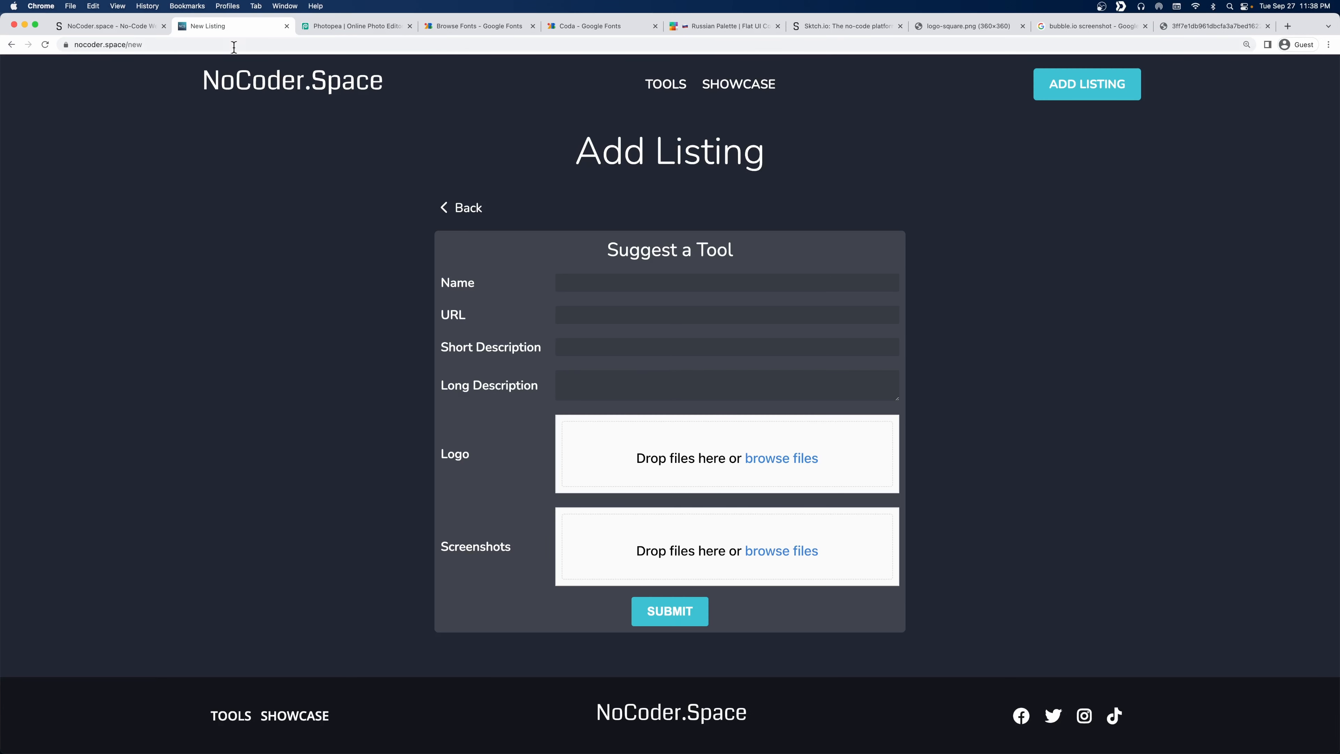
click(45, 45)
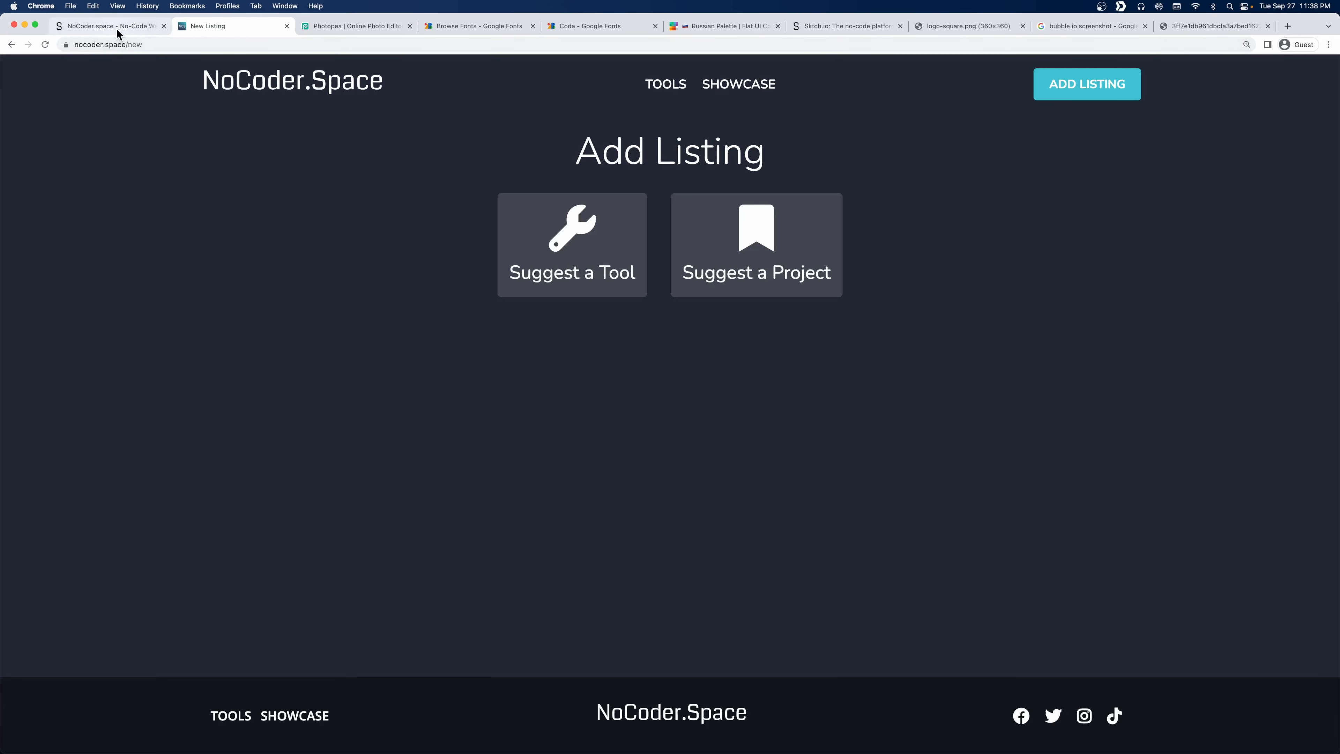
click(119, 27)
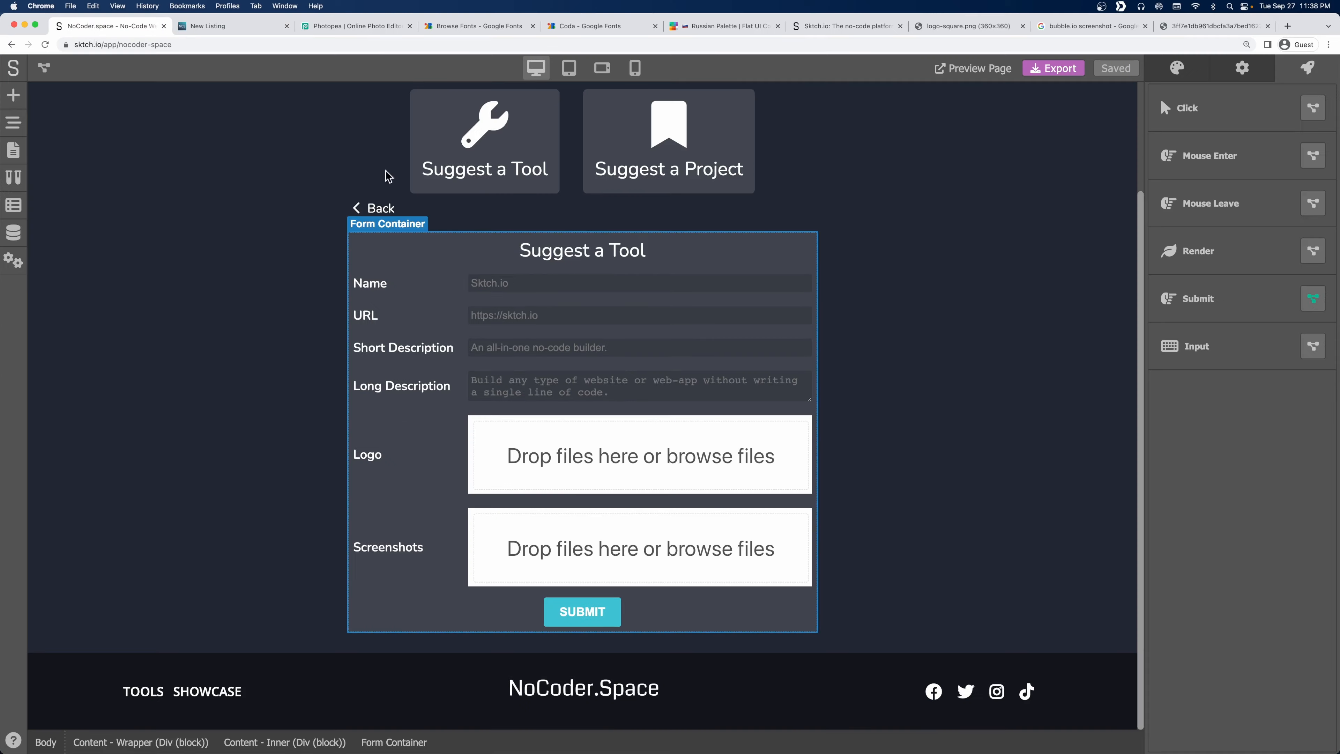
Add a Handlize text node to the Submit flow, placed lower on the canvas.
click(1312, 299)
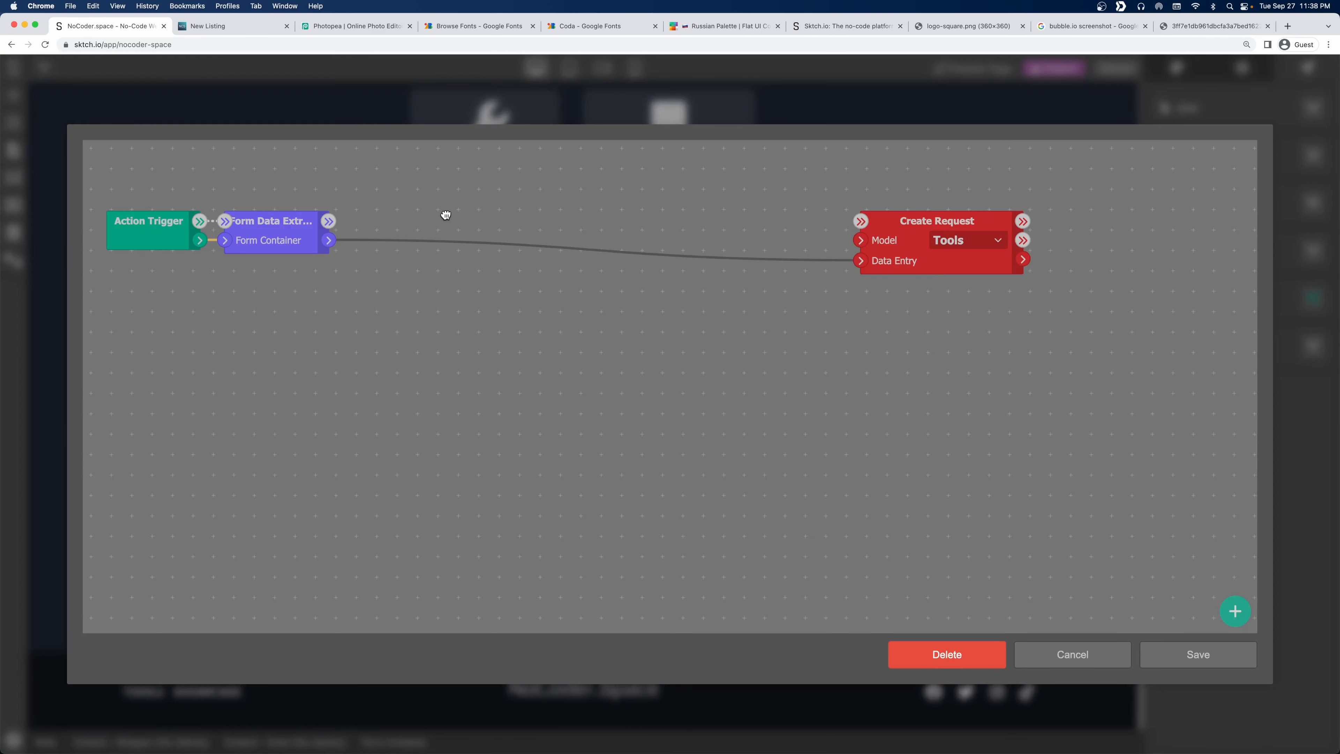
right_click(409, 217)
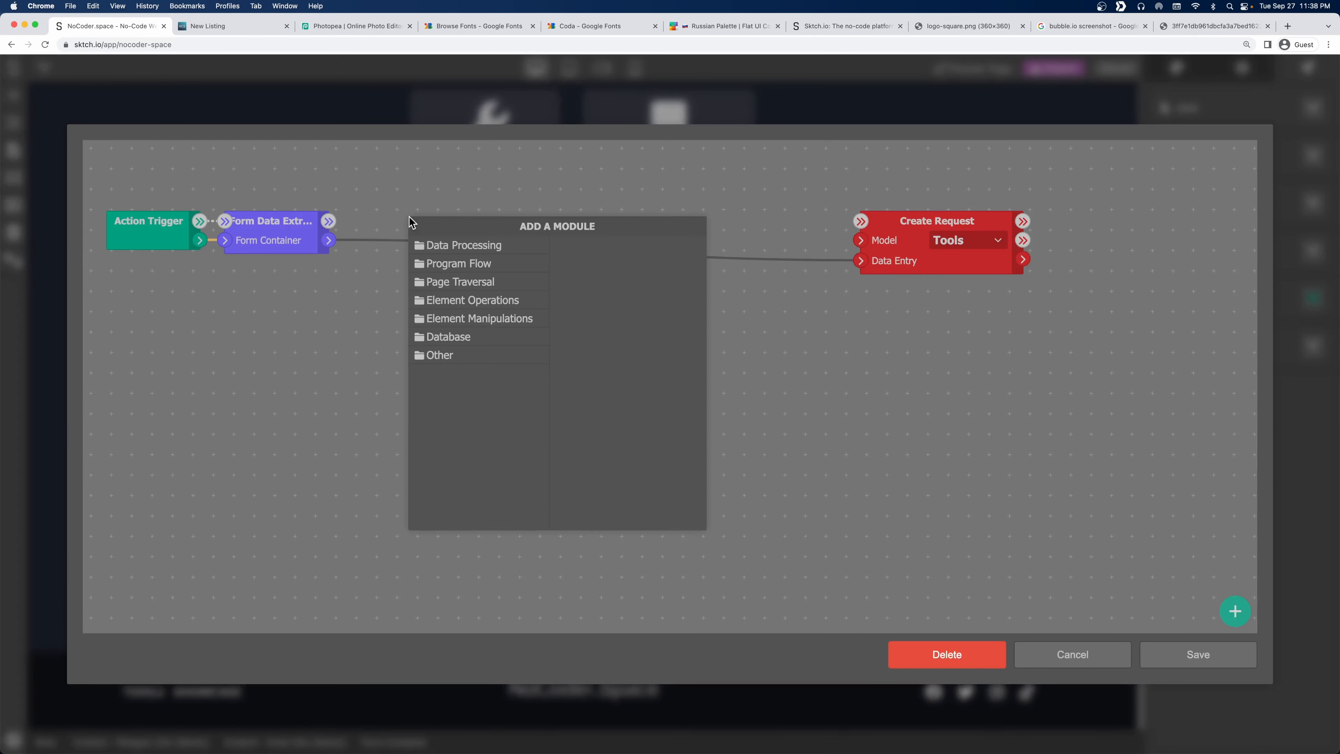
click(466, 254)
click(601, 266)
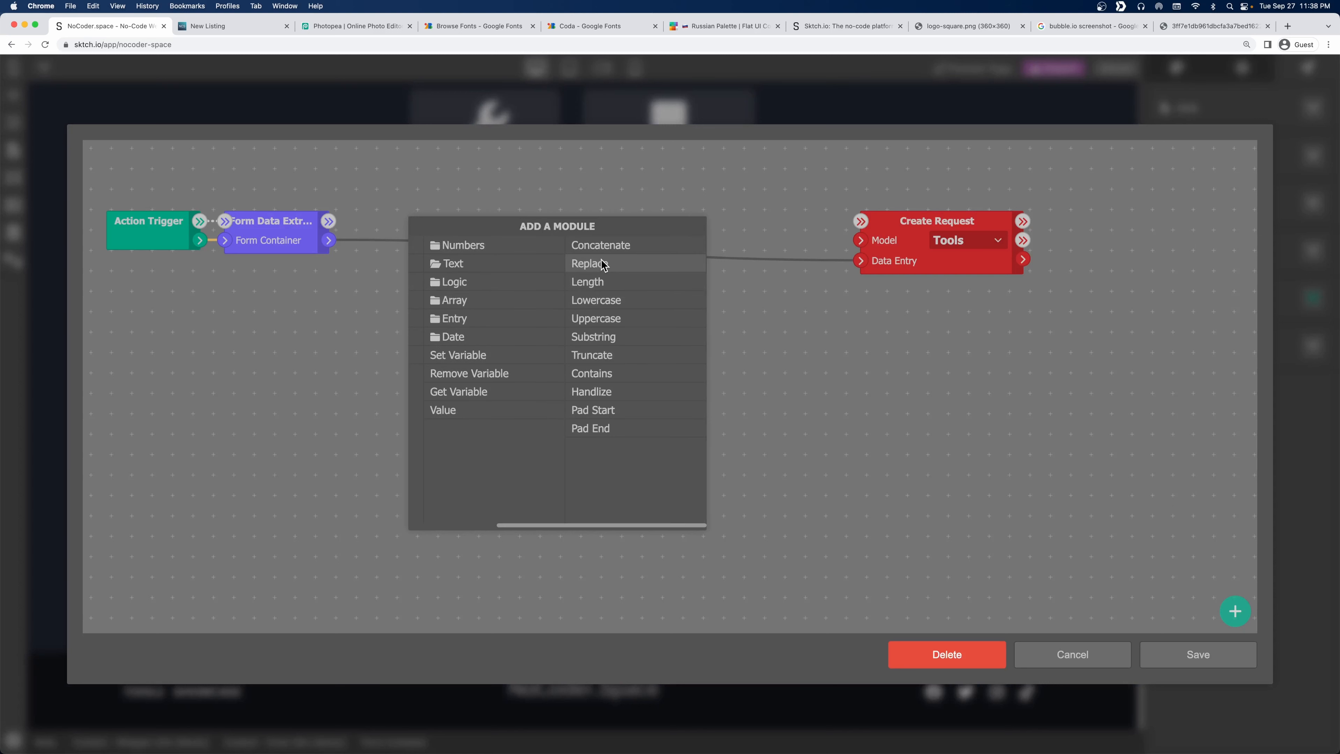
click(591, 392)
drag(464, 222, 684, 385)
Add a Get entry's property node fed by the form data, running after form extraction.
right_click(436, 254)
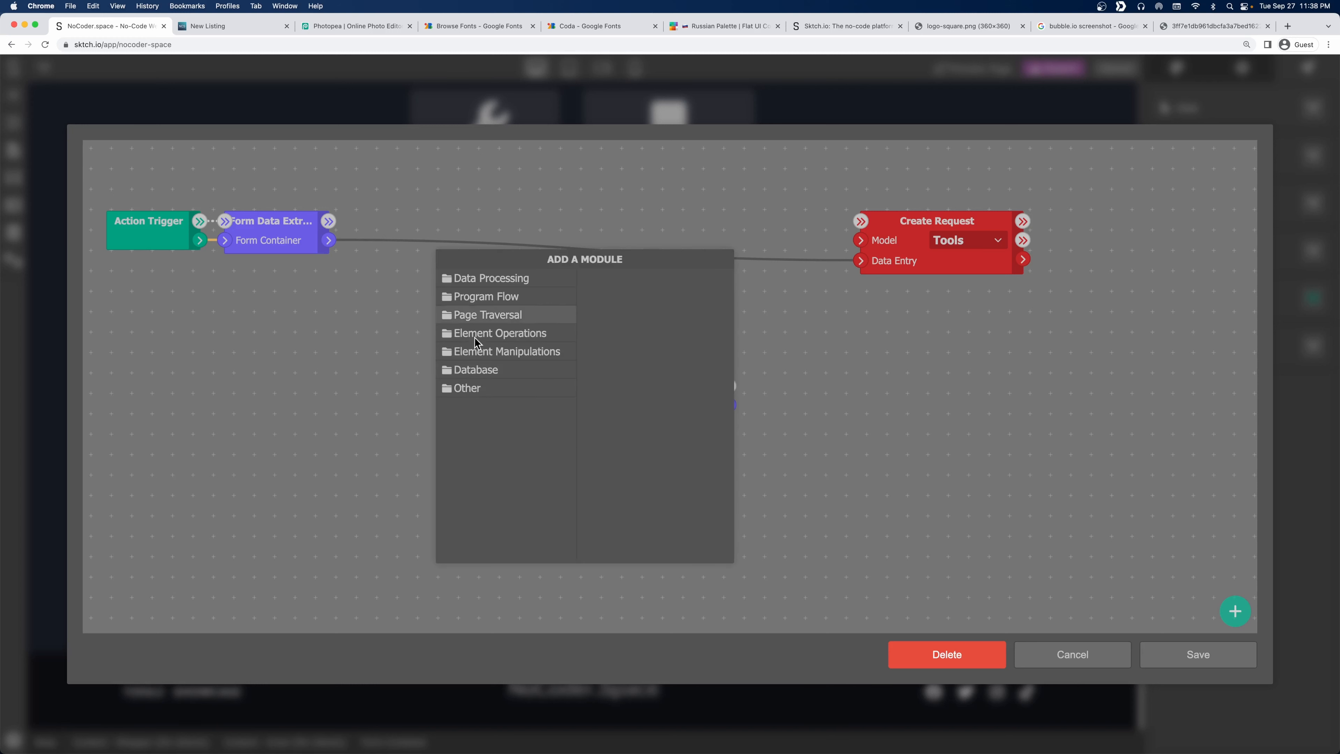
click(501, 276)
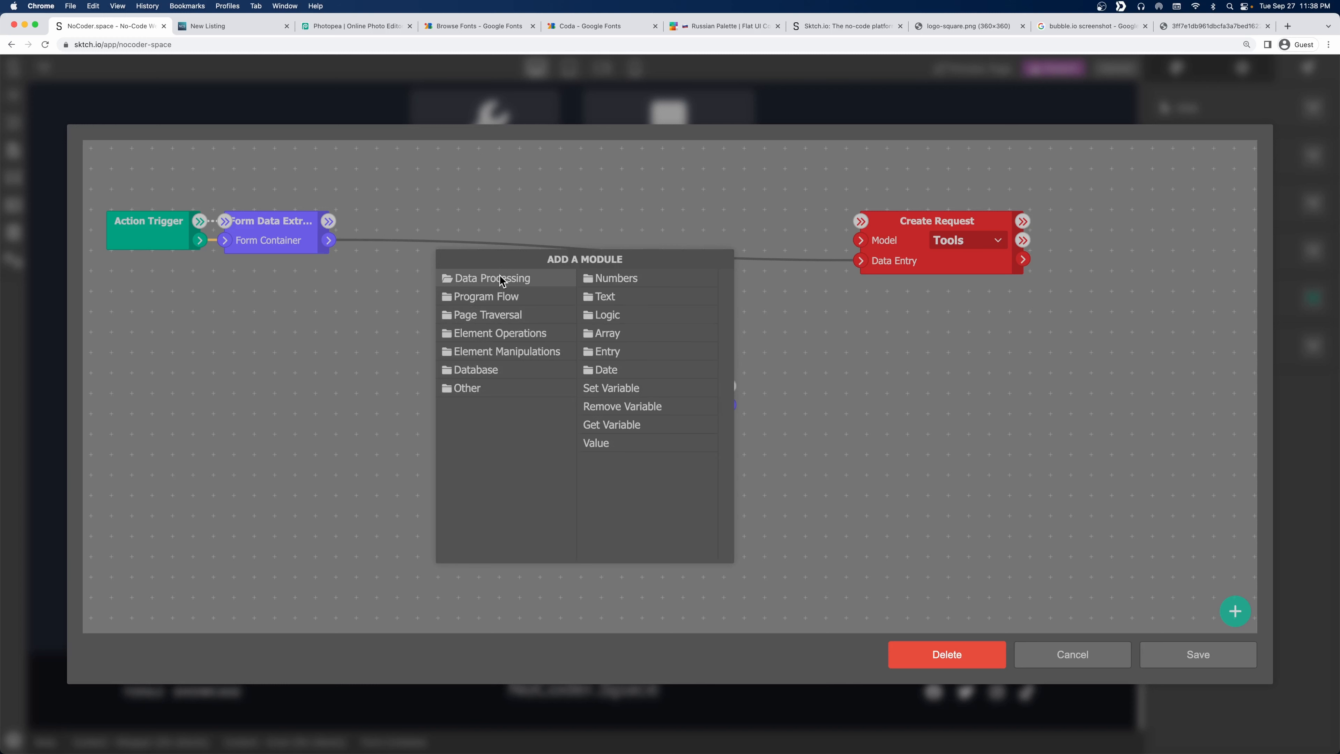
click(633, 358)
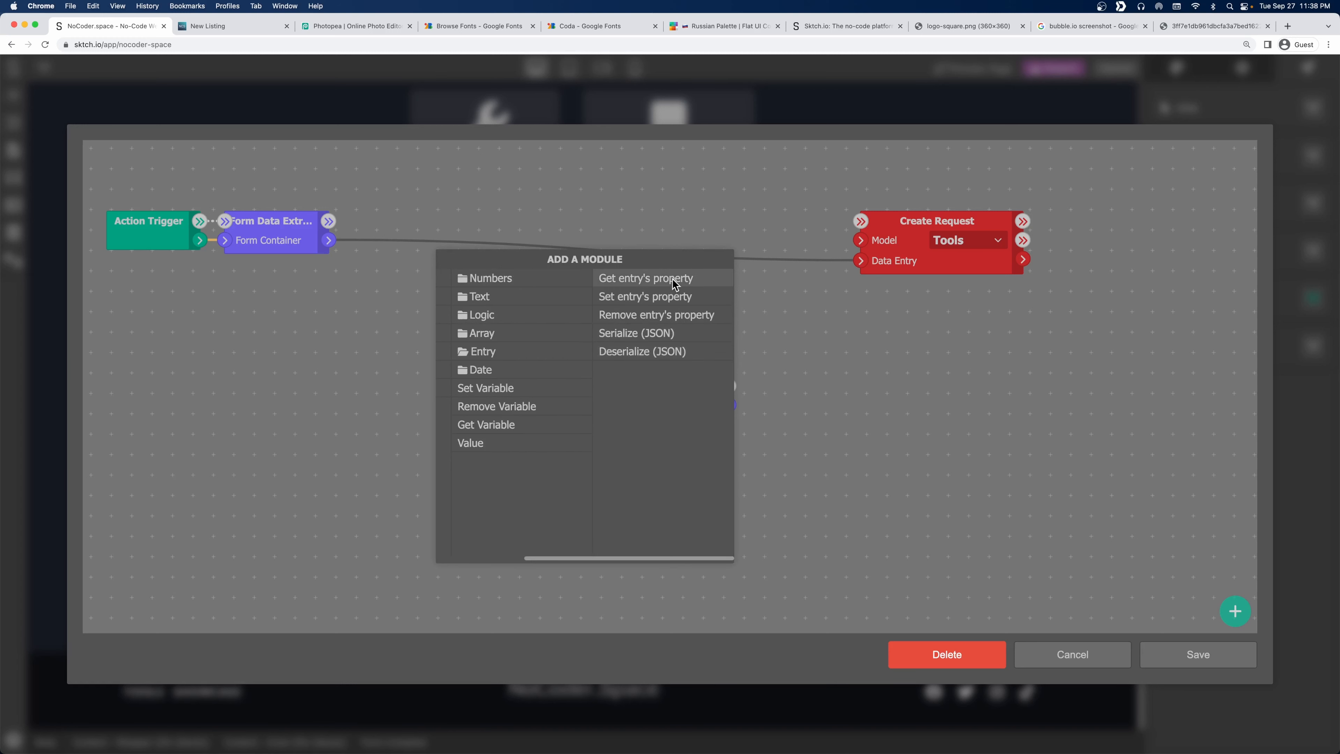
click(669, 274)
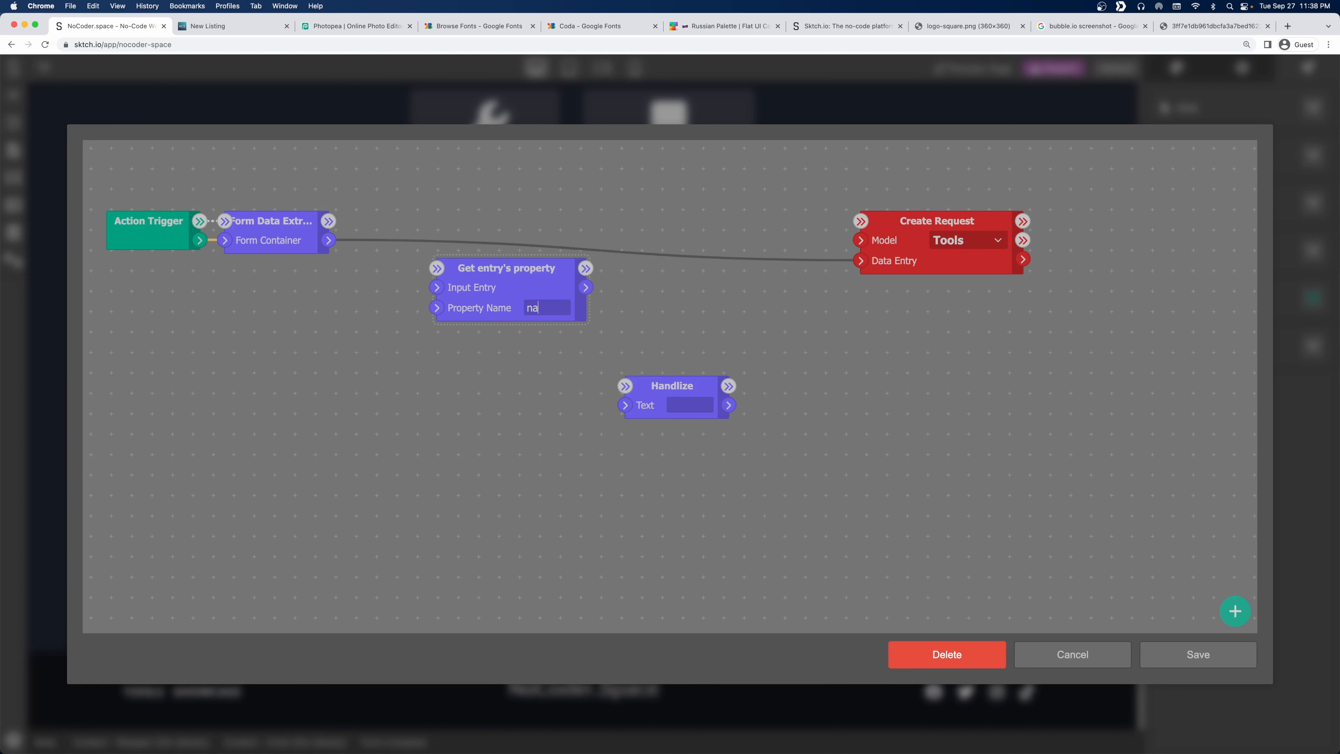
drag(328, 240, 436, 287)
drag(521, 281, 498, 328)
drag(328, 221, 414, 315)
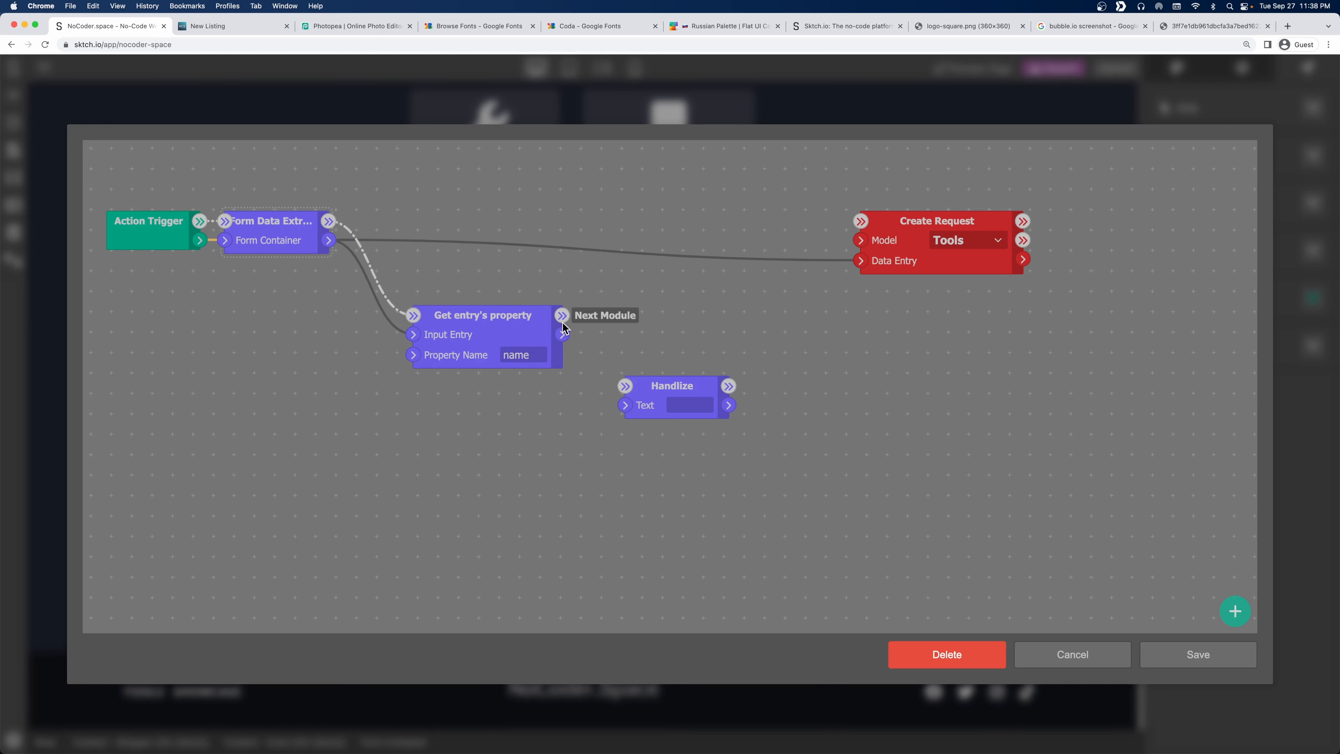
drag(562, 315, 625, 405)
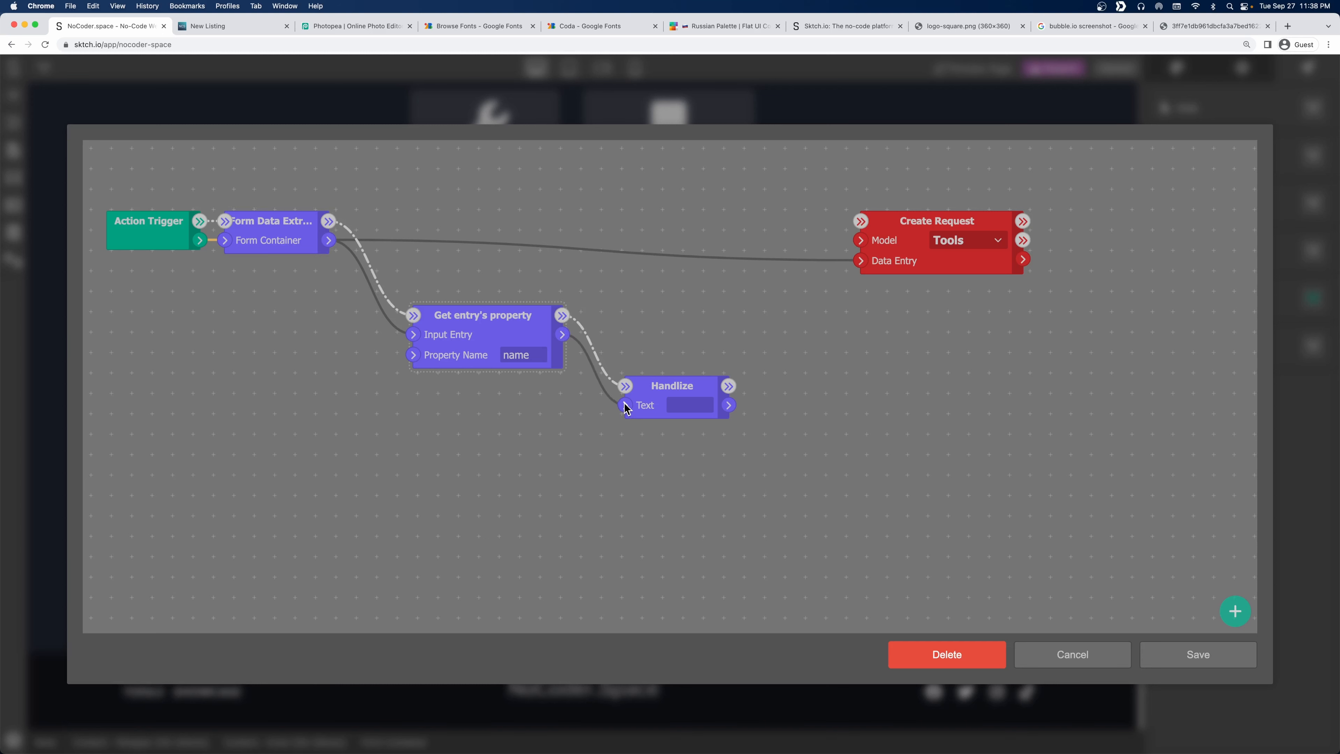
scroll(704, 403, right, 7)
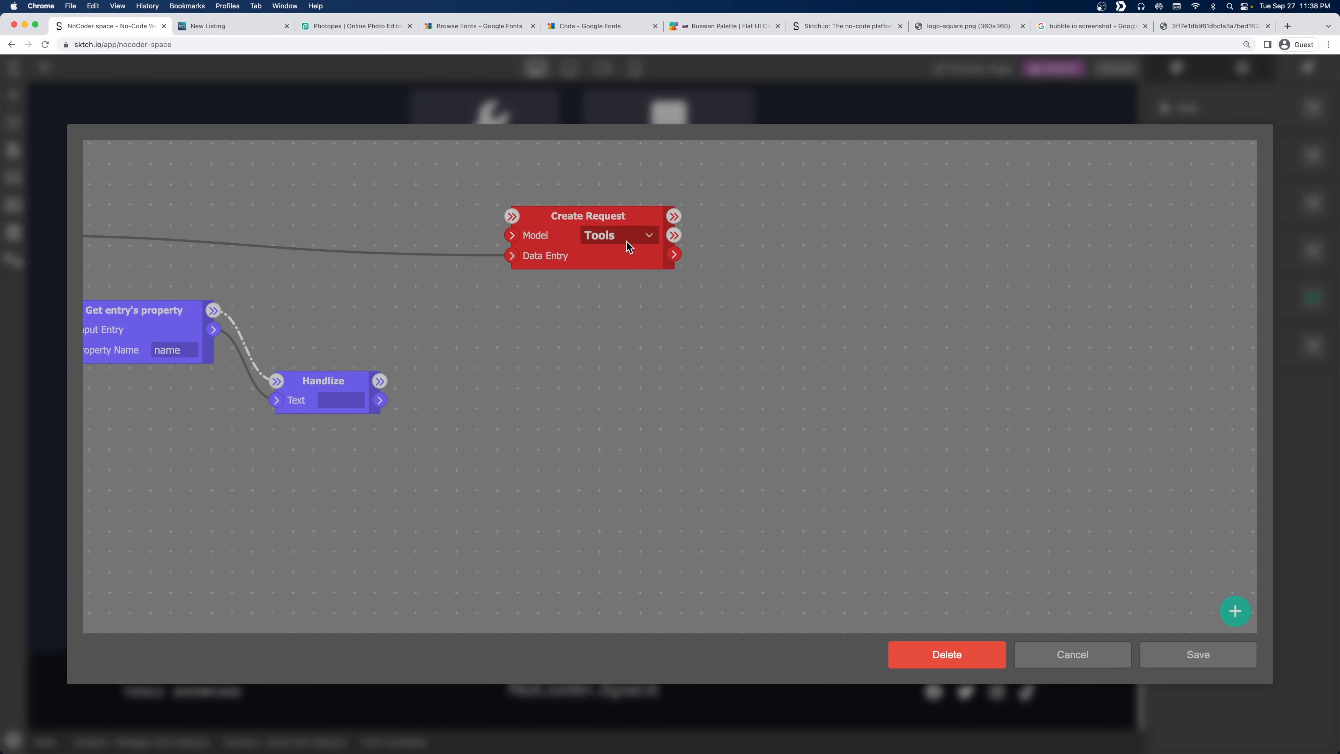
scroll(561, 371, left, 10)
Add a Set entry's property node for handle, fed by Handlize, running before Create Request.
right_click(712, 329)
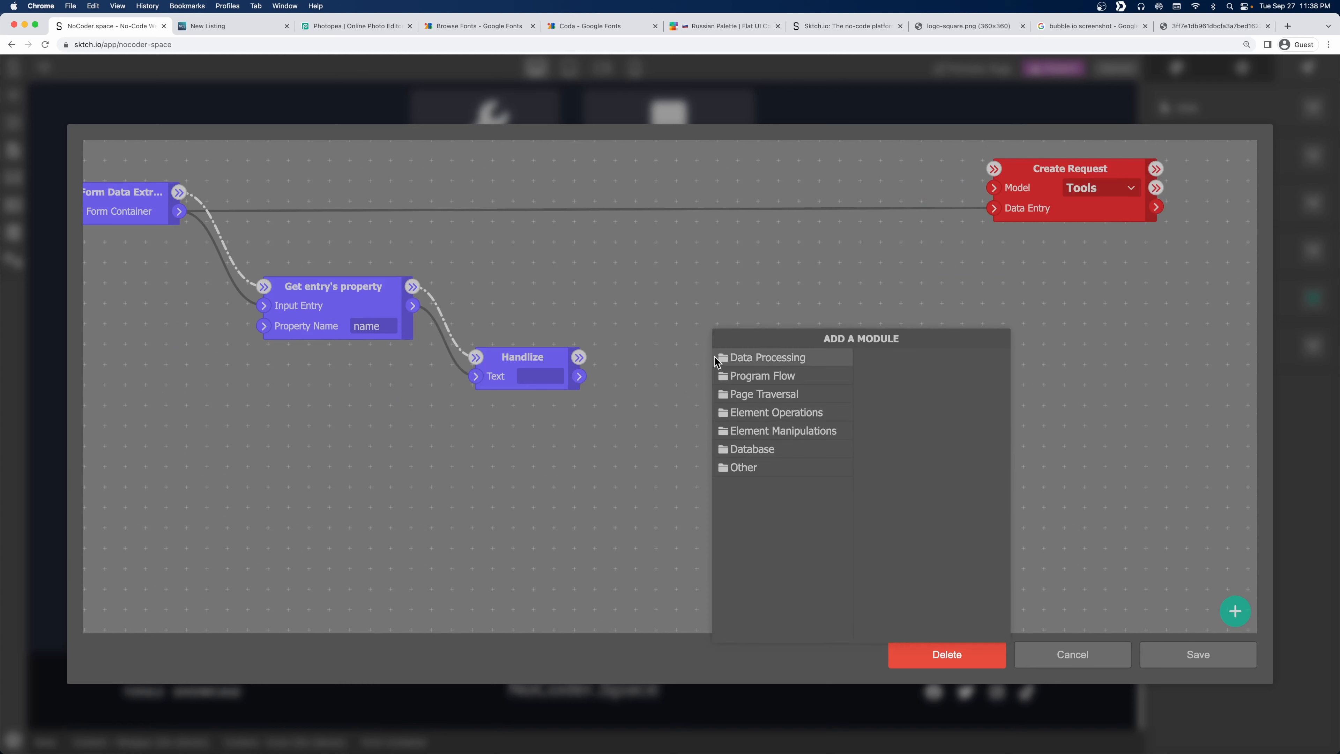
click(812, 363)
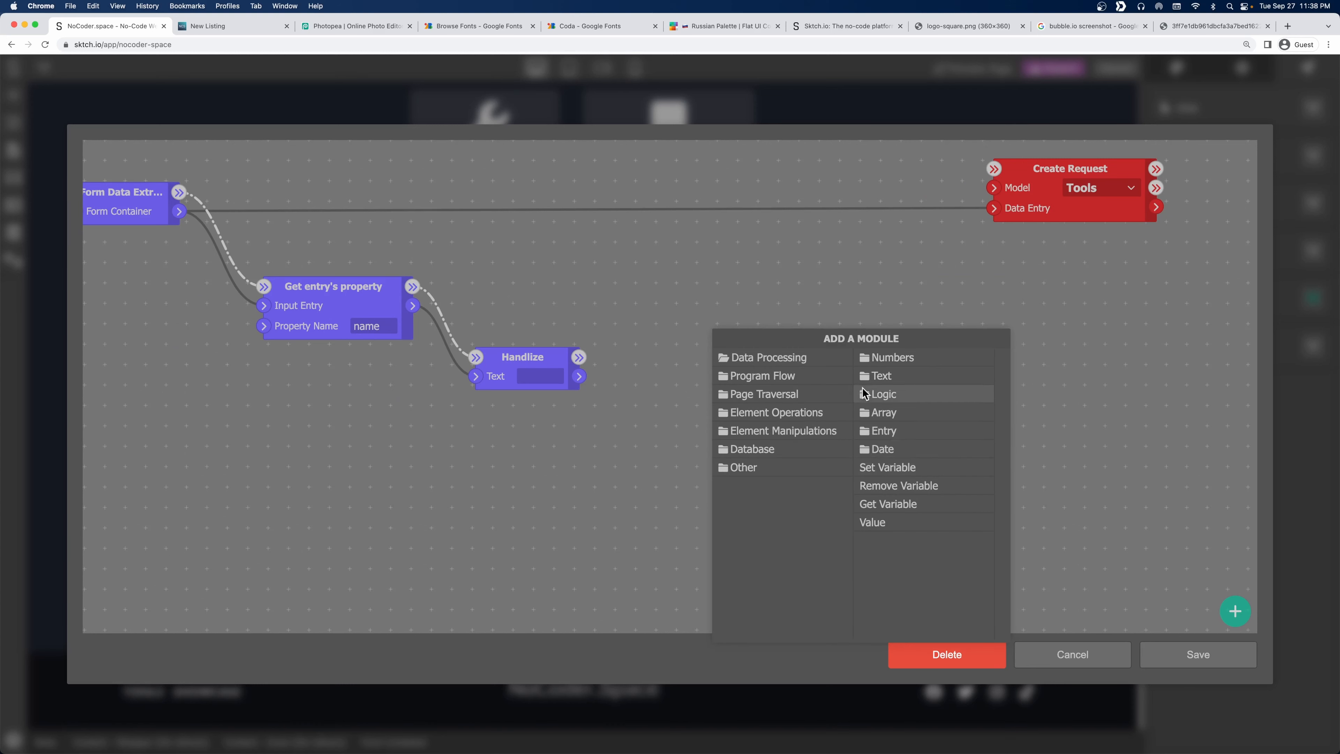
click(900, 432)
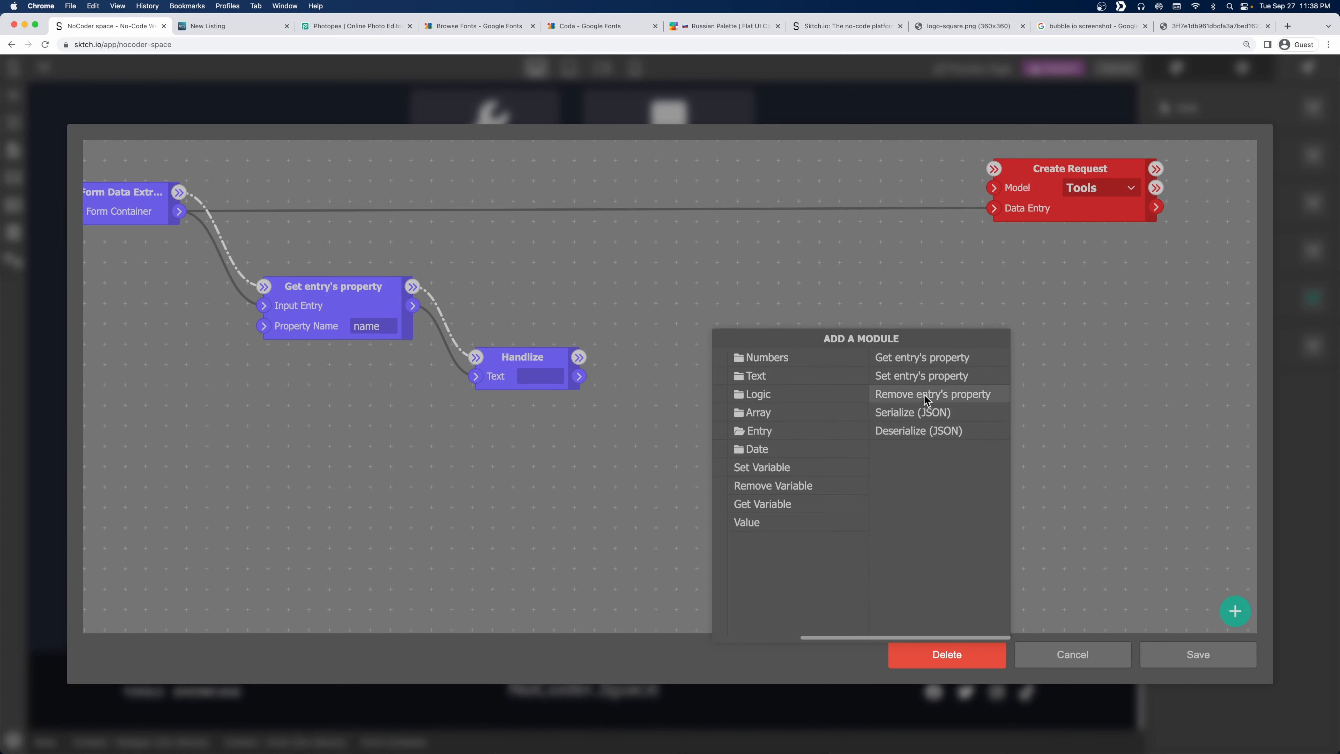
click(892, 375)
click(822, 374)
text(handle)
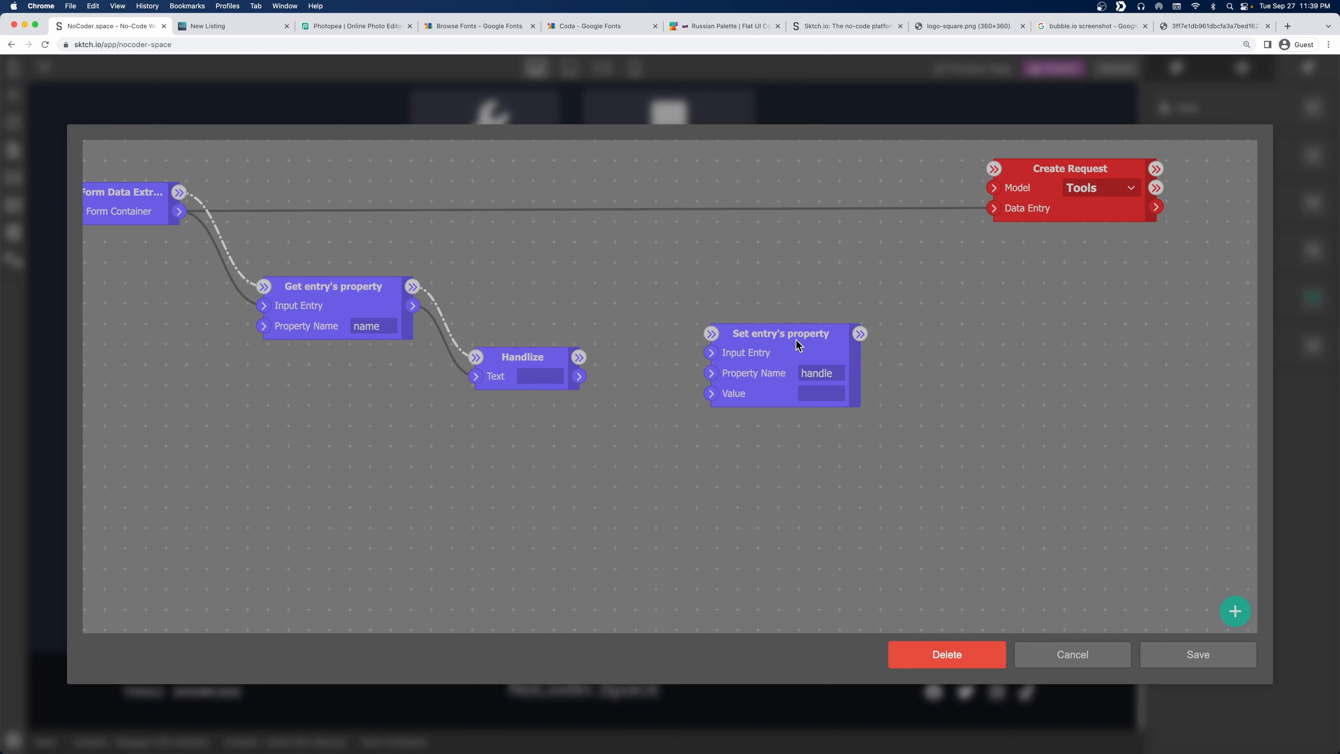
drag(799, 336, 916, 288)
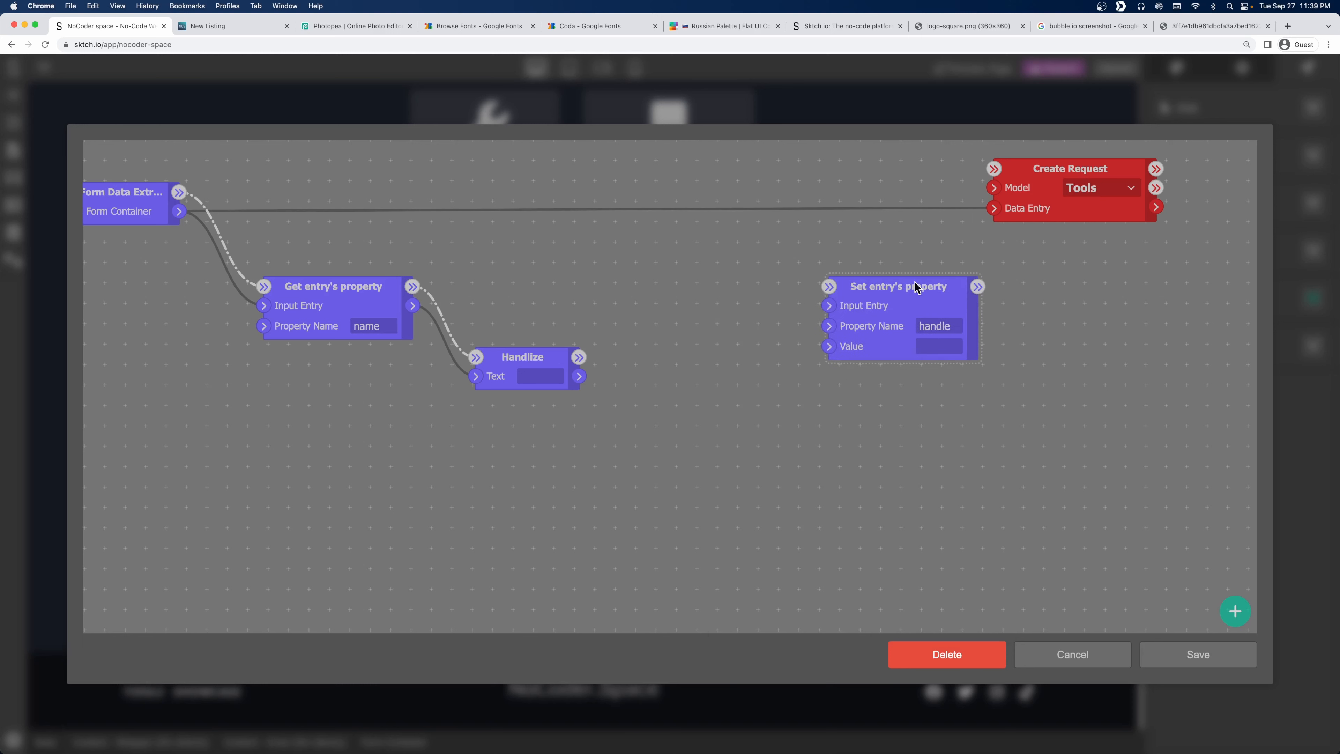
drag(1061, 168, 1178, 168)
drag(581, 377, 828, 348)
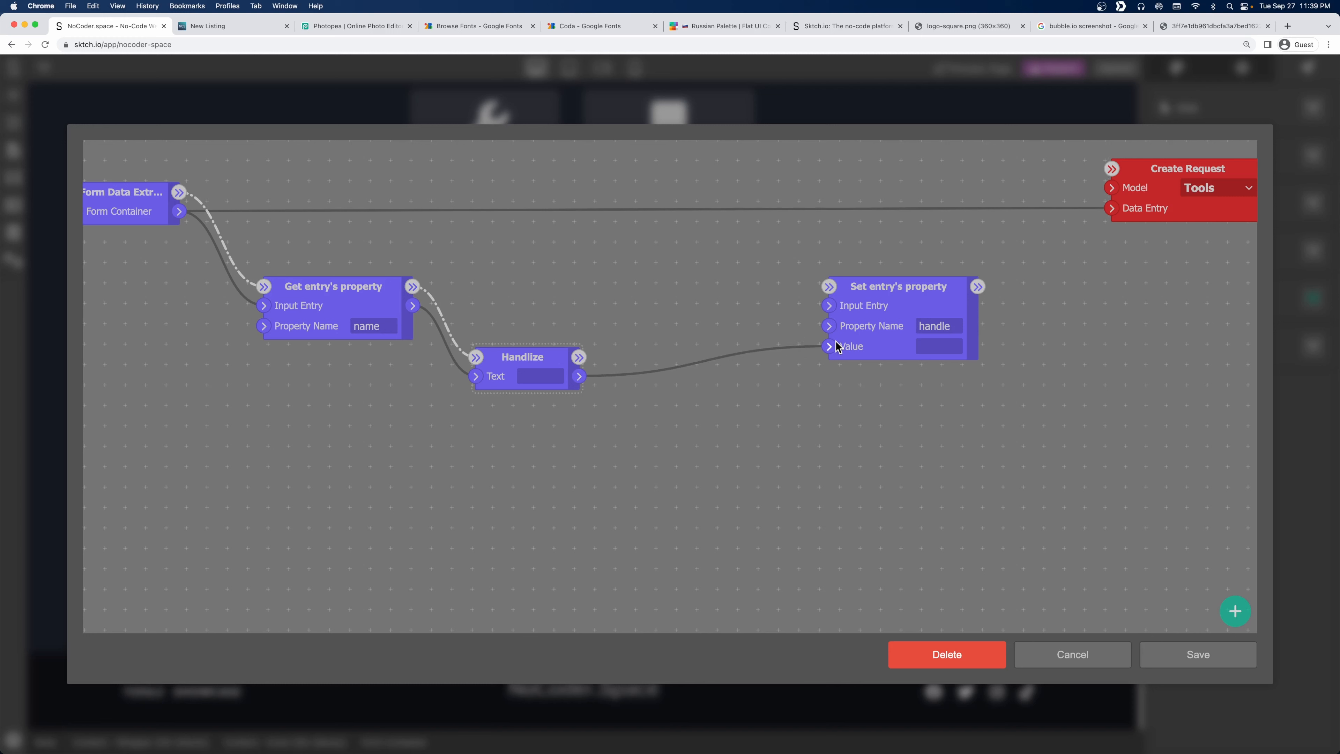
drag(928, 303, 1113, 172)
drag(664, 277, 502, 317)
drag(1027, 210, 1123, 186)
drag(789, 303, 914, 207)
Pan across the flow and move the Handlize node up and left.
drag(599, 517, 709, 554)
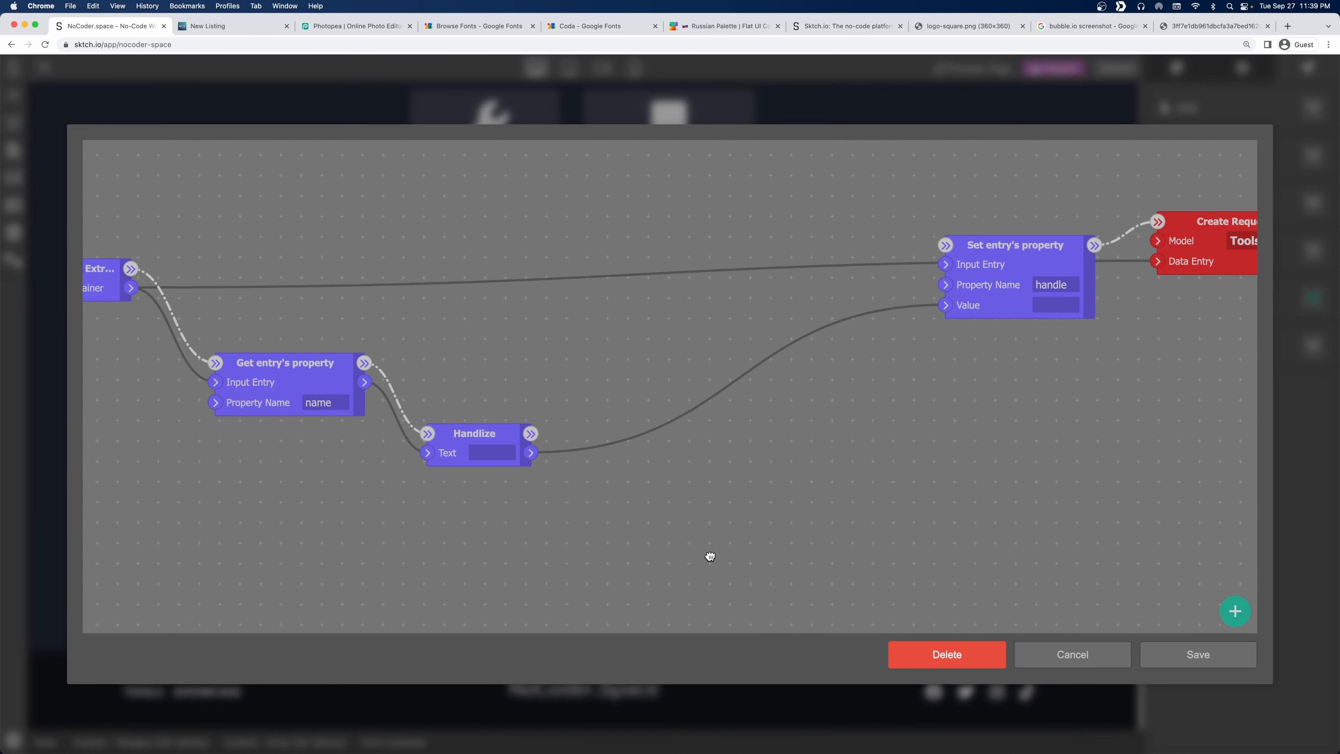
drag(425, 392, 546, 414)
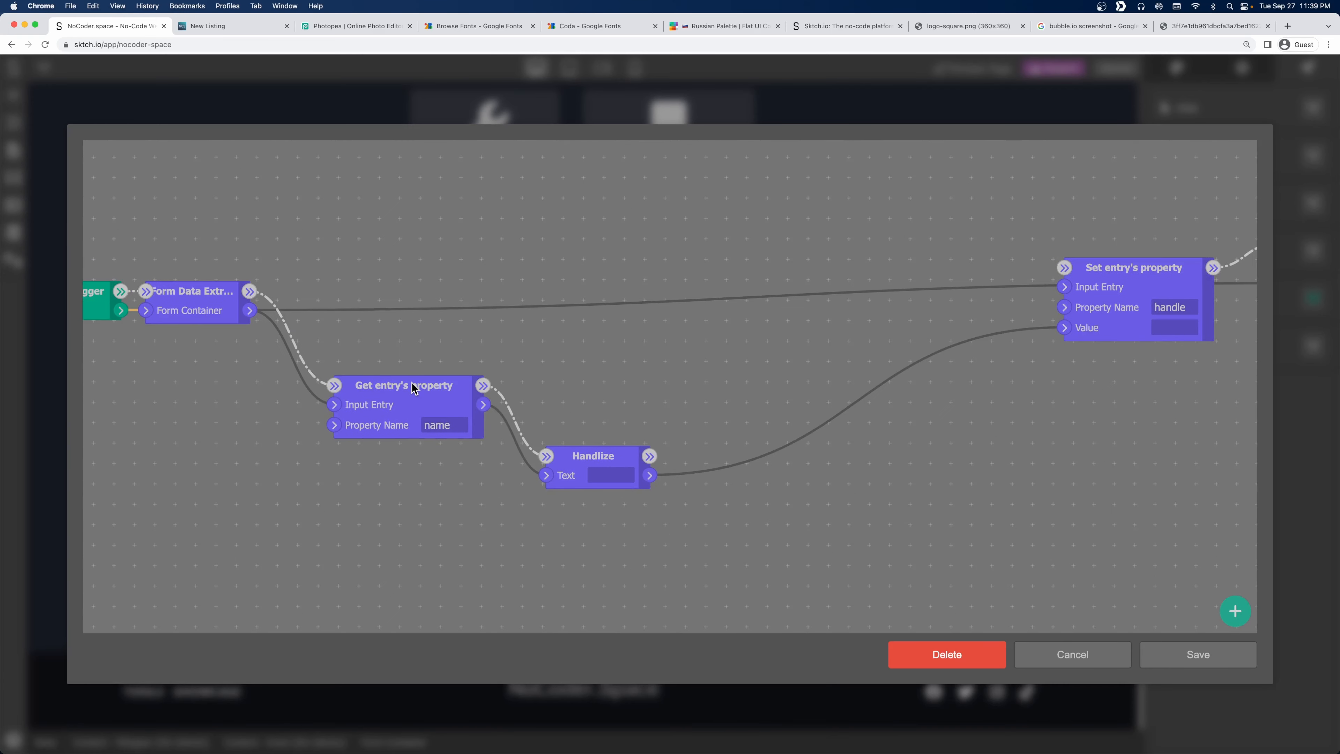
drag(623, 419, 361, 418)
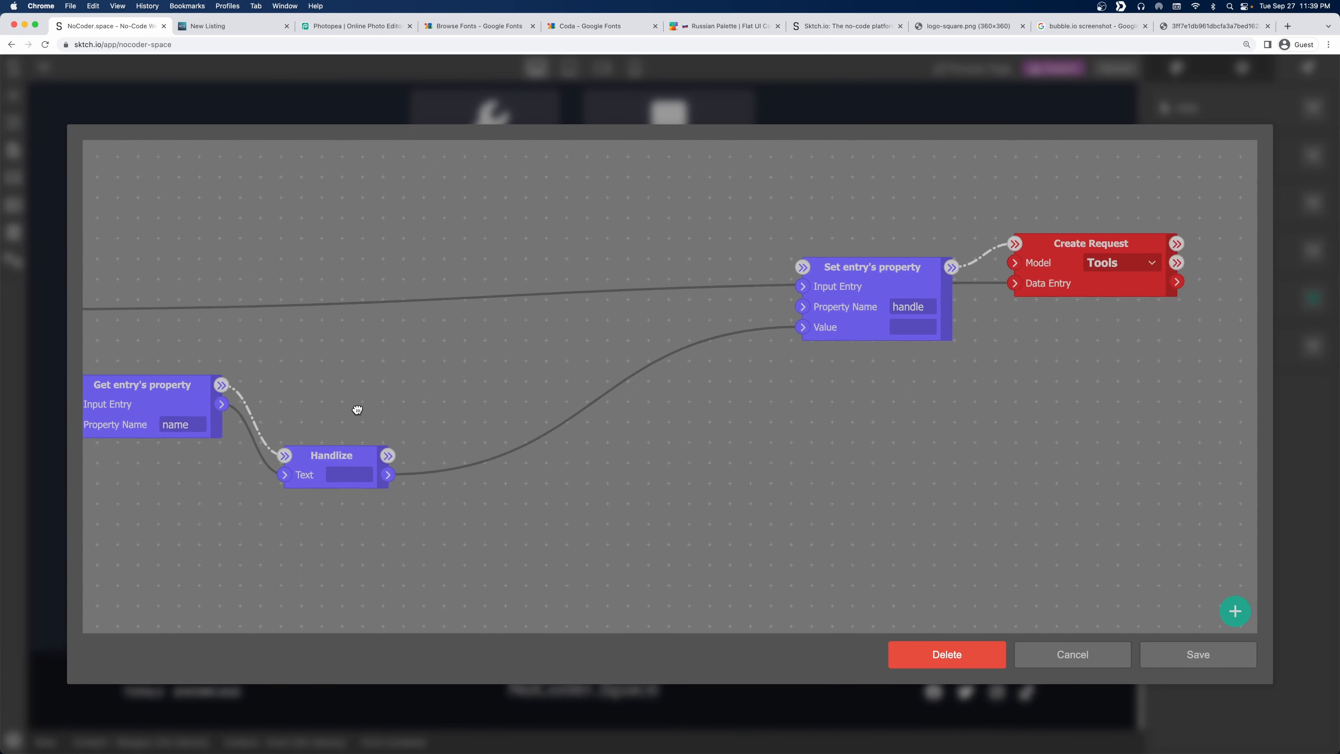
drag(317, 467, 299, 424)
drag(310, 347, 631, 392)
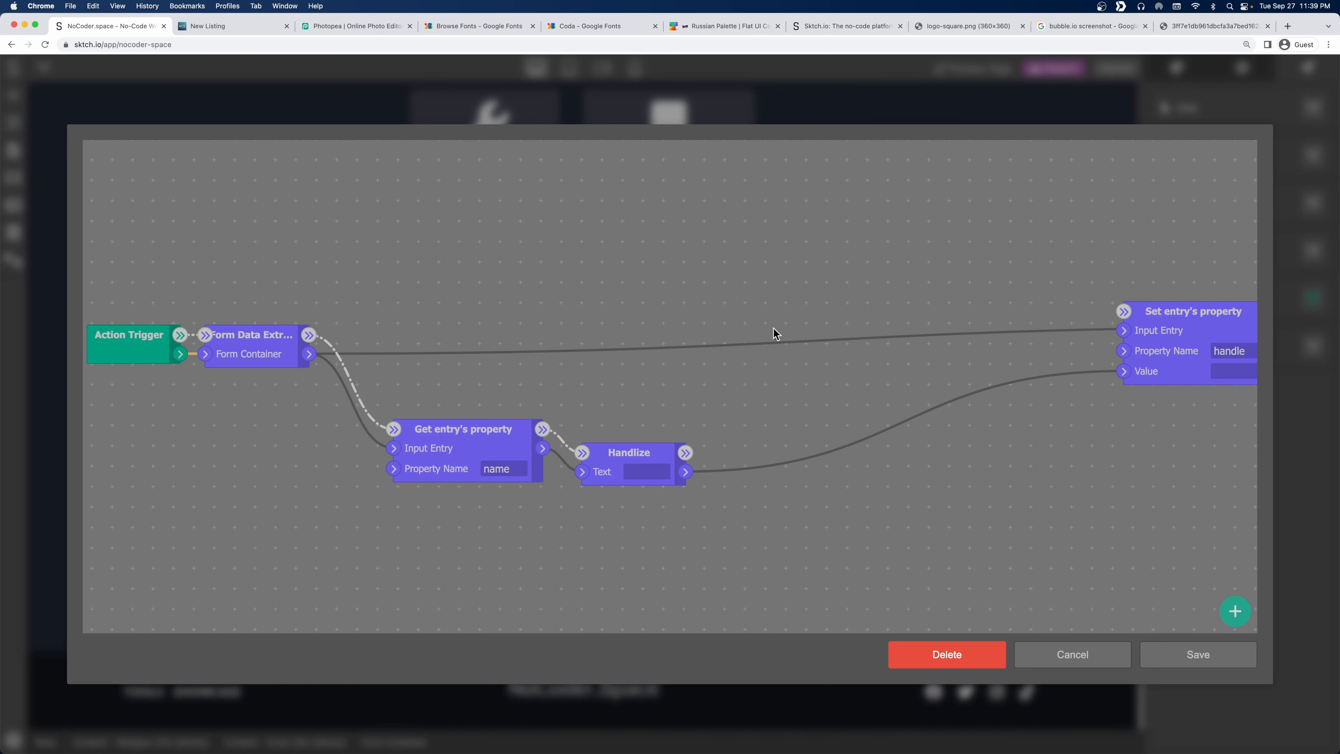
Add a Retrieve Request node that reads from the Tools model.
drag(772, 328, 352, 264)
right_click(376, 299)
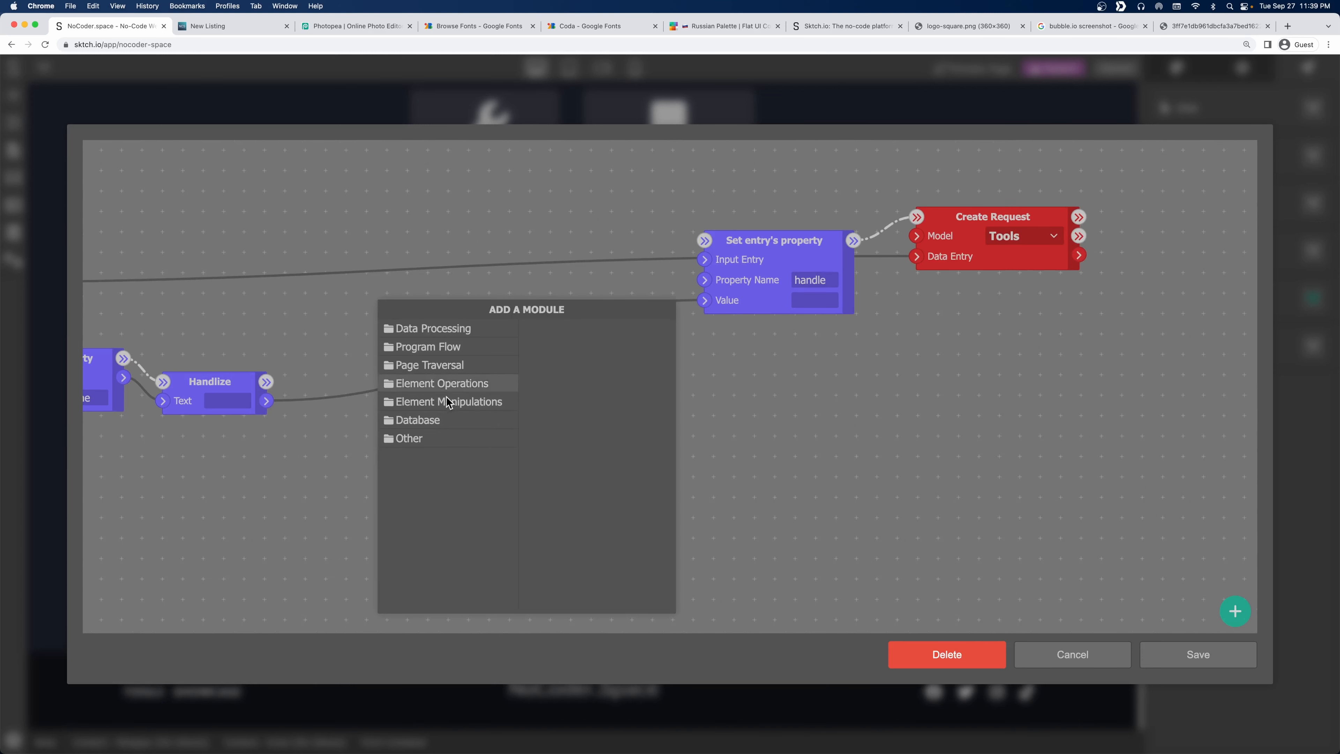
click(434, 420)
click(588, 329)
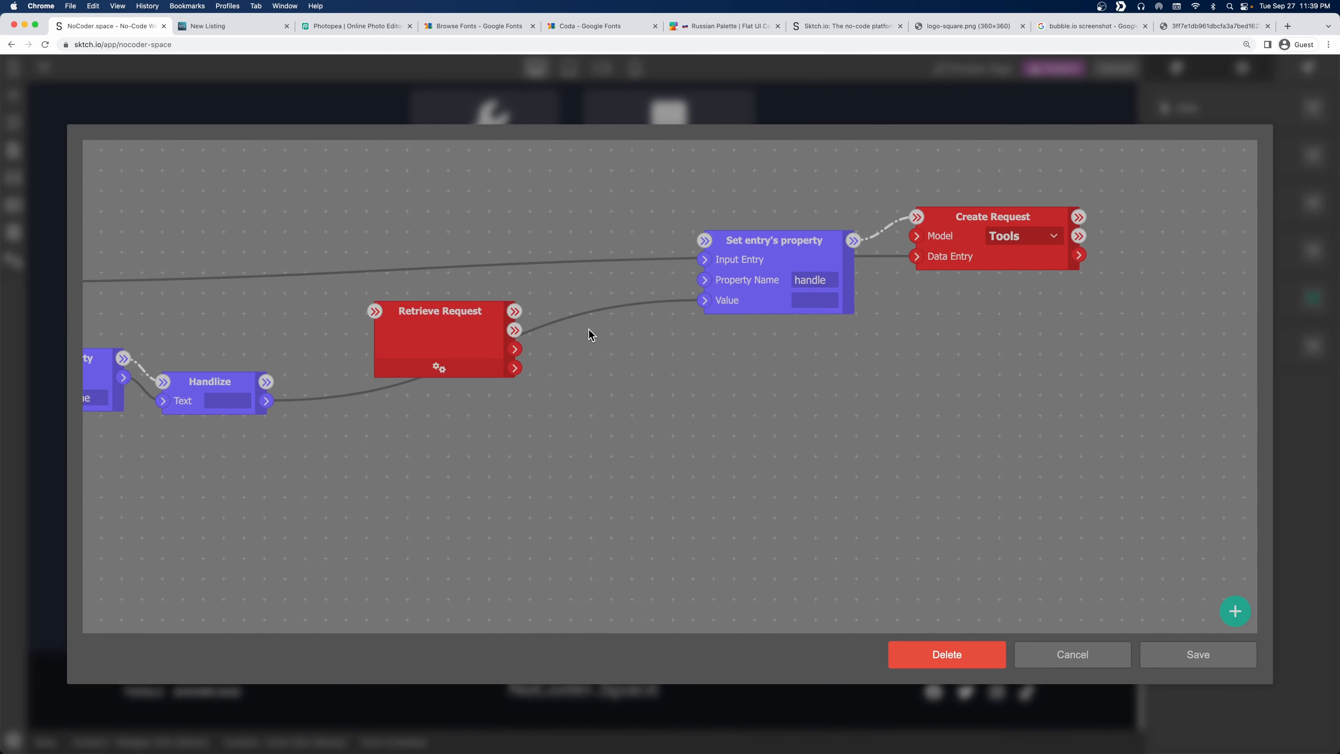
click(439, 368)
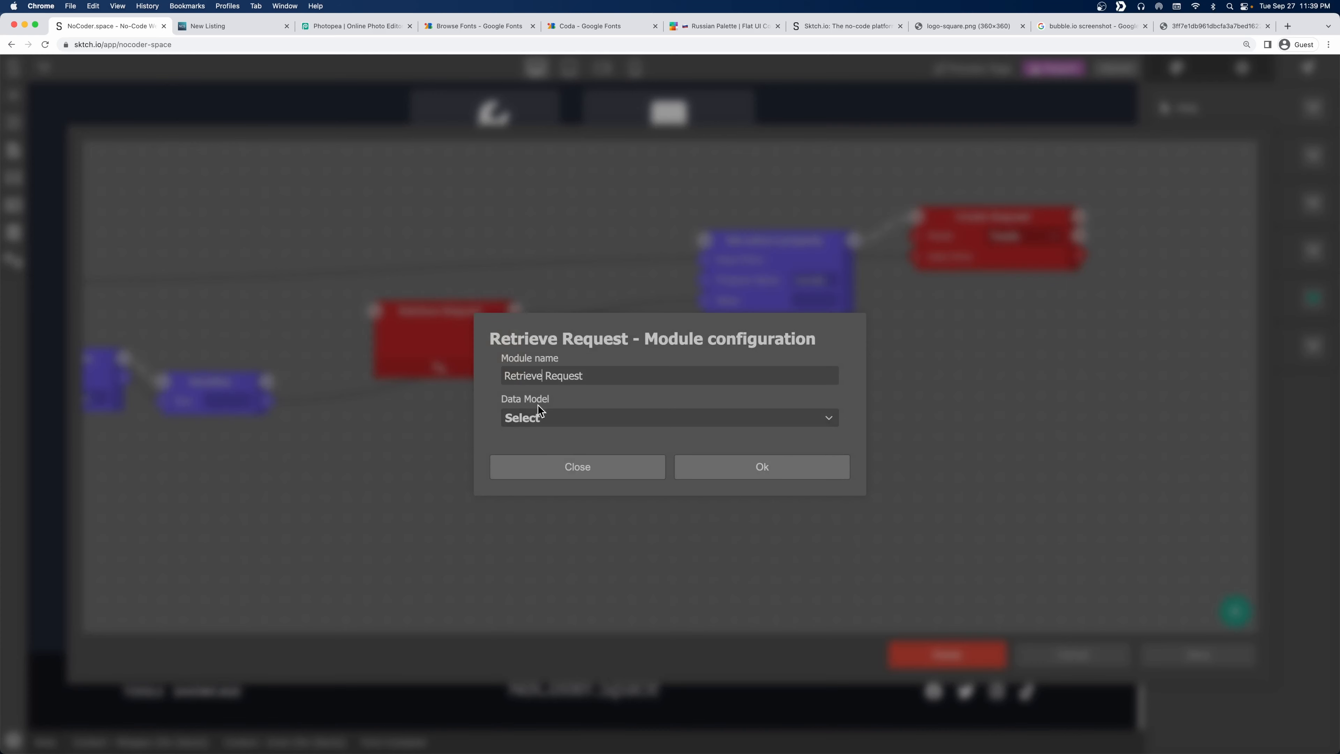
click(537, 417)
click(534, 441)
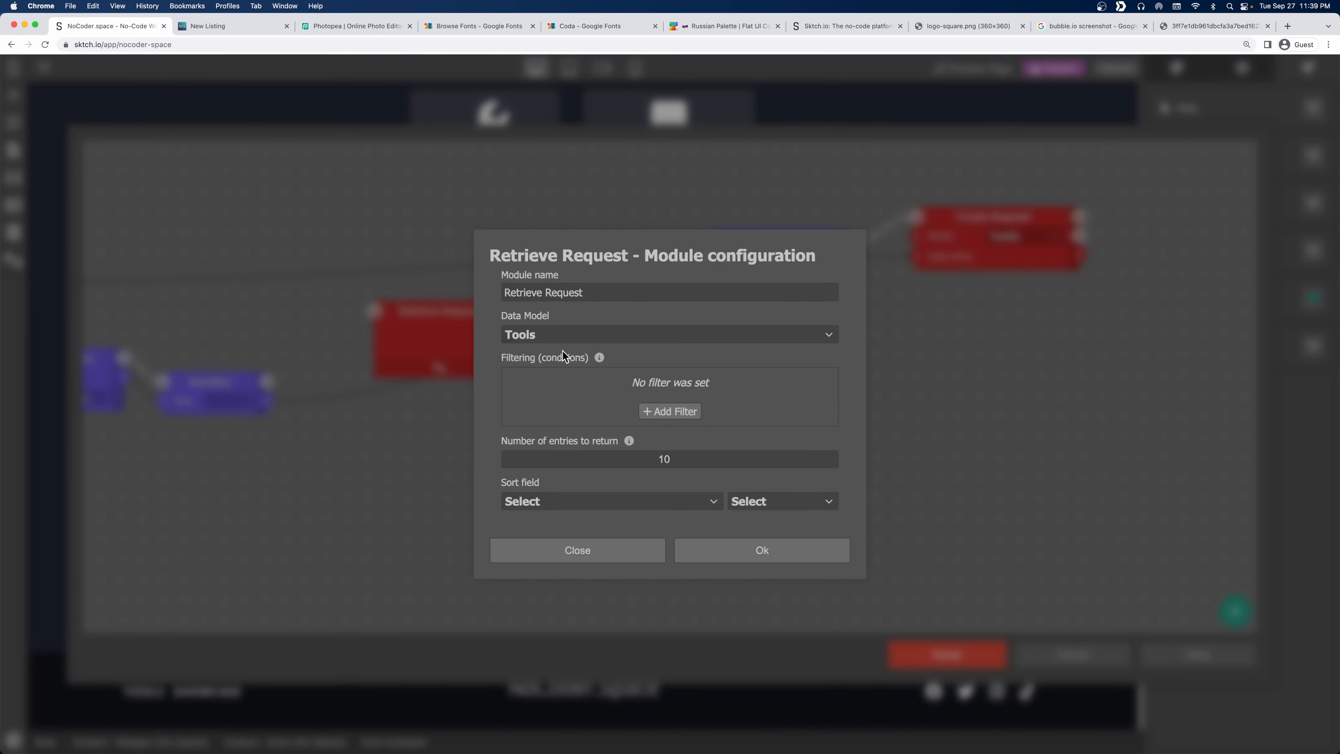
Filter Retrieve Request by Handle Is an input value, return 1 entry, and confirm.
click(654, 411)
click(550, 381)
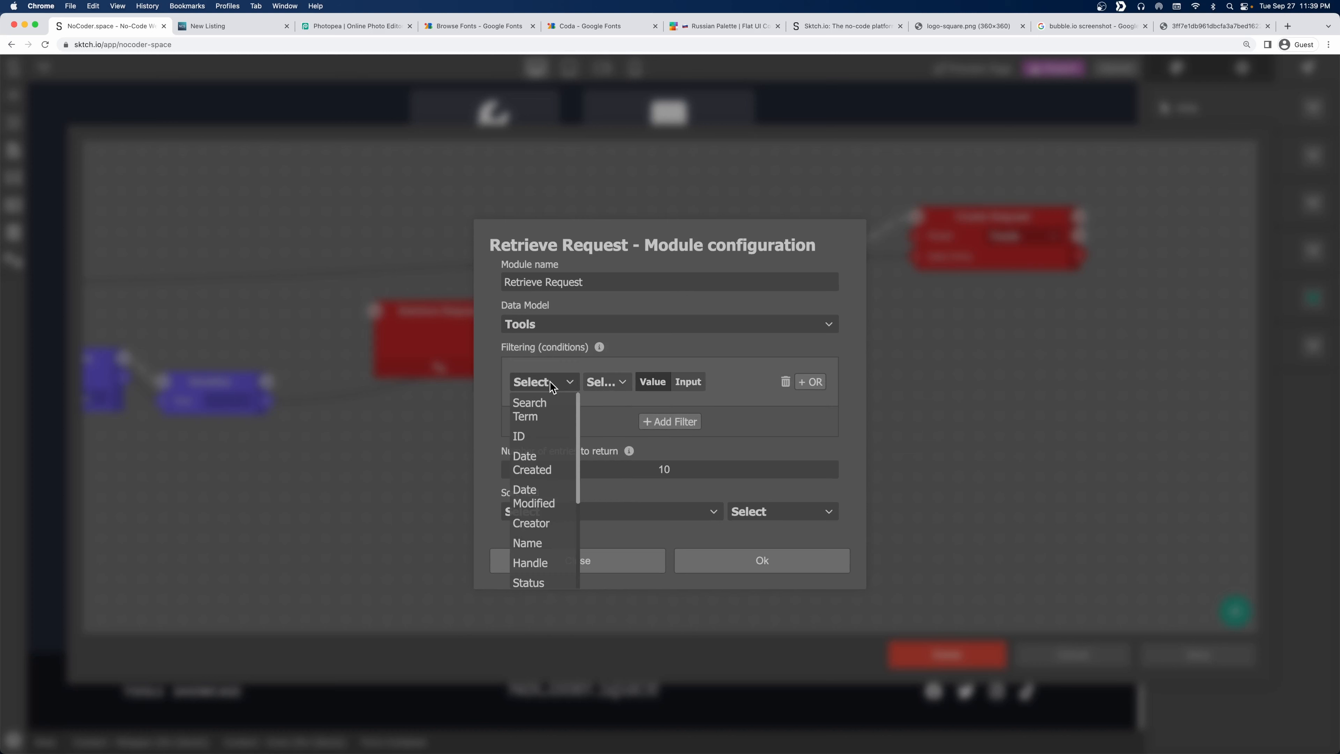
scroll(547, 524, down, 1)
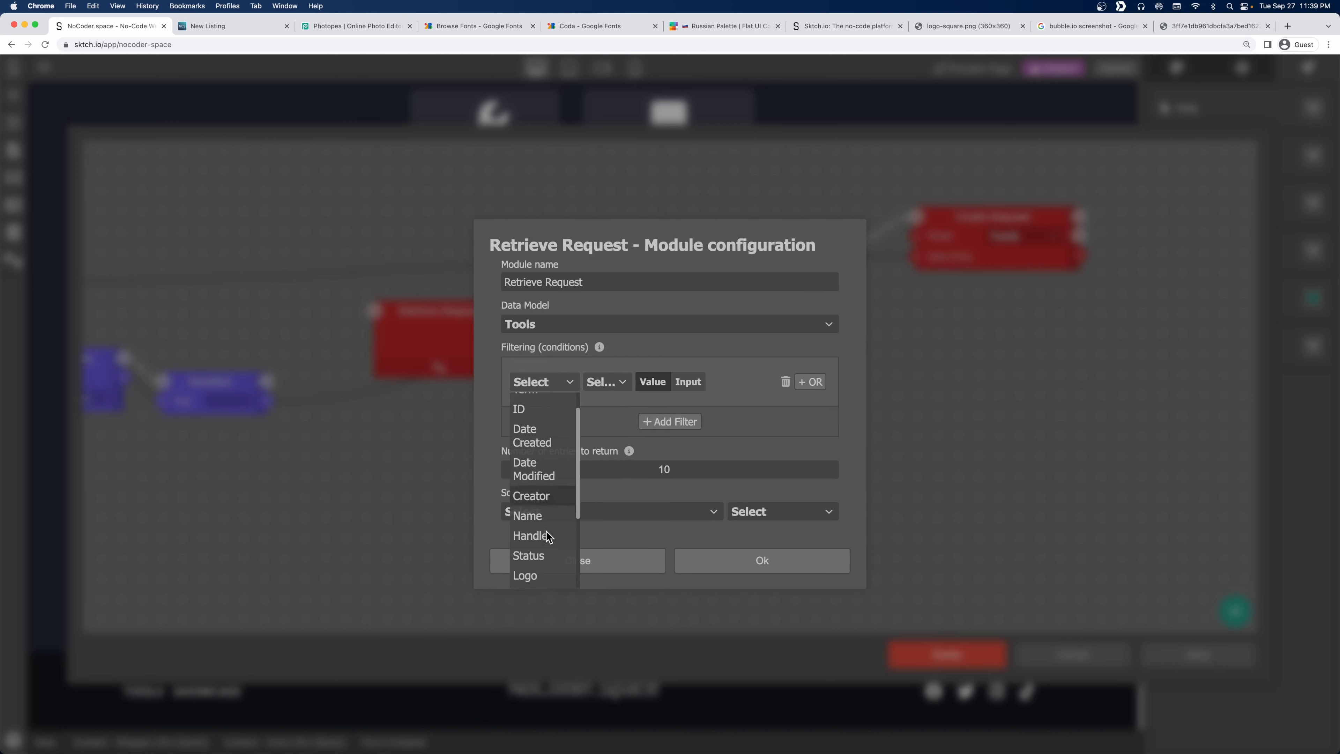
click(547, 530)
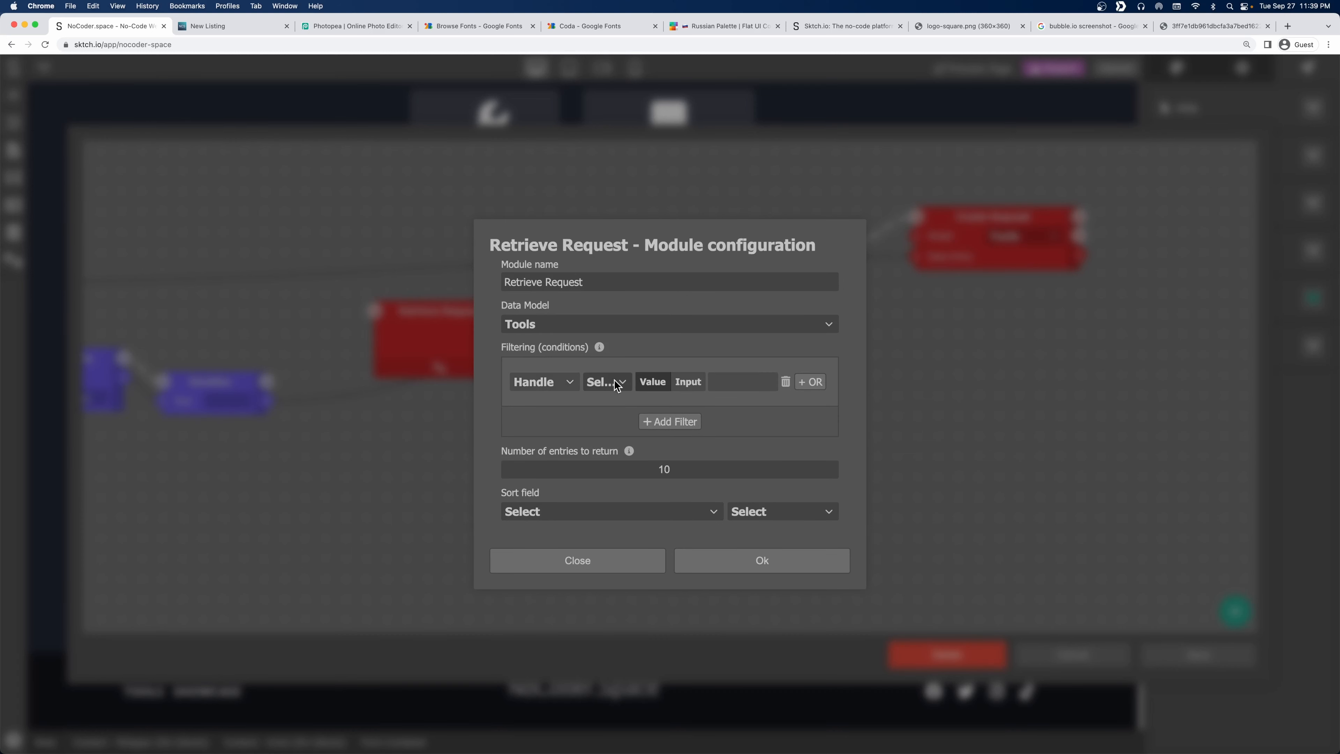
click(614, 402)
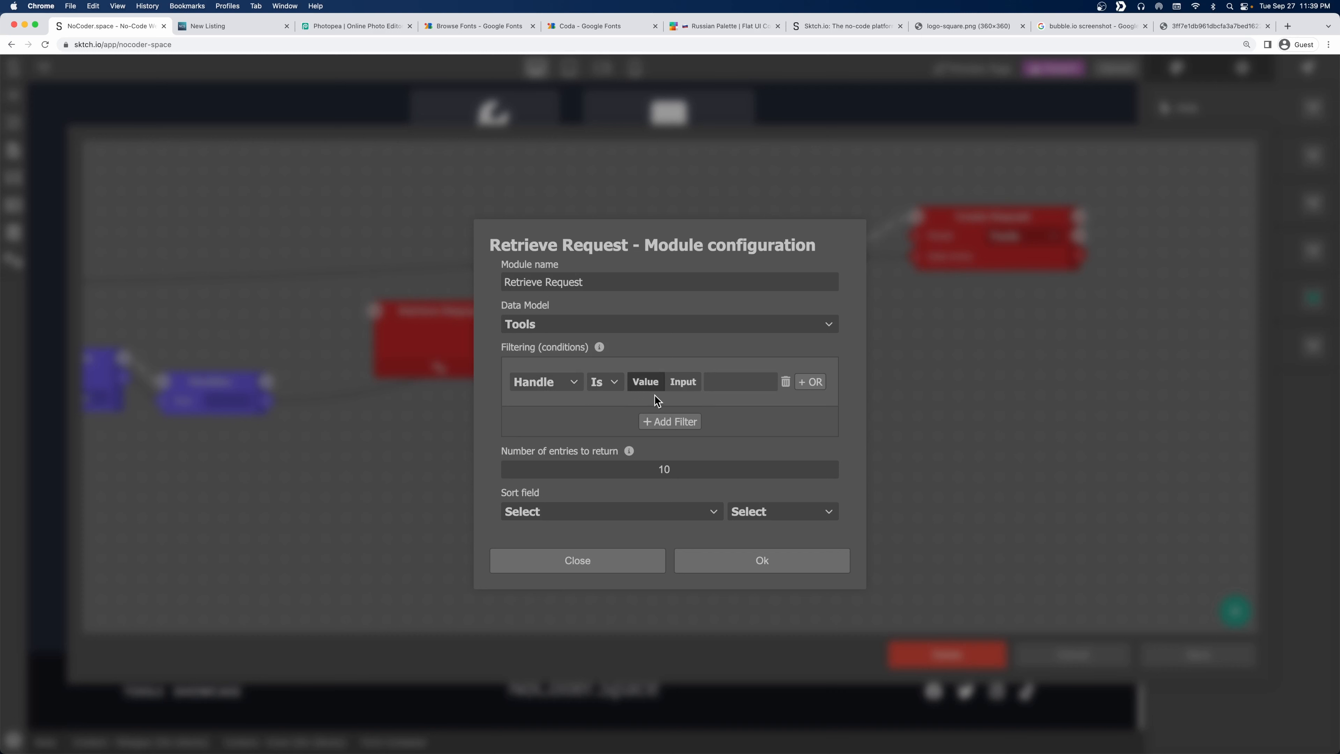
click(680, 381)
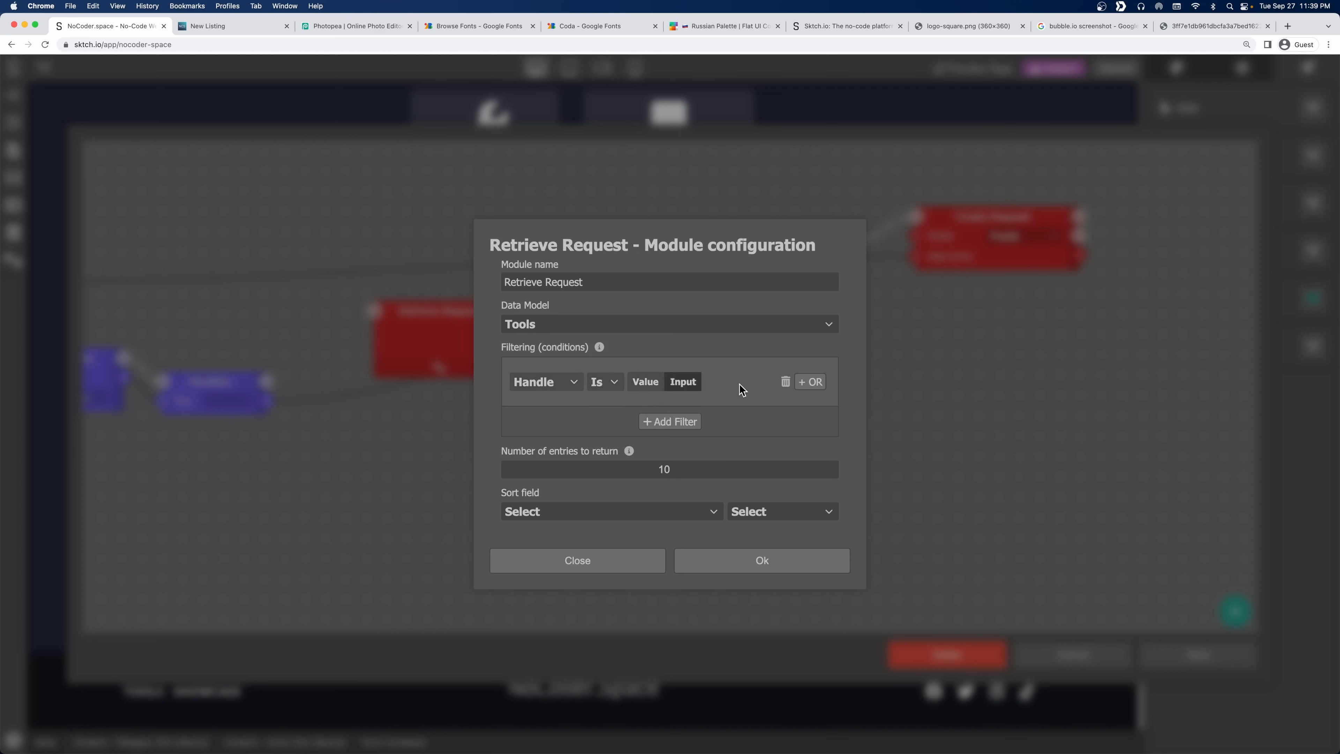
double_click(686, 468)
text(1)
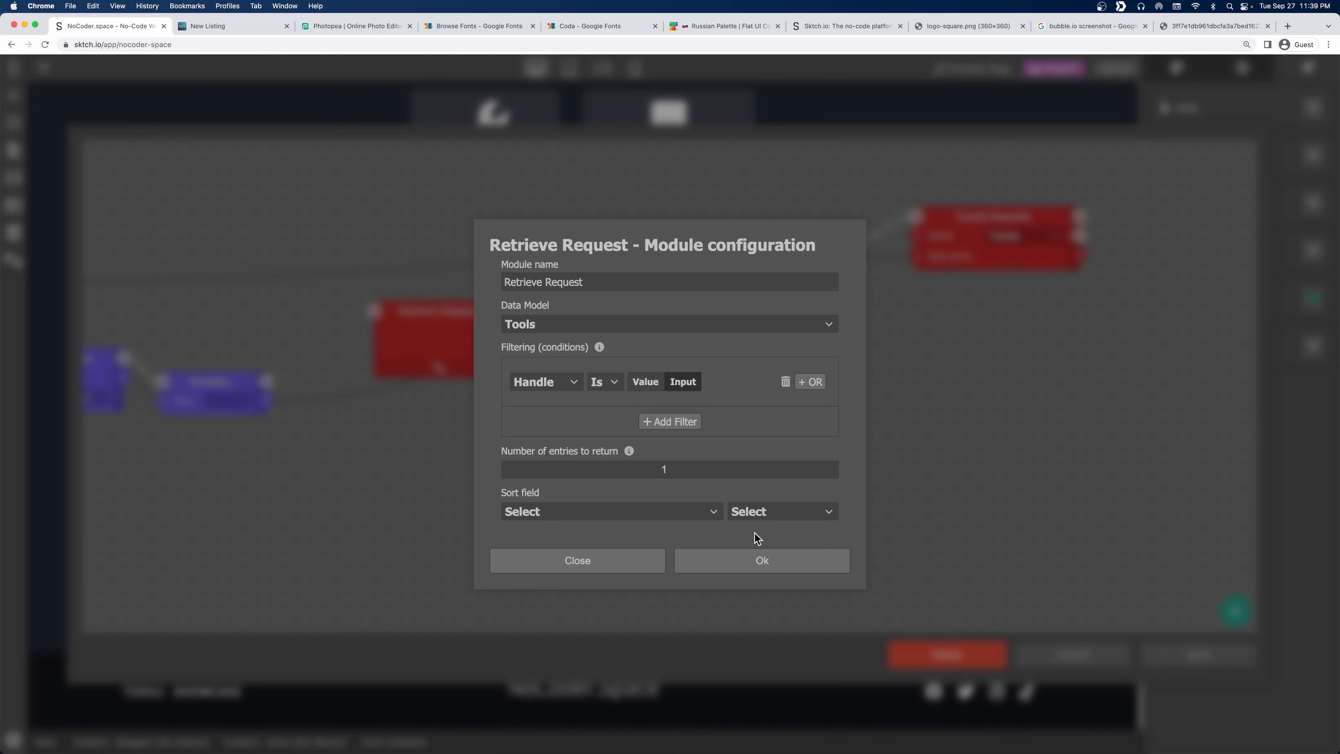
click(757, 558)
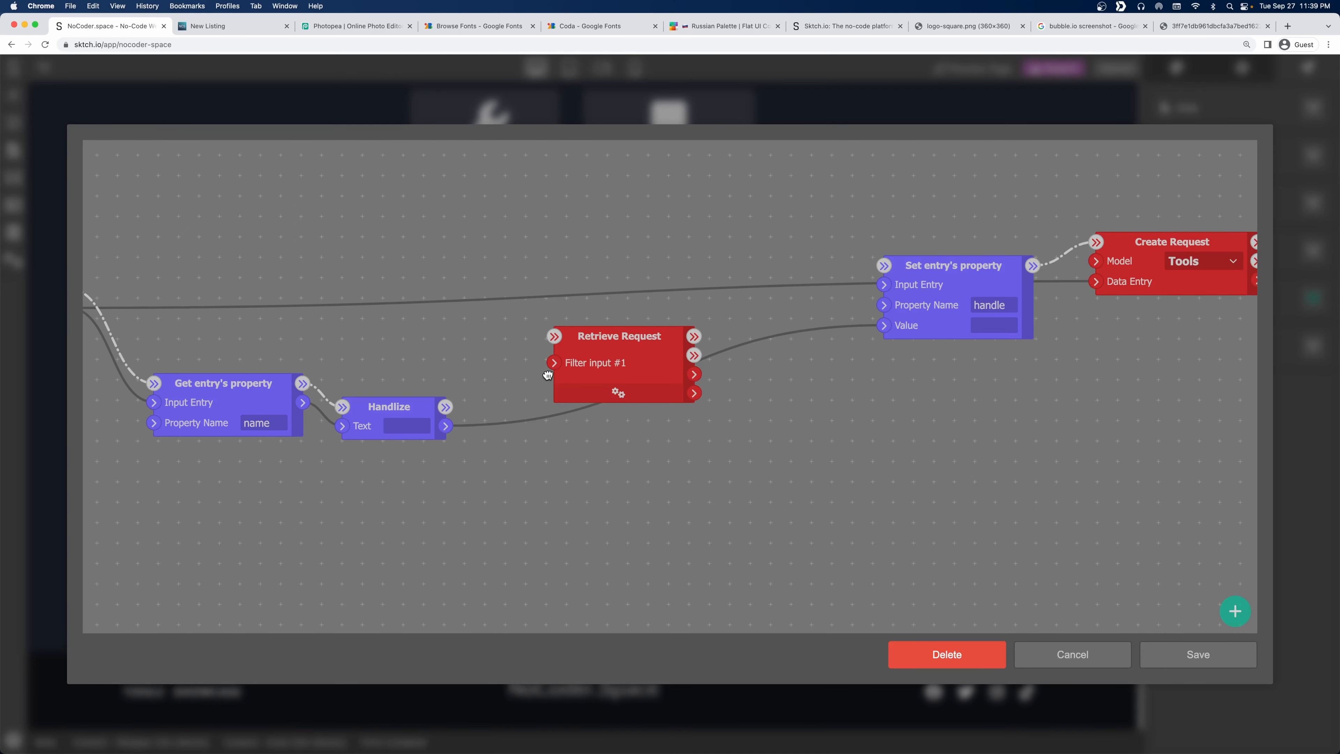
Feed Handlize's text into Retrieve Request's filter, run it after Handlize, and tidy the nodes.
mouse_move(445, 425)
mouse_down()
mouse_move(520, 407)
mouse_move(555, 364)
mouse_move(428, 430)
mouse_up()
drag(276, 426, 362, 427)
drag(684, 466, 550, 483)
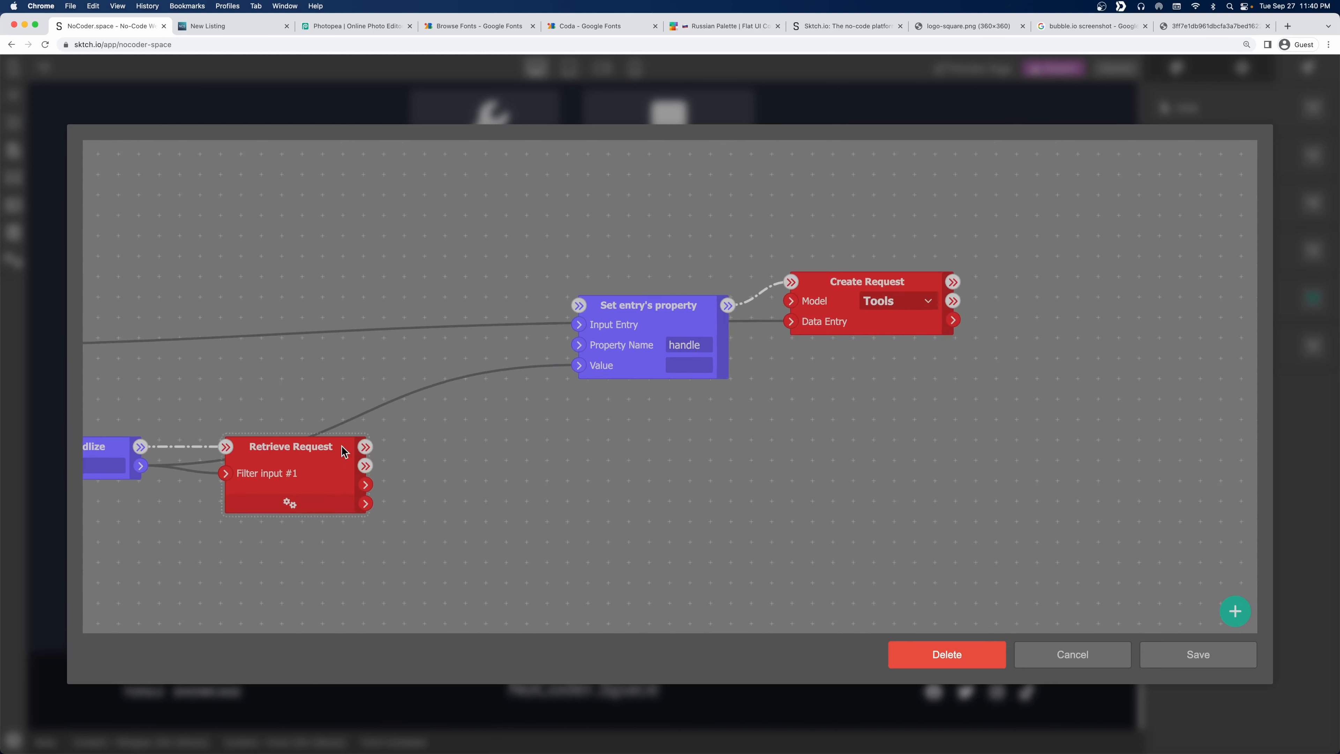
drag(341, 445, 319, 463)
drag(570, 461, 680, 384)
drag(988, 203, 1153, 180)
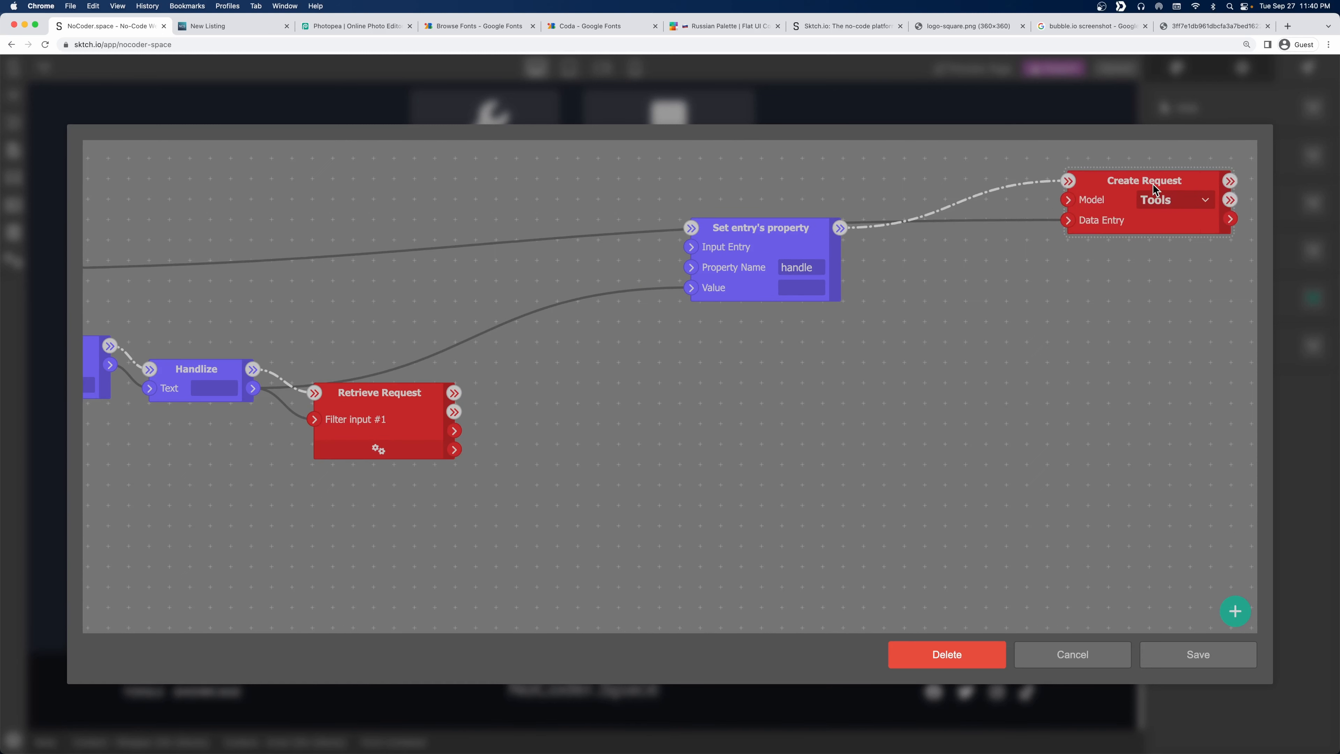
drag(787, 225, 976, 179)
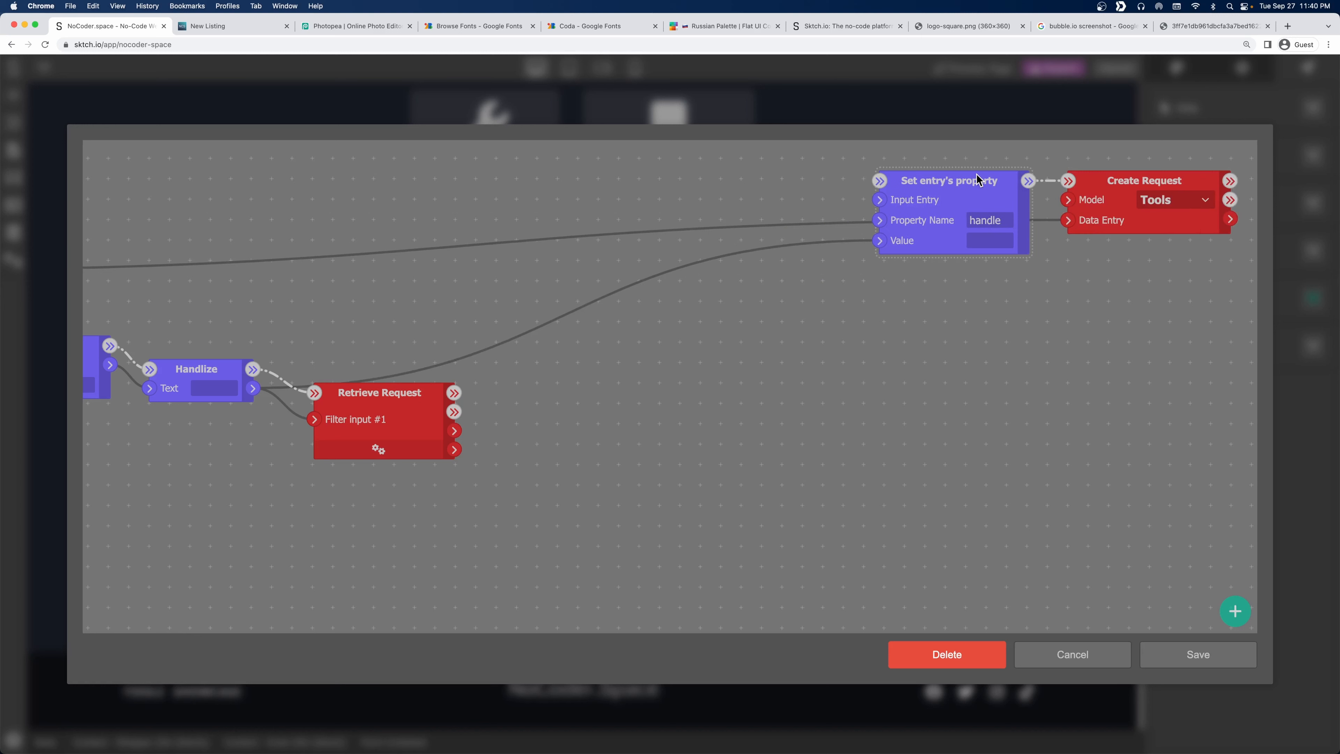
Add a Condition node from the Program Flow modules.
right_click(584, 370)
click(441, 337)
right_click(592, 360)
click(640, 491)
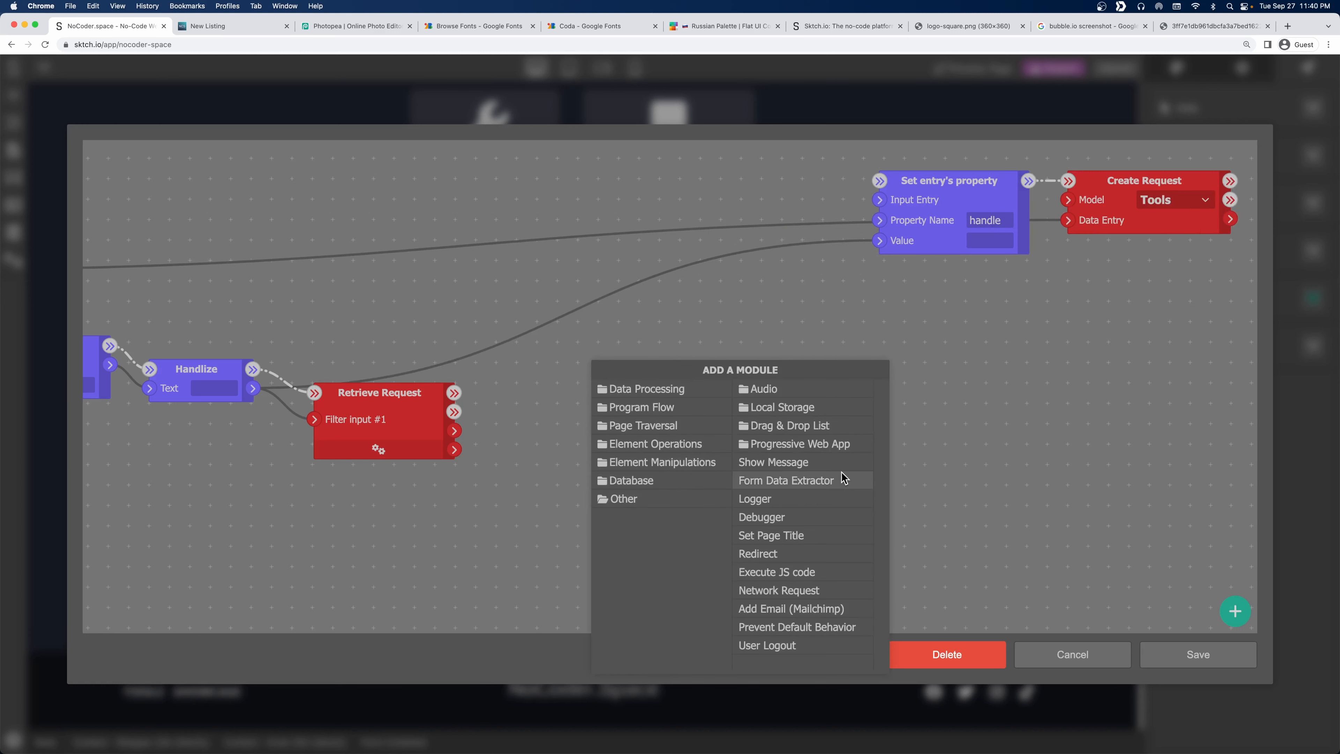
click(656, 482)
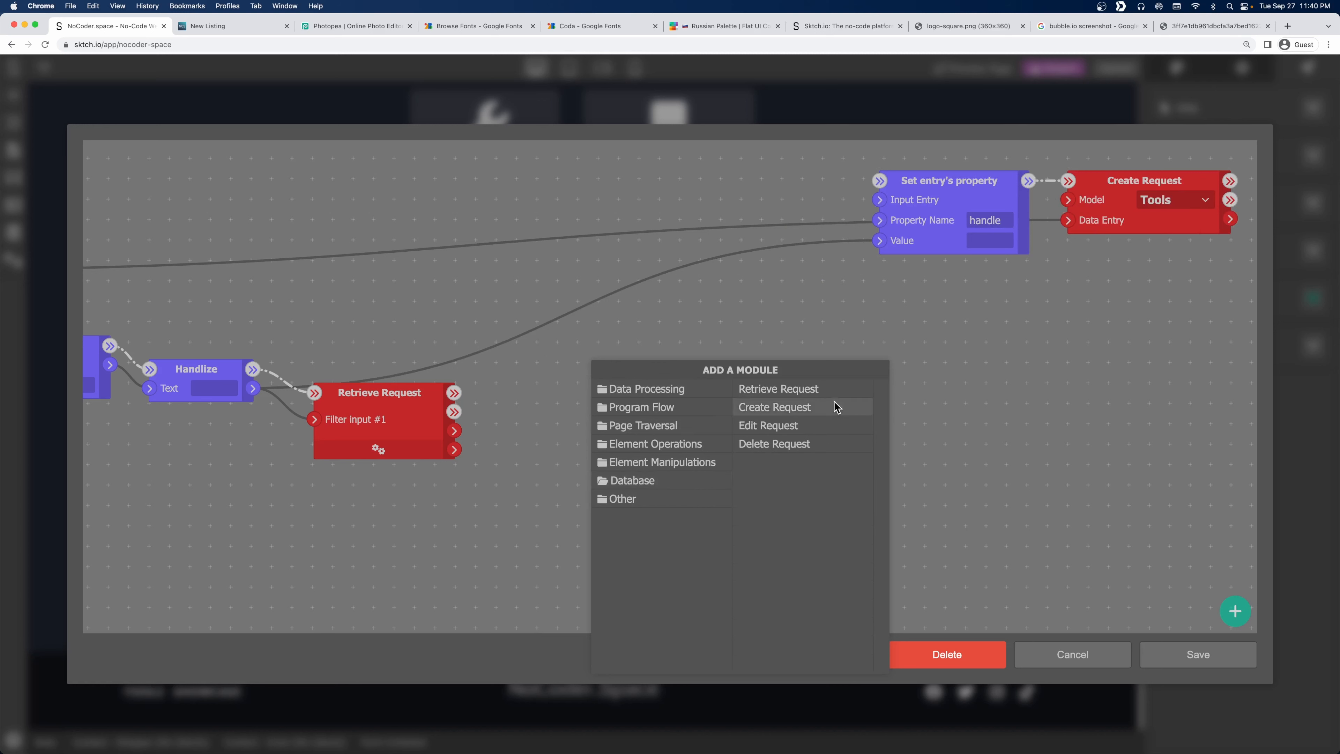
click(669, 391)
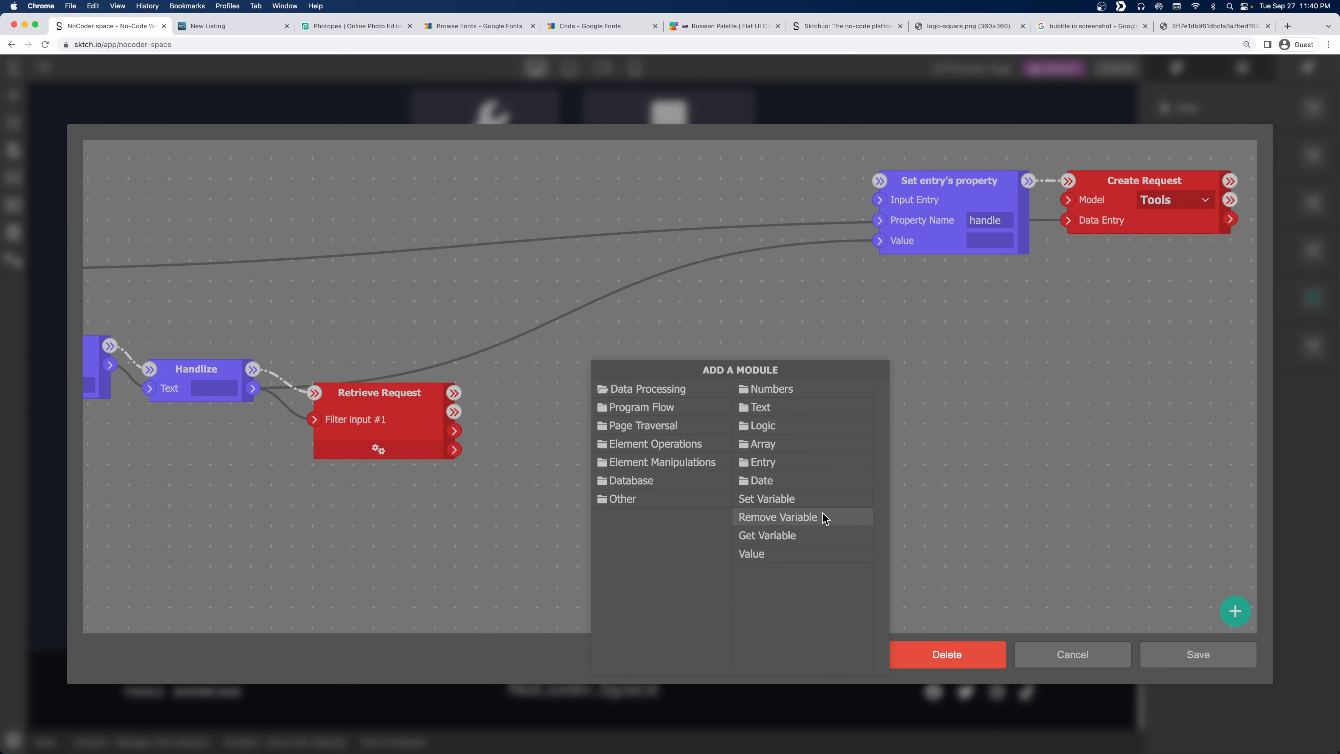
click(649, 408)
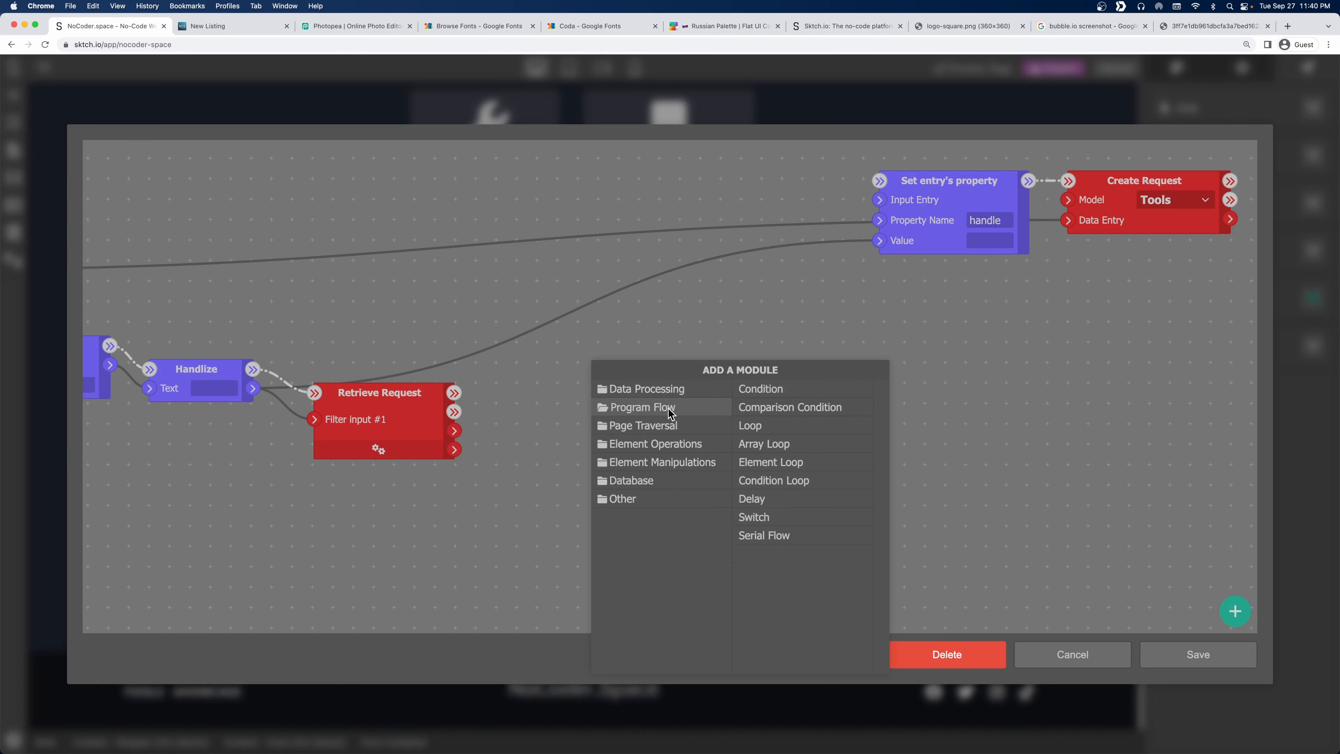
click(810, 388)
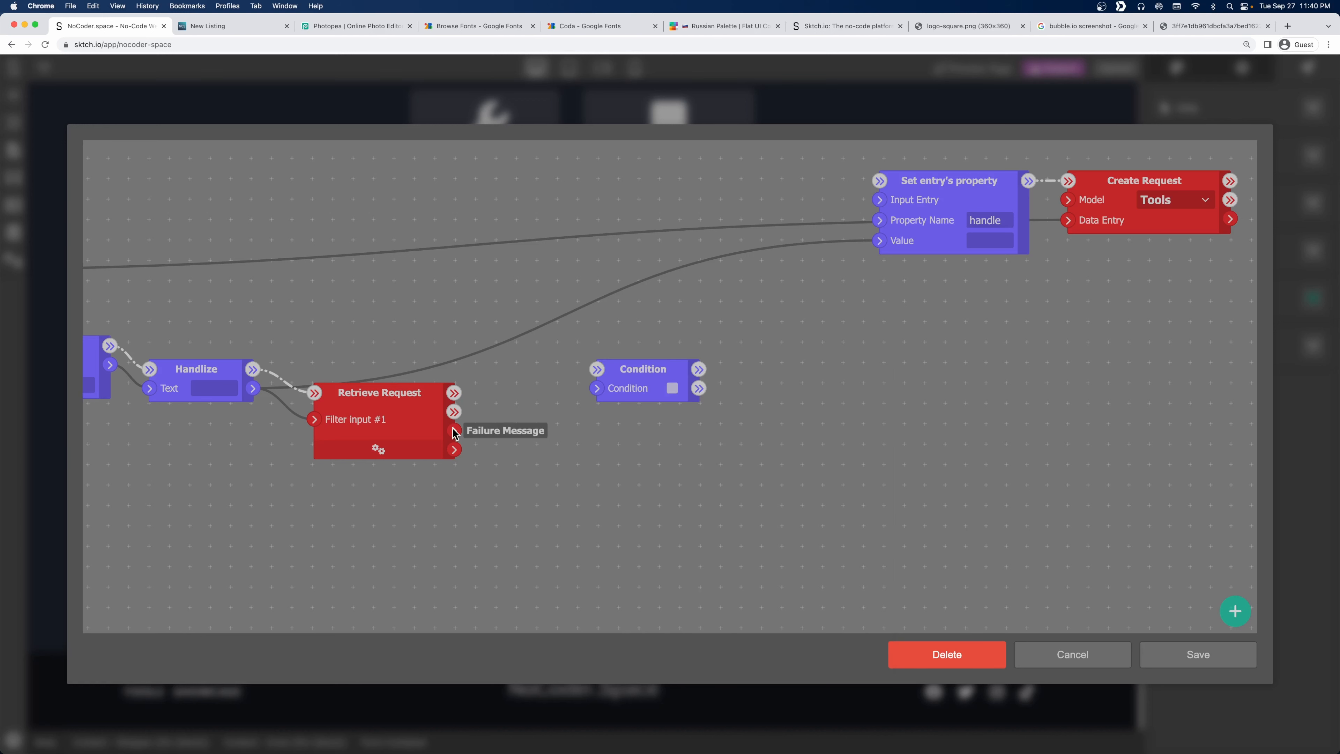
Make the Condition test Retrieve Request's single entry and route Otherwise into Set entry's property.
drag(454, 449, 597, 389)
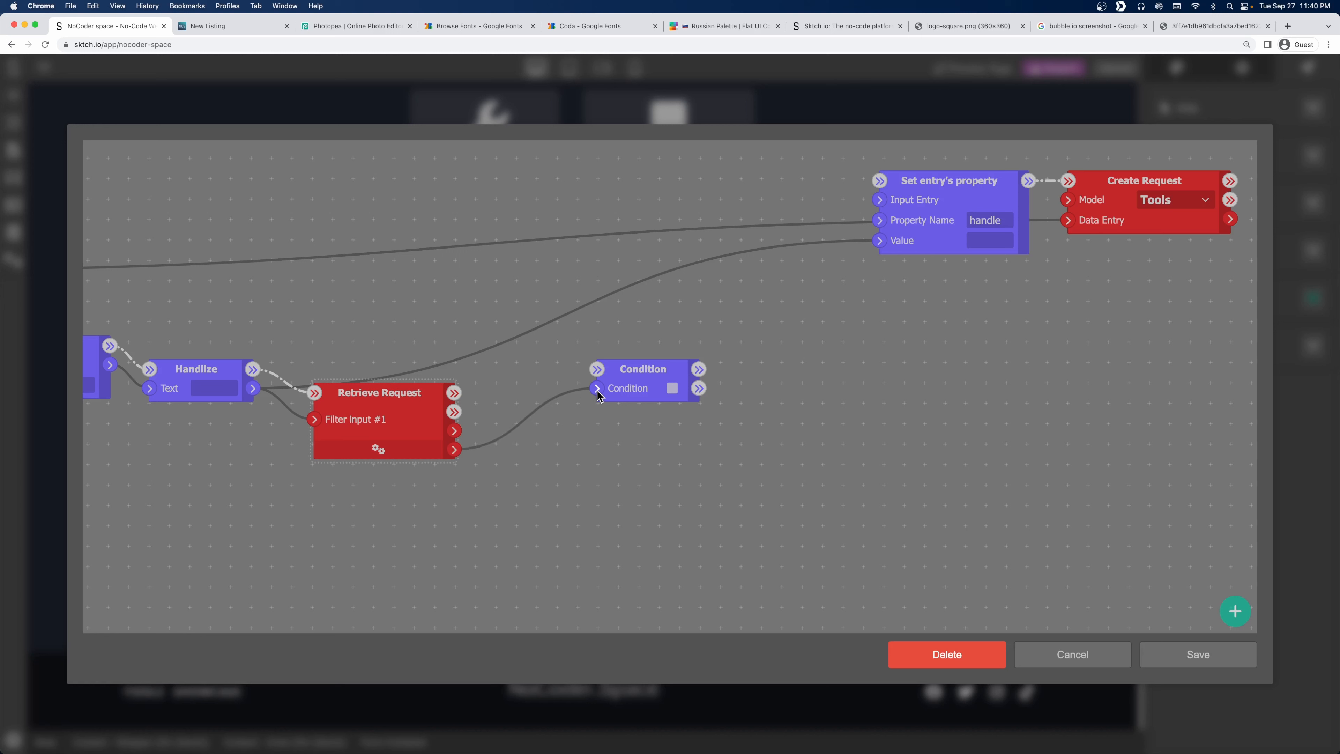
drag(452, 393, 556, 395)
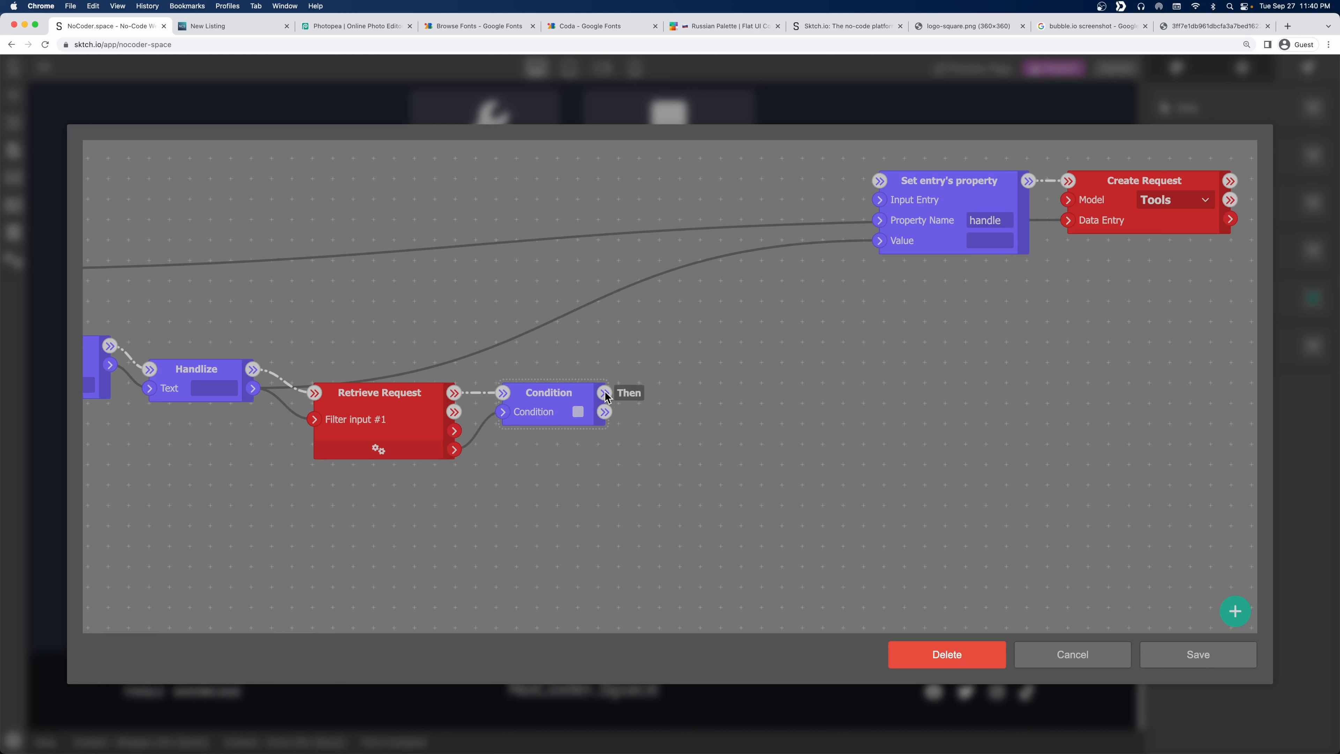
drag(605, 410, 881, 182)
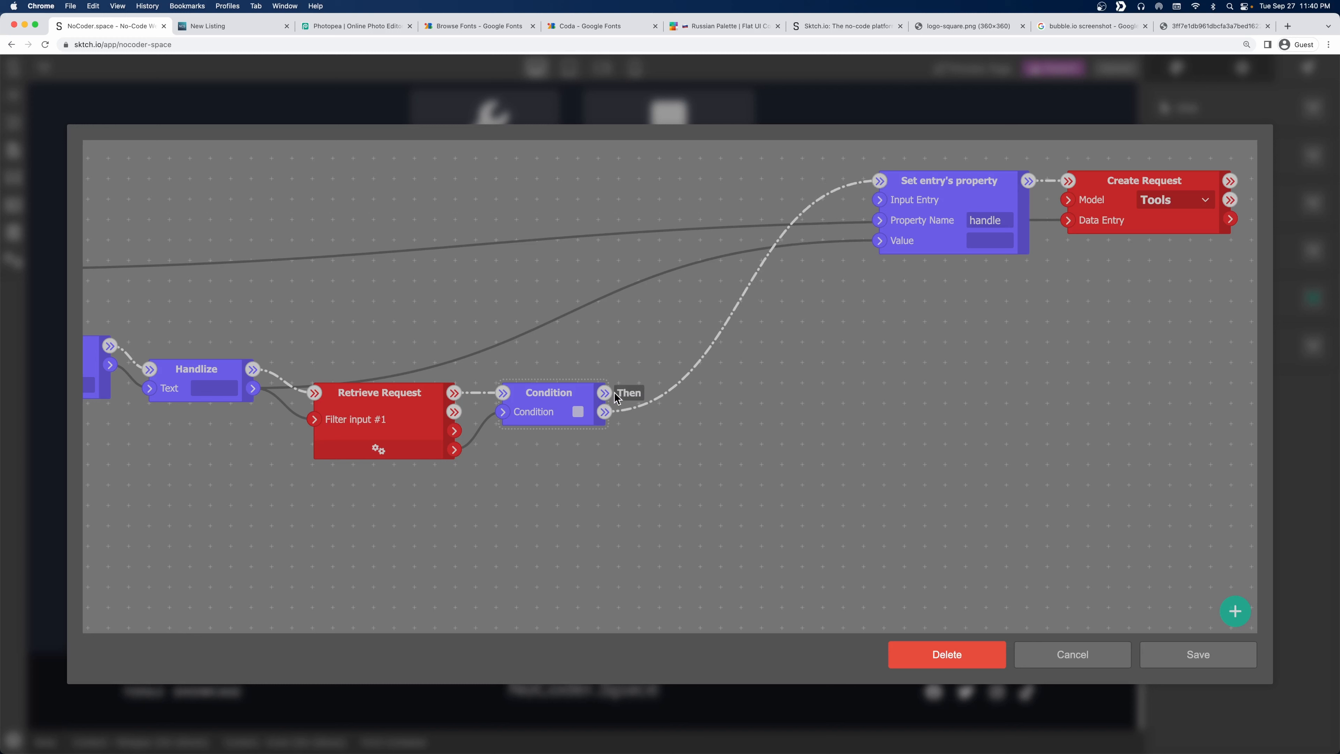
right_click(724, 403)
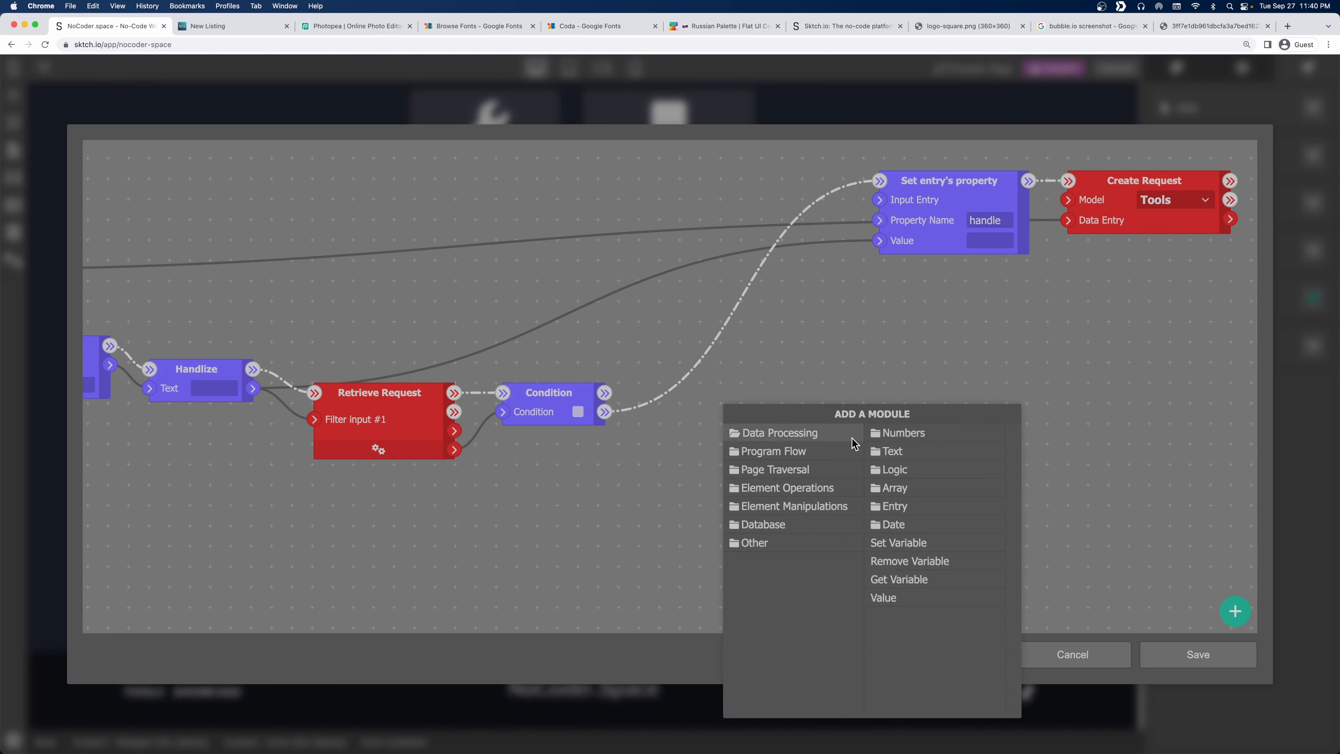
Add a Random integer node with Min Value 100 and Max Value 999.
click(902, 436)
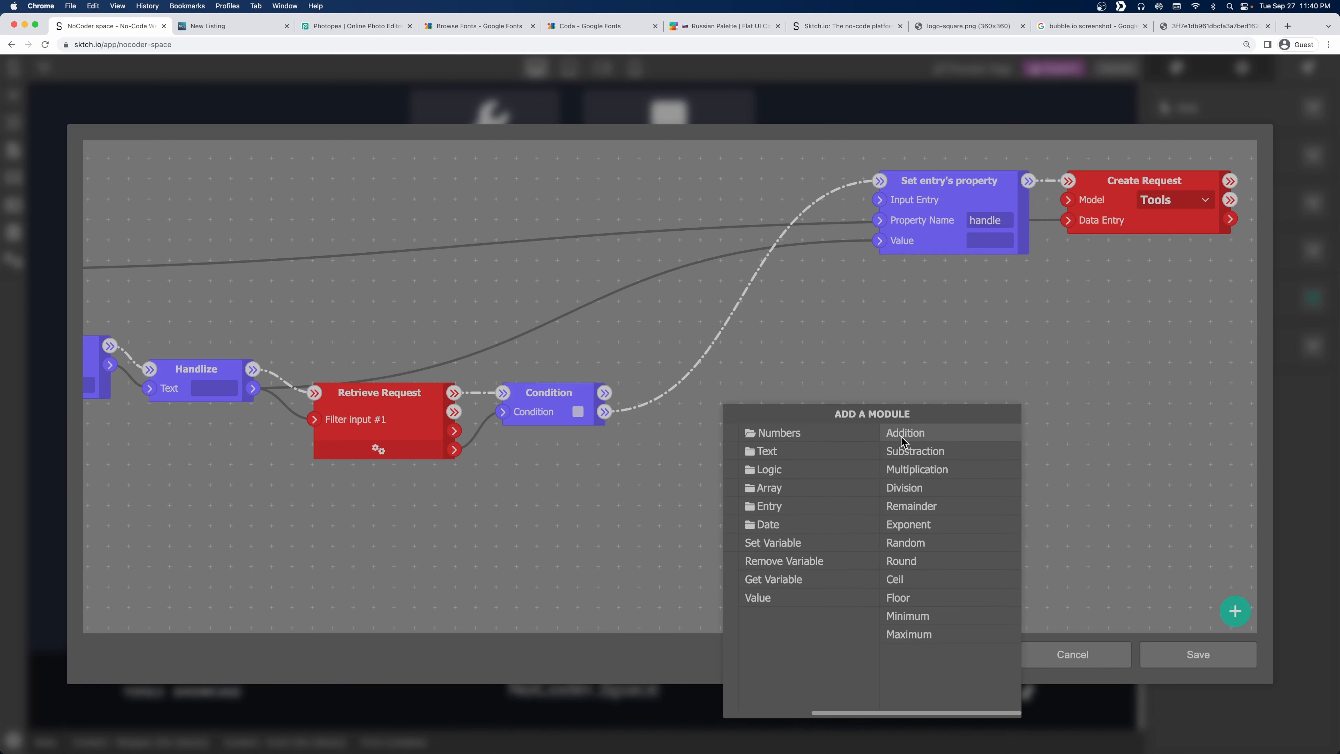
click(810, 450)
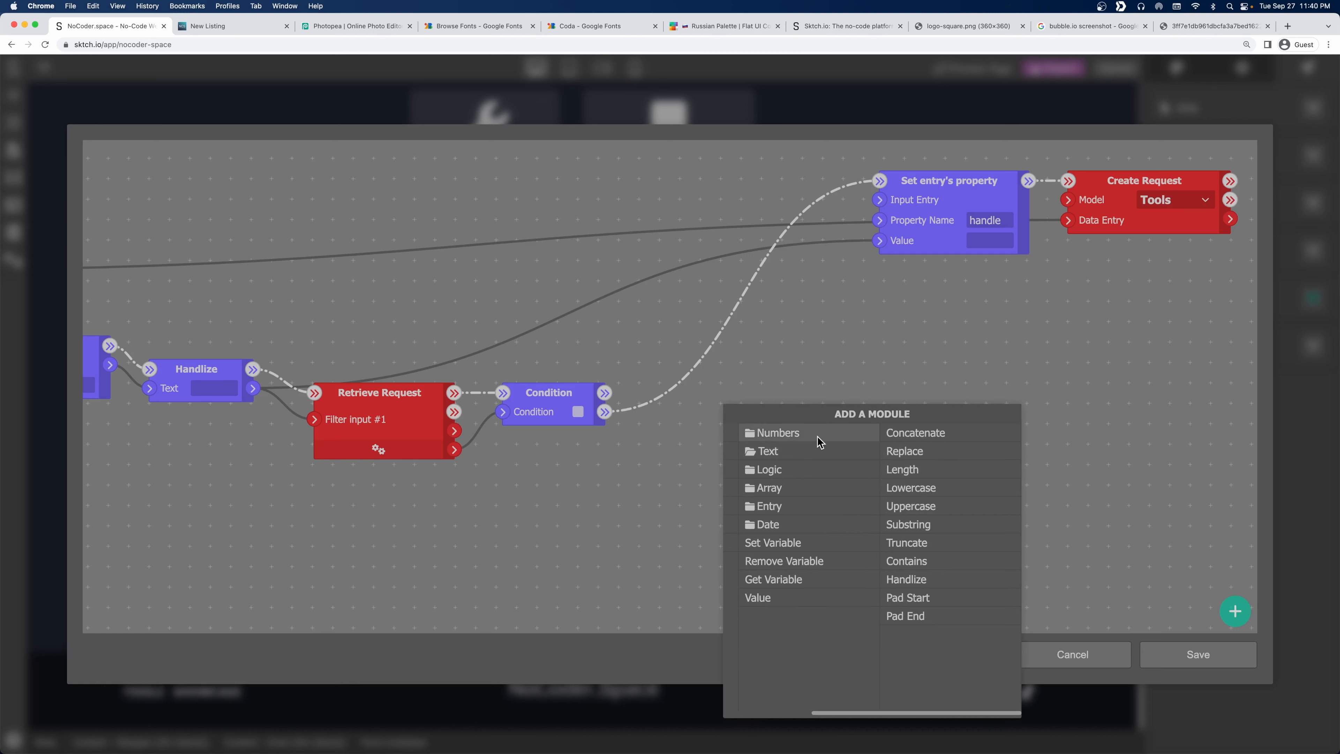
click(817, 437)
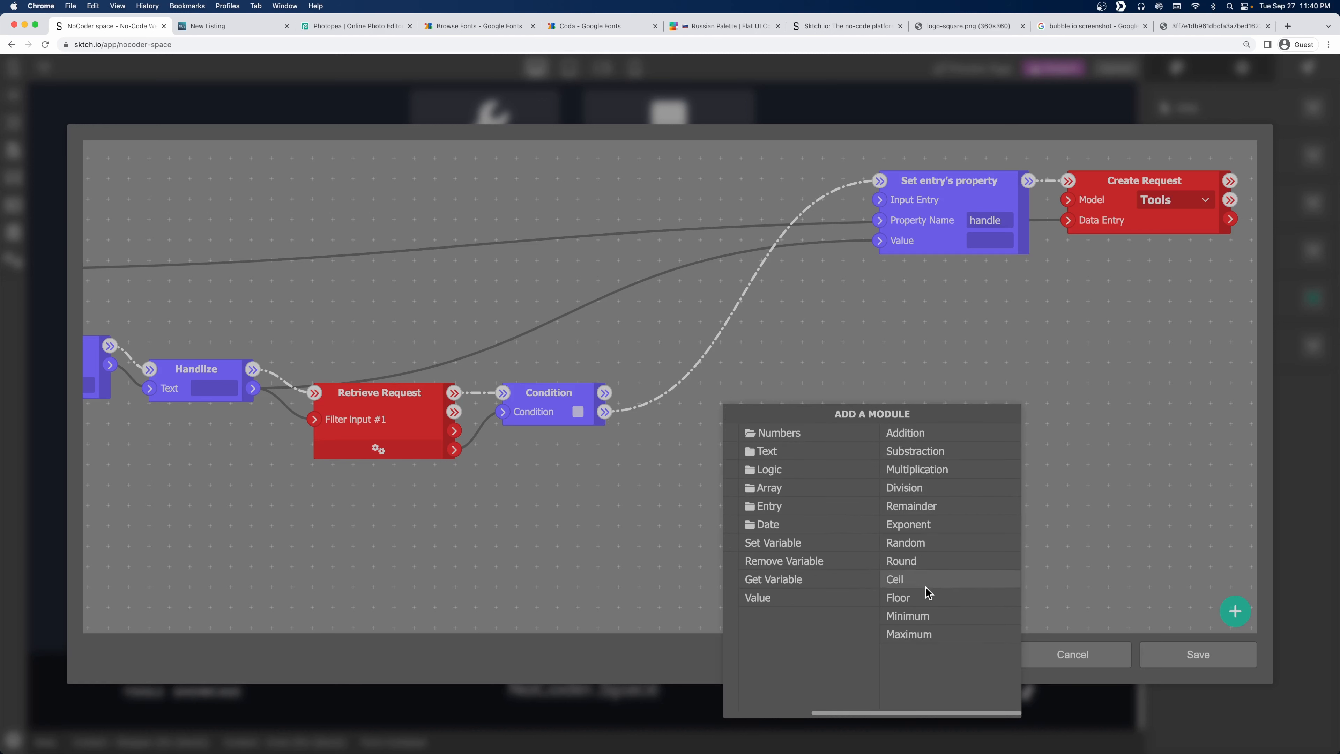
click(932, 543)
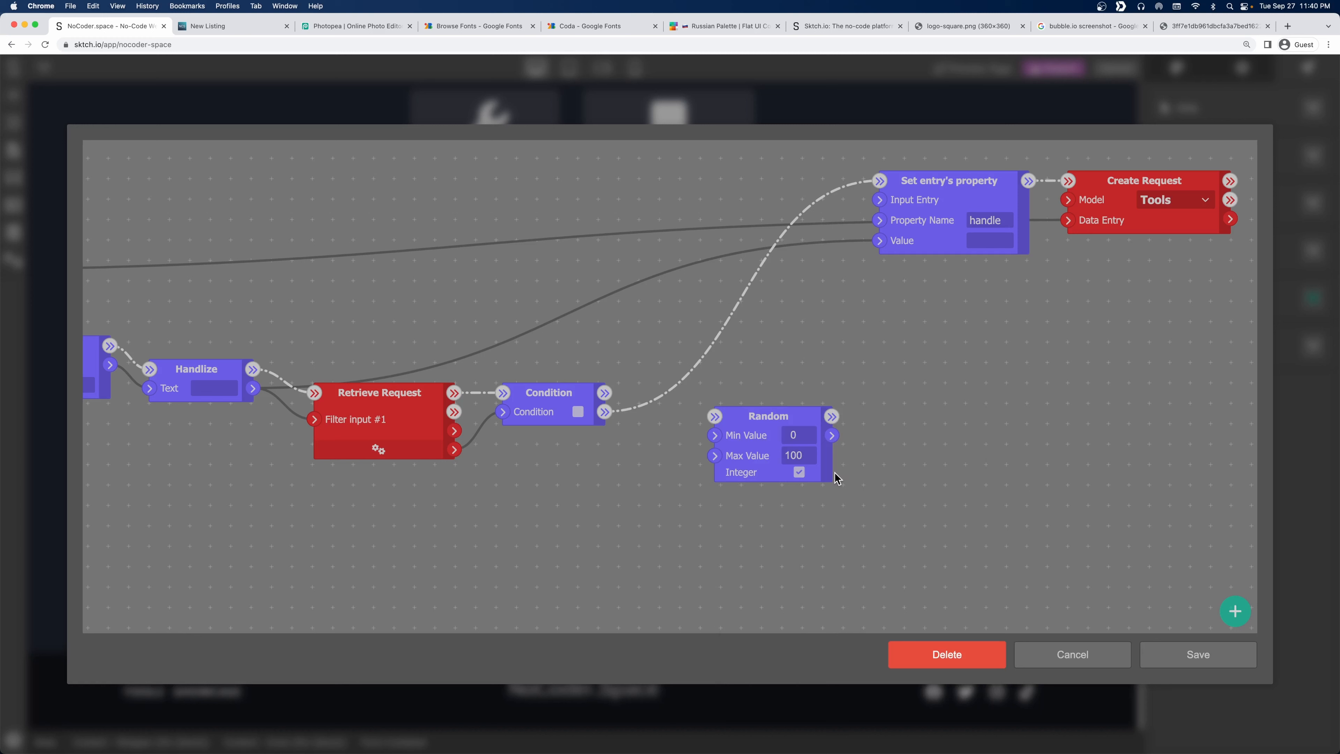
drag(765, 422, 742, 399)
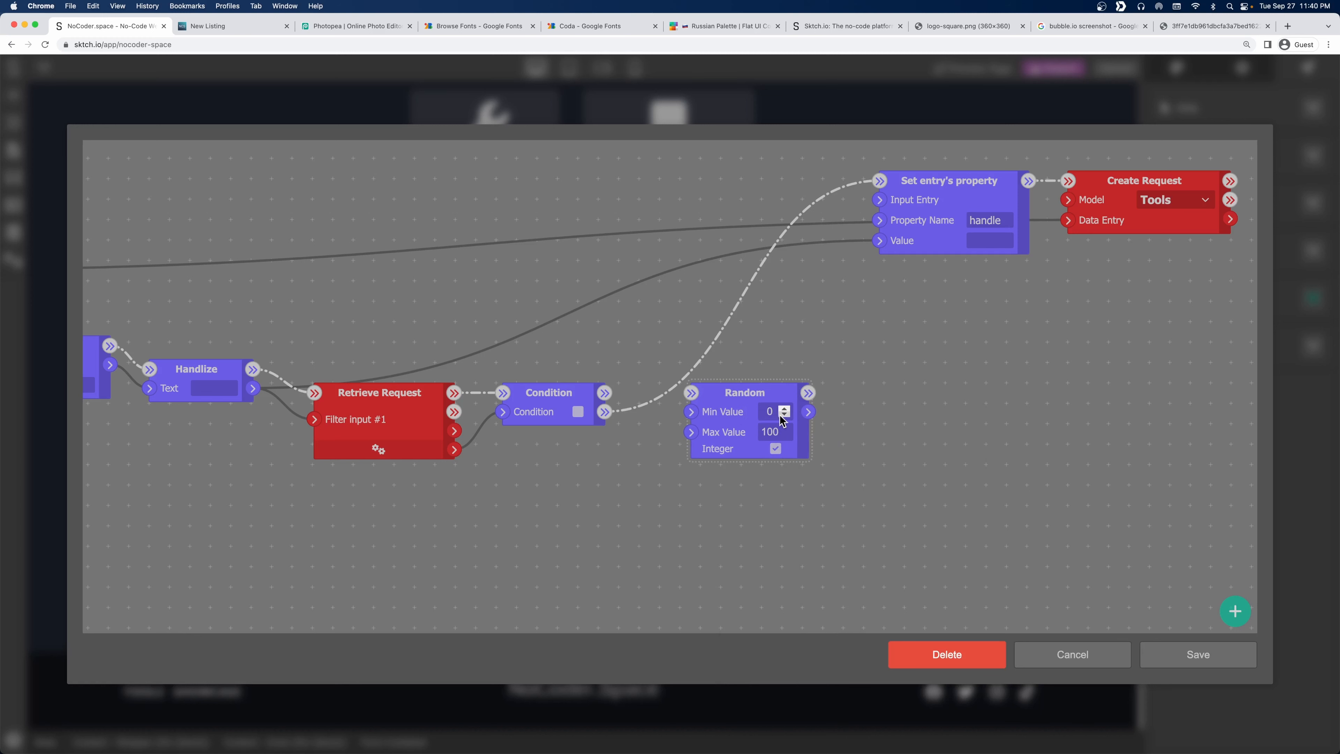
double_click(772, 432)
key(shift+Tab)
text(1000)
key(Tab)
text(999)
Run the Random node on the Condition's Then branch and position it nearby.
drag(734, 402, 733, 425)
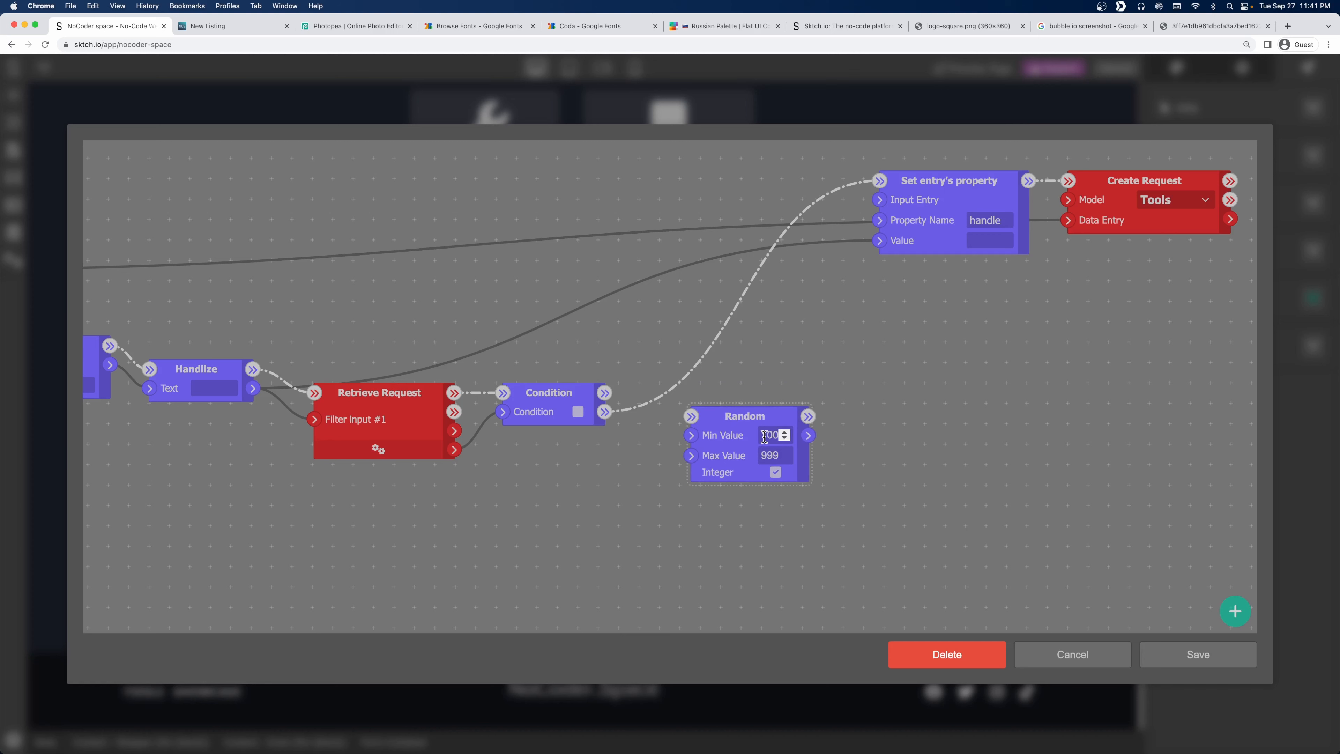
drag(618, 392, 750, 421)
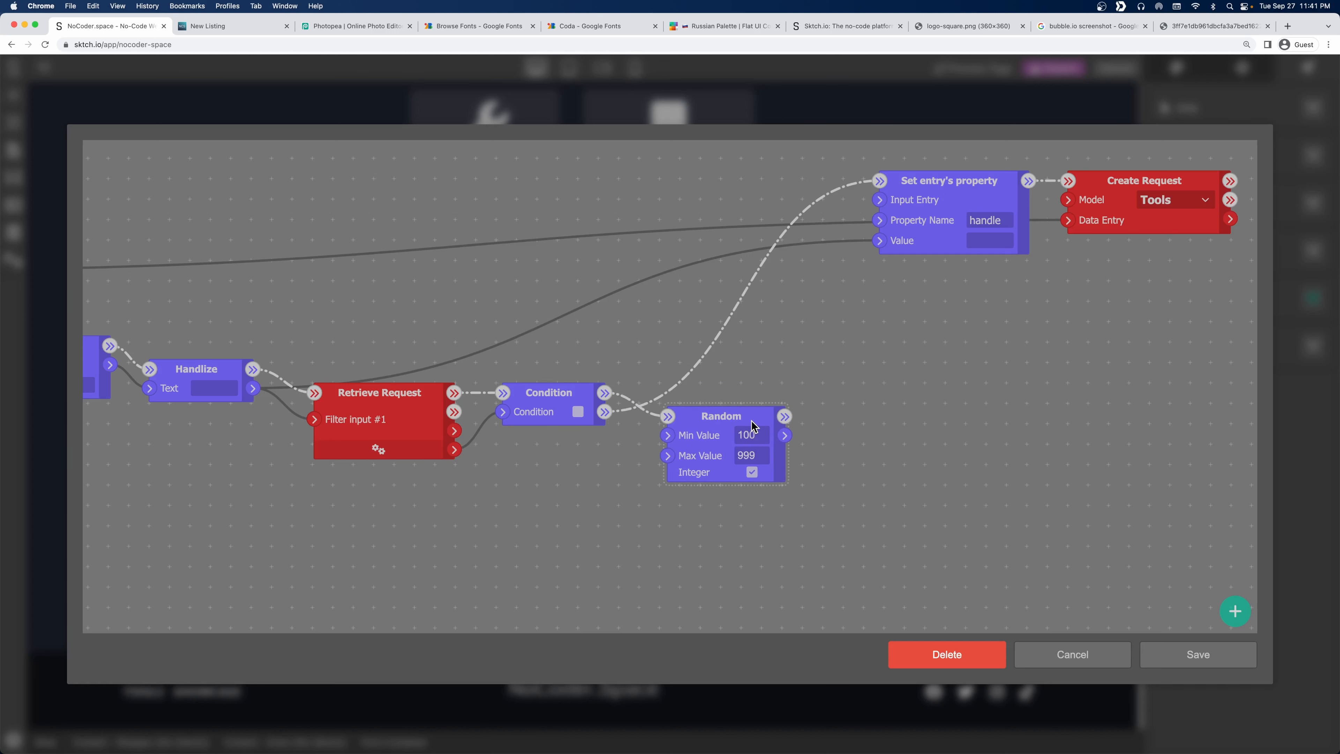
drag(711, 352, 751, 346)
scroll(751, 346, down, 2)
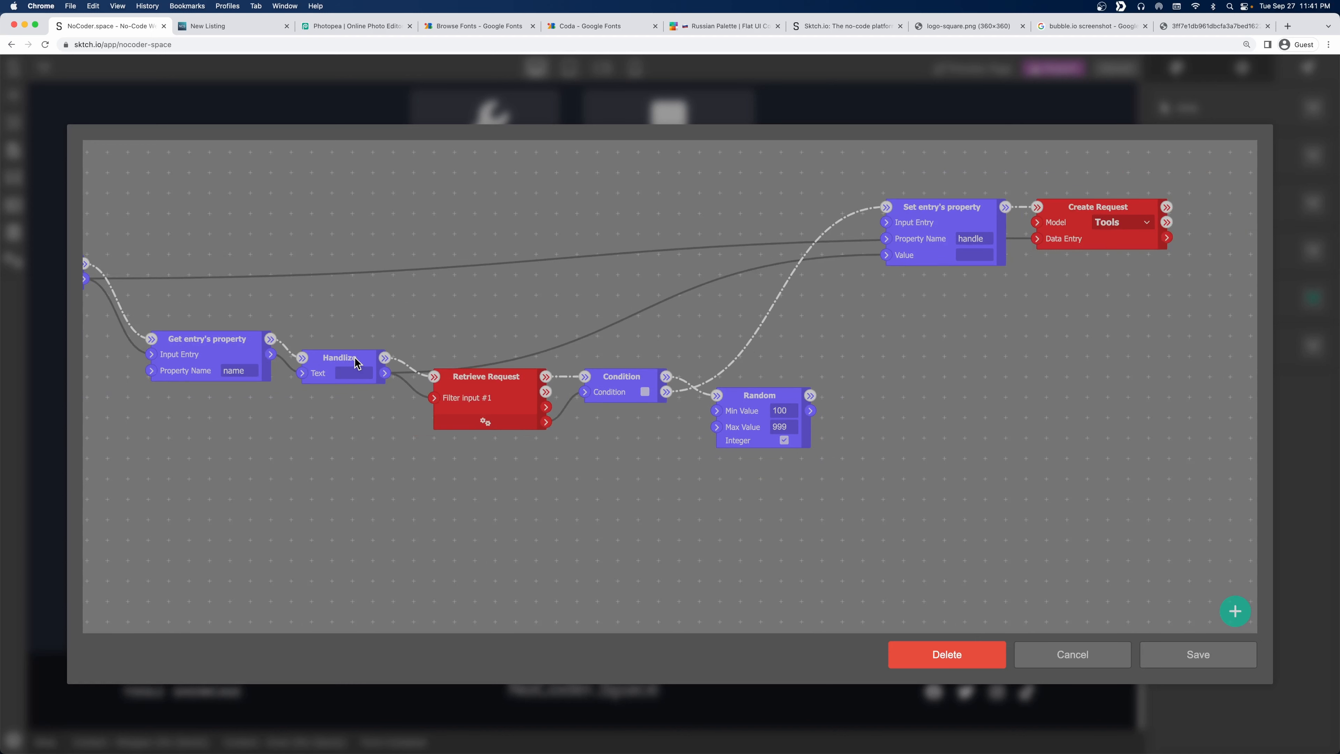
click(354, 358)
Add a Concatenate text node set to 3 inputs.
drag(847, 350, 778, 371)
right_click(784, 371)
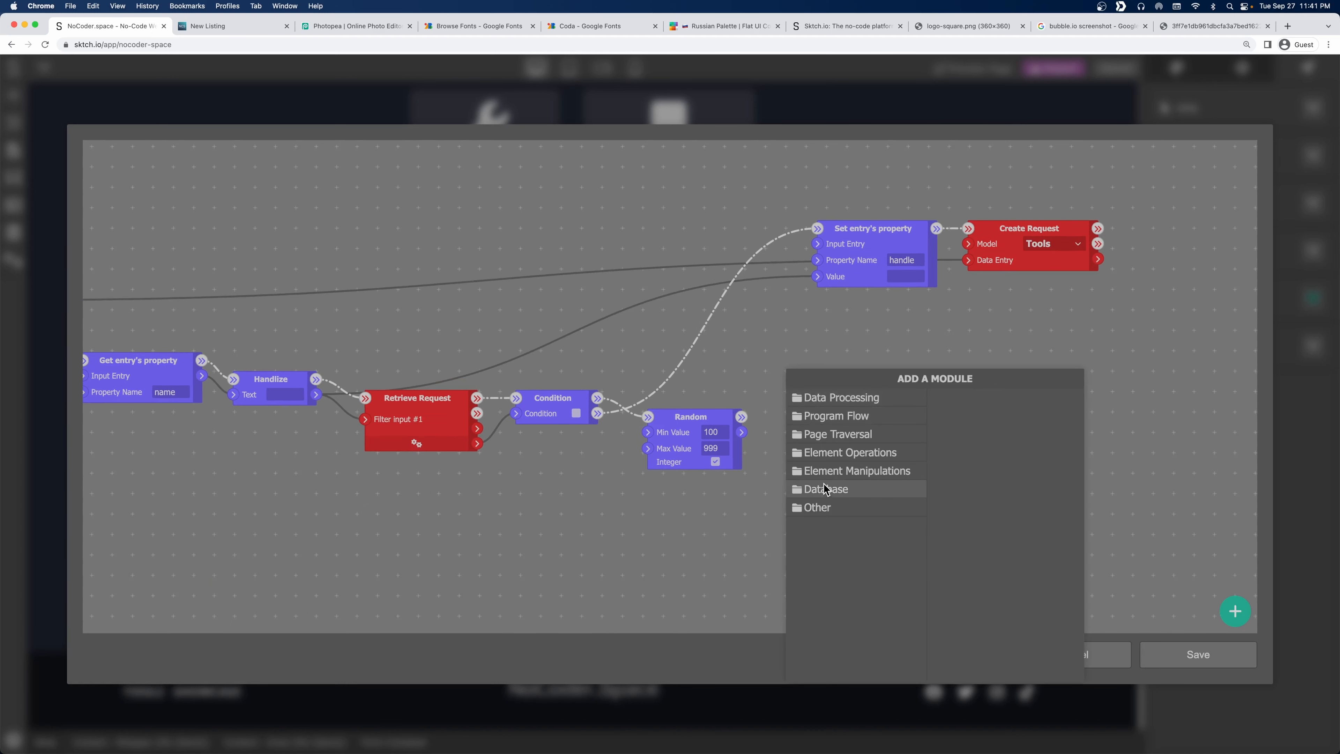
click(851, 399)
click(983, 413)
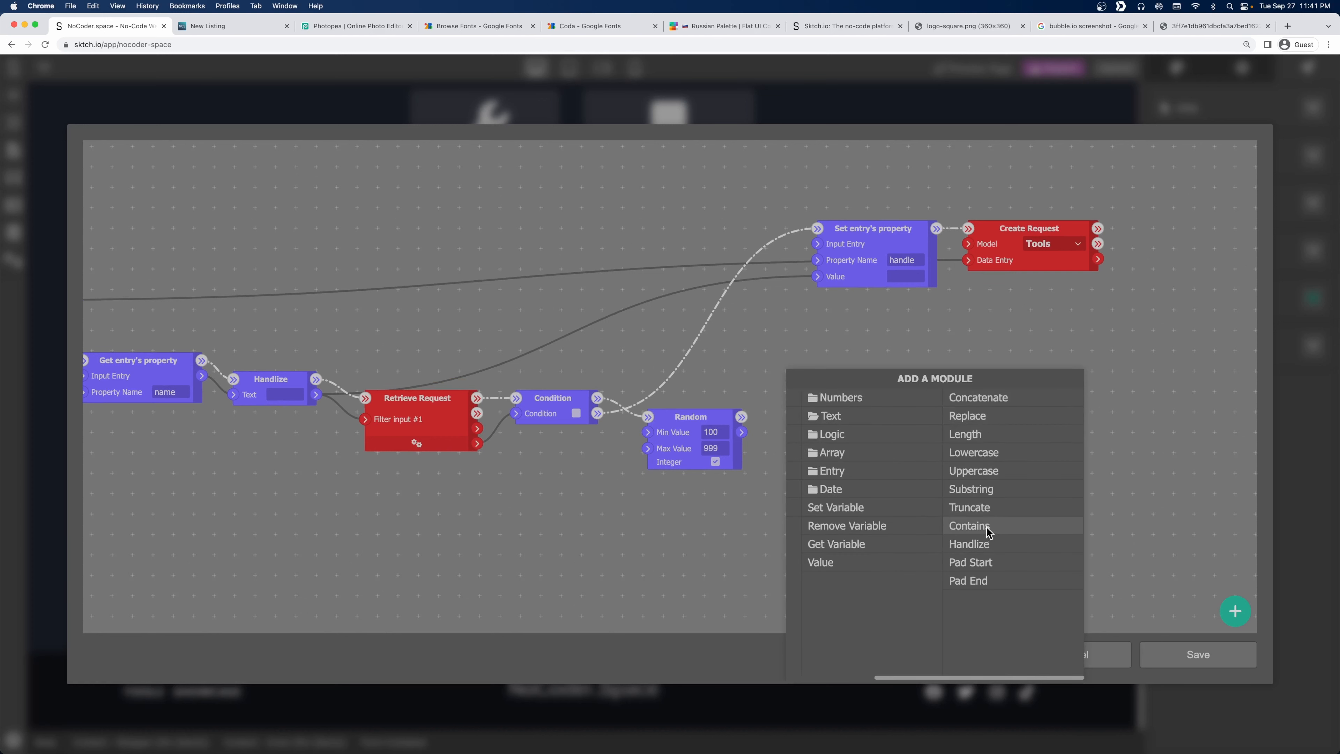
click(1005, 402)
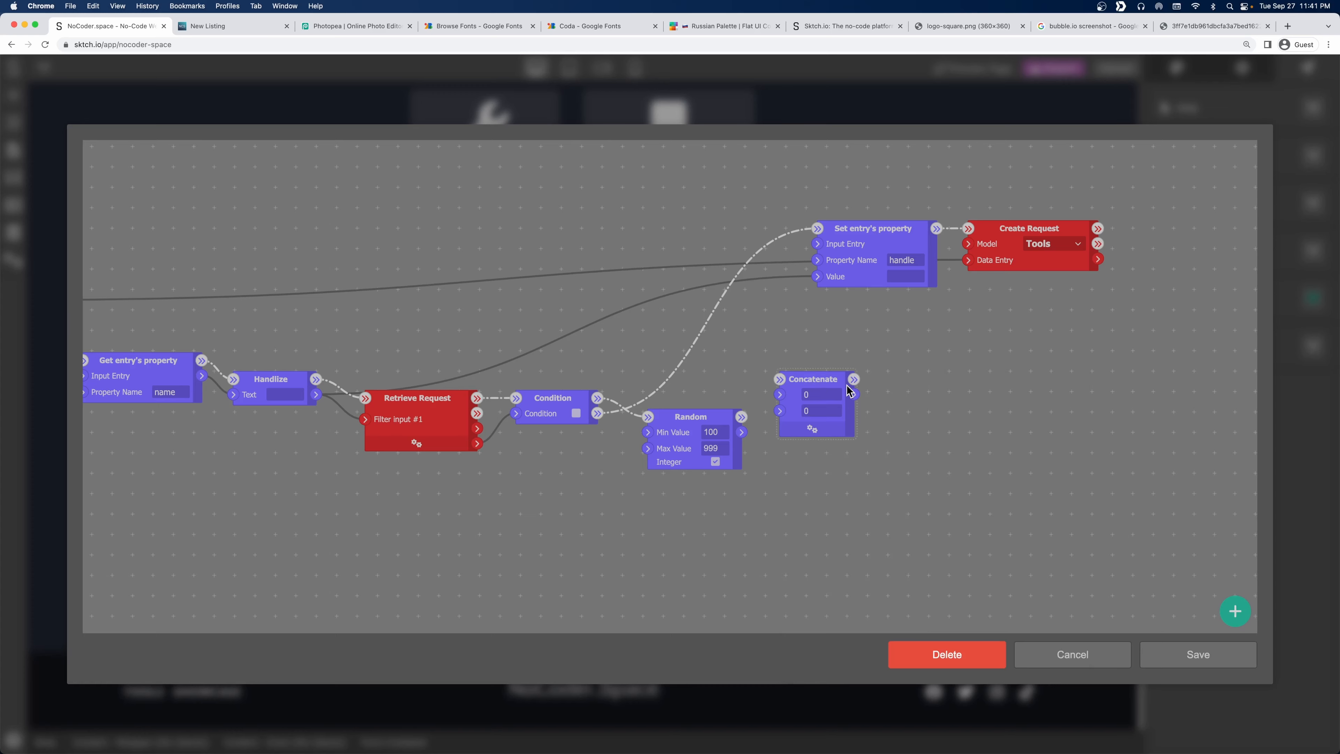
drag(847, 390, 900, 392)
click(866, 427)
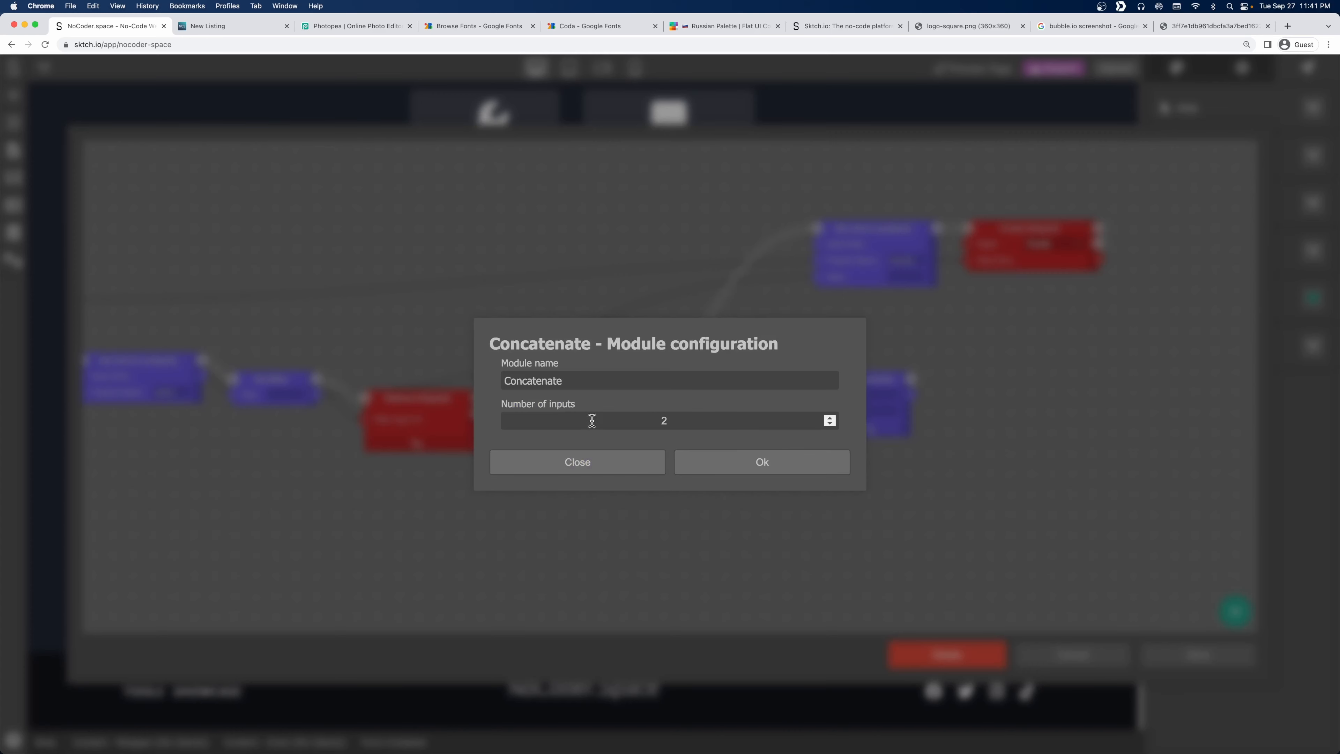
click(830, 417)
click(820, 457)
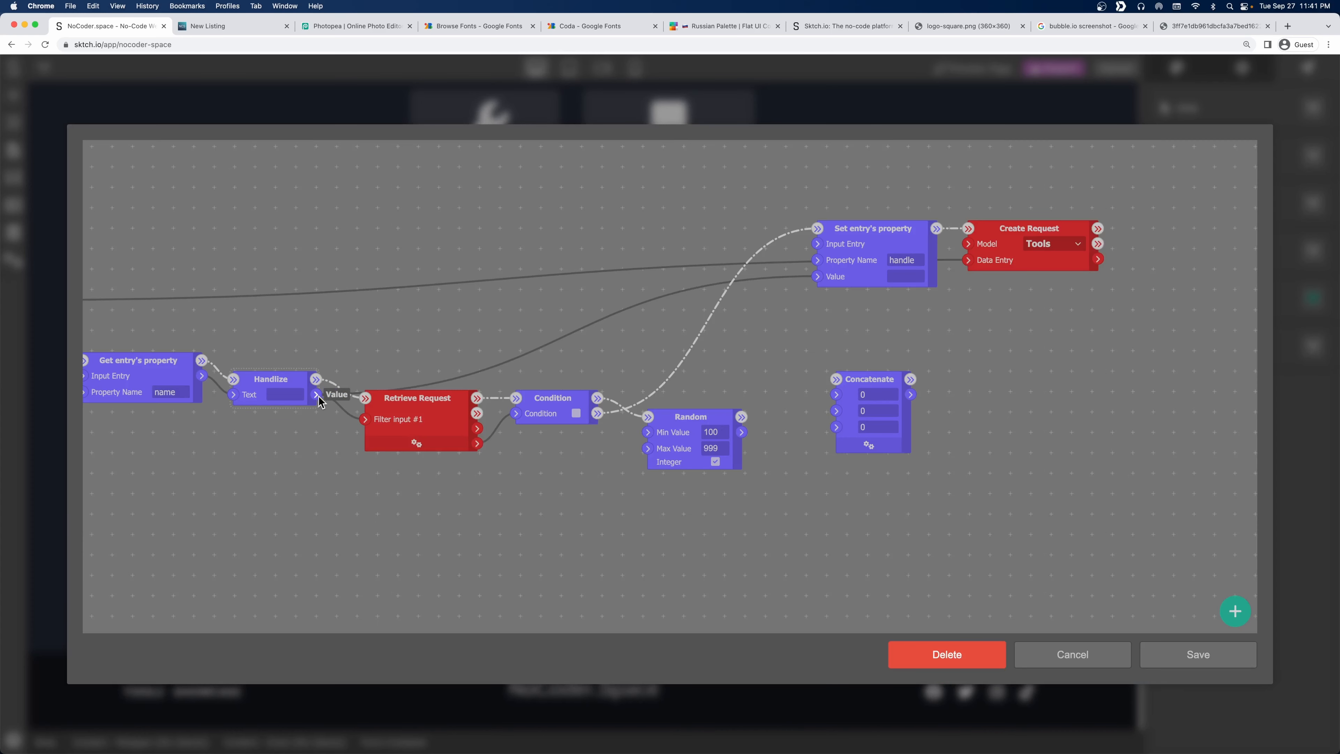
Feed Handlize's output into Concatenate's first input and set the second to '-'.
drag(316, 394, 836, 397)
text(-)
key(BackSpace)
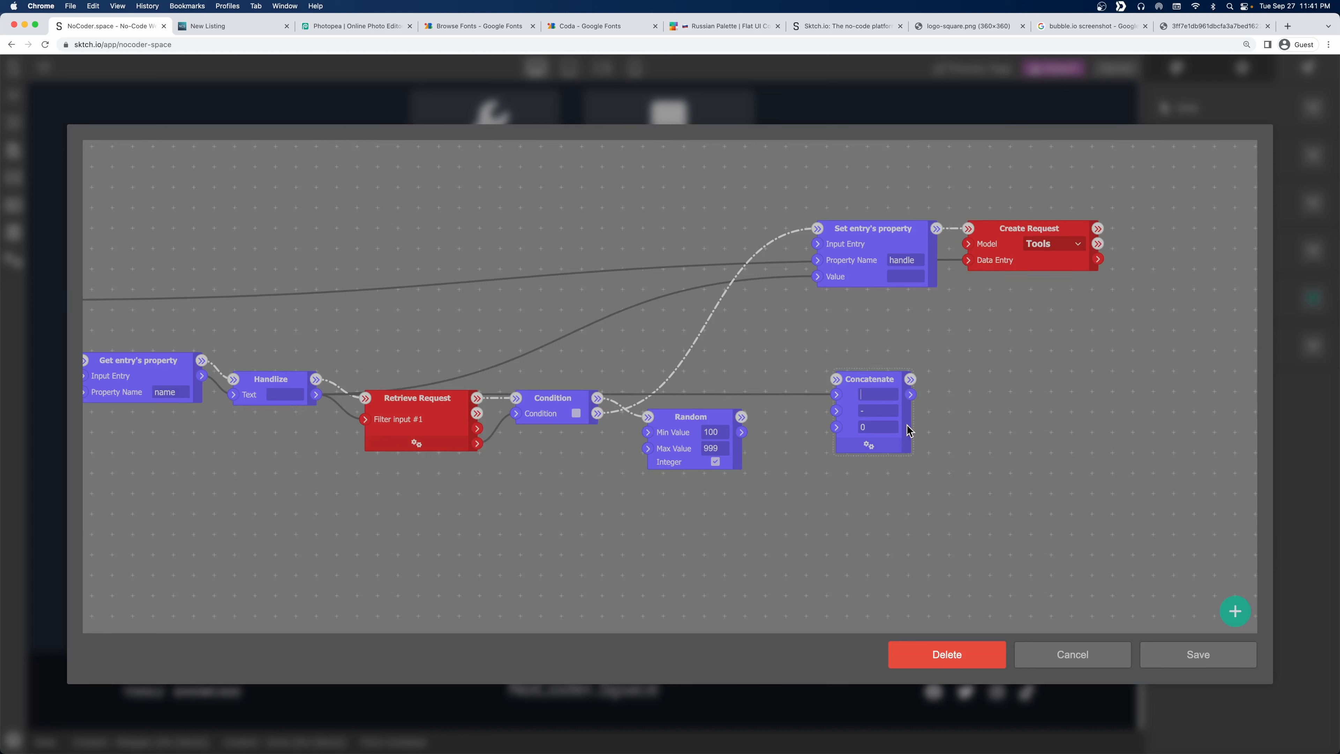
Feed Random's number into Concatenate's third input and rearrange the surrounding nodes.
drag(742, 432, 836, 427)
scroll(810, 466, down, 3)
drag(790, 478, 535, 551)
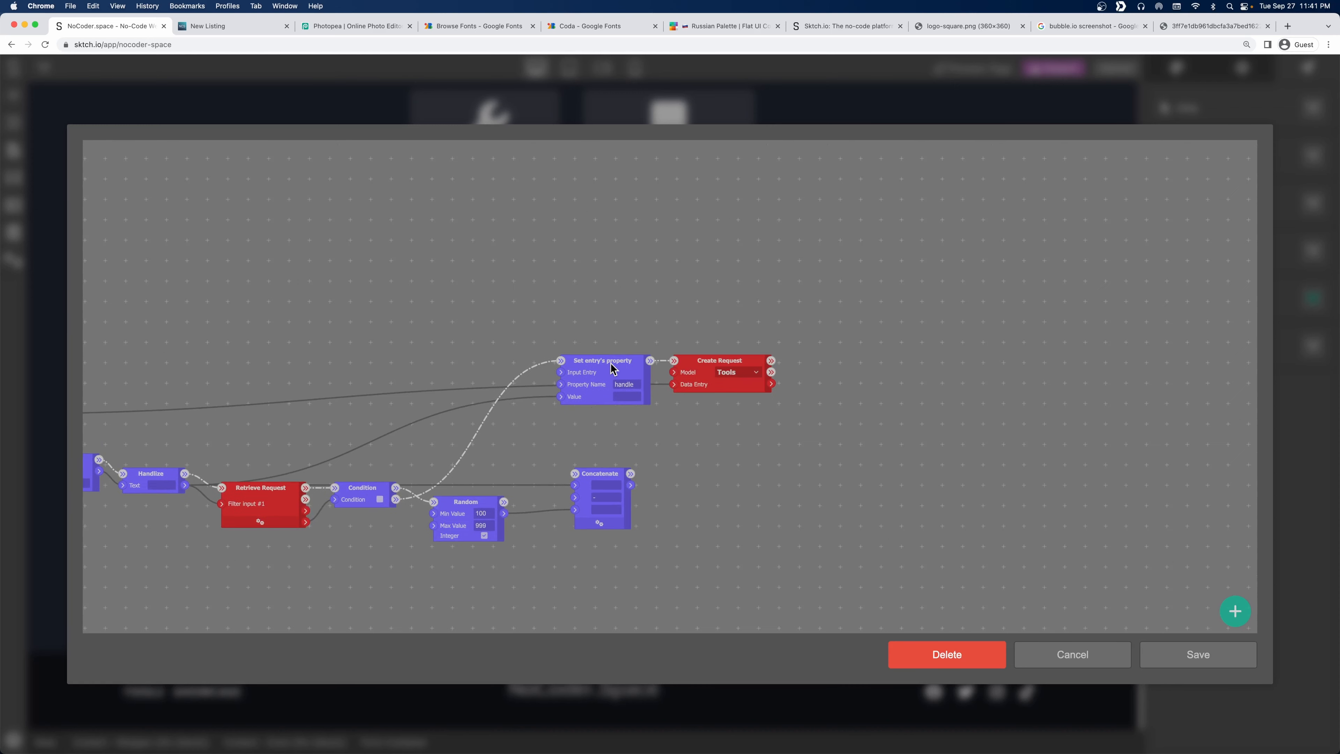
drag(723, 361, 977, 347)
drag(614, 364, 882, 350)
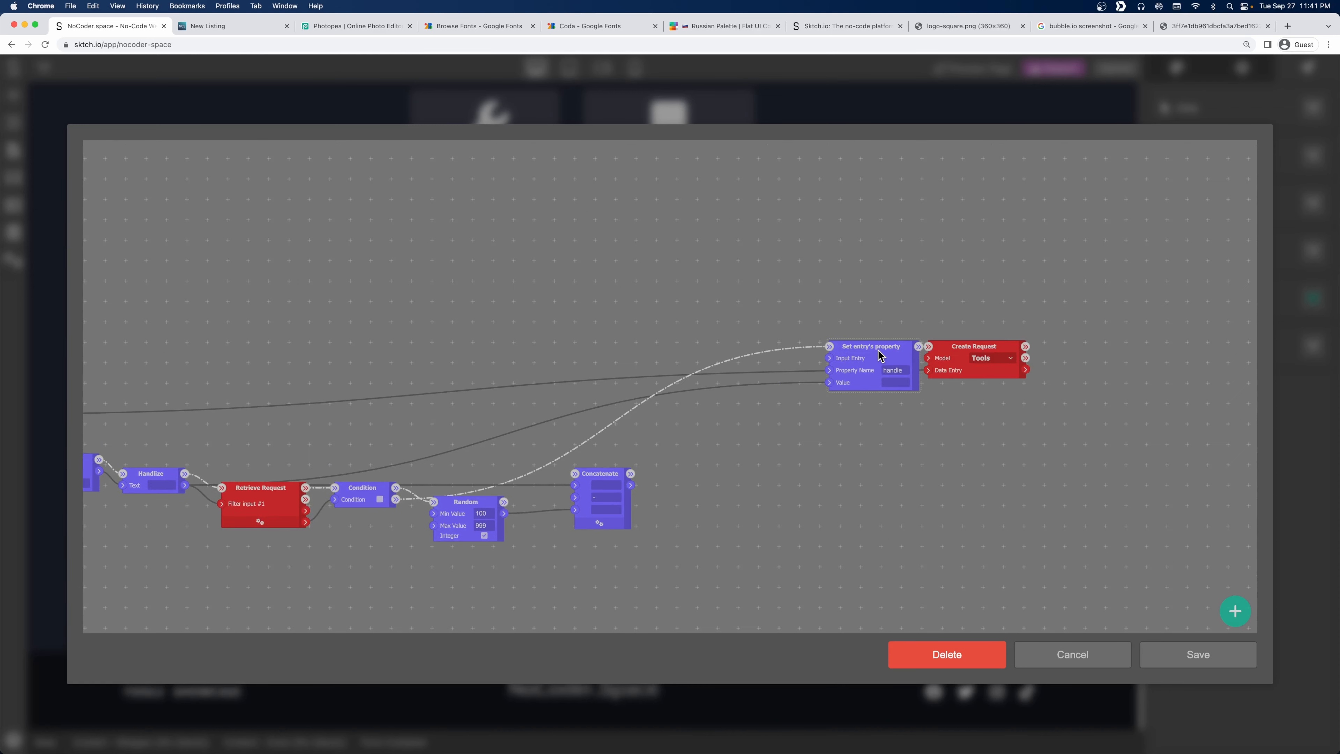
scroll(510, 468, left, 5)
scroll(510, 468, down, 2)
drag(522, 442, 551, 358)
drag(404, 434, 418, 377)
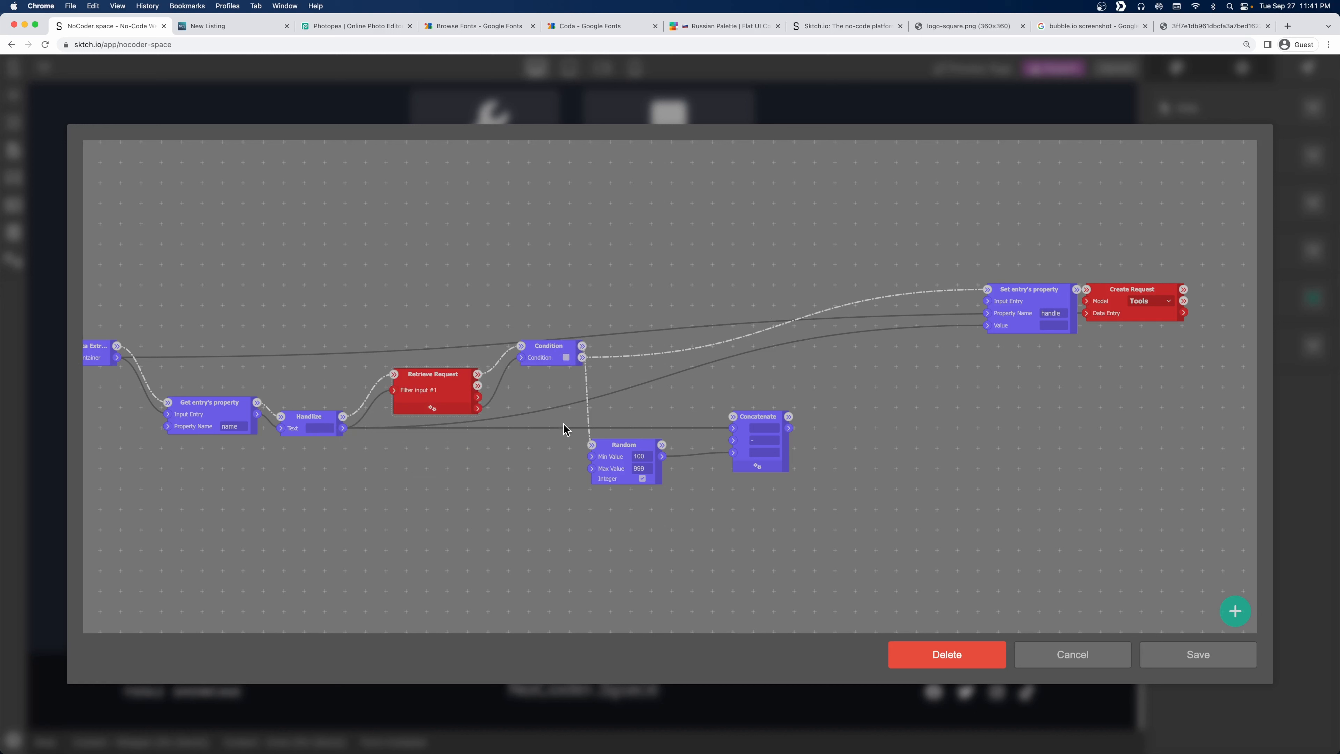
drag(641, 455, 670, 455)
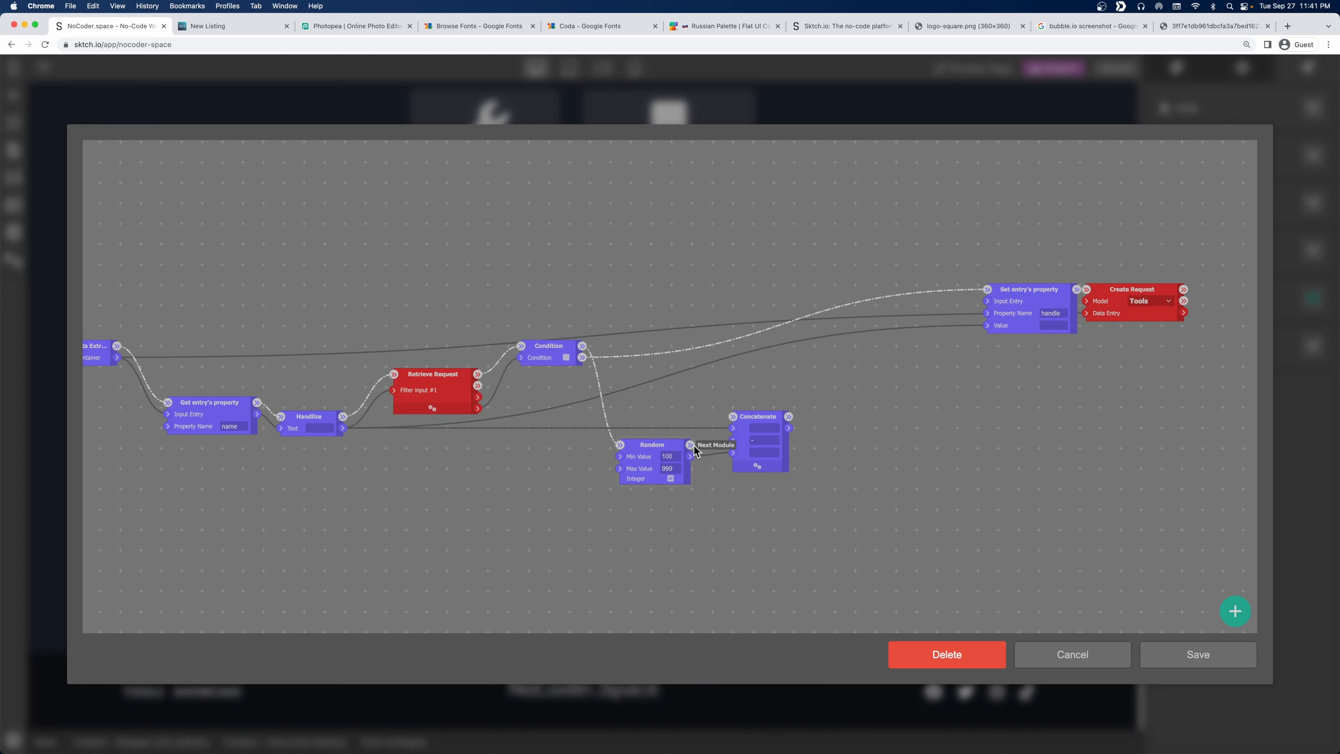
Link Random's flow output to Concatenate and feed Concatenate's output into Set entry's property.
drag(690, 445, 989, 326)
drag(1049, 421, 992, 473)
drag(1066, 343, 1109, 344)
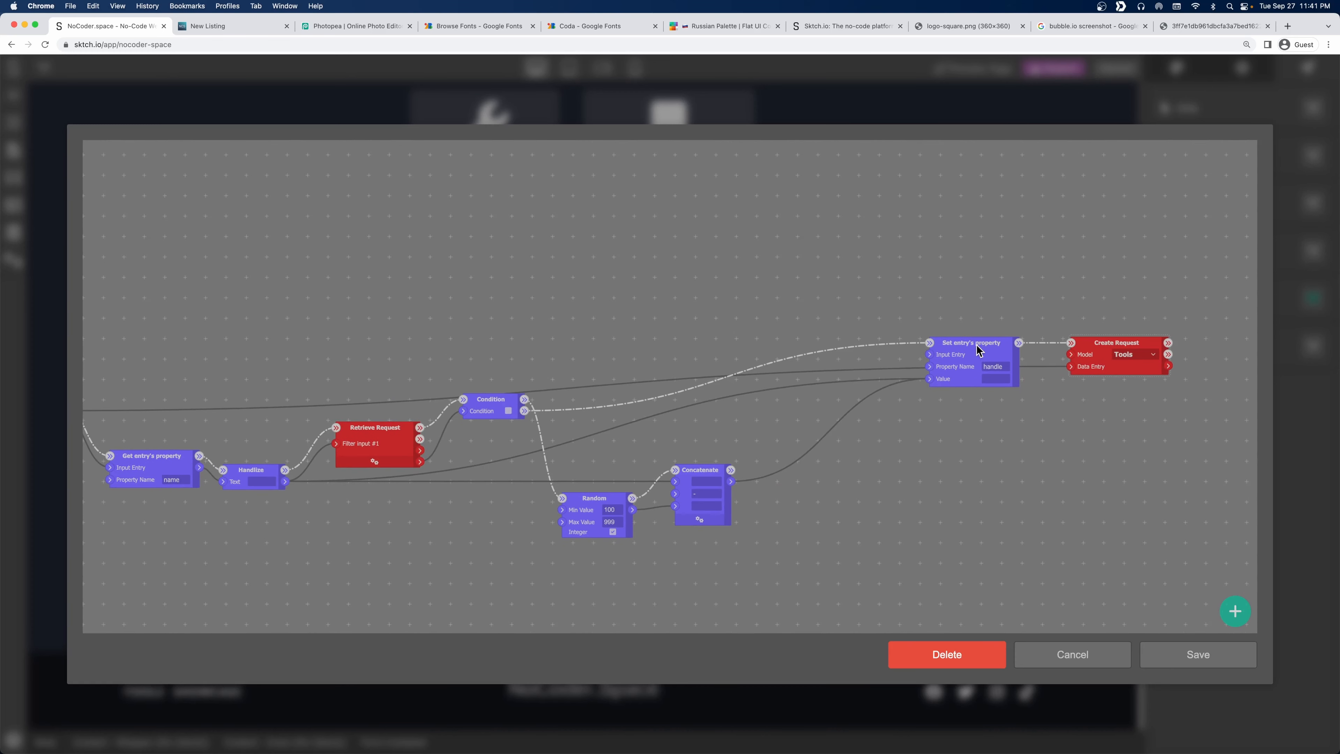
drag(975, 345, 958, 297)
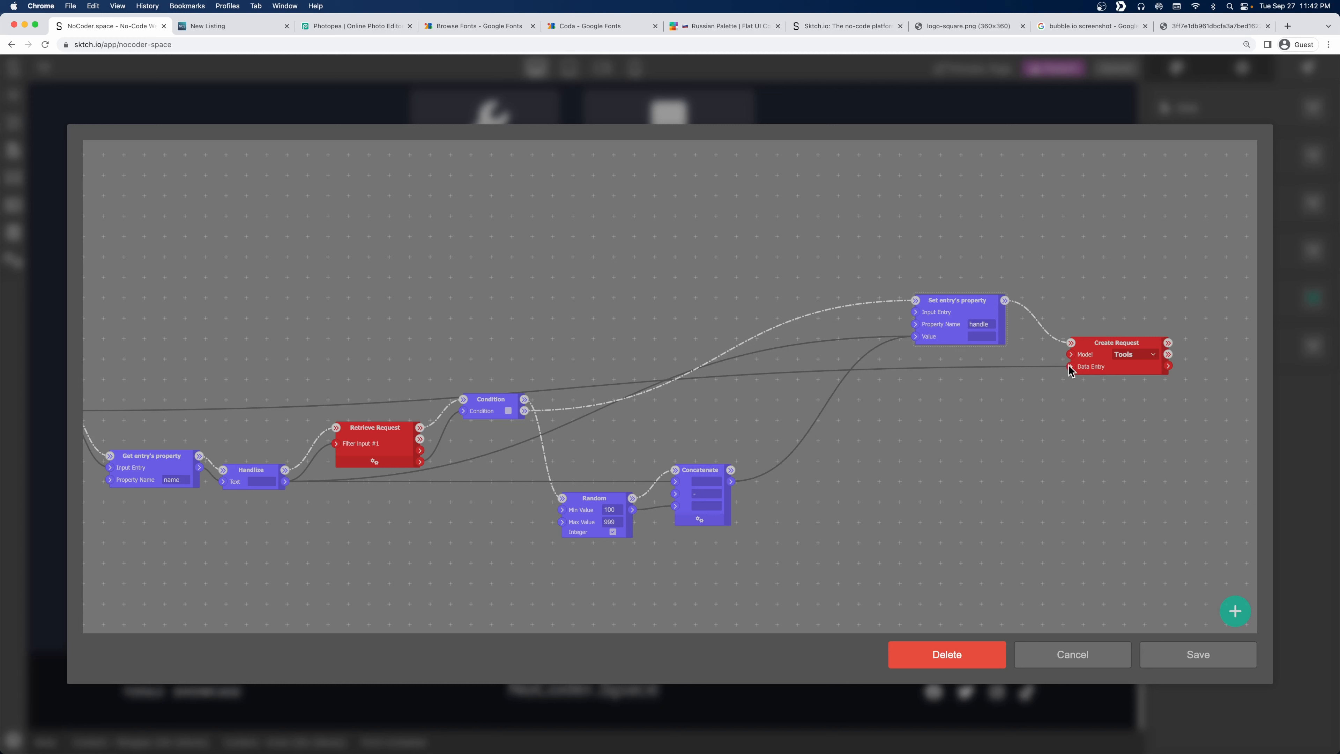
drag(1128, 346, 1105, 358)
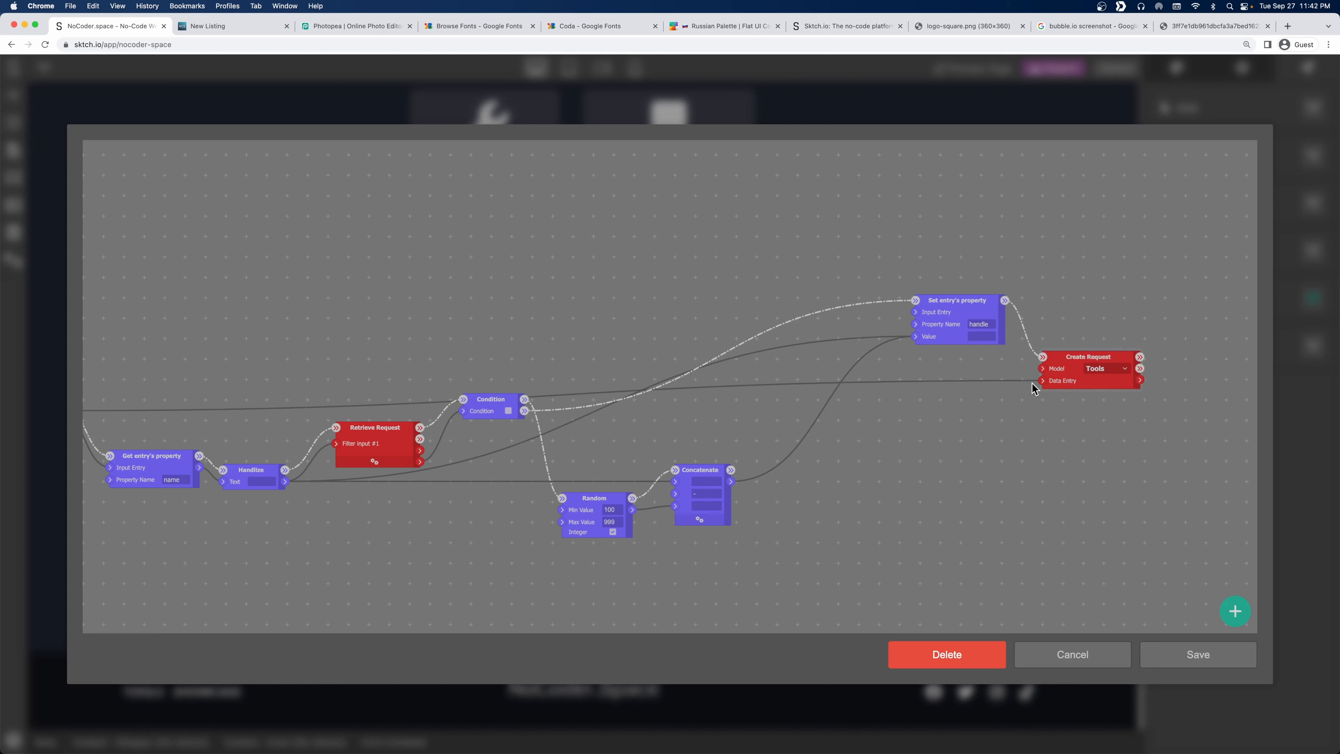
scroll(897, 452, down, 3)
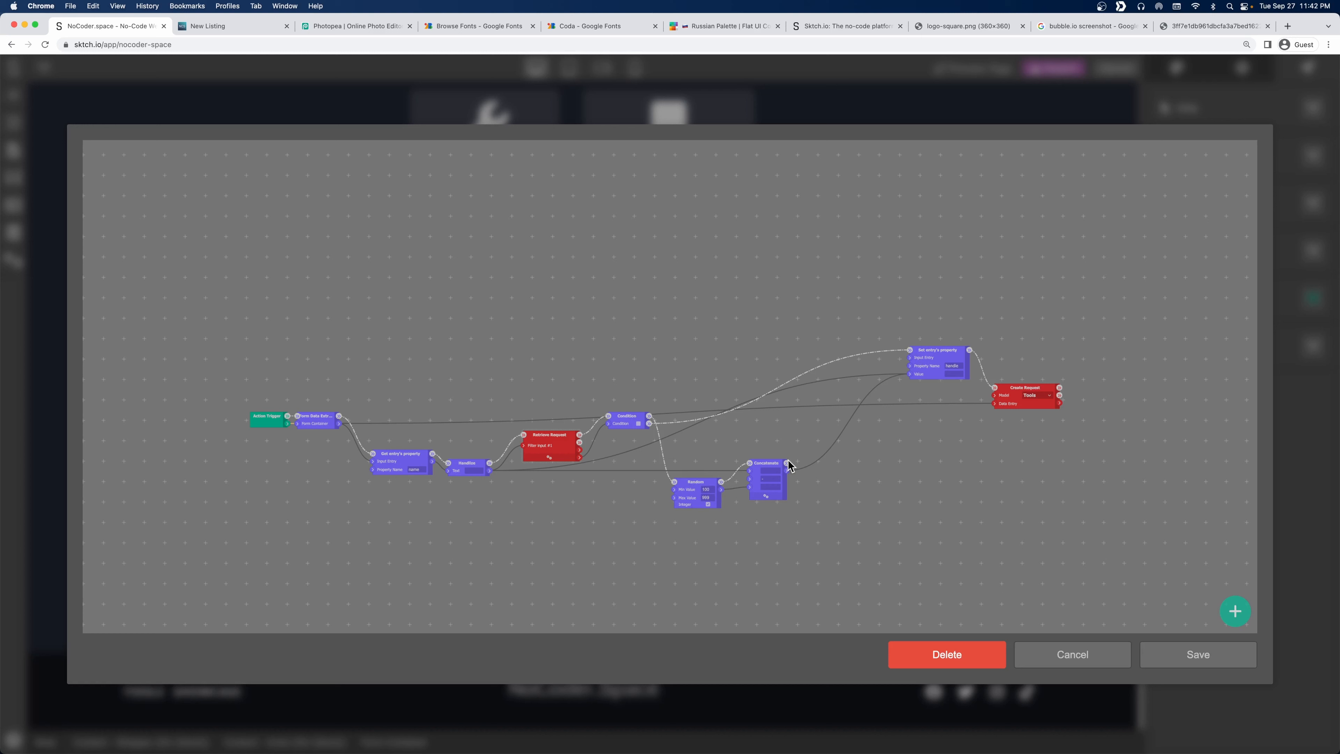
drag(786, 463, 909, 351)
drag(1040, 352, 690, 329)
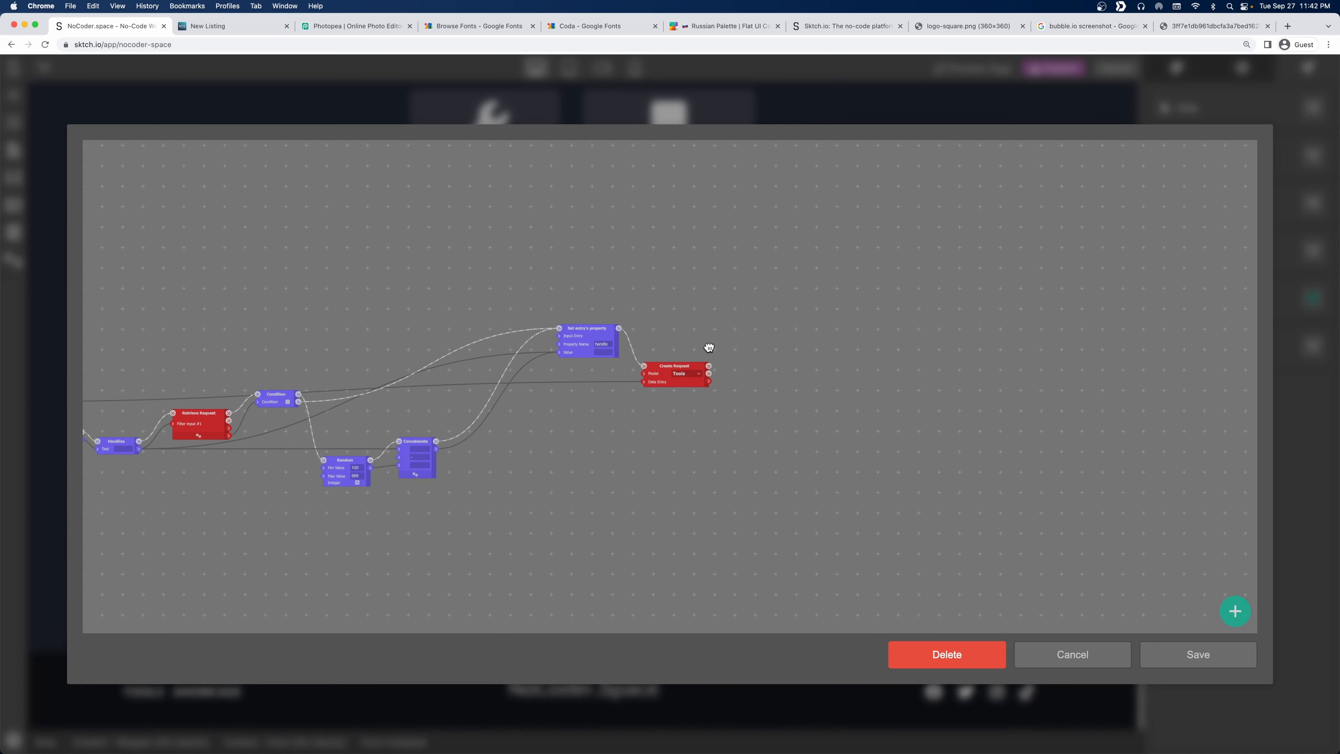
Add a Set Variable node, fill in its values, and run it on Create Request's success output.
right_click(764, 369)
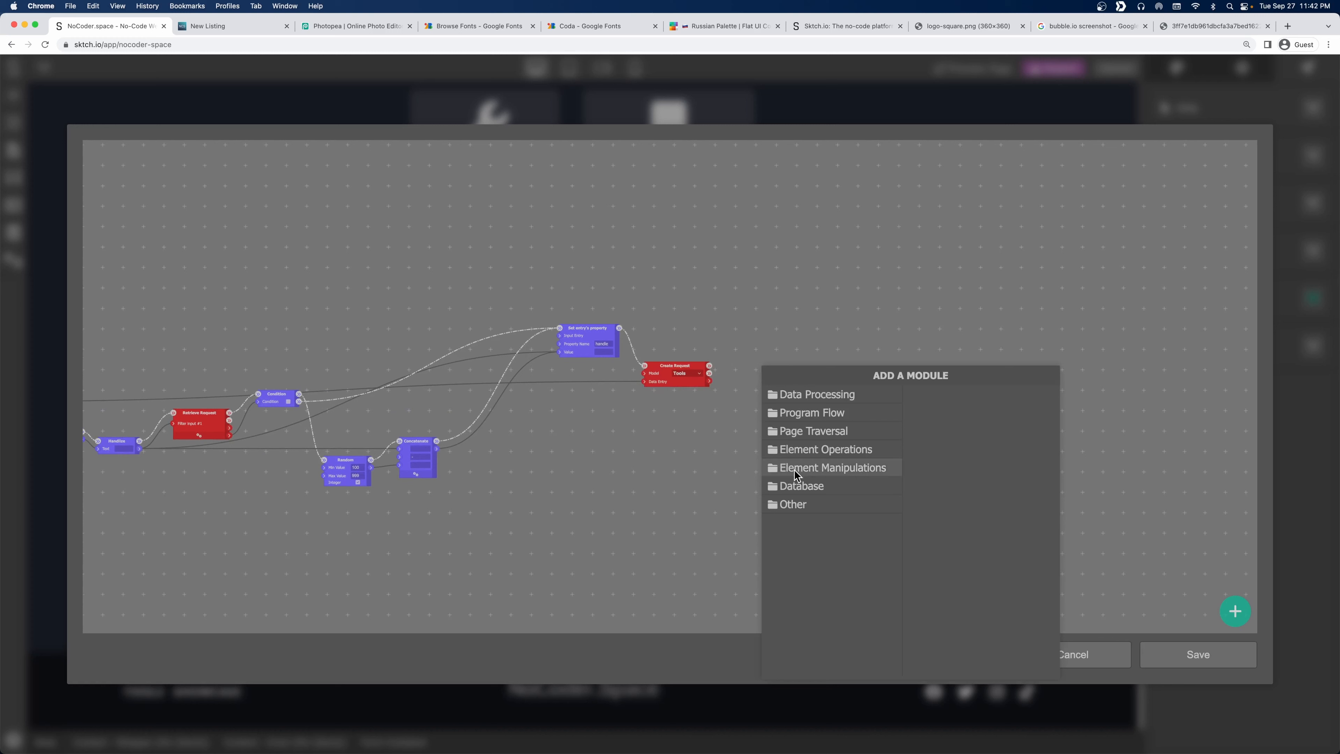
click(794, 505)
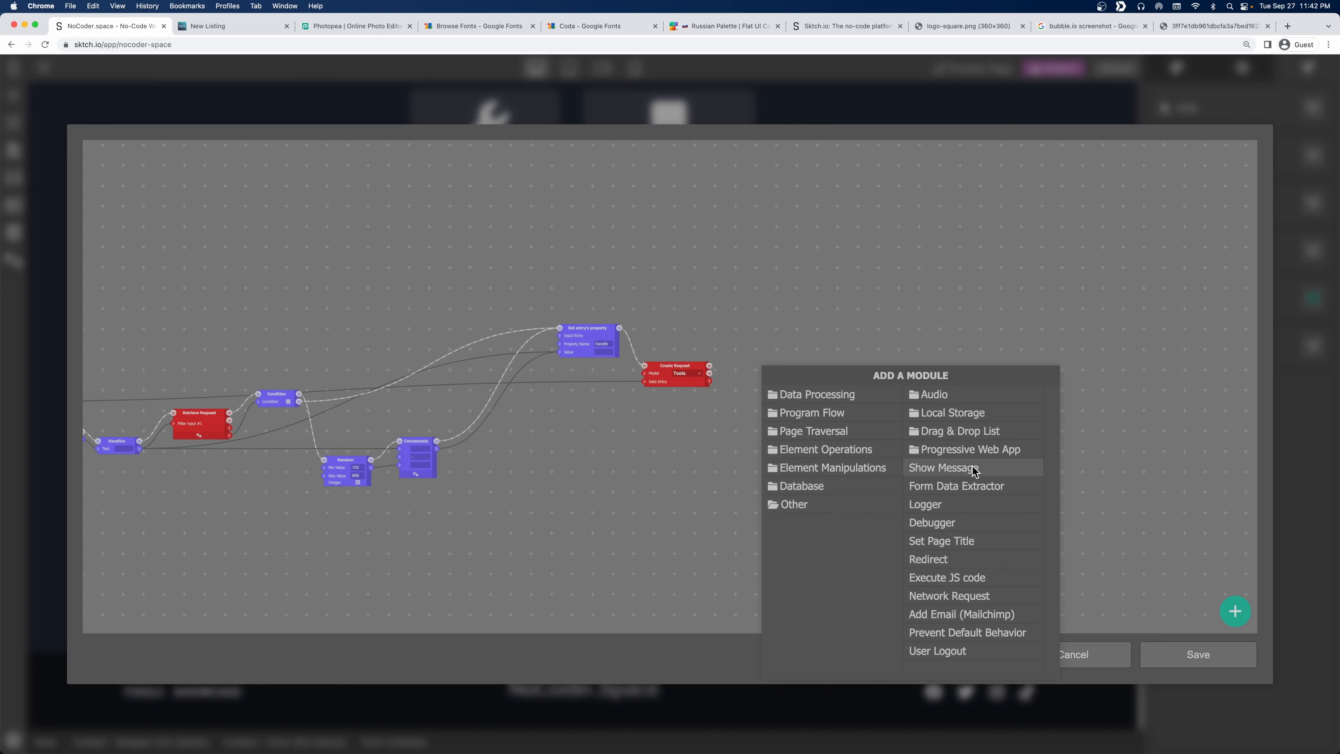
click(823, 395)
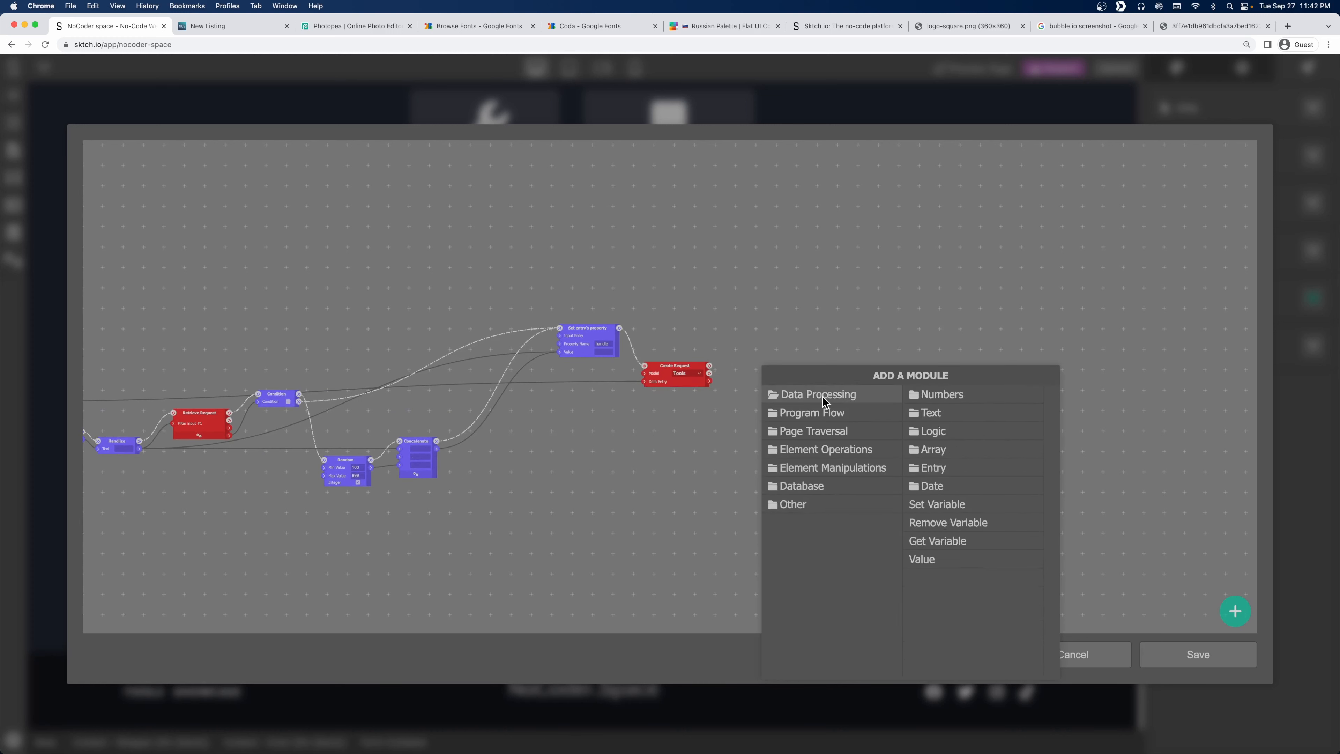
click(982, 505)
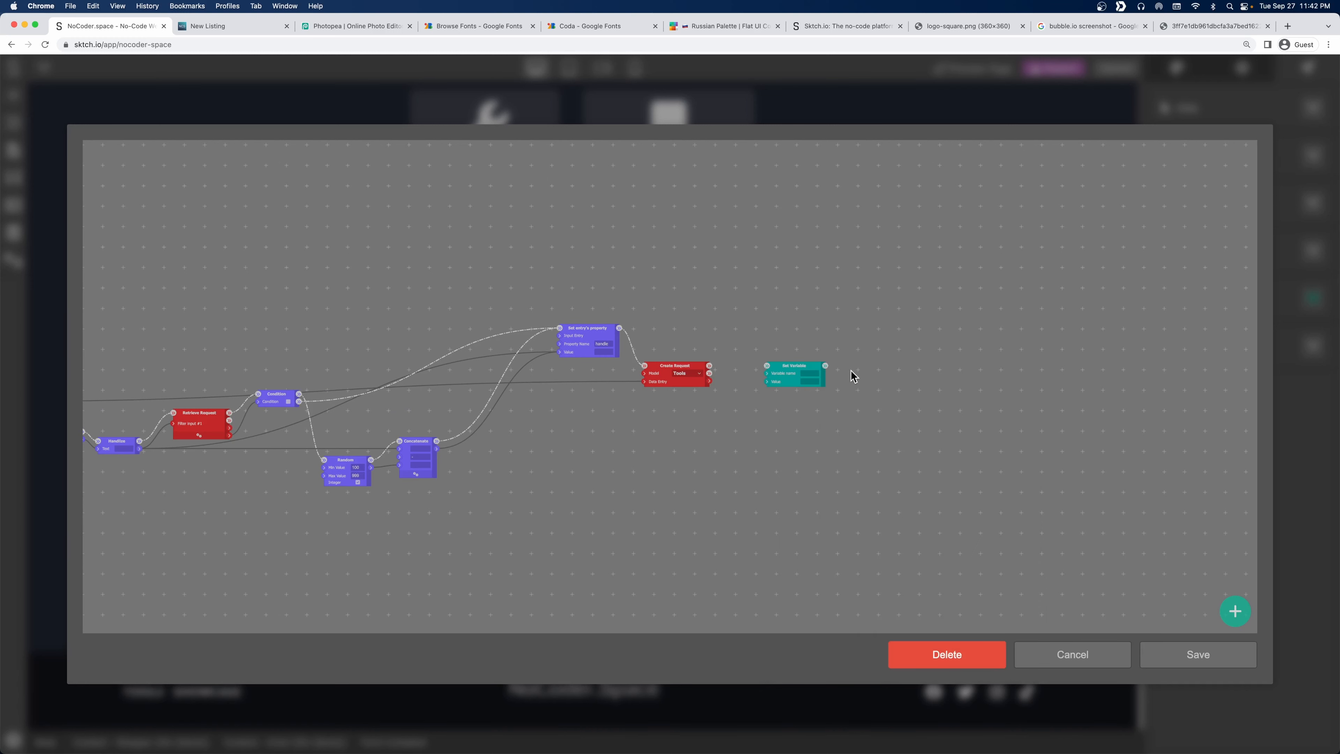
click(806, 372)
text(ty)
text(l)
click(788, 446)
drag(710, 365, 789, 336)
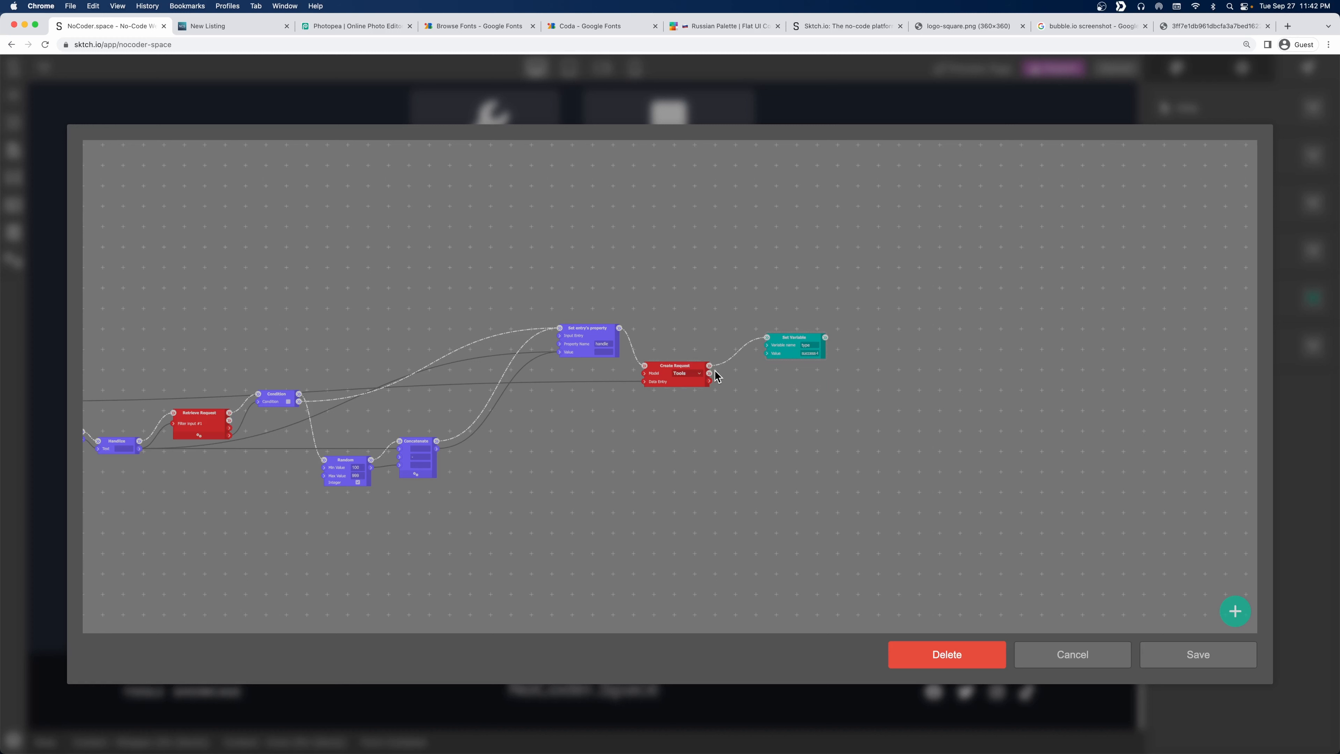
Attach an Error-type Show Message node to Create Request's failure output and close the workflow.
drag(712, 373, 787, 381)
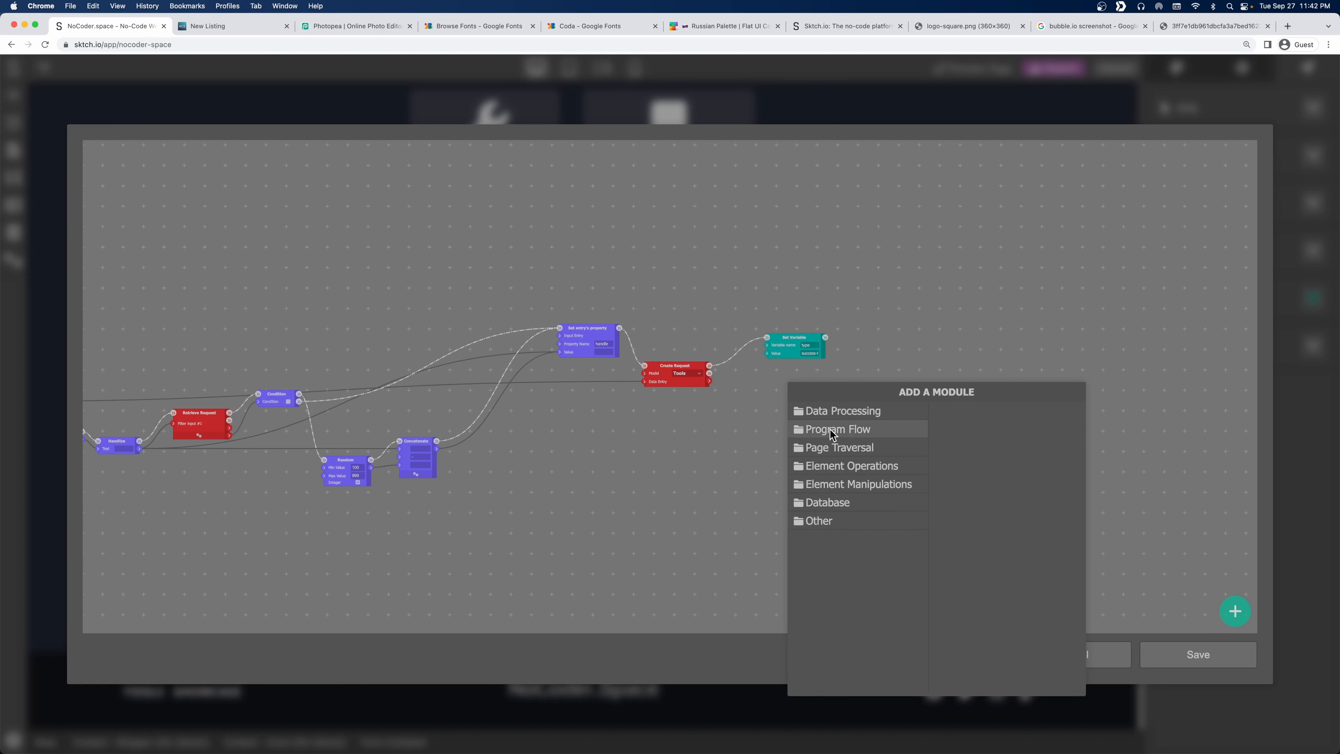
click(844, 521)
click(1005, 484)
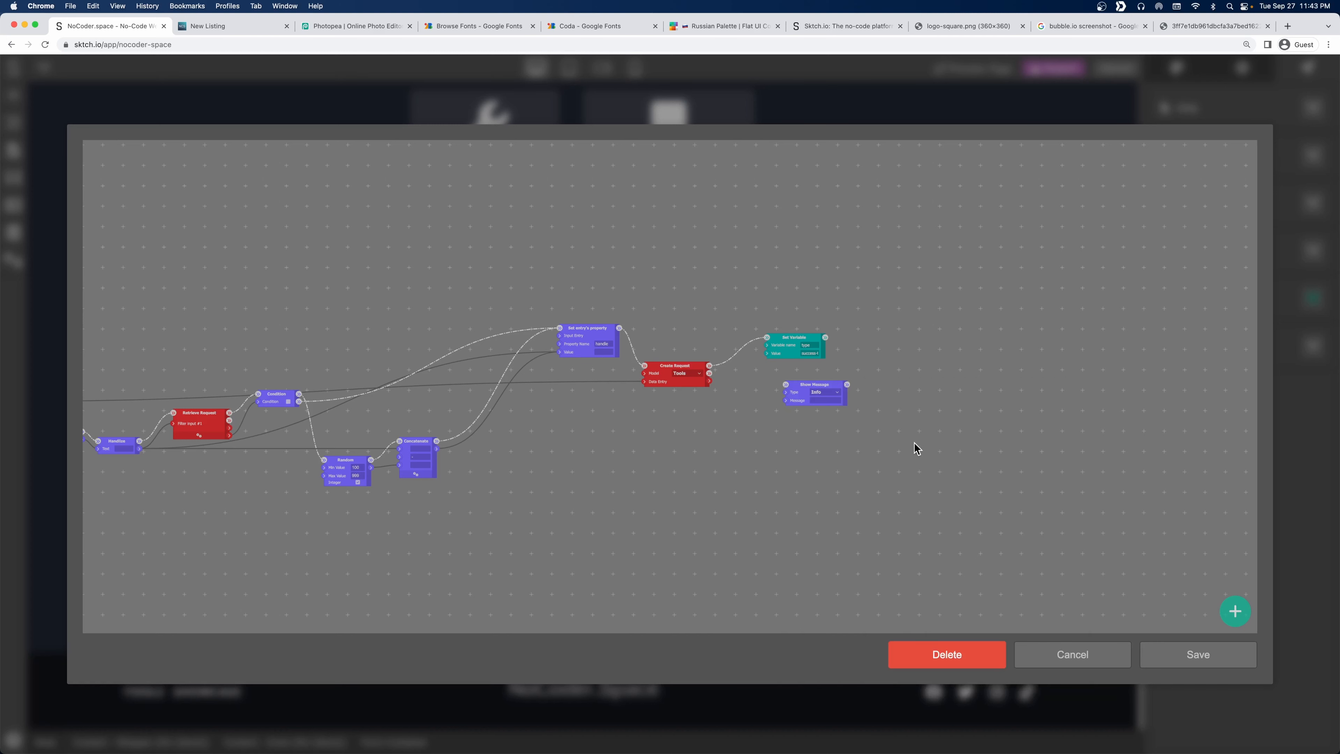
click(817, 396)
click(830, 418)
drag(707, 380, 779, 397)
drag(709, 373, 792, 390)
click(1169, 649)
Drag a Div text element from the elements panel to sit above the Suggest a Tool form.
click(180, 261)
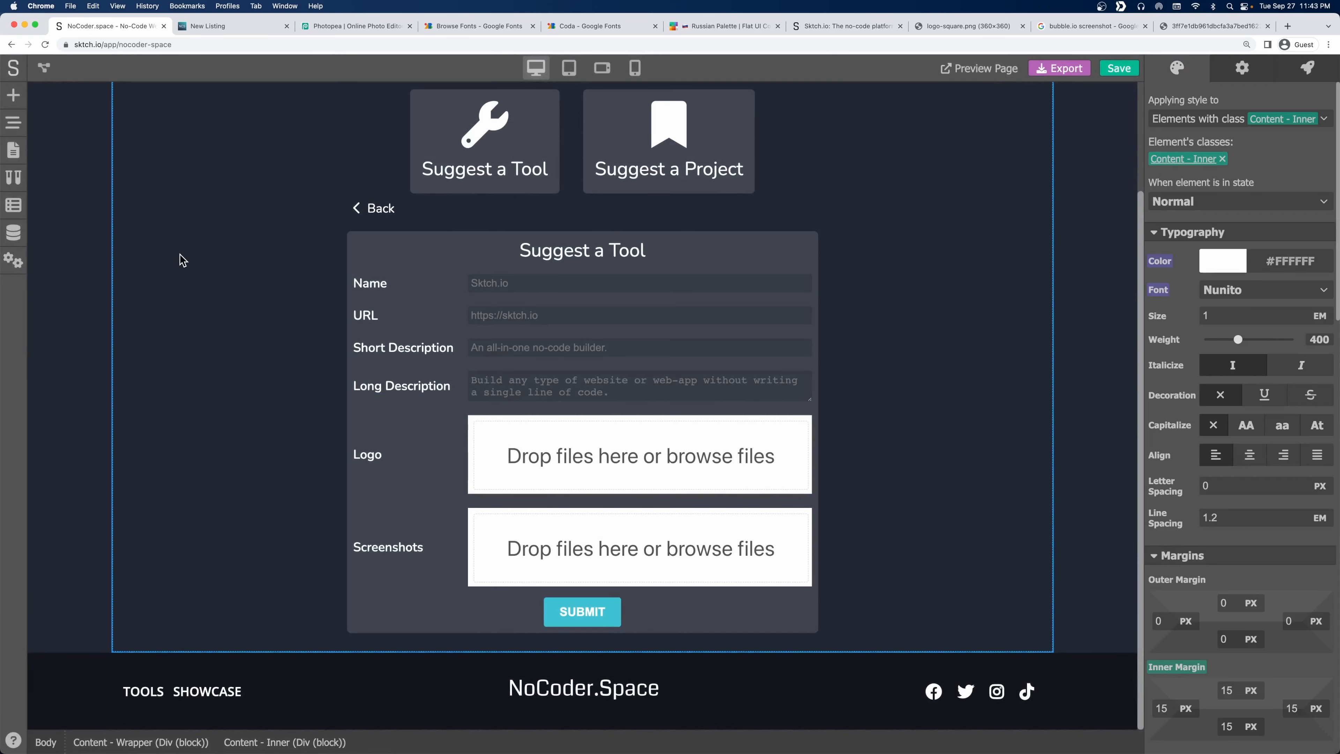
click(14, 96)
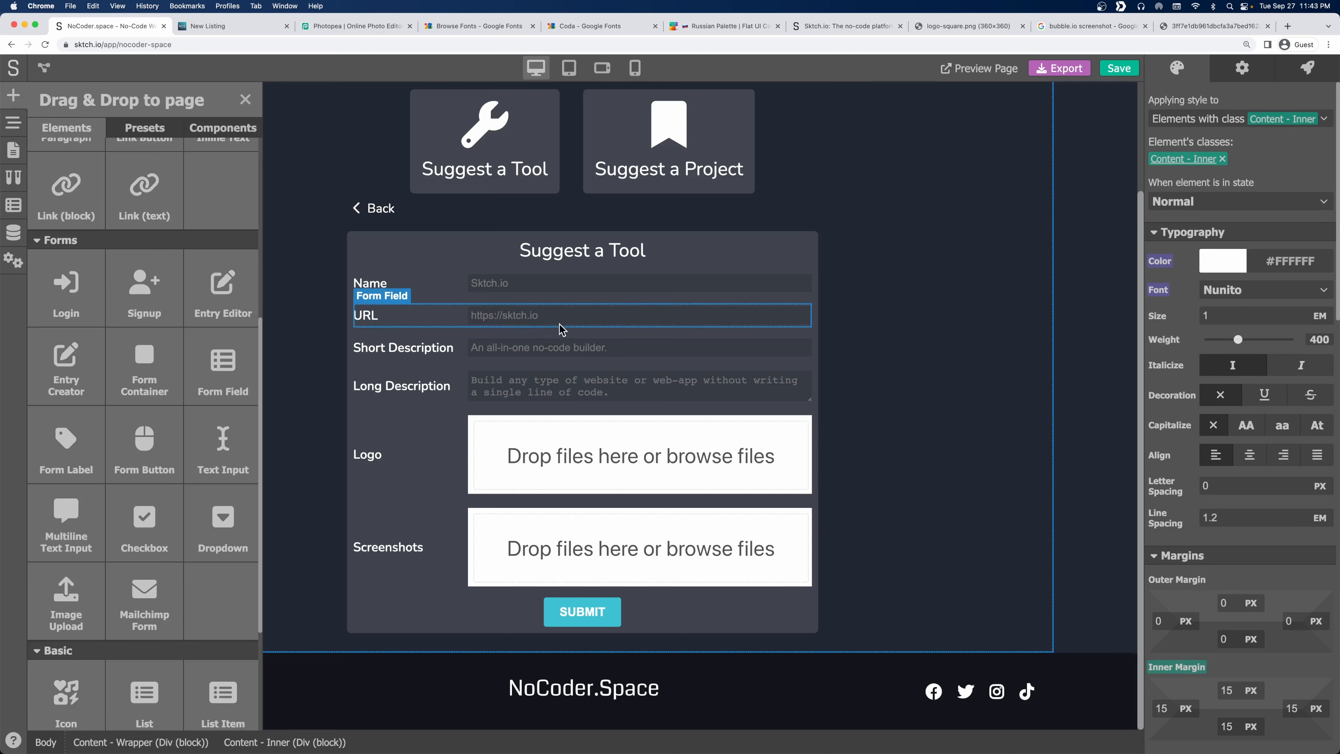
scroll(528, 301, up, 2)
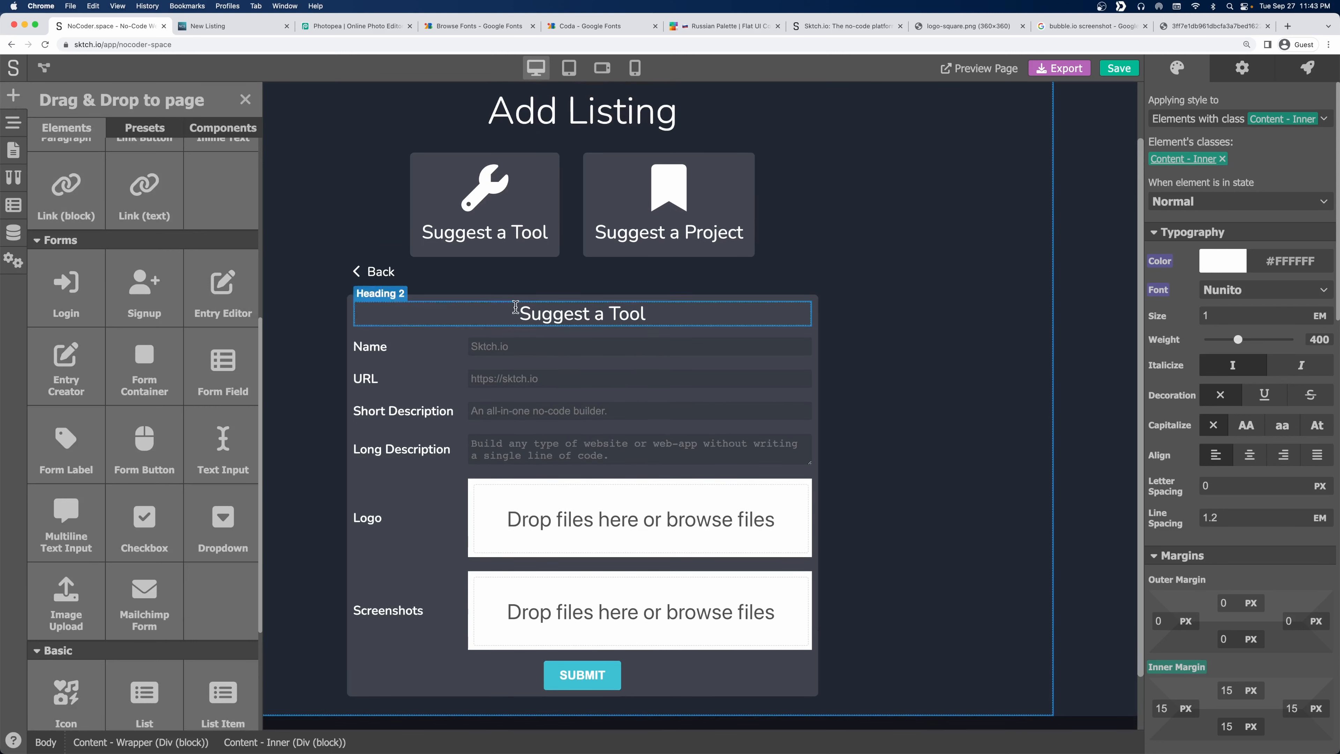
click(557, 291)
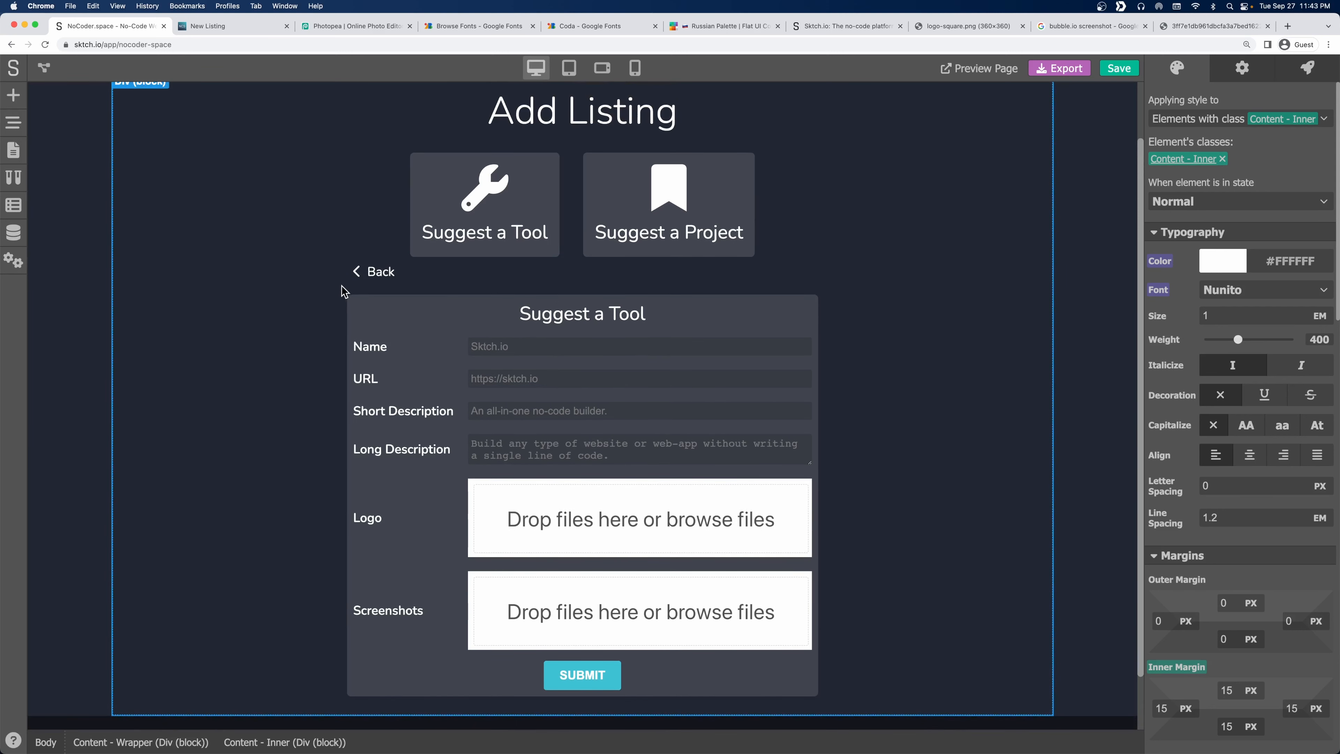
scroll(344, 287, up, 1)
click(14, 96)
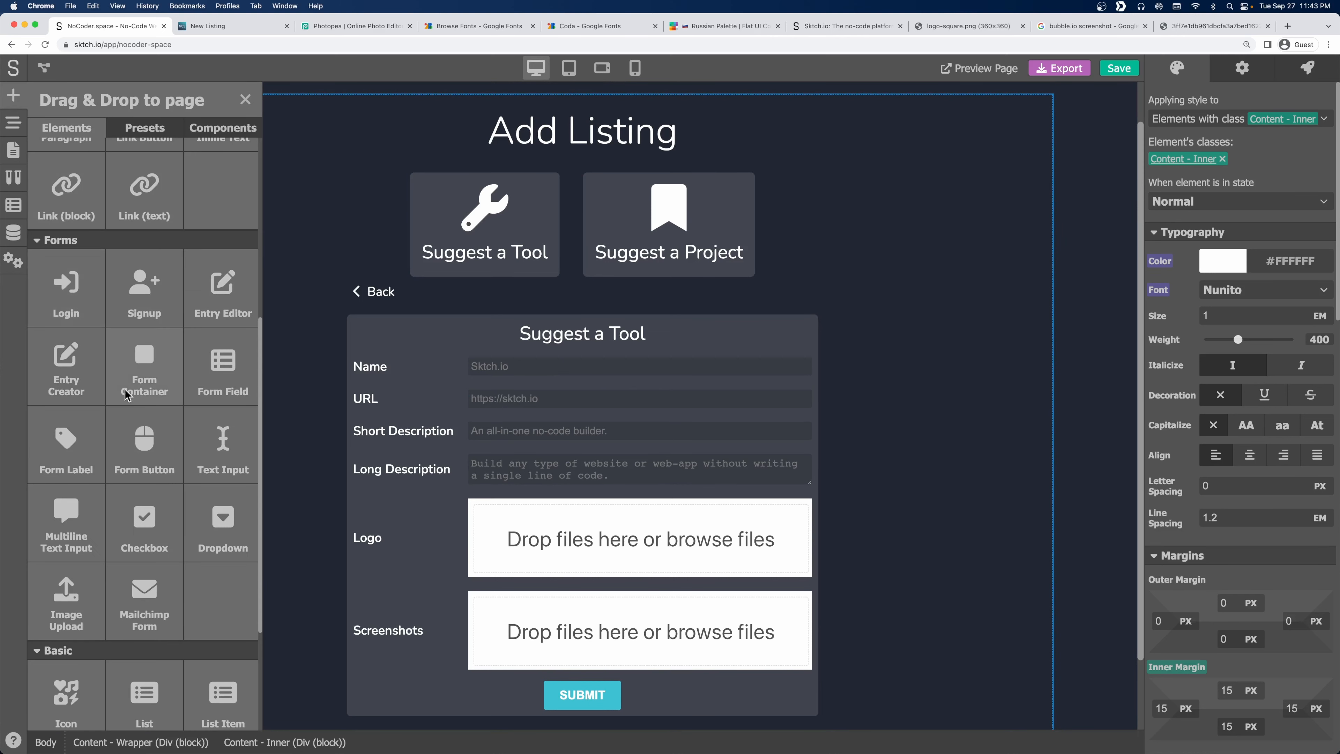
scroll(148, 360, up, 6)
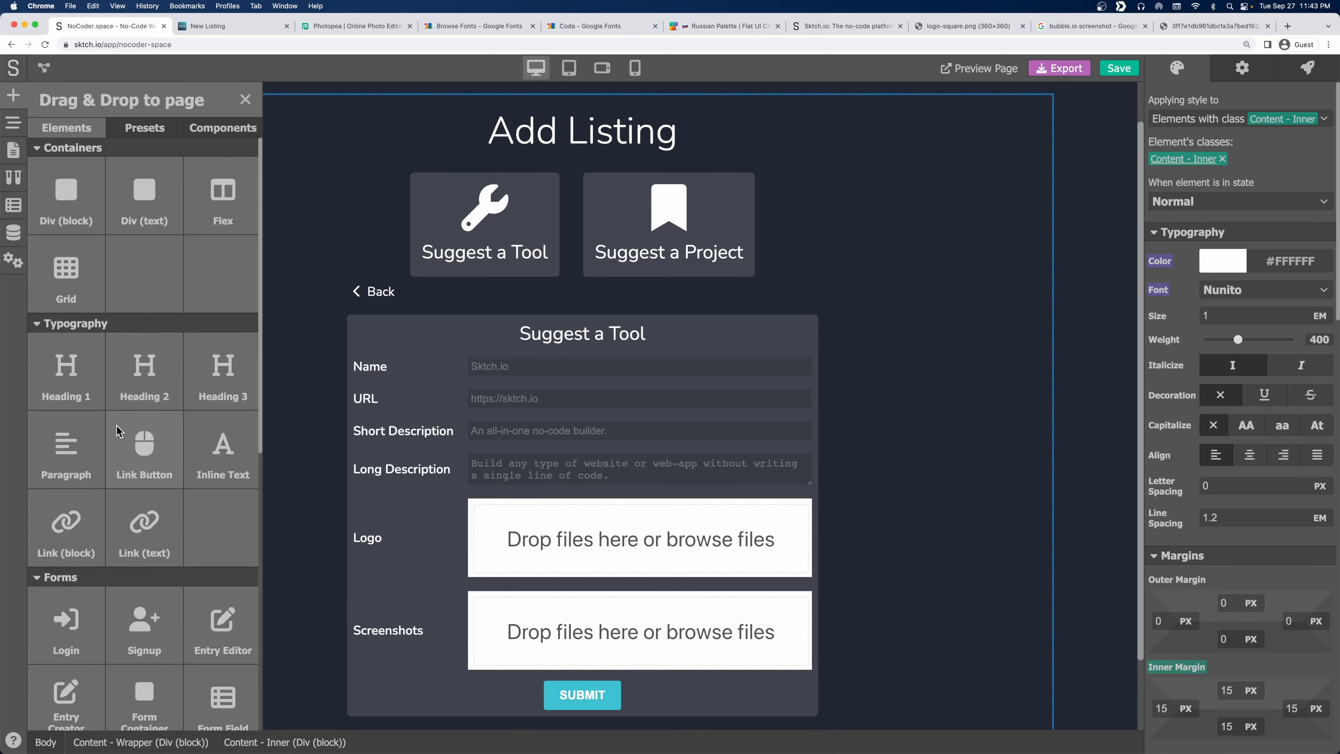
scroll(129, 406, down, 2)
scroll(129, 405, up, 3)
drag(144, 196, 529, 331)
Select the new 'Text Content' element and bring up its conditional rendering settings.
double_click(496, 327)
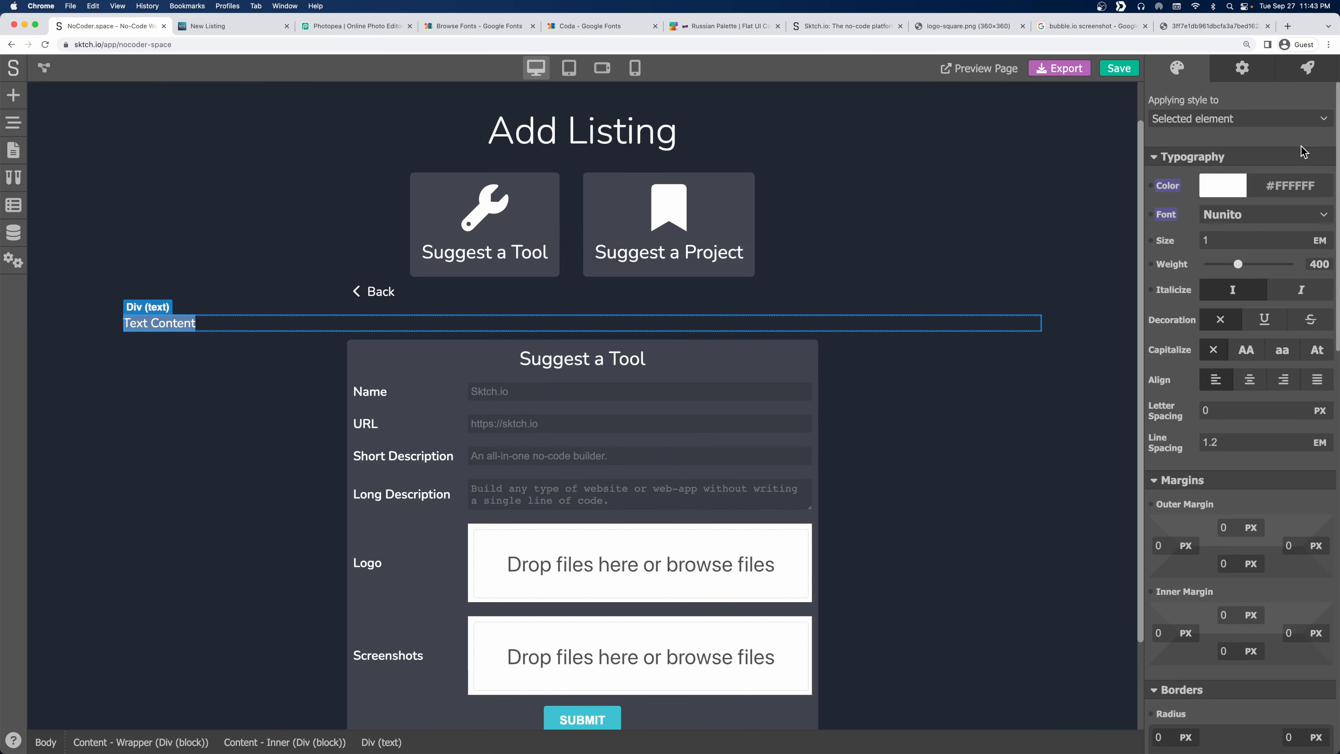
click(1243, 69)
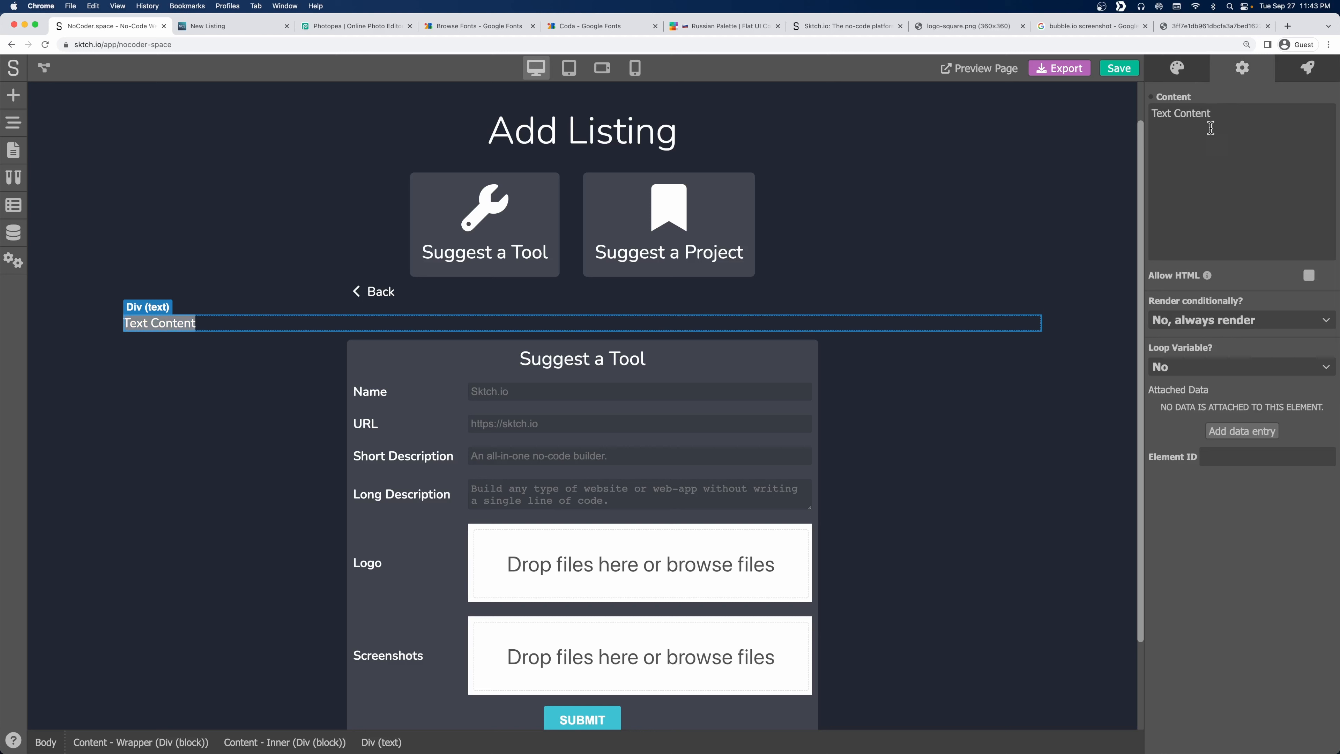
click(1216, 322)
Render the text only when type=="success-tool" and change it to 'The tool was successfully submitted'.
click(1251, 406)
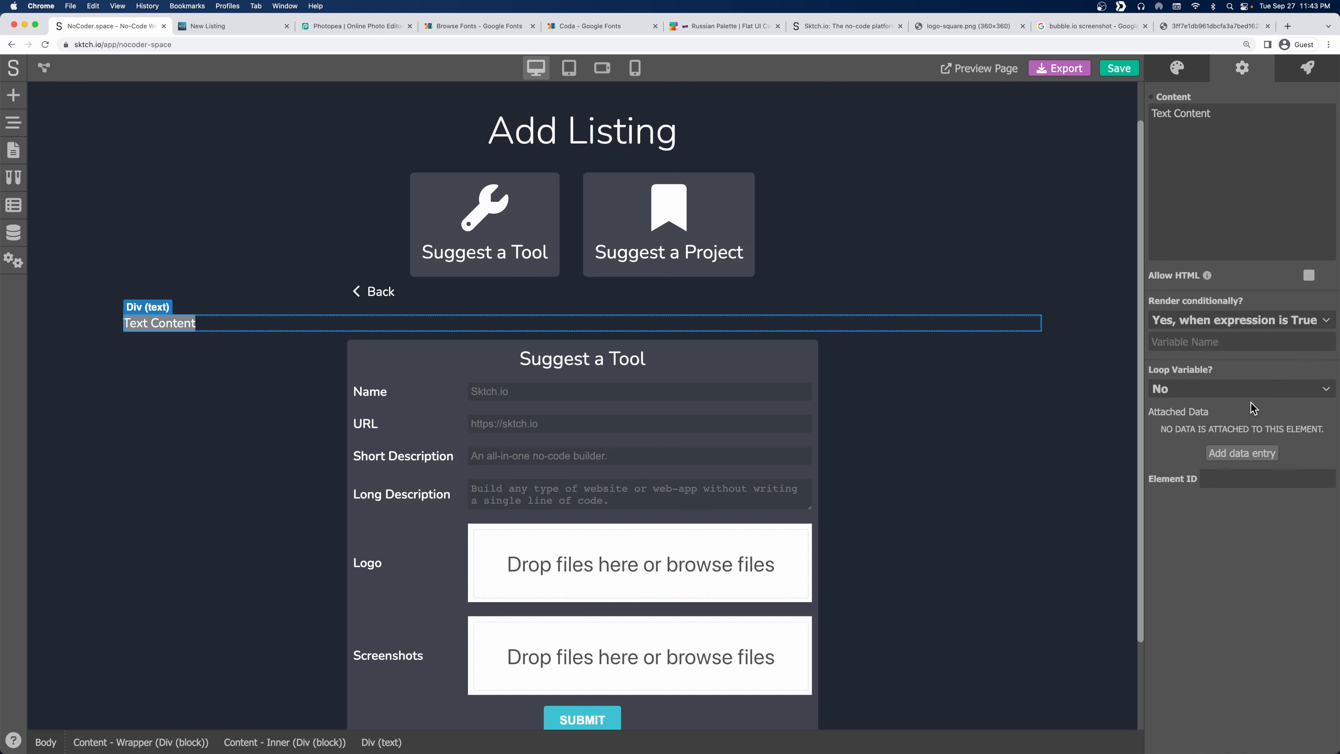
text(type==""success-tool)
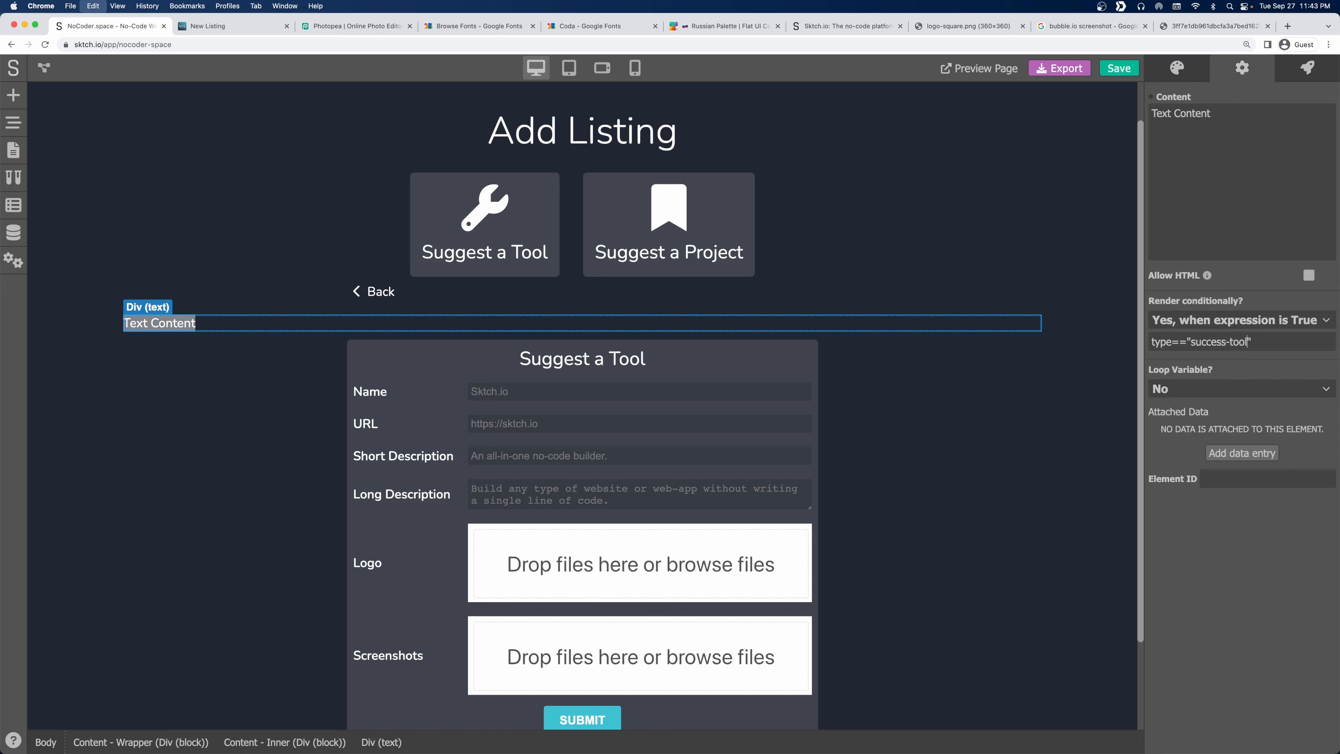
click(193, 319)
text(Su)
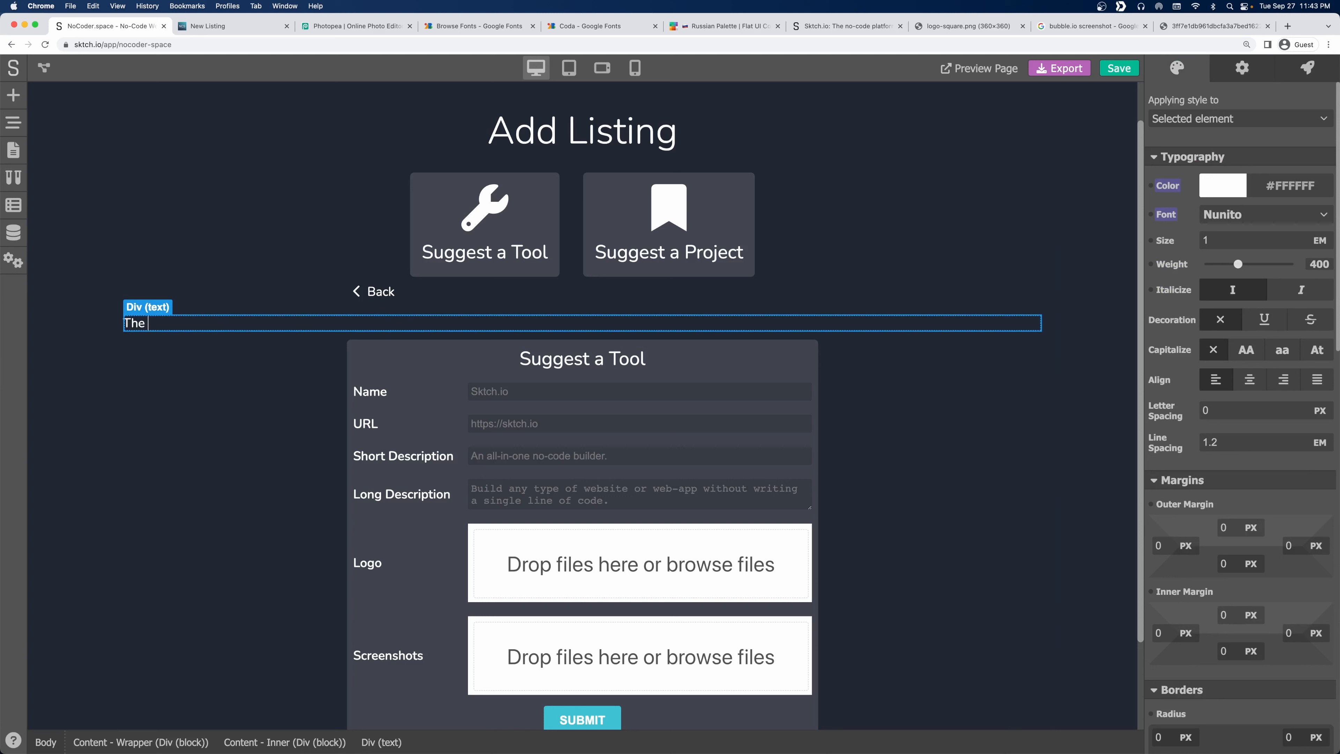
text(e tool you subm)
key(BackSpace)
key(BackSpace)
key(BackSpace)
key(BackSpace)
key(BackSpace)
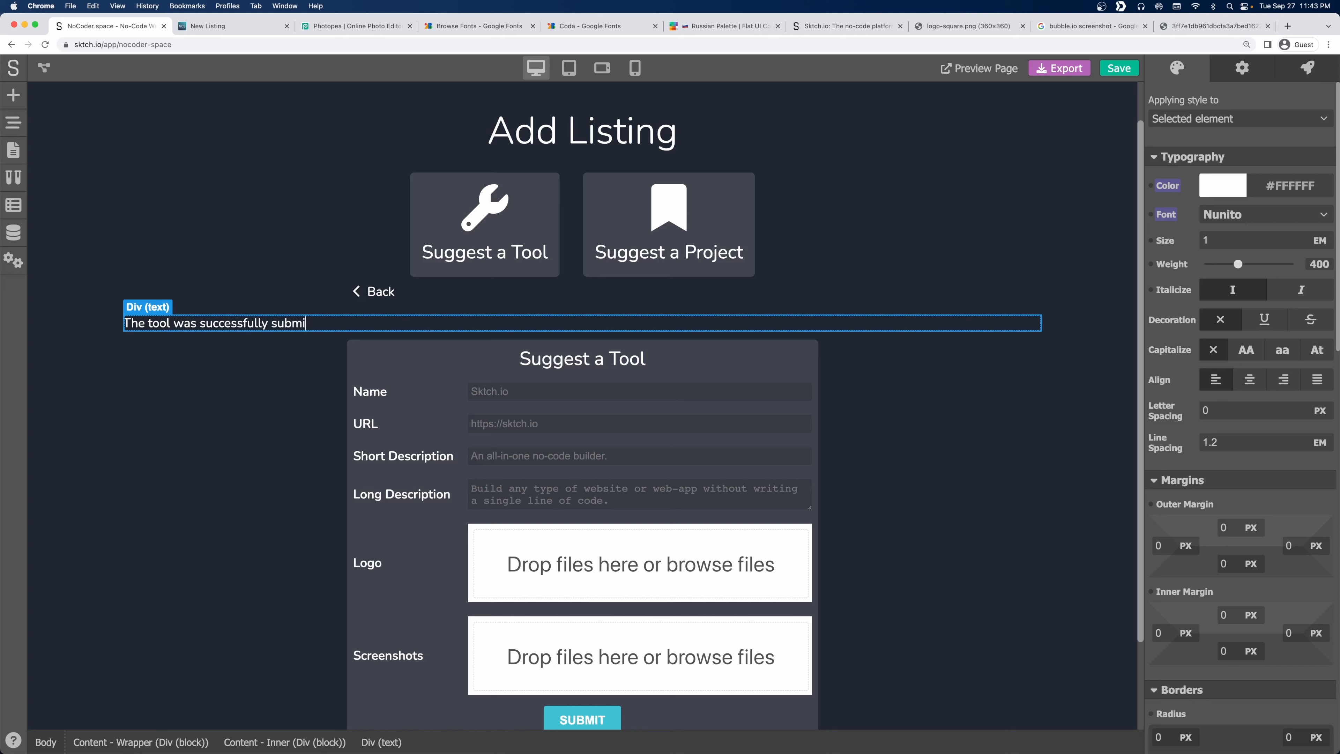
click(172, 348)
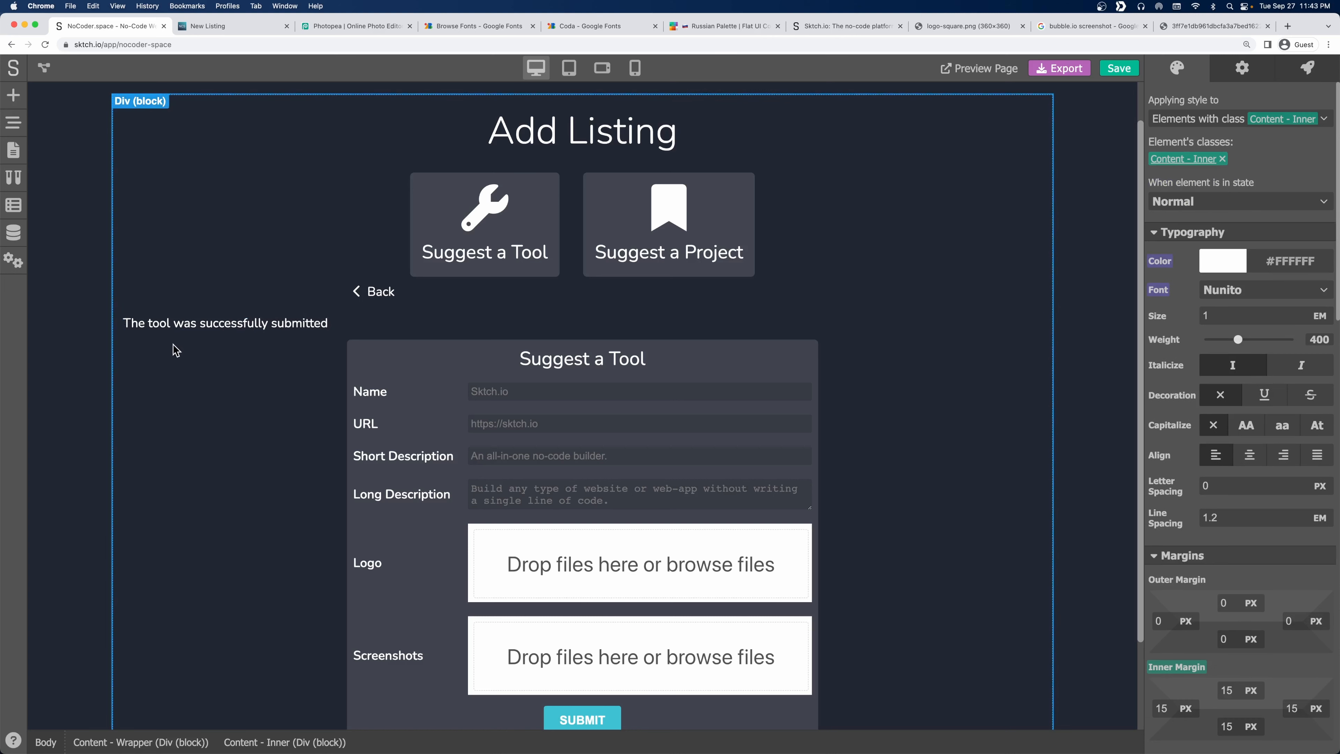
click(178, 318)
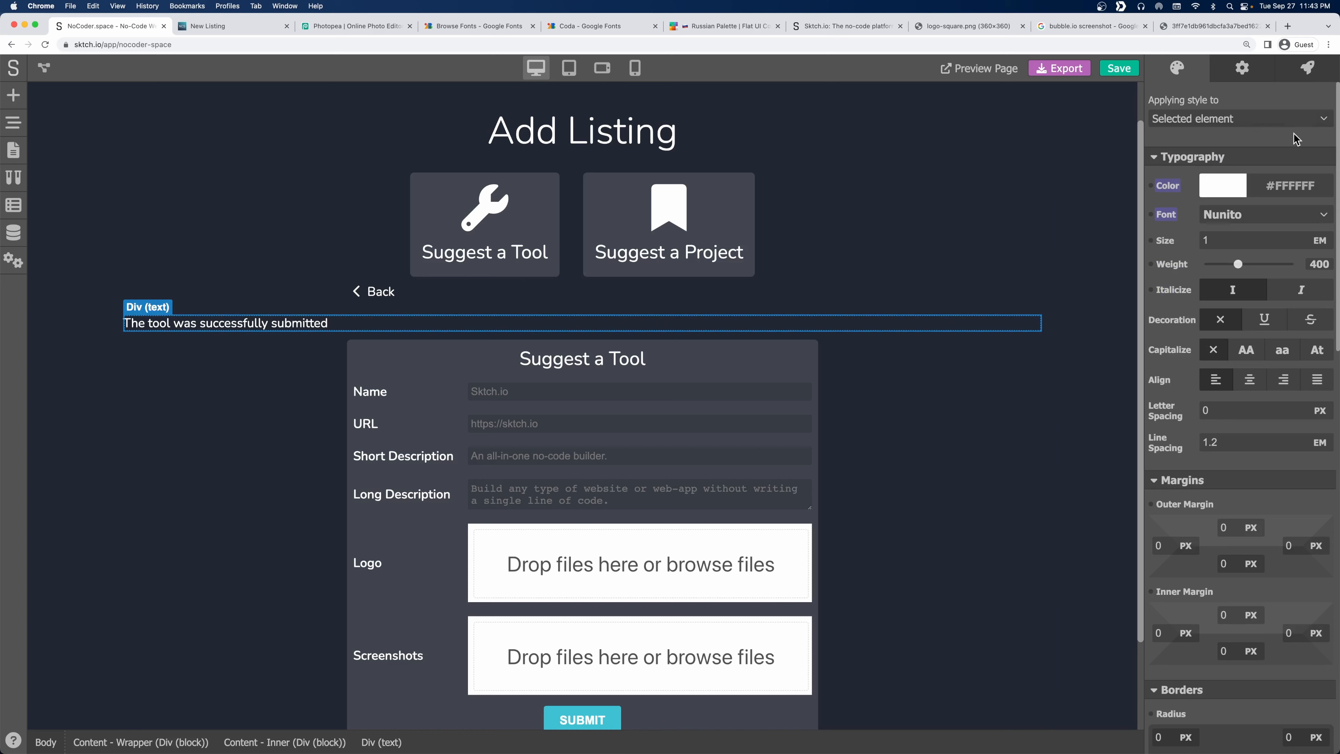
click(1244, 68)
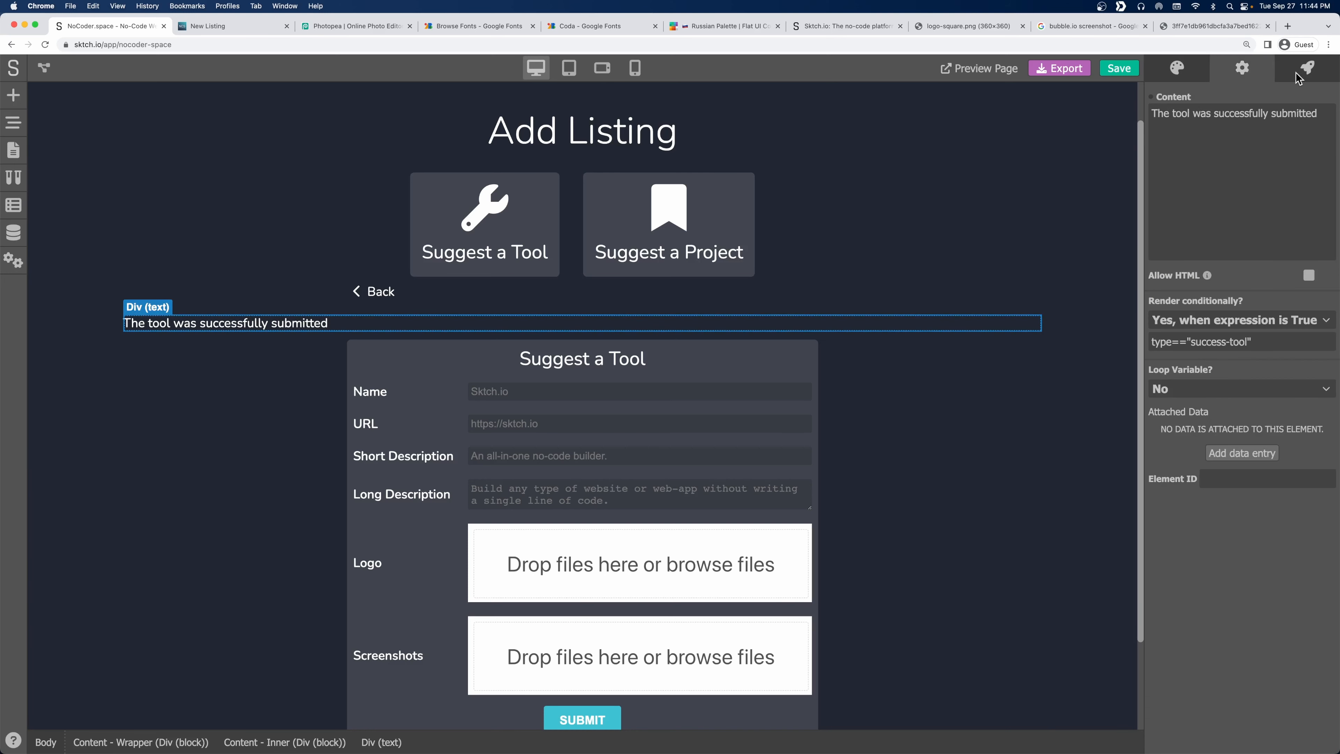
click(1187, 68)
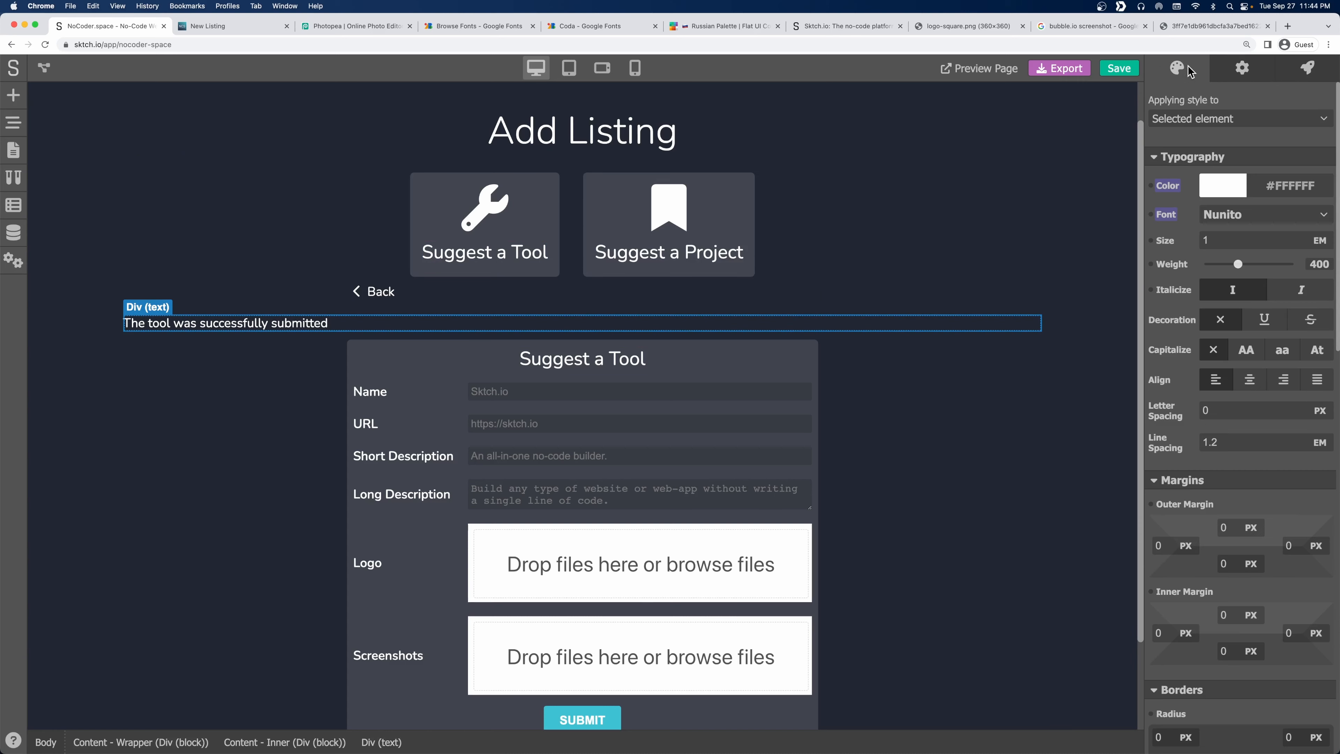
Create a new Notice style class for the success message.
click(1188, 122)
click(1200, 185)
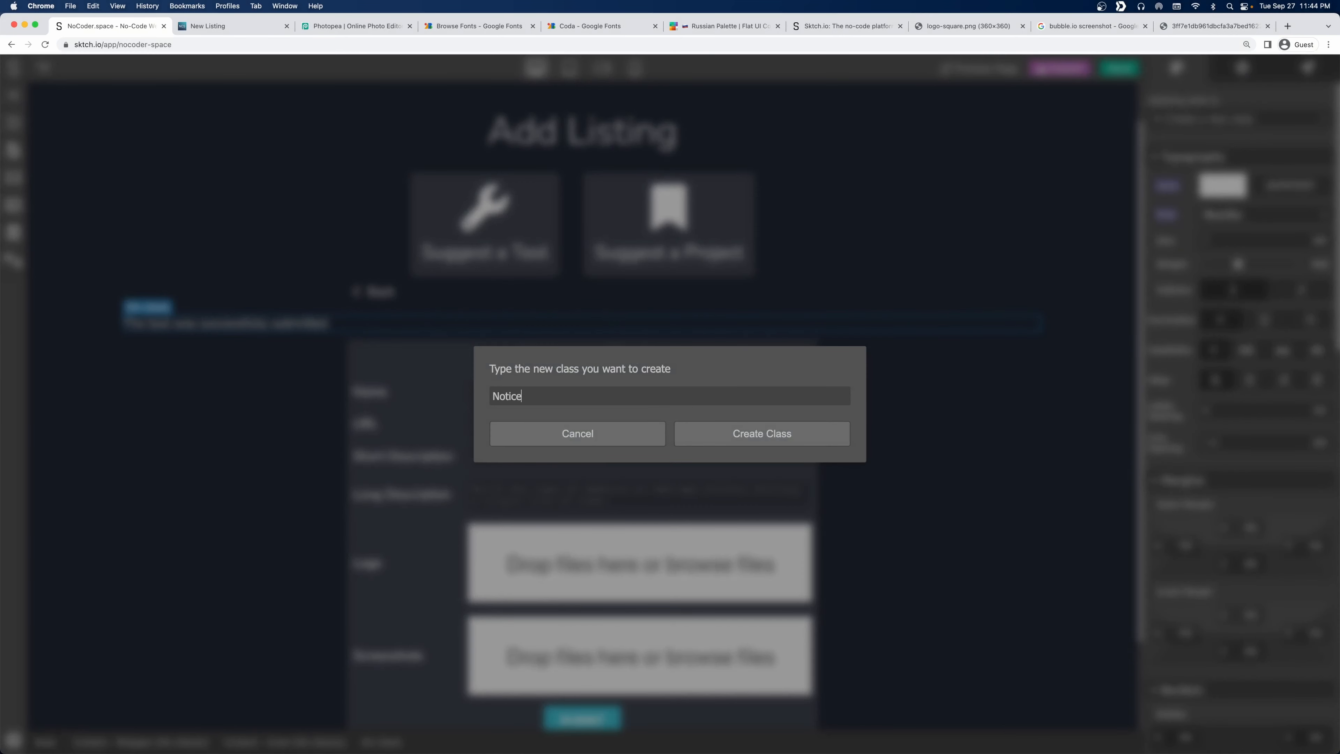
key(Return)
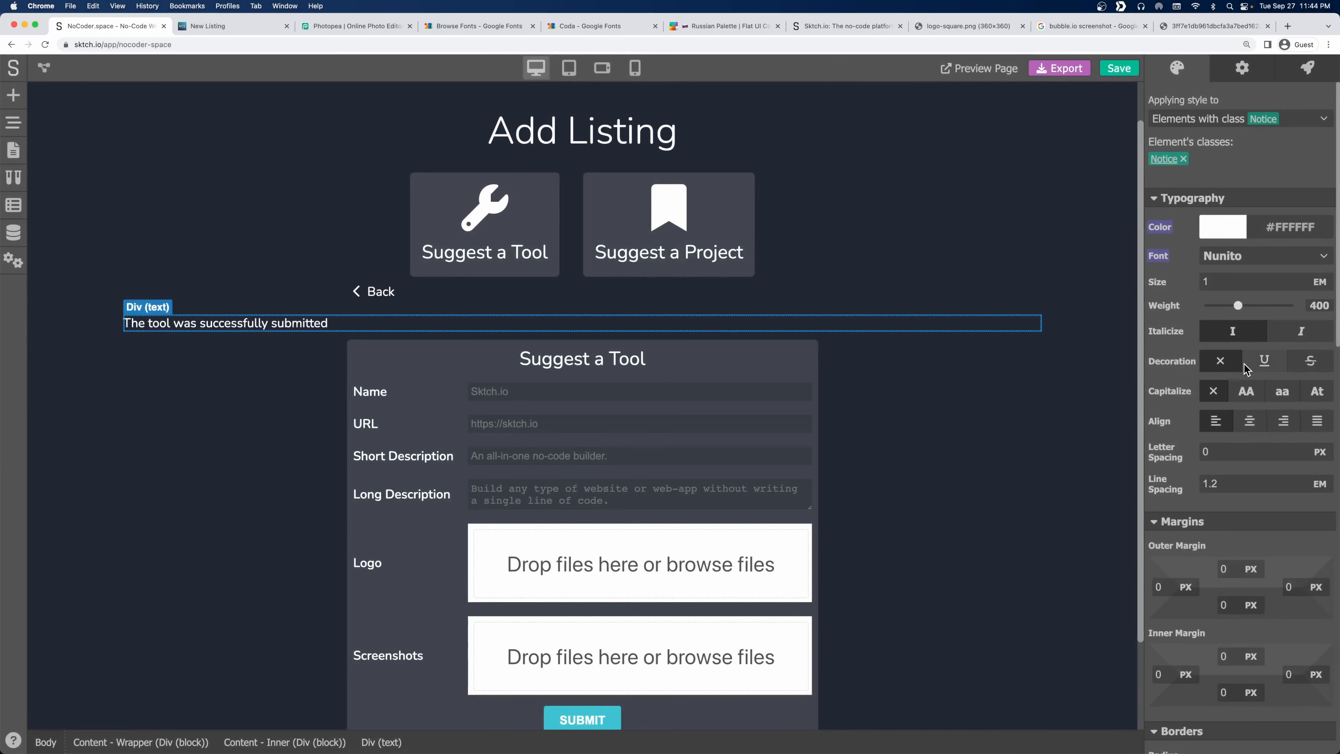
scroll(1248, 369, down, 3)
scroll(1247, 370, down, 1)
click(1224, 374)
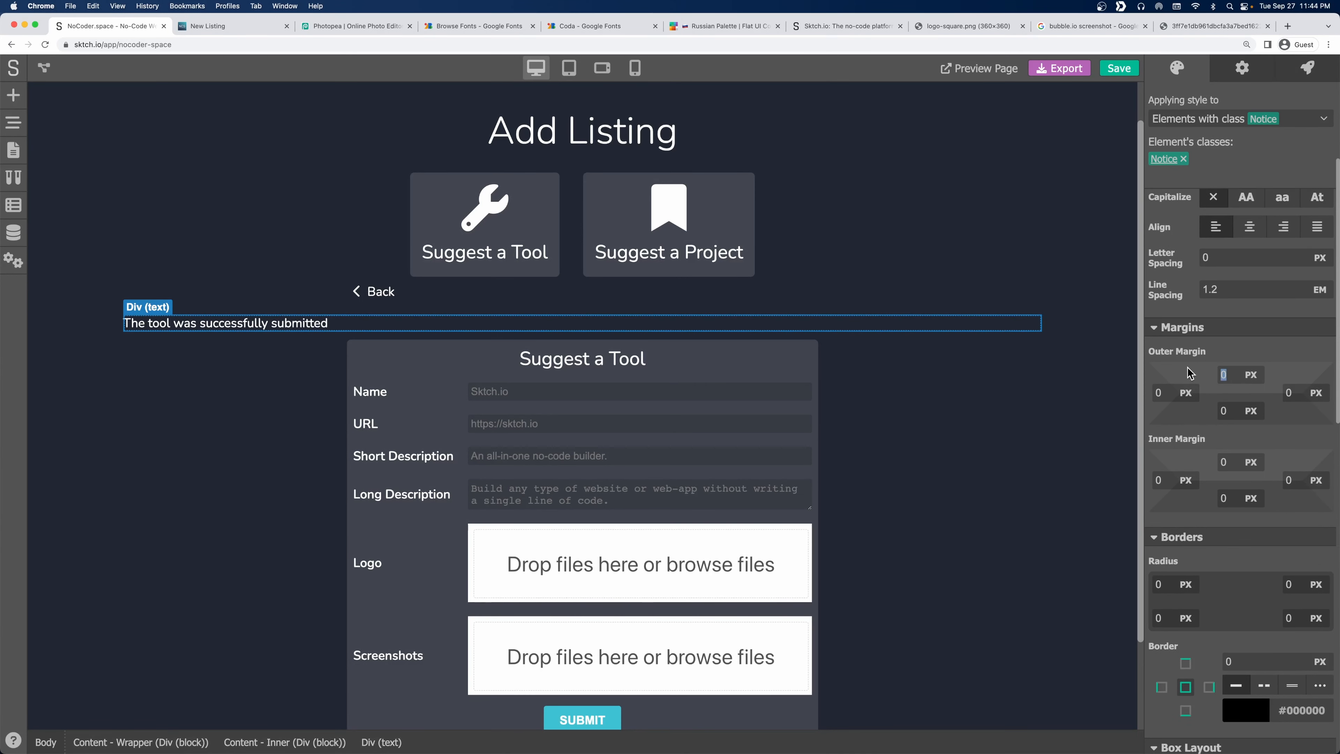
scroll(1239, 444, down, 15)
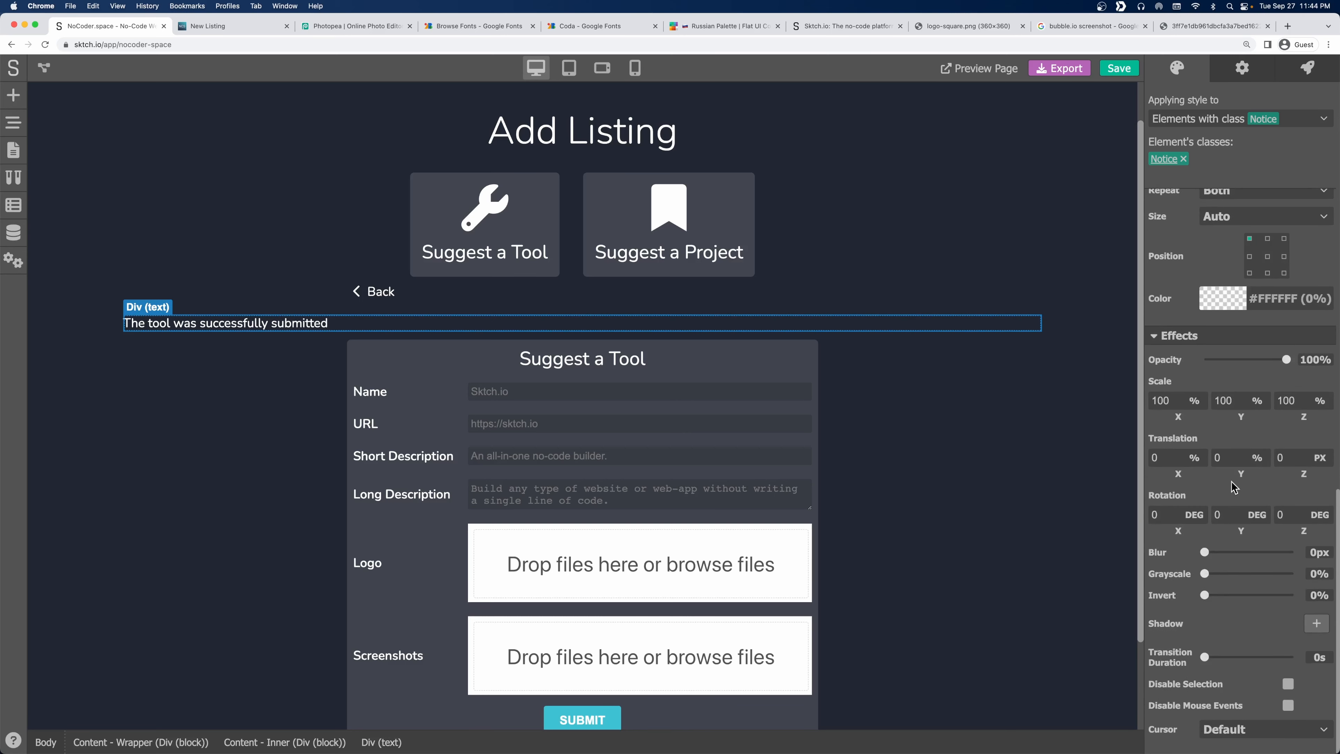
scroll(1217, 306, up, 5)
Set the notice's max width to 60 px.
click(1220, 304)
click(1221, 305)
click(1221, 304)
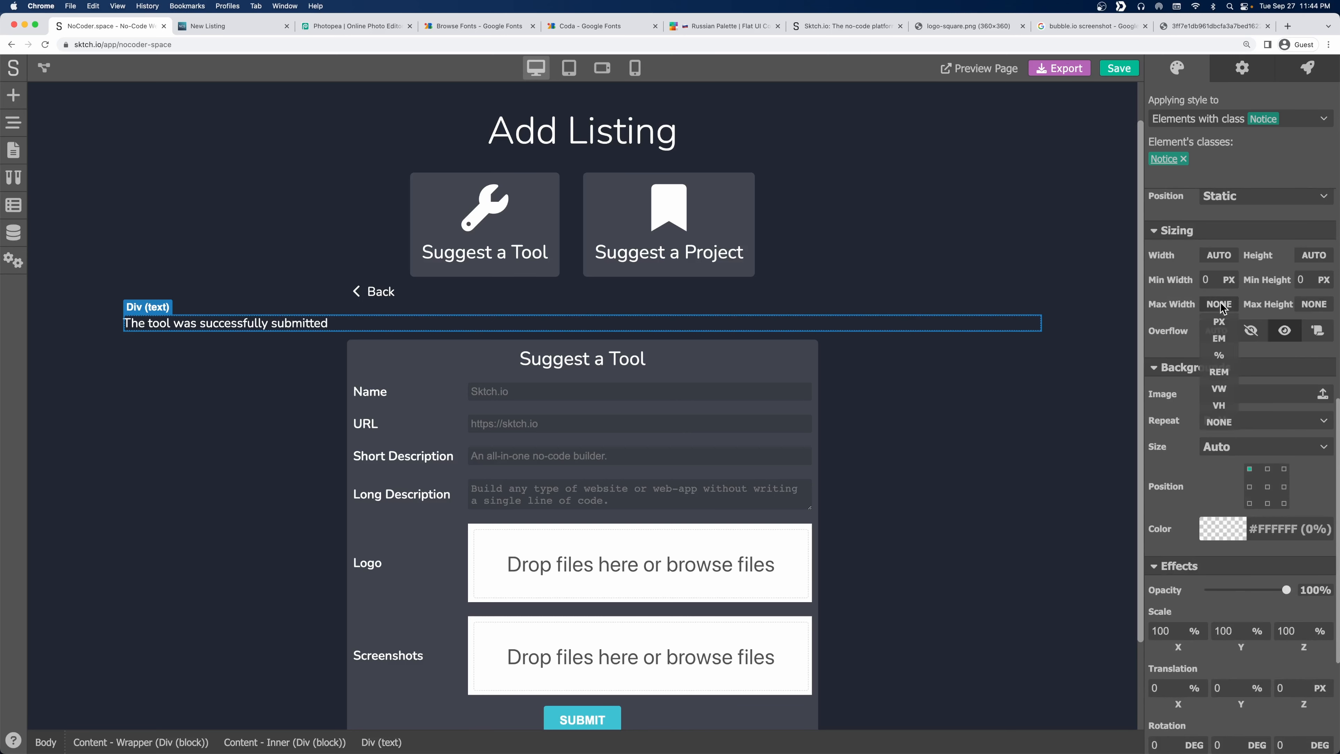
click(1220, 322)
text(600)
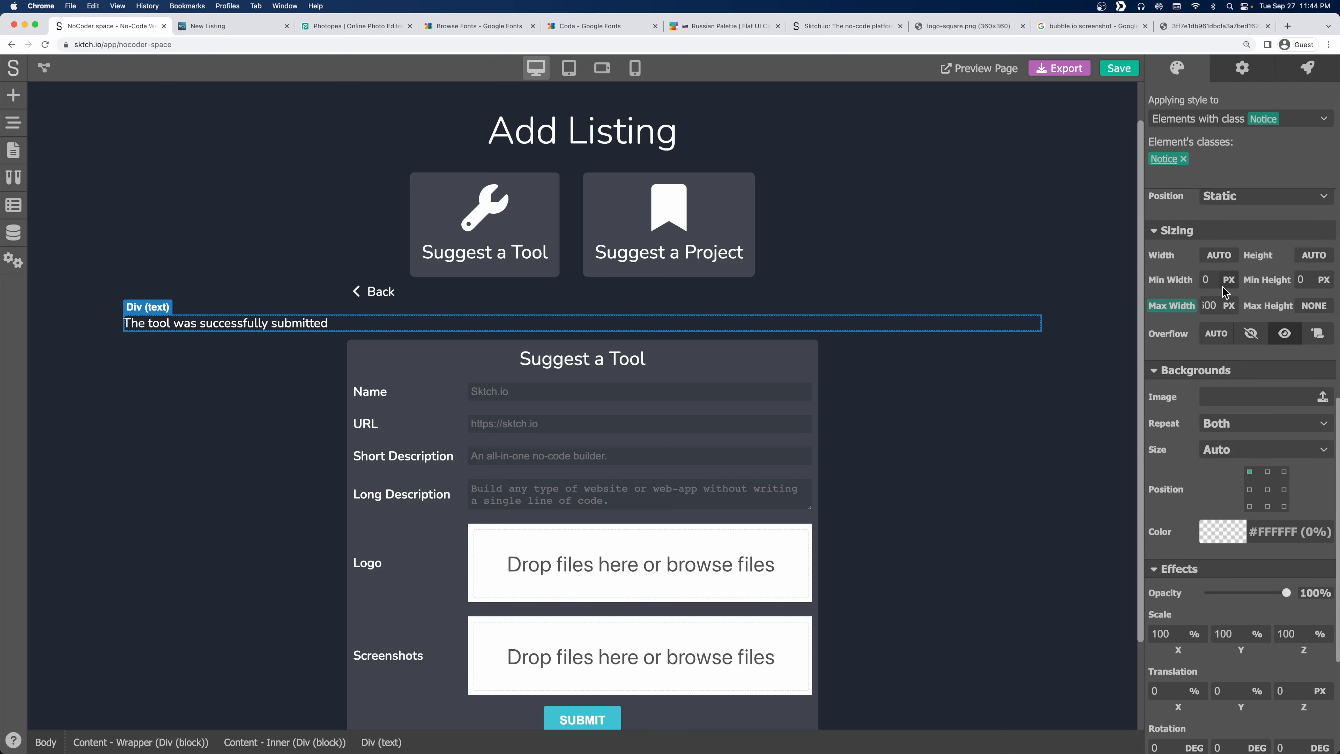
key(Return)
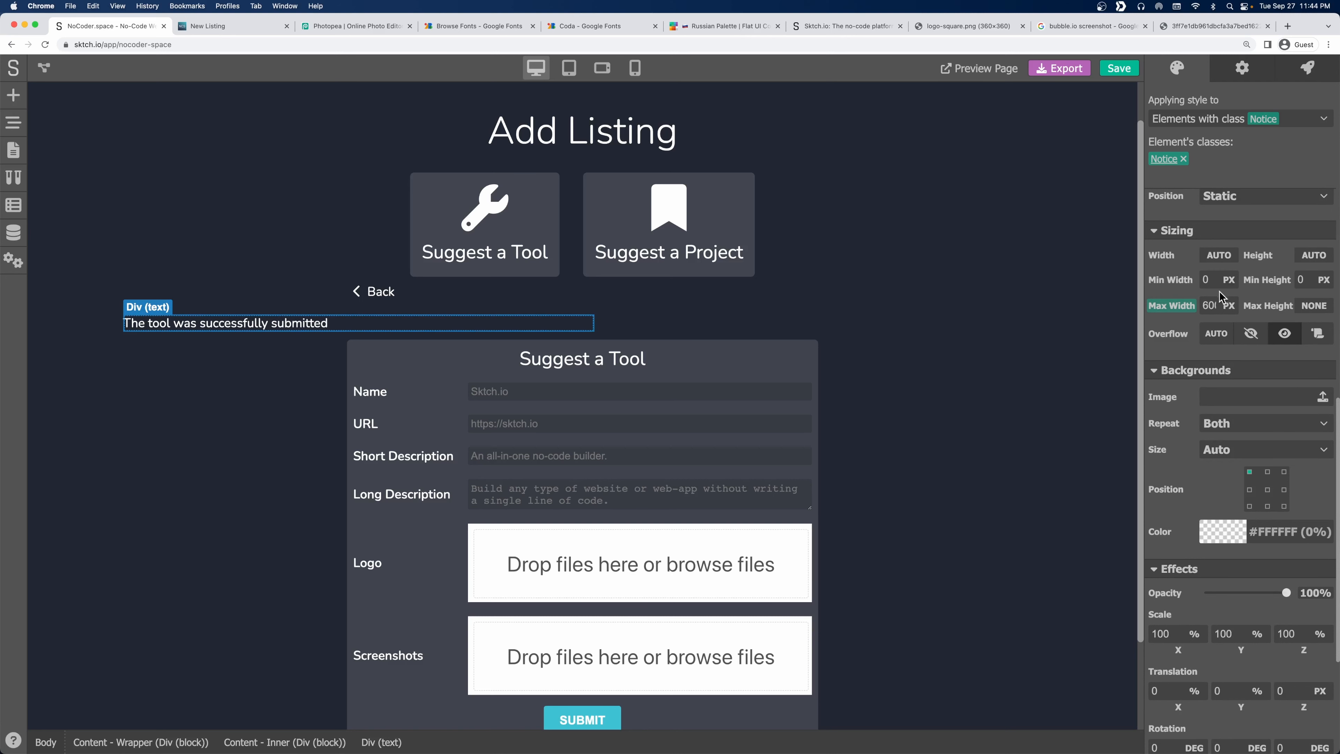
Set the left and right outer margins to AUTO to centre the notice.
scroll(1218, 296, down, 10)
scroll(1203, 311, up, 1)
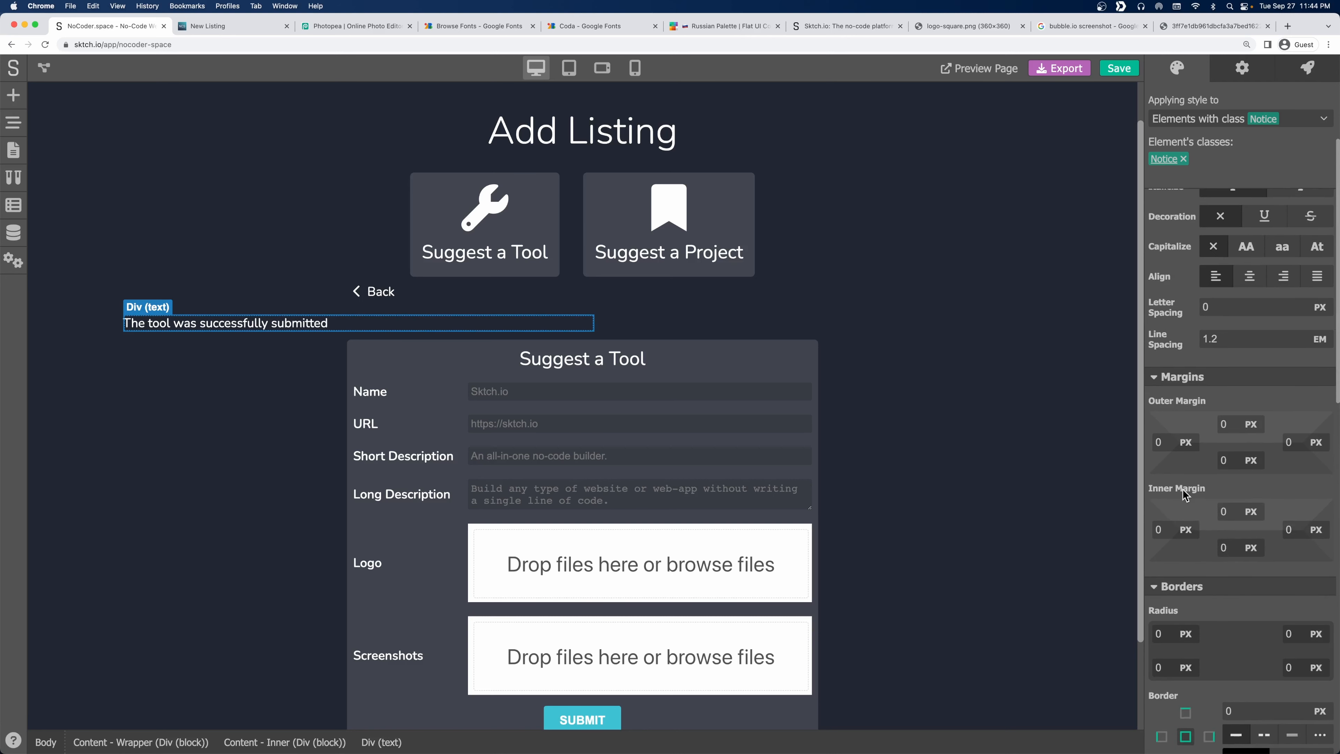
click(1187, 444)
click(1179, 562)
click(1316, 443)
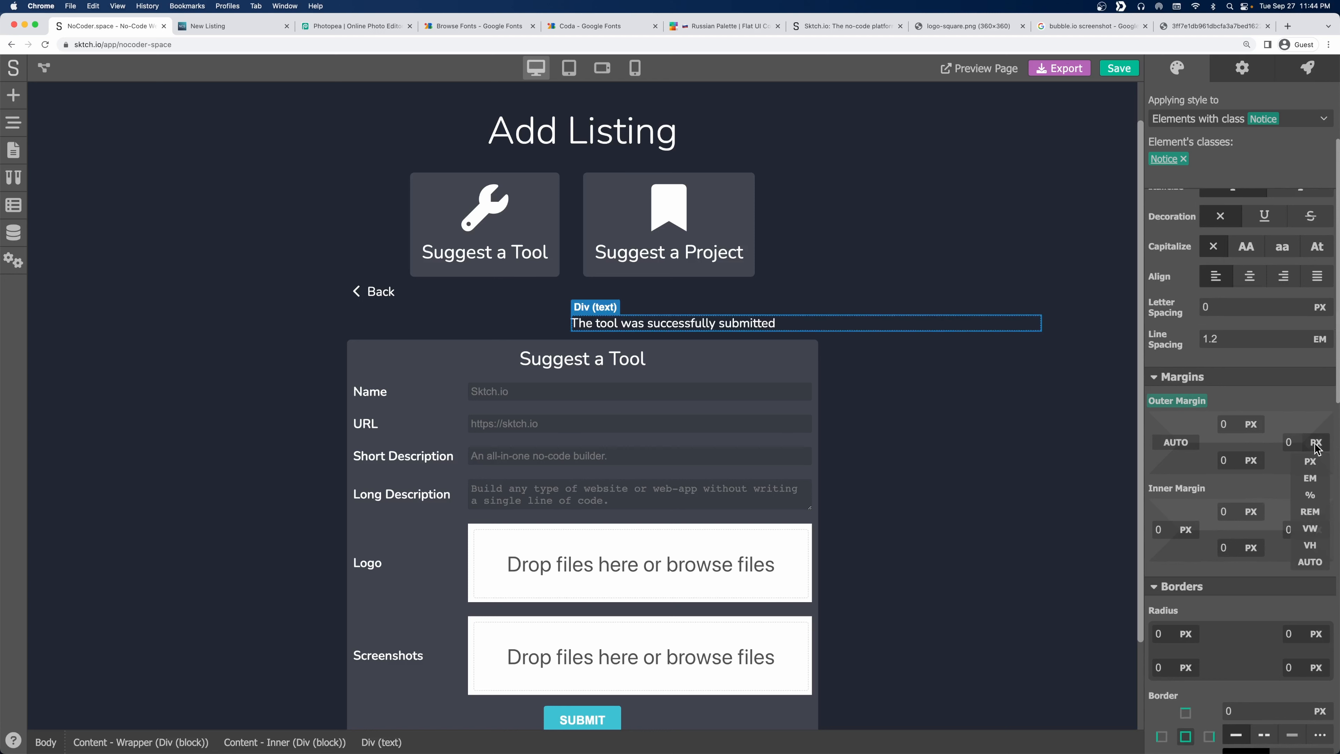
click(1310, 561)
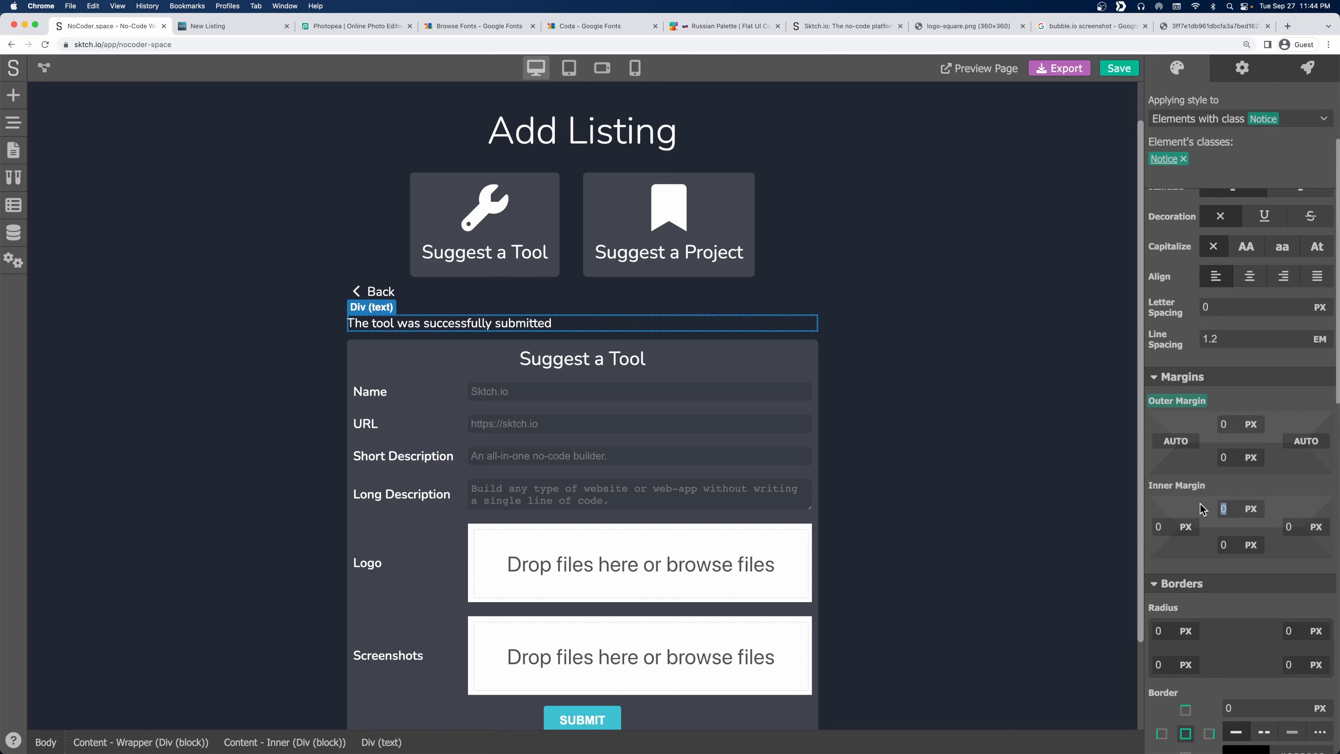
Give the notice 10 px inner margin (padding) on each side.
text(10)
key(Tab)
text(10)
key(Tab)
text(1)
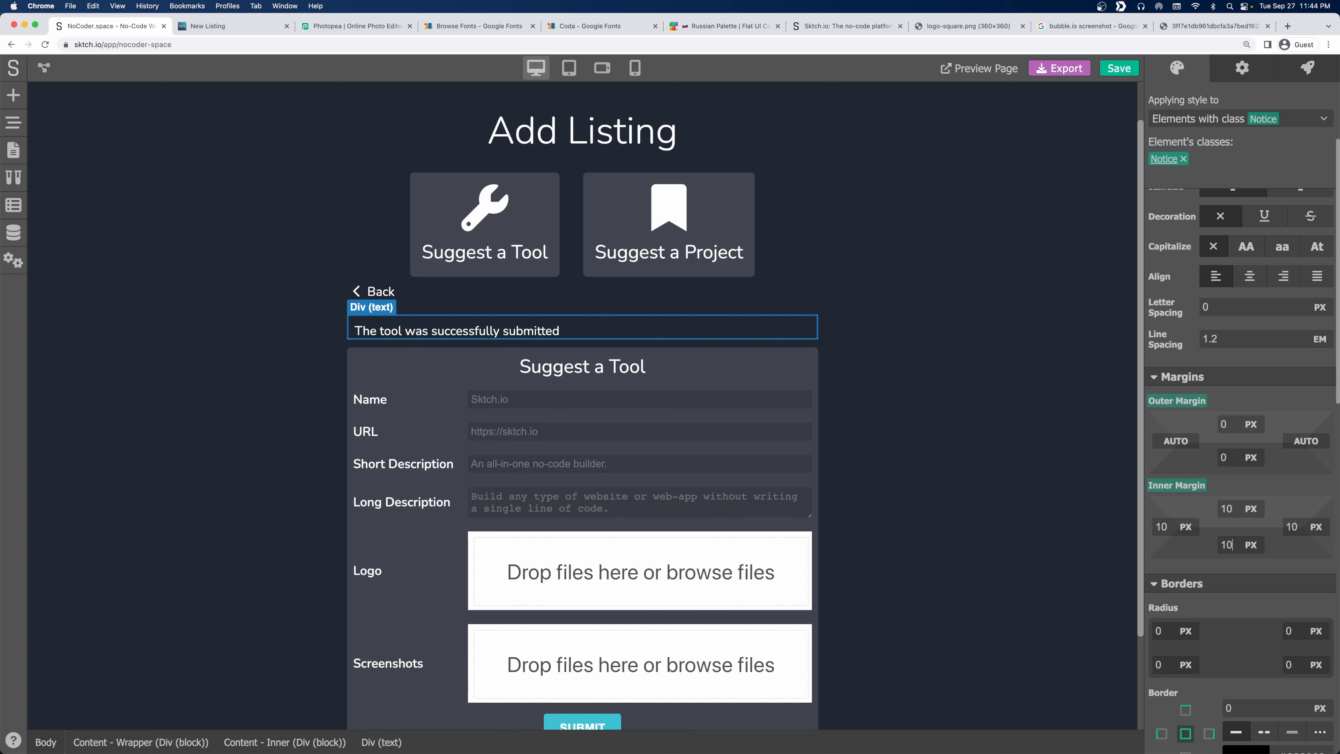
Set the notice's corner radius to 10 px.
scroll(1269, 477, down, 5)
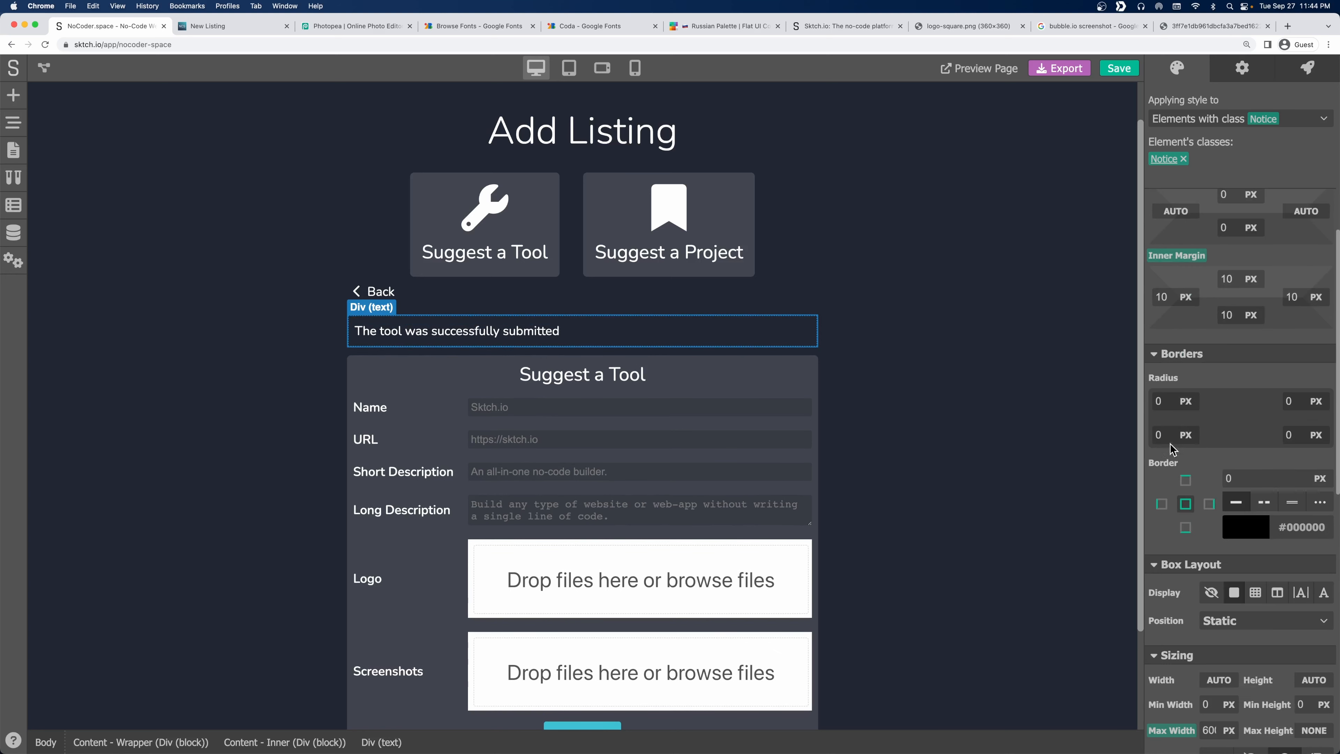
click(1149, 401)
text(10)
key(Tab)
text(10)
key(Tab)
text(10)
key(Tab)
scroll(1208, 488, down, 7)
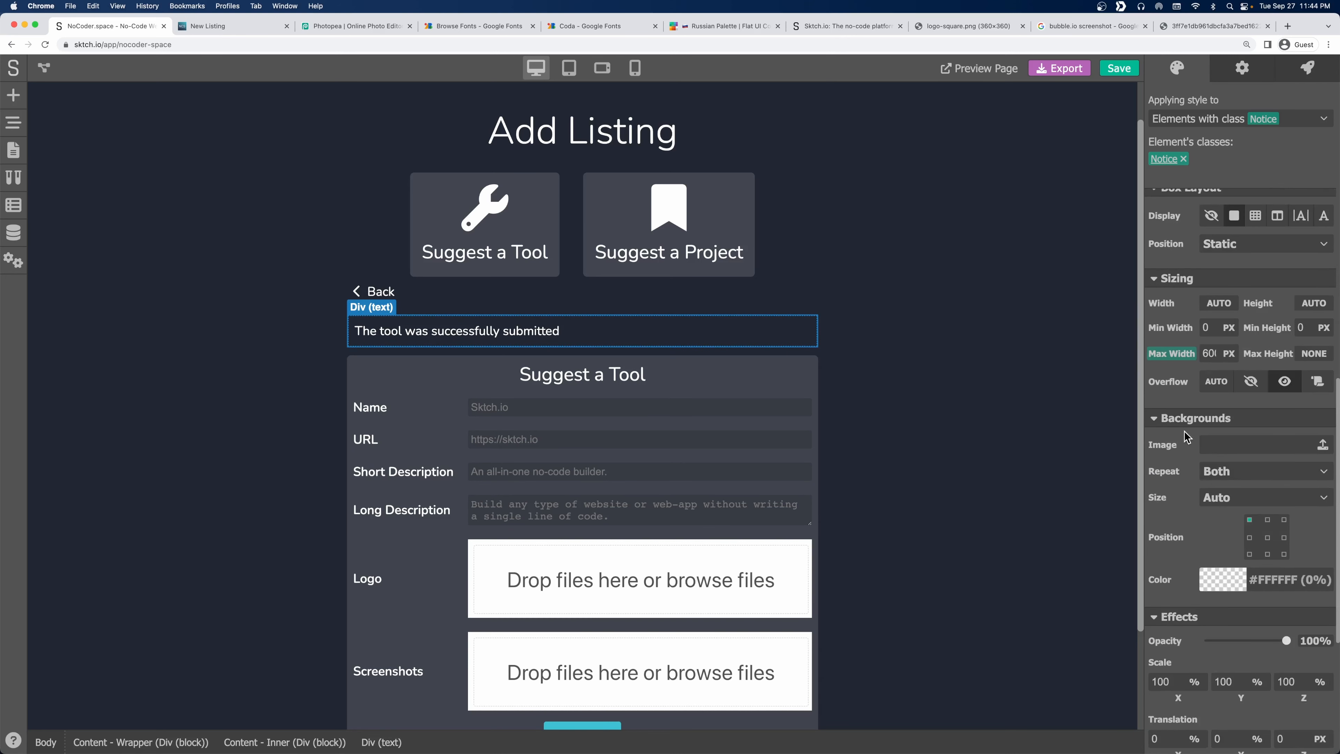
click(1219, 570)
Set the notice background to fully opaque #3DC1D3 cyan copied from the palette site.
scroll(1197, 533, down, 2)
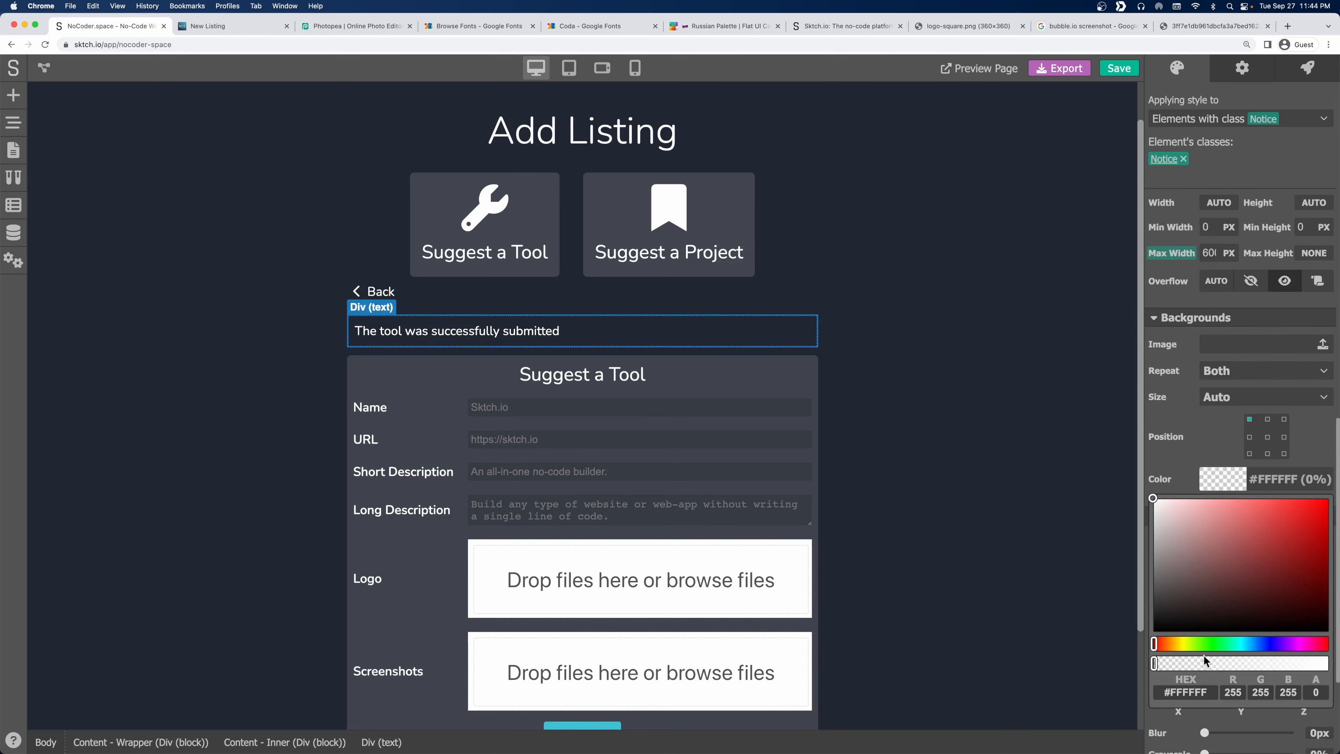
click(1197, 643)
drag(1204, 575, 1275, 536)
drag(1196, 644, 1248, 663)
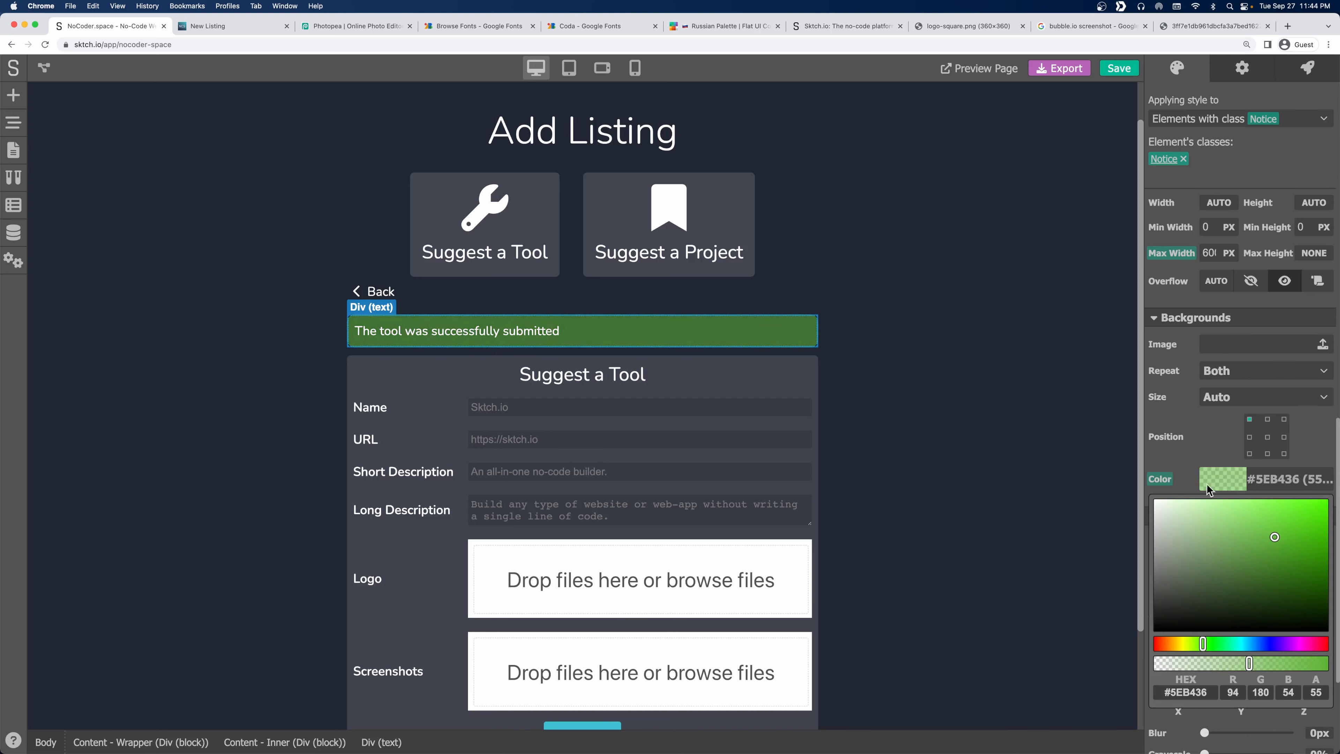
click(711, 25)
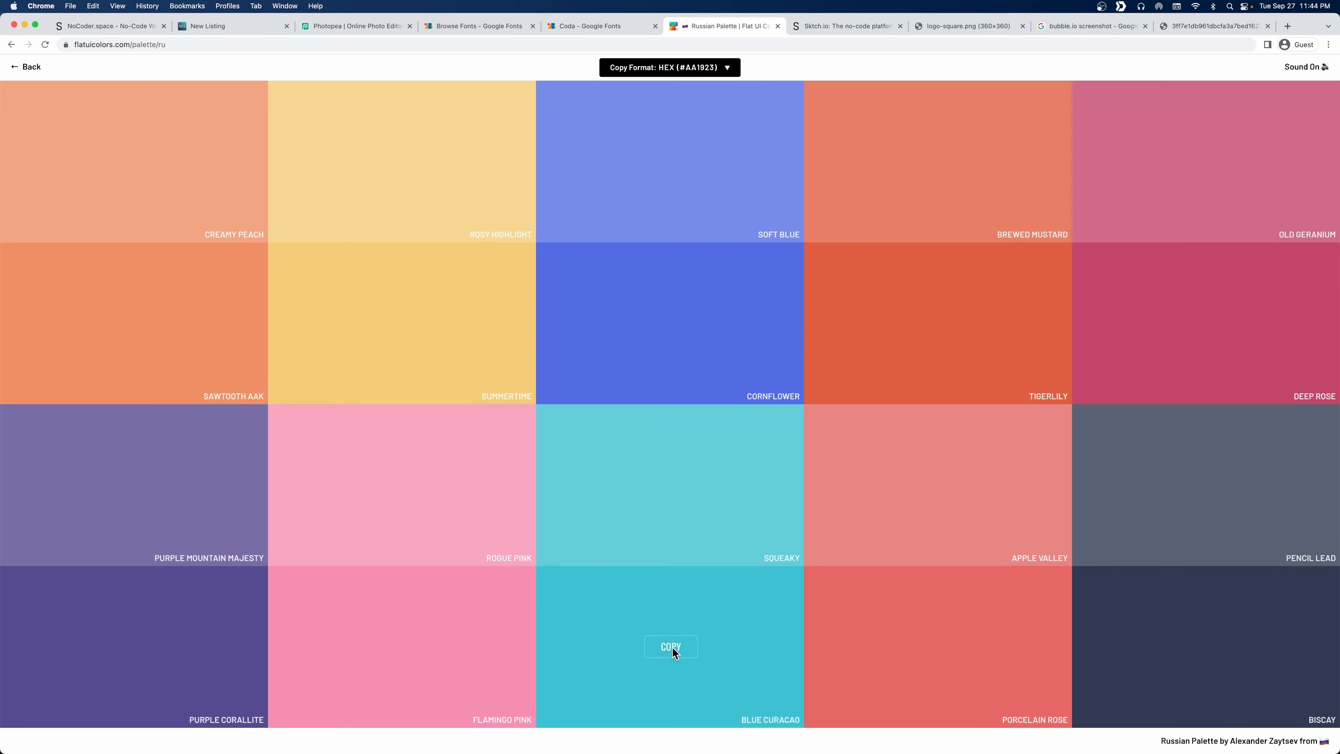
click(672, 647)
click(113, 29)
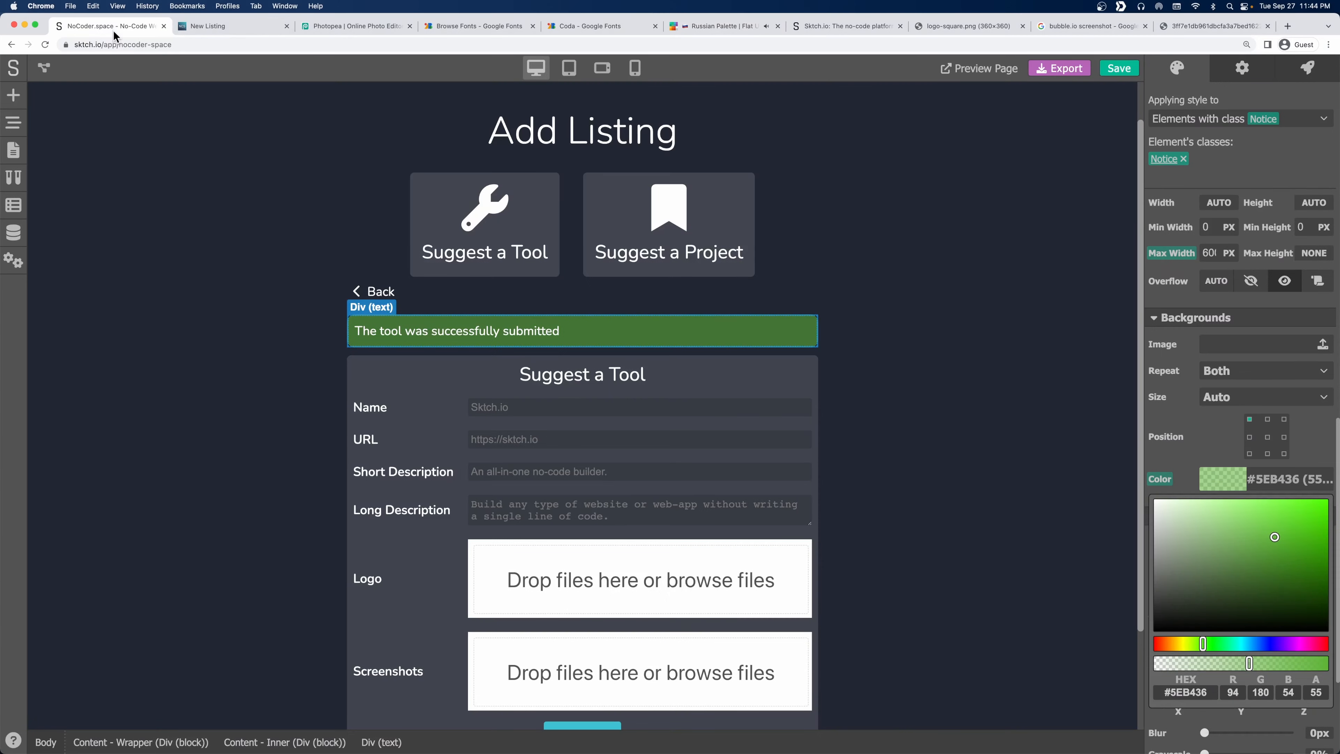
click(1202, 692)
key(super+v)
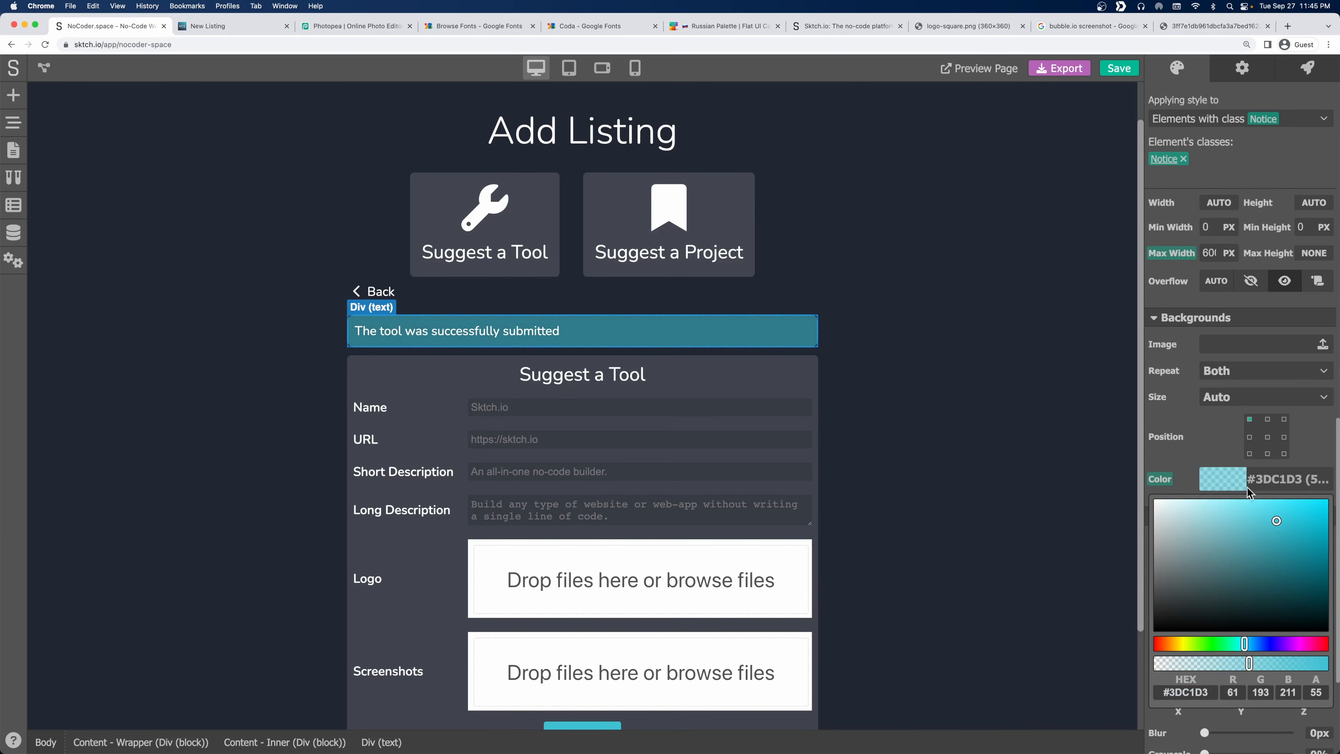
drag(1288, 663, 1327, 663)
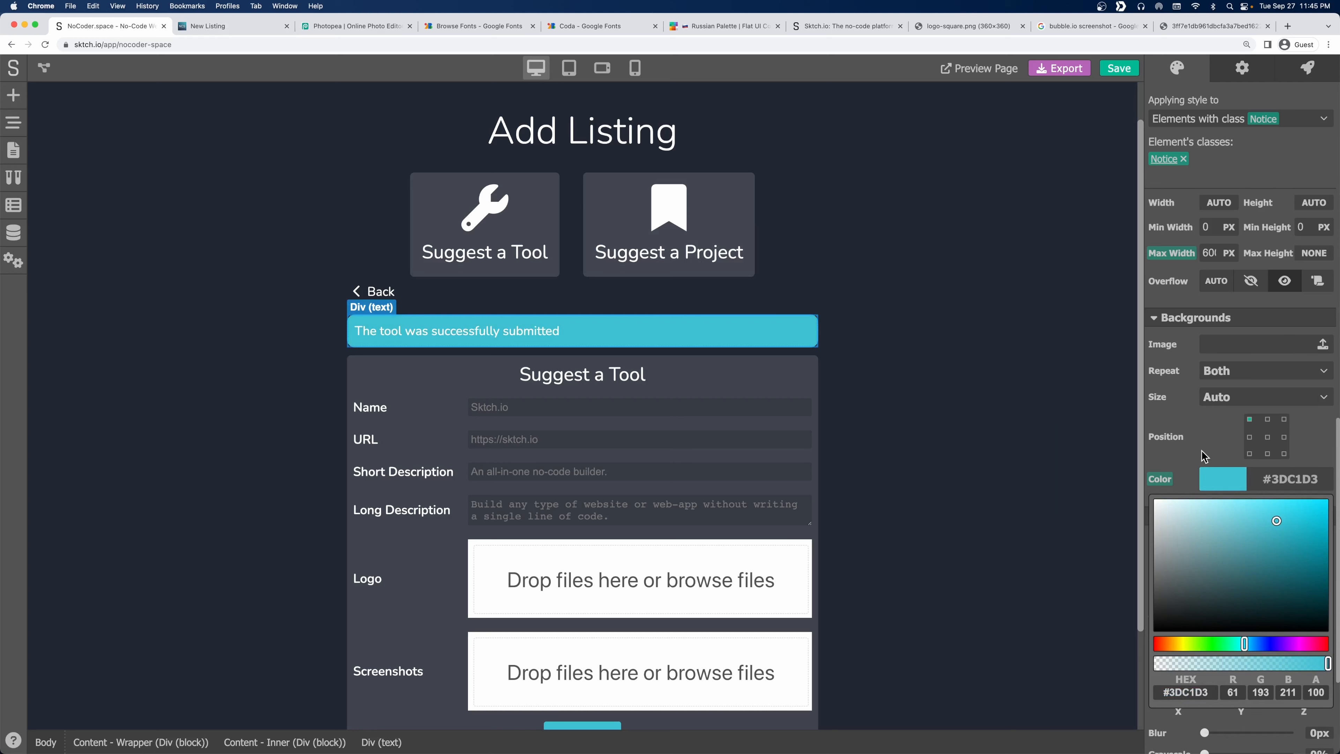
click(1181, 422)
Make the notice text weight 600 and centre-aligned, and save the project.
scroll(1180, 420, down, 10)
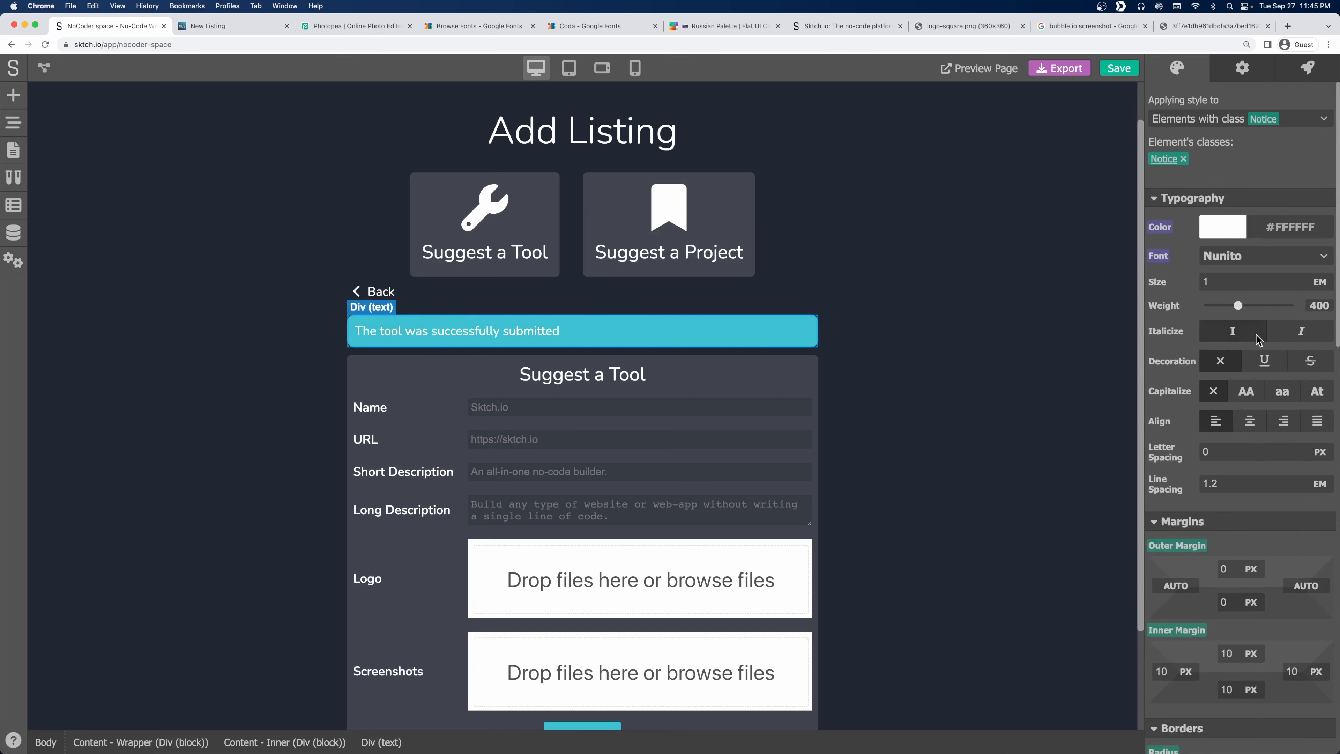
drag(1237, 306, 1257, 310)
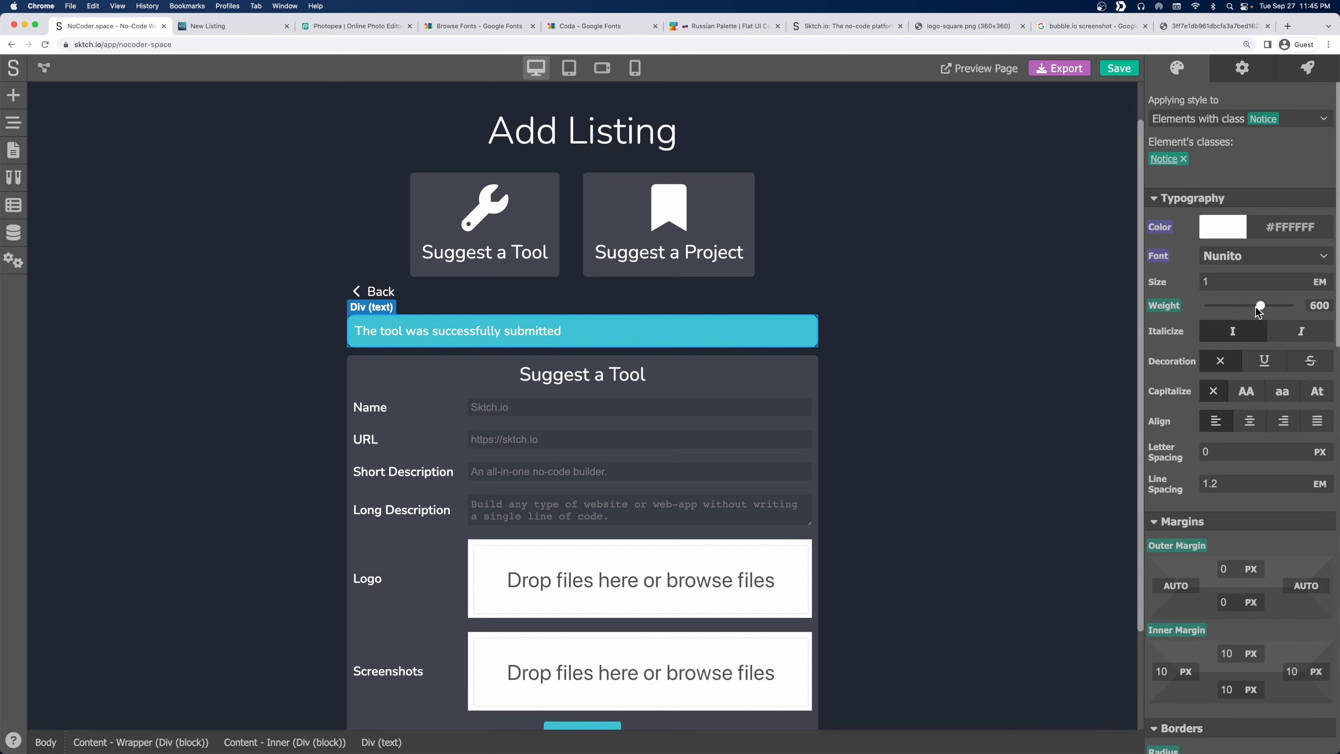
click(951, 302)
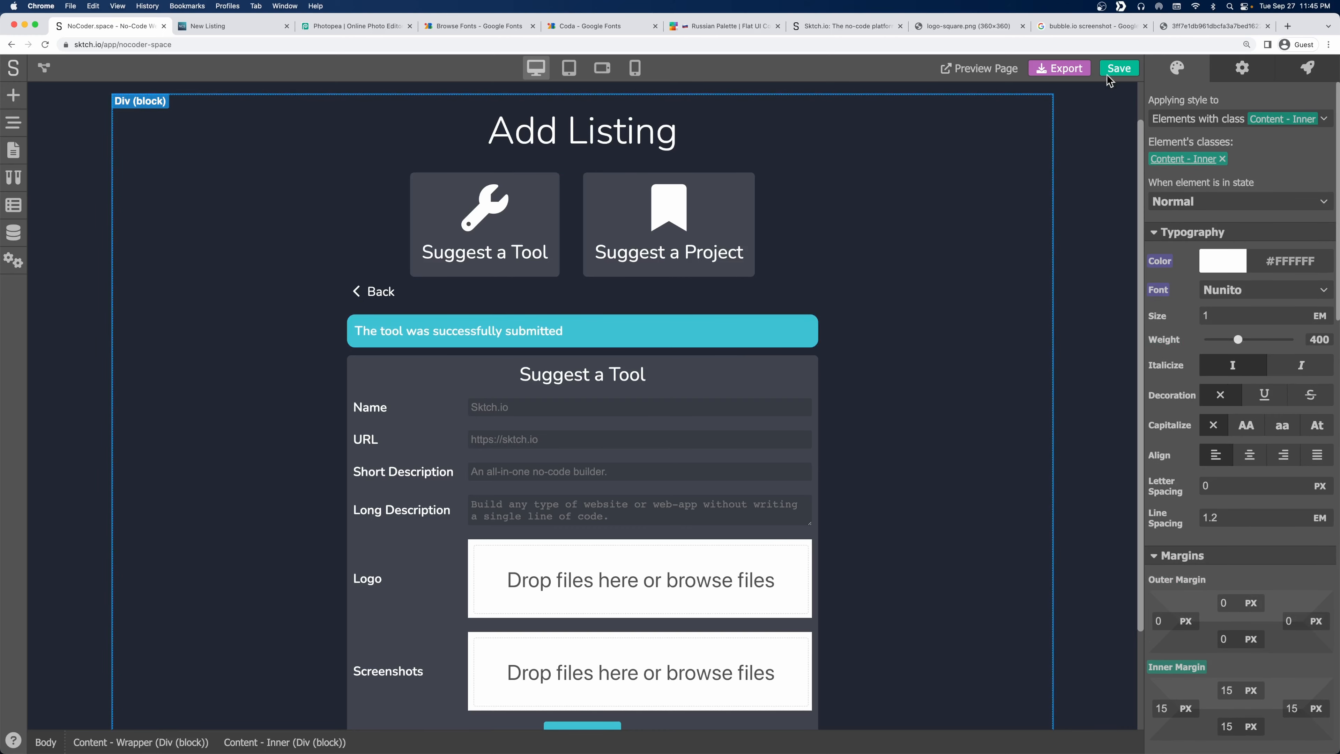
click(1117, 70)
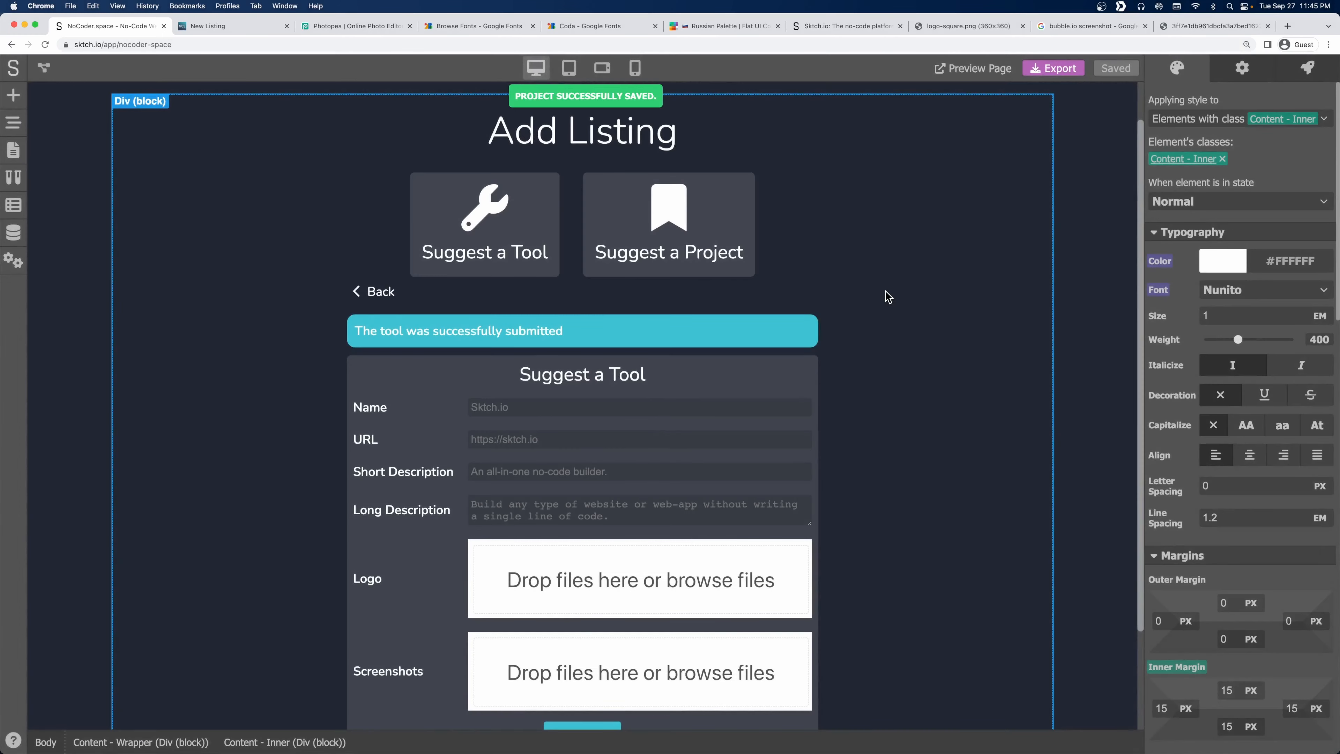
click(712, 336)
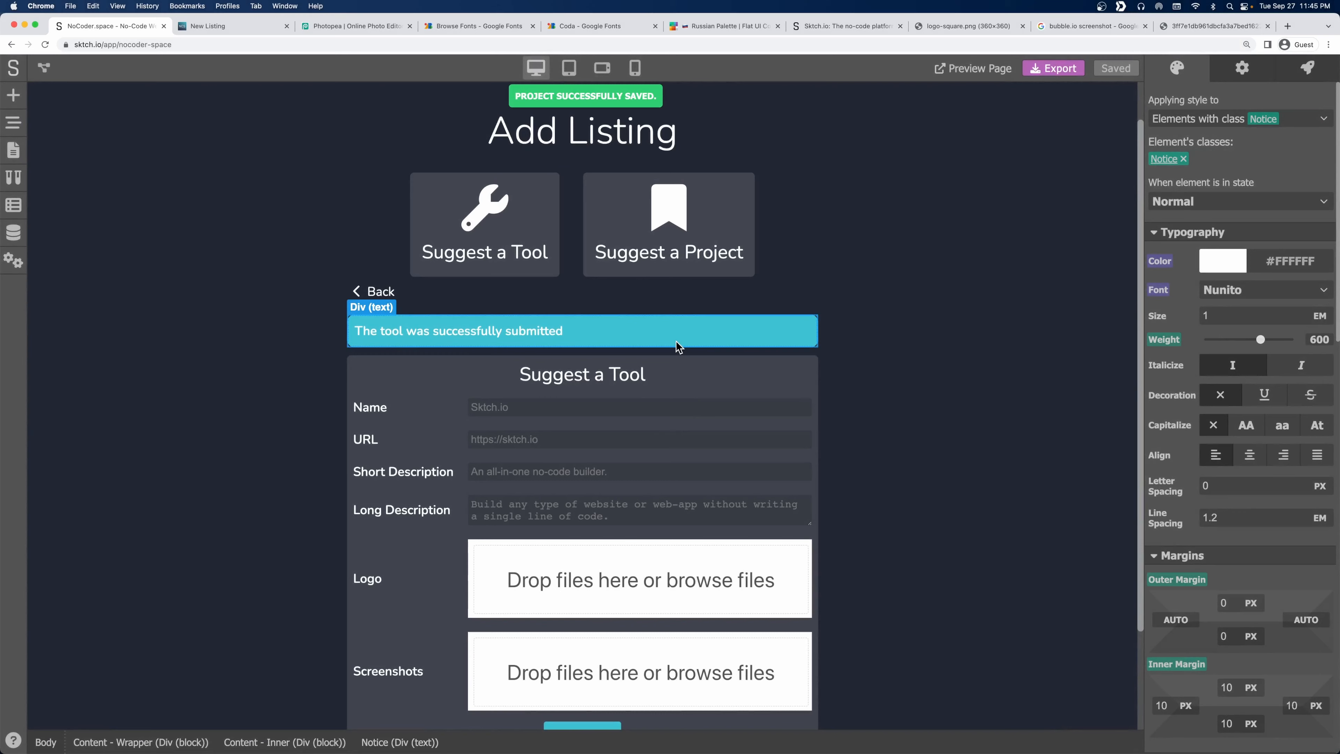
click(1246, 457)
click(1117, 69)
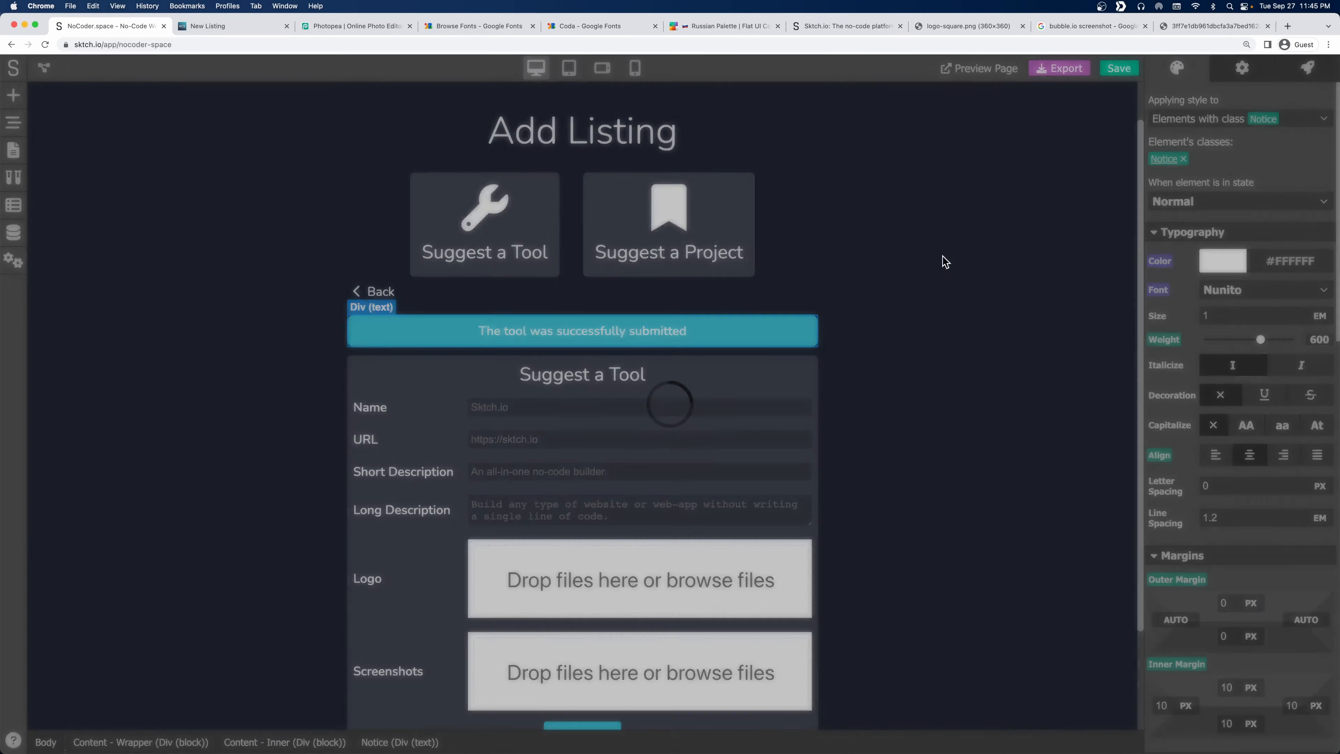
click(882, 334)
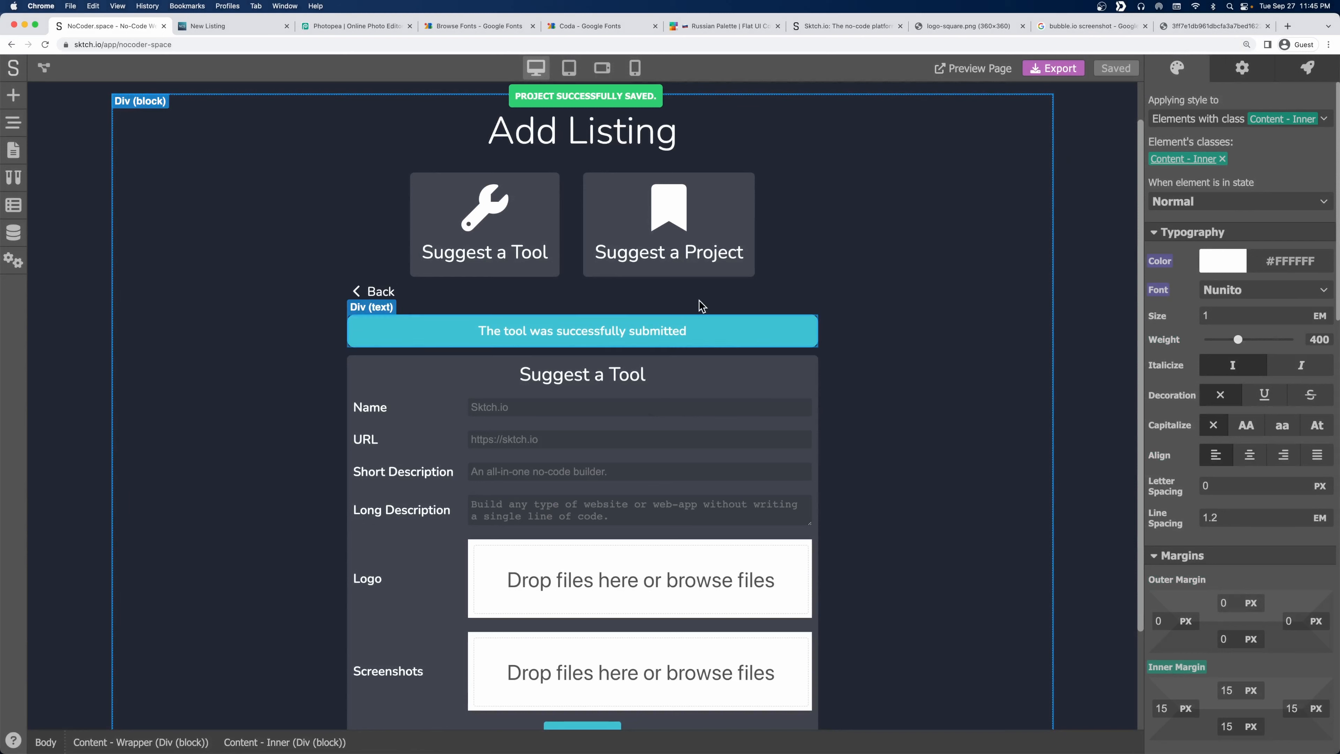
Submit the live Suggest a Tool form and inspect the empty field parameters in the URL.
click(277, 26)
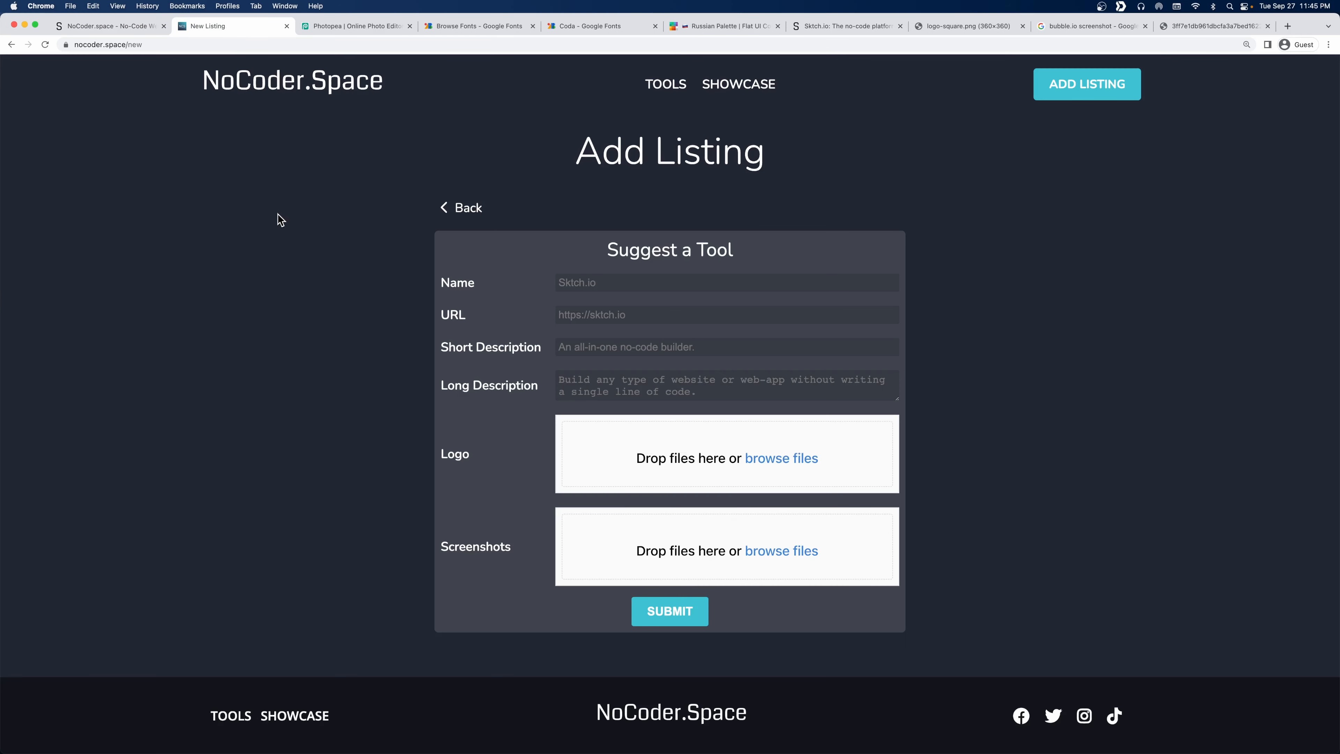
click(575, 286)
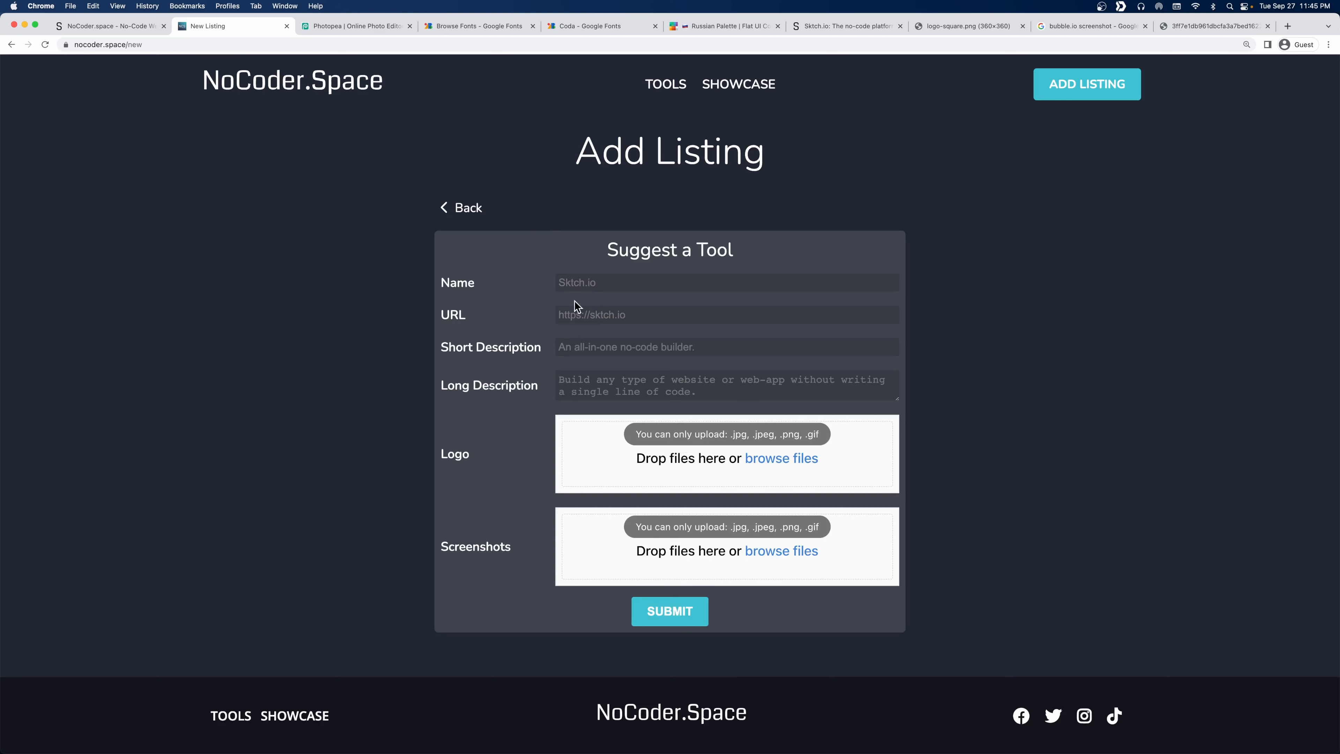
click(685, 612)
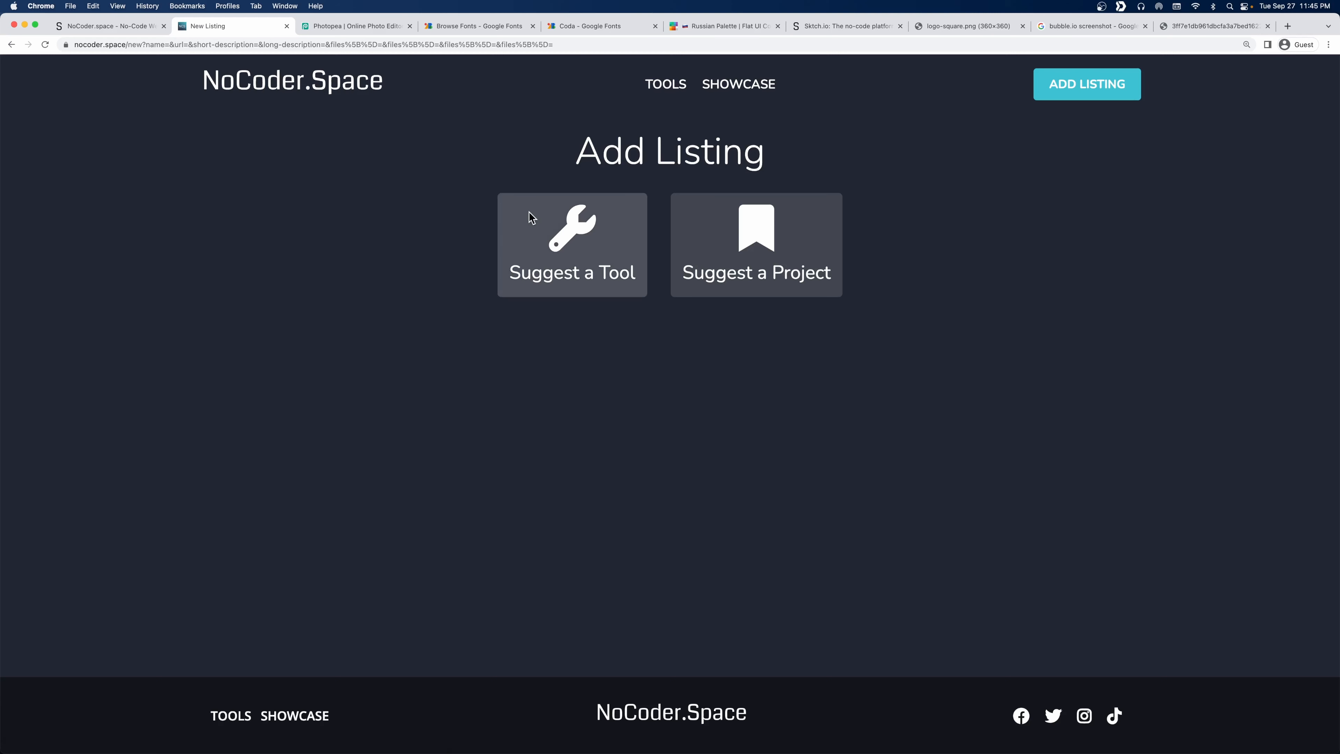
drag(145, 44, 577, 46)
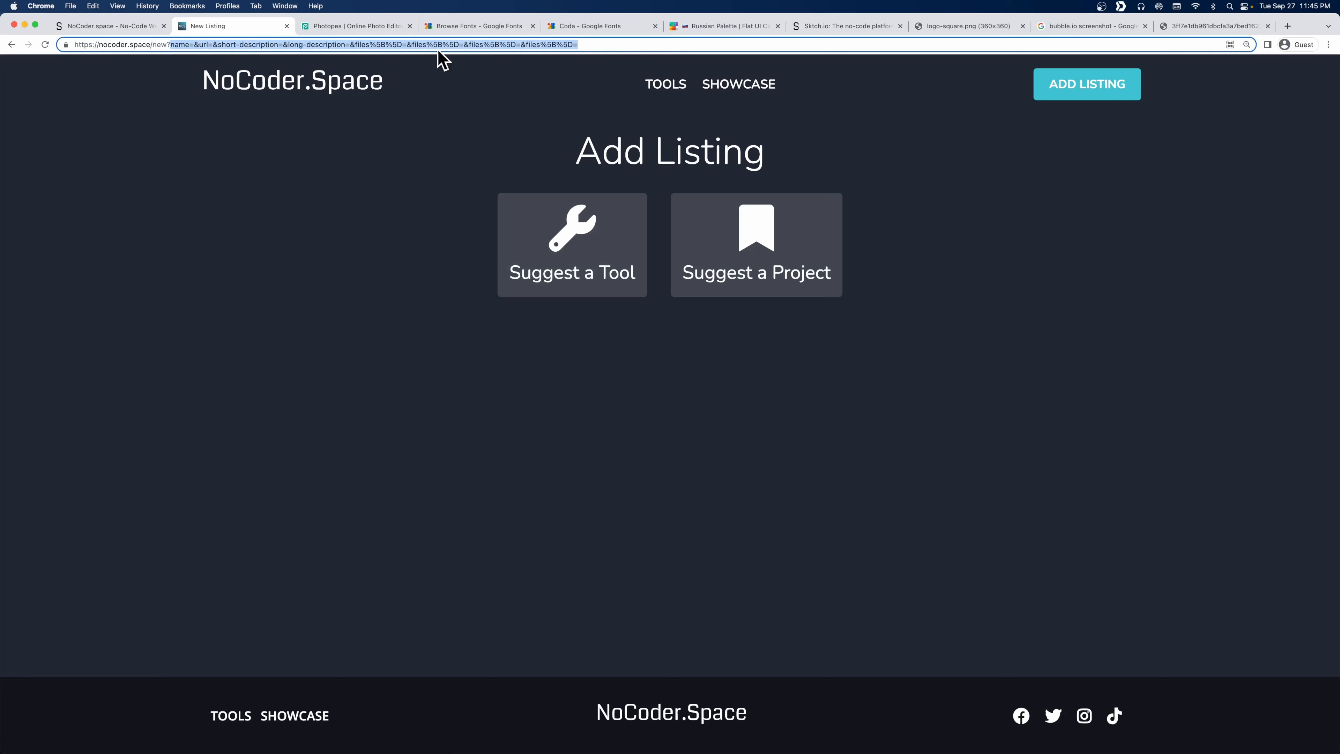
click(106, 26)
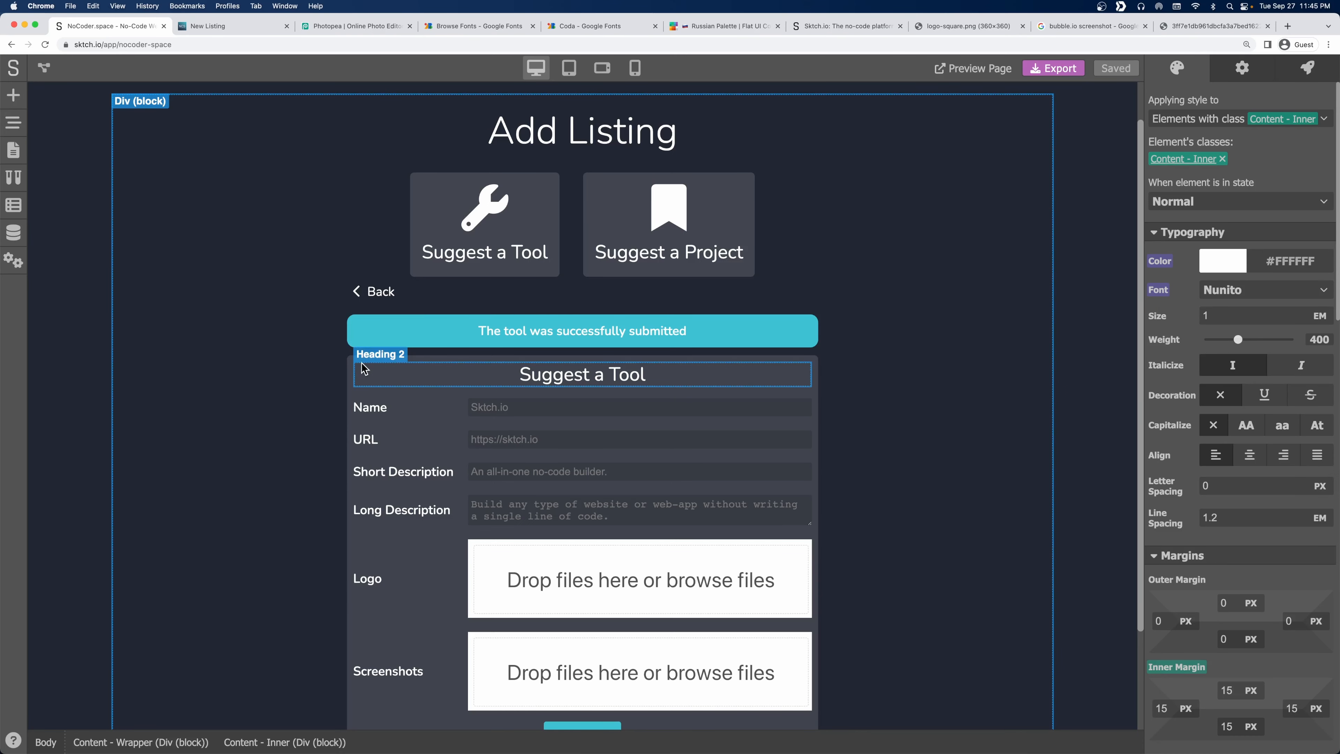
Change the Suggest a Tool form container's method from Get to None and save.
click(352, 369)
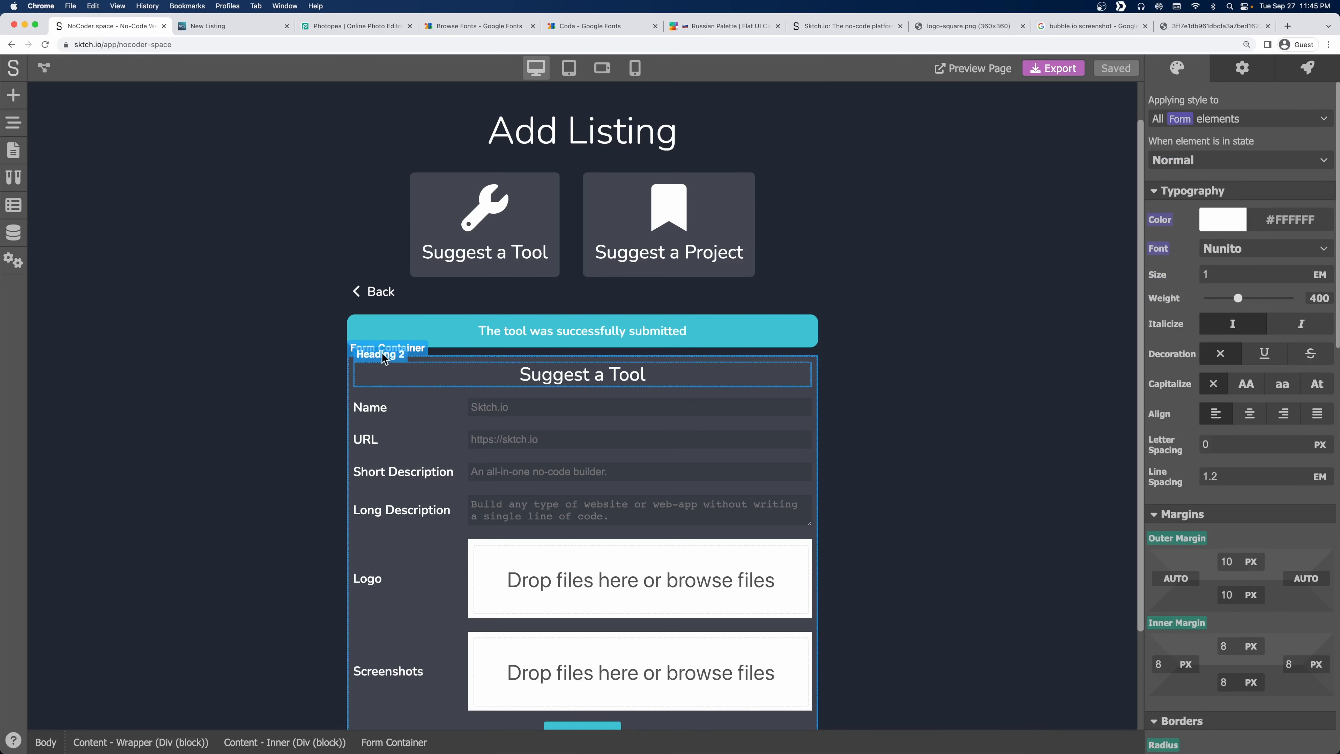
click(1239, 71)
click(1253, 103)
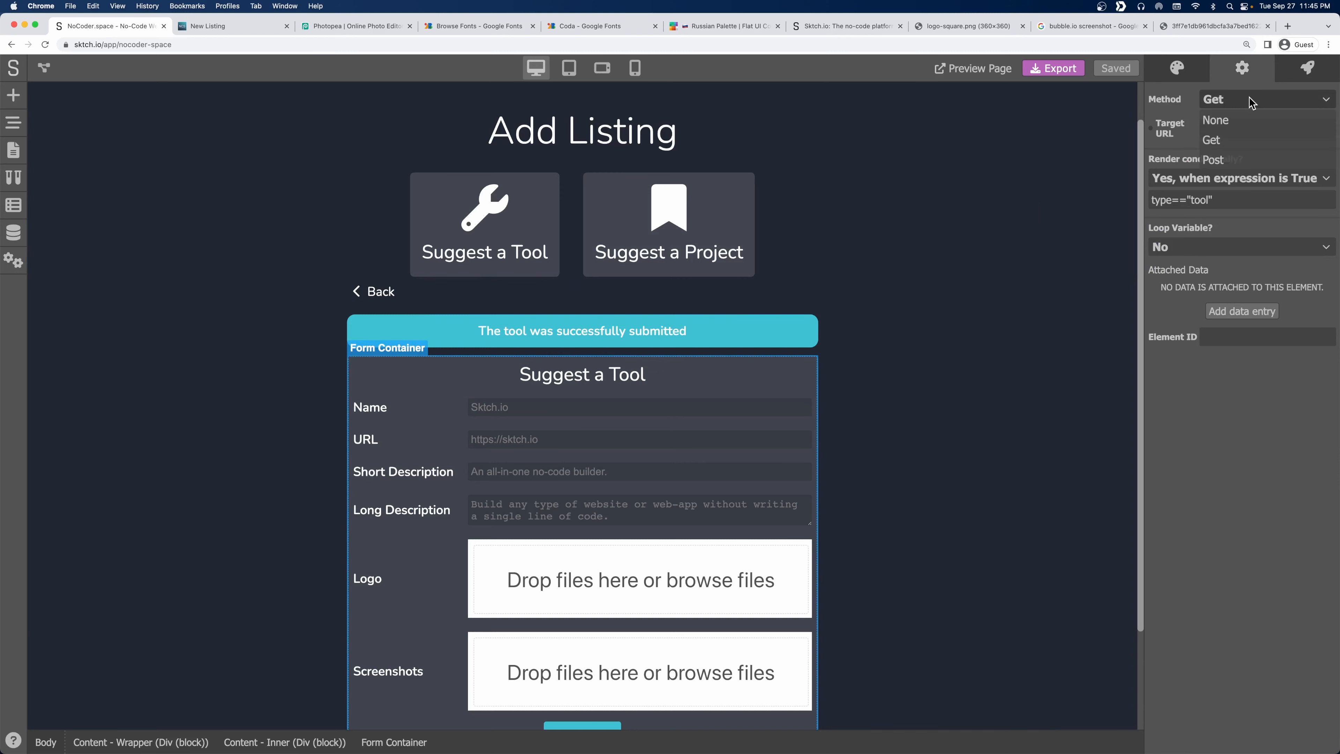
click(1239, 122)
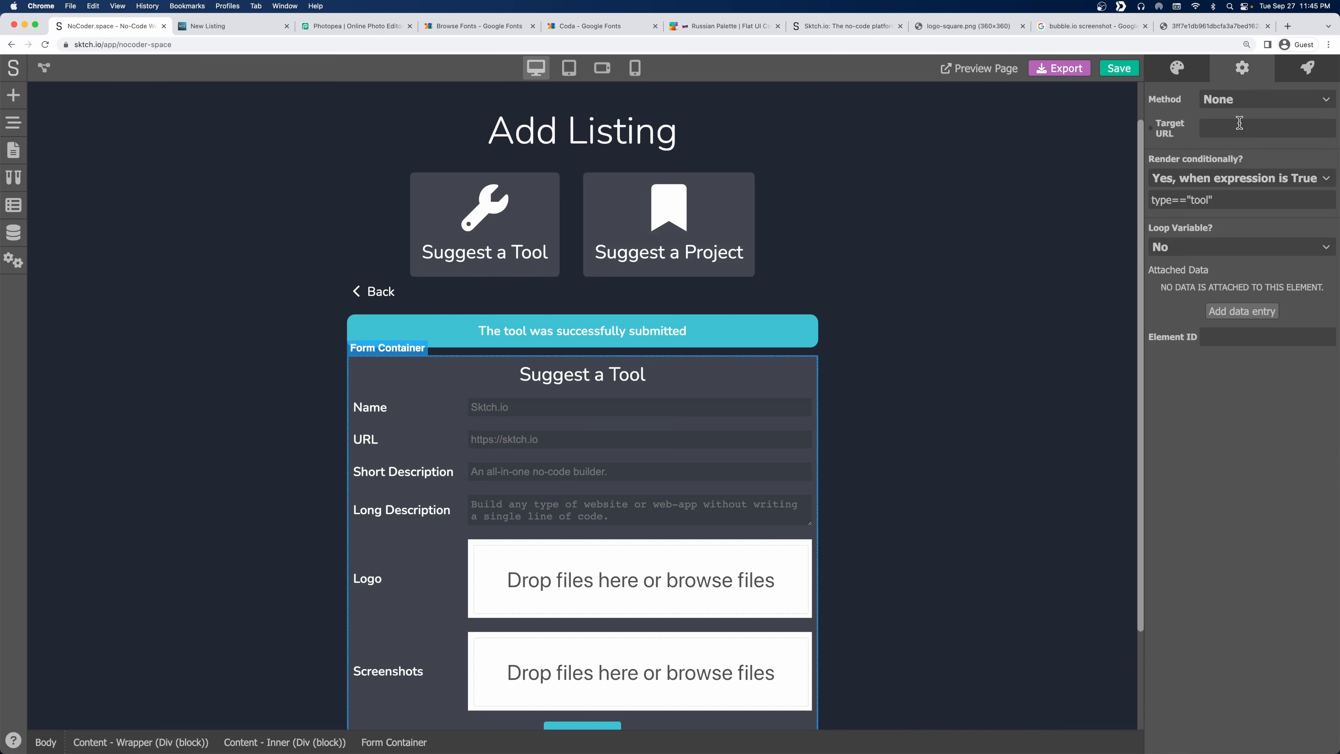
click(1119, 68)
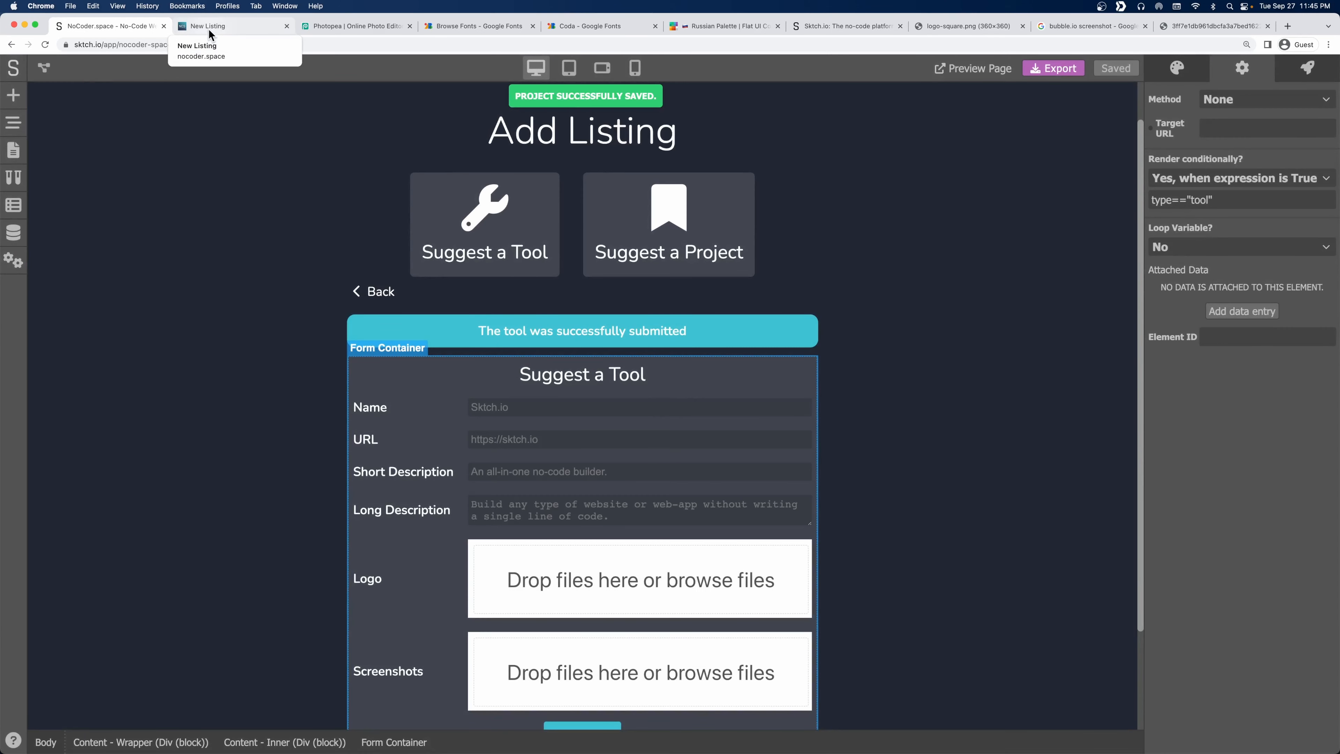
Reload nocoder.space/new without the query, submit Suggest a Tool, and check the access-denied error.
click(208, 28)
drag(145, 46, 736, 58)
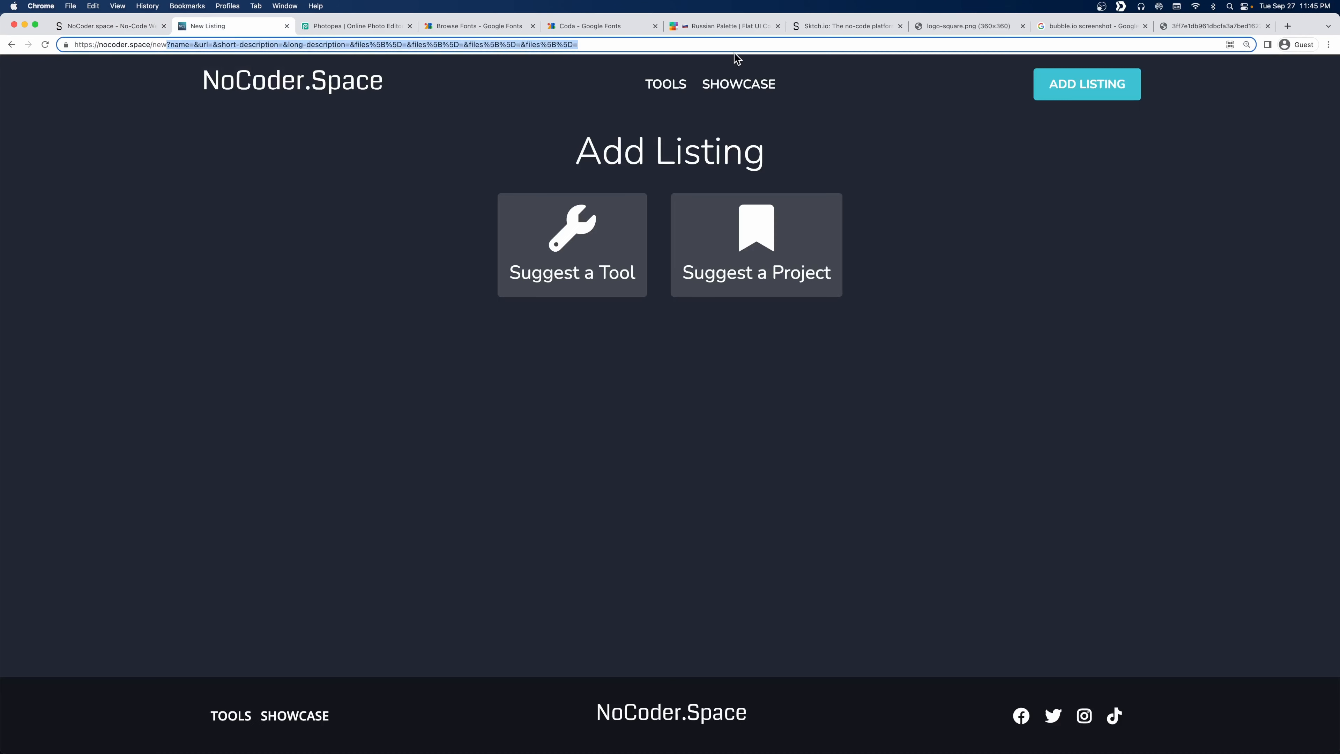
key(BackSpace)
key(Return)
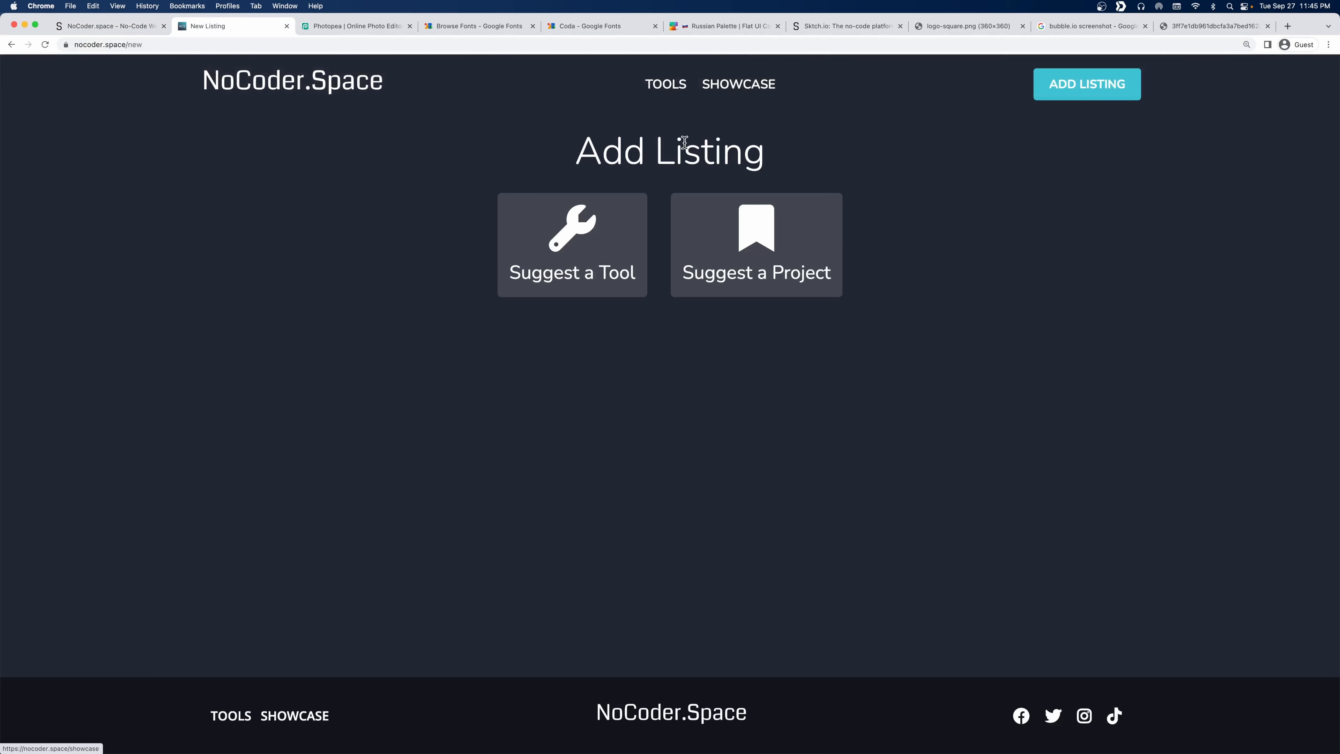
click(596, 248)
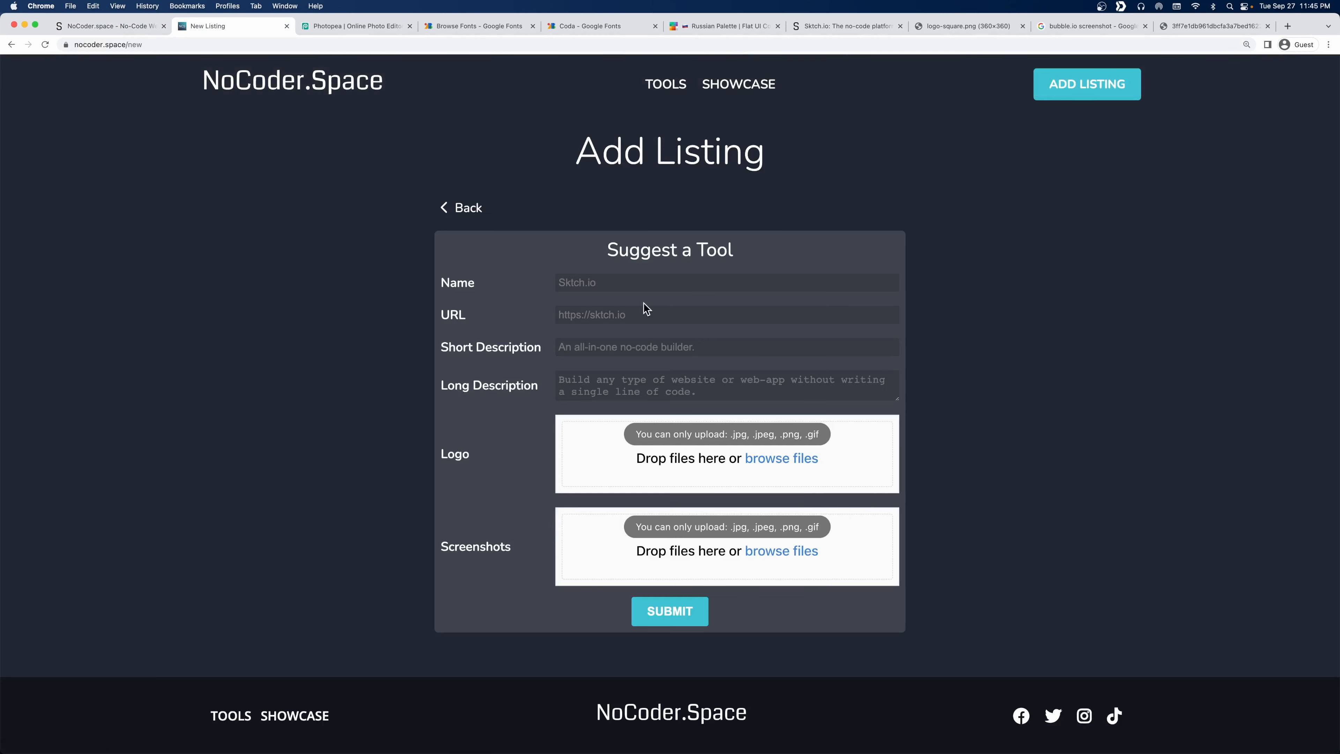
click(666, 612)
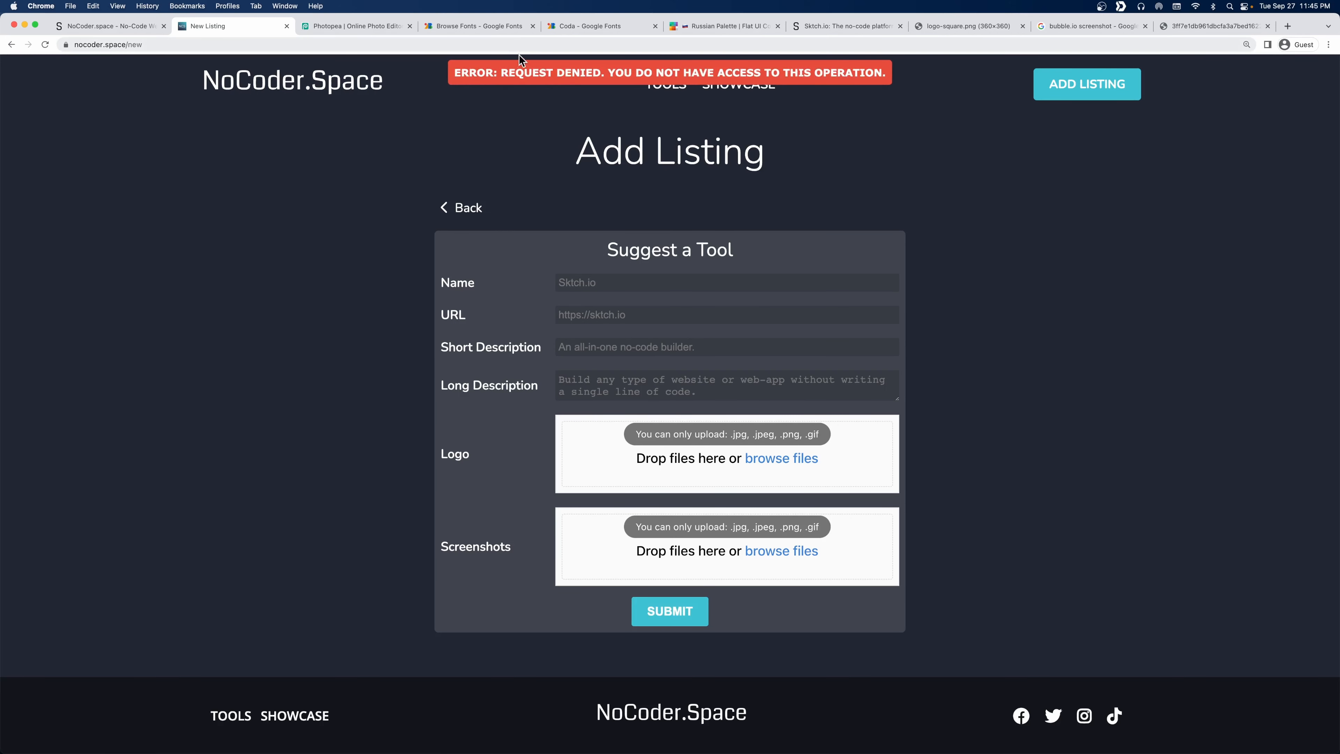
drag(454, 72, 882, 74)
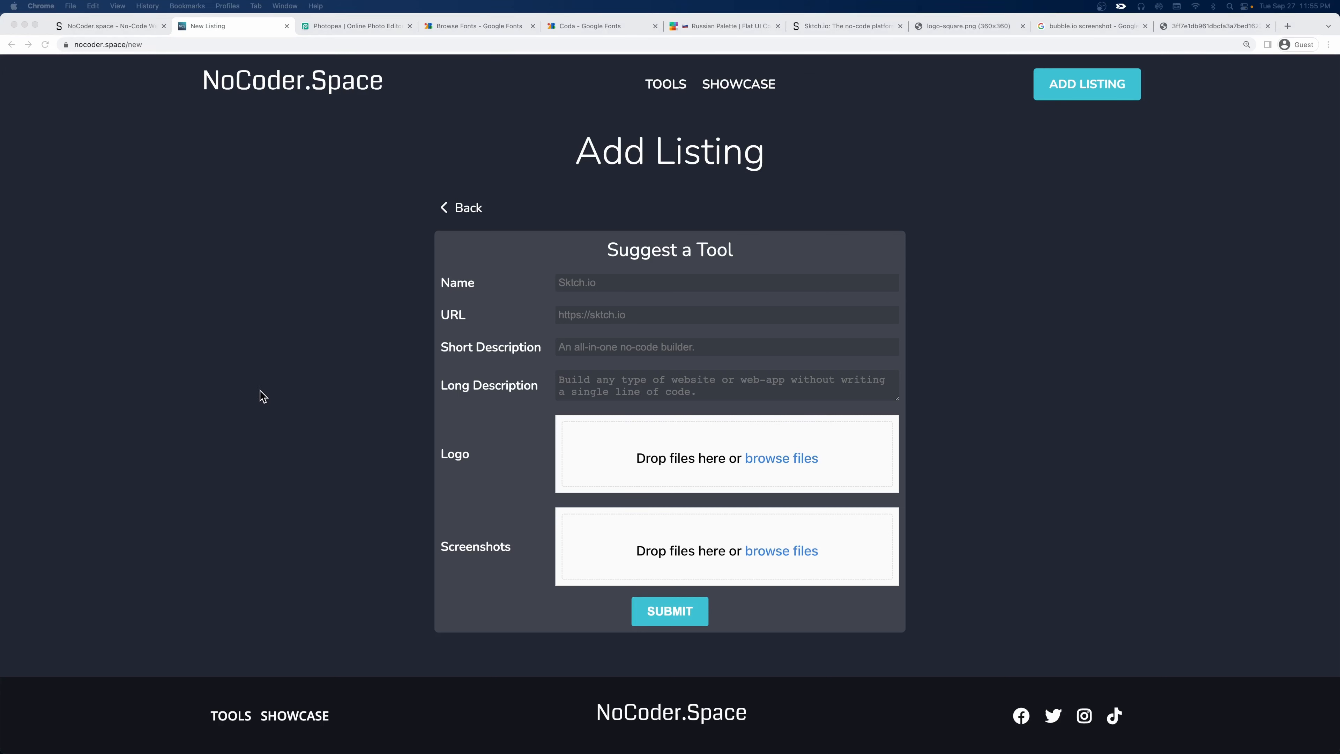
click(92, 26)
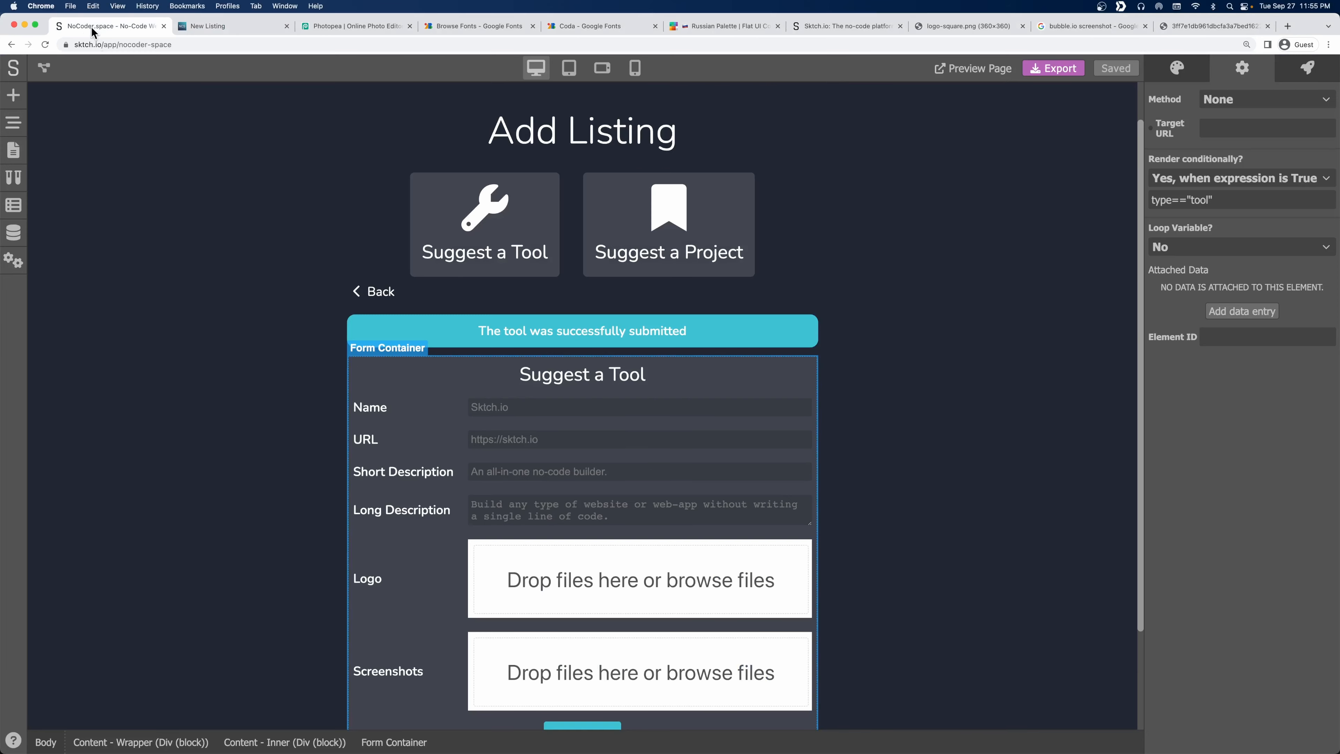
Open the Tools data model's access-control table from the data models list.
click(14, 239)
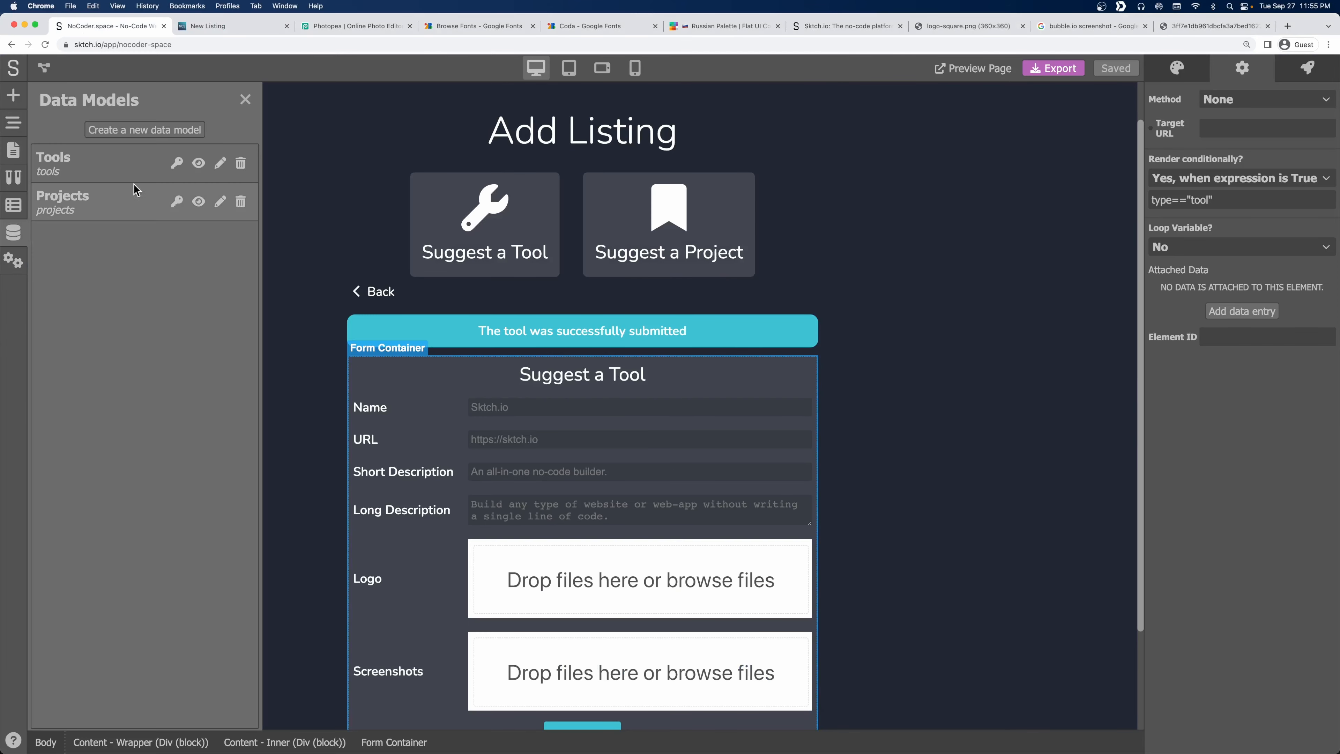
click(177, 163)
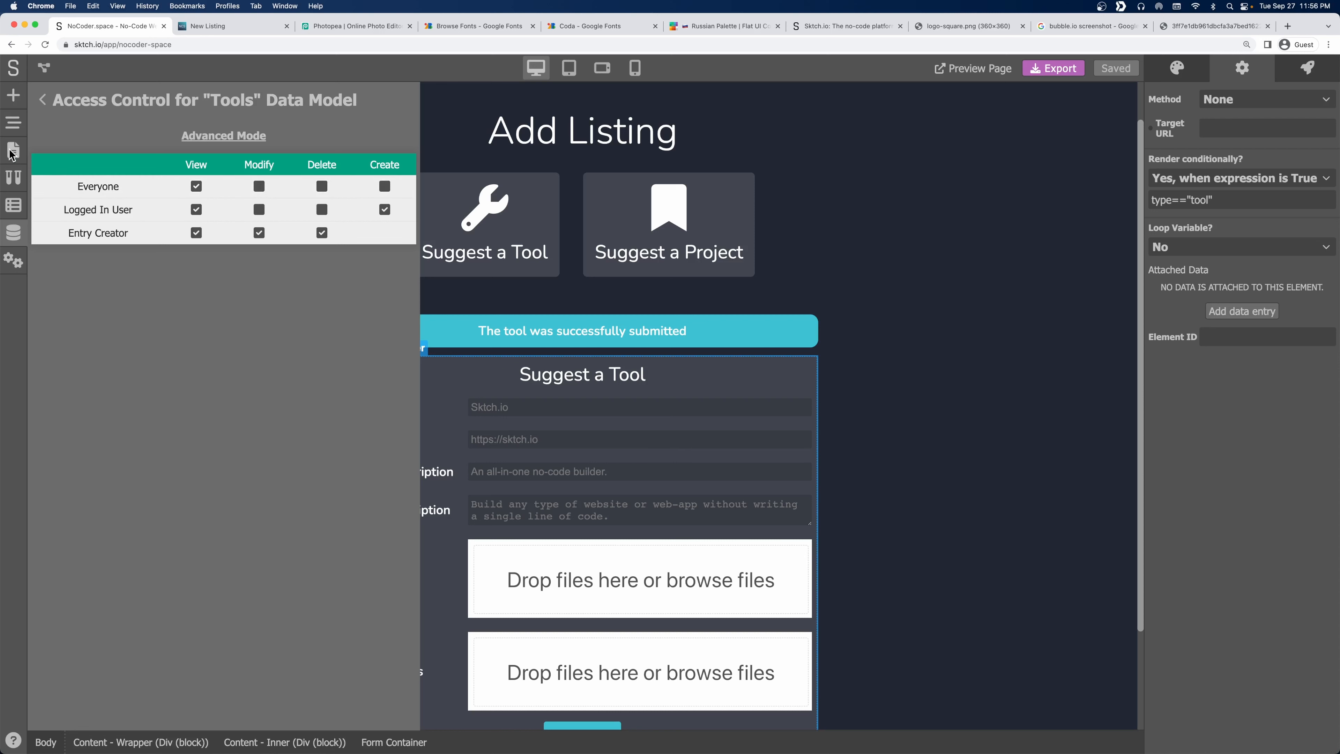
Switch Tools access control to Advanced Mode and open the custom access-control graph.
click(211, 135)
click(197, 167)
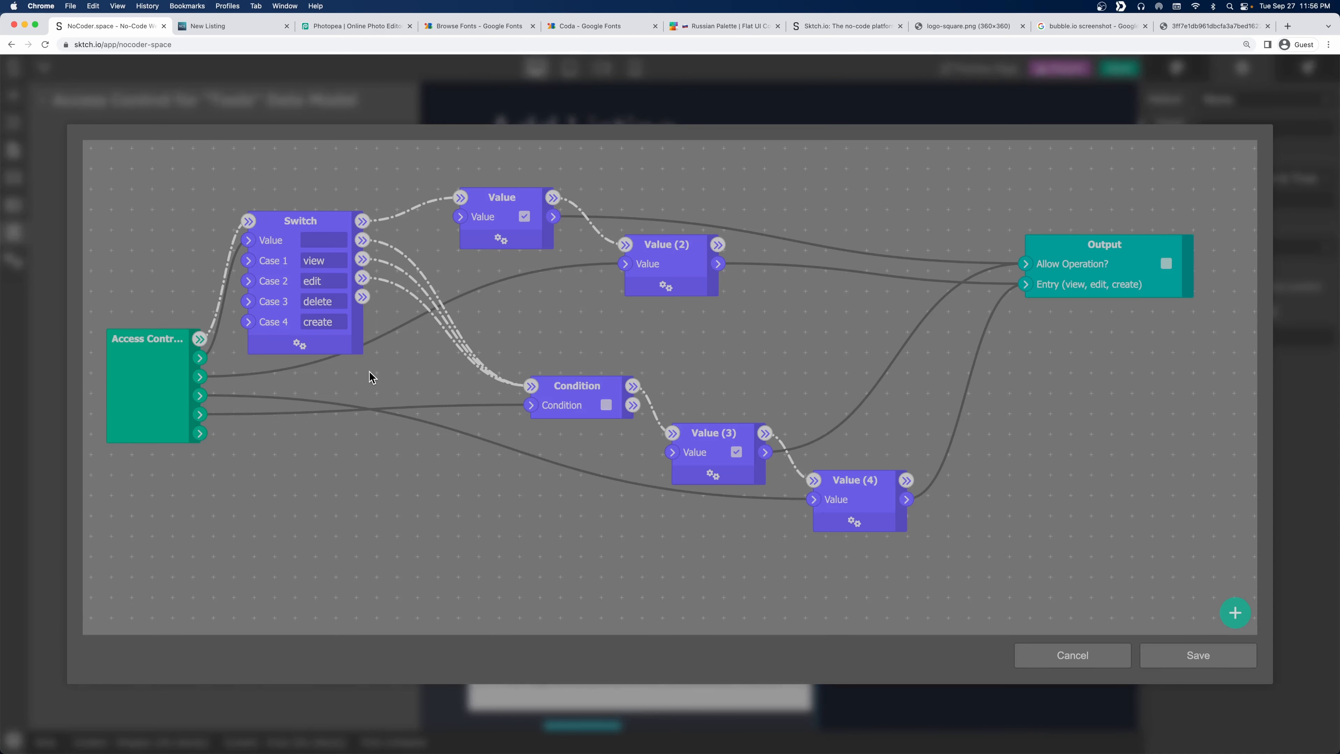
scroll(380, 371, down, 2)
mouse_move(390, 372)
mouse_down()
mouse_move(263, 376)
mouse_move(380, 356)
mouse_up()
scroll(264, 377, down, 3)
scroll(380, 357, down, 1)
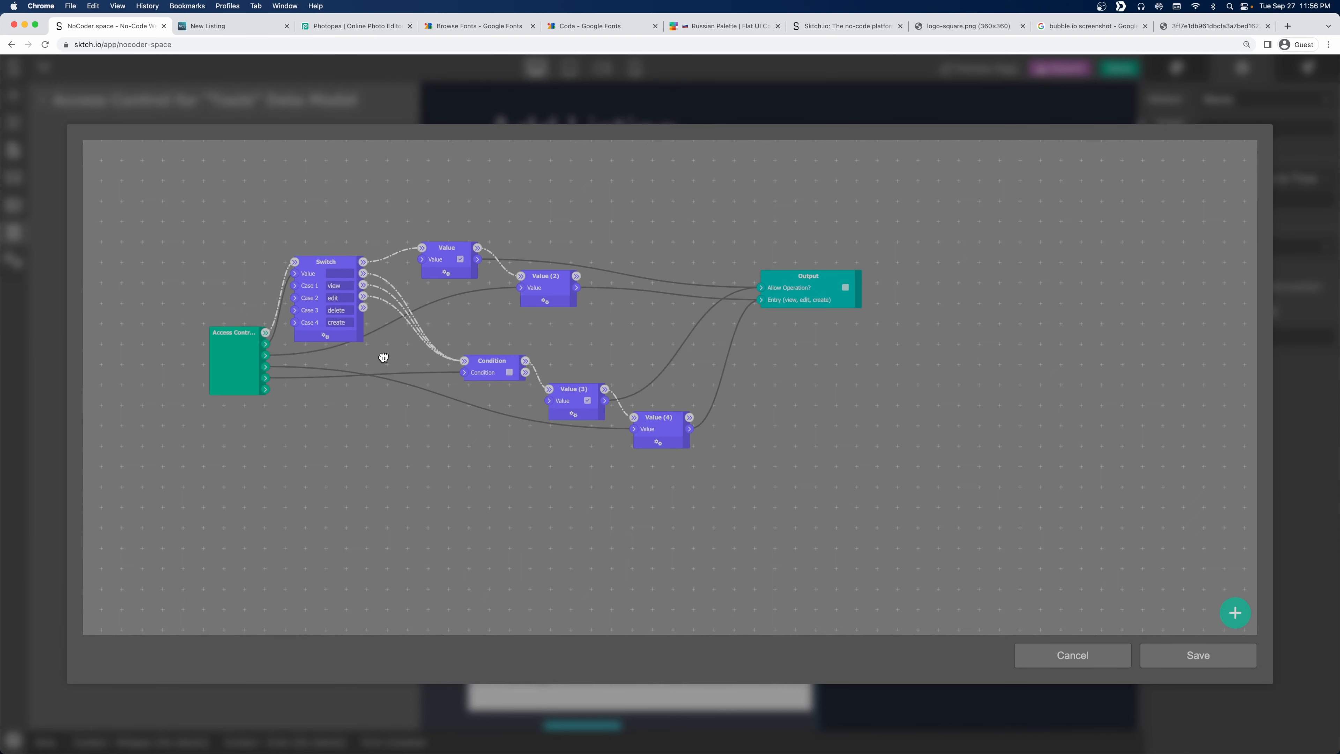
click(223, 331)
scroll(249, 334, up, 3)
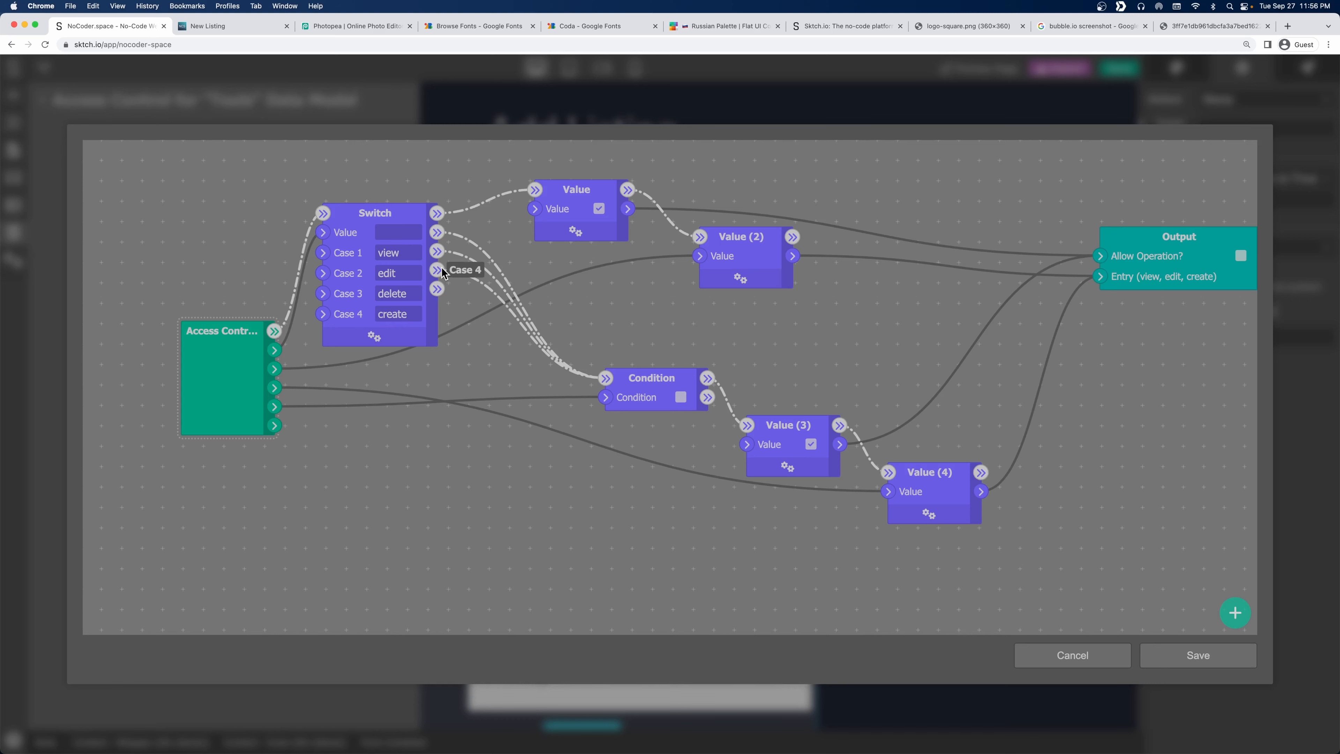
Drag the Output node about 300 px further right to make room in the graph.
drag(575, 335, 266, 310)
scroll(610, 352, down, 3)
drag(601, 344, 677, 365)
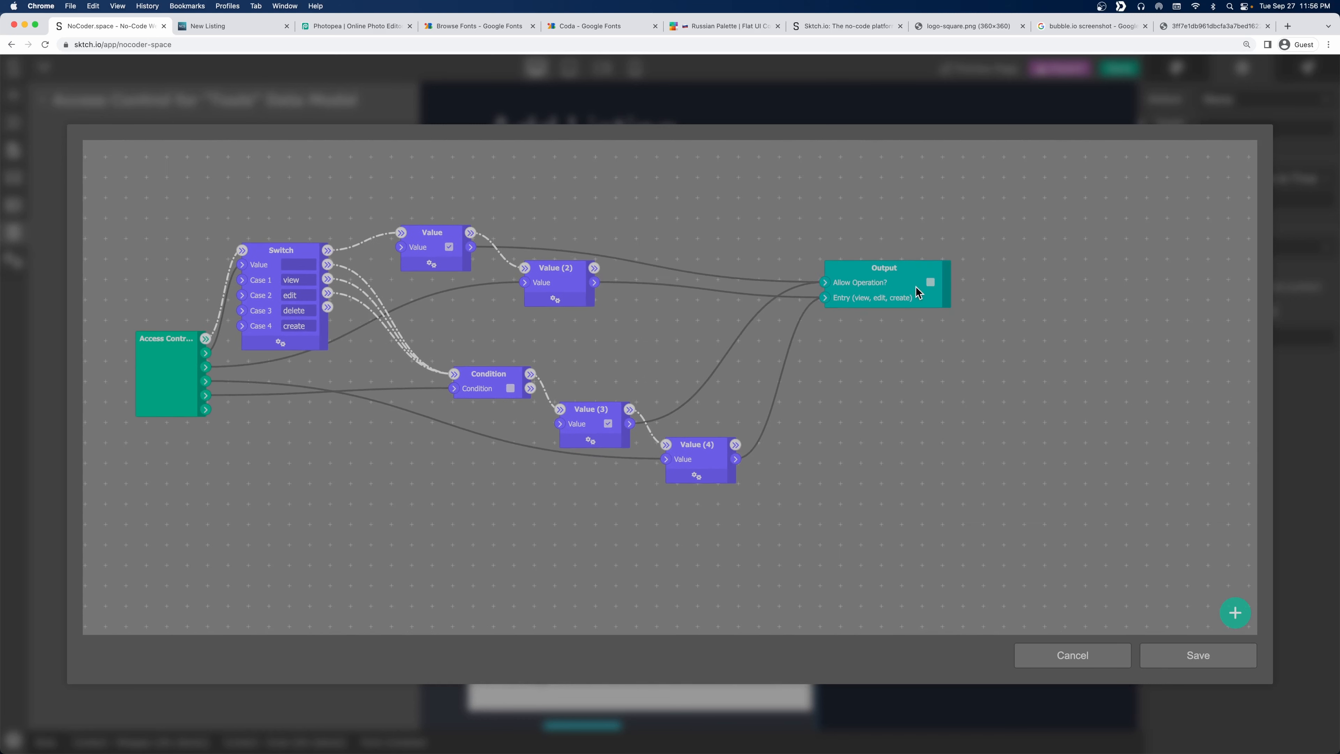
drag(901, 270, 937, 270)
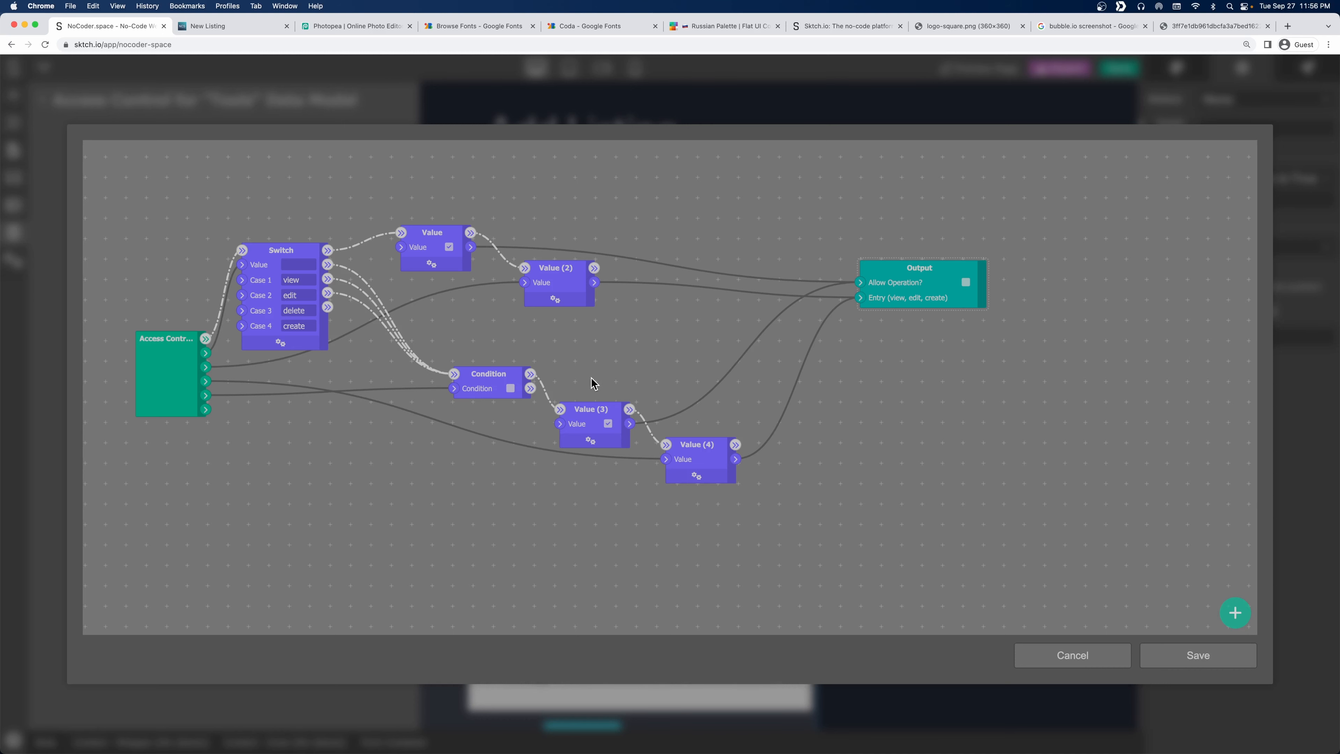
drag(591, 377, 488, 354)
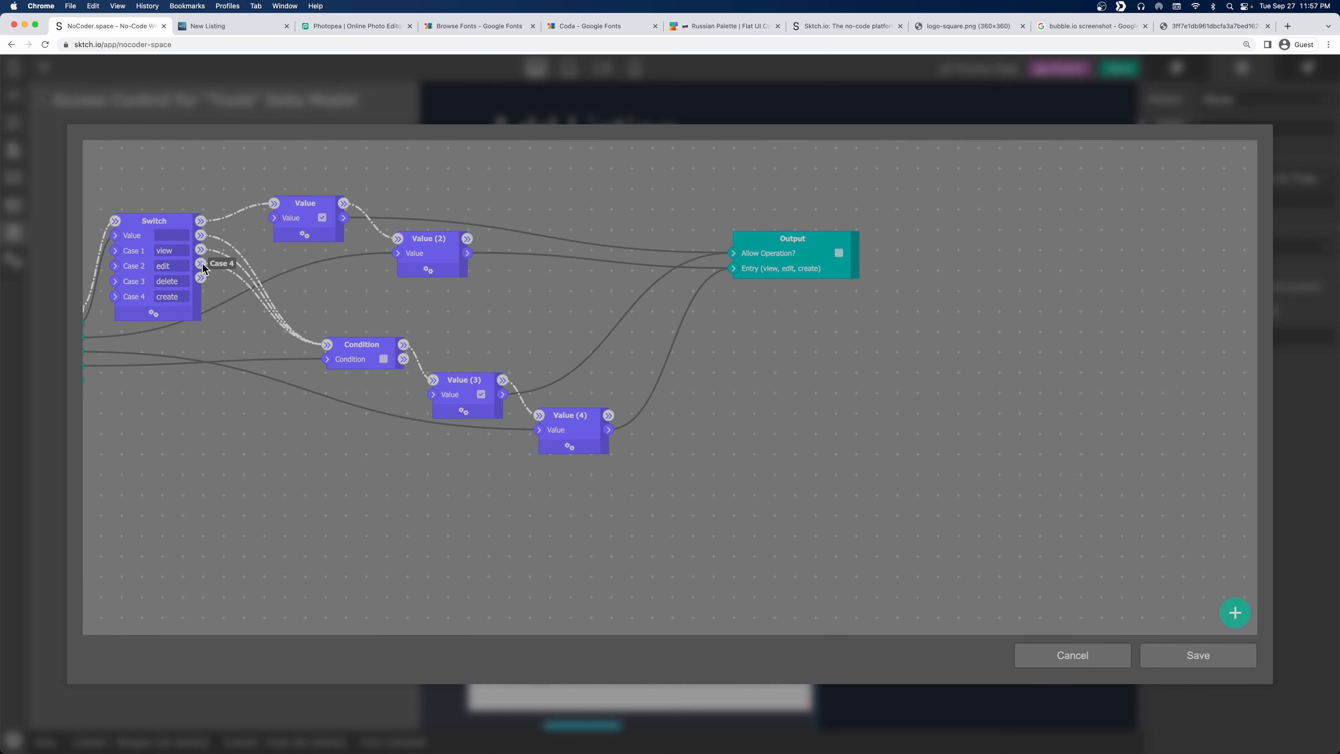
drag(814, 239, 974, 239)
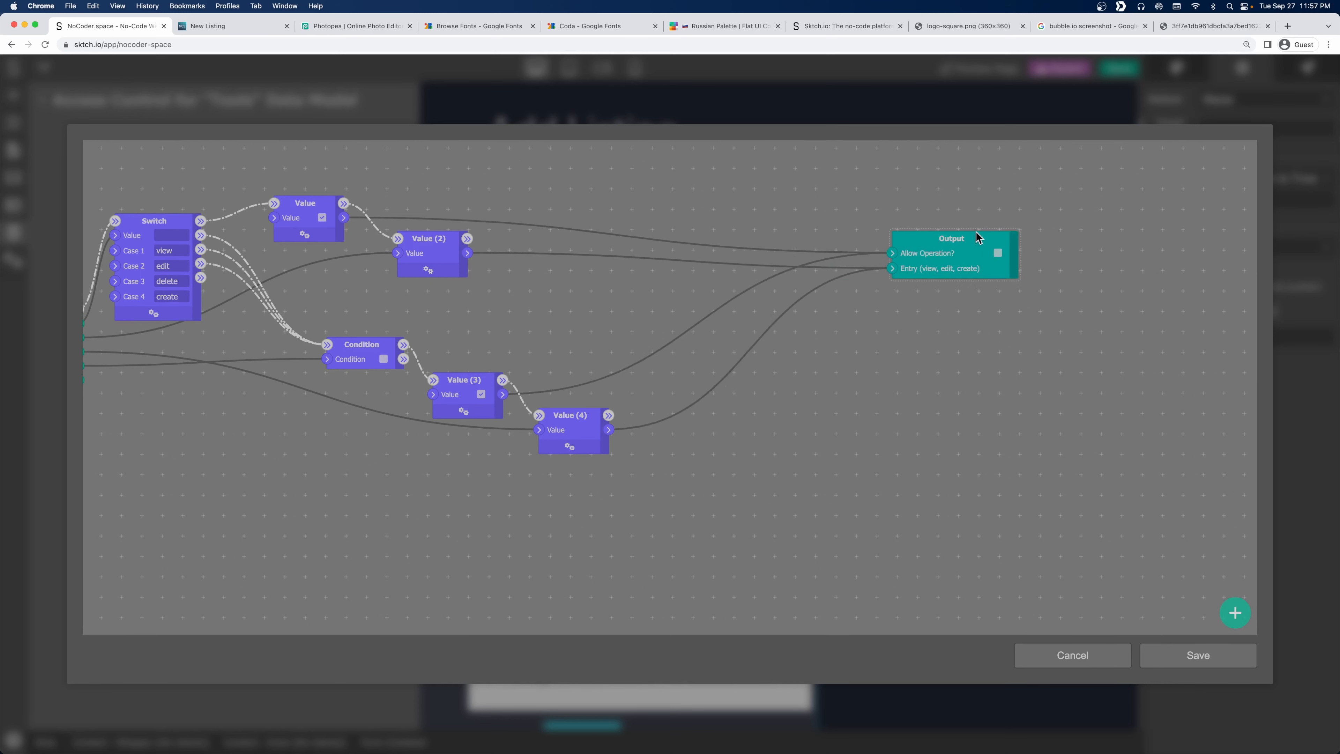
Add a Data Processing > Entry > Set entry's property node with Property Name 'status' and Value 'draft'.
right_click(759, 364)
click(807, 410)
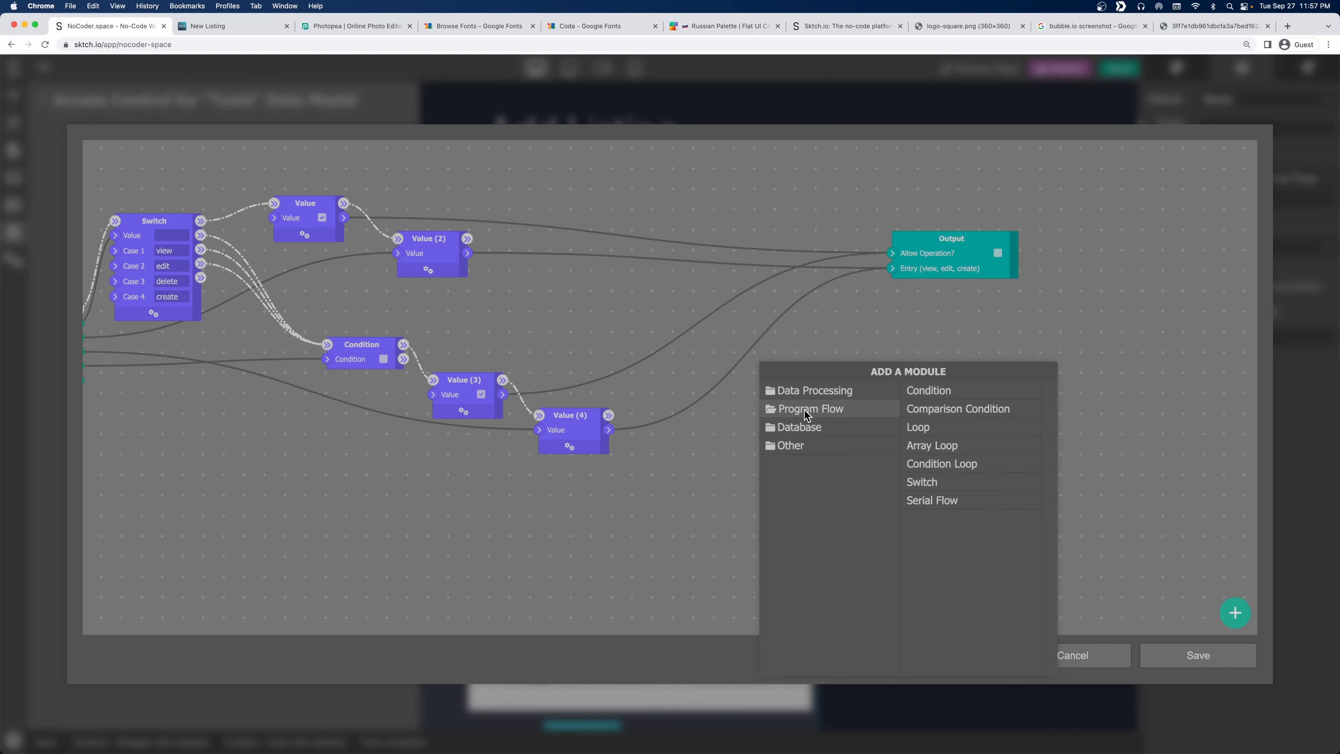
click(823, 390)
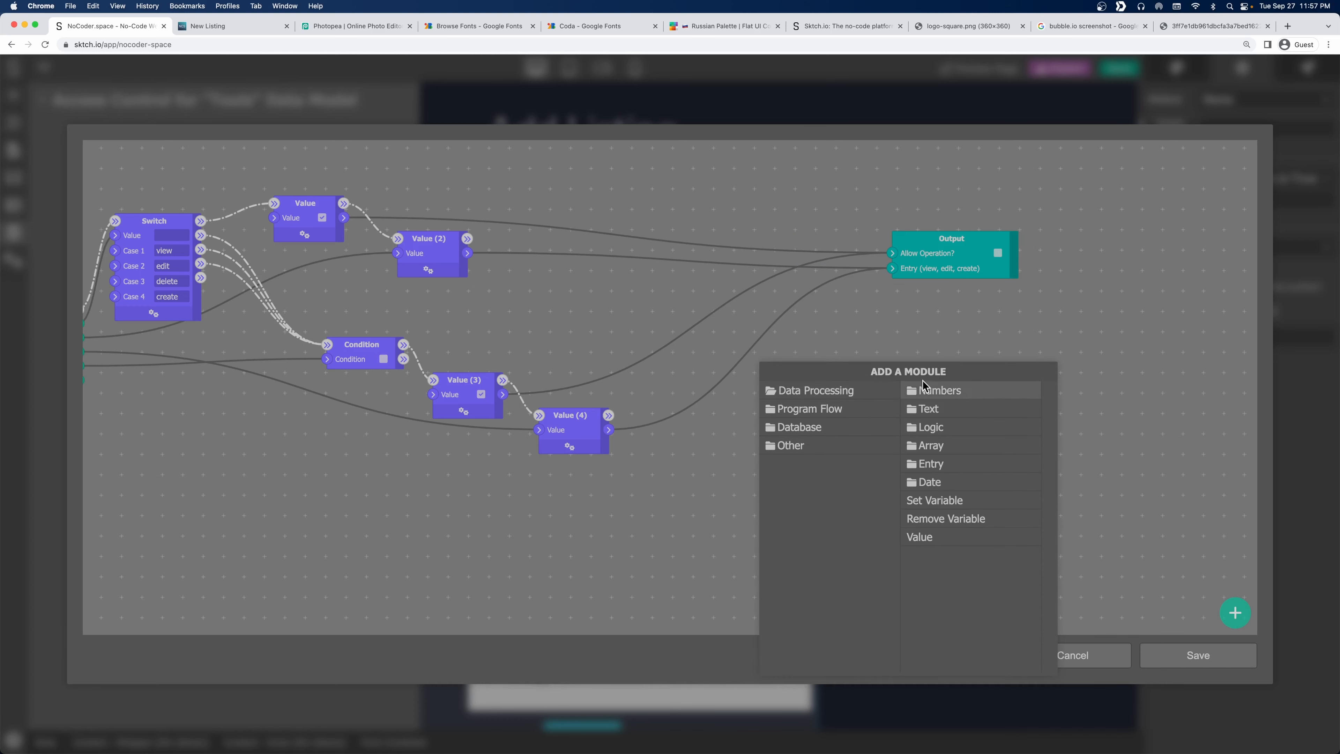
click(941, 465)
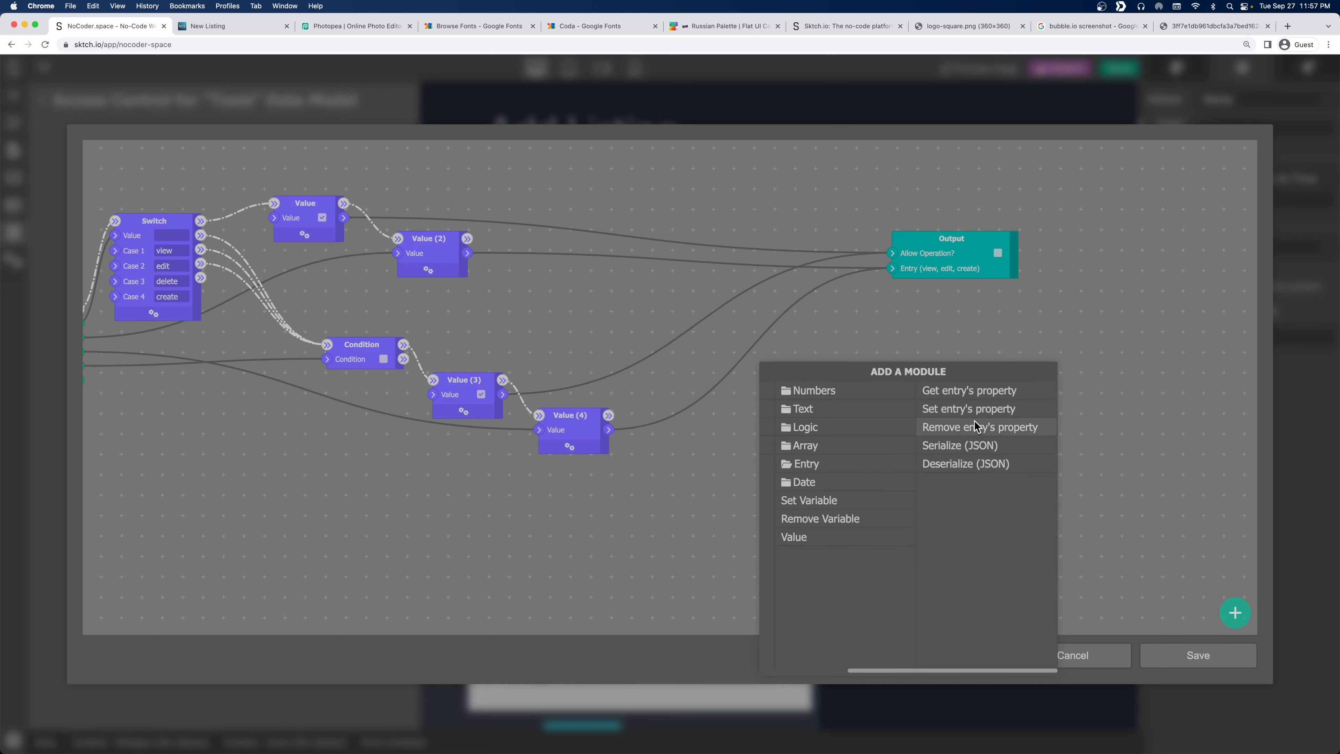
click(970, 409)
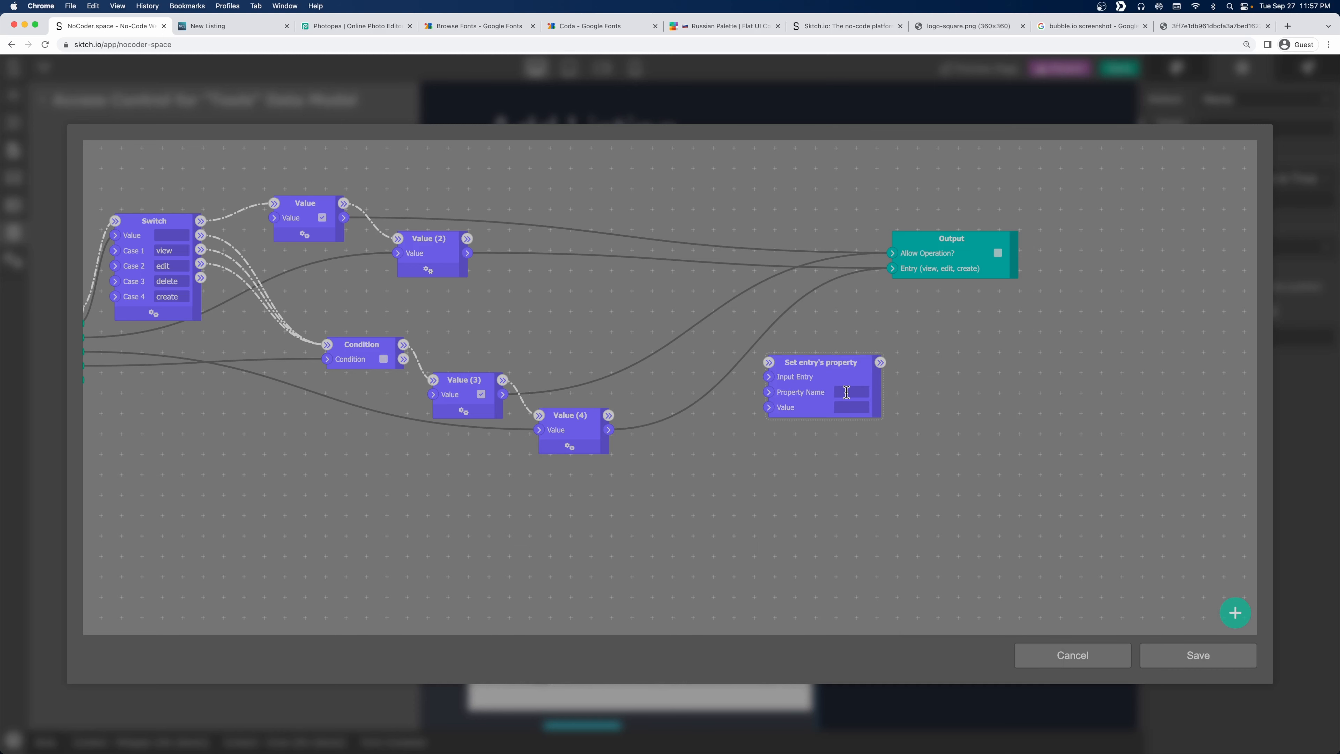
text(status)
click(844, 406)
text(draft)
scroll(643, 481, down, 3)
drag(424, 437, 462, 433)
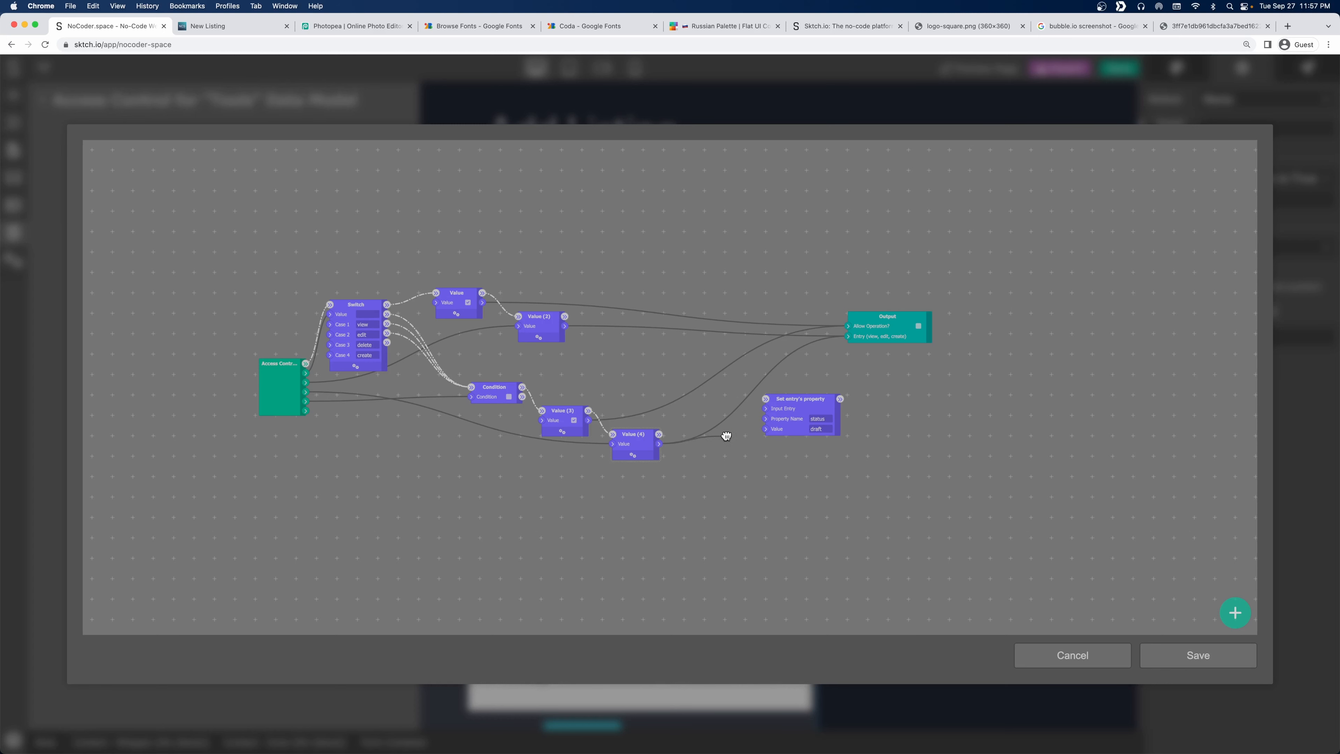
Wire Value (4)'s output into the Set entry's property input and move the Output node up.
drag(725, 435, 768, 421)
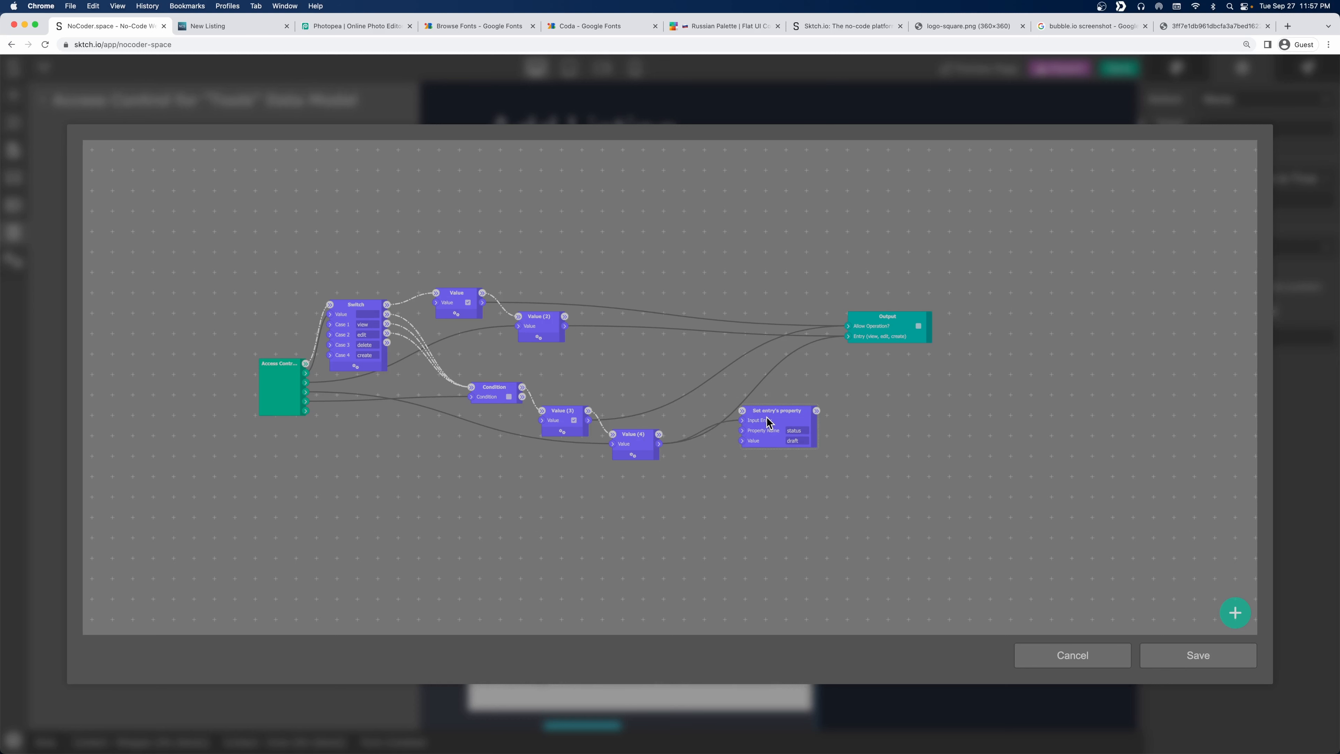
drag(659, 434, 746, 459)
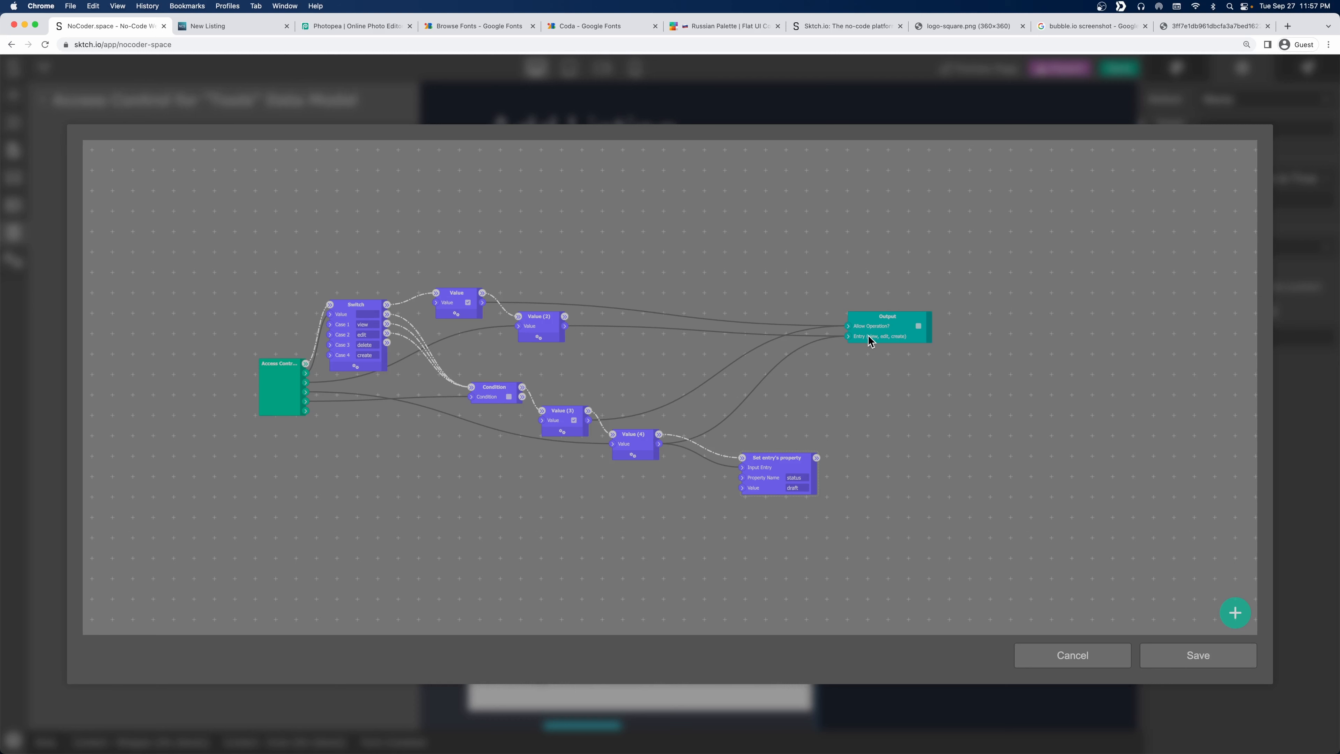
click(890, 320)
drag(895, 315, 892, 301)
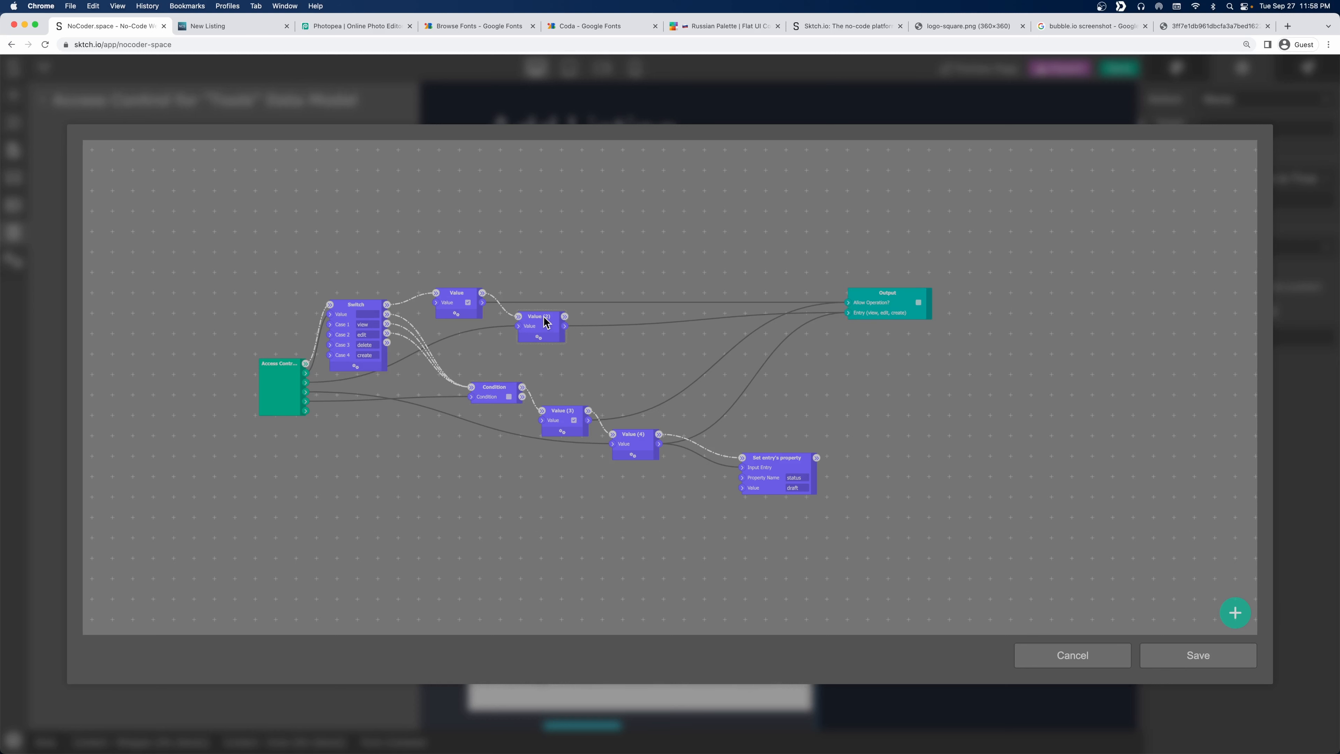
Reposition Value (2) and the Condition node, and draw a connection from Switch's Case 2 output.
mouse_move(543, 321)
mouse_down()
mouse_move(562, 344)
mouse_move(553, 332)
mouse_up()
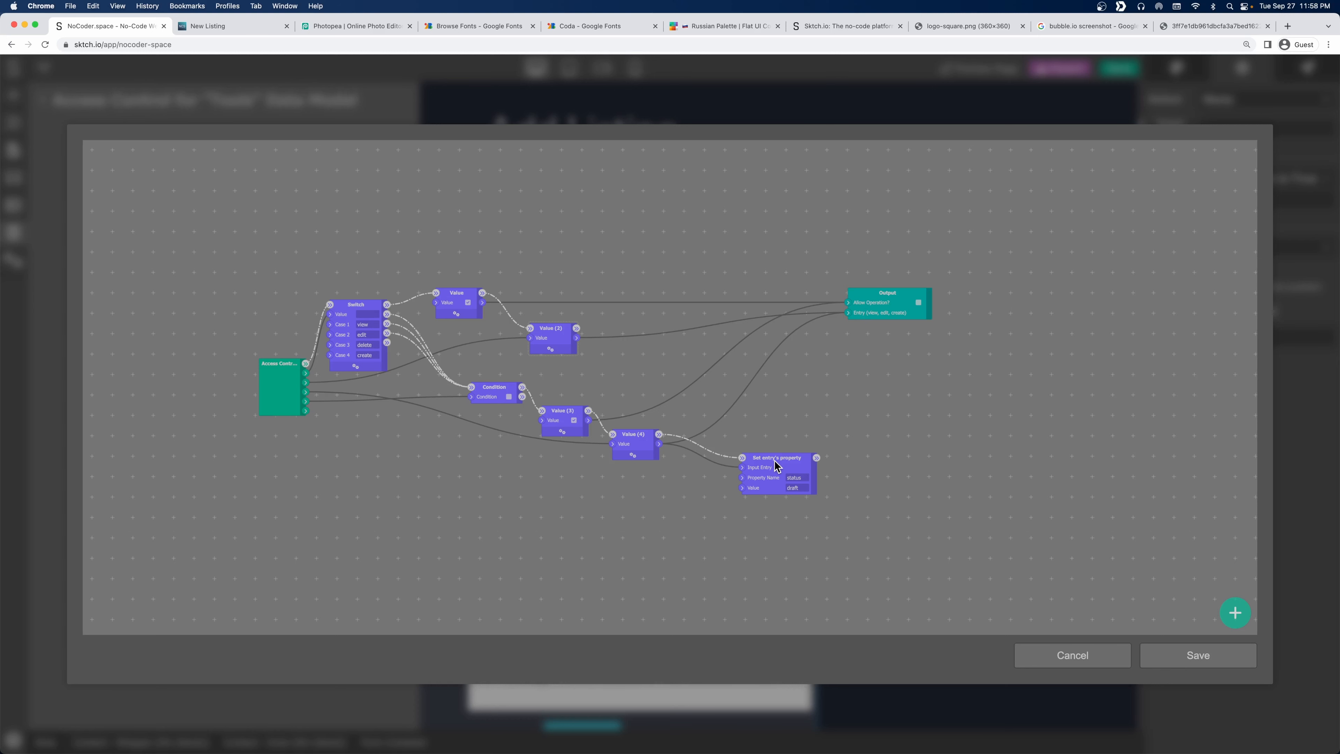
drag(496, 387, 449, 434)
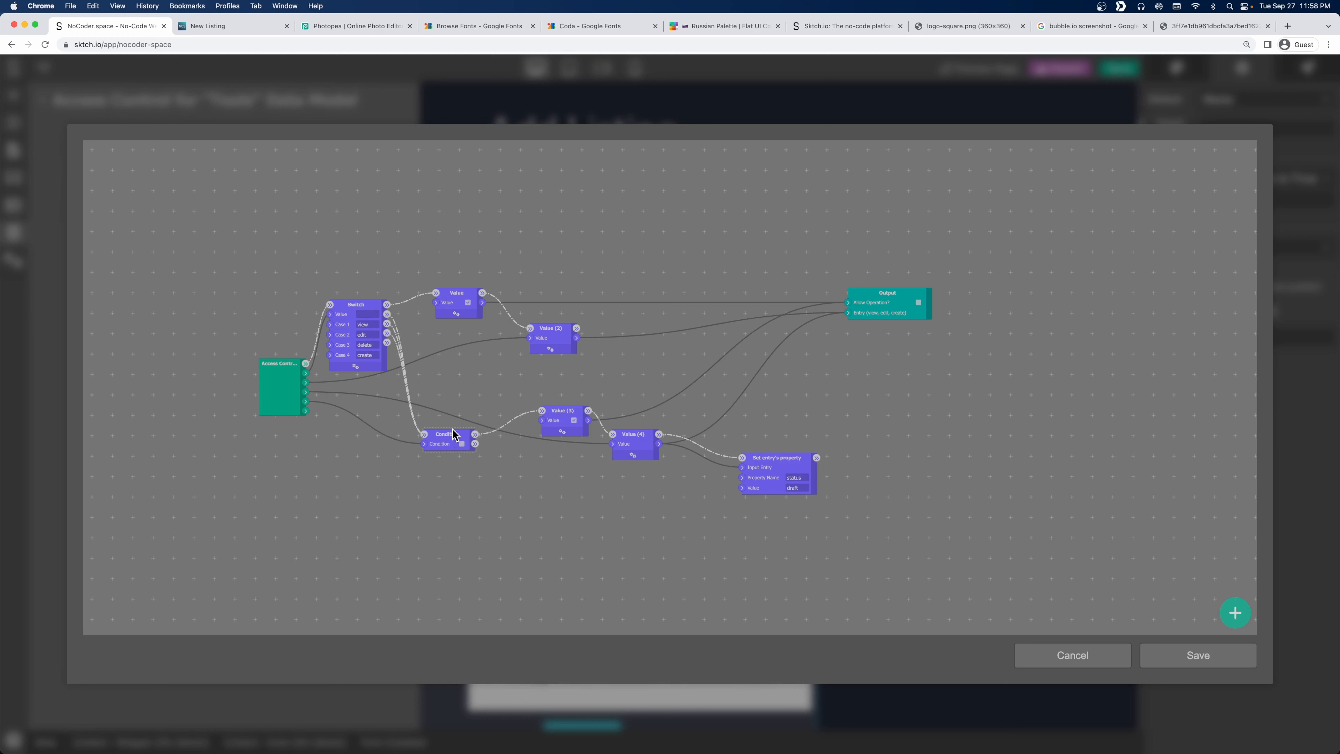
mouse_move(453, 432)
mouse_down()
mouse_move(462, 415)
mouse_move(464, 432)
mouse_up()
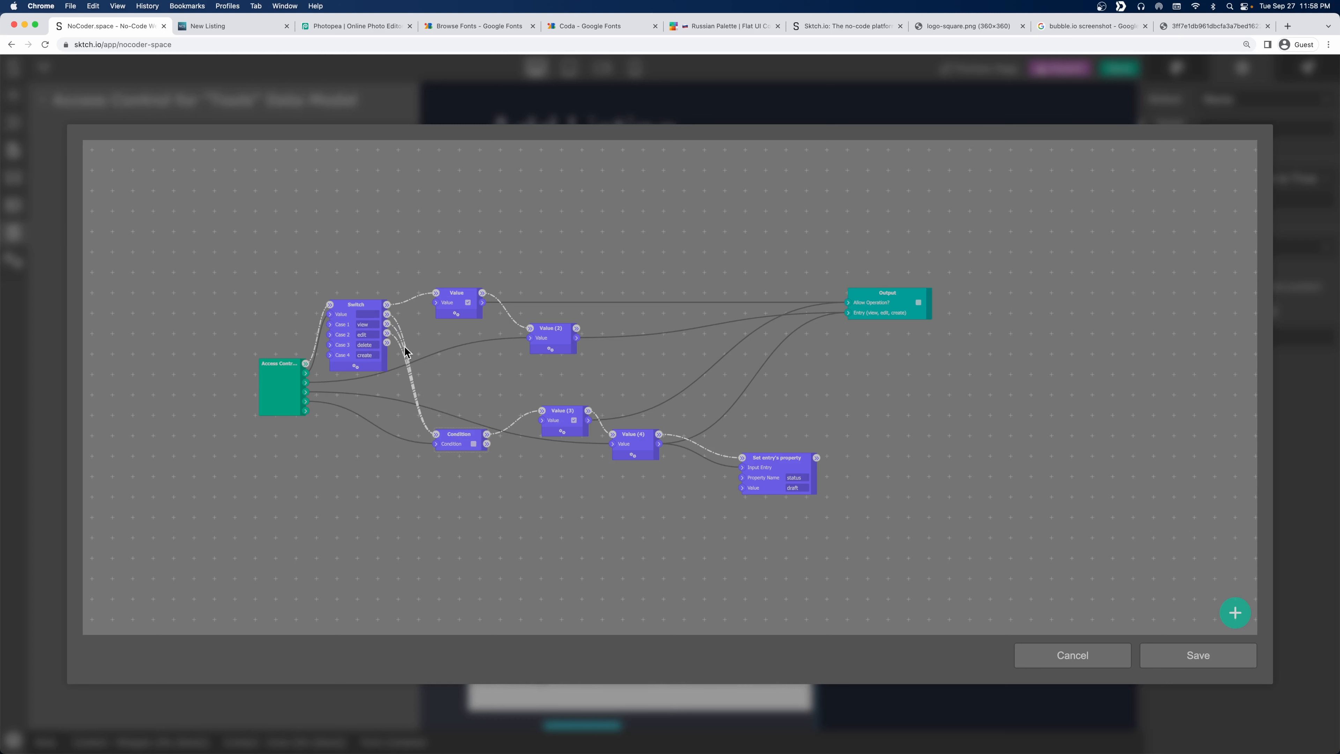
drag(386, 333, 543, 410)
Shift the Set entry's property, Value (4) and Value (3) nodes rightward for a tidier layout.
drag(763, 461, 811, 461)
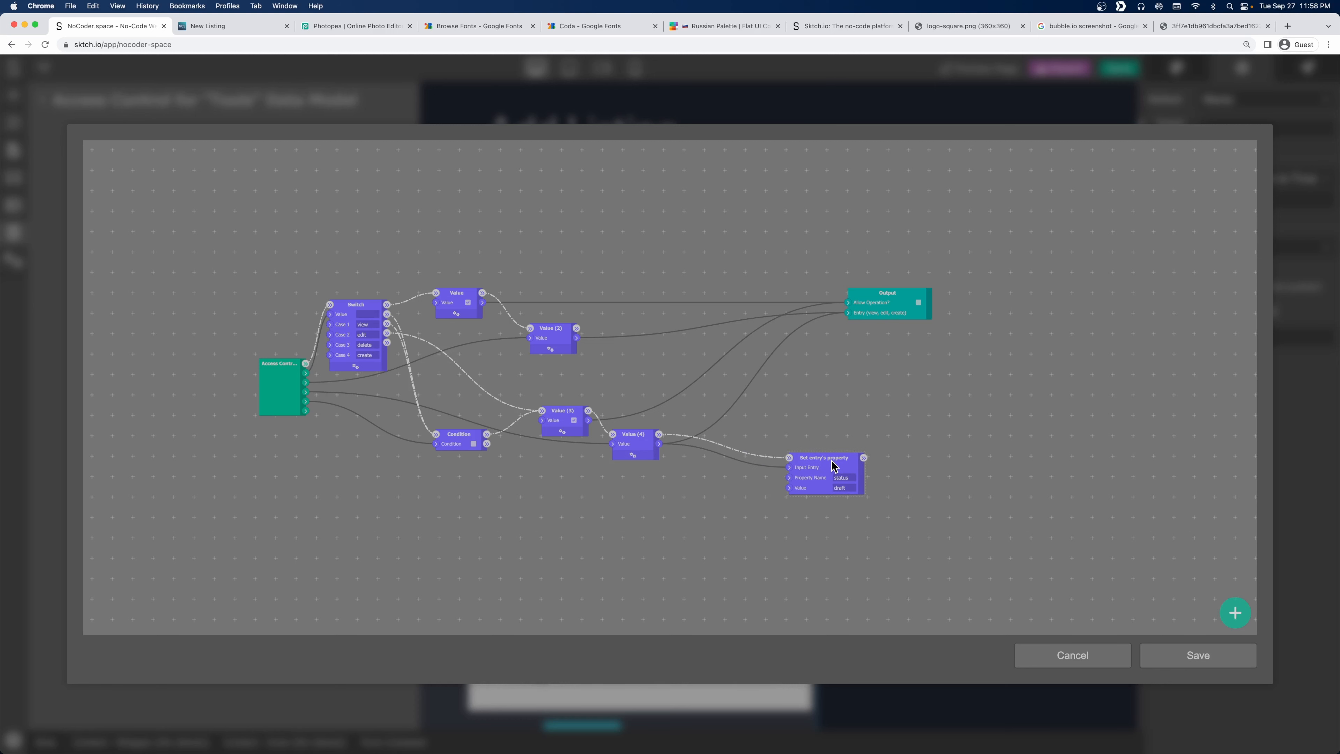
drag(633, 435, 715, 447)
drag(571, 410, 630, 422)
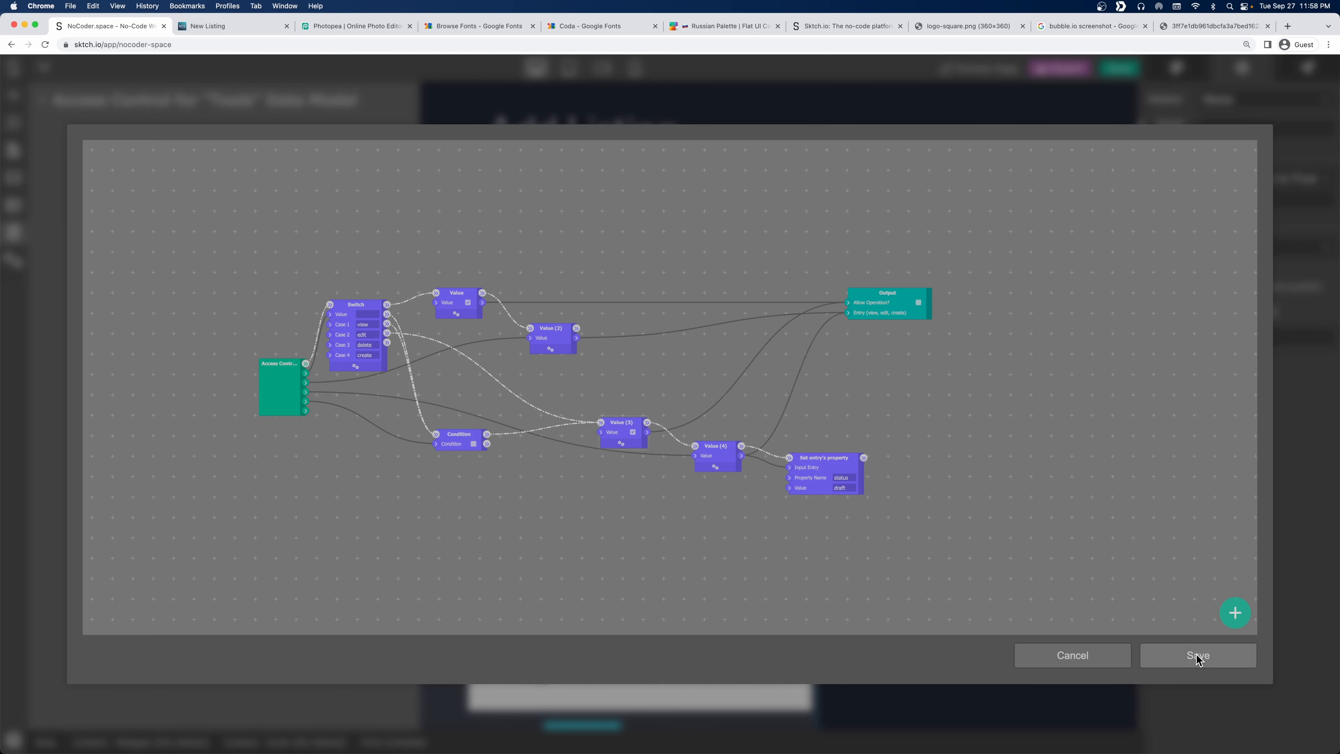
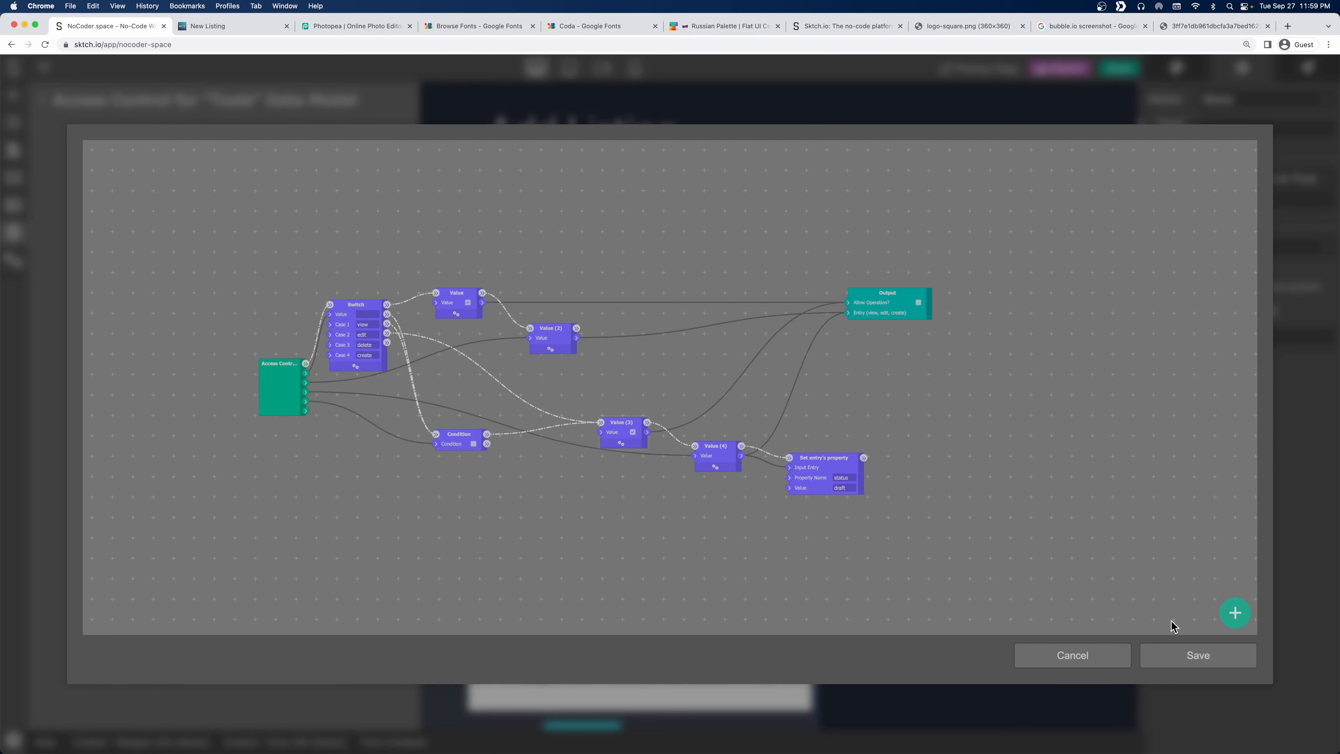
Save the Tools access-control logic and the whole project, then switch to the live New Listing tab.
click(1192, 653)
click(1119, 69)
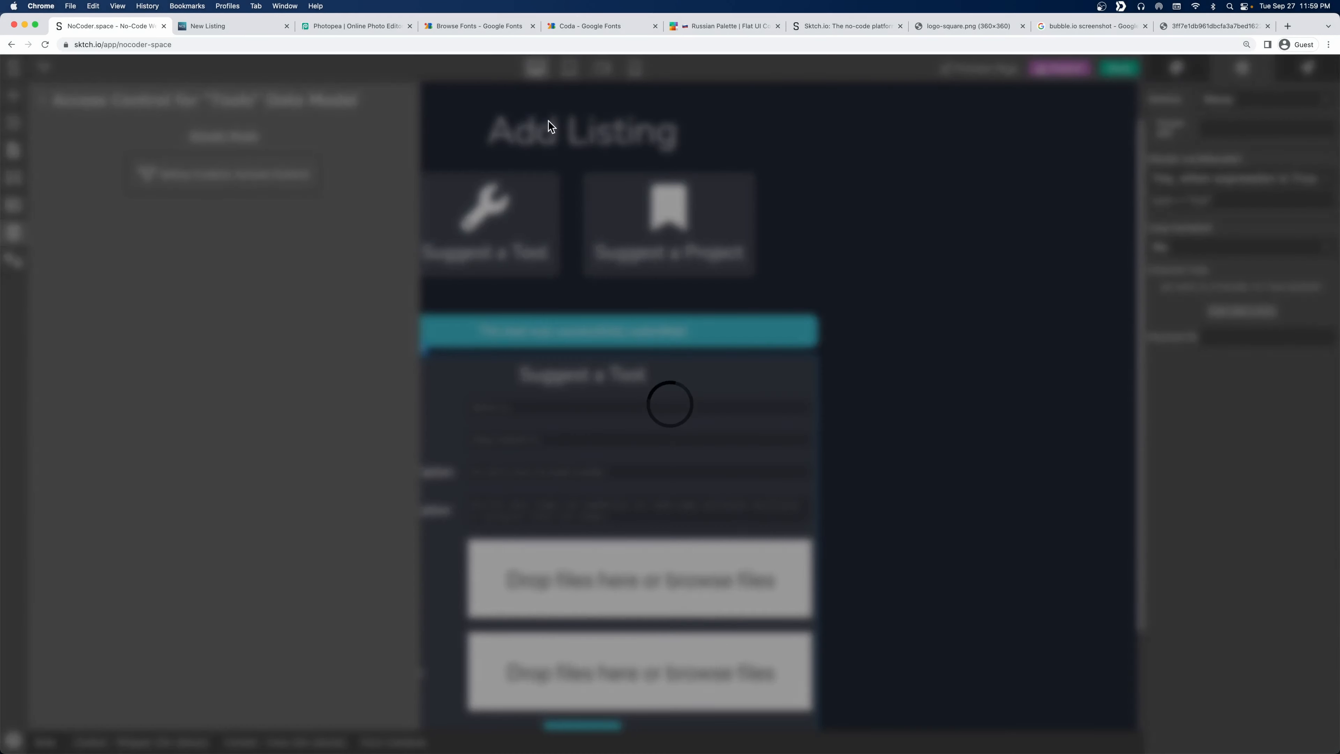
key(ctrl+Tab)
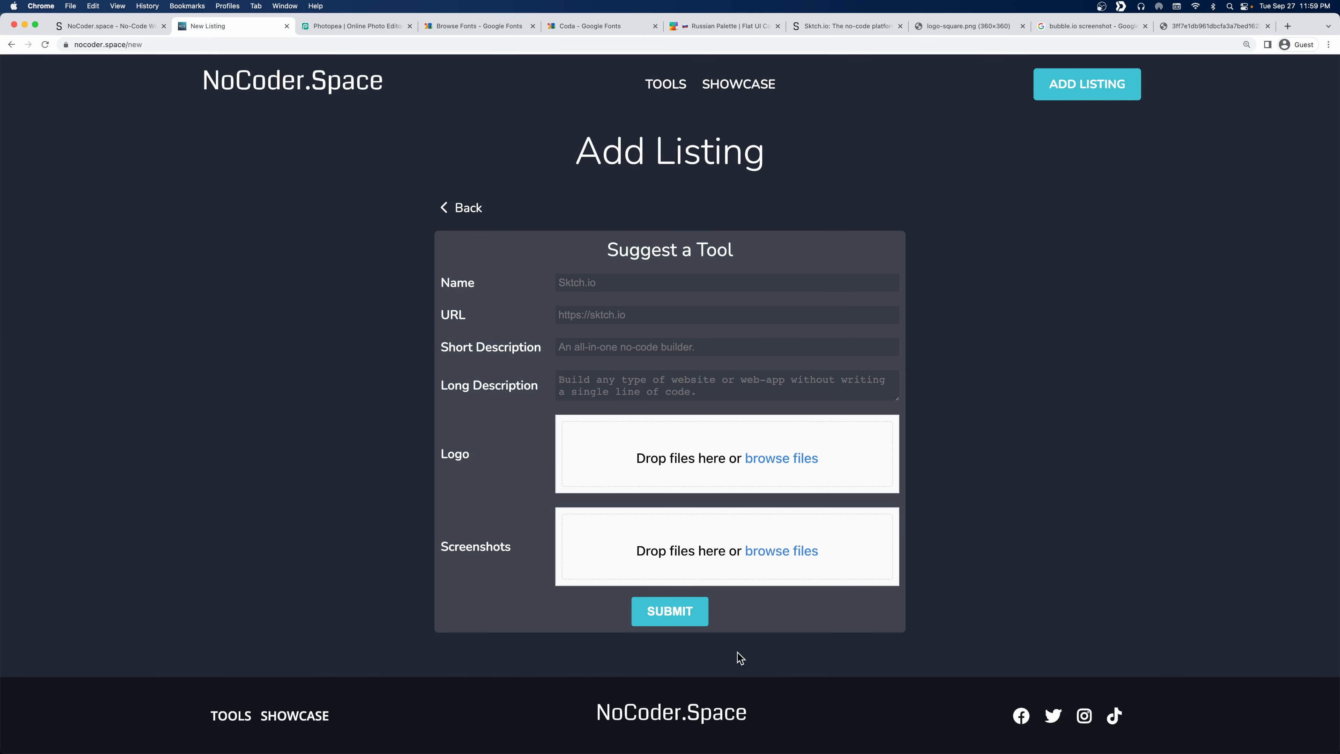
Submit the empty Suggest a Tool form to test its validation error.
click(667, 617)
click(670, 613)
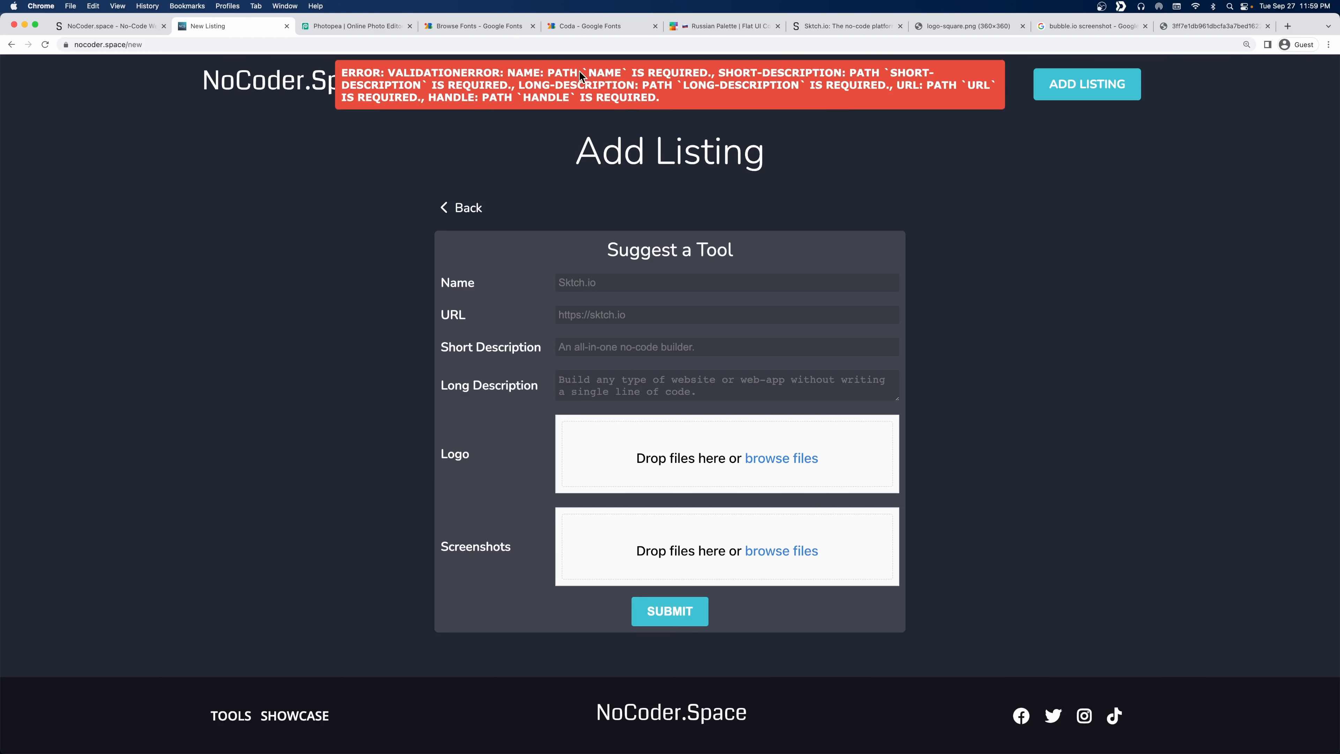
drag(580, 75, 816, 79)
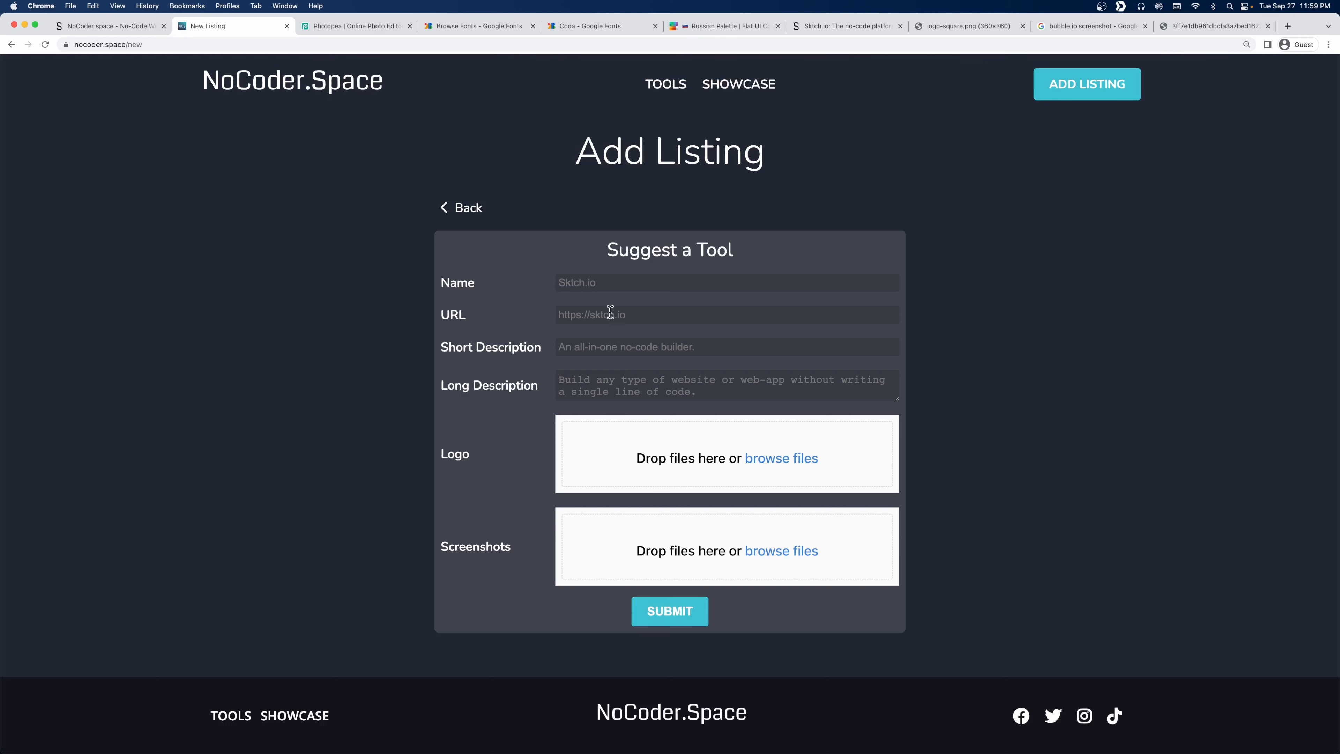
click(605, 345)
click(596, 278)
text(Sktch.io)
click(574, 316)
text(htt)
text(dsfgsd f)
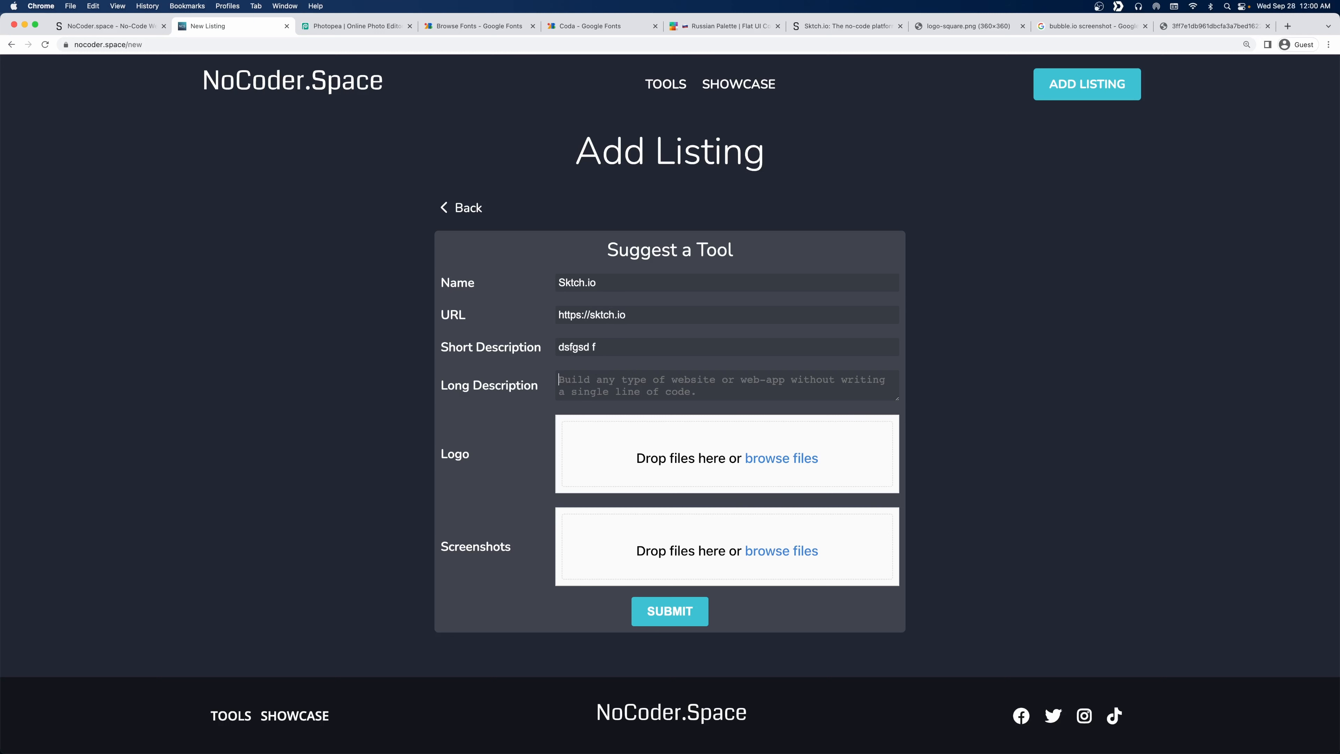
key(Tab)
text(dfgh dfghdfg hdfgh dfgh df)
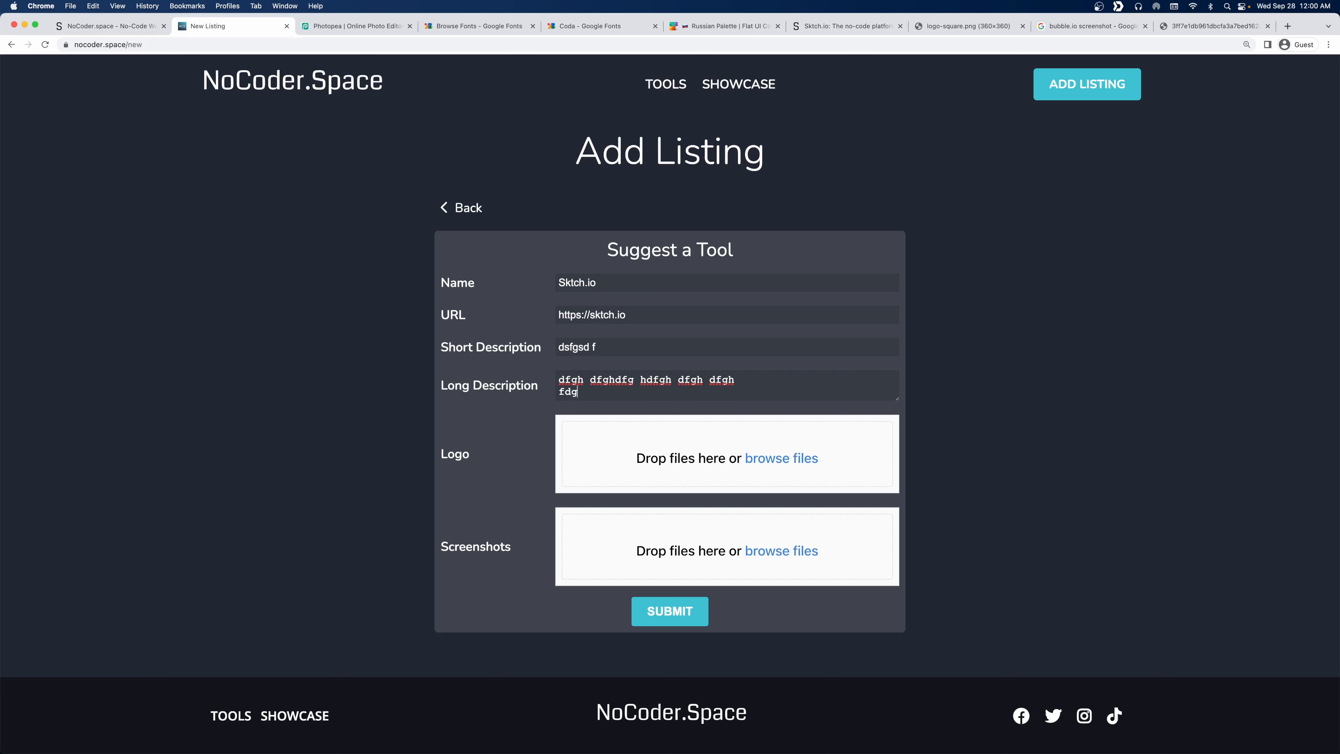
text(gh)
key(Return)
text(fdgh dfghdfghdfgh)
Upload logo-square.png as the logo and resubmit, revealing the handle-required error.
click(973, 27)
drag(666, 390, 732, 462)
click(781, 458)
click(977, 547)
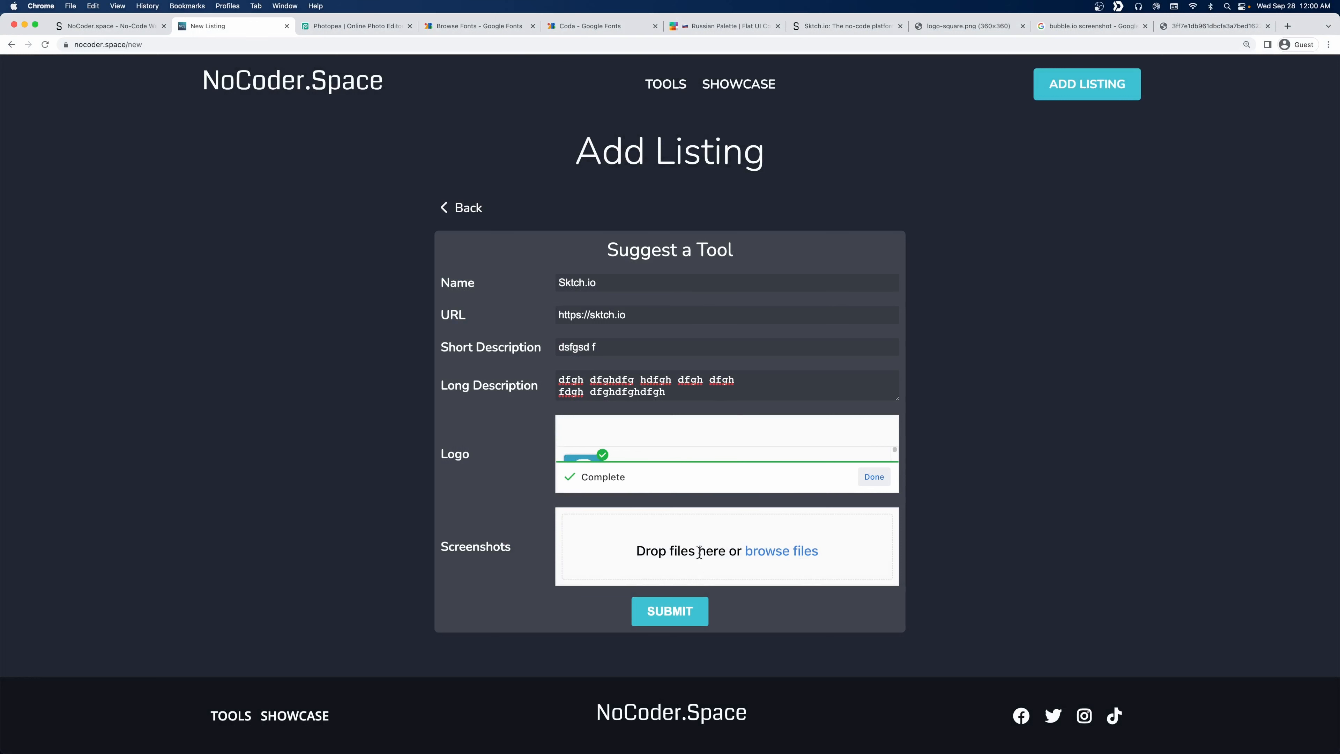
click(677, 618)
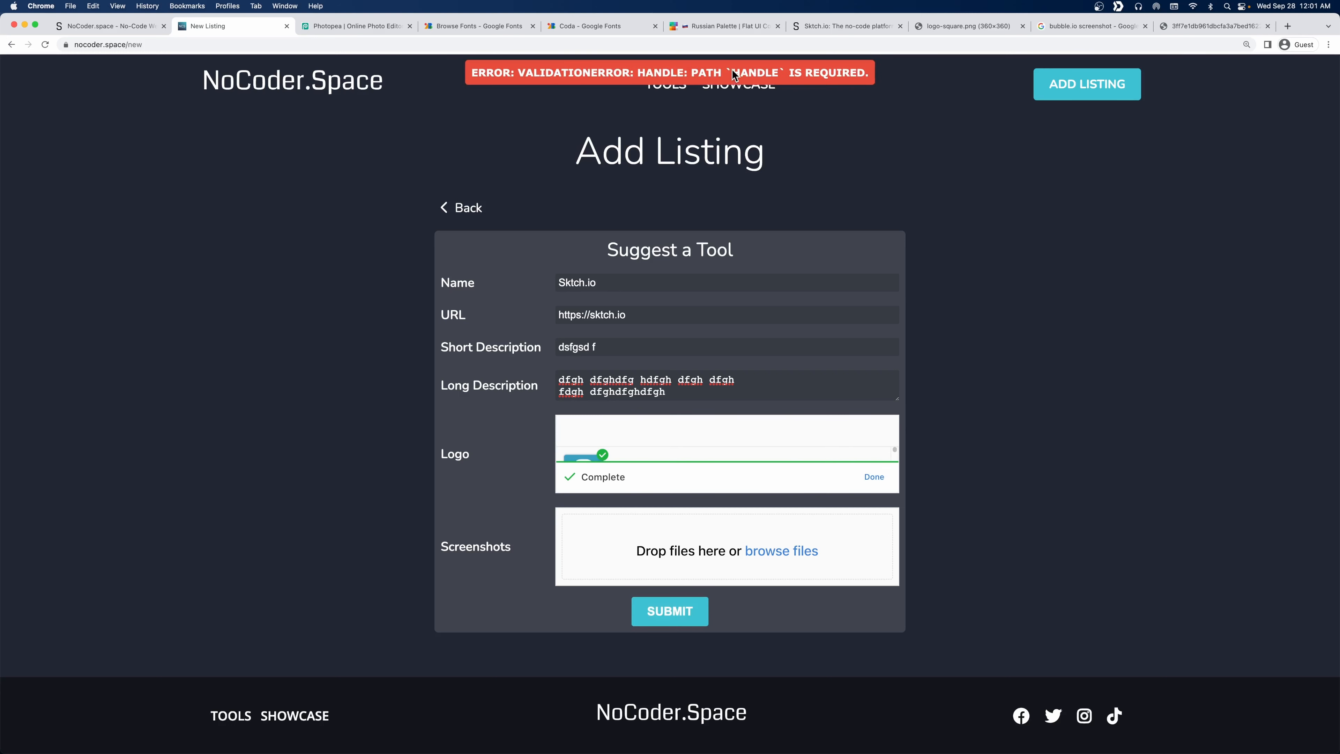
drag(732, 71, 775, 73)
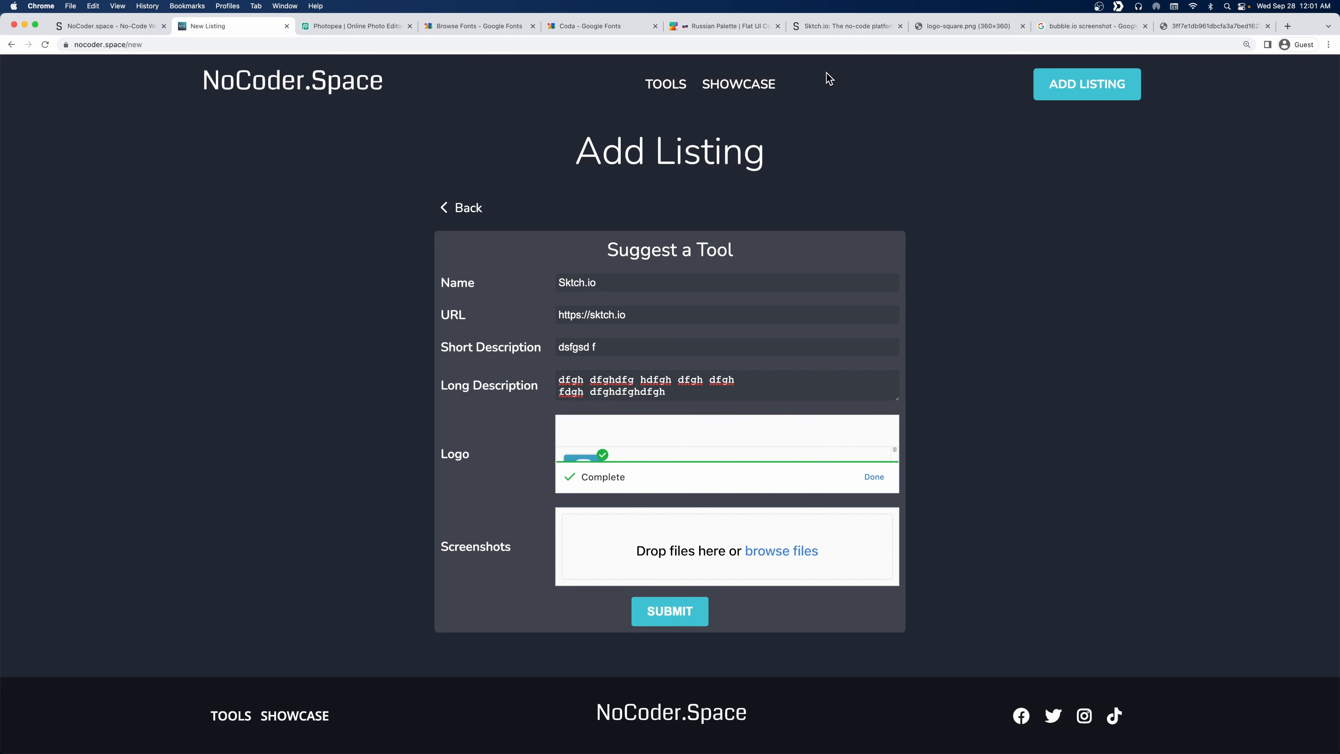
Close the access-control and Data Models panels and open the form's Submit workflow.
click(115, 28)
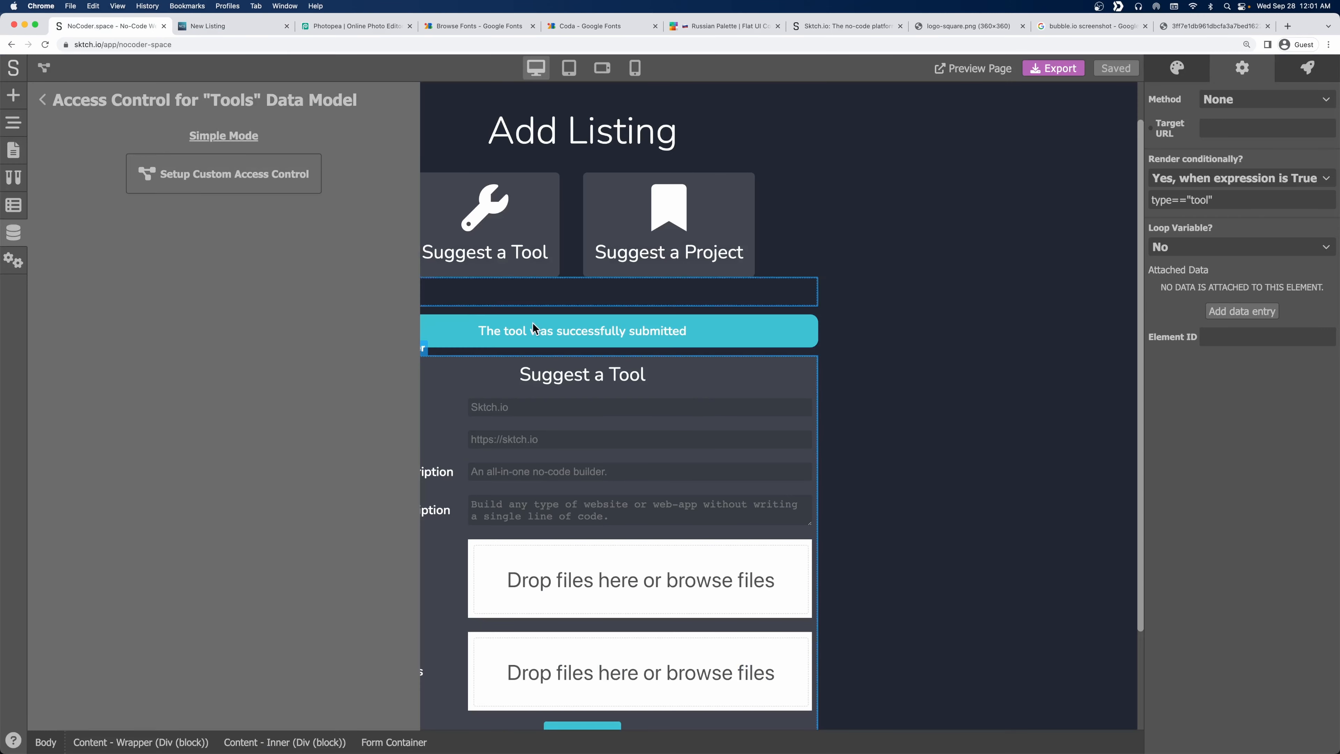
click(43, 99)
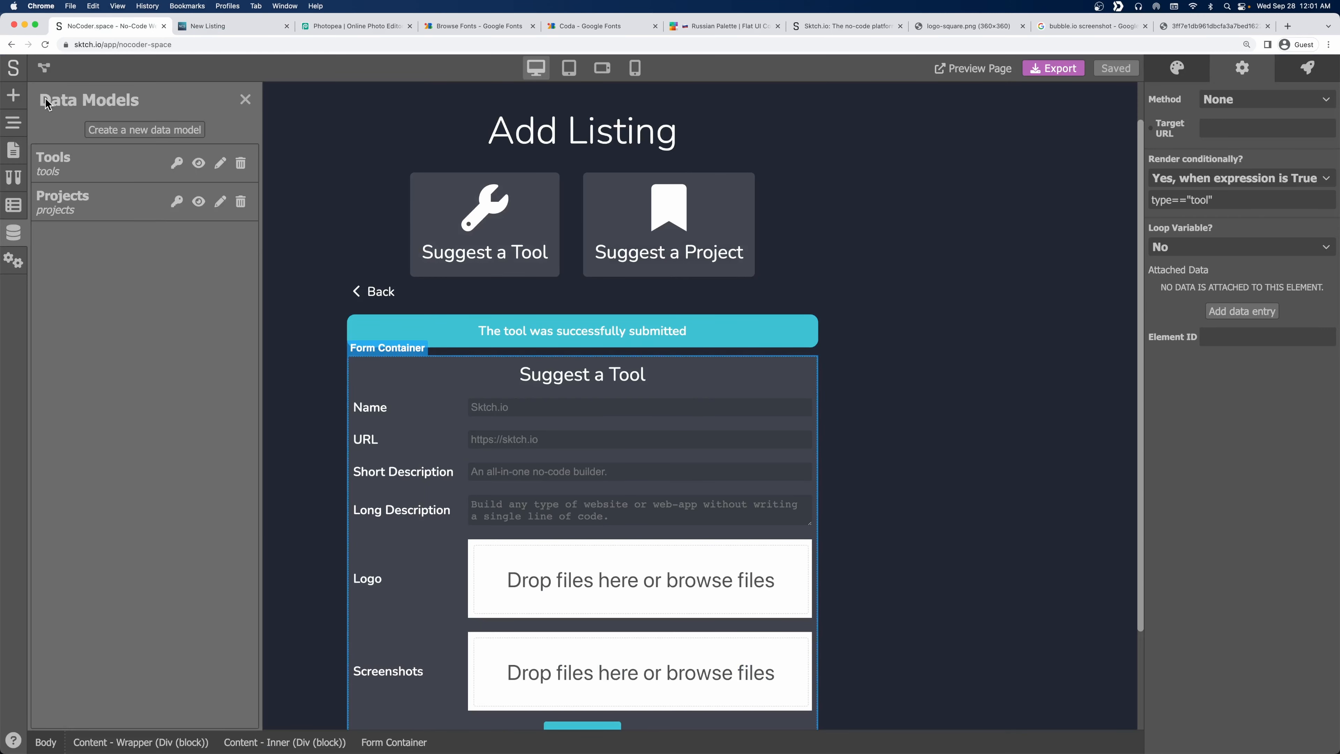
click(248, 103)
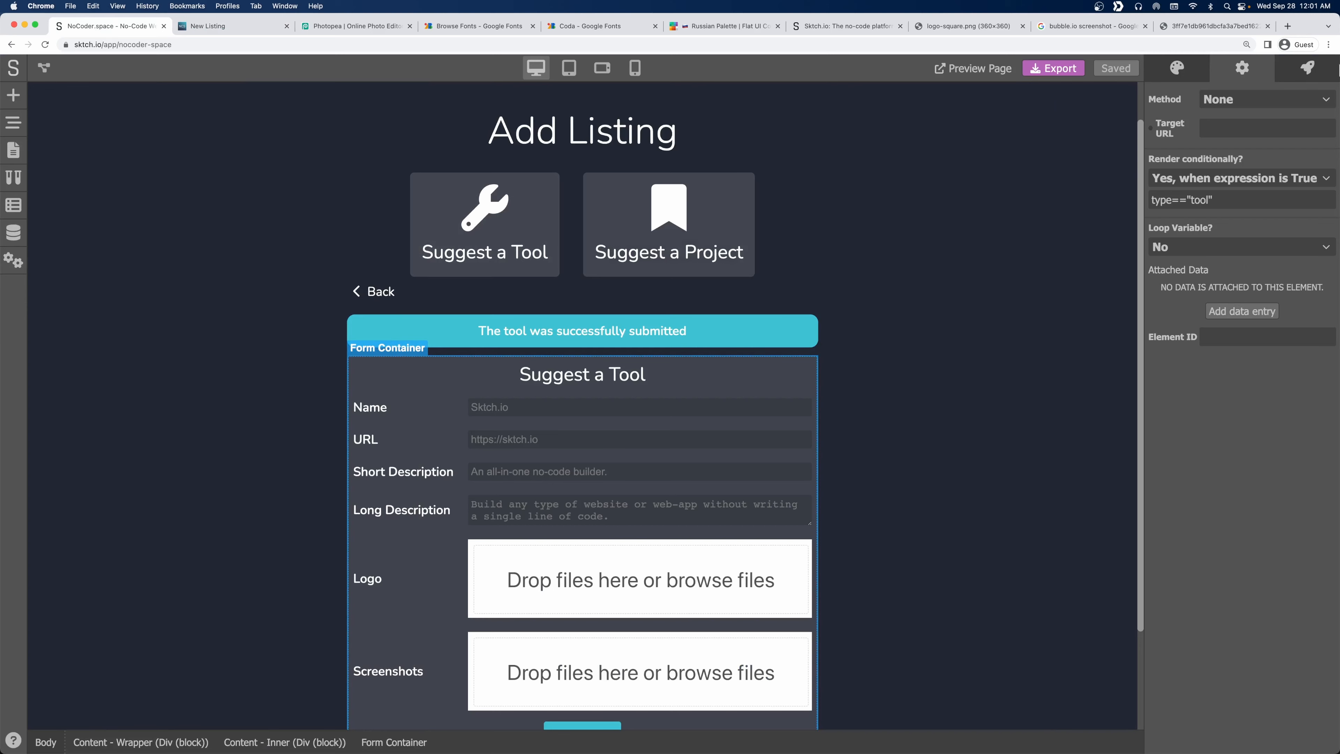
click(1311, 69)
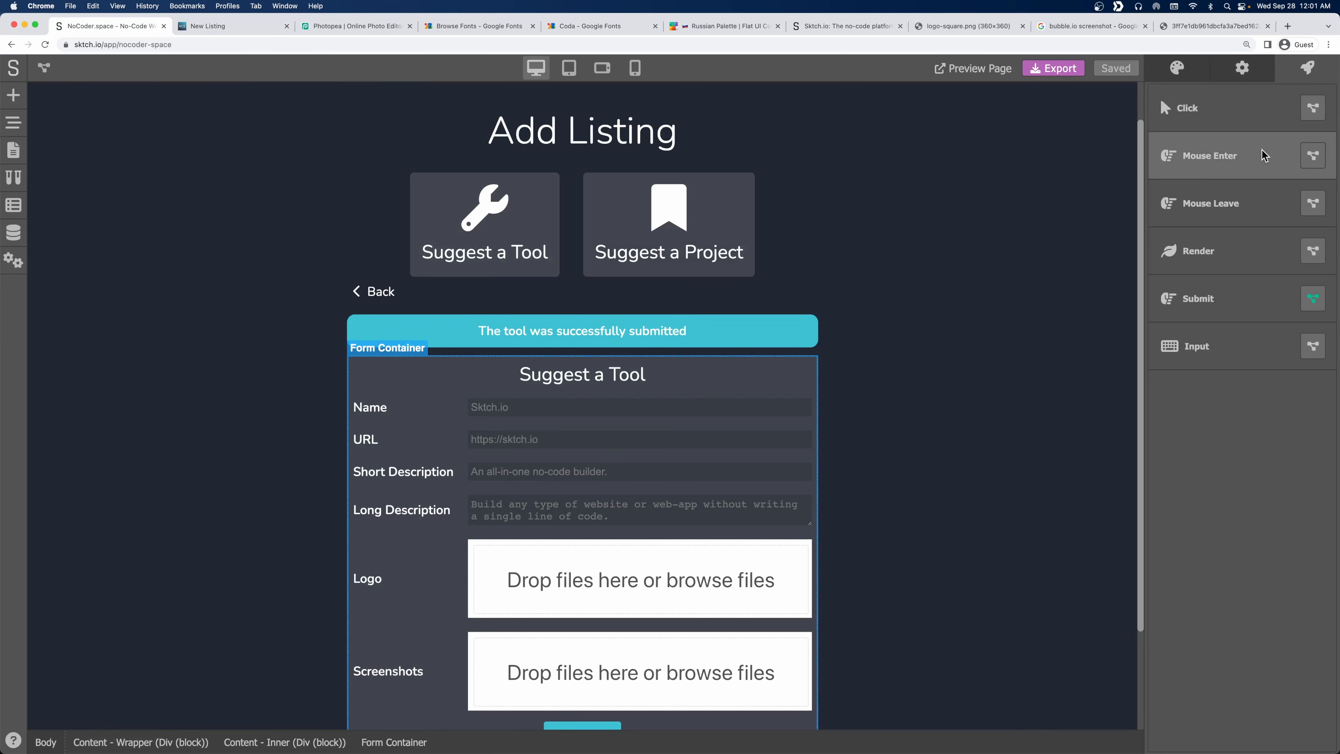
click(1313, 299)
Link Form Data Extractor's output to the Set entry's property input and save the workflow.
scroll(613, 465, right, 5)
scroll(434, 408, down, 3)
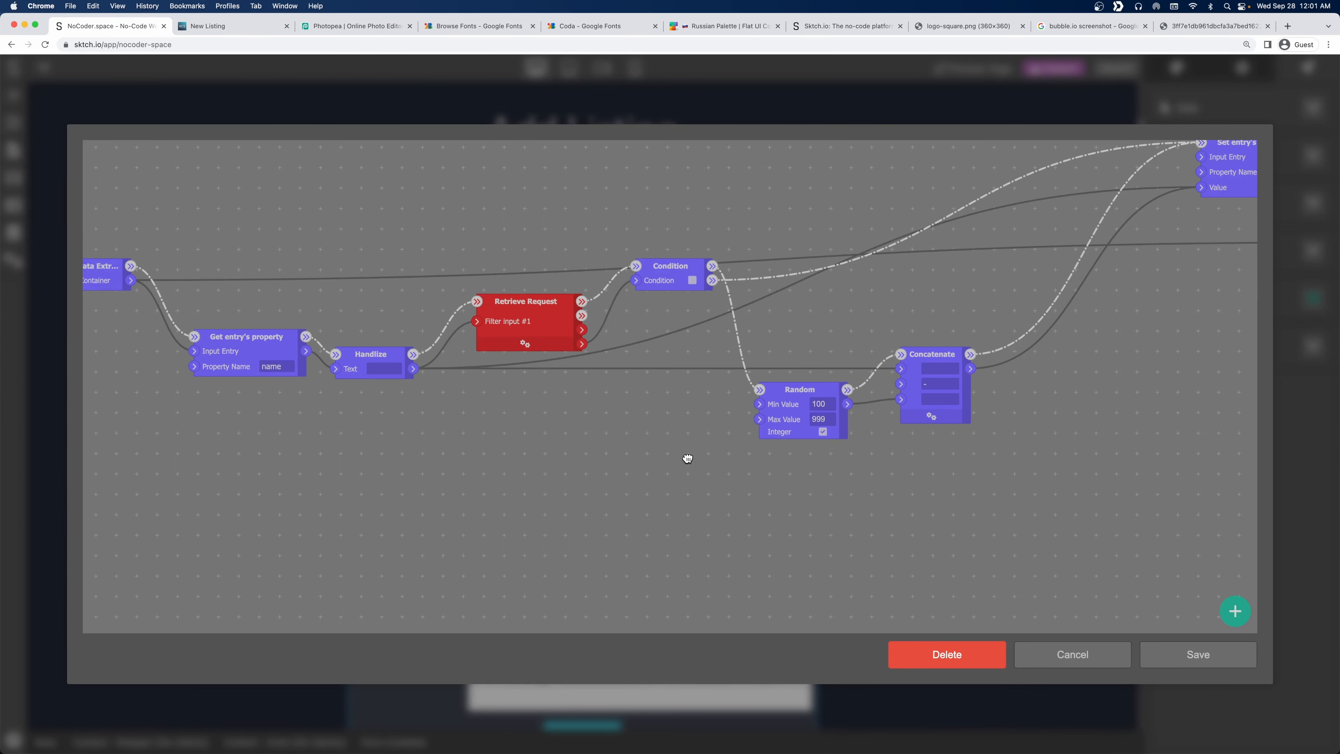
drag(686, 459, 446, 448)
scroll(447, 448, down, 3)
scroll(857, 474, right, 5)
scroll(676, 488, up, 2)
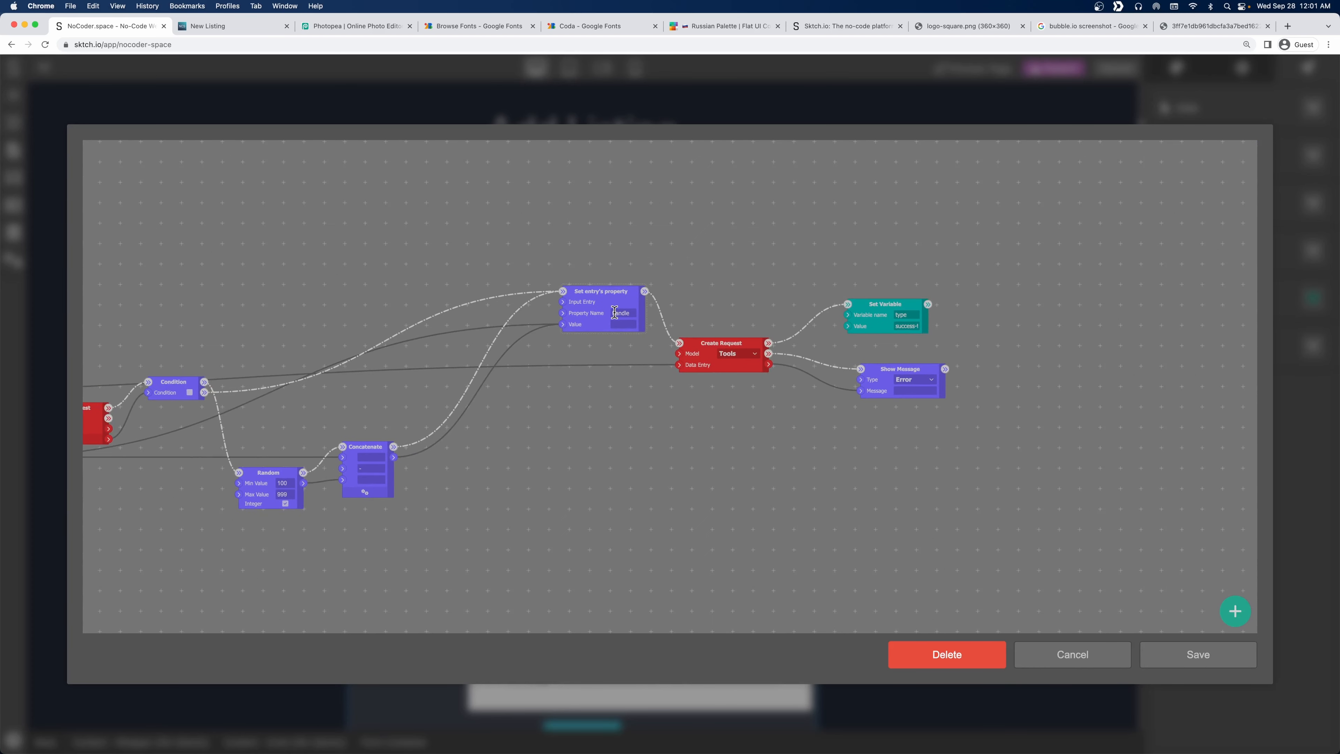
drag(614, 313, 629, 313)
scroll(570, 432, down, 3)
drag(311, 442, 419, 453)
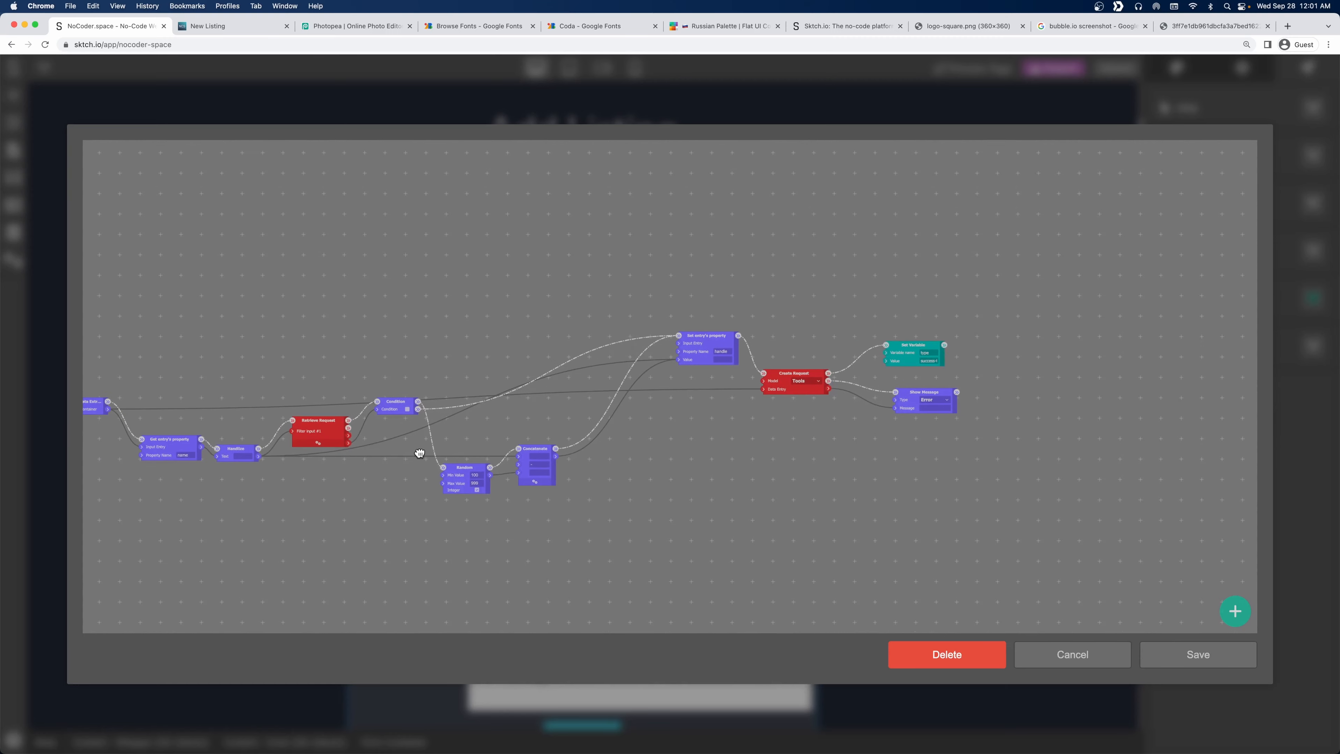
drag(268, 515, 351, 532)
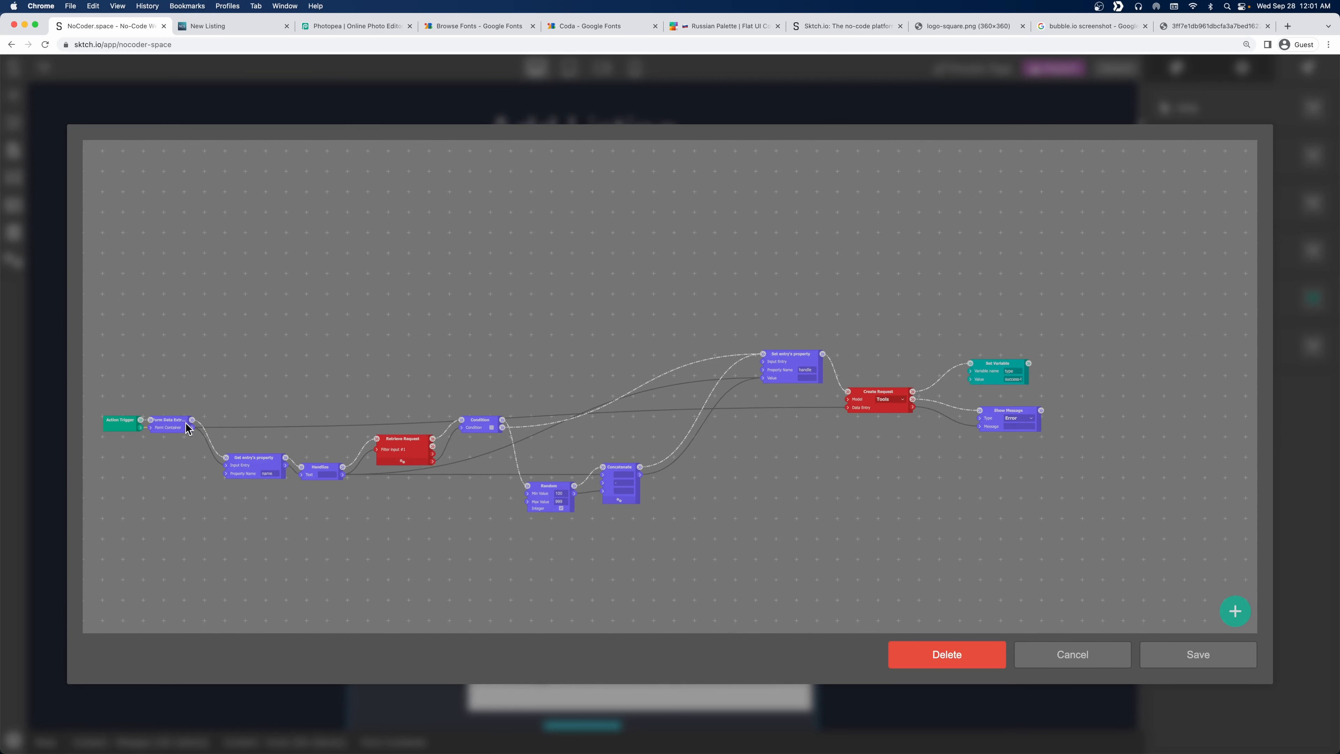
drag(189, 427, 764, 362)
click(1229, 664)
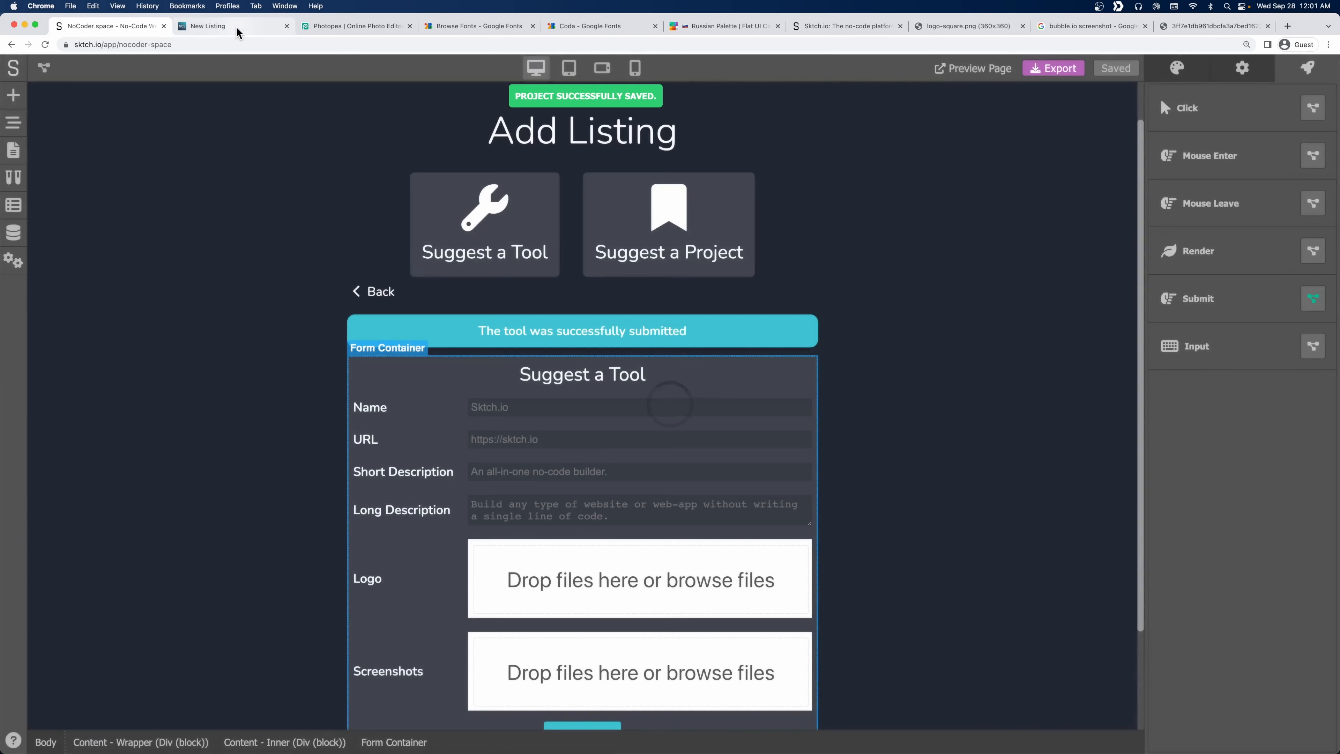
Reopen the live Suggest a Tool form and enter test name and description text.
click(237, 26)
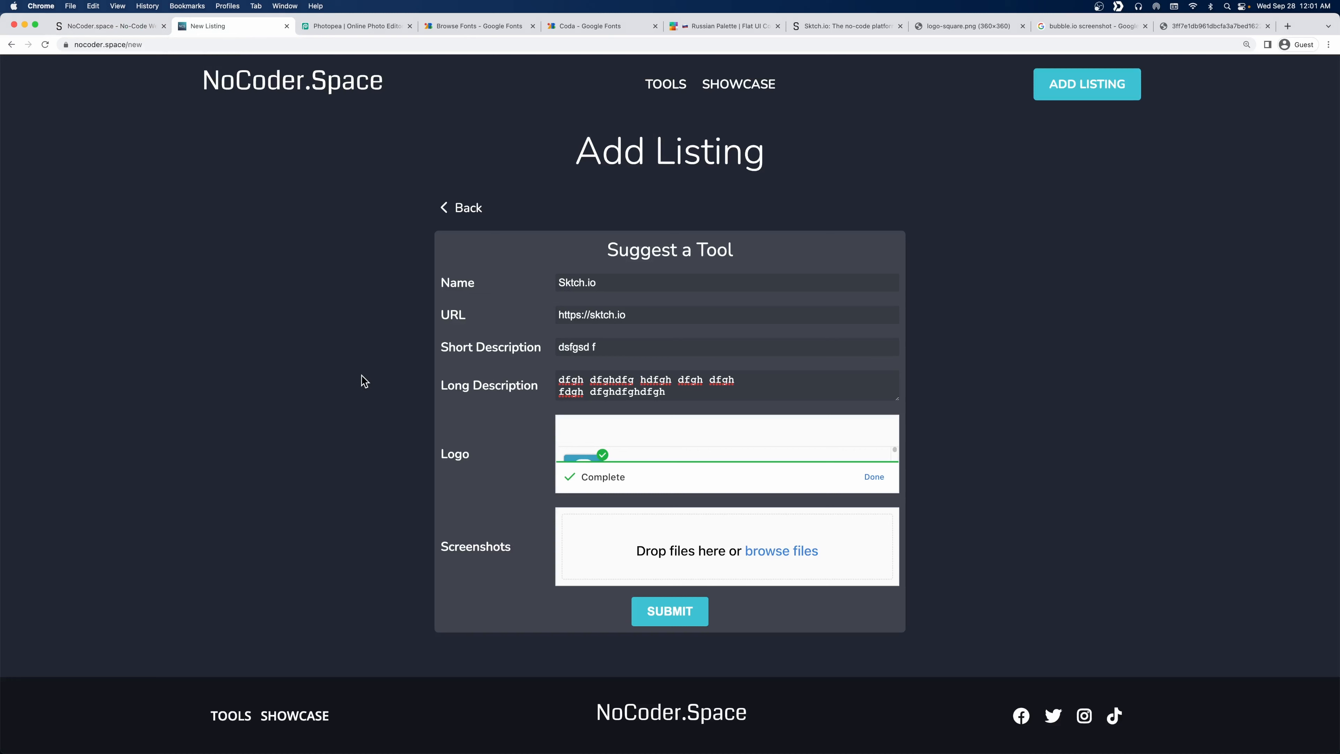
click(517, 219)
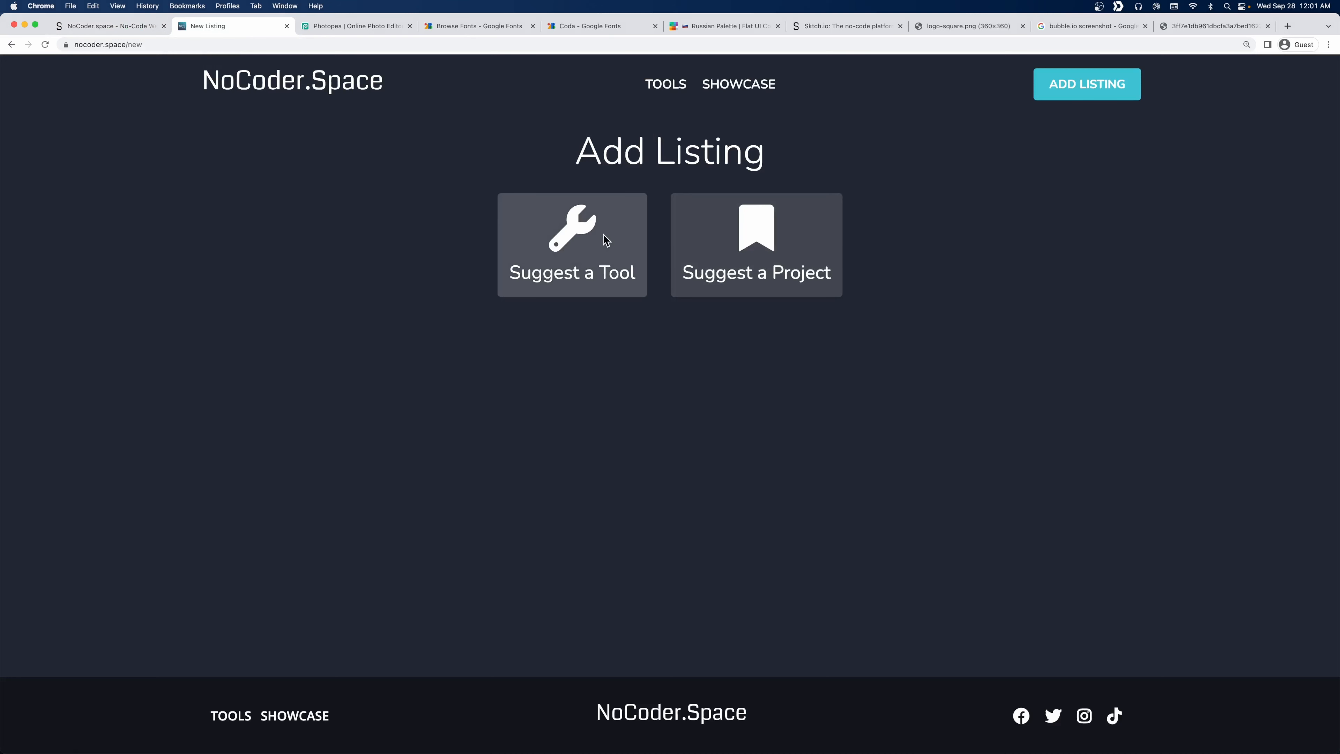
click(591, 272)
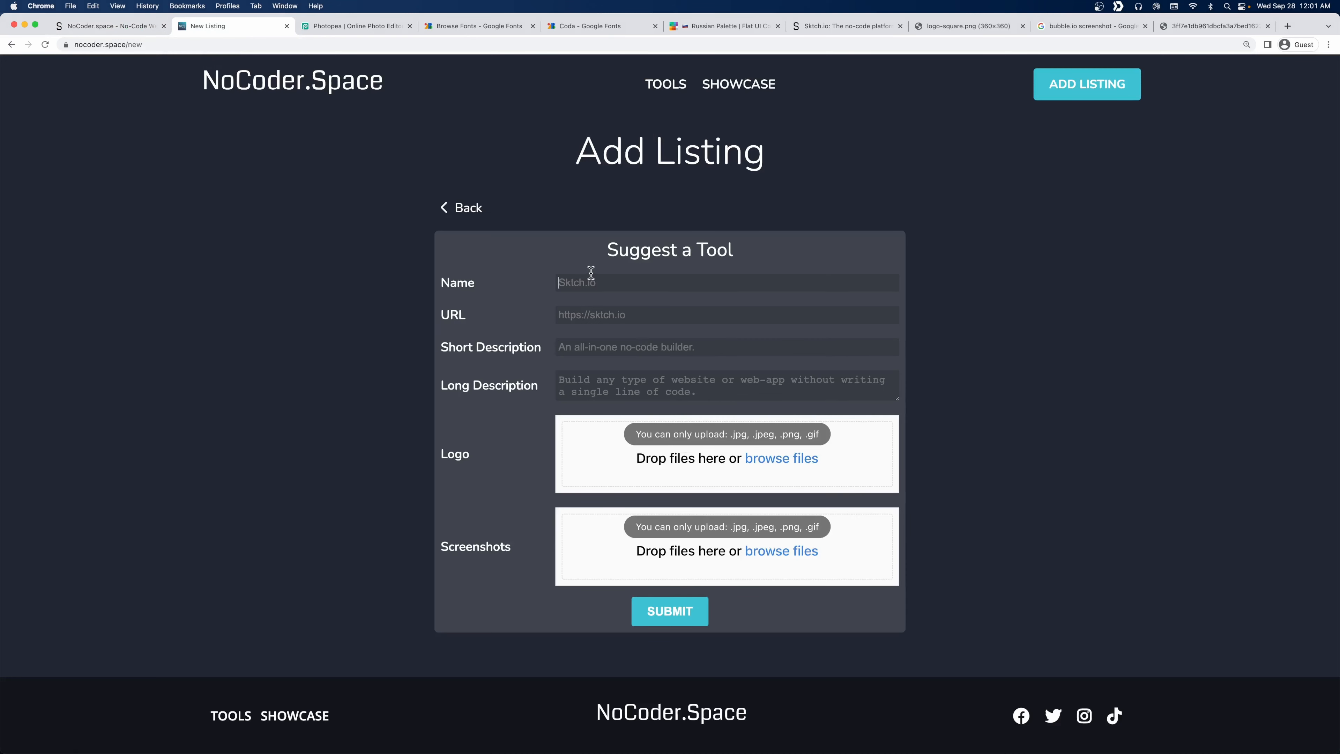
text(Skt)
text(g)
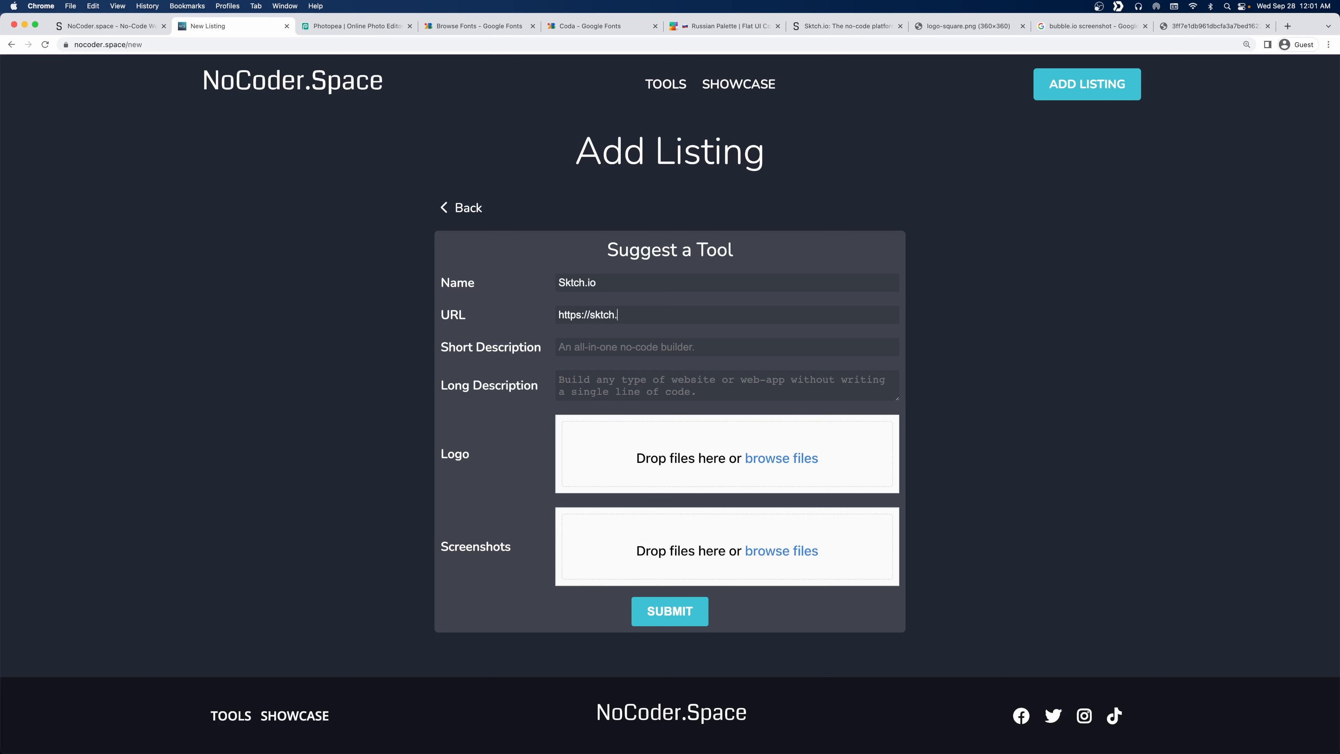
text(dsfgs dfg dsf sdf)
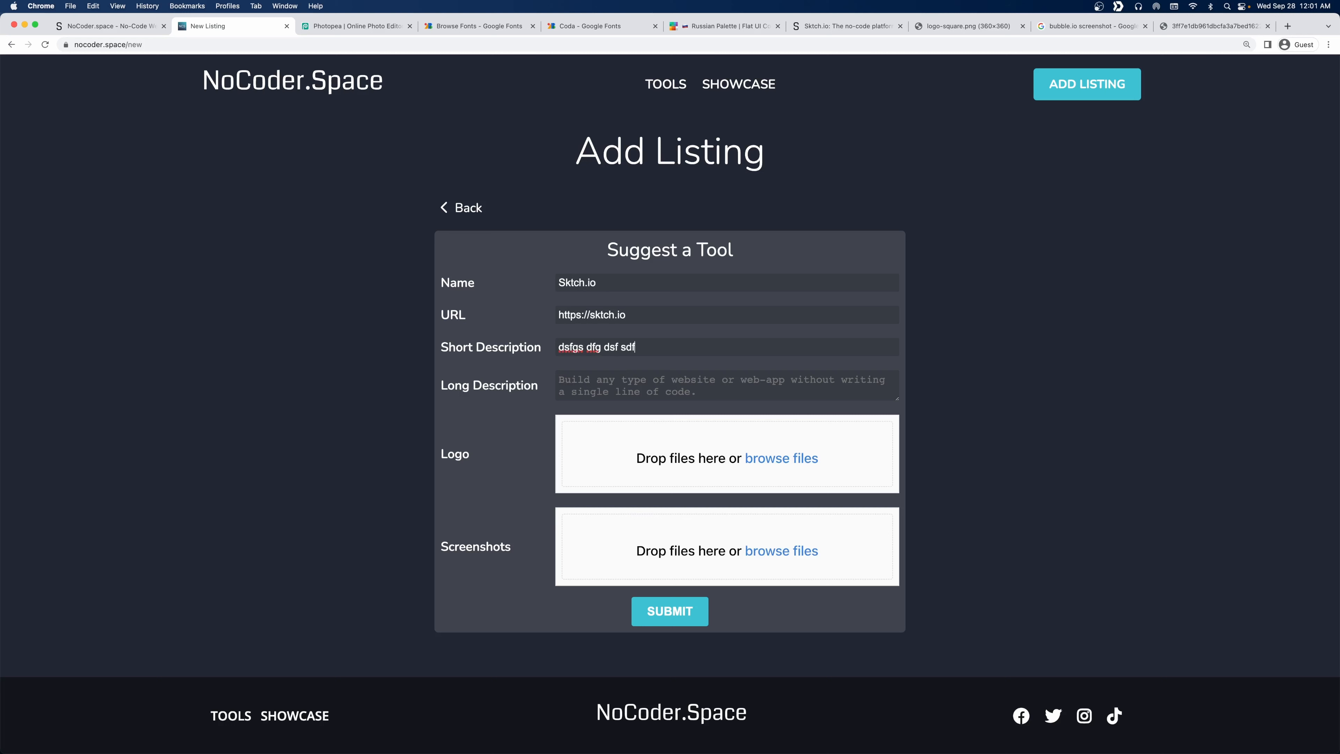
key(Tab)
text(ds fh dgfj hfghj fgh jg)
Lengthen the long description by pasting extra copies of its text.
key(super+a)
key(super+v)
key(super+v)
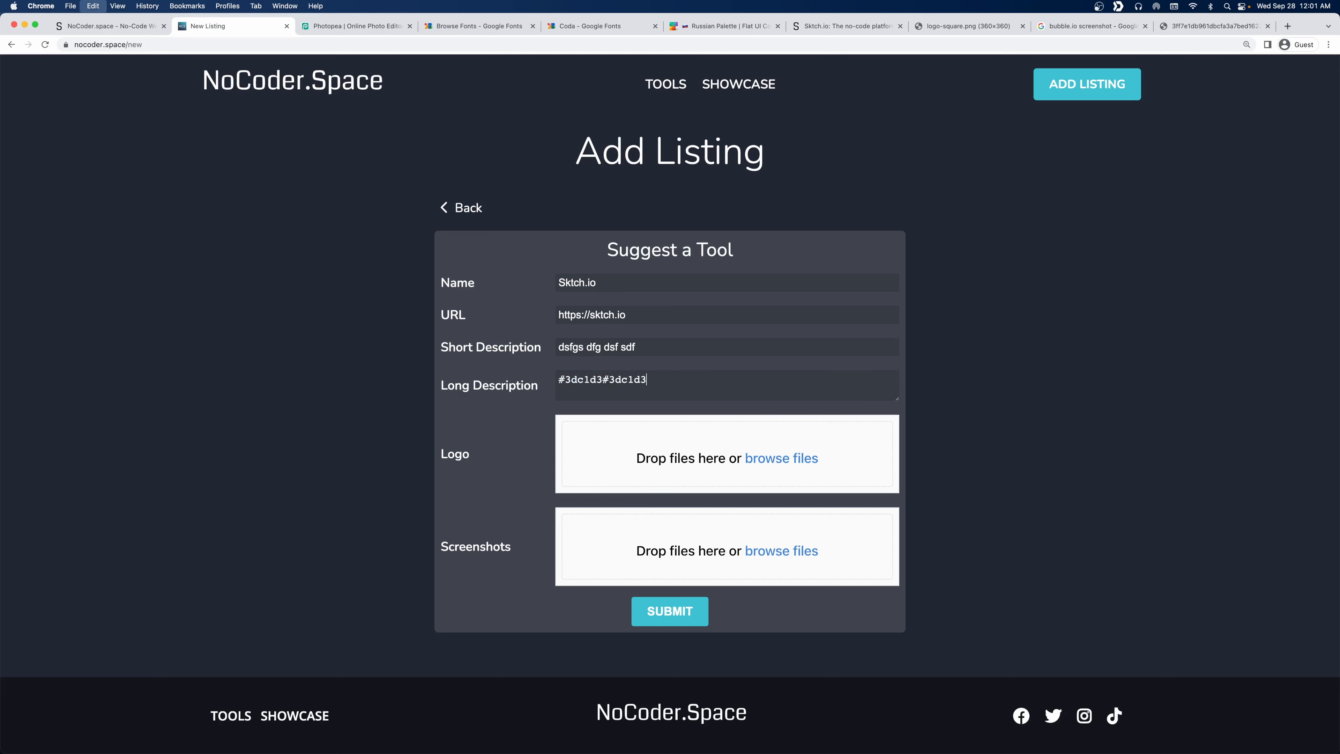
key(super+z)
key(super+z)
key(super+c)
key(super+v)
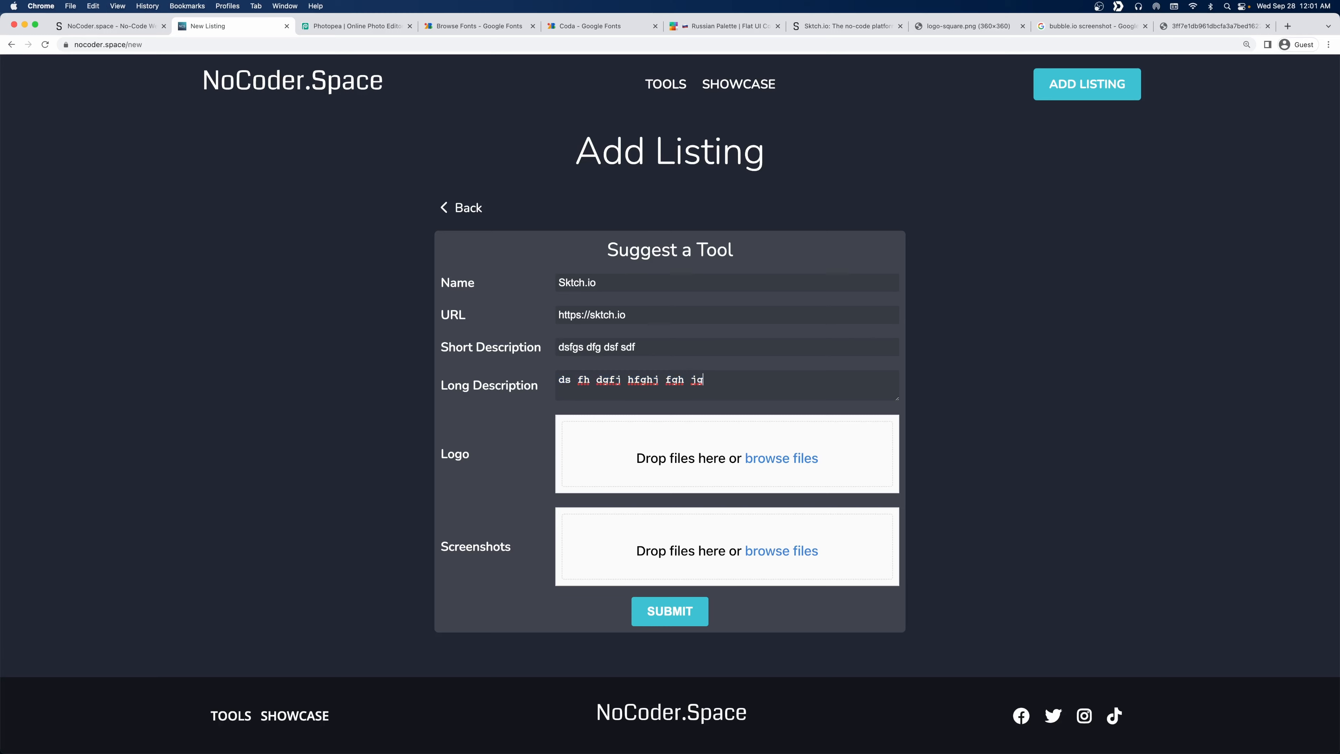
key(super+v)
key(Return)
key(super+v)
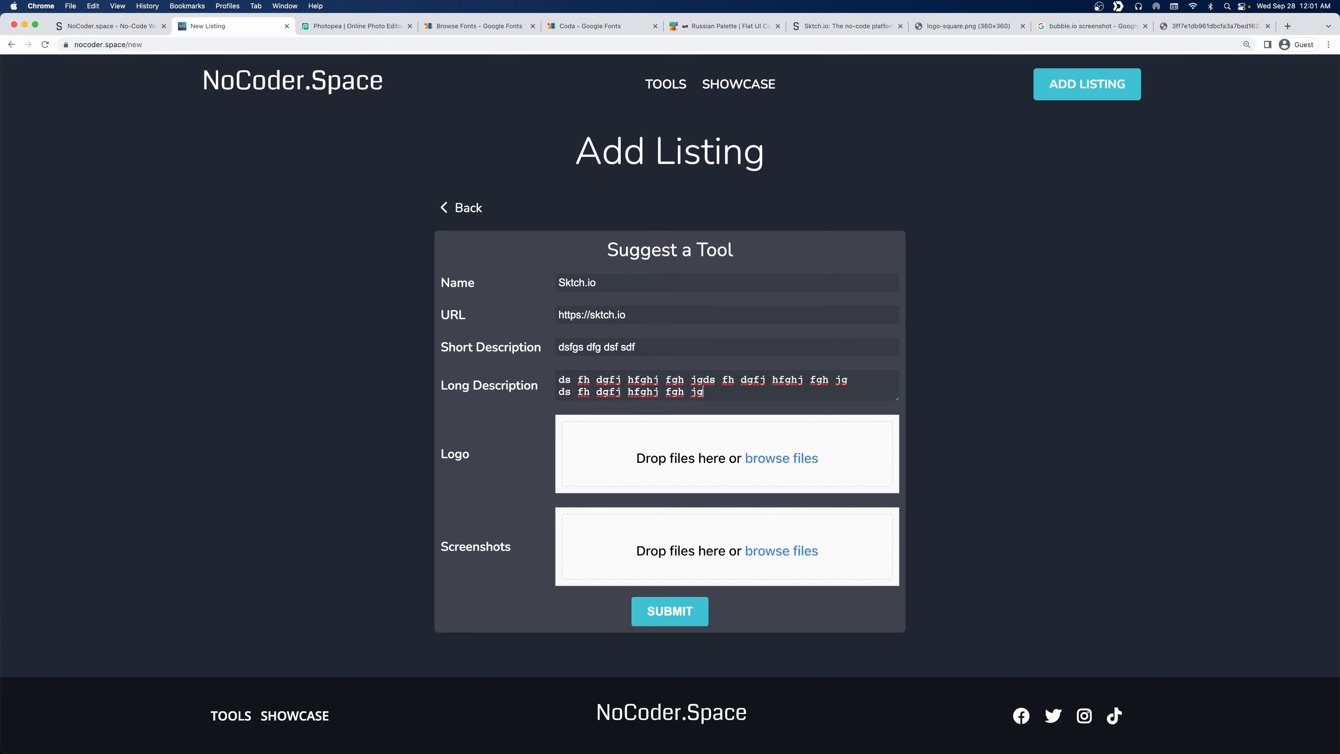
Attach logo-square.png and submit, getting 'The tool was successfully submitted'.
click(761, 458)
double_click(633, 349)
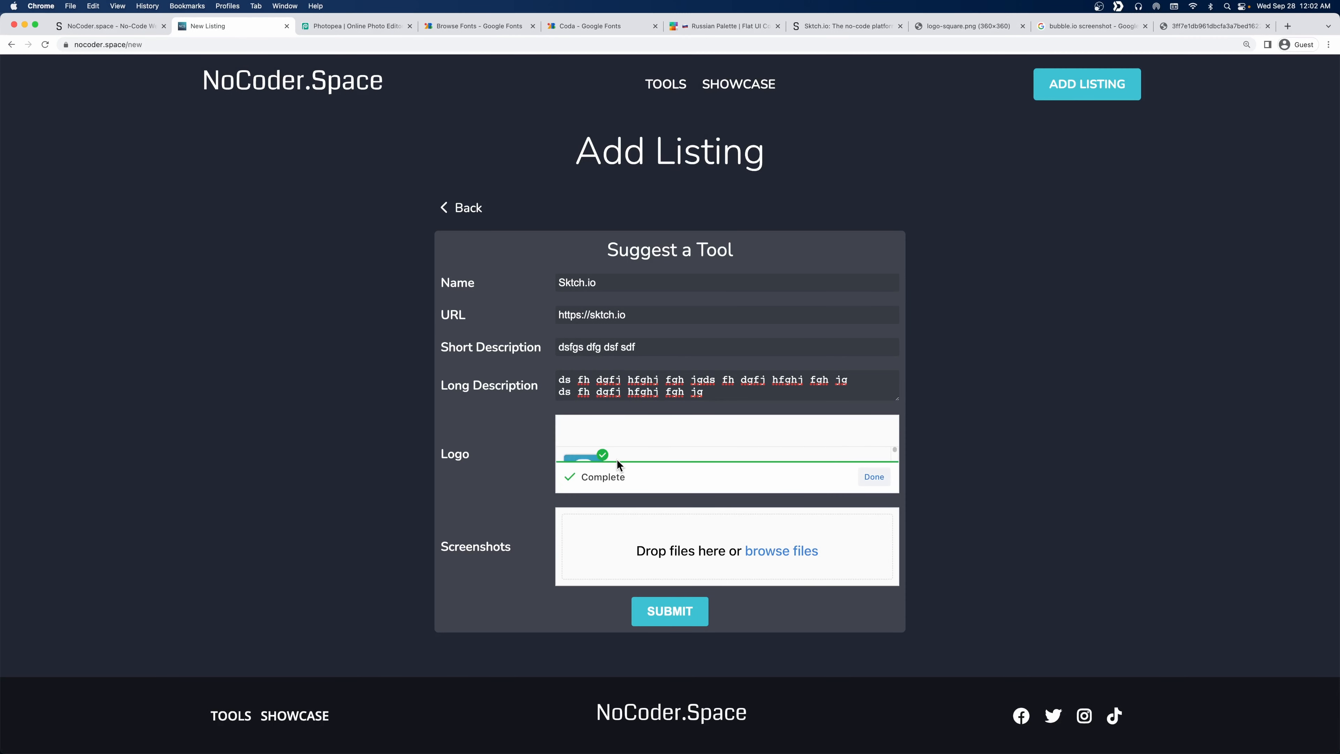
click(668, 612)
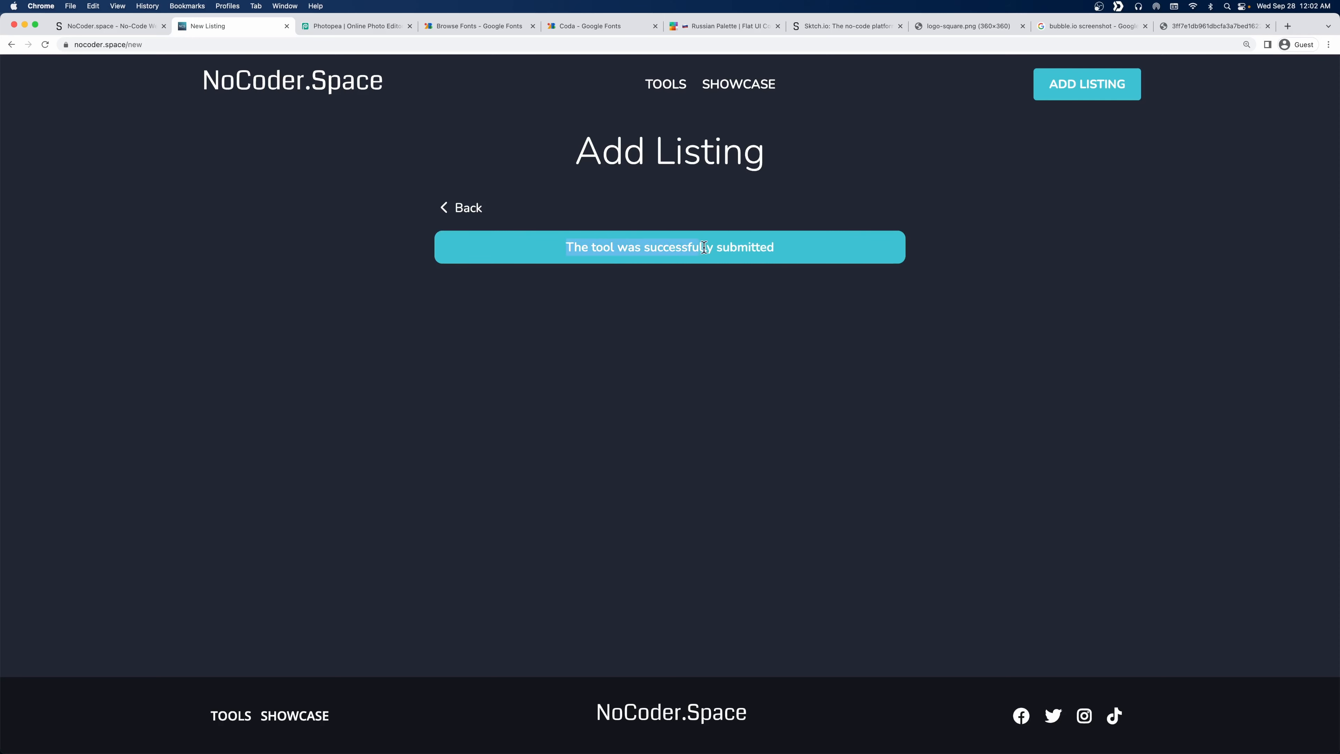
drag(704, 247, 802, 253)
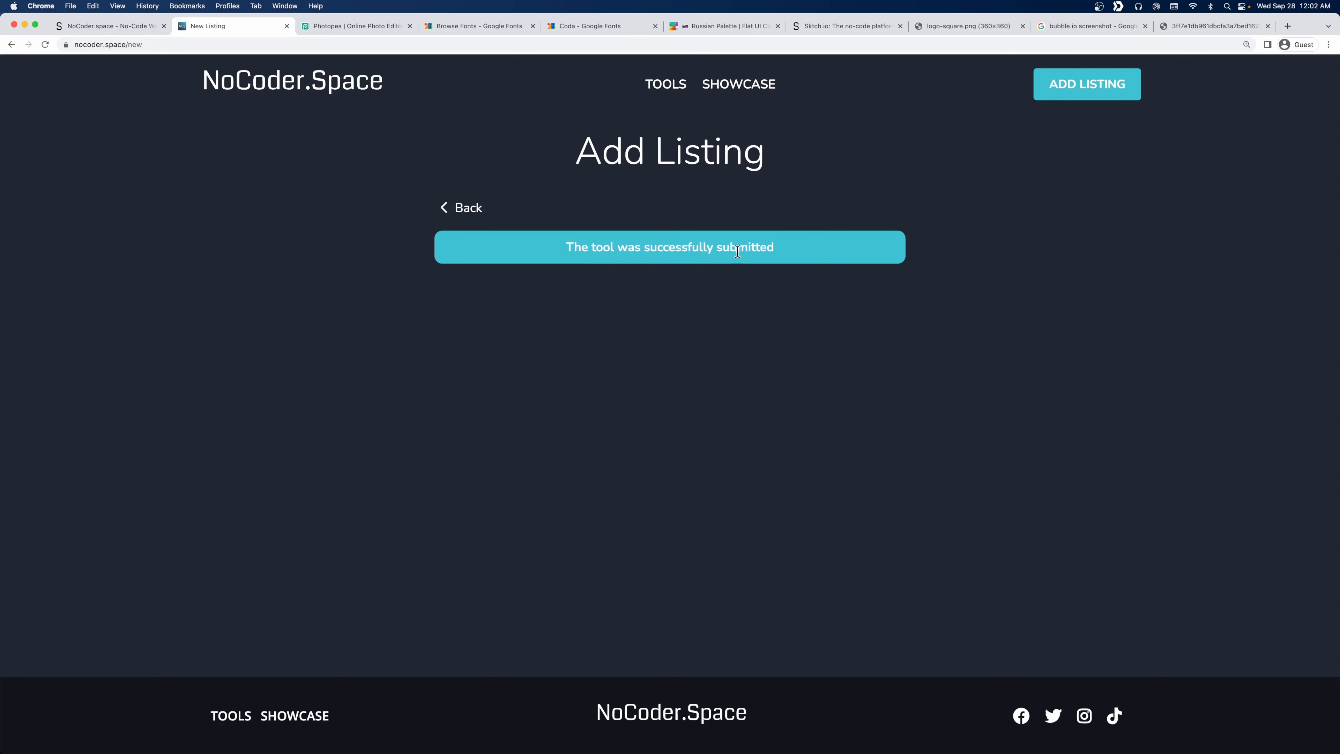
click(125, 29)
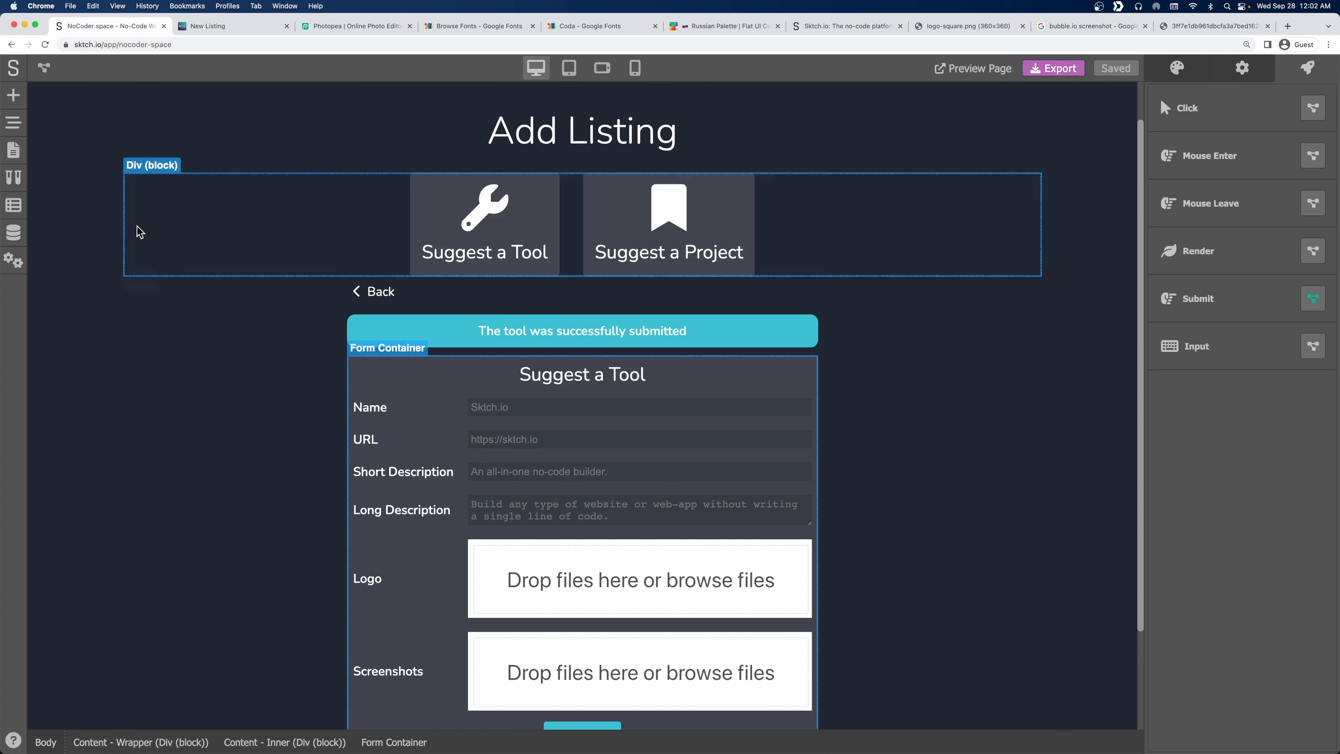
Open the Tools data records and find the new Sktch.io row.
click(20, 233)
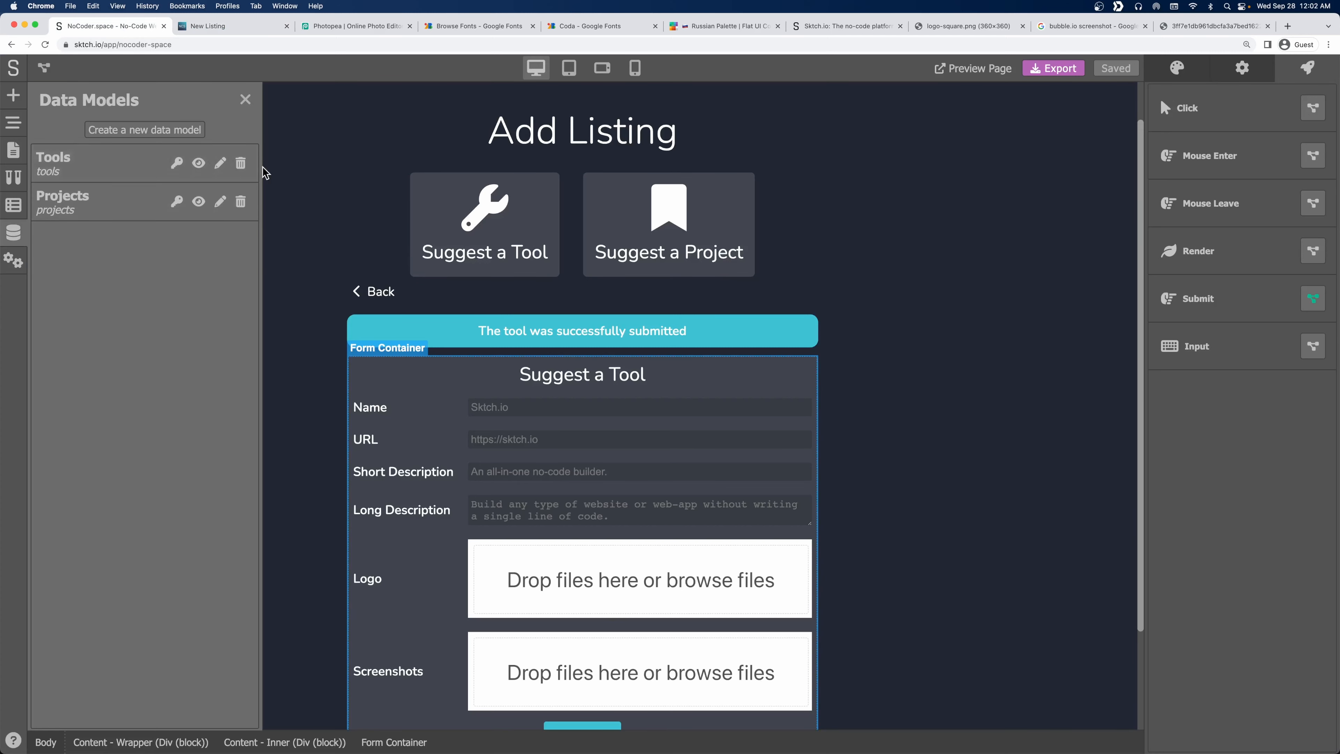
click(198, 164)
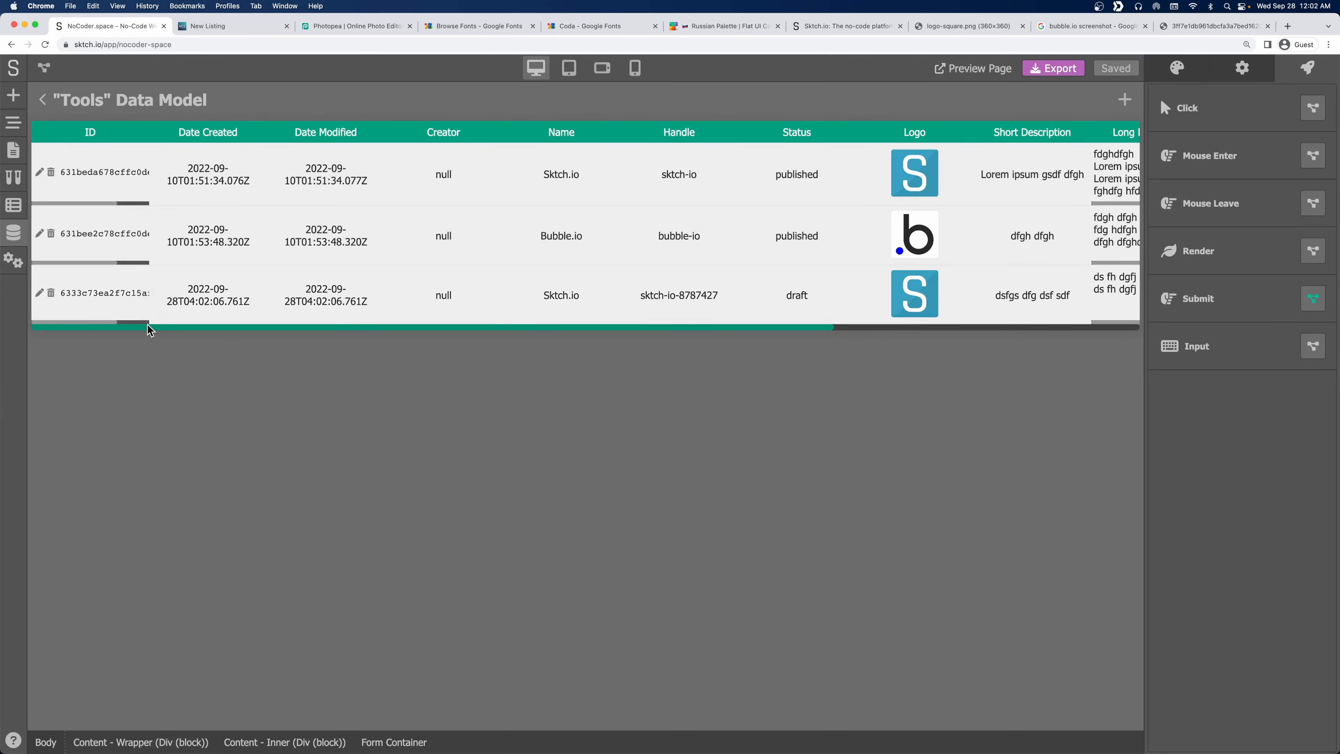
drag(149, 327, 122, 328)
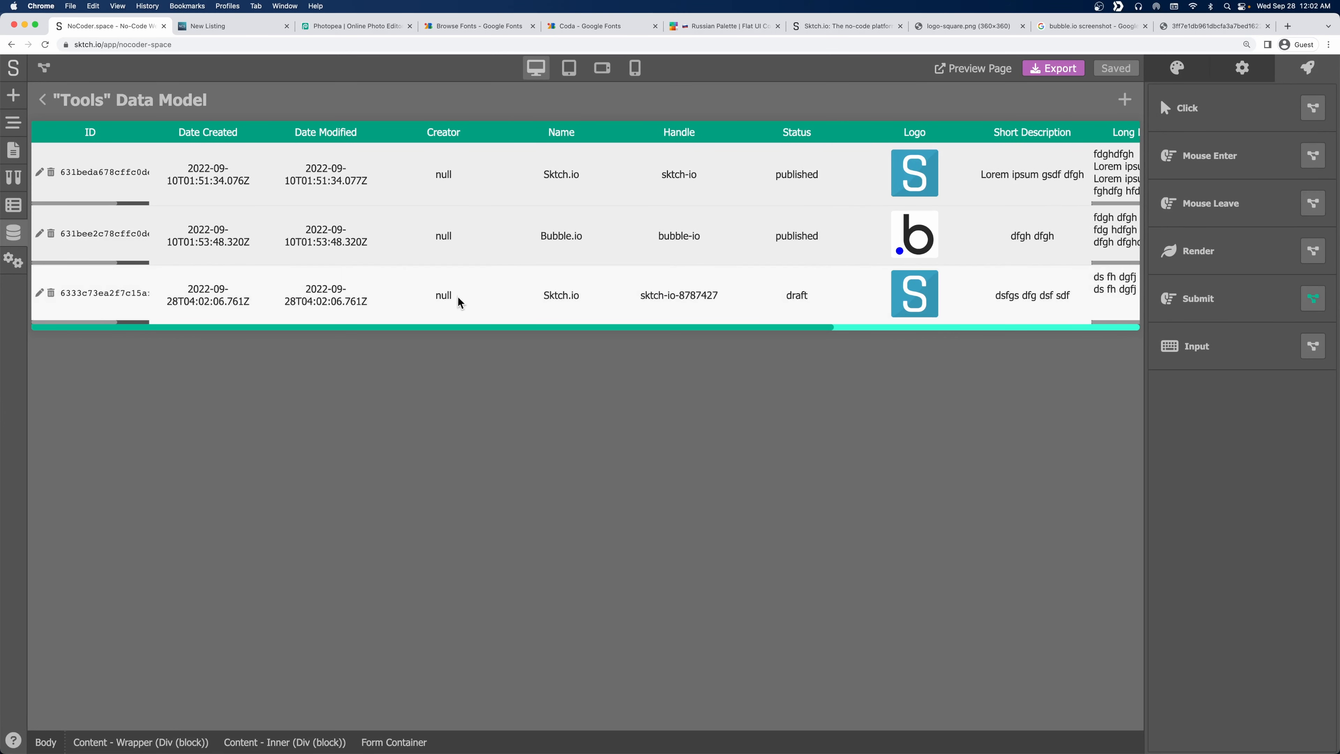
drag(434, 329, 545, 297)
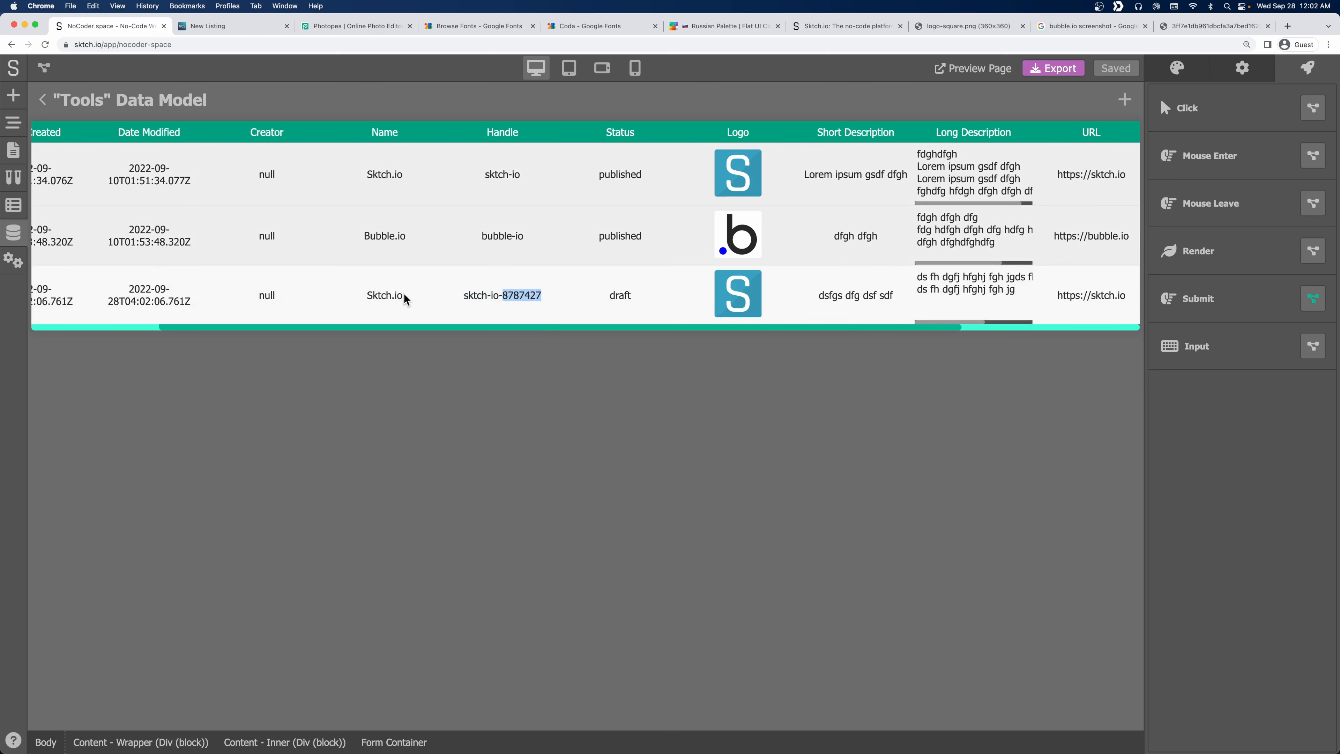
drag(406, 298, 368, 301)
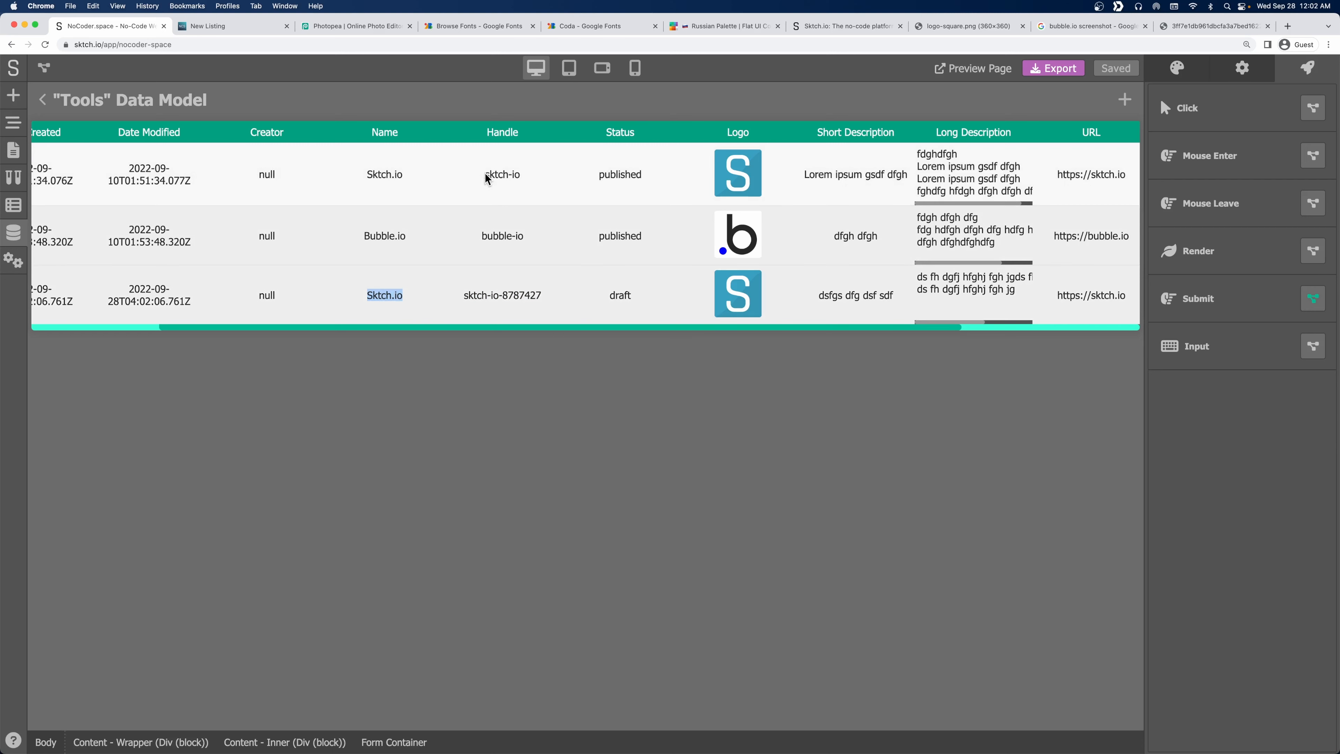
Check the new row's handle sktch-io-8787427 and draft status, then open the live Tools page.
drag(485, 174, 520, 178)
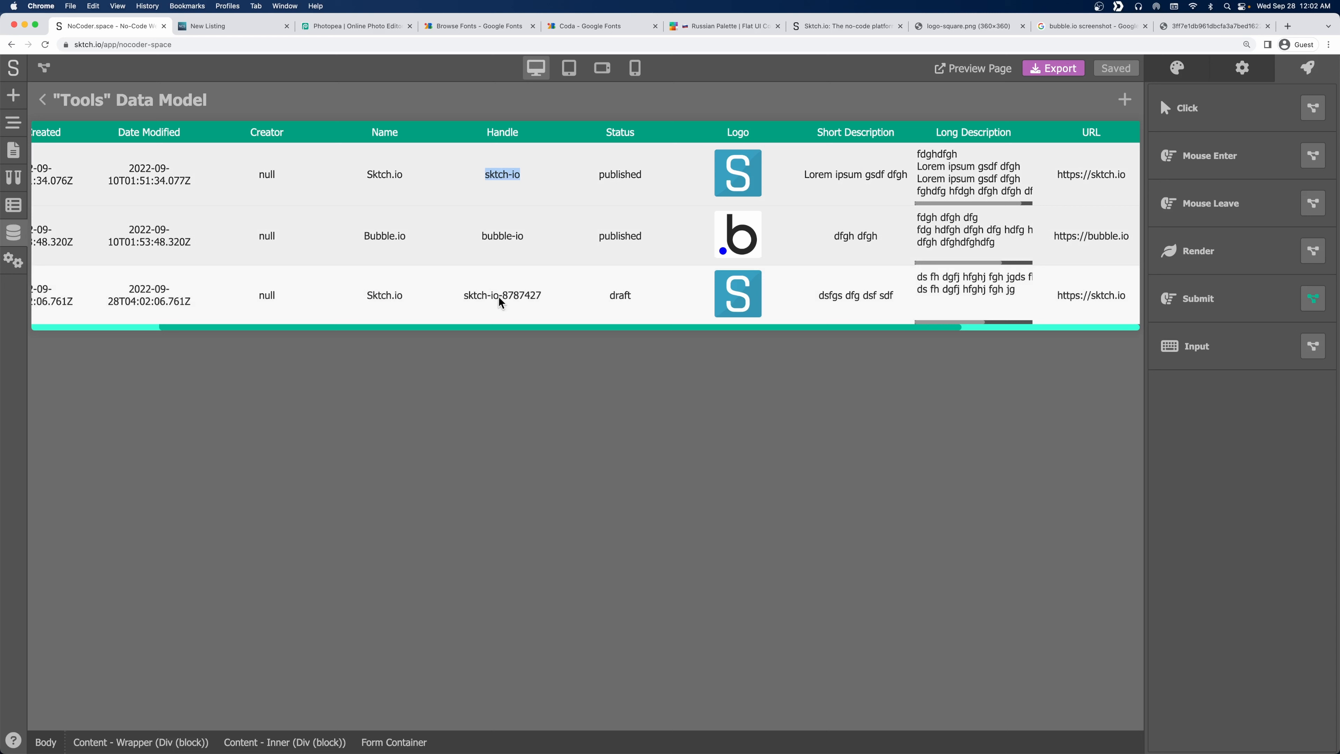
drag(501, 302, 542, 296)
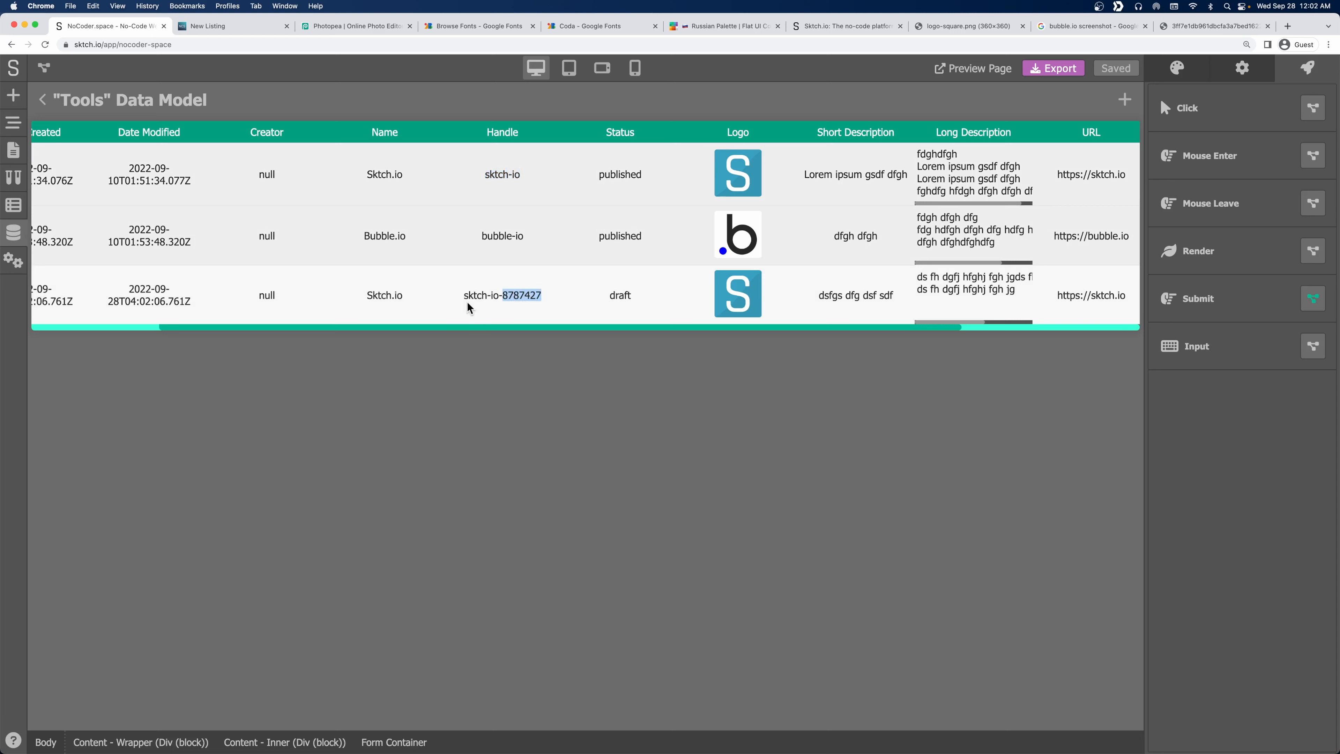
click(551, 302)
drag(609, 299, 658, 297)
click(638, 316)
drag(924, 329, 1123, 339)
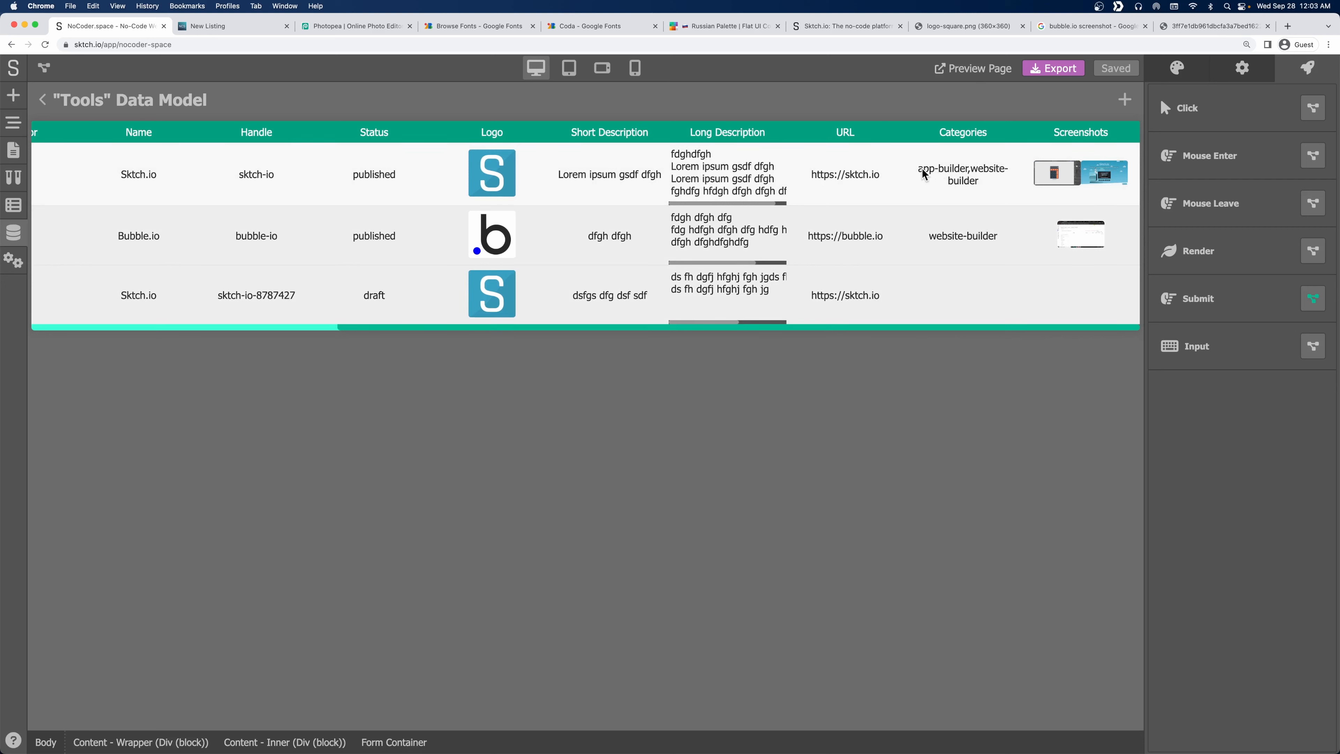
drag(918, 168, 970, 177)
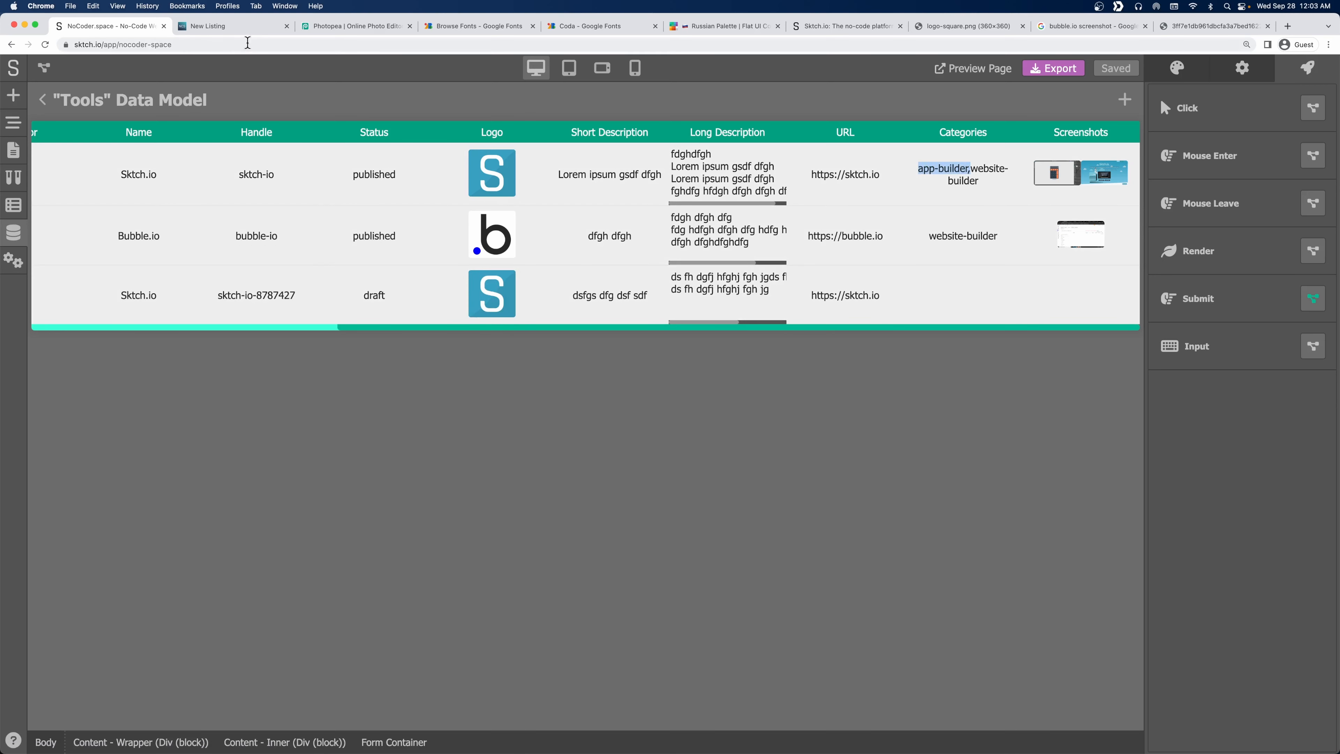
click(232, 29)
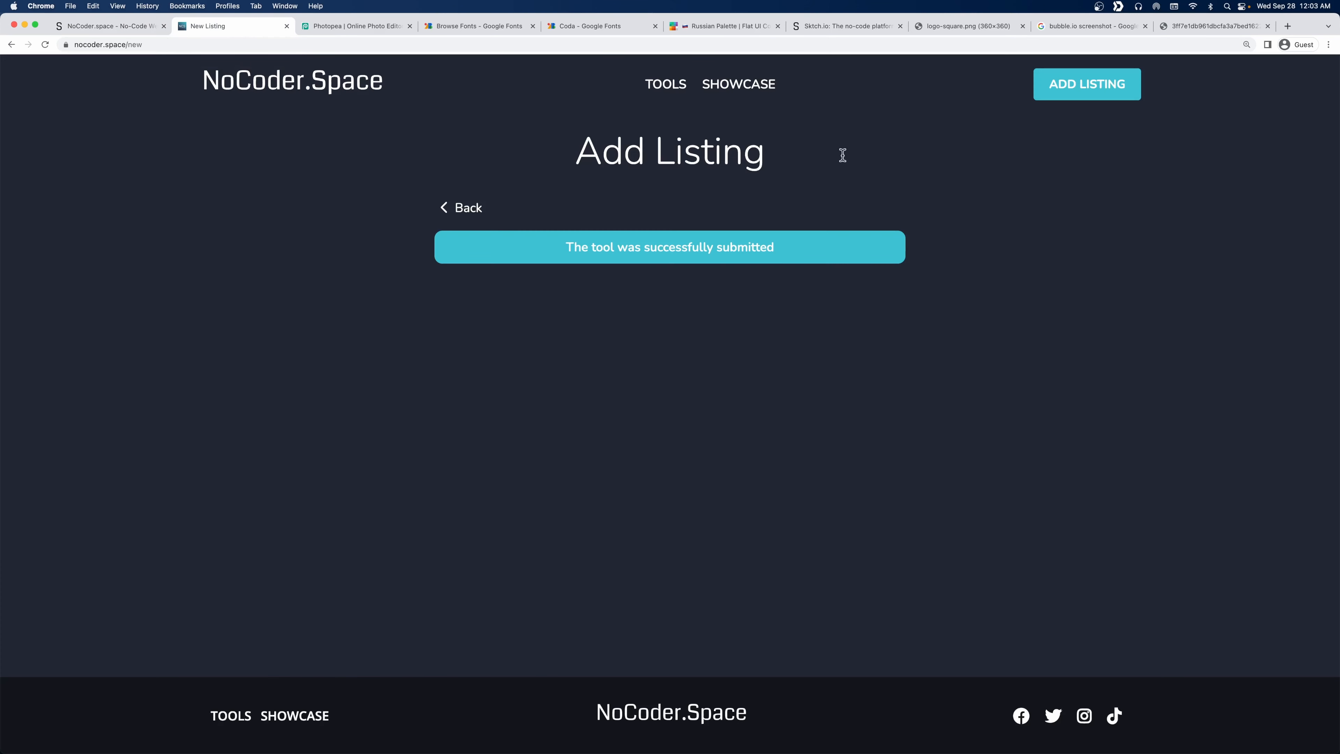
click(649, 86)
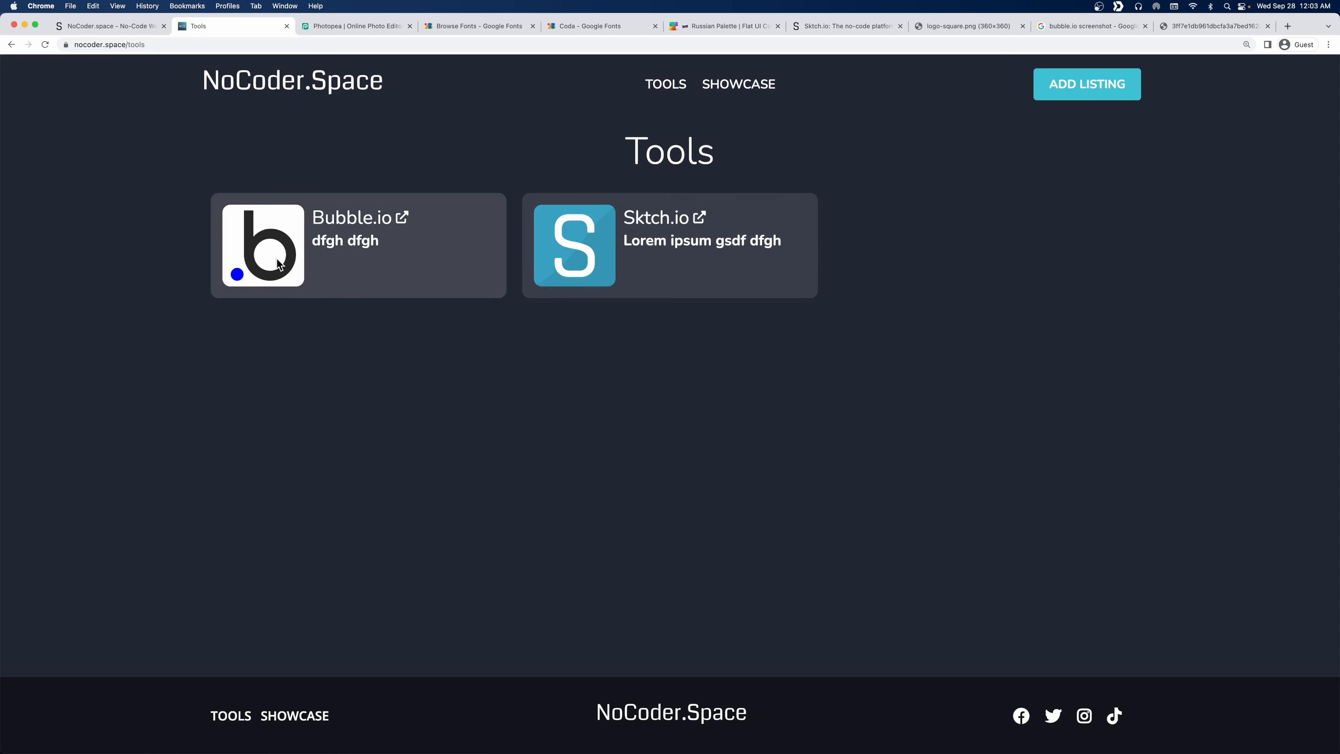
Set the Sktch.io record's status to Published and save the entry.
click(86, 29)
drag(380, 326, 51, 339)
click(41, 296)
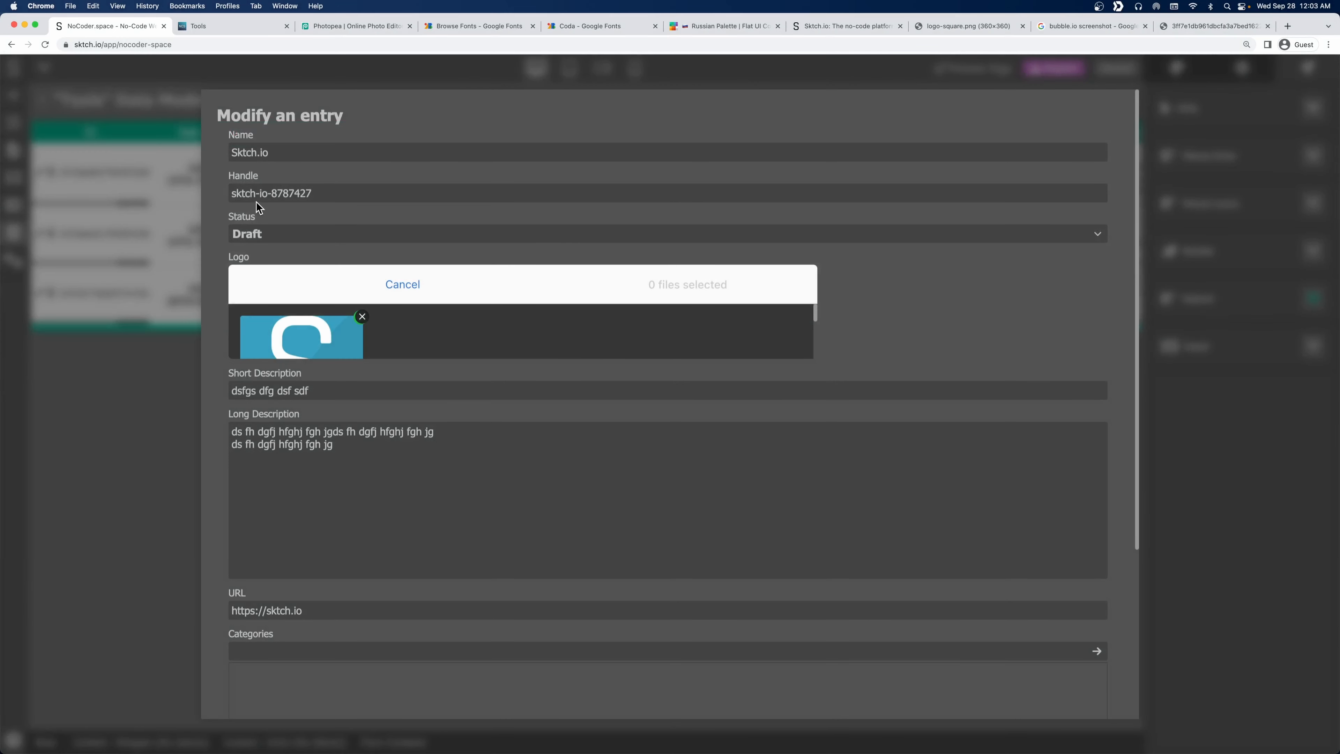
click(262, 238)
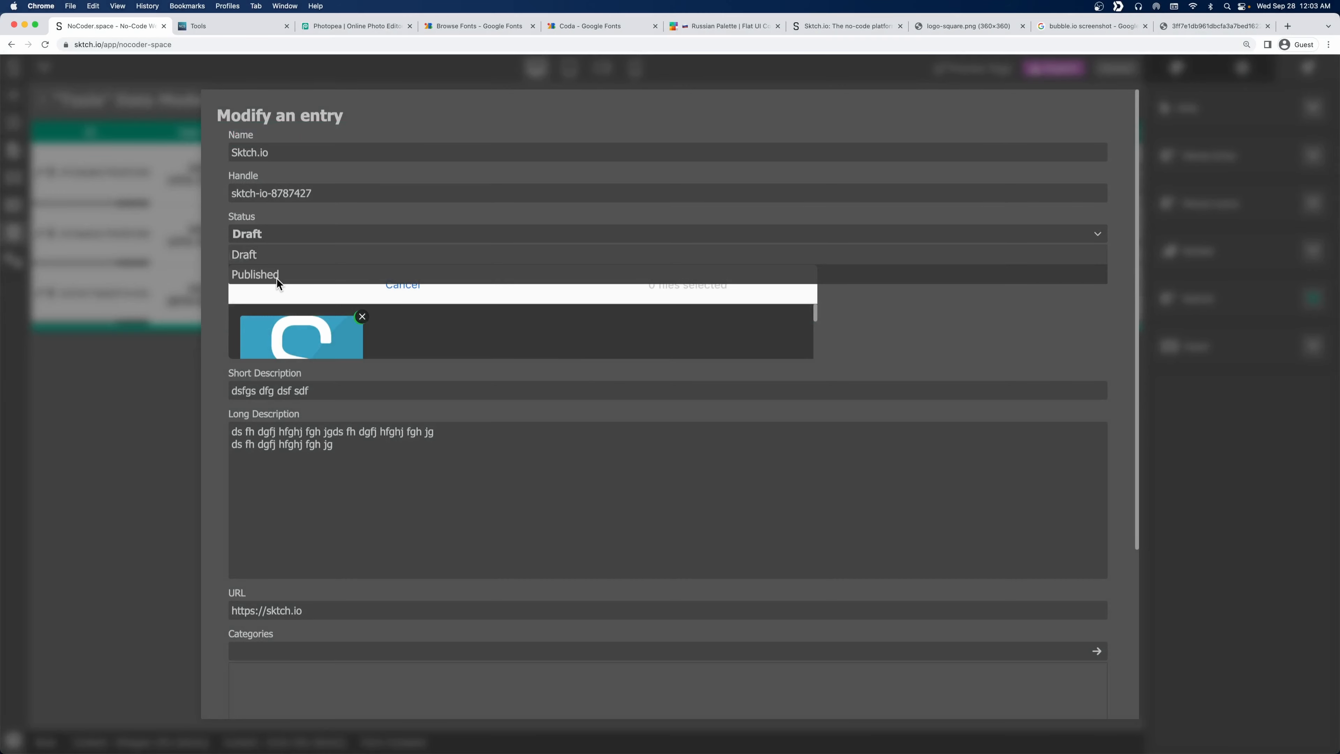
click(276, 275)
scroll(317, 476, down, 5)
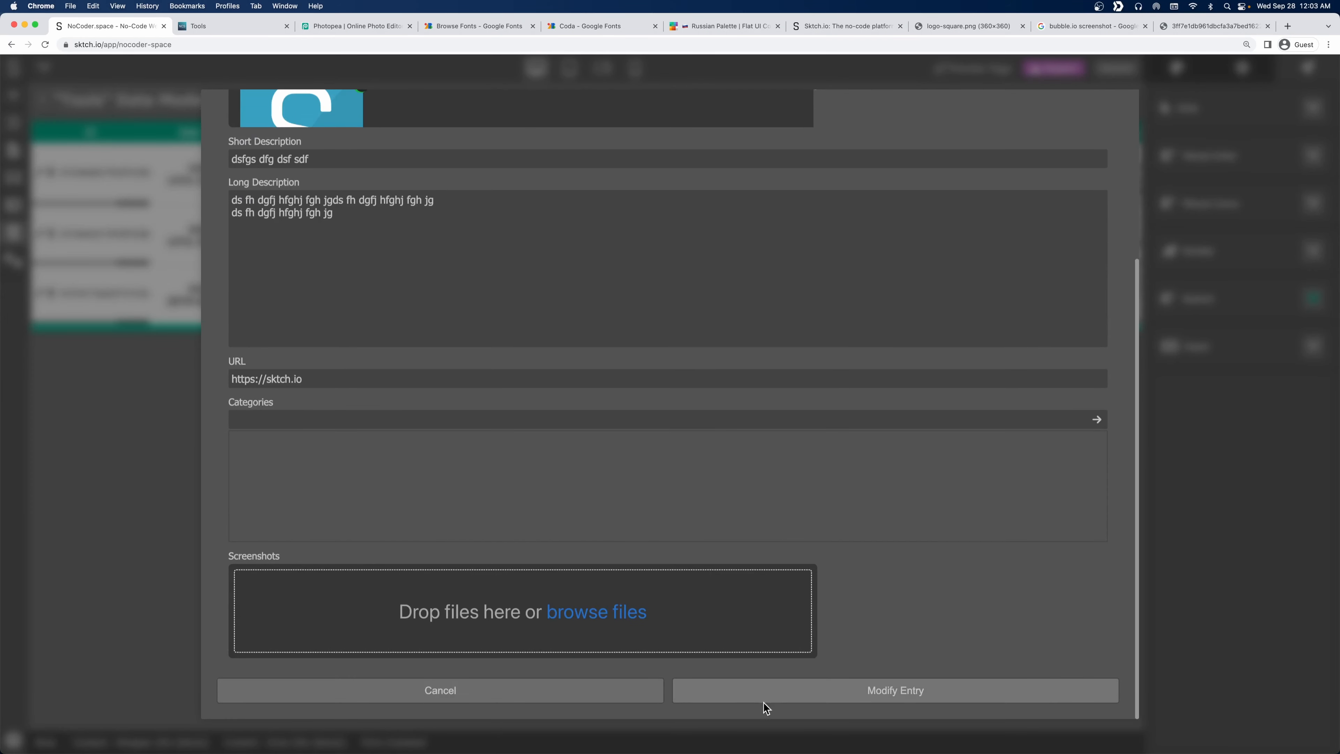
click(796, 695)
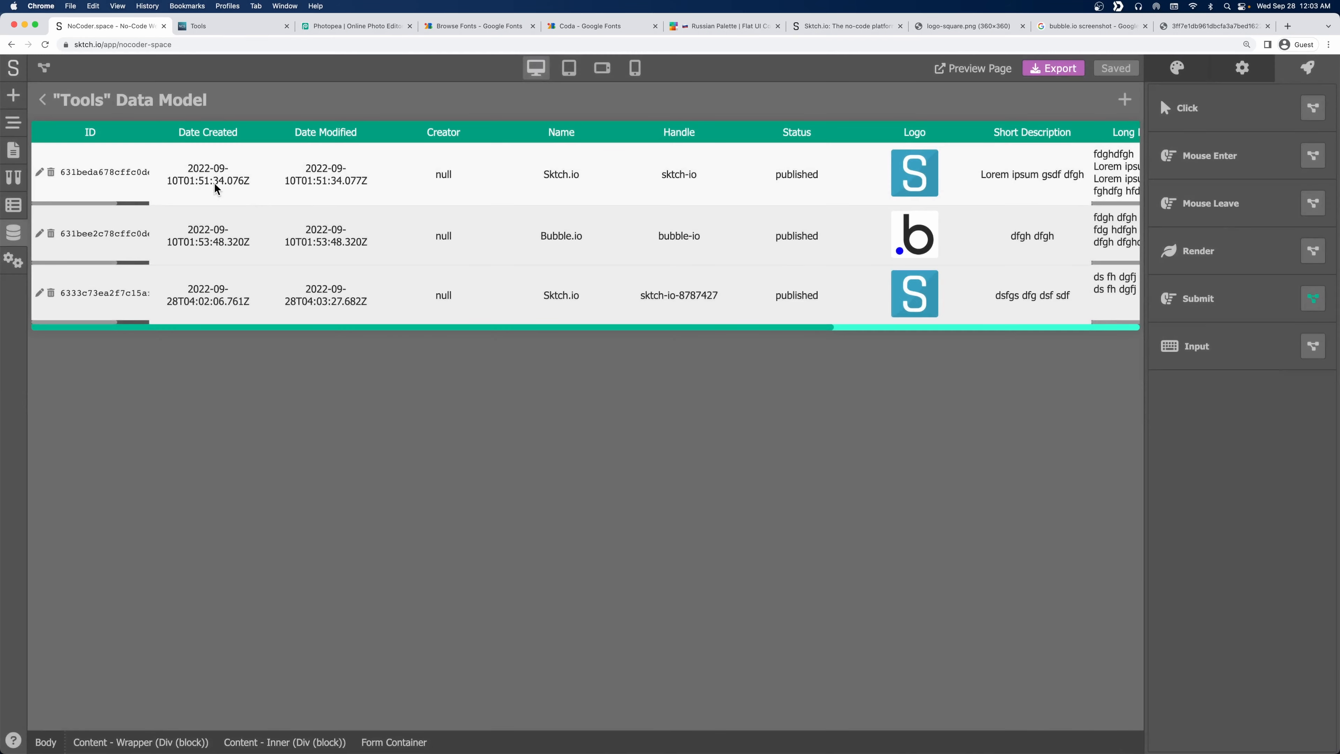
Reload the live Tools page, check the Sktch.io tool's handle URL, then reopen Suggest a Tool.
click(205, 26)
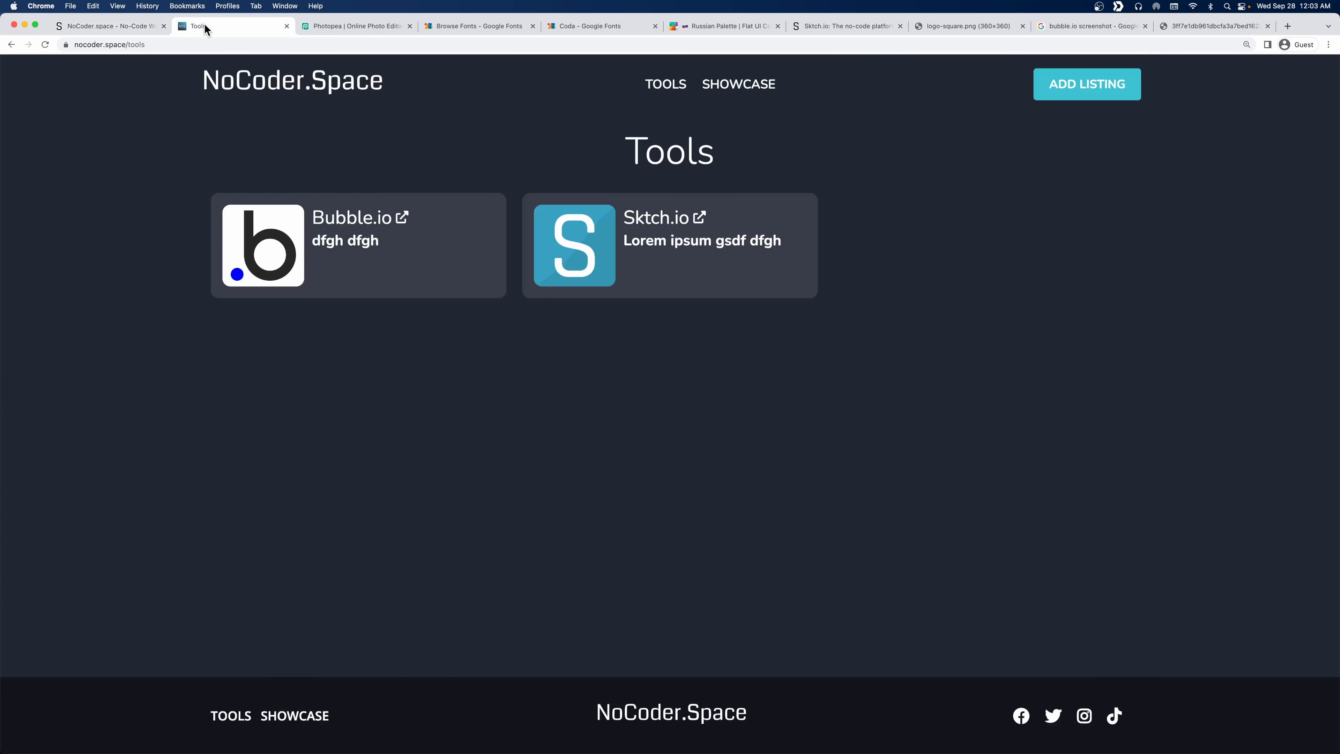
click(45, 45)
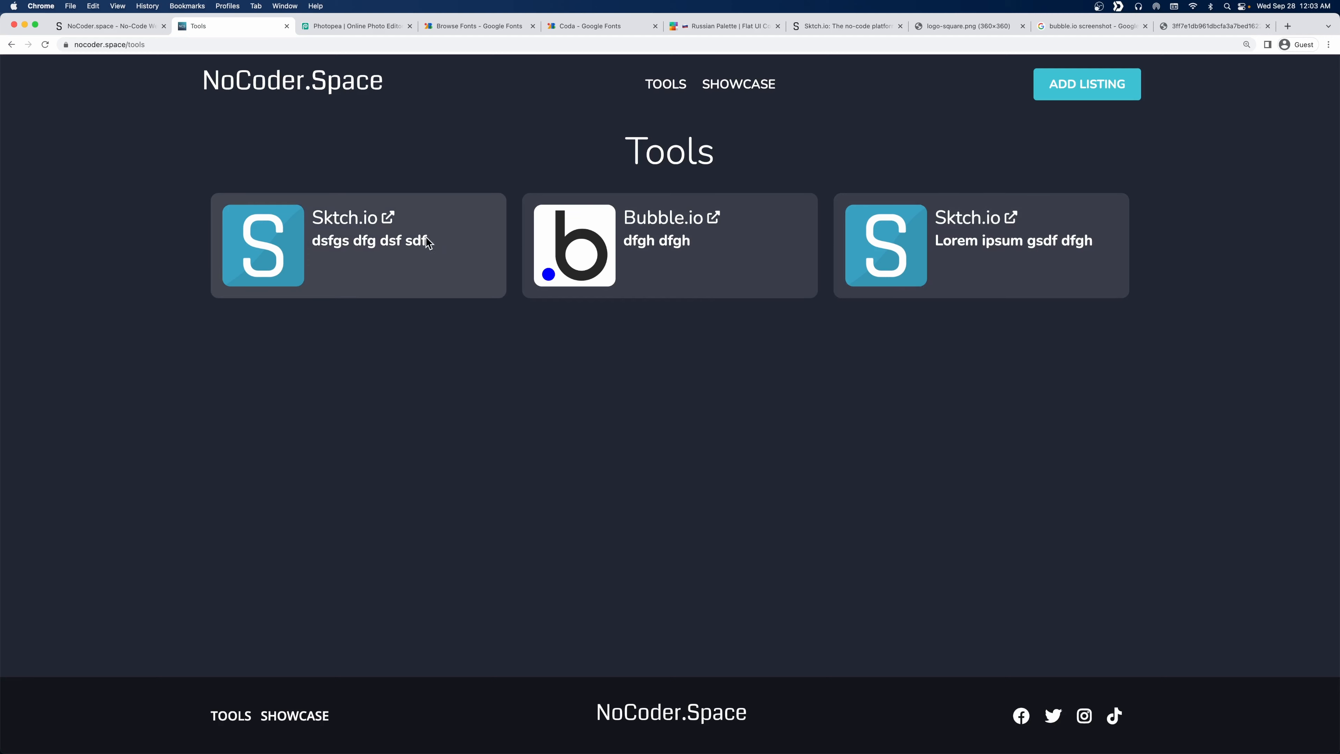
click(332, 216)
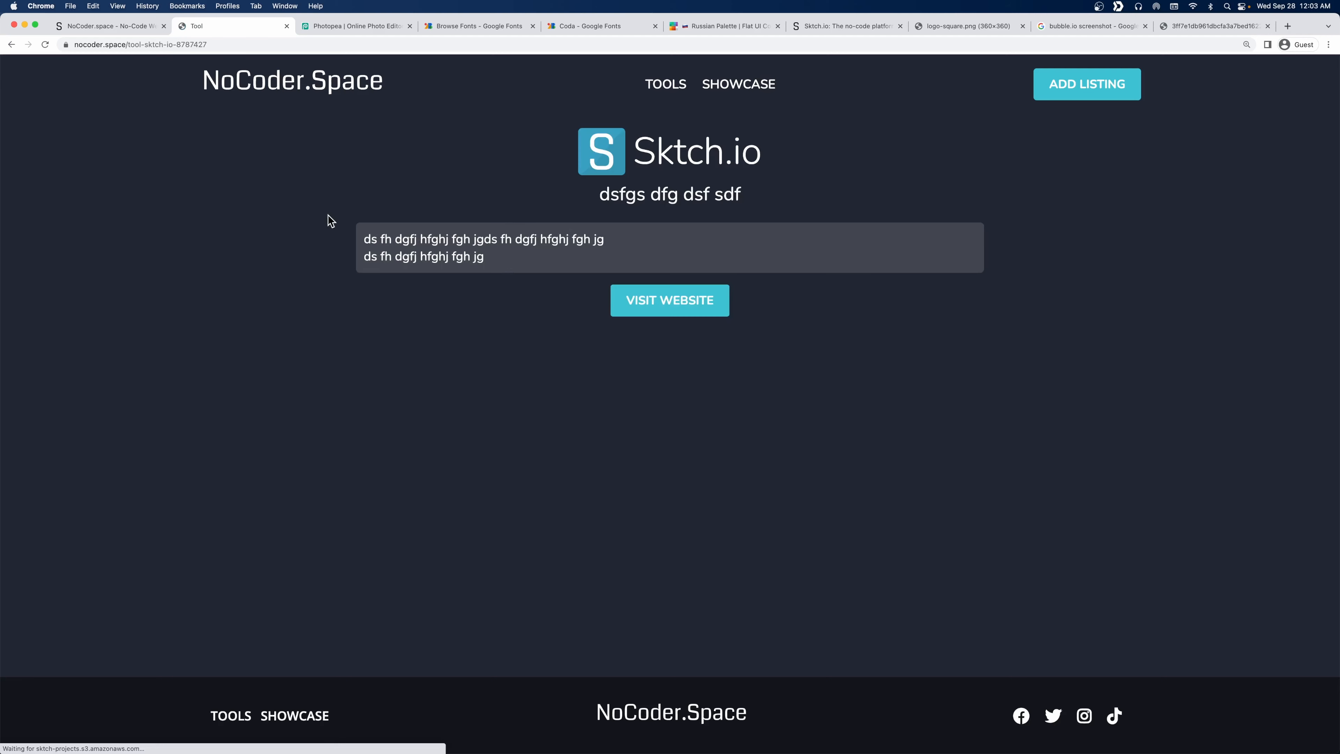
click(149, 47)
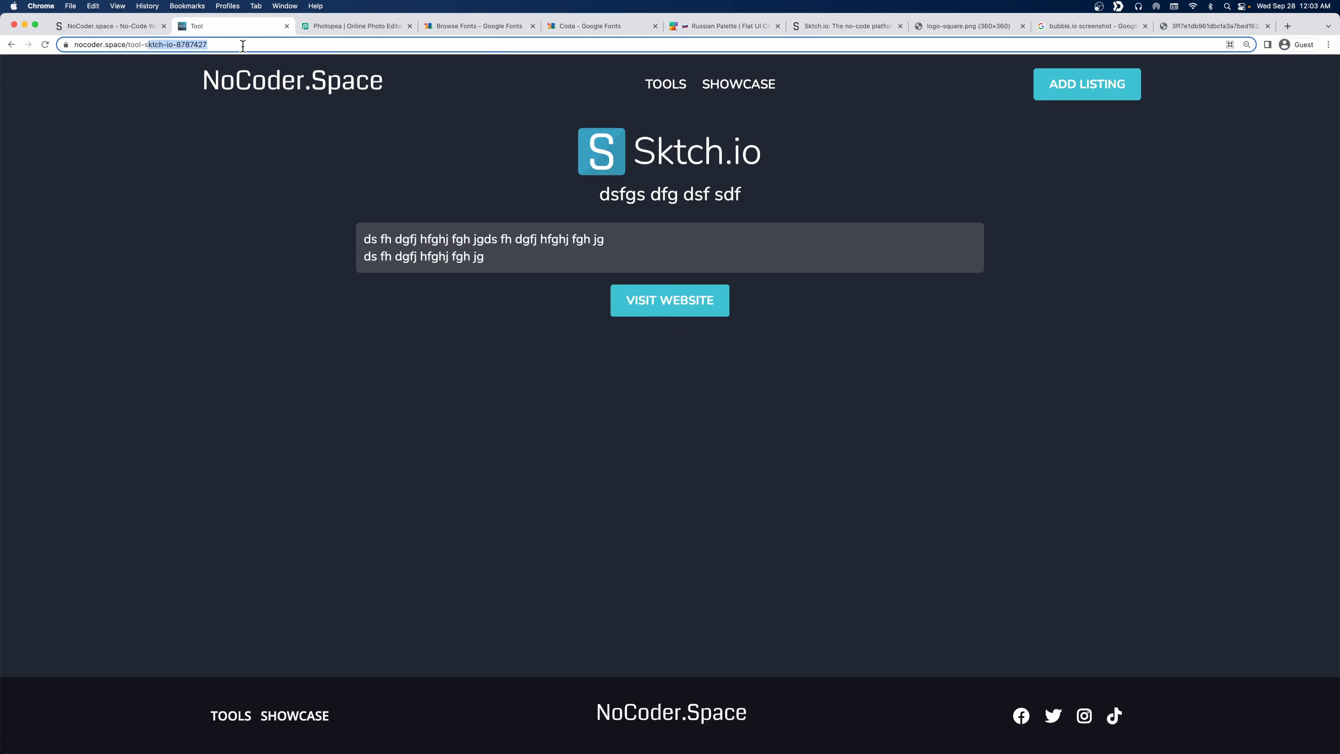
drag(243, 45, 173, 43)
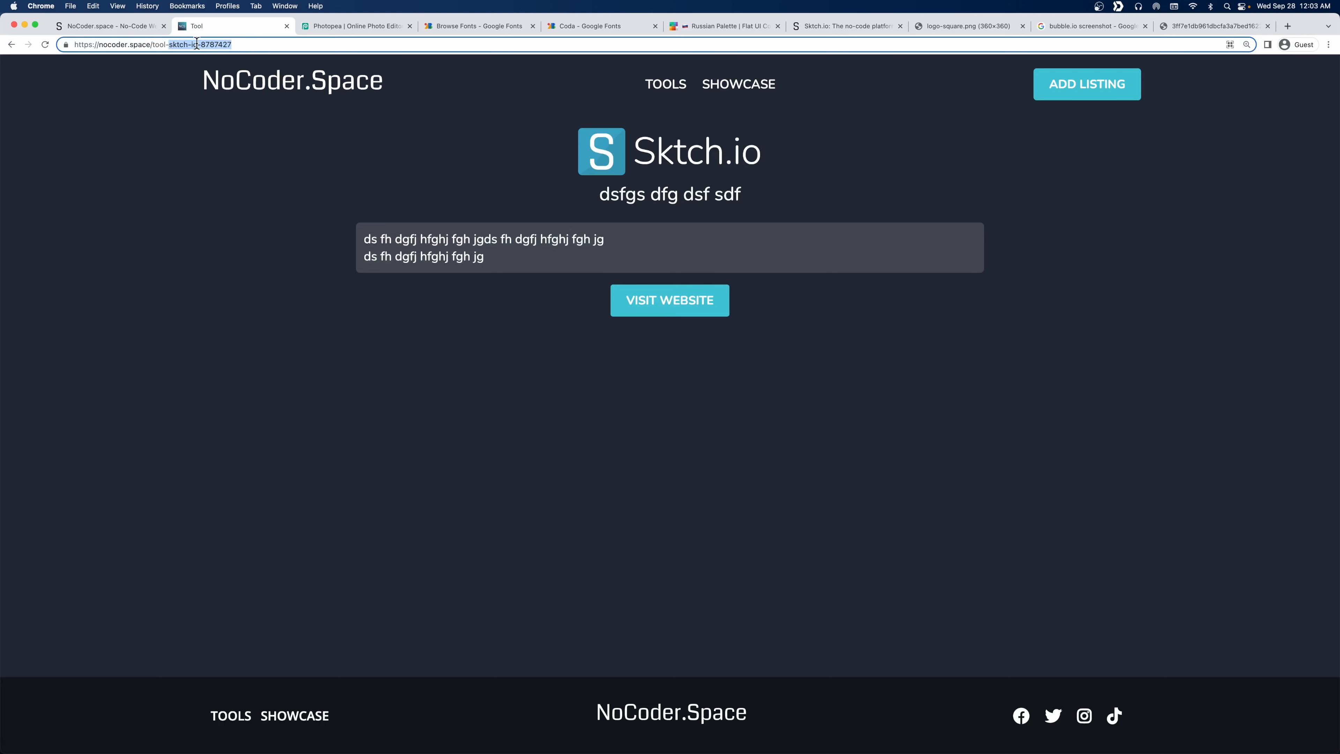
click(260, 156)
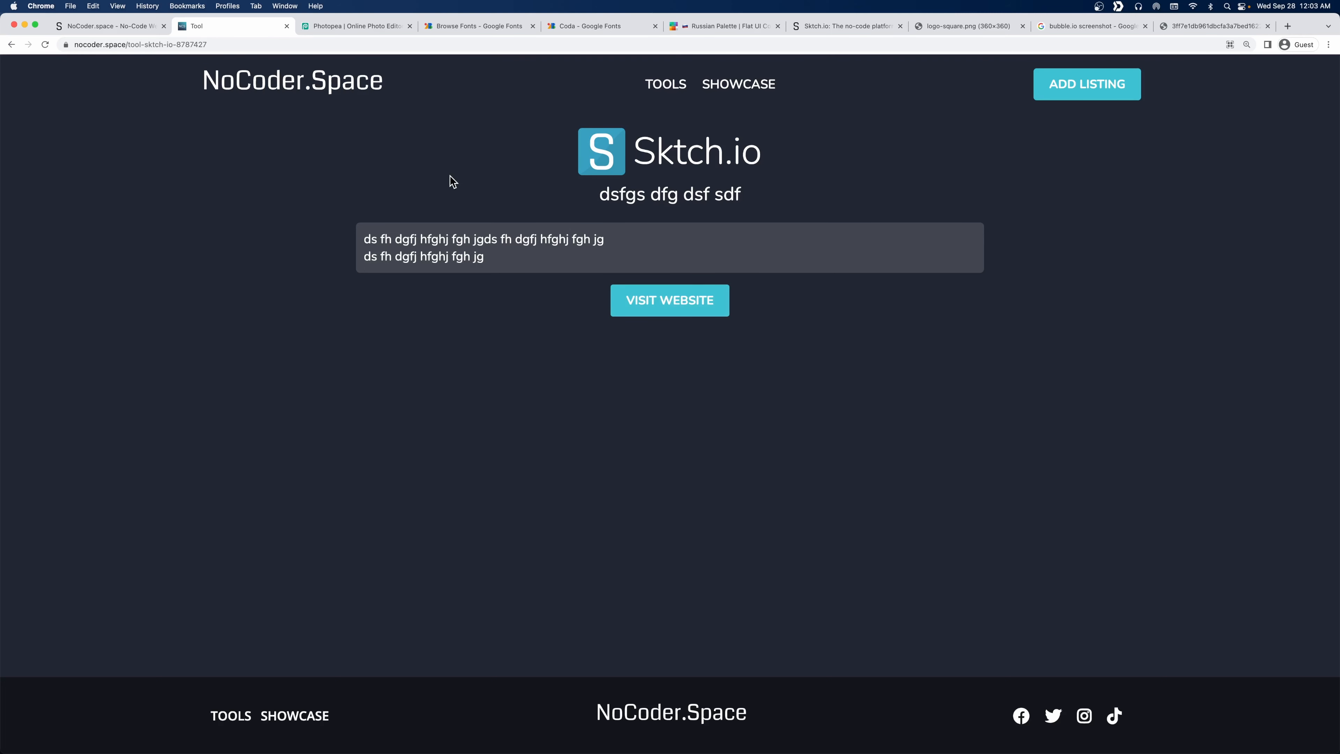
key(super+Left)
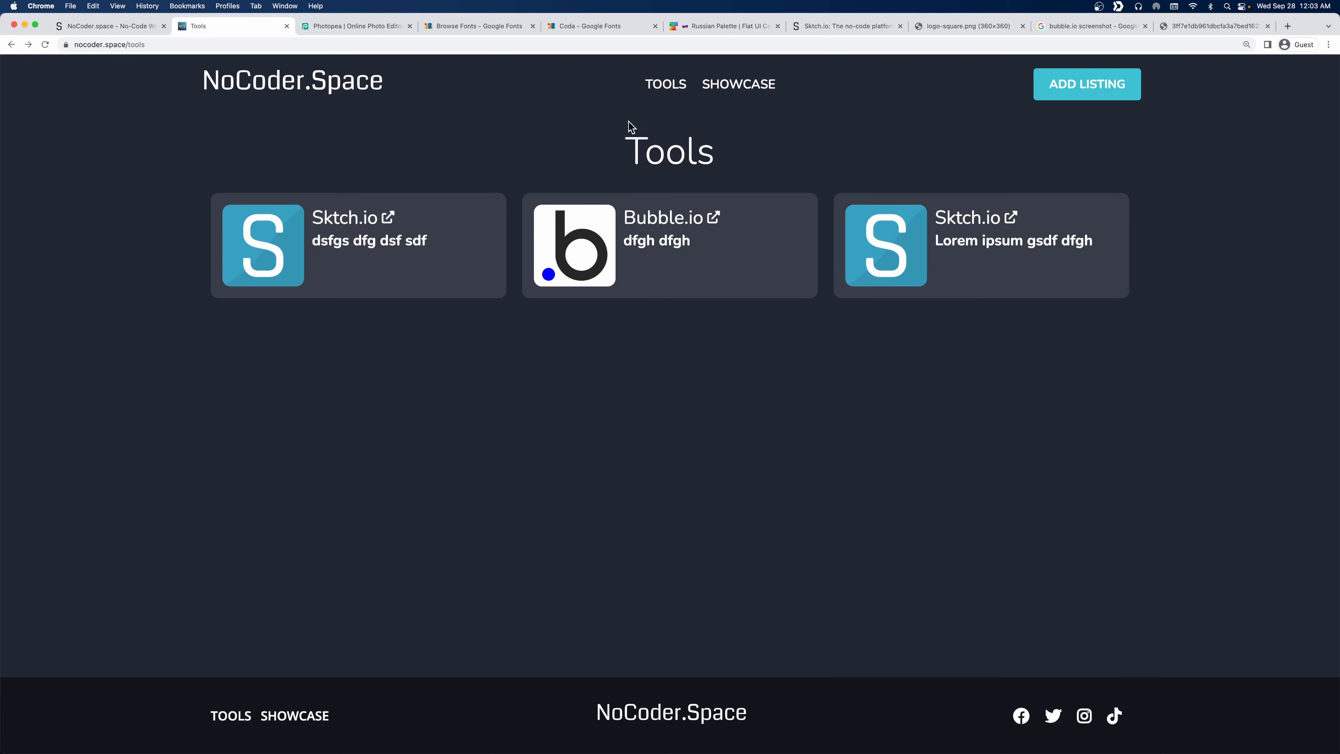
click(1111, 87)
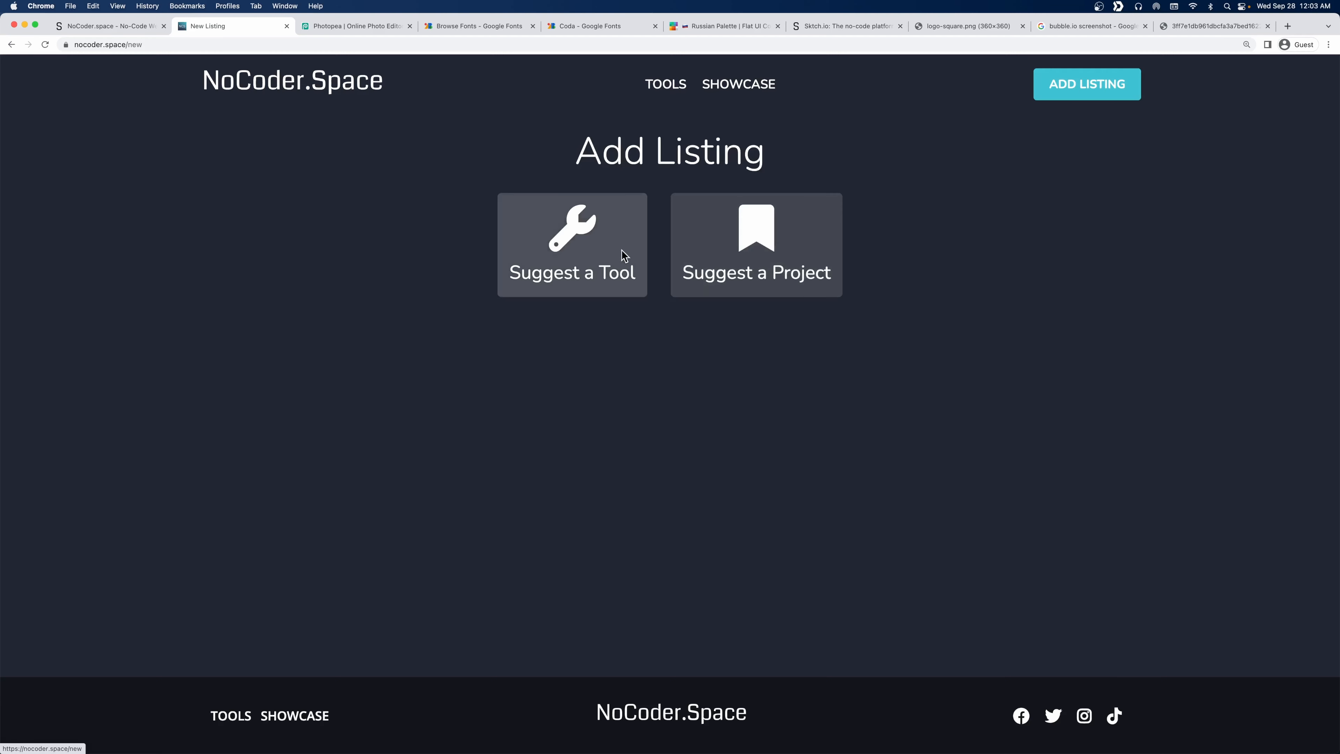
click(591, 258)
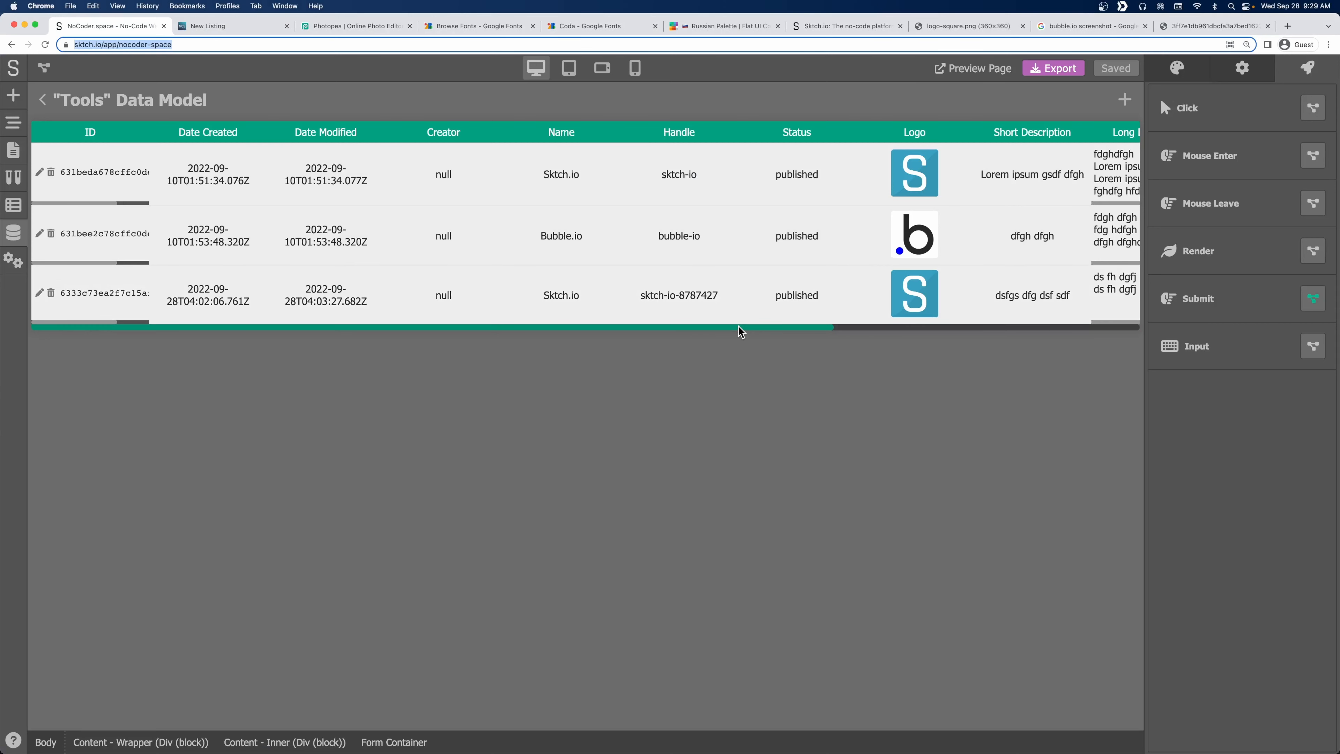
Close the Tools data panels and collapse the form fields in the page tree.
click(44, 101)
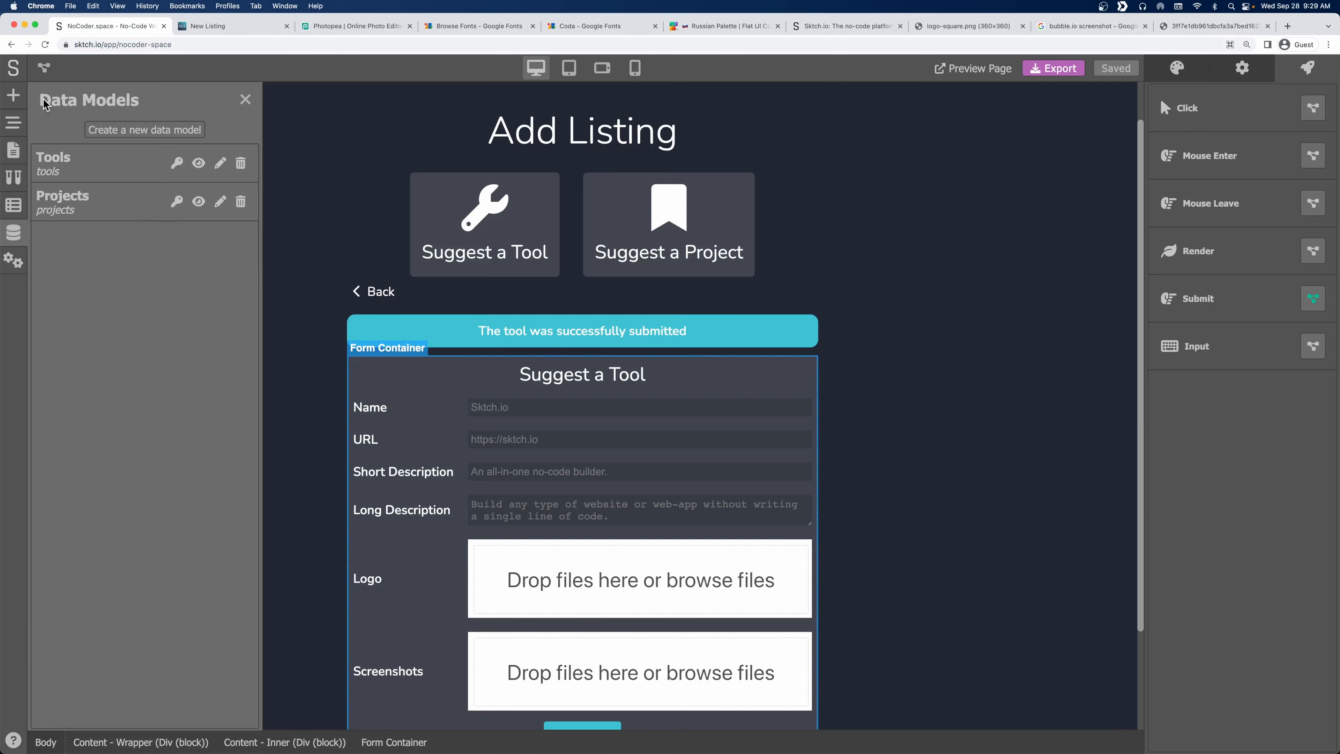
click(245, 99)
scroll(478, 434, down, 3)
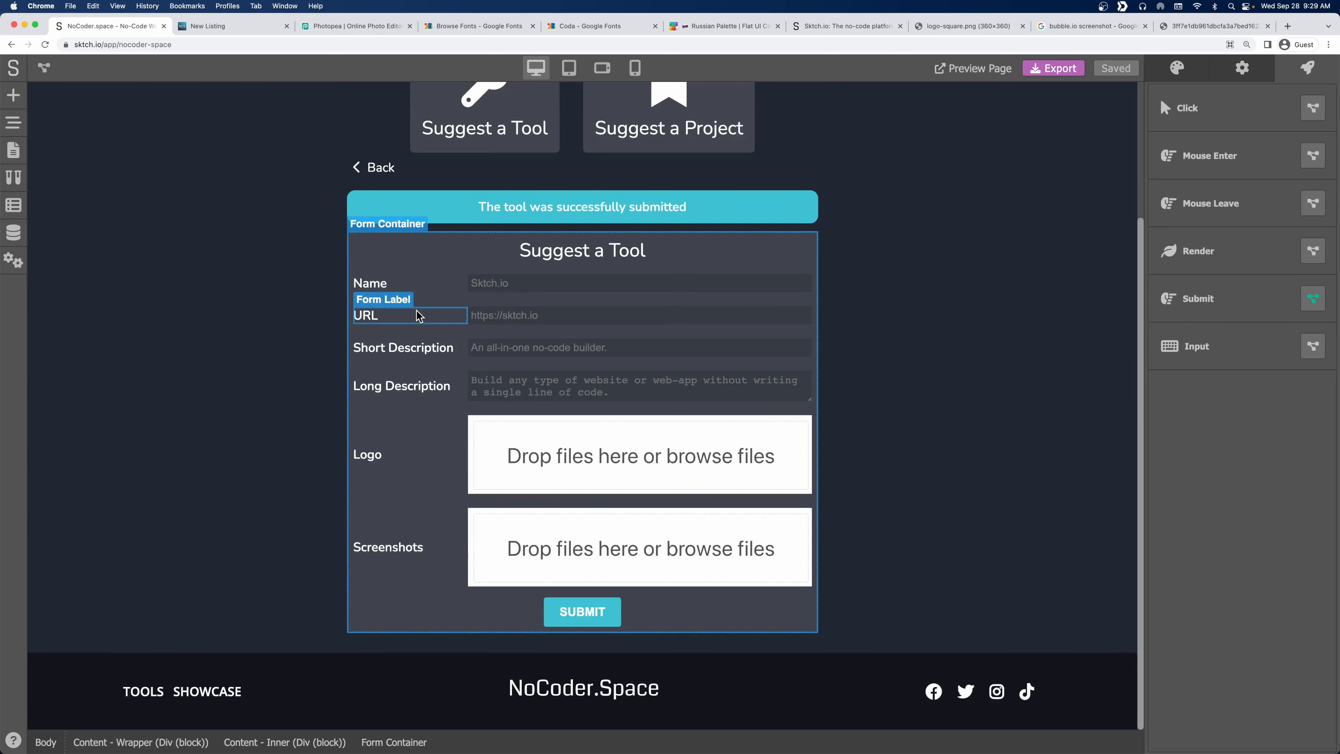
click(13, 95)
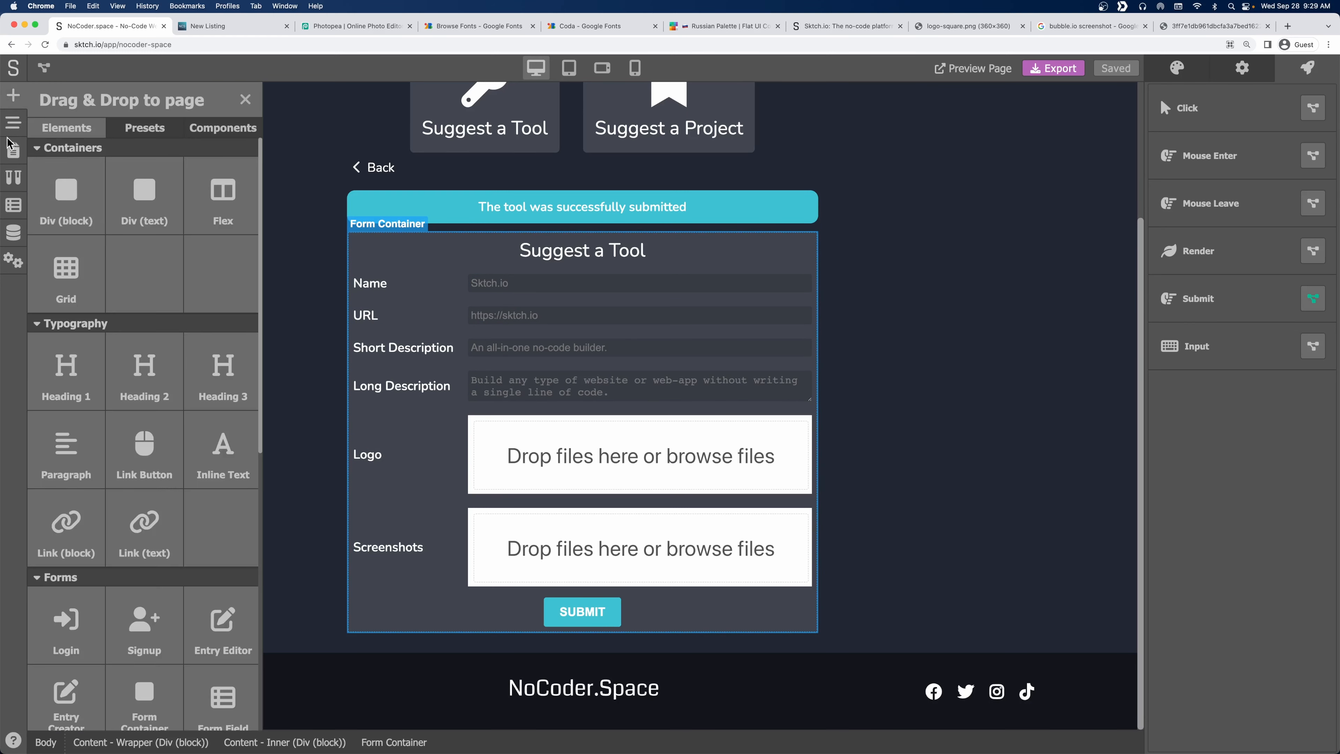
click(14, 123)
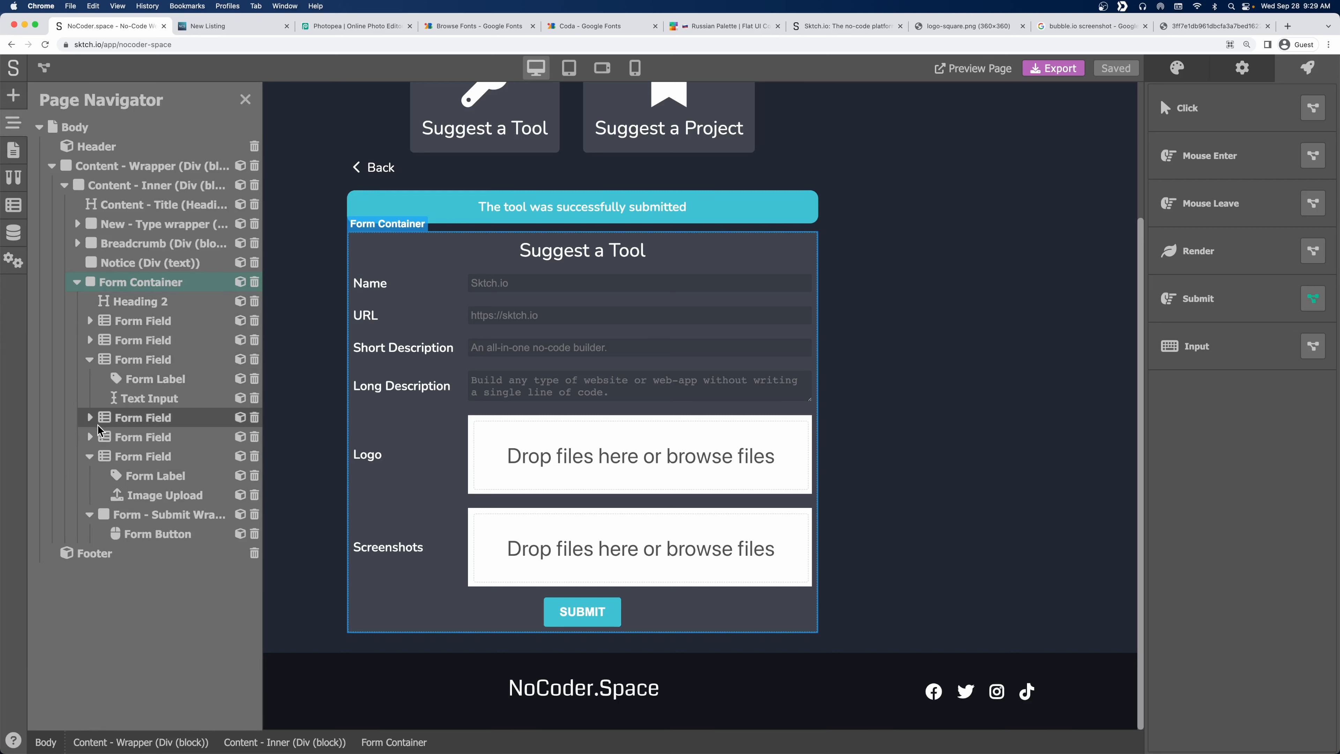
click(91, 456)
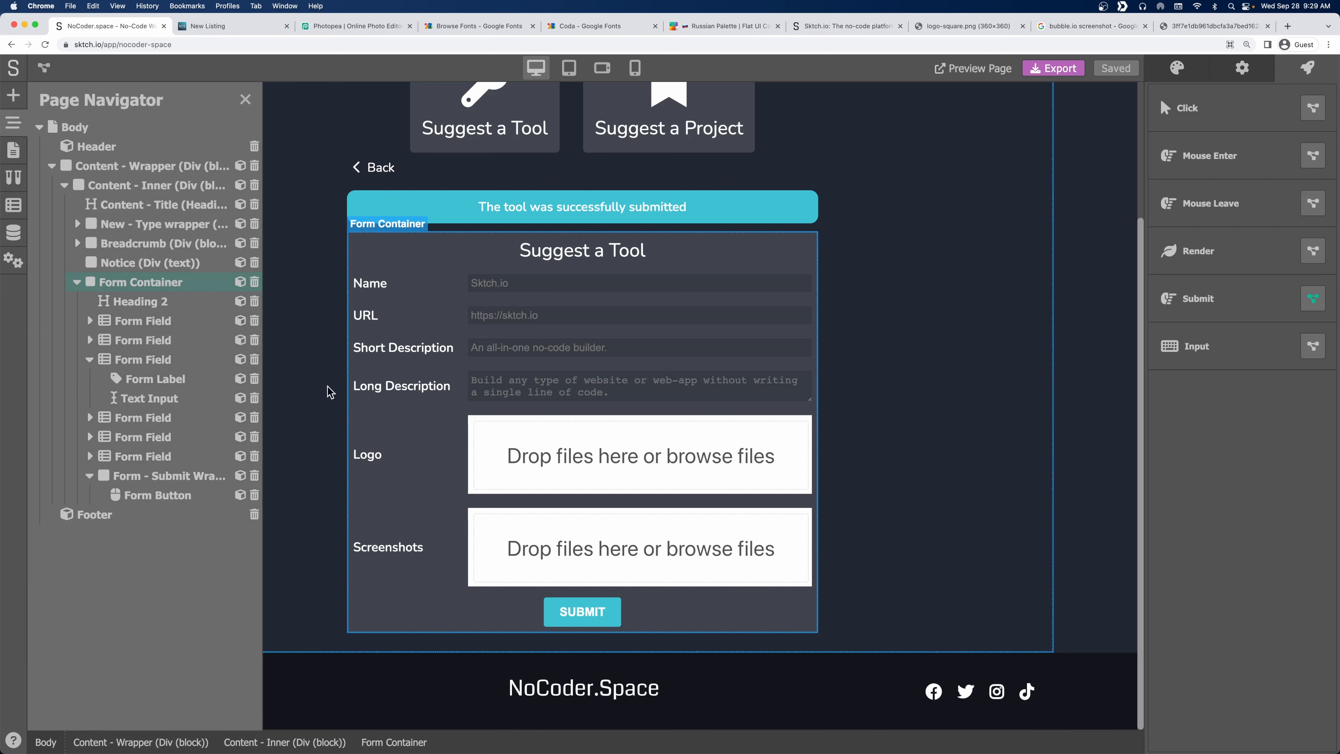
click(93, 362)
Duplicate the Long Description form field and relabel the copy 'Categories'.
click(135, 381)
right_click(136, 384)
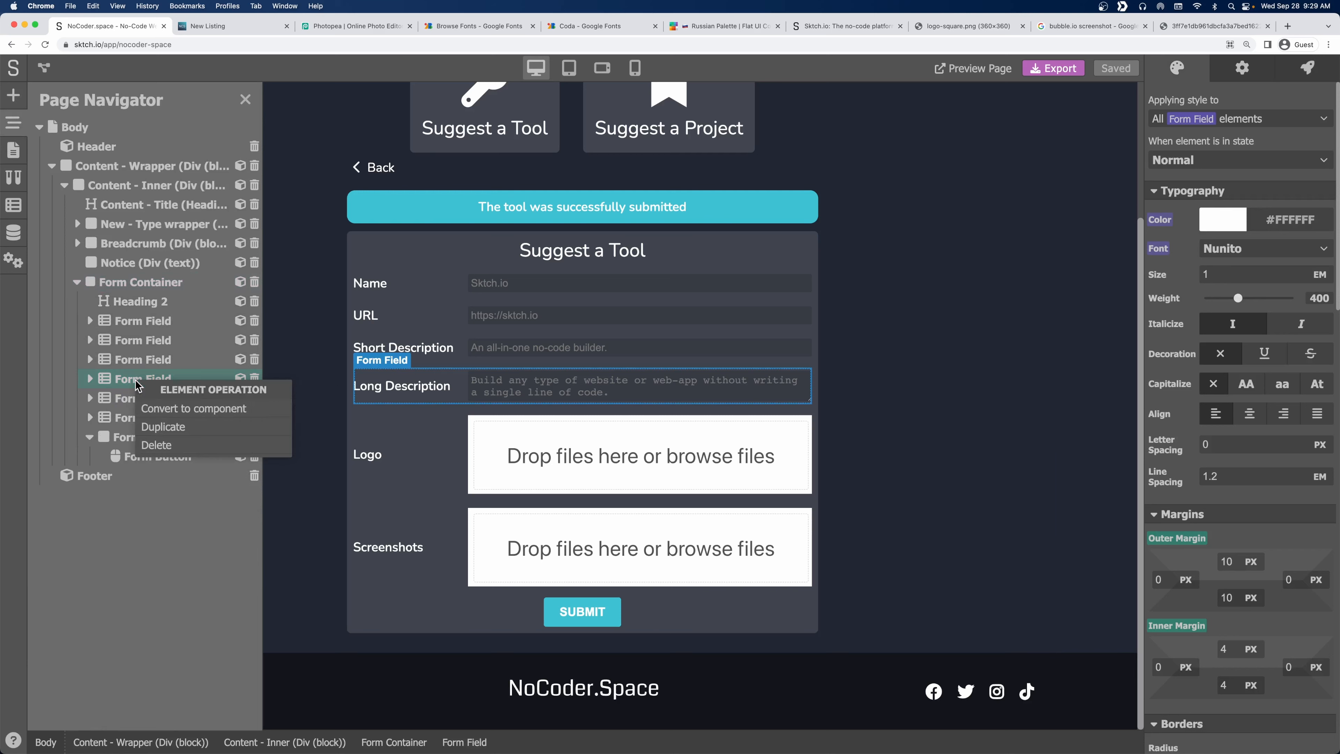
click(158, 426)
click(426, 441)
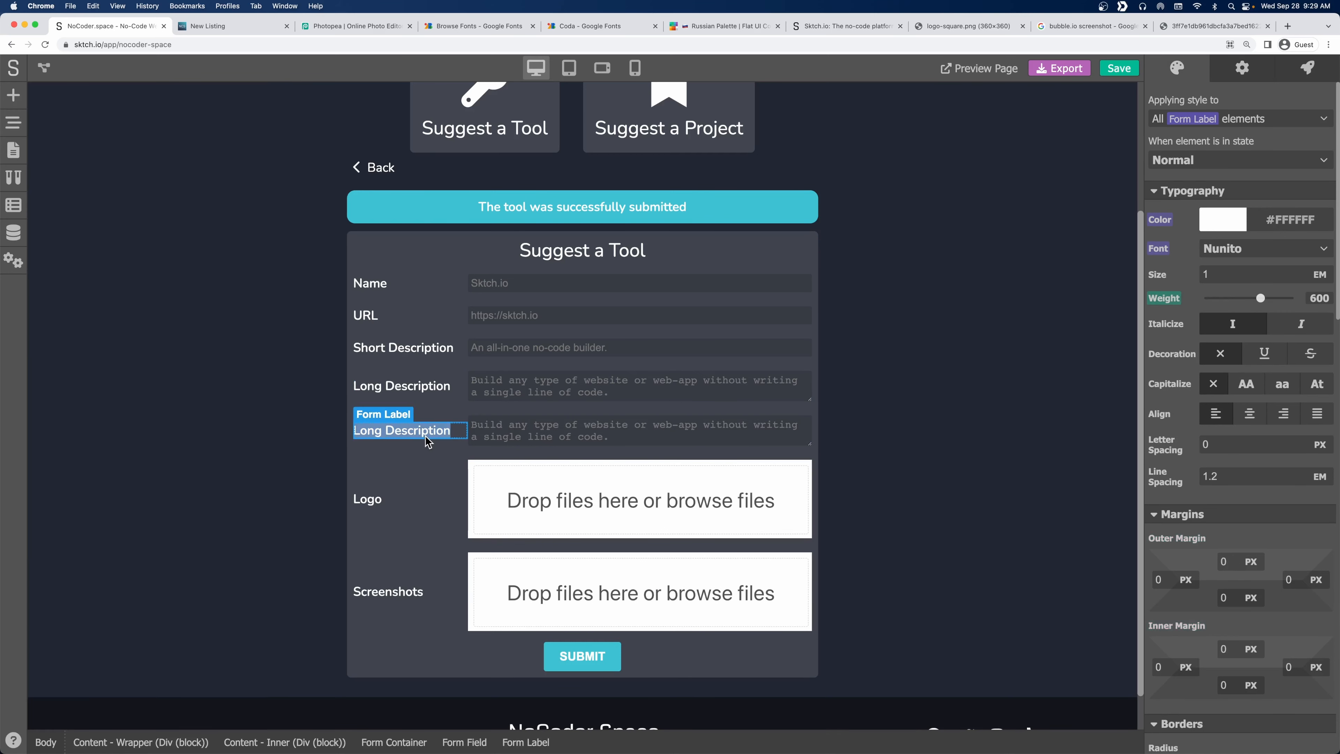
text(Categories)
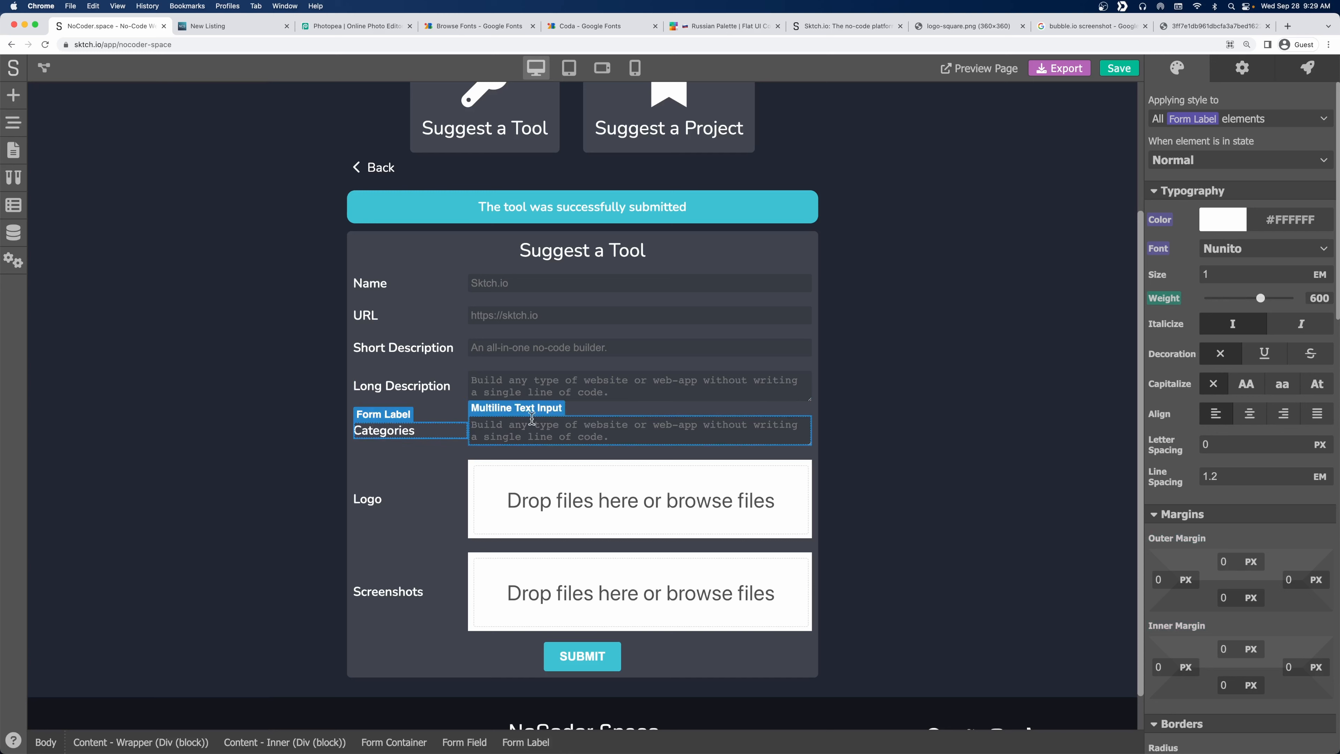
Delete the Multiline Text Input from the Categories field.
click(638, 430)
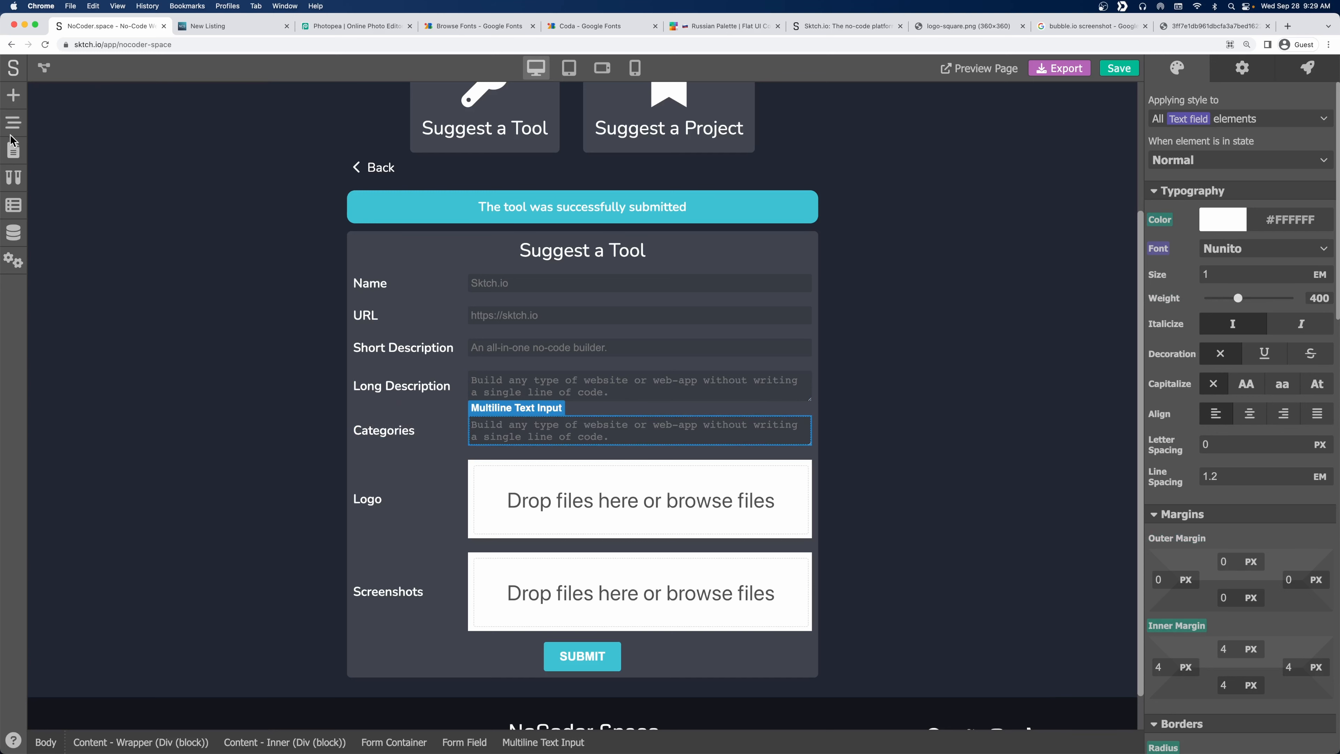
click(13, 122)
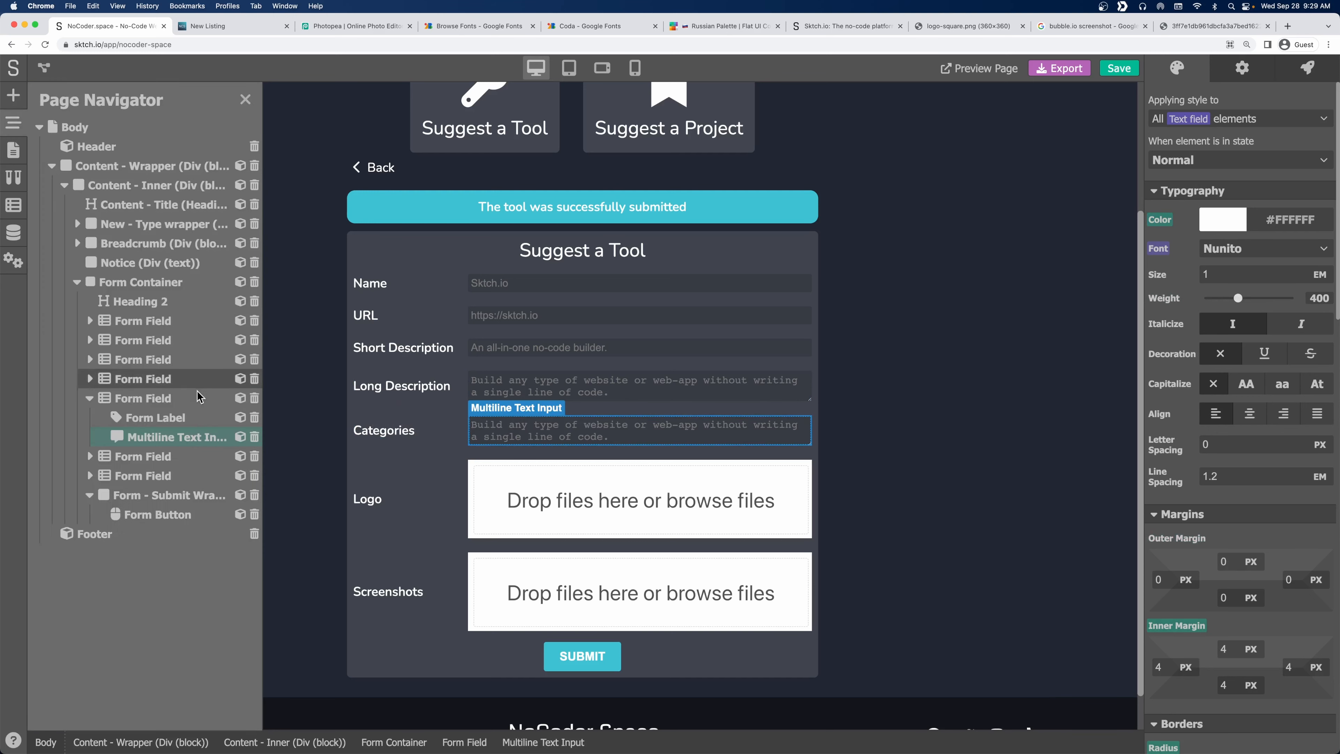
click(255, 437)
click(13, 98)
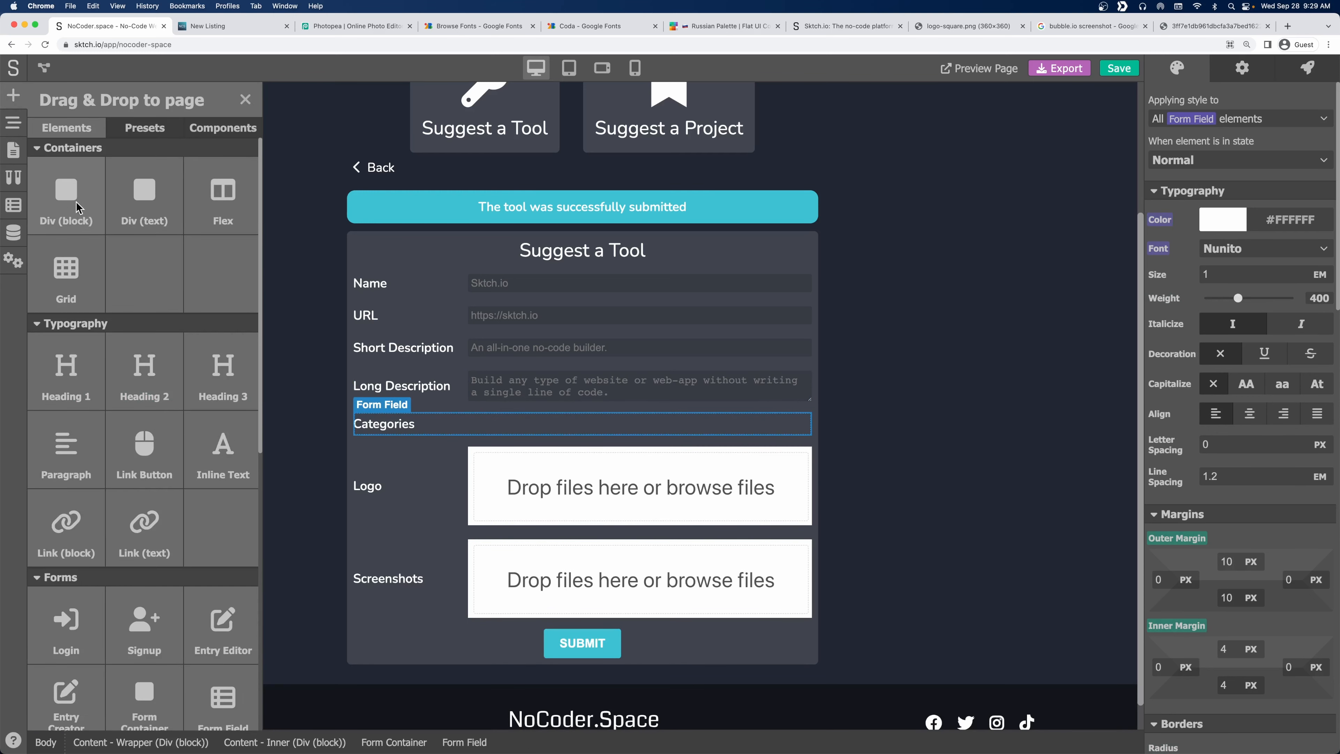
Add a zero-inner-margin block container to Categories with a text element inside.
drag(72, 201, 510, 427)
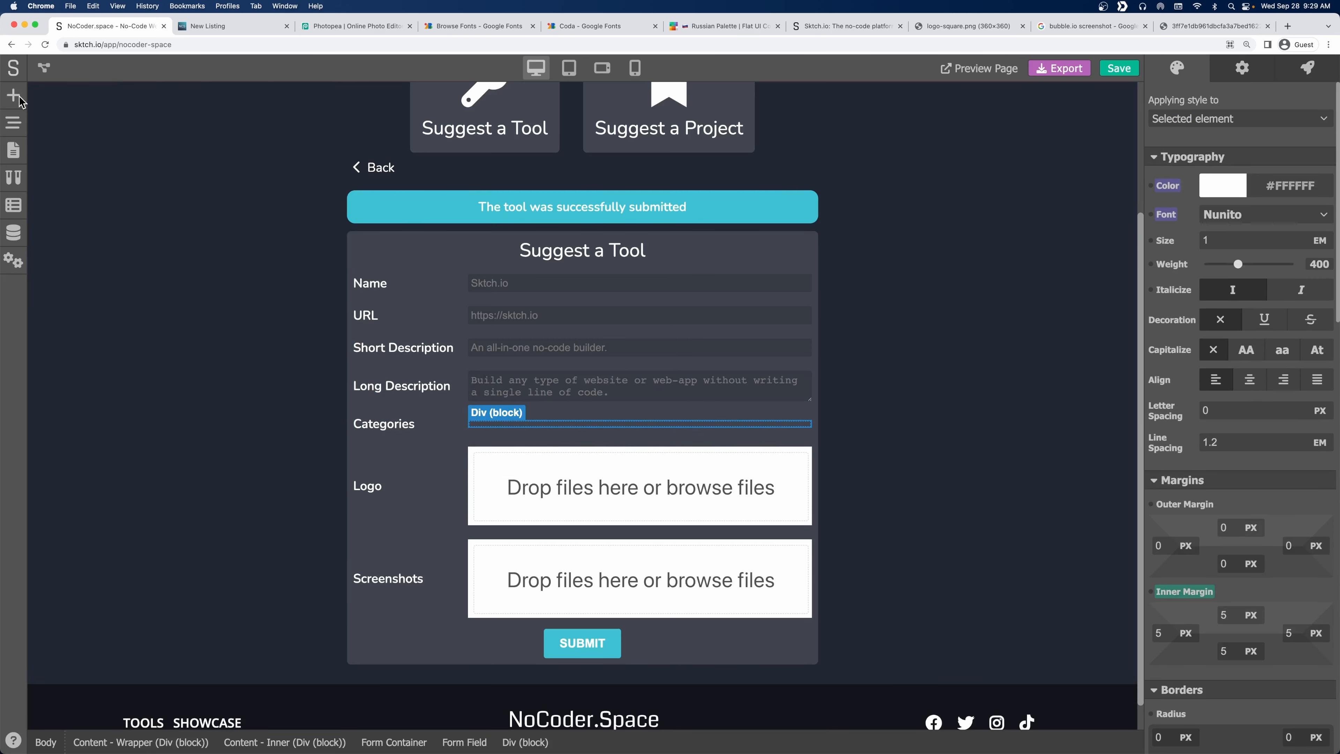
click(1204, 592)
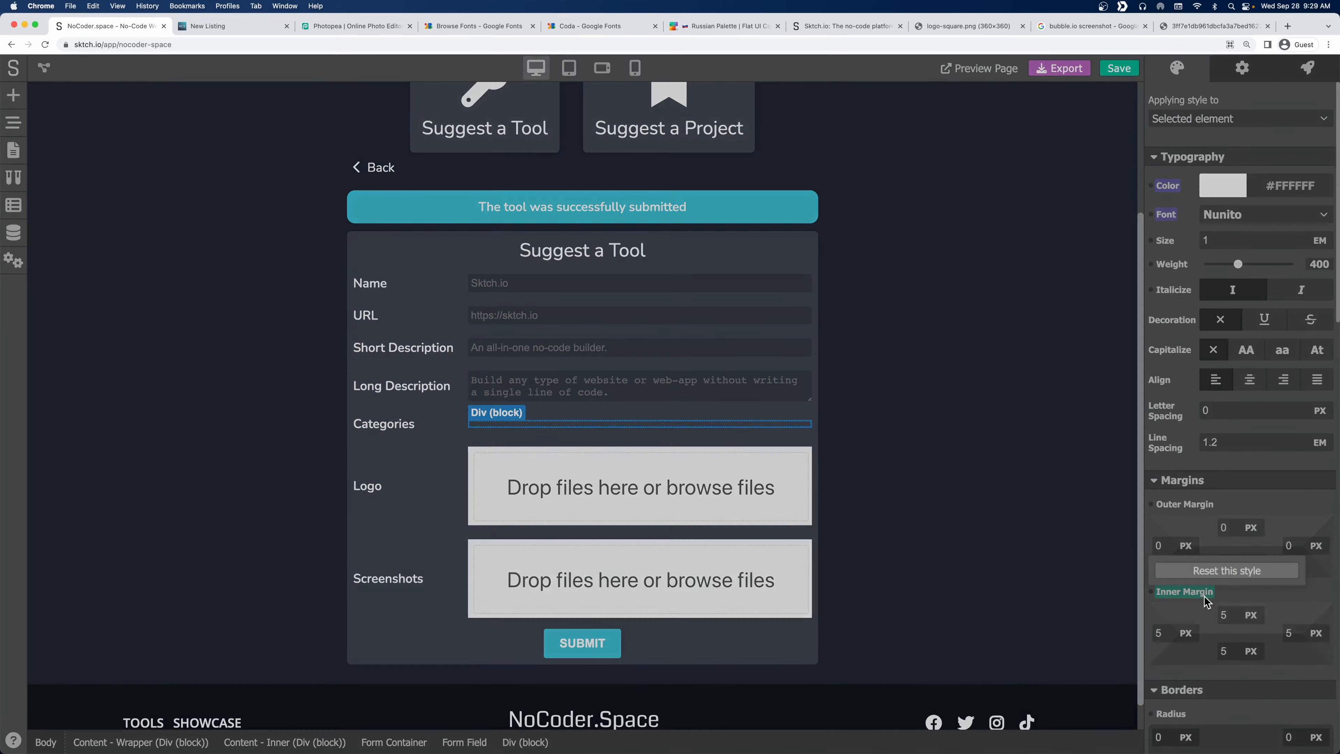
click(1214, 574)
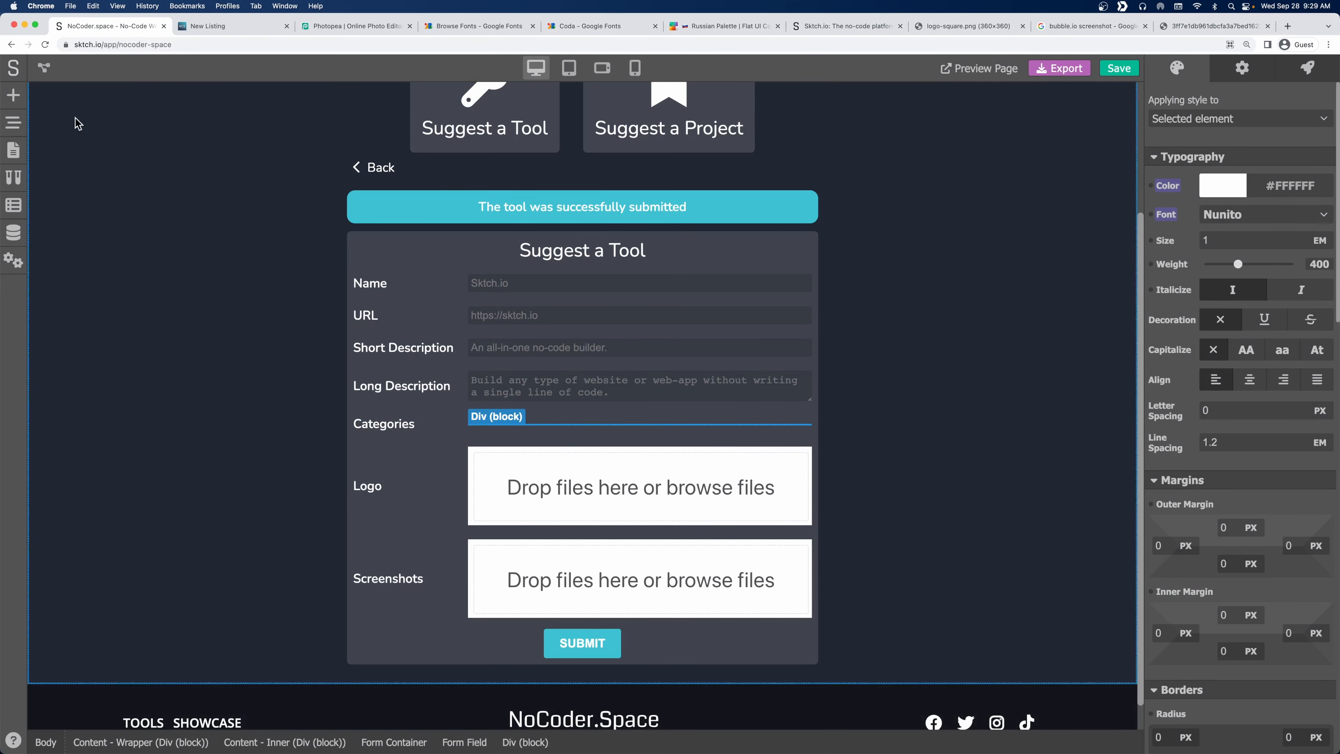
click(11, 99)
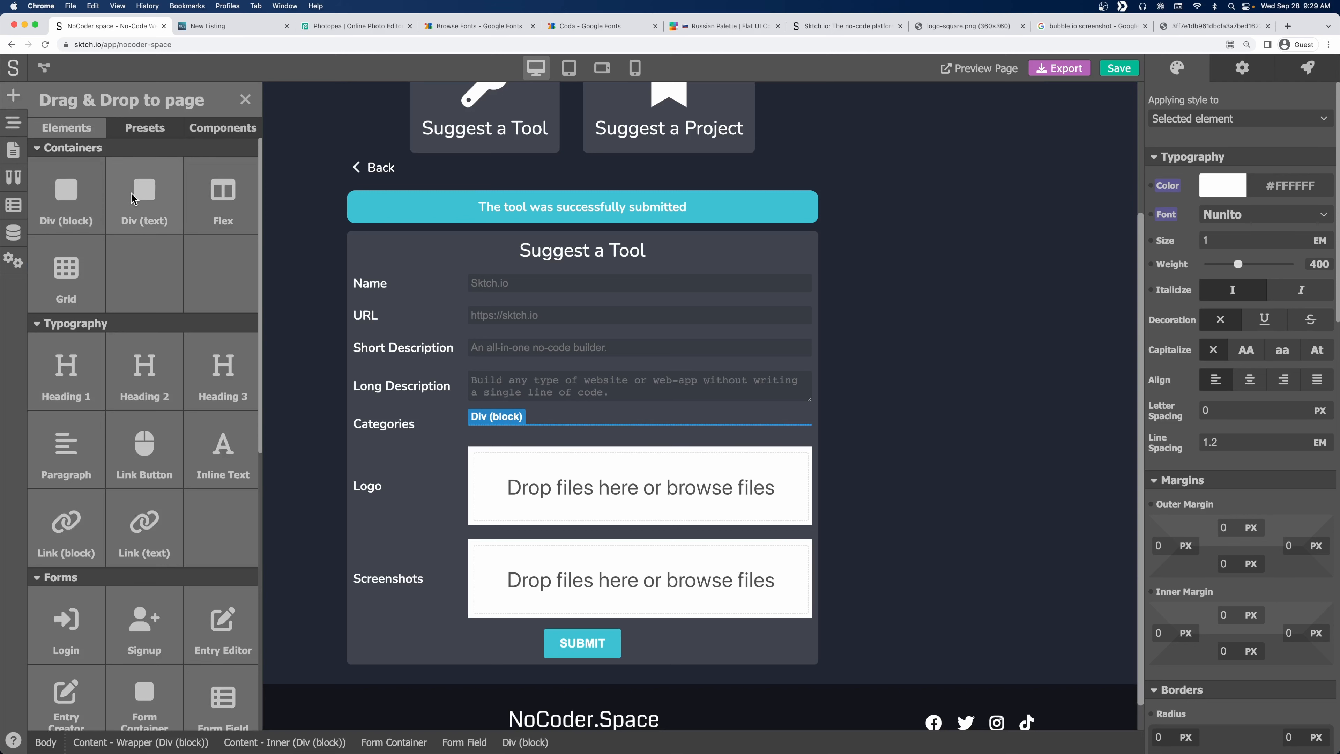
drag(131, 197, 563, 437)
click(13, 123)
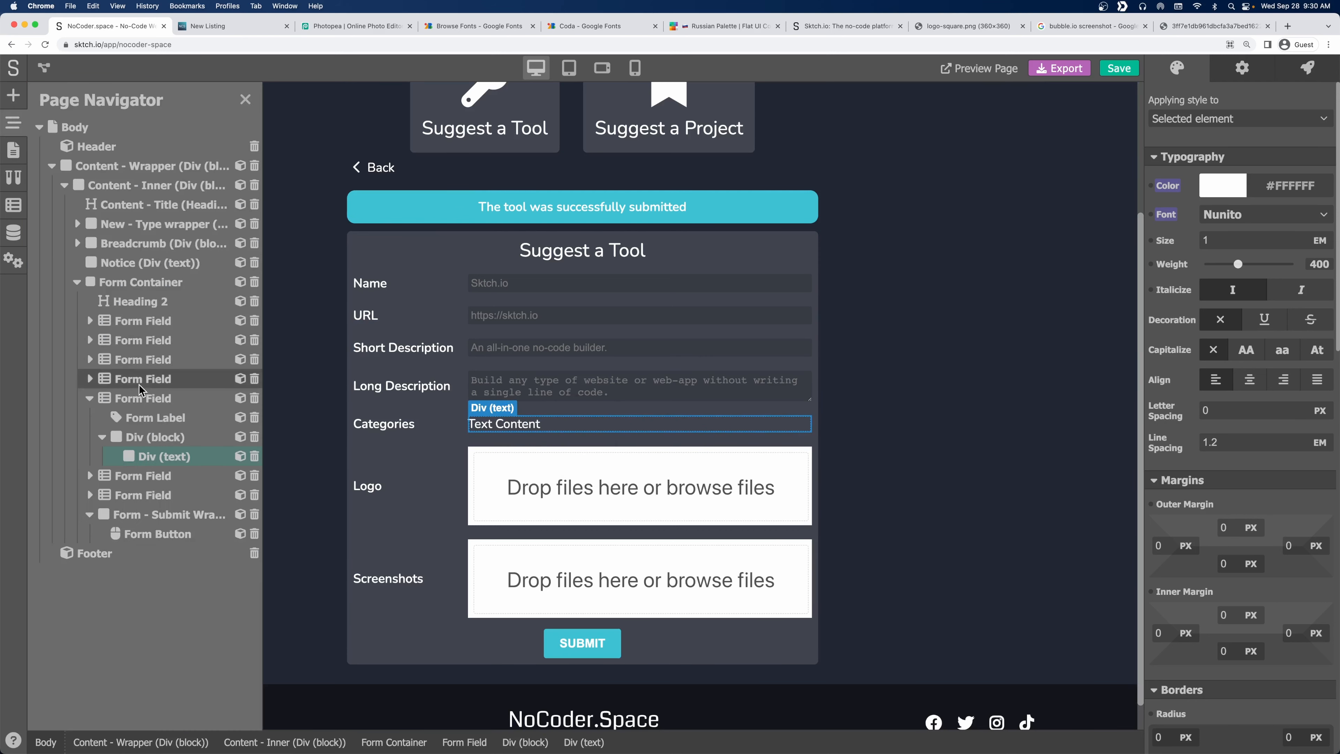
right_click(148, 457)
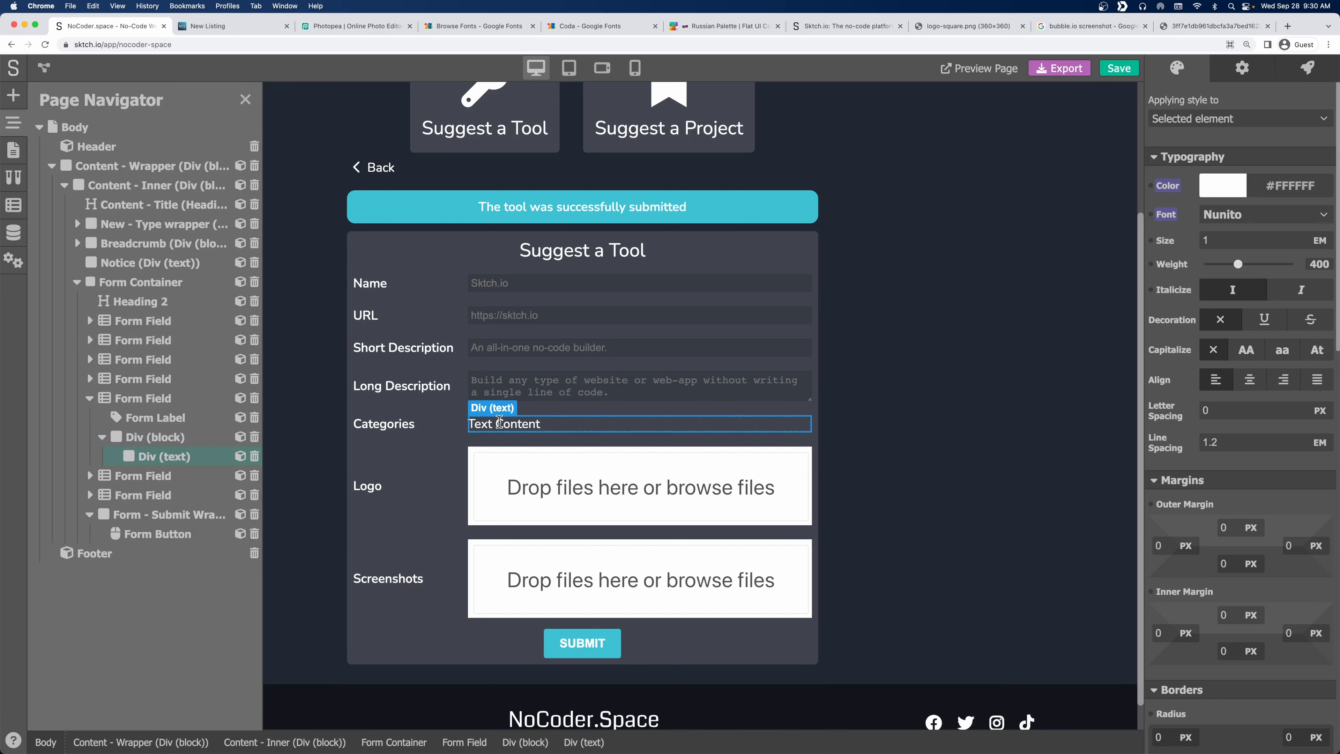
double_click(499, 422)
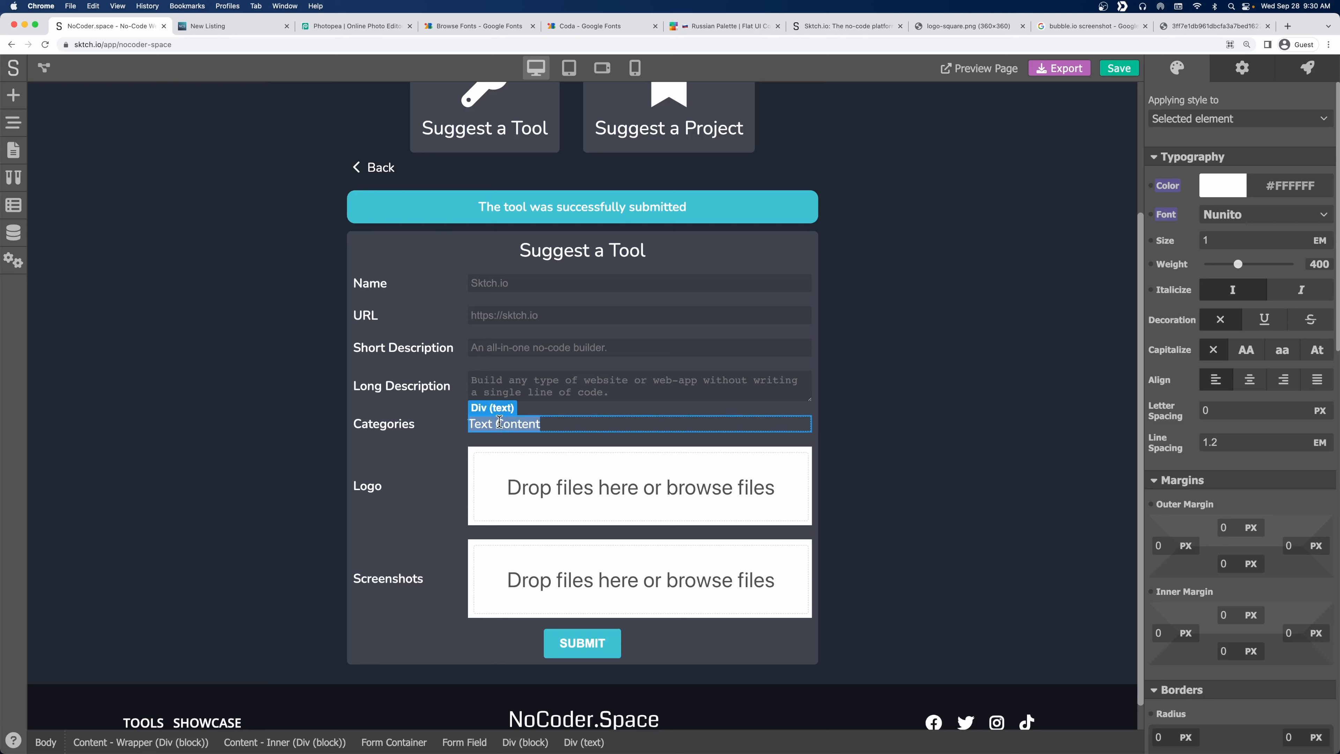
Copy the website-builder category value from the Tools records table.
click(13, 232)
click(125, 167)
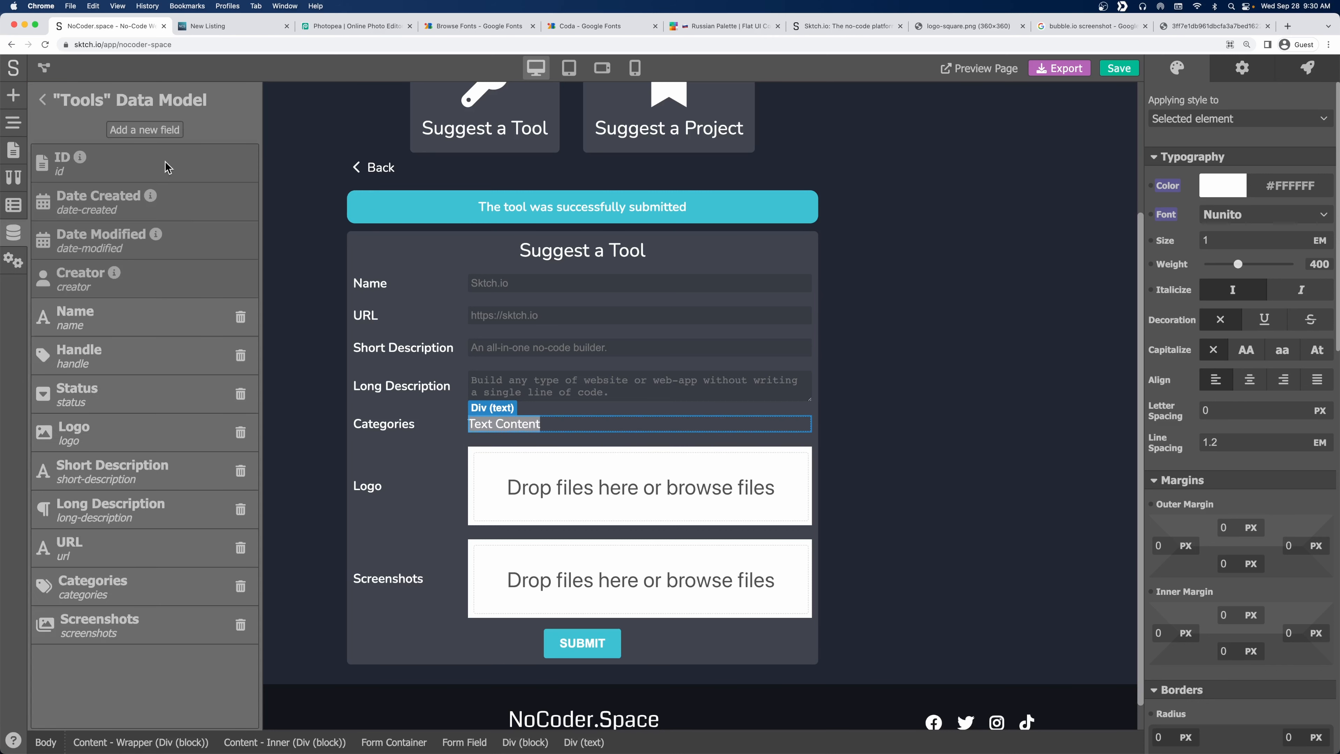
click(43, 100)
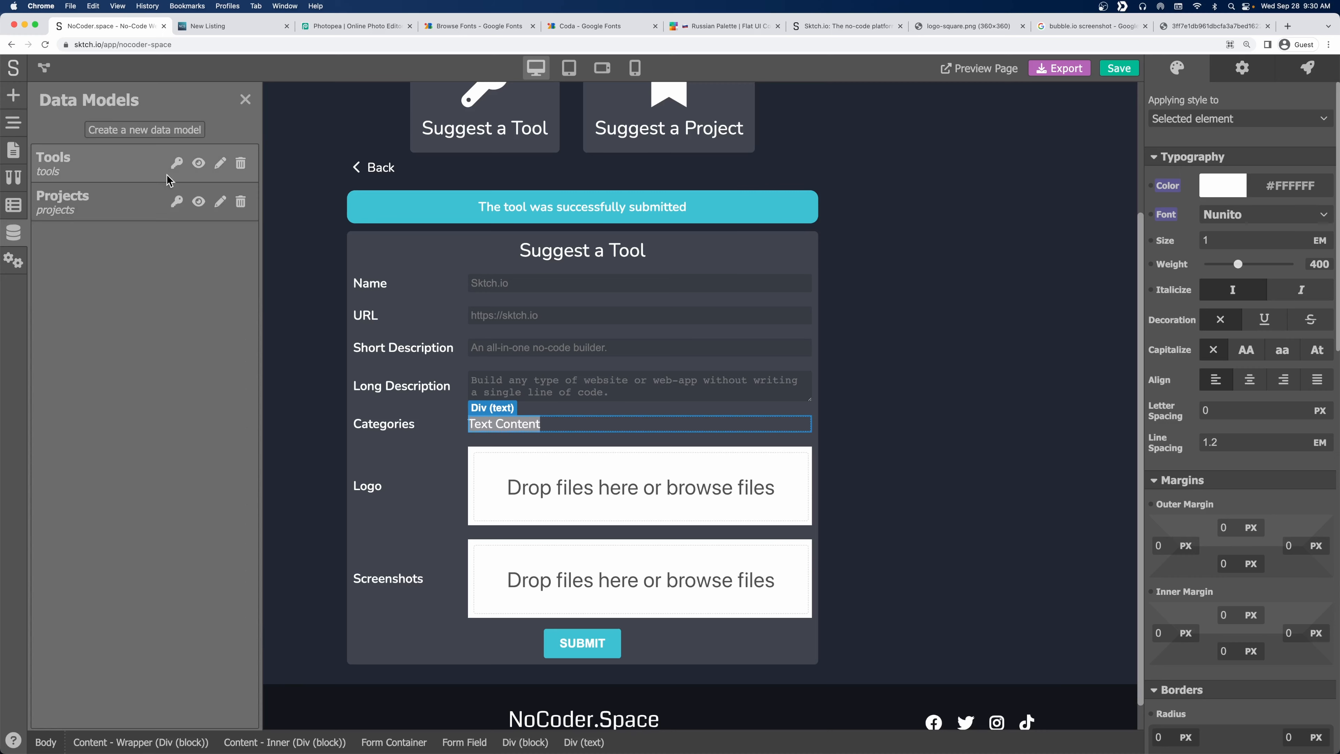
click(201, 171)
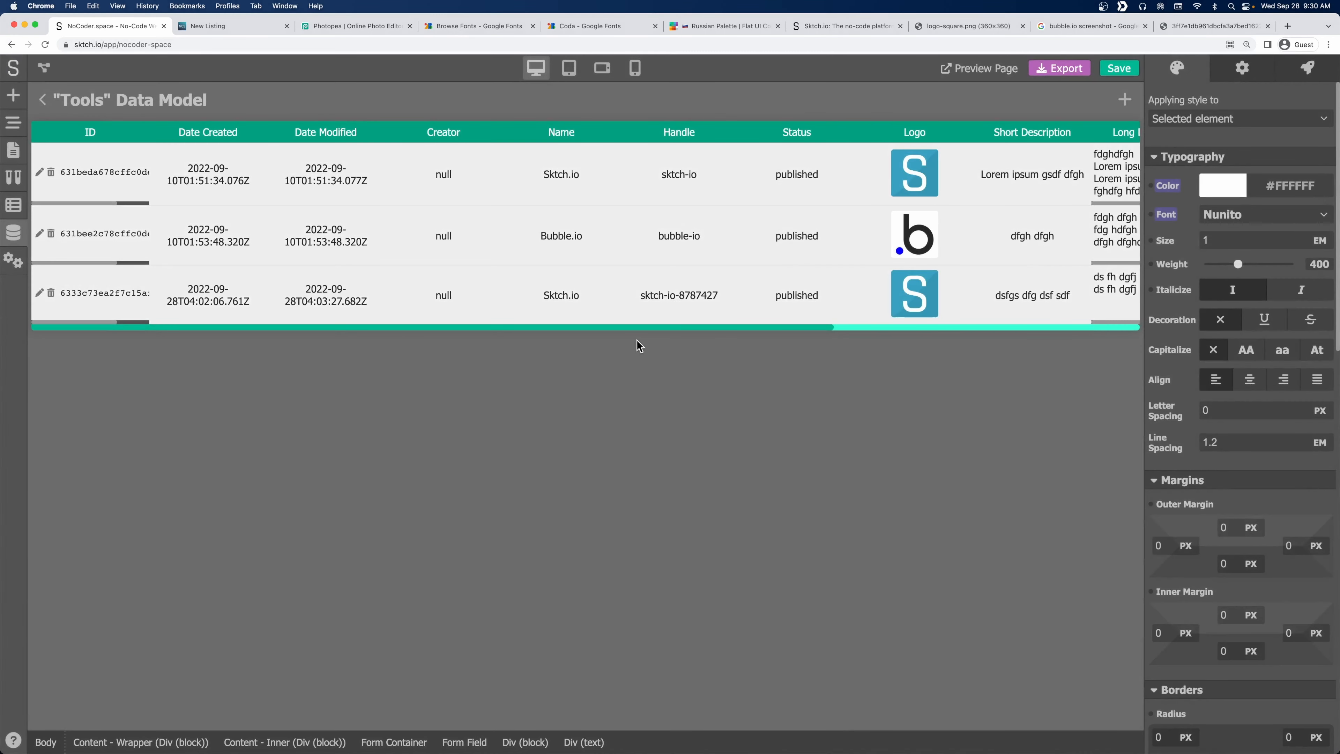
drag(642, 333, 949, 340)
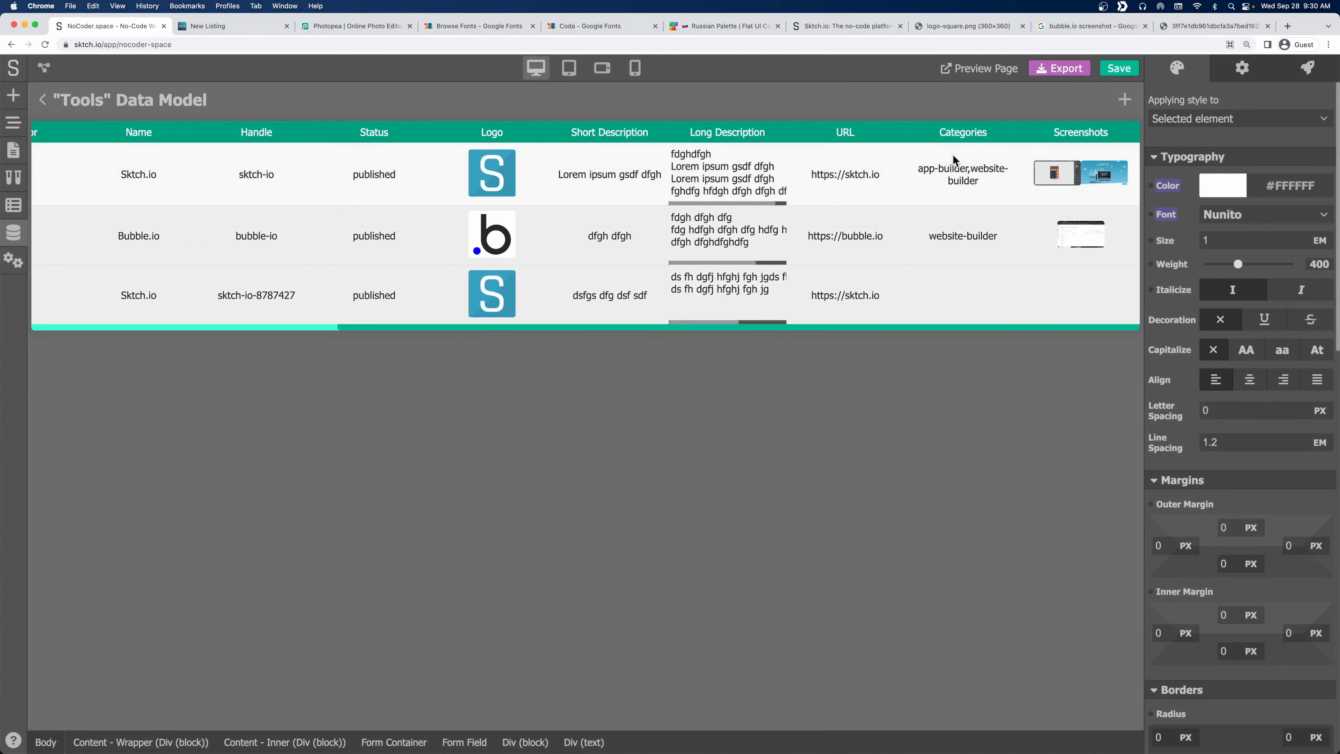
drag(979, 181, 972, 171)
key(super+c)
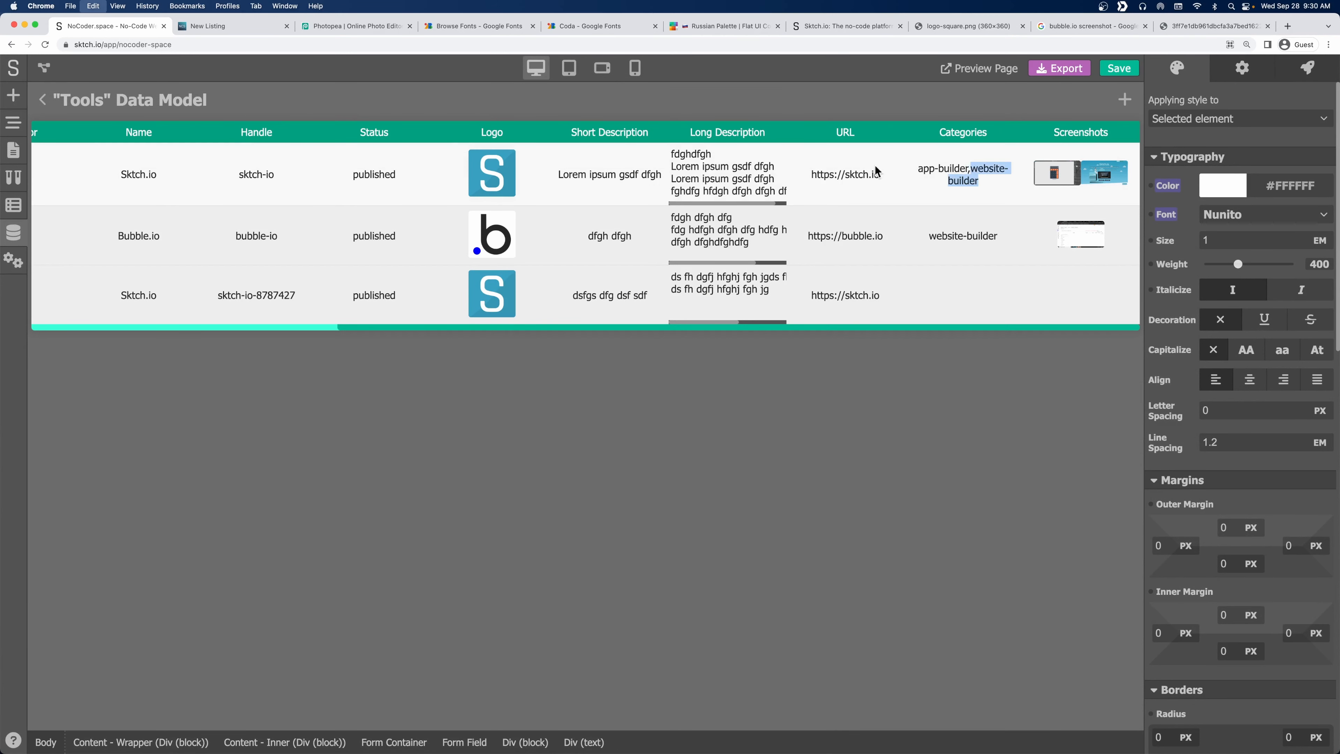
click(42, 100)
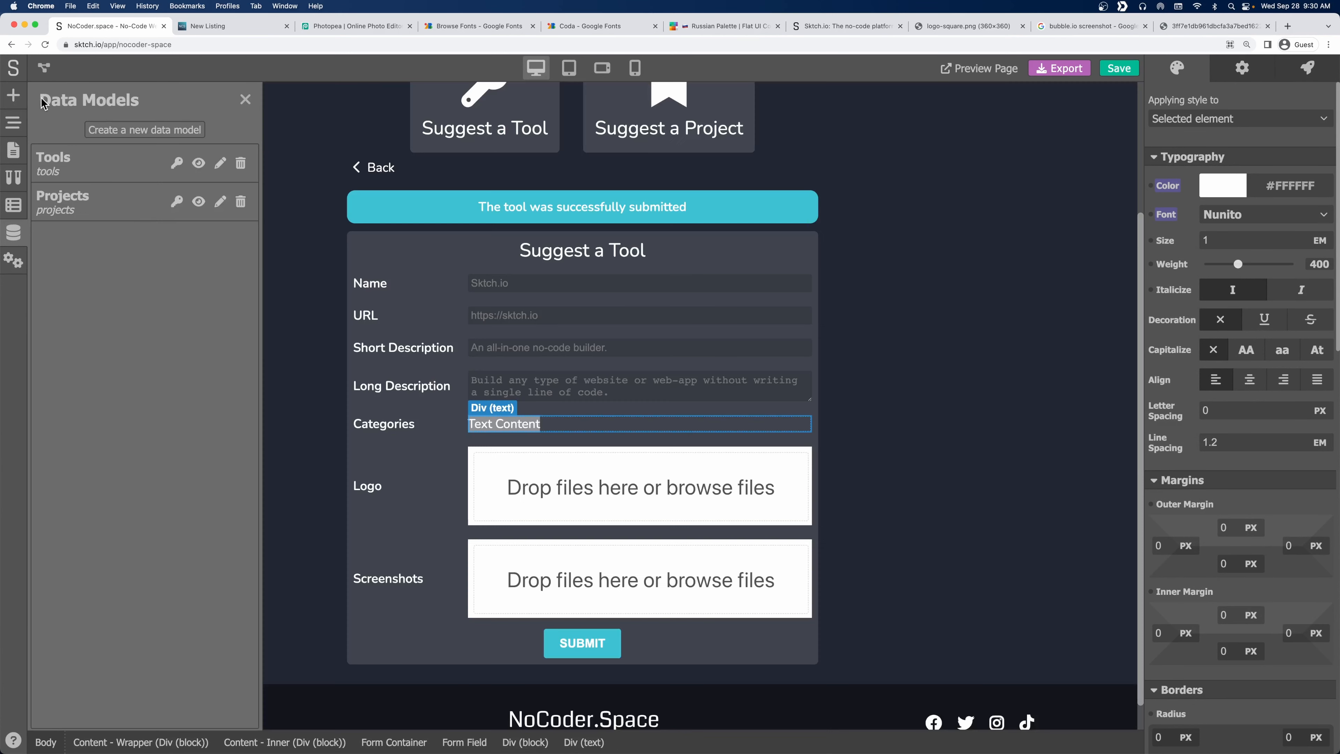
click(249, 99)
Paste the value into the text element and edit it to read 'Website Builder'.
click(496, 414)
double_click(496, 418)
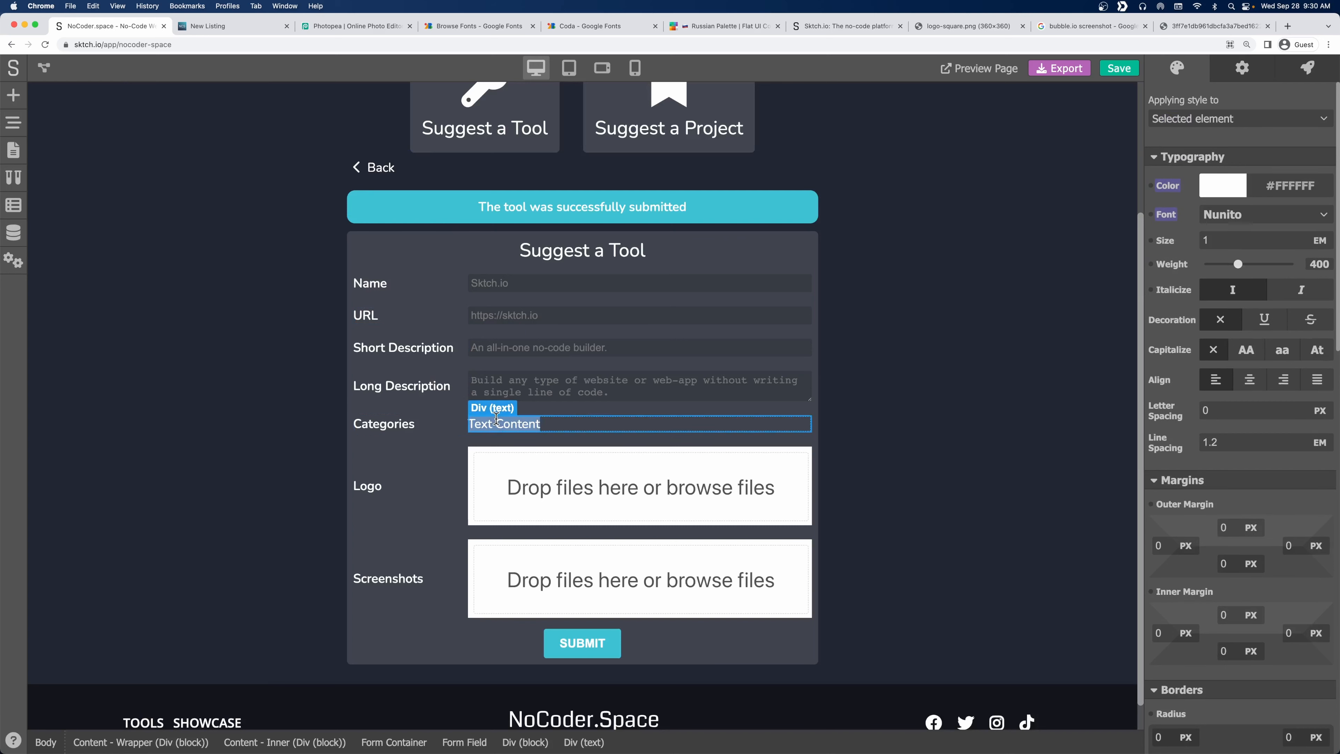
key(super+v)
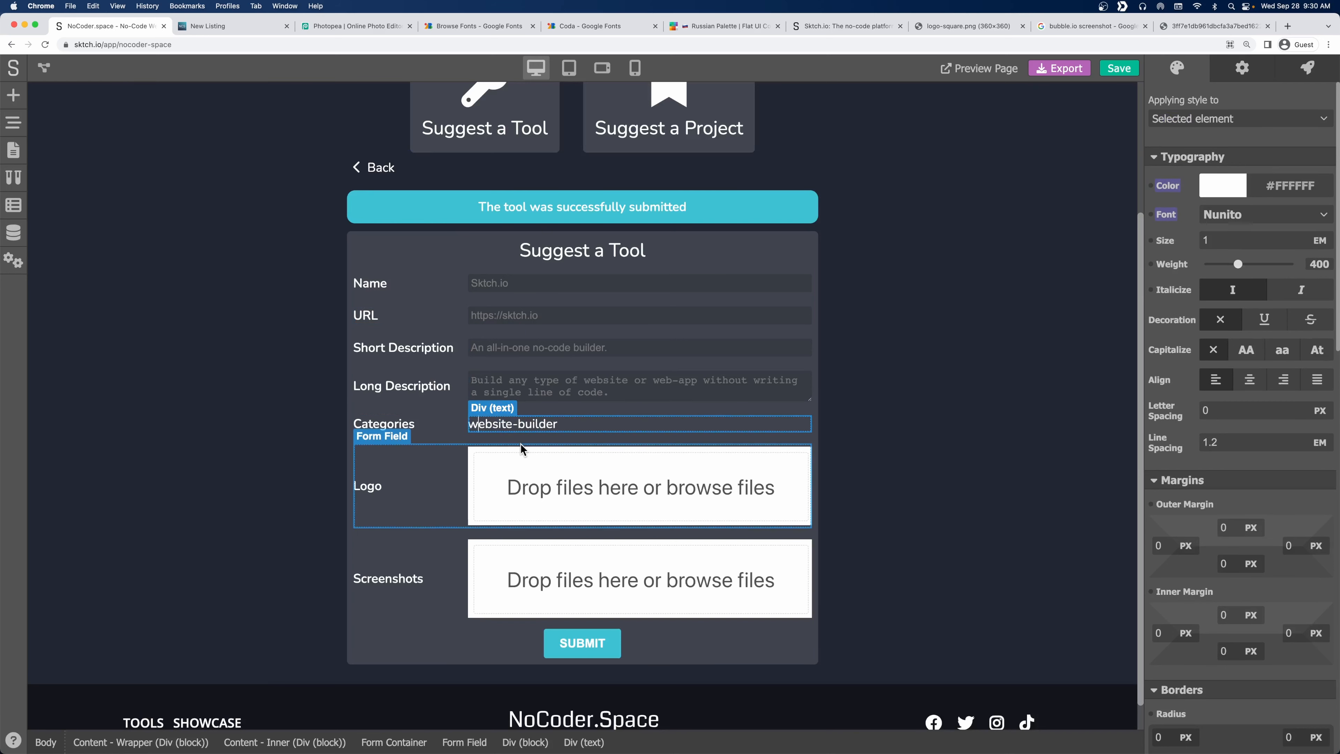
key(BackSpace)
text(W)
key(Delete)
key(Delete)
text(B)
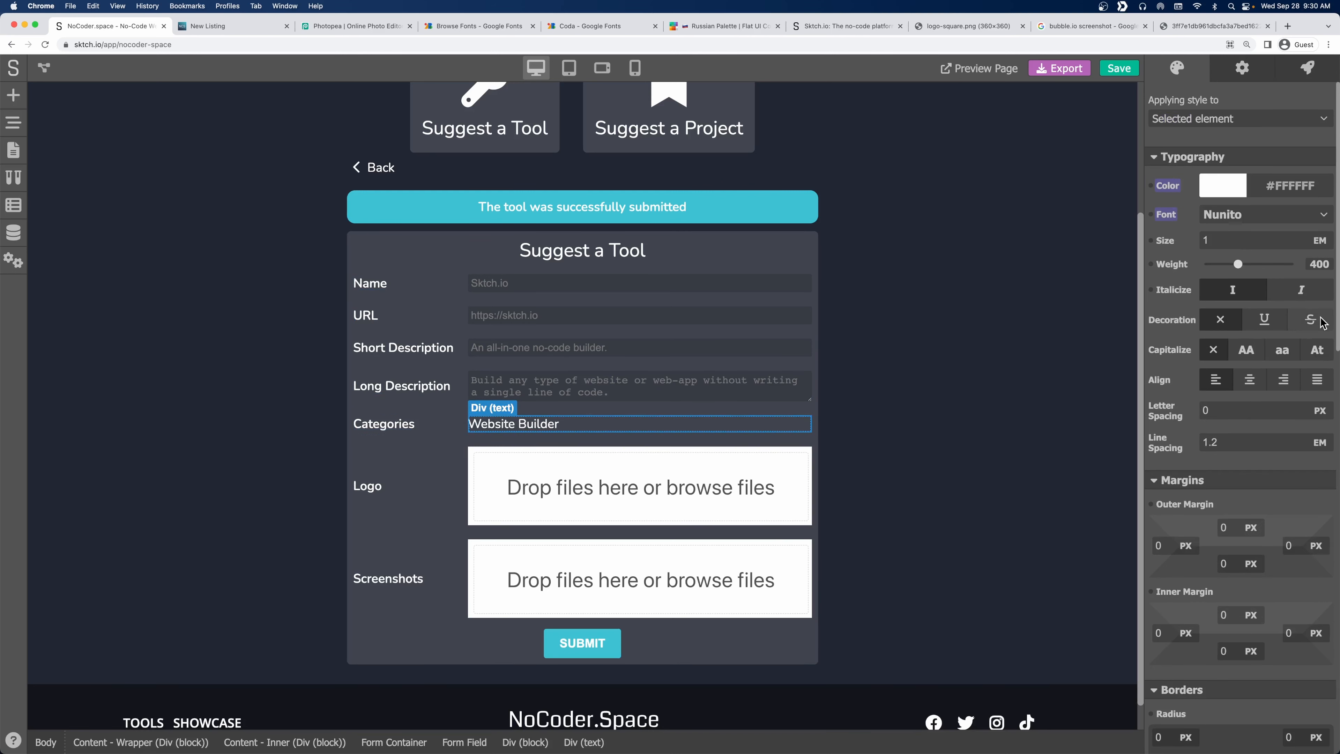
scroll(1227, 464, down, 3)
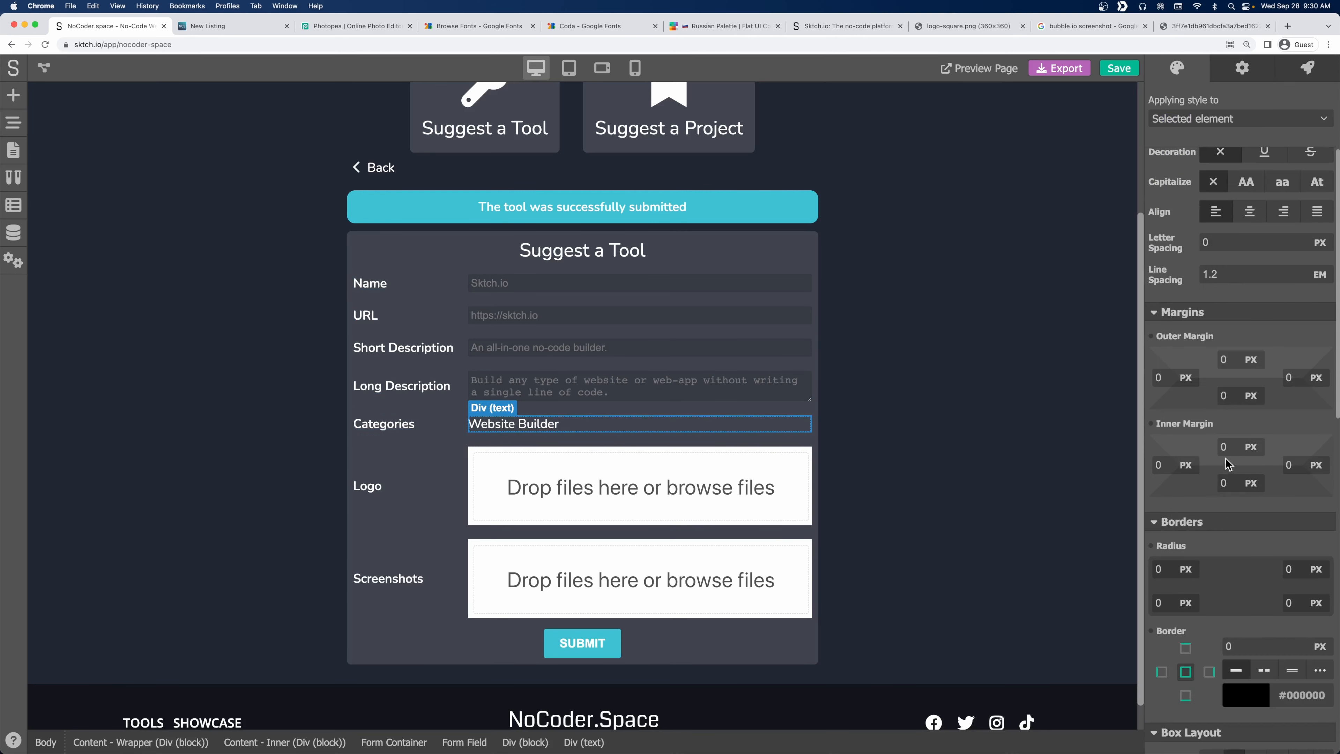
click(1227, 446)
Make the category text uppercase at 0.8 size with font weight 600.
text(5)
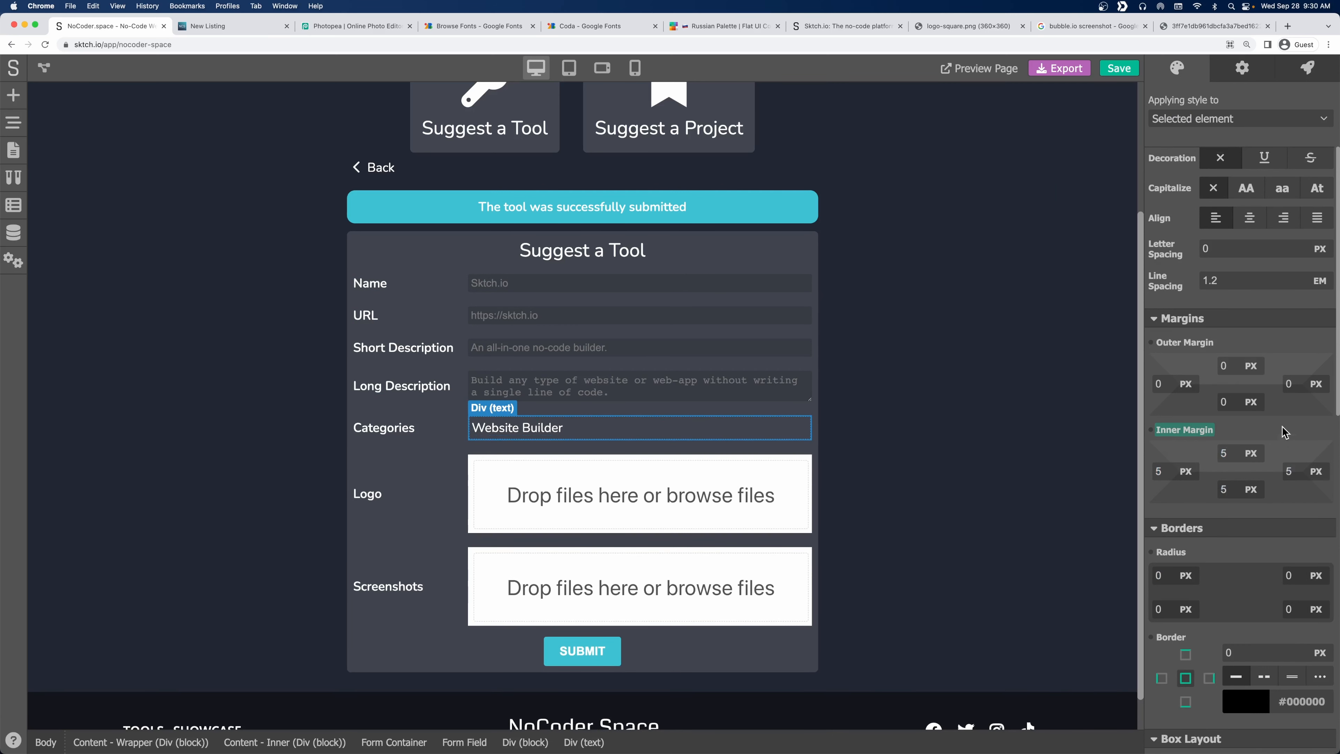
scroll(1283, 432, up, 3)
click(1246, 349)
click(1239, 240)
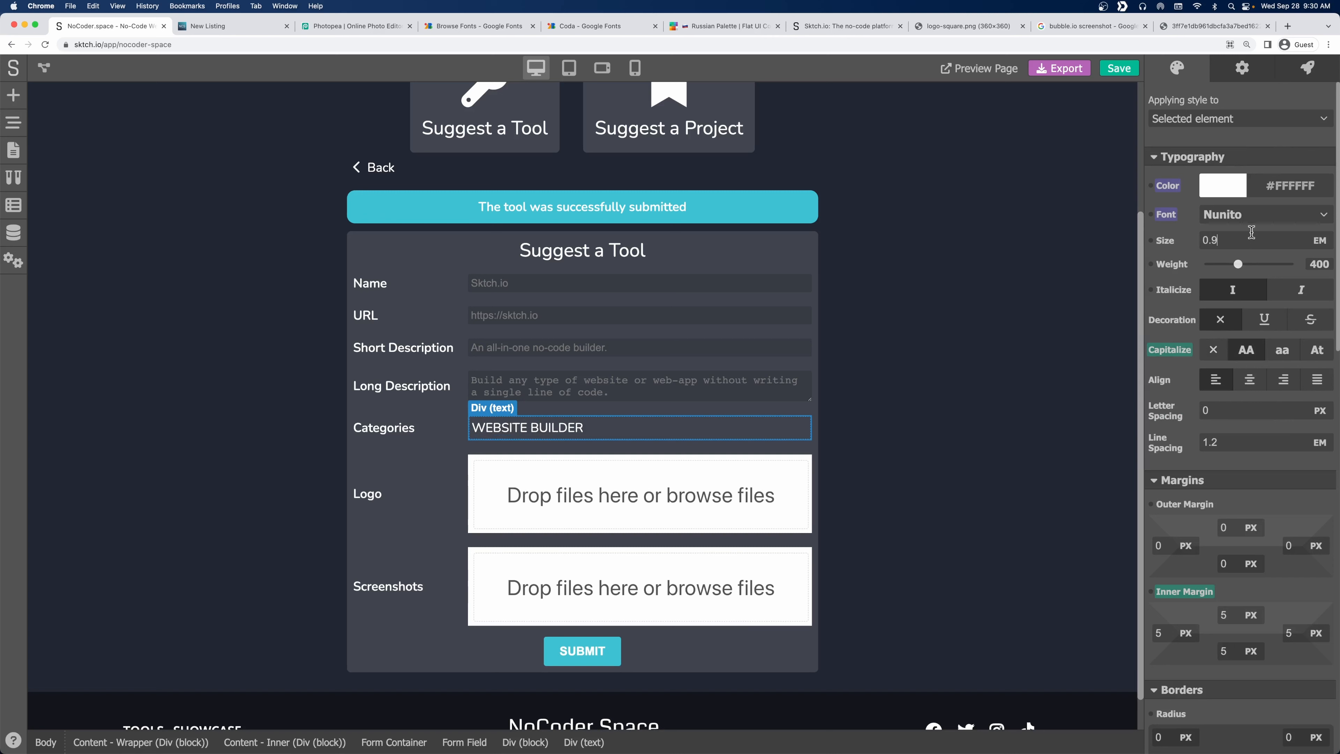
key(Return)
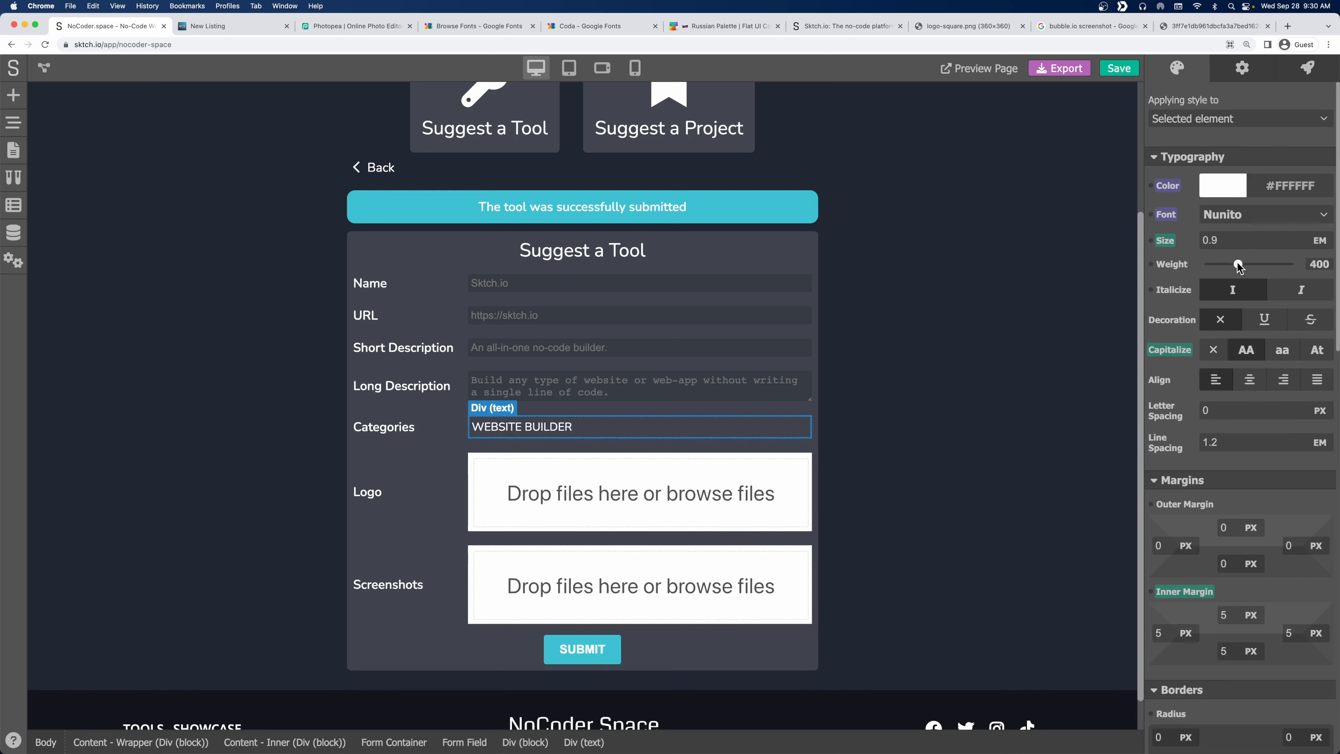
drag(1239, 266, 1259, 267)
click(1246, 249)
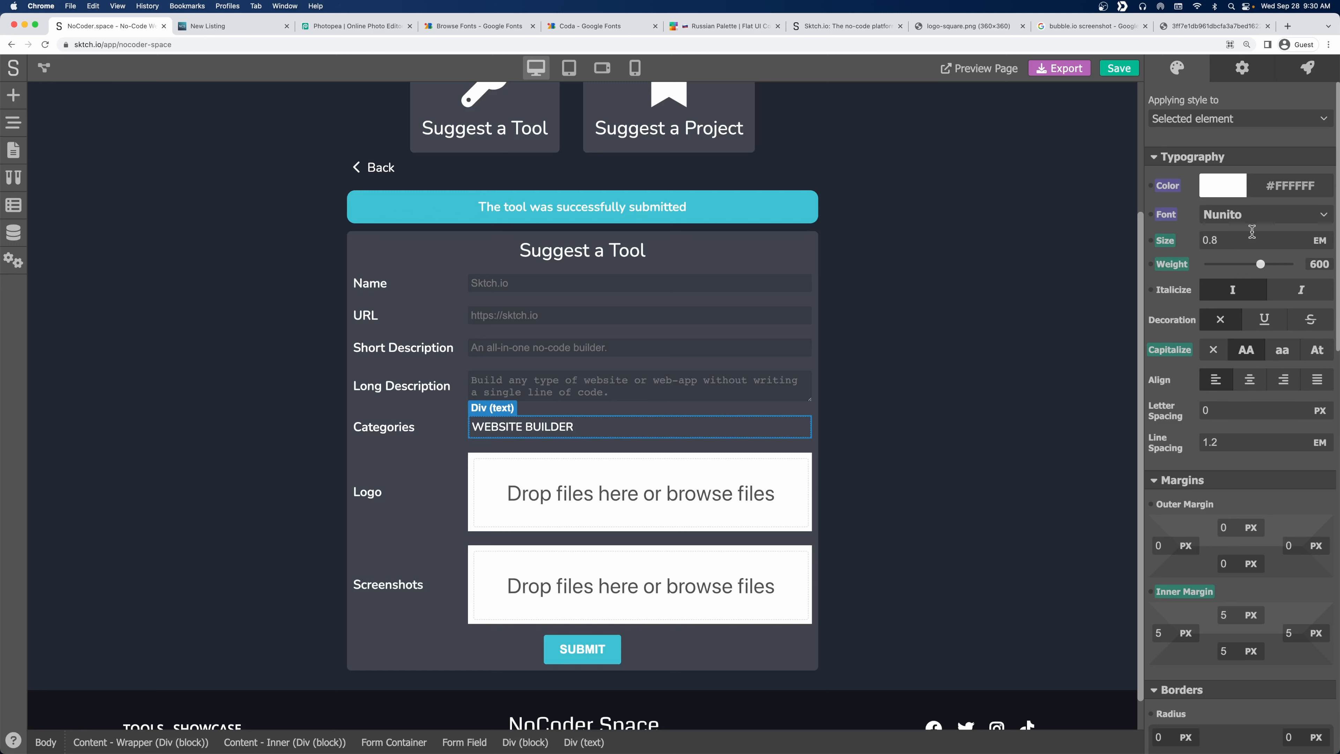
key(Return)
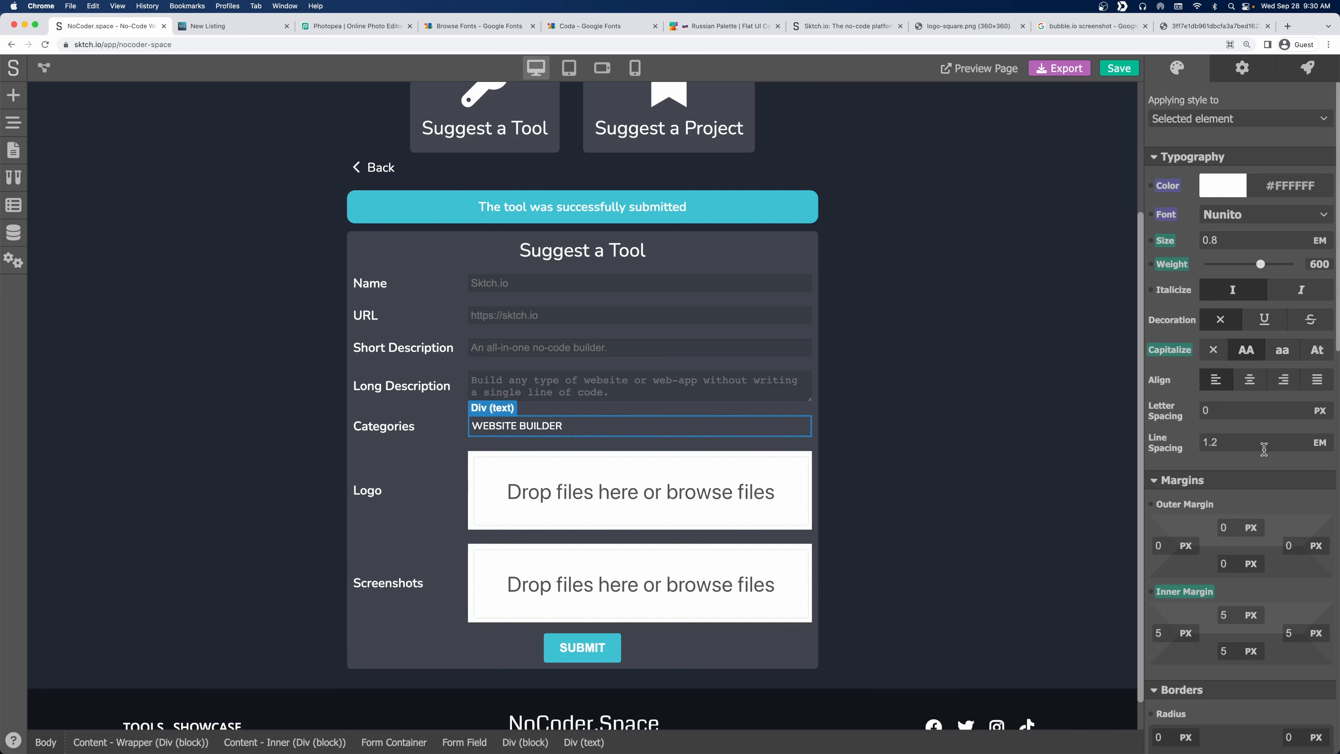
Round the tag's corners with a 3 px border radius.
scroll(1266, 454, down, 8)
scroll(1265, 454, down, 2)
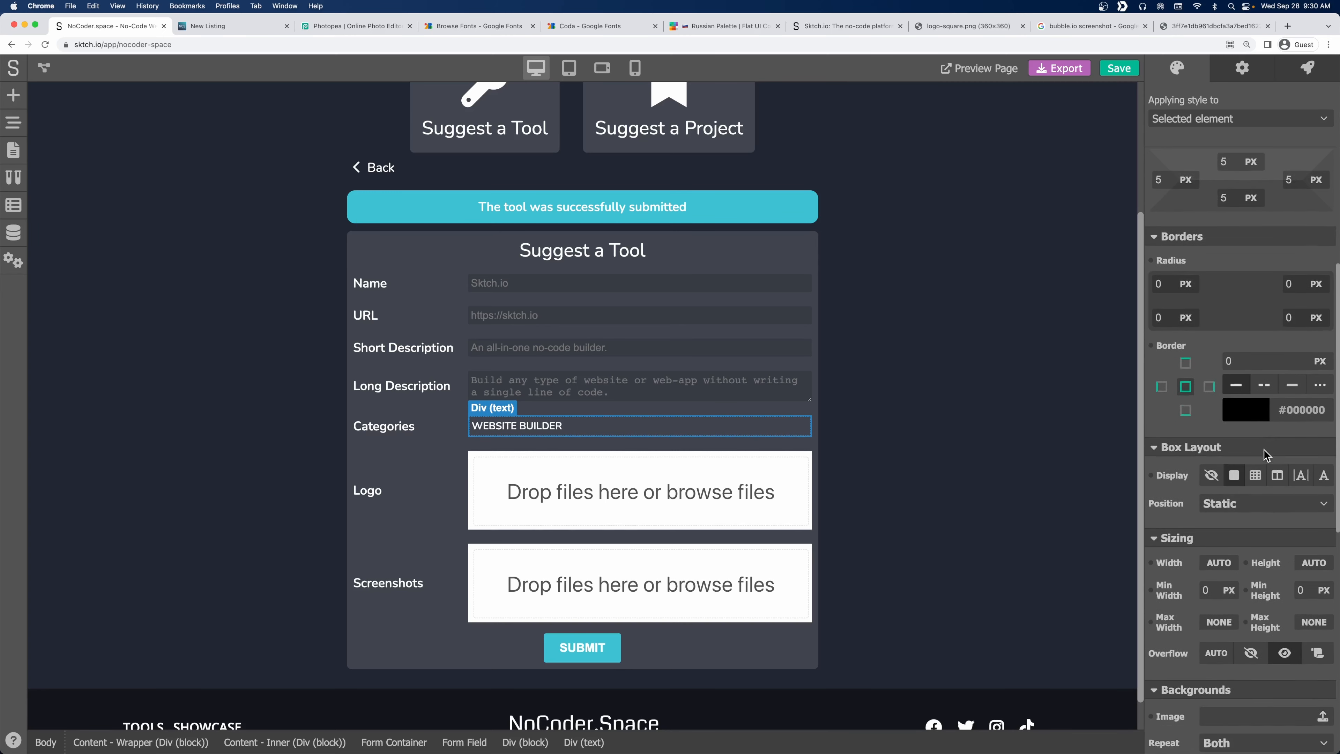
click(1166, 284)
text(3)
key(Tab)
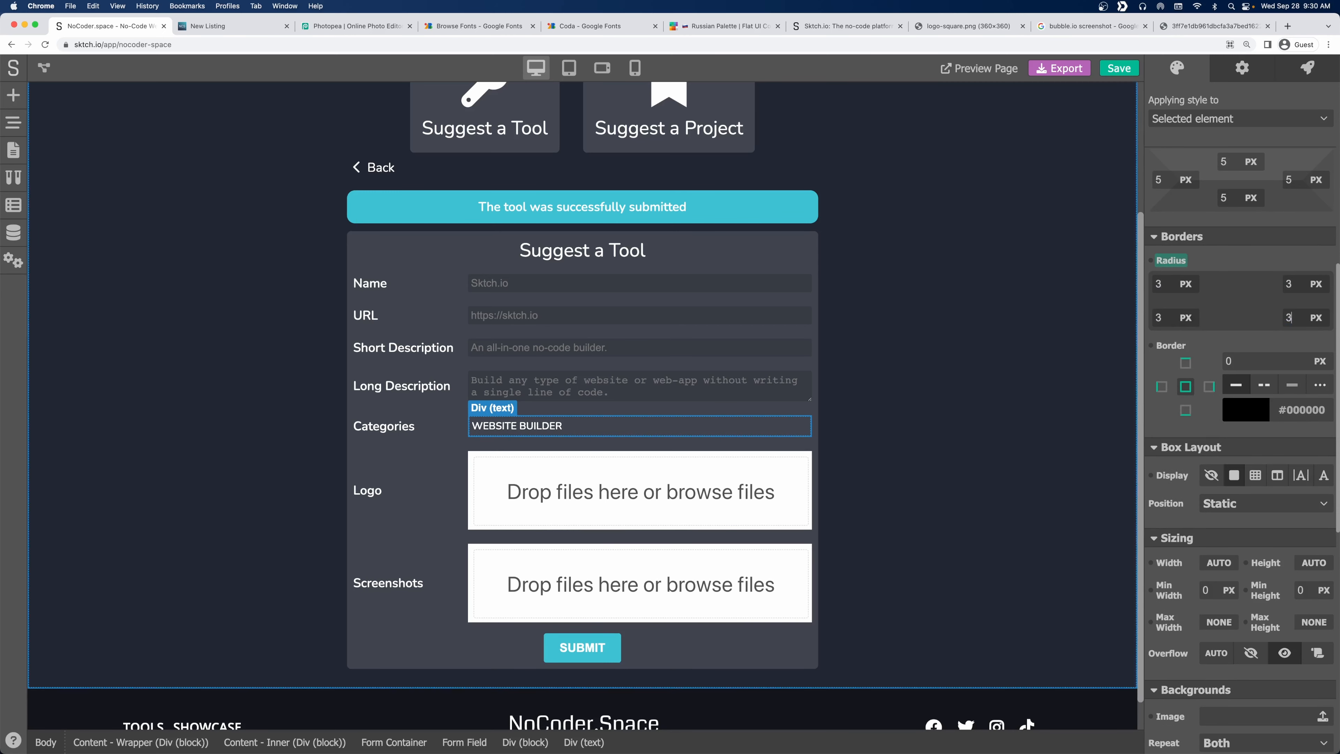
Lower the tag's white background color opacity to about 3%.
scroll(1242, 481, down, 10)
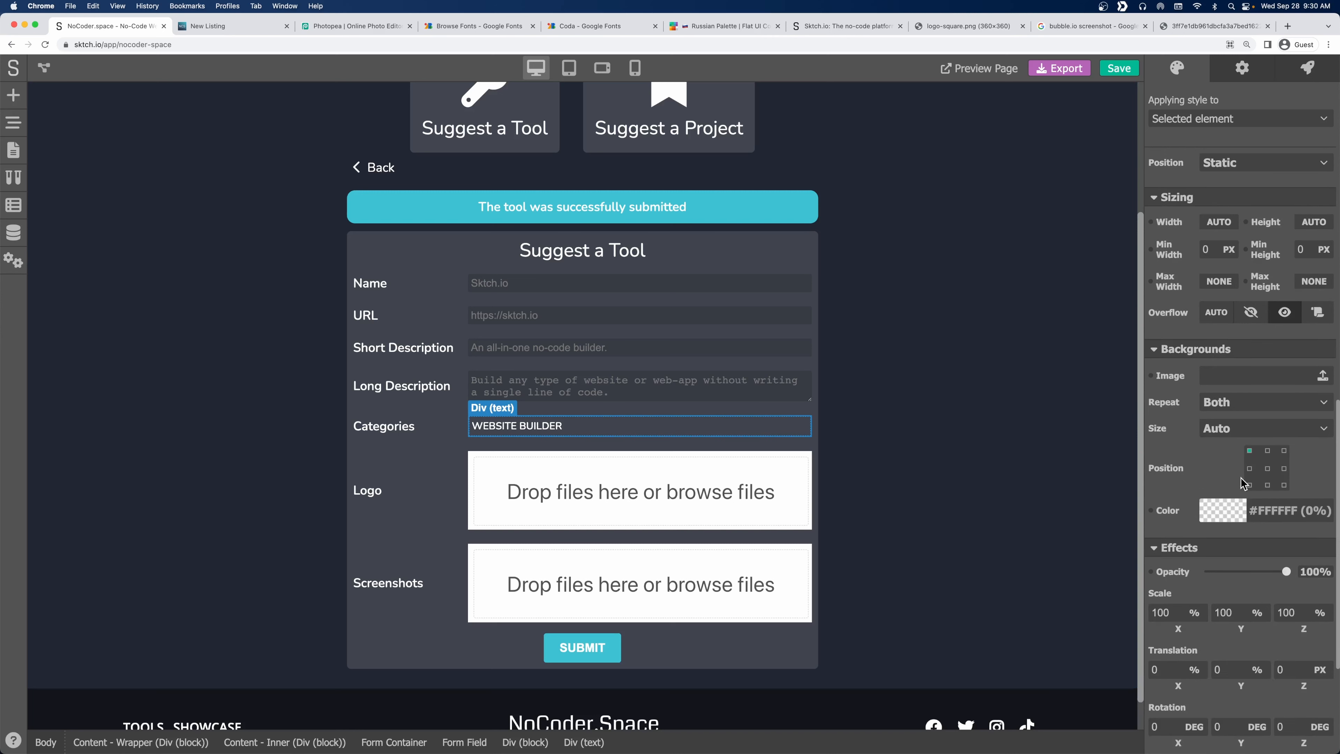
click(1223, 516)
click(1164, 694)
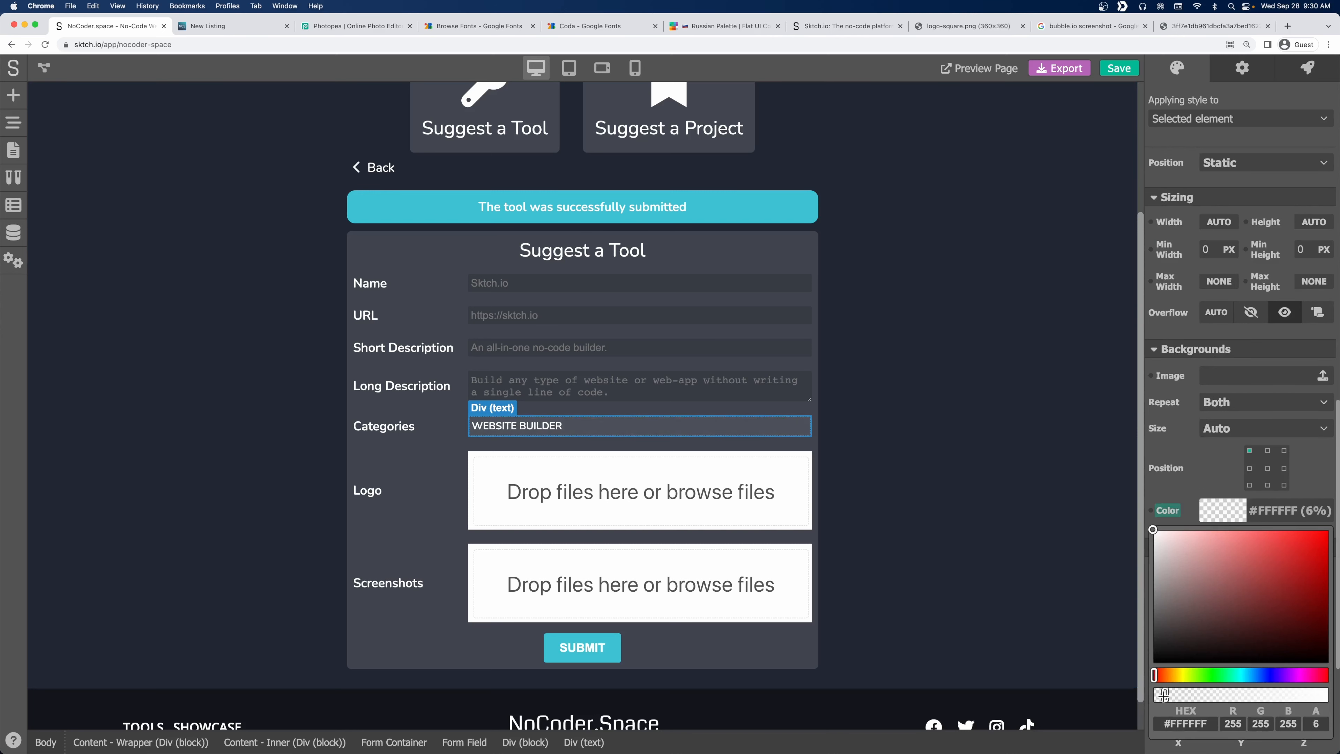
drag(1165, 694, 1161, 695)
click(1046, 458)
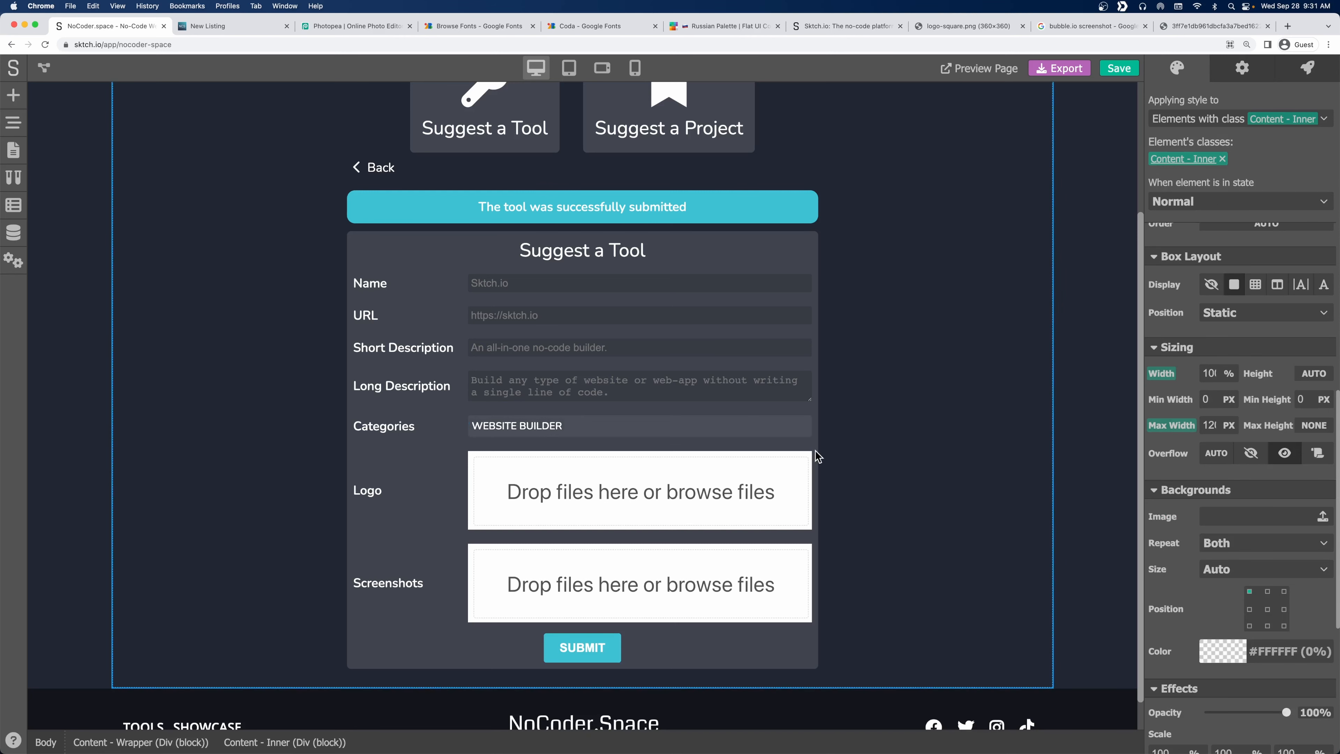
Set the WEBSITE BUILDER tag's font weight to 700.
click(652, 434)
scroll(1208, 363, up, 4)
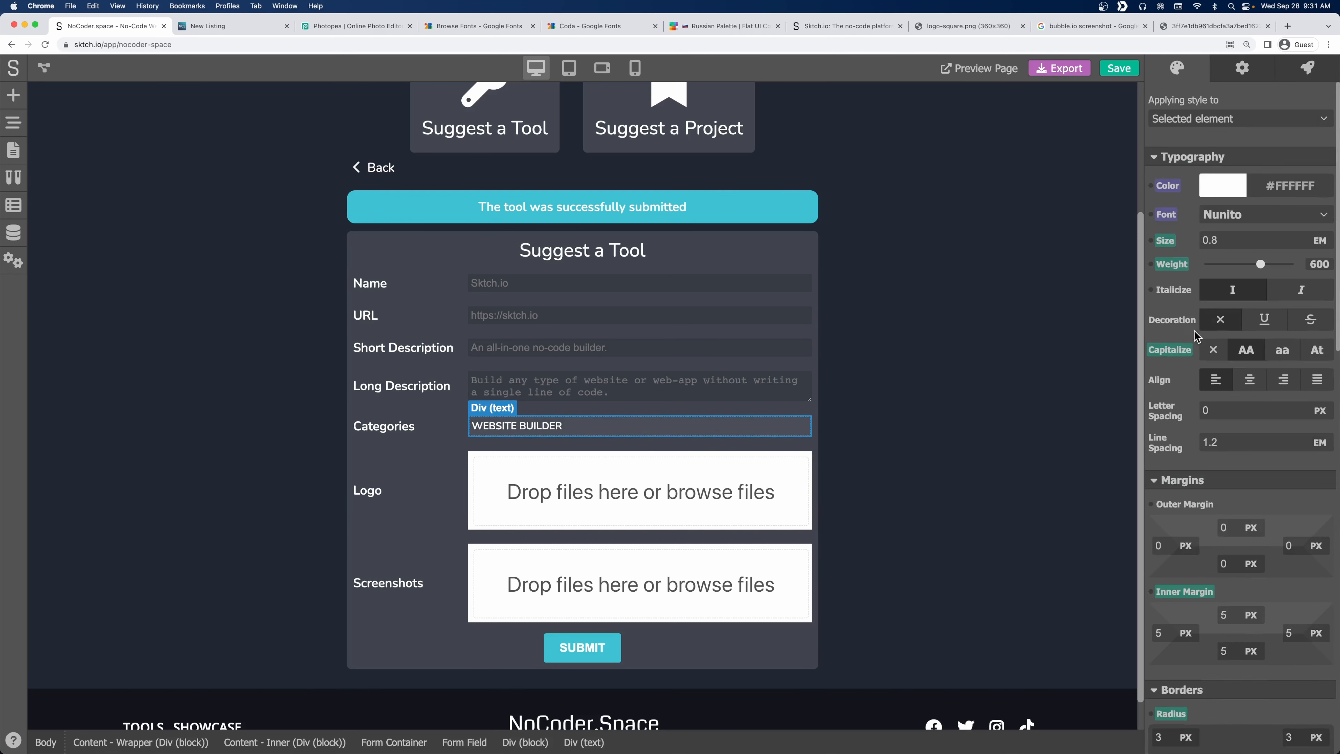
click(1274, 265)
drag(1275, 265, 1271, 266)
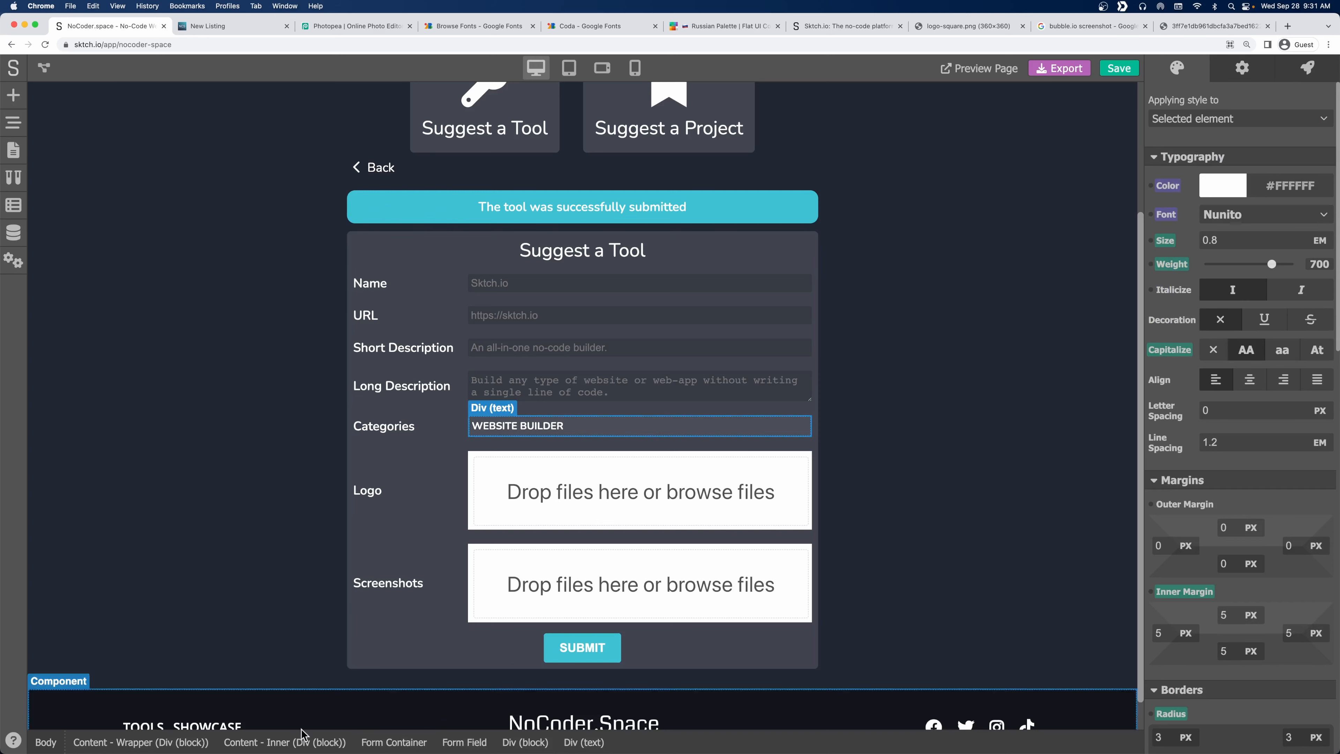
Set the tag's parent block to flex display.
click(525, 742)
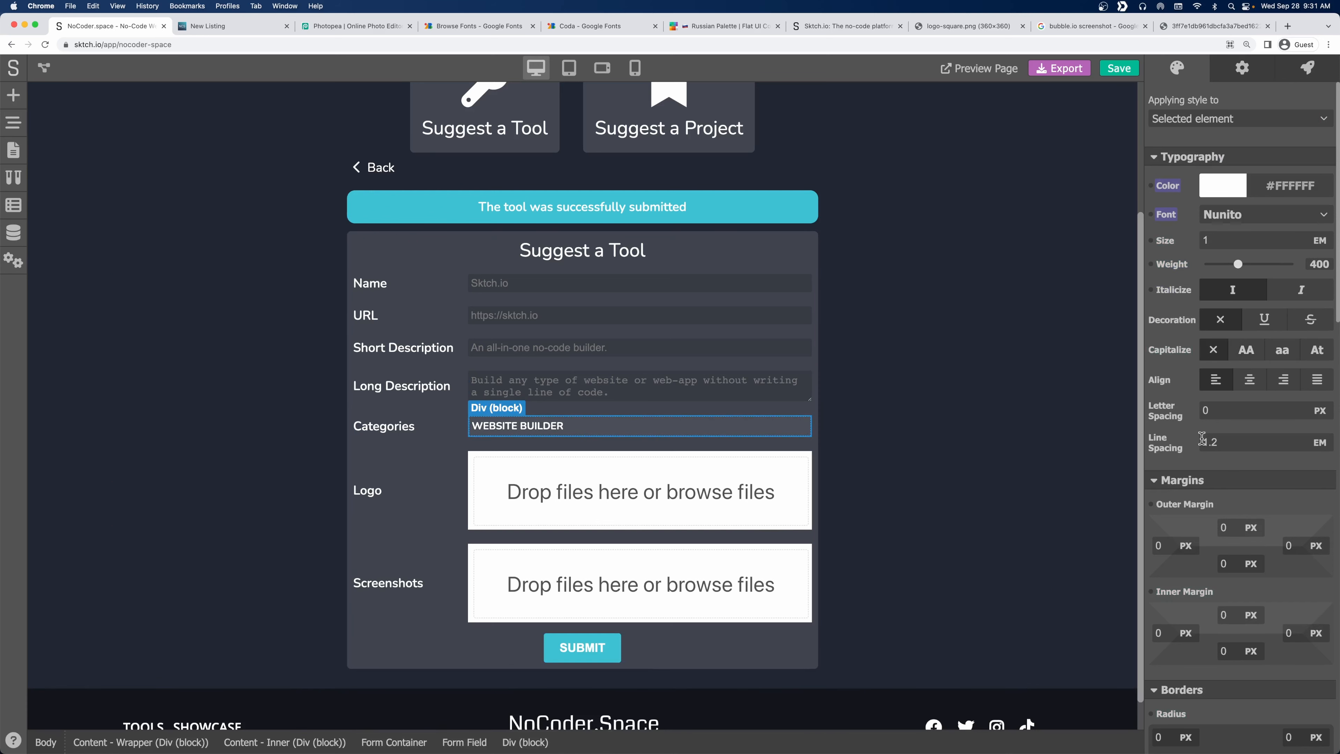
scroll(1242, 534, down, 10)
click(1277, 518)
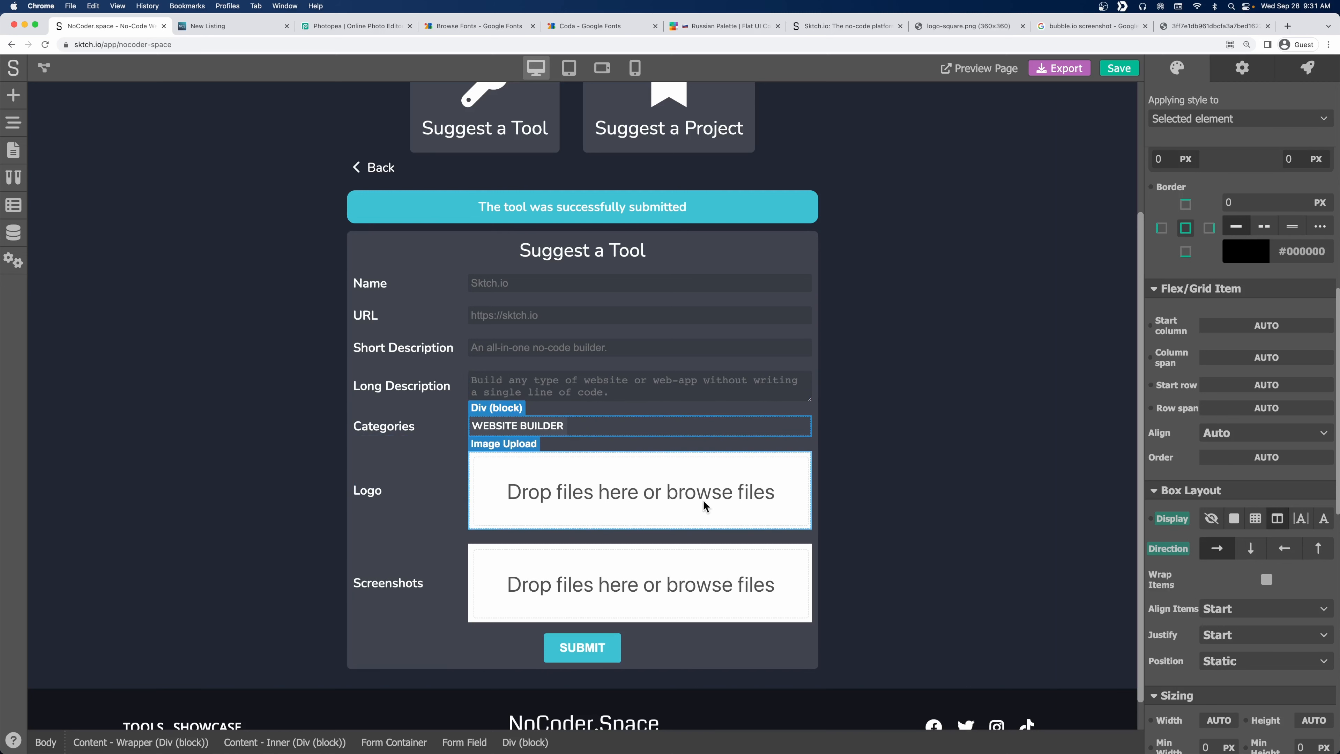
Let the category tags wrap and align them to the center.
click(1266, 579)
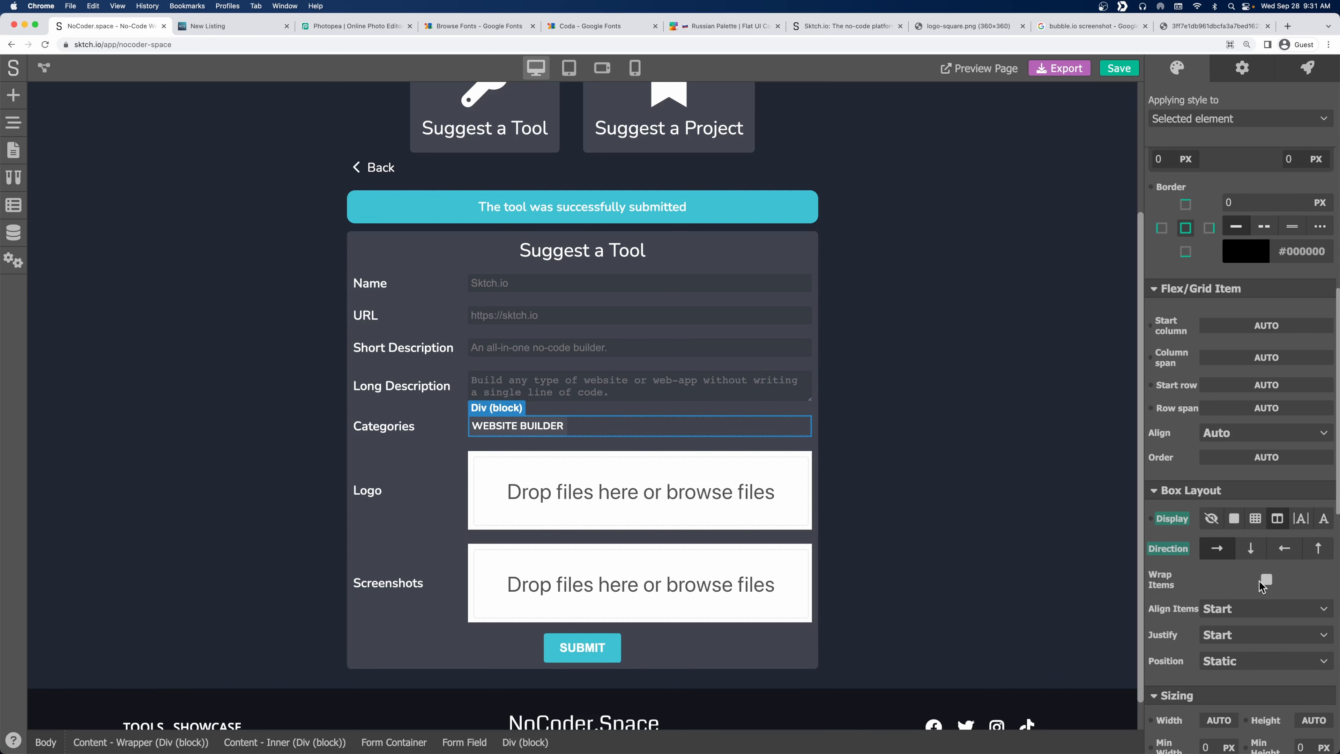
click(1232, 612)
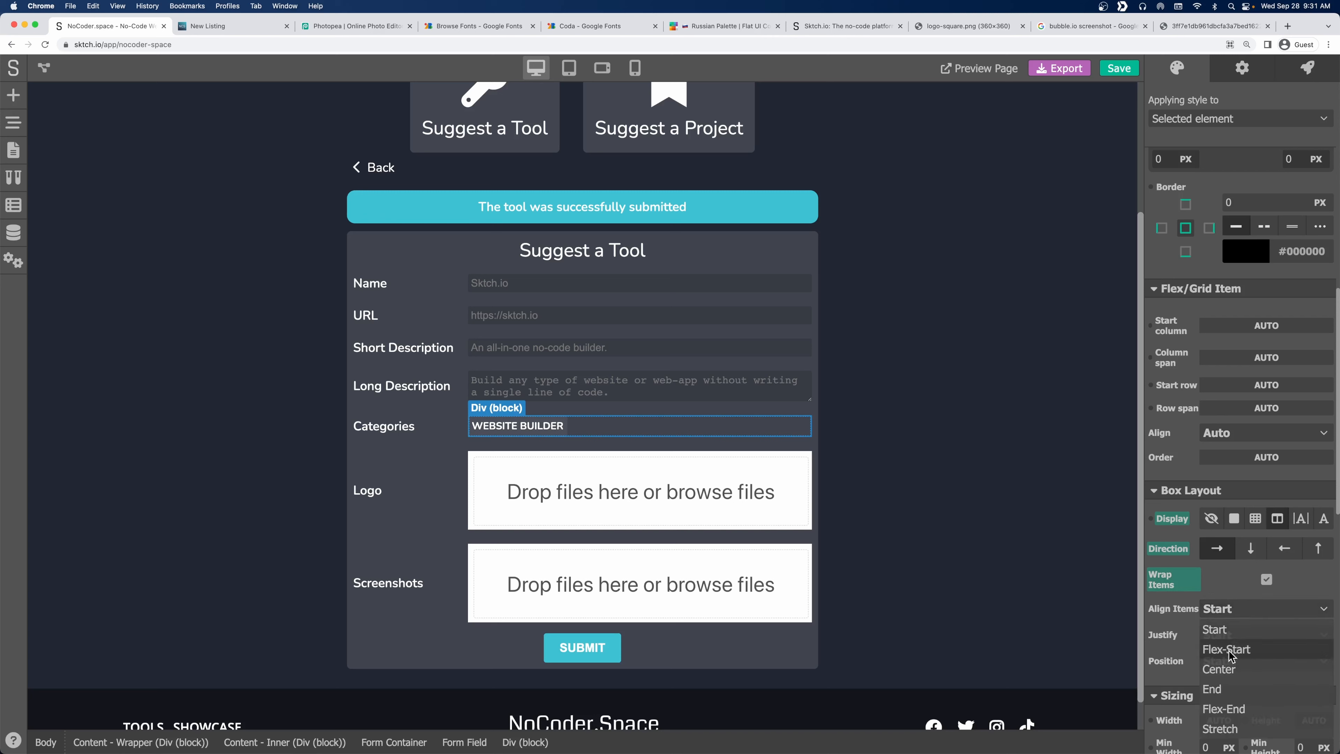
click(1232, 664)
Give the WEBSITE BUILDER tag a pointer hand cursor.
click(852, 444)
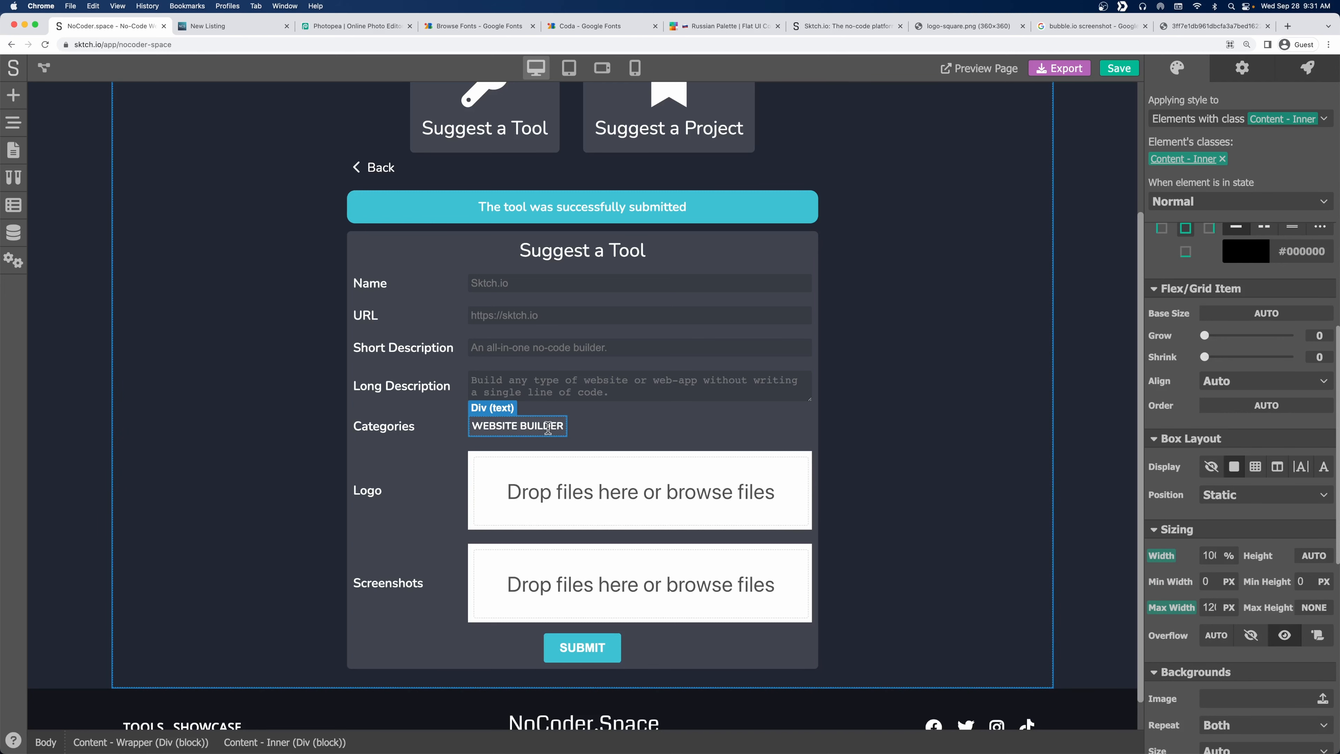
click(547, 427)
scroll(1182, 470, down, 10)
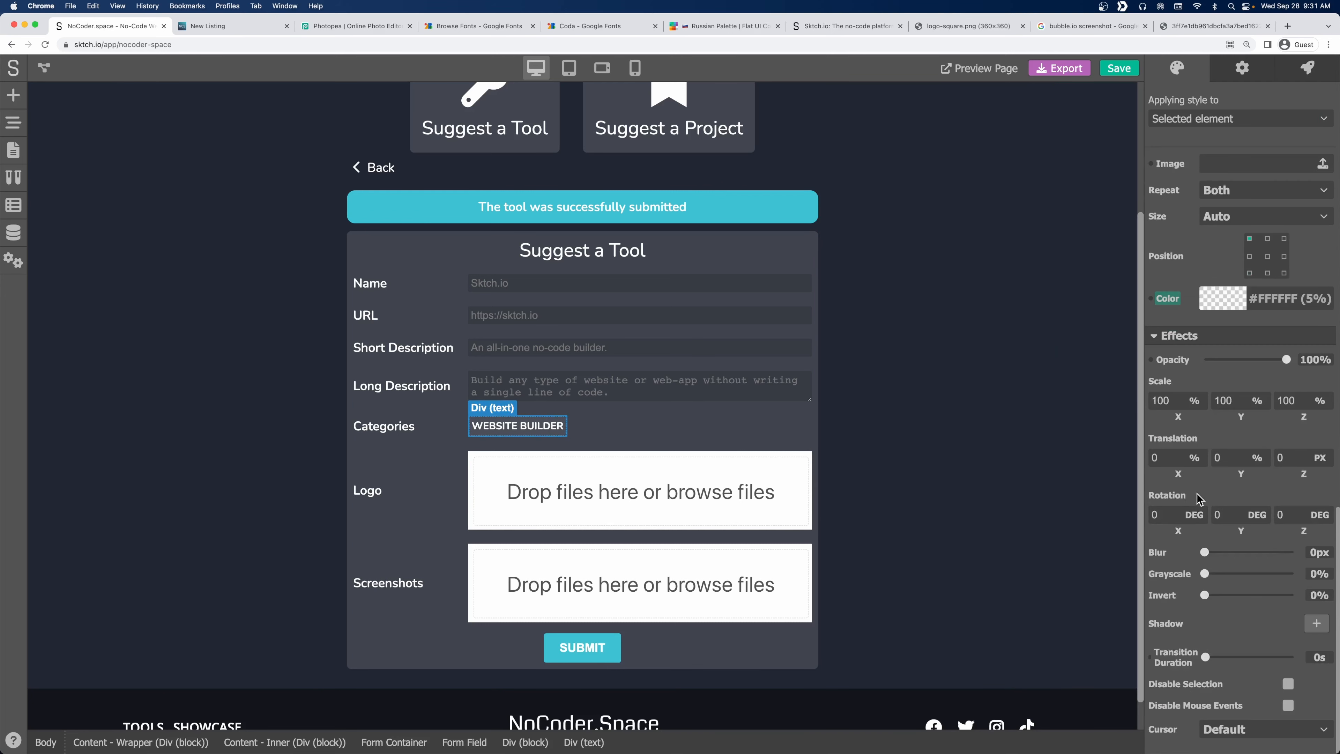
click(1294, 735)
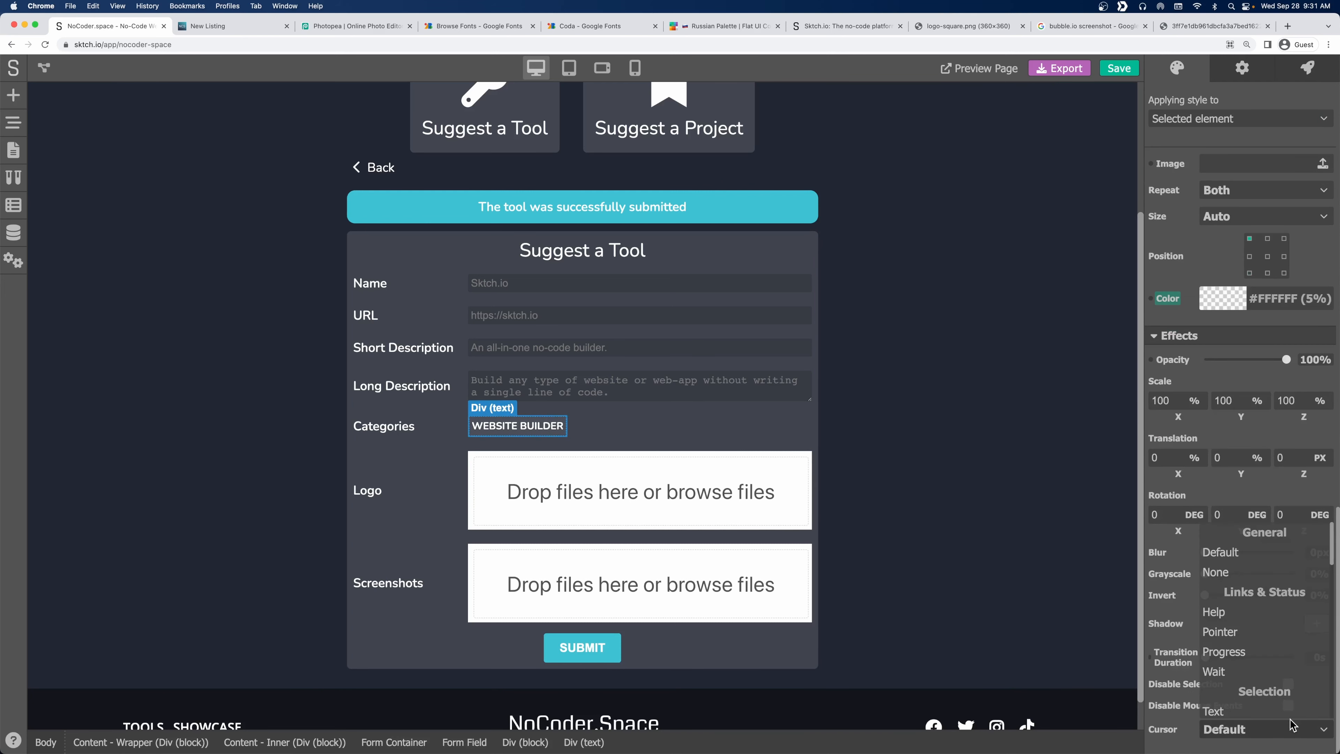
click(1219, 632)
Set the tag's inner margin to 4 px top and bottom, 8 px left and right.
click(607, 427)
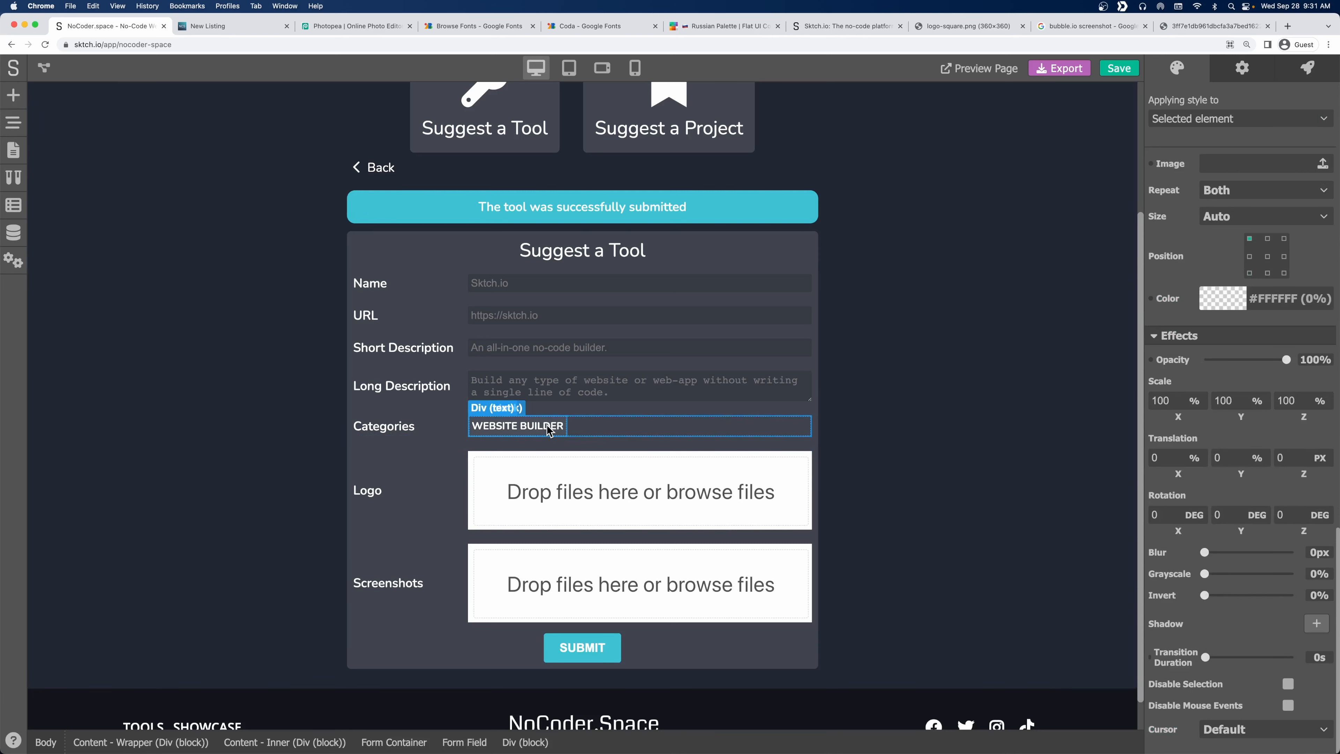
click(549, 427)
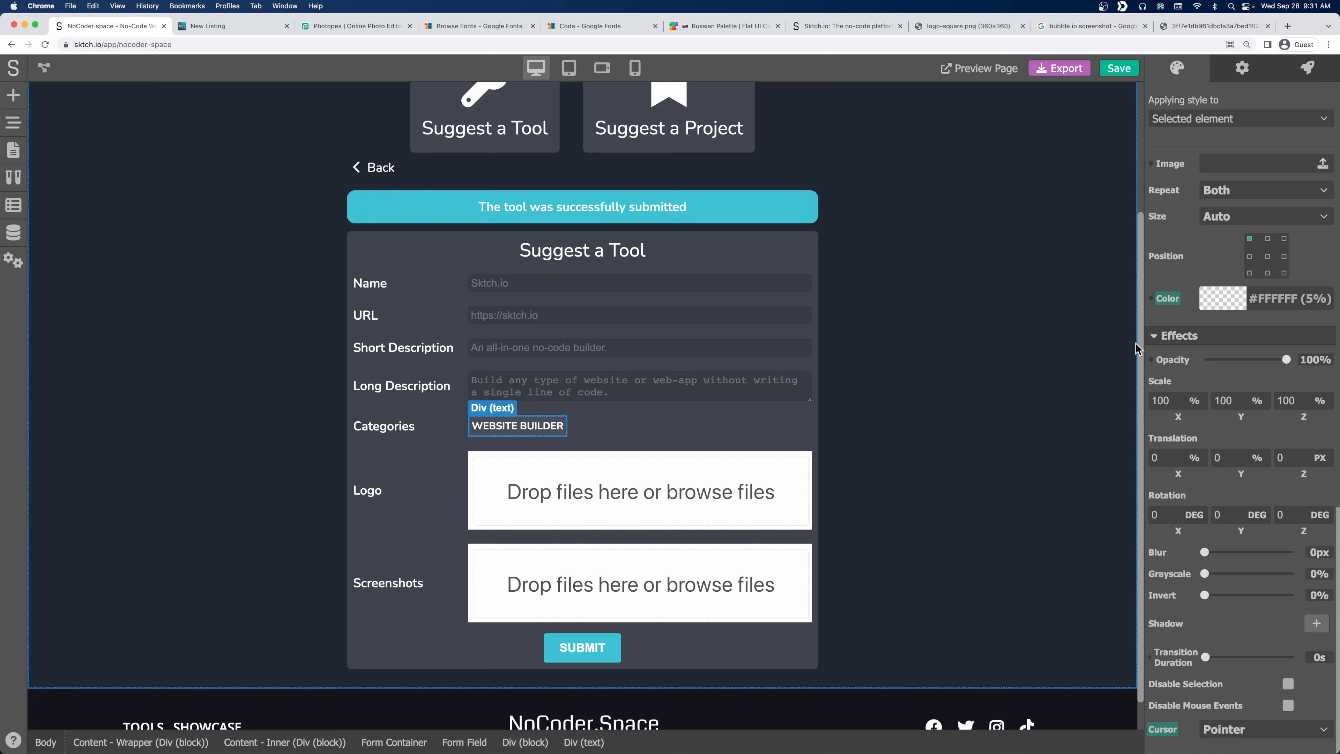
scroll(1182, 285, up, 10)
scroll(1181, 285, up, 5)
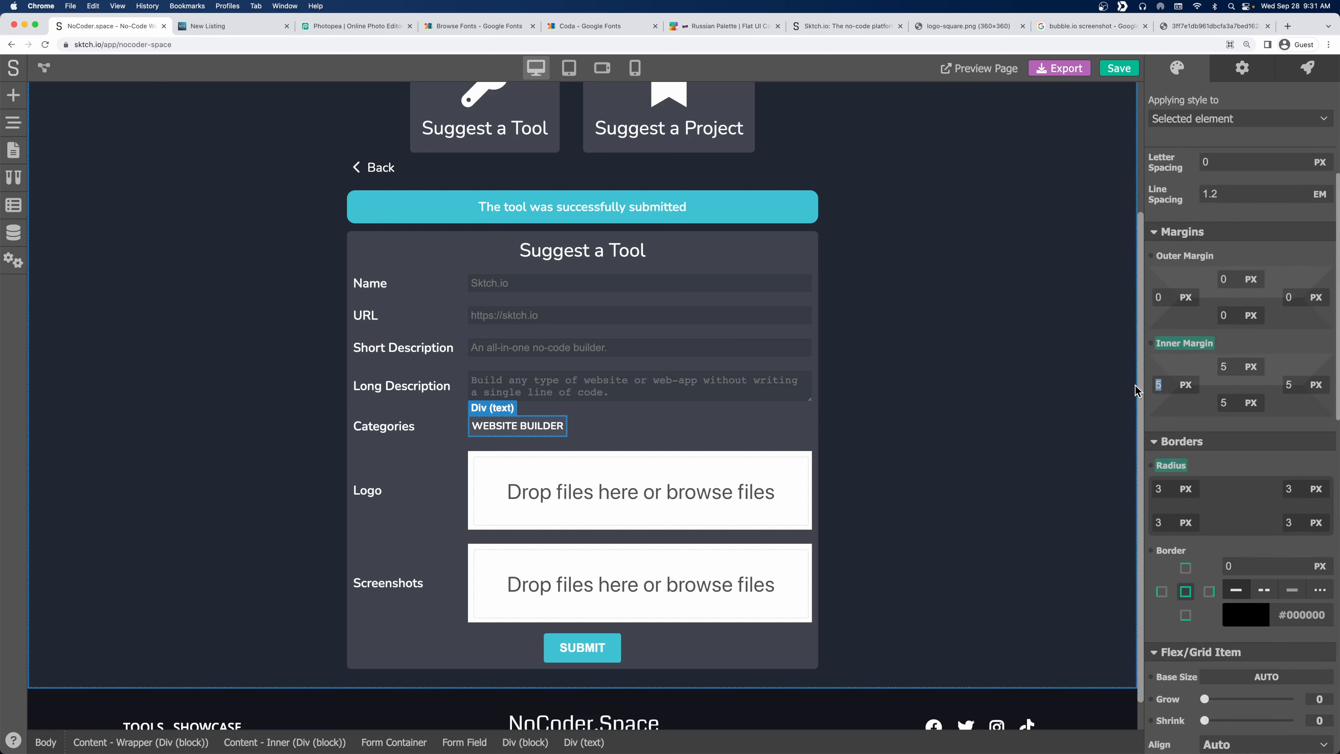
key(Tab)
text(8)
key(shift+Tab)
key(shift+Tab)
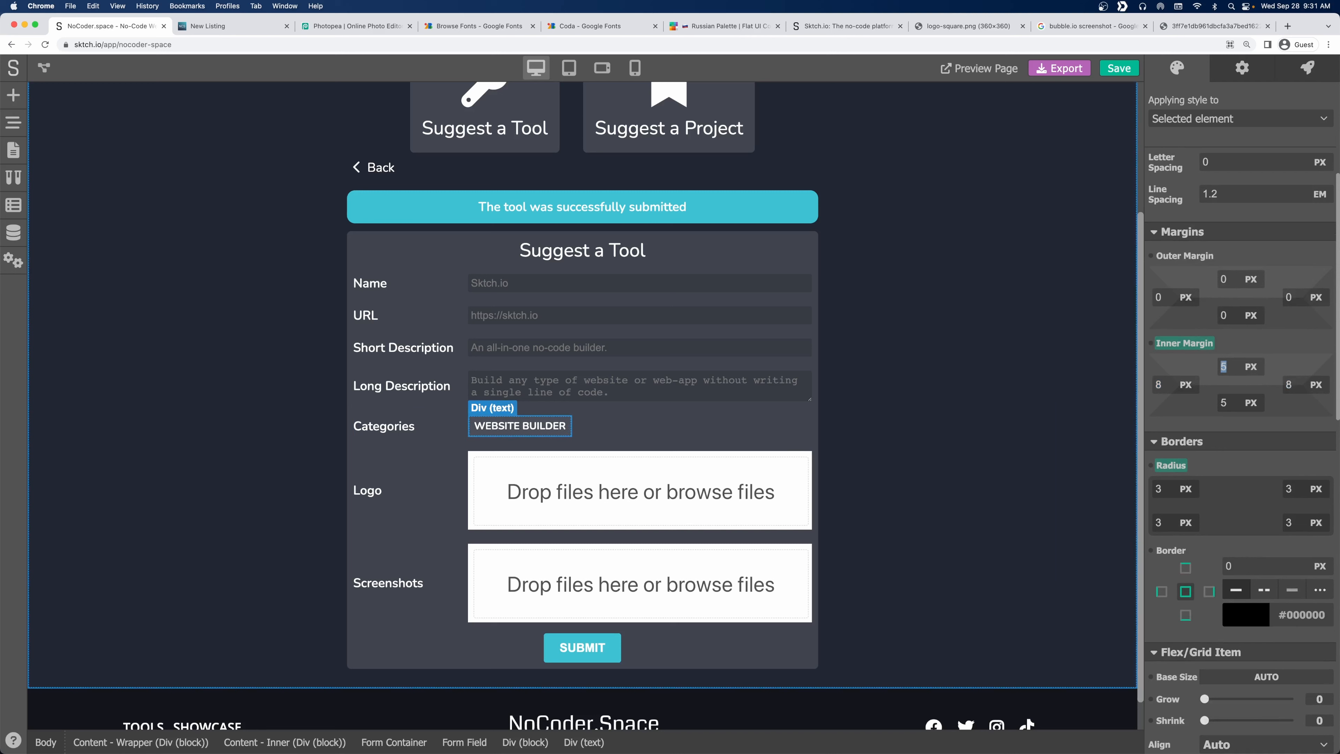
text(4)
key(Tab)
text(4)
key(Tab)
text(8)
key(Tab)
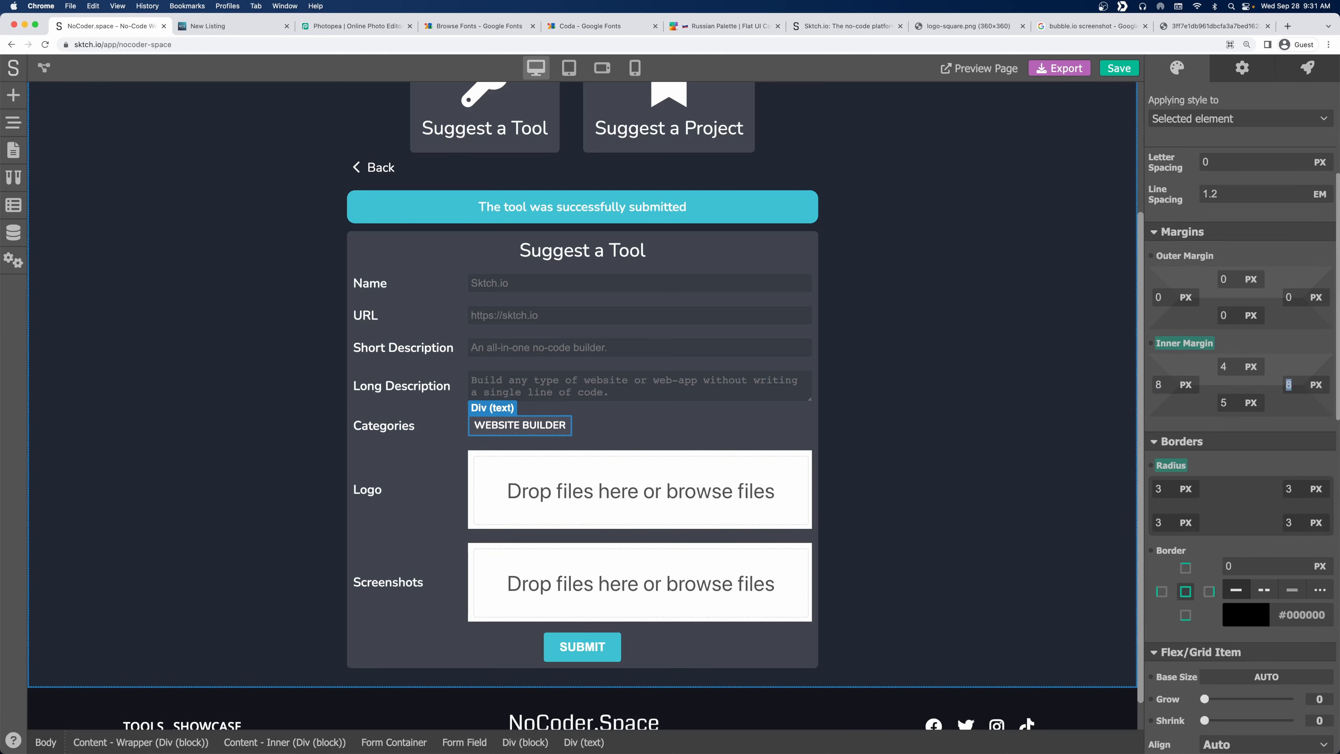
Reselect the WEBSITE BUILDER tag and bring up the Page Navigator element tree.
click(815, 389)
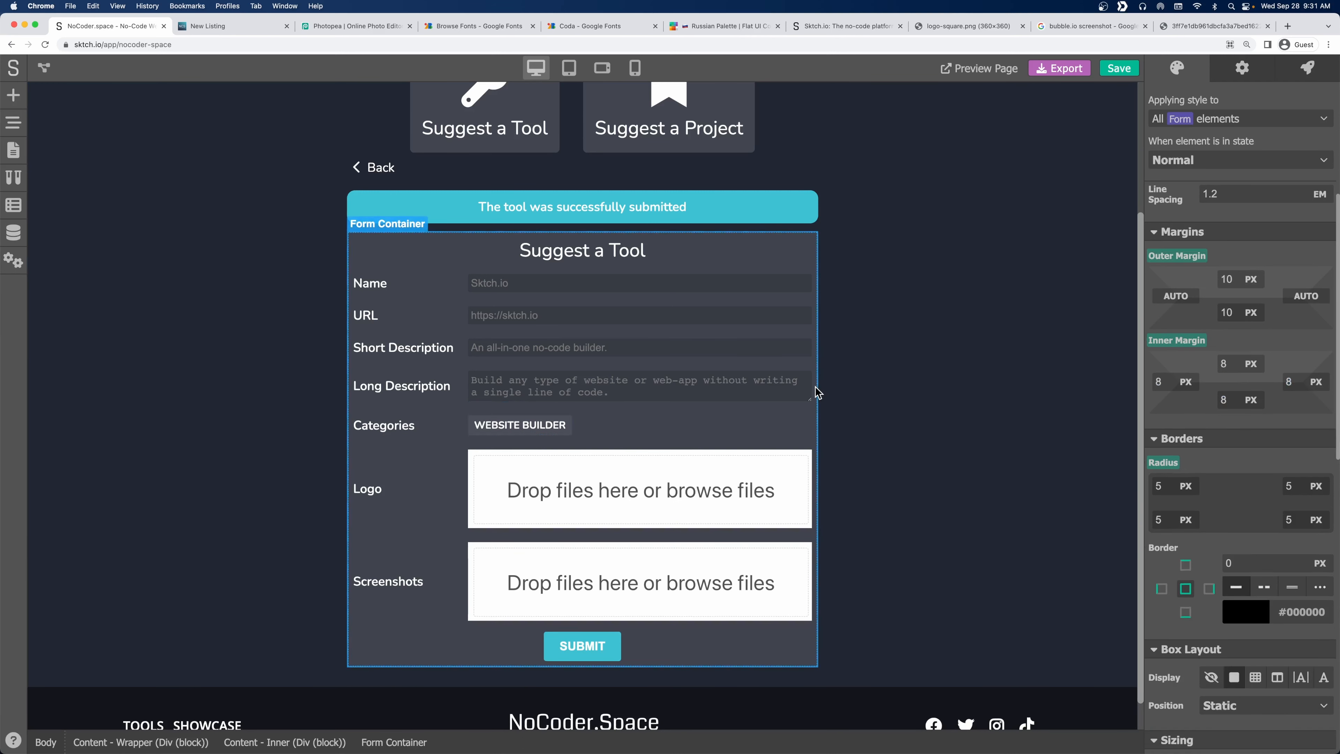
click(520, 425)
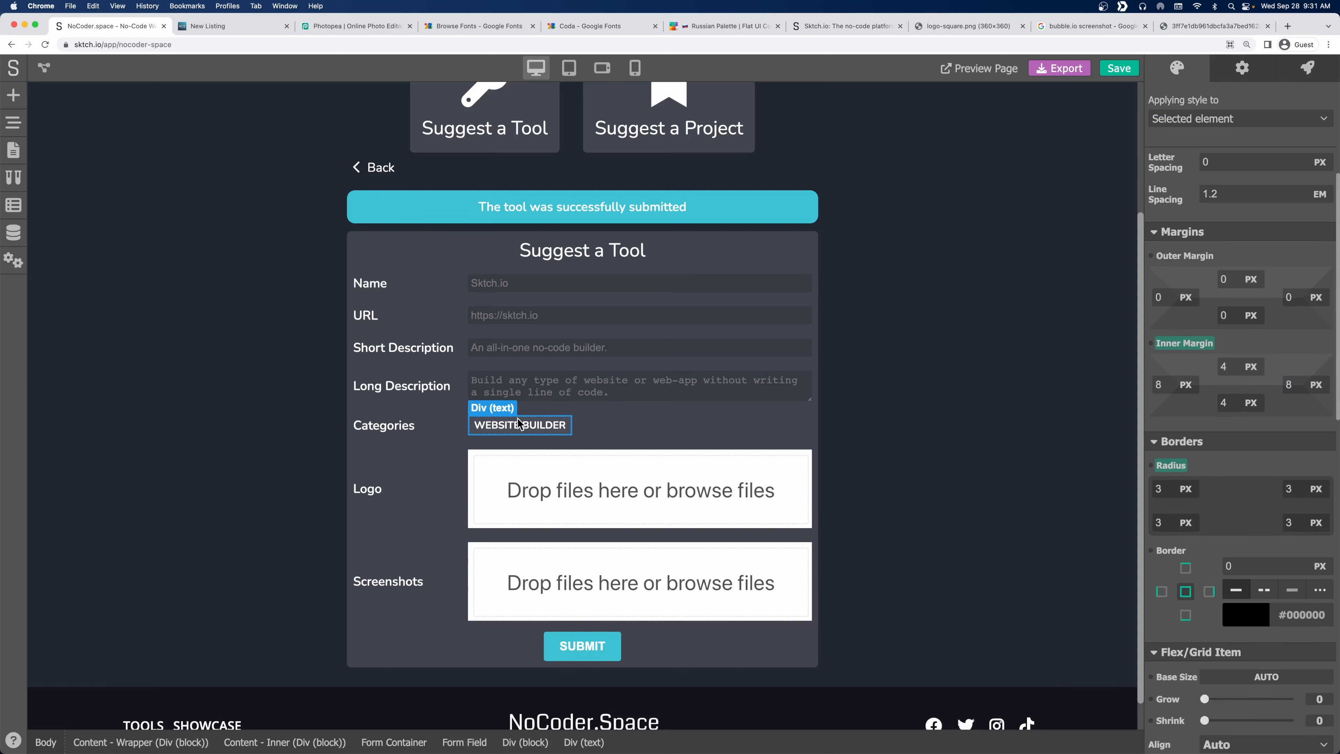
click(26, 128)
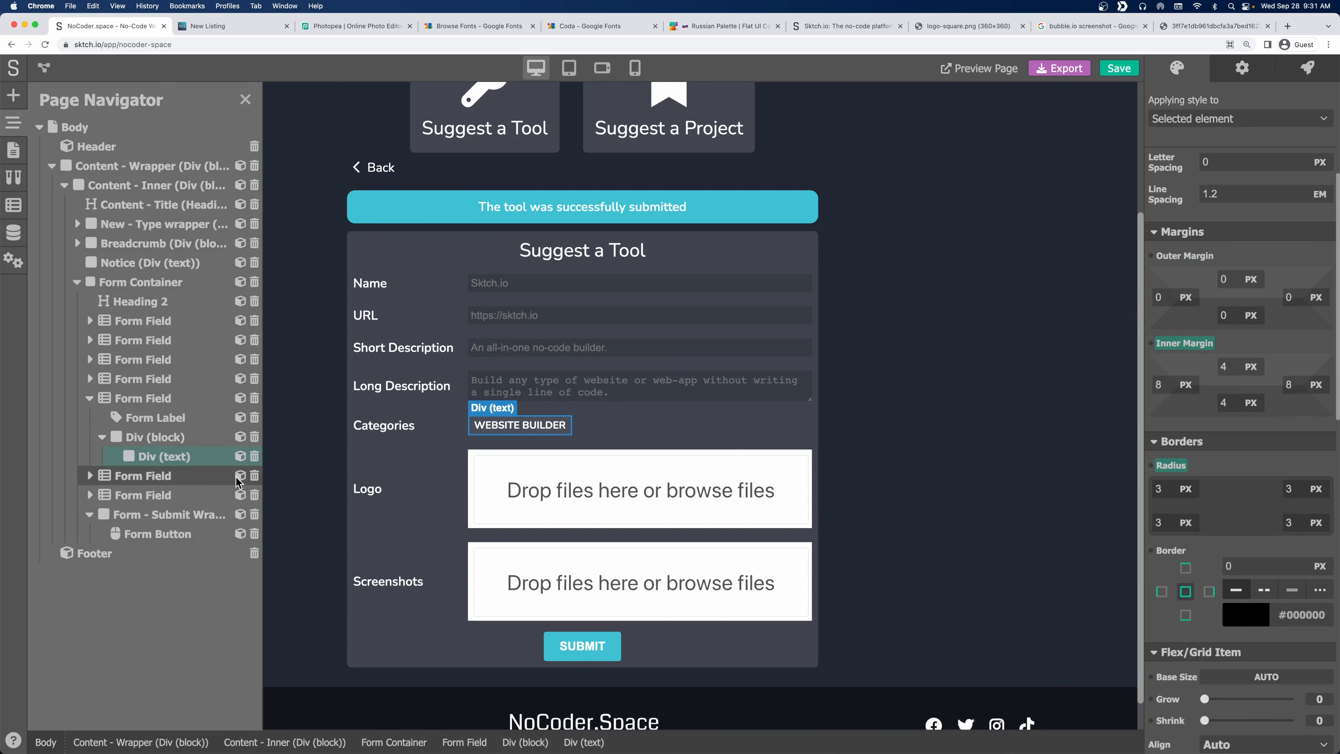
Duplicate the WEBSITE BUILDER tag and relabel the copy APP BUILDER.
right_click(171, 461)
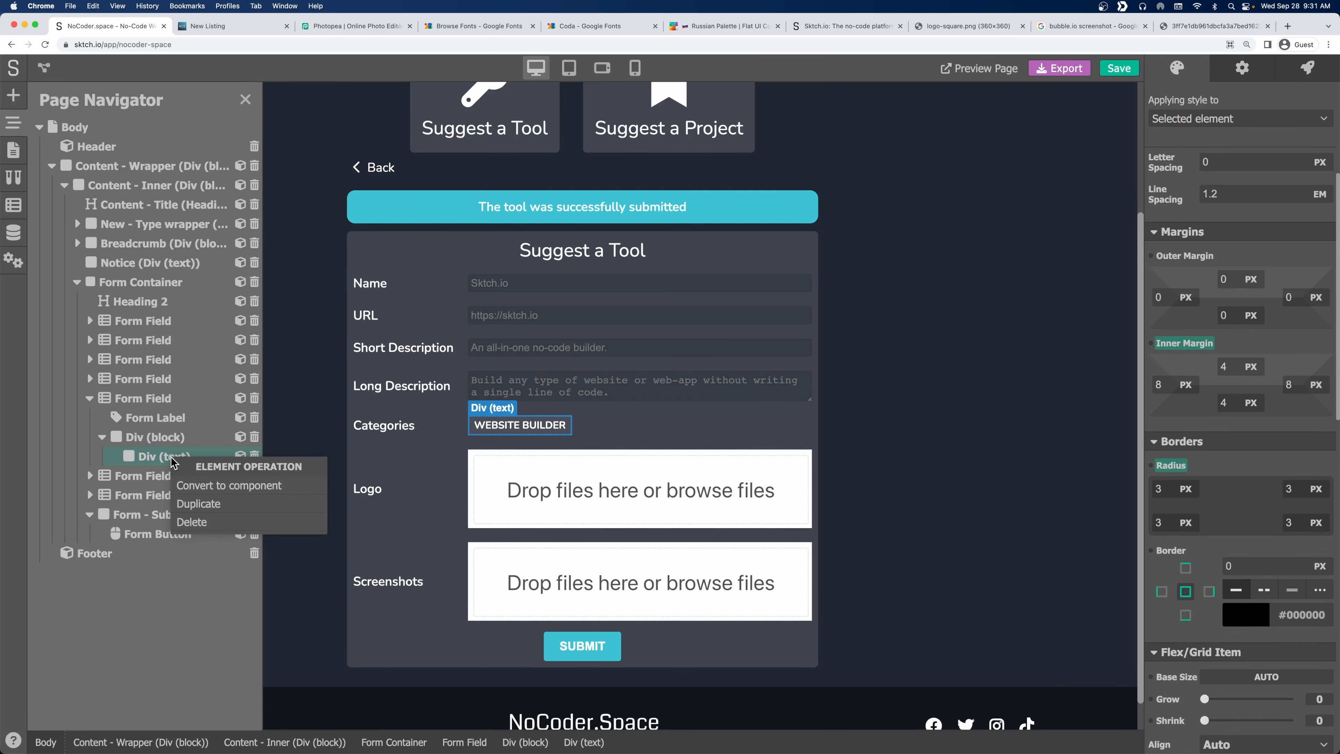
click(205, 506)
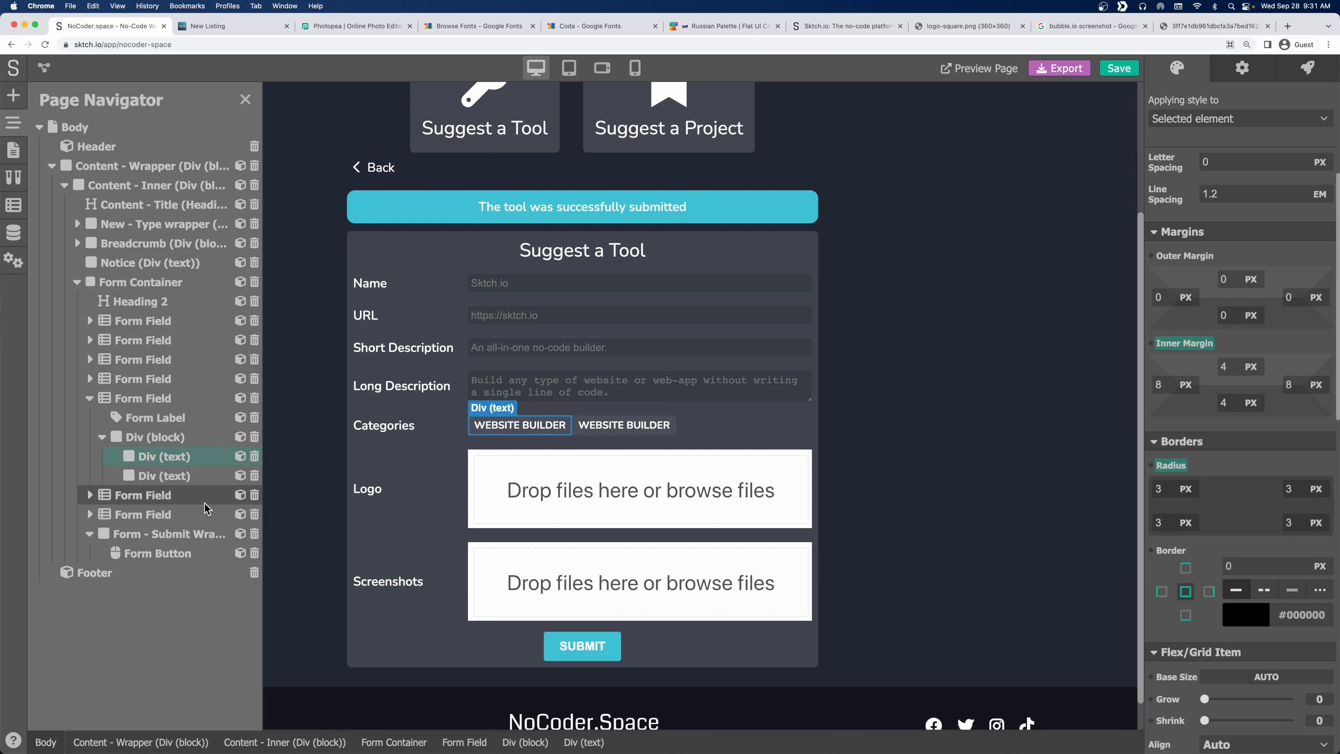
click(599, 427)
double_click(599, 428)
text(APP)
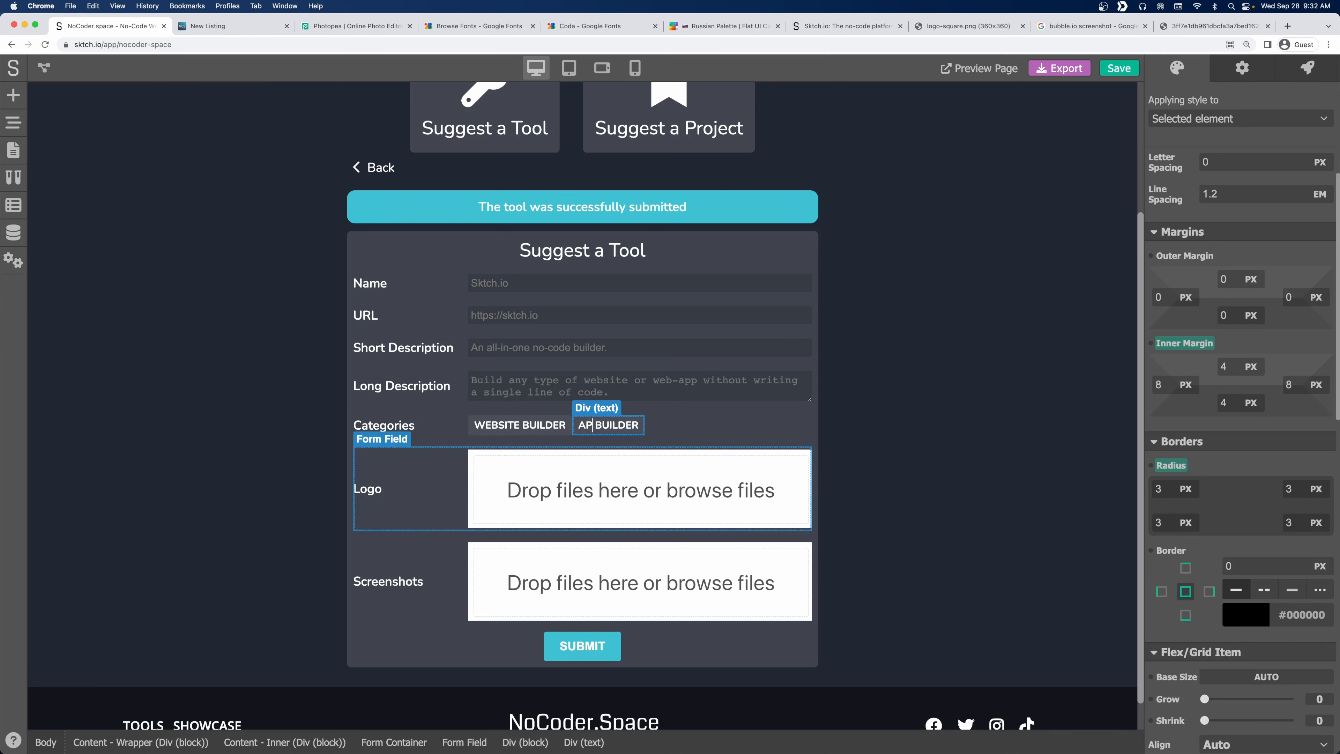
click(666, 433)
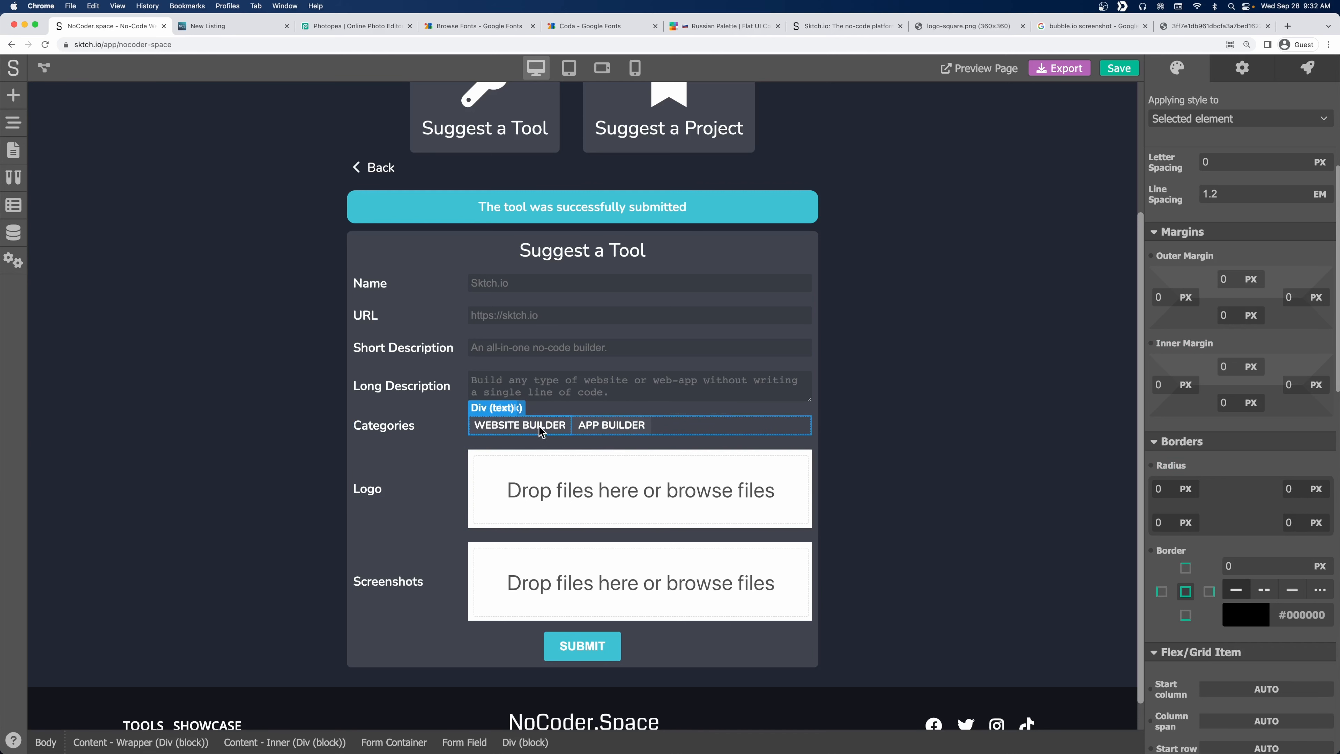
Give the WEBSITE BUILDER tag 5 px right and bottom outer margins.
click(563, 430)
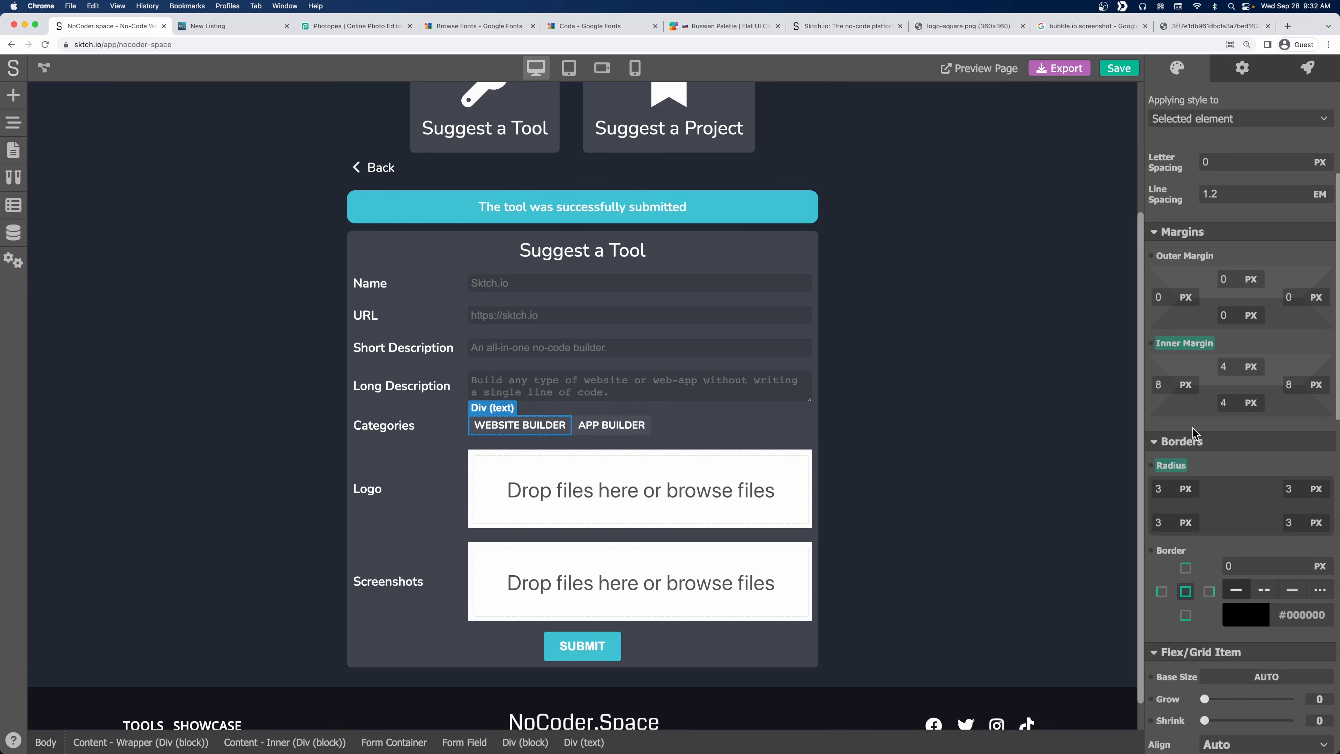
scroll(1193, 429, up, 5)
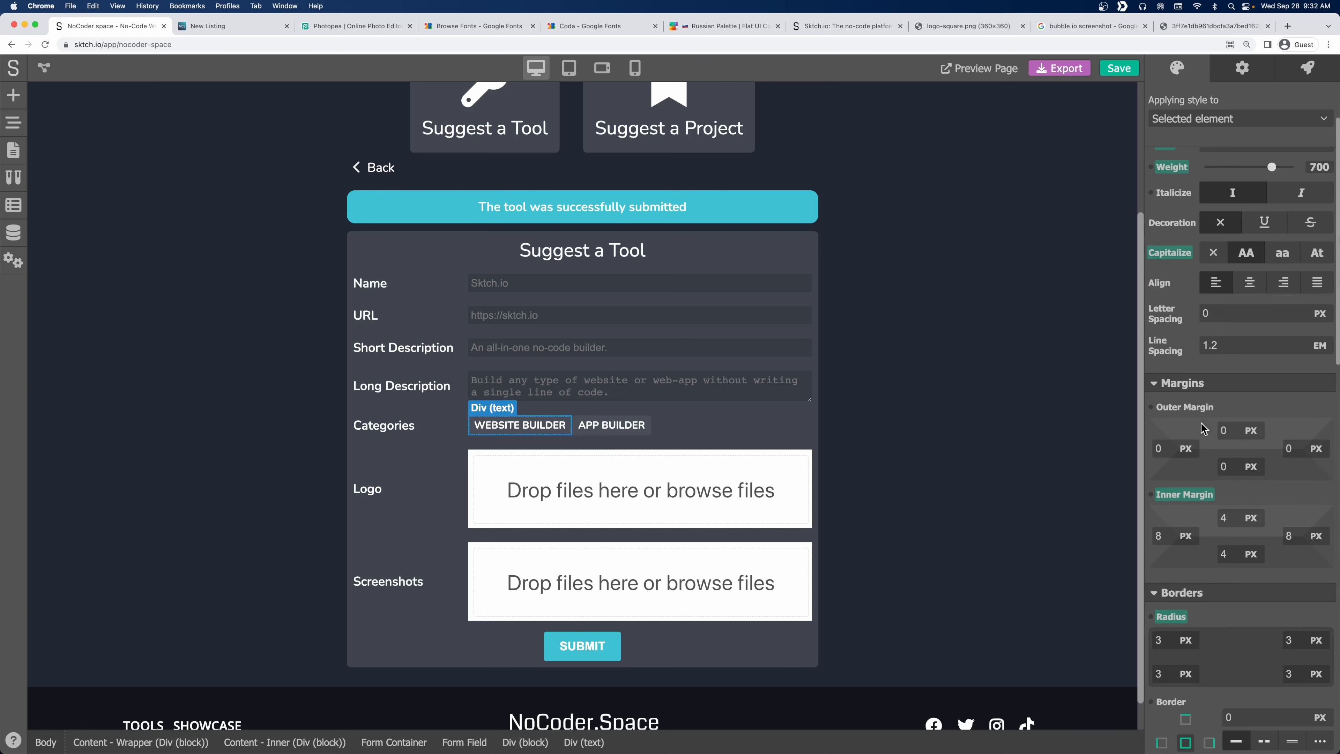
drag(1296, 444, 1258, 447)
click(1291, 403)
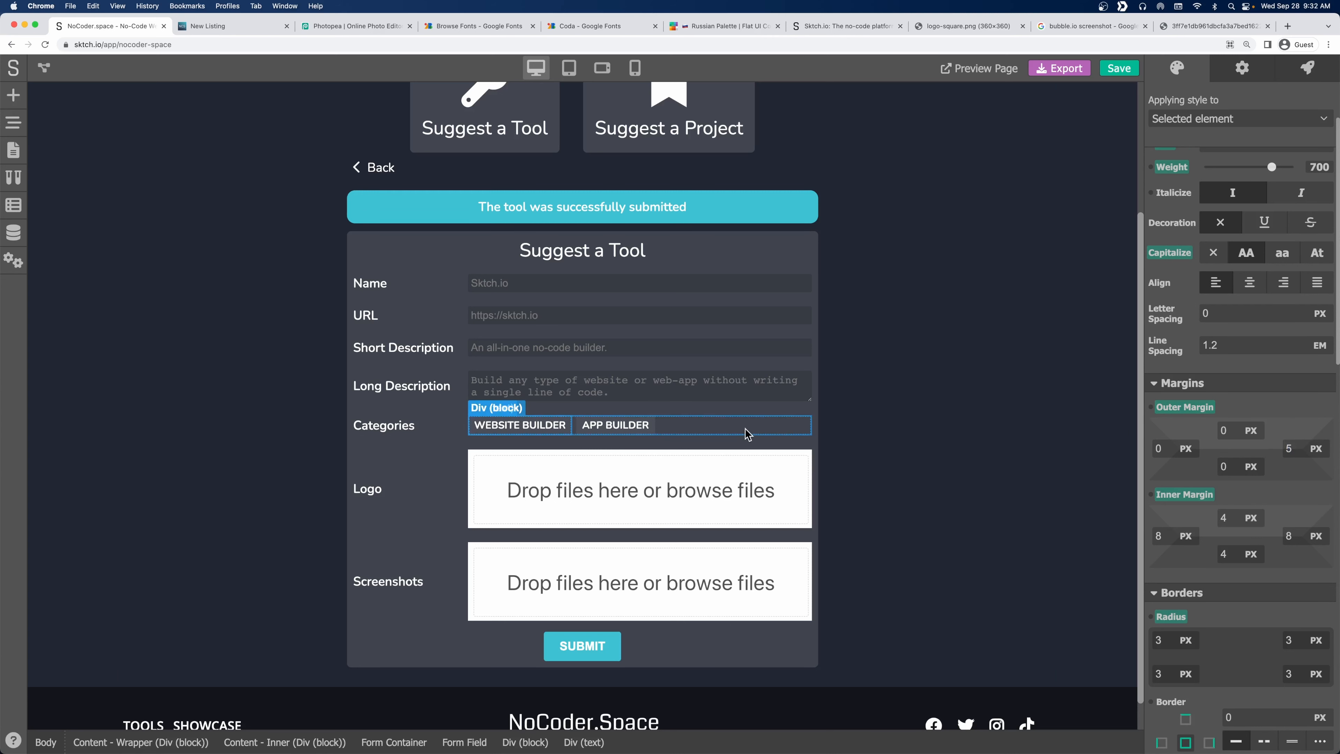
drag(1229, 468, 1159, 467)
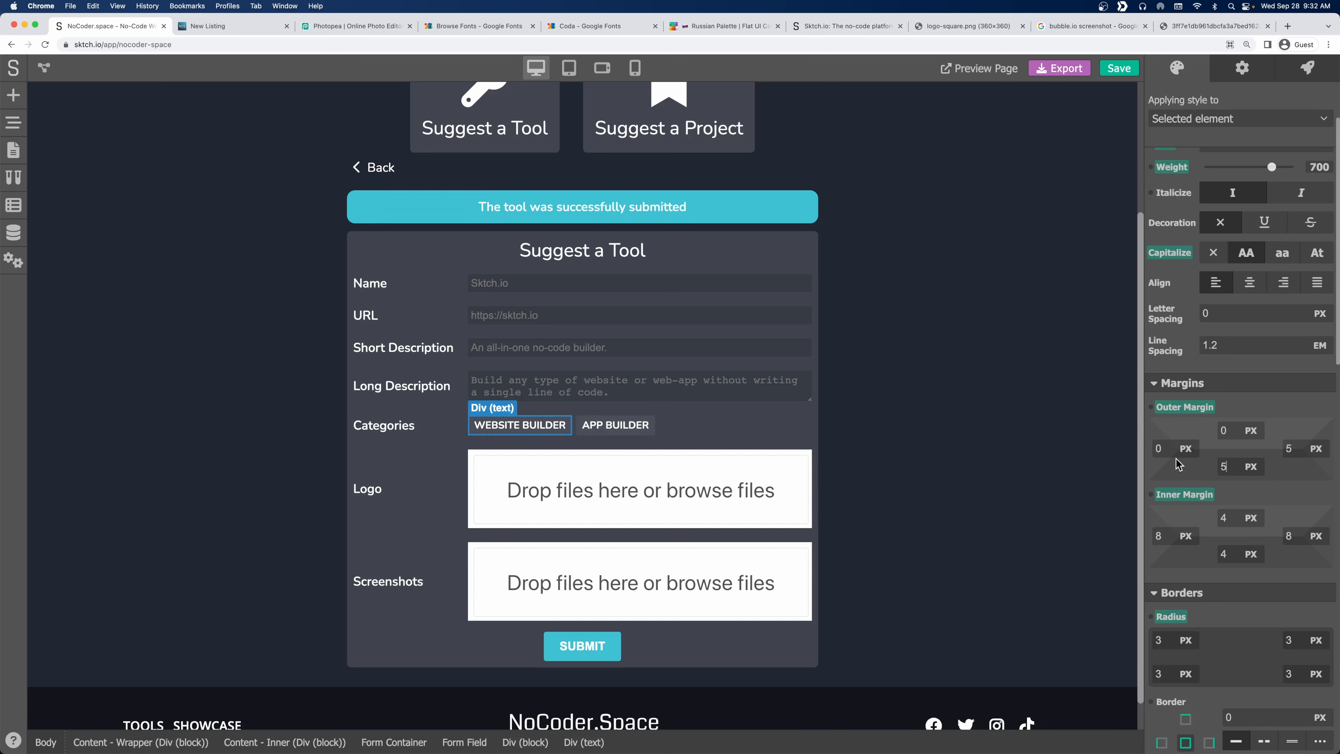
click(1255, 420)
click(975, 435)
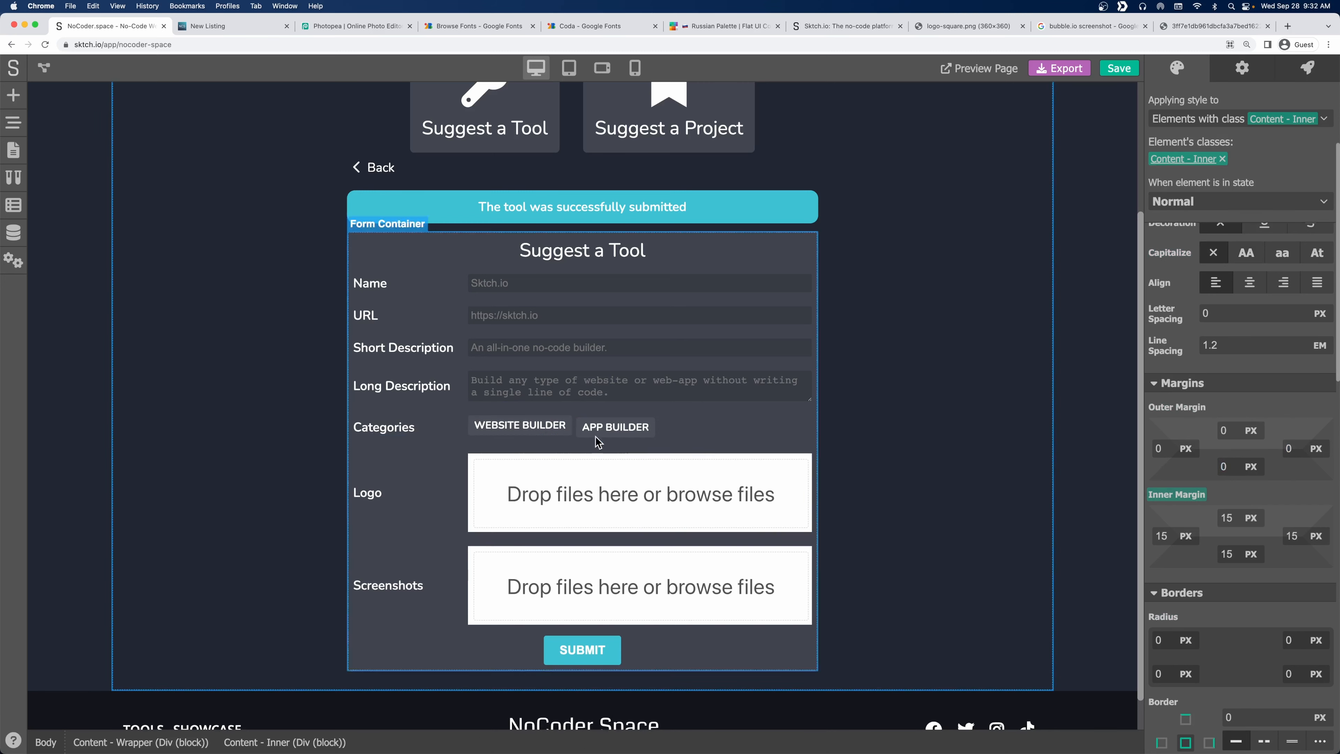
Create the class 'Categories Field - Item' on the WEBSITE BUILDER tag.
click(520, 425)
click(1229, 118)
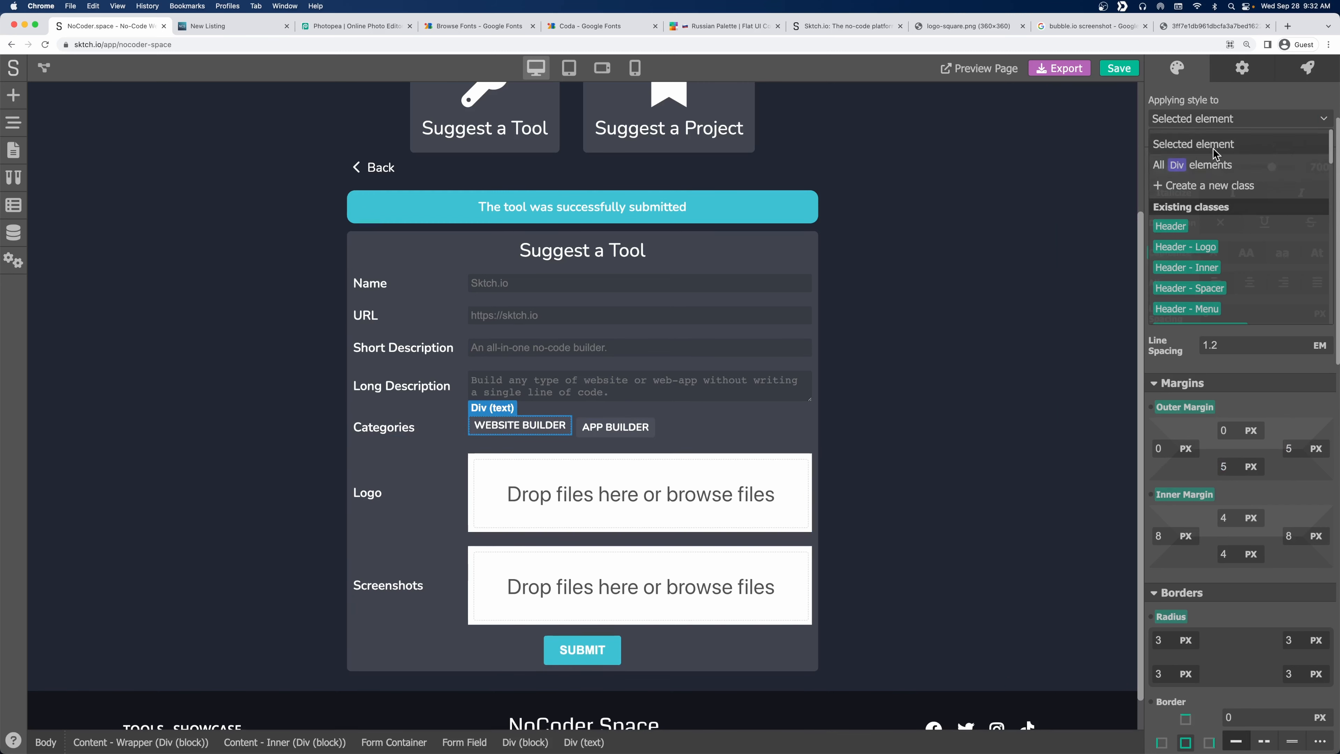
click(1204, 186)
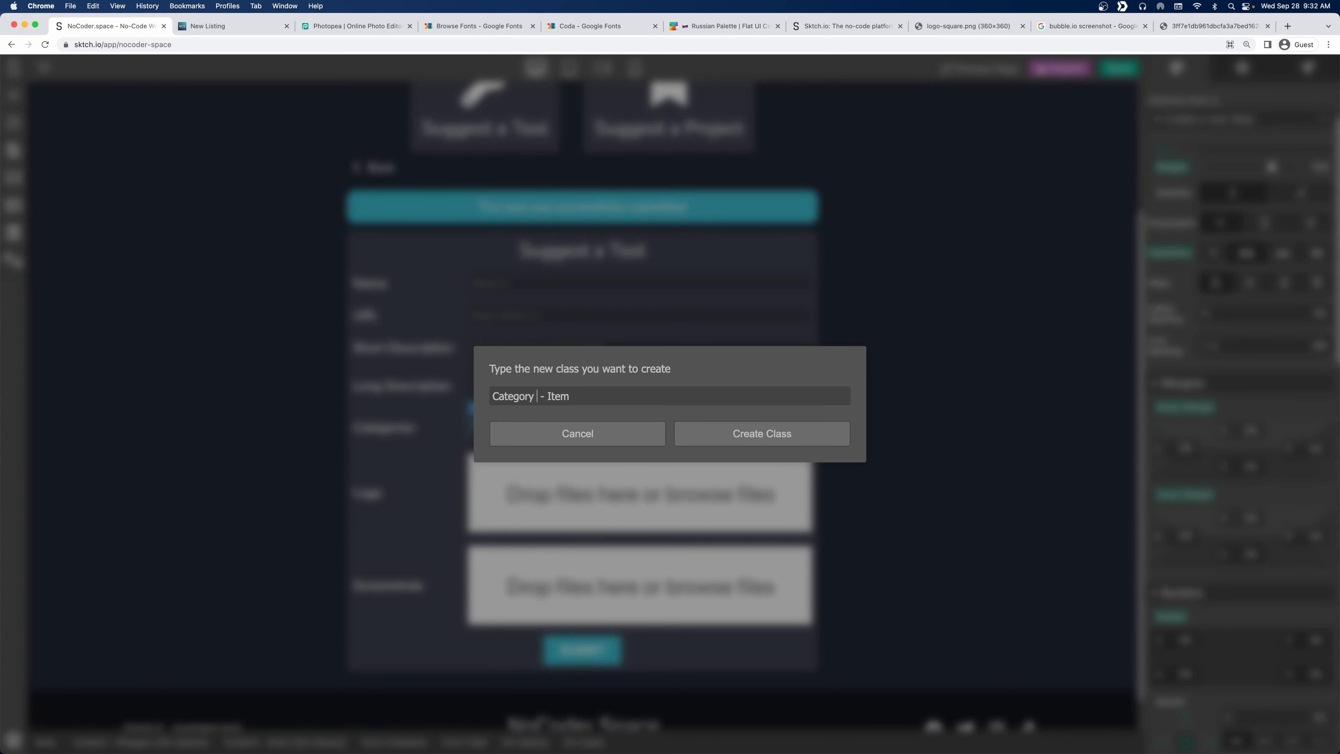
key(BackSpace)
text(ies Field)
key(super+a)
key(super+c)
key(Return)
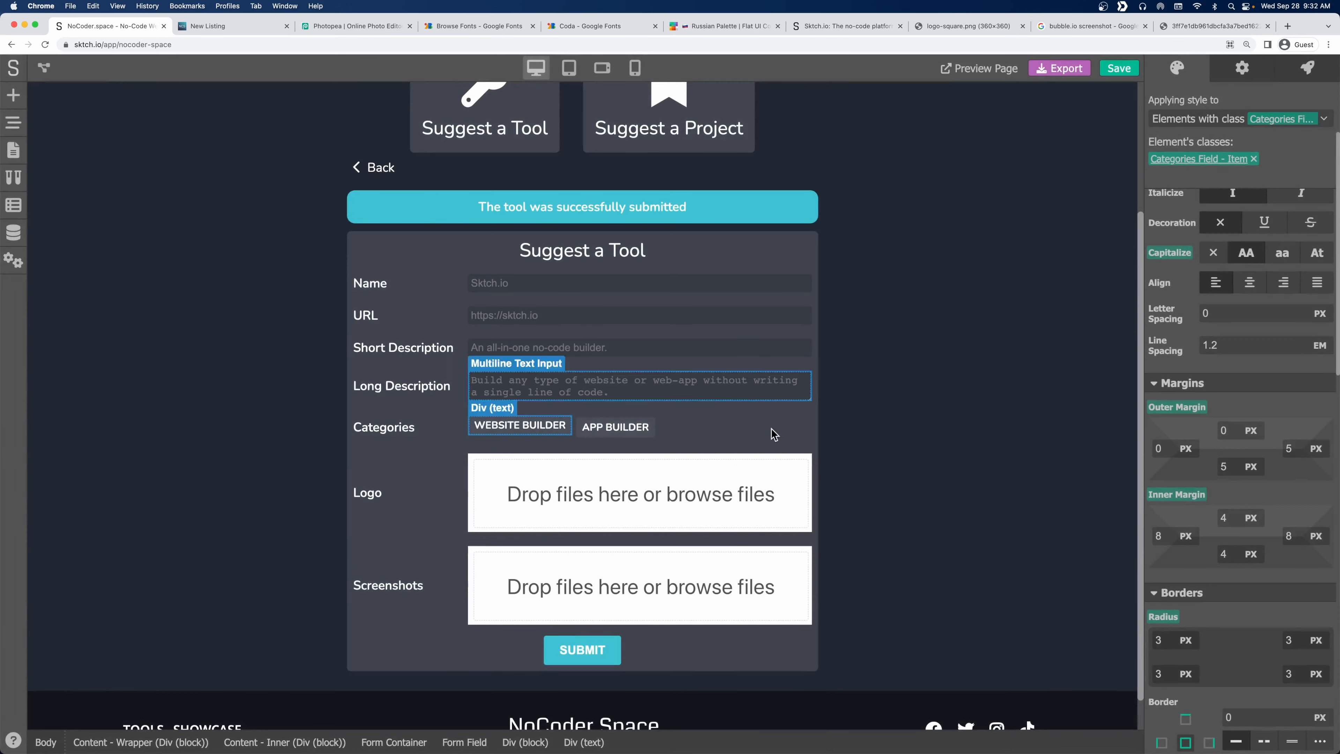
Create the class 'Categories Field' on the Categories container.
click(728, 428)
click(1231, 120)
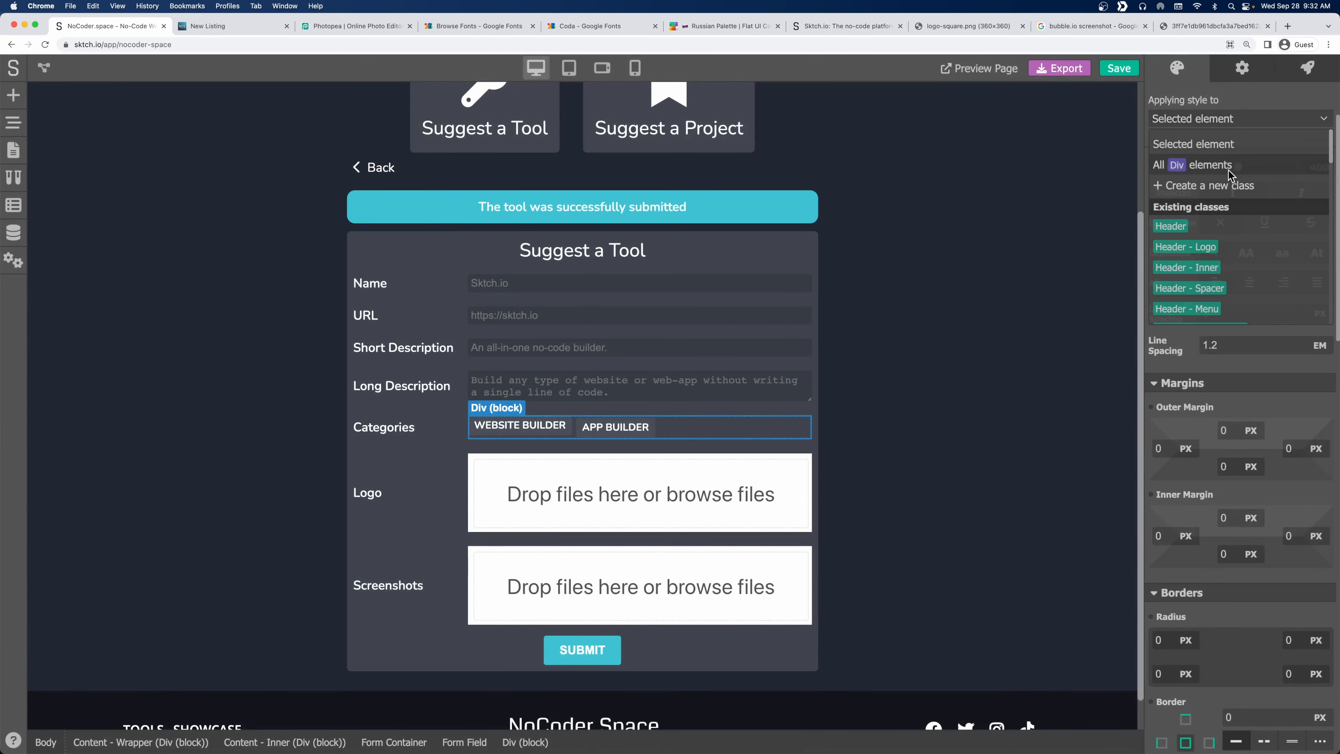
click(1230, 186)
key(BackSpace)
key(BackSpace)
key(BackSpace)
key(BackSpace)
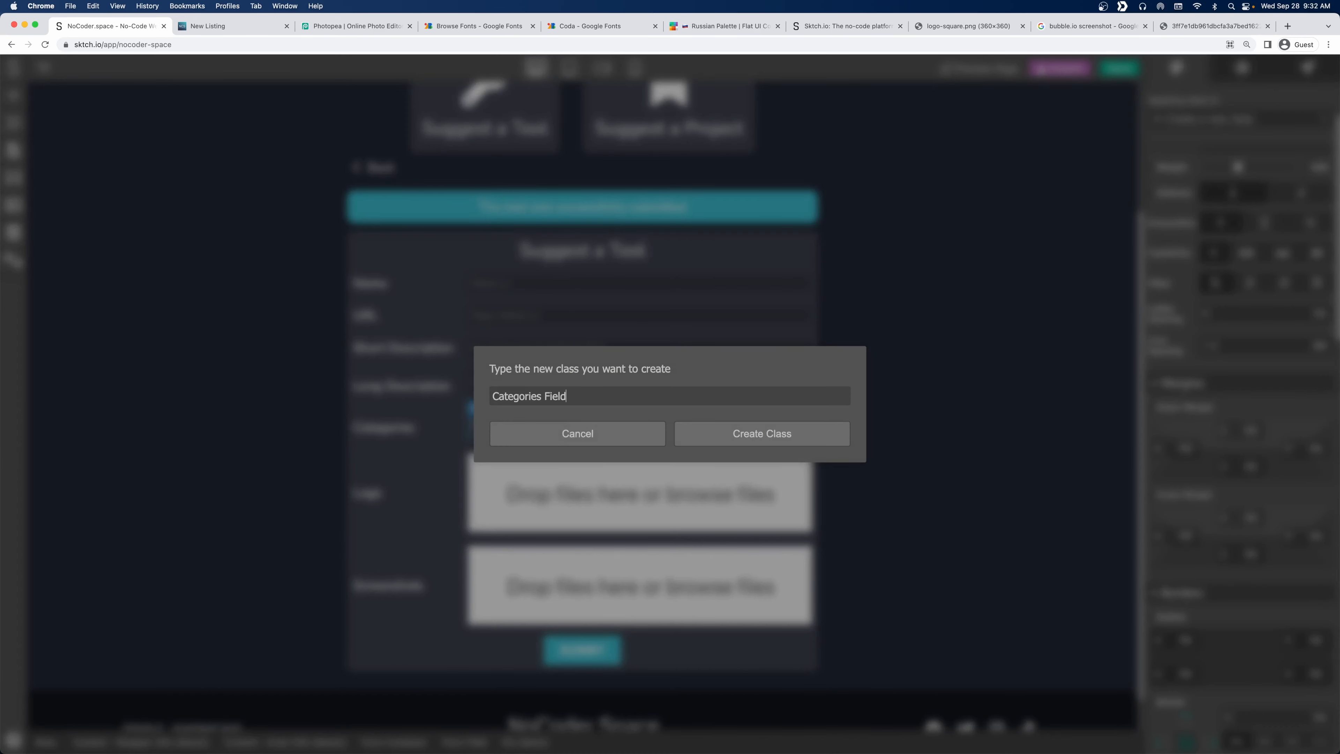
click(733, 435)
click(609, 428)
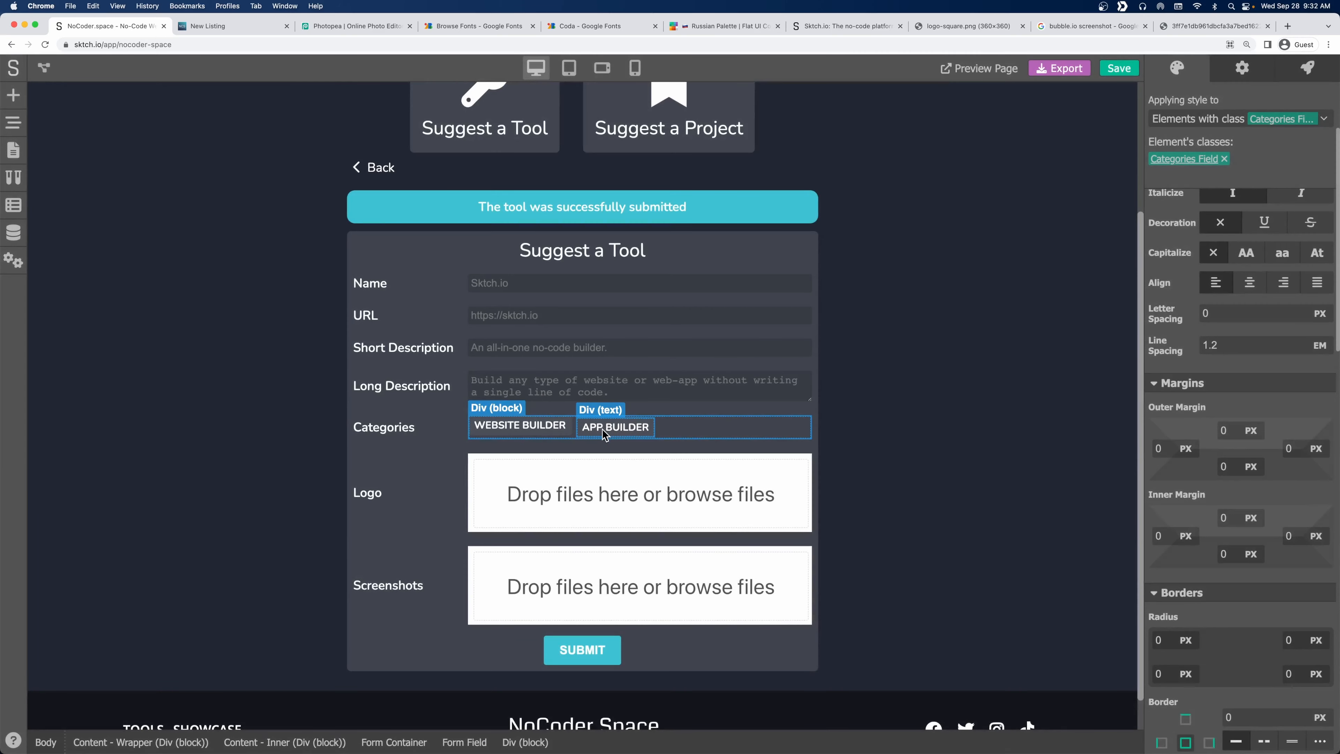
Delete the old APP BUILDER tag and duplicate WEBSITE BUILDER, relabelled as App.
click(13, 122)
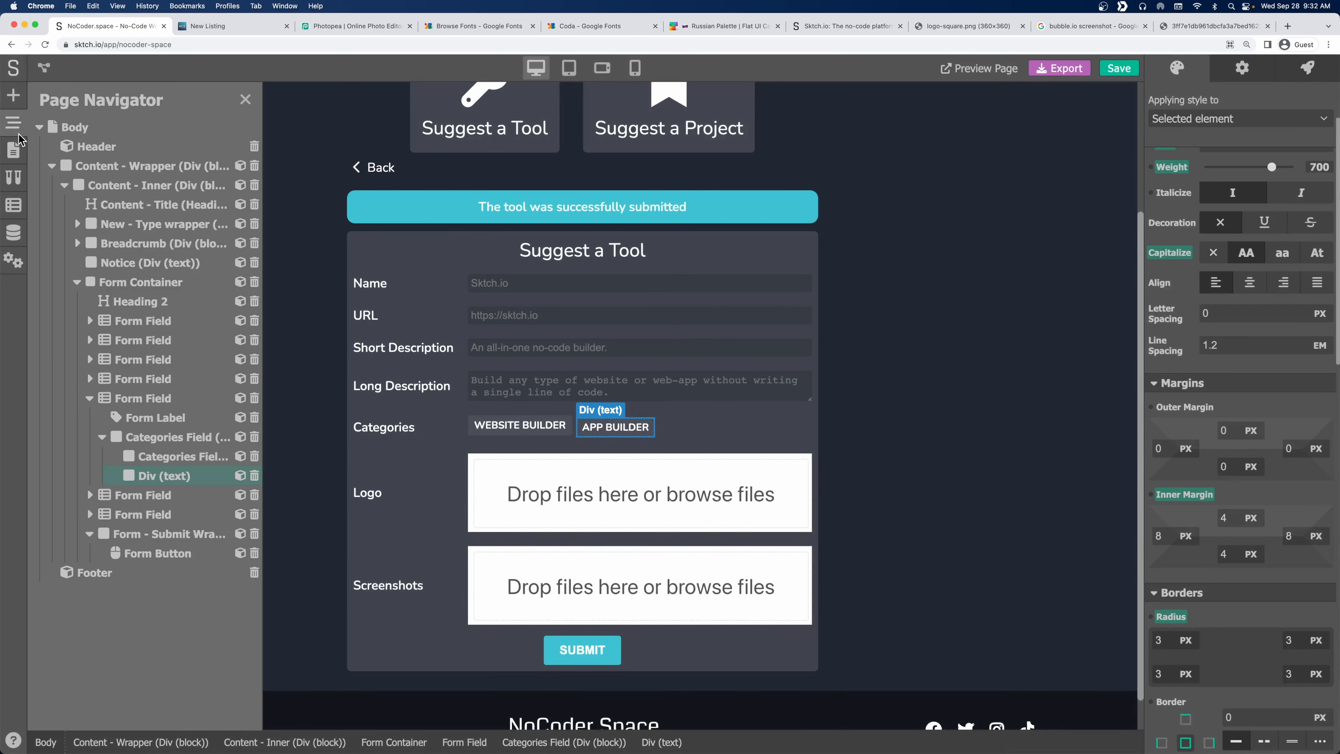
click(254, 477)
right_click(179, 457)
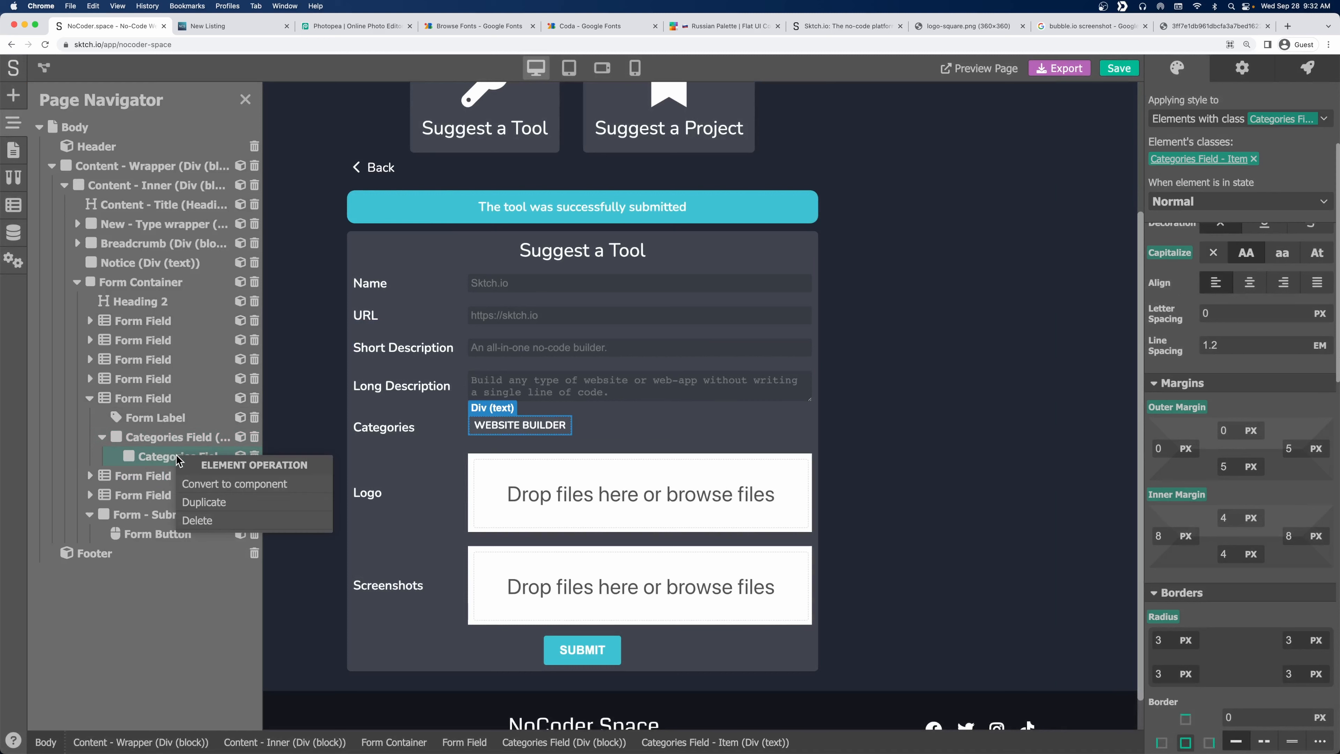
click(209, 502)
click(620, 428)
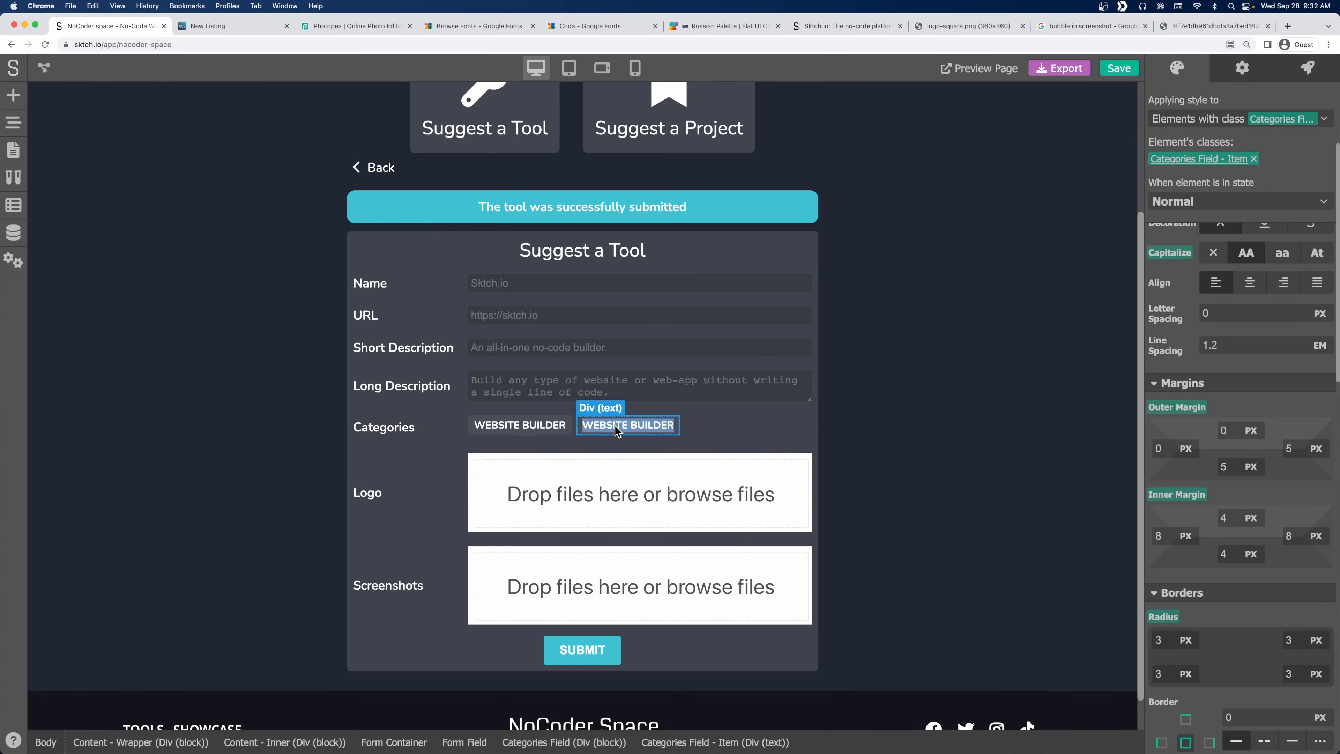
text(App)
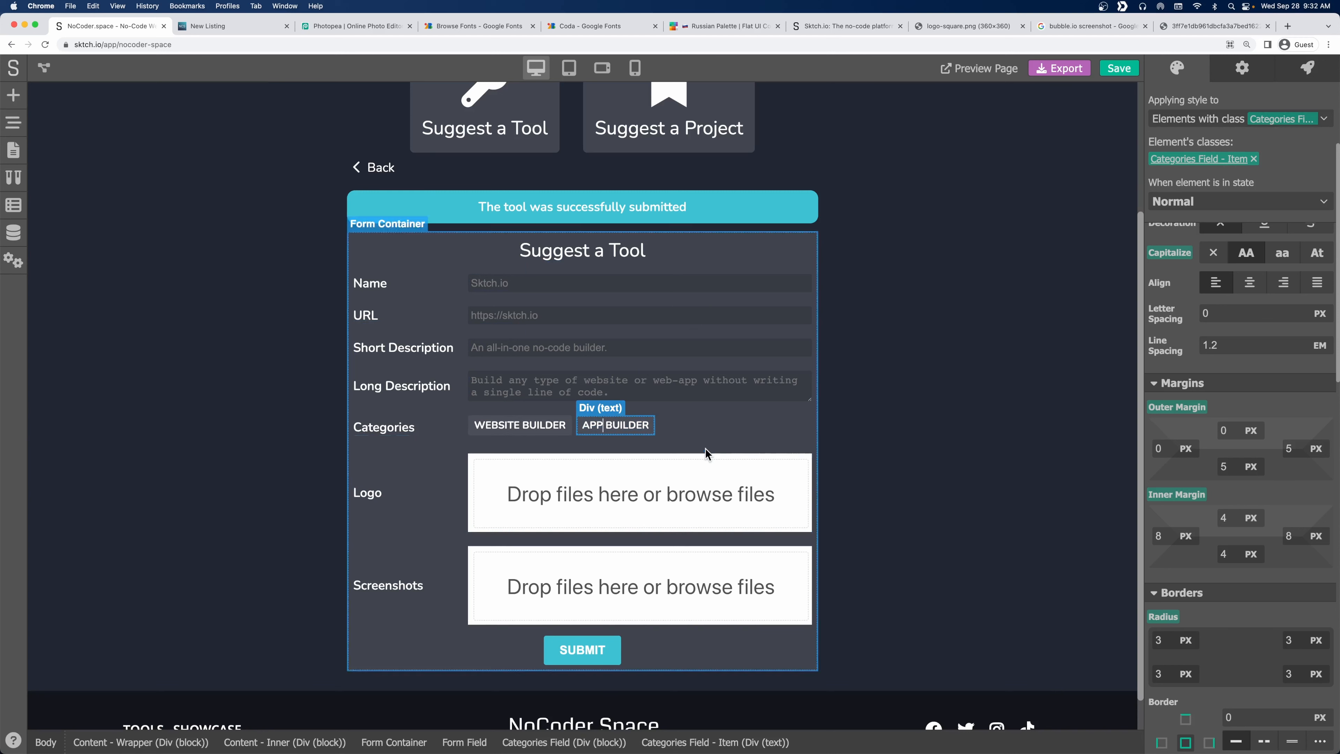
click(772, 425)
Save the project with Cmd+S.
click(871, 414)
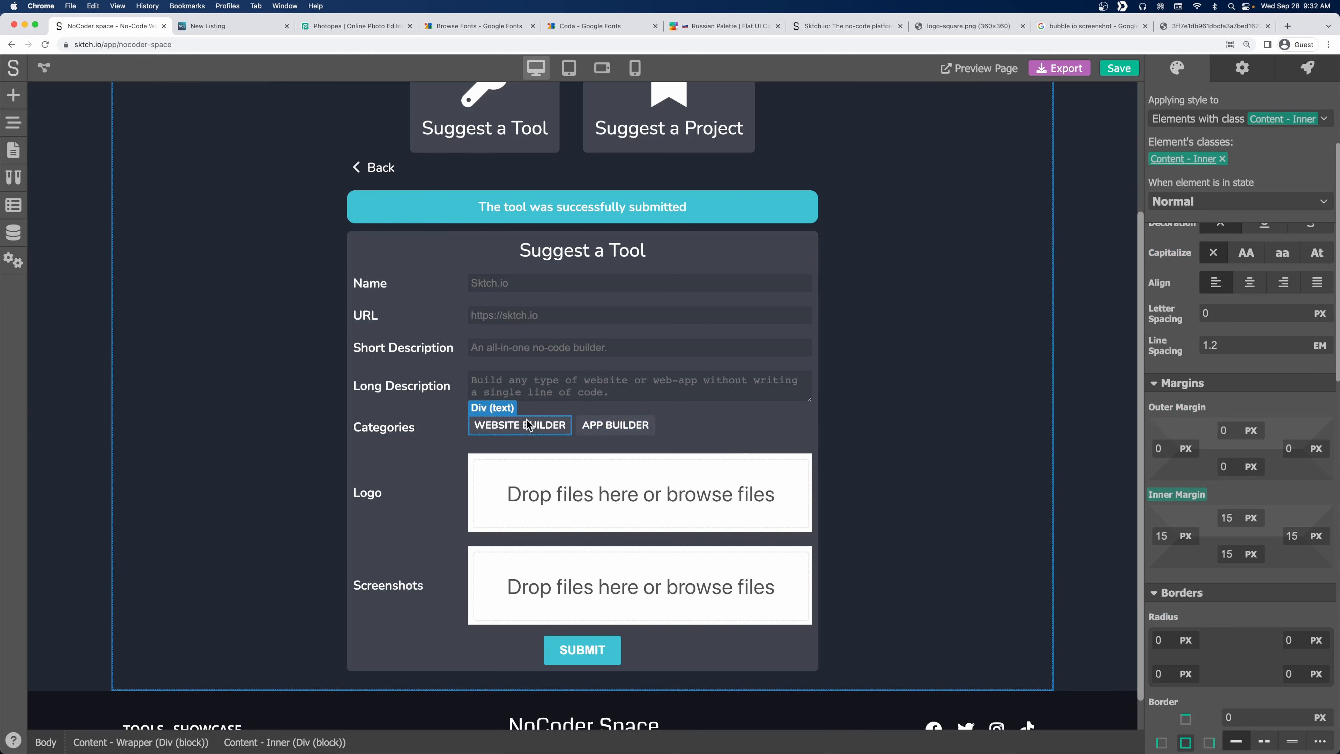
click(696, 426)
click(896, 368)
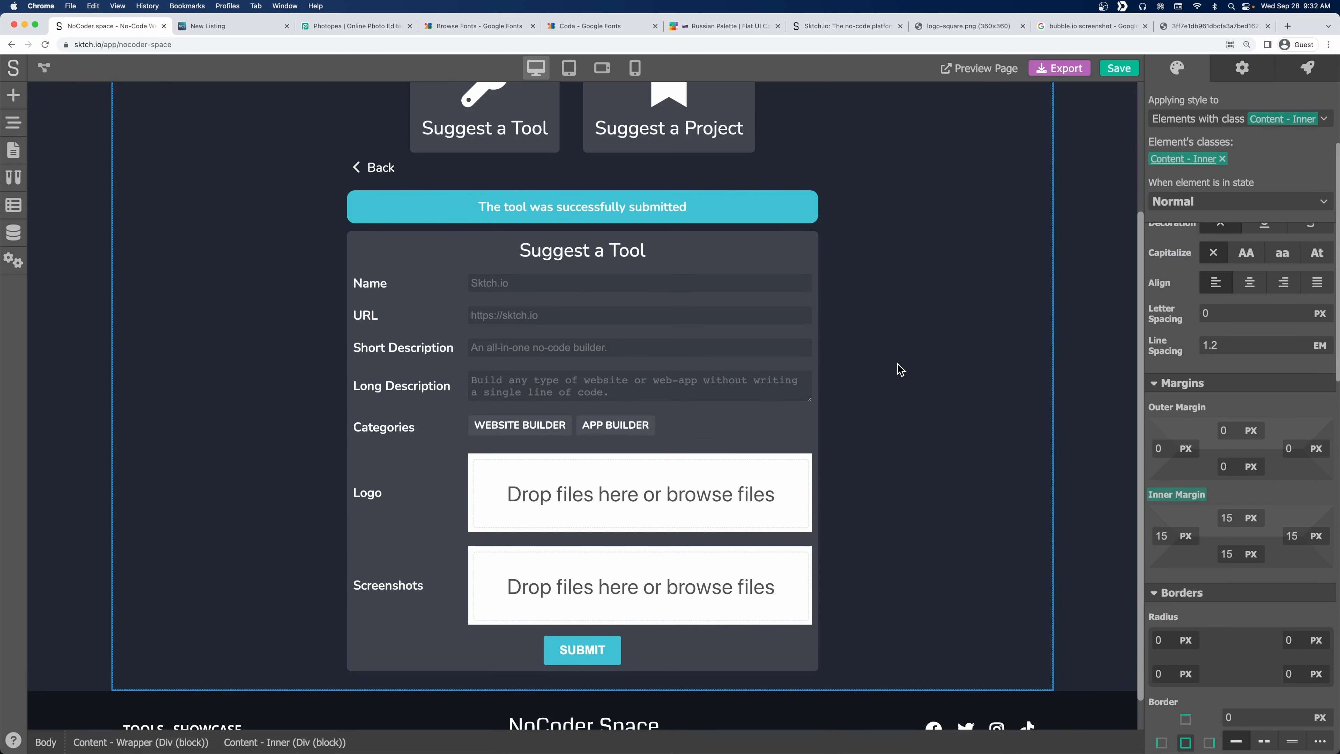
key(super+s)
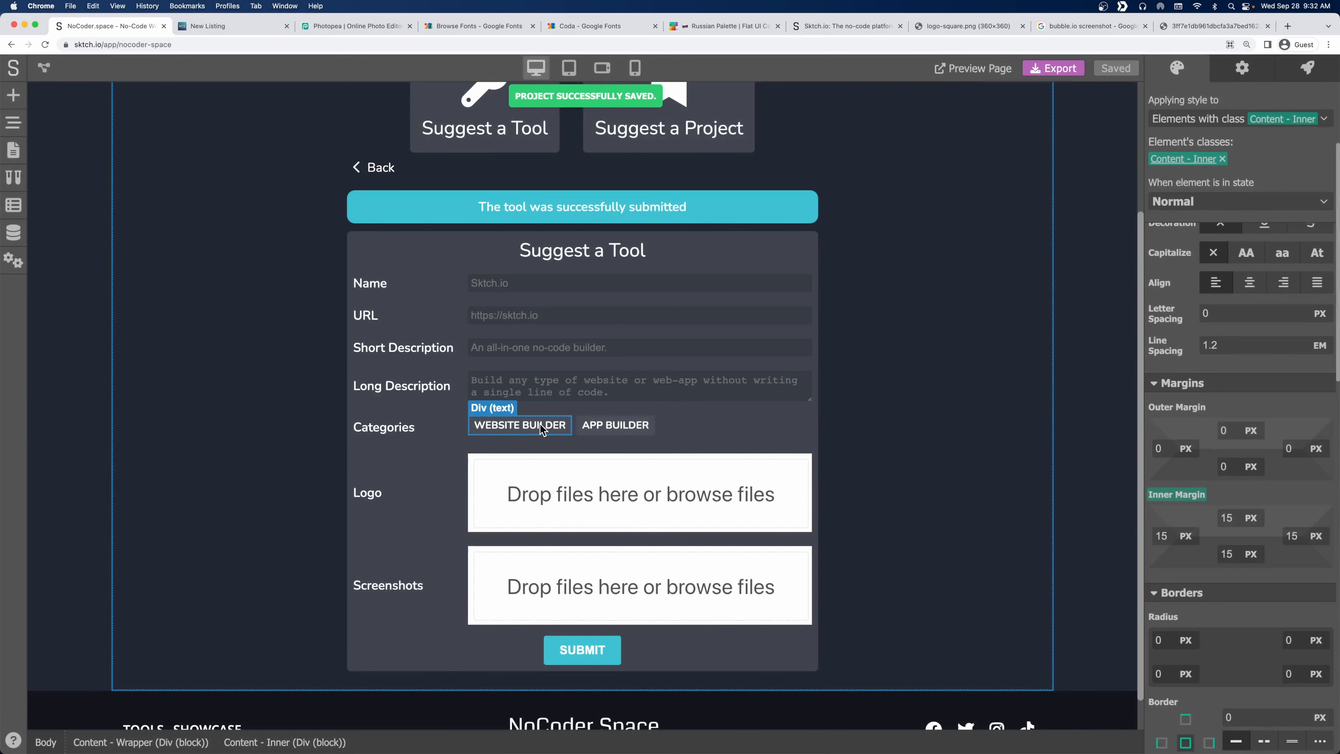
click(540, 423)
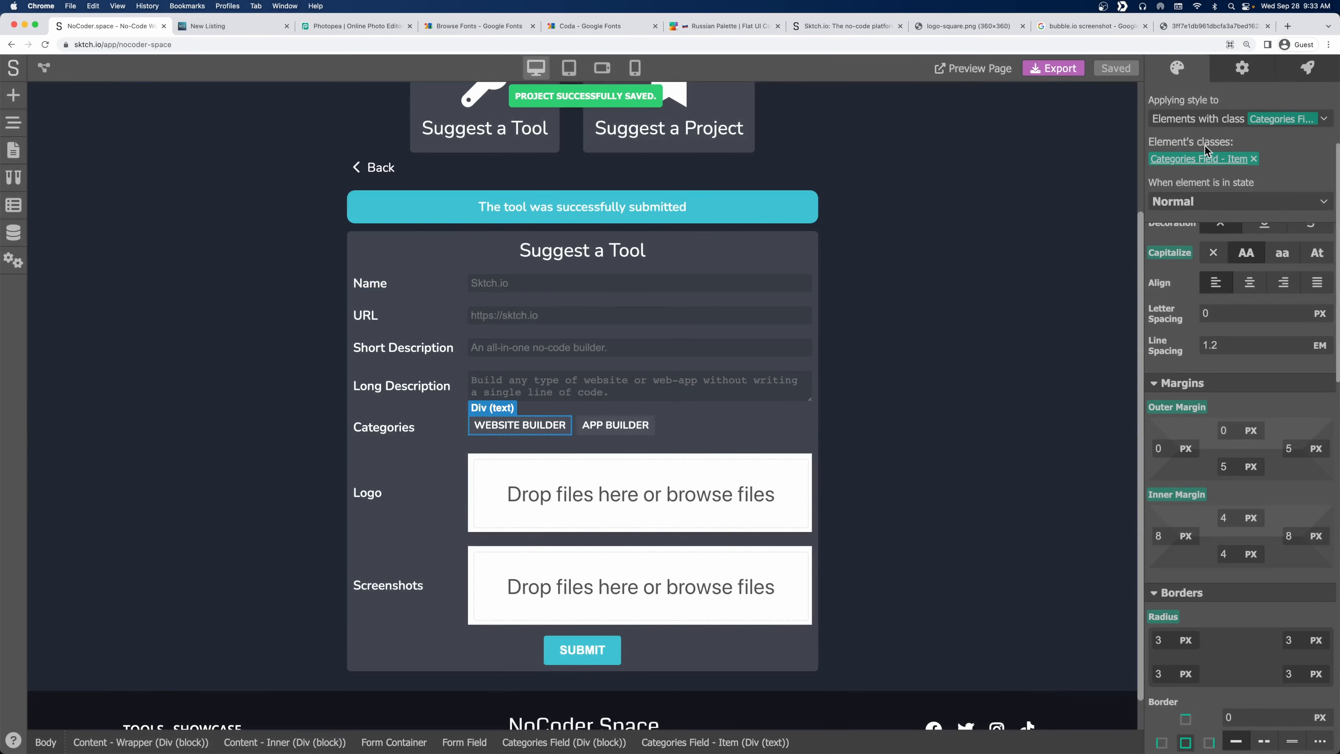
click(1216, 124)
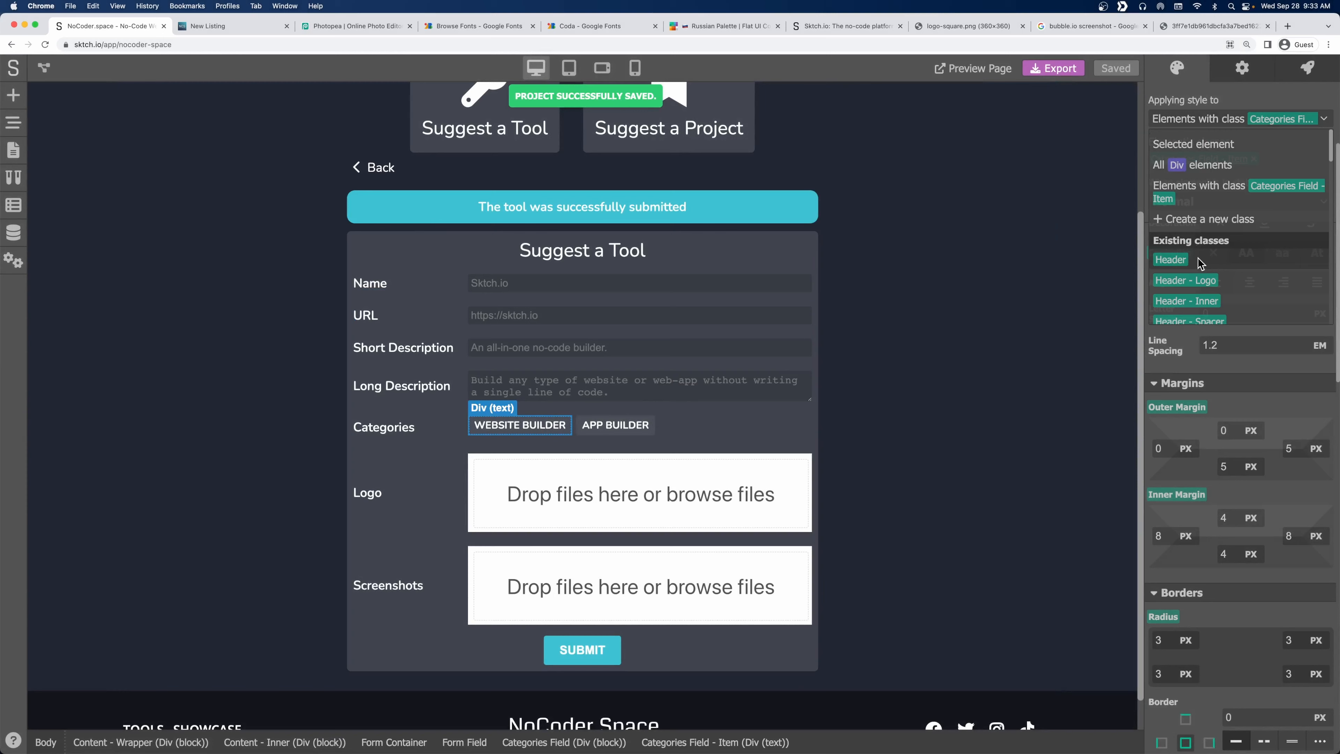
Add the class 'Categories Field - Item Selected' to the WEBSITE BUILDER tag.
click(1205, 221)
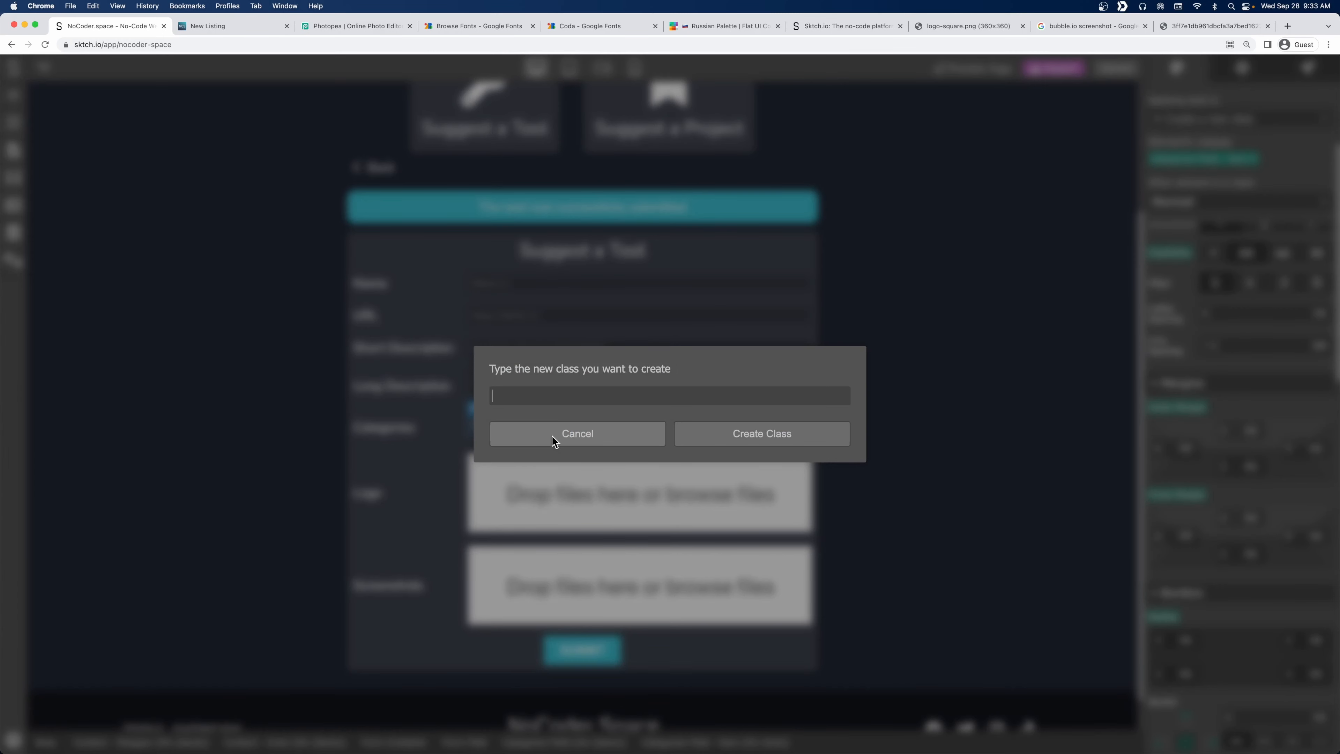
key(super+v)
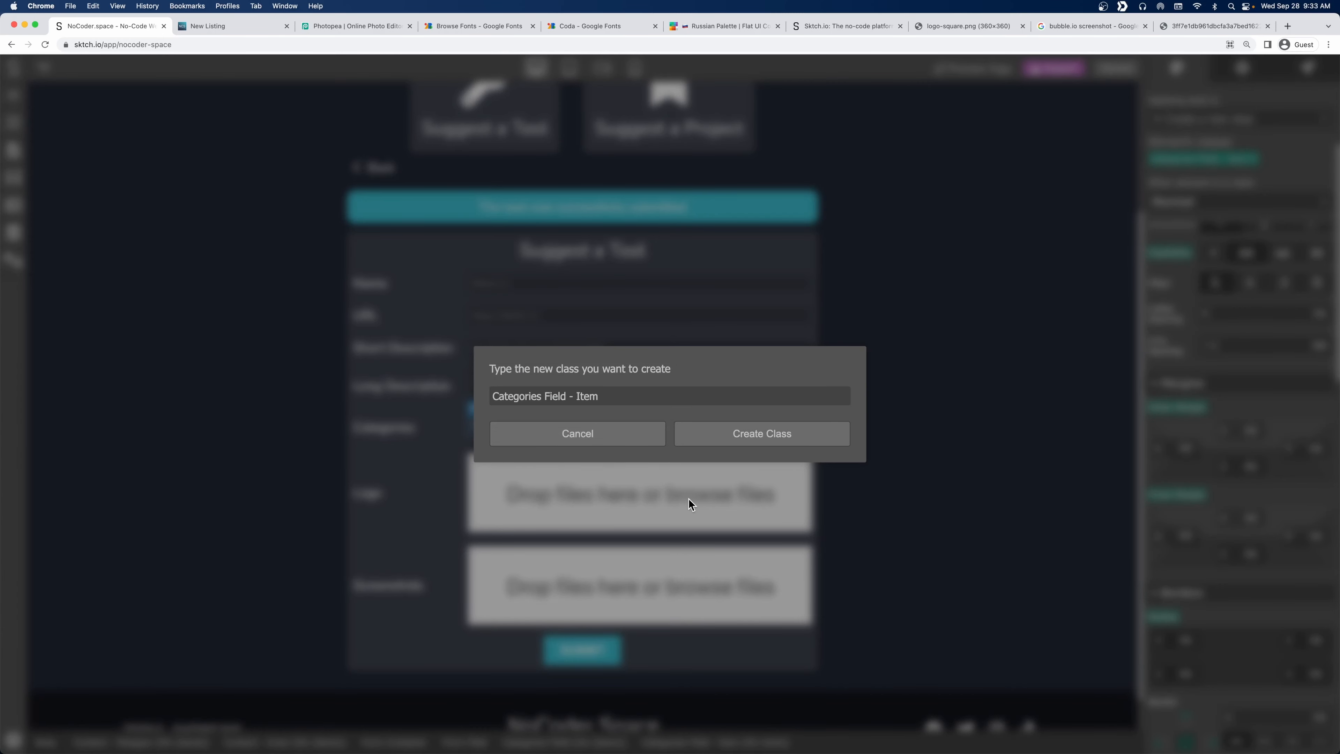
text(Selected)
key(Return)
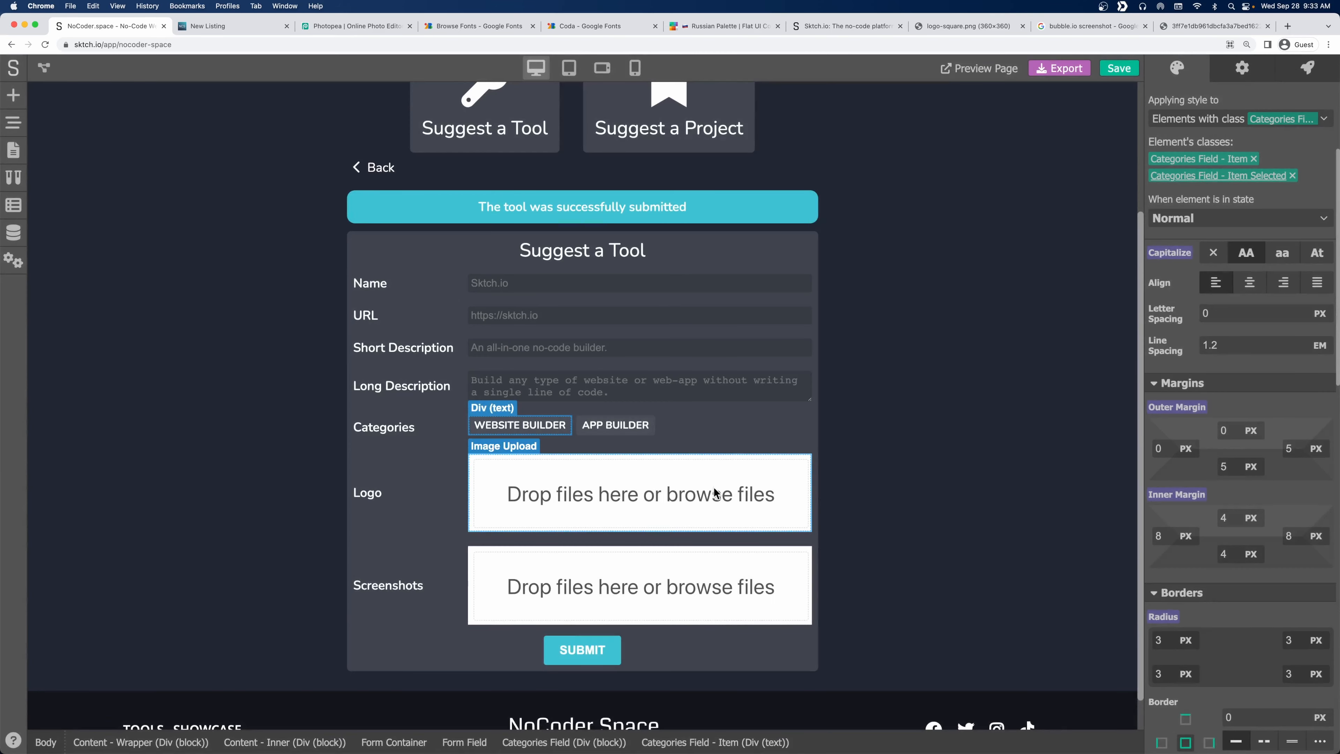
Raise the selected class's white background opacity to 29% and save the project.
scroll(1214, 364, up, 3)
scroll(1196, 389, down, 10)
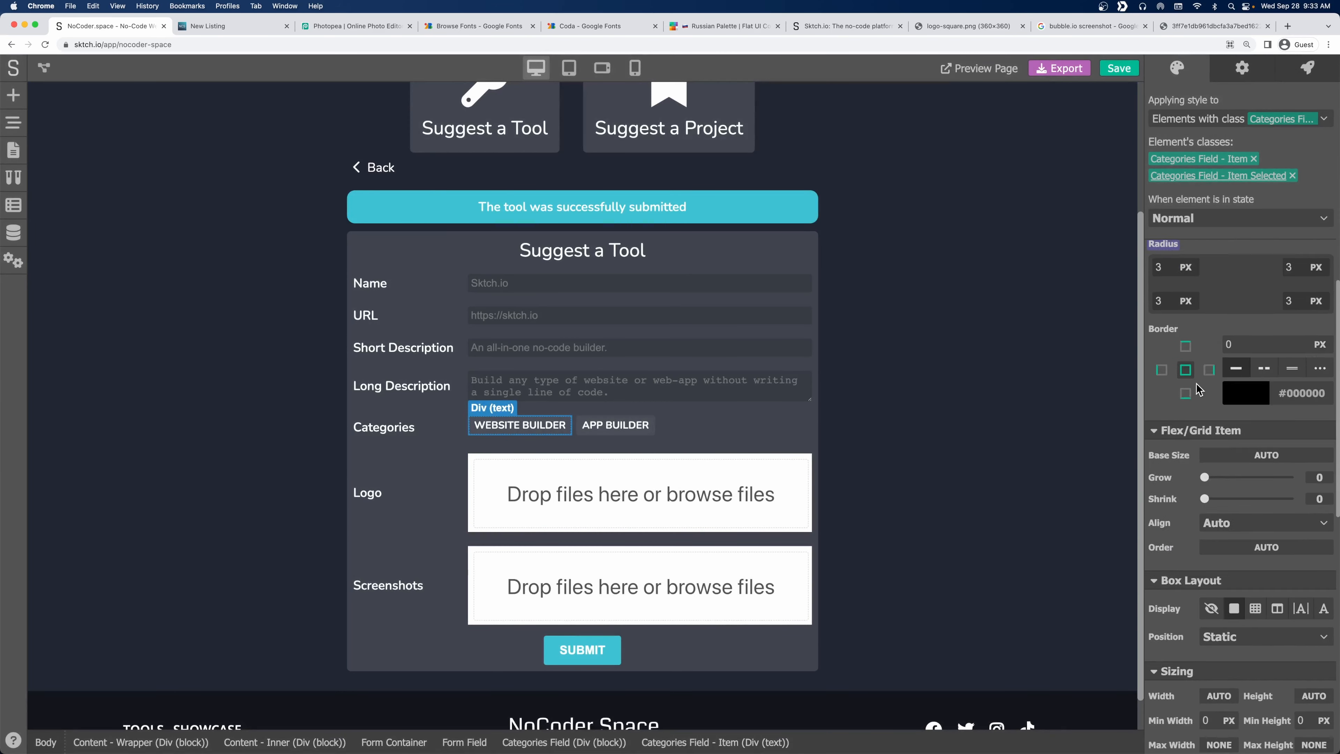
click(1214, 436)
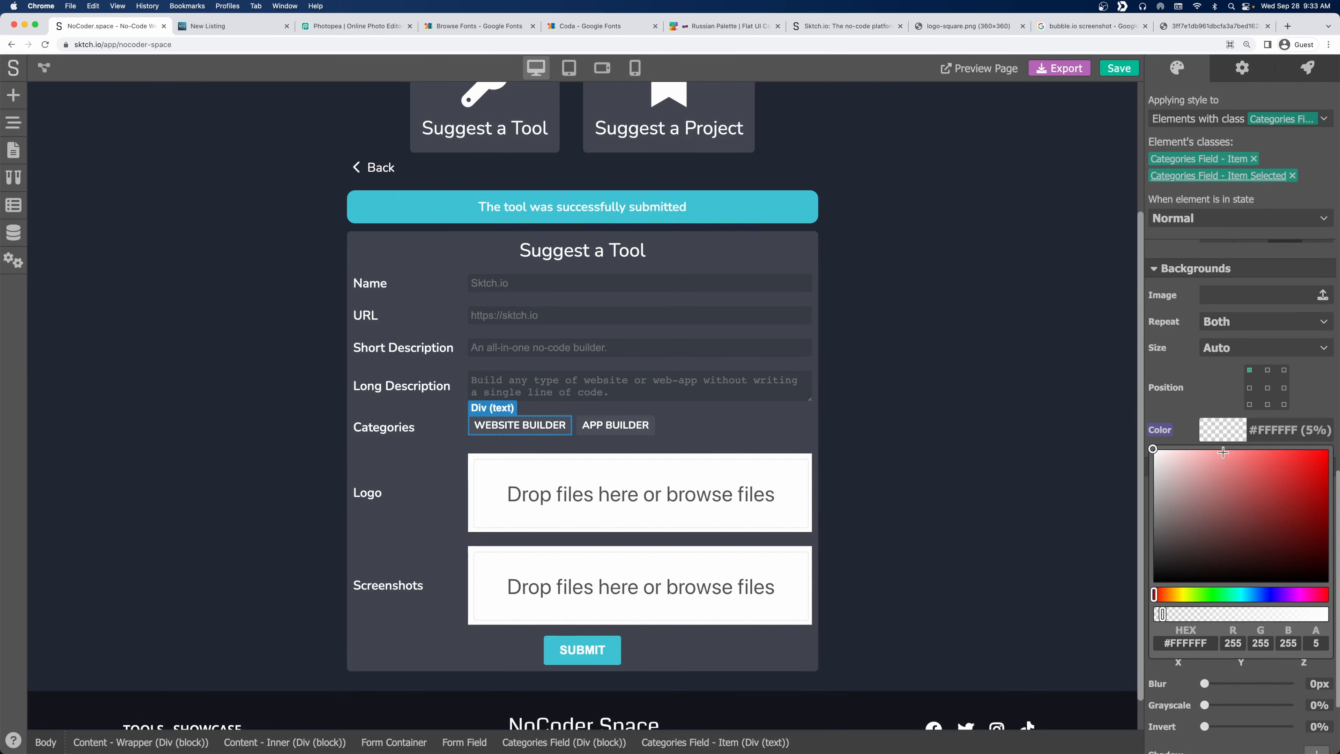
drag(1175, 612, 1203, 613)
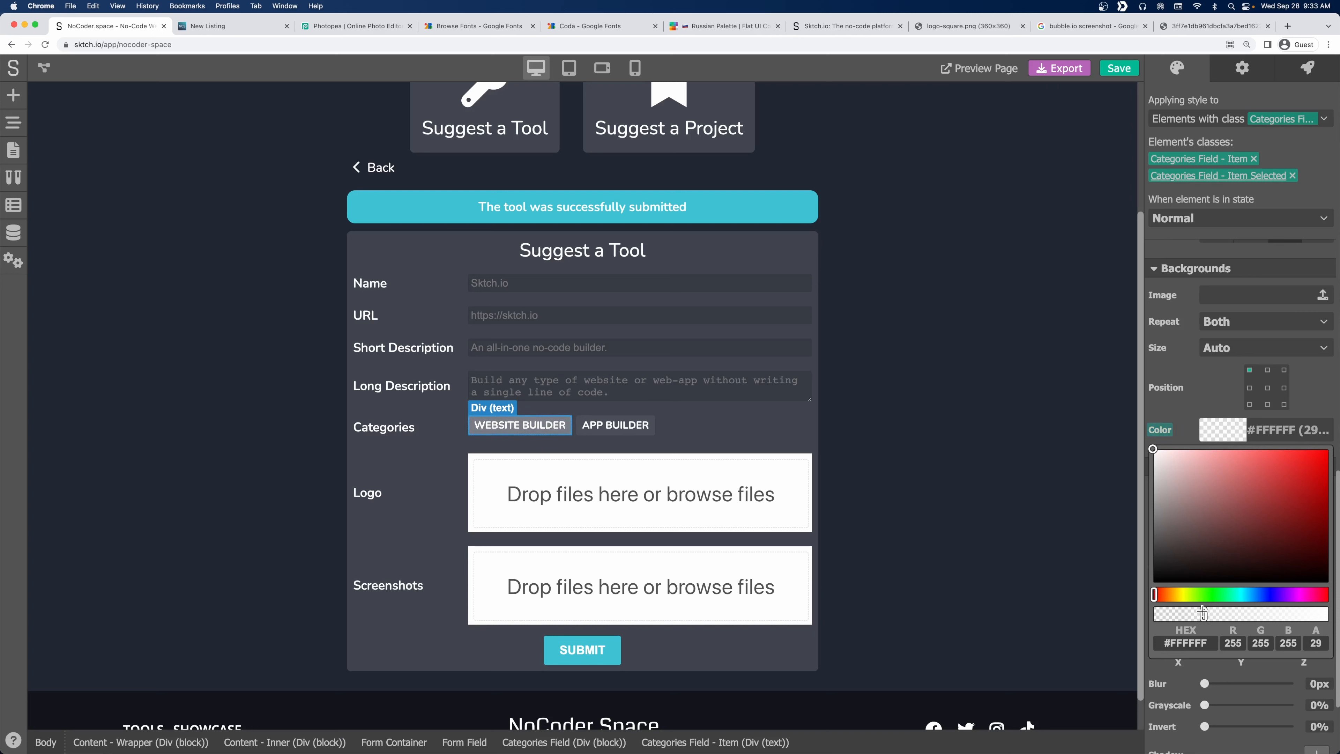
click(1060, 430)
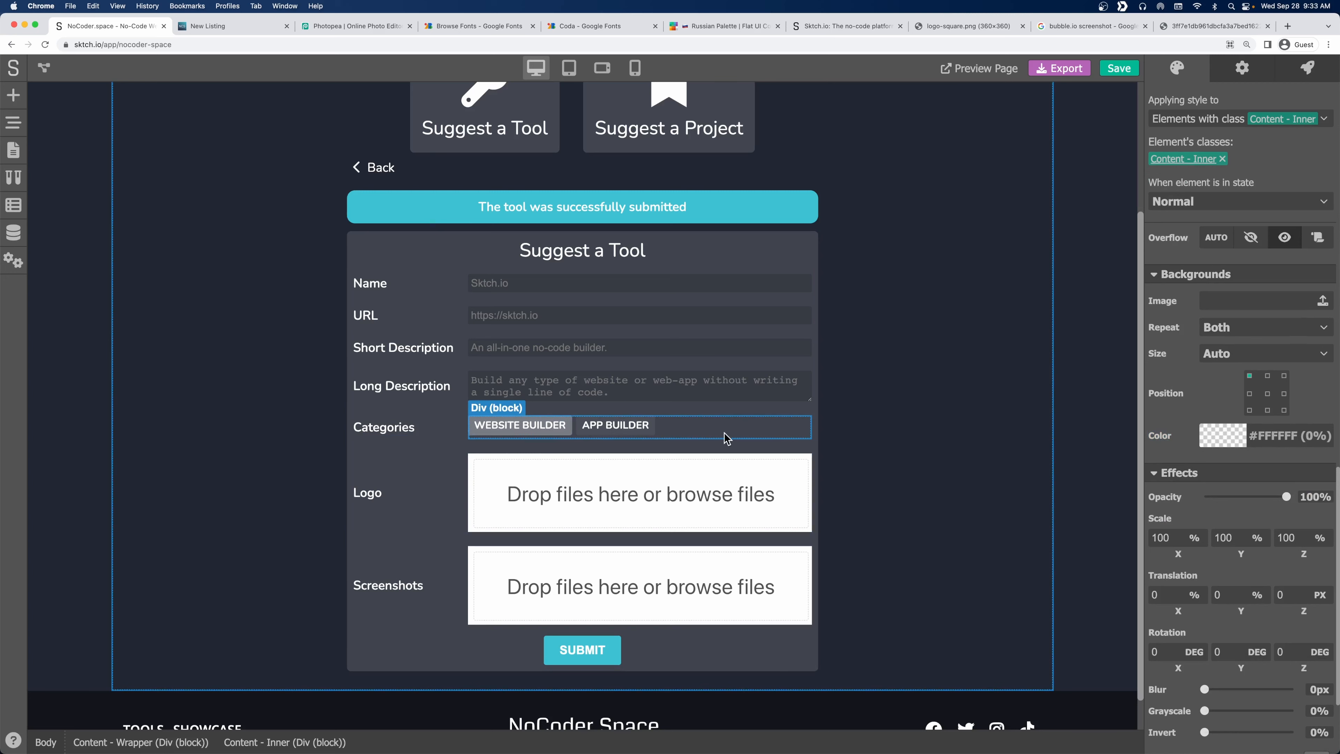
click(772, 428)
click(894, 407)
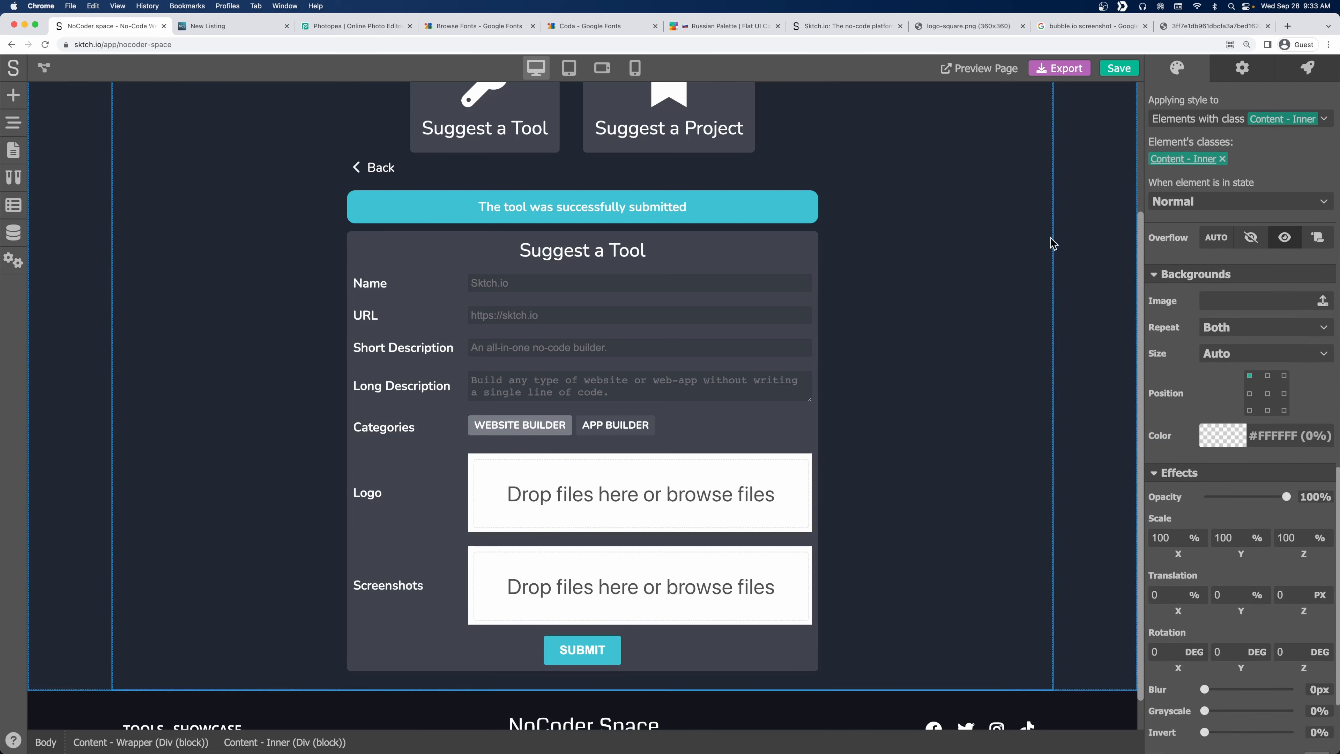
click(1119, 69)
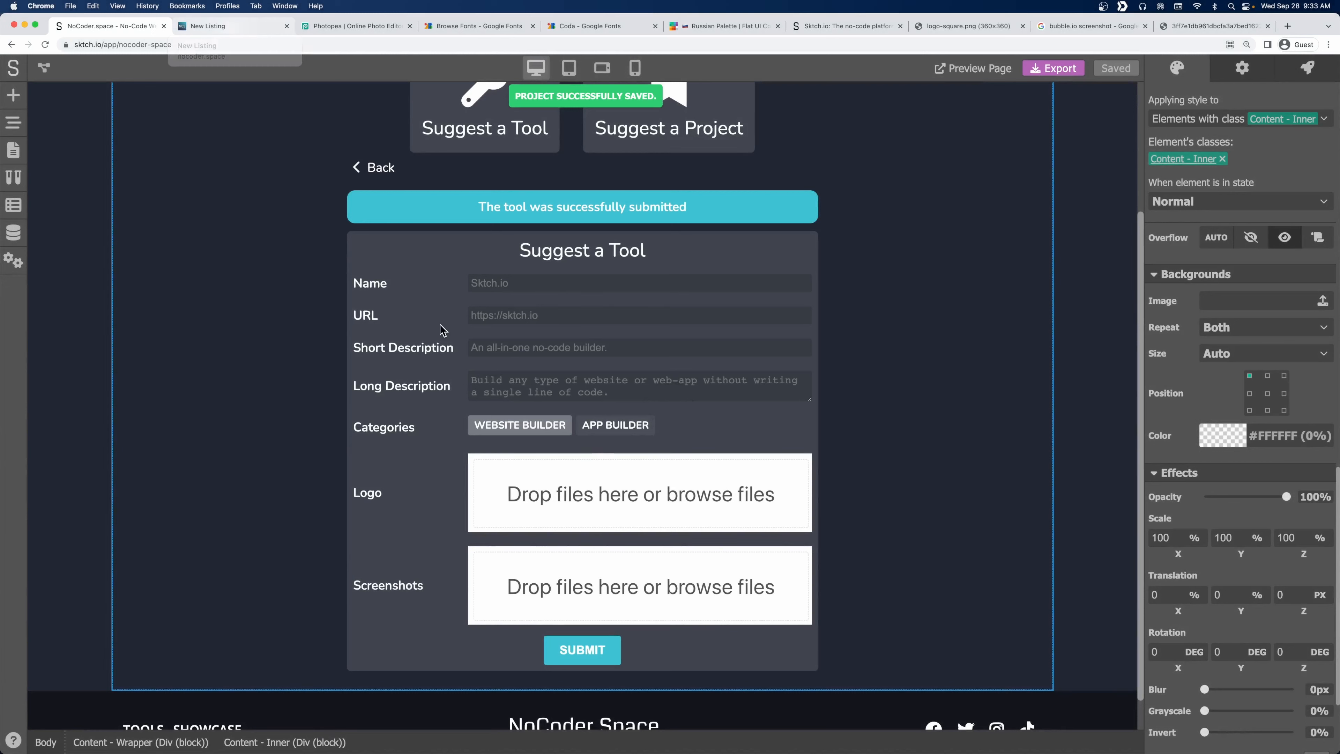
Remove the 'Categories Field - Item Selected' class from WEBSITE BUILDER, then open the Page Navigator.
click(621, 432)
click(511, 431)
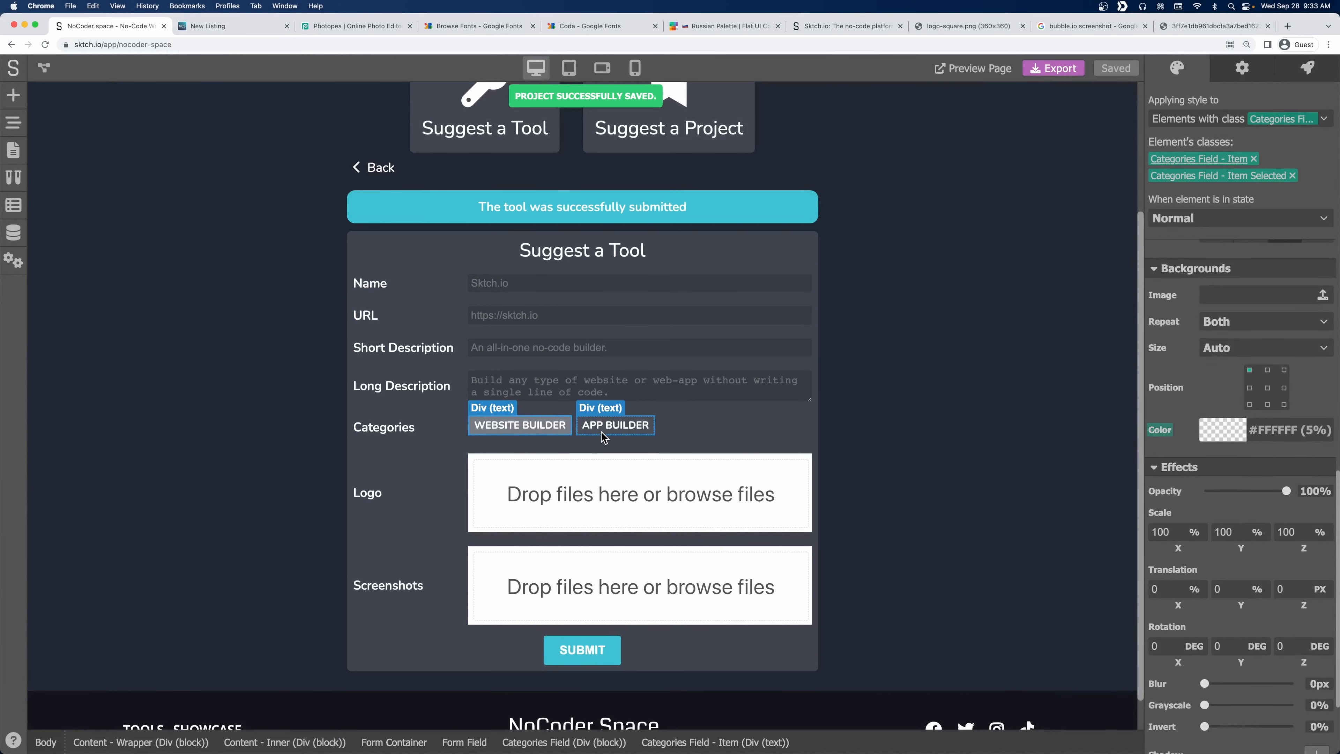
click(602, 431)
click(523, 426)
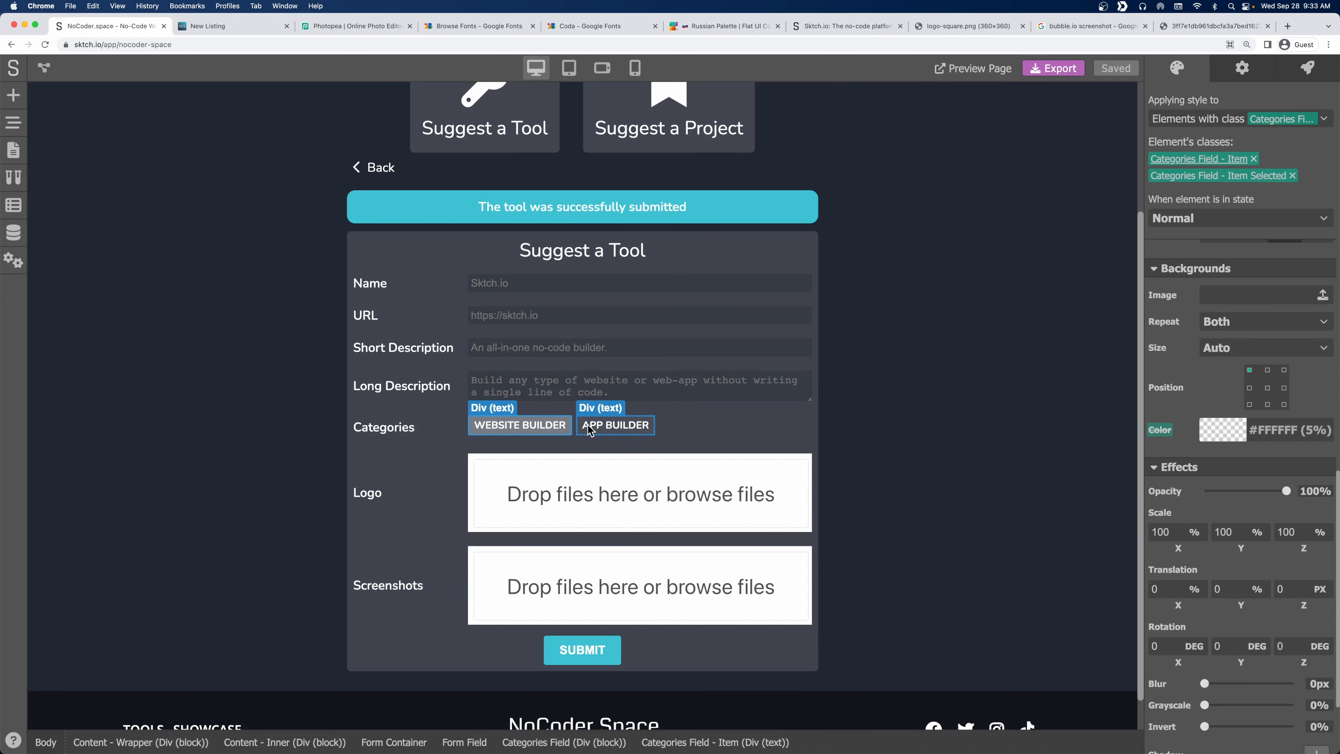
click(646, 431)
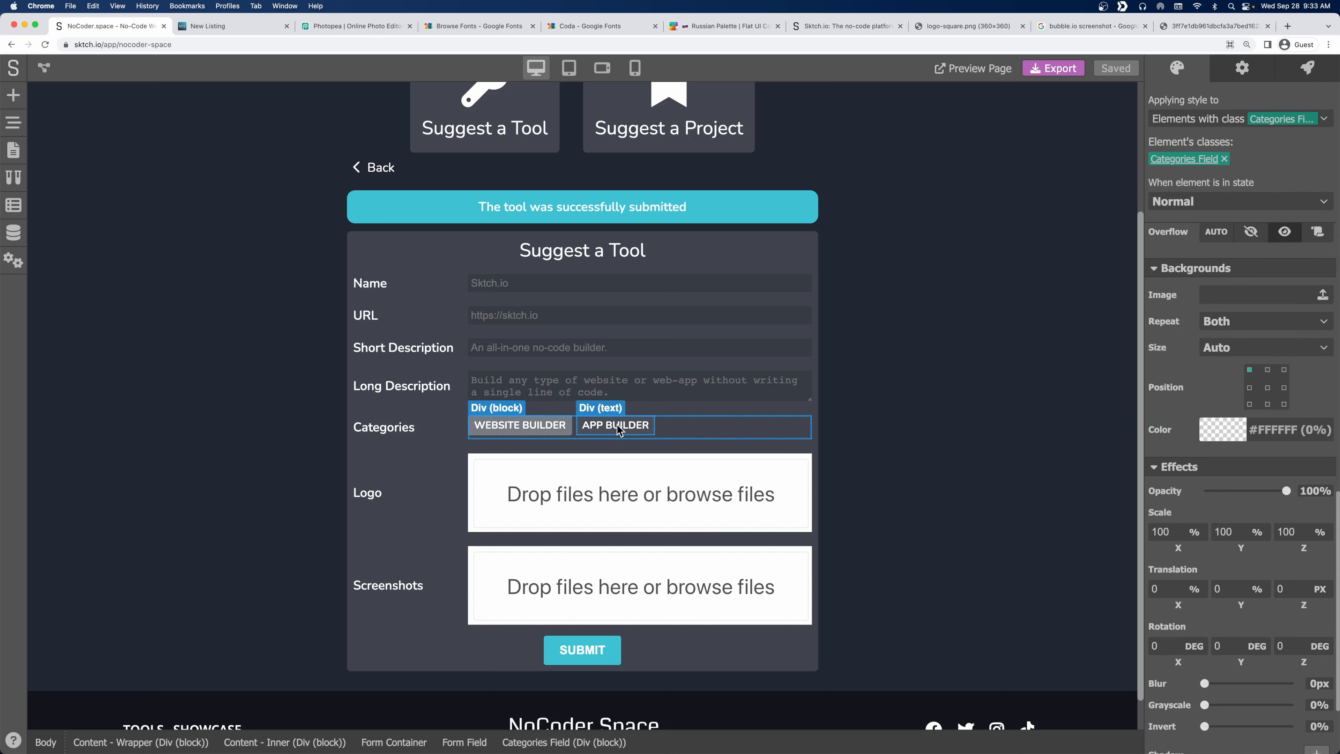
click(526, 431)
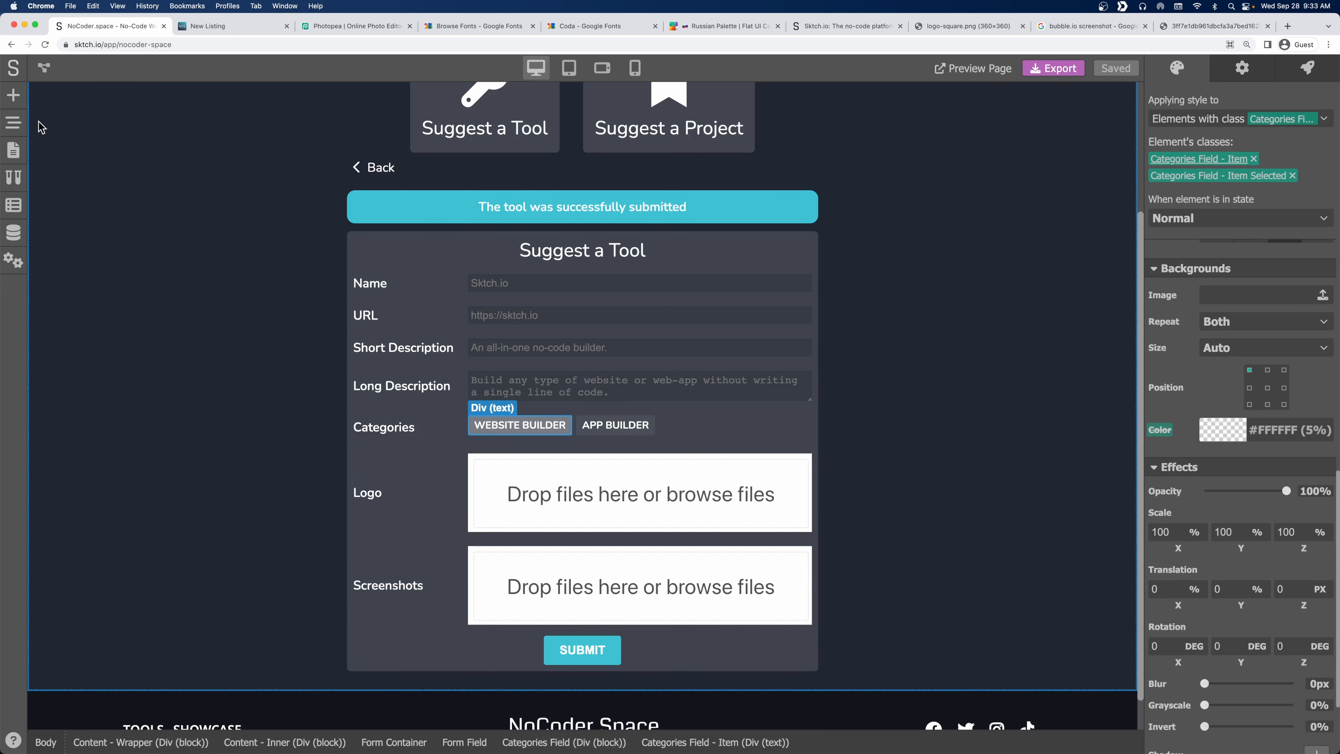
click(14, 122)
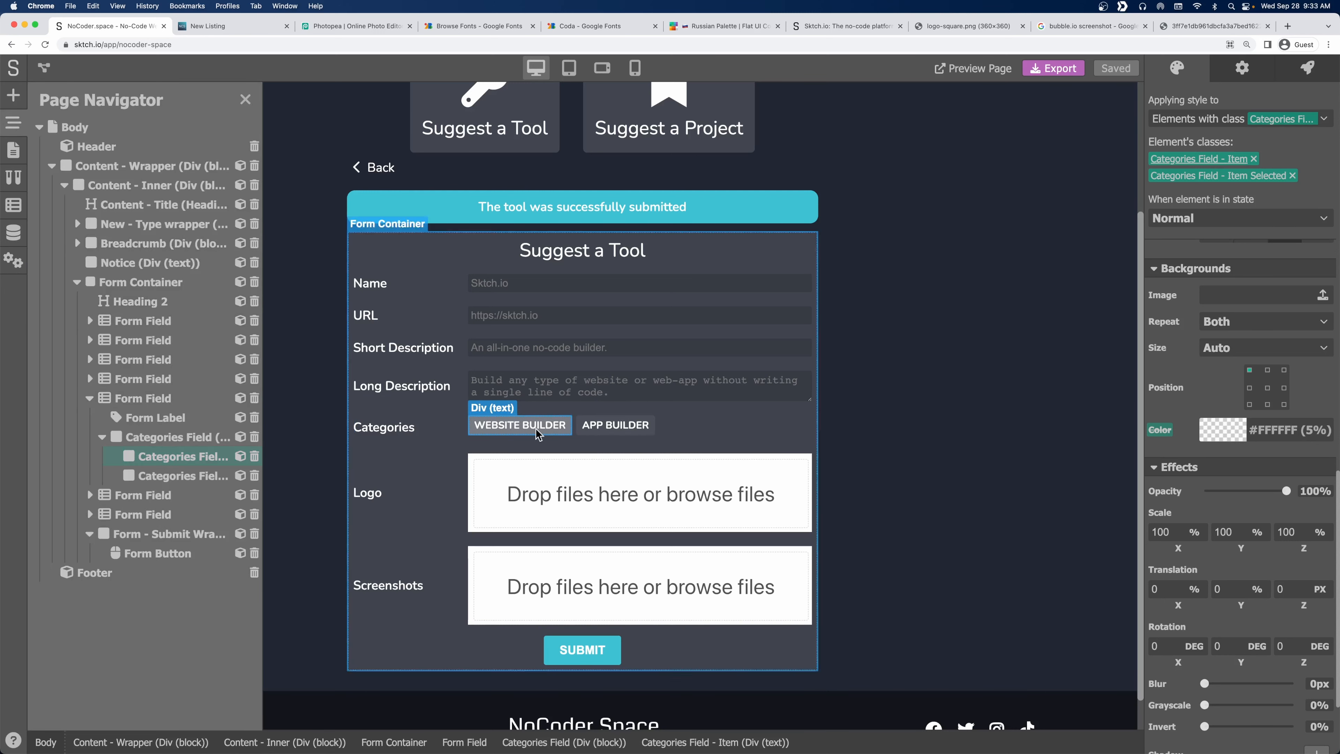
click(556, 427)
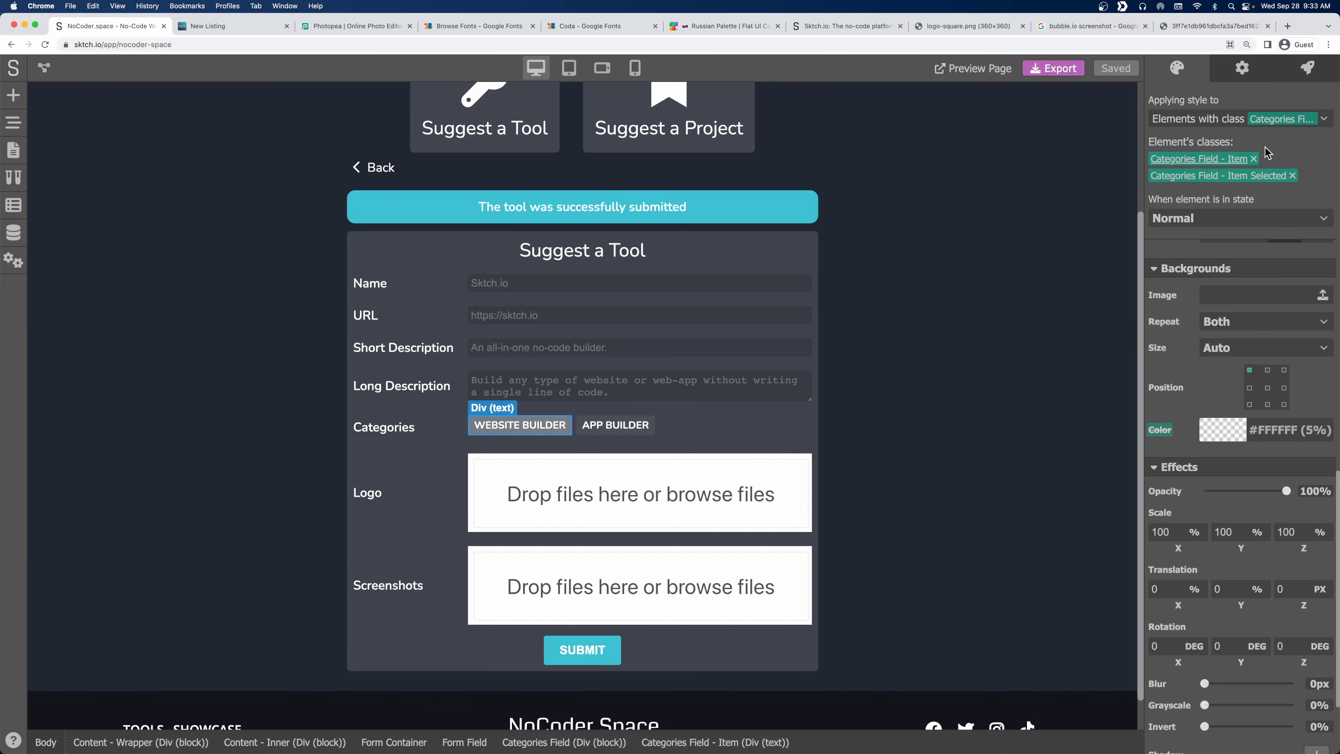
click(1292, 176)
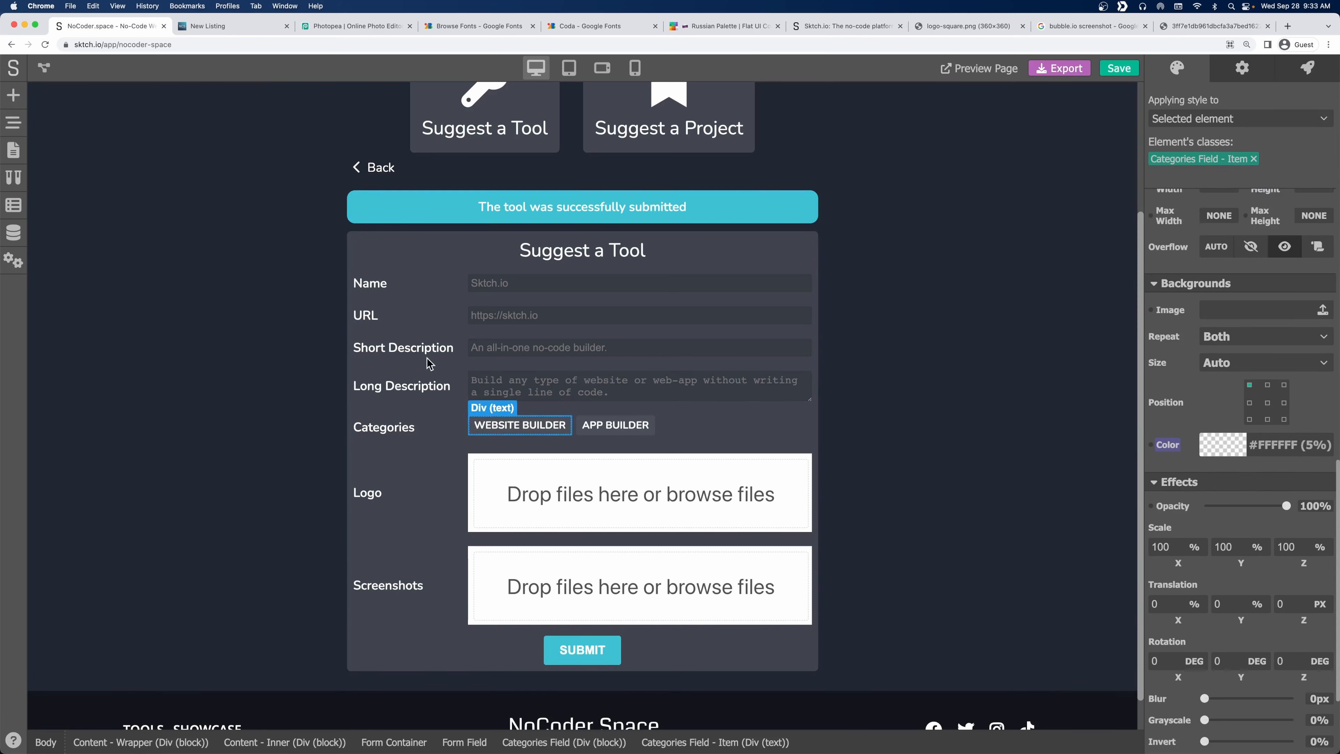
click(14, 122)
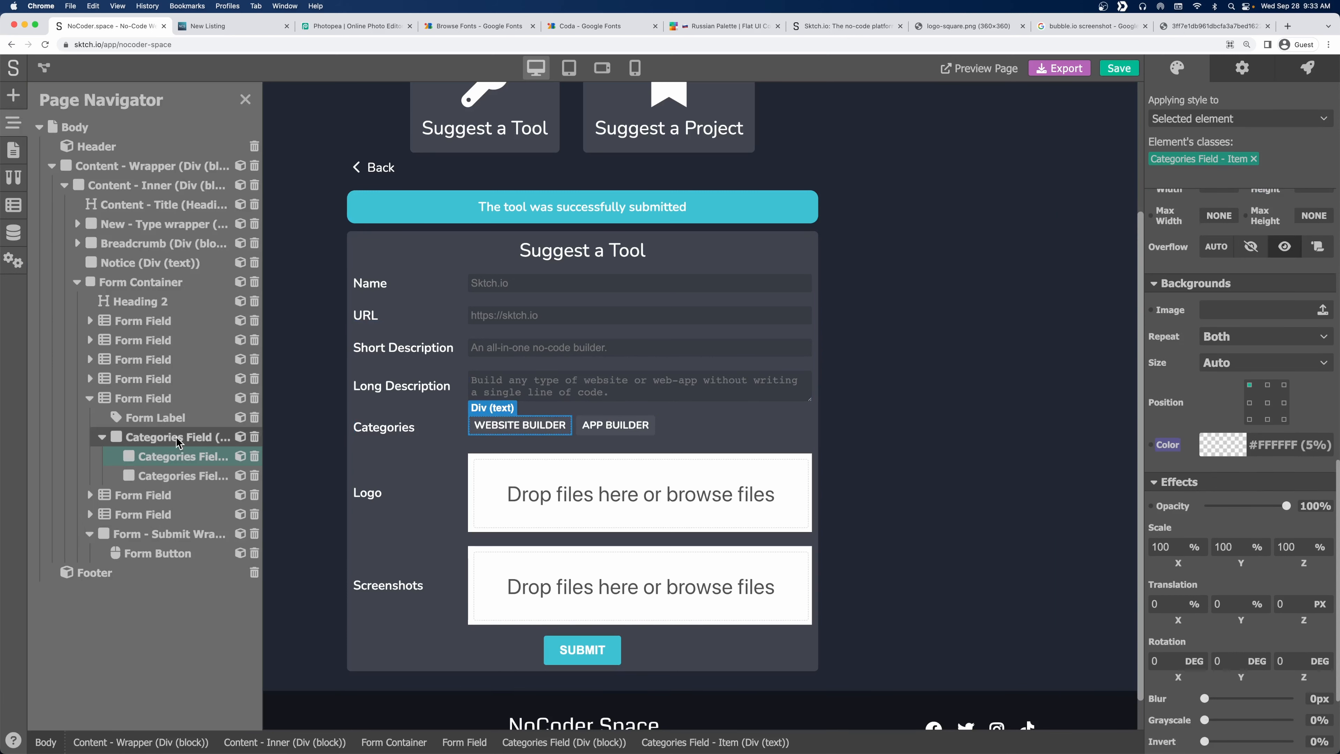
Convert the pill into a 'Category Item' component with its text as a 'Category' property.
click(240, 457)
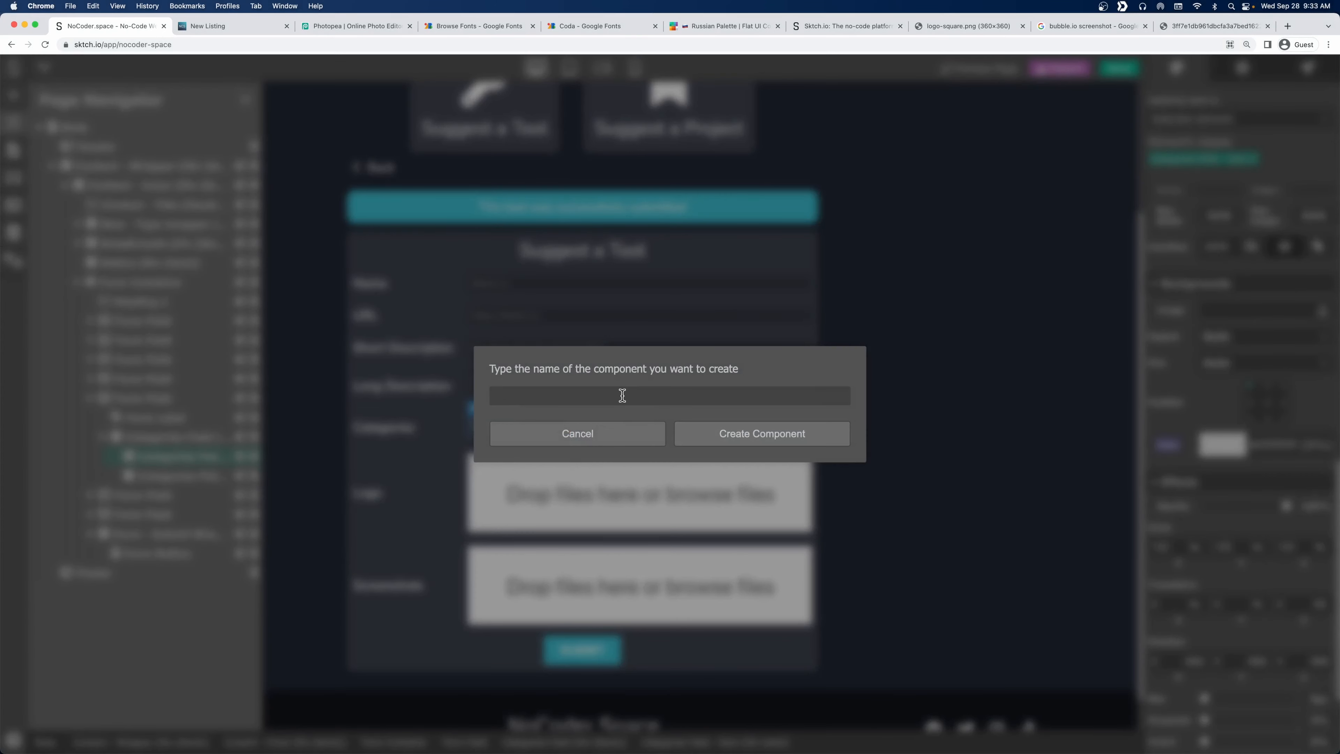
click(767, 441)
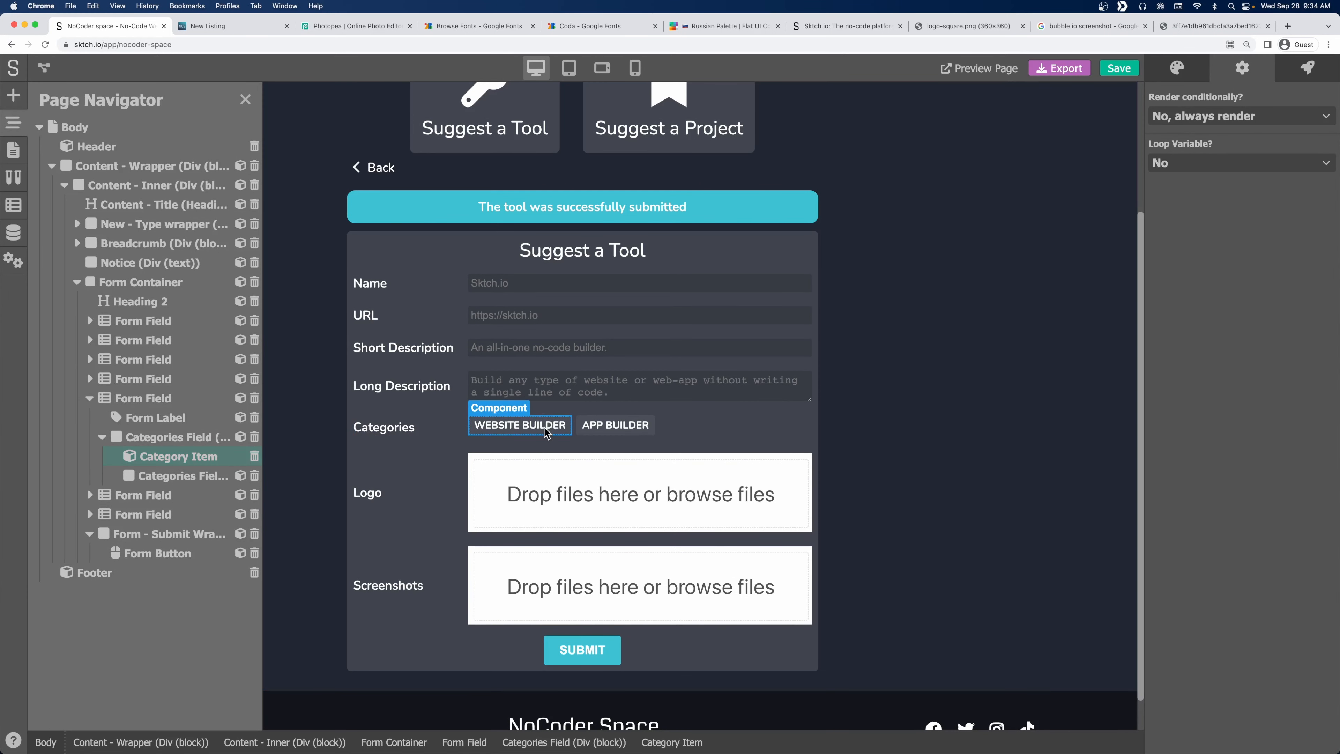
double_click(557, 433)
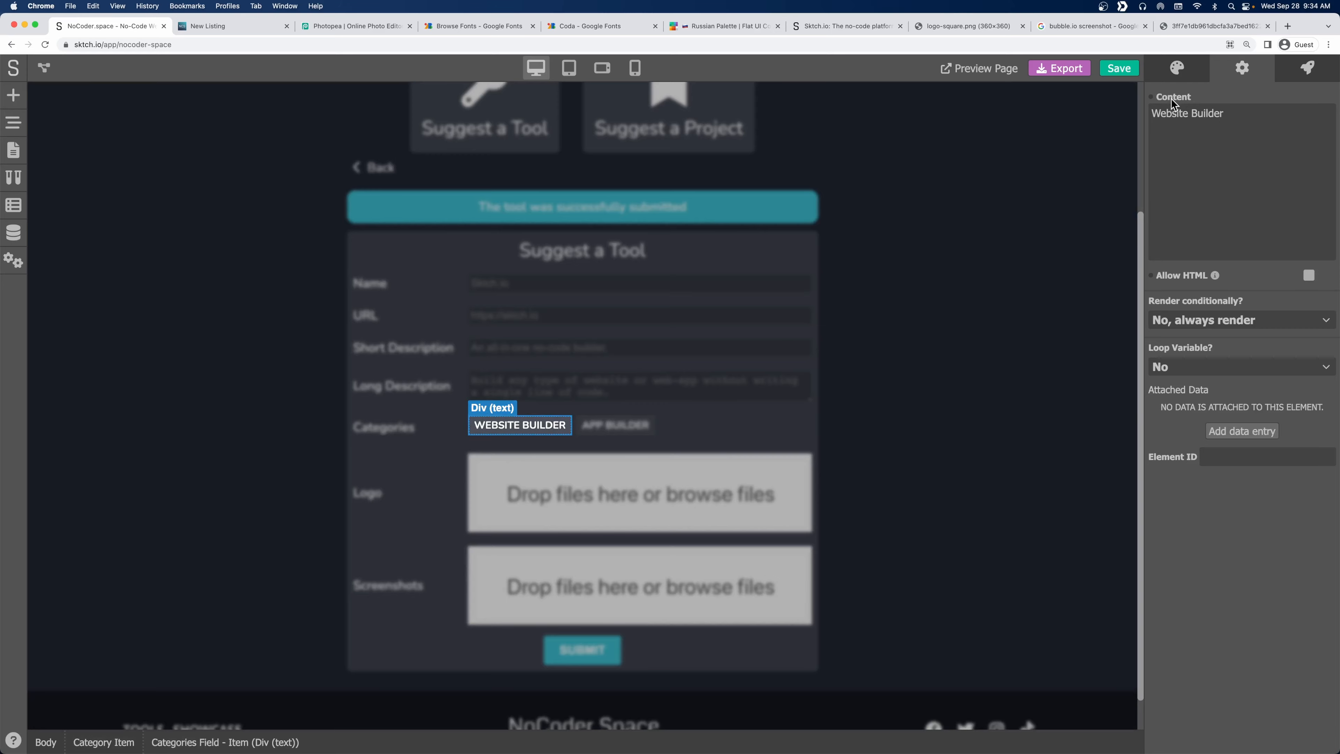
click(1155, 98)
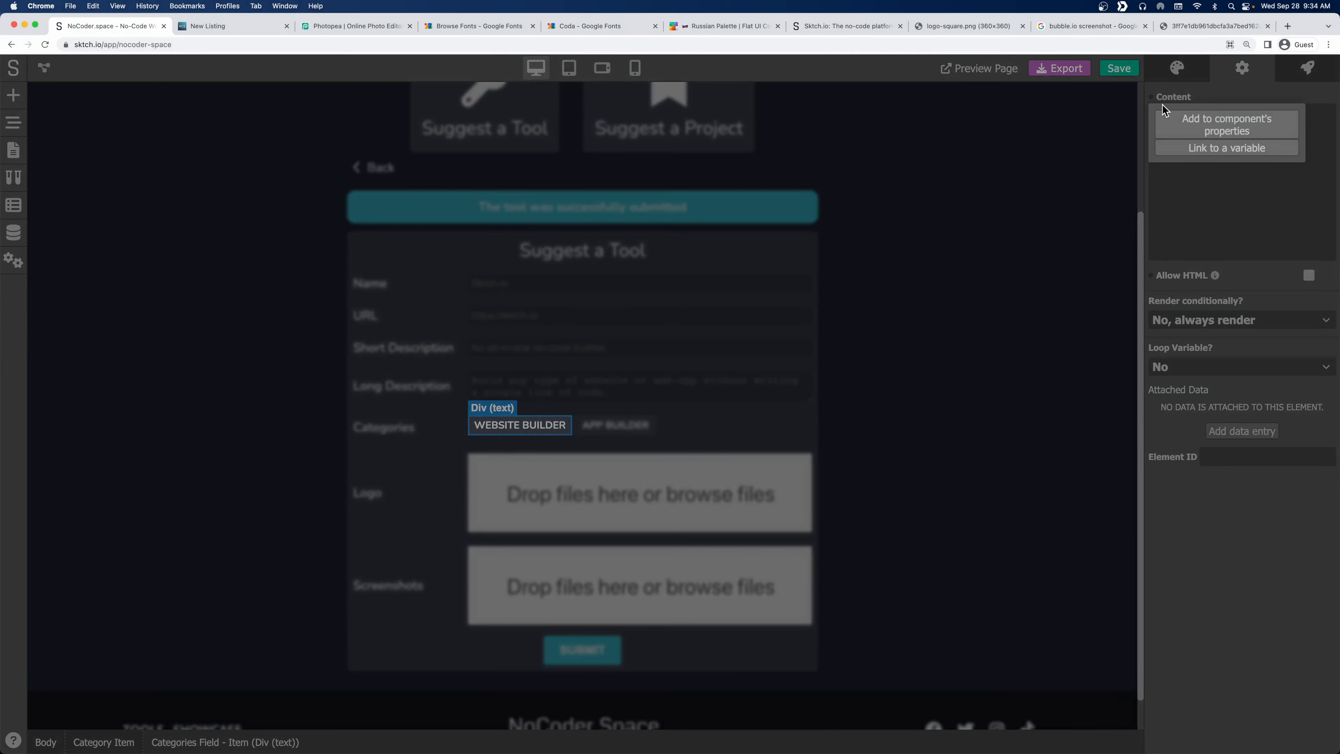
click(1242, 128)
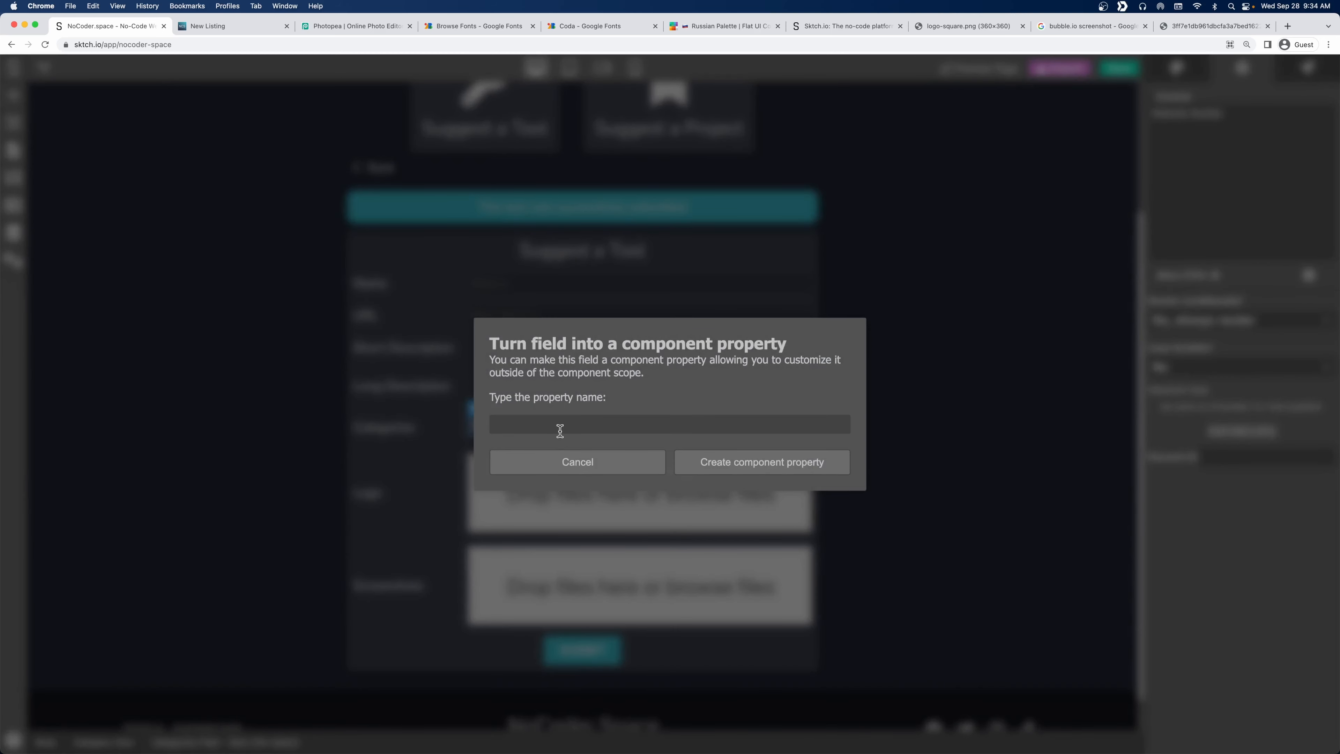
text(Category)
click(772, 458)
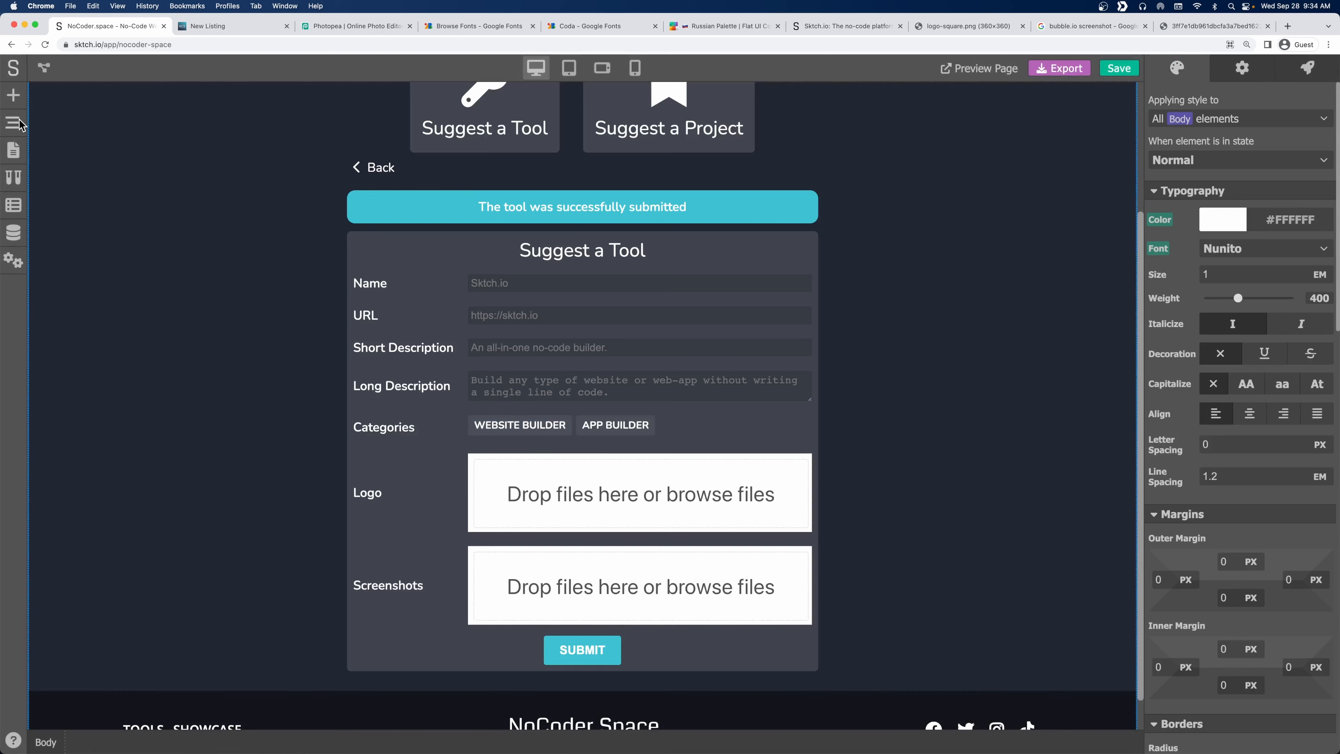
Delete the old App Builder item and duplicate Category Item with Category set to App Builder.
click(15, 123)
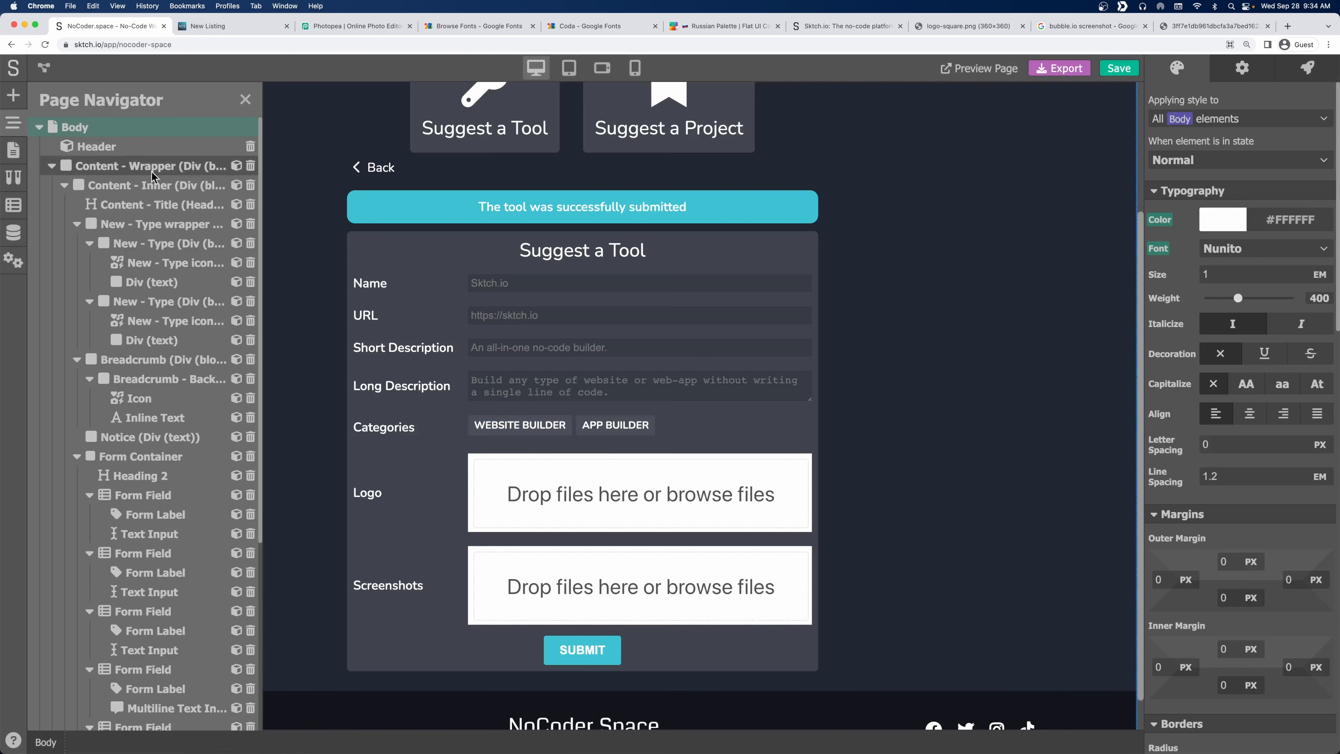
click(538, 430)
click(14, 123)
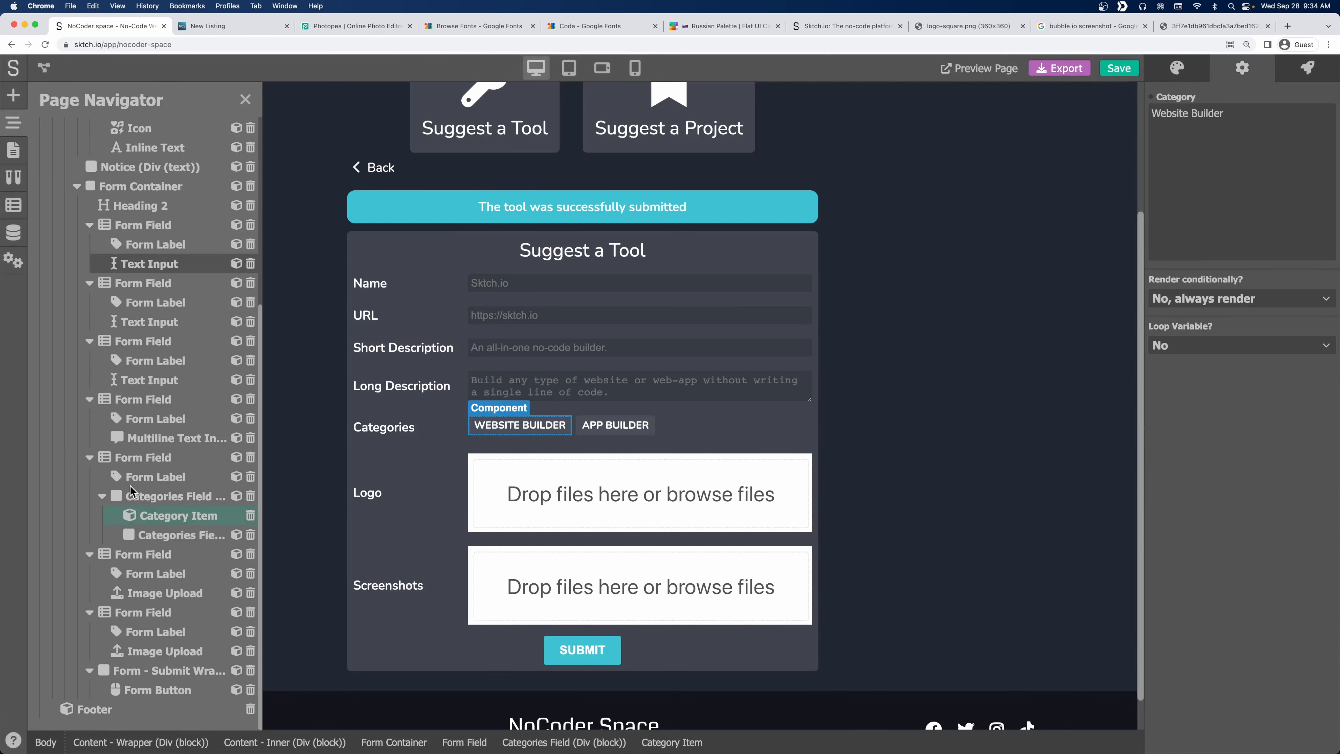
click(252, 535)
right_click(173, 537)
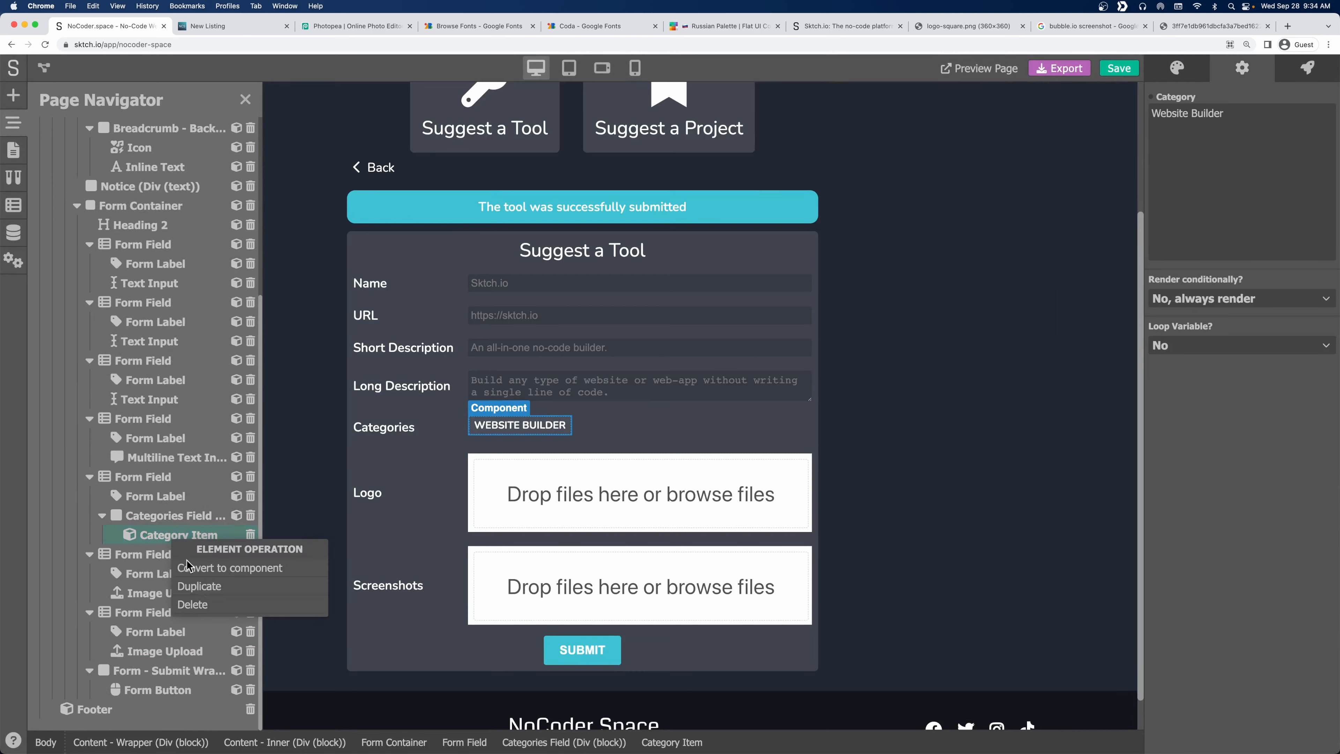
click(203, 587)
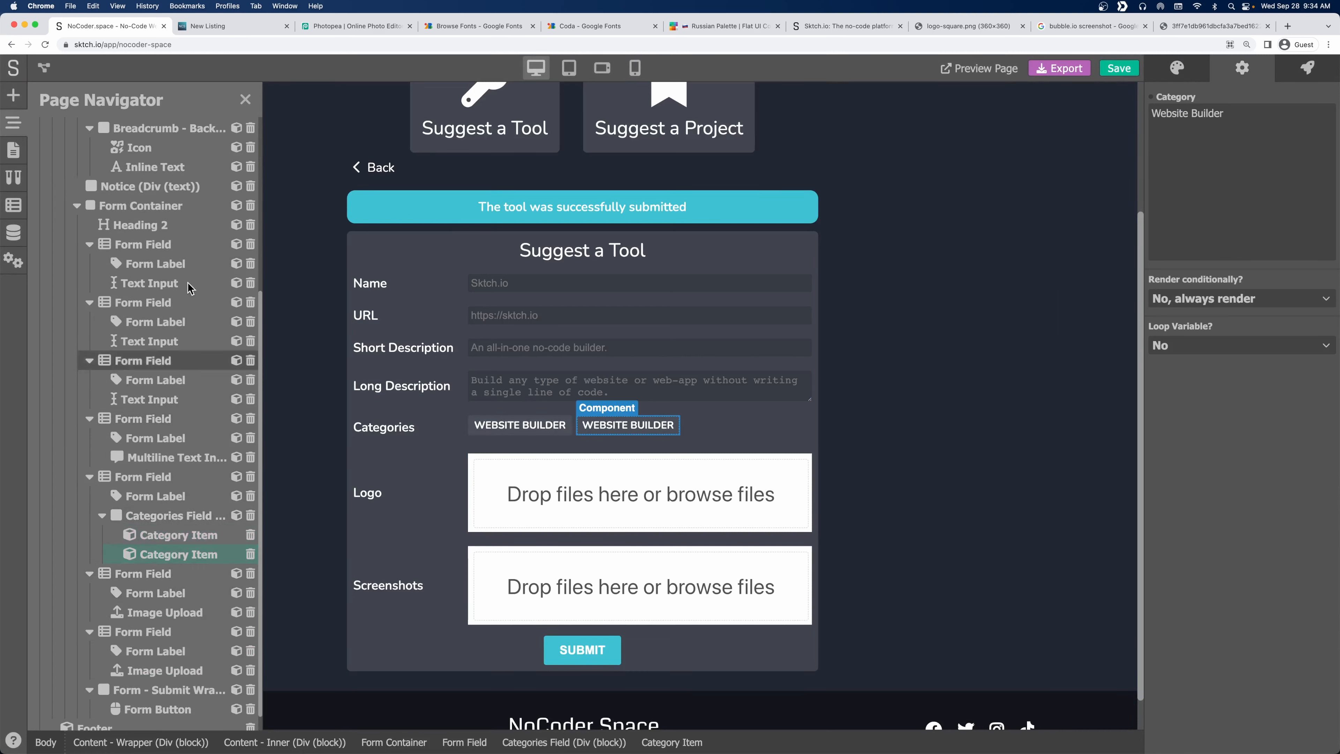
click(246, 100)
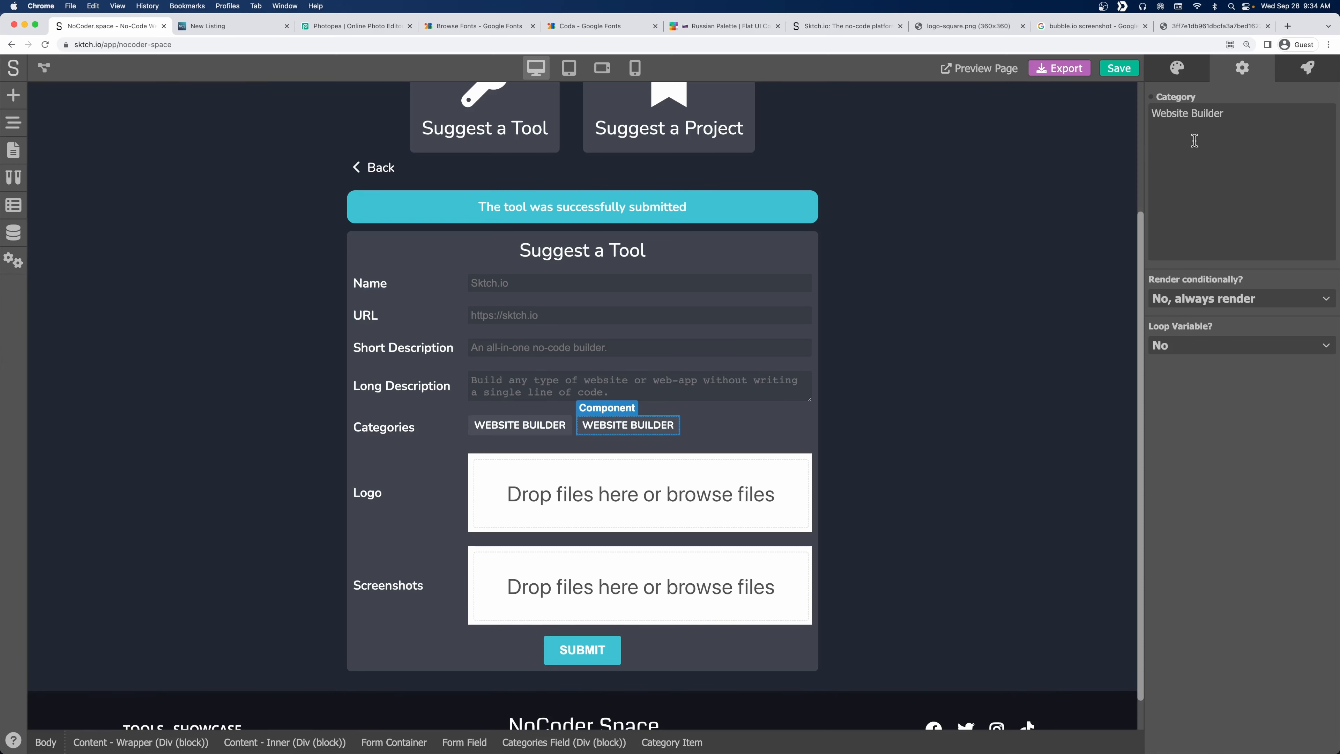
double_click(1174, 114)
text(App)
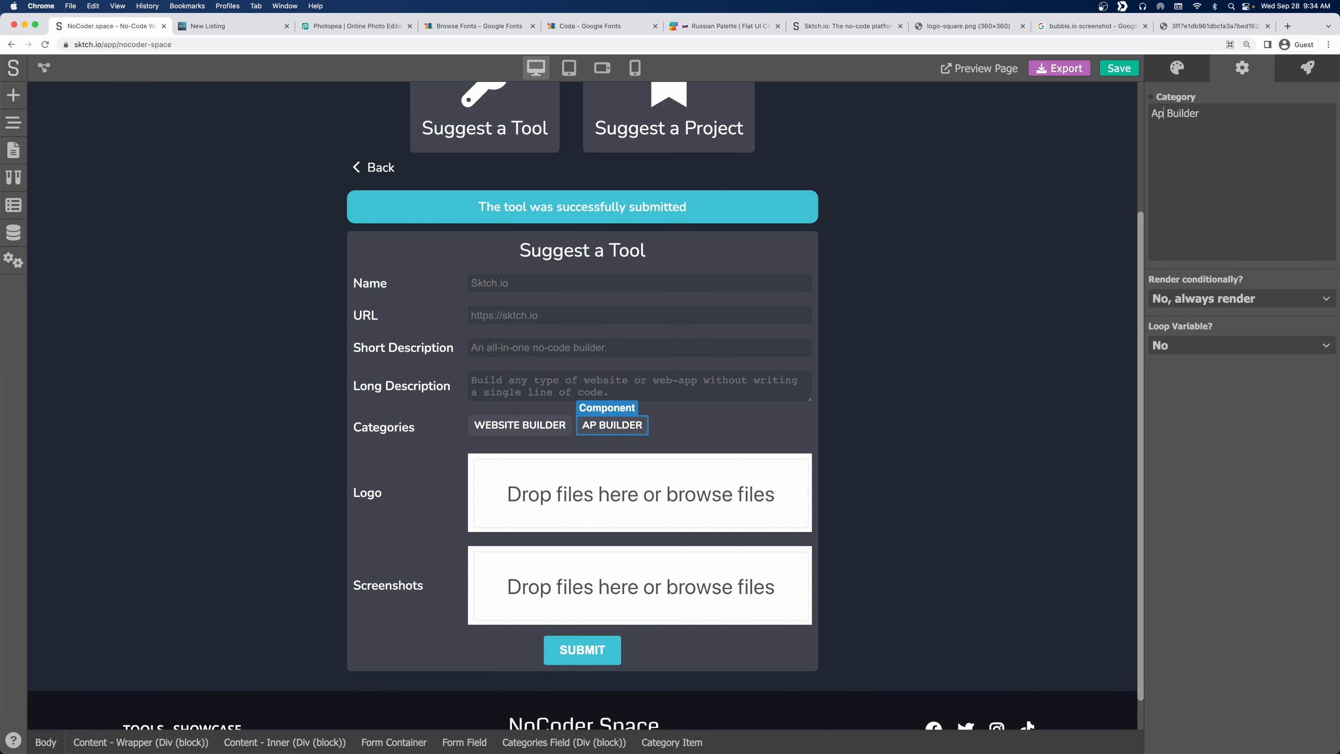
Add a no-code Click event action to the Website Builder pill's text.
click(713, 436)
click(537, 430)
click(831, 448)
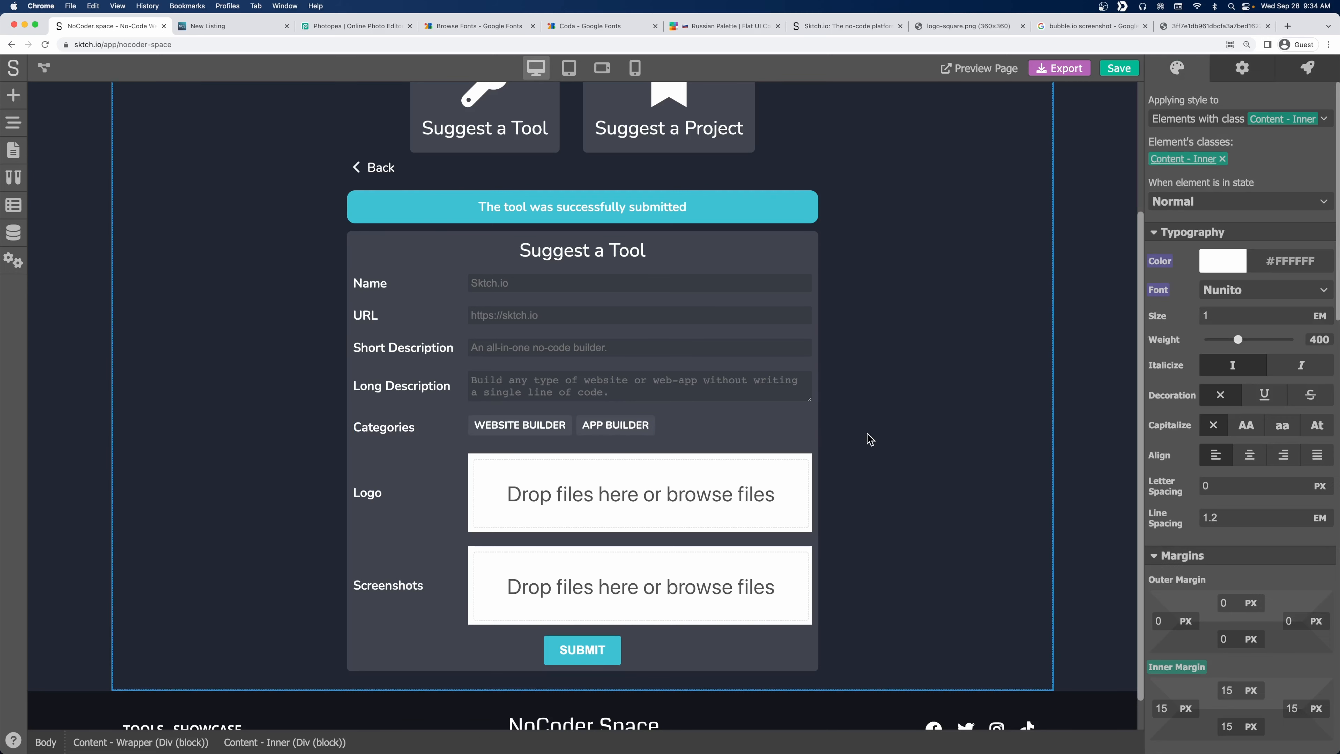
click(520, 425)
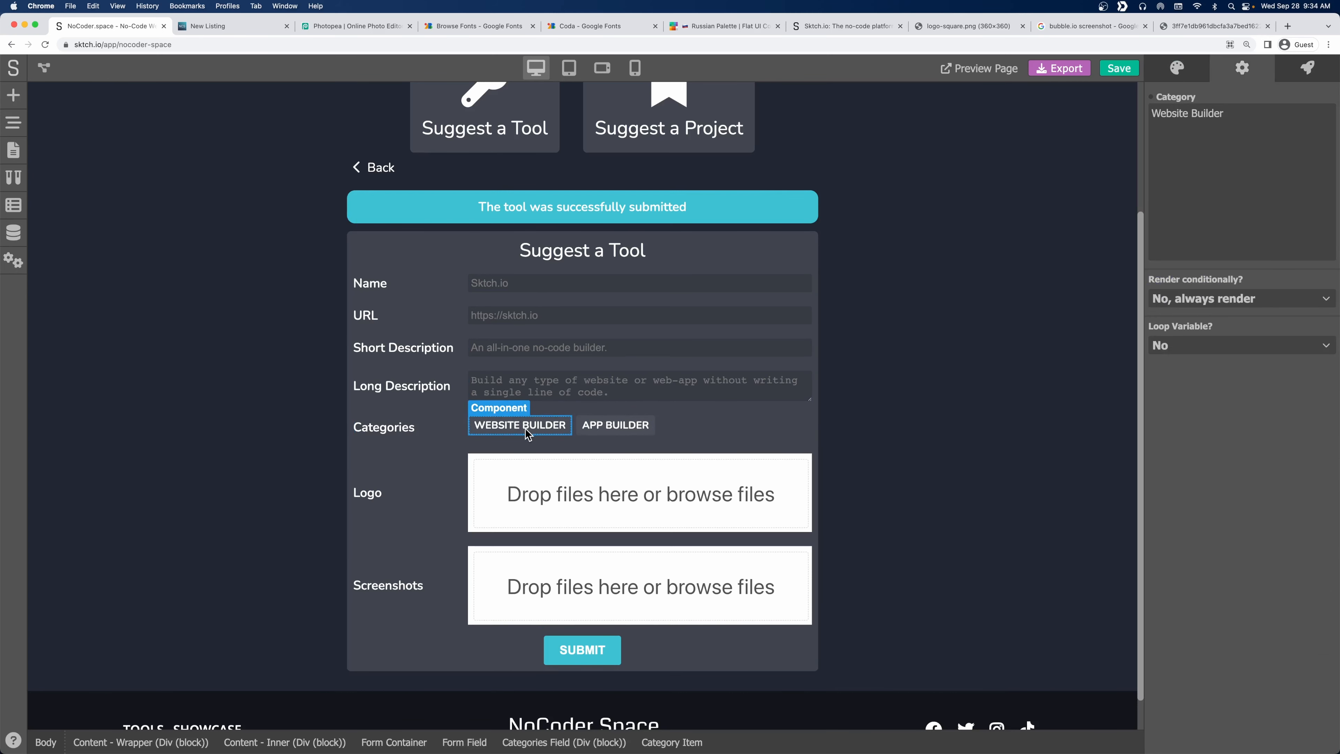
click(549, 432)
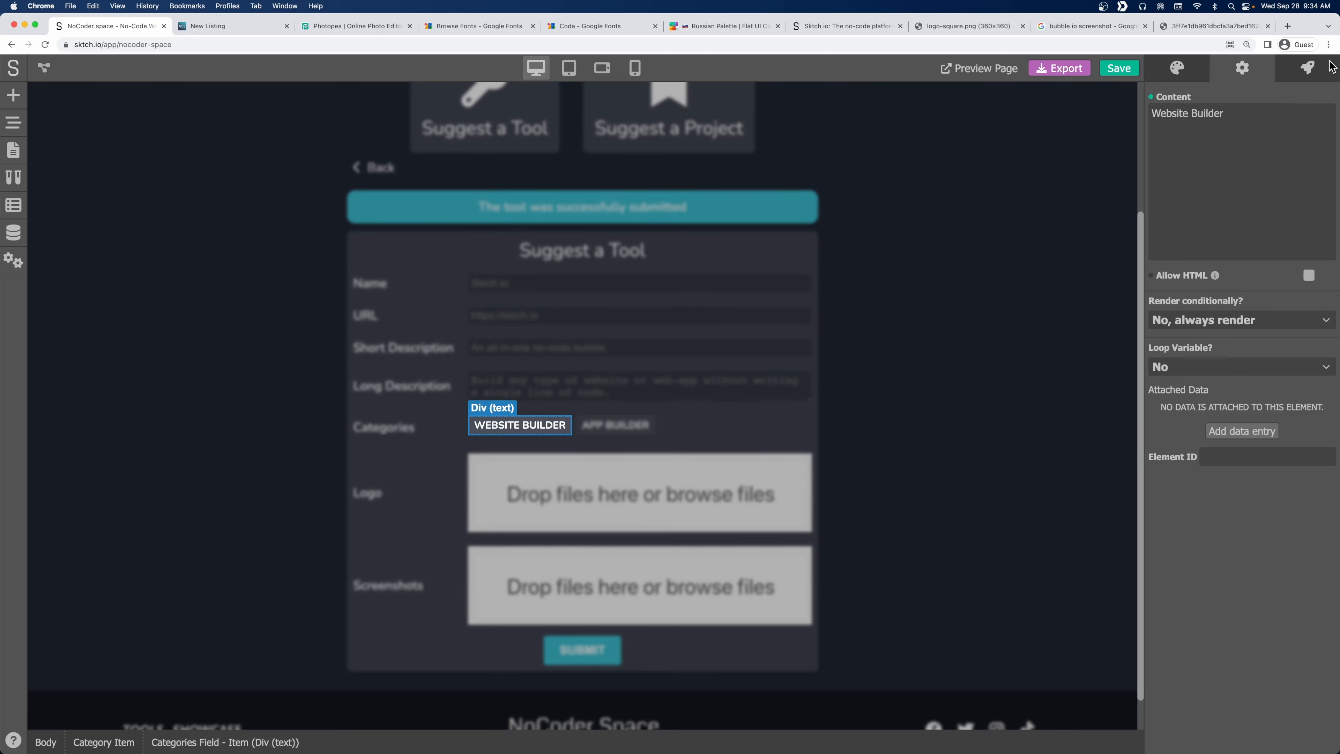
click(1322, 67)
click(1313, 108)
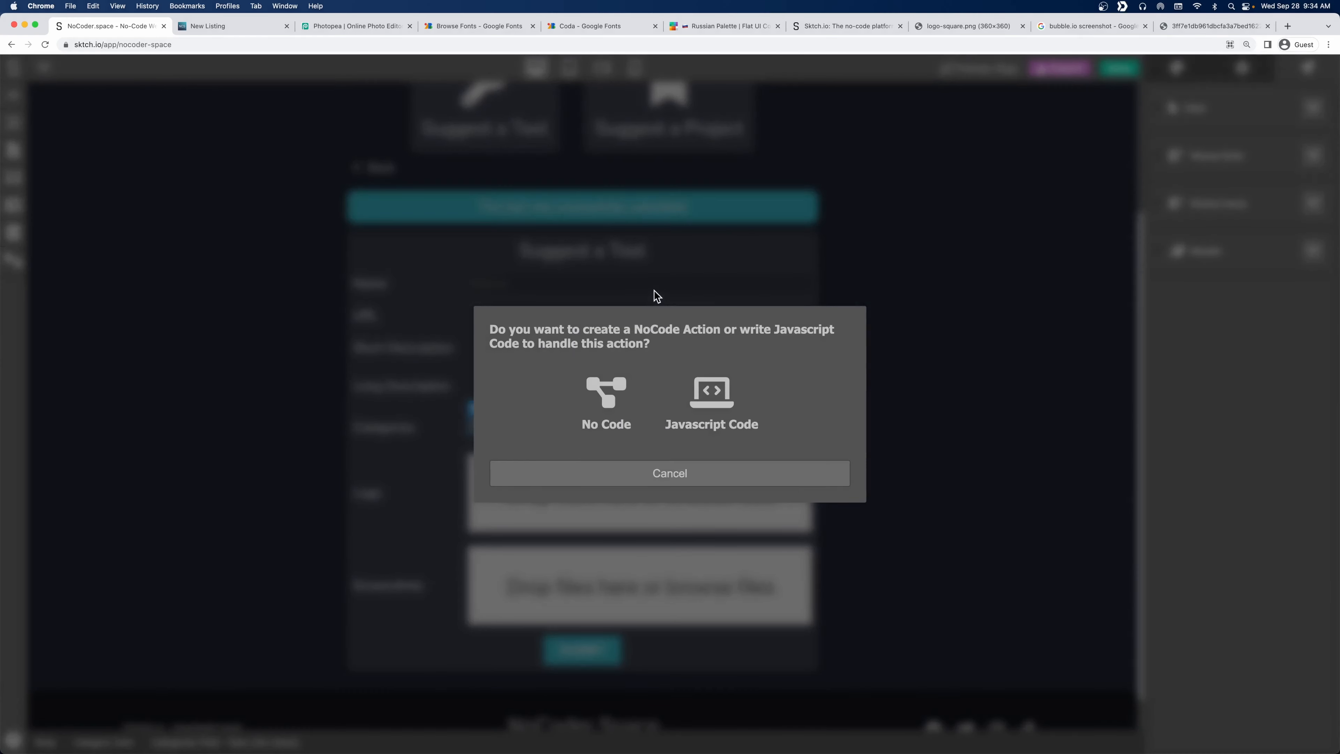
click(605, 389)
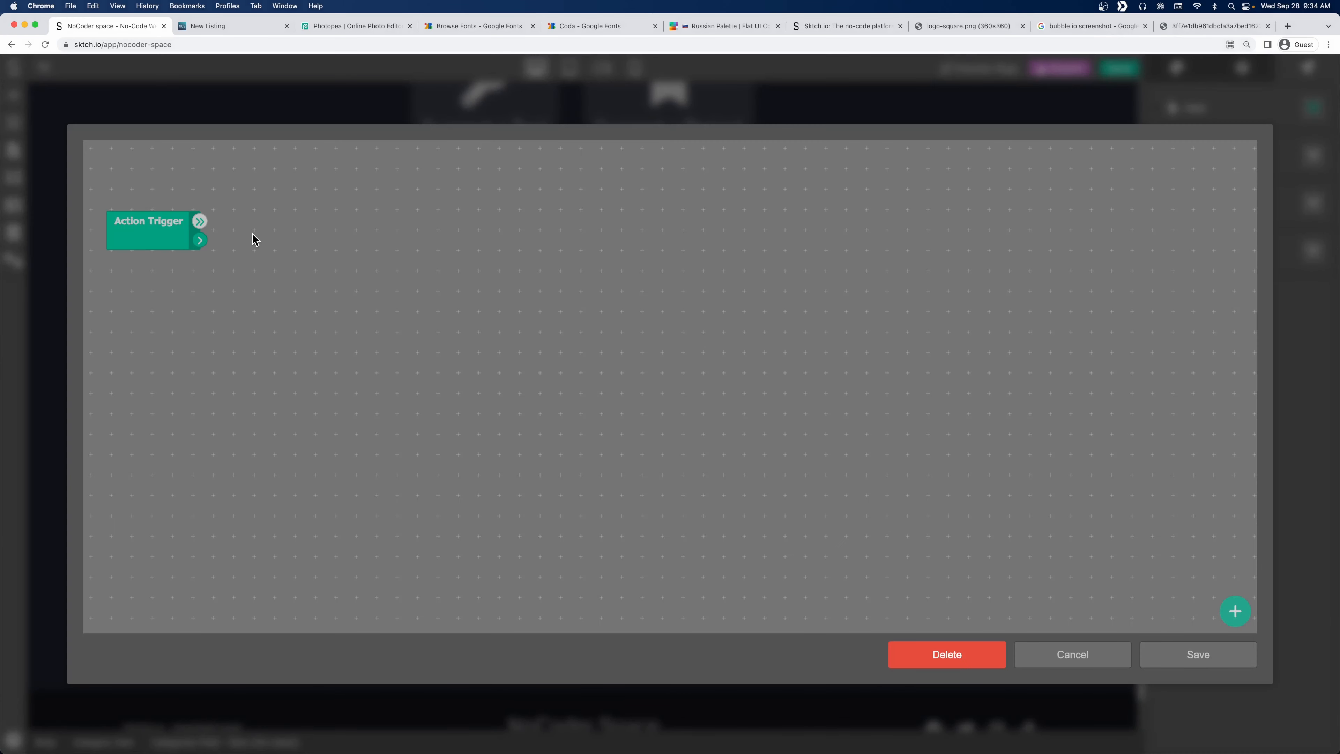
Add a Has Class module from Element Operations and place it near Action Trigger.
right_click(272, 223)
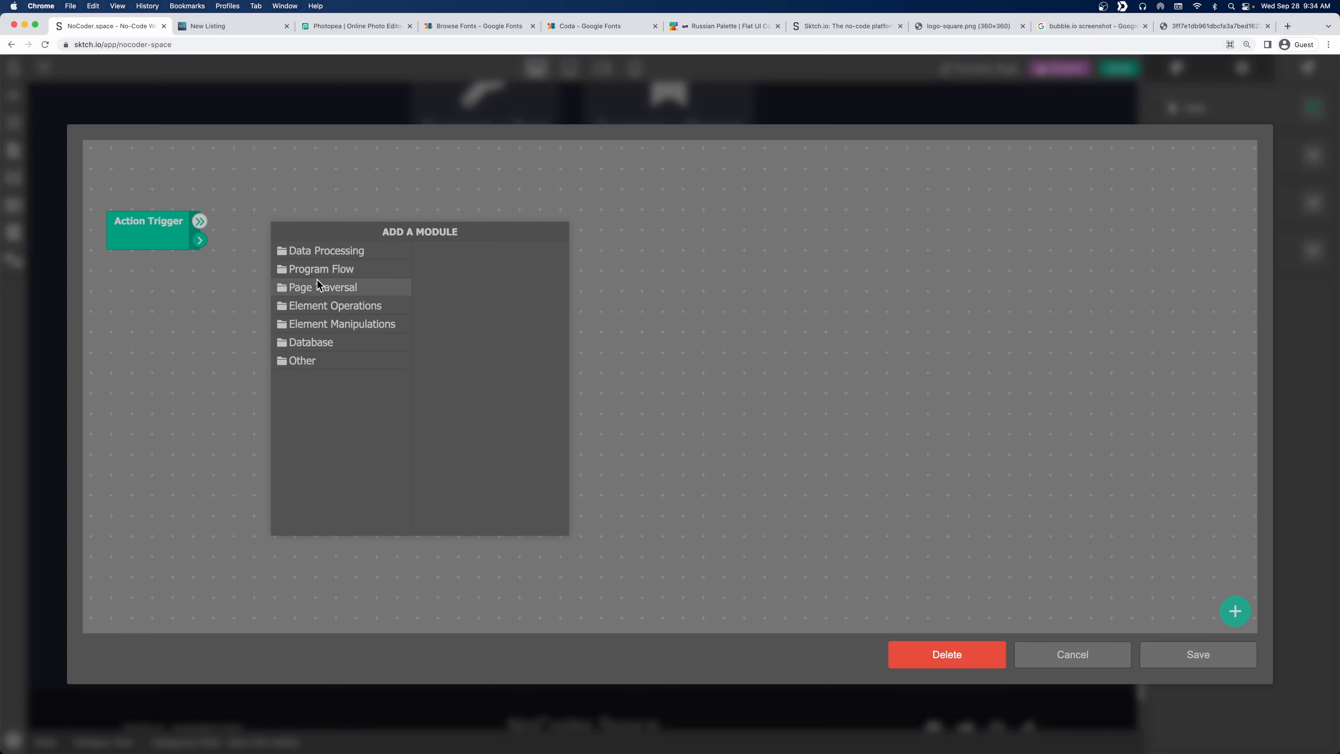
click(329, 252)
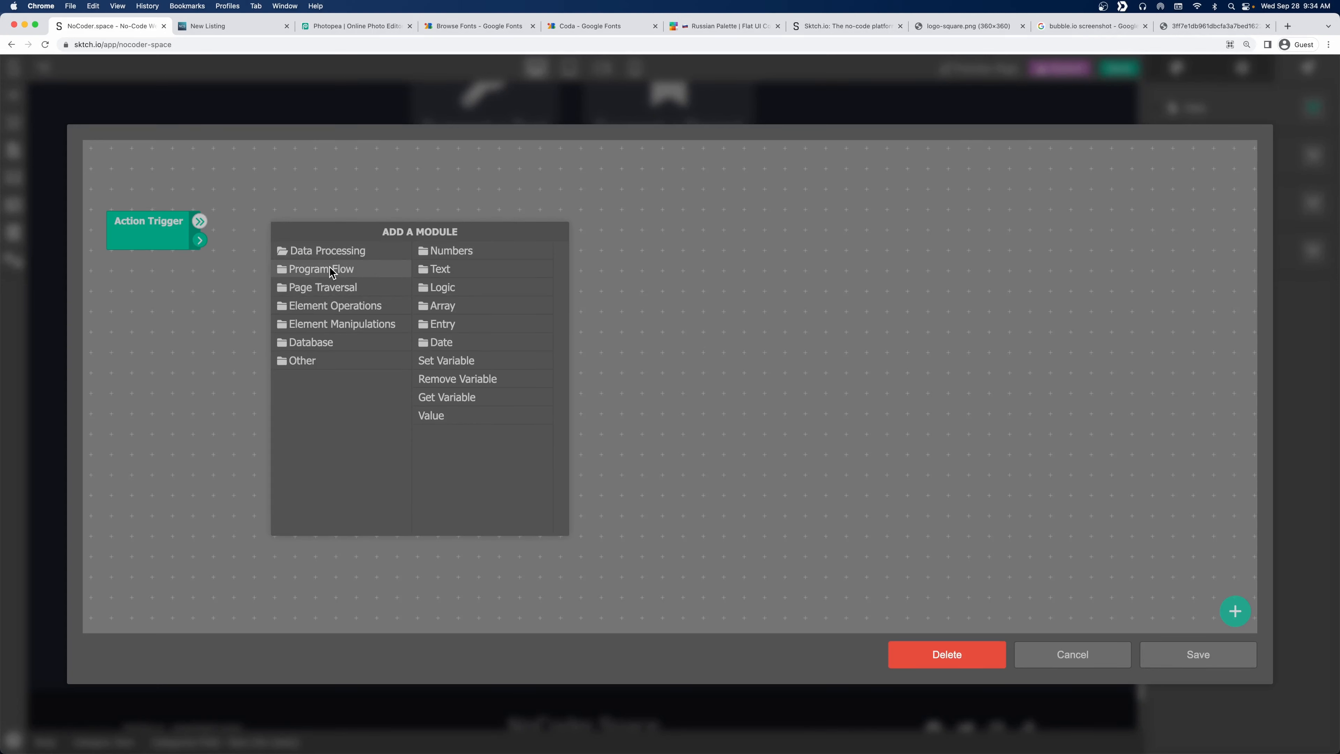
click(330, 267)
click(339, 306)
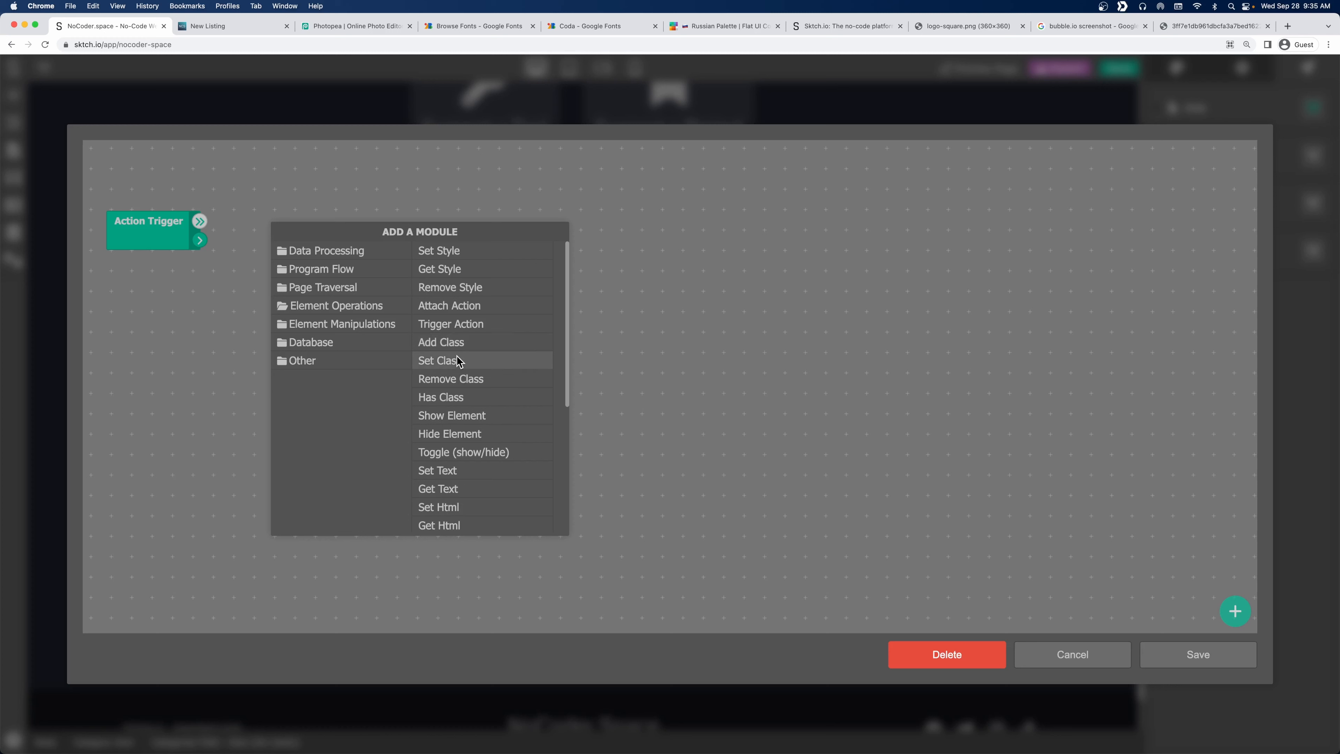
click(425, 396)
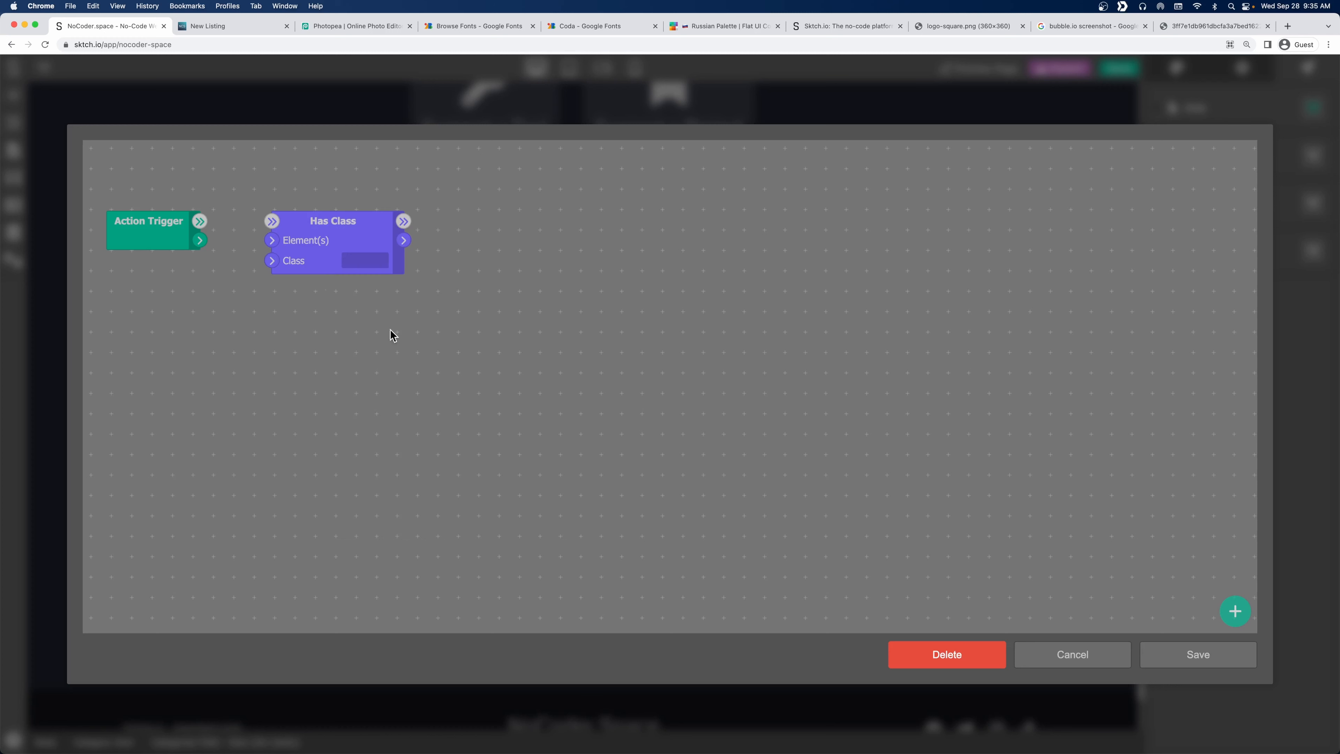
drag(323, 231, 283, 227)
Add an Add Class module from Element Operations, positioned up and to the right.
right_click(463, 218)
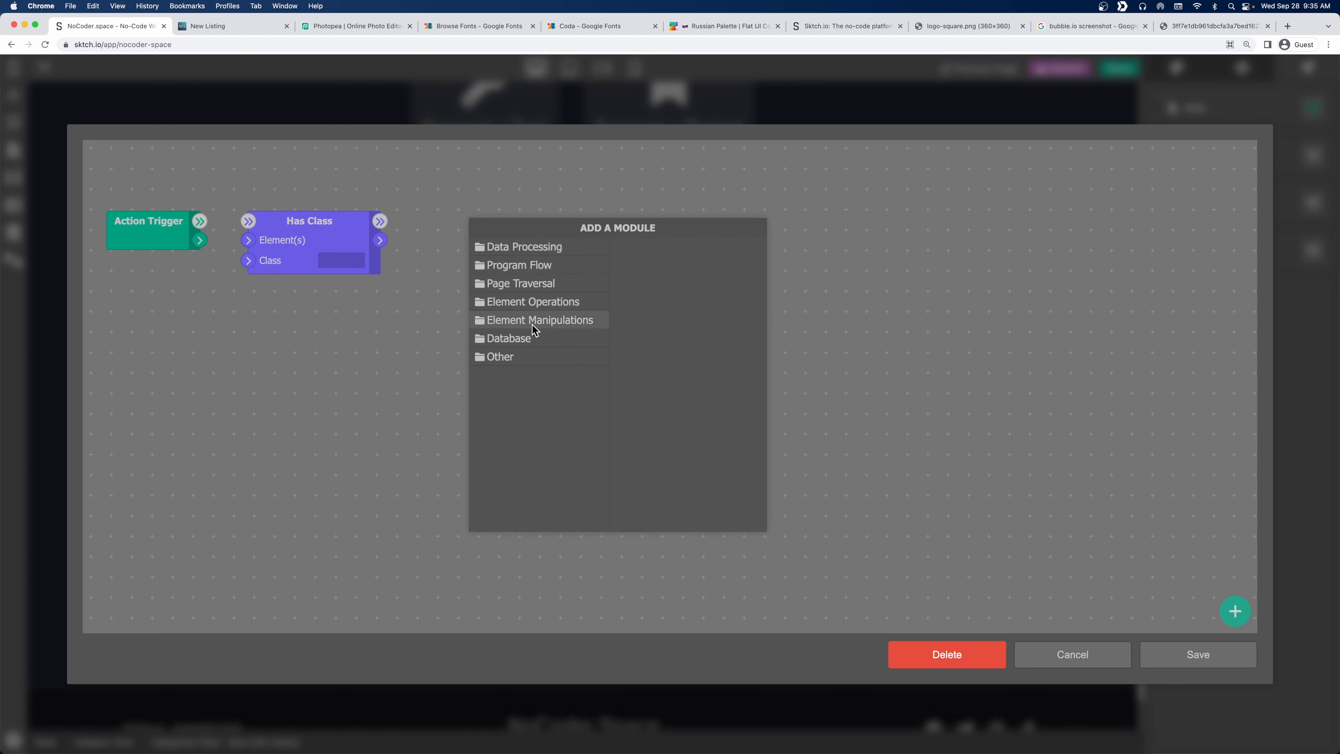
click(525, 246)
click(547, 264)
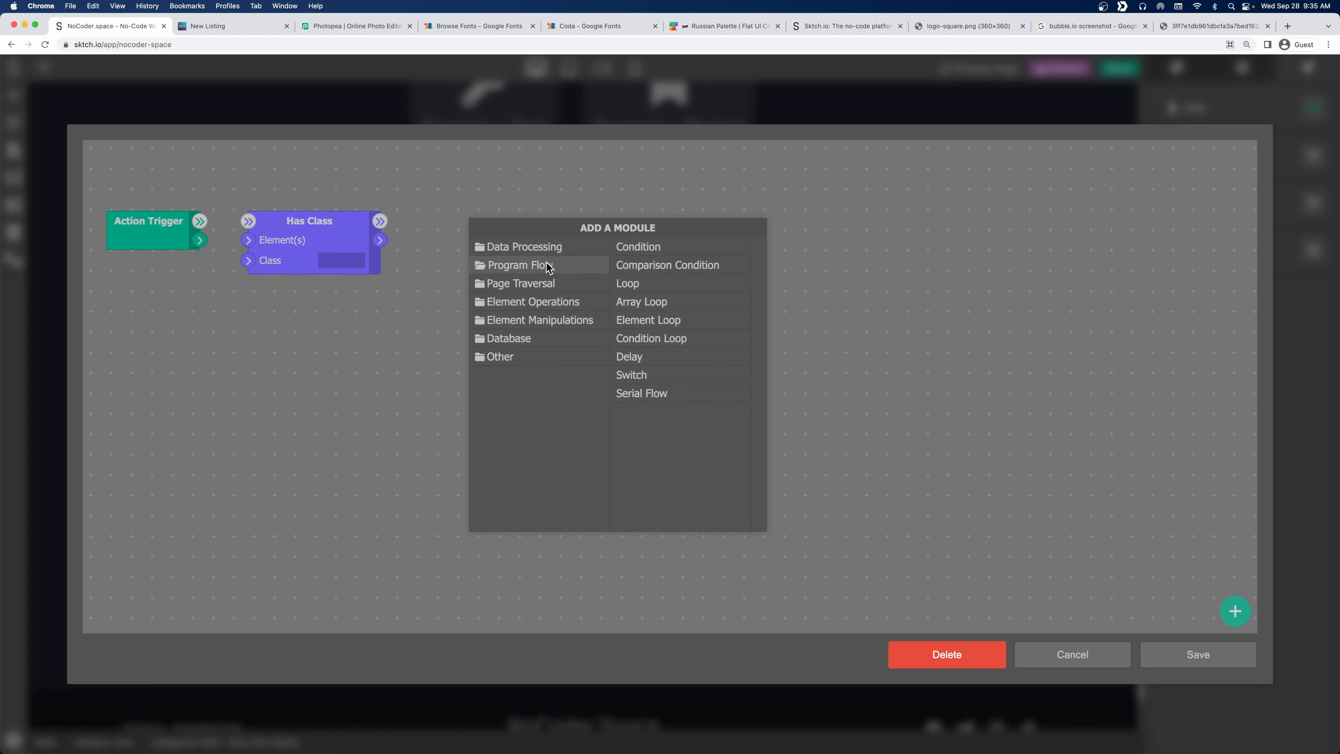
click(545, 285)
click(549, 302)
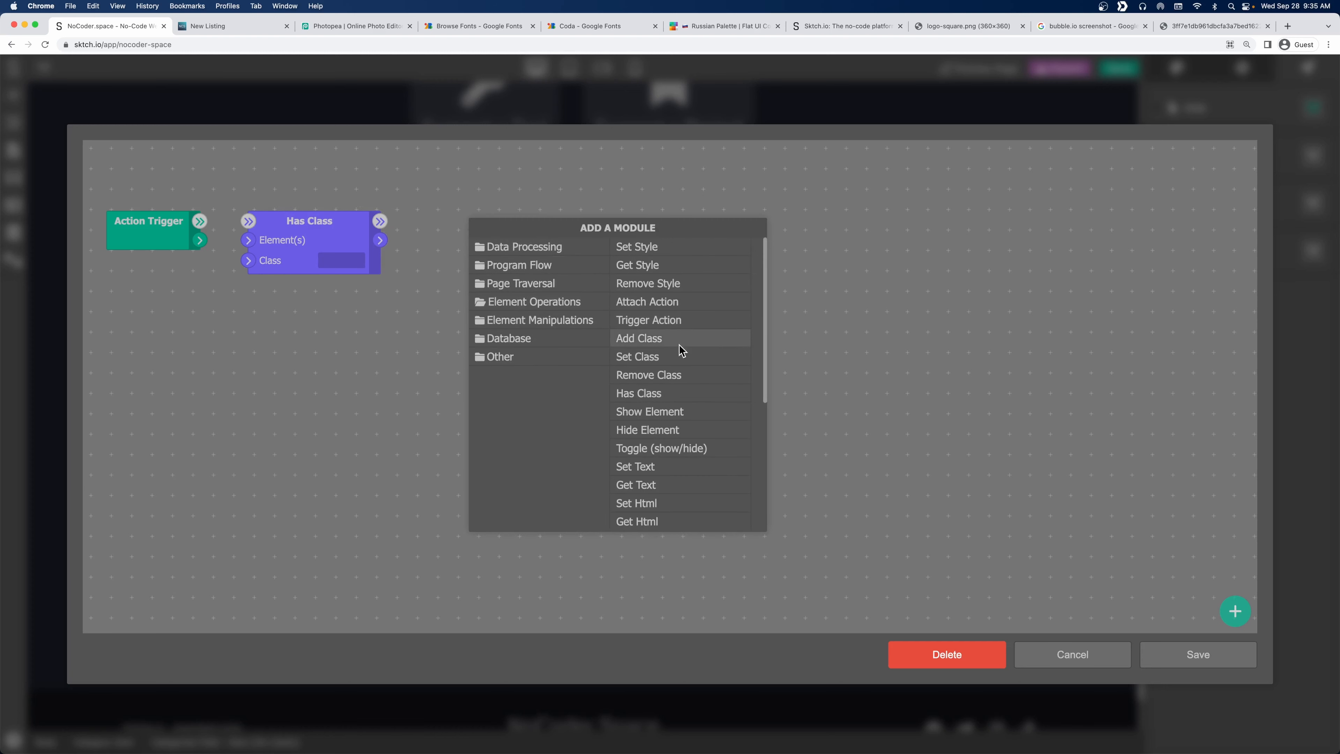
click(680, 343)
drag(514, 227, 587, 203)
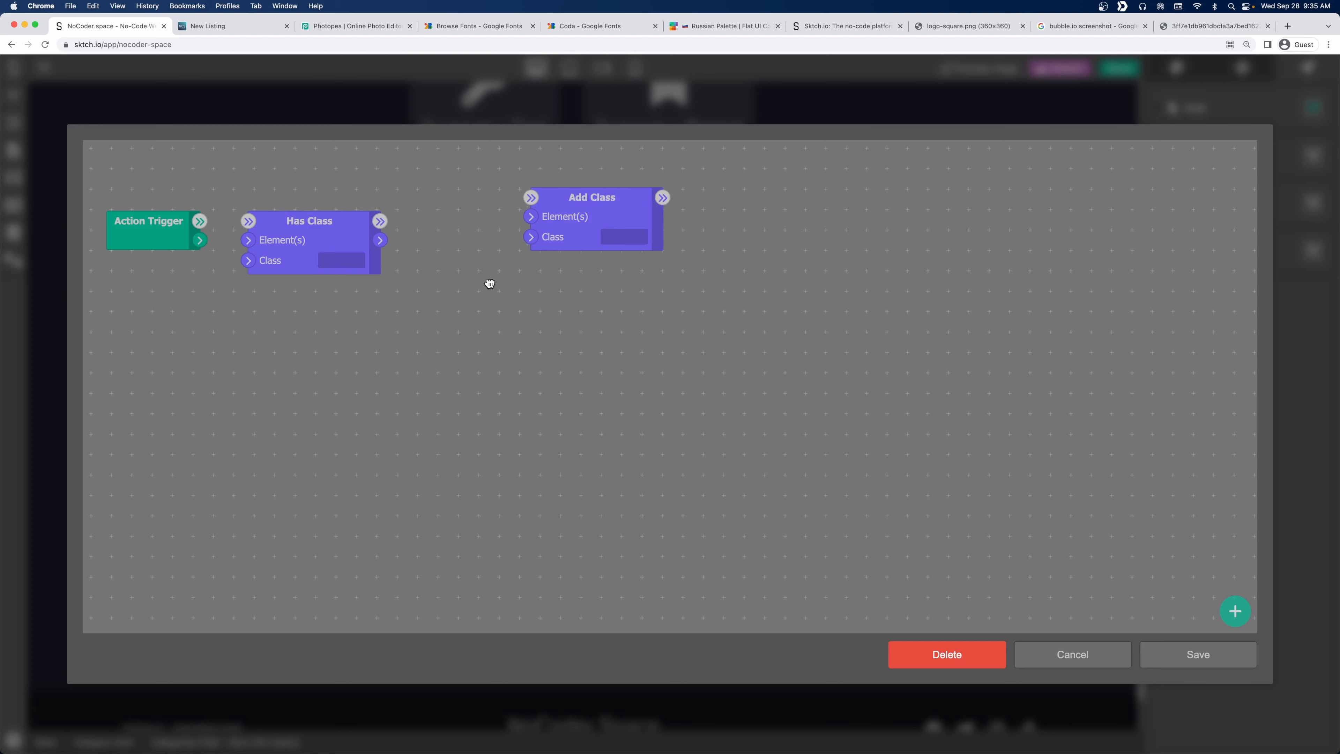
Add a Remove Class module below Add Class and save the click action flow.
right_click(488, 284)
click(552, 317)
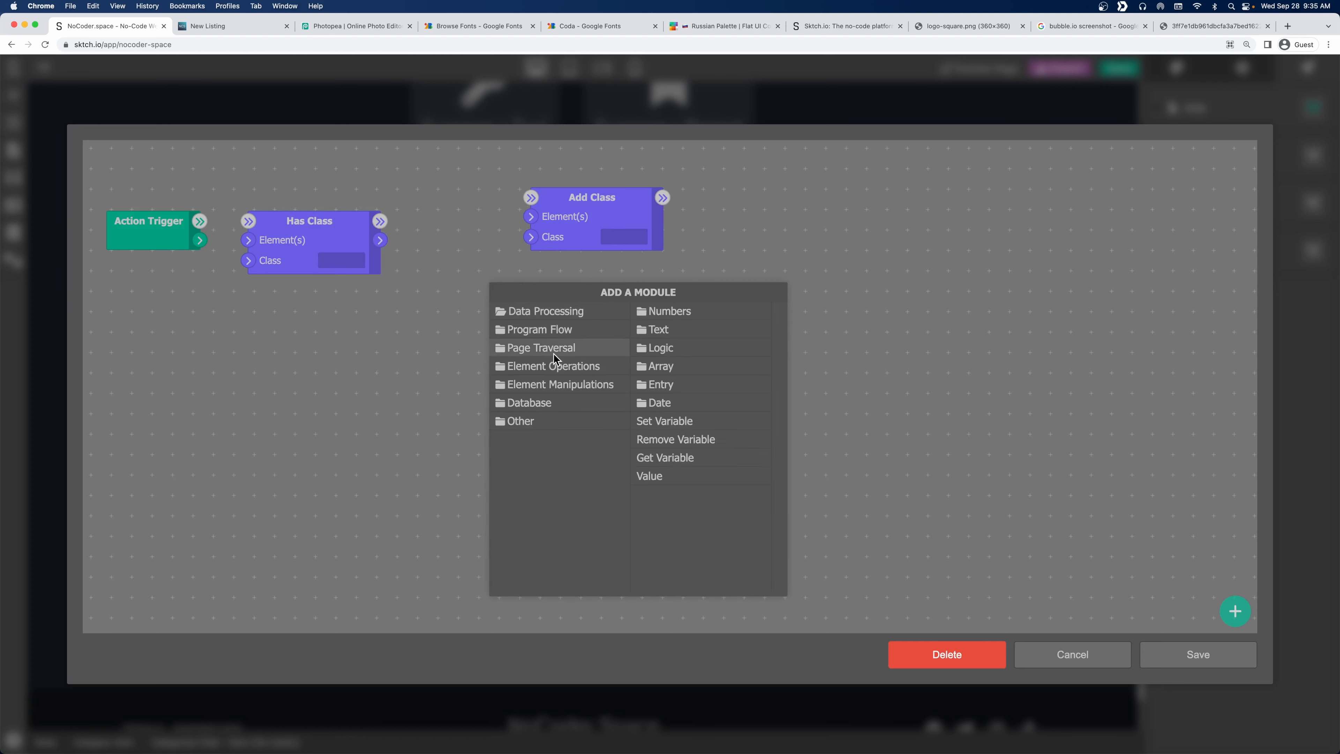
click(554, 366)
click(686, 439)
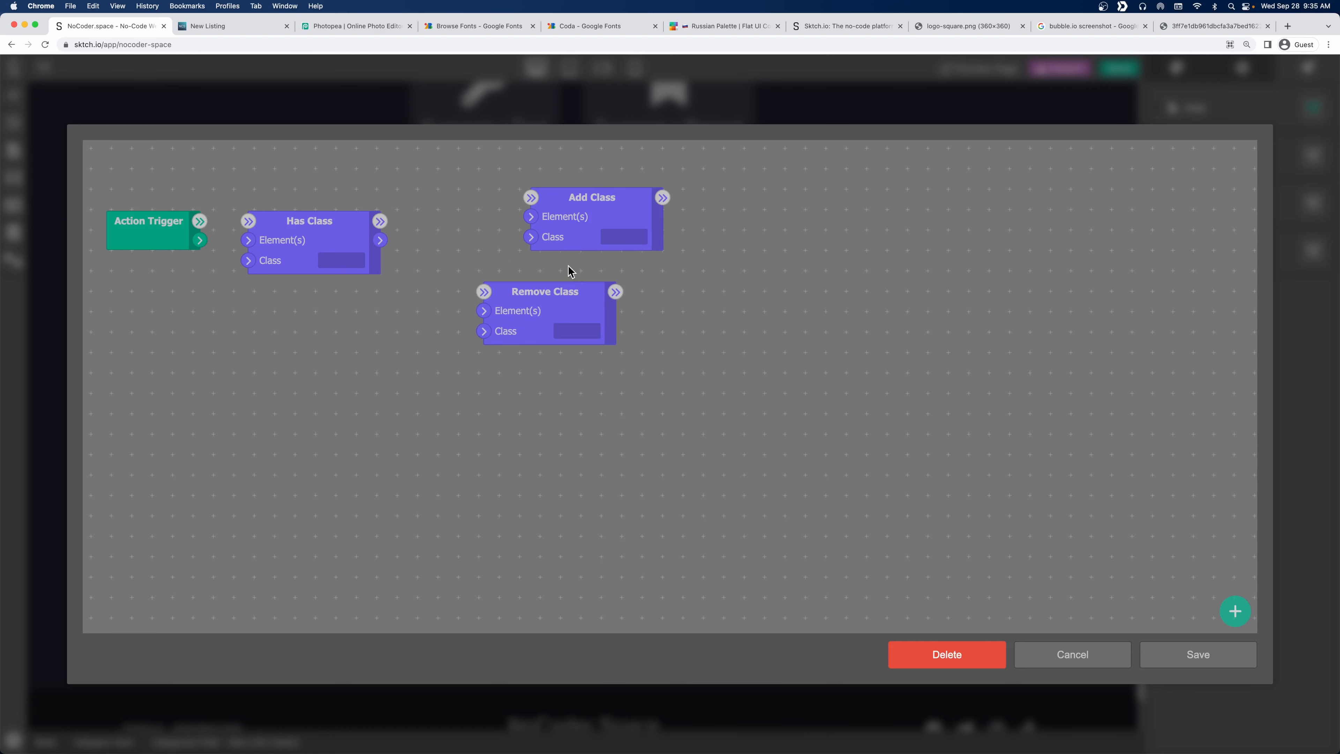
drag(525, 298, 574, 295)
click(1200, 654)
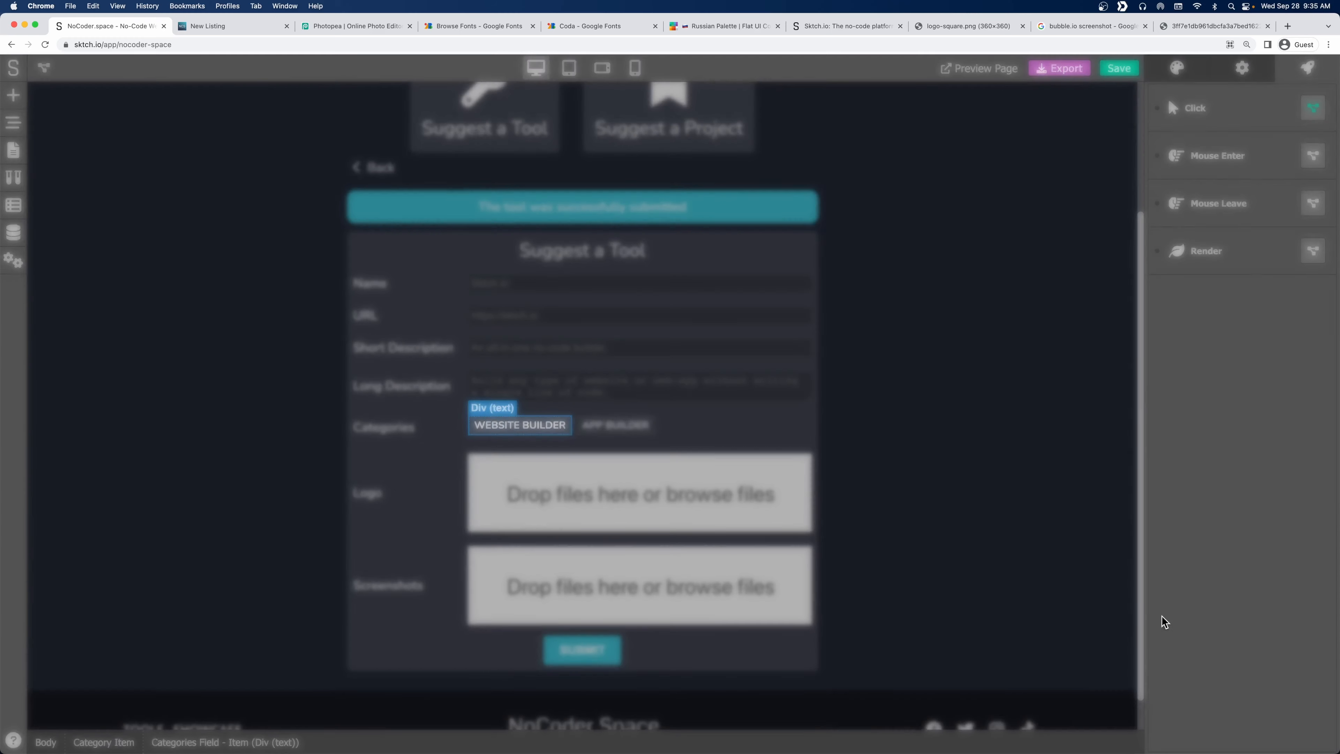
Copy the Item Selected style's class handle from the project styles list.
click(14, 178)
scroll(114, 491, down, 10)
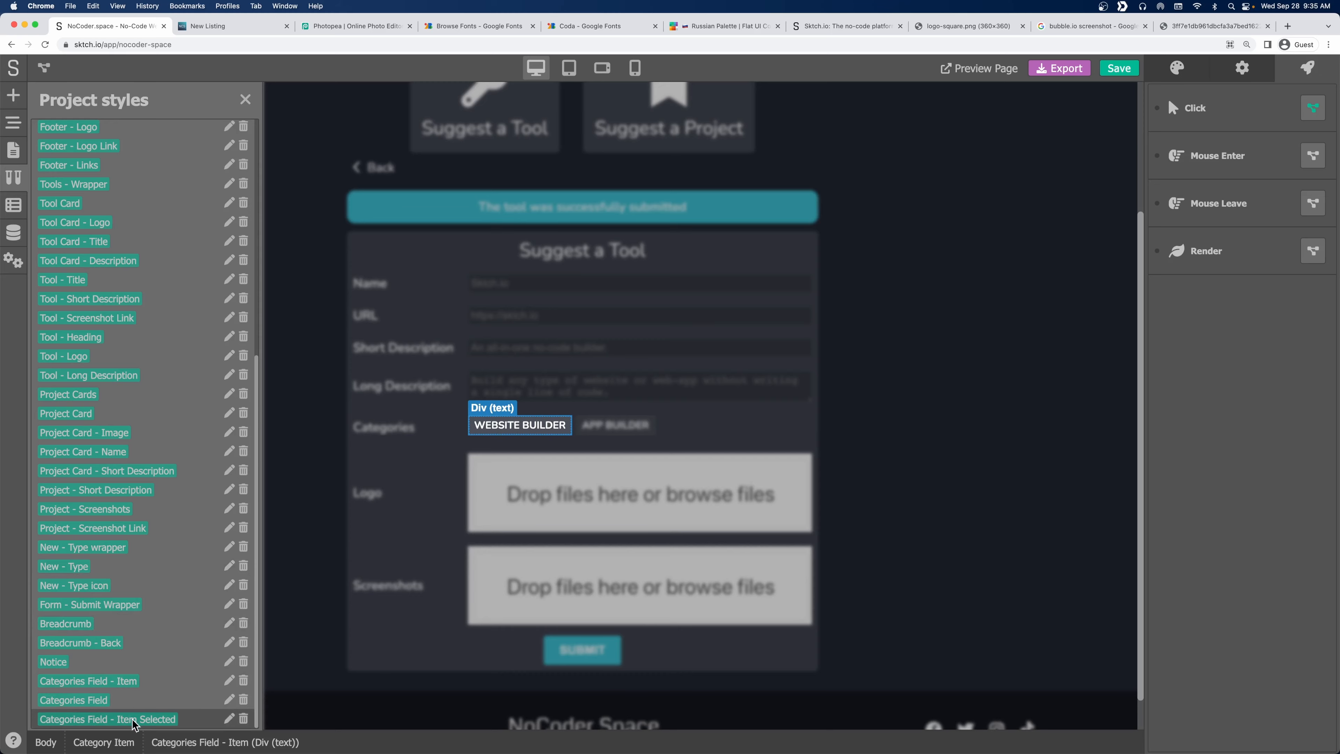
click(229, 719)
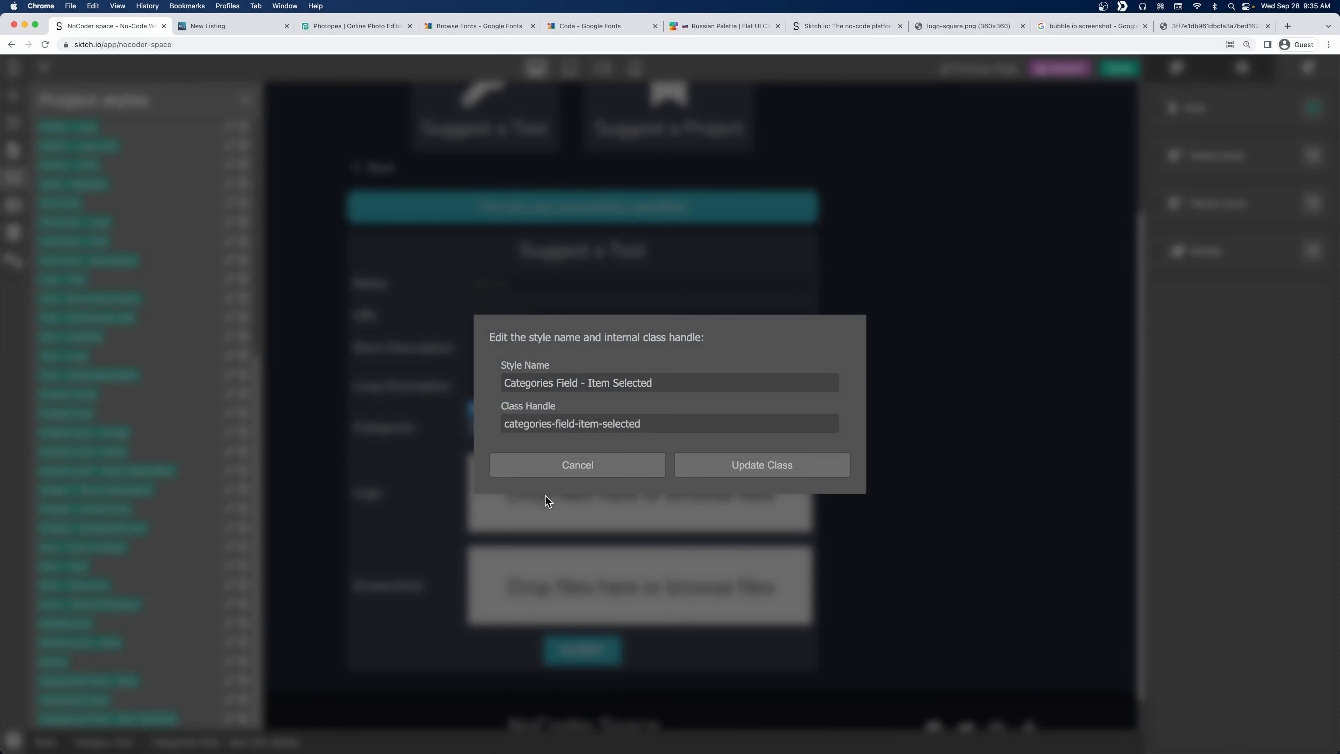
triple_click(541, 413)
click(608, 463)
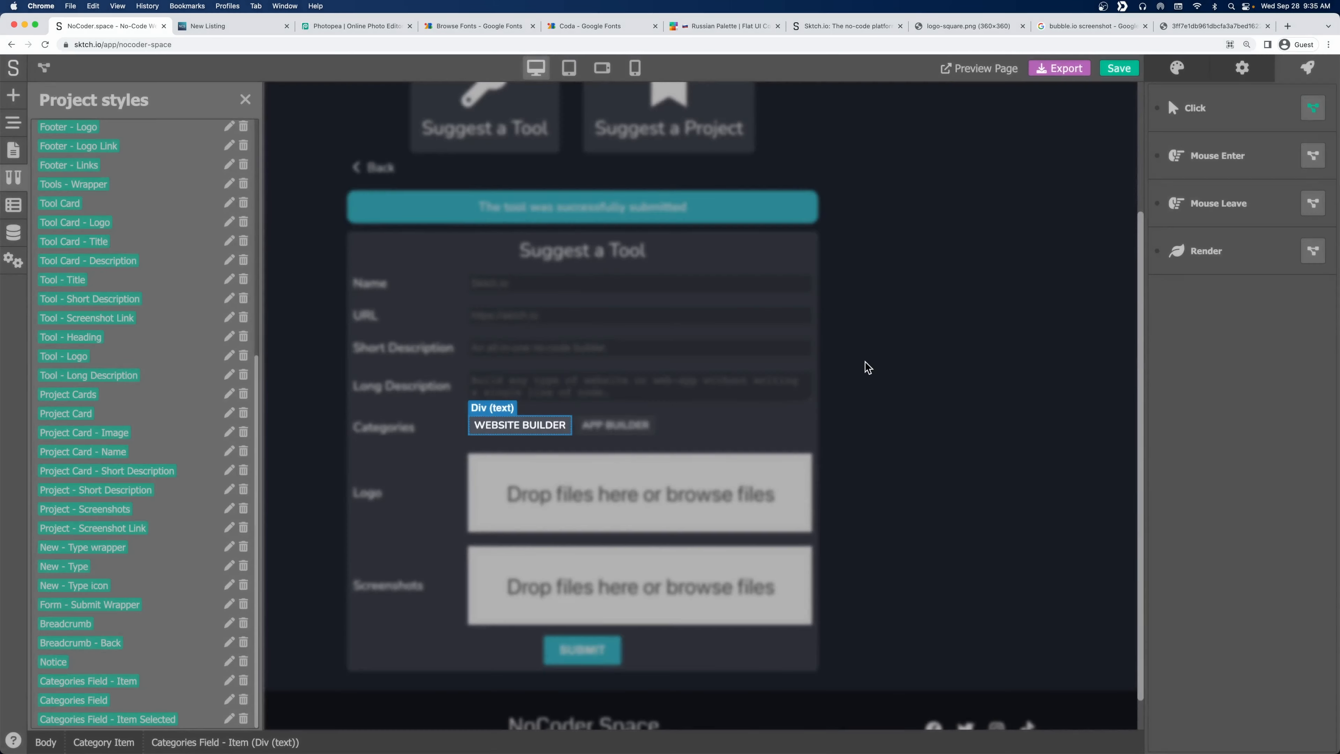
Paste the categories-field-item-selected class into Has Class, Add Class and Remove Class.
click(1313, 108)
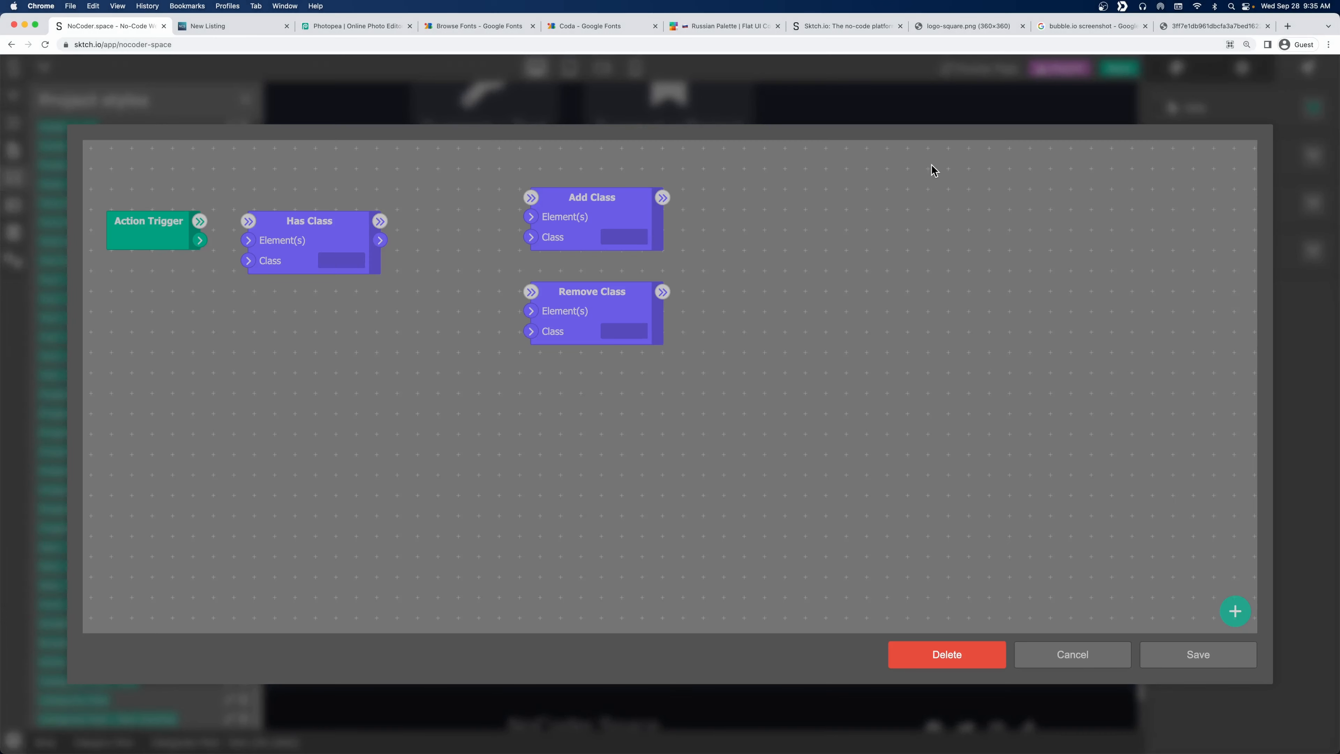
key(super+v)
click(332, 351)
key(super+v)
click(624, 331)
key(super+v)
click(454, 409)
Add a Program Flow Condition module and shift Add Class and Remove Class right.
right_click(459, 208)
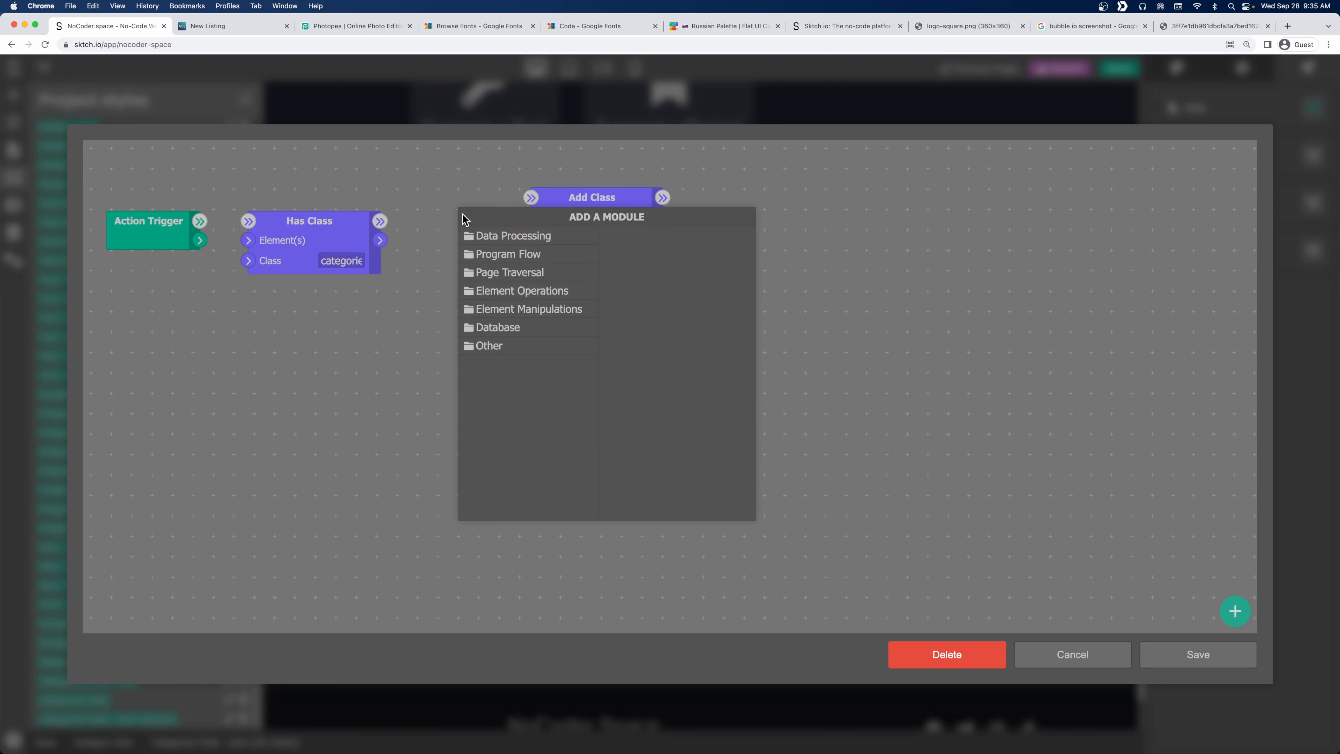
click(527, 254)
click(646, 238)
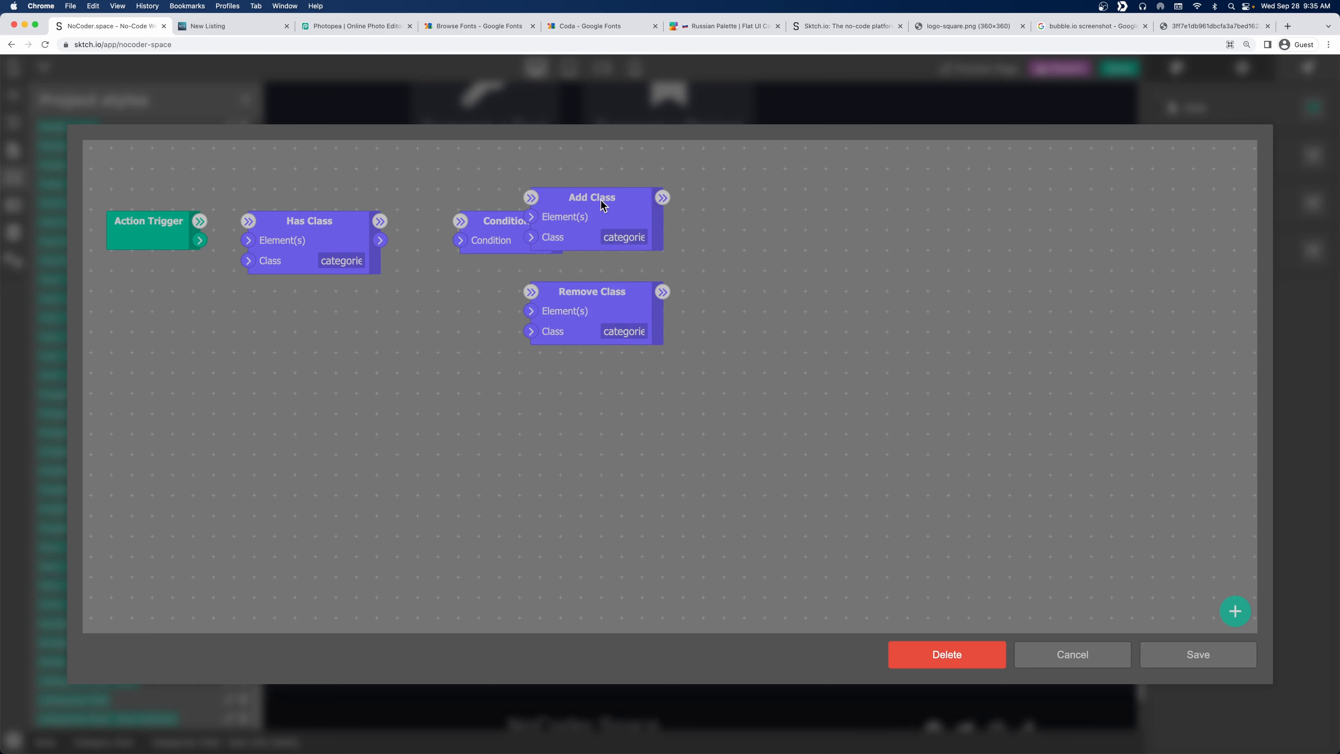
drag(603, 204, 720, 203)
drag(605, 291, 723, 292)
Wire Has Class into the Condition and pass the clicked element to all class modules.
drag(380, 240, 458, 239)
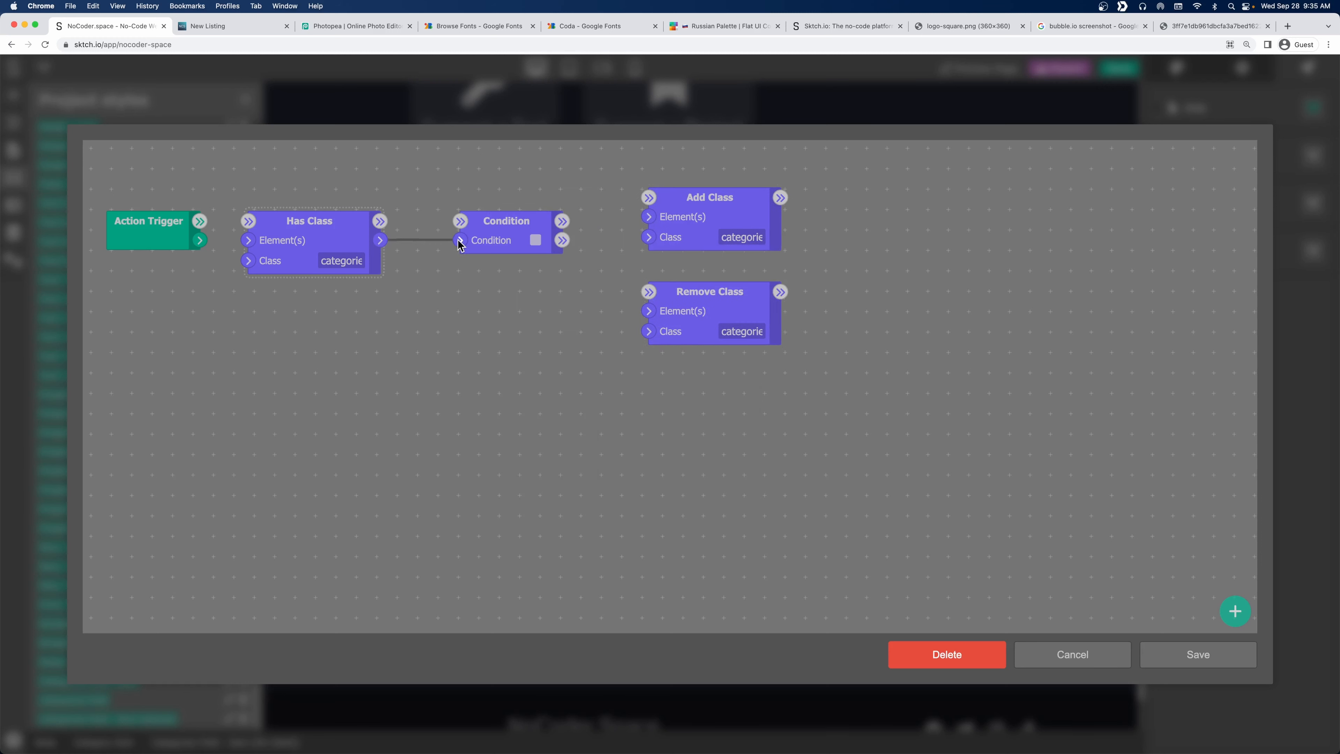
drag(380, 220, 460, 220)
click(206, 226)
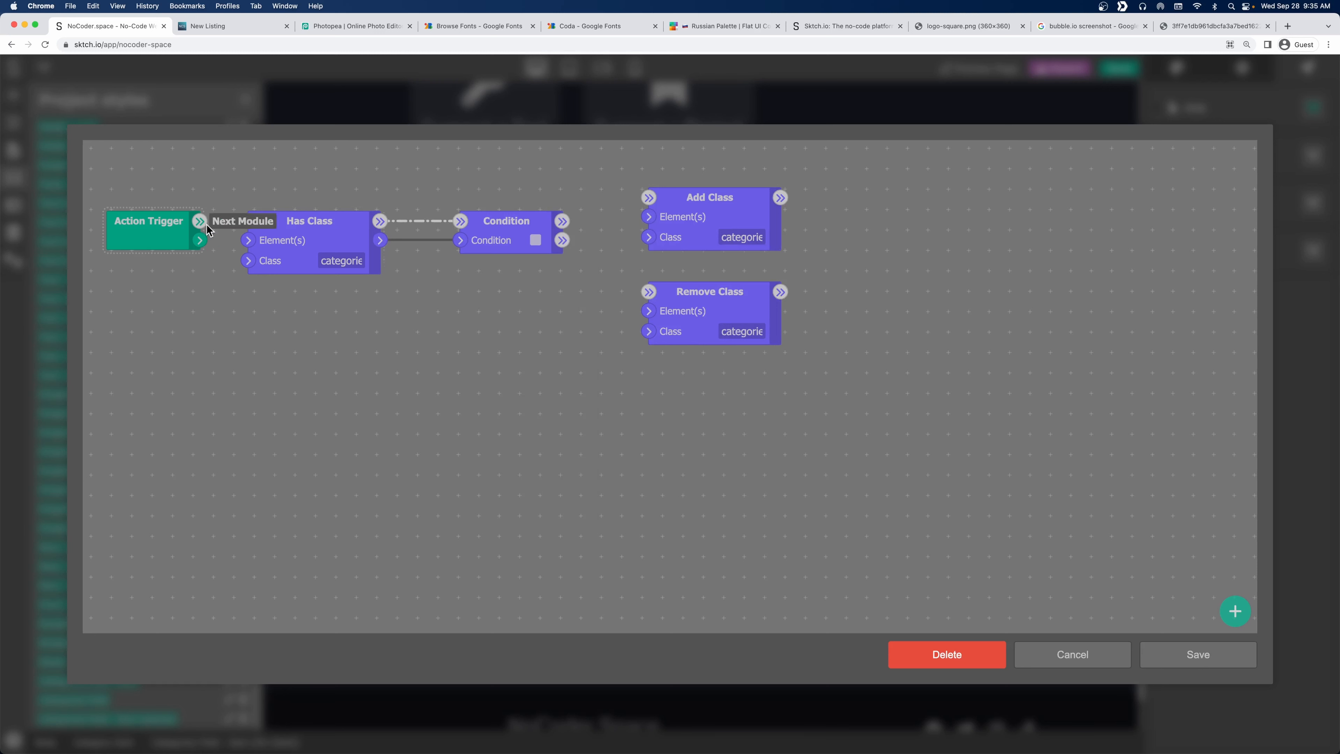
drag(205, 243, 248, 240)
drag(380, 240, 644, 218)
drag(199, 241, 732, 304)
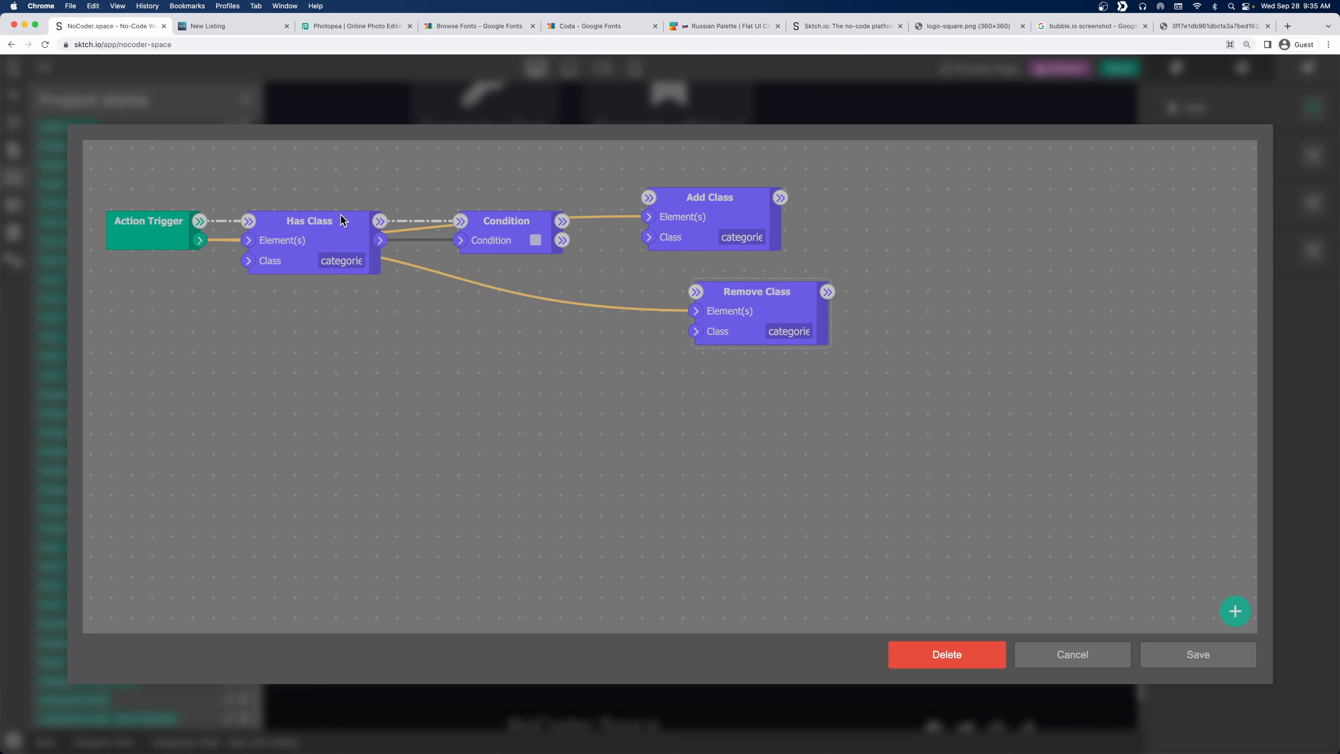
Route the Condition's true branch to Remove Class, otherwise to Add Class, and save.
drag(494, 216, 696, 293)
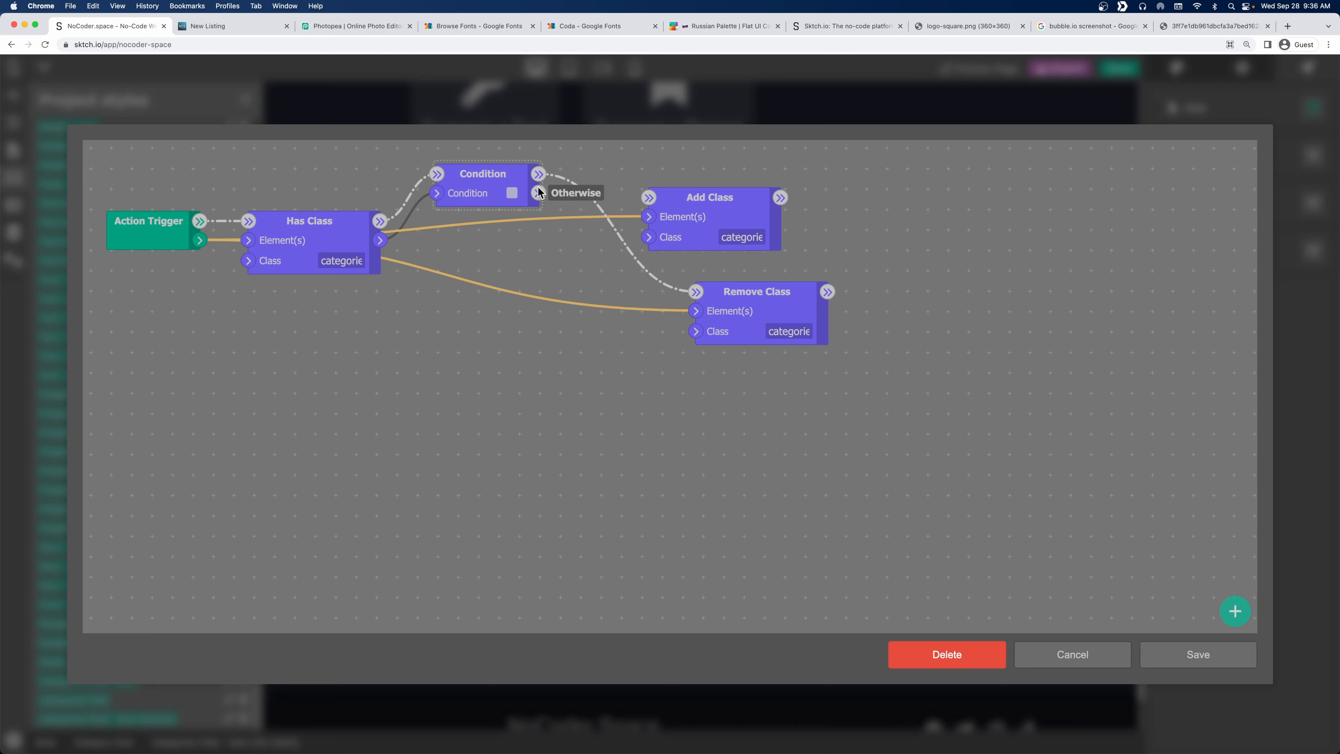
drag(539, 192, 713, 176)
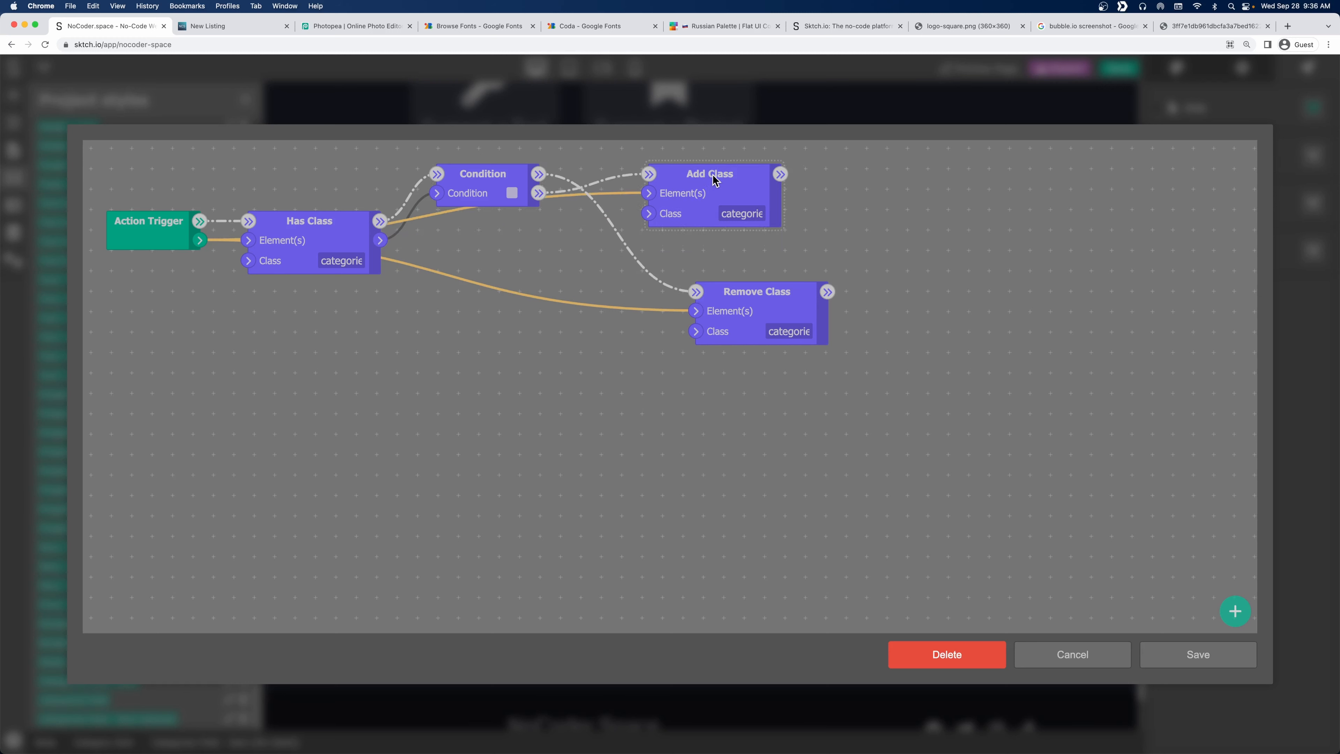
drag(762, 295, 714, 298)
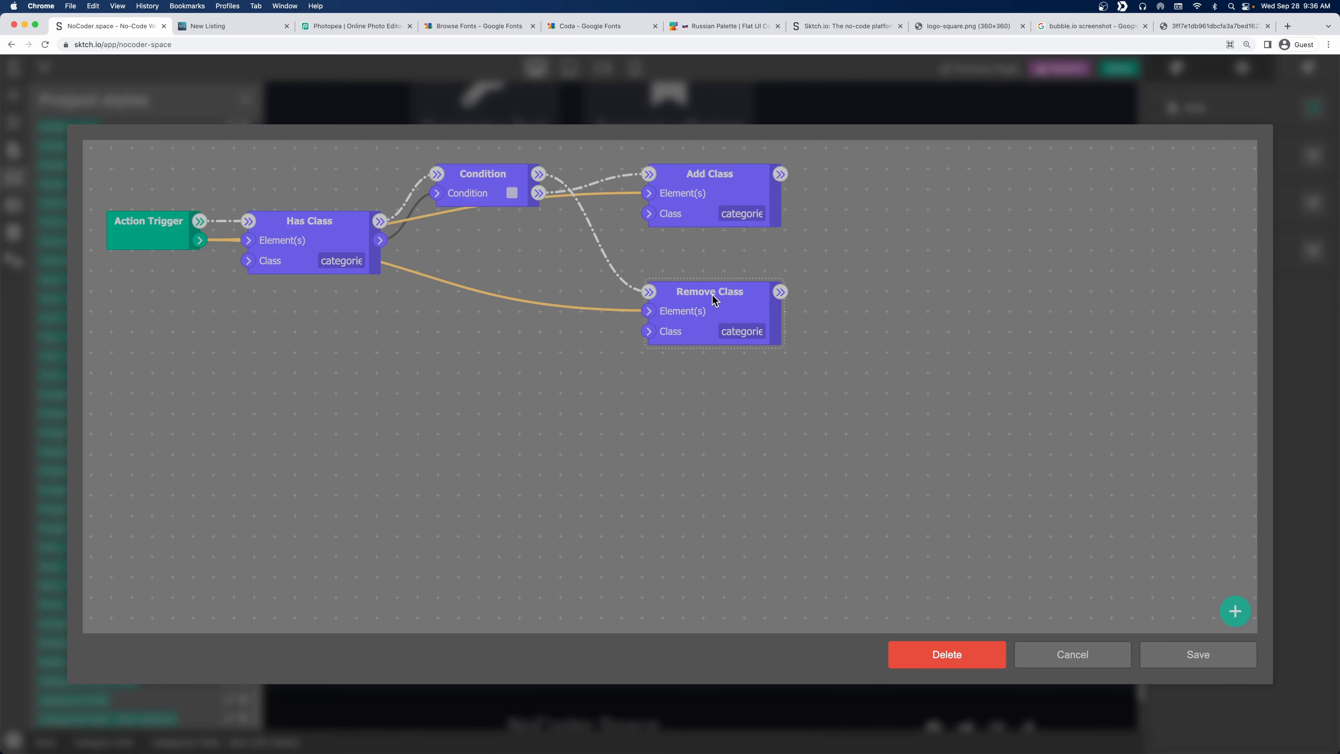
click(1221, 659)
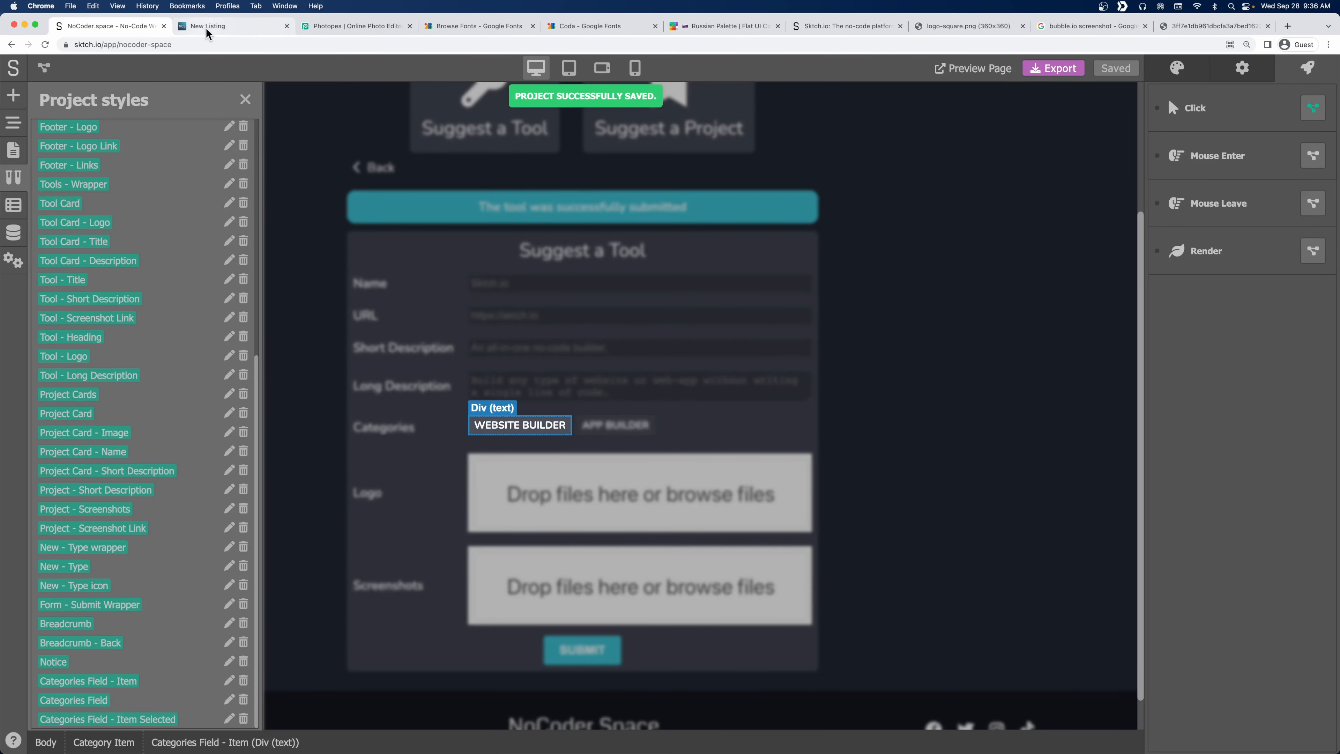
Reload the live Suggest a Tool form and toggle WEBSITE BUILDER and APP BUILDER on, then off.
click(207, 28)
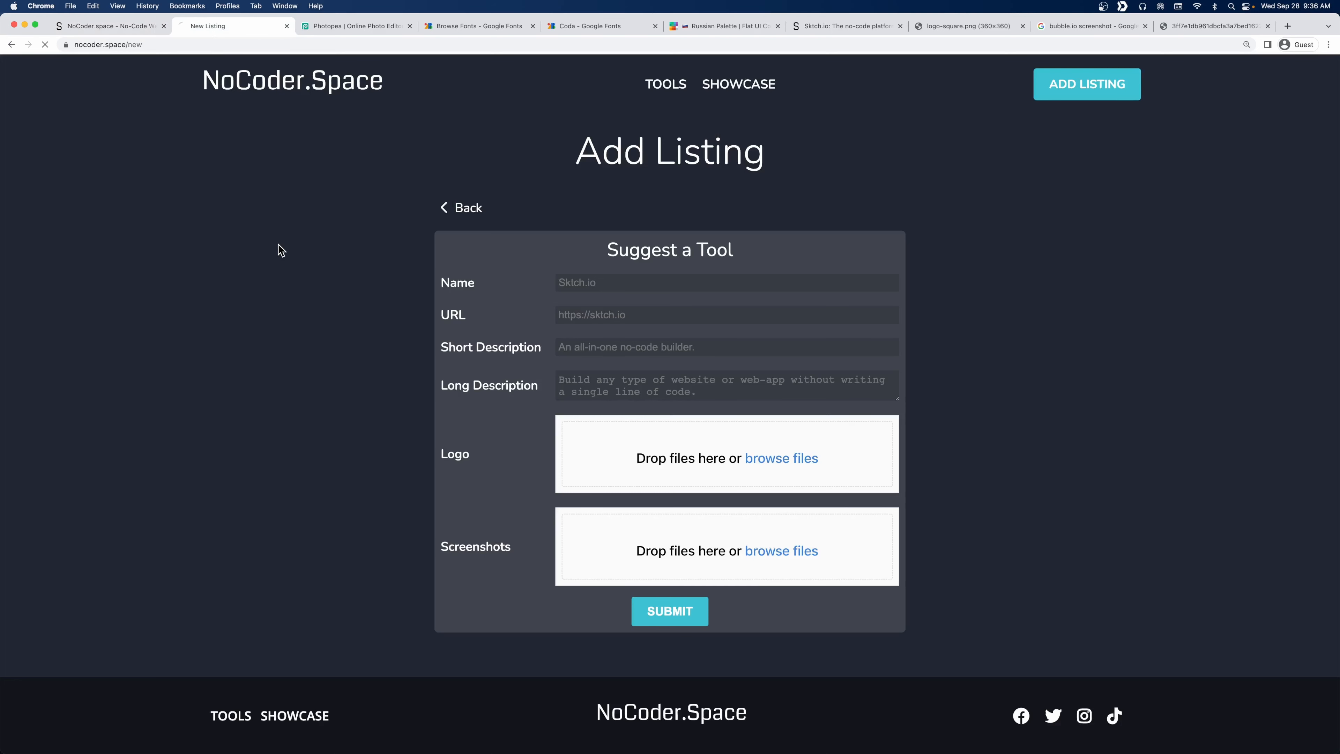
click(565, 268)
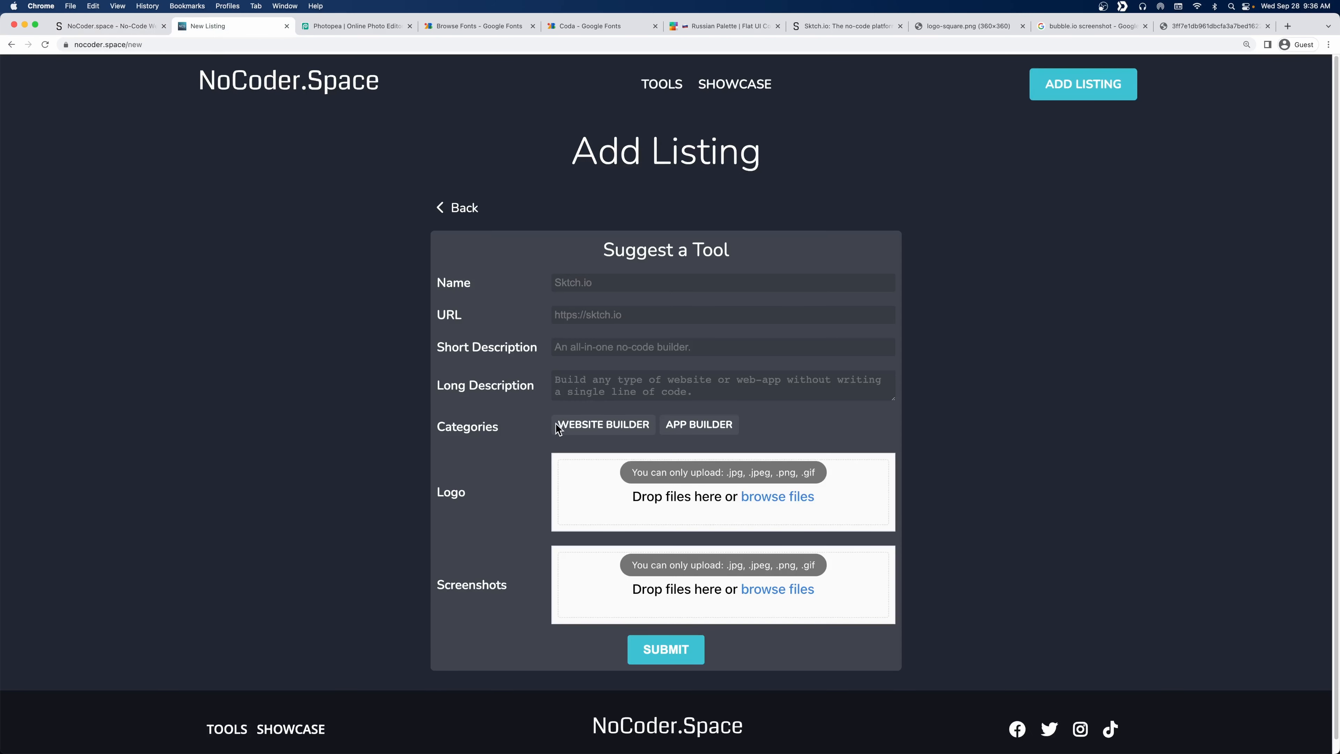
click(604, 428)
click(692, 427)
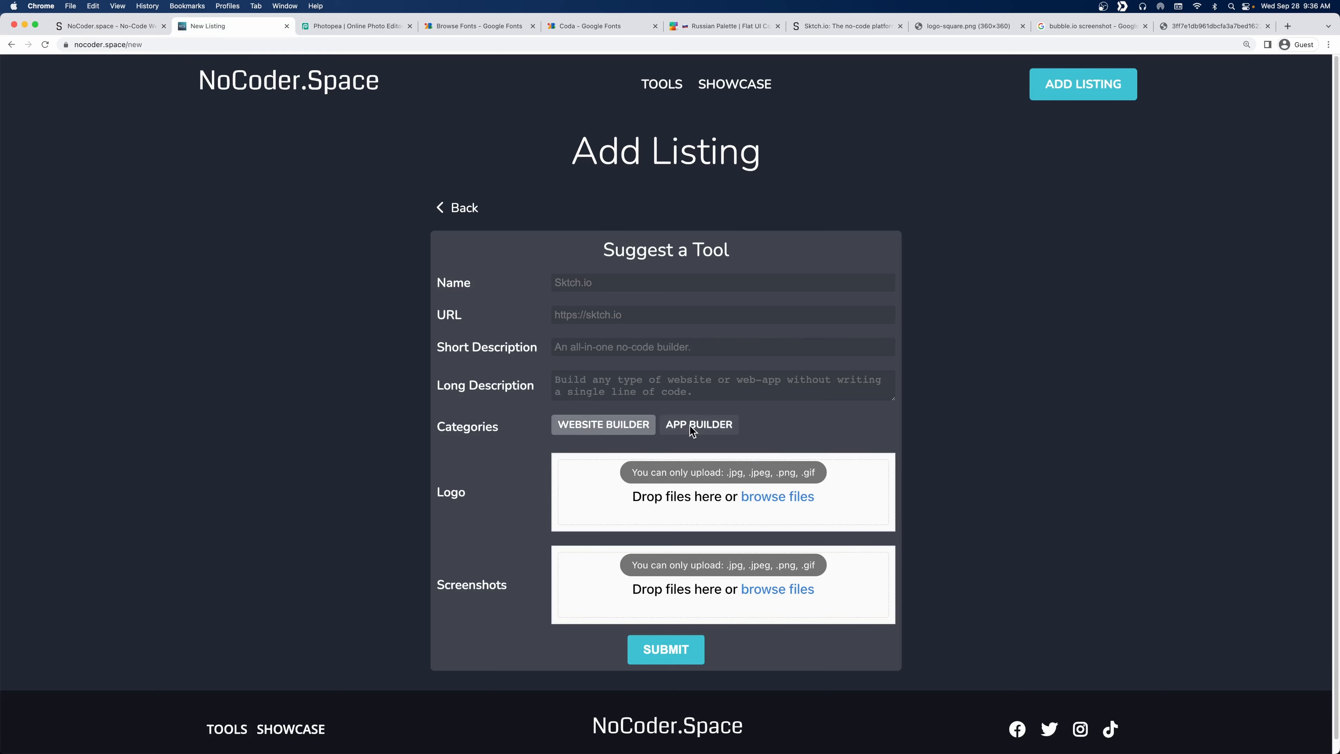
click(622, 428)
click(687, 430)
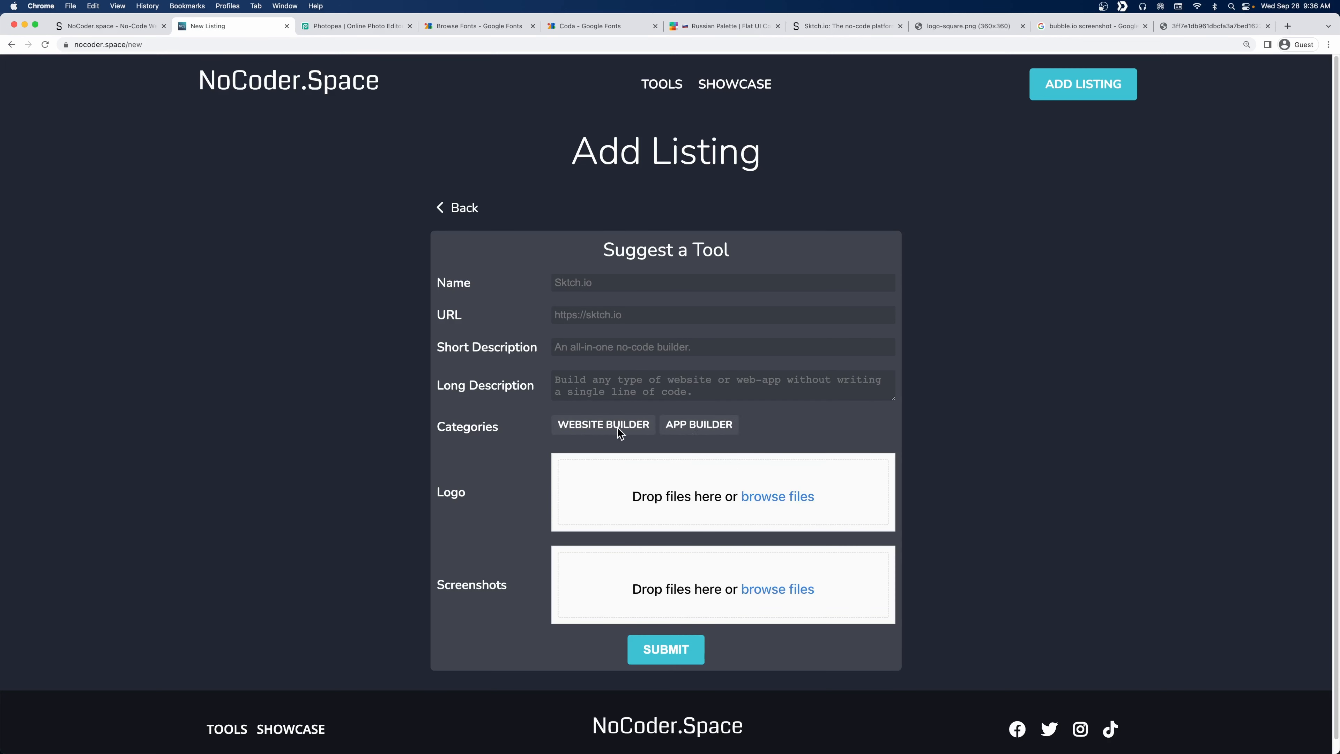
Repeatedly toggle both category tags to confirm the selected style switches, then return to Sktch.io.
click(617, 430)
click(706, 430)
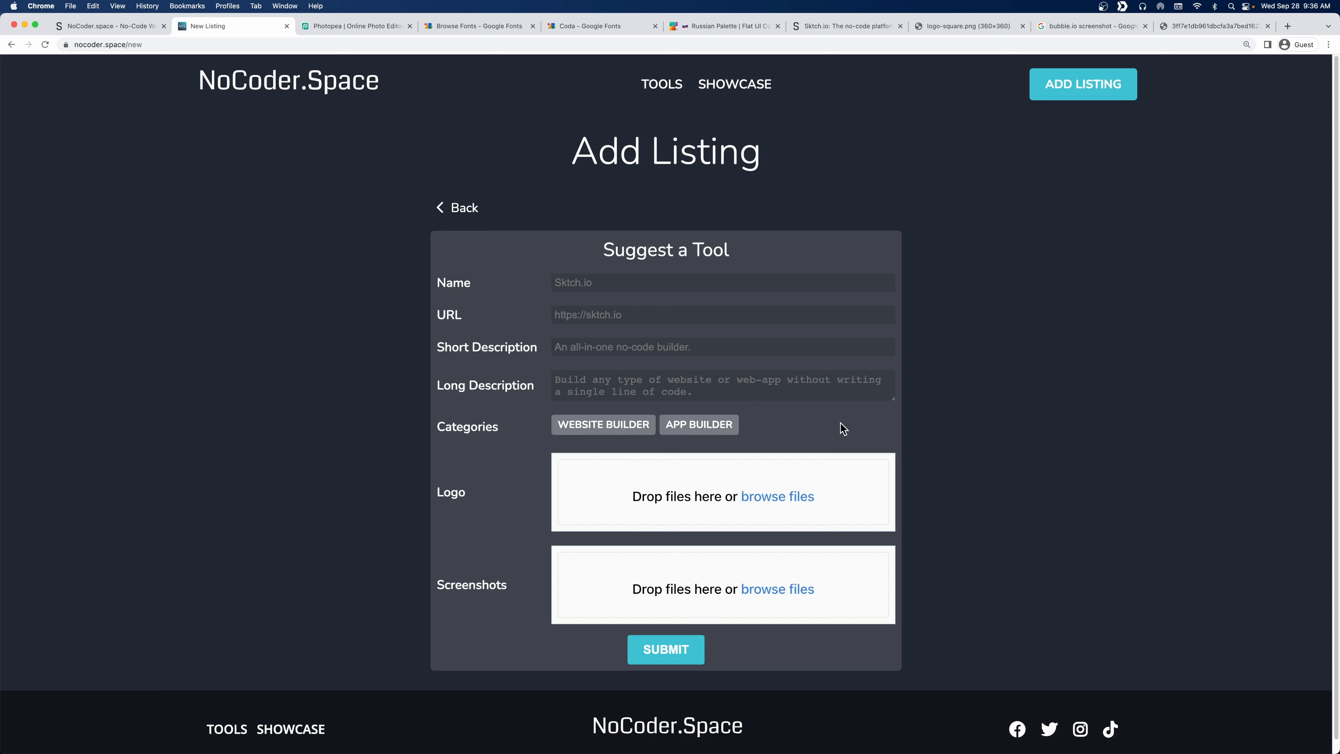
click(722, 432)
click(617, 430)
click(700, 429)
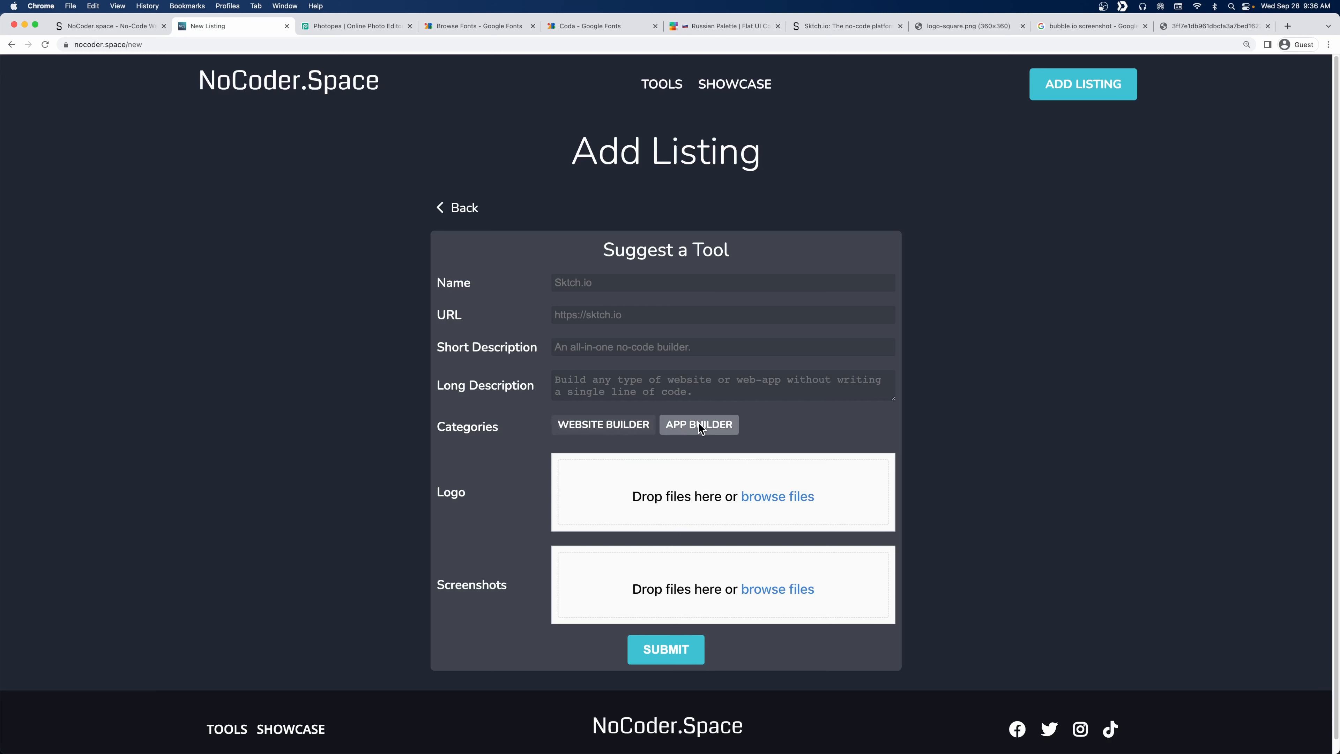
click(613, 430)
click(697, 430)
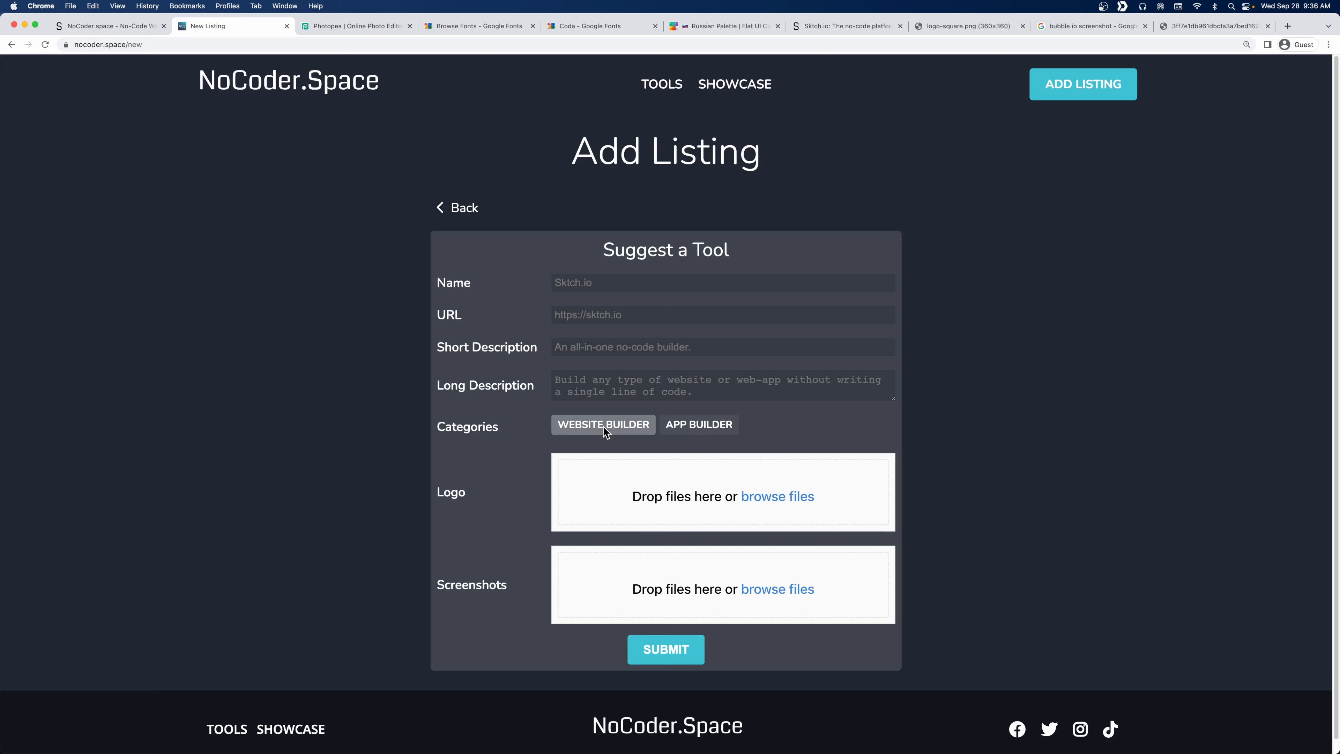
click(605, 432)
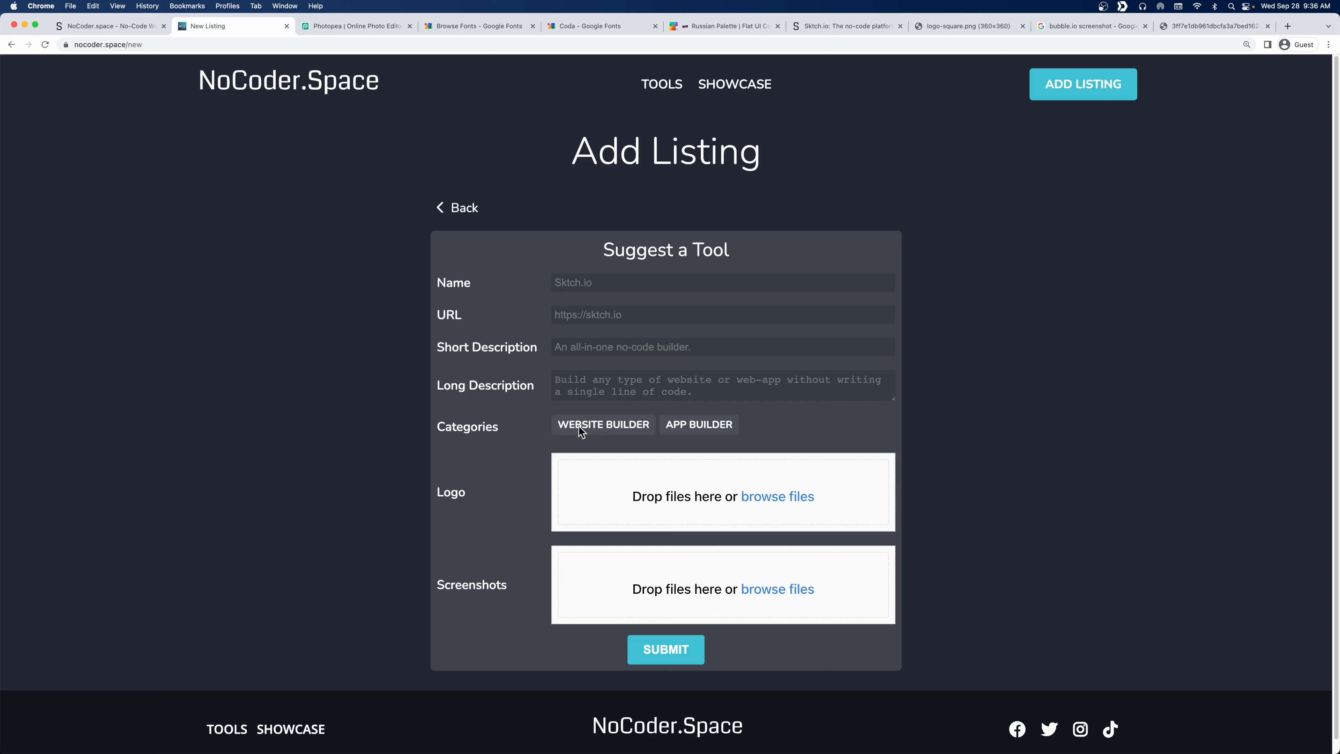
click(665, 430)
click(623, 428)
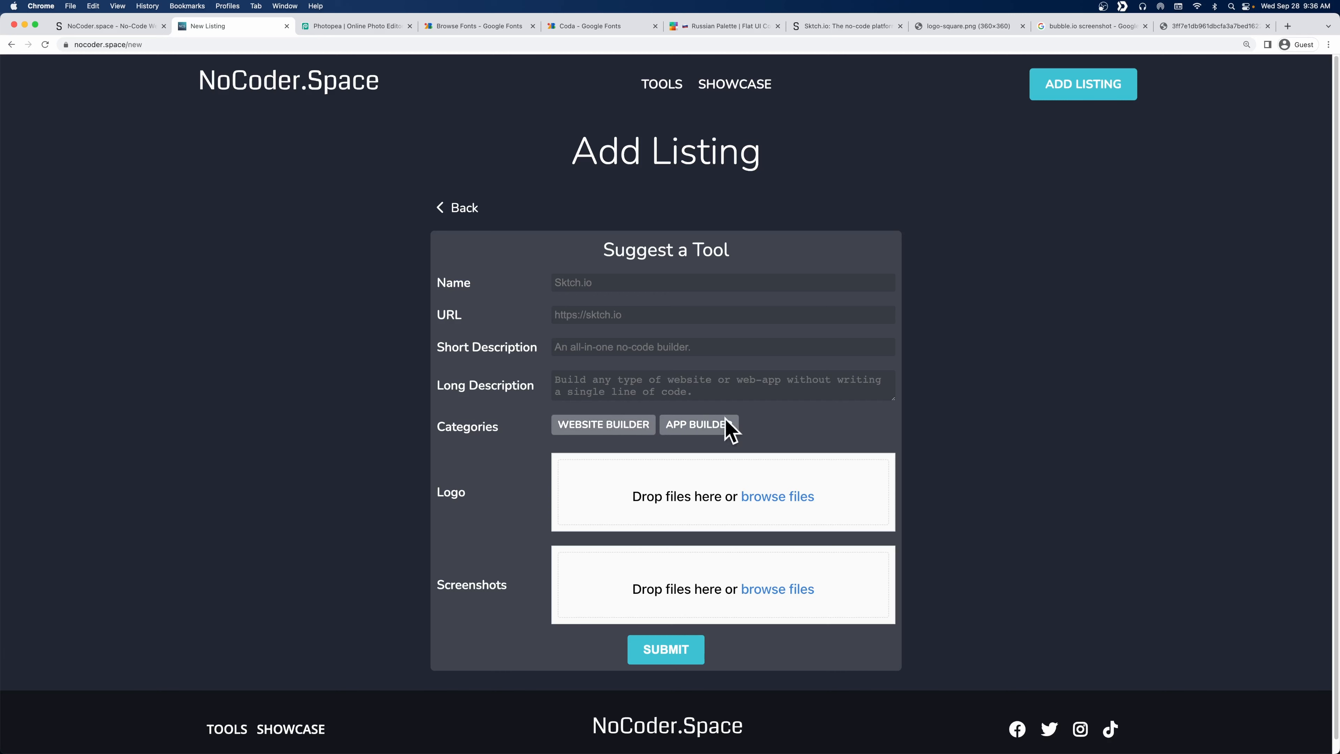
click(100, 27)
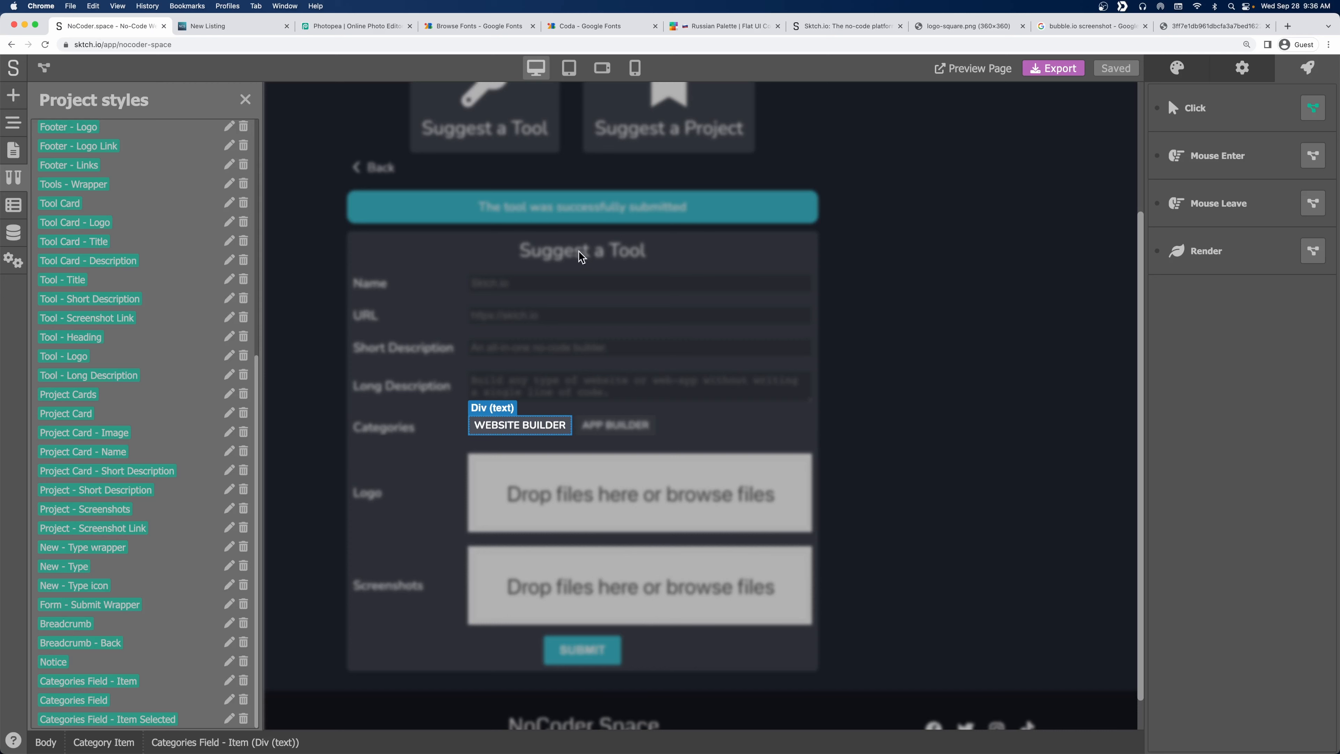
Close the styles list, select the Suggest a Tool form container, and inspect its submit logic unchanged.
click(245, 99)
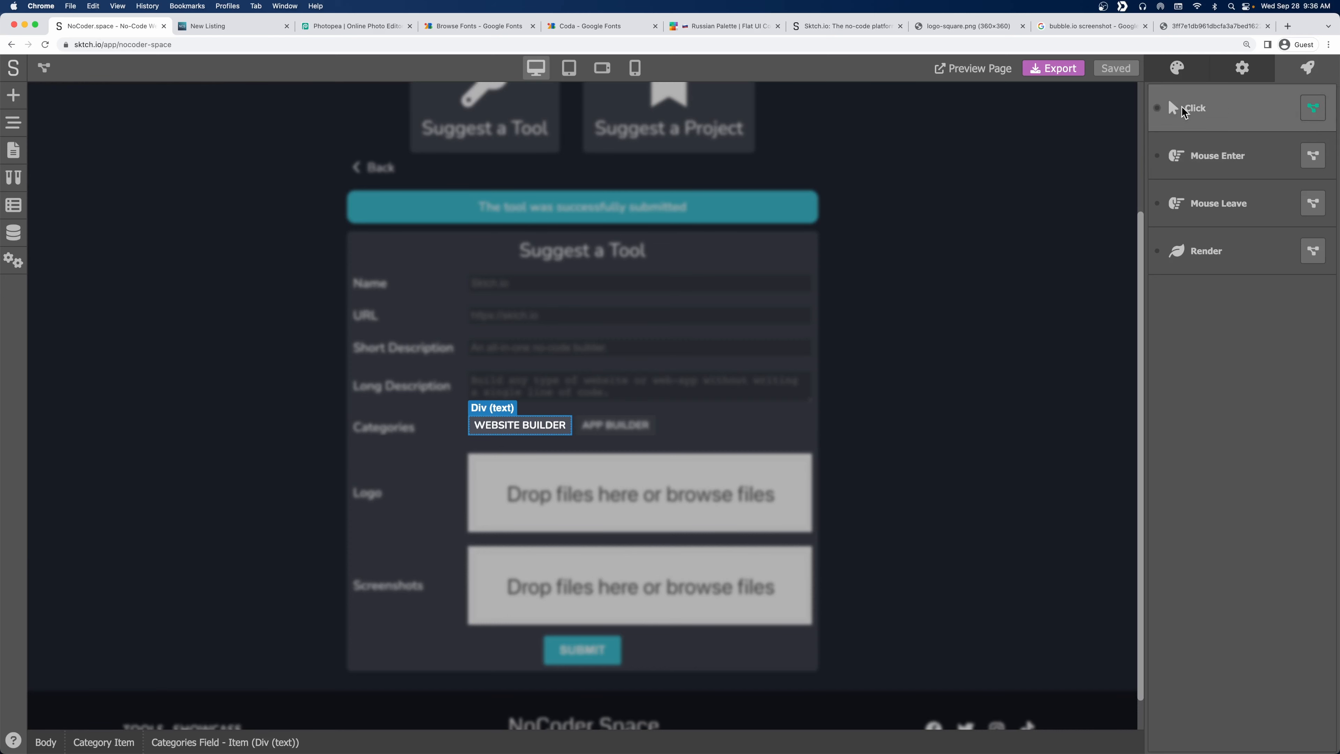
click(934, 226)
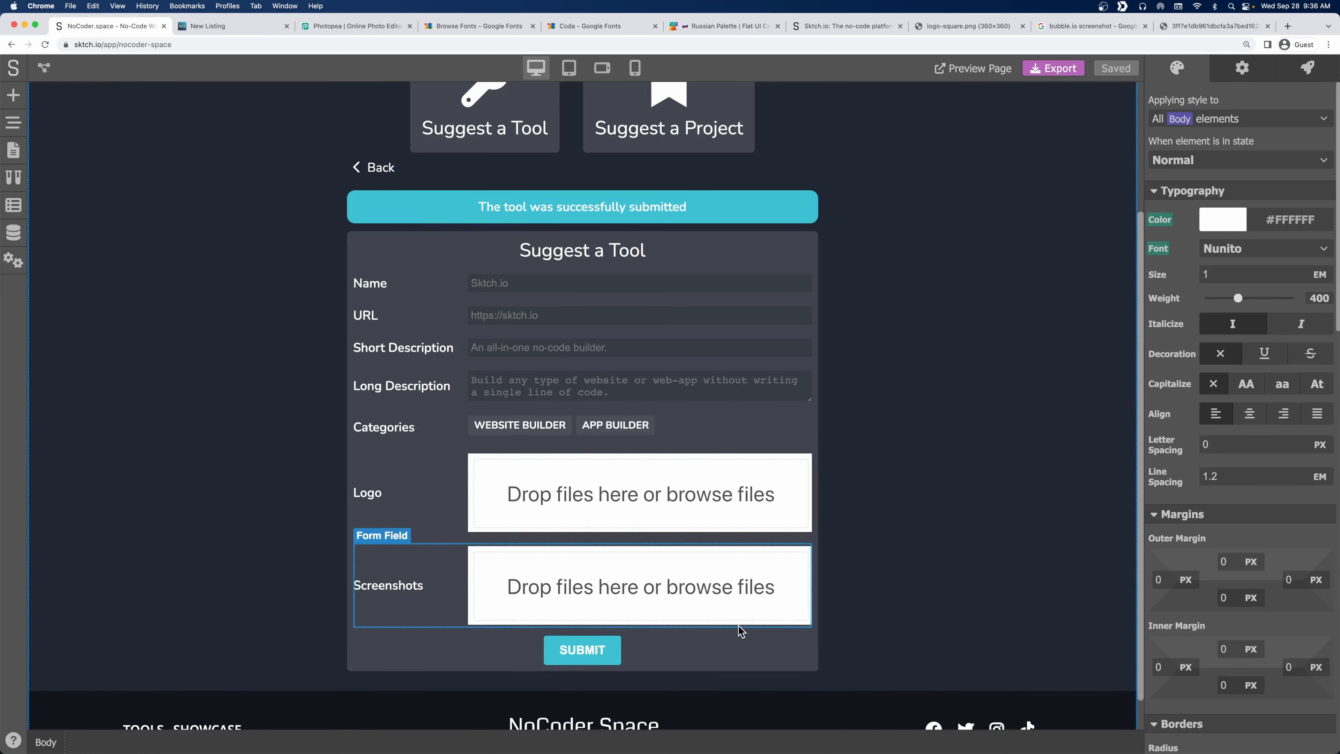
click(815, 645)
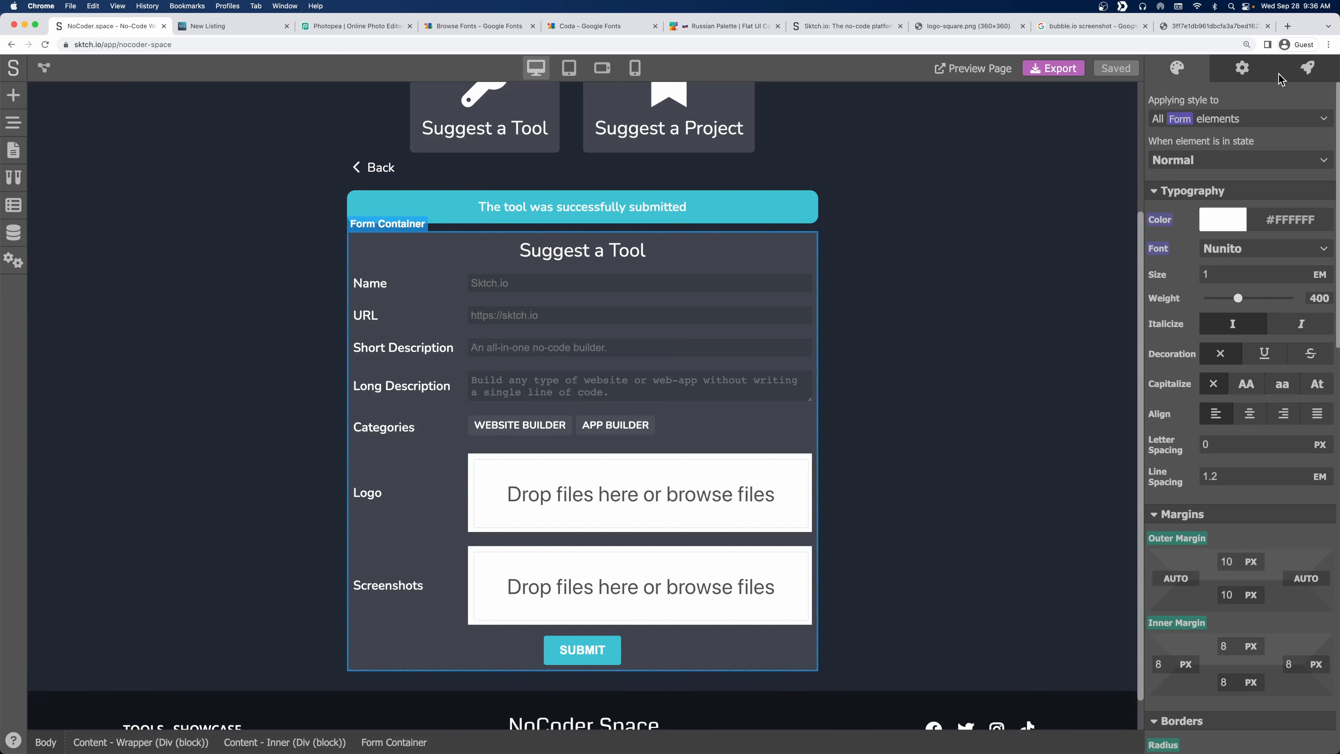
click(1306, 70)
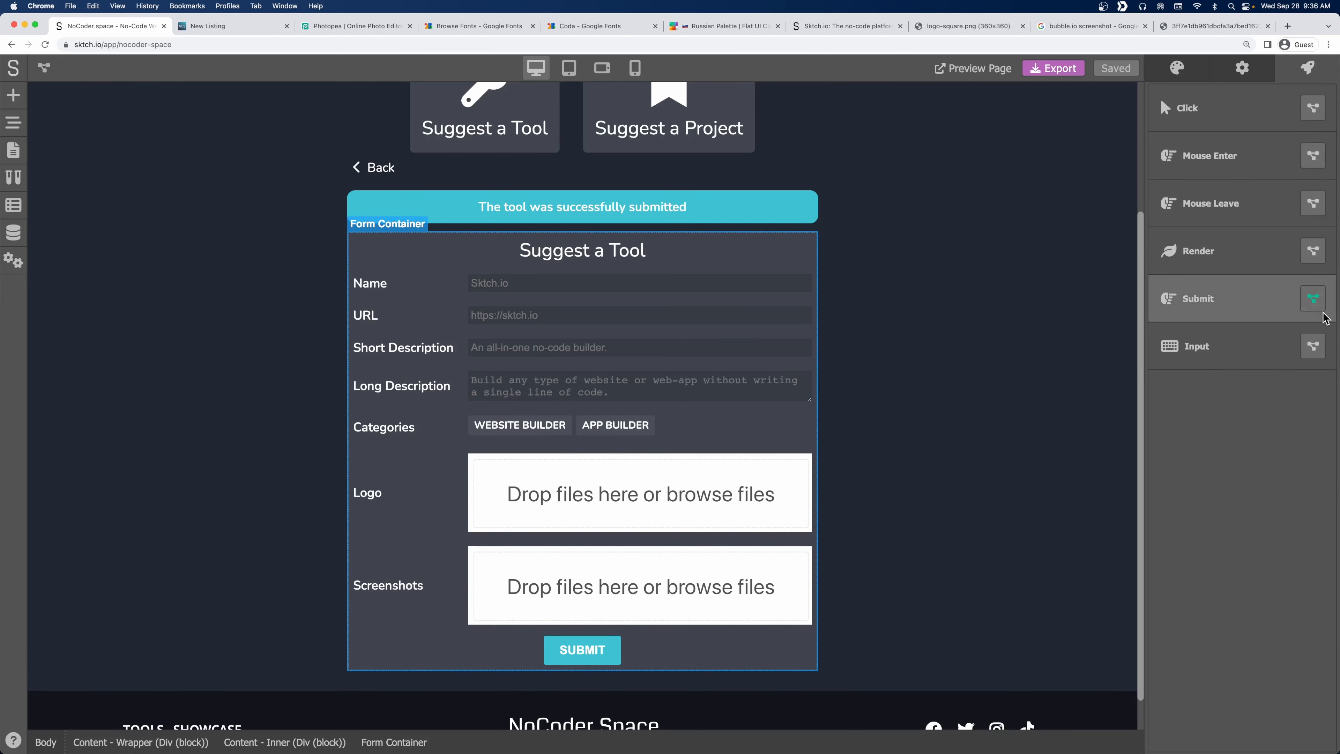
click(1313, 299)
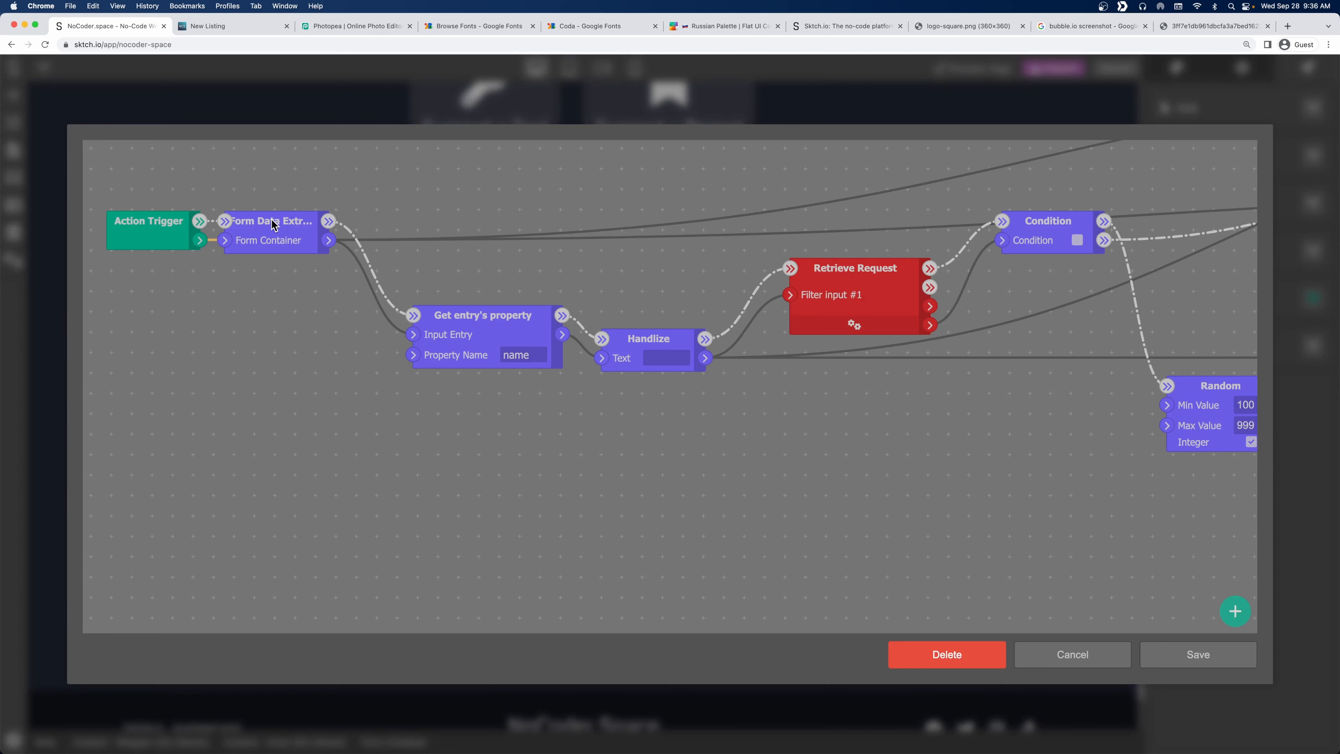
click(1104, 661)
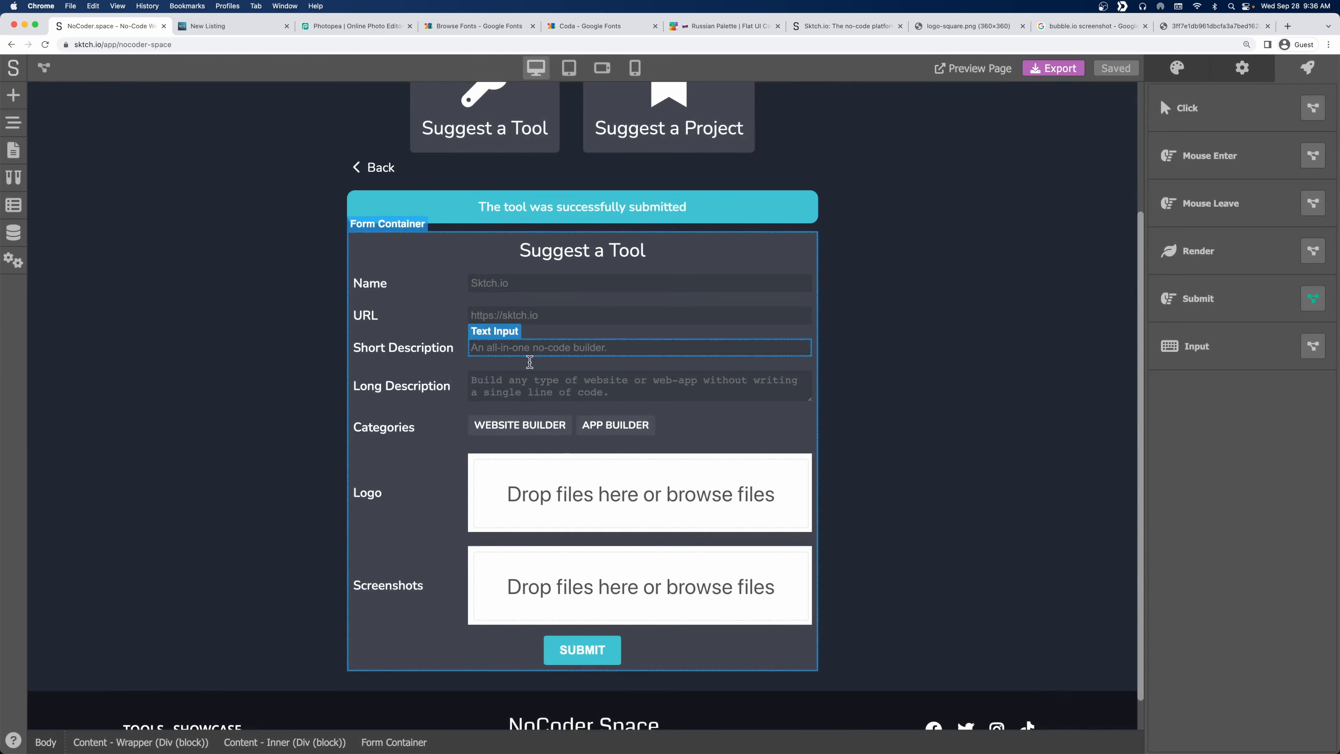
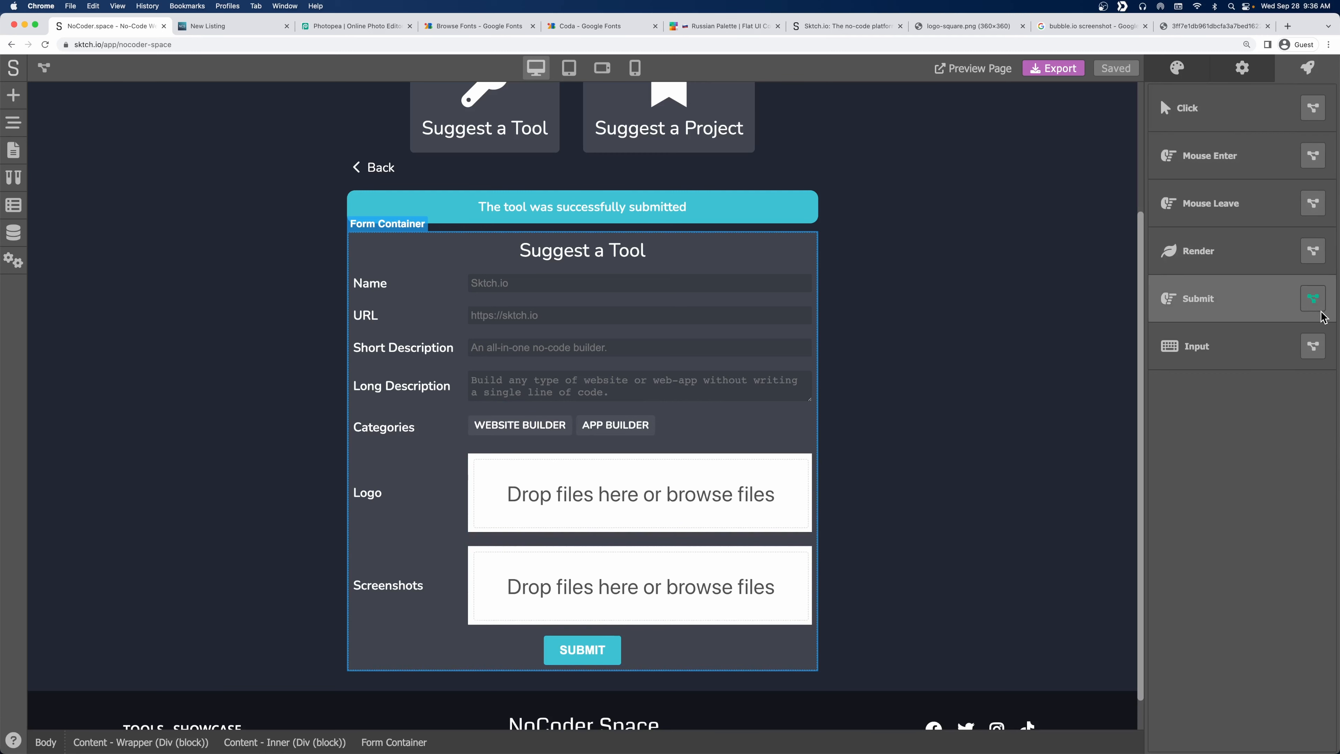
In the Submit logic flow, spread out the Show Message, Set Variable and Create Request nodes to make room.
click(1314, 302)
scroll(805, 415, down, 5)
drag(1101, 488, 603, 450)
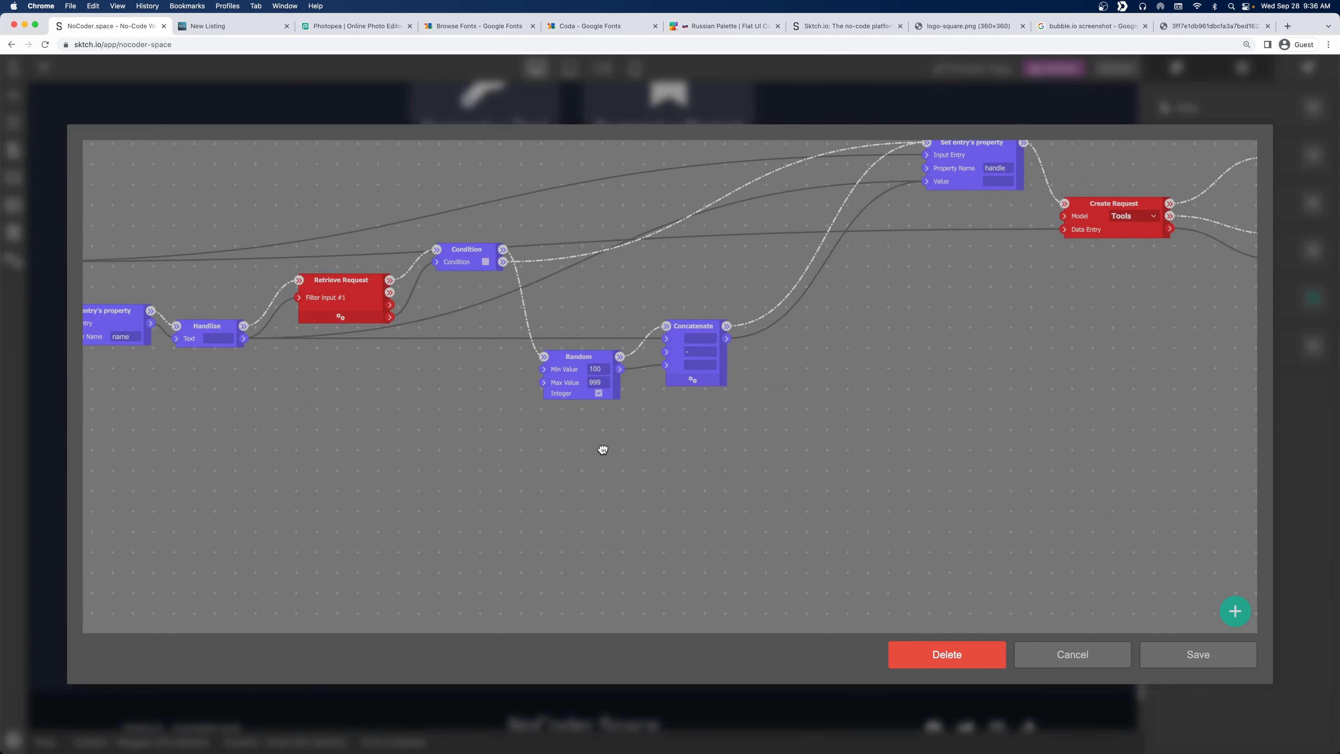
scroll(687, 448, down, 5)
drag(891, 436, 418, 471)
drag(615, 350, 841, 359)
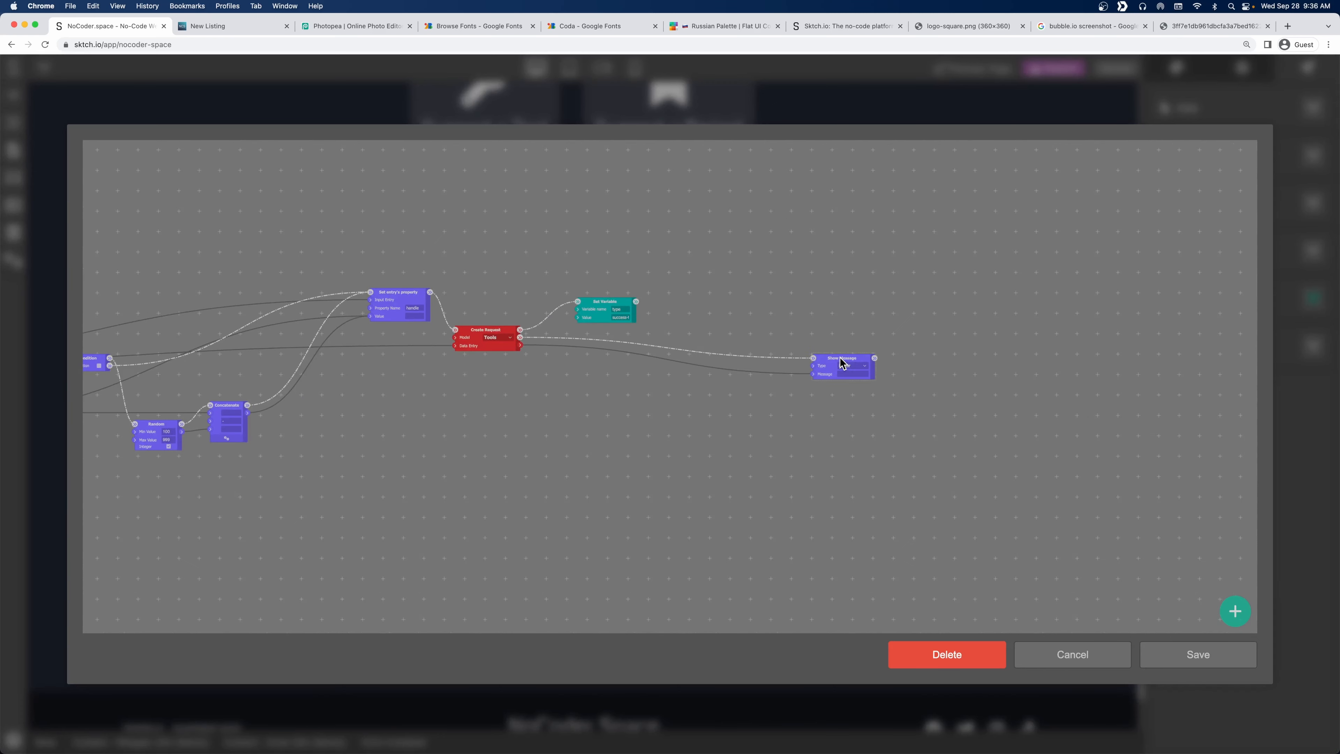
drag(573, 295, 770, 303)
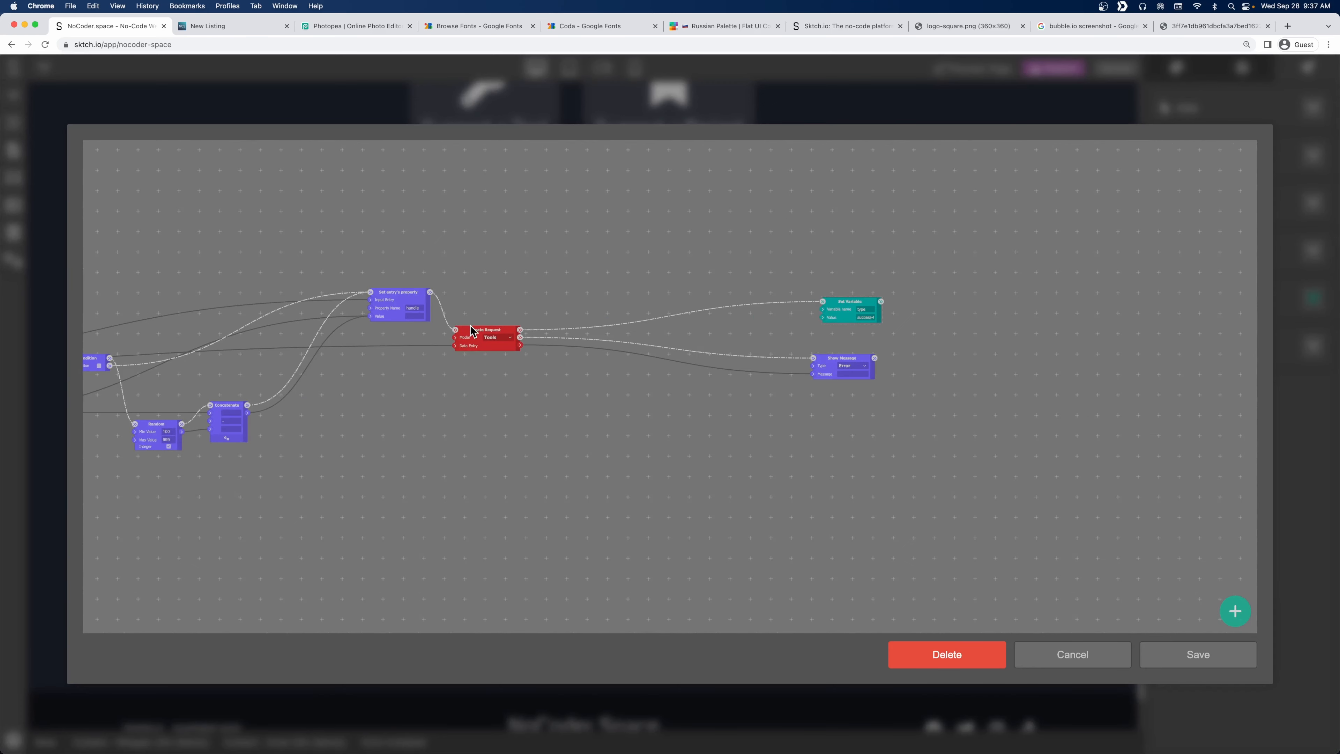
drag(471, 329, 735, 324)
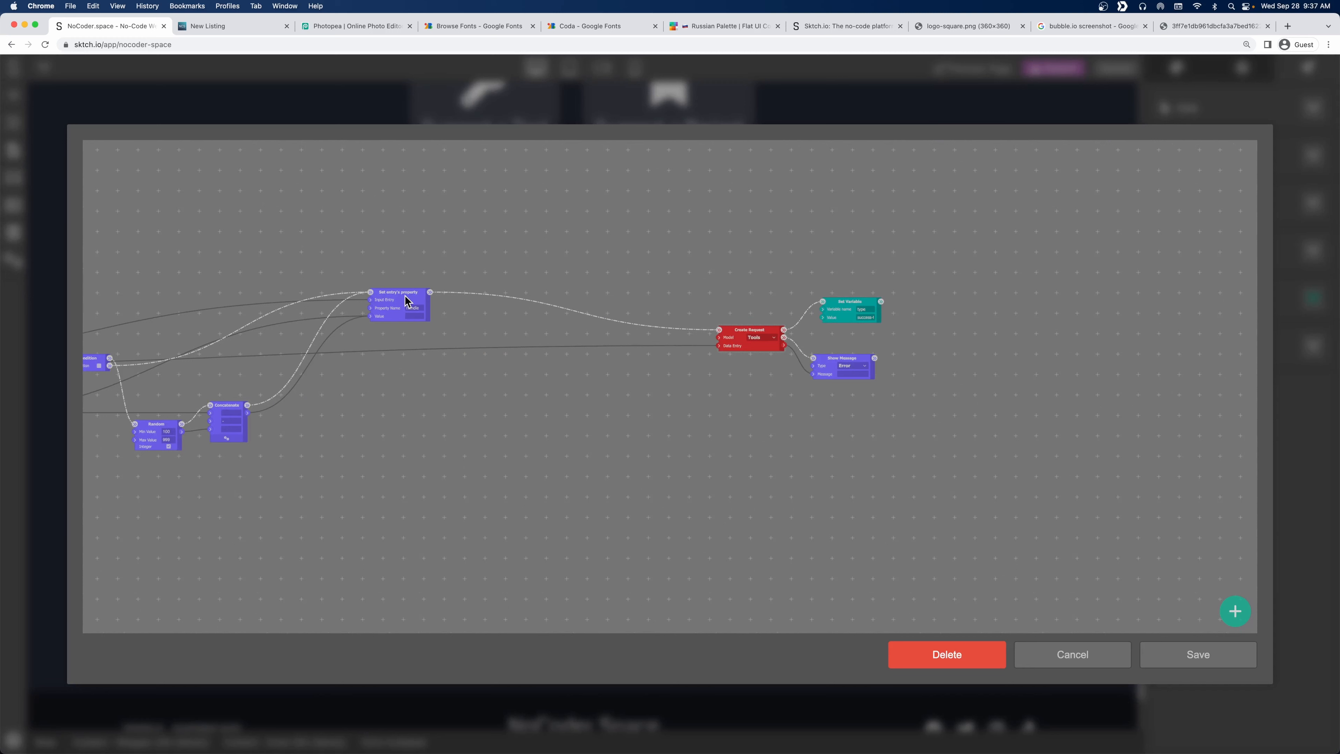
drag(395, 300, 349, 310)
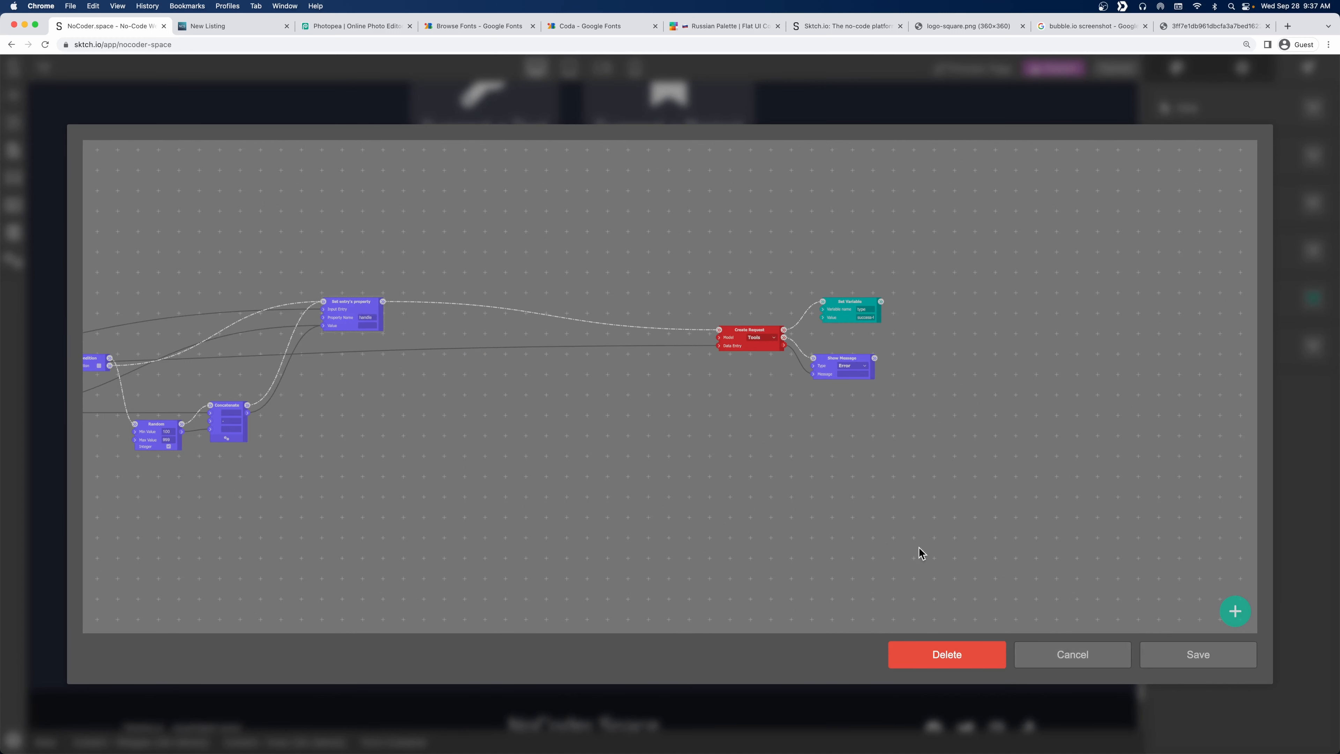
Add a second Set entry's property node and enter a Property Name beginning 'ca'.
right_click(577, 391)
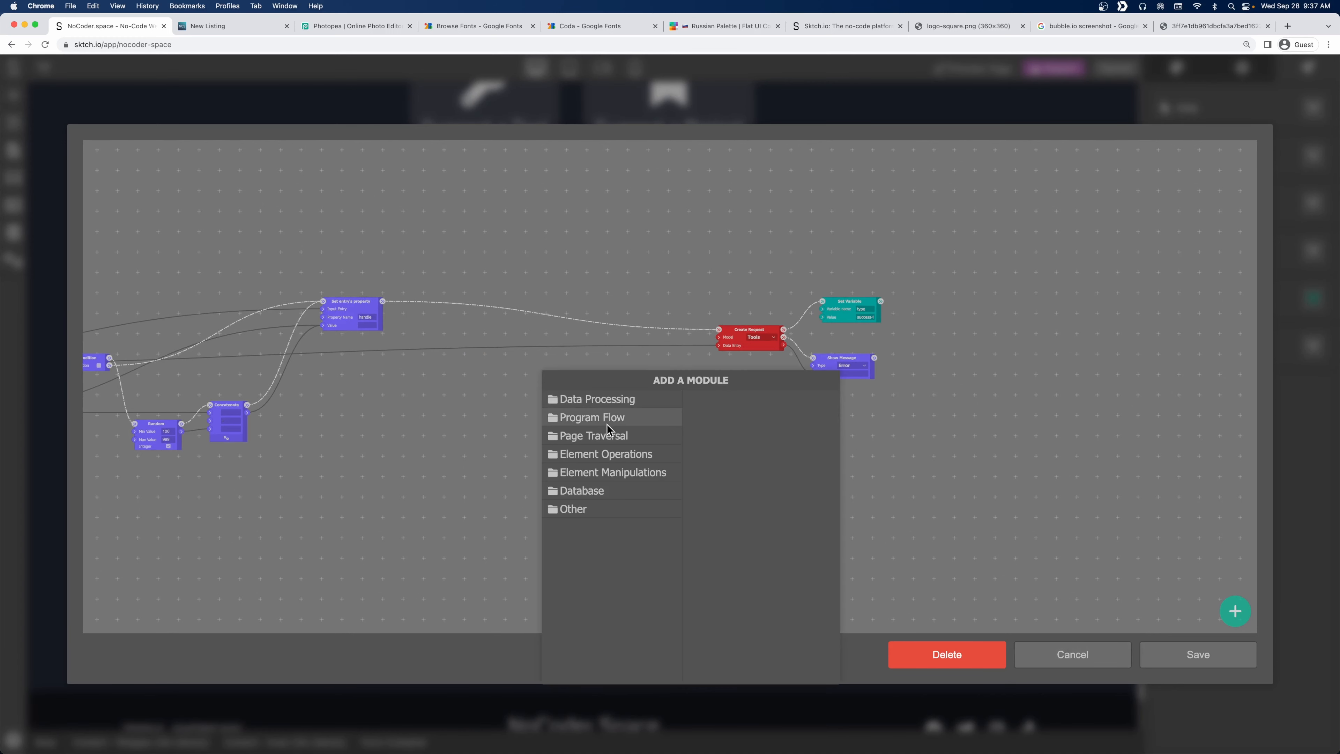
click(633, 399)
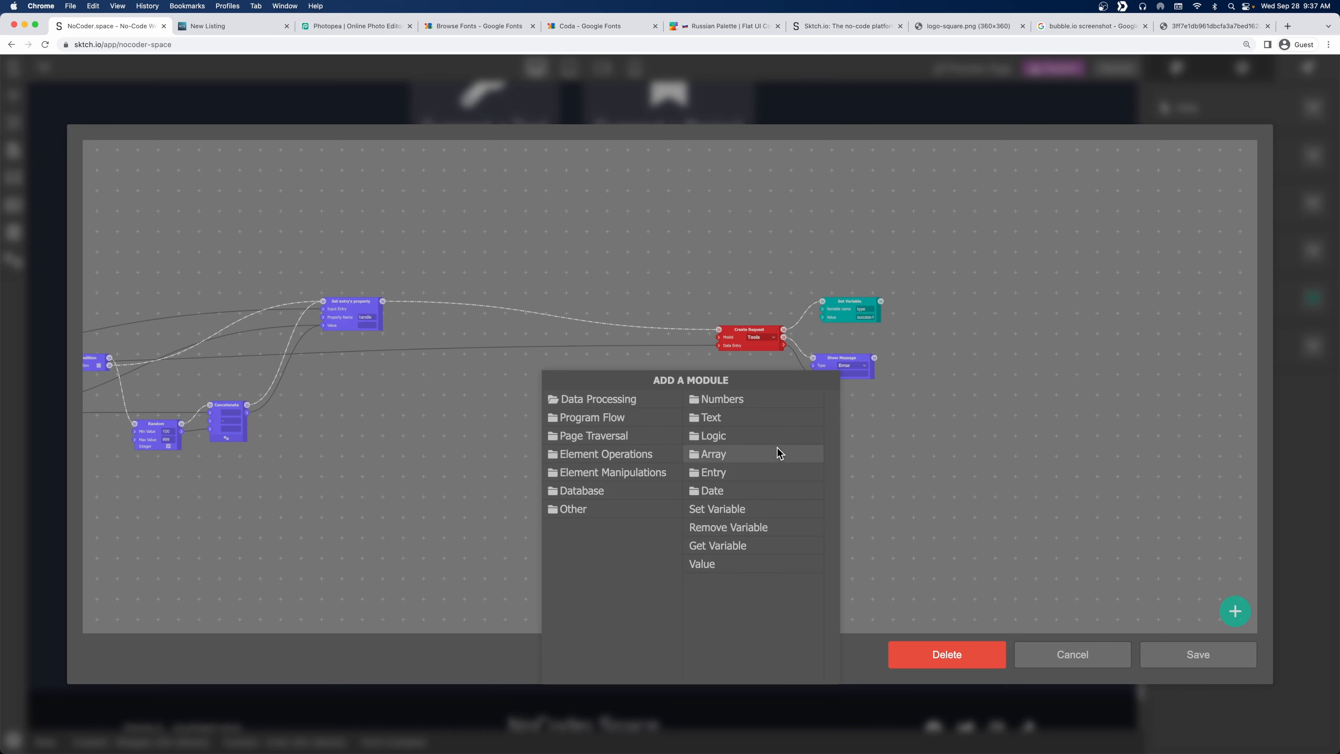
click(763, 473)
click(779, 418)
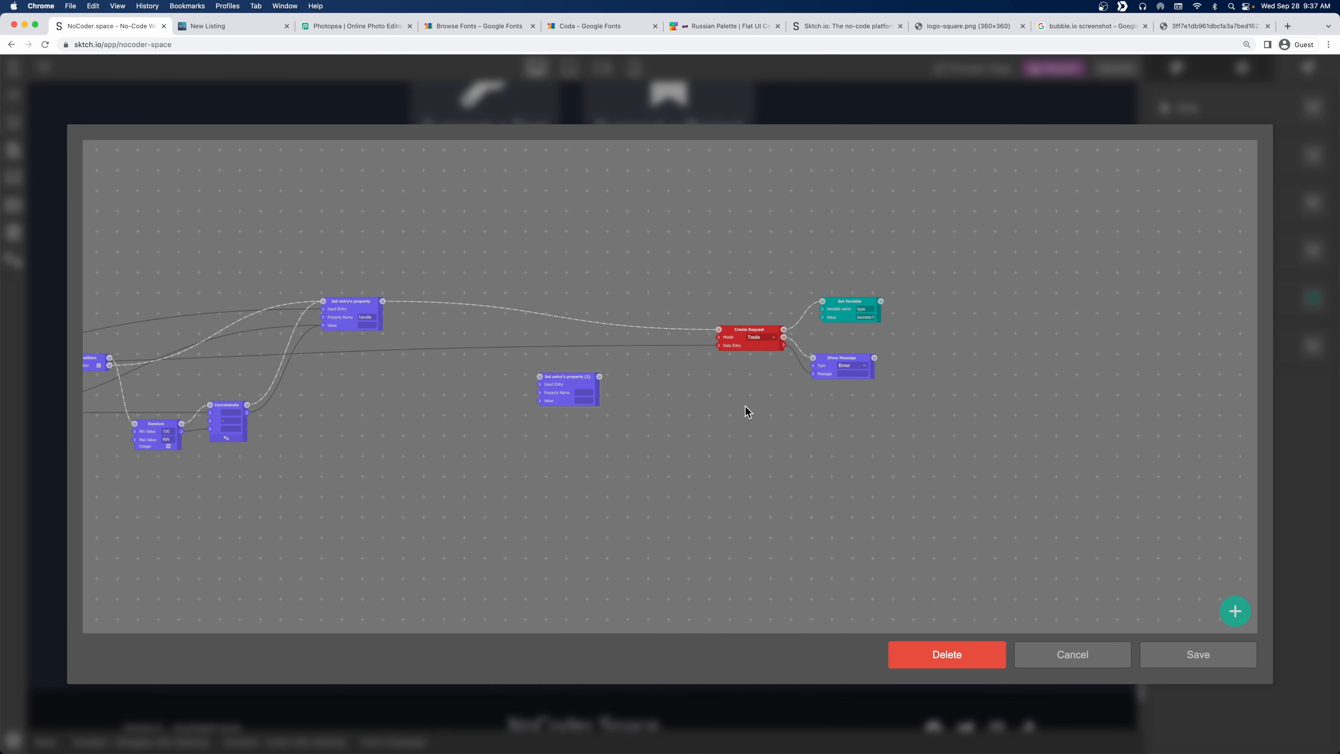
scroll(595, 400, up, 3)
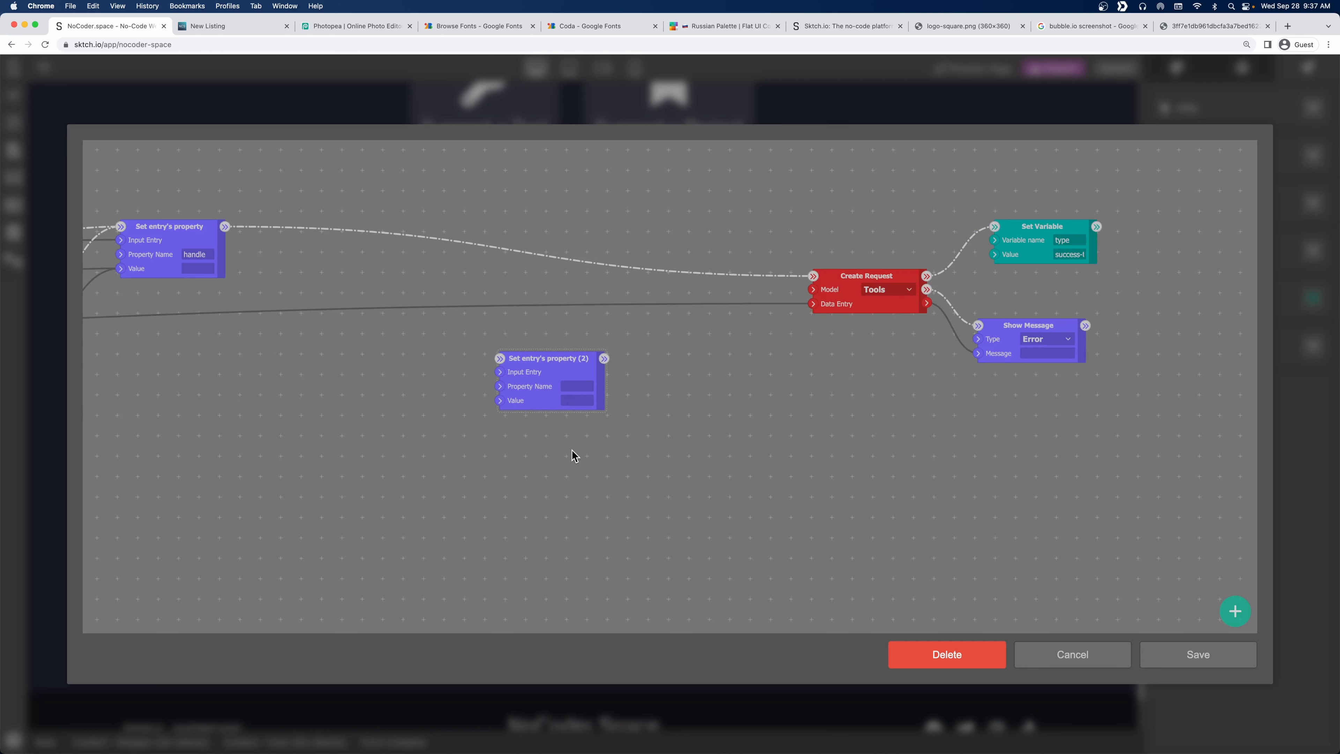
click(577, 386)
text(categorie)
Wire Form Data into the new node's Input Entry, position it, and save the flow.
drag(557, 361, 606, 337)
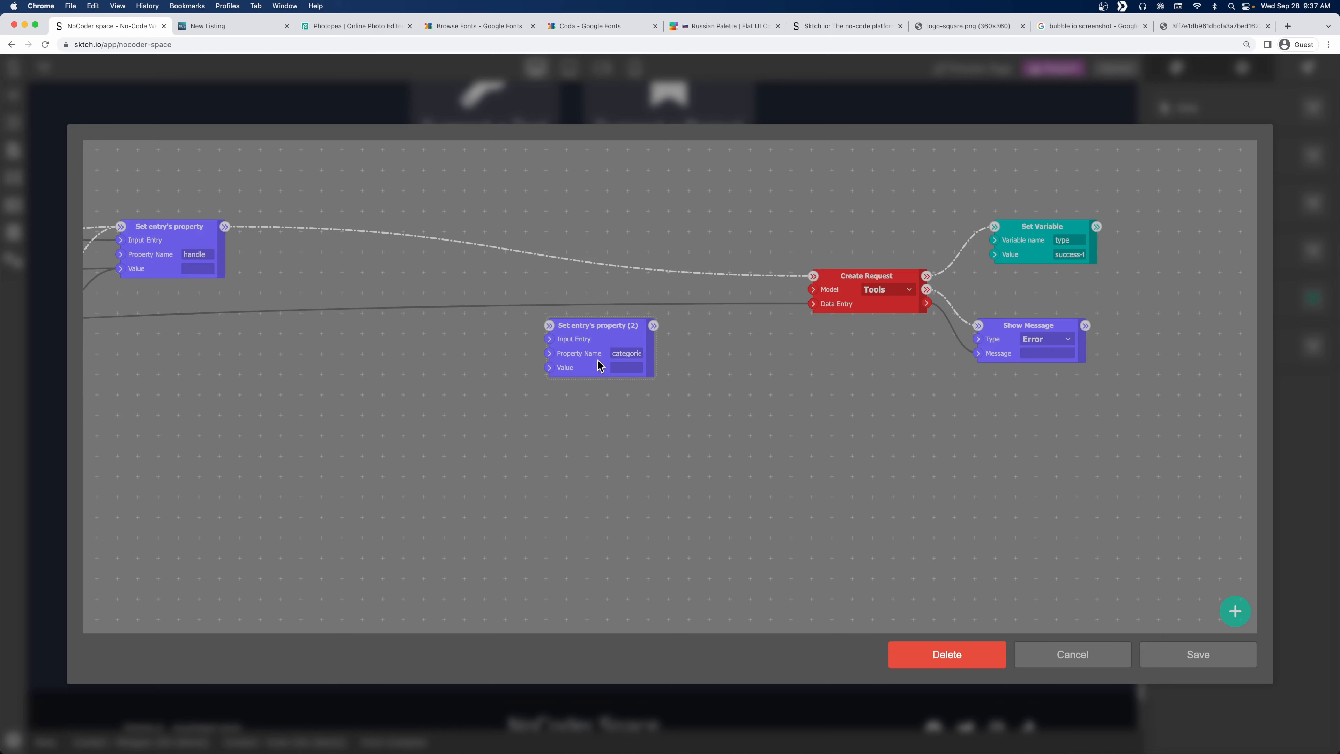
scroll(278, 384, down, 5)
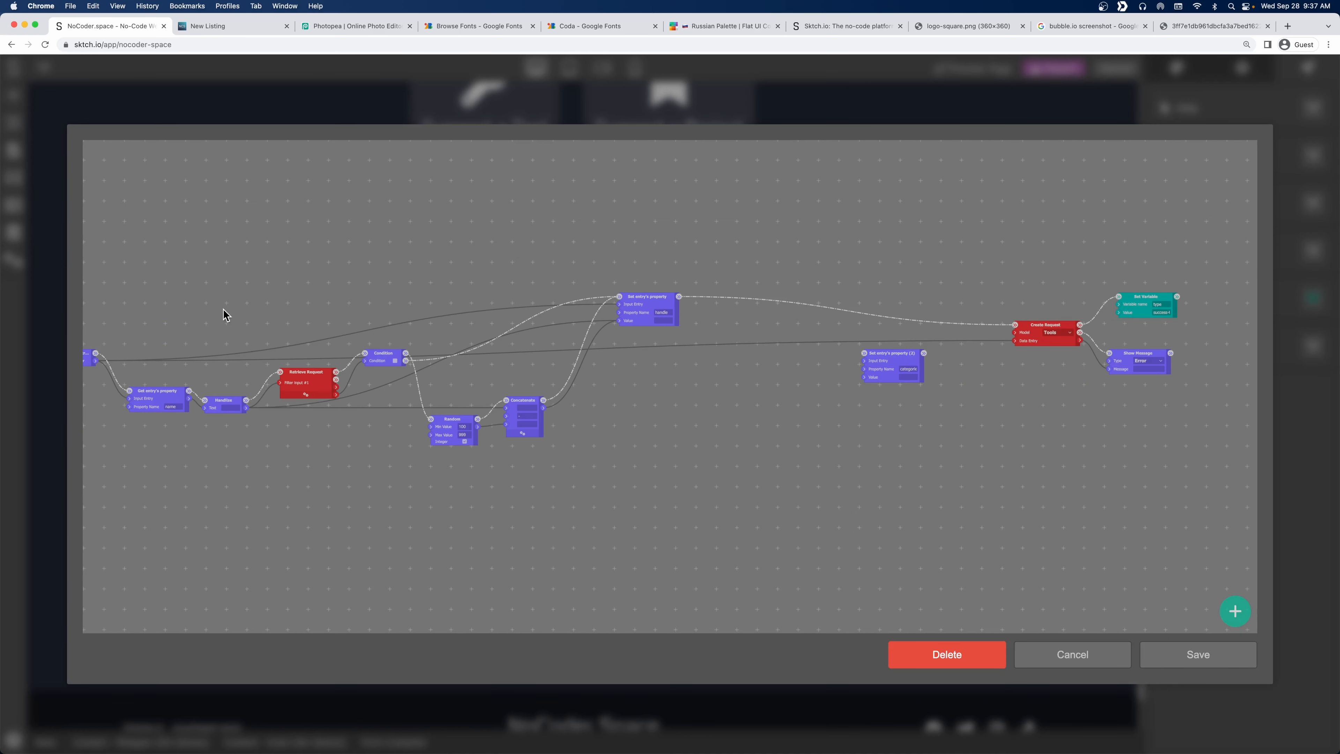
drag(223, 309, 314, 301)
drag(280, 348, 956, 350)
drag(960, 443, 604, 456)
scroll(604, 454, up, 4)
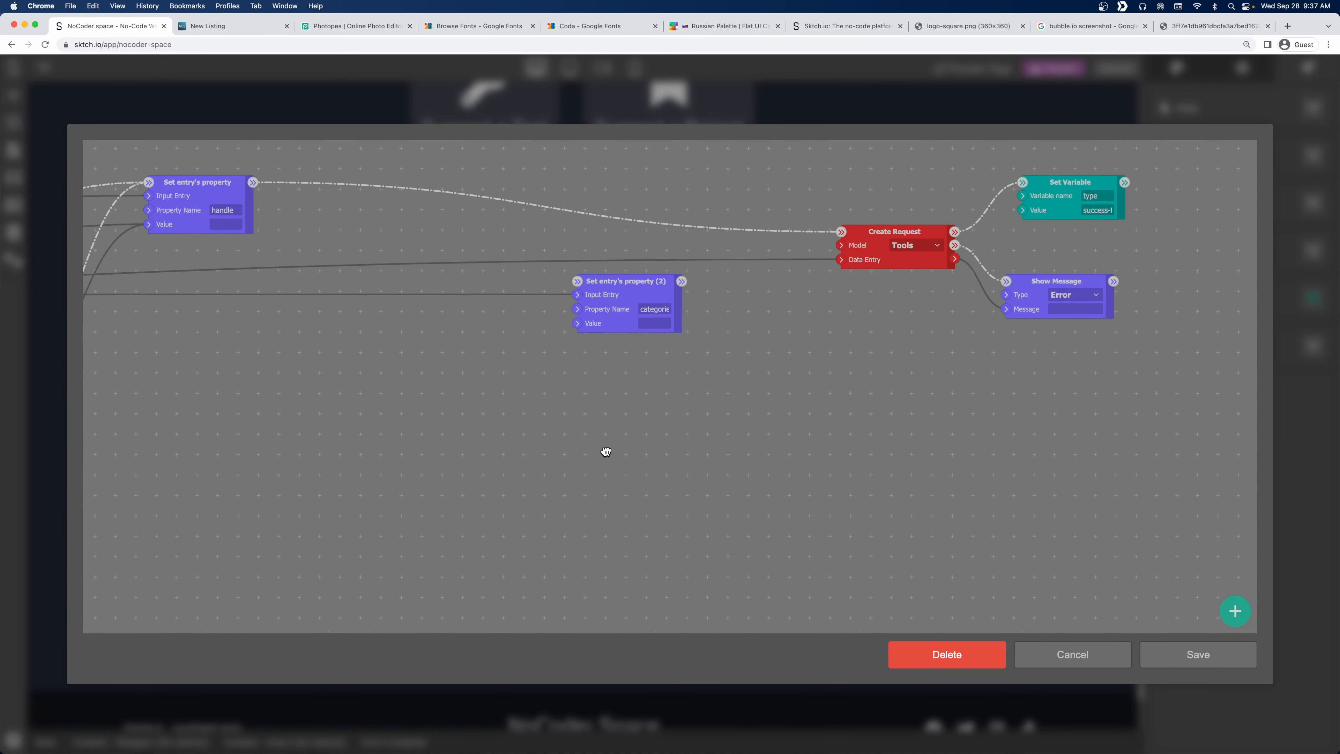
drag(647, 289, 718, 296)
click(1219, 657)
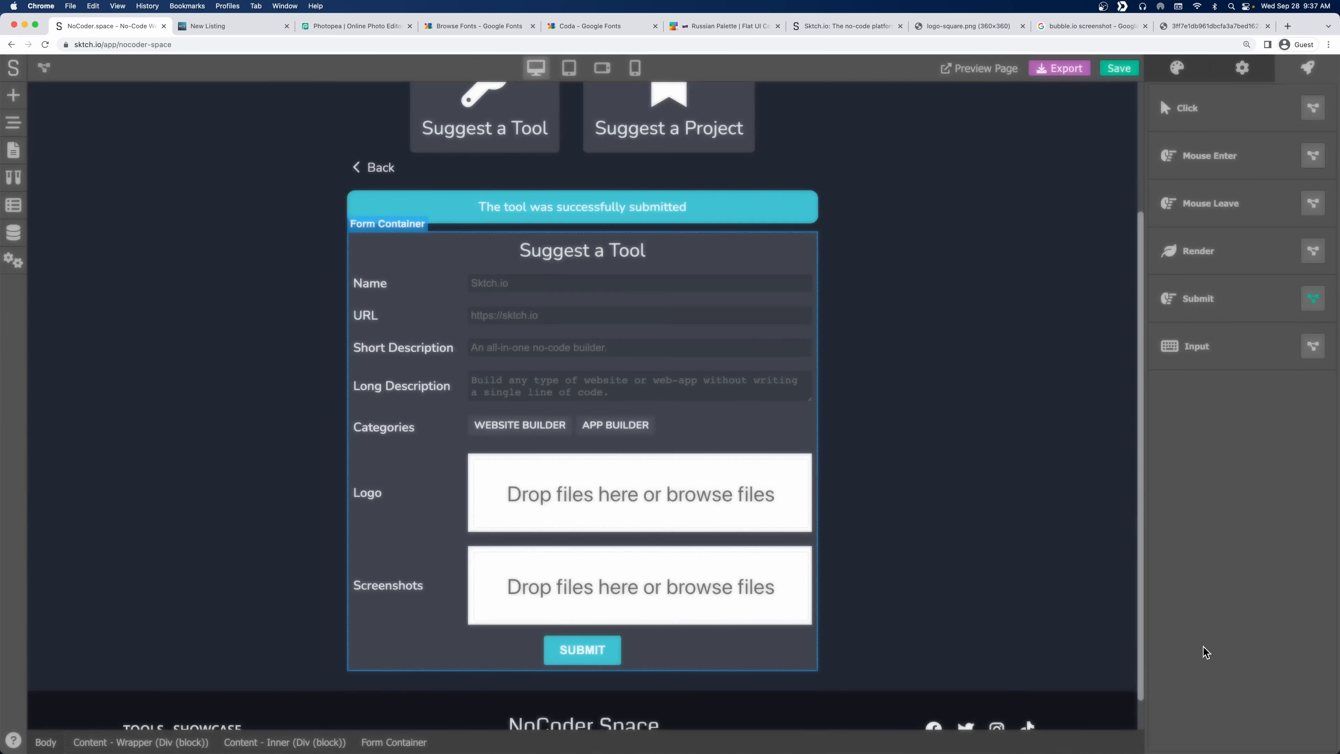
Select the Categories field and review its Settings and Style panels.
click(690, 432)
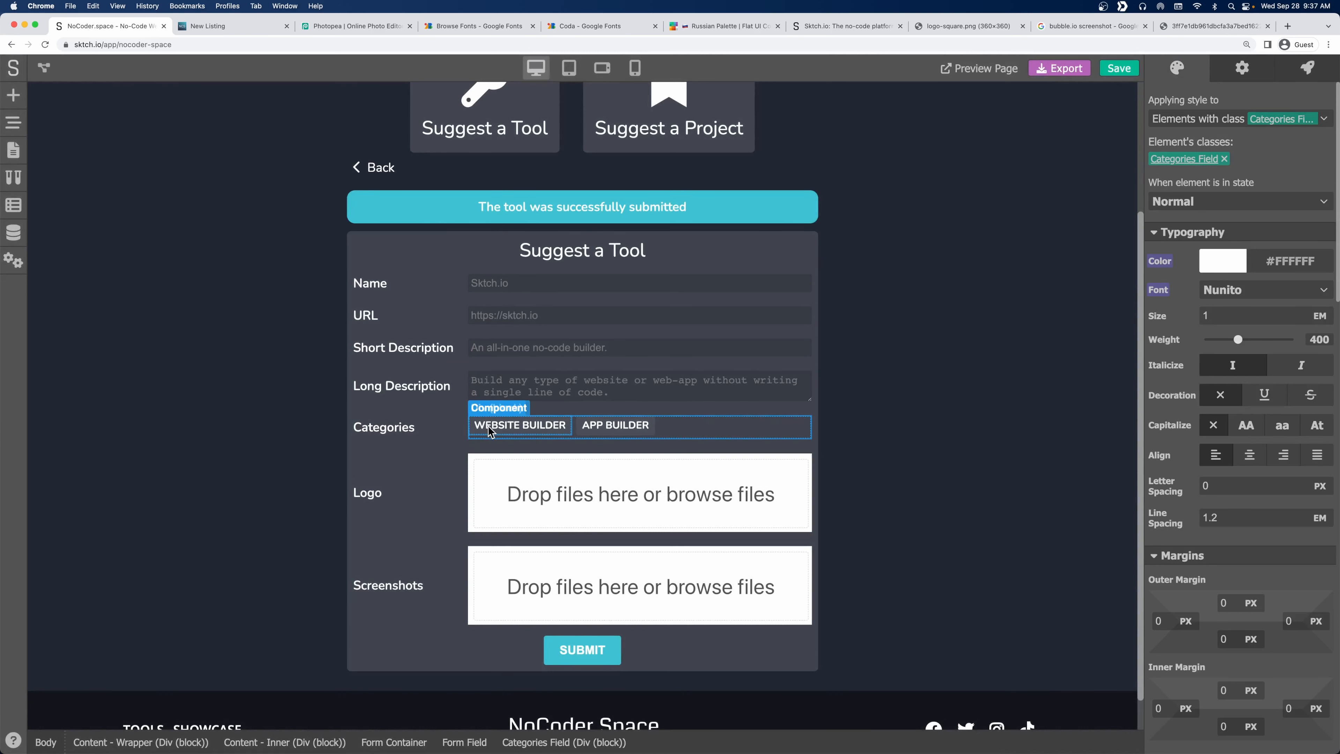
click(1243, 78)
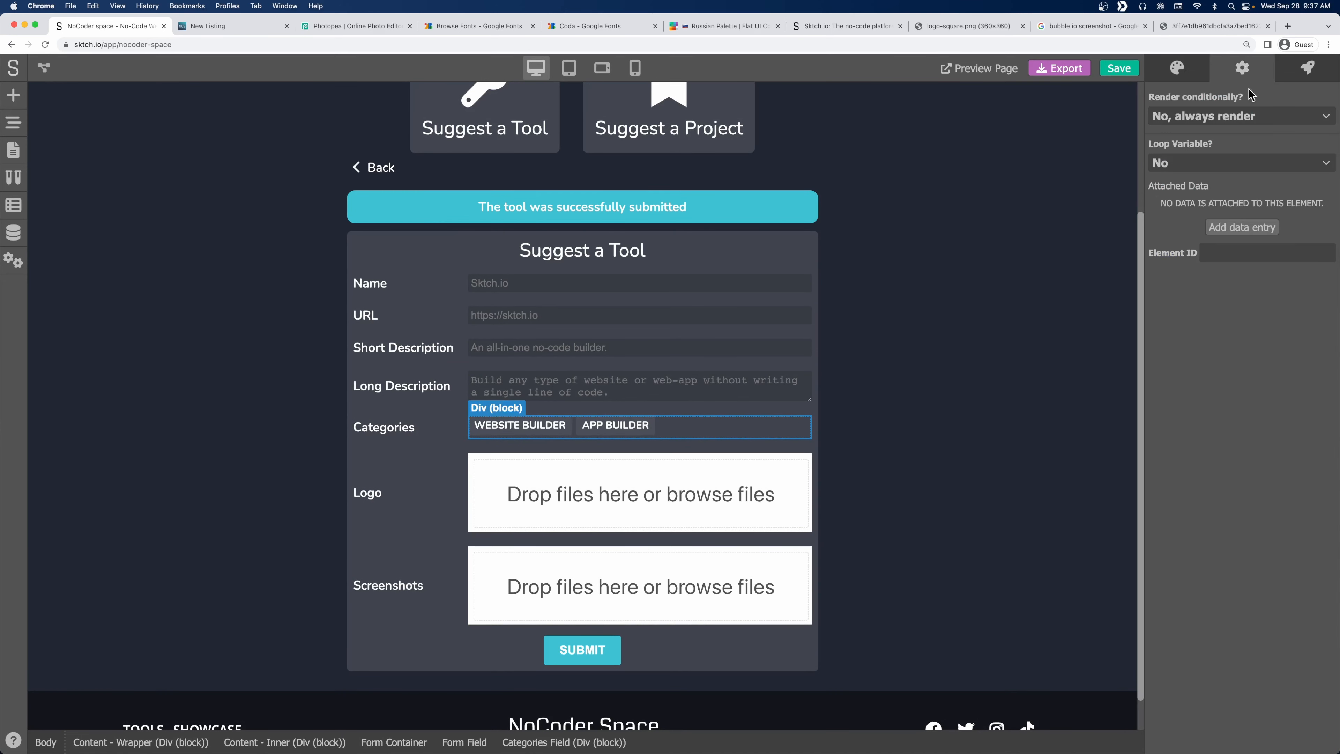
click(1173, 70)
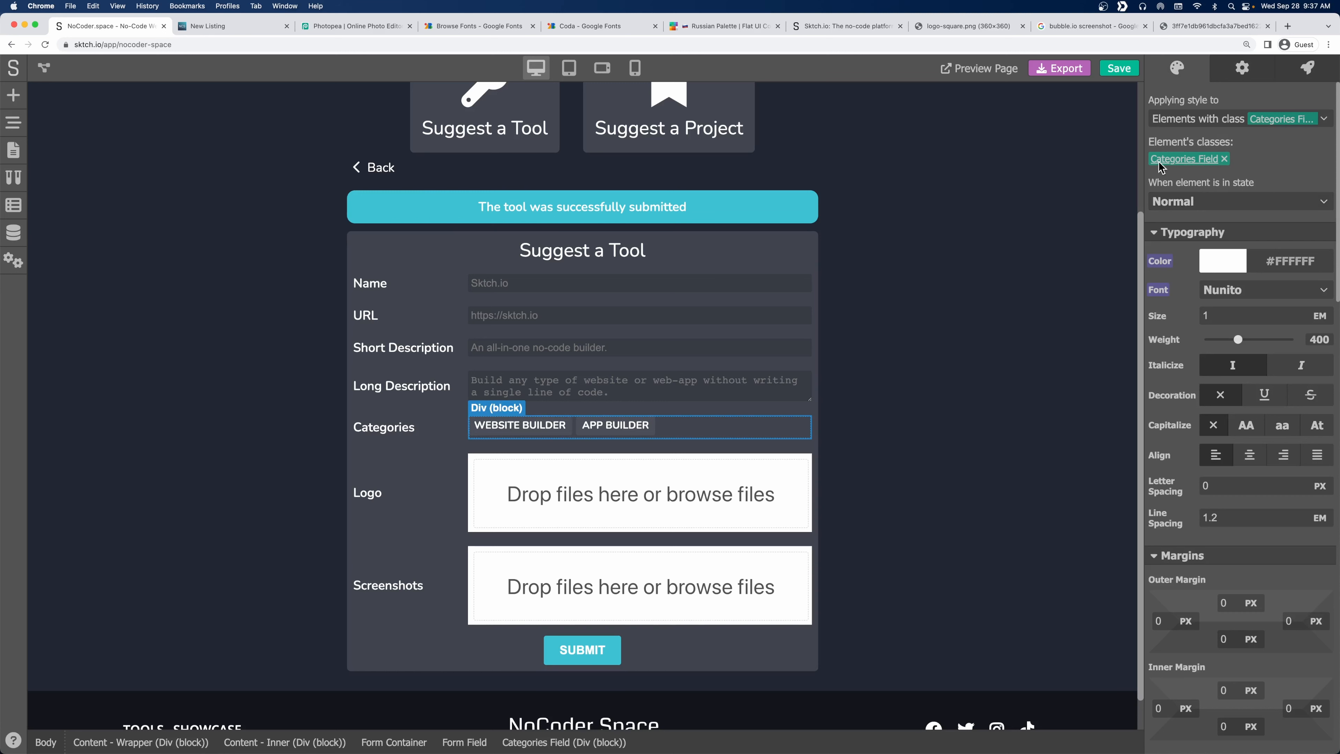
Browse Page state, Data Models and Project styles, then select the whole form container.
click(8, 207)
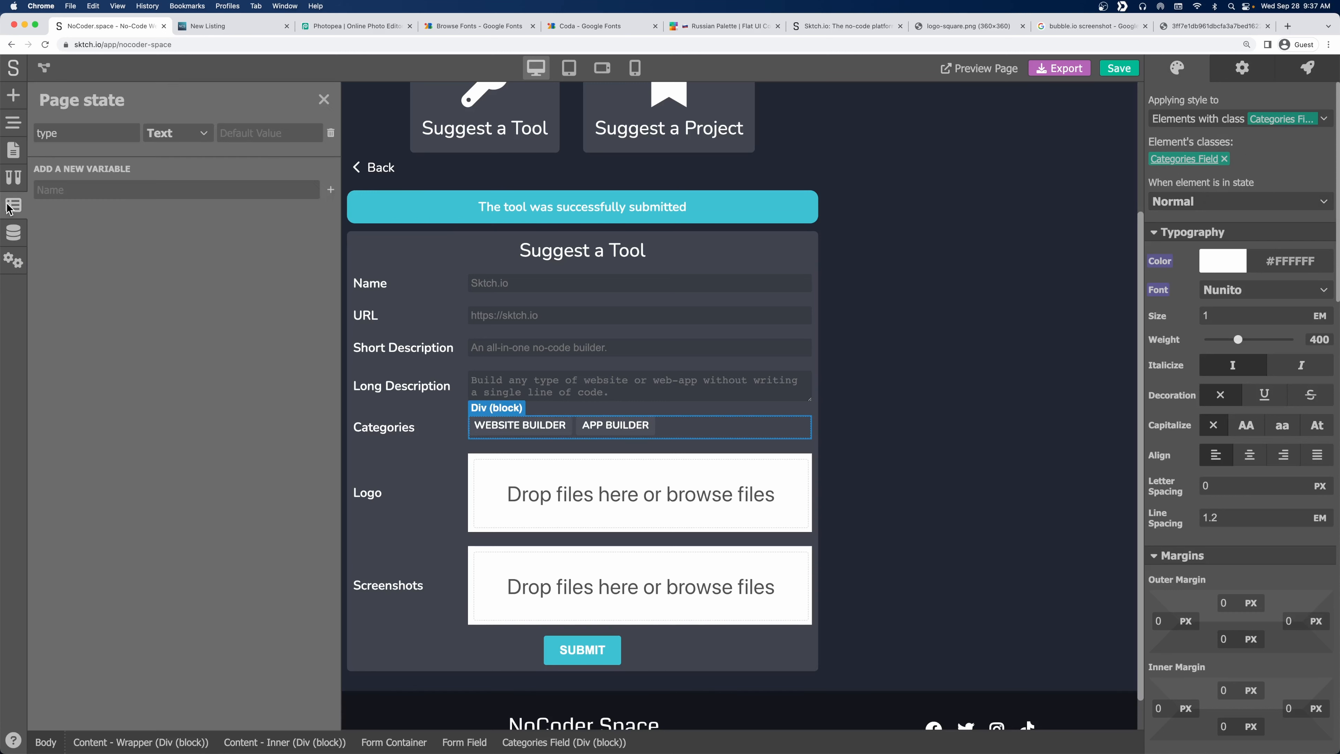
click(14, 233)
click(14, 178)
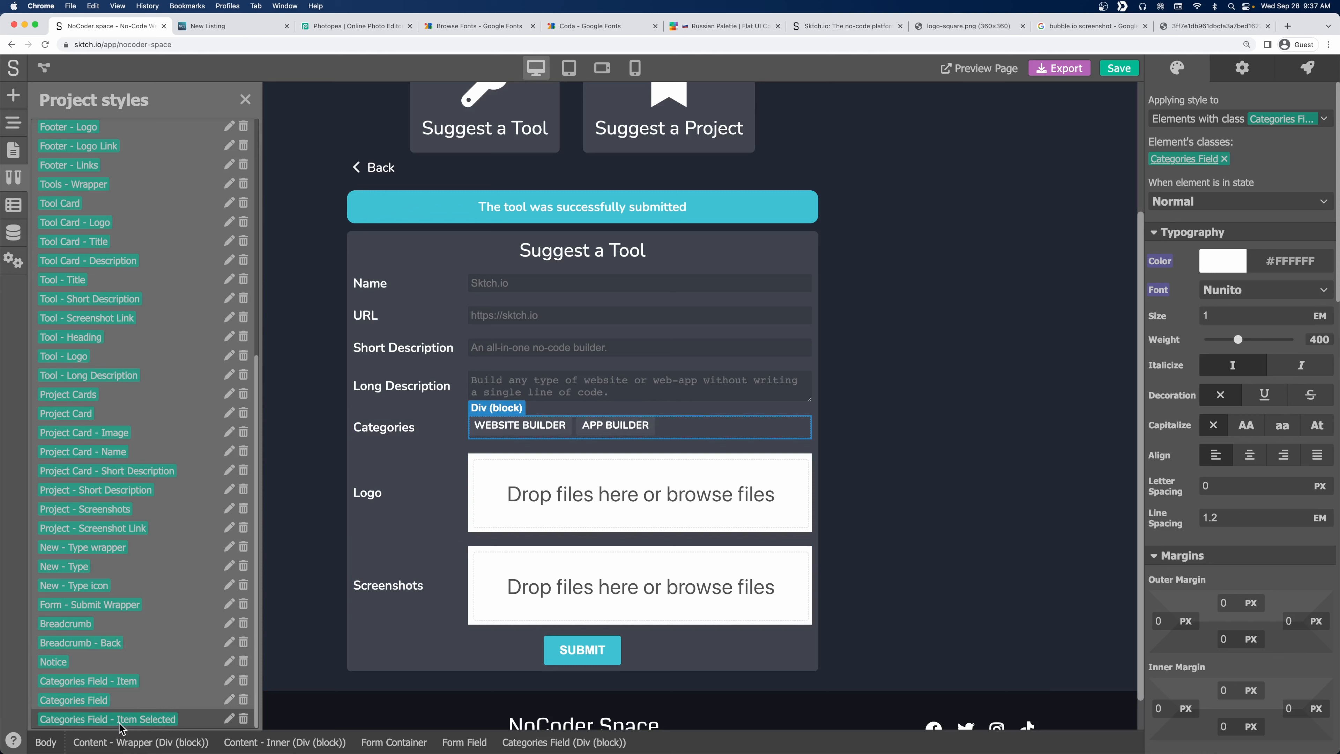
click(1302, 78)
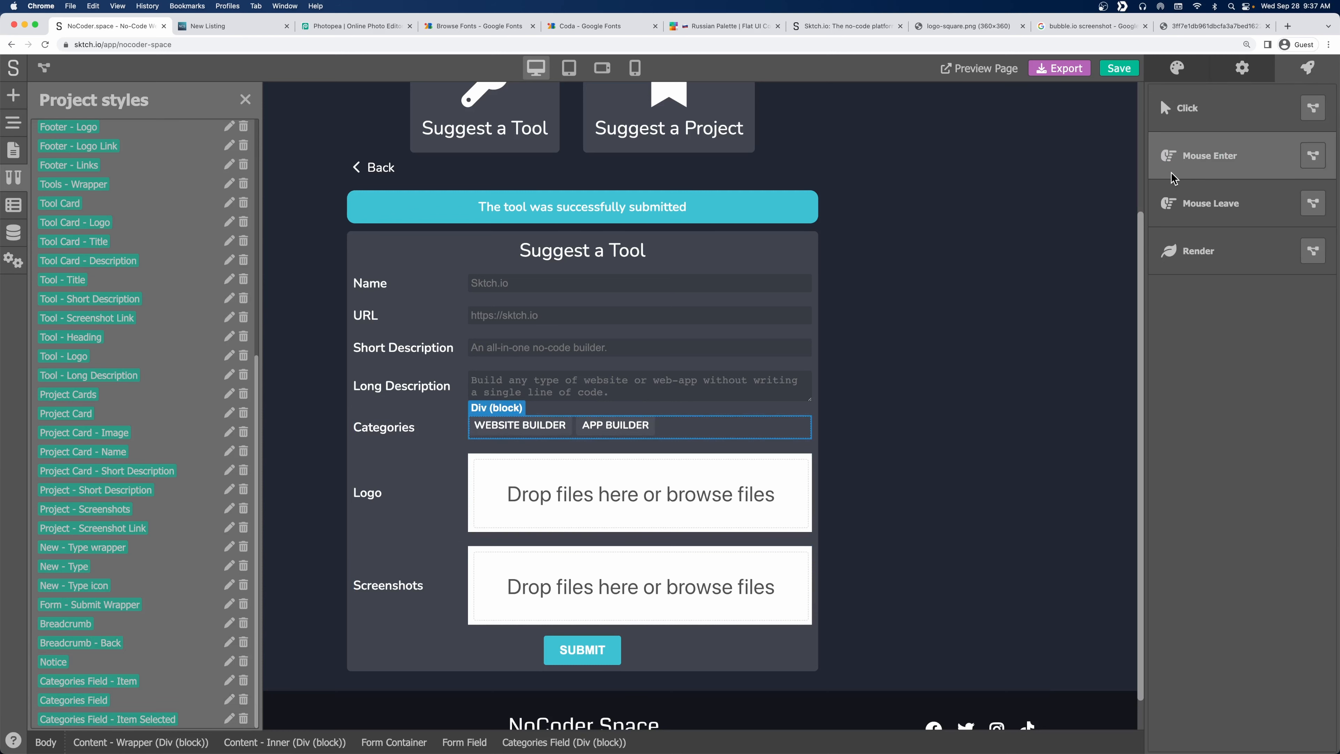
click(778, 673)
Add a Find Element By Class node to the Submit flow with the pasted category class.
click(1312, 298)
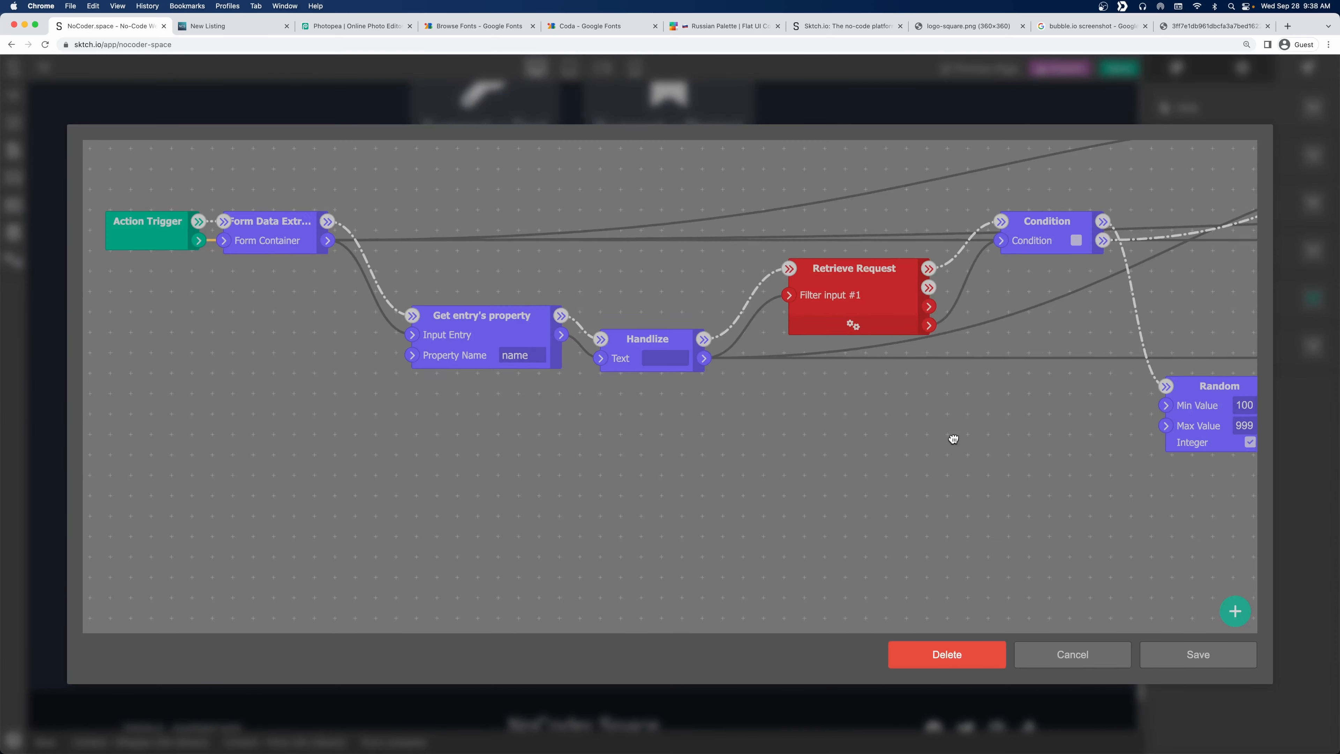
scroll(951, 440, right, 20)
drag(586, 489, 385, 434)
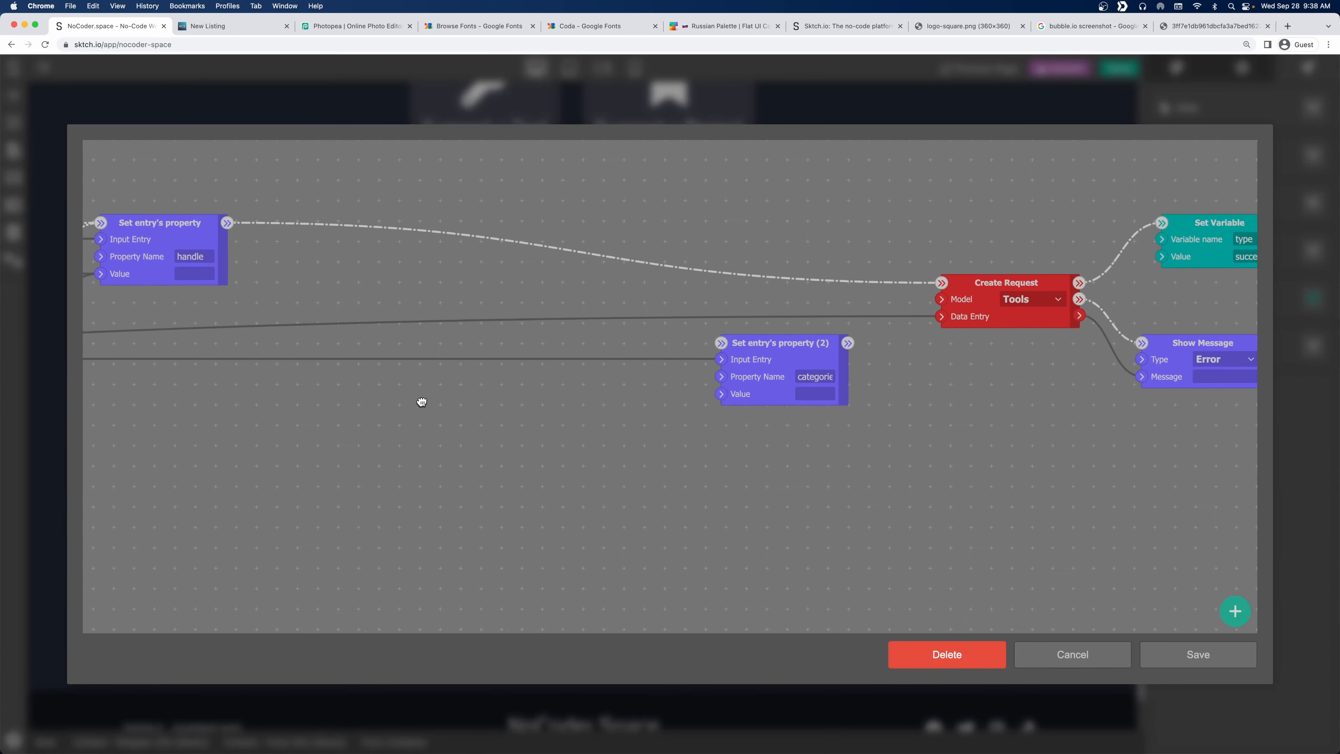
right_click(438, 369)
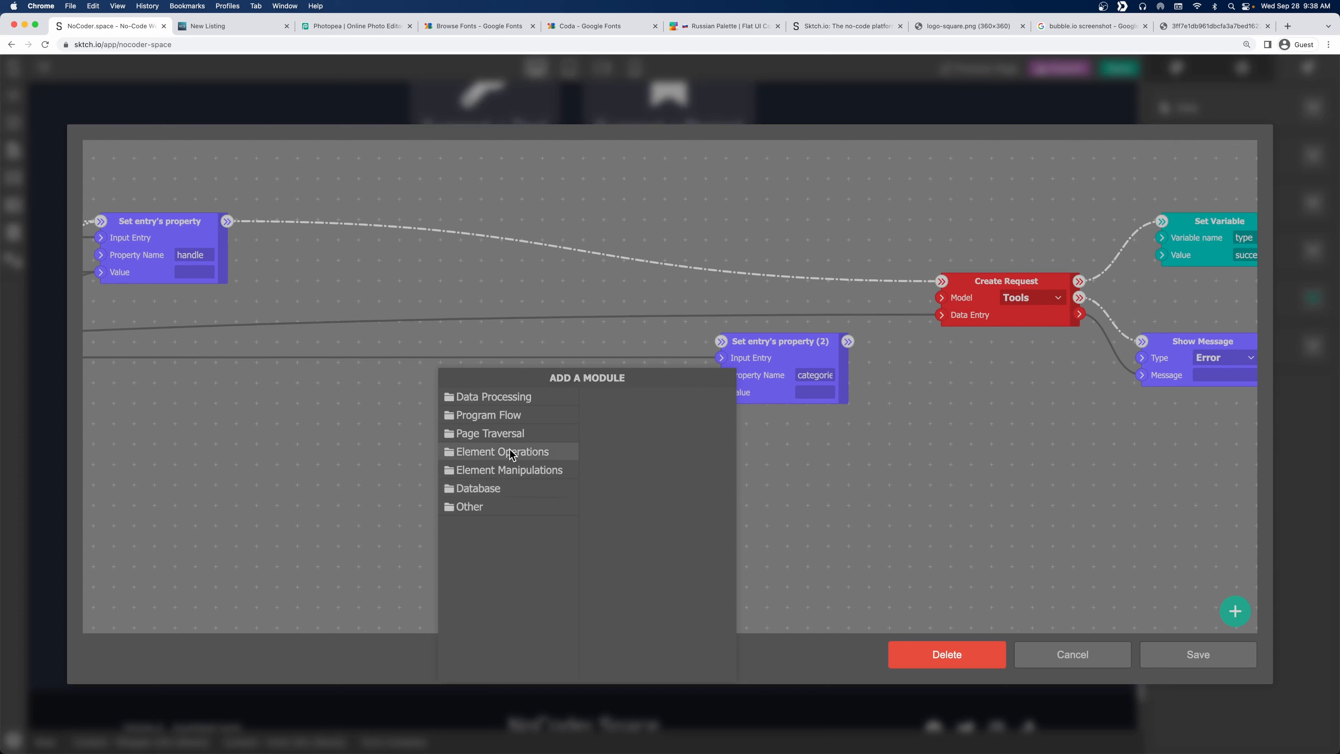
click(511, 430)
click(630, 398)
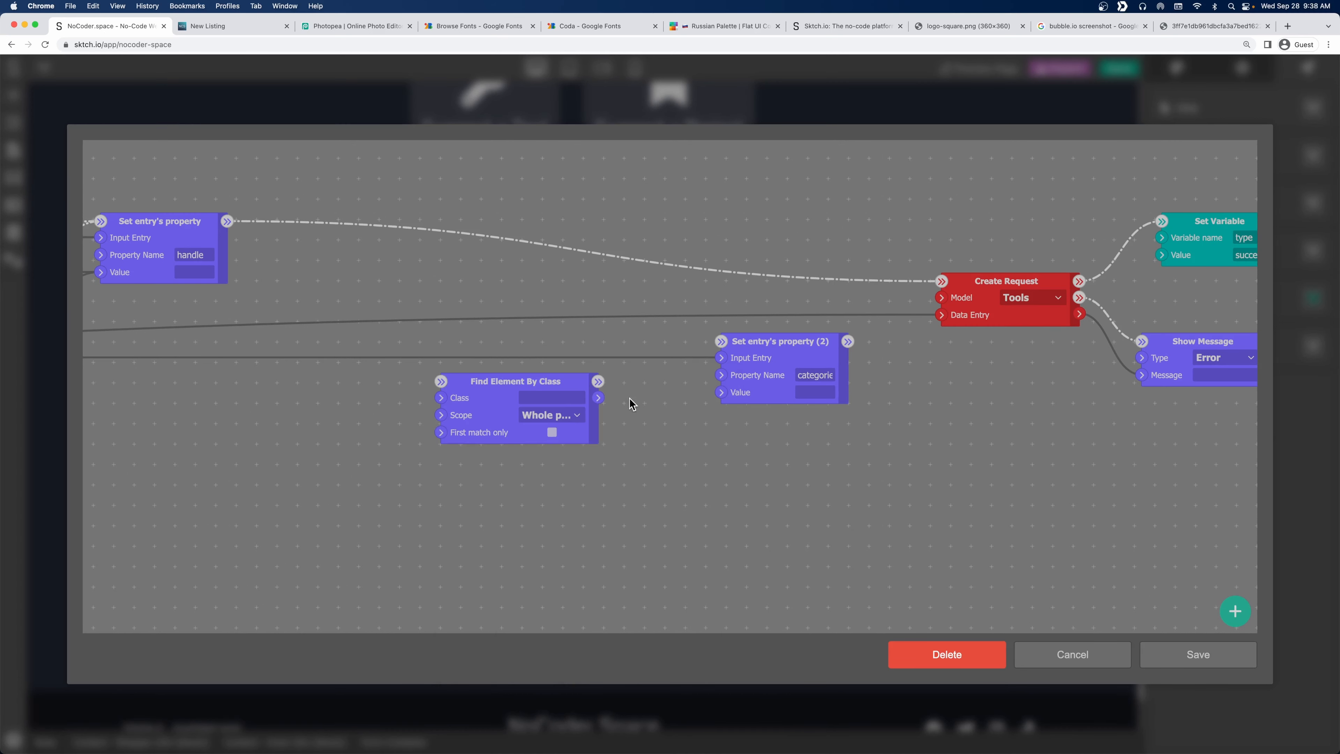
text(categories-field)
drag(583, 406, 520, 400)
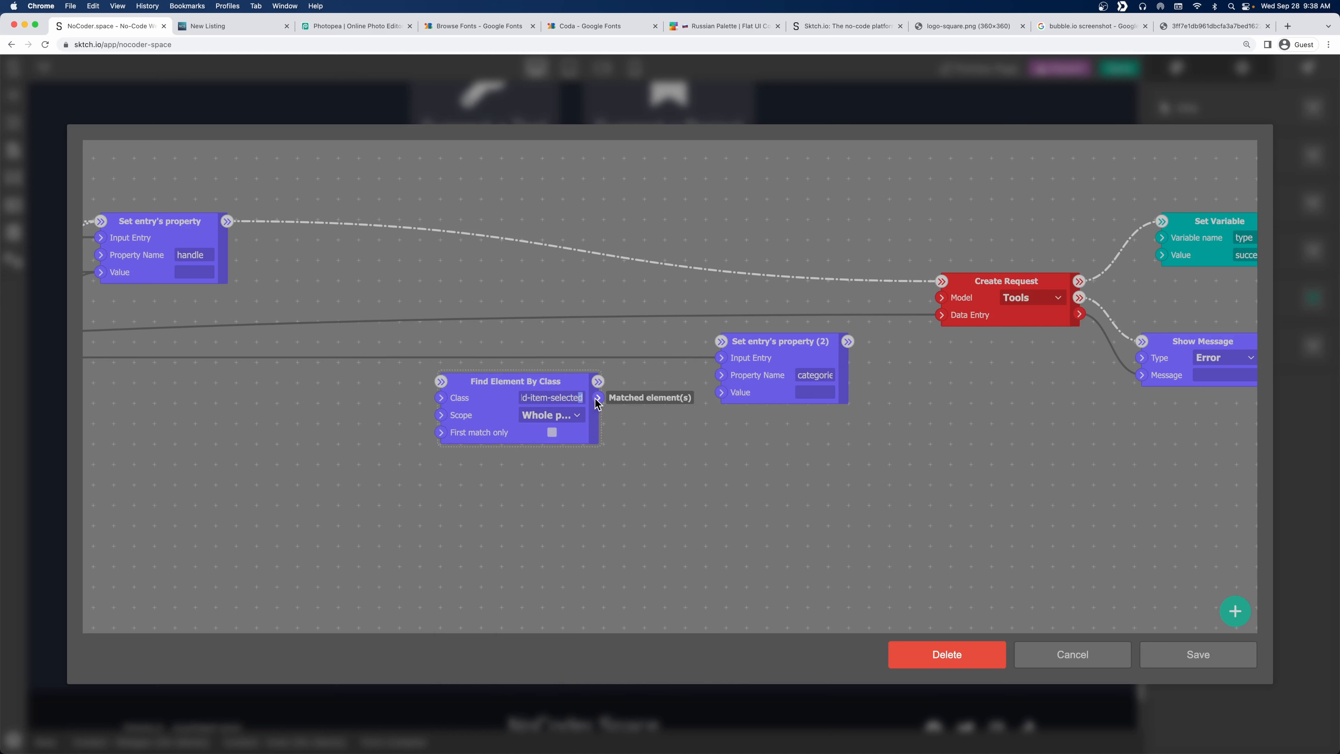
click(624, 506)
Set its Scope to This element's children and chain it after Set entry's property.
click(548, 416)
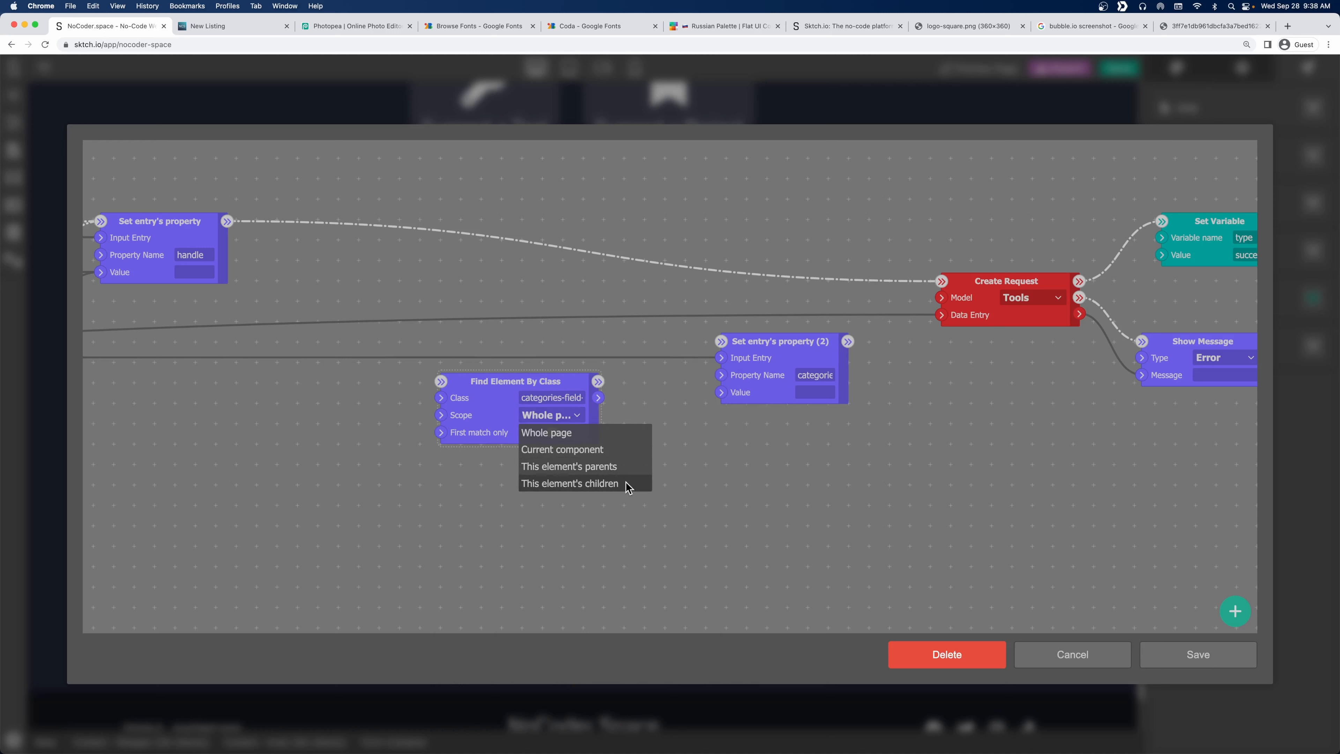
click(594, 464)
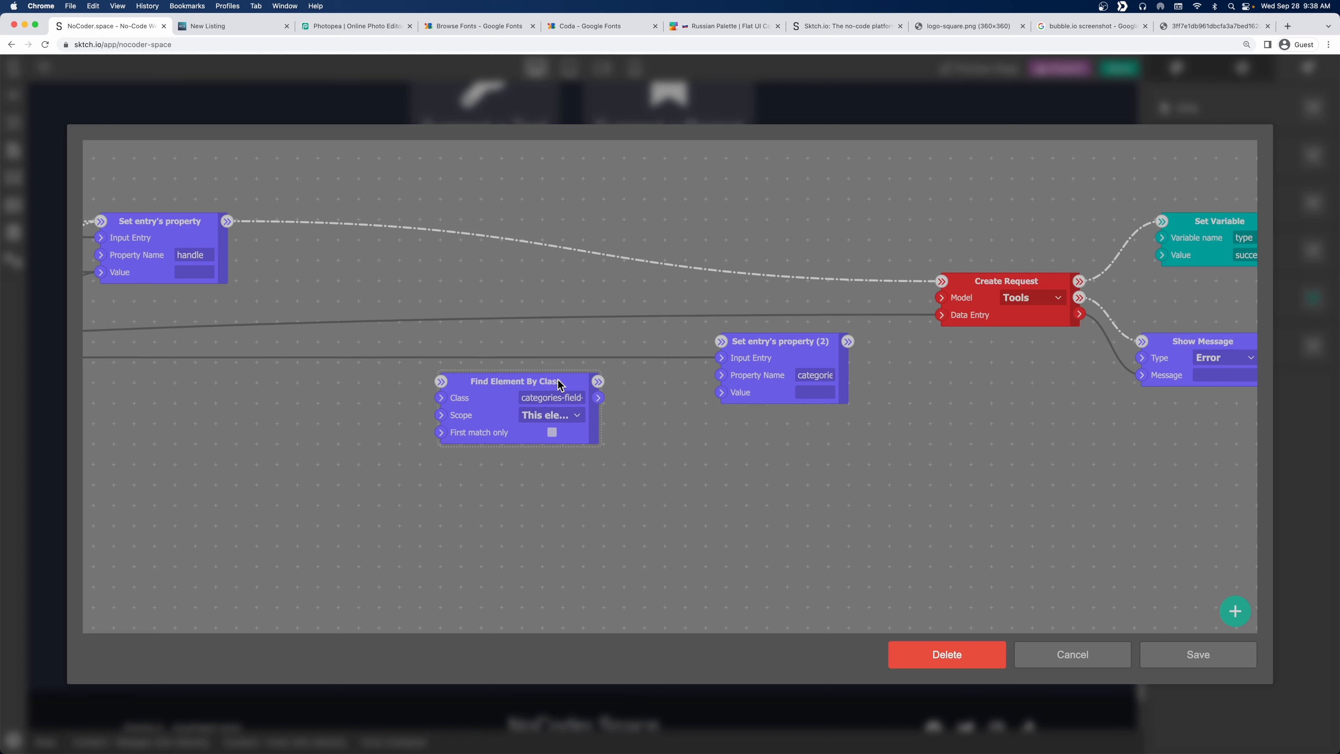
drag(555, 382, 465, 400)
click(531, 434)
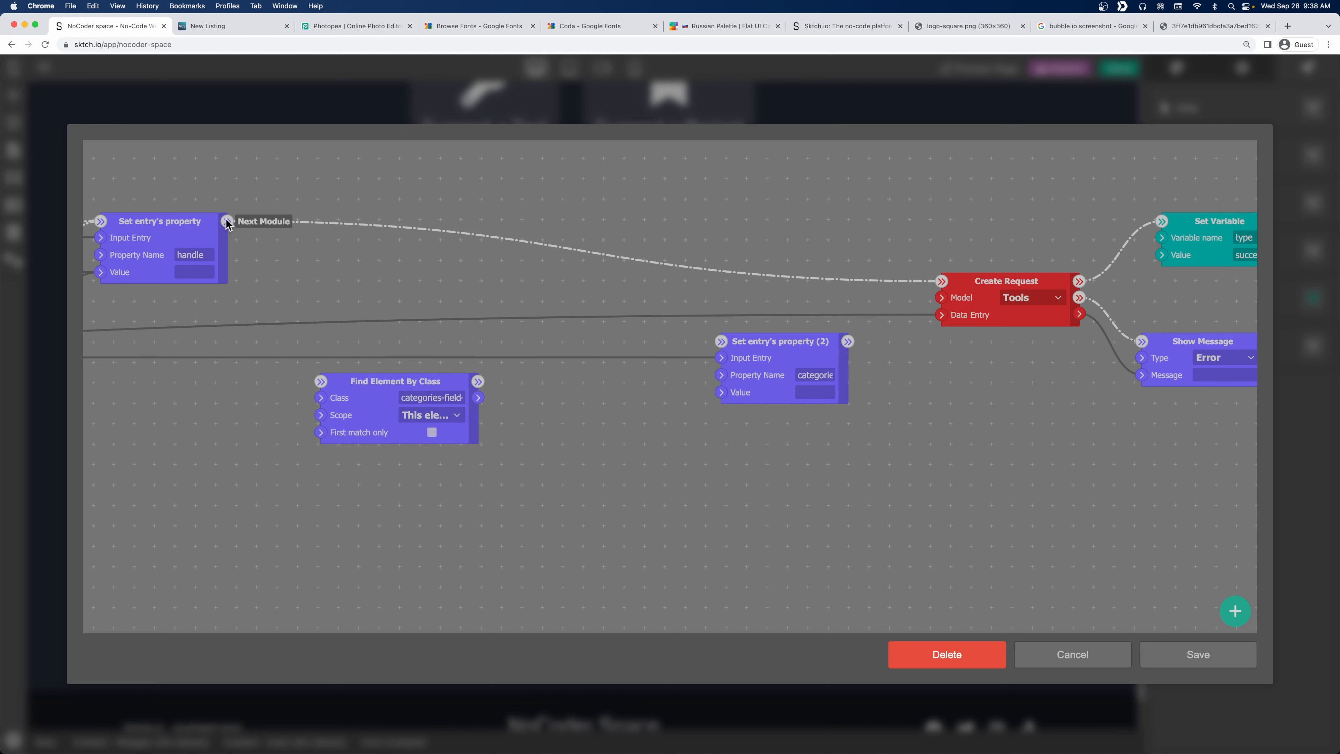
drag(228, 222, 321, 379)
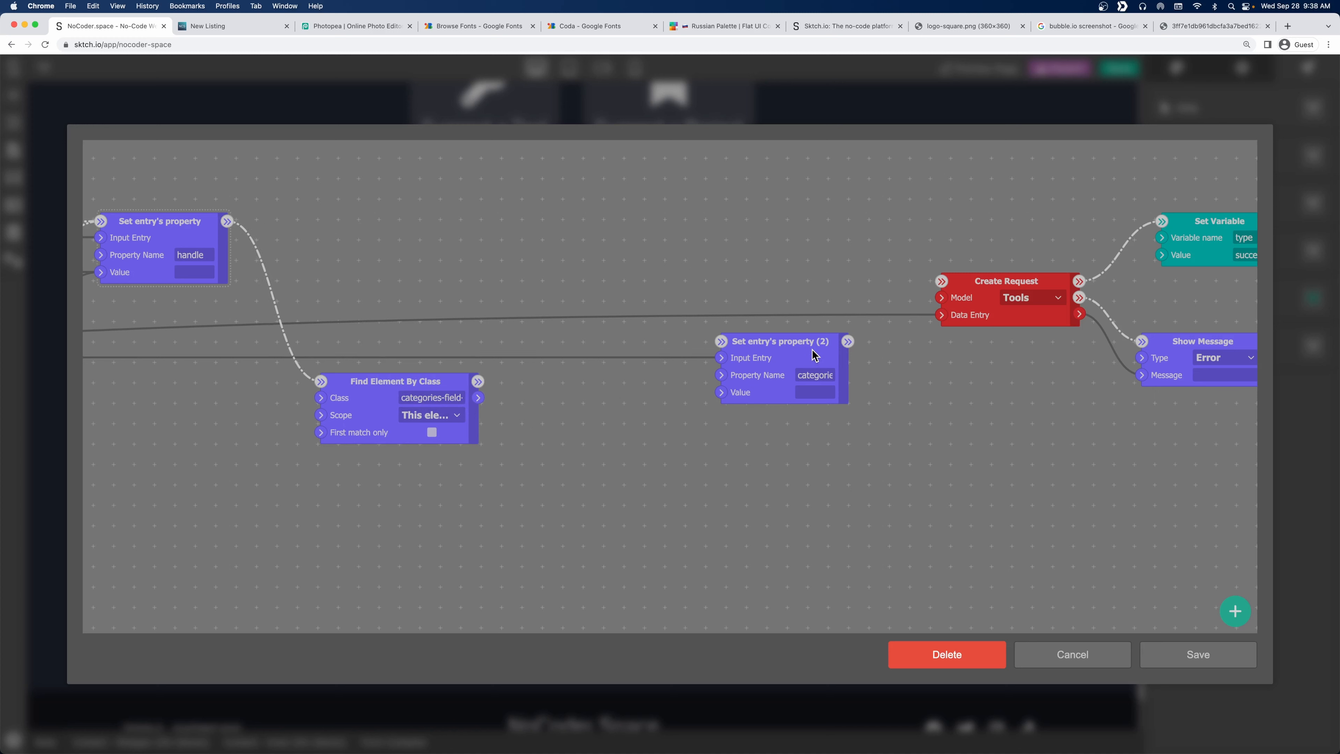
drag(807, 349, 846, 348)
Add an Element Loop module from the Program Flow group.
right_click(550, 392)
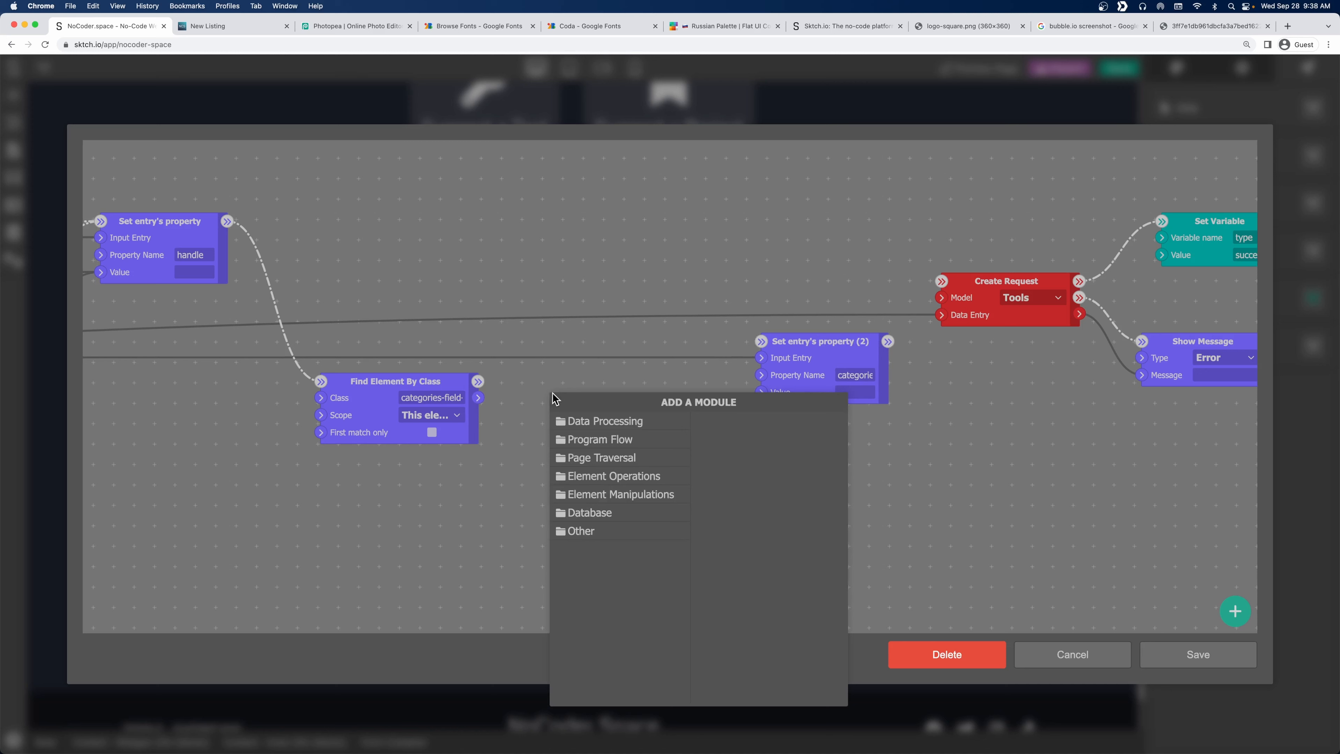
click(612, 421)
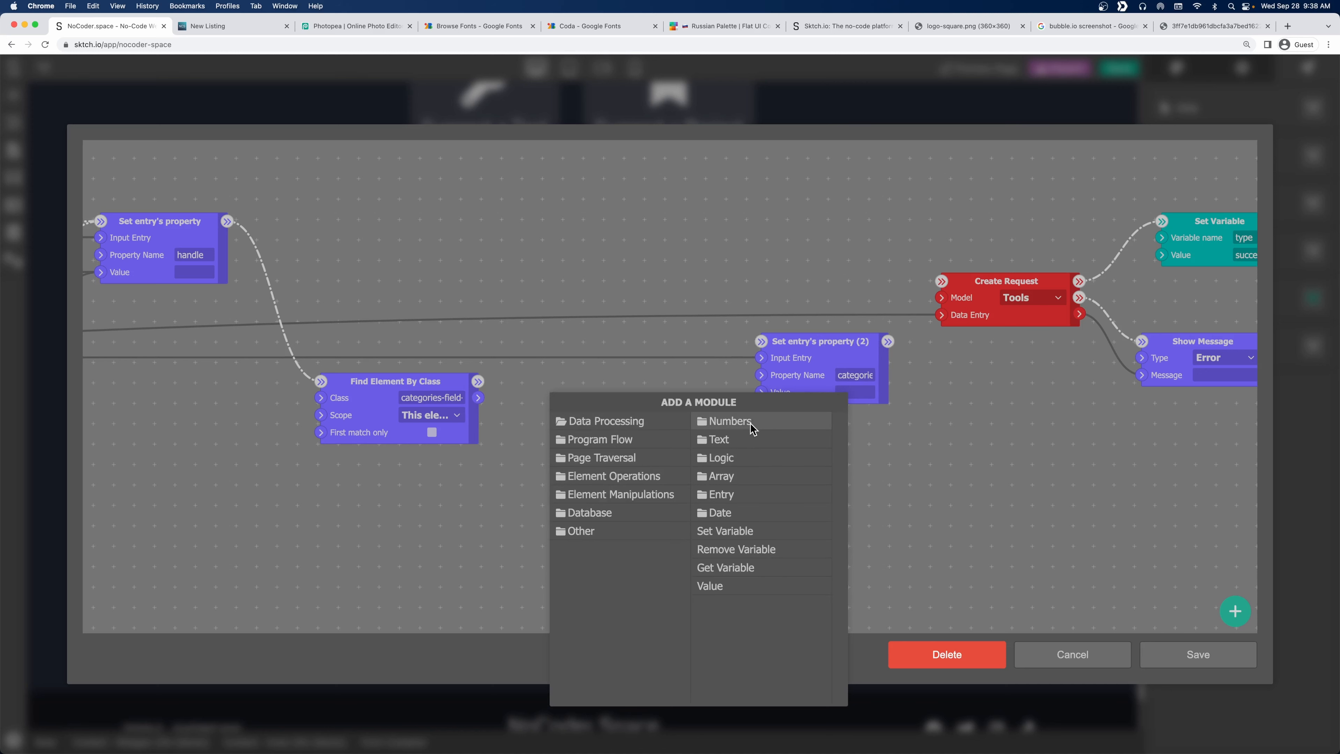
click(750, 477)
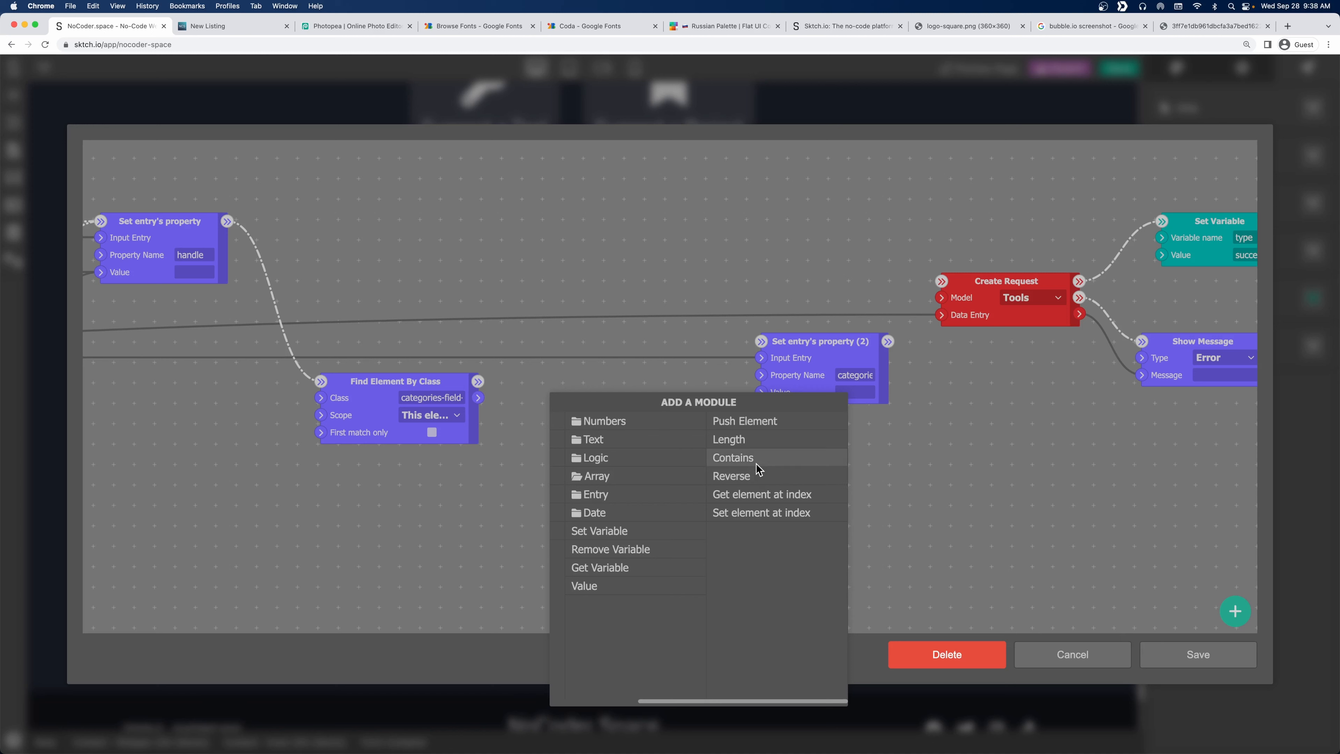
click(607, 439)
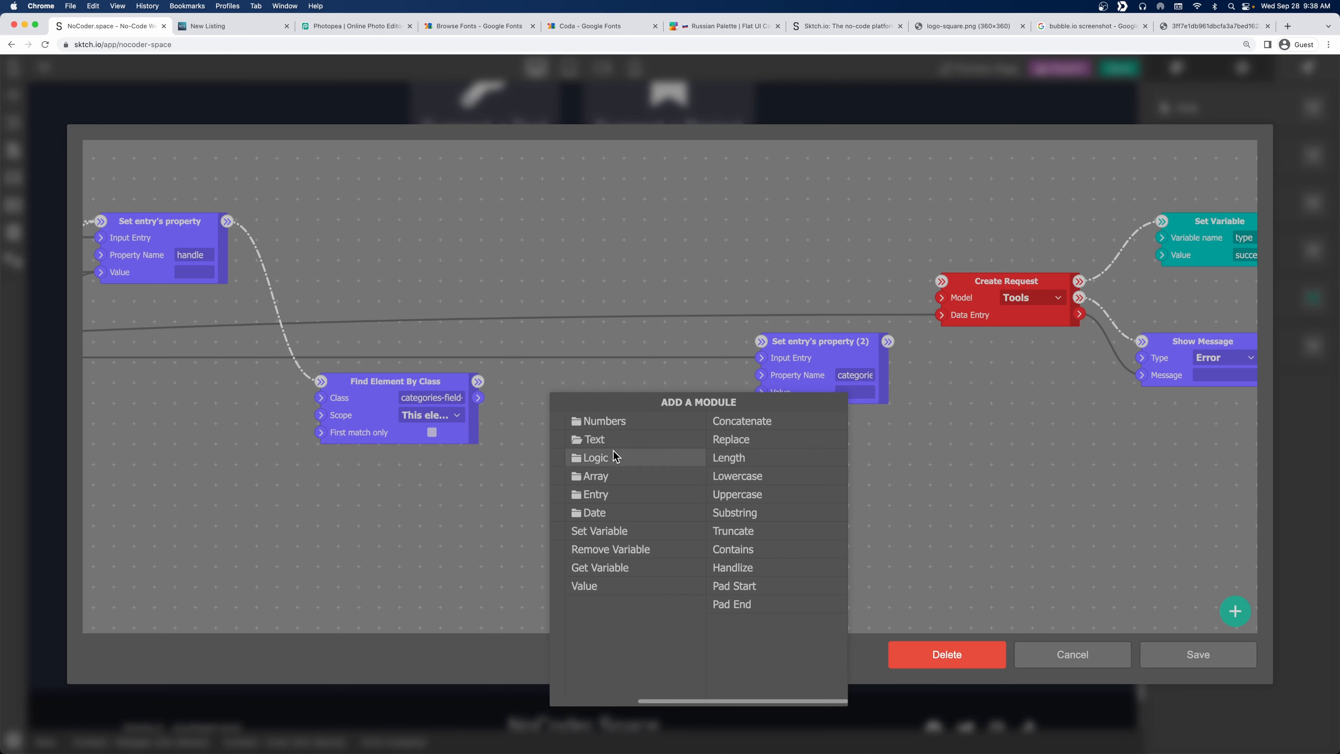
click(601, 477)
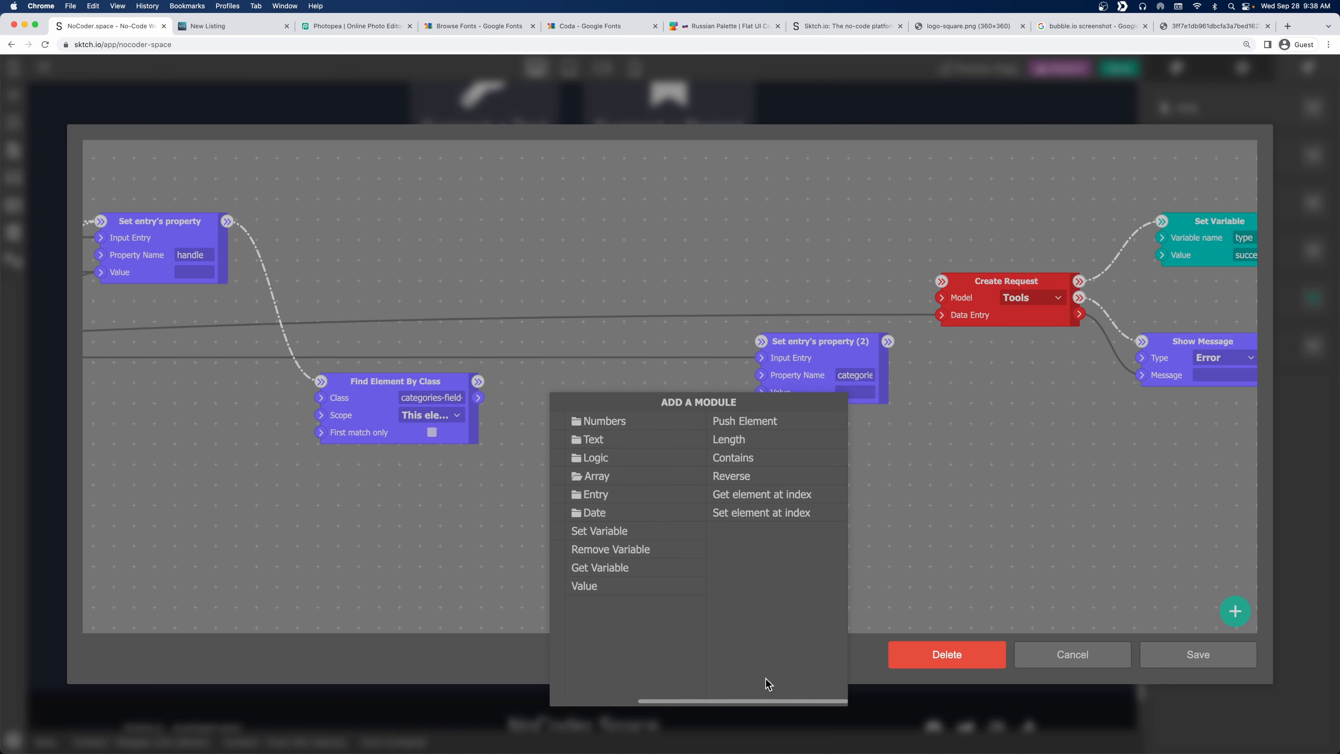
drag(753, 702, 663, 699)
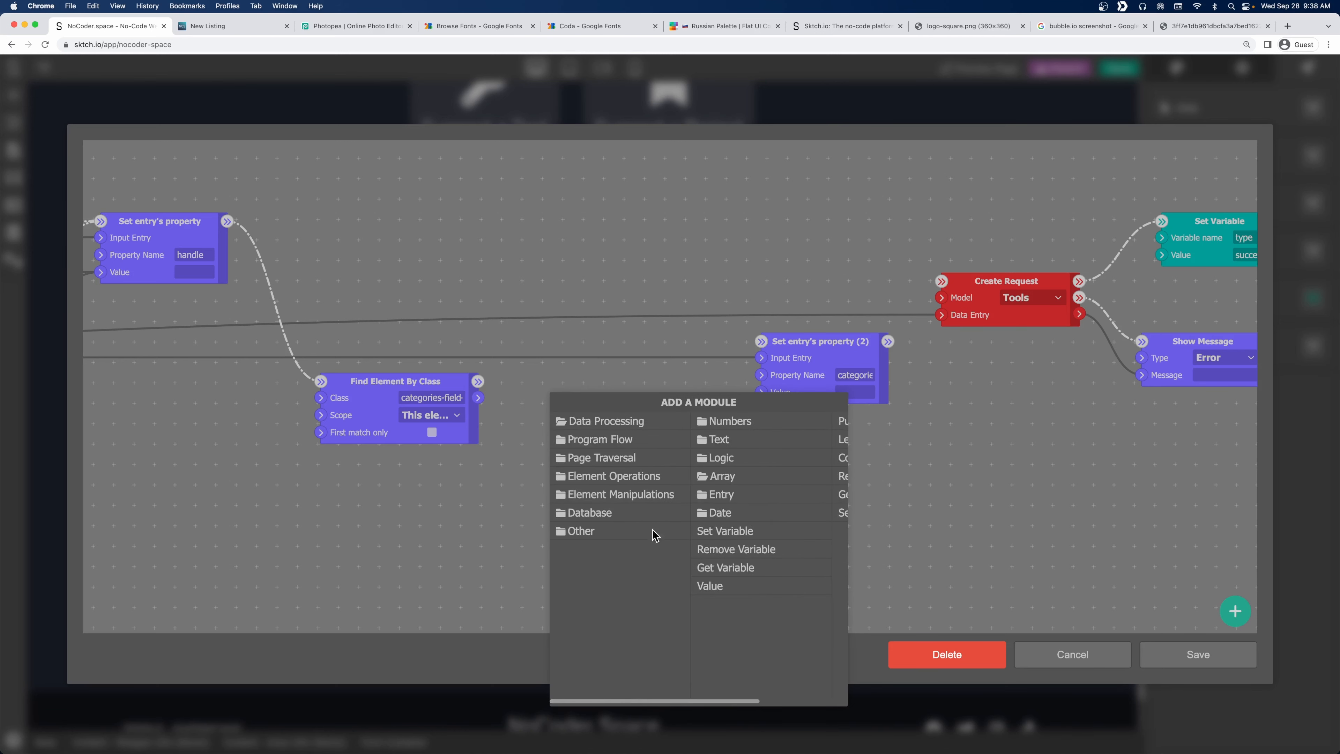
click(625, 459)
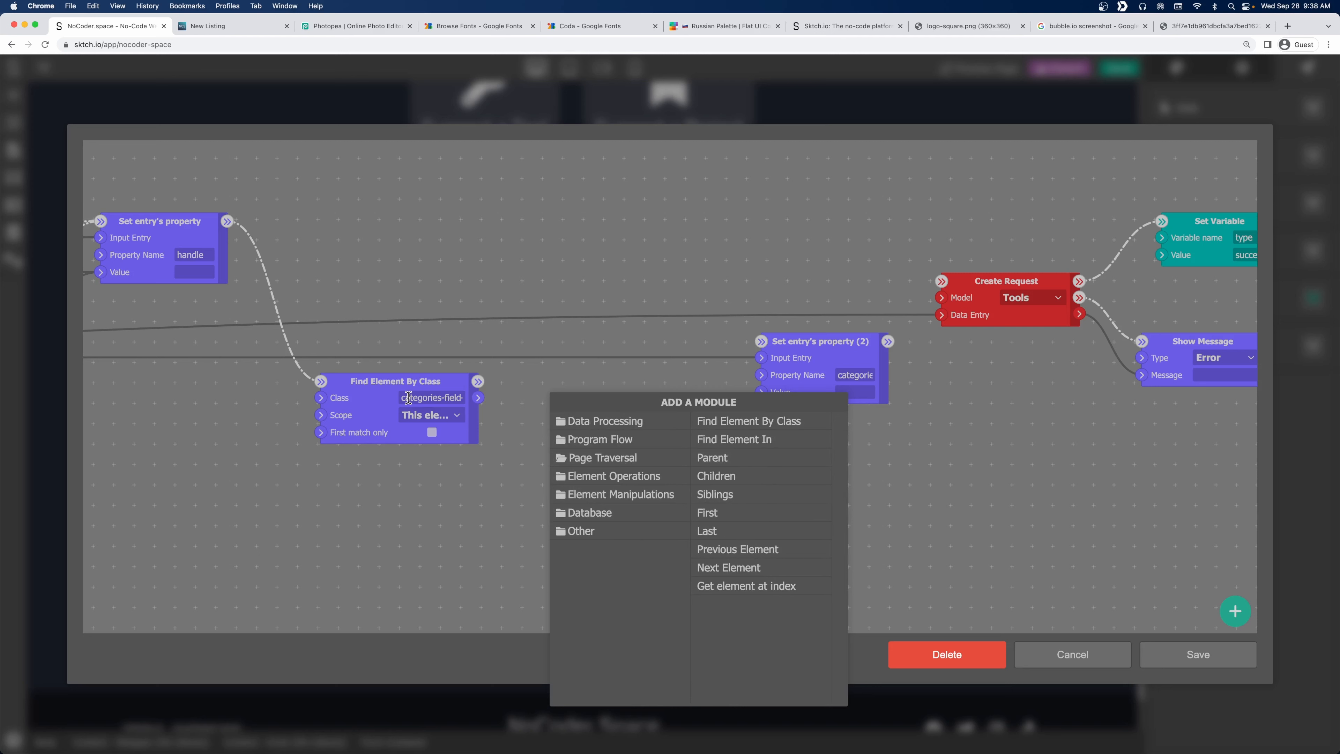
click(607, 439)
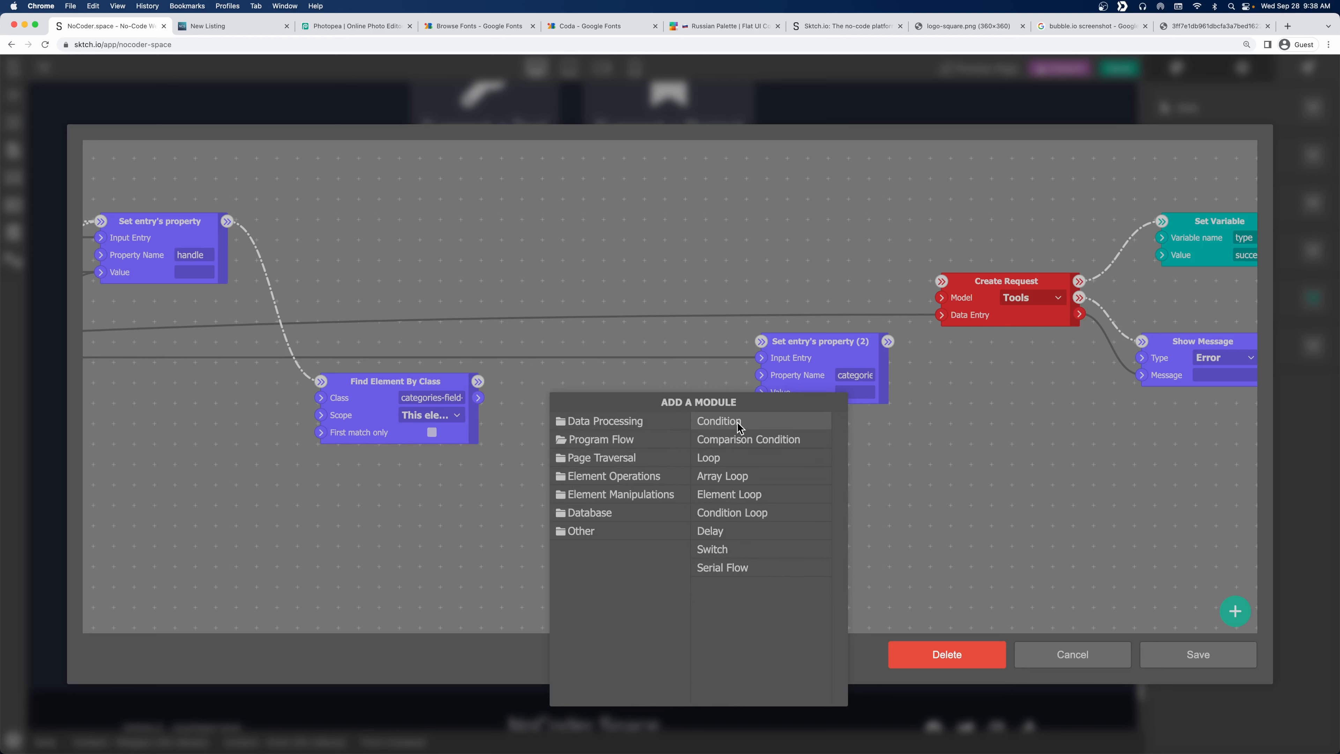
click(736, 494)
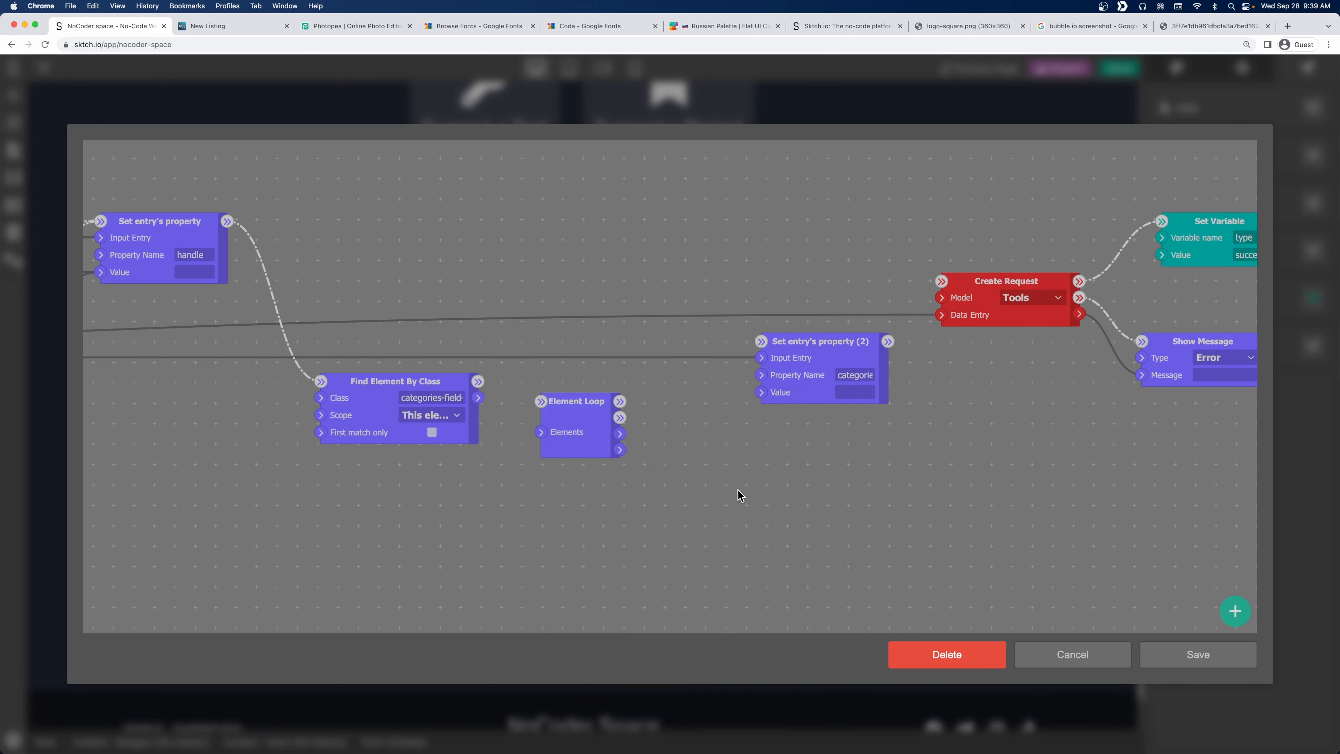
Feed Find Element By Class's matched elements and flow output into Element Loop.
drag(574, 404, 574, 384)
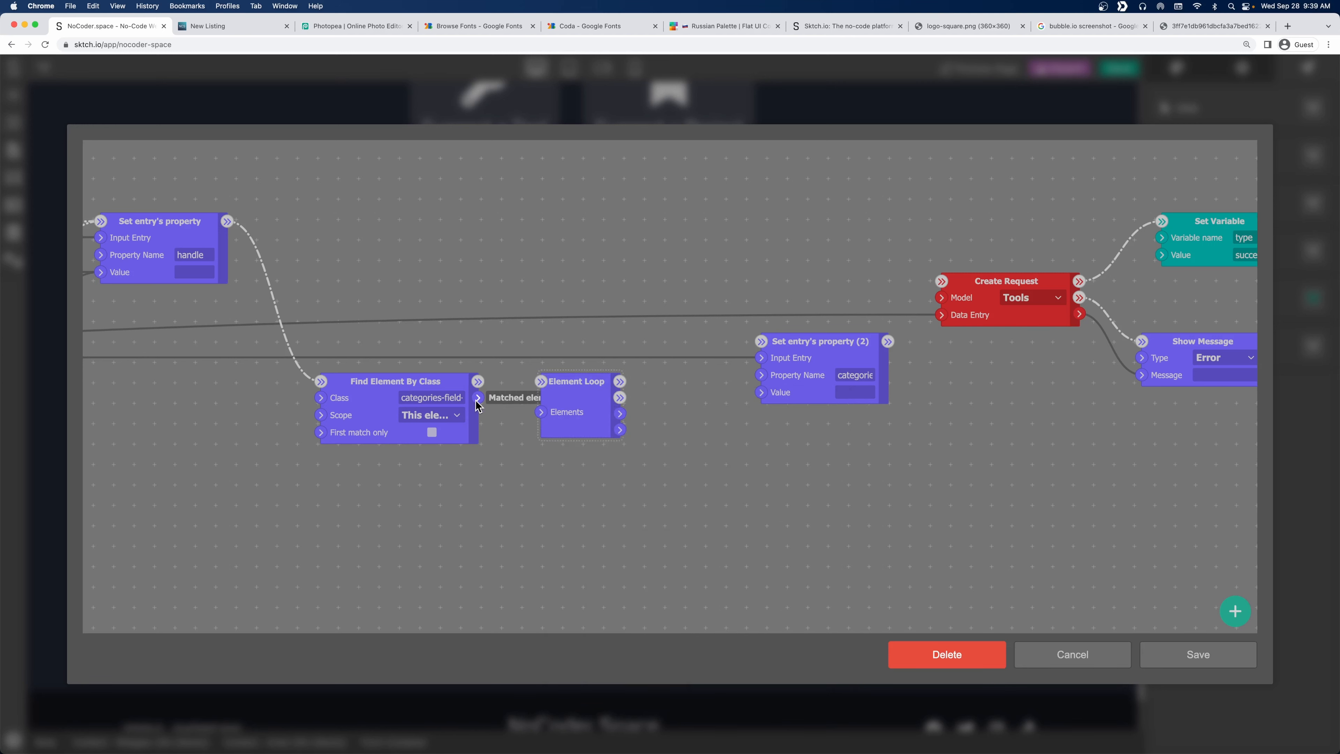
drag(477, 399, 542, 414)
drag(478, 381, 540, 382)
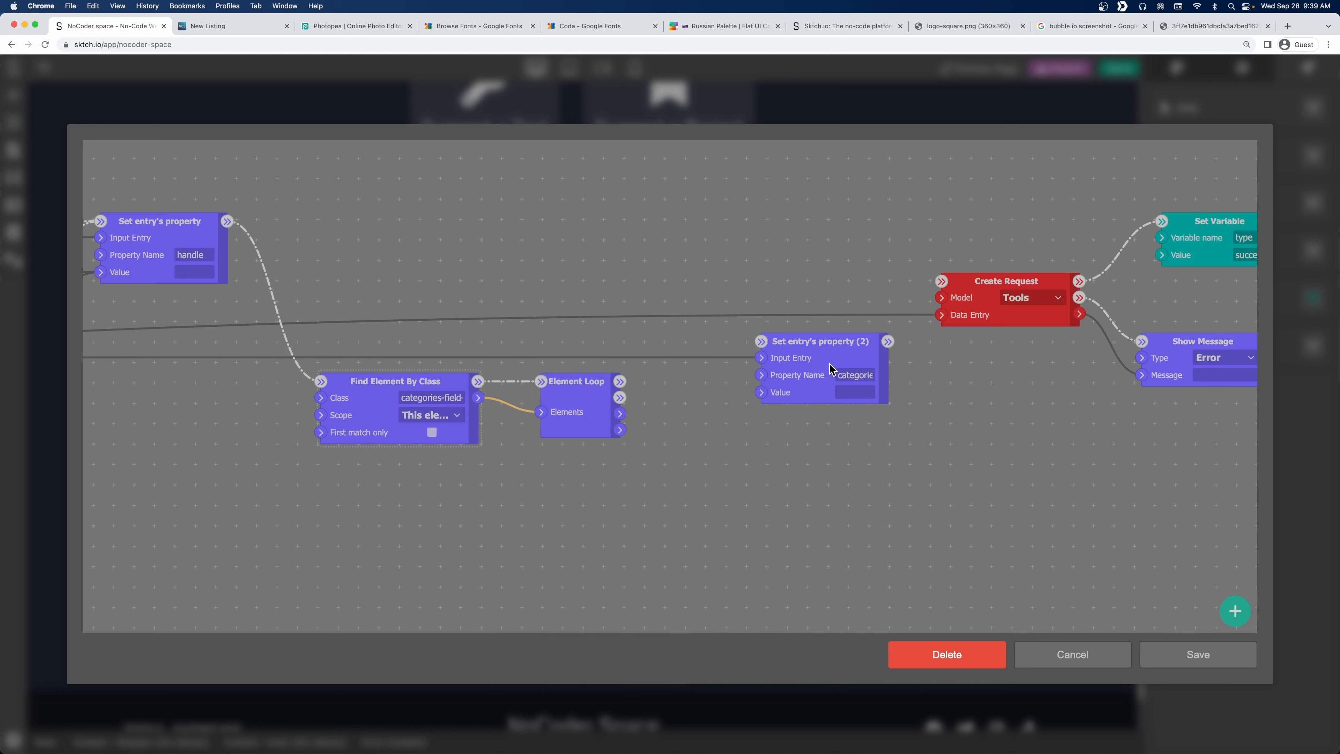
drag(836, 357, 875, 381)
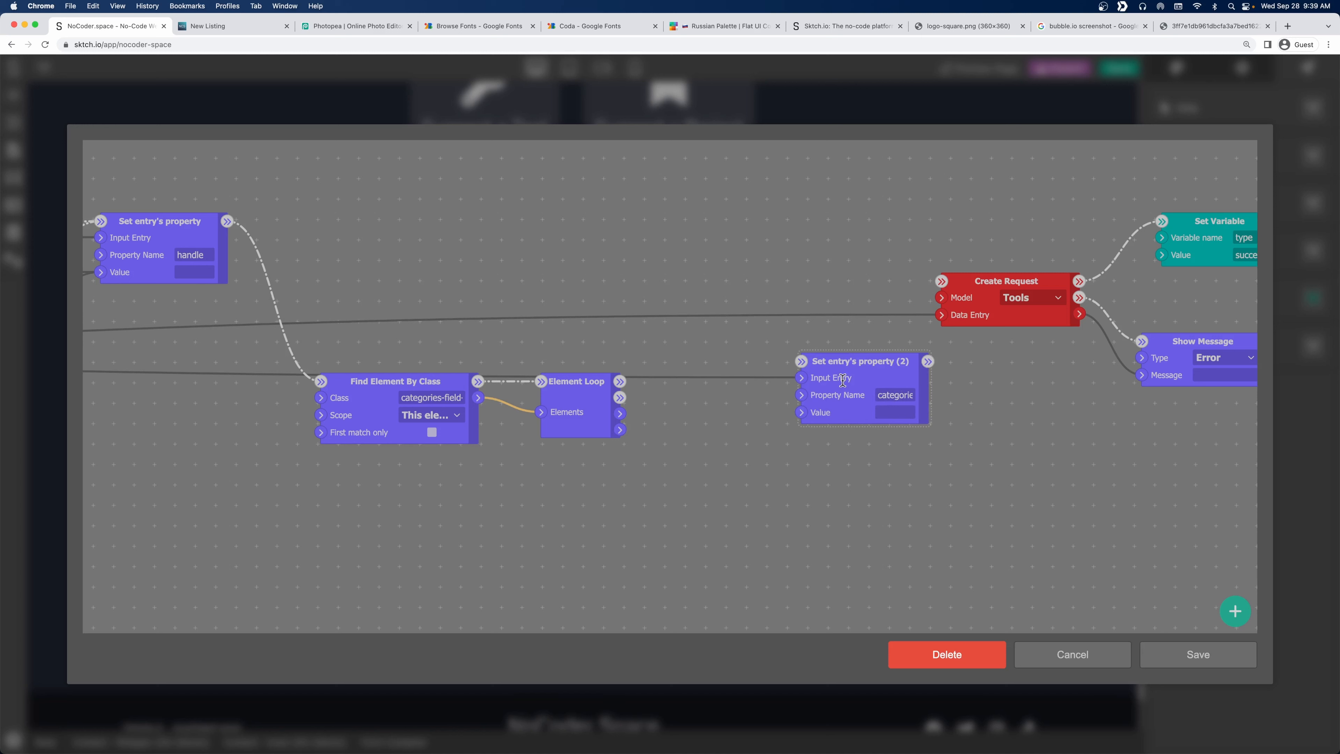
Browse the Other and Data Processing module groups for the next module.
right_click(573, 260)
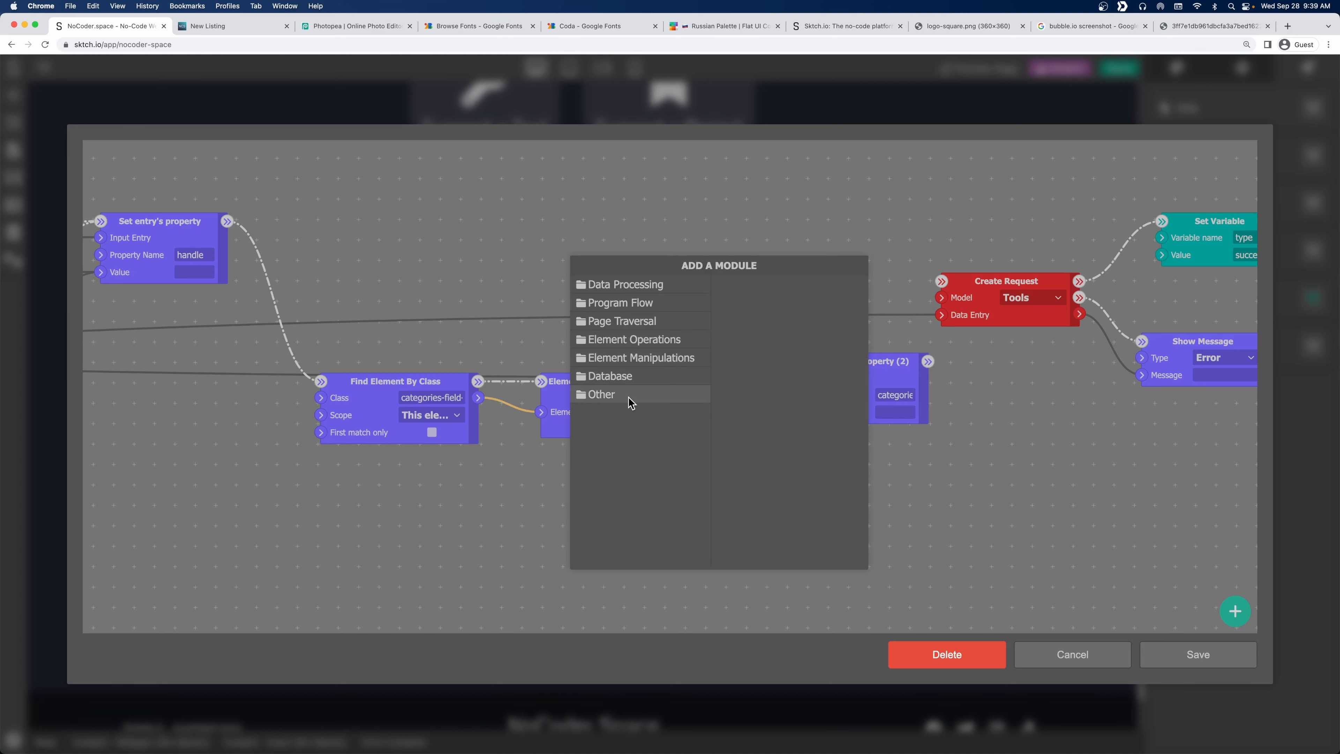
click(602, 394)
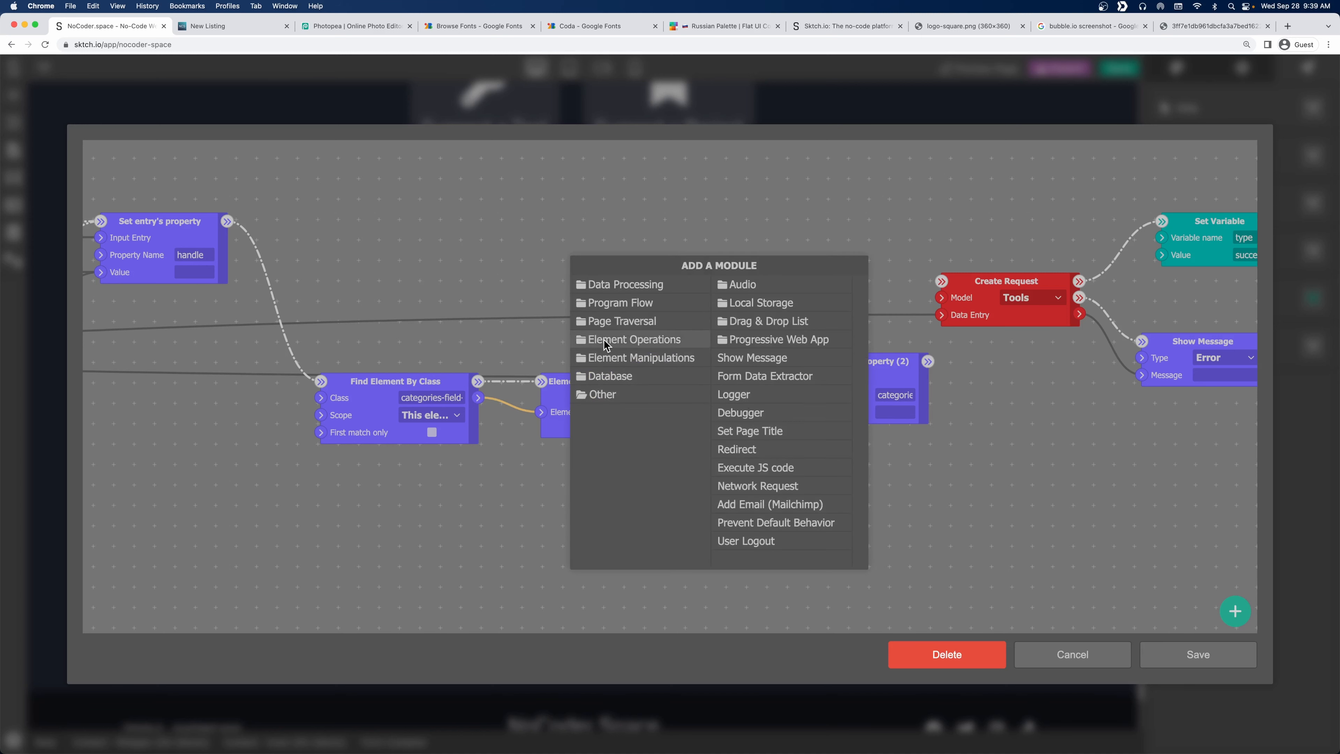
click(615, 290)
Add a Value module typed as Array of Texts and move it left above Find Element By Class.
click(803, 451)
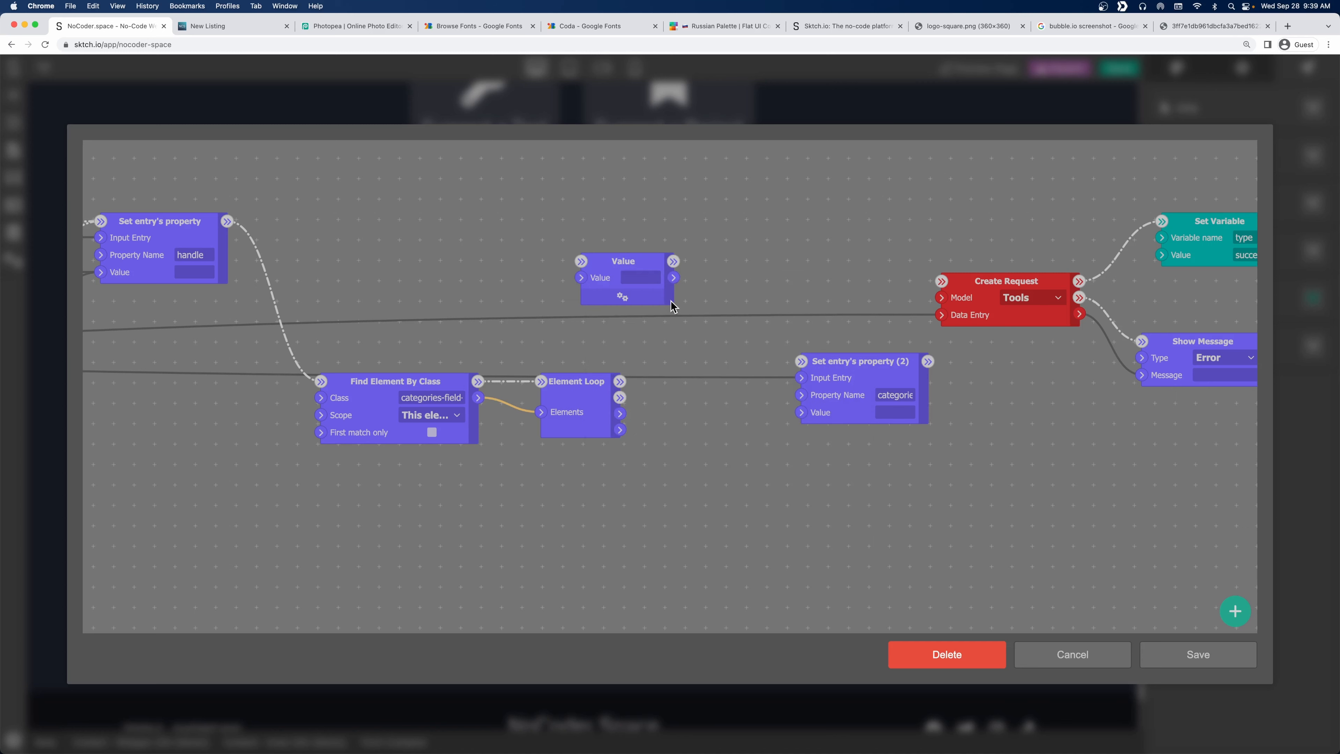
double_click(636, 296)
click(574, 429)
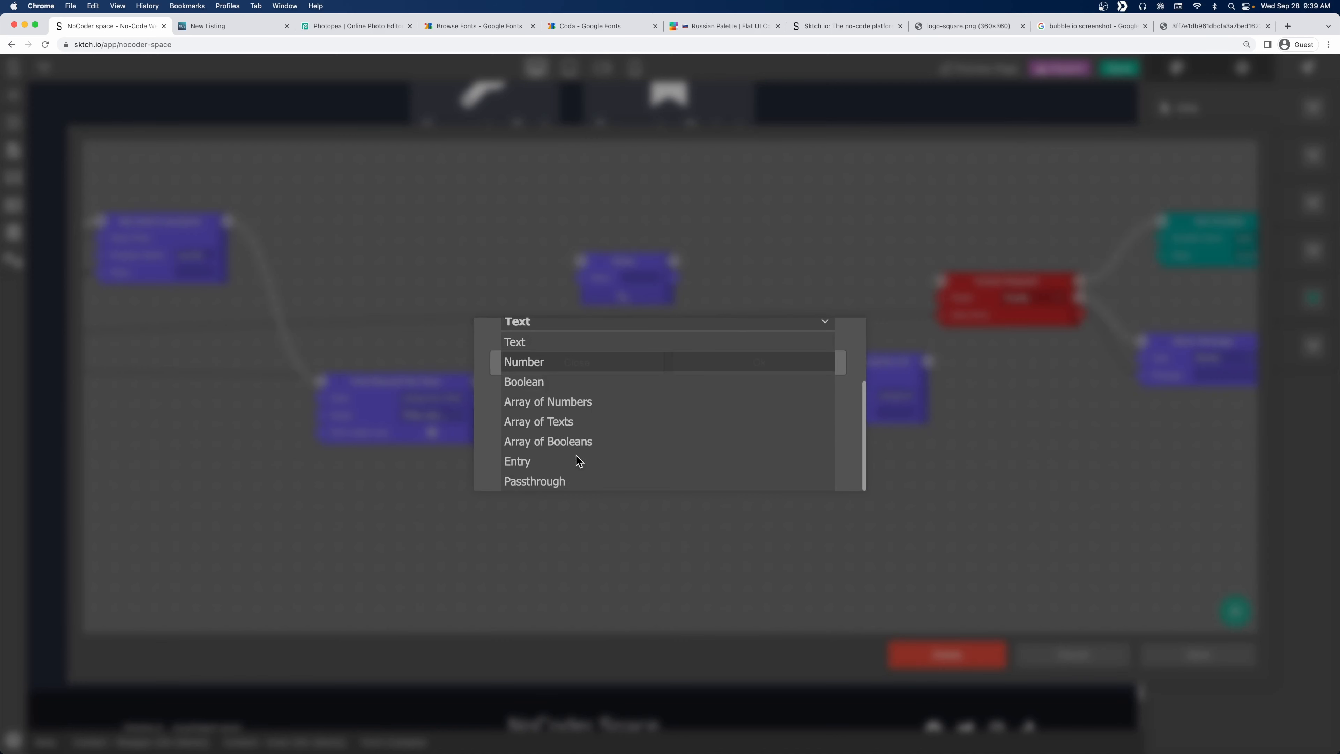
click(578, 421)
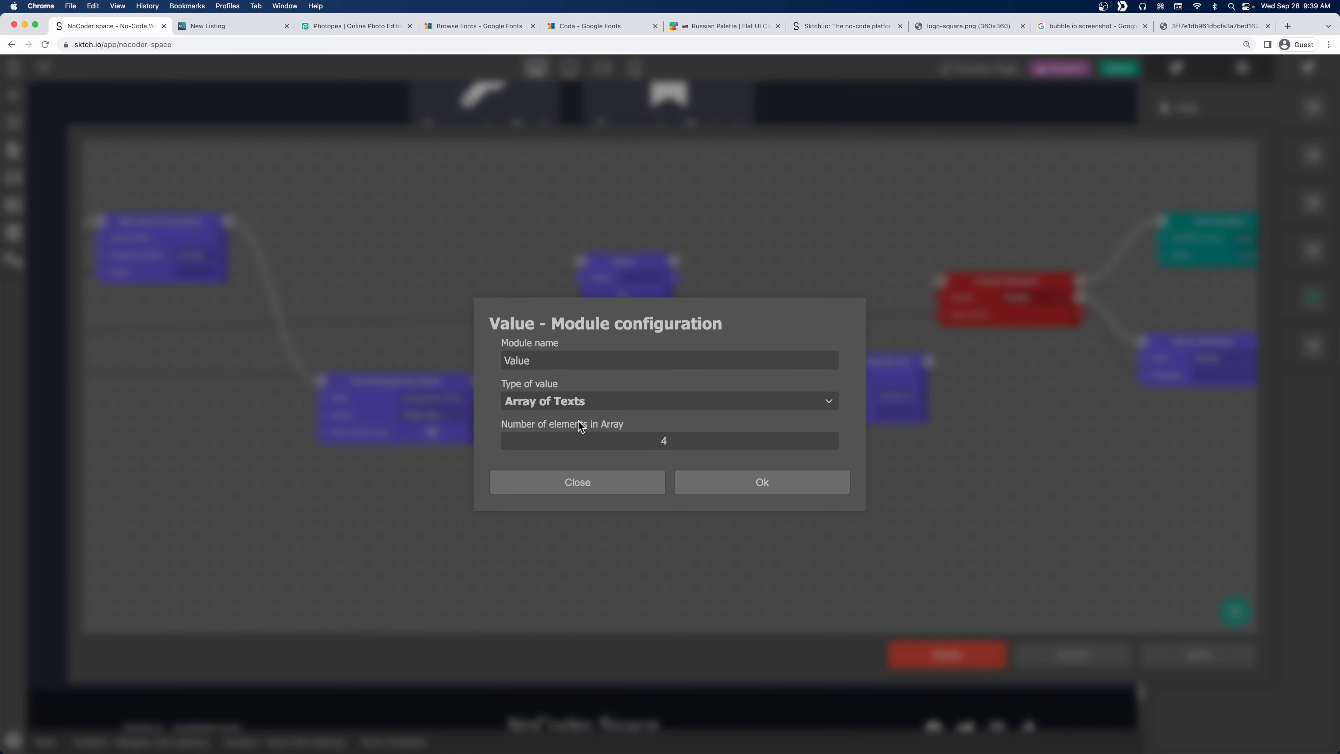
click(831, 445)
click(831, 445)
click(830, 445)
click(754, 484)
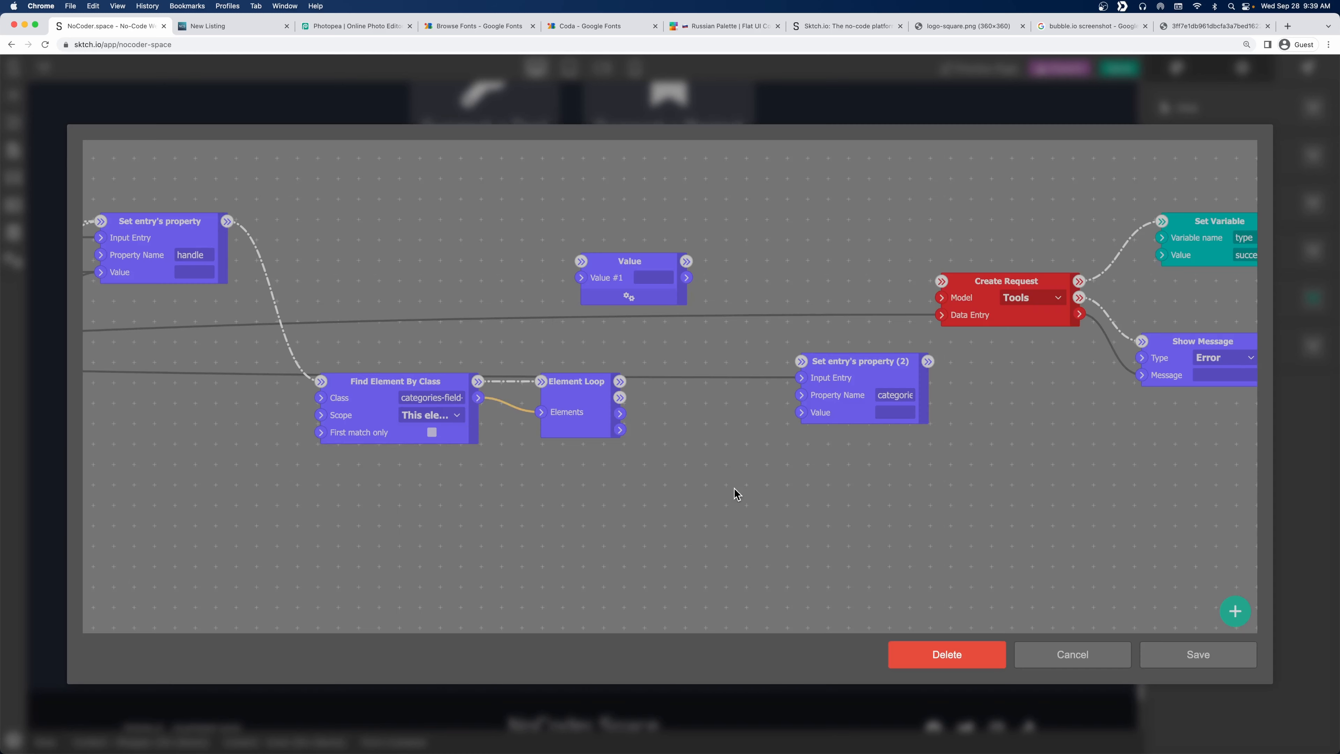
drag(633, 262, 372, 262)
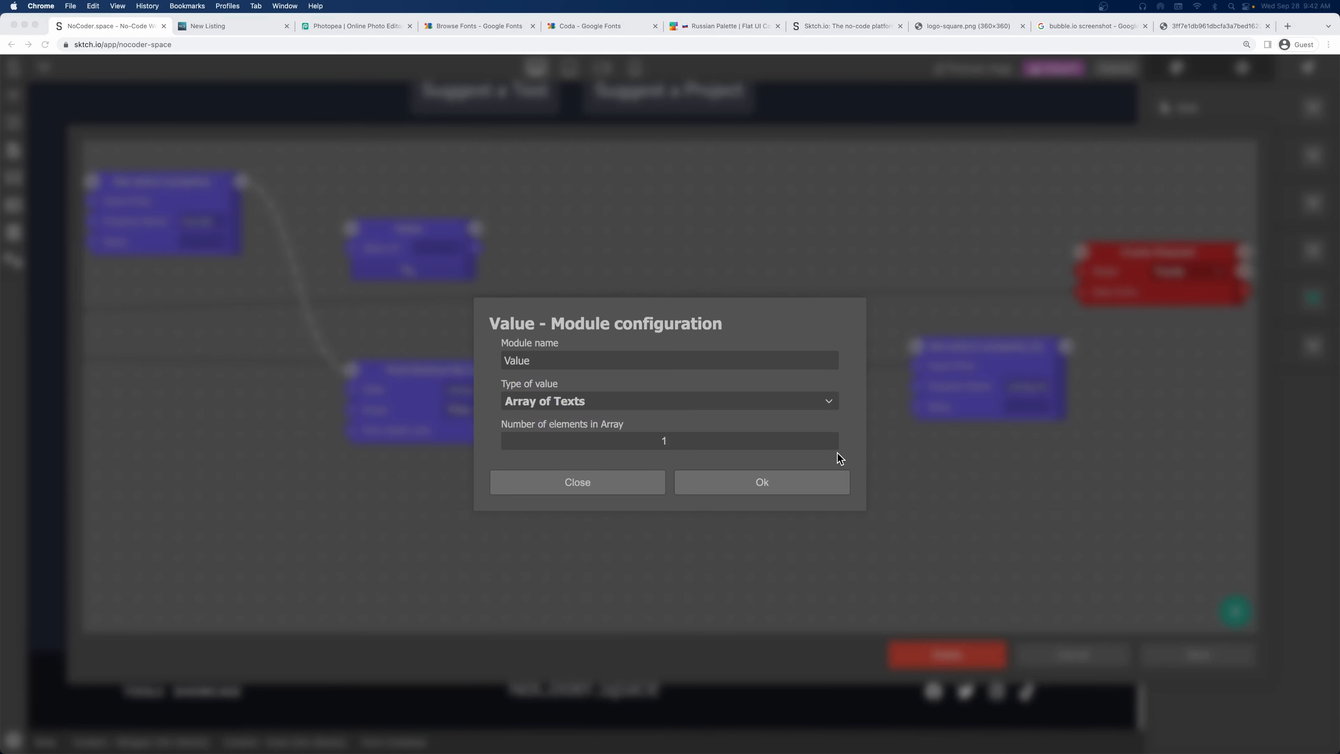
Reduce the Value array to 0 elements and confirm.
click(830, 444)
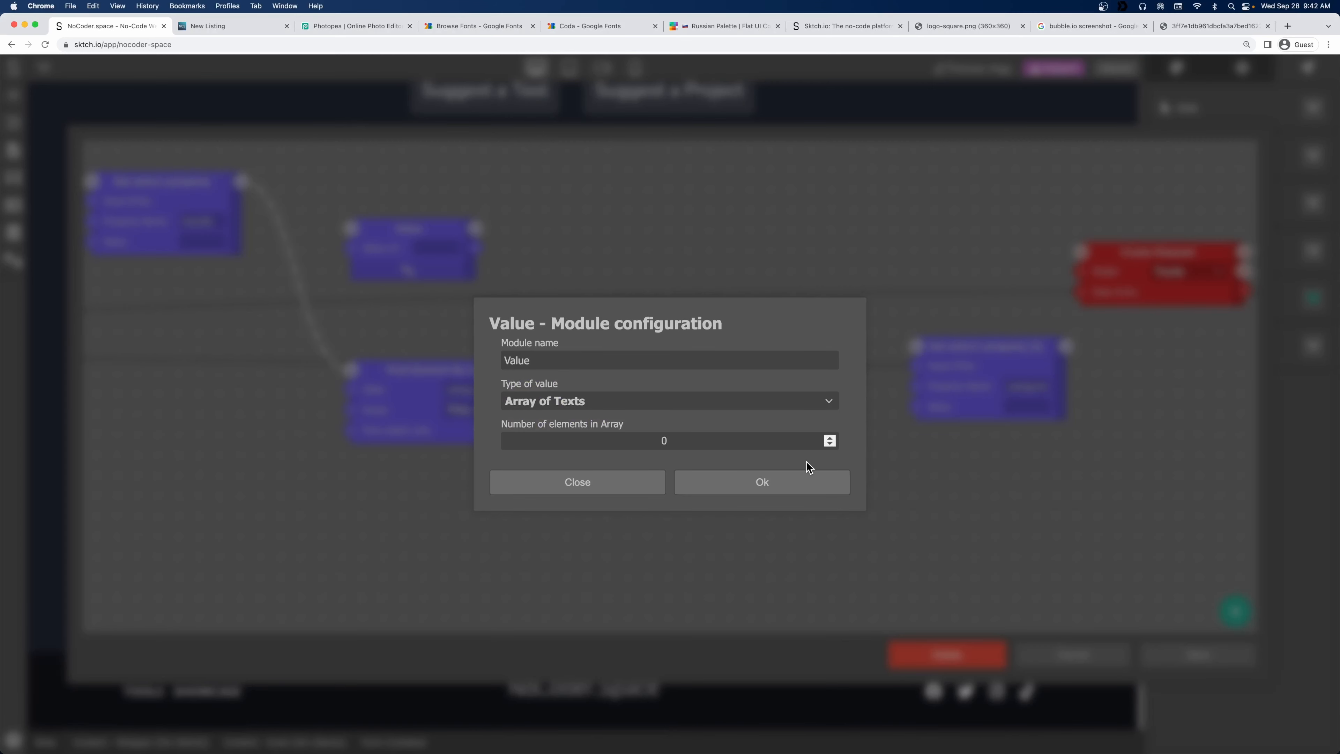
click(743, 487)
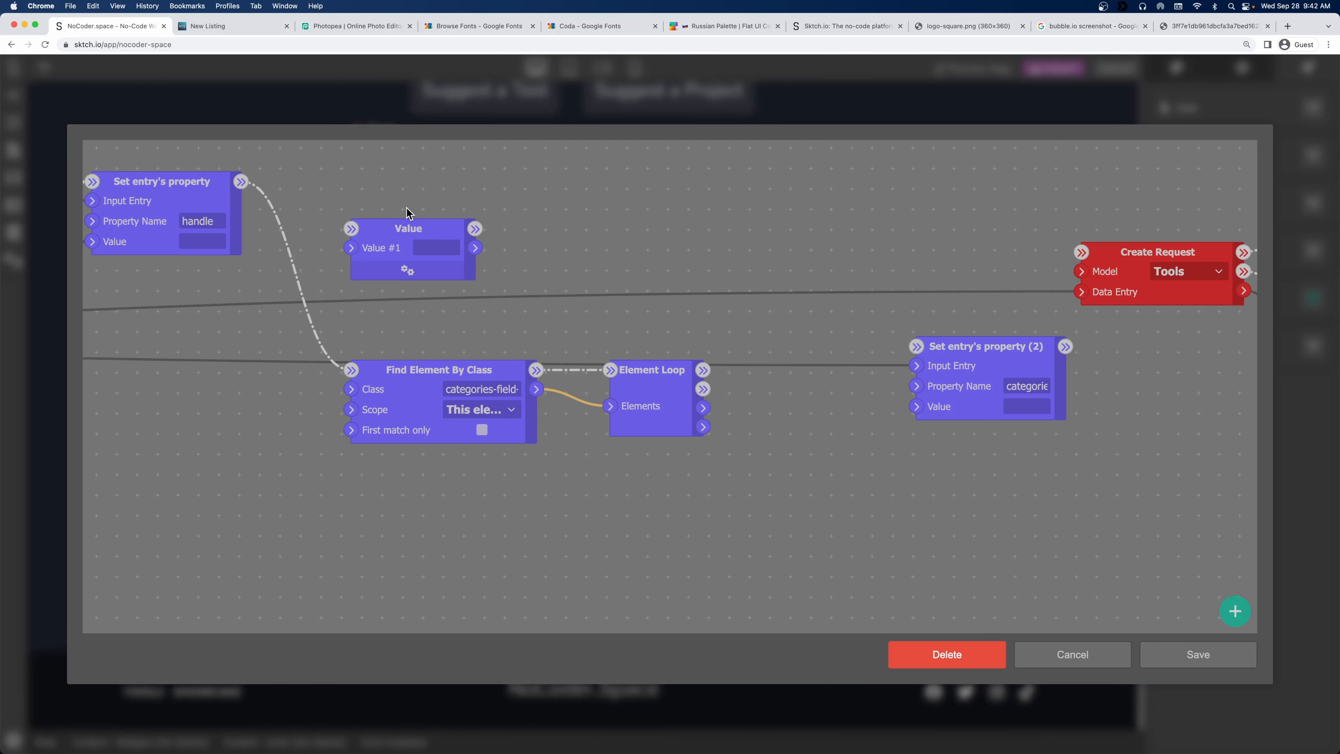
click(420, 268)
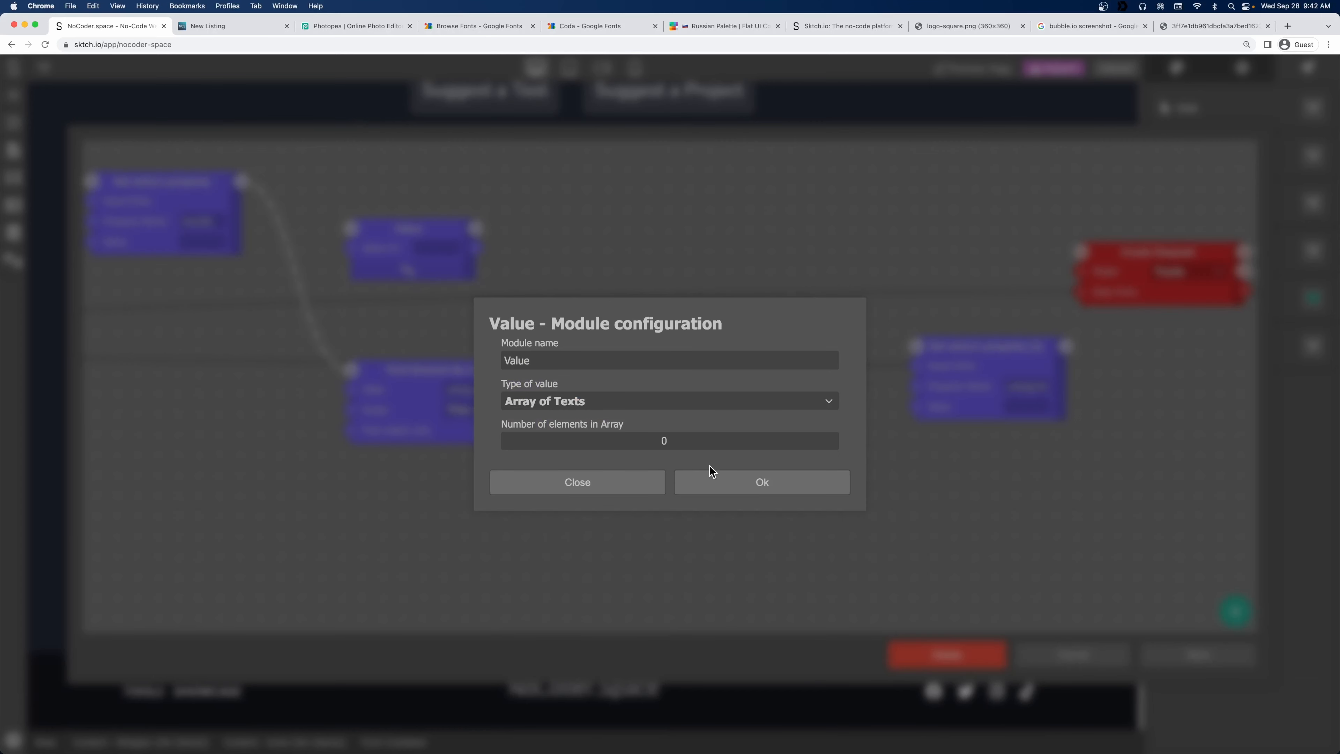
click(702, 477)
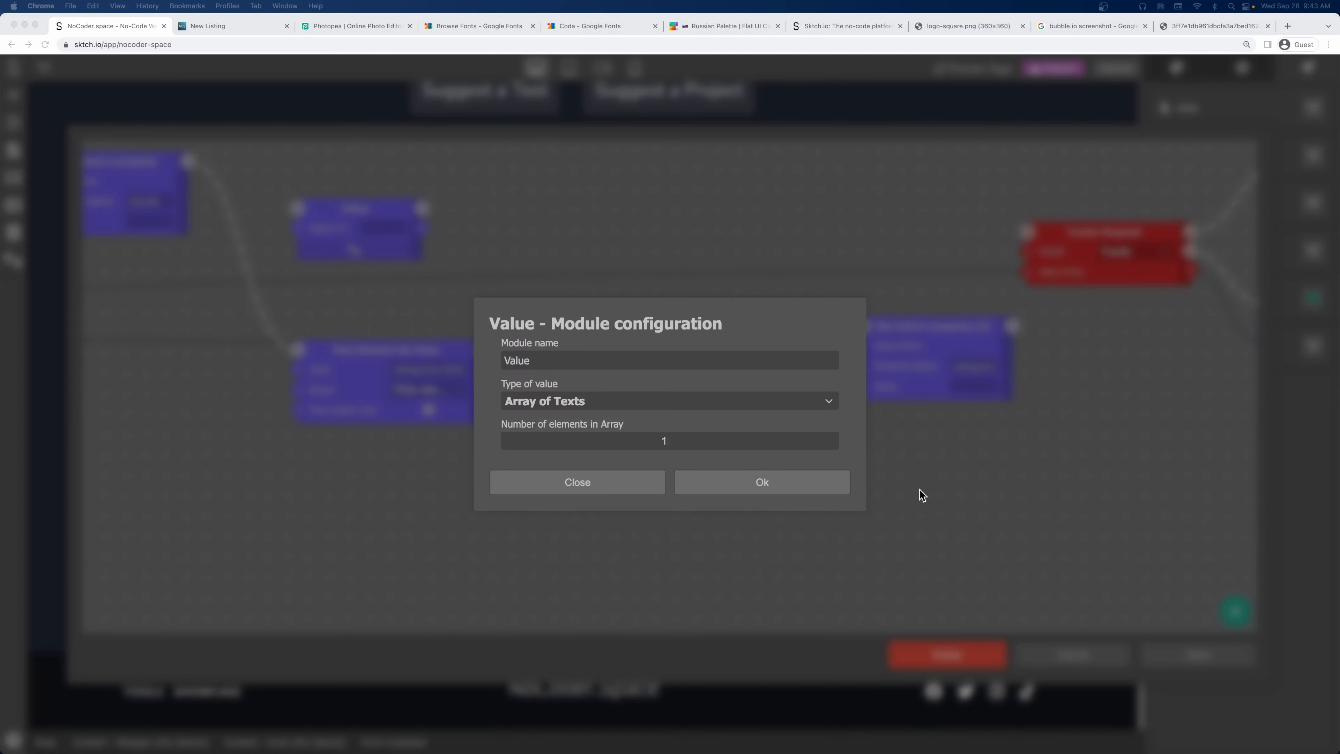
click(828, 445)
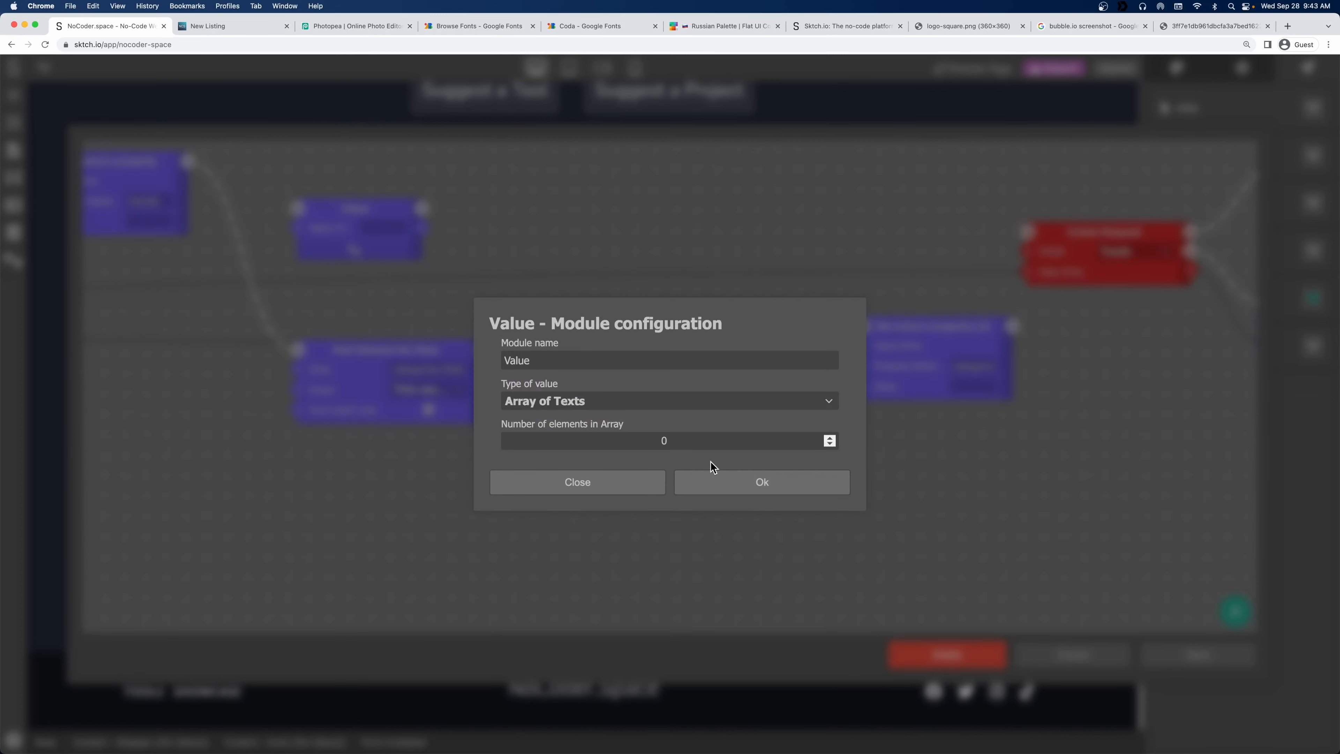
click(729, 489)
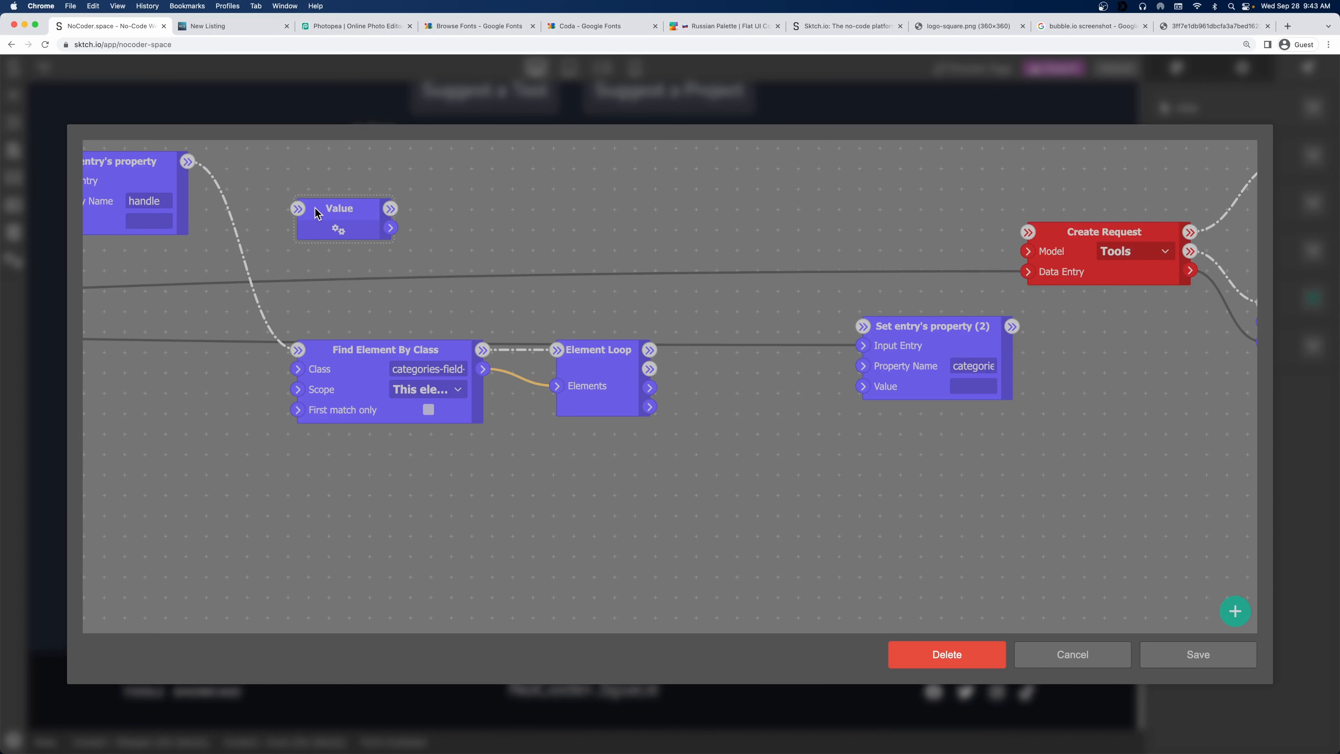
Rearrange Element Loop, Find Element By Class and Set entry's property nodes on the canvas.
drag(514, 277, 320, 302)
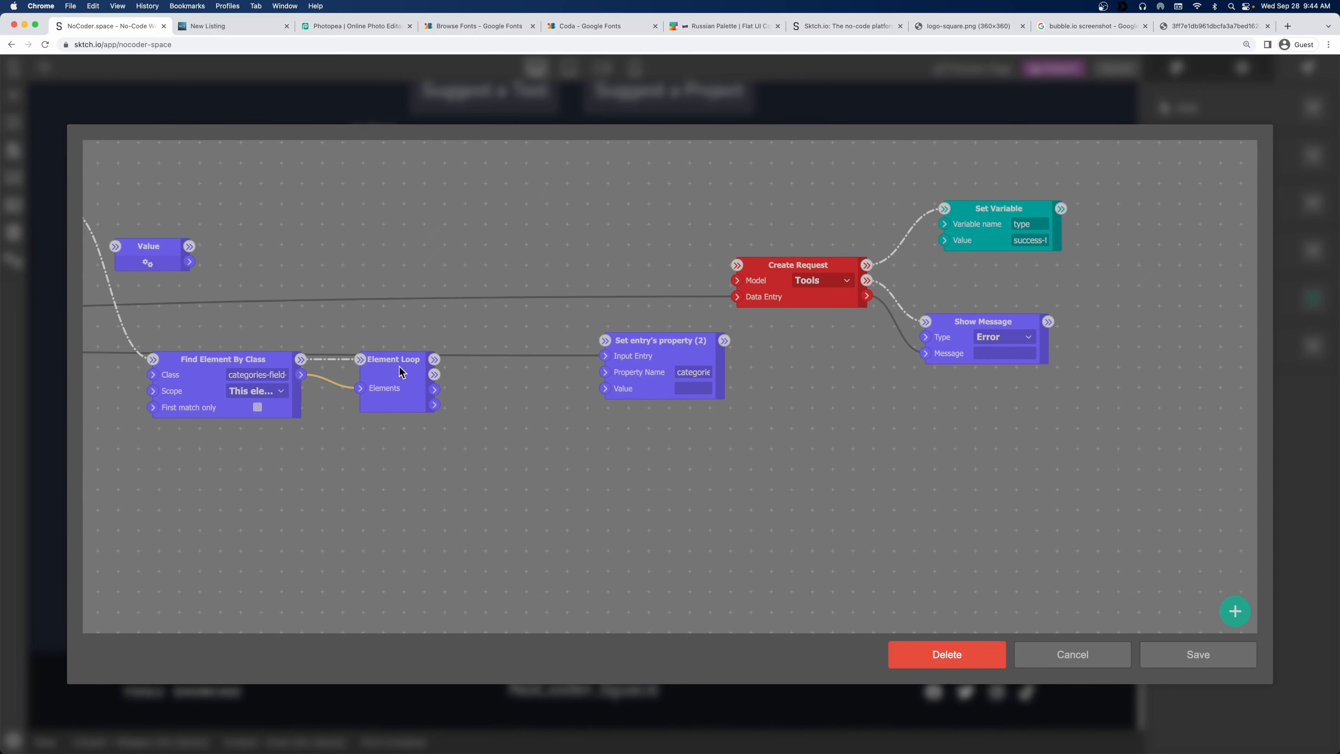
drag(399, 366, 477, 366)
drag(232, 361, 345, 361)
drag(250, 220, 392, 218)
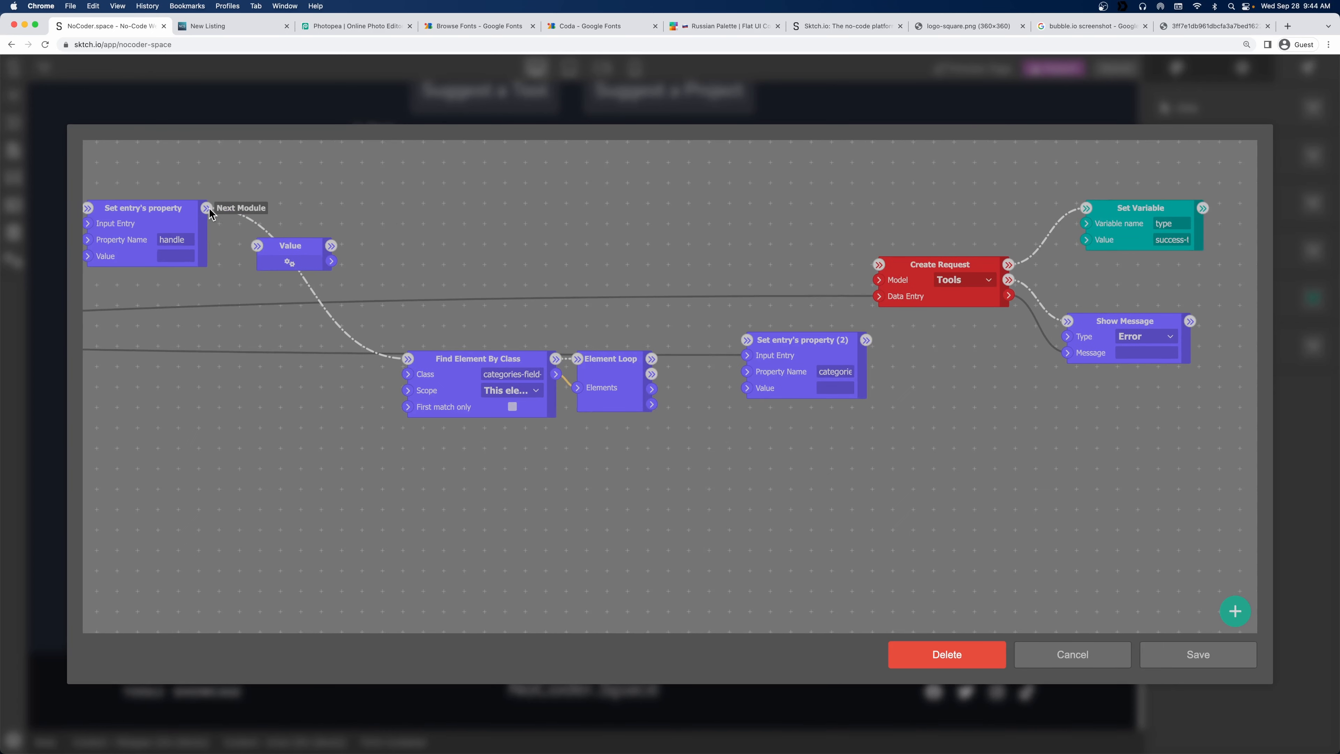
drag(525, 309, 333, 289)
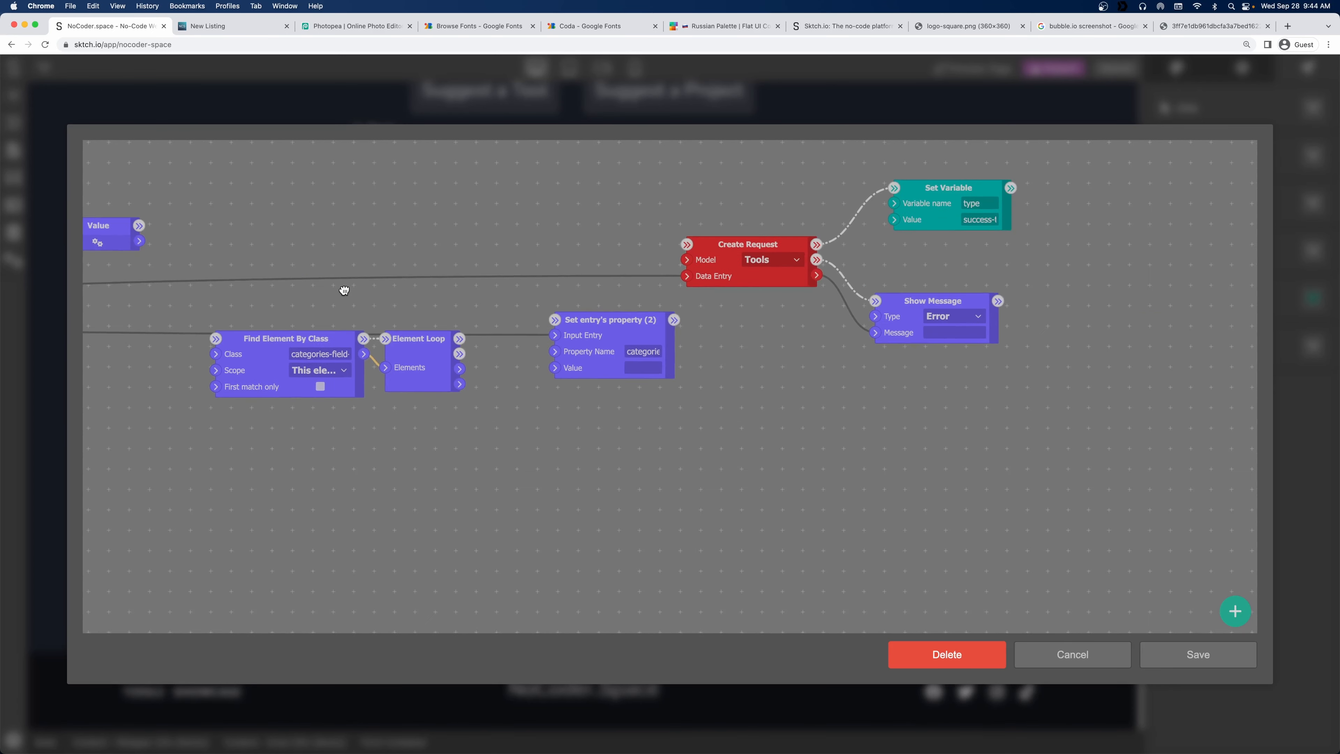
drag(606, 329, 683, 347)
drag(338, 347, 319, 328)
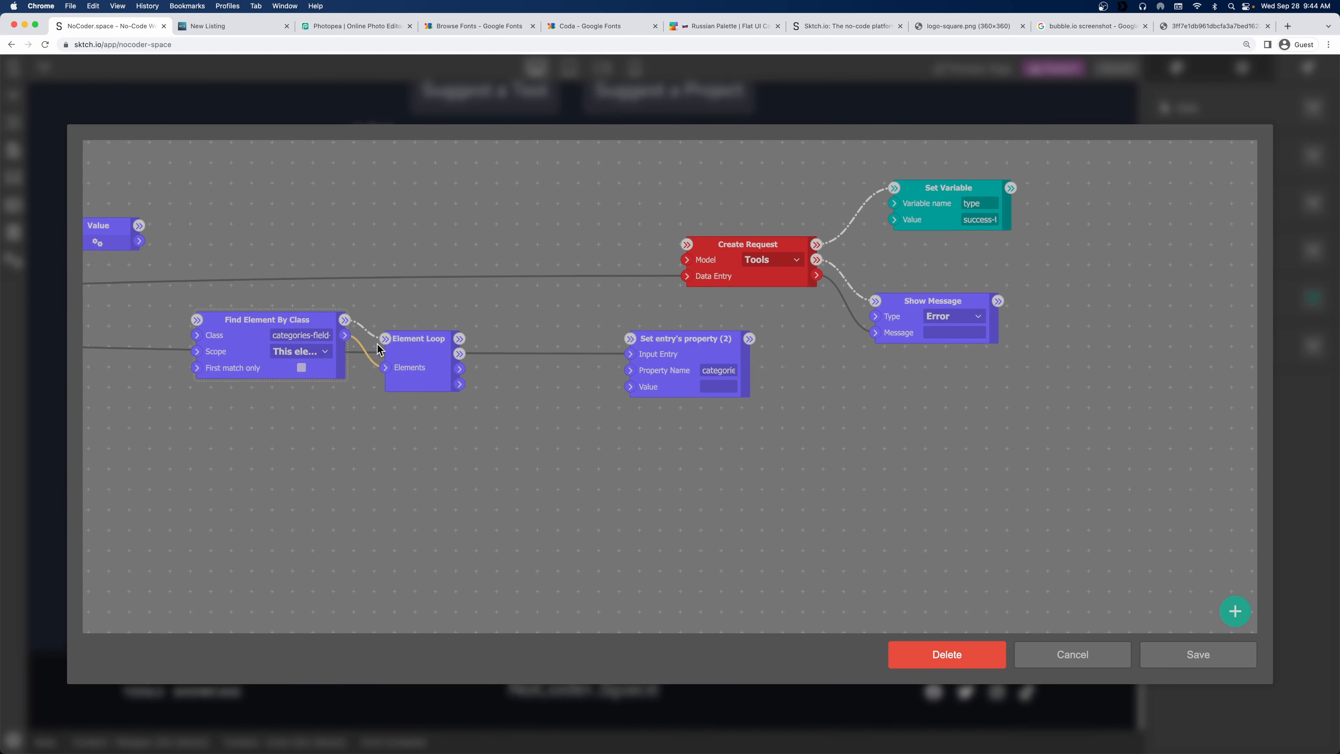
click(422, 343)
Add a Get Text module and connect each looped element and flow into it.
right_click(540, 411)
click(585, 411)
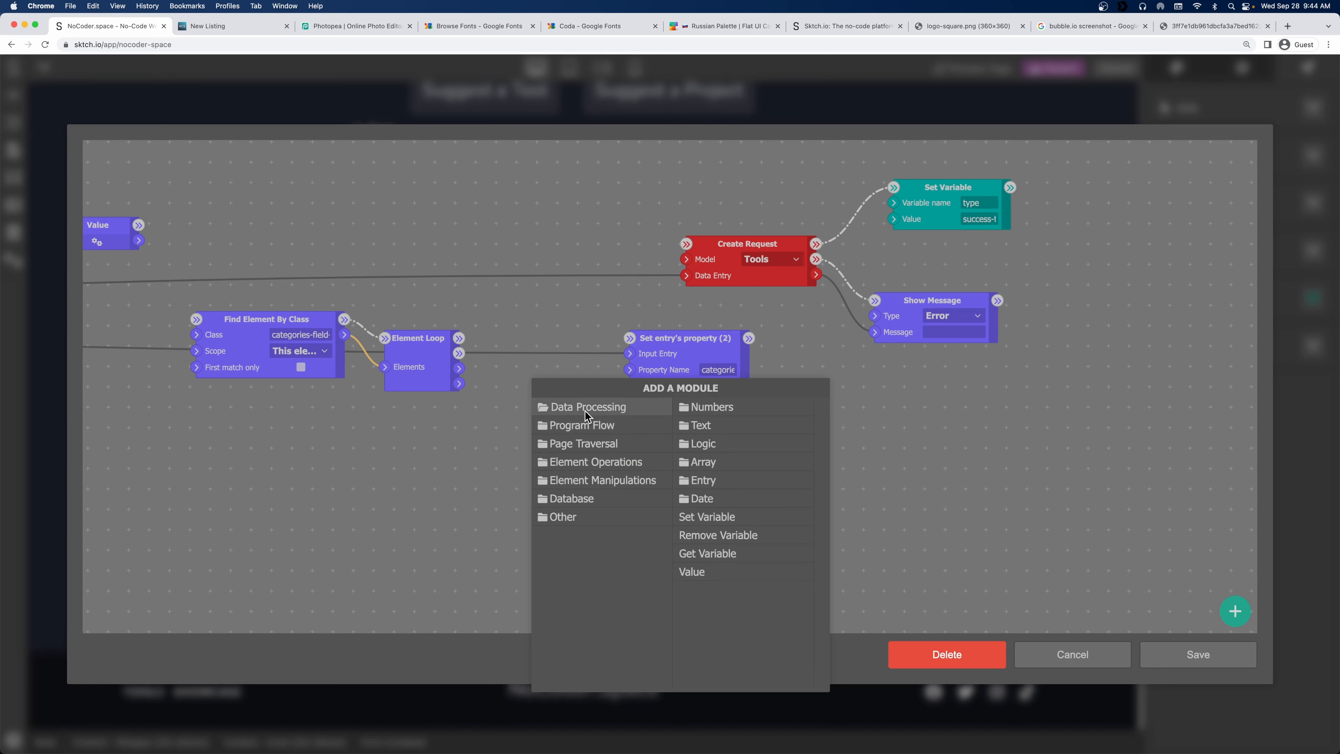
click(595, 445)
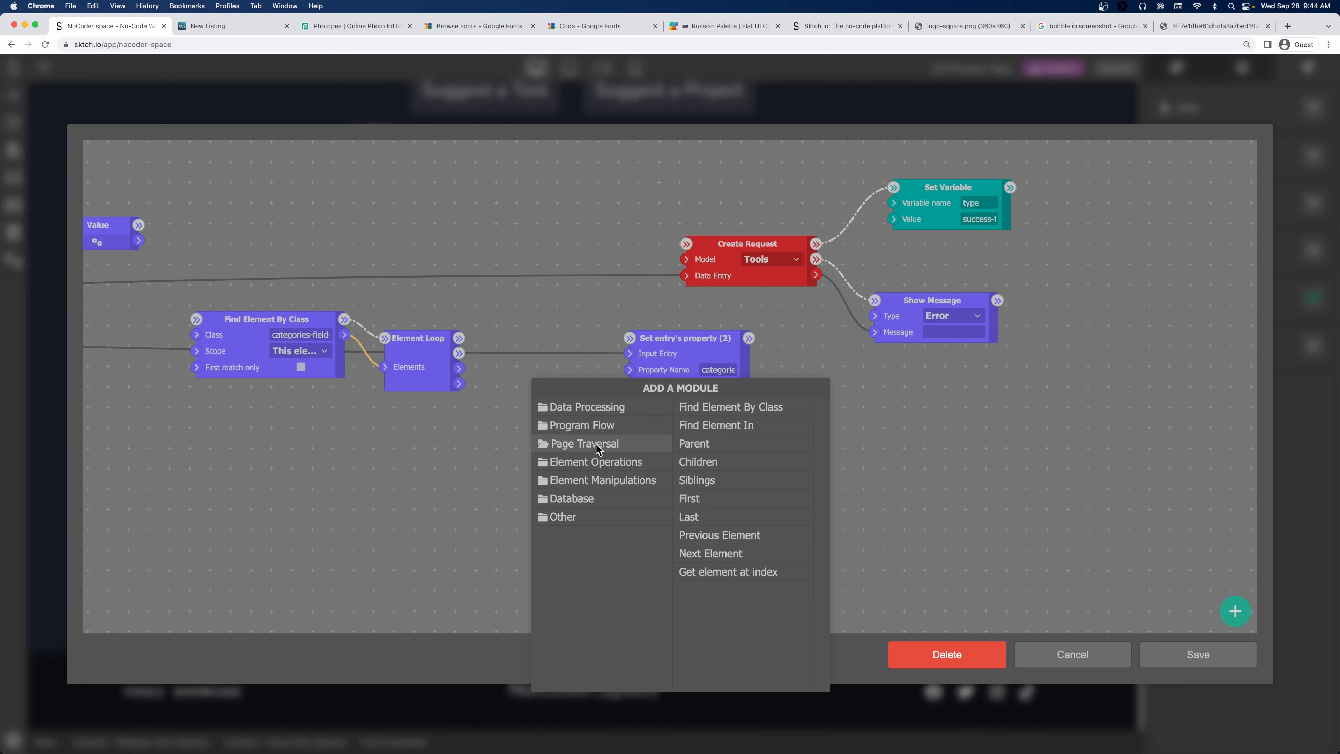
click(594, 427)
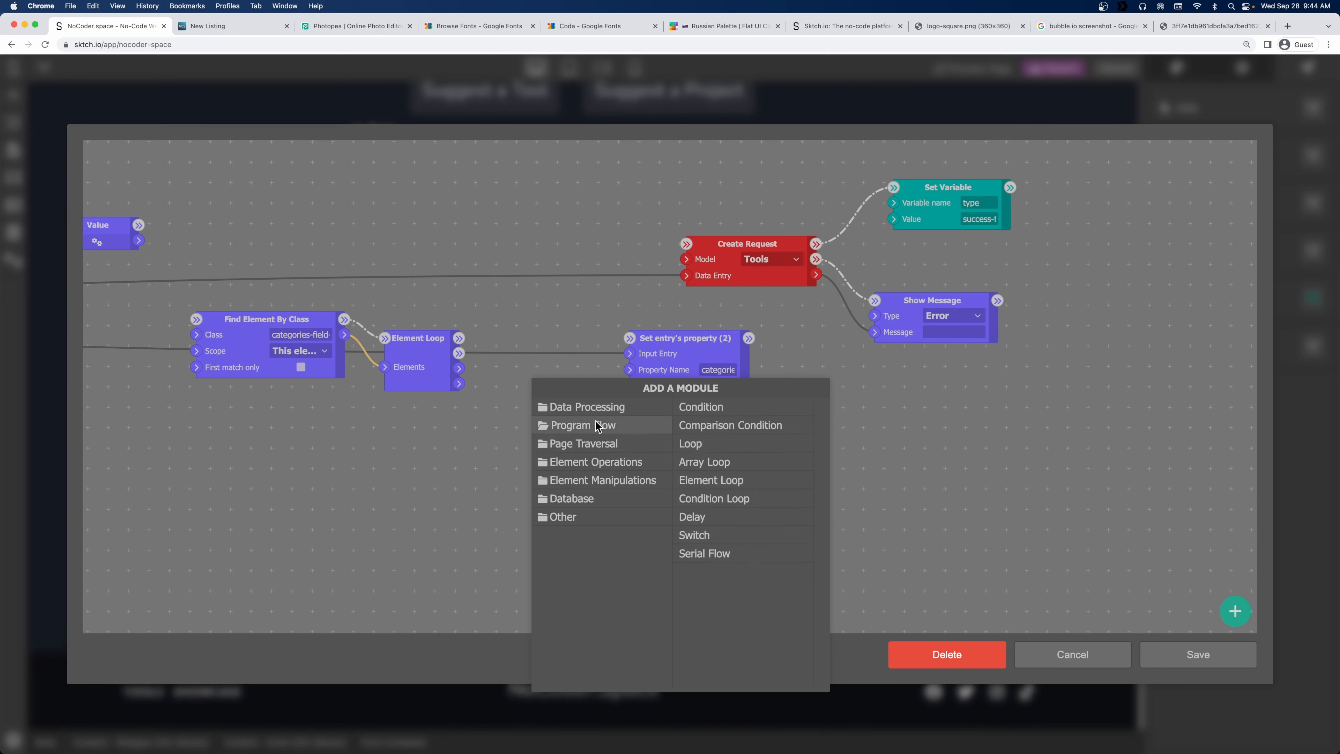
click(592, 461)
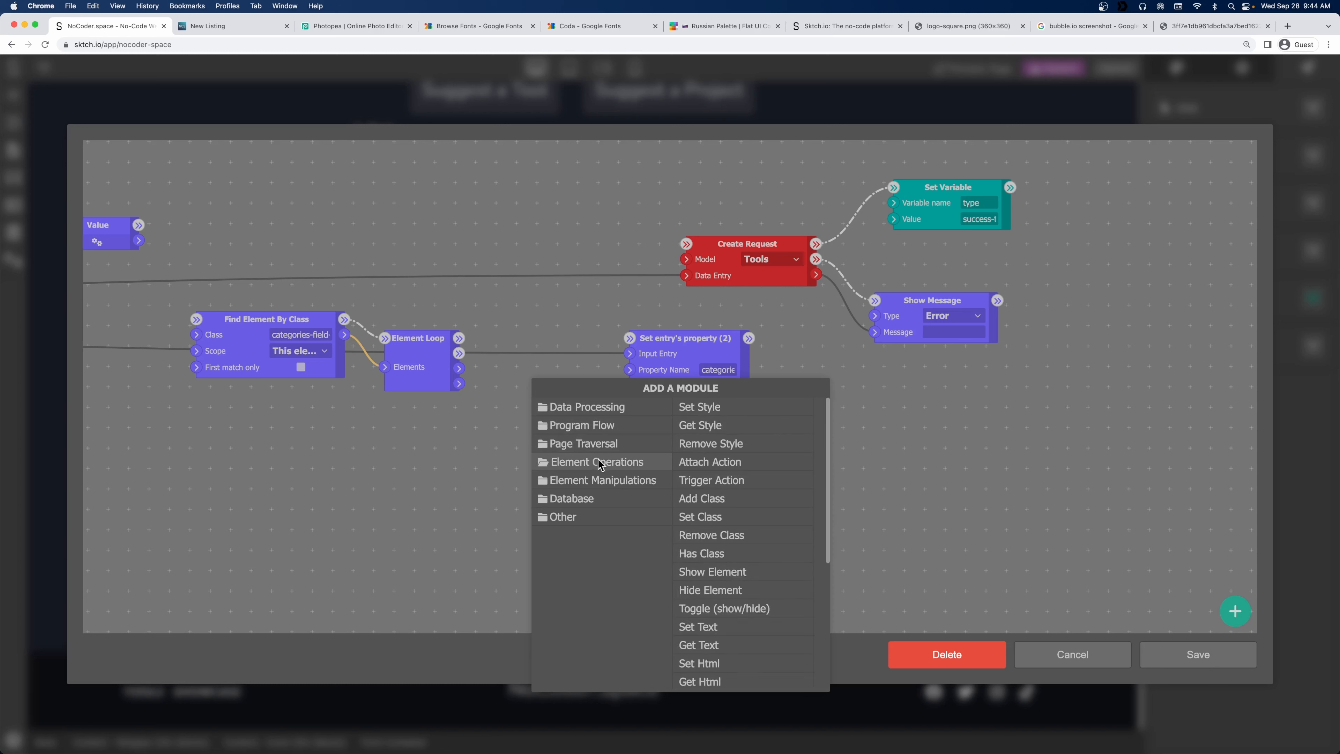
click(719, 640)
drag(459, 369, 535, 410)
drag(458, 352, 535, 395)
Move Set Variable, Show Message, Create Request and Set entry's property (2) to clear space.
drag(701, 346, 758, 346)
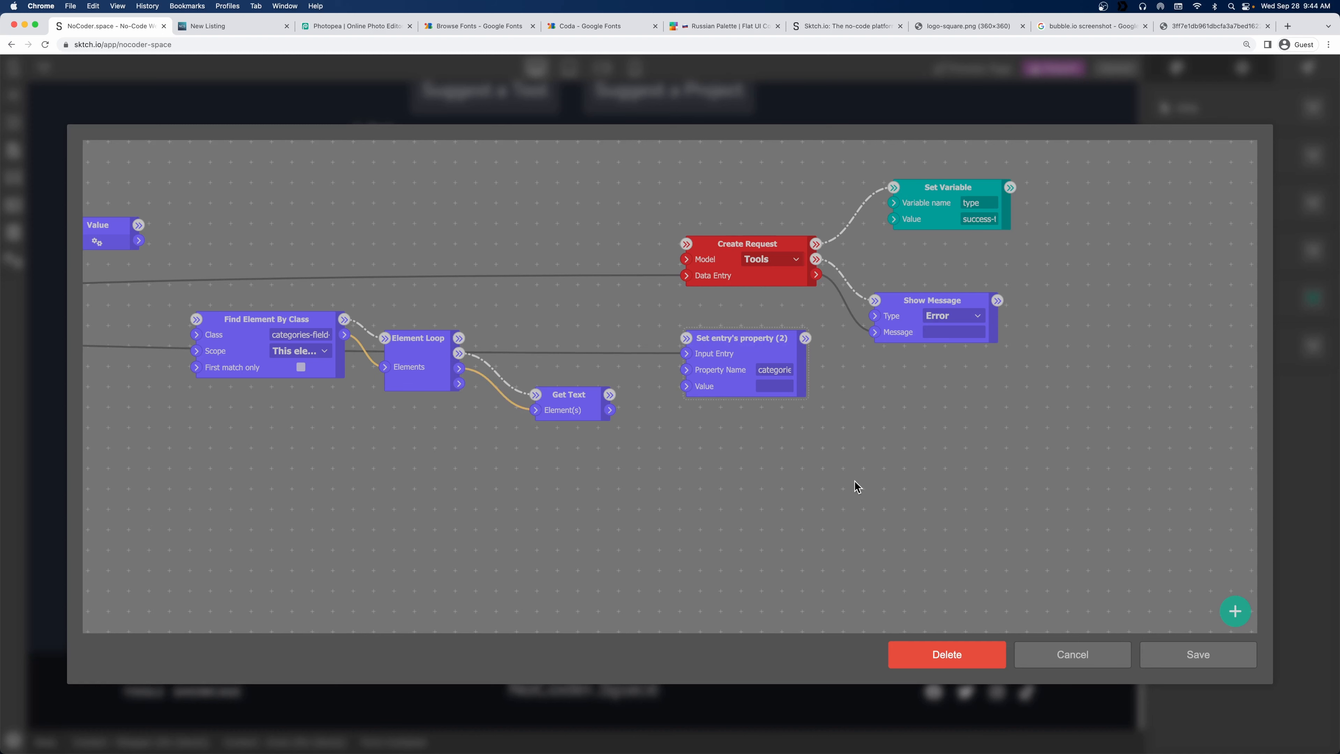
scroll(854, 481, down, 3)
drag(882, 458, 694, 477)
drag(763, 289, 947, 246)
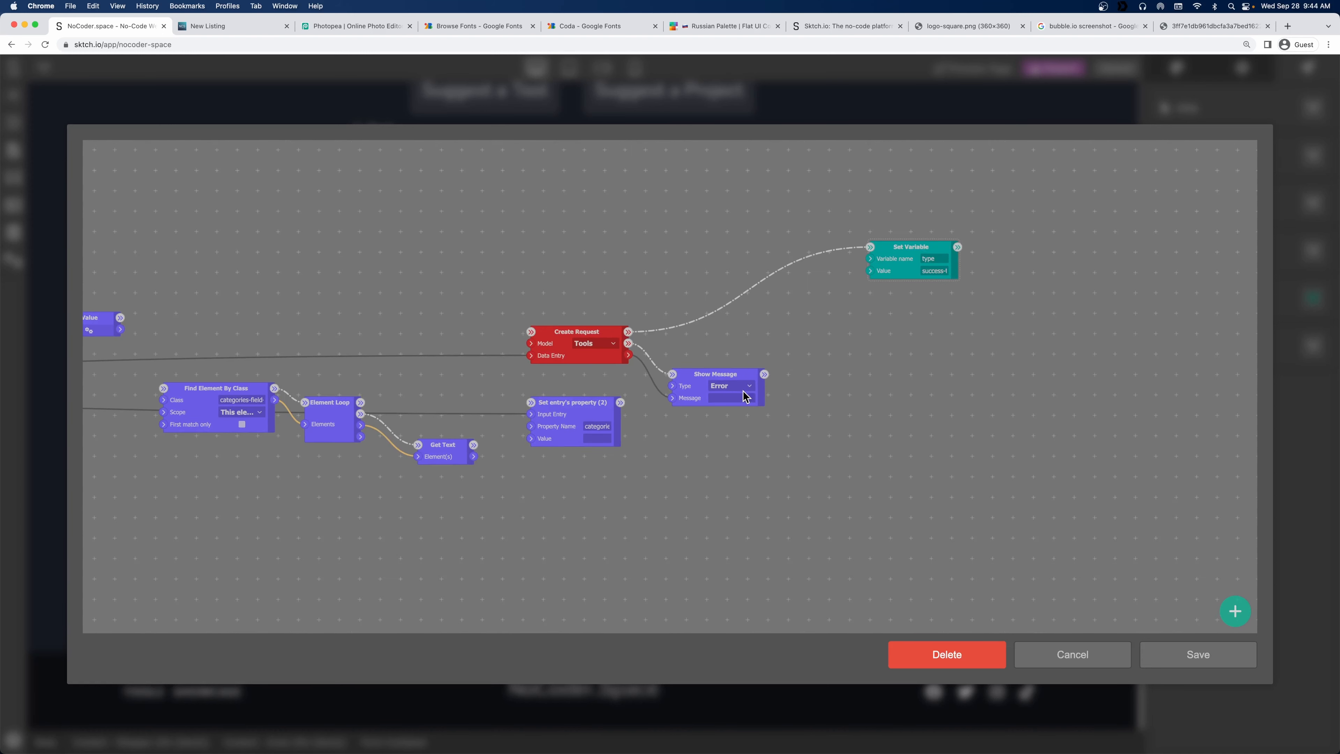
drag(707, 373, 918, 318)
drag(582, 325, 792, 270)
drag(572, 404, 645, 389)
Add a Handlize (2) node from Text modules, fed by Get Text's output, and place it.
right_click(523, 452)
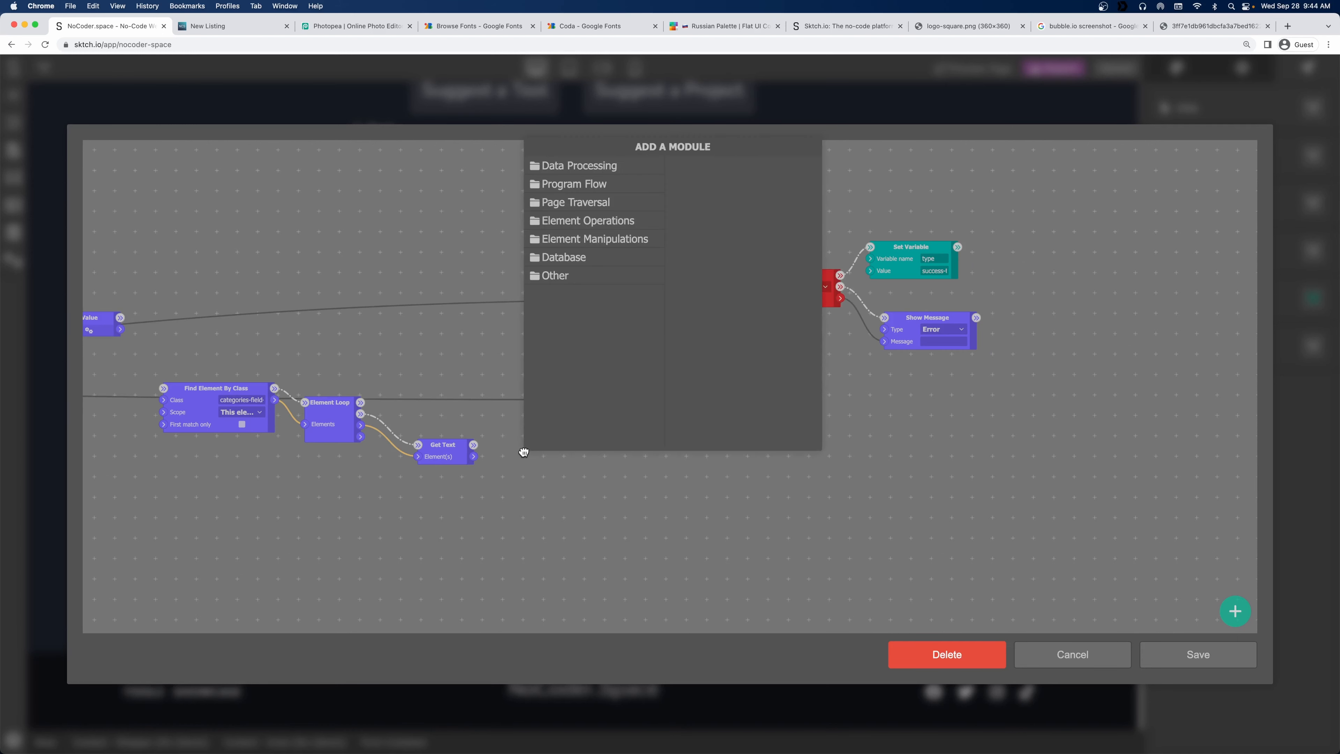
click(631, 169)
click(702, 185)
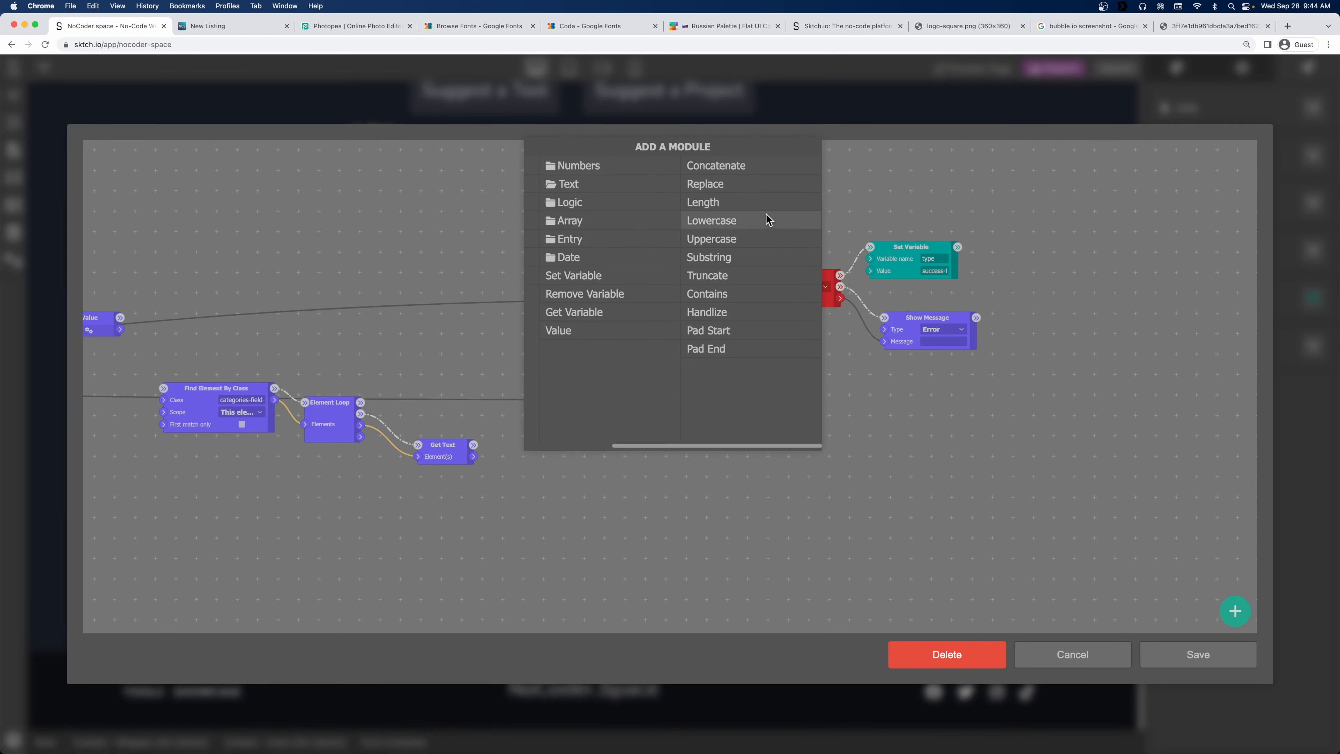
click(718, 312)
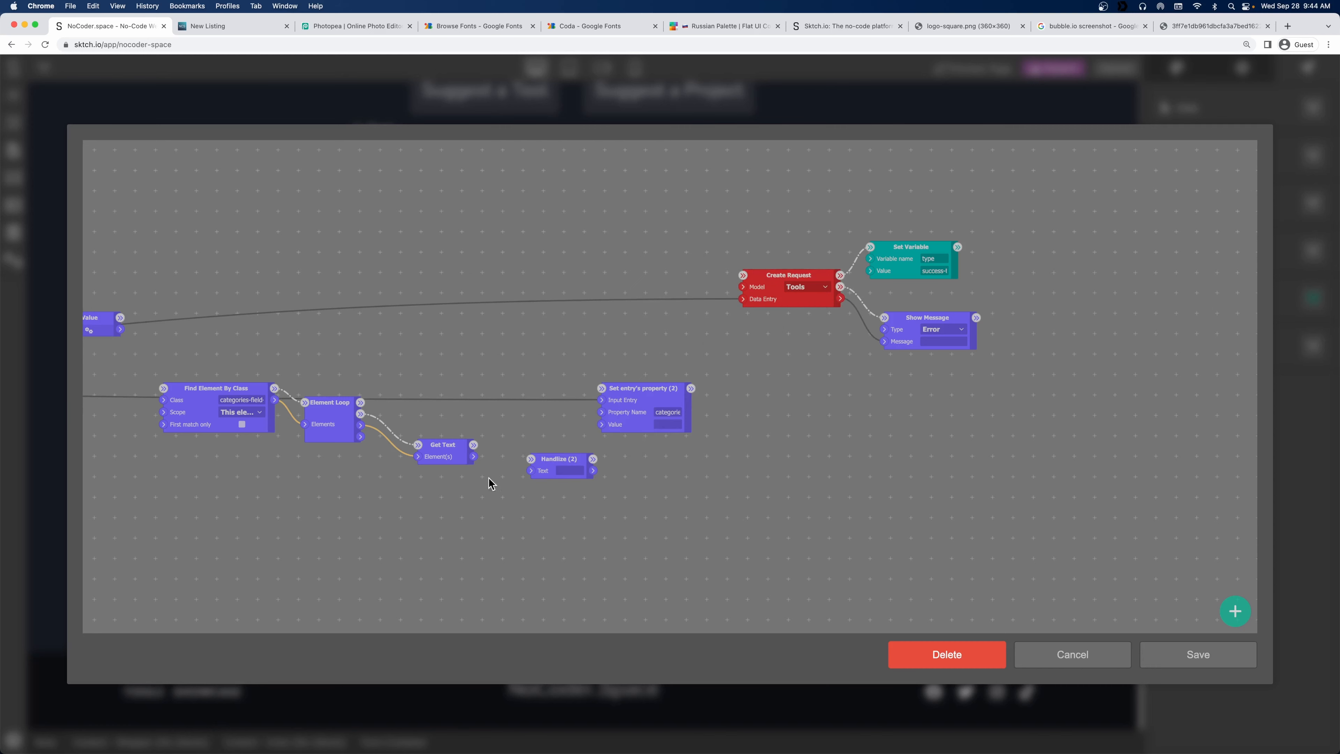
drag(473, 456, 542, 466)
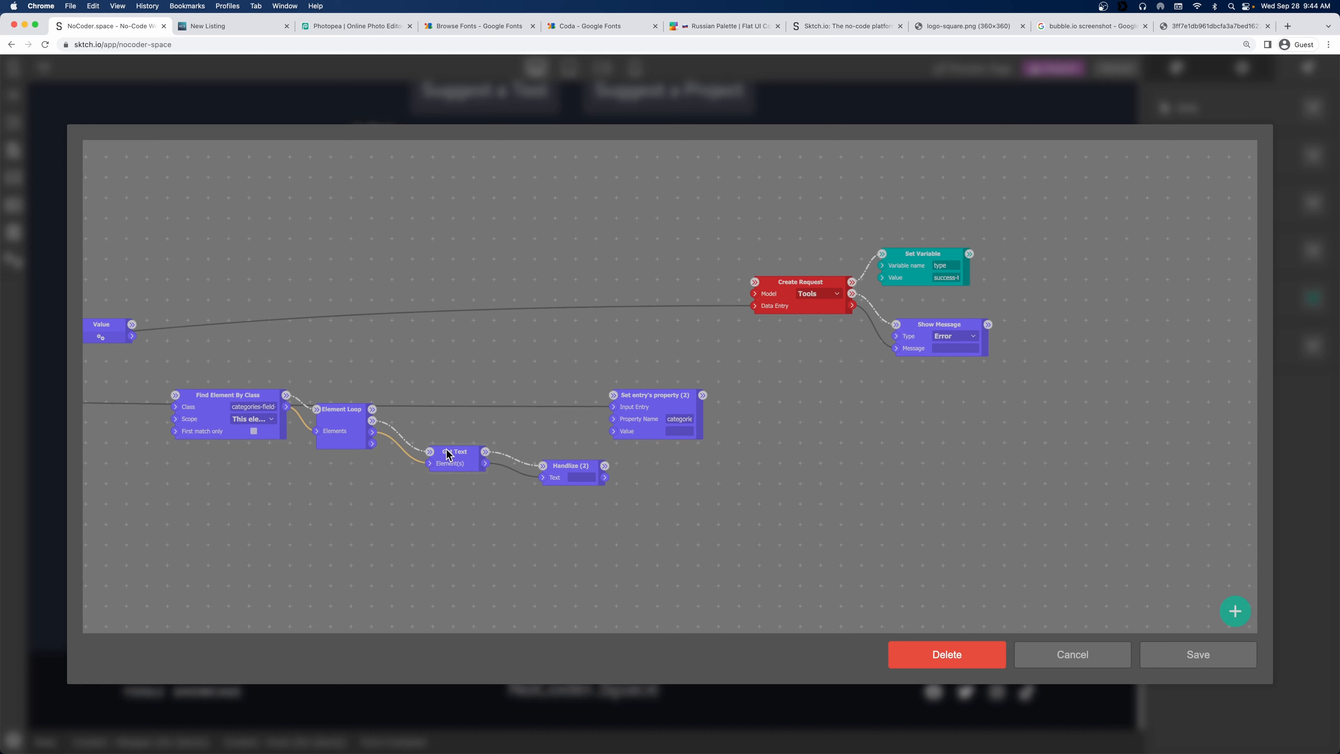
drag(448, 454, 417, 440)
drag(567, 467, 509, 439)
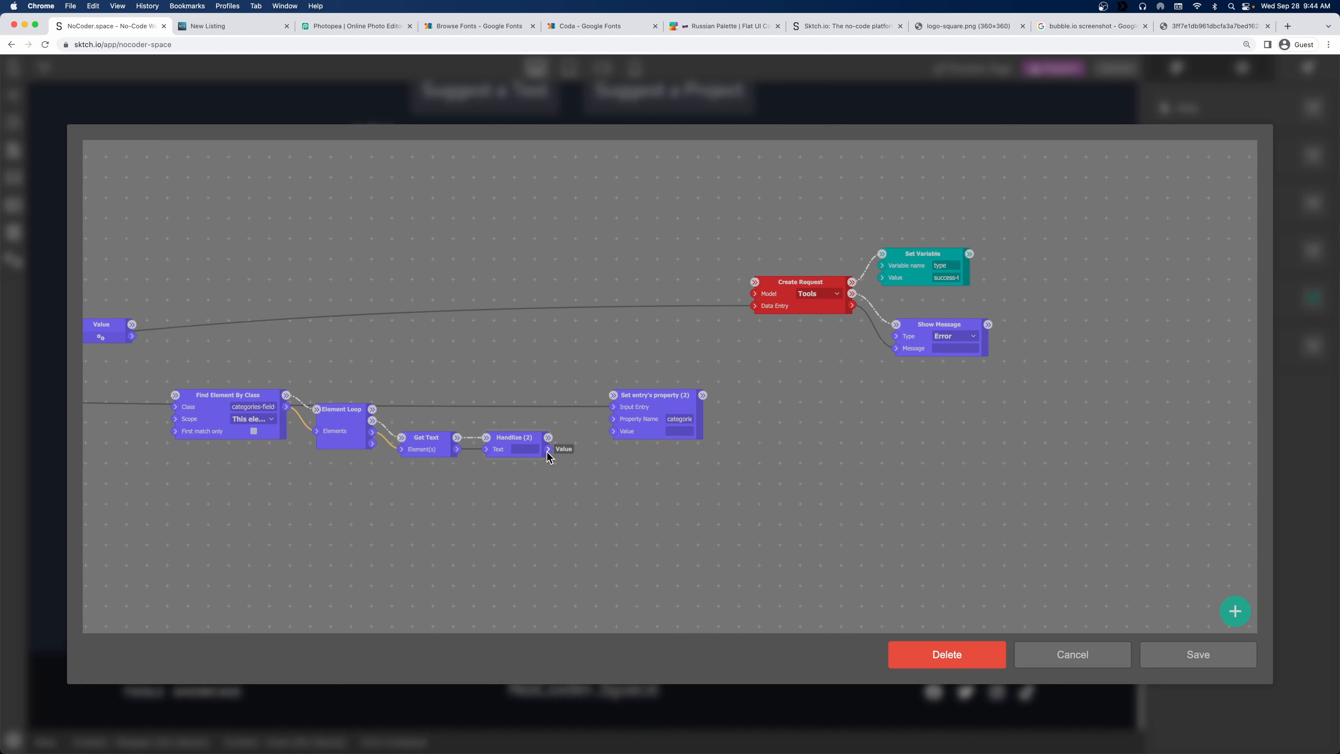
drag(644, 397, 664, 336)
drag(622, 514, 676, 491)
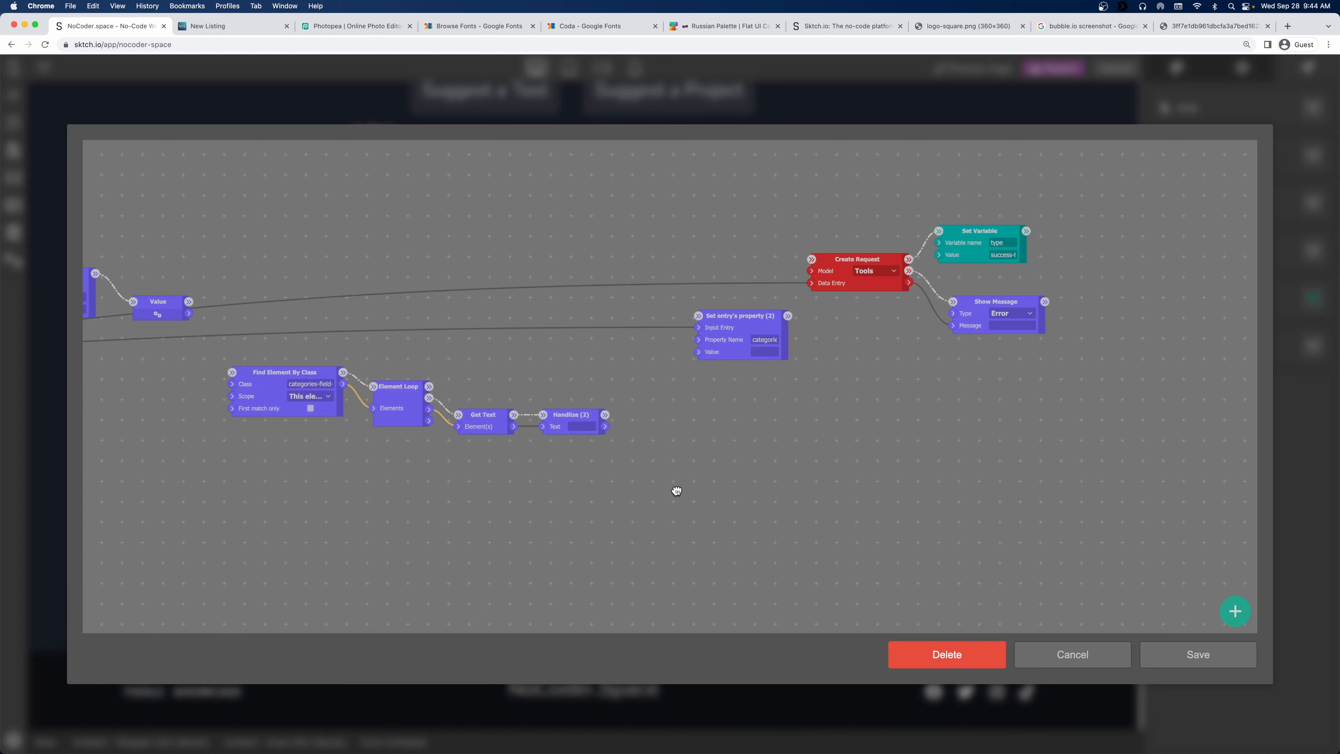
right_click(649, 423)
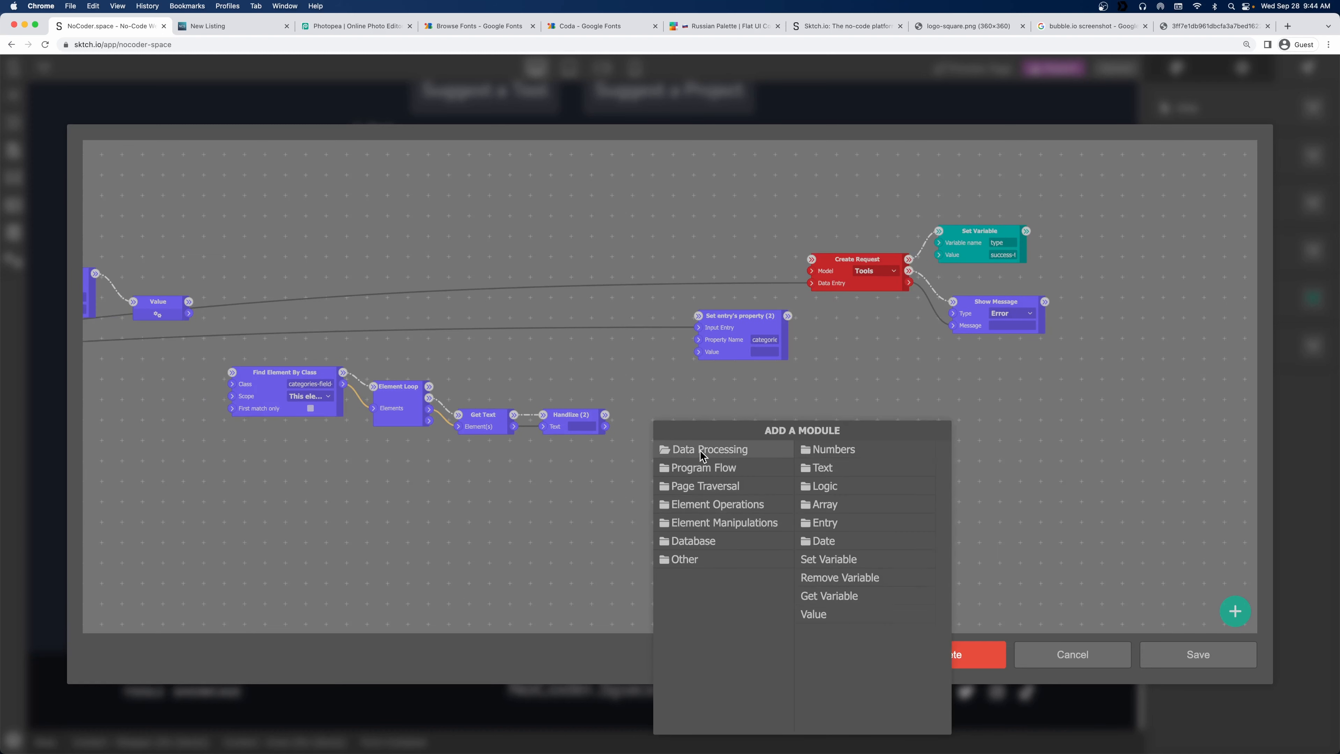
Add Push Element taking Handlize's text, with the Value list as its array and entry property input.
click(844, 505)
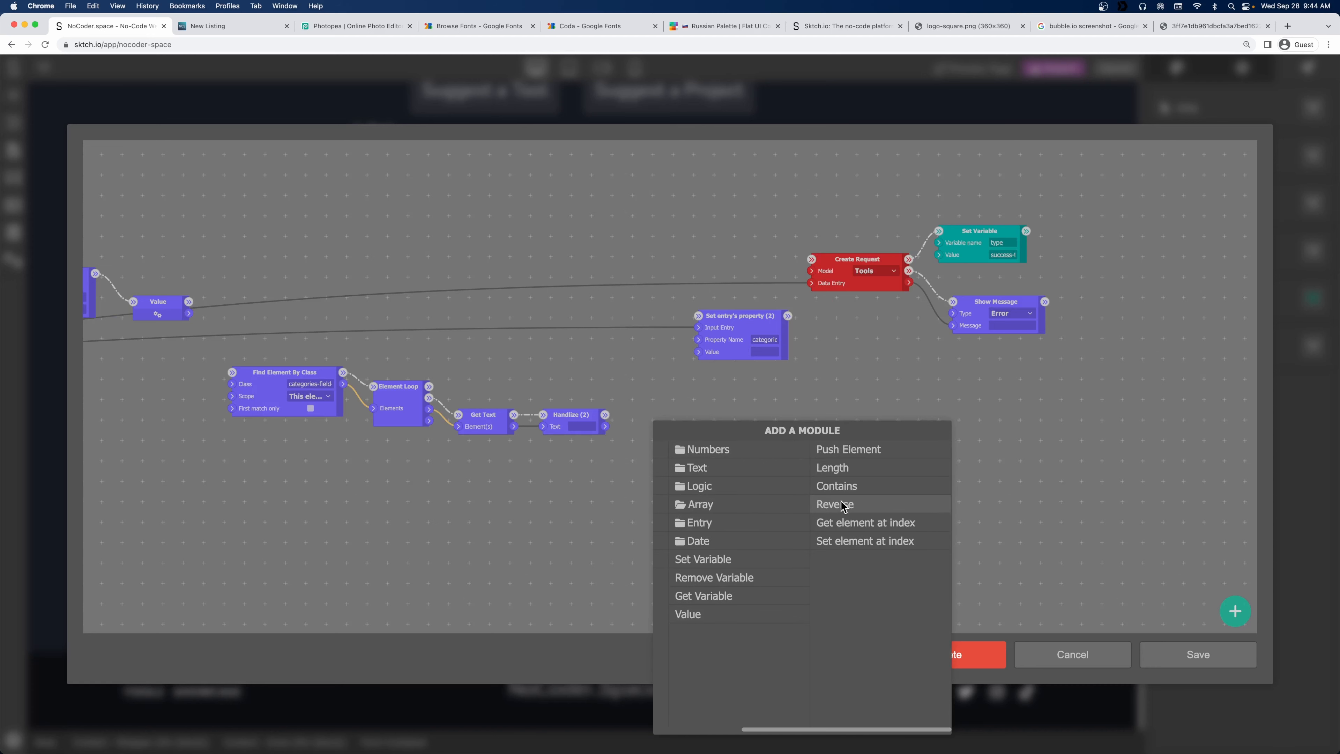
click(852, 449)
drag(617, 499, 676, 551)
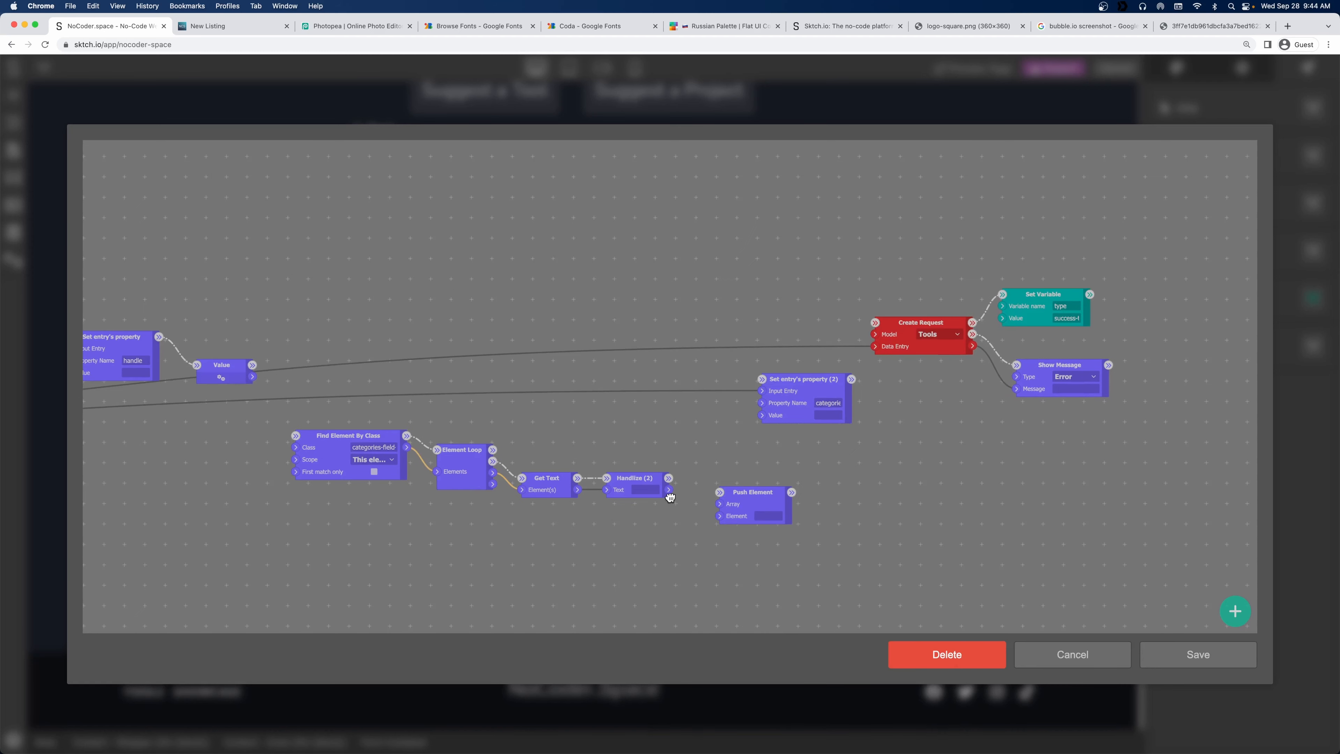
drag(697, 506, 719, 516)
drag(252, 377, 717, 502)
drag(253, 376, 762, 414)
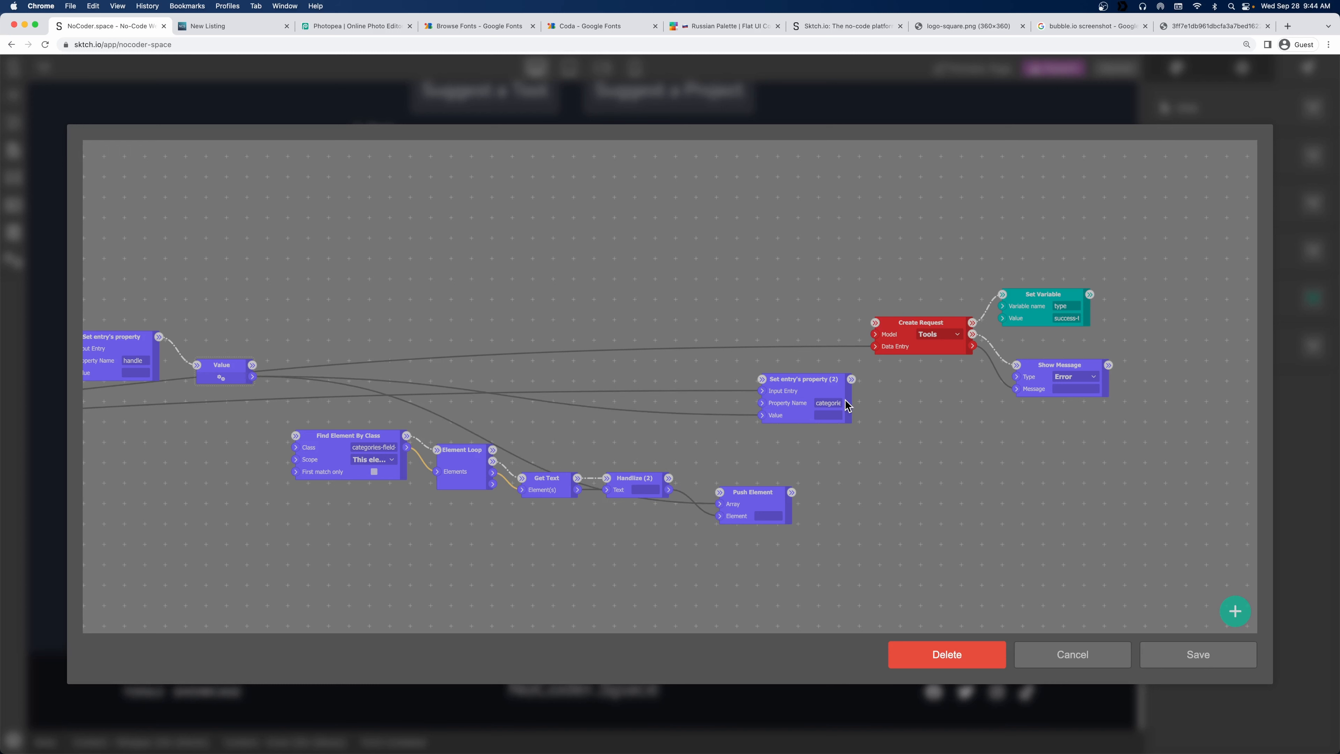
drag(236, 364, 296, 436)
Reposition the Value step and check the categories-field class name, leaving it unchanged.
drag(205, 347, 311, 323)
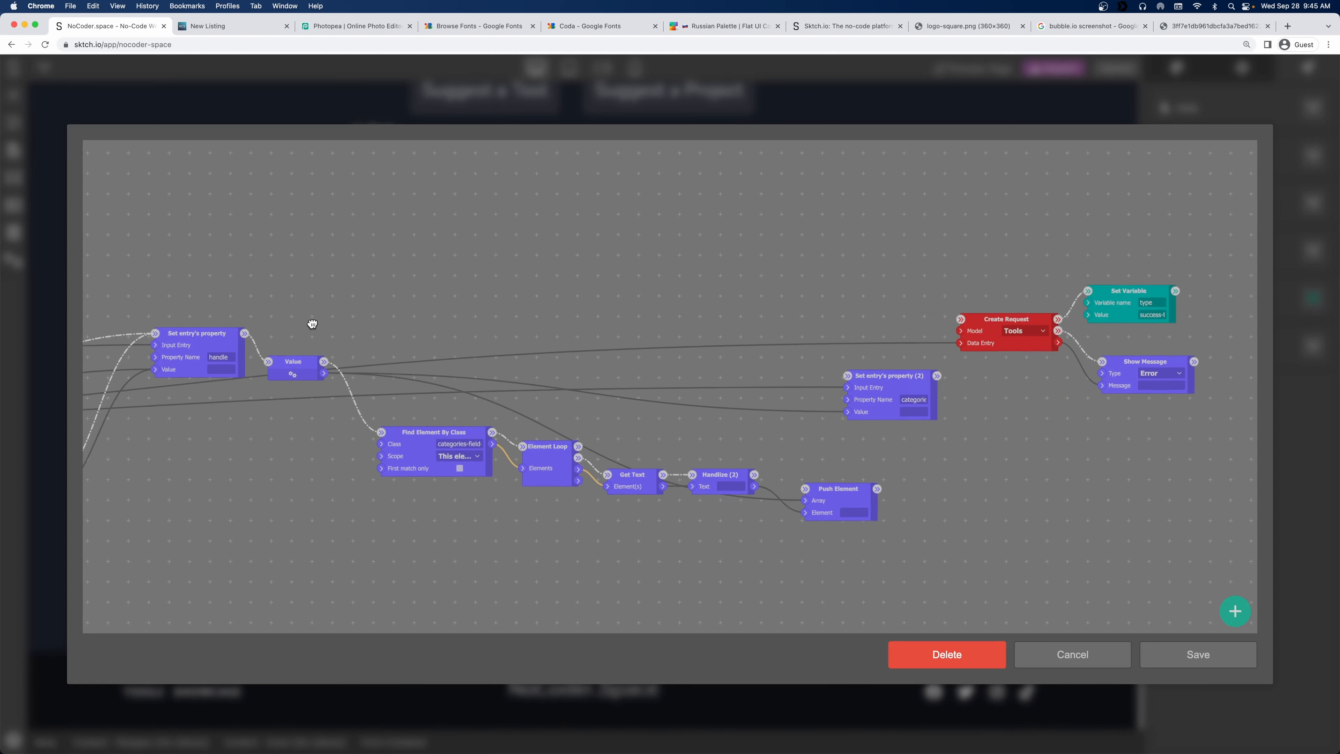
scroll(312, 324, down, 3)
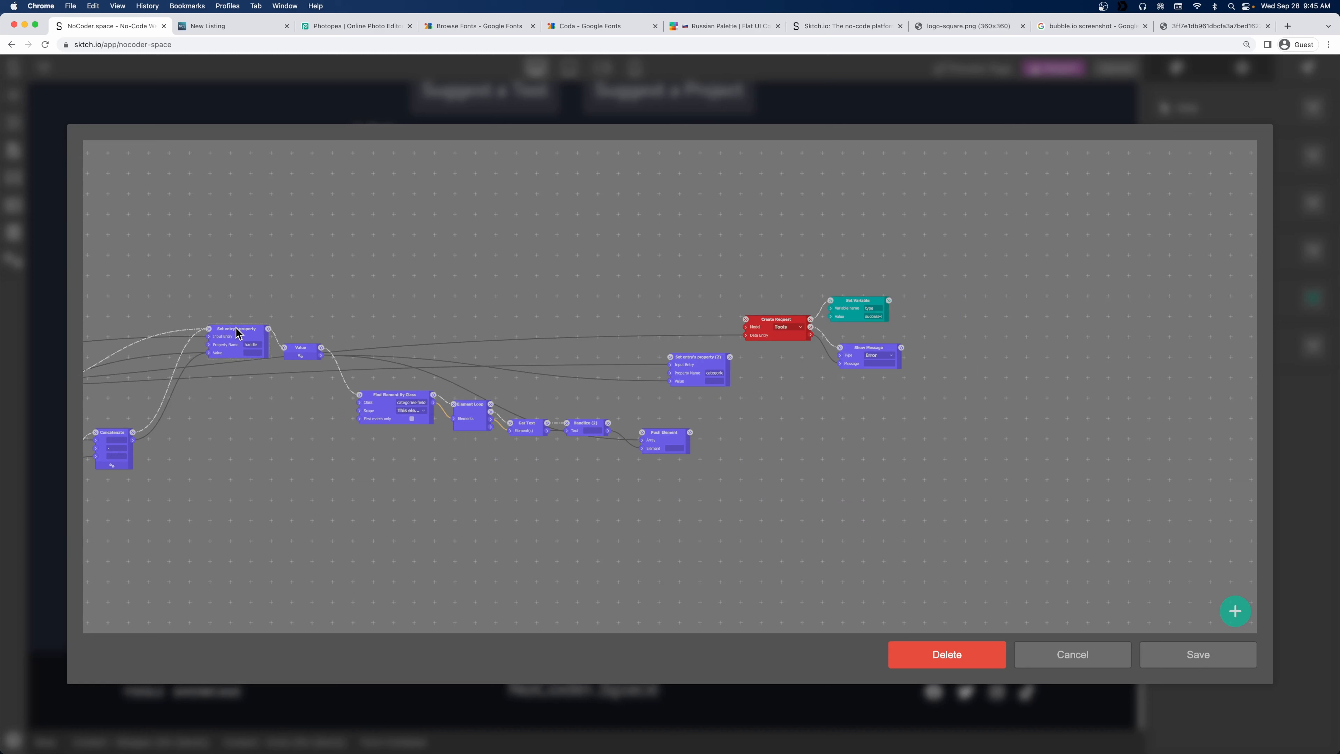
drag(309, 346, 314, 342)
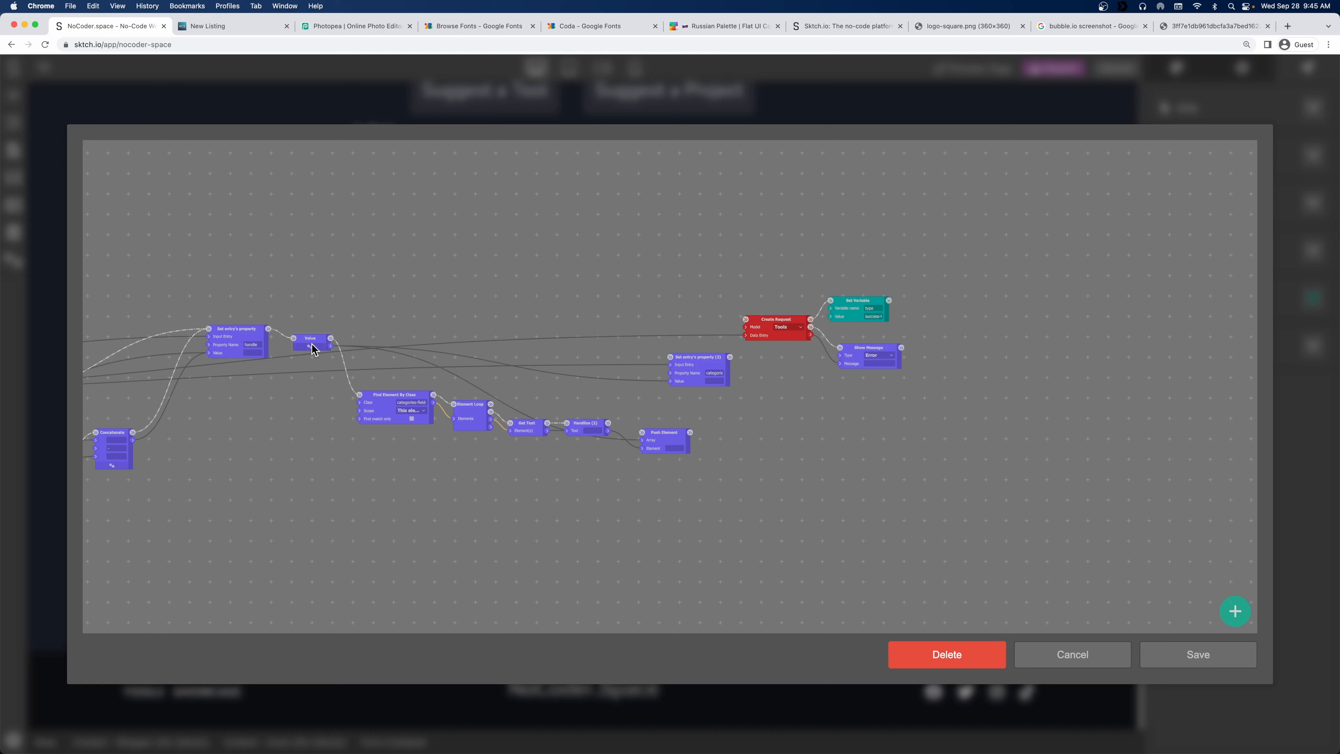
drag(310, 346, 302, 346)
click(302, 345)
triple_click(411, 401)
click(428, 459)
Chain Element Loop → Set entry's property (2) for categories → Create Request.
drag(491, 404, 670, 358)
double_click(715, 373)
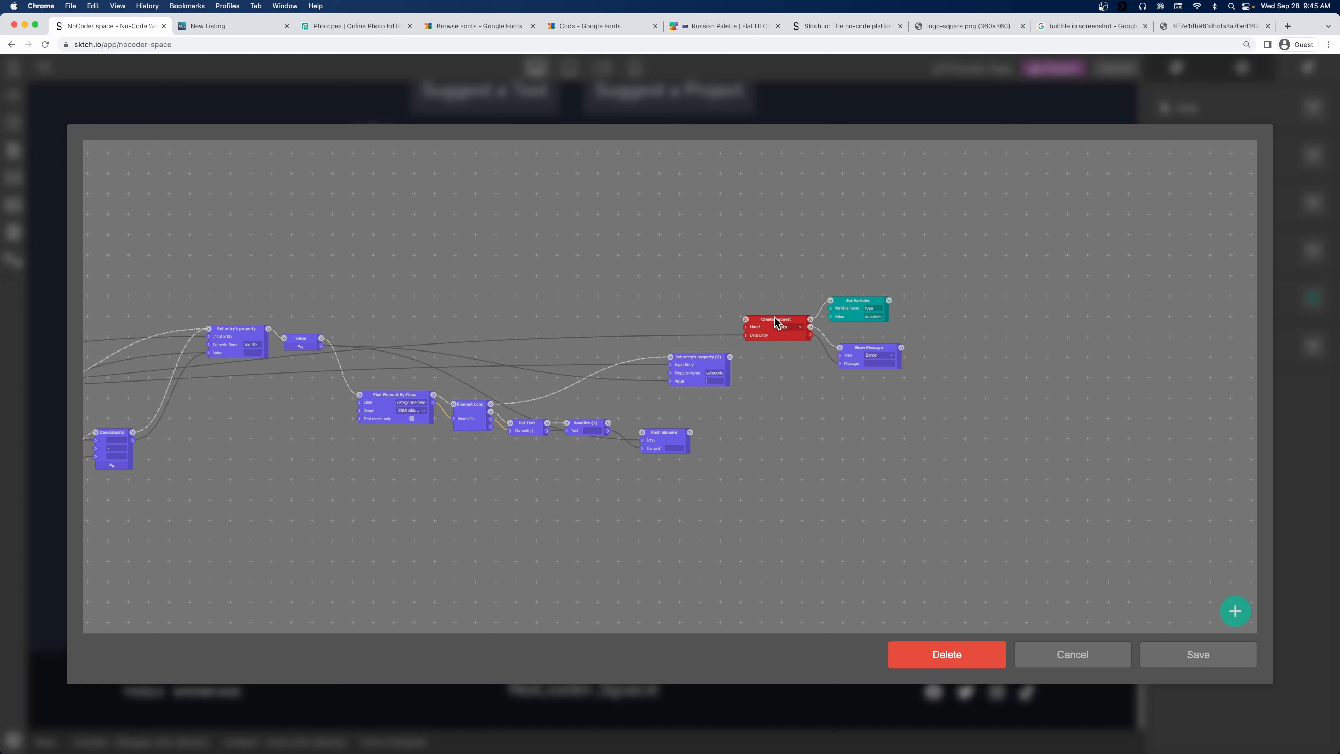
drag(688, 355, 648, 288)
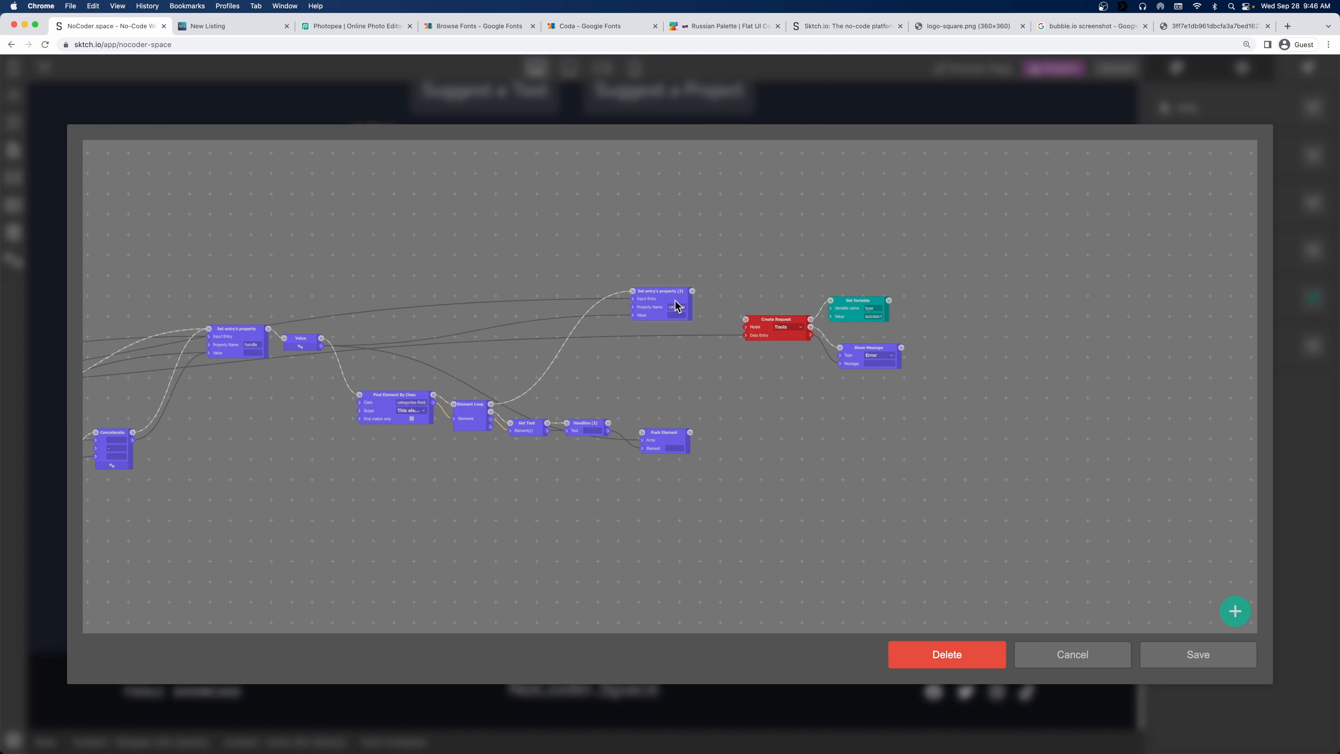
drag(691, 290, 746, 319)
Save the workflow and project, then delete the third entry from the Tools data model.
click(1198, 653)
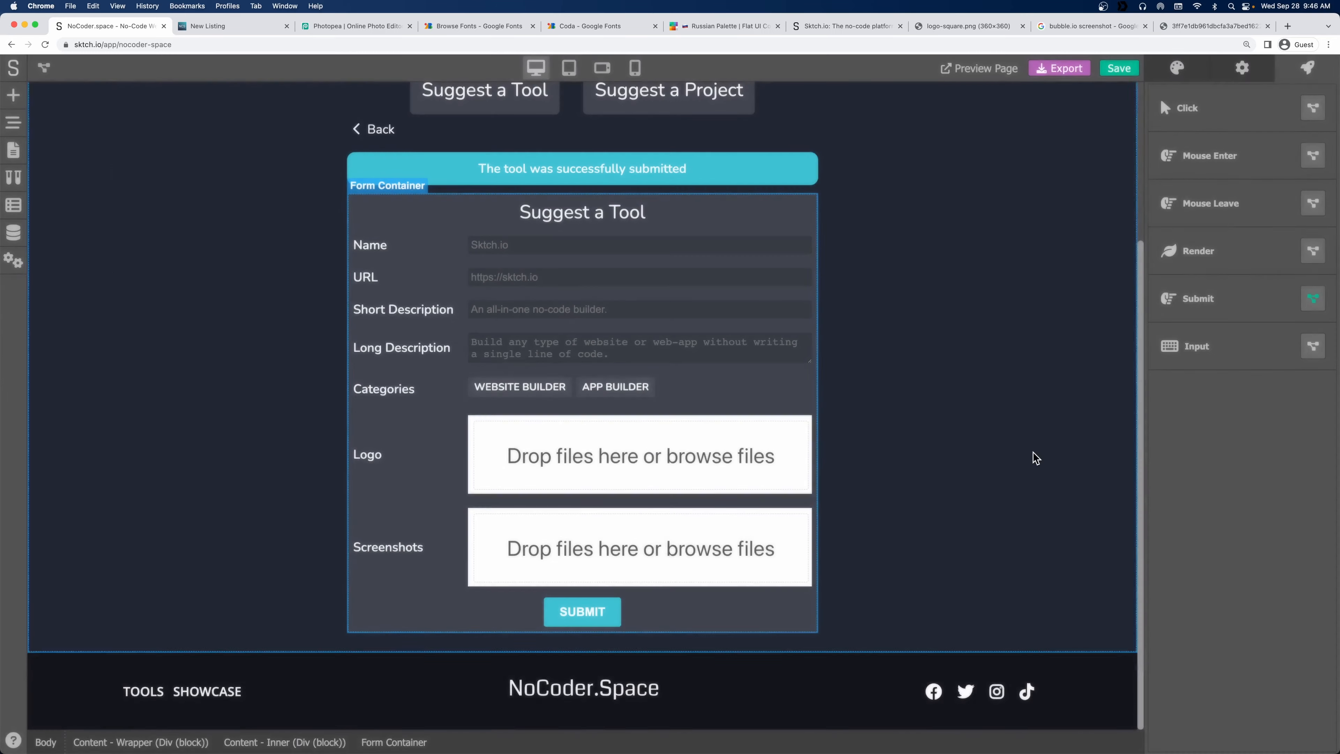
click(1119, 68)
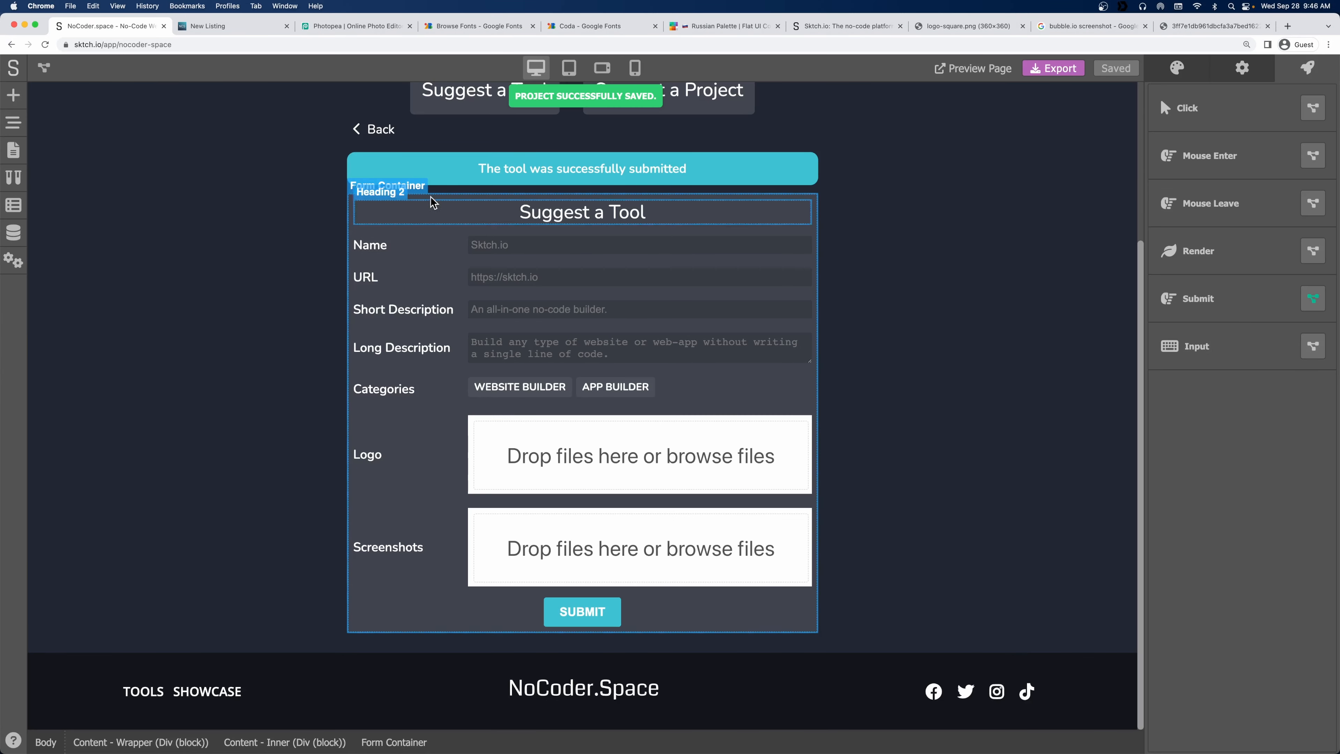
click(13, 231)
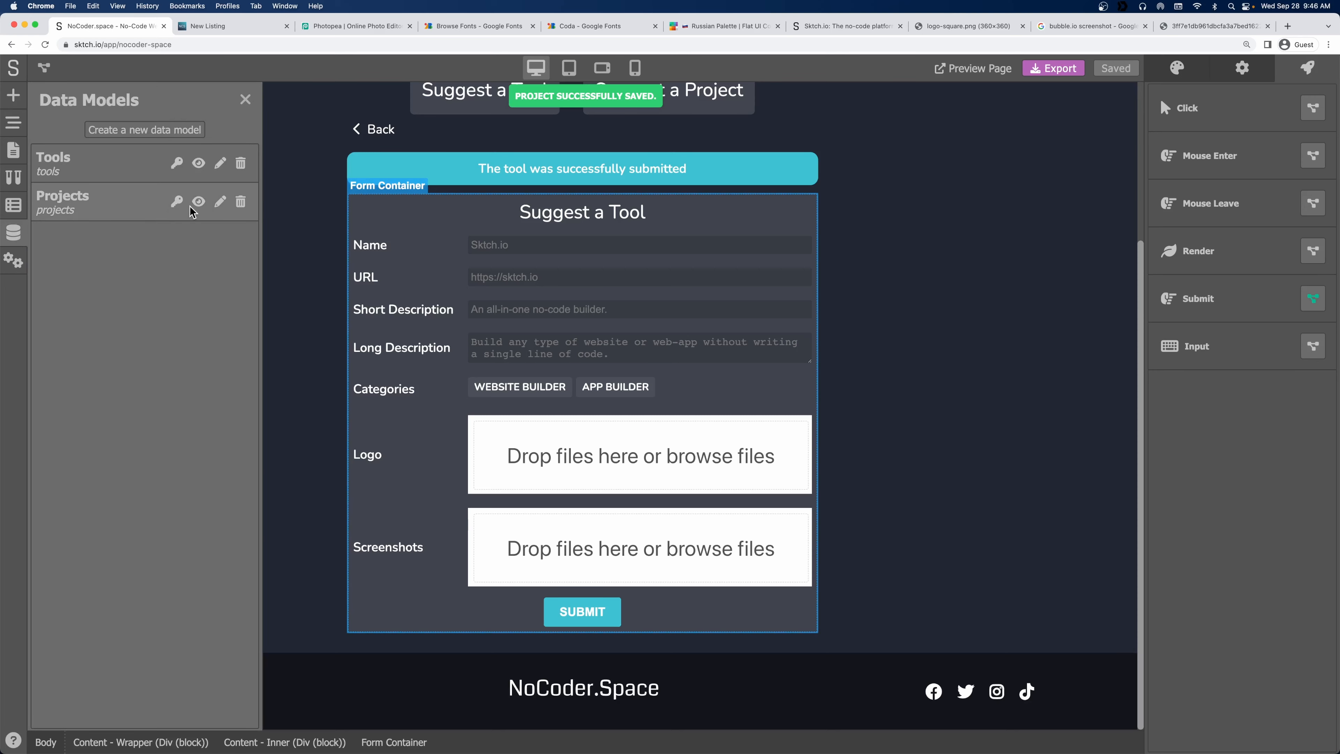
click(198, 165)
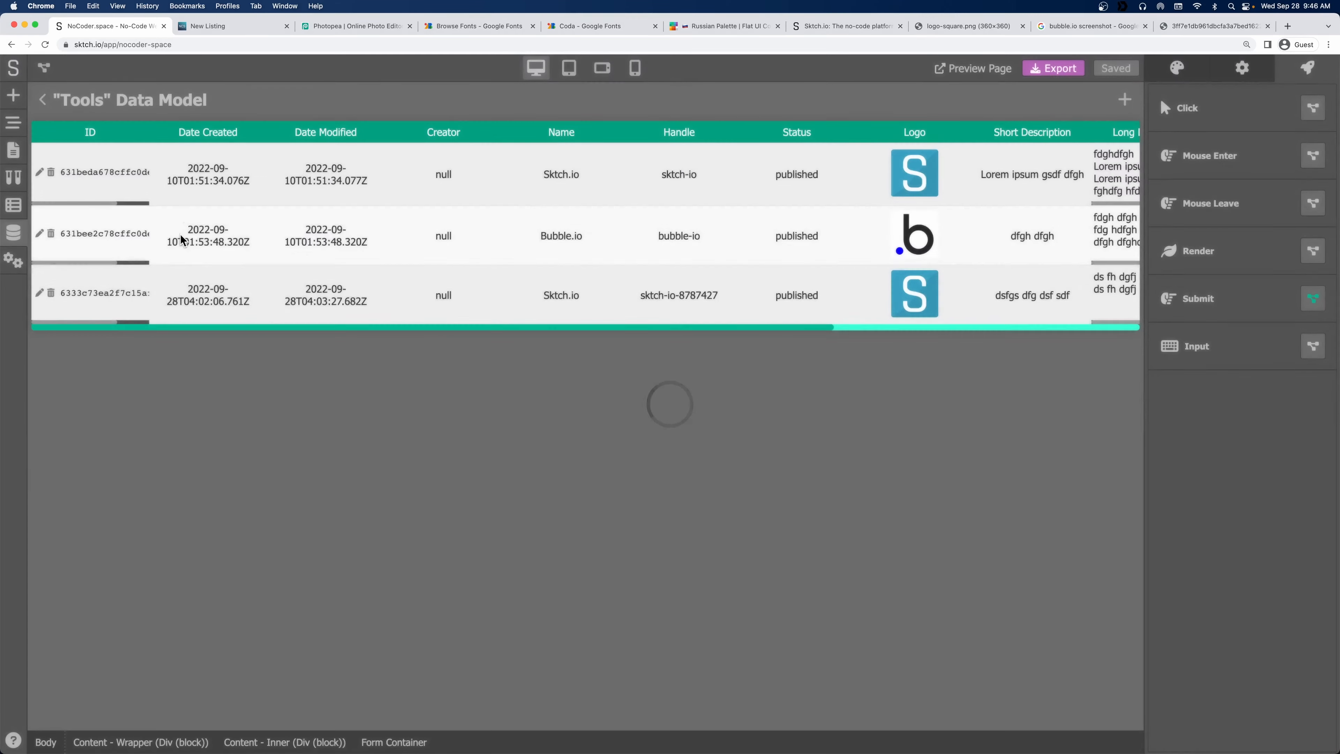
click(51, 292)
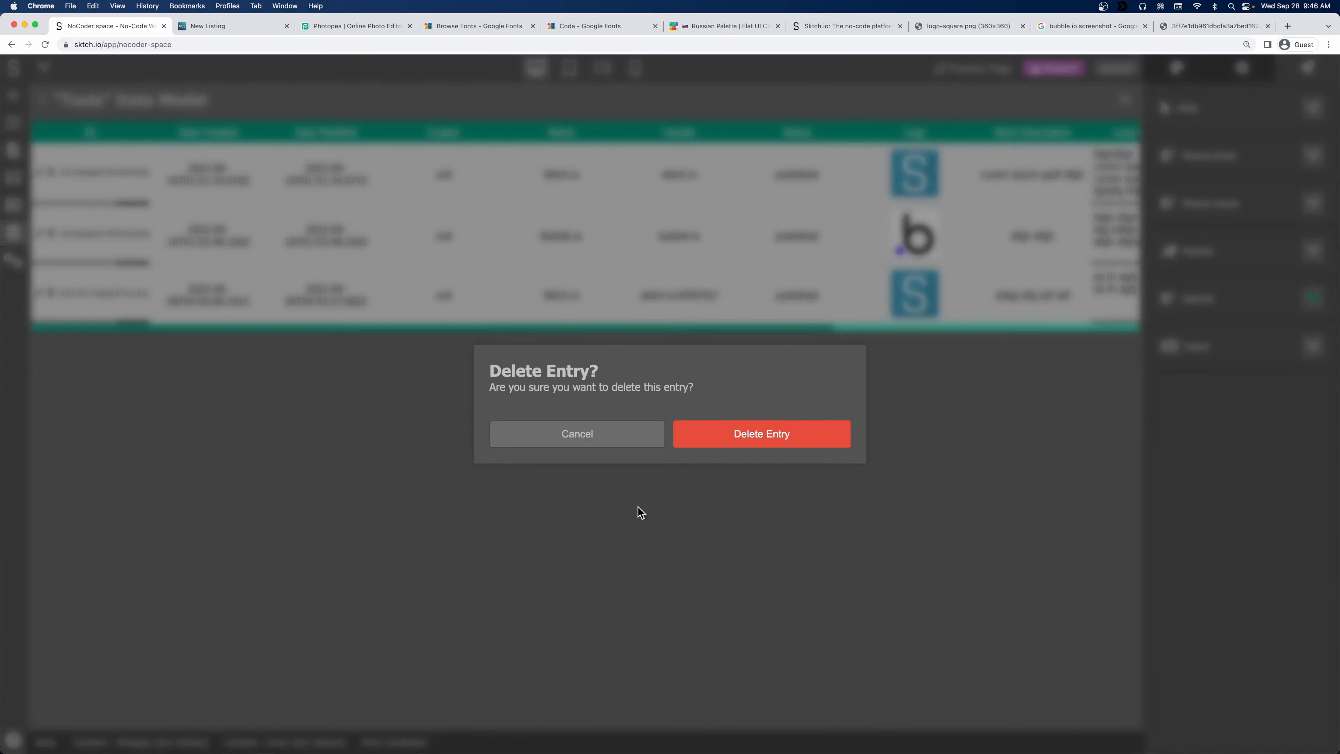
click(832, 445)
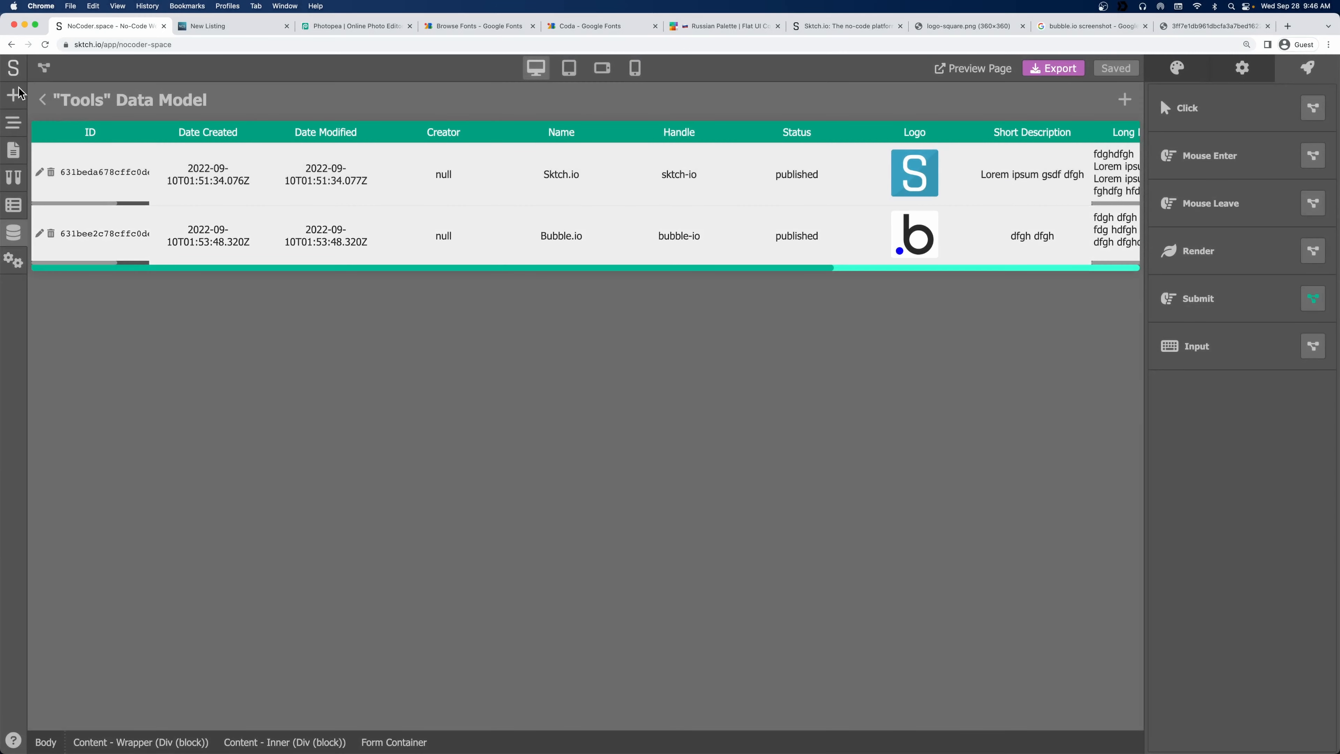
Reload the live site's New Listing page and return to the editor.
click(227, 26)
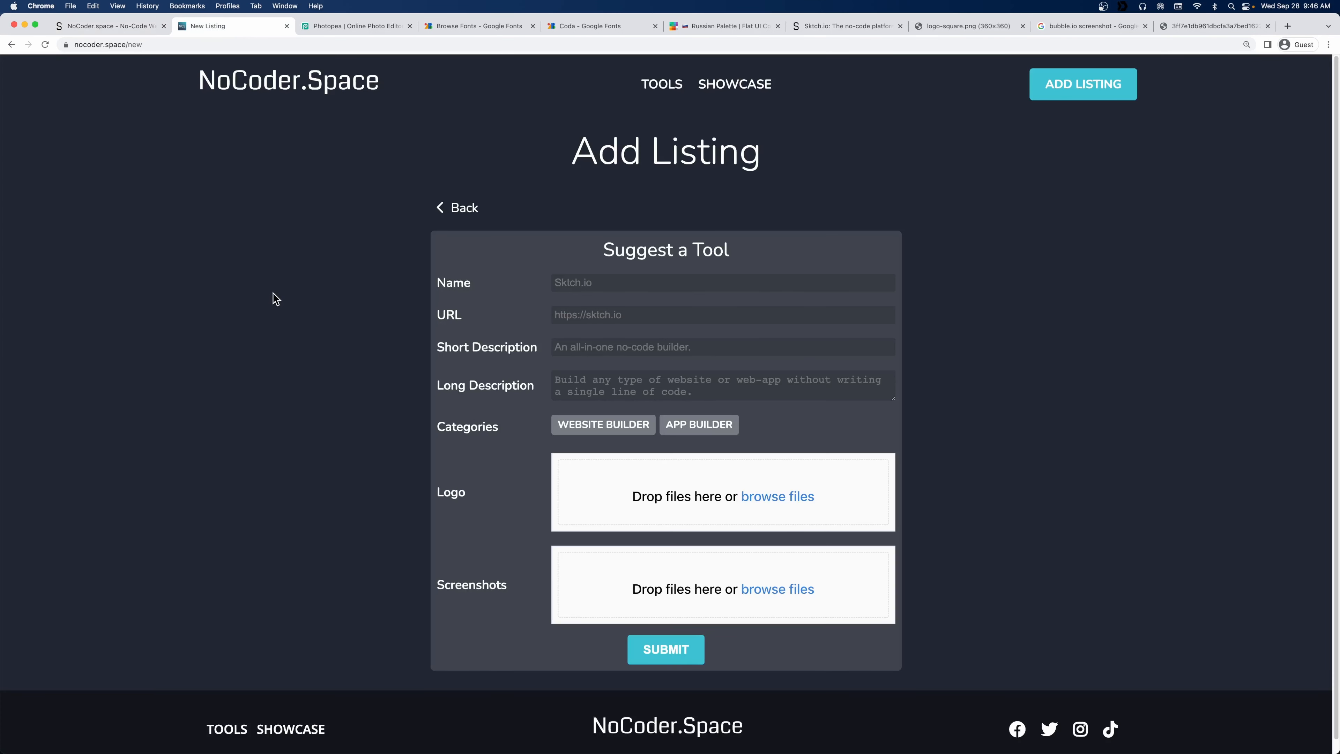
key(super+r)
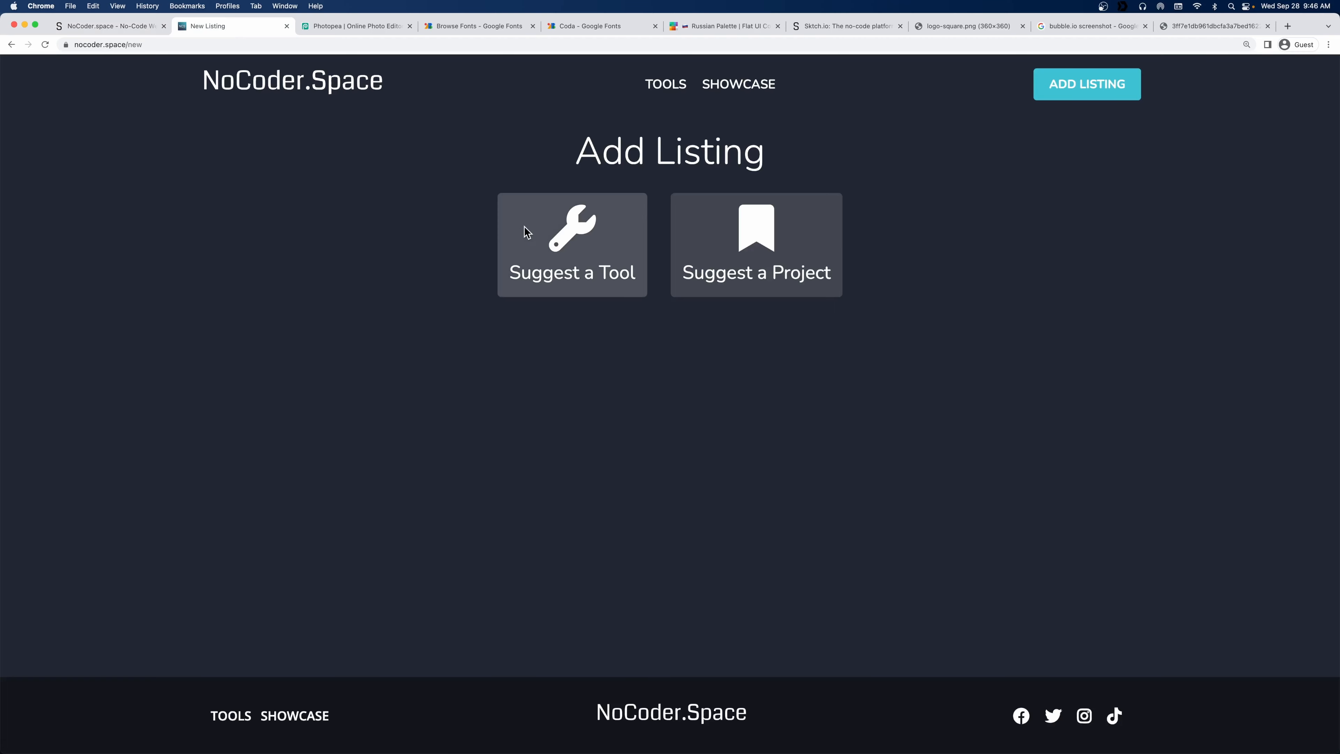
click(110, 26)
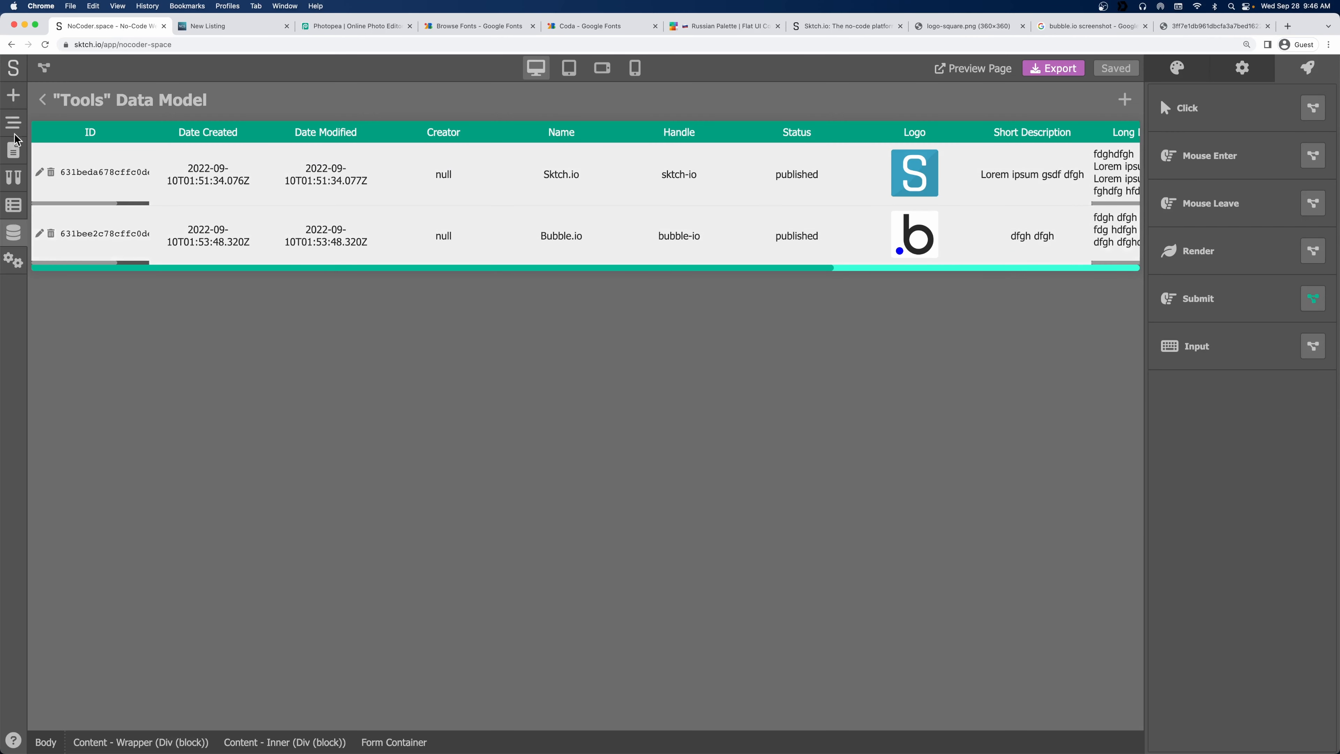
Duplicate the App Builder category item three times in the element tree.
click(43, 100)
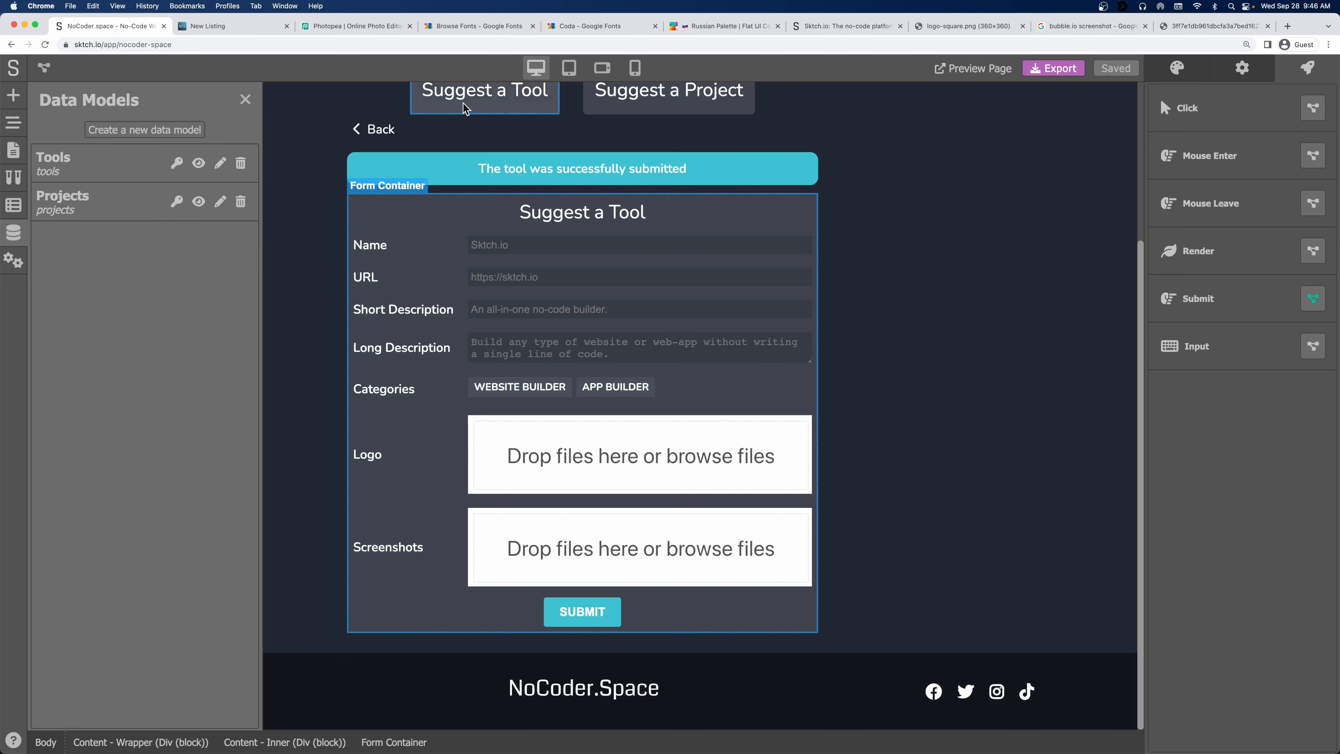
click(245, 99)
click(616, 386)
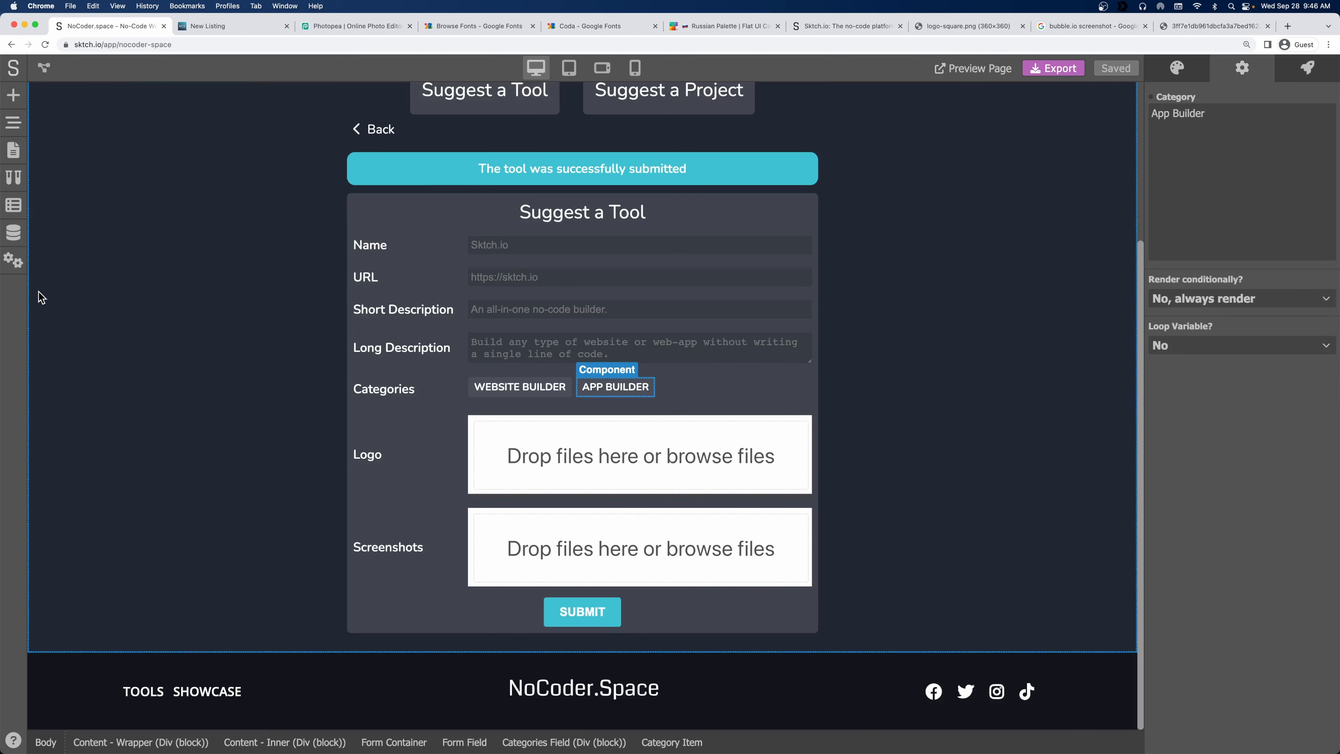
click(13, 122)
scroll(181, 446, down, 5)
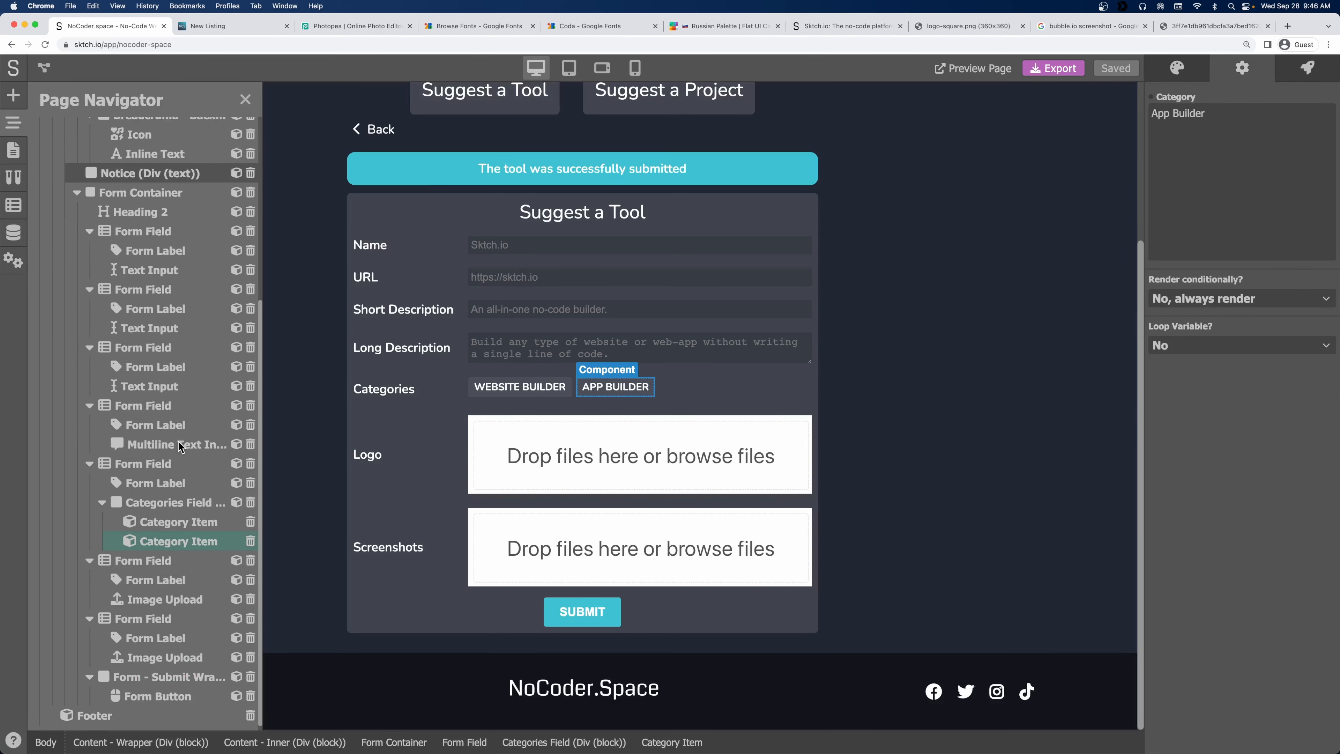
right_click(185, 533)
click(198, 571)
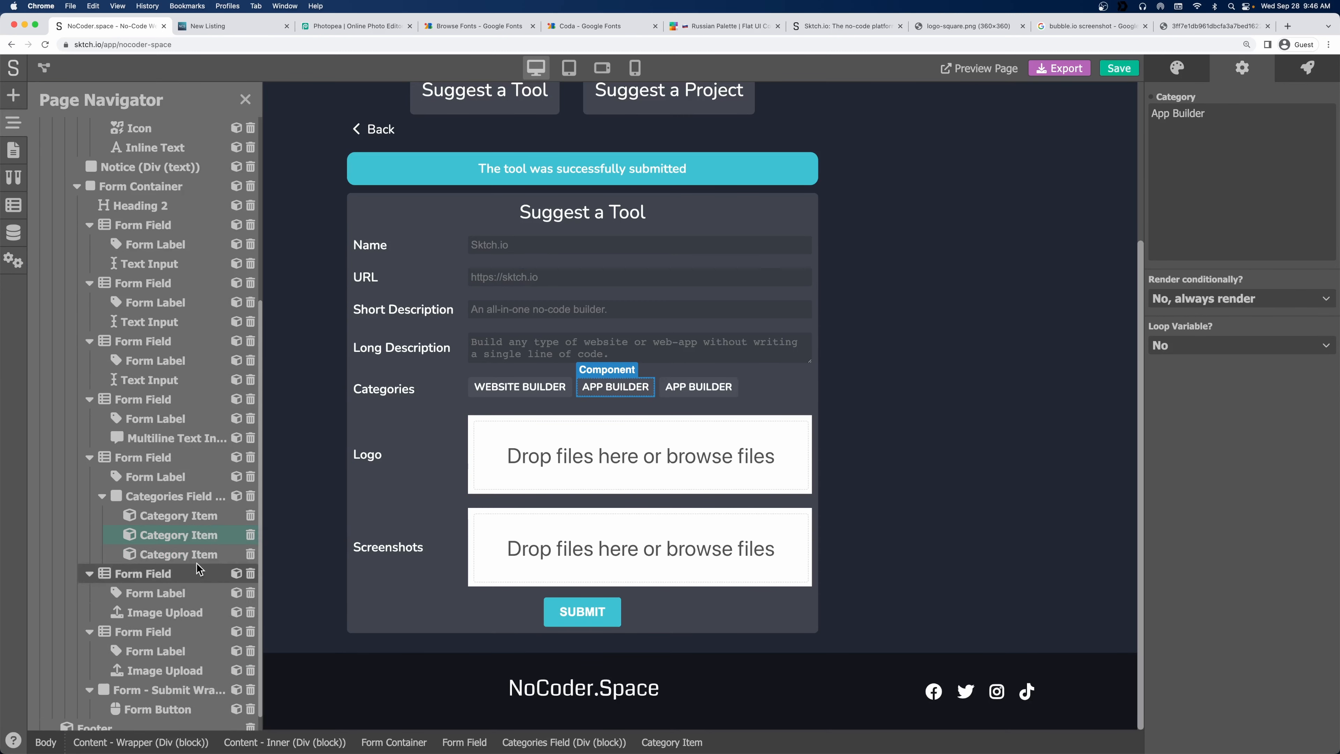
right_click(185, 552)
click(198, 596)
right_click(173, 577)
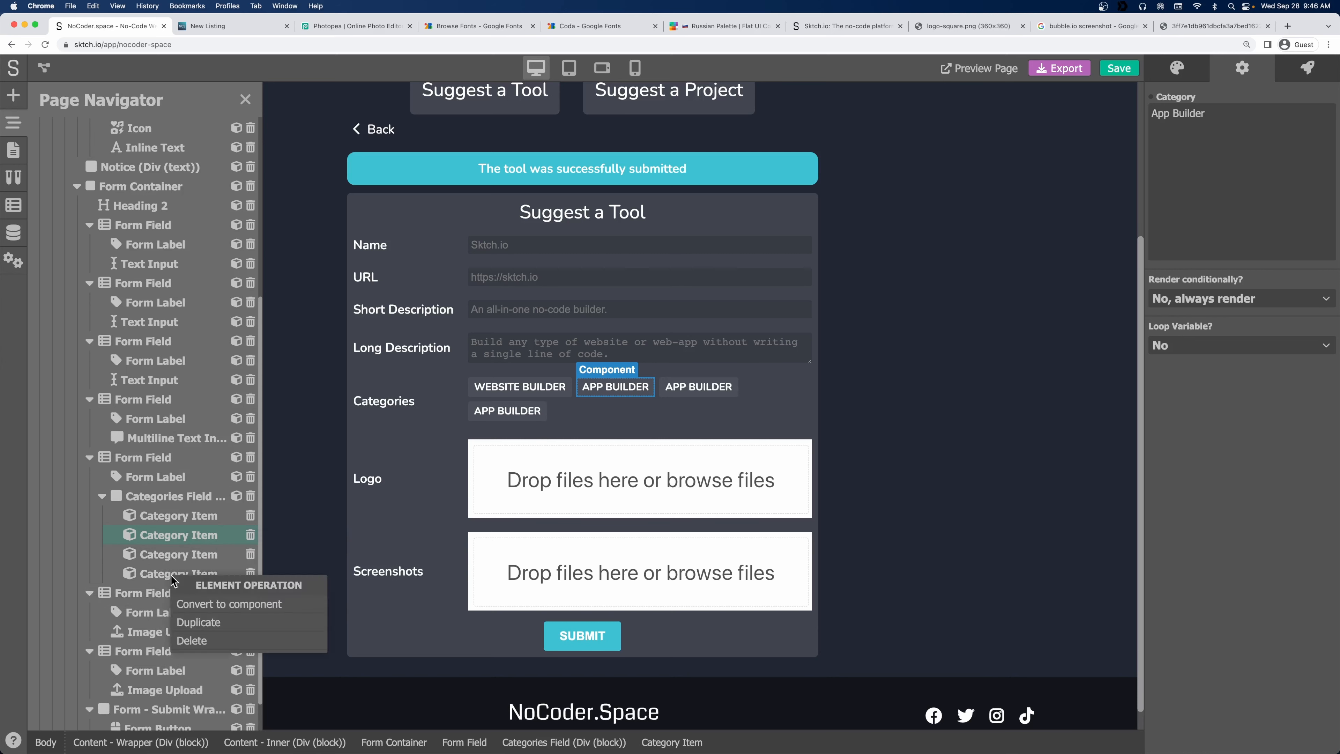
click(198, 622)
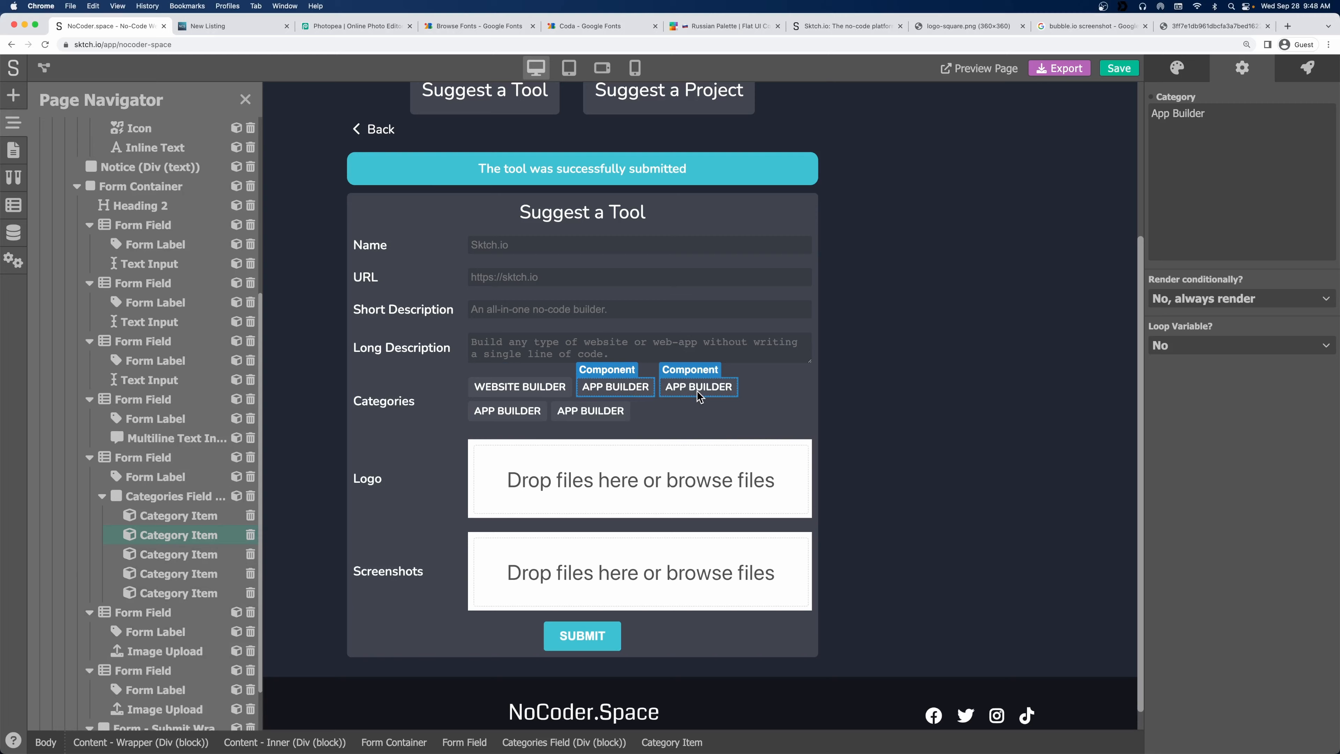
Rename the third category chip to Automation Tool.
double_click(698, 389)
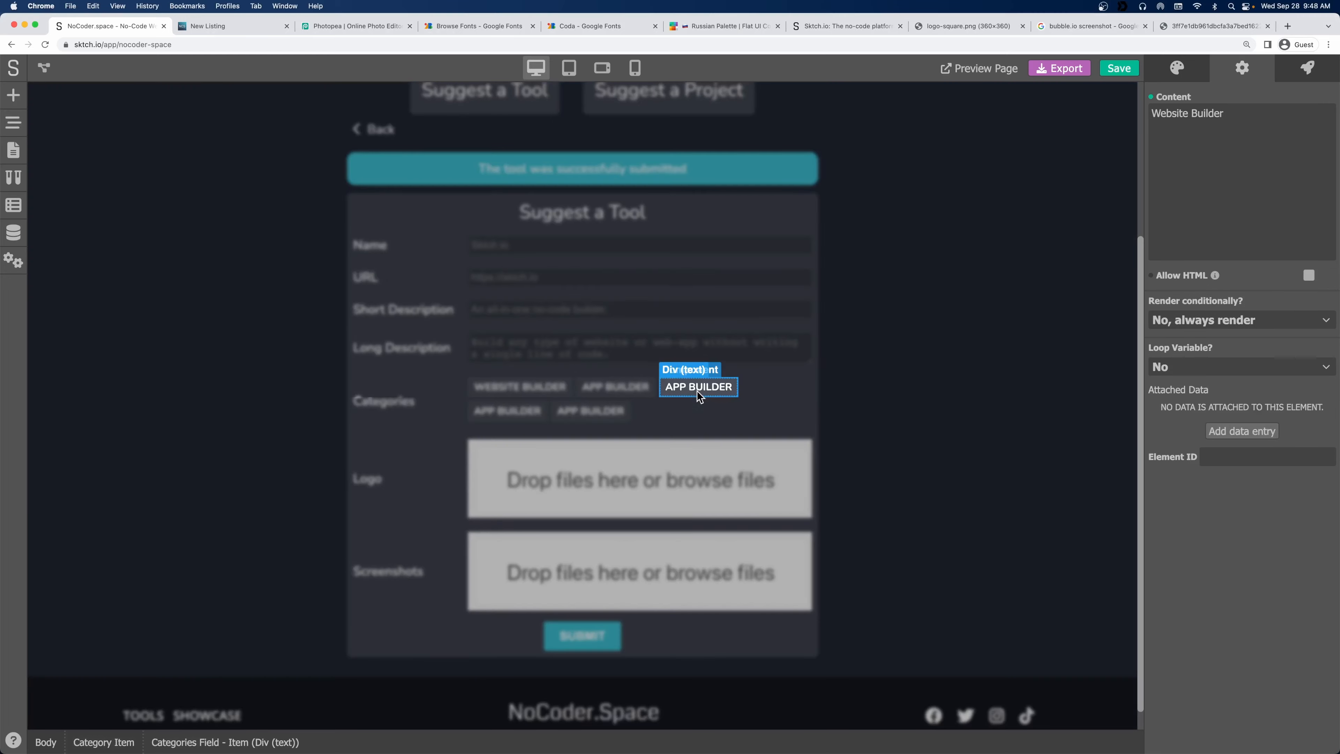
click(835, 393)
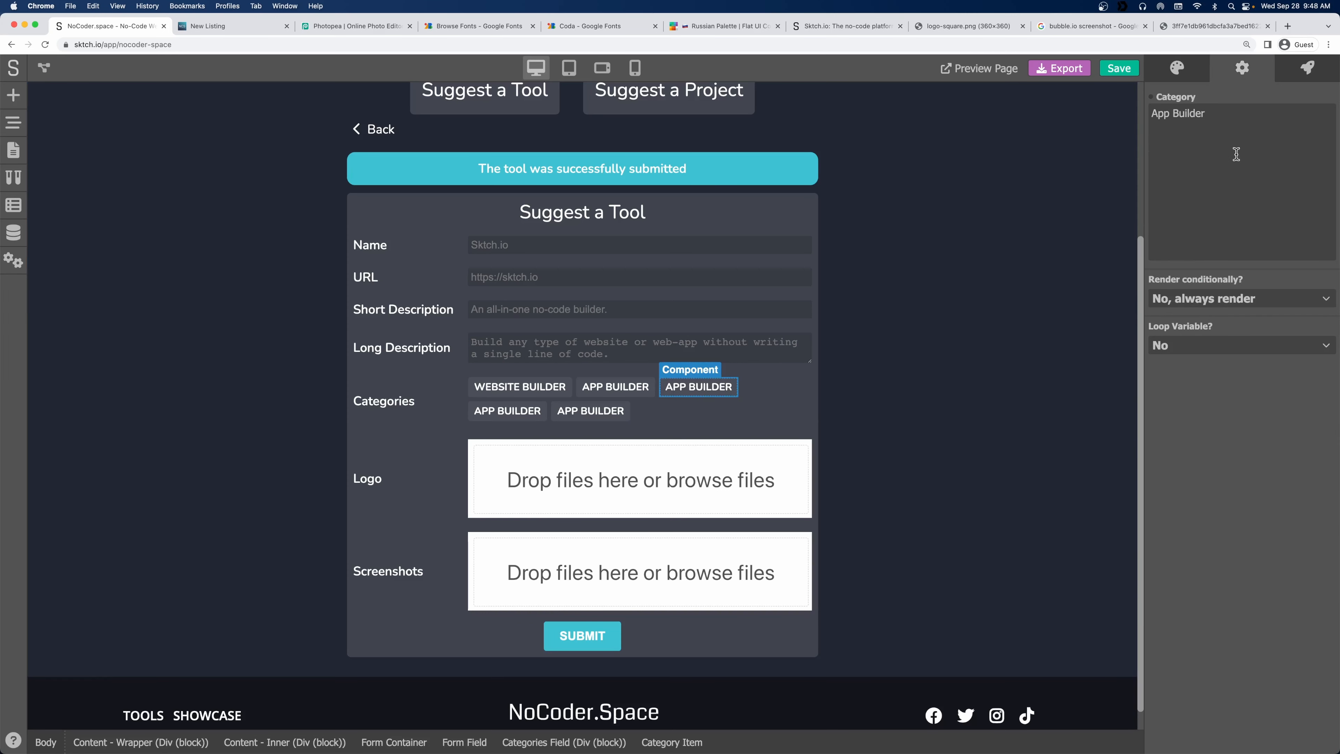
click(1236, 154)
key(super+a)
text(Auto)
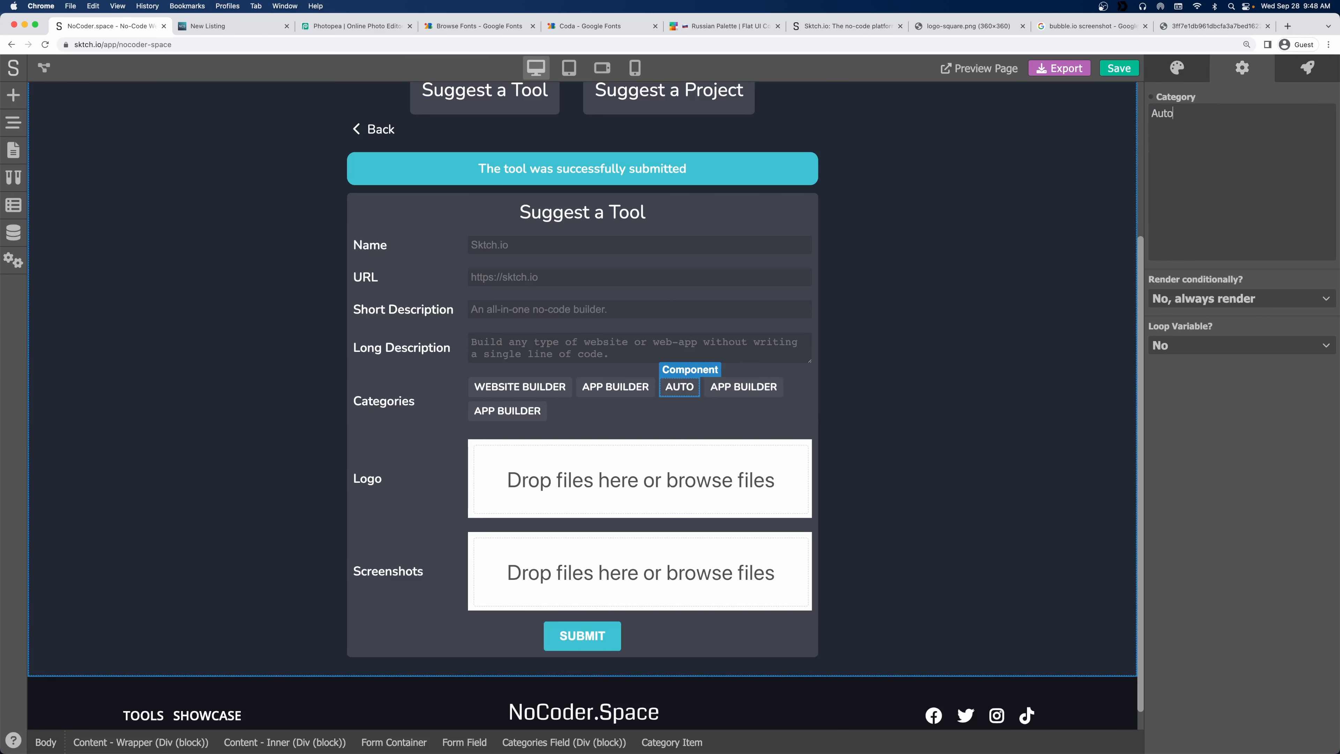
text(mation Tool)
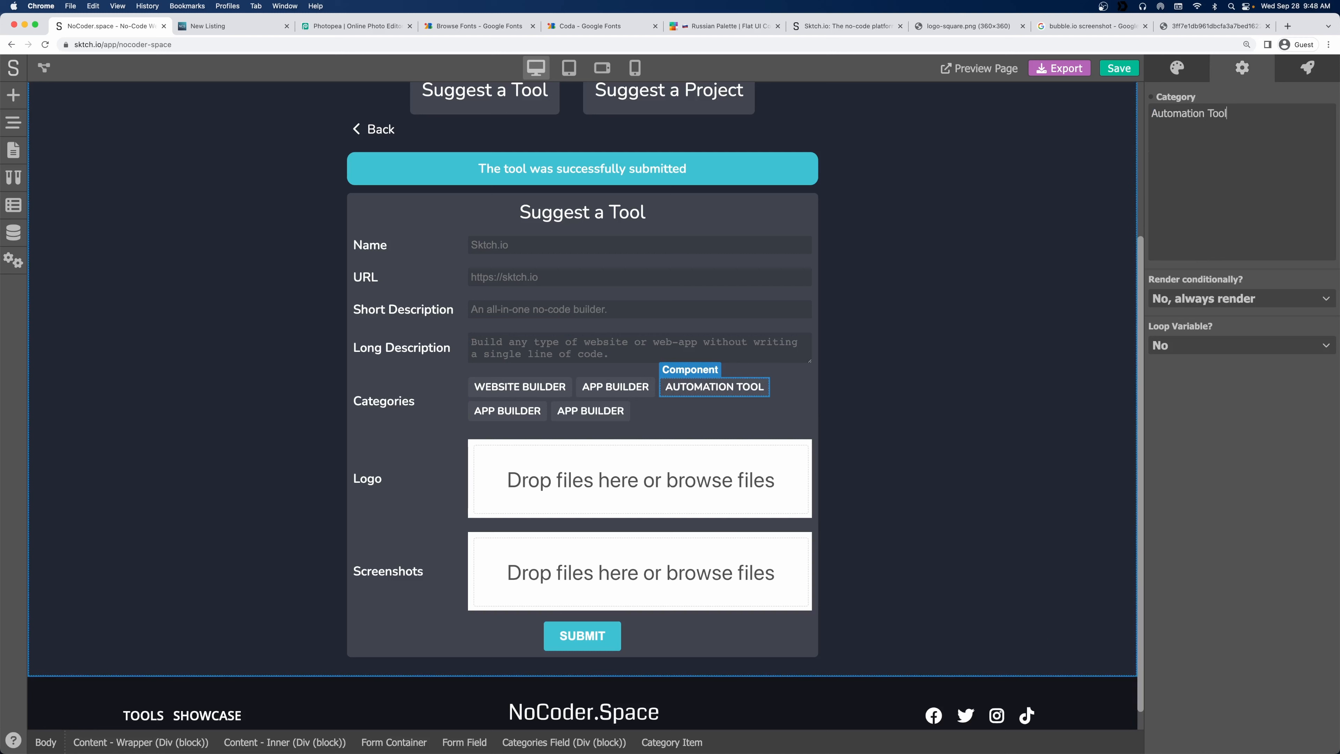
Rename the first chip on the second row to Analytics.
click(536, 408)
click(1199, 159)
key(super+a)
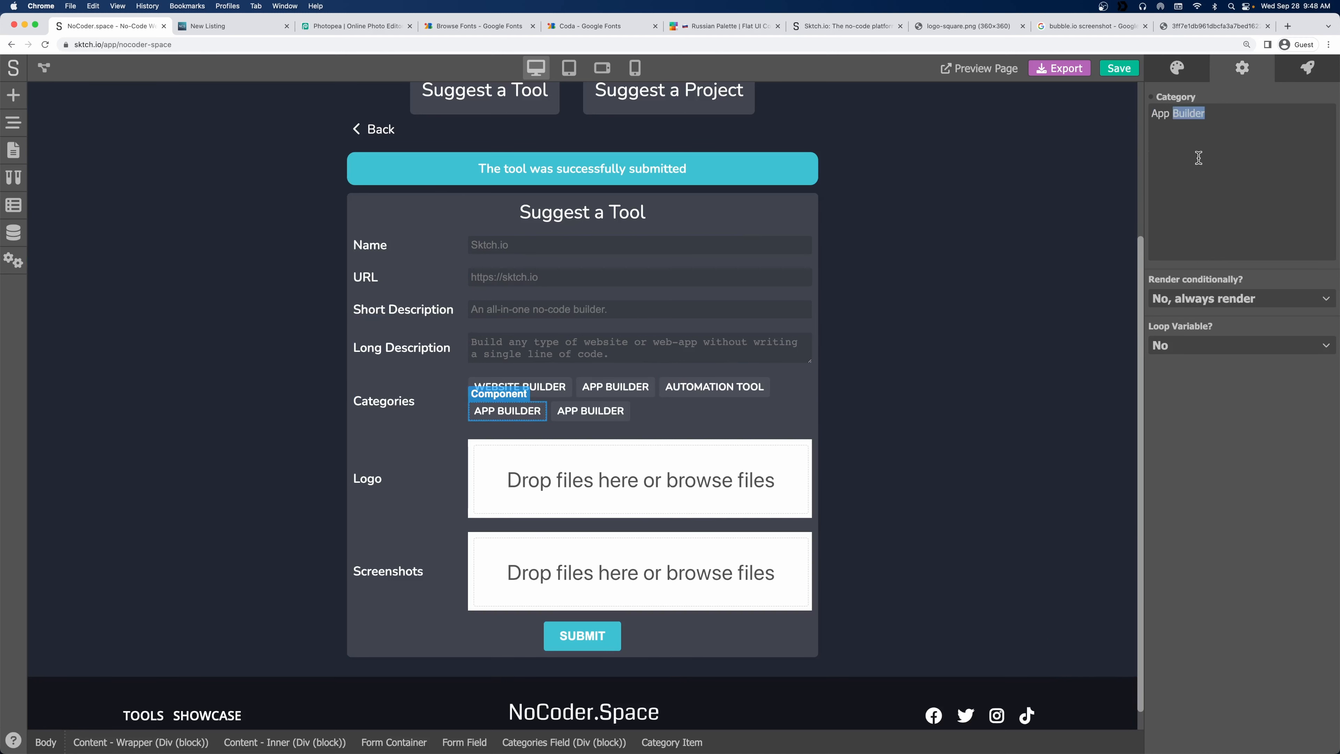
text(Analytics)
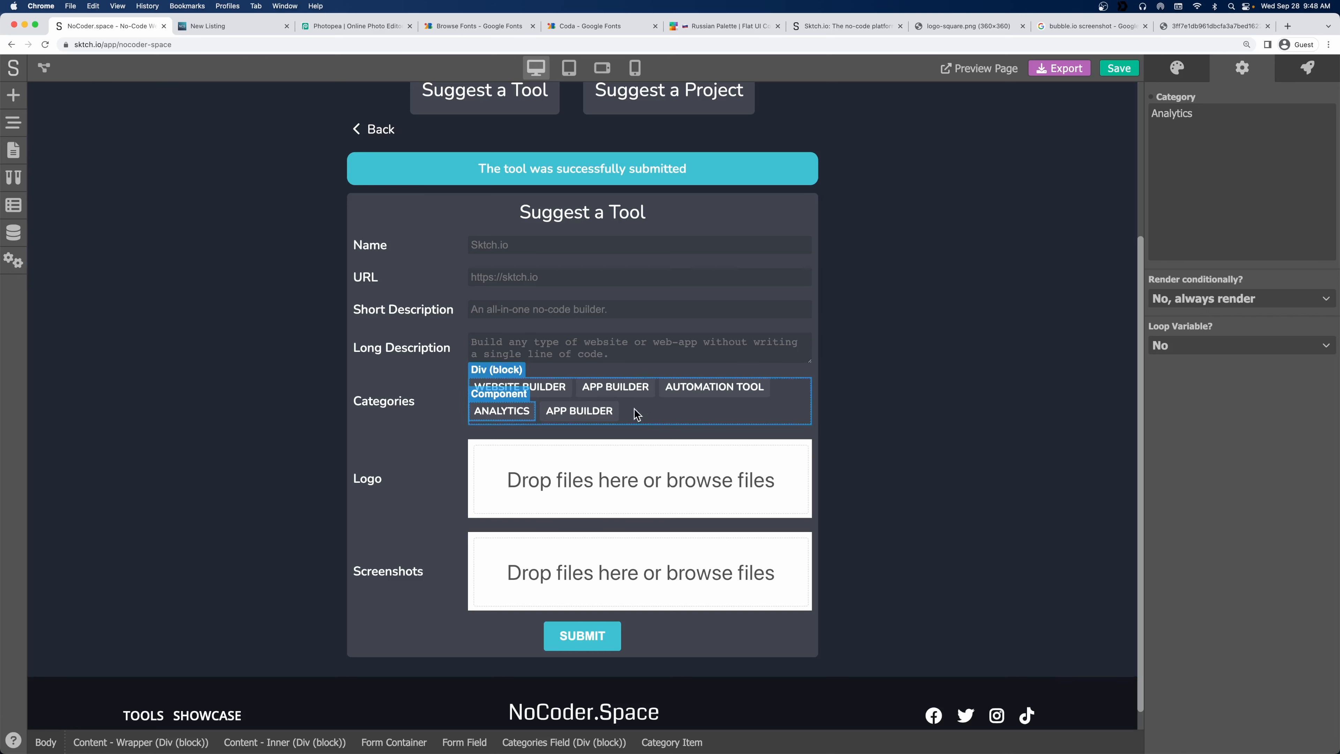
Rename the last category chip to Marketing and save the project.
click(579, 411)
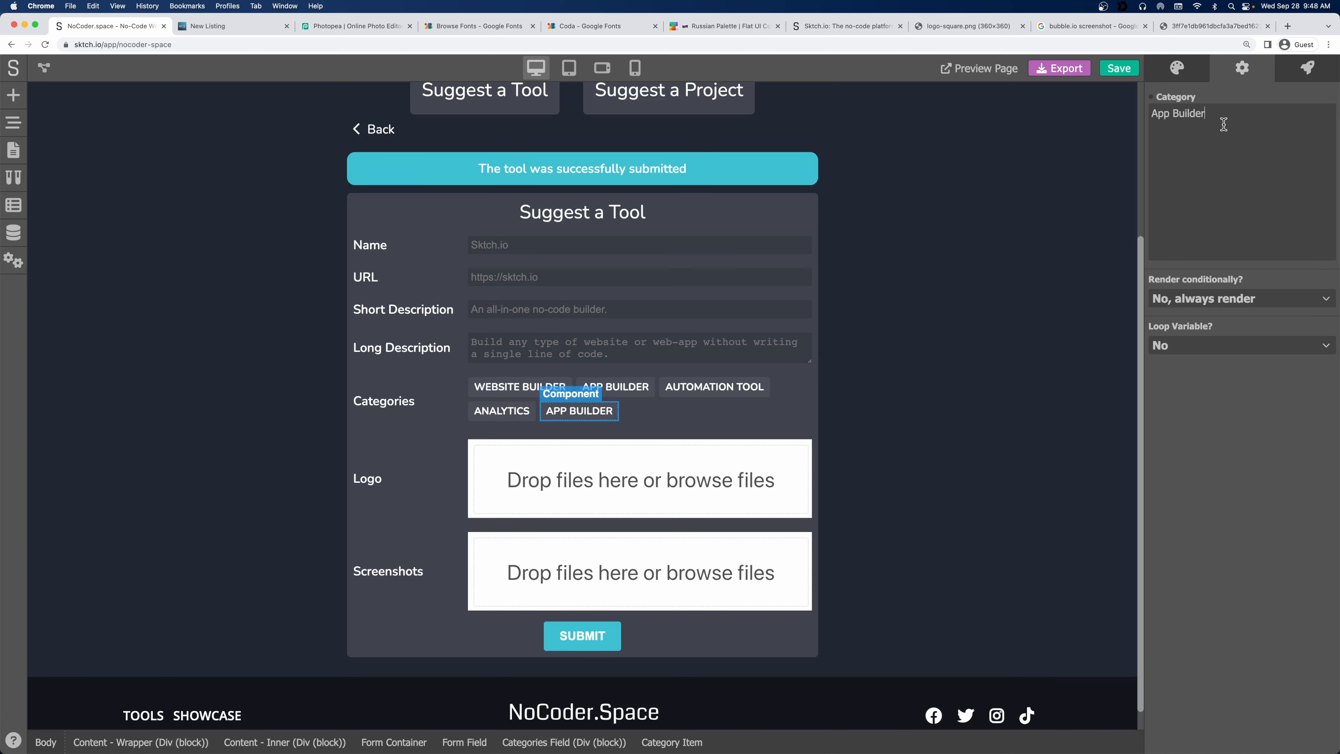
double_click(1222, 124)
key(super+a)
text(Marketing)
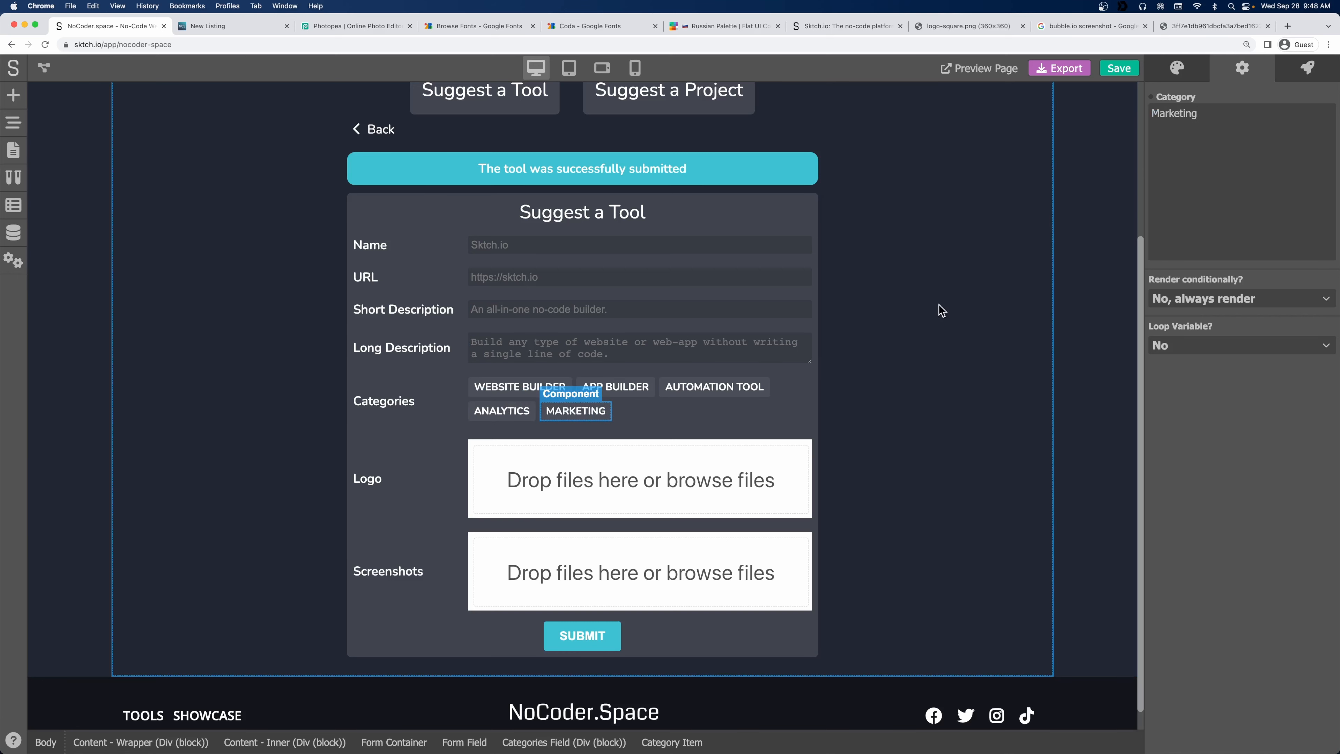
click(939, 359)
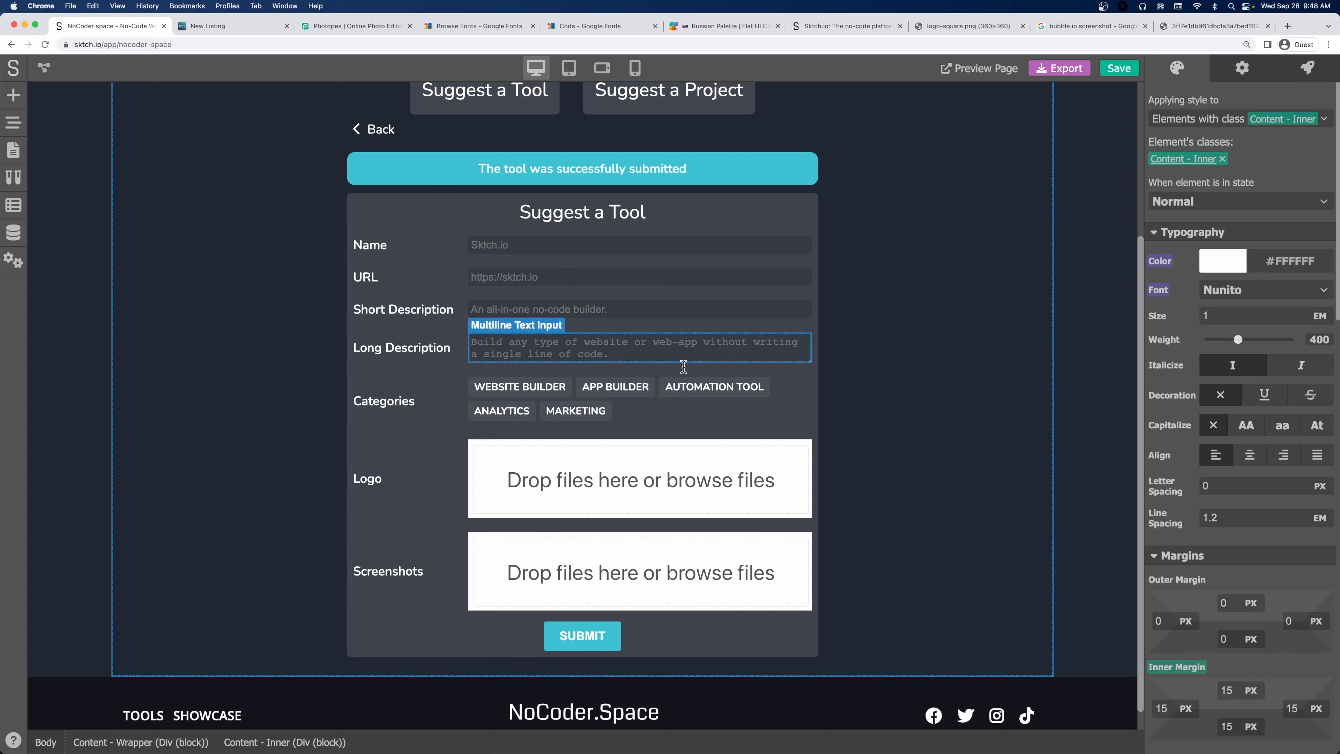
click(1104, 74)
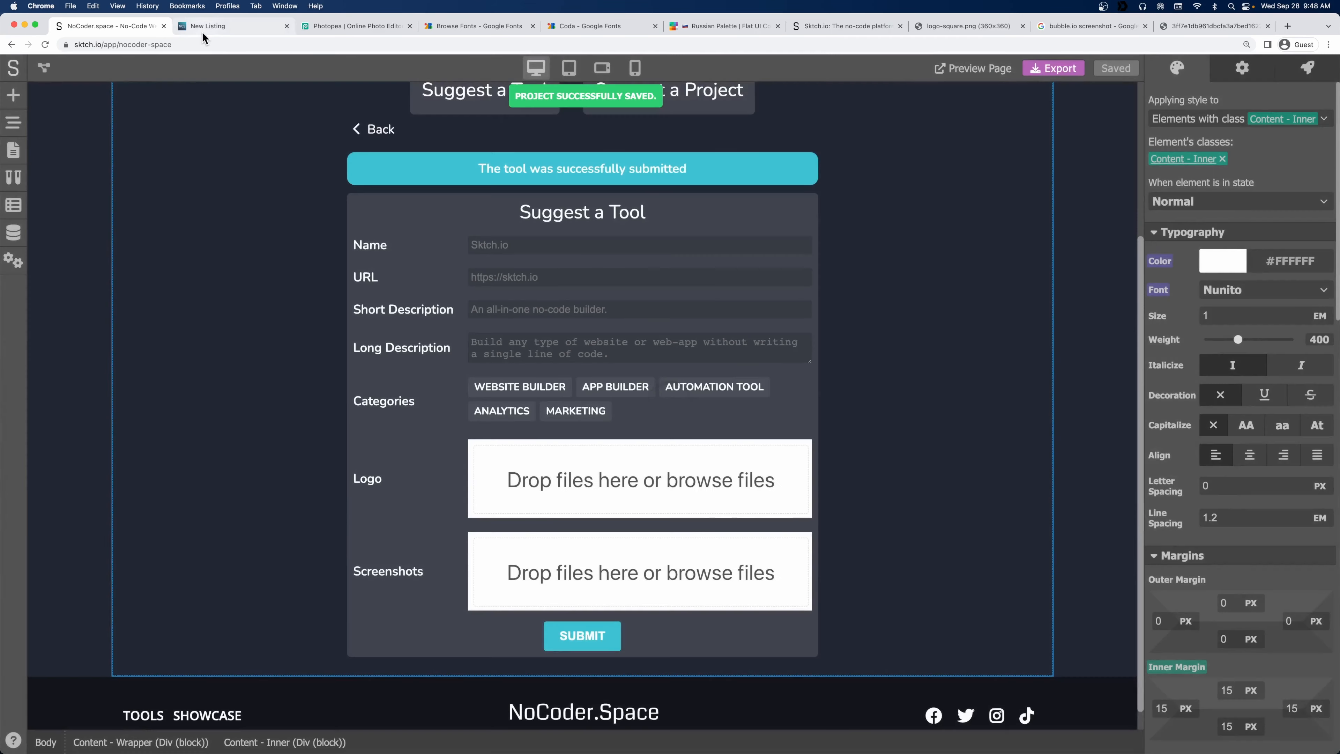
On the live Suggest a Tool form, pick Automation Tool, Analytics and Website Builder categories.
click(206, 30)
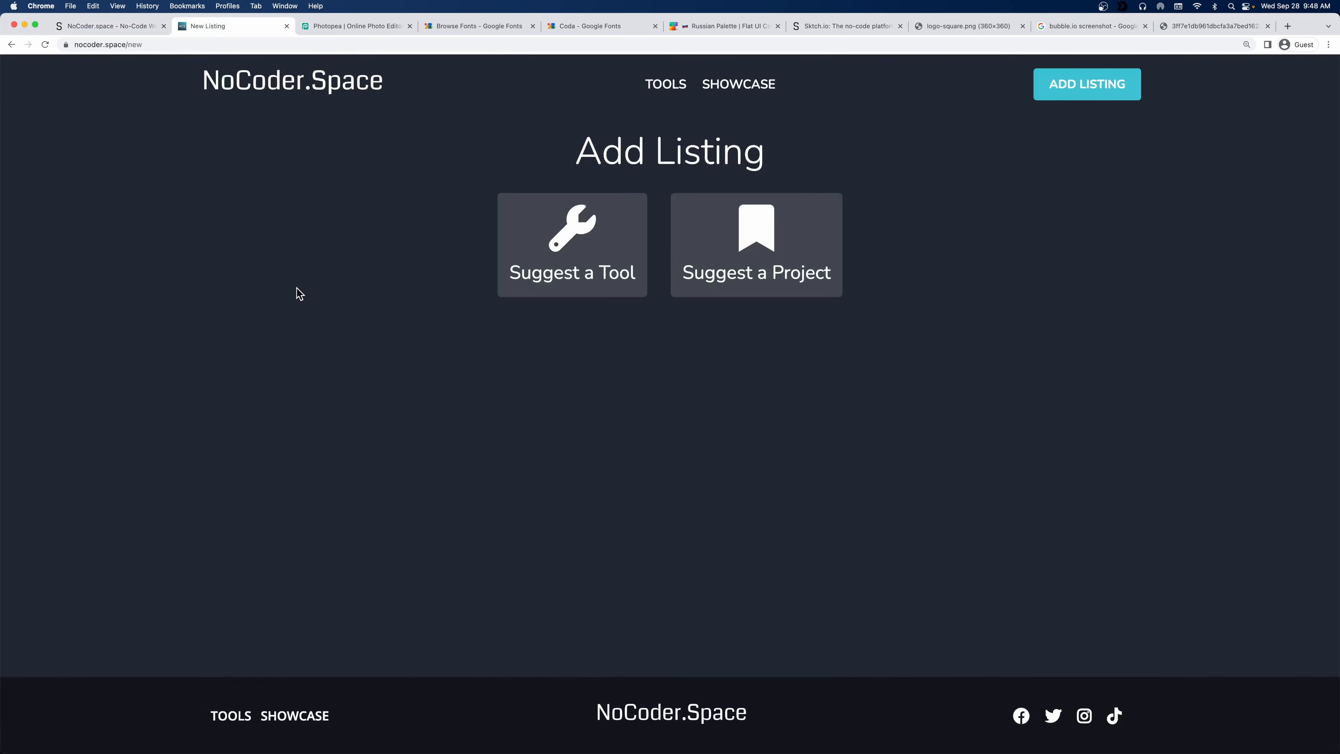
click(570, 225)
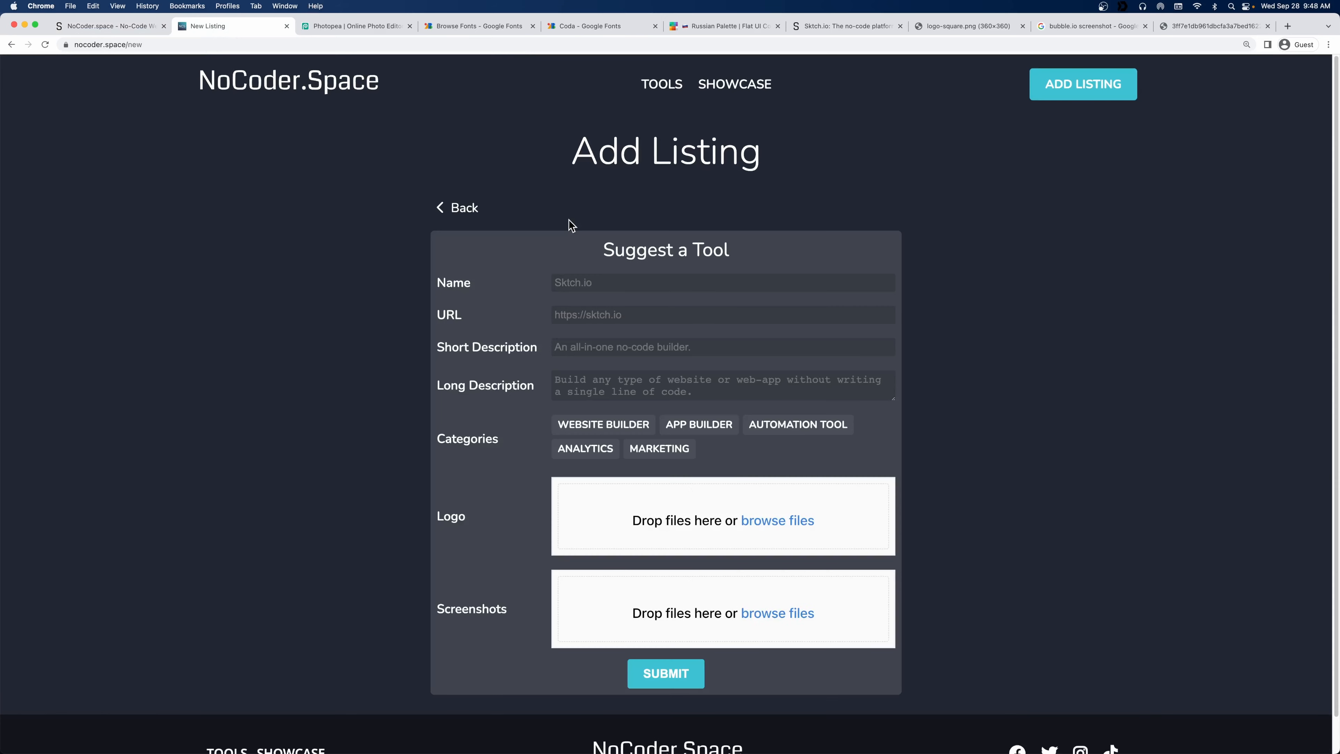
scroll(553, 243, down, 1)
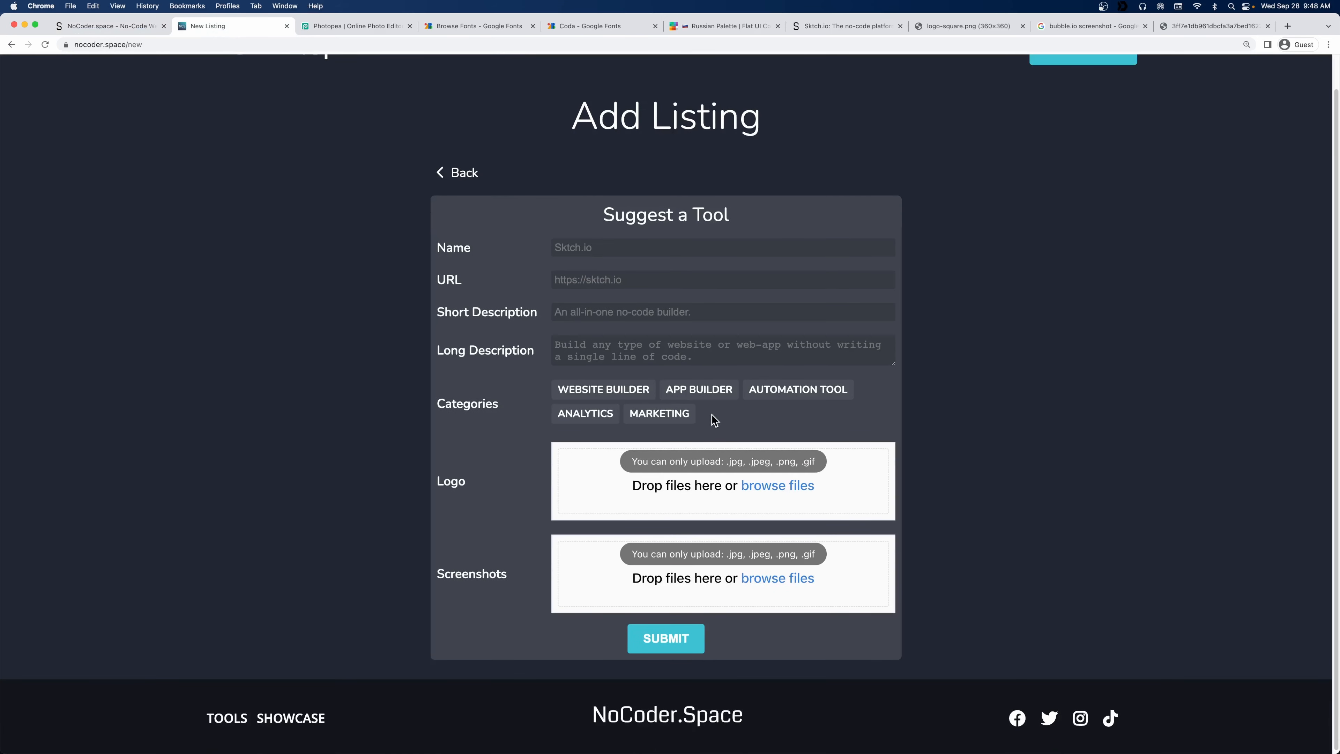
click(842, 390)
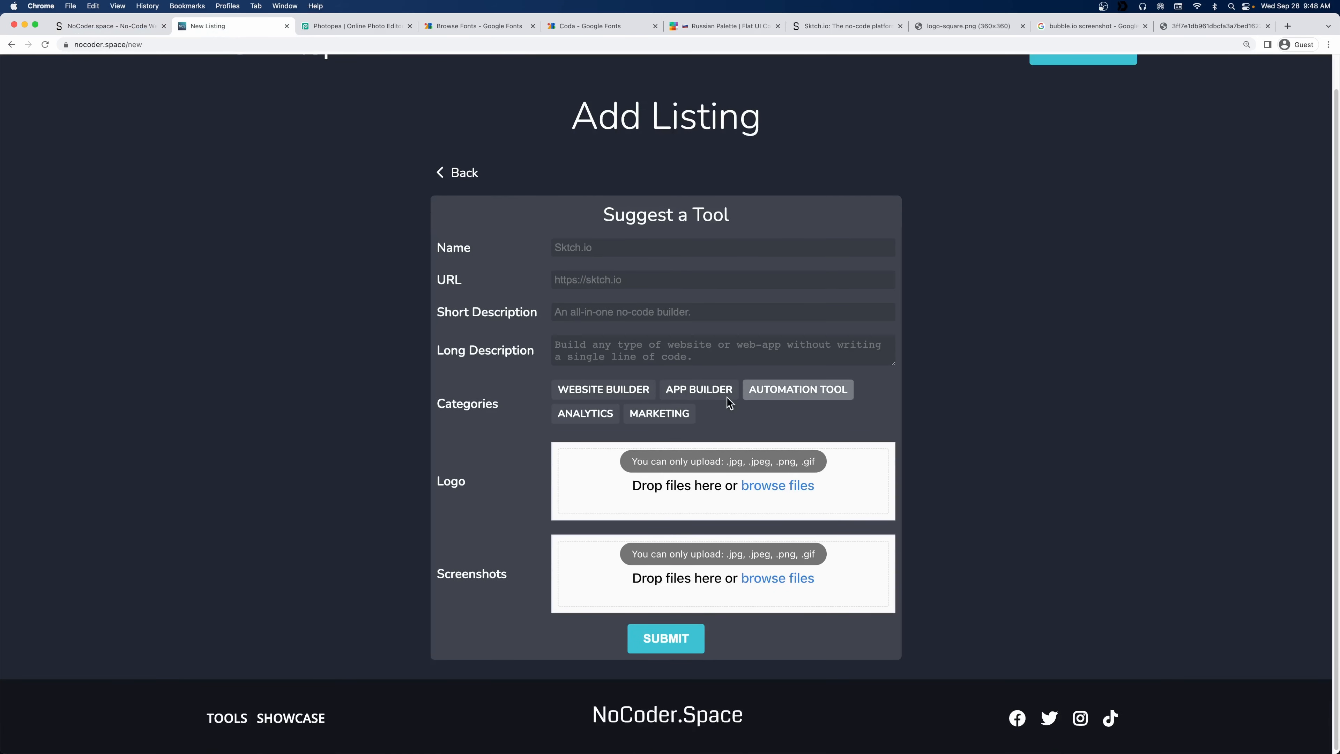
click(586, 415)
click(614, 388)
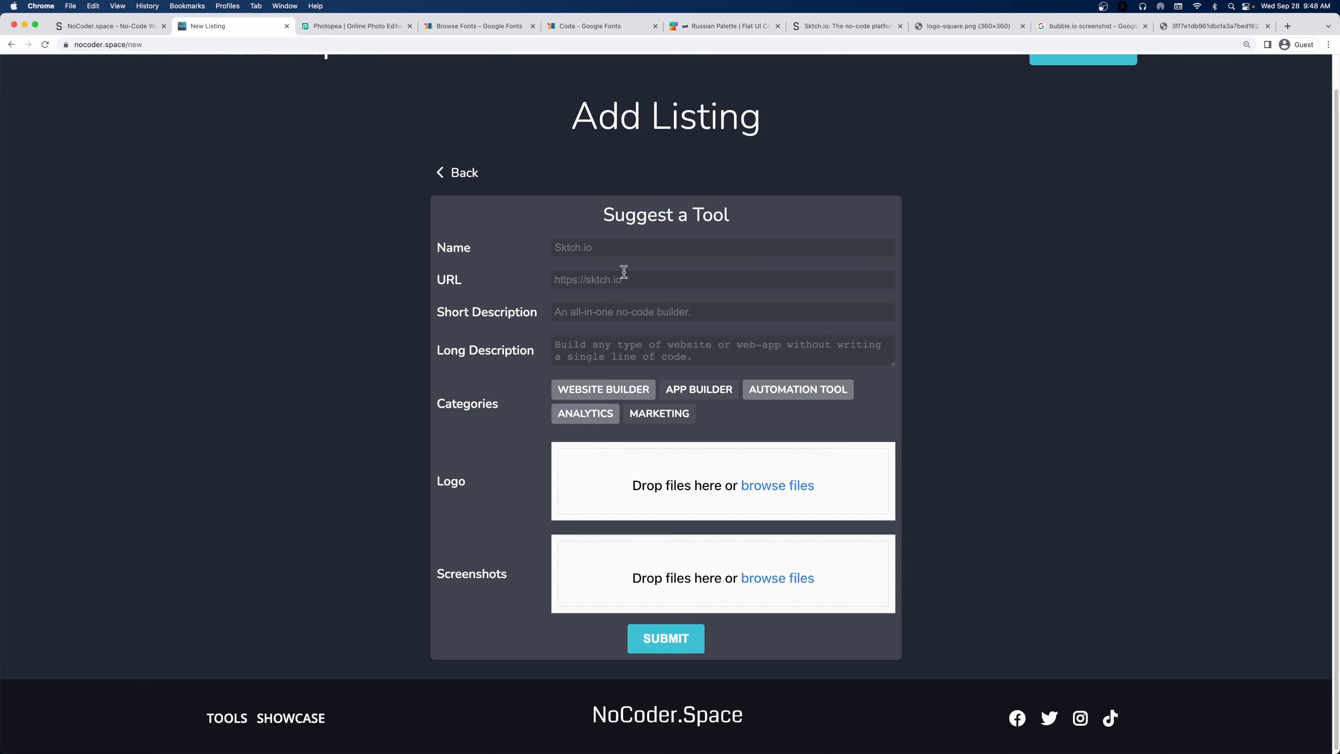
Fill the name, URL and long description with filler text and submit the listing.
text(dfghfgh)
key(Tab)
text(dfghdfgdfghdg)
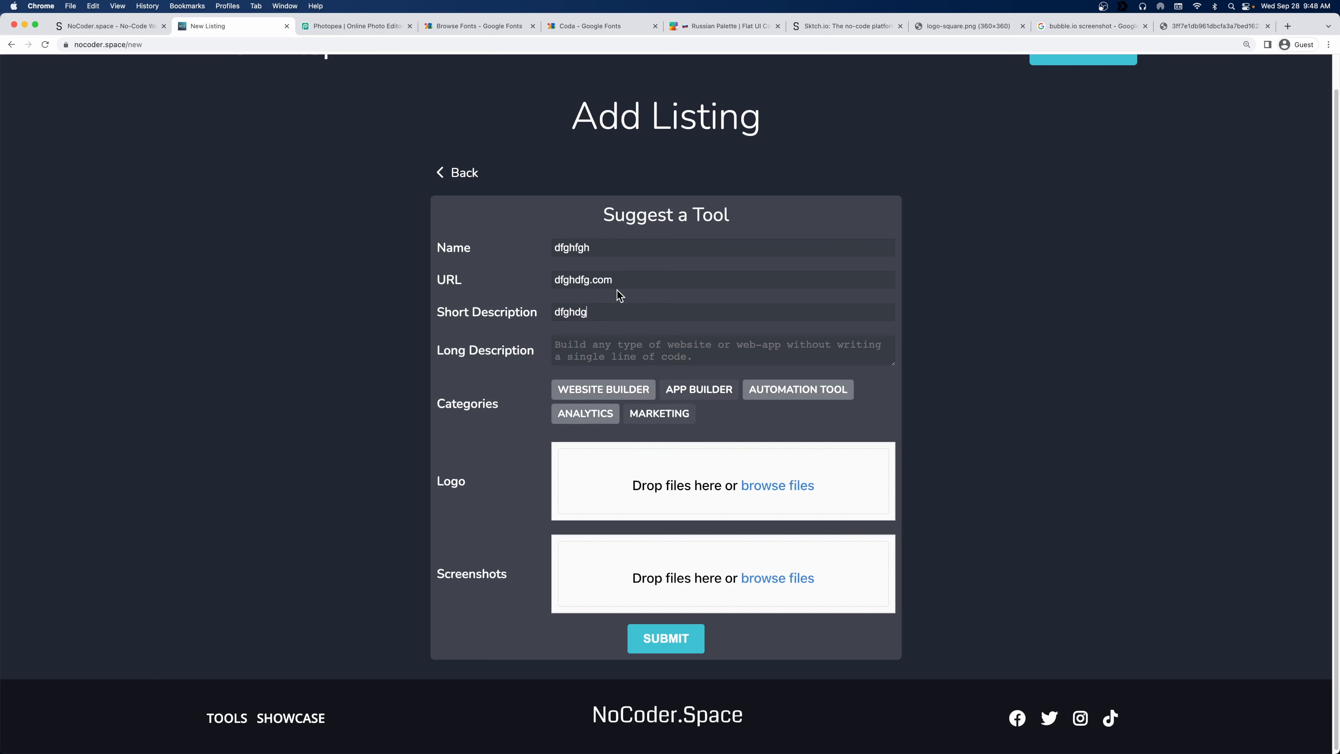
key(Tab)
text(gfhj fghj fghjf ghj fg)
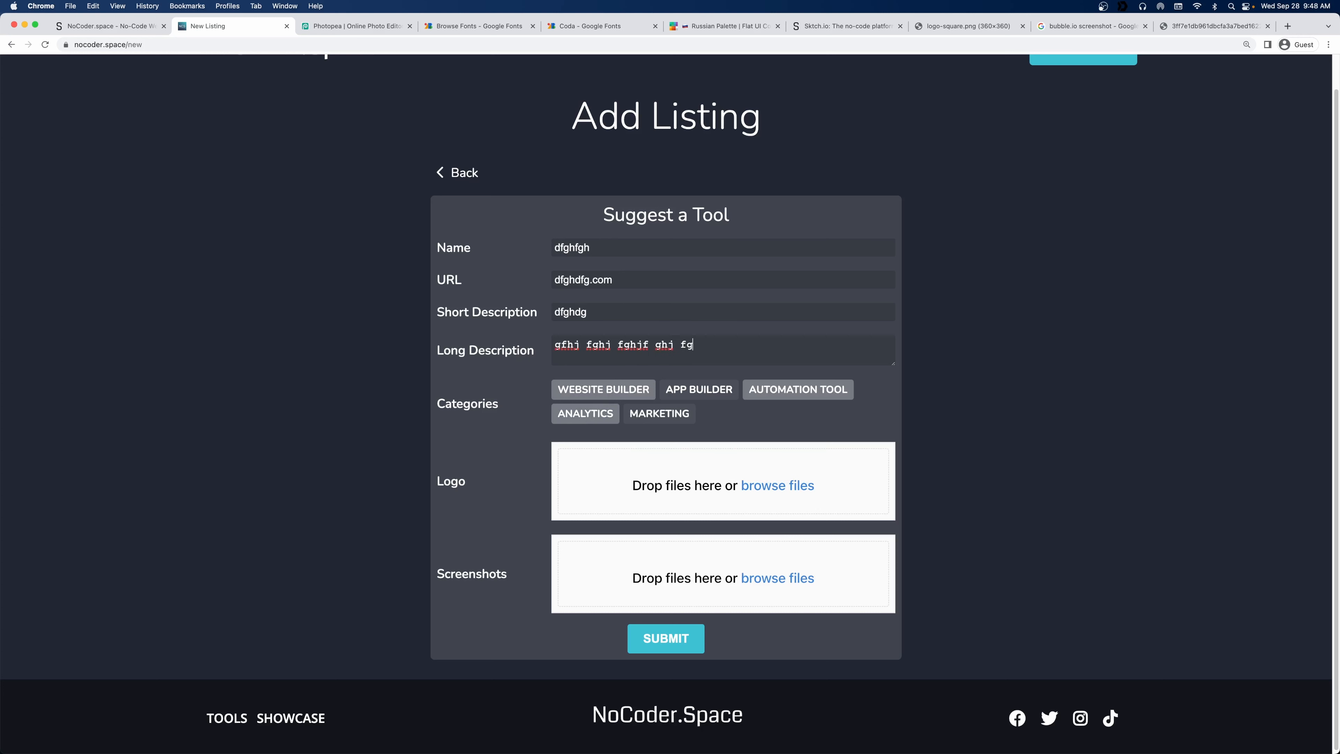
text(hj fgh jfghj gfh jfghj)
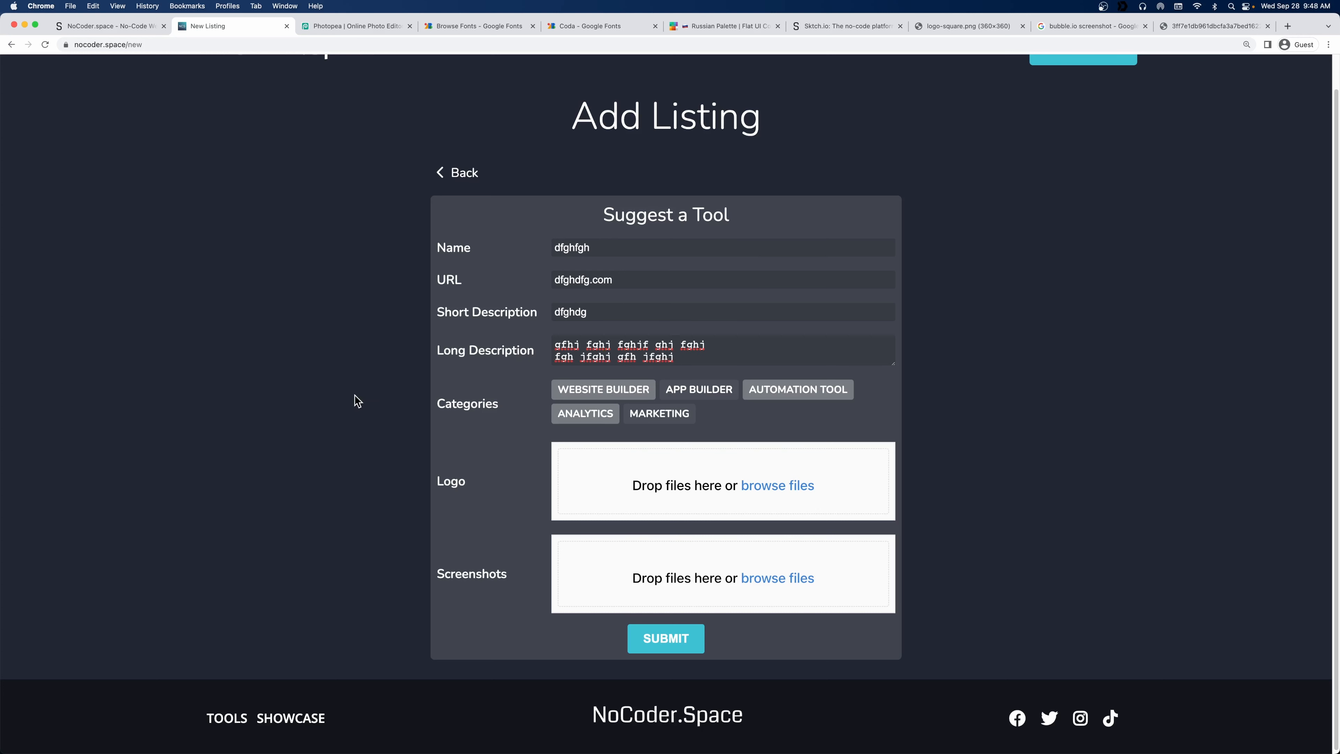
click(672, 641)
click(101, 31)
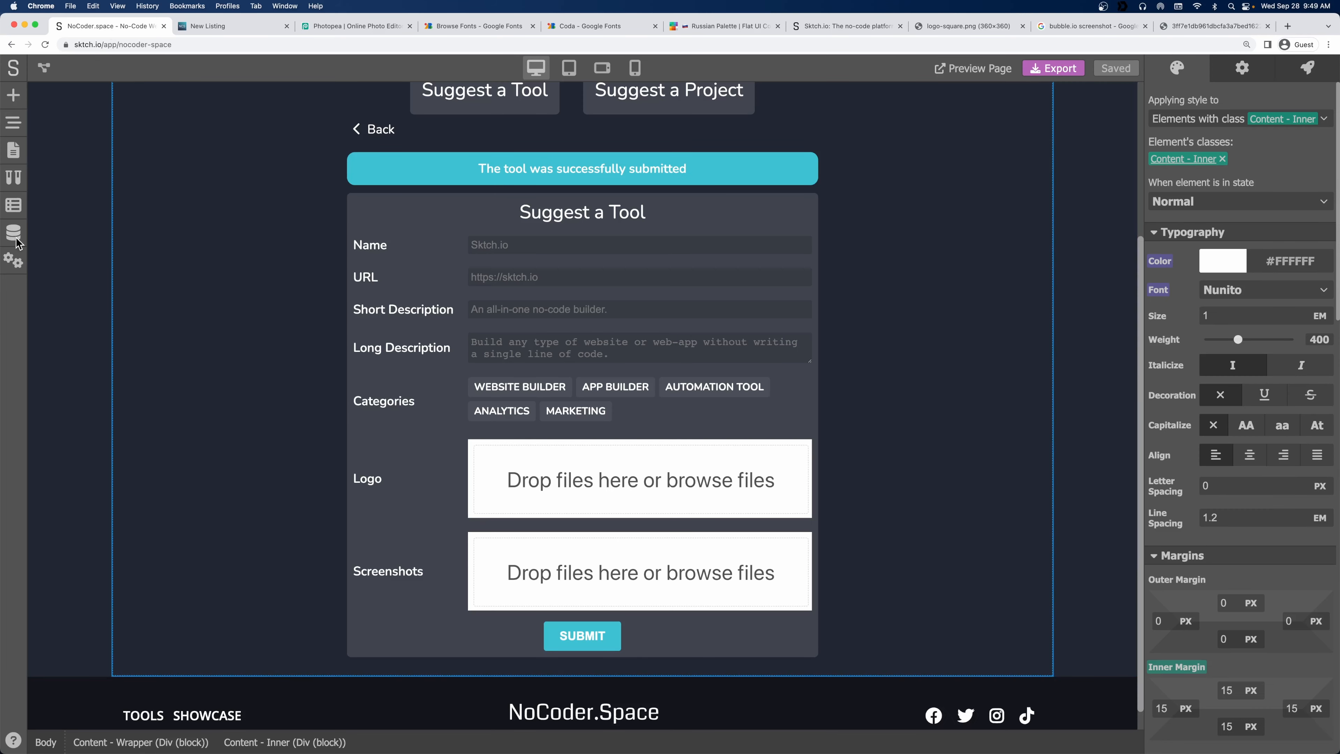
click(16, 240)
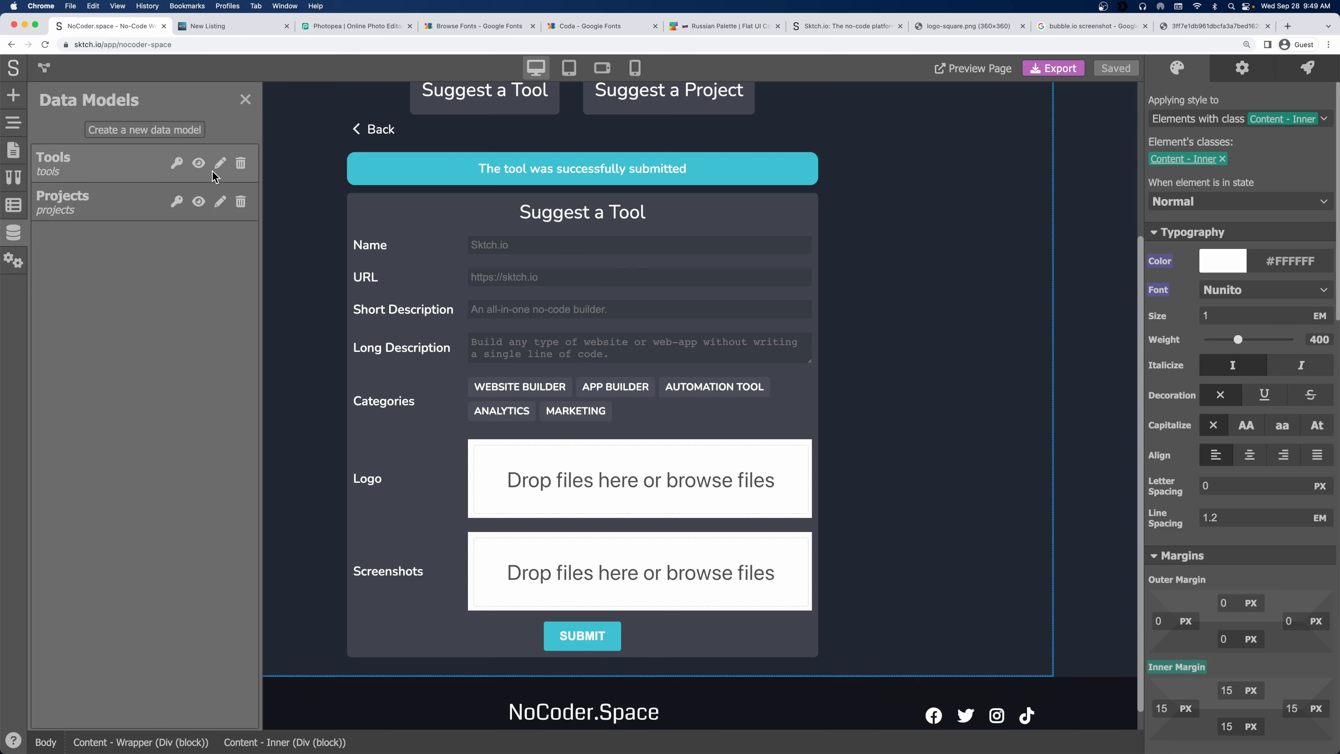
click(199, 163)
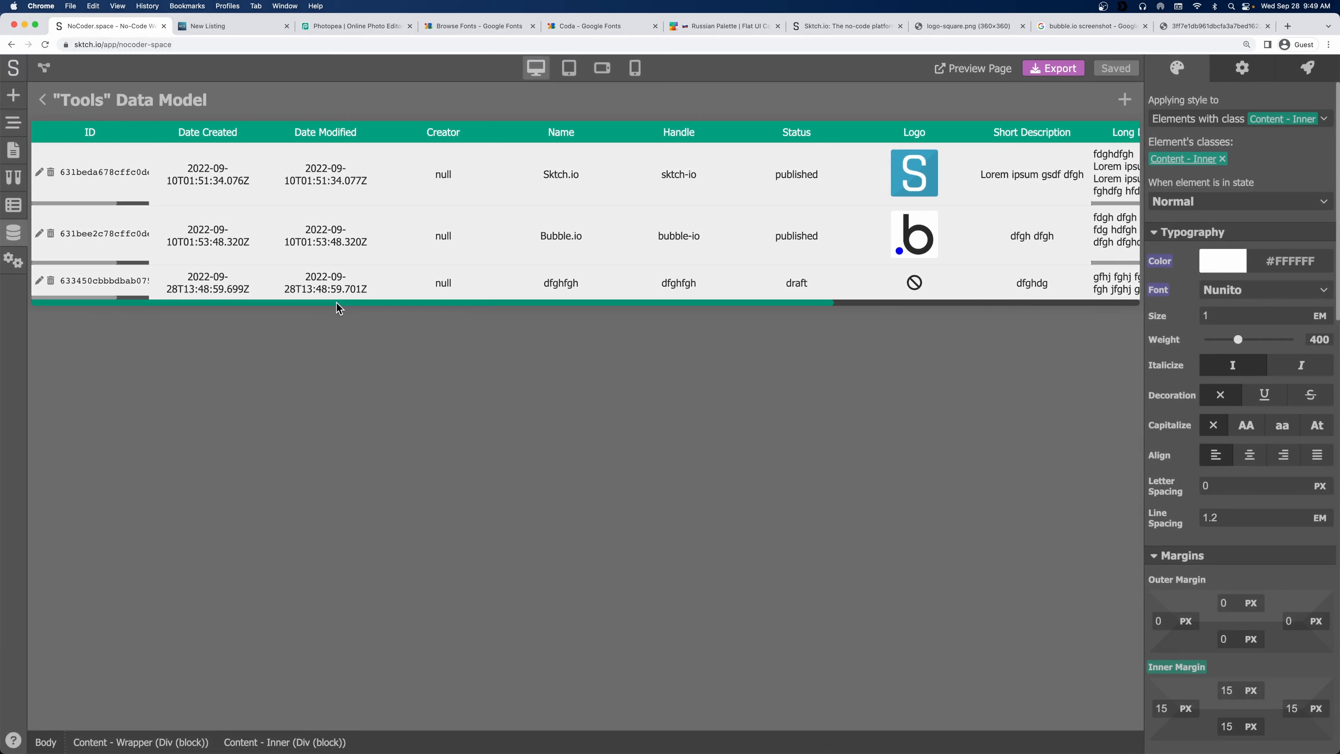
drag(338, 307, 685, 308)
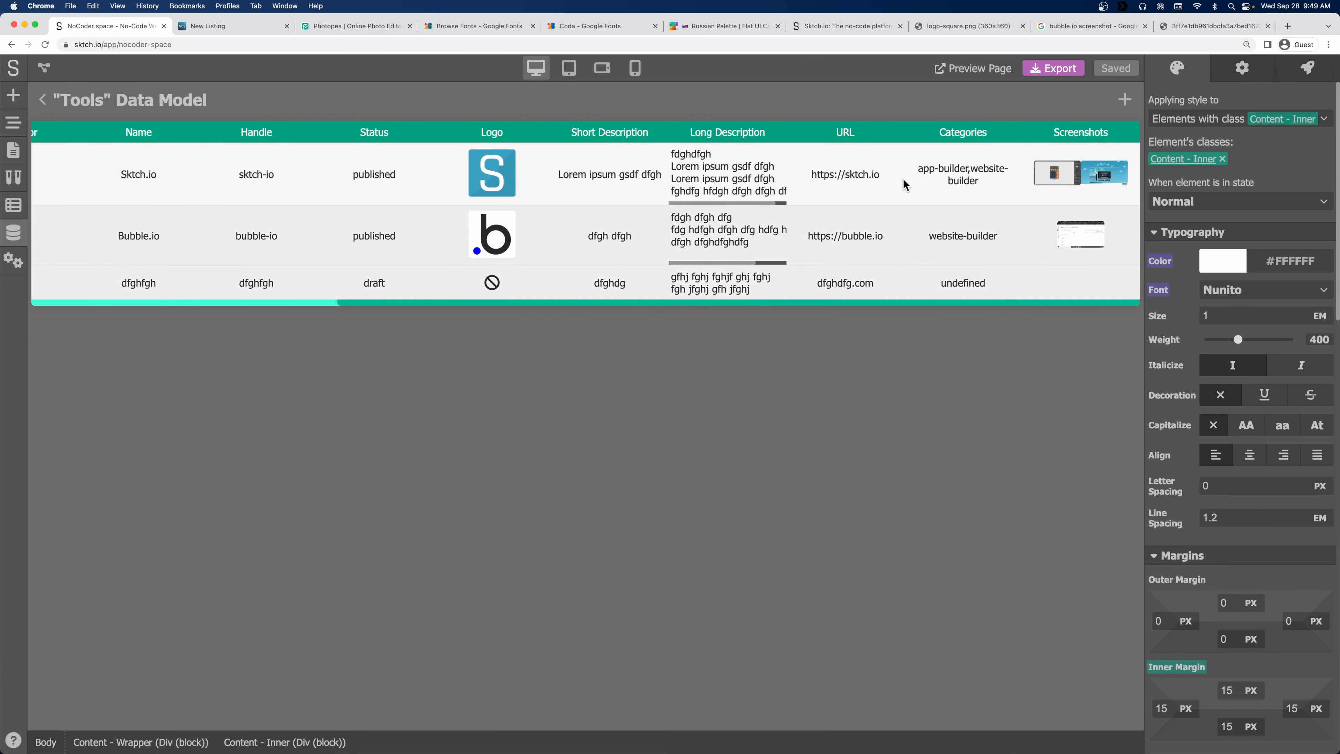
double_click(956, 285)
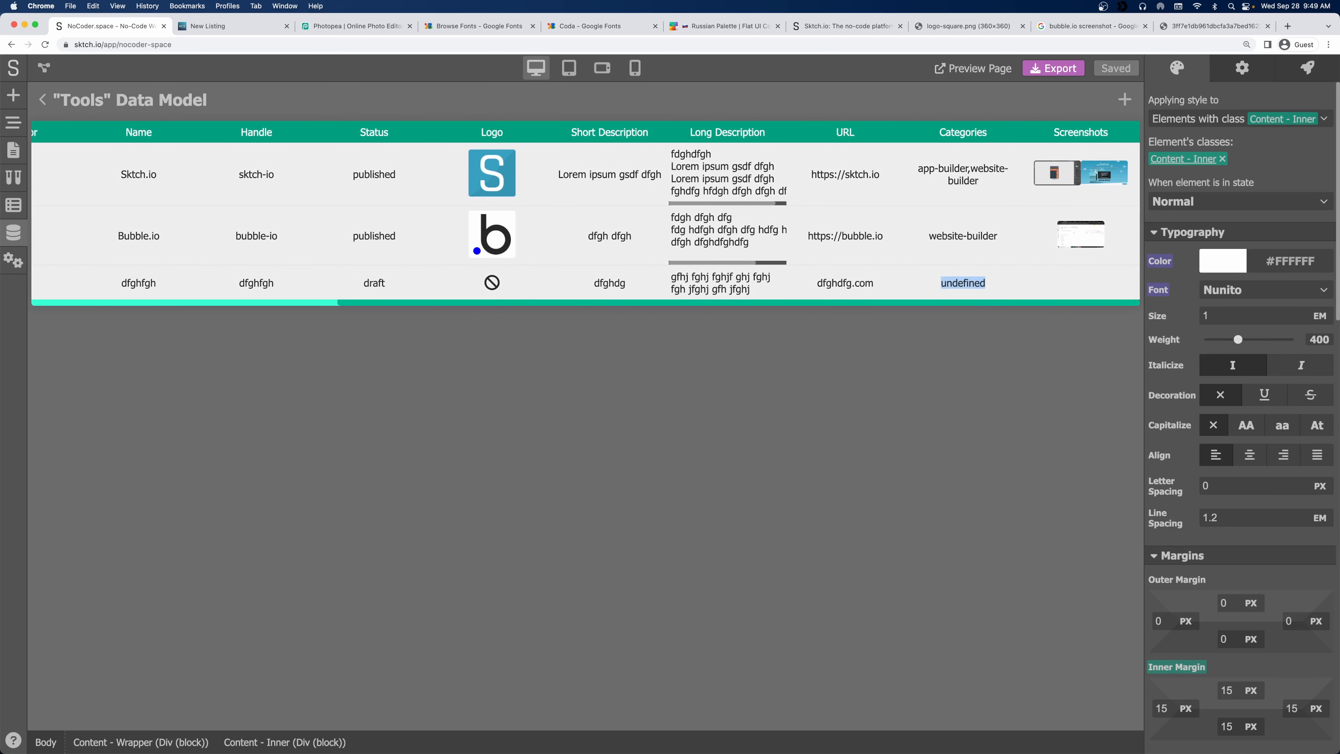
click(207, 29)
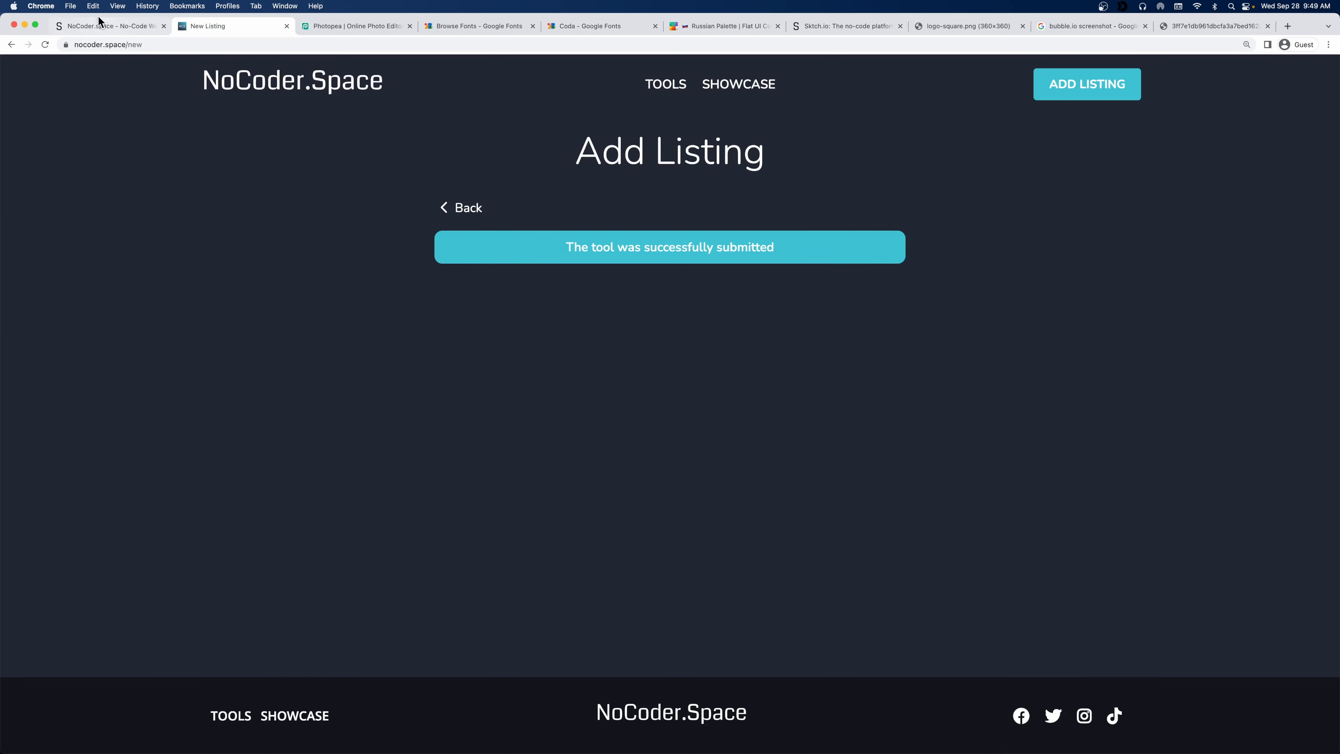
click(103, 26)
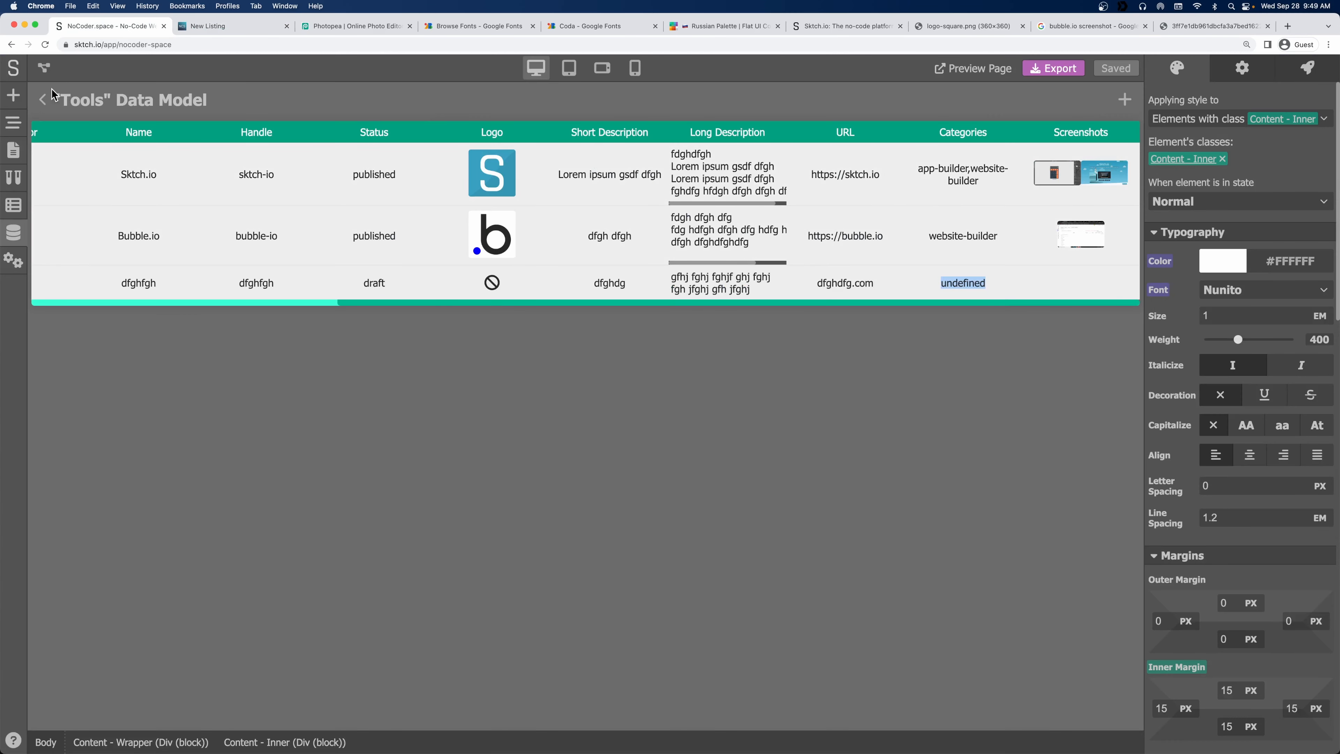
click(42, 100)
click(246, 101)
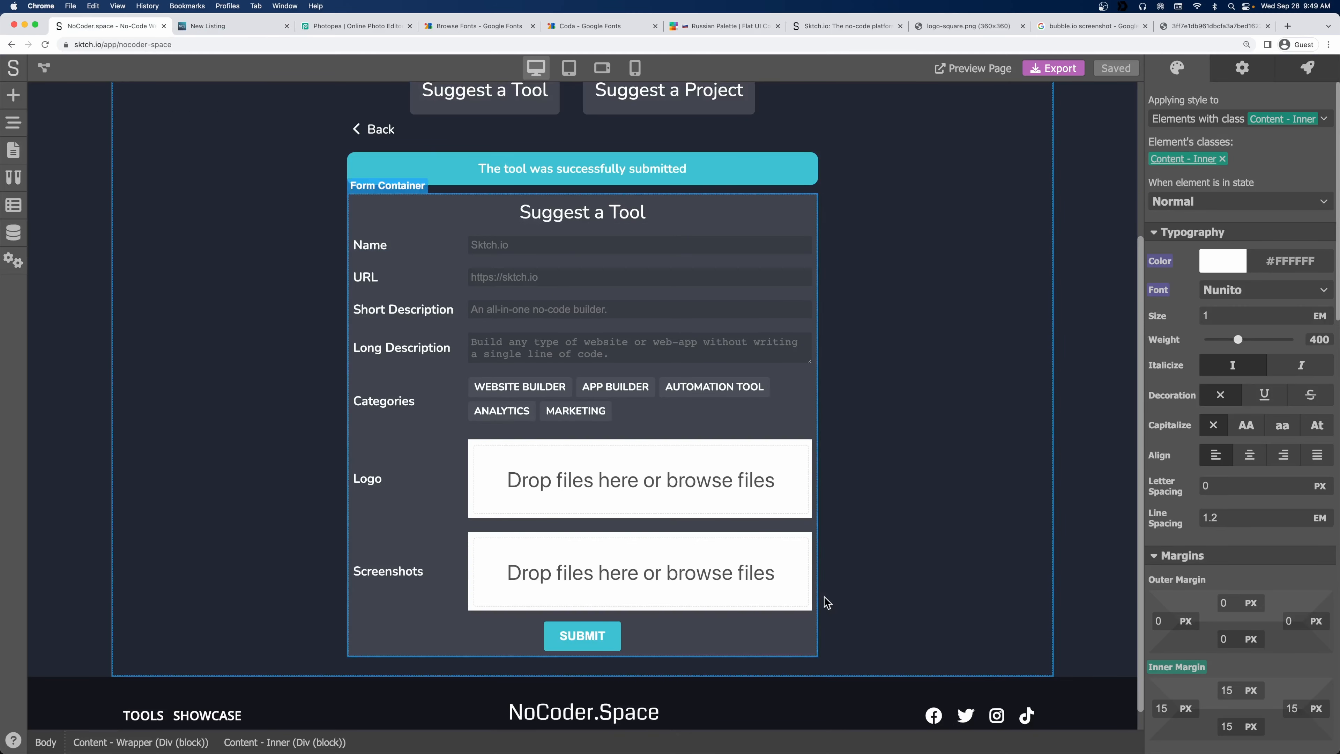
click(813, 634)
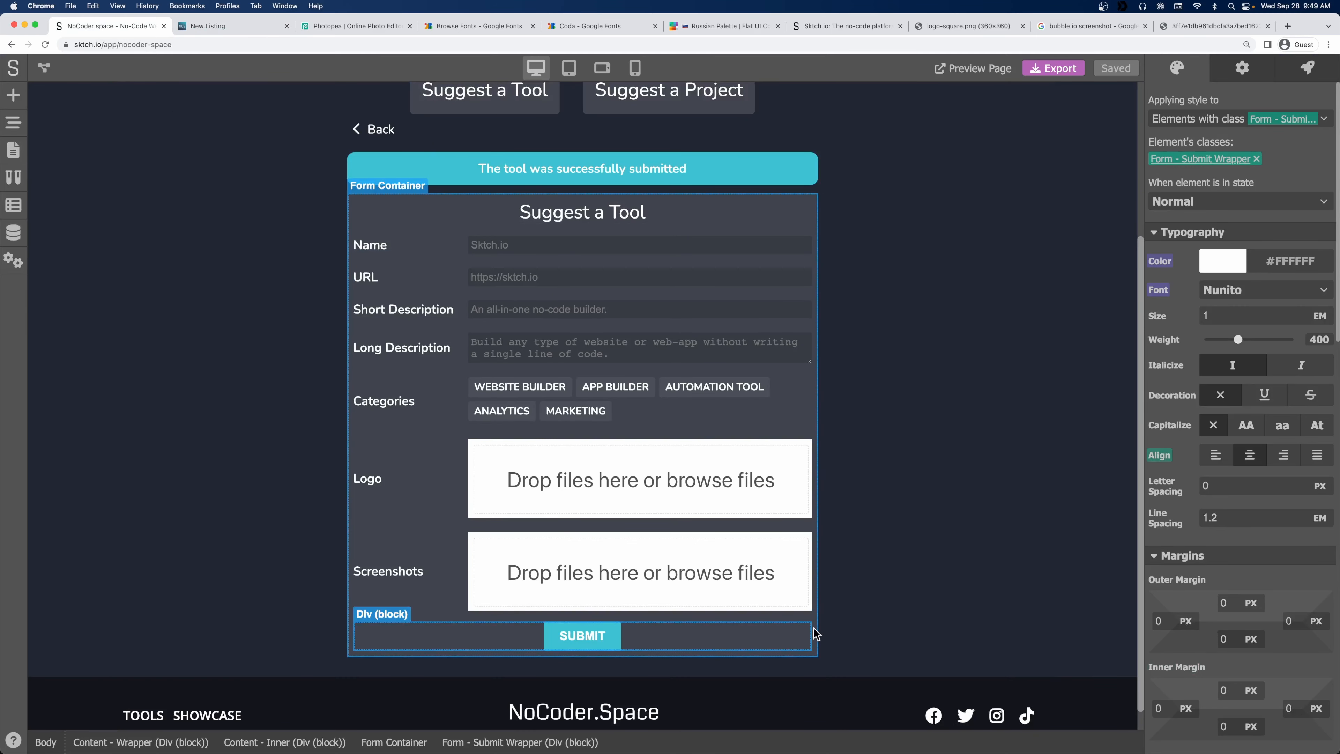
Open the form submission logic graph and pan to the category loop nodes.
click(1308, 69)
click(1313, 298)
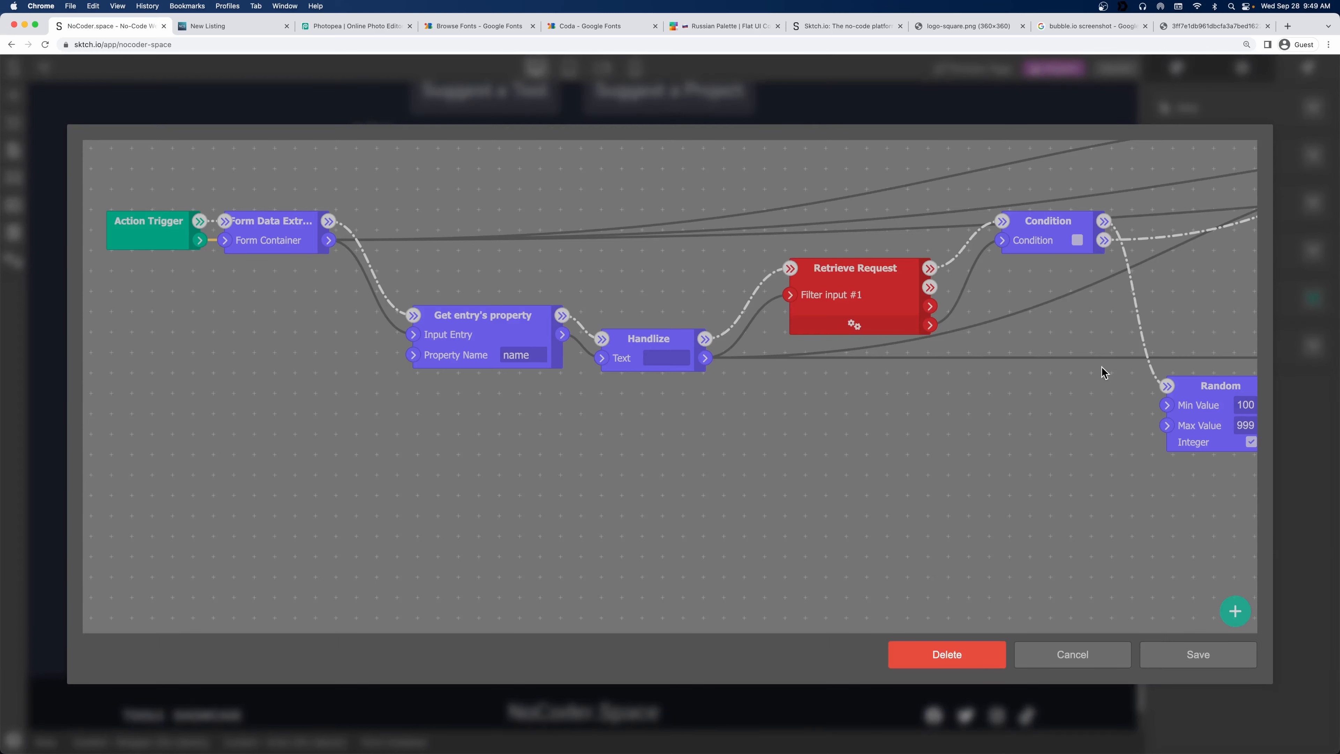
drag(1062, 454, 452, 422)
drag(855, 360, 501, 519)
drag(754, 387, 452, 410)
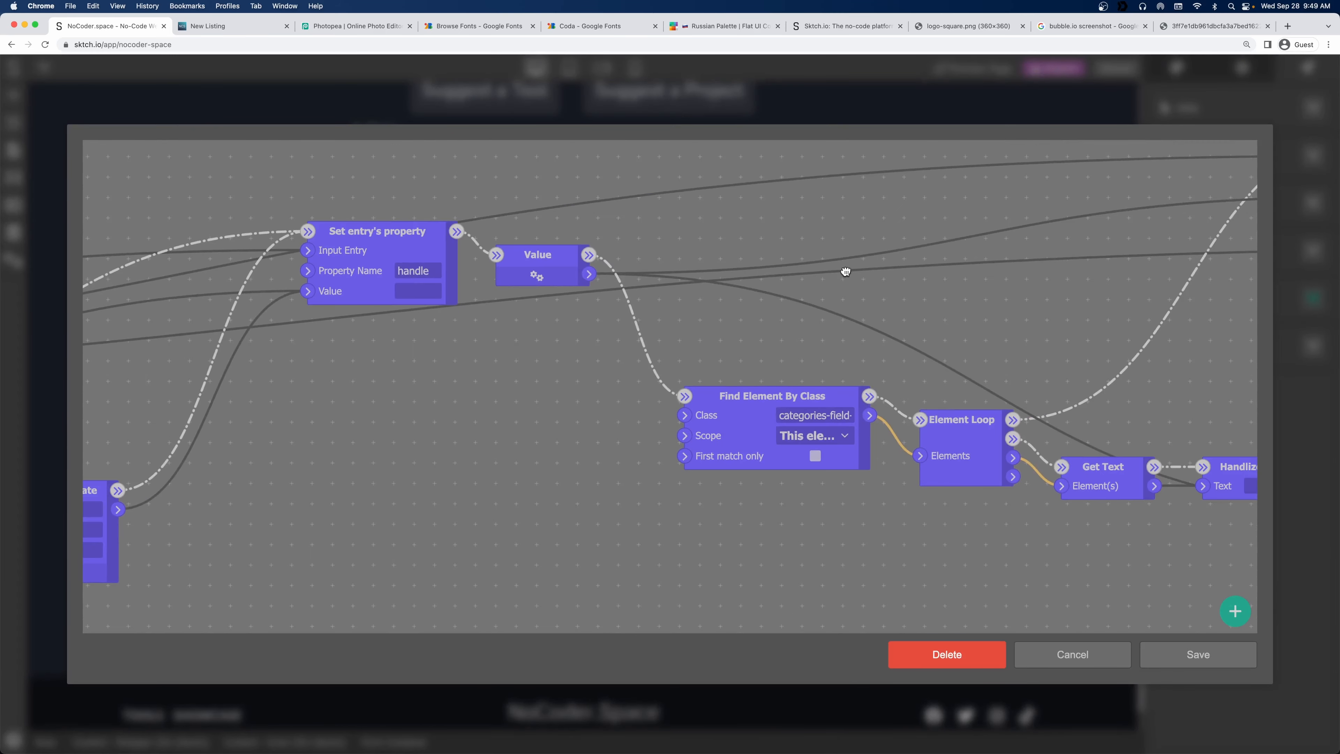
drag(922, 246, 601, 215)
drag(814, 264, 751, 321)
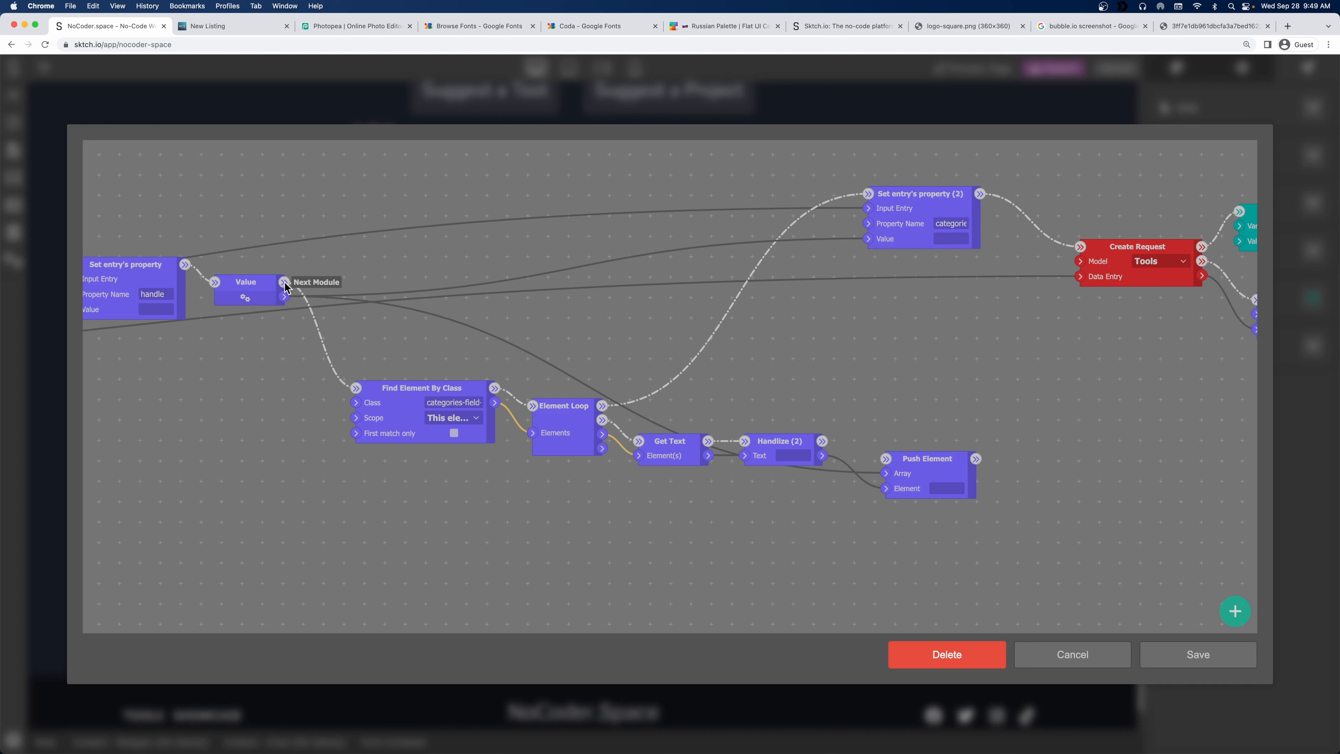
Wire Handlize (2)'s output into Push Element and line up the surrounding nodes.
drag(260, 285, 366, 262)
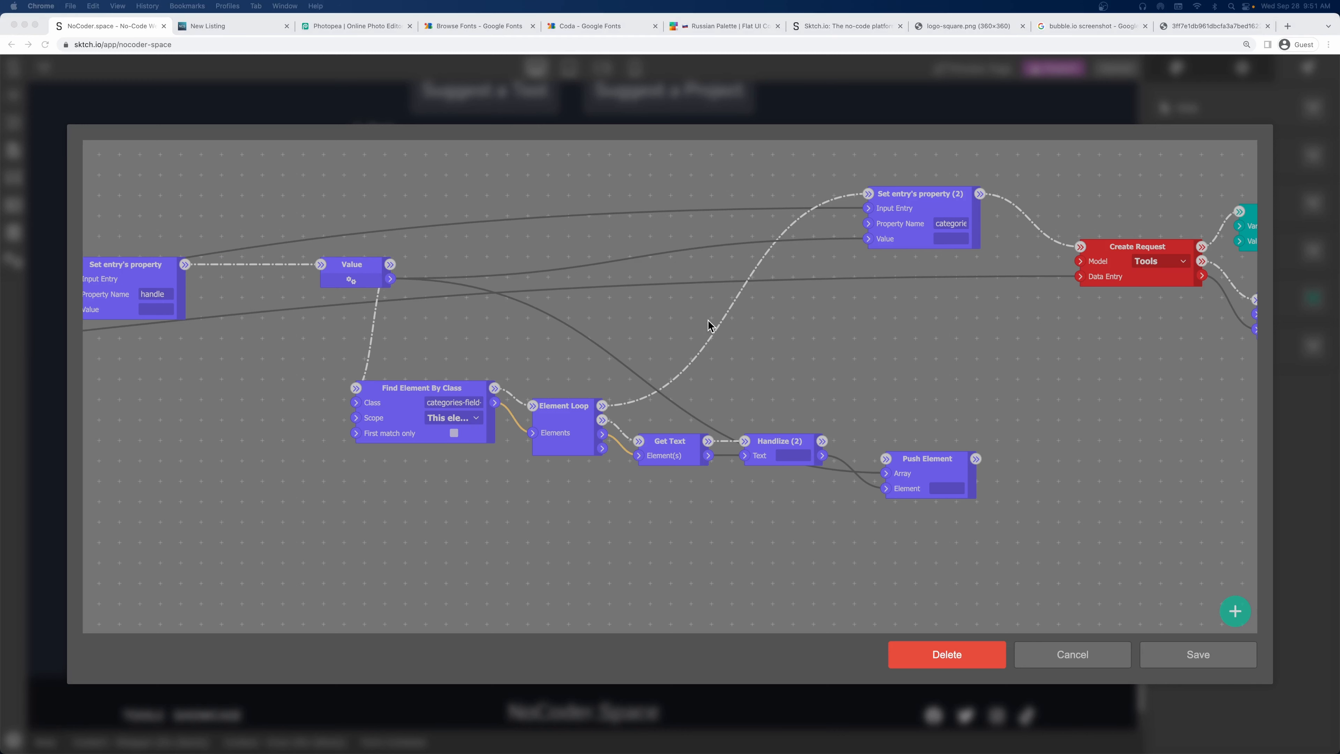
click(709, 326)
drag(356, 278, 285, 278)
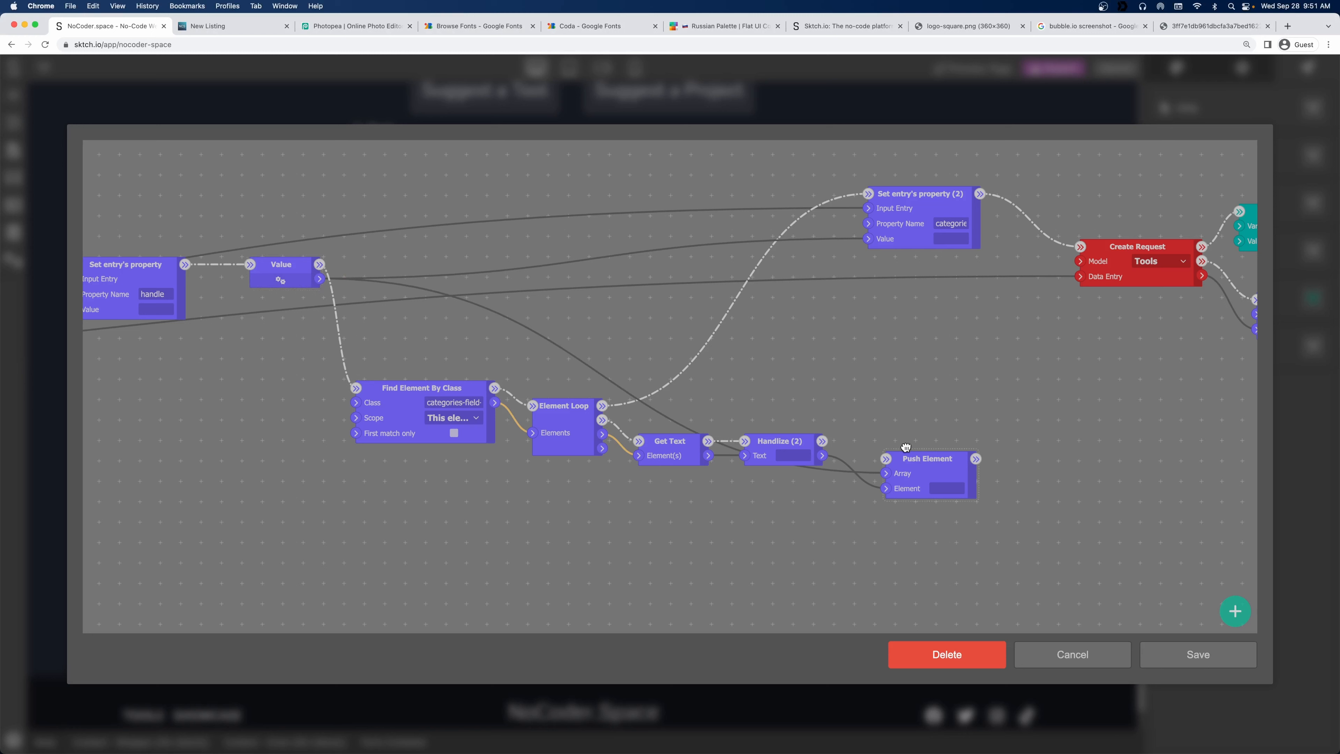
drag(905, 447, 903, 429)
drag(824, 441, 889, 444)
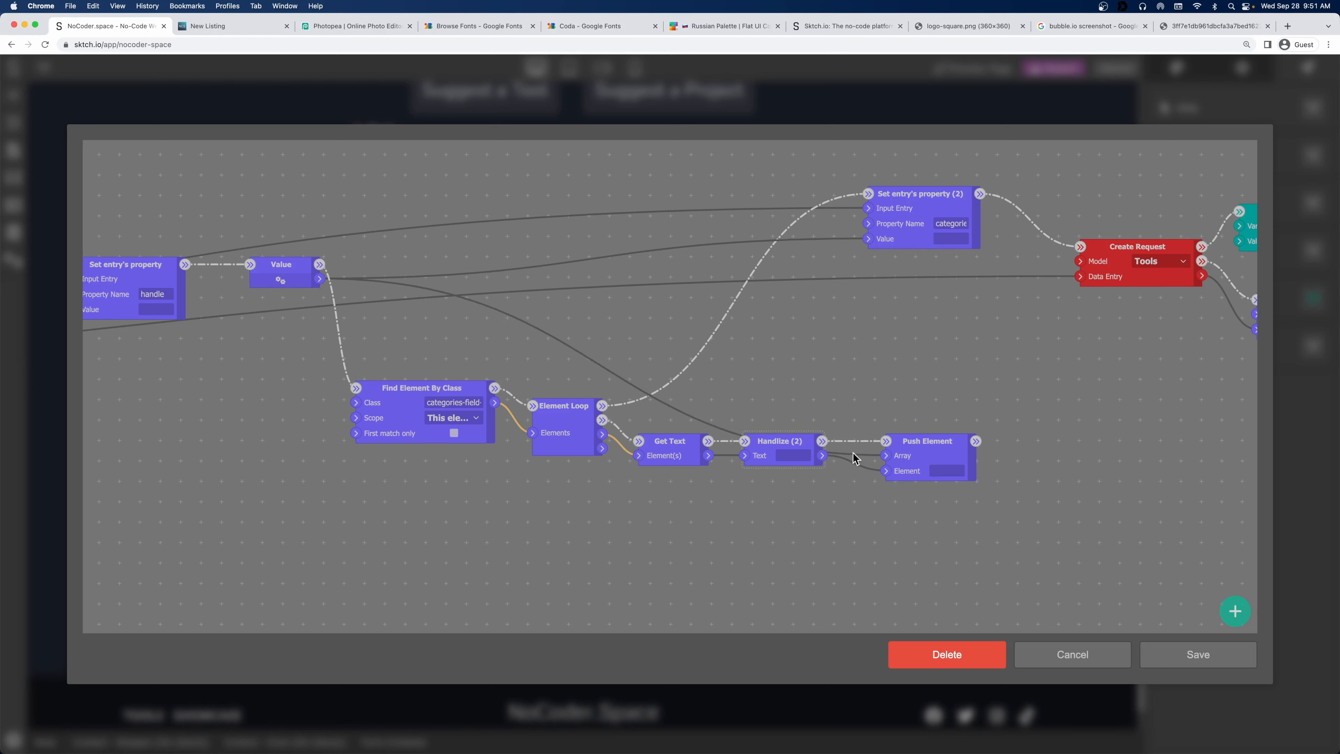
drag(783, 445, 801, 428)
drag(581, 413, 564, 412)
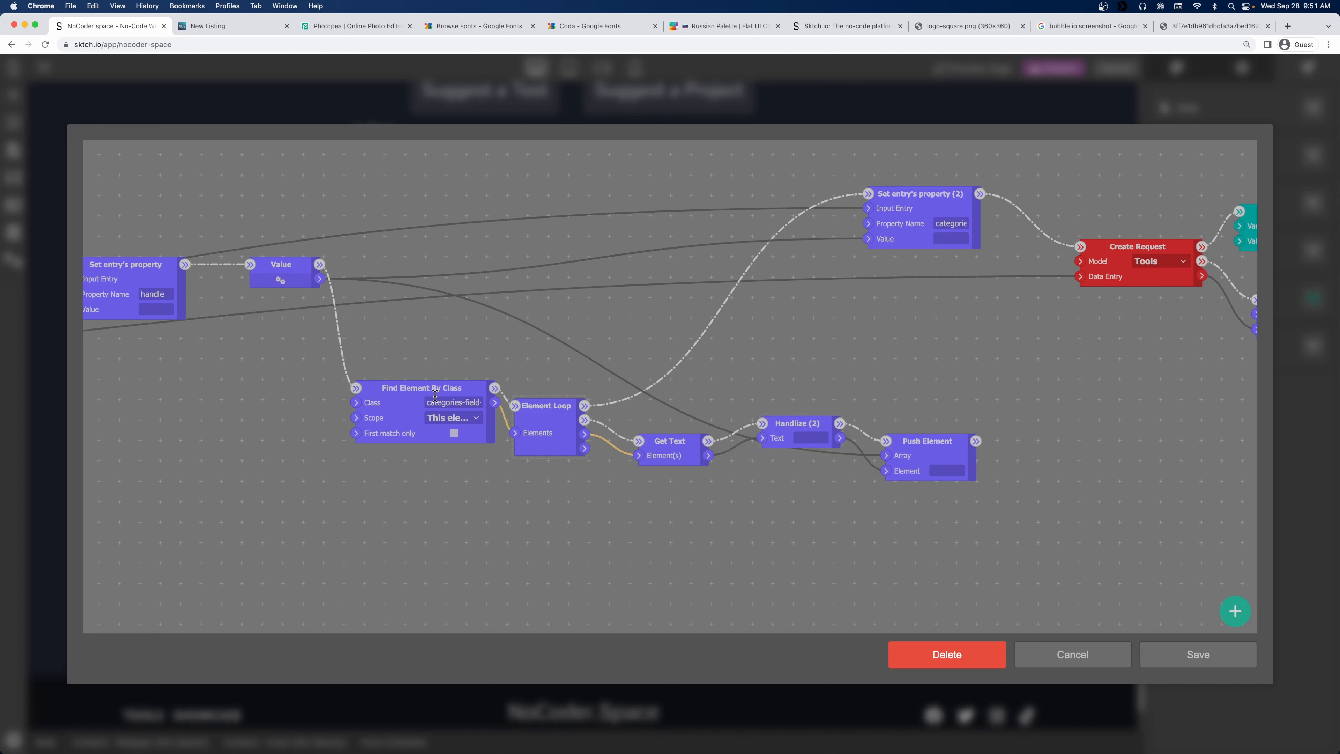
drag(411, 389, 393, 363)
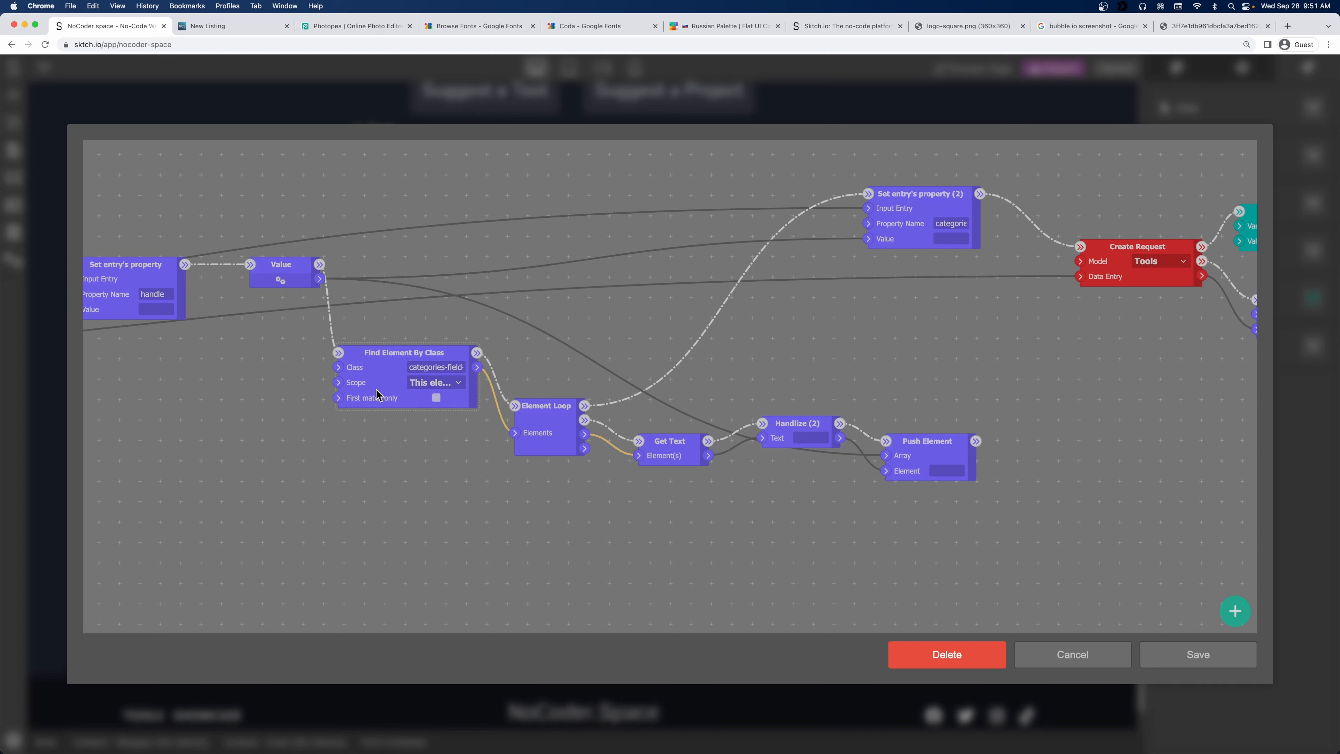
Set the Value node to the array element count, then save the logic and project.
drag(275, 270, 239, 271)
click(247, 279)
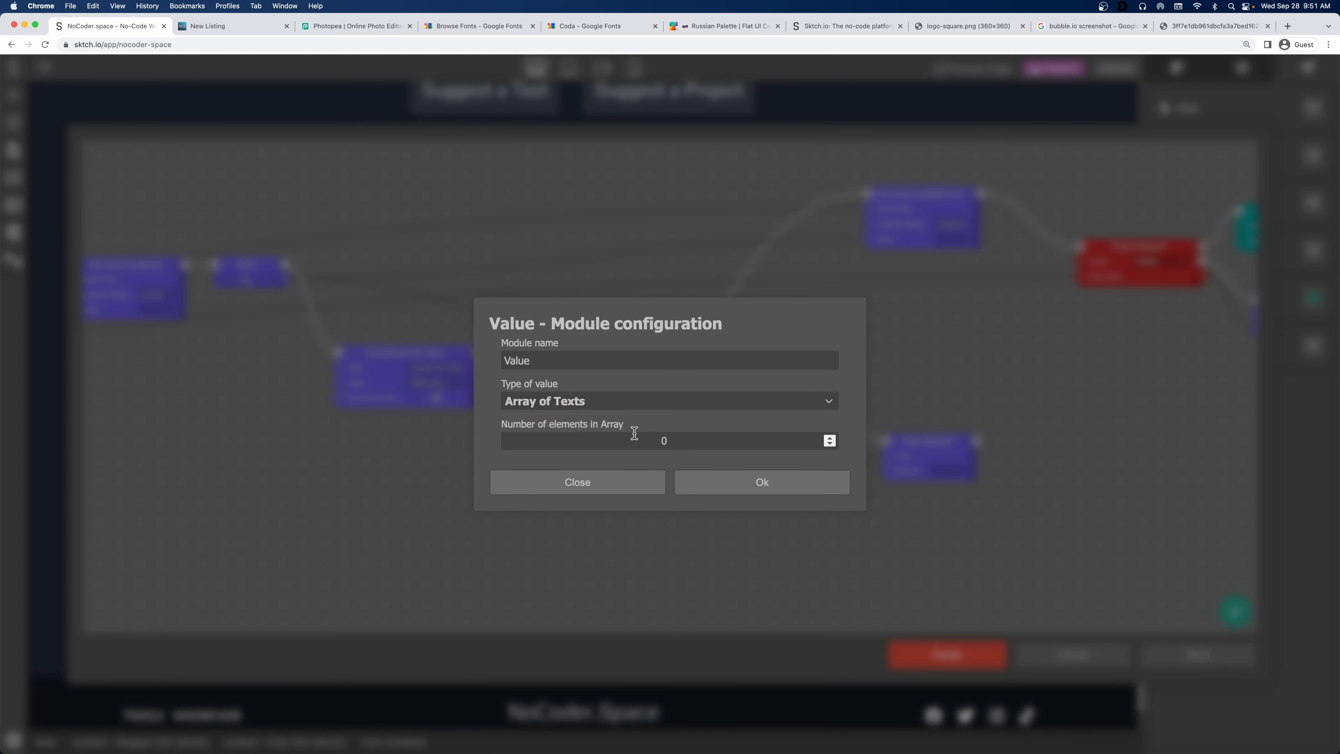
drag(696, 441, 628, 440)
click(713, 484)
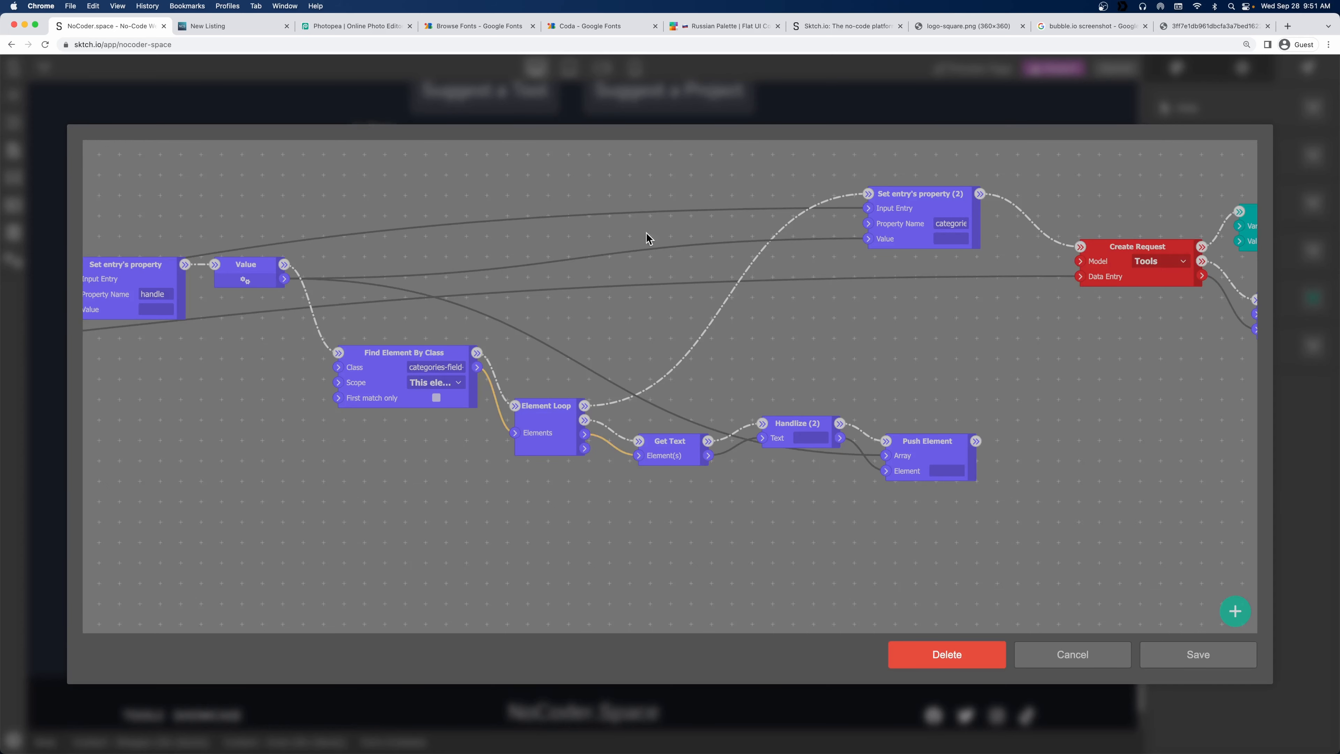
scroll(858, 350, up, 3)
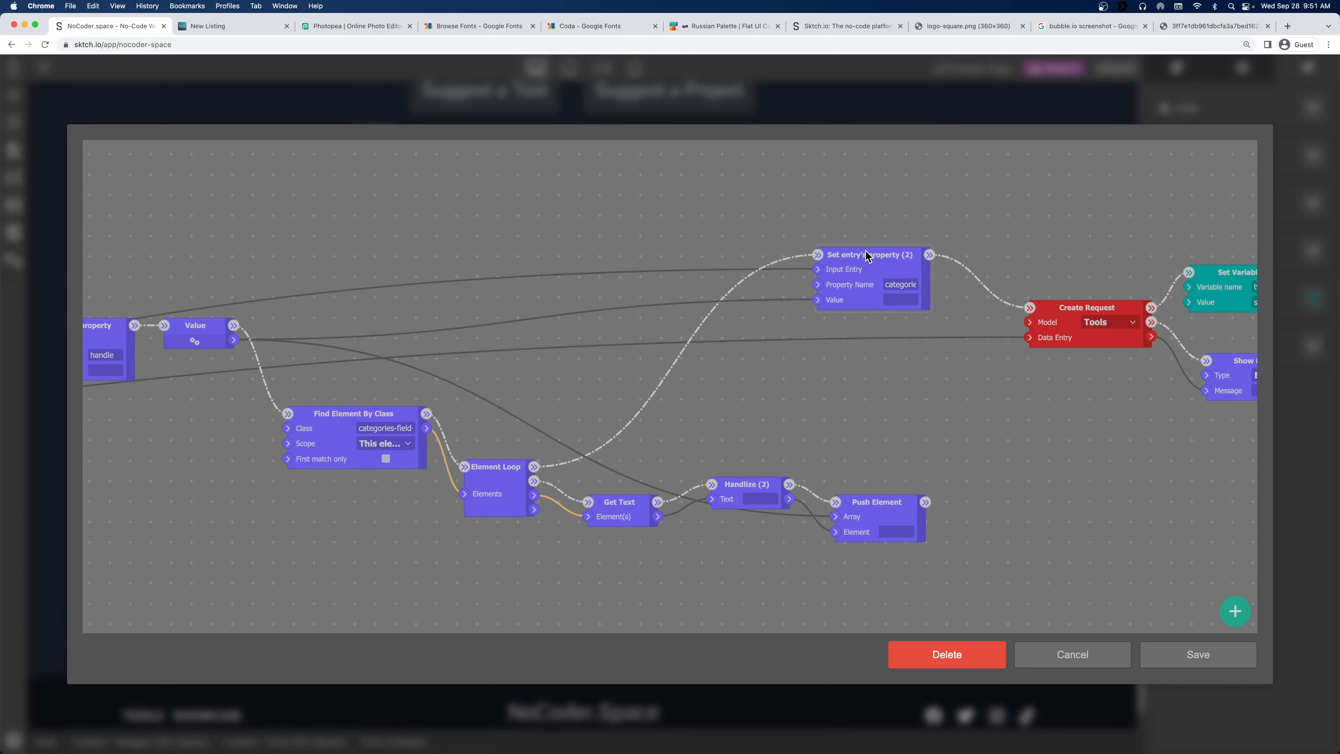
drag(867, 255, 867, 238)
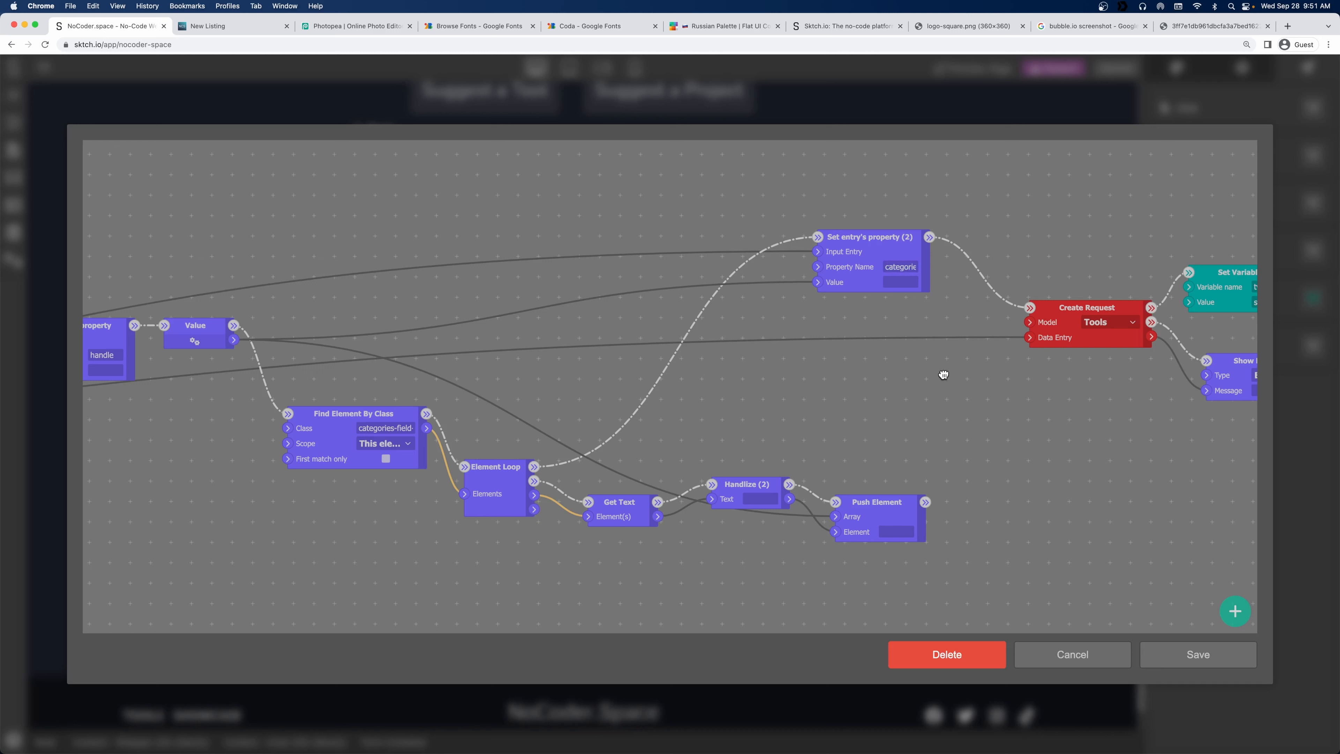
click(1187, 655)
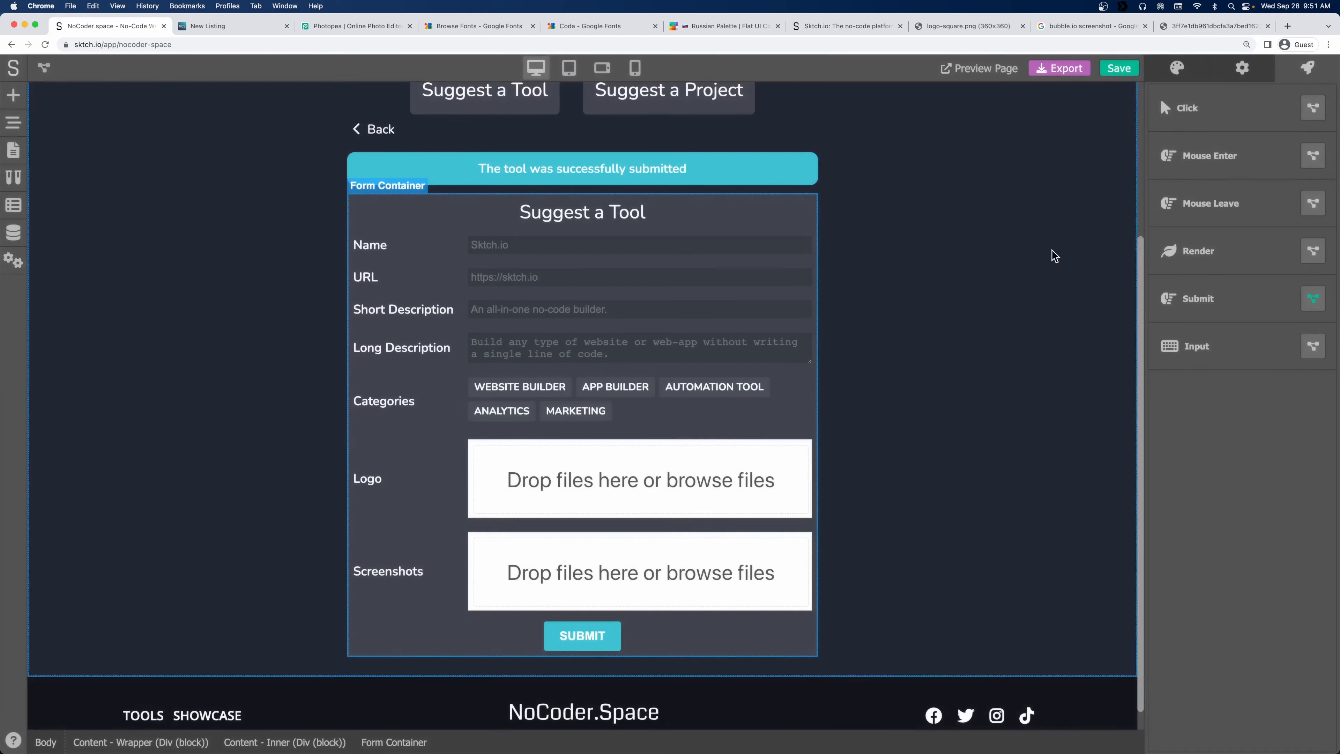
click(1117, 67)
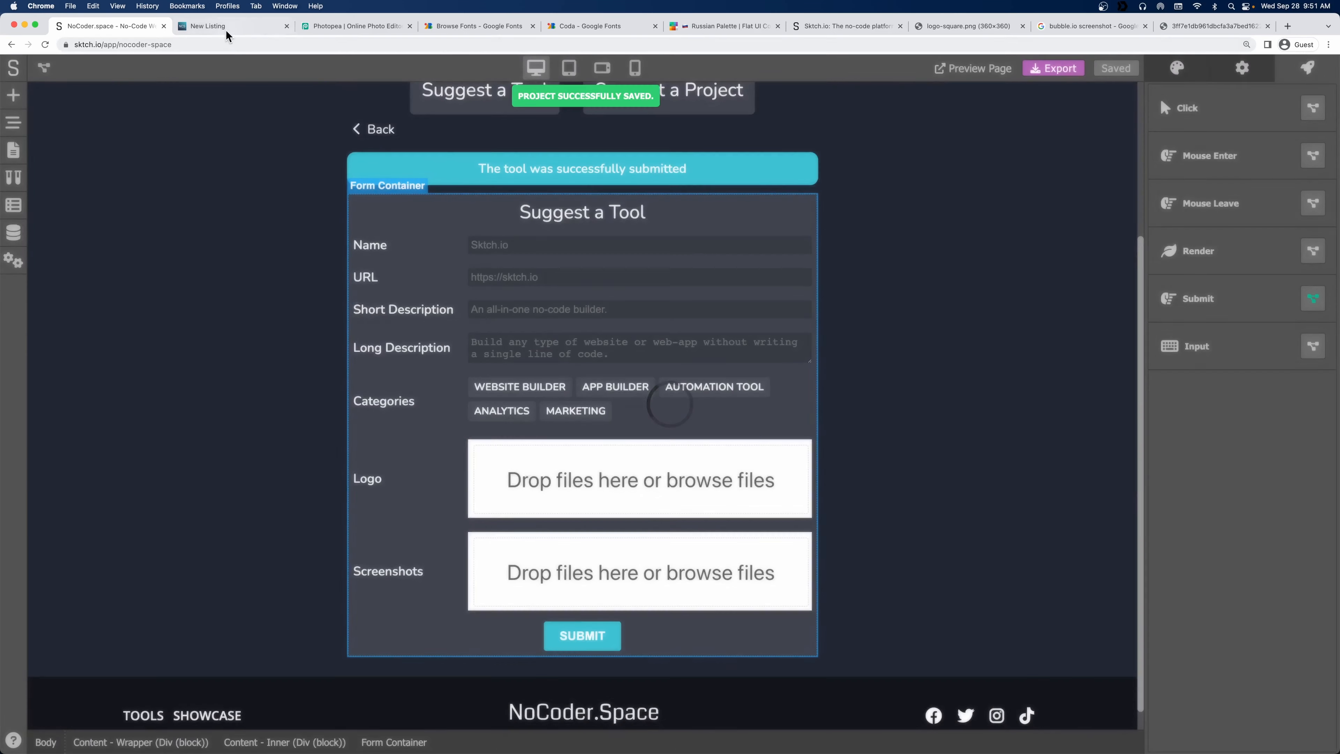
click(226, 28)
Reload the live page and fill the Suggest a Tool fields with filler text (fdghf, ghdfgh, dfghdfgh, dfg).
key(super+r)
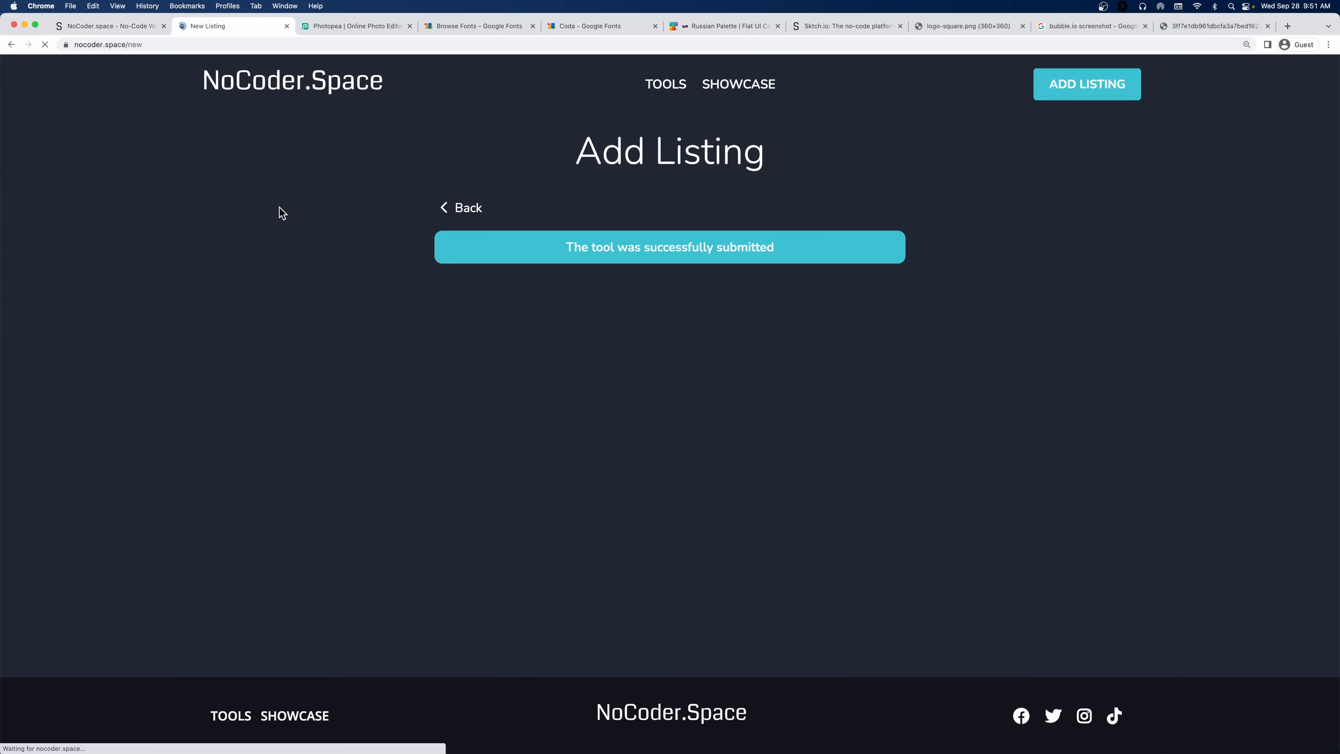
click(546, 258)
click(611, 285)
text(fdghf)
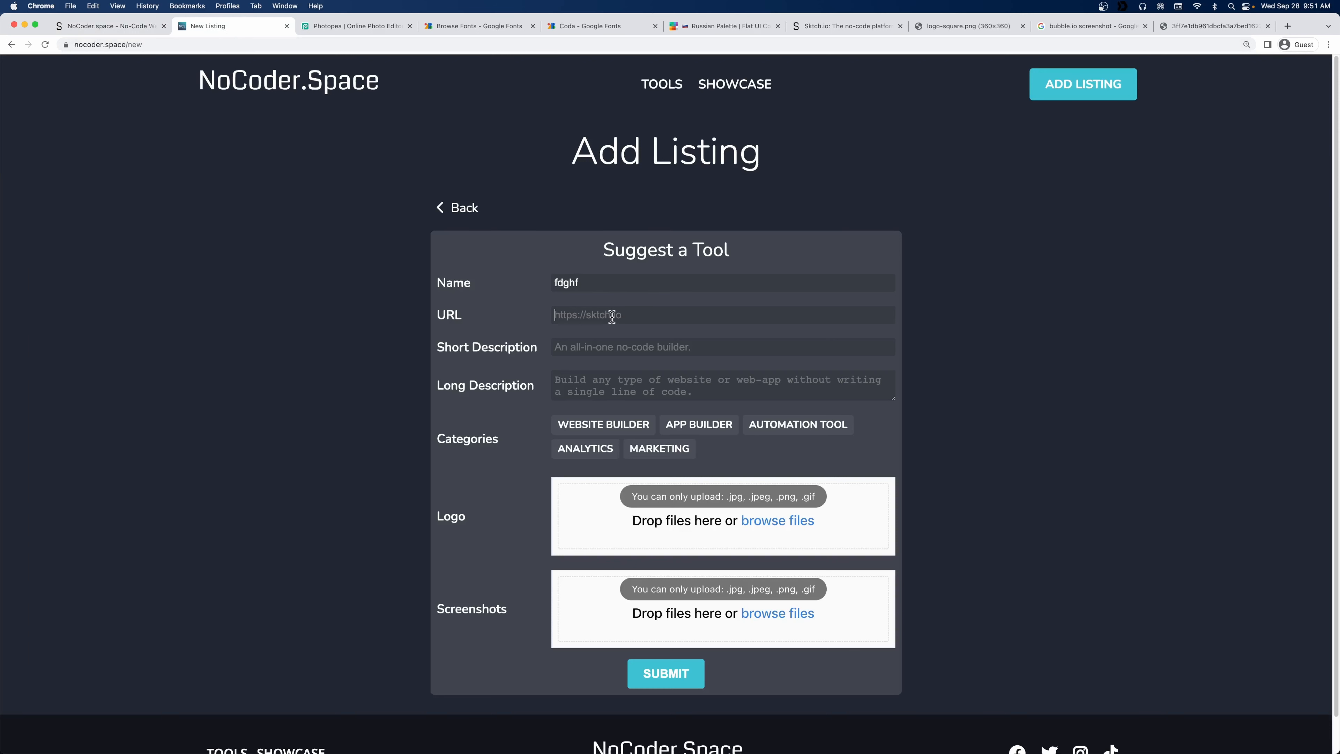
click(612, 314)
text(ghdfgh)
click(621, 348)
text(dfghdfgh)
click(631, 385)
text(dfg)
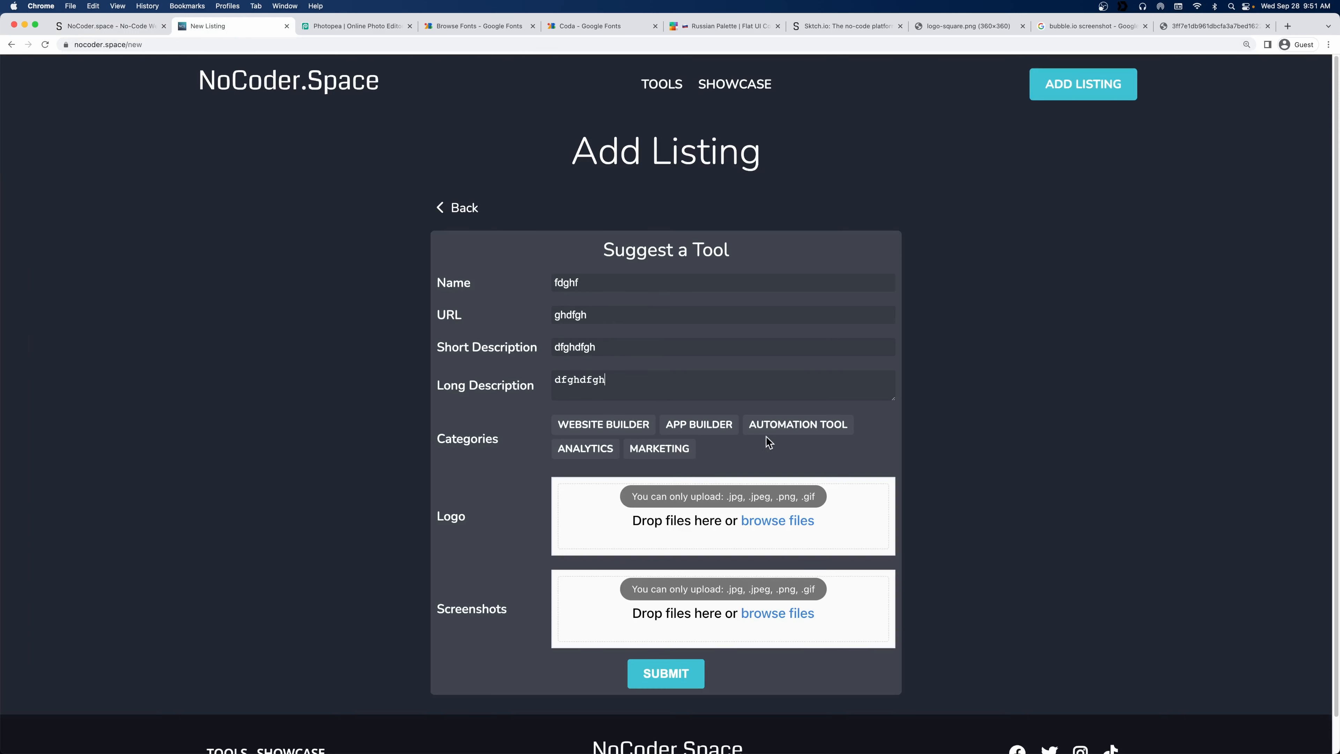
Tag the test tool Automation Tool and Website Builder and submit it.
click(767, 431)
click(614, 422)
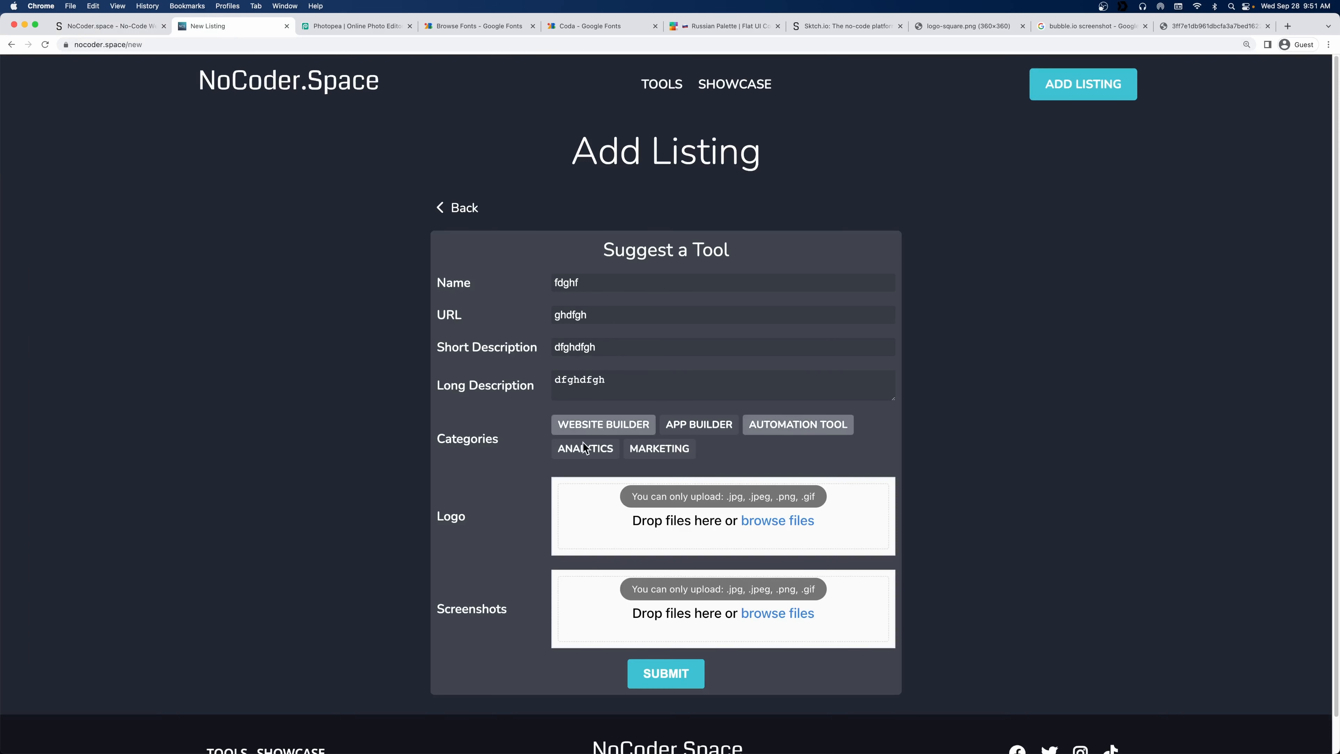
click(677, 669)
click(107, 26)
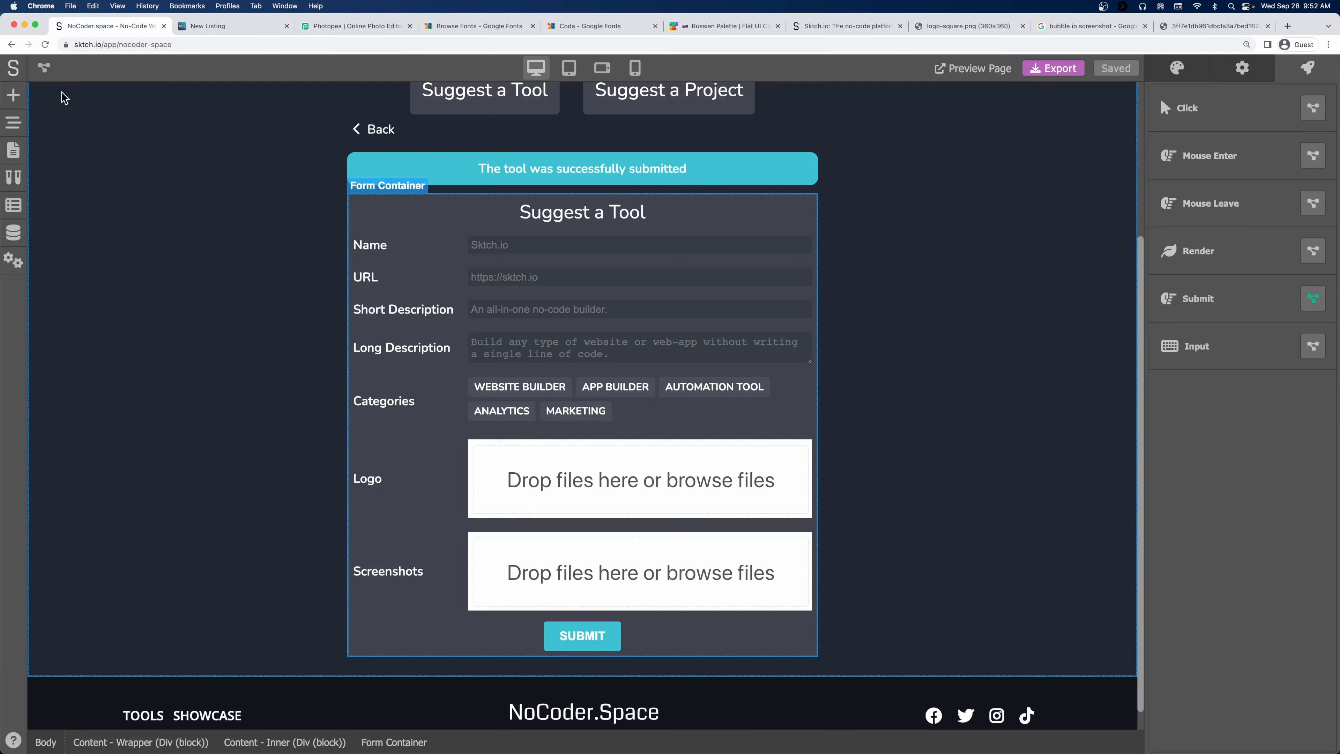
Open the Tools data model and inspect the test entry's saved categories.
click(15, 228)
click(202, 169)
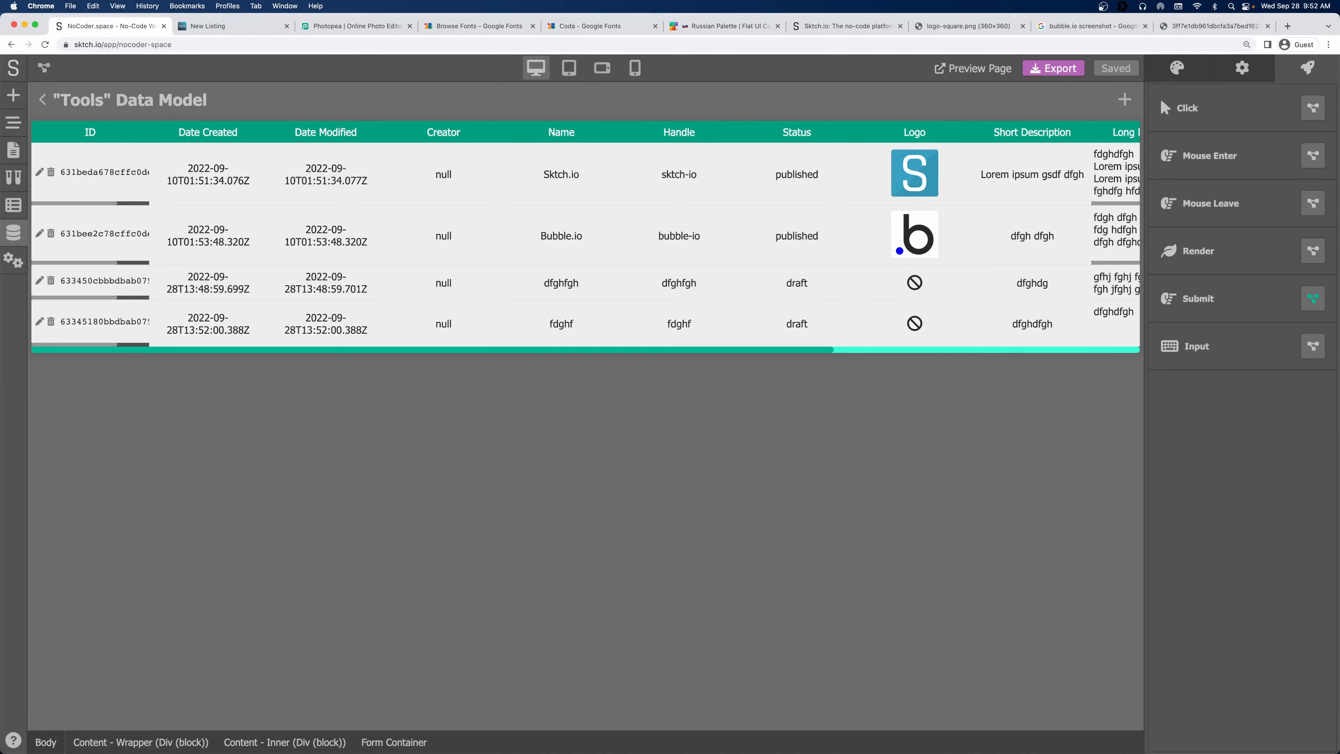
drag(392, 345, 720, 354)
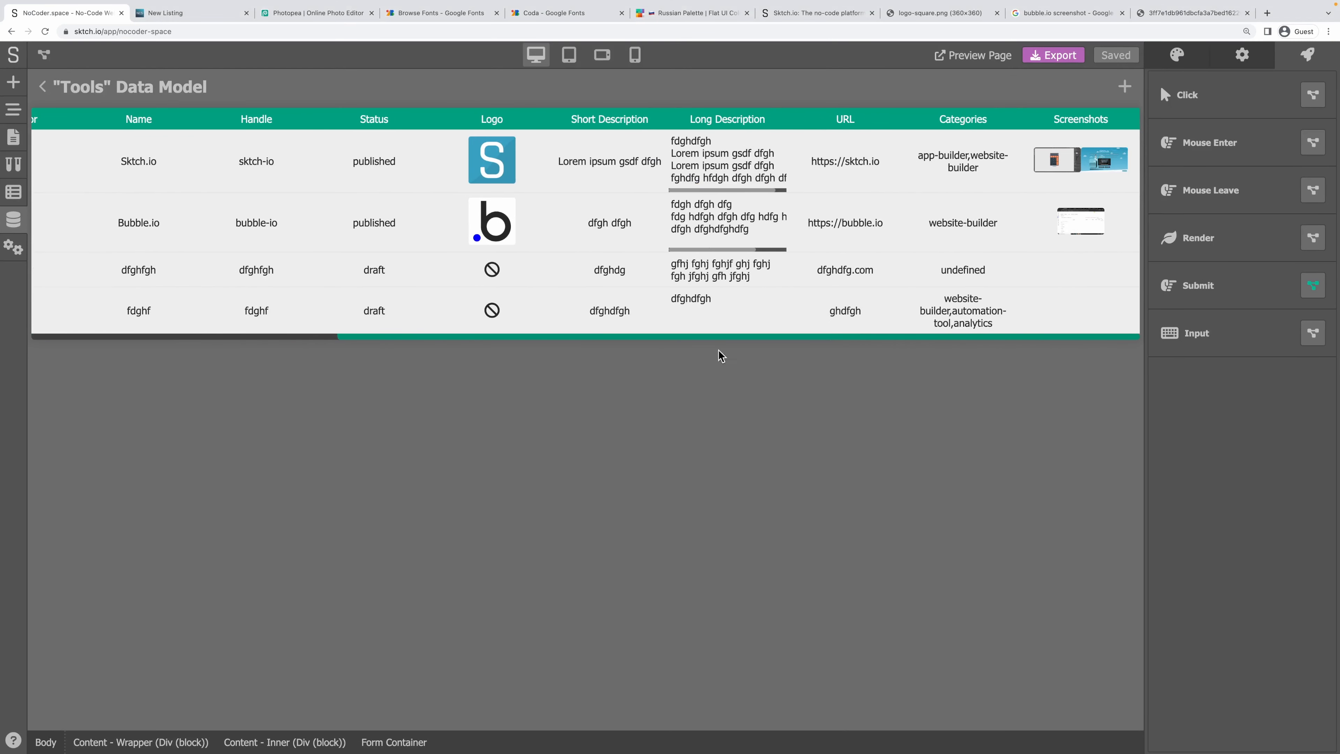
mouse_move(933, 302)
mouse_down()
mouse_move(1000, 329)
mouse_move(951, 302)
mouse_up()
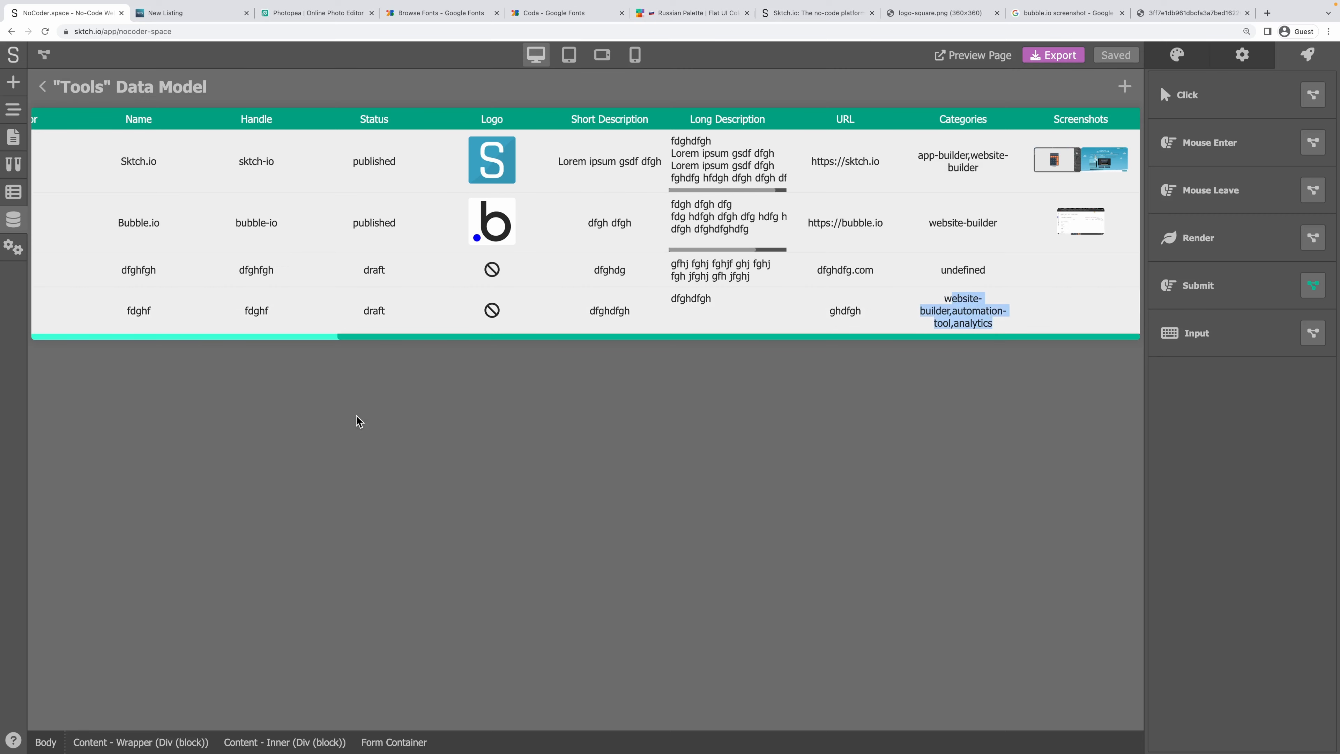
scroll(374, 344, left, 10)
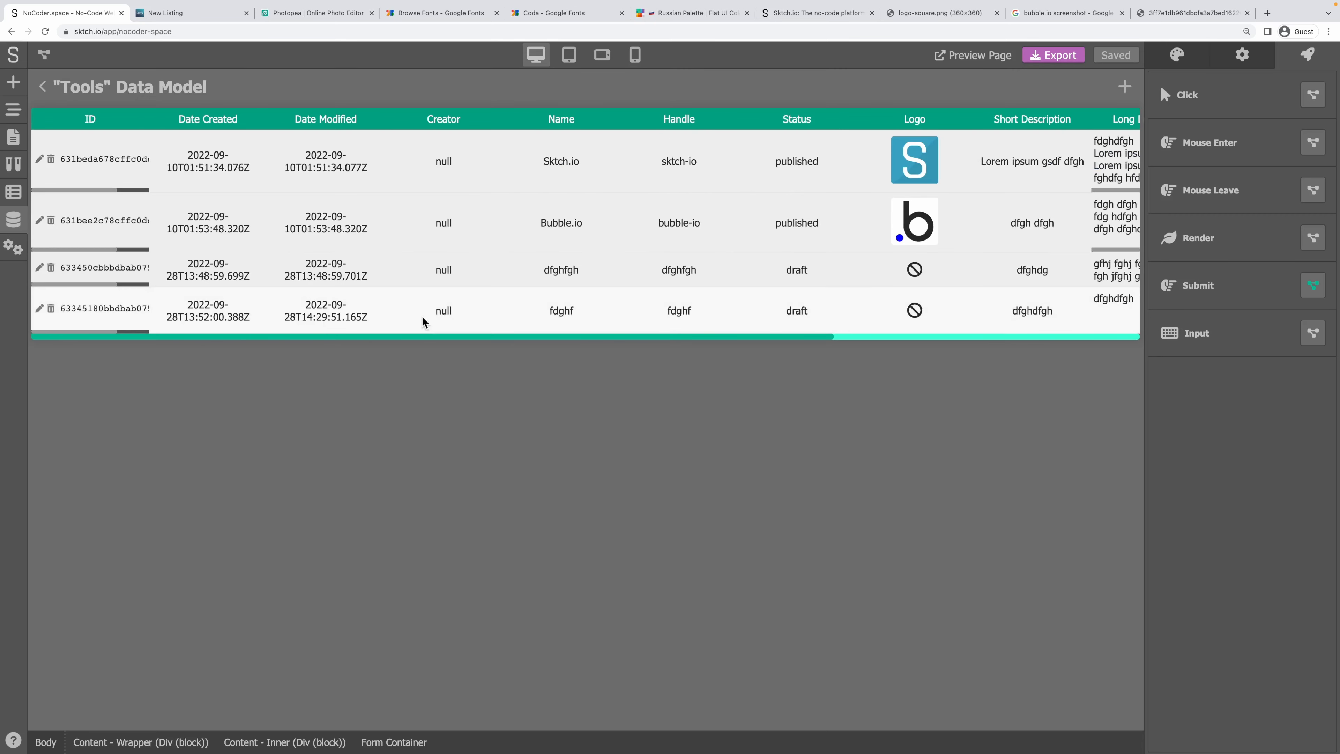
Review the fdghf entry's edit dialog and status options, closing it unchanged.
click(39, 308)
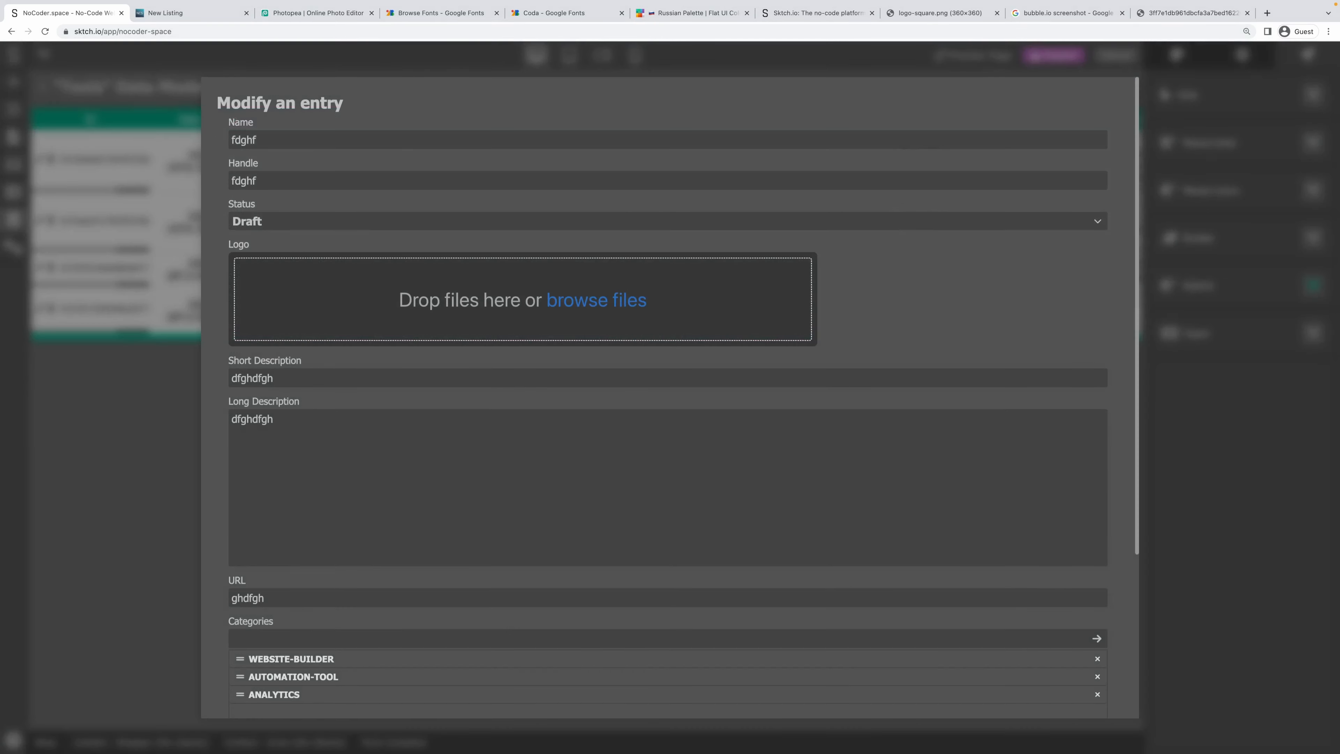
scroll(596, 382, down, 5)
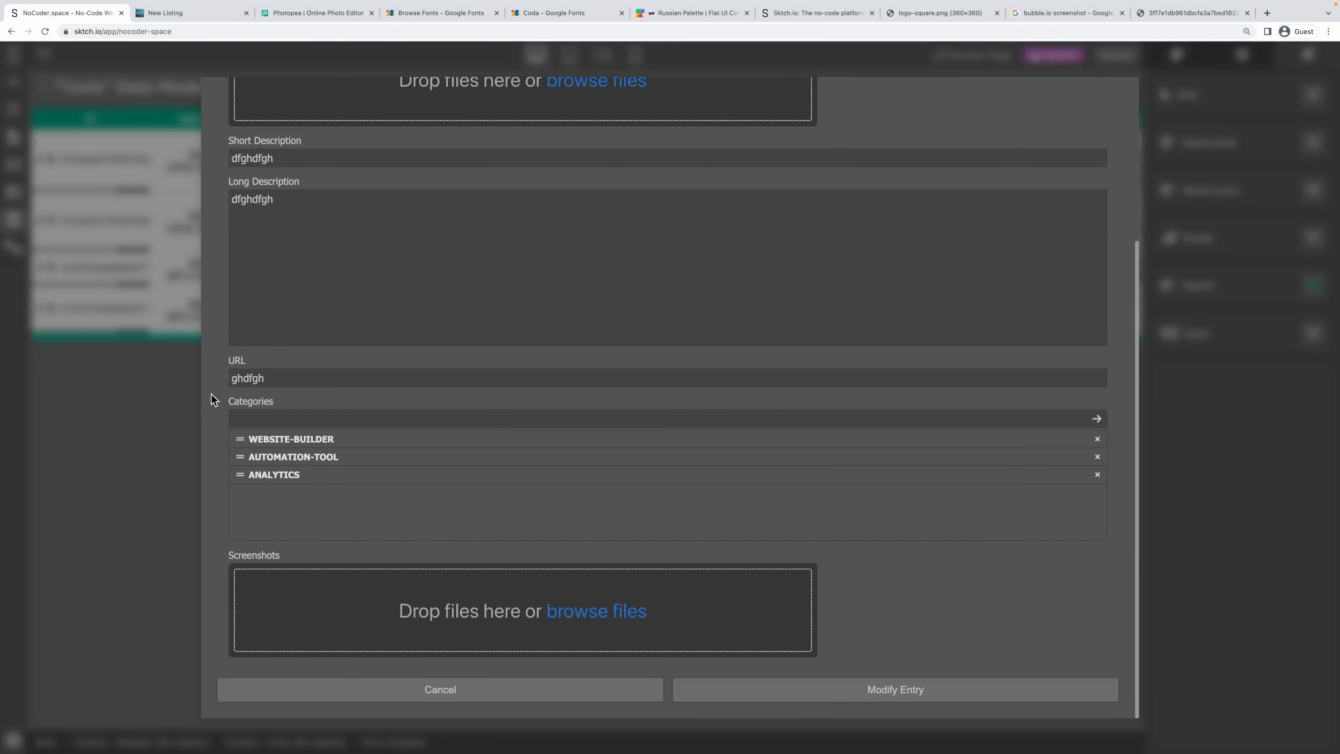
scroll(237, 396, up, 5)
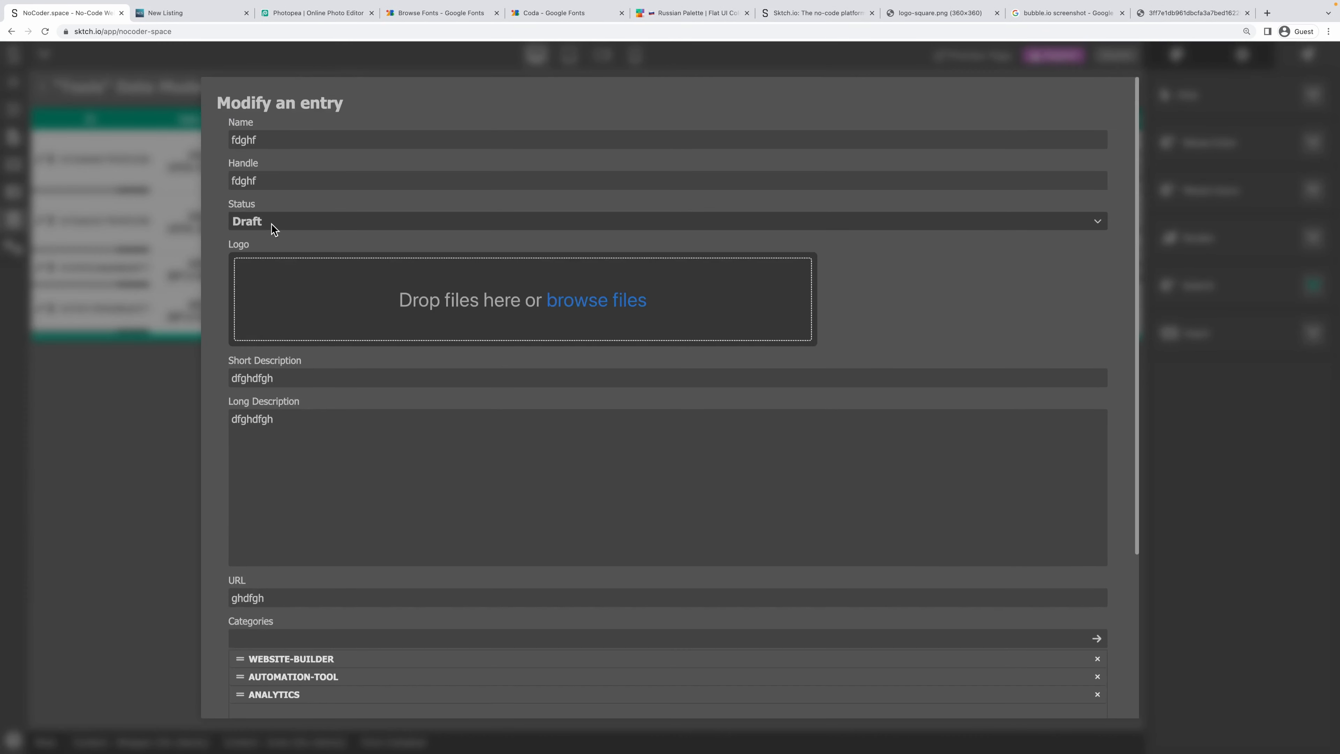
click(237, 225)
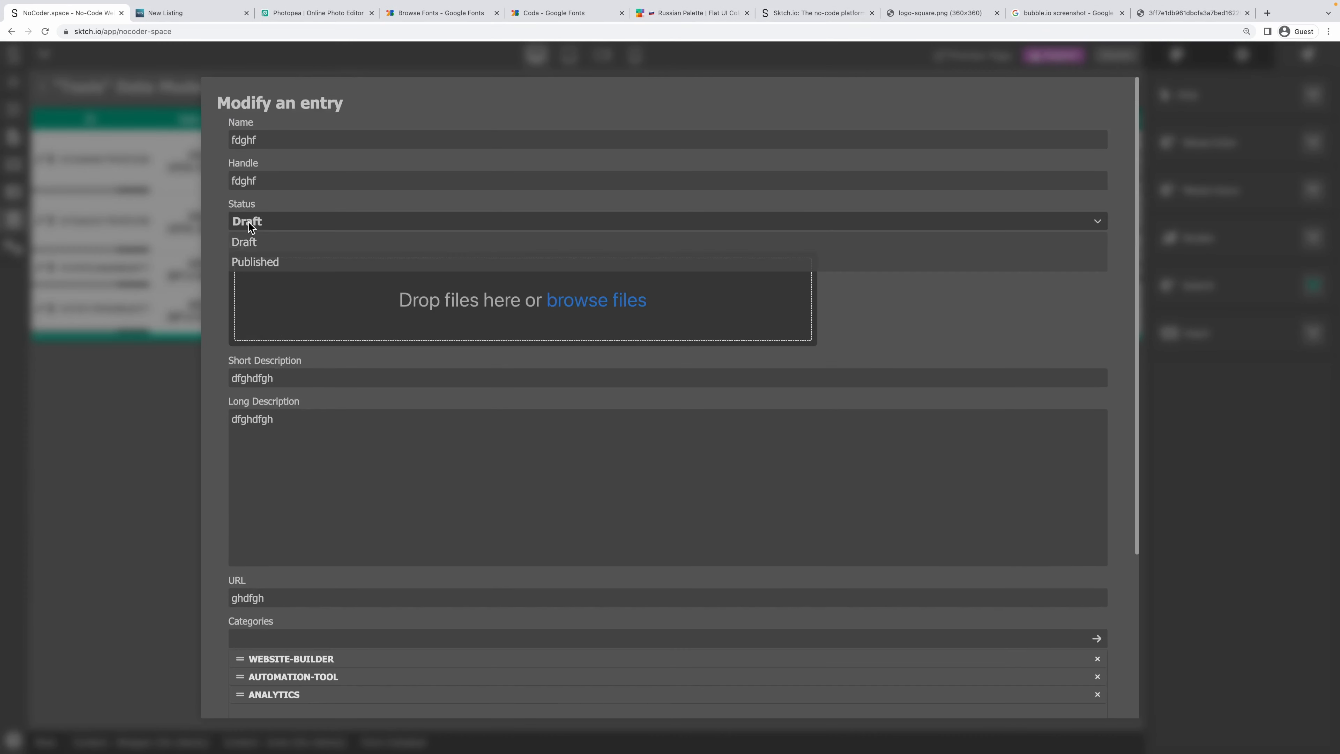
click(218, 271)
click(27, 338)
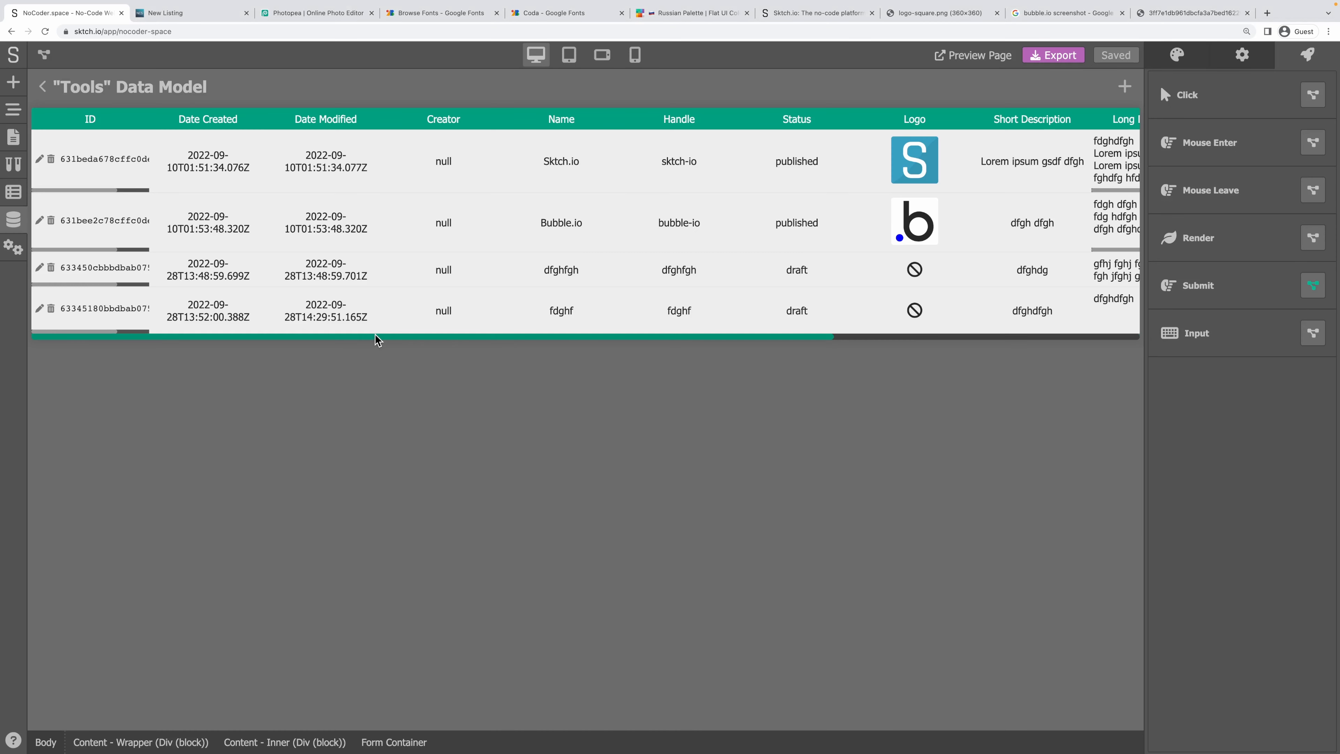
Re-check the Categories column values of the test entries.
drag(378, 340, 691, 353)
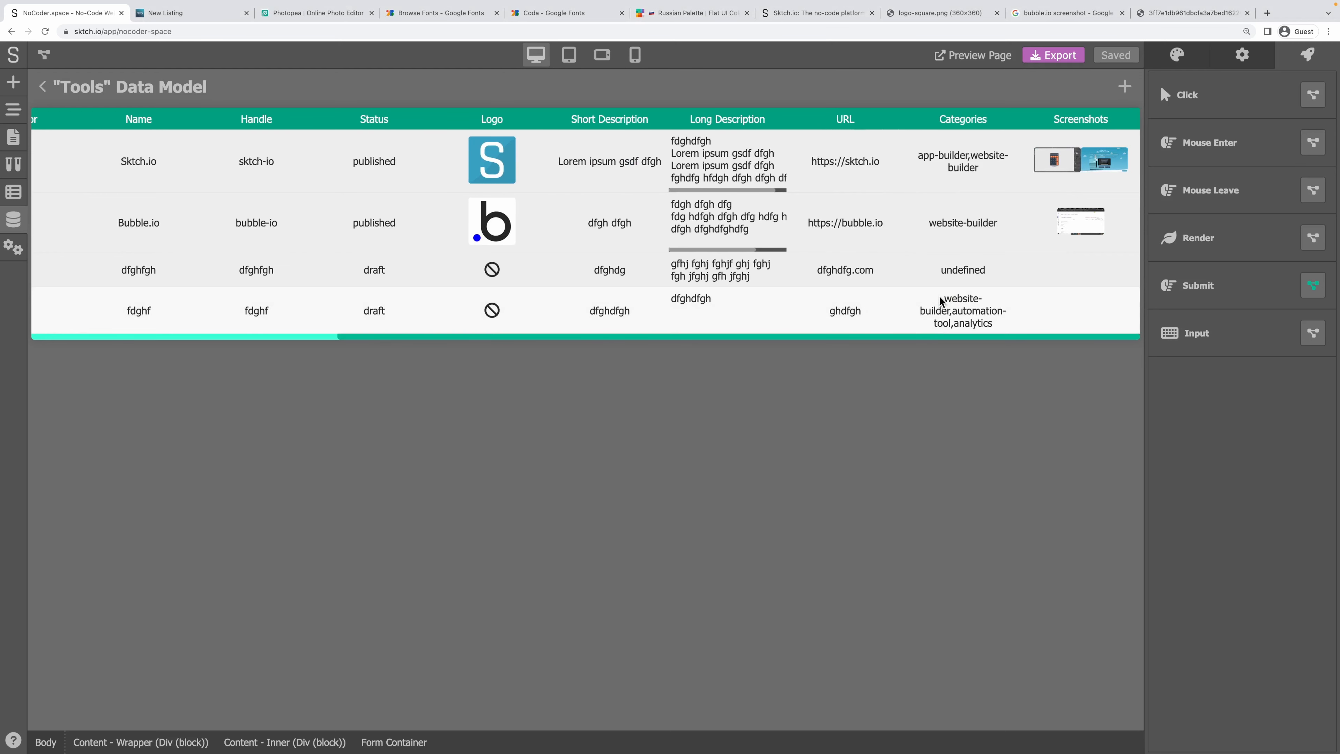
drag(940, 300, 959, 321)
double_click(987, 323)
click(901, 370)
drag(696, 334, 246, 349)
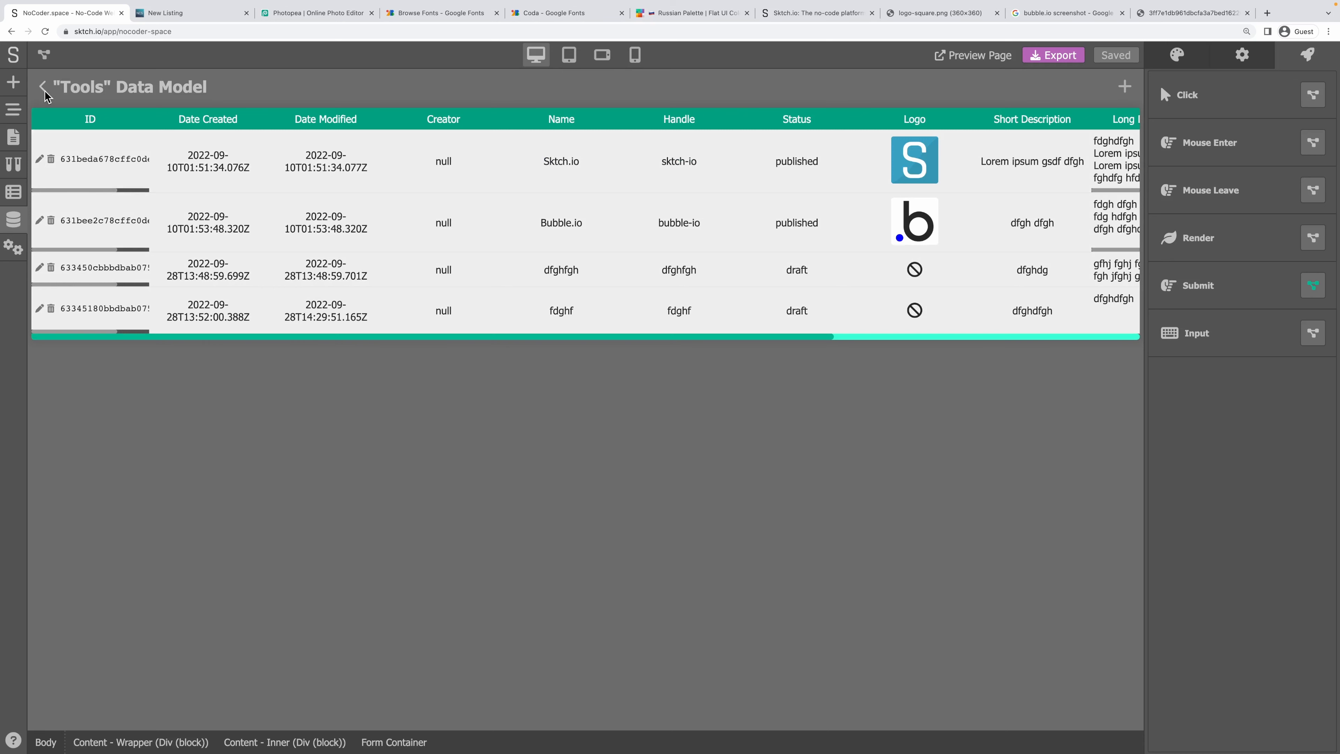
Delete the dfghfgh and fdghf test entries and leave the Tools table.
click(51, 268)
click(757, 434)
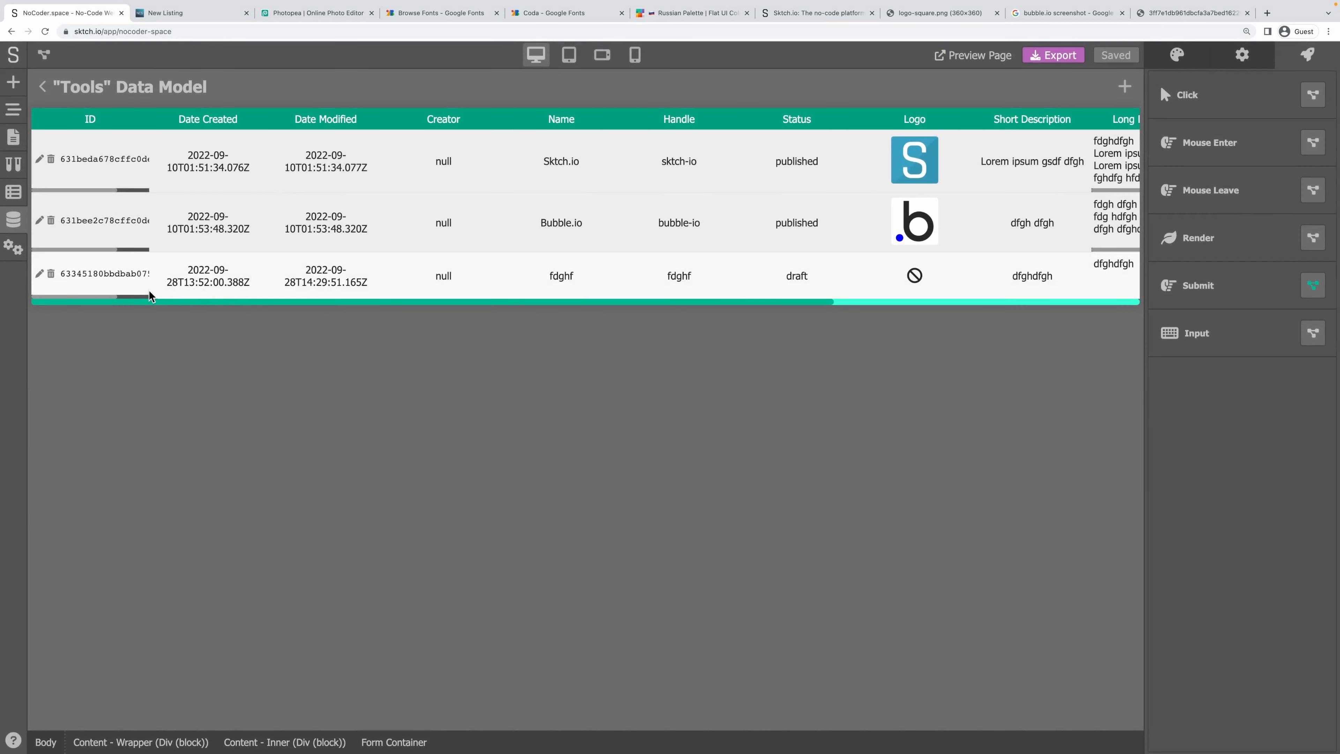
click(51, 274)
click(792, 427)
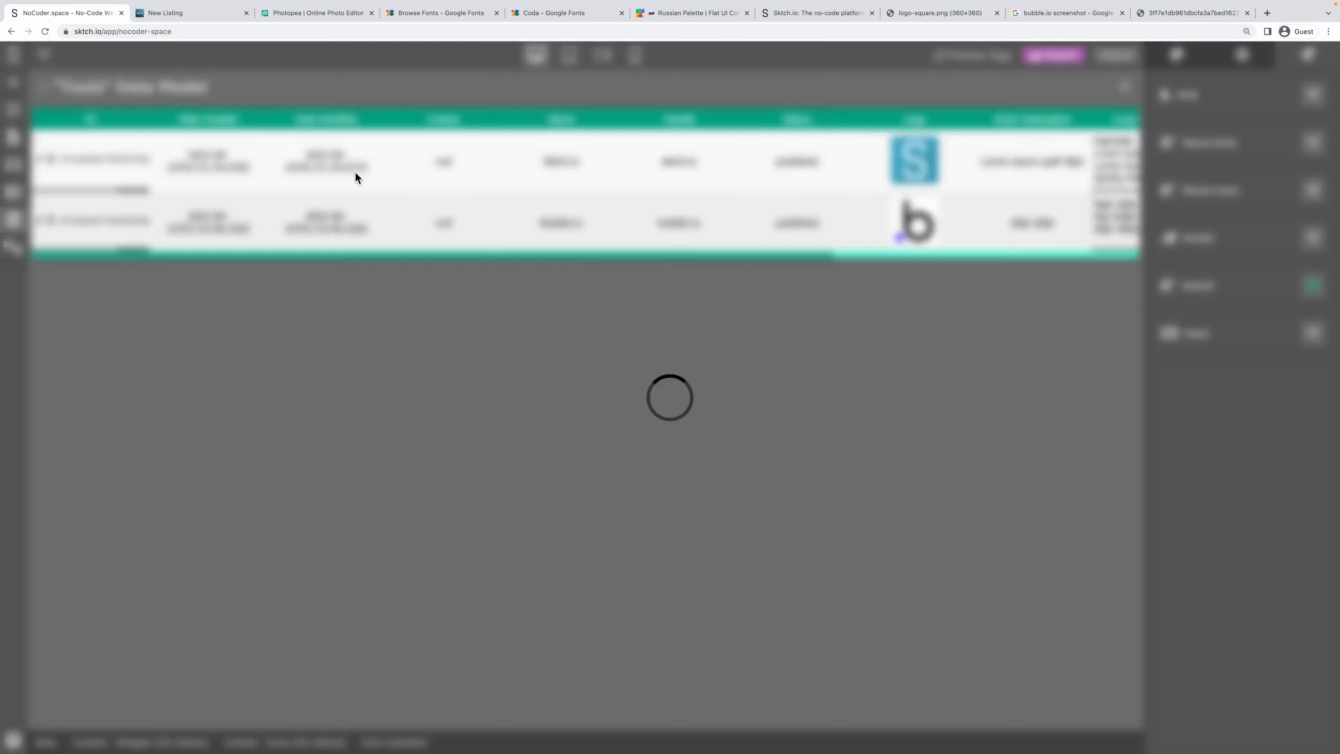
click(41, 86)
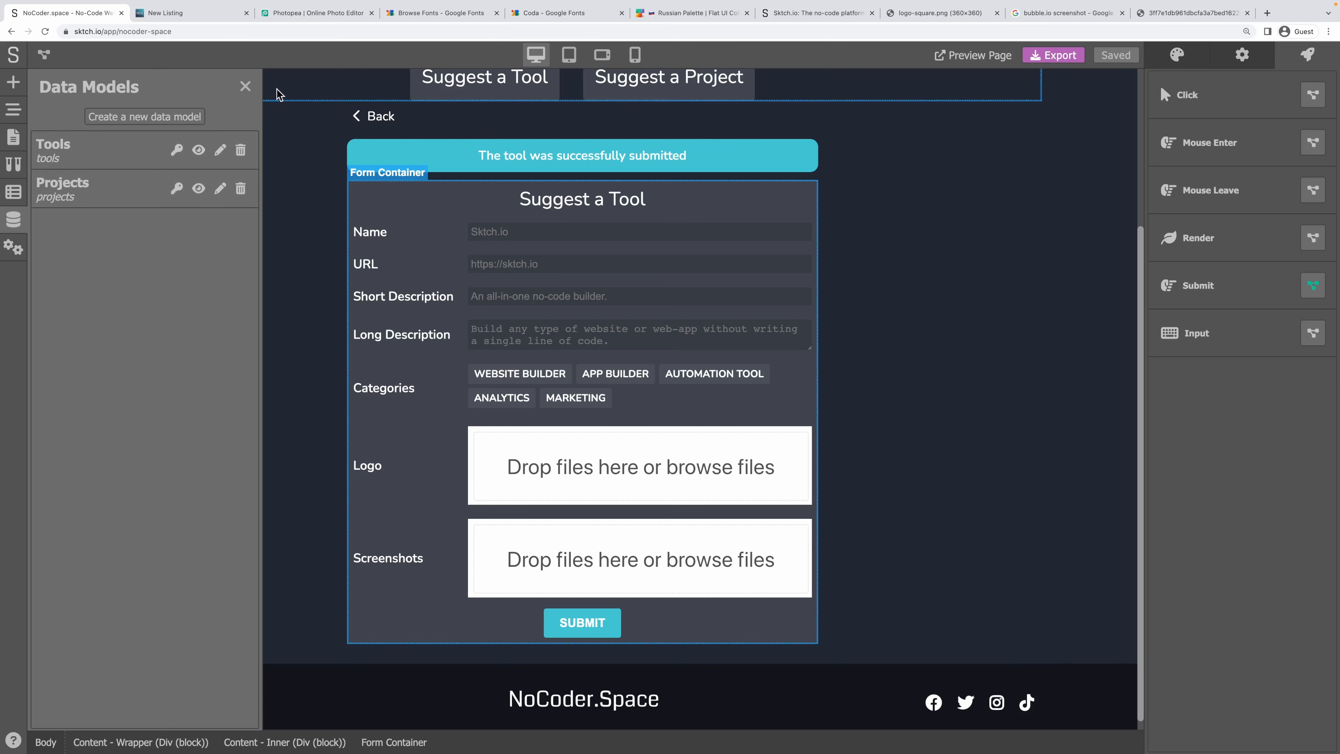
Duplicate the Suggest a Tool form container in the element tree.
click(245, 86)
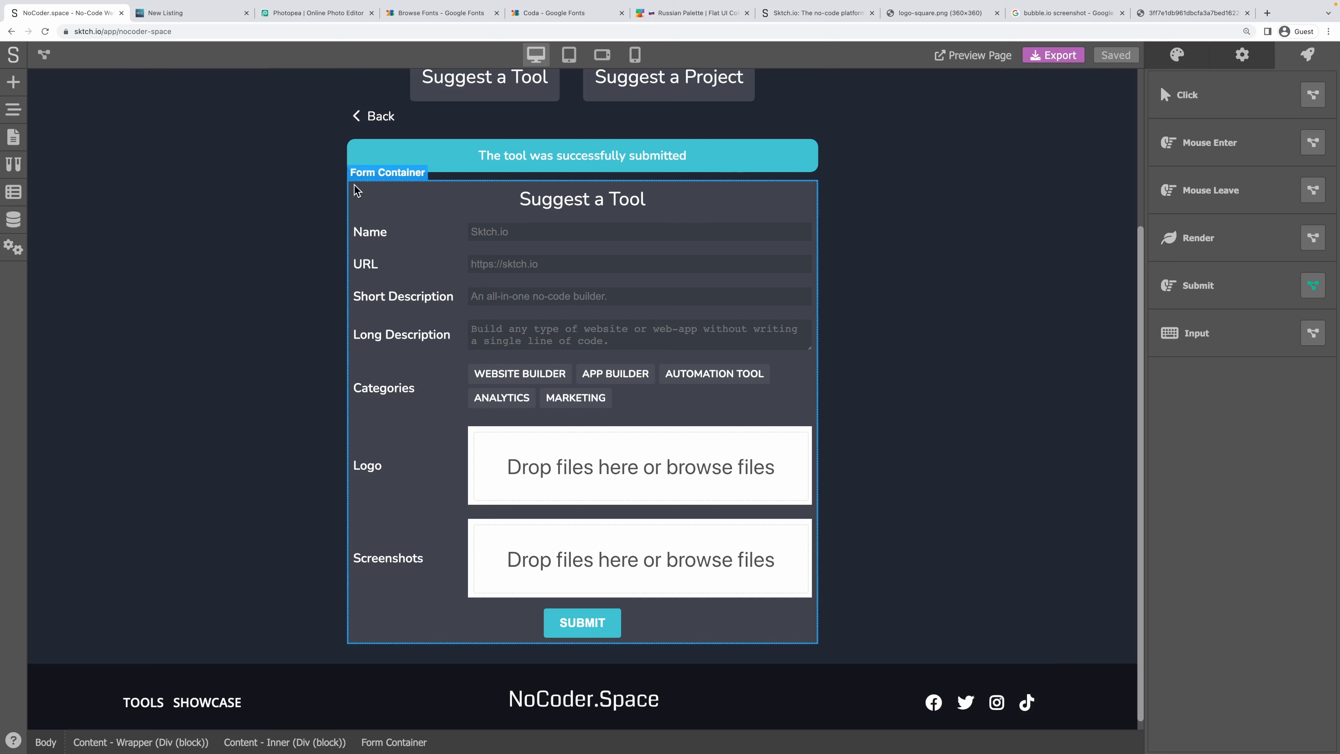
click(13, 109)
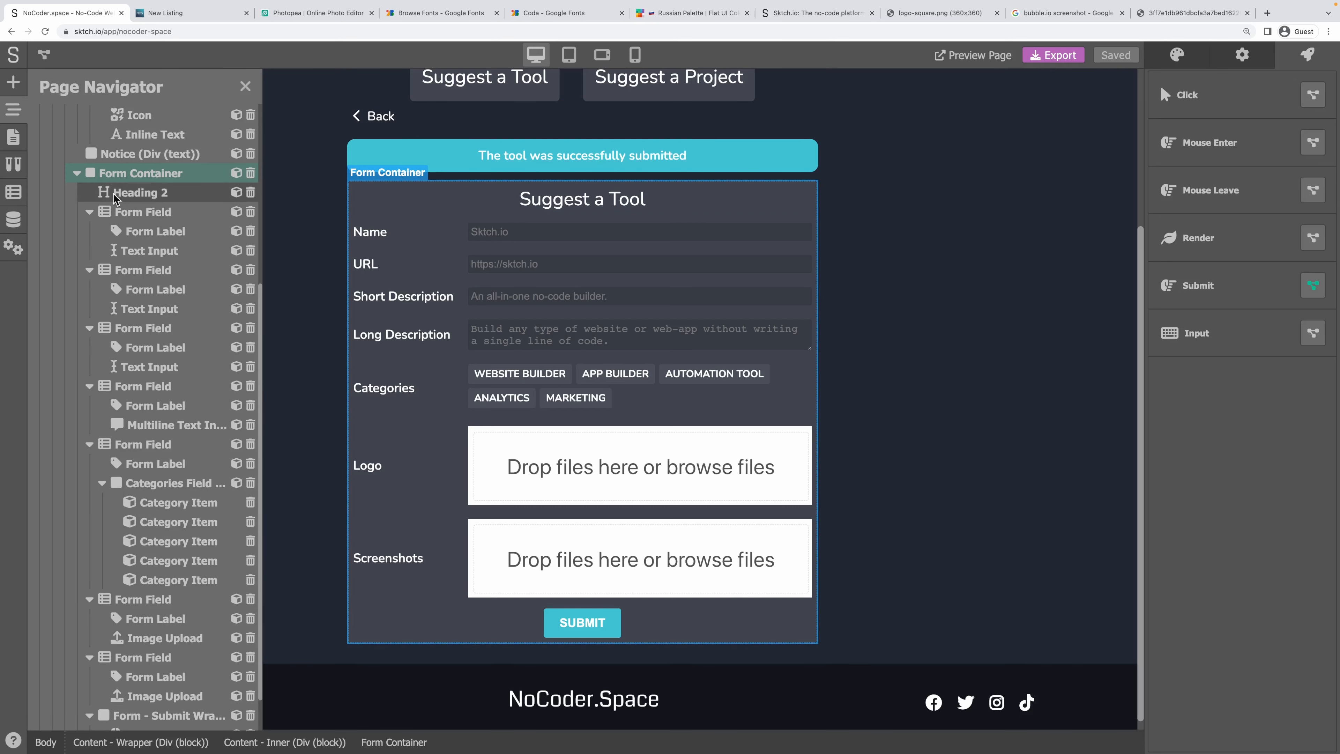
click(77, 173)
right_click(149, 443)
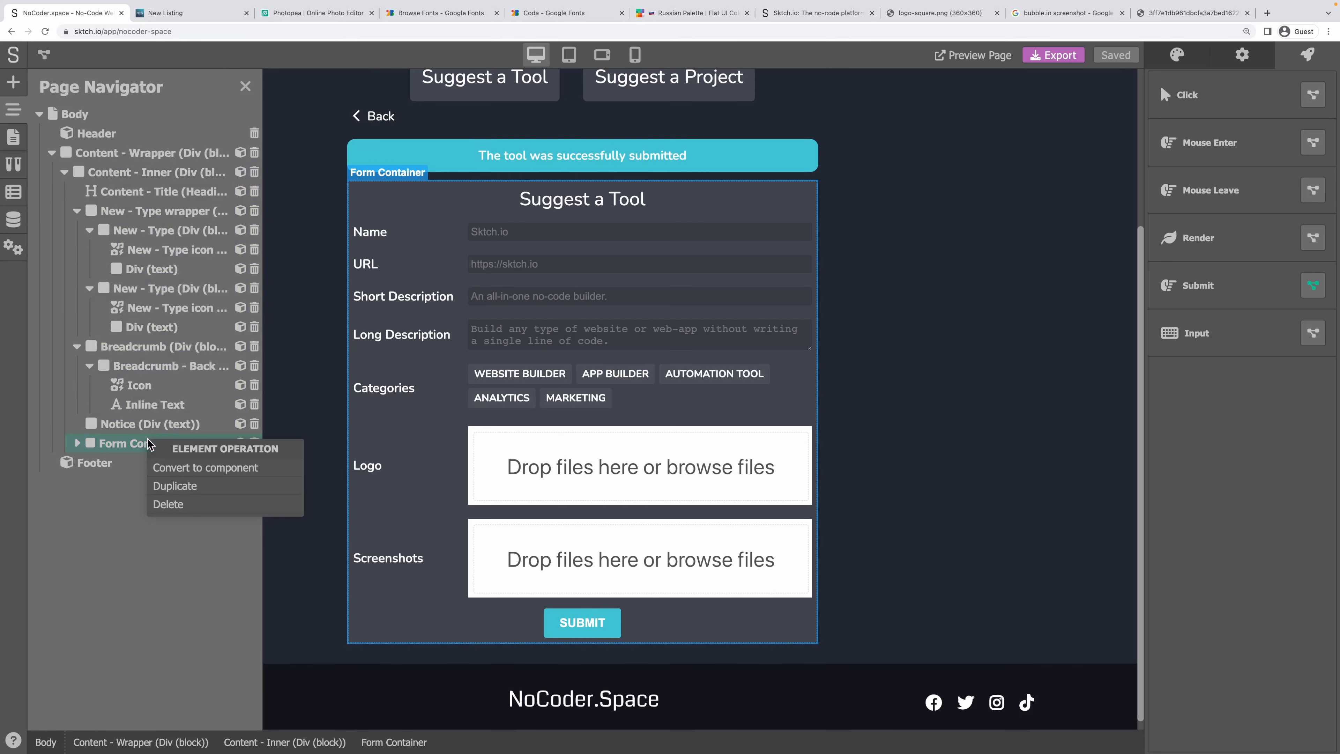
click(174, 486)
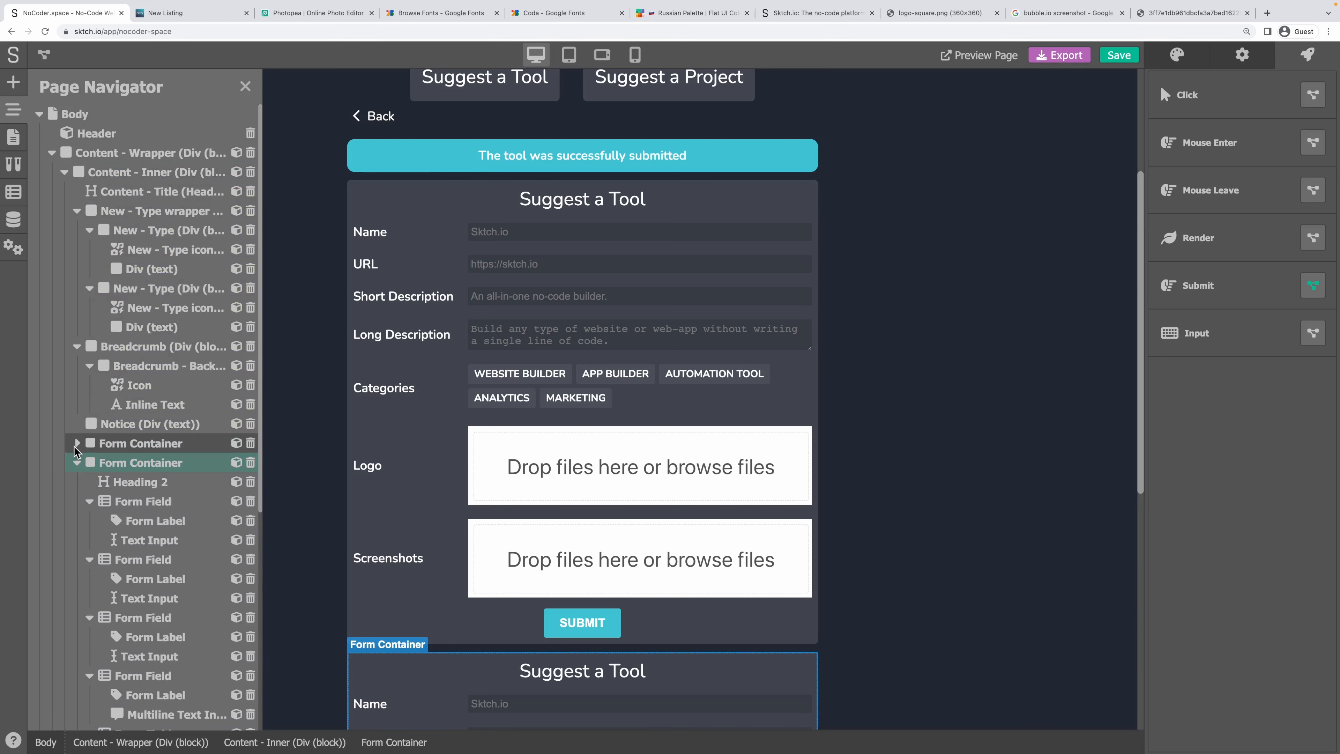
Retitle the copied form's heading to 'Suggest a Project'.
scroll(753, 377, down, 3)
double_click(626, 400)
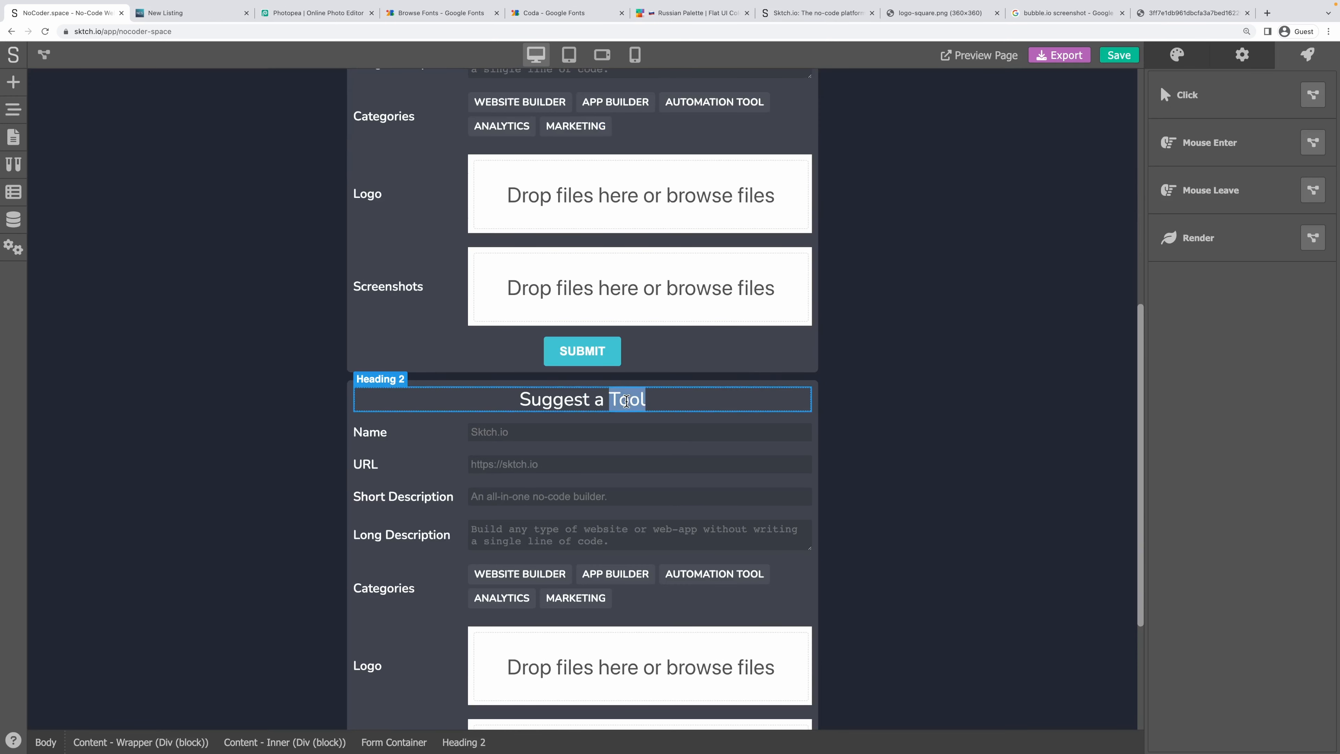
text(Project)
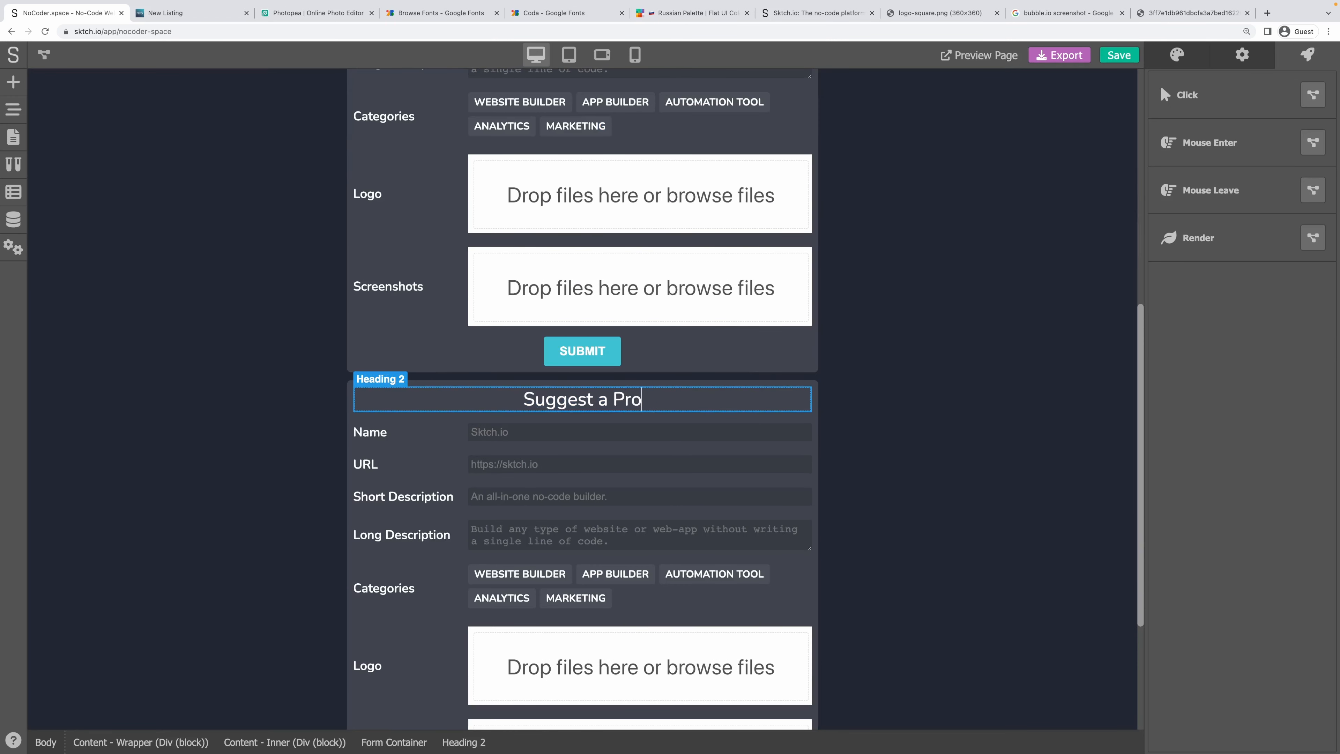
Change the copied form's render condition to type=="project".
click(816, 422)
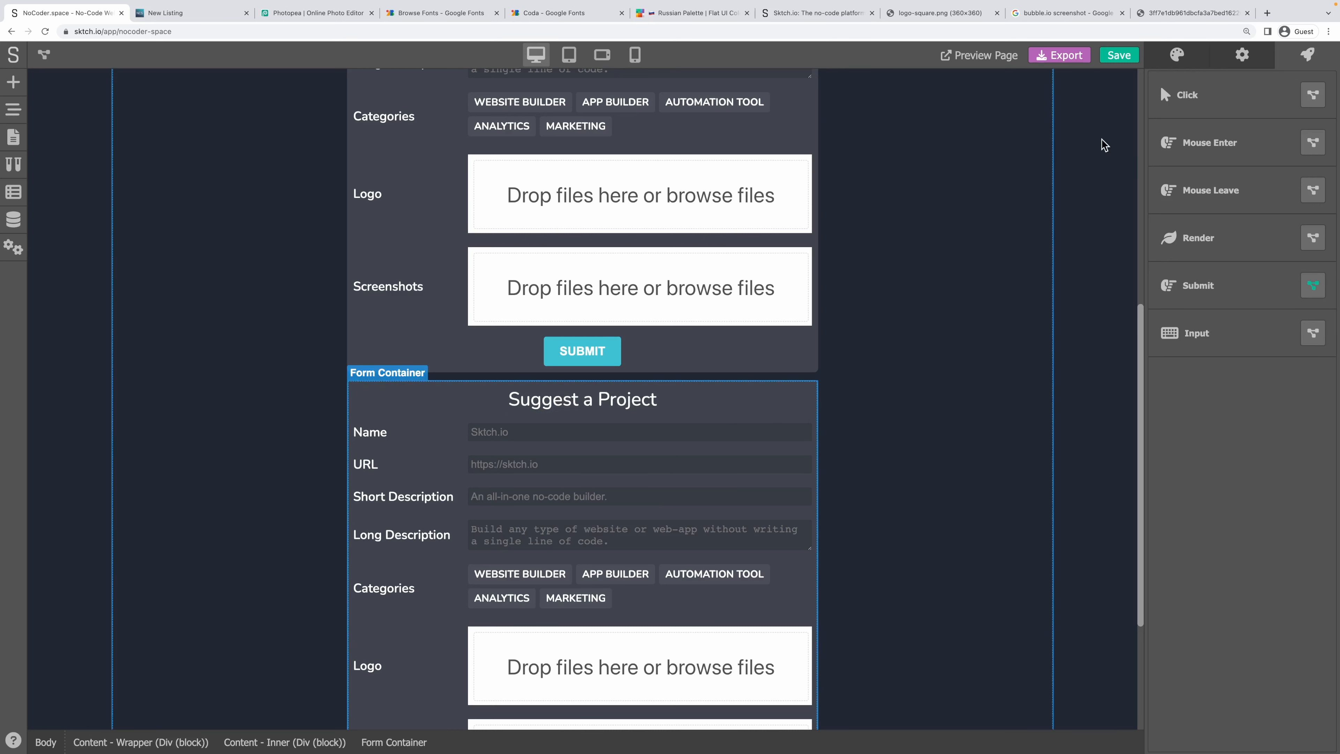
click(1240, 57)
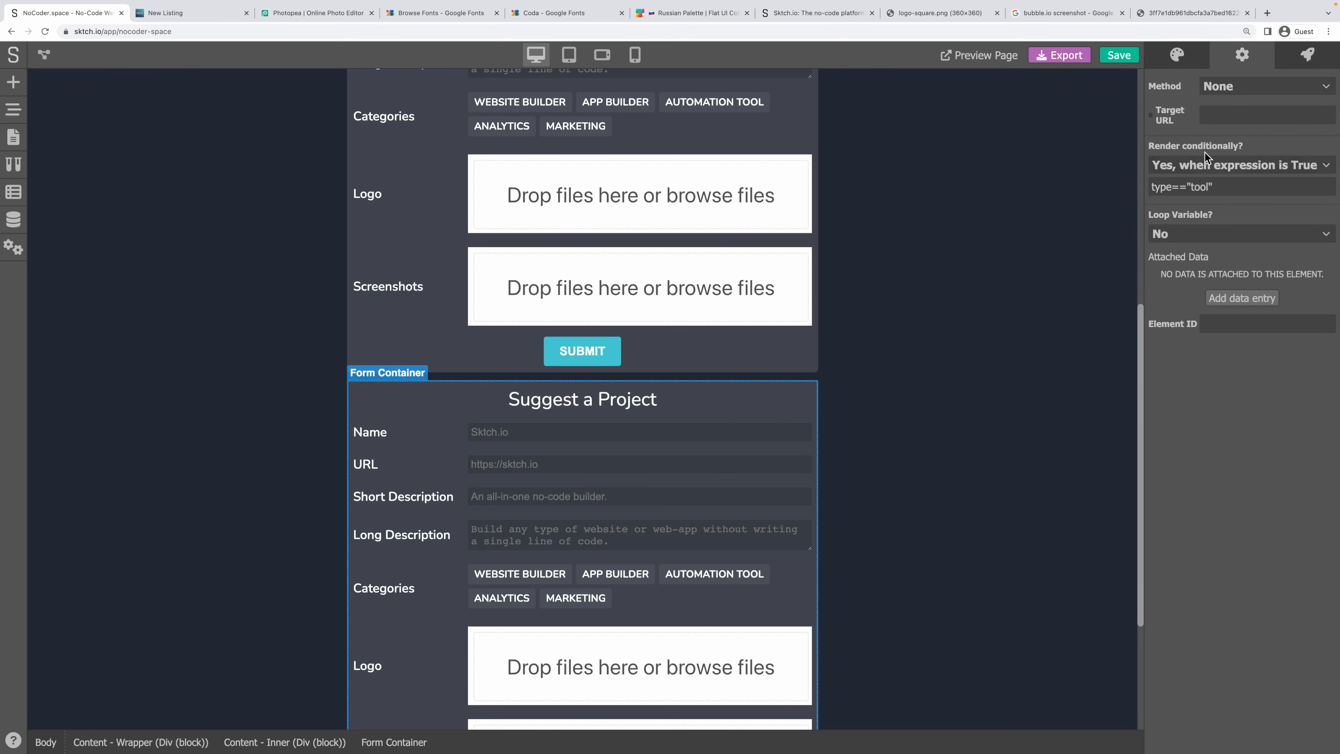
double_click(1198, 187)
text(projec)
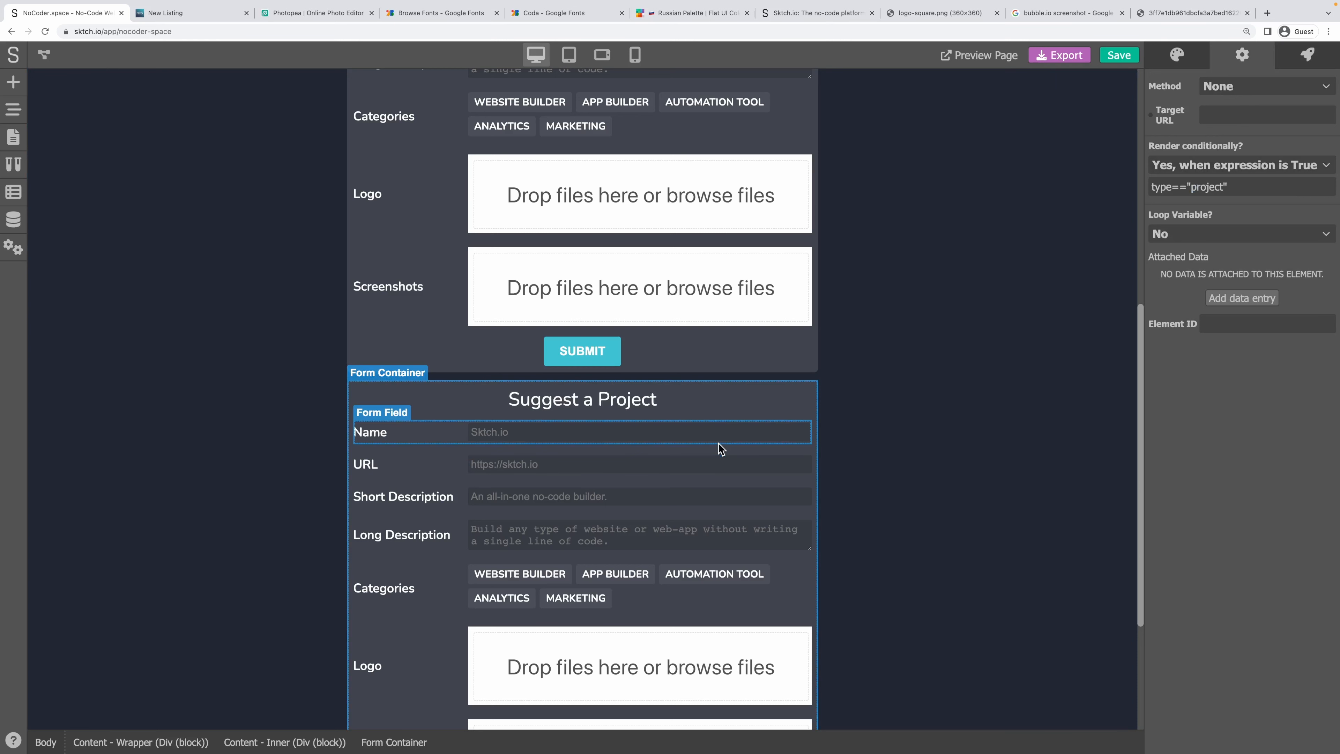
scroll(681, 442, down, 2)
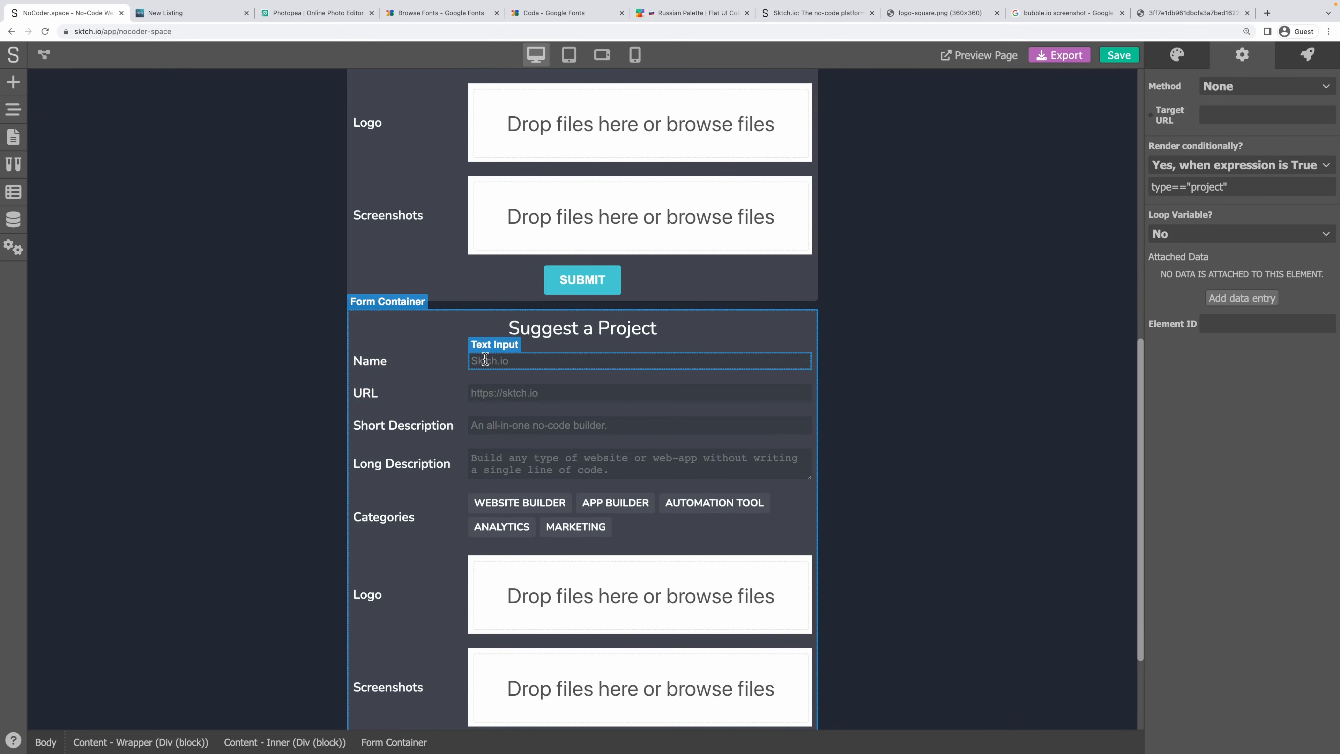
click(484, 359)
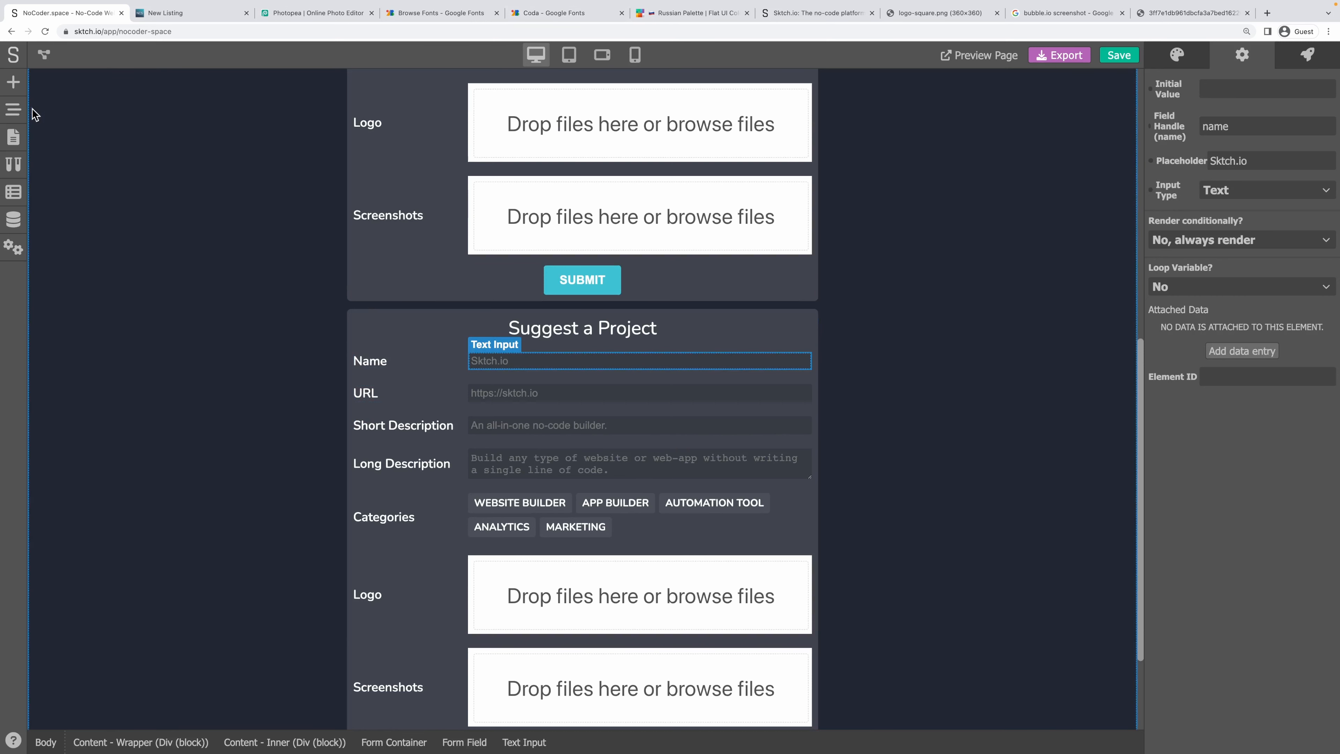
triple_click(1223, 161)
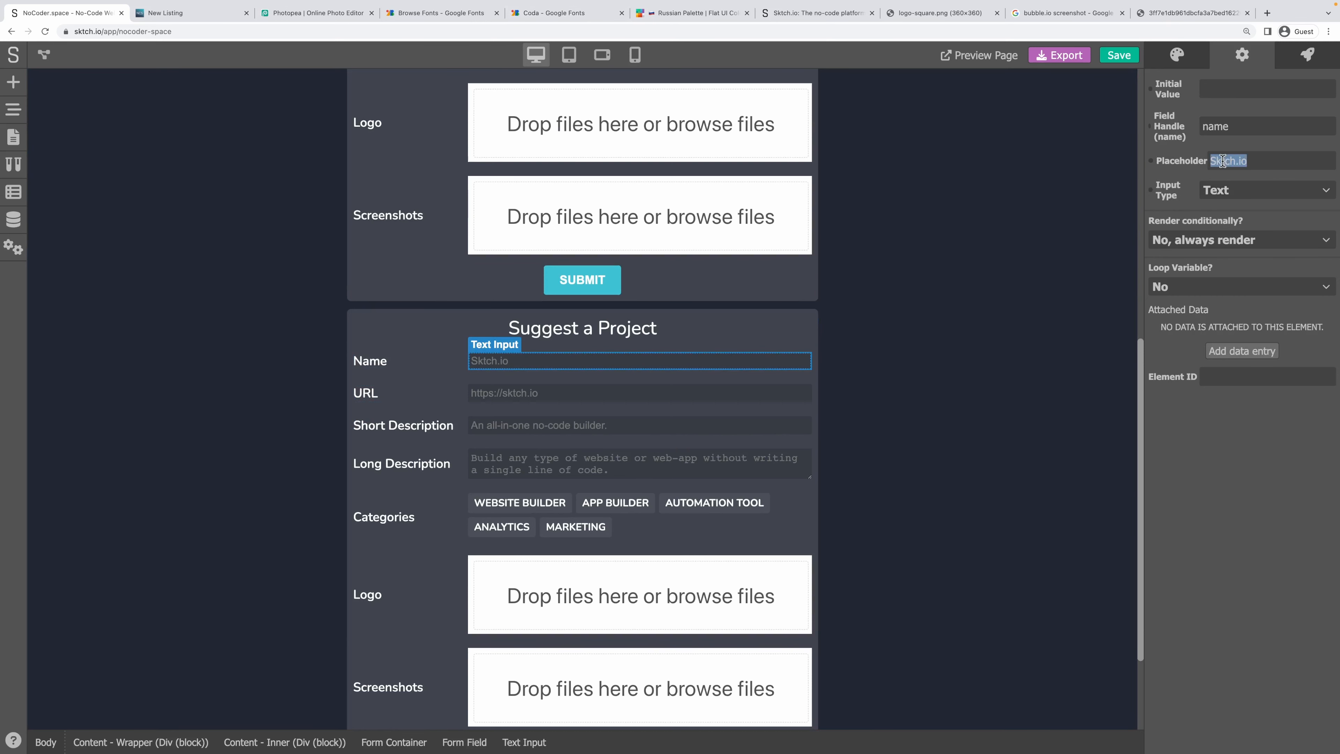
text(NoCoder.space)
click(523, 395)
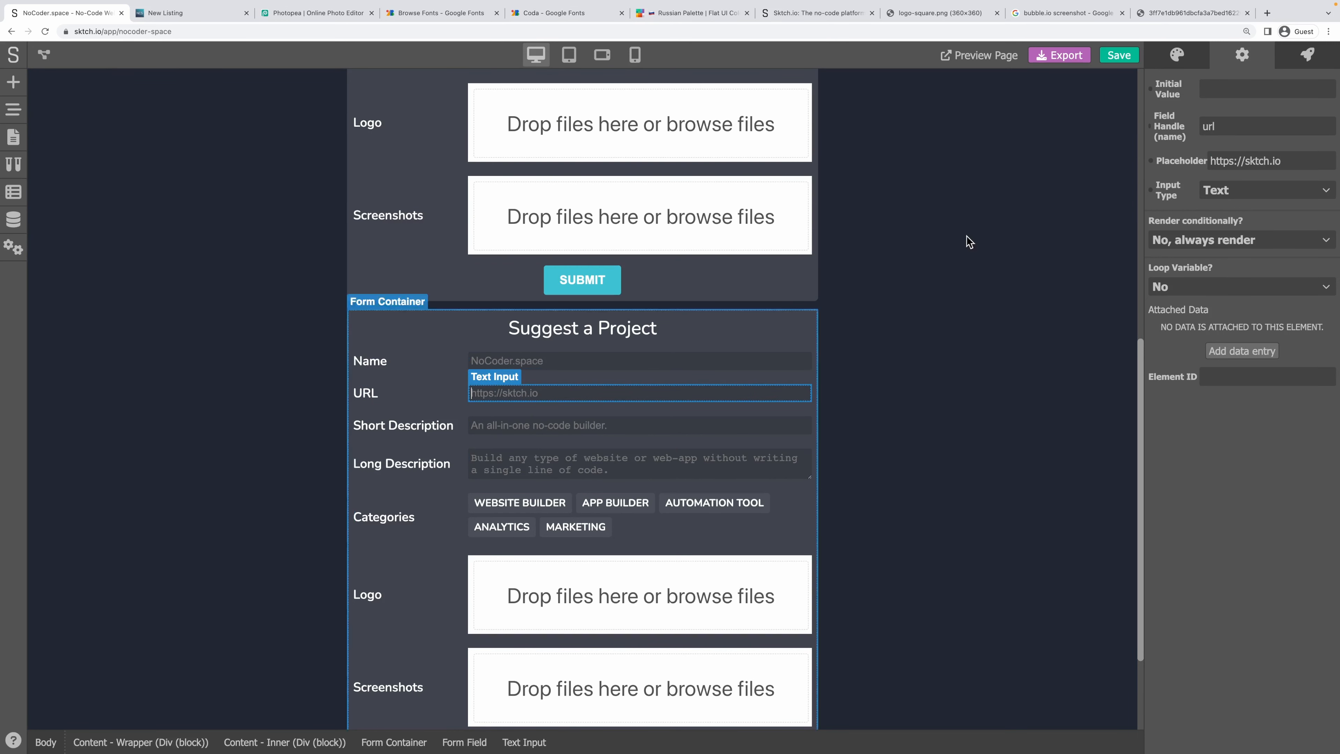
drag(1246, 160, 1338, 165)
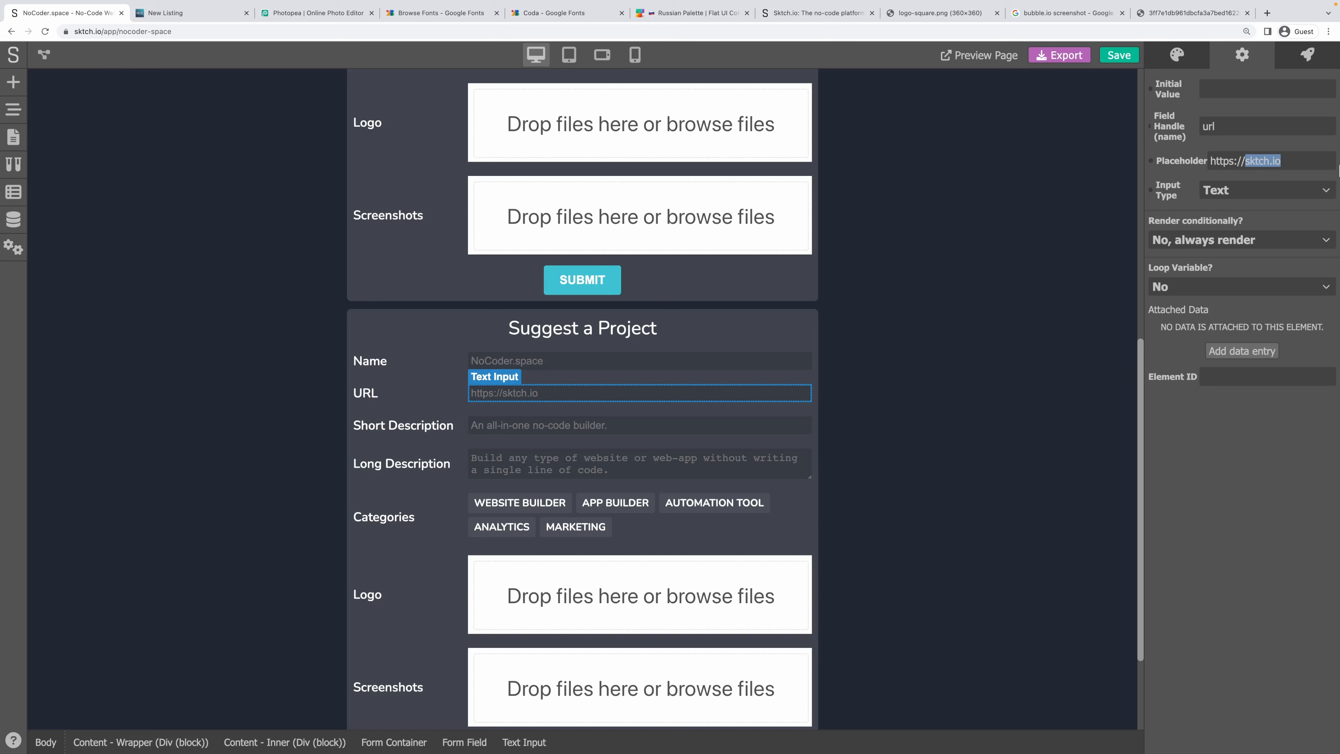
text(nocoder.space)
Set the Short Description placeholder to 'A platform with tools and resources .no-code'.
click(577, 426)
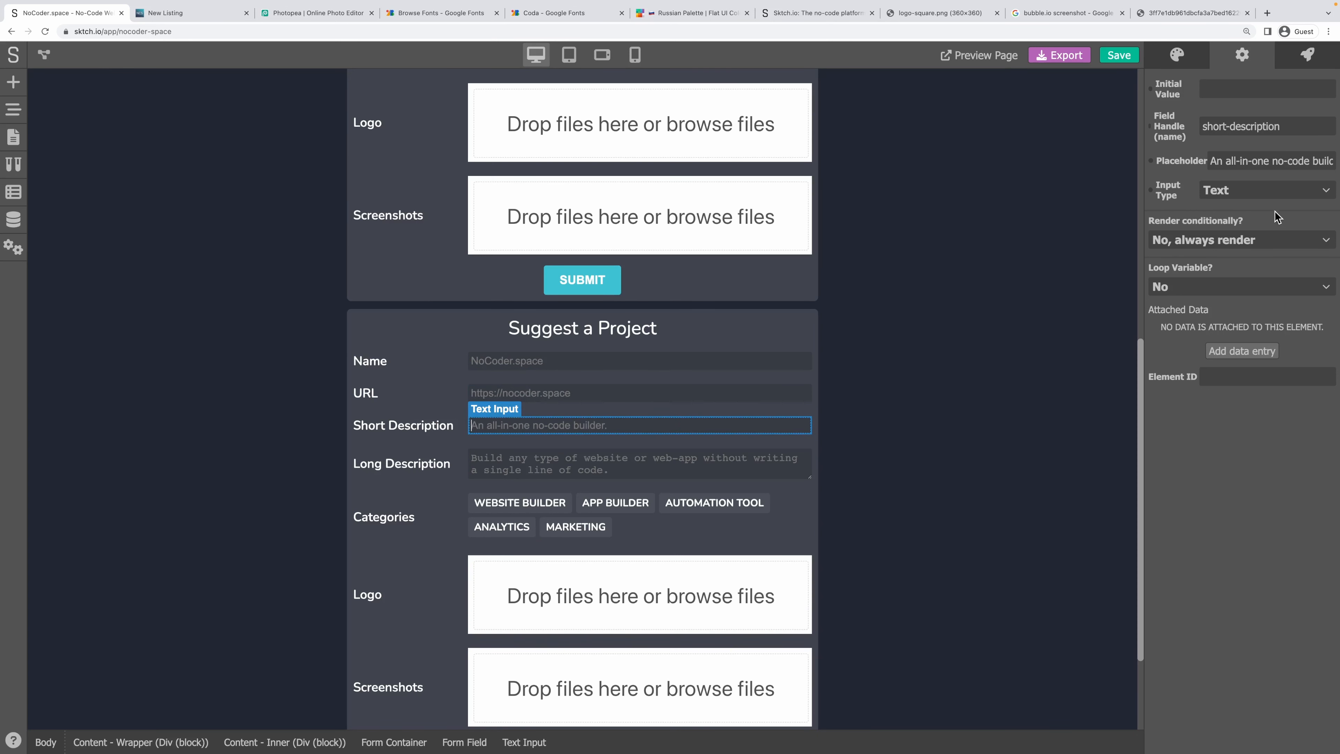
triple_click(1239, 159)
text(A platform with)
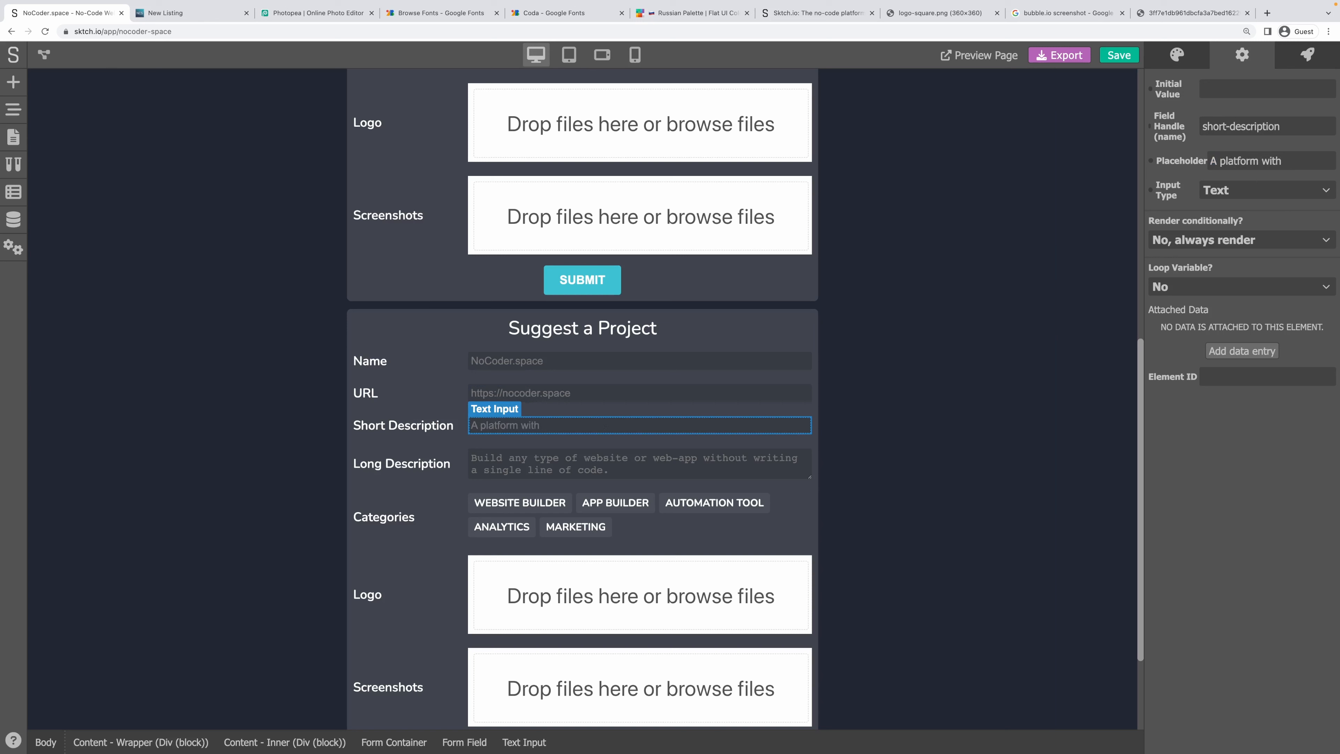
text( tools and resource )
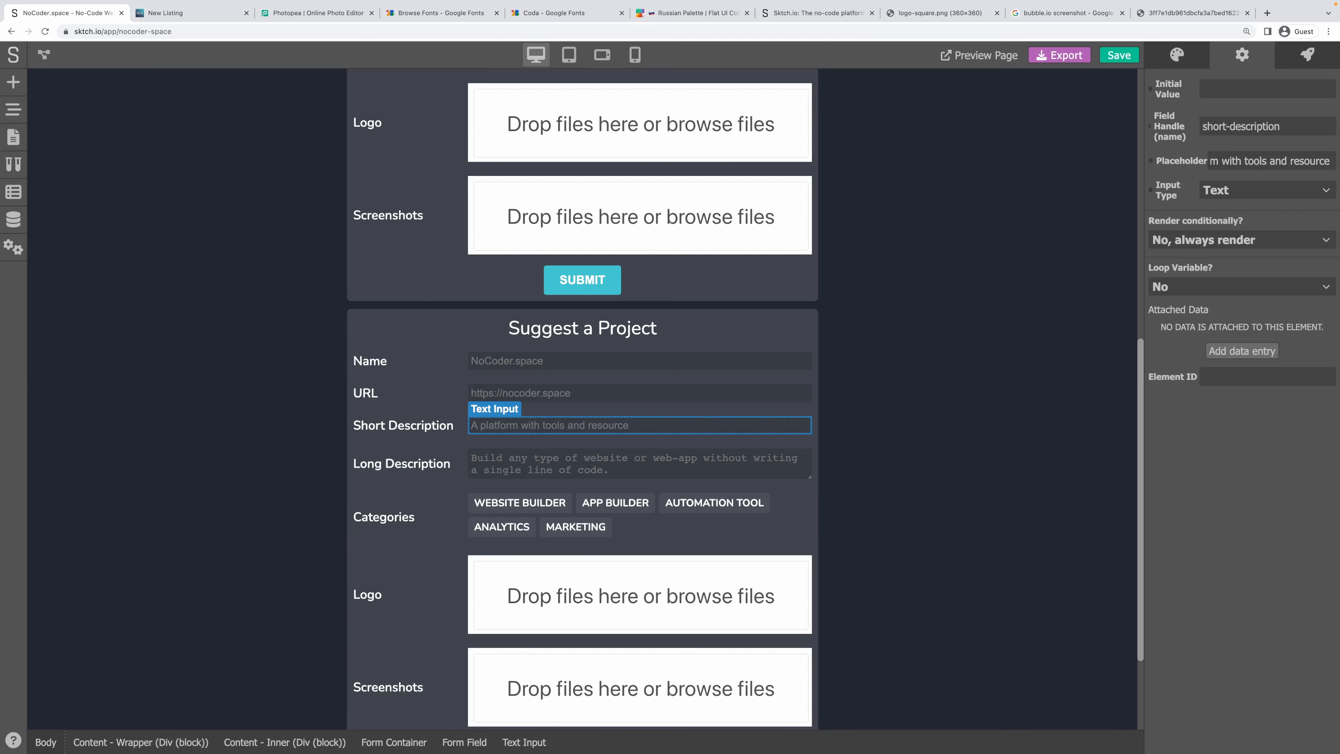
text(.)
text(no-code)
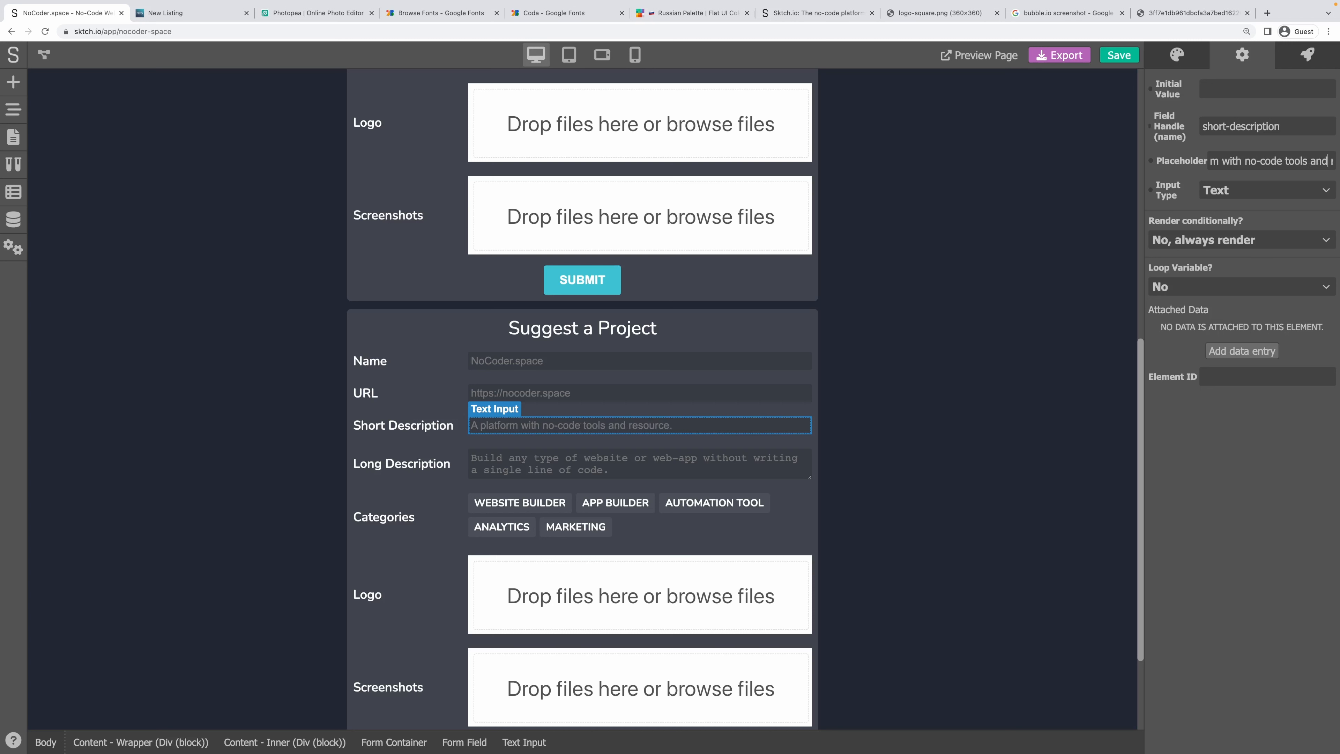
key(alt+Right)
text(s)
click(1231, 488)
Set the Long Description placeholder to 'Compare and discover no-code tools, resources and projects'.
click(620, 464)
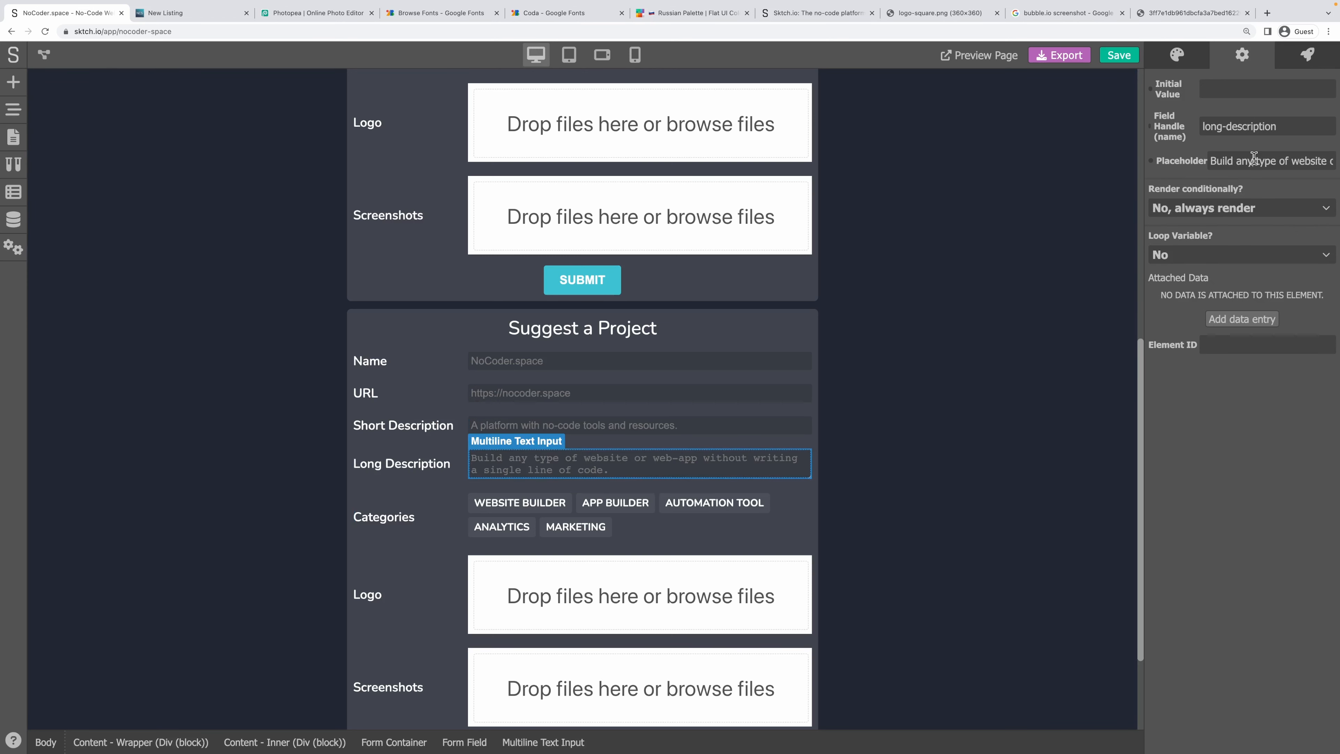
triple_click(1253, 159)
text(Compa)
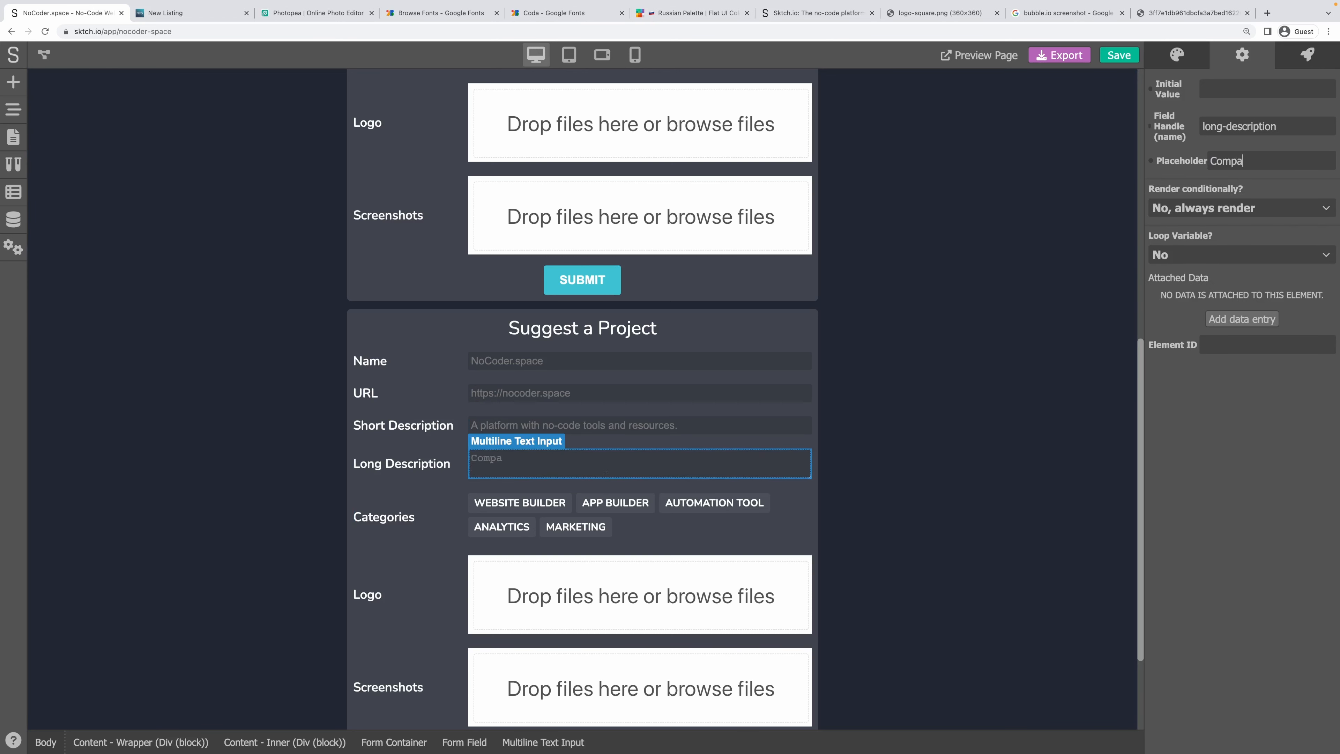
text(re and find)
key(BackSpace)
text(discover no-code too)
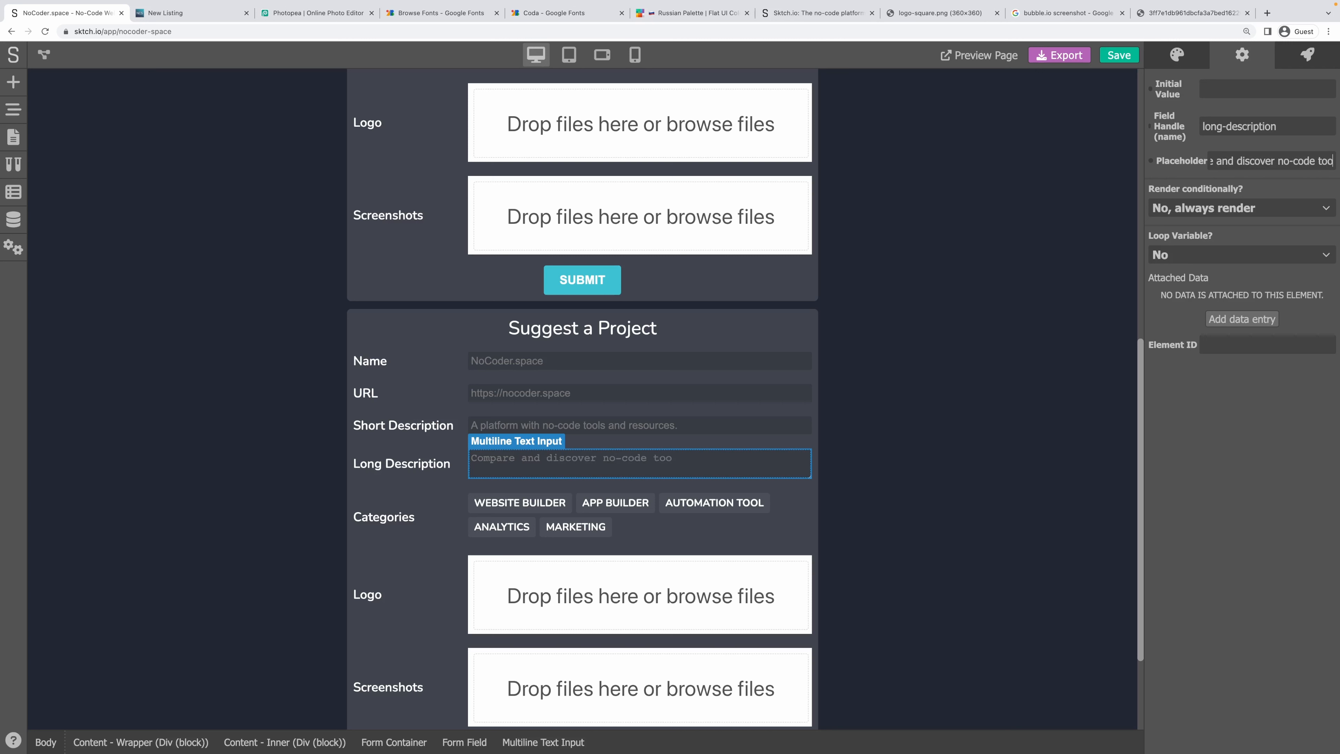
text(ls and projects)
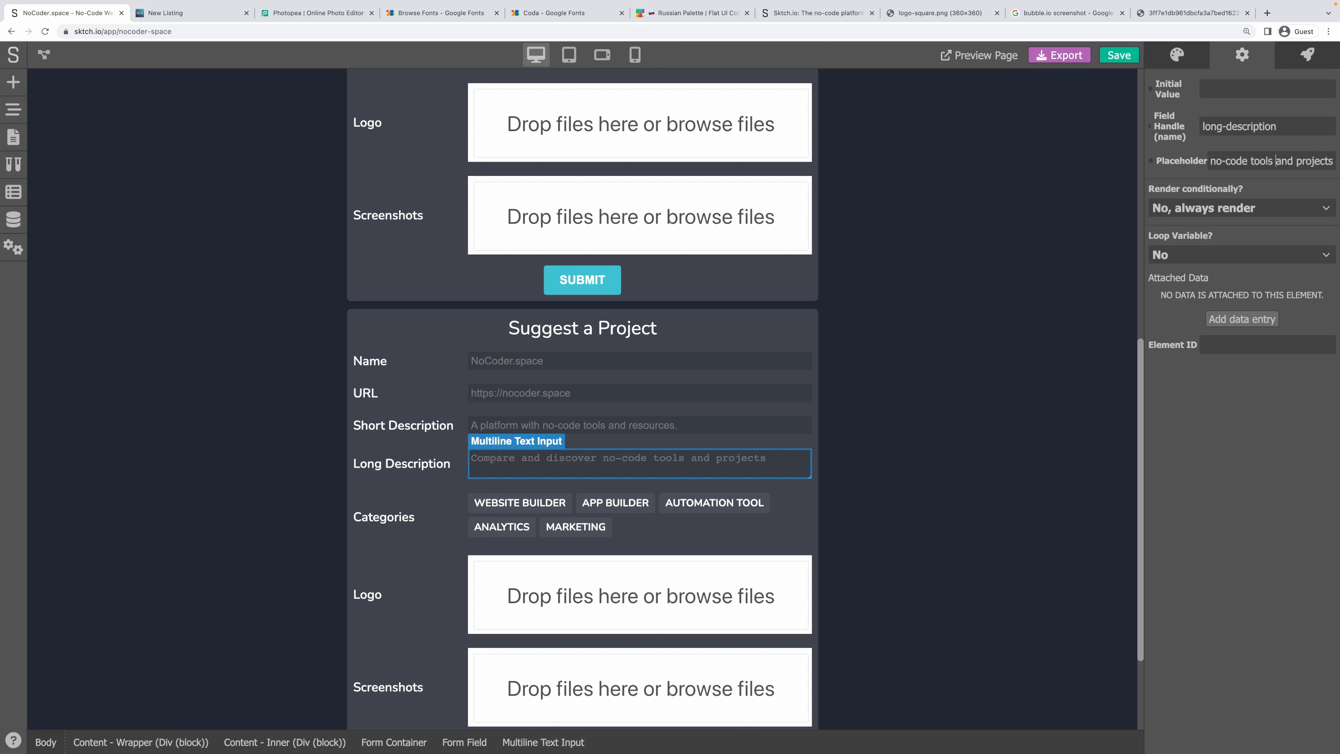
text(, resources)
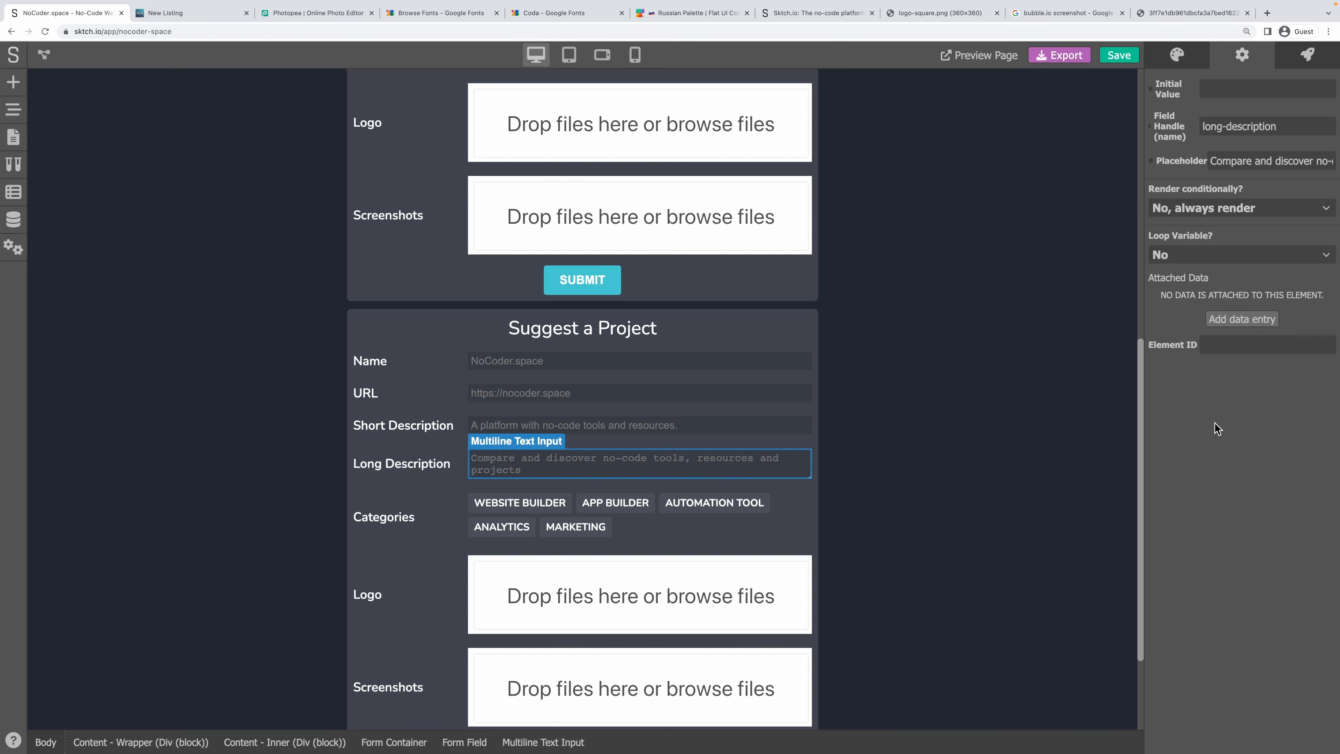
scroll(459, 517, down, 2)
scroll(440, 523, down, 1)
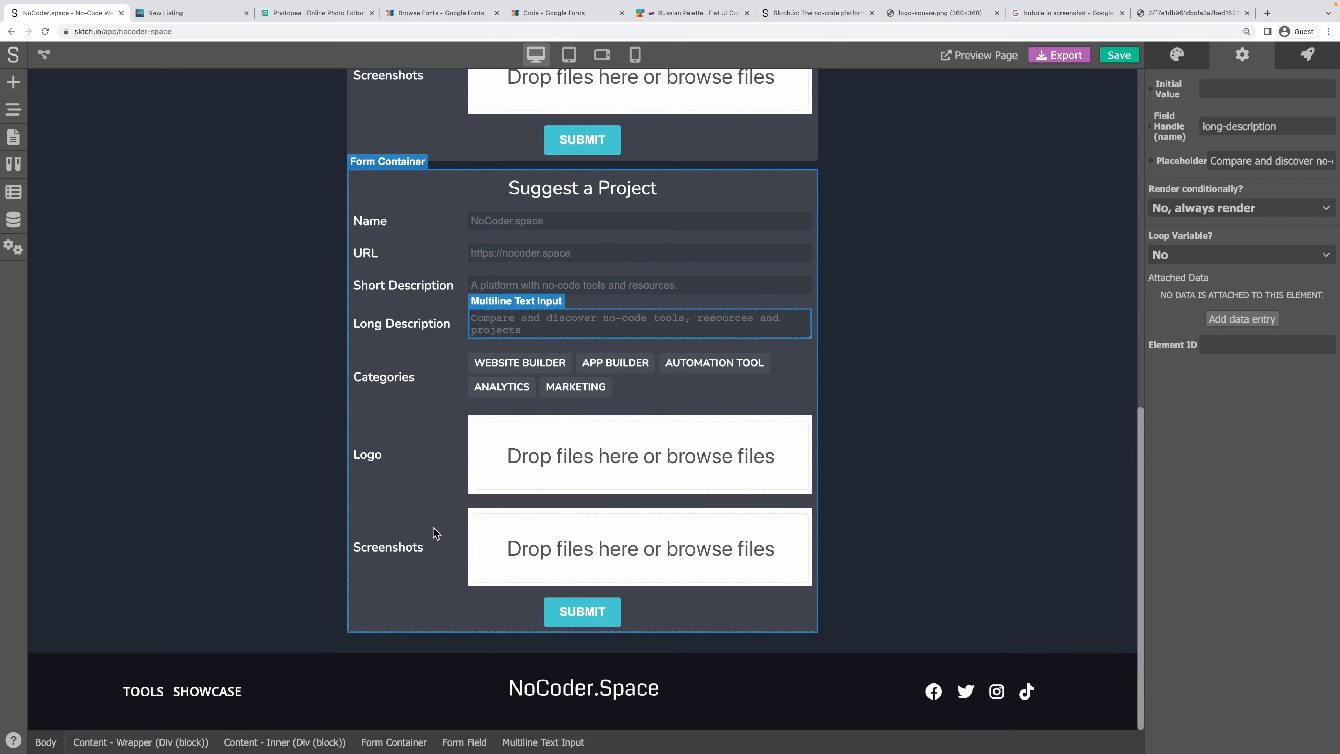
Look over the Projects data model's fields in the data models panel.
click(432, 432)
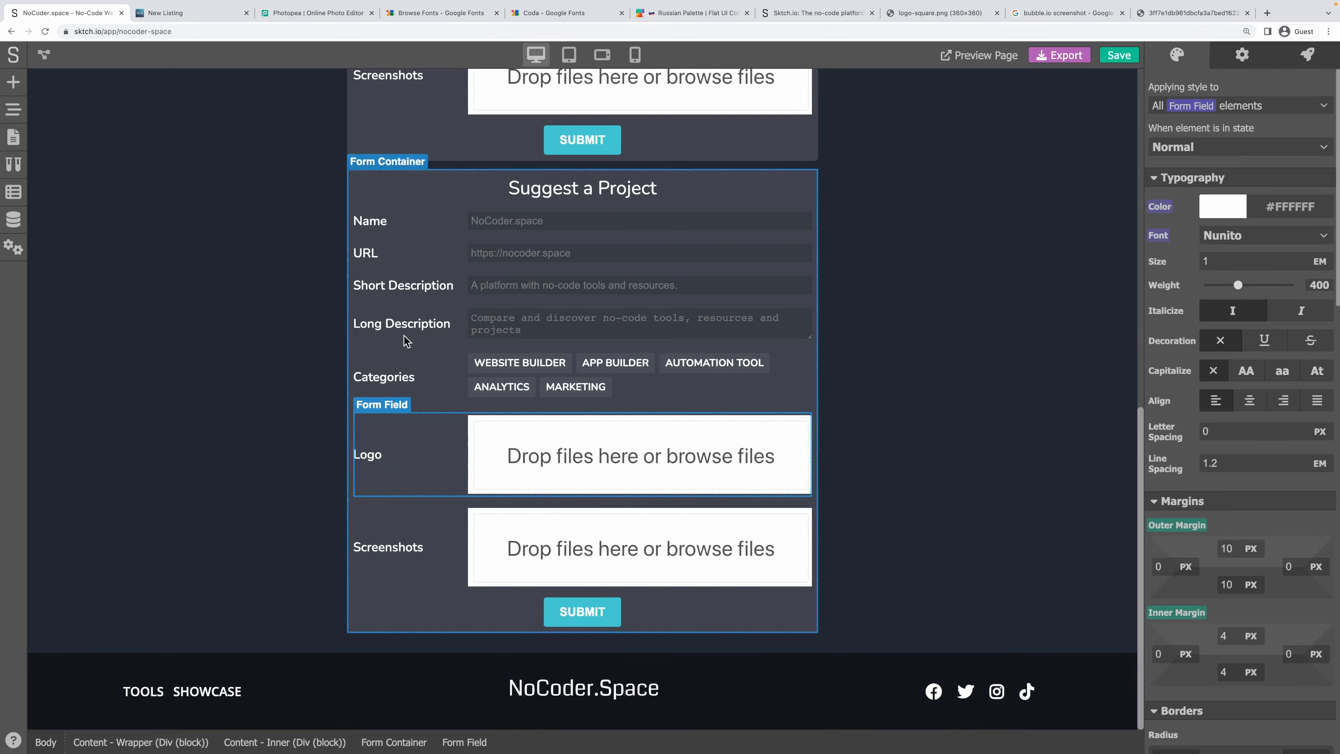
click(14, 222)
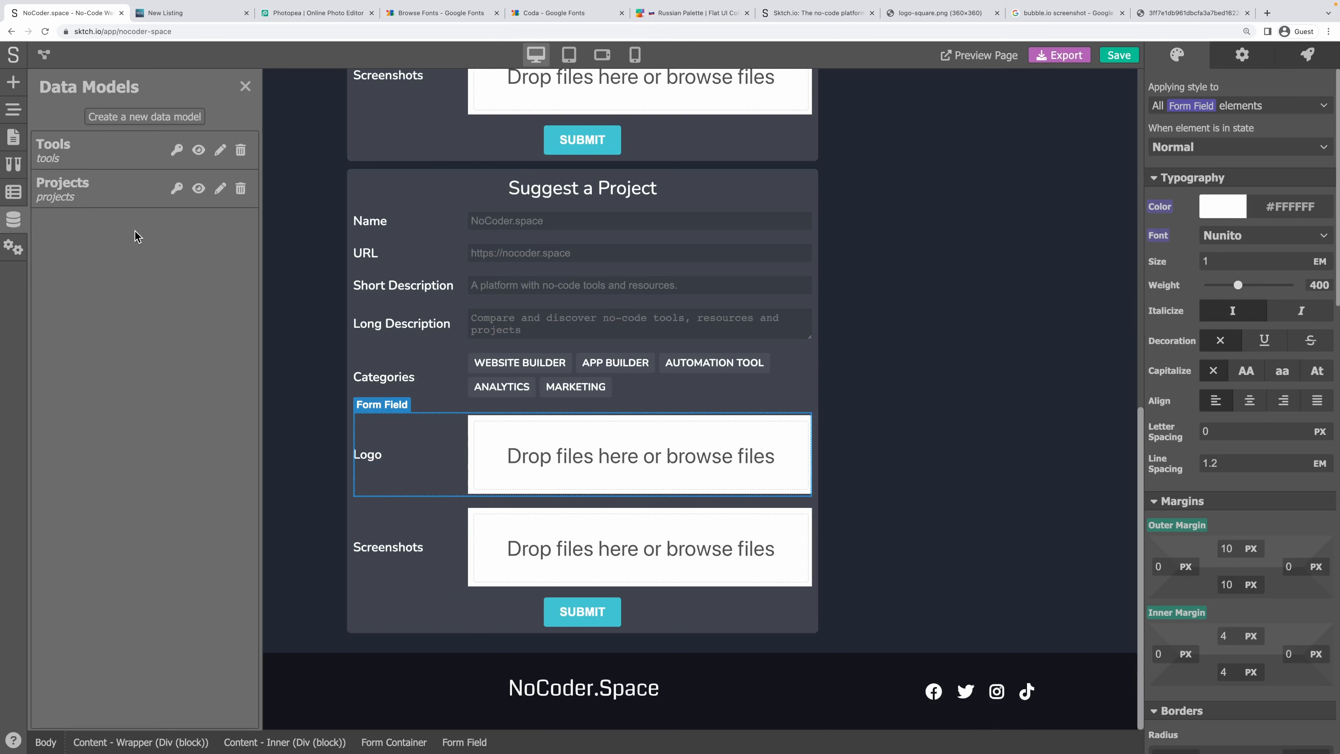
click(121, 196)
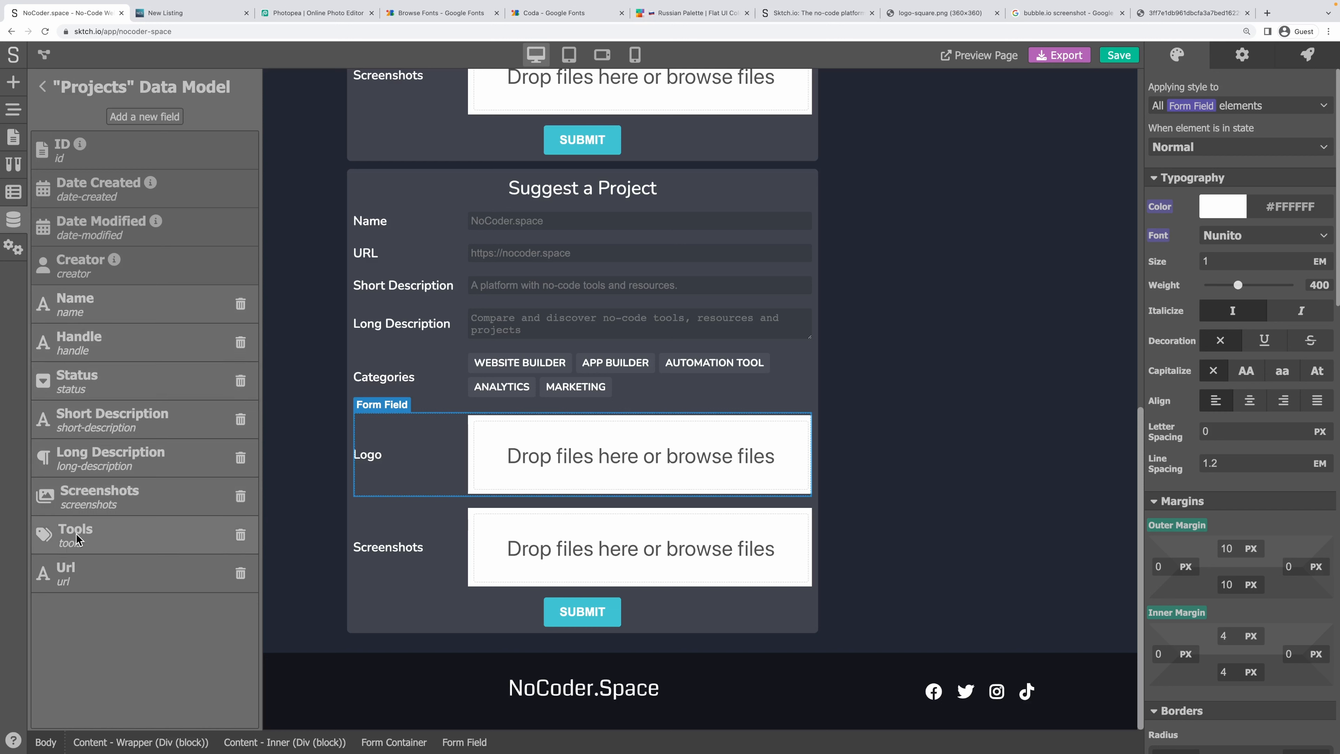
click(38, 93)
click(246, 92)
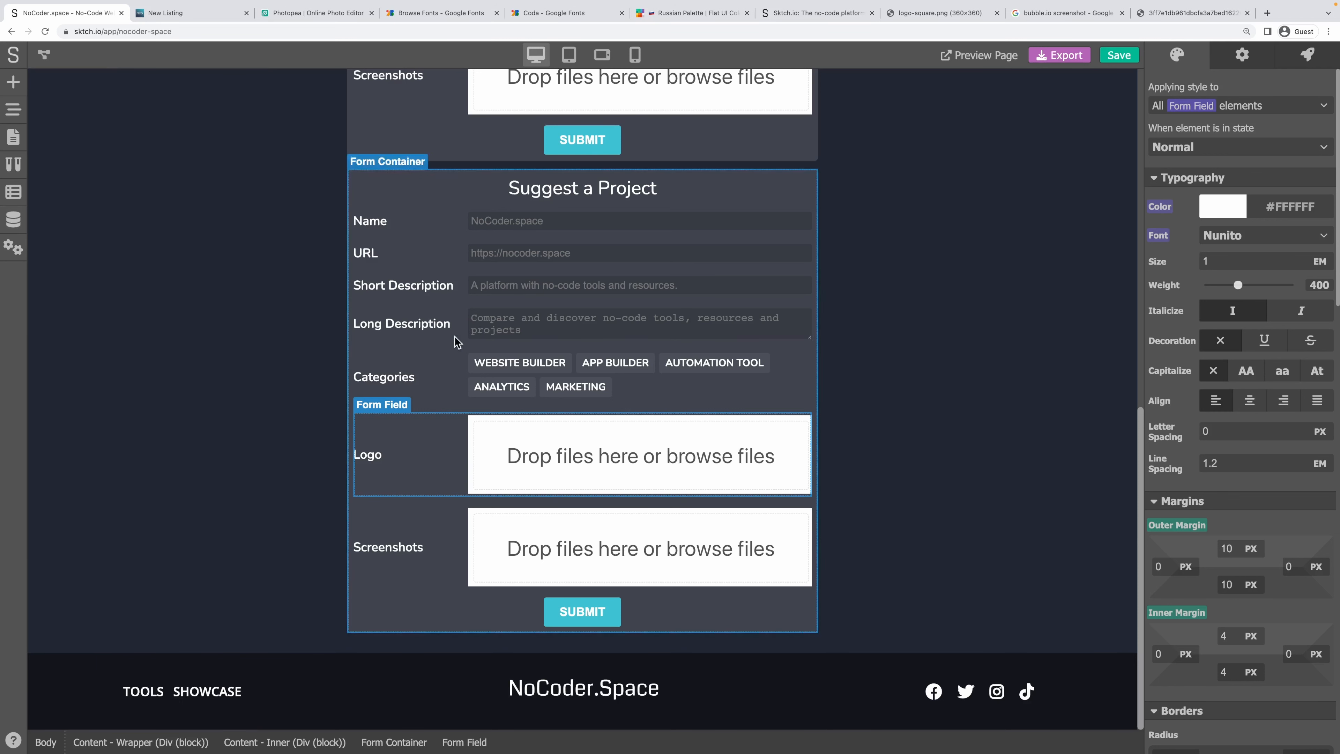
Rename the Categories field label to 'Tools used'.
click(389, 379)
text(Tools)
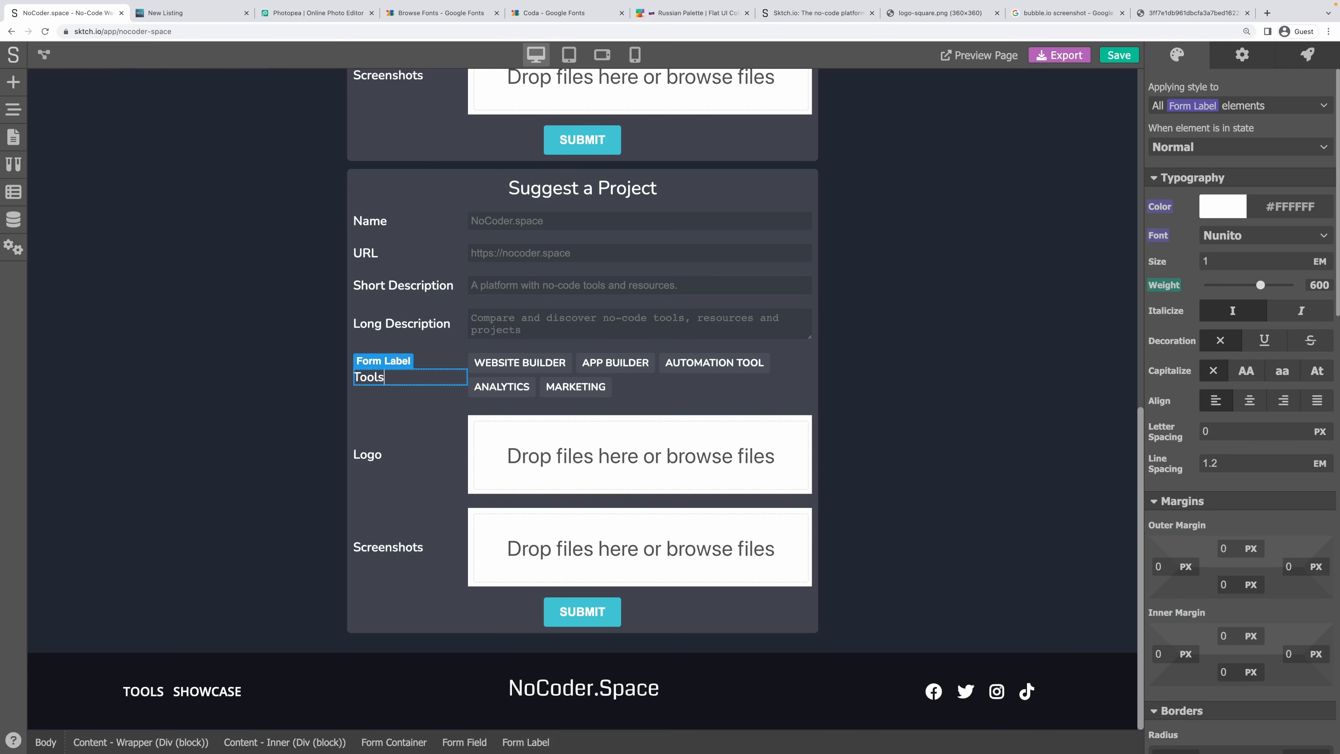
click(401, 397)
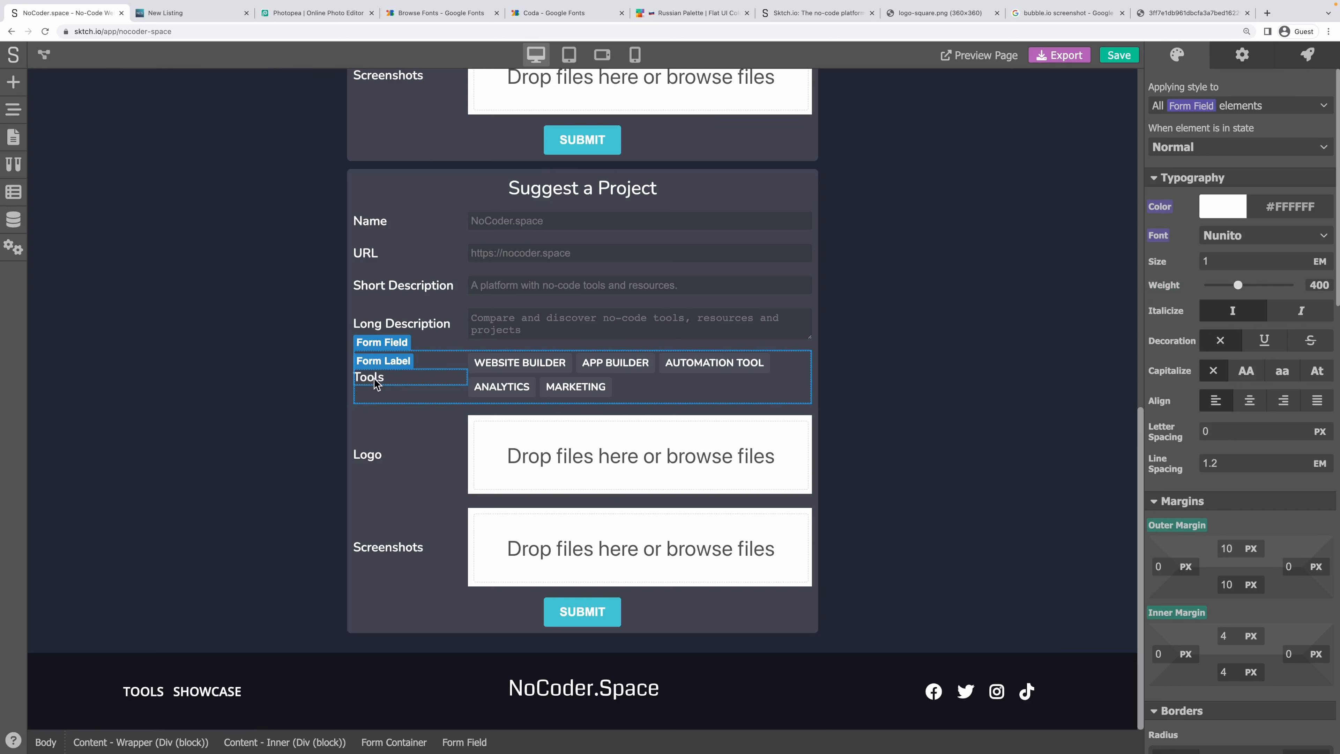
click(376, 382)
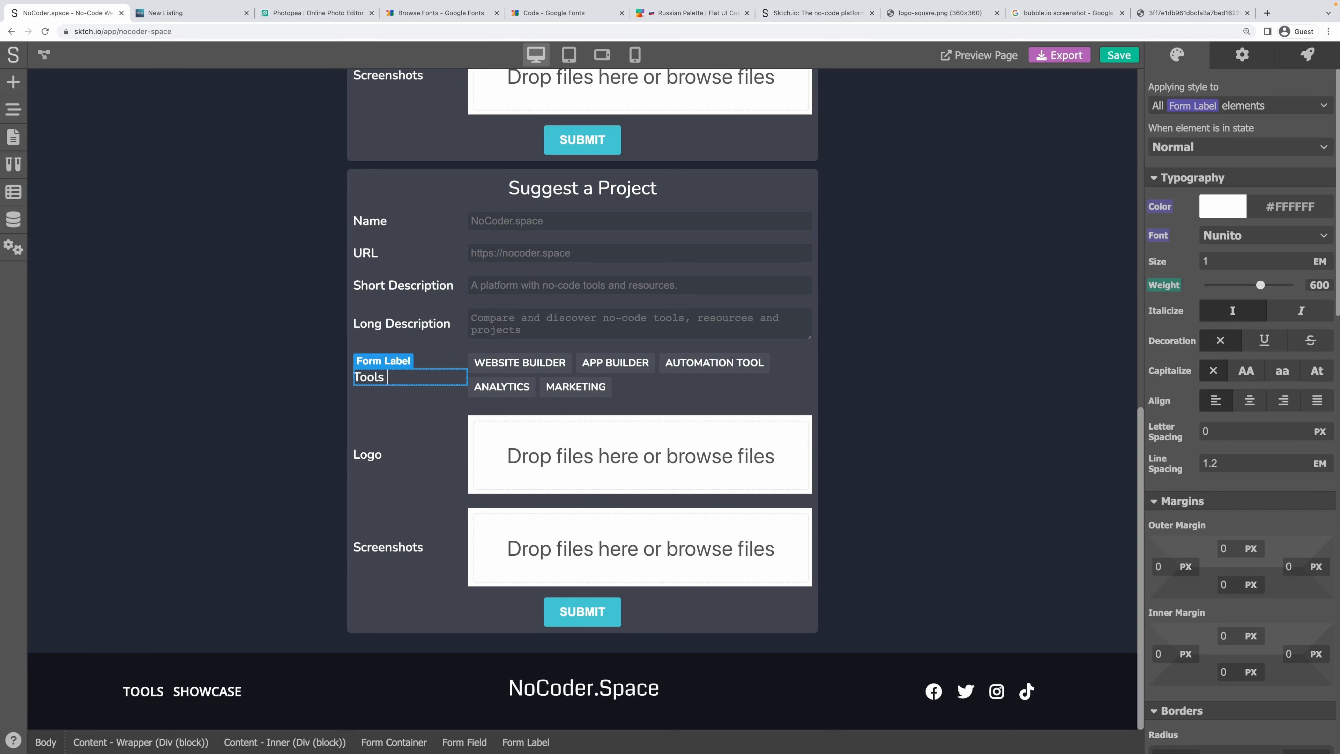
click(404, 387)
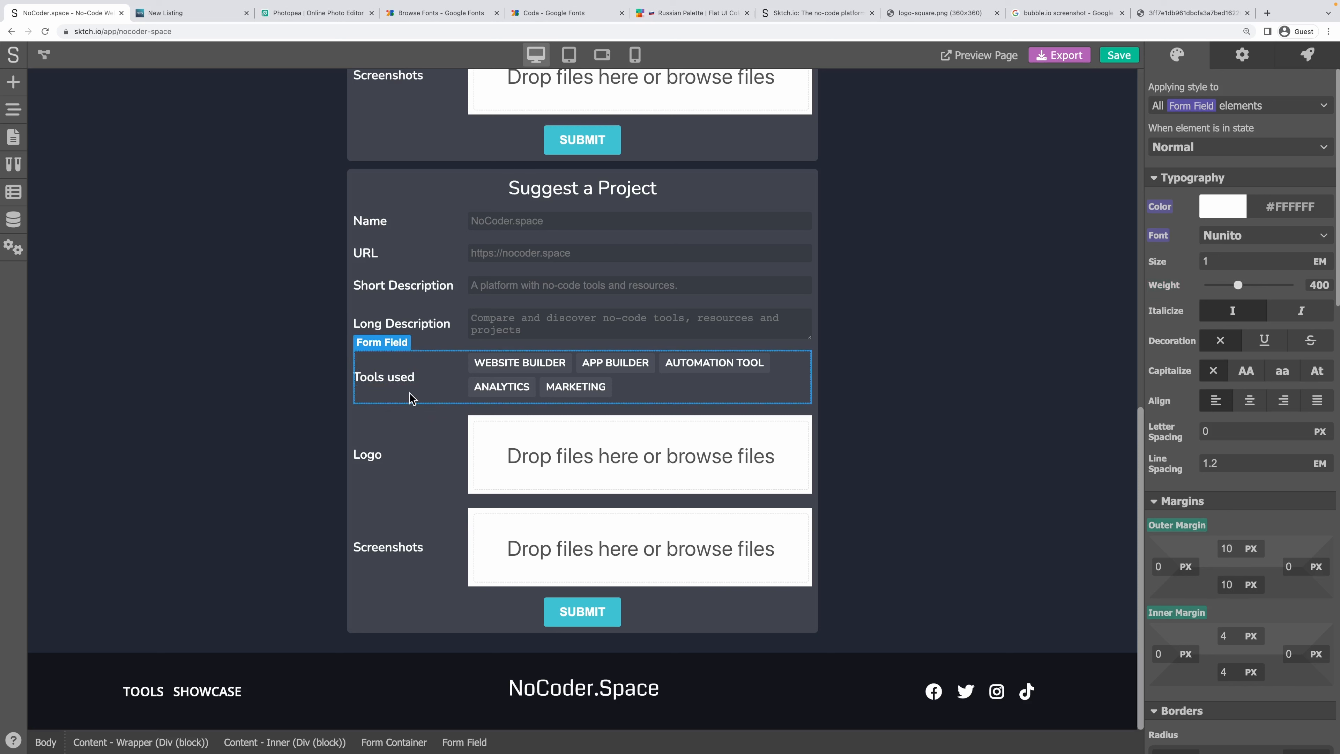
Delete the Logo form field through the page's element tree.
click(437, 457)
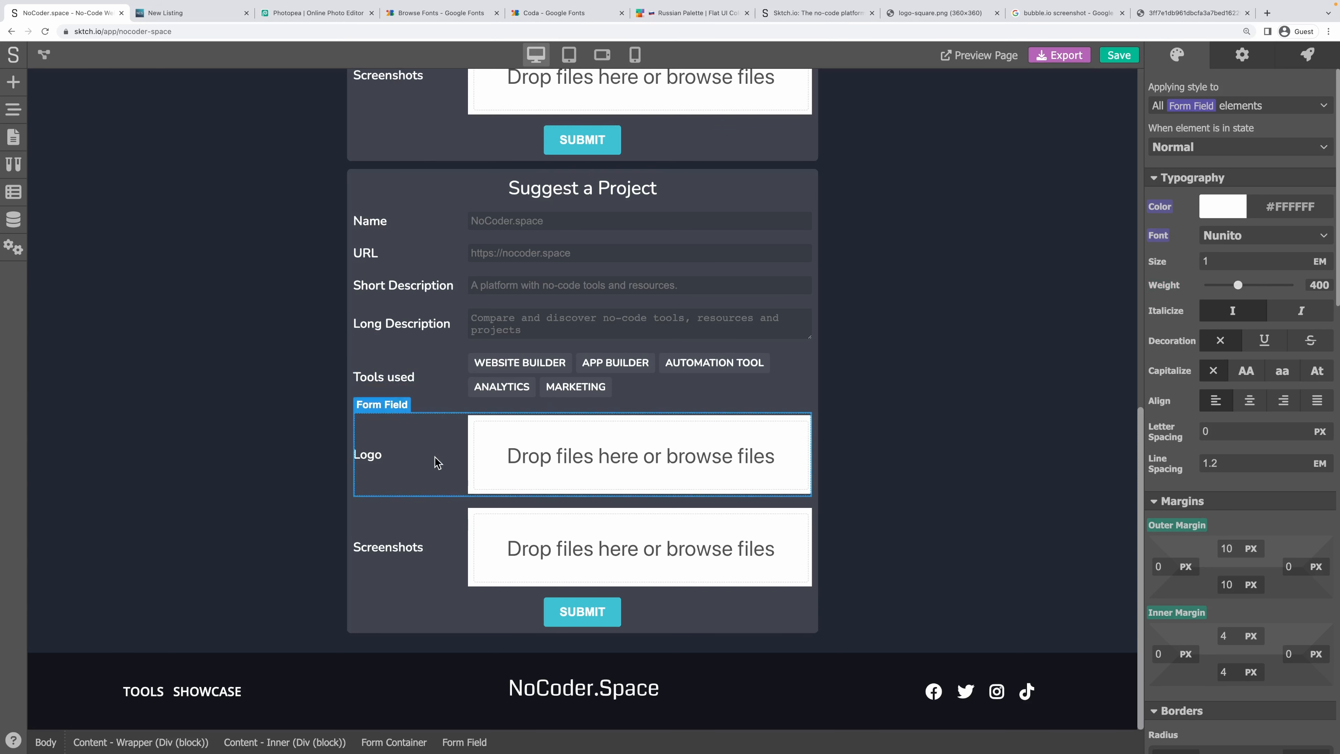
click(14, 117)
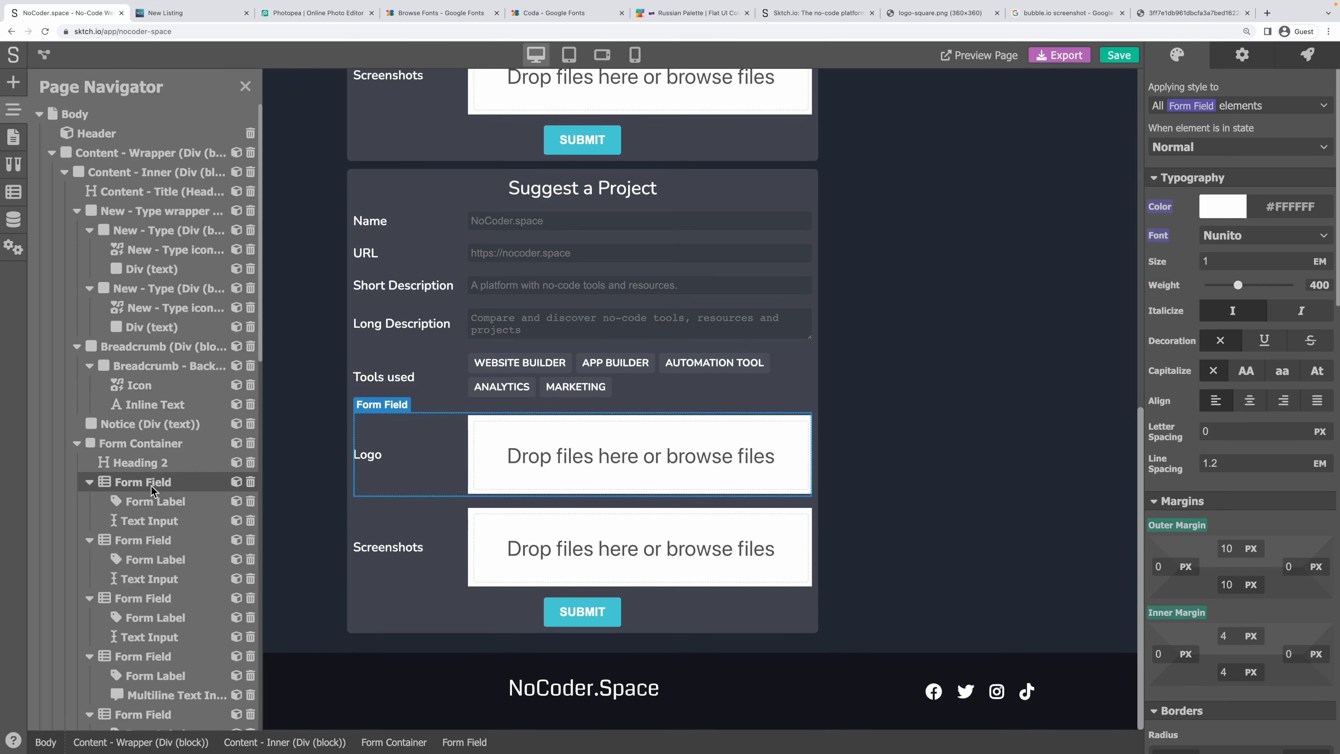
scroll(154, 501, down, 9)
scroll(155, 501, down, 8)
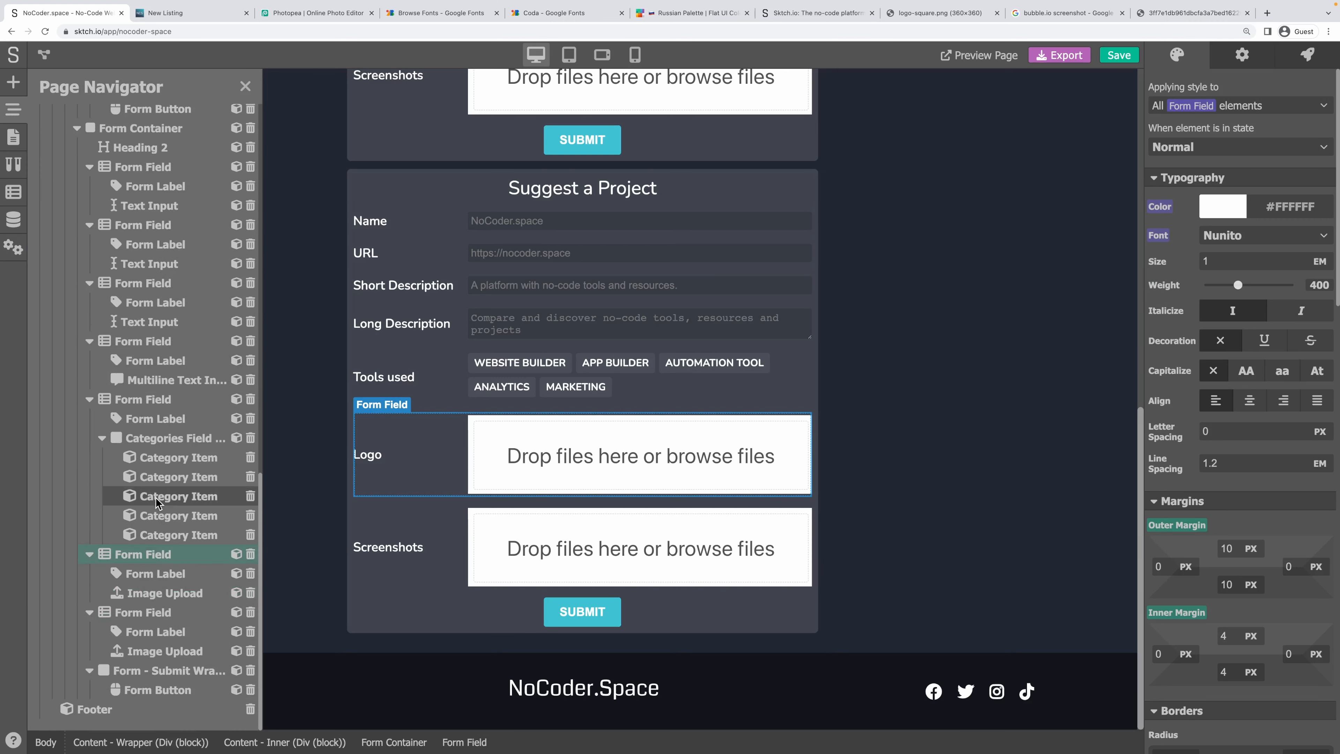
click(251, 553)
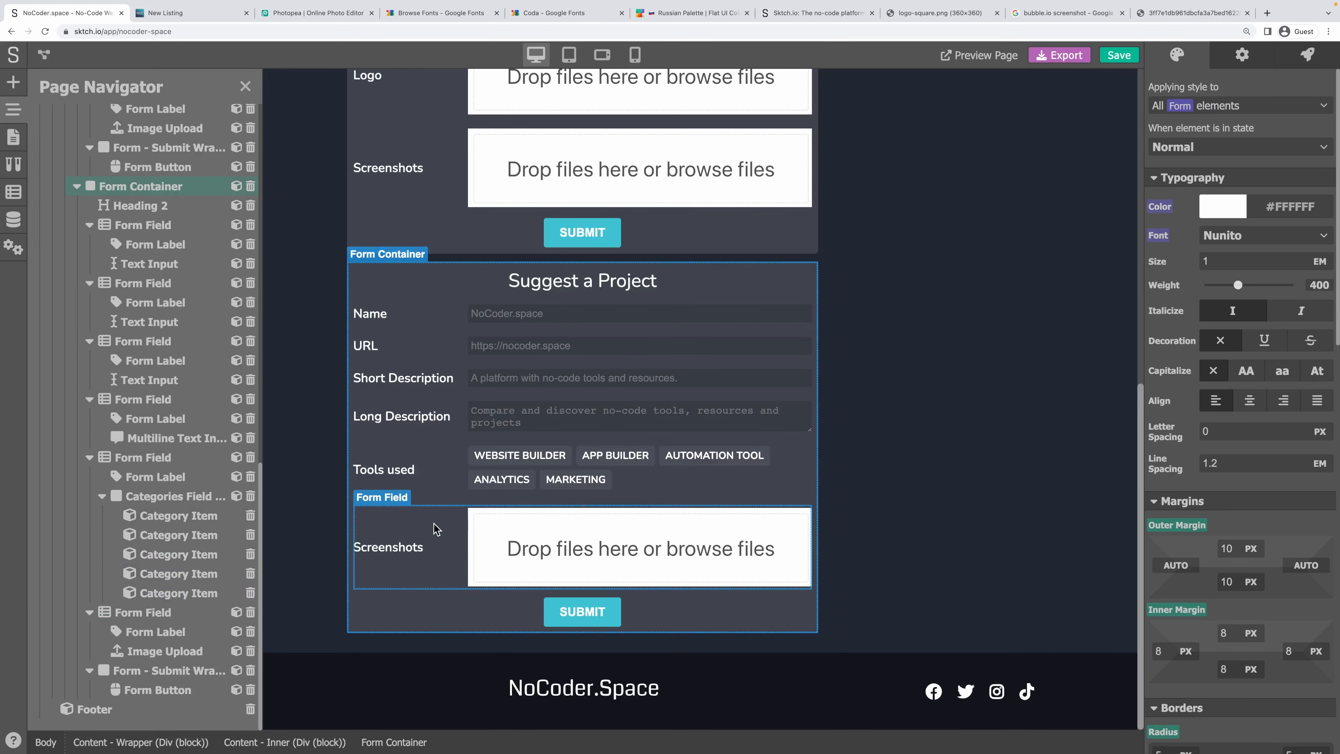
click(453, 478)
Select the whole Tools used form field and bring up the data models list.
click(453, 478)
click(452, 481)
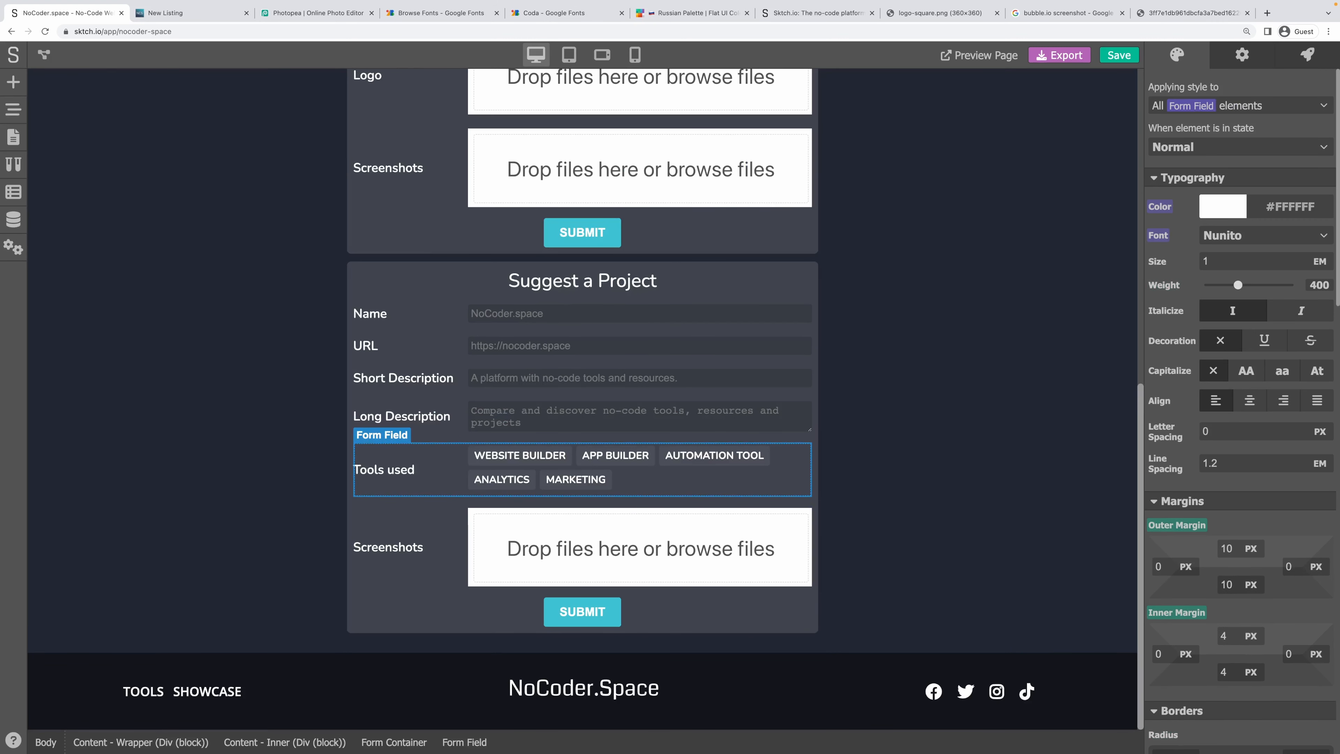
click(16, 215)
click(13, 225)
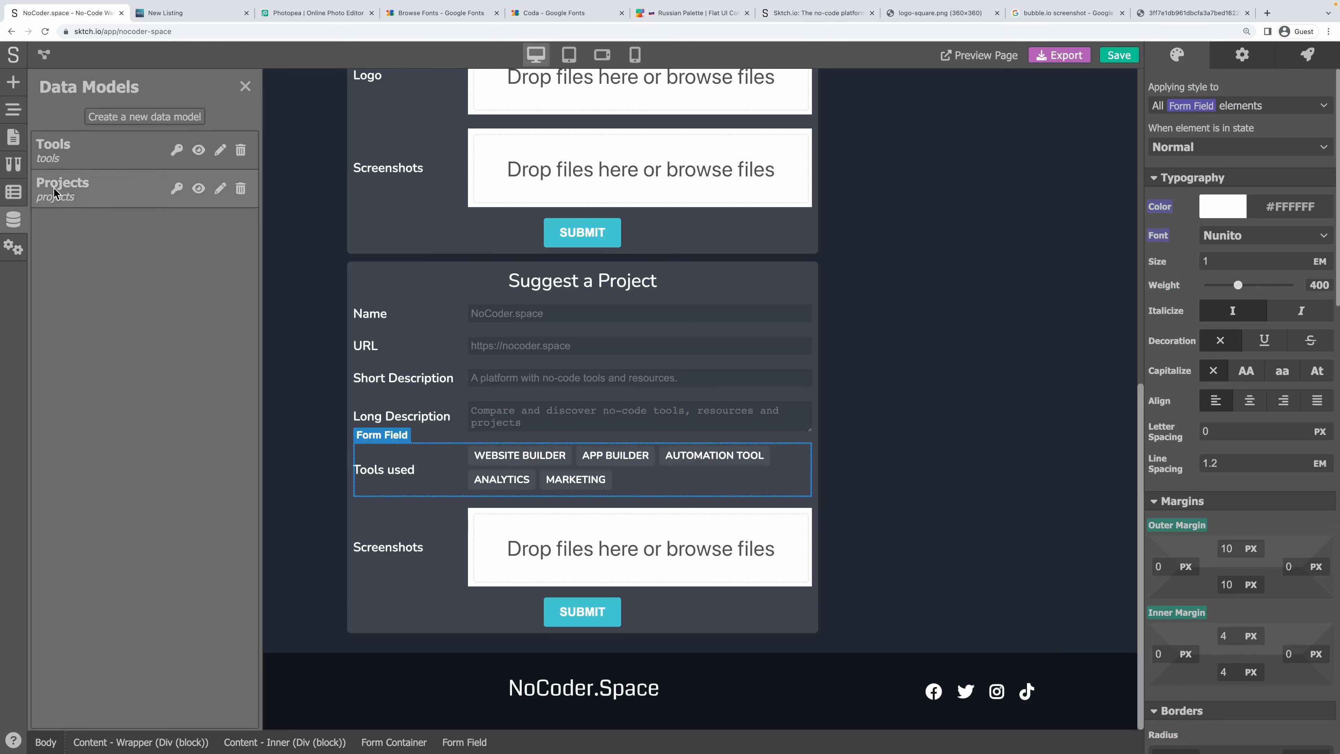
Inspect the Projects data model's fields, then close them.
click(86, 178)
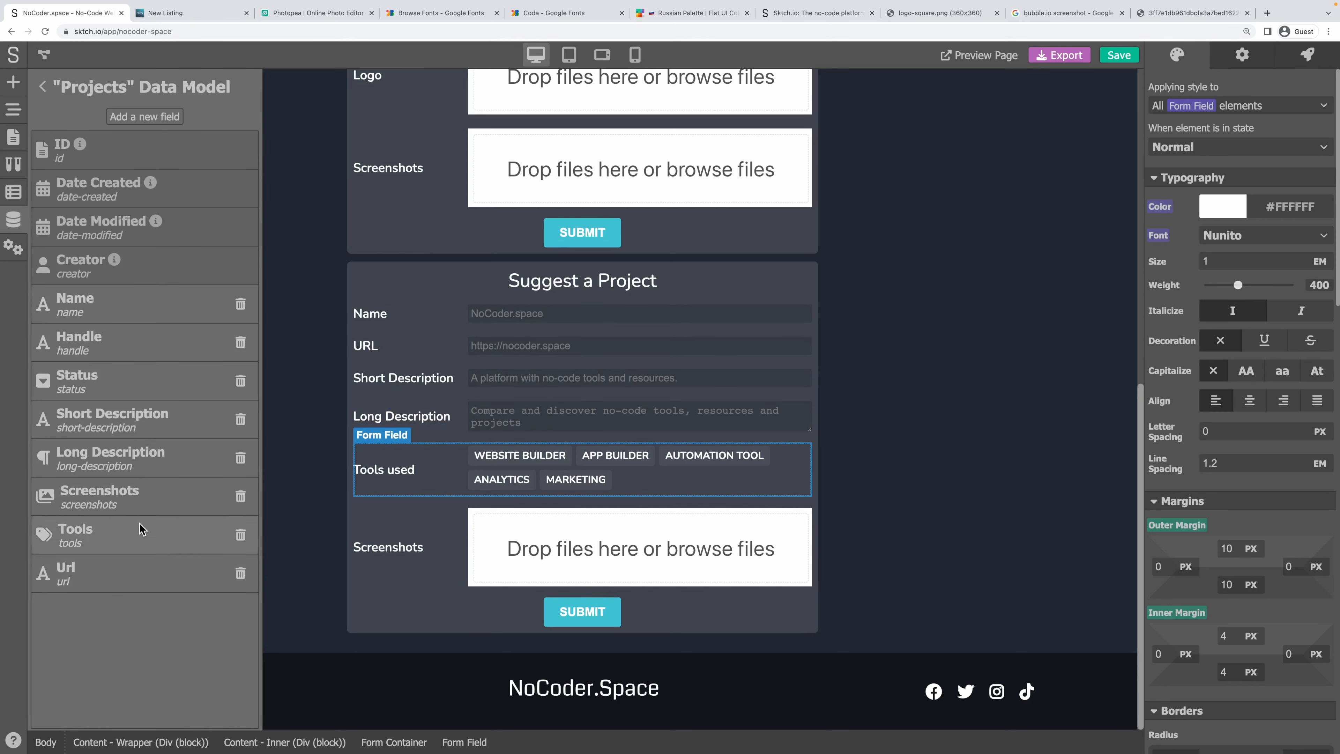
click(415, 486)
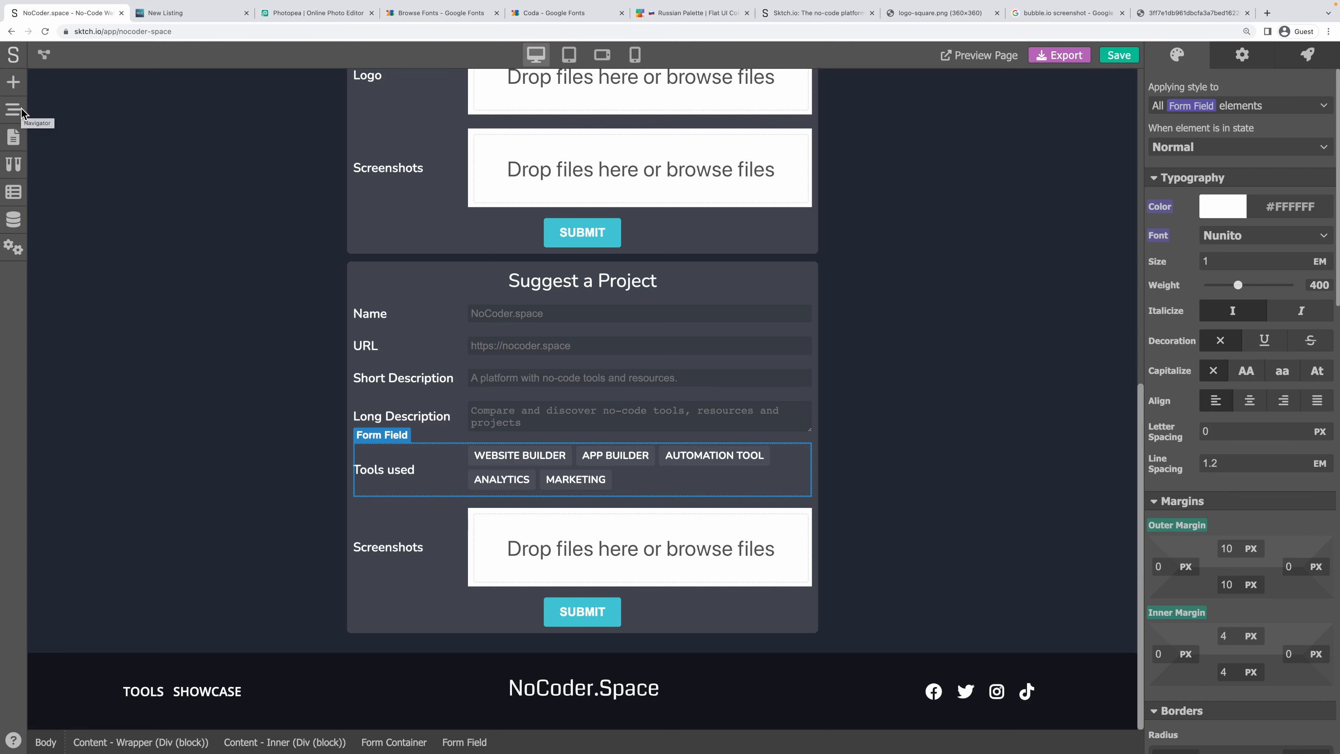
scroll(369, 238, up, 5)
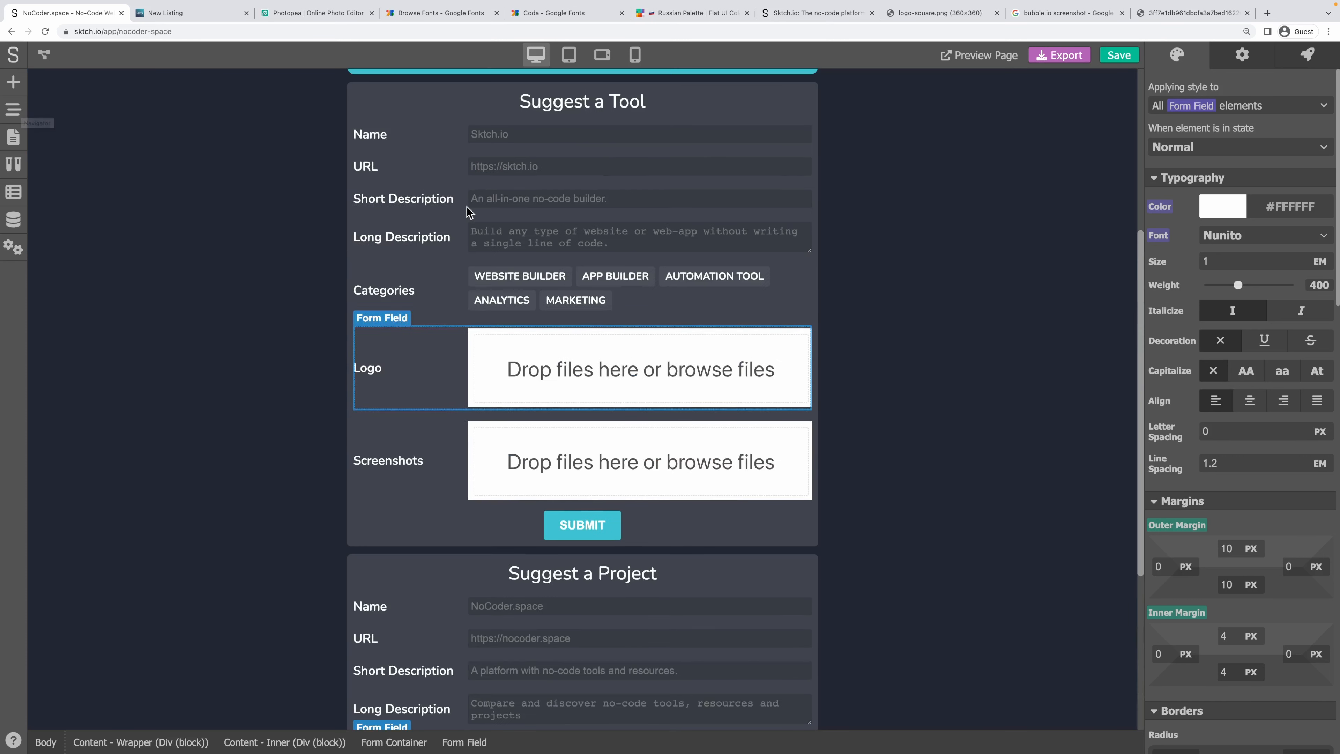
scroll(467, 211, down, 5)
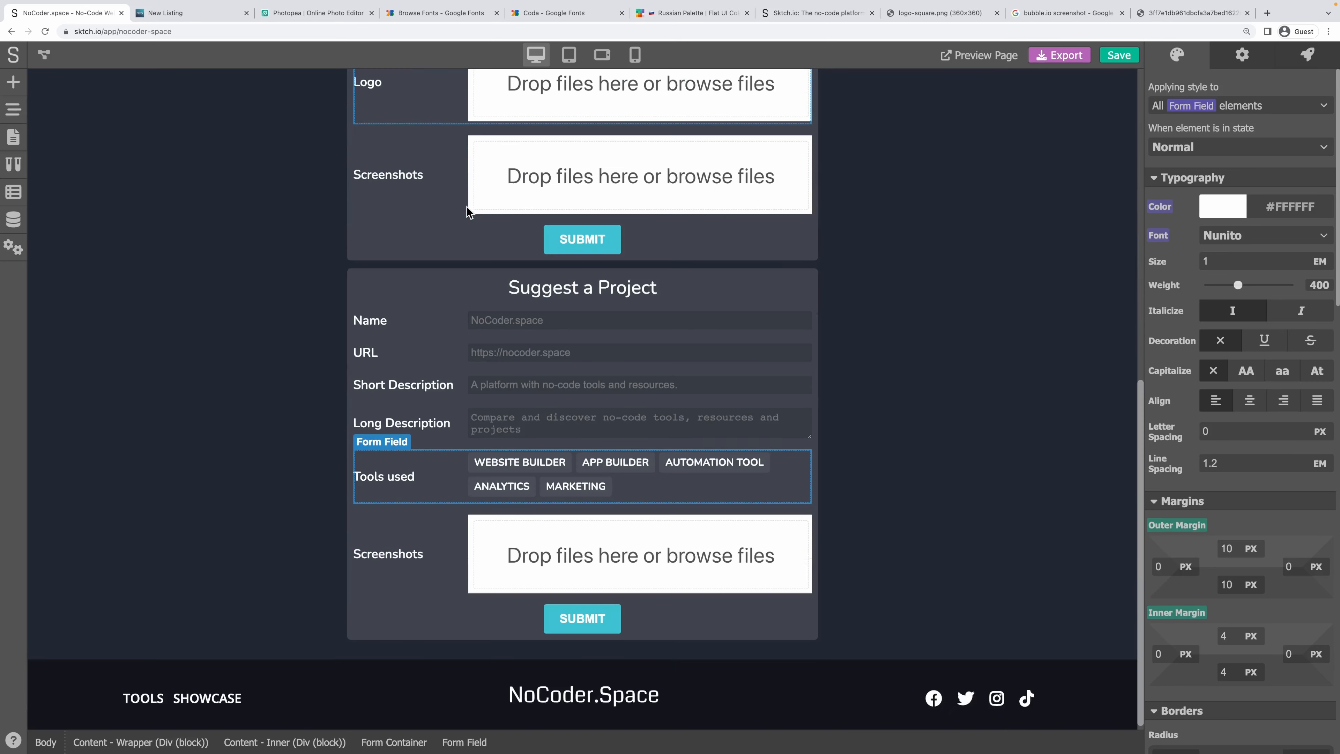
Select the Categories Field block in the Page Navigator.
click(13, 137)
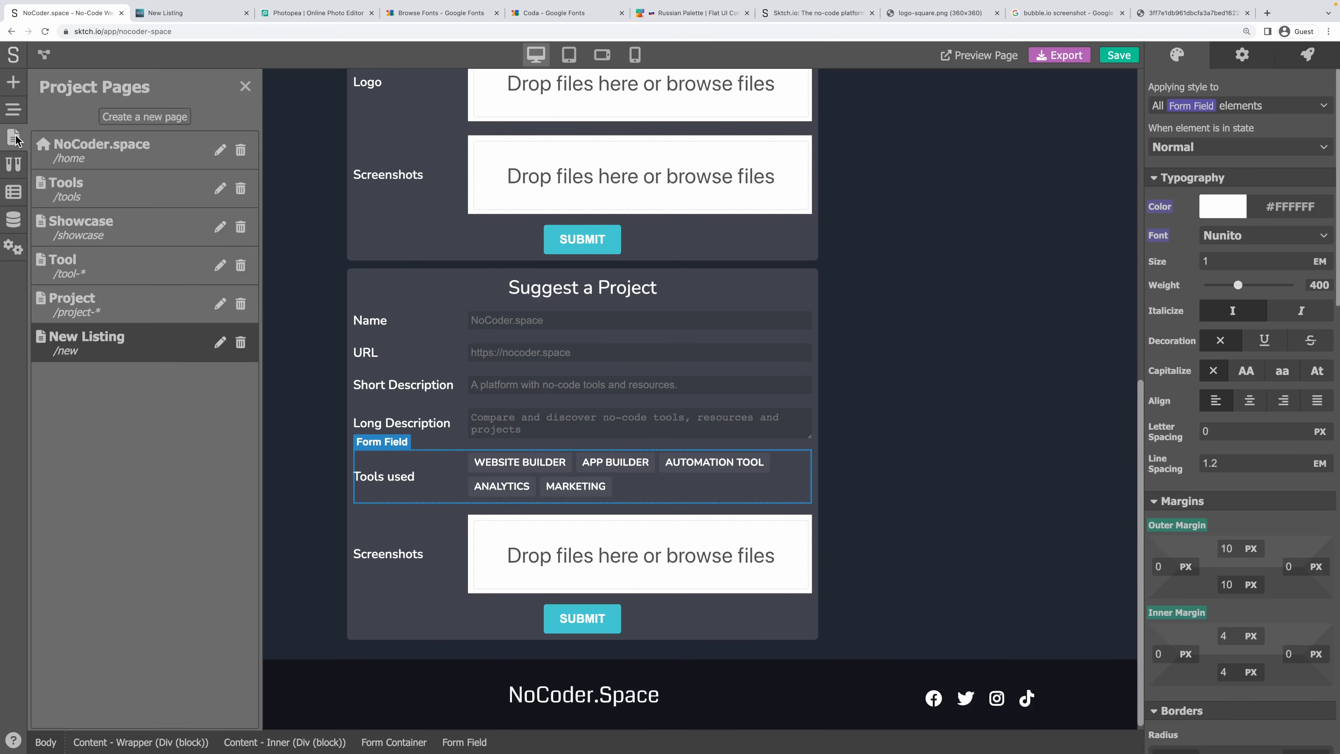
click(11, 117)
click(174, 497)
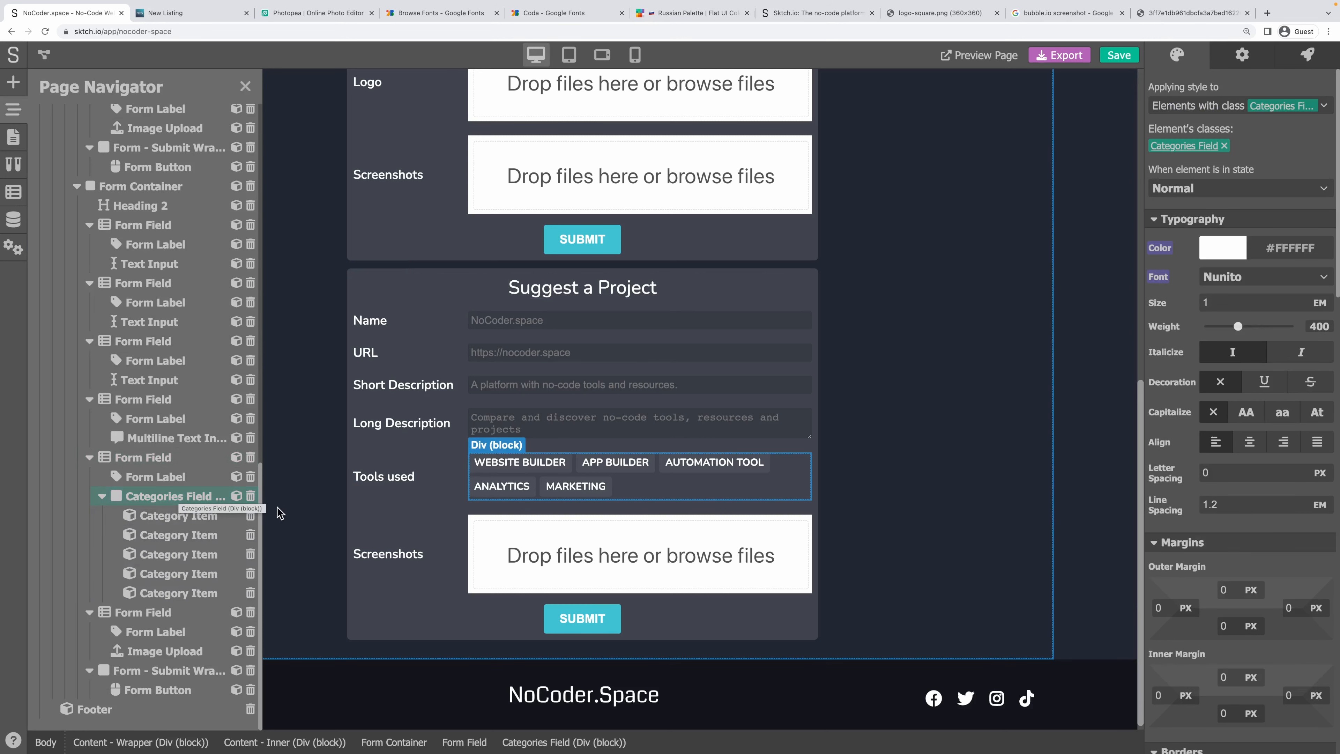
Replace the category tags with a Div block and a Text Input inside Tools used.
click(249, 497)
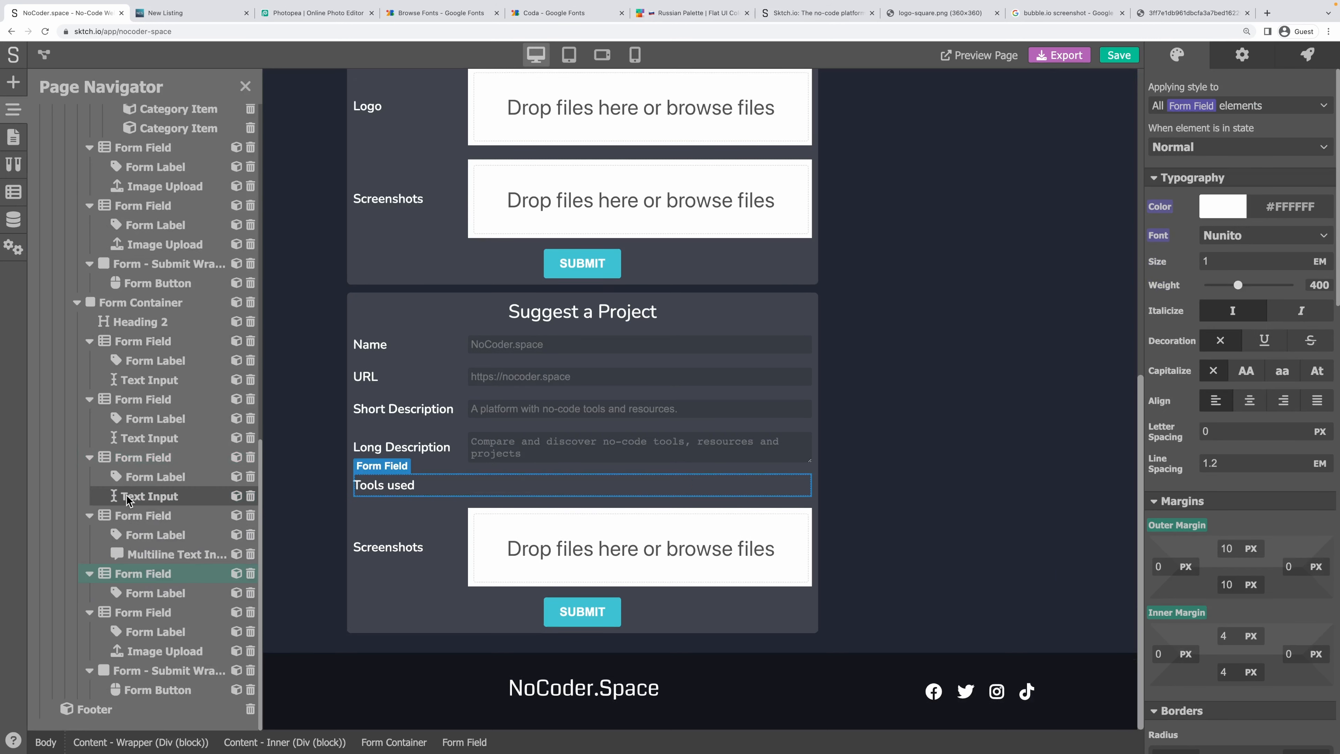
click(11, 83)
drag(186, 185, 590, 485)
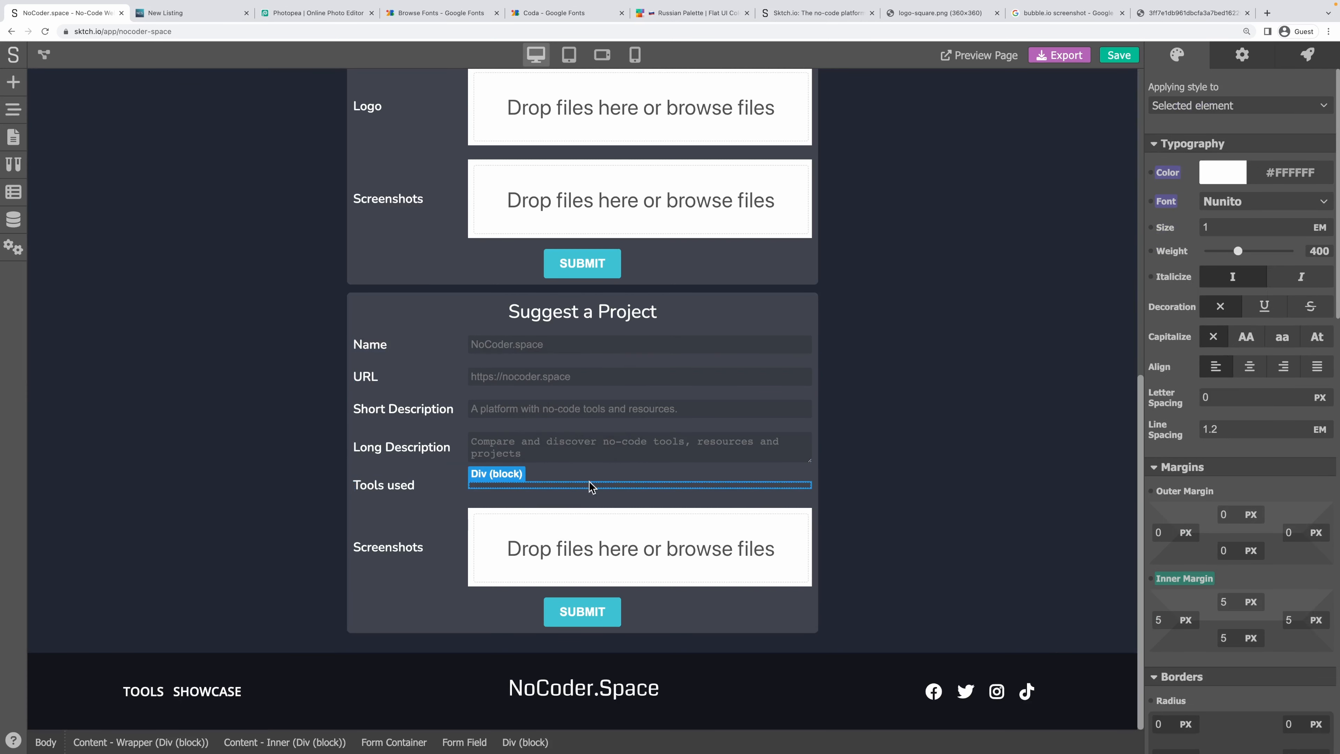
click(10, 83)
scroll(210, 442, down, 5)
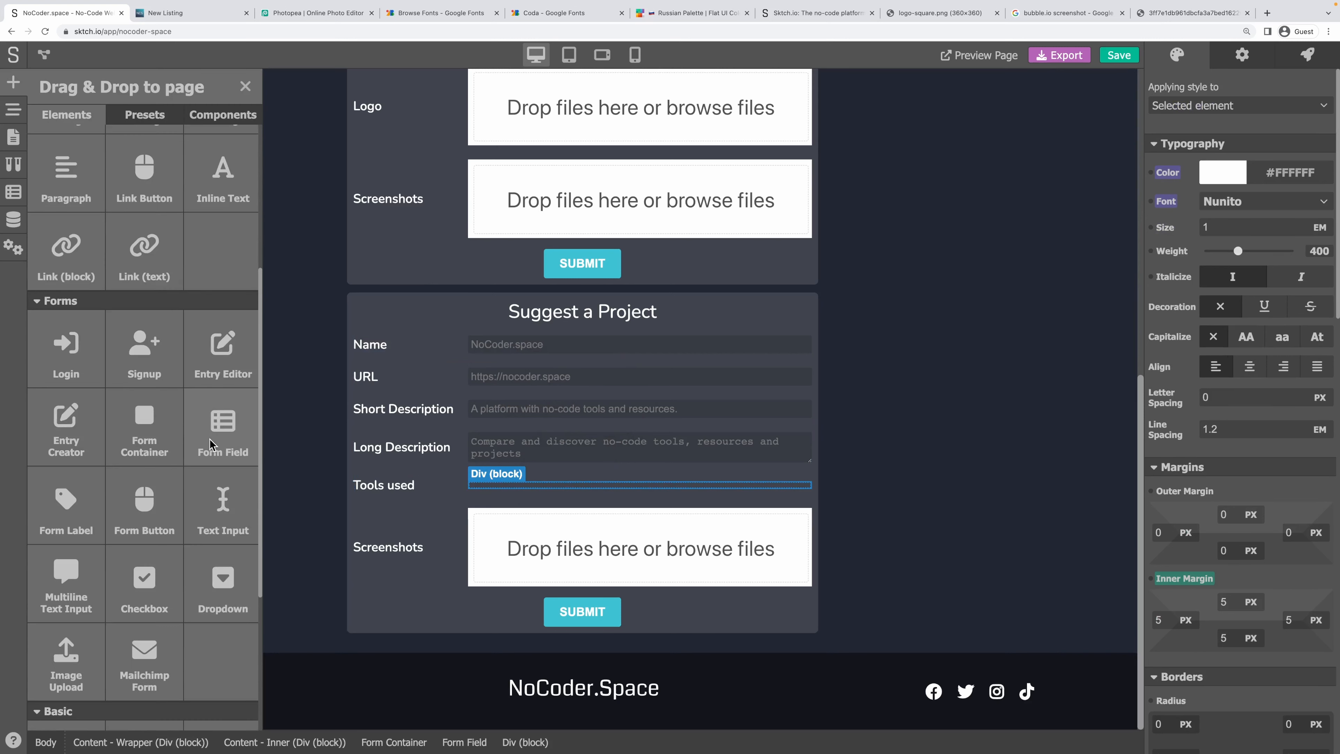
drag(223, 506, 520, 489)
Give the new text input the placeholder 'Type a tool name', keeping Input Type Text.
click(624, 492)
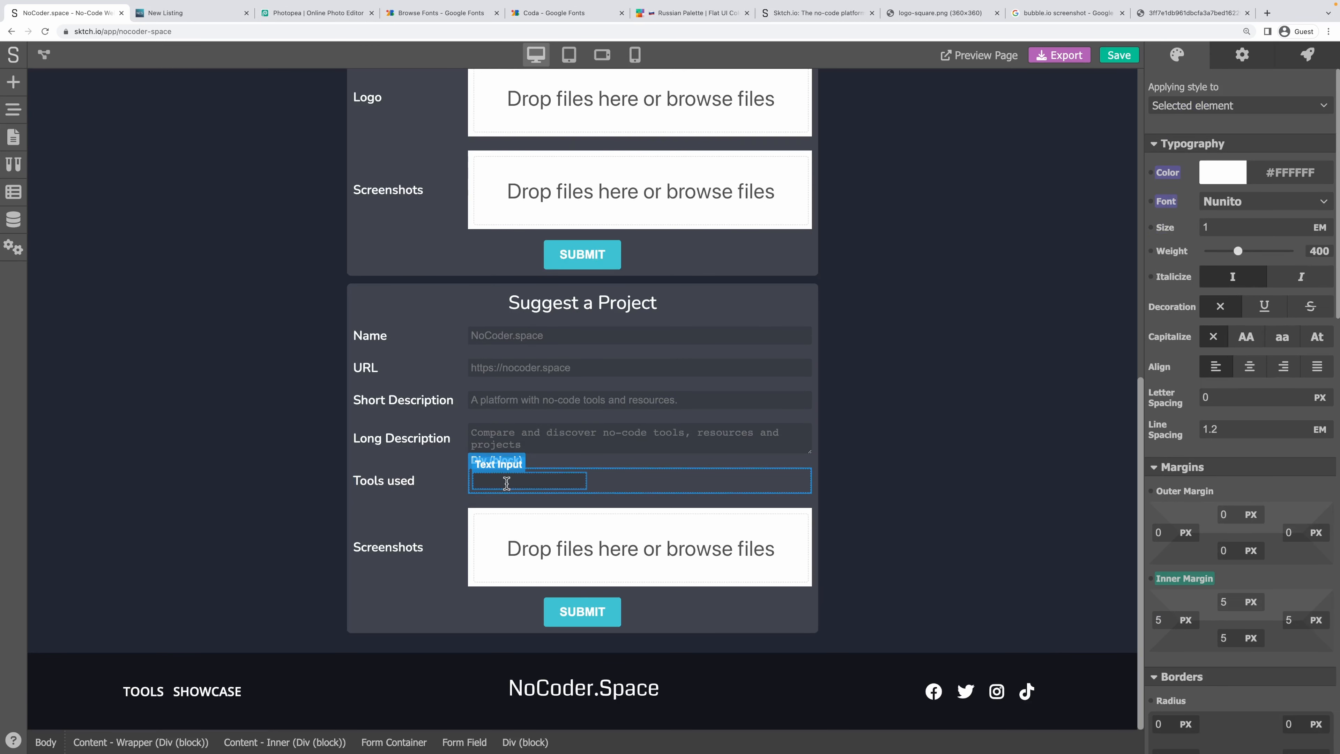
click(560, 481)
click(1266, 62)
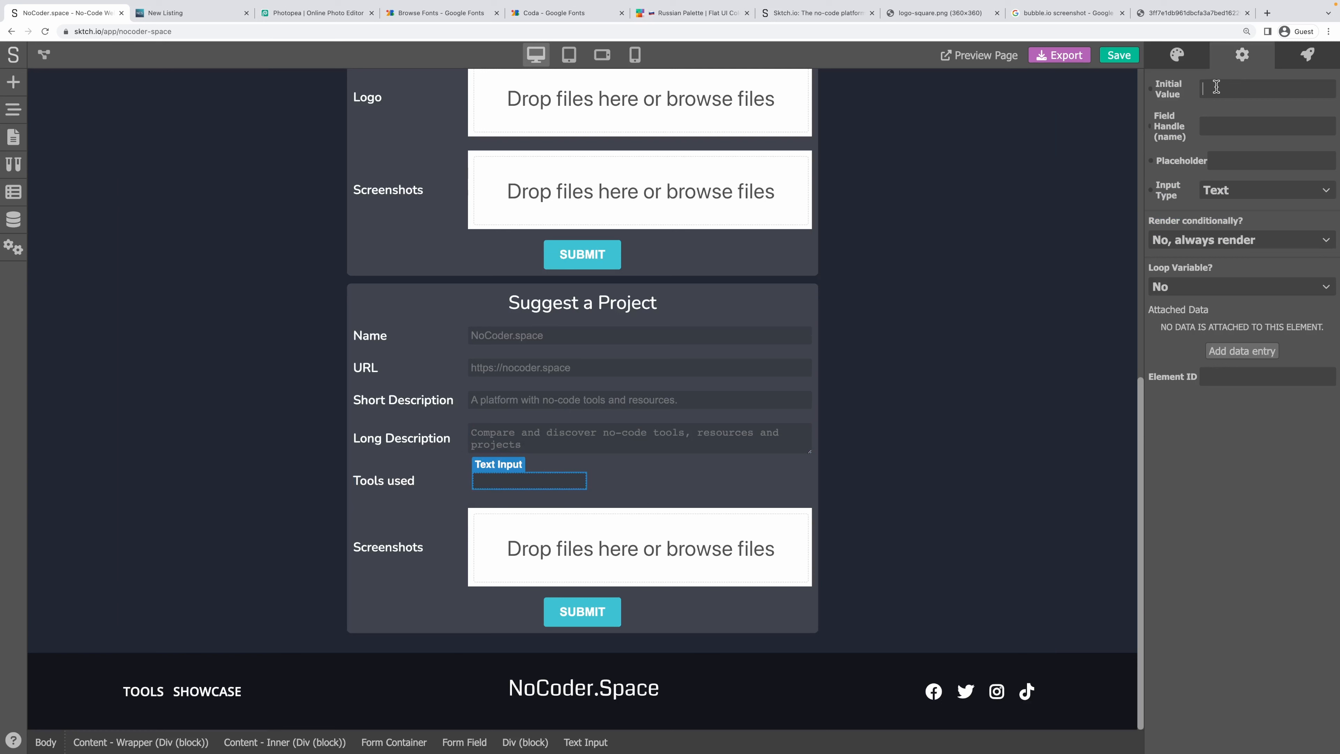
click(1237, 162)
text(Type a tool name)
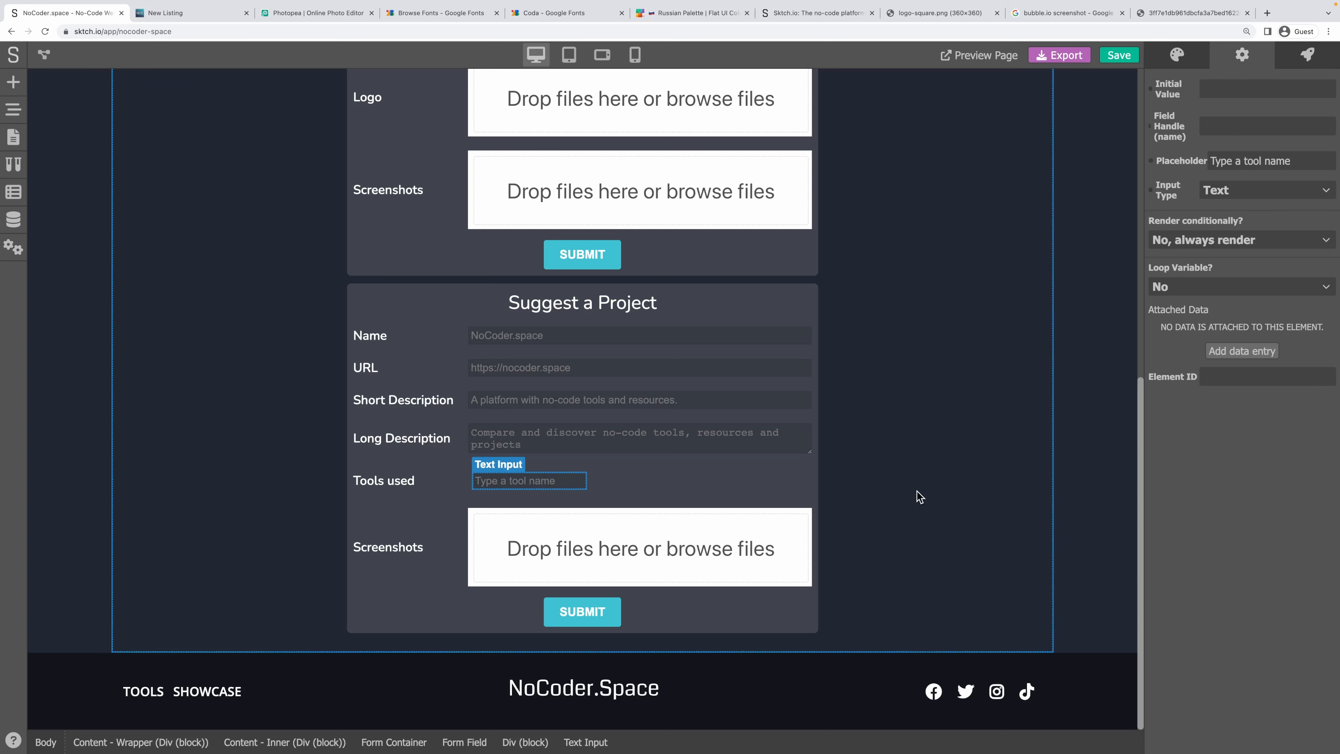
click(1254, 190)
click(1253, 189)
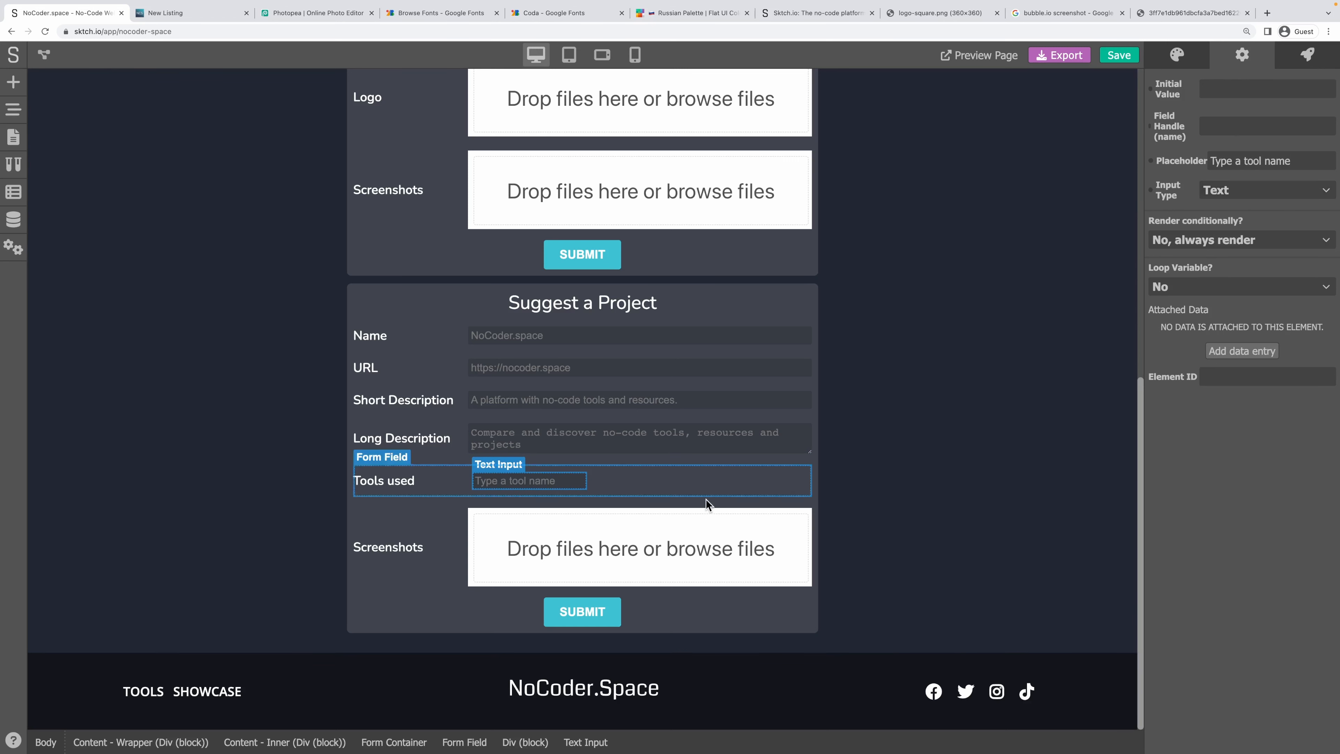
click(631, 483)
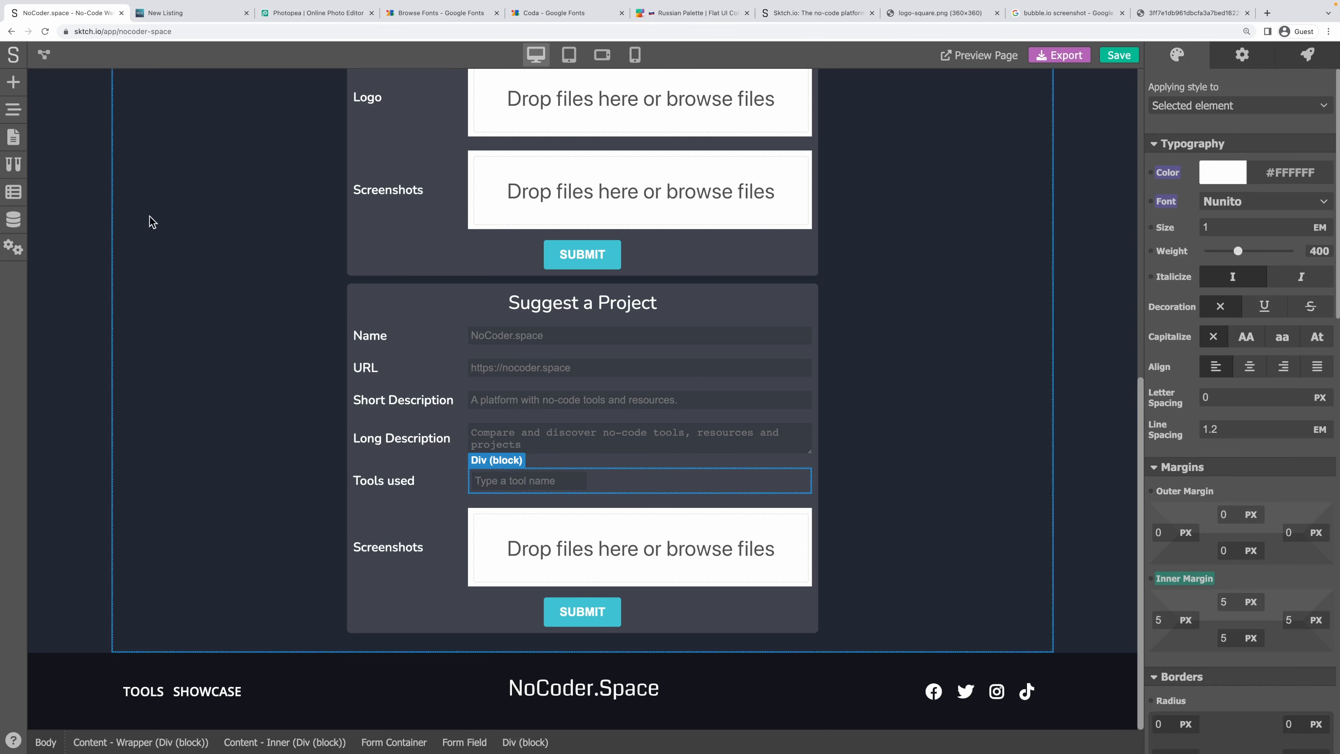
click(14, 82)
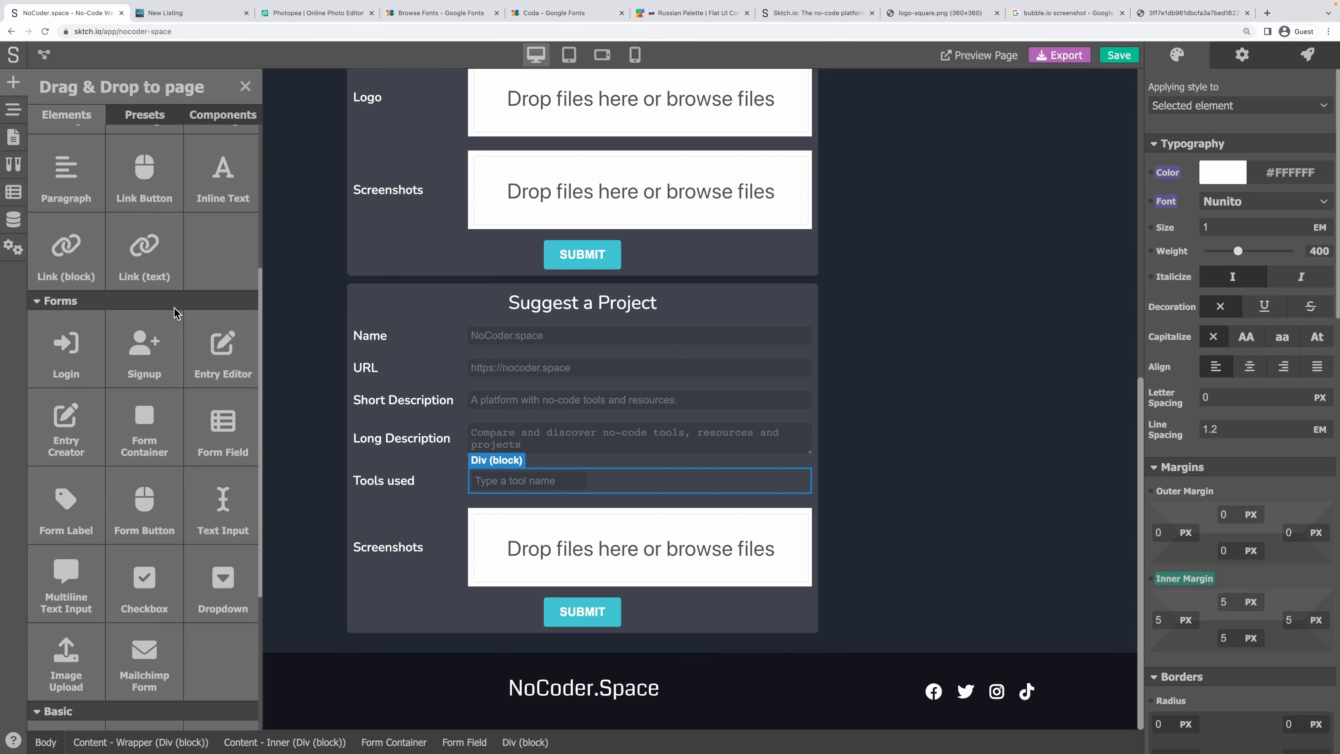
Add an Icon beside the tool name input and set it to the SEARCH magnifier.
scroll(163, 507, down, 5)
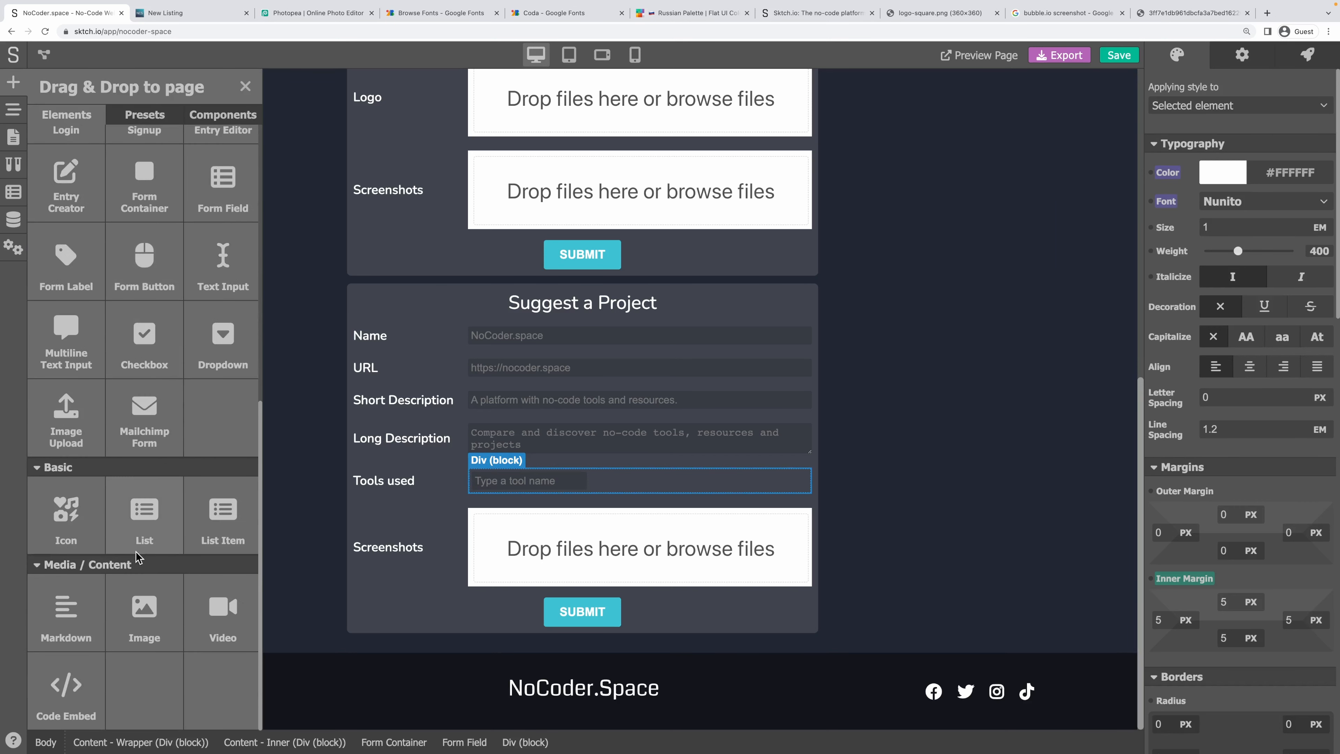
drag(66, 510, 627, 483)
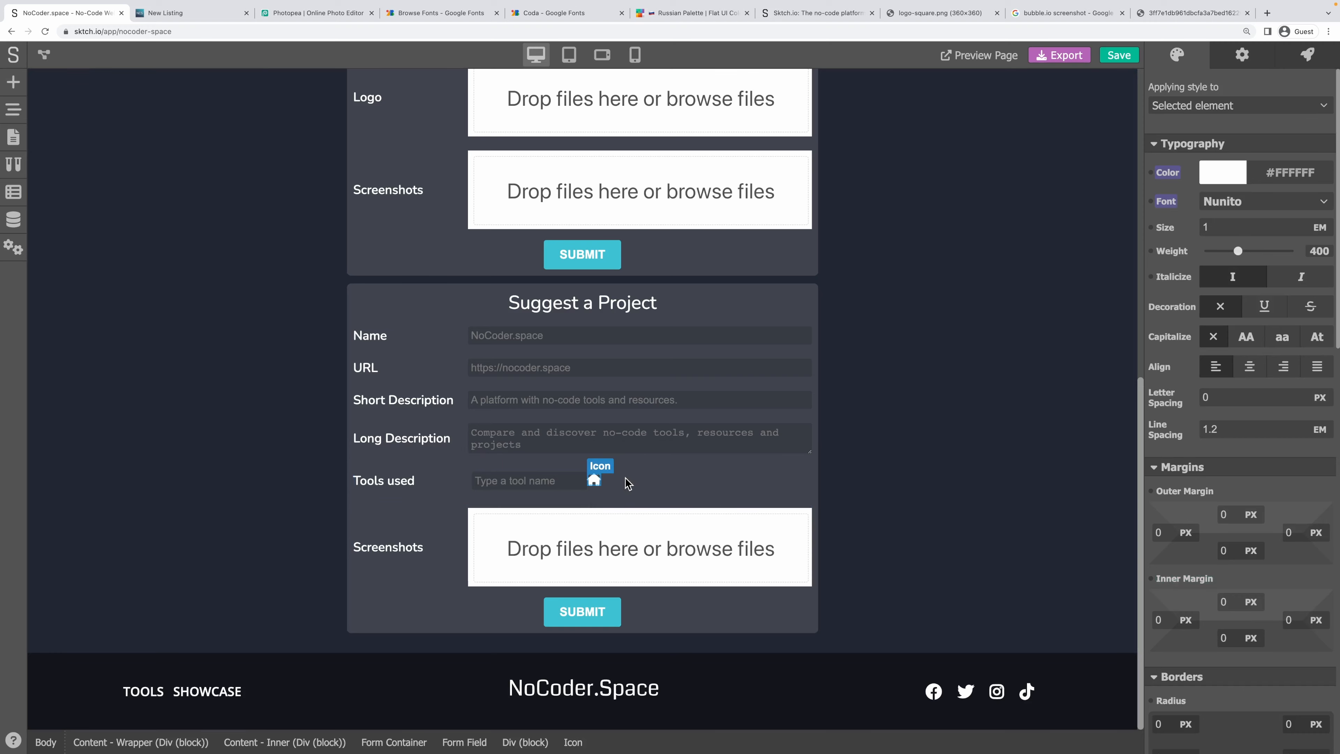
click(1242, 55)
click(1266, 89)
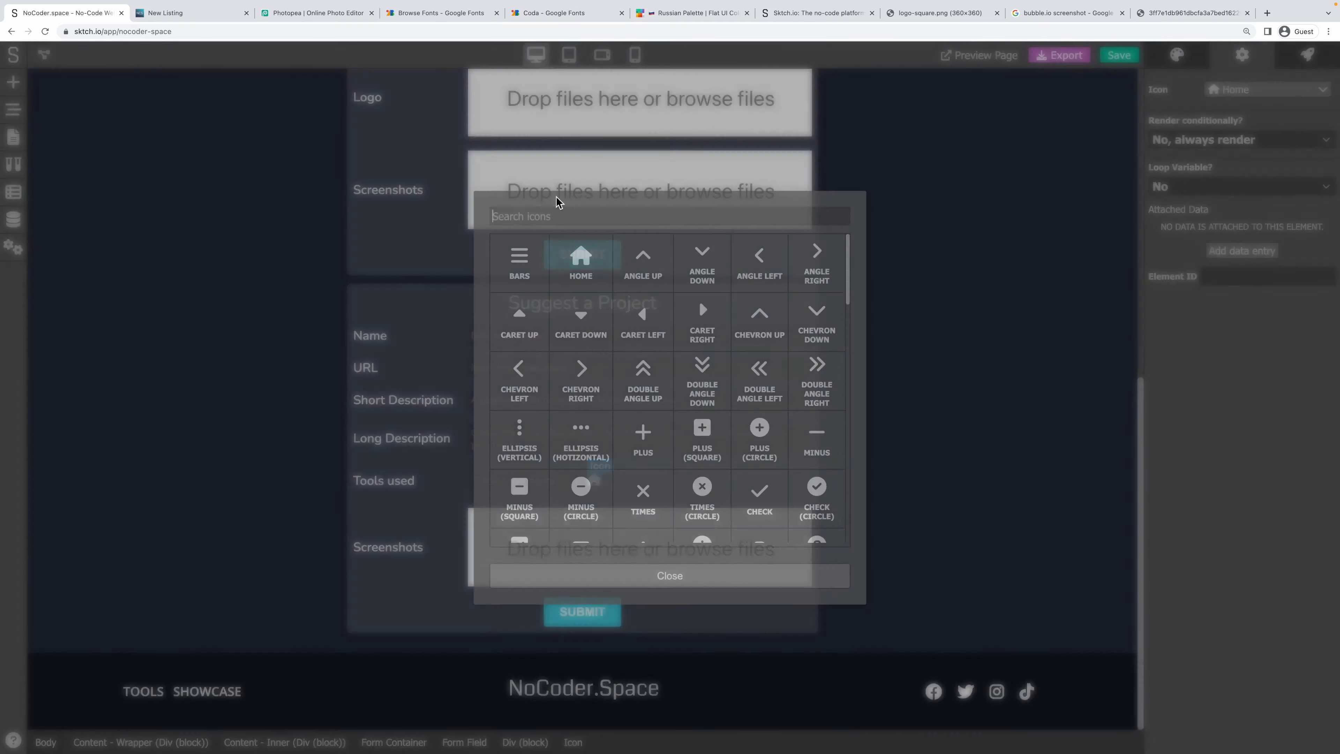
text(sea)
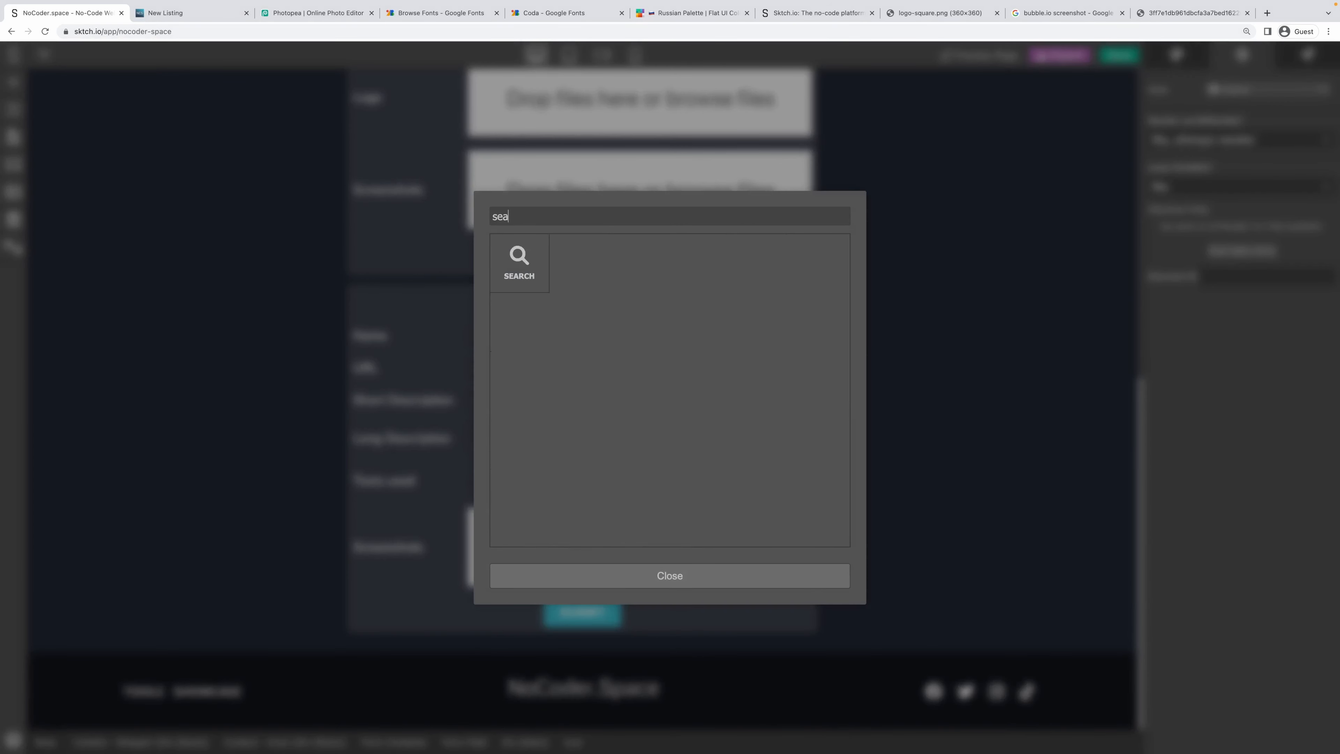
click(510, 256)
Drag another empty Div block into the Tools used field.
click(571, 482)
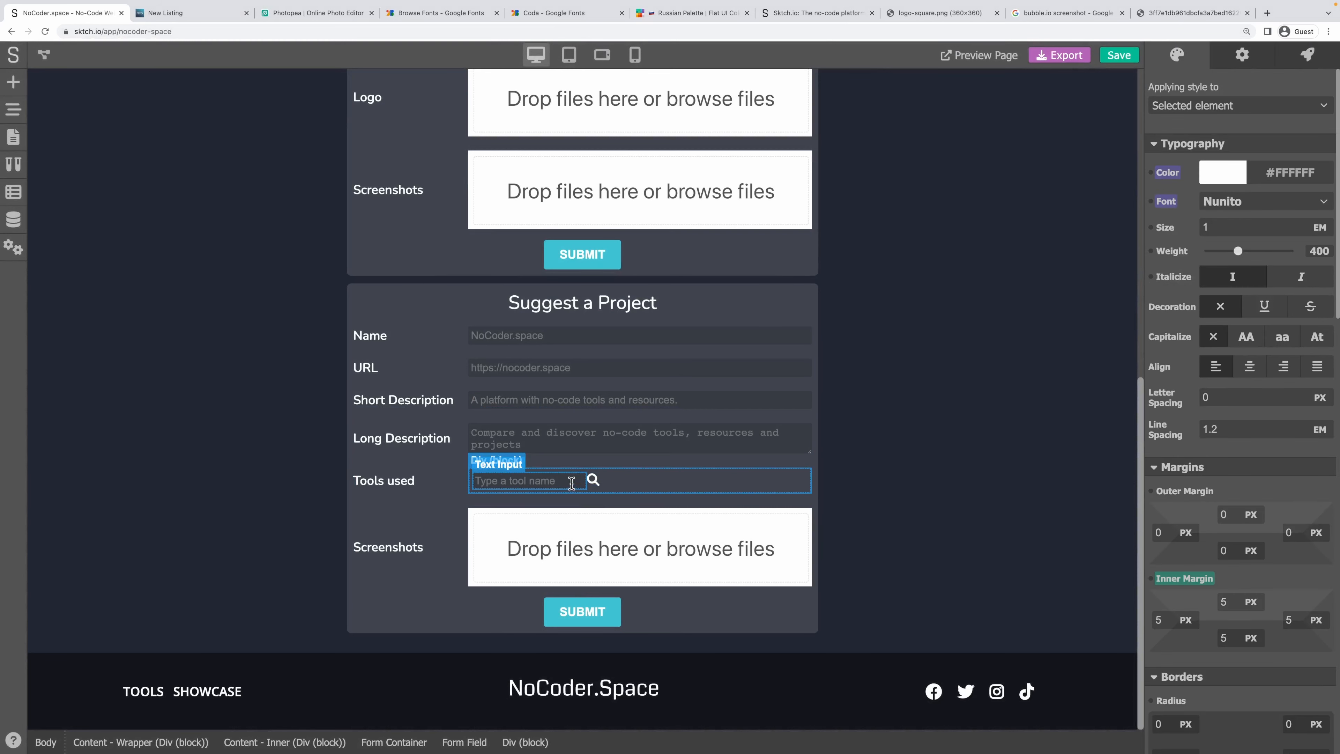
click(13, 83)
scroll(160, 406, up, 3)
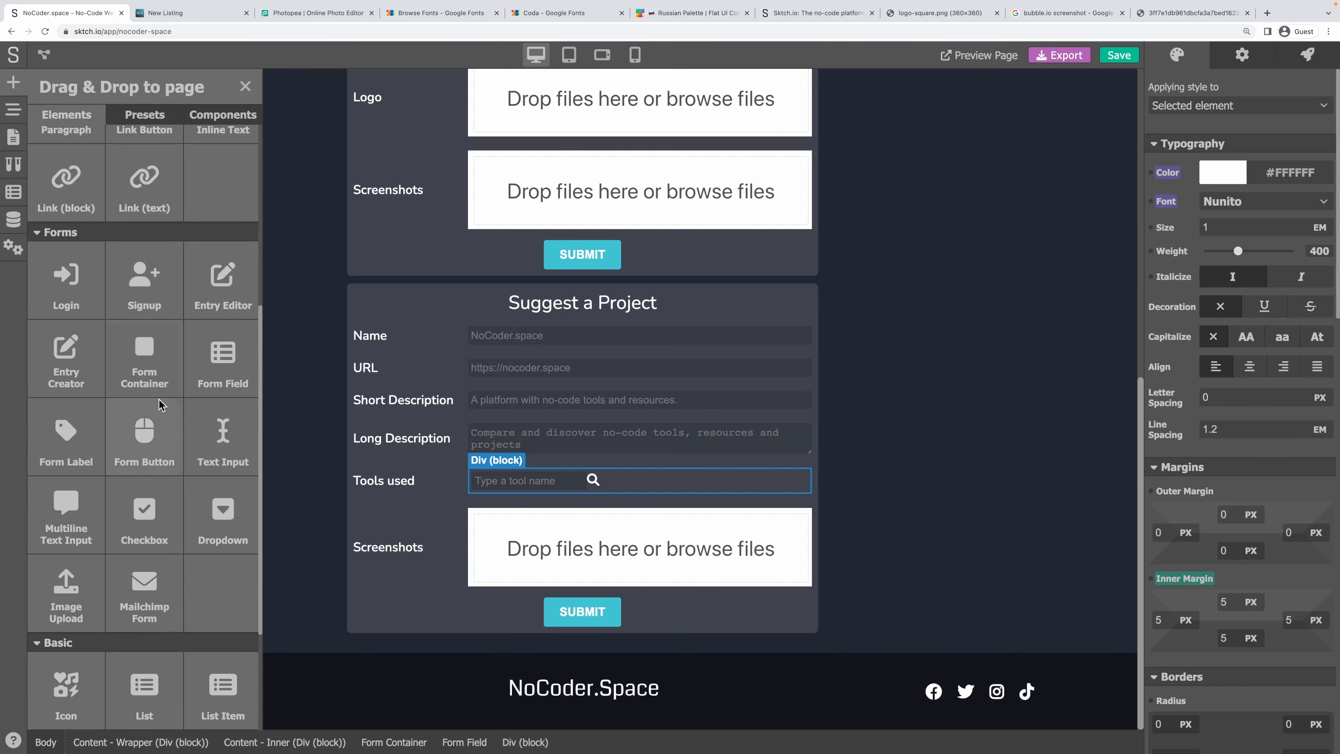
scroll(160, 405, up, 5)
drag(66, 179, 594, 493)
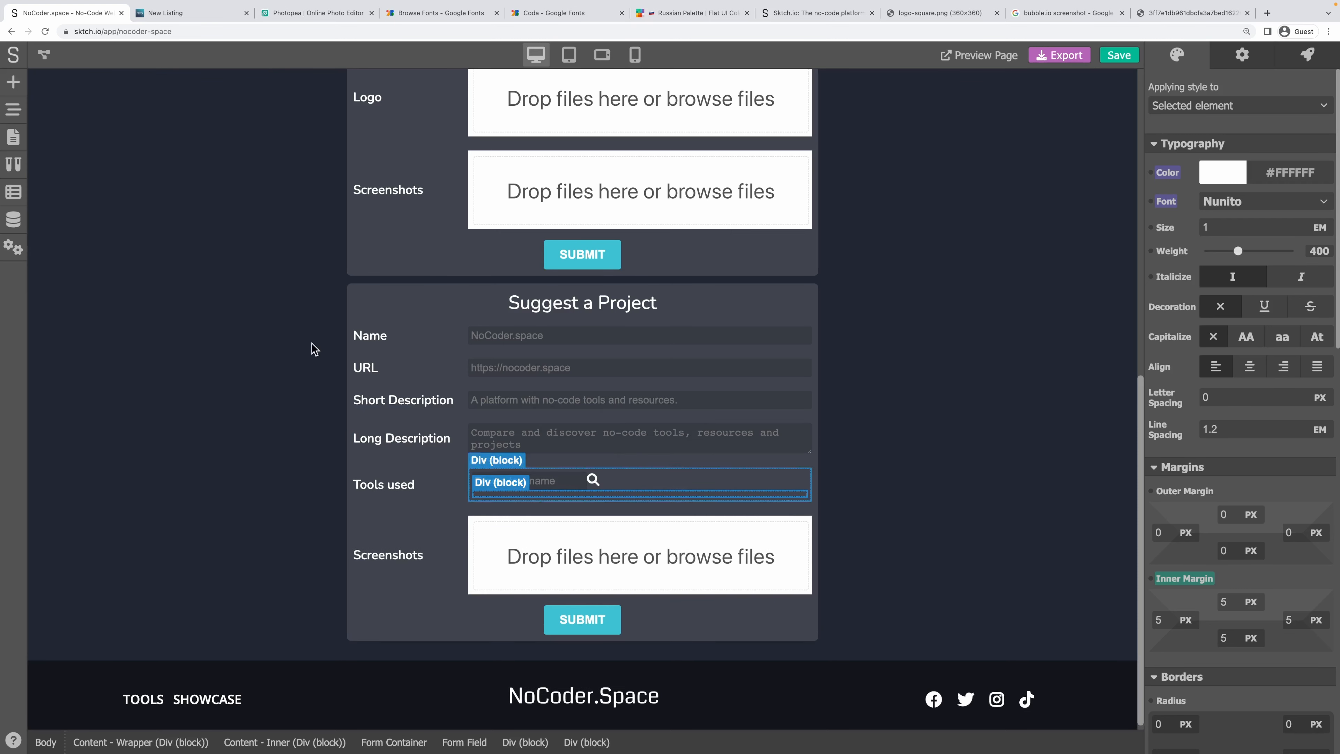
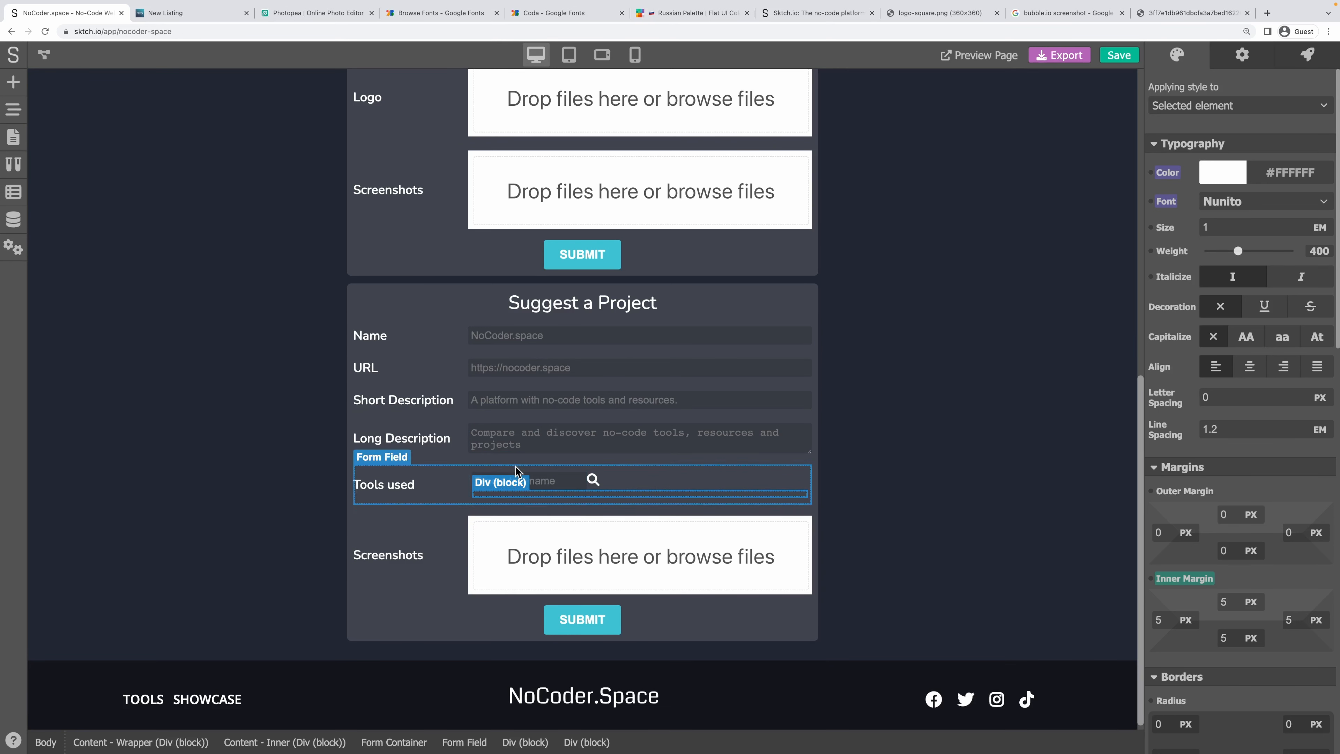
Place a Div text block reading 'Sktch.io' beneath the tool search input in Tools used.
click(12, 83)
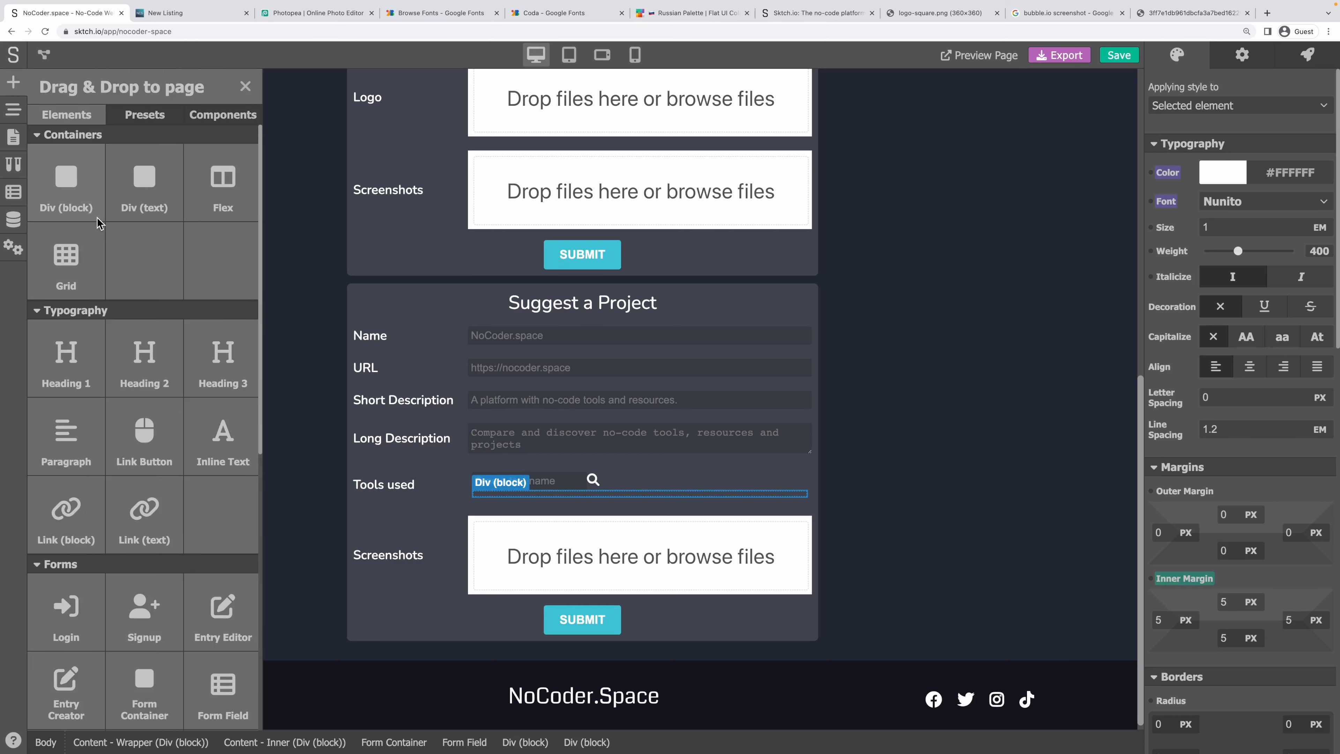
drag(119, 204, 564, 501)
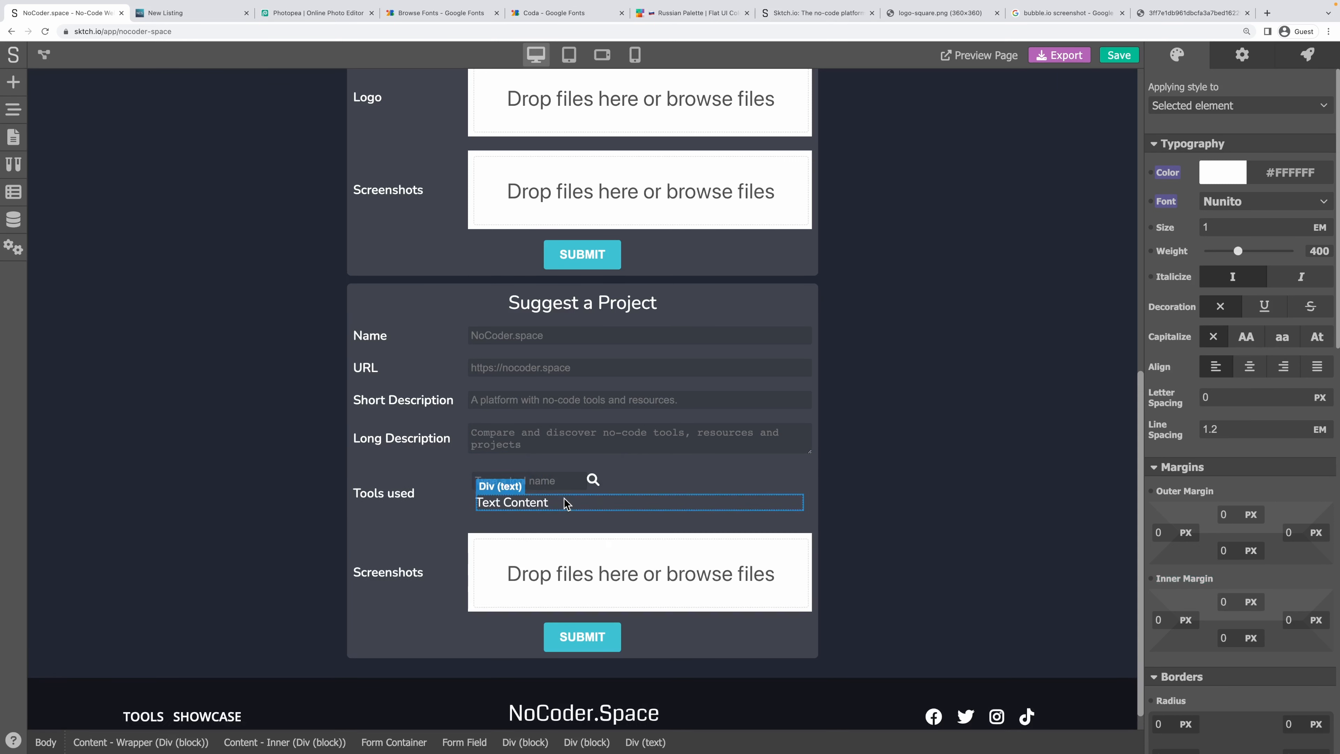
drag(478, 503, 690, 514)
text(Sktch.io)
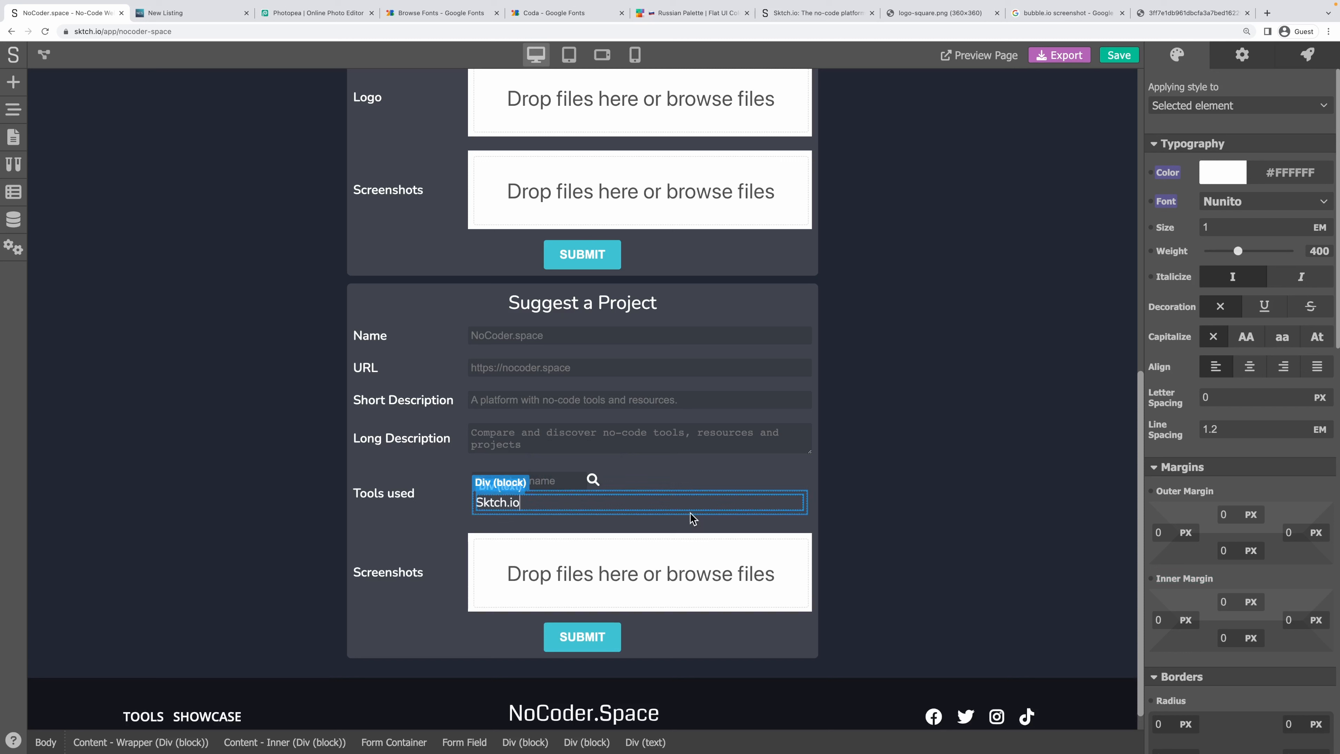
click(707, 499)
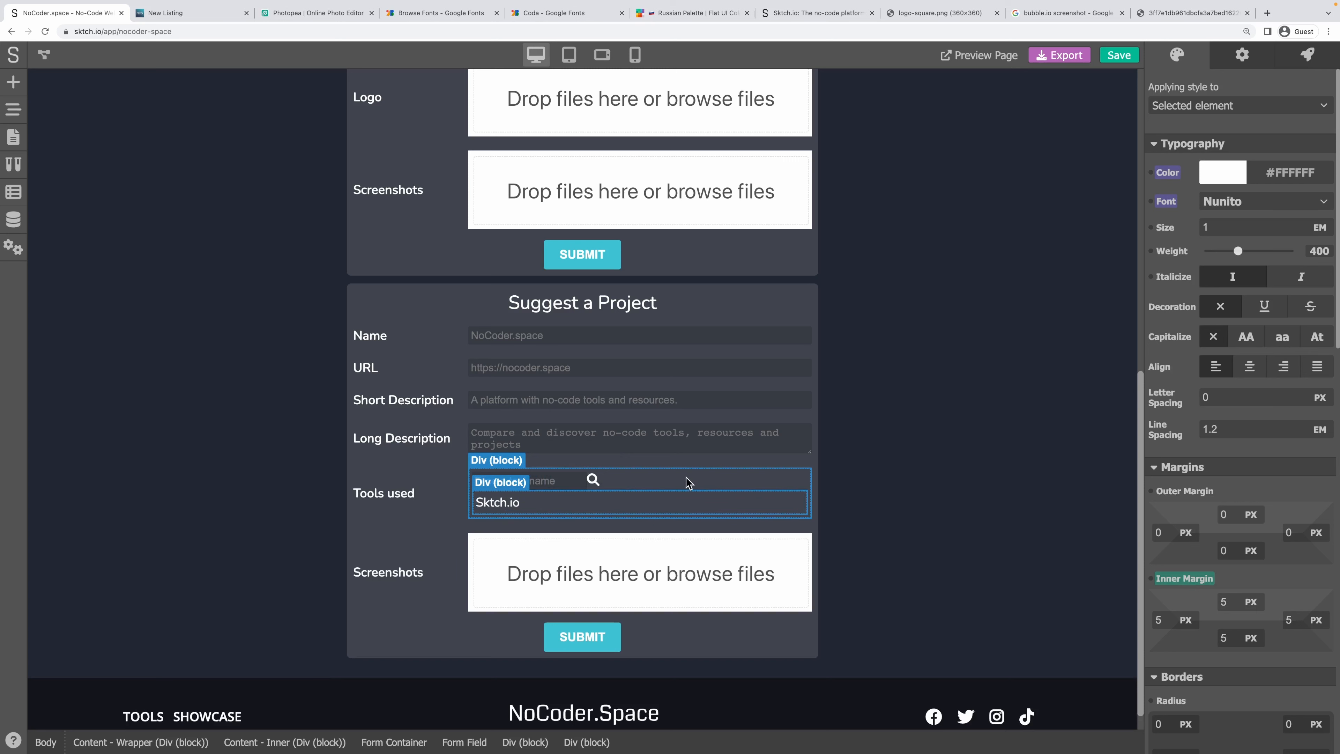
Create the Tool Search class on the wrapper and Tool Search - Input on the text input.
click(1225, 107)
click(1211, 175)
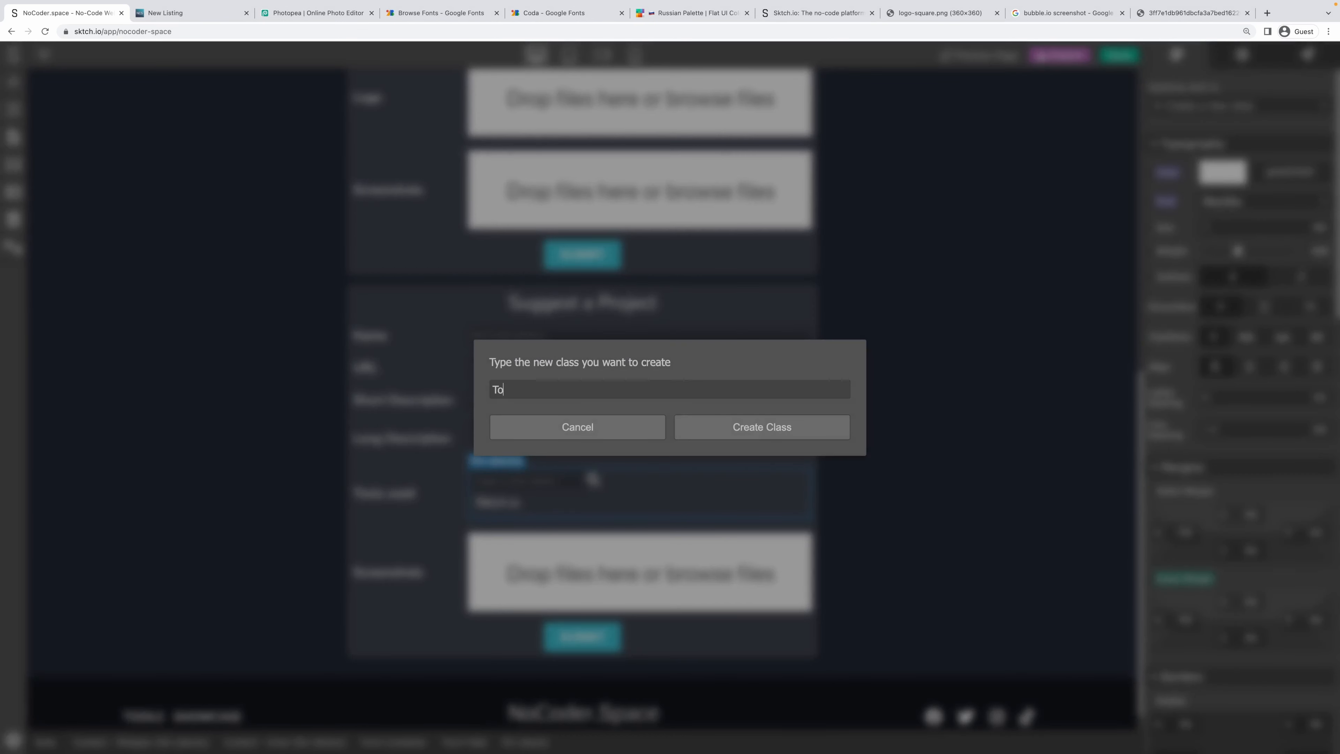
key(super+a)
key(Return)
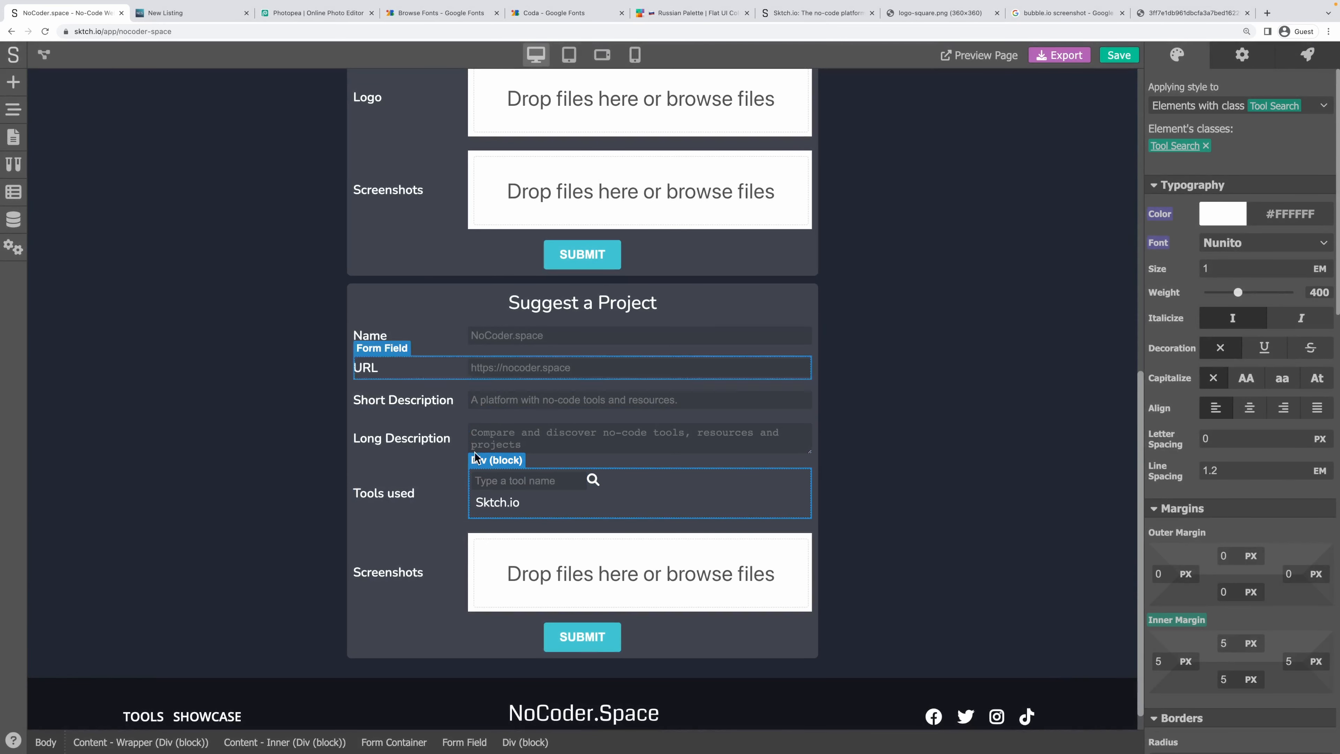
click(526, 481)
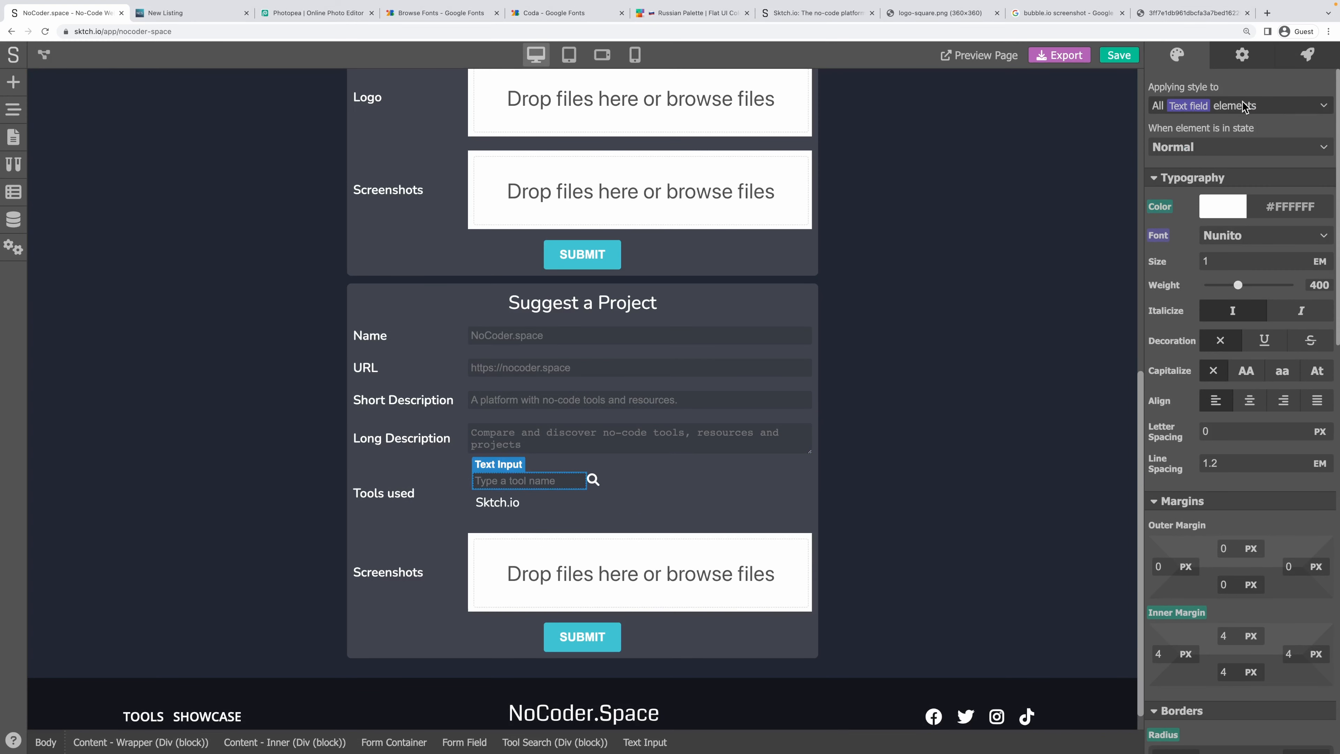
click(1229, 106)
click(1213, 172)
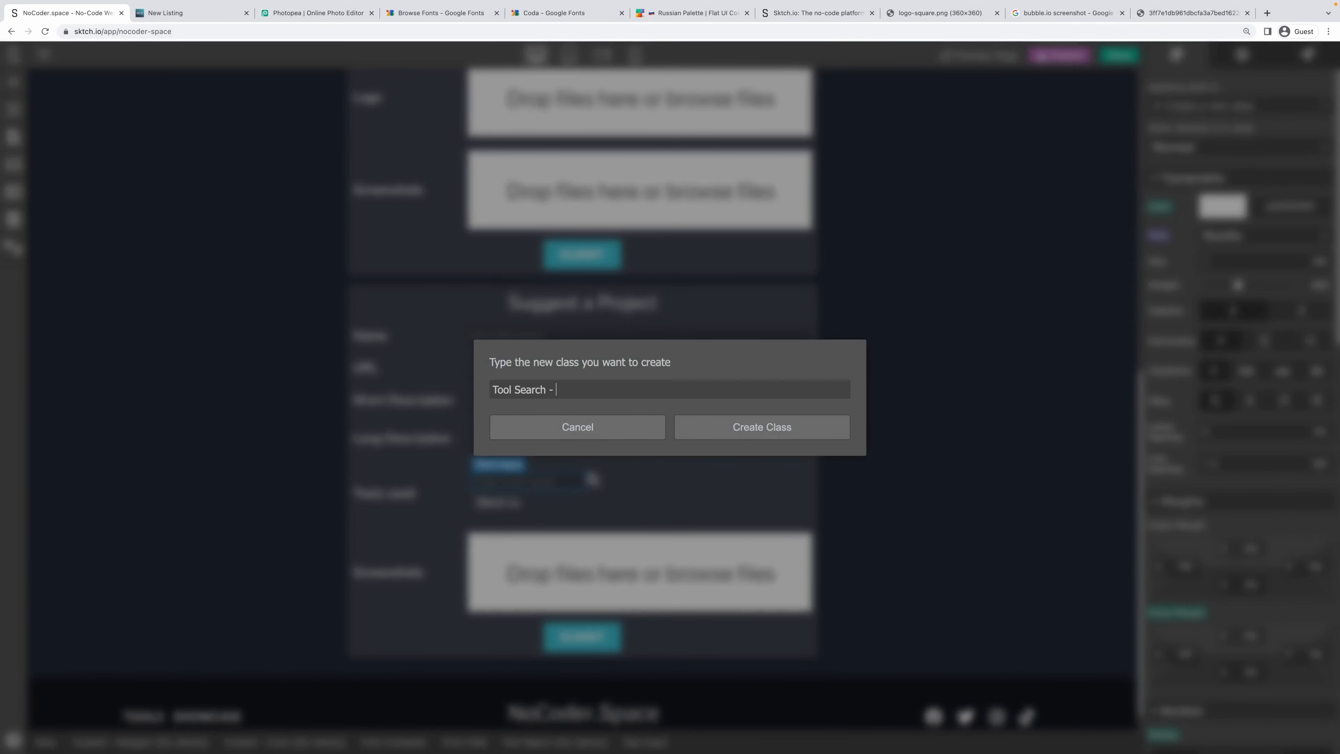
text(- Input)
key(Return)
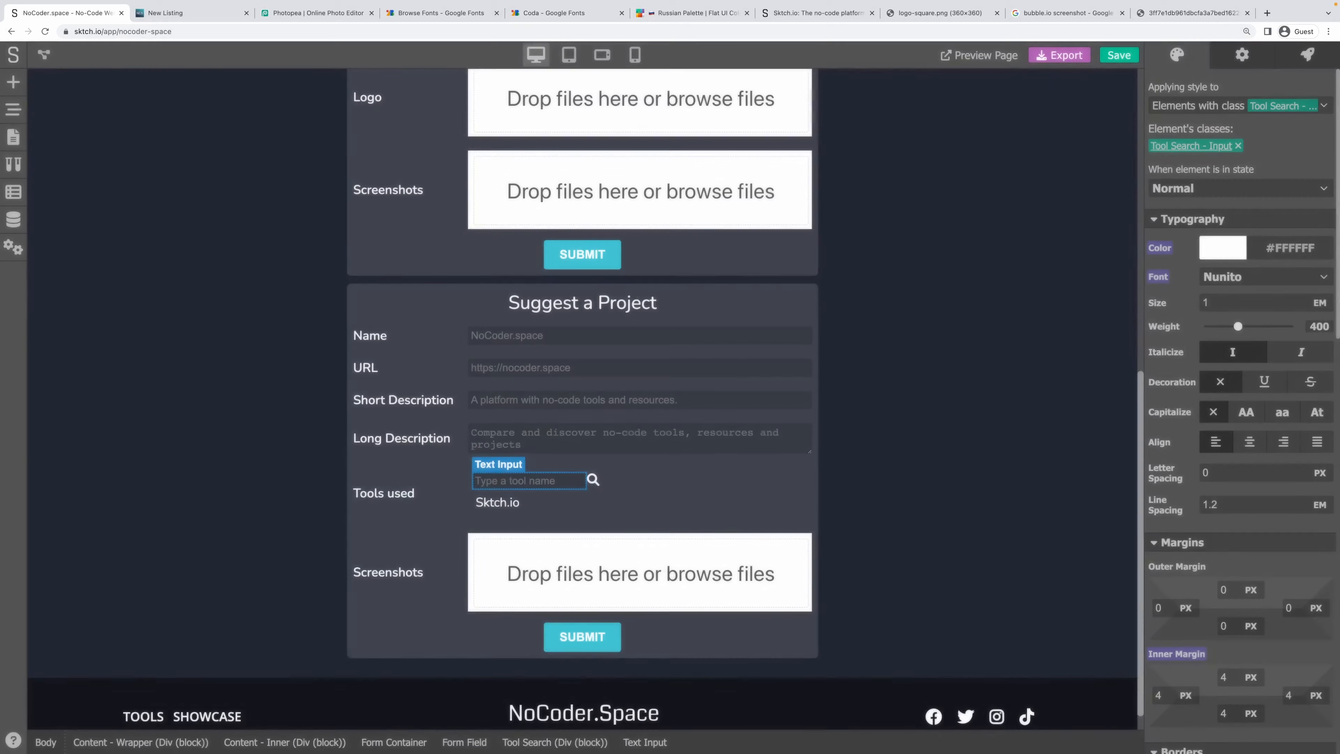
Give the search icon a new Tool Search - Icon class.
click(595, 481)
click(1229, 106)
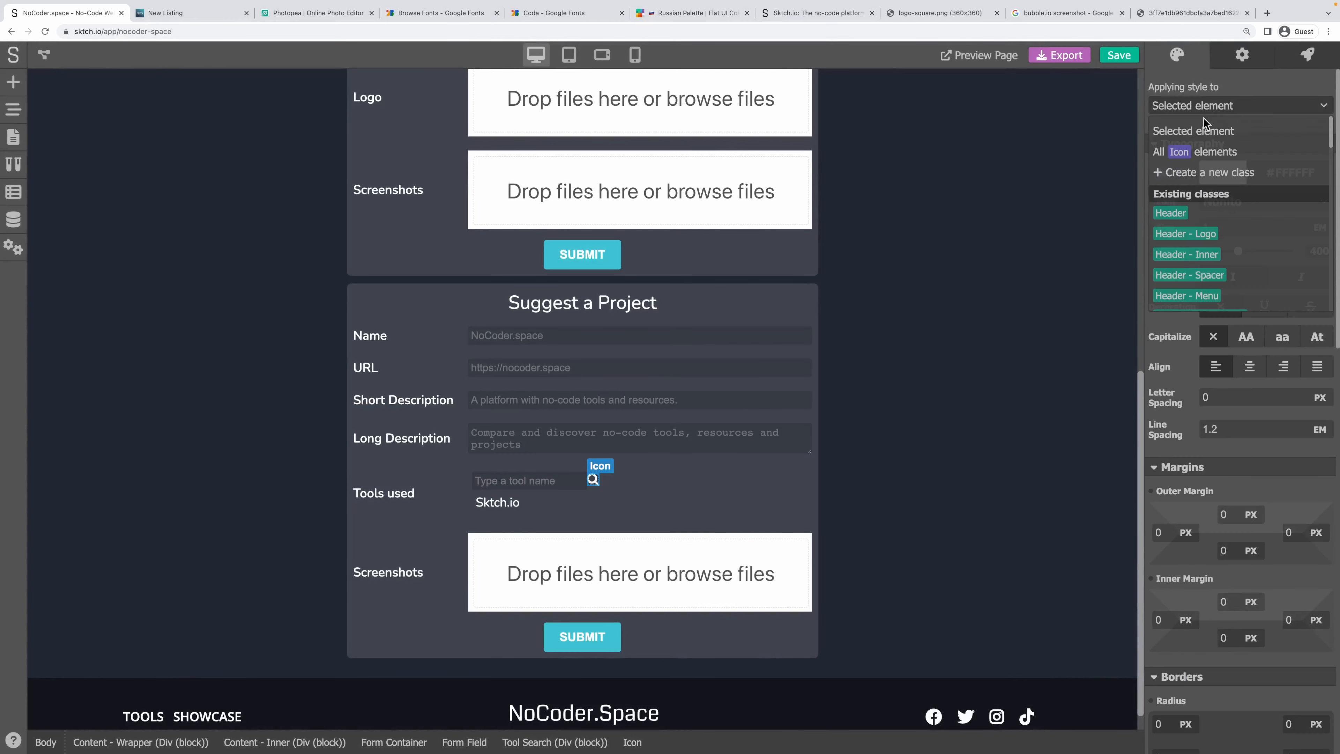
click(1213, 171)
text(Tool Search - Input)
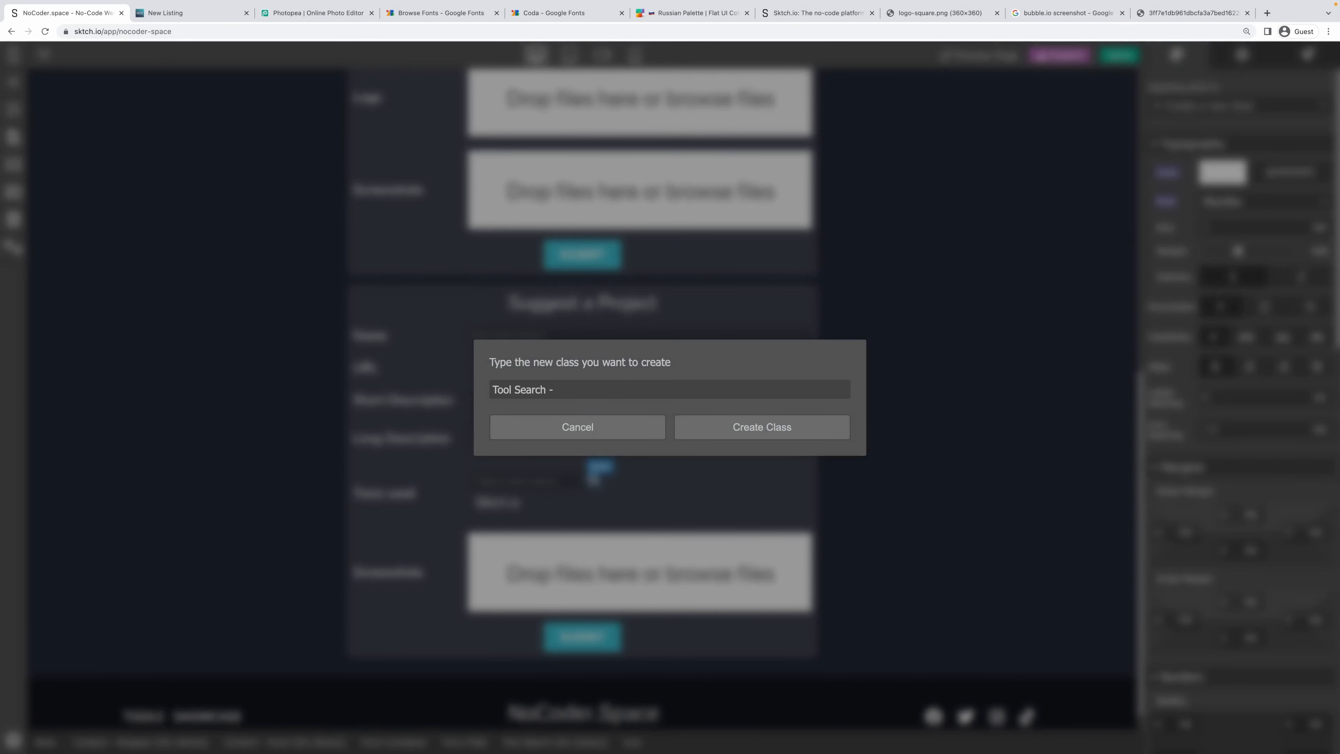
text(con)
key(Return)
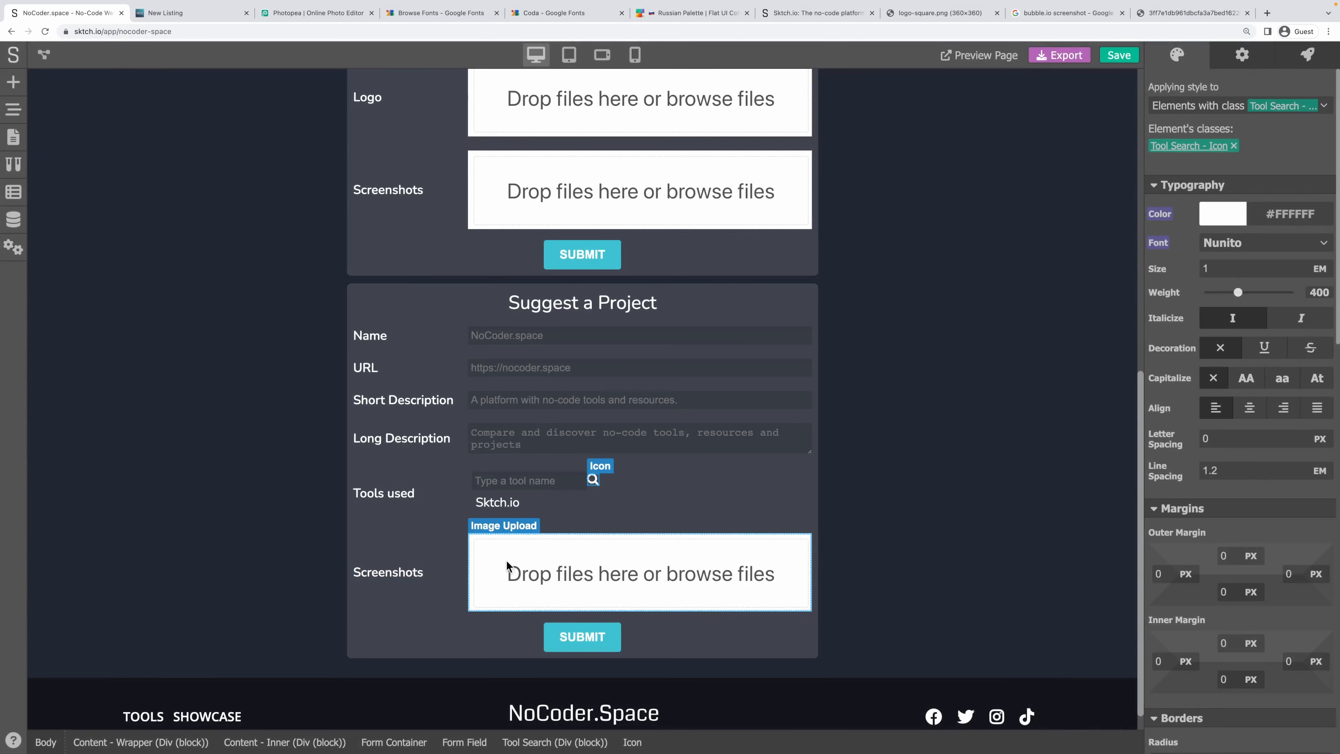
Give the block holding the Sktch.io text a new Tool Search - Results class.
click(527, 515)
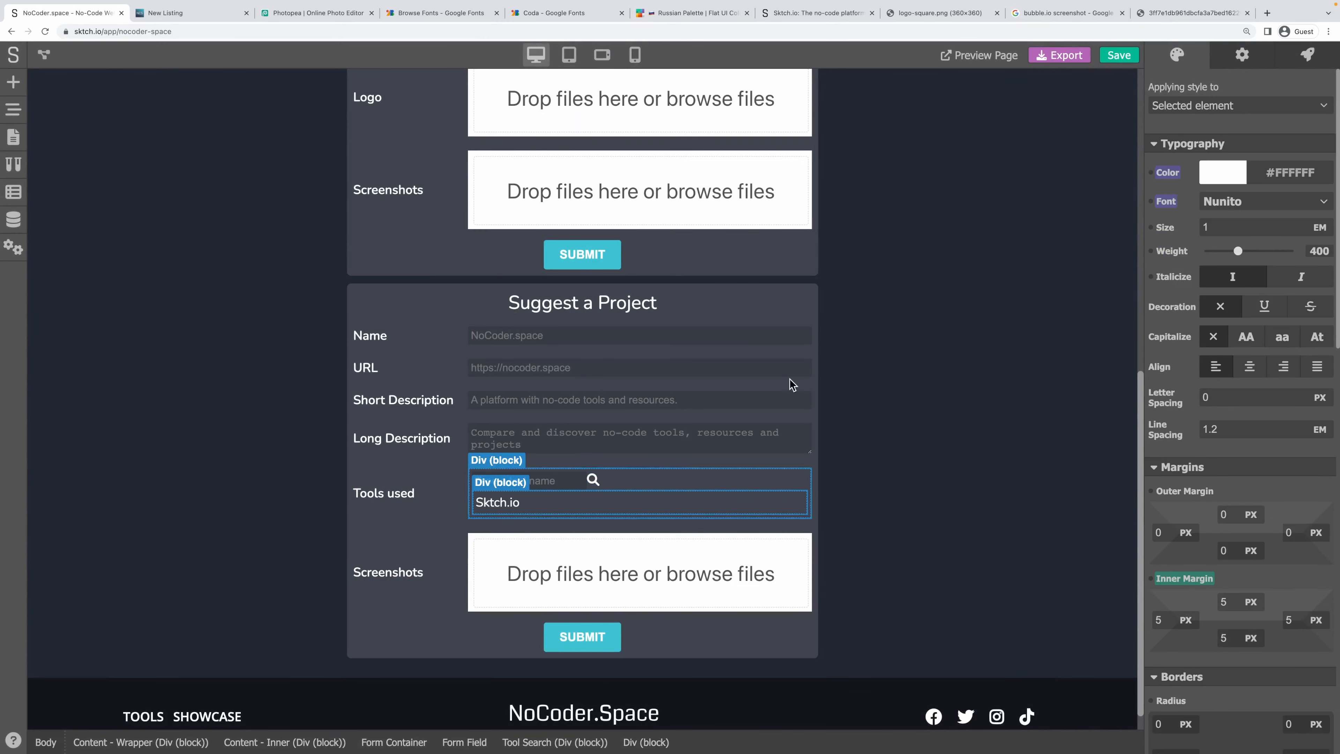
click(1217, 108)
click(1211, 182)
text(Tool Search - Input)
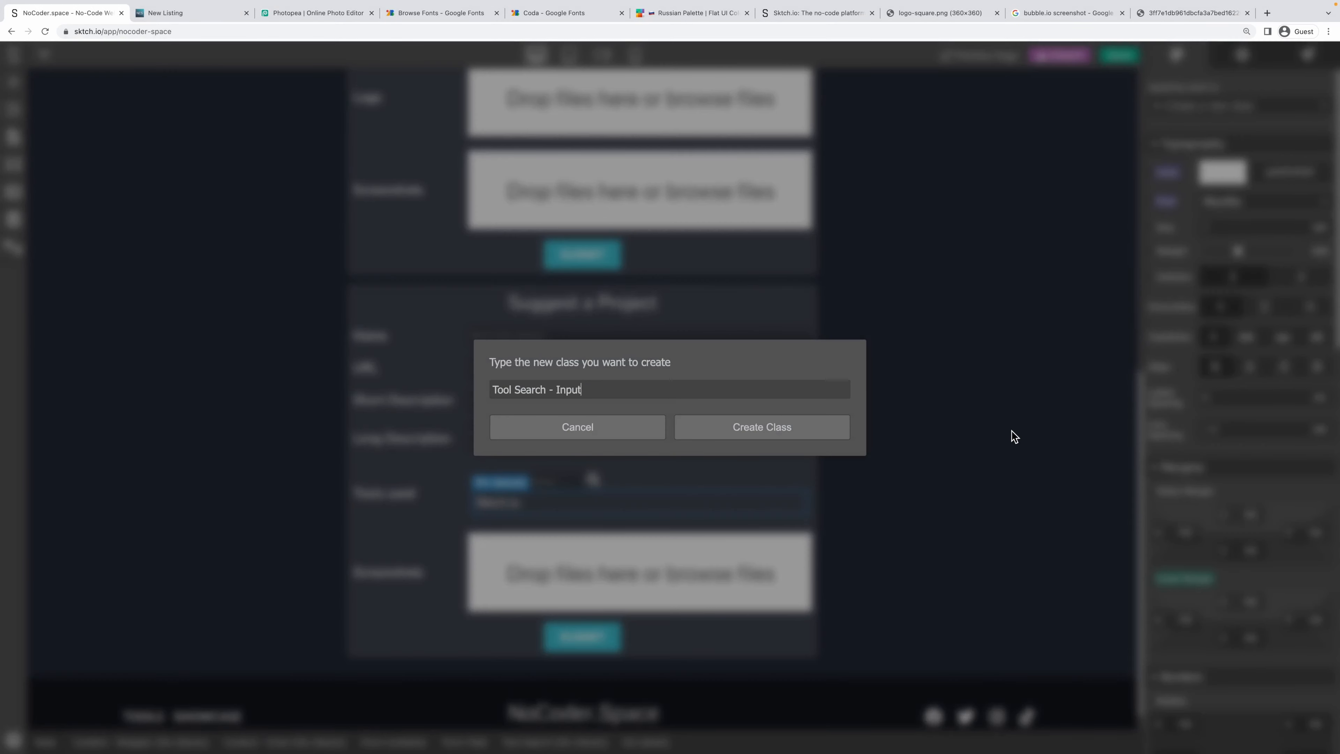
text(sul)
key(ctrl+a)
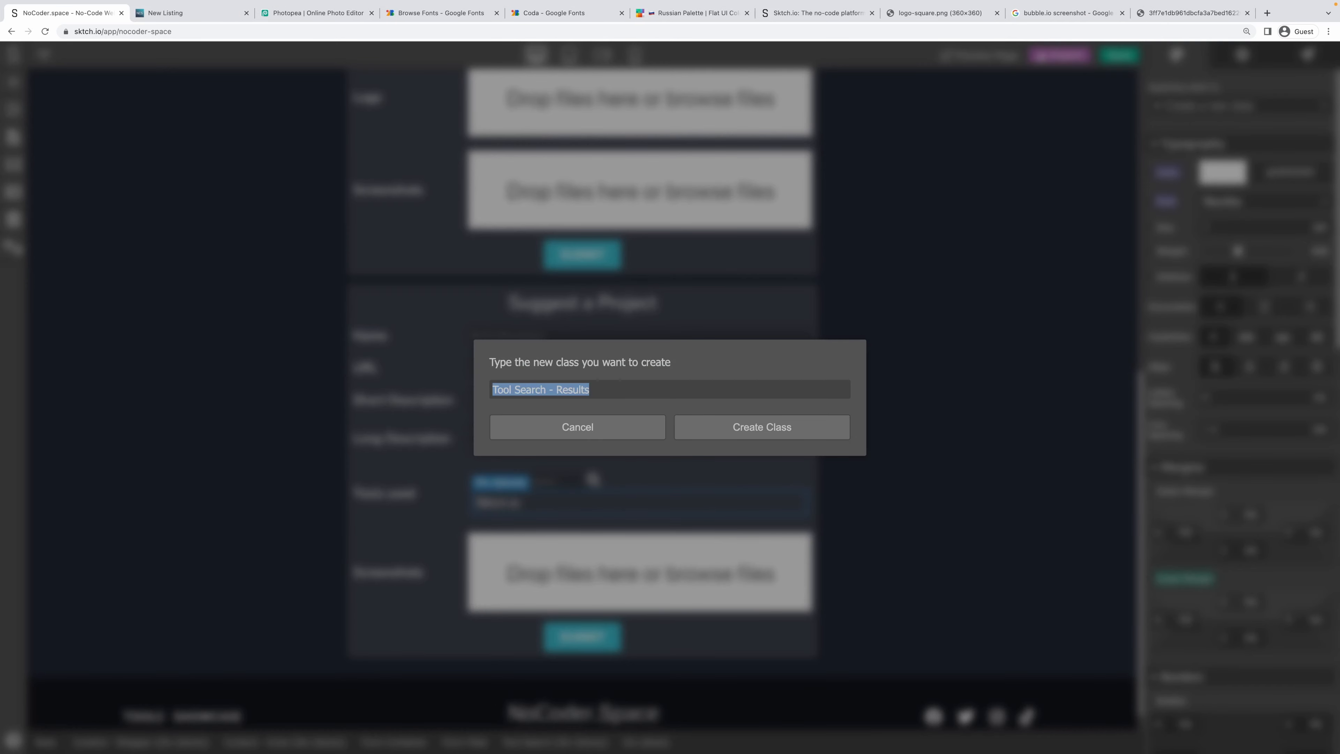
key(Return)
Give the Sktch.io result text a new Tool Search - Result class.
click(500, 503)
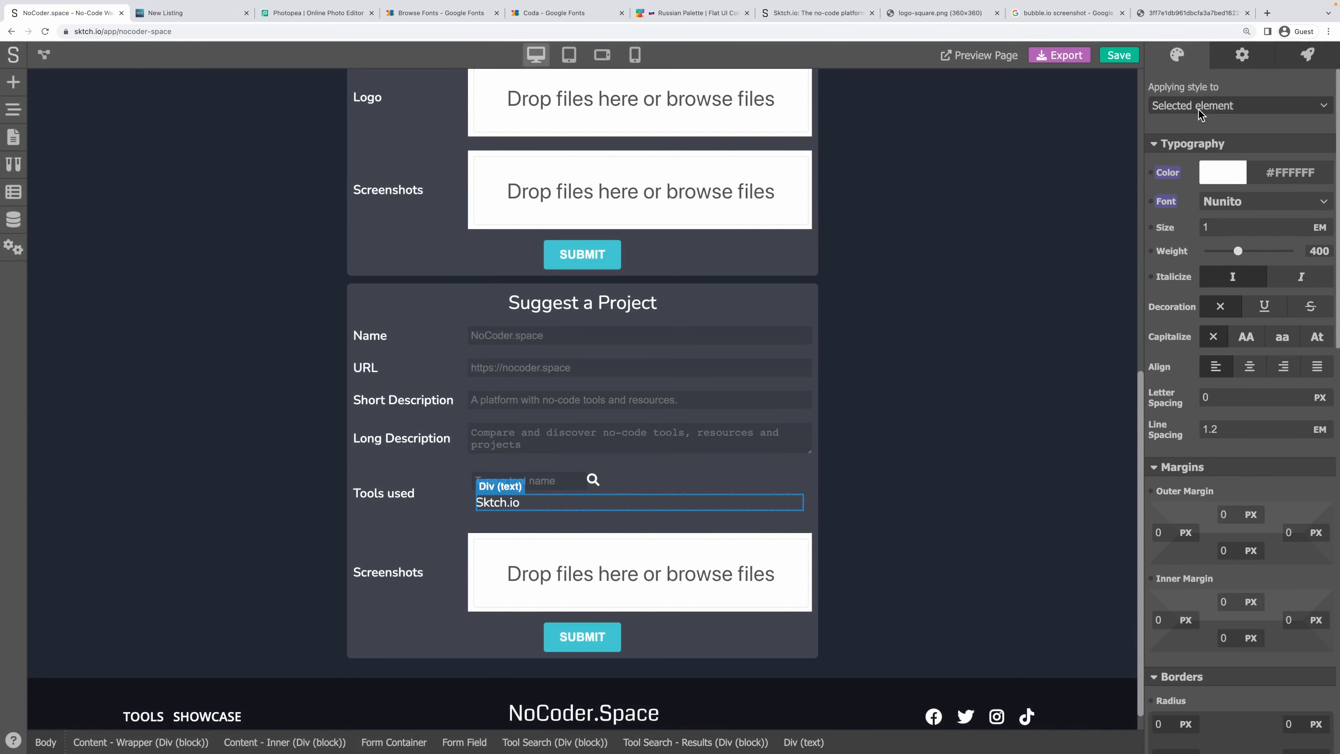
click(1235, 106)
click(1211, 177)
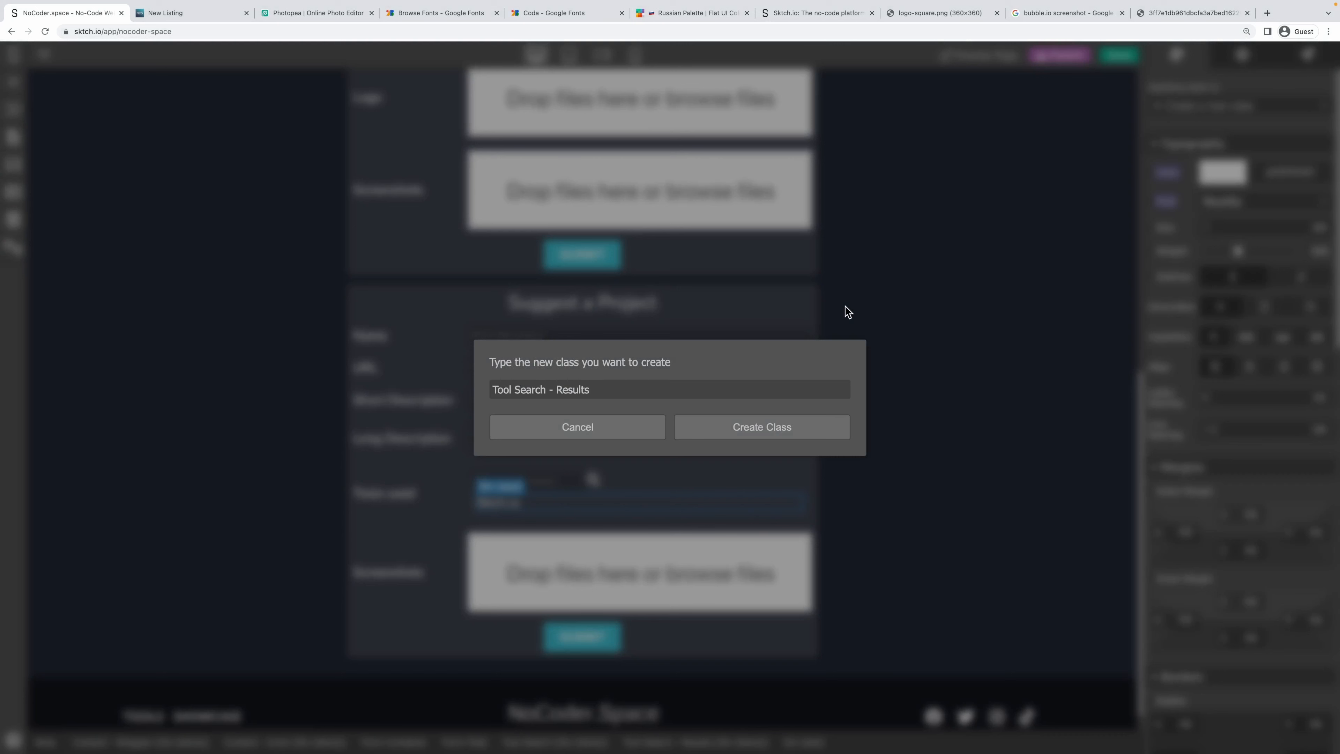
key(alt+shift+Left)
key(Right)
click(753, 425)
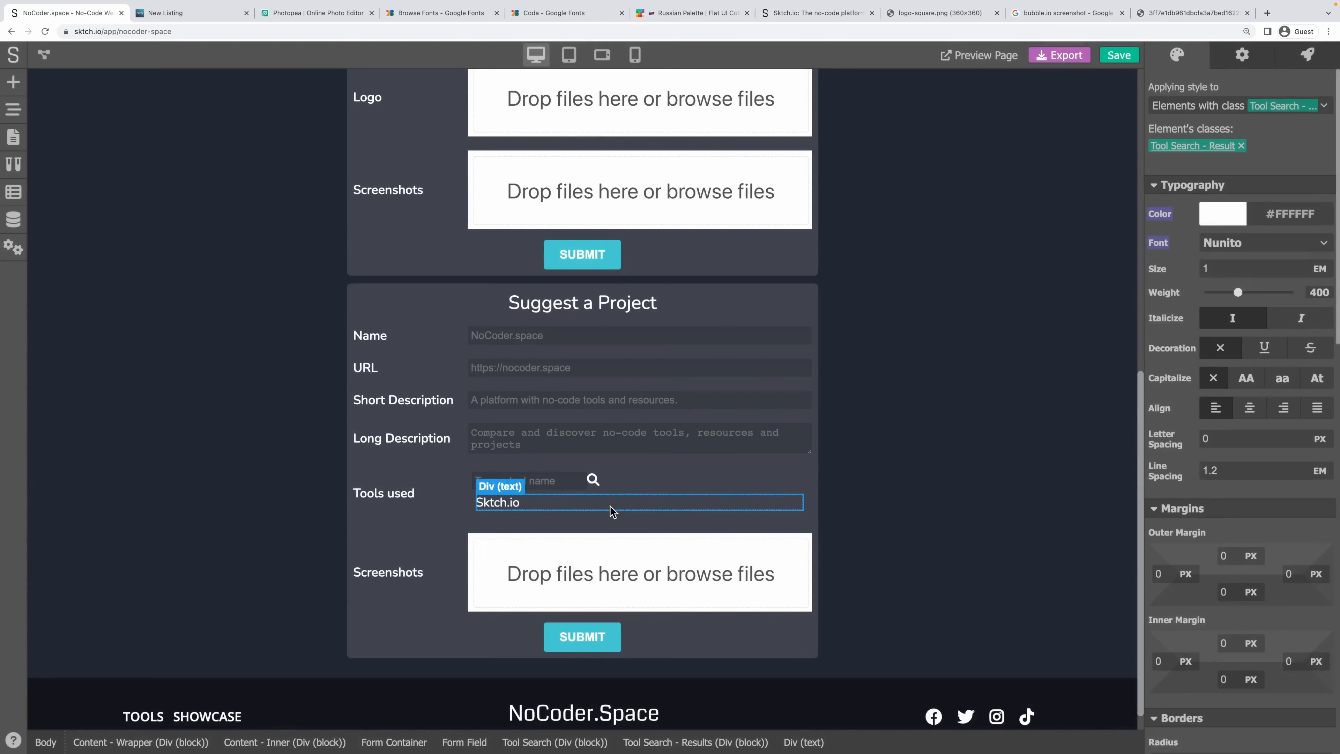
click(630, 484)
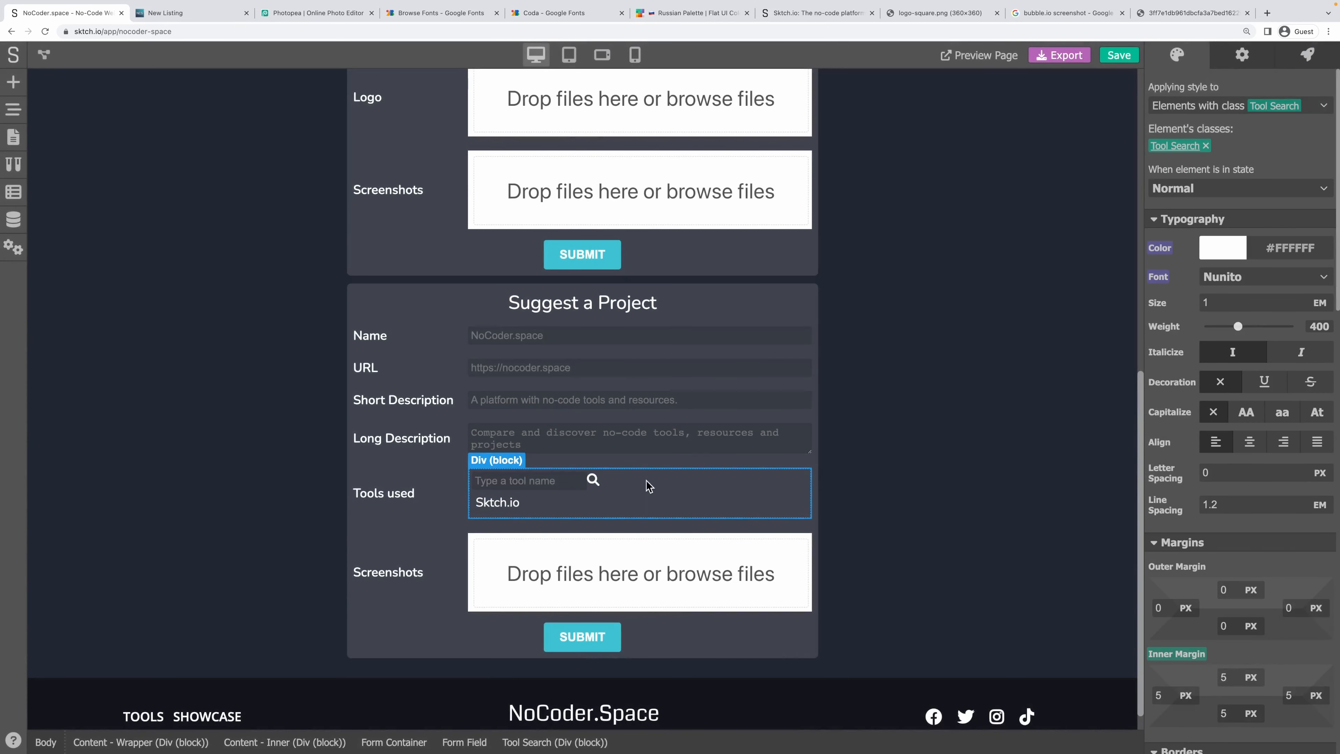
Reset the Tool Search block's inner margin to 0.
scroll(1273, 539, down, 10)
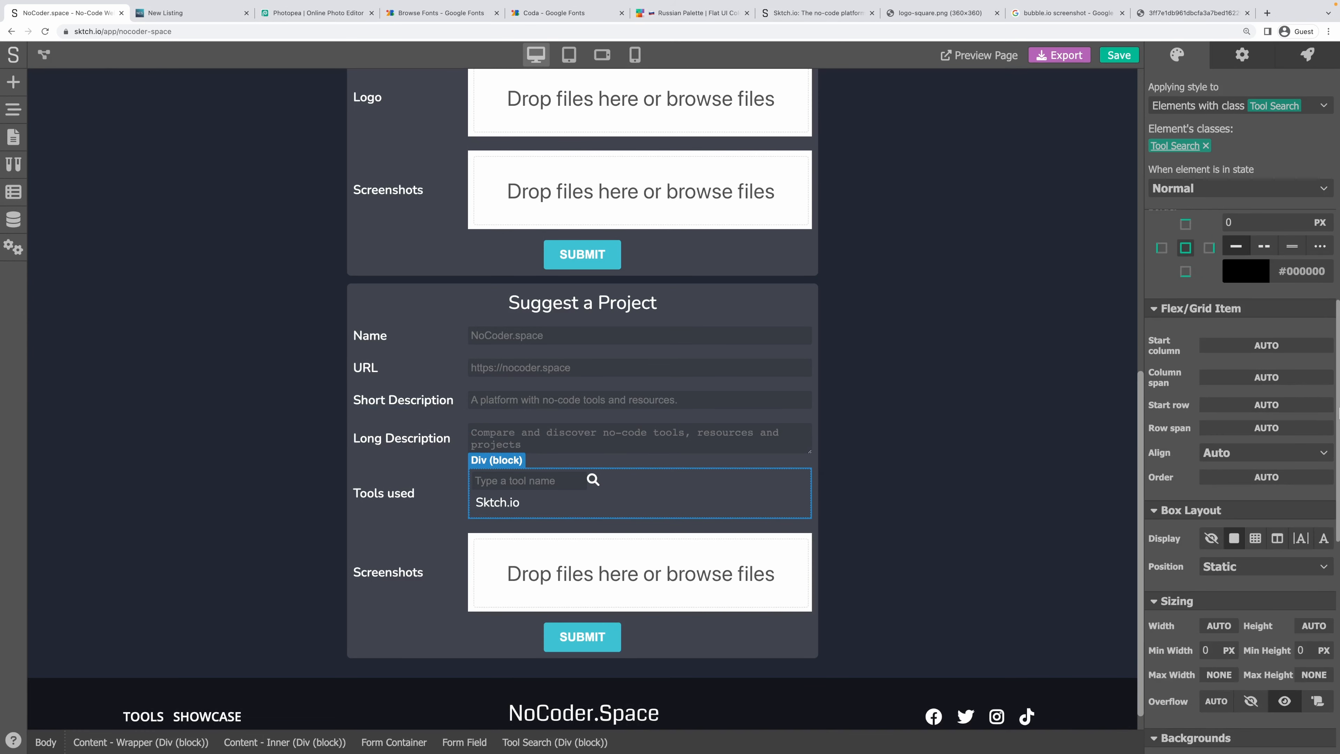
scroll(1268, 409, up, 2)
scroll(1215, 363, up, 4)
click(1187, 343)
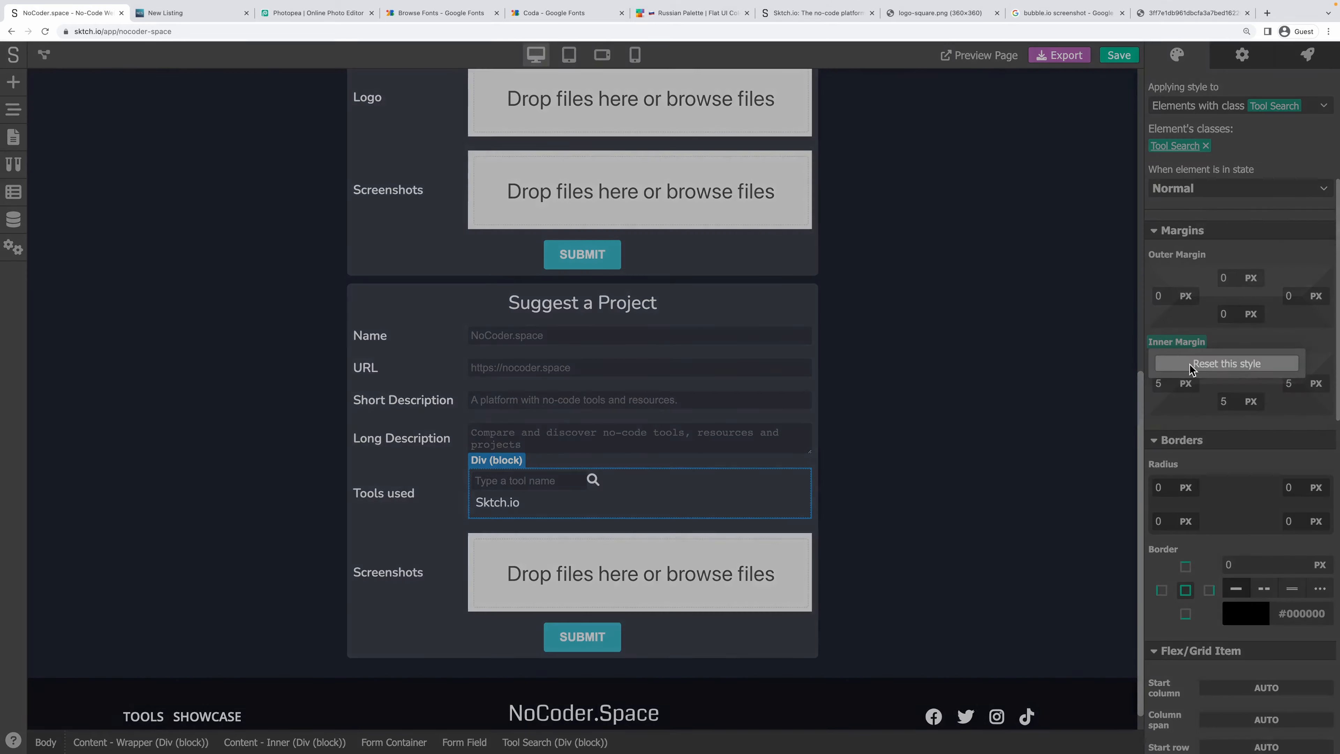
click(1192, 366)
Set the search icon's Position to Absolute.
click(531, 476)
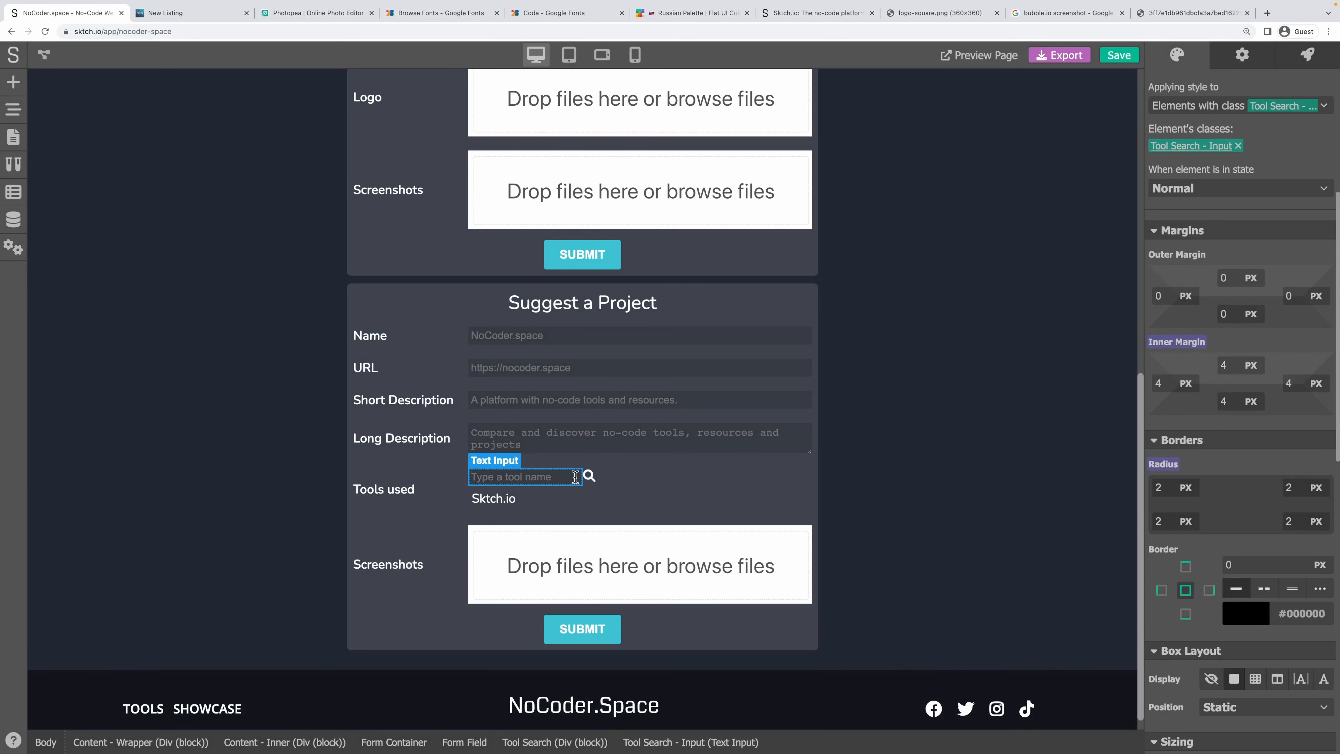
click(589, 475)
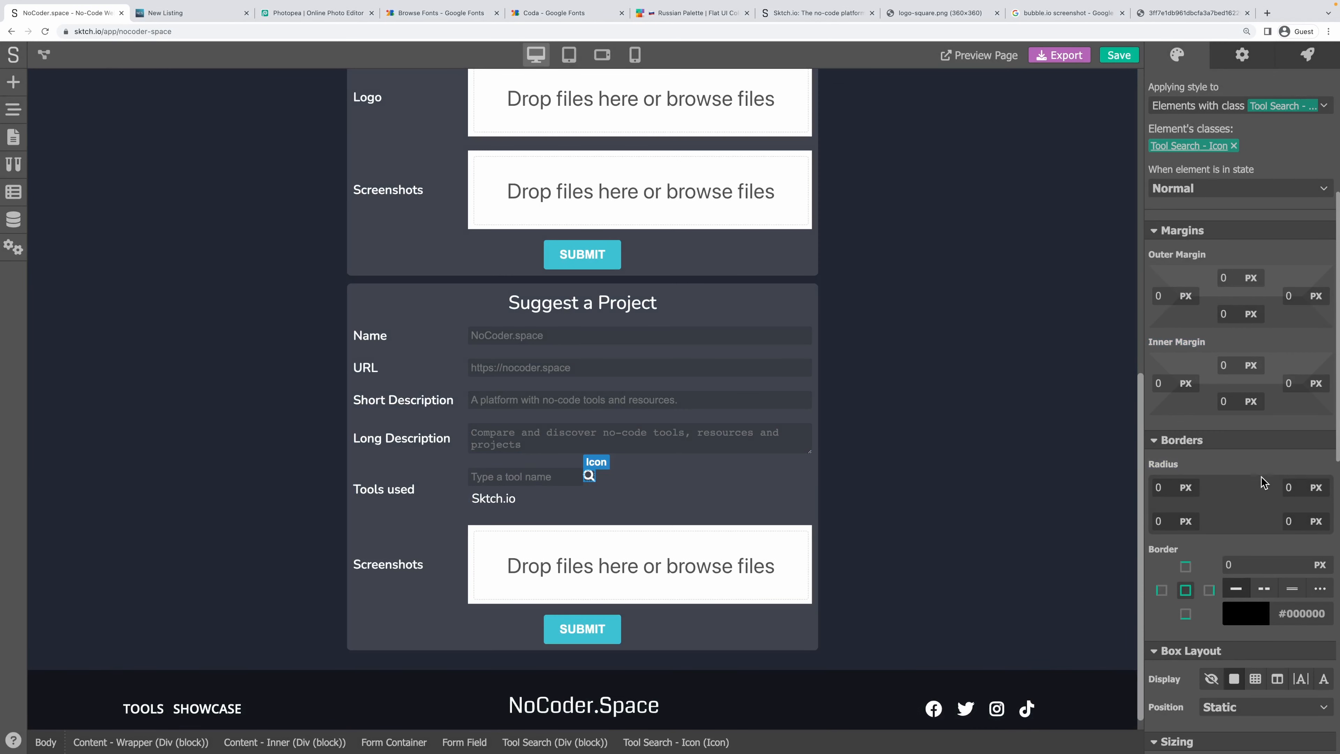
scroll(1228, 404, up, 2)
scroll(1227, 403, down, 8)
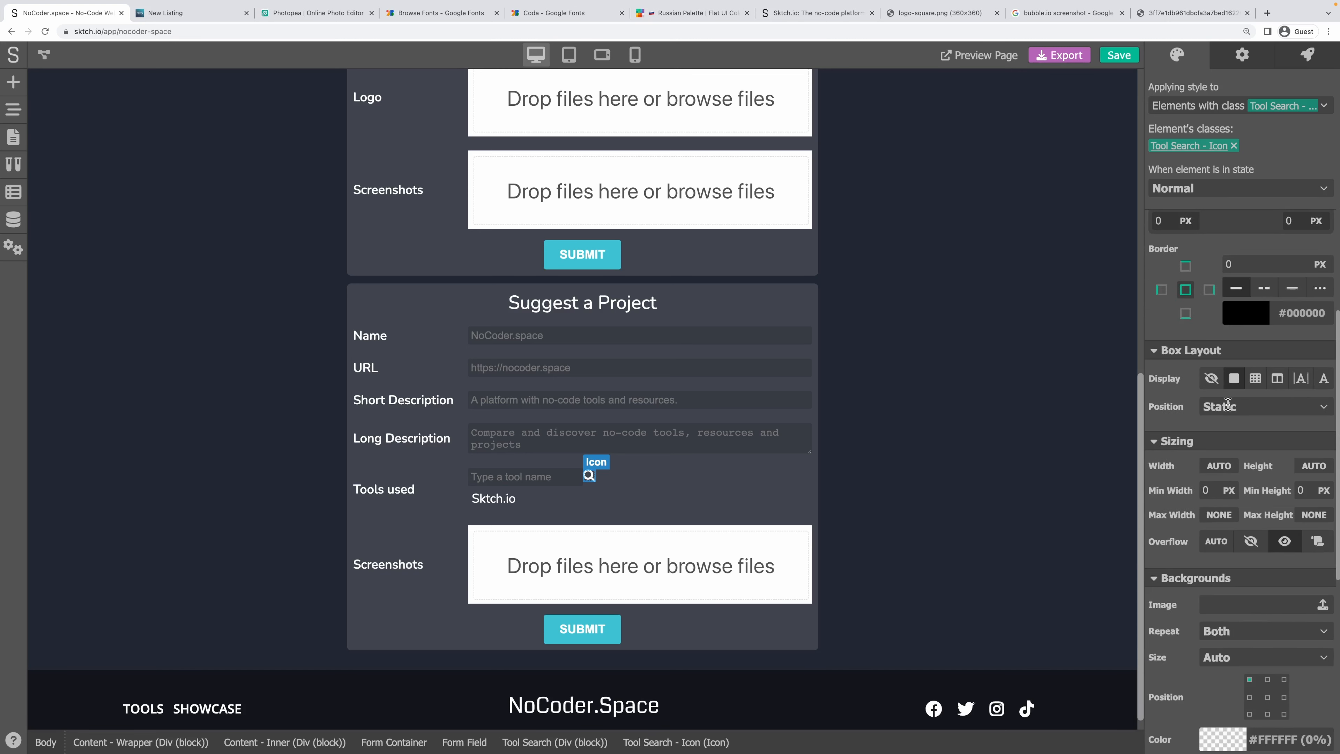
click(1225, 411)
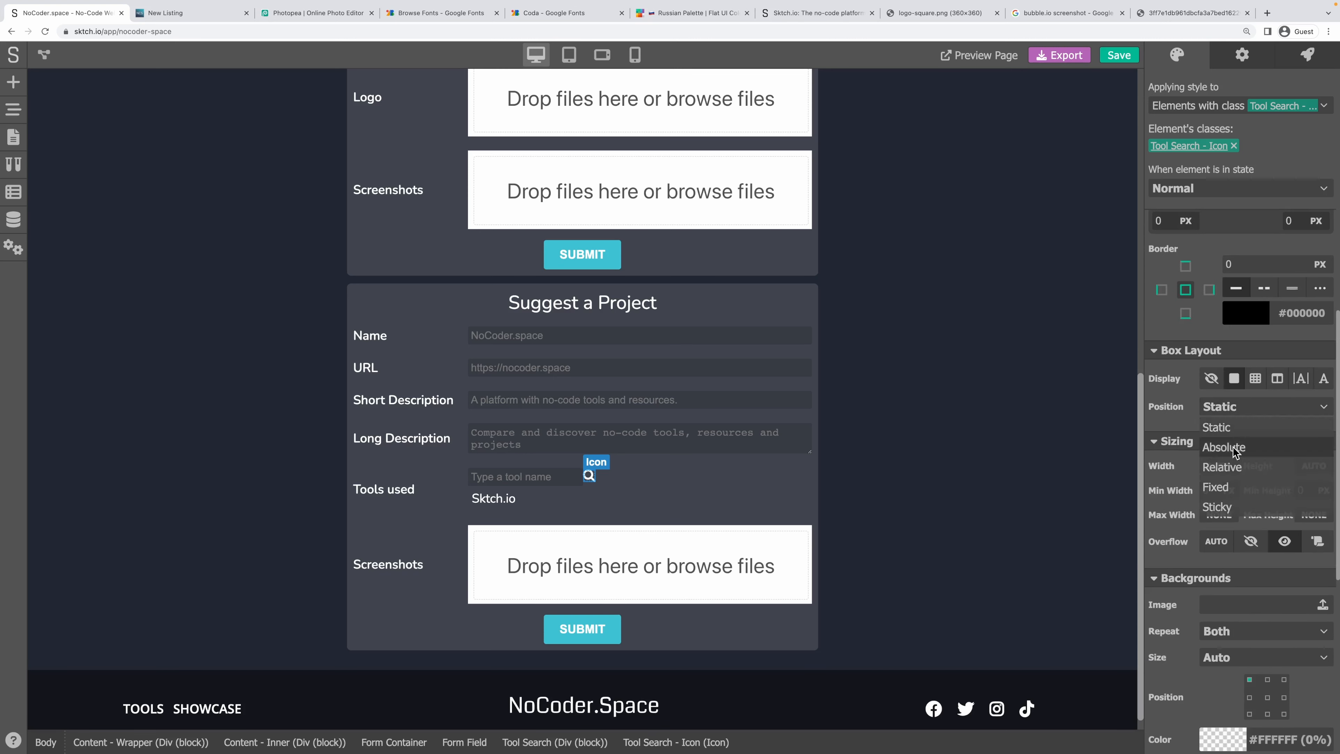
click(1223, 447)
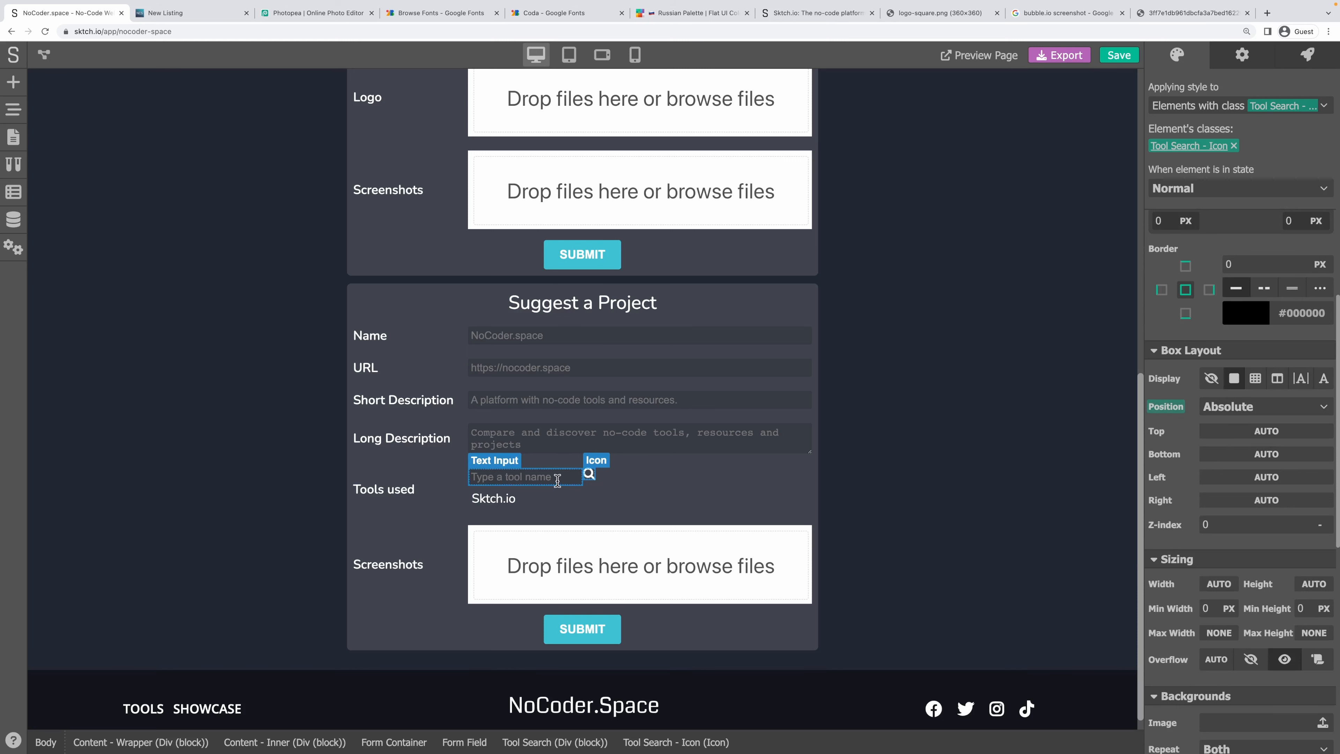
Set the Tool Search block's Display to flex so the field forms one row.
click(557, 477)
click(1216, 467)
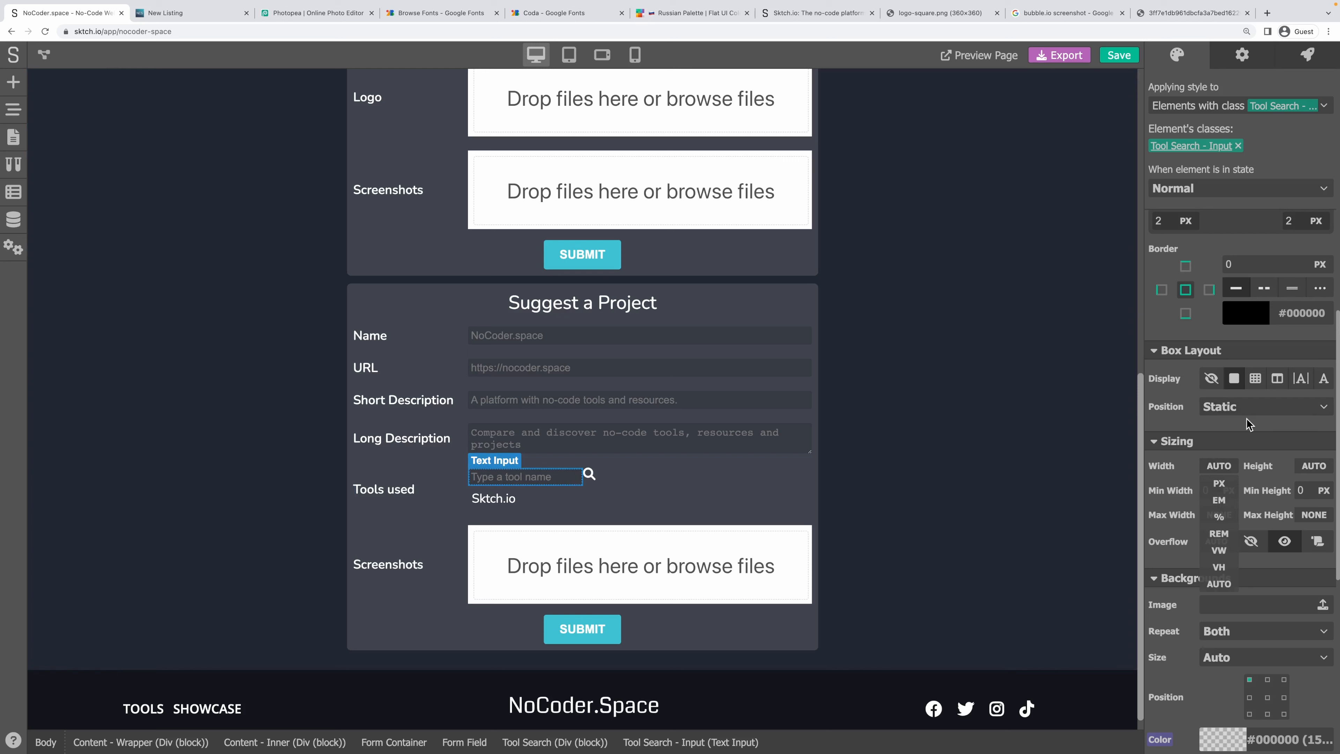
click(661, 481)
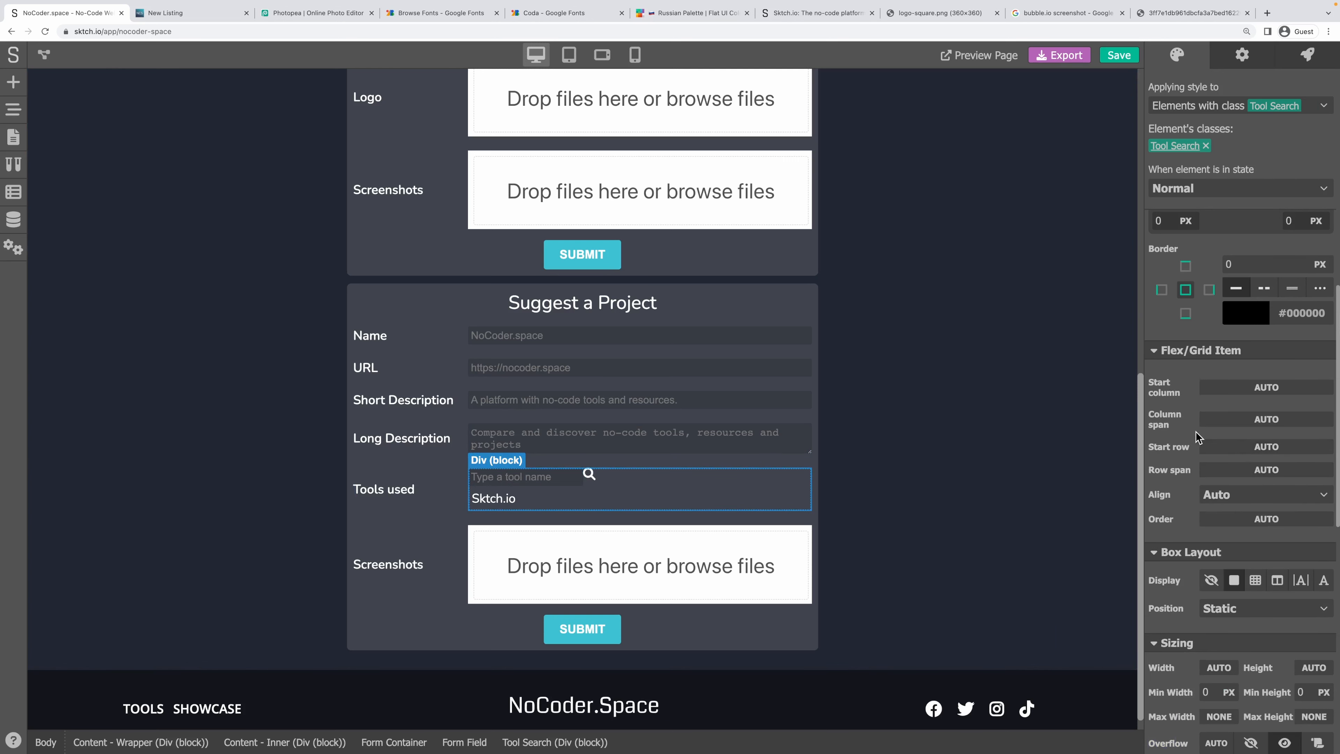
scroll(1196, 435, up, 10)
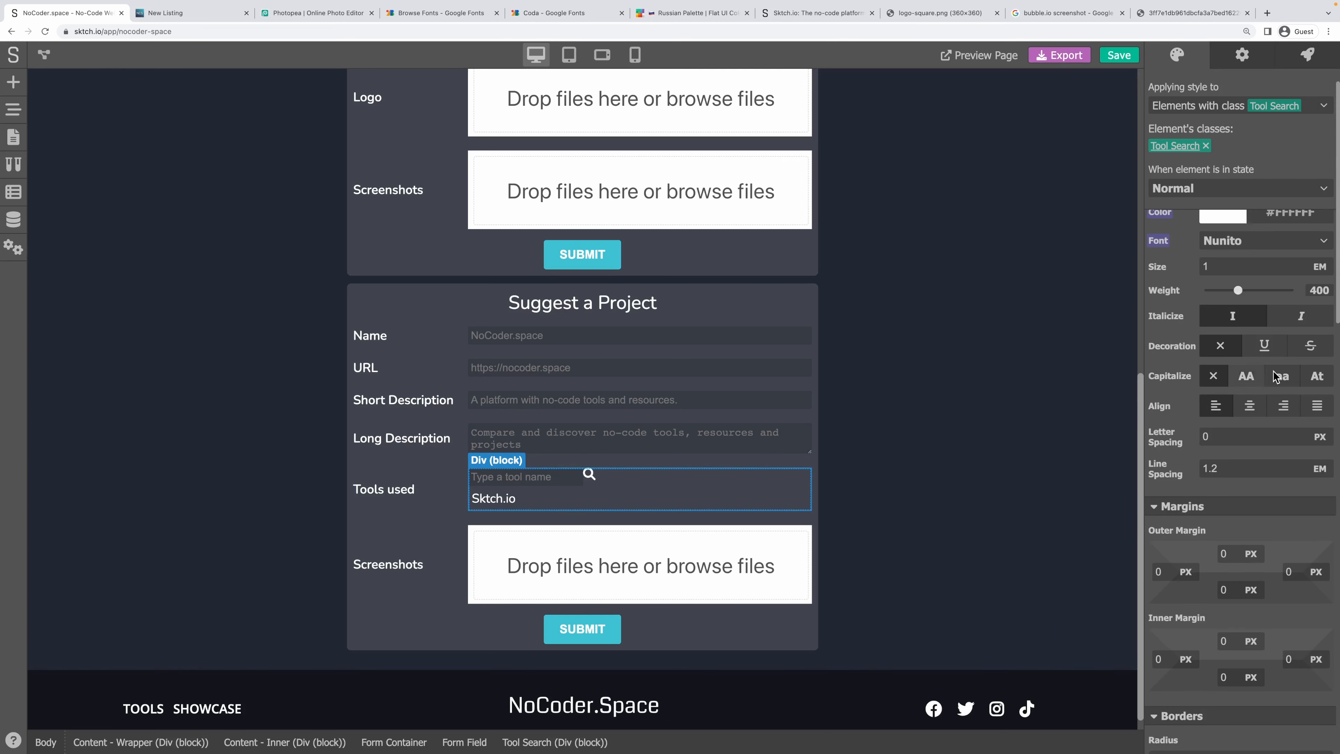
scroll(1280, 449, down, 15)
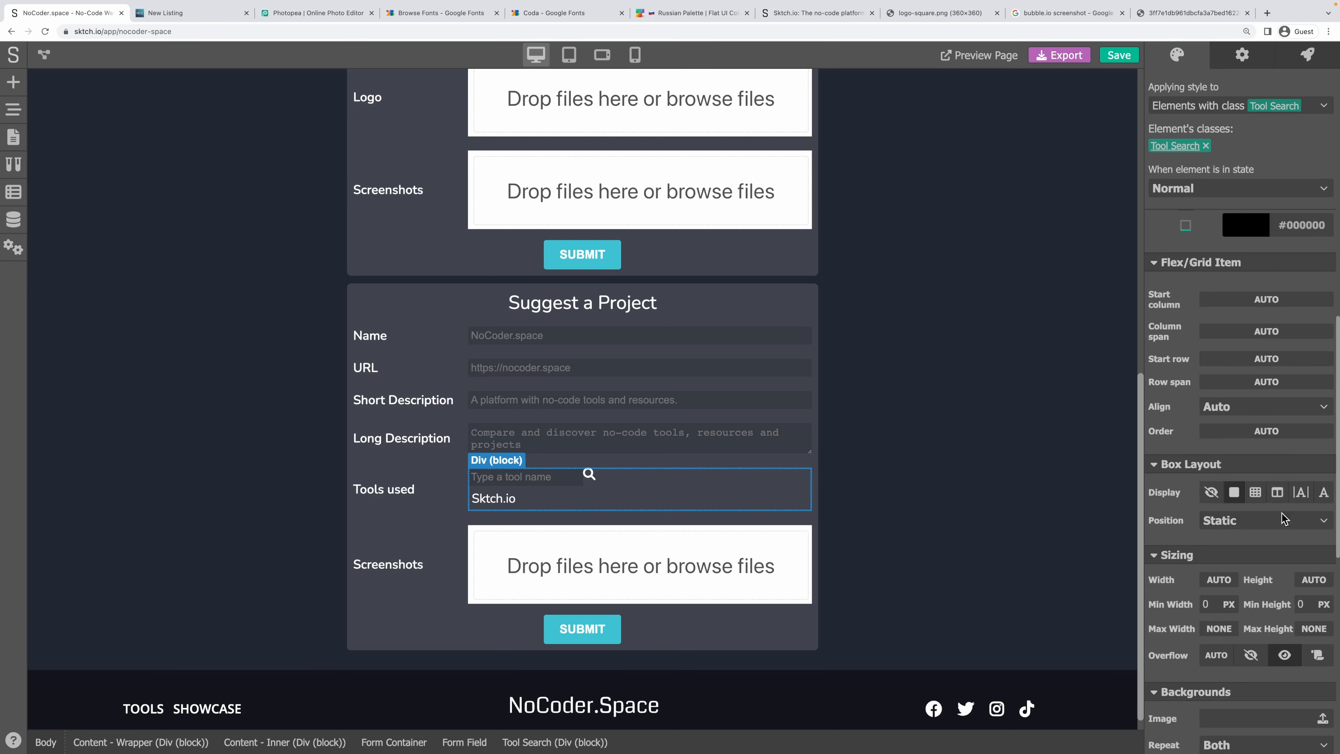
click(1277, 492)
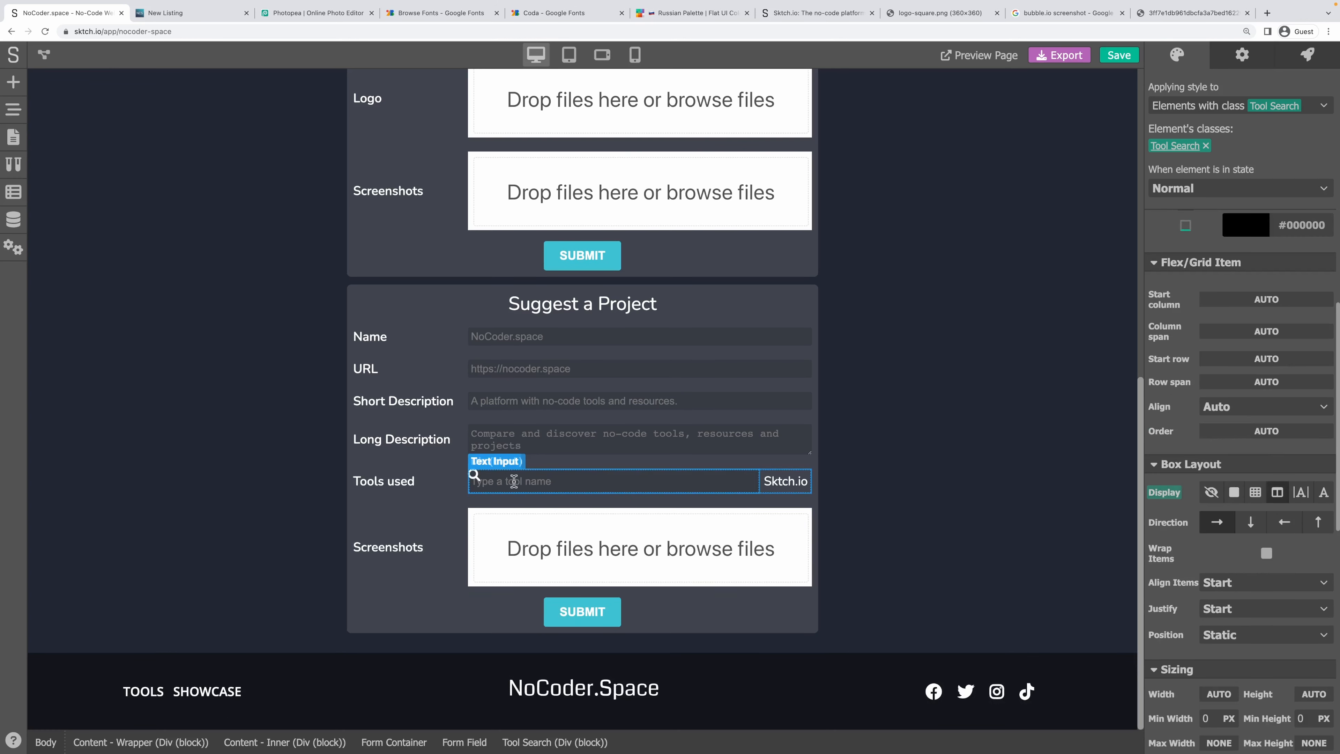
Pin the search icon to the right edge and make the Tool Search container Relative.
click(474, 474)
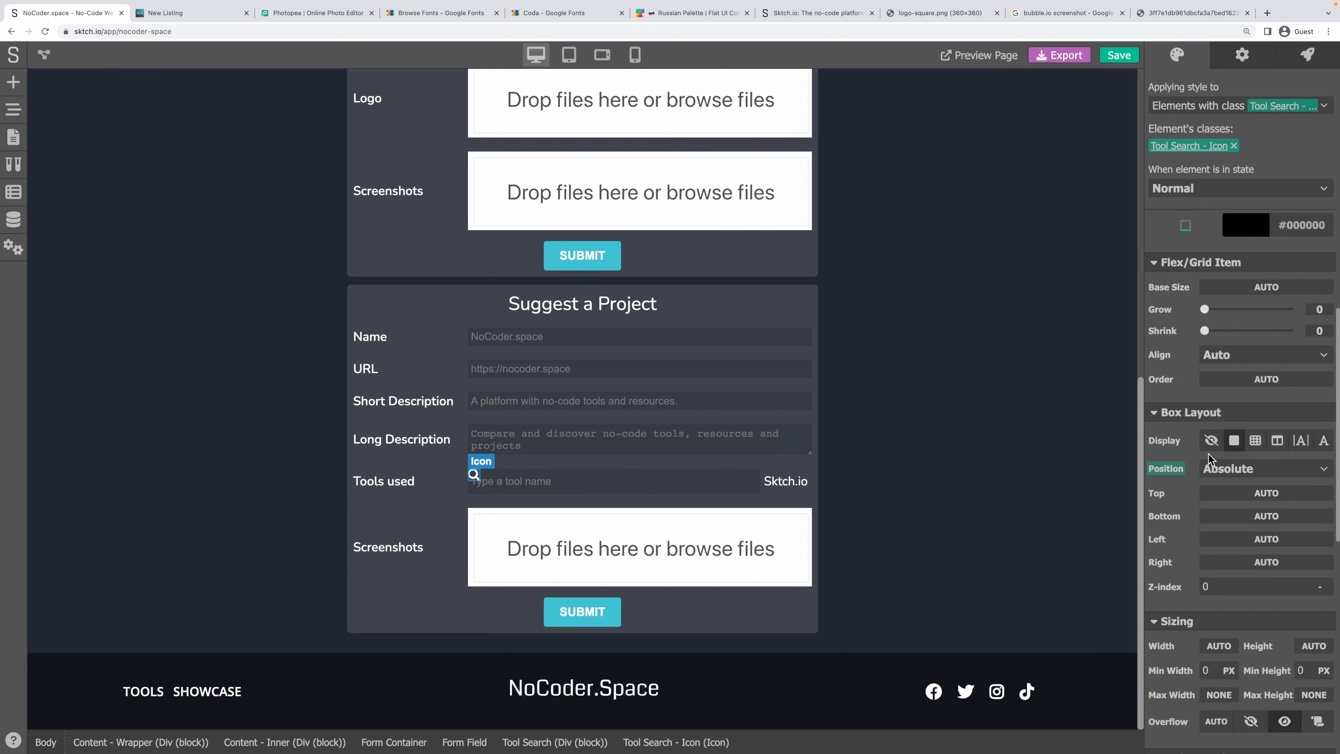
scroll(1210, 457, up, 1)
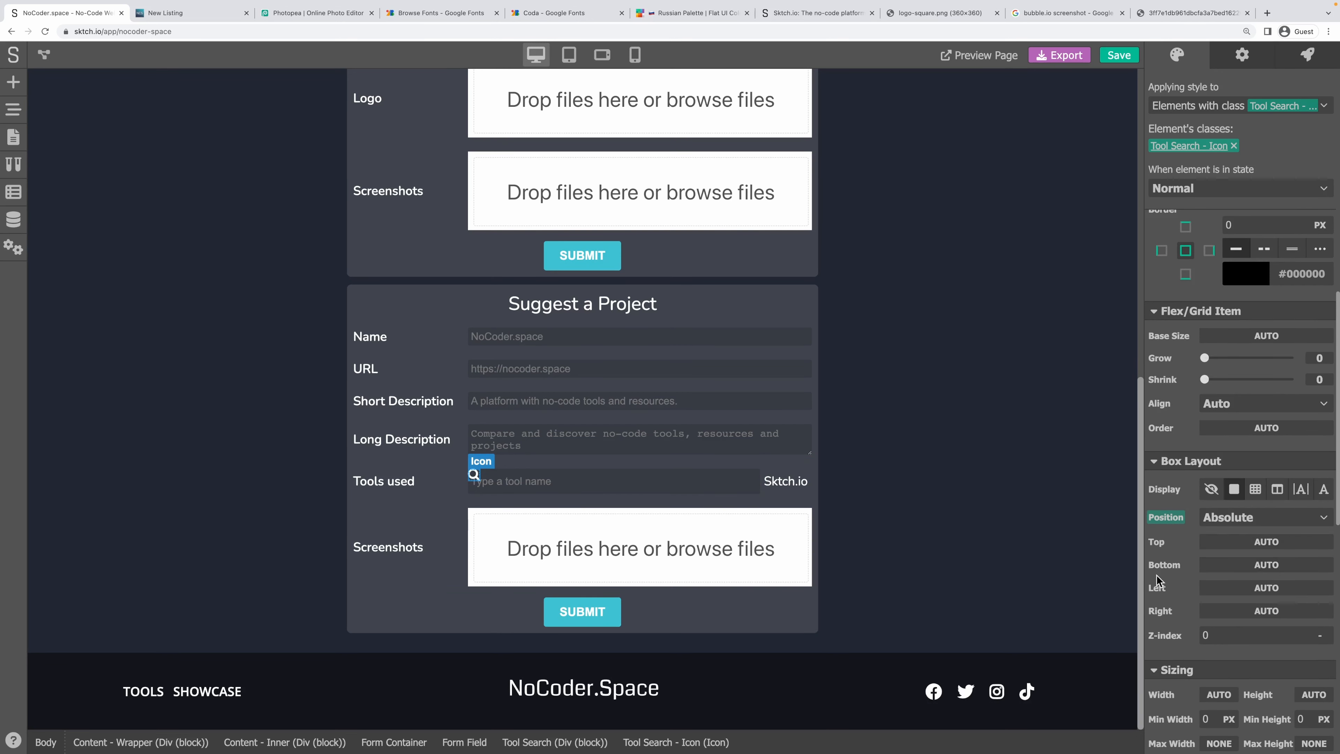
click(1217, 611)
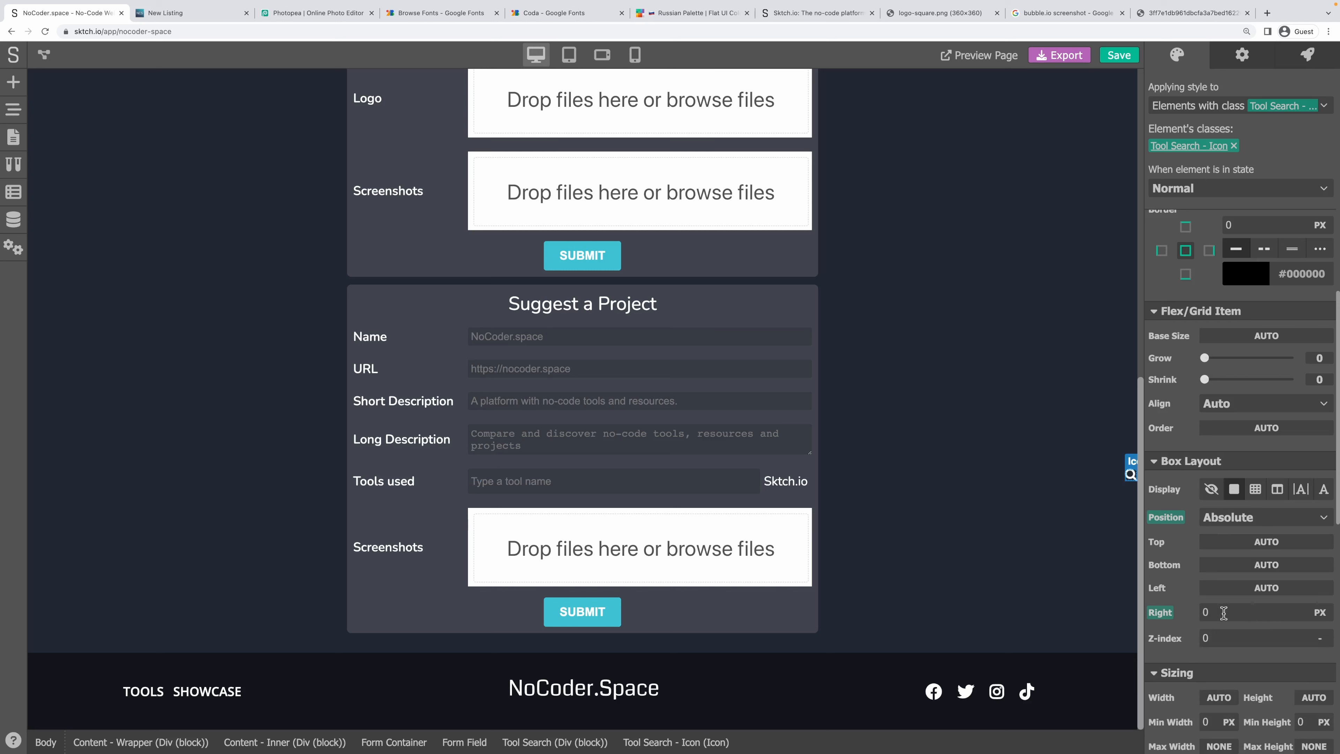
click(760, 498)
scroll(1242, 560, down, 3)
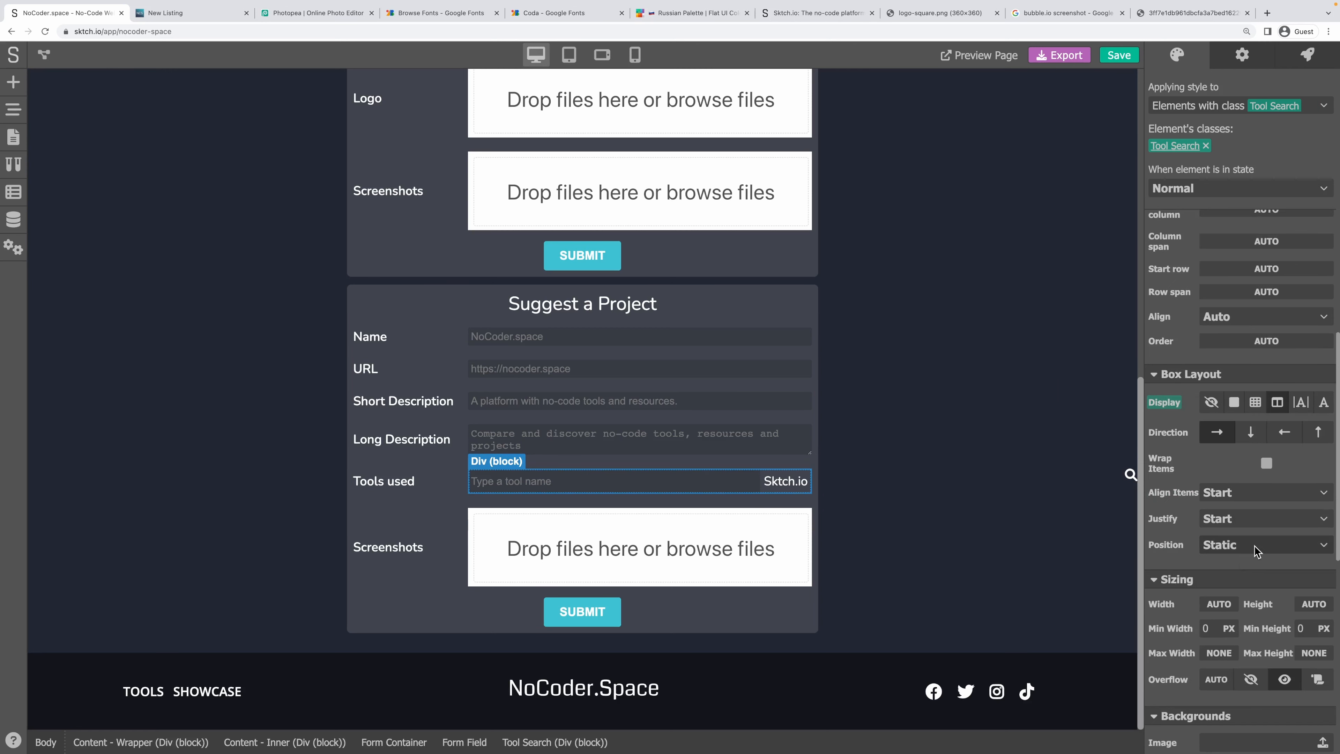
click(1261, 546)
click(1219, 602)
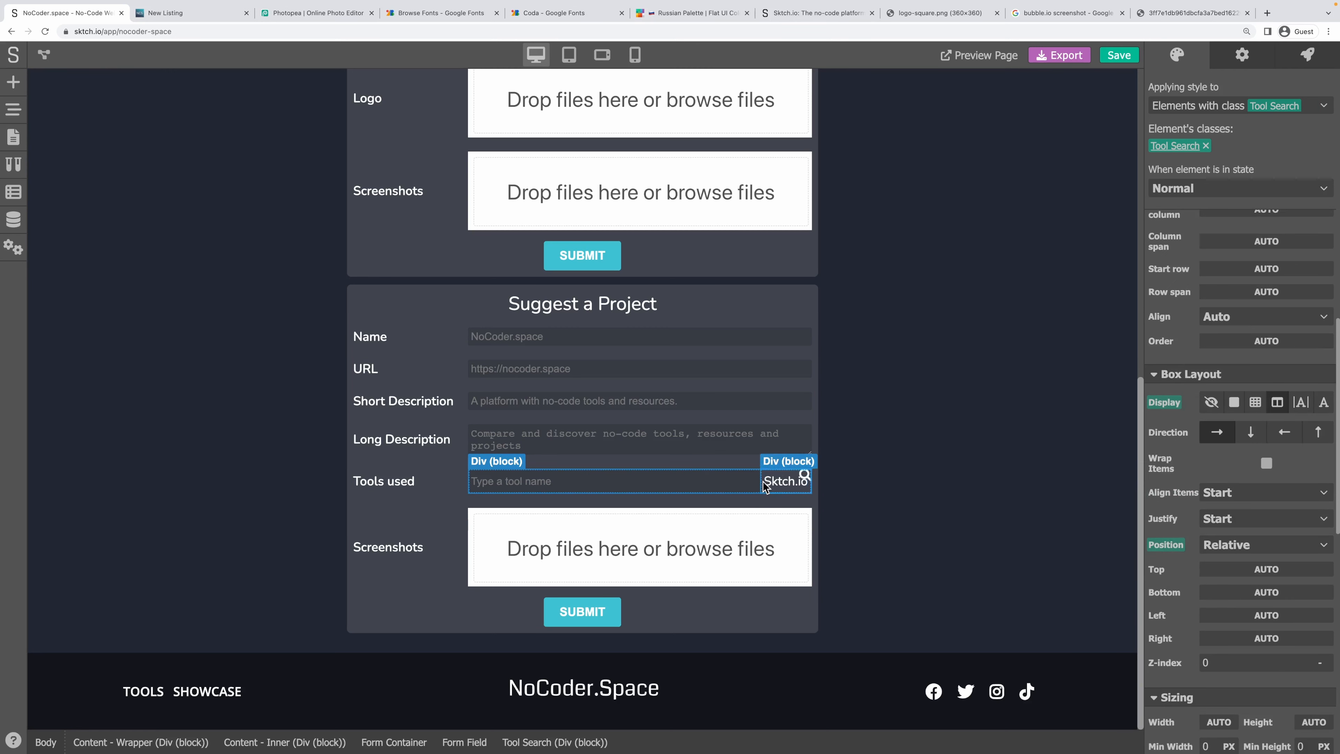
Set the search icon's Right and Top offsets in pixels.
click(805, 474)
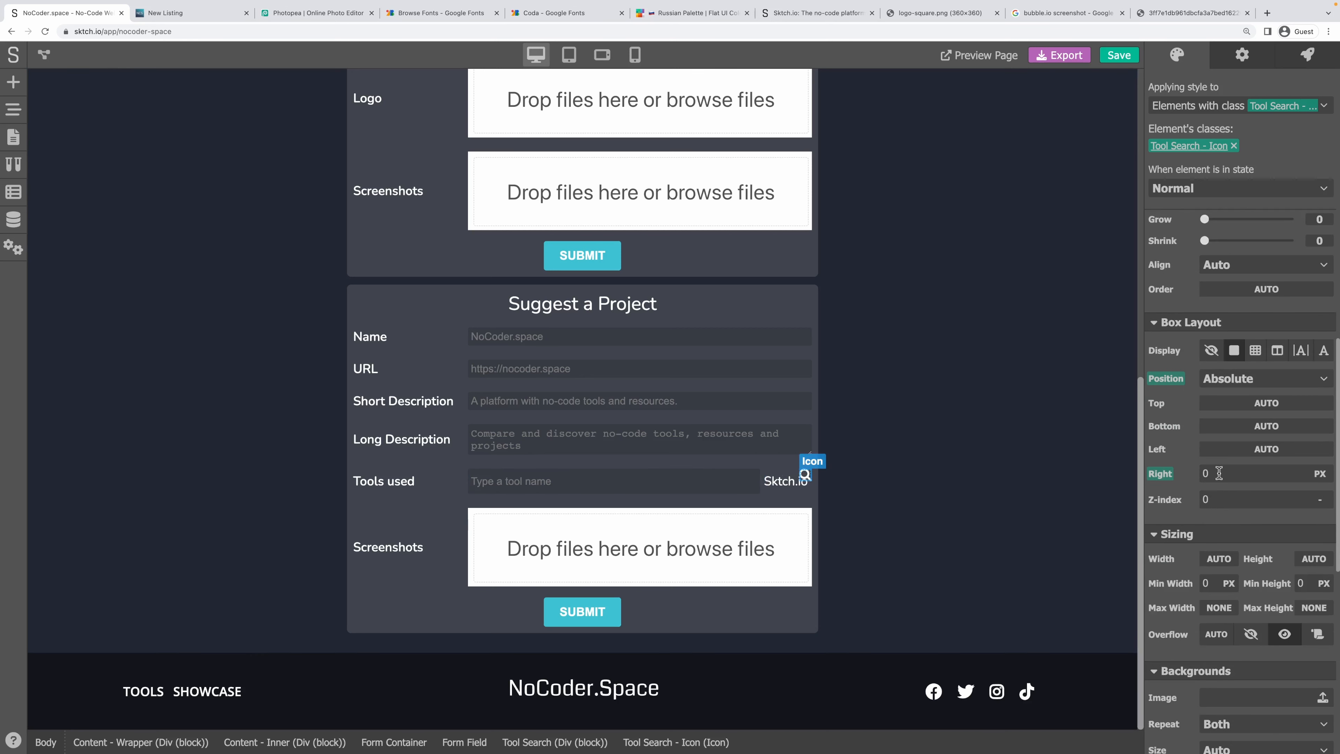
drag(1219, 472, 1157, 476)
click(1254, 404)
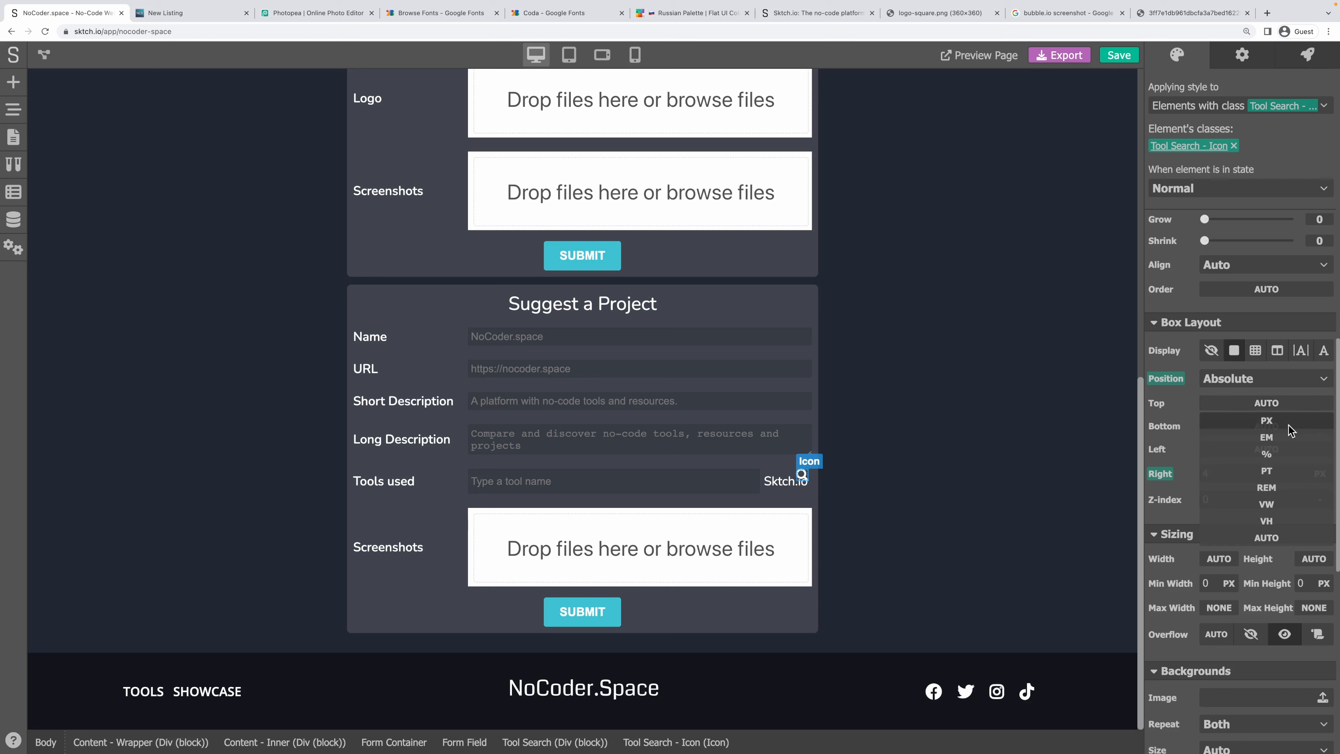
click(1271, 421)
drag(1247, 412, 1184, 409)
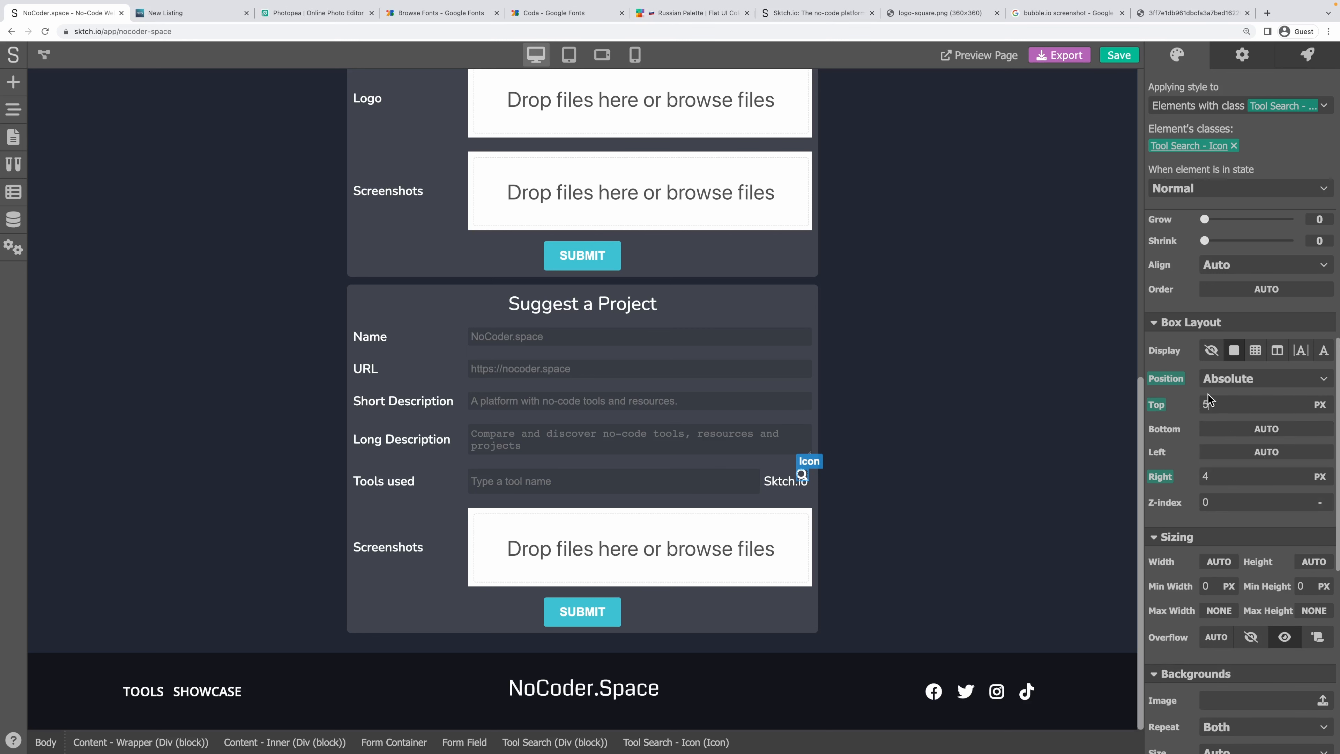
Make the results box Absolute with a Top offset of 100%.
click(764, 482)
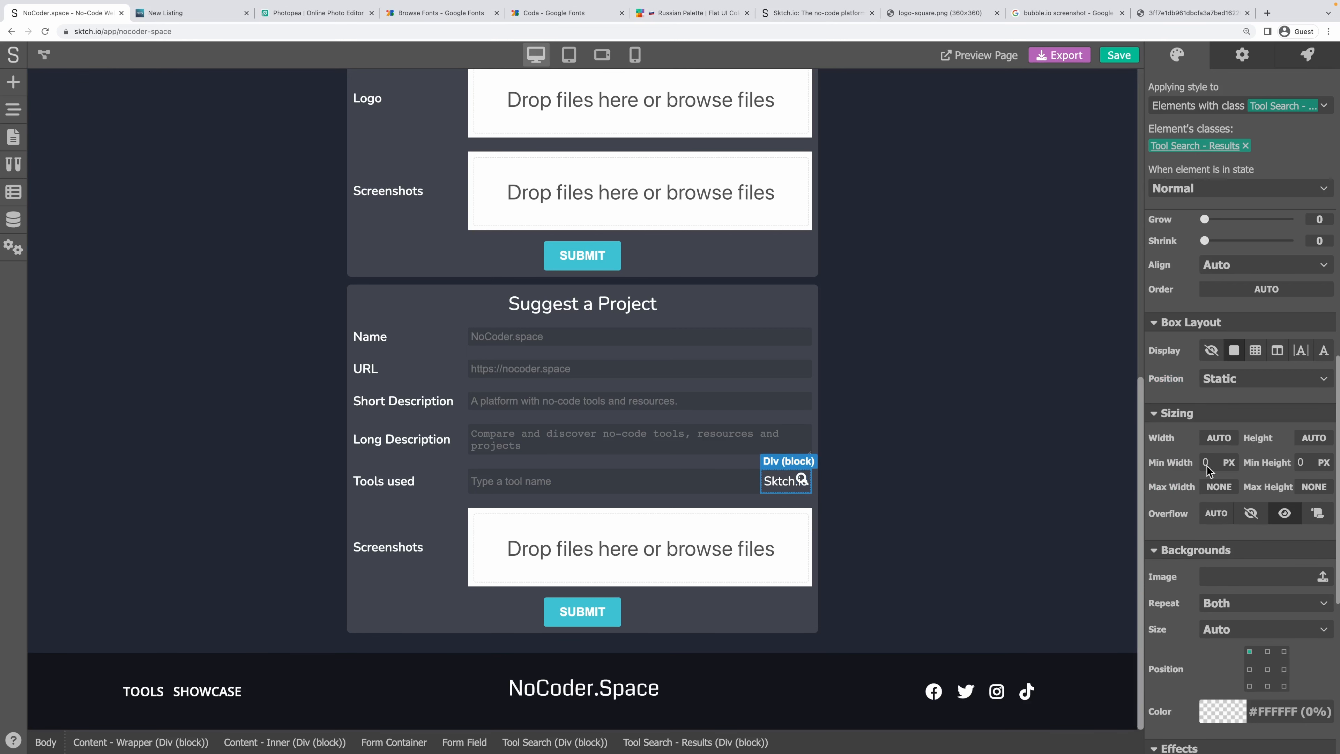
click(1211, 387)
click(1237, 414)
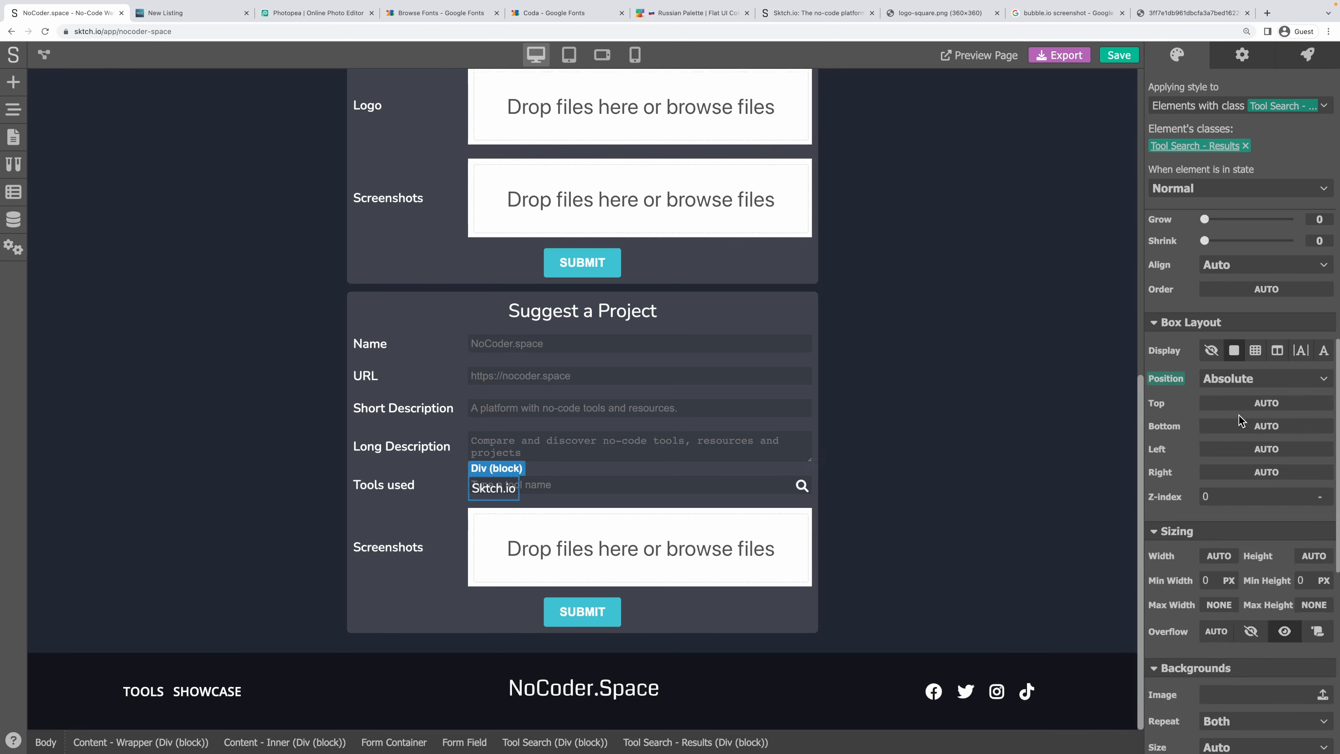
scroll(1189, 397, down, 1)
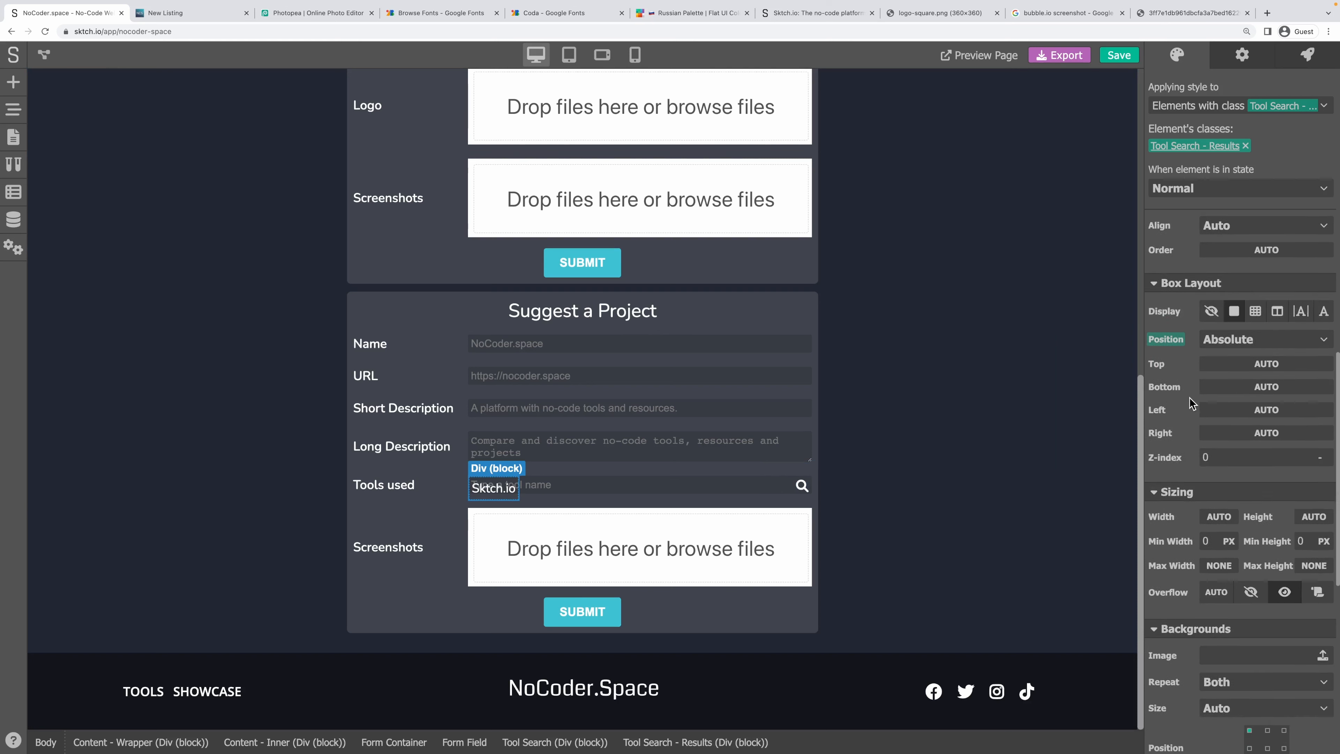
click(1240, 327)
click(1266, 348)
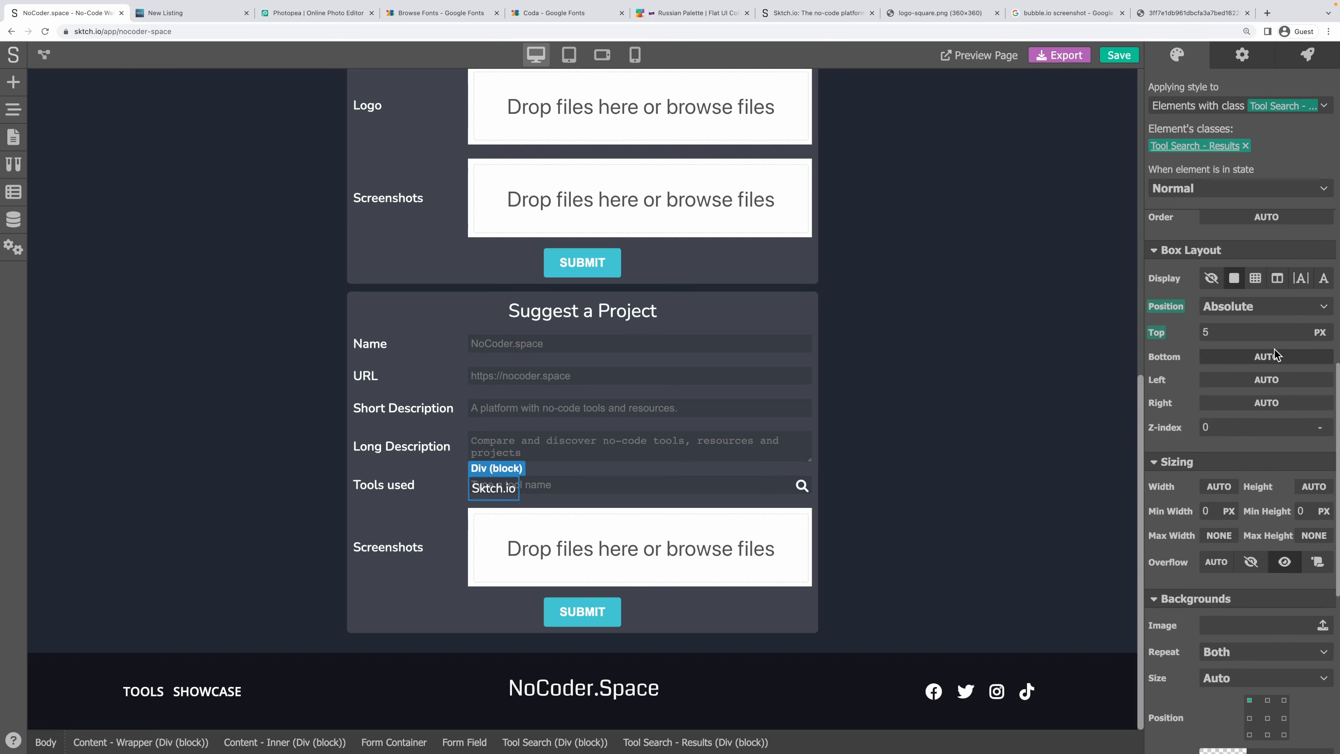
click(1320, 332)
click(1314, 385)
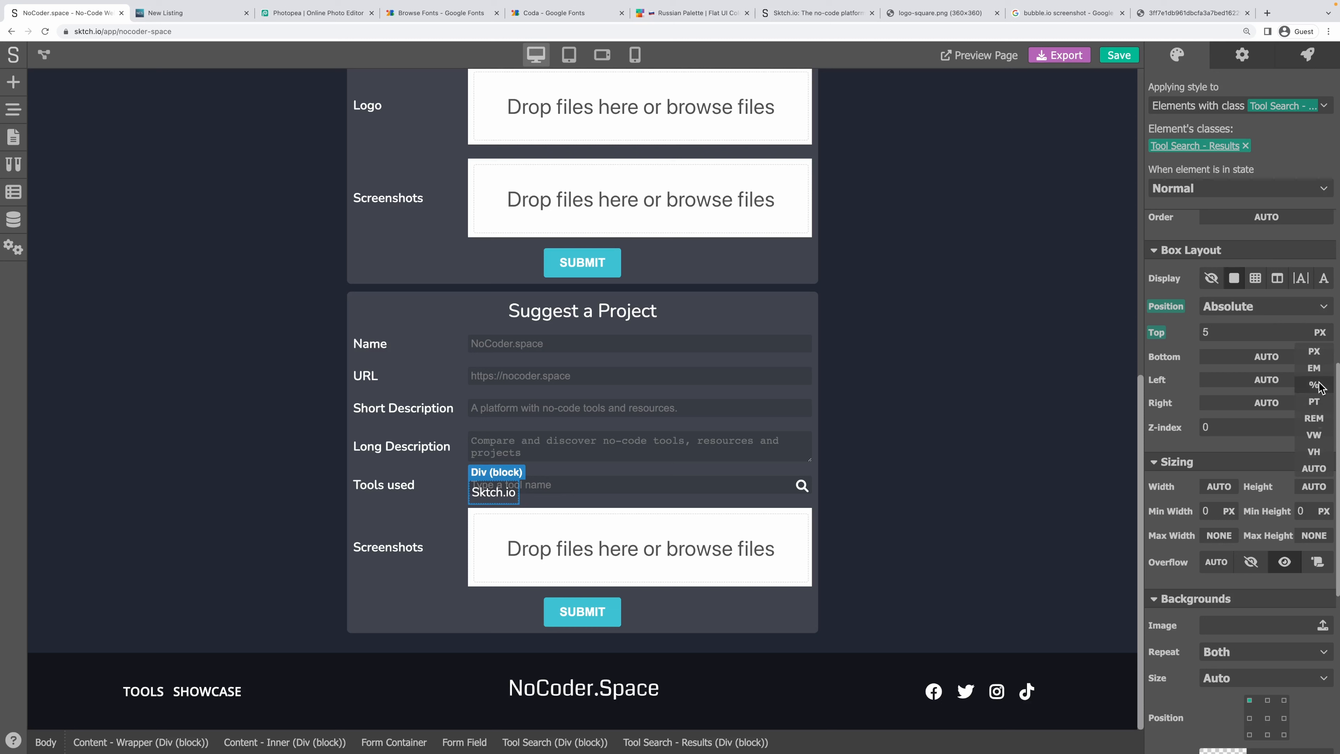
text(100)
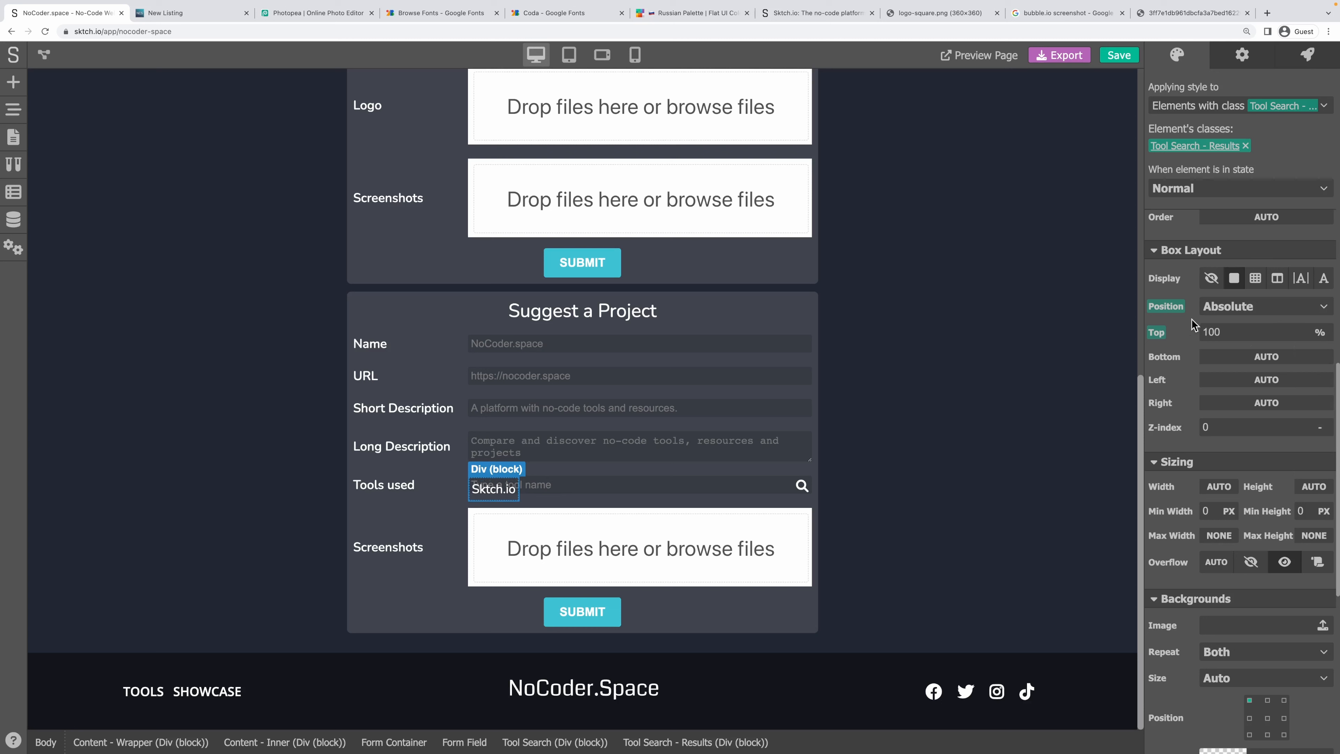
key(Return)
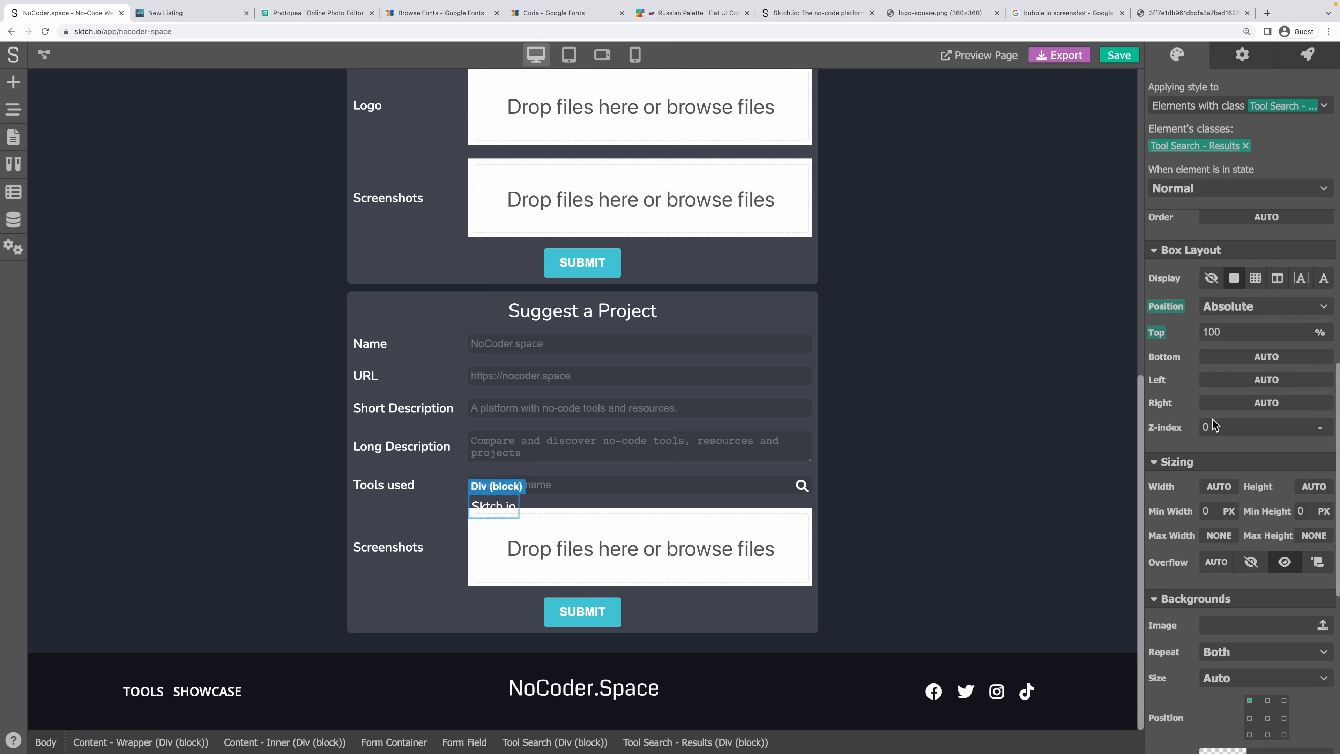
Give the results box Z-index 100 and Width 100%.
click(1230, 429)
text(100)
key(Return)
scroll(1220, 484, down, 2)
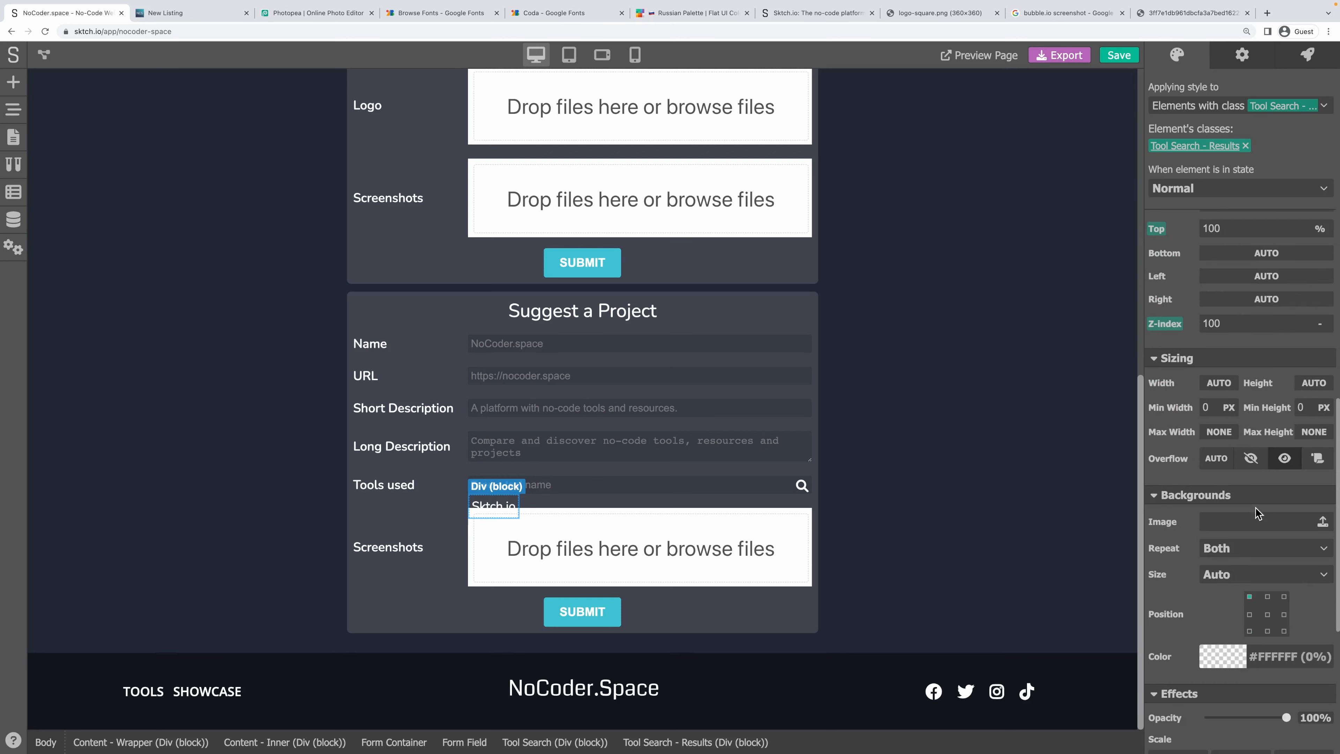
click(1228, 390)
click(1220, 434)
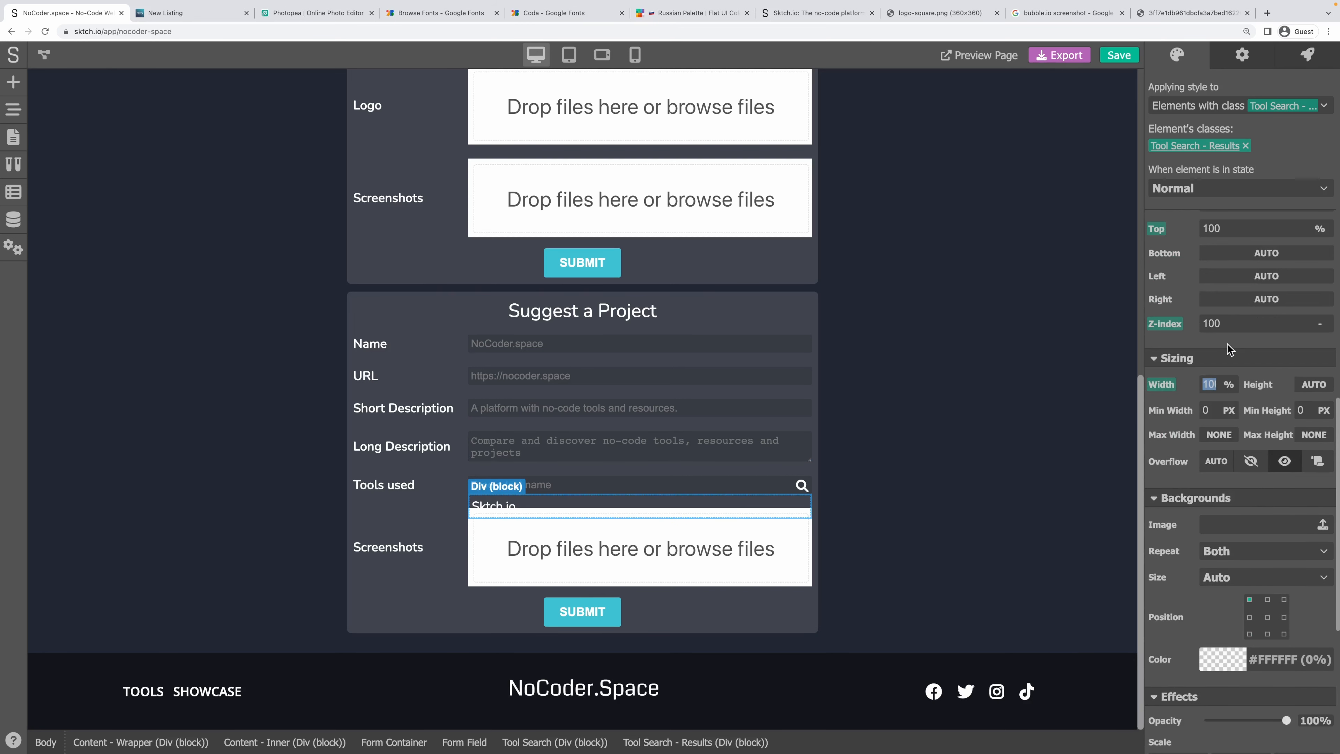
Give the results box a black background at about 80% opacity.
scroll(1240, 465, down, 2)
click(1211, 538)
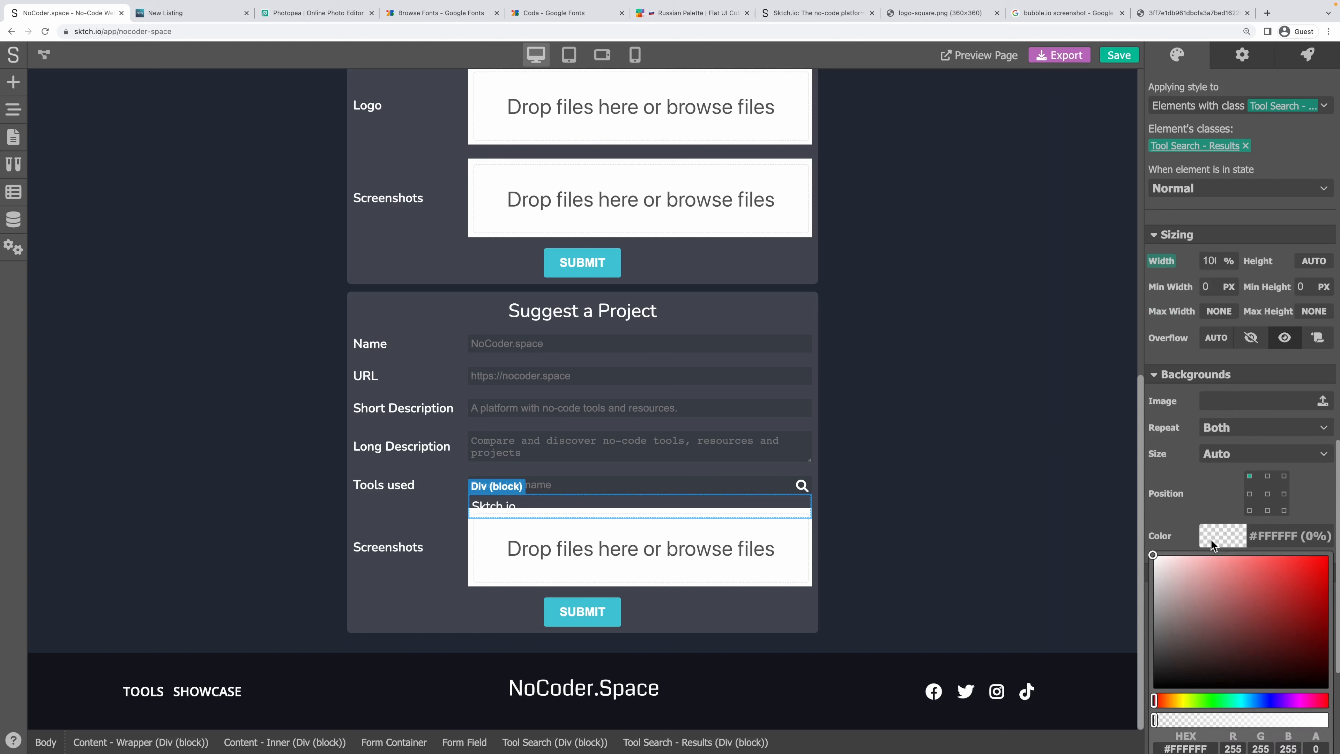
drag(1184, 623, 1146, 686)
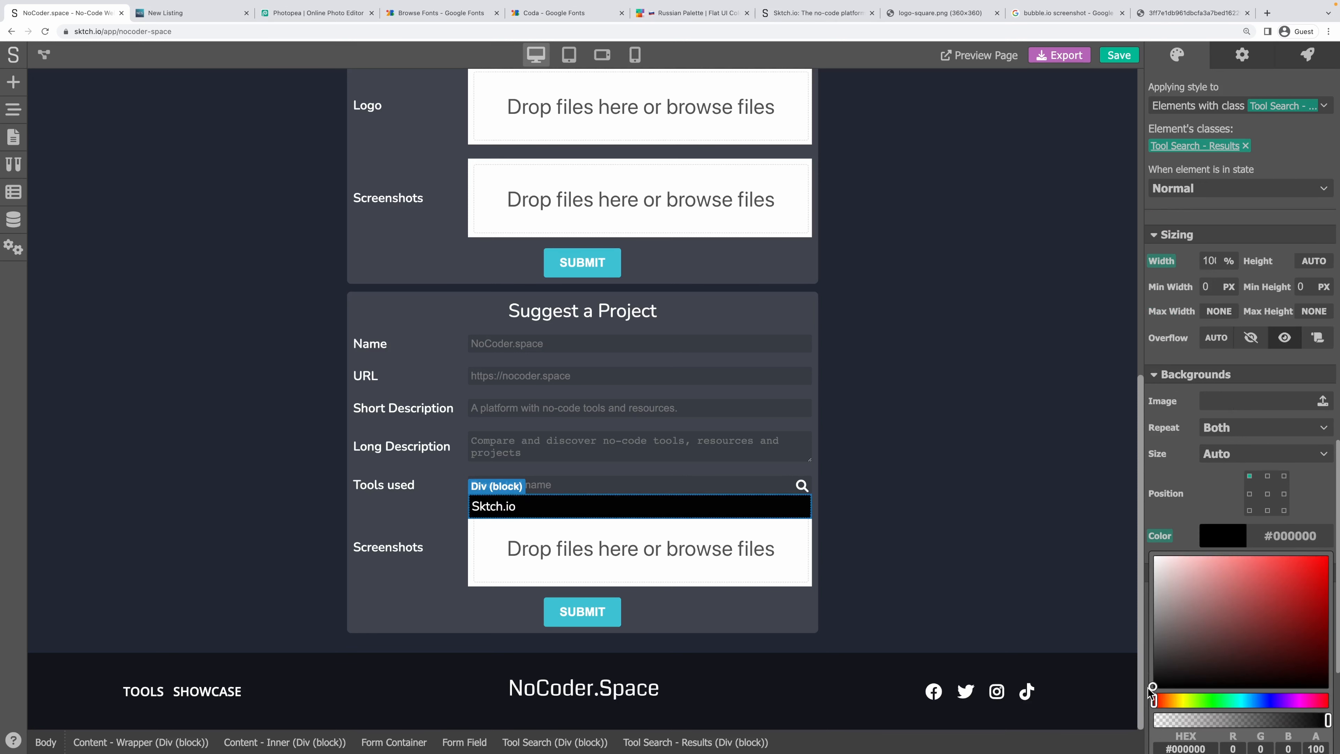
click(1299, 720)
drag(1298, 720, 1292, 720)
click(1330, 493)
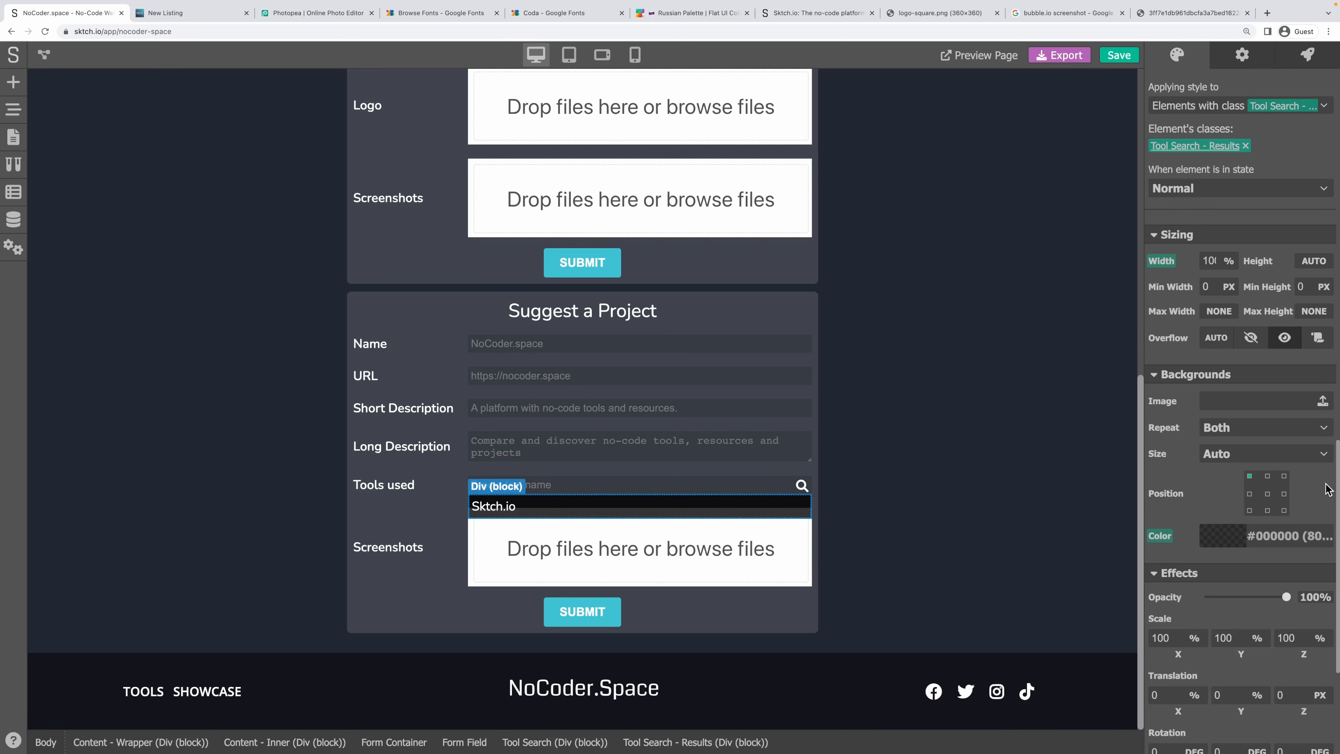
click(930, 490)
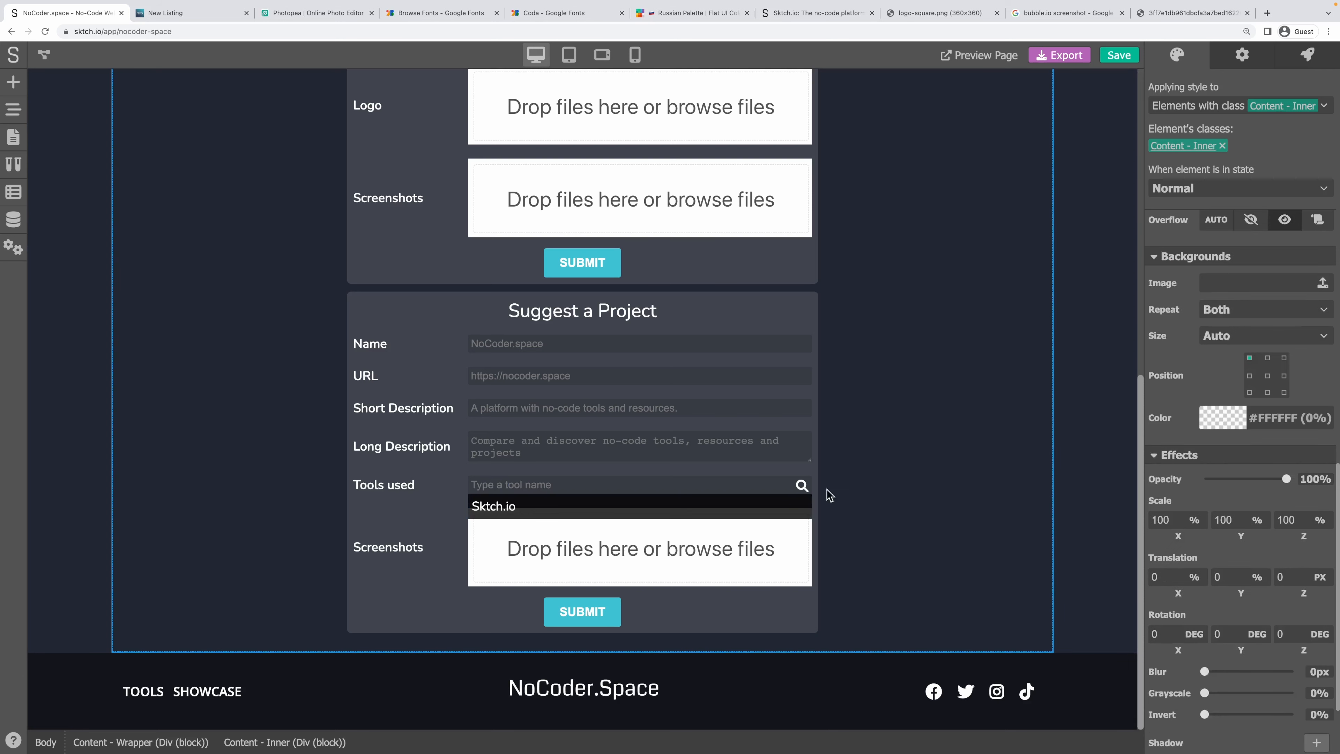
click(473, 505)
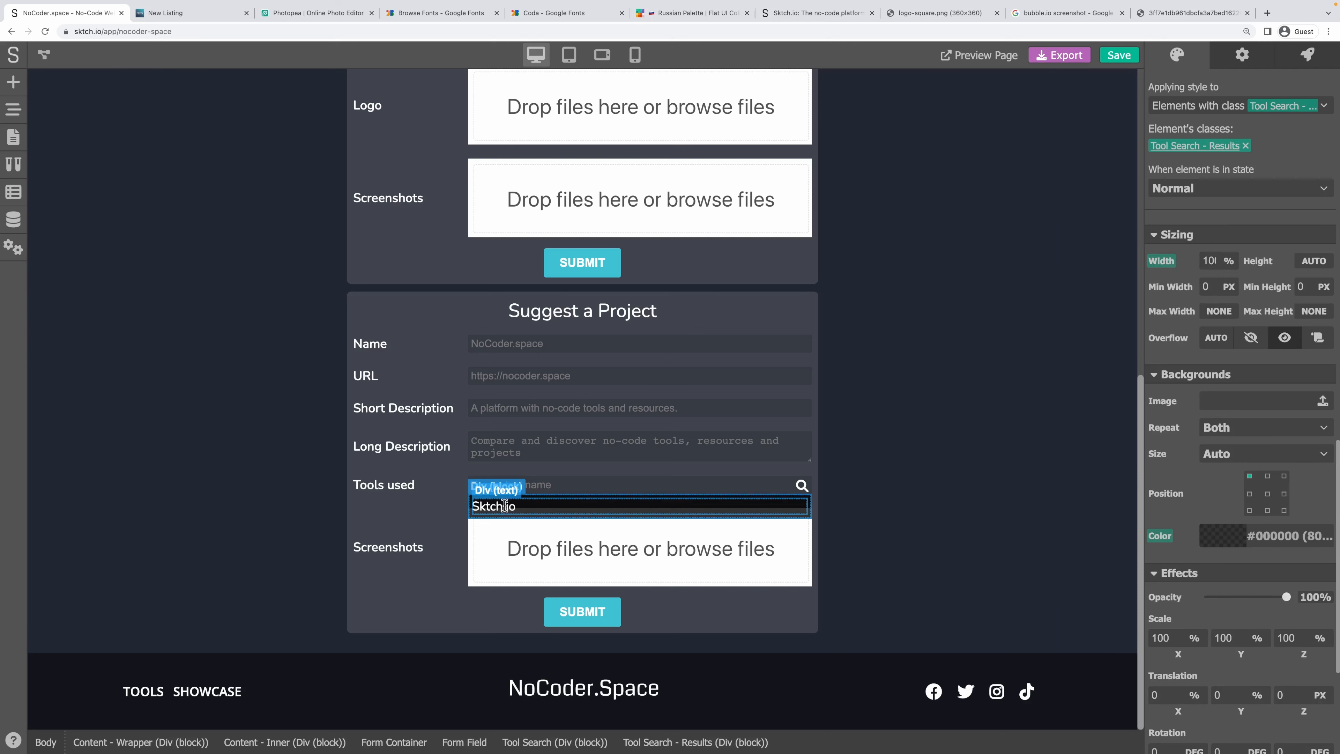
click(504, 505)
scroll(1286, 380, up, 10)
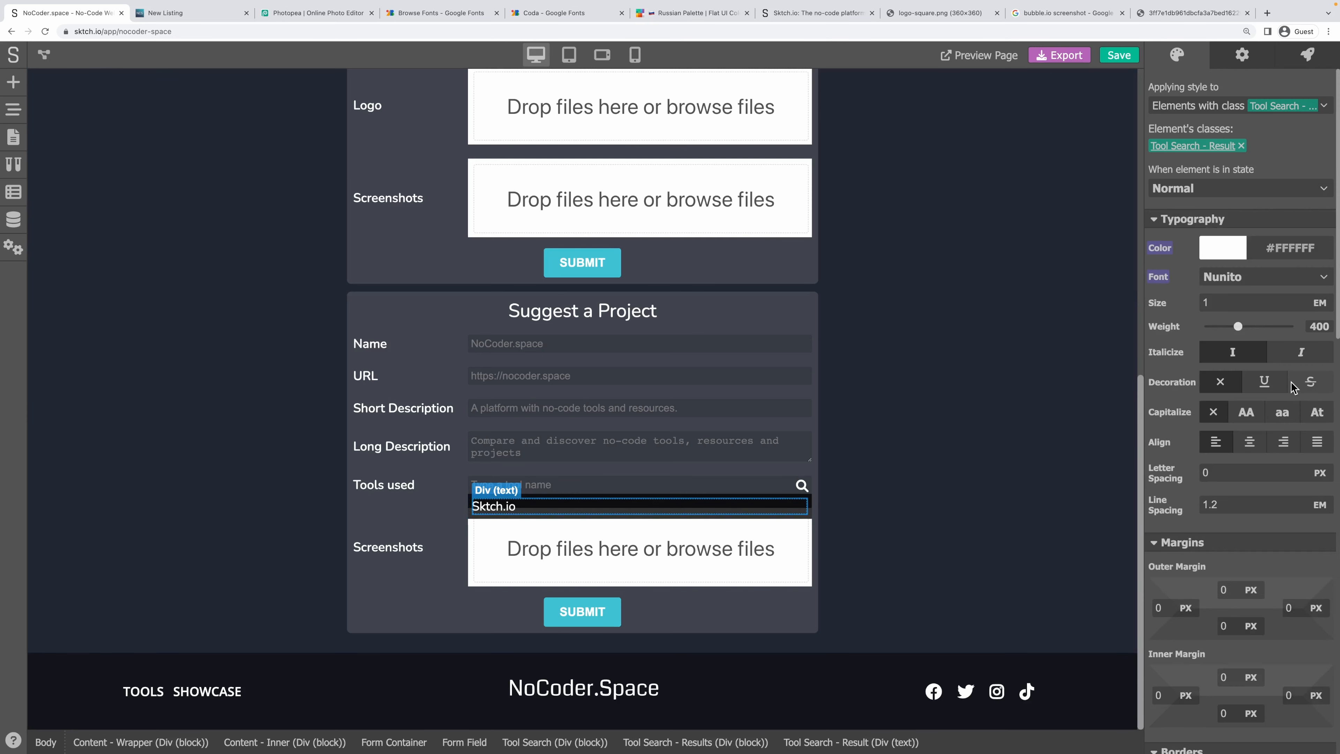
drag(1246, 303, 1138, 302)
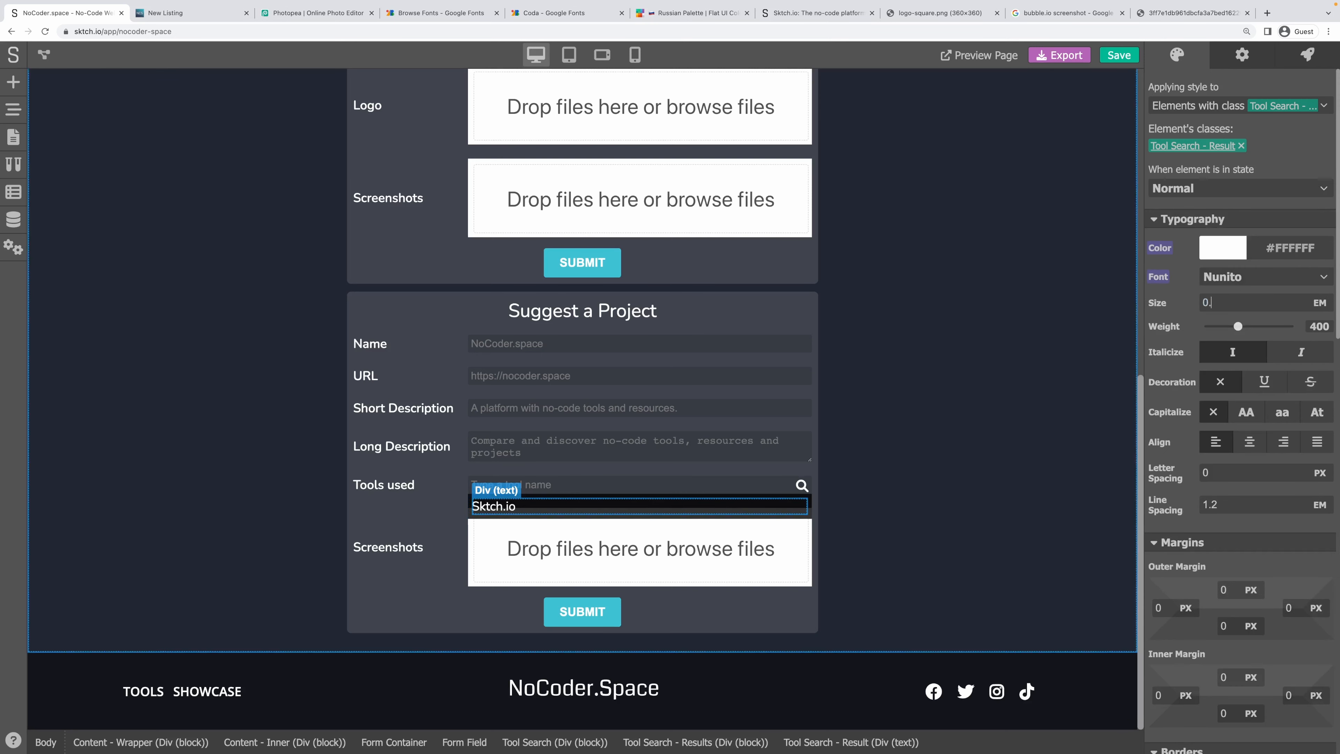
text(0.8)
click(1223, 288)
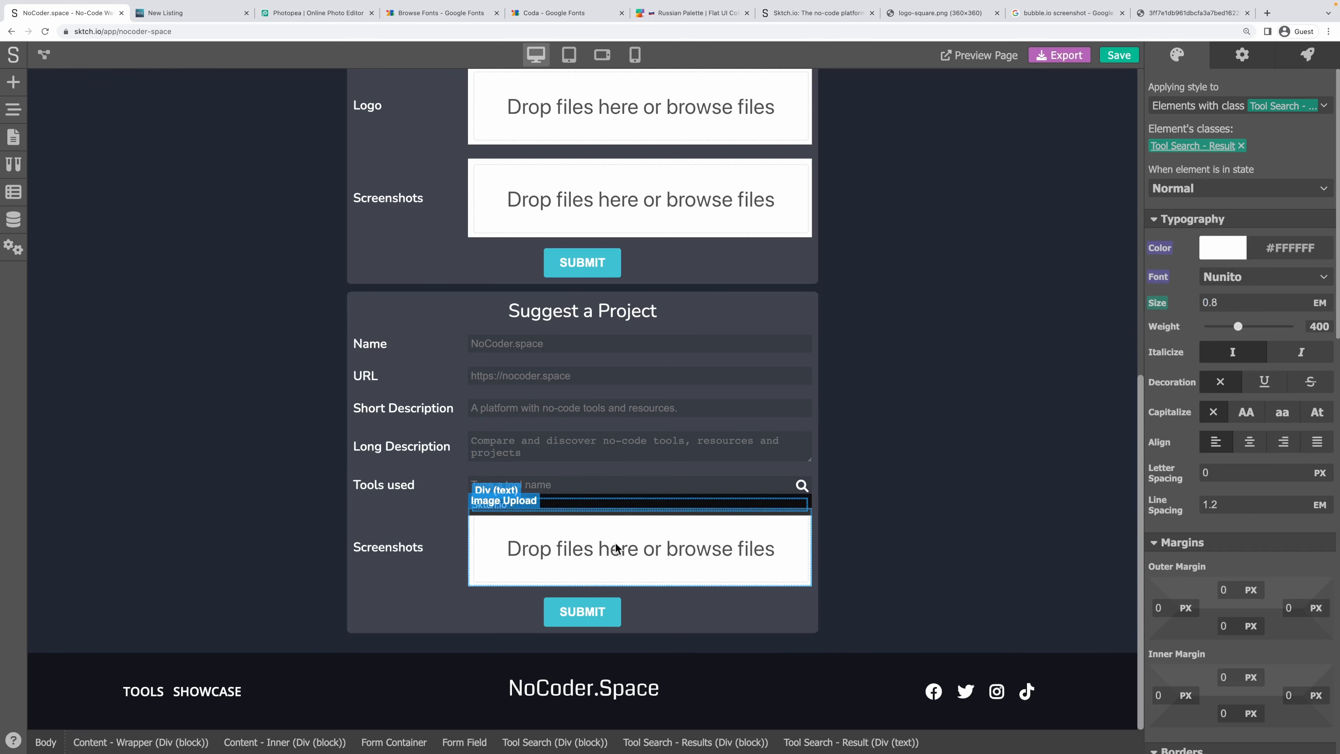
click(470, 506)
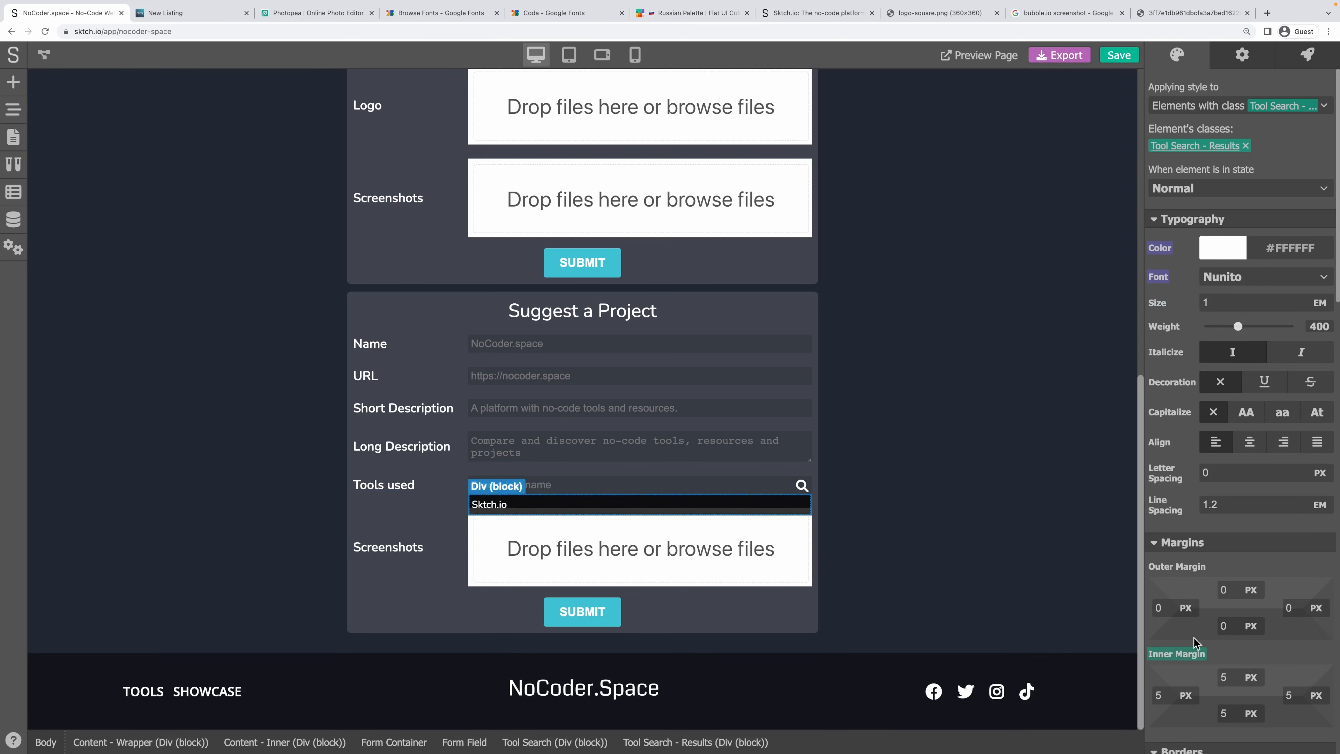
click(1184, 653)
click(1232, 632)
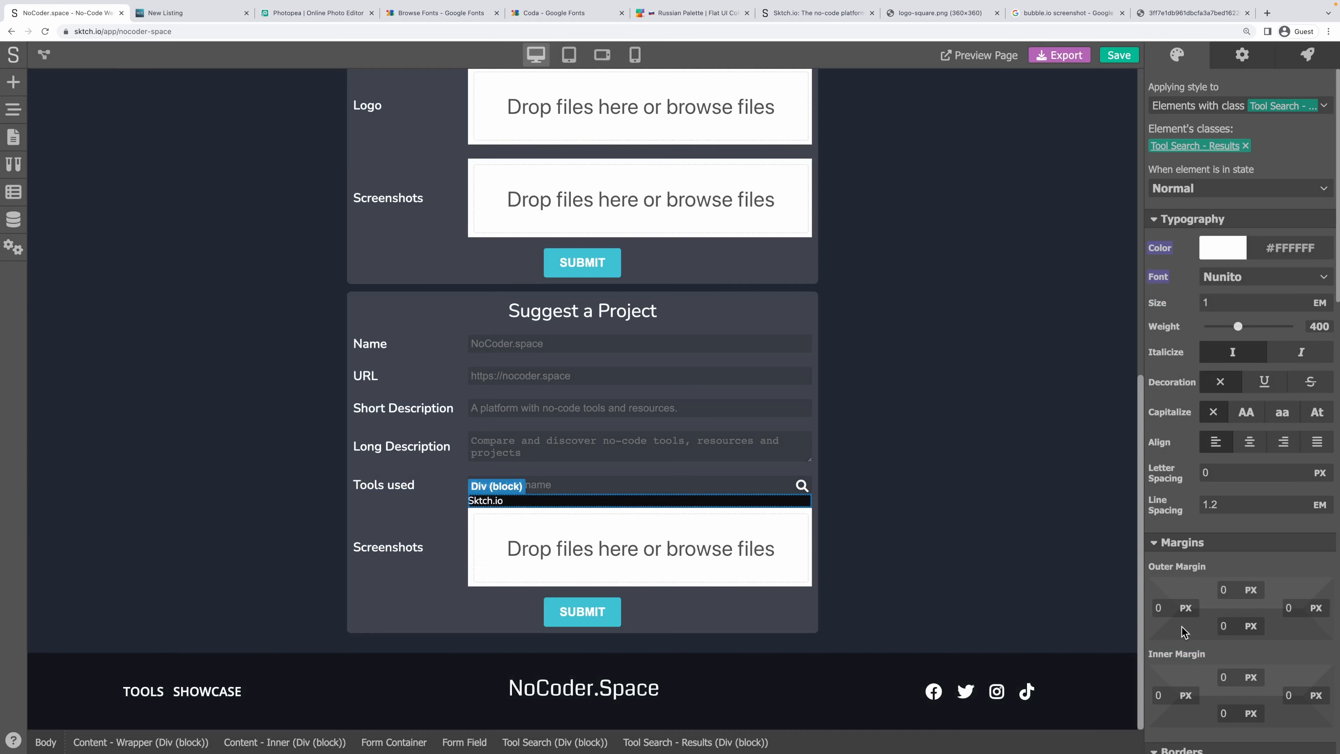
click(491, 502)
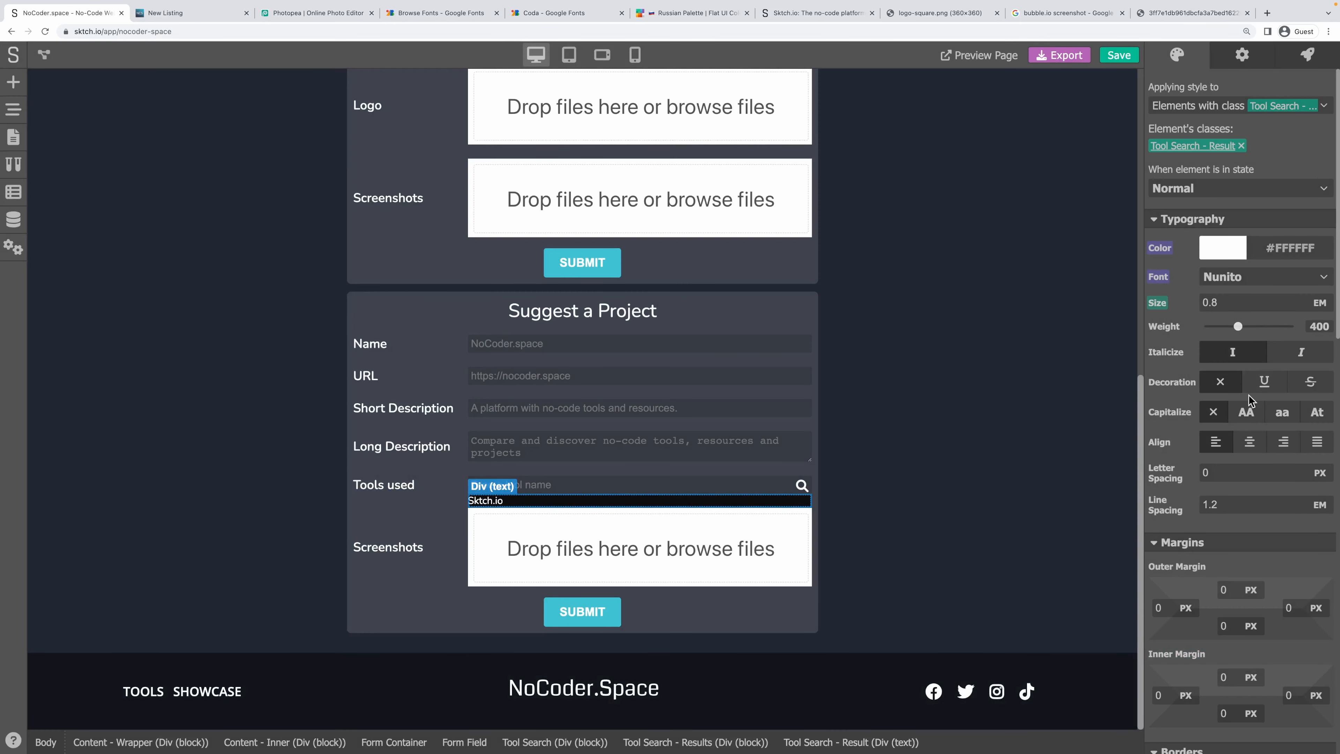
scroll(1249, 401, down, 2)
click(1224, 582)
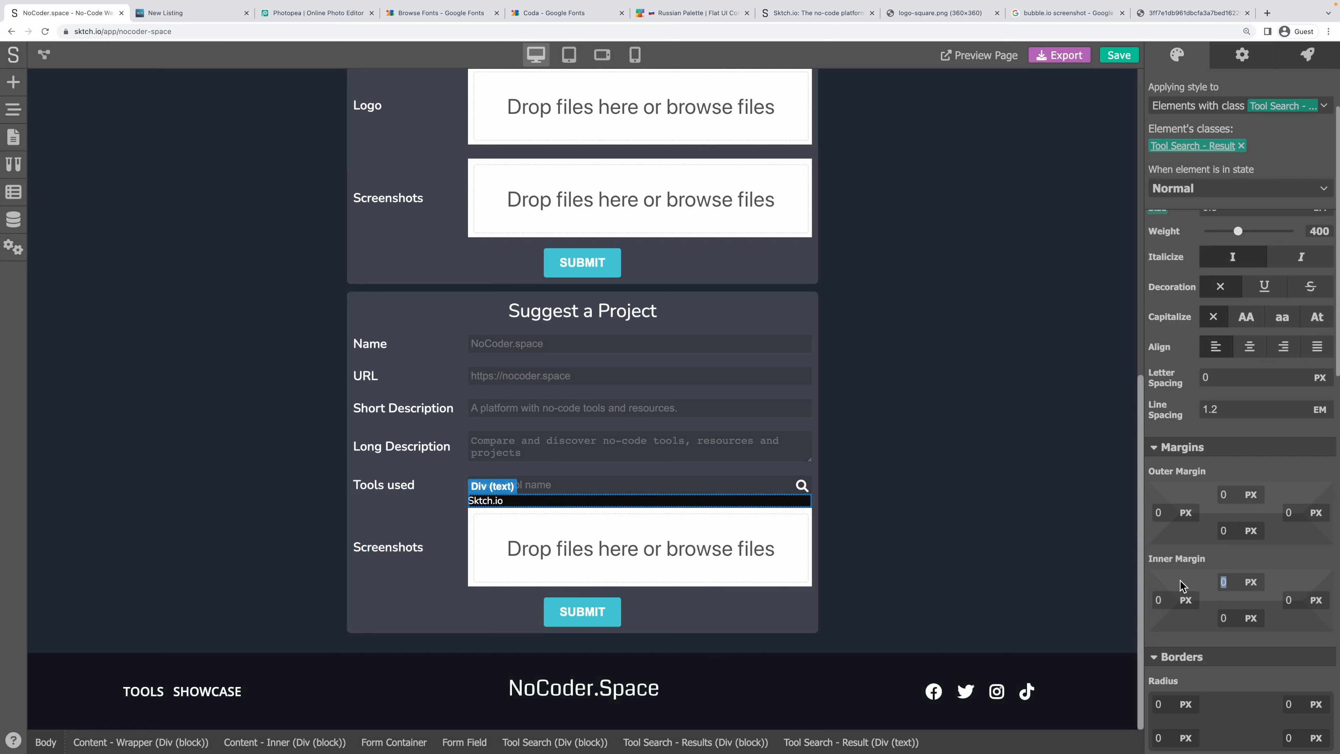
text(6)
key(Tab)
text(6)
key(Tab)
text(6)
key(Tab)
text(6)
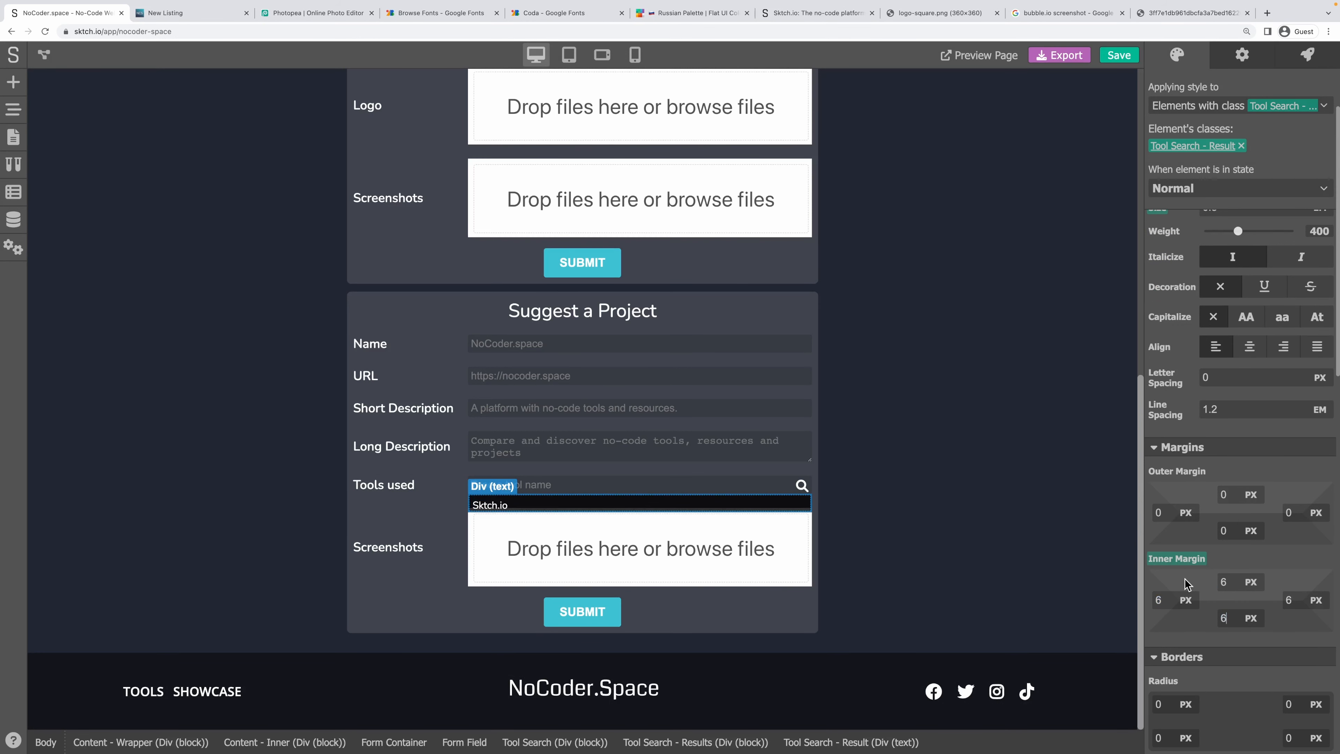
click(892, 509)
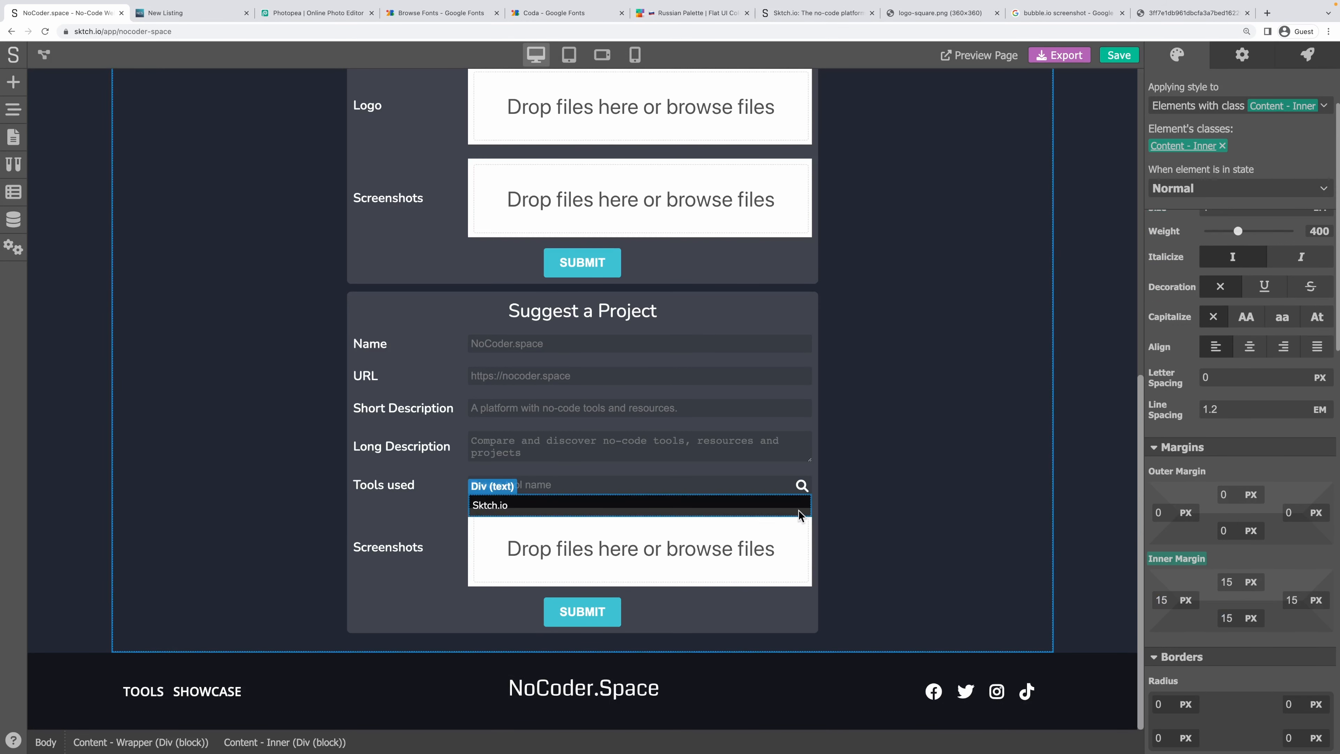
click(600, 449)
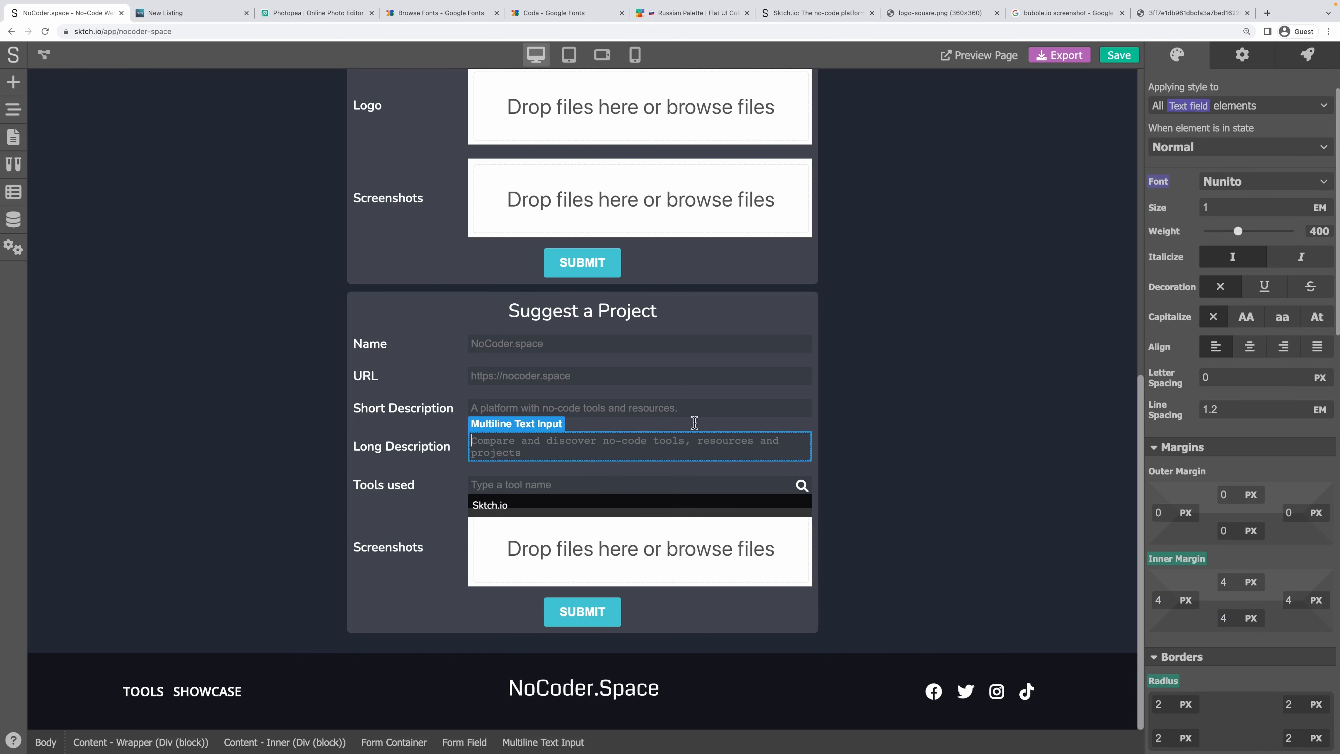
scroll(1266, 496, down, 5)
scroll(1269, 483, down, 10)
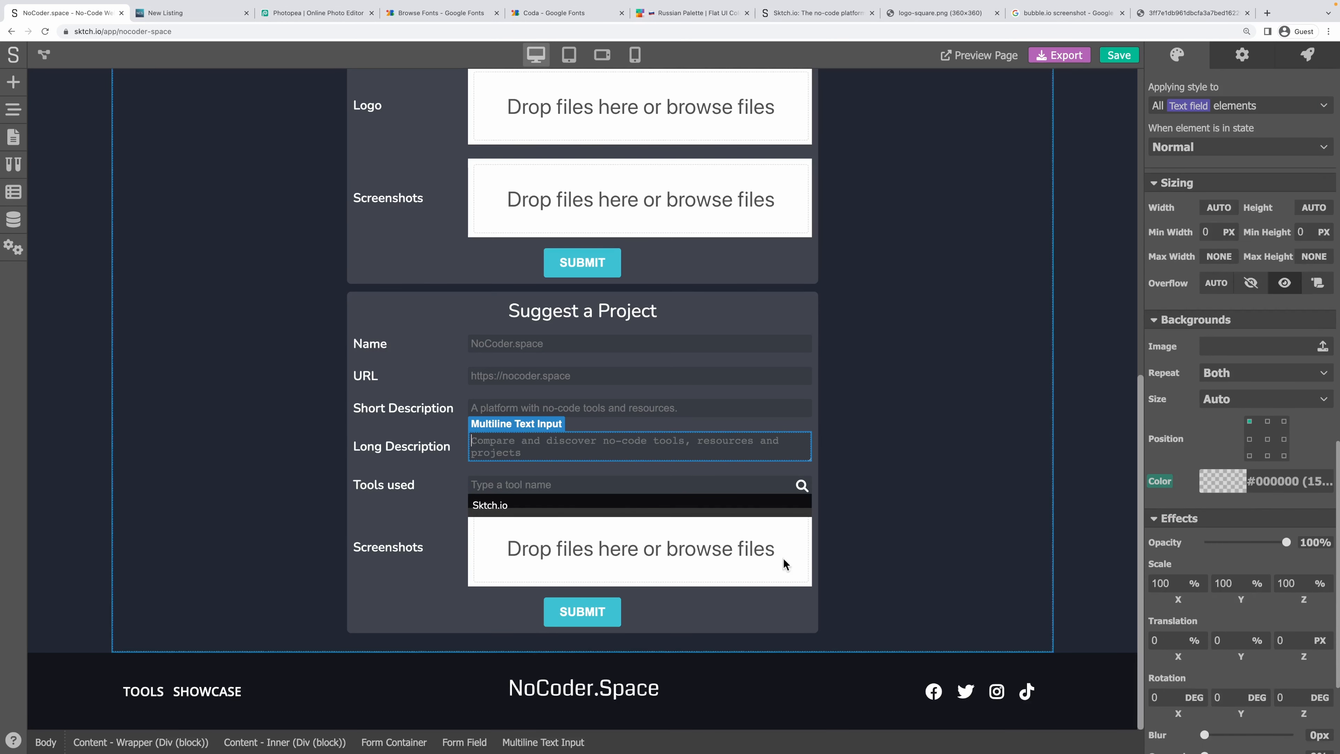
click(711, 505)
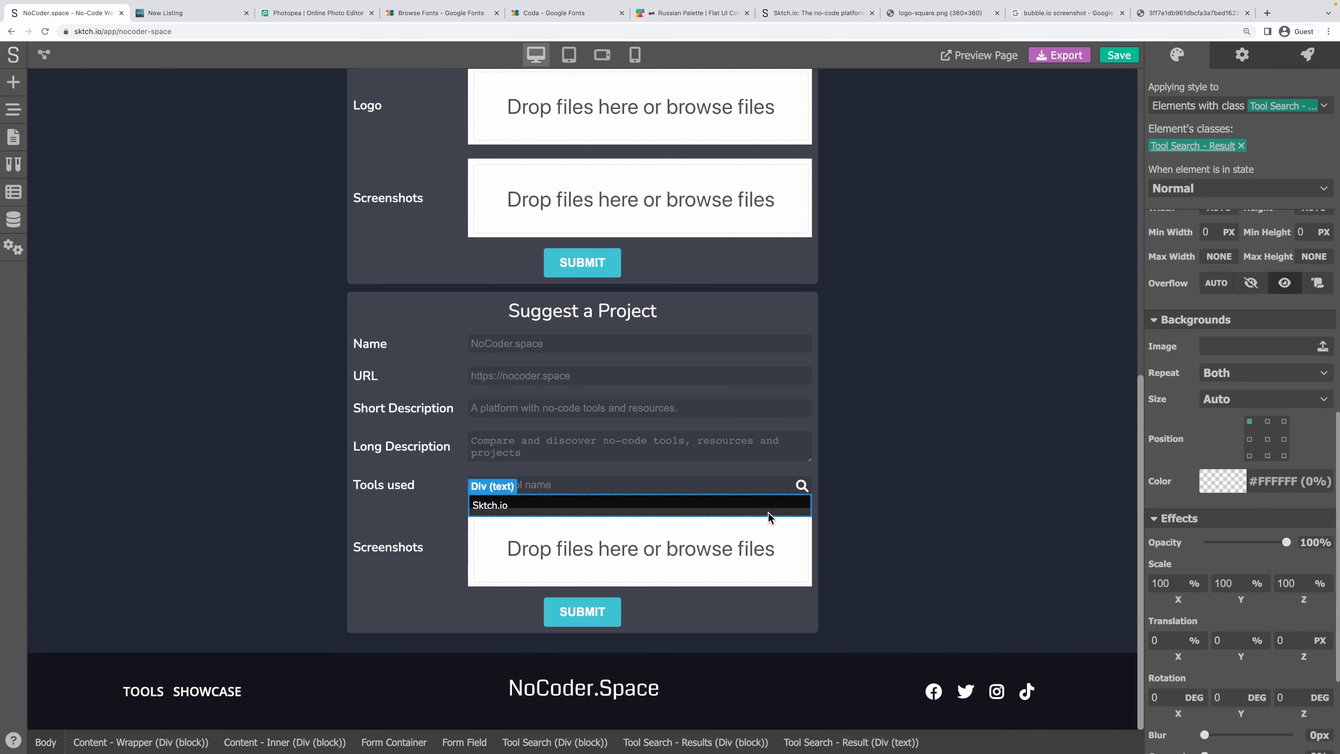
click(679, 742)
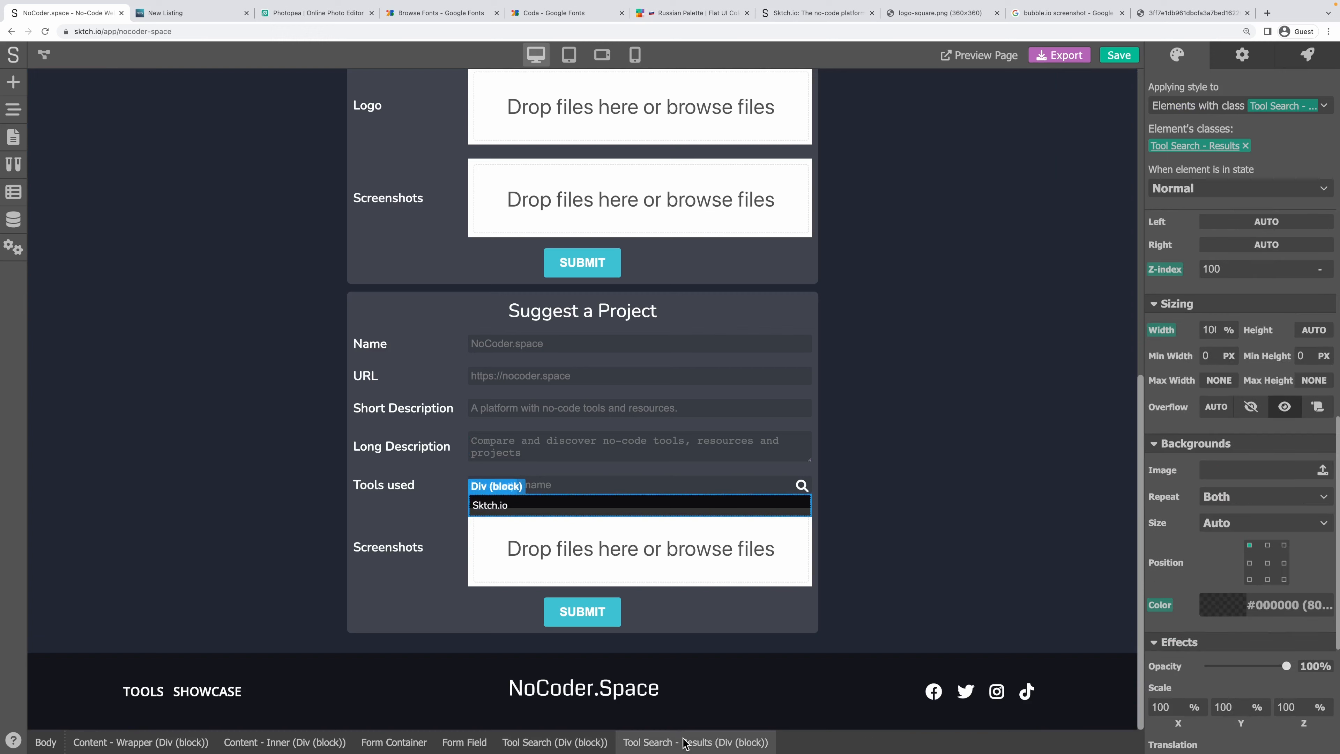
scroll(1253, 371, down, 7)
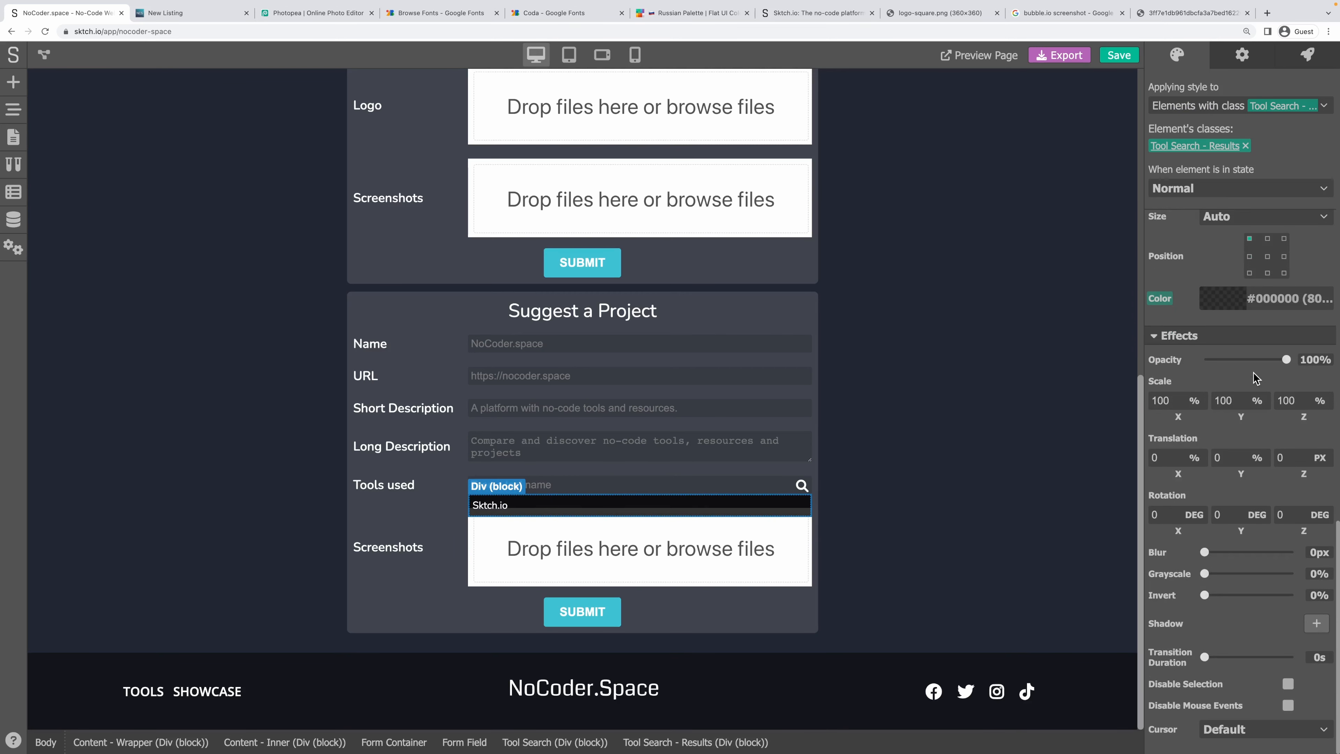
scroll(1255, 378, up, 15)
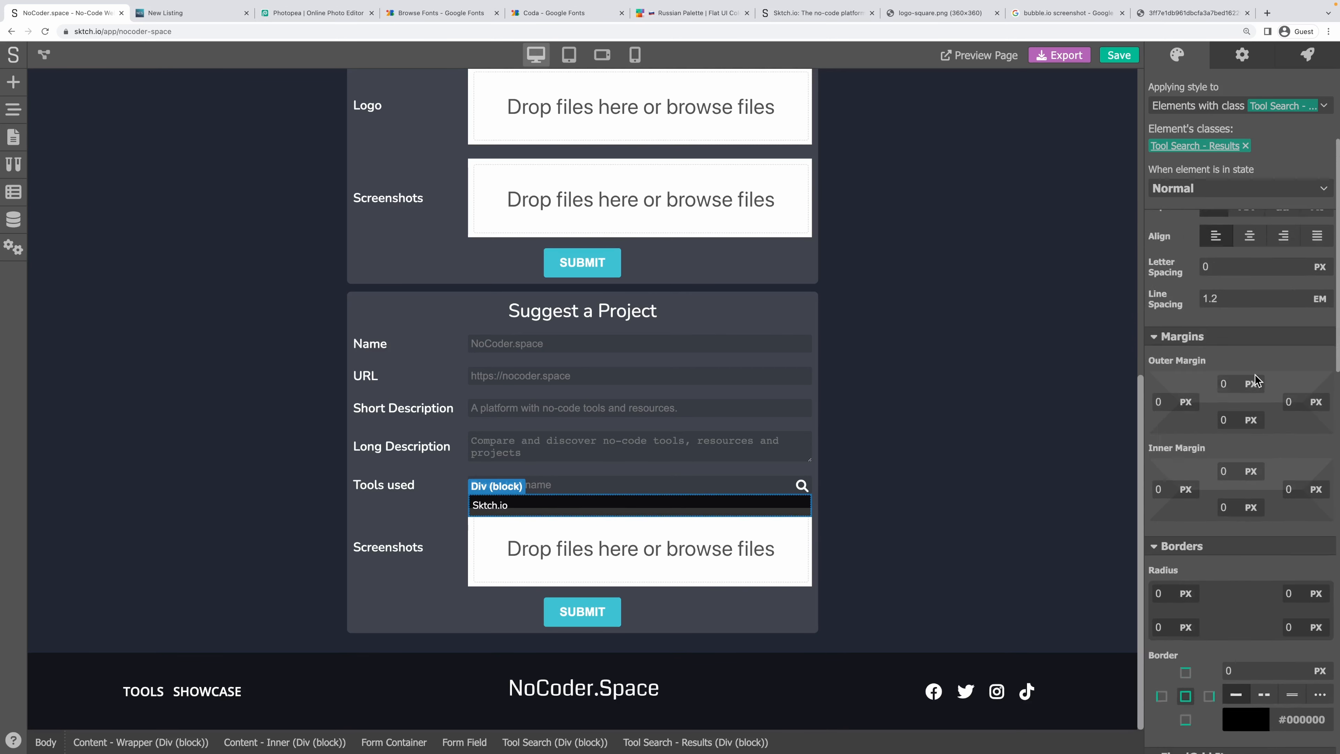
scroll(1256, 379, up, 4)
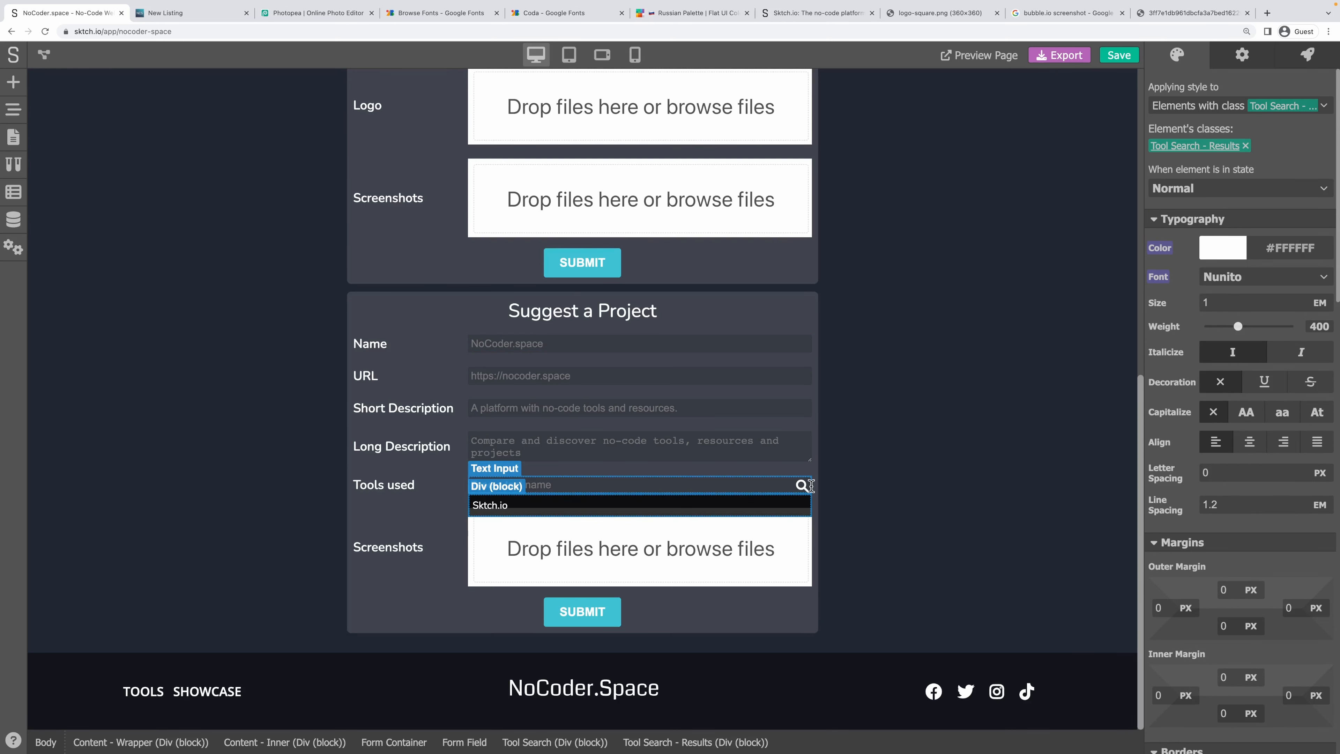
click(816, 498)
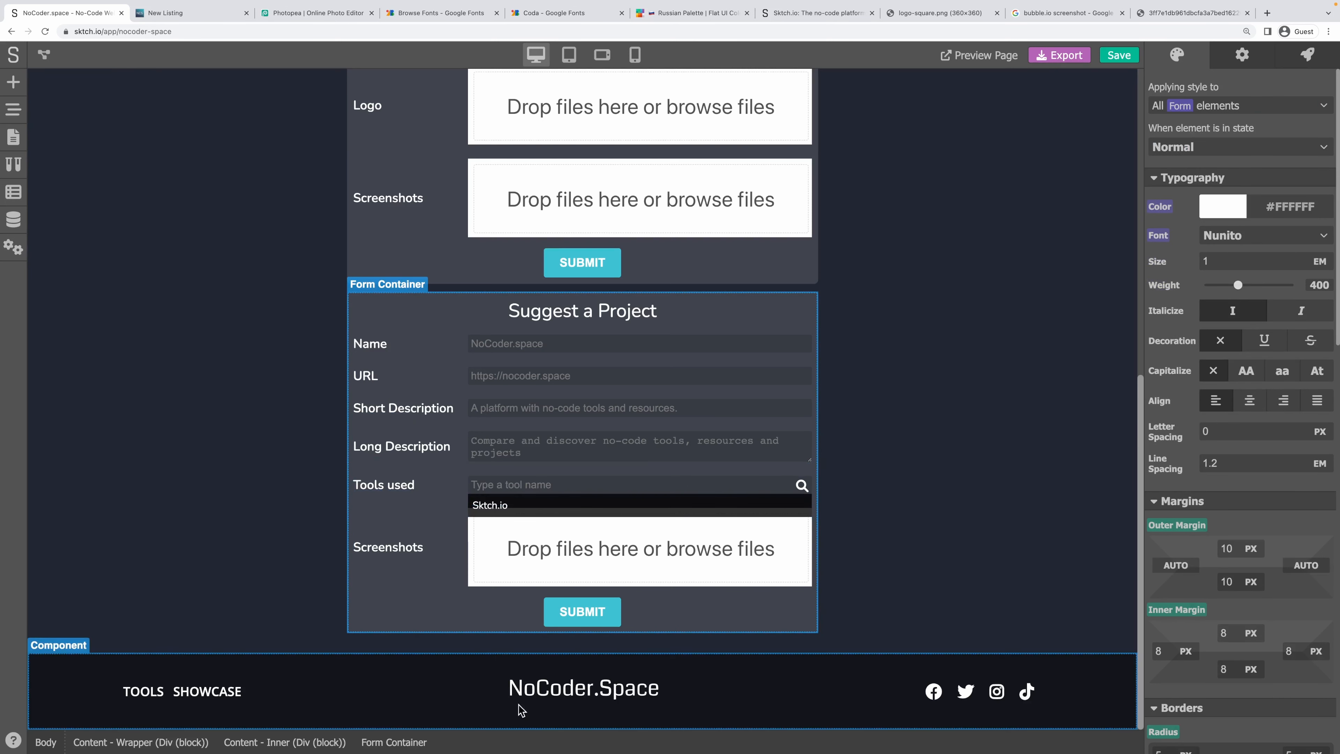
click(554, 485)
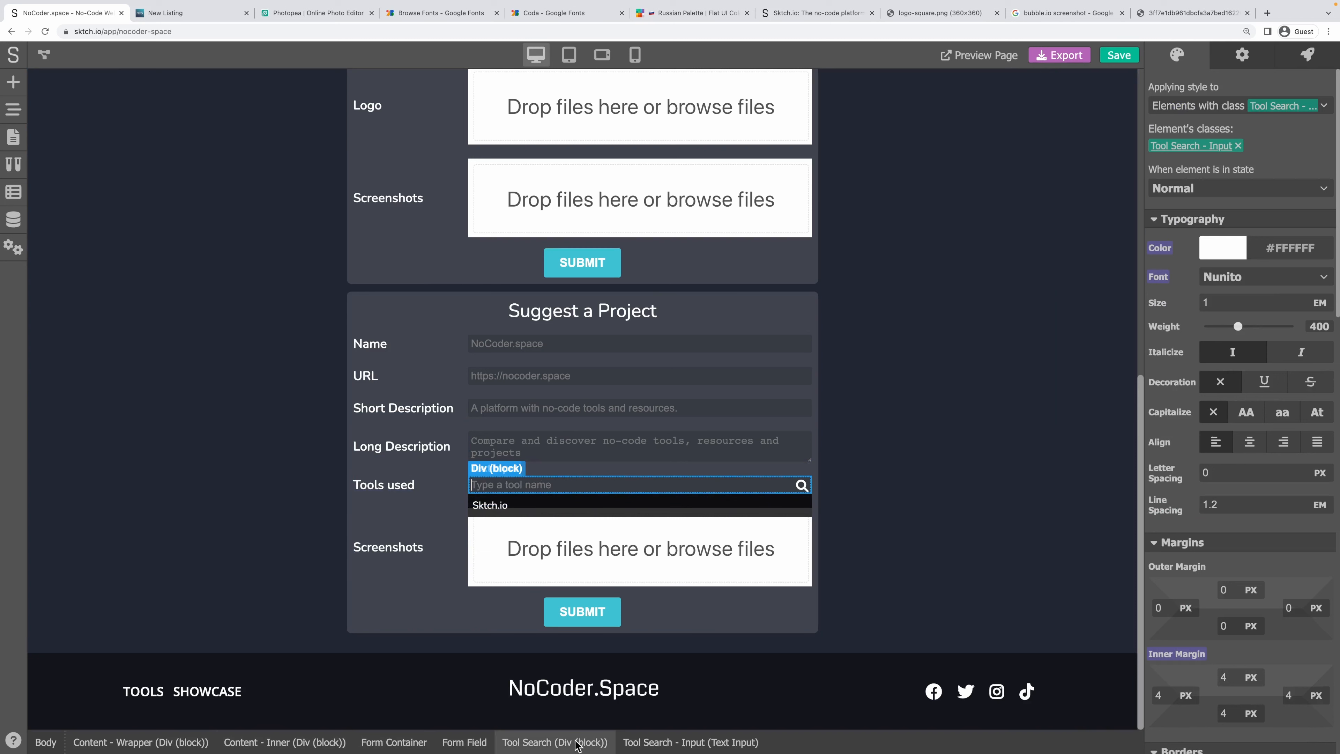
click(550, 742)
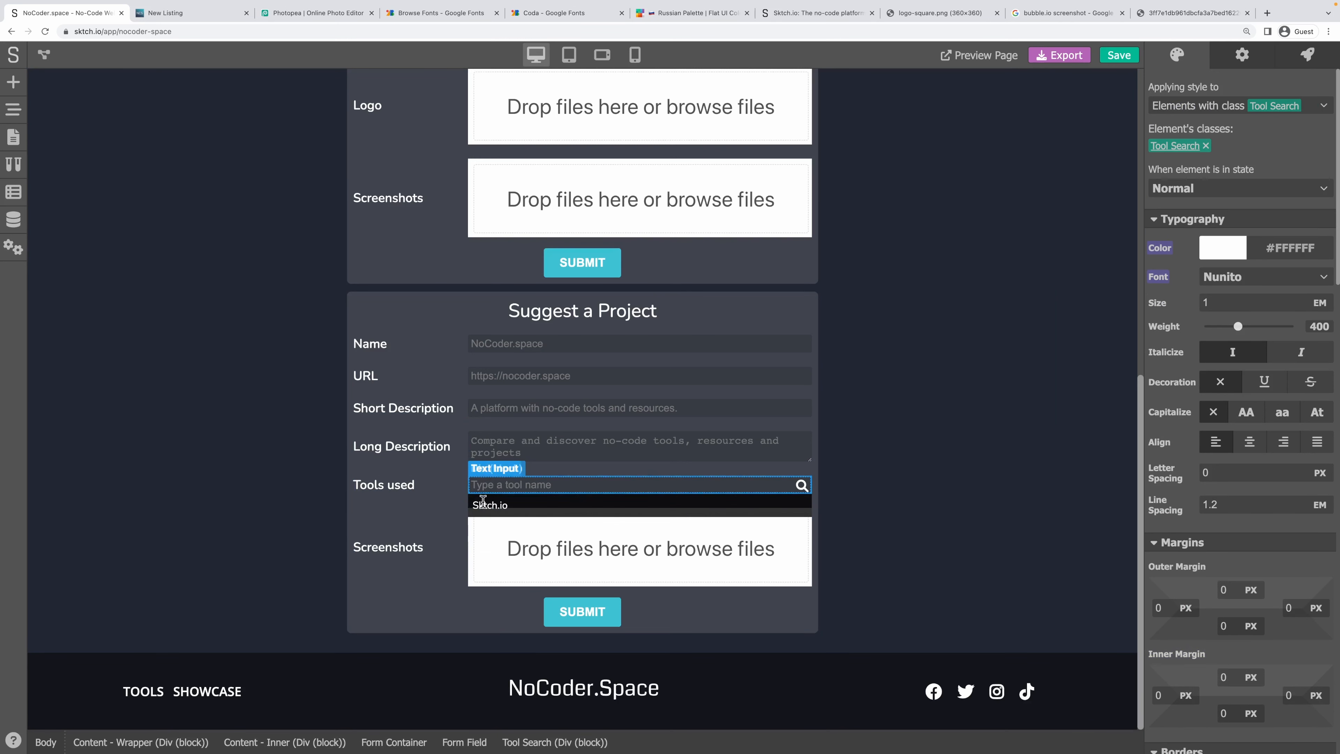
mouse_move(537, 749)
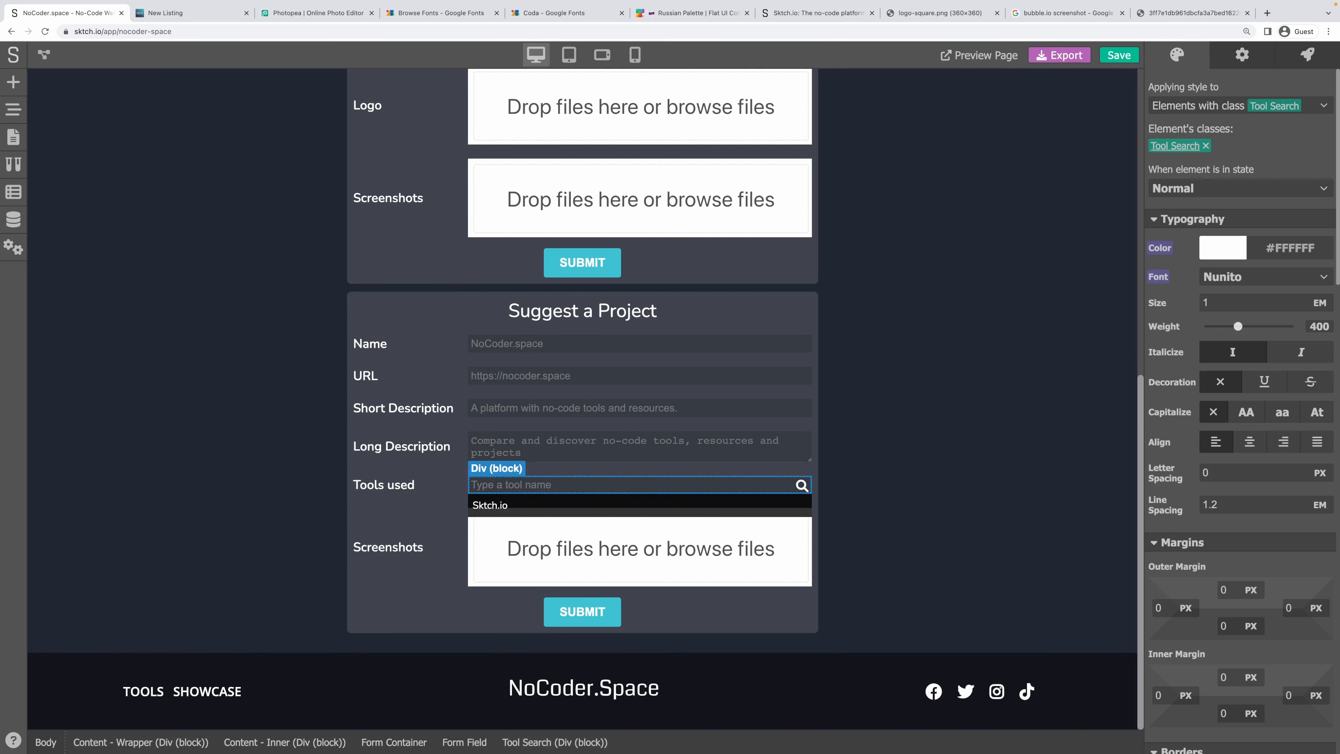
Turn the Tool Search block into a component named 'Tool Search'.
click(13, 109)
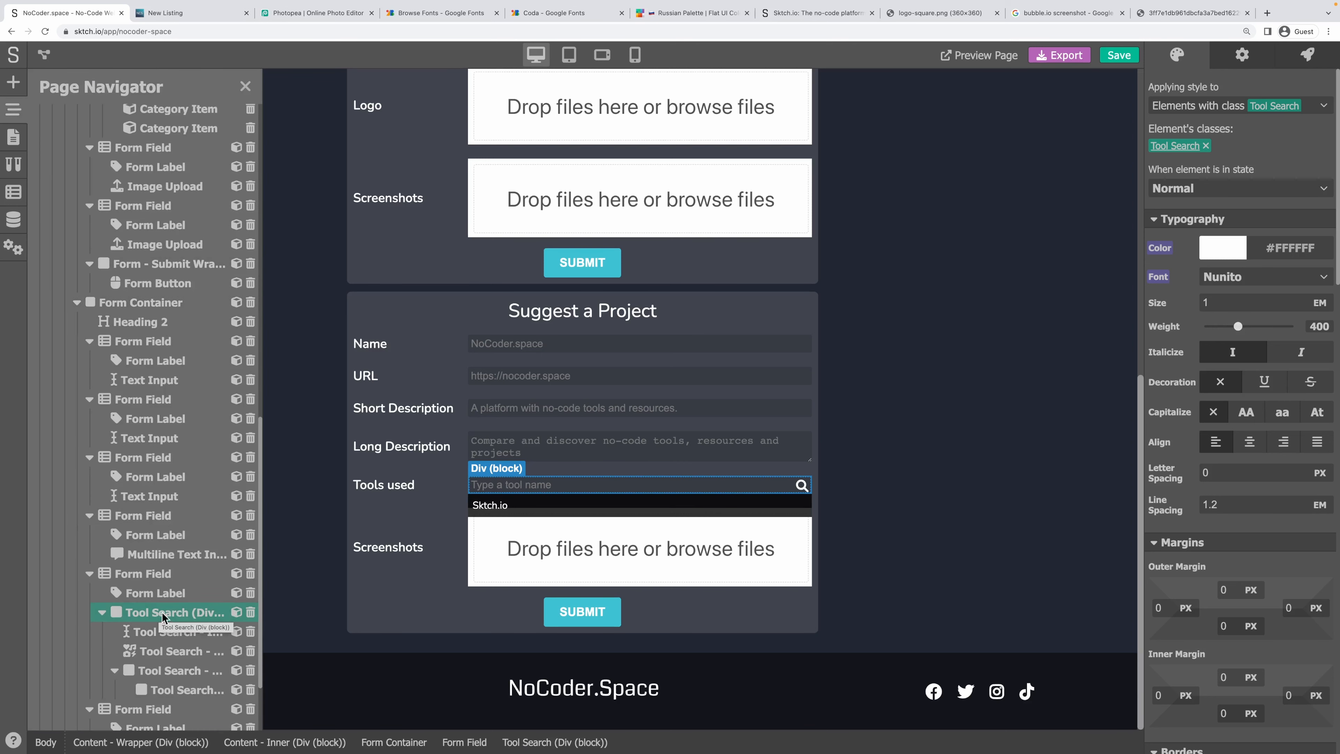
click(242, 611)
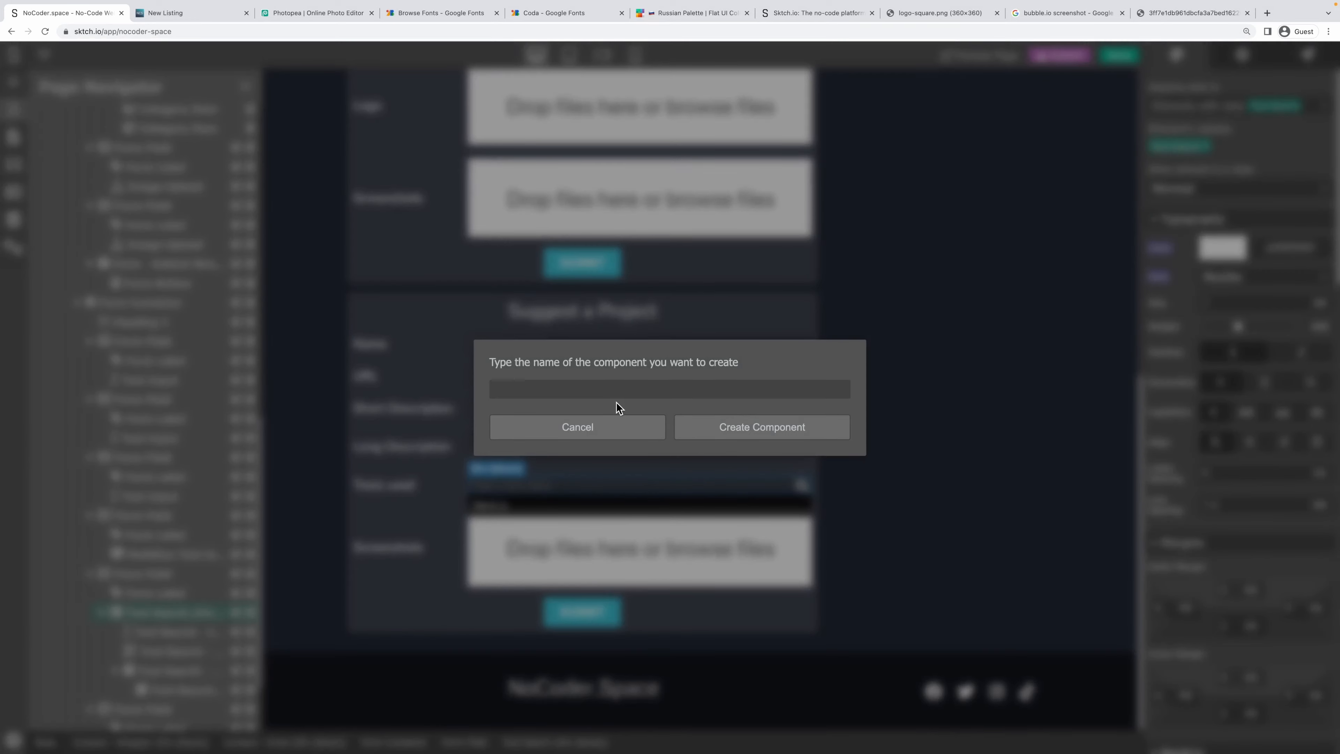
text(Tool Search)
click(757, 432)
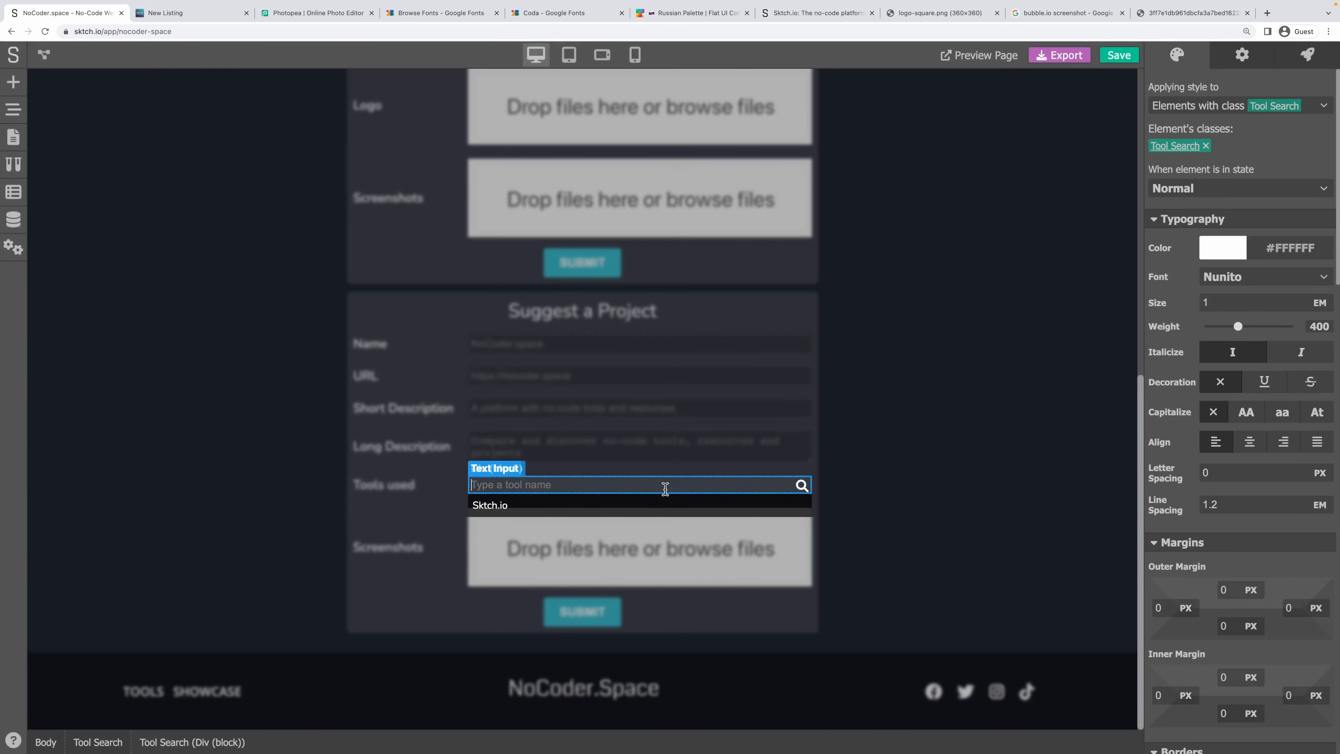
Set the magnifier icon's size to 0.8 and fade it to about half opacity.
click(803, 488)
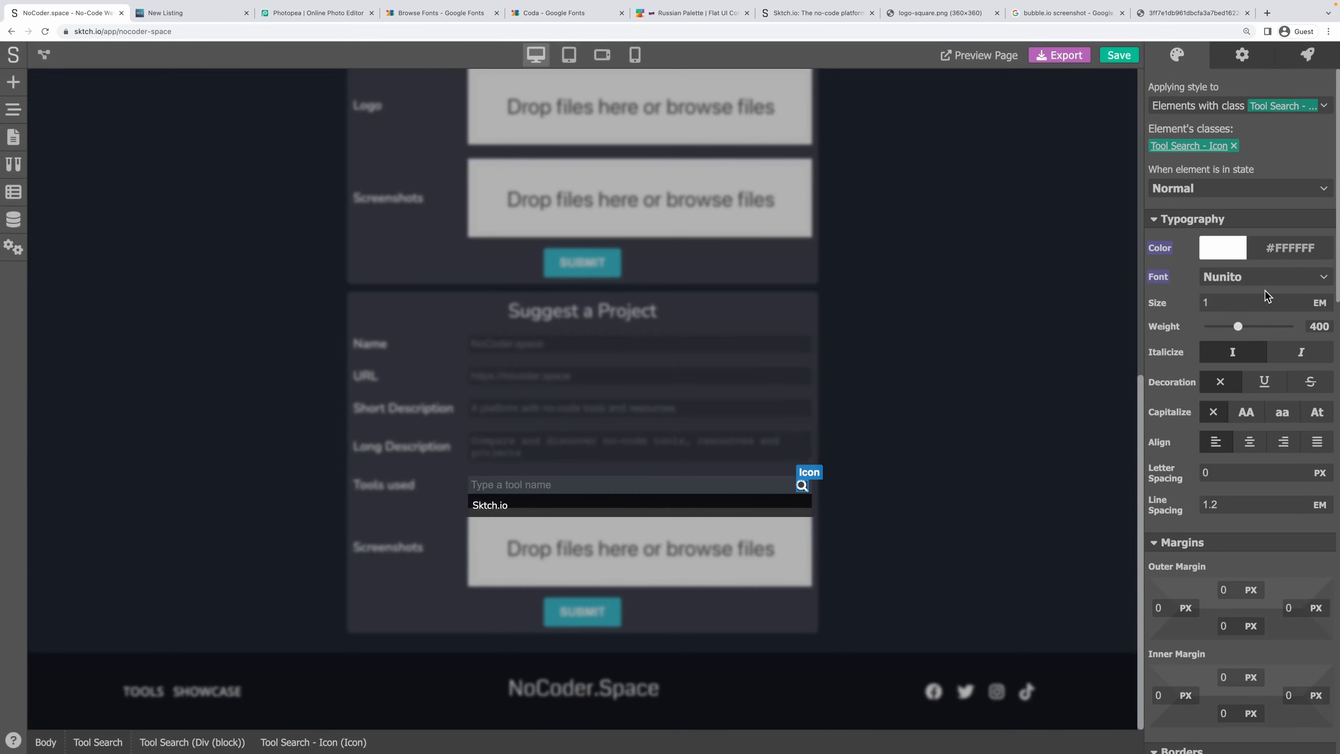
drag(1240, 302, 1184, 301)
text(0.8)
scroll(1252, 420, down, 10)
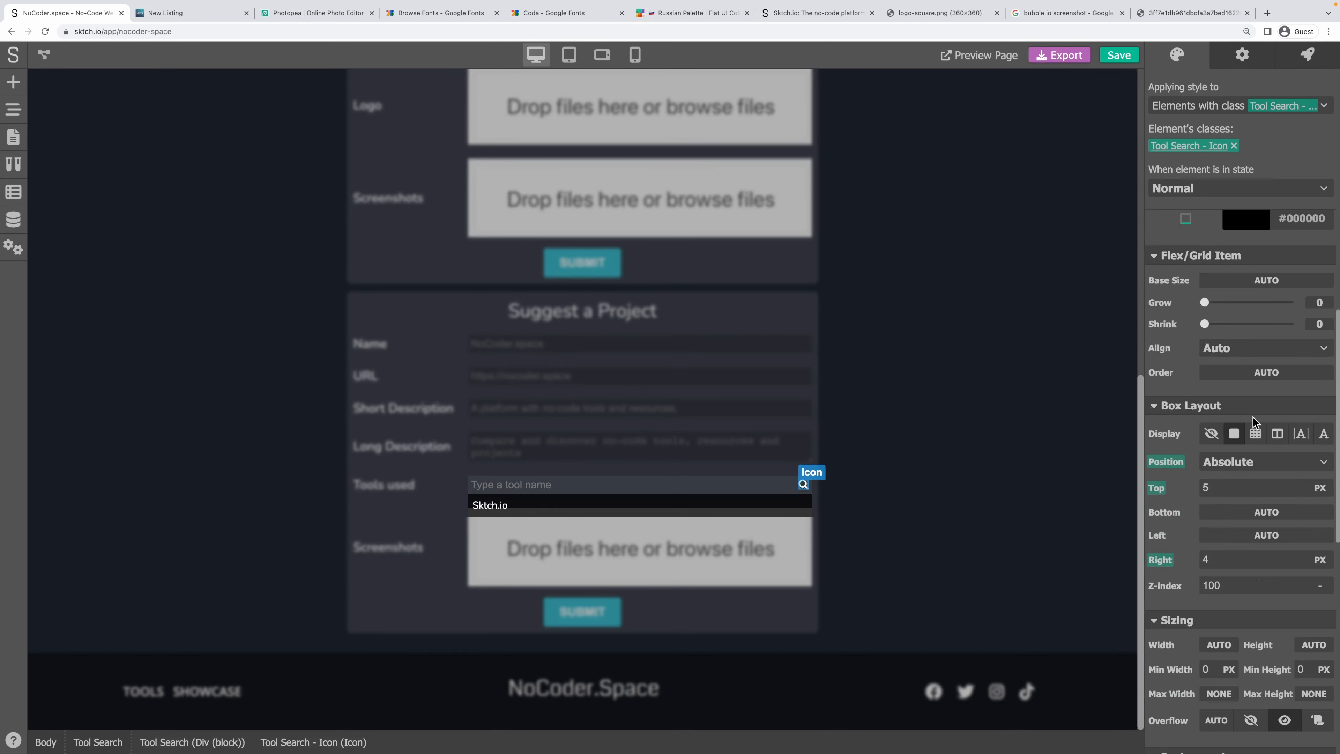
scroll(1252, 417, down, 8)
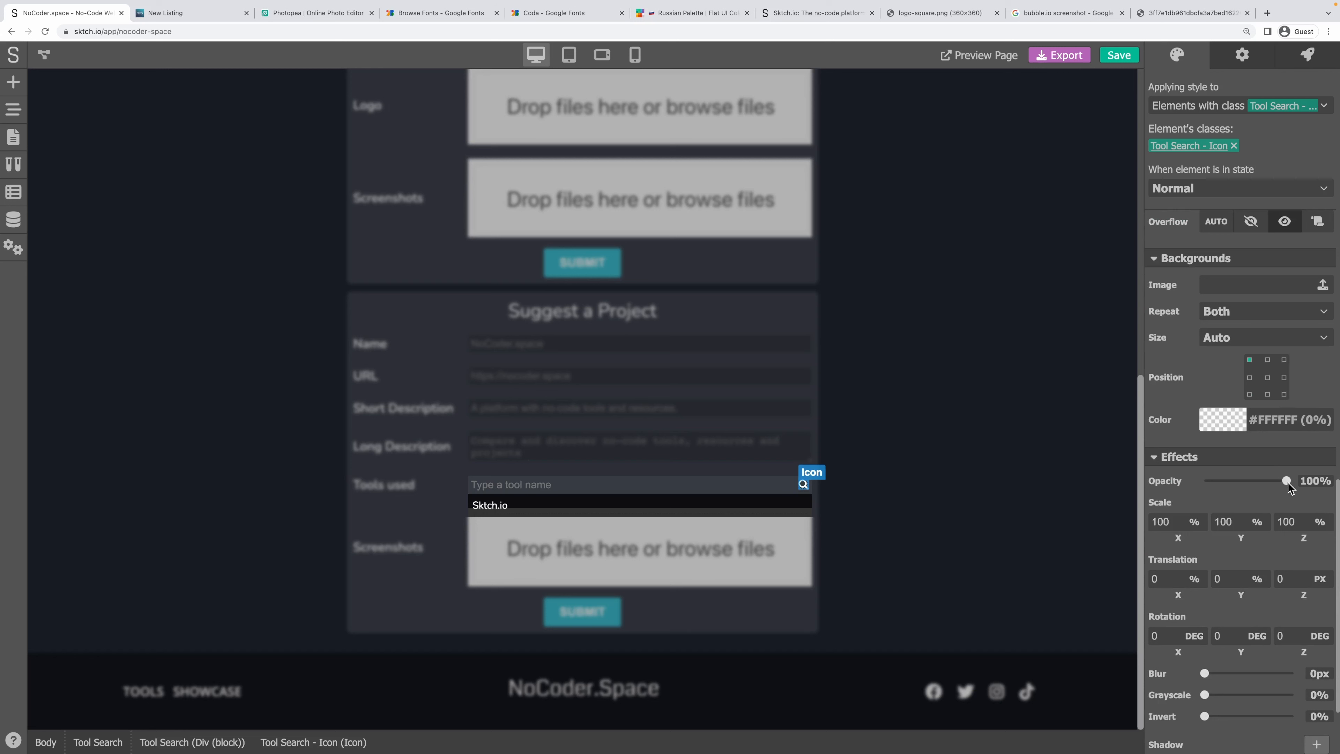
drag(1285, 481, 1244, 482)
Inside the Tool Search component, nudge the icon's top offset to 7 px.
click(1014, 488)
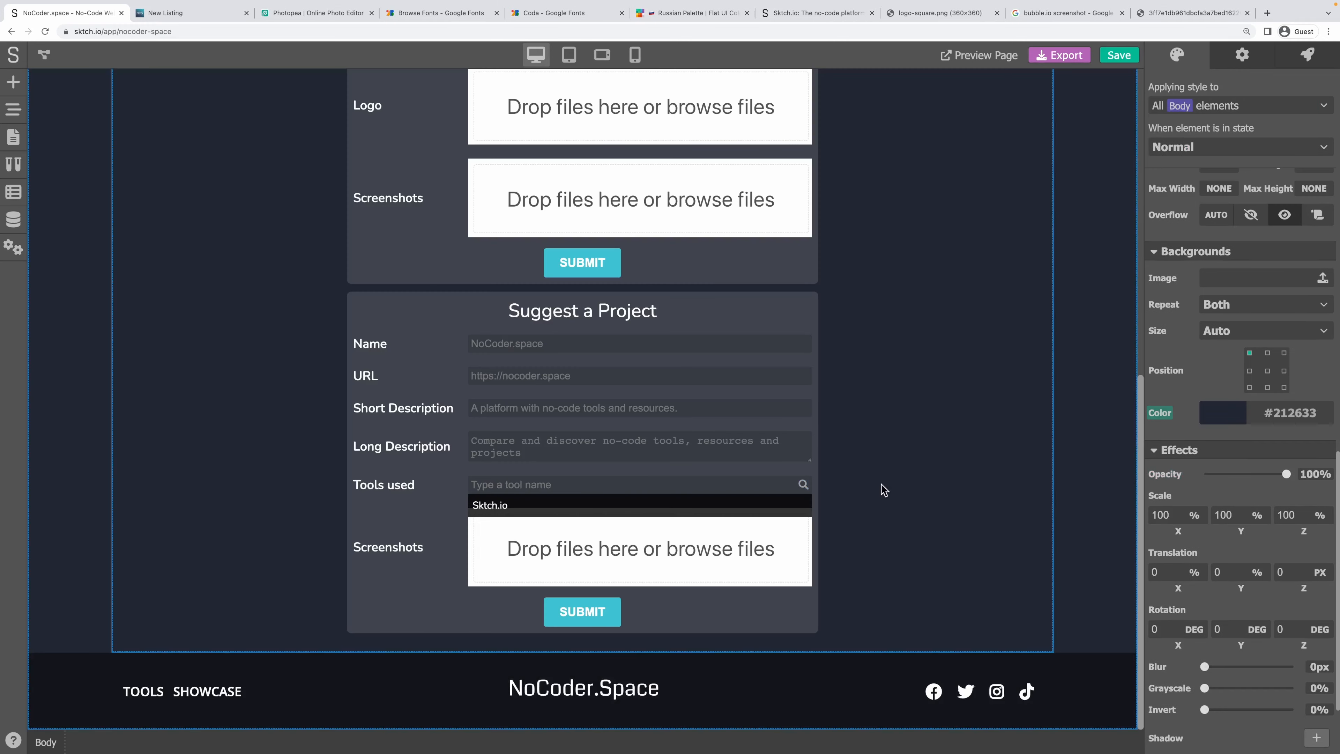
click(806, 487)
double_click(805, 490)
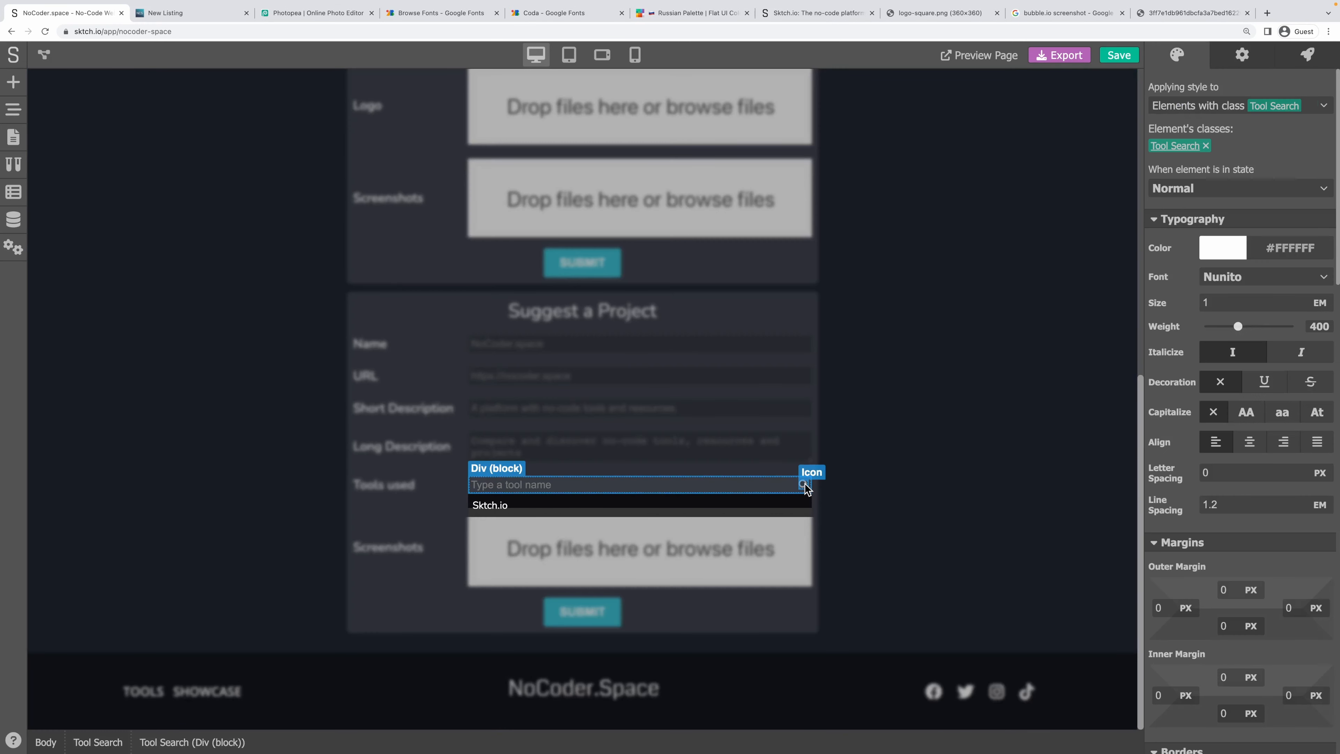
click(804, 485)
scroll(1214, 417, down, 8)
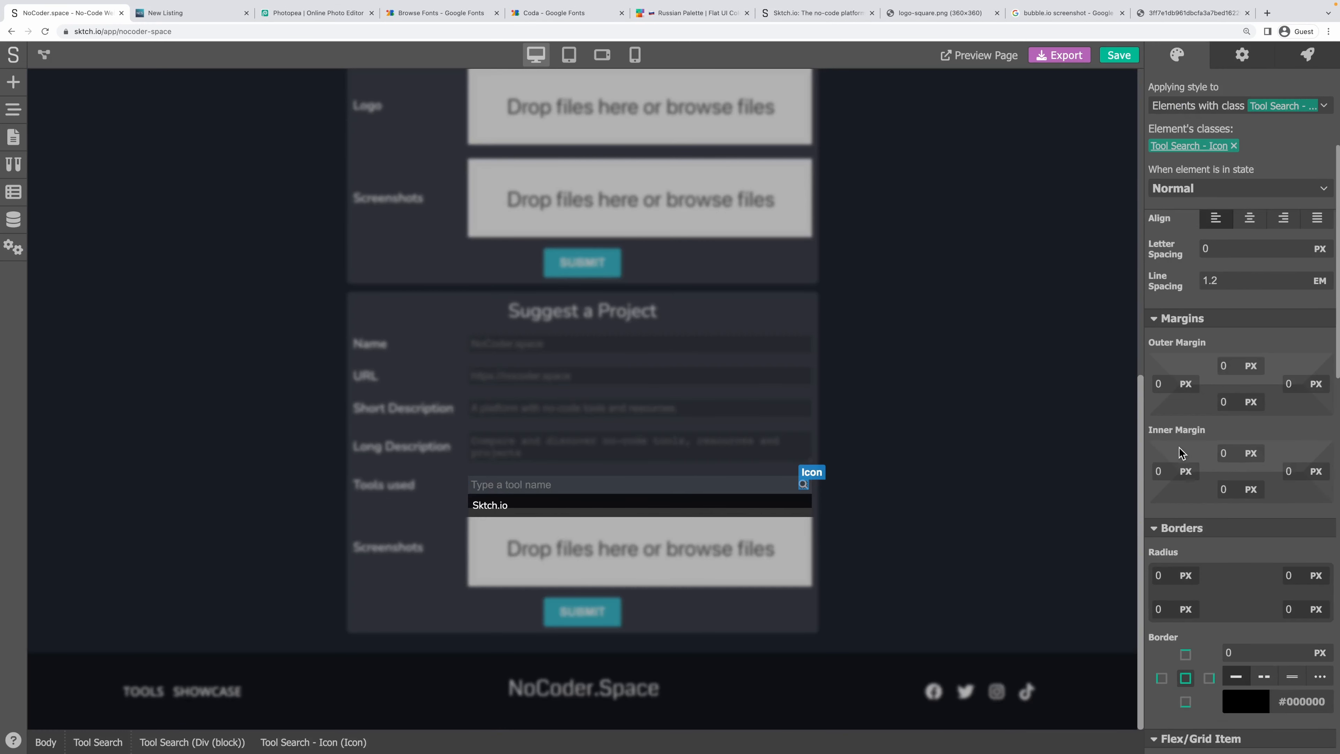
scroll(1234, 443, down, 6)
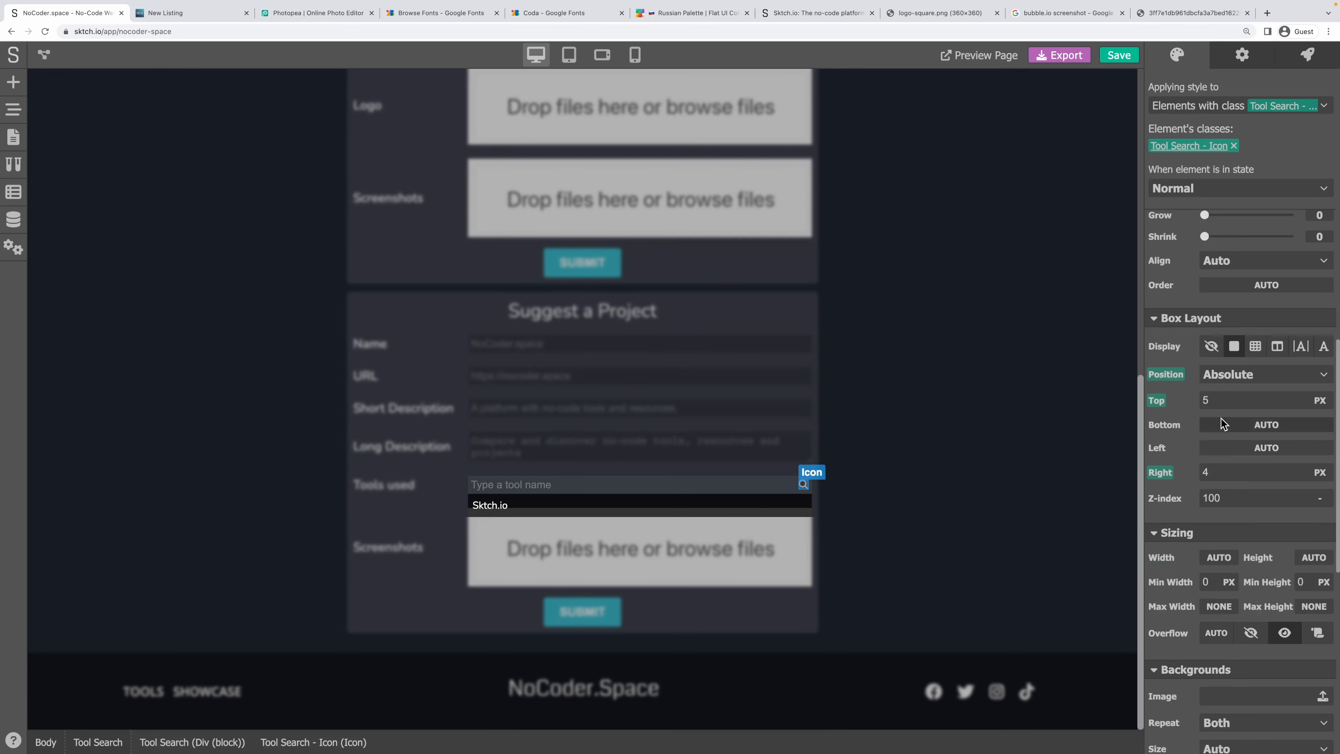
key(Up)
Raise the icon's right offset to 6 px and leave component editing.
click(1213, 472)
key(Up)
key(Up)
click(872, 470)
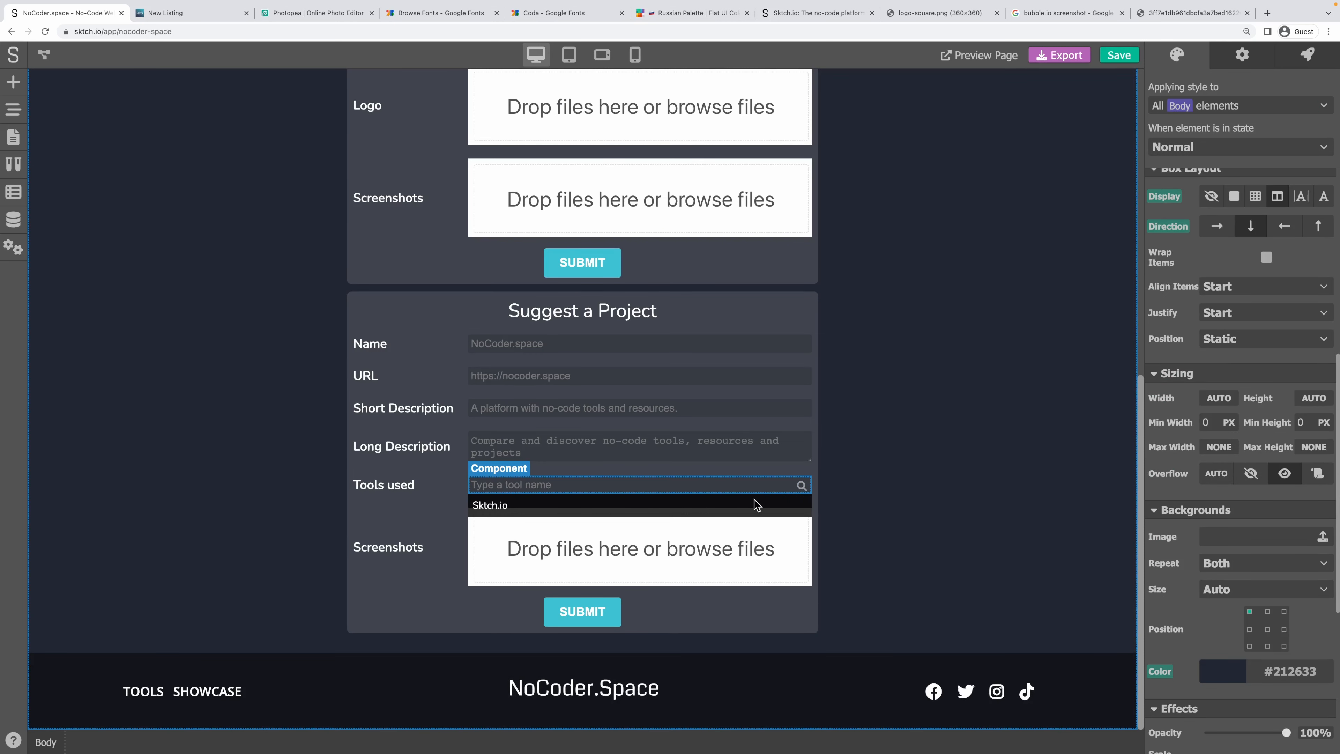
Select the Tool Search - Input text field and show its events list.
click(671, 487)
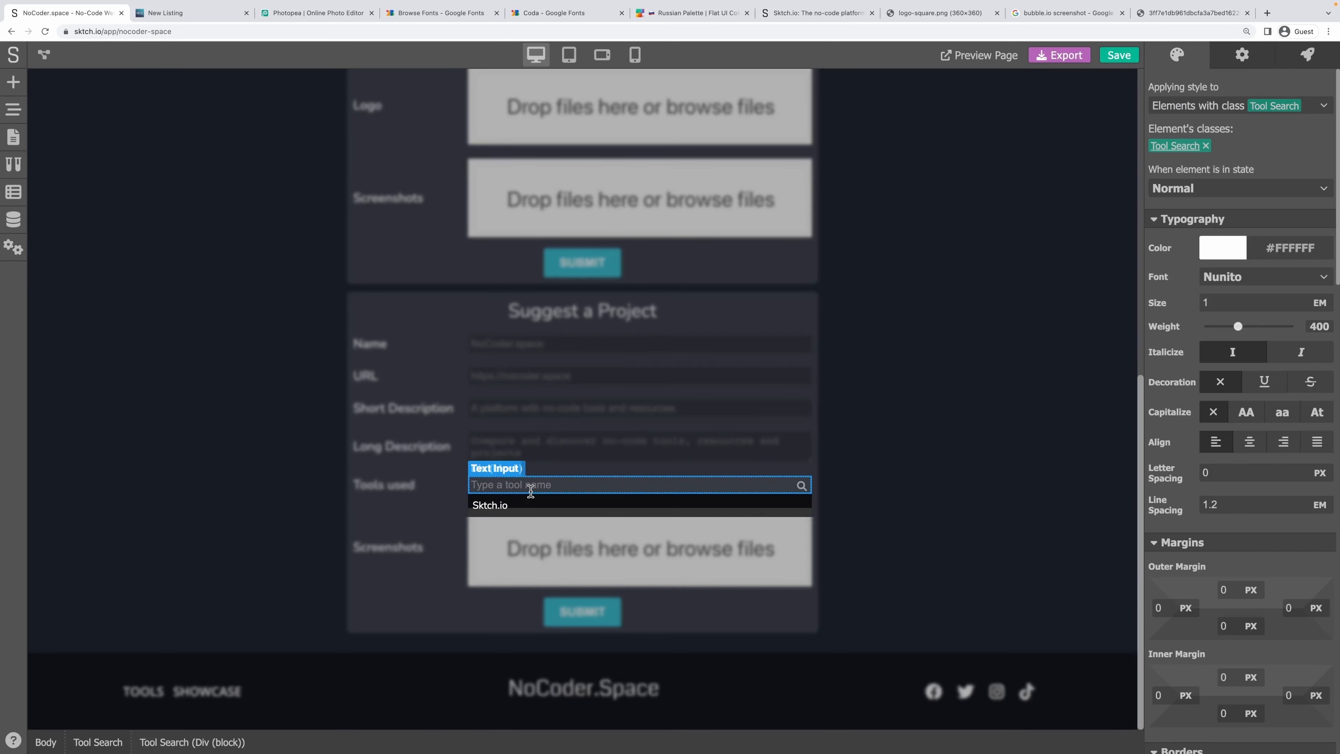
click(480, 499)
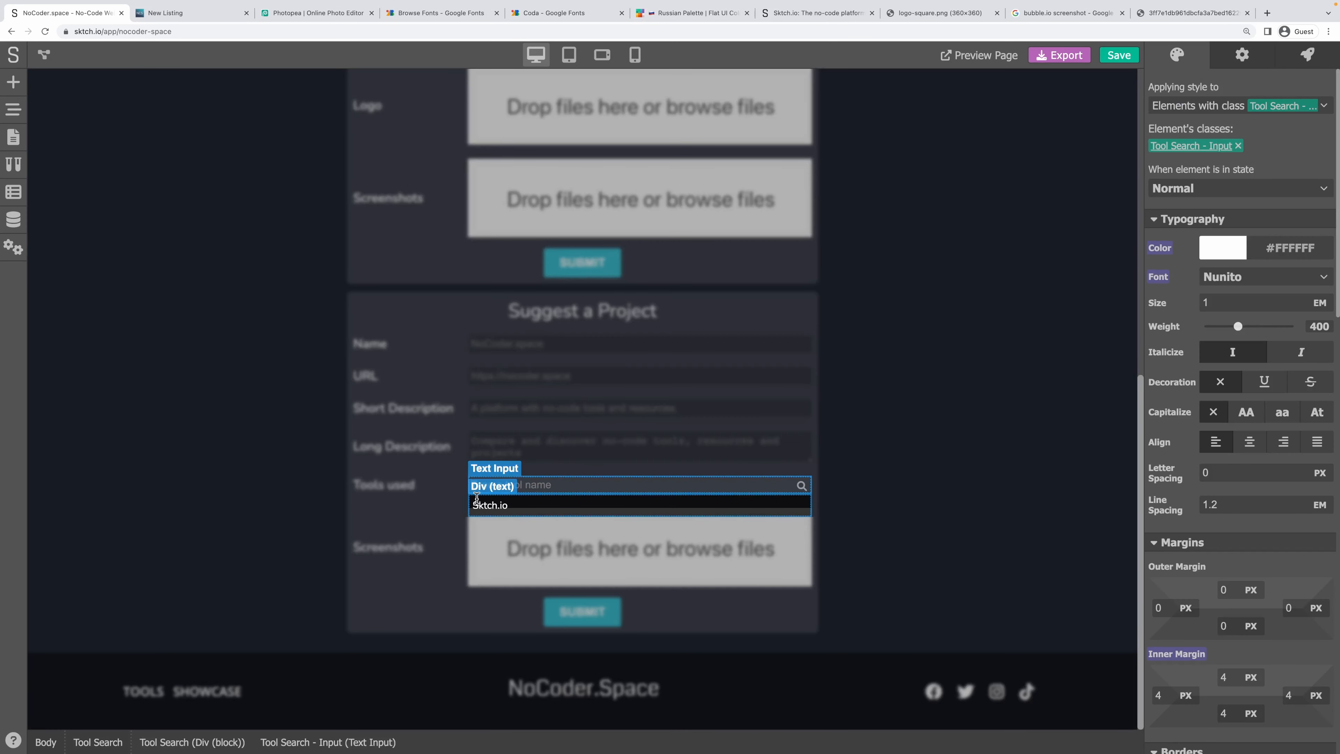
click(477, 499)
triple_click(490, 506)
click(547, 505)
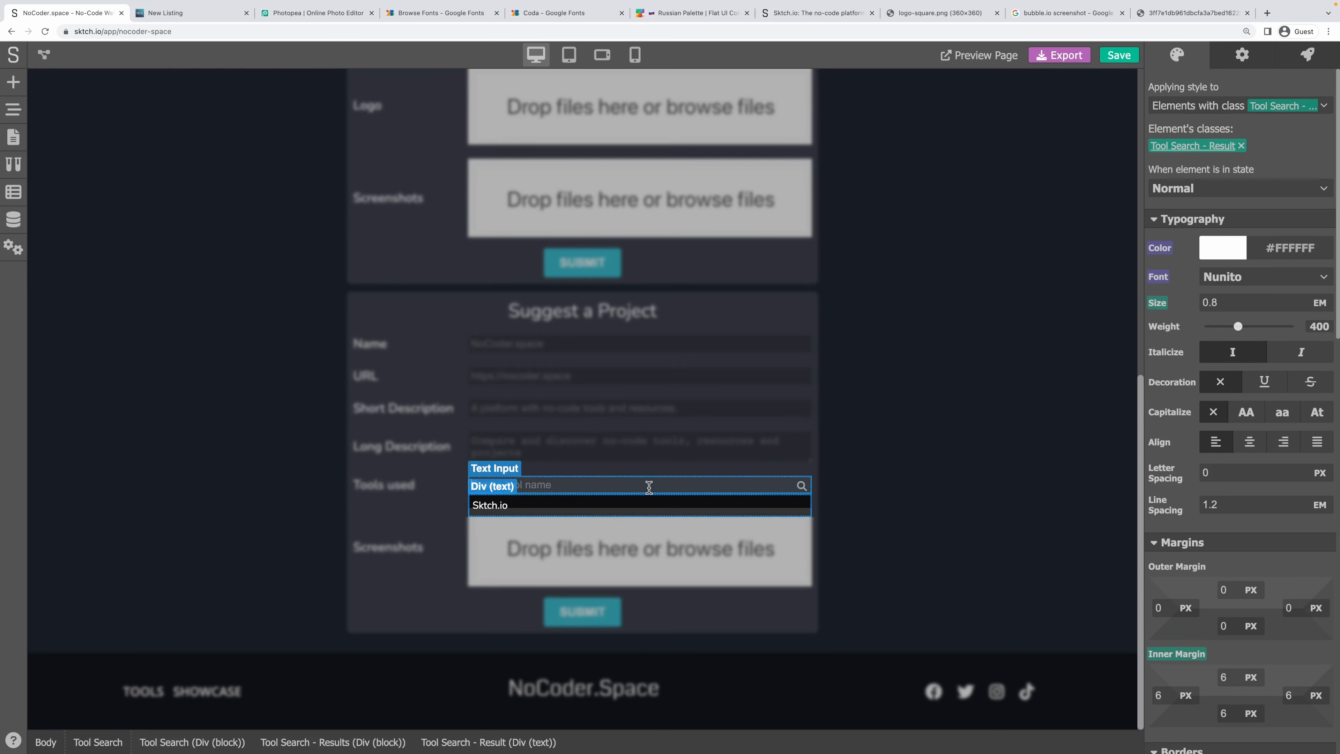
click(634, 488)
click(1309, 57)
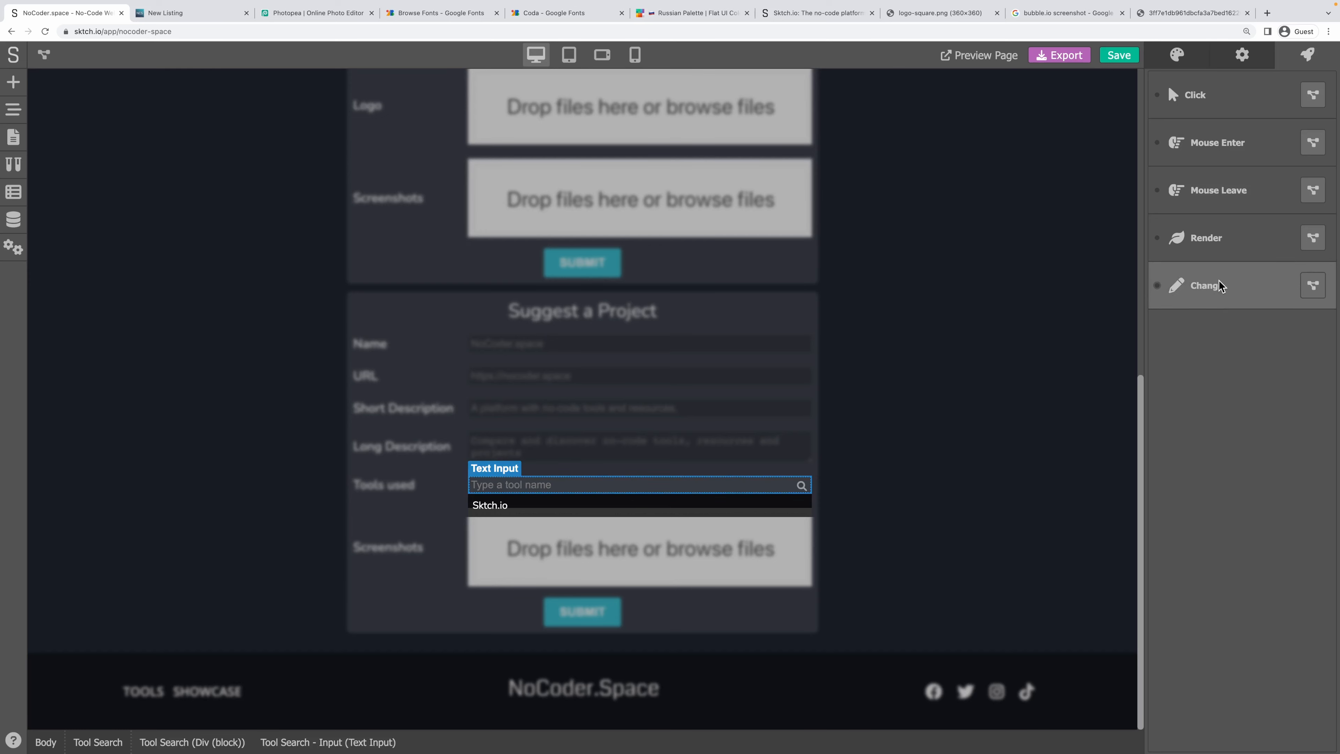
Start a no-code Change workflow on the input and add a Retrieve Request module beside the trigger.
click(1310, 285)
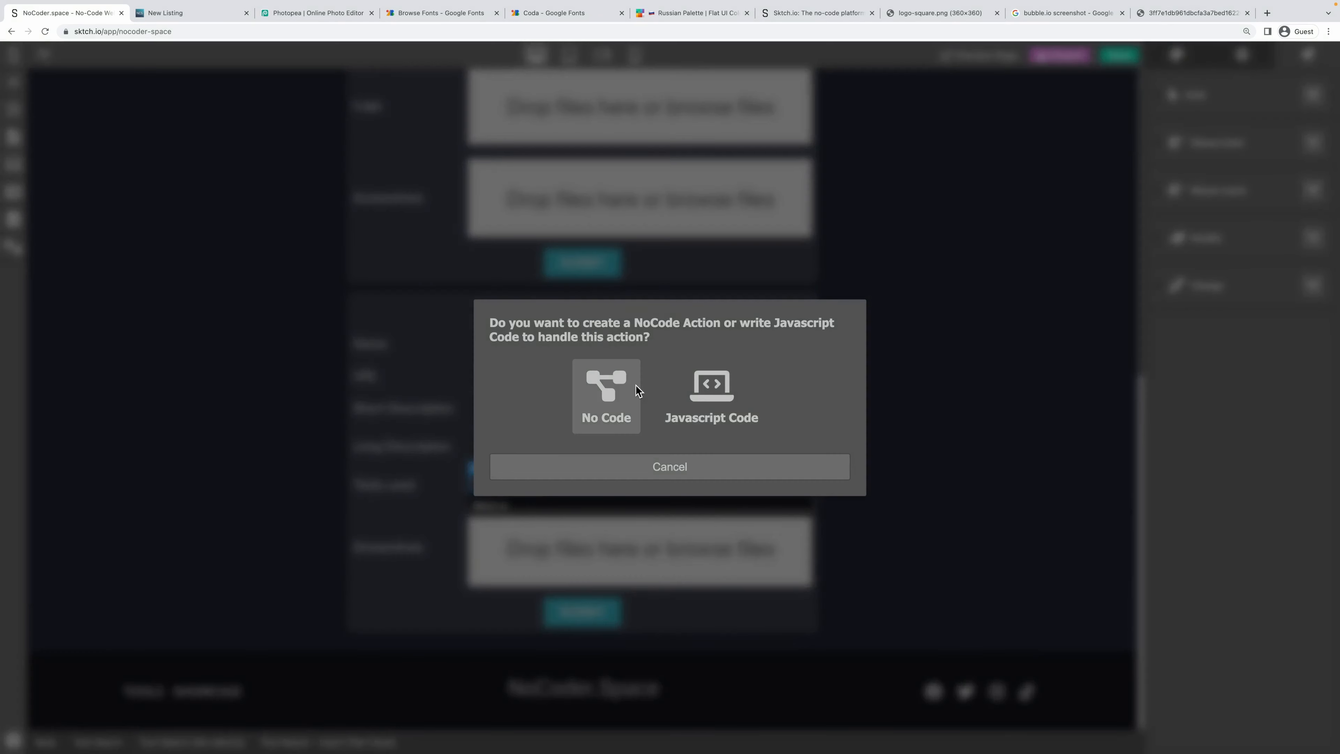
click(613, 394)
right_click(300, 219)
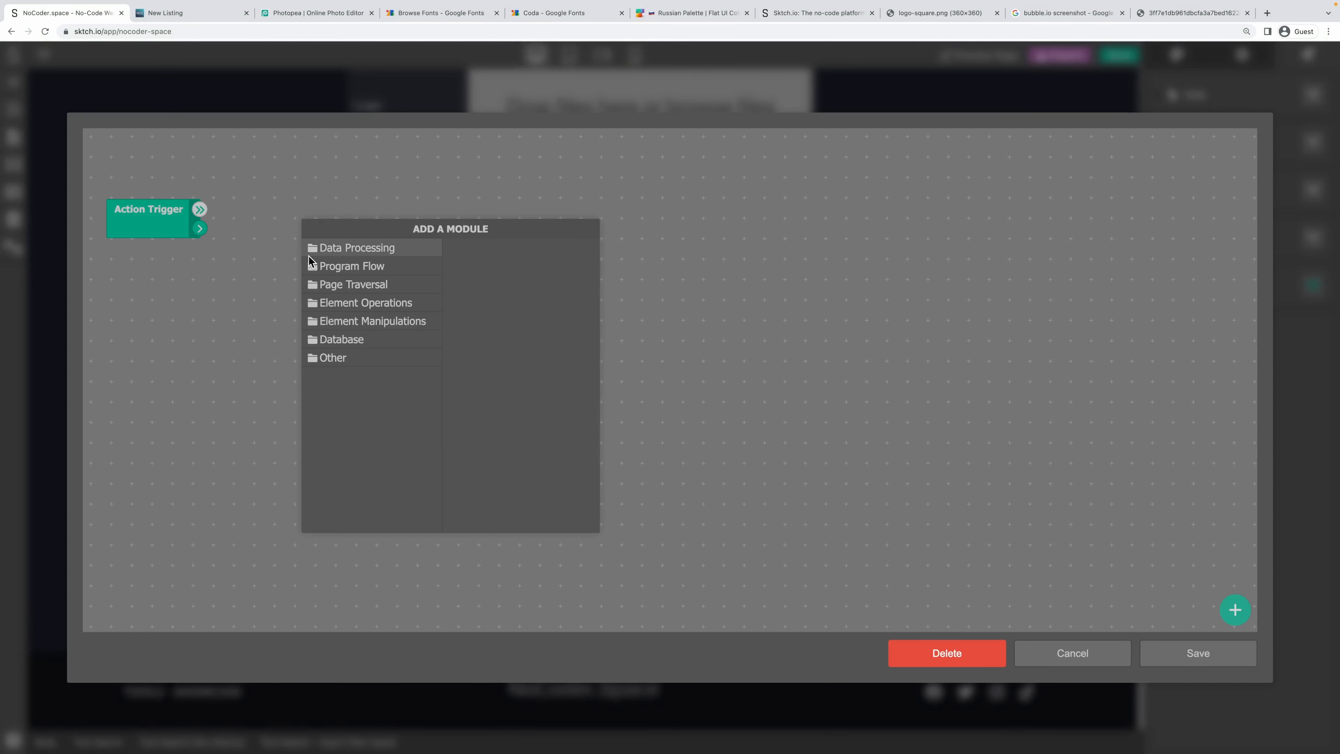
click(343, 338)
click(553, 245)
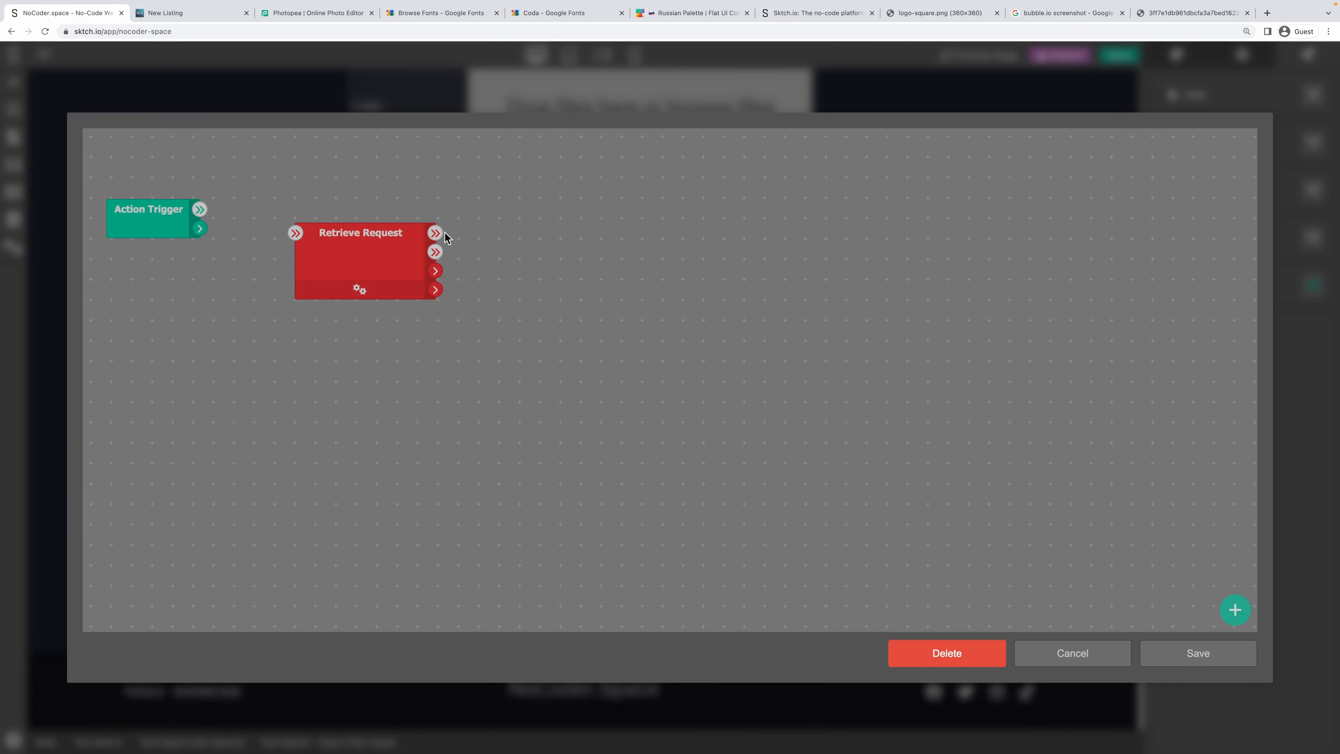
drag(353, 287, 383, 263)
double_click(384, 268)
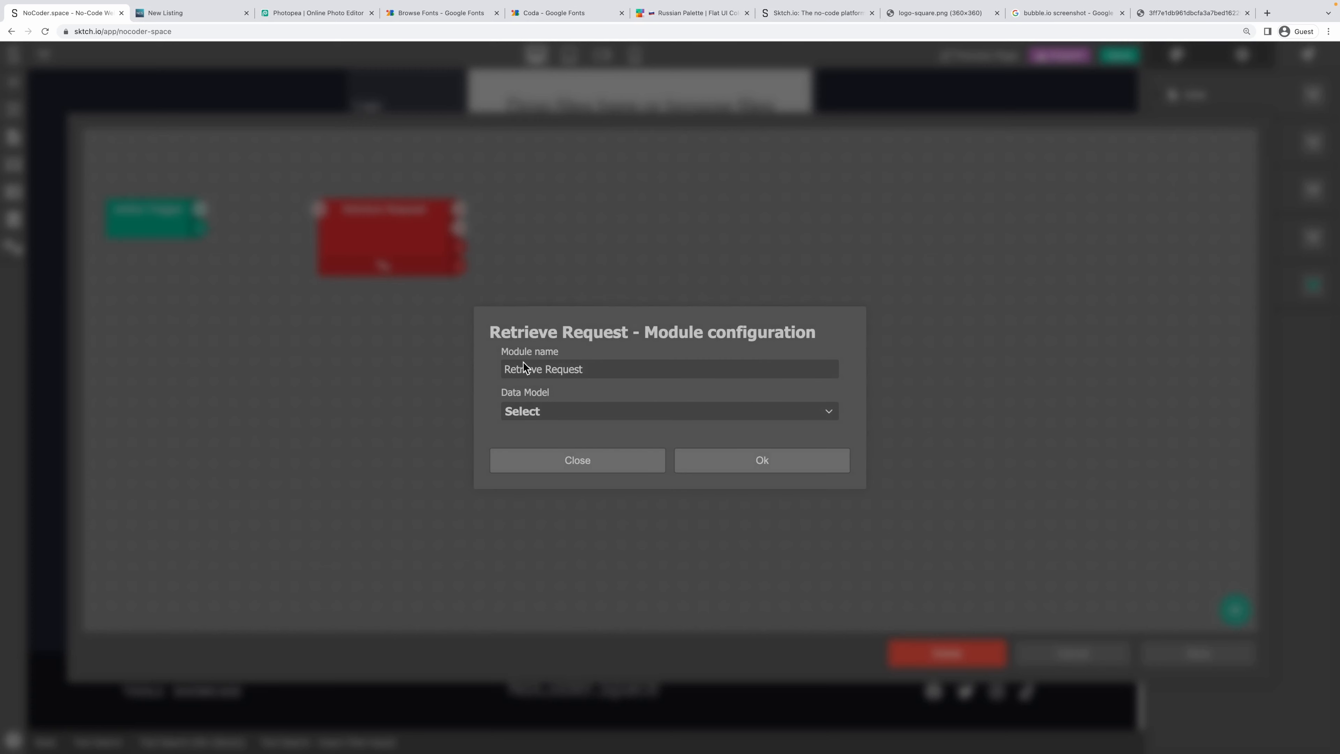
Query the Tools data model, filtering Search Term by the input value.
click(545, 416)
click(544, 431)
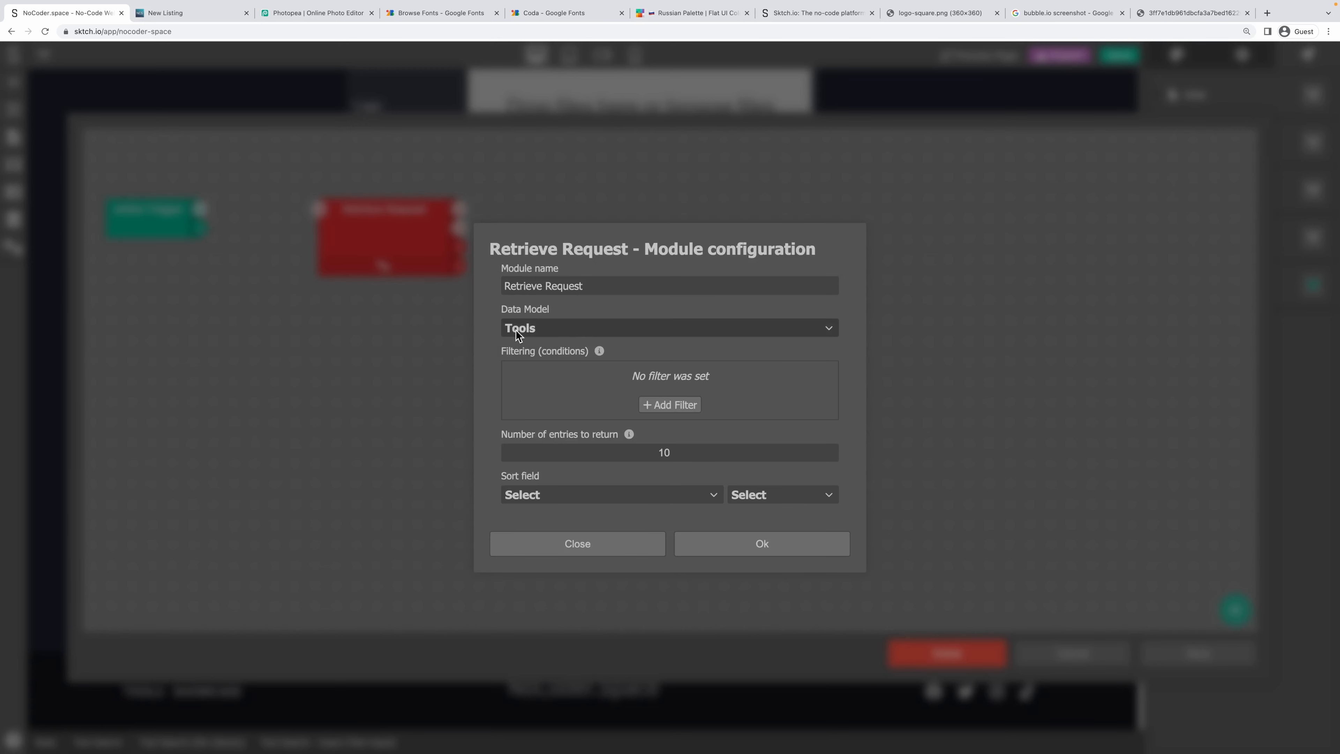
click(661, 406)
click(549, 374)
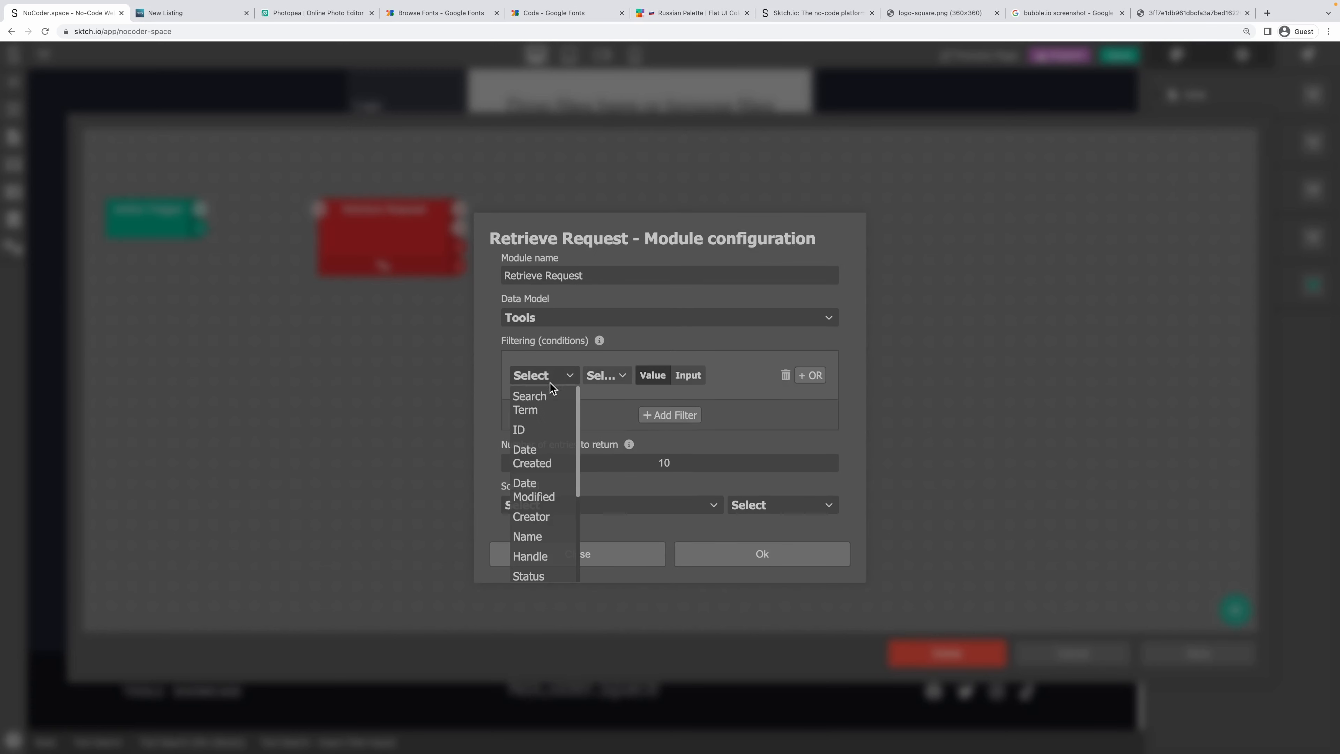
click(548, 392)
click(666, 375)
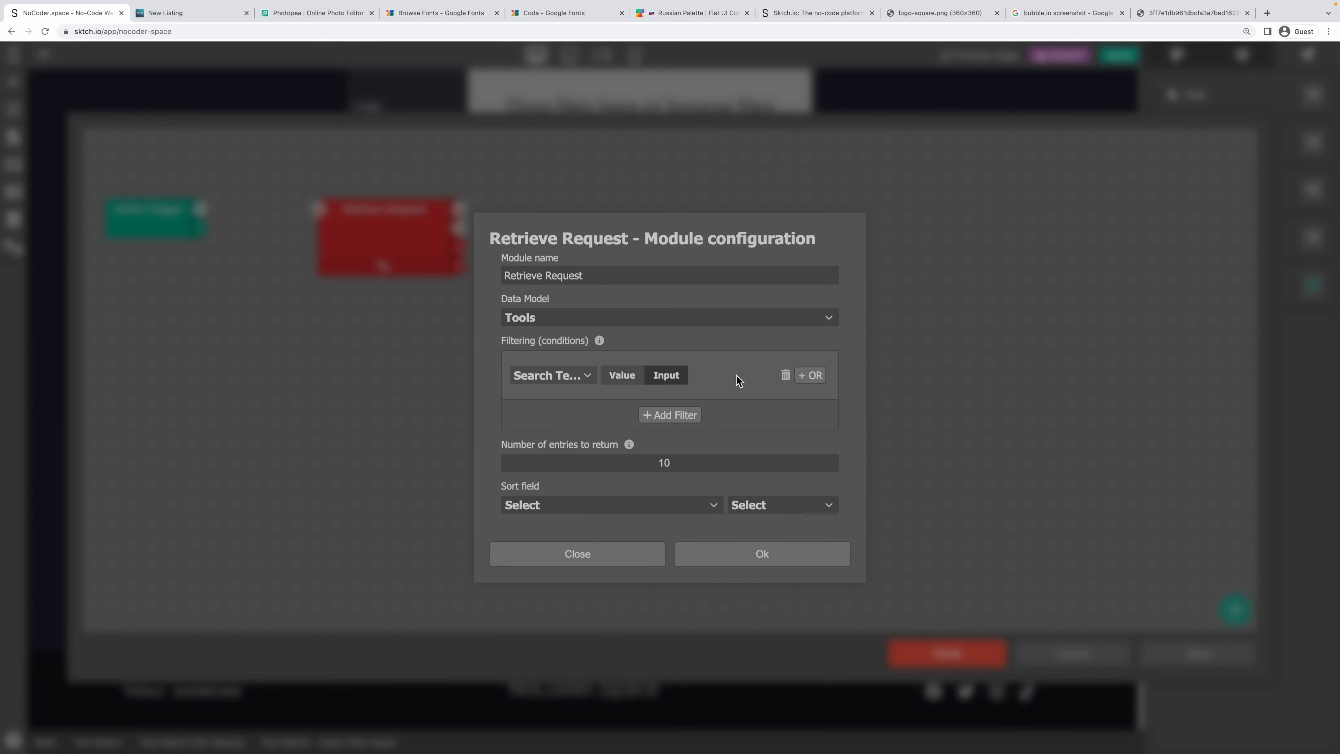
Add a second filter so only tools with Status is Published are retrieved.
click(686, 415)
click(530, 400)
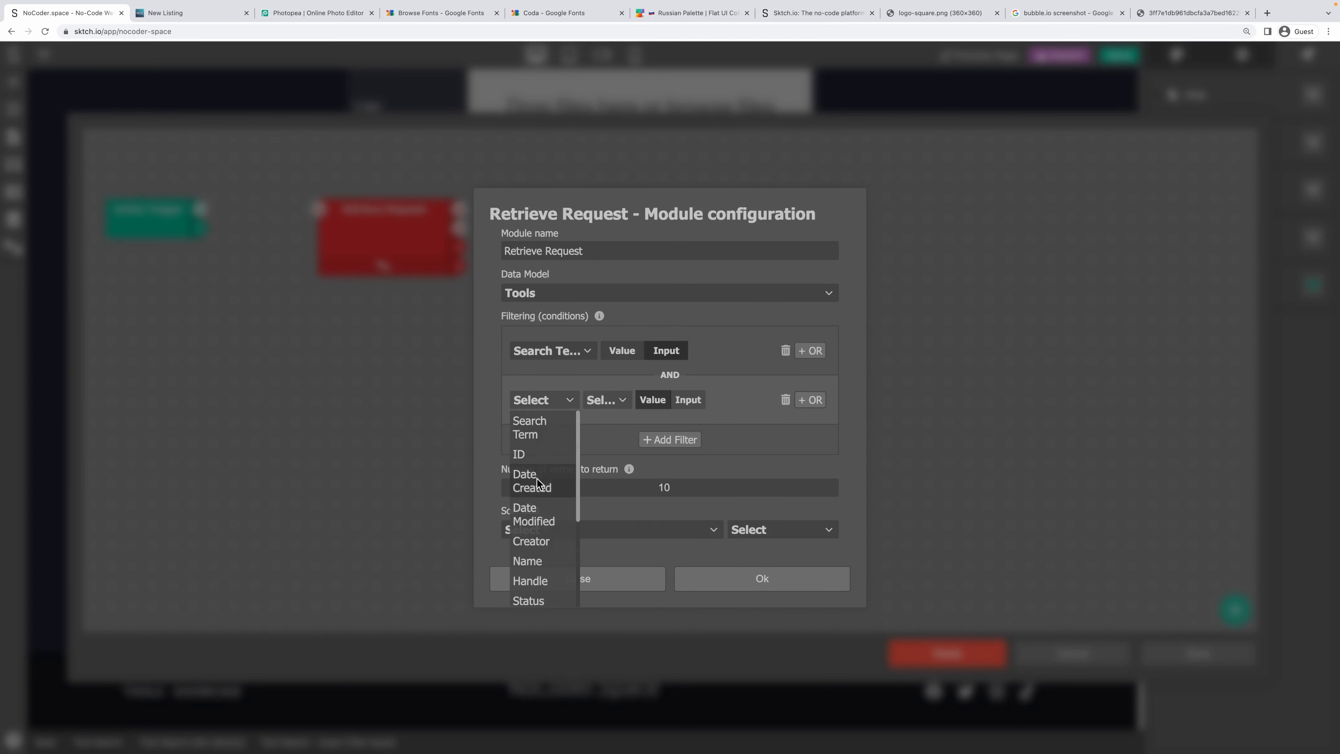
click(533, 600)
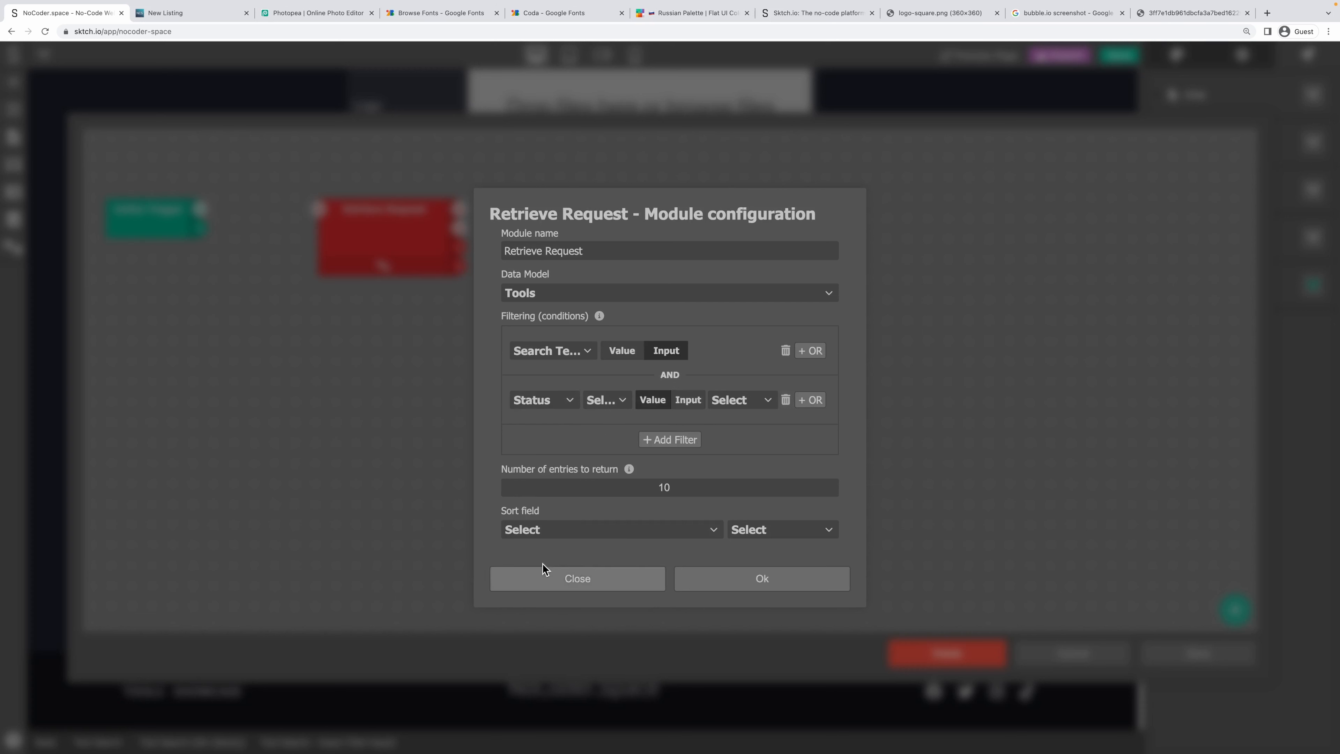
click(616, 402)
click(628, 421)
click(723, 402)
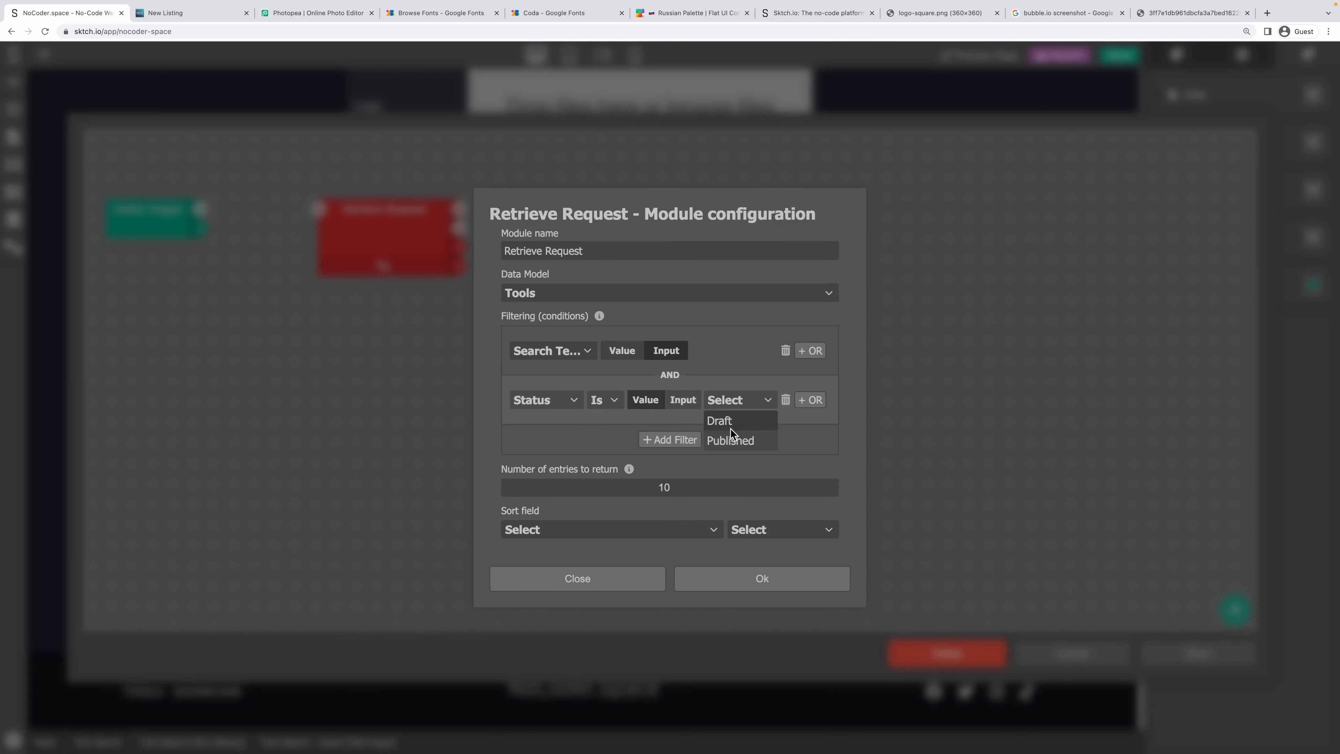
click(733, 437)
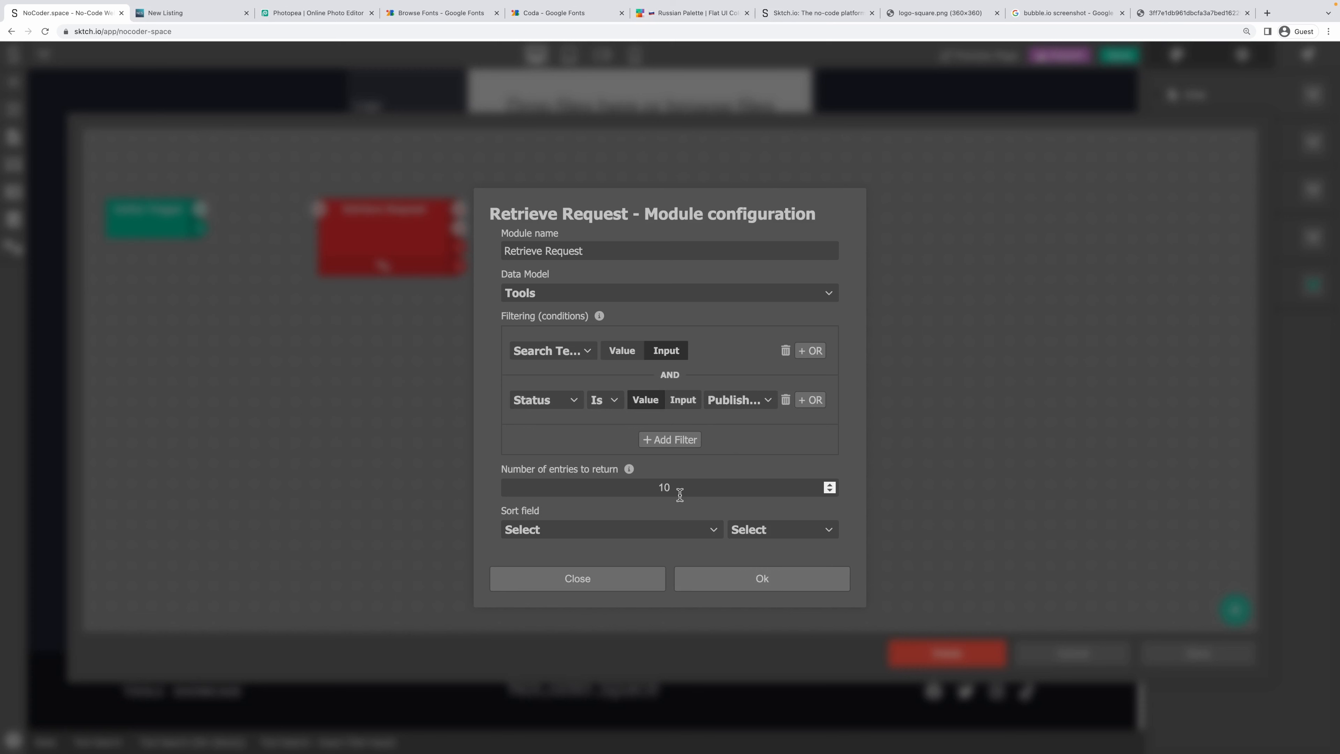
Return 20 entries sorted by Search Term descending, apply the settings, and reposition the module.
double_click(593, 479)
text(20)
click(542, 525)
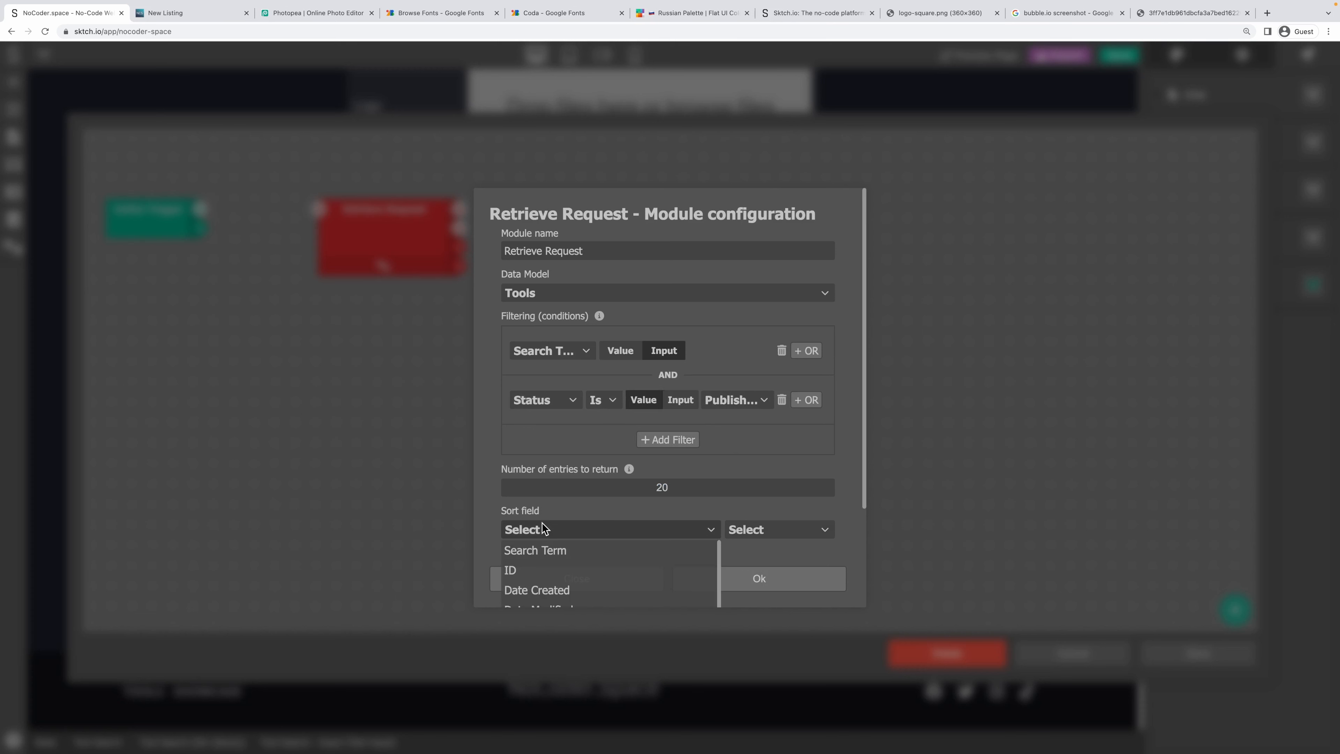
click(544, 550)
click(830, 533)
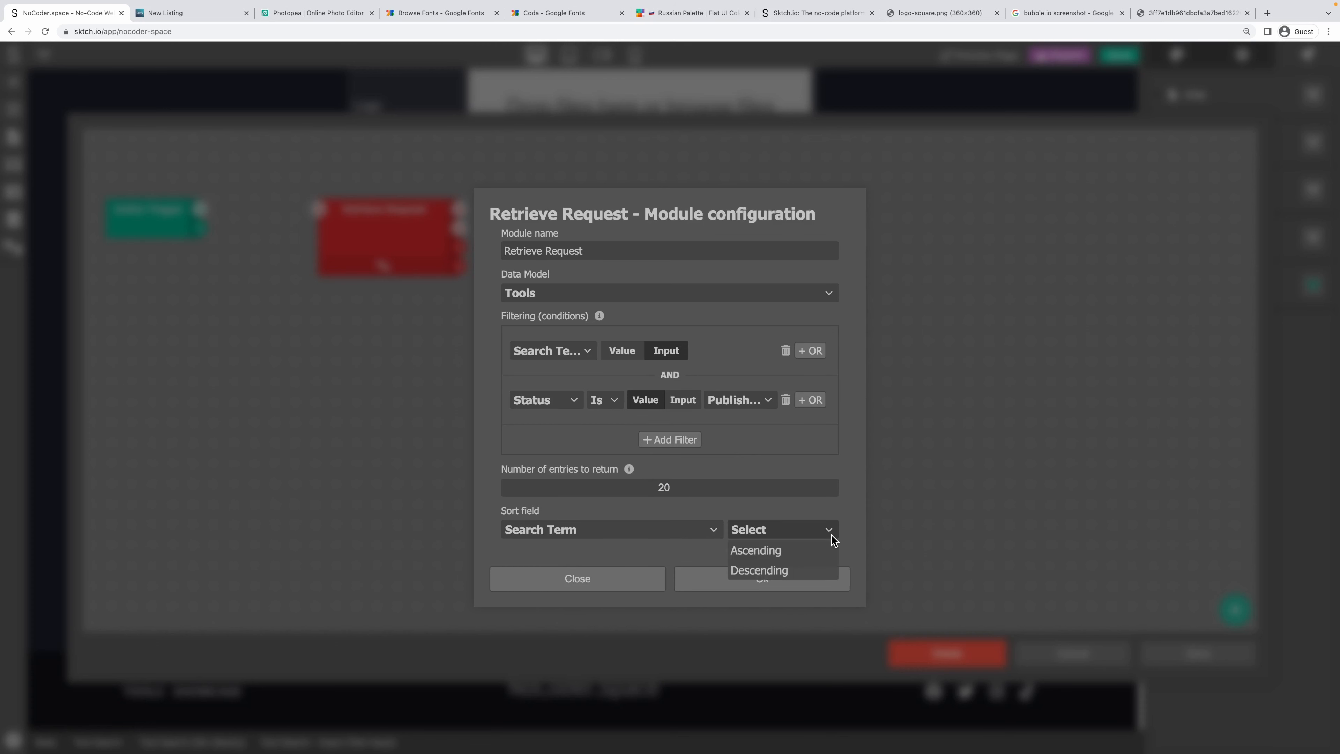
click(785, 571)
click(762, 579)
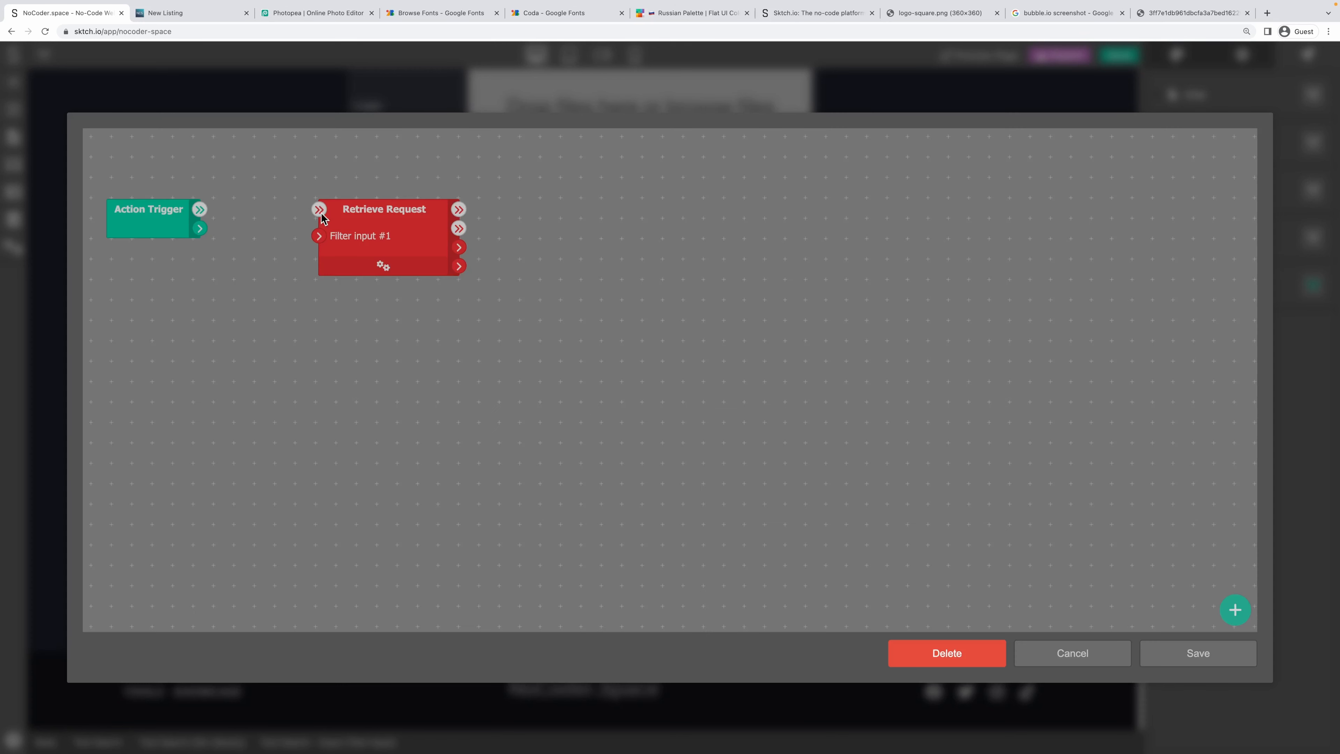
drag(406, 218, 688, 218)
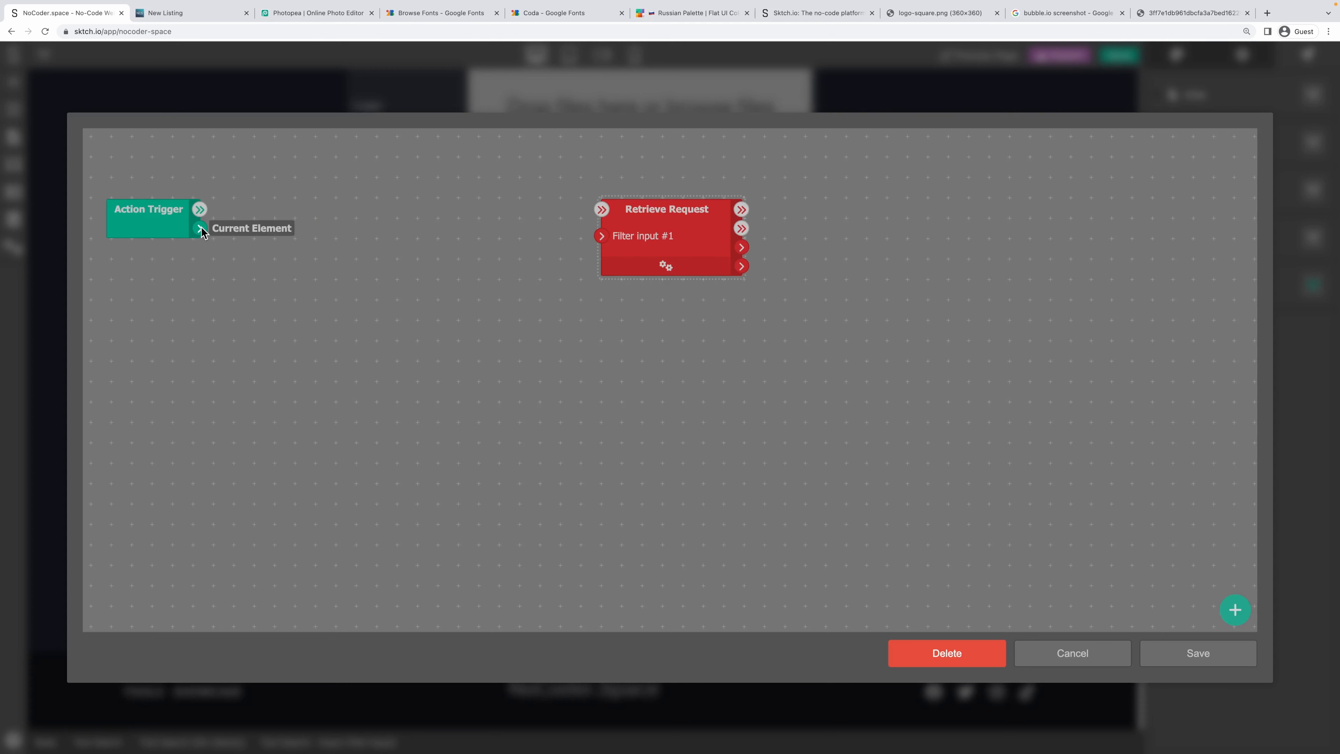
Add a Get Value node reading the triggering input and feed its value into Filter input #1.
drag(201, 229, 288, 228)
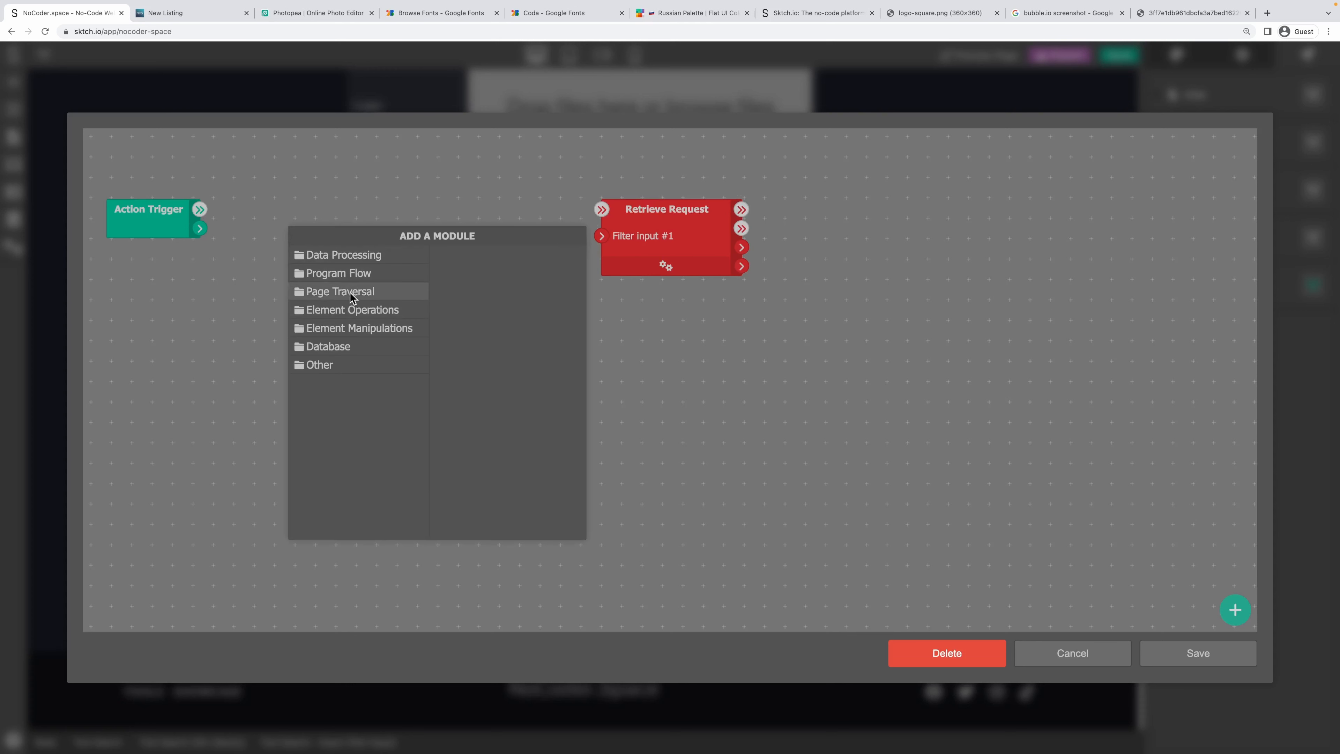
click(353, 309)
scroll(483, 511, down, 1)
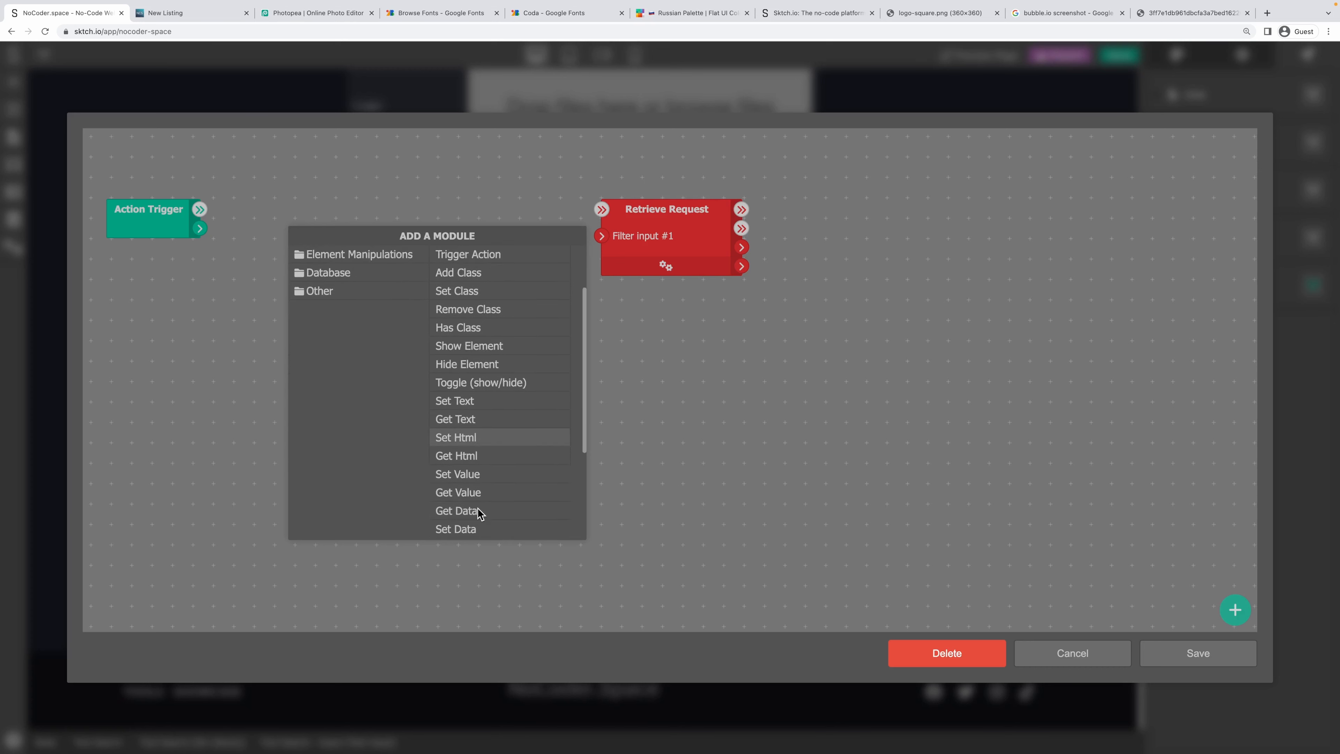
click(480, 492)
drag(199, 228, 295, 248)
drag(390, 250, 595, 235)
Chain Action Trigger → Get Value → Retrieve Request and tidy the node layout.
drag(199, 210, 278, 228)
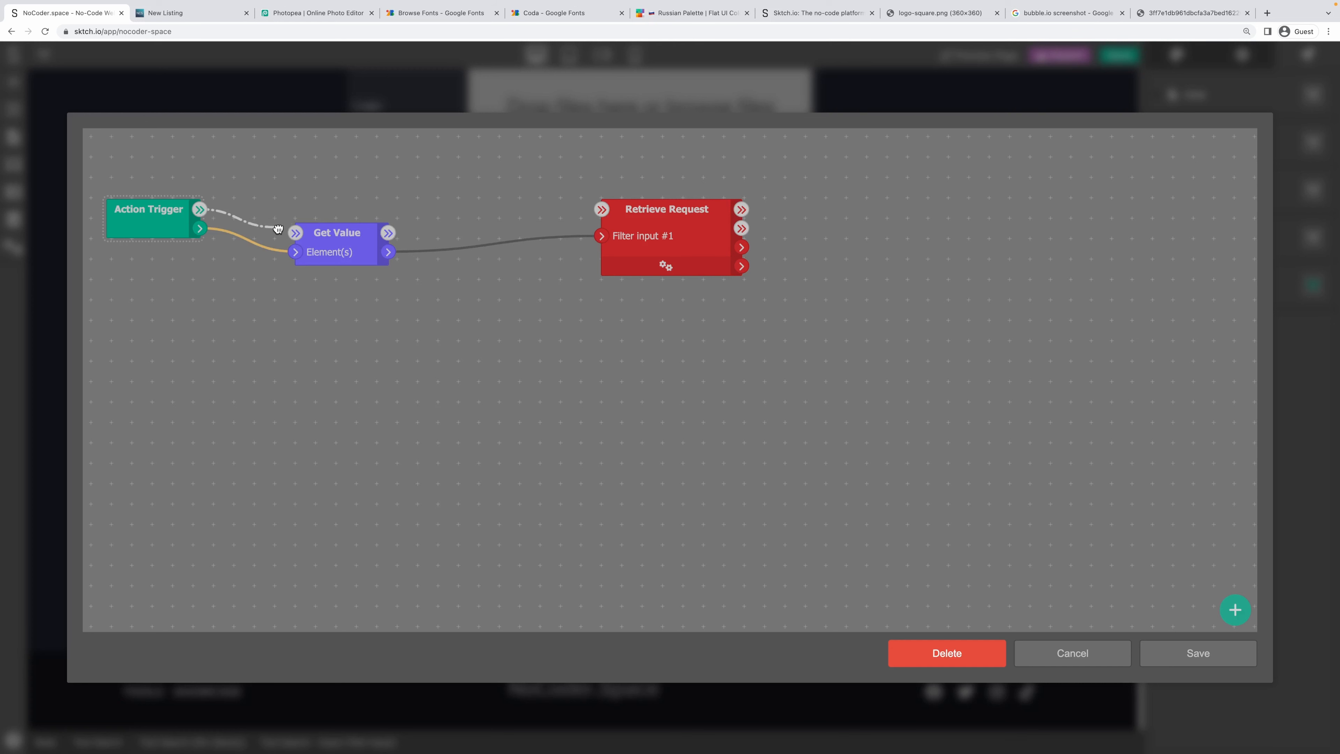
drag(387, 232, 602, 212)
drag(315, 241, 268, 240)
drag(673, 214, 508, 237)
Add a Set Variable node named tool-search-results after Retrieve Request.
right_click(759, 221)
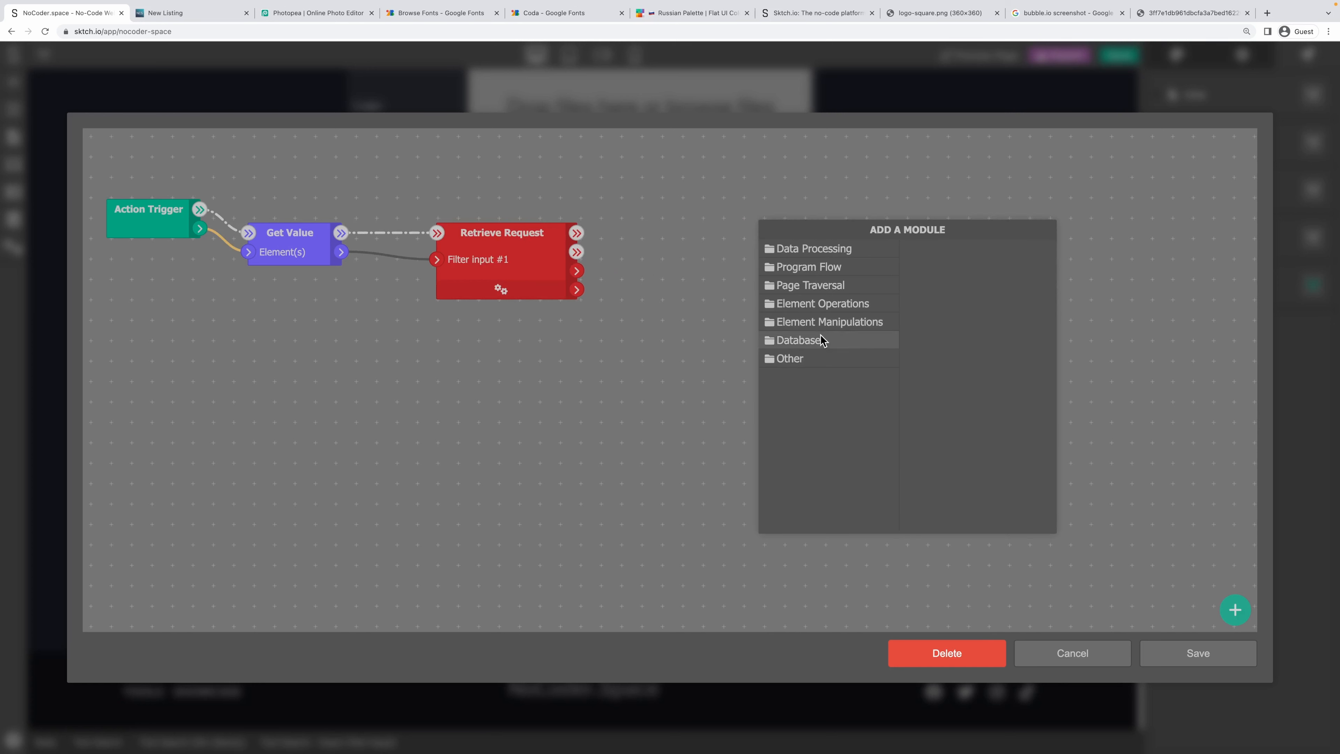
mouse_move(843, 252)
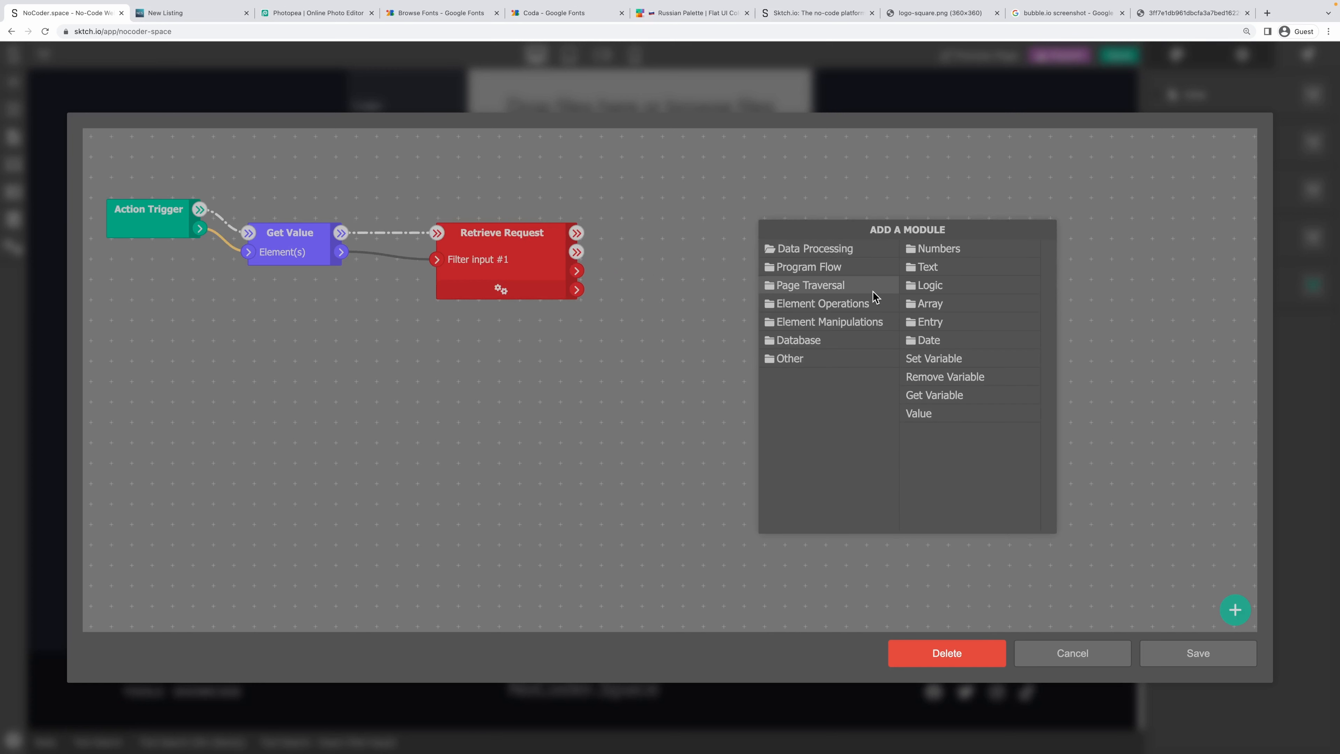
click(956, 357)
drag(816, 243, 744, 266)
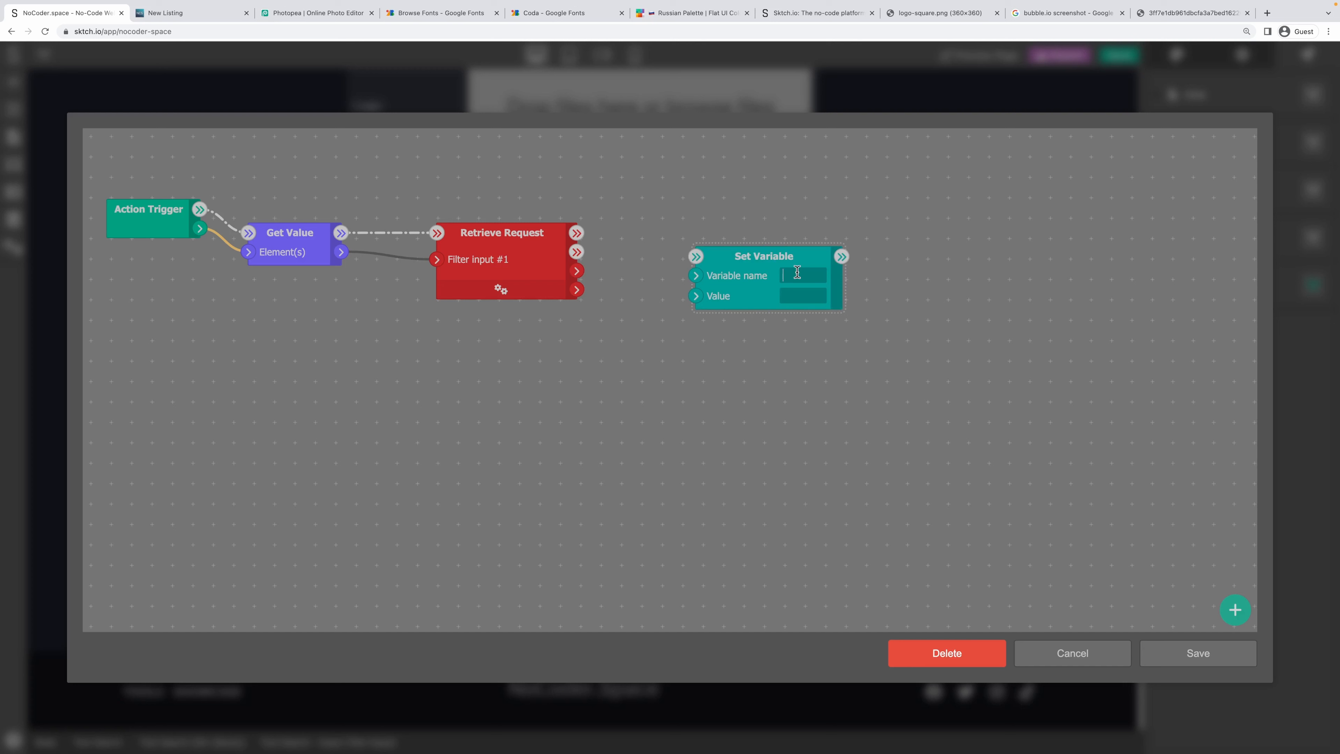
text(tool-search-results)
key(super+a)
key(ctrl+c)
click(644, 315)
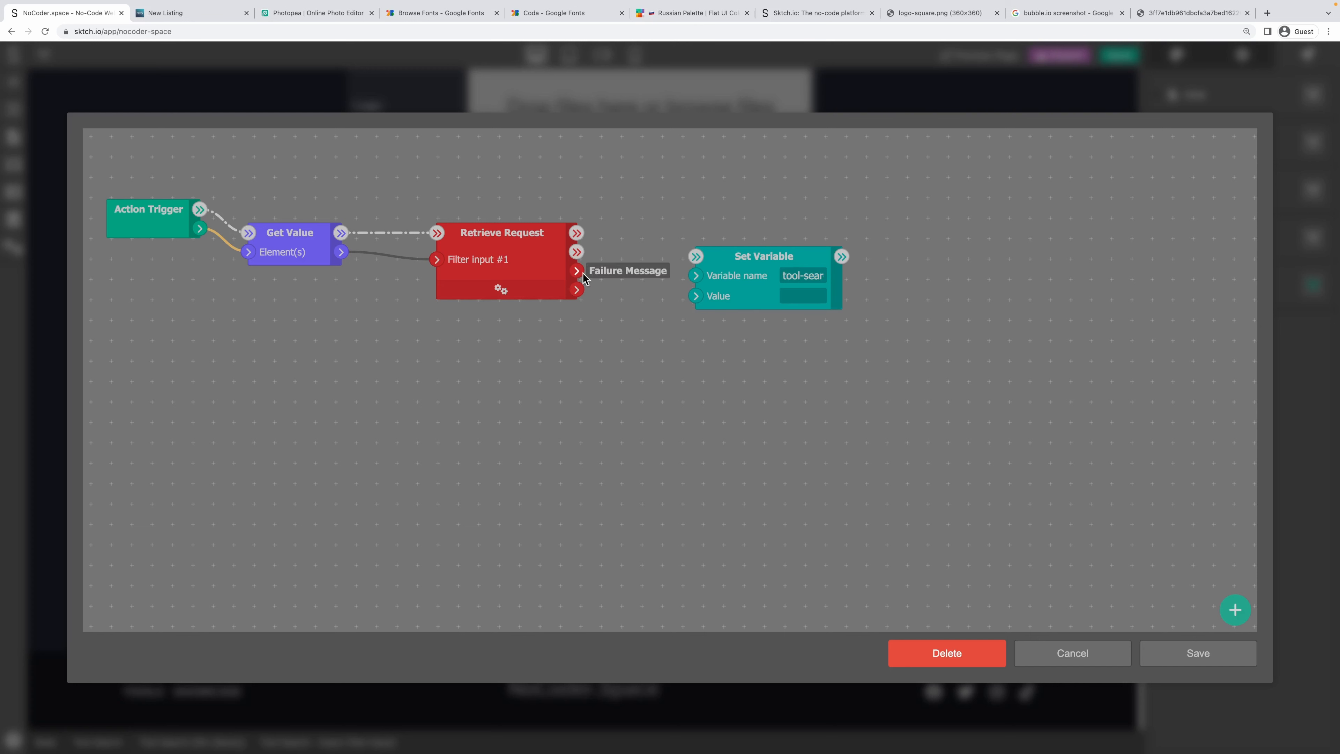
Store the Entries Array in the variable, run it after Retrieve Request, and save the workflow.
drag(579, 290, 691, 297)
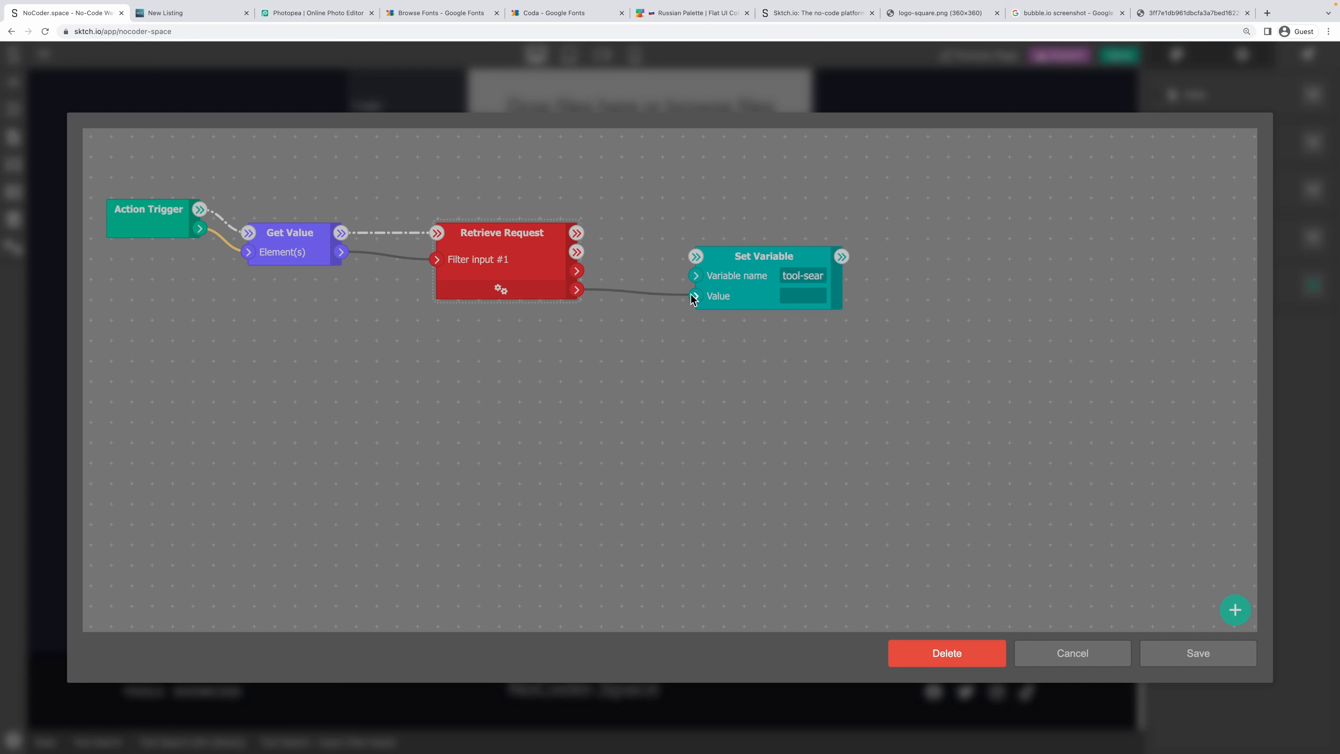
drag(576, 233, 696, 257)
click(966, 433)
click(1200, 652)
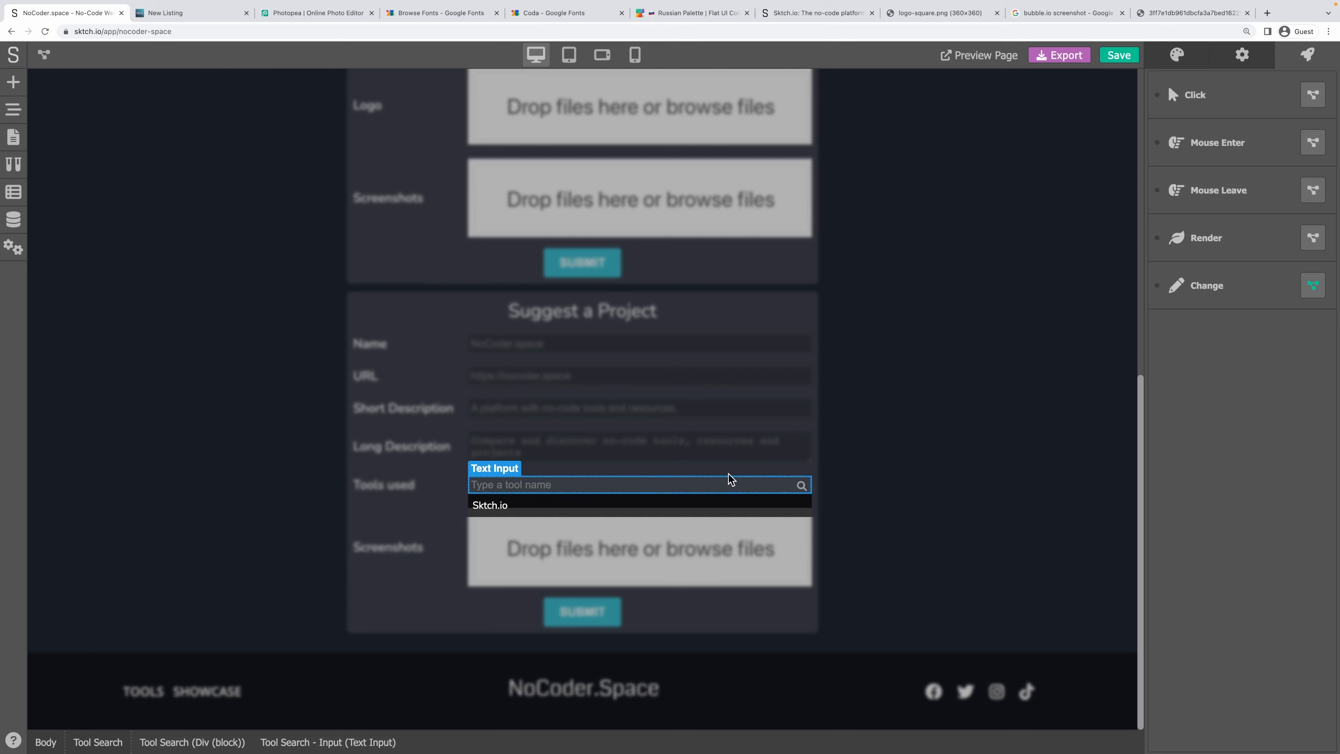
Add a Yes/No page state variable named tool-search-results.
click(13, 218)
click(16, 192)
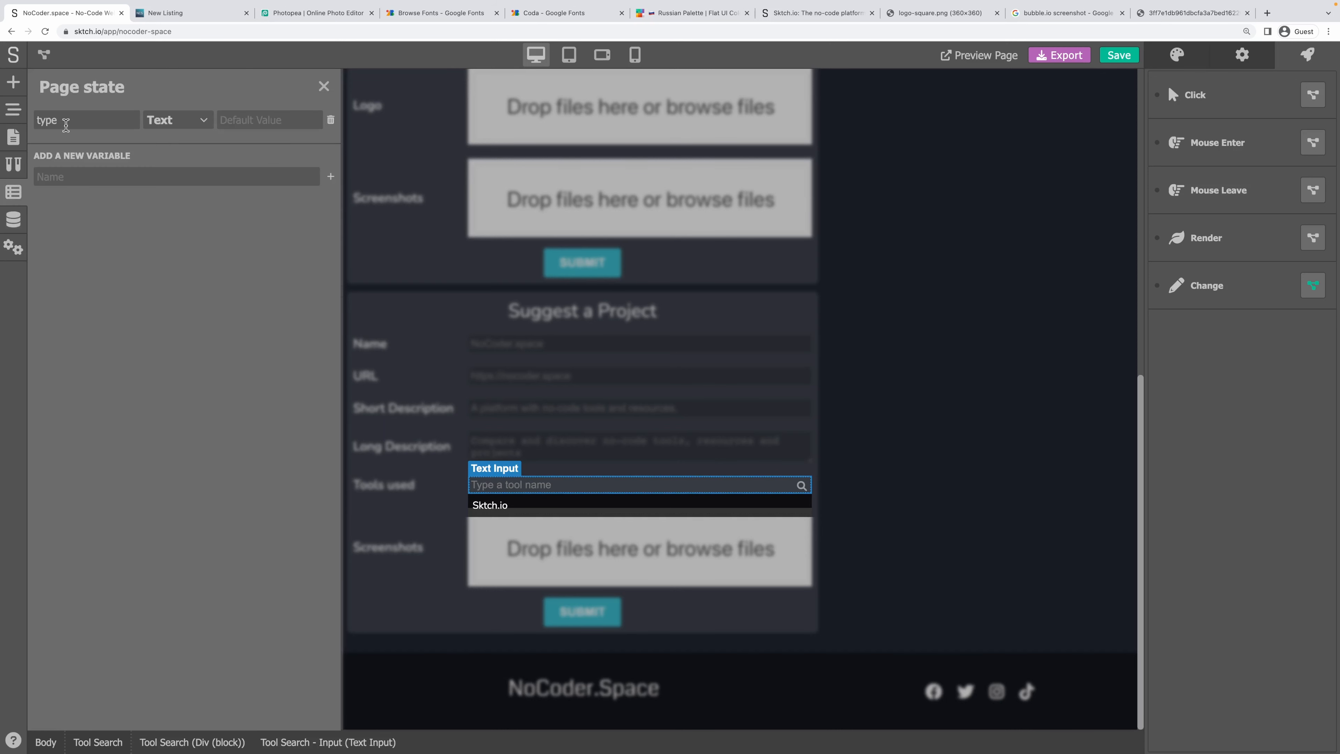
key(ctrl+v)
click(330, 176)
click(178, 152)
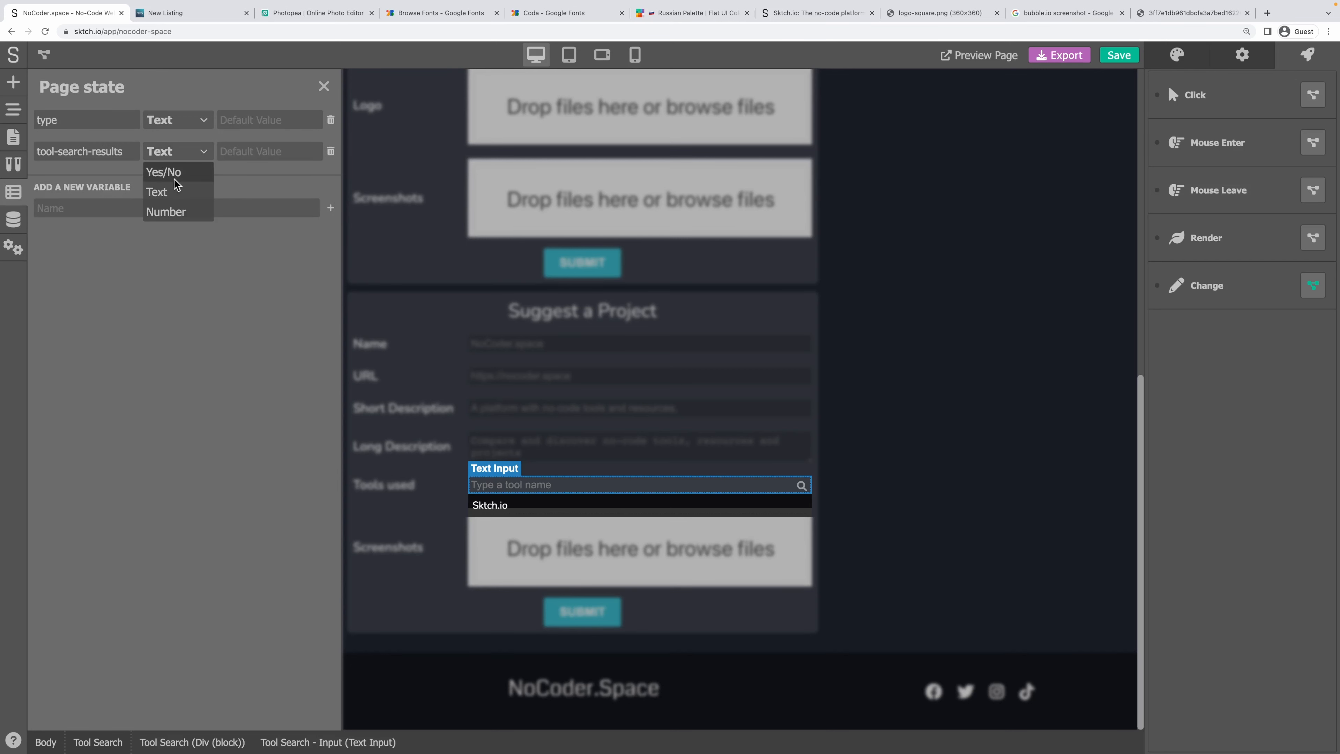
click(174, 174)
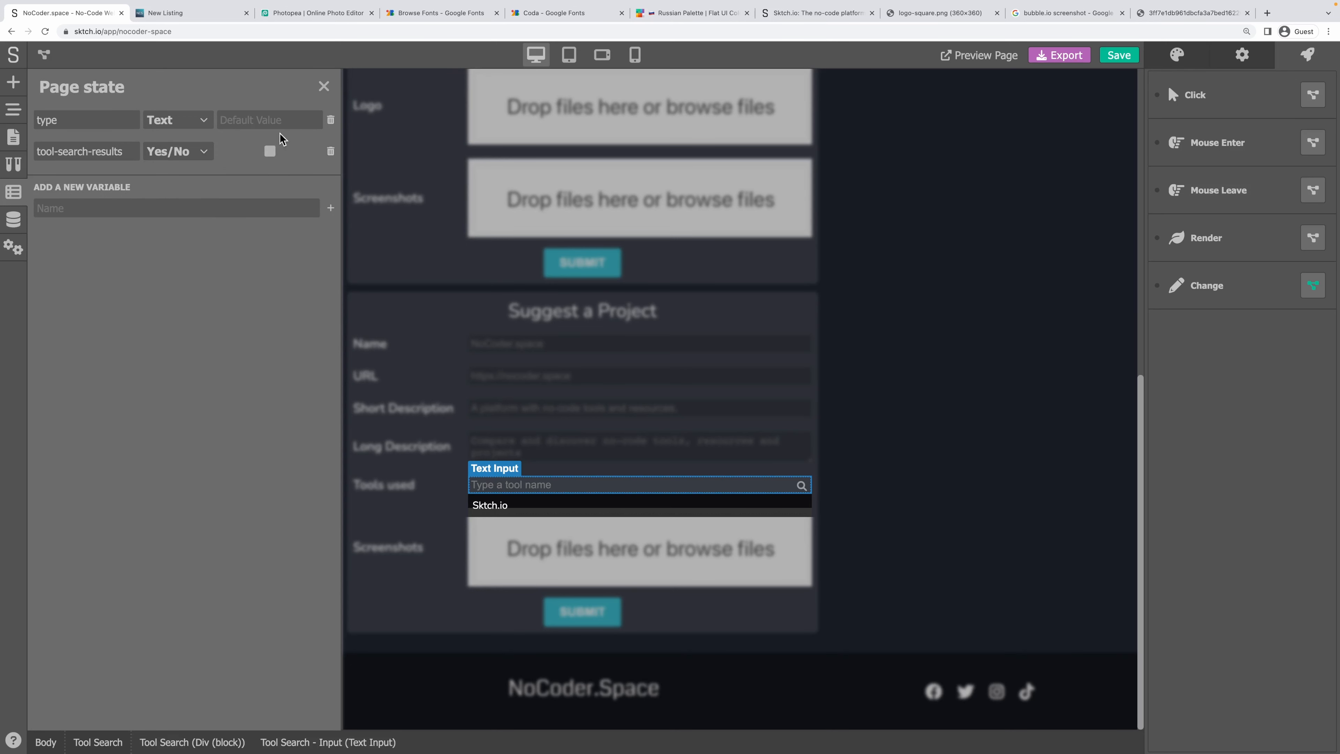
click(323, 86)
Reopen the tool name input's Change workflow and save it again.
click(688, 486)
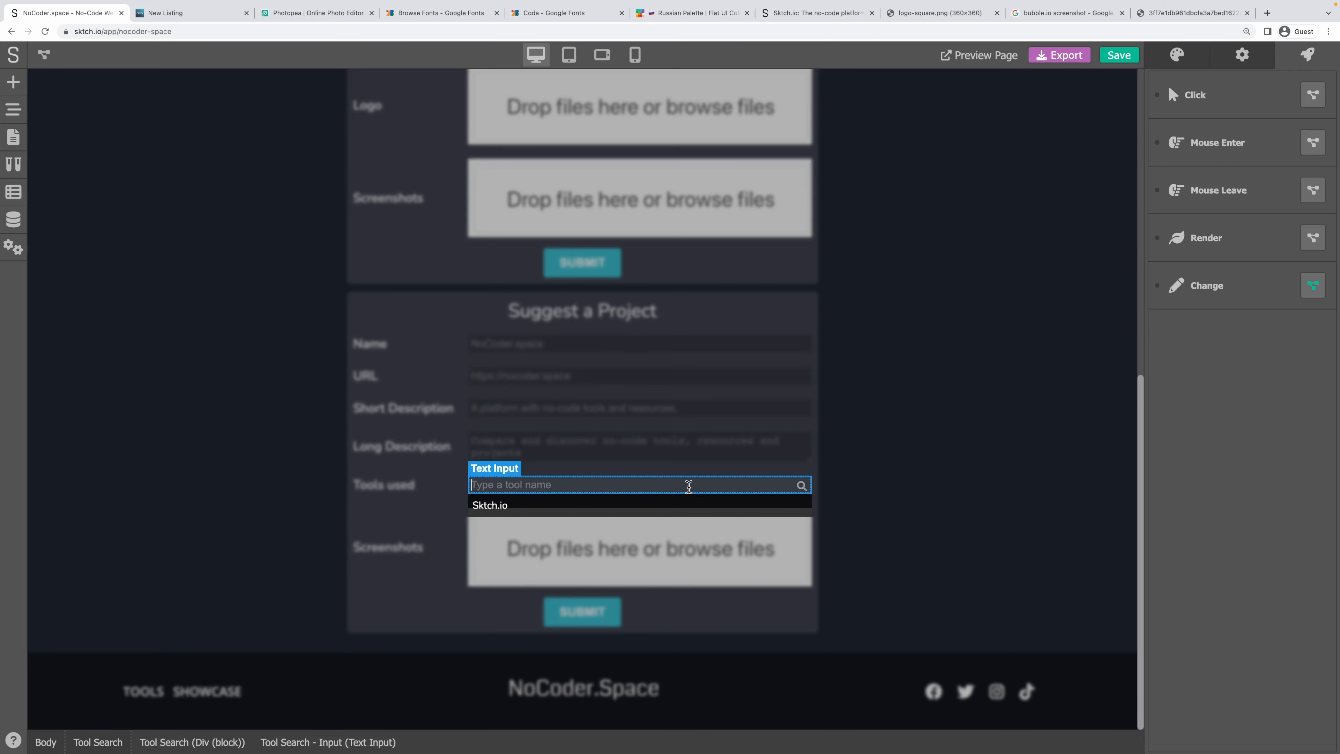
click(1312, 286)
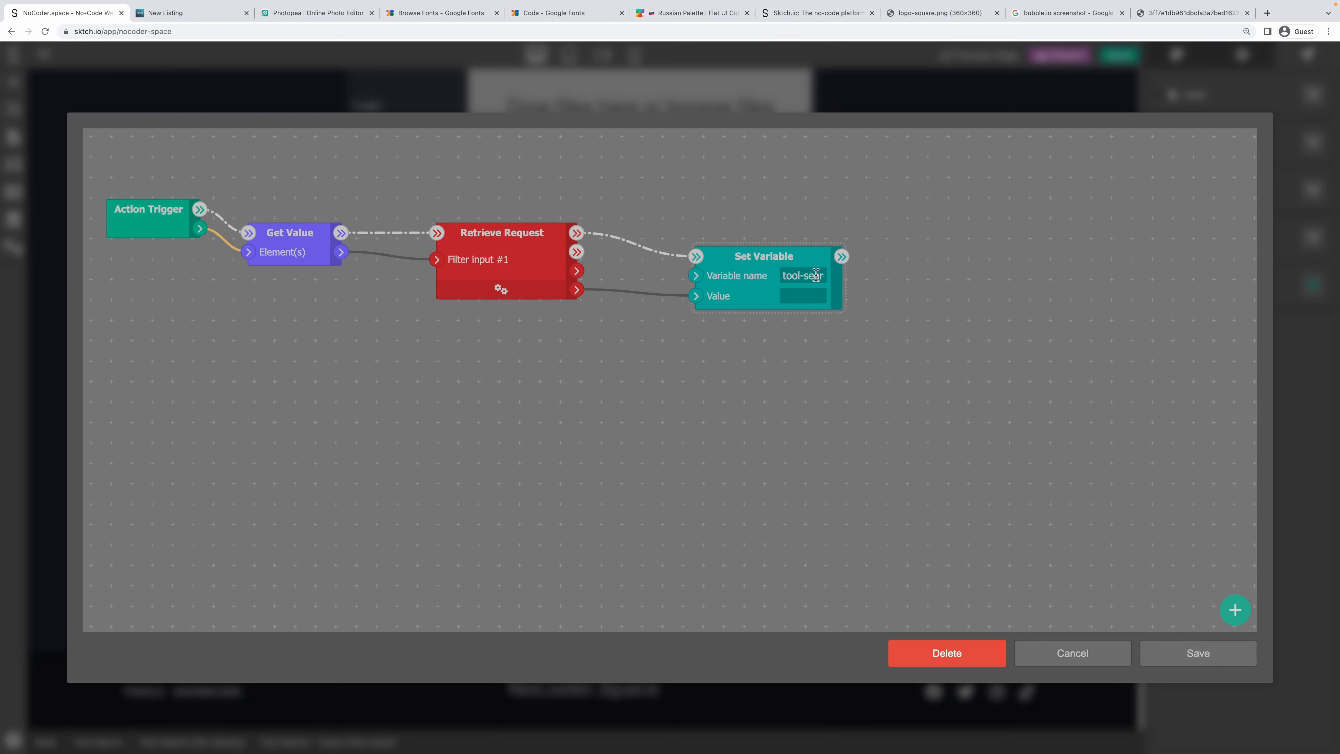
click(1194, 653)
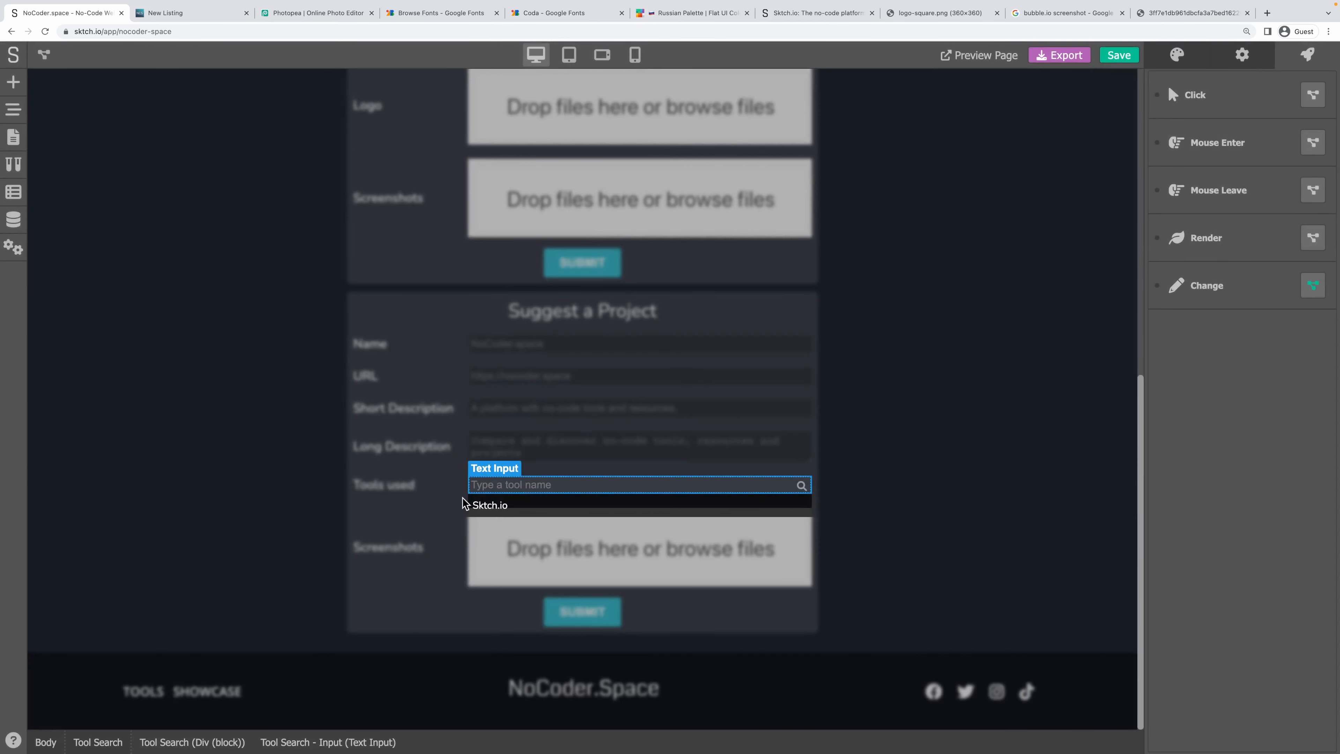
Make the result row loop over tool-search-results with loop variable tool.
click(480, 504)
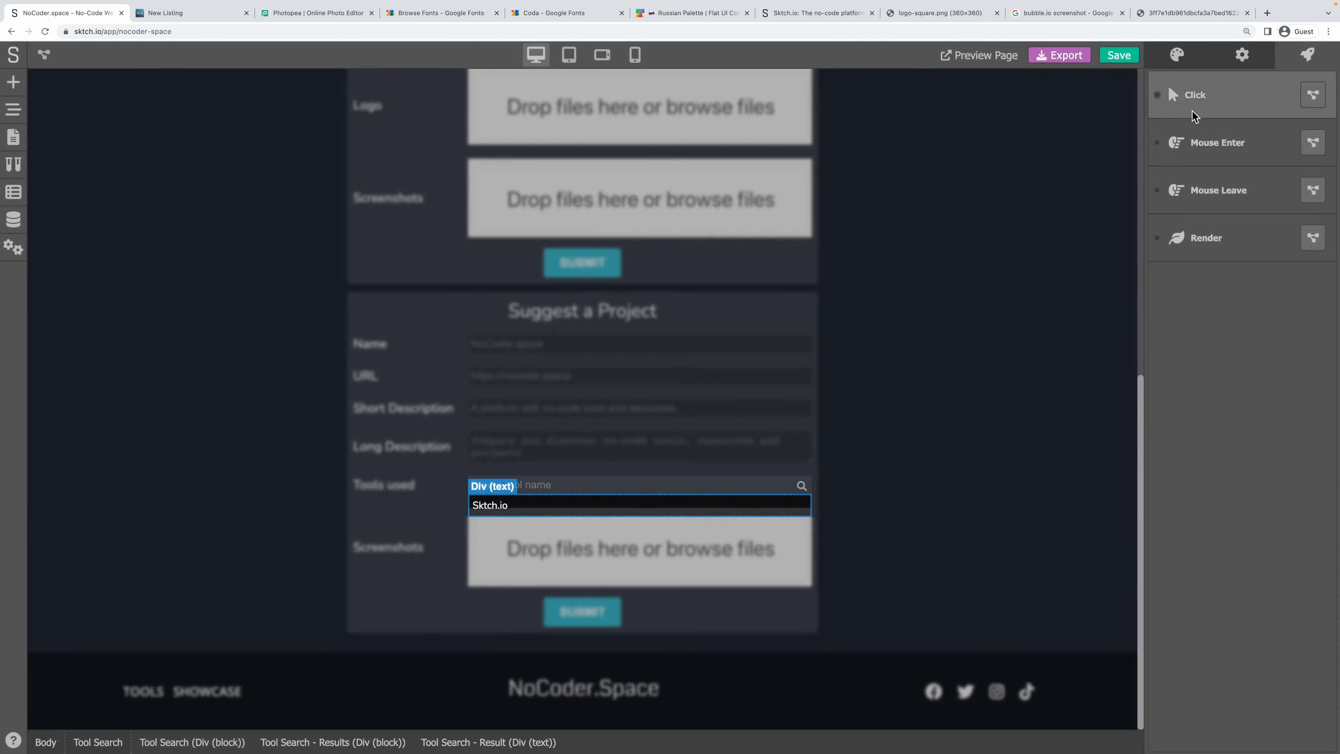
click(1241, 56)
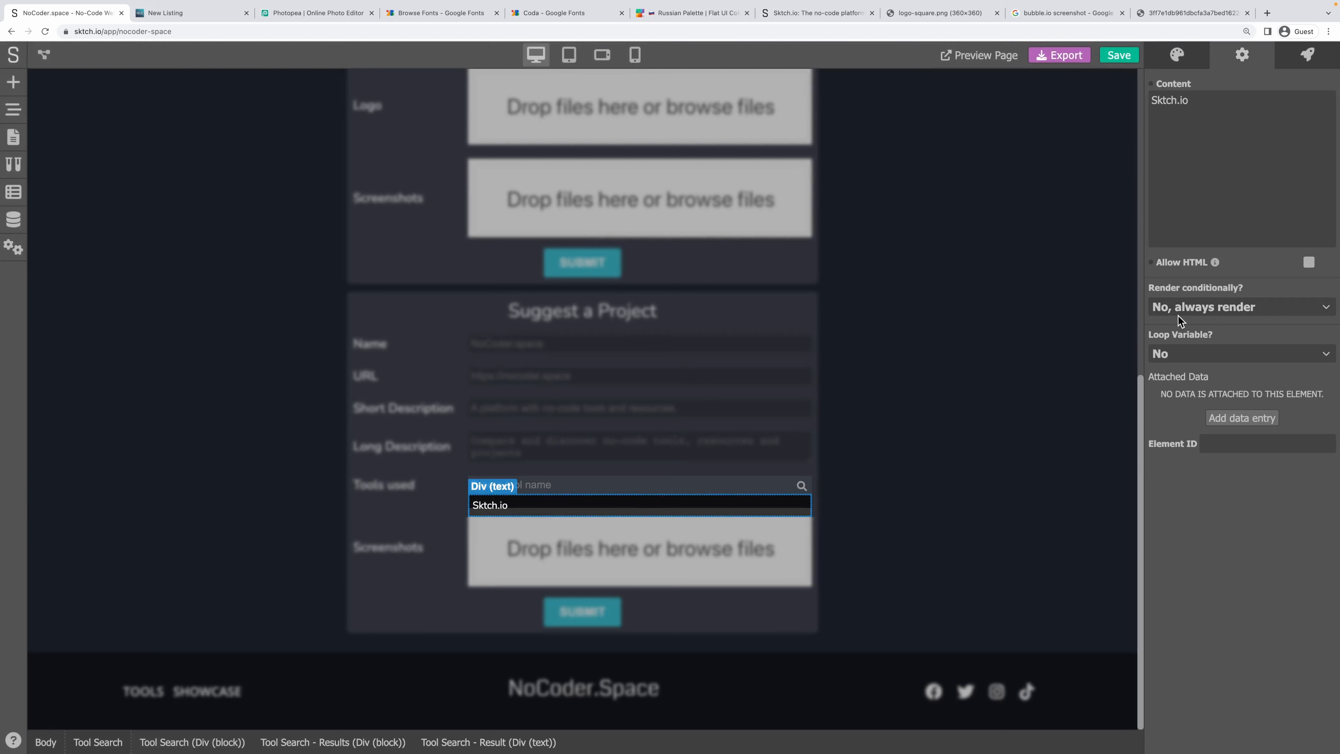
click(1187, 354)
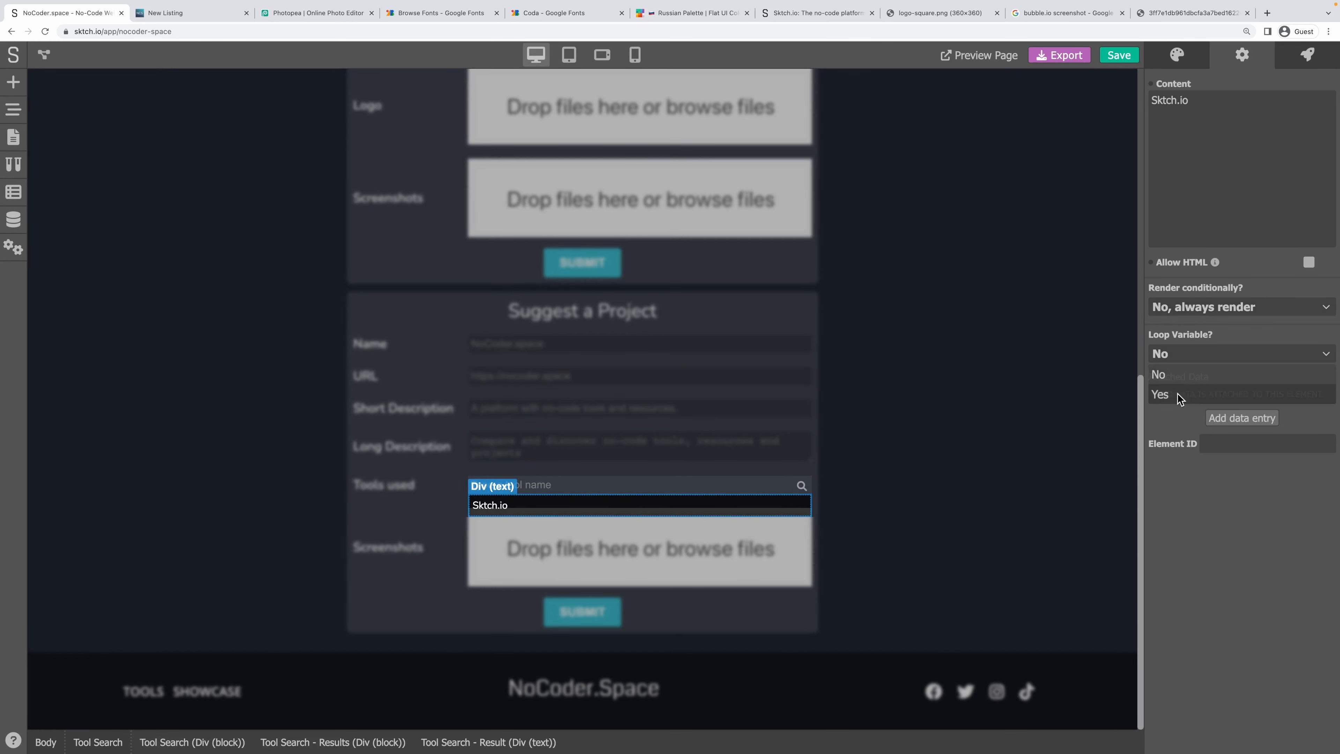
click(1179, 395)
click(1185, 379)
key(super+v)
click(1208, 397)
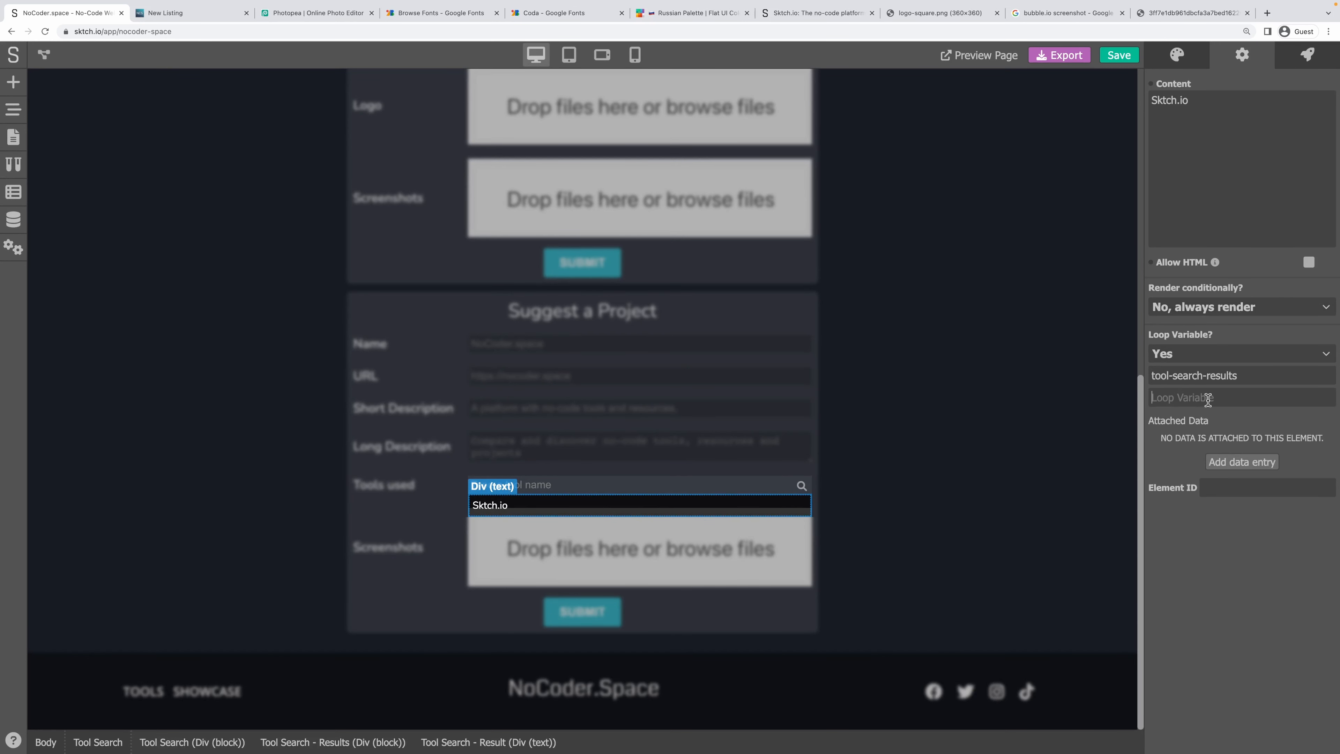
text(res)
key(BackSpace)
key(BackSpace)
key(BackSpace)
key(BackSpace)
key(BackSpace)
key(BackSpace)
text(tool)
Link the row's text content to the variable tool.name.
click(1159, 88)
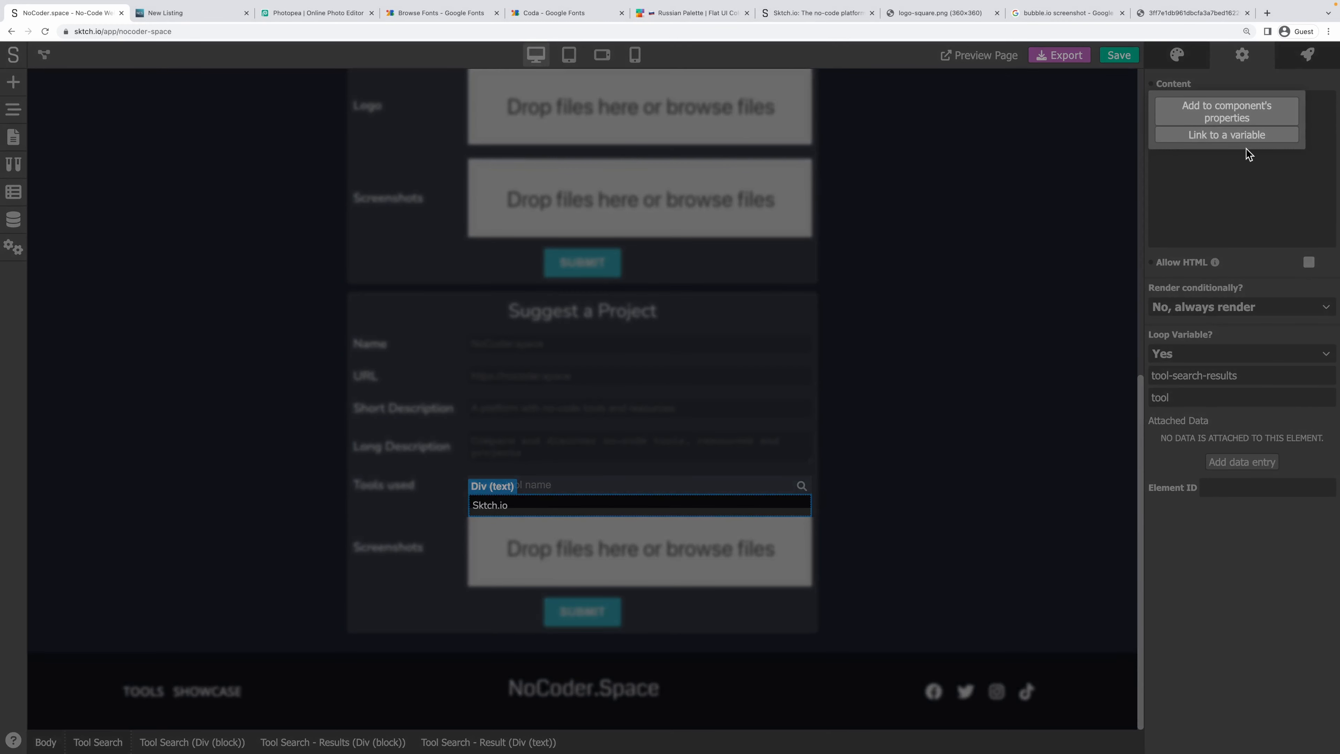
click(1228, 134)
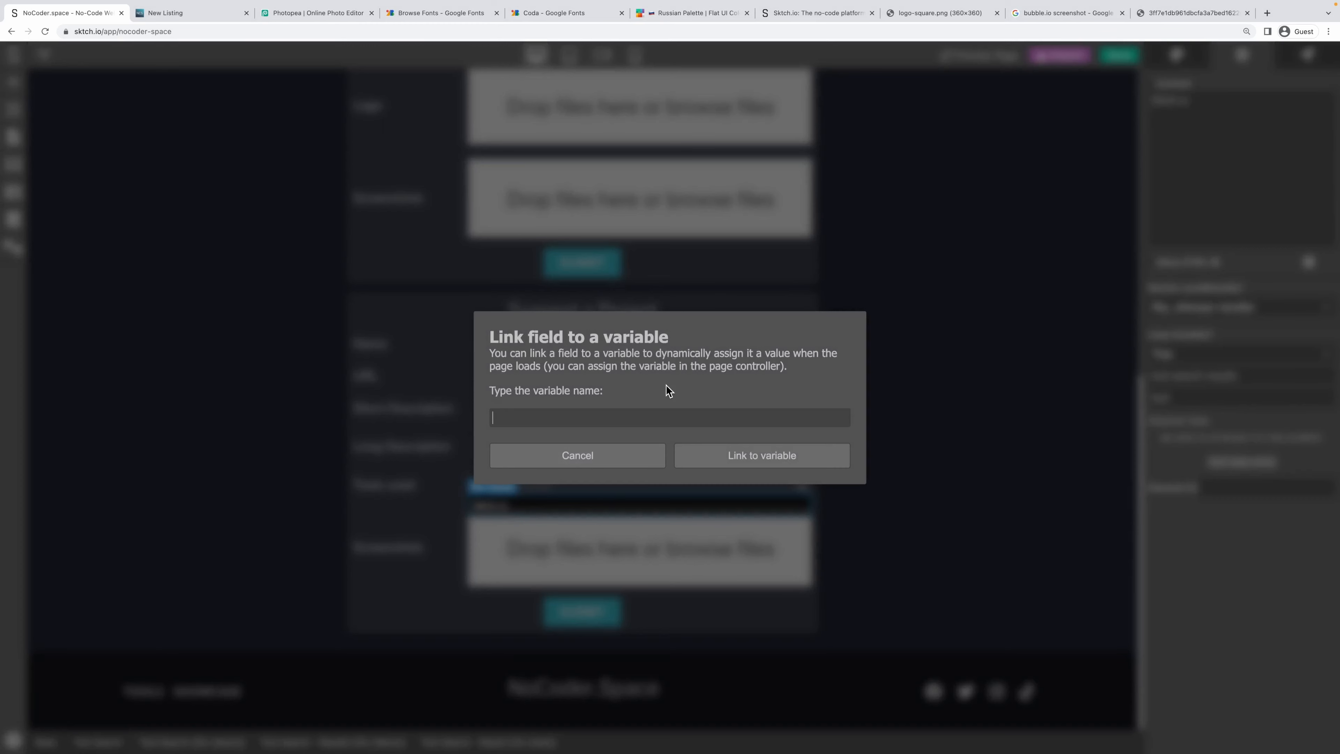
text(tool.name)
click(799, 459)
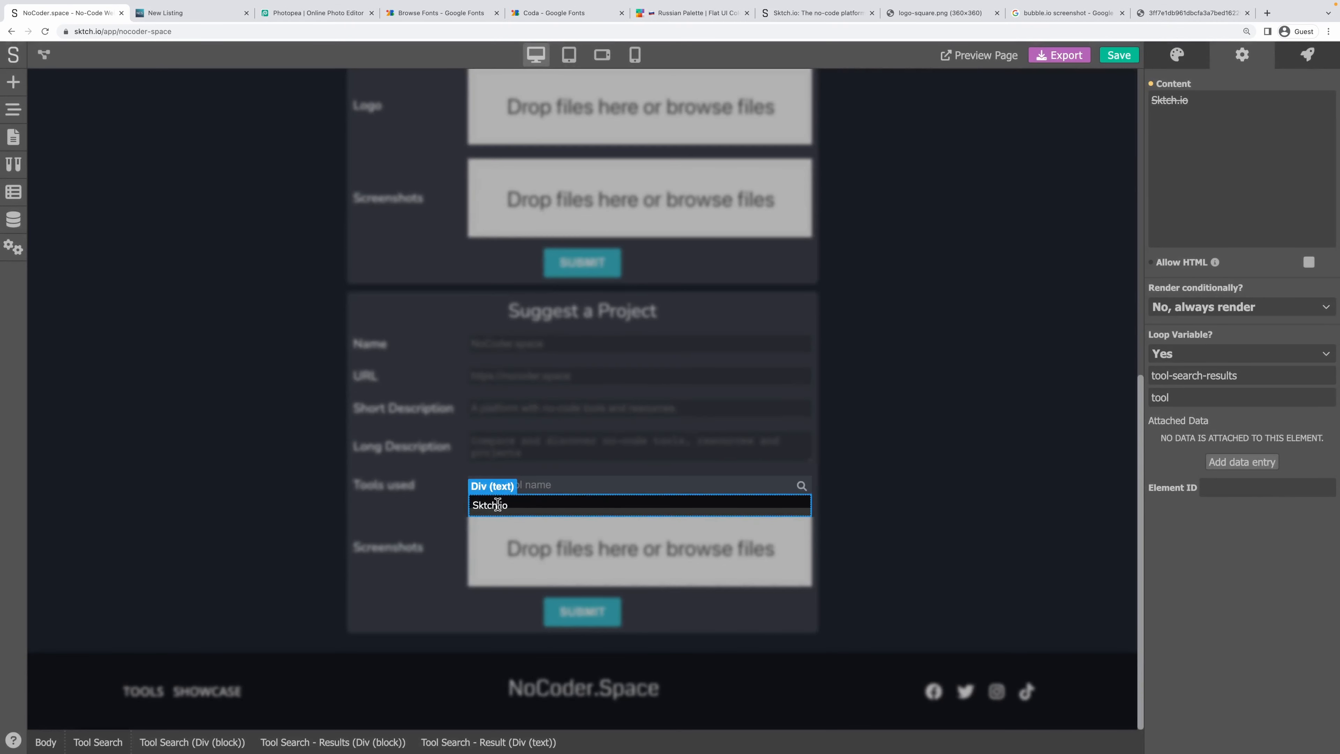
Give the result row a Pointer cursor and save the project.
click(1177, 55)
scroll(1225, 676, down, 10)
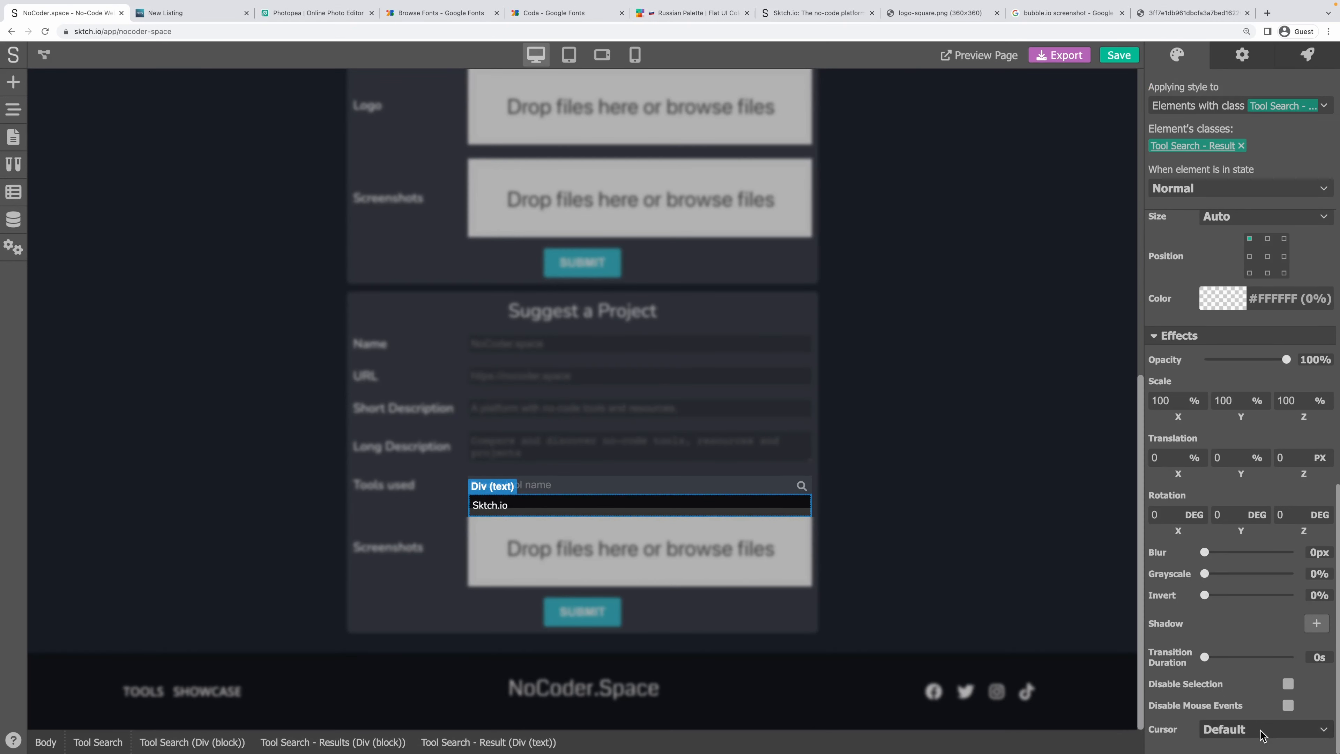
click(1261, 735)
click(1221, 632)
click(1243, 56)
click(1114, 59)
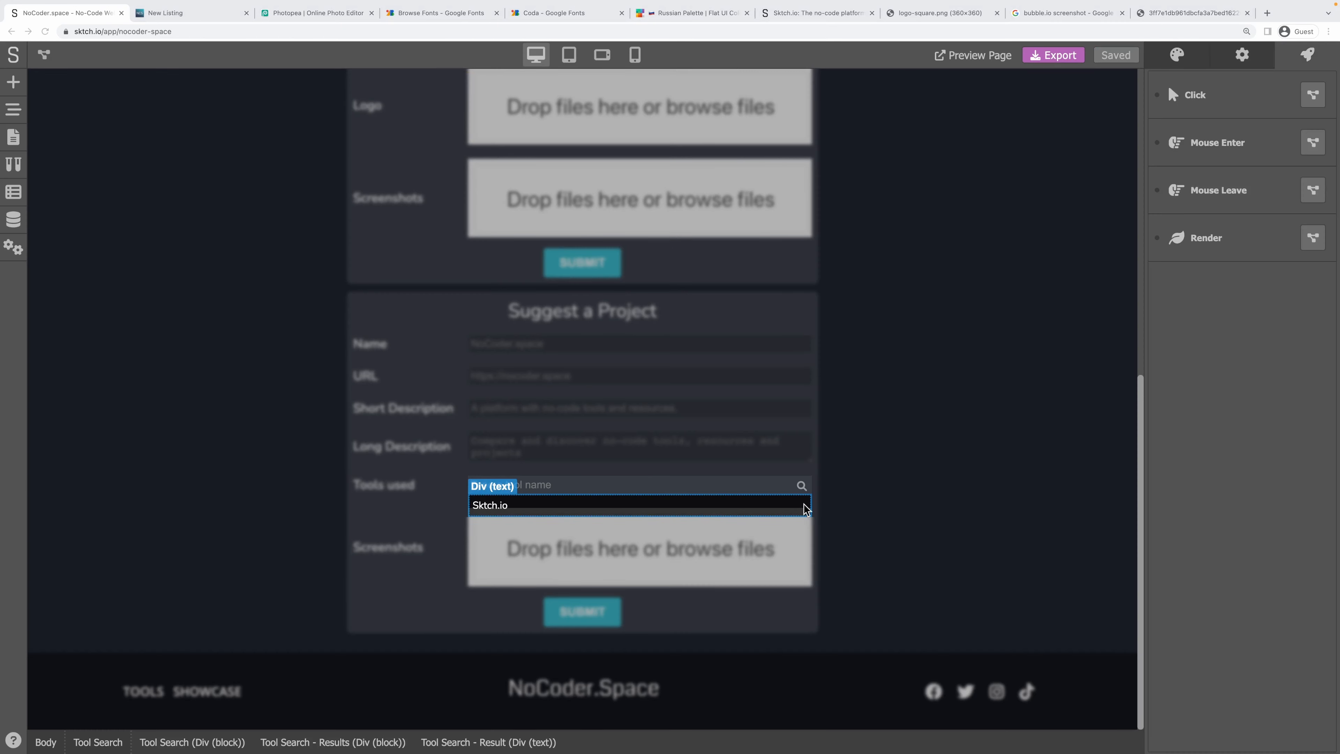
key(super+s)
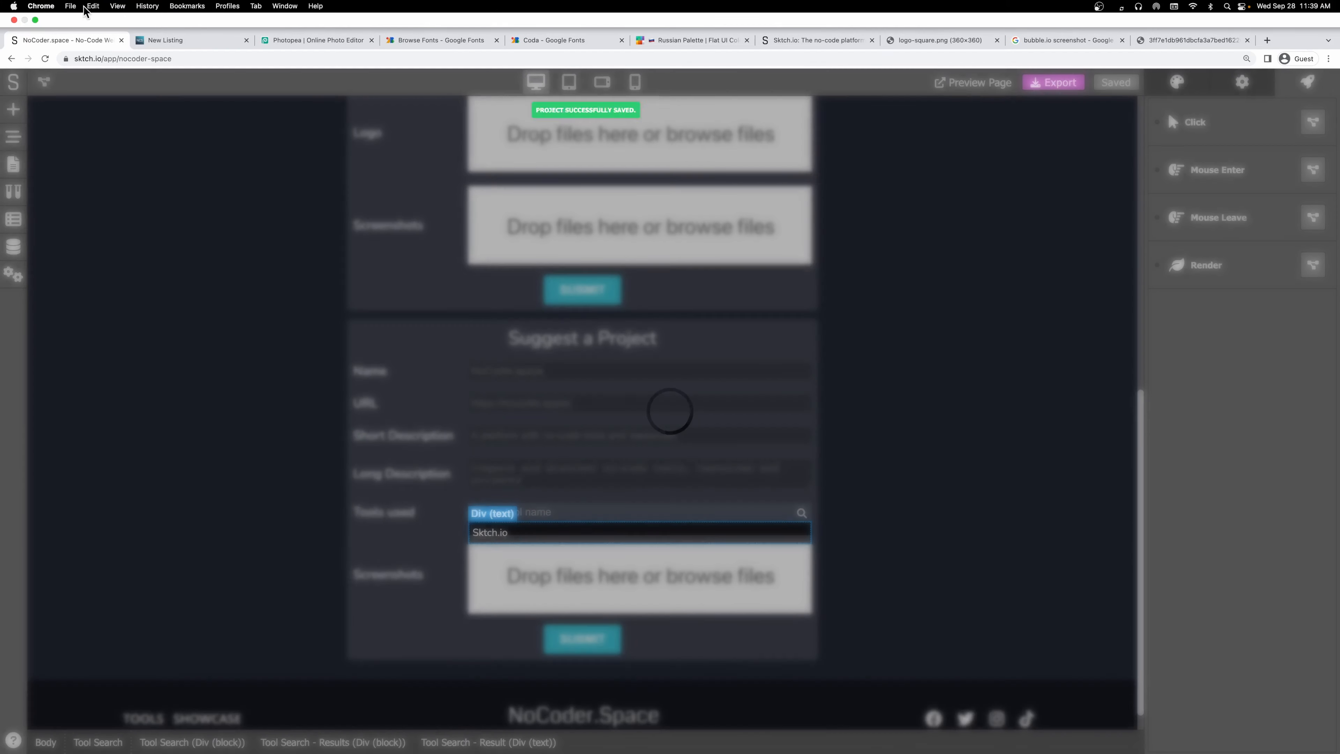
On the live New Listing page, type 'fghdfghdfg' into Suggest a Project's Tools used, then return to Sktch.io.
click(194, 41)
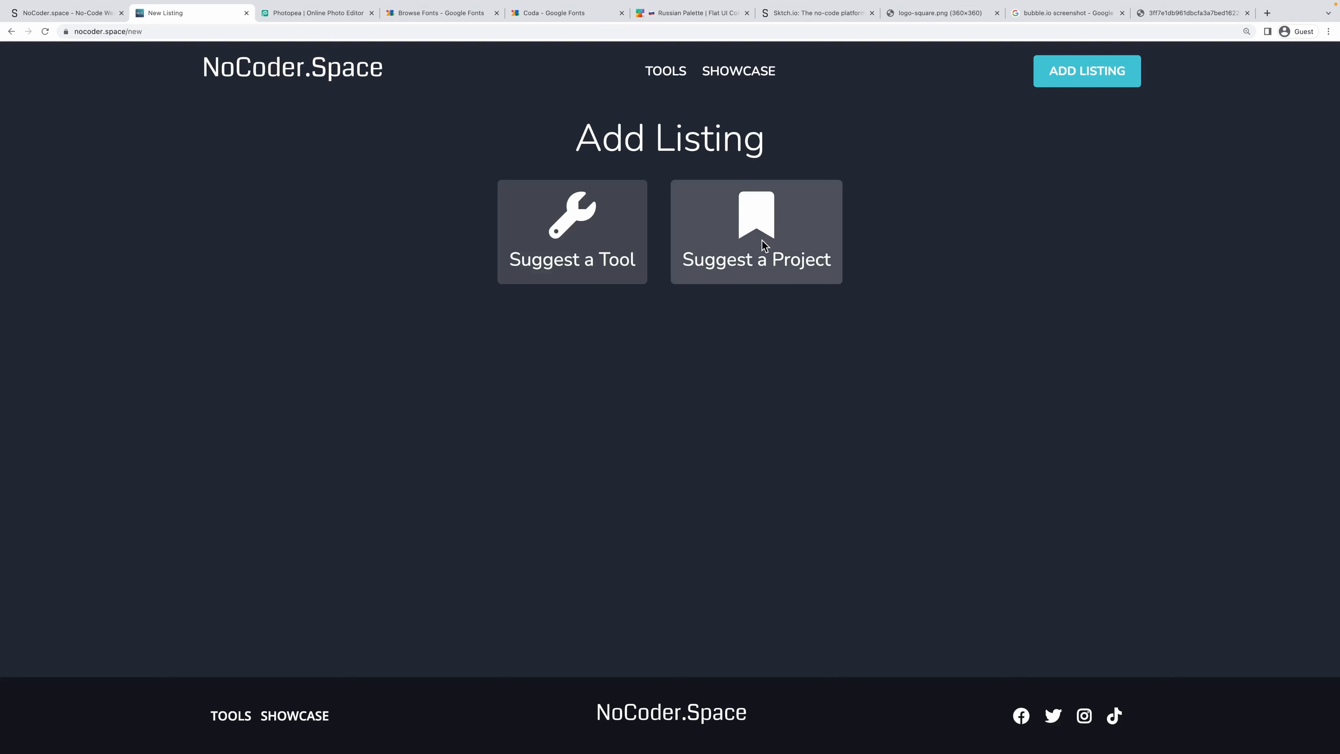
click(762, 245)
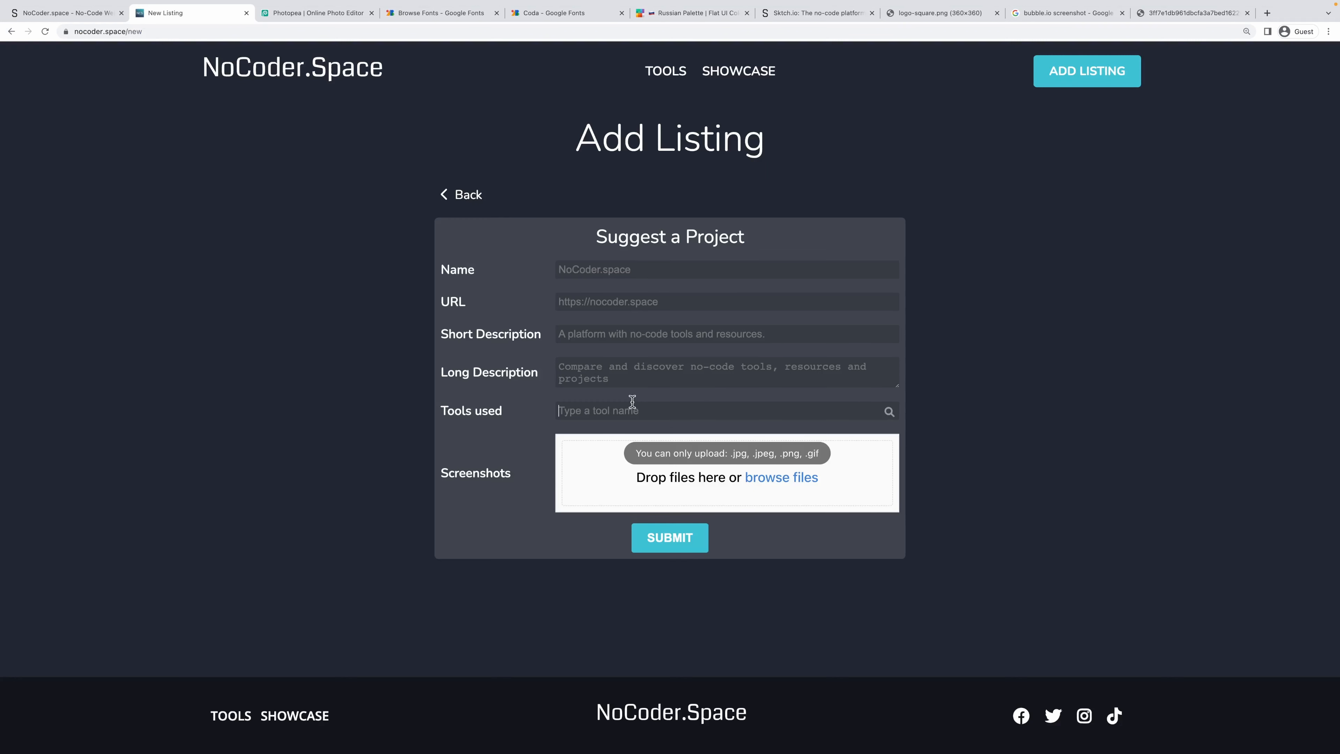
text(fghdfghdfgh)
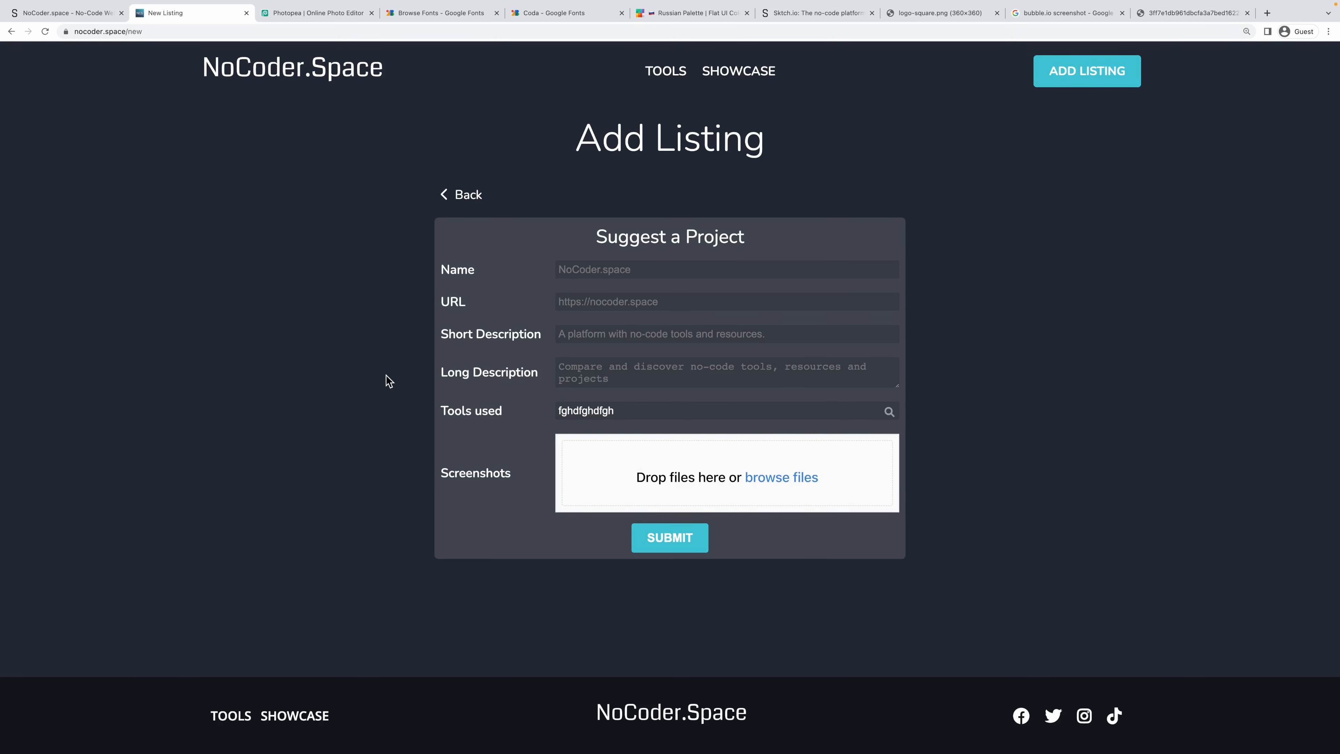
click(69, 14)
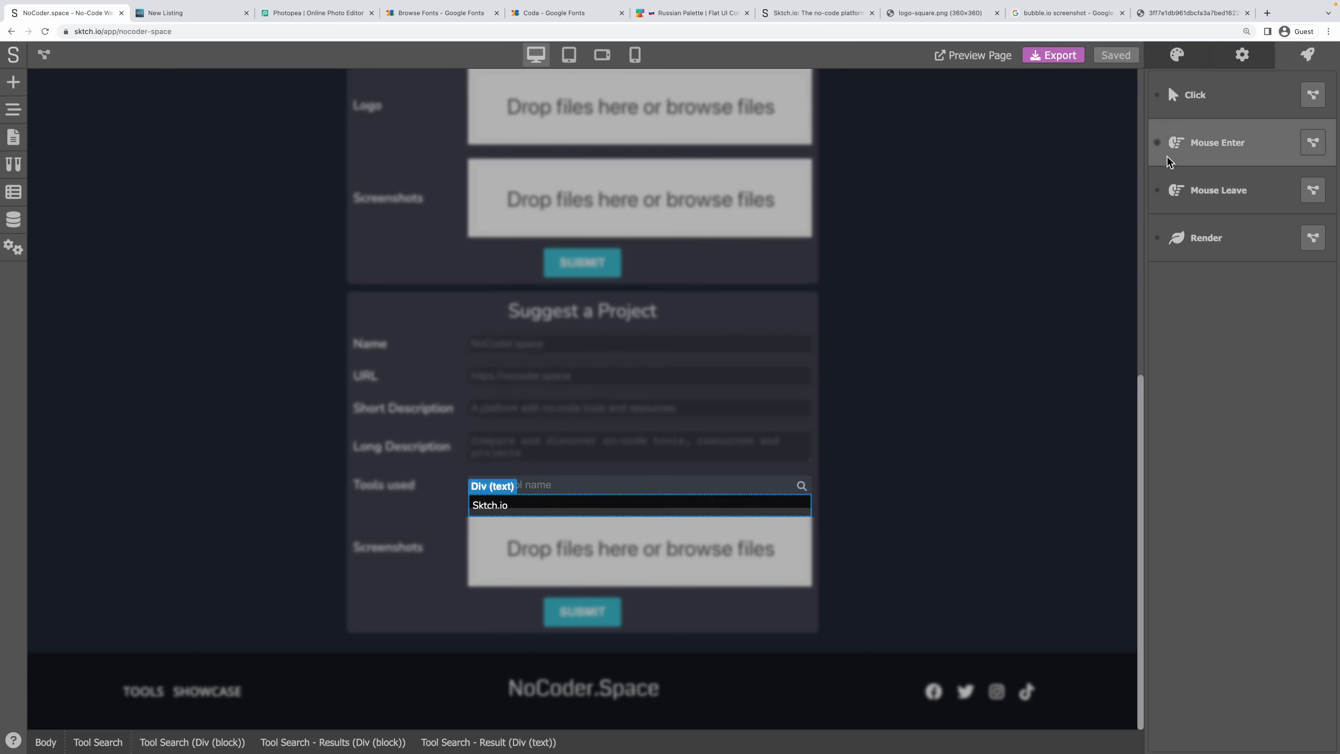
click(1241, 59)
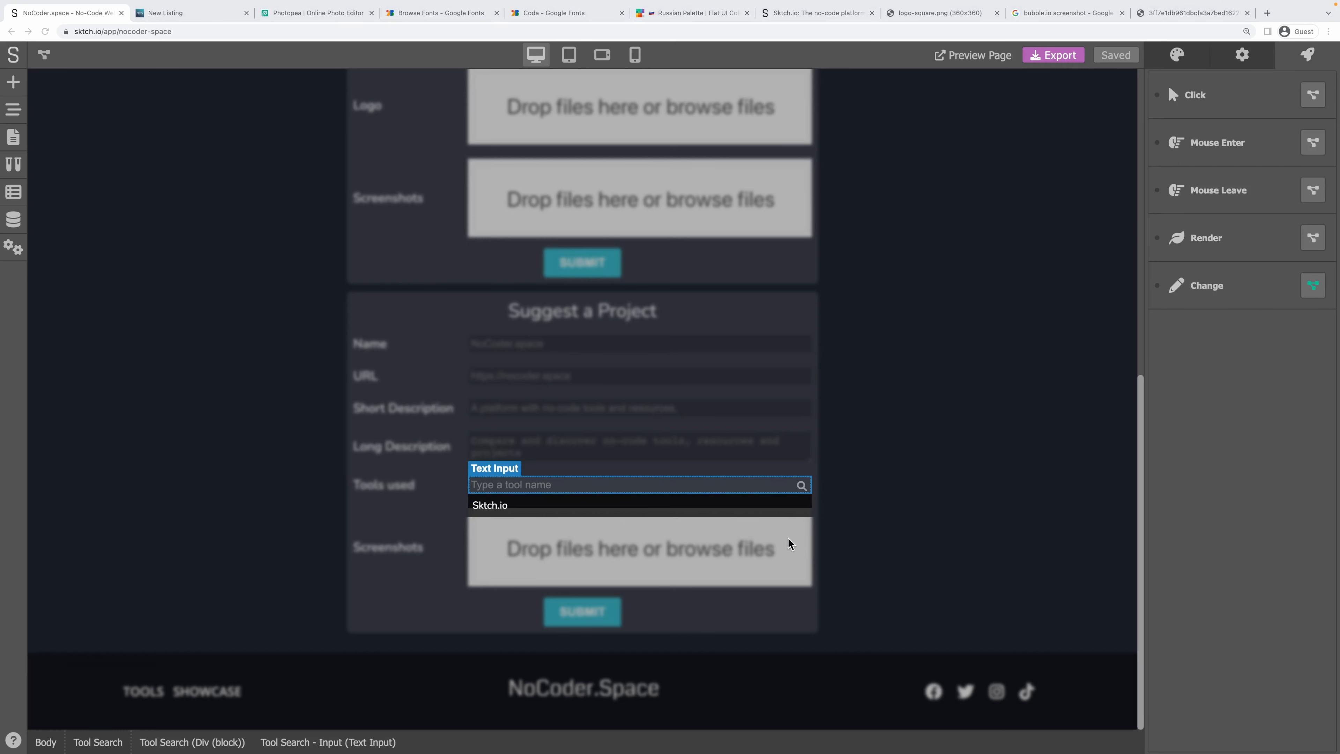
click(668, 500)
click(668, 479)
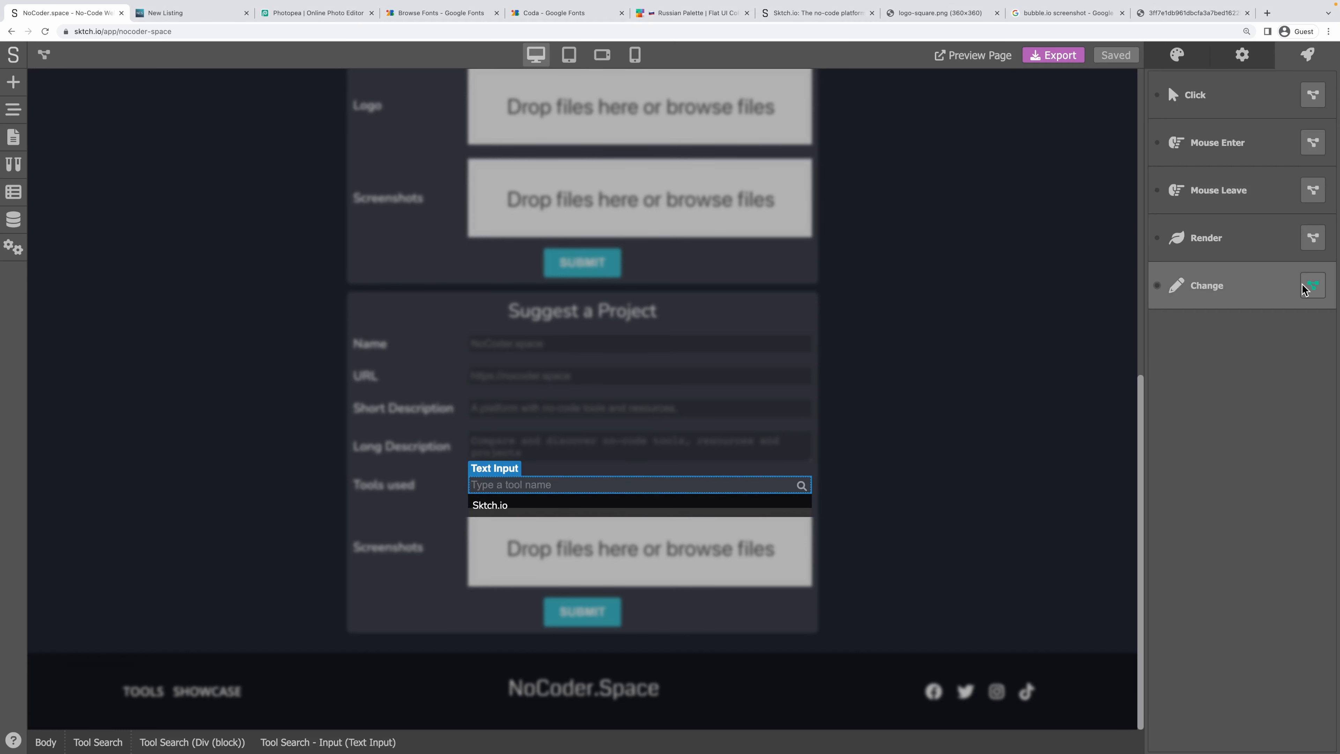
click(1313, 286)
click(1313, 285)
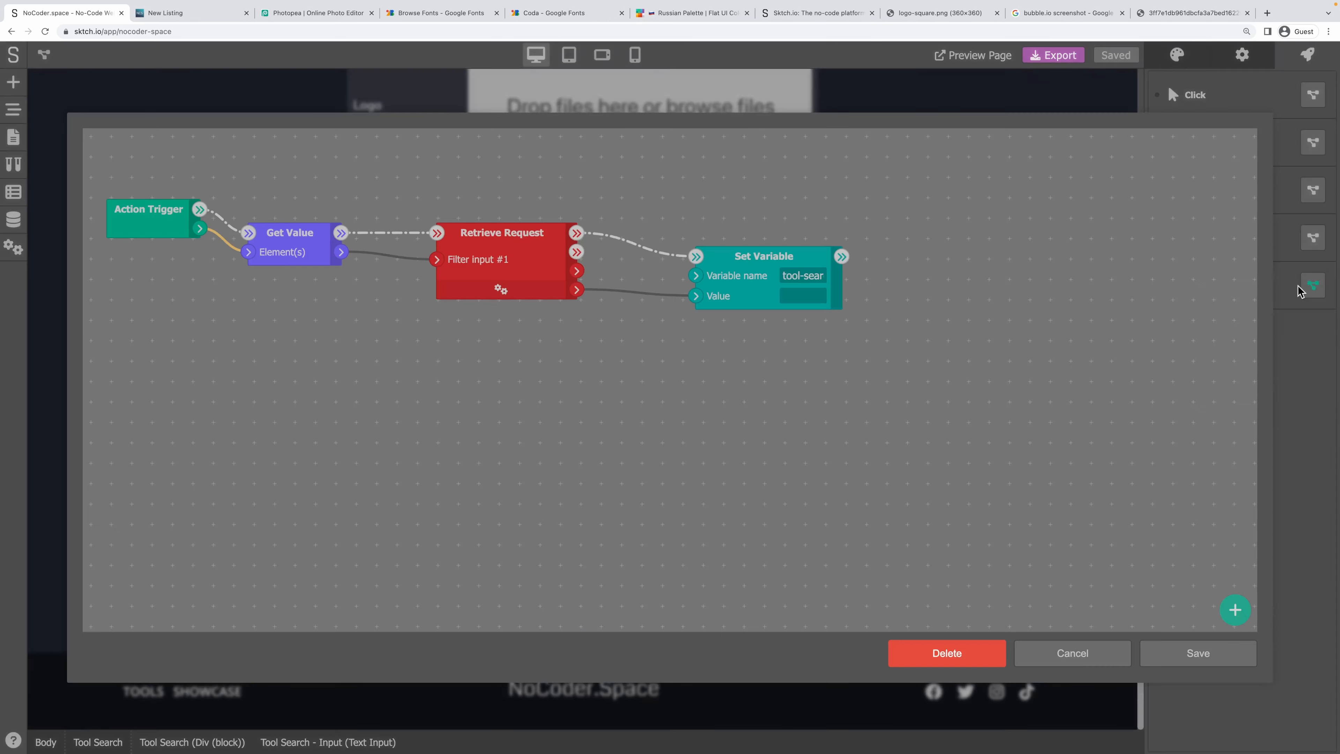
triple_click(802, 272)
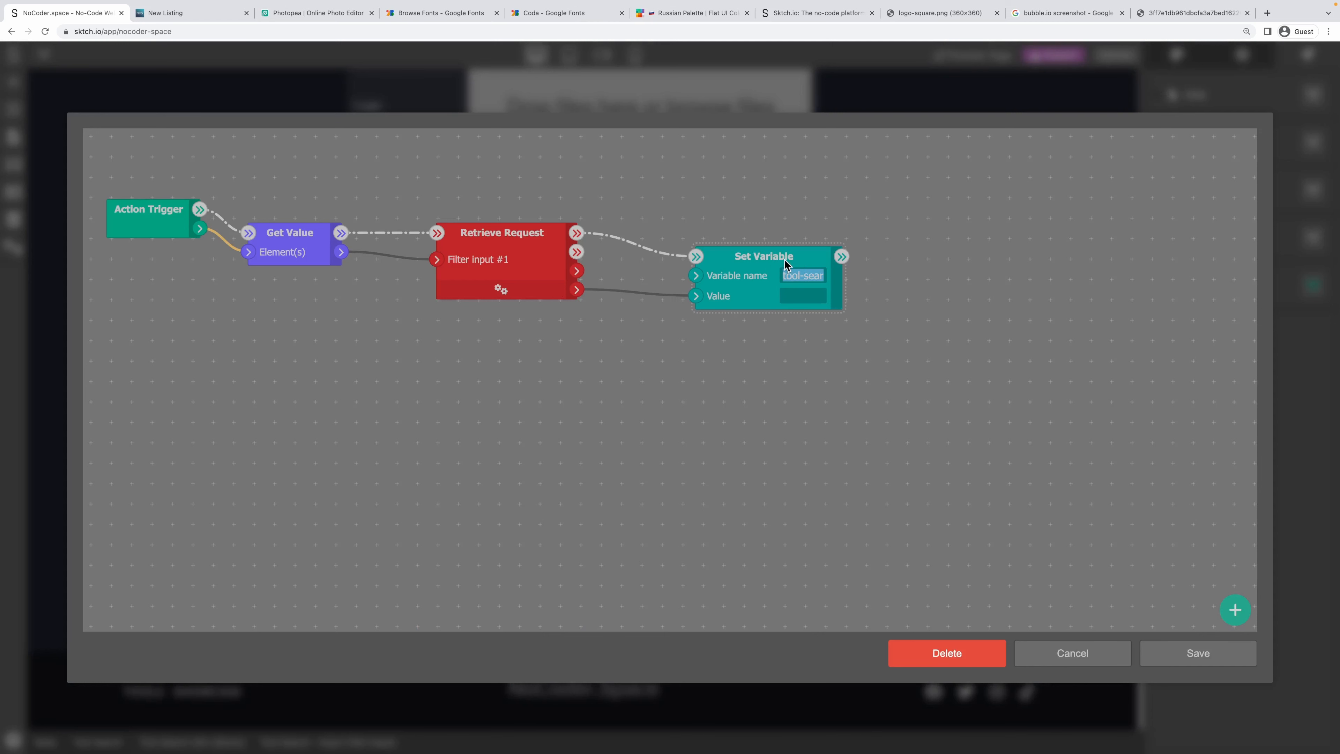
click(519, 294)
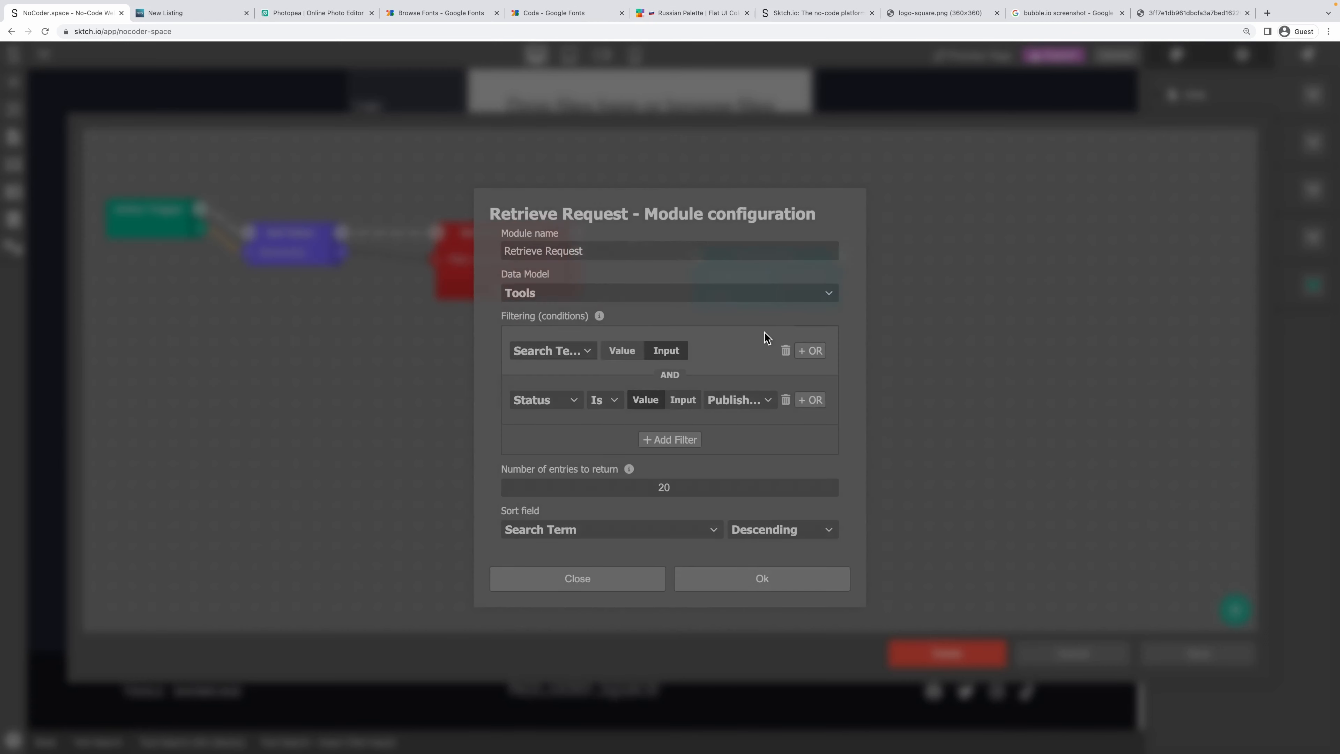
click(595, 583)
click(1113, 661)
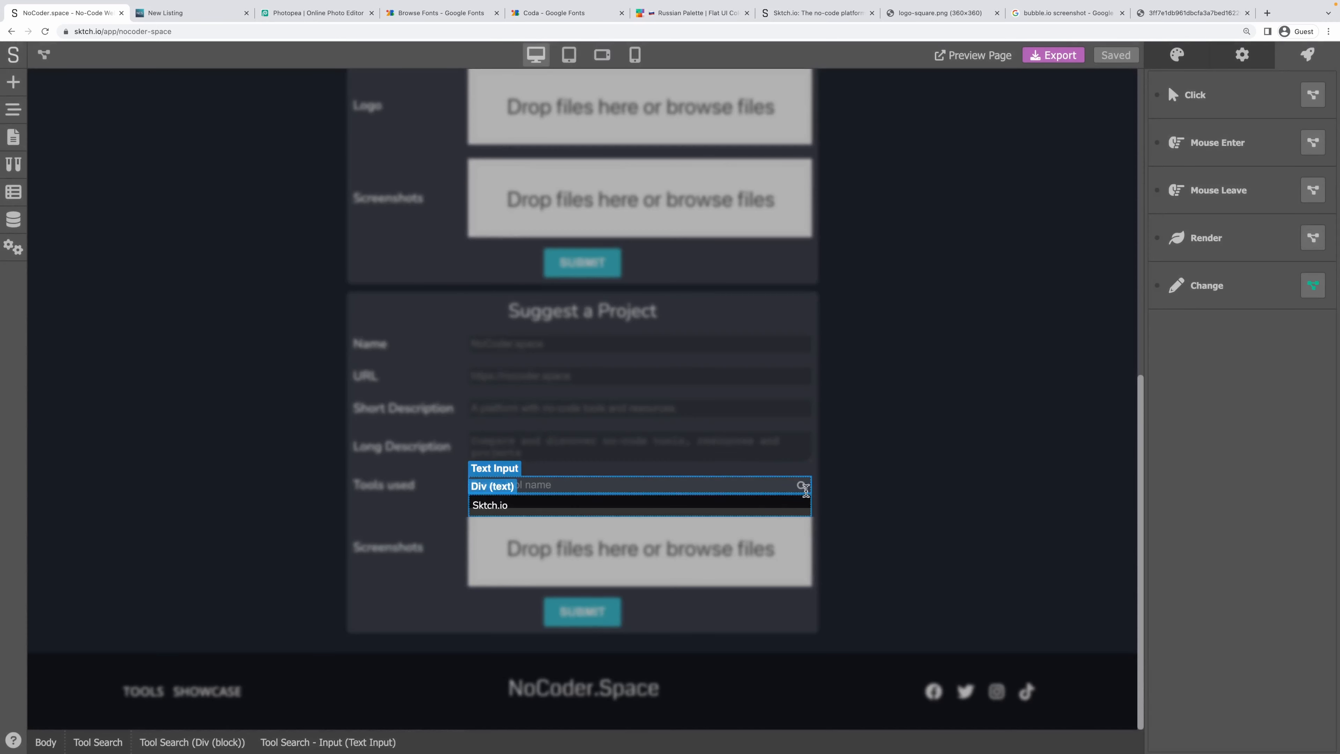
Set the search icon's Effects cursor style to Pointer.
click(801, 485)
click(1246, 60)
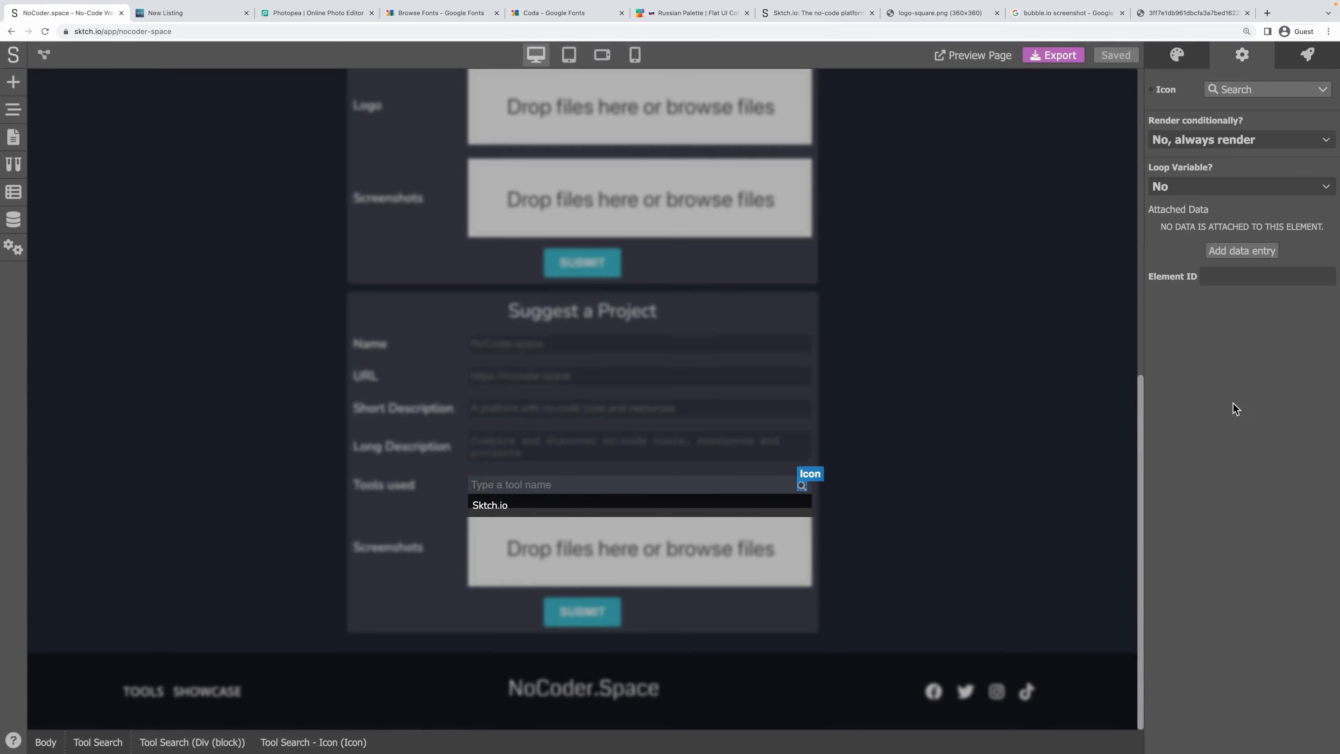
click(1177, 58)
scroll(1272, 544, down, 5)
scroll(1271, 543, down, 10)
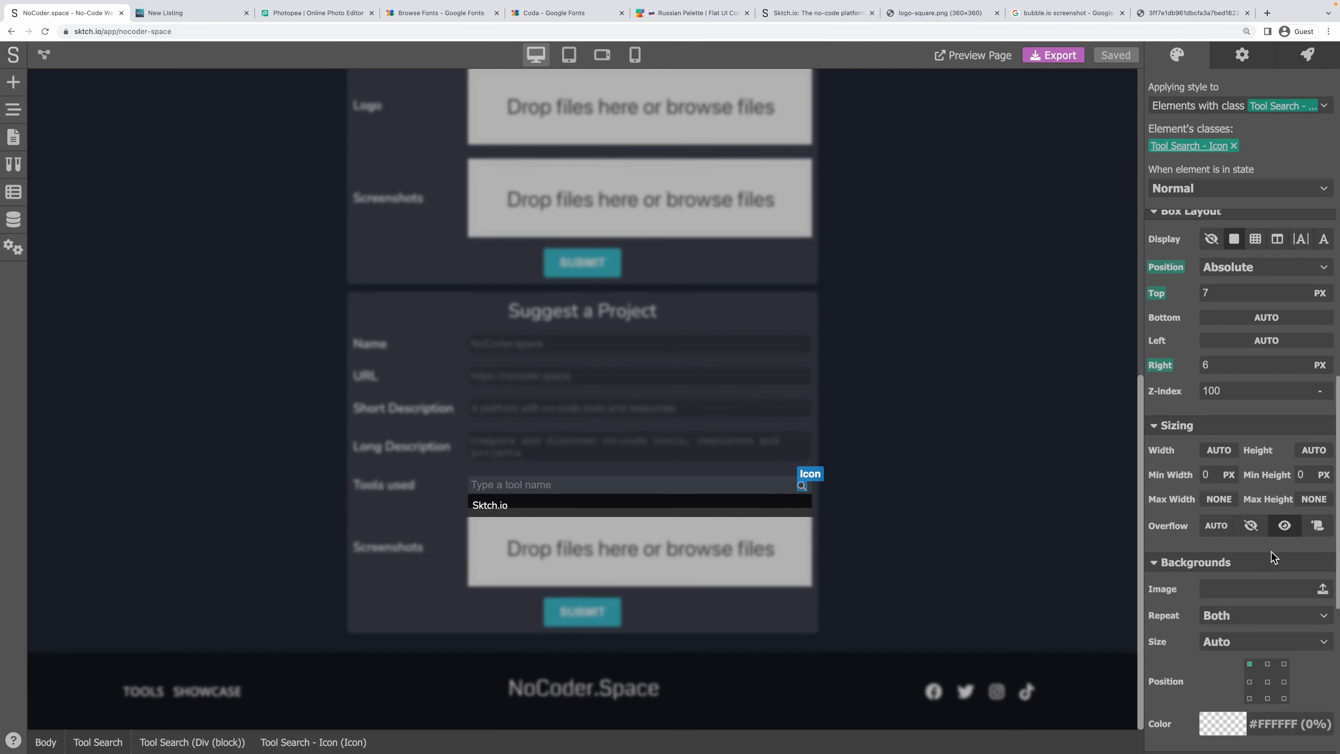
click(1235, 731)
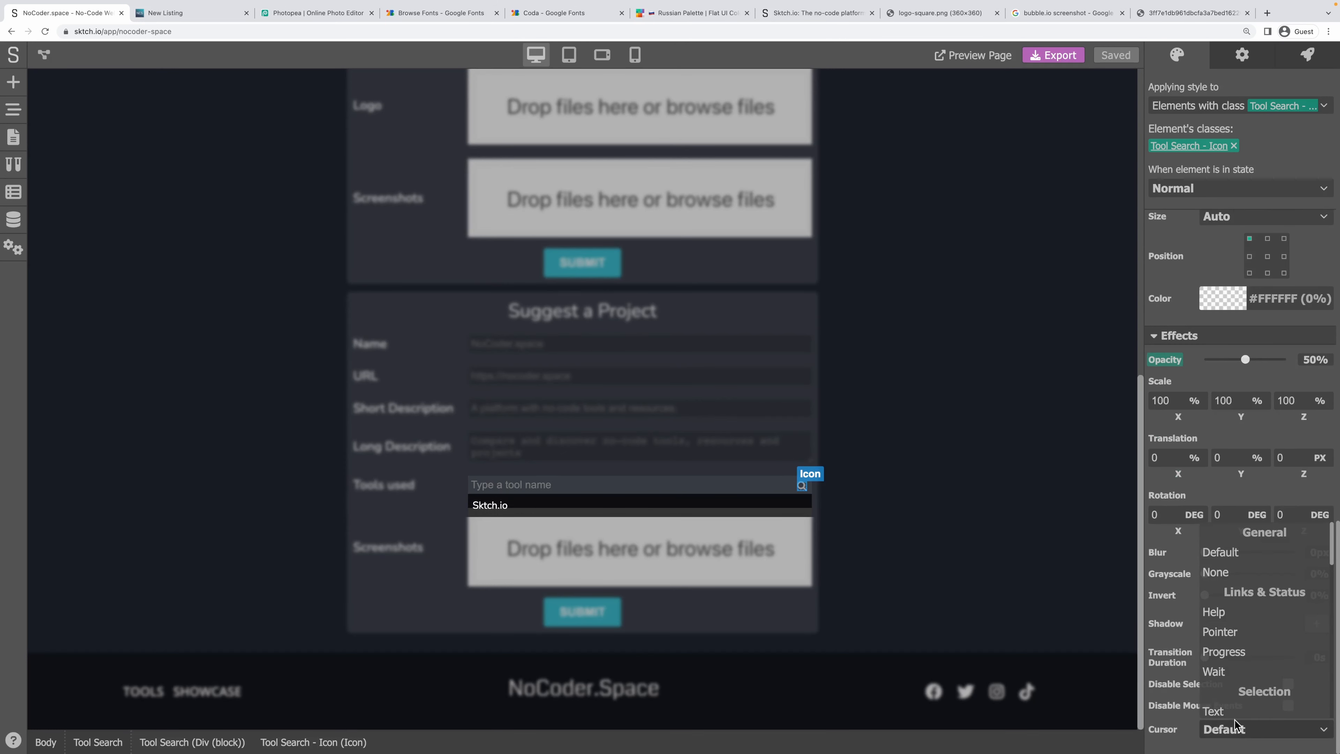
click(1225, 632)
scroll(1257, 311, up, 10)
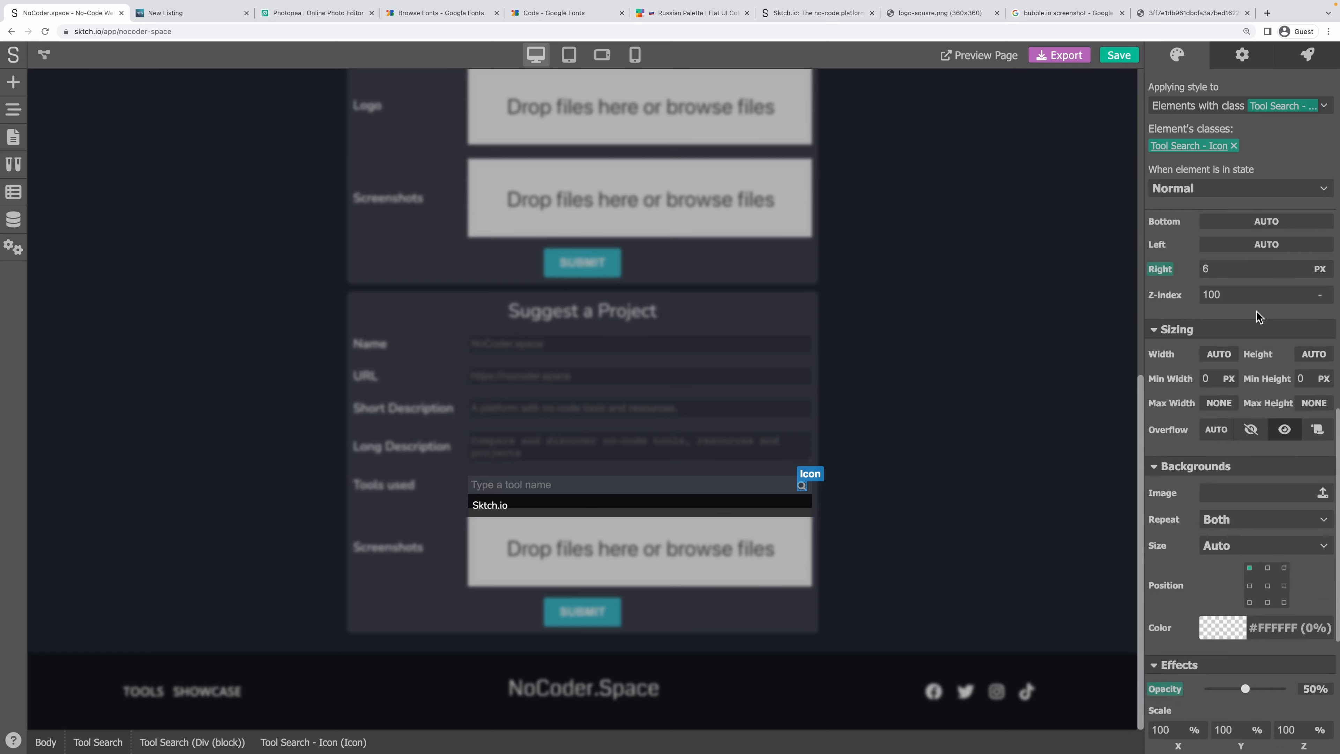
Create a no-code workflow for the search icon's Click event.
click(1301, 62)
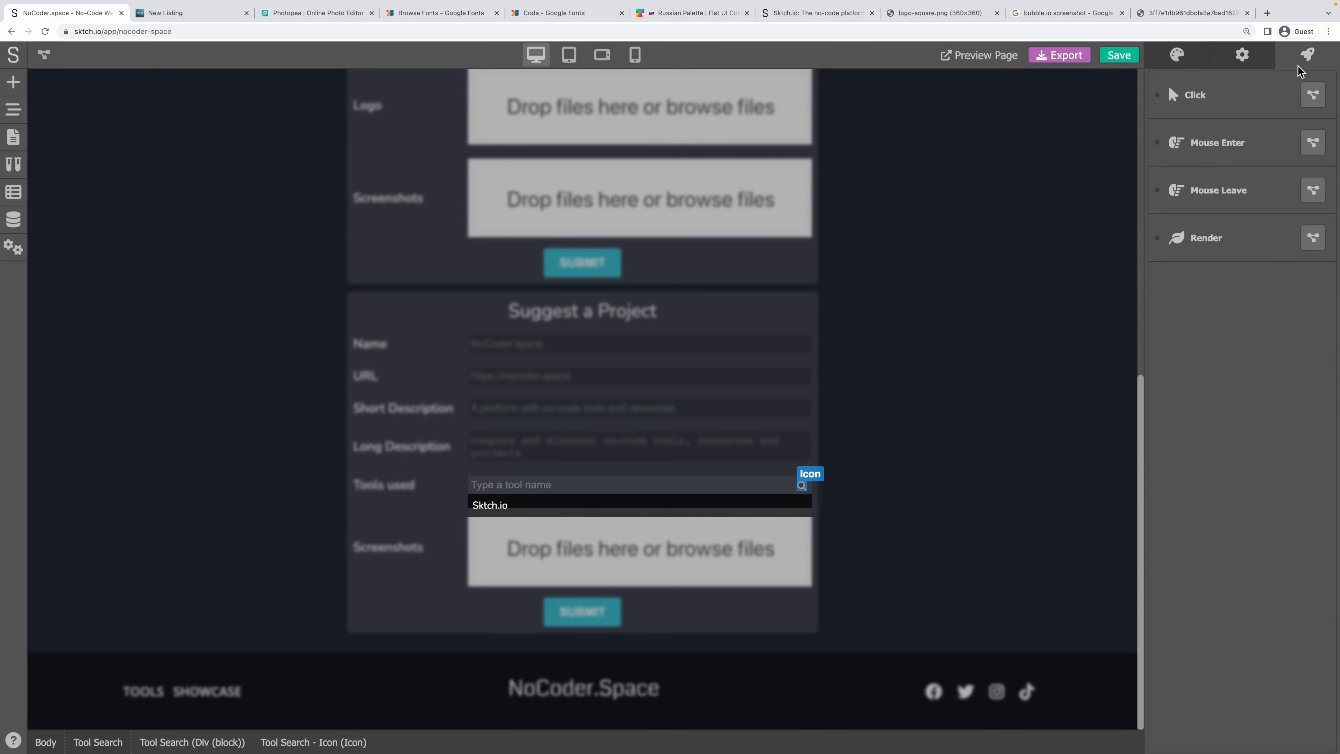
click(1313, 95)
click(606, 393)
right_click(409, 263)
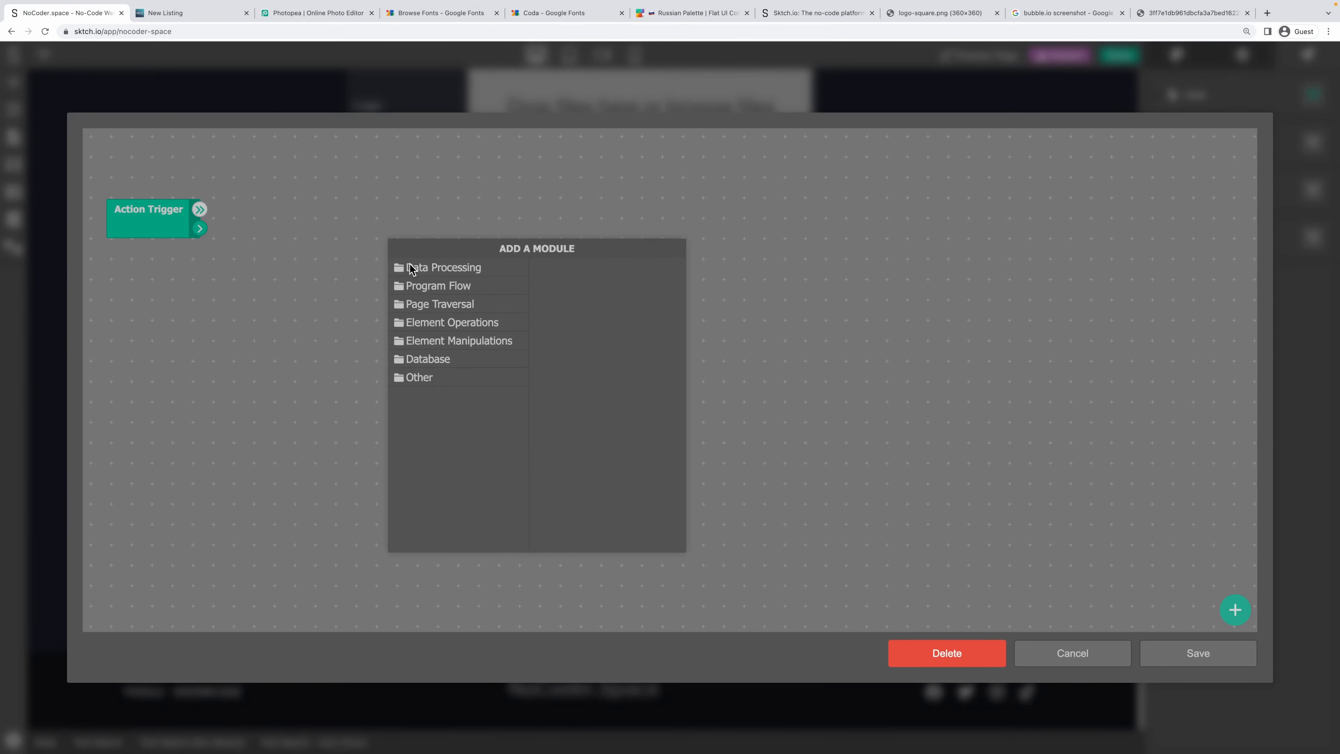
Add a Database Retrieve Request step querying the Tools data model.
click(453, 378)
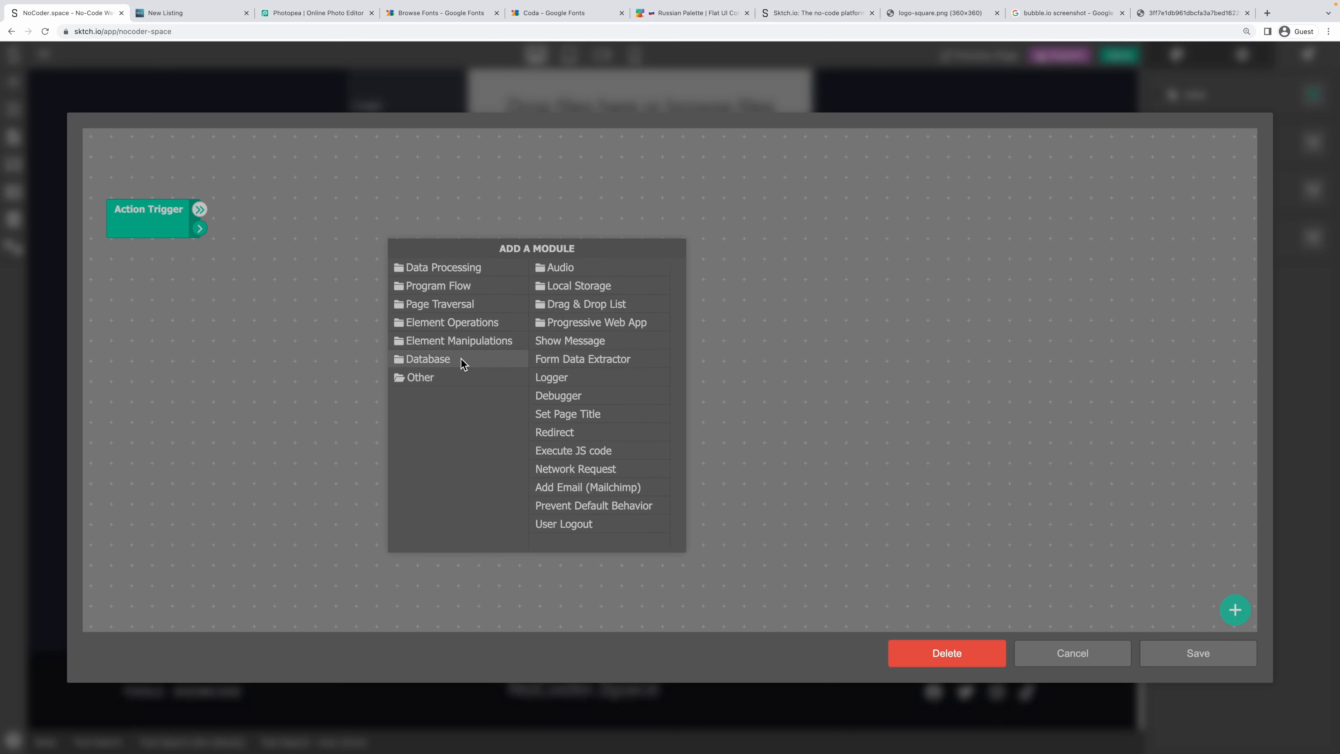
click(449, 268)
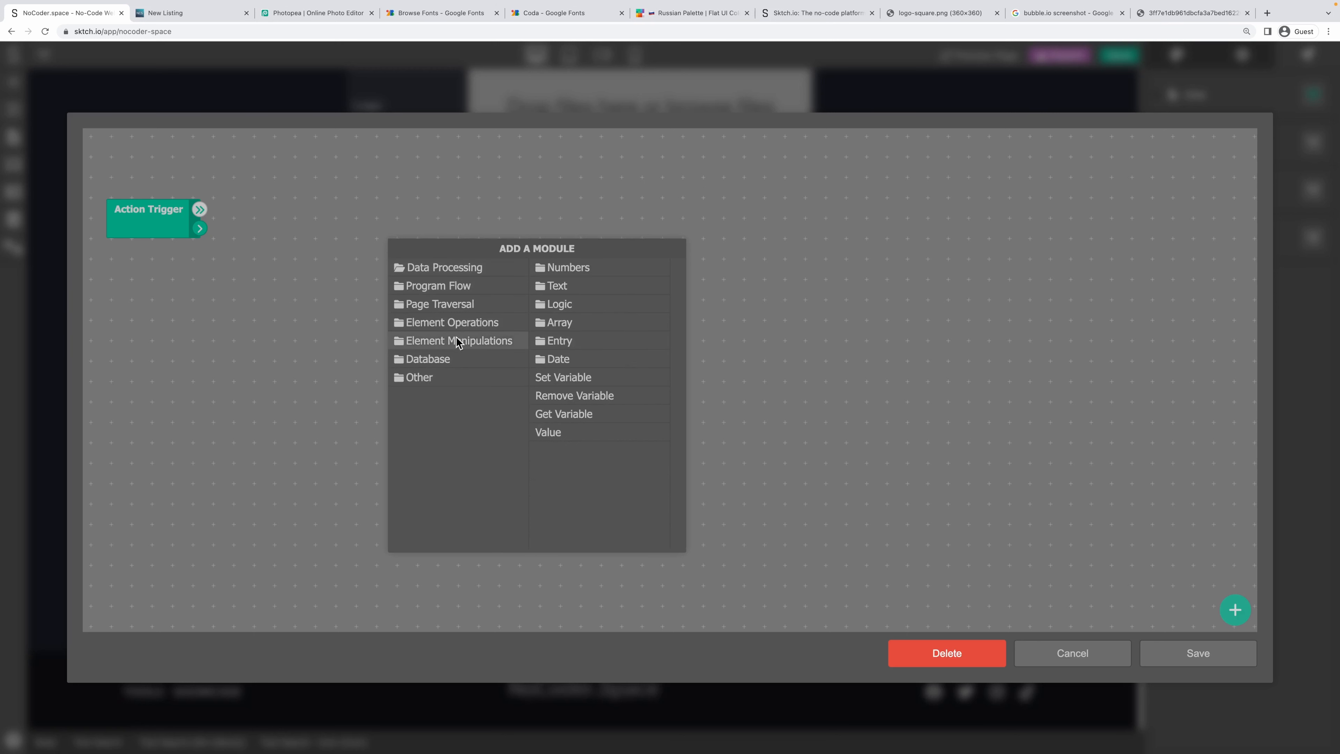
click(437, 376)
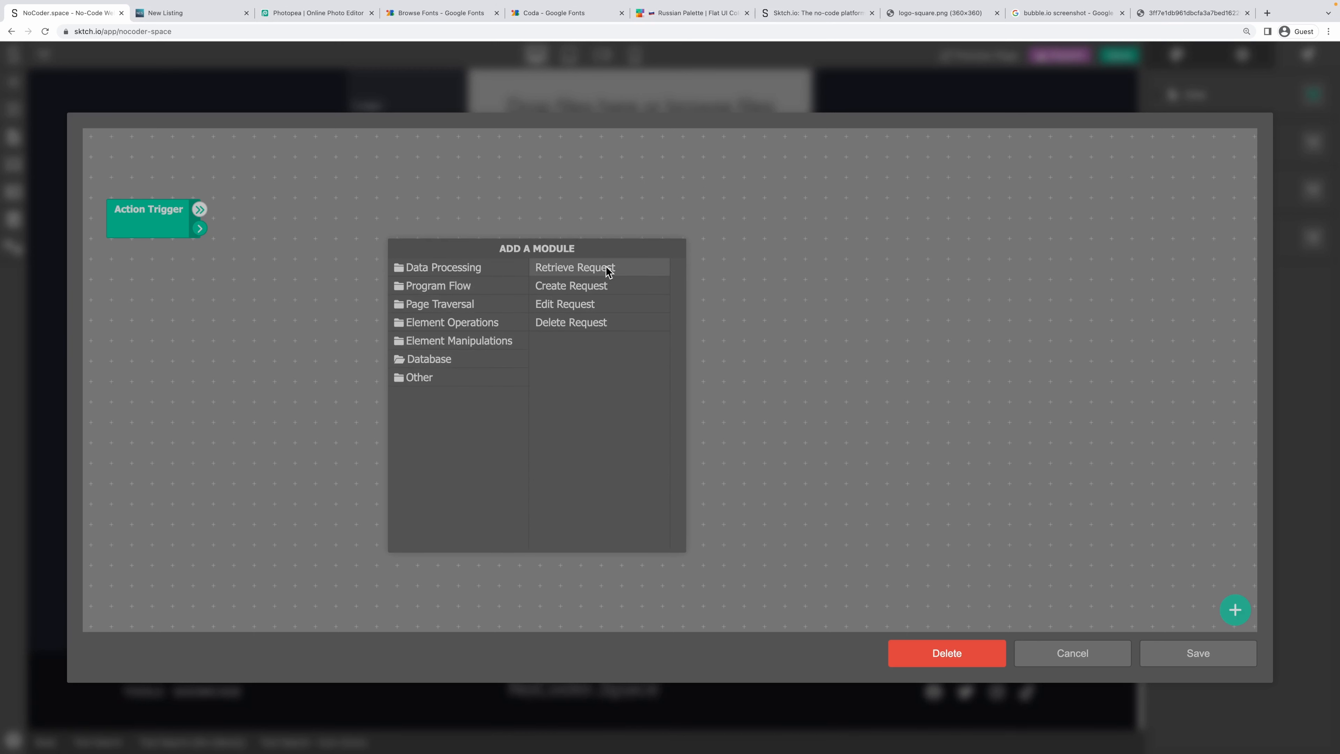
click(610, 268)
click(446, 317)
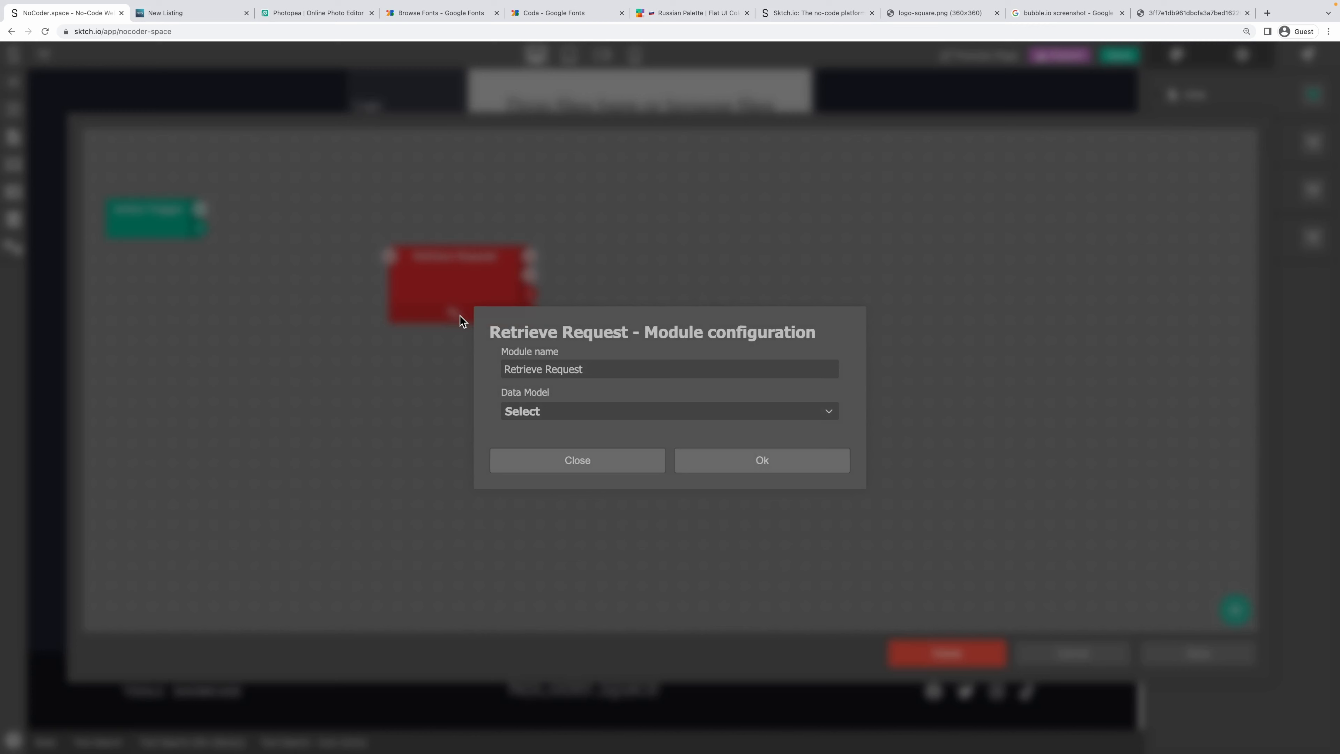
click(542, 412)
click(534, 437)
drag(741, 447, 606, 442)
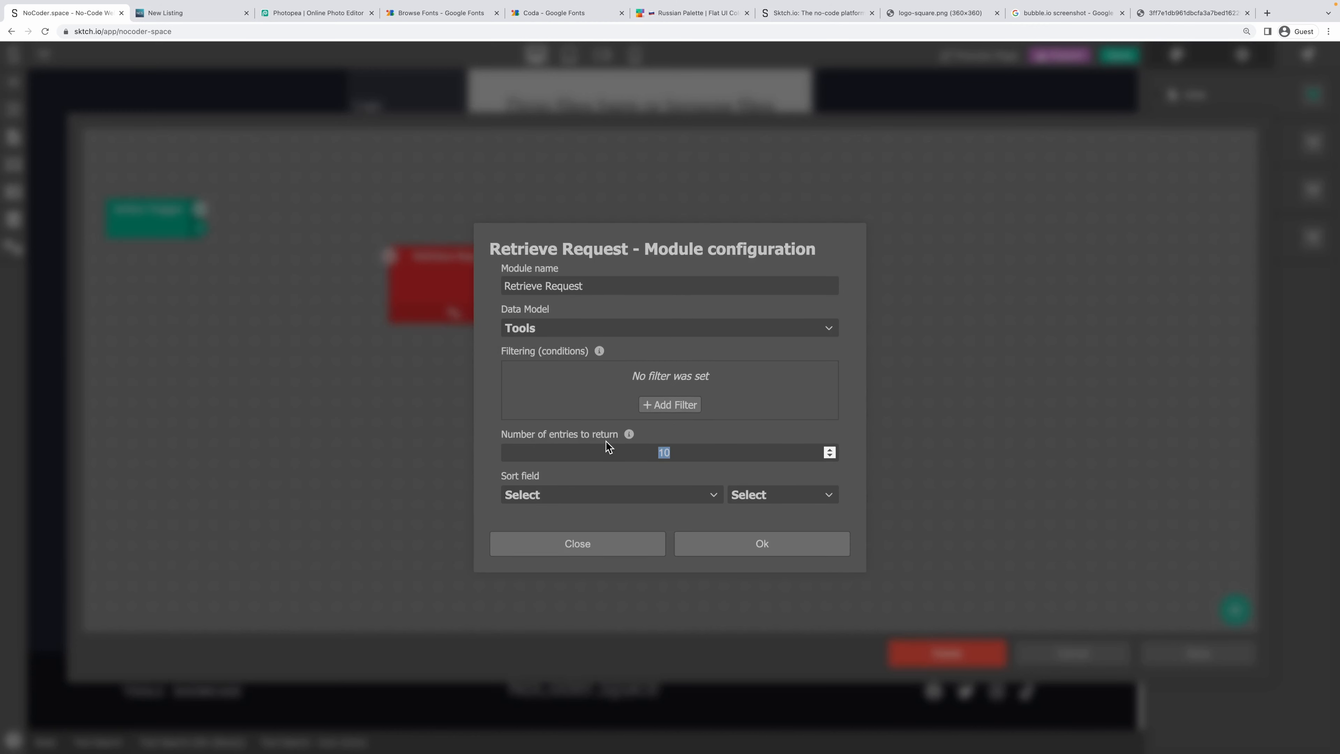
Filter Tools by Search Term matching the input and Status is Published.
click(658, 403)
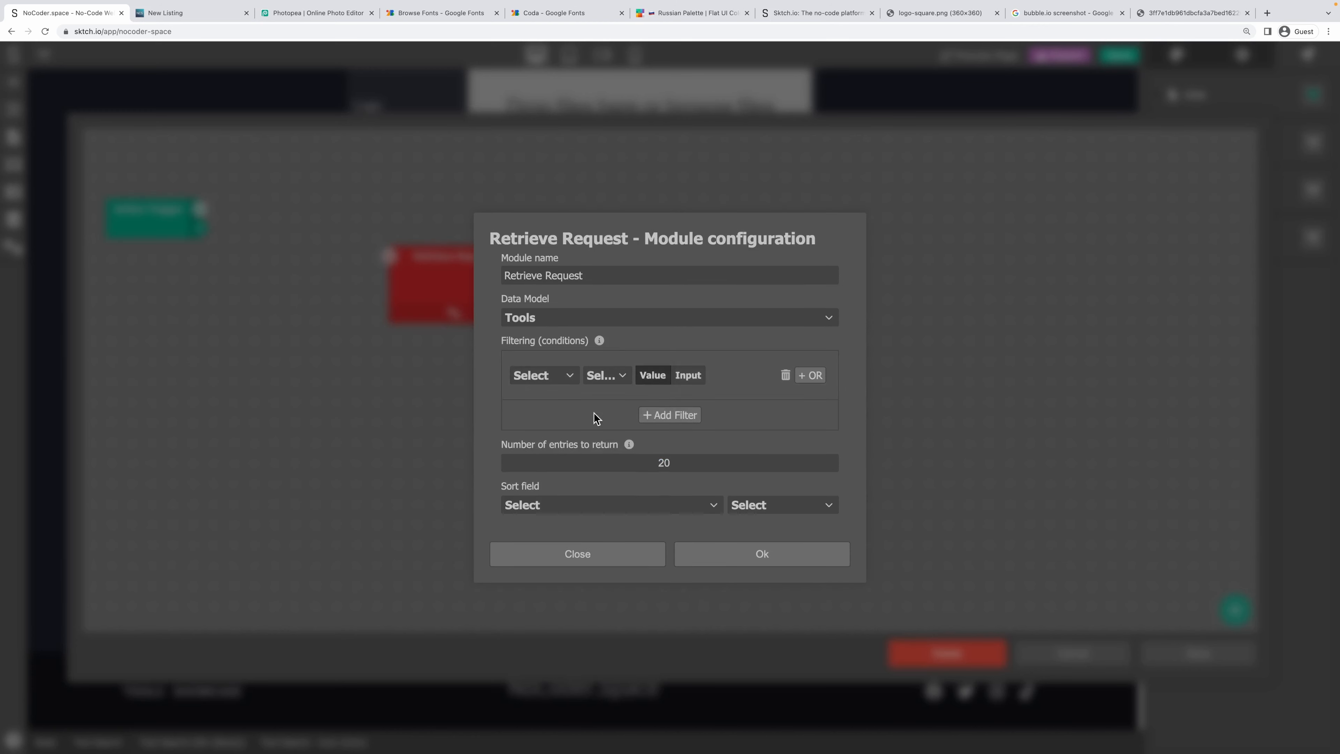
click(558, 381)
click(552, 407)
click(656, 378)
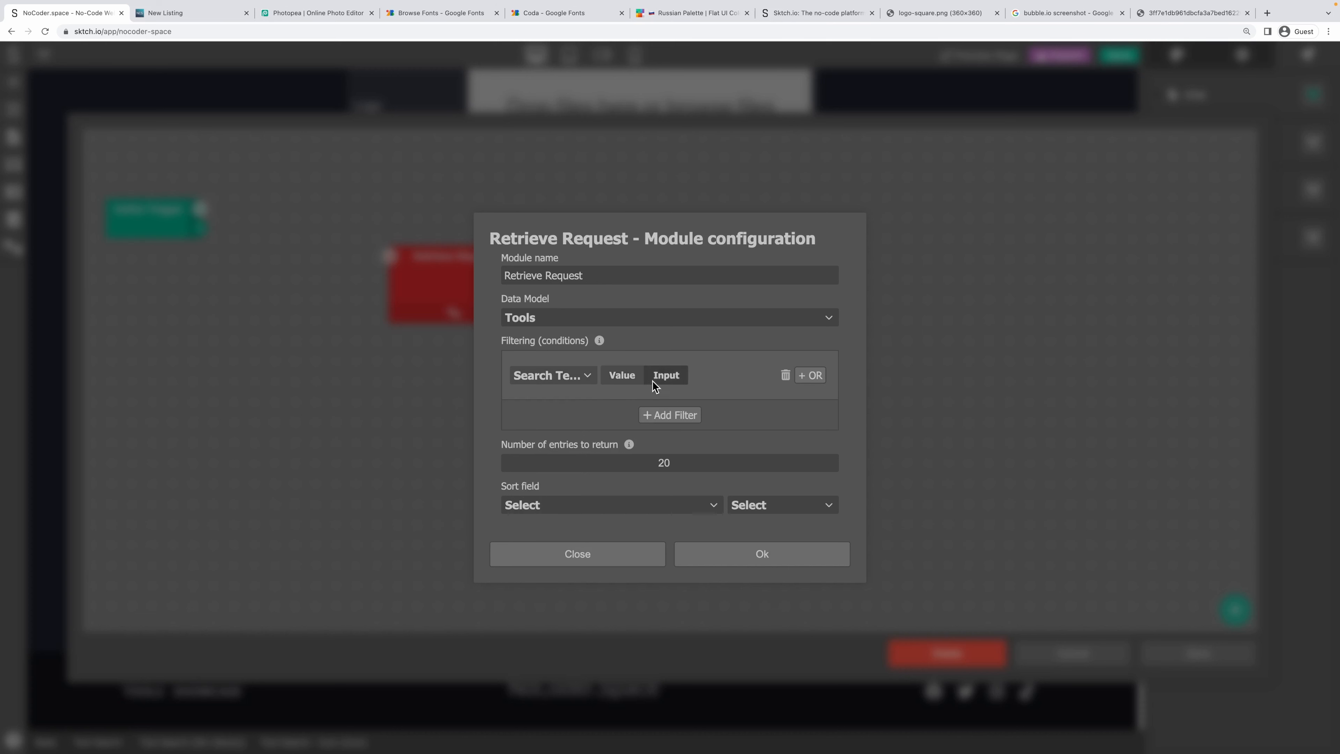
click(664, 414)
click(549, 399)
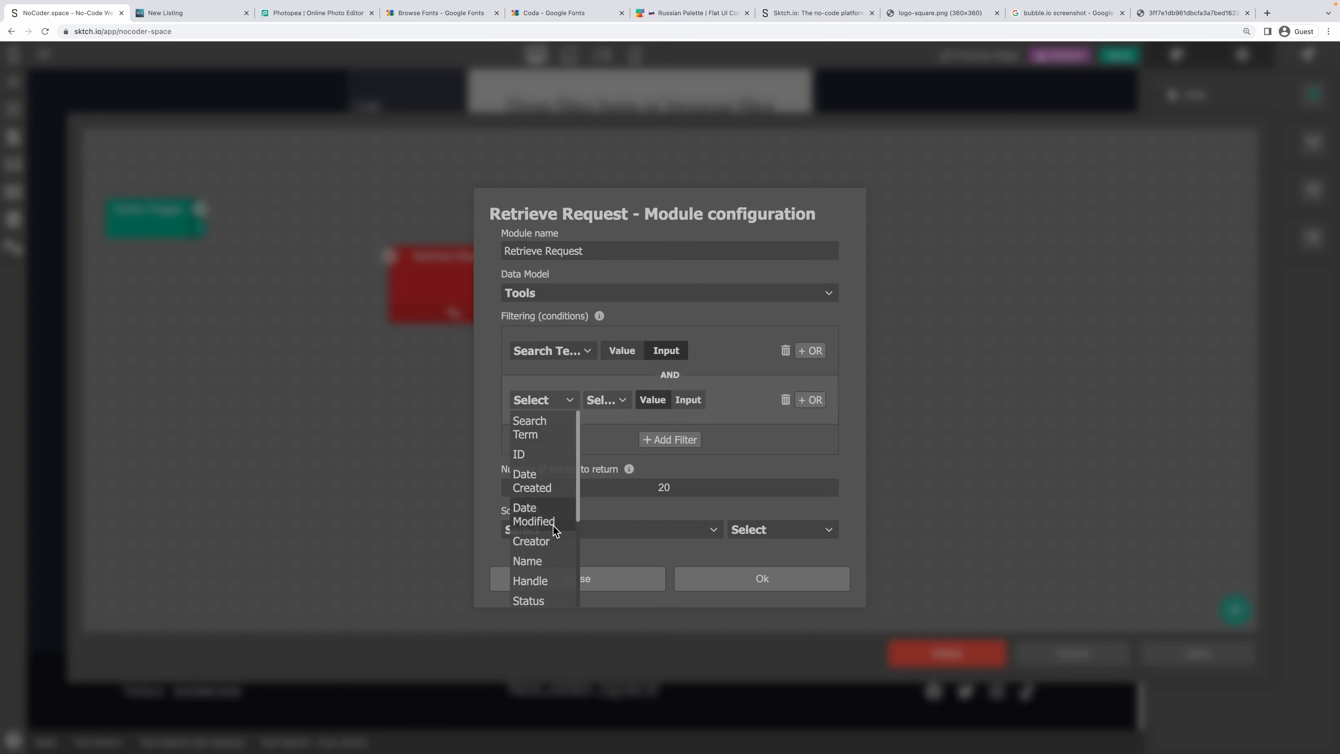
click(529, 600)
click(626, 403)
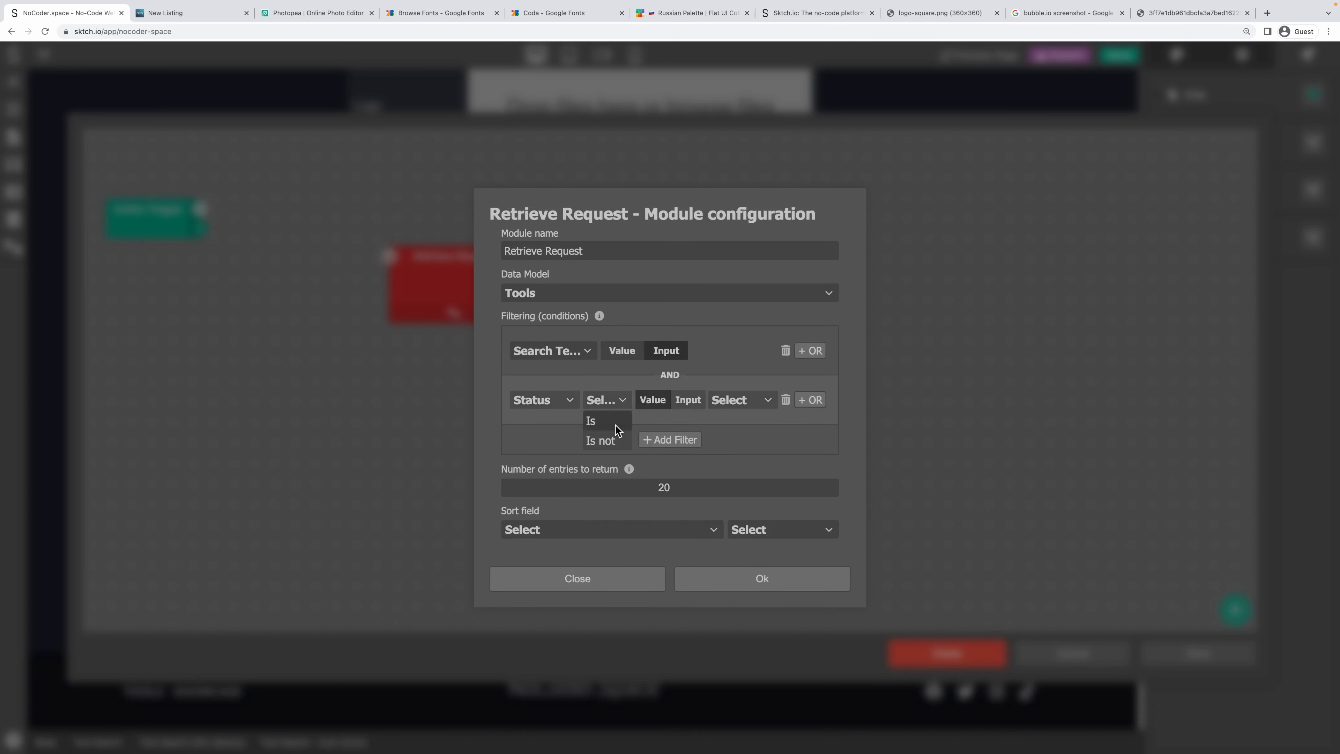
click(615, 423)
click(739, 438)
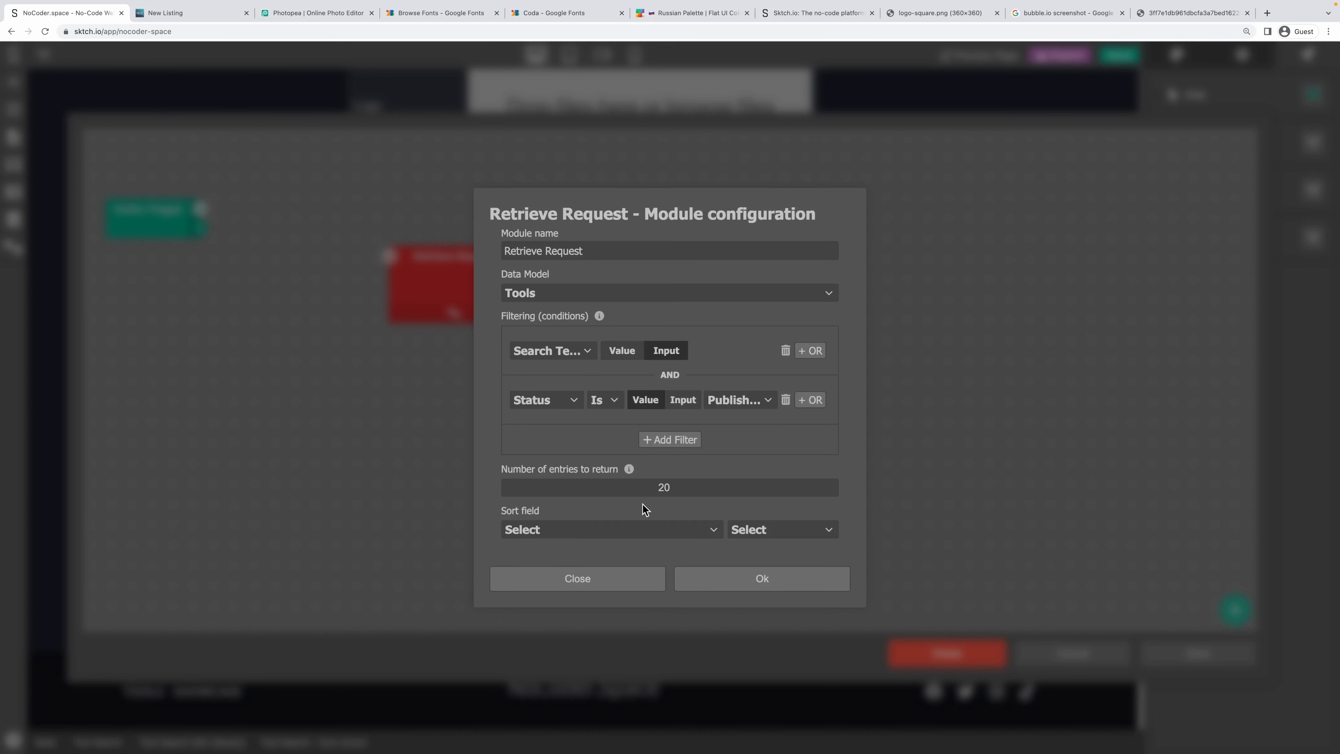
Sort results by Search Term descending and confirm the Retrieve Request settings.
click(665, 531)
click(667, 551)
click(739, 531)
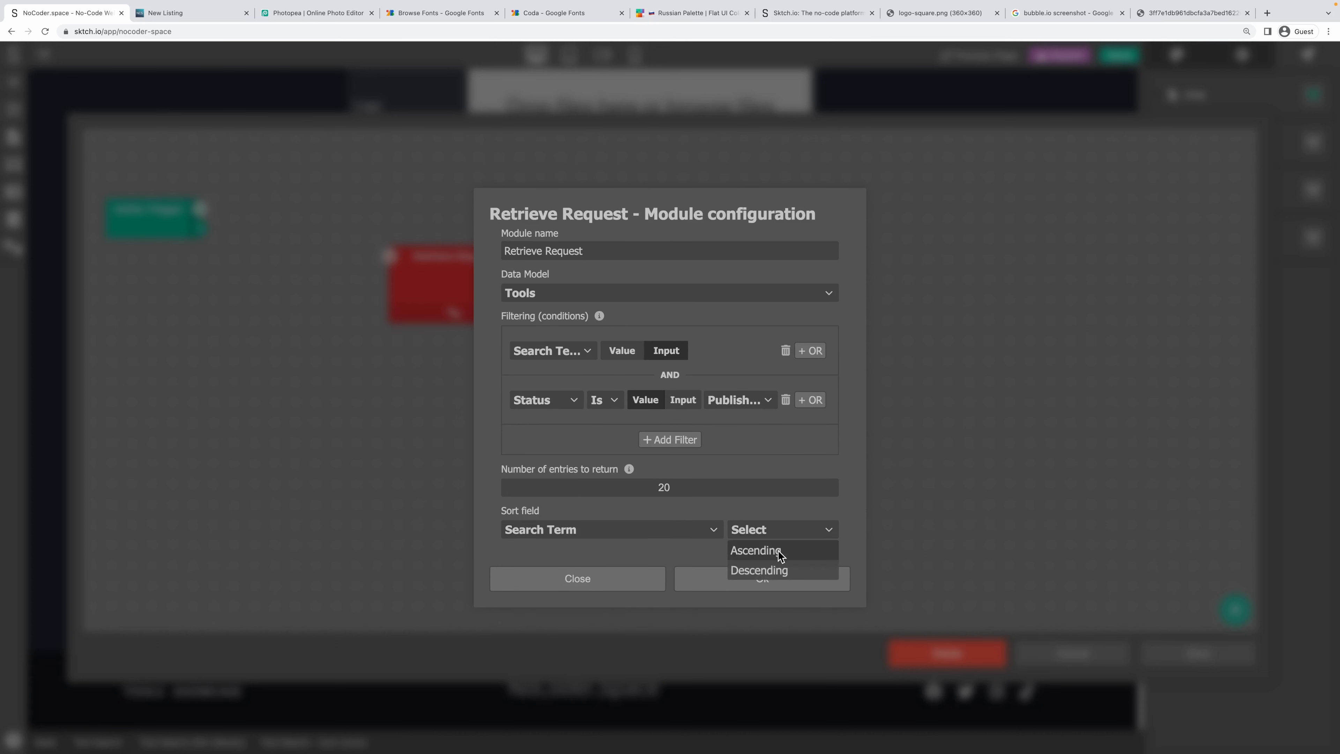
click(775, 563)
click(751, 571)
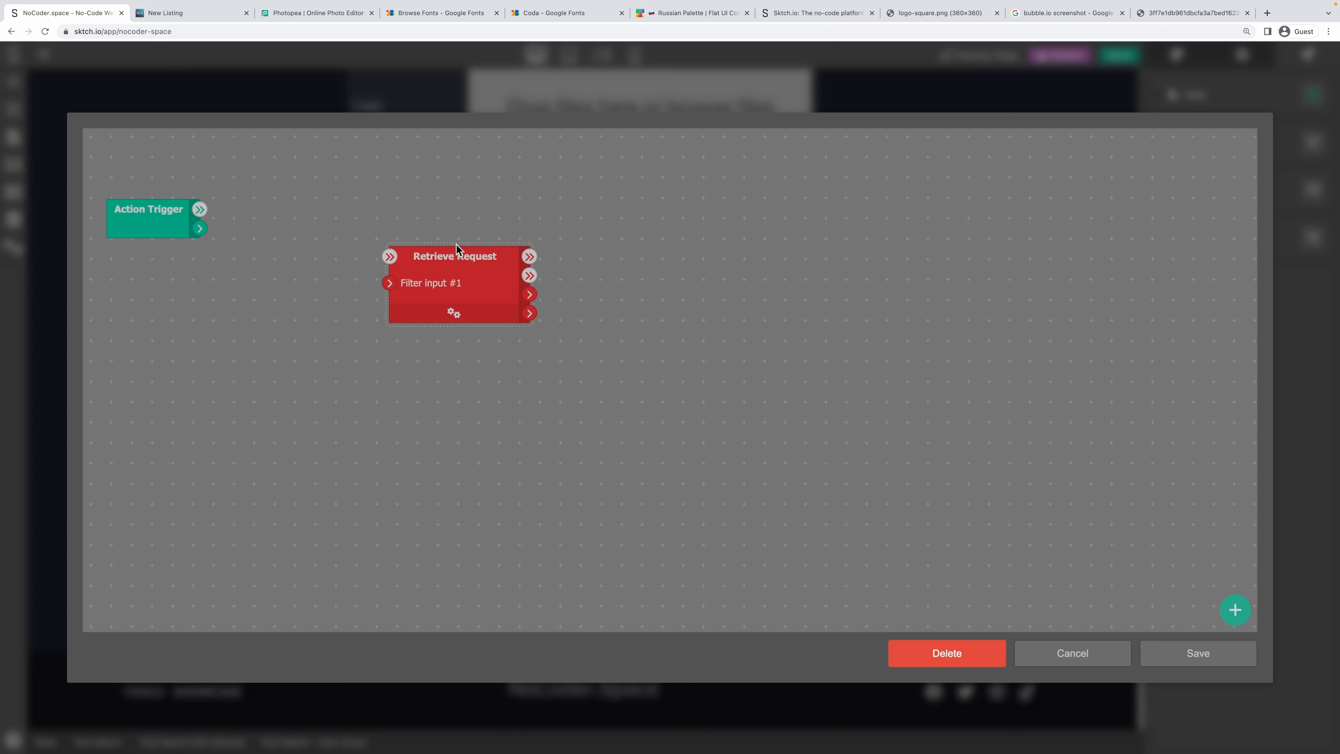
Add a Find Element By Class step after Action Trigger, set to match the first element only.
drag(456, 248, 528, 201)
drag(200, 227, 311, 231)
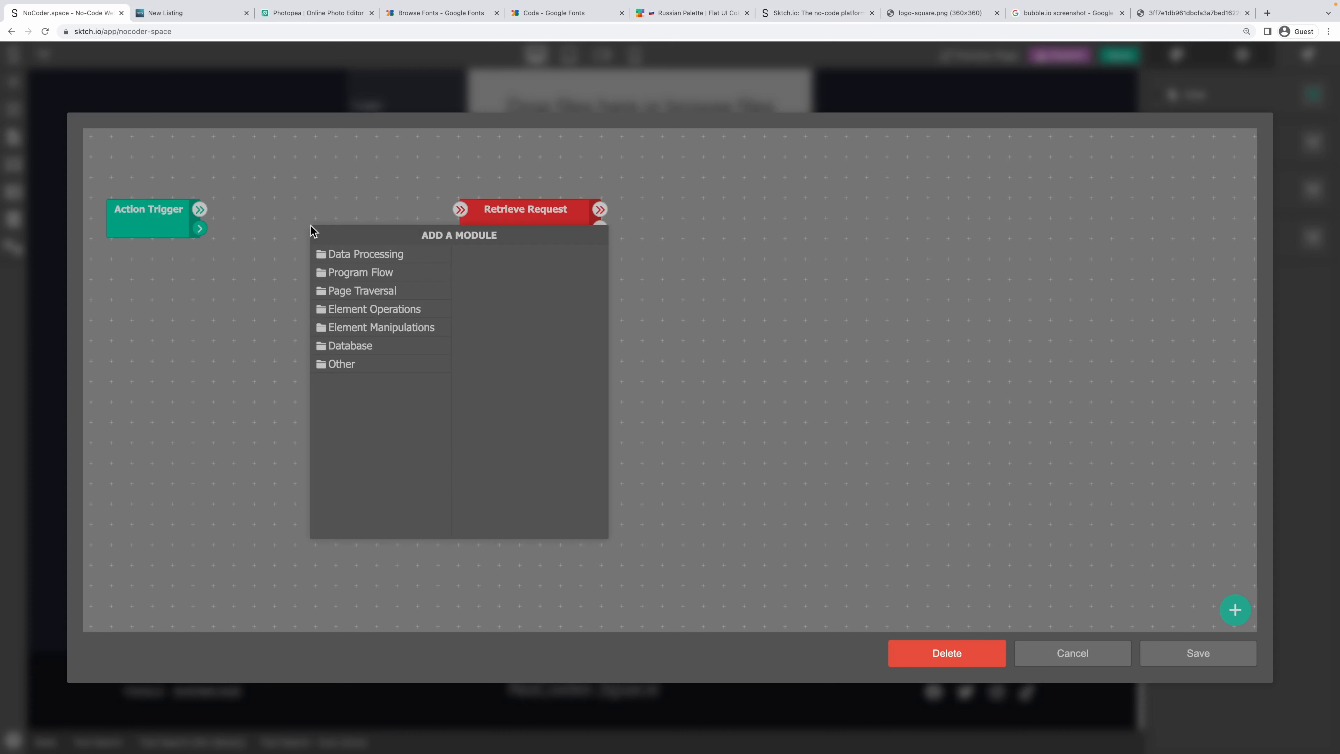
click(380, 287)
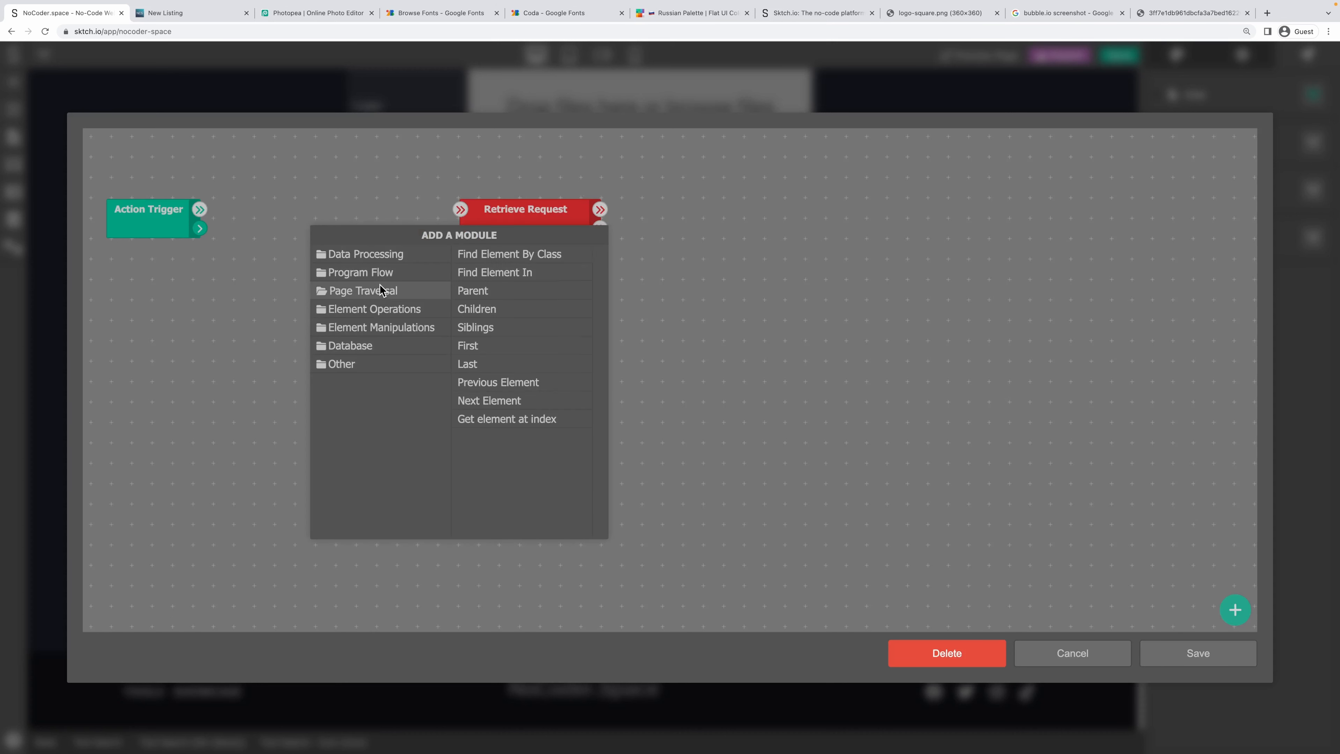
click(529, 254)
drag(540, 217, 680, 222)
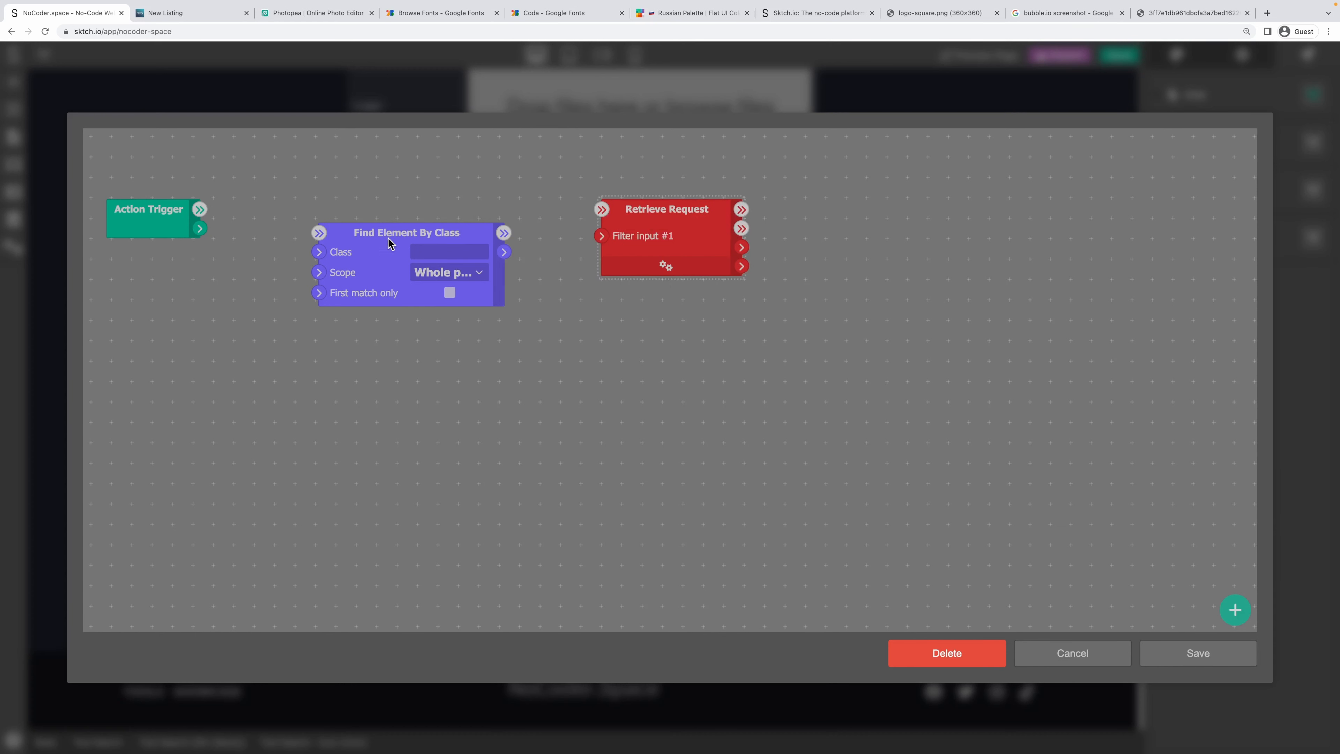
drag(388, 237, 312, 213)
click(383, 226)
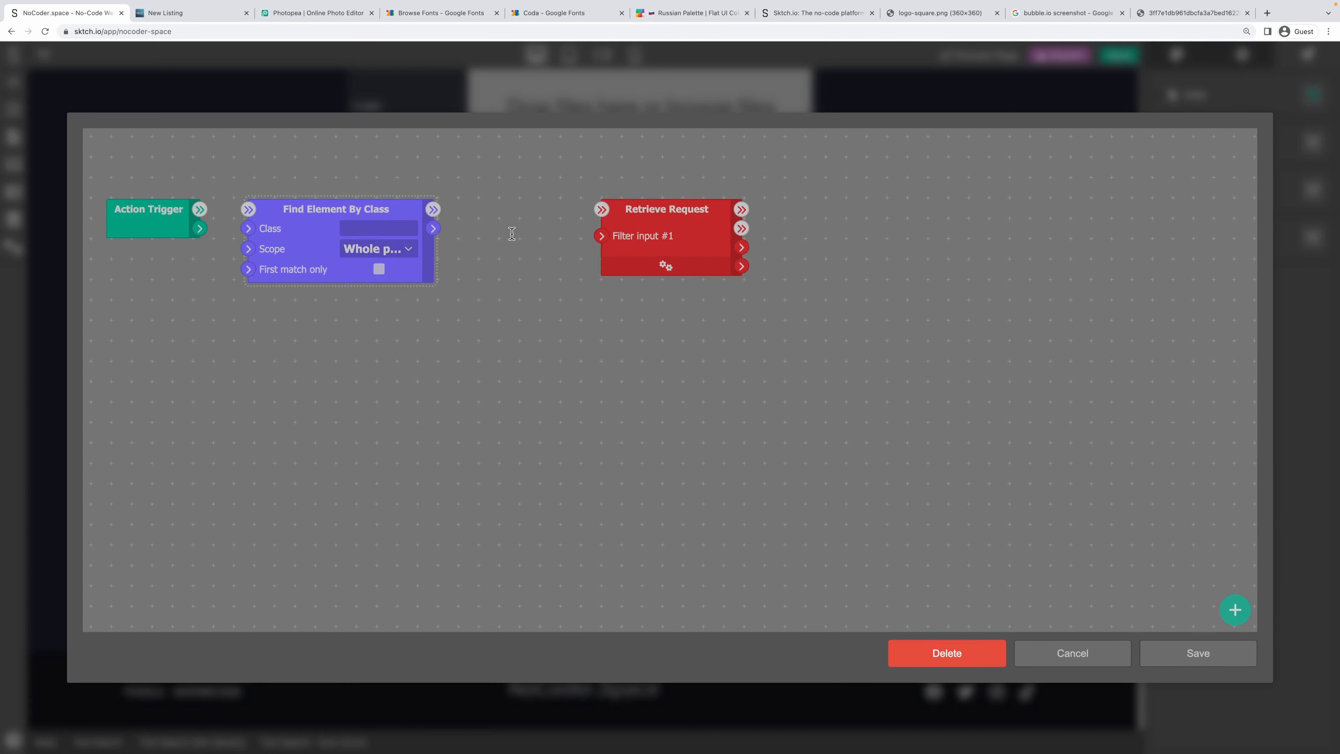
click(379, 268)
Add a Get Value step from the Element Operations modules.
drag(576, 225, 635, 222)
drag(730, 228, 872, 205)
drag(531, 238, 385, 250)
right_click(448, 231)
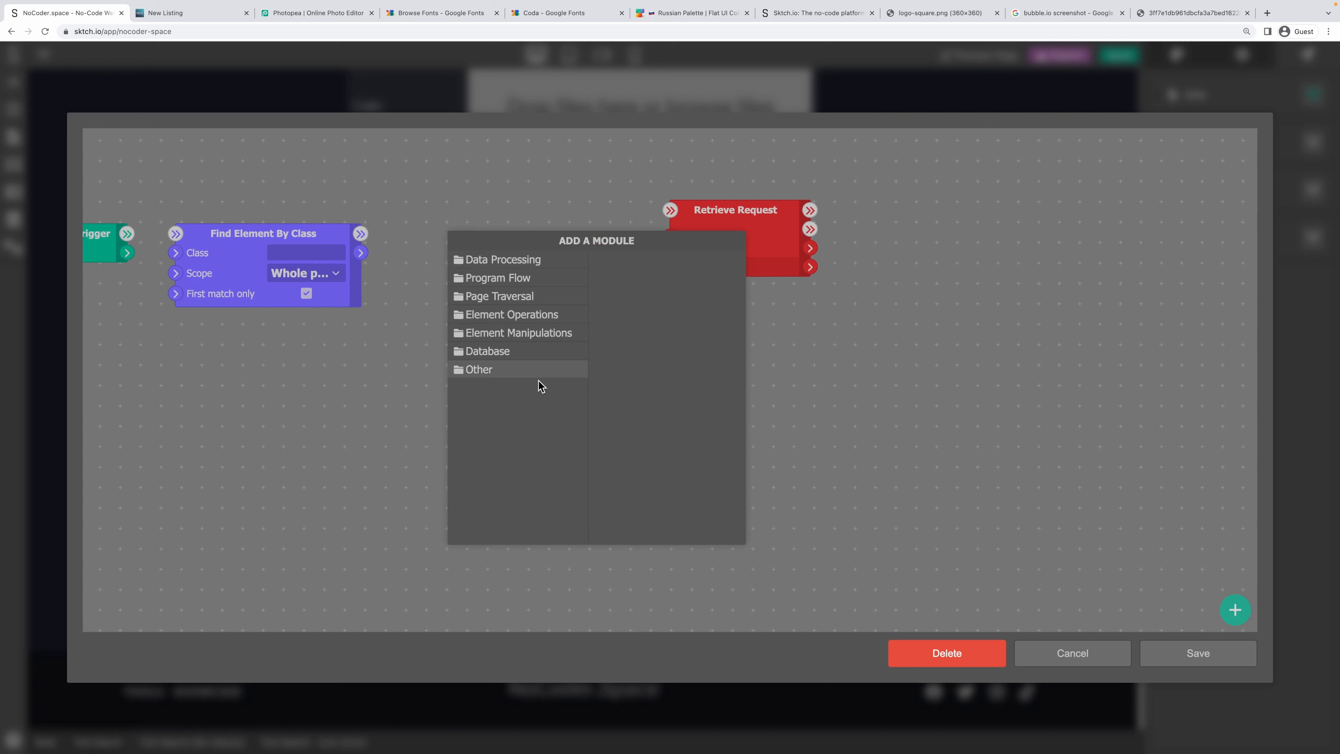
click(522, 370)
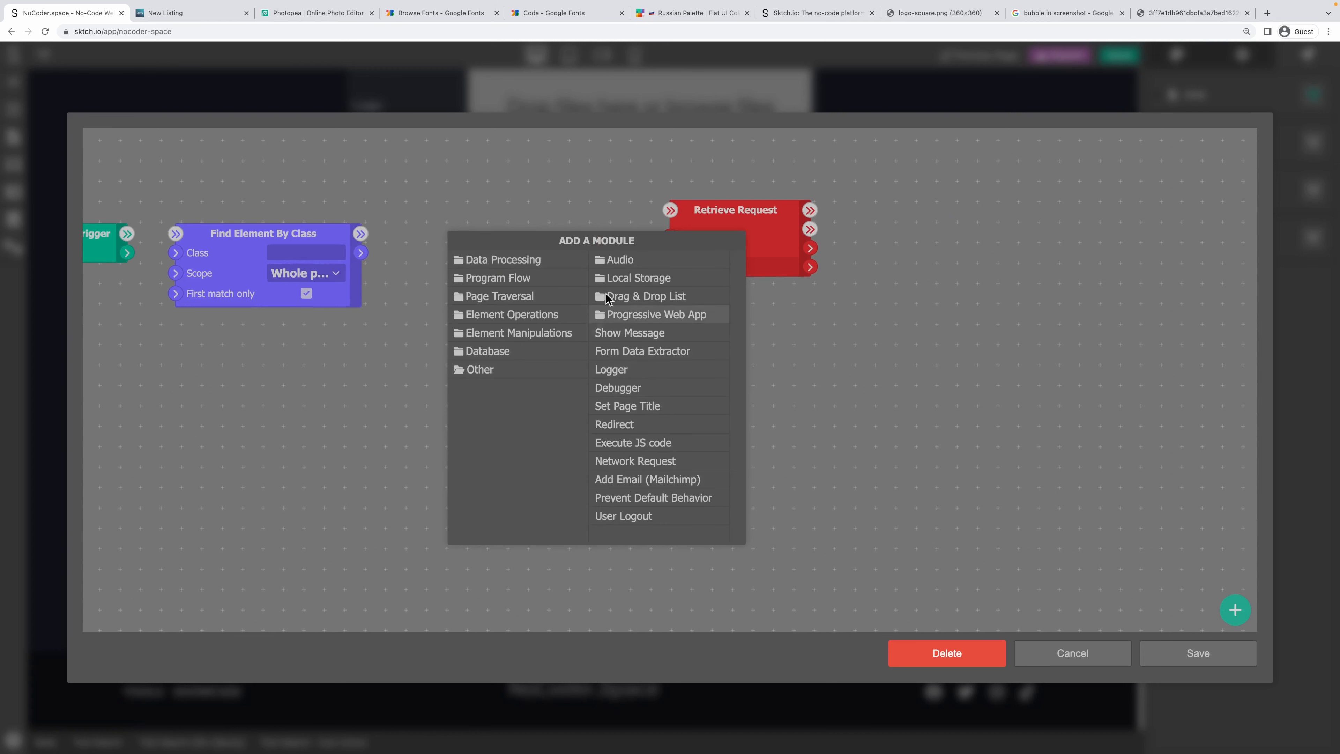
click(504, 314)
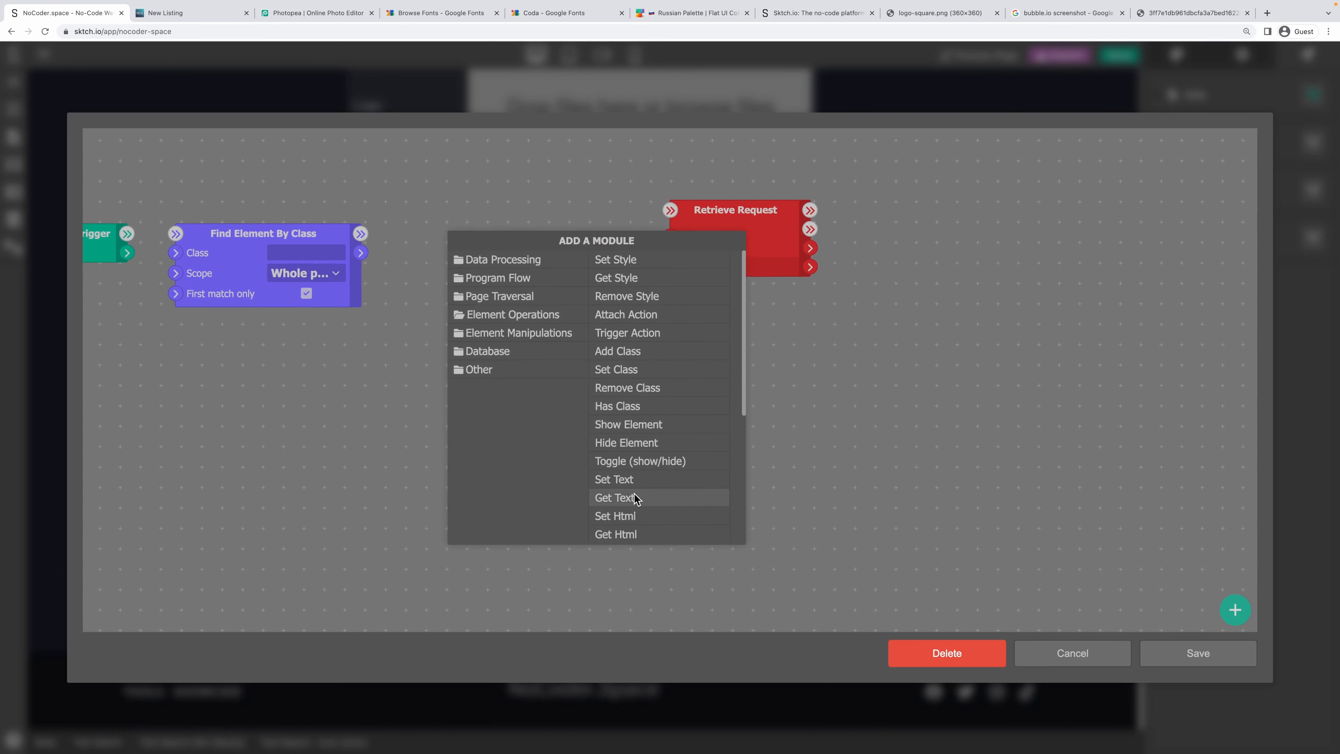
scroll(656, 506, down, 1)
scroll(661, 505, down, 1)
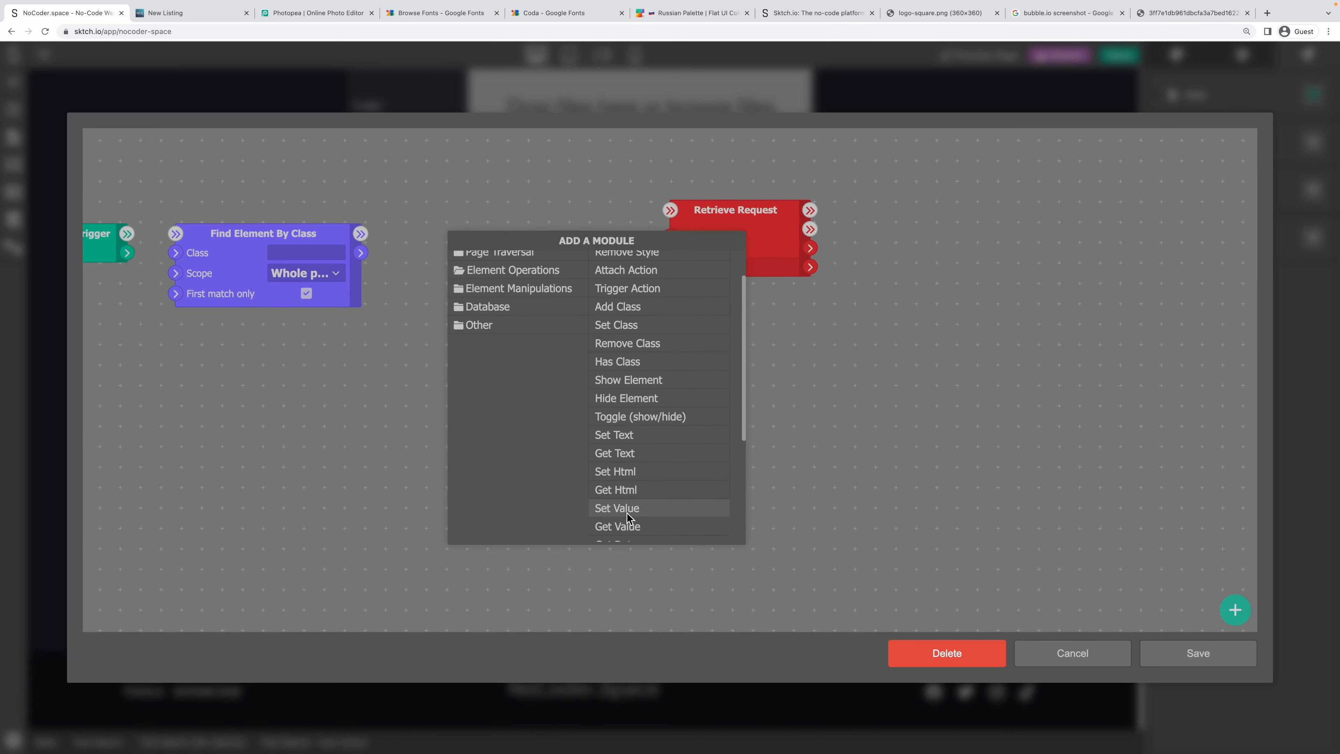
click(628, 523)
Wire Get Value between Find Element By Class and Retrieve Request, feeding its value into Filter input #1.
mouse_move(360, 253)
mouse_down()
mouse_move(505, 258)
mouse_move(459, 253)
mouse_up()
drag(552, 252, 707, 244)
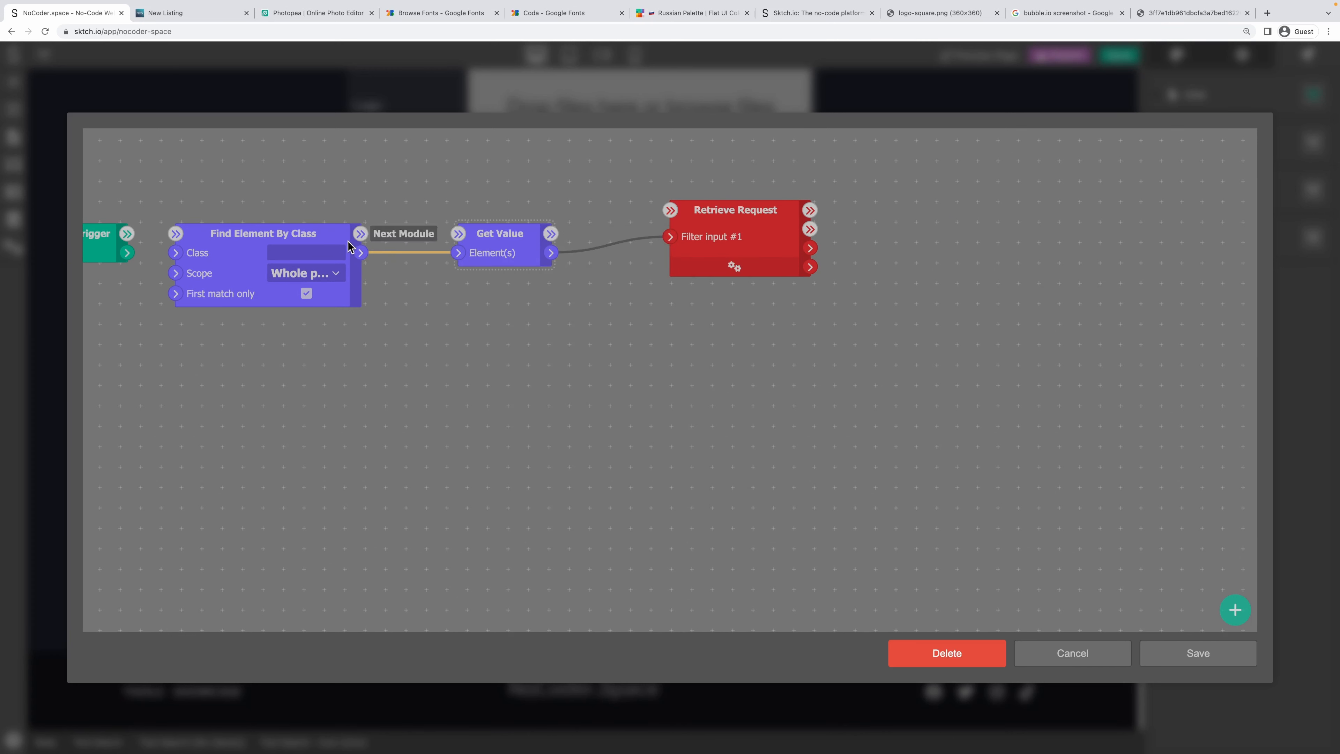
drag(360, 233, 460, 236)
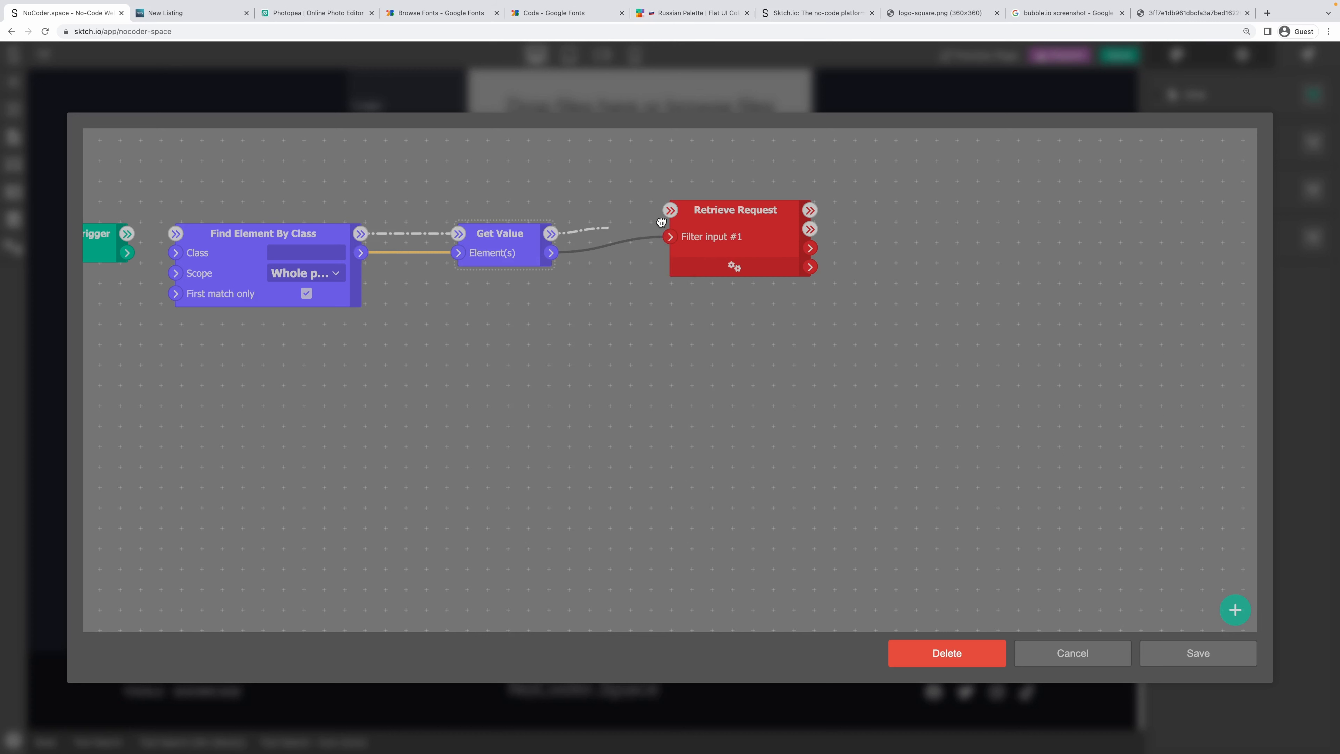
drag(675, 220, 651, 221)
drag(551, 233, 652, 236)
Add a Set Variable 'tool-search' that stores the request results after Retrieve Request succeeds.
right_click(865, 230)
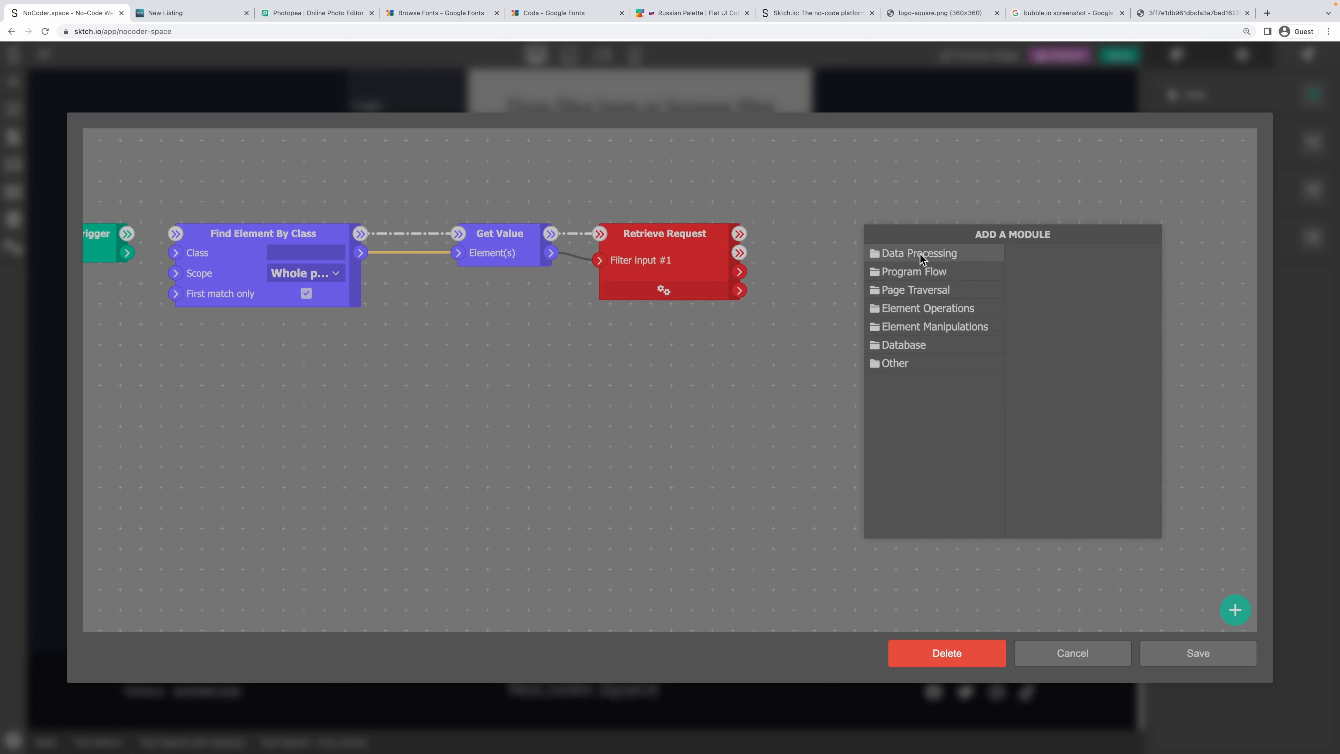
mouse_move(908, 254)
click(1029, 366)
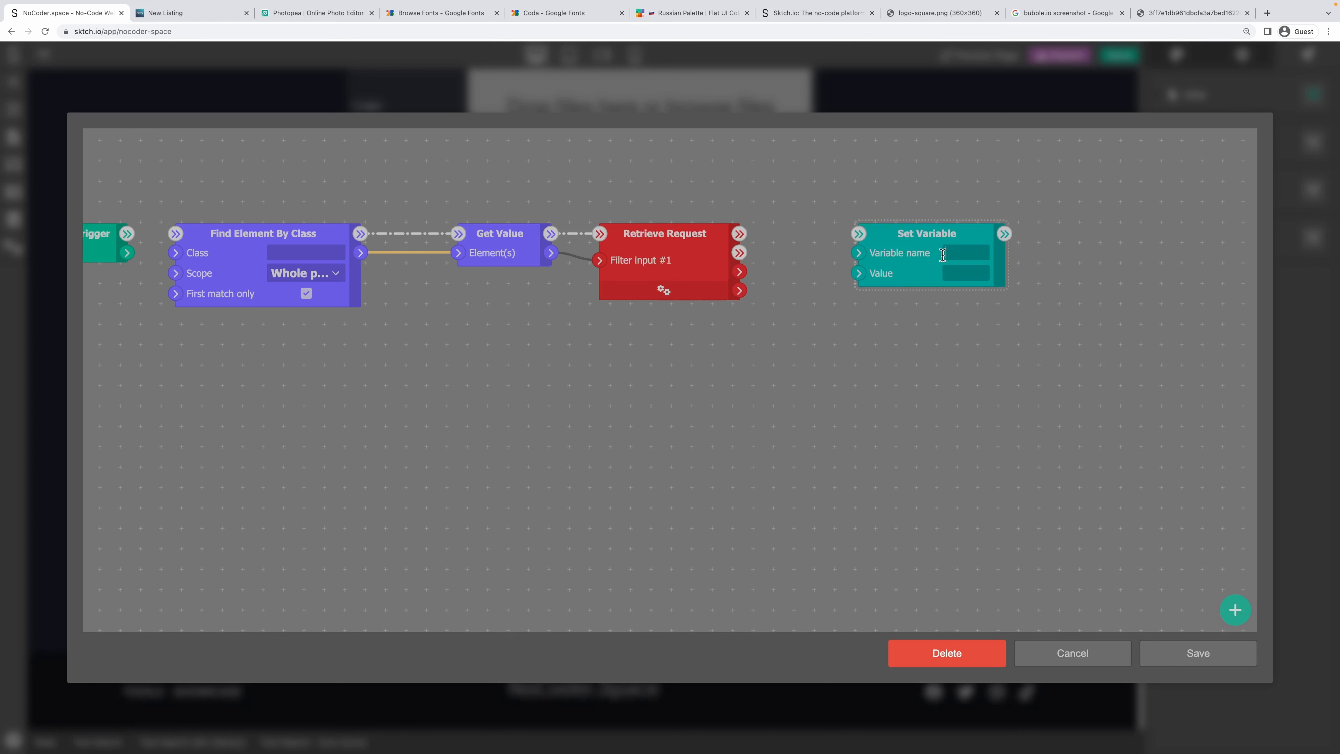
text(tool-search)
click(971, 361)
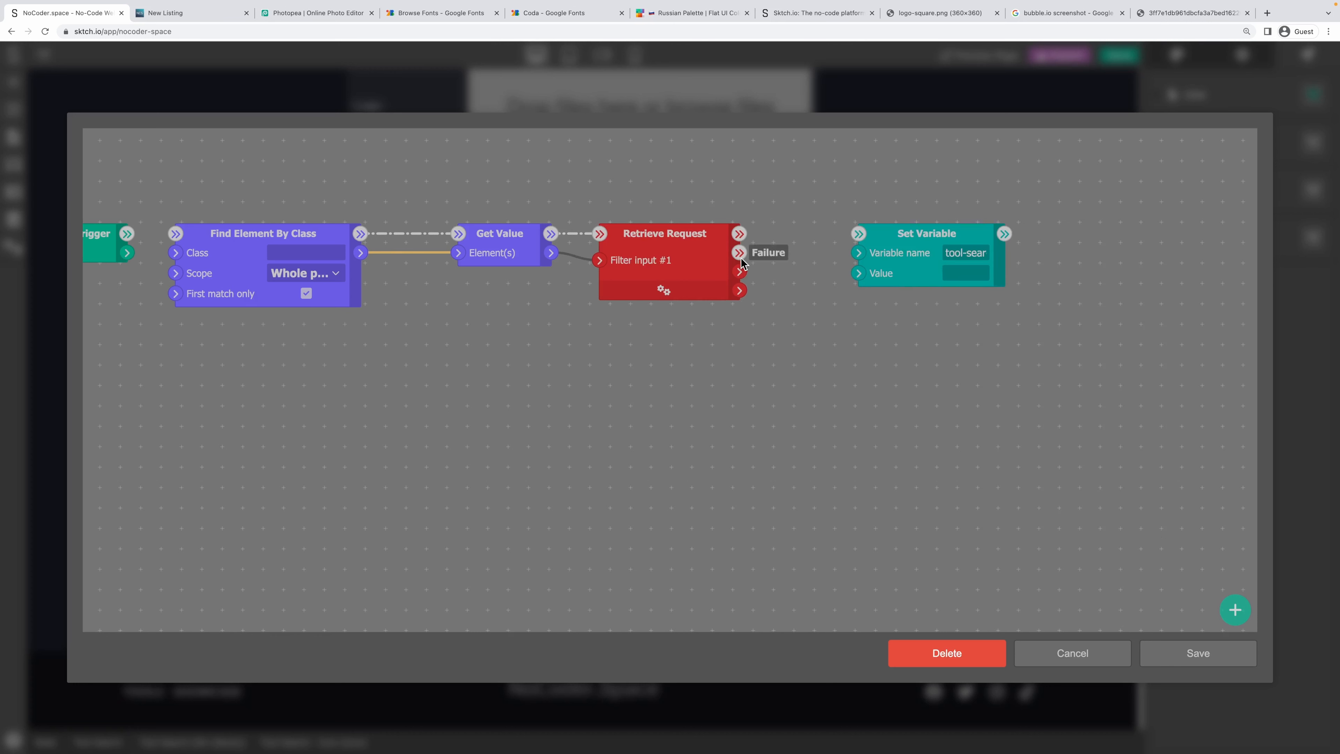
drag(739, 290, 859, 273)
drag(739, 234, 860, 236)
Add a Show Message step displaying the request results, and connect Action Trigger to Find Element By Class.
drag(955, 369, 662, 383)
right_click(817, 250)
click(870, 388)
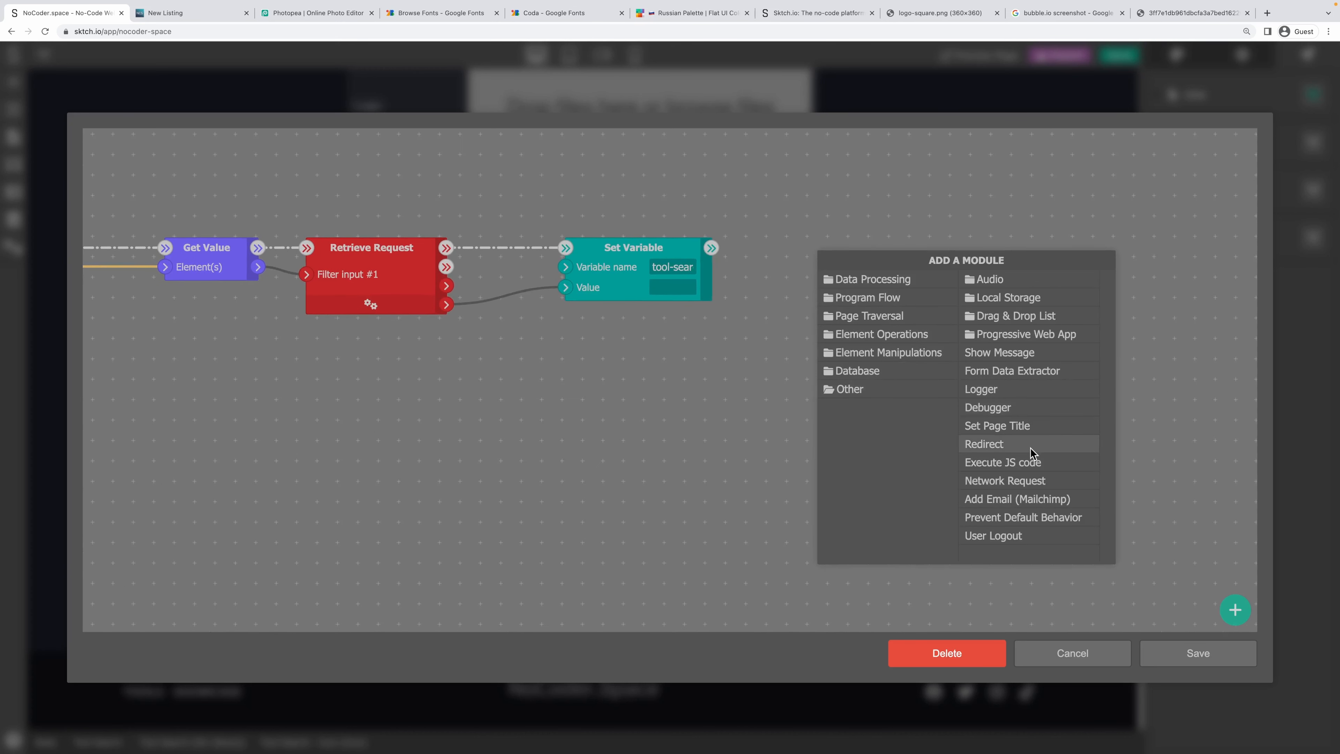
click(1034, 352)
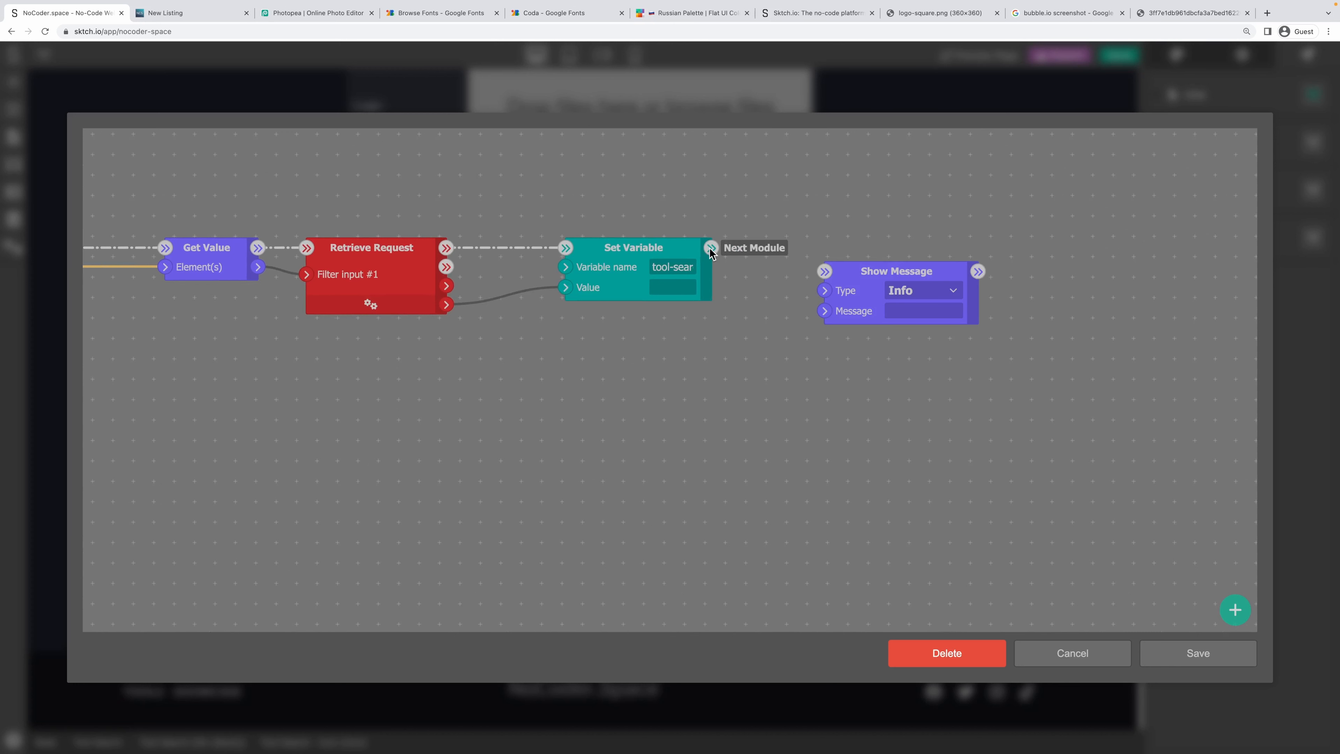
drag(711, 248, 824, 271)
drag(446, 304, 824, 311)
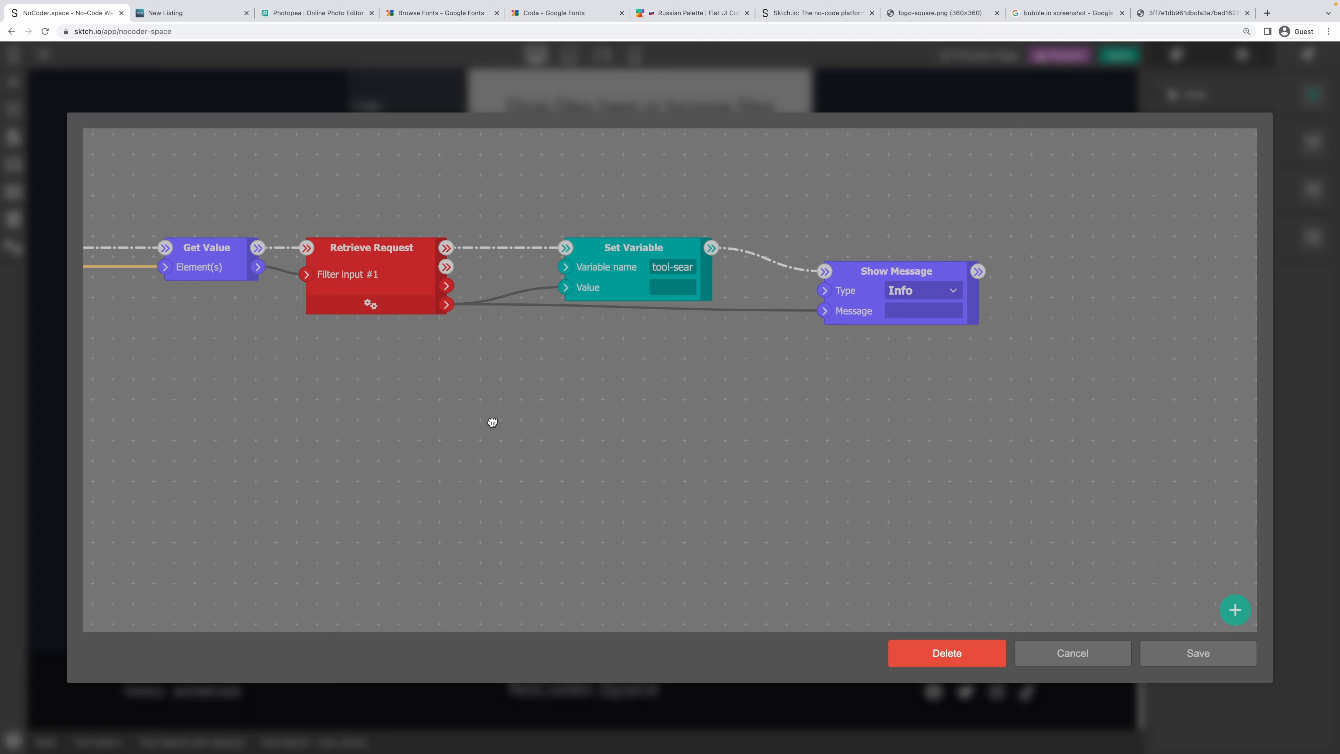
drag(492, 422, 862, 425)
drag(305, 270, 307, 257)
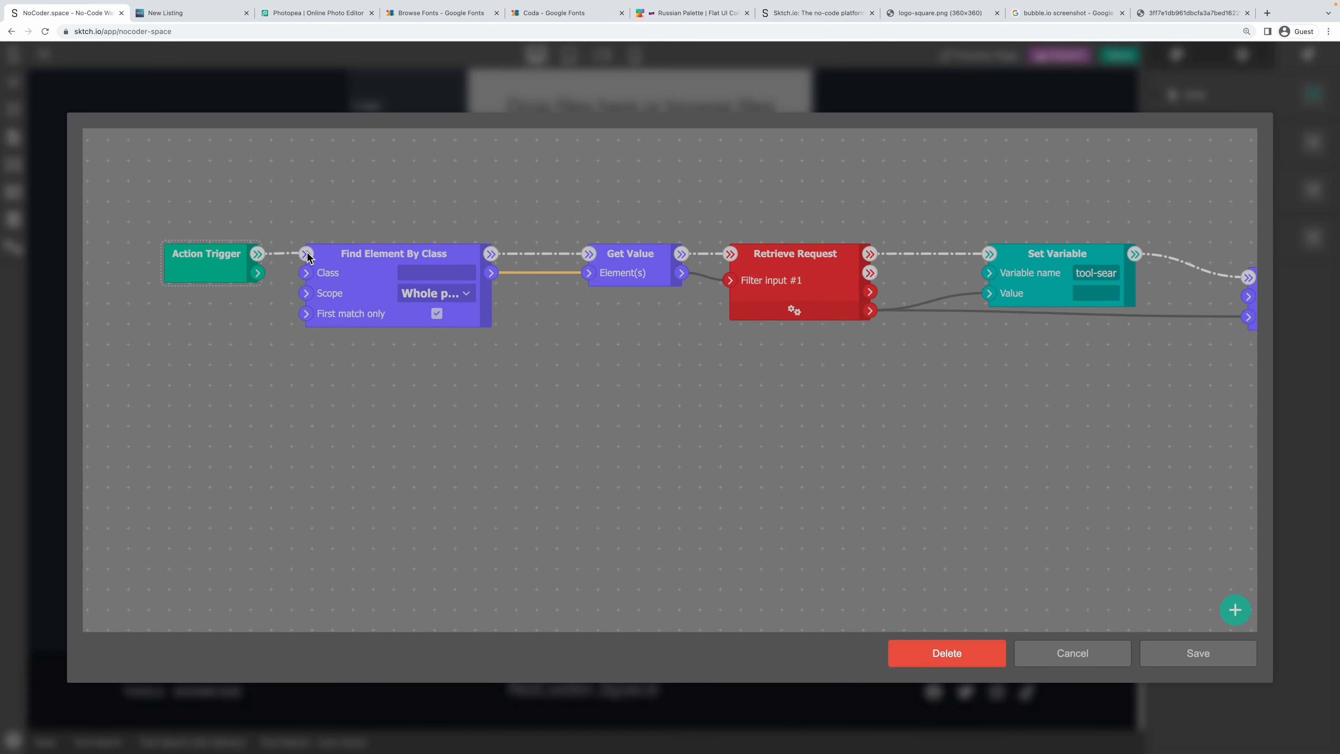
Copy the tool-search-input class handle from the Tool Search - Input project style.
click(1187, 656)
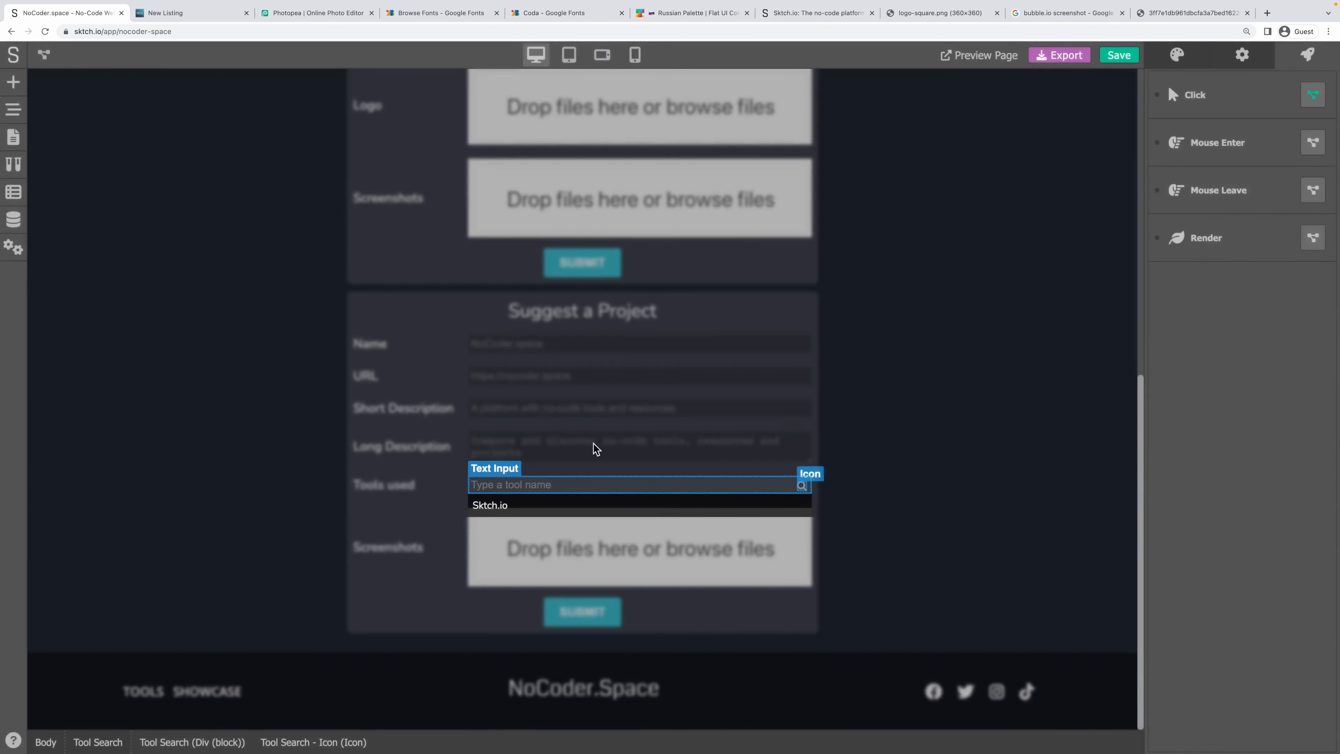
click(545, 477)
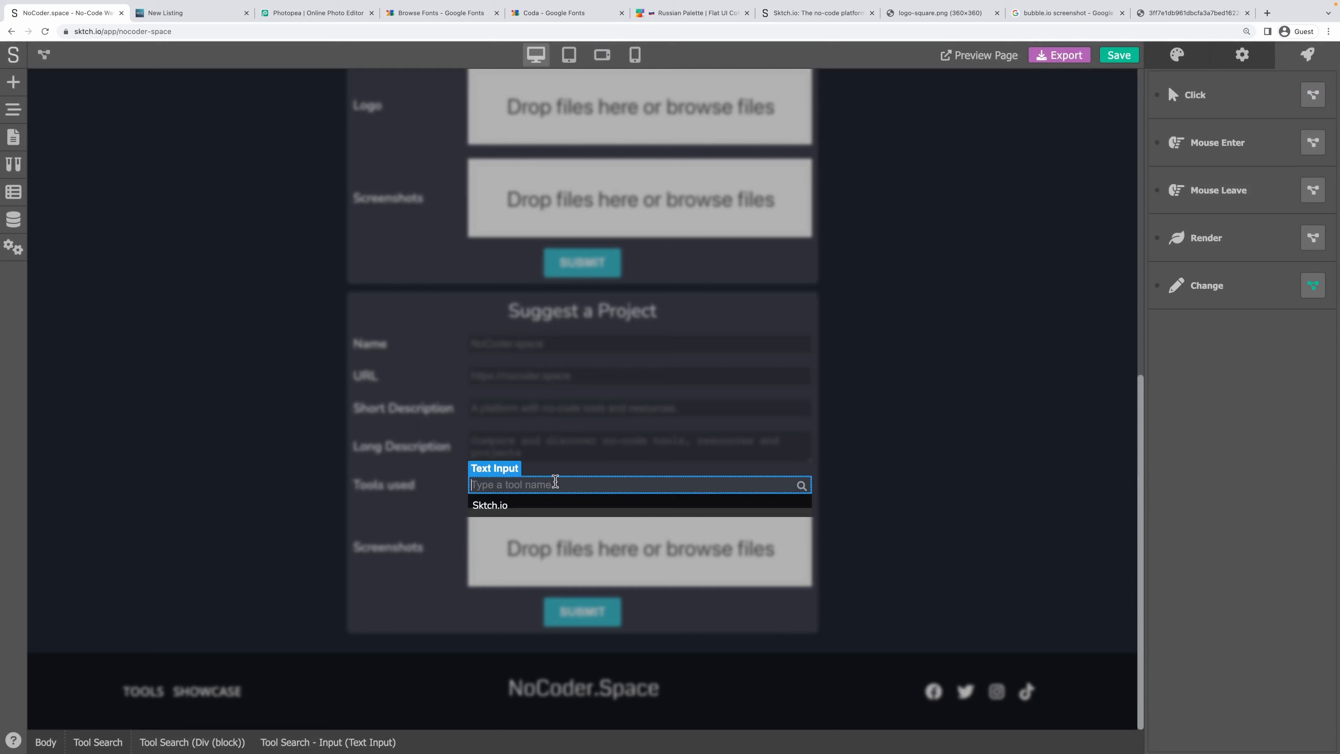
click(1241, 56)
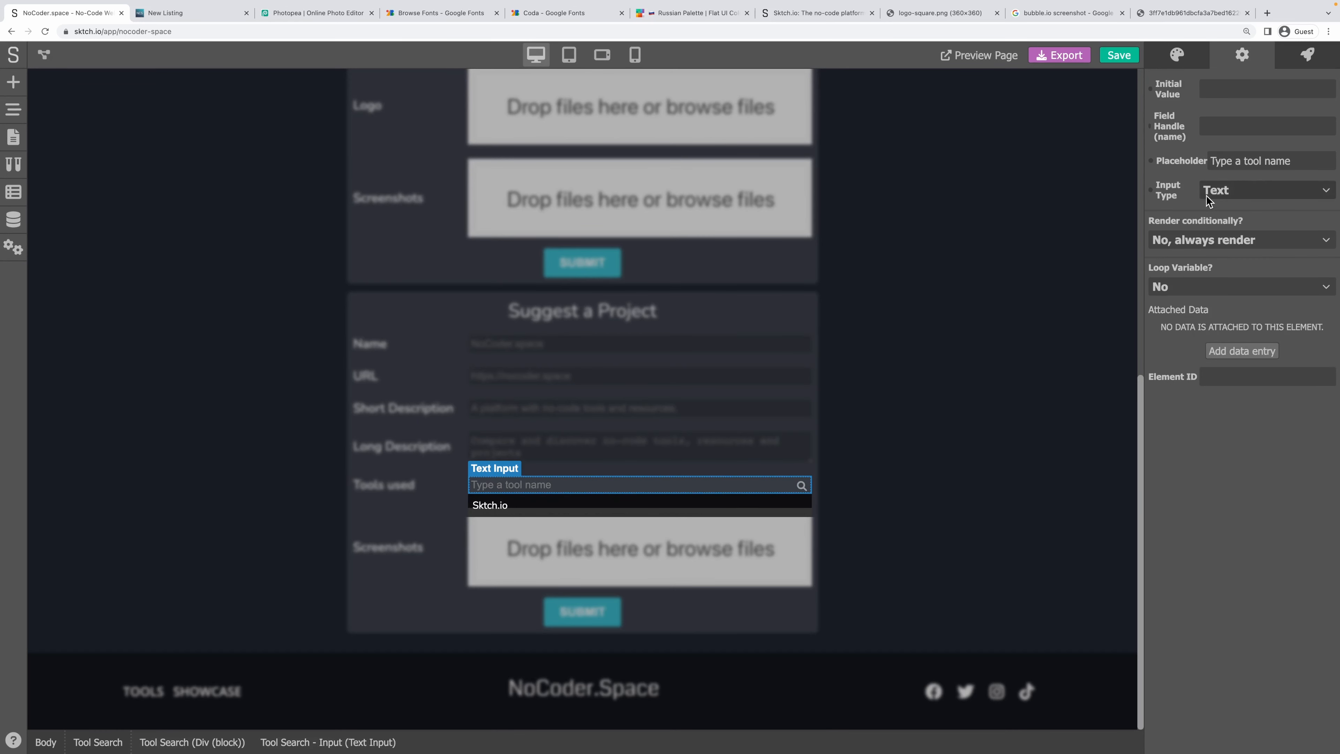
click(1208, 57)
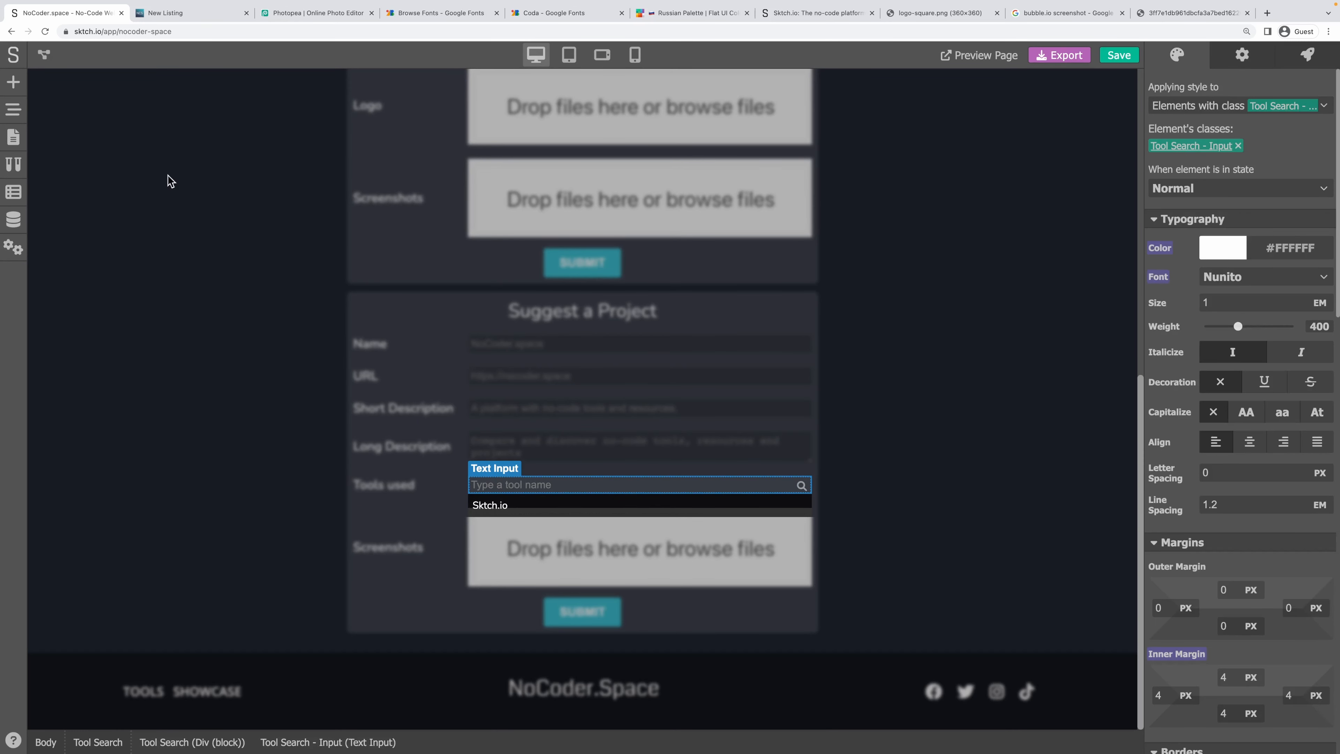
click(7, 195)
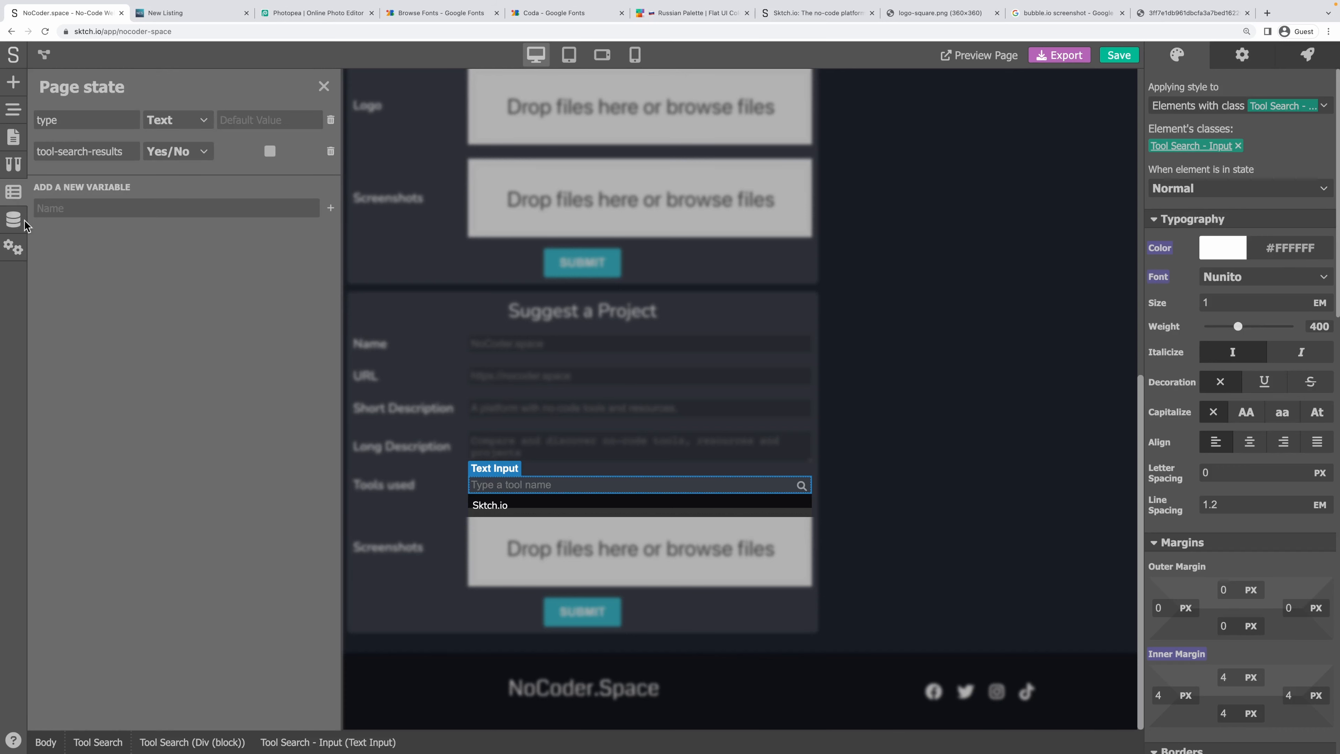
click(14, 218)
click(14, 163)
scroll(135, 285, down, 10)
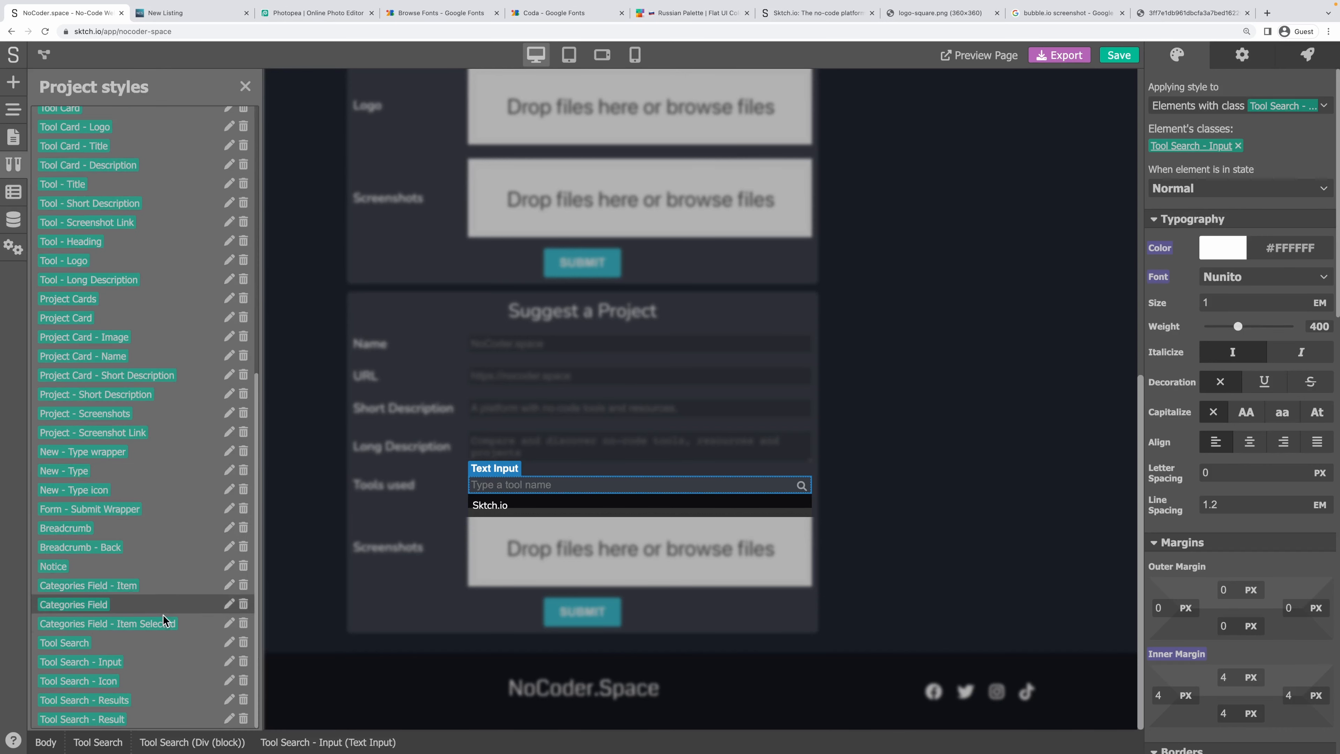
click(228, 662)
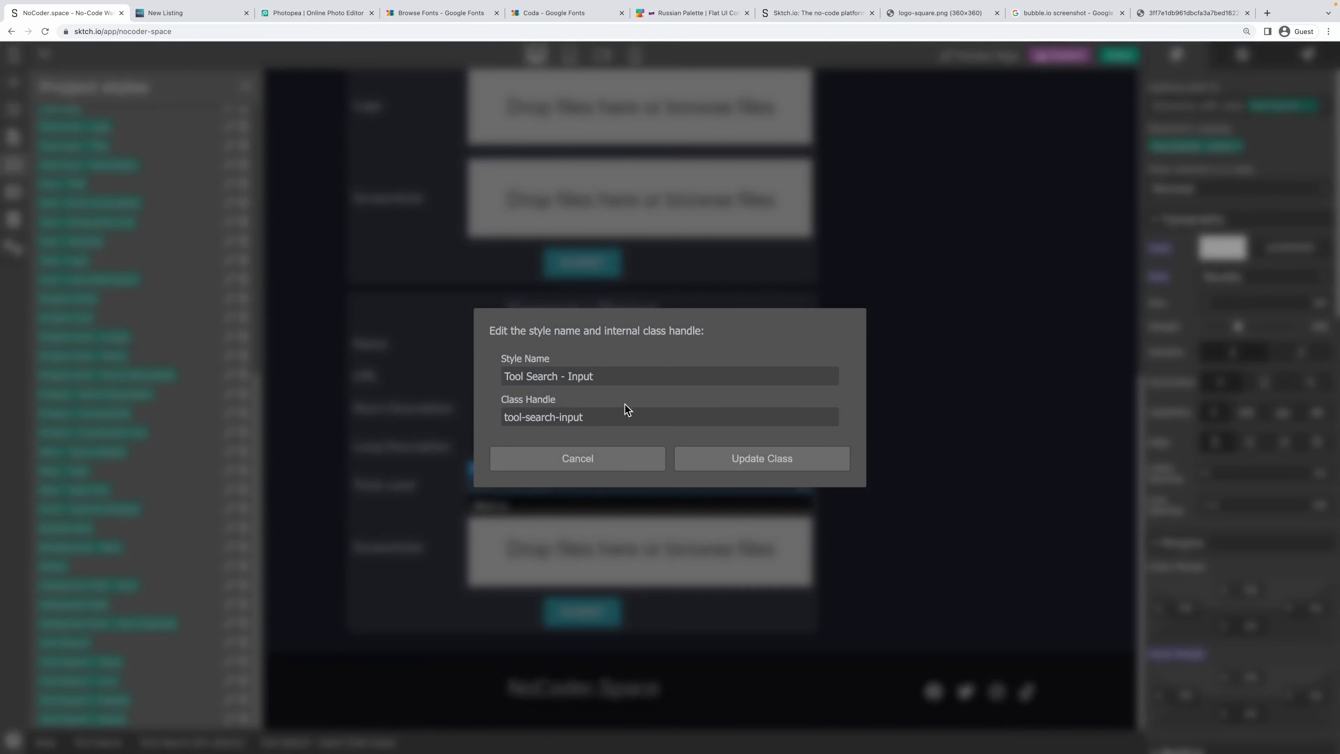
triple_click(559, 417)
key(ctrl+c)
click(584, 454)
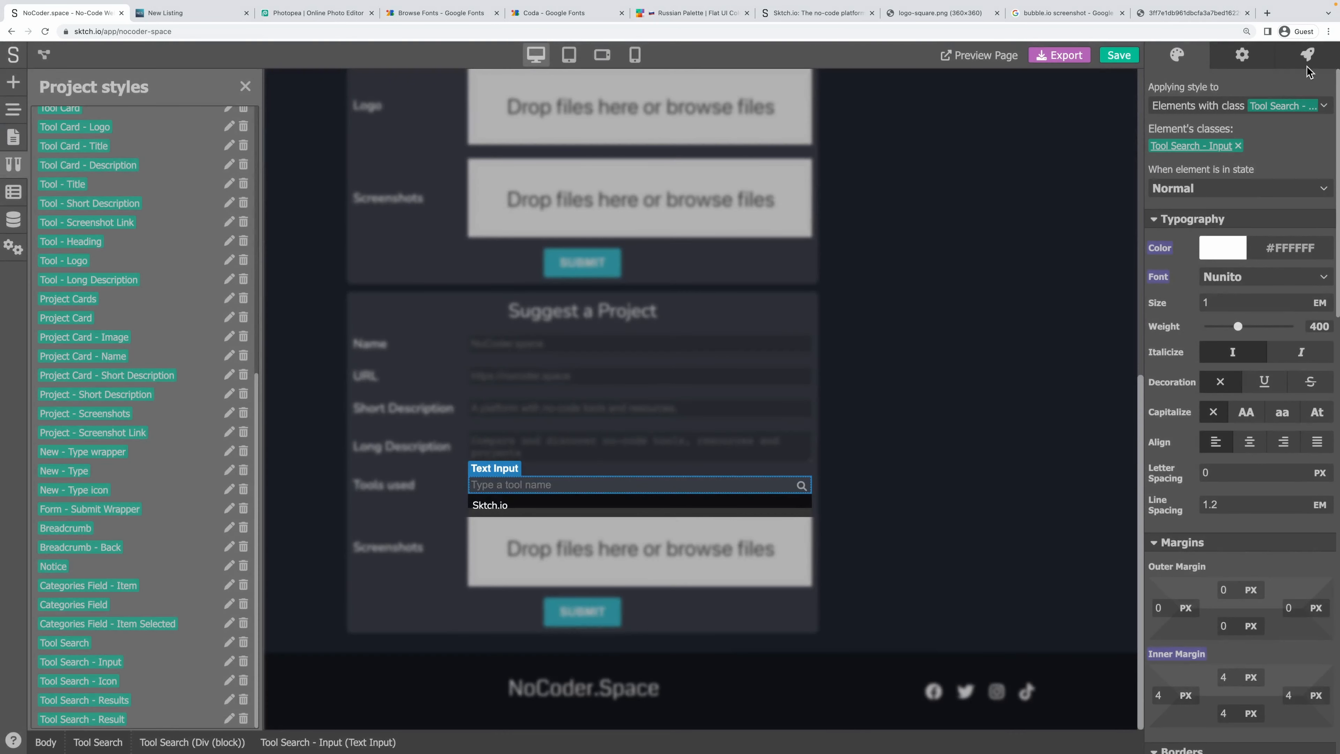
Paste tool-search-input into the search icon's Find Element By Class step and save the Click workflow.
click(1307, 55)
click(801, 485)
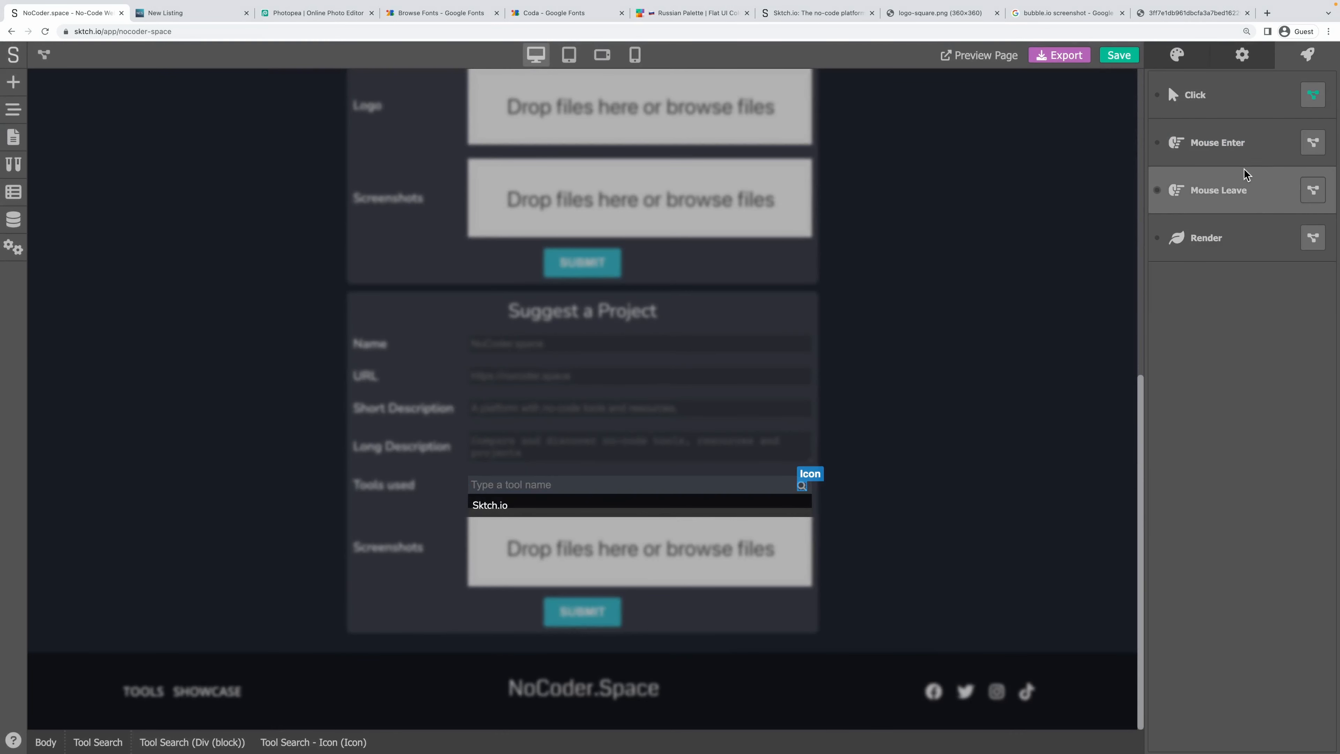
click(1313, 94)
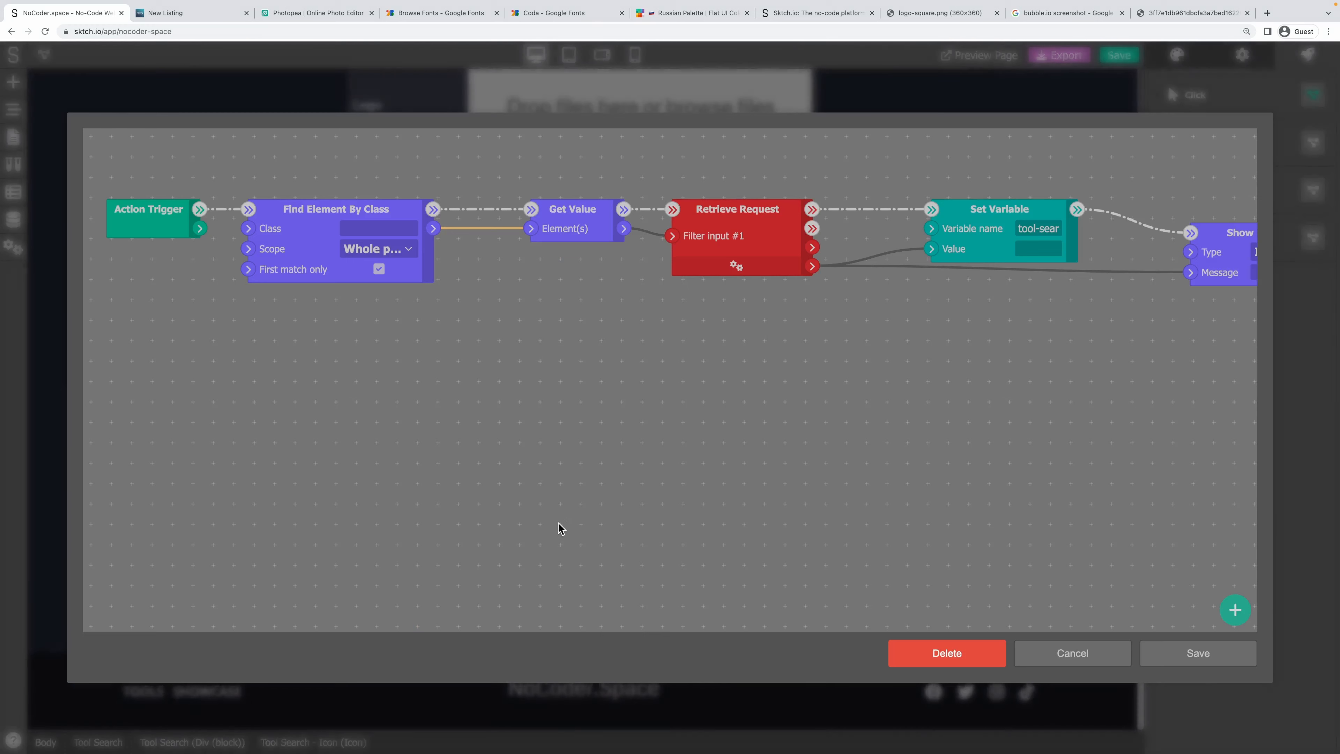
click(383, 228)
key(ctrl+v)
click(453, 406)
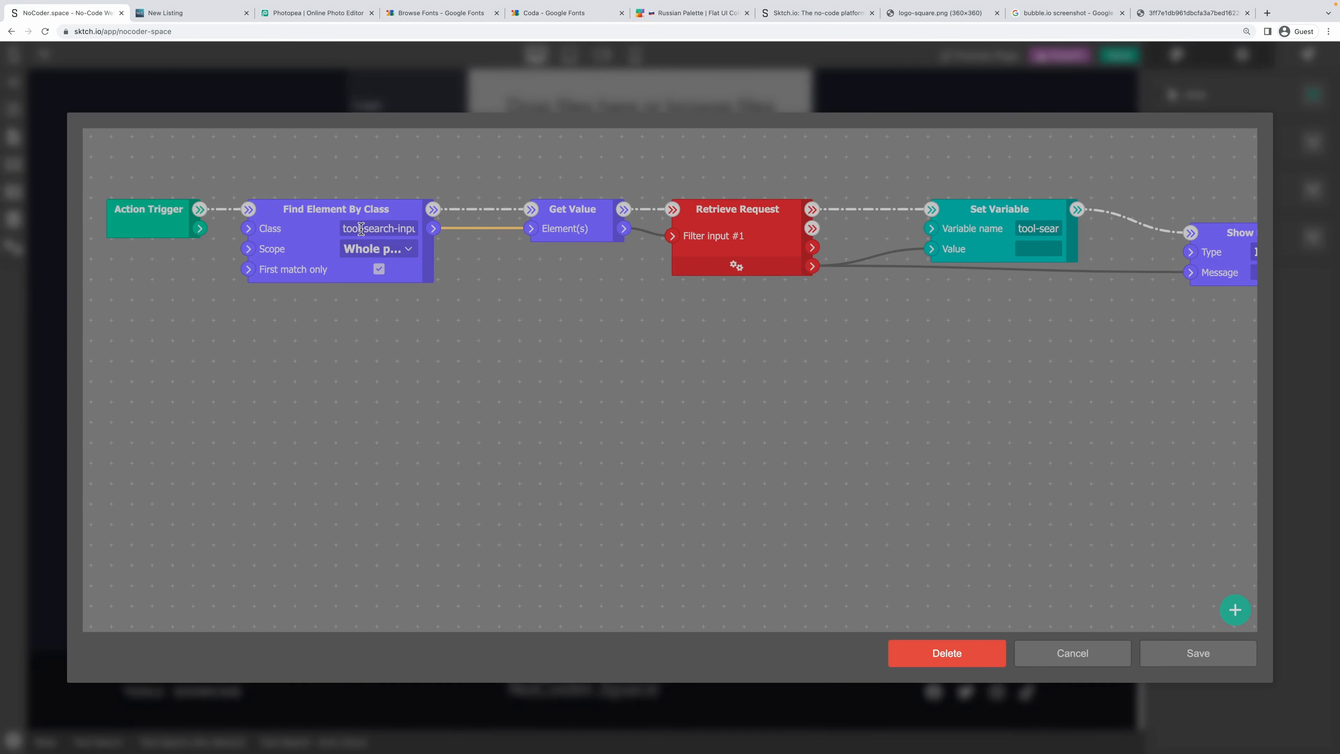
click(1191, 653)
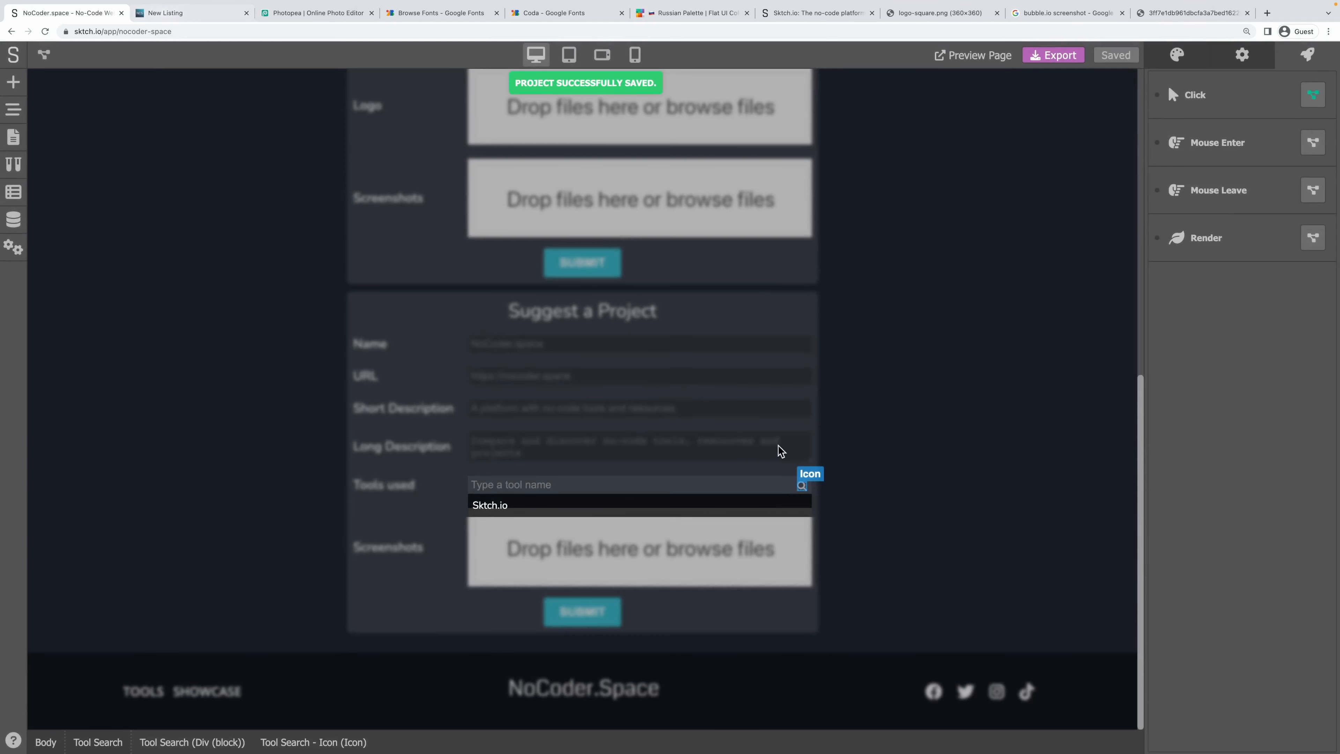
Delete the text input's Change workflow and save the project.
click(761, 484)
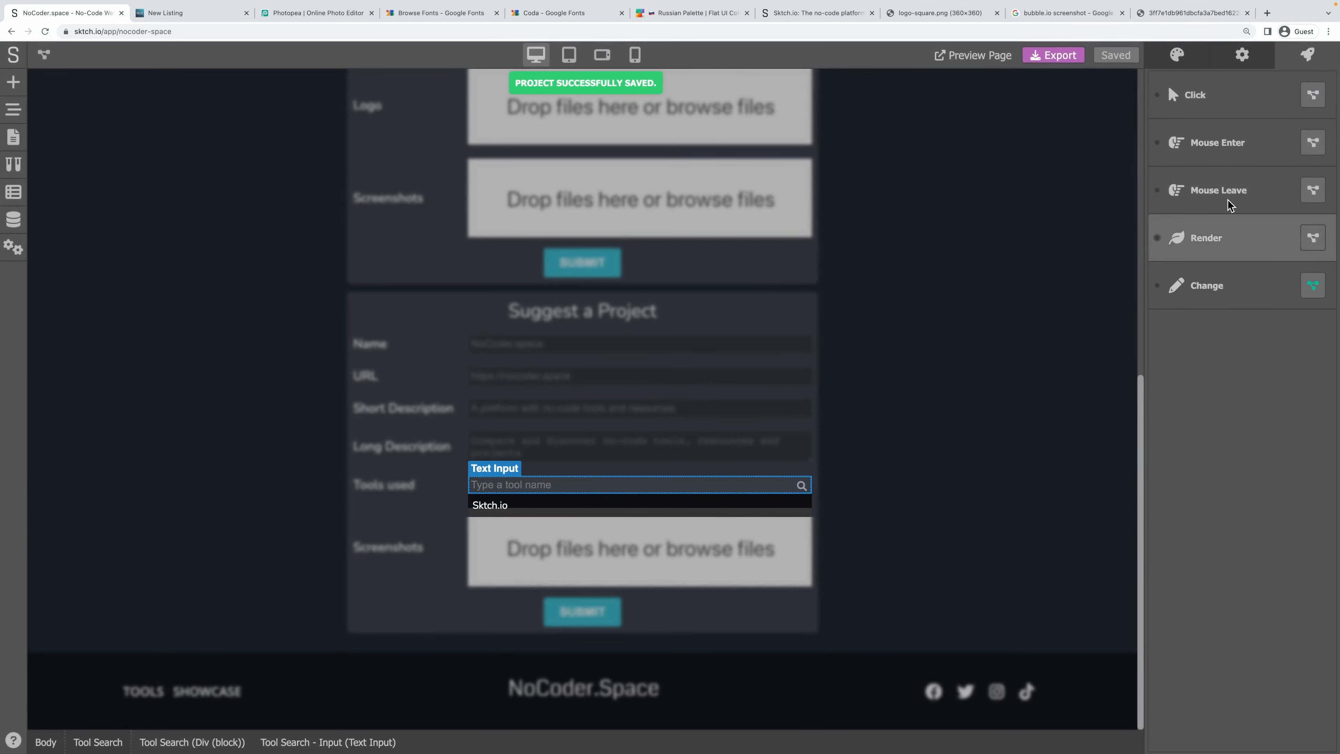
click(1312, 286)
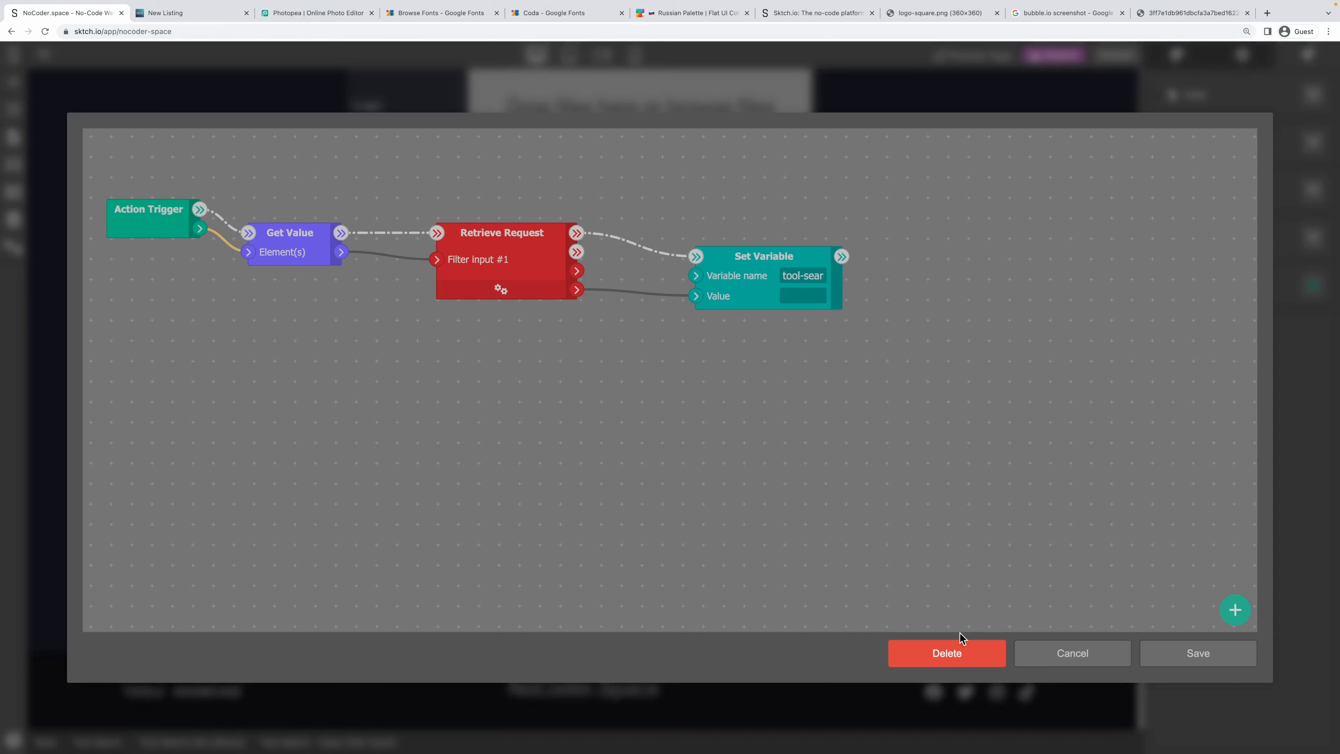
click(961, 654)
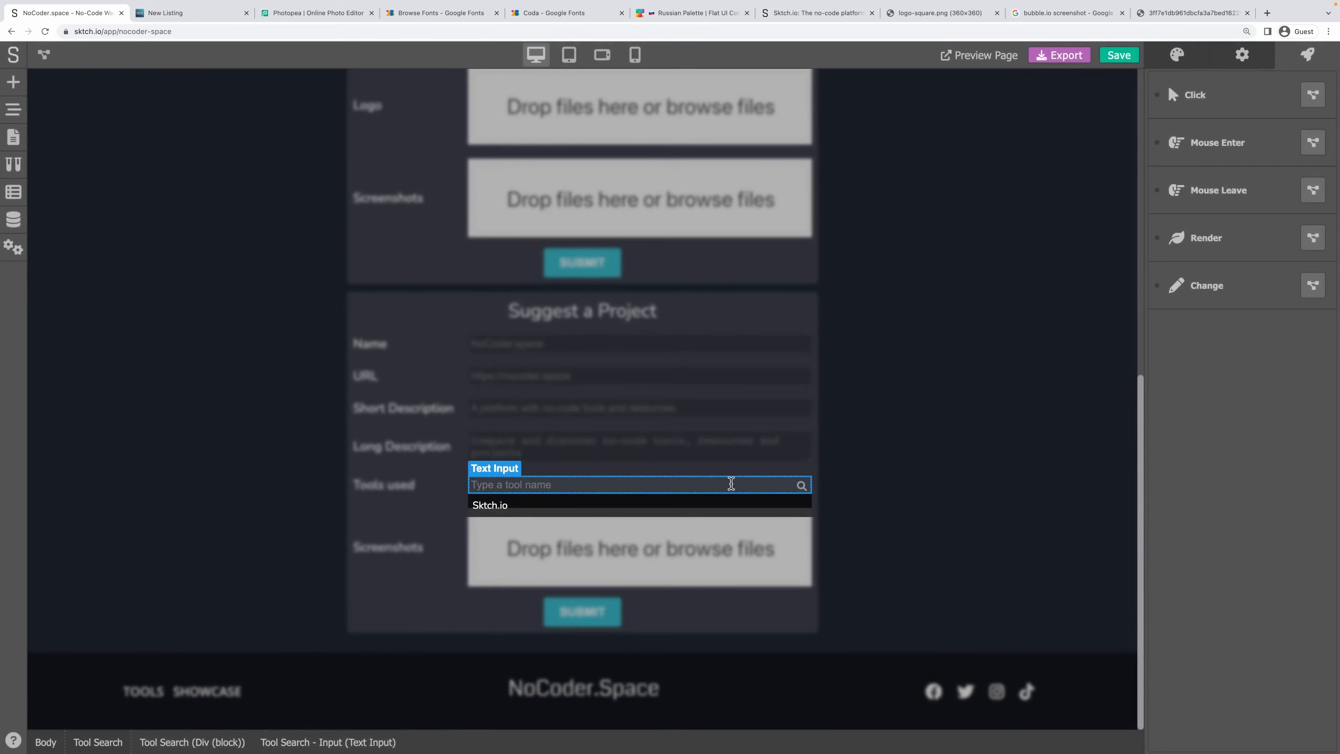
click(1103, 56)
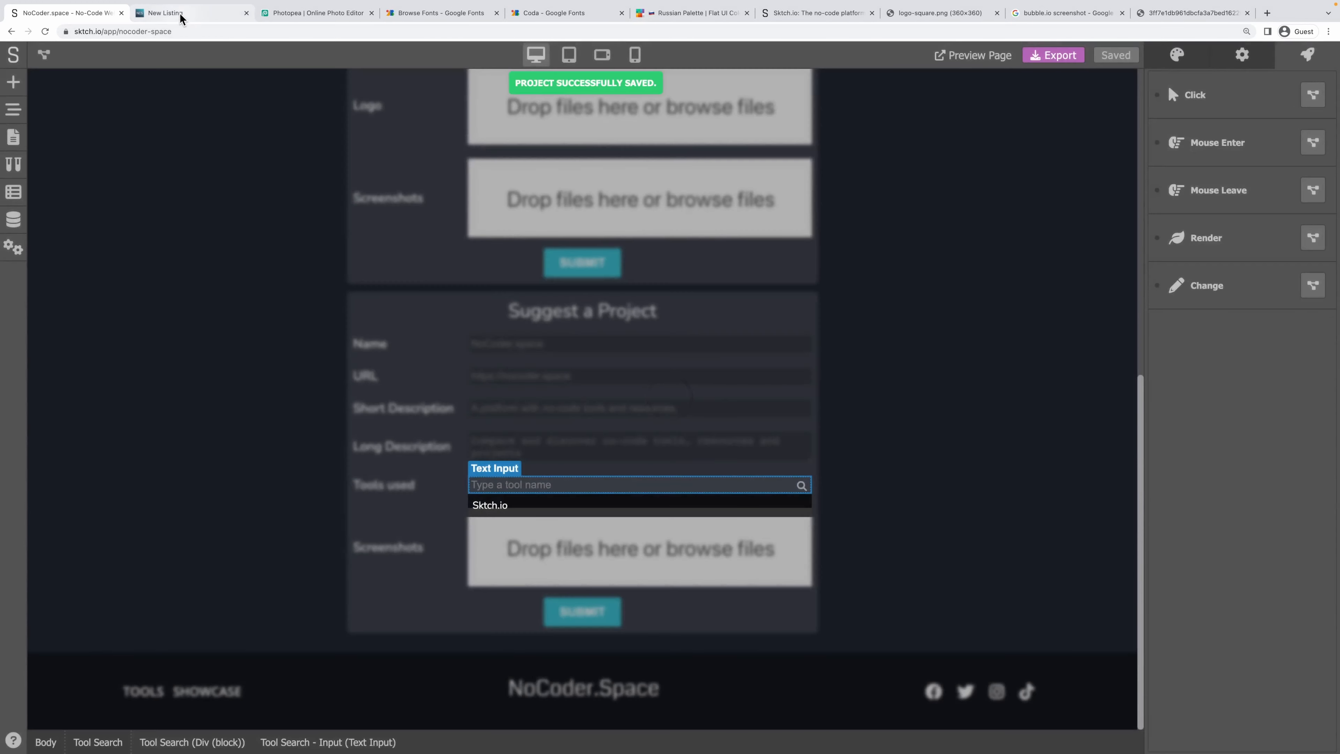
Reload the live New Listing page and open the Suggest a Project form.
click(182, 12)
key(ctrl+r)
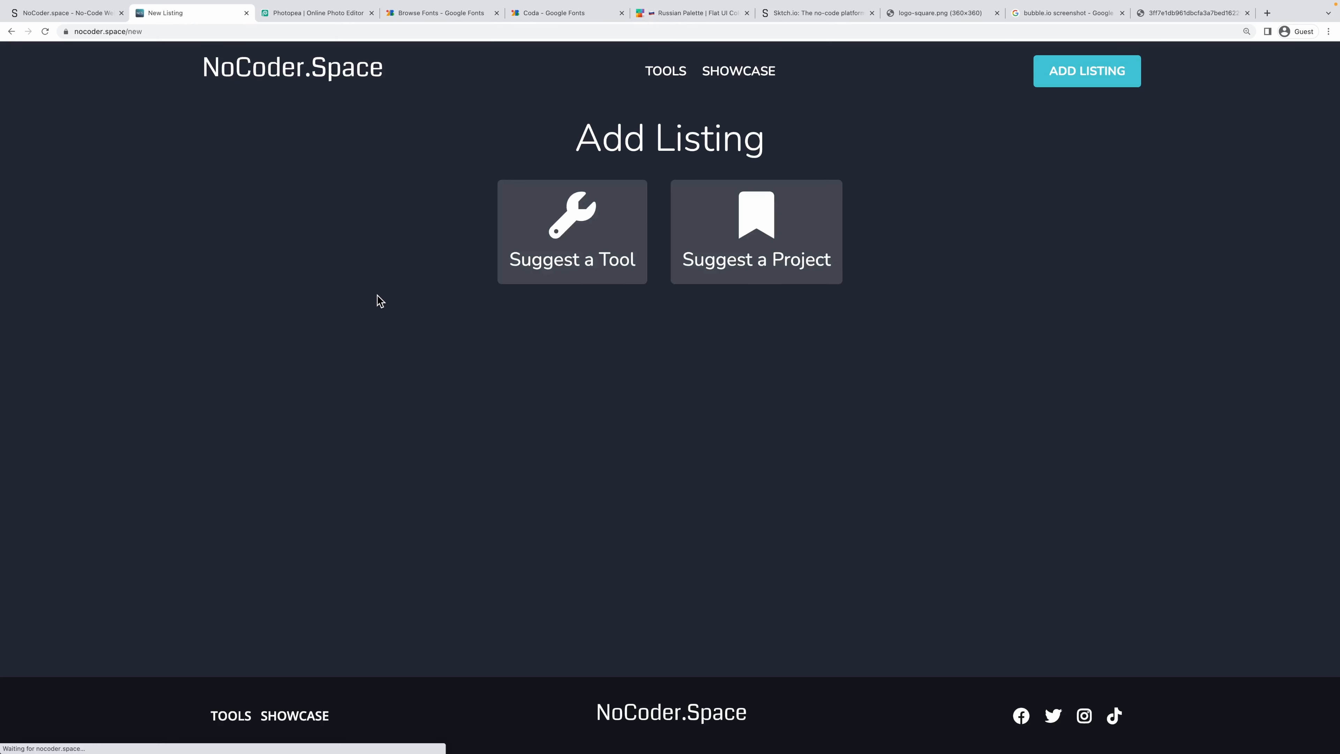
click(691, 248)
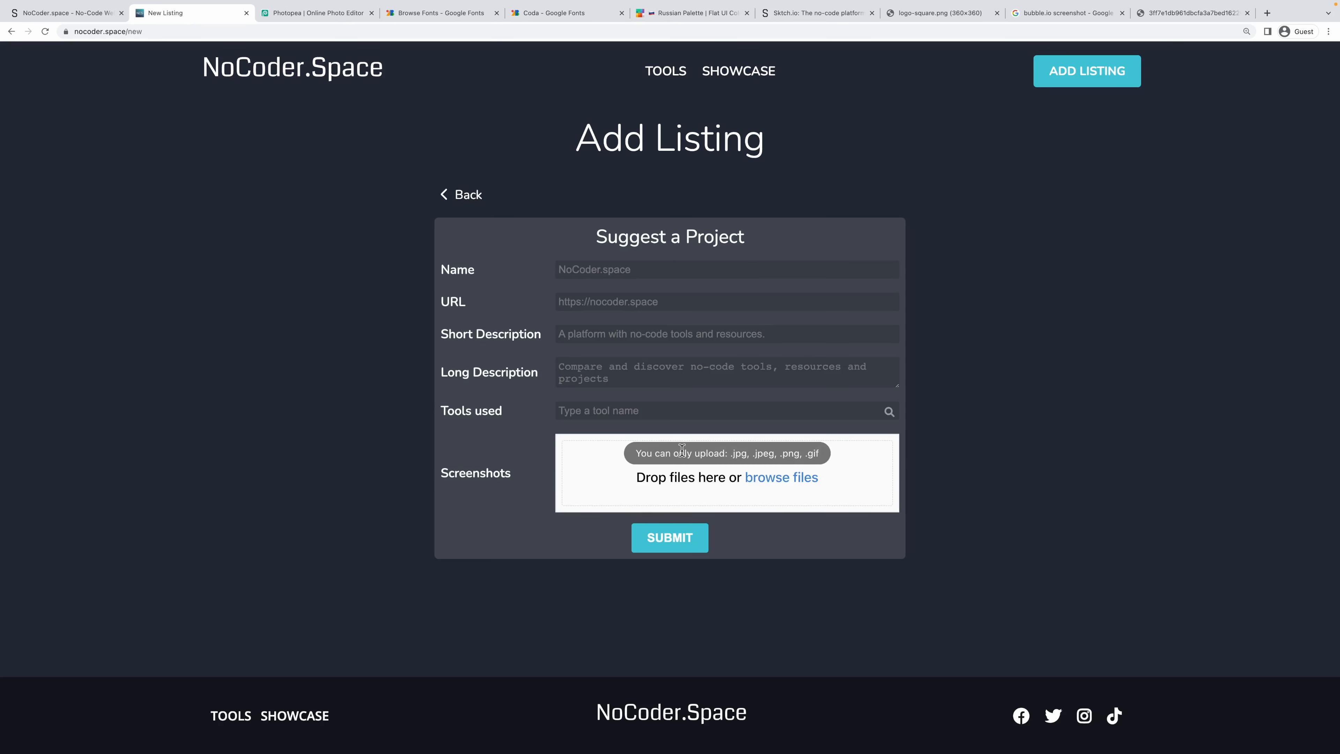
Replace test text in Tools used with 'Skt', then return to the Sktch.io editor.
text(sdfgs dfsdfg)
drag(631, 408, 496, 406)
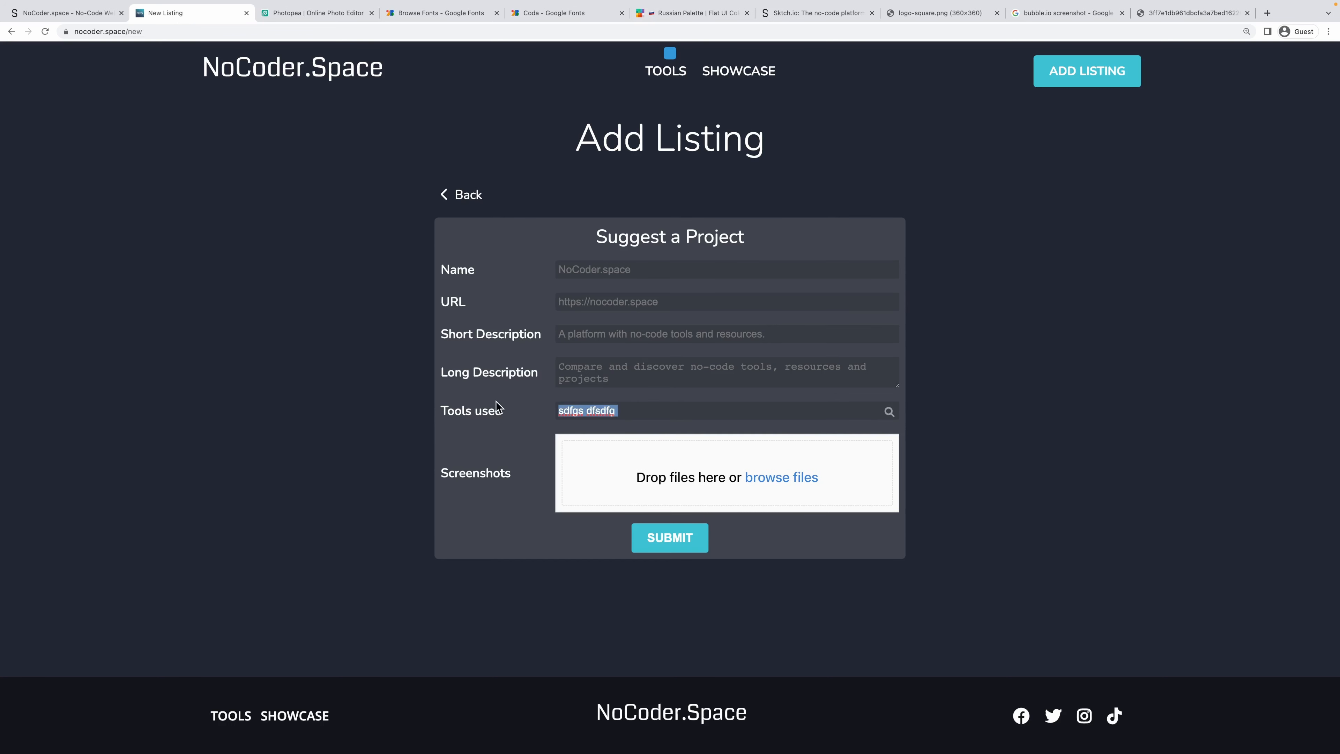
key(BackSpace)
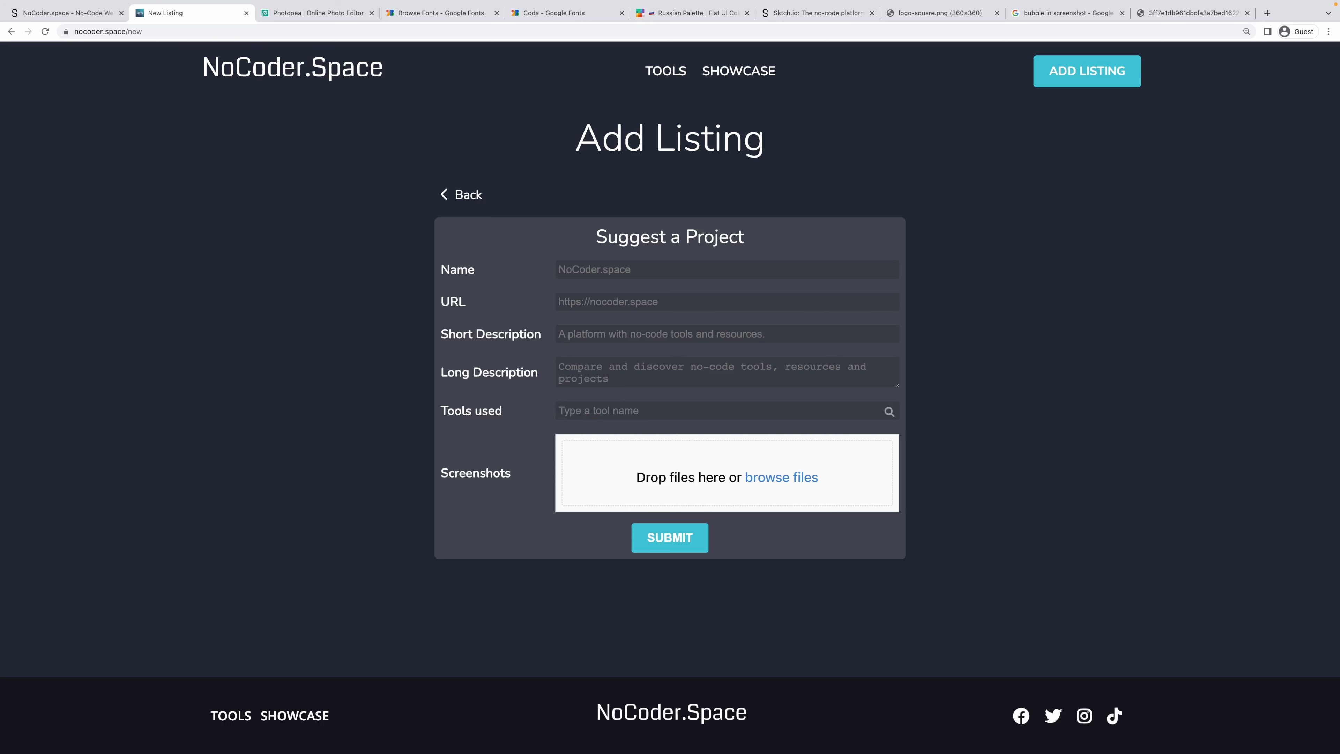
text(Sktch.io)
click(85, 13)
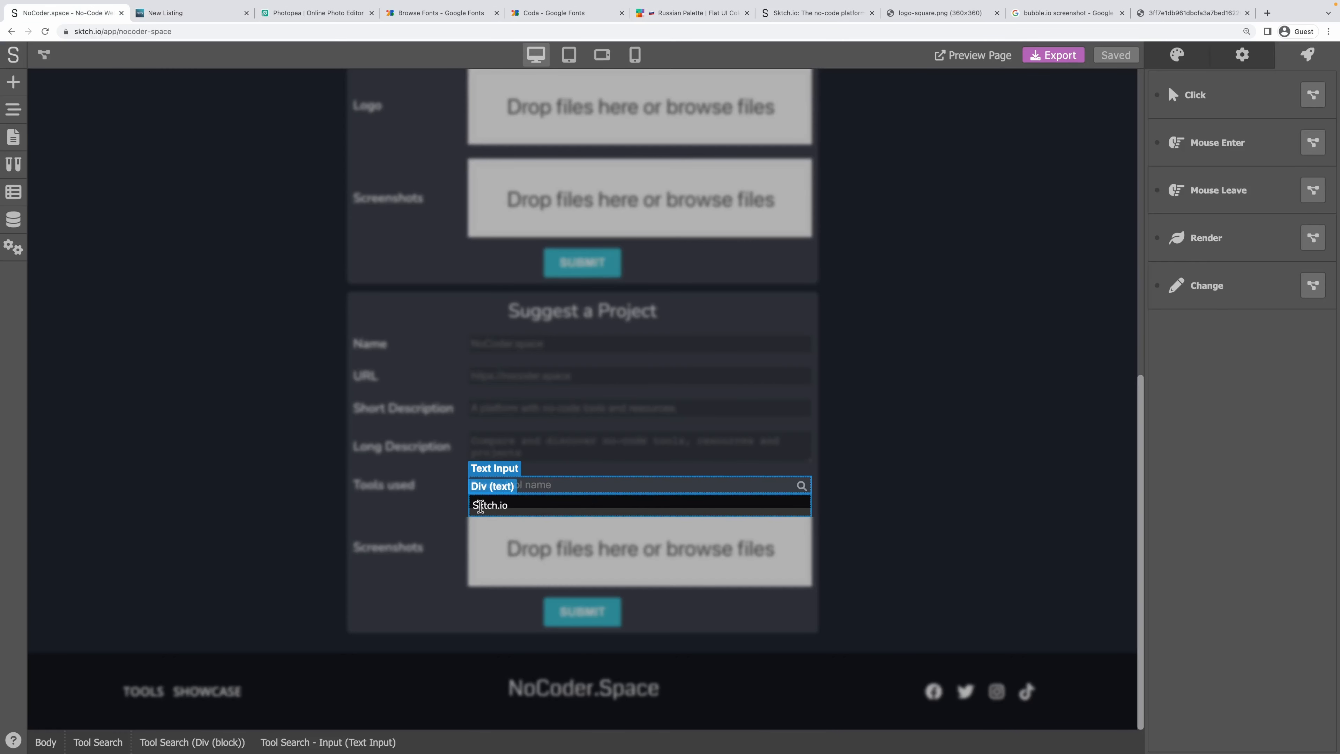
click(481, 505)
click(1251, 62)
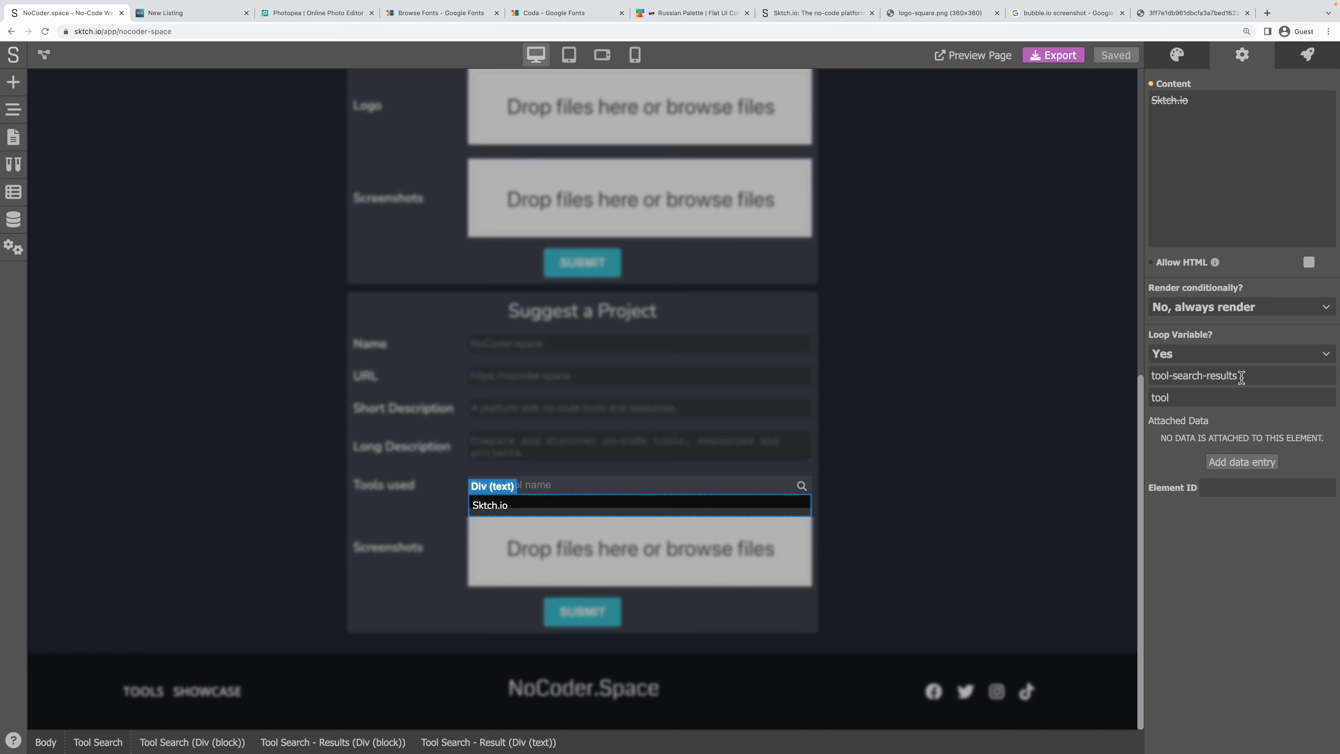
drag(1228, 379, 1085, 385)
drag(1173, 397, 1149, 397)
click(1151, 86)
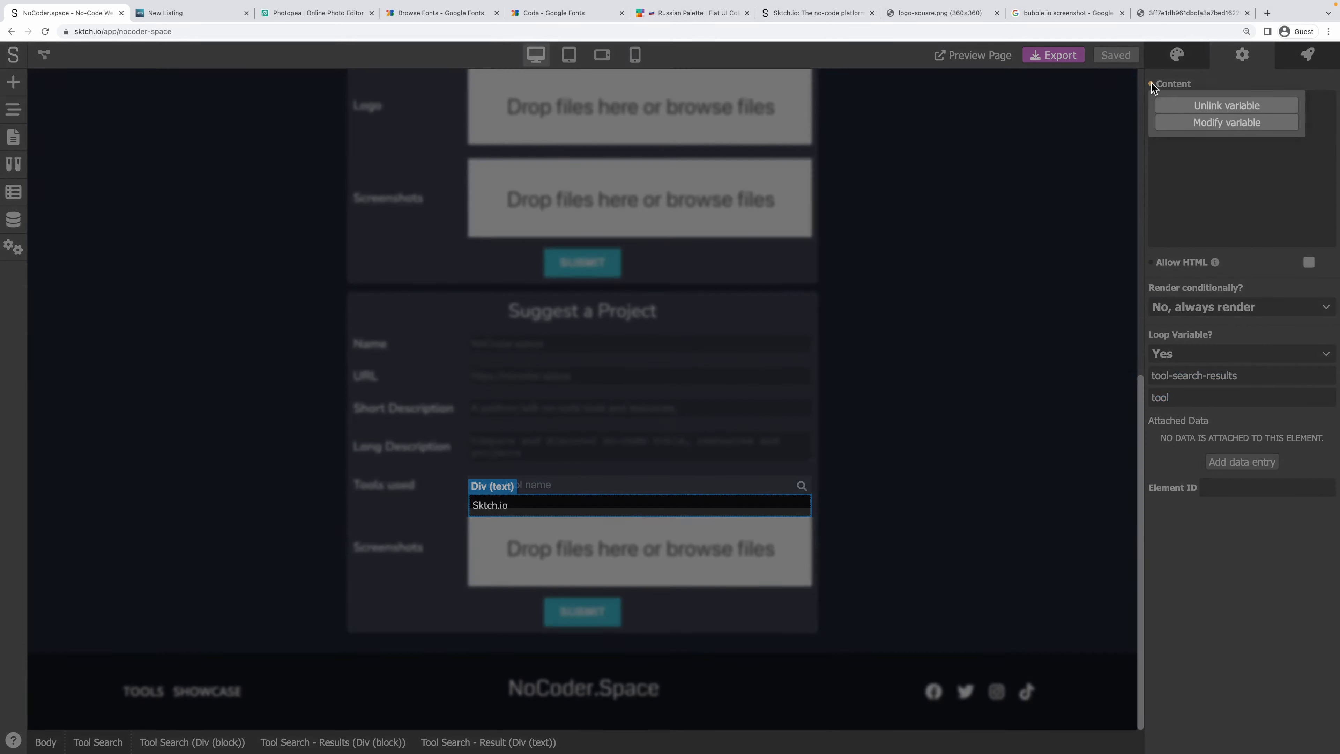
click(1188, 121)
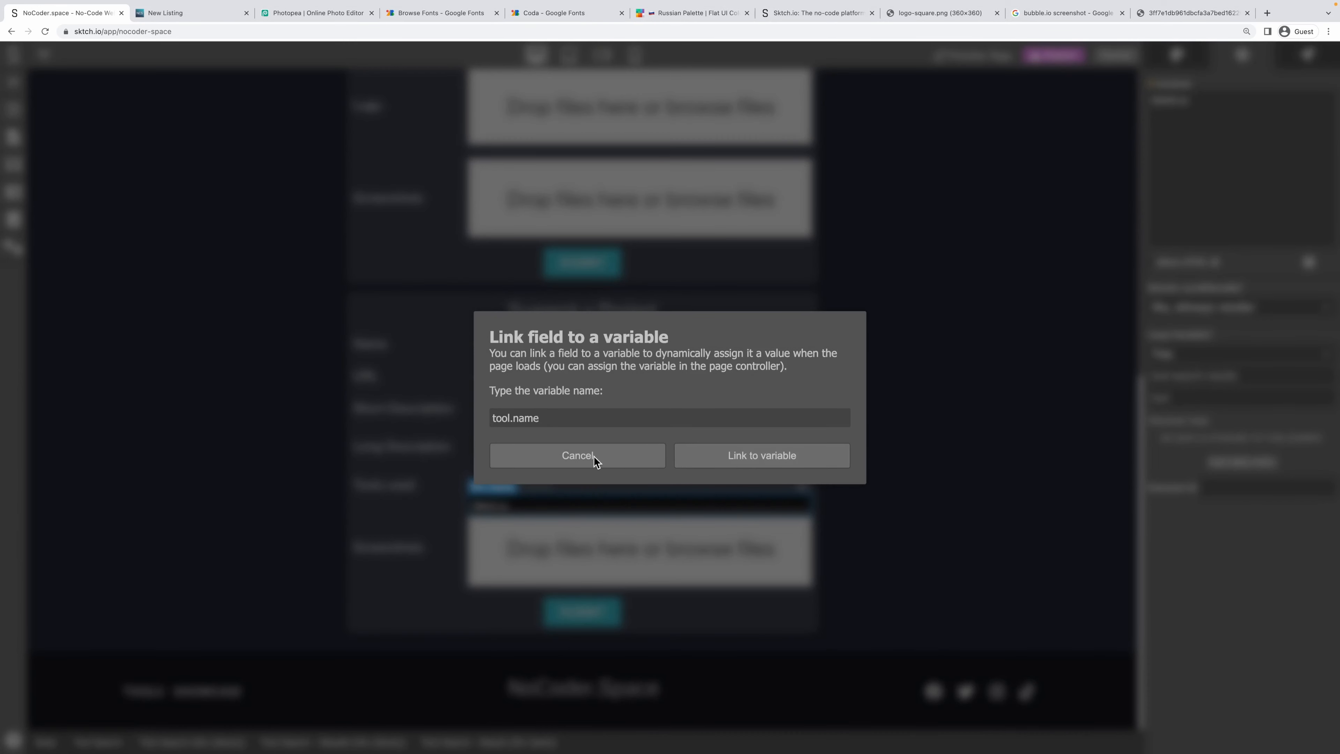
click(585, 450)
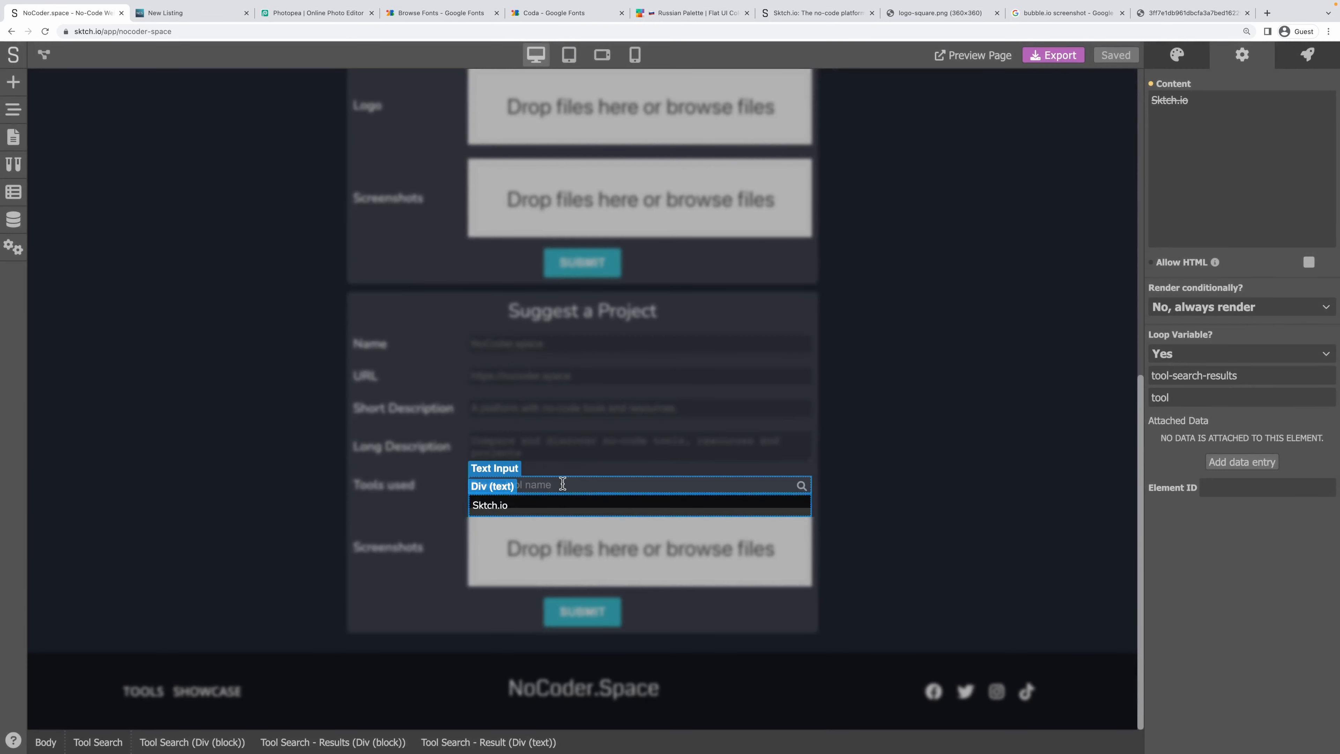
click(493, 493)
click(484, 498)
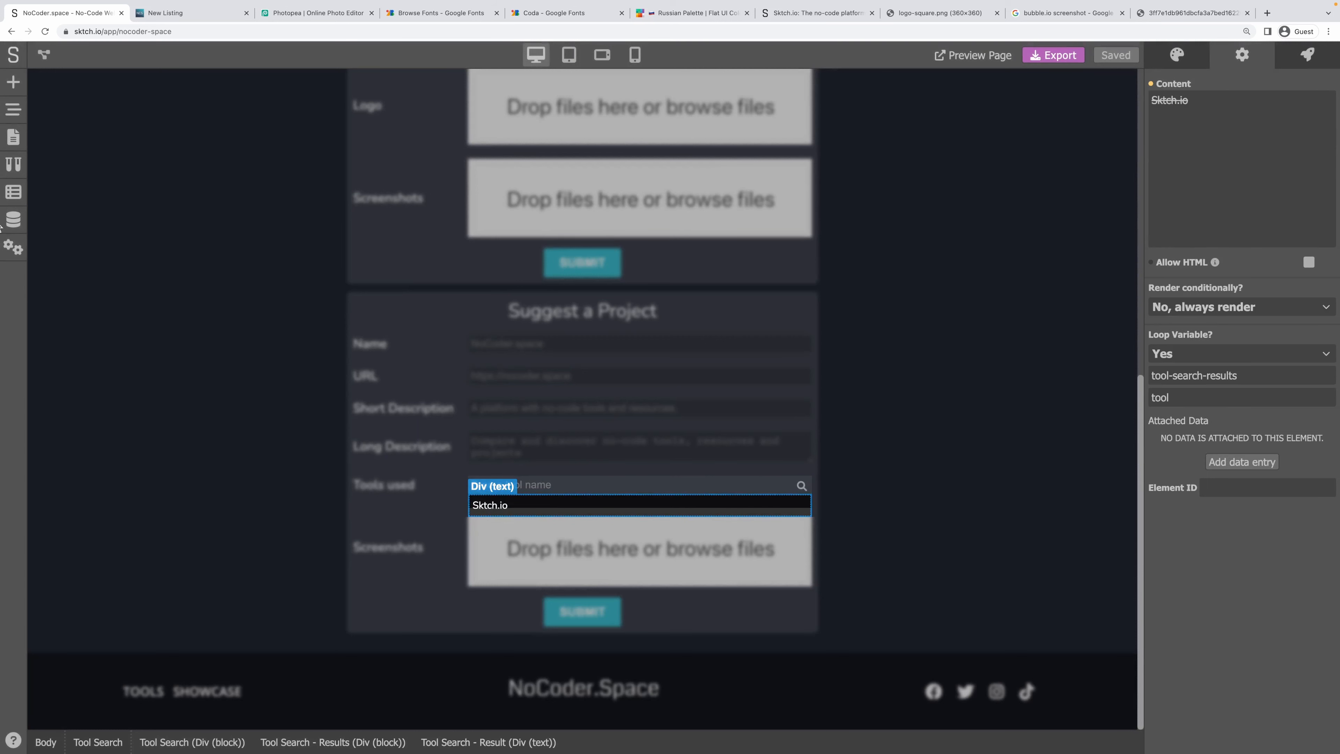
click(14, 219)
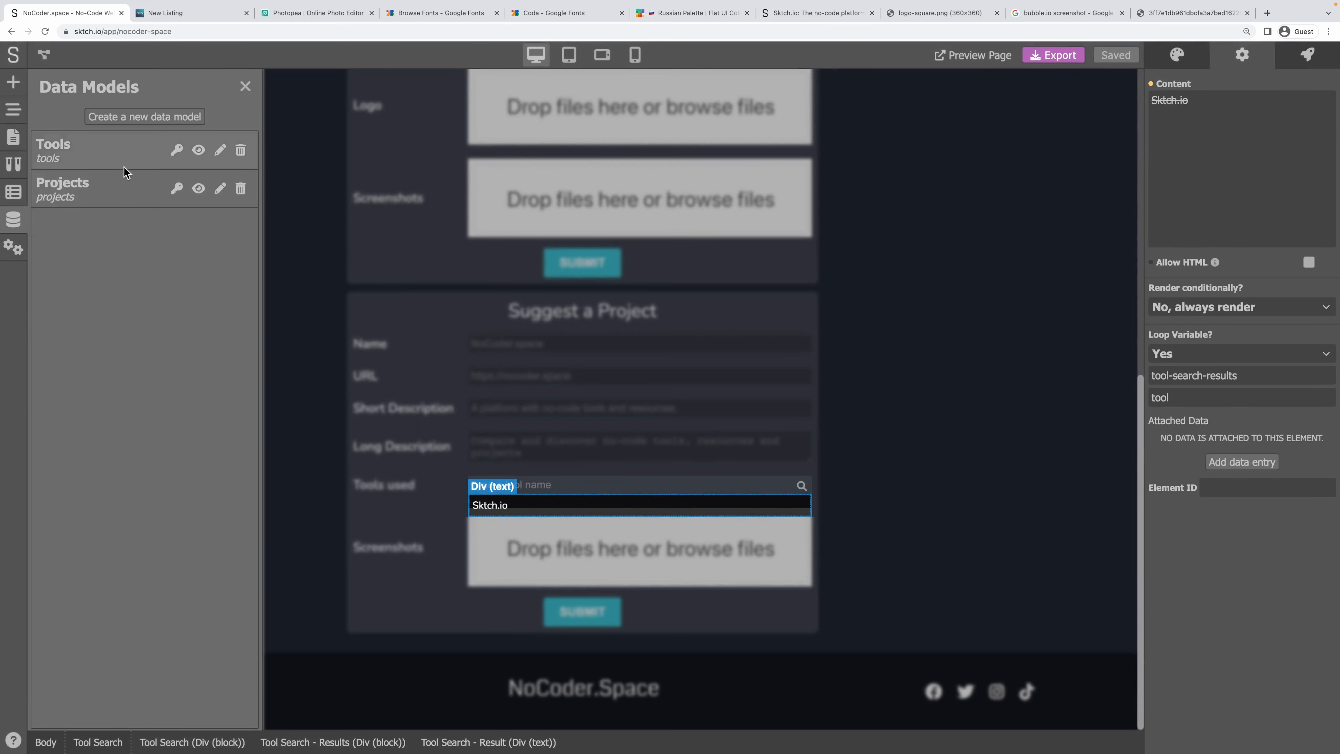
click(106, 150)
click(109, 308)
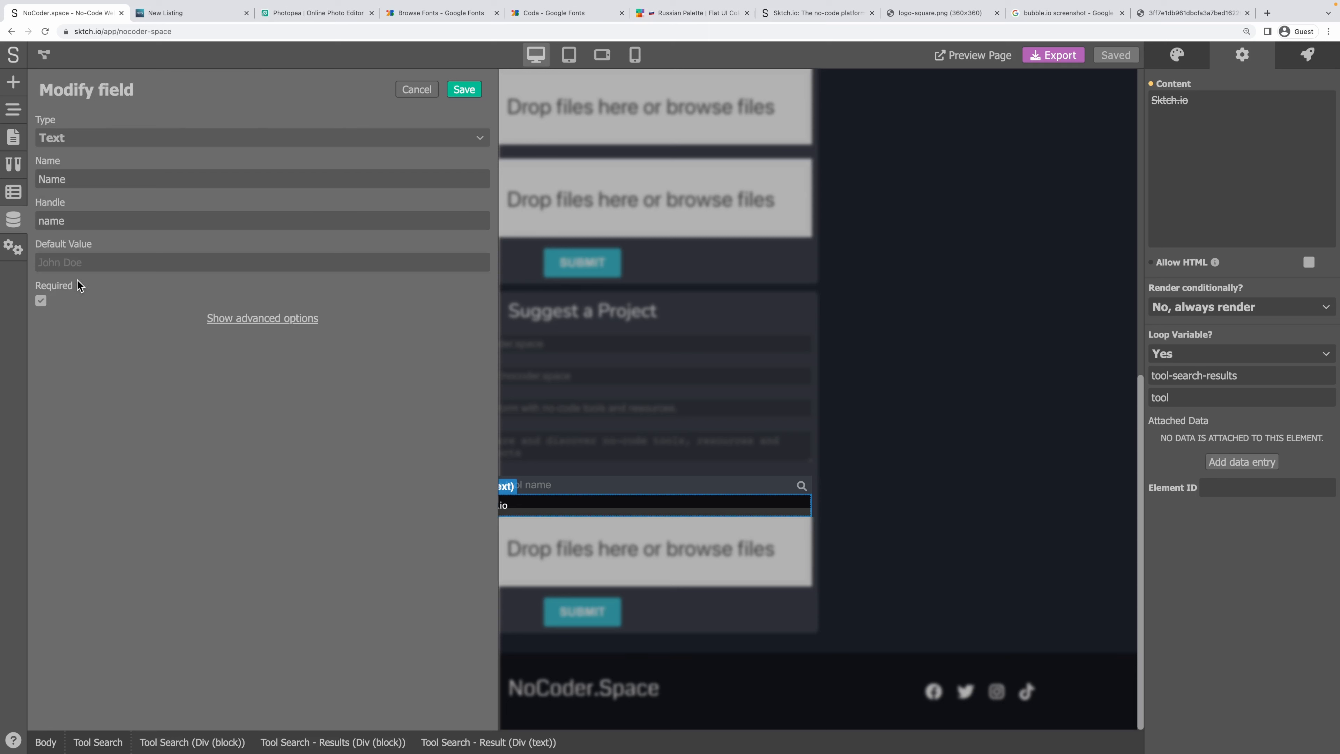
click(264, 319)
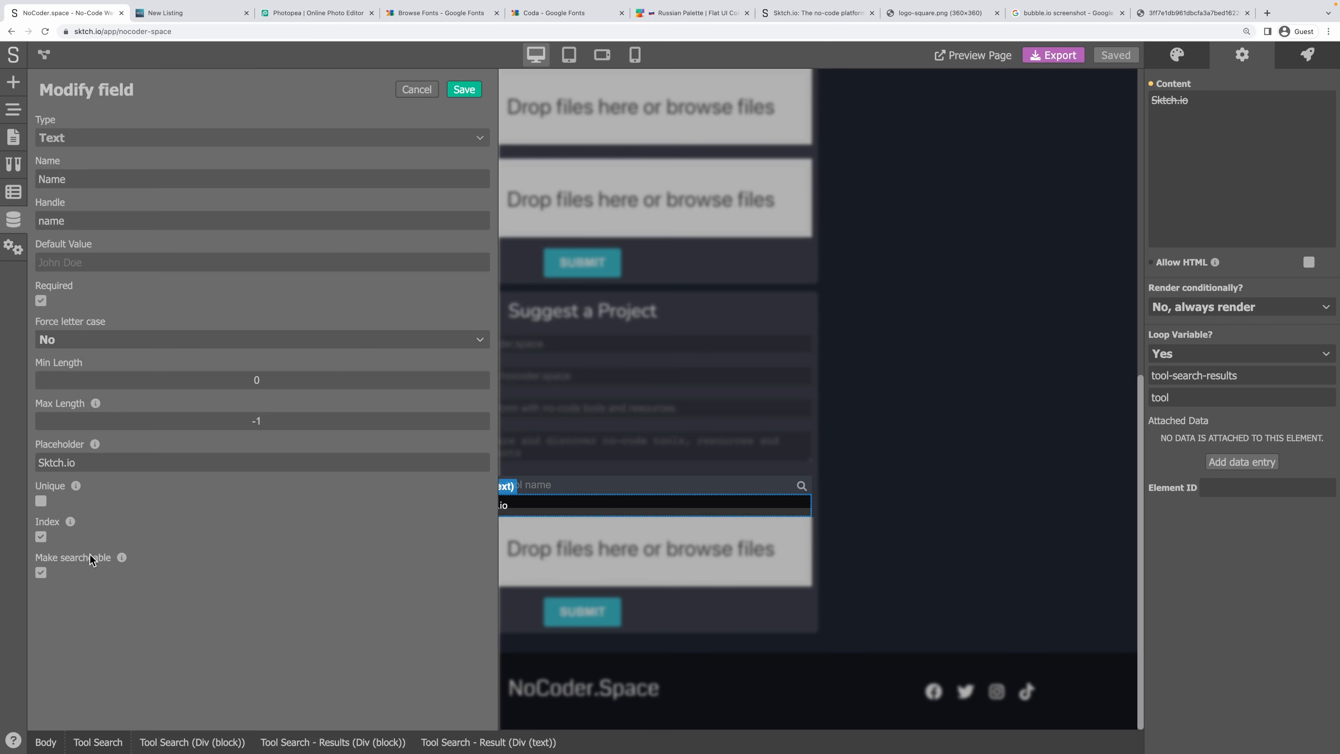
click(417, 89)
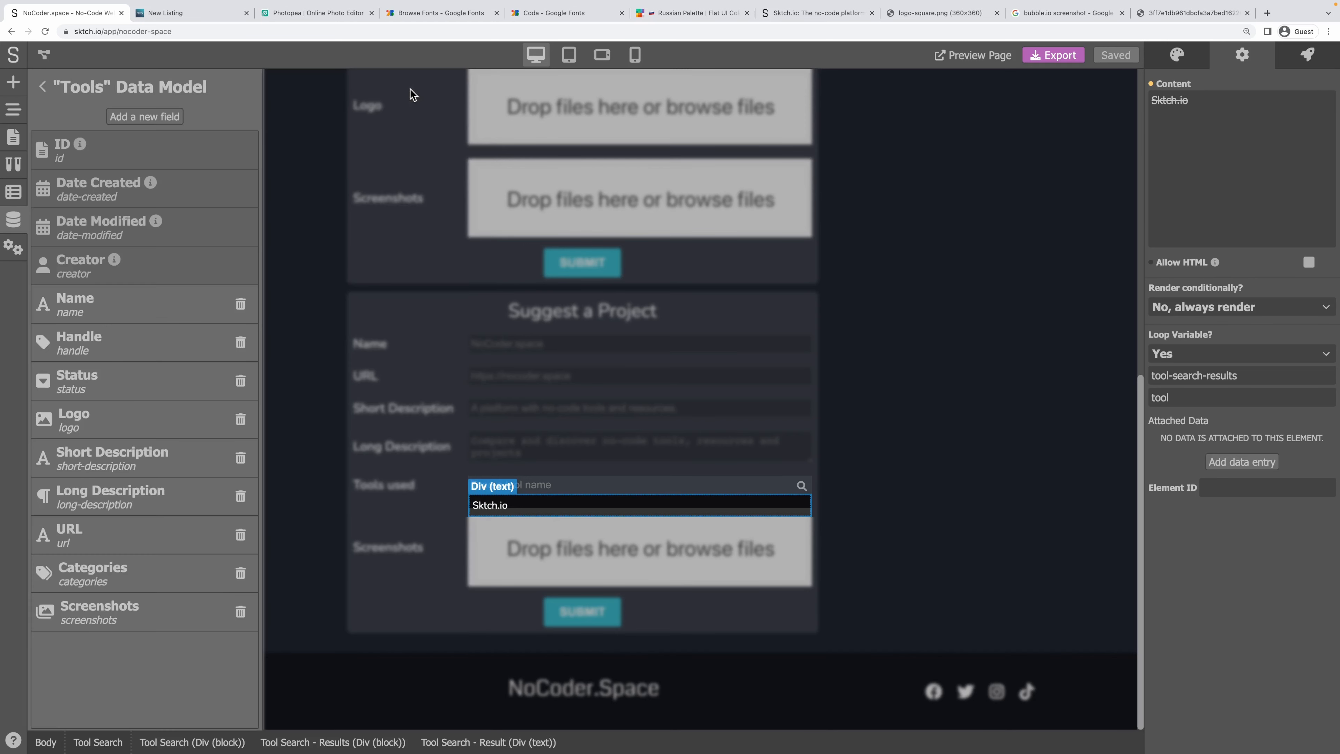
click(47, 89)
click(245, 86)
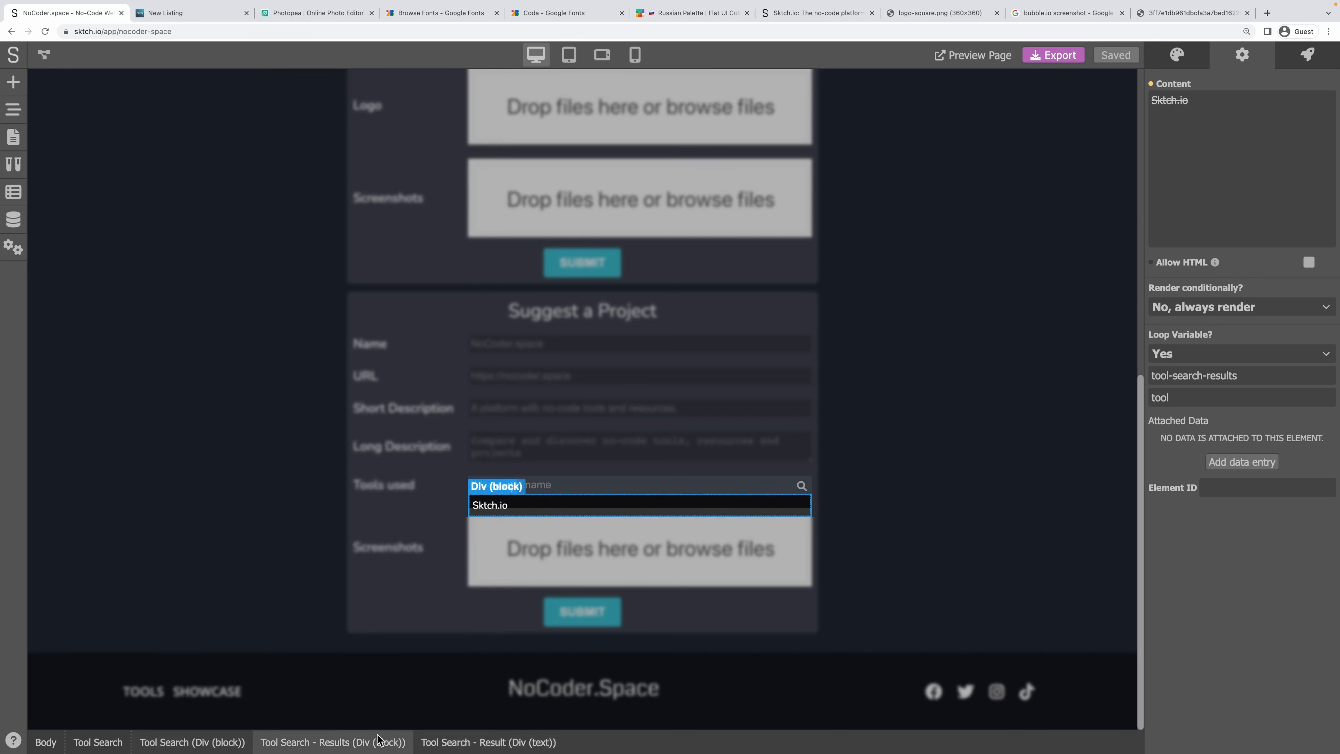
Give the Tool Search - Results container a 3 px corner radius.
click(369, 741)
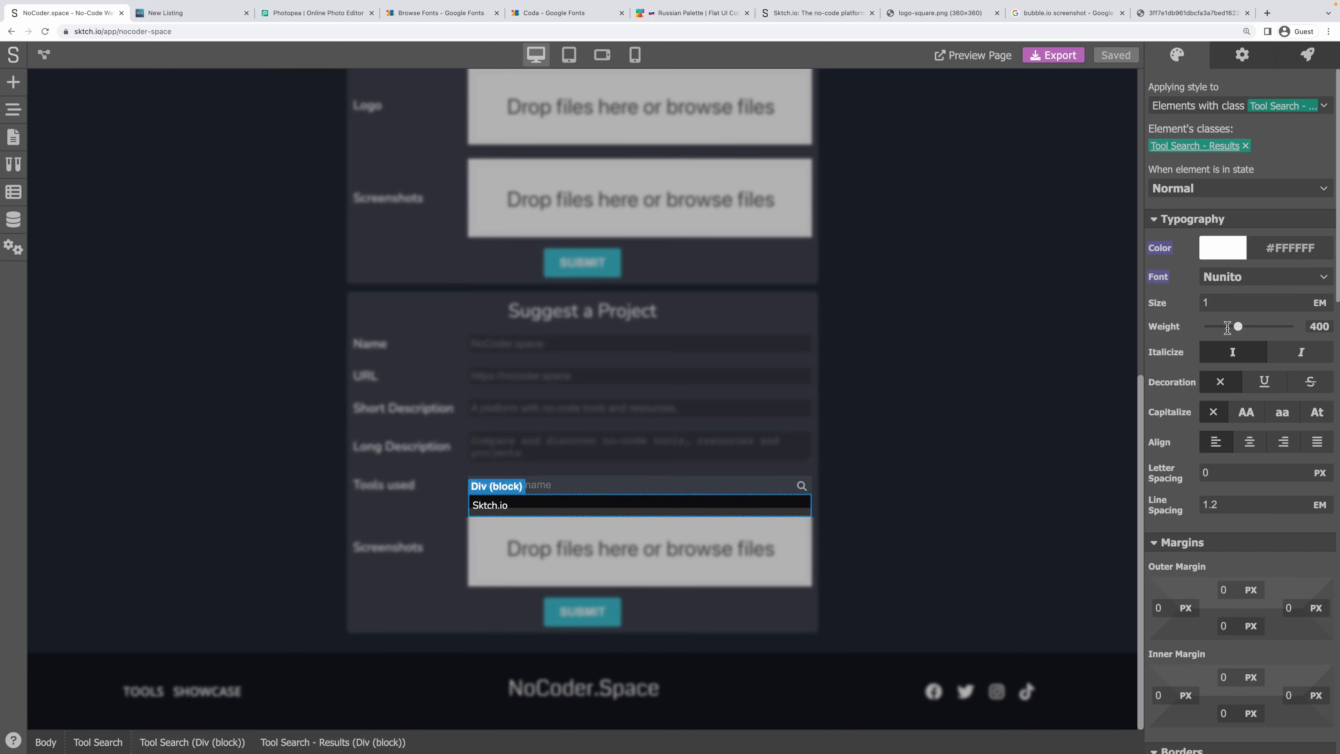
scroll(1274, 407, down, 4)
scroll(1275, 406, down, 8)
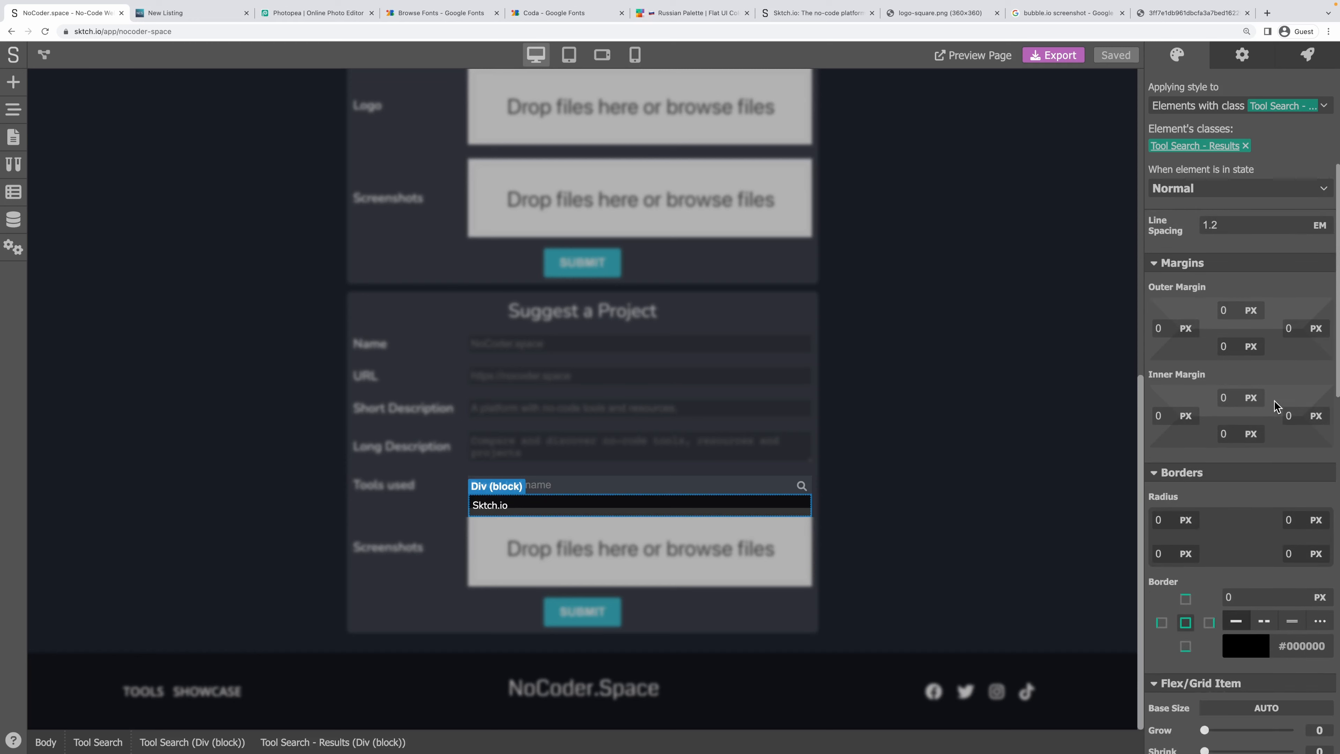
scroll(1275, 407, down, 6)
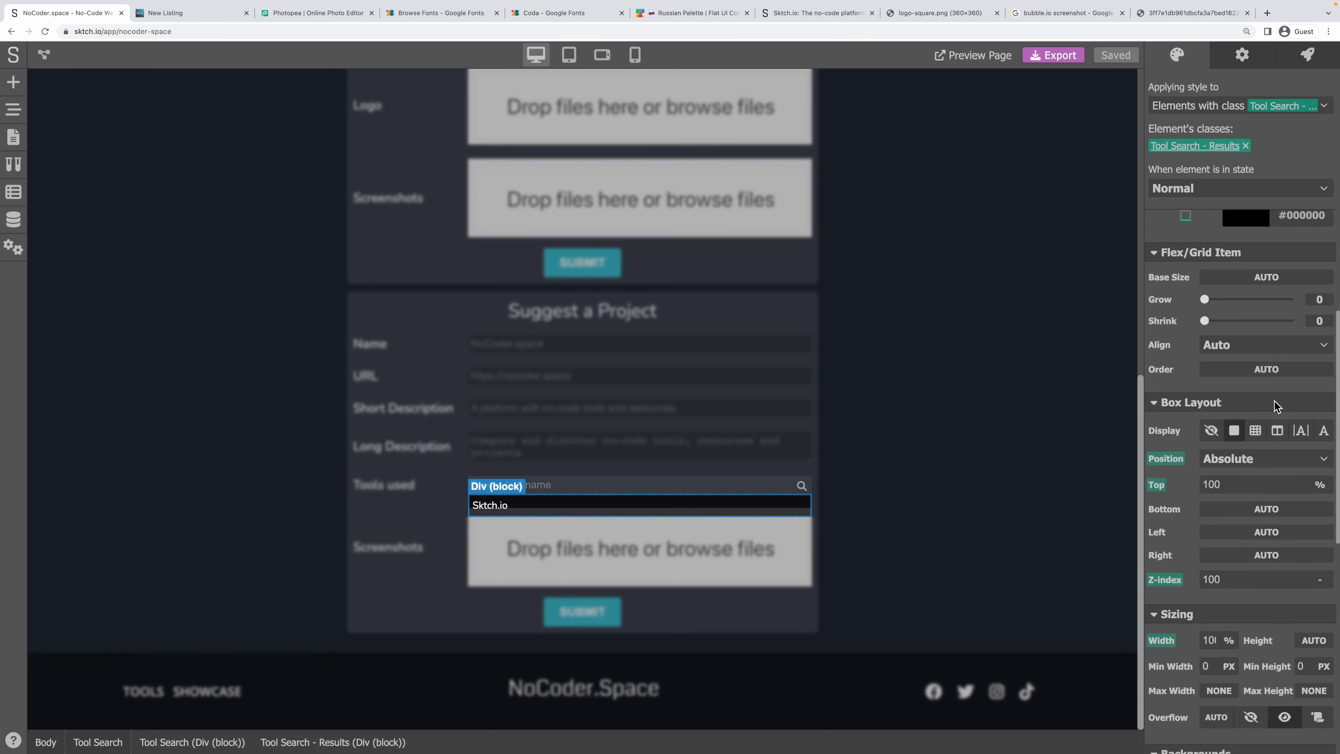
scroll(1275, 407, down, 2)
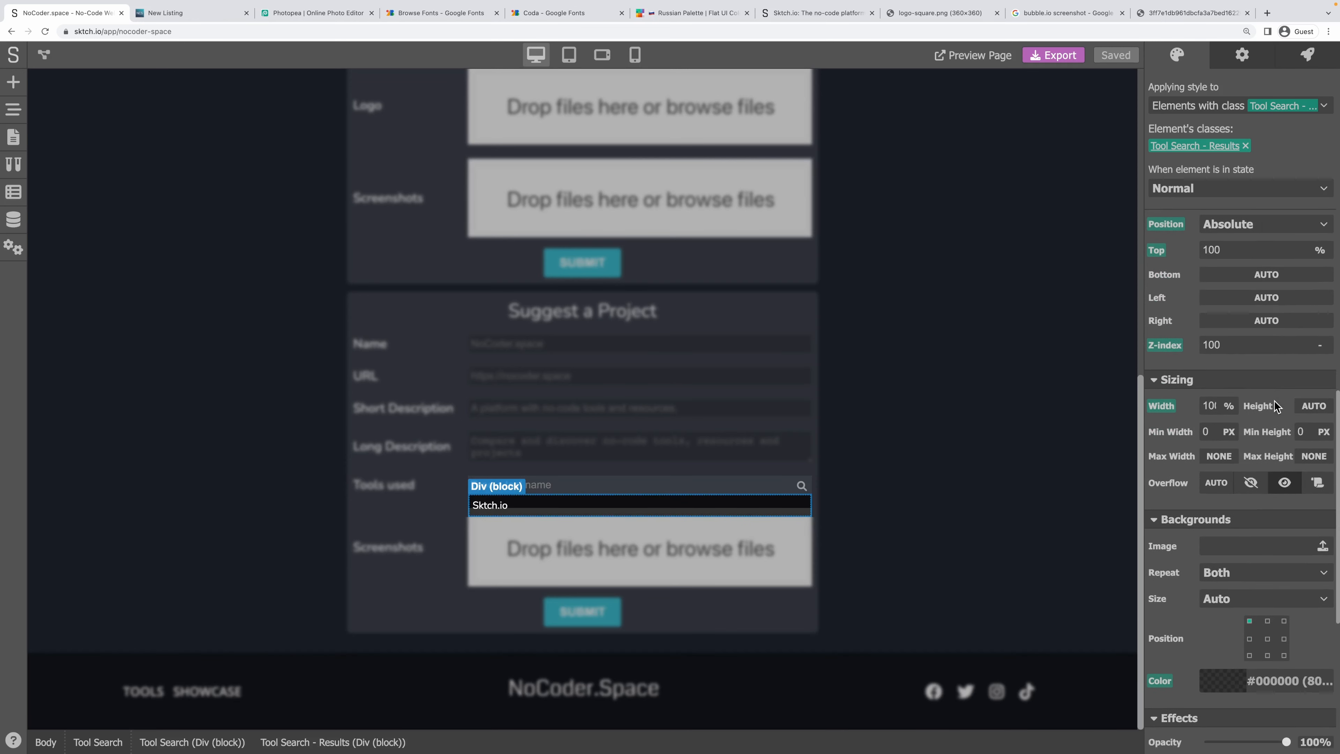
click(1238, 360)
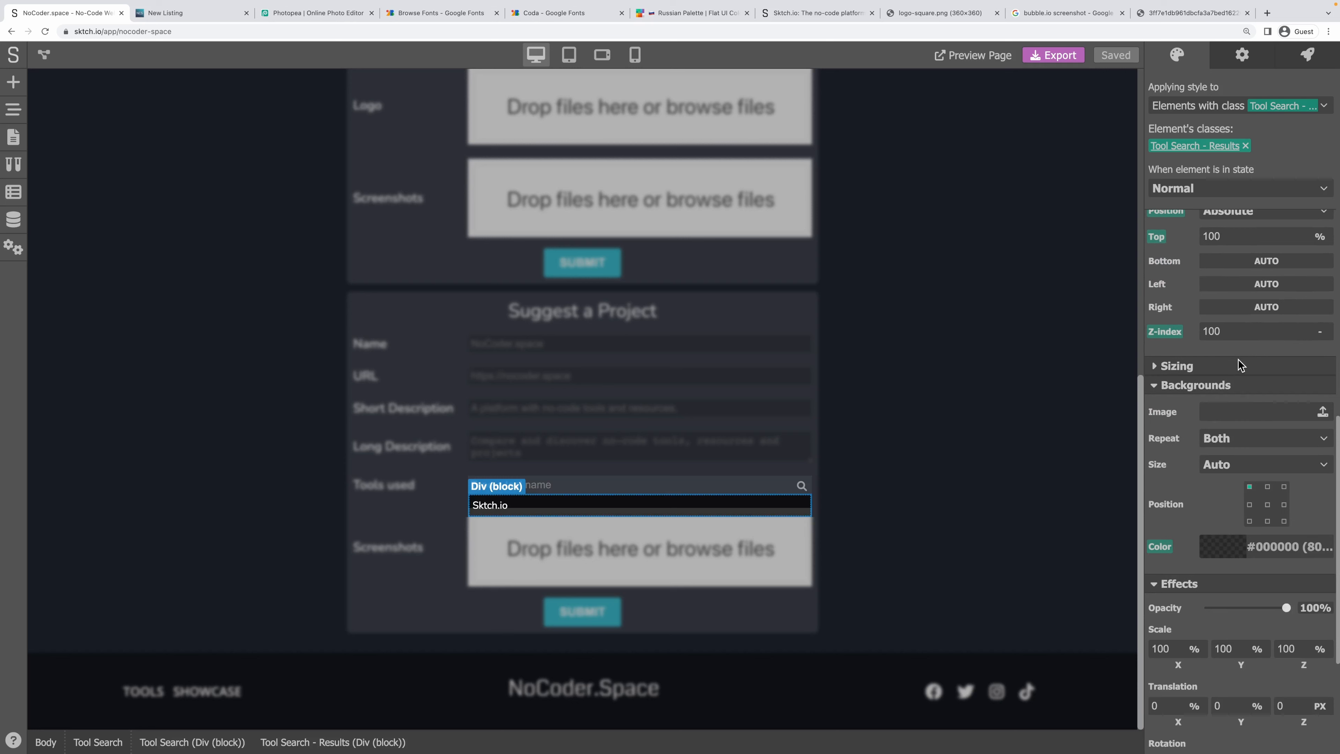
click(1236, 361)
scroll(1245, 448, down, 5)
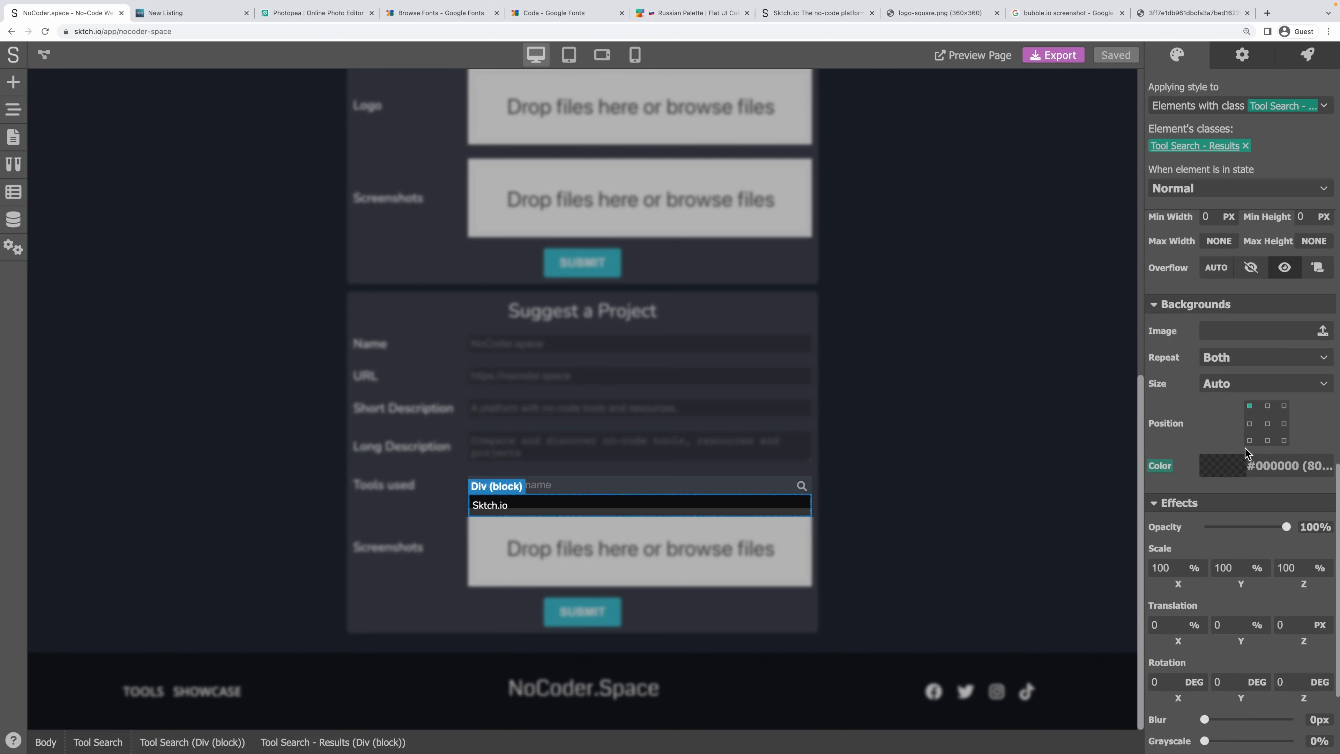
scroll(1248, 452, up, 6)
scroll(1245, 448, up, 10)
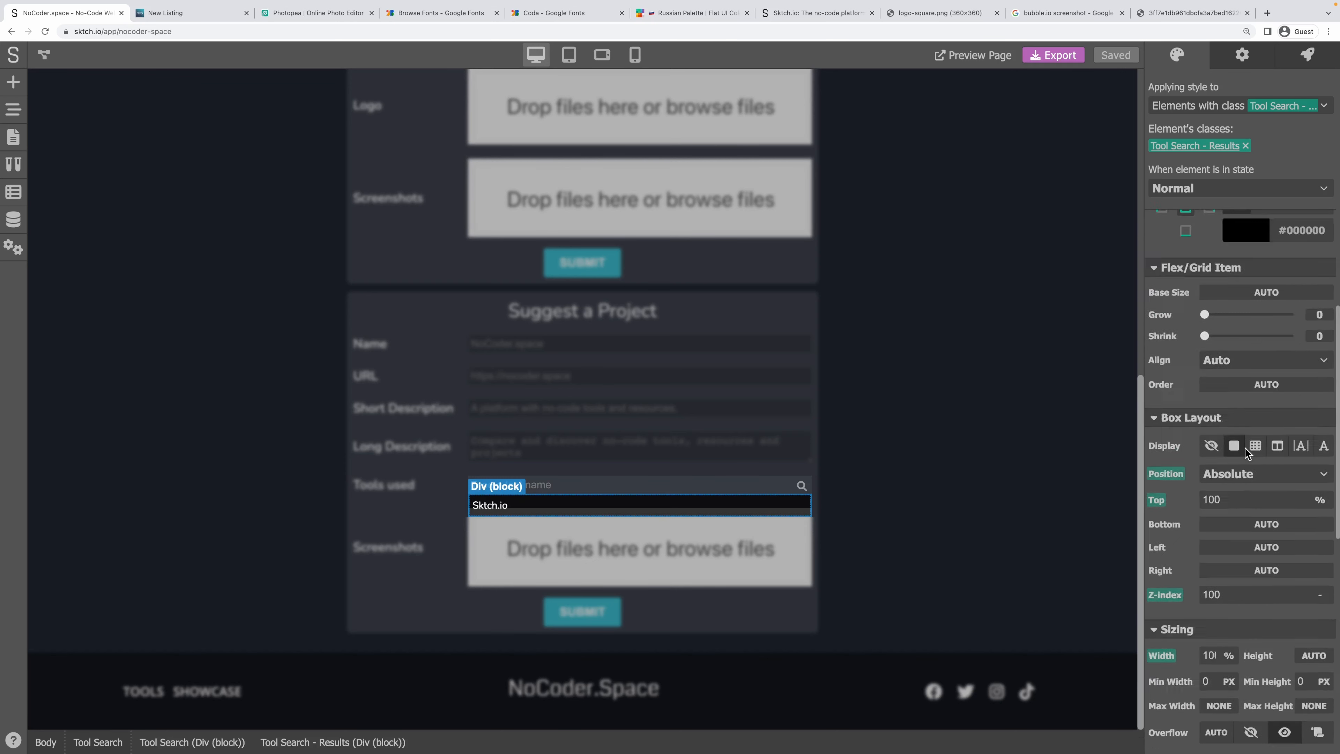
click(1152, 464)
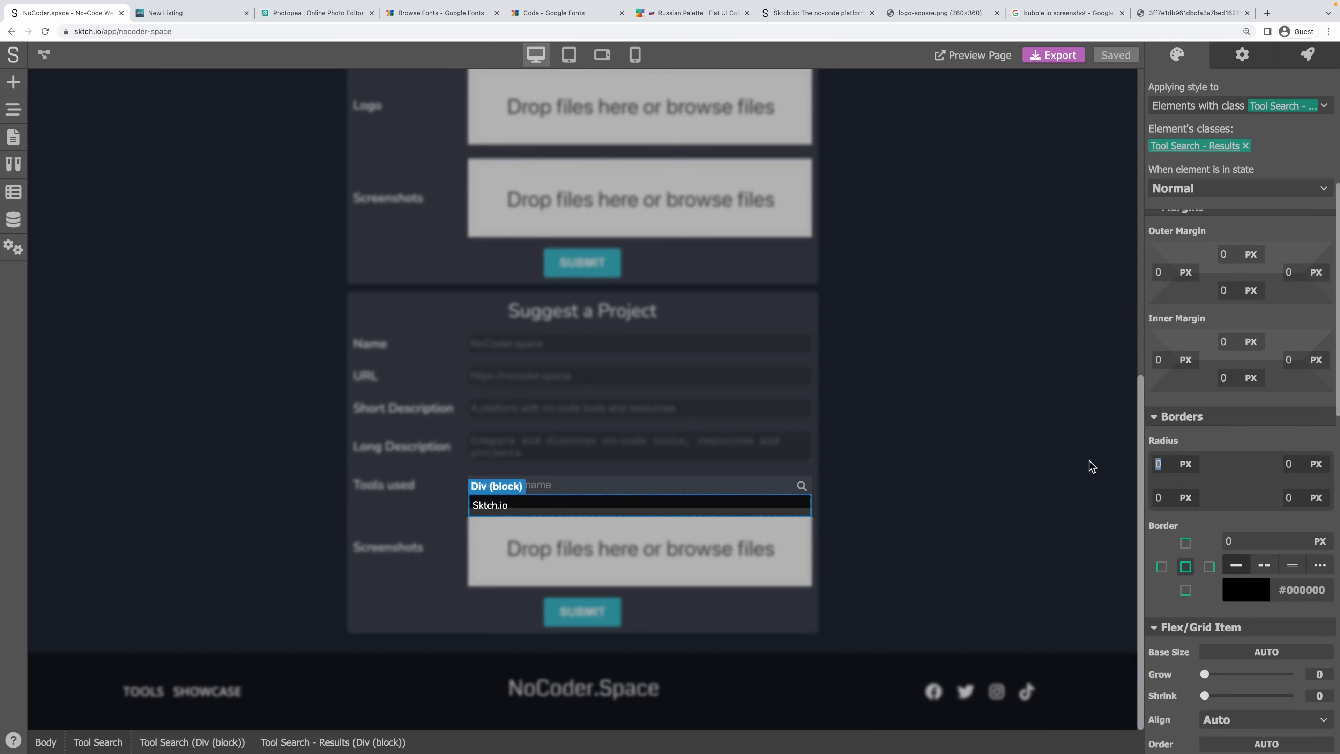
text(3)
key(Tab)
text(3)
key(Tab)
Reset the results container's translation to its default.
scroll(1251, 434, down, 5)
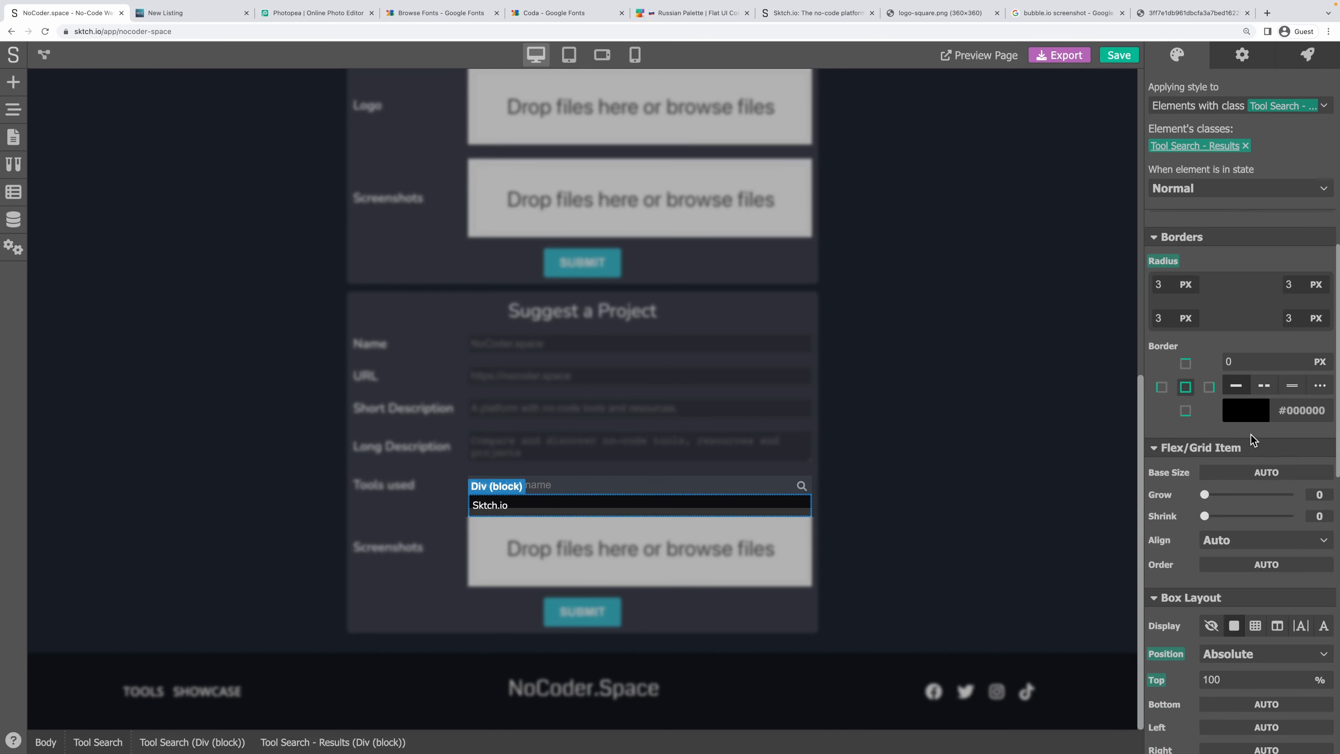
scroll(1251, 434, down, 10)
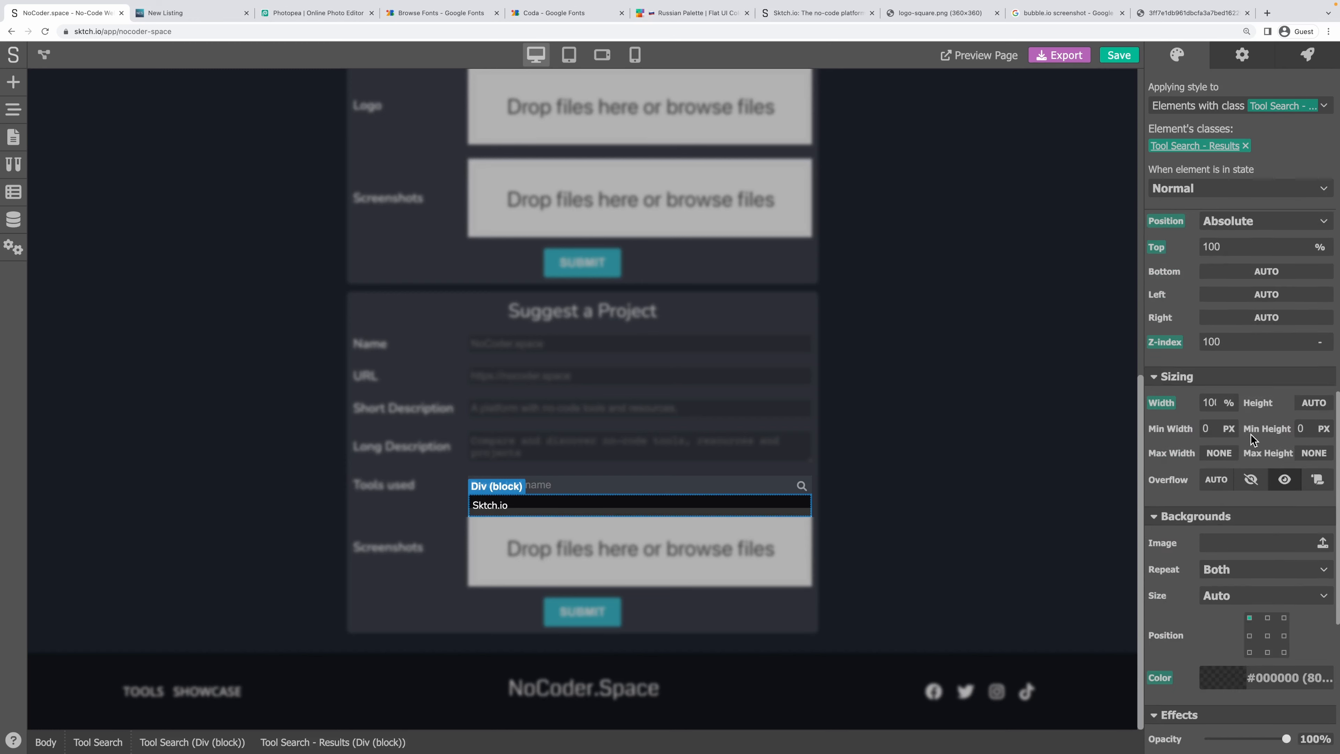
scroll(1252, 432, down, 1)
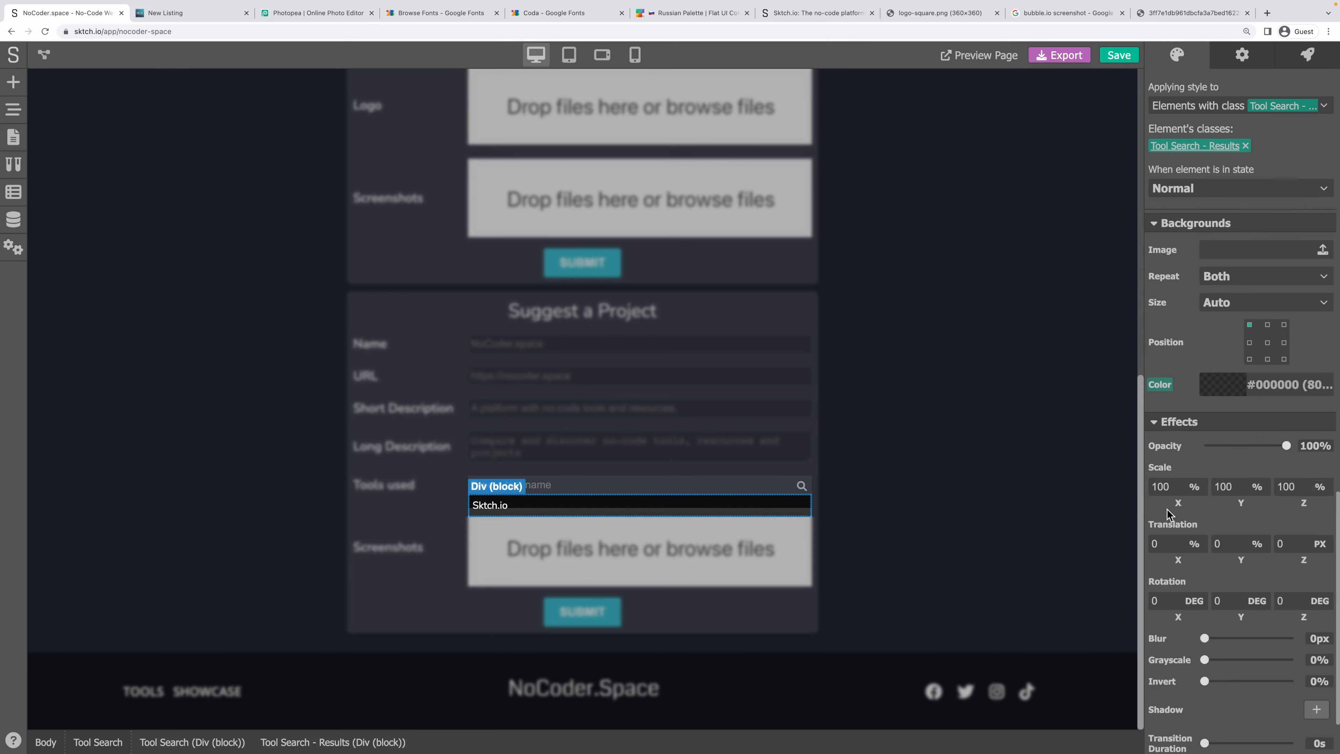
double_click(1213, 543)
key(Return)
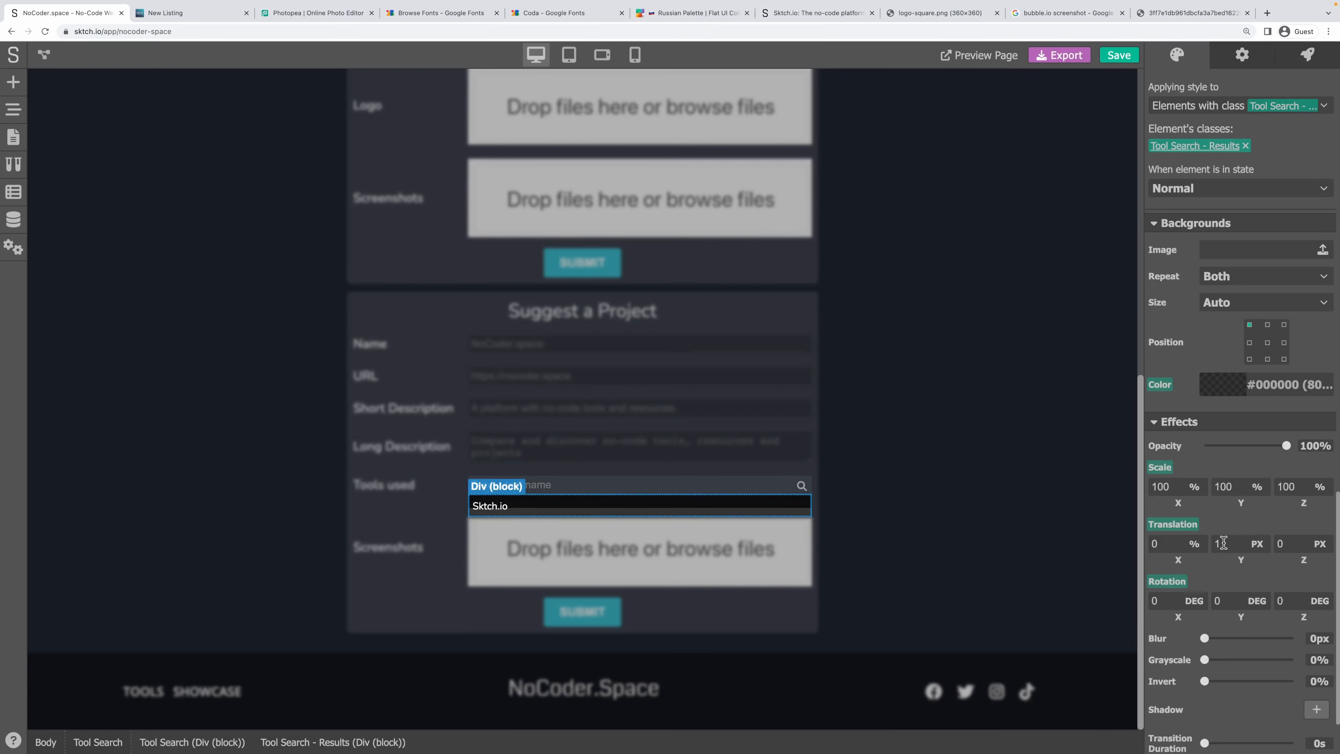
double_click(1219, 544)
click(1199, 526)
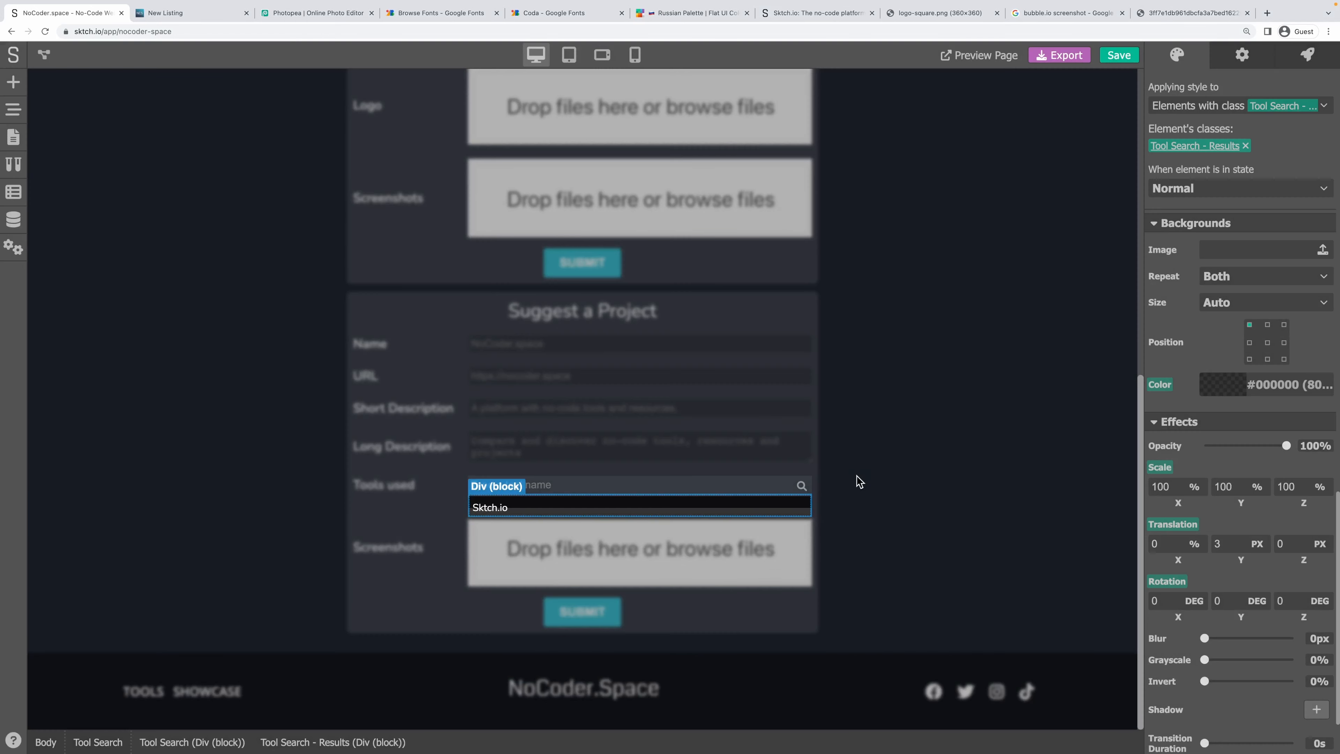
click(860, 482)
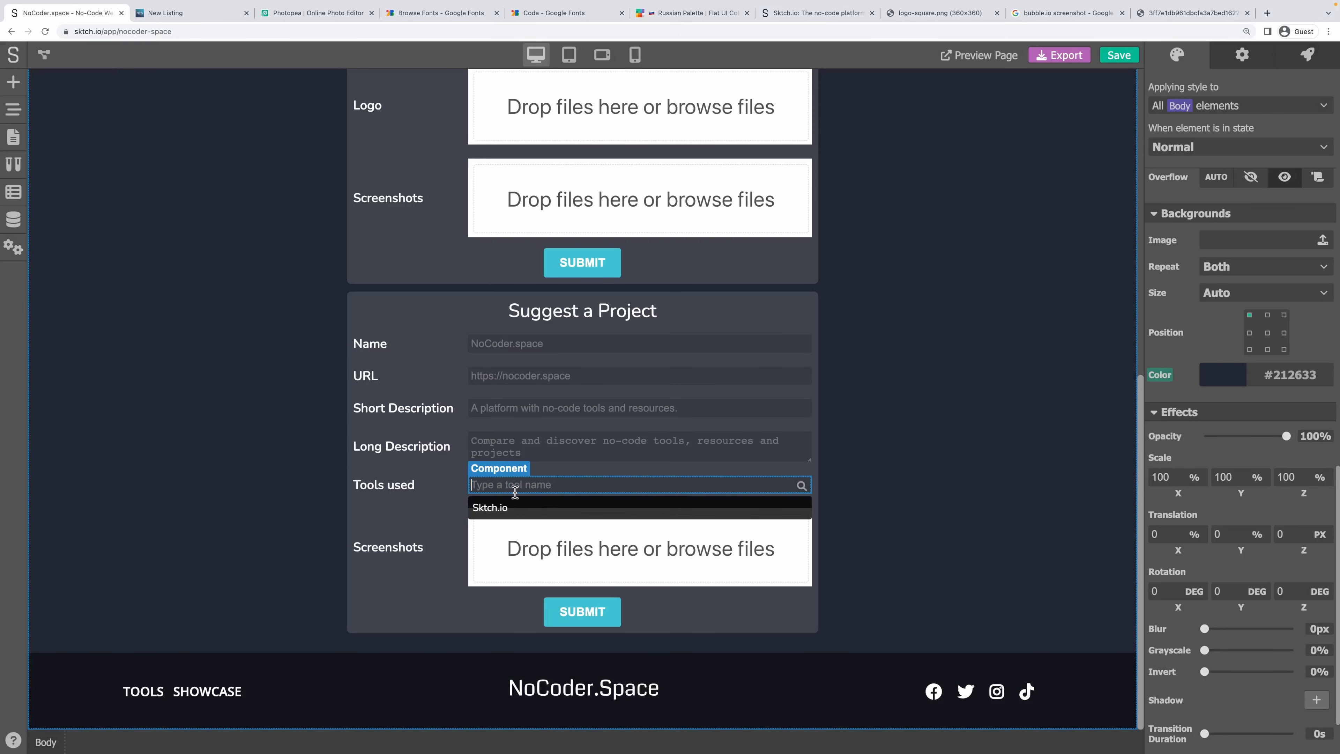
Inspect the Tools used search component and its Sktch.io result row, then save the project.
click(513, 487)
click(501, 506)
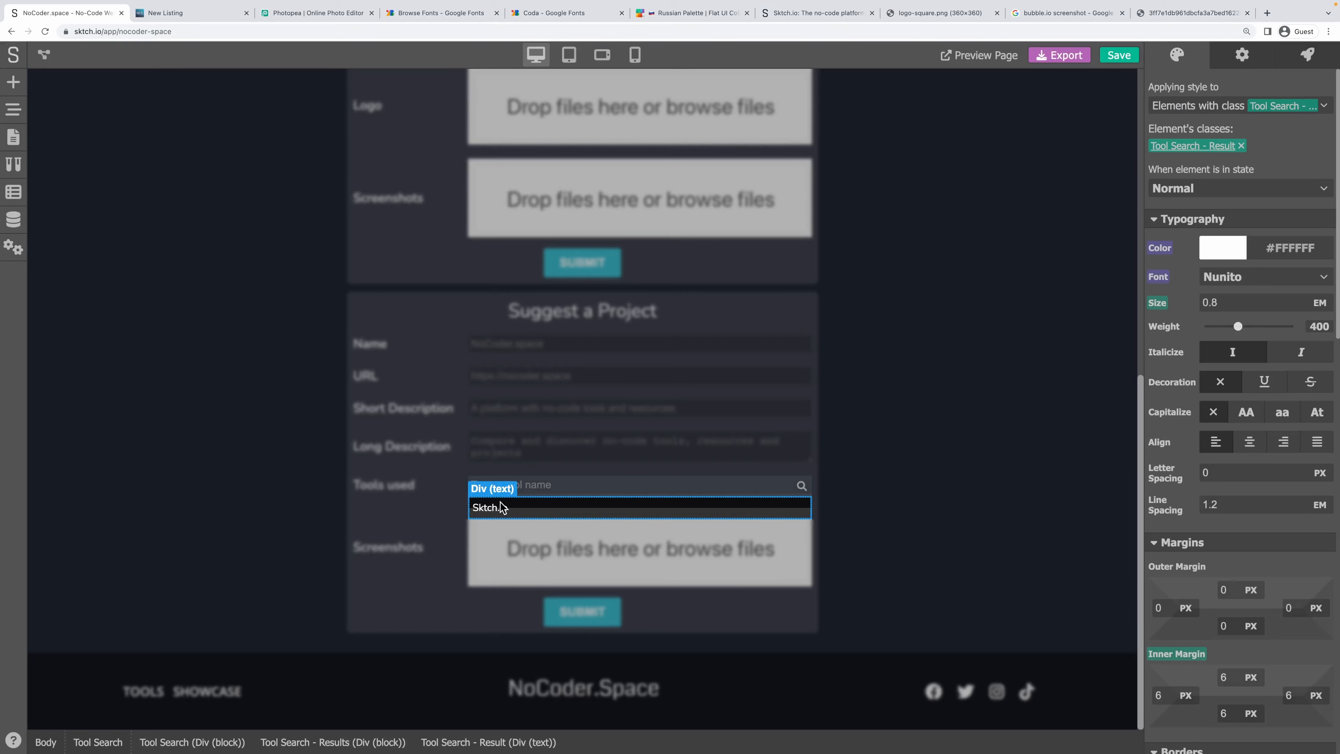
click(924, 410)
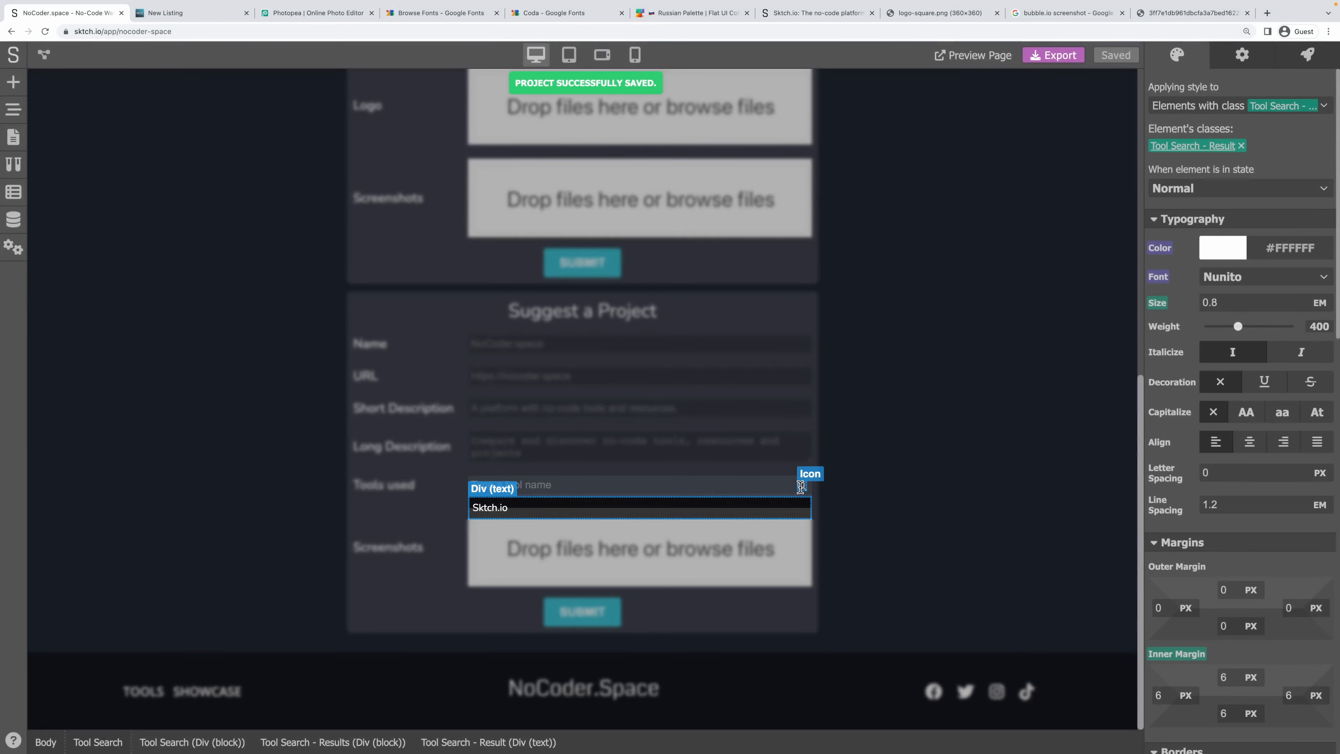
Give the Tool Search - Icon 2 px inner padding.
click(803, 486)
scroll(1240, 422, down, 3)
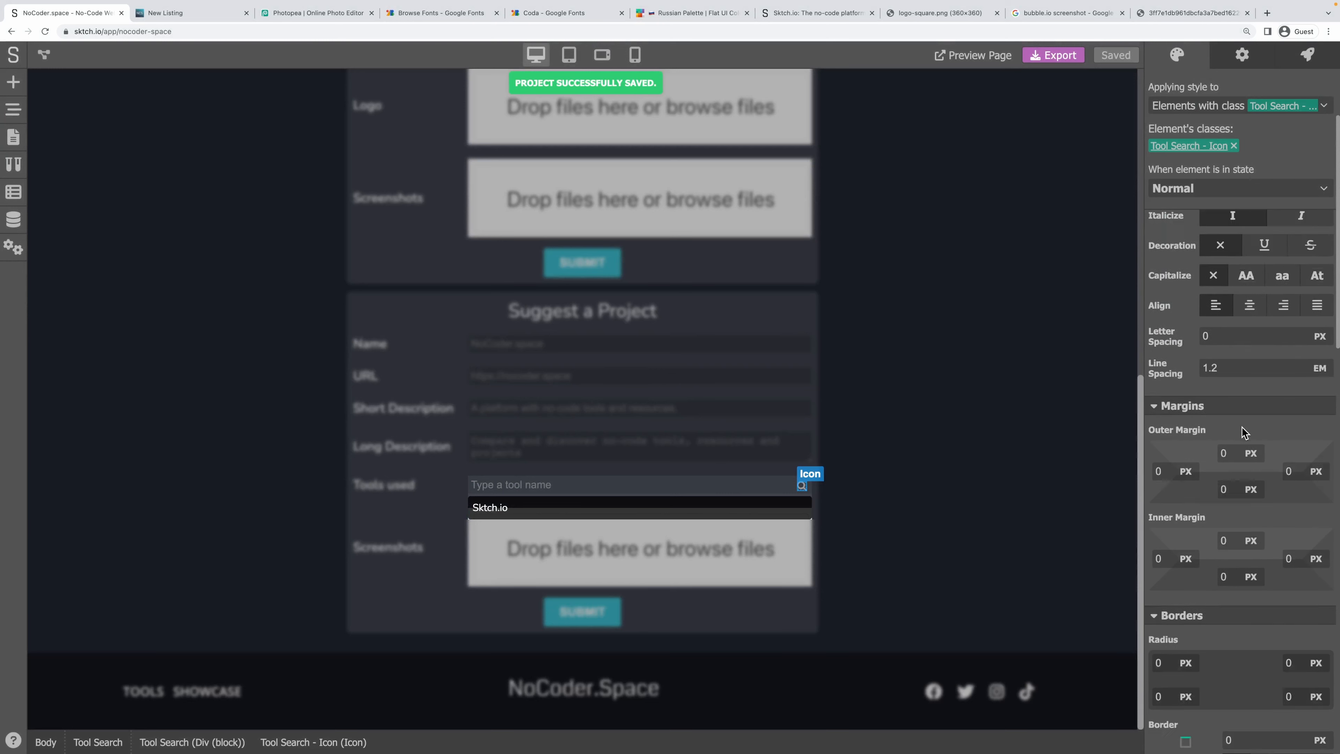
click(1224, 496)
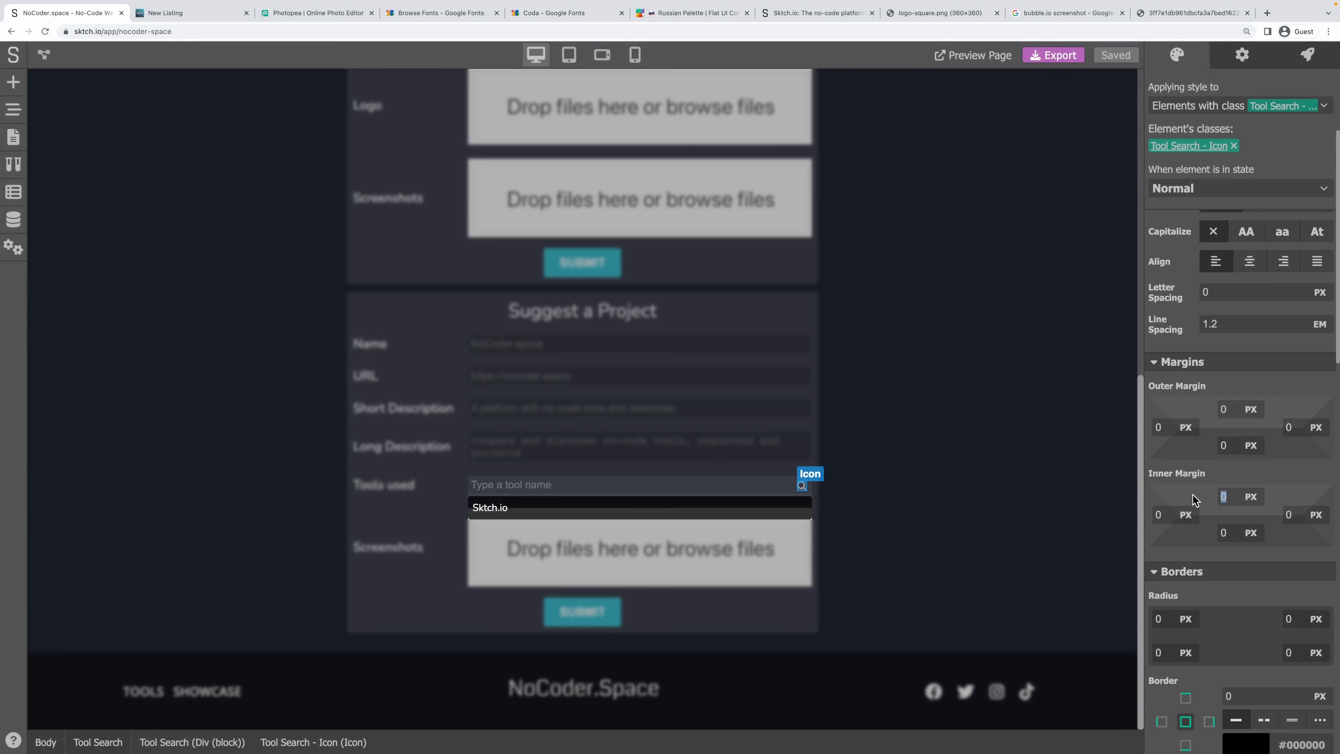
text(2)
key(Tab)
text(2)
key(Tab)
text(2)
key(Tab)
text(2)
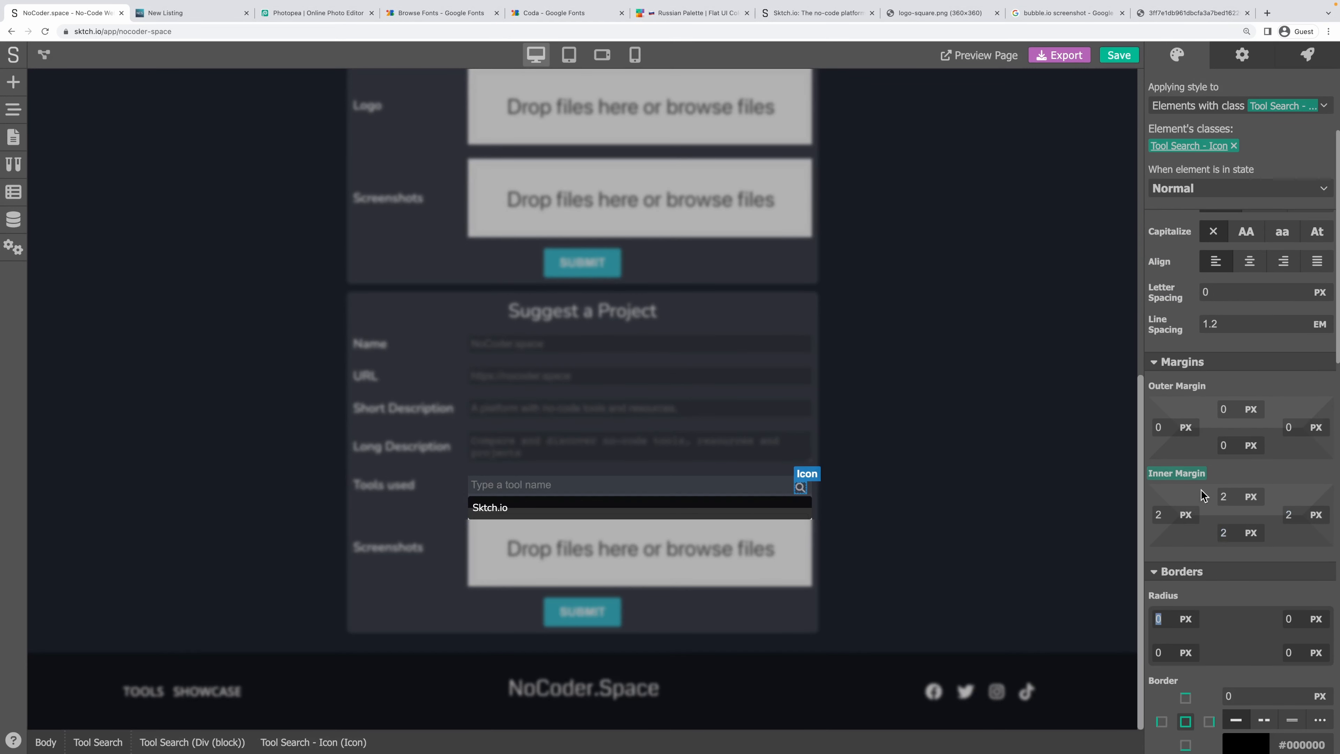
Offset the icon 4 px from the top and 4 px from the right, then save.
scroll(1303, 491, down, 6)
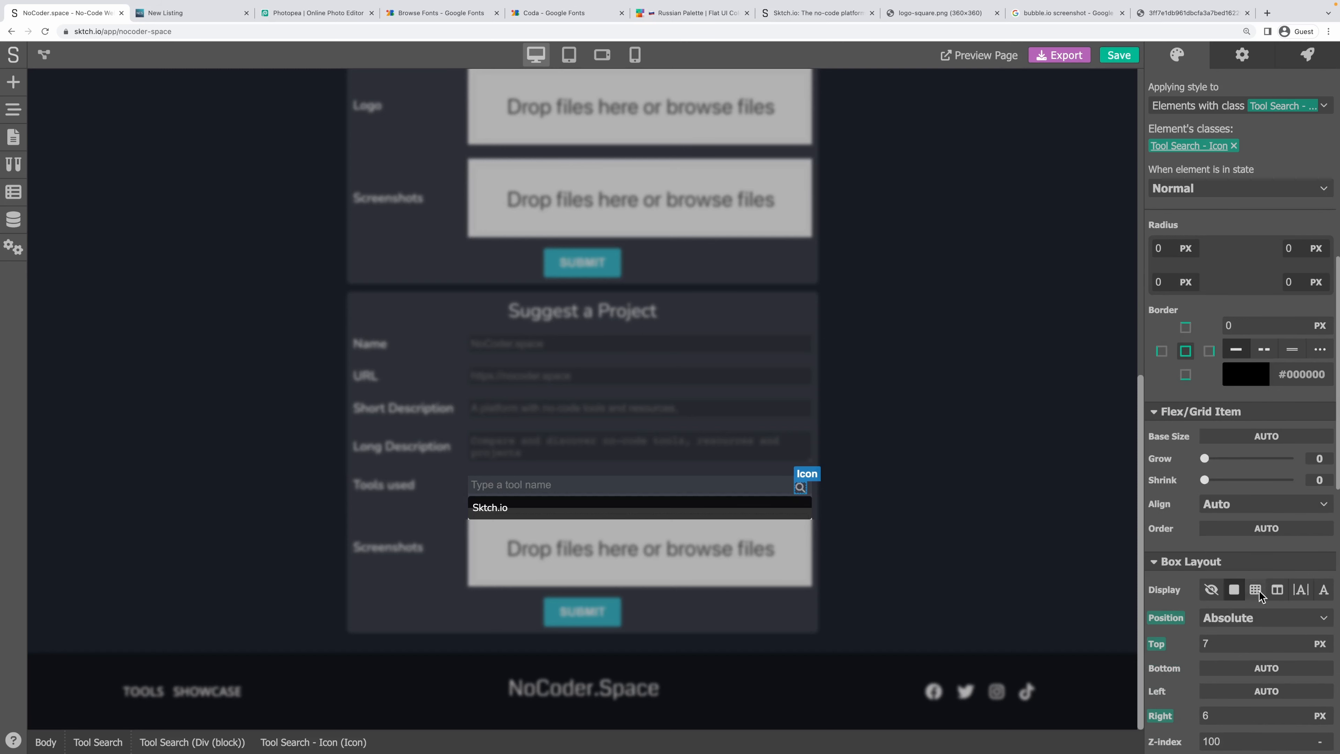
scroll(1261, 595, down, 2)
click(1194, 498)
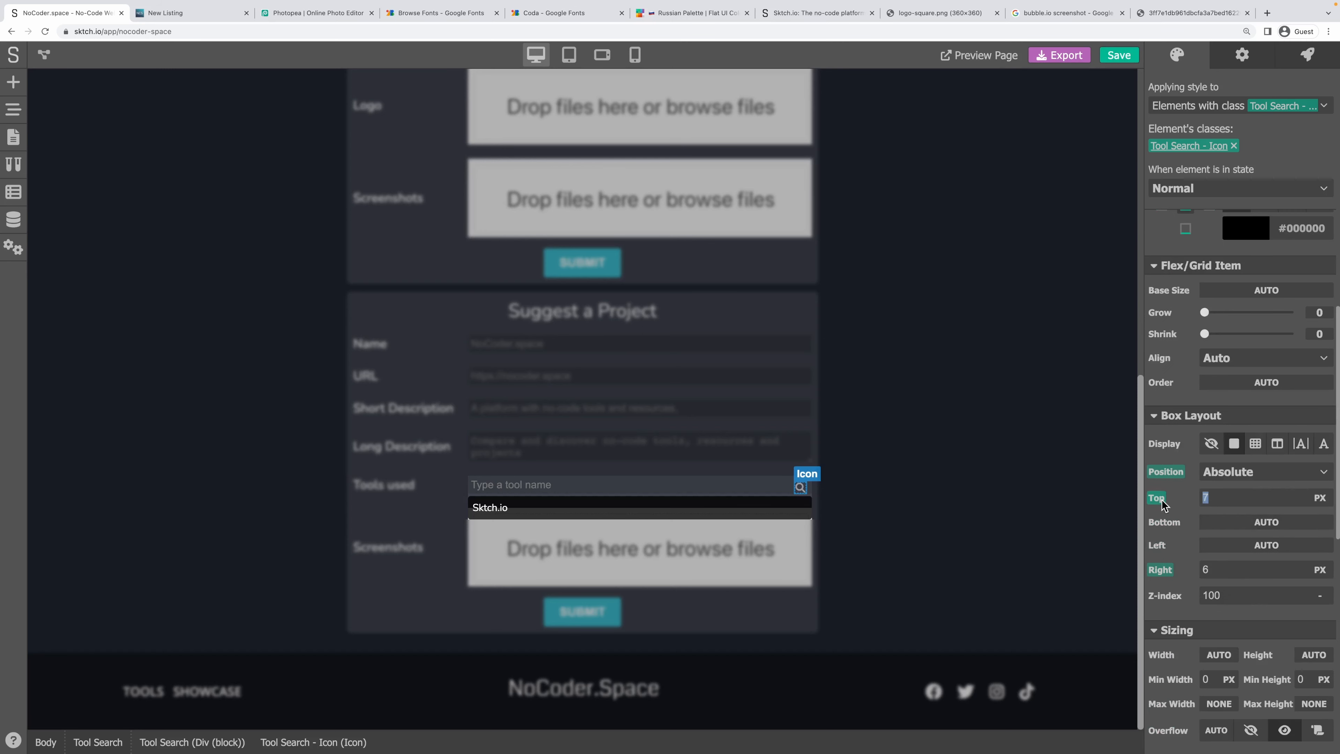
key(Tab)
key(Tab)
key(shift+Tab)
click(1257, 480)
click(1119, 55)
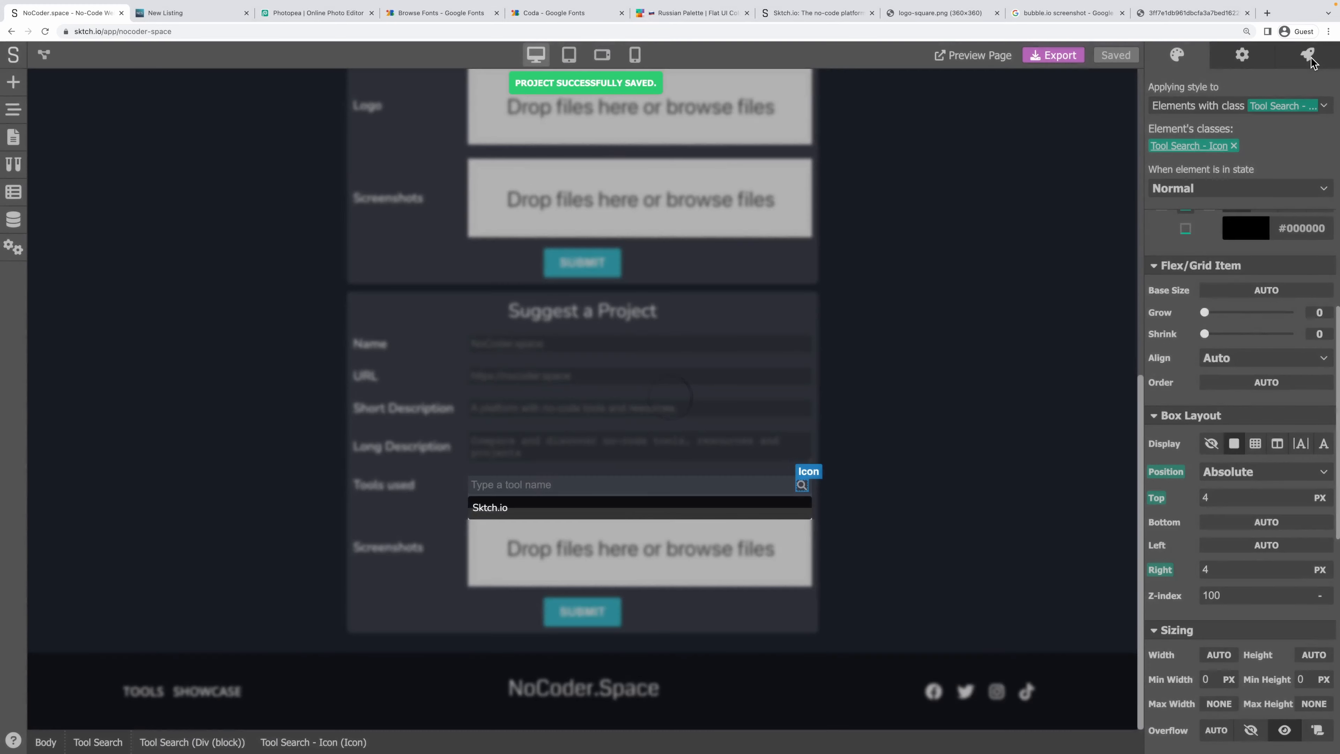
In the icon's Click workflow, link Get Value's flow and value straight into Show Message, then save.
click(1309, 57)
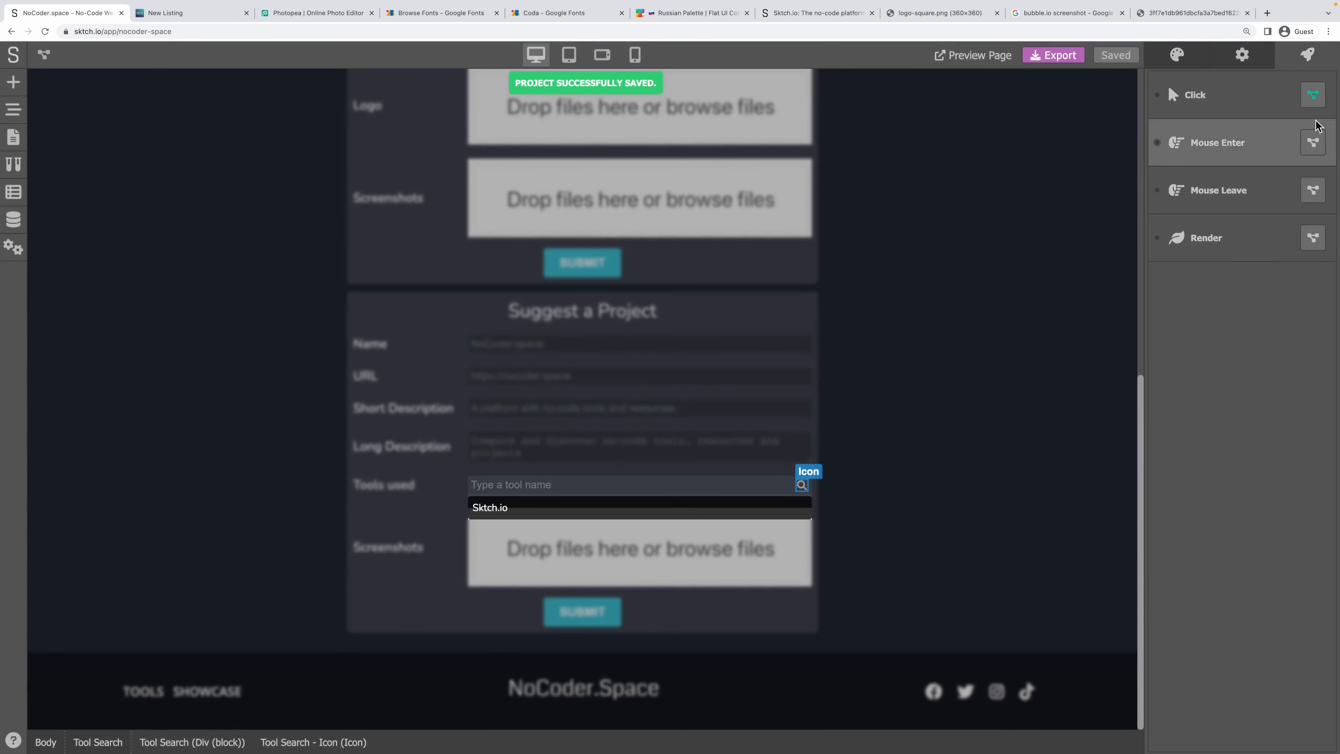
click(1313, 96)
drag(807, 352, 482, 391)
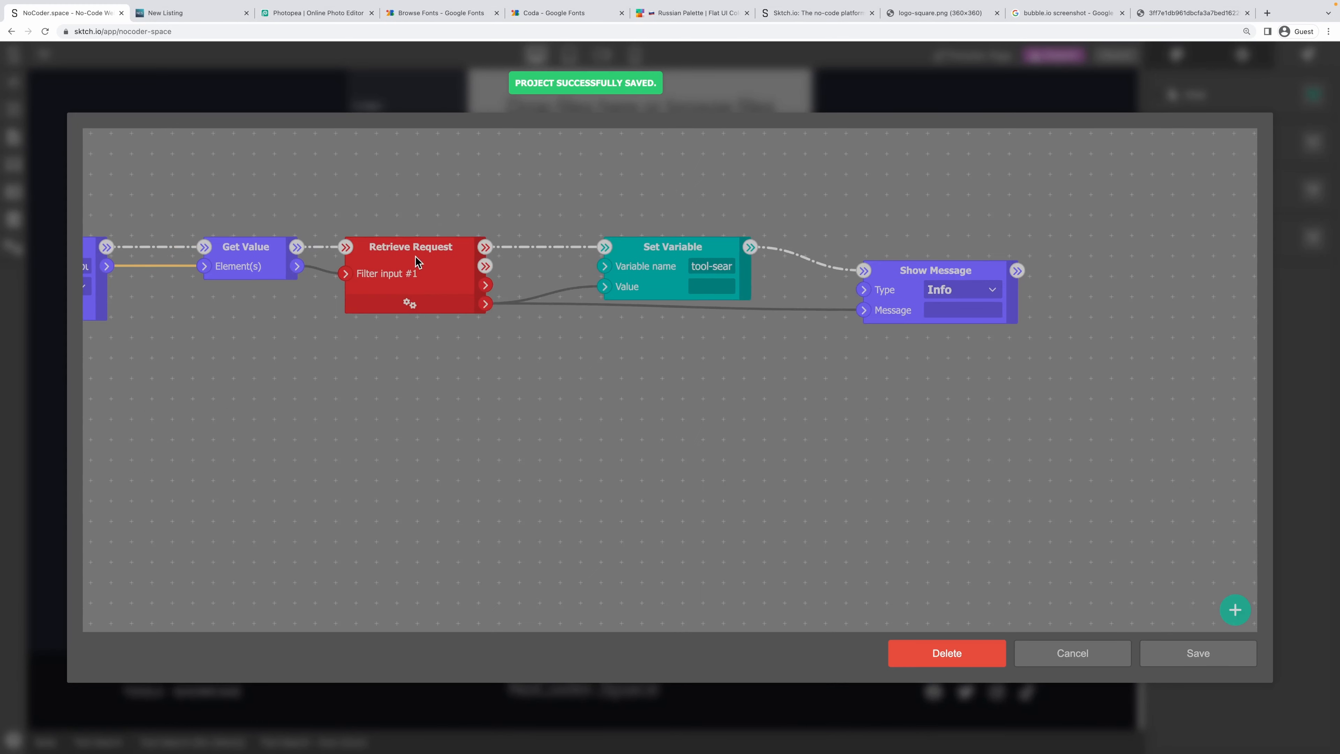
drag(418, 362, 698, 375)
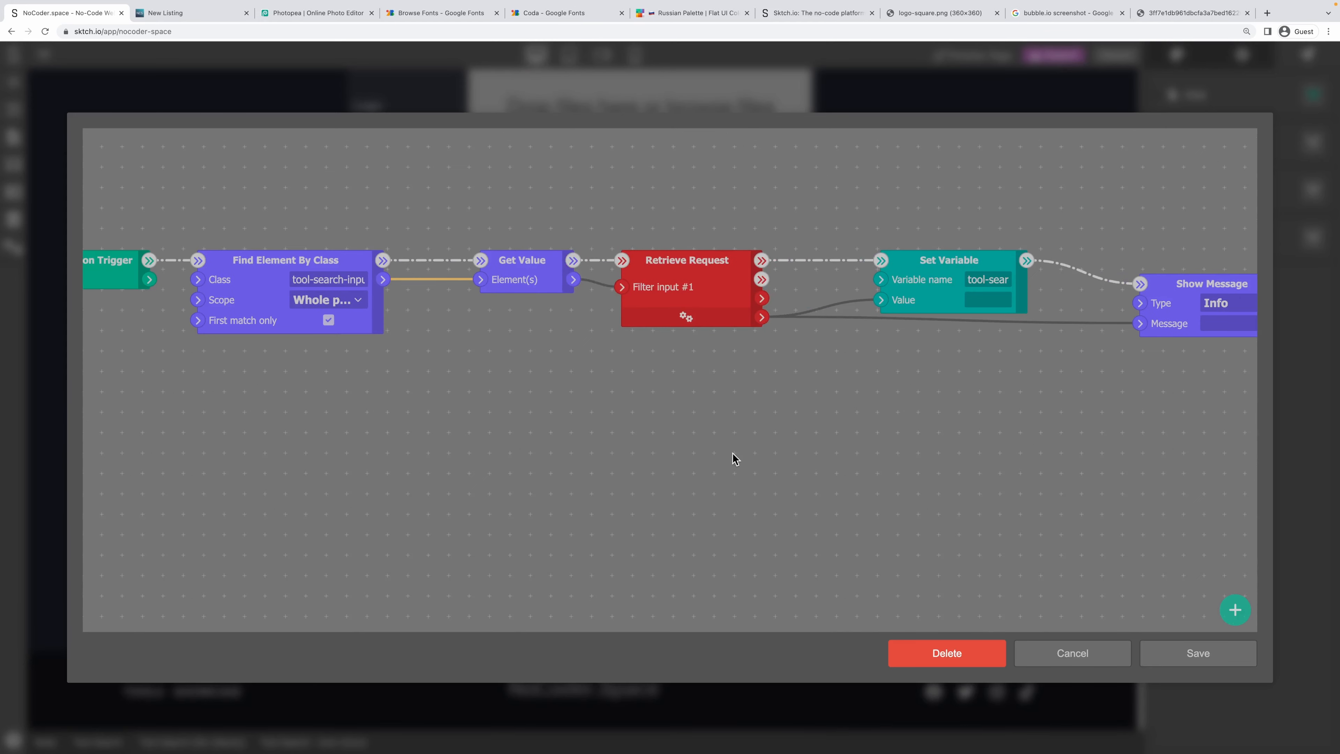
drag(733, 454, 512, 459)
drag(702, 266, 797, 219)
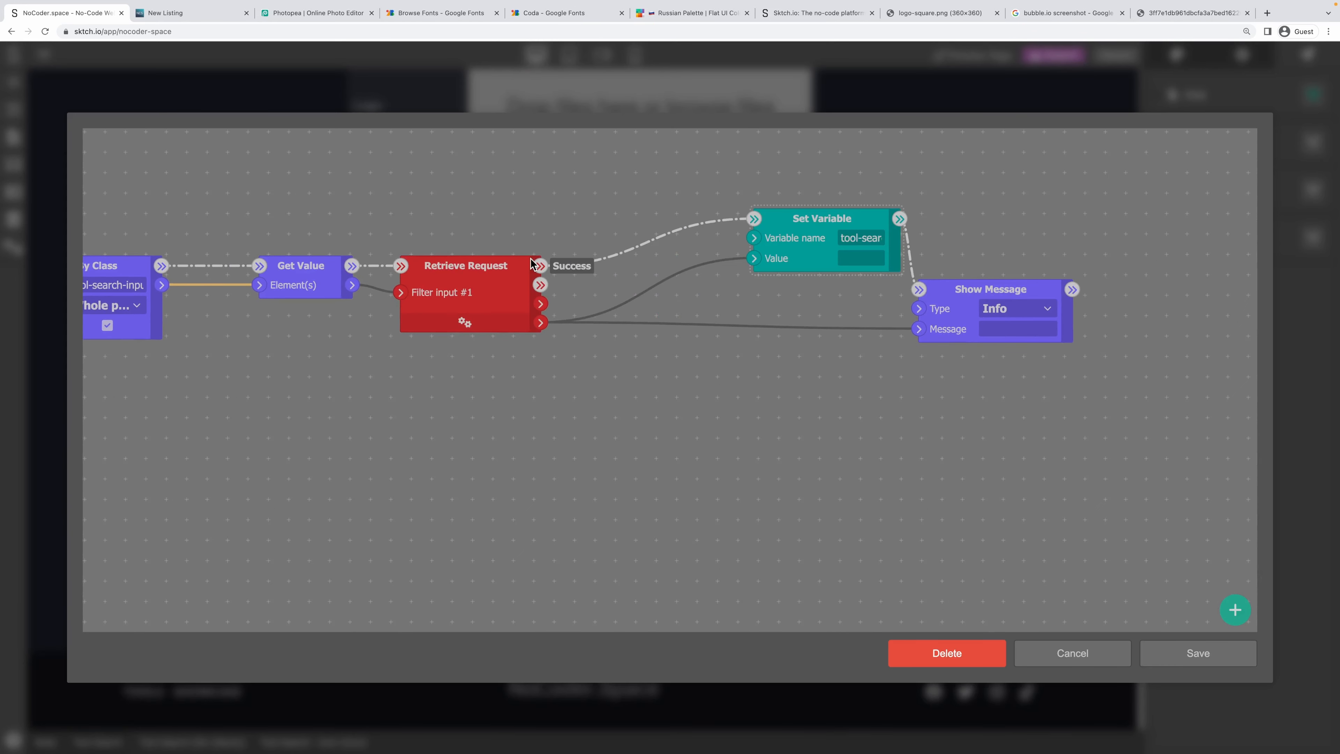
drag(531, 263, 649, 192)
drag(351, 265, 923, 294)
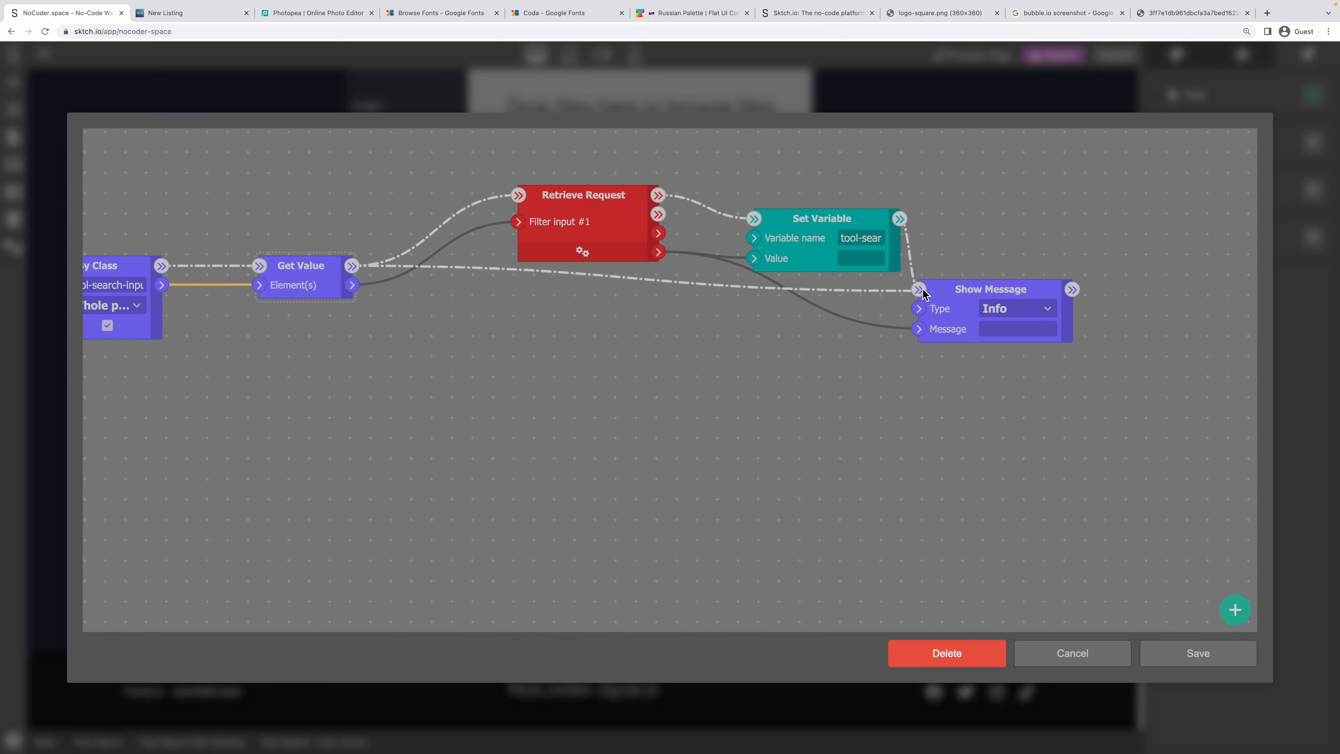
mouse_move(353, 285)
mouse_down()
mouse_move(885, 301)
mouse_move(920, 328)
mouse_up()
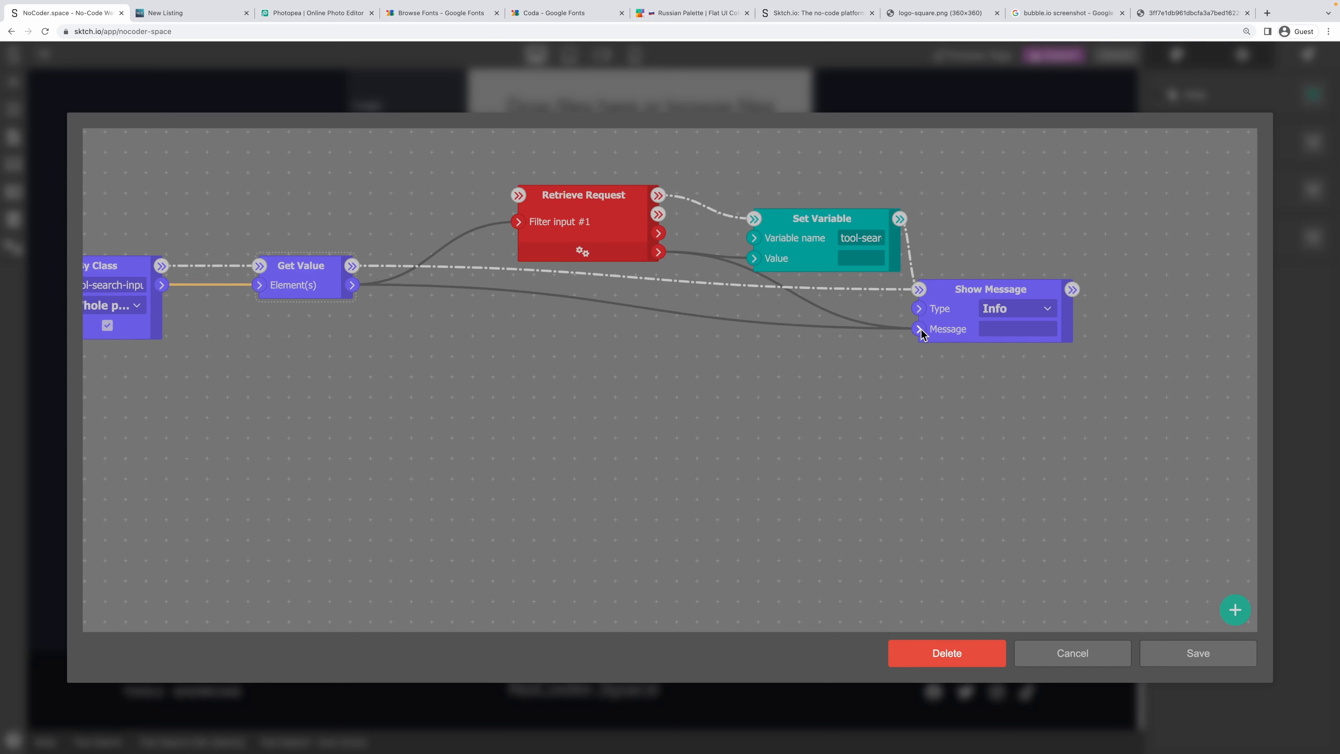
click(1208, 660)
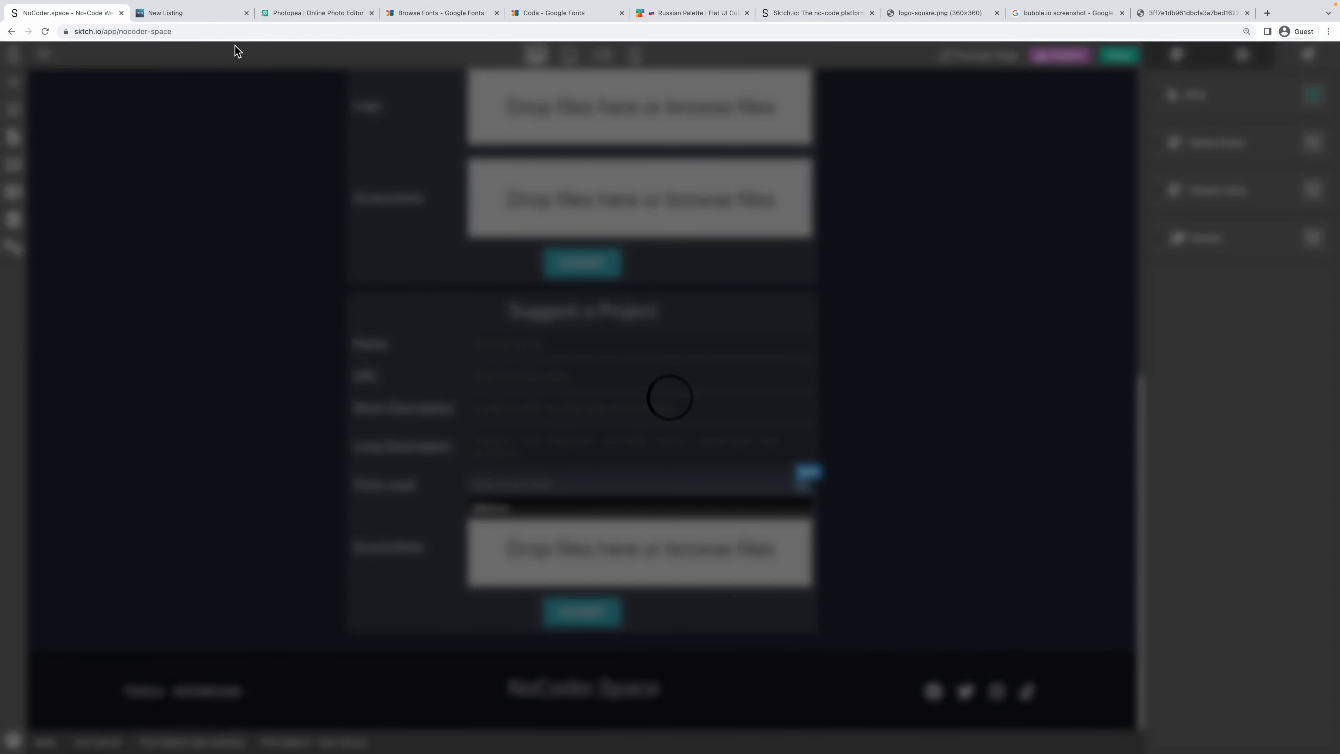
On a fresh live form, search Tools used for Sktch.io, see the SKTCH.IO message, then return to the editor.
click(214, 23)
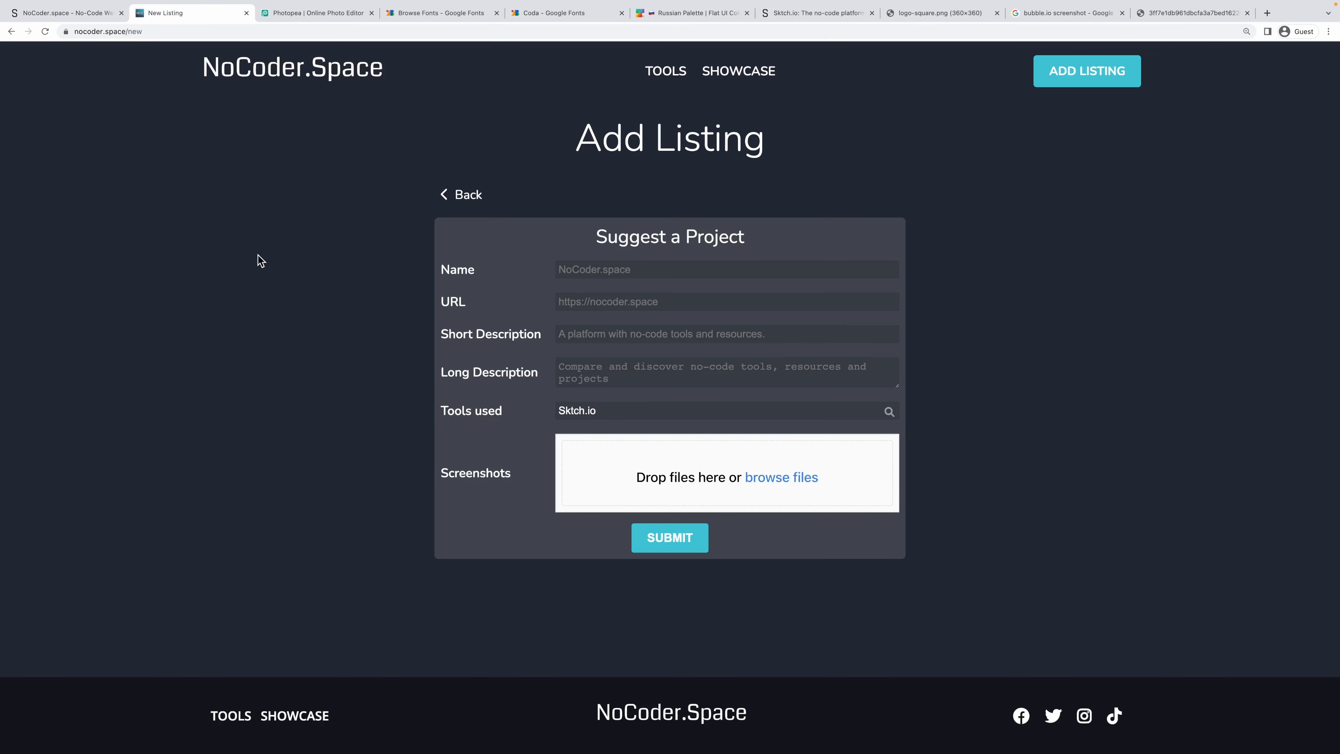
click(771, 264)
text(S)
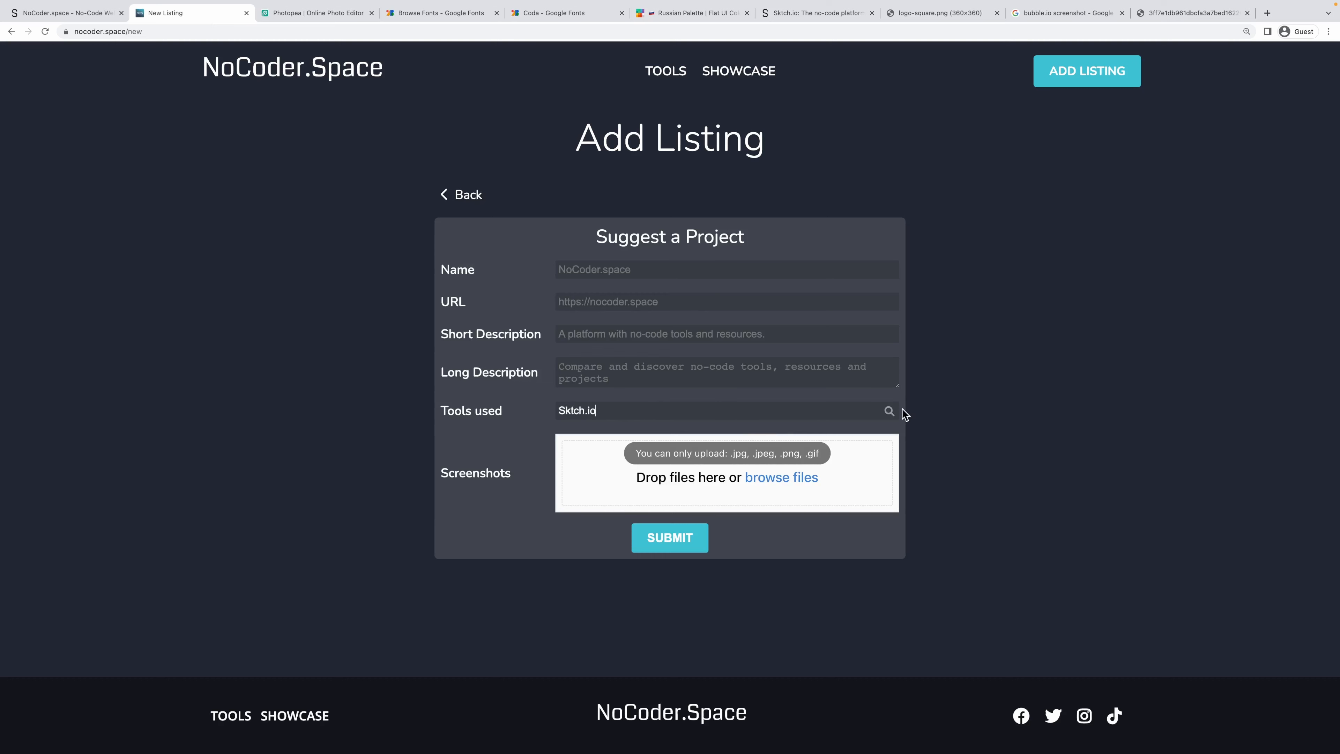
click(890, 411)
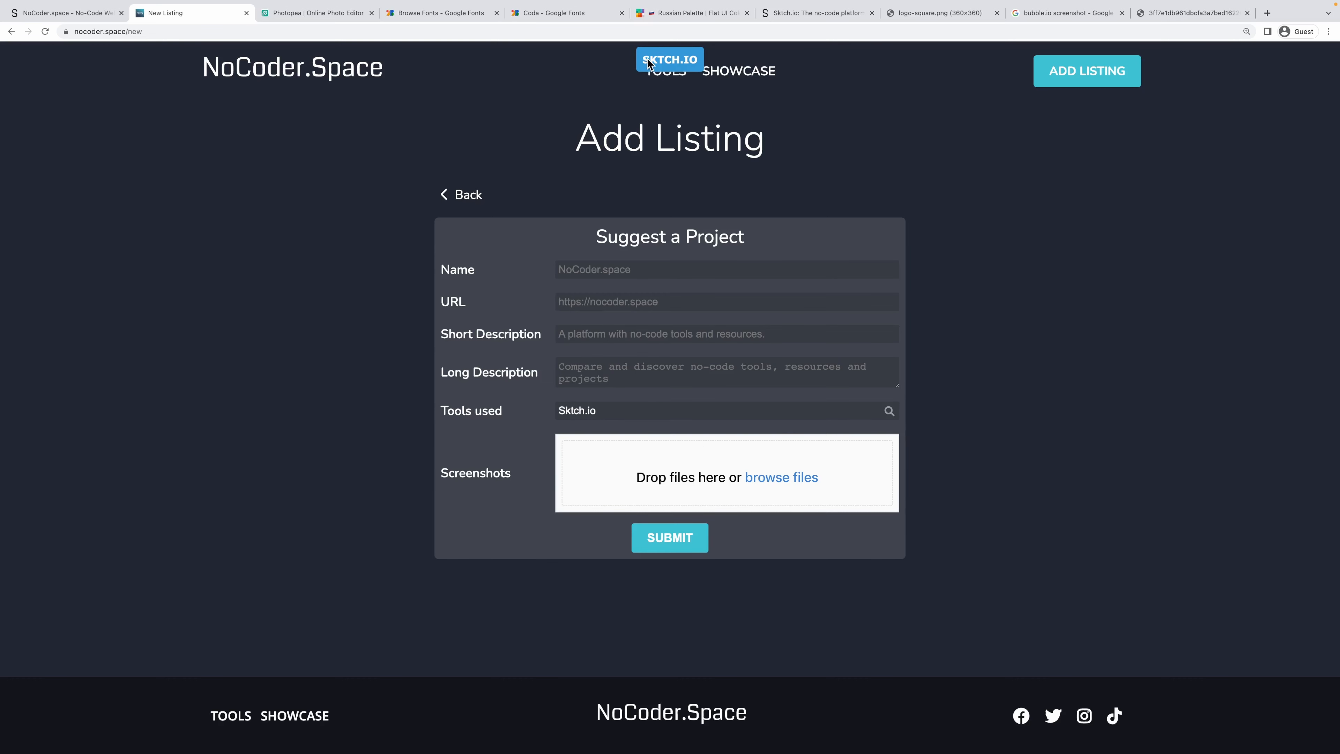
drag(650, 60, 696, 60)
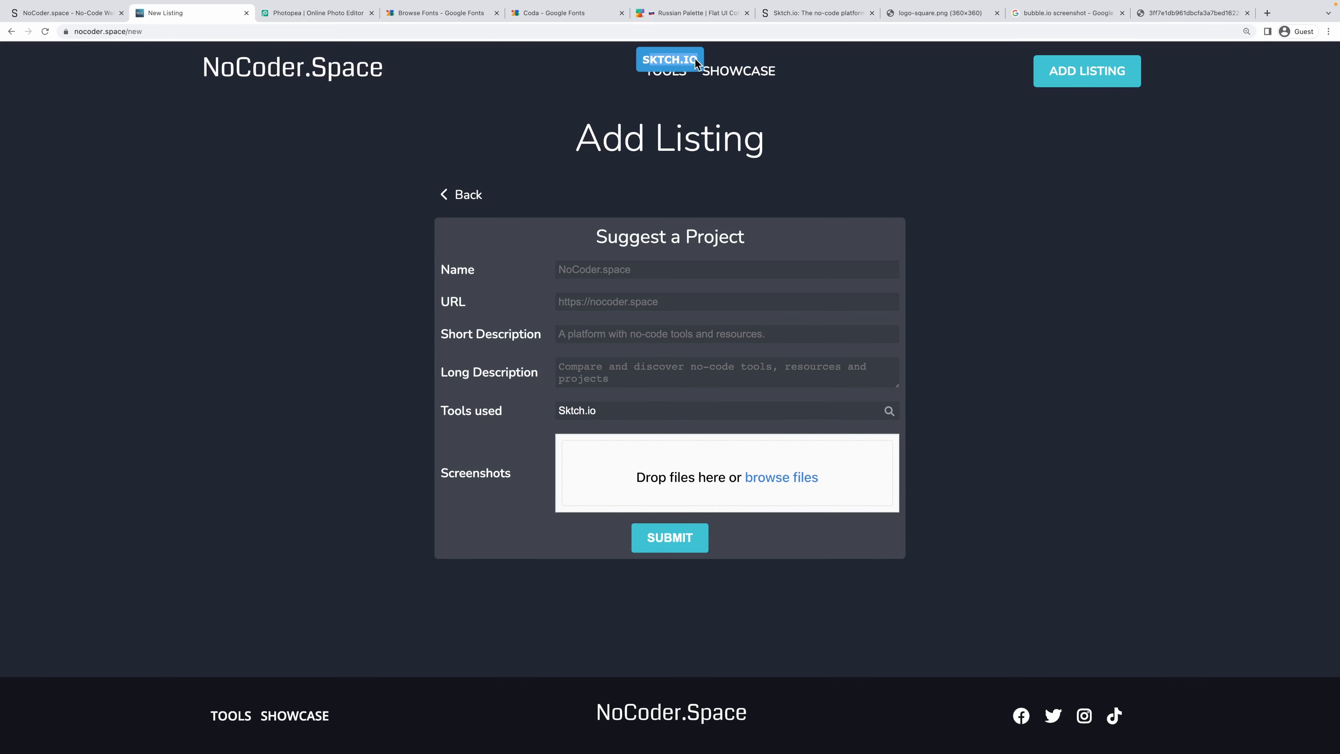
click(113, 10)
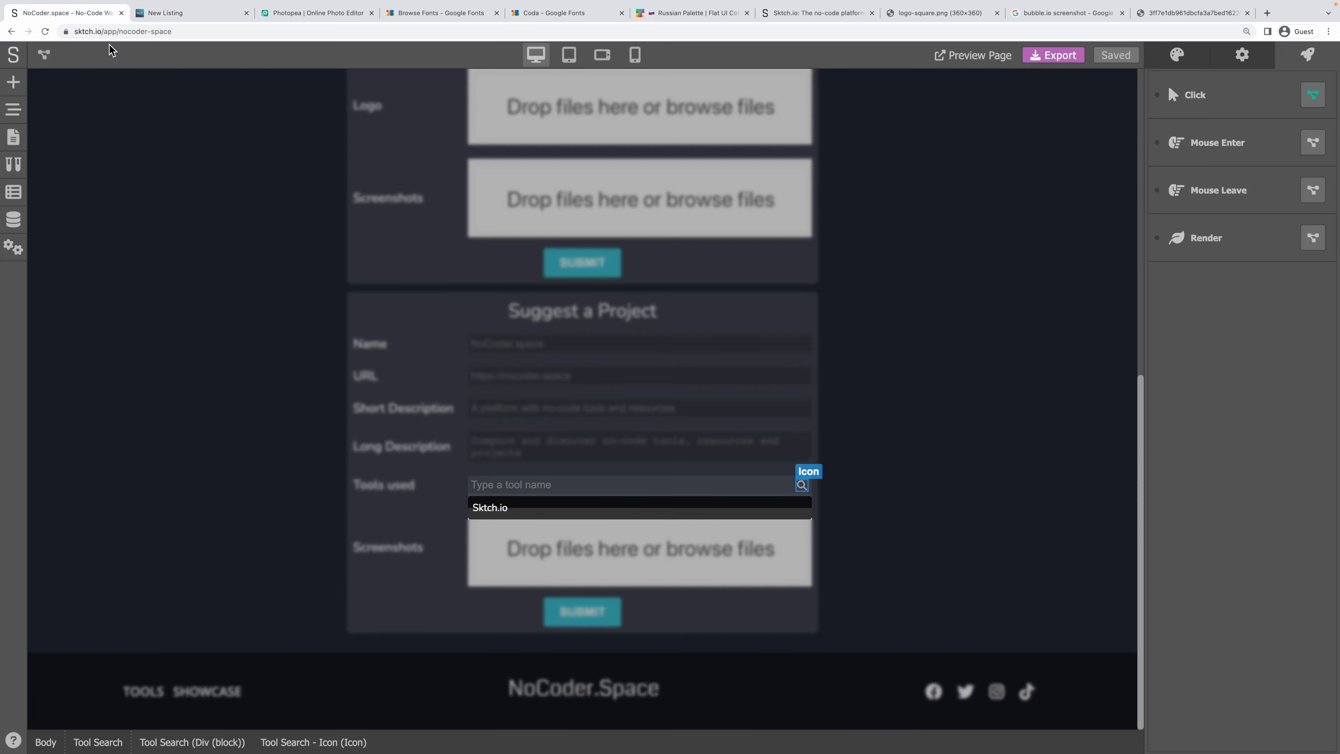
Route Get Value into Retrieve Request and feed the request results into Show Message's message.
click(1313, 94)
drag(825, 327, 420, 464)
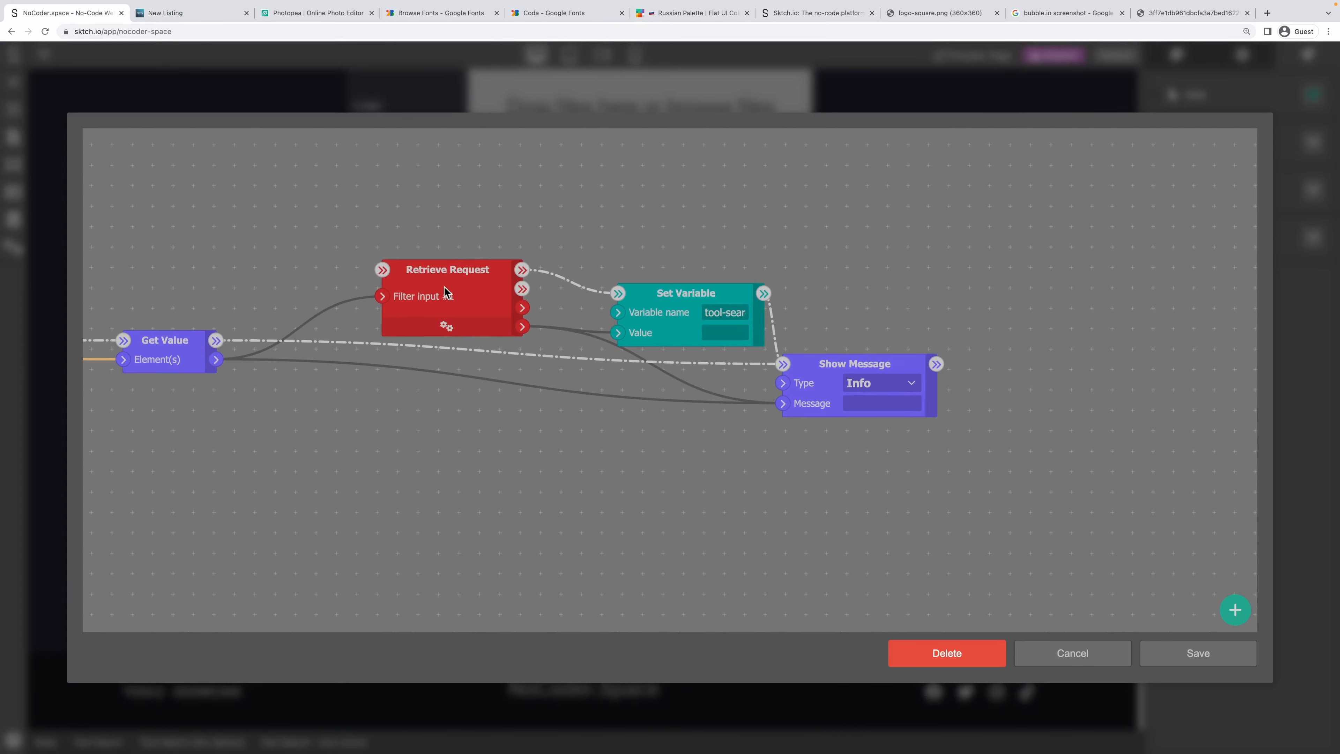
drag(216, 340, 383, 270)
drag(482, 269, 388, 245)
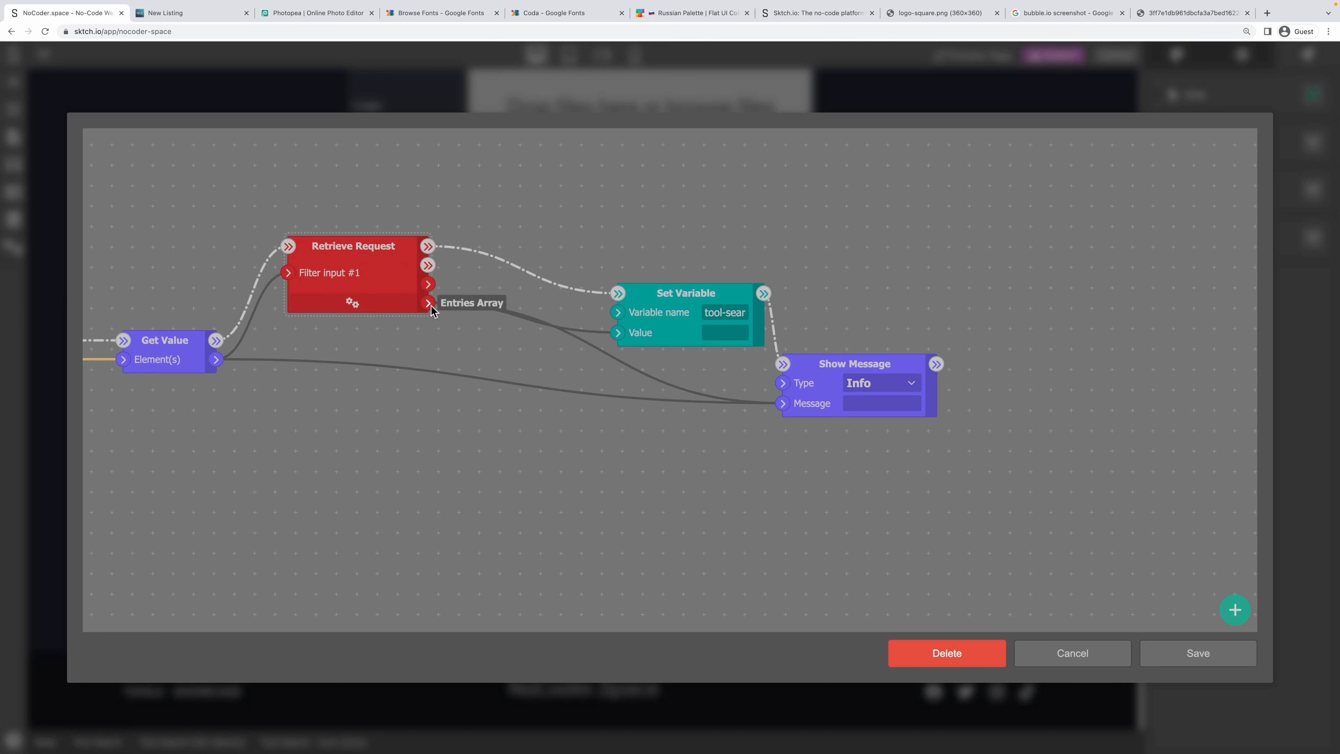
drag(783, 403, 629, 428)
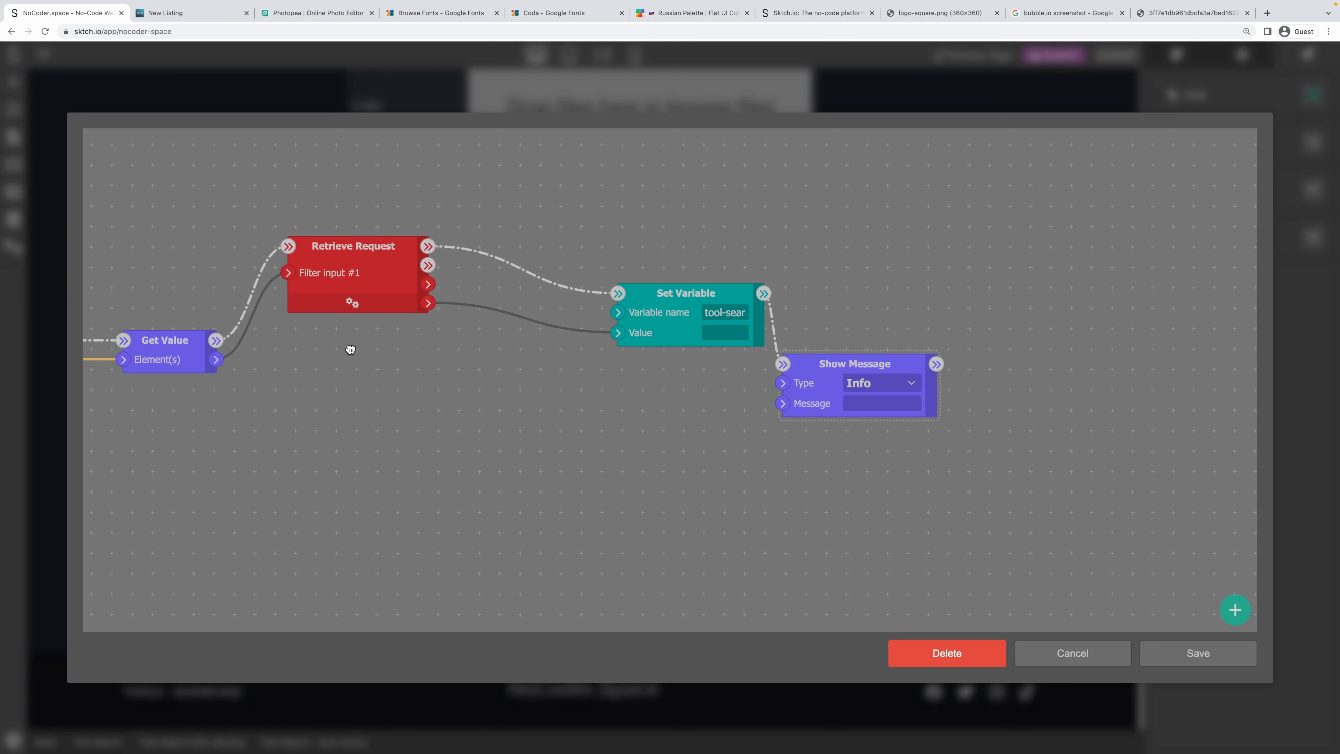
drag(427, 309, 404, 331)
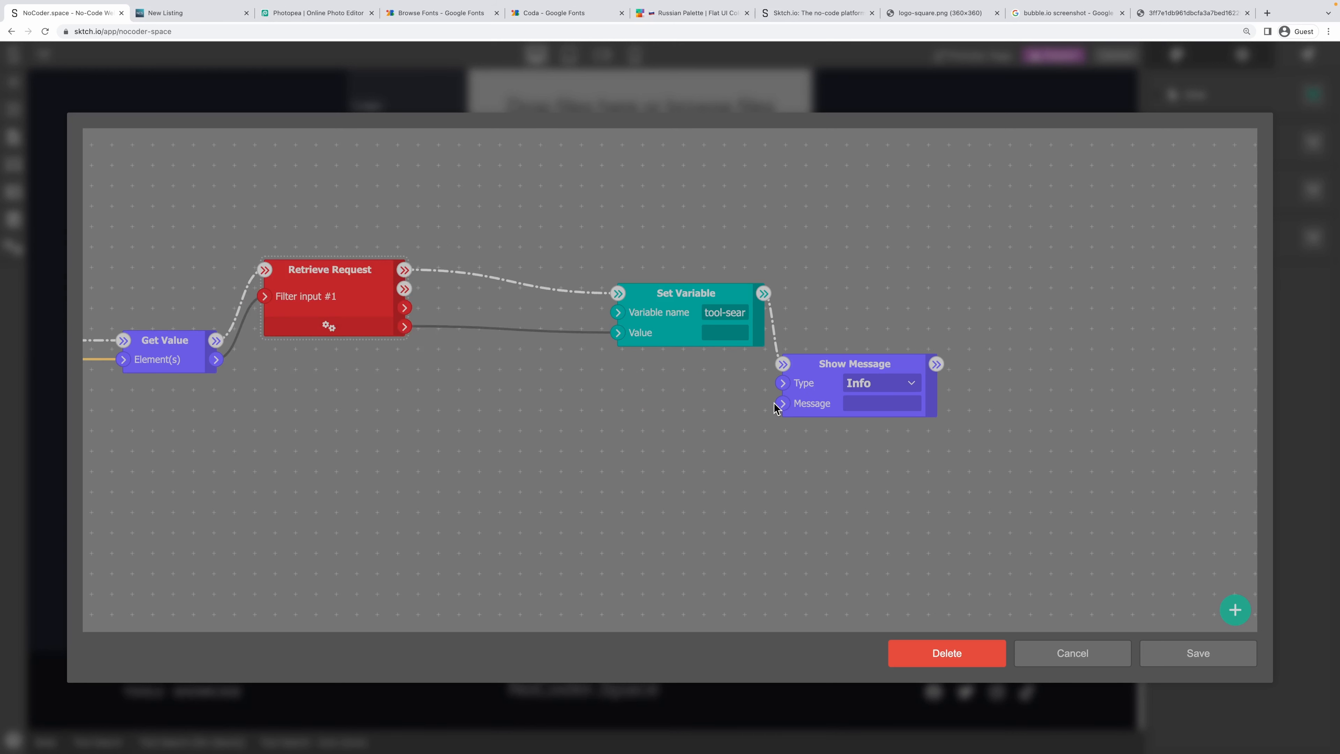
drag(690, 297, 619, 256)
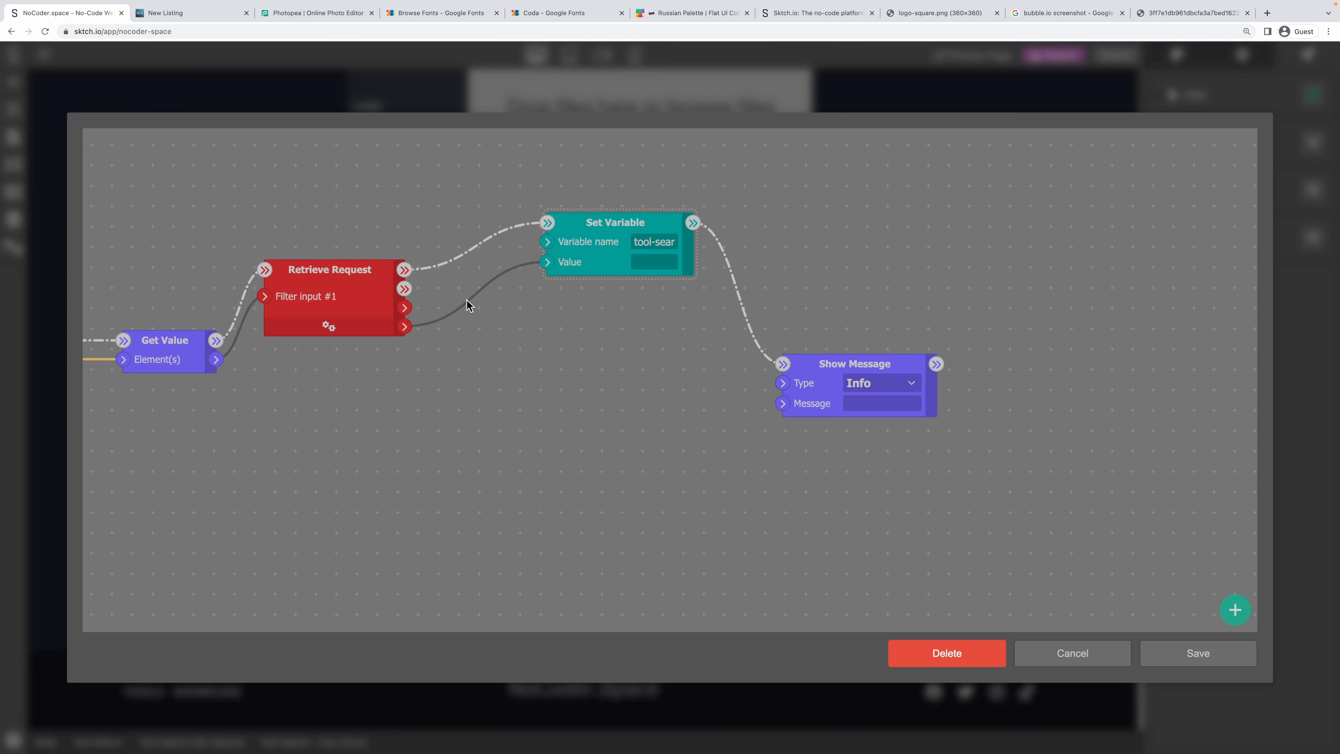
drag(404, 326, 784, 403)
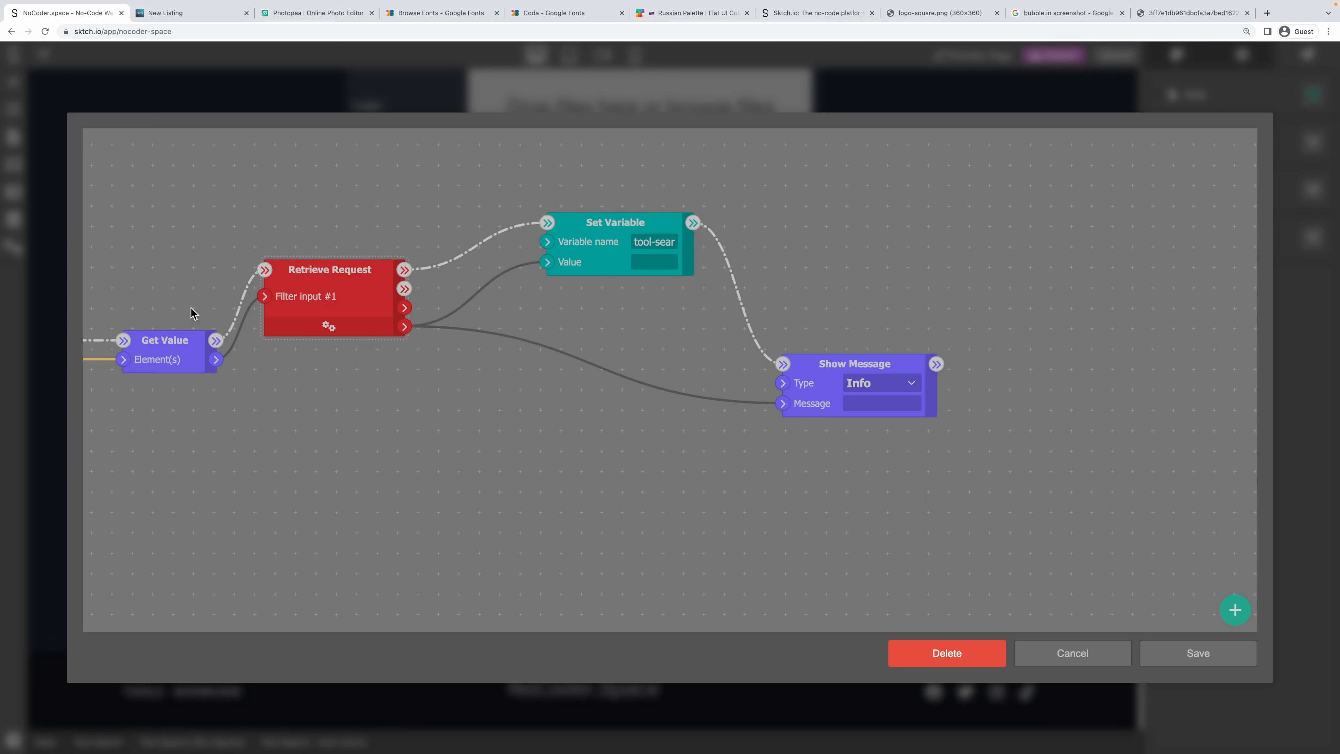
Confirm the Retrieve Request settings, then save the workflow and the project.
click(327, 327)
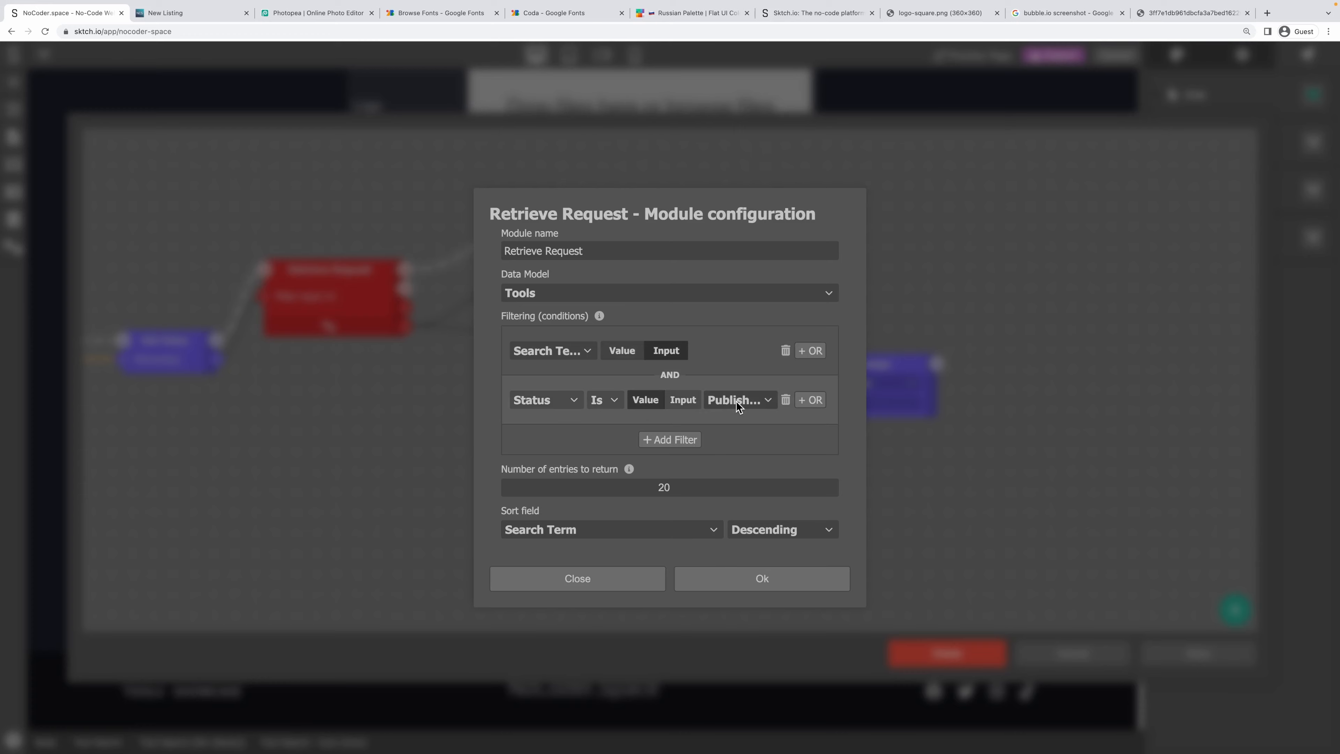
click(762, 578)
click(1194, 653)
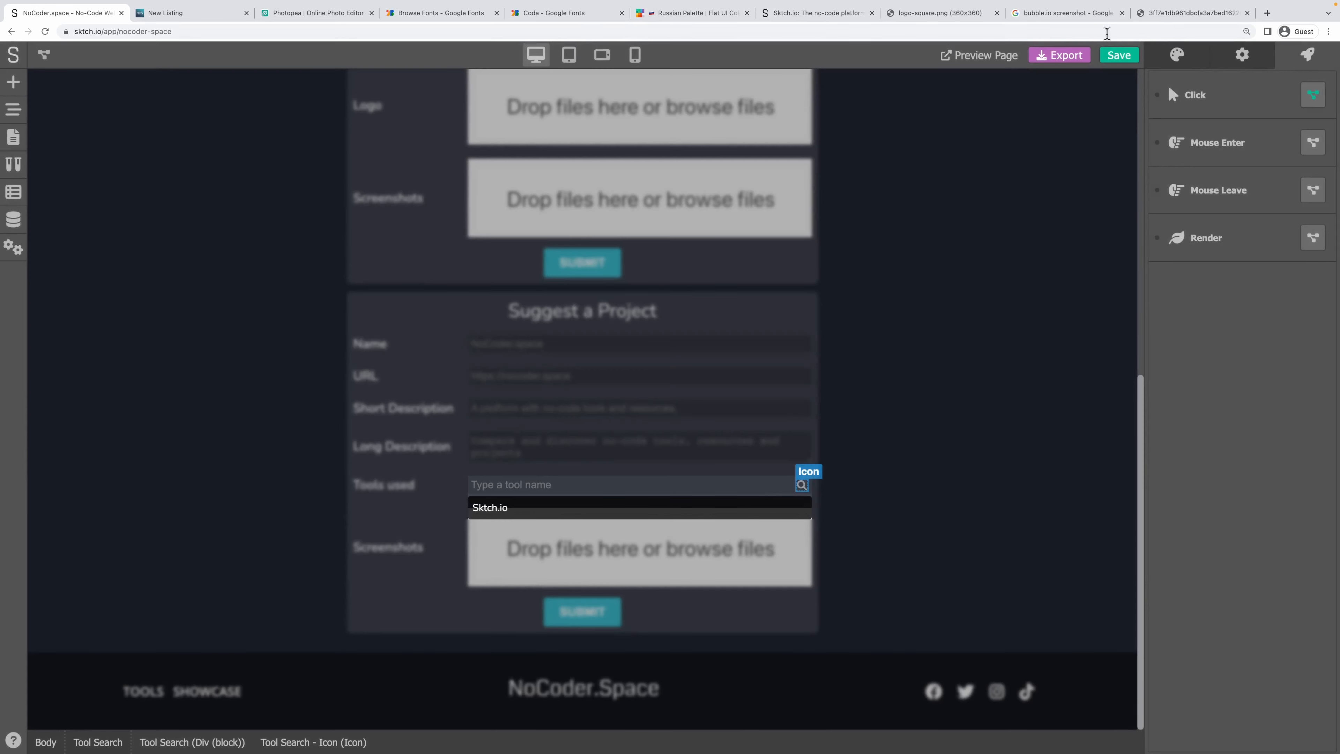
click(1117, 56)
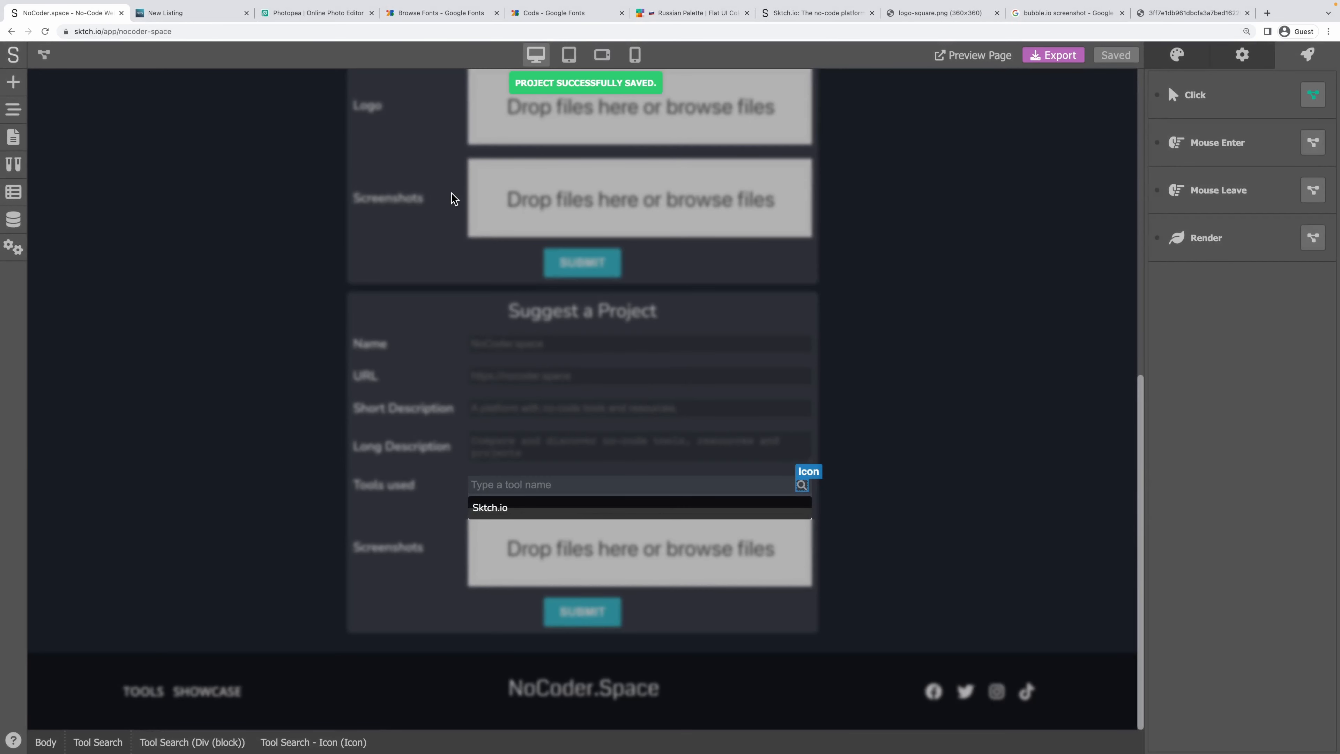
Reload the live page, reopen Suggest a Project, and start typing 'Sktch' into Tools used.
click(187, 13)
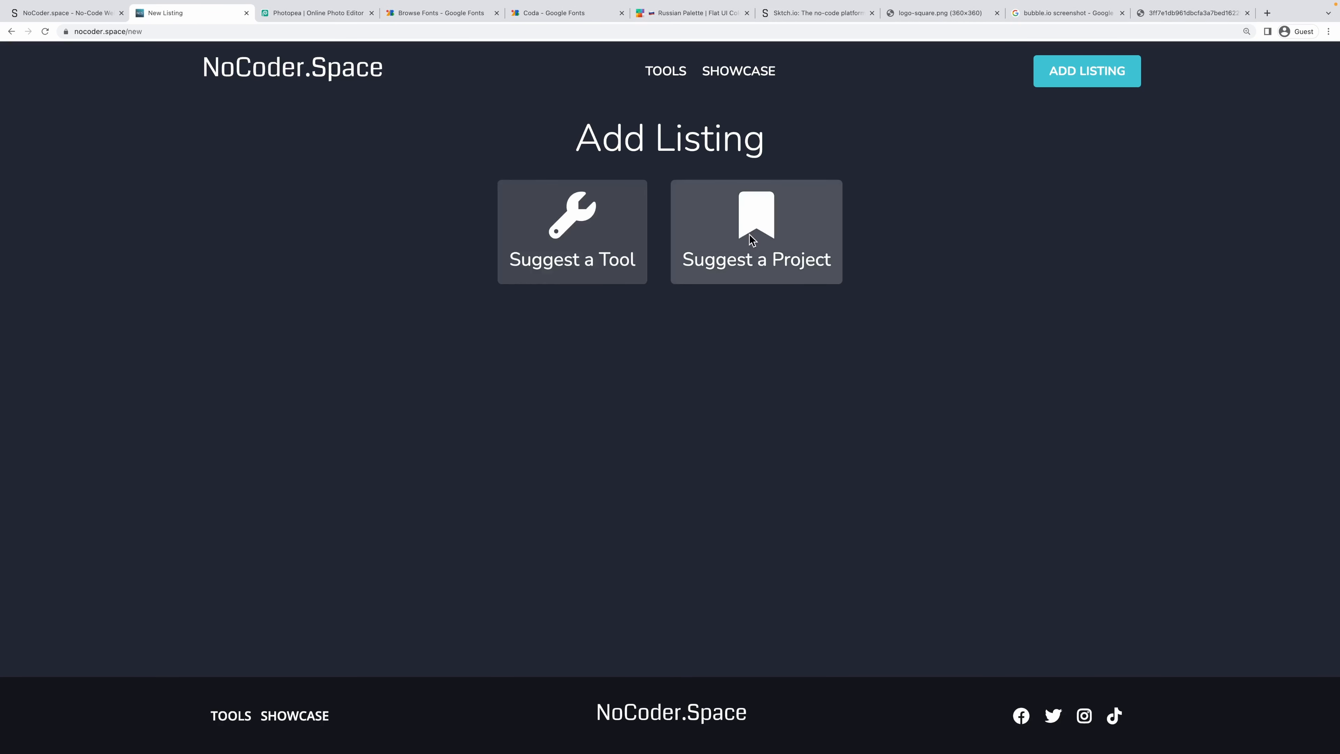
click(725, 275)
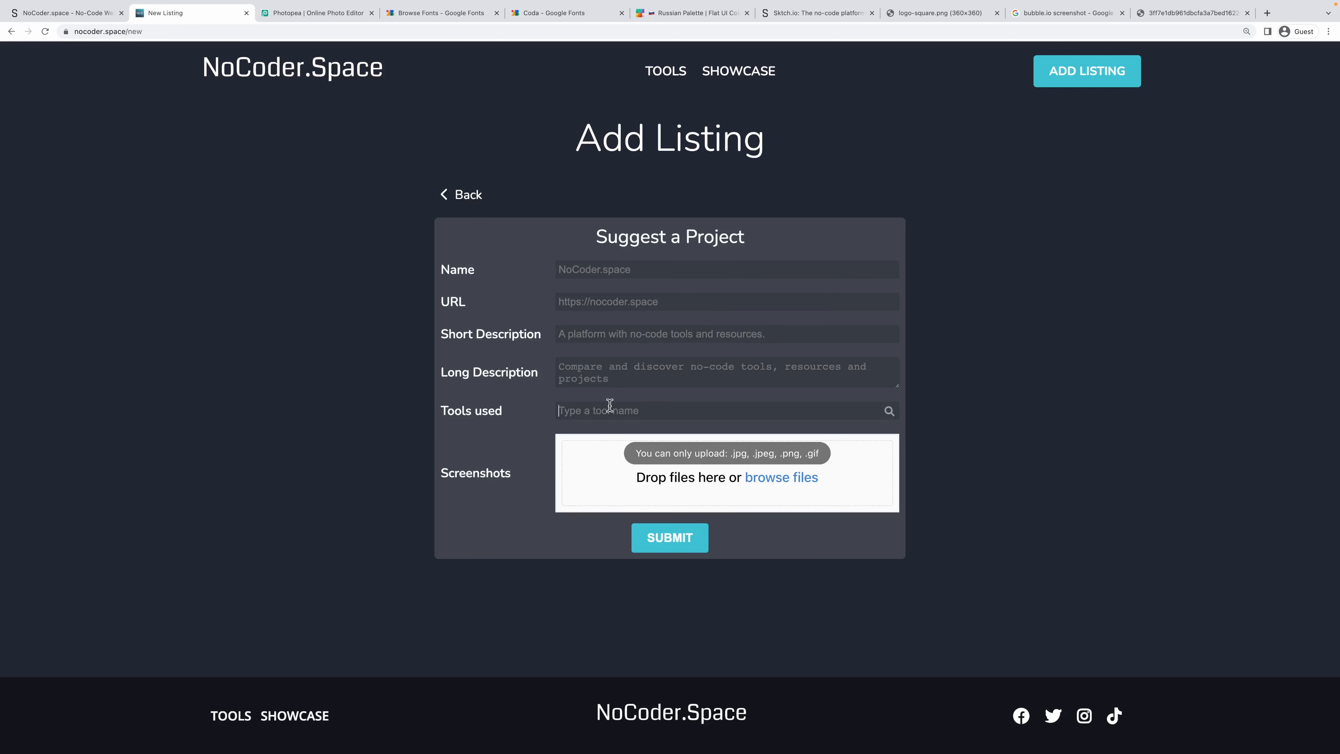
text(Sk)
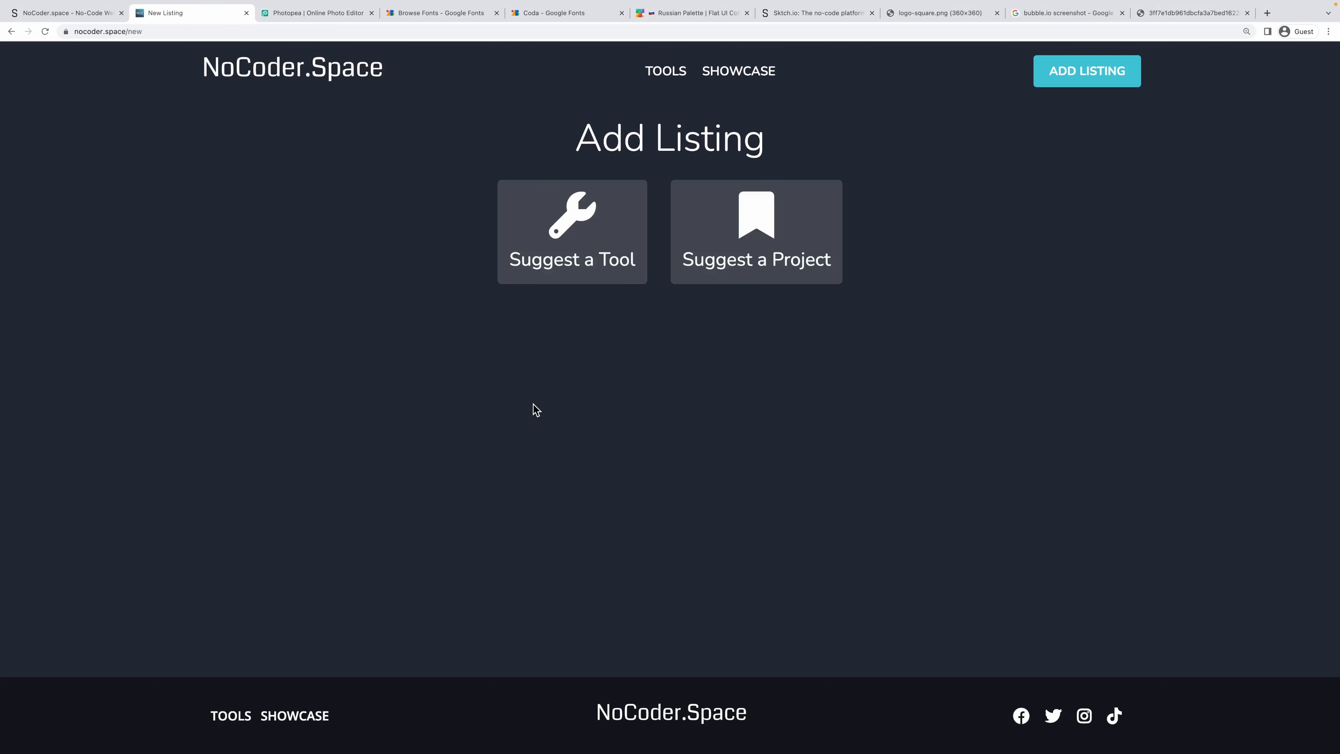
key(super+r)
click(768, 249)
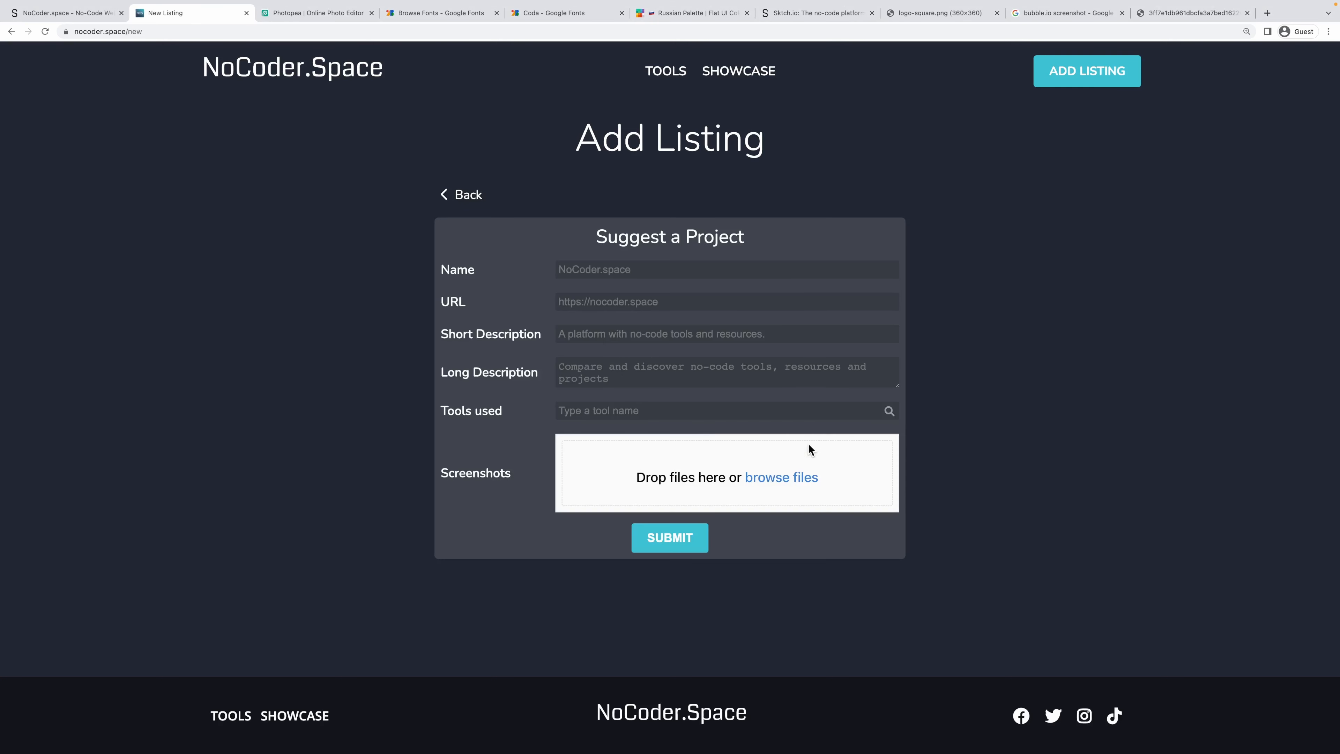
click(685, 417)
text(Sktch)
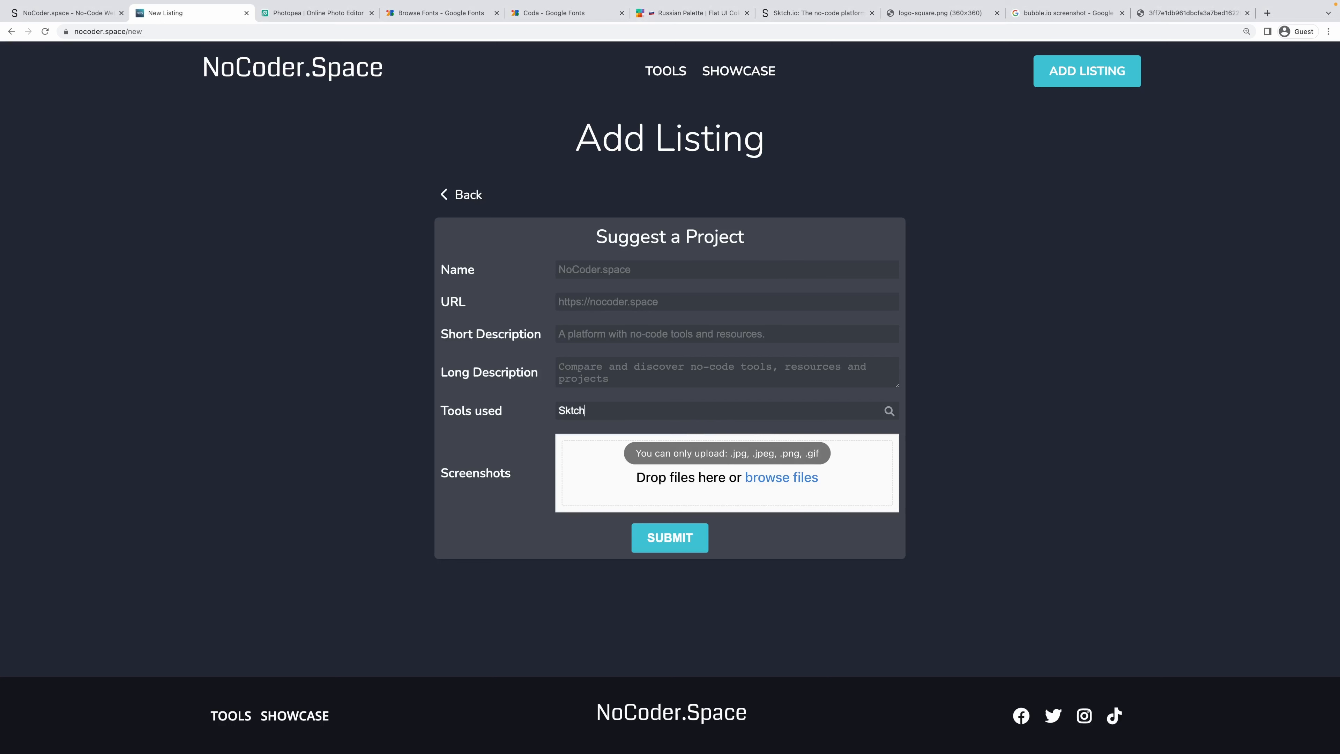
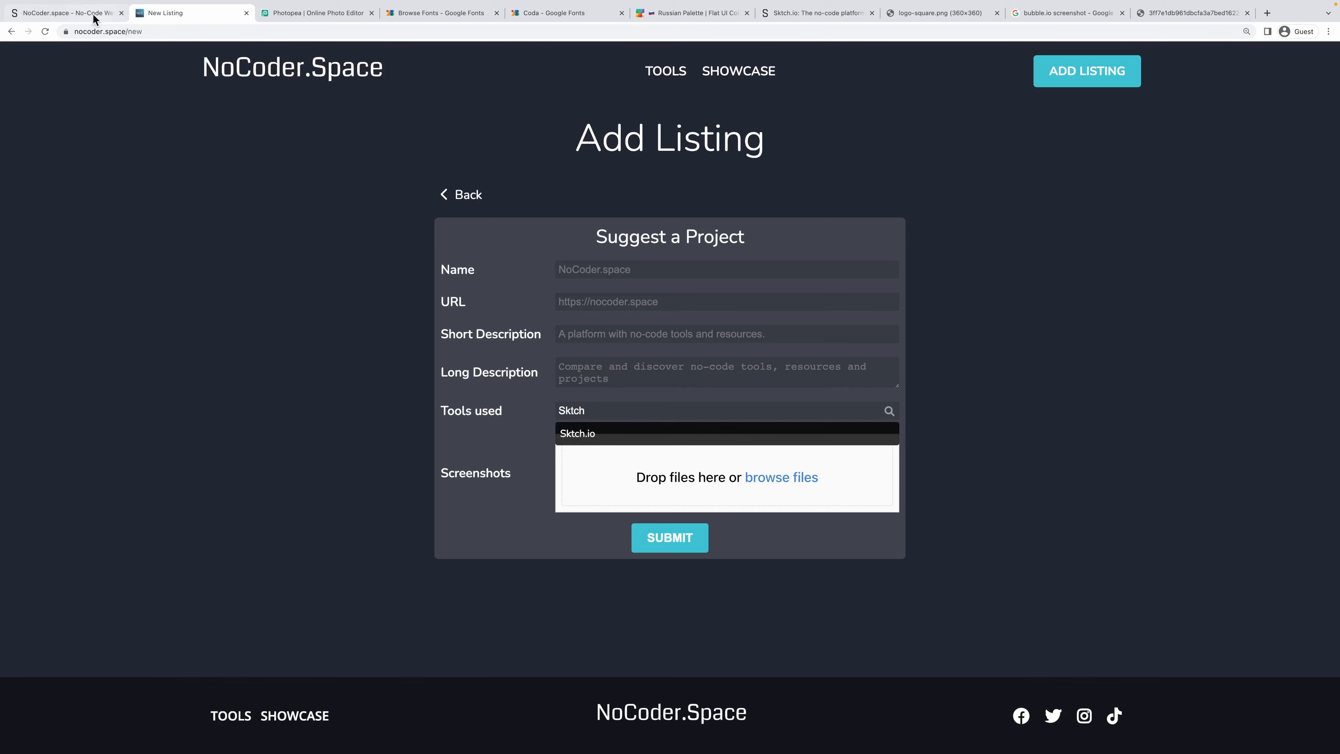
Switch from the live listing page back to the Sktch.io editor tab.
click(82, 14)
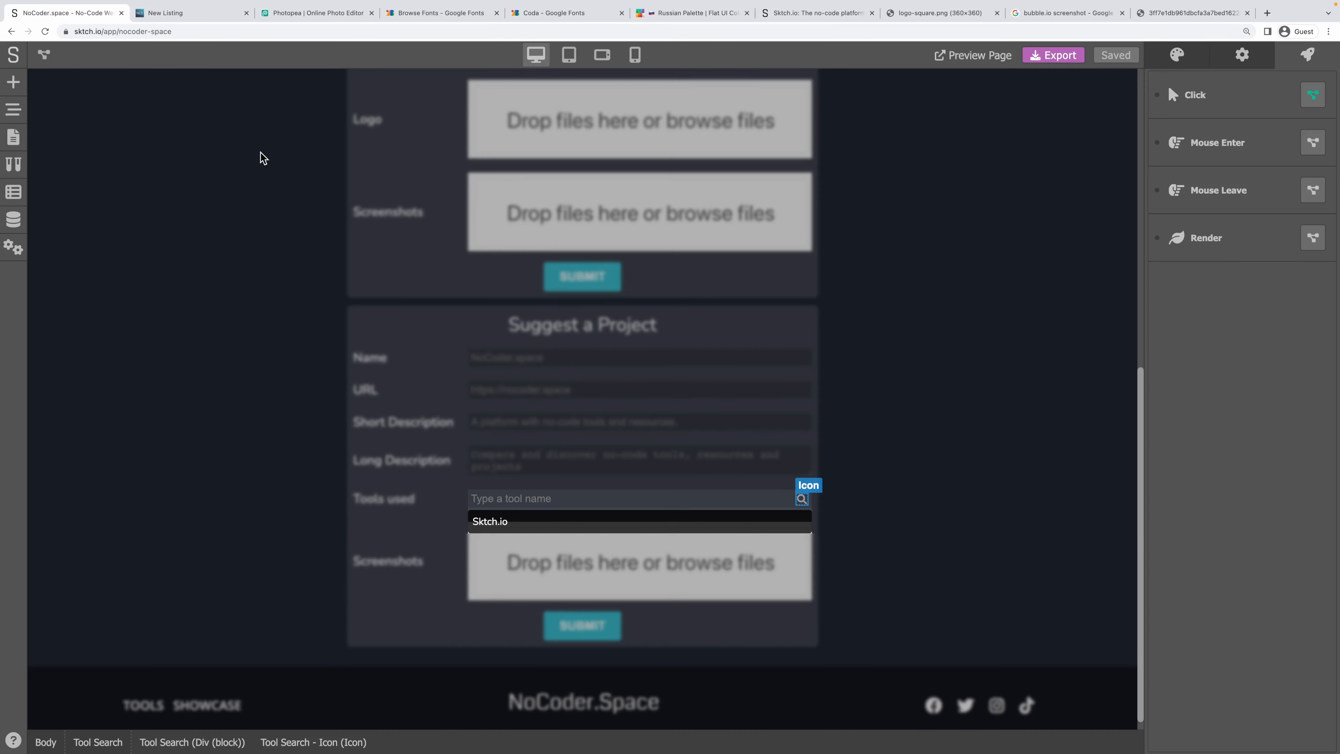
Give the Sktch.io result row 3 px top and bottom inner margin.
click(498, 521)
click(496, 522)
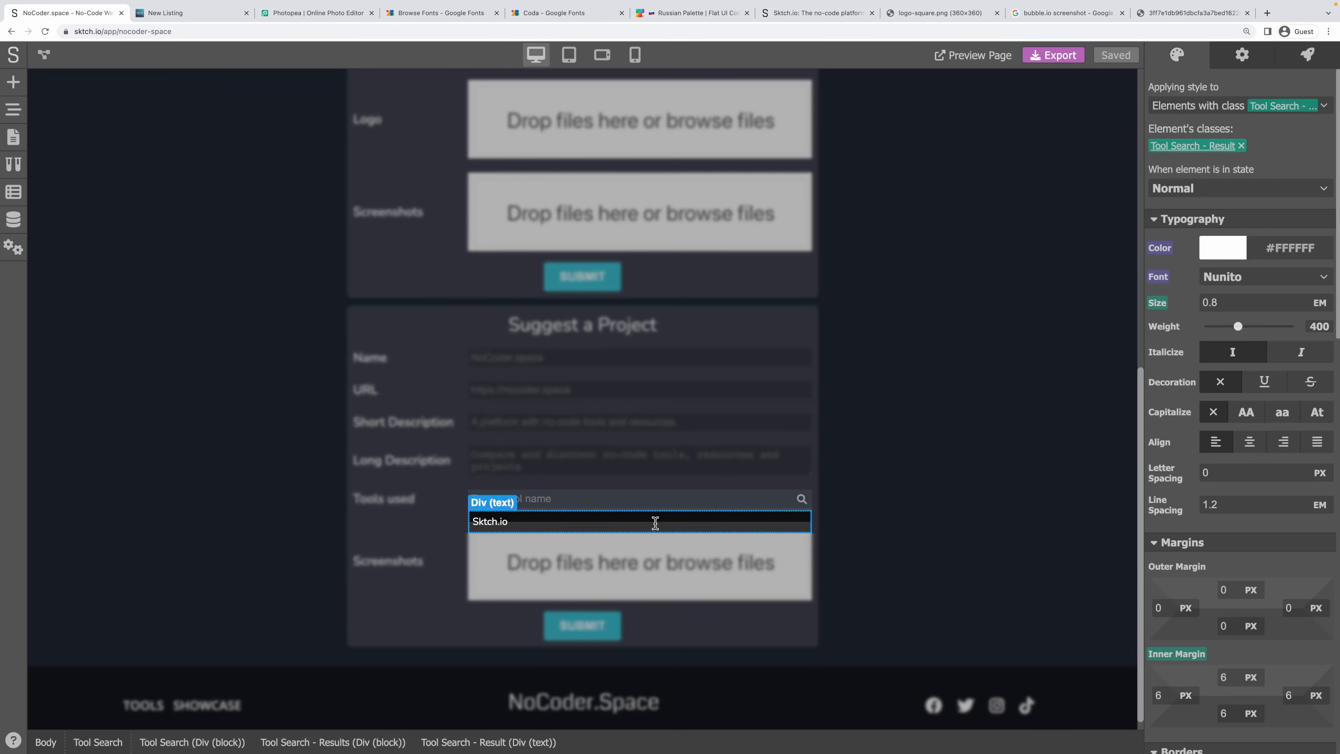
scroll(1233, 480, down, 2)
scroll(1233, 478, down, 1)
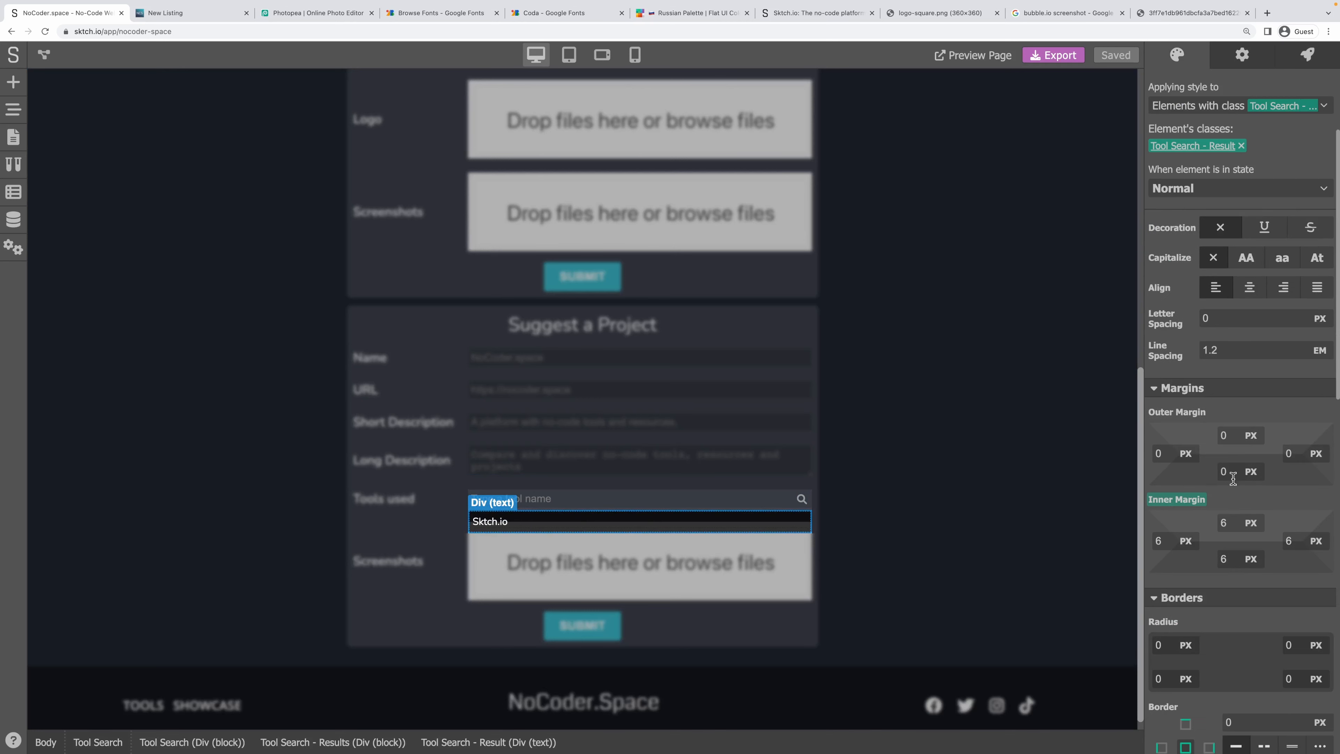
text(3)
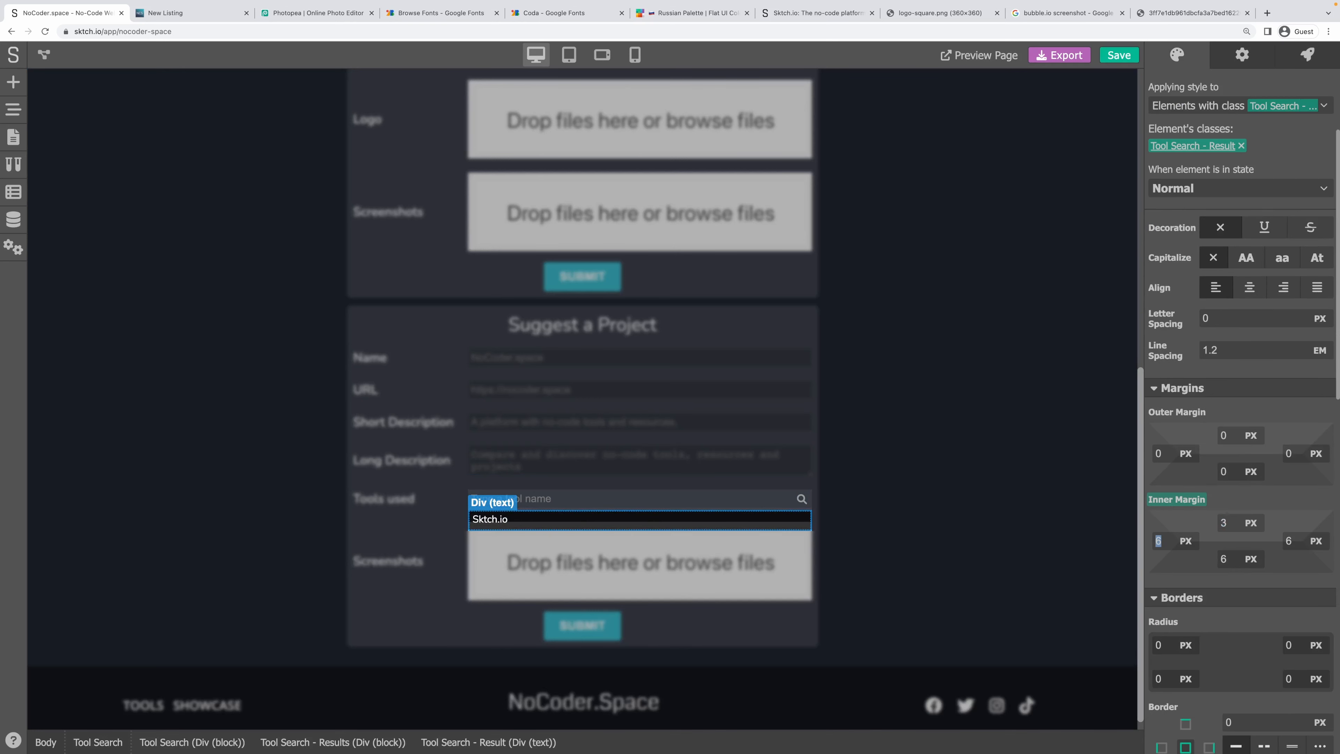
key(Tab)
key(Tab)
text(3)
key(Tab)
key(Tab)
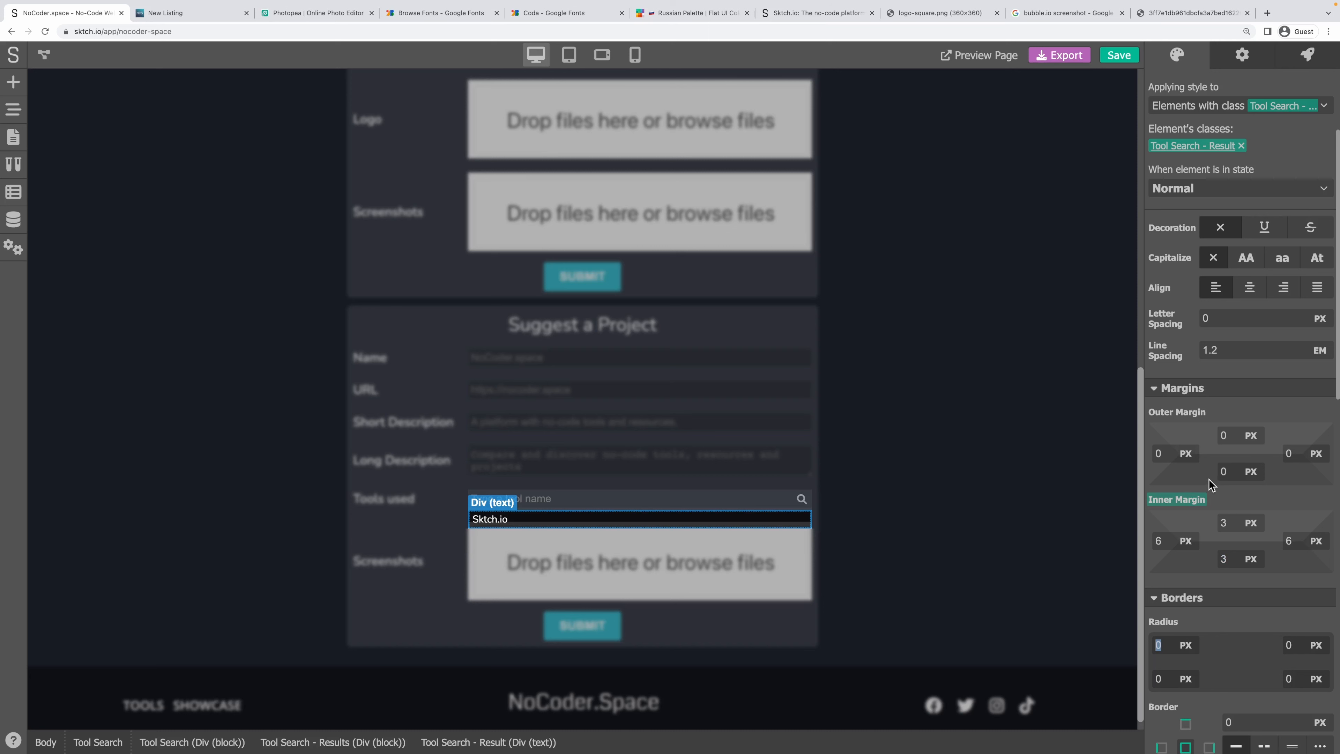
Give the parent Tool Search results box 4 px top and bottom inner margin.
click(388, 734)
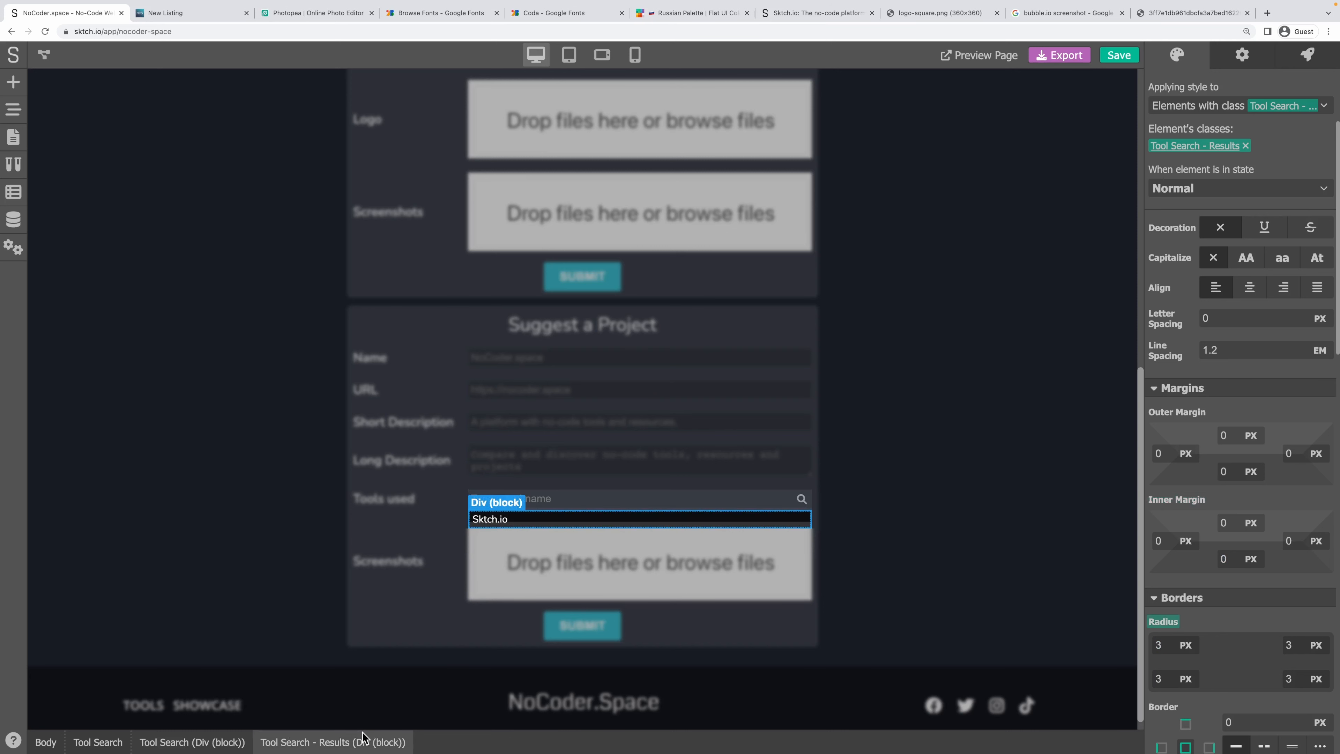
click(1225, 522)
key(Tab)
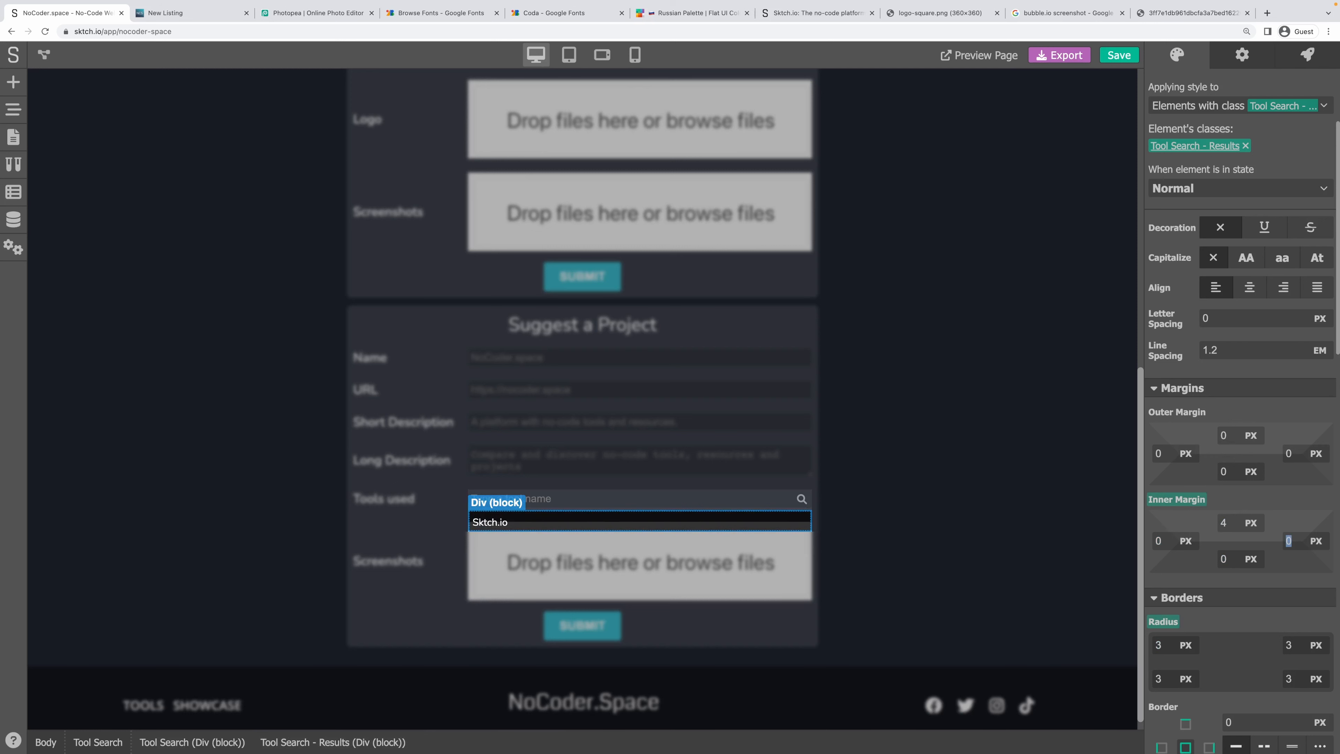
text(4)
key(Tab)
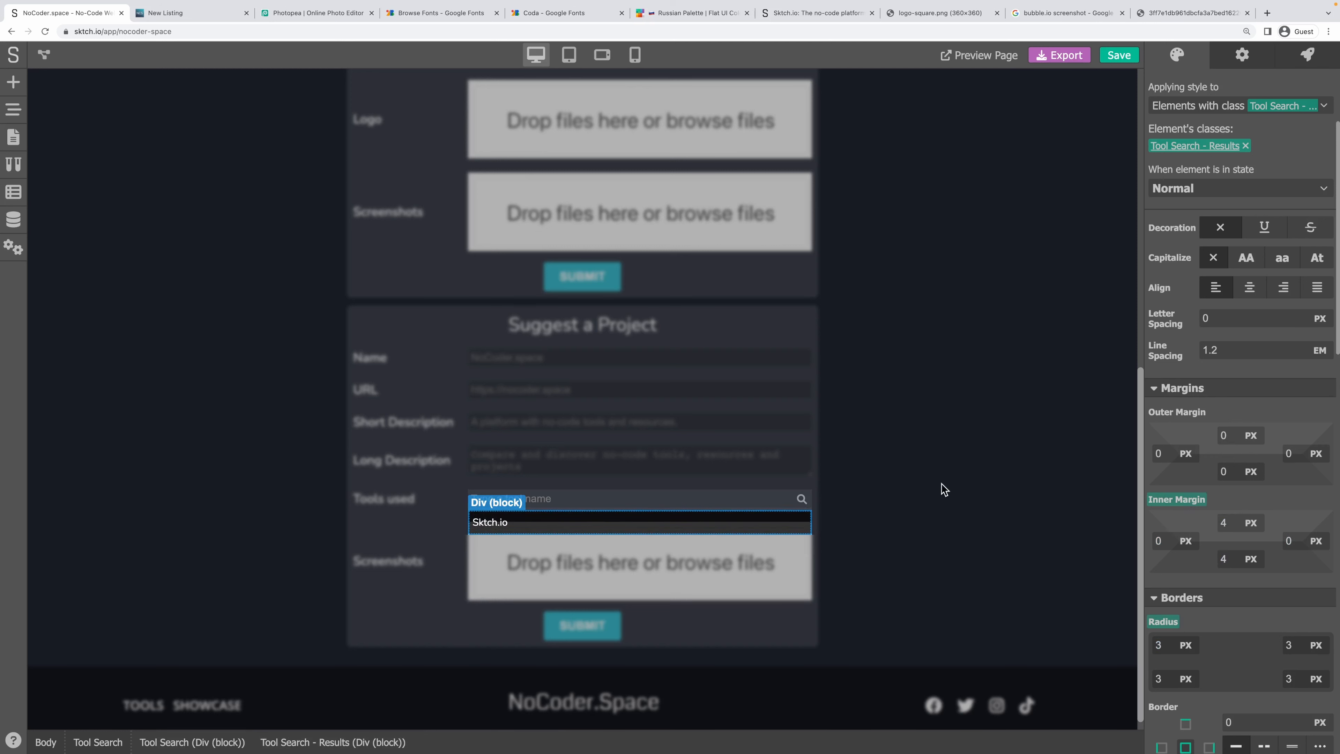
click(1241, 56)
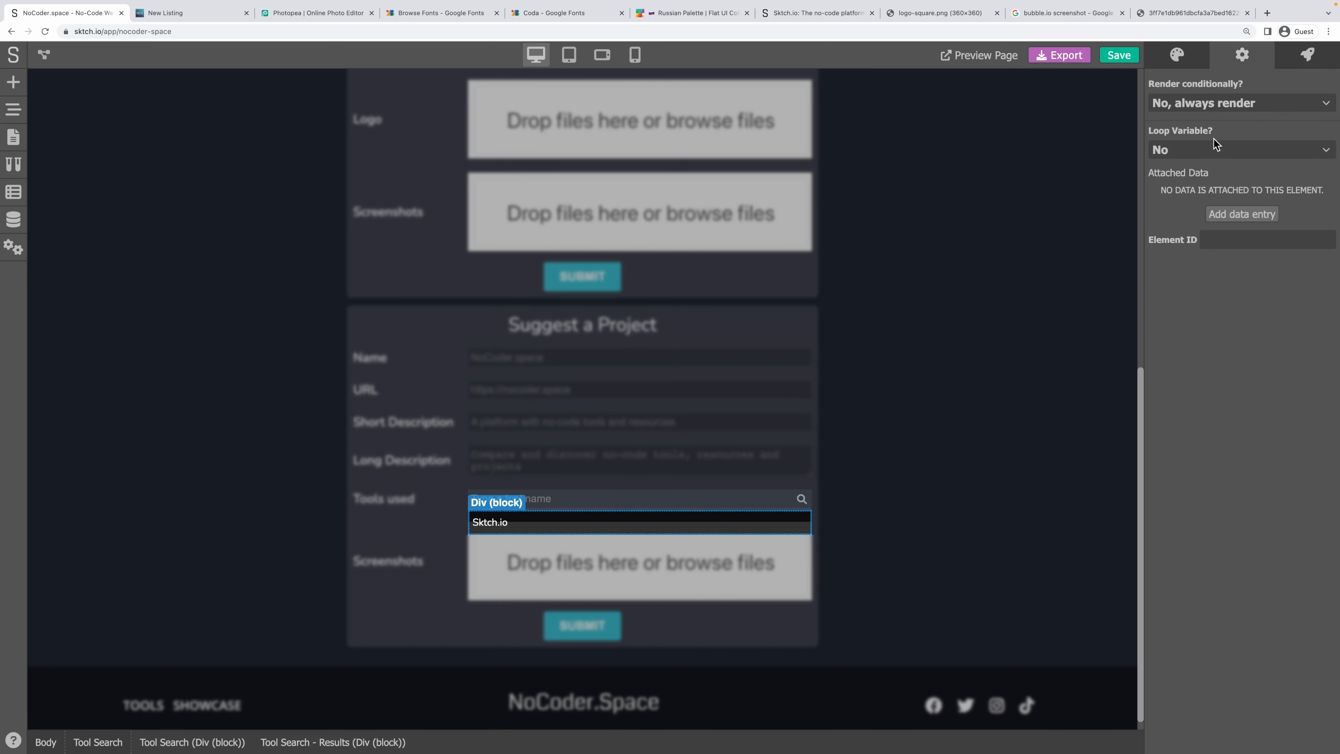
Render the results box only when the tool-search-results variable is true.
click(1214, 148)
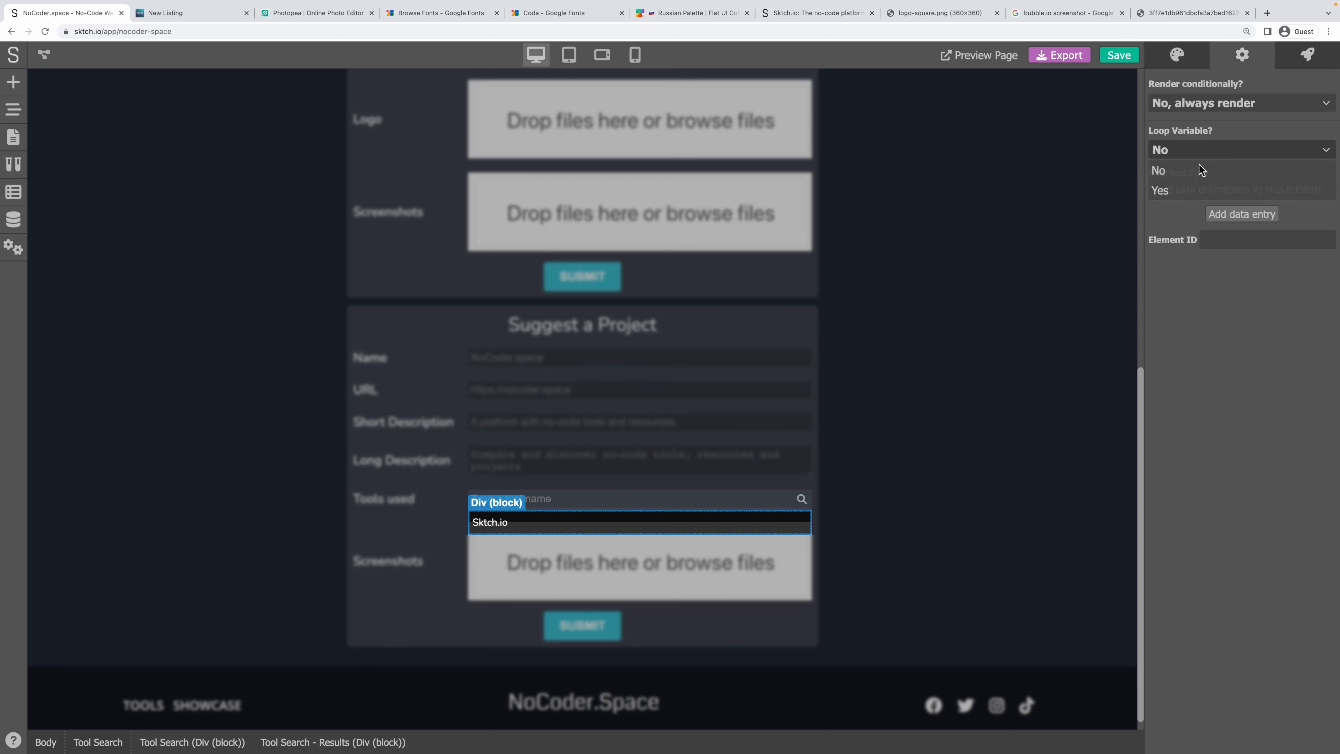
click(1212, 132)
click(1218, 102)
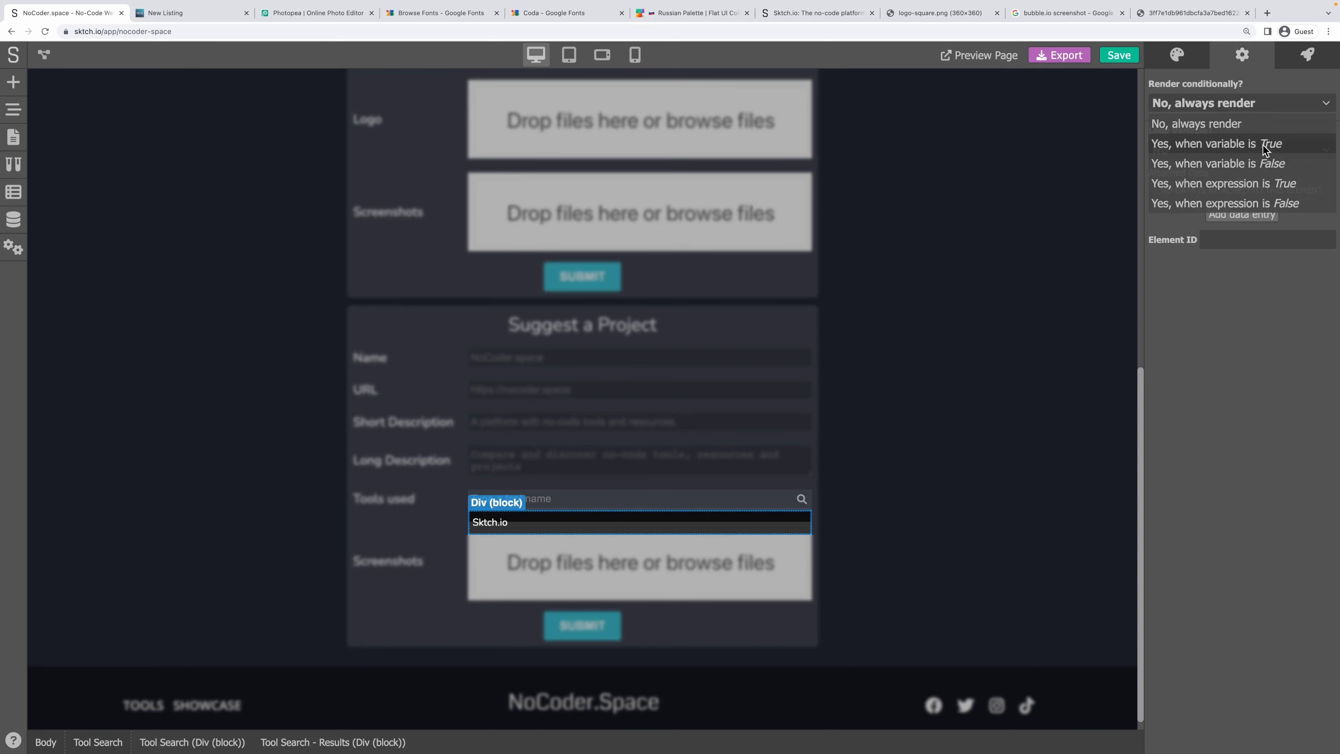
click(1225, 144)
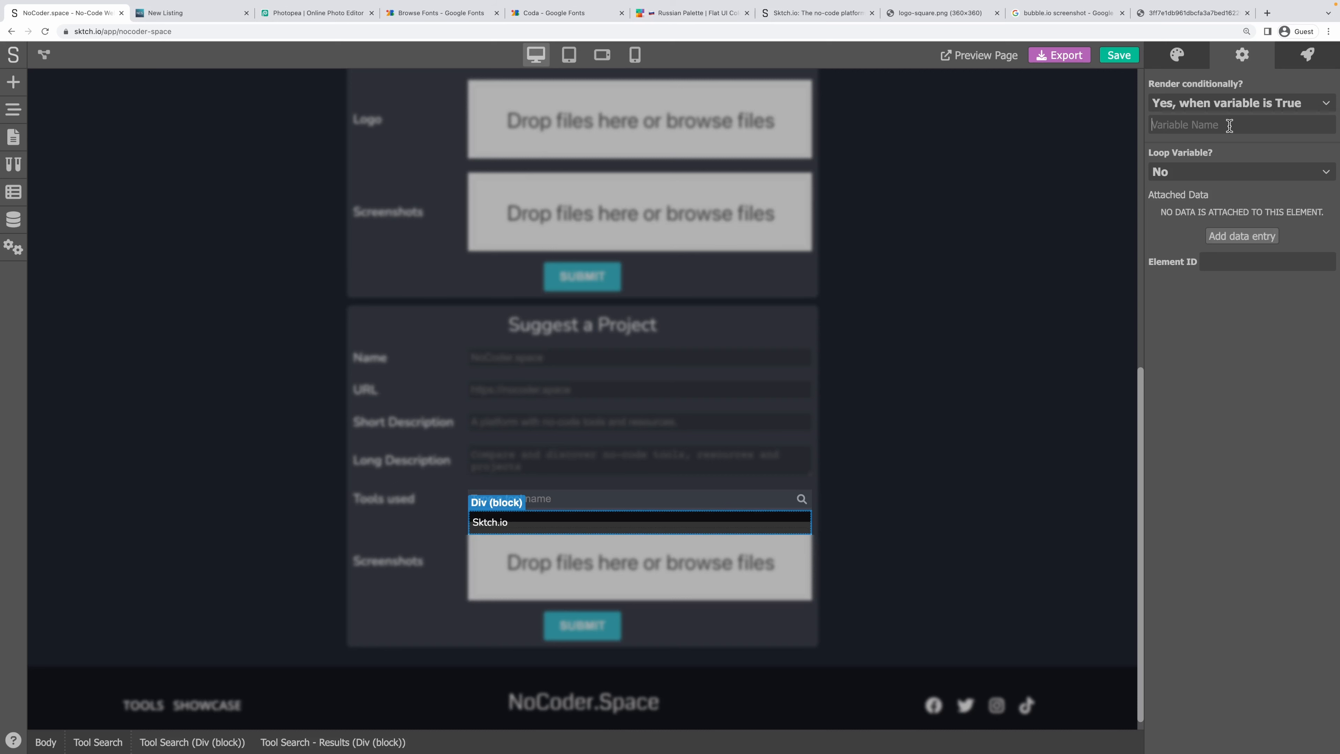
click(493, 522)
drag(1261, 376, 1161, 375)
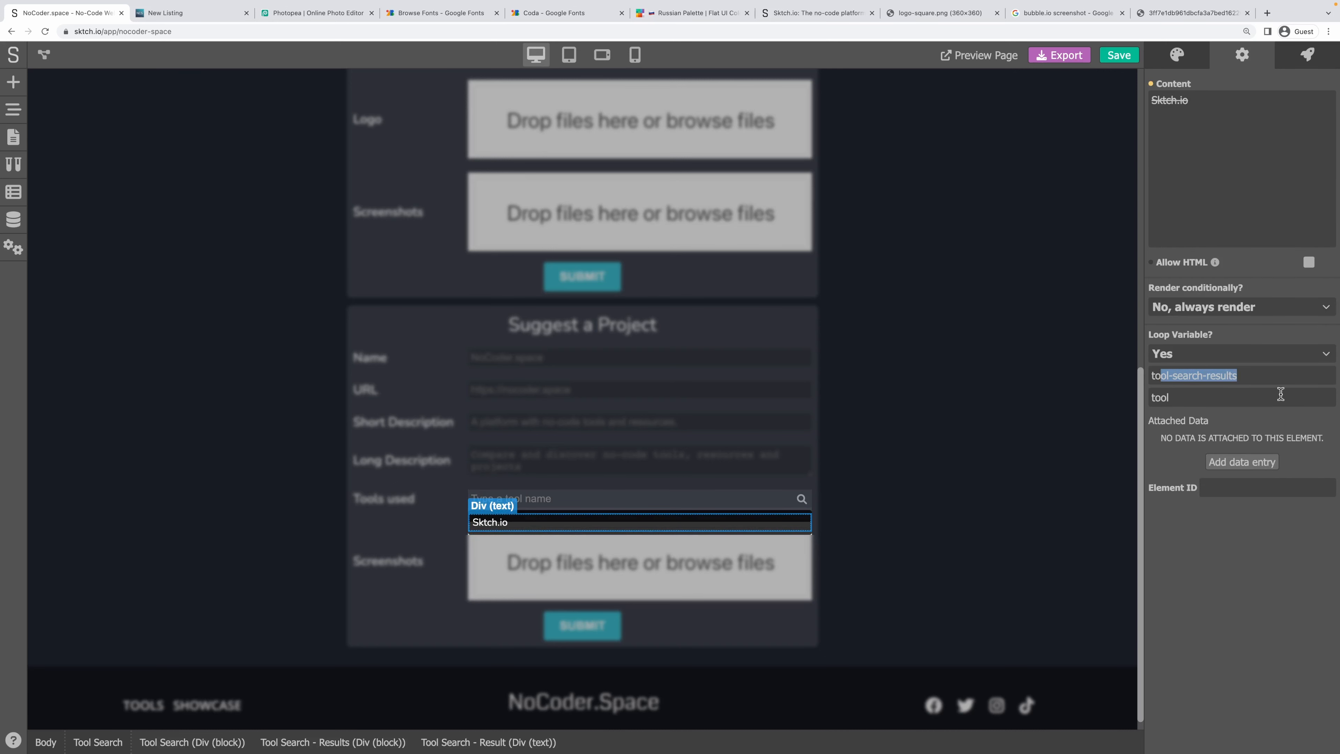
triple_click(1267, 377)
key(ctrl+c)
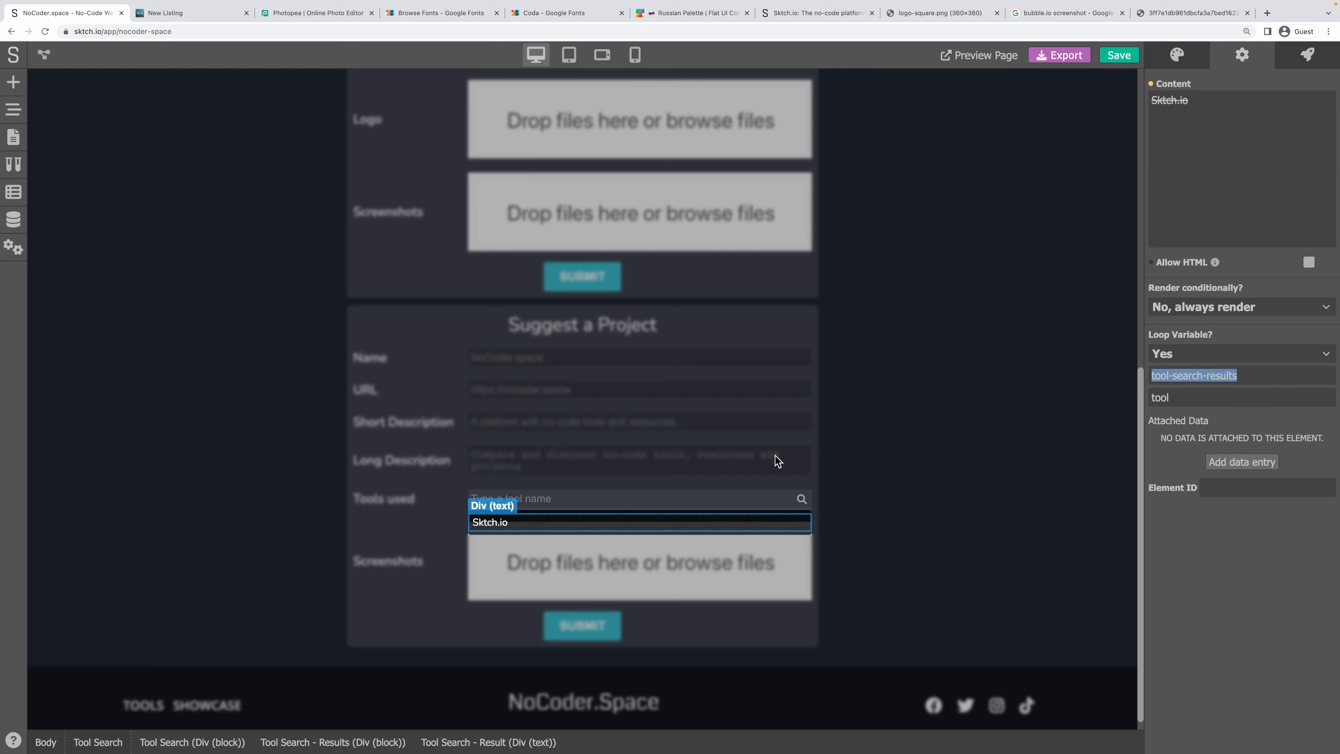
click(542, 511)
click(1242, 55)
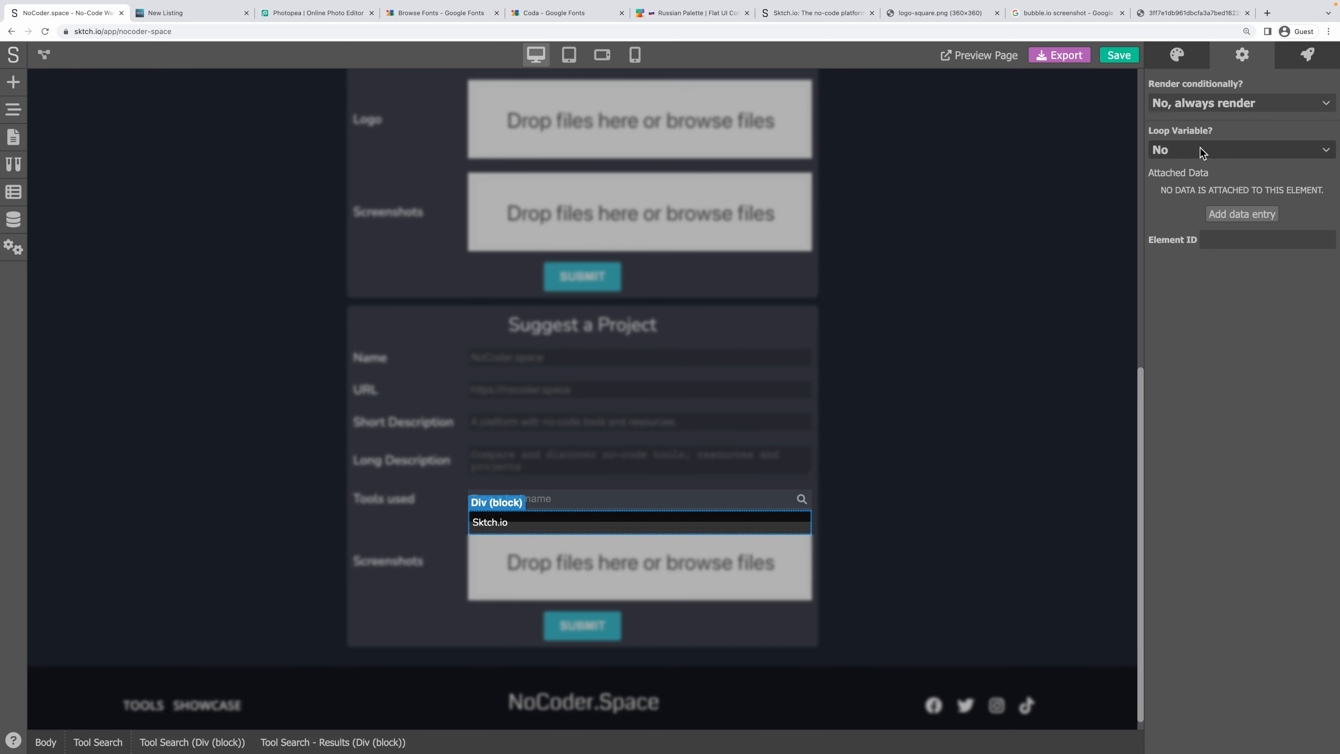
click(1202, 101)
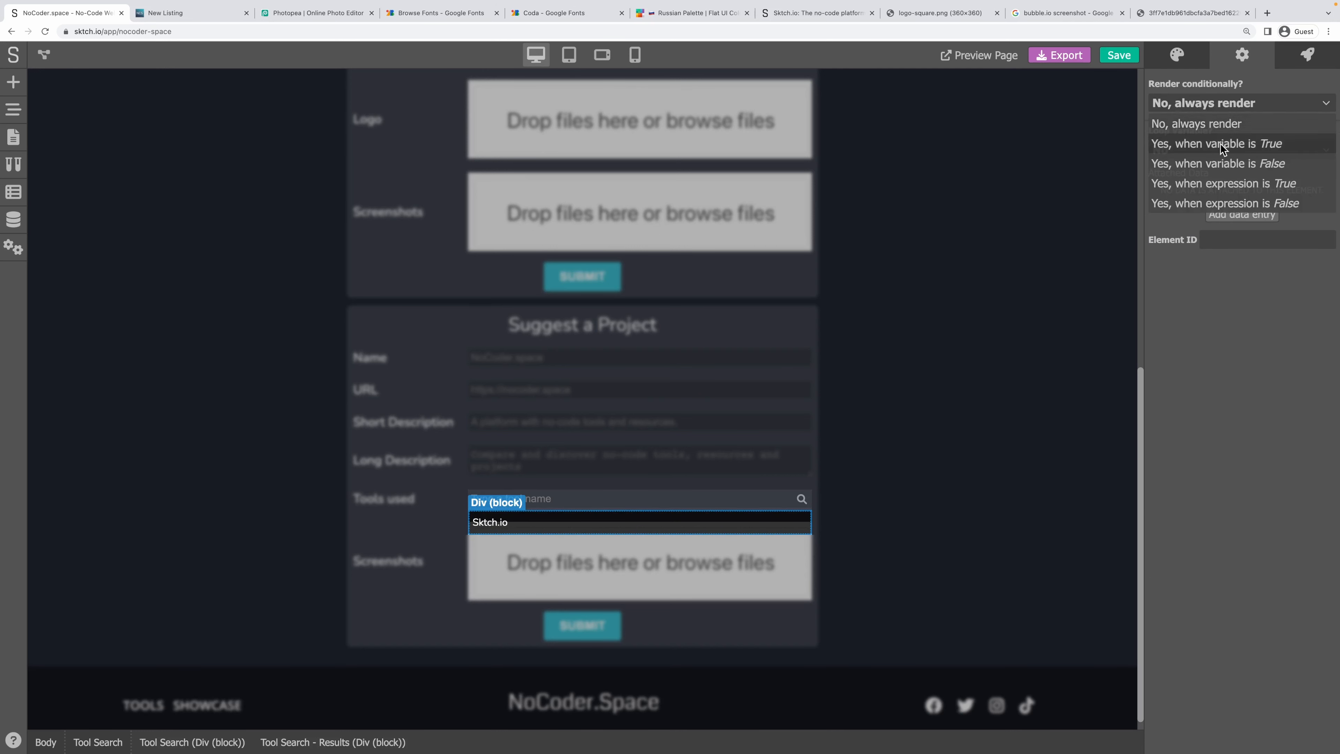
click(1231, 143)
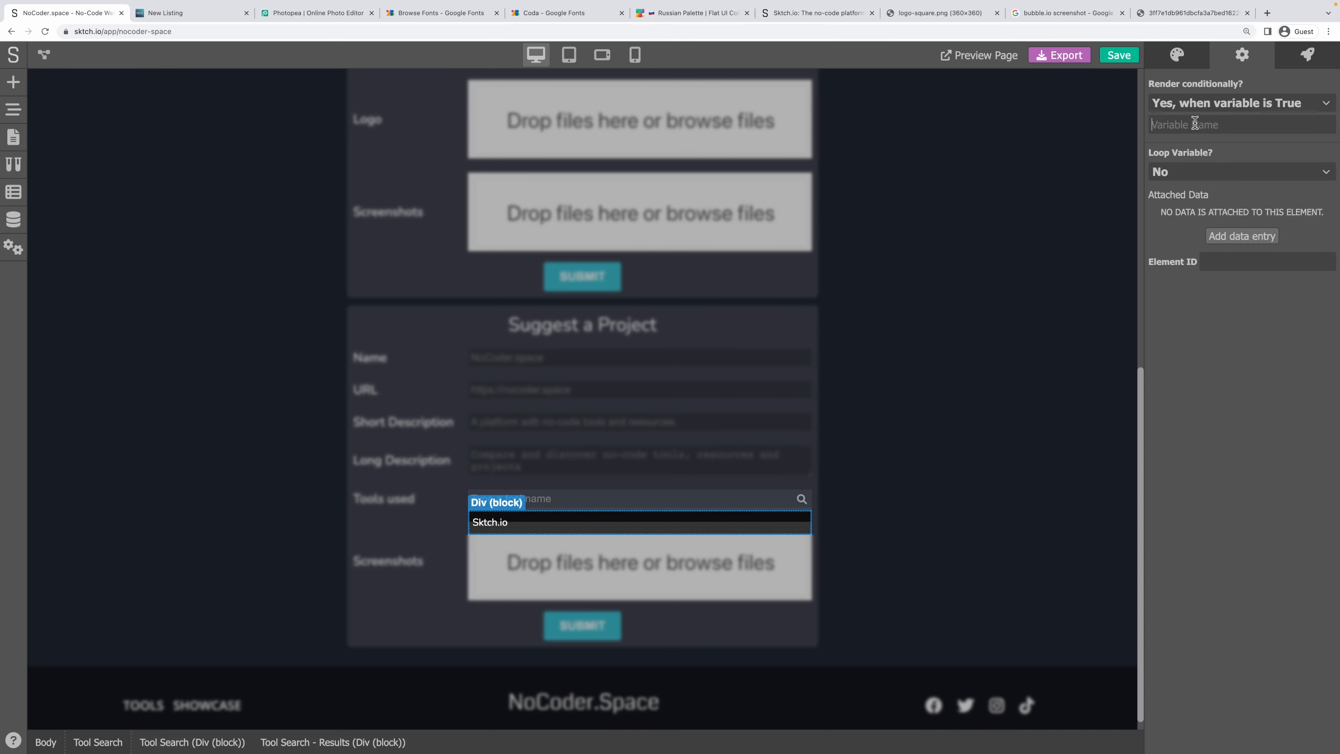
key(ctrl+v)
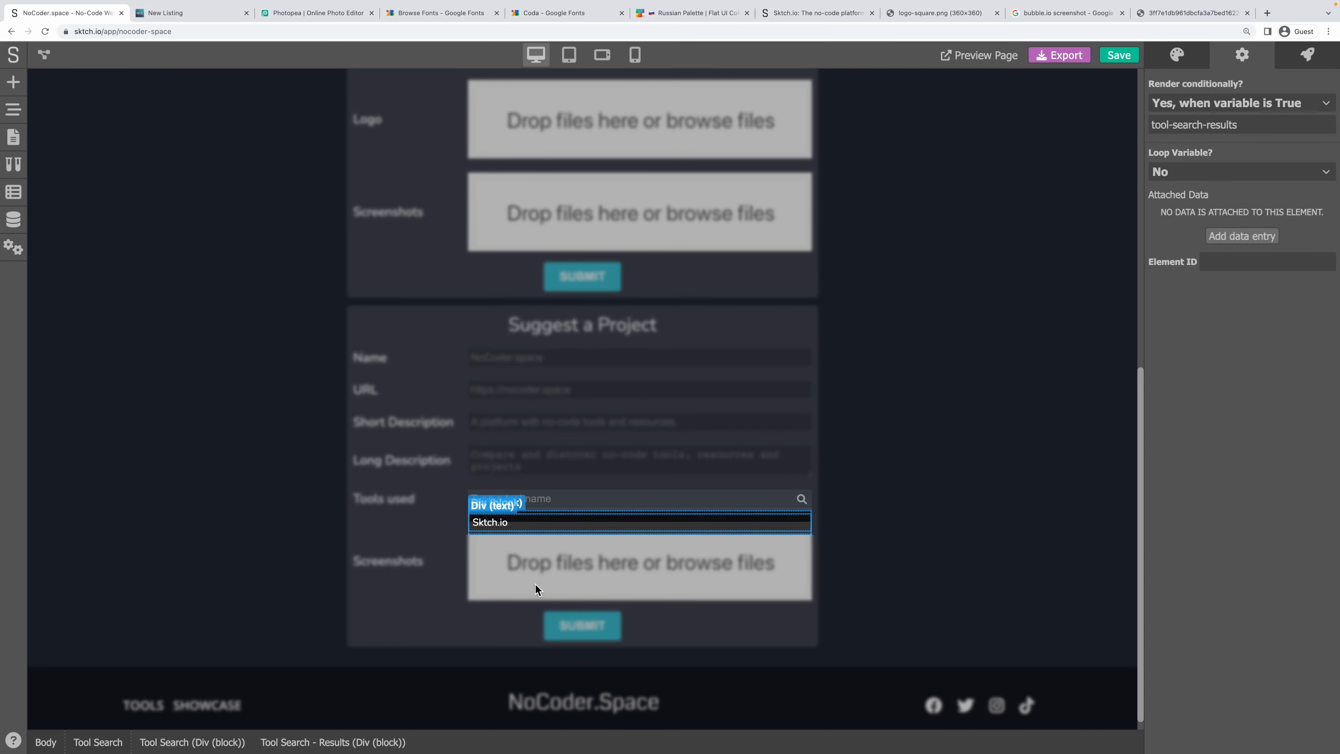
Add a 'handle' data entry on the result row, linked to the loop's tool variable.
click(492, 525)
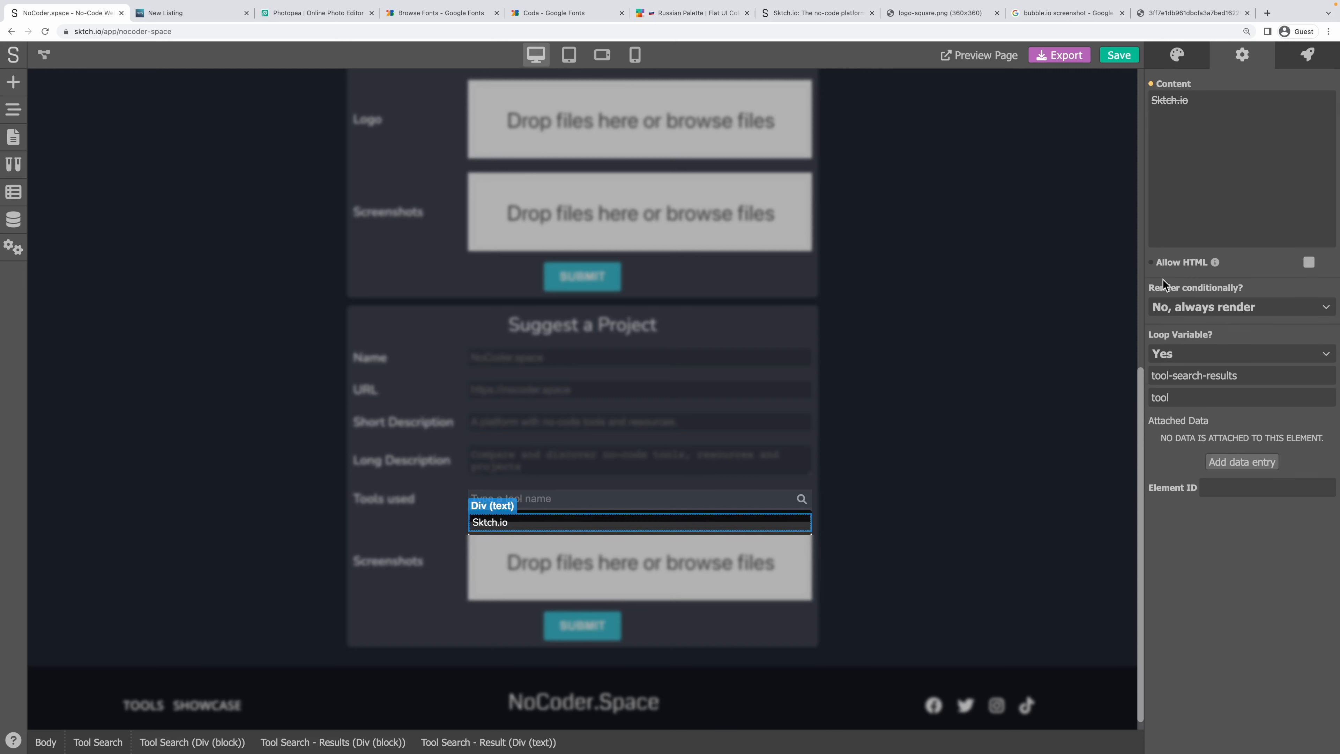
click(1308, 54)
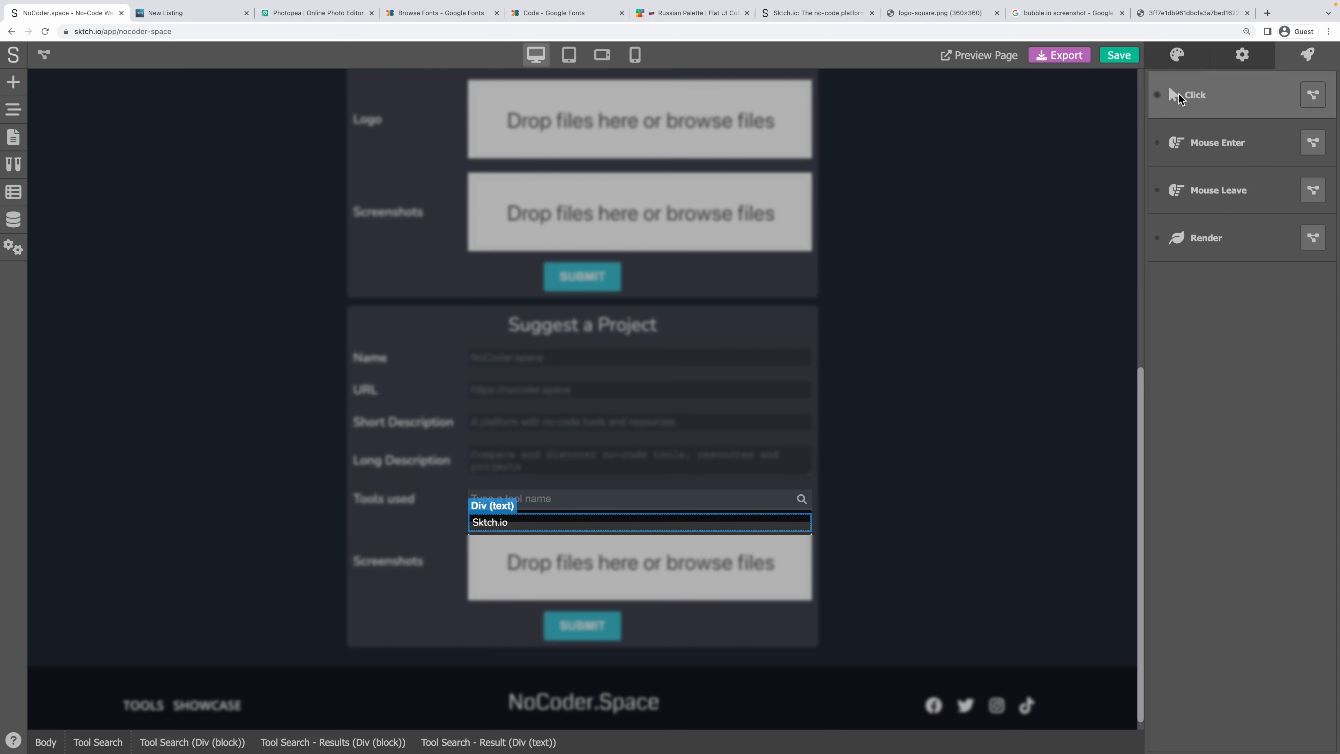
click(1238, 57)
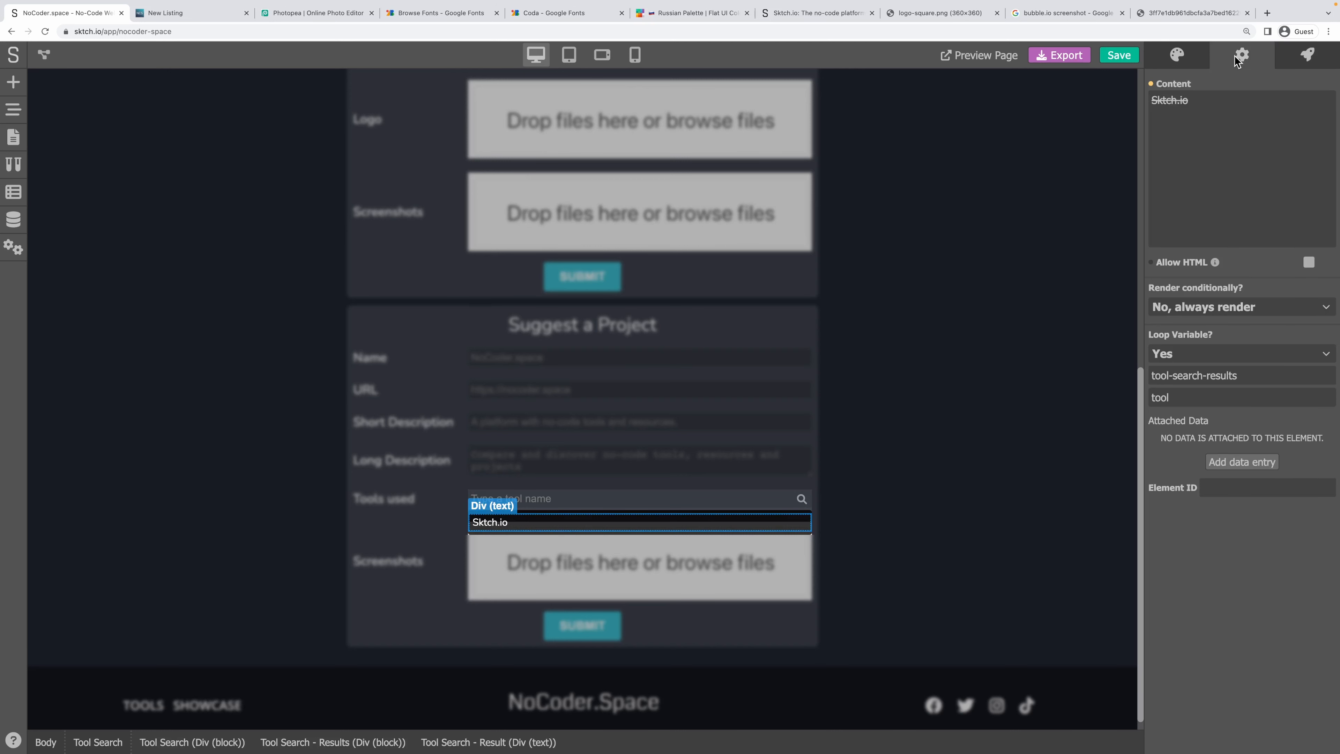
click(1226, 462)
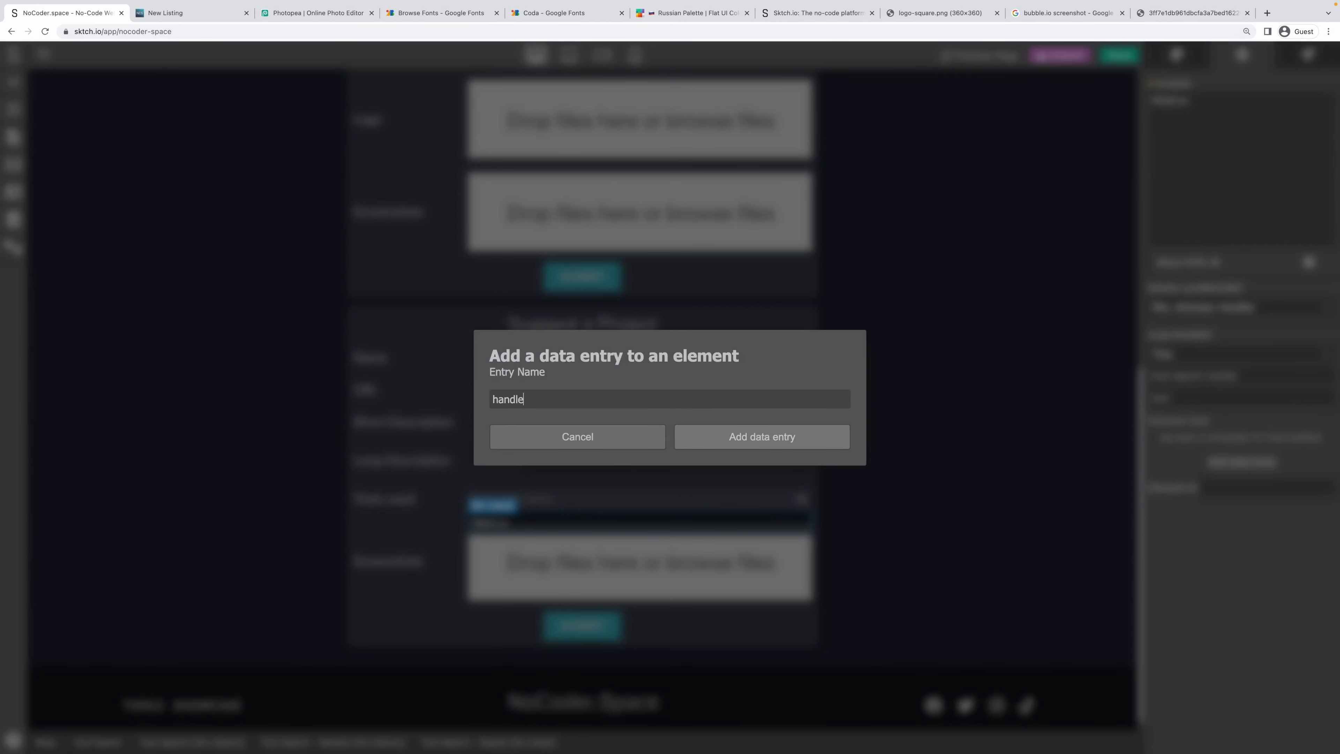
click(751, 425)
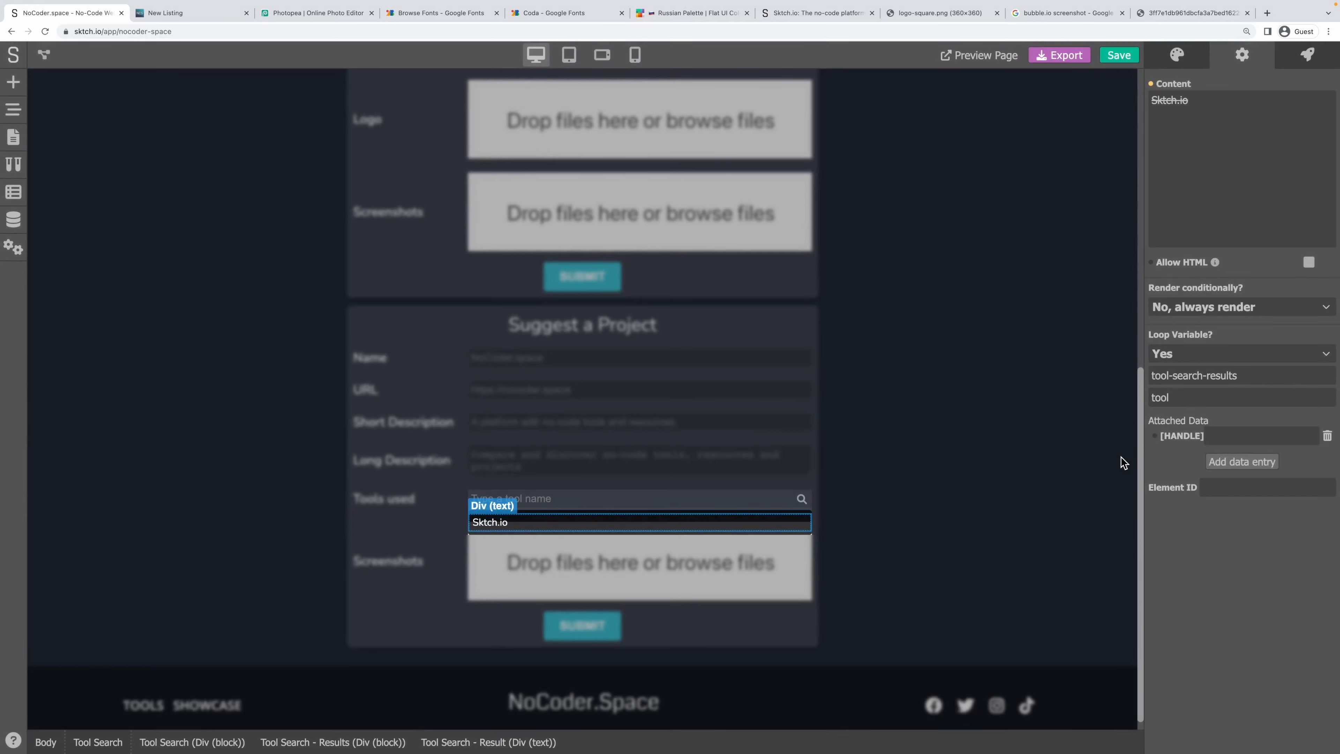
click(1154, 436)
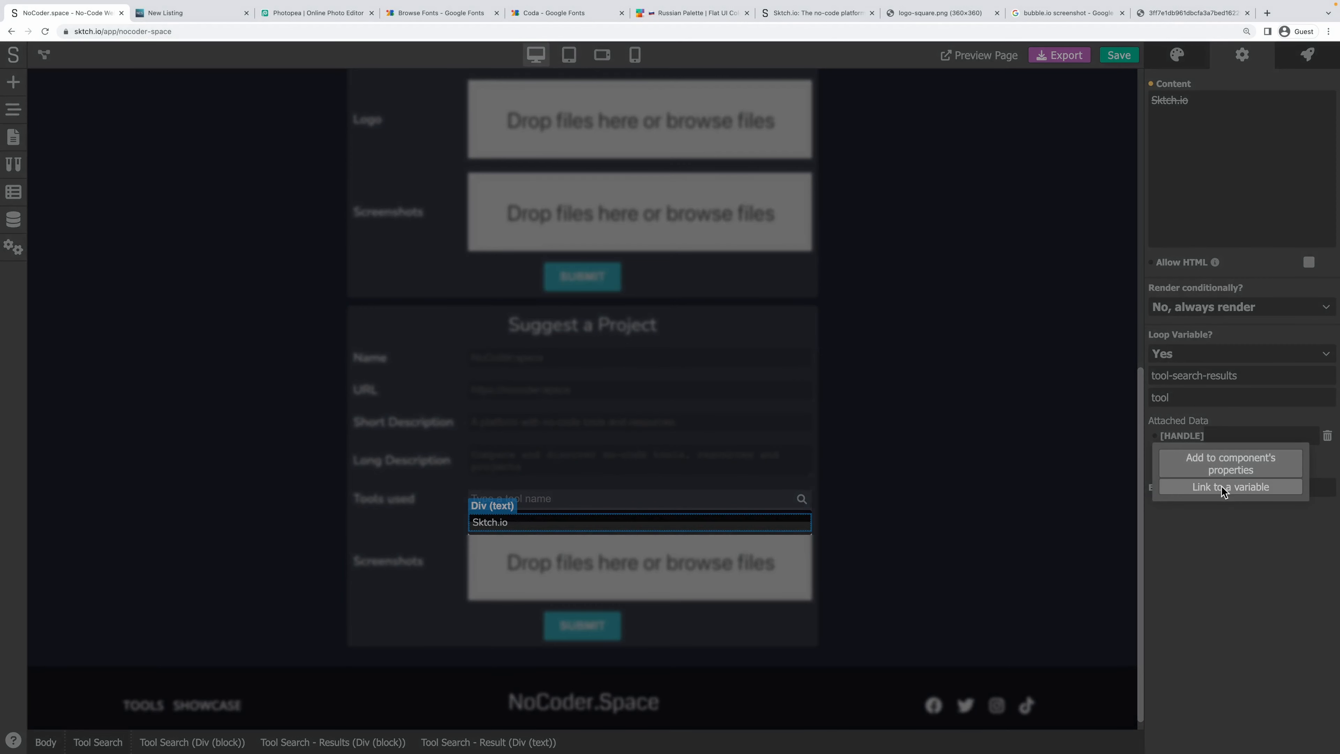
click(1222, 488)
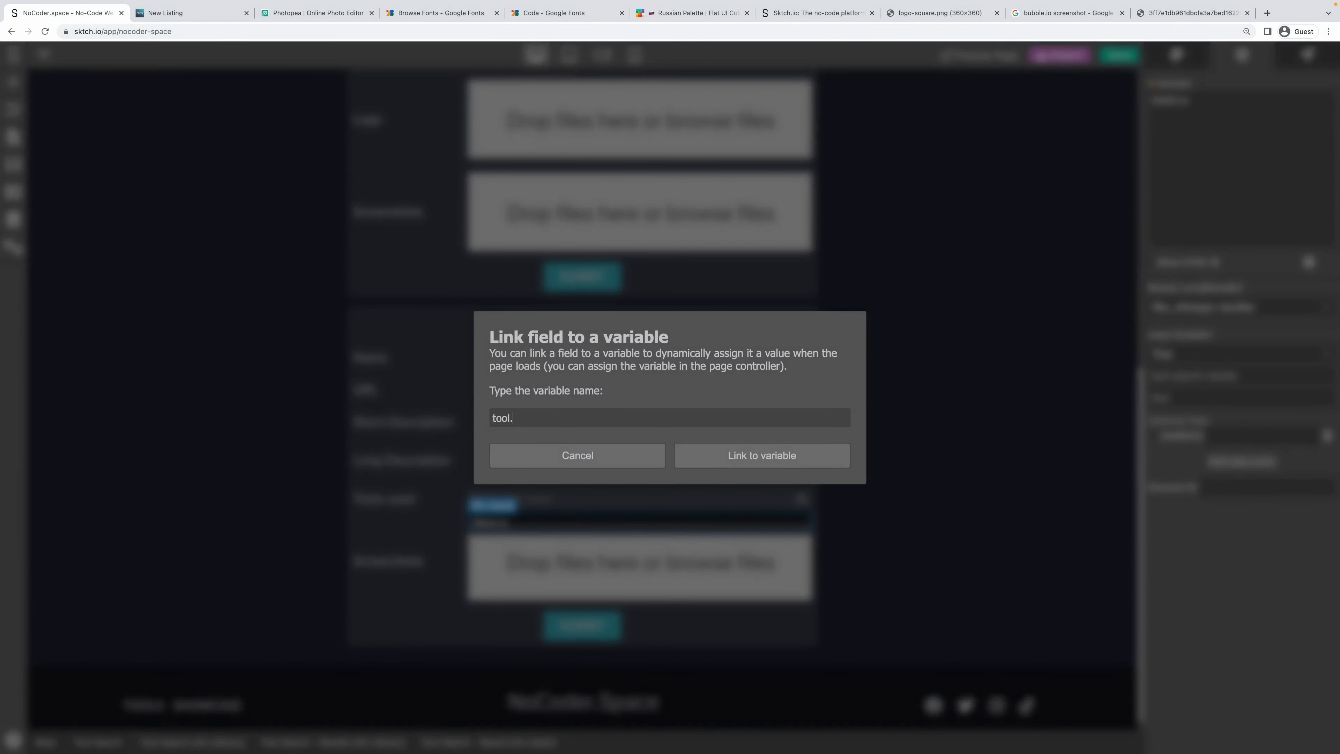
click(767, 456)
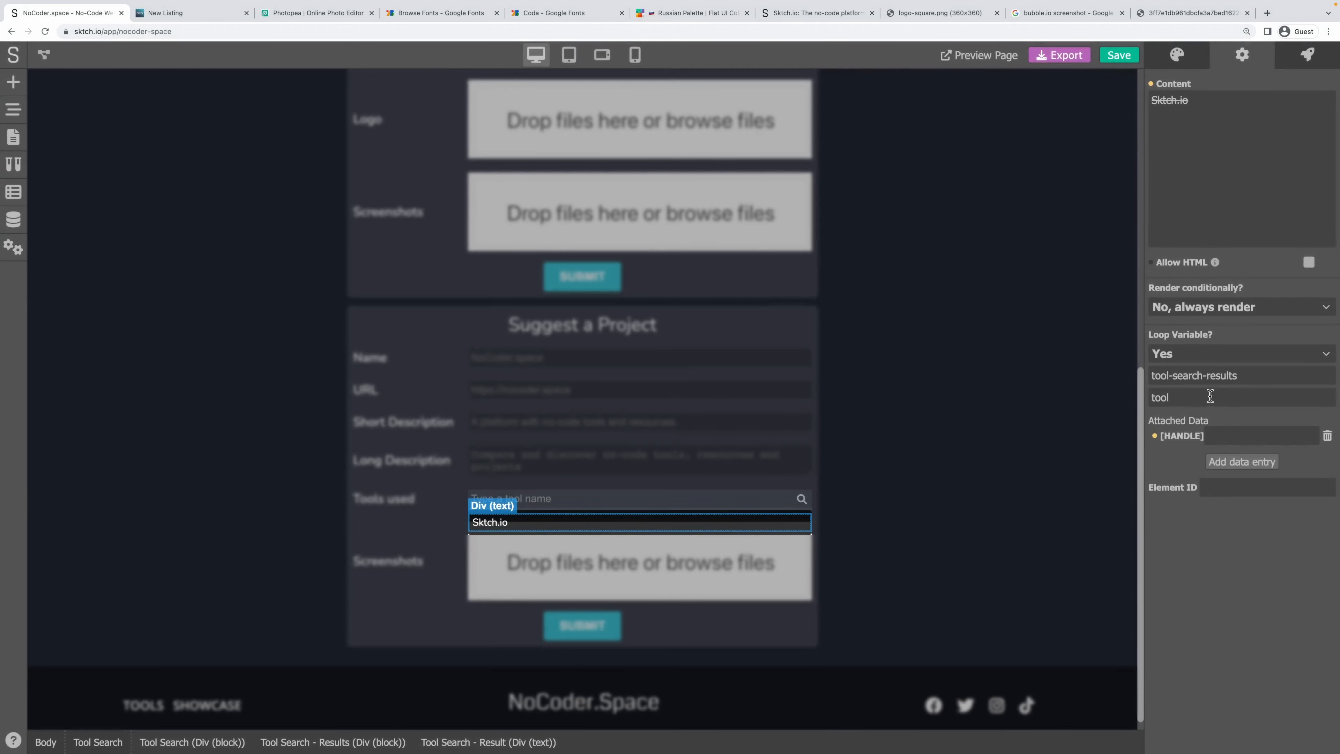
drag(1174, 397, 1139, 402)
Expose the result row's Click event as the component property 'Tool Item Clicked'.
click(1323, 52)
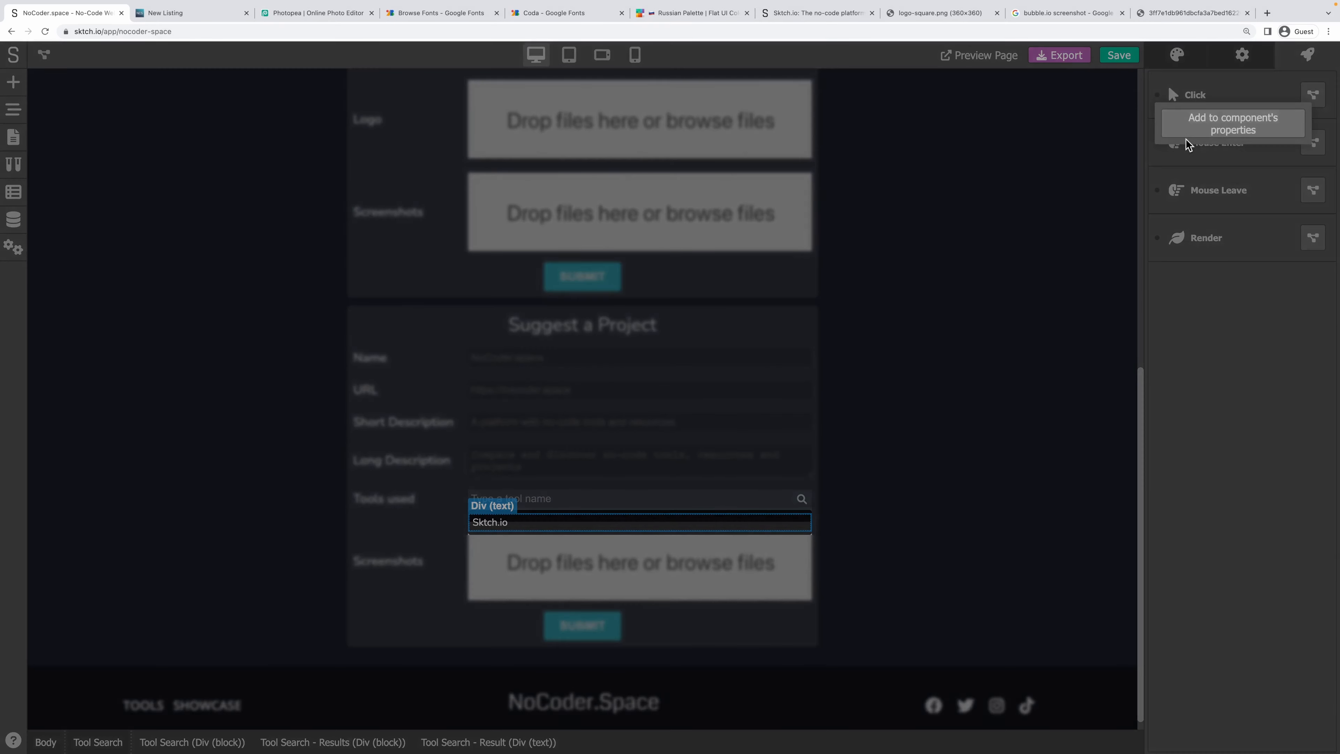
click(1223, 121)
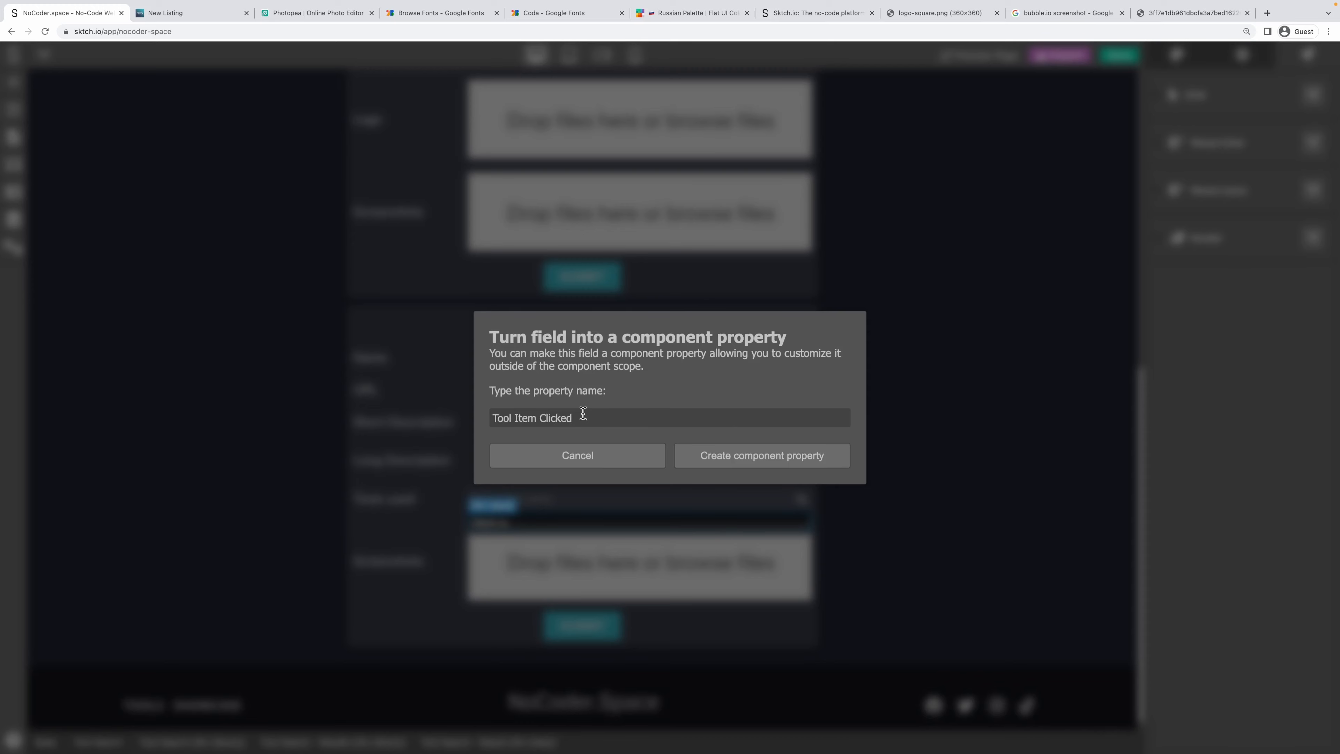
click(727, 455)
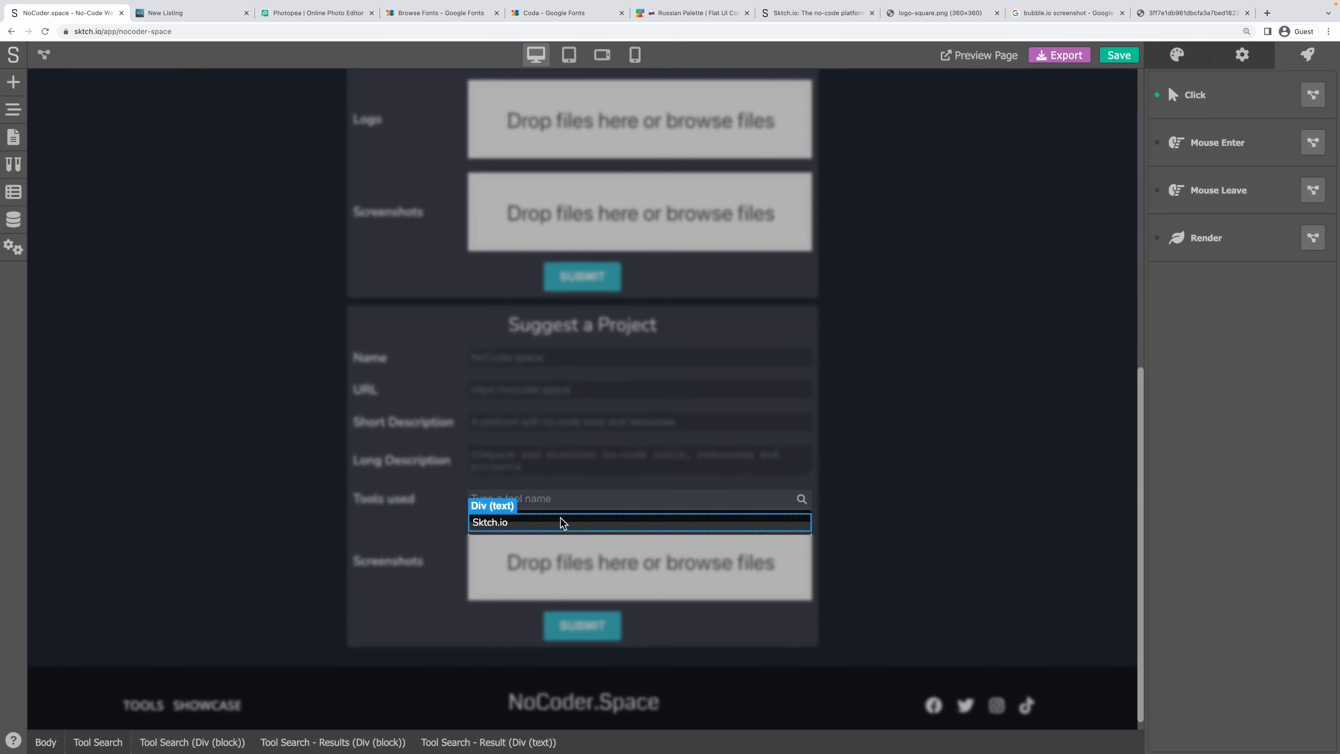
Give the result's Hovered state a #FFFFFF background at about 10% alpha, then save.
click(1177, 57)
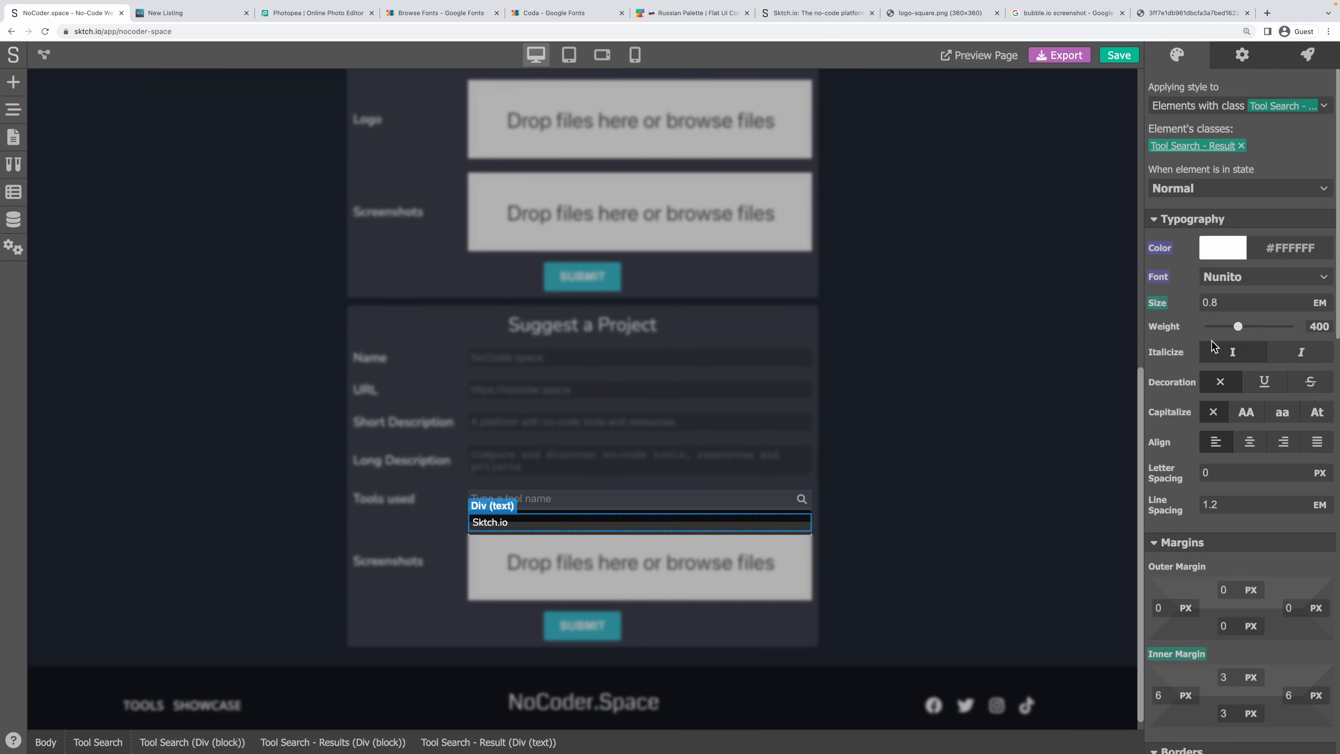
click(1202, 185)
click(1197, 230)
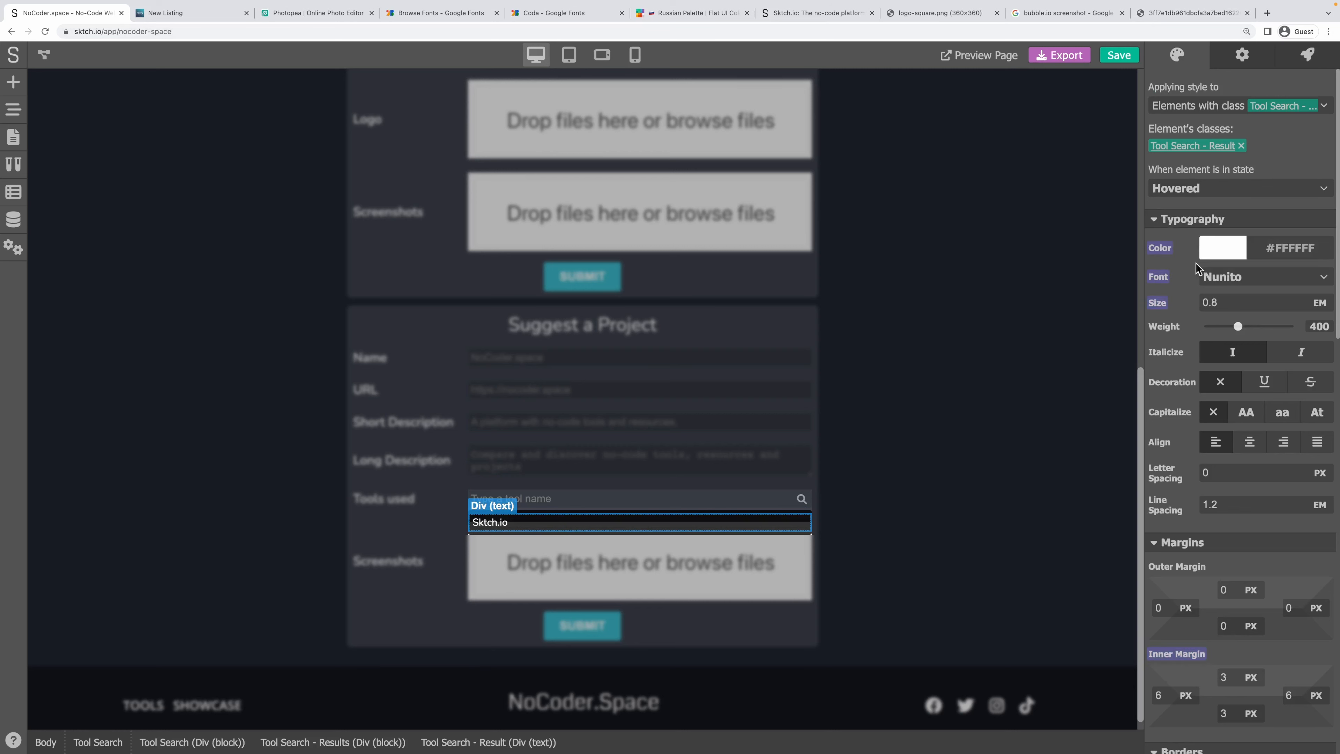
scroll(1186, 329, down, 10)
scroll(1186, 330, down, 2)
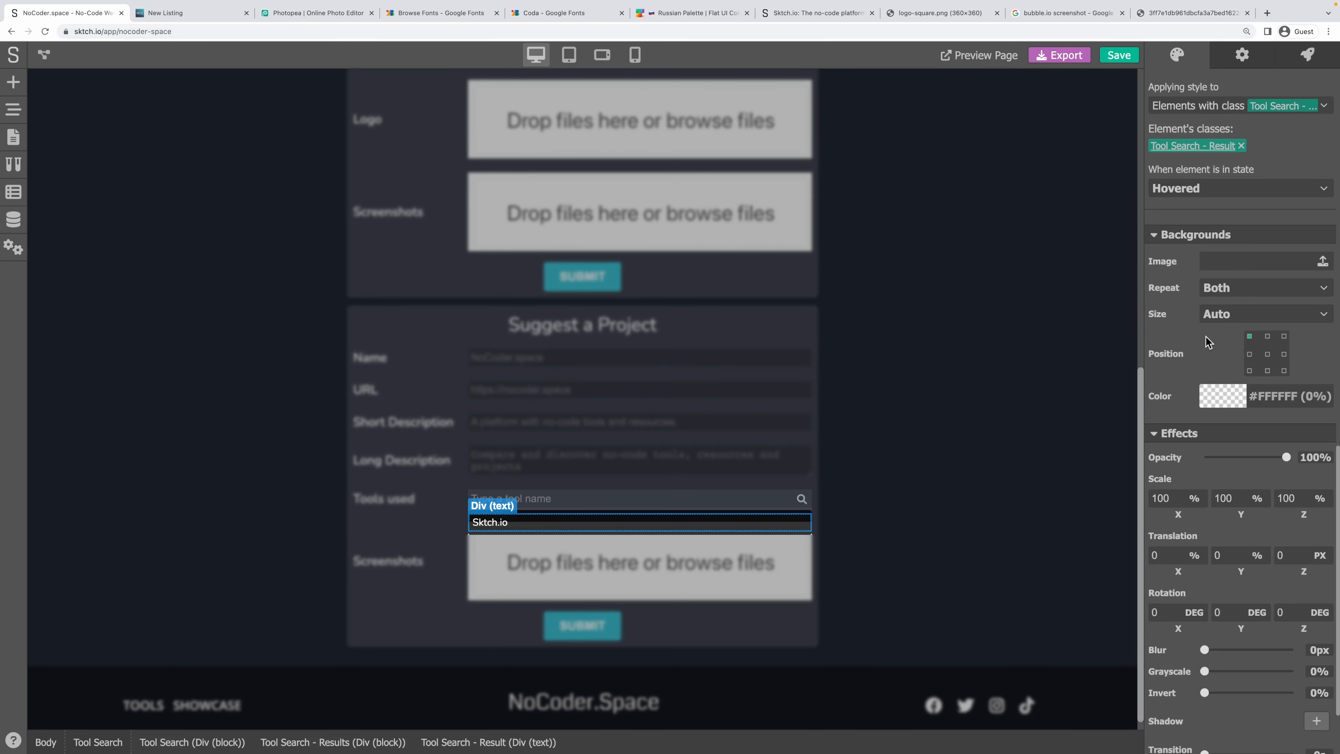
click(1213, 404)
click(1155, 449)
drag(1154, 449, 1145, 409)
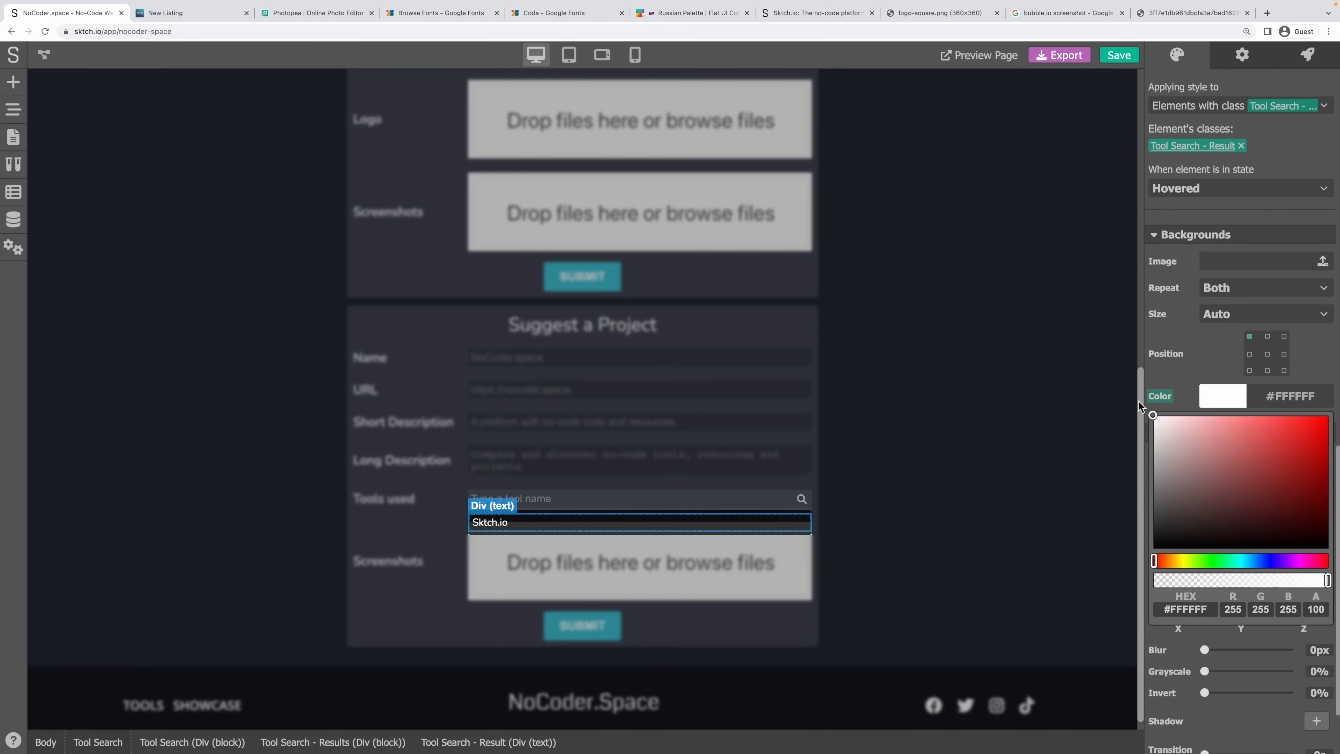
drag(1264, 581, 1173, 580)
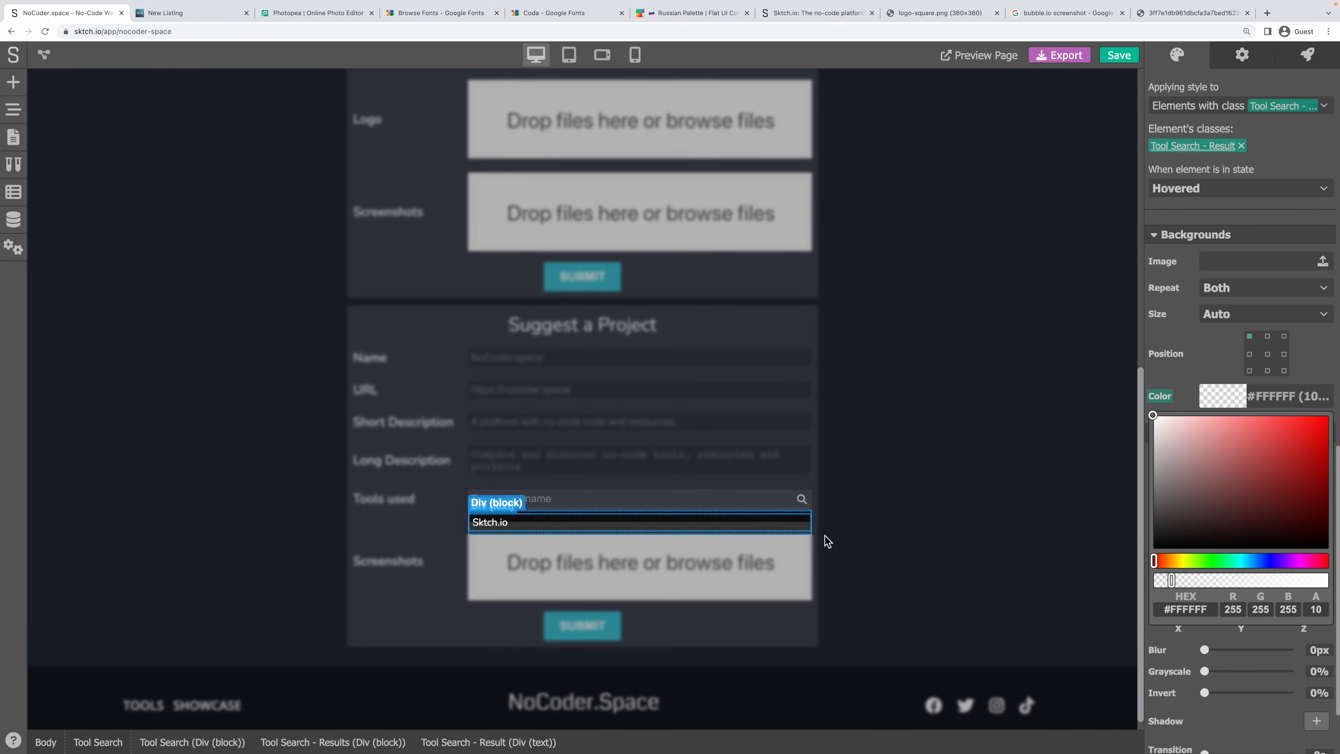
click(844, 507)
click(1124, 55)
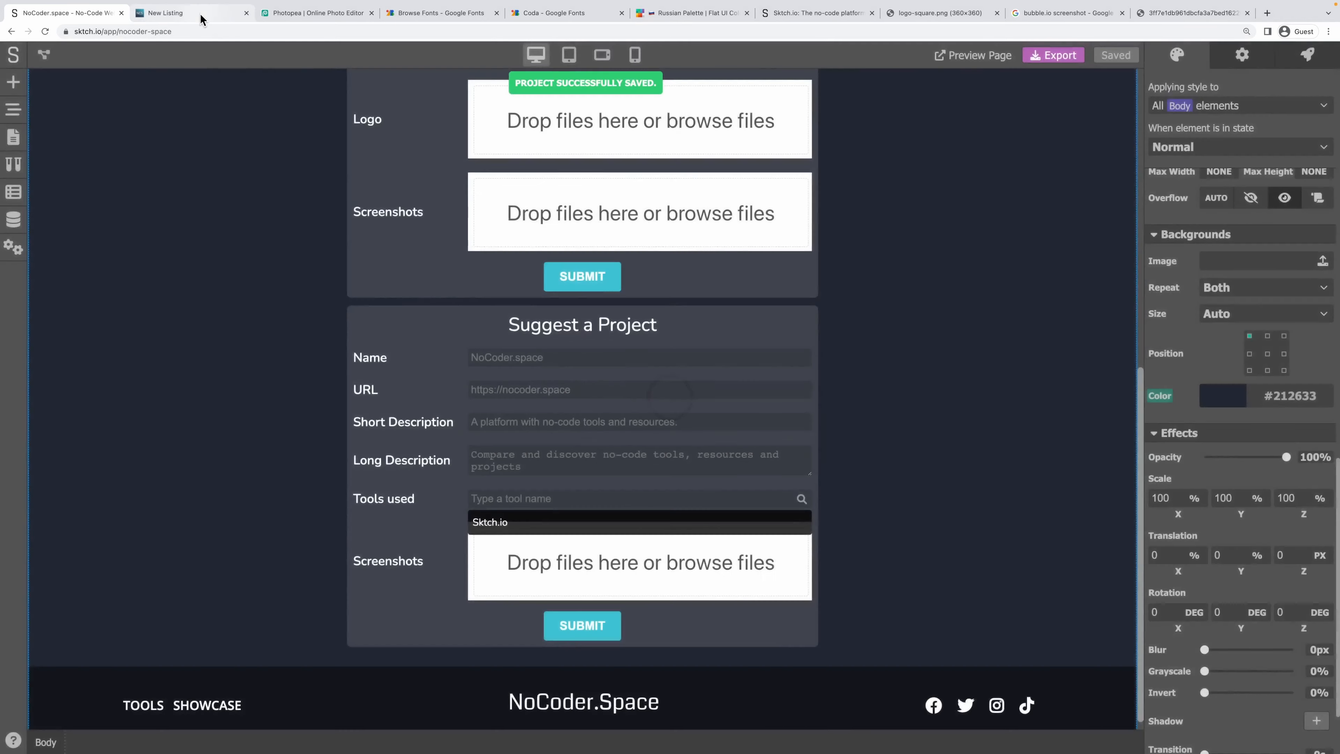
On the live Suggest a Project form, type 'io' in Tools used to confirm Bubble.io and Sktch.io appear.
click(199, 16)
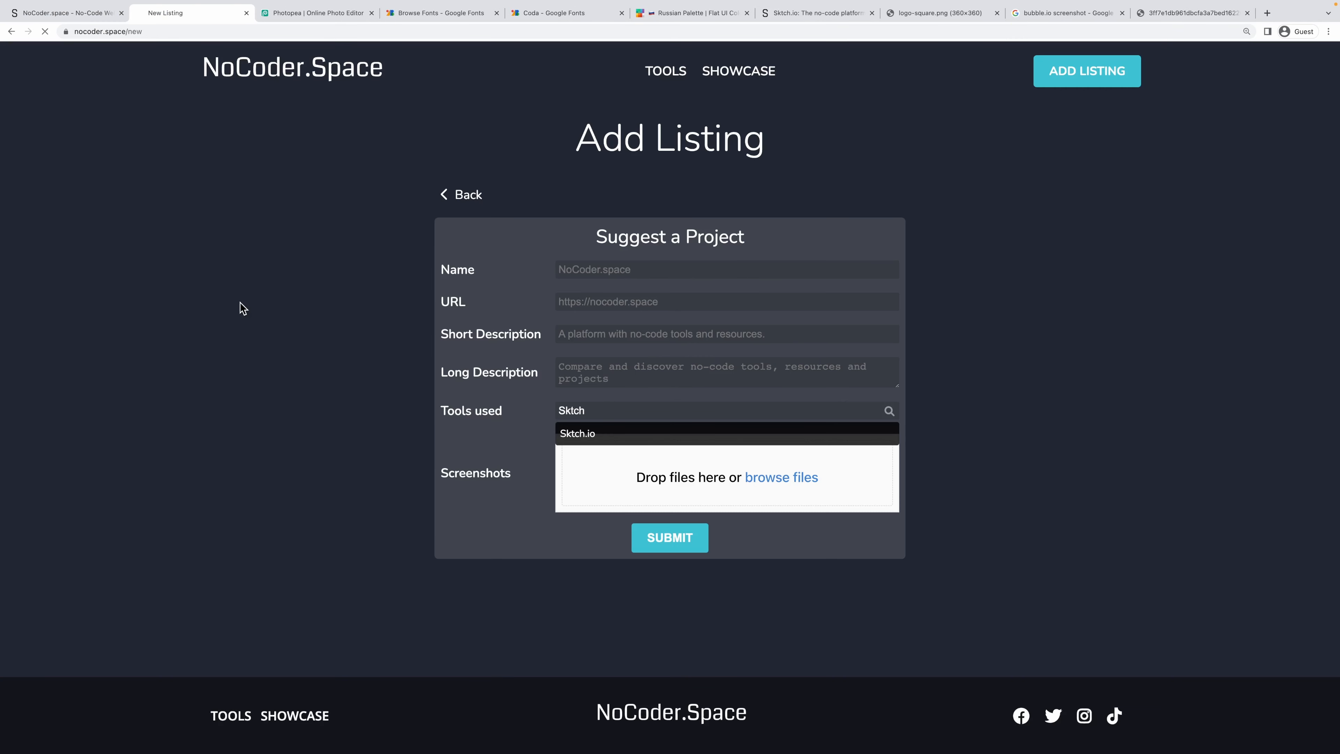
click(802, 238)
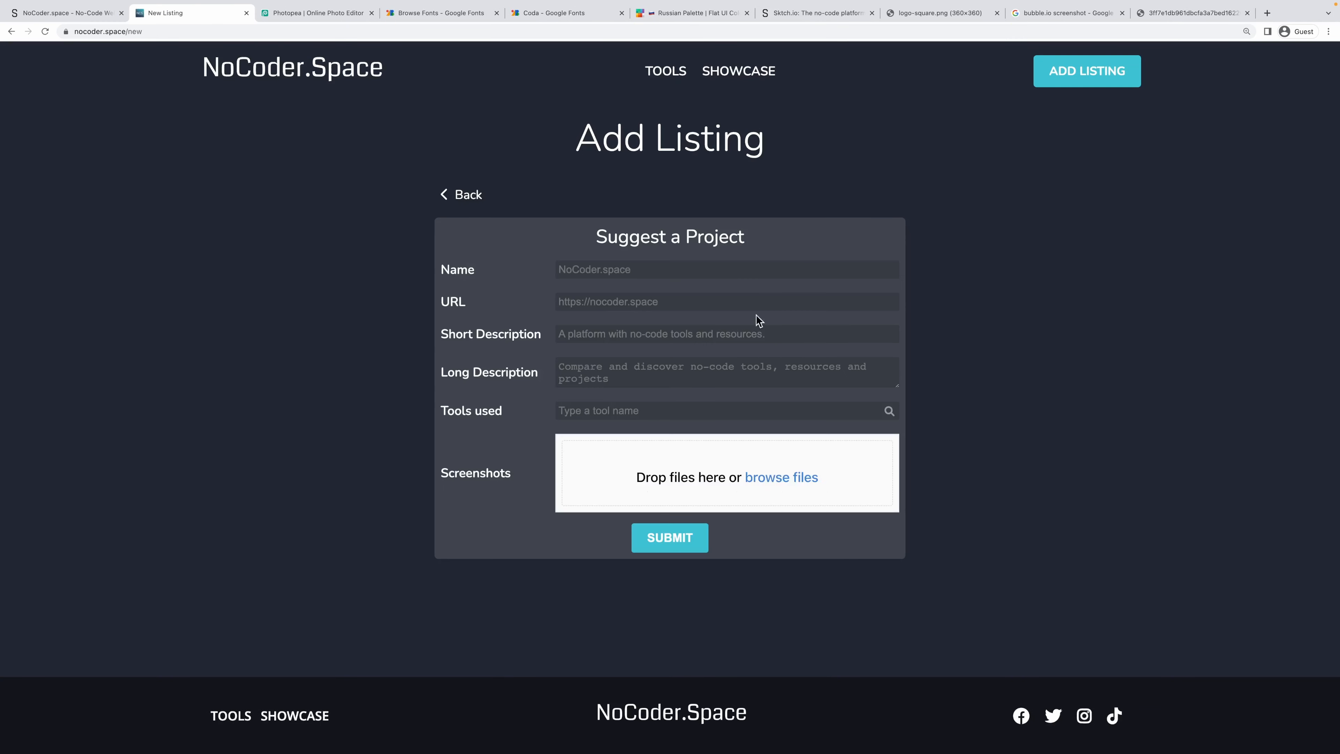
click(637, 406)
text(Sktch)
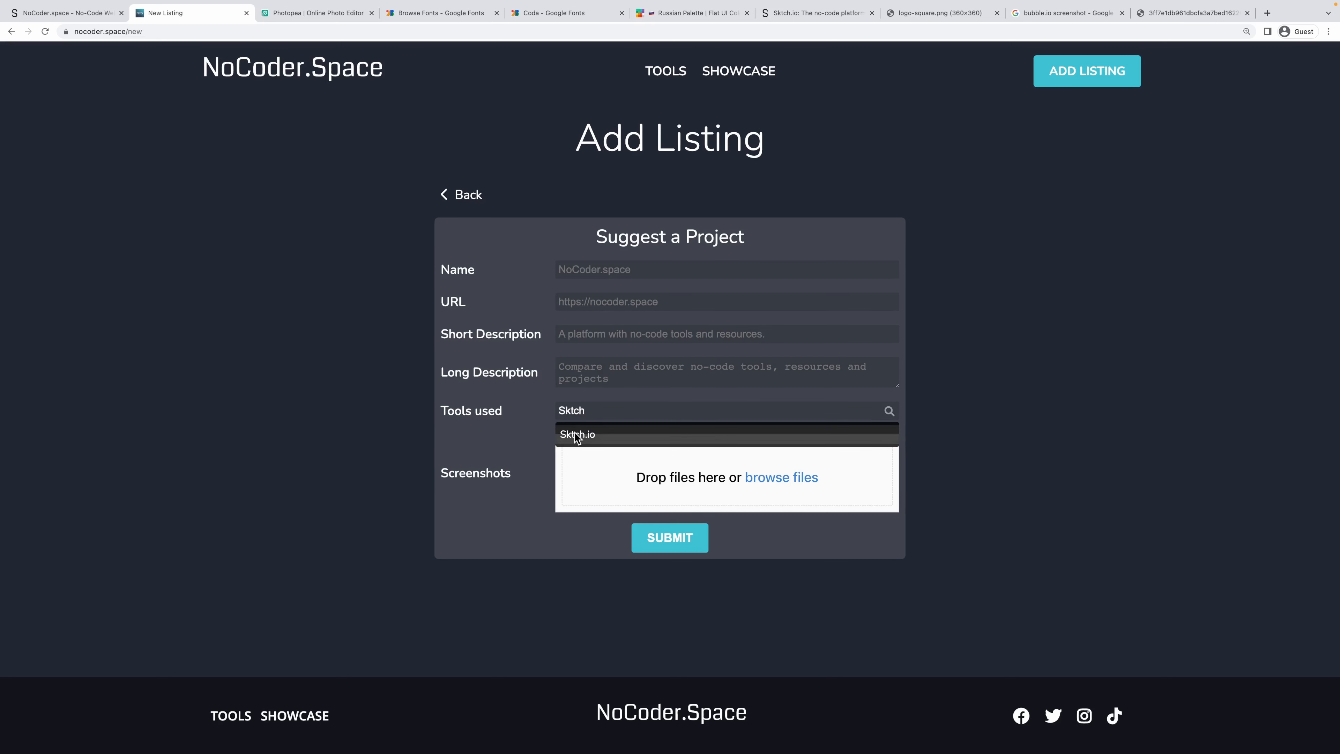
drag(589, 411, 521, 408)
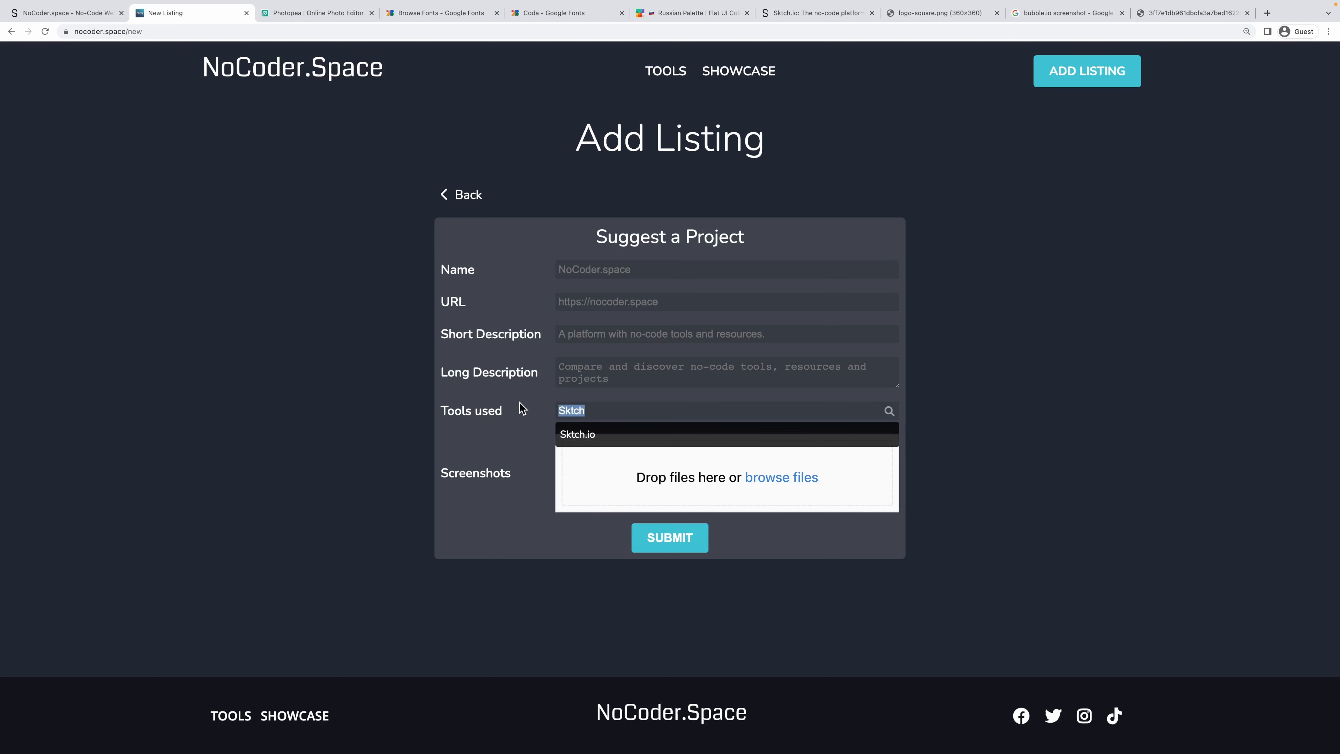
text(io)
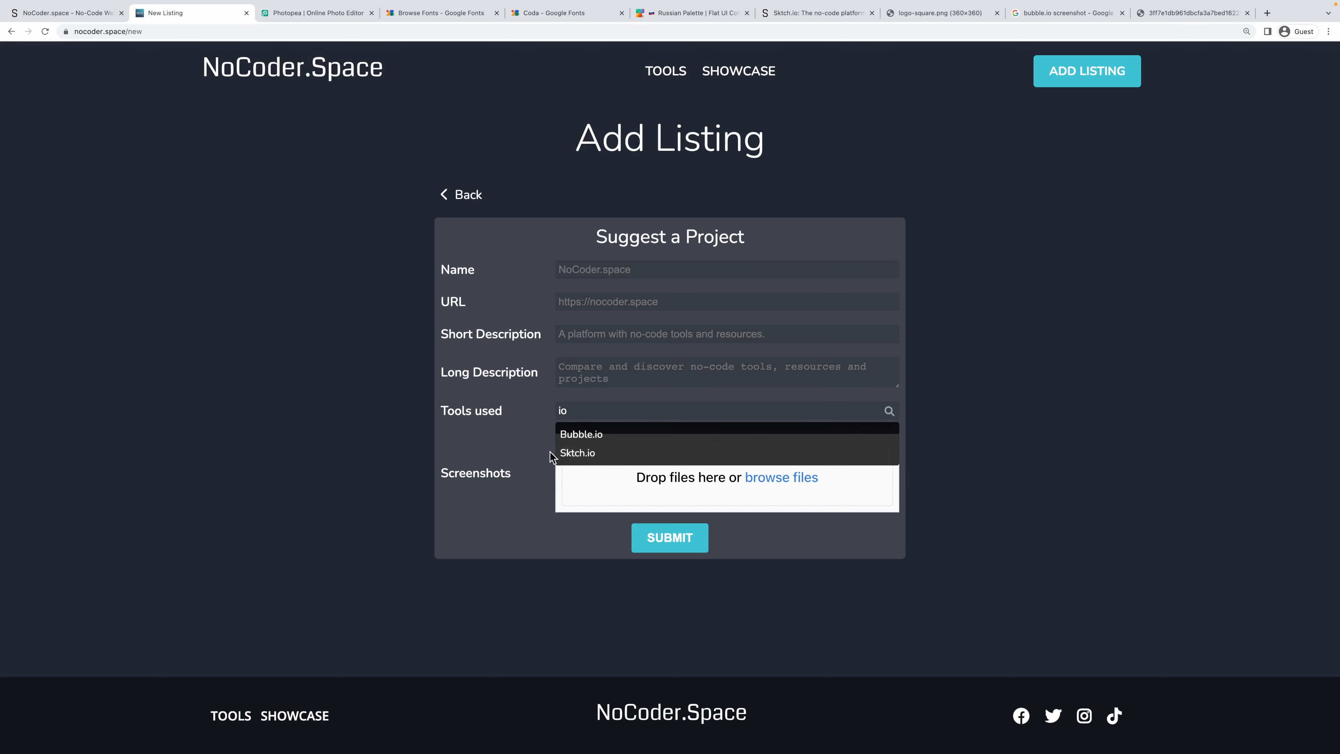
Return to the Sktch.io editor tab.
click(71, 9)
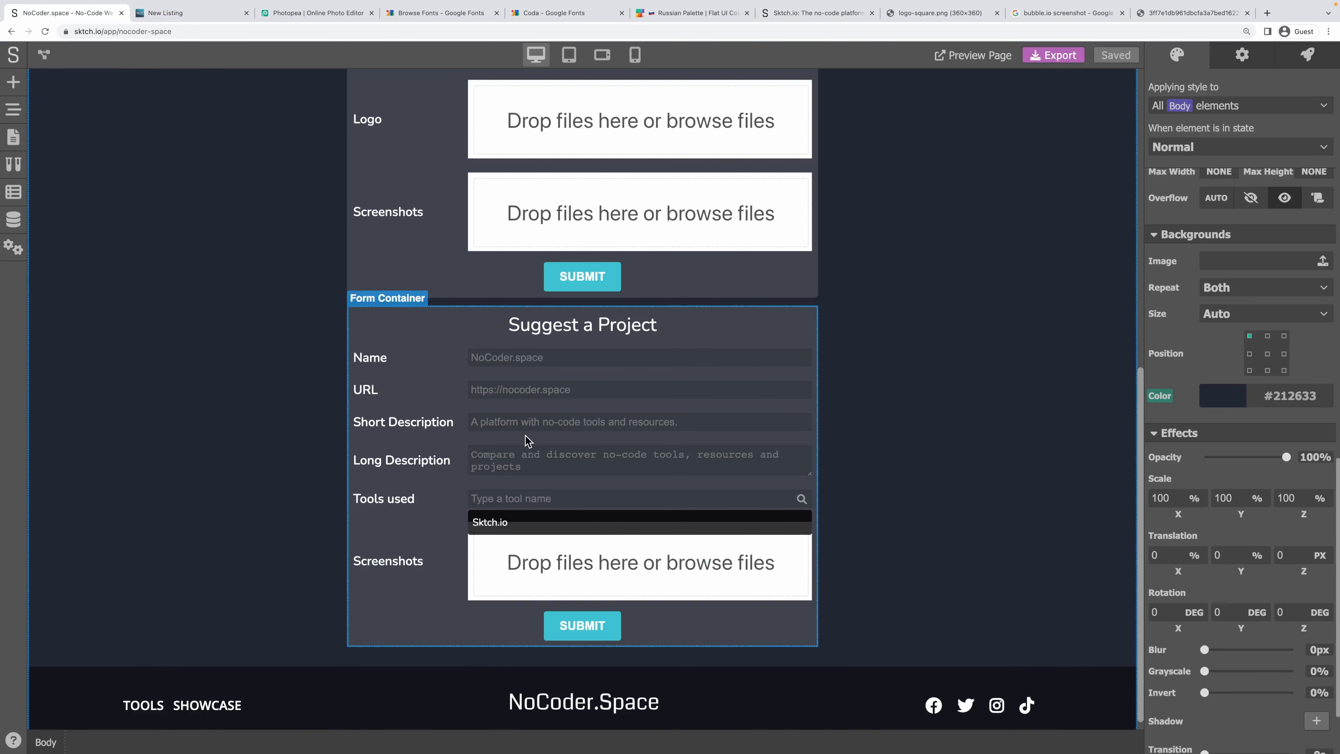
click(162, 15)
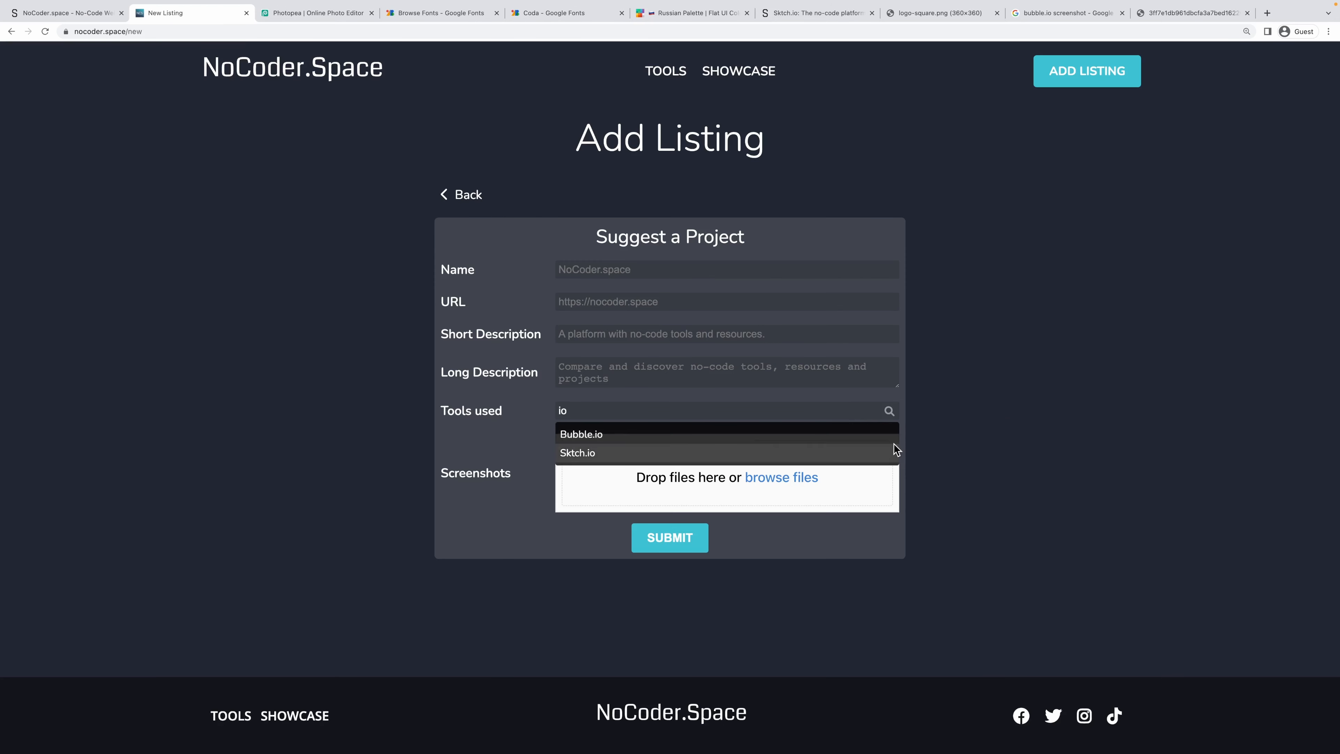
click(15, 8)
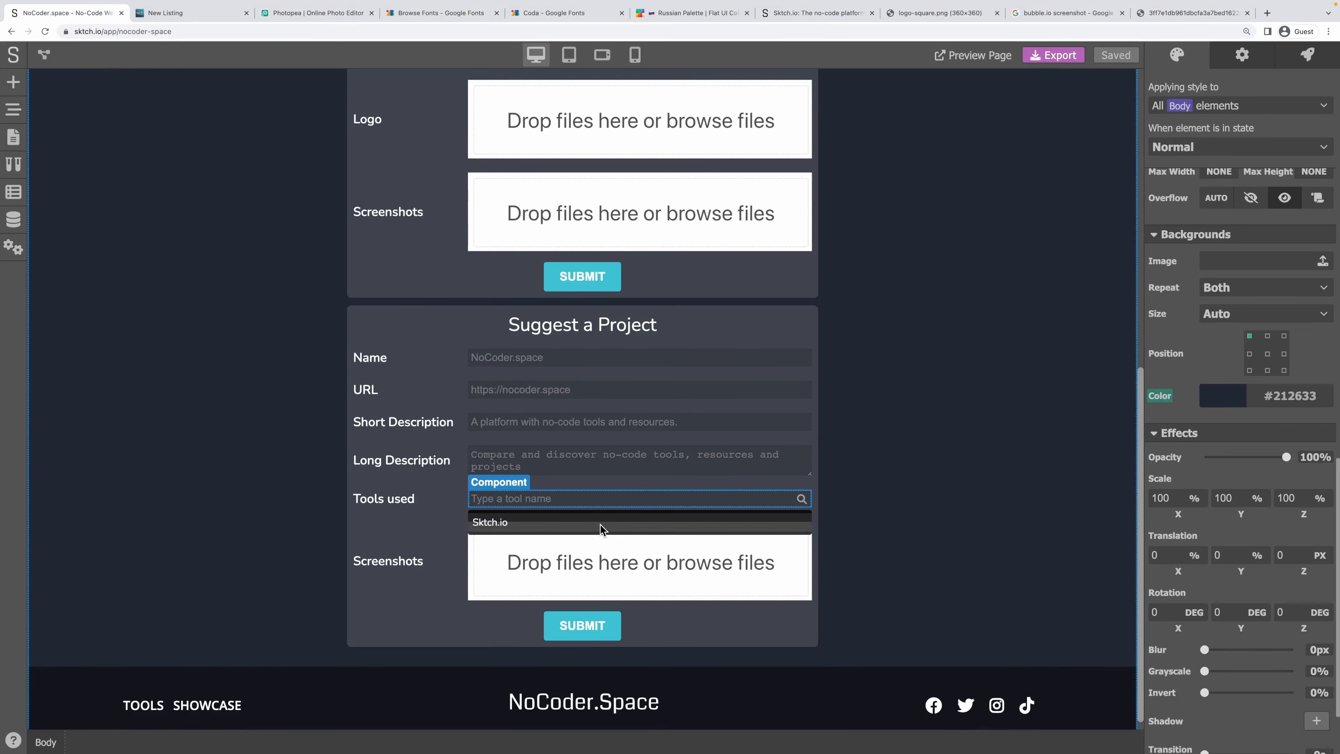
Inside Tool Search, drop an Icon into the Sktch.io results row and set it to Times (X).
click(590, 525)
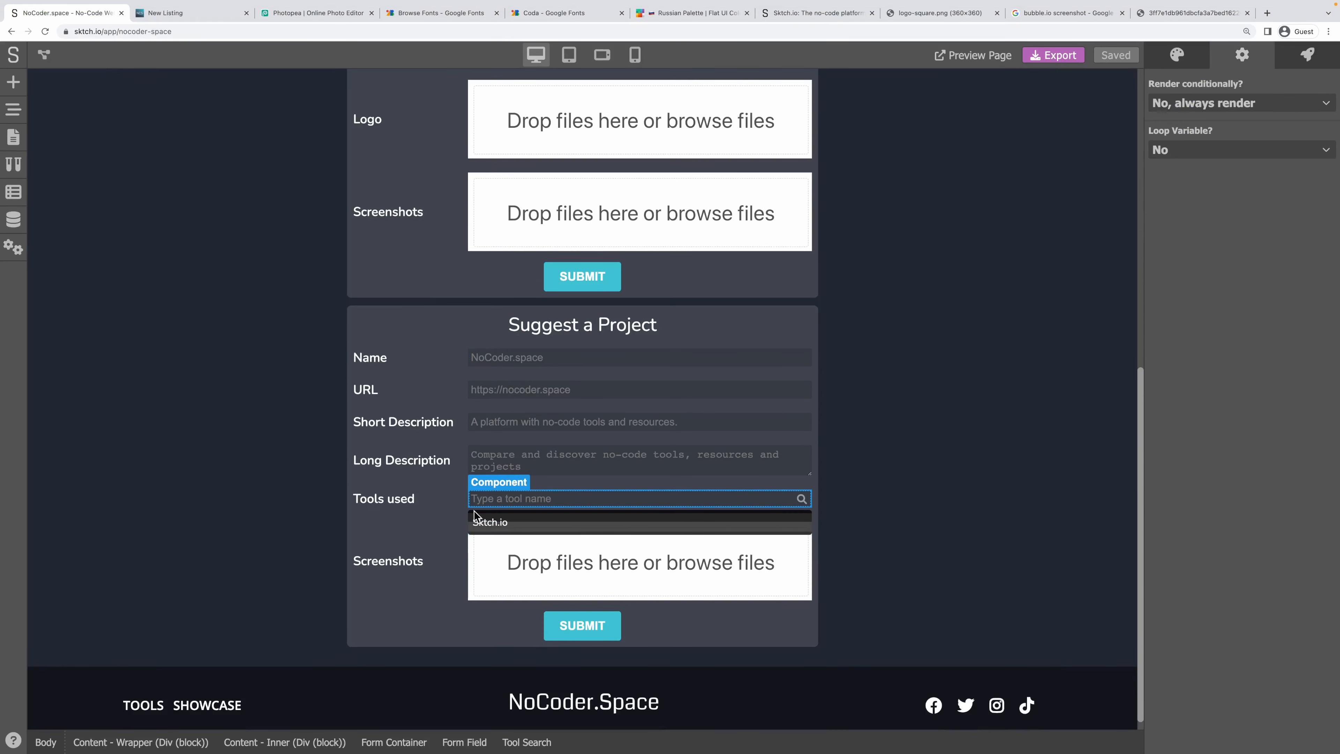
double_click(502, 525)
click(502, 522)
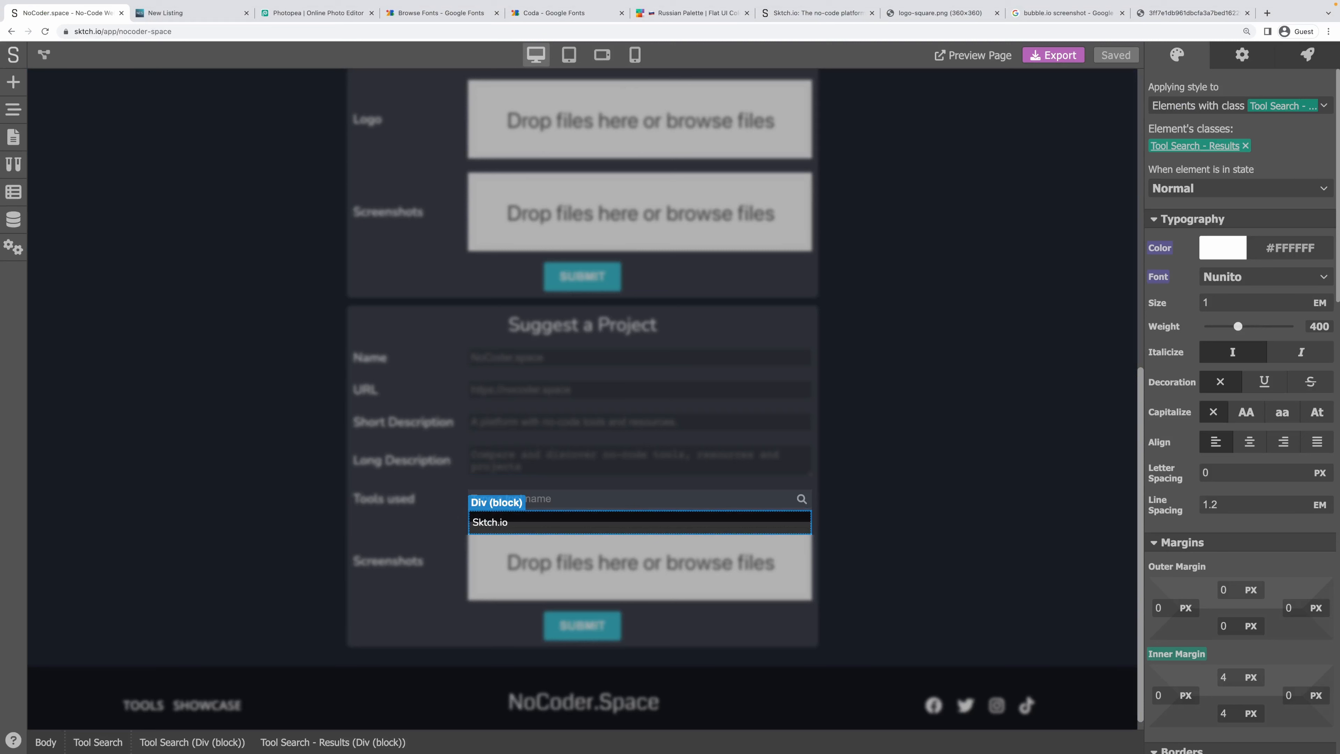
click(14, 86)
scroll(144, 590, down, 8)
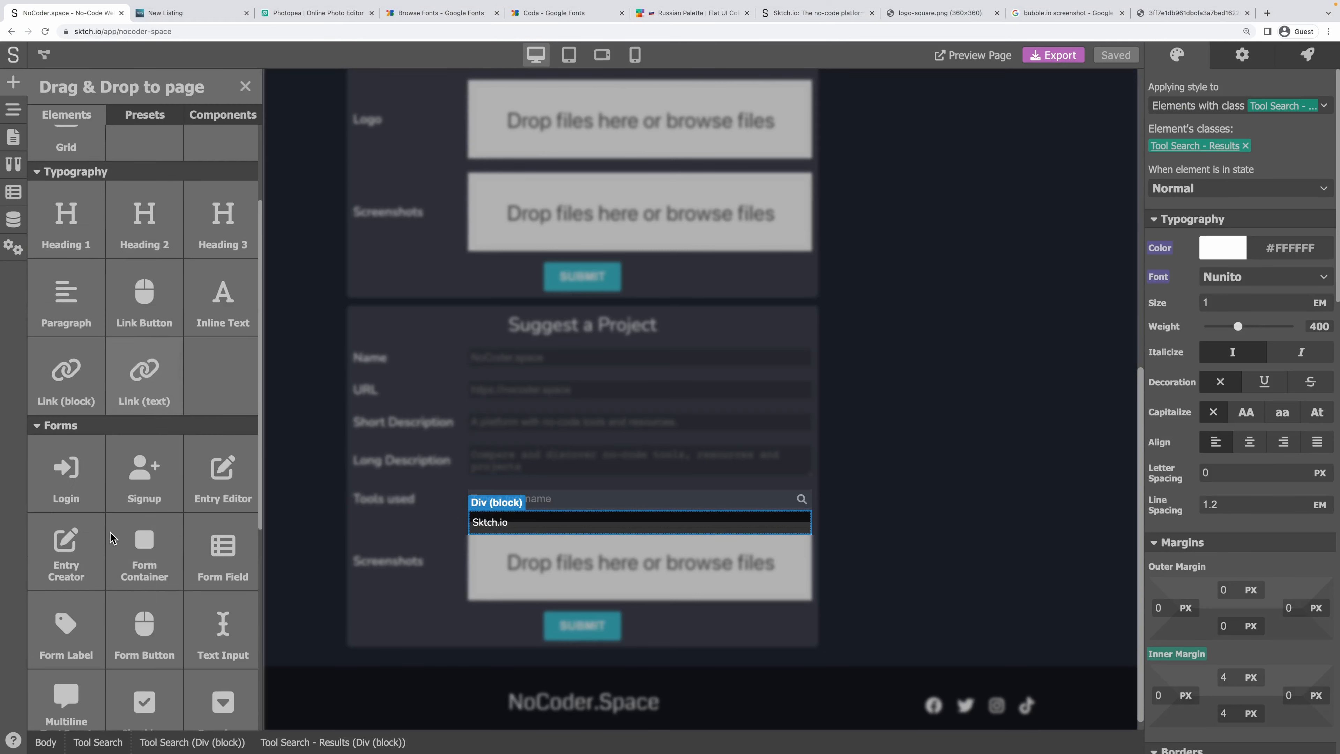
drag(69, 602, 523, 520)
click(1245, 57)
click(1269, 89)
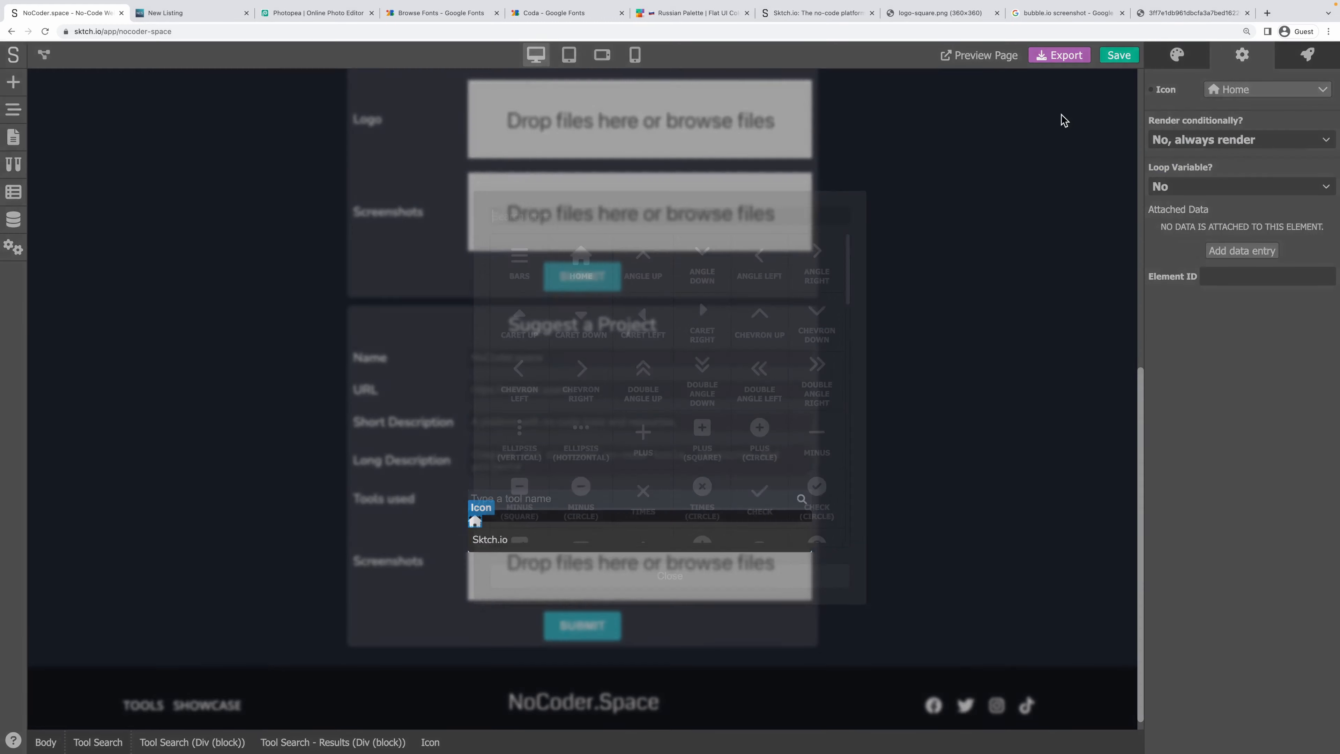
click(643, 496)
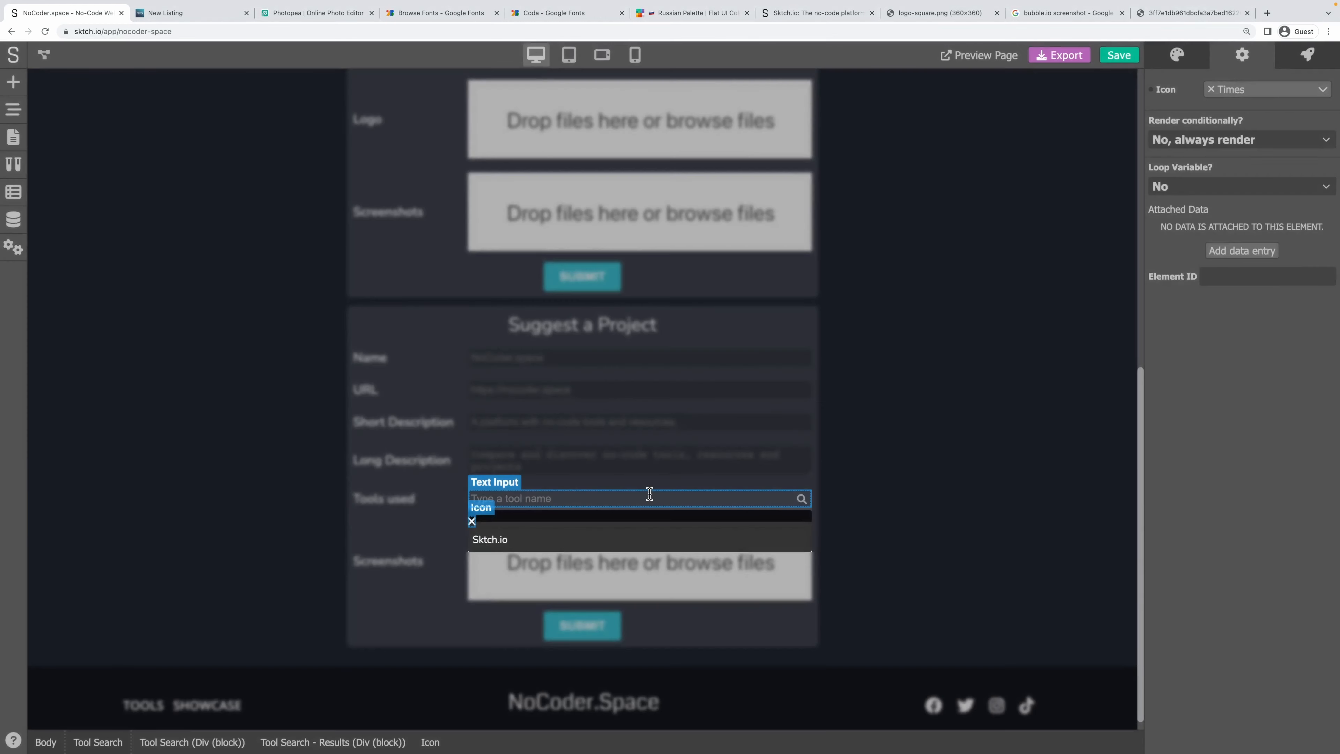
Start a new style class for the icon, cancel it, and check the project's style classes.
click(1178, 55)
click(1237, 100)
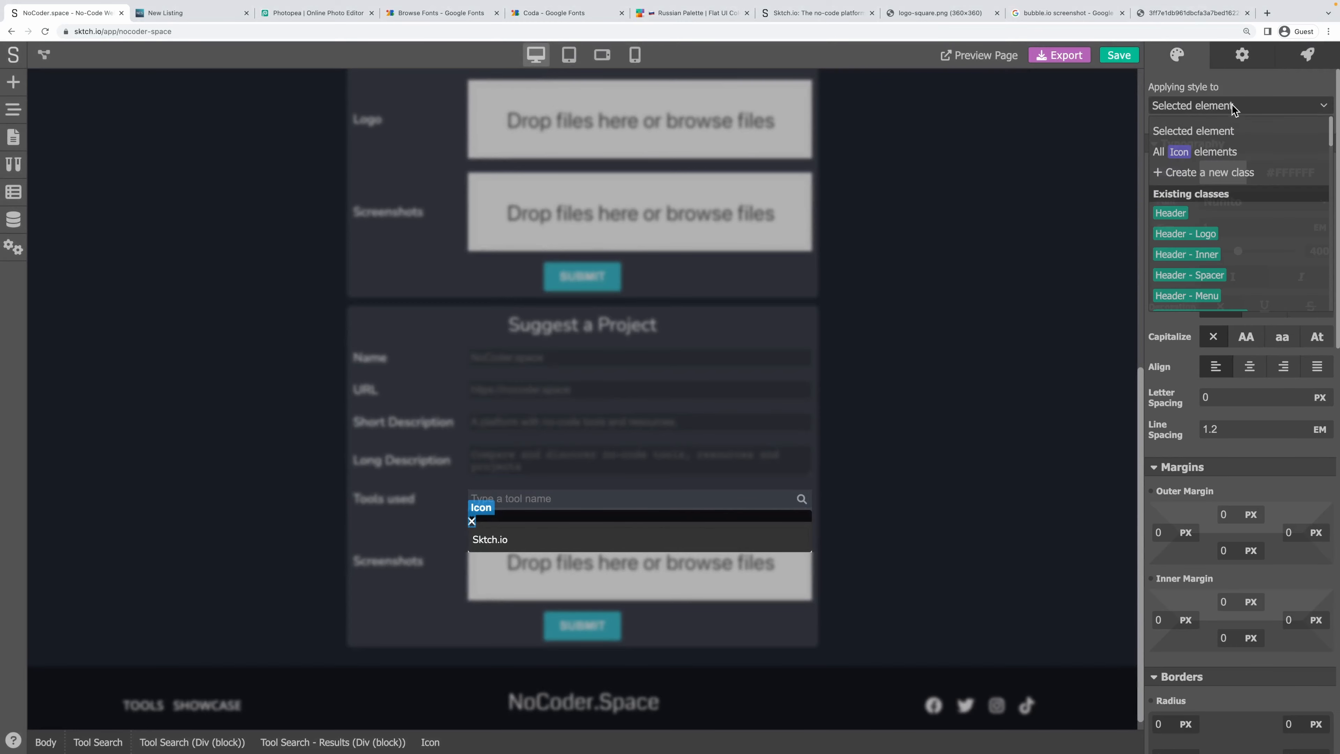
click(1229, 177)
text(tool-search-results)
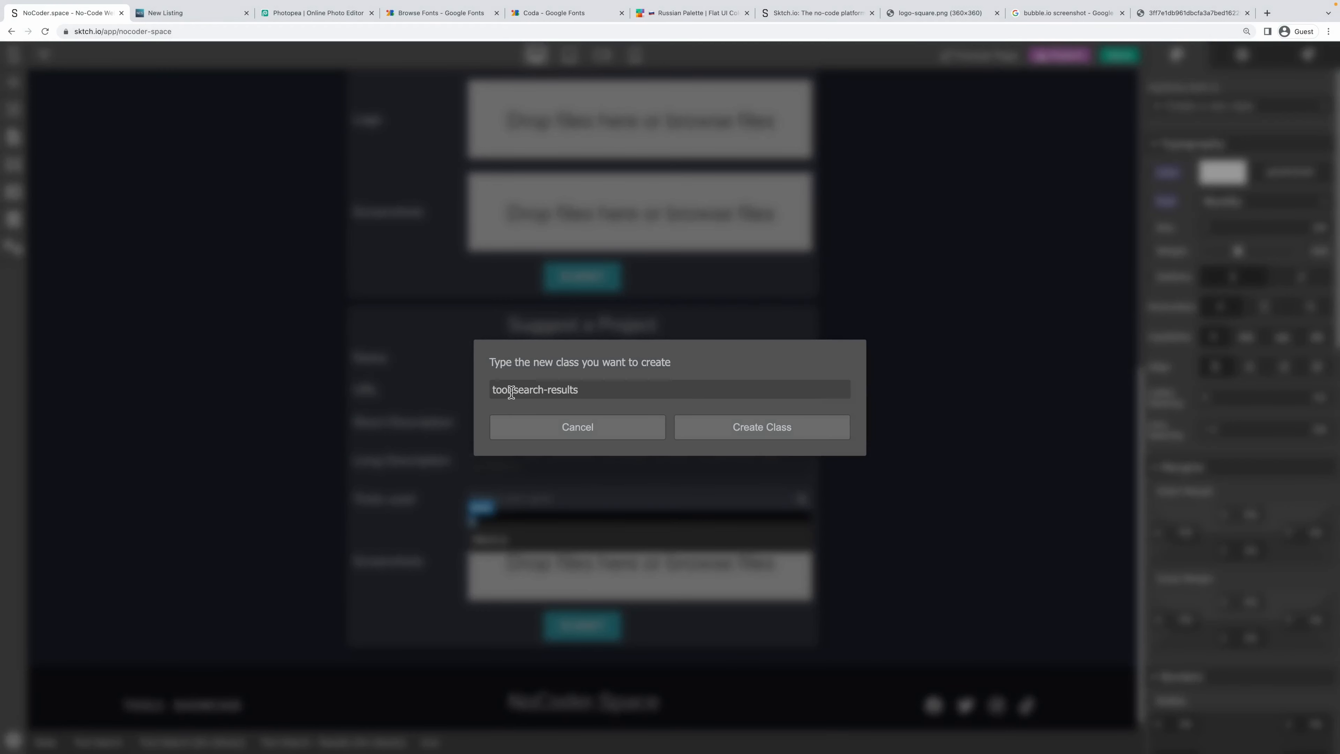
click(556, 425)
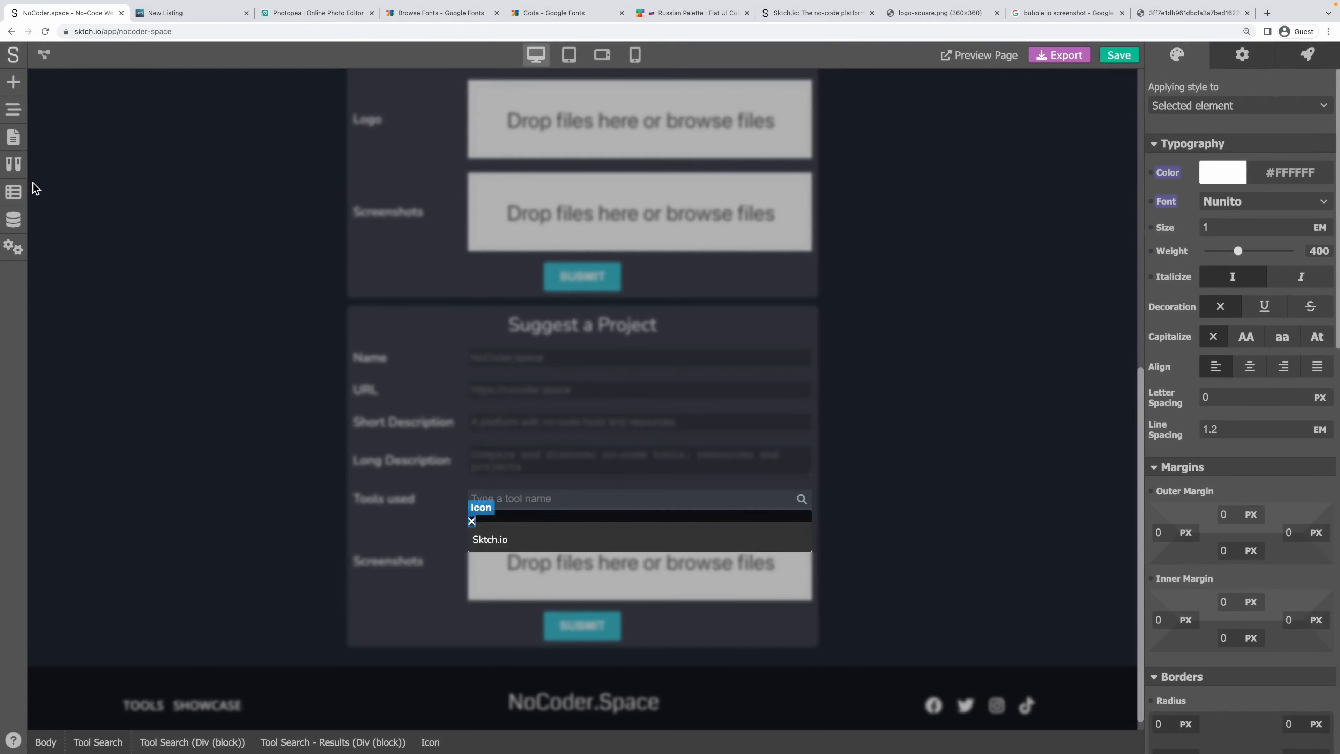
click(14, 164)
scroll(105, 370, down, 15)
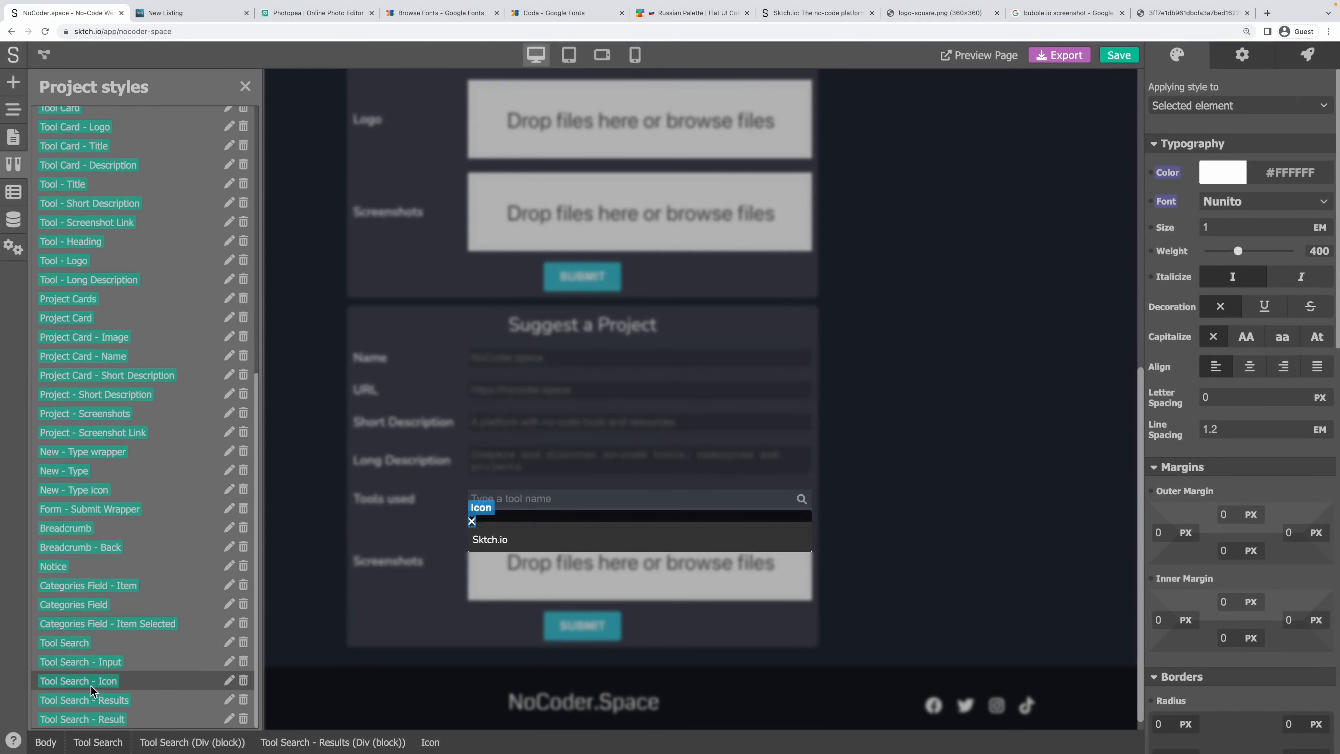
click(245, 89)
Begin a new class for the icon, editing the pasted name toward 'Tool Search - Close'.
click(1235, 106)
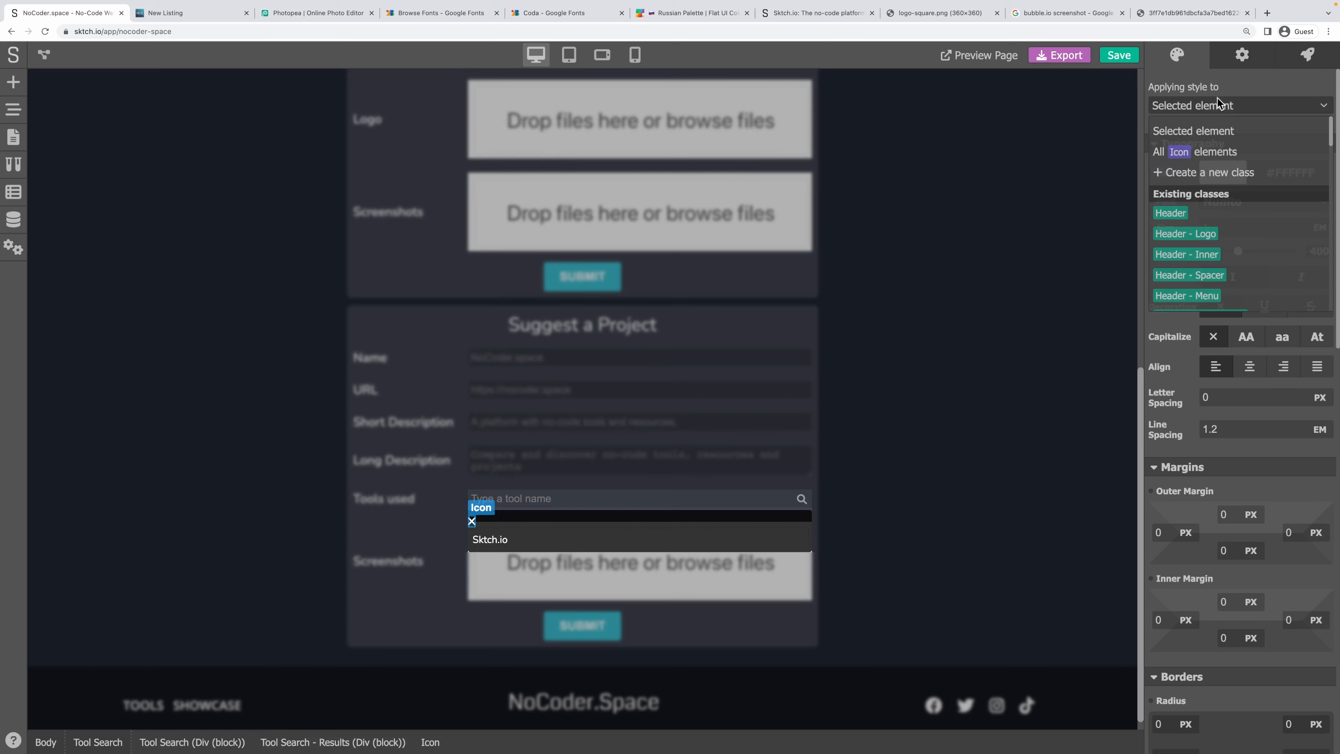
click(1188, 172)
text(tool-search-results)
key(super+Left)
key(Right)
key(BackSpace)
text(T)
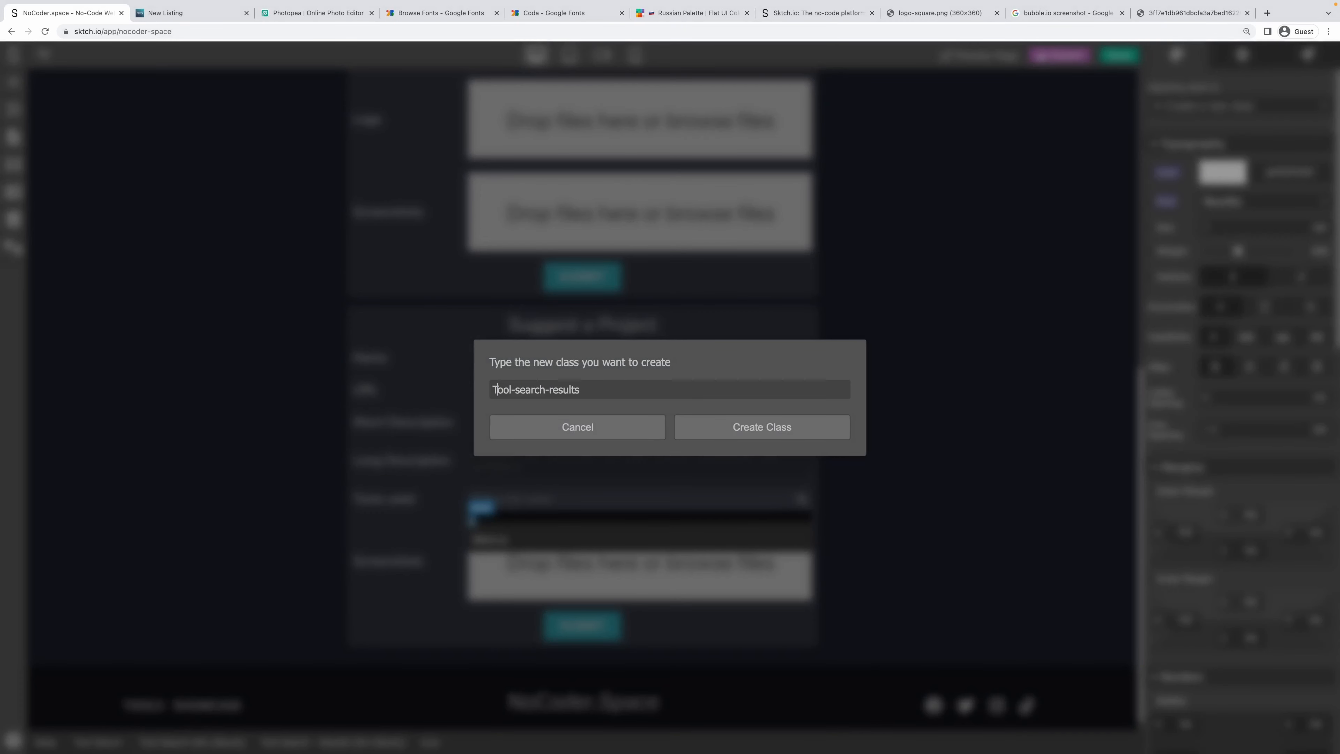
key(Right)
key(Right)
key(Right)
key(Right)
key(BackSpace)
key(Right)
key(BackSpace)
text(S)
key(Right)
key(super+shift+Right)
text(c)
Create the Tool Search - Close class and make the icon absolutely positioned.
click(788, 422)
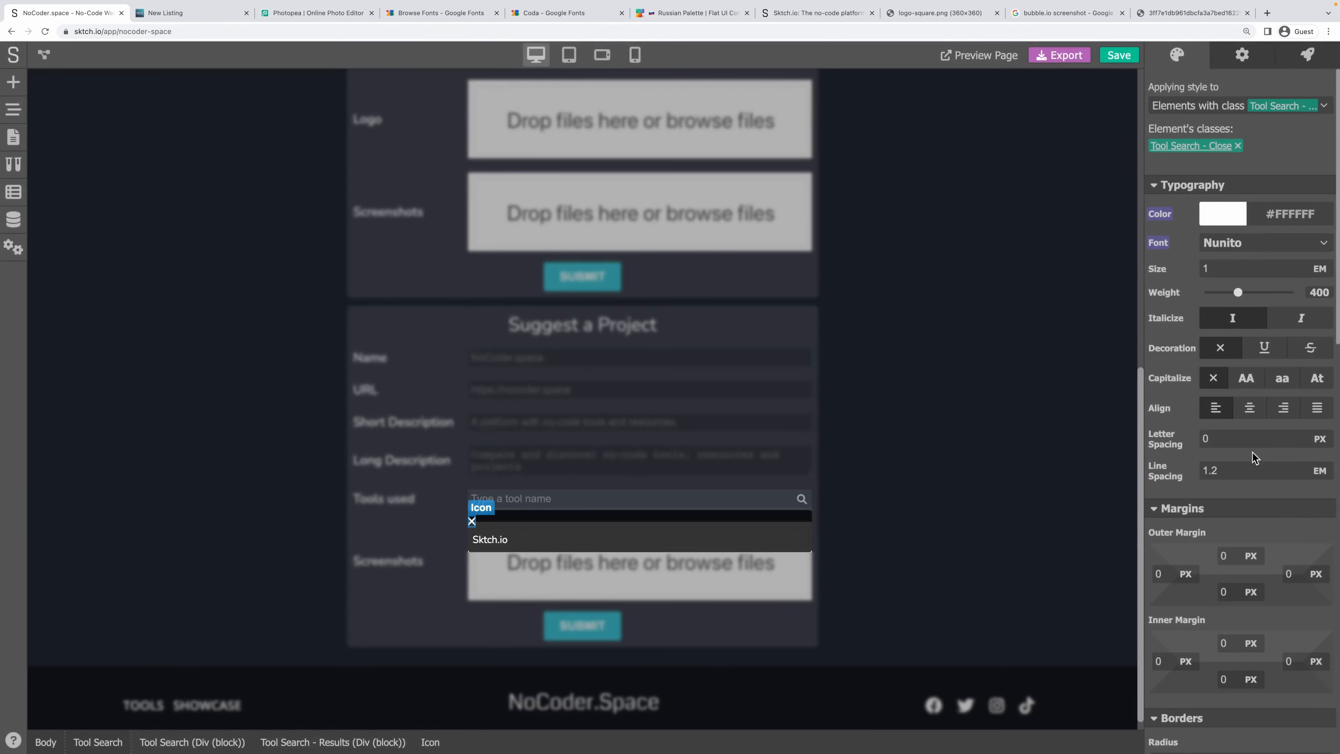
scroll(1256, 534, down, 3)
scroll(1255, 531, down, 4)
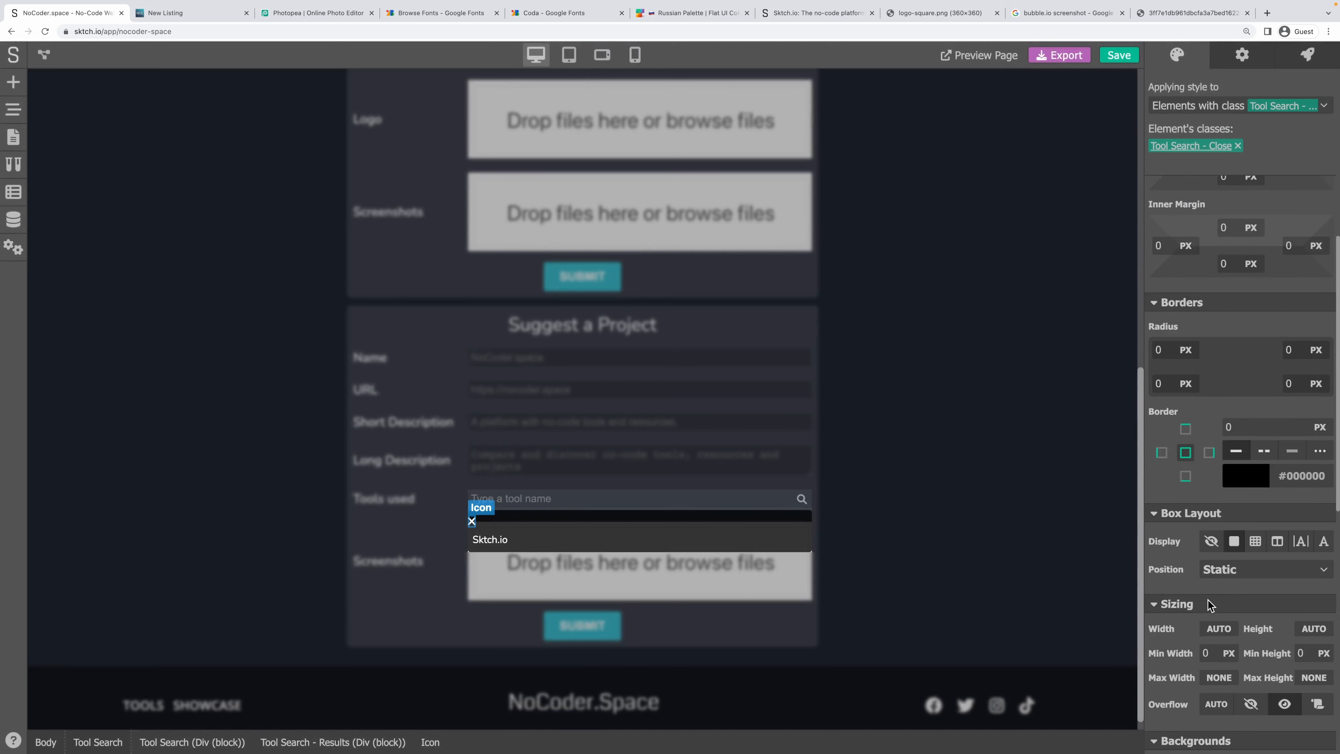
click(1223, 575)
click(1237, 611)
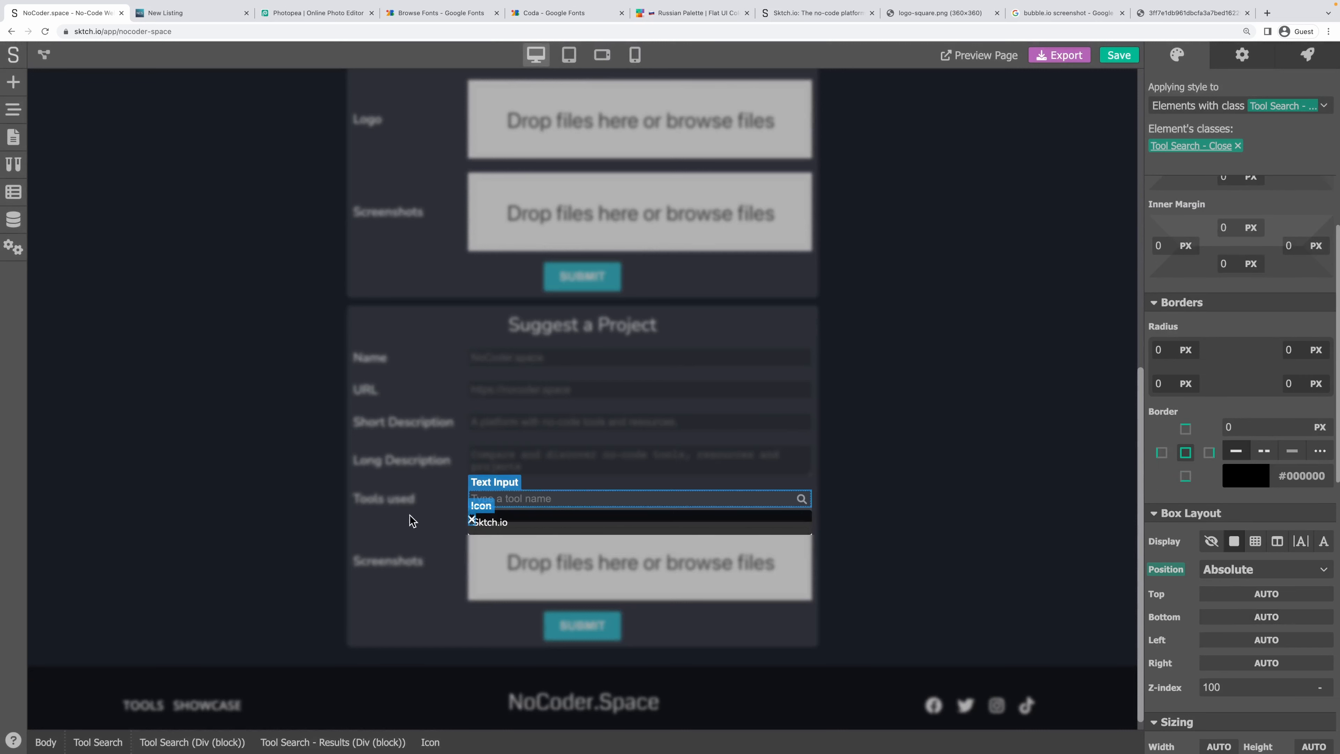
Enter provisional pixel top and right offsets for the close icon.
scroll(1237, 543, down, 1)
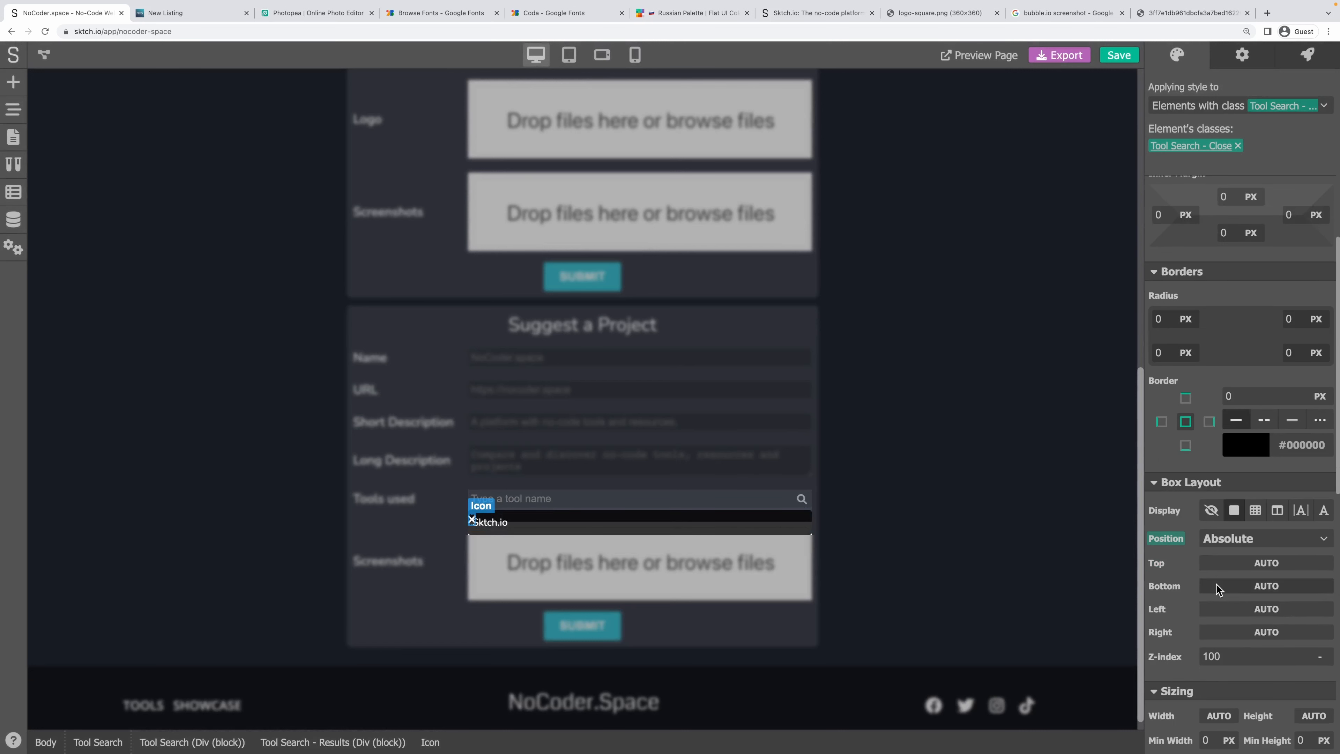
click(1258, 633)
text(4)
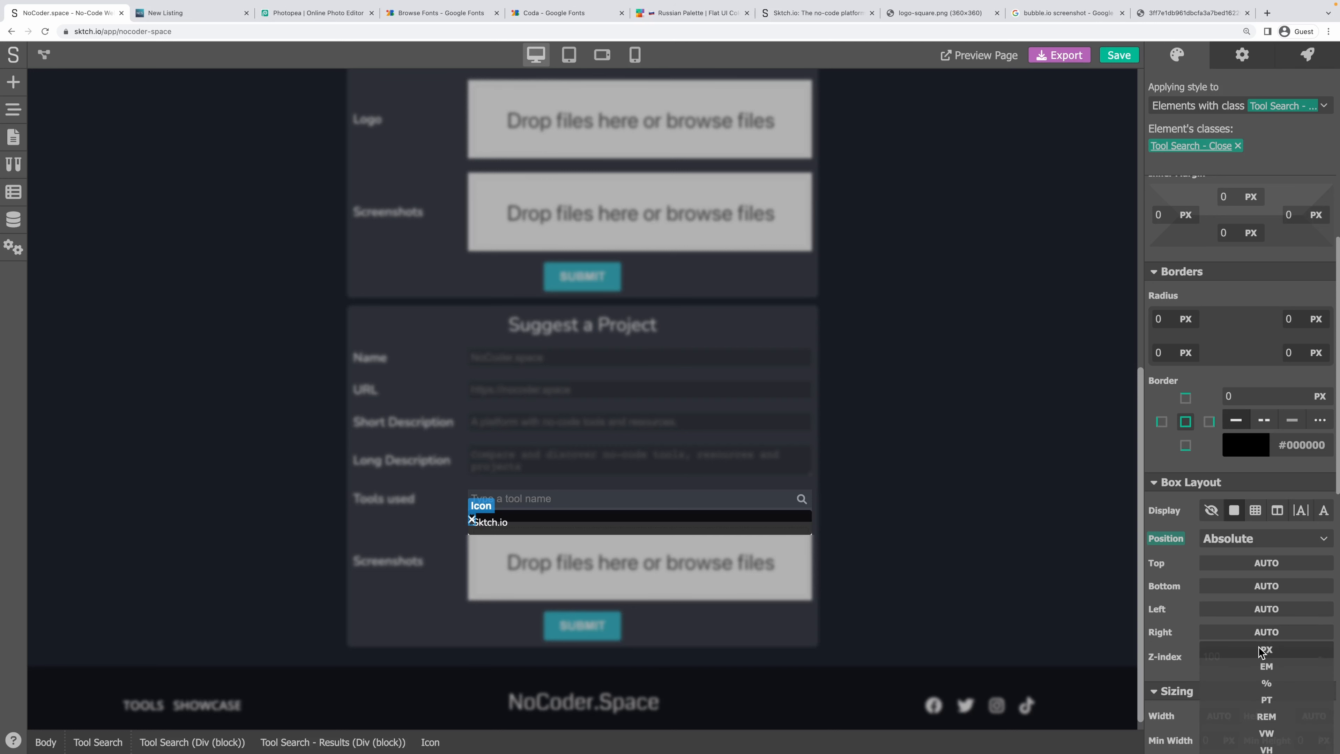
drag(1253, 639, 1178, 635)
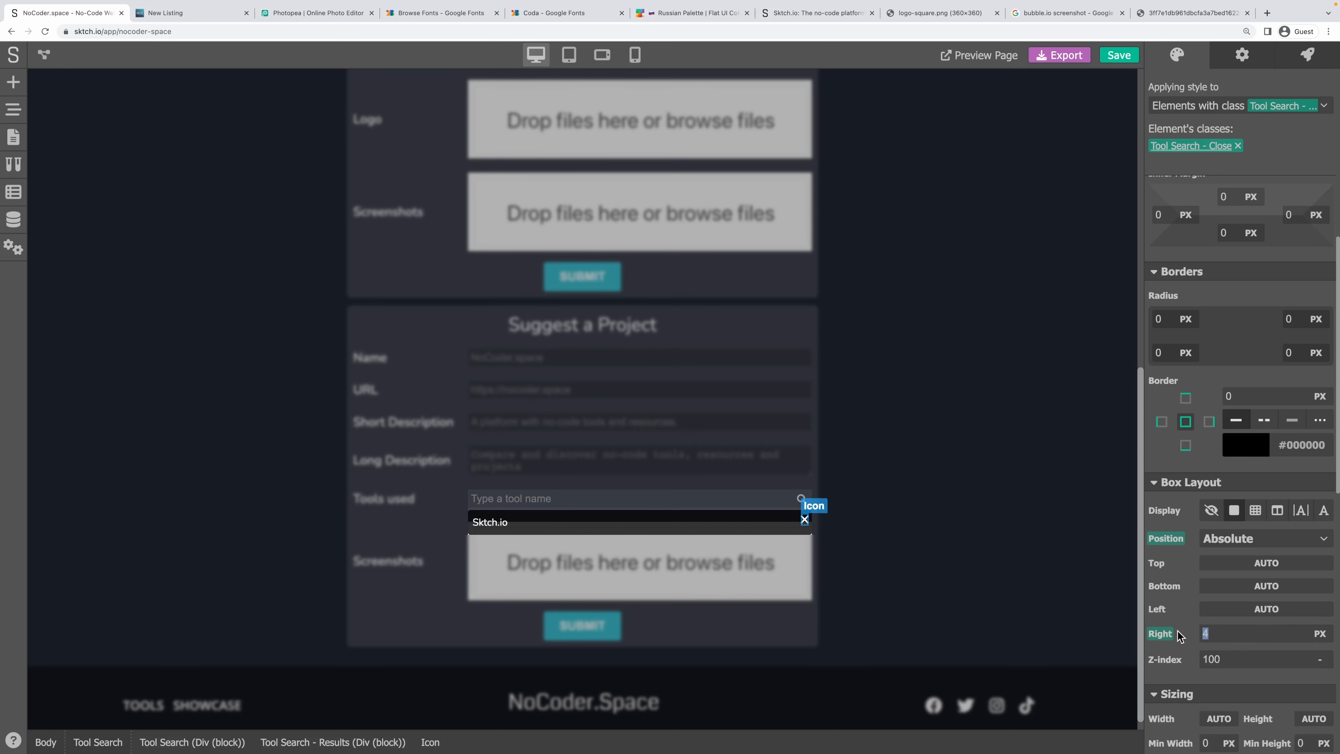
text(5)
click(1256, 585)
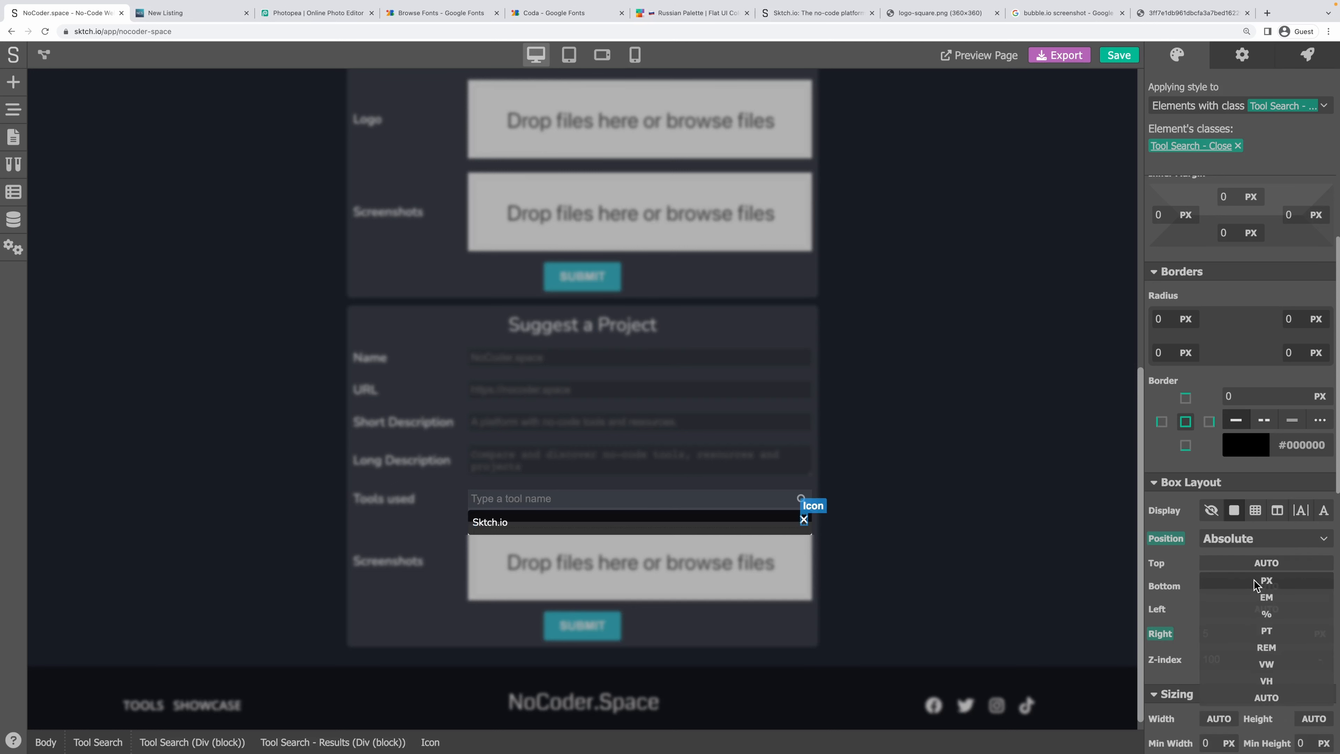
click(1256, 585)
text(5)
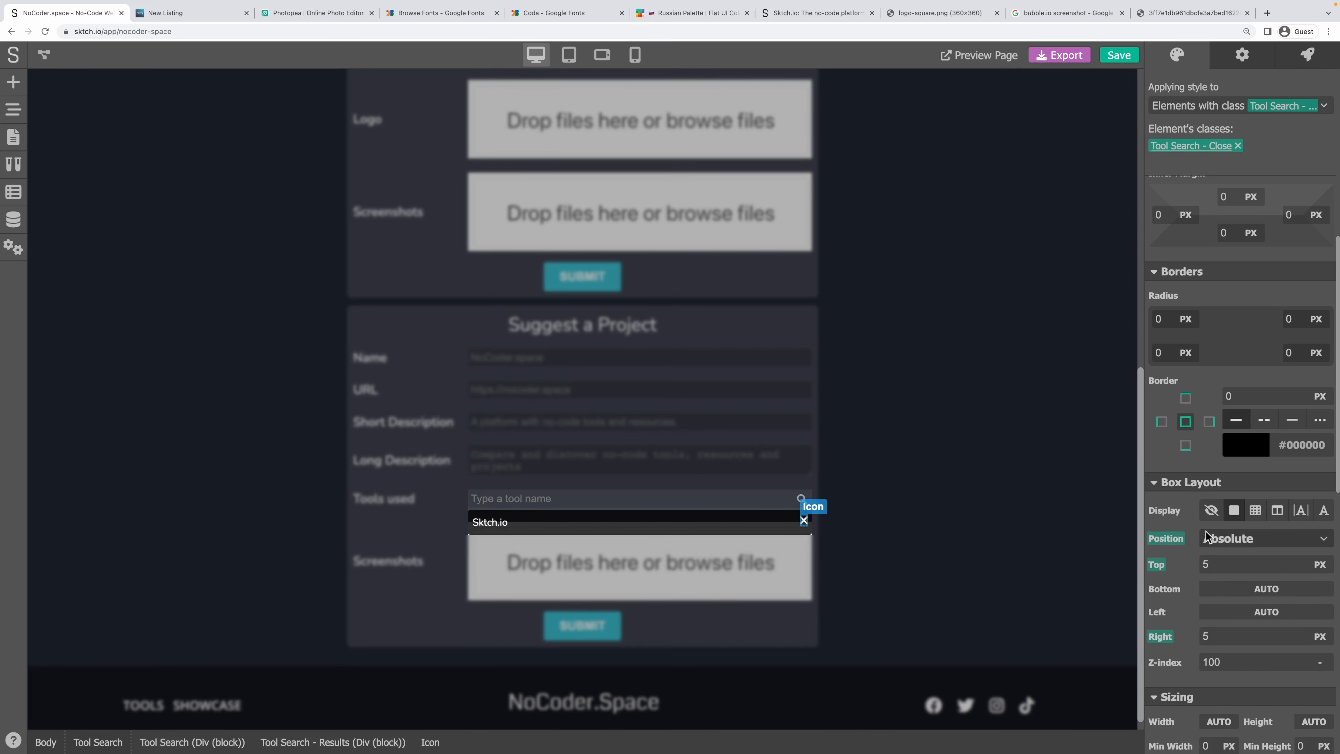
scroll(1184, 370, up, 1)
scroll(1183, 376, up, 5)
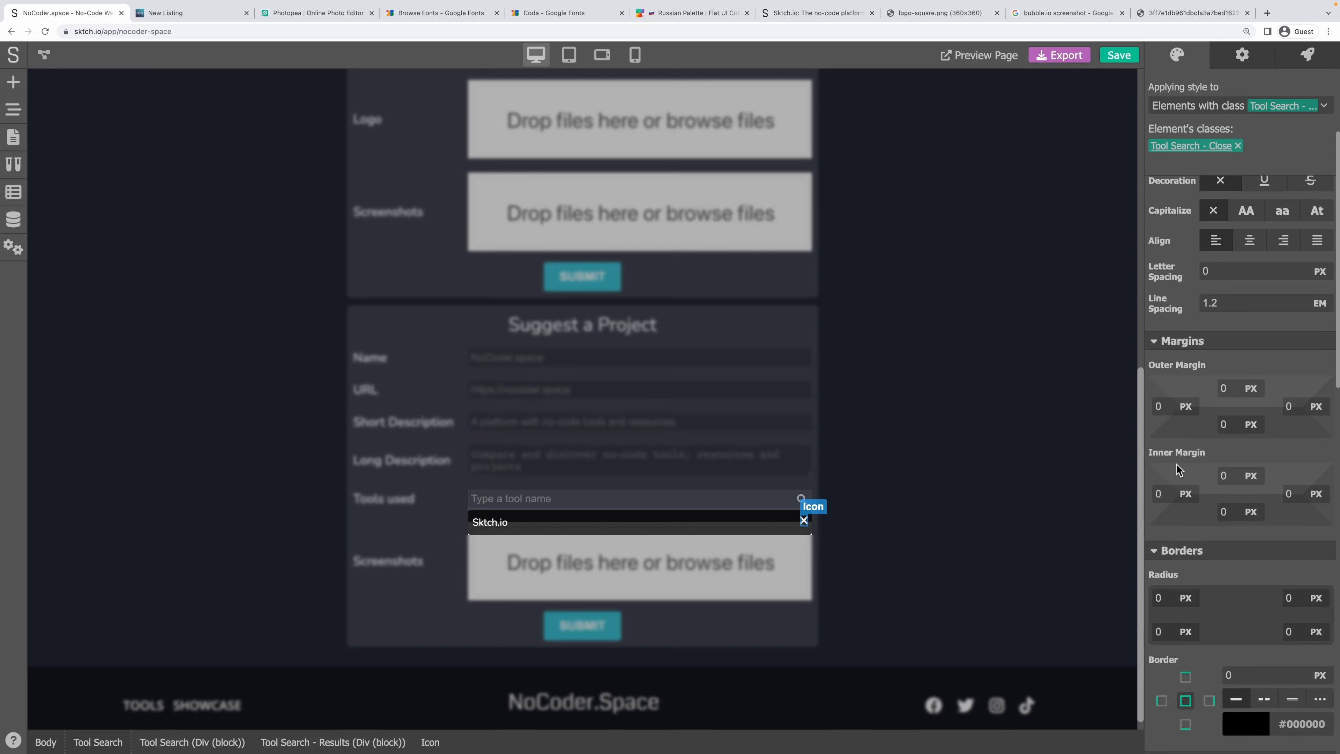
Give the close icon inner margin of 4 px top/bottom and 8 px left/right.
click(1166, 493)
key(Tab)
text(4)
key(shift+Tab)
text(4)
key(Tab)
key(Tab)
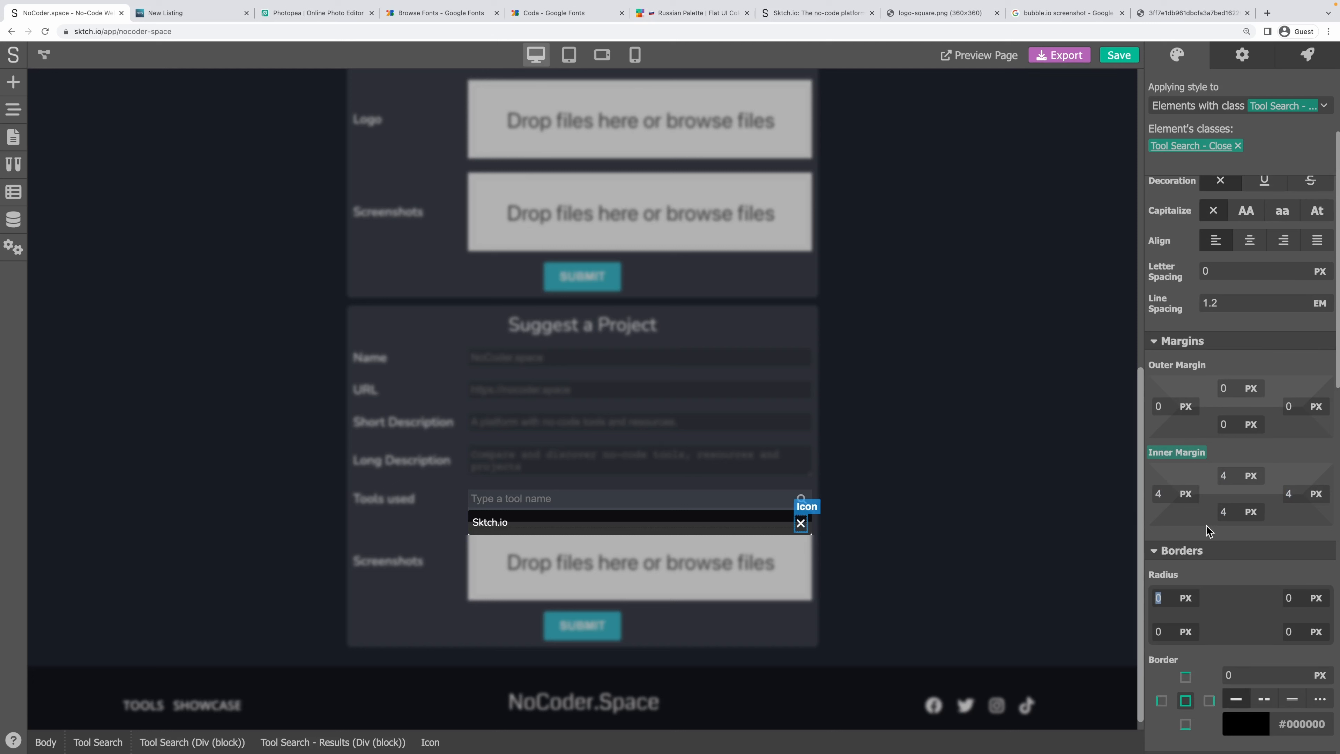
click(1159, 493)
text(8)
key(Tab)
text(8)
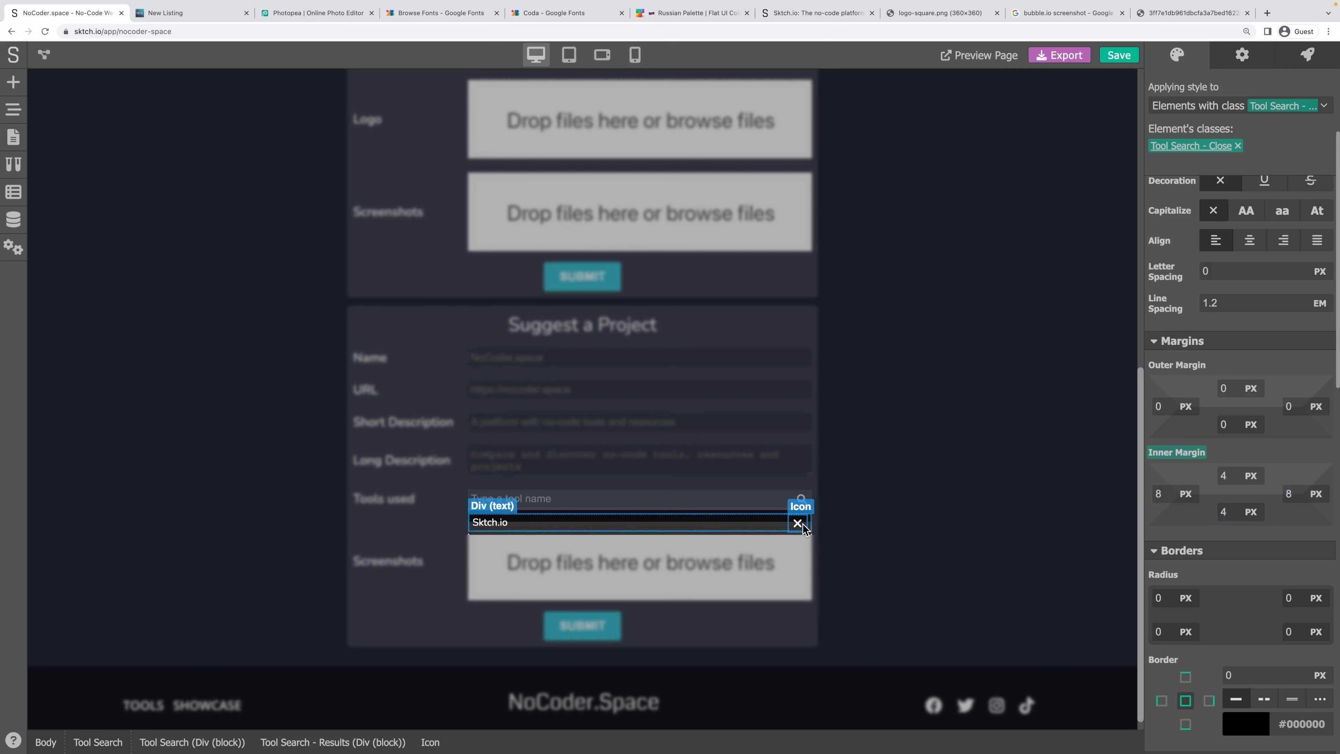
Set the close icon's top and right offsets to 0 px.
scroll(1298, 558, down, 1)
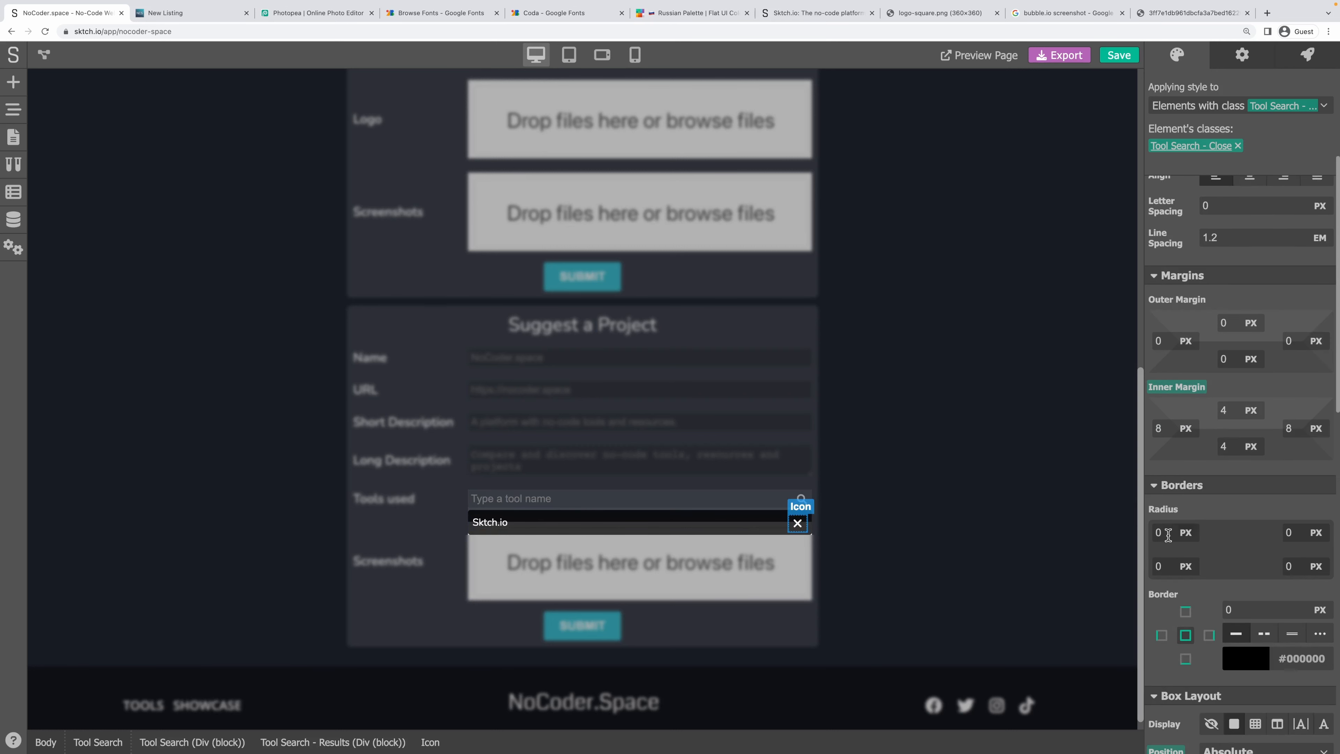
scroll(1236, 580, down, 2)
drag(1212, 643, 1133, 645)
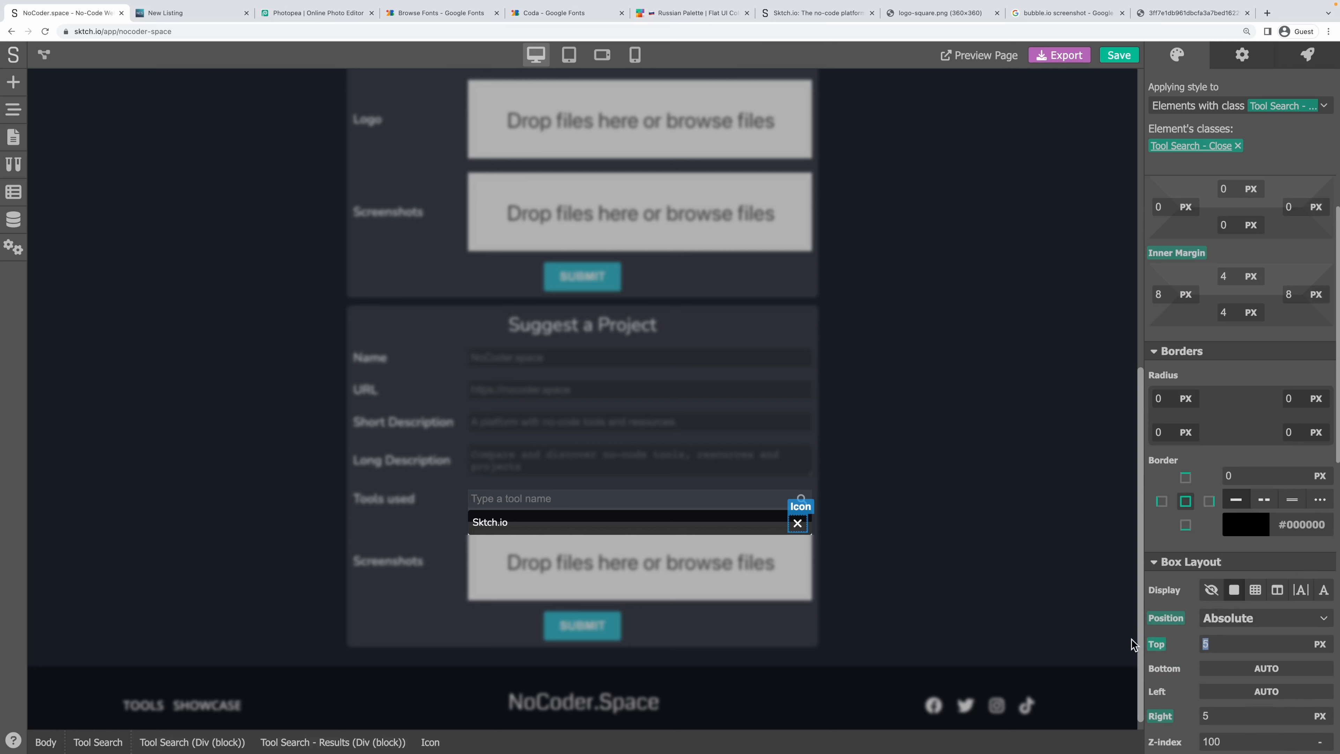
key(Tab)
key(Tab)
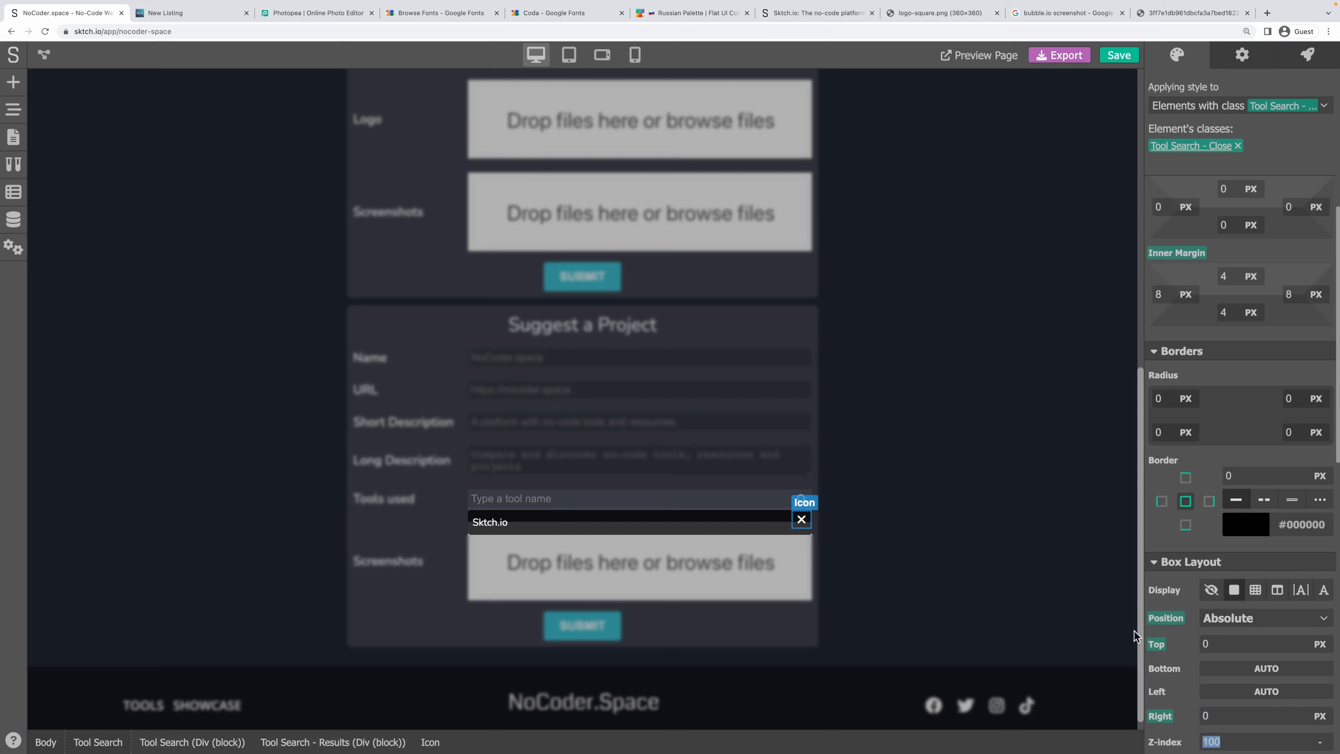
click(1248, 444)
Give the close icon a Pointer cursor, then reselect the X in the results row.
scroll(1215, 476, down, 10)
click(1223, 734)
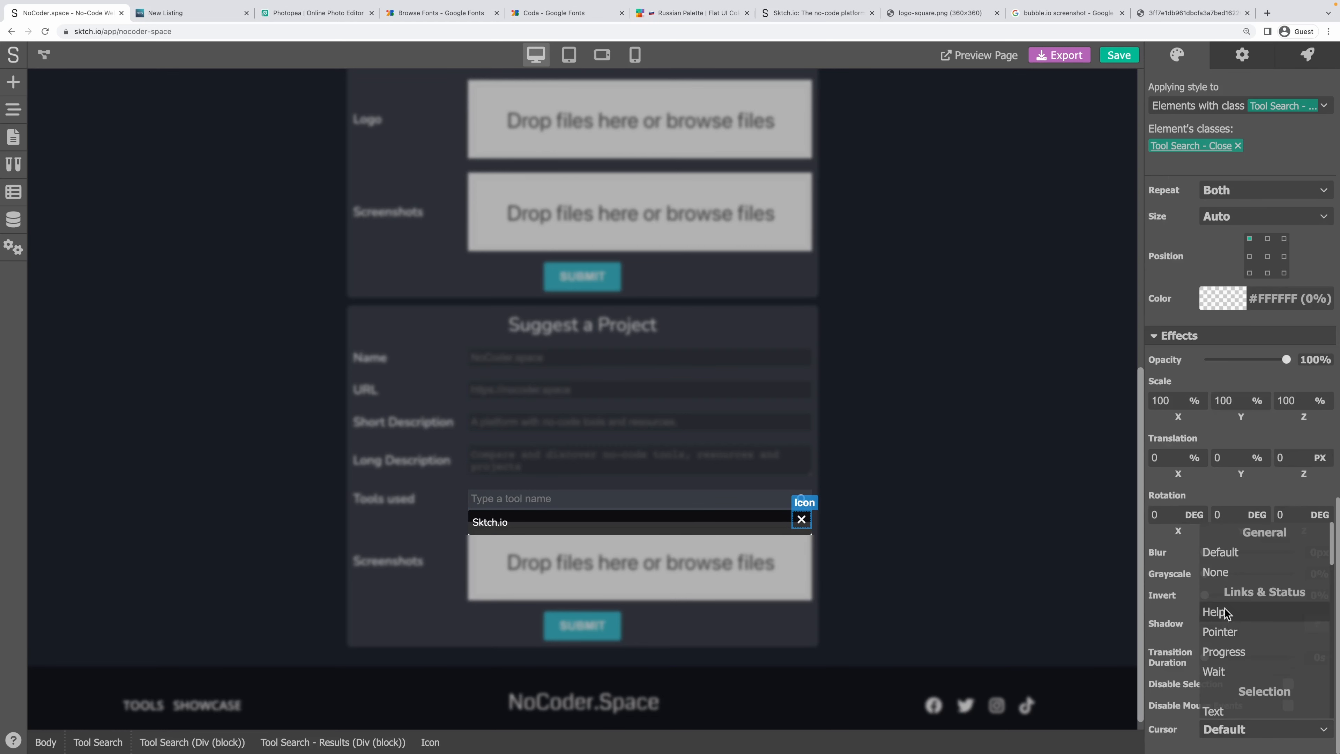
click(1212, 632)
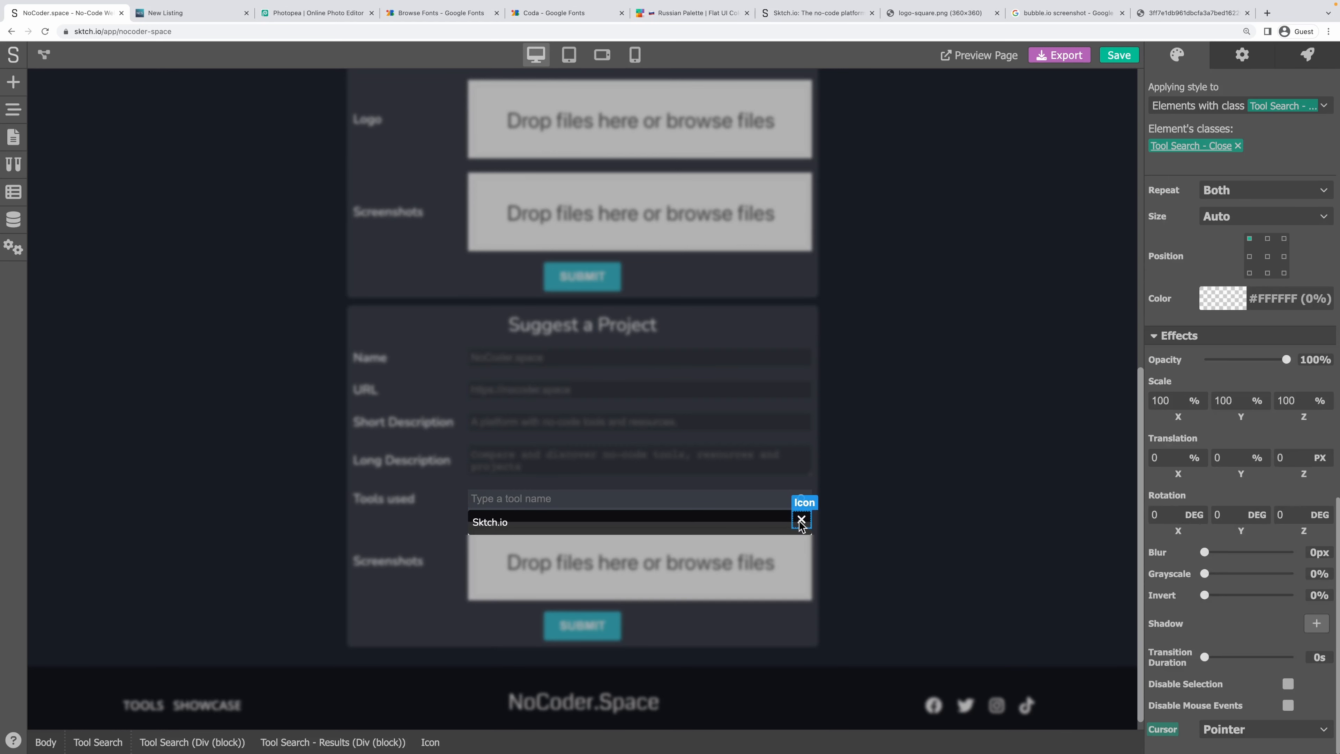
click(653, 515)
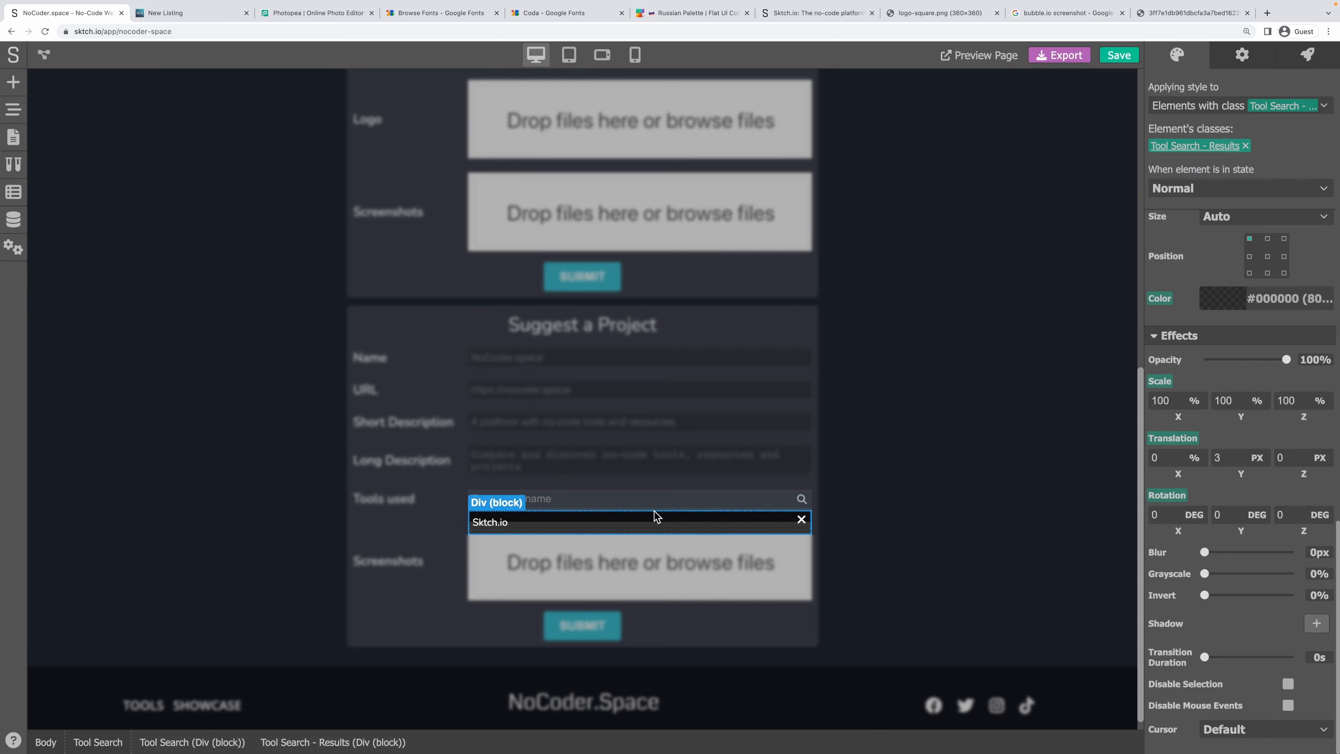
click(801, 519)
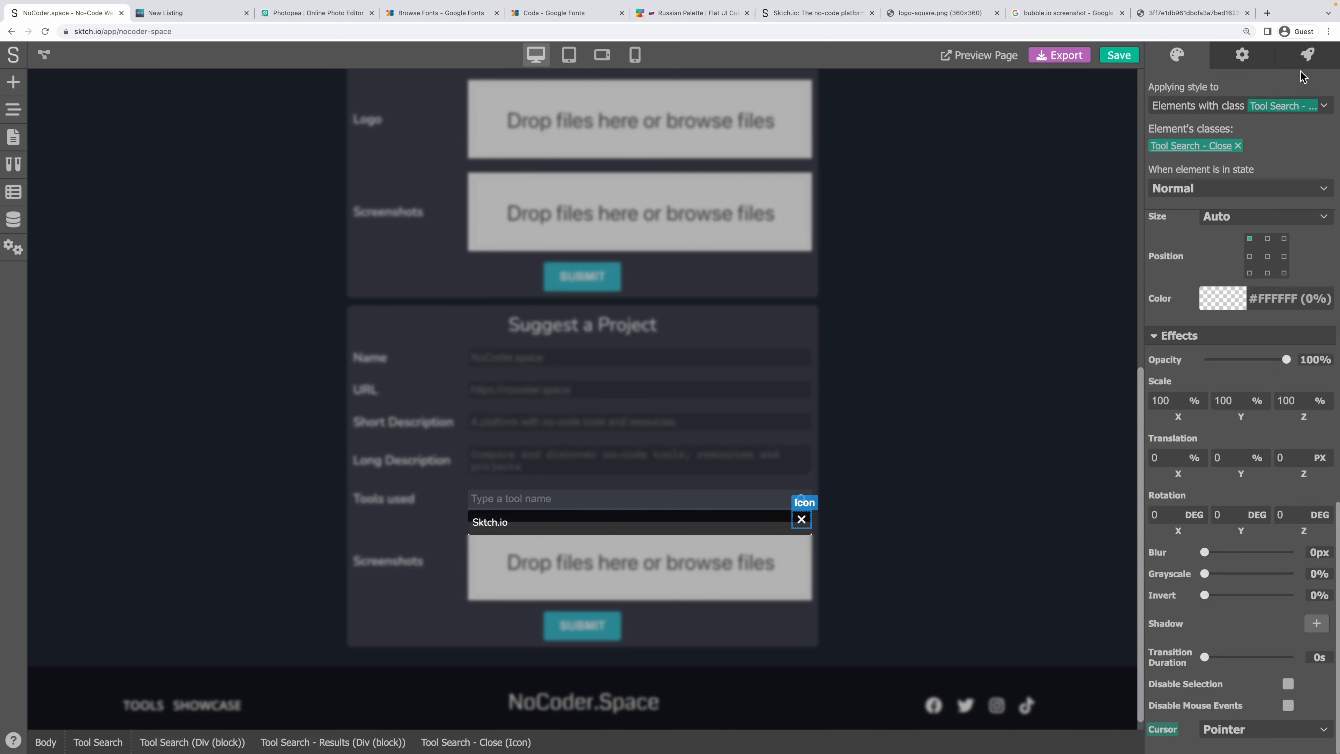
click(1307, 58)
Start a no-code click action on the close X with Set Variable for the tool search results variable.
click(1312, 95)
click(607, 385)
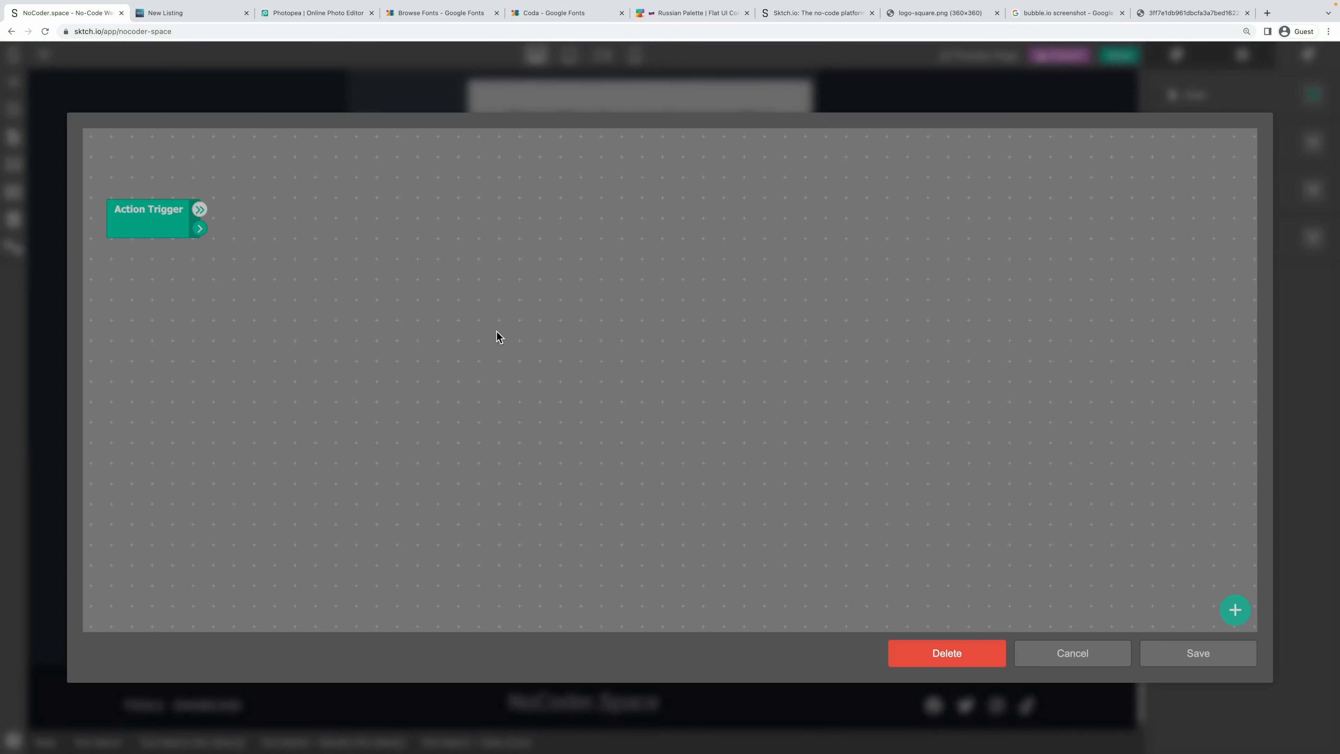
right_click(304, 185)
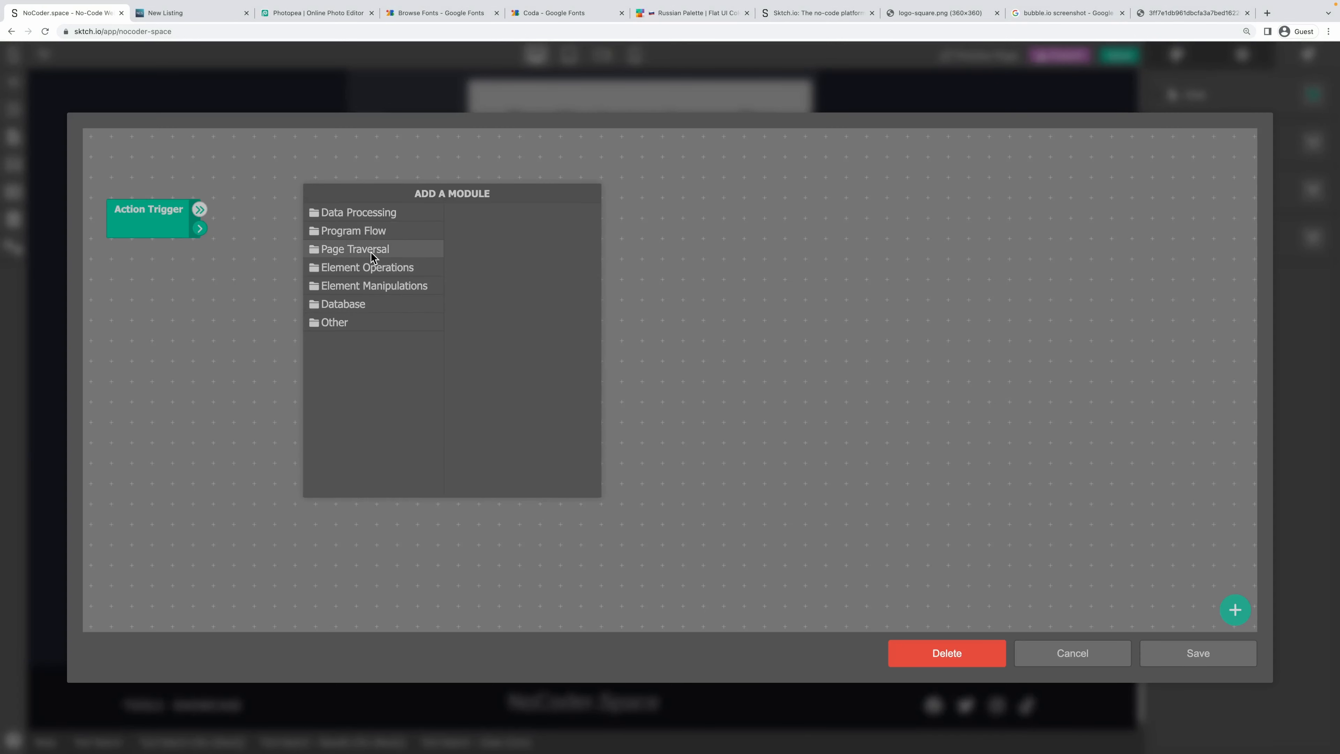
click(371, 268)
click(368, 210)
click(519, 323)
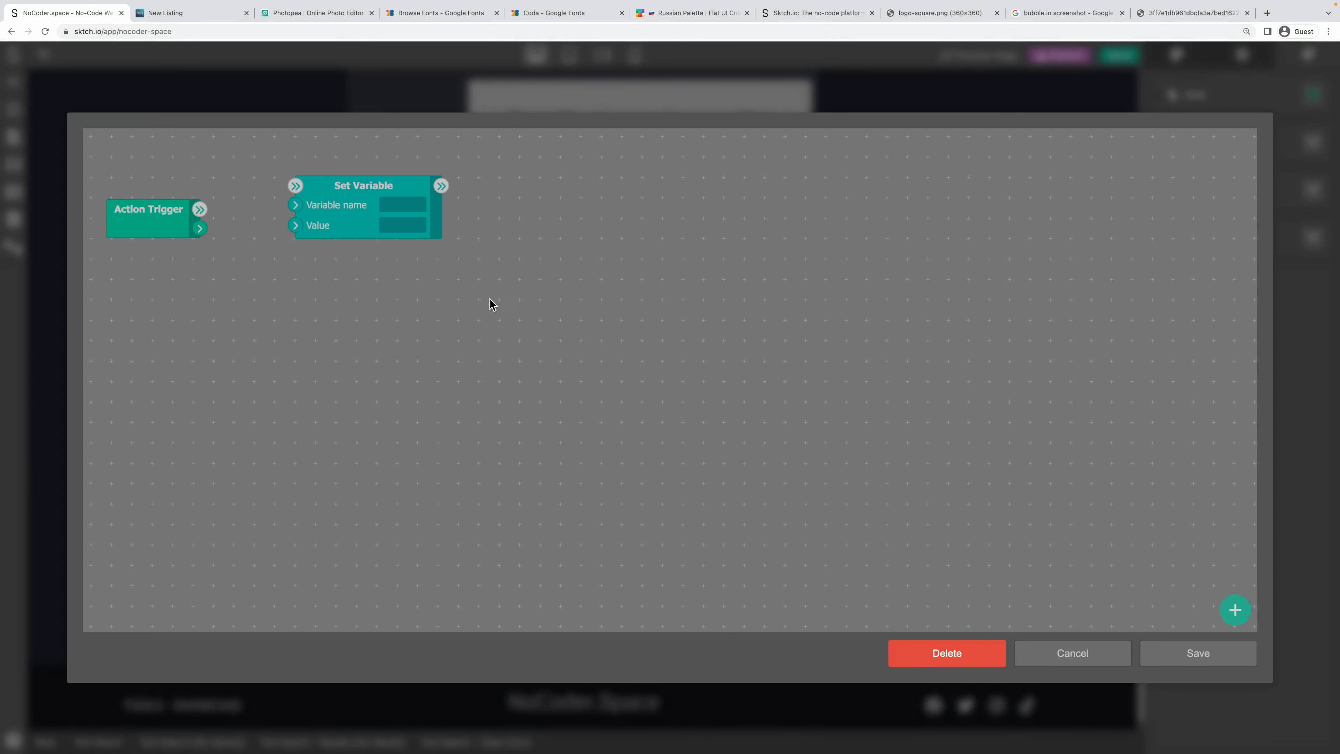
click(386, 201)
key(ctrl+v)
click(397, 226)
drag(364, 185, 529, 186)
Add a Boolean Value module, wire Action Trigger into it, and save the action.
right_click(342, 225)
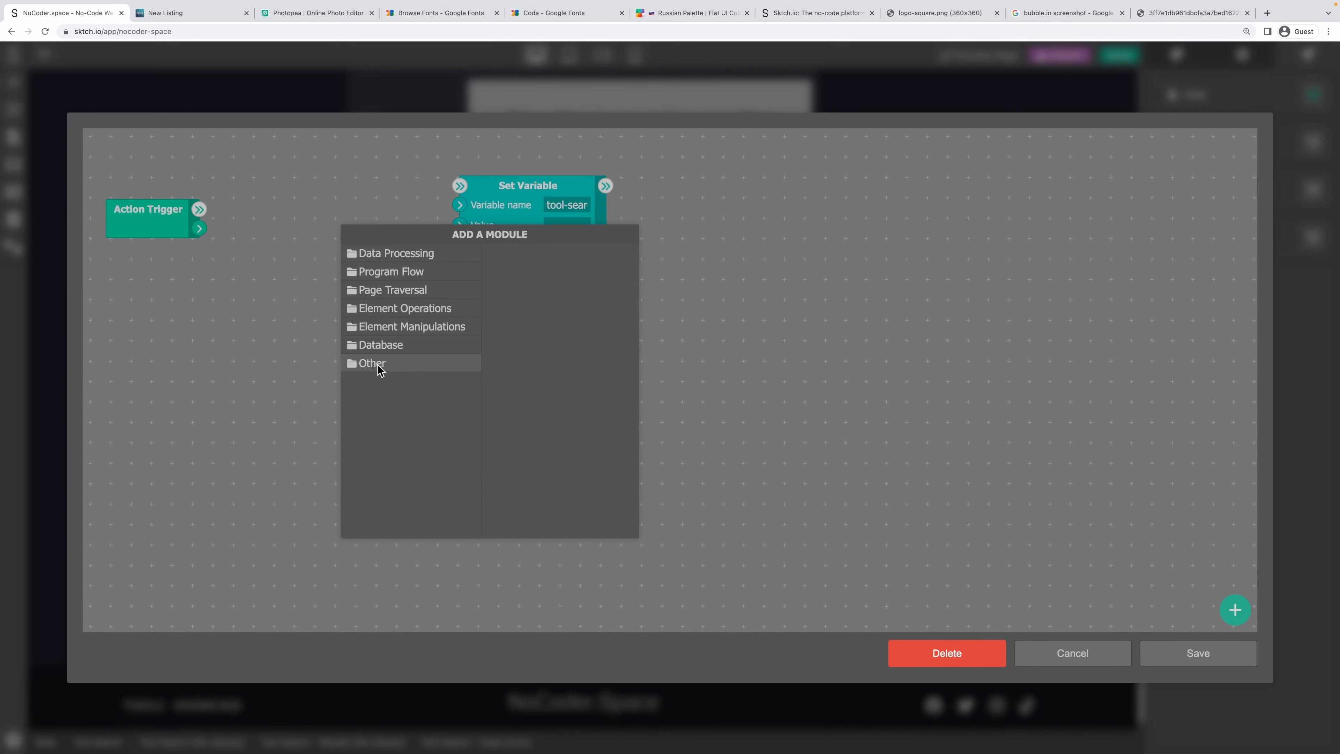
click(382, 245)
click(575, 418)
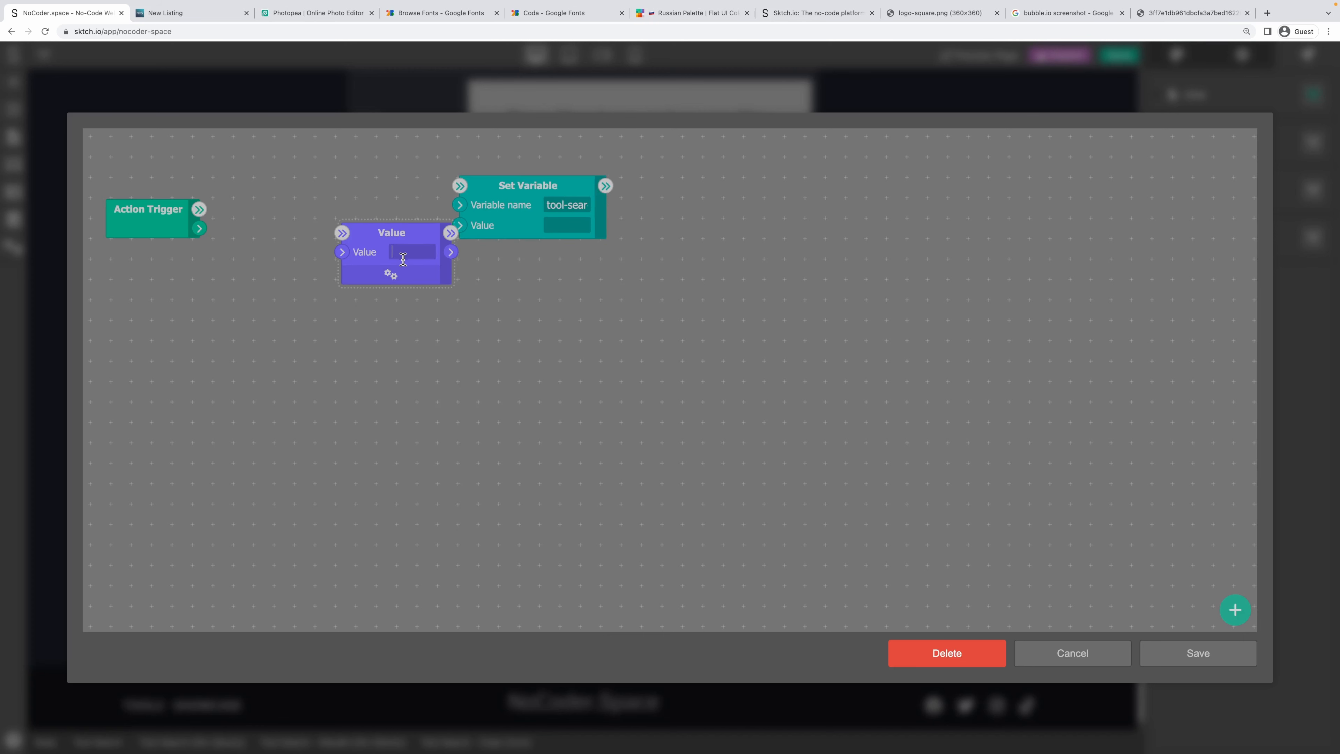
click(390, 275)
click(564, 414)
click(527, 475)
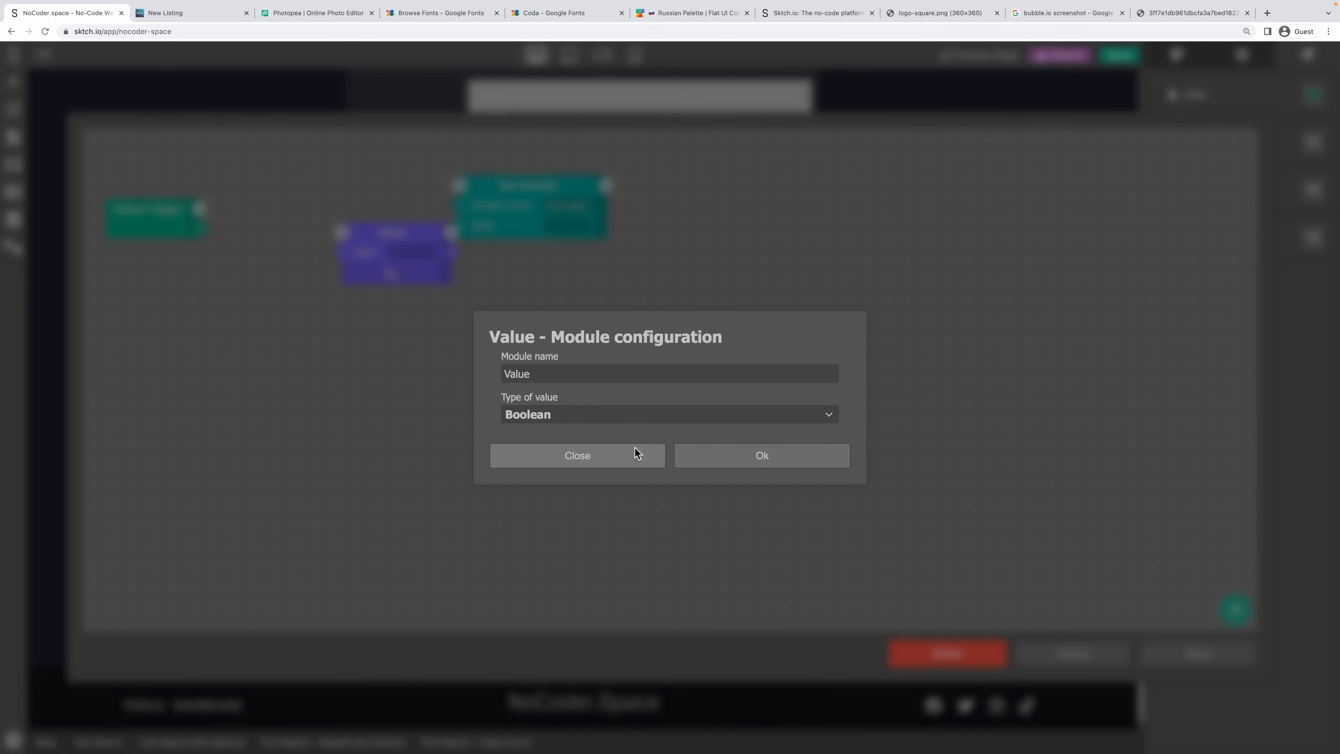
click(634, 449)
drag(362, 244, 459, 185)
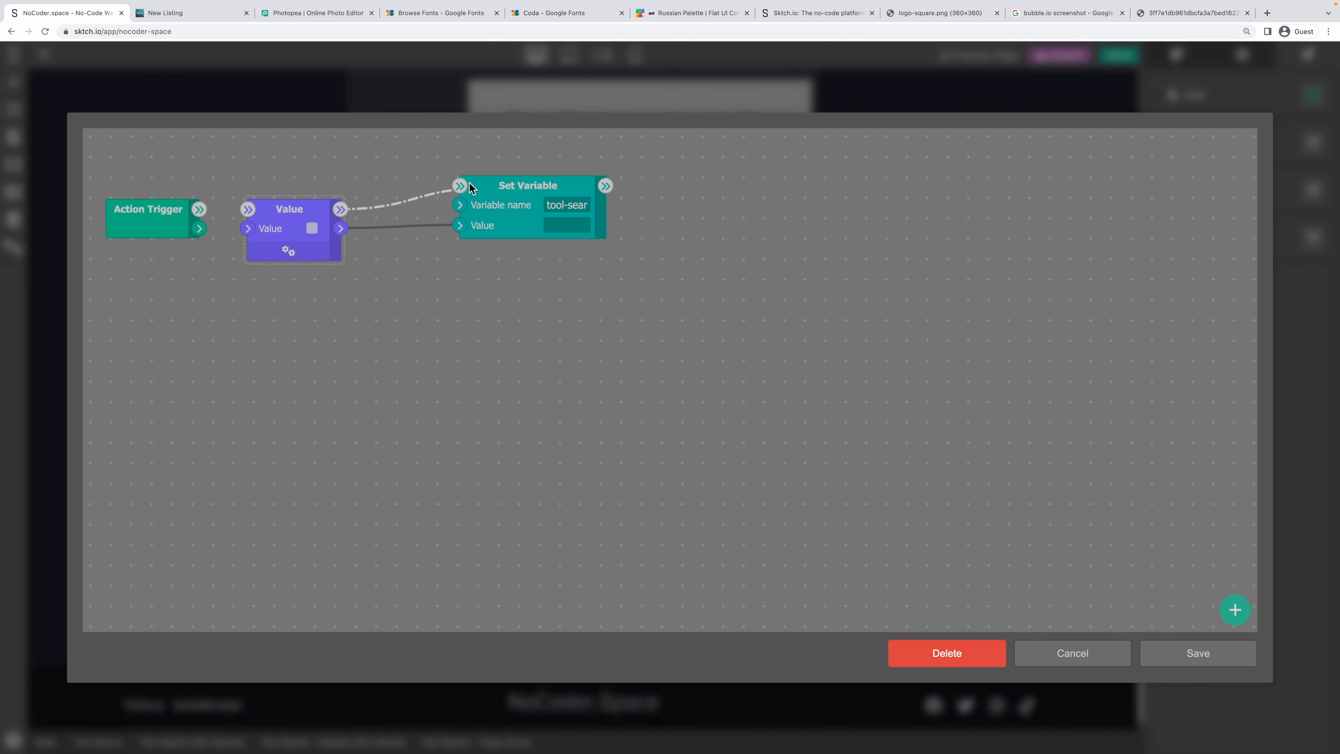
drag(198, 209, 248, 209)
click(1196, 654)
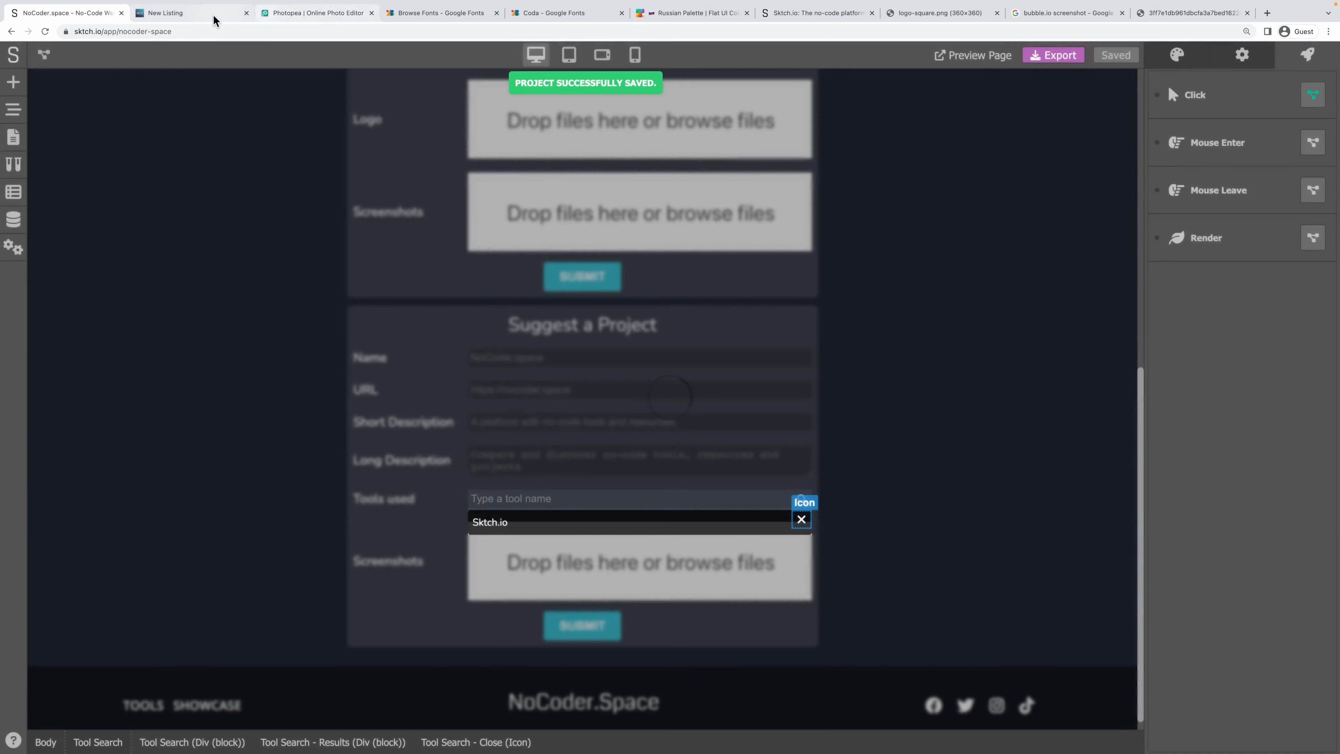
Search 'io' in Tools used on the live page and close and reopen the results twice.
click(214, 20)
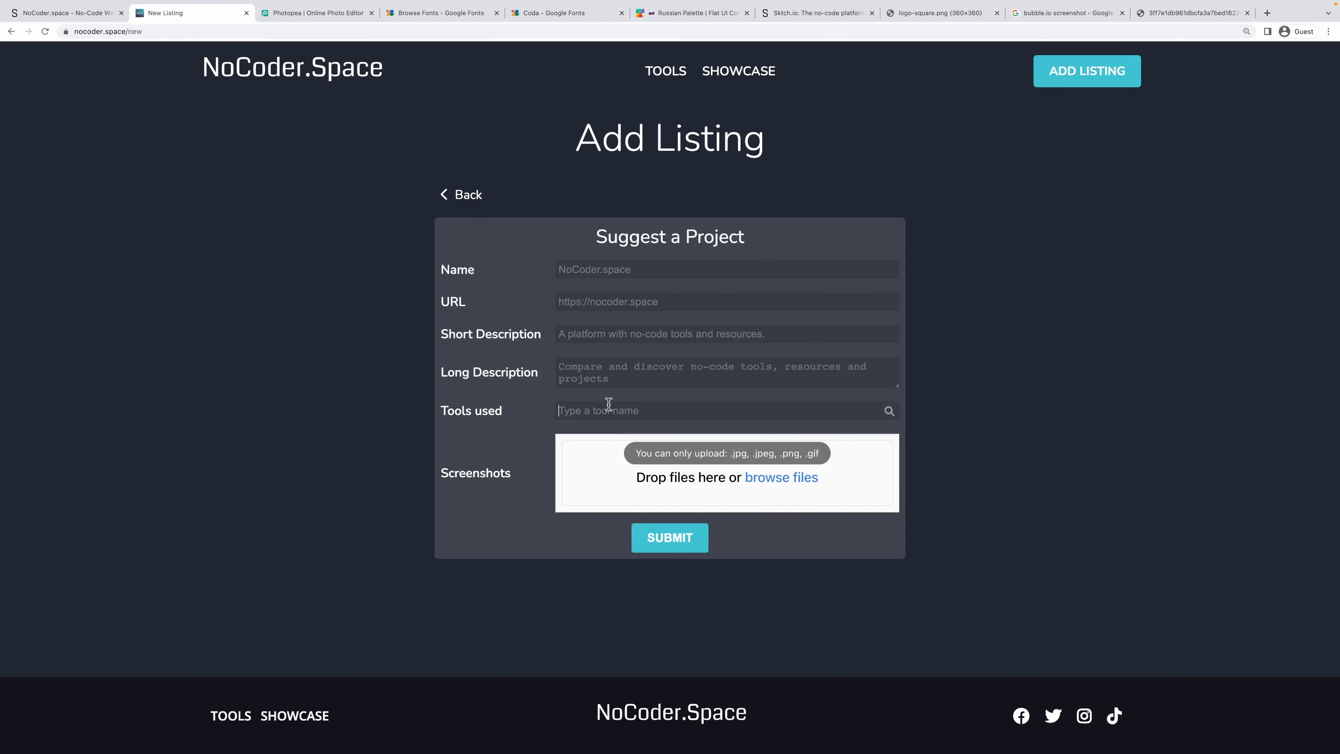
click(608, 404)
text(io)
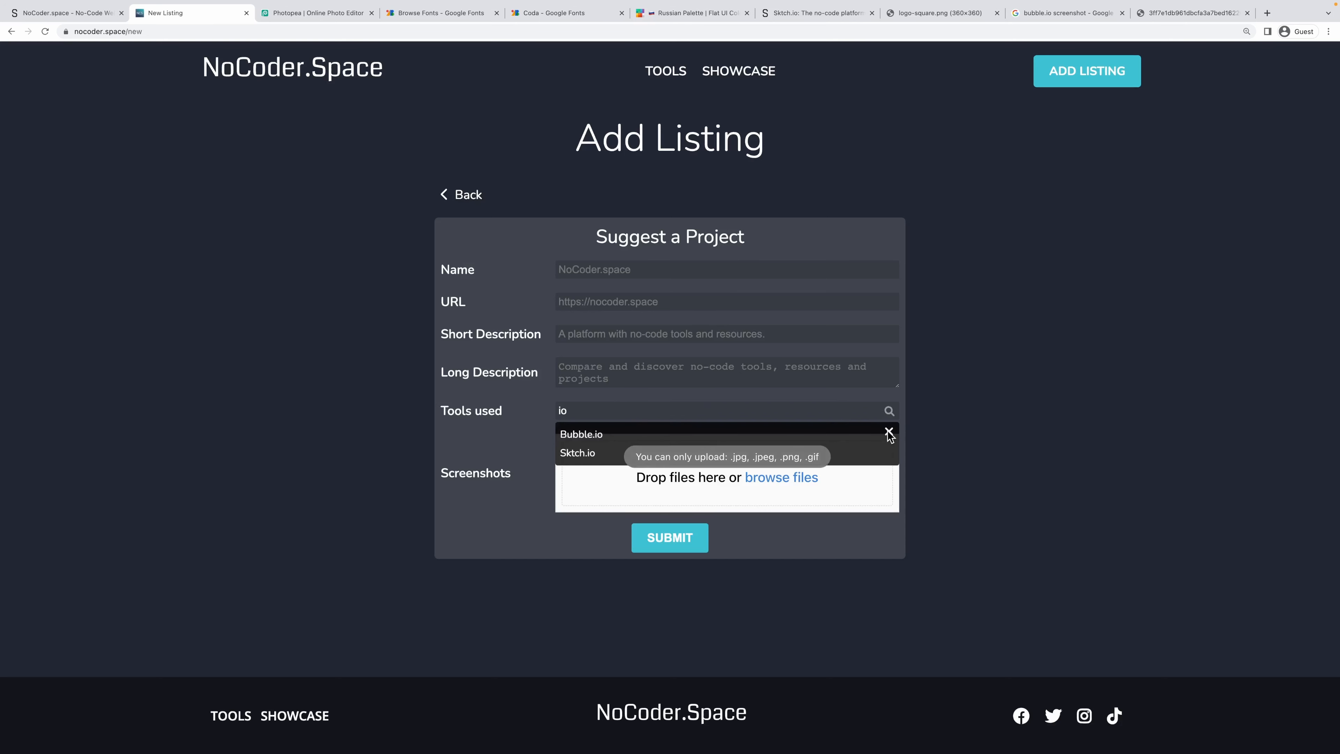
click(889, 432)
click(887, 411)
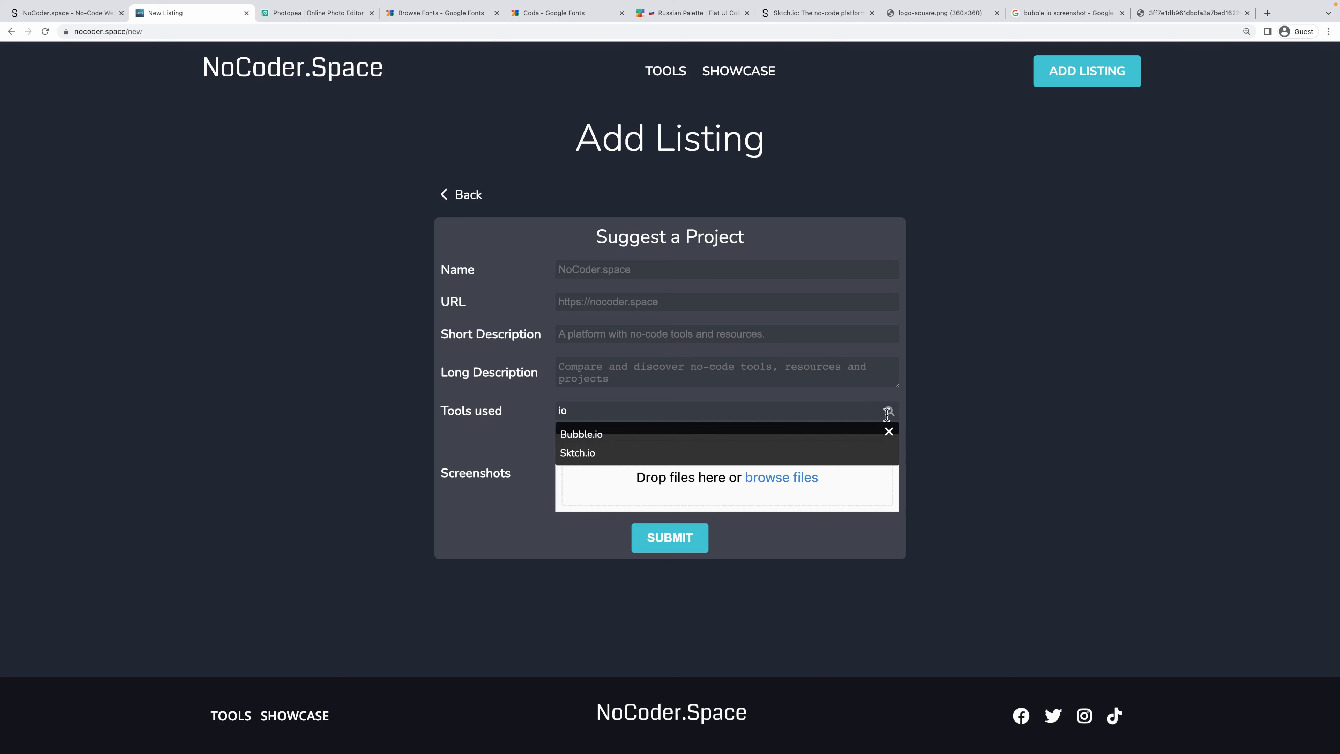
click(888, 431)
click(889, 410)
Back in Sktch.io, select the Tools used search component and view its Tool Item Clicked event.
click(32, 13)
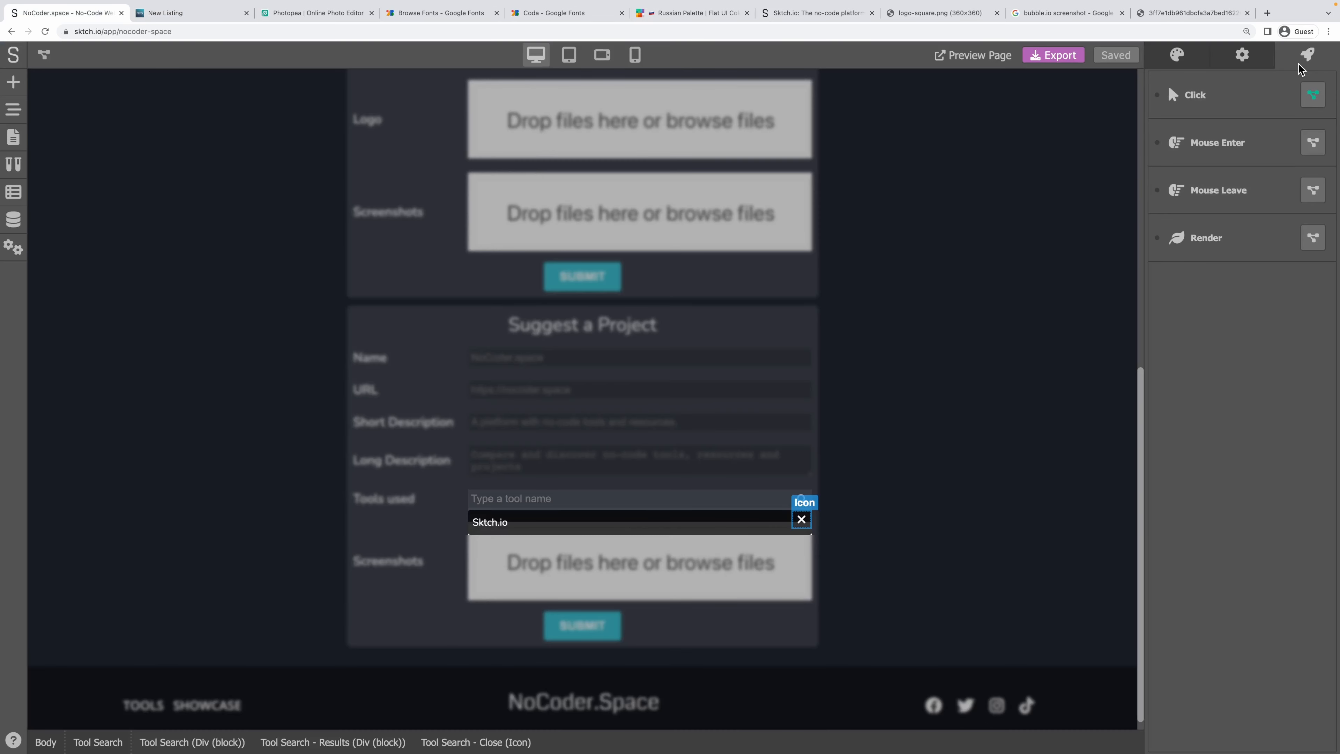
click(492, 523)
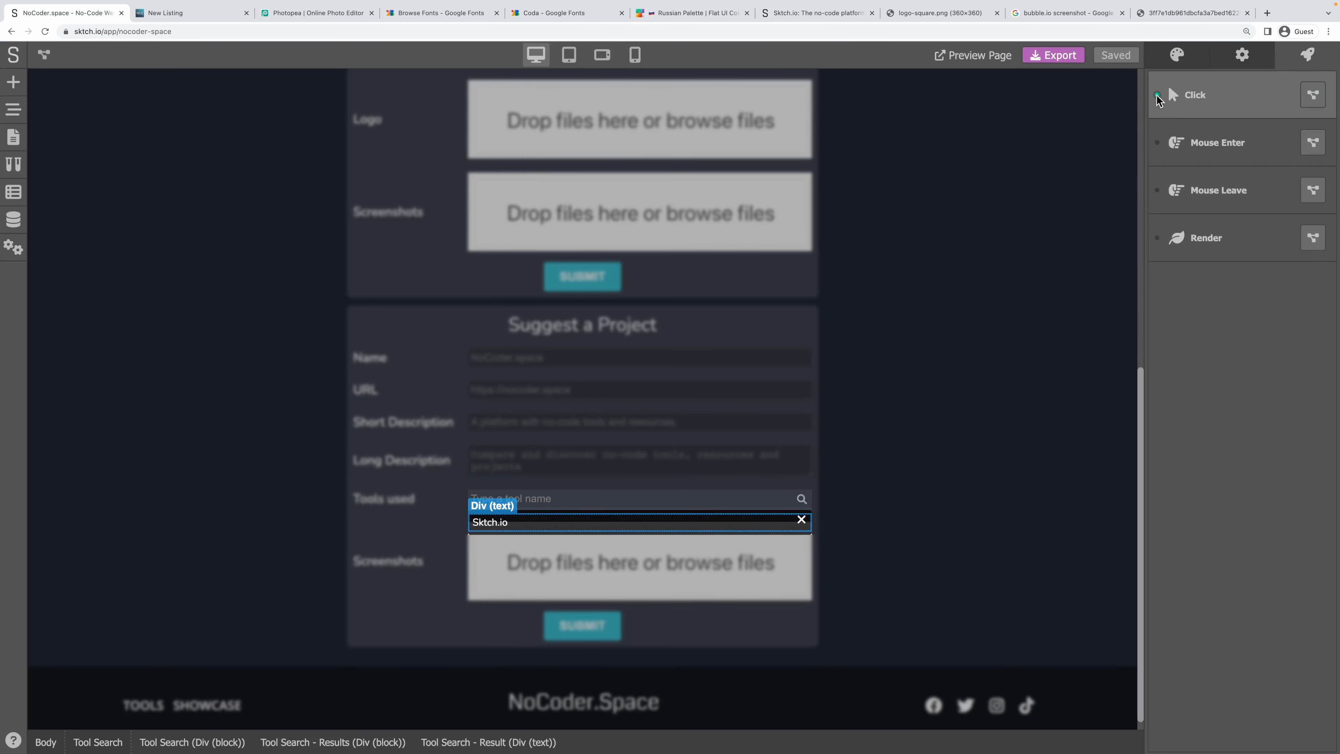
click(505, 500)
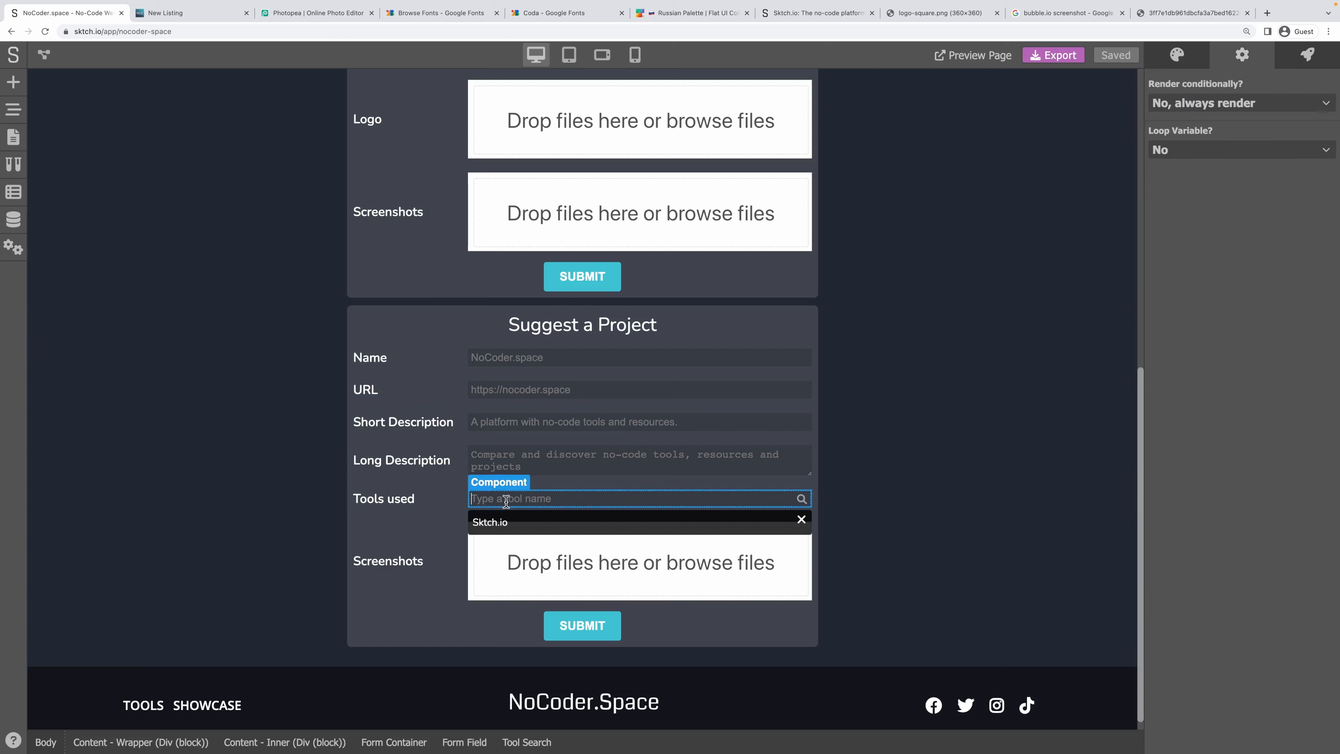
click(1185, 62)
click(1229, 56)
click(1314, 53)
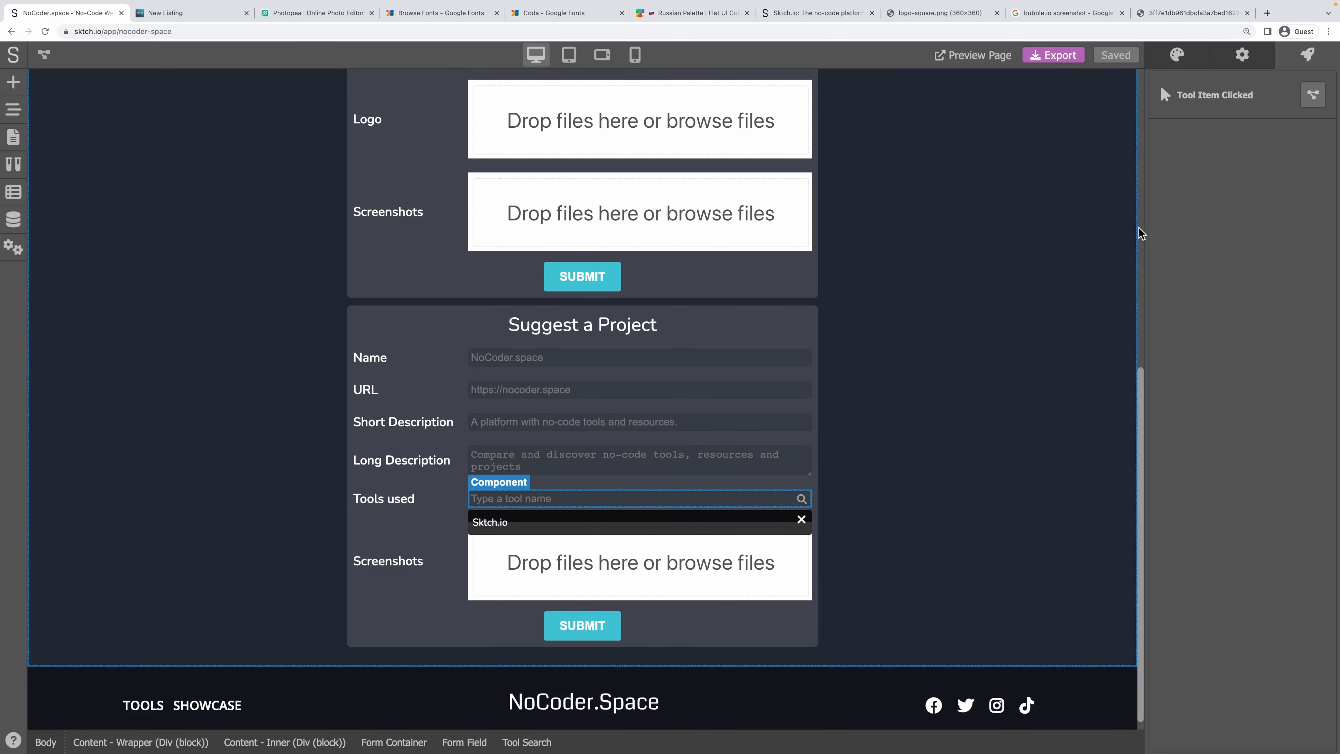
Enter the Tool Search component and select its Results container.
click(870, 503)
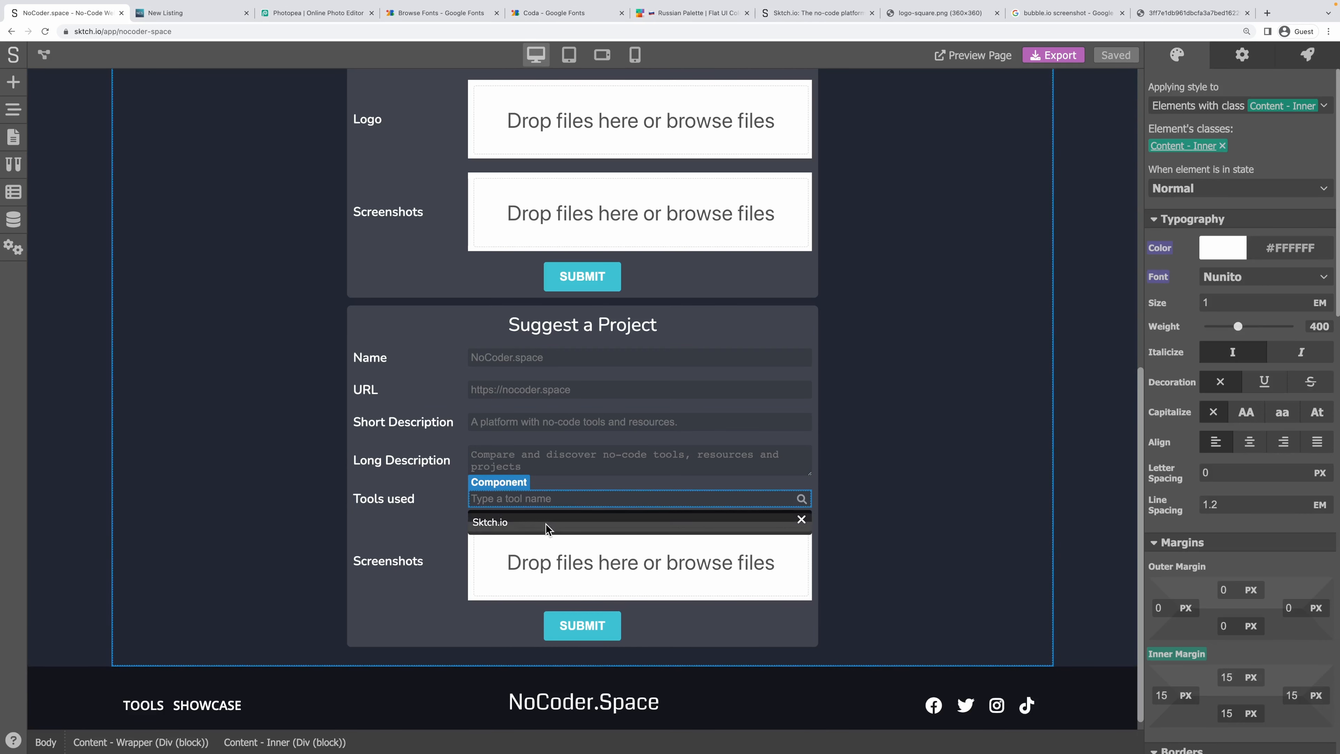
double_click(544, 500)
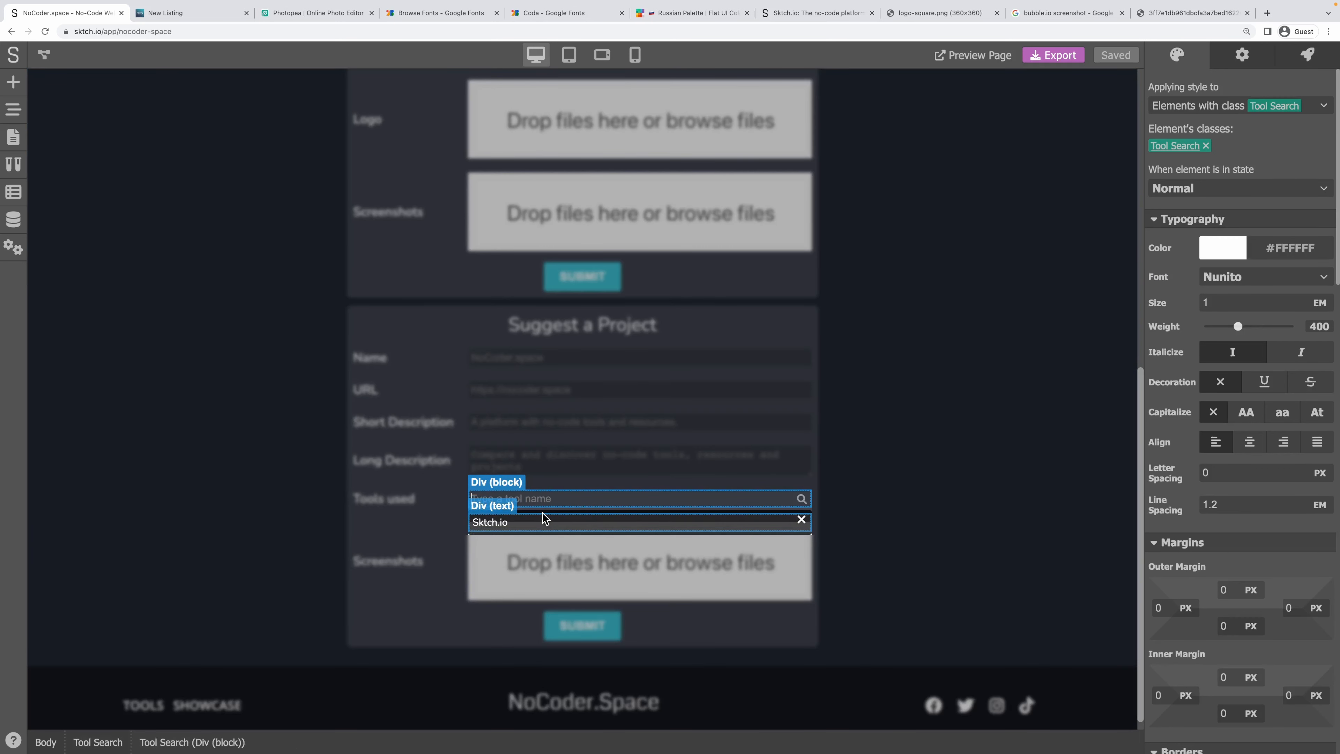
click(540, 512)
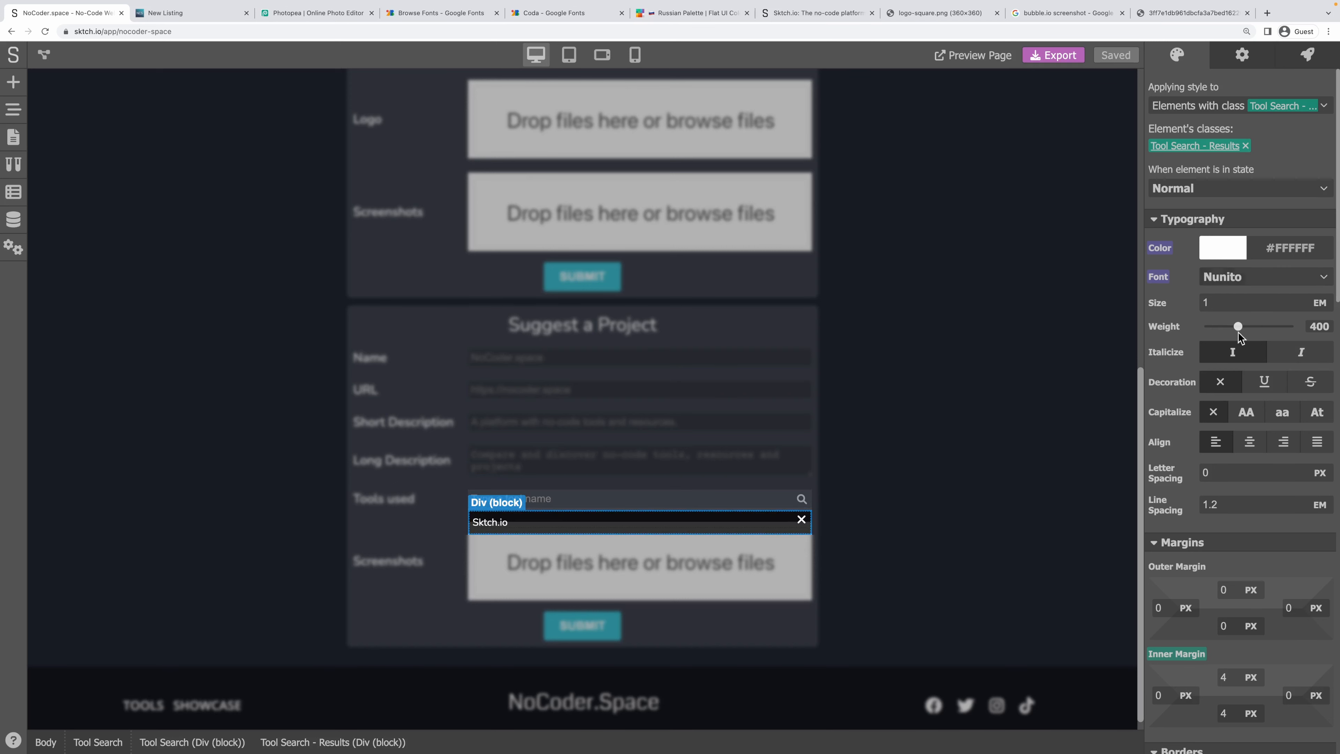
scroll(1214, 362, down, 5)
scroll(1215, 361, down, 2)
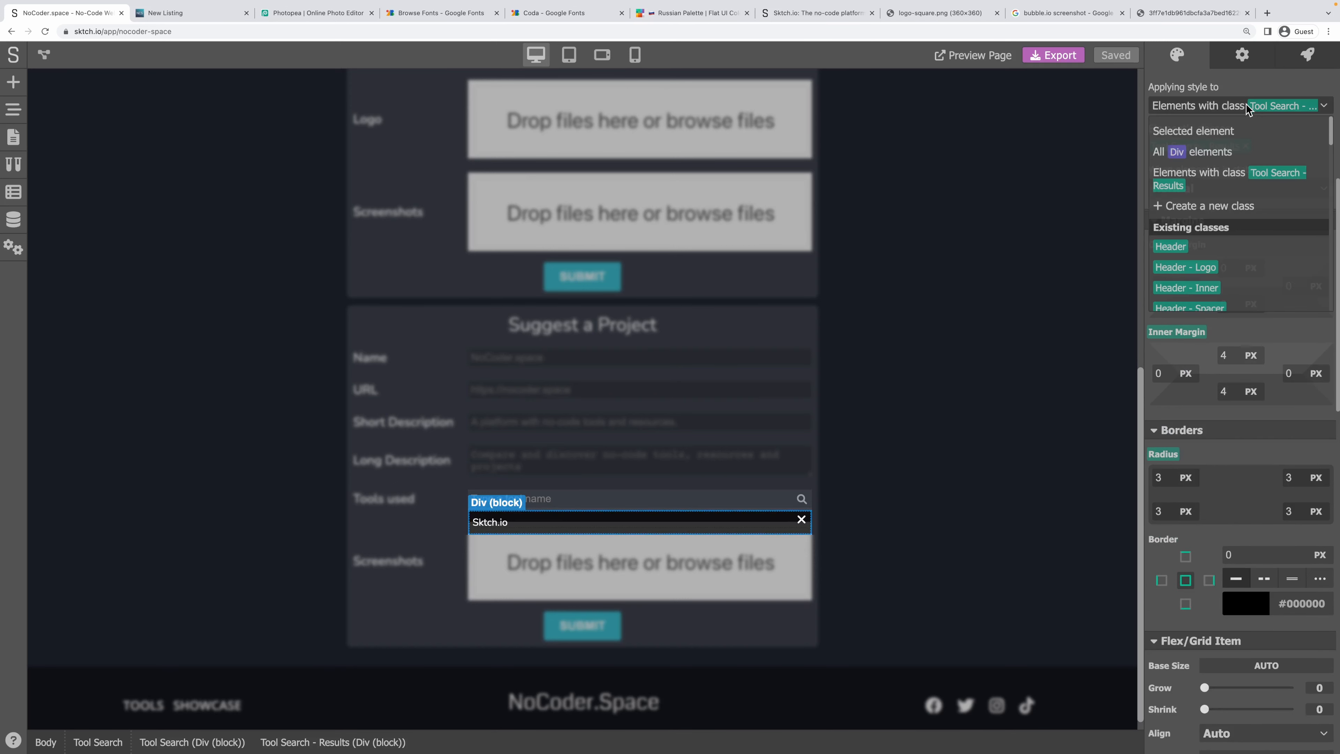
Apply styles to the selected element only and set its Display to hidden.
click(1251, 108)
click(1200, 131)
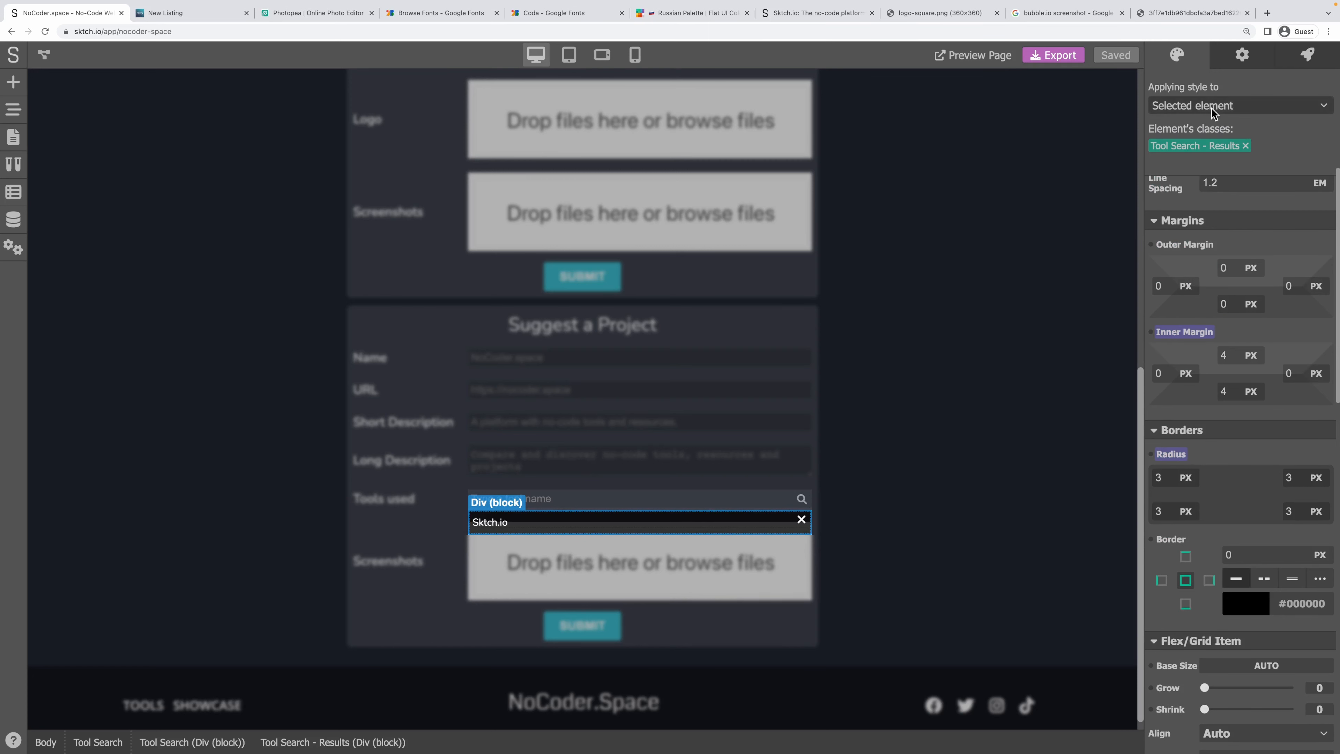
scroll(1191, 356, down, 6)
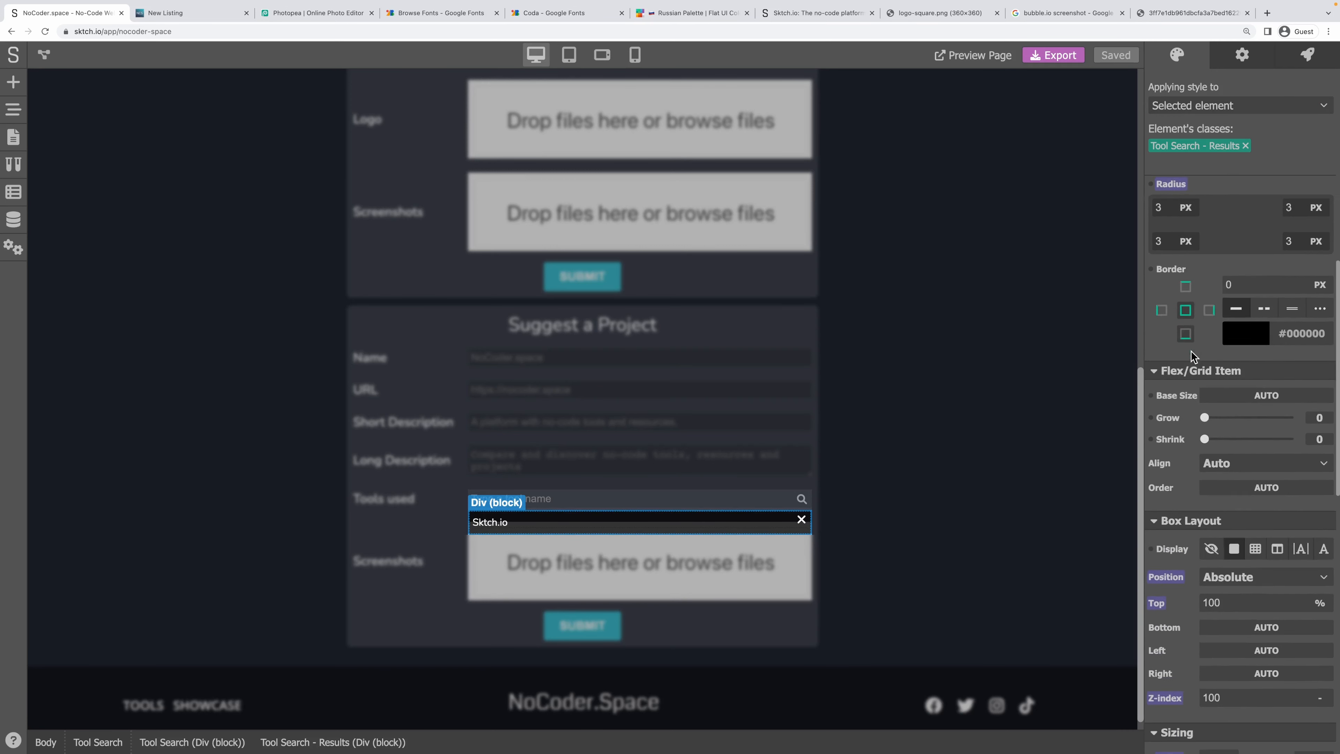
scroll(1191, 350, down, 2)
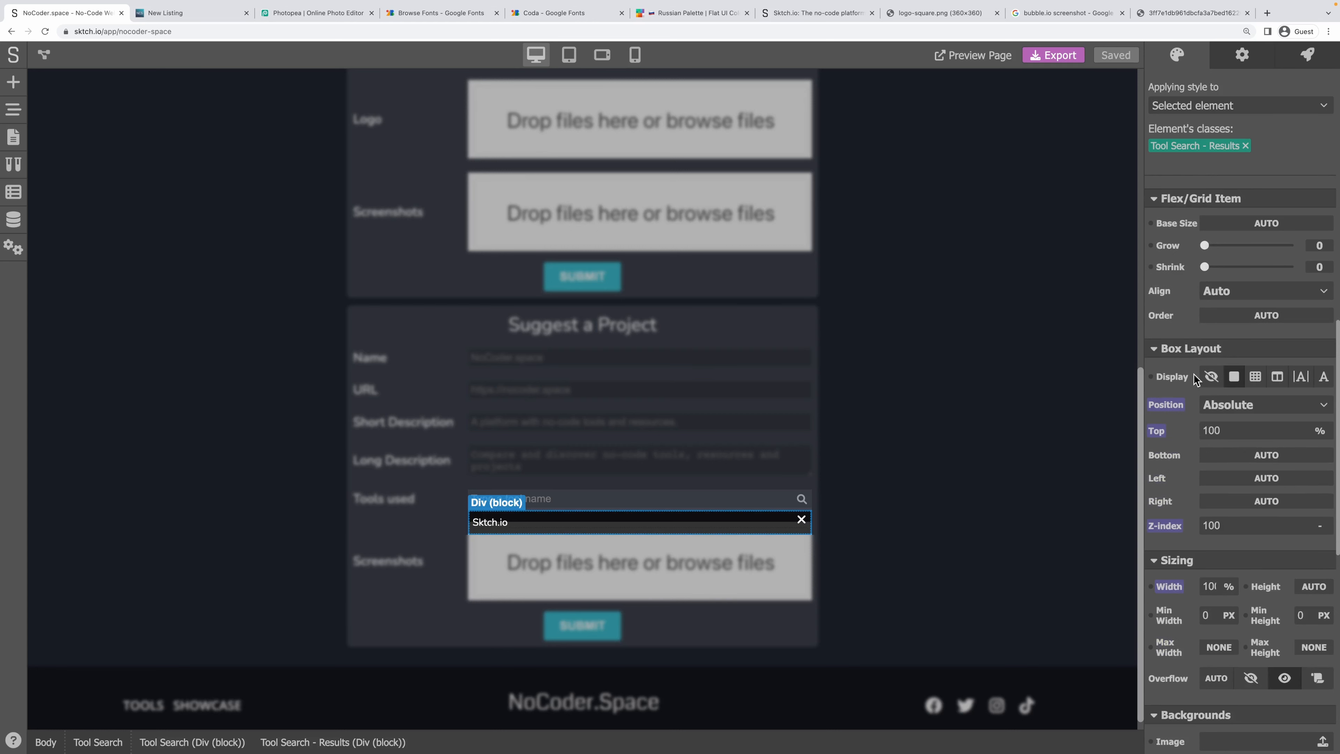
click(1212, 377)
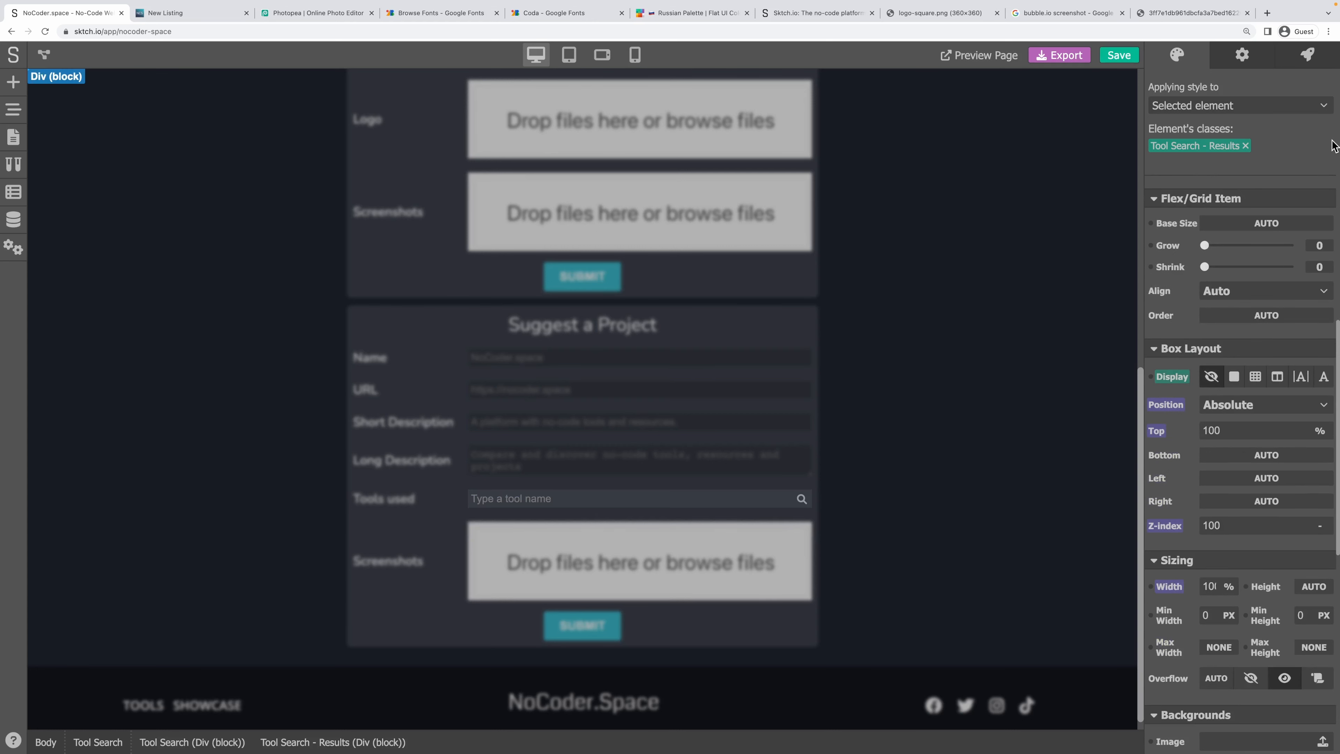
click(1310, 56)
Add a no-code Render action running Show Element on the current element, triggered by Action Trigger, and save.
click(1312, 239)
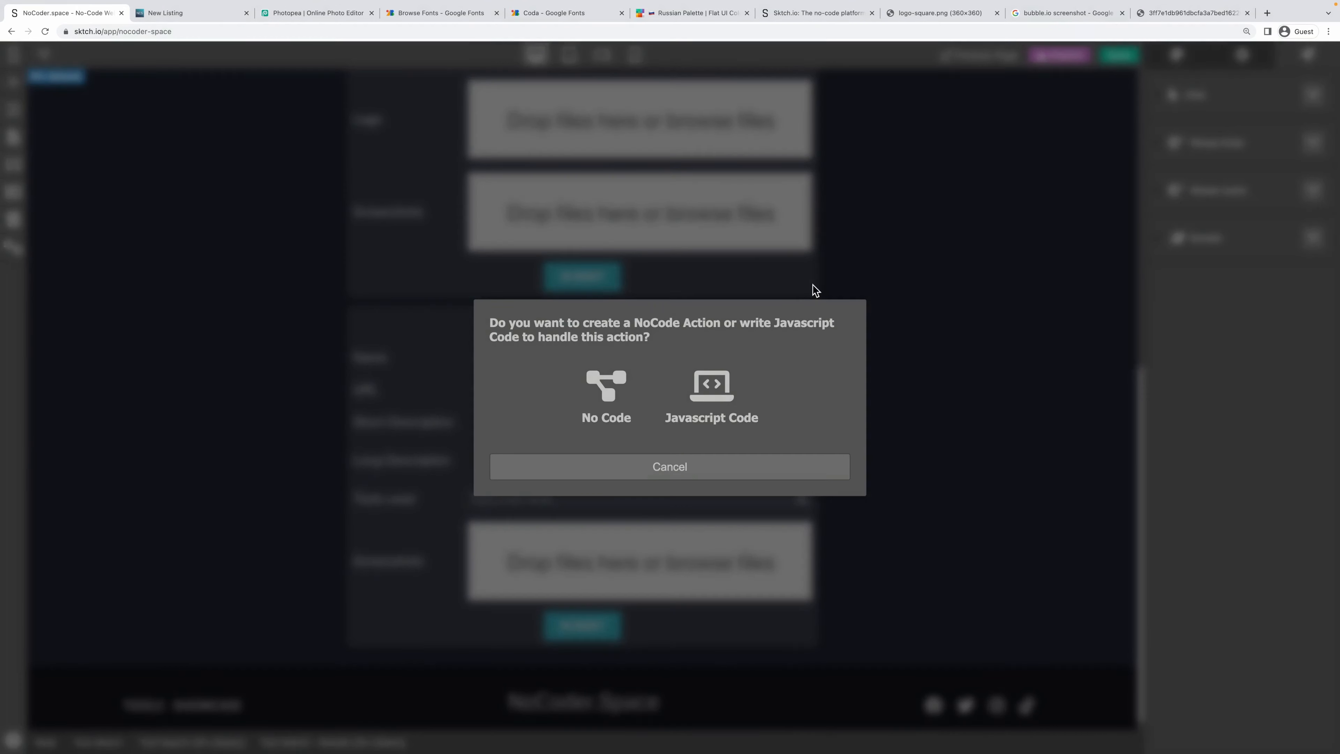
click(615, 399)
right_click(373, 188)
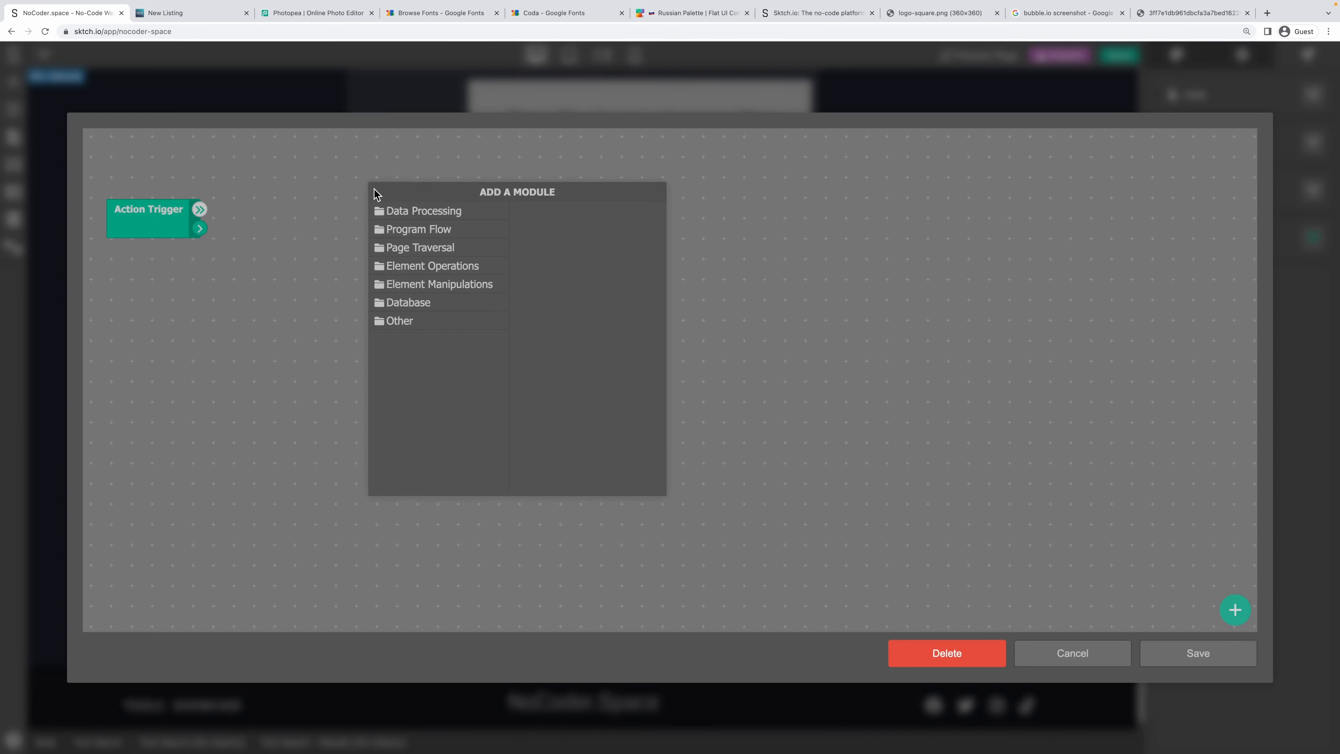
click(429, 322)
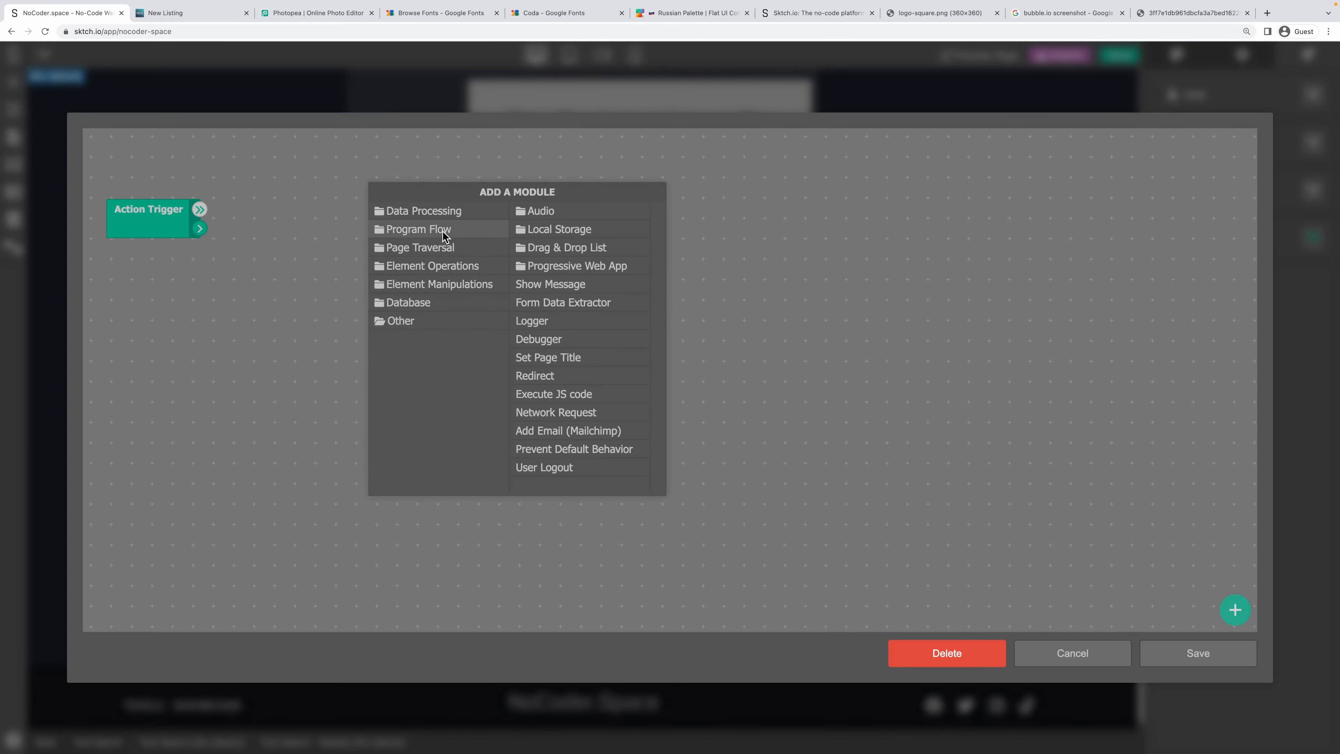
click(434, 211)
click(435, 265)
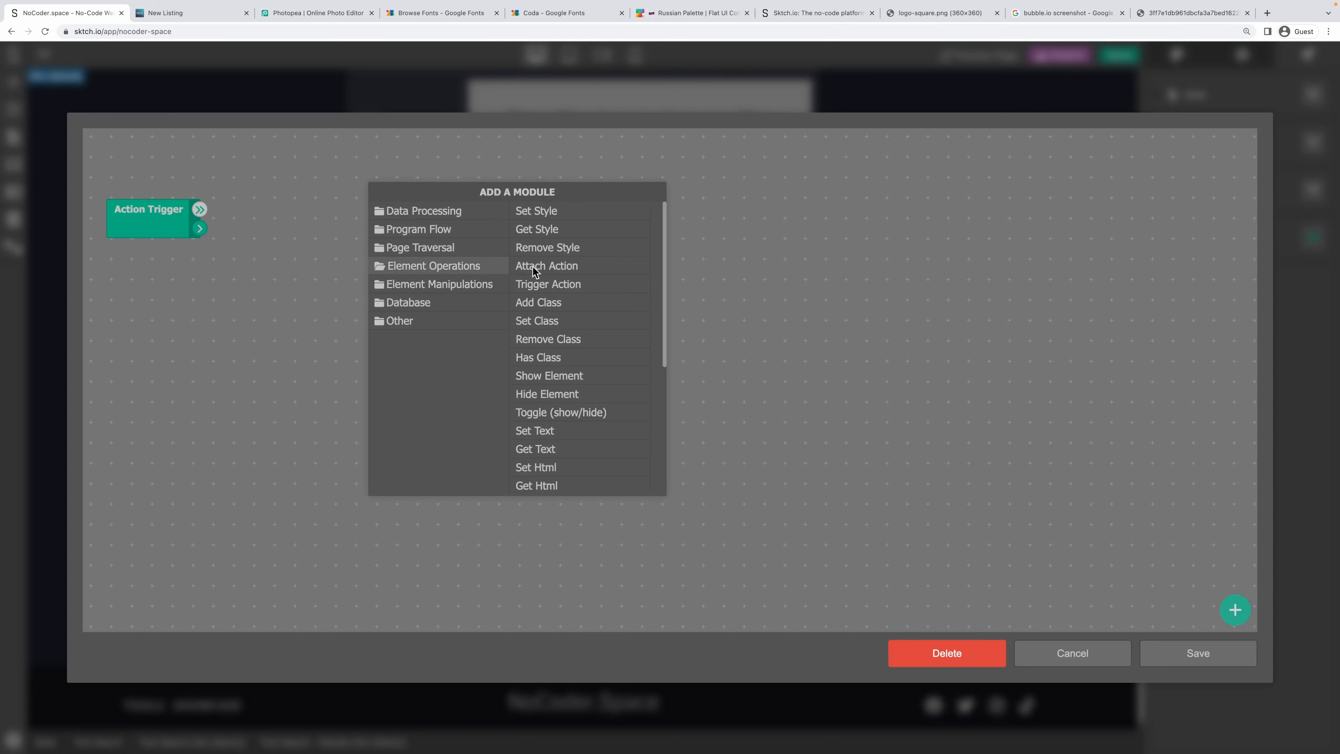
click(551, 373)
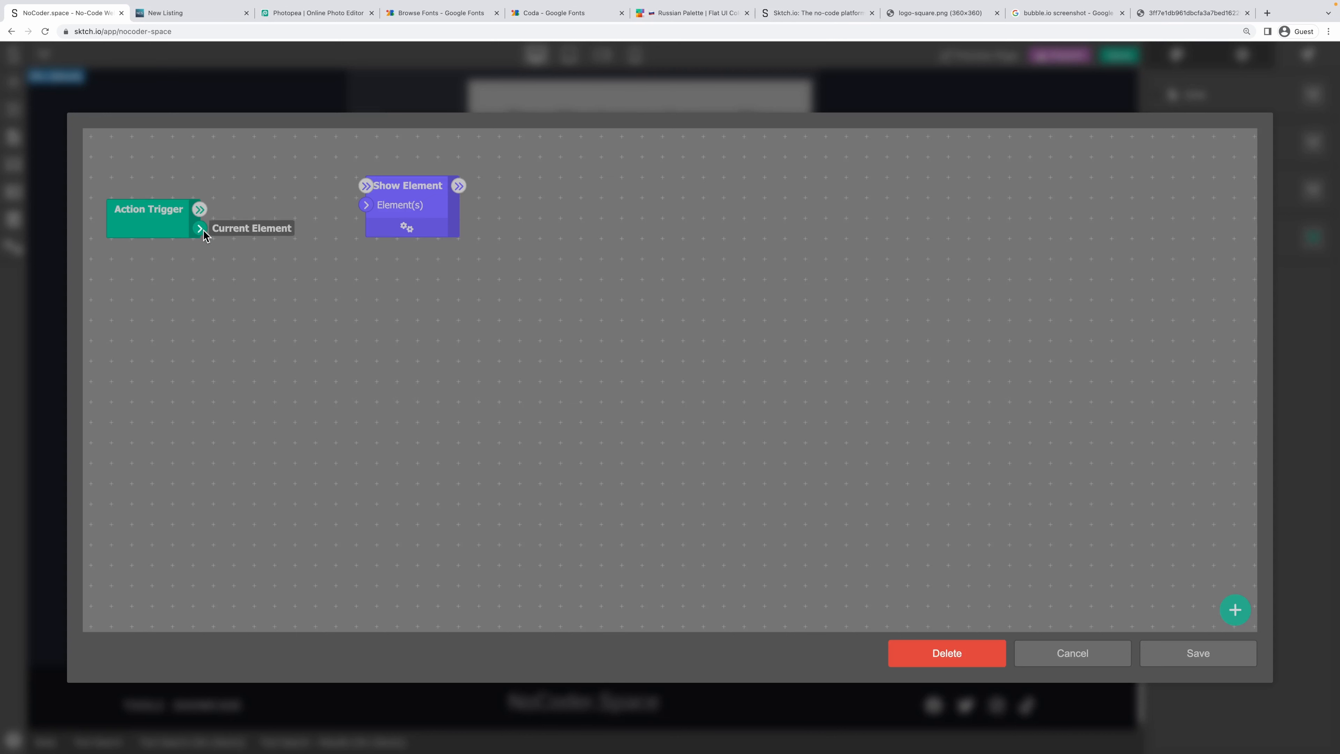
drag(200, 228, 365, 205)
drag(199, 209, 366, 185)
click(1183, 643)
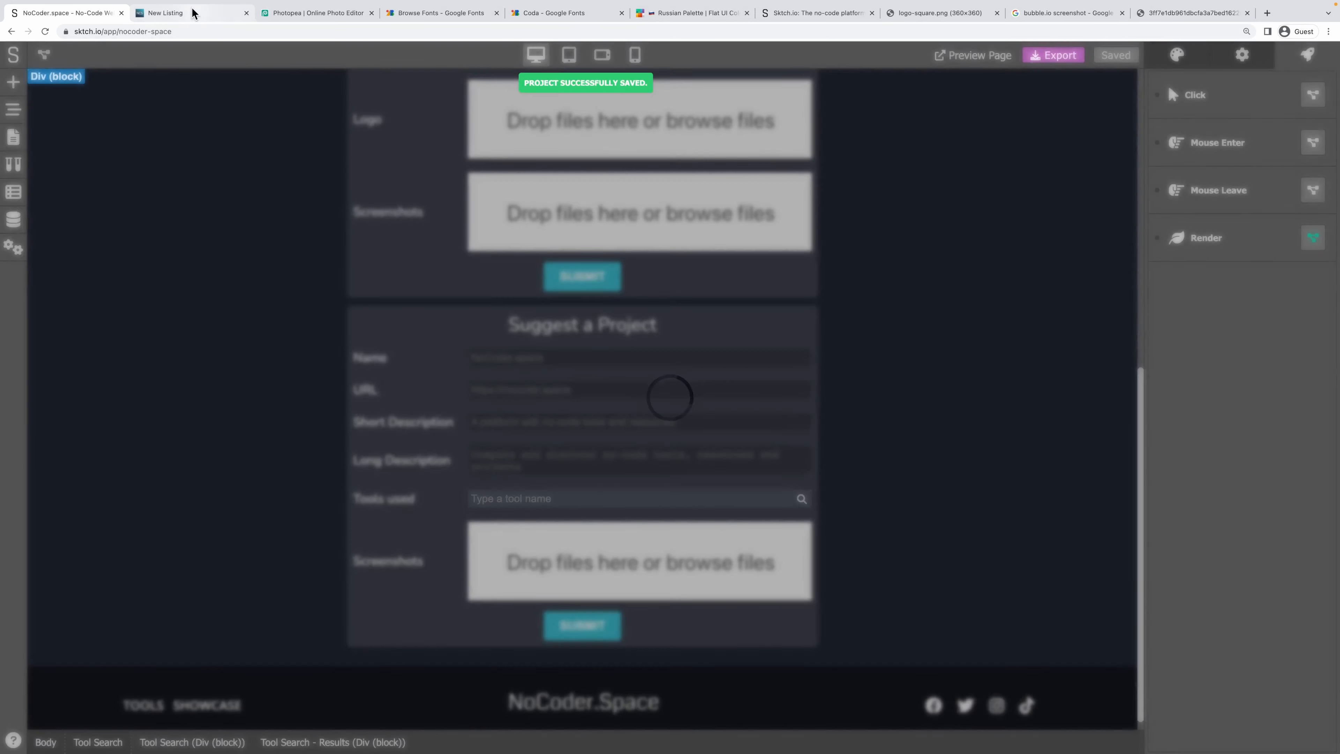
Reload the live site, open Suggest a Project, type 'io' in Tools used, then return to Sktch.io.
click(221, 15)
key(super+r)
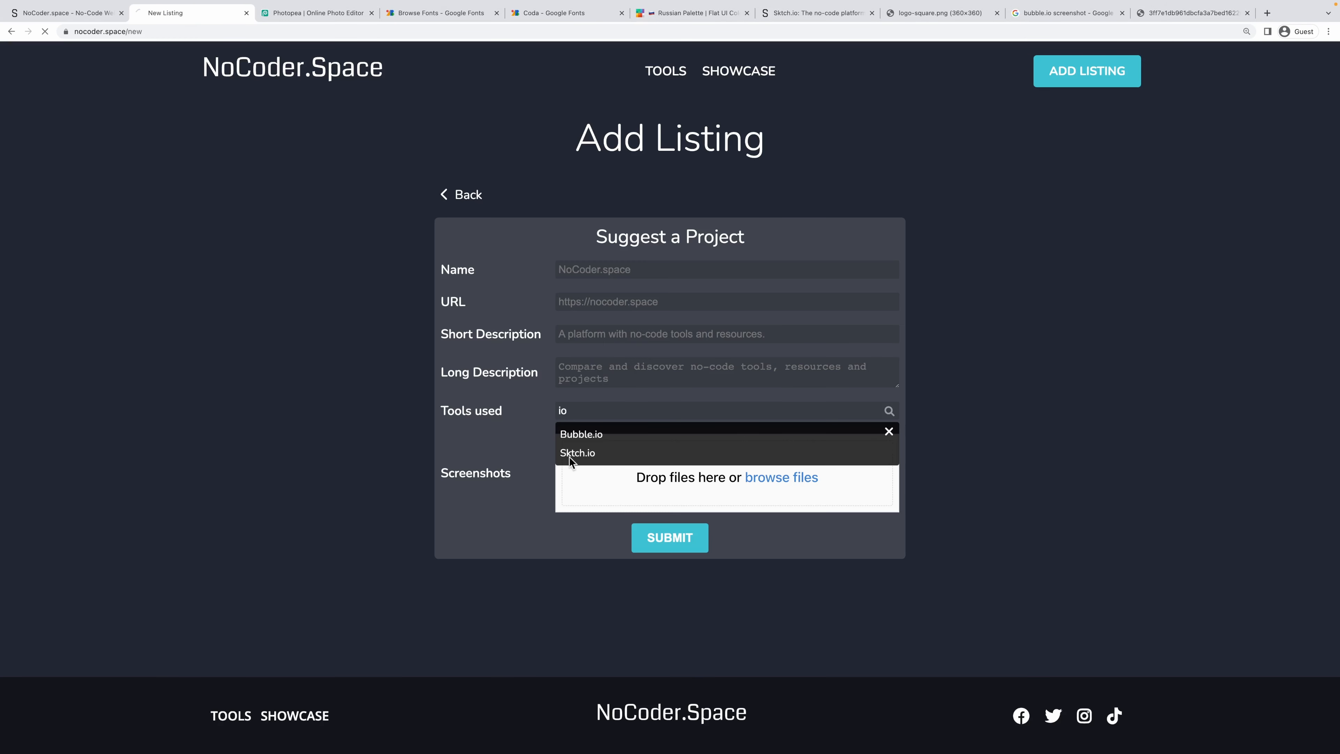
click(730, 233)
click(598, 411)
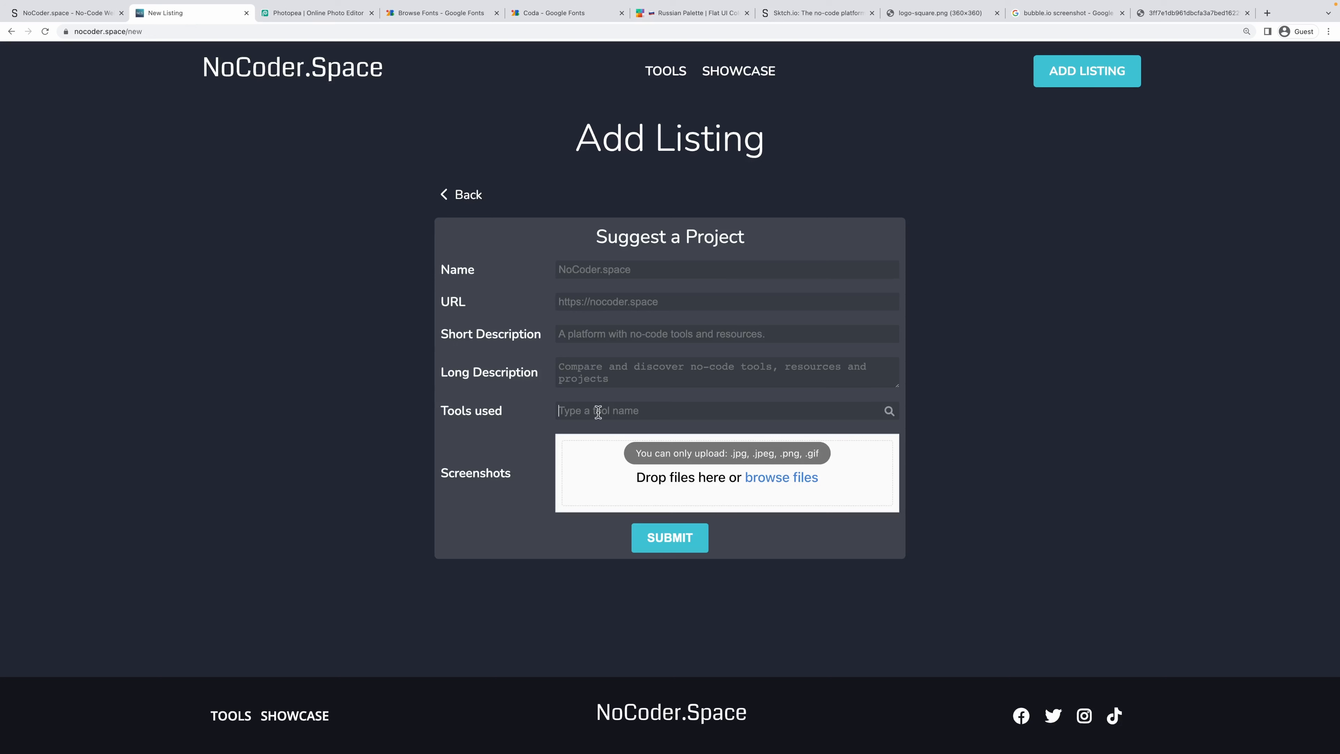
text(io)
click(45, 45)
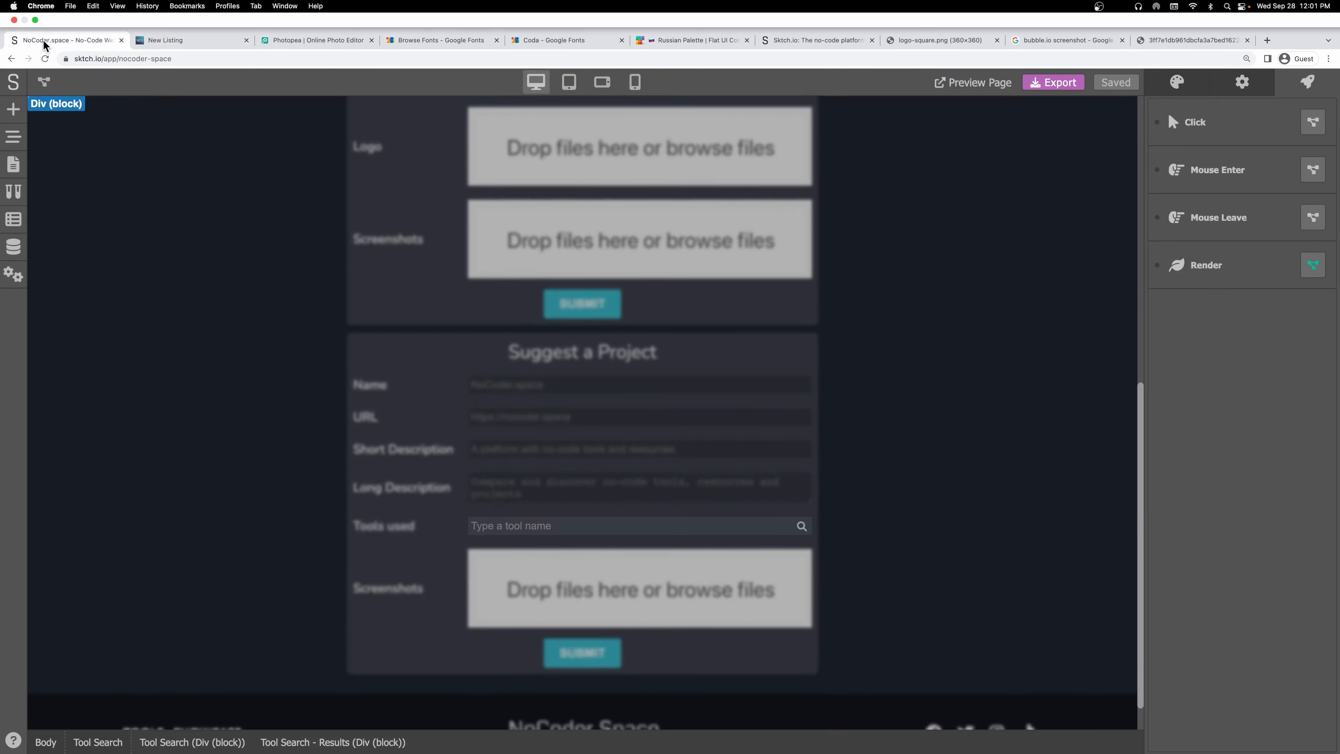
Delete the Show Element step from the Render logic and save it.
click(1321, 261)
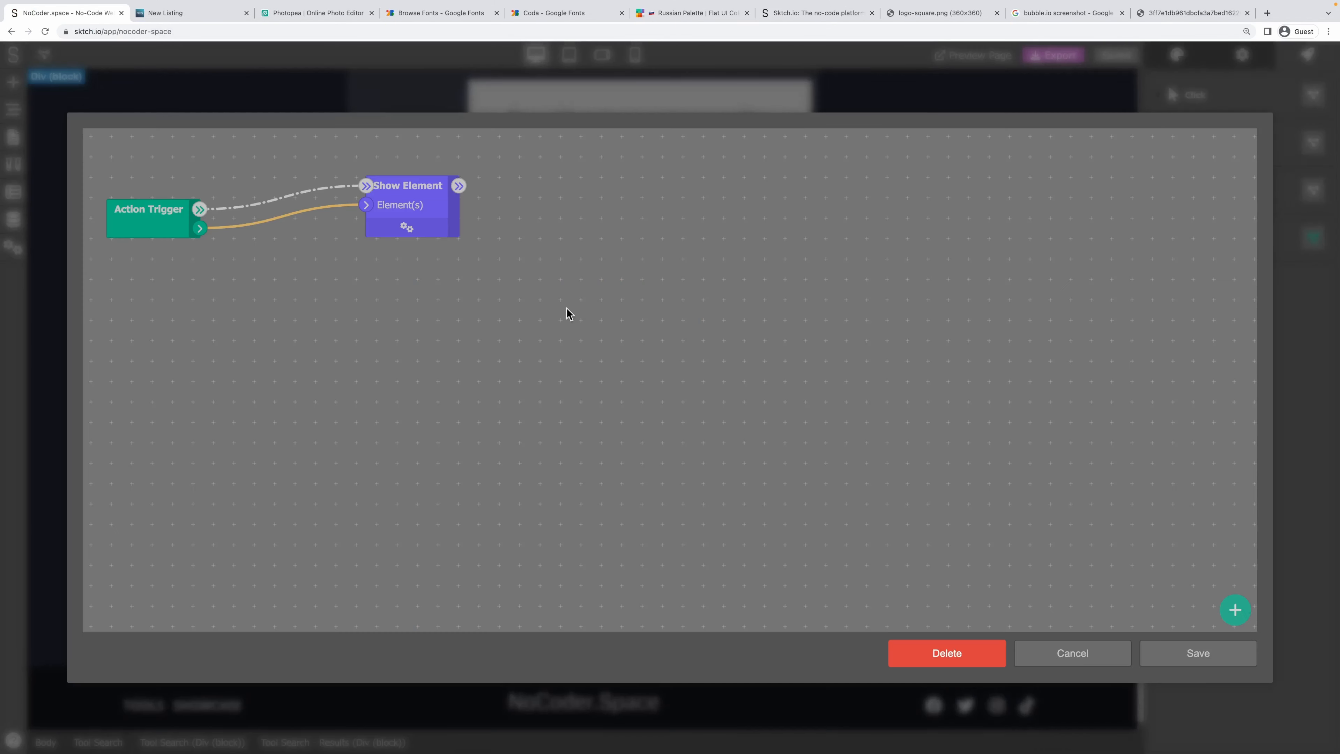
right_click(423, 219)
click(503, 211)
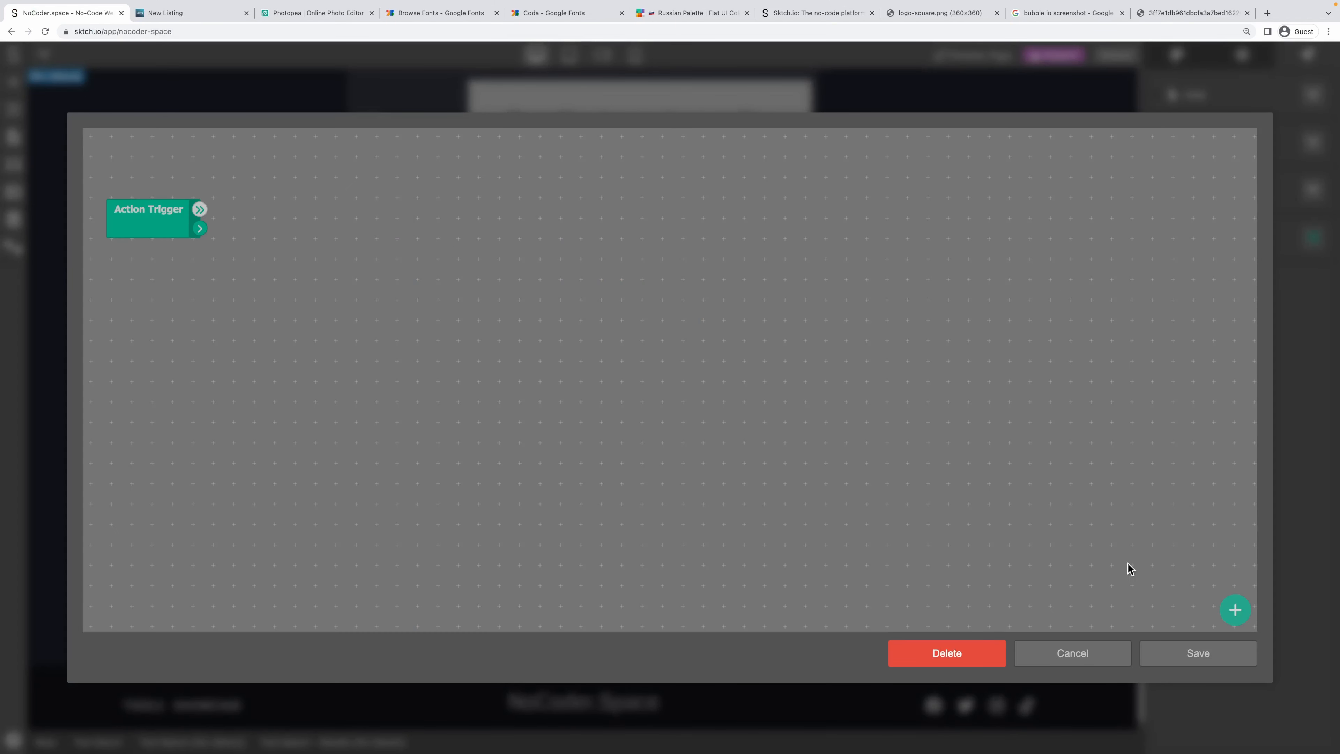
click(1187, 653)
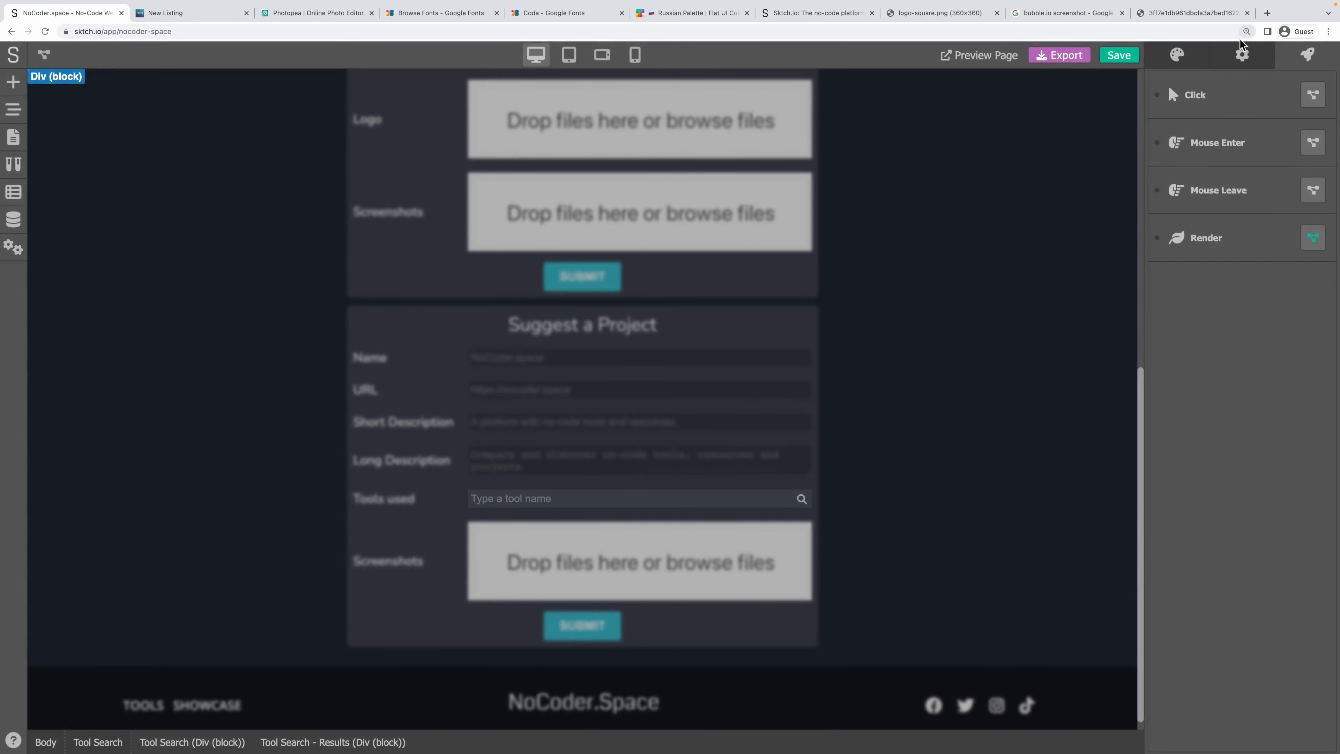
Clear the Results div's hidden Display style so the Sktch.io row shows again.
click(1242, 53)
click(1194, 58)
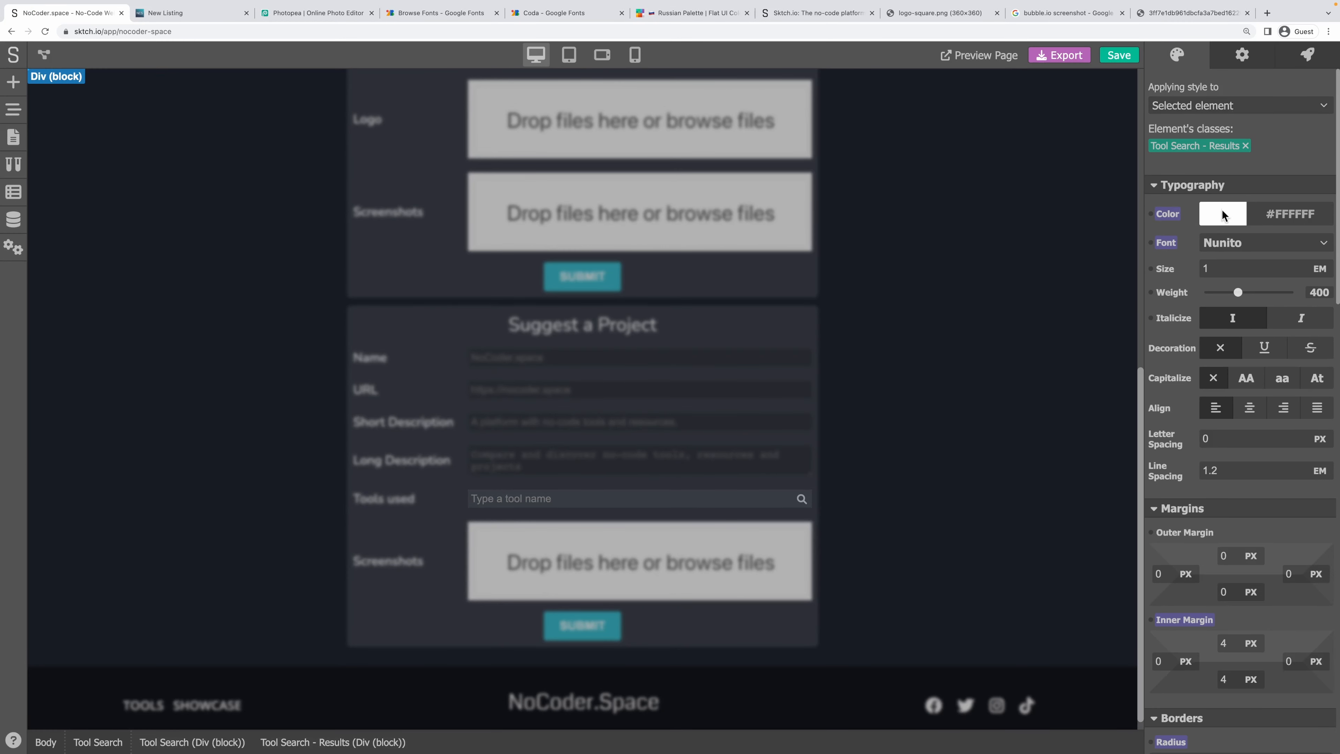
scroll(1199, 440, down, 10)
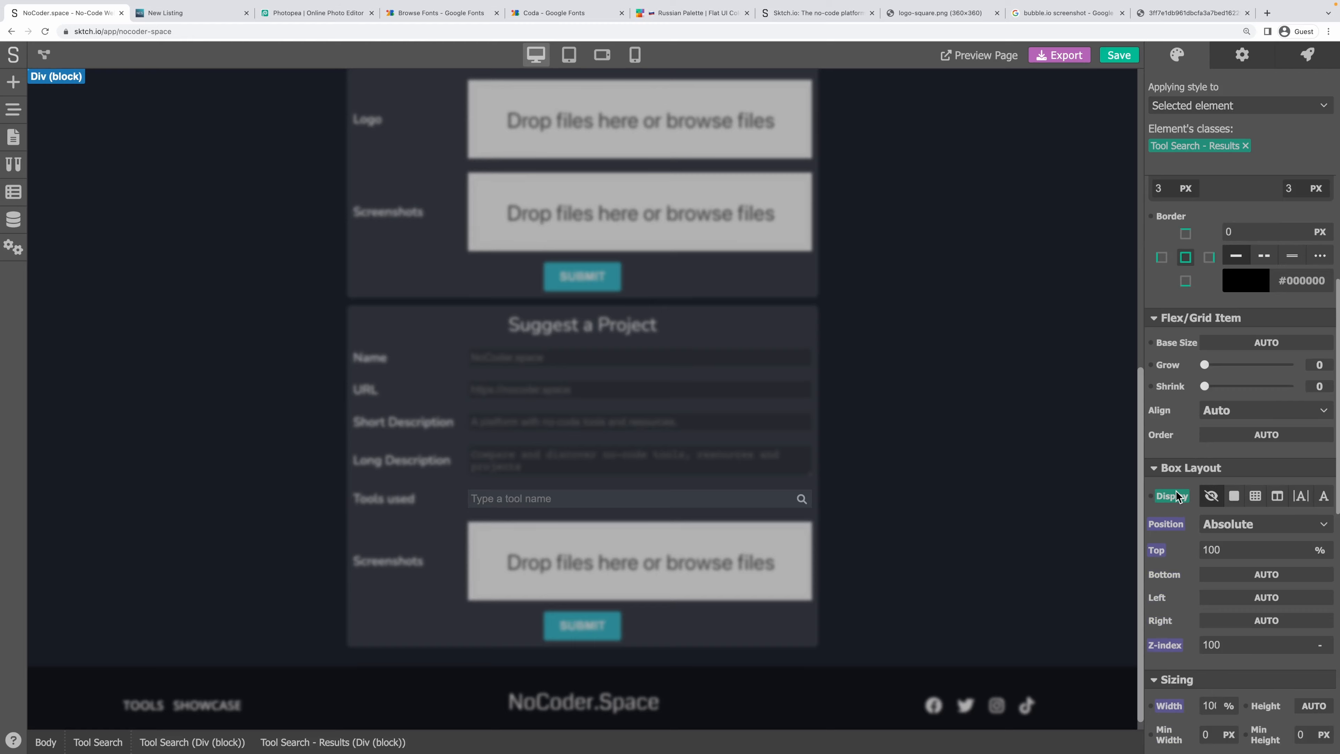
click(1176, 493)
click(1199, 513)
click(937, 469)
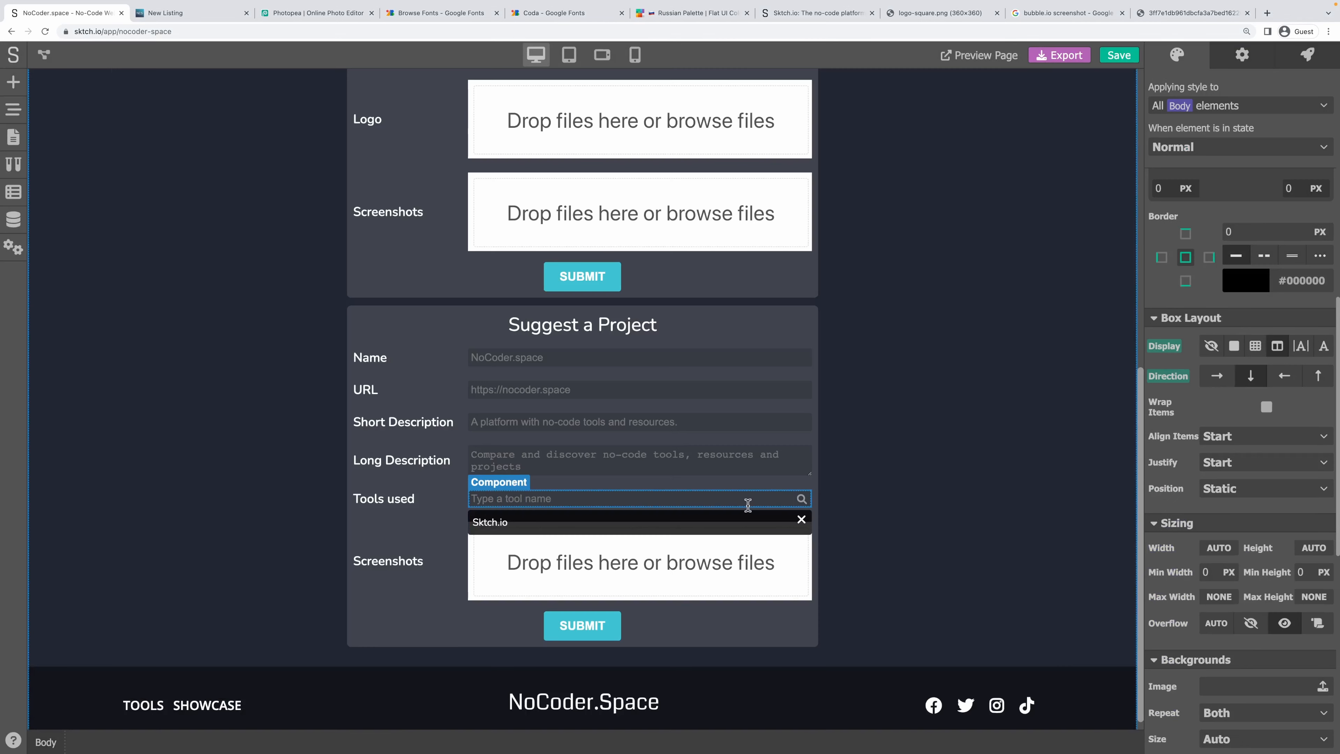
click(511, 523)
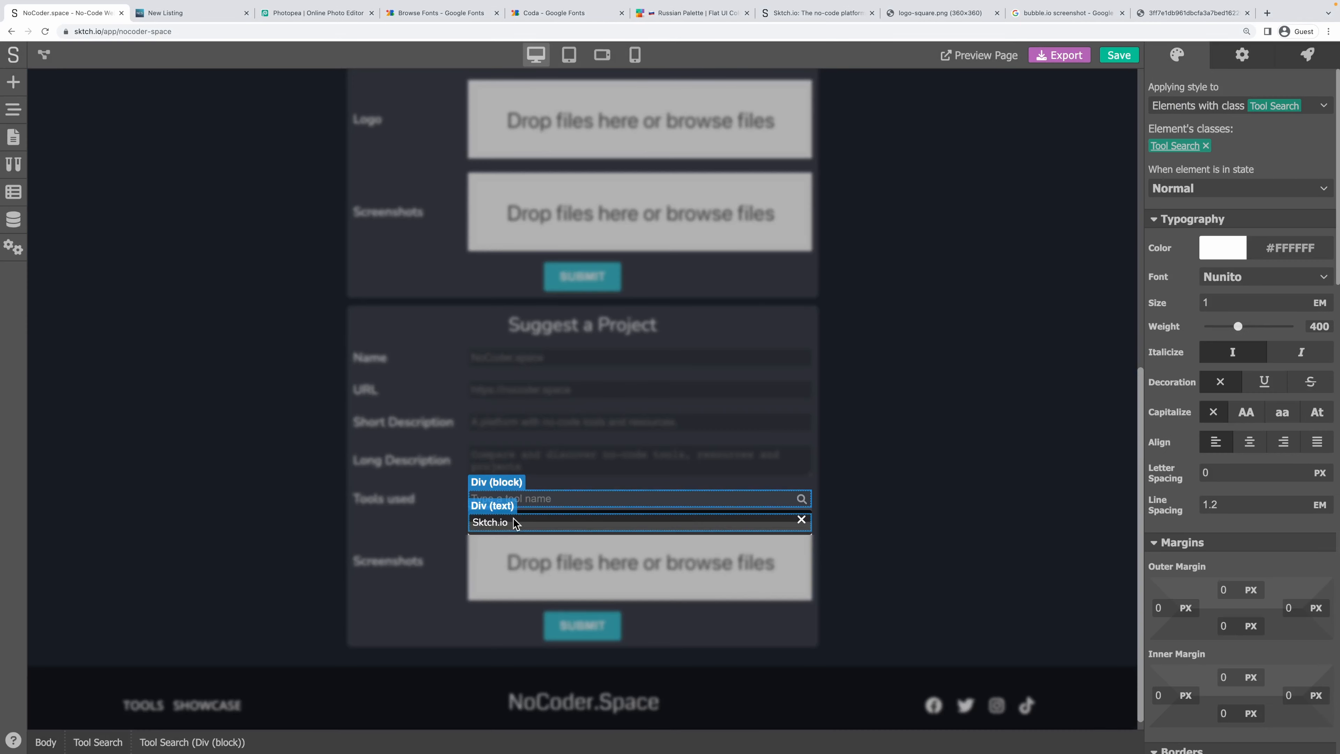
click(520, 527)
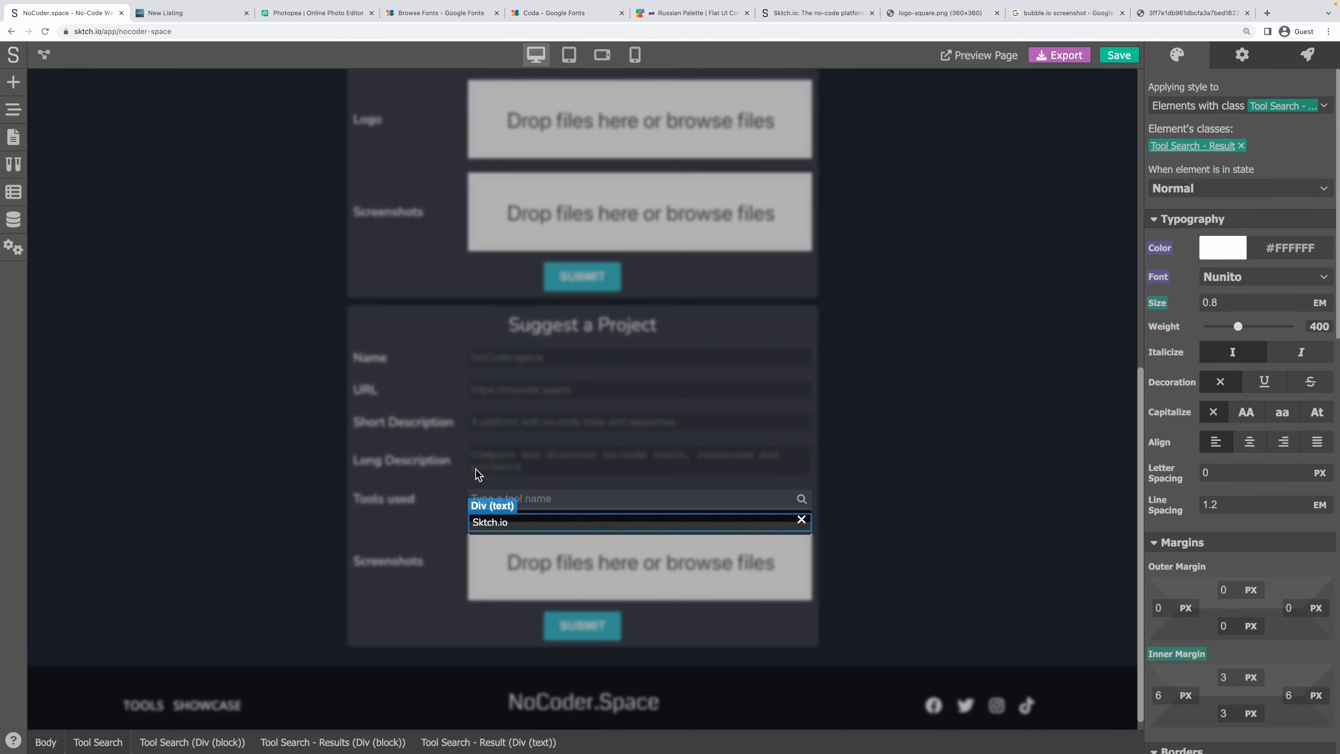
click(858, 507)
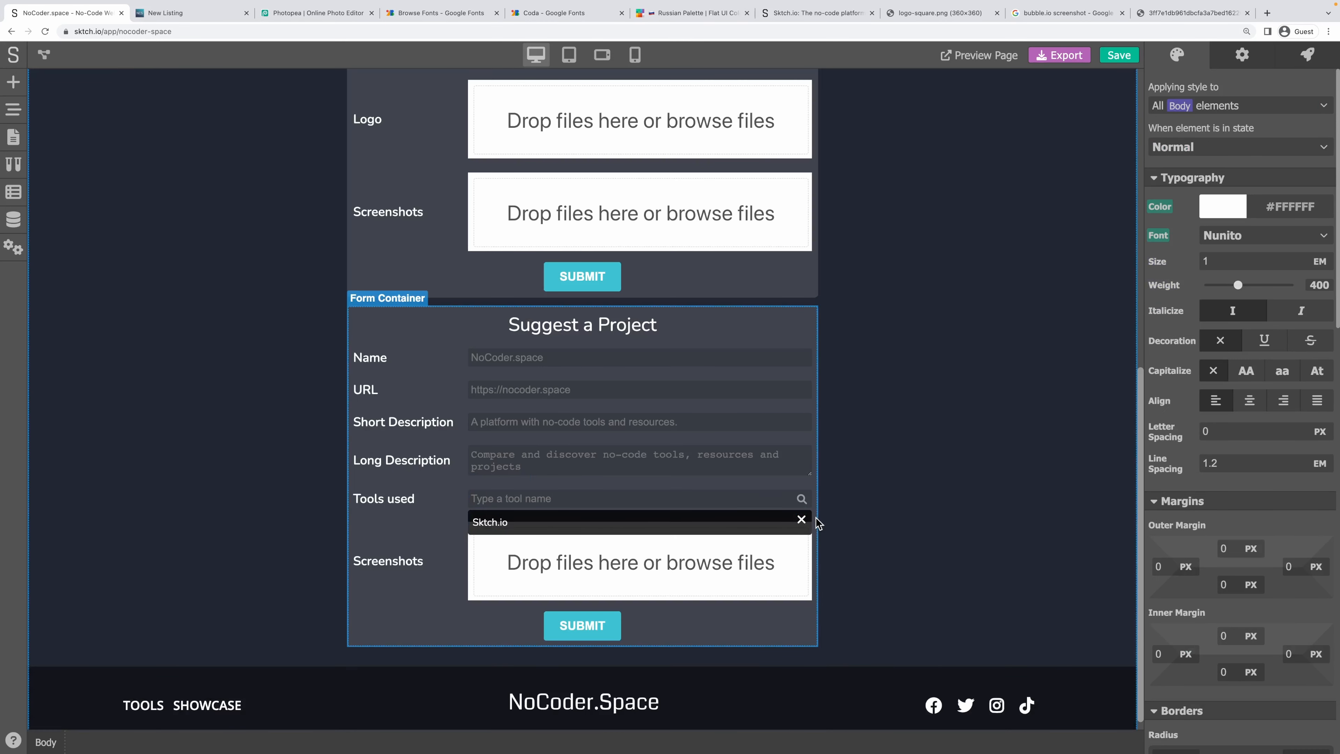
Place a new Div (block) at the Tools used row on the canvas.
click(16, 81)
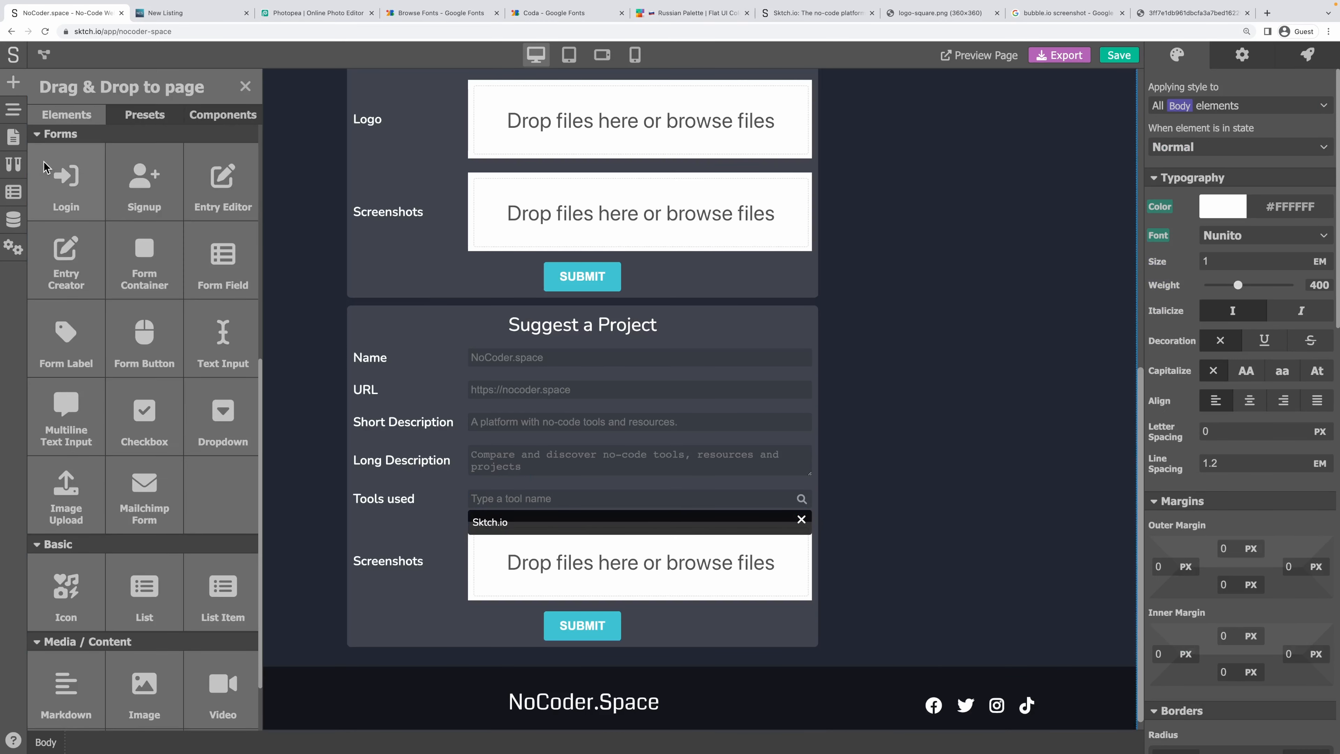
scroll(141, 258, up, 5)
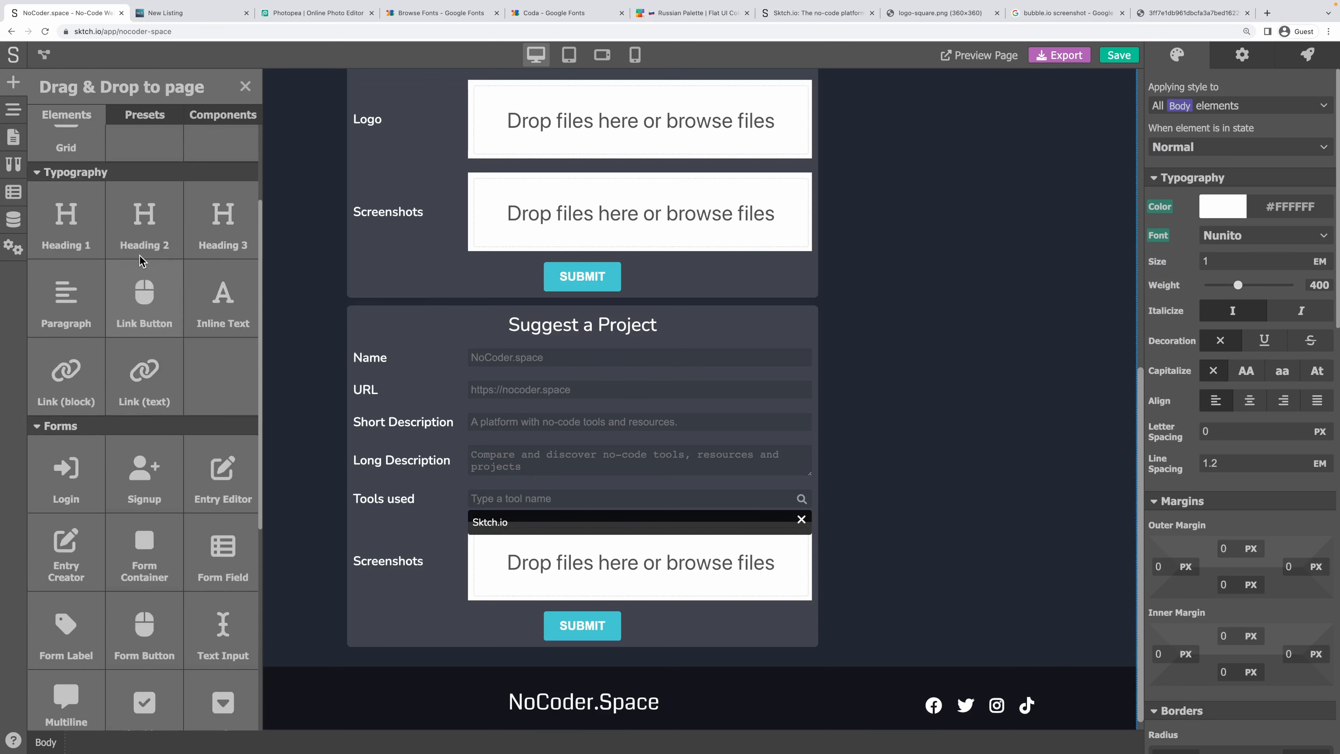
scroll(141, 258, up, 3)
drag(63, 142, 519, 502)
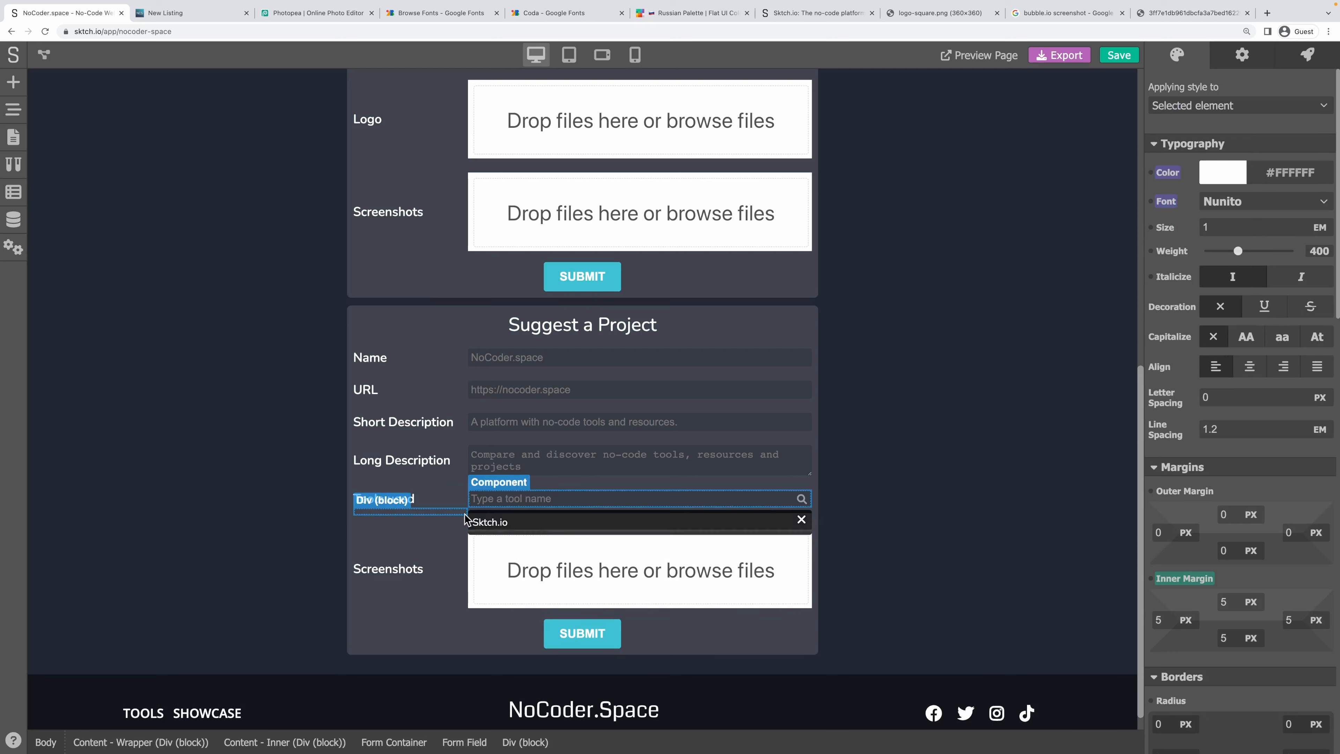
click(14, 81)
drag(78, 167, 535, 499)
Move Tool Search into the Div (block) wrapper in the Page Navigator.
click(13, 82)
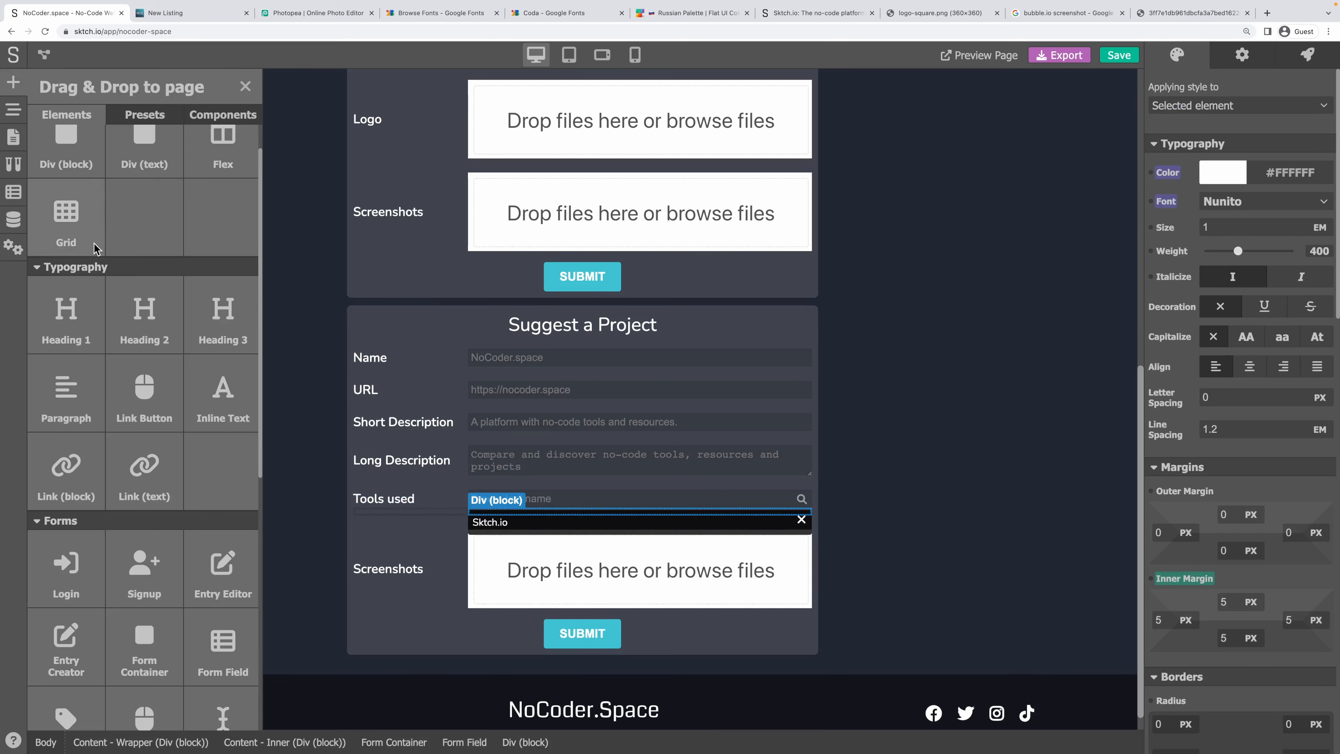
click(14, 117)
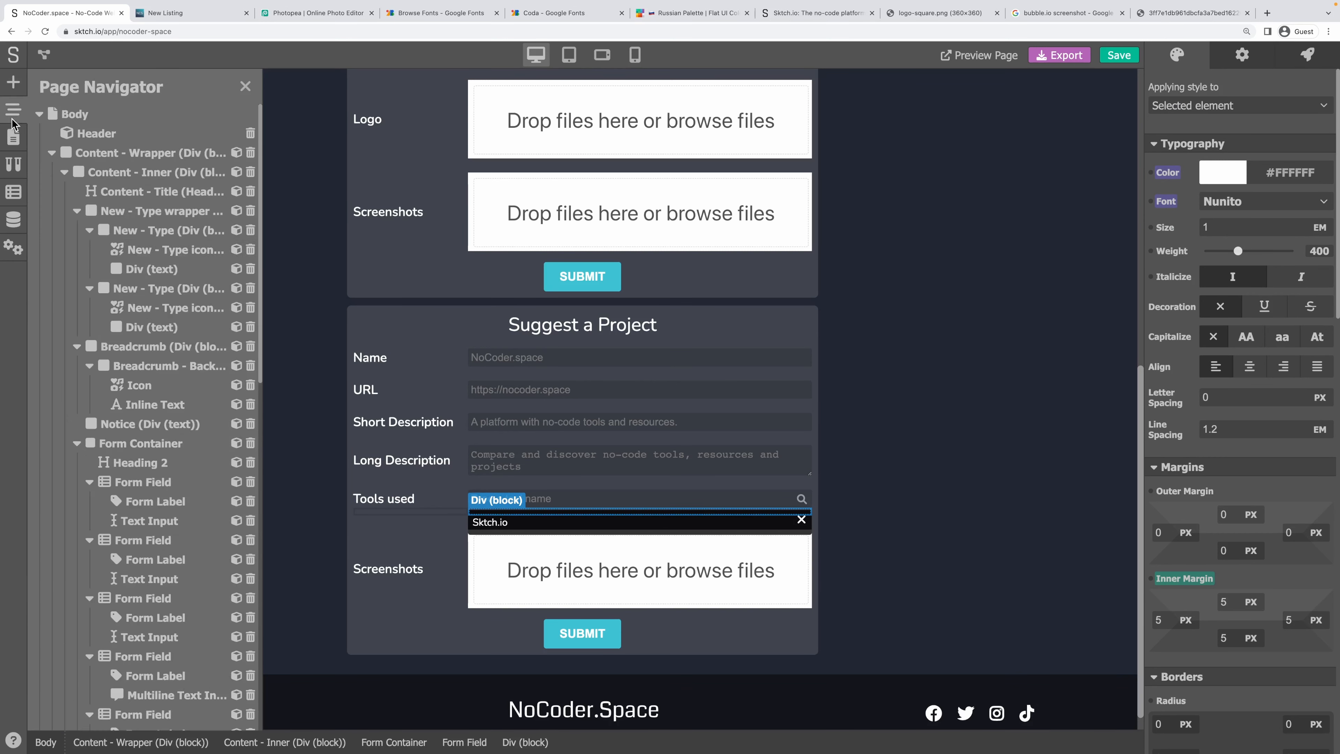
scroll(153, 448, down, 3)
scroll(152, 448, down, 10)
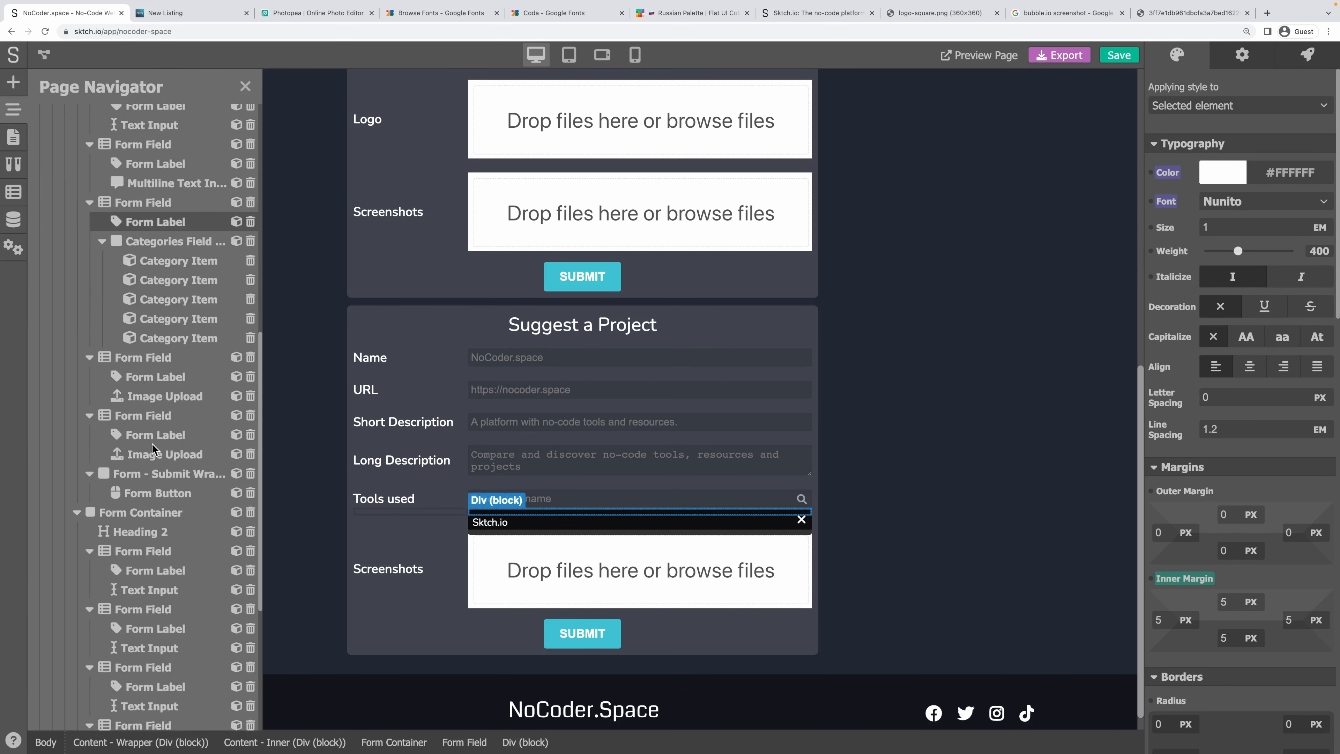
drag(158, 554, 149, 590)
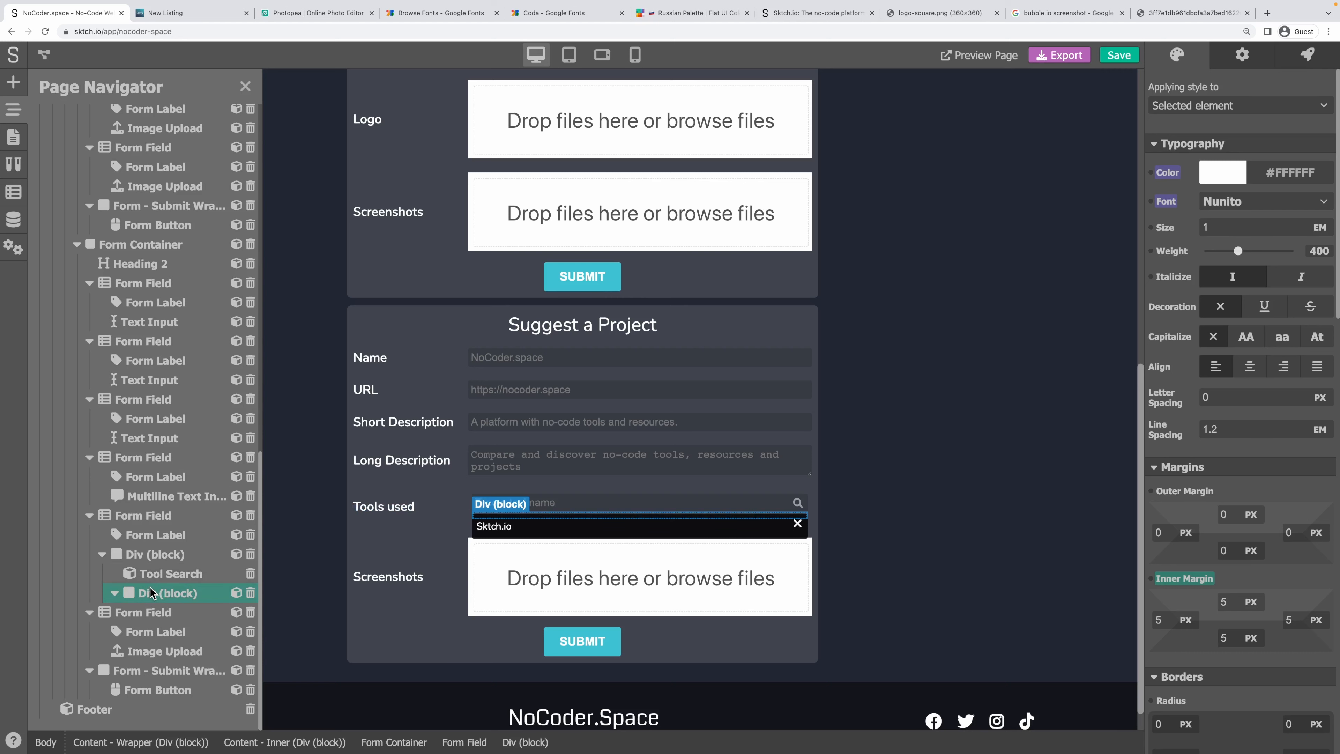
Reset the outer block's padding to zero, give the inner block an 8 px top margin, and save.
click(152, 554)
click(1191, 585)
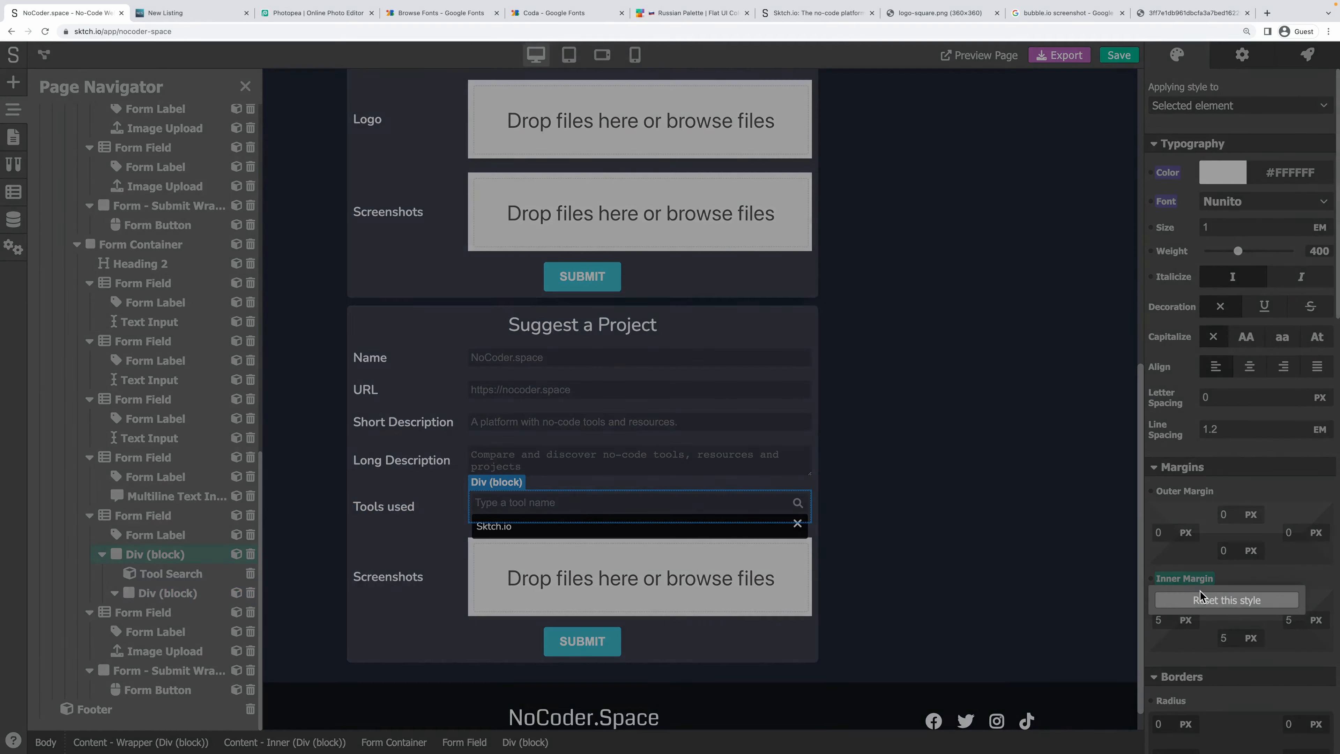
click(1261, 600)
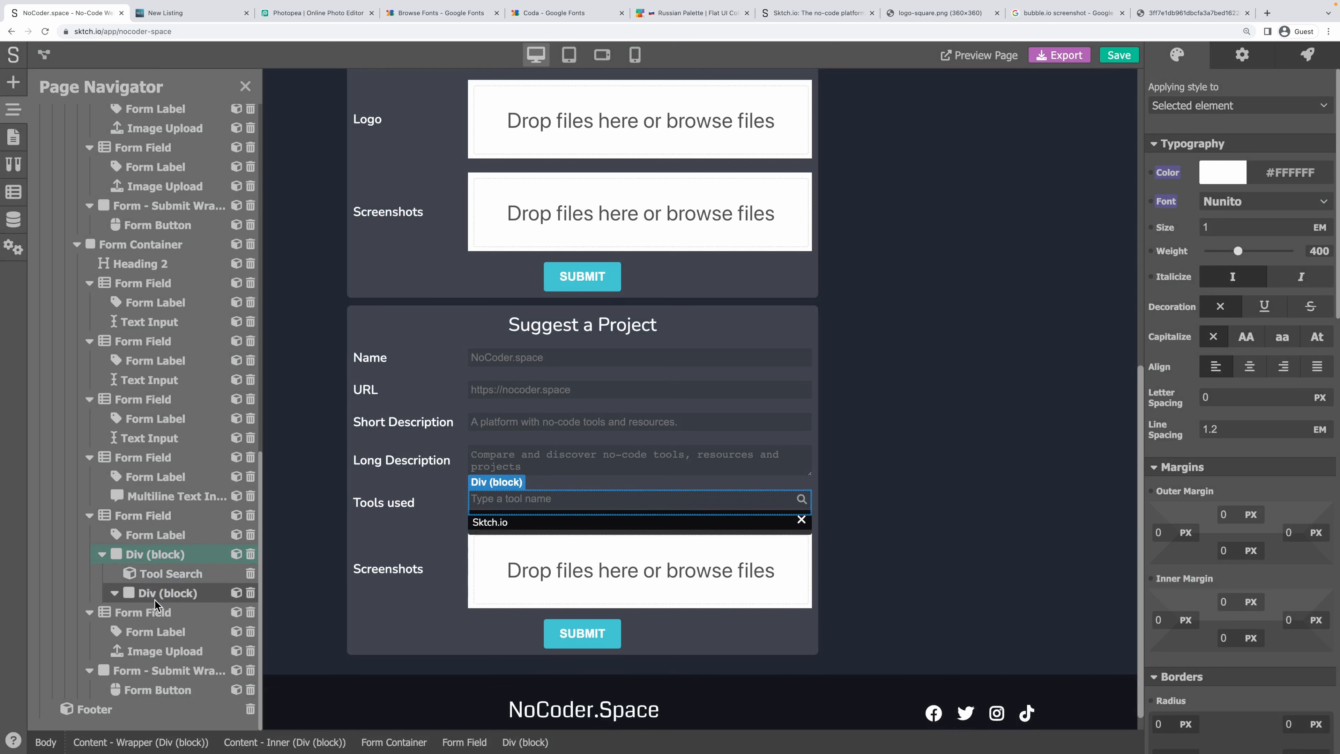
click(163, 595)
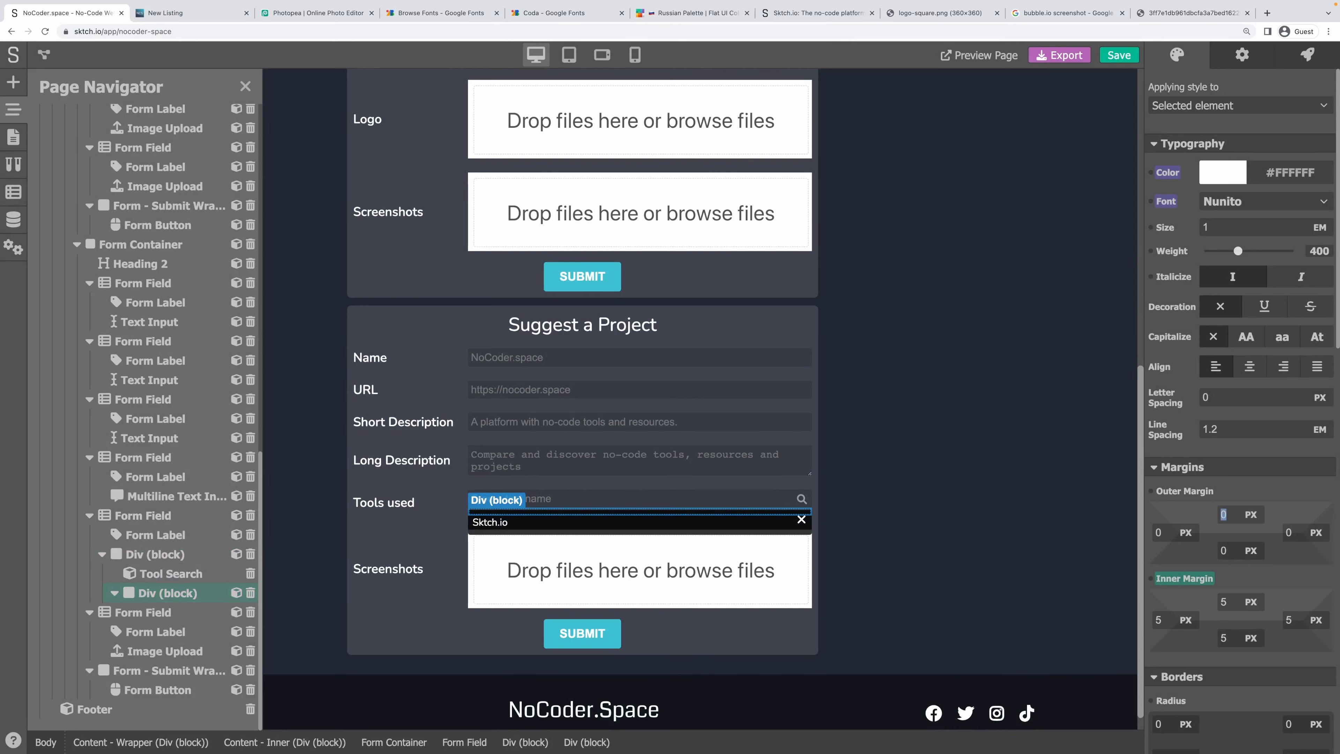
click(1279, 494)
key(super+s)
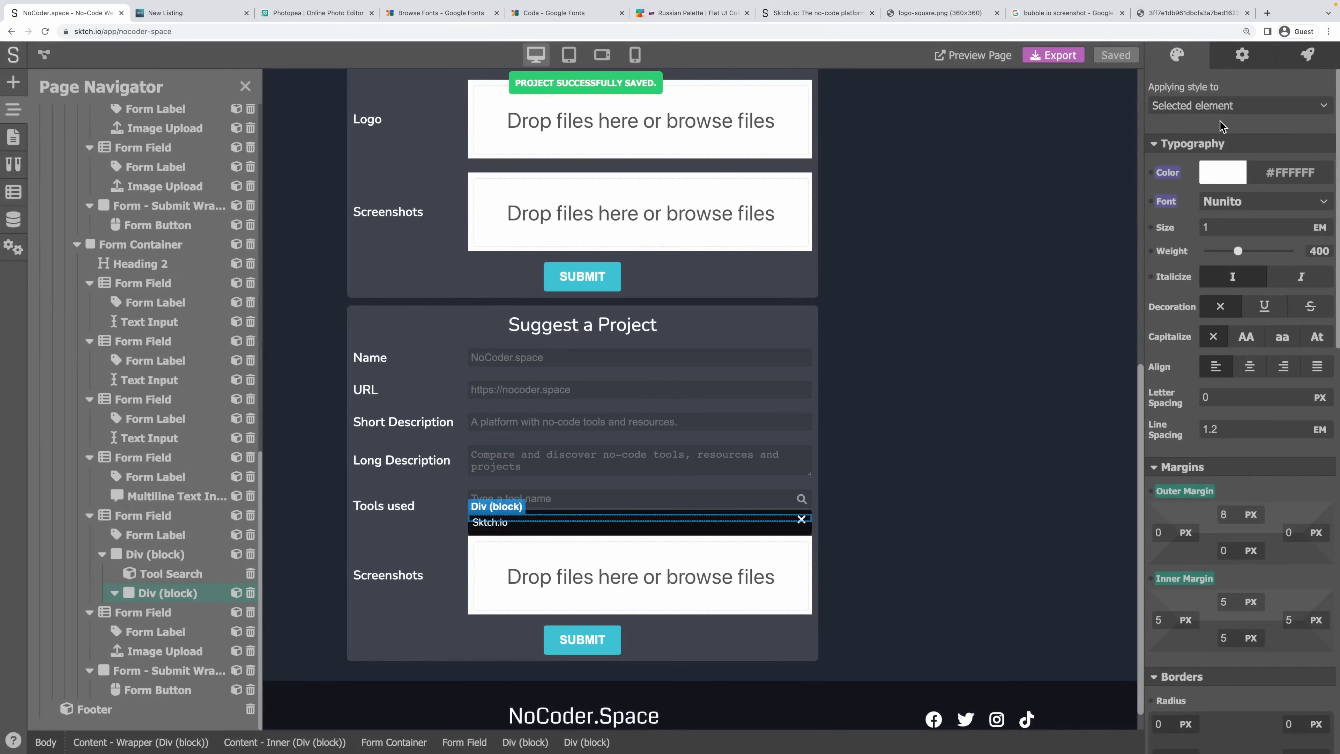
Review the selected block's style target and behaviour settings.
click(1224, 106)
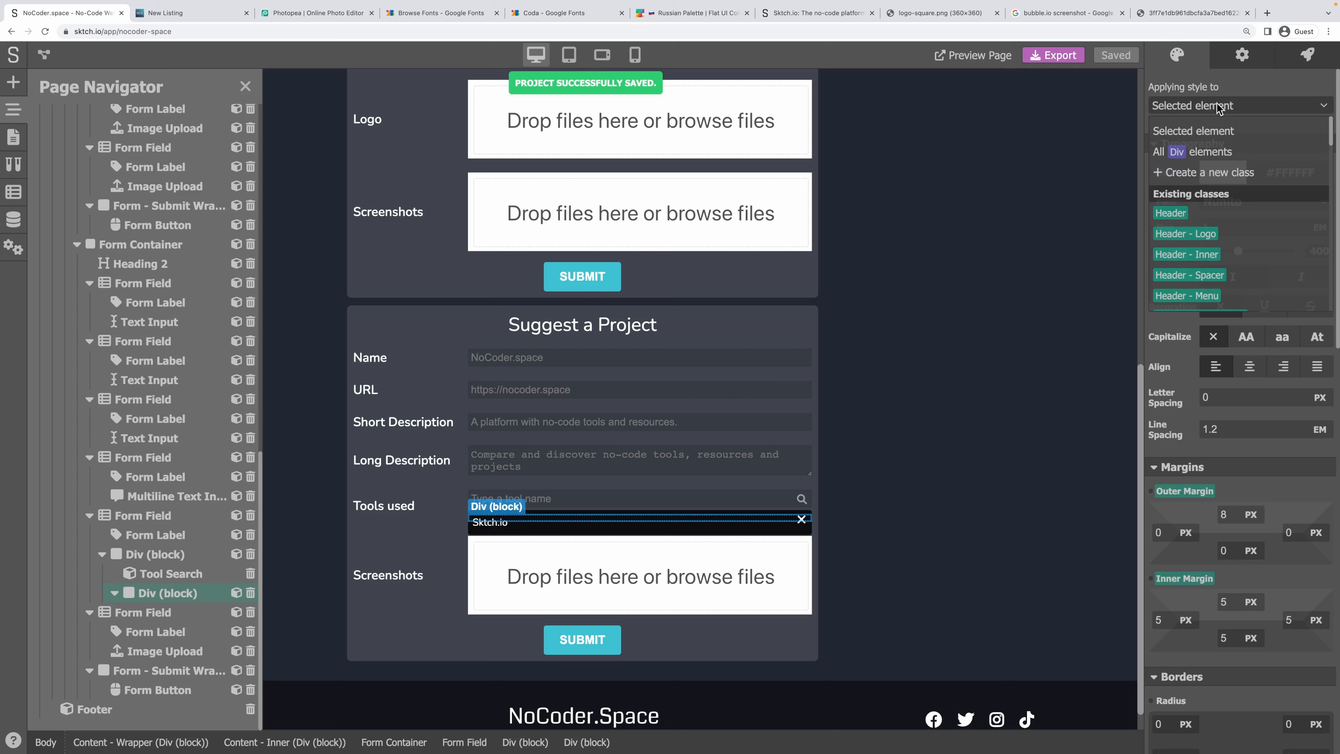
click(1237, 83)
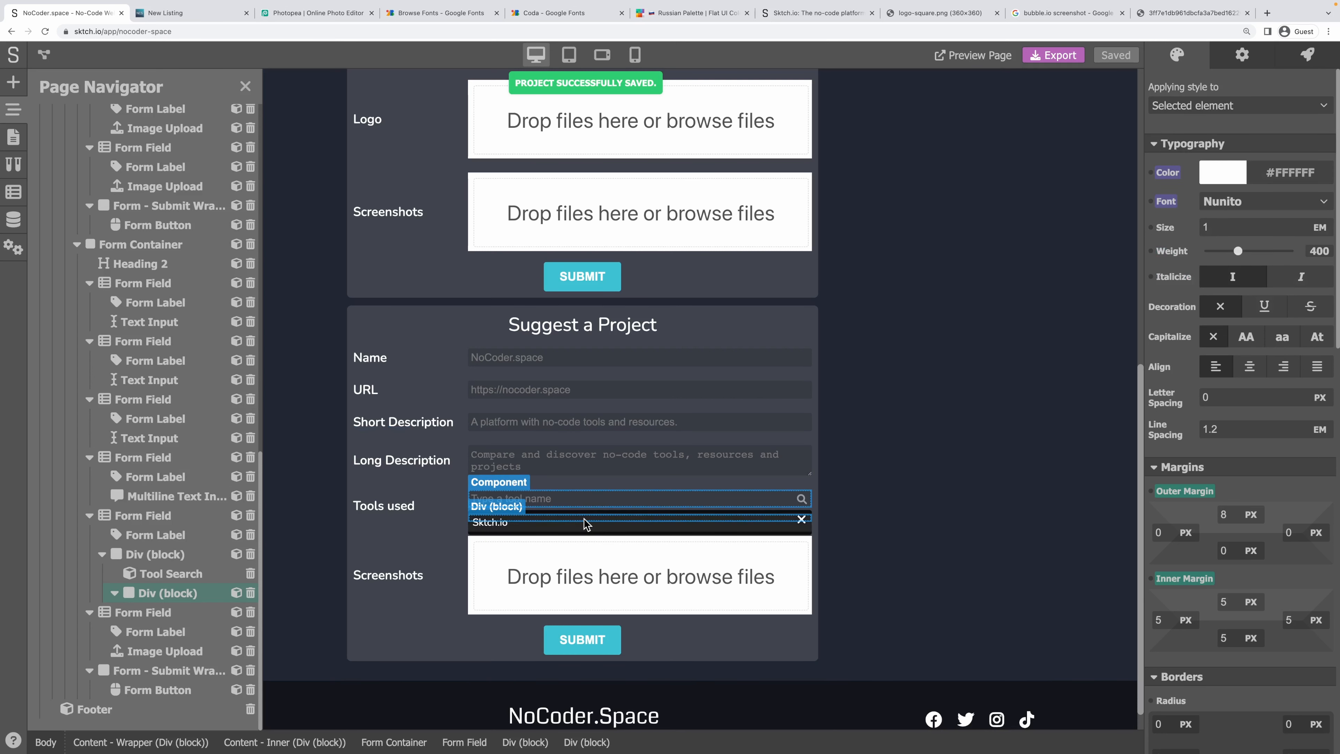
click(1243, 57)
click(1184, 61)
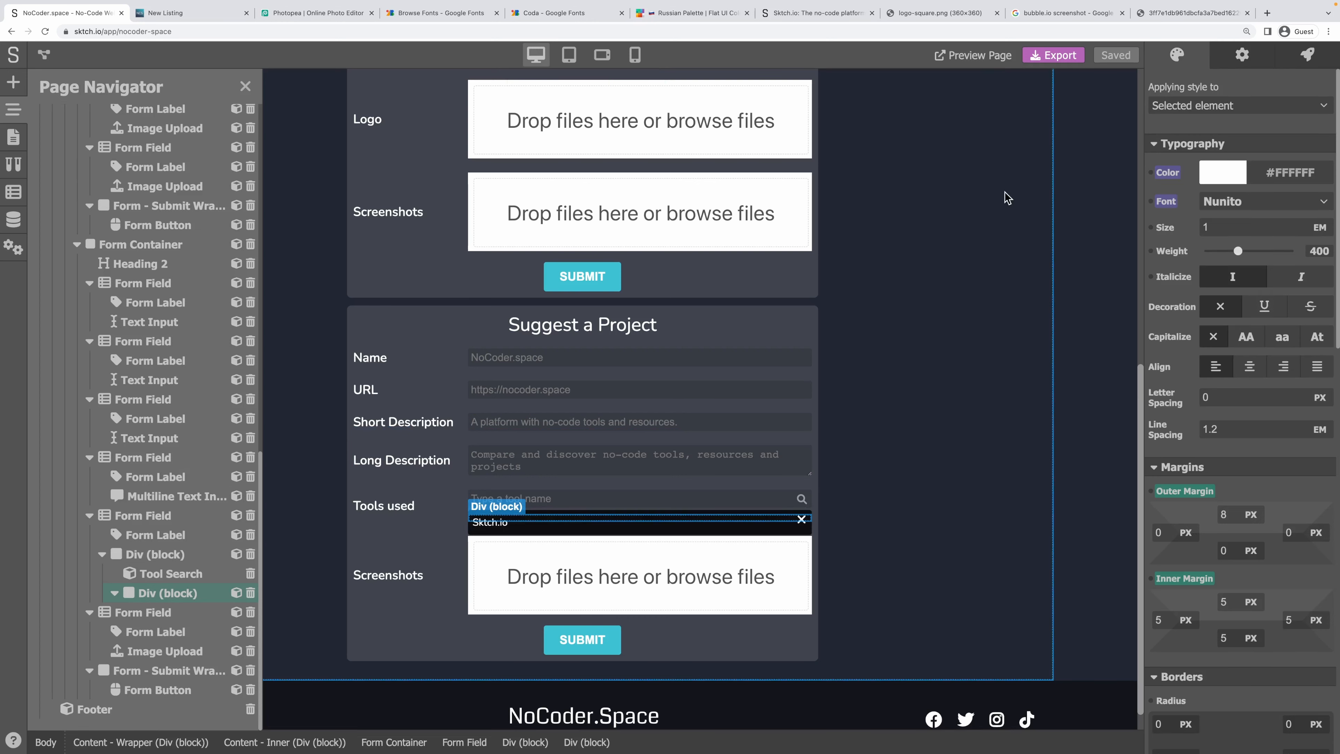
Add a Yes/No page variable named selected-tools, then view Tool Search's events.
click(11, 162)
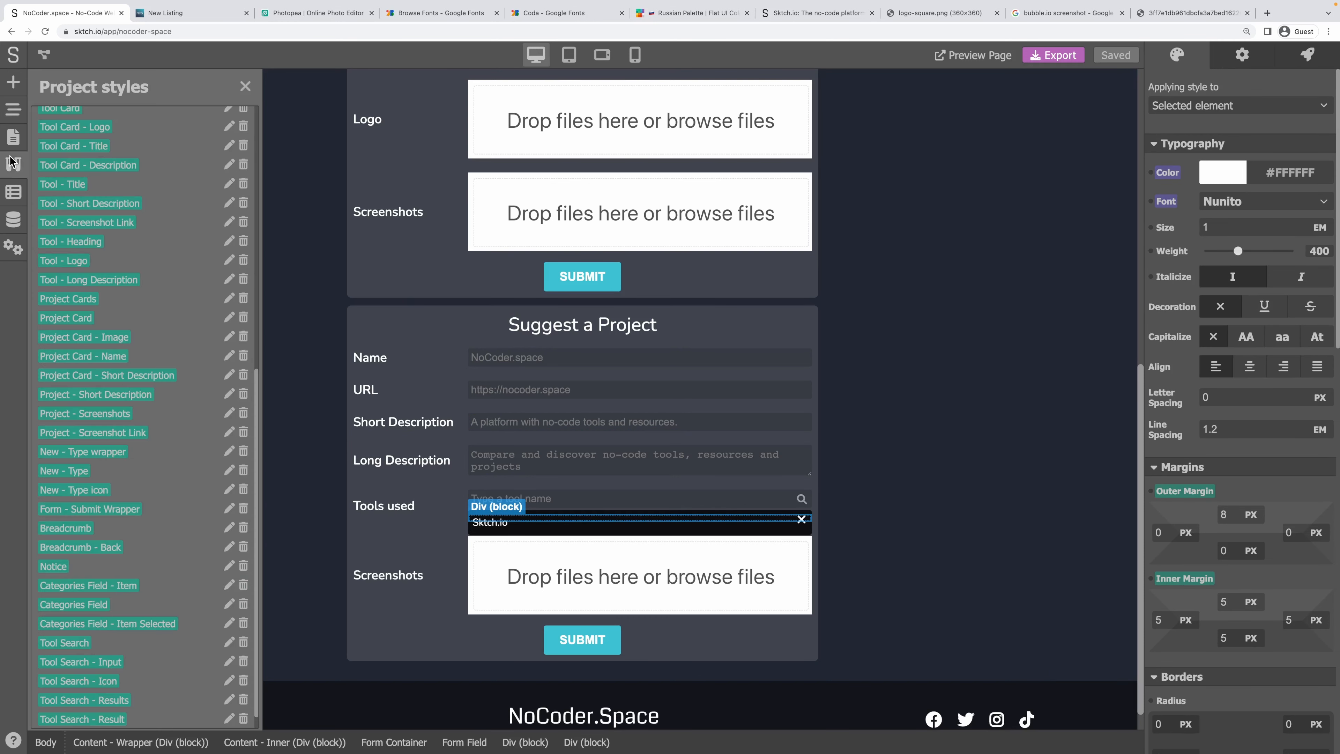
click(14, 193)
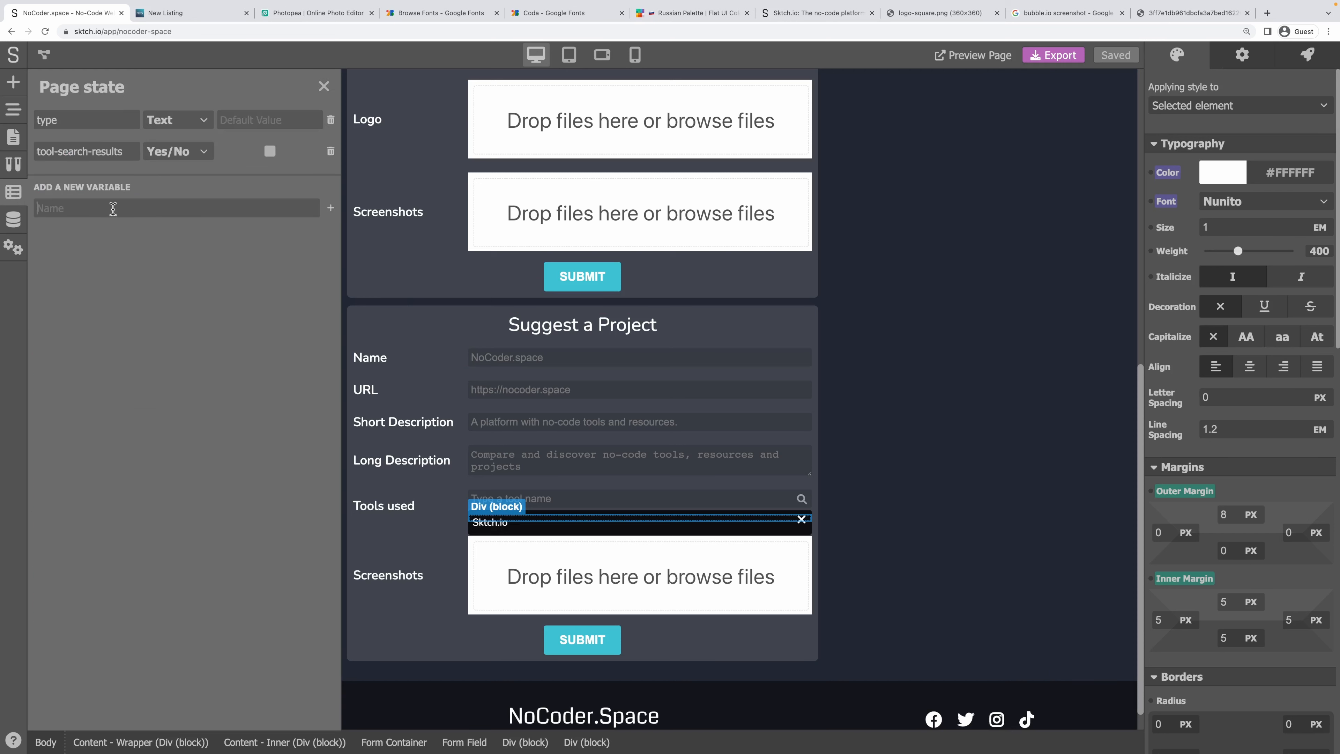
click(113, 208)
text(selected-tools)
key(ctrl+a)
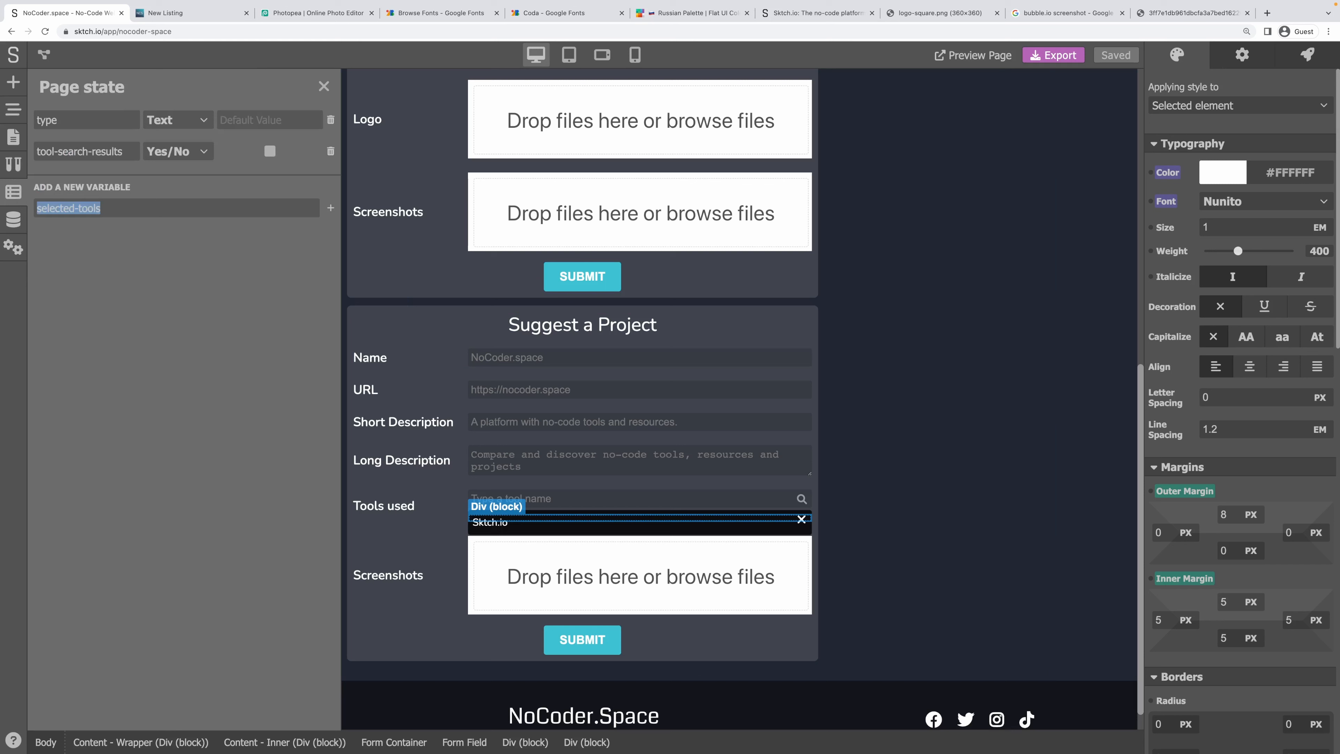
click(330, 207)
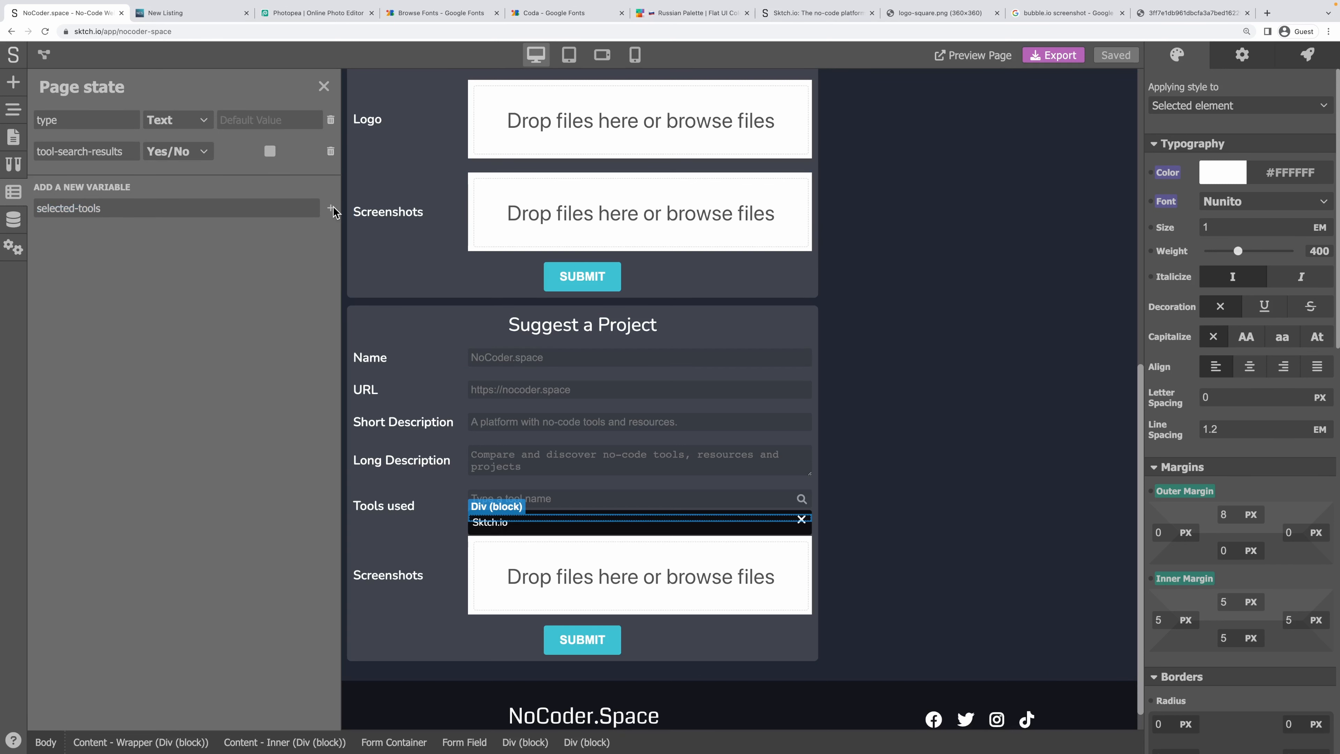
click(182, 182)
click(186, 203)
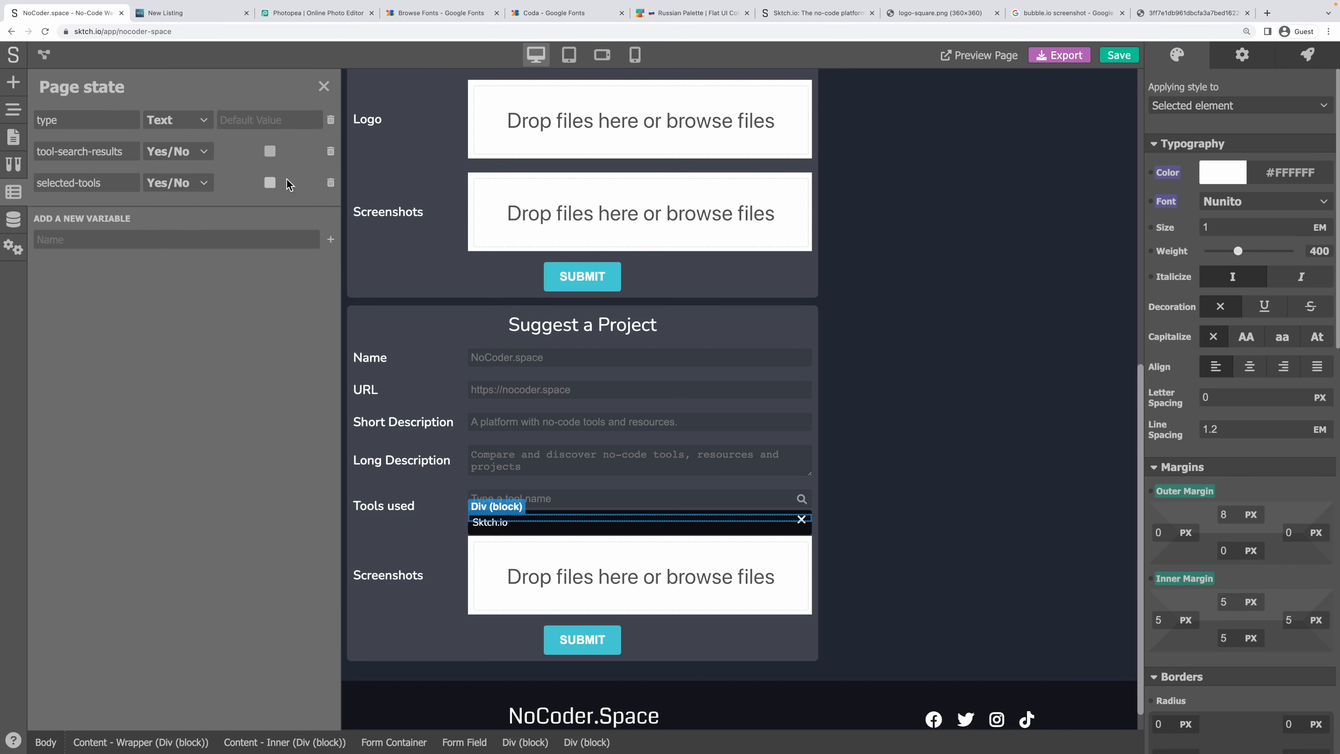
click(323, 87)
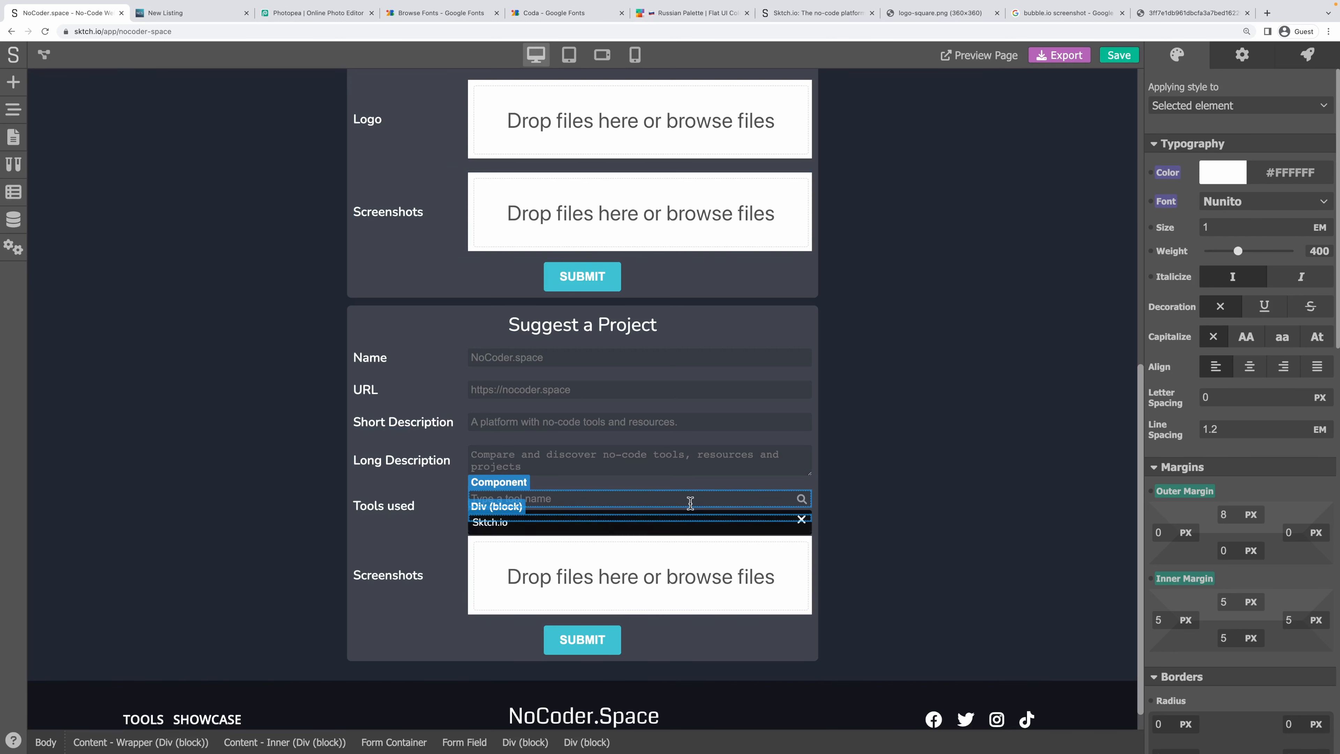
click(521, 528)
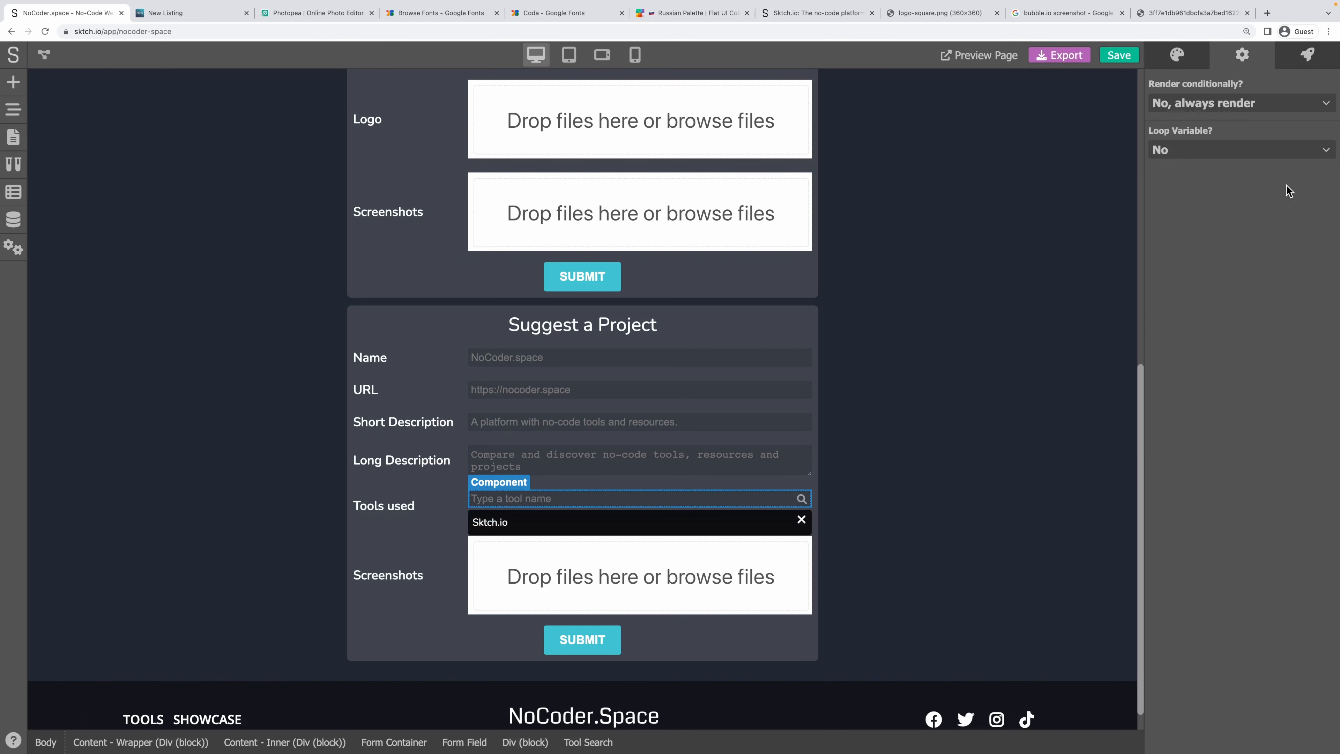
click(1313, 50)
Start a no-code action for the event with a Push Element module.
click(1313, 94)
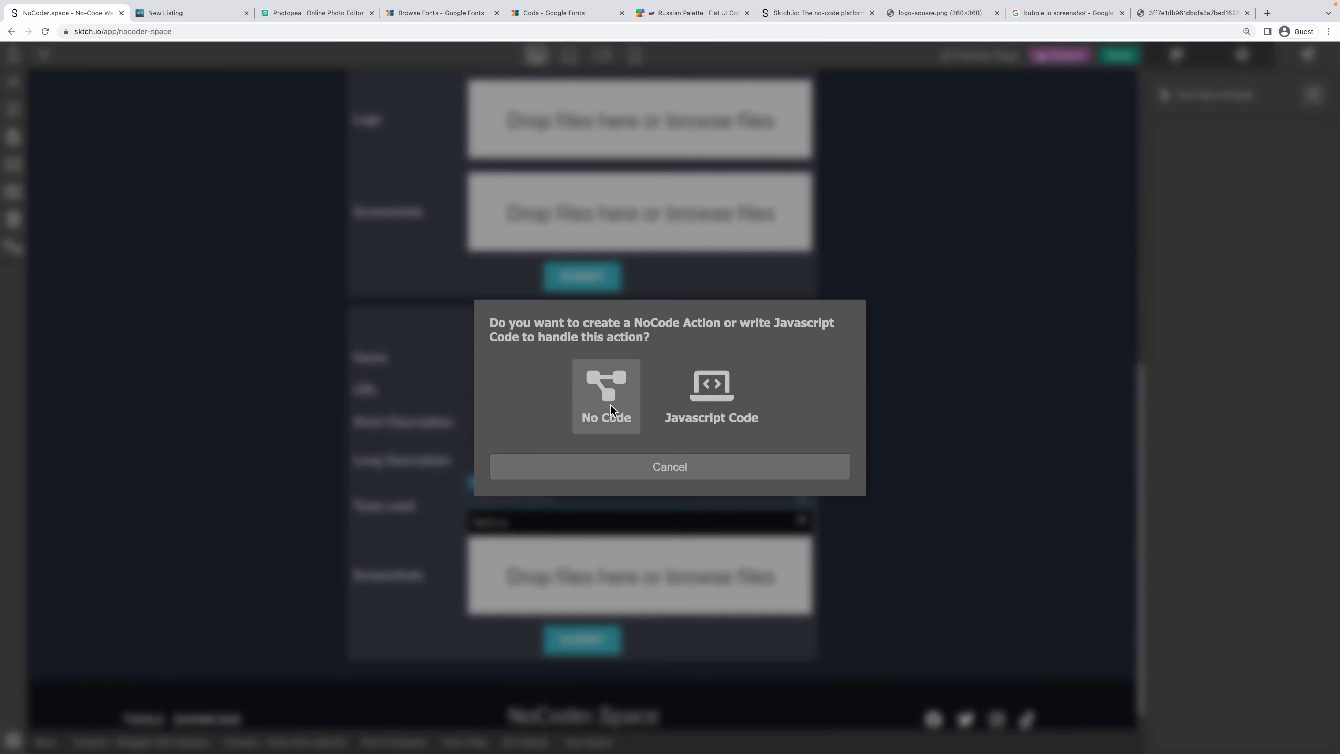
click(607, 390)
right_click(381, 211)
click(404, 226)
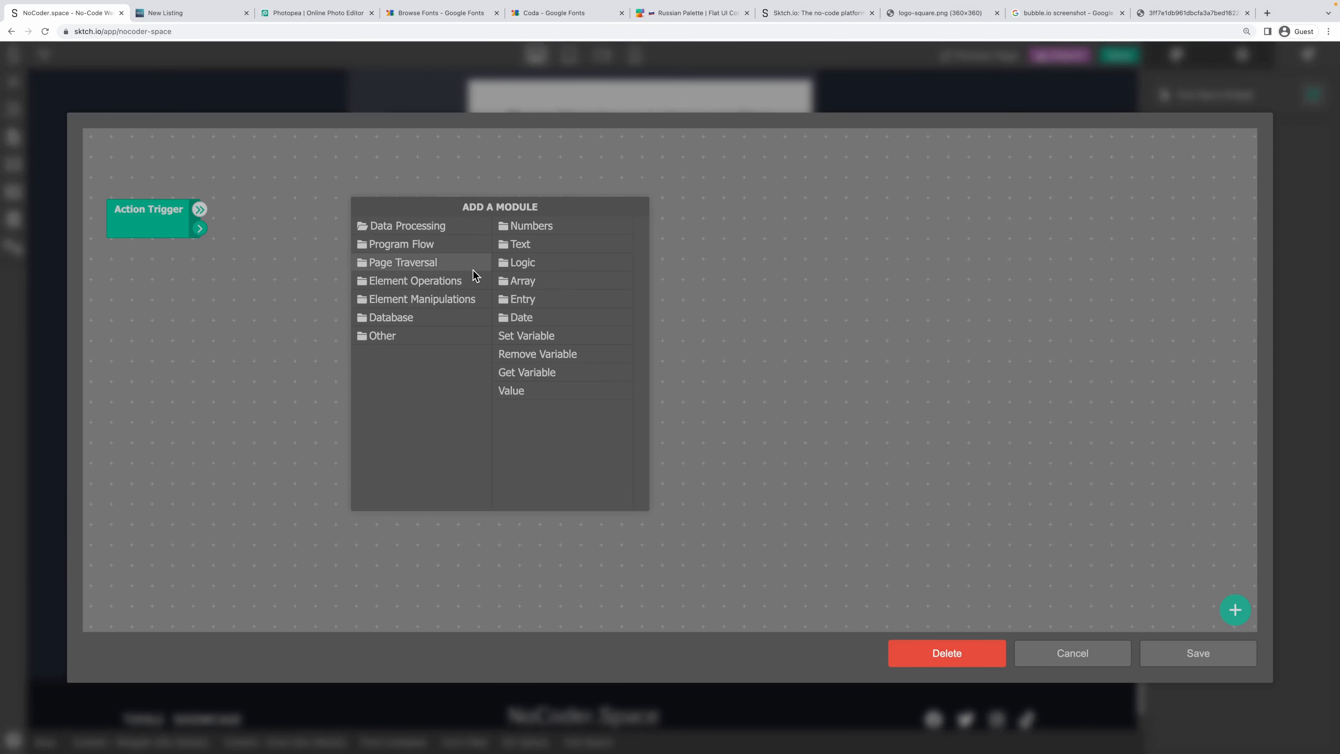
click(544, 291)
click(553, 225)
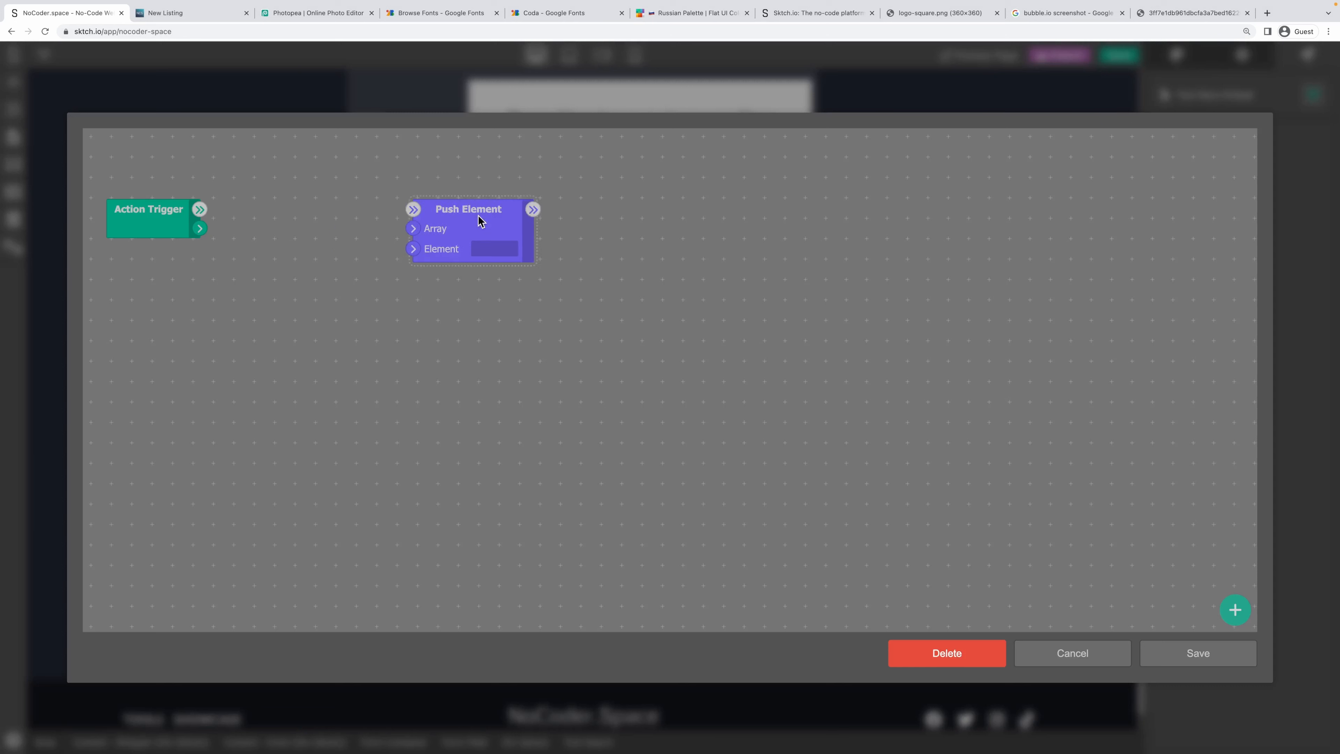
Add a Get Data module fed by Action Trigger and link it toward Push Element.
right_click(334, 208)
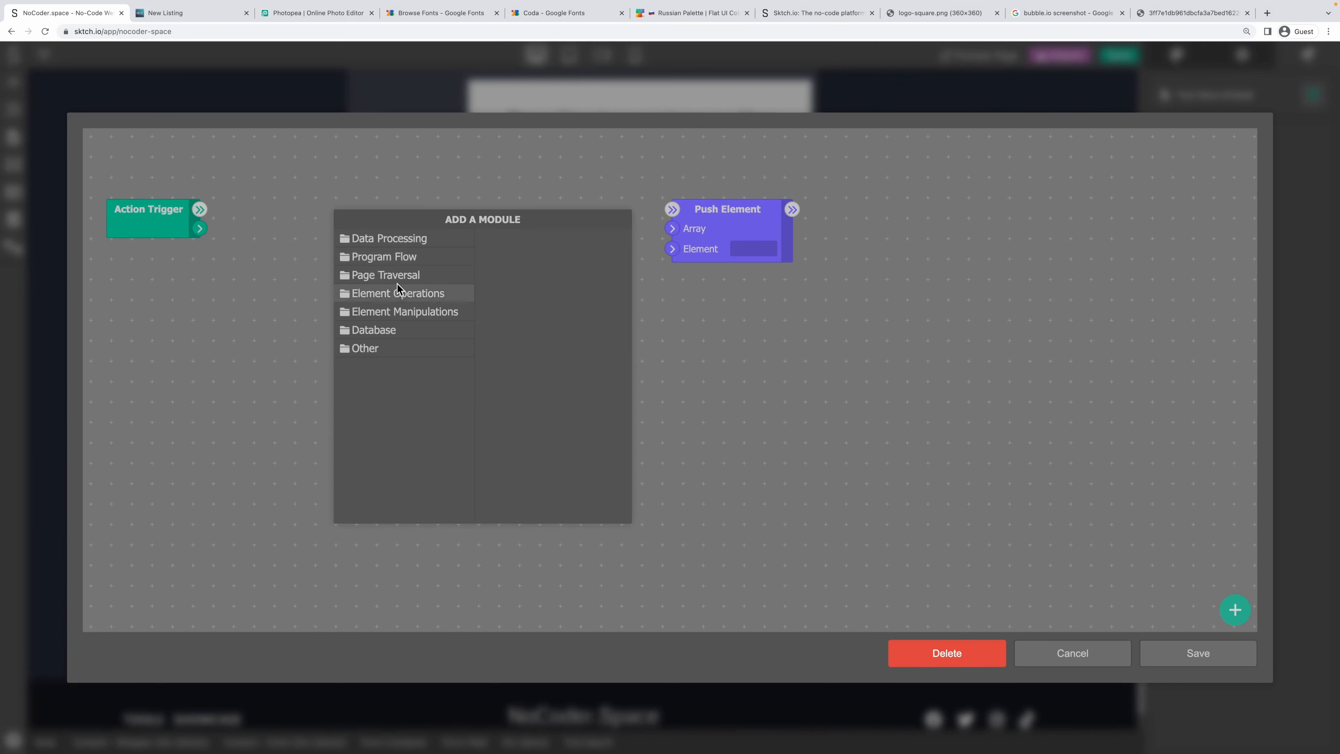
click(394, 242)
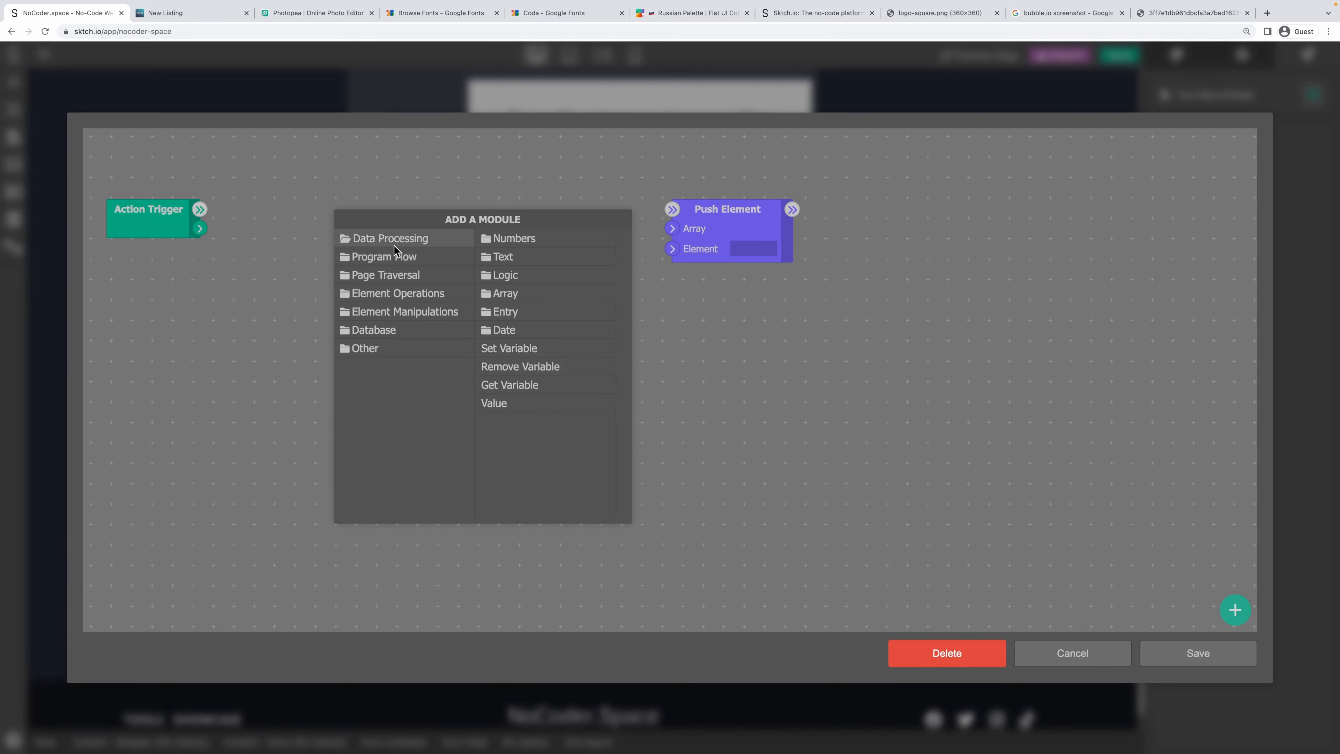
click(393, 294)
scroll(541, 449, down, 4)
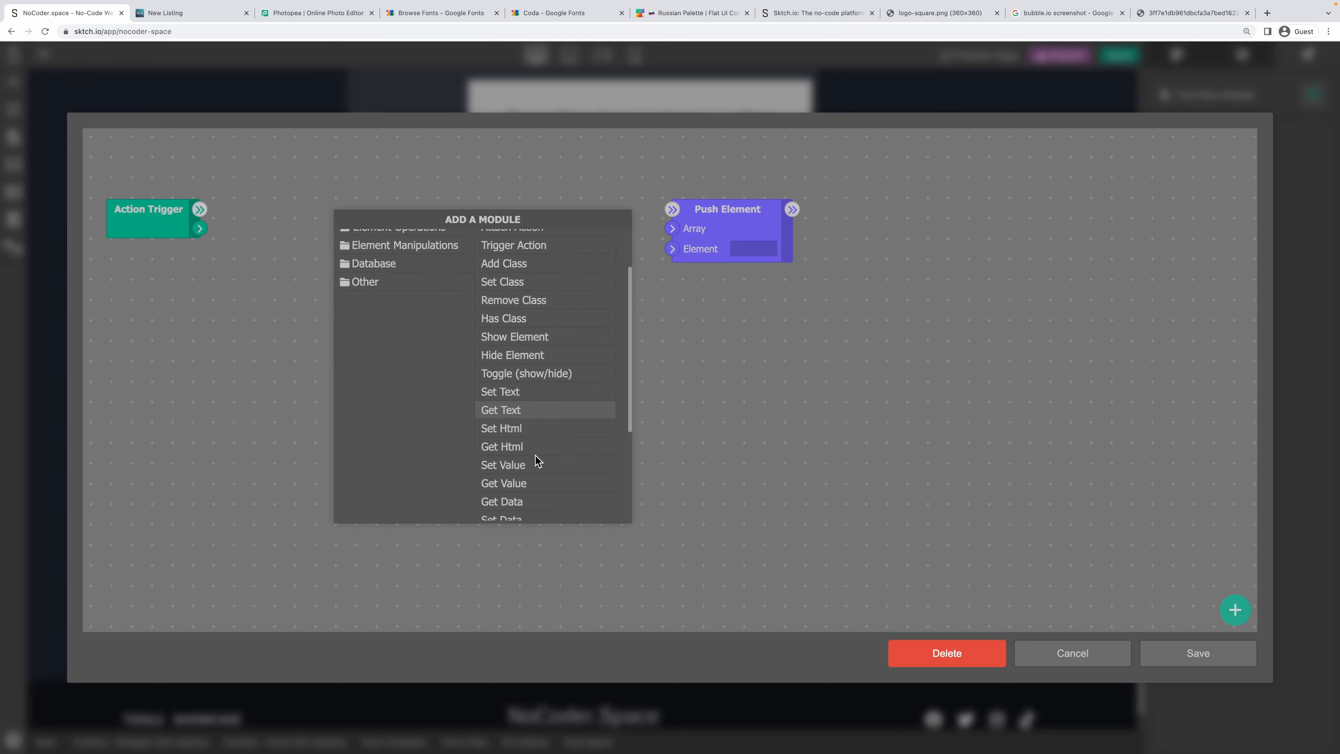
click(522, 377)
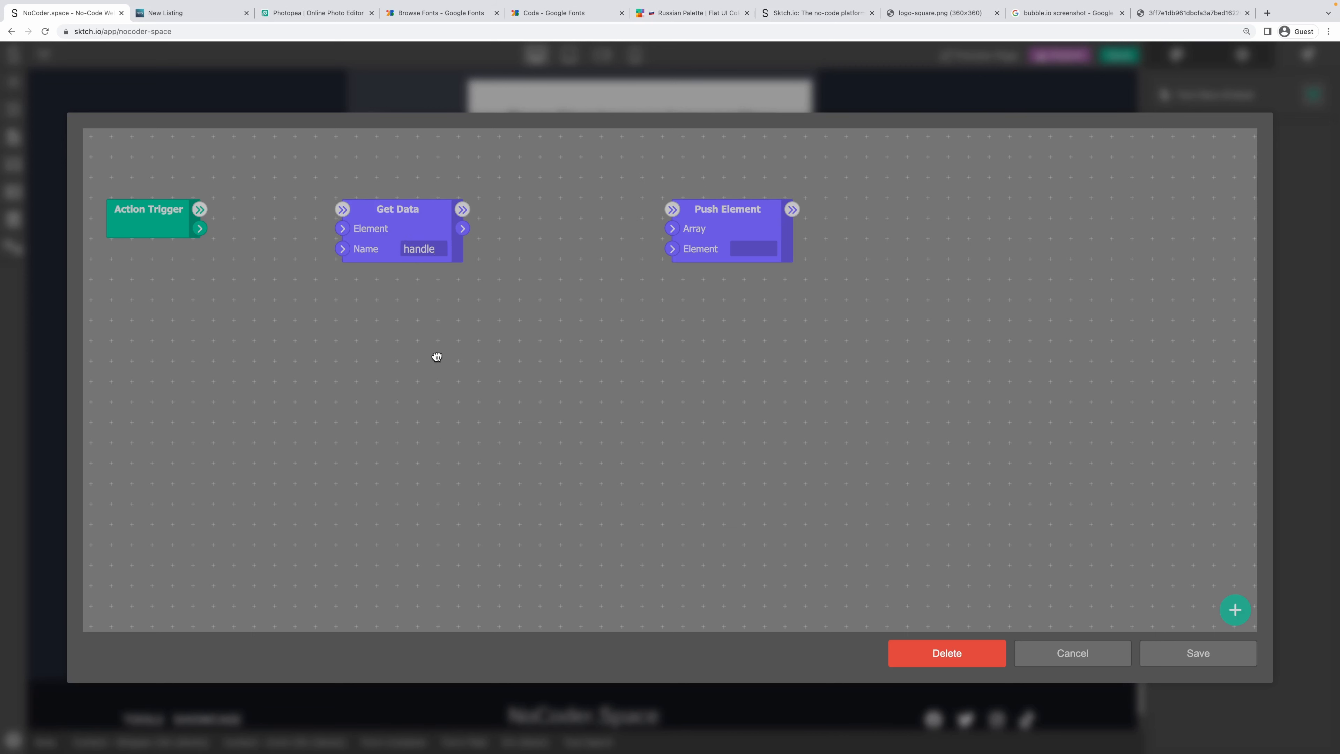
drag(199, 228, 342, 228)
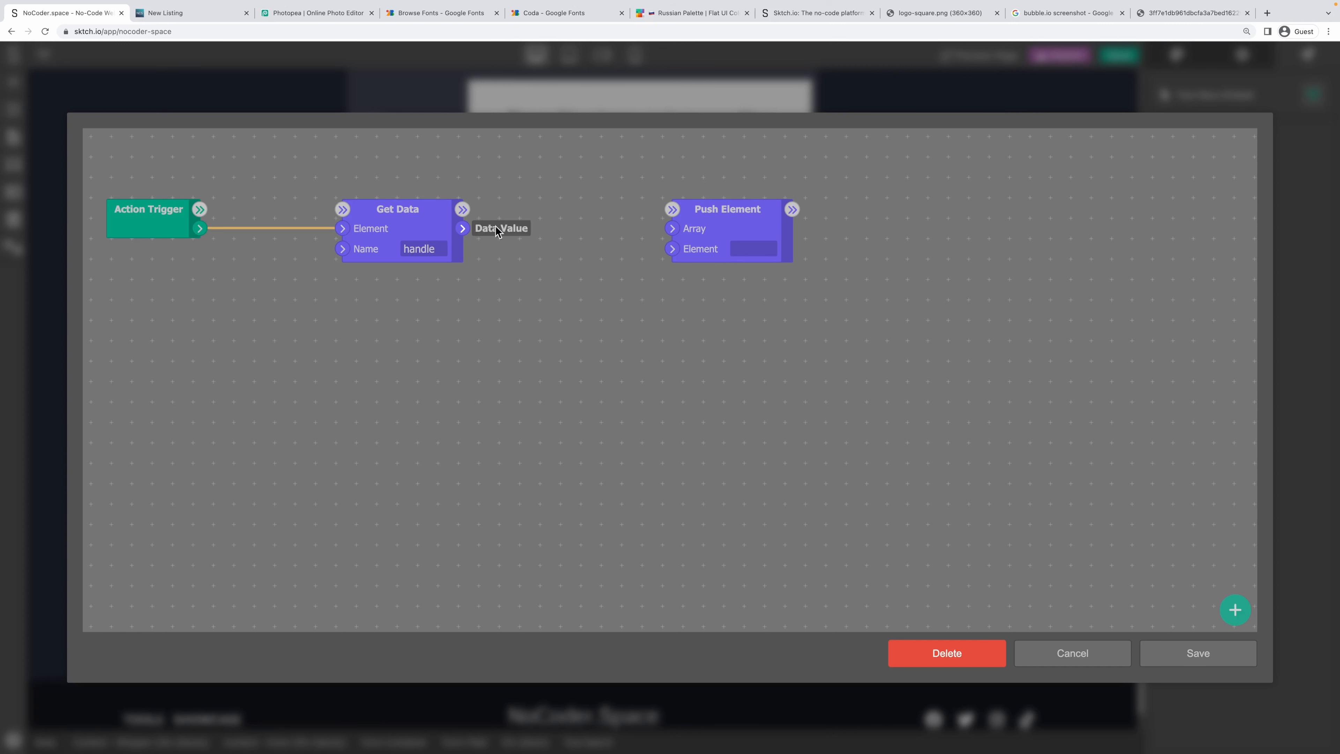
click(745, 216)
drag(745, 217, 816, 216)
mouse_move(462, 228)
mouse_down()
mouse_move(744, 248)
mouse_move(636, 252)
mouse_move(758, 240)
mouse_move(488, 234)
mouse_up()
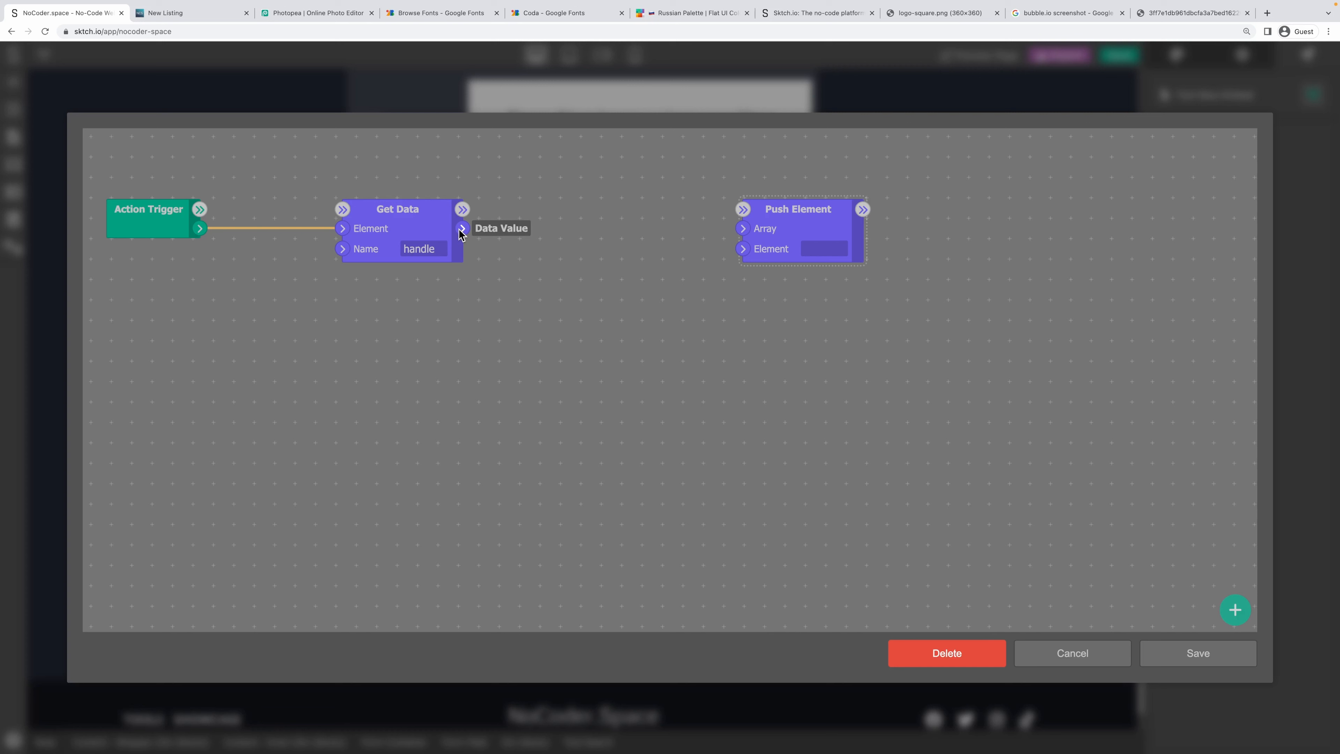
Set Get Data's name to 'tool' and connect its output to Push Element's Element input.
drag(392, 221, 487, 221)
right_click(487, 222)
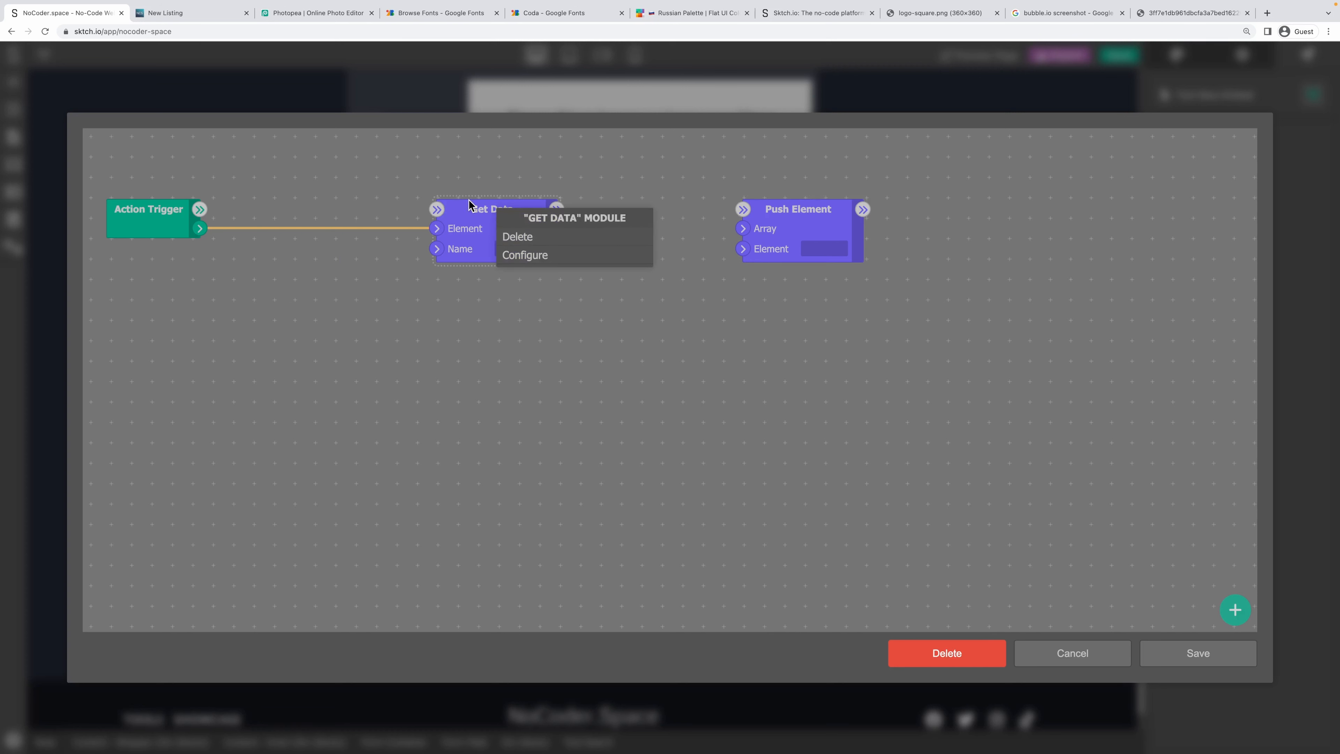
click(481, 214)
right_click(484, 209)
click(475, 213)
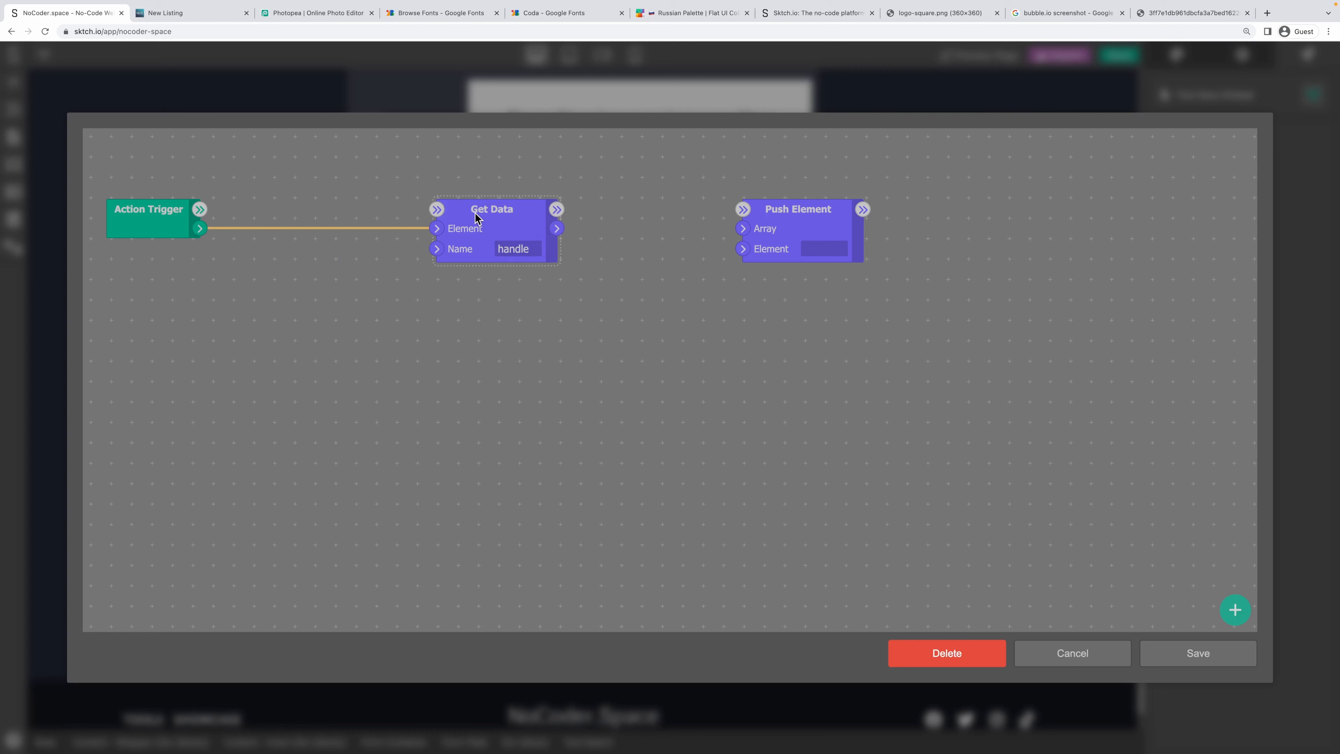
double_click(518, 250)
text(tool)
drag(556, 228, 783, 186)
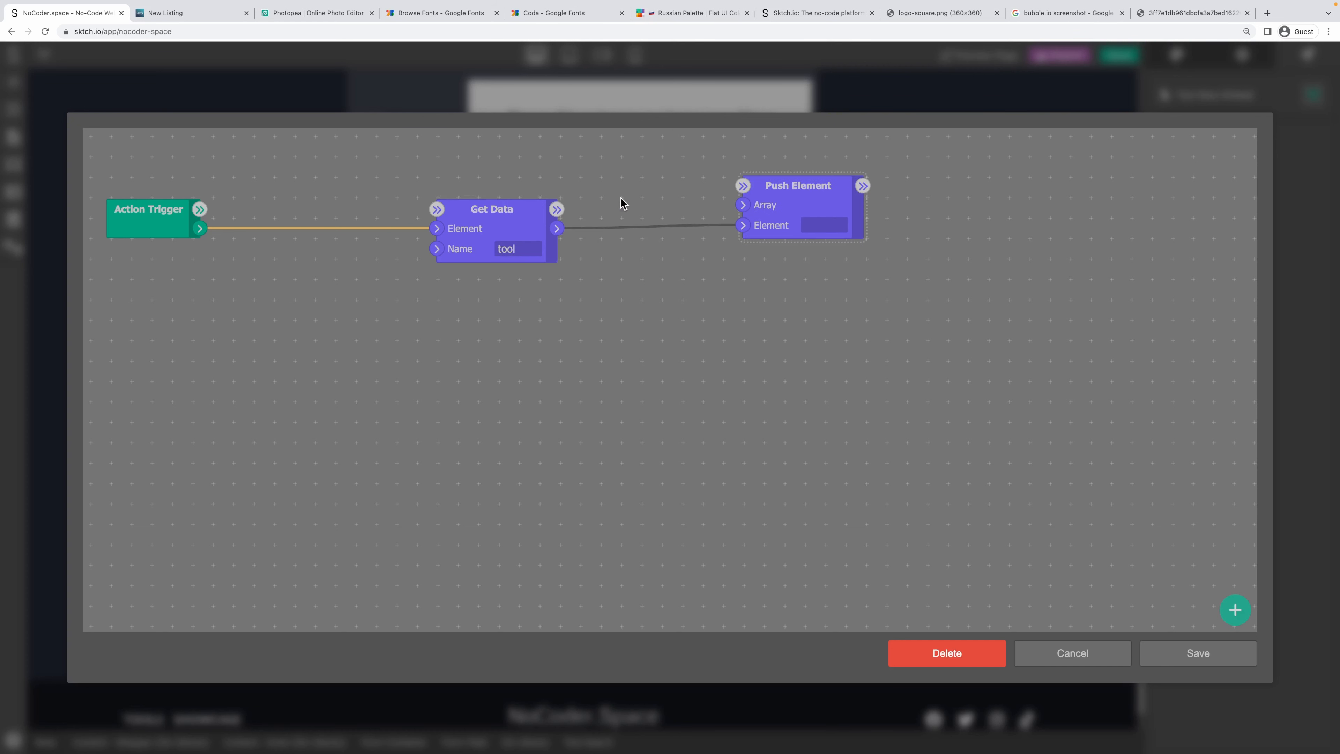
drag(503, 211, 620, 211)
right_click(262, 206)
Add a Get Variable node named 'selected-', chain it after the Action Trigger, and spread out the other nodes.
click(316, 235)
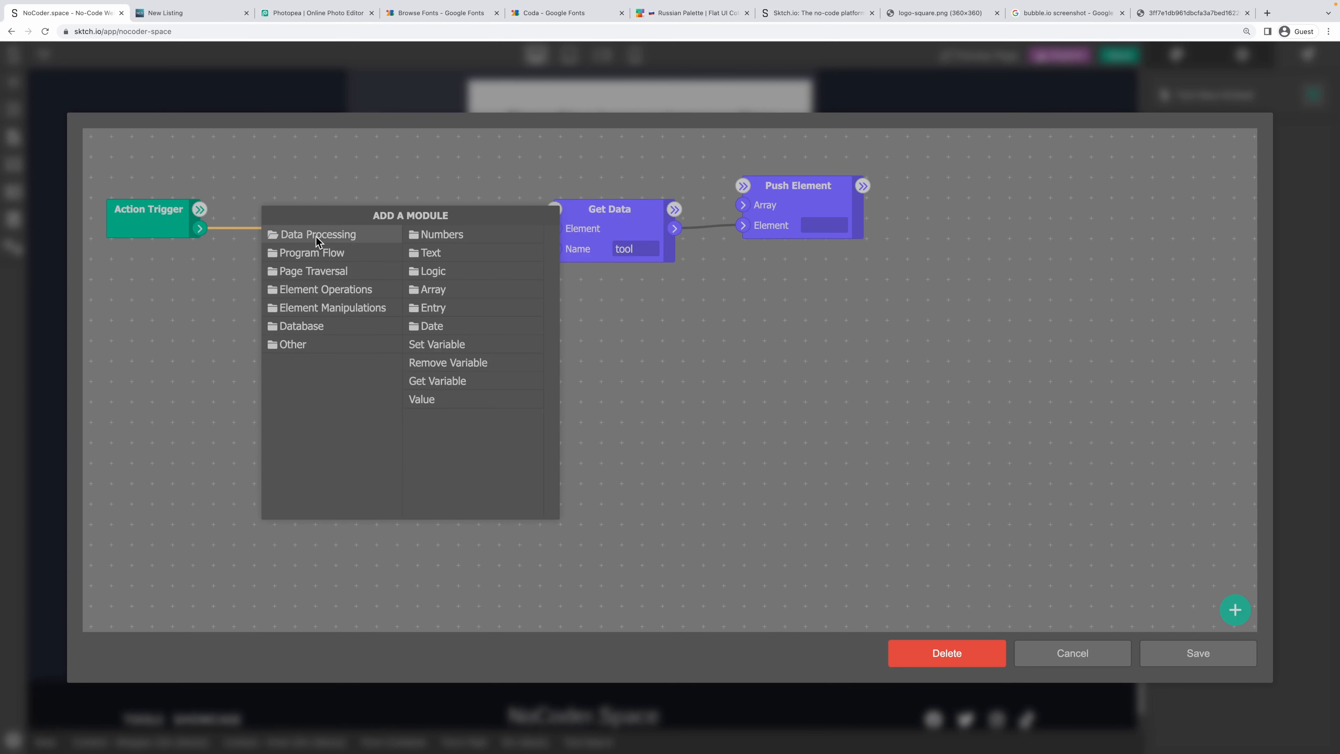
click(455, 378)
text(selected-)
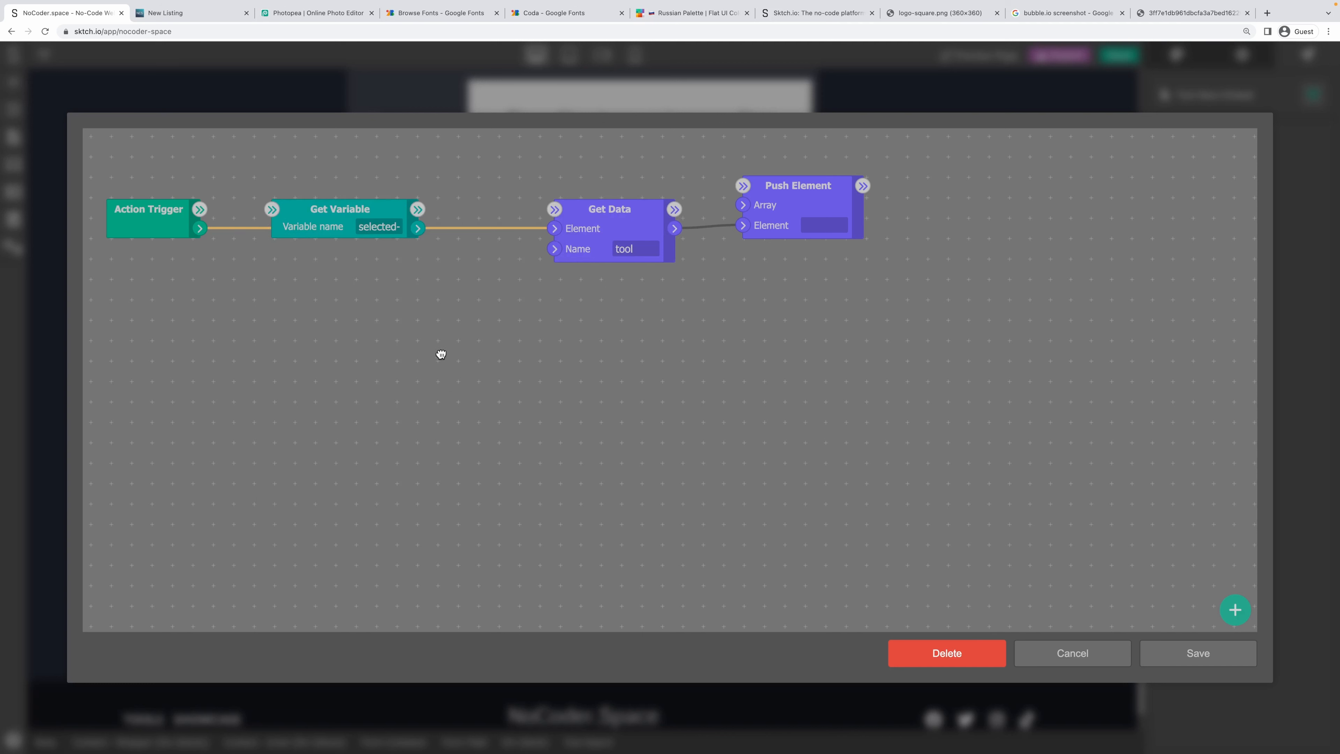
drag(314, 206, 284, 187)
drag(206, 206, 242, 183)
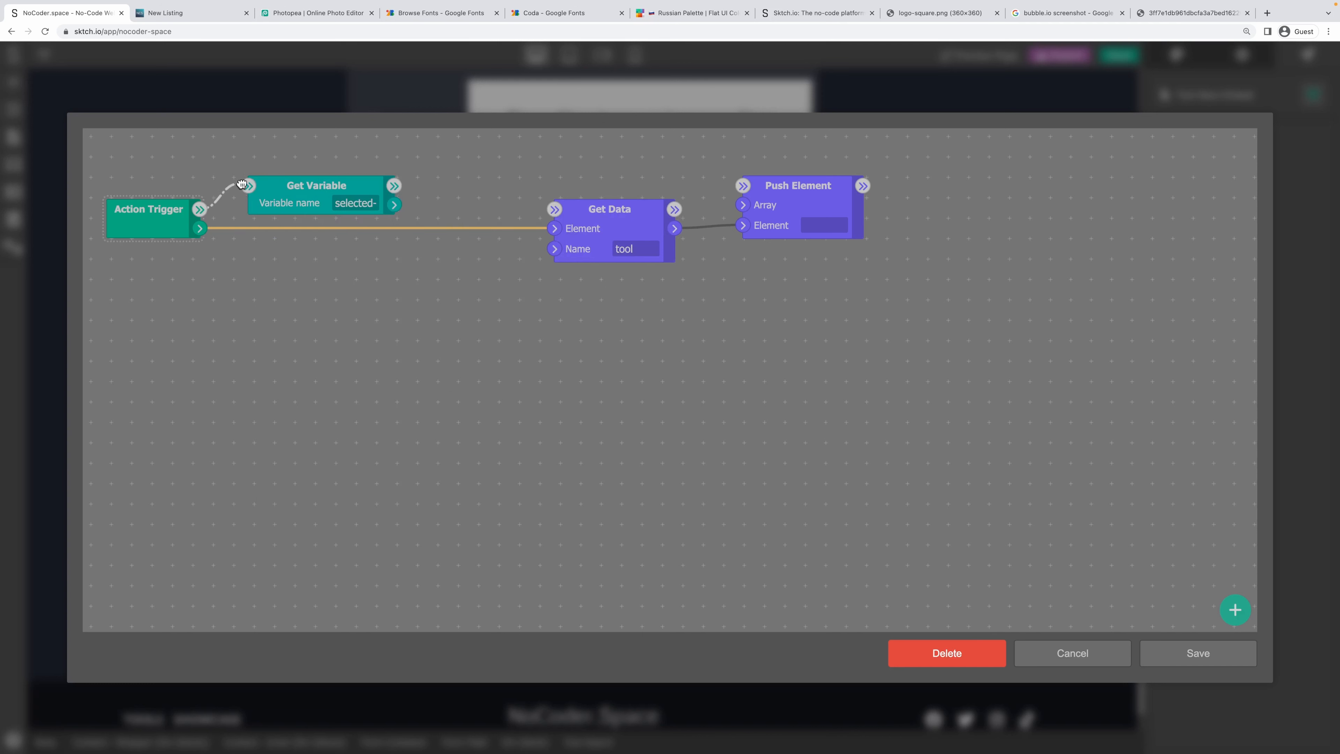
drag(853, 205, 1106, 252)
drag(586, 219, 844, 337)
Add a Set Variable node named selected-tools and move it toward the top right.
right_click(502, 204)
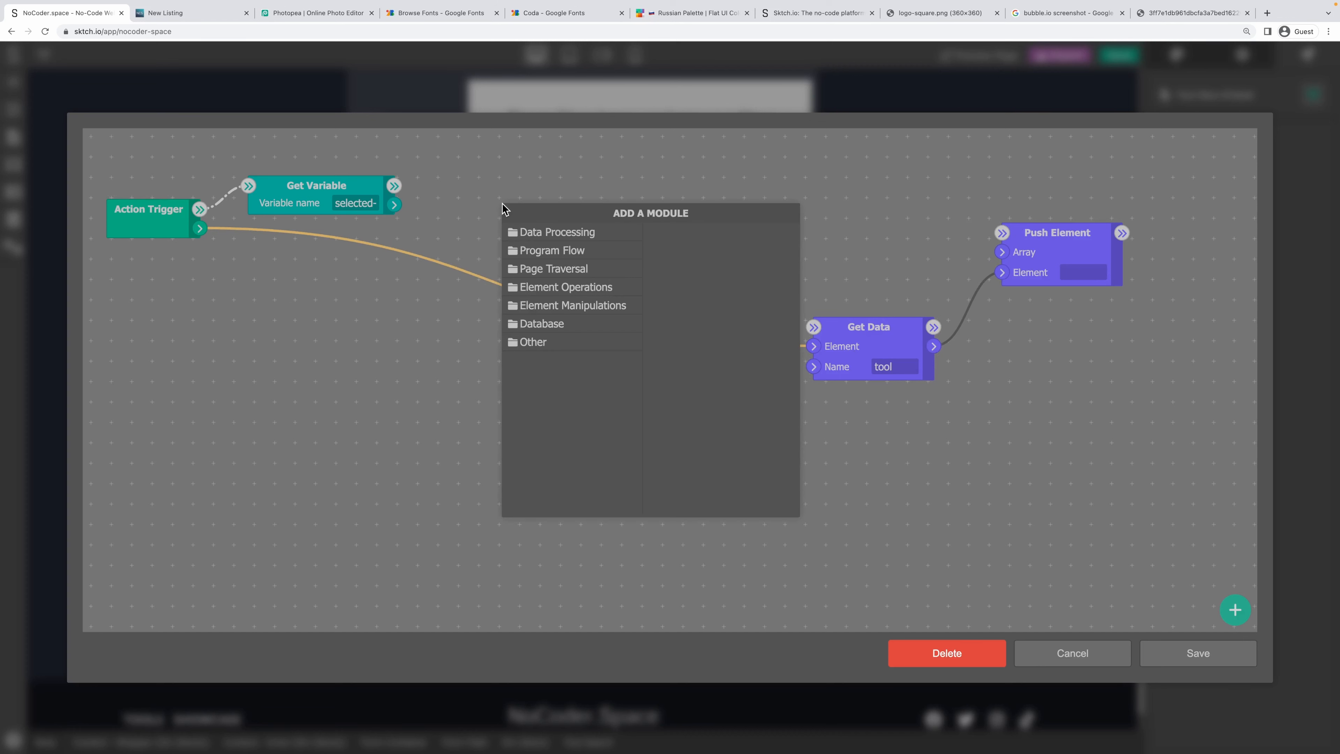
click(553, 234)
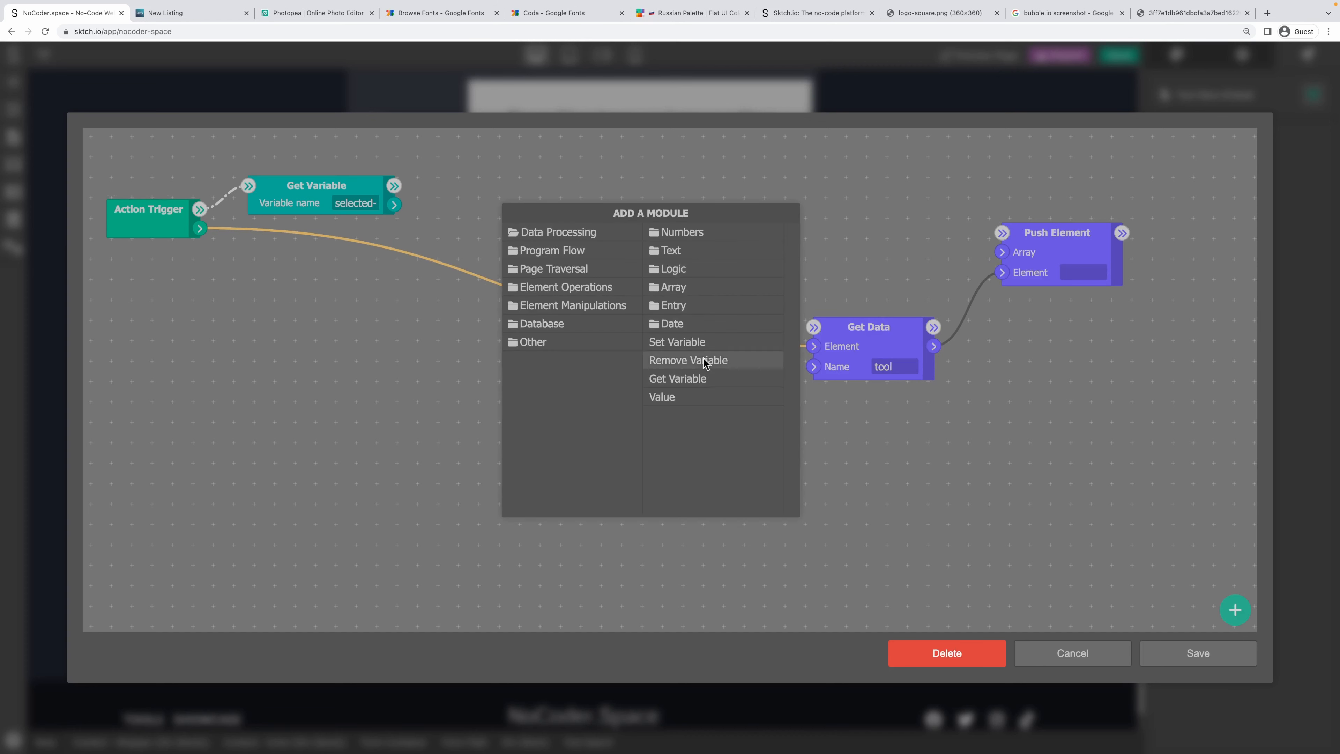
click(699, 341)
click(612, 229)
text(selected-tools)
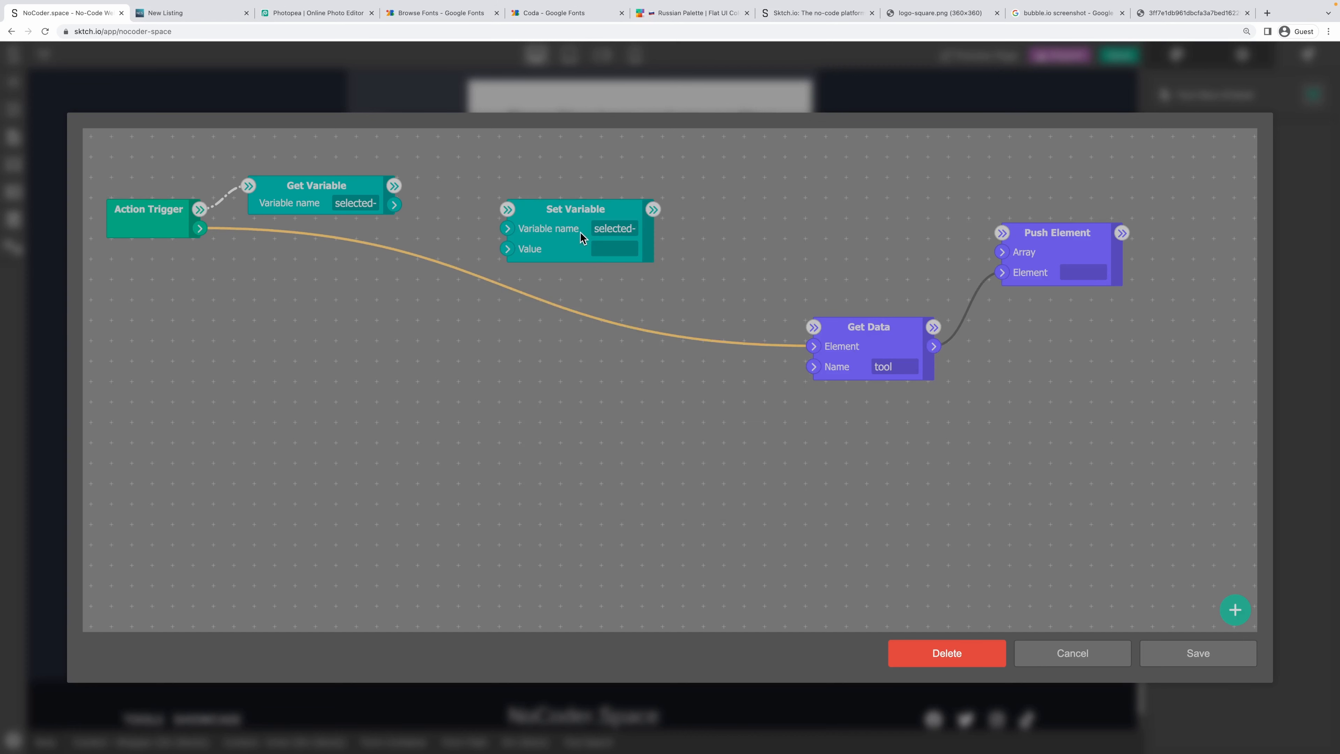
drag(580, 227, 1146, 199)
Rearrange Set Variable and Push Element so the nodes no longer overlap.
drag(769, 295, 289, 384)
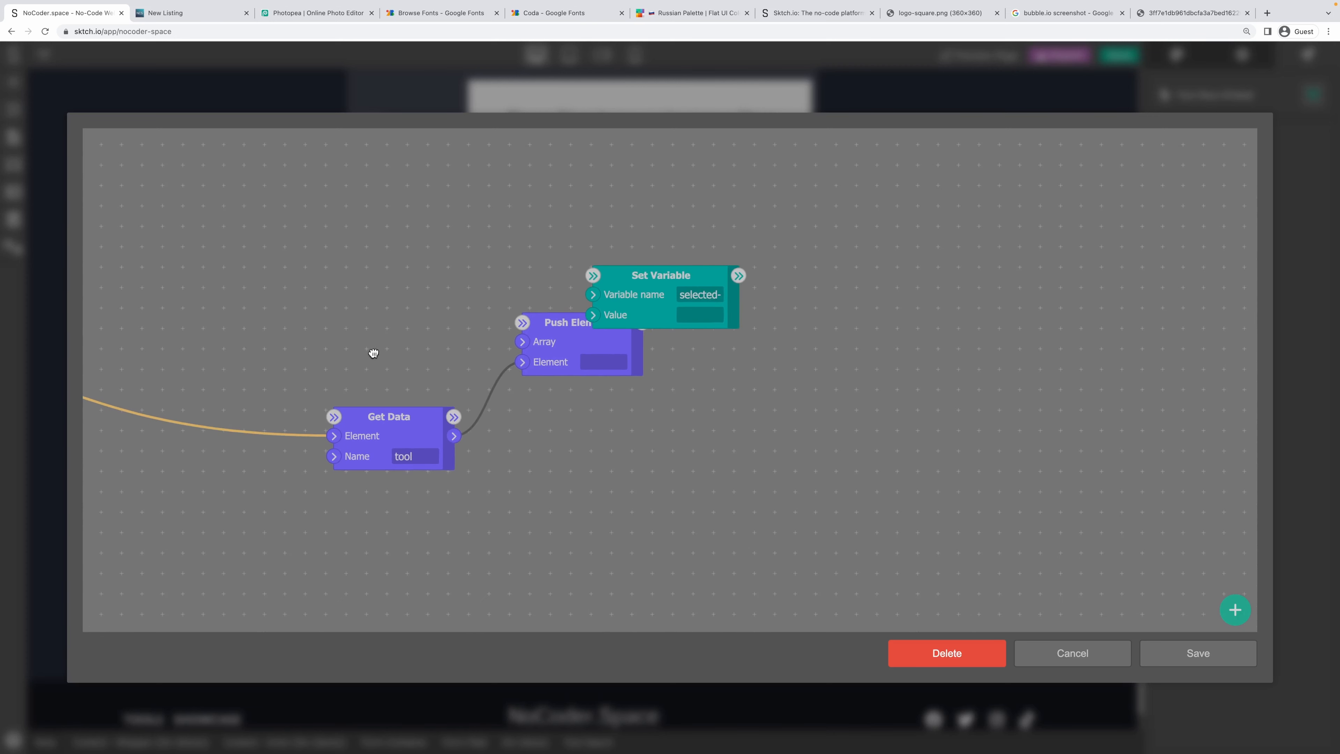
drag(682, 275, 921, 257)
click(569, 326)
drag(568, 325, 592, 301)
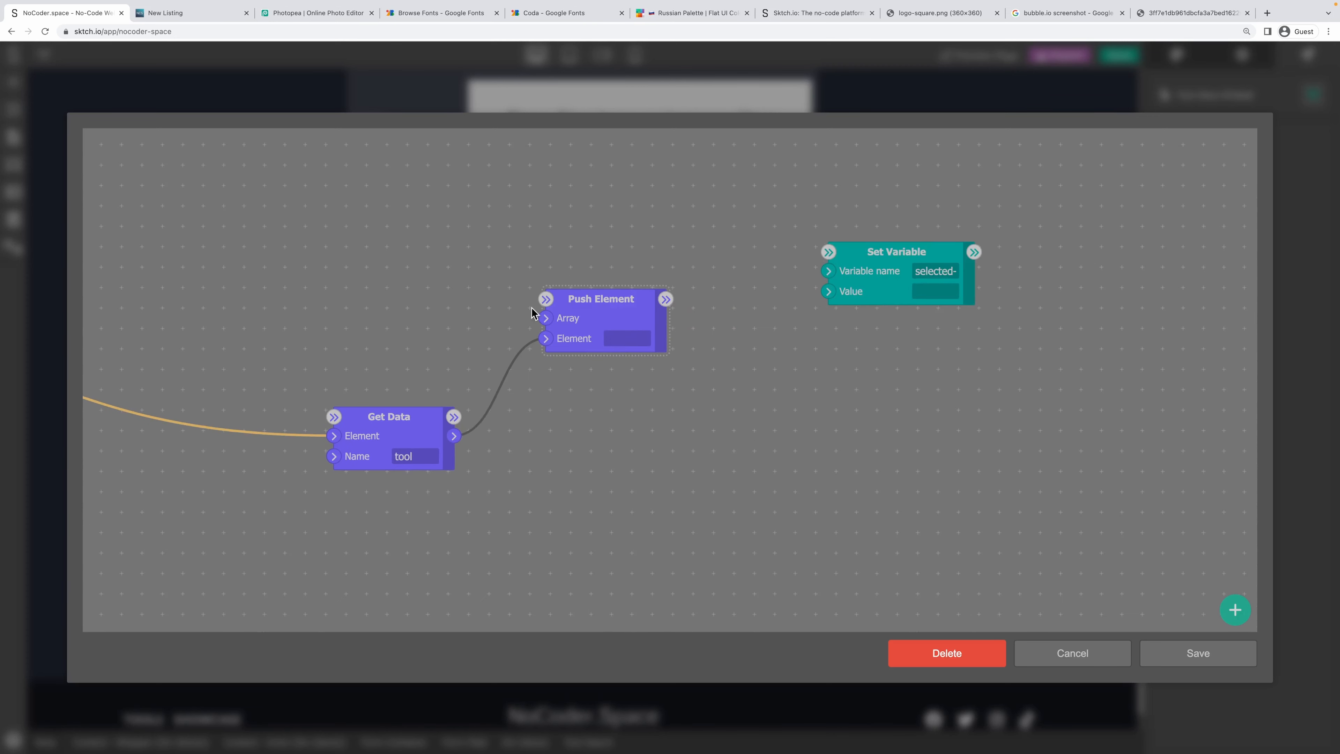
drag(278, 267, 753, 308)
right_click(548, 306)
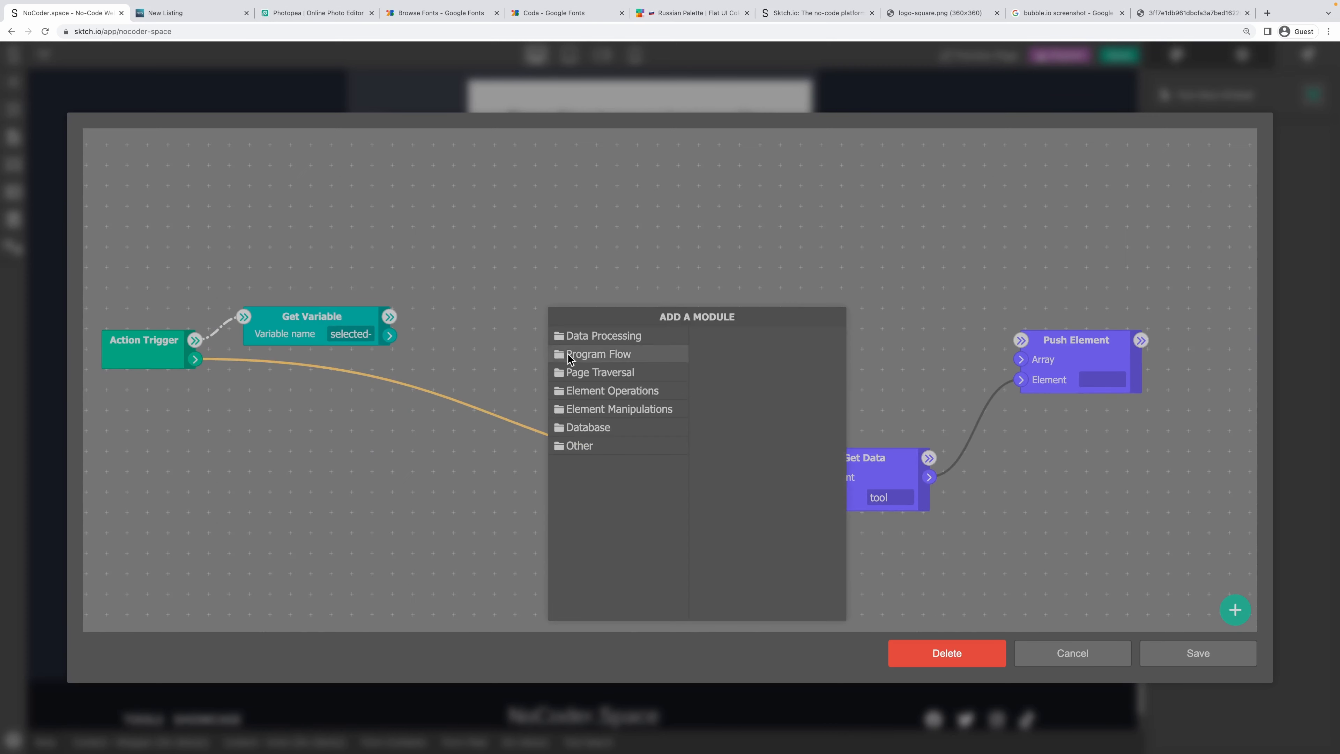
Add a Value node from Data Processing with its type set to Array of Texts.
click(601, 336)
click(738, 391)
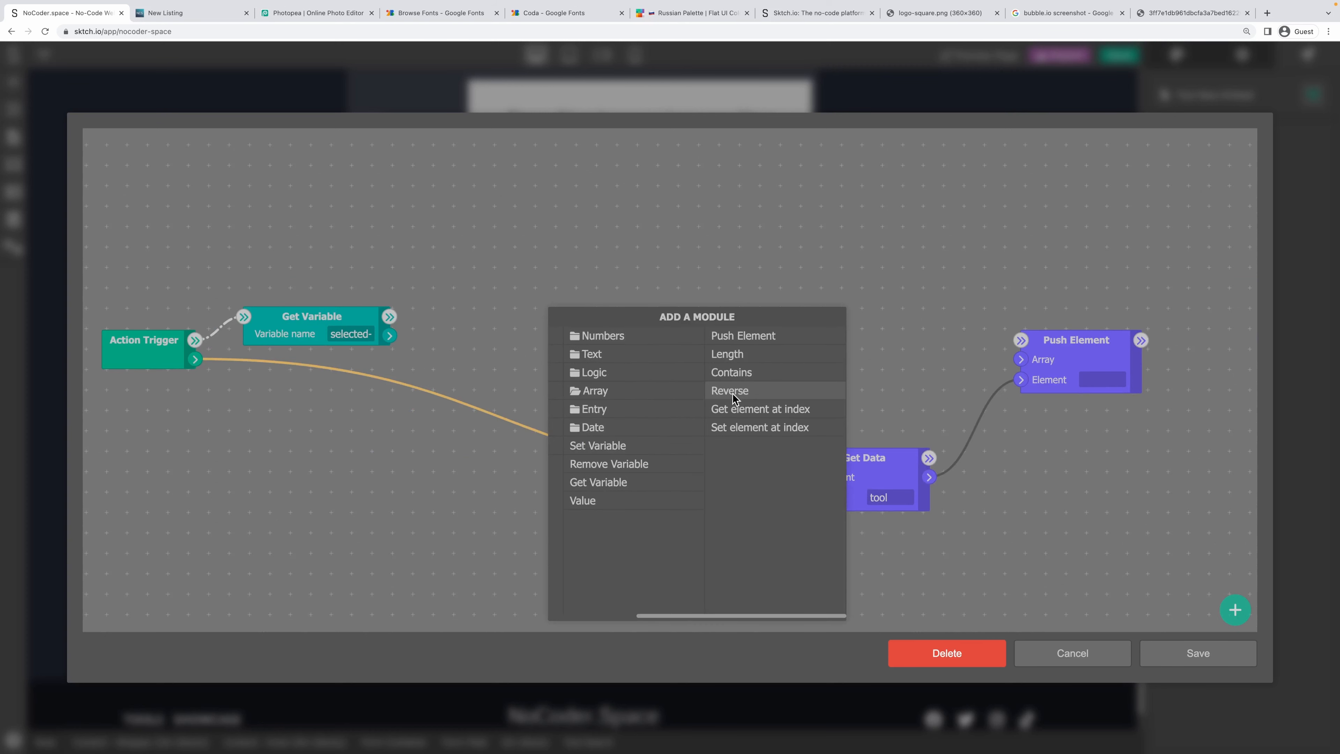
click(612, 500)
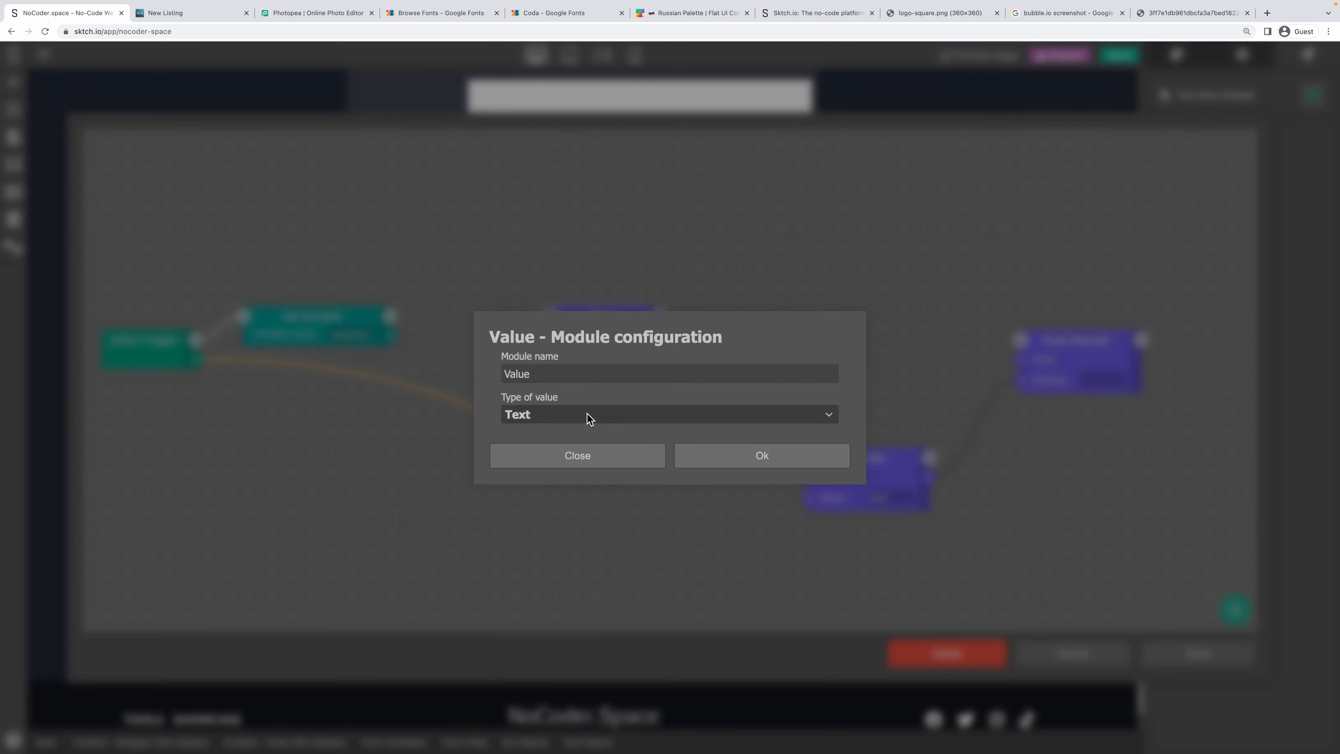
click(587, 412)
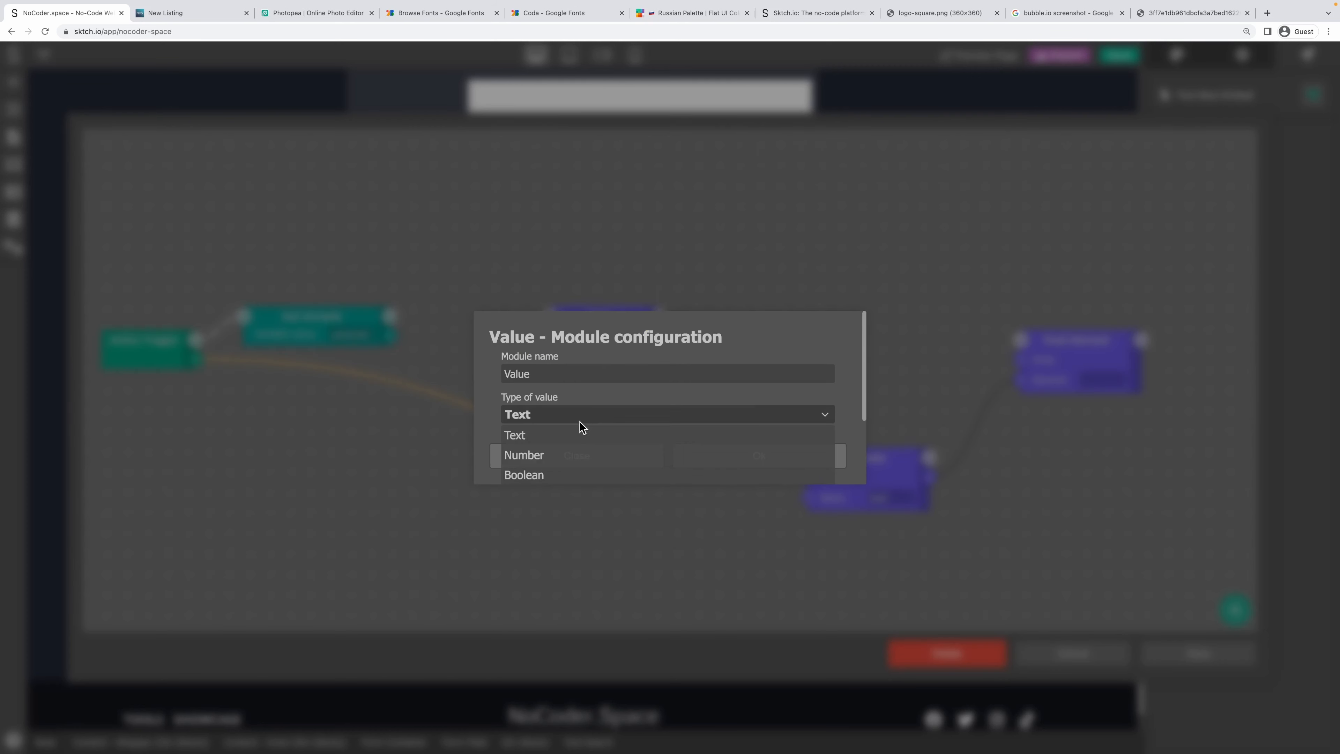
scroll(557, 468, down, 3)
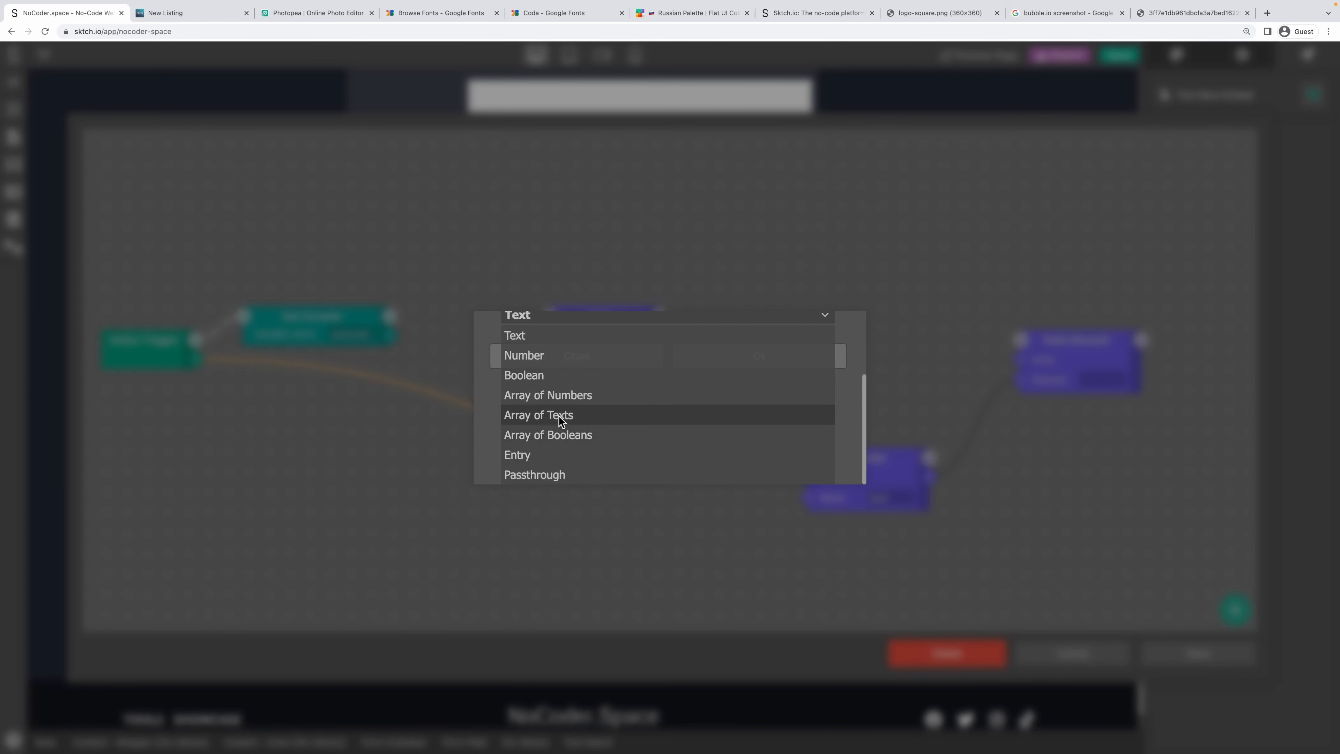
click(558, 416)
Lower the array to 0 elements, confirm the Value node, and move it right of Get Variable.
click(830, 432)
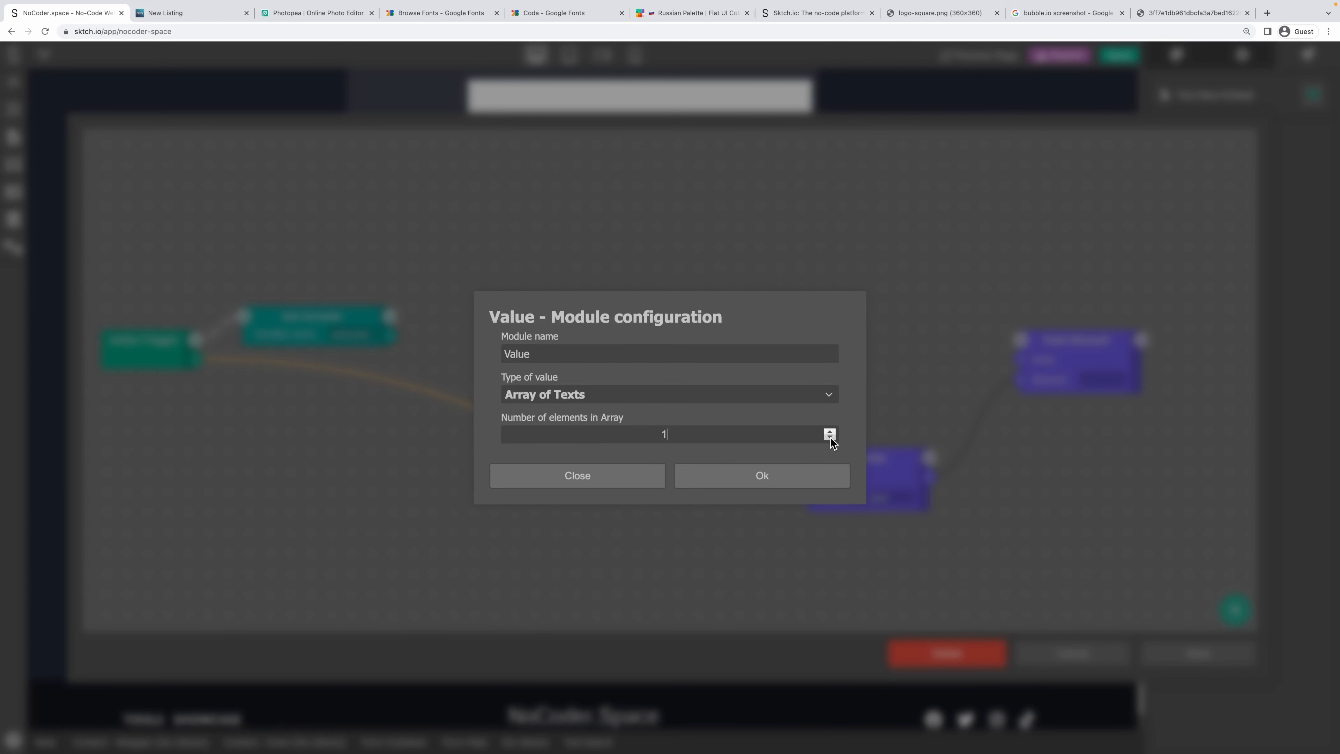
click(830, 437)
click(812, 394)
scroll(746, 434, down, 2)
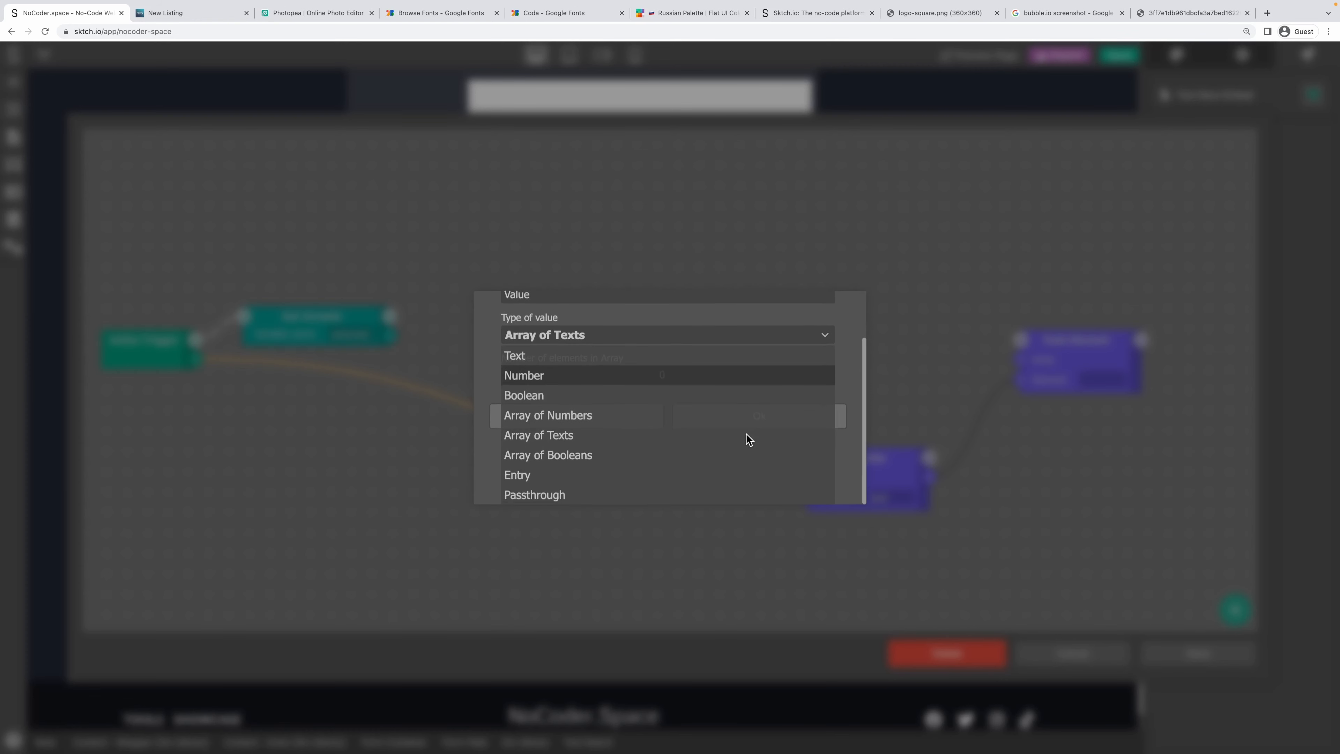
click(839, 363)
click(756, 471)
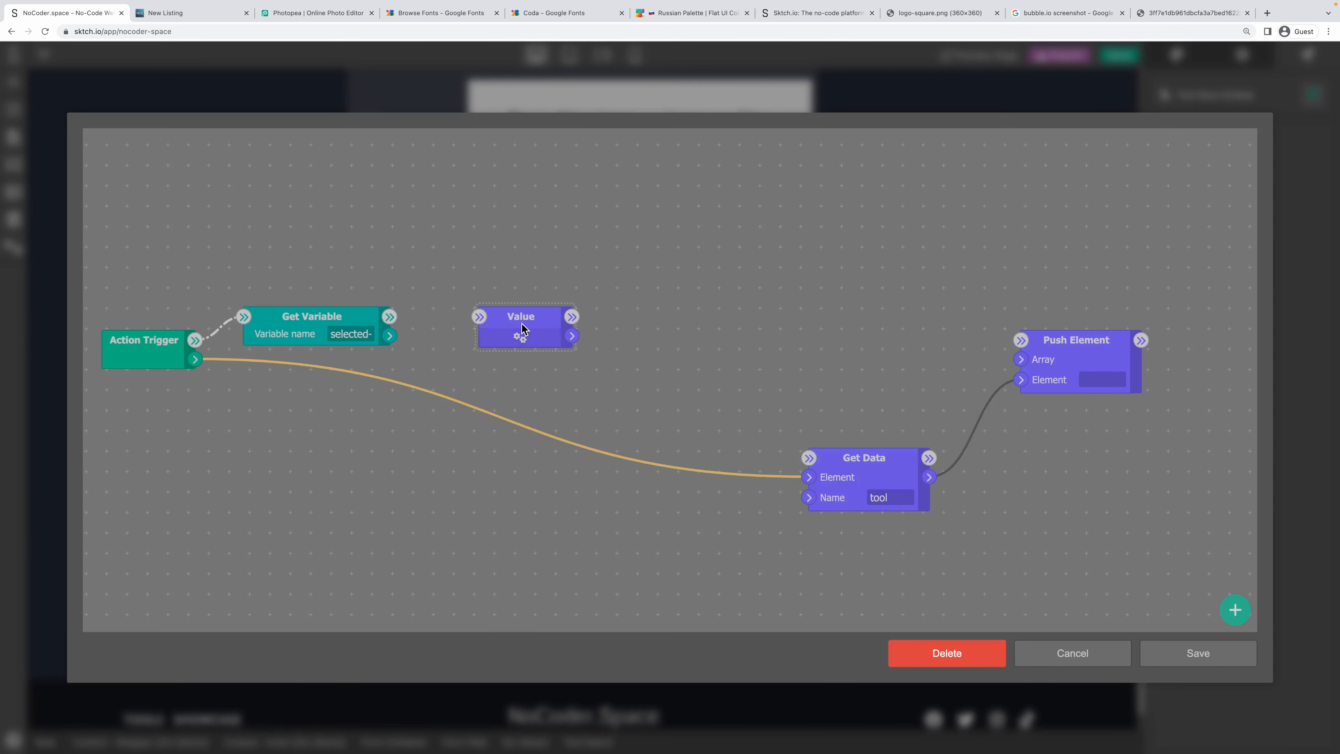
drag(522, 328, 664, 328)
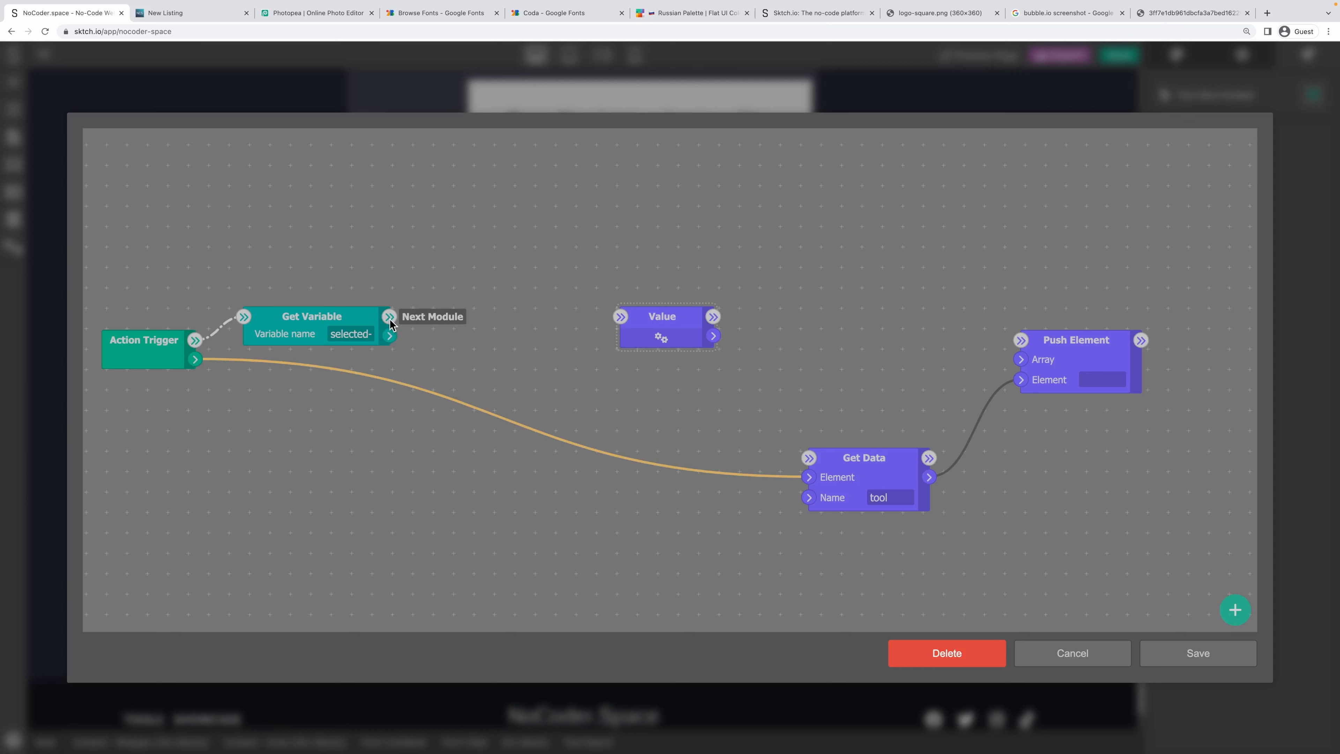
right_click(541, 266)
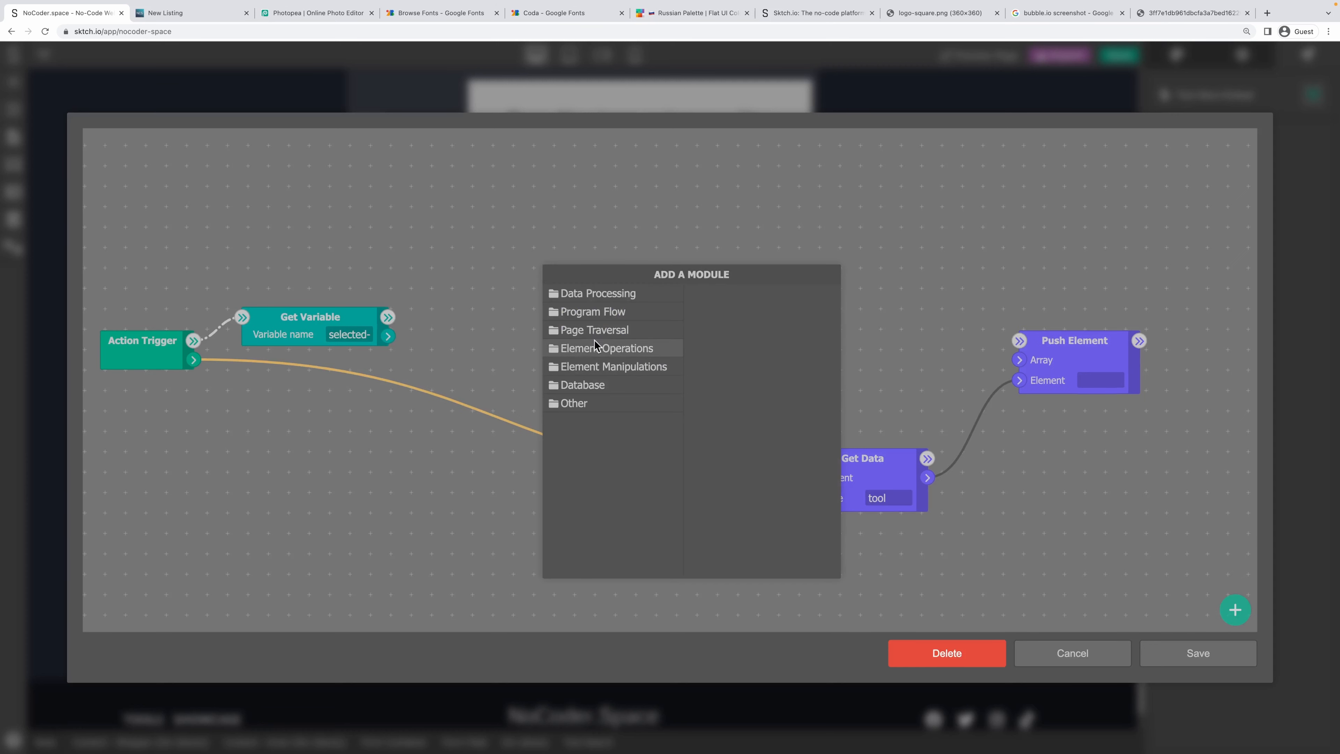
Add a Condition on Get Variable's value: Get Data if true, the Value node if false.
click(613, 310)
click(765, 296)
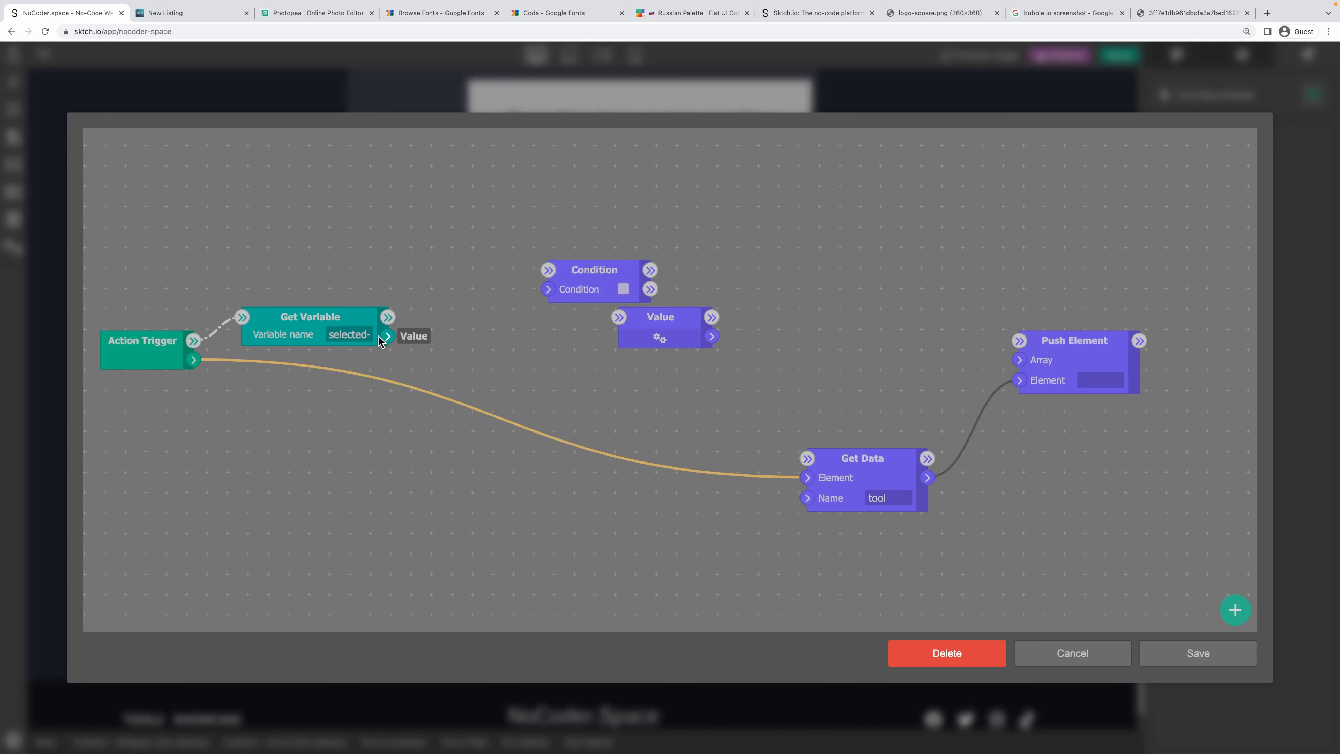
drag(389, 335, 494, 327)
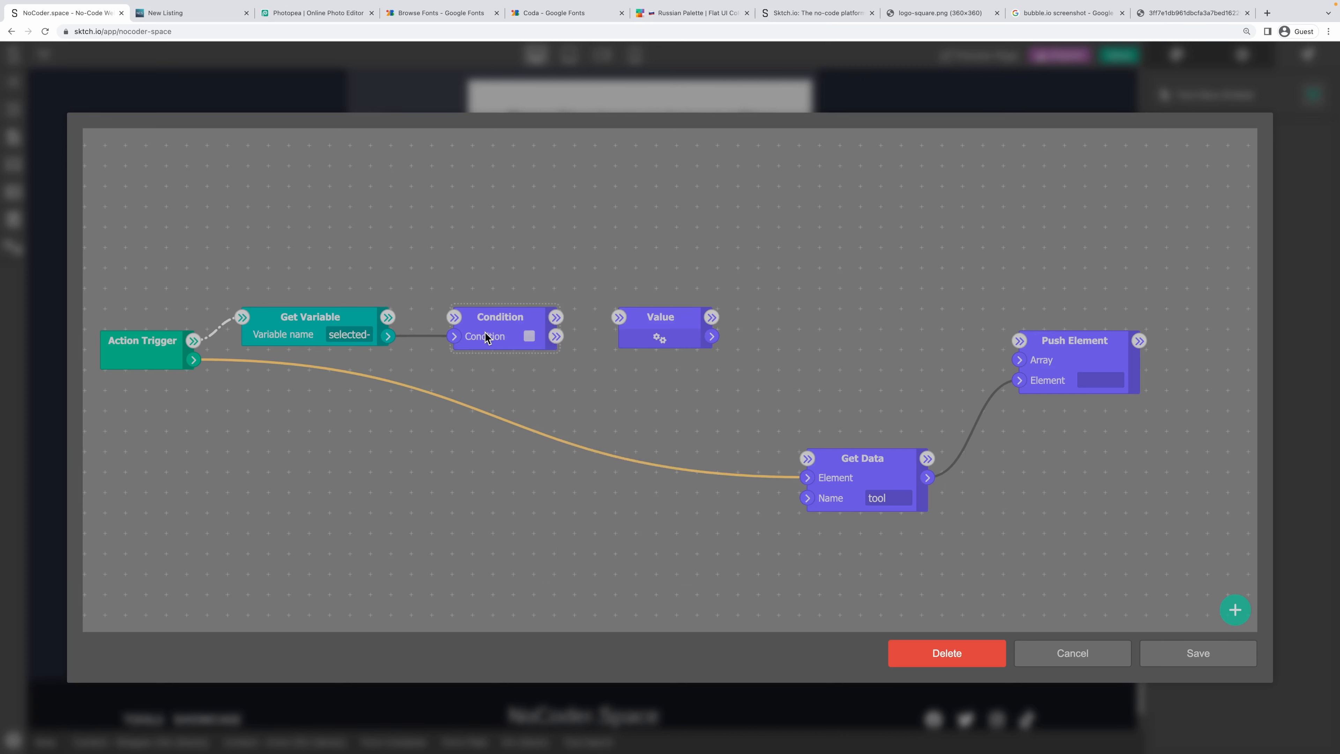
drag(389, 317, 455, 317)
drag(558, 317, 807, 461)
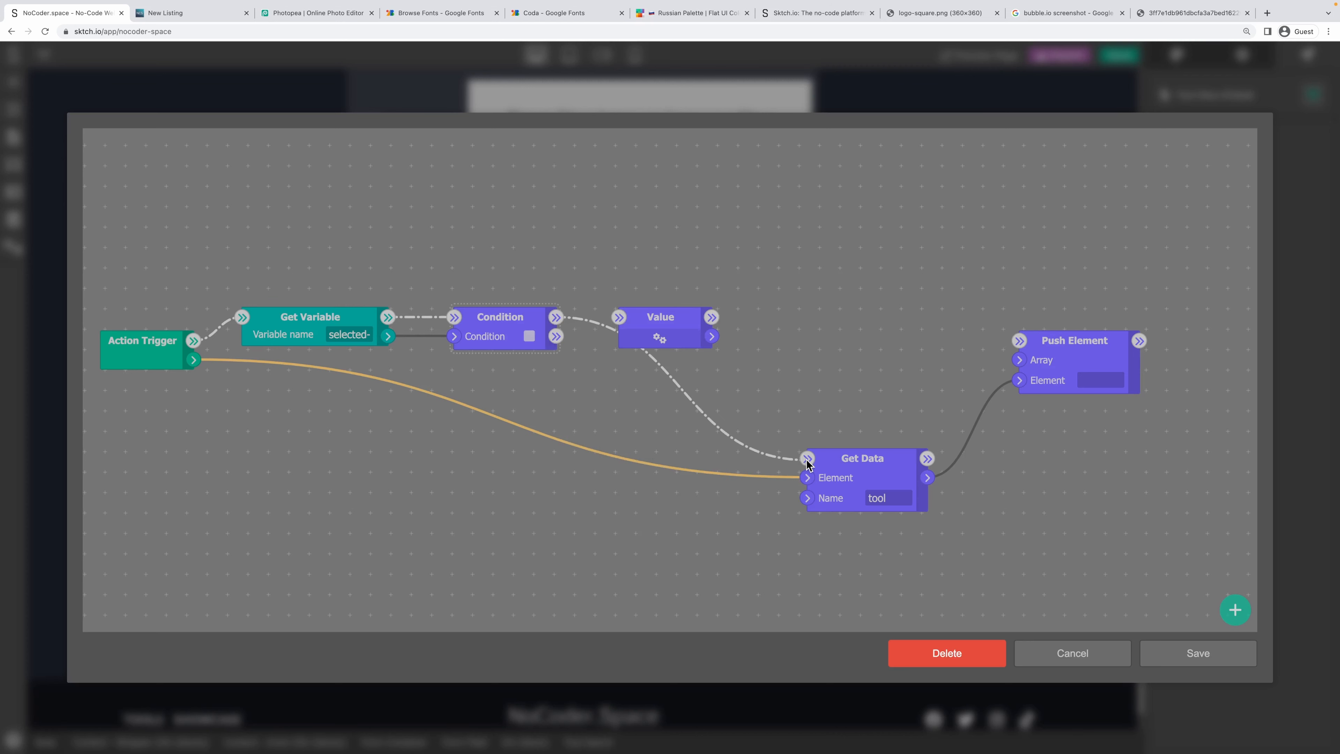
drag(823, 374, 607, 400)
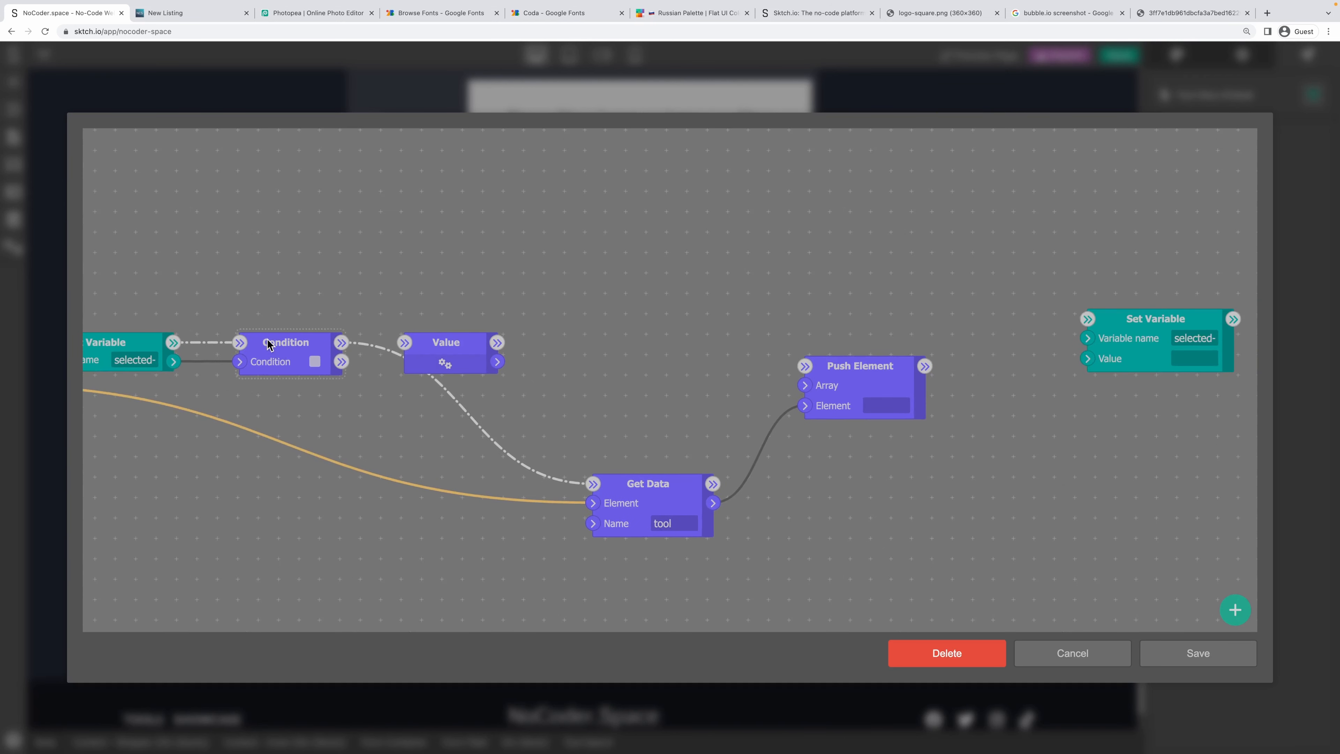
drag(268, 344, 405, 344)
drag(269, 341, 307, 297)
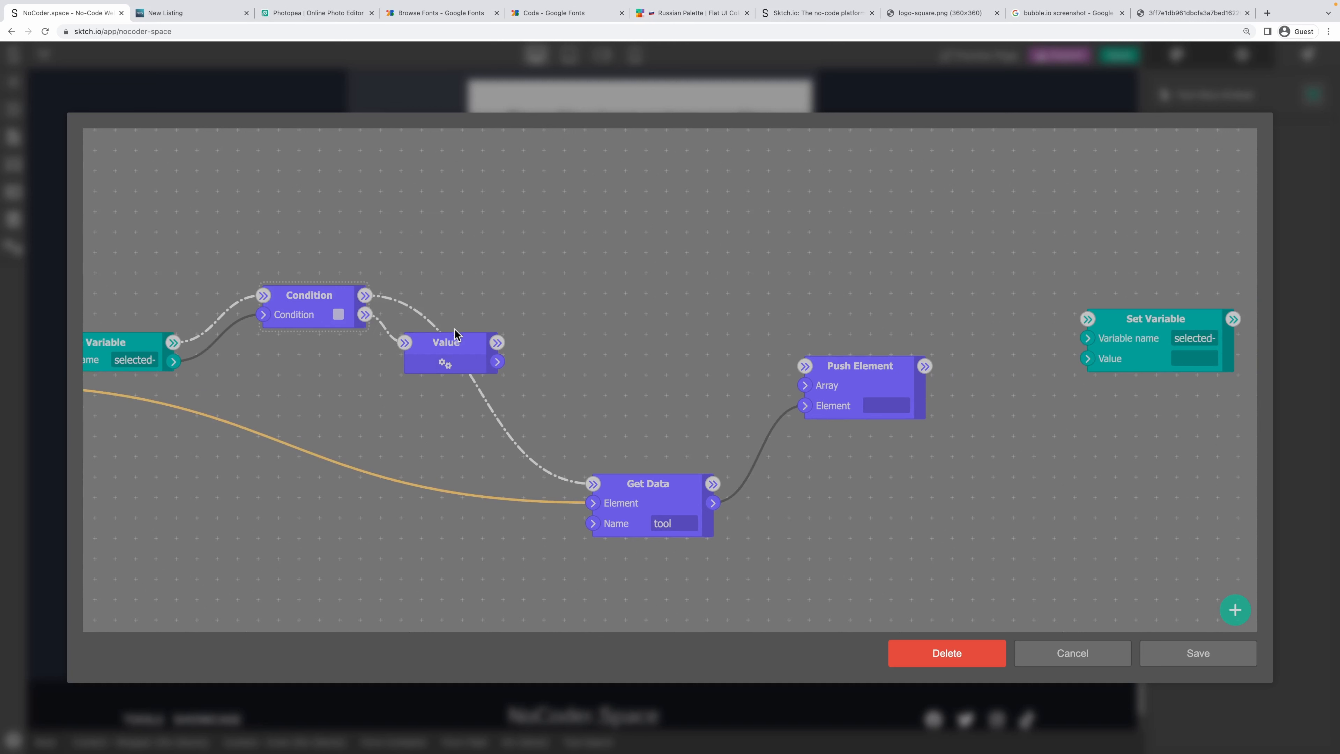
drag(455, 334, 463, 271)
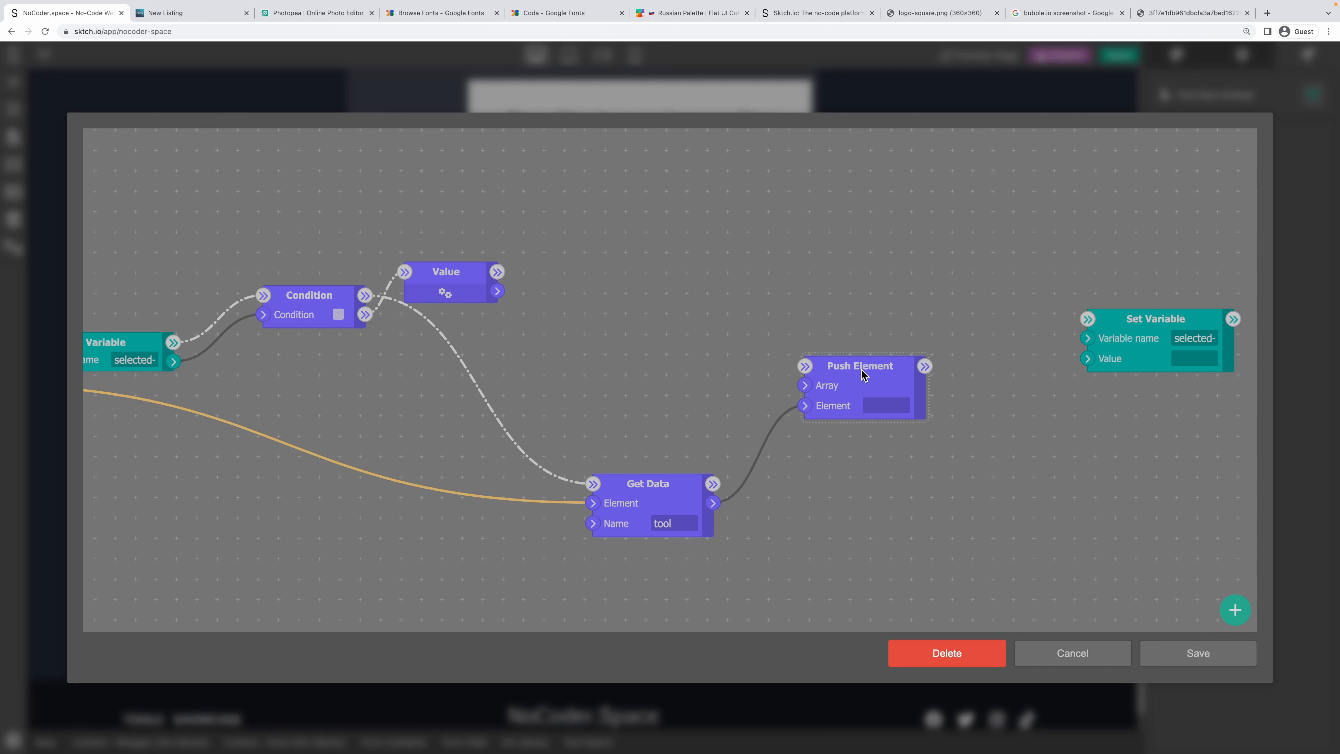
Feed the variable and Value outputs into Push Element's Array and Set Variable's Value, then Get Data after Value.
drag(173, 362, 806, 389)
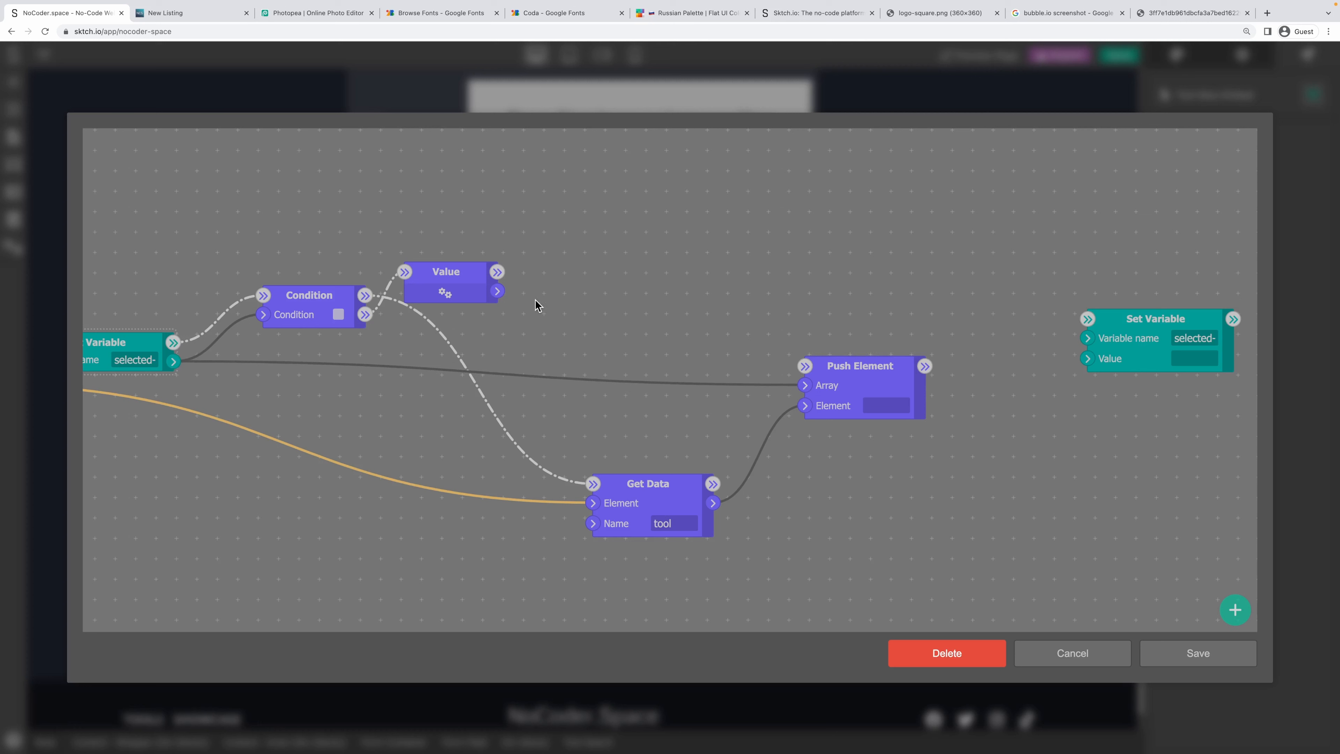
drag(498, 290, 805, 388)
drag(174, 361, 1088, 359)
drag(174, 361, 404, 339)
drag(498, 290, 1088, 359)
drag(497, 272, 594, 483)
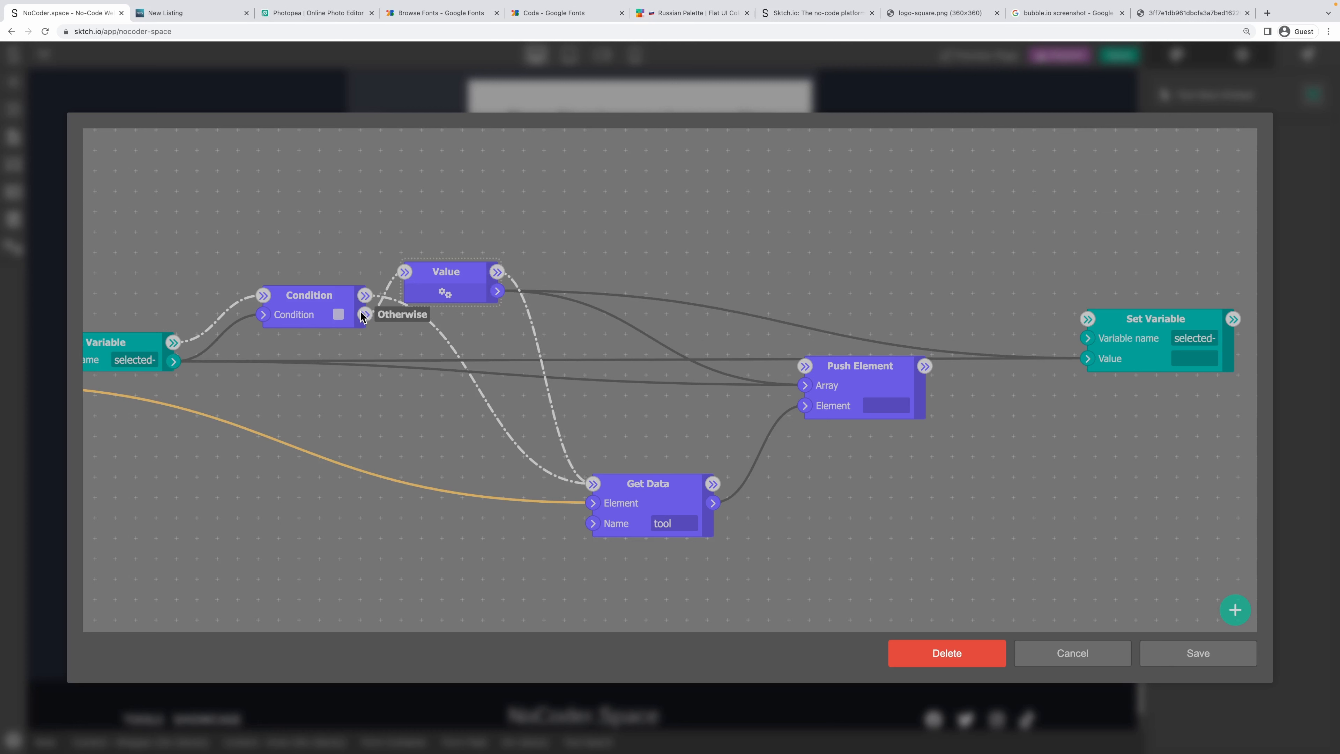
Chain Set Variable after Push Element, check the selected-tools name, and save the logic.
drag(454, 269, 437, 253)
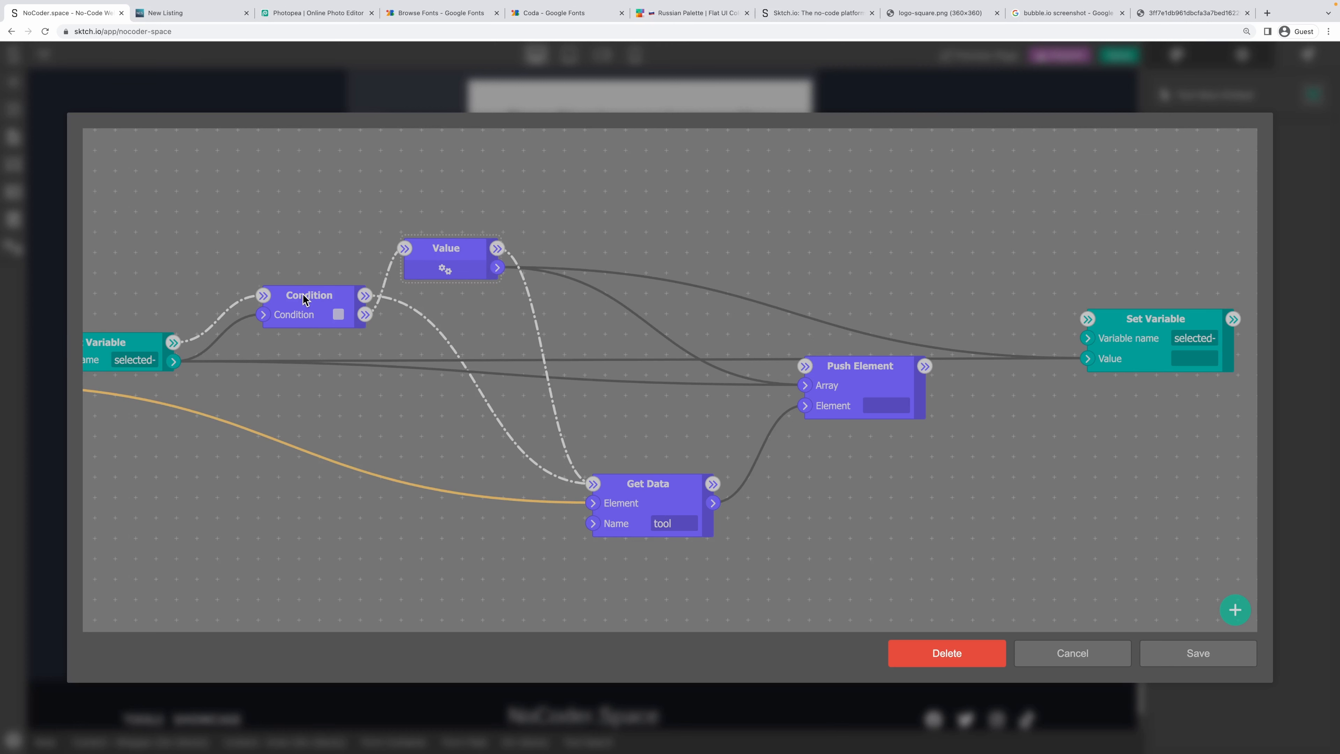
drag(304, 298, 281, 304)
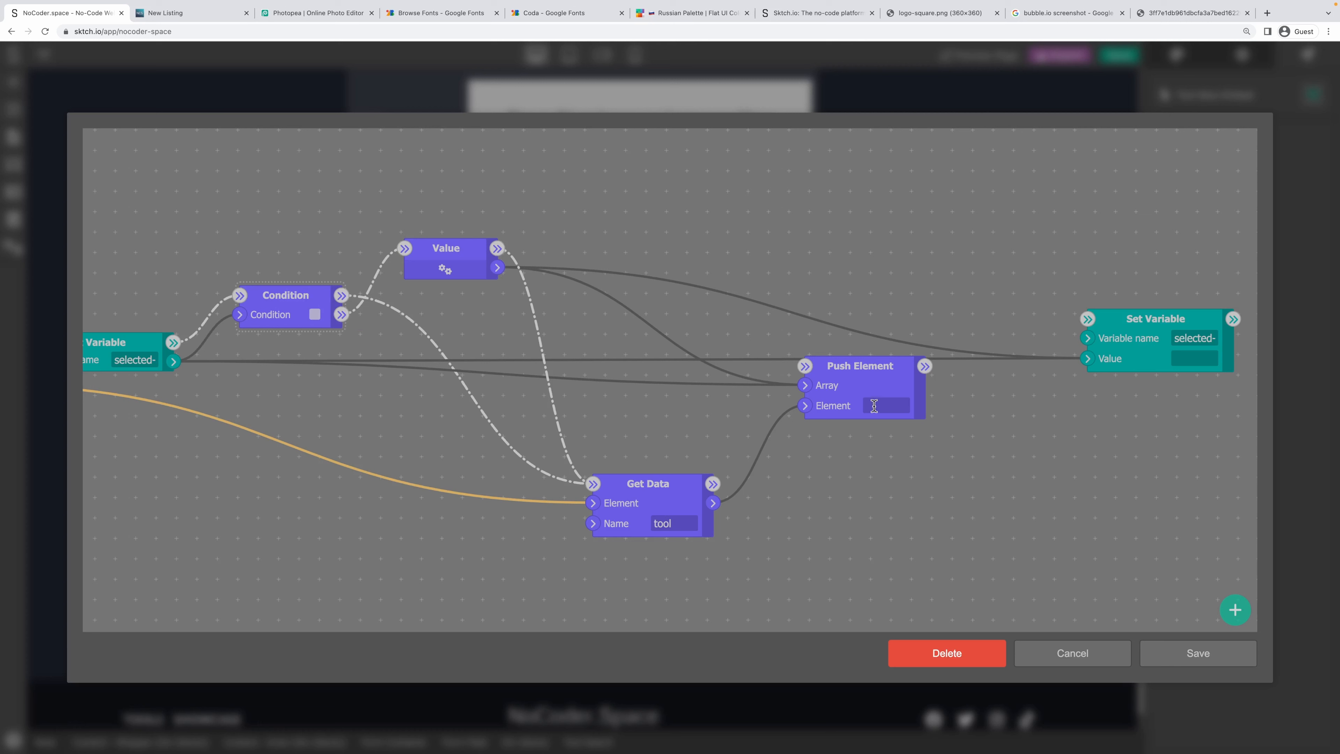
drag(873, 373, 850, 420)
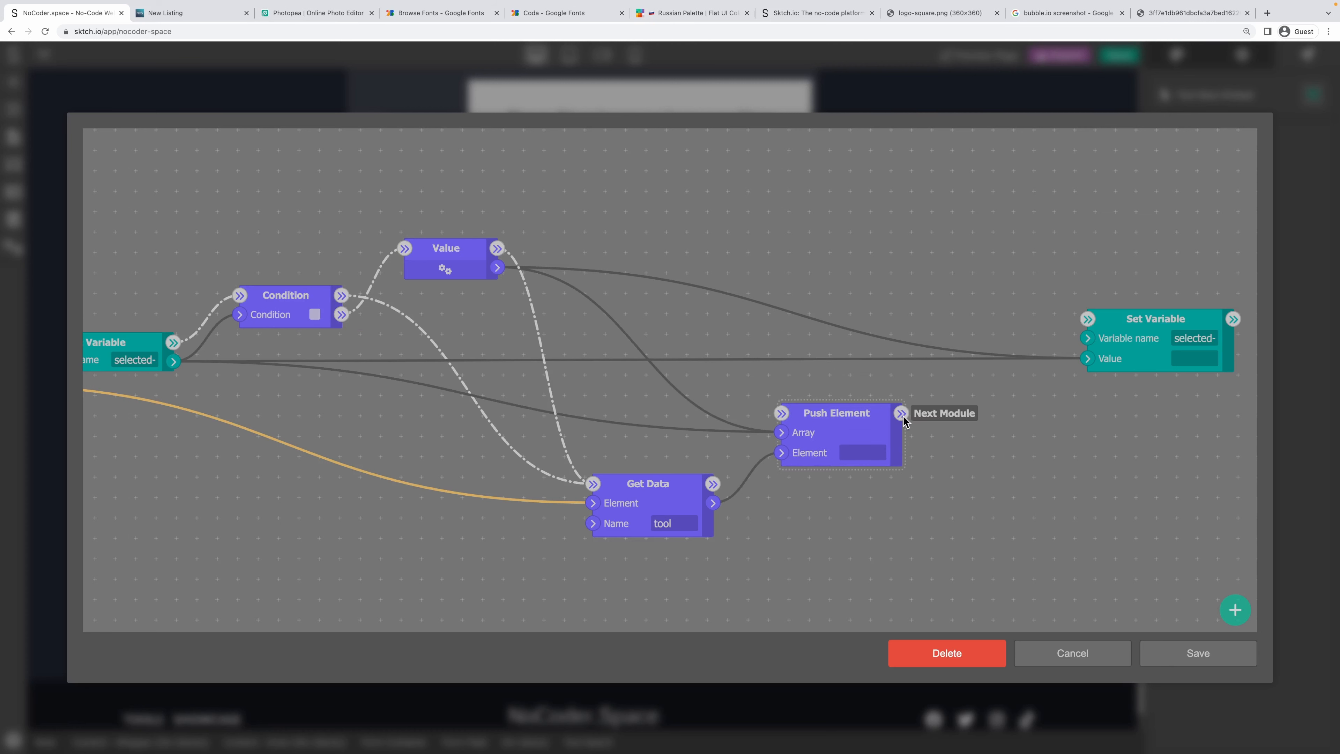
drag(901, 413, 1086, 329)
drag(1201, 343, 1228, 346)
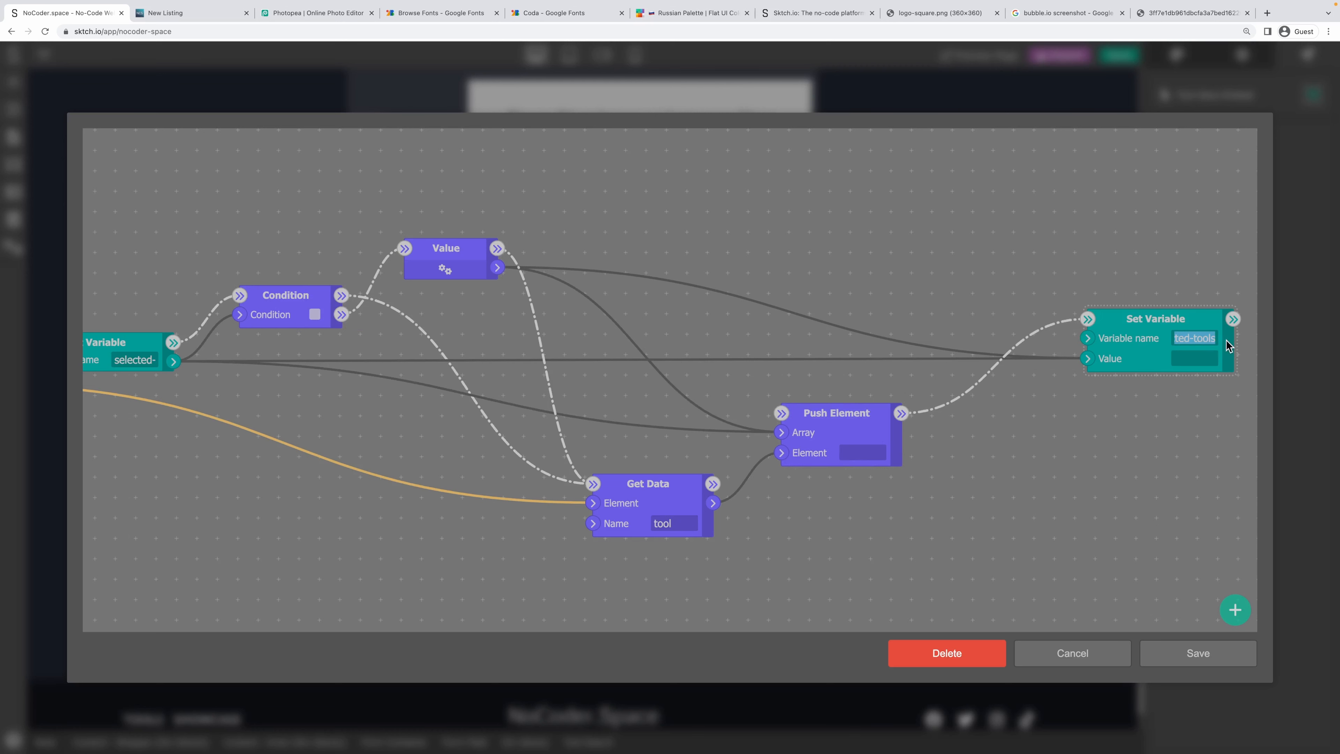
click(1191, 658)
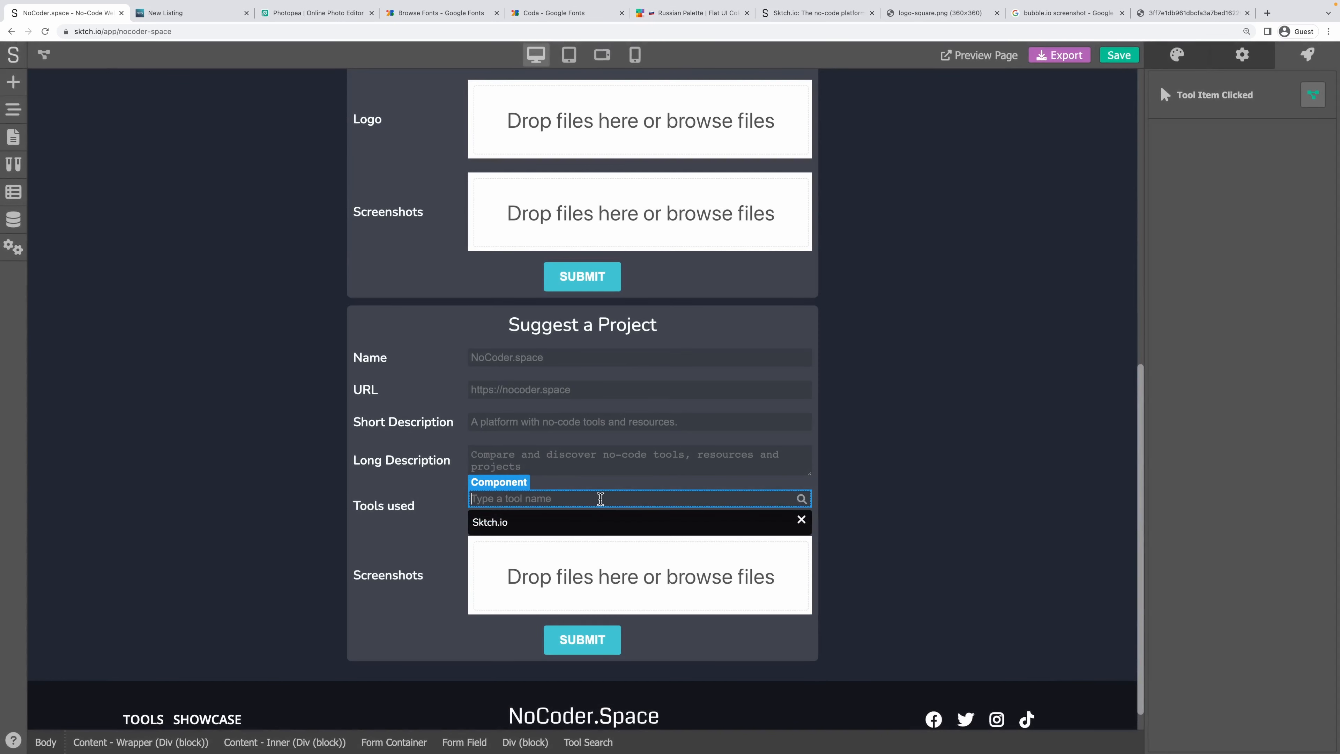
On the Sktch.io result item, replace the HANDLE data entry with TOOL linked to variable tool, and save.
click(600, 498)
click(532, 521)
click(1241, 62)
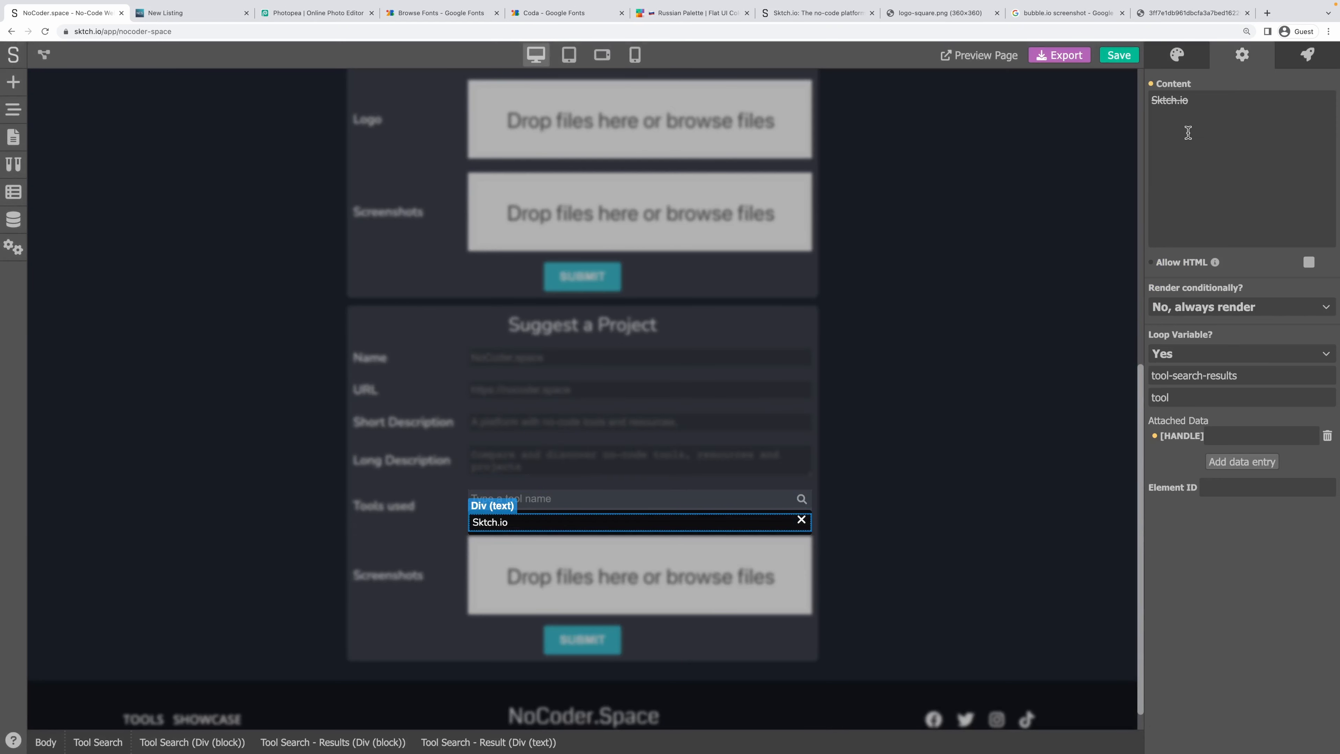
click(1327, 435)
click(1251, 463)
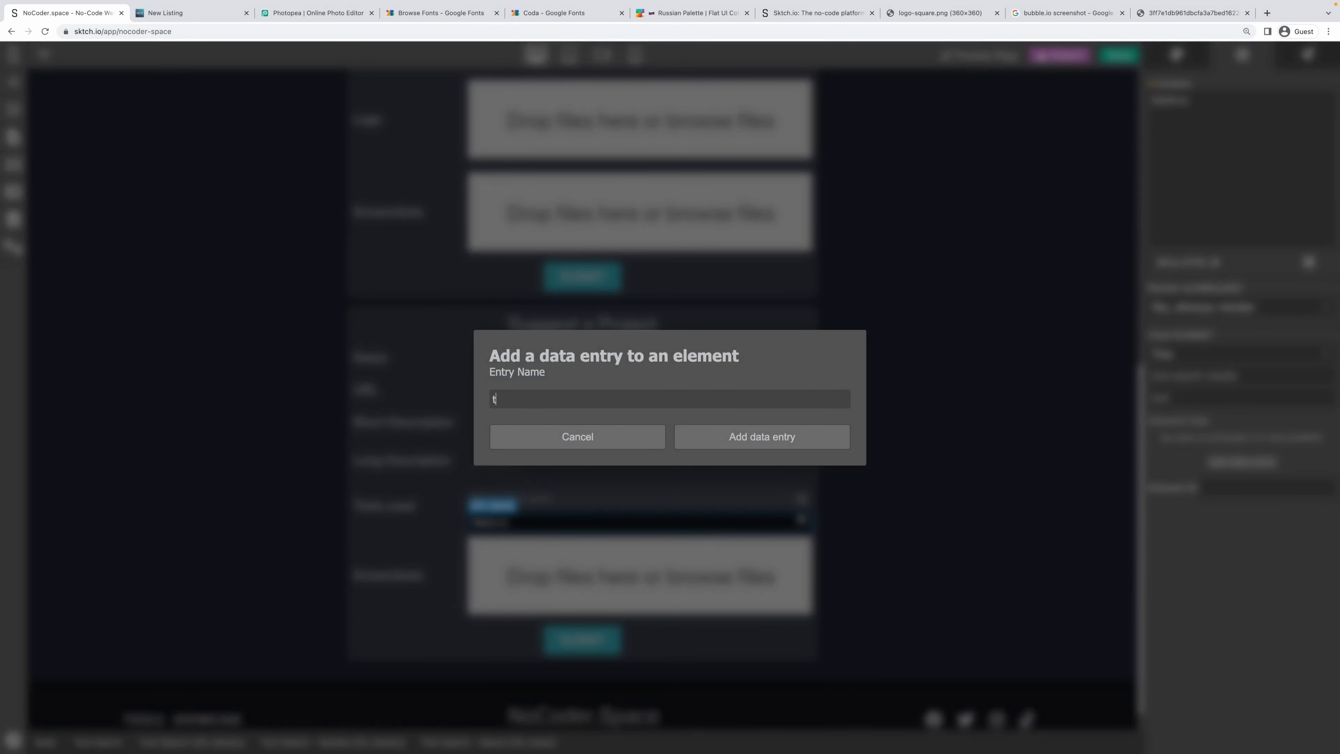
click(772, 437)
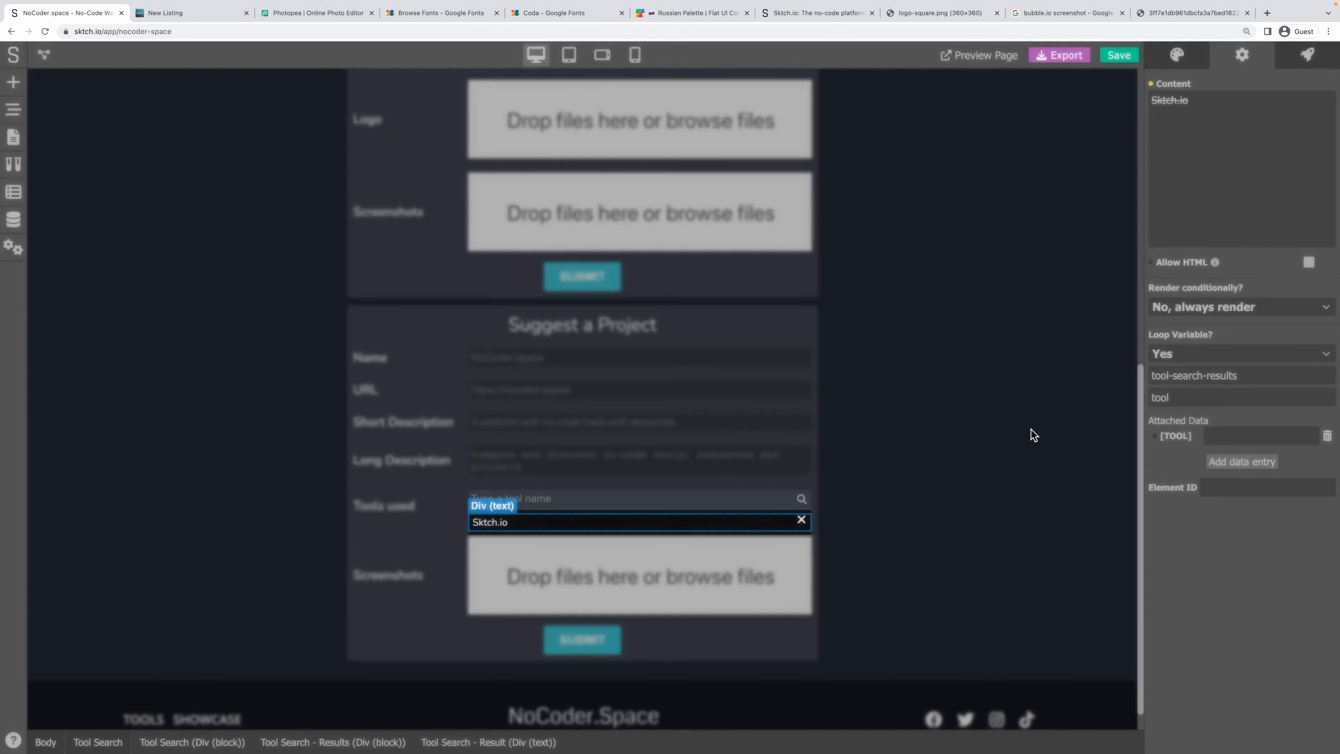
click(1157, 437)
click(1216, 485)
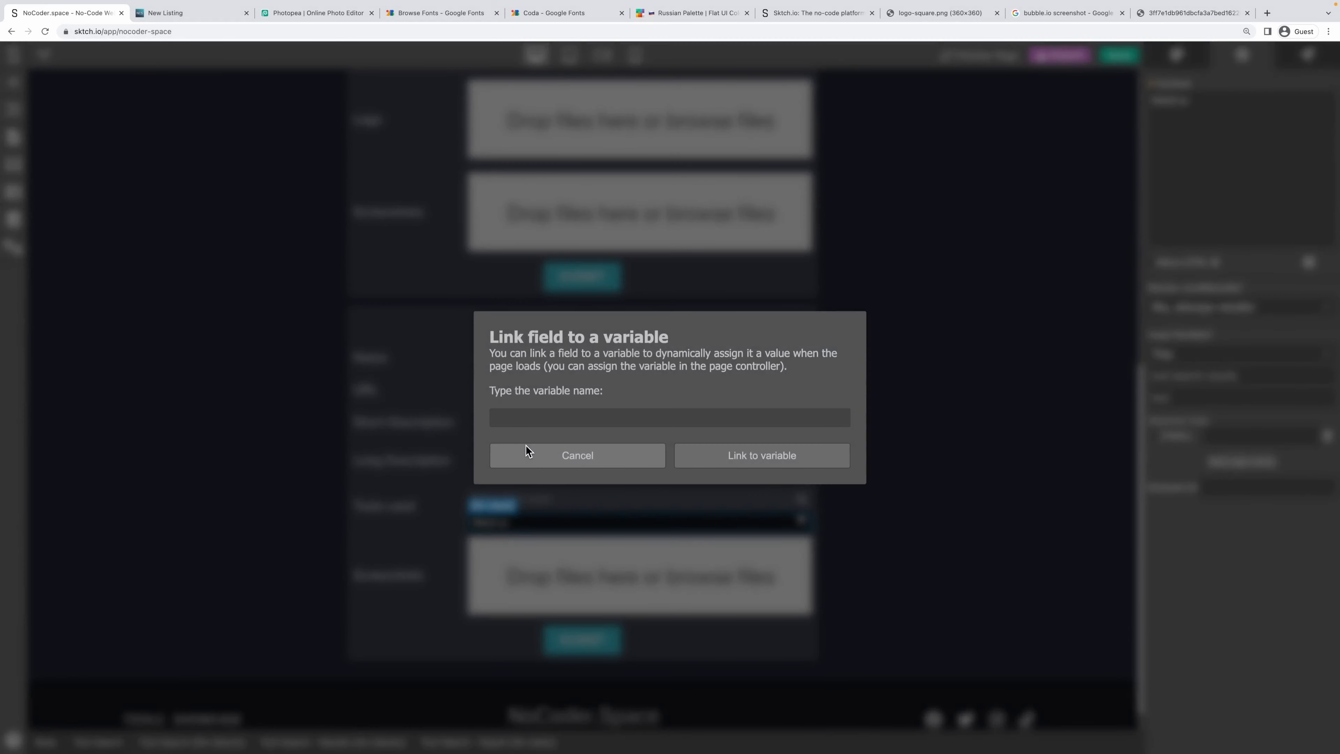
text(tool)
click(726, 458)
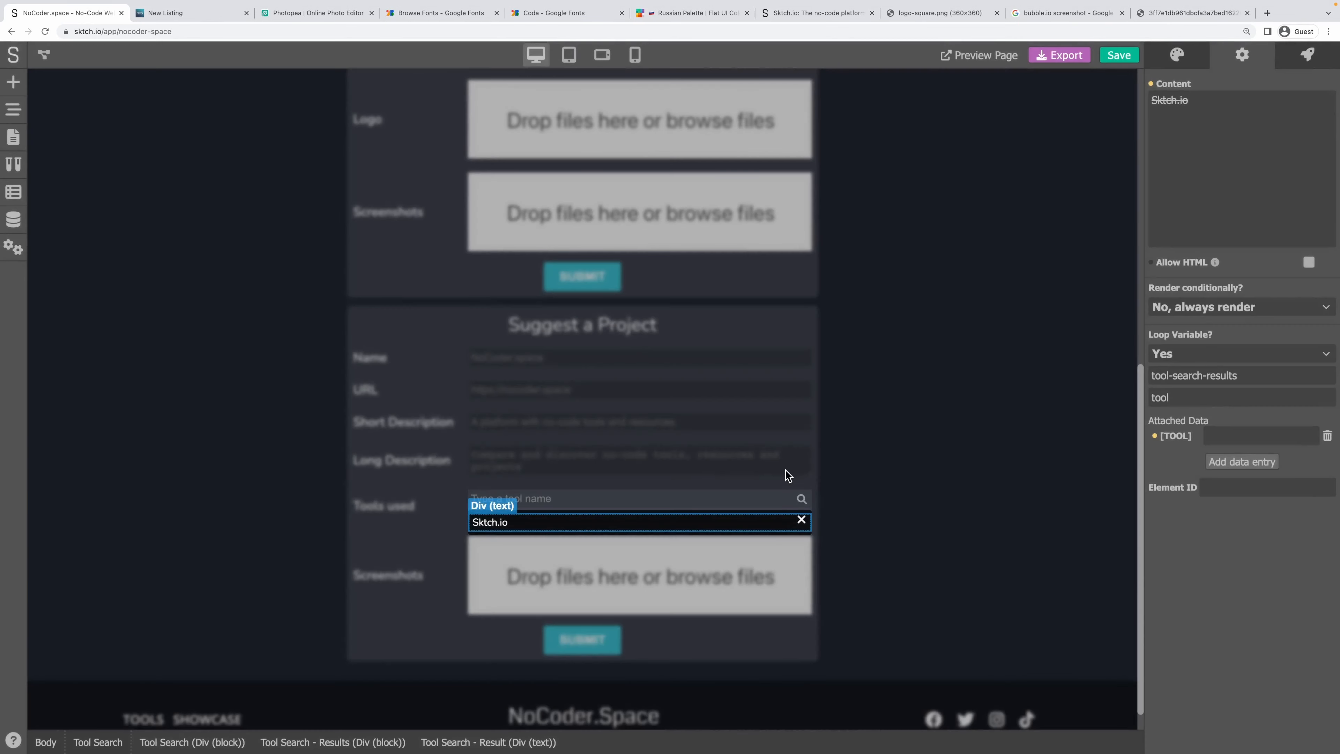
click(1116, 57)
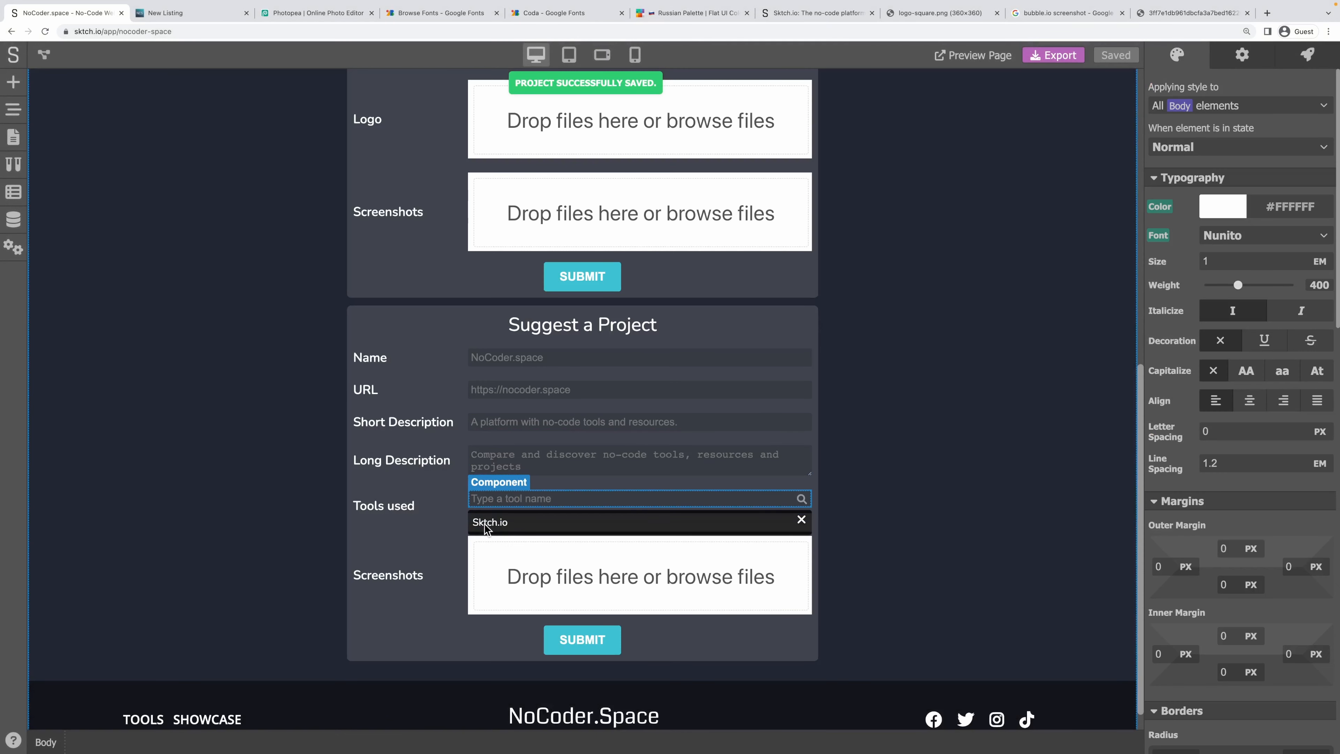
Add a Div (text) element nested inside the block under the tool search.
click(13, 113)
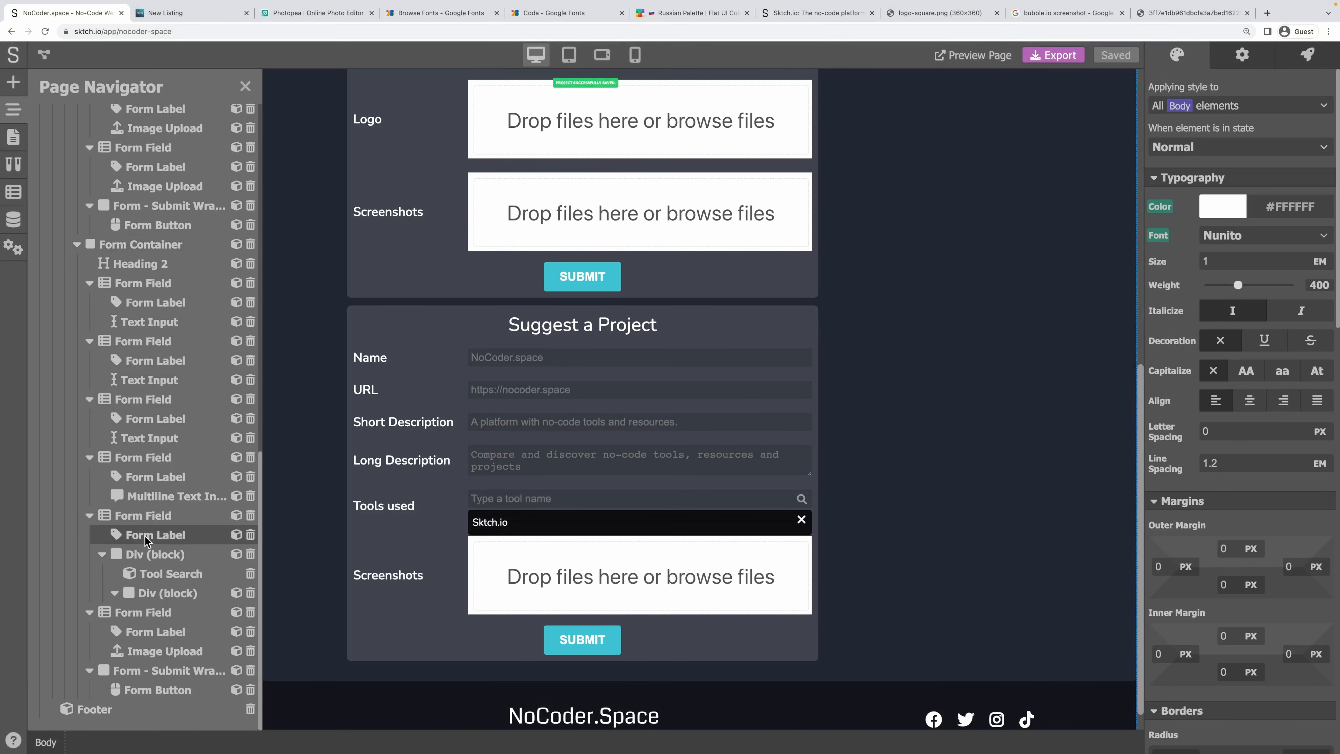
scroll(155, 470, up, 3)
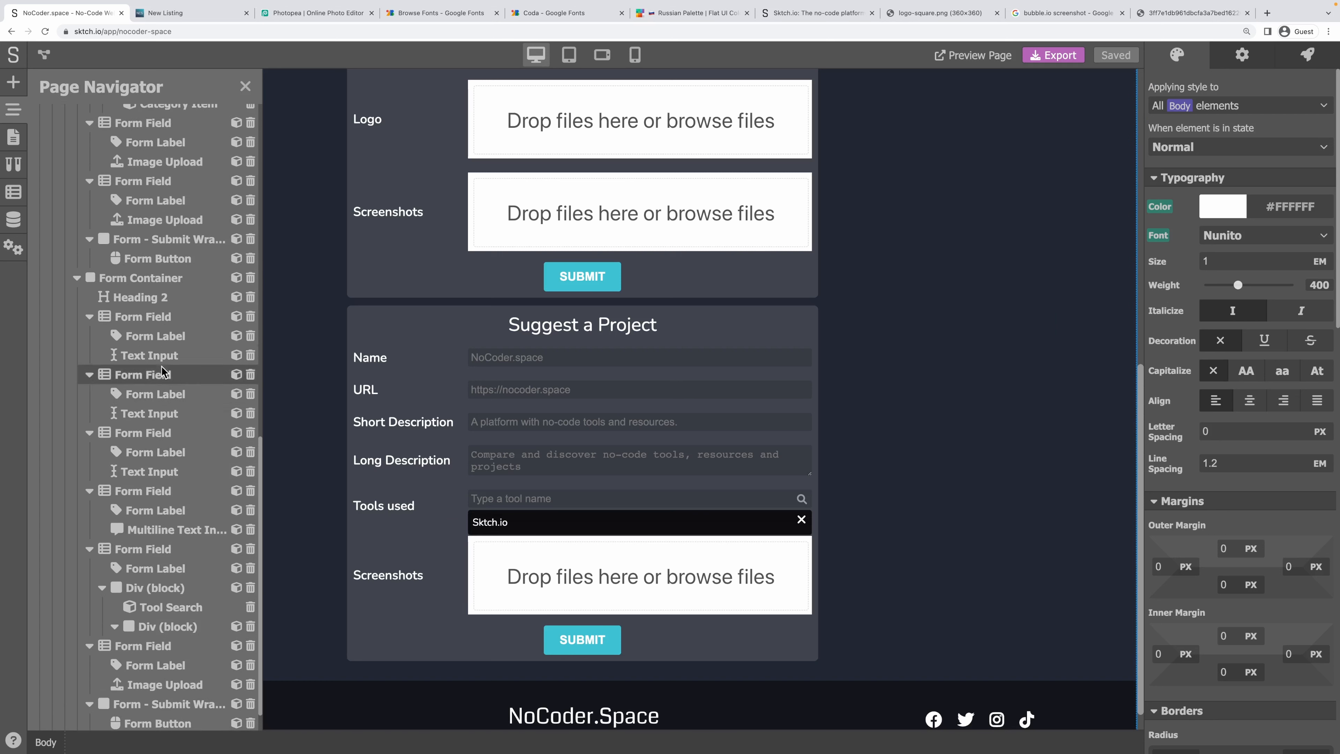
scroll(155, 365, up, 5)
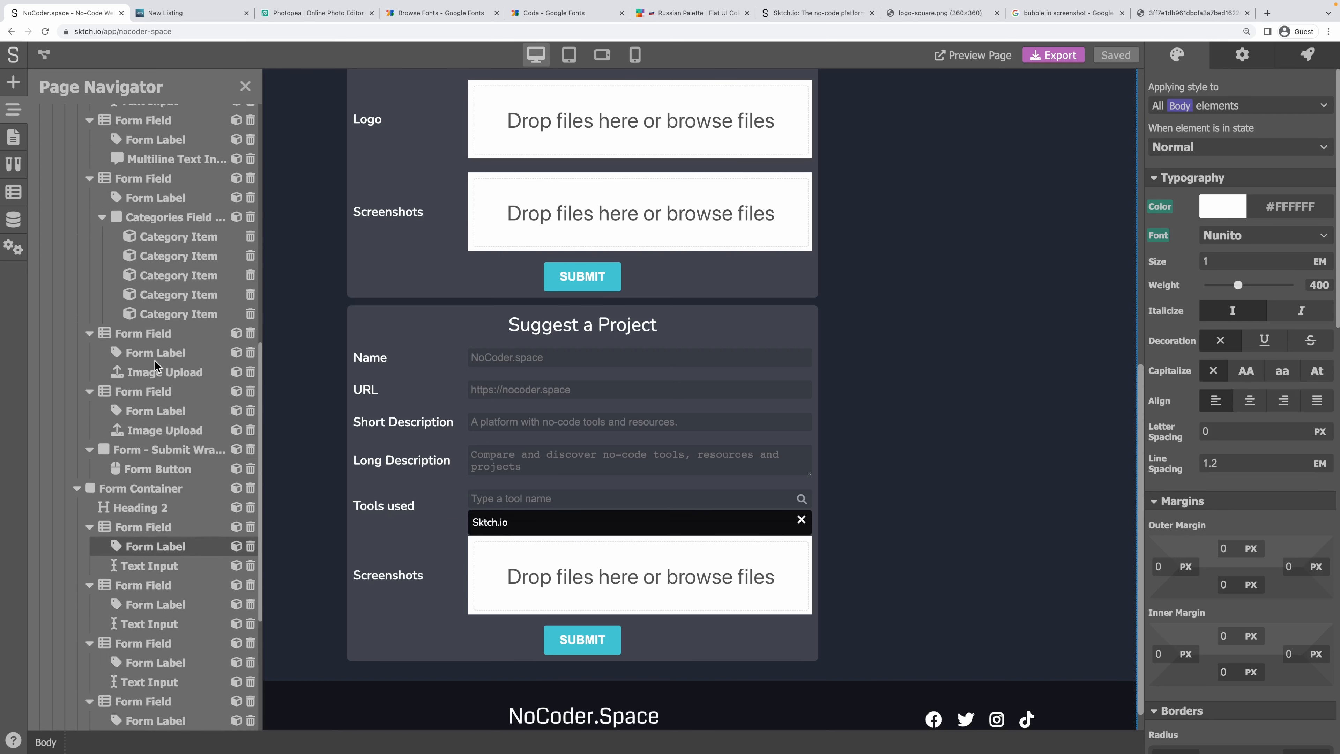
scroll(121, 264, down, 5)
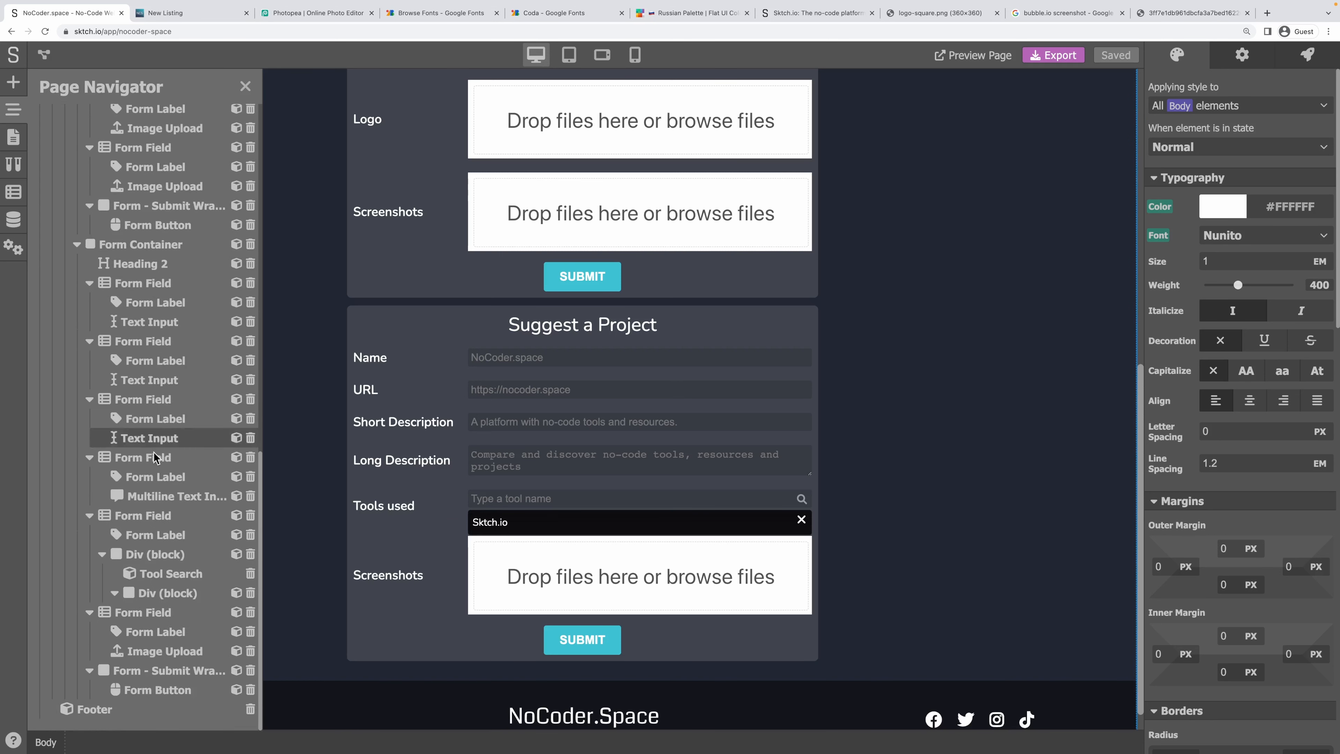
click(602, 496)
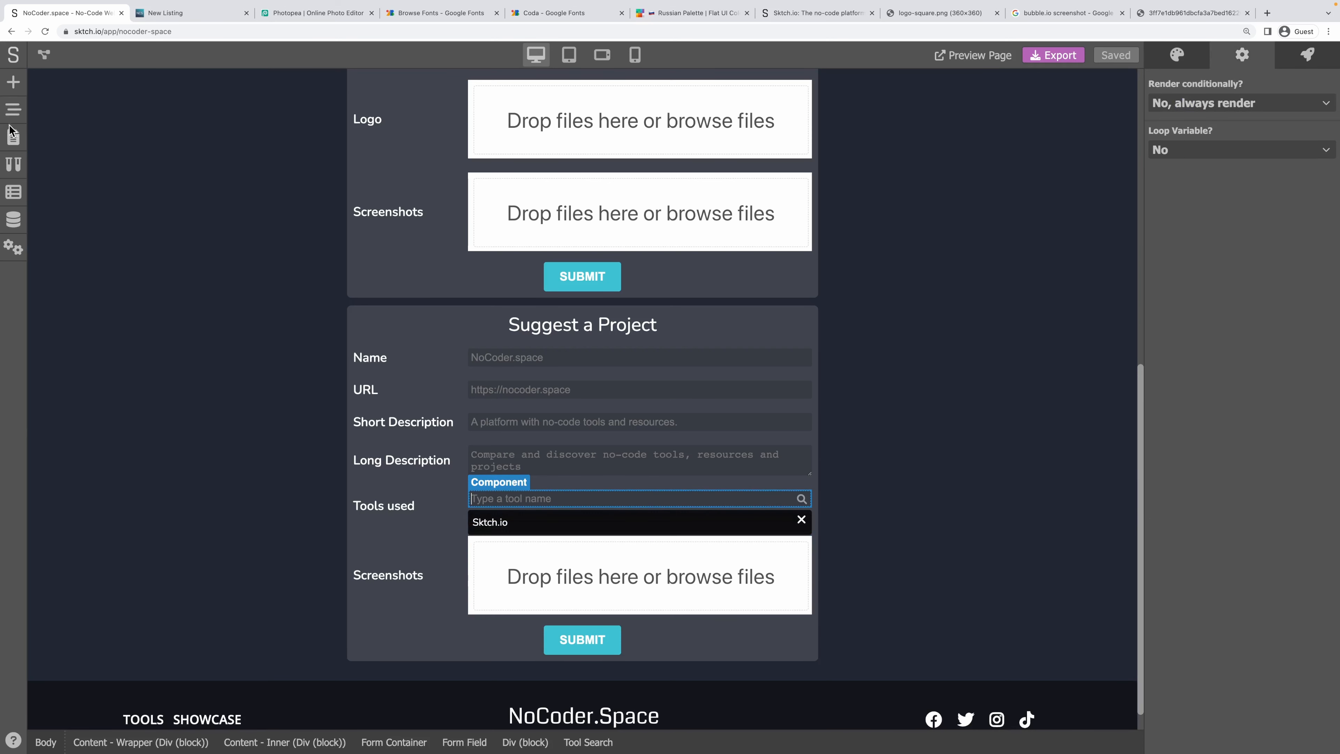
click(13, 110)
click(117, 594)
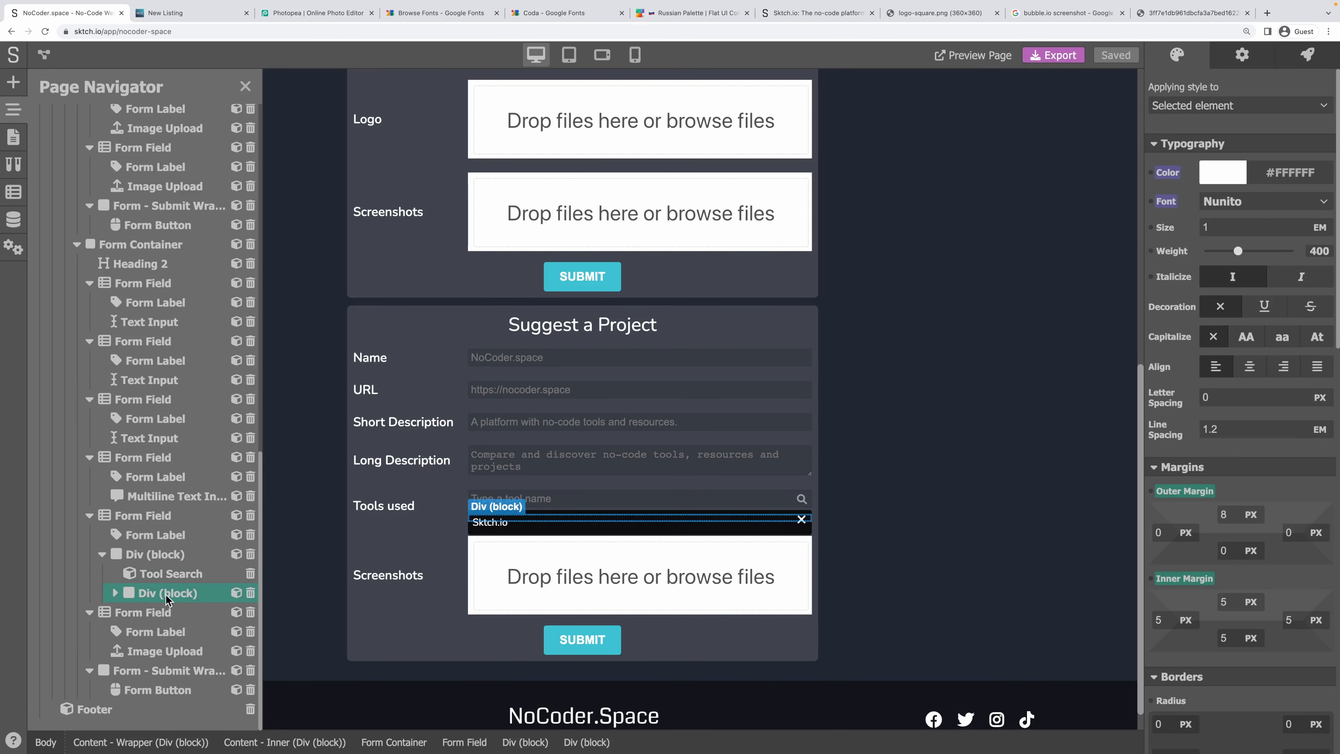
click(13, 85)
drag(152, 219, 549, 522)
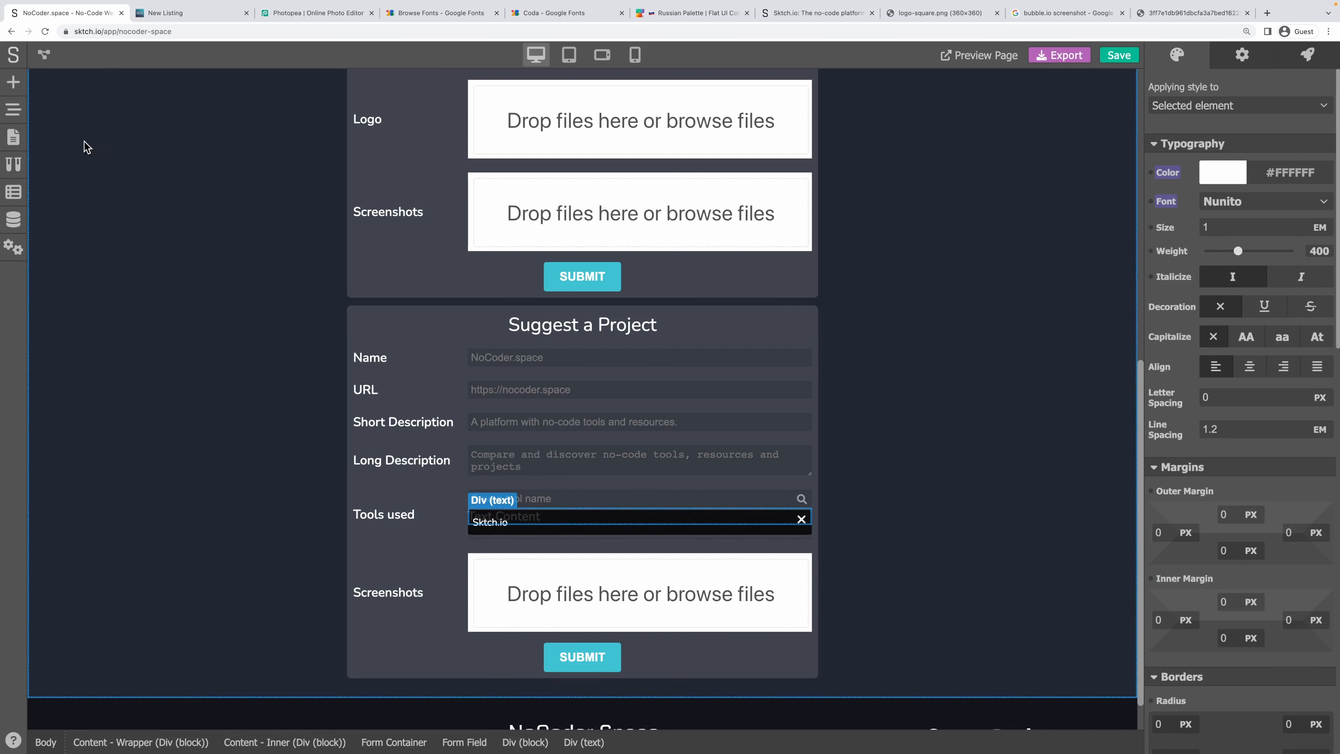
click(13, 111)
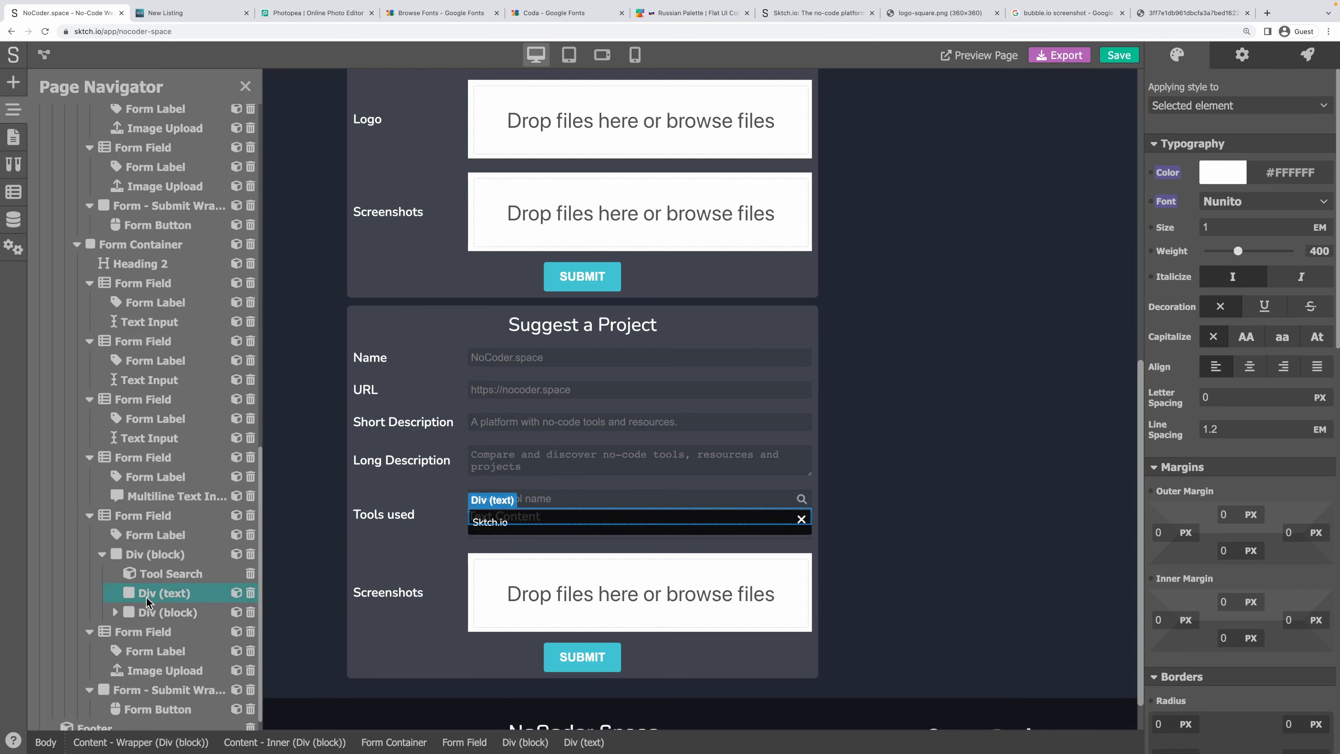
drag(148, 594, 196, 607)
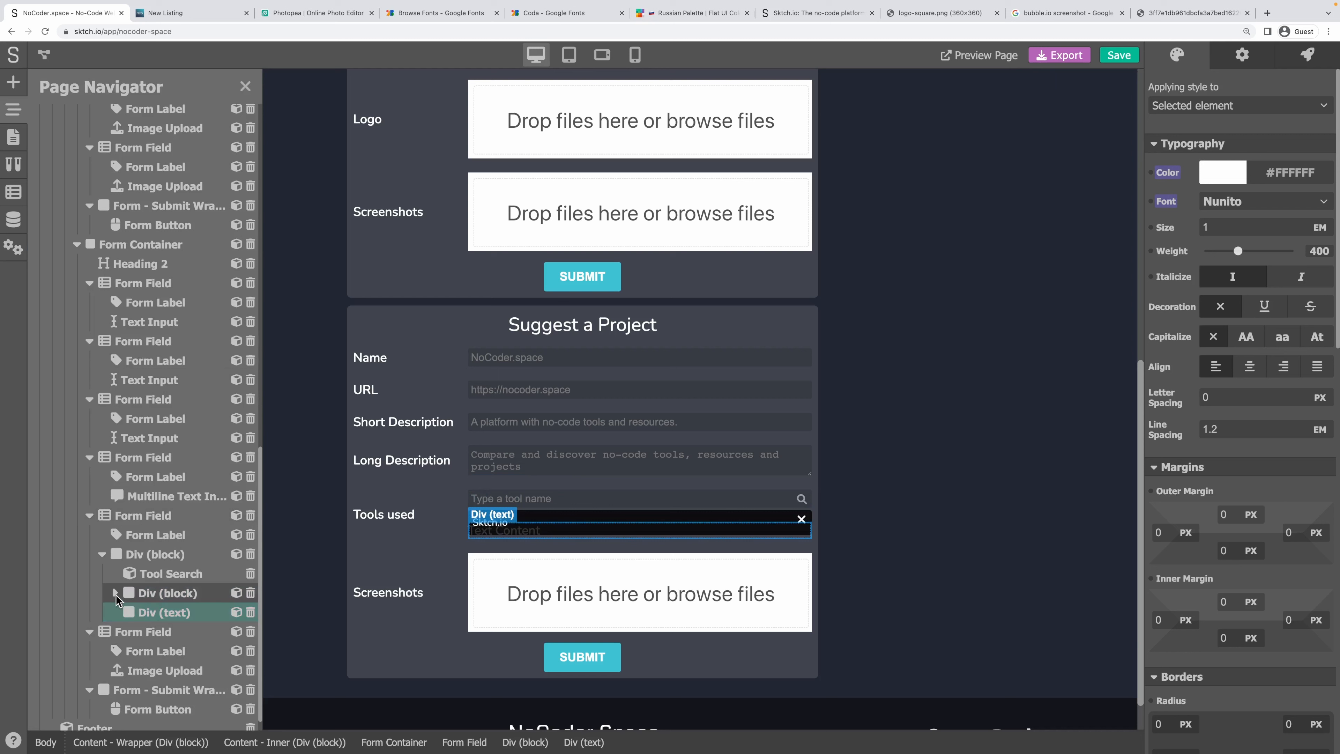
drag(131, 611, 147, 602)
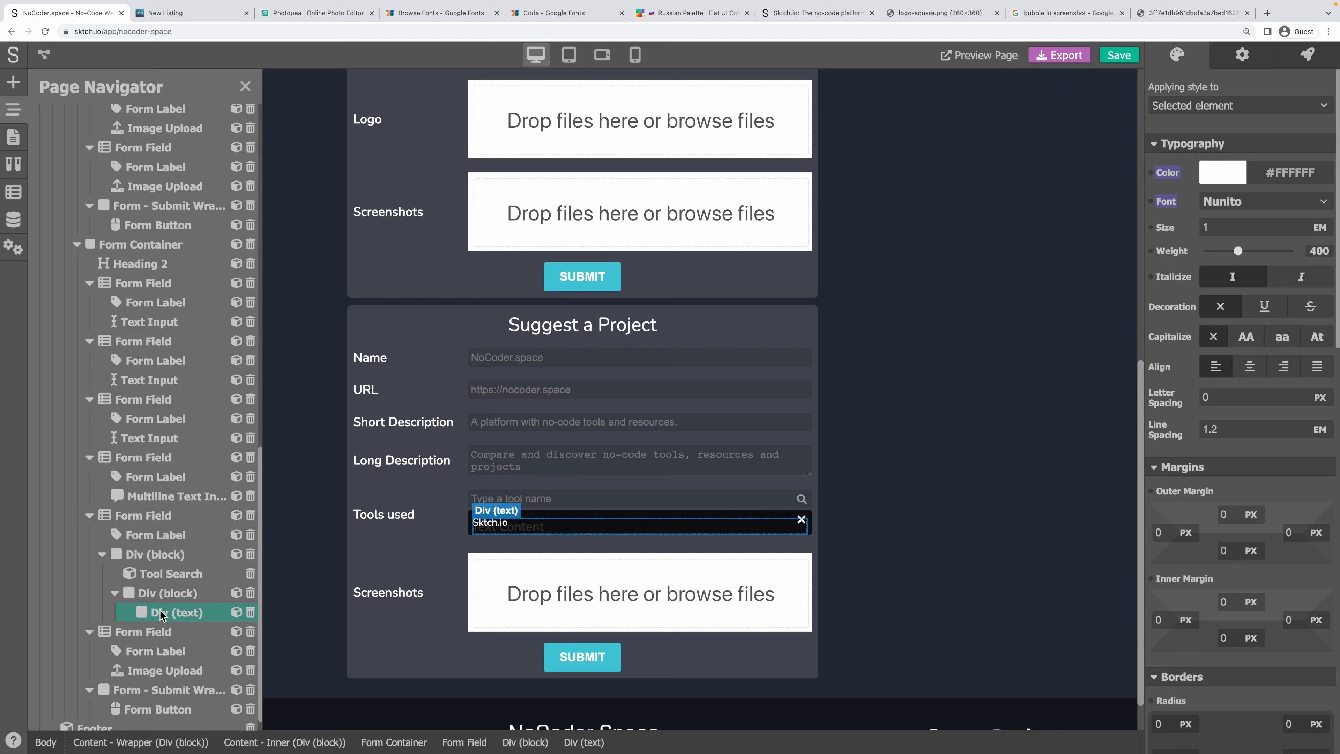
Turn on Loop Variable for the text element over selected-tools with item name tool.
click(1246, 62)
drag(1235, 101, 1127, 103)
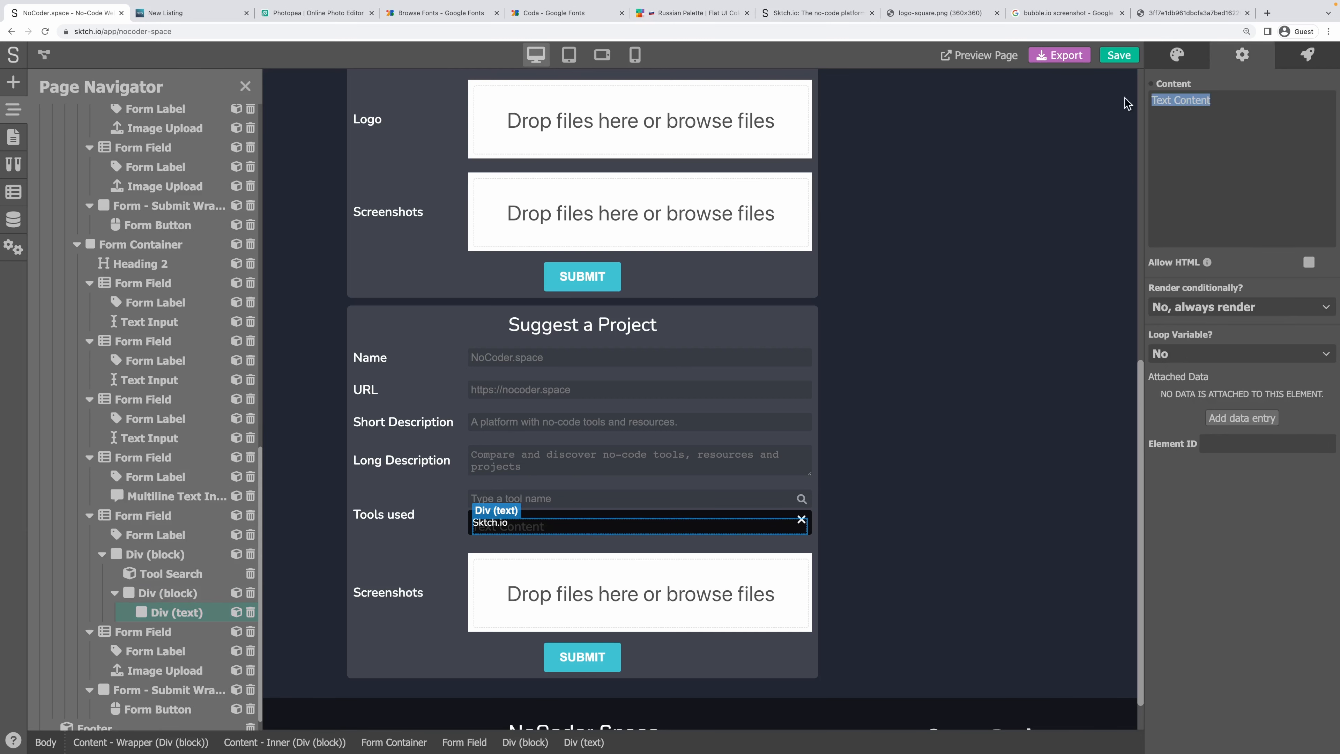
text(Tool)
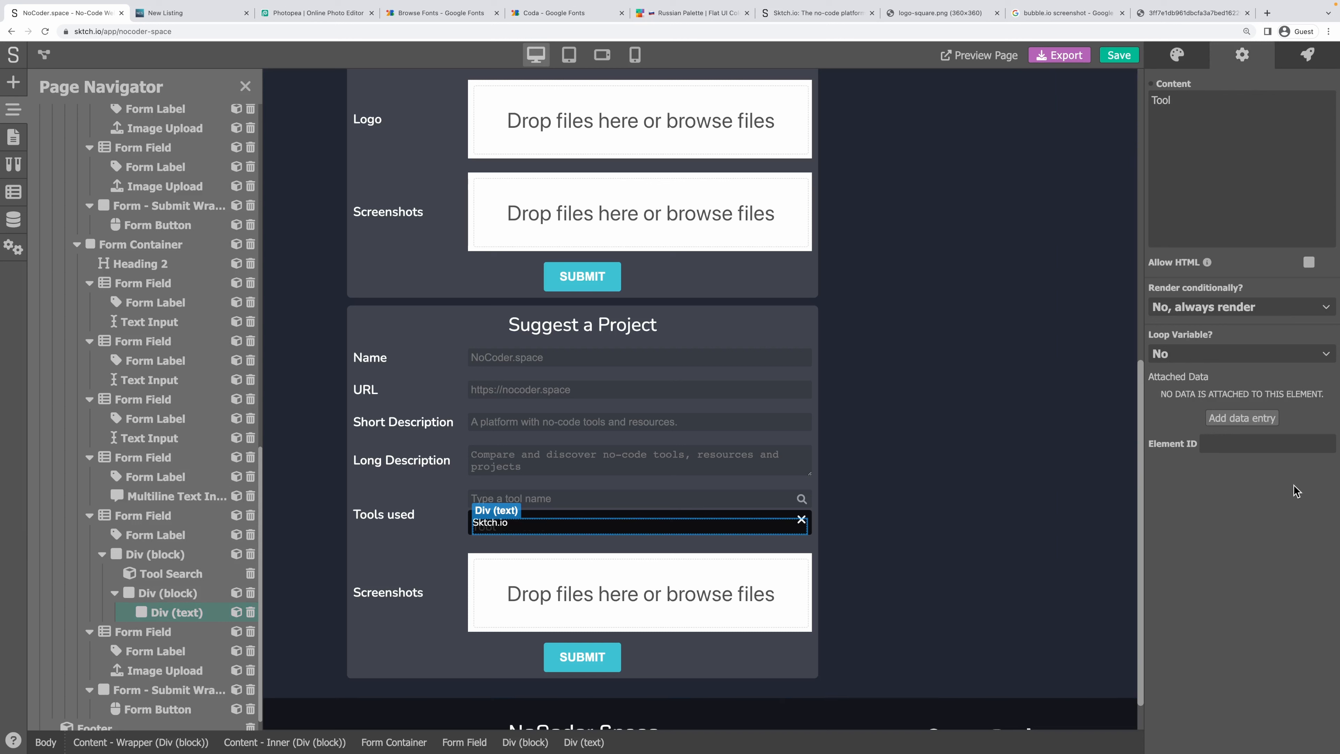
click(1197, 353)
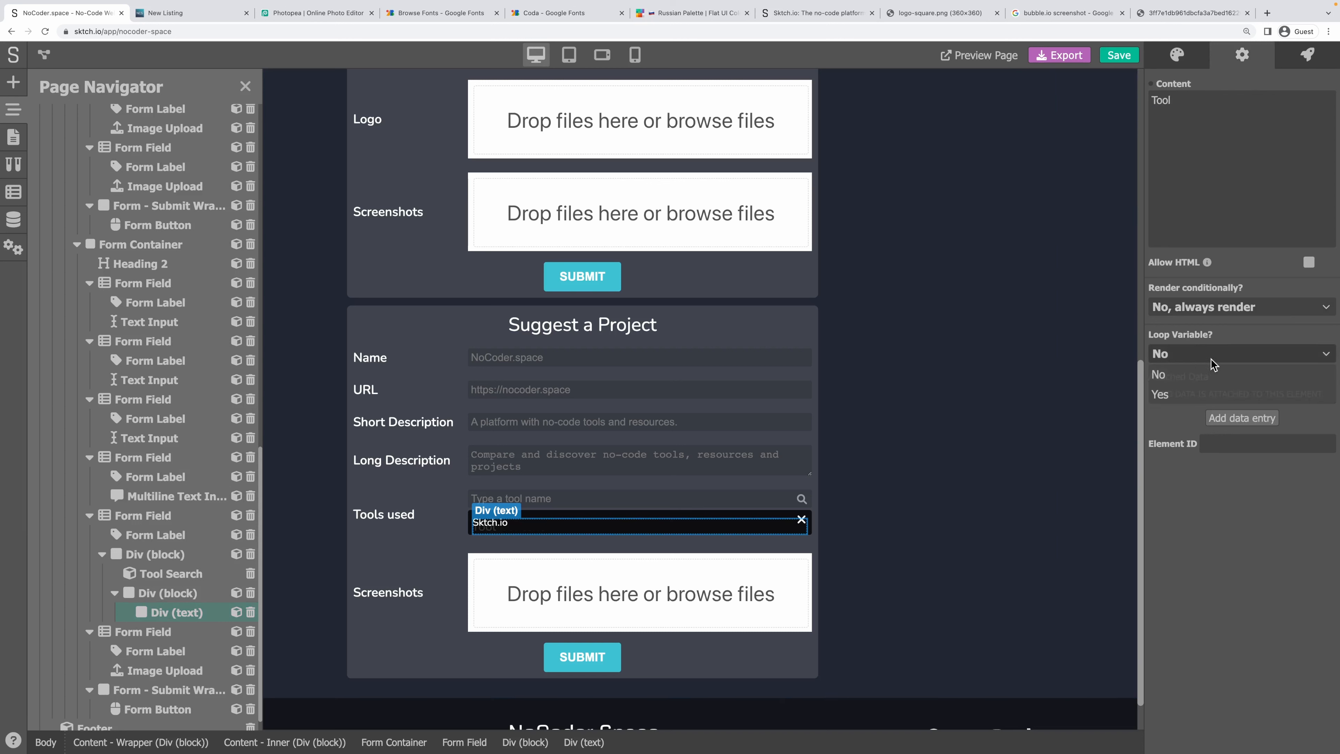
click(1190, 395)
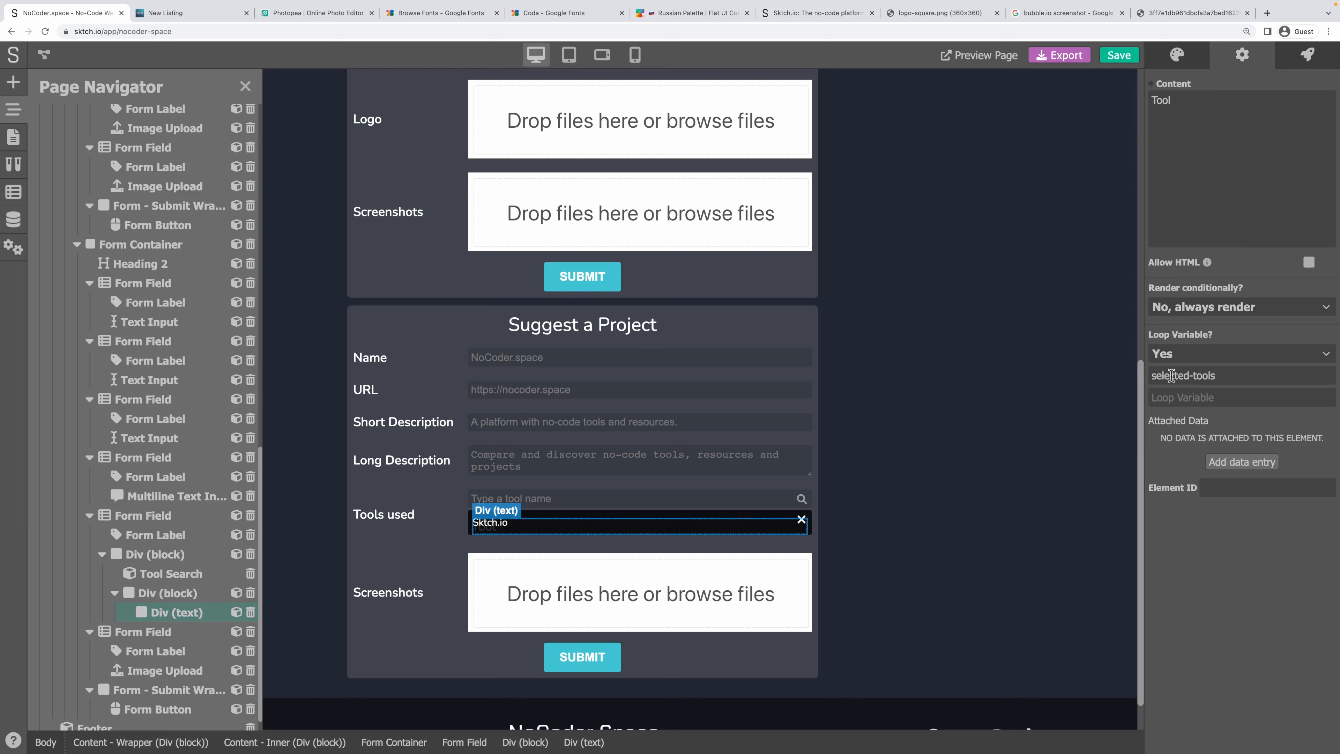
click(1223, 398)
text(tool)
drag(1194, 397, 1149, 400)
click(1164, 400)
double_click(1165, 401)
Link the text element's content to the tool variable.
click(1151, 83)
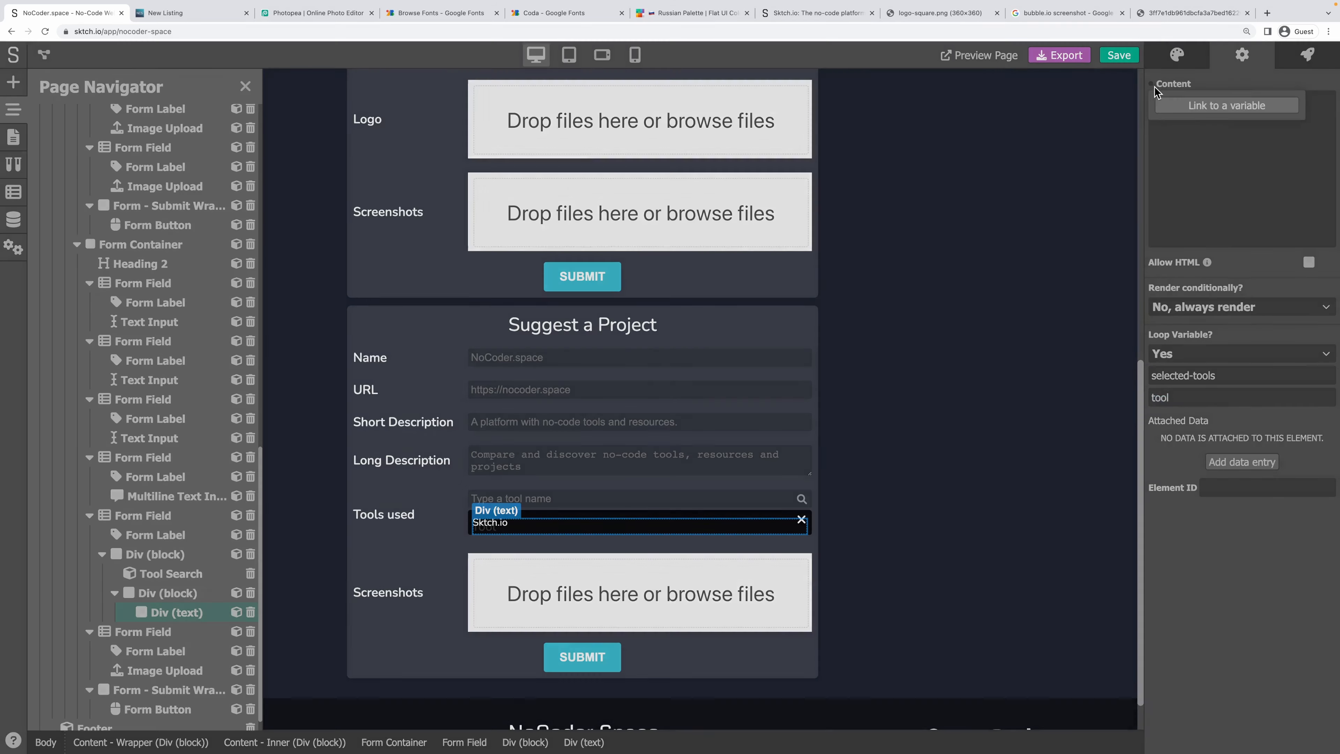
text(tooo.)
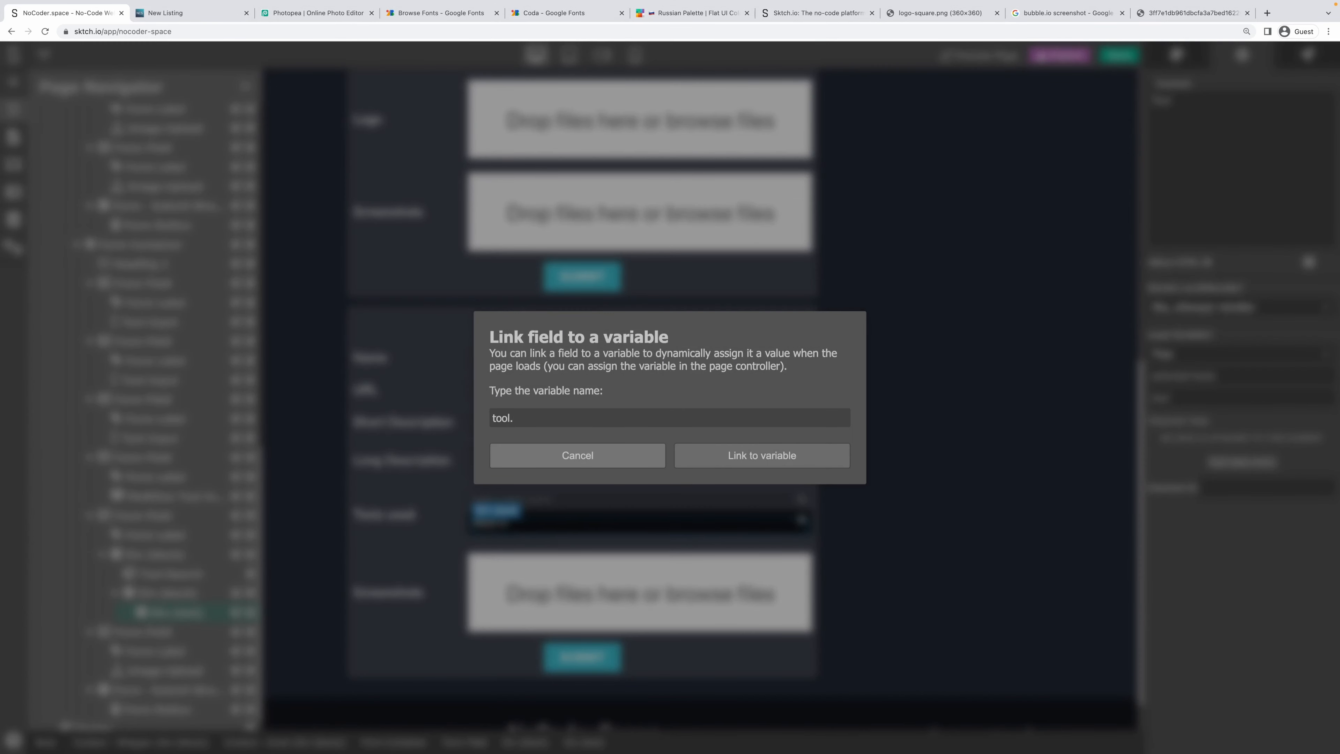
click(762, 455)
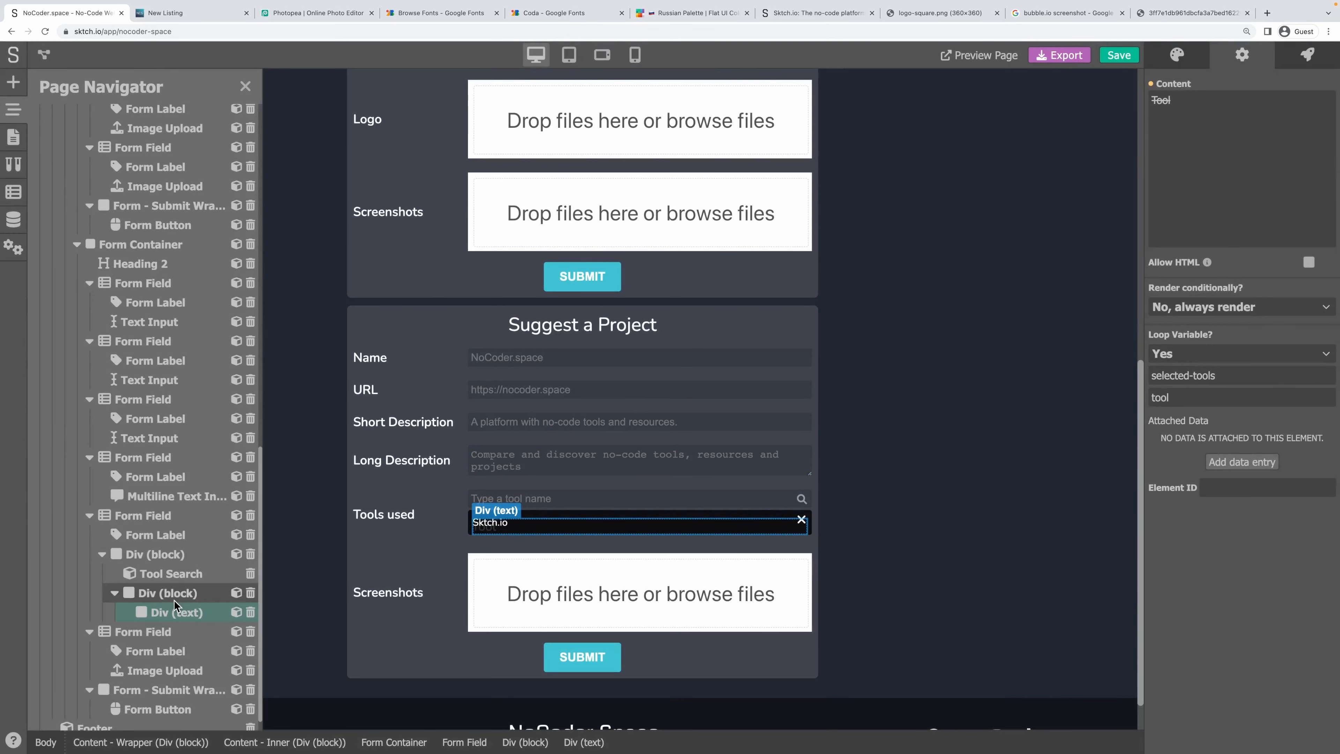
click(14, 83)
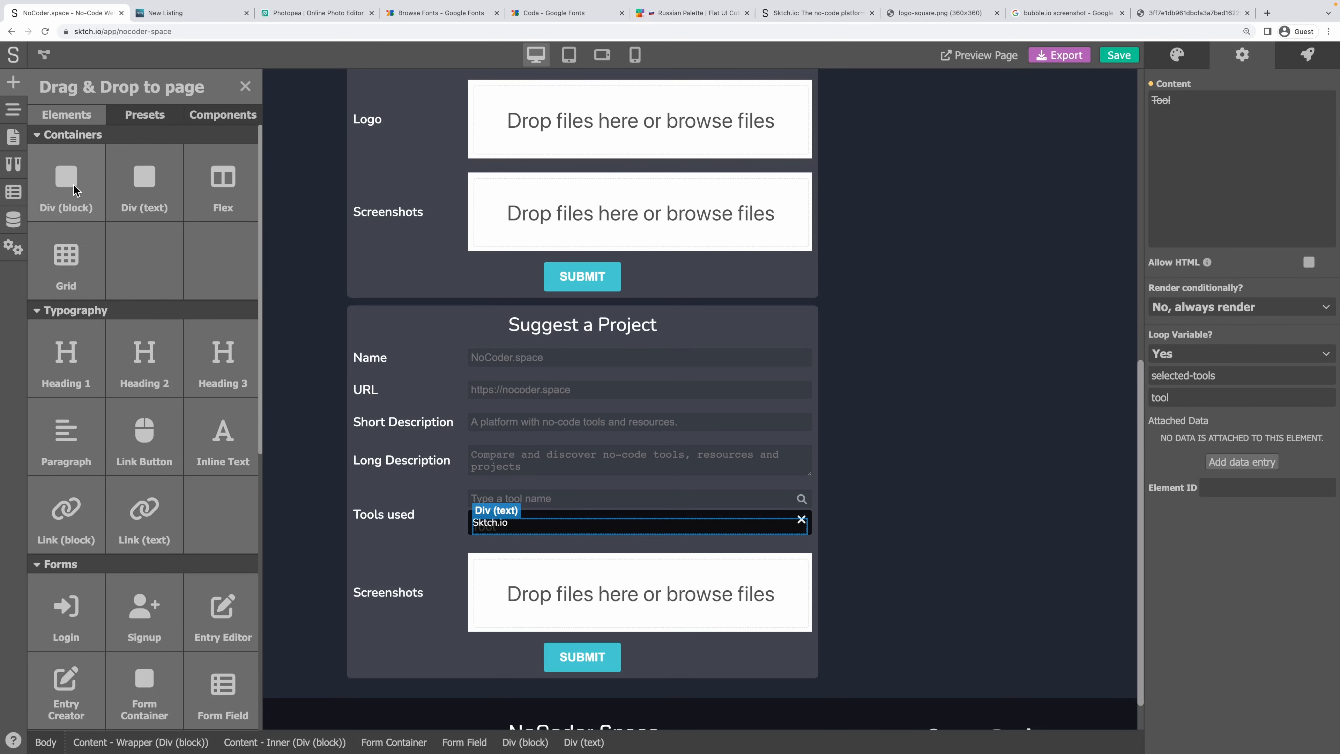
Add a block element to Tools used and set Loop Variable to No on the tool name text.
drag(79, 191, 574, 524)
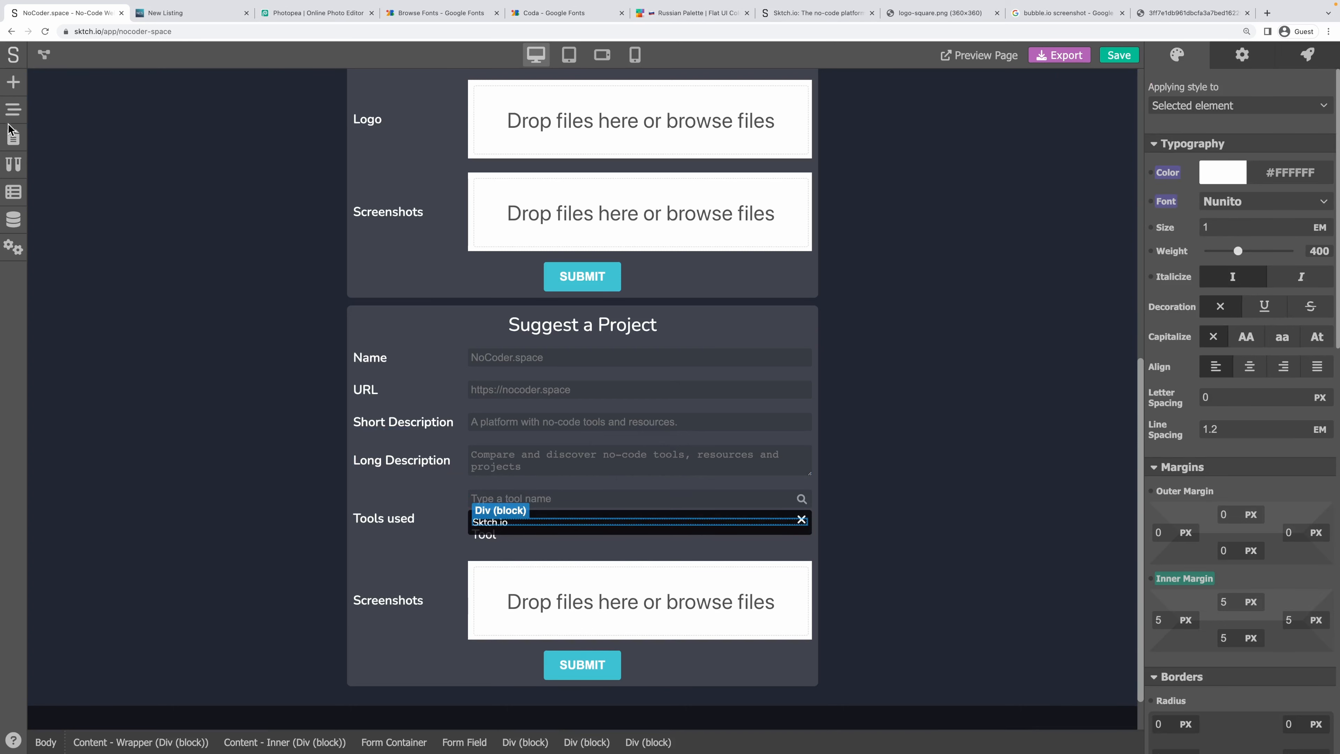
click(11, 110)
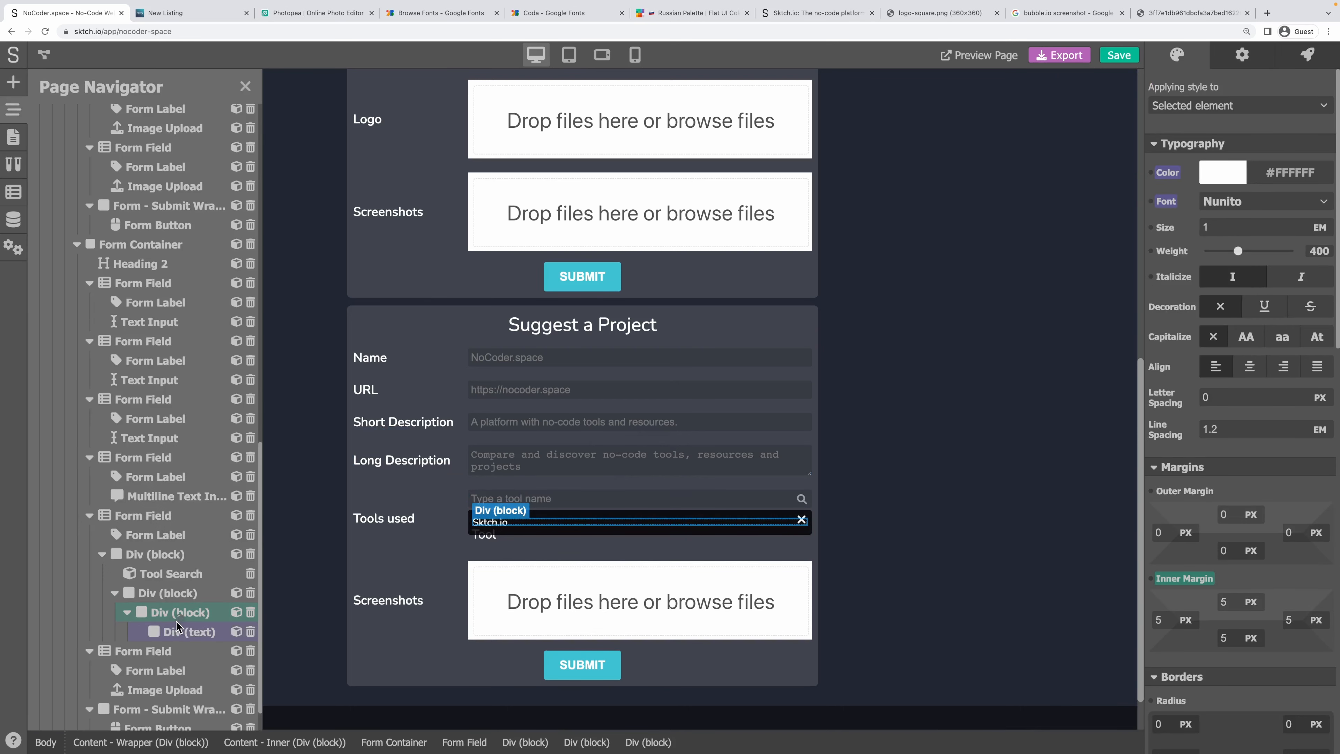
click(179, 634)
click(1242, 55)
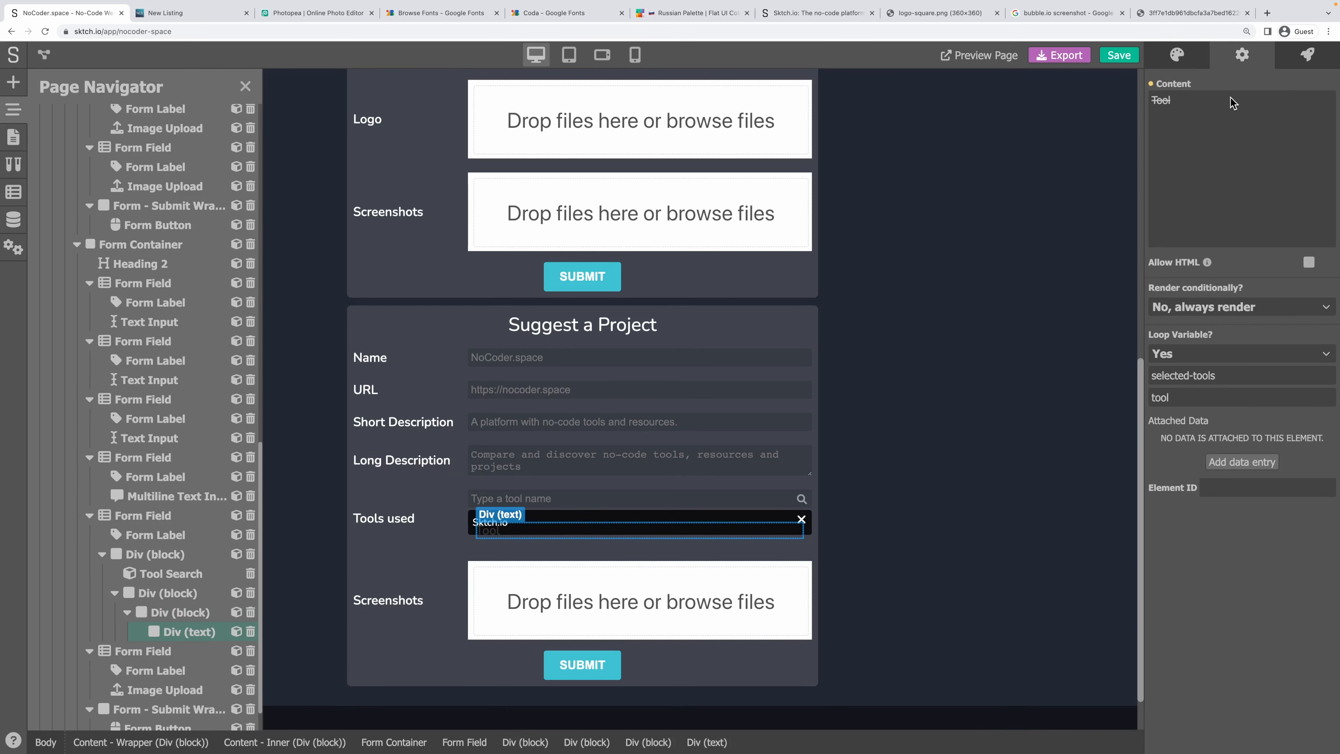
click(1227, 357)
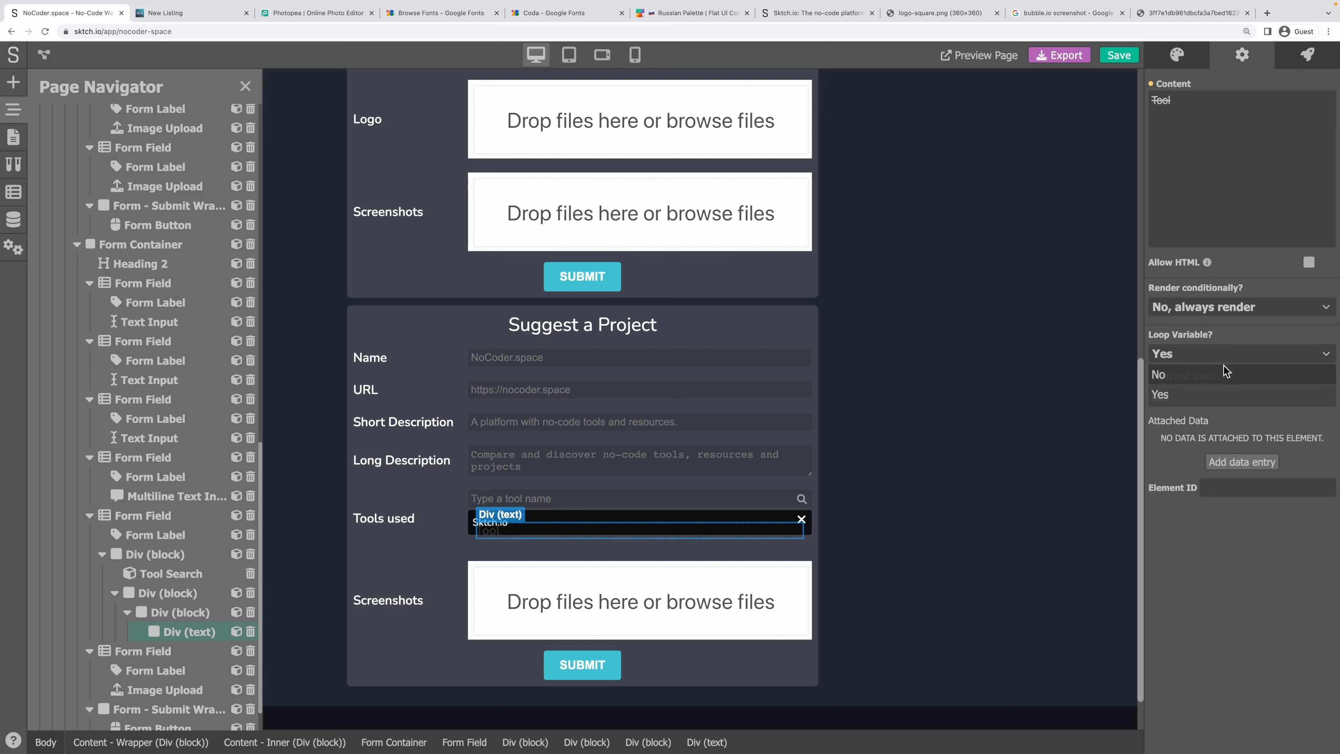
click(1198, 390)
Set Loop Variable to Yes on the row block, looping selected-tools as tool.
click(180, 612)
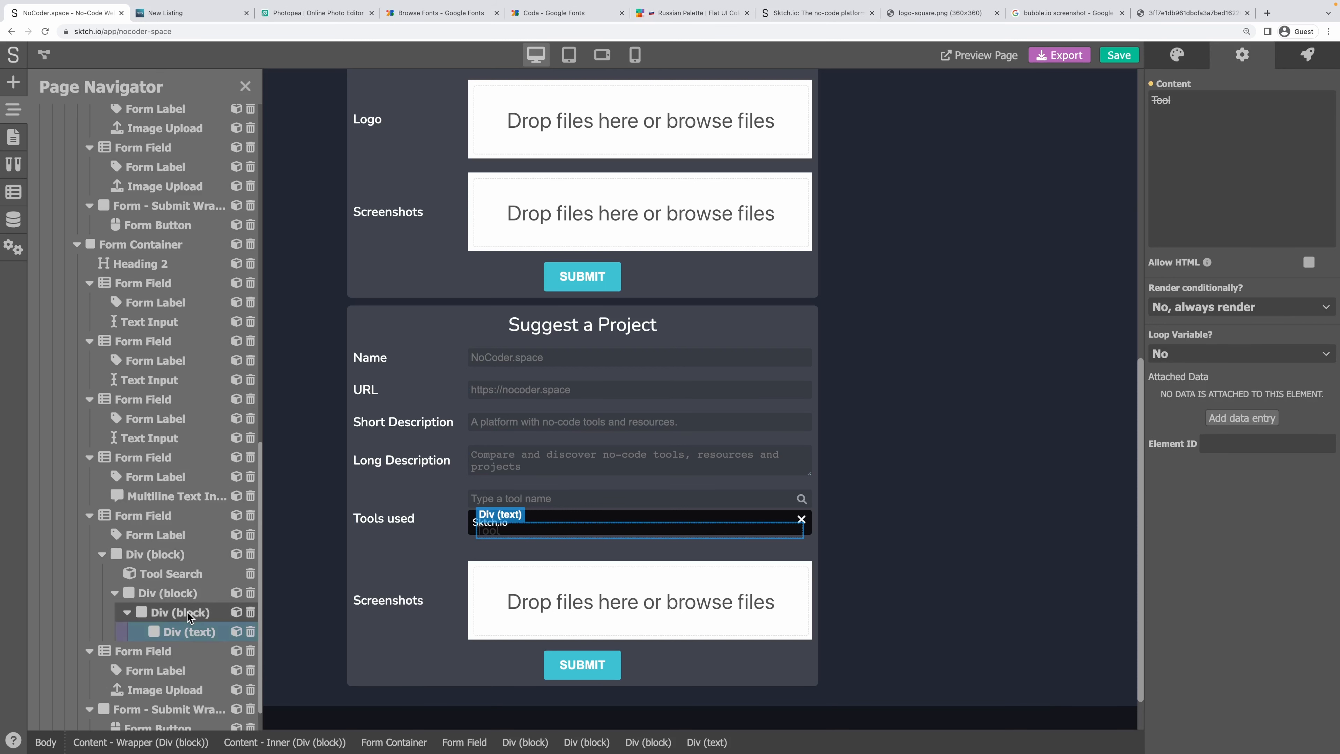
click(1242, 55)
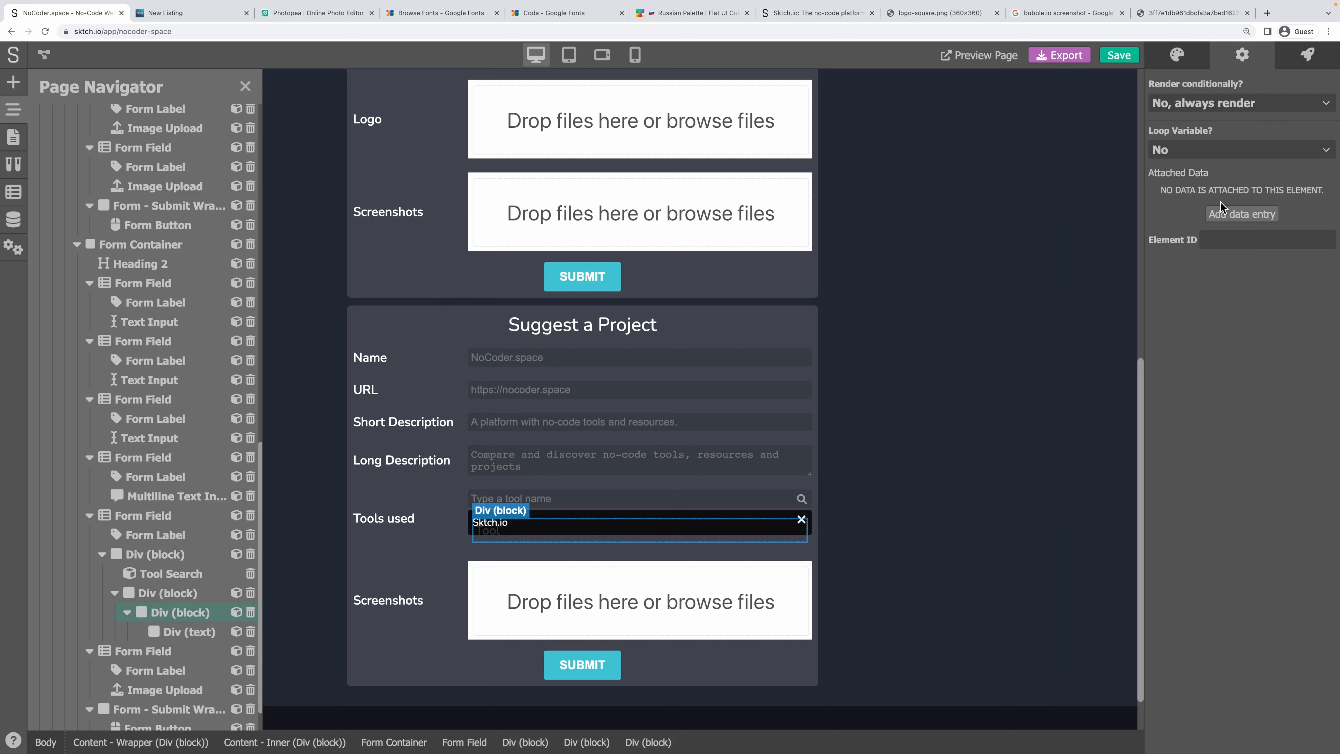
click(1208, 149)
click(1197, 183)
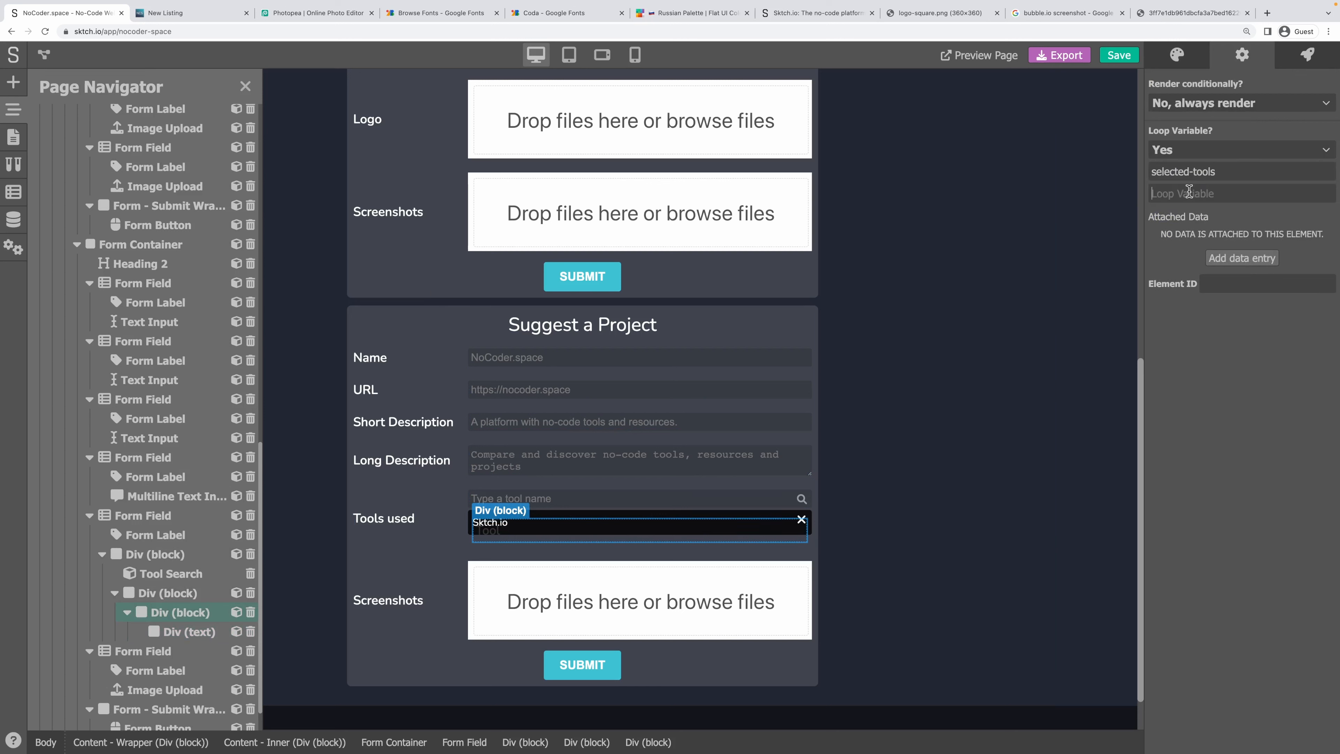
click(1189, 192)
text(tool)
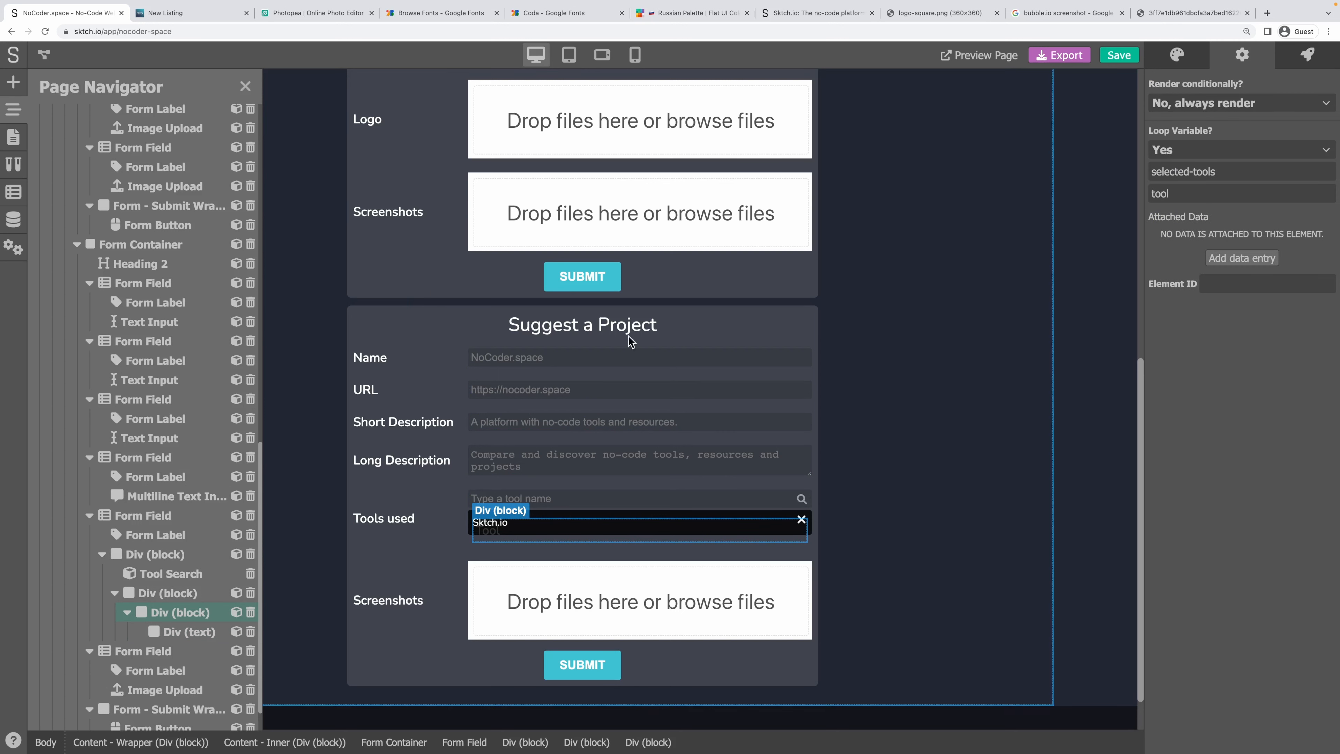
Place an Icon element inside the tool row block.
click(16, 82)
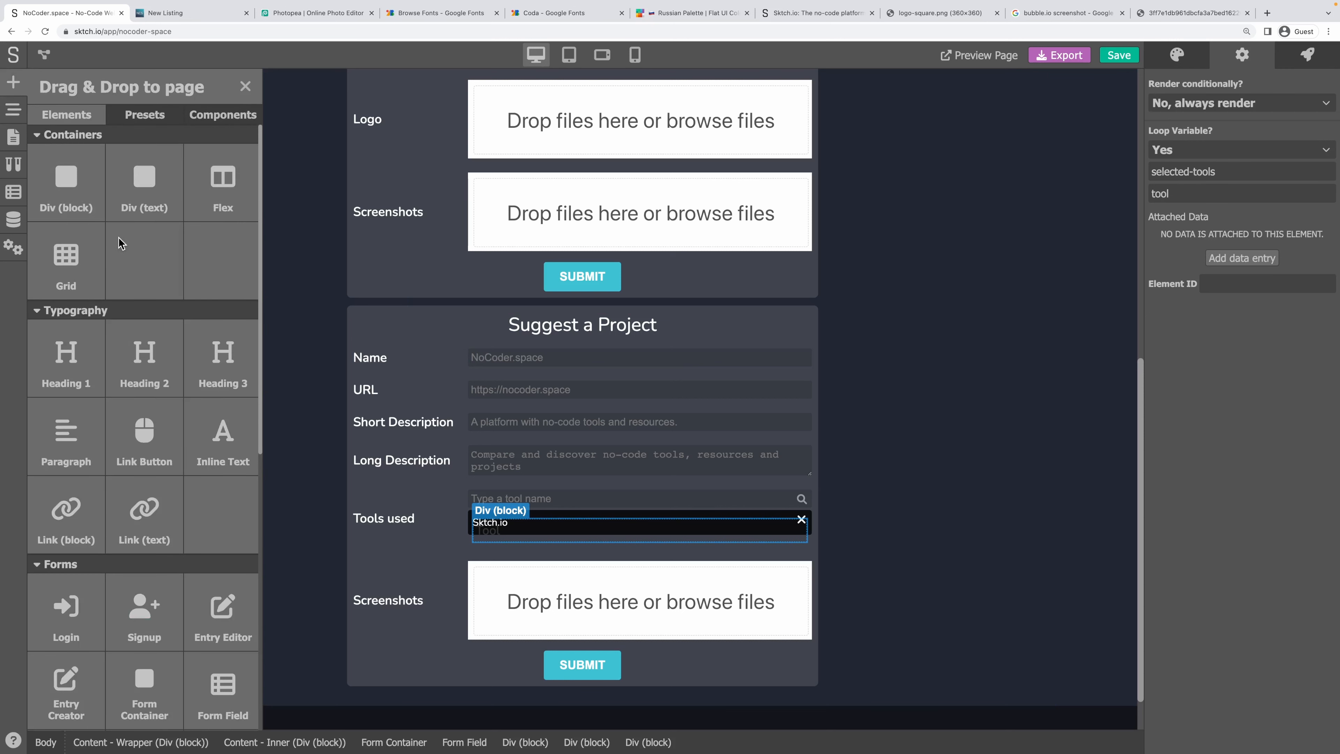
scroll(158, 464, down, 3)
scroll(160, 471, down, 5)
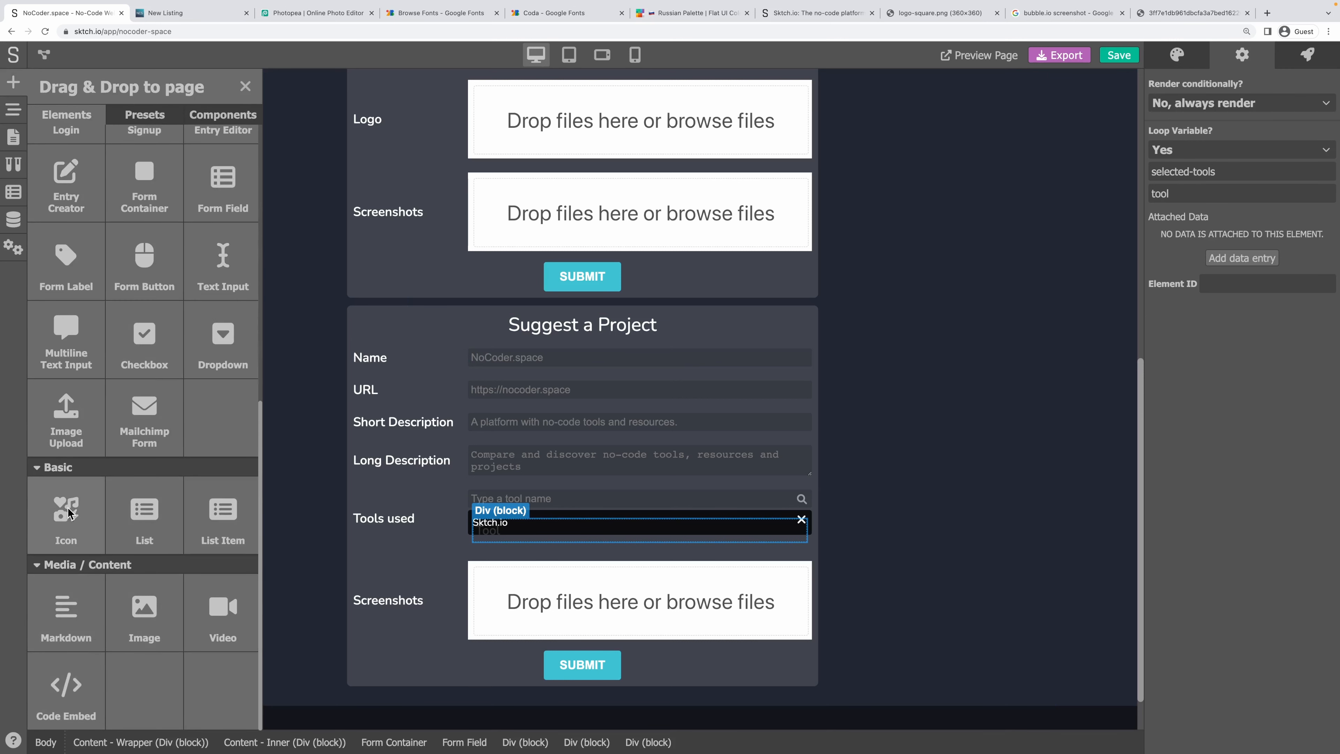
drag(66, 509, 530, 528)
click(11, 111)
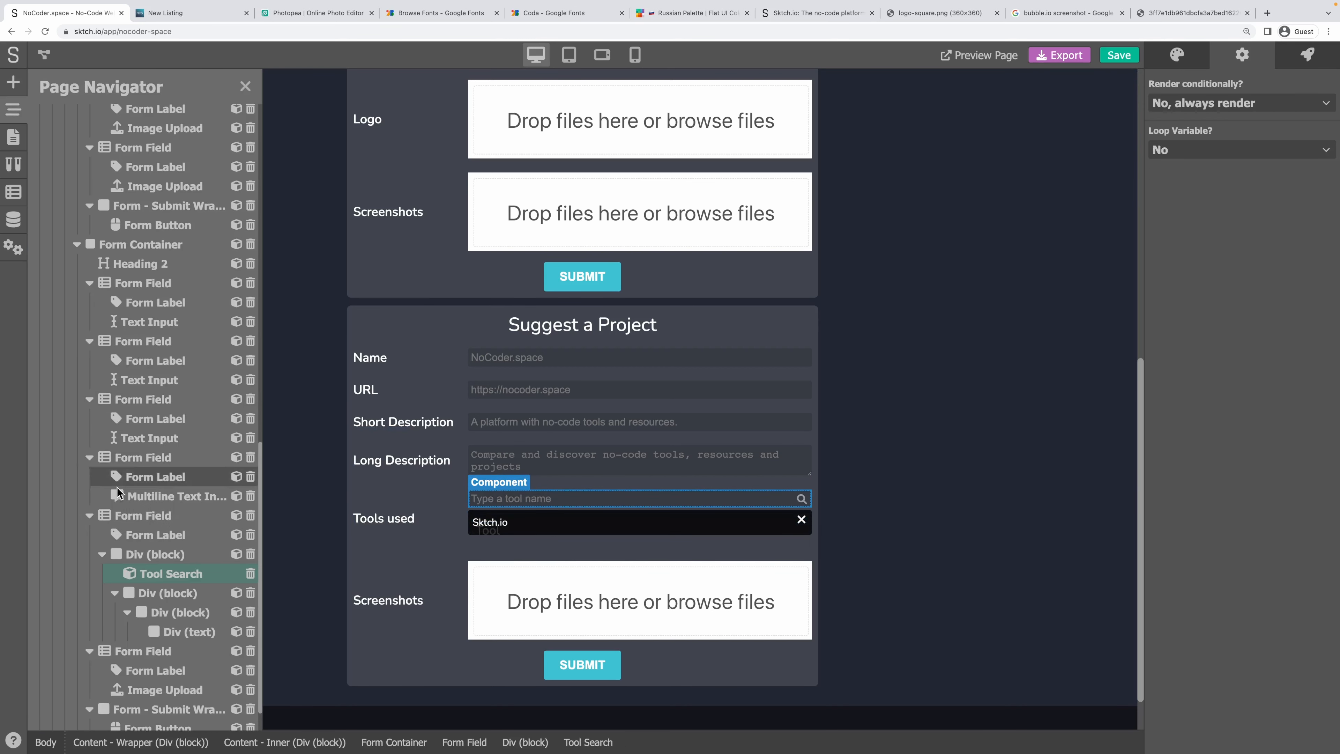
click(7, 92)
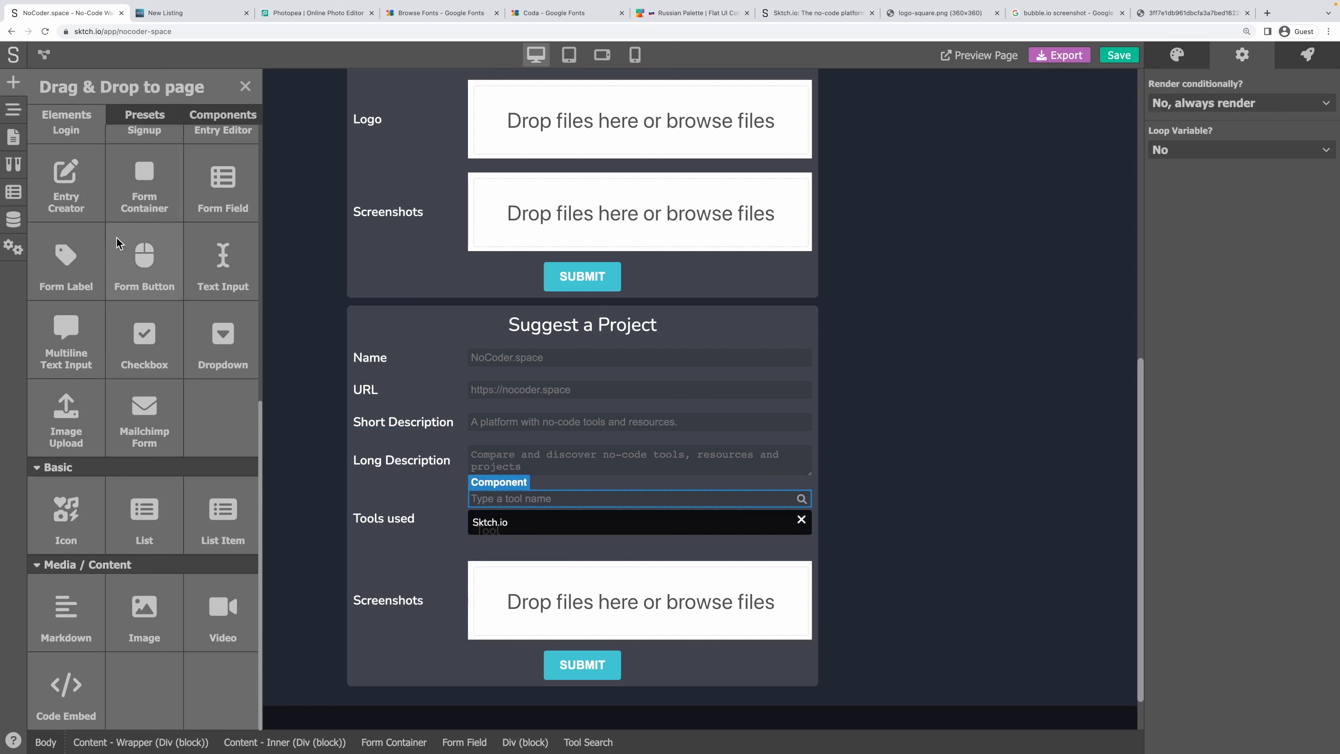
drag(62, 515, 549, 538)
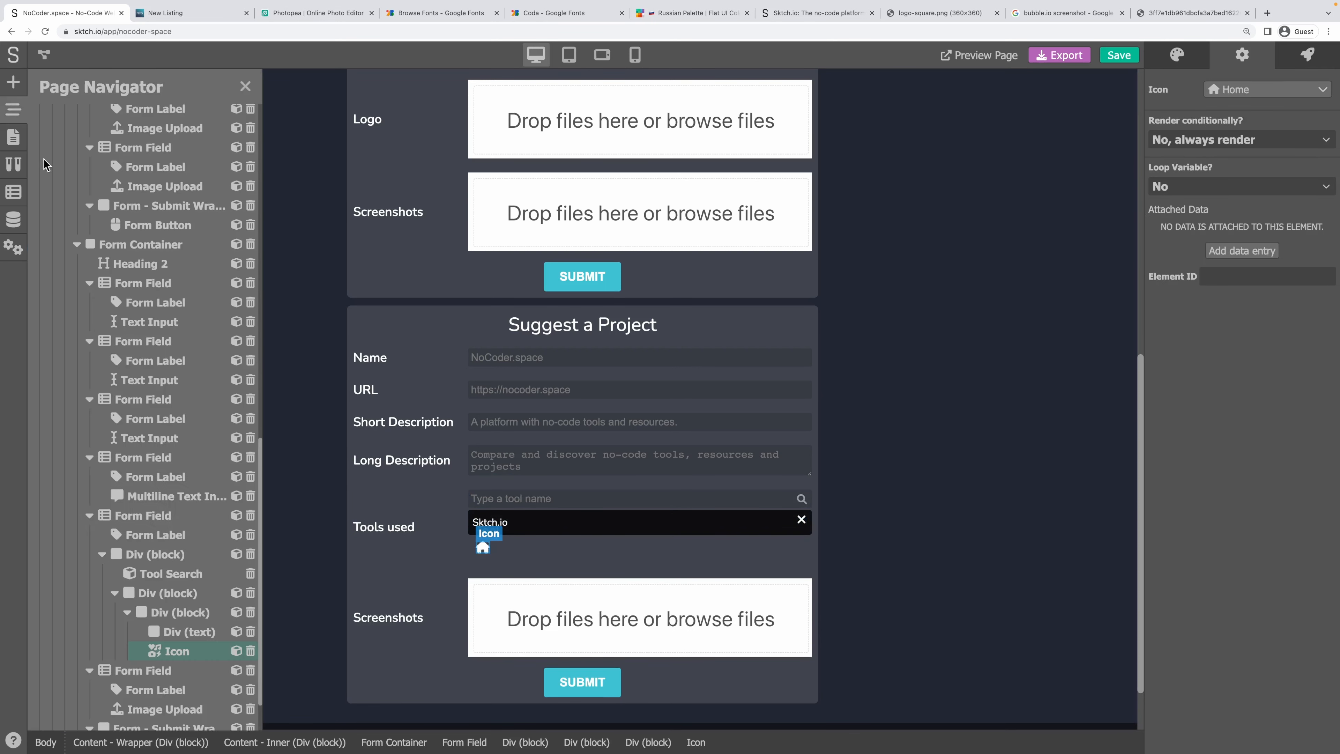
click(188, 632)
click(174, 655)
Set the icon to the Trash symbol.
click(1227, 92)
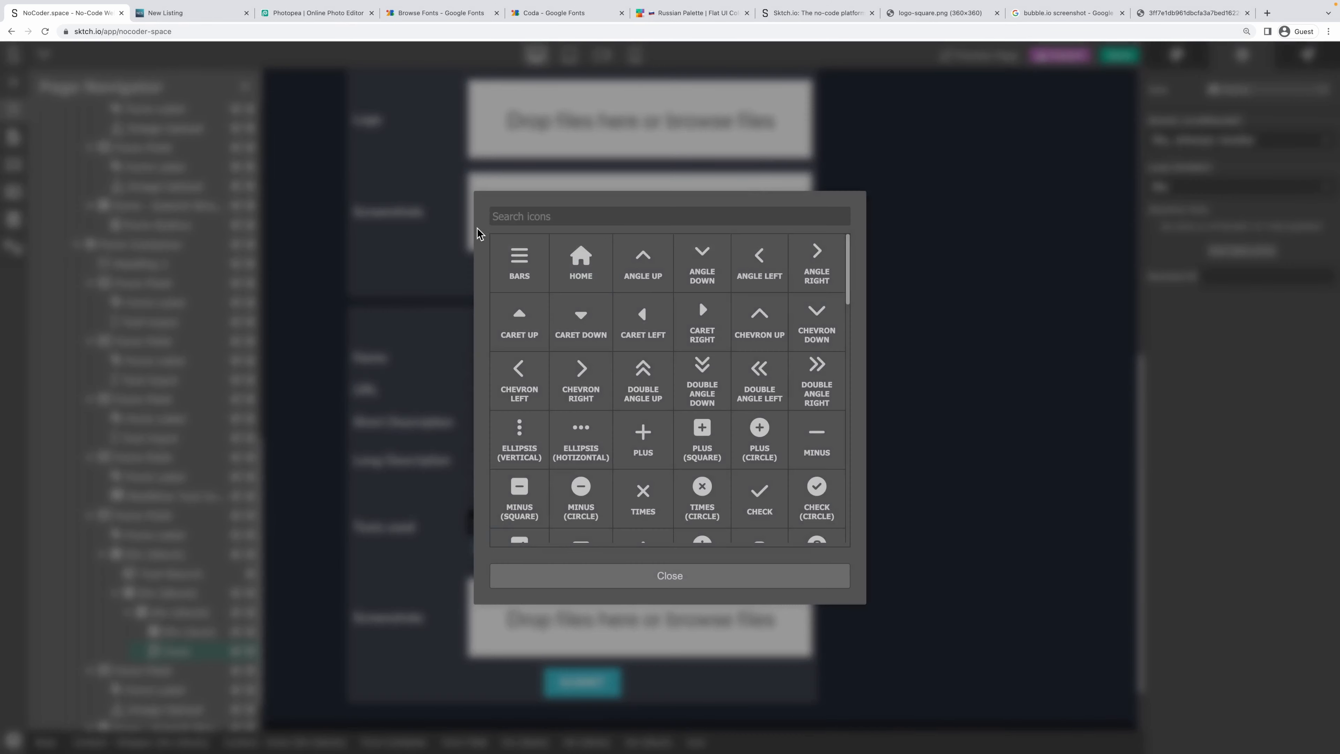
click(538, 213)
text(tr)
click(507, 269)
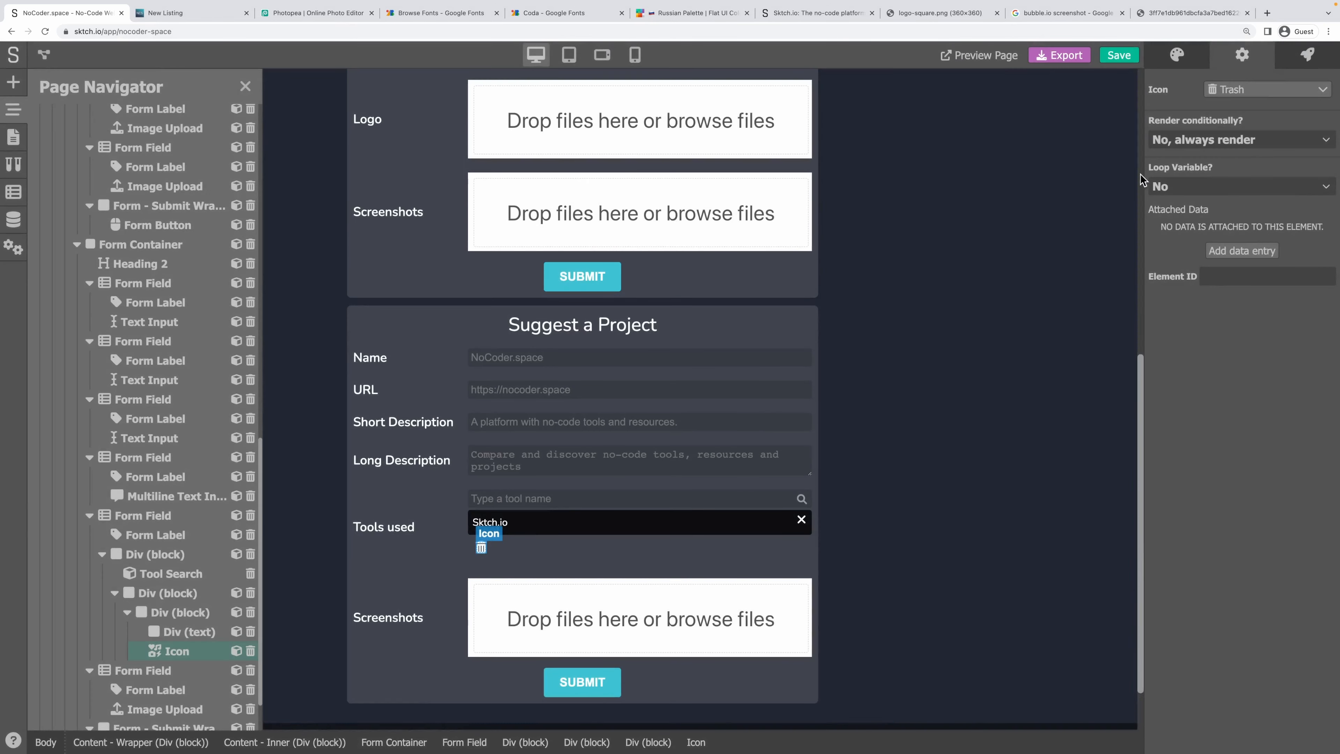
Lower the trash icon's opacity and change its size value.
click(1176, 59)
scroll(1260, 258, down, 15)
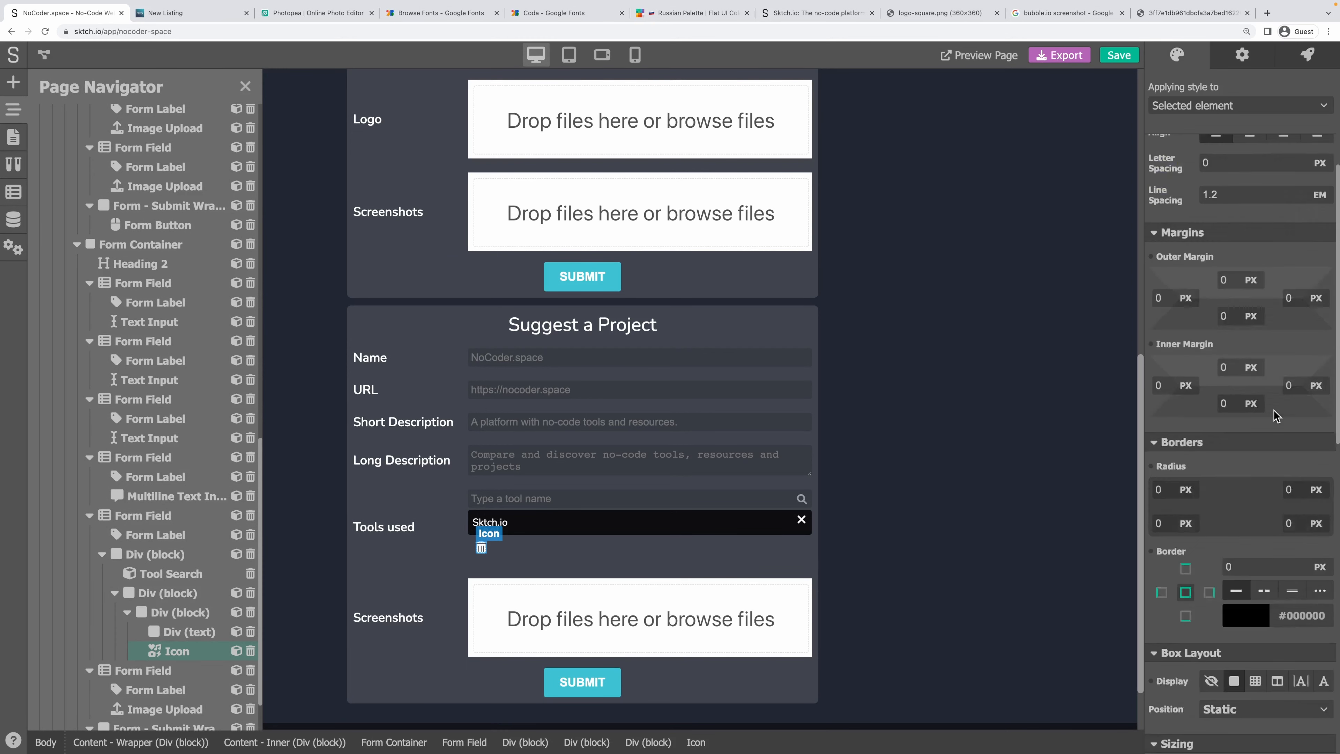
drag(1275, 426, 1246, 429)
scroll(1260, 305, up, 8)
scroll(1259, 305, up, 8)
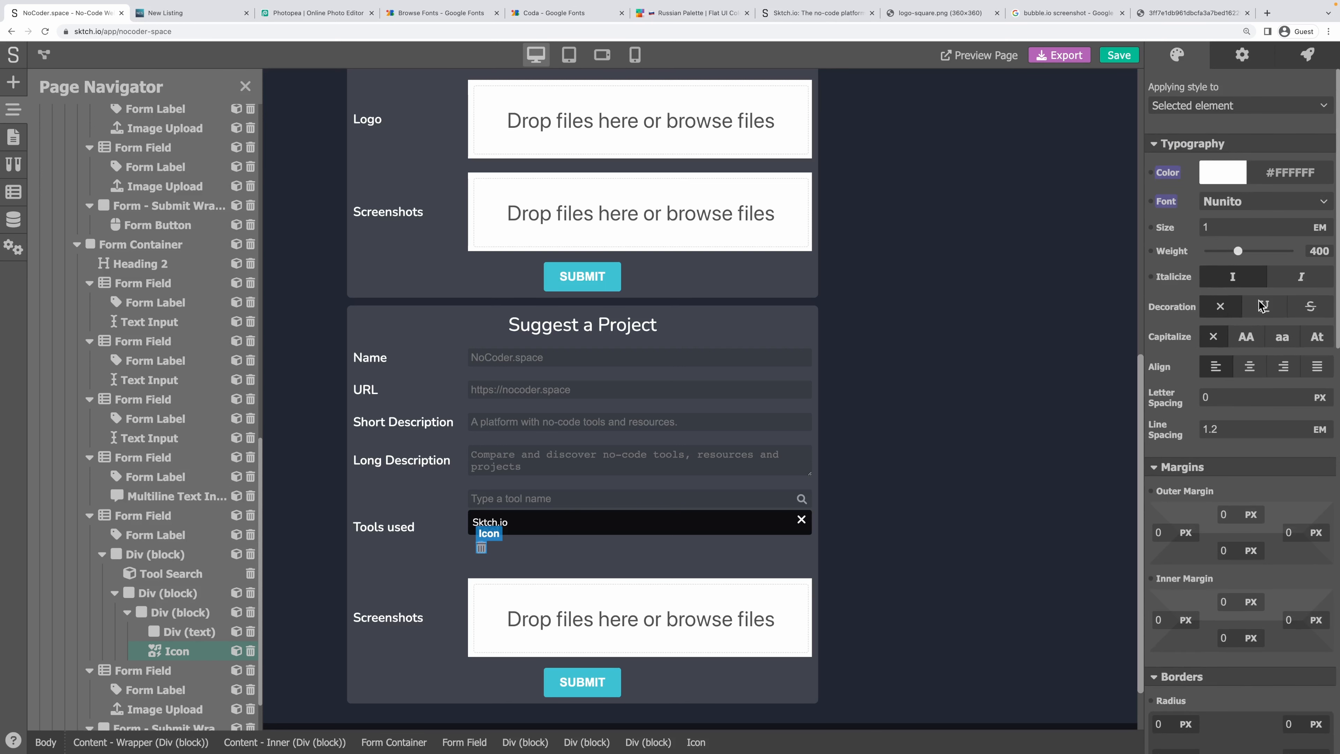
drag(1223, 230, 1154, 233)
Reset the inner padding of the tool row block and the outer tools block to zero.
click(184, 612)
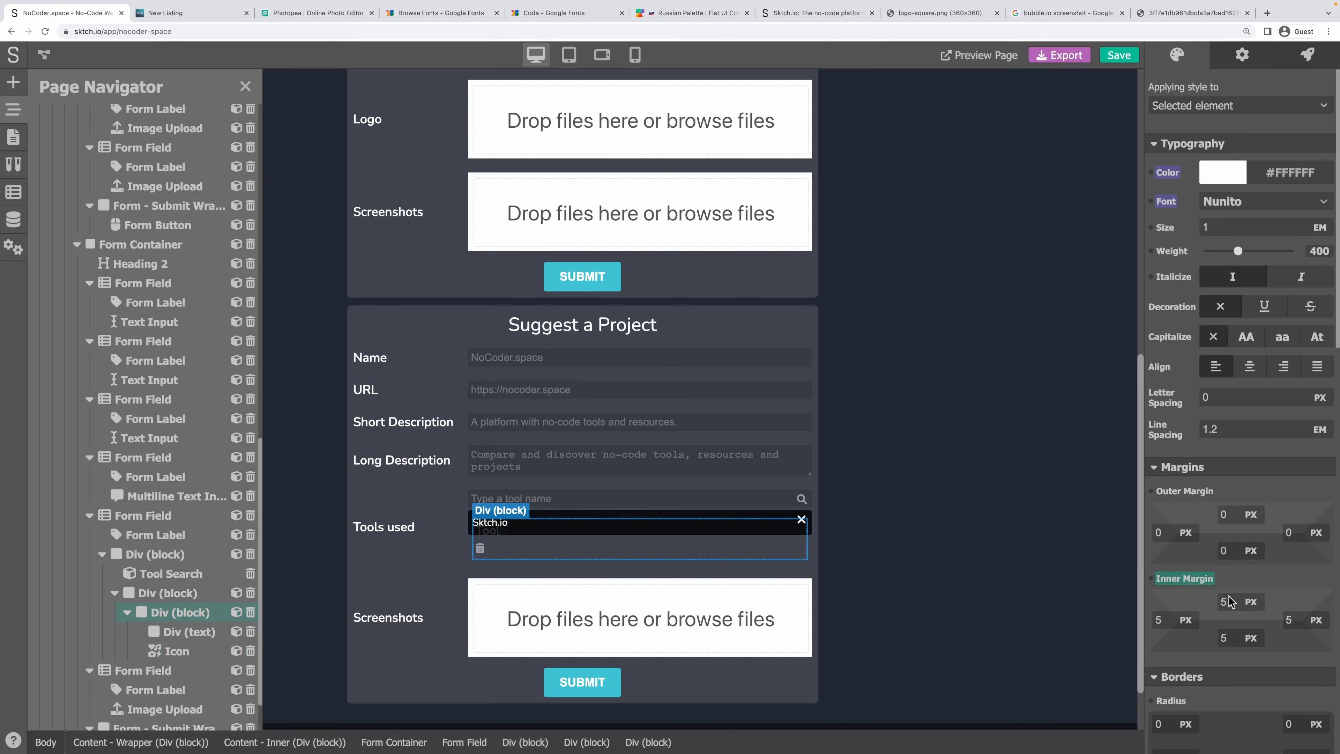
click(1184, 580)
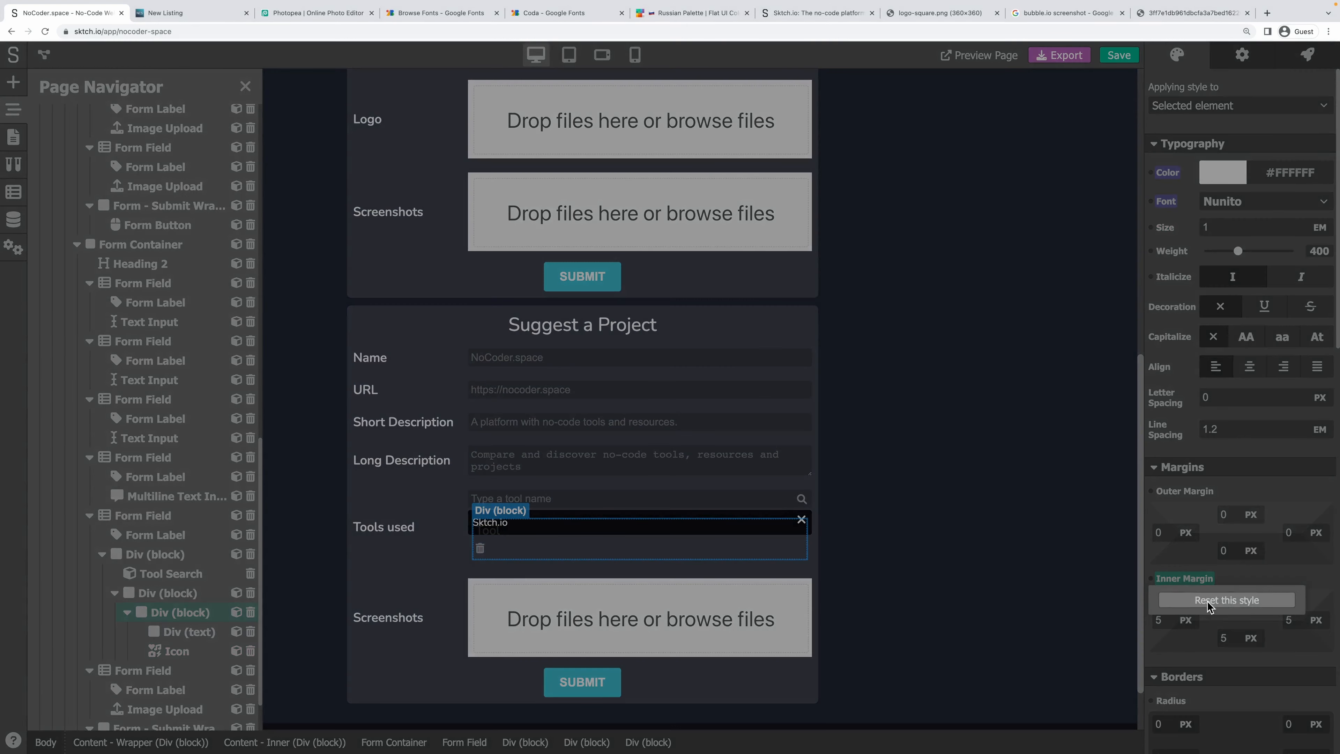
click(1208, 605)
scroll(1251, 581, down, 4)
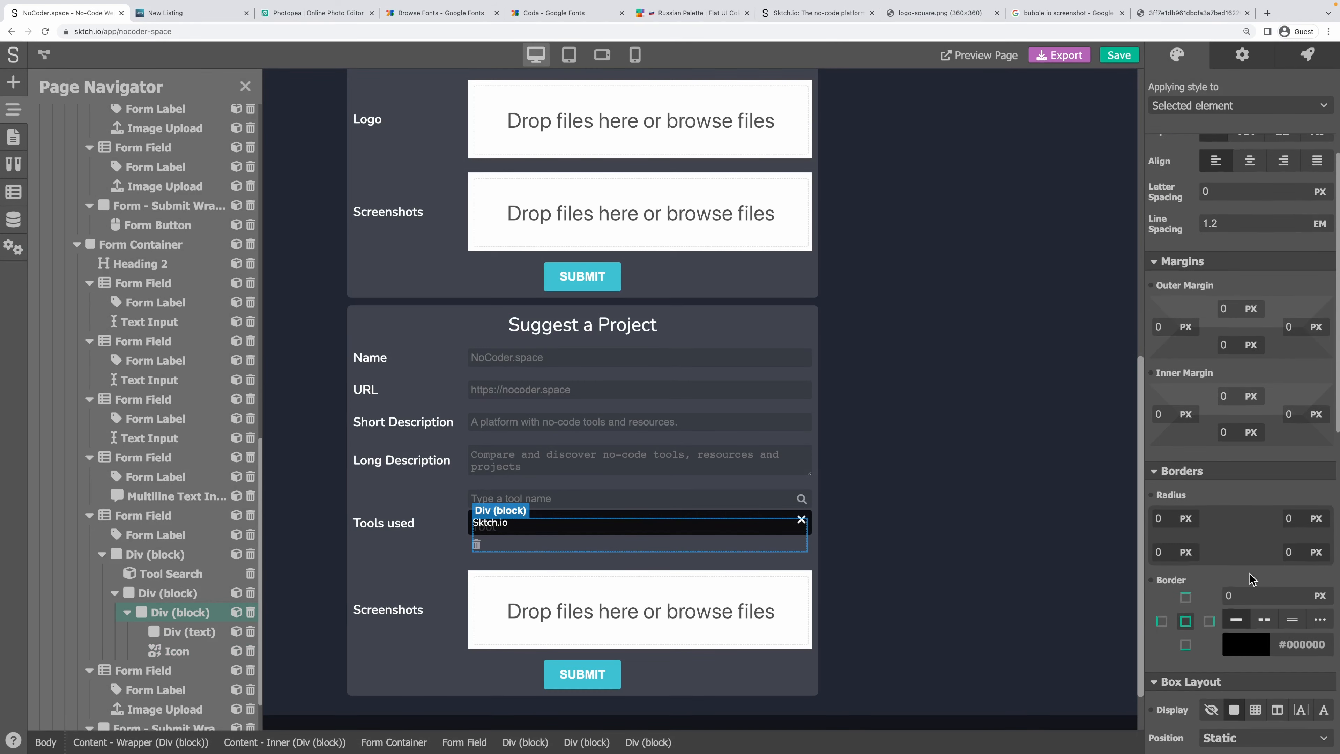
click(168, 593)
click(1184, 373)
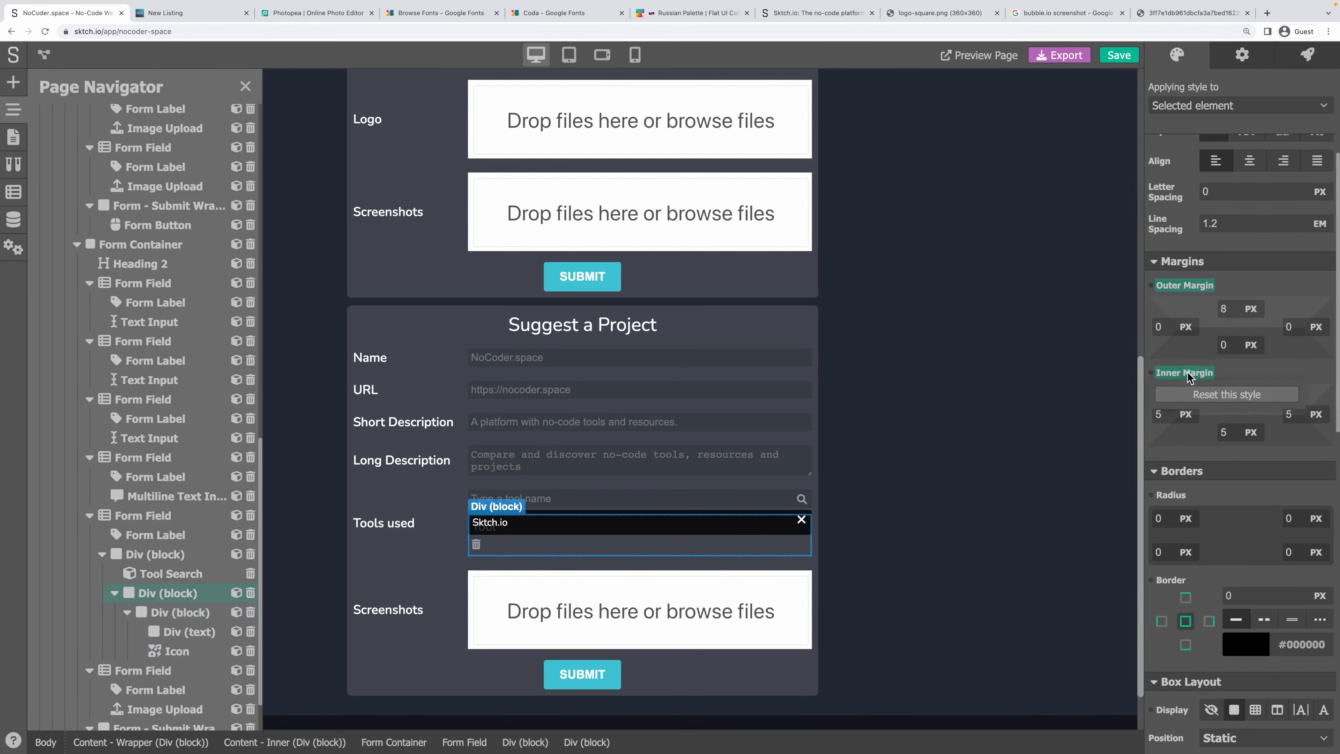
click(1224, 395)
Lay out the tool row horizontally, vertically centred, with Space Between justification.
click(180, 613)
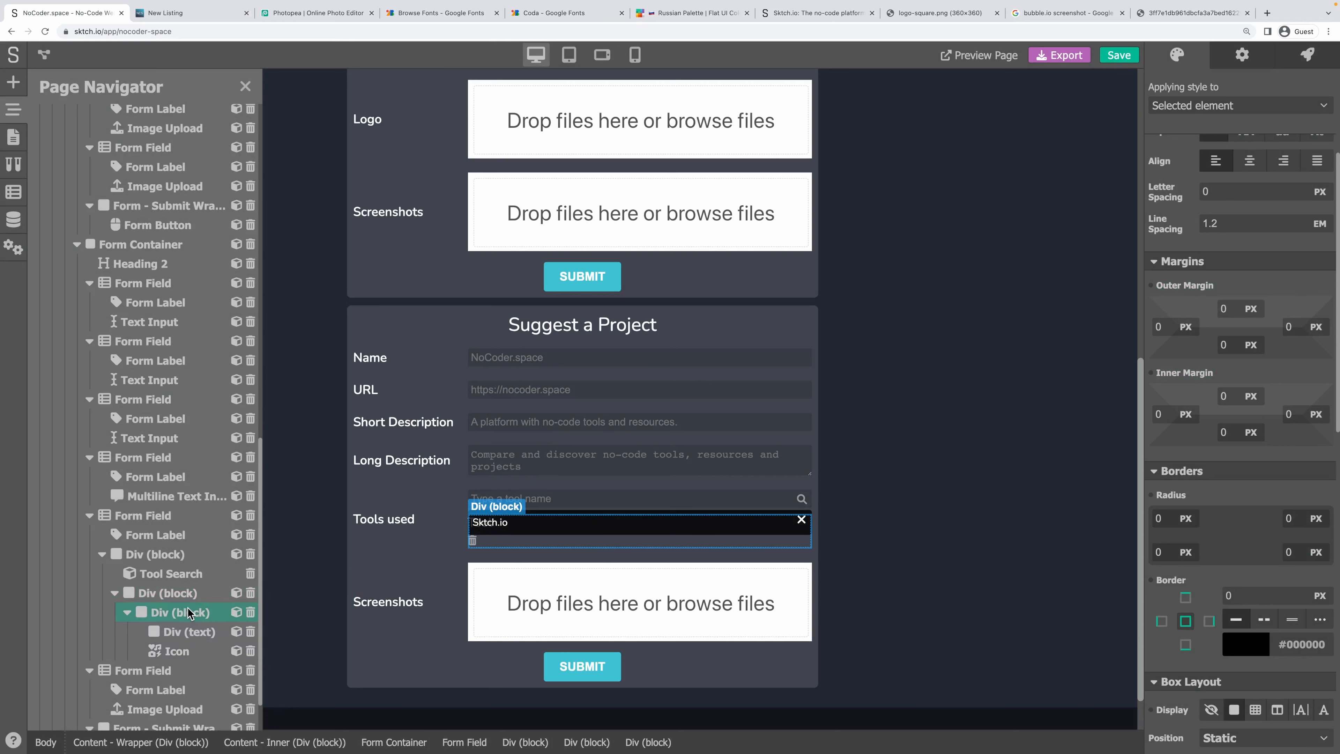
scroll(1249, 553, down, 5)
scroll(1249, 553, down, 2)
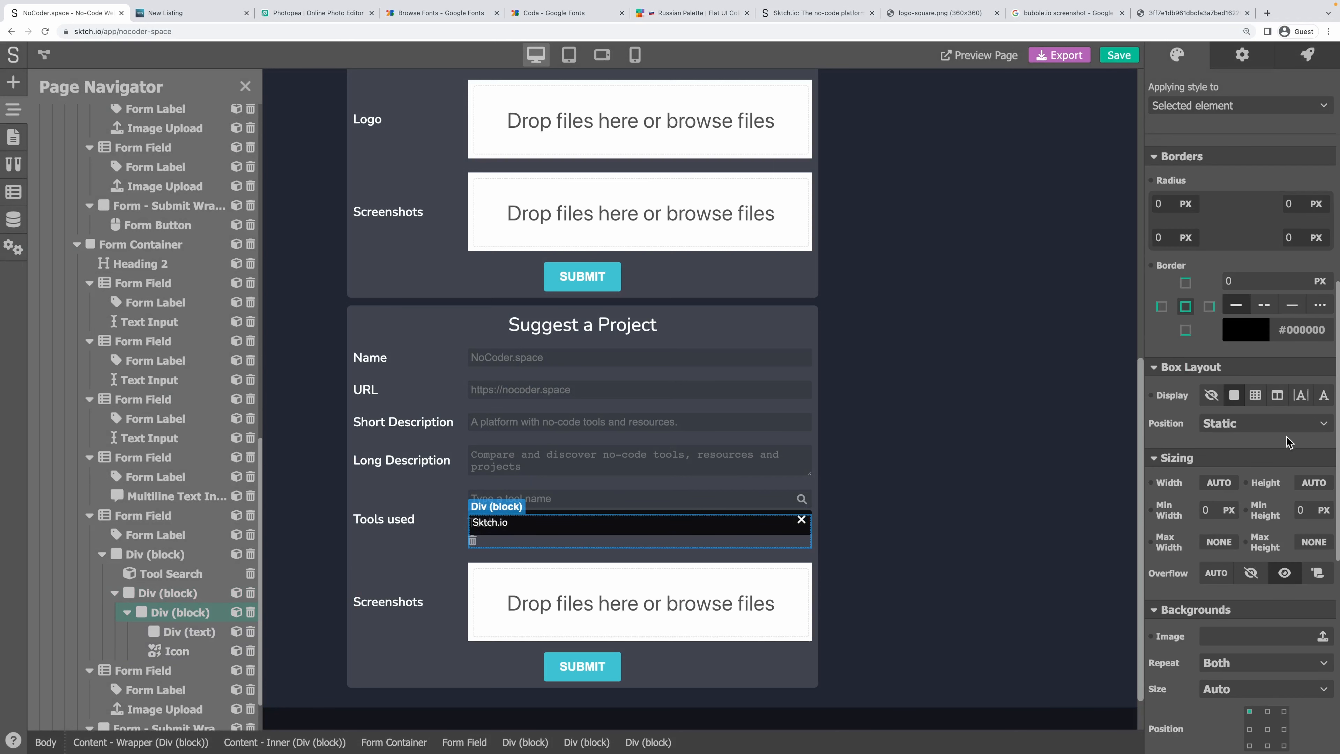
click(1272, 401)
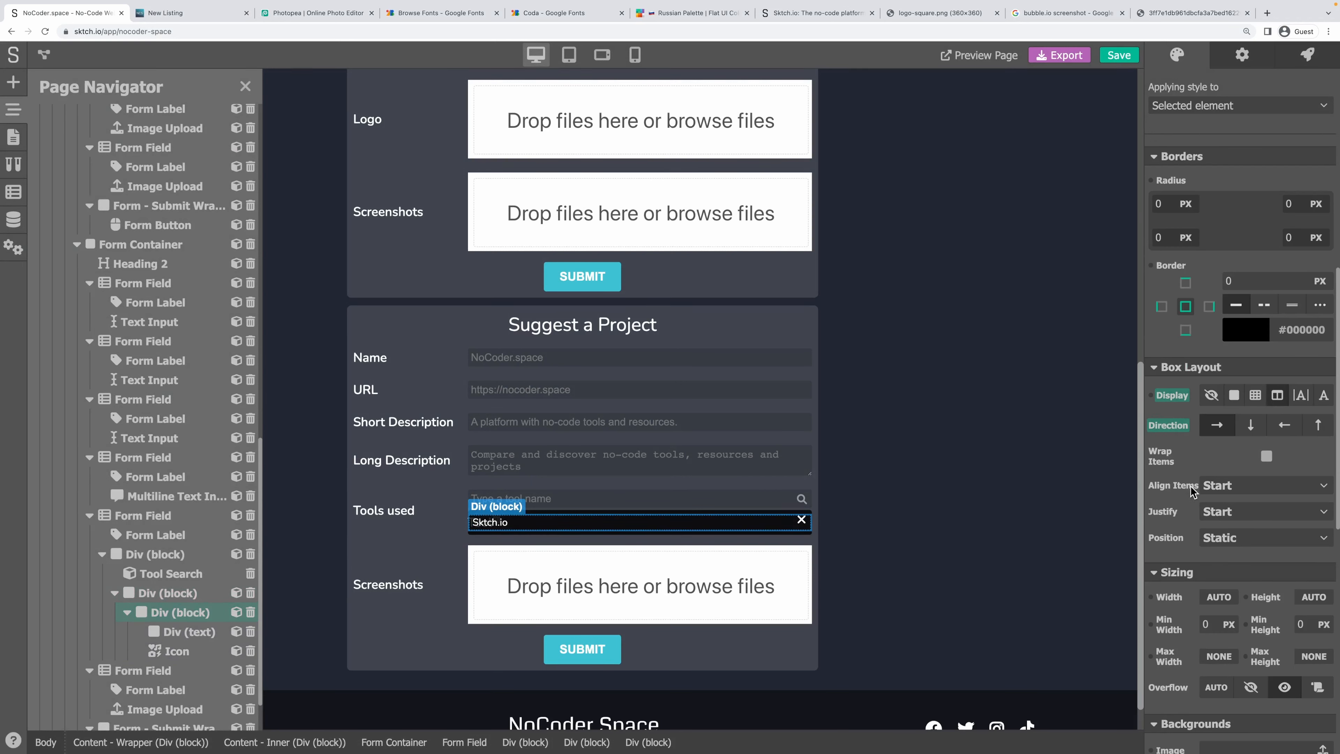
click(1228, 488)
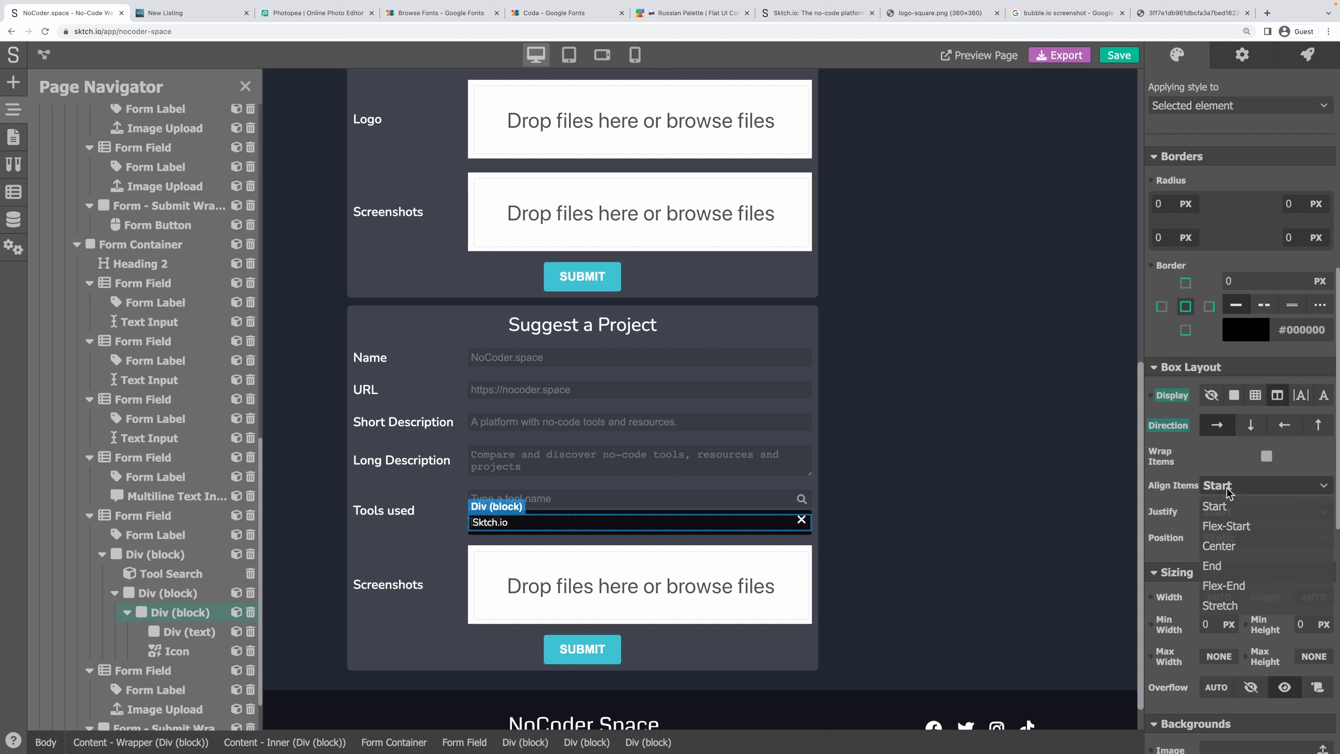
click(1235, 546)
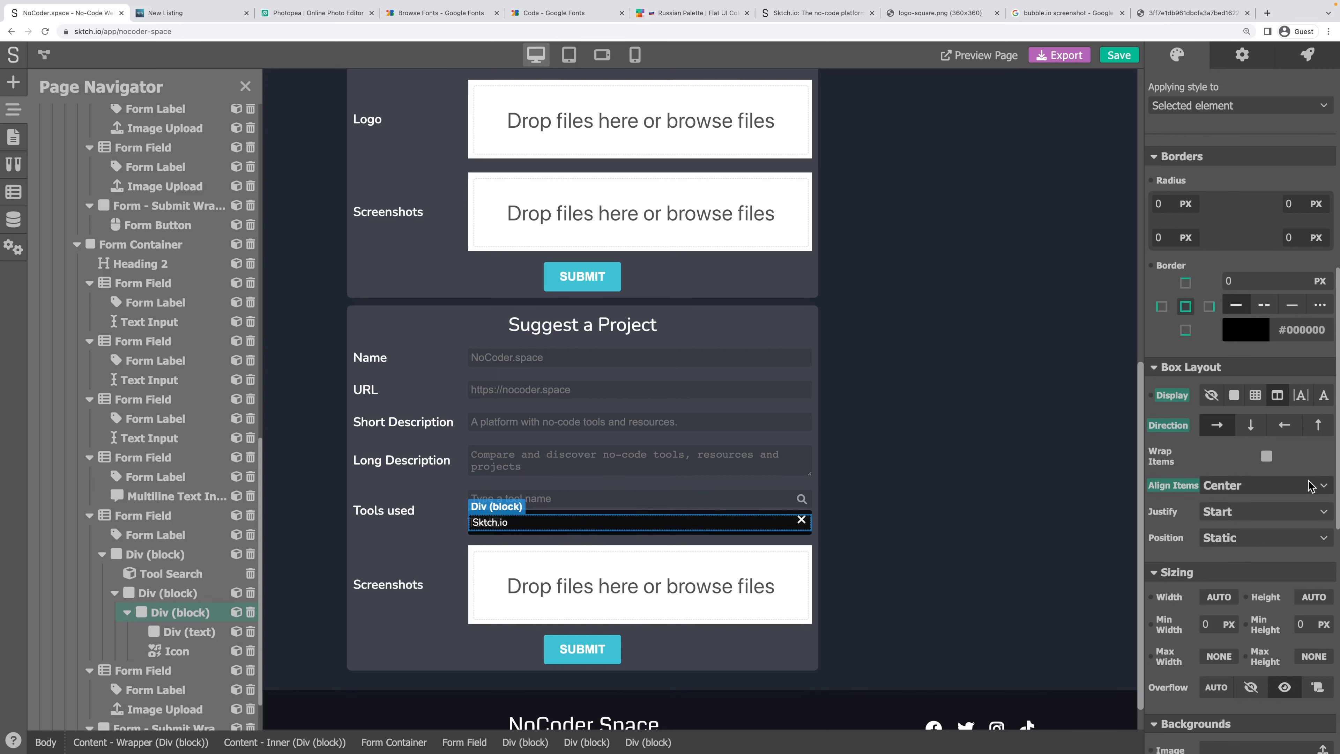
click(1247, 513)
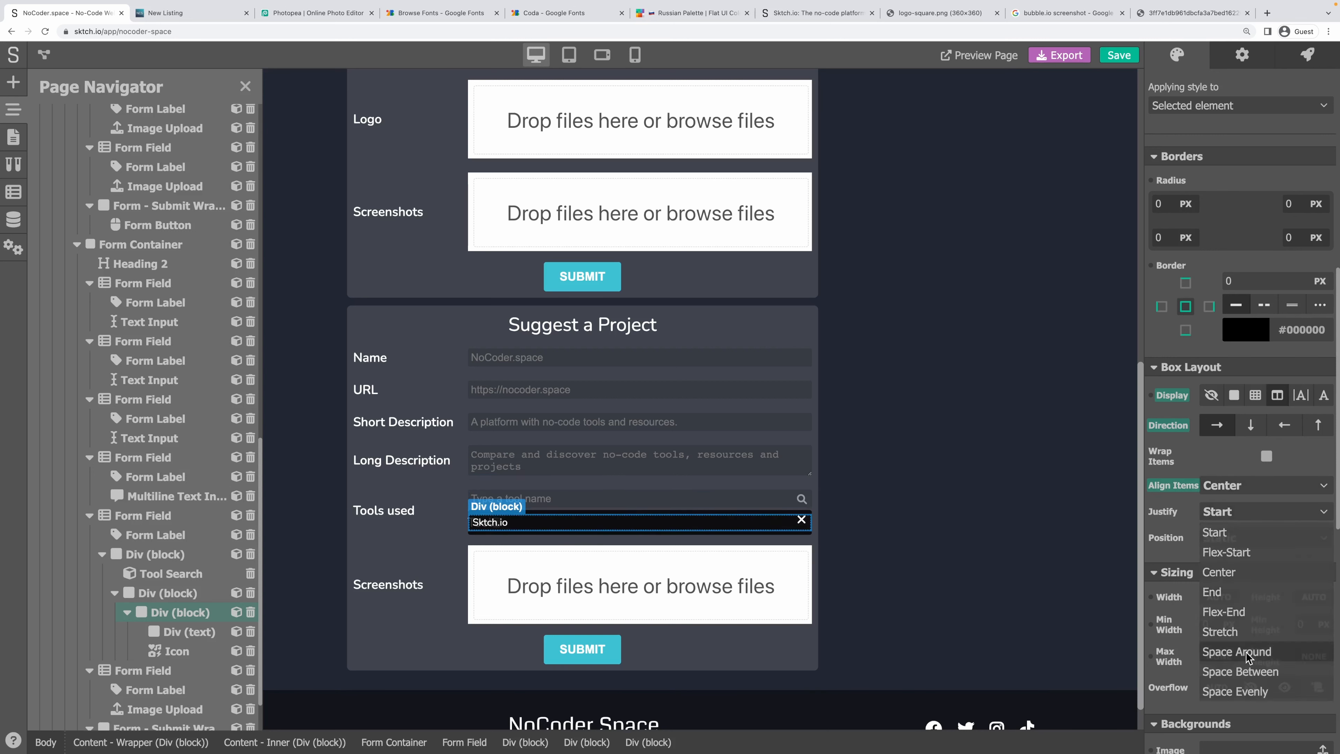
click(1257, 672)
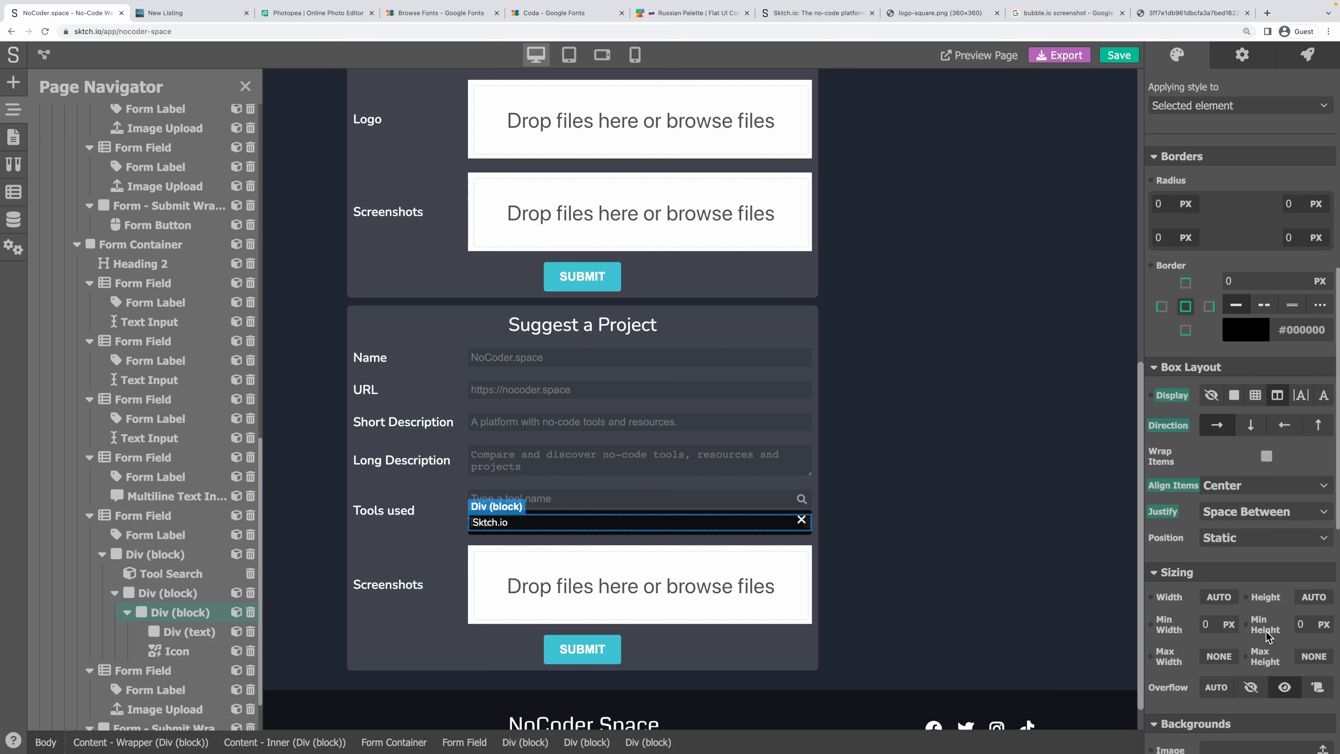
click(580, 554)
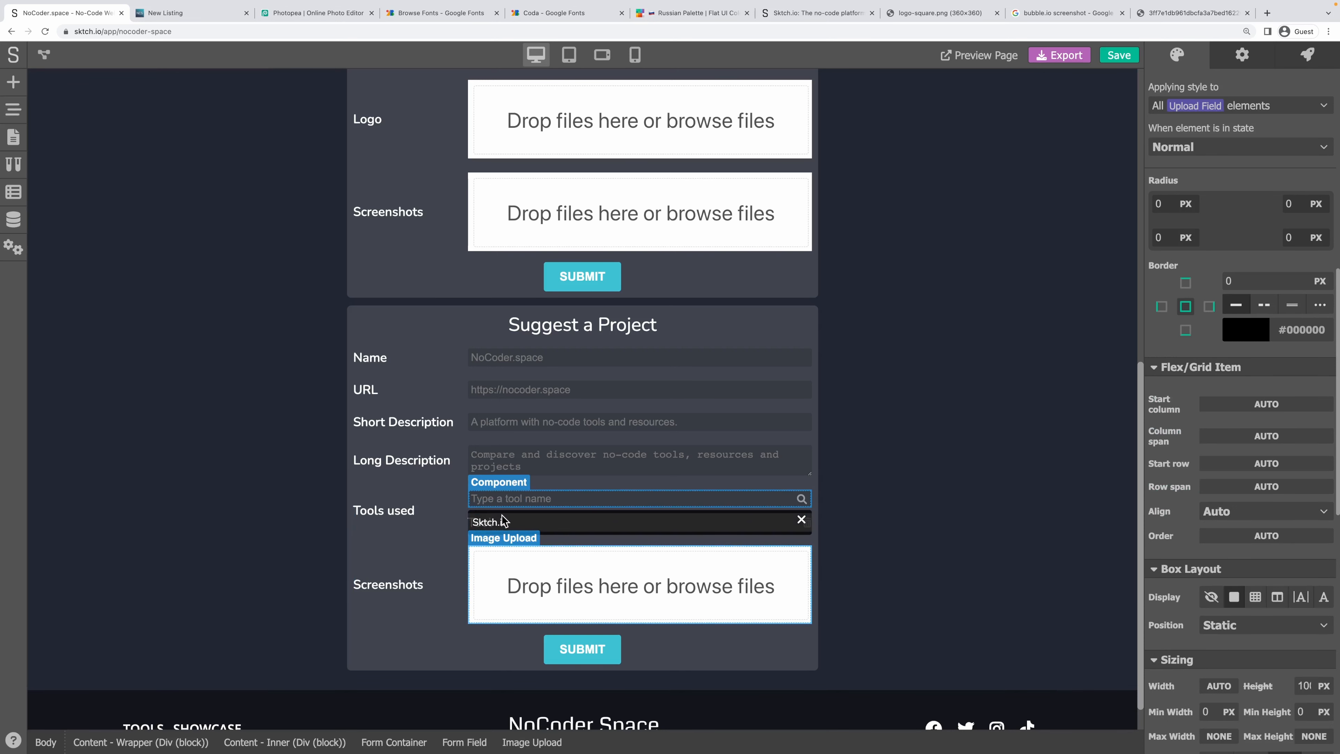
Select the tool search results block, then the Tool label inside the Tool row.
click(491, 518)
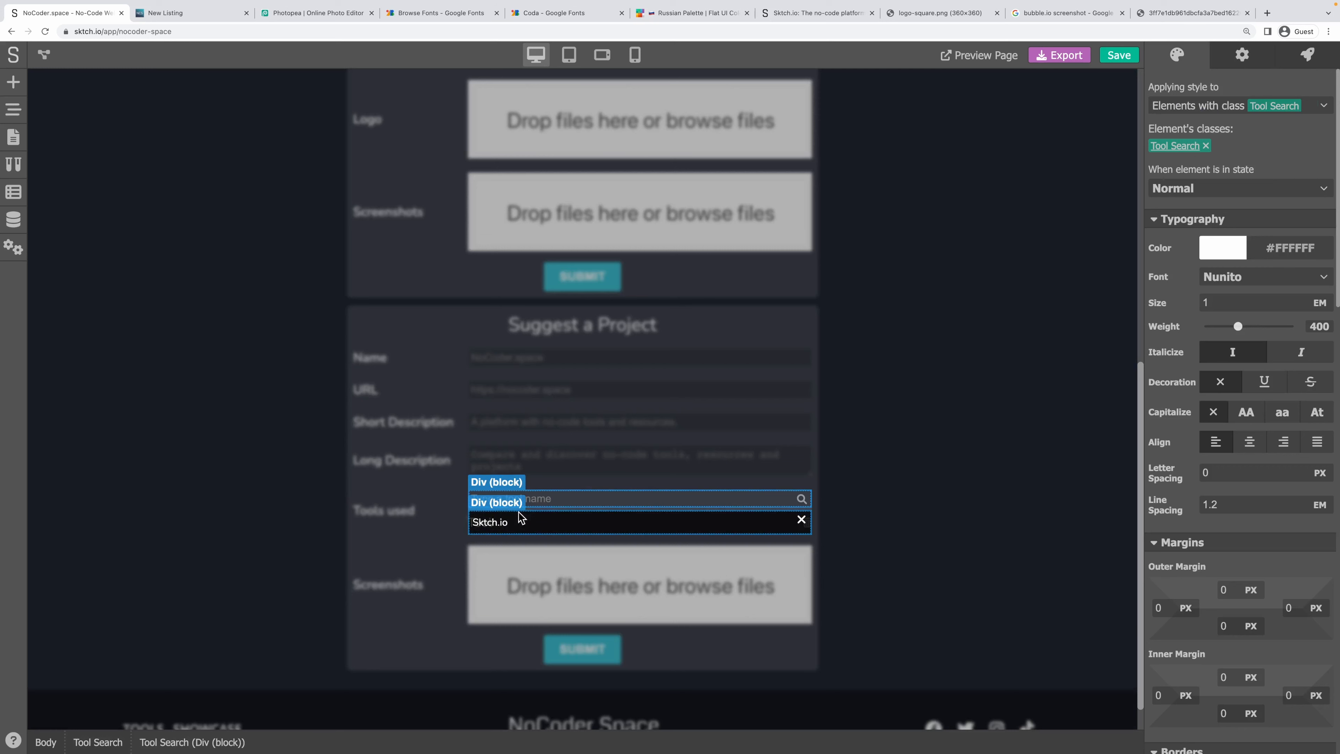
click(521, 519)
scroll(1190, 364, down, 6)
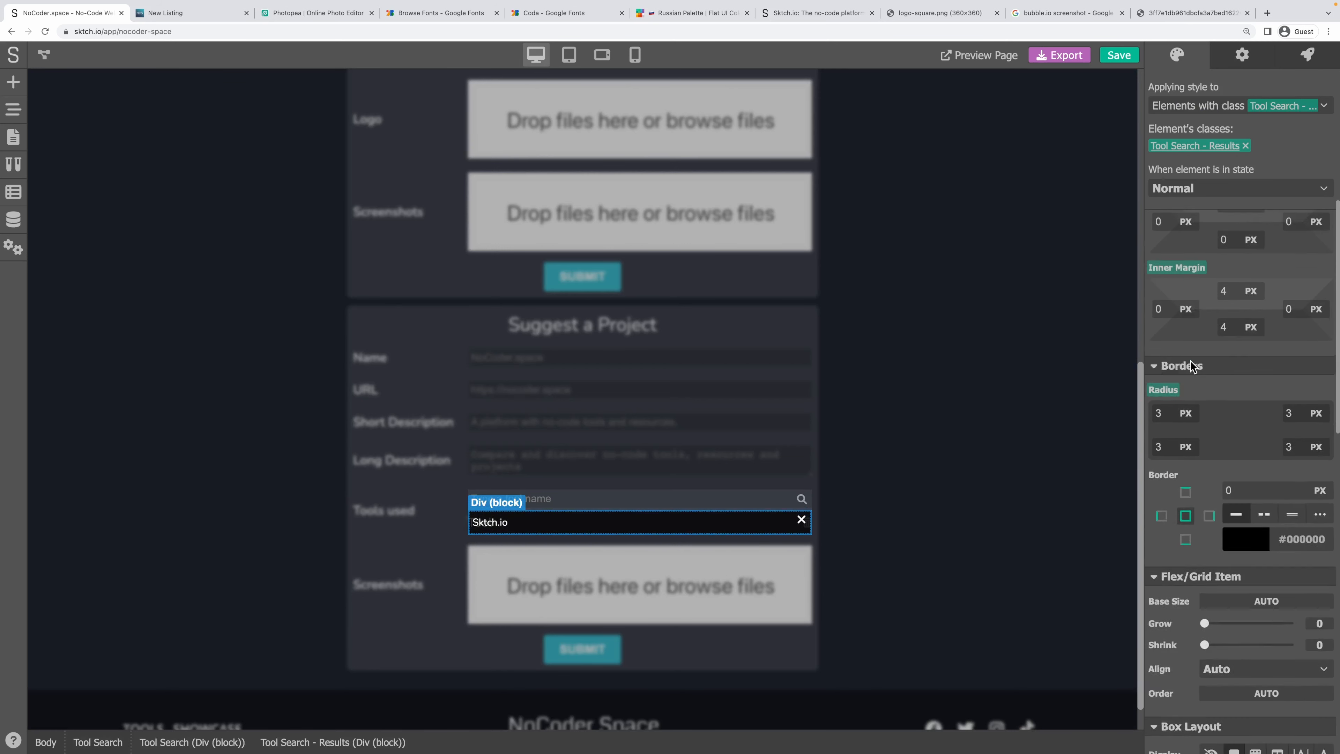
scroll(1190, 365, down, 6)
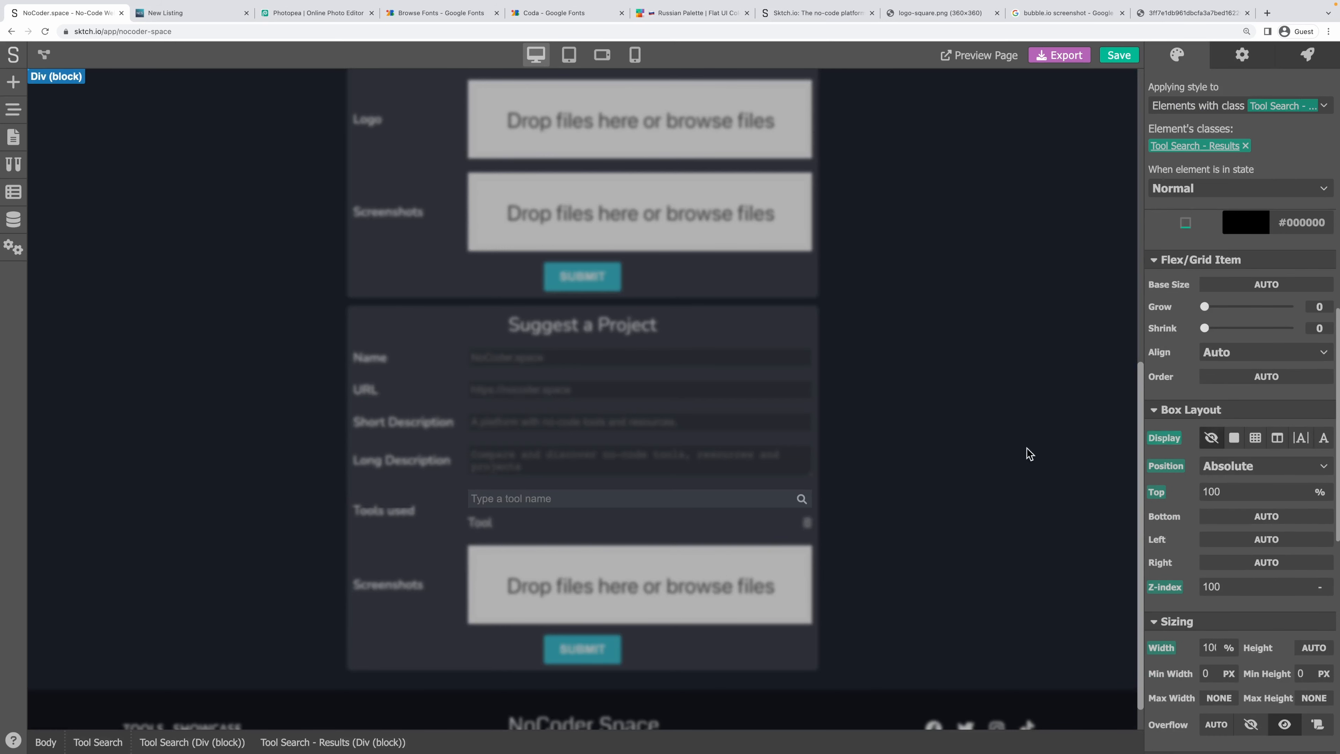
click(666, 459)
click(476, 525)
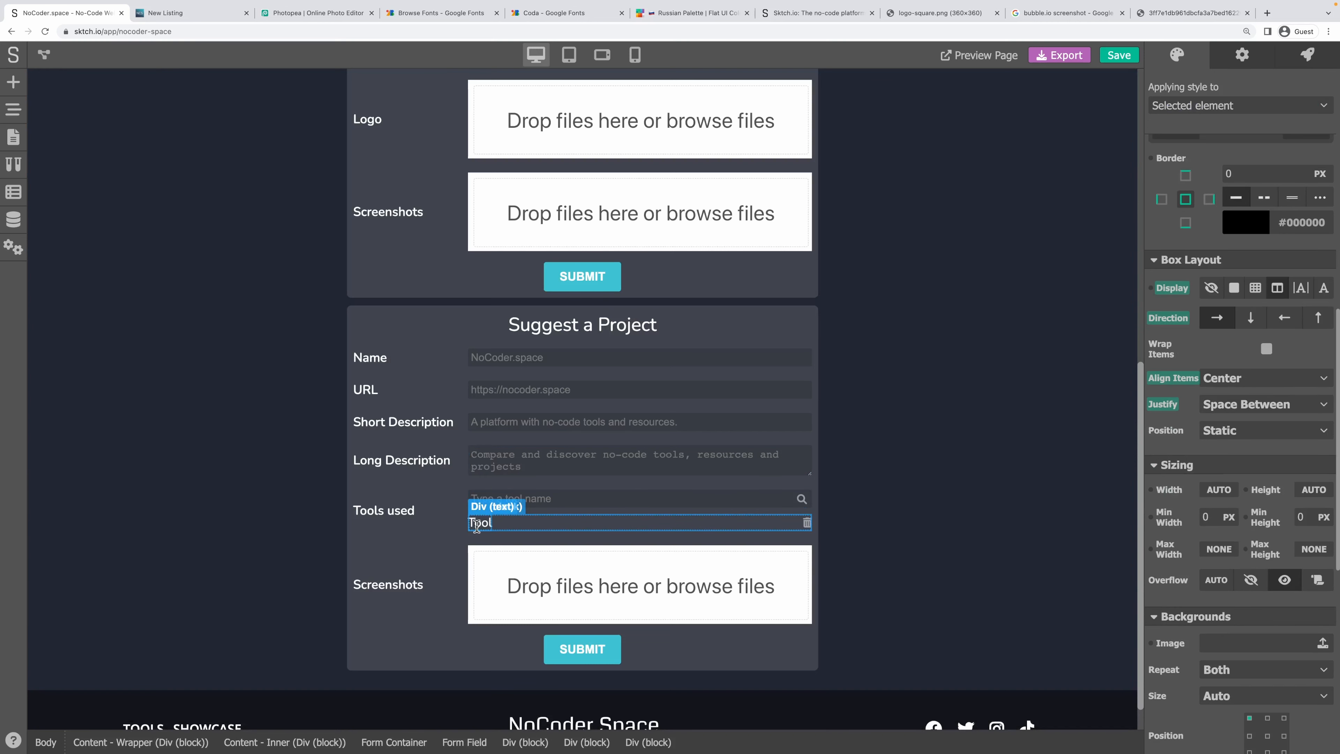
Shrink the Tool text's typography size to 0.7.
click(476, 524)
scroll(1196, 325, up, 10)
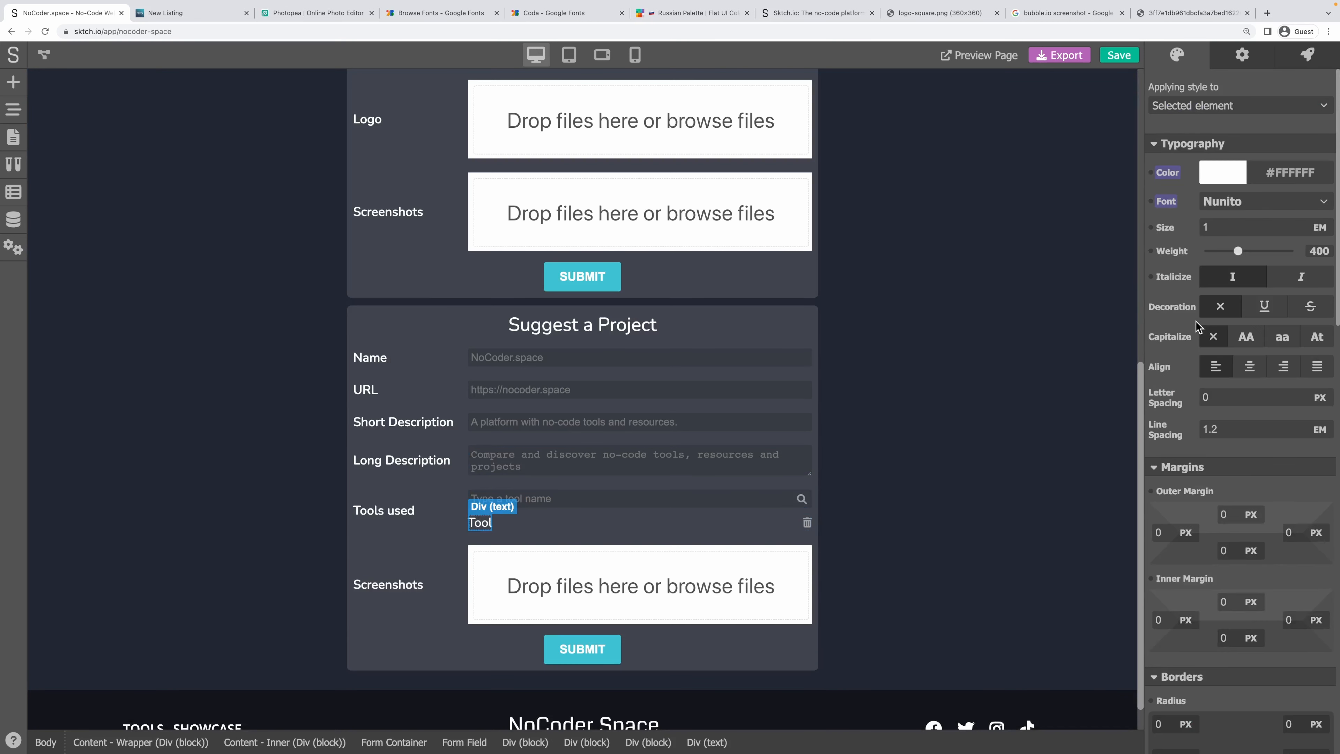
double_click(1215, 222)
text(0.)
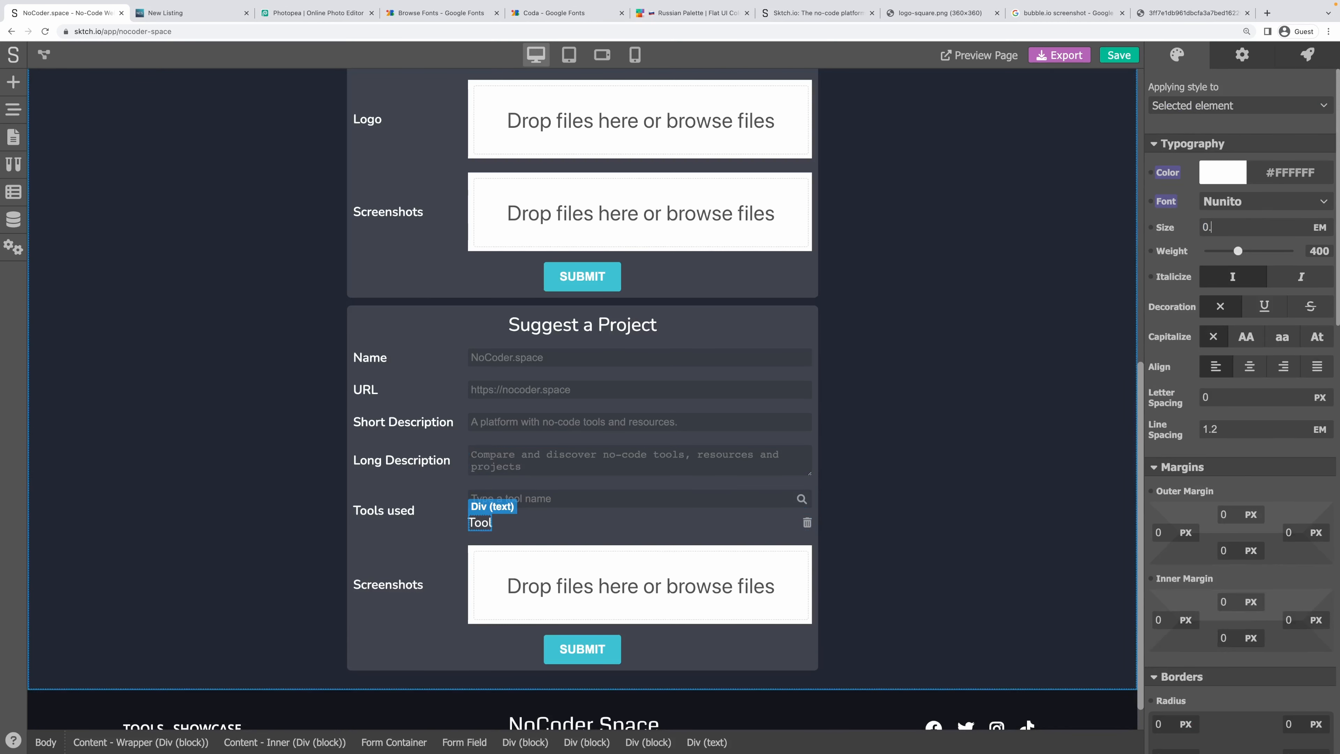
text(7)
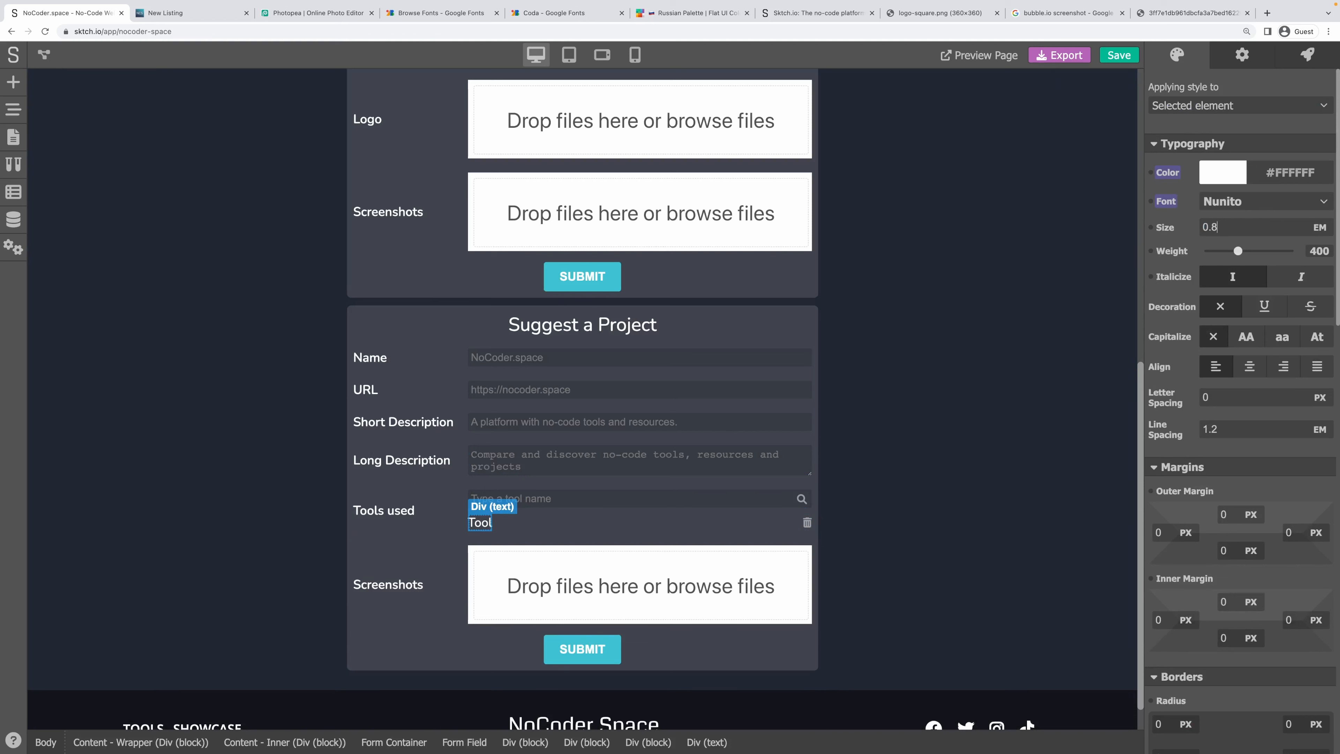
key(Return)
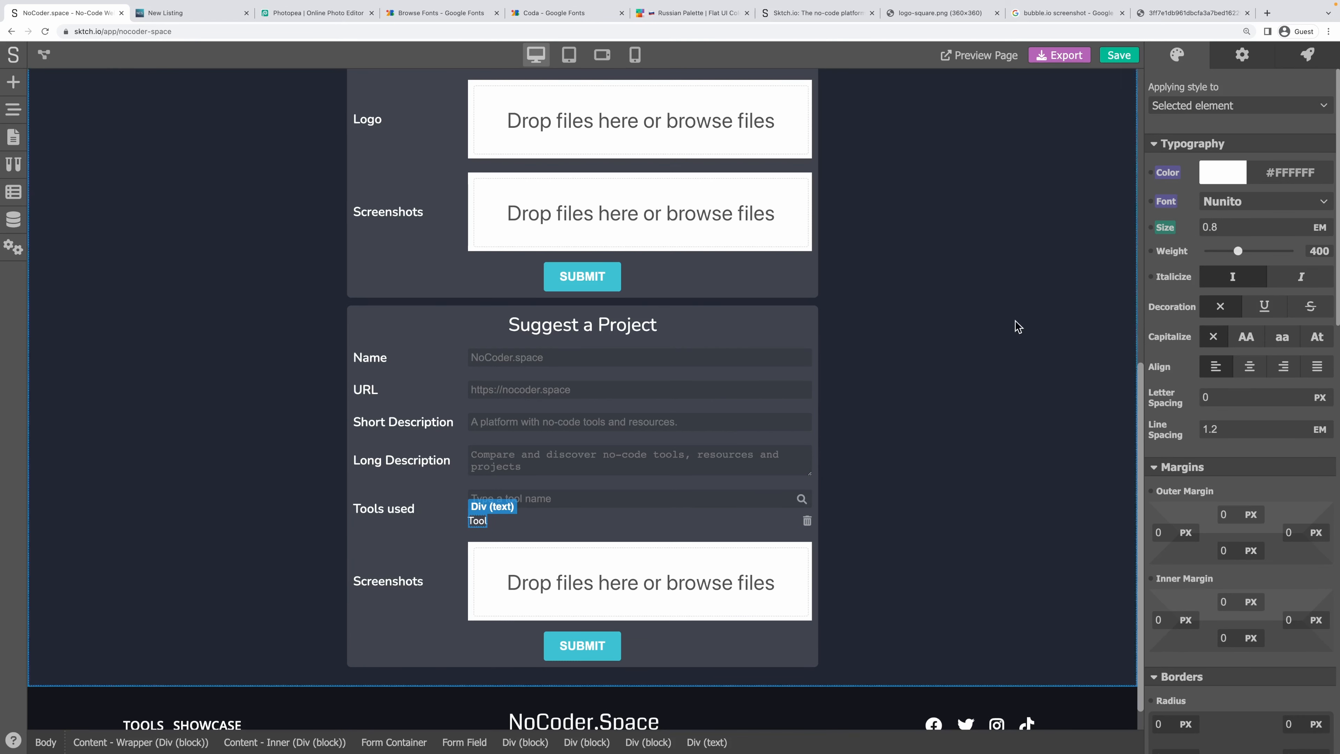
Set the Tool row's inner padding to 6 on its top and next side.
click(568, 527)
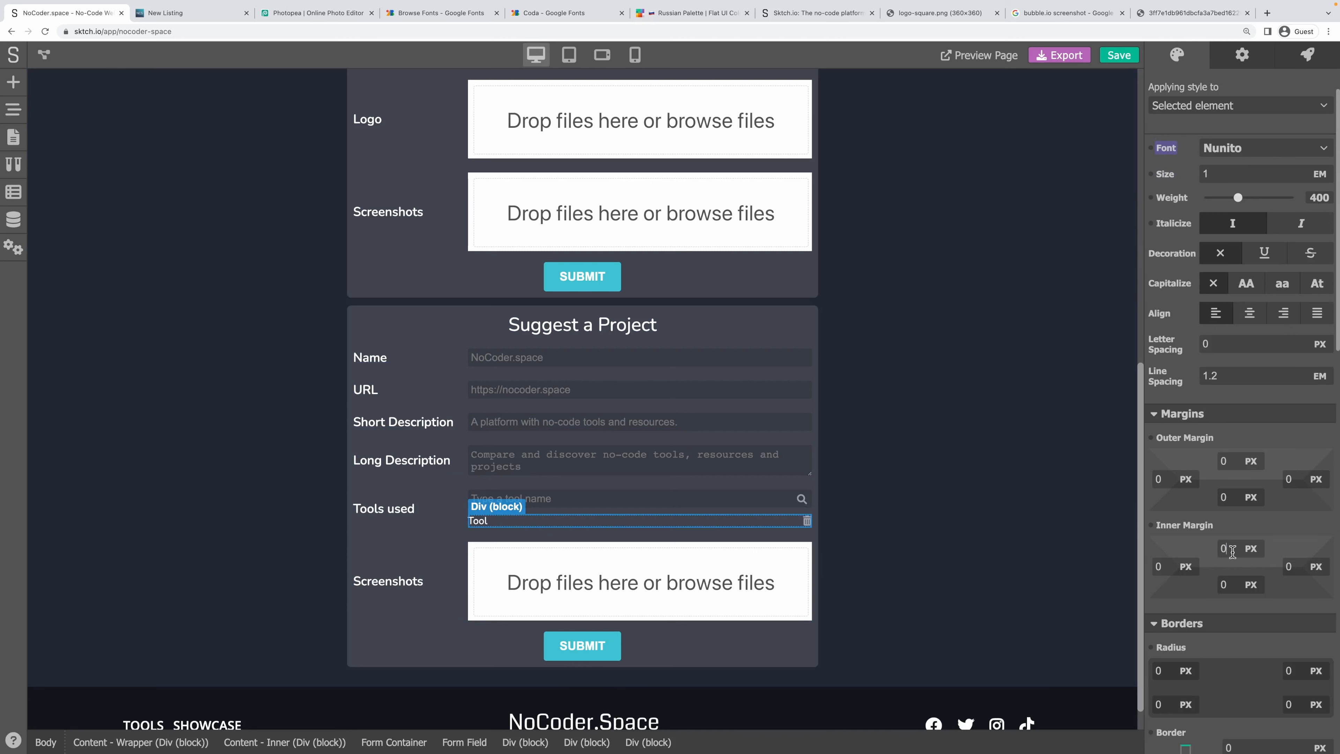
drag(1233, 551, 1174, 551)
text(6)
key(Tab)
text(6)
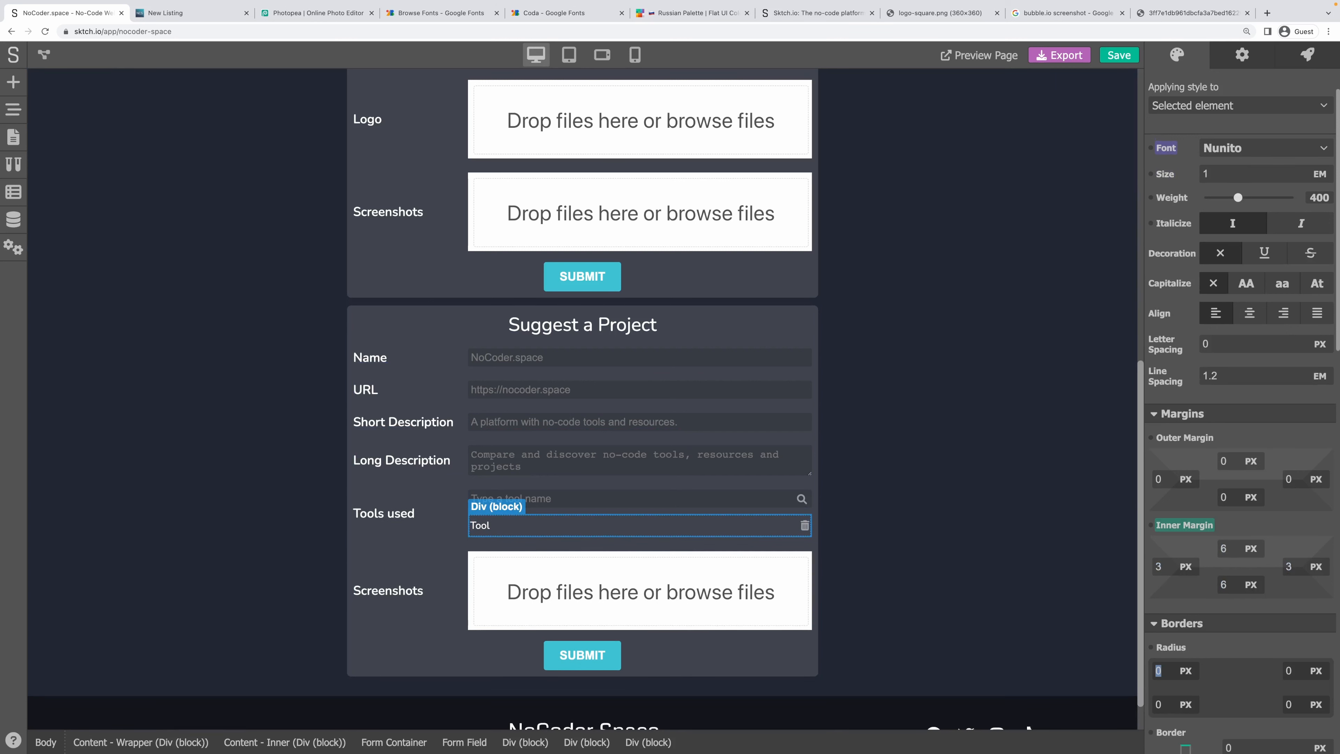
click(1011, 568)
click(675, 536)
click(1246, 59)
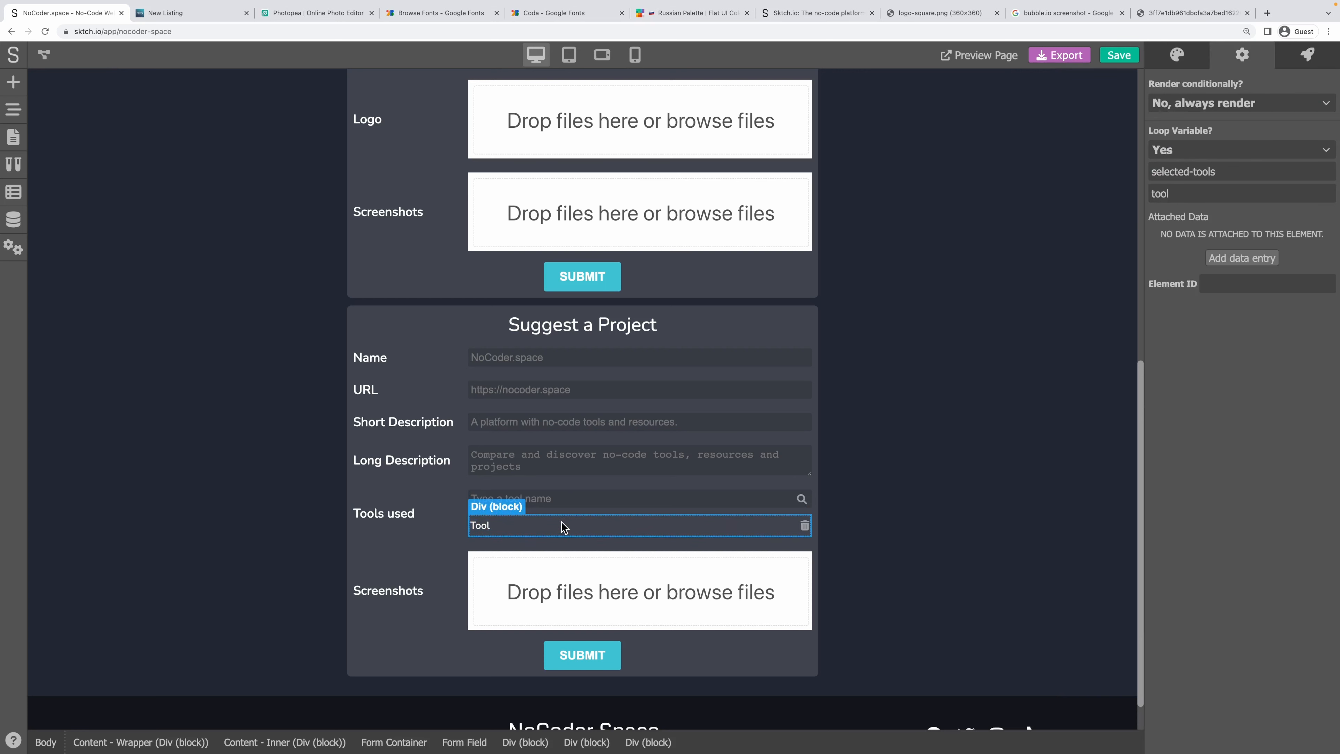
Give the trash icon a Pointer cursor.
click(806, 527)
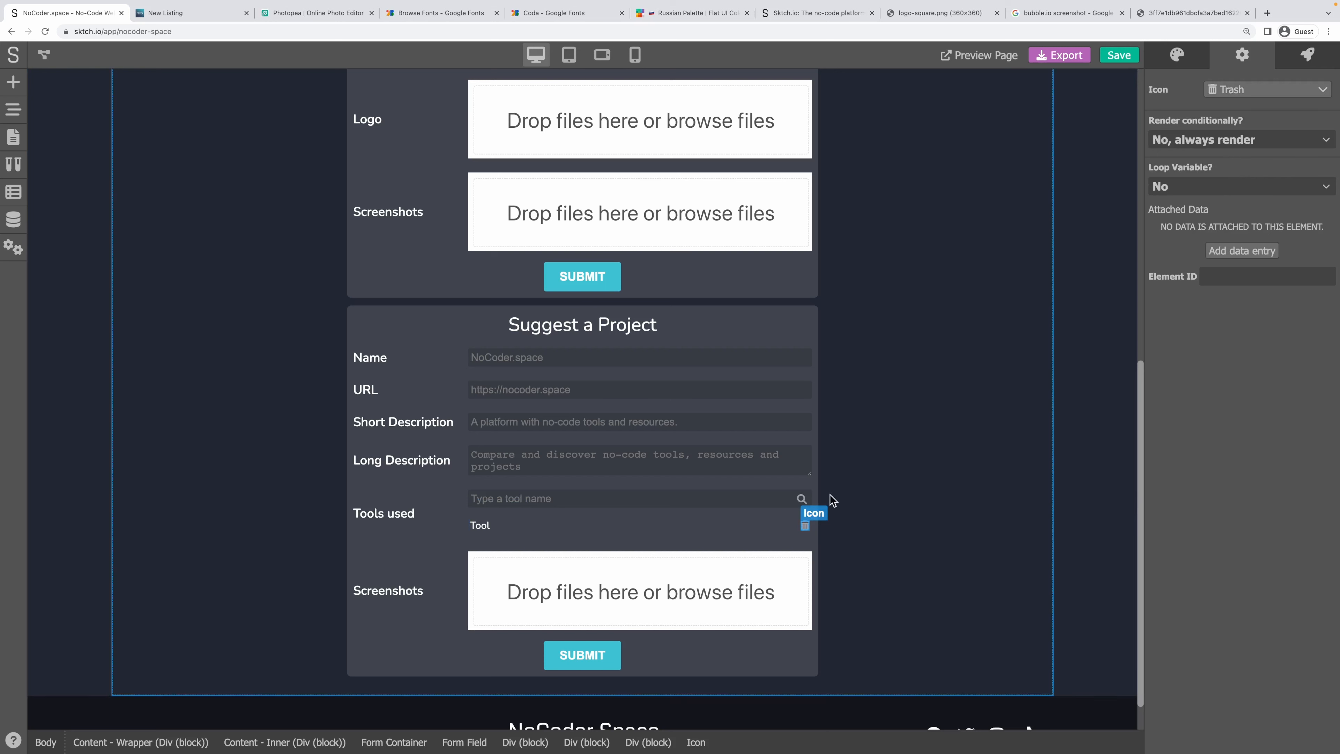
click(1177, 55)
scroll(1219, 389, down, 15)
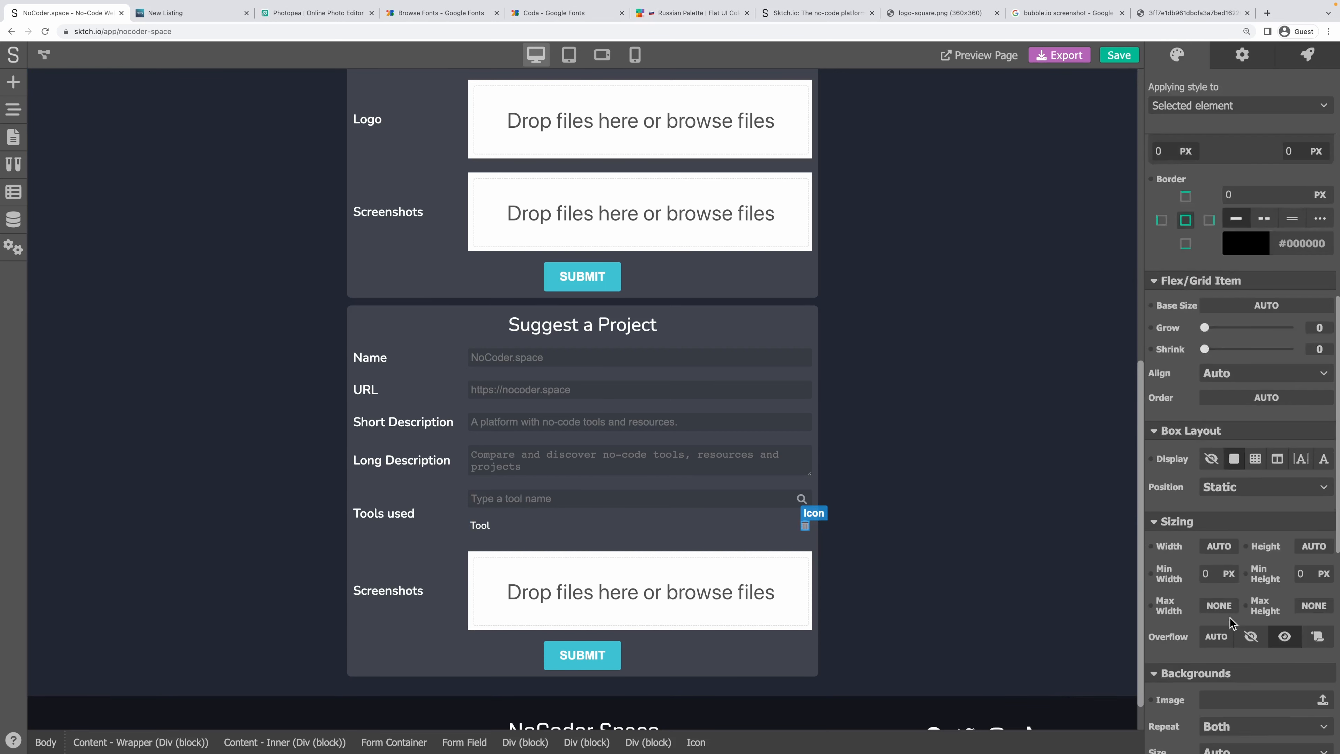
scroll(1263, 701, down, 3)
click(1263, 734)
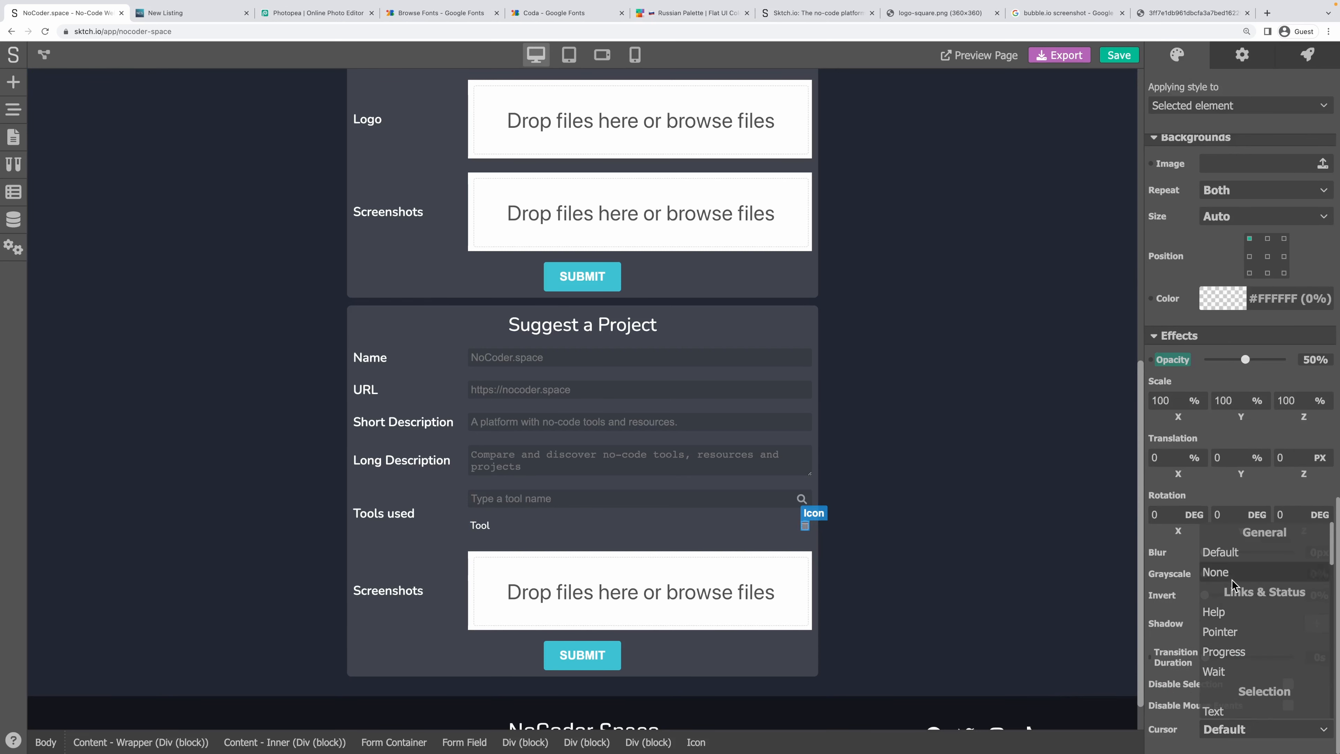
click(1231, 632)
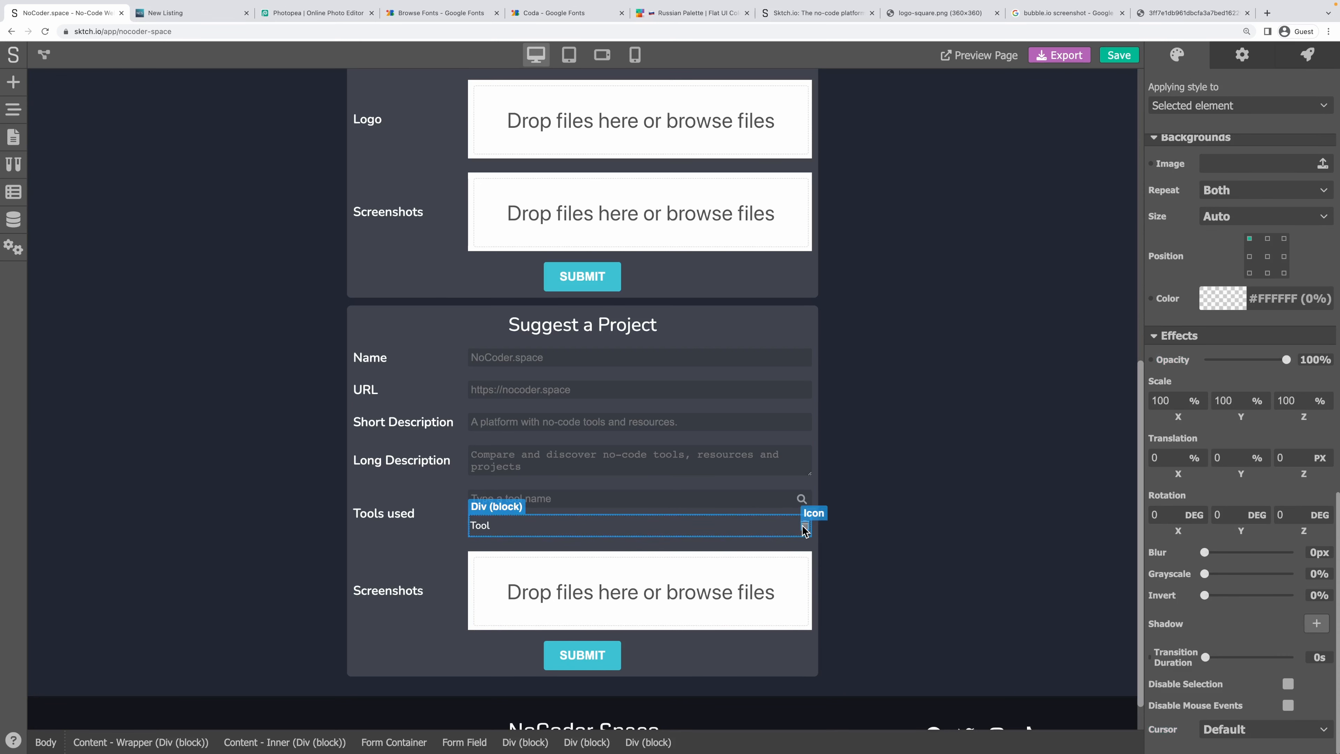
click(1305, 56)
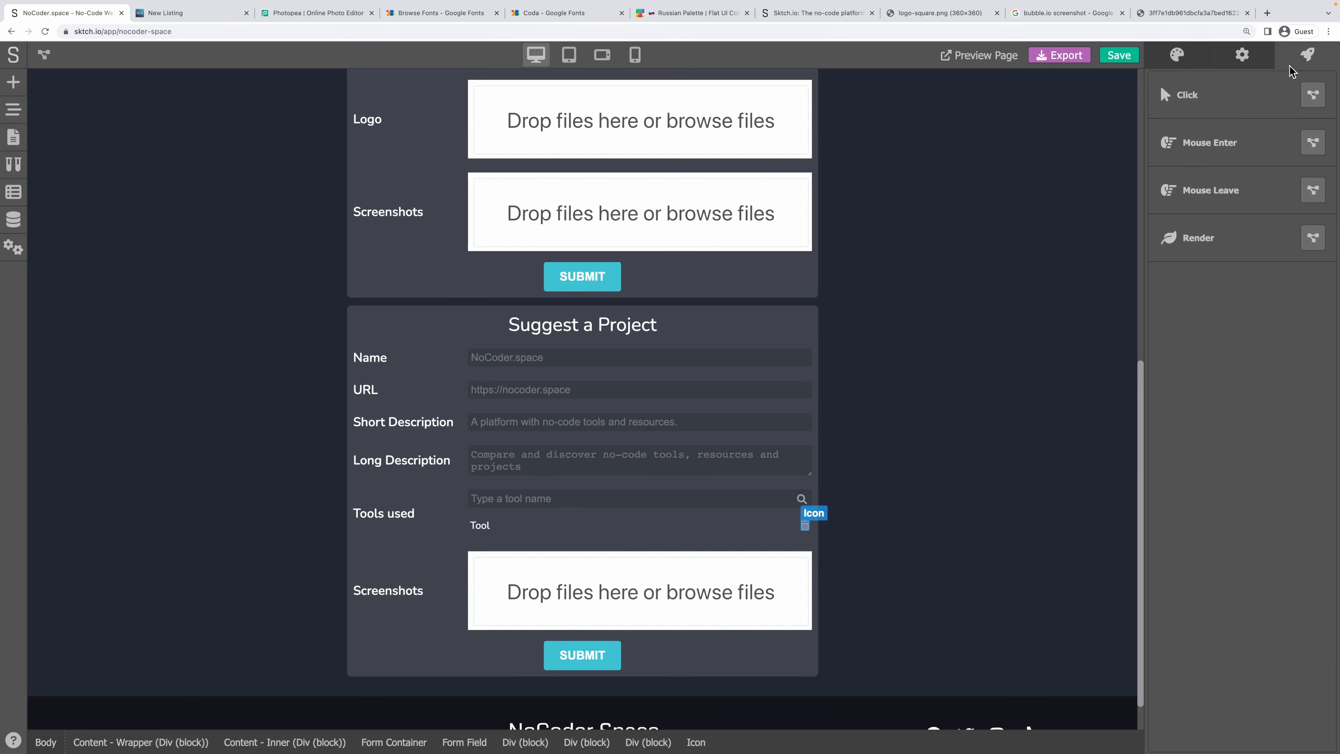
Build a No Code click flow wiring the trigger's current element into a Parent module, then save.
click(1312, 95)
click(633, 419)
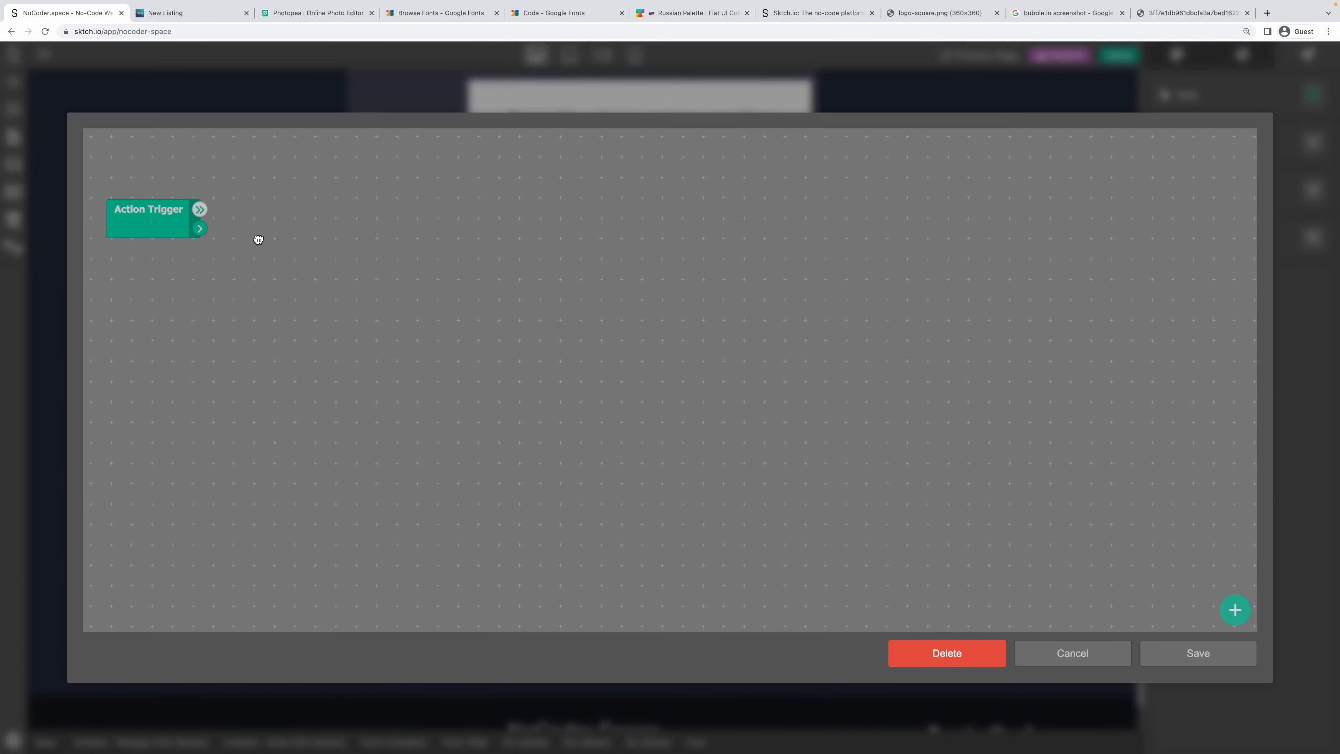
right_click(312, 215)
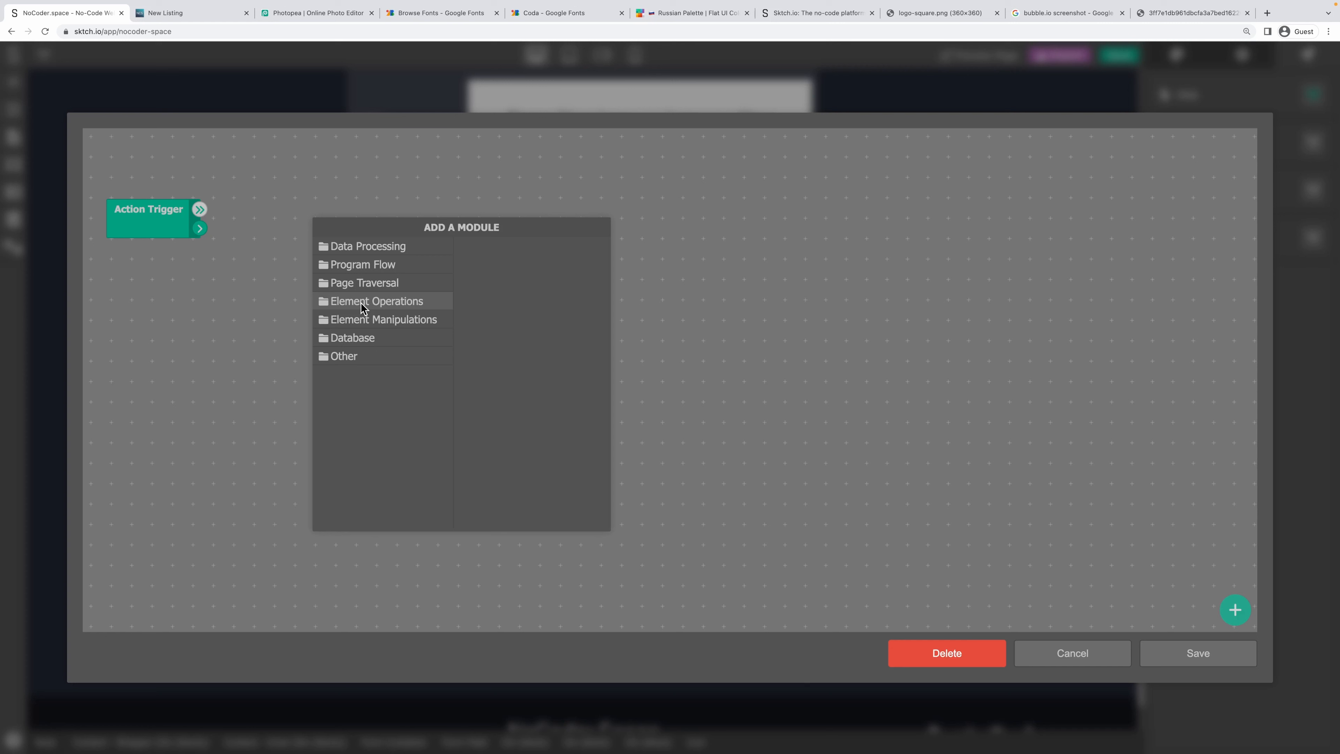
click(369, 283)
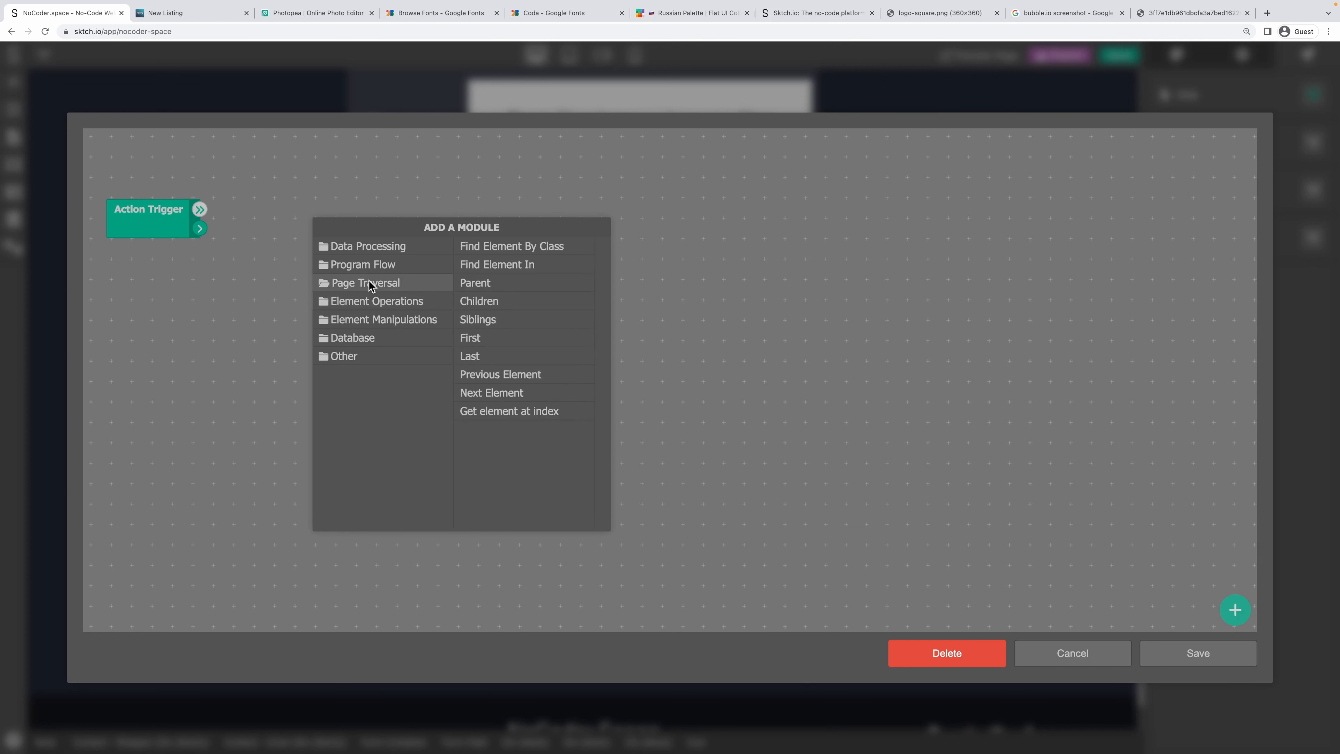
click(492, 285)
drag(339, 228, 339, 204)
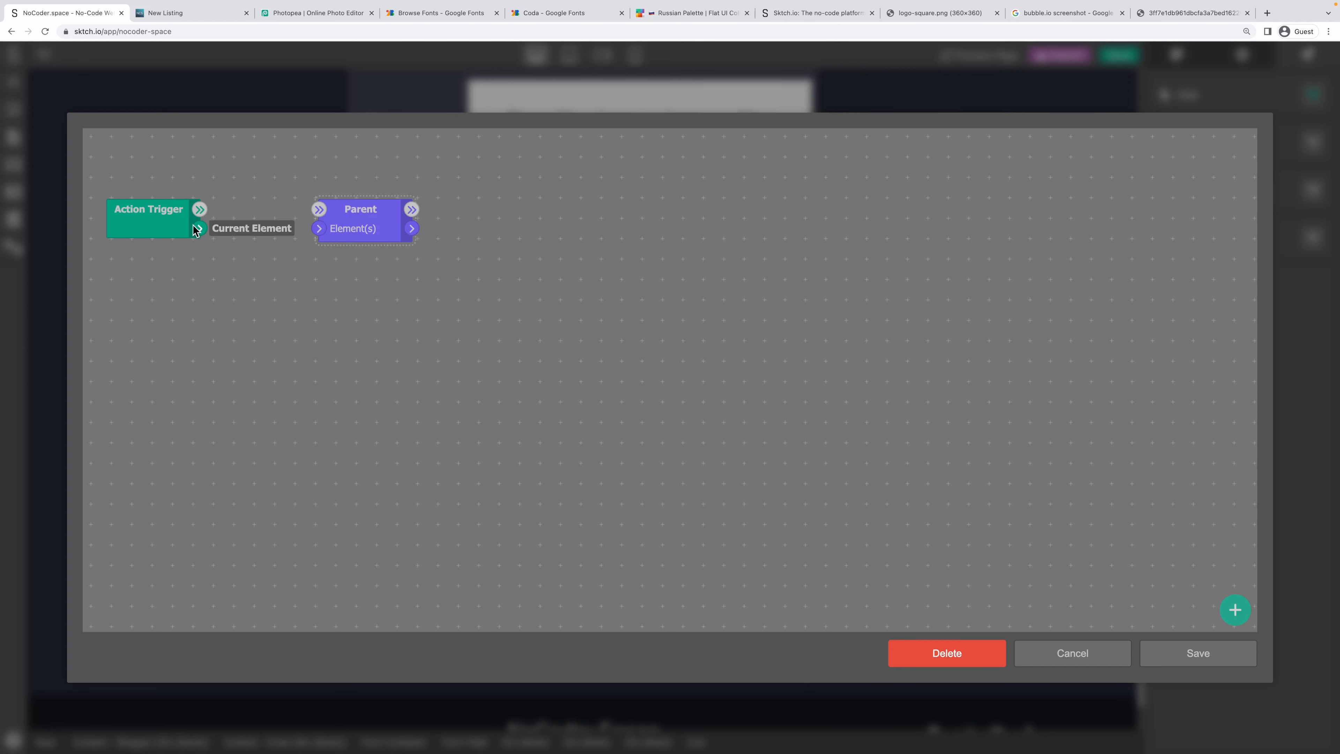
drag(198, 228, 307, 229)
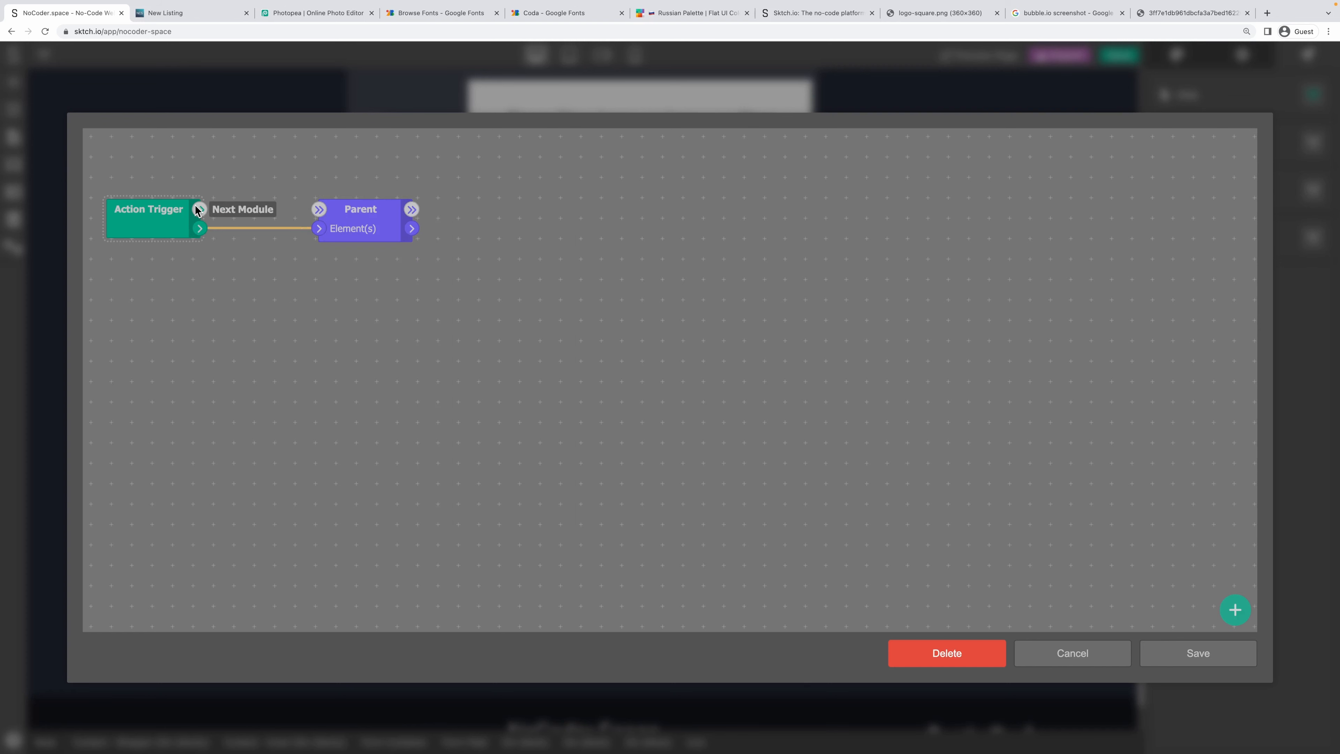
drag(199, 209, 325, 214)
click(1190, 653)
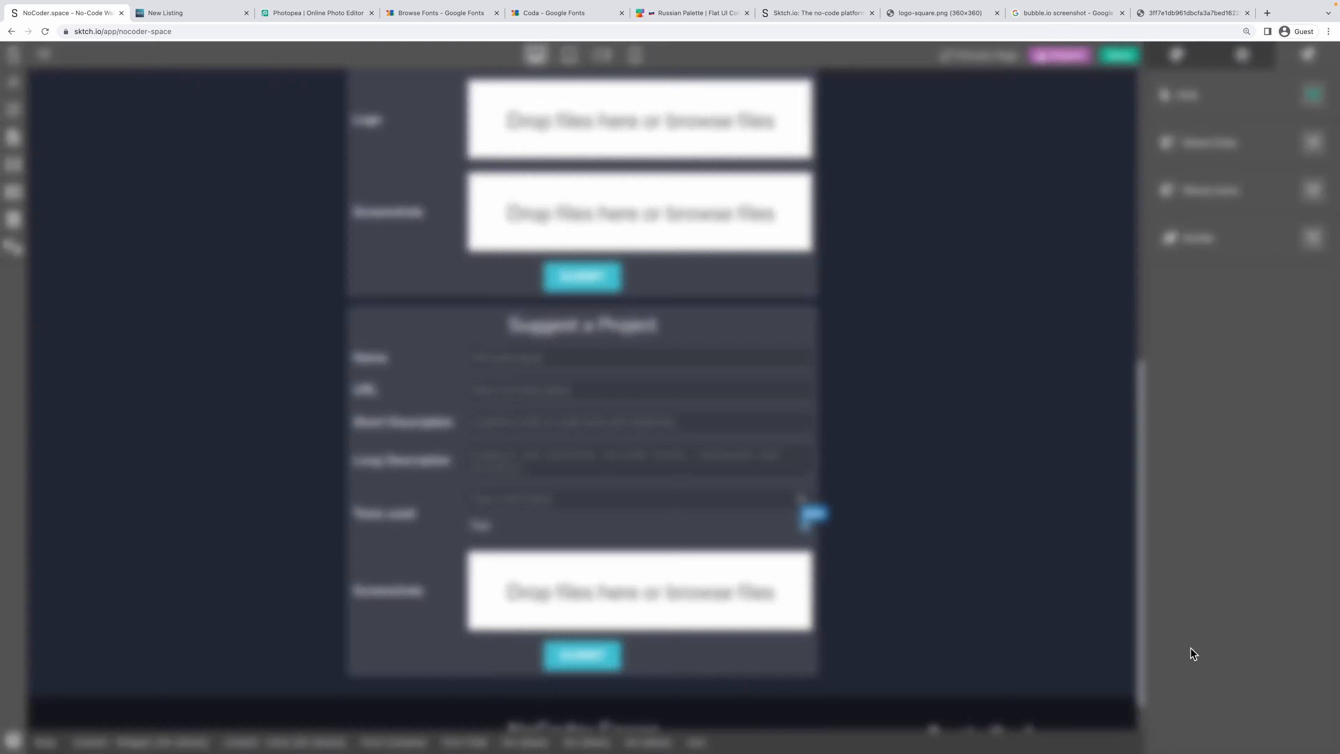
Add a 'handle' data entry to the Tool row linked to variable tool.handle.
click(568, 529)
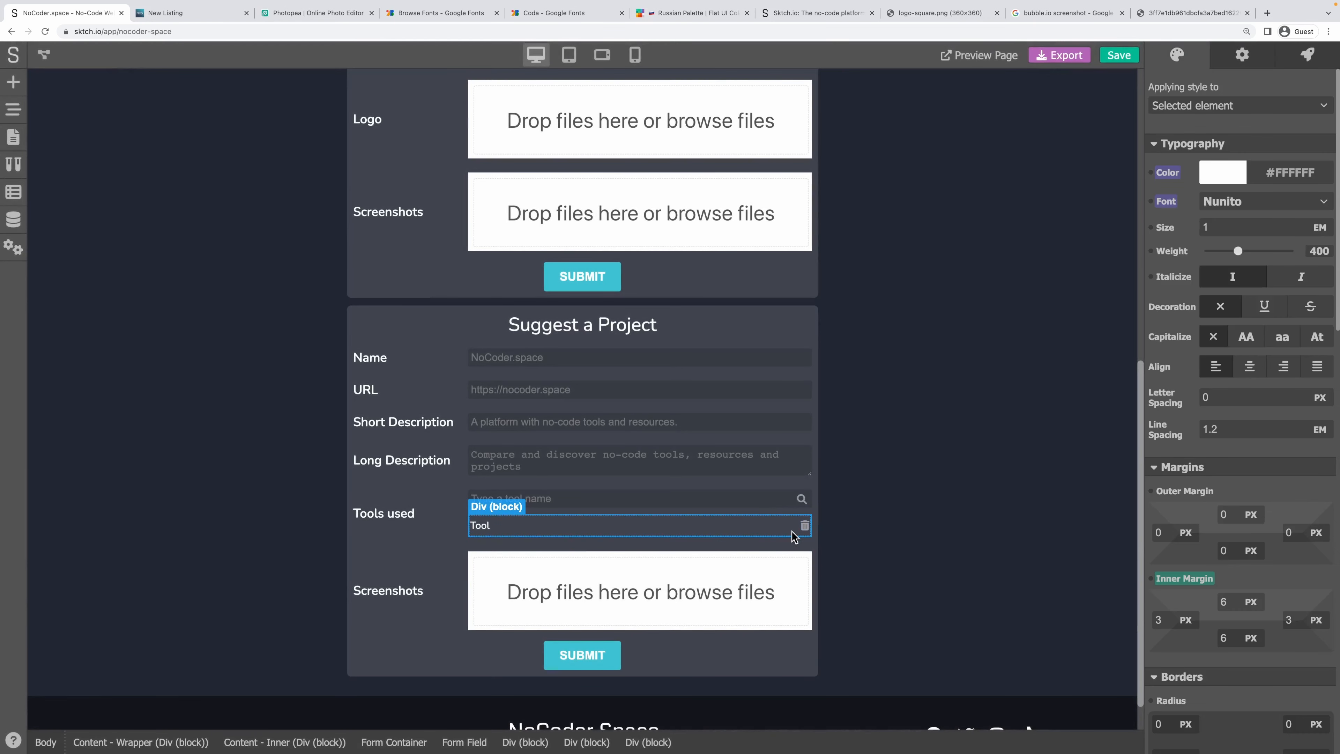
click(802, 526)
click(767, 532)
click(1237, 58)
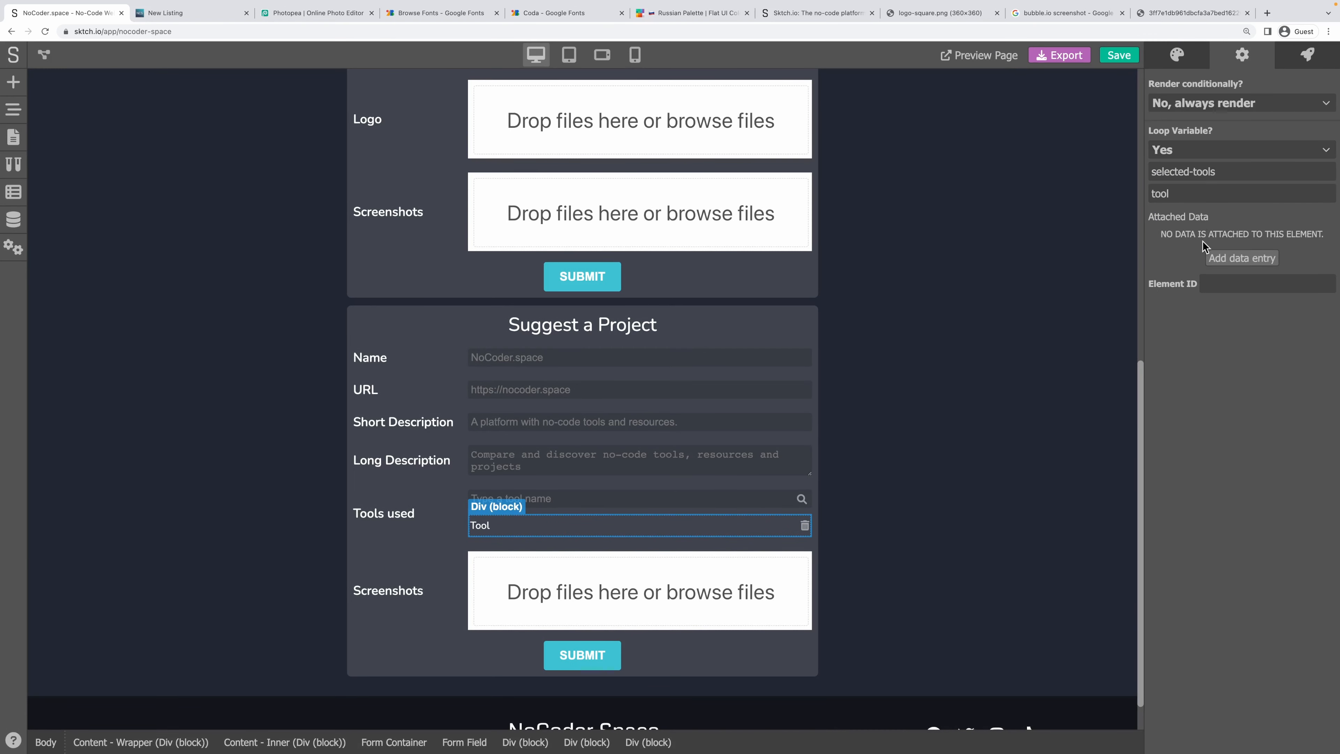
click(1238, 258)
text(handle)
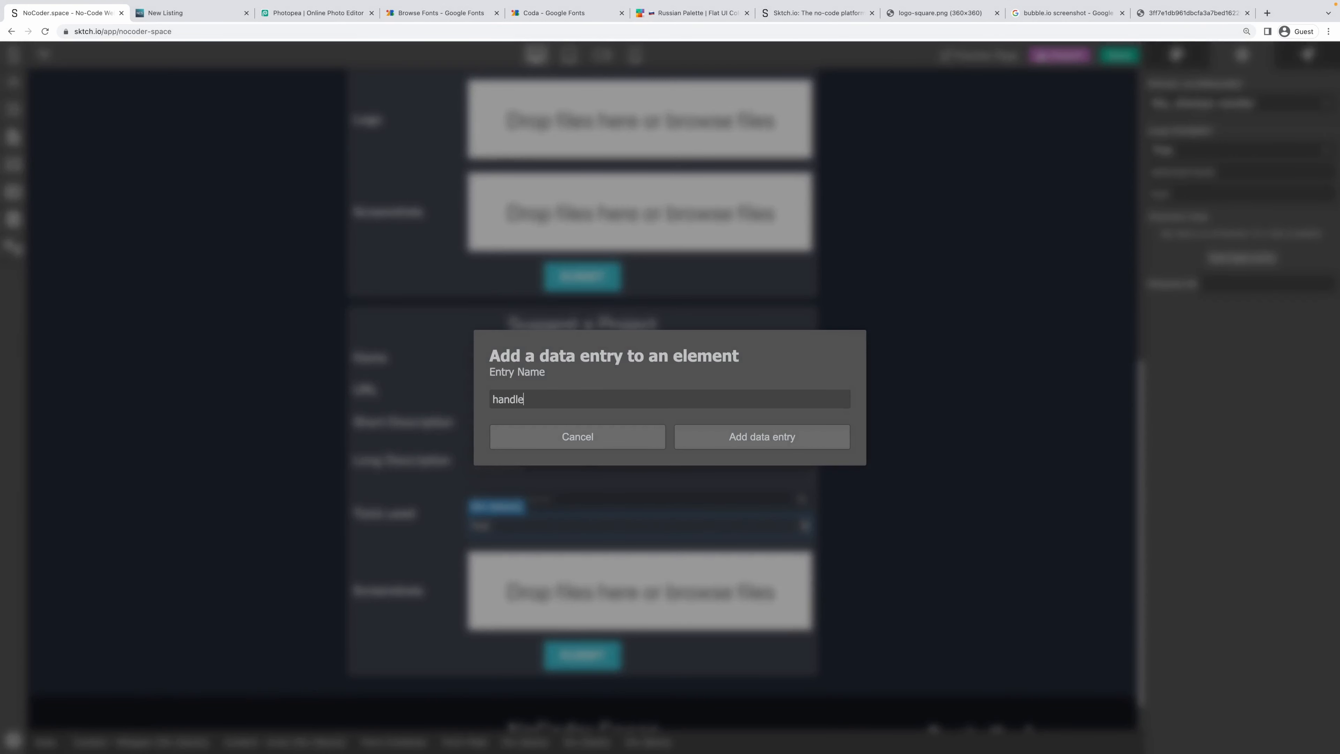
click(686, 438)
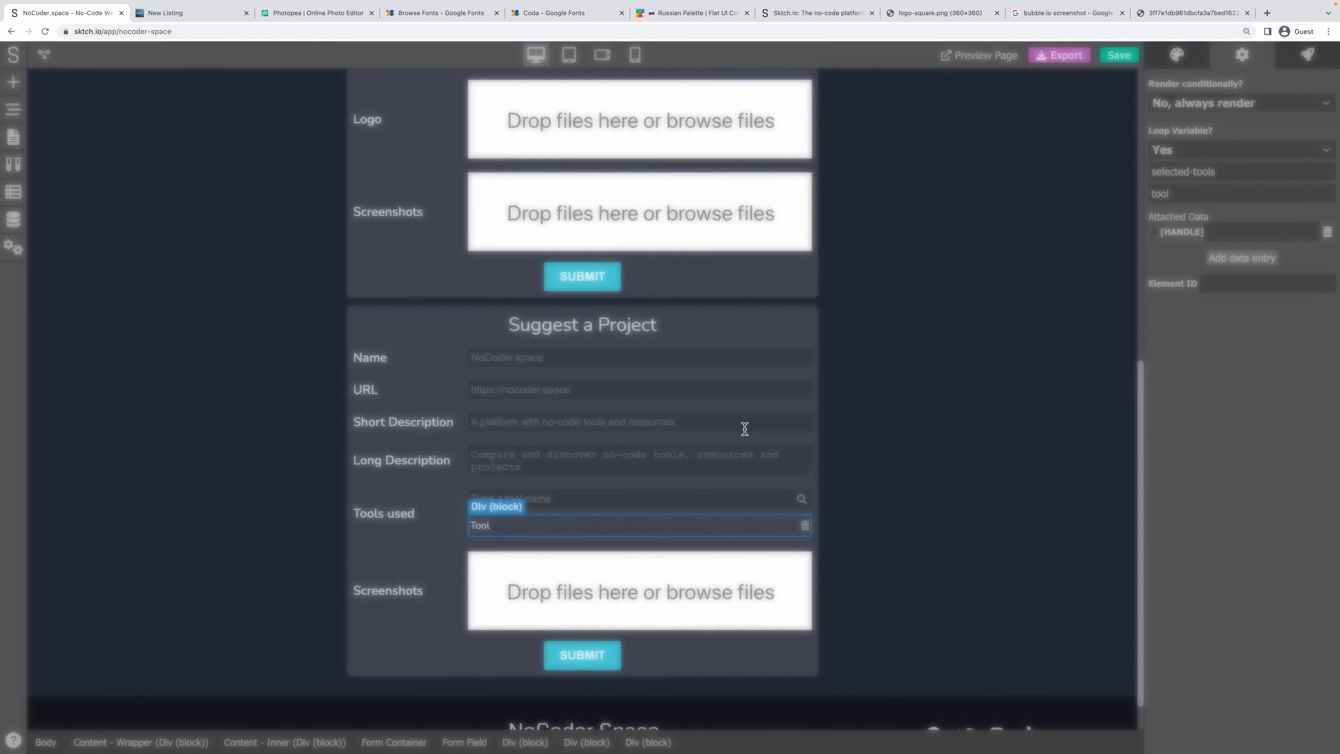
click(1153, 231)
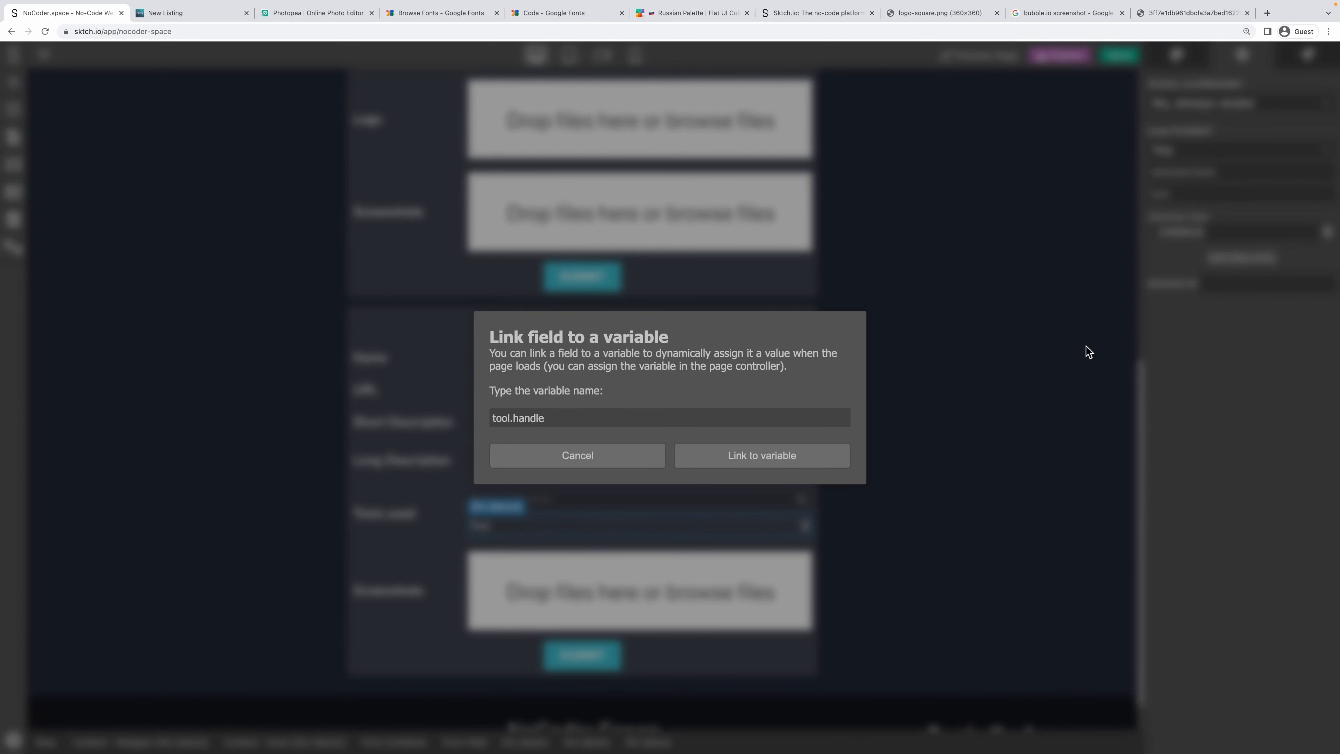
click(762, 455)
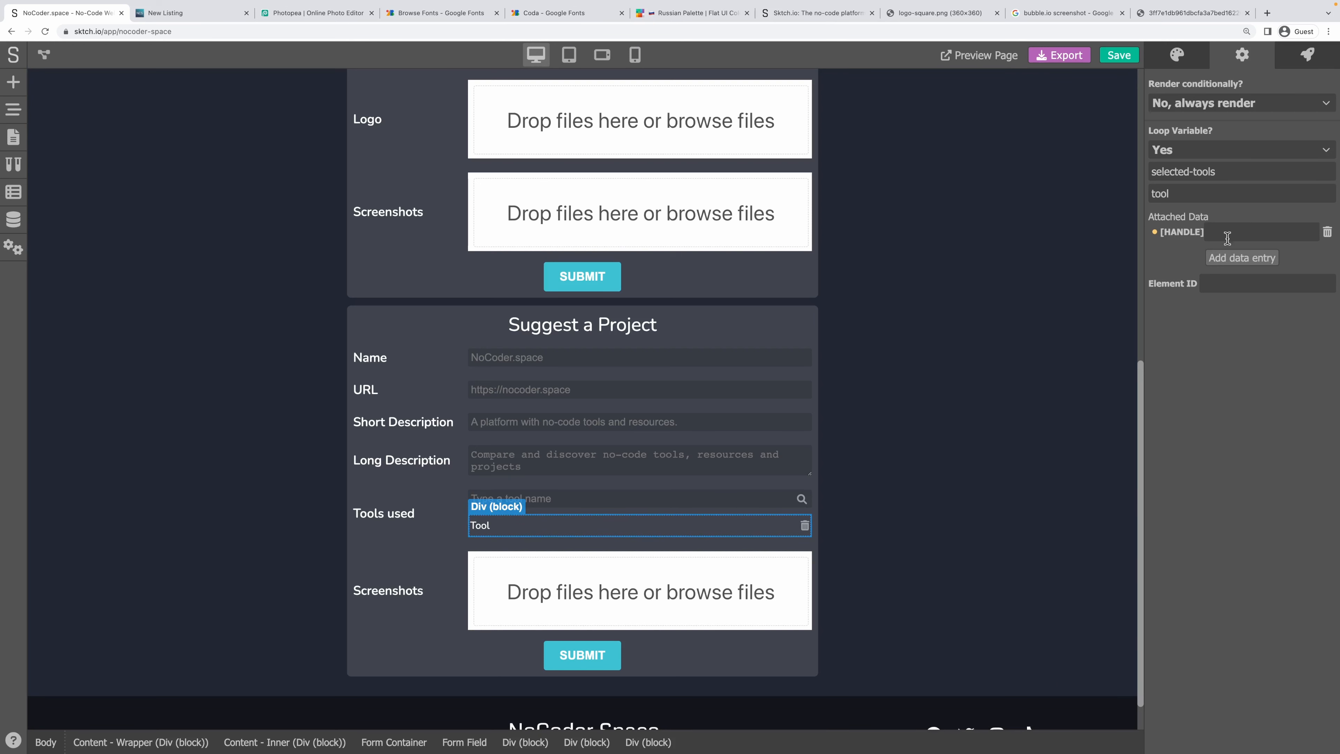
Move the 'handle' data entry from the Tool row to the trash icon, linked to tool.handle.
click(1328, 235)
click(805, 525)
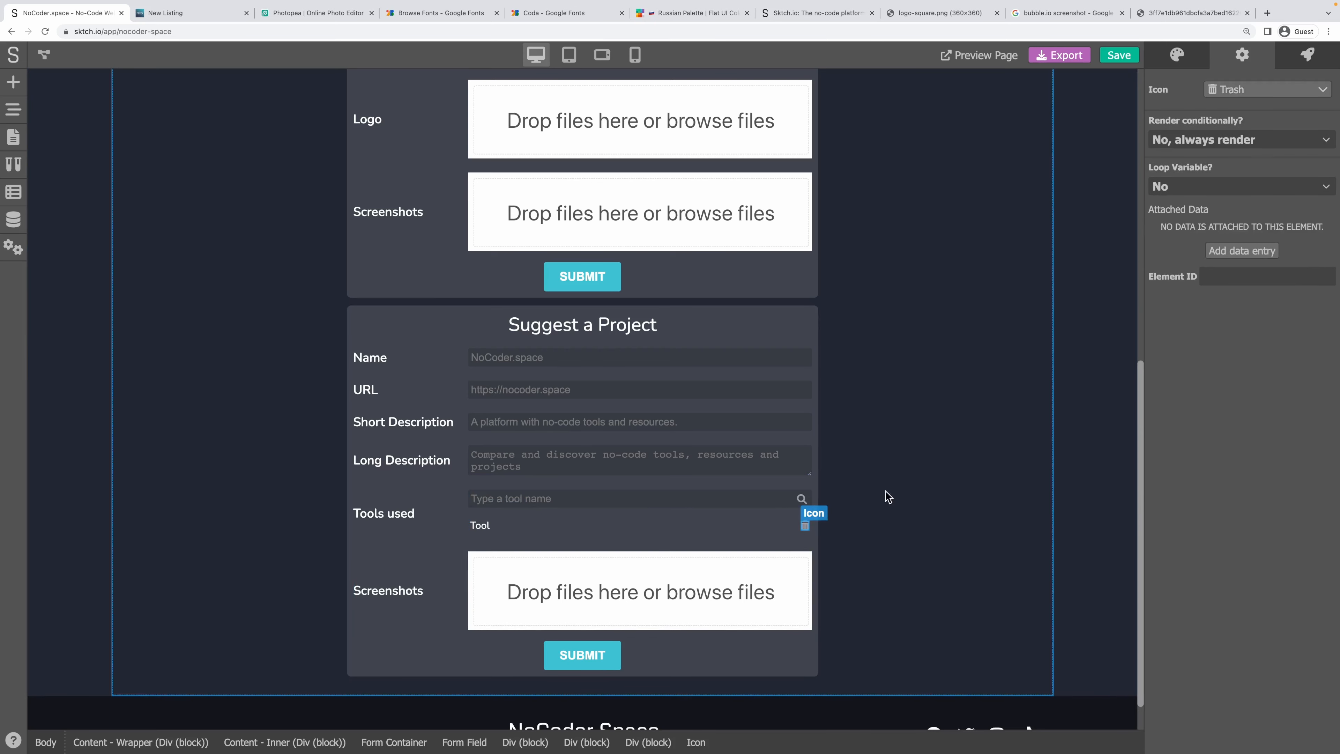
click(1235, 252)
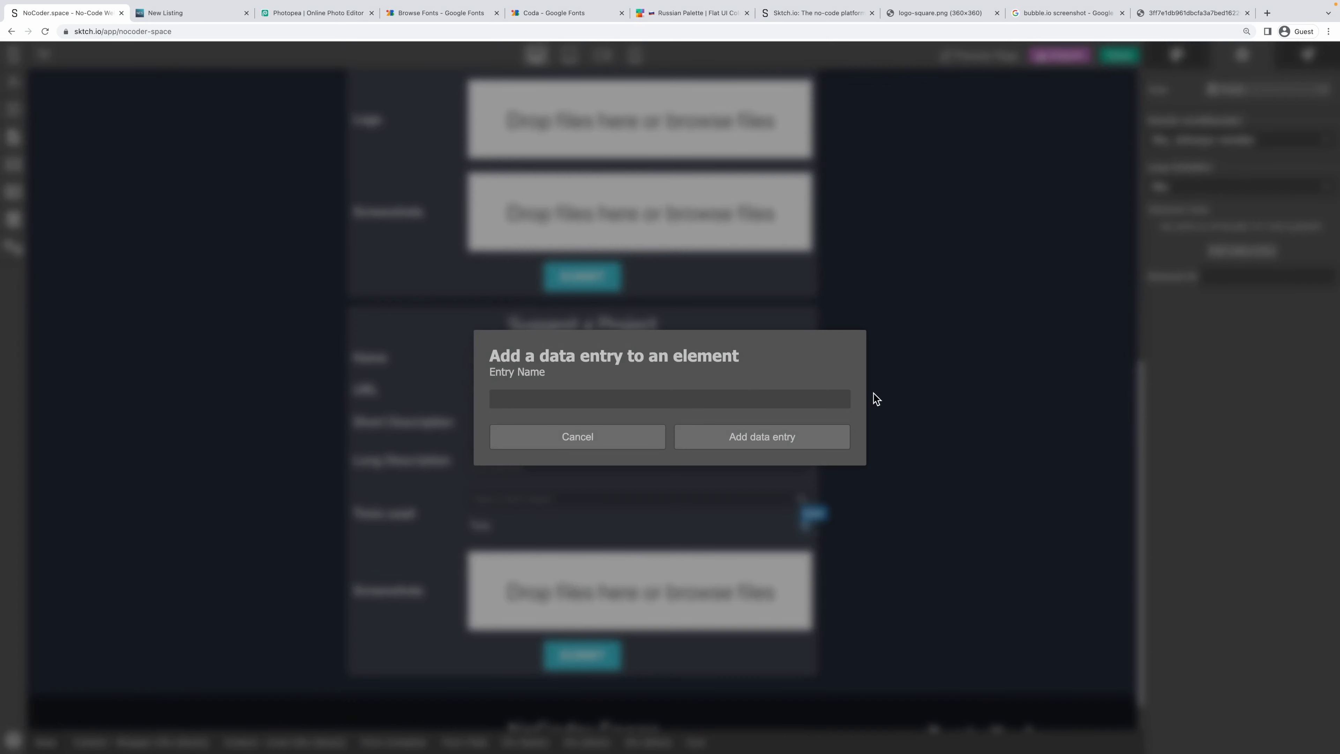
text(handle)
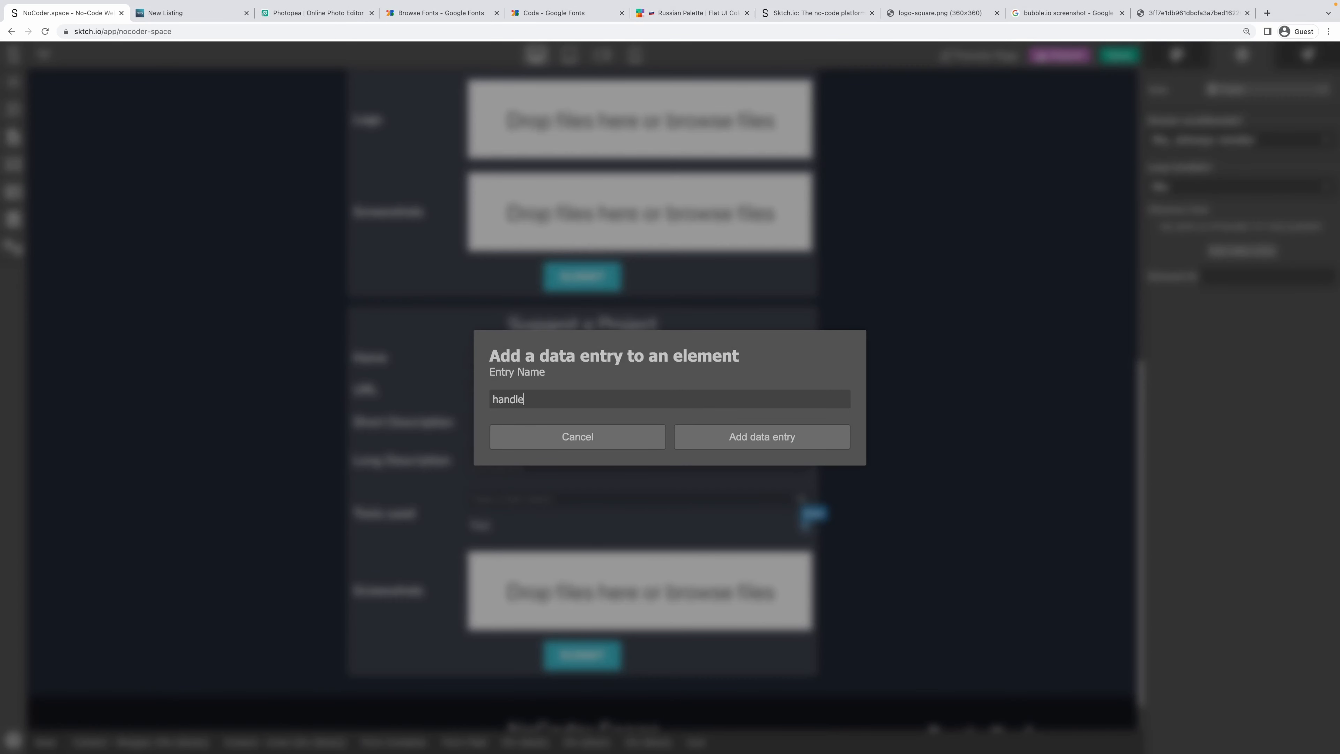
click(781, 432)
click(1166, 232)
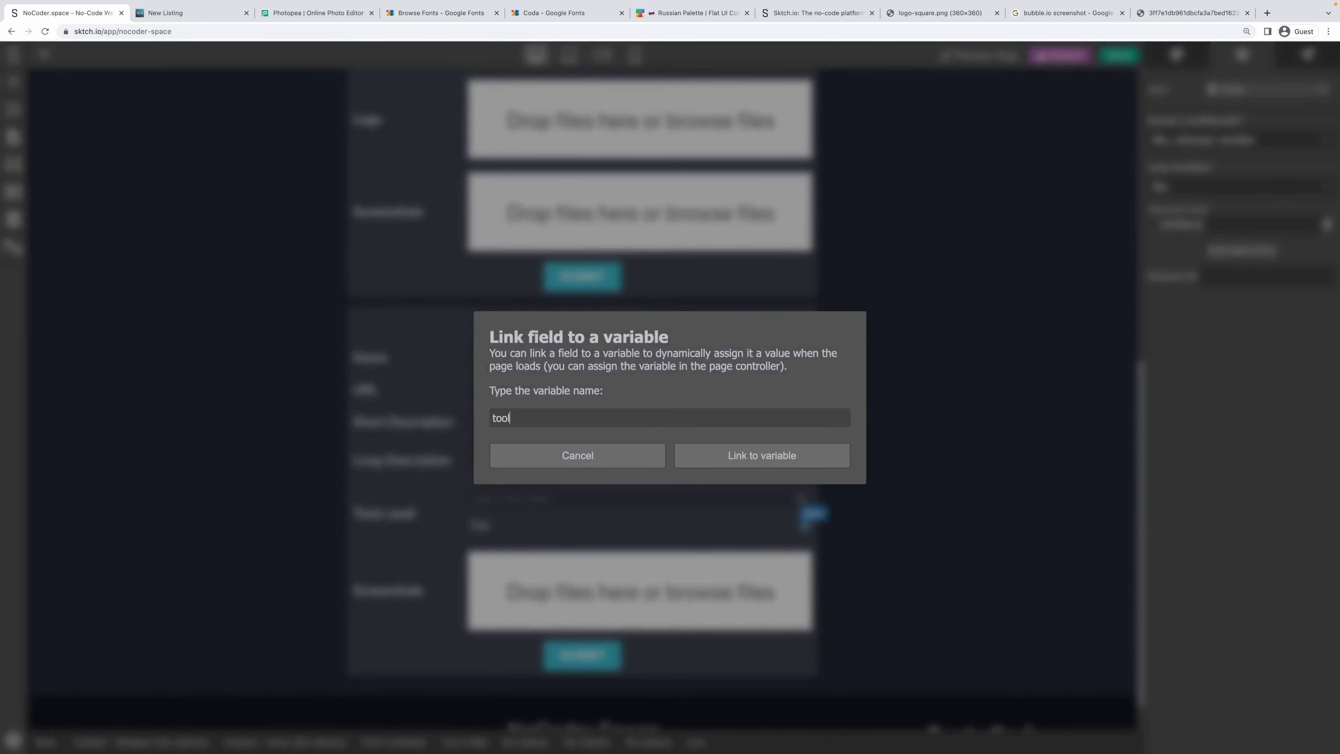
text(tool.handle)
click(800, 449)
Open the trash icon's Click action graph and delete the Parent node.
click(1308, 56)
click(1312, 95)
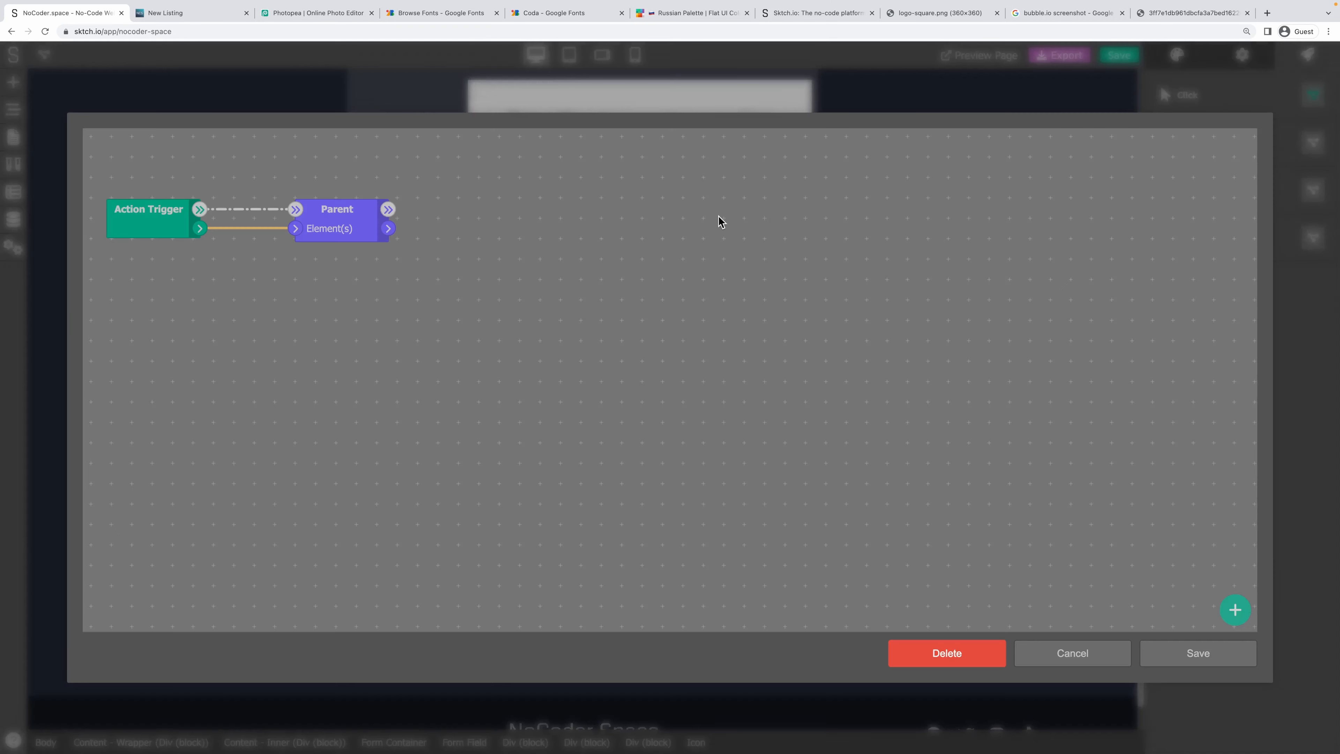
right_click(321, 212)
click(330, 236)
Add a Get Data node for 'handle', fed by the current element and run after the trigger.
right_click(291, 209)
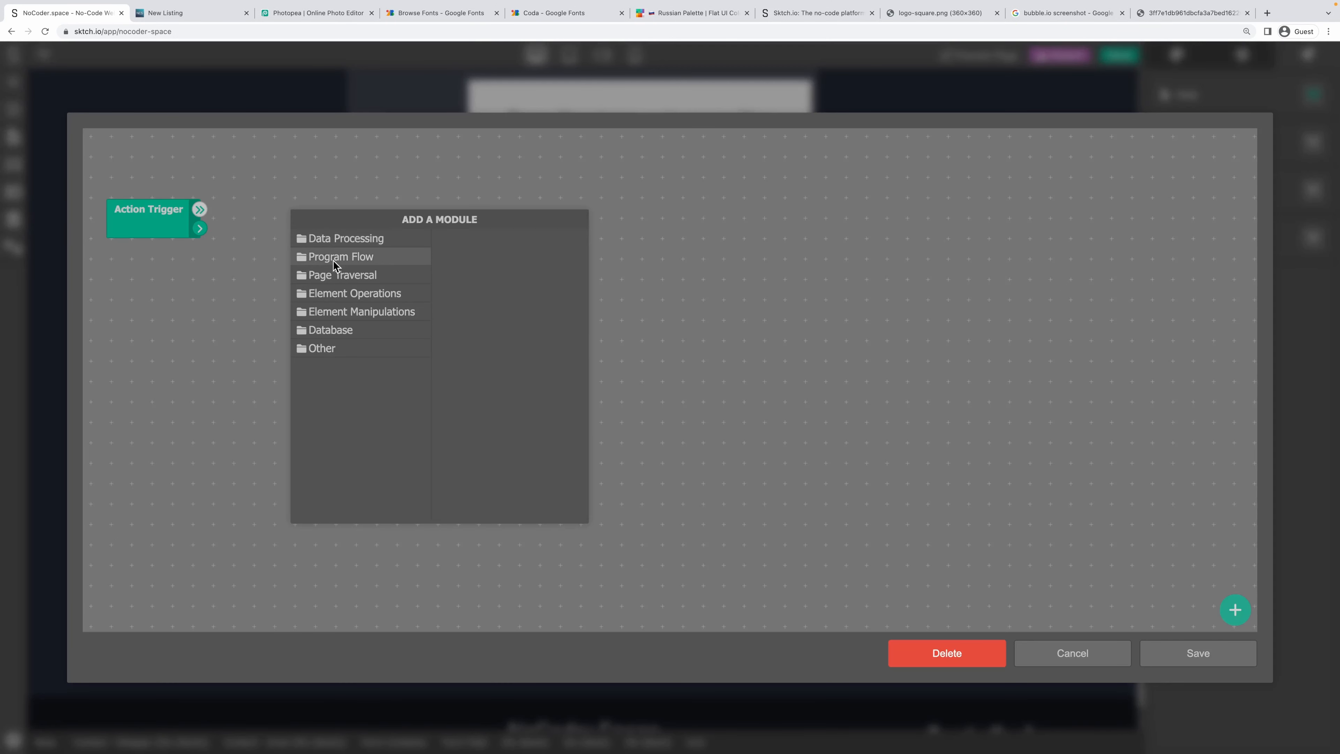
click(369, 292)
scroll(490, 455, down, 3)
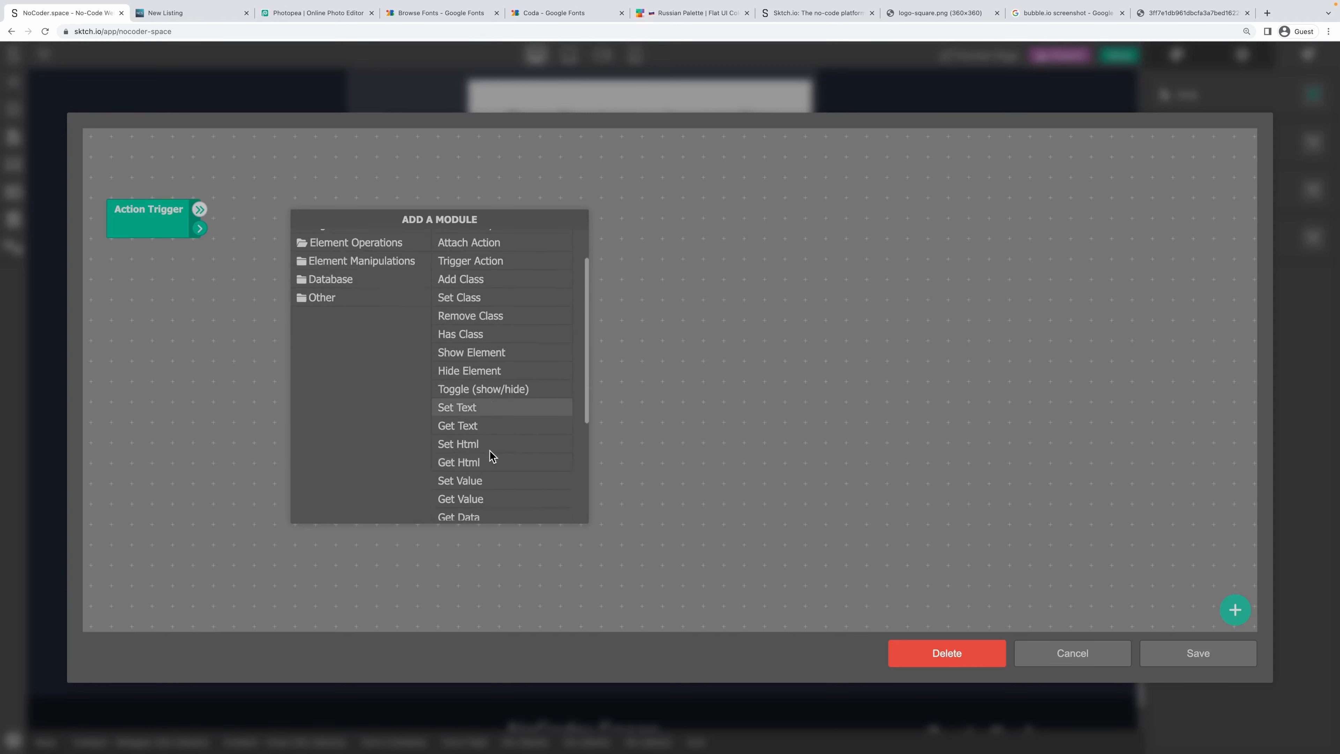
click(486, 468)
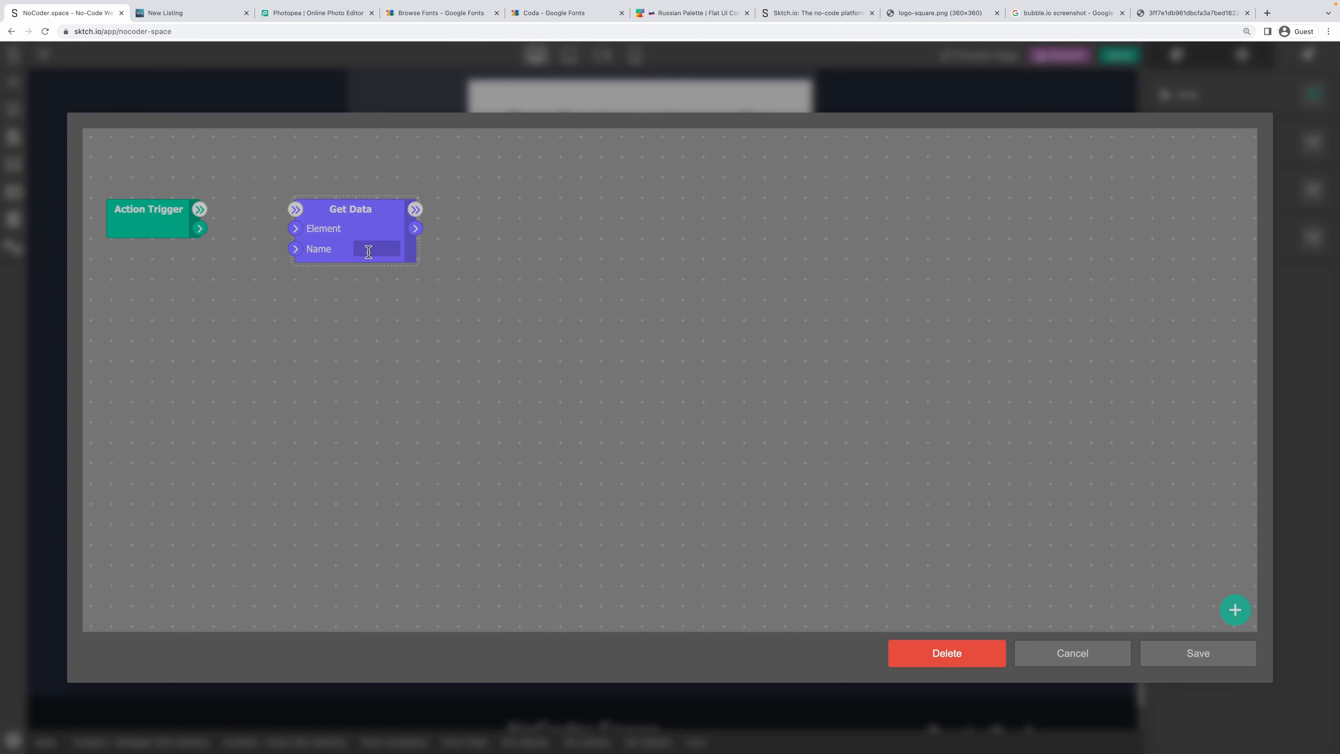
text(handle)
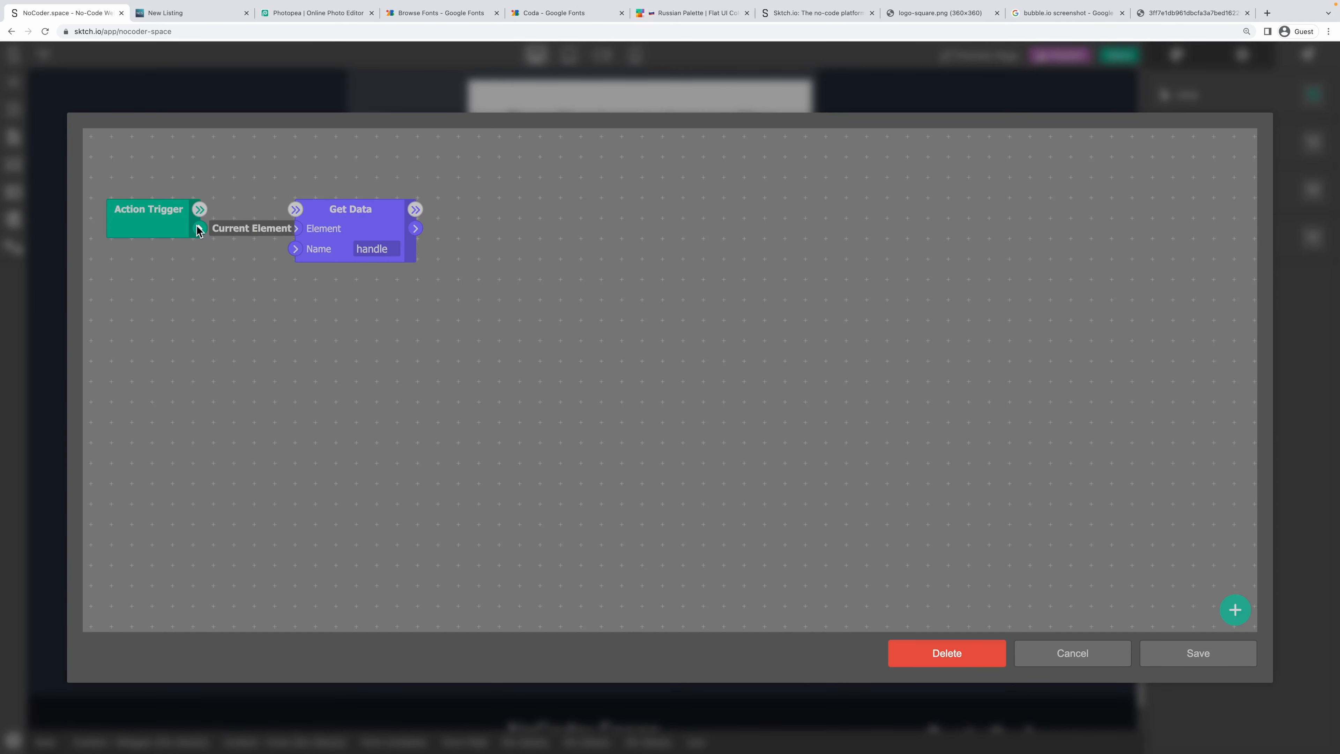
drag(198, 227, 296, 227)
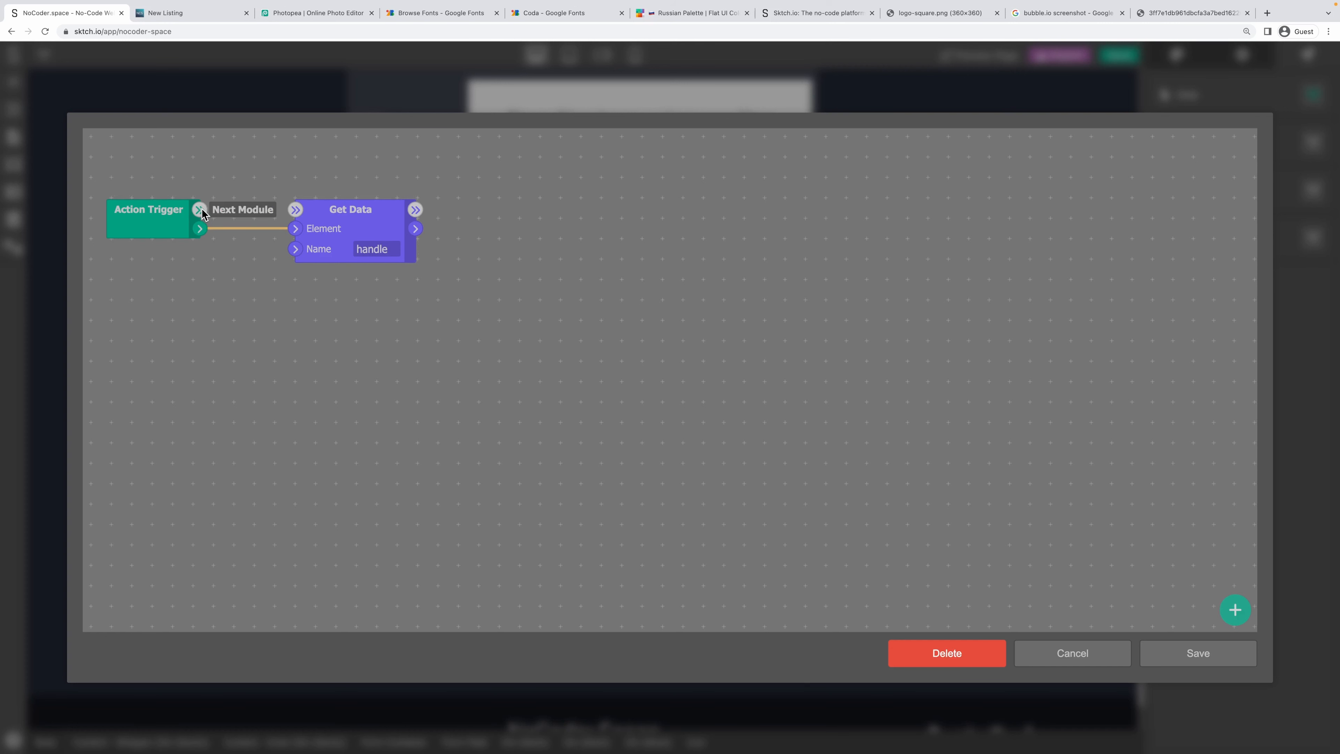
drag(199, 209, 315, 211)
Add a Get Variable node for 'selected-tools' that runs after Get Data.
right_click(458, 208)
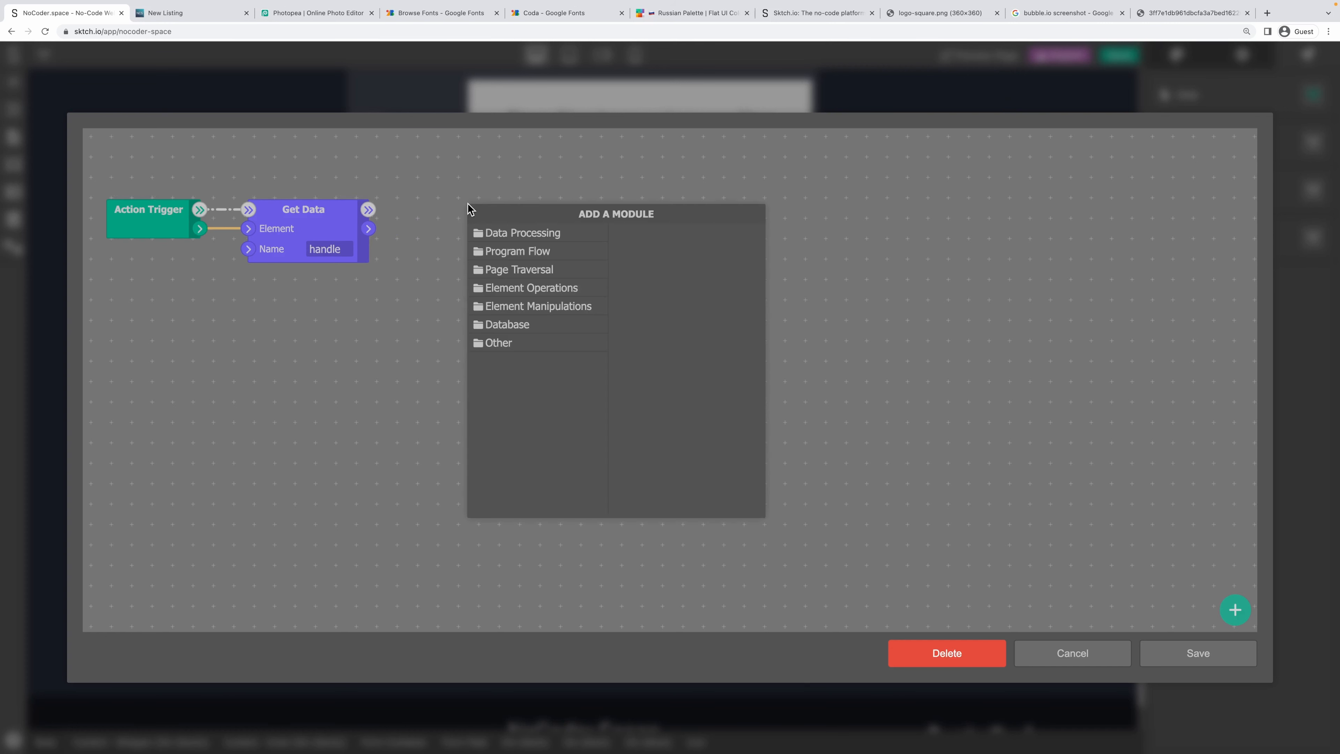
click(523, 235)
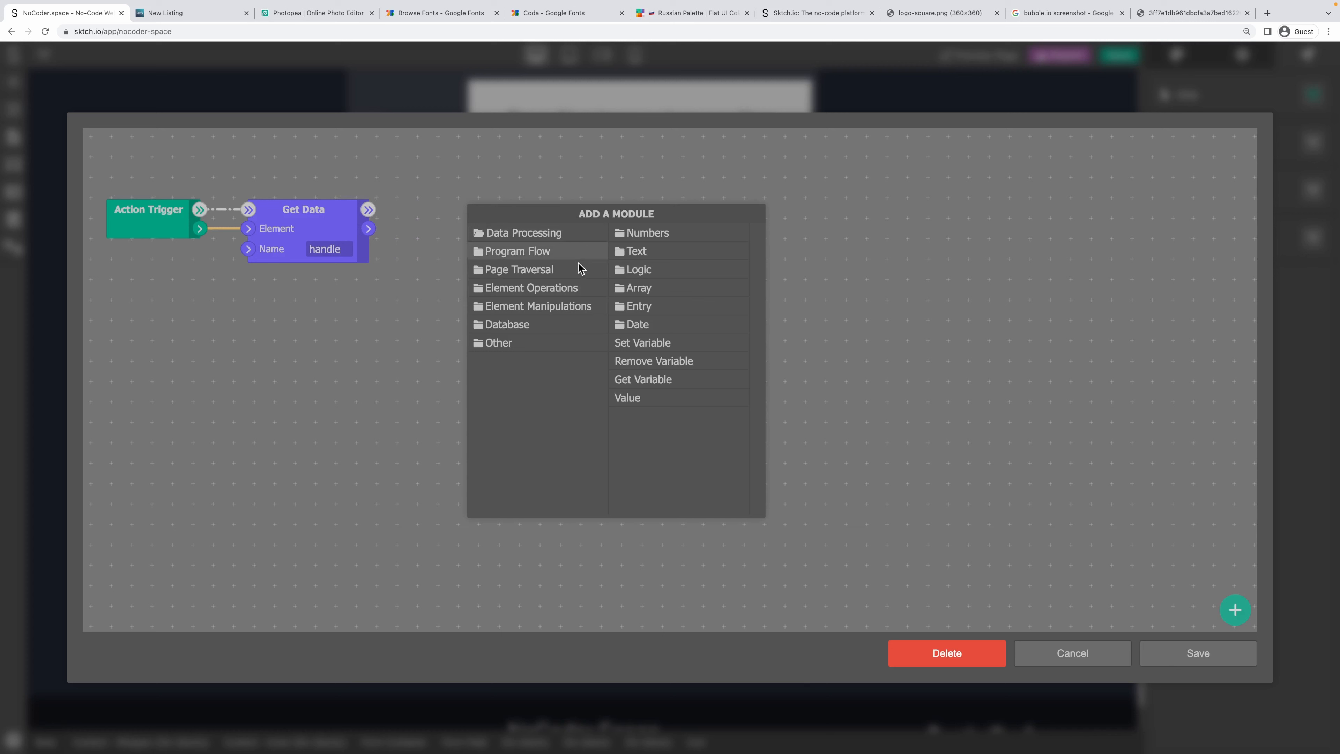
click(651, 288)
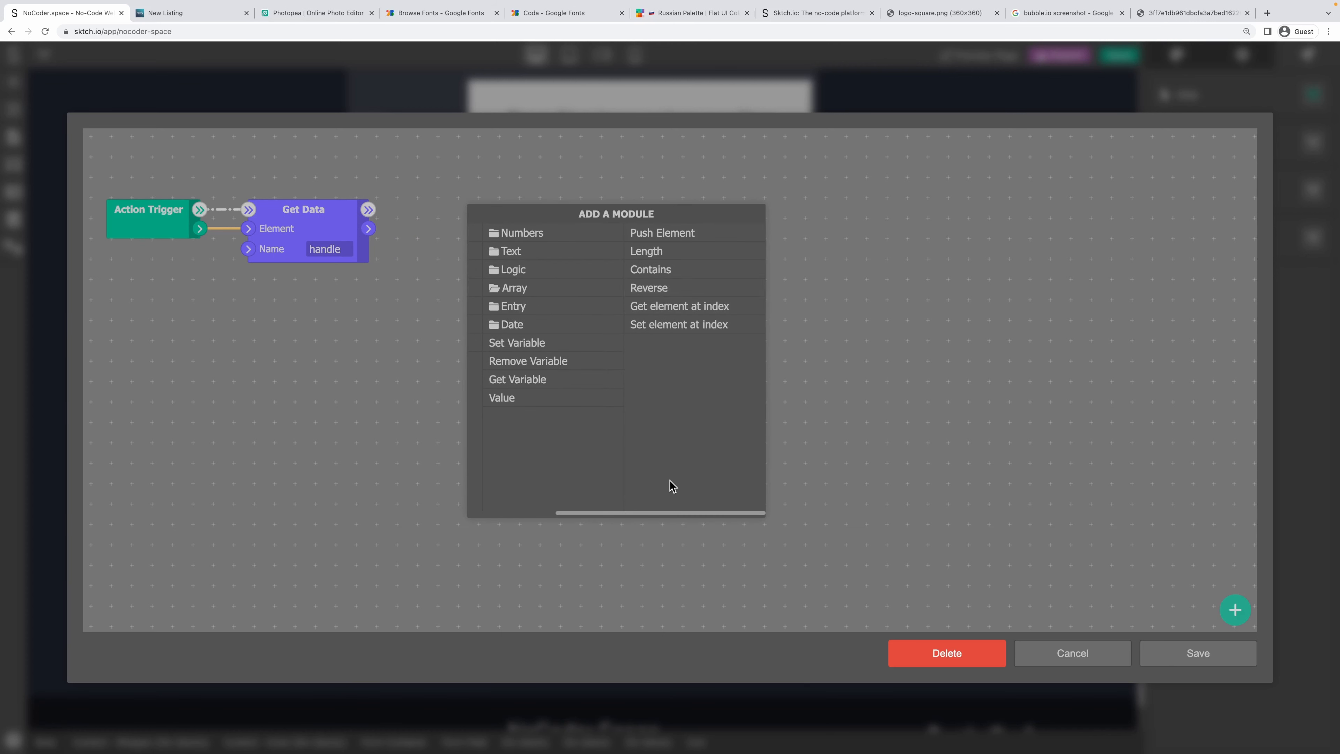
drag(656, 512, 567, 513)
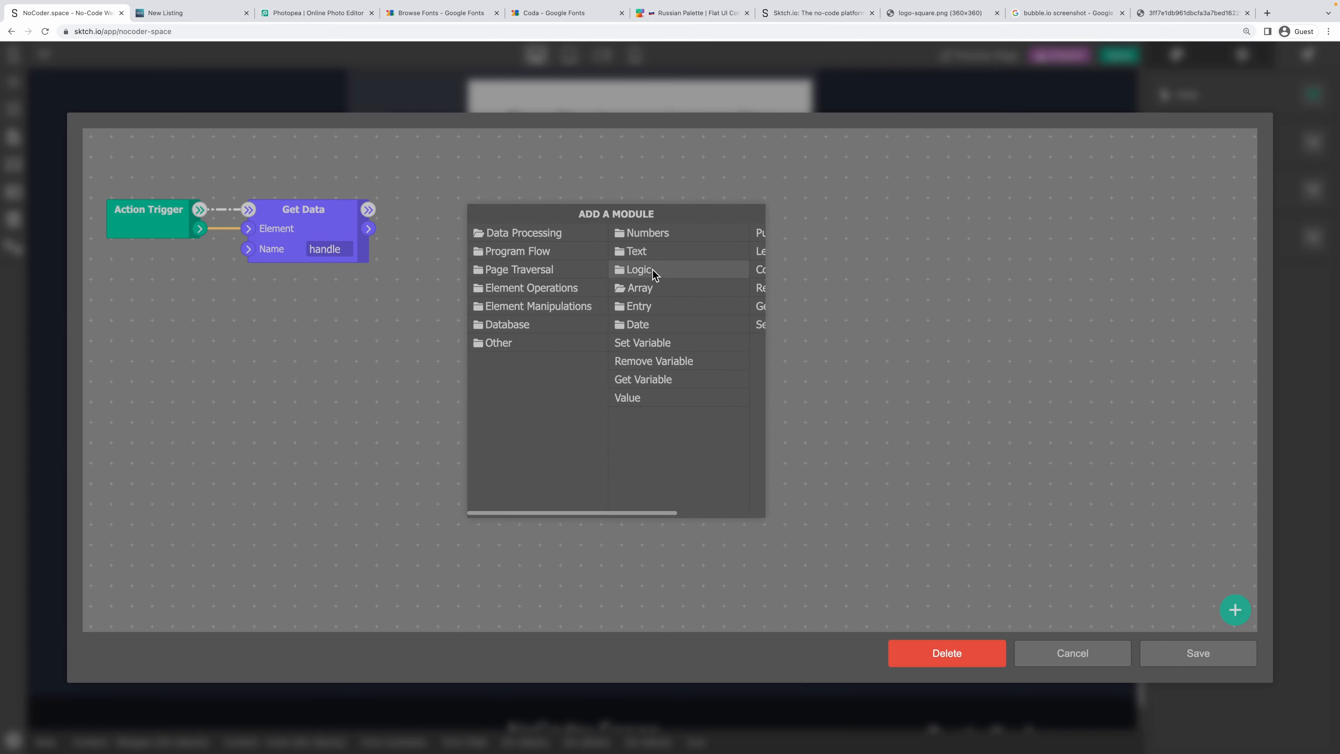
click(648, 294)
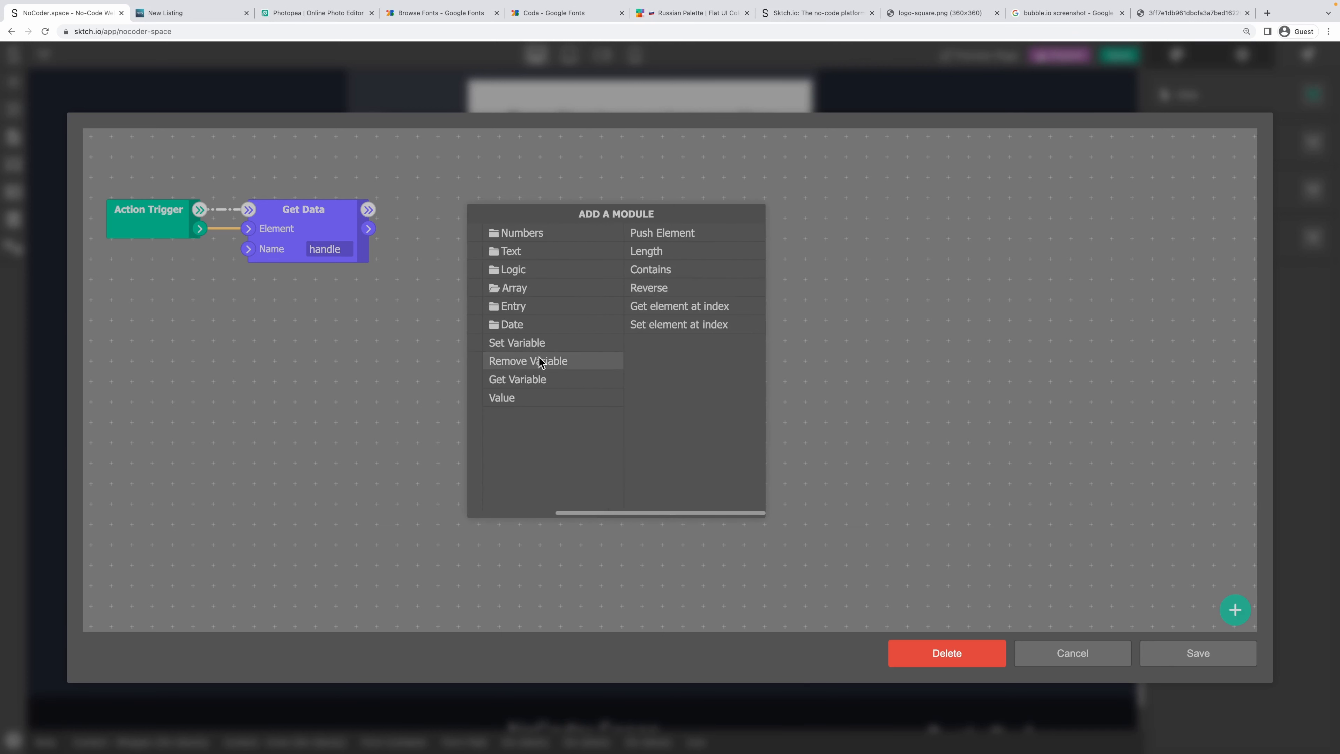
click(538, 379)
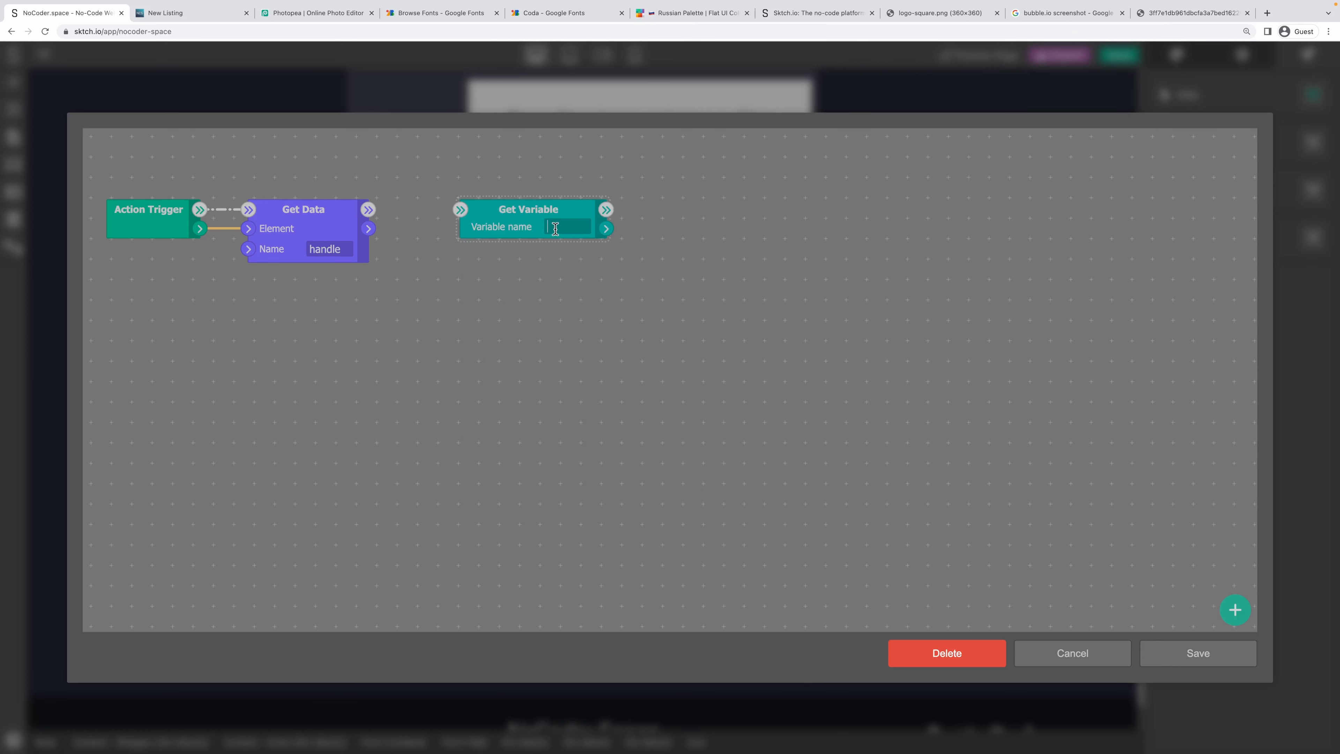
text(selected-tools)
key(super+a)
key(super+c)
drag(368, 210, 460, 208)
drag(527, 216, 504, 216)
Add a Set Variable node whose Value is fed by selected-tools from Get Variable.
right_click(826, 230)
click(881, 257)
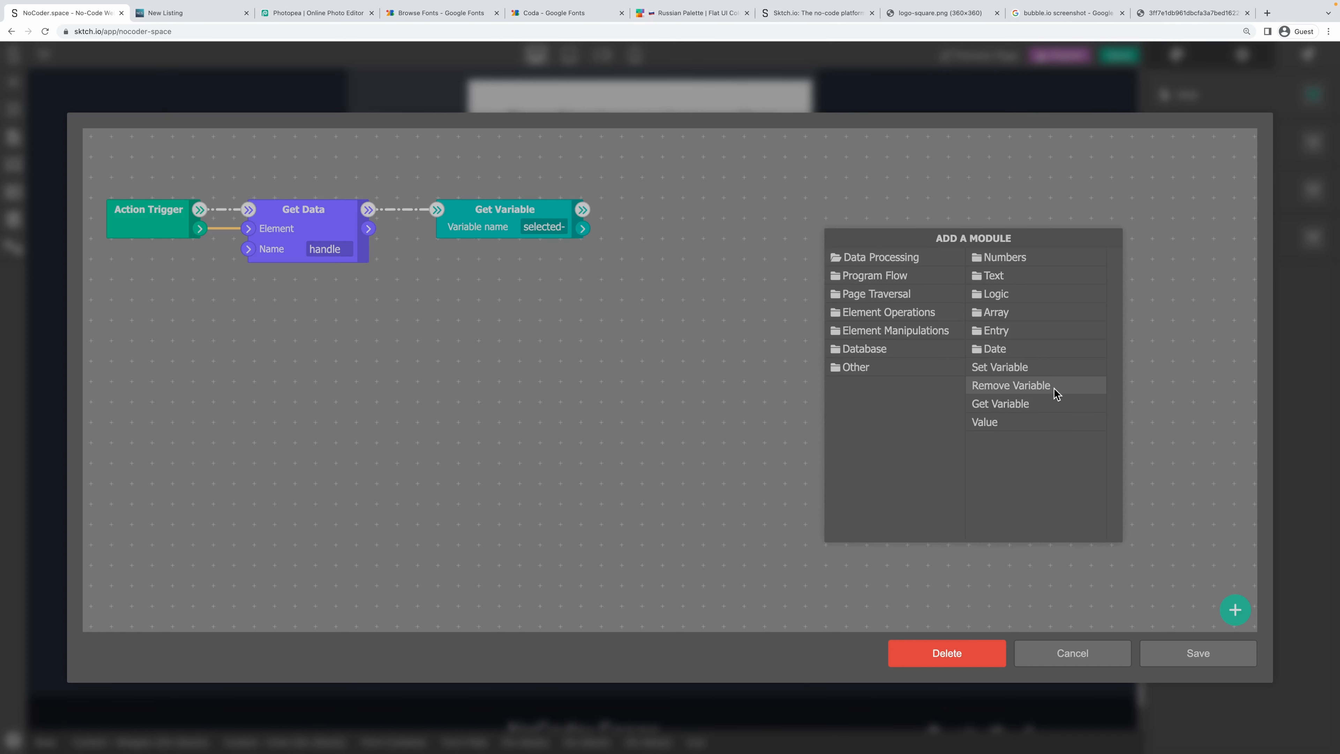
click(1047, 367)
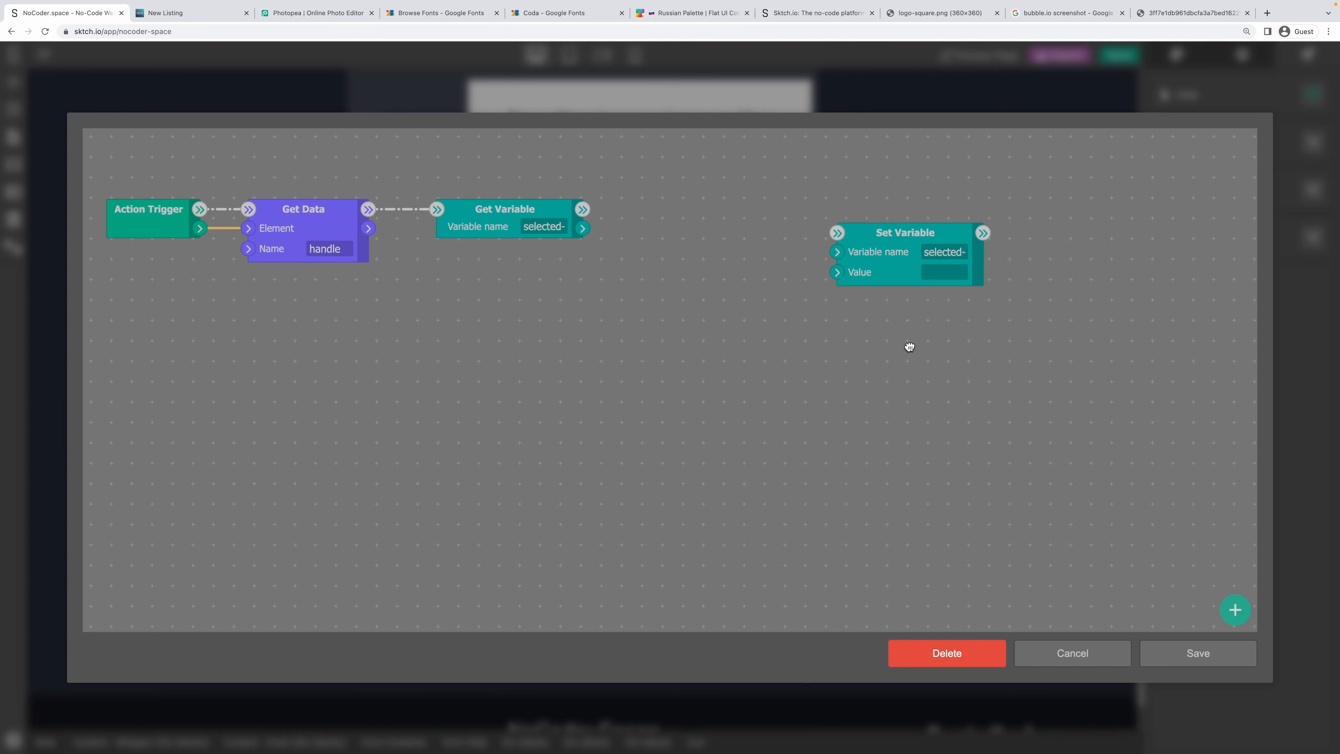
drag(904, 234, 1045, 233)
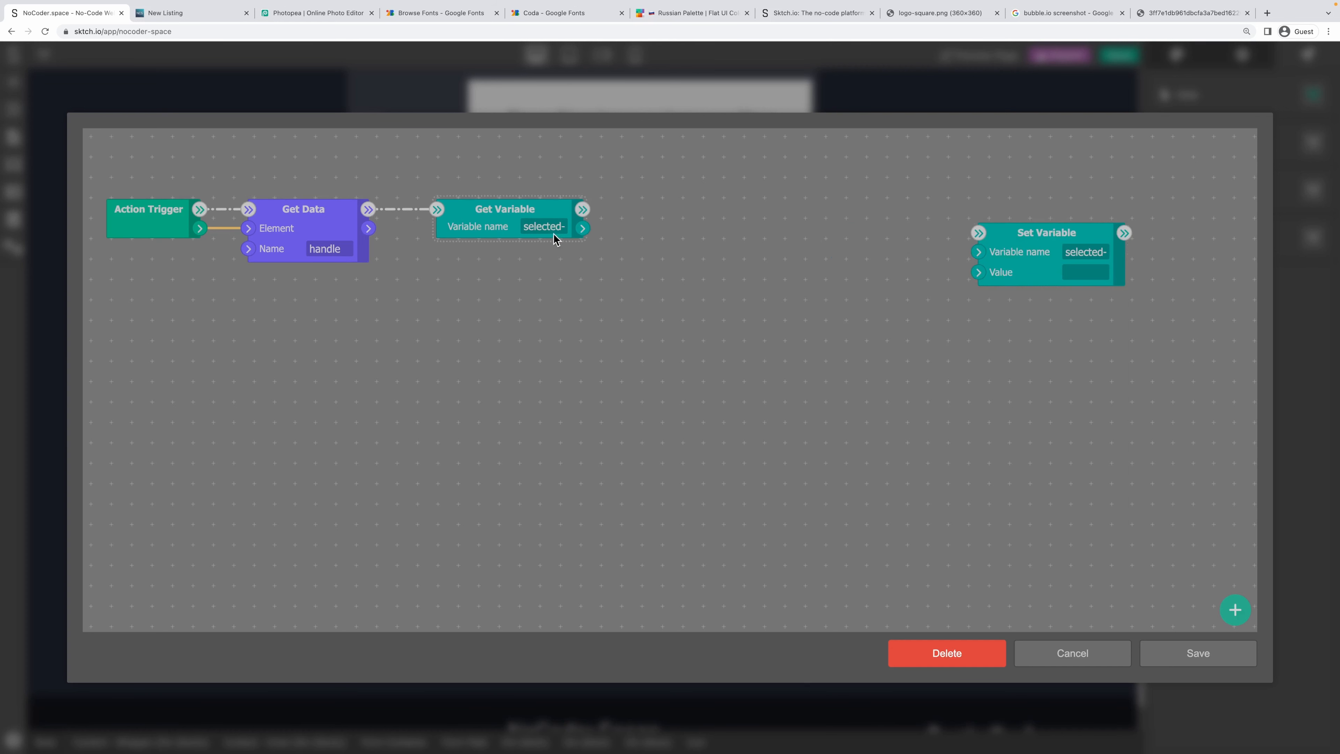
drag(582, 228, 979, 272)
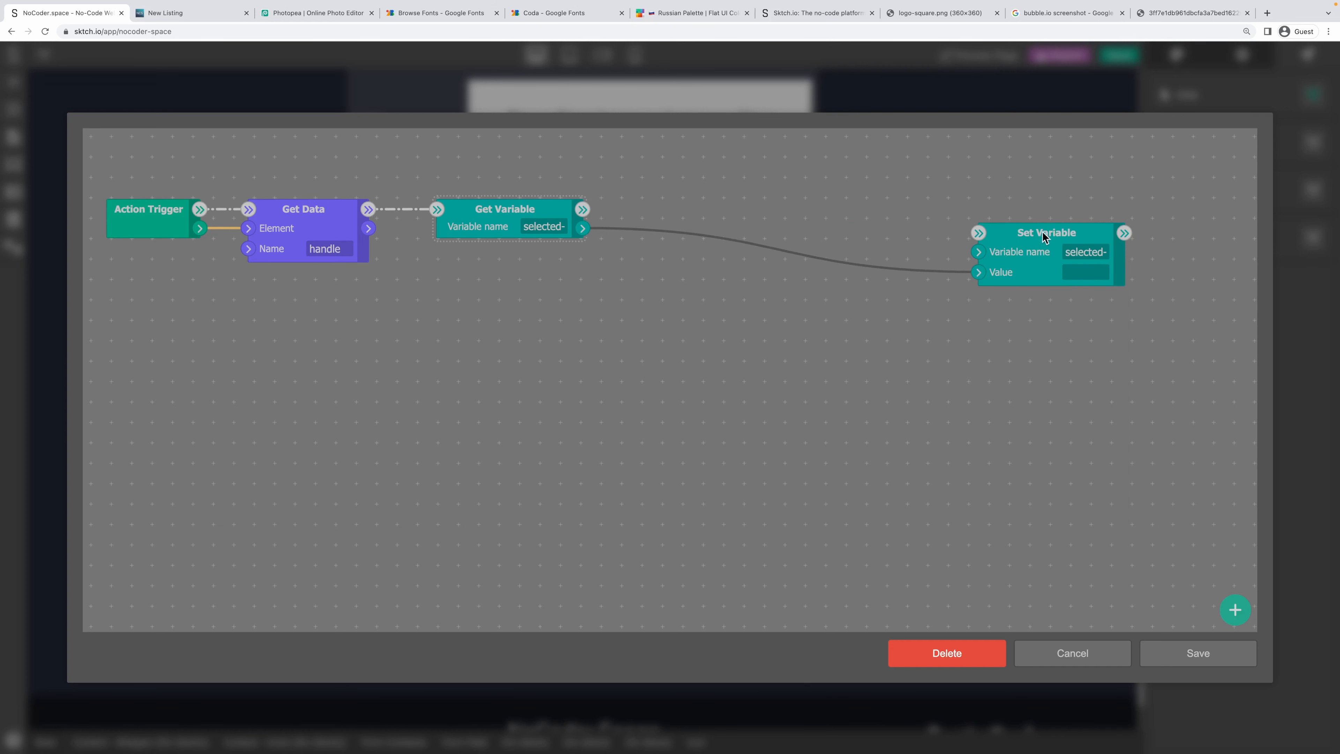
drag(1044, 233, 1138, 233)
Add a Value module to the graph from the data processing modules.
right_click(758, 262)
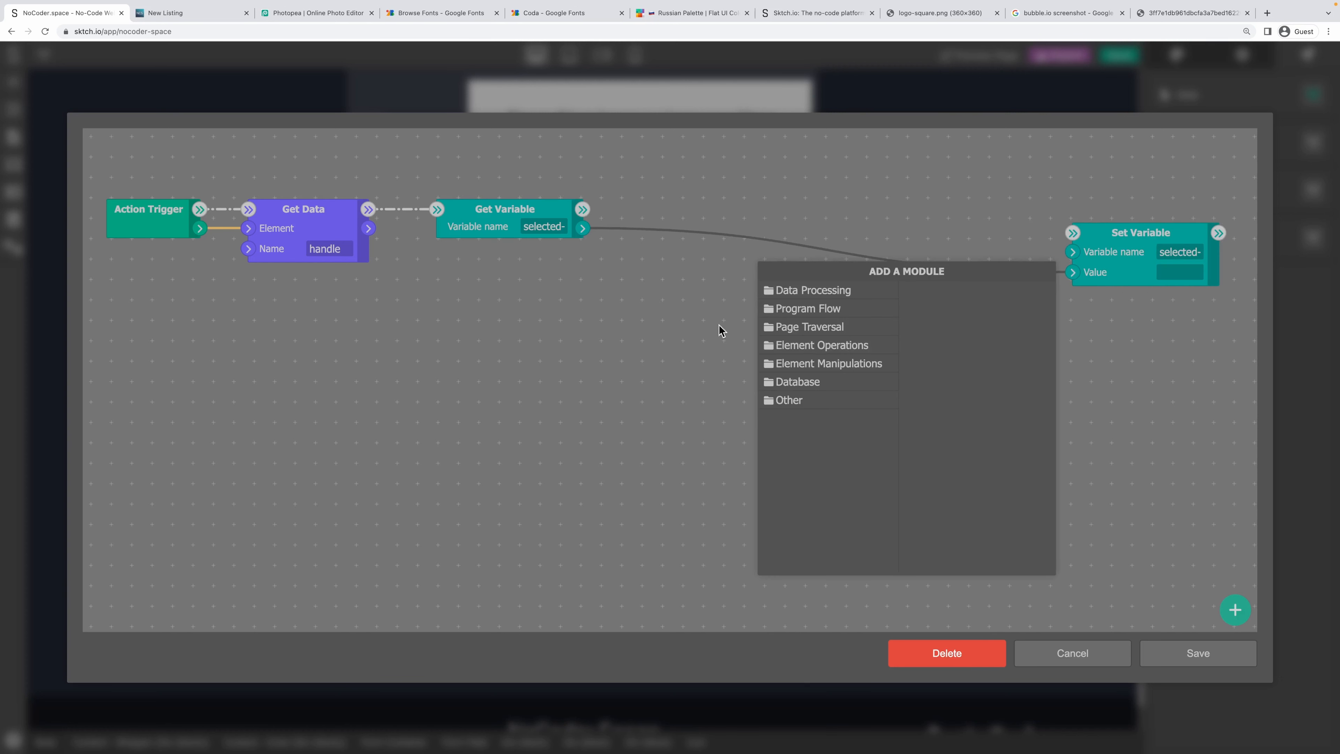
click(844, 290)
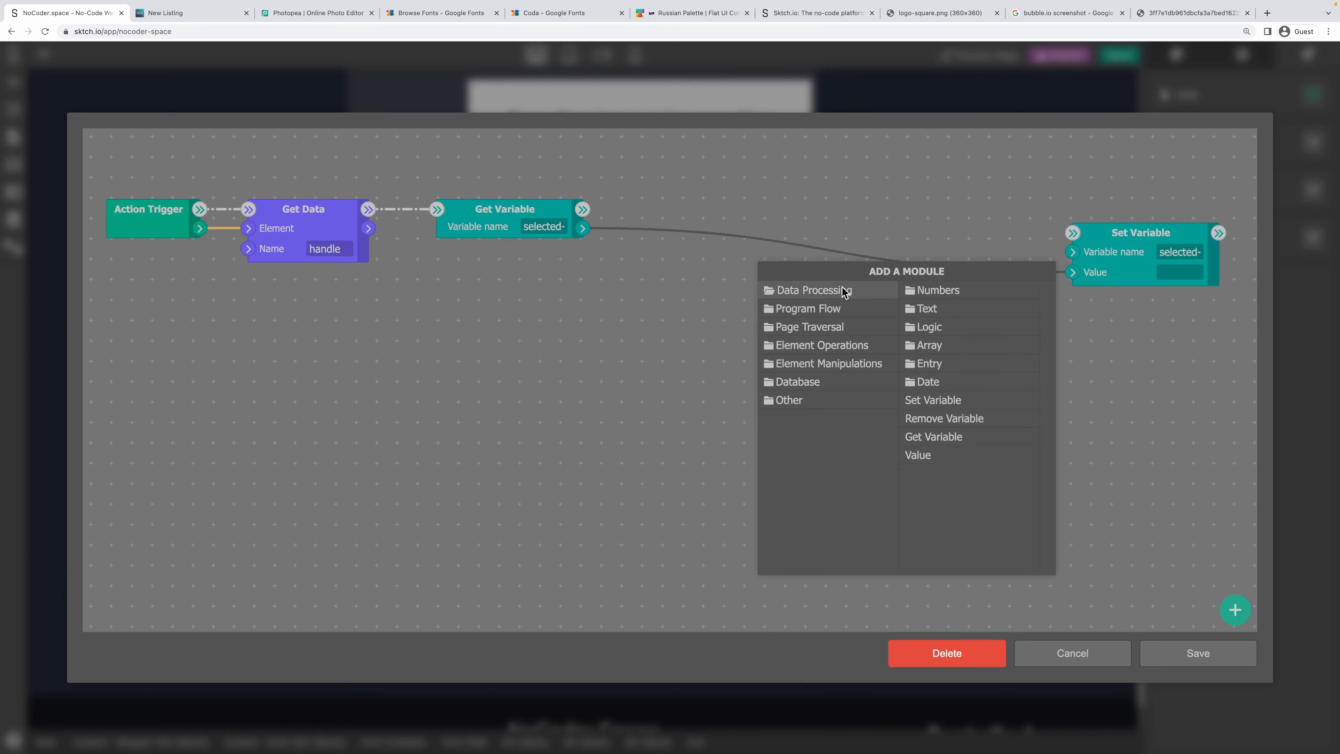
click(944, 346)
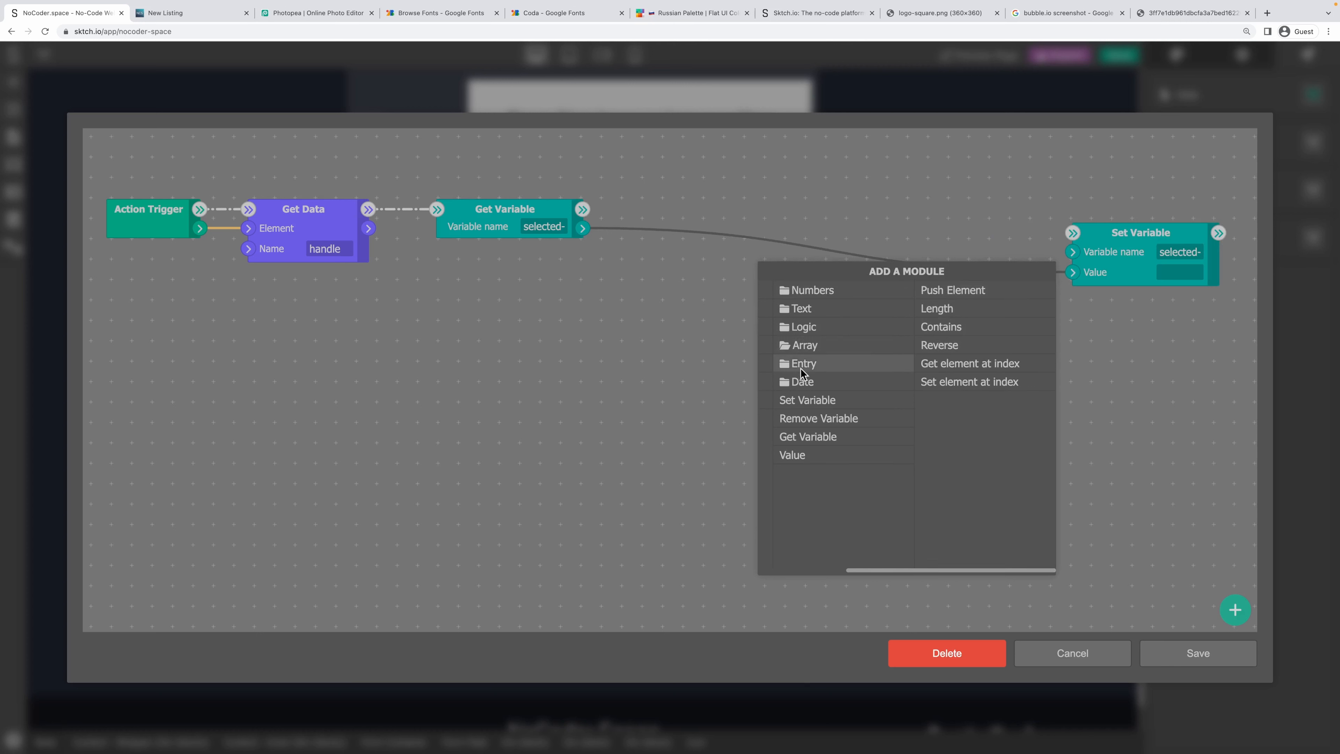
click(794, 455)
Make the Value node an Array of Texts, run it after Get Variable, and feed Set Variable's Value.
double_click(819, 317)
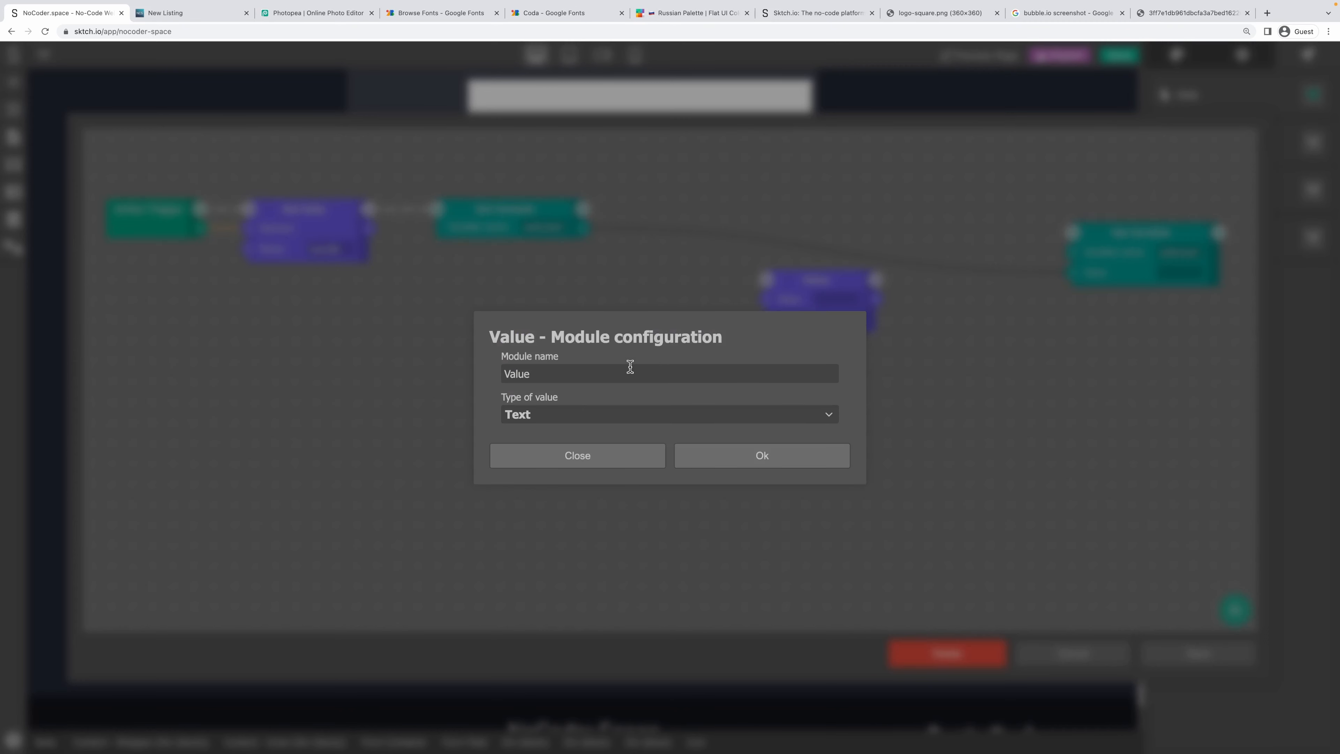
click(561, 414)
scroll(547, 446, down, 2)
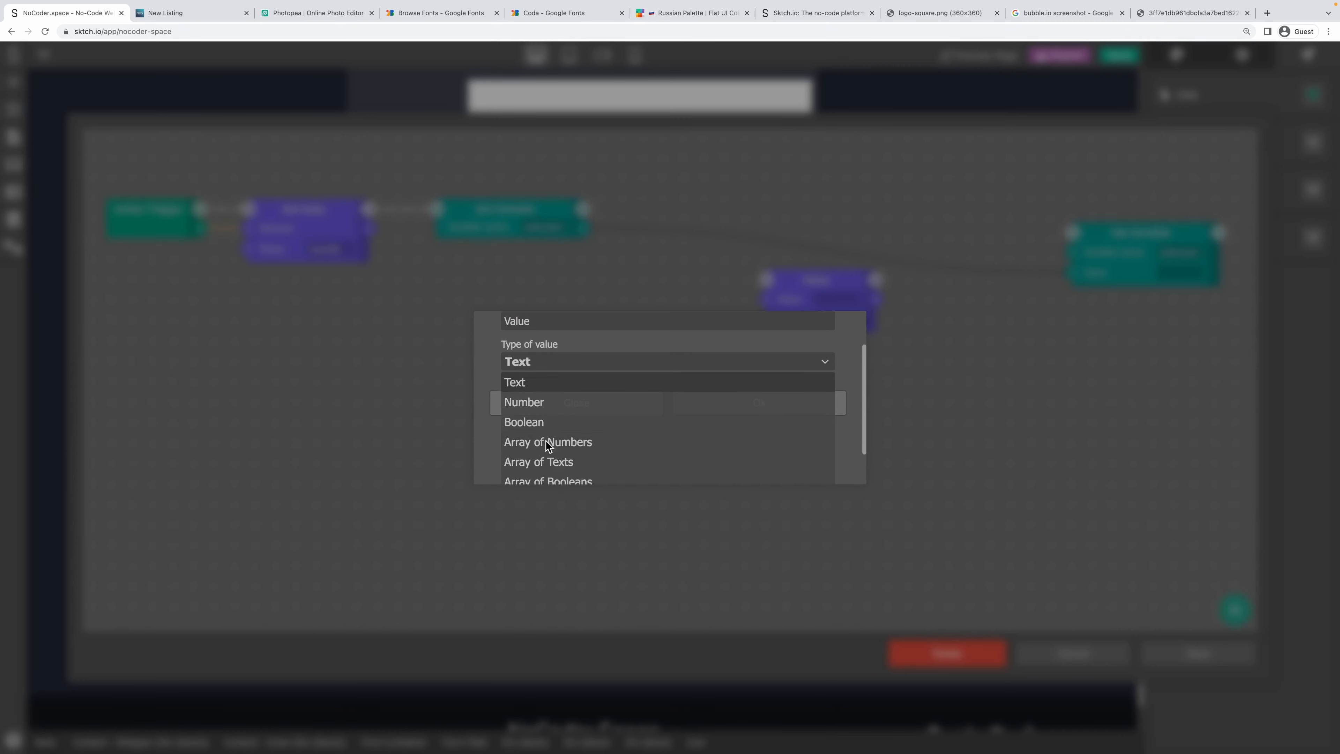
click(561, 463)
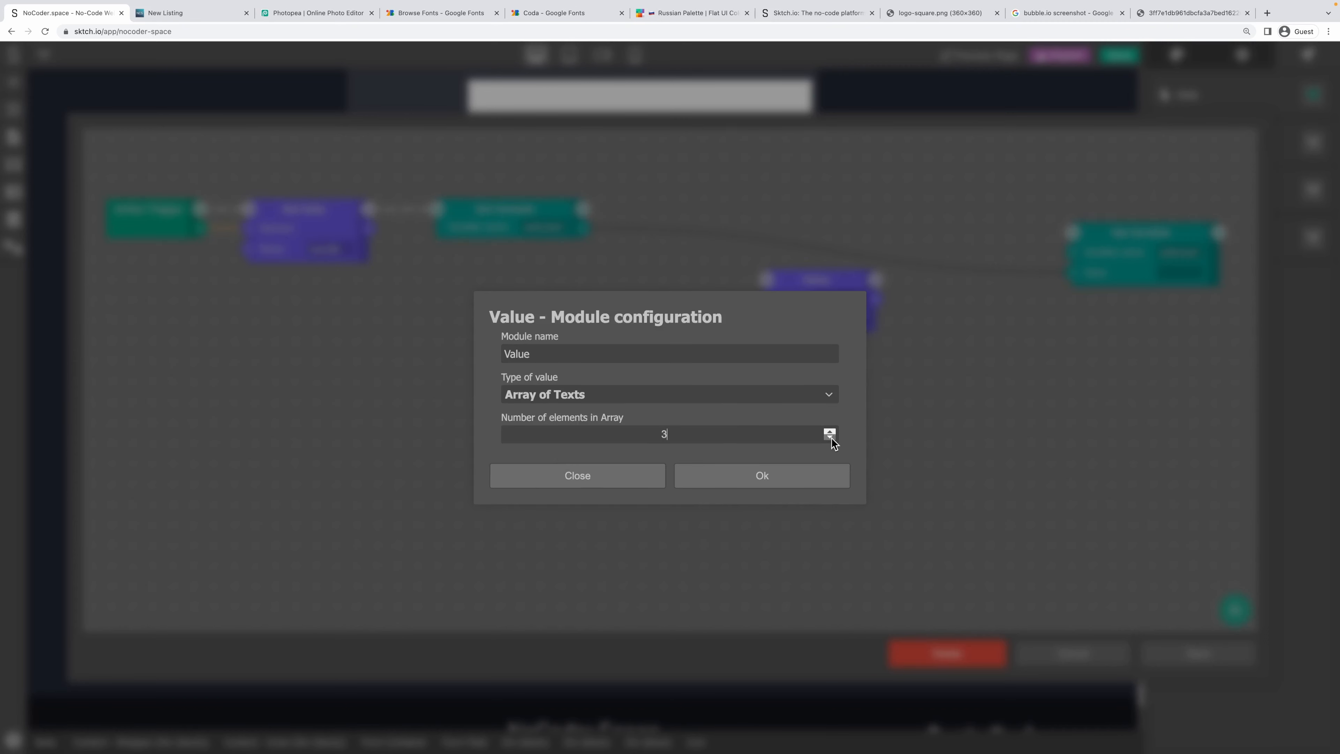
click(800, 470)
drag(821, 289, 650, 257)
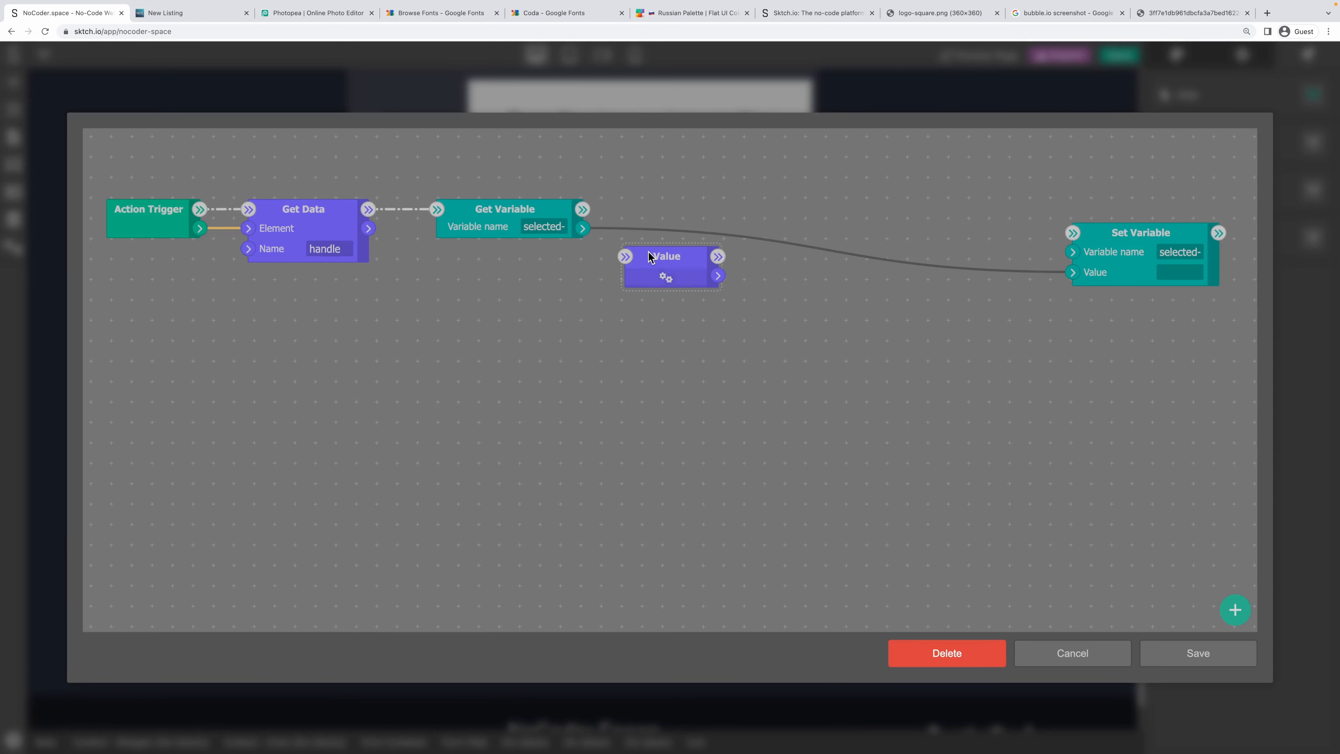
drag(583, 209, 616, 248)
drag(1072, 272, 897, 230)
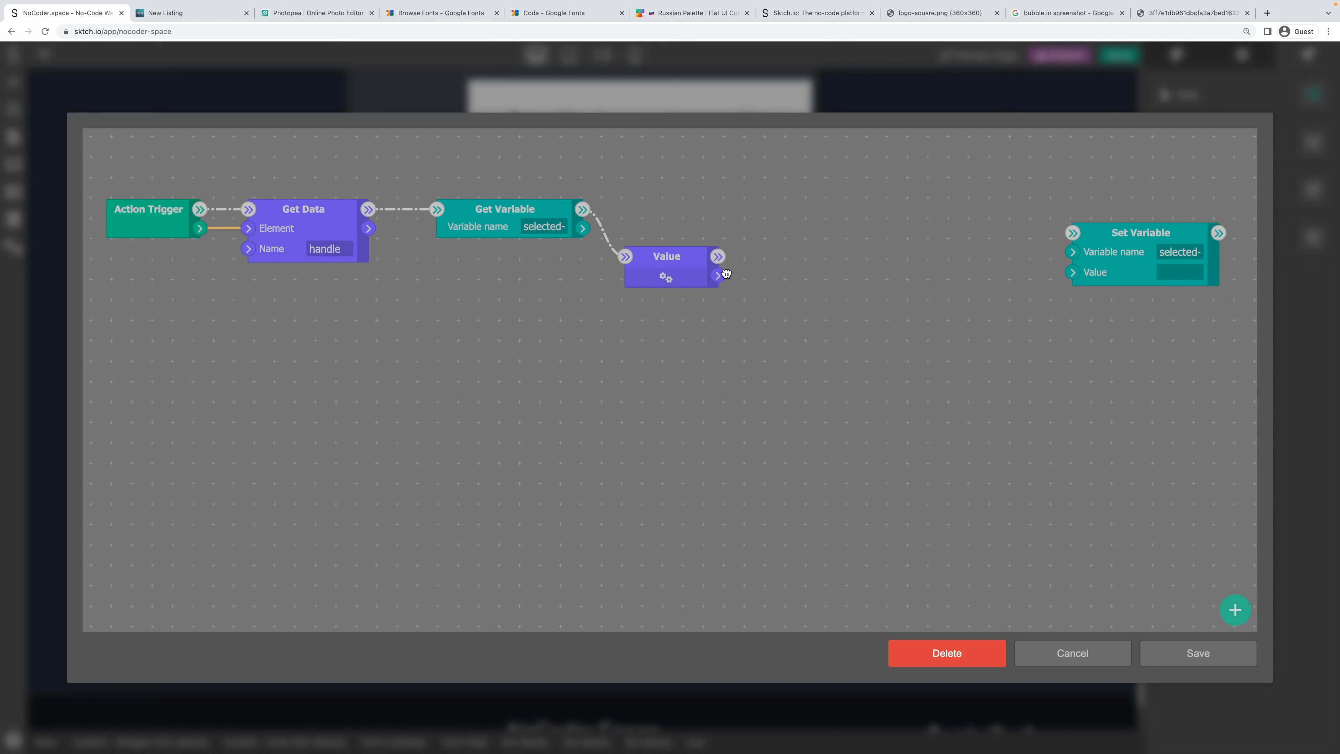
drag(725, 274, 1073, 272)
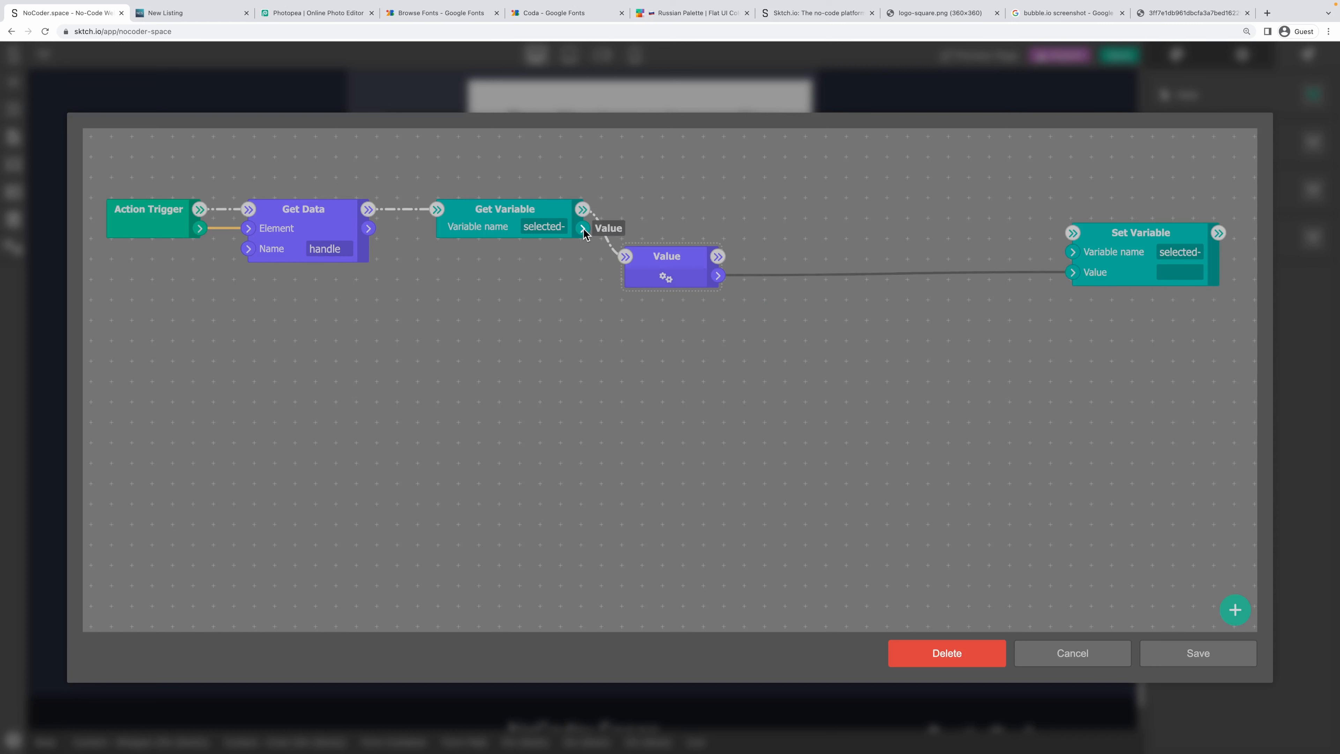
Add an Array Loop over the selected-tools value, running after the Value node.
right_click(904, 193)
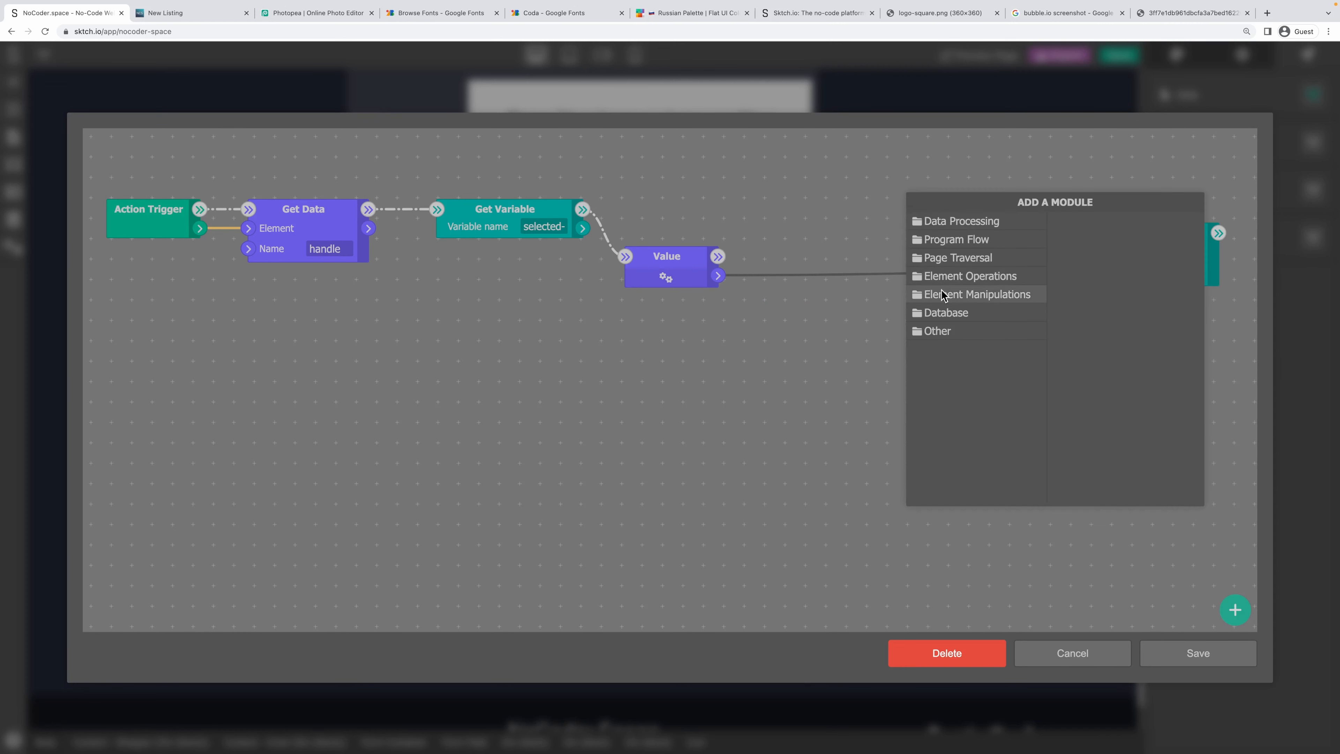
click(975, 241)
click(973, 223)
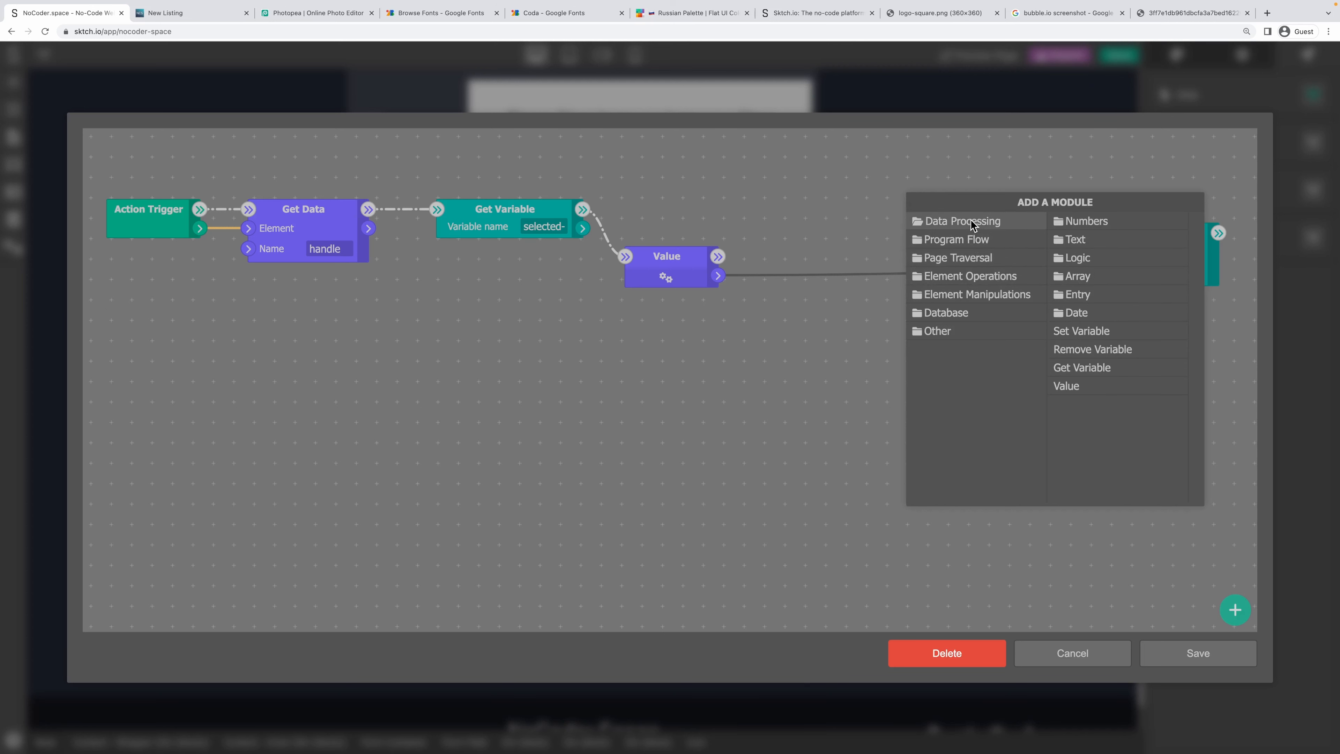
click(1108, 276)
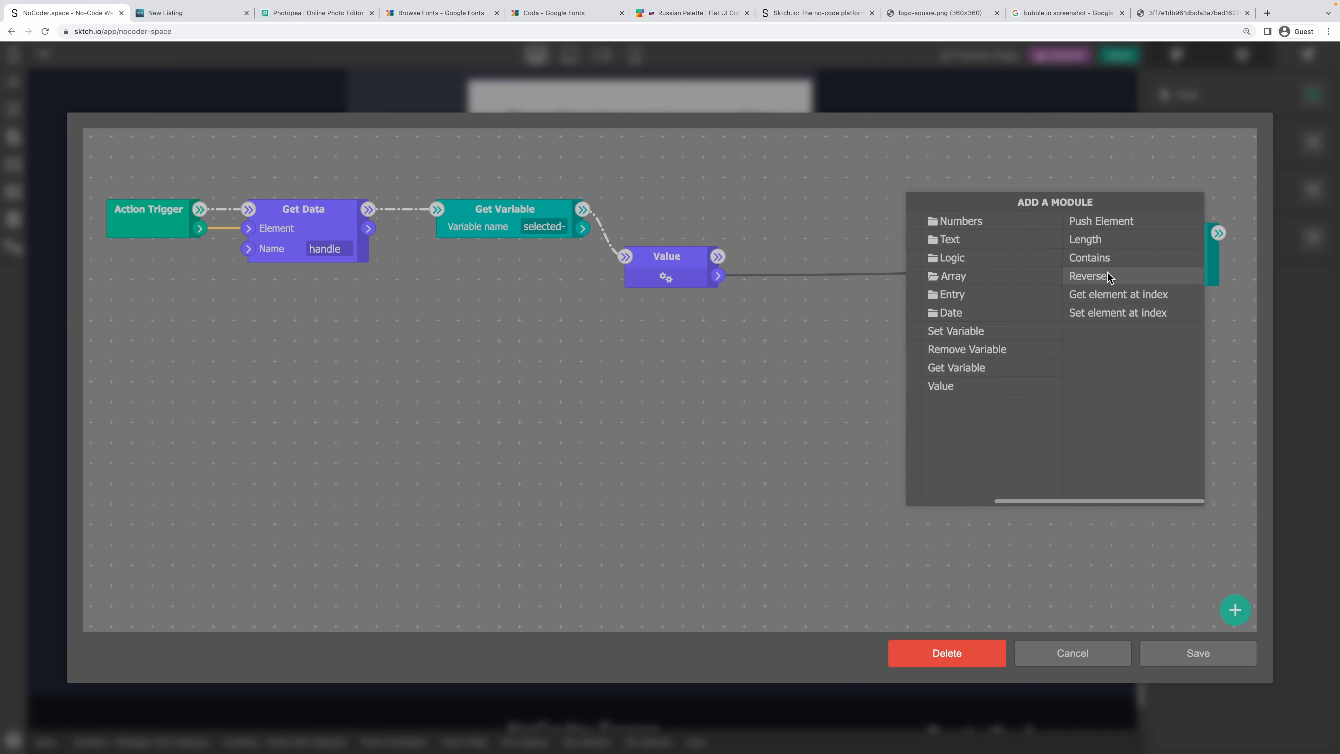
drag(1083, 500, 995, 500)
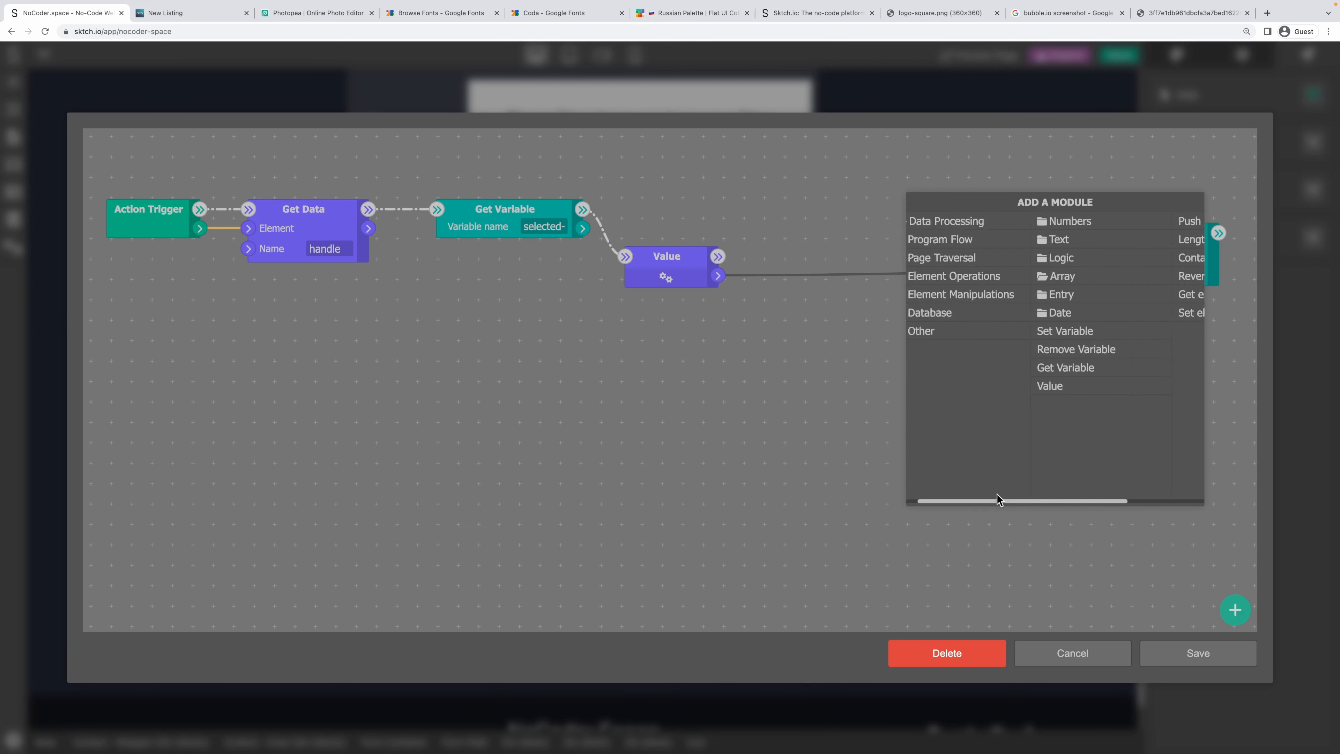
click(957, 240)
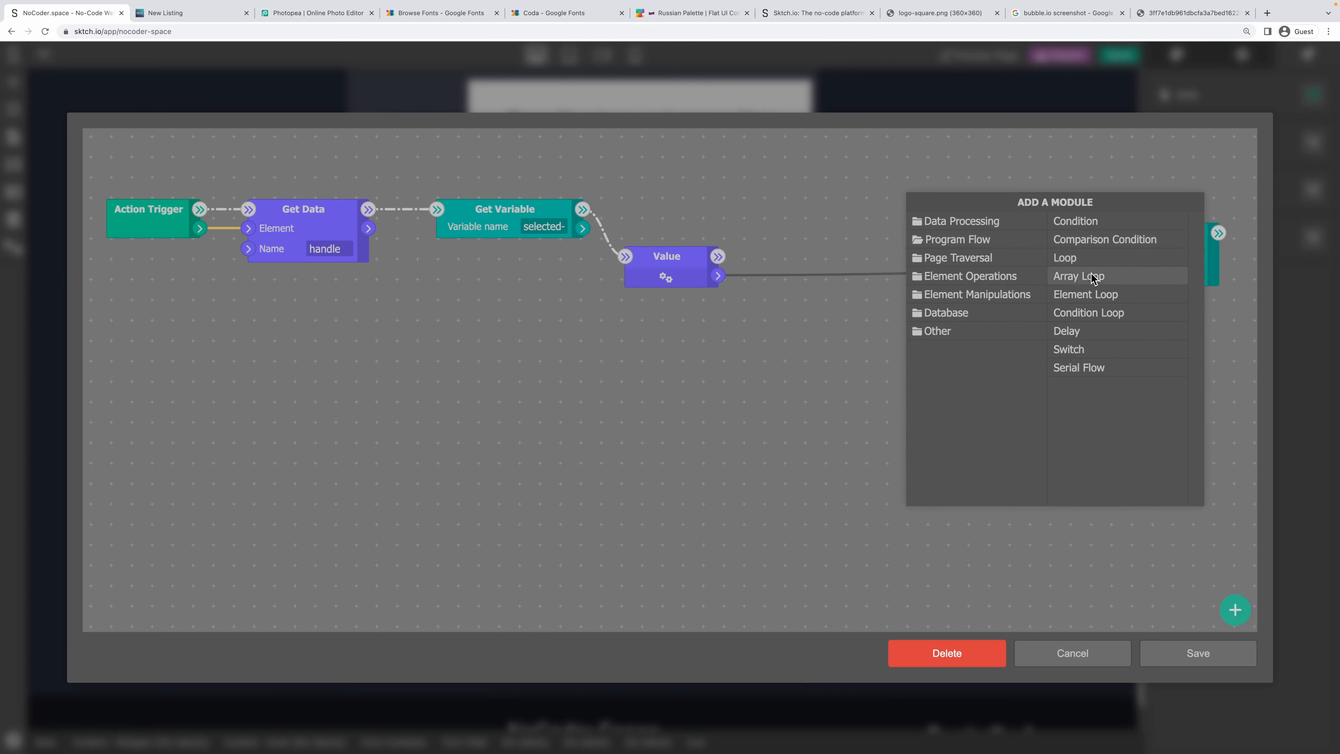
click(1103, 279)
mouse_move(583, 228)
mouse_down()
mouse_move(929, 241)
mouse_move(914, 232)
mouse_move(865, 302)
mouse_up()
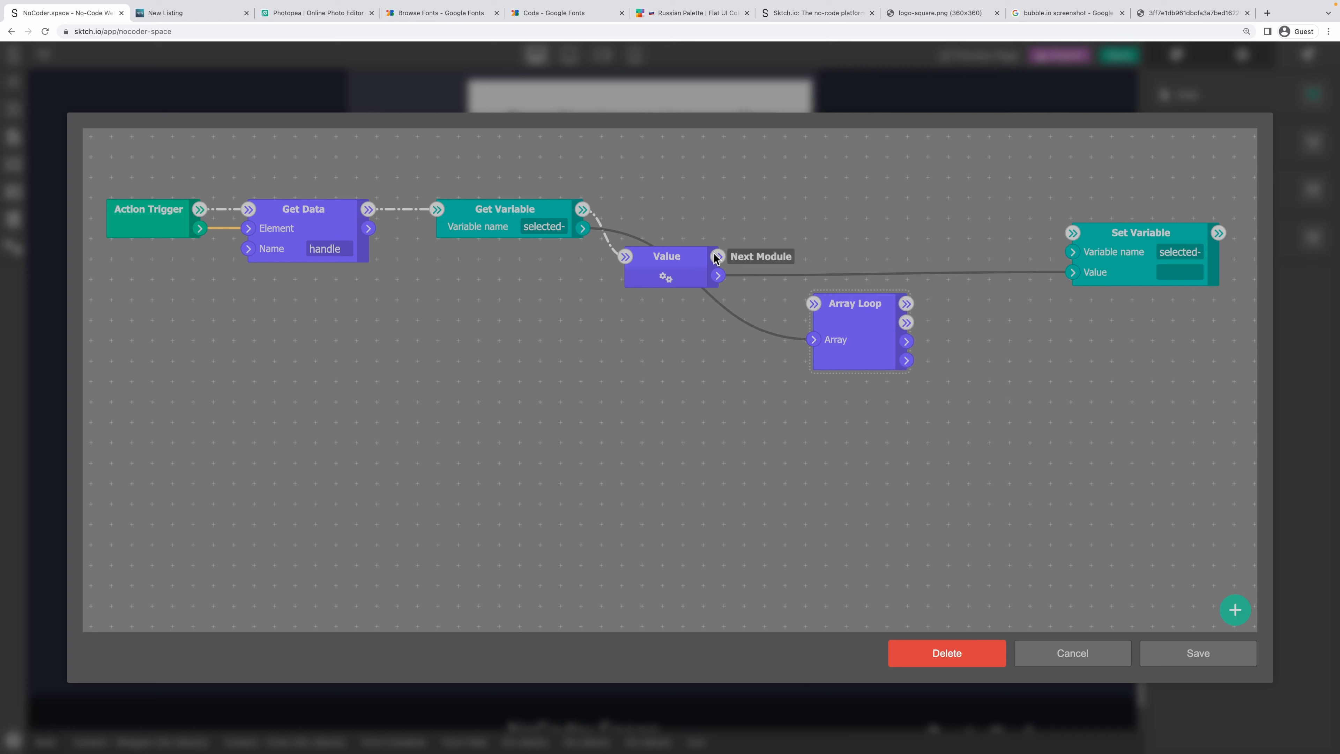
mouse_move(718, 256)
mouse_down()
mouse_move(818, 305)
mouse_move(770, 307)
mouse_up()
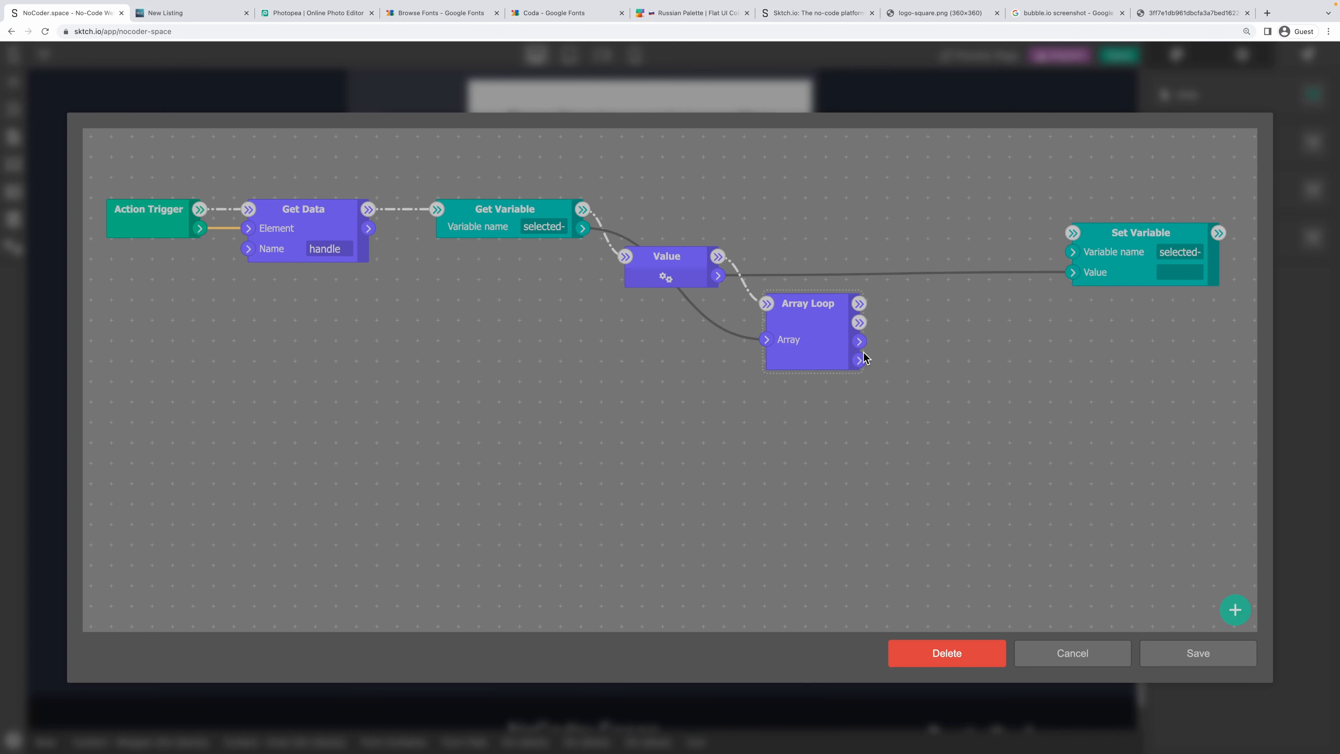
Add a Push Element module that pushes each loop entry into the array.
drag(859, 359, 949, 346)
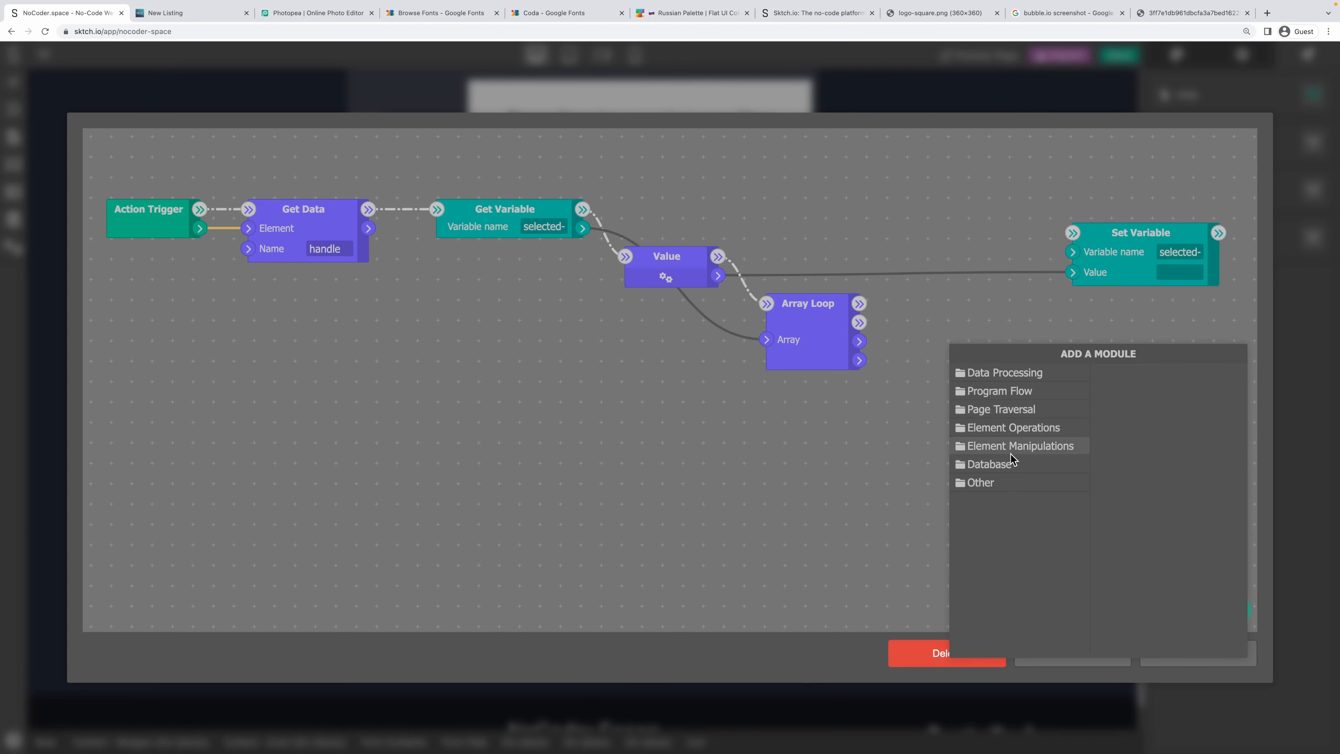
click(1009, 372)
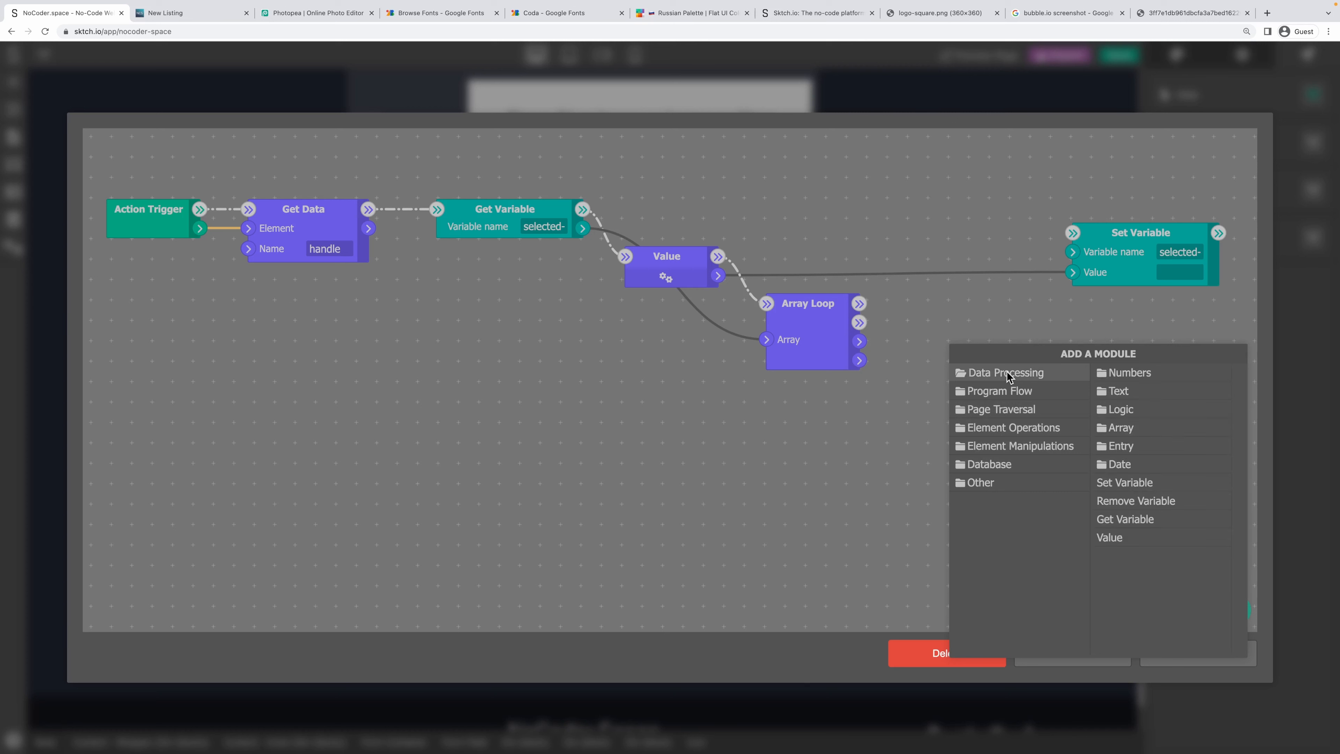
click(1118, 429)
click(1166, 371)
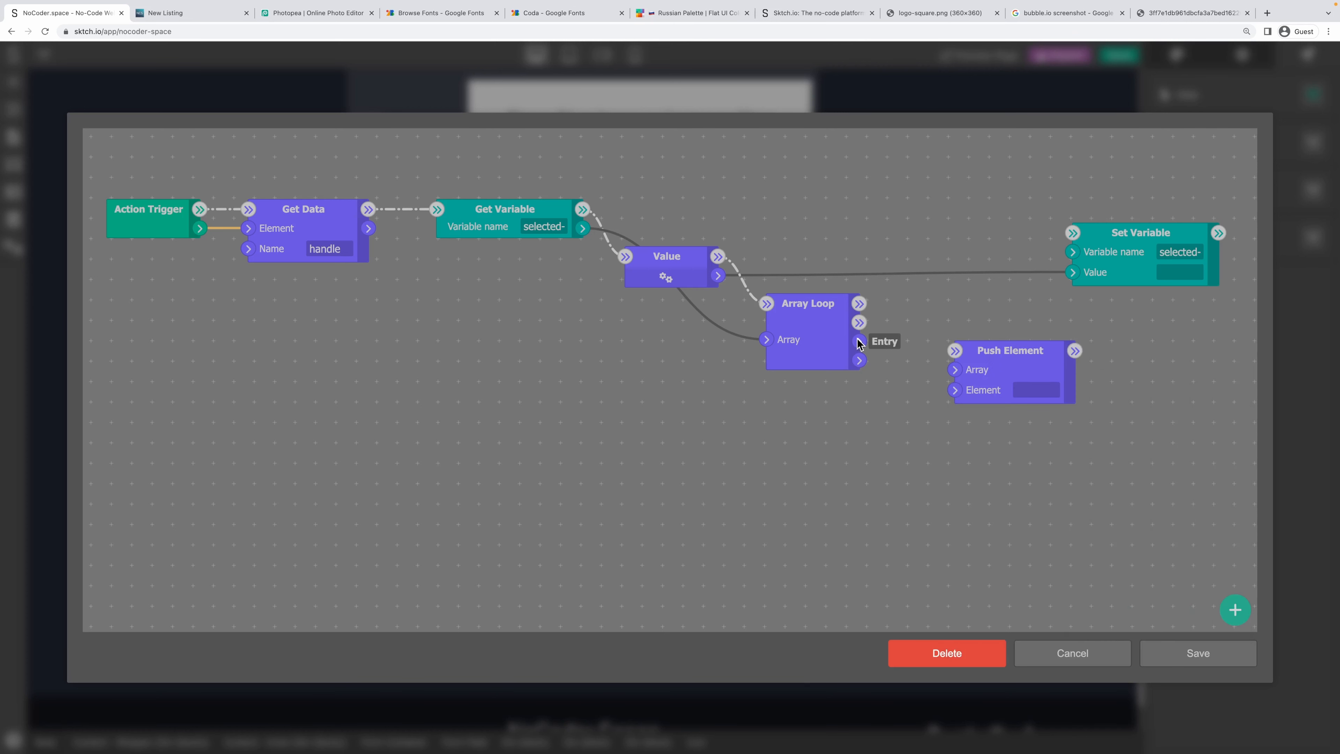
drag(859, 341, 954, 390)
drag(584, 233, 1057, 365)
Add a Comparison Condition module and rearrange the loop nodes around it.
right_click(948, 347)
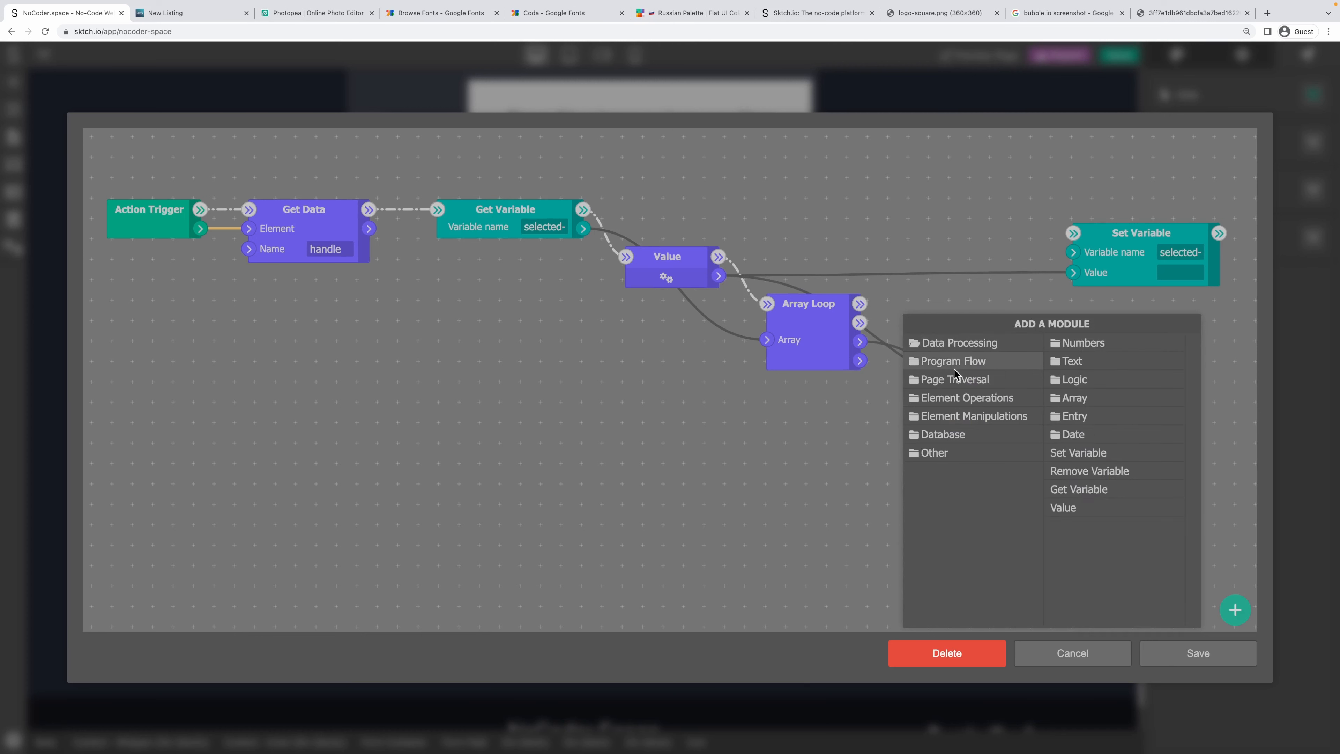
mouse_move(954, 369)
click(1050, 363)
drag(1077, 392, 1208, 405)
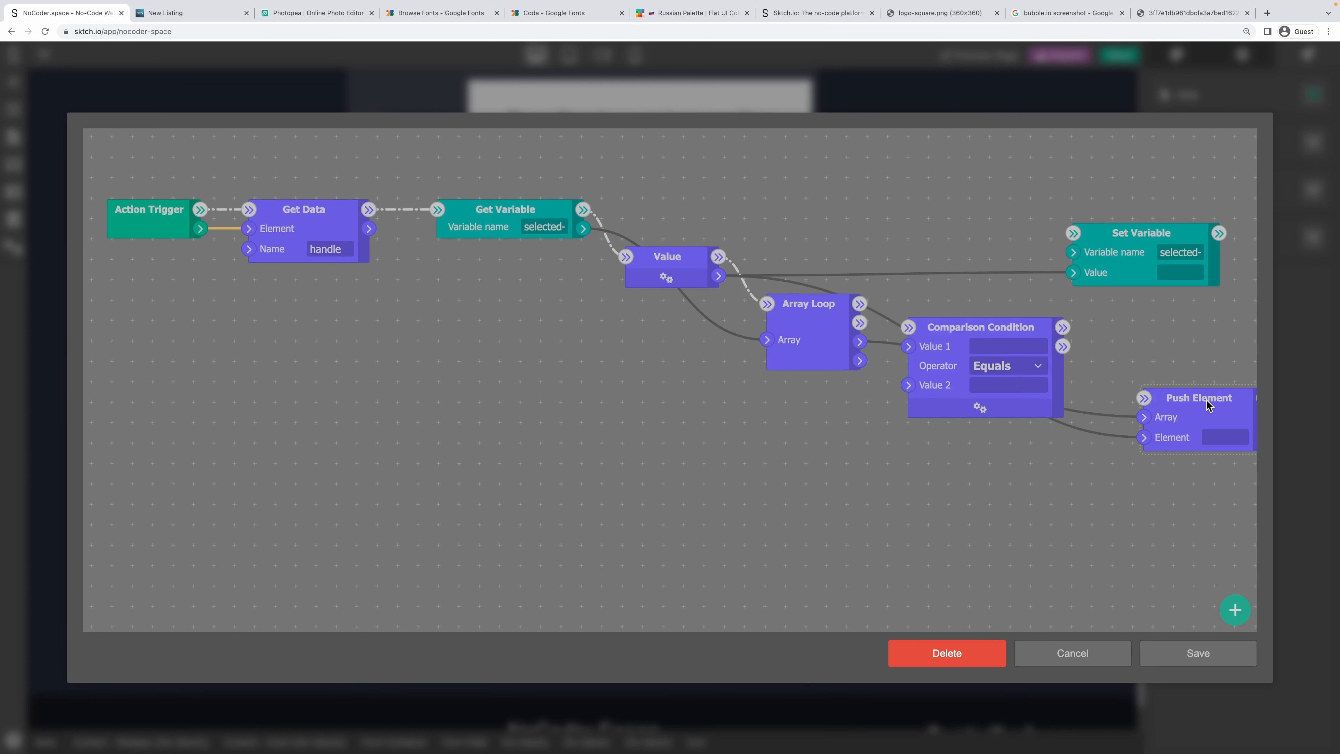
drag(794, 317, 771, 293)
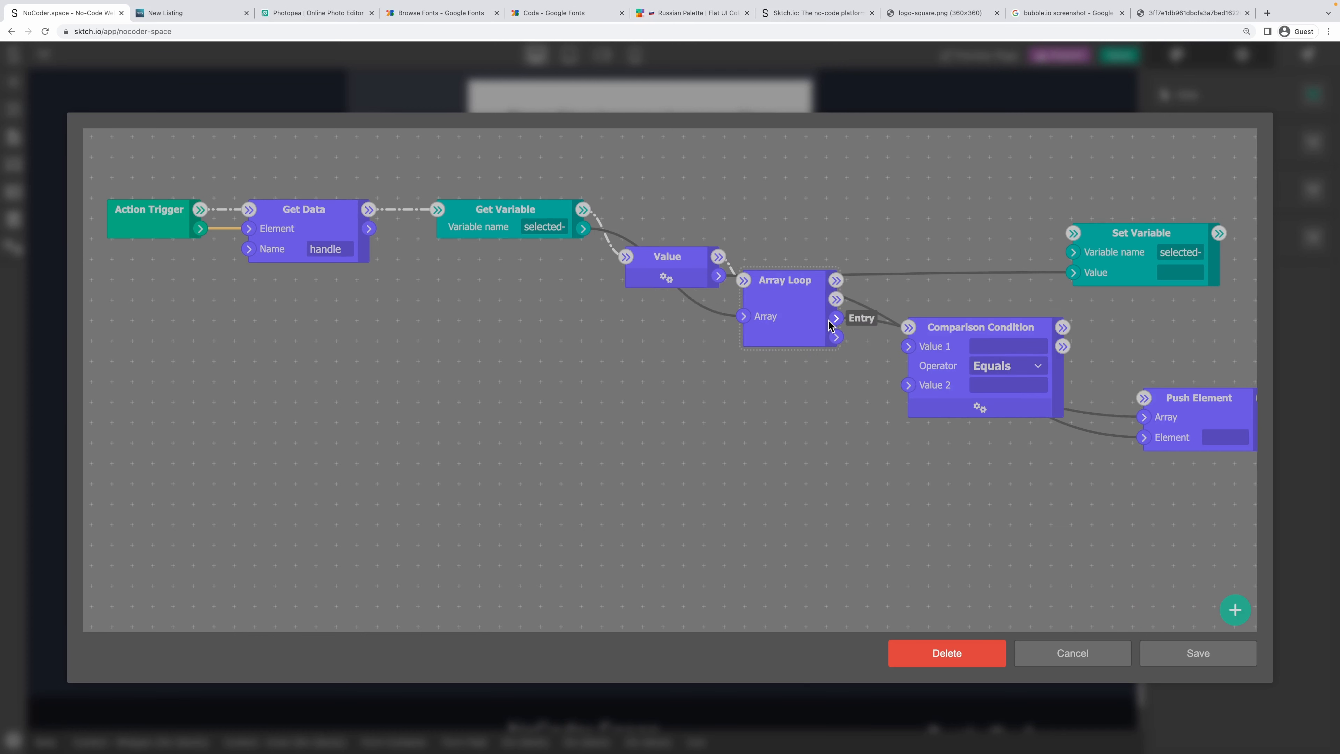
drag(816, 468, 523, 473)
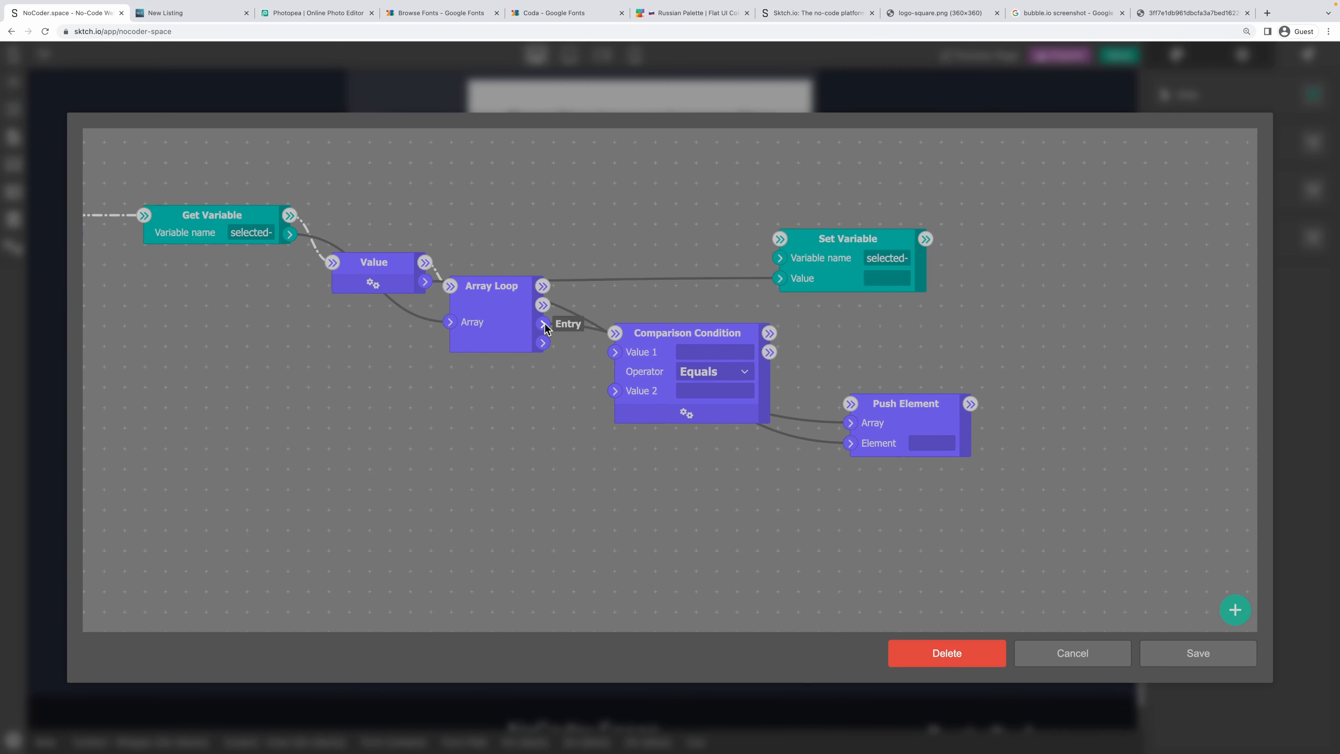
drag(895, 402, 1107, 403)
drag(724, 334, 927, 324)
drag(594, 425, 710, 435)
scroll(710, 437, down, 4)
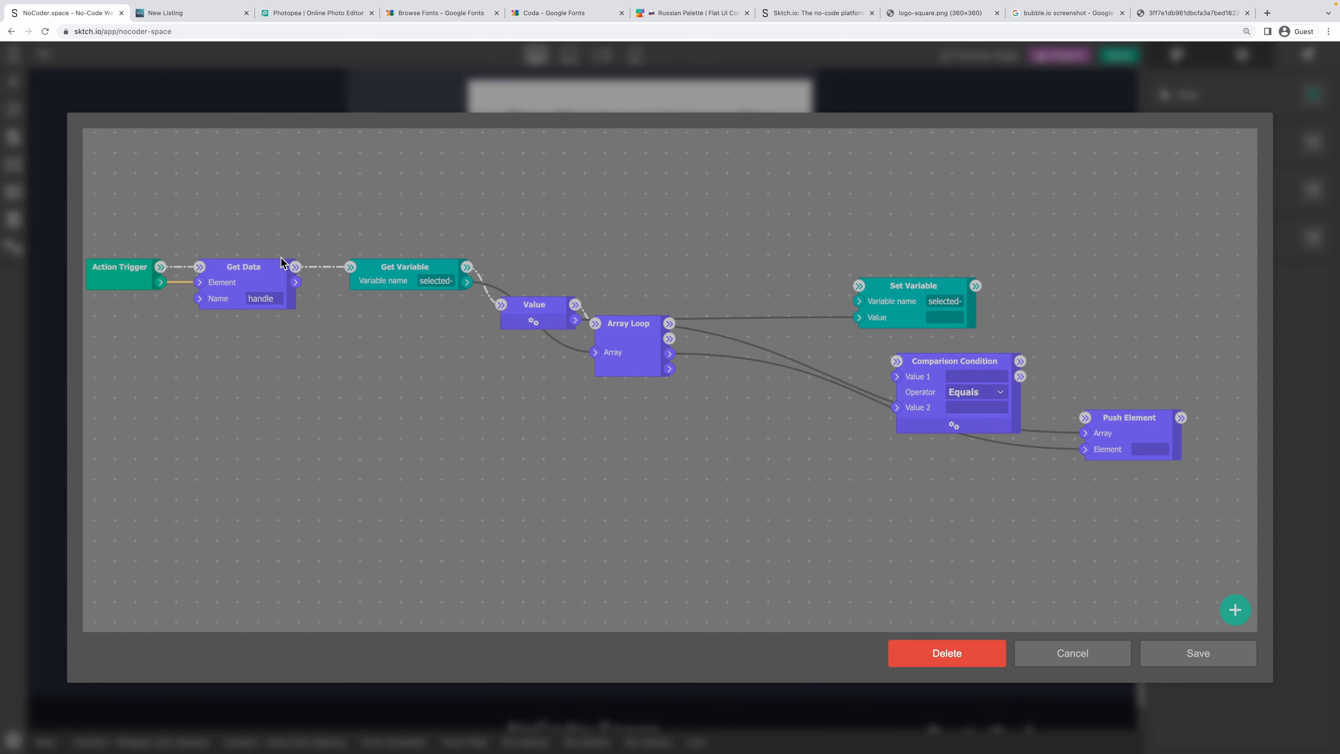
Set the condition to Not Equals against Get Data's handle, pushing the entry only when true.
drag(299, 282, 1084, 418)
click(957, 375)
click(949, 405)
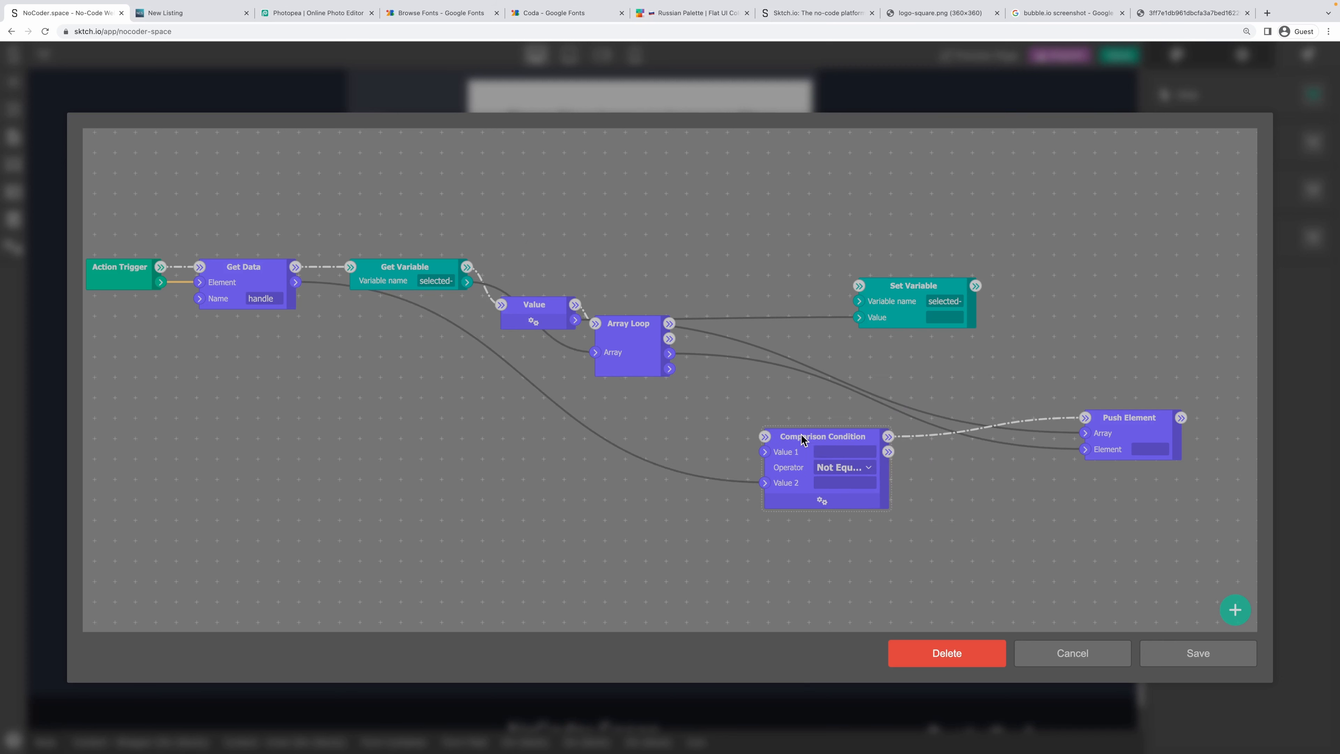
drag(797, 439, 910, 443)
Add a Get entry's property module reading each entry's handle as the comparison's Value 1.
right_click(763, 398)
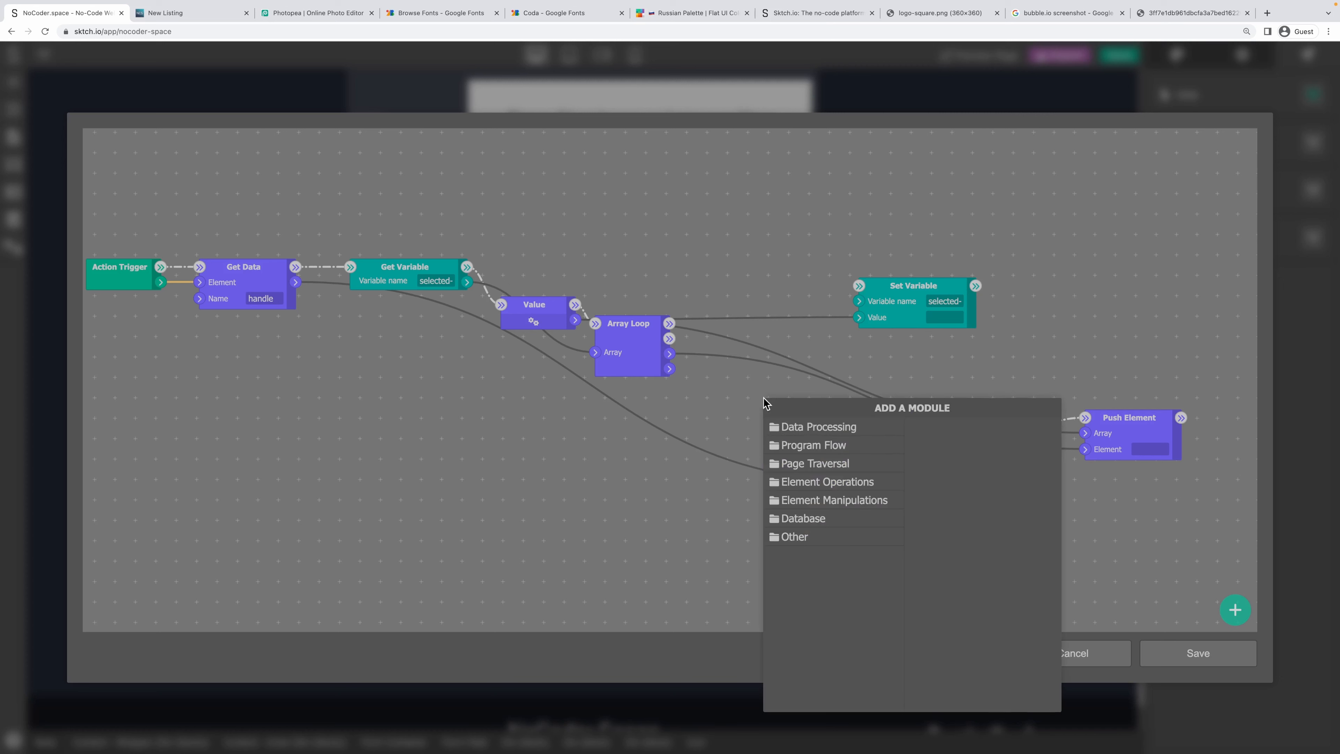
click(811, 427)
click(950, 499)
click(982, 427)
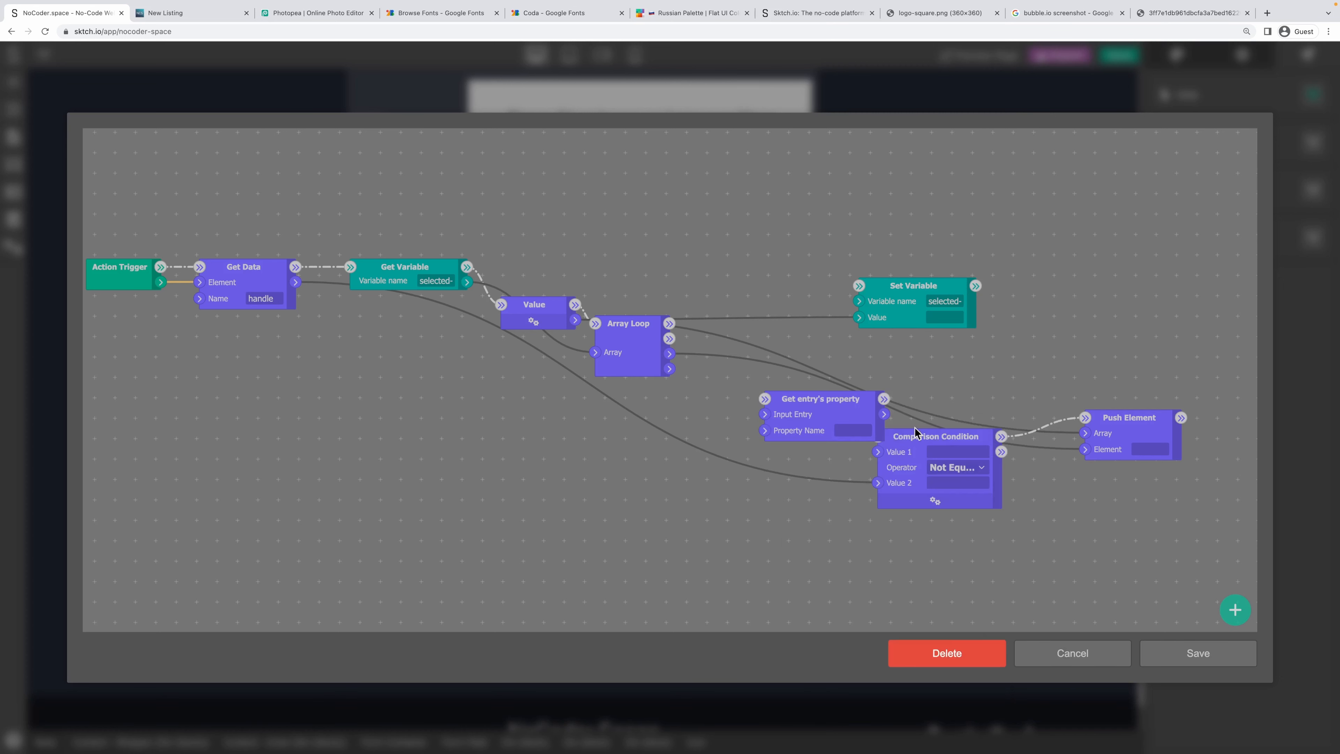
text(handle)
drag(669, 353, 759, 385)
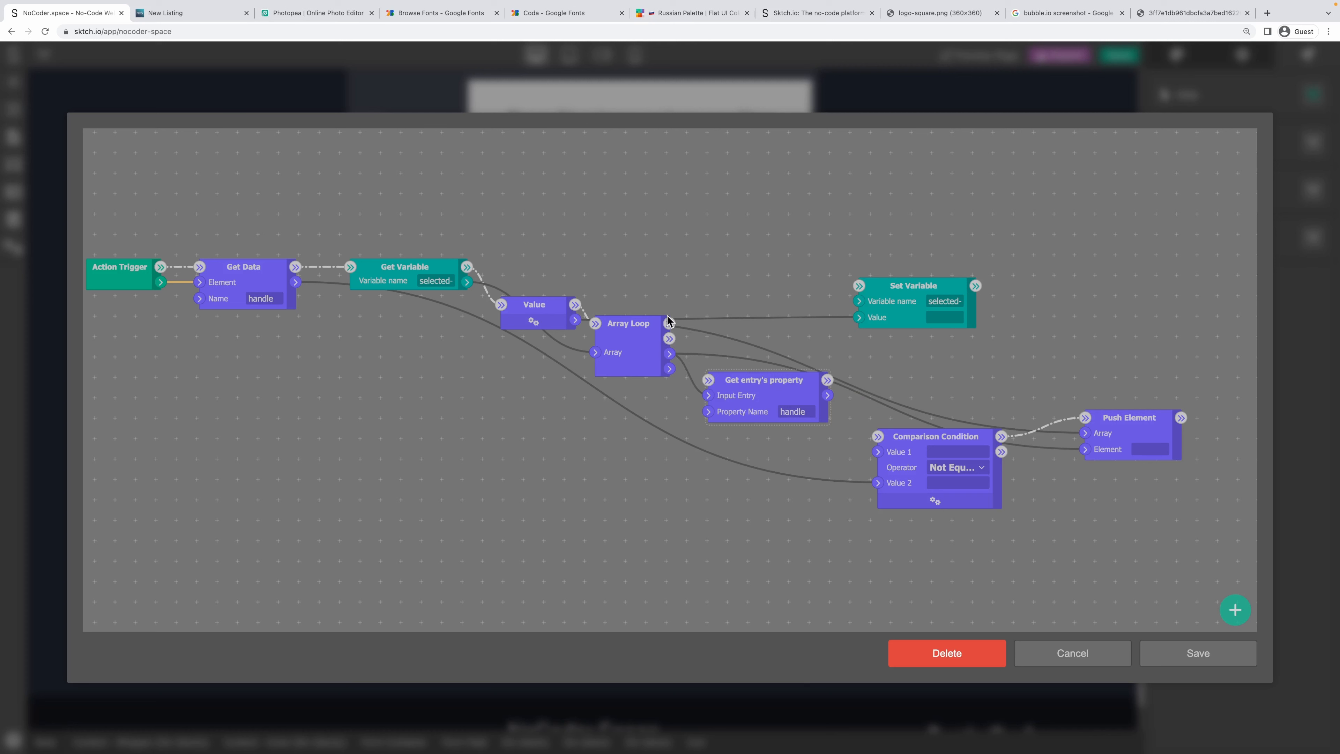
drag(669, 338, 708, 380)
drag(827, 379, 877, 436)
drag(789, 400, 877, 451)
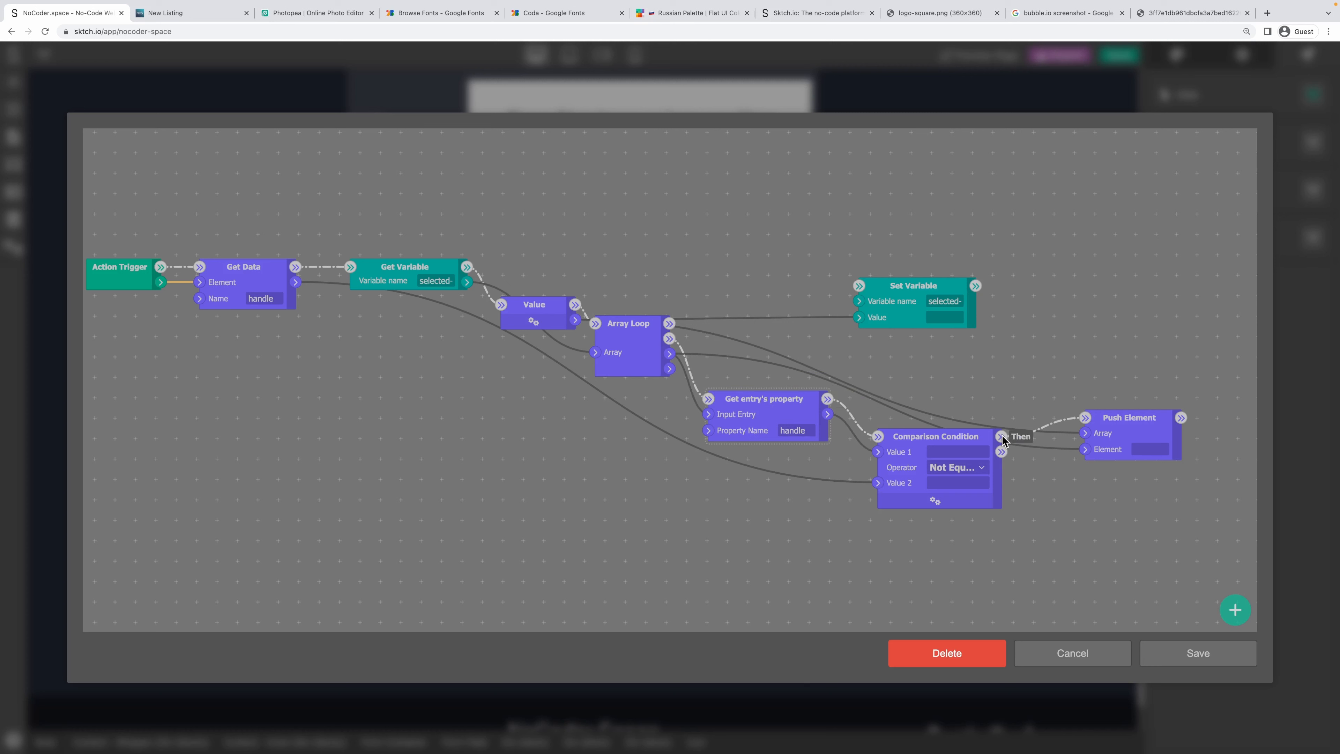
Tidy the node layout and run Set Variable after the loop finishes.
drag(1134, 417, 1135, 380)
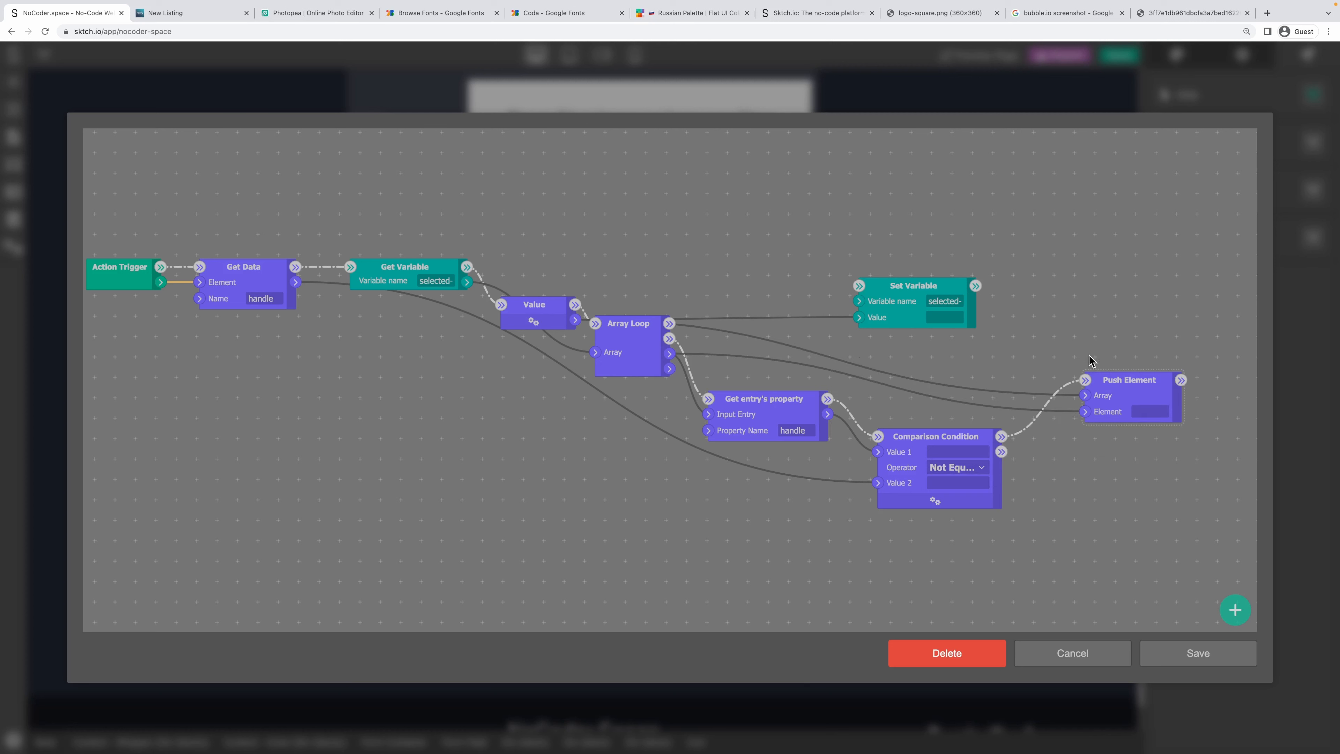
drag(642, 322, 640, 344)
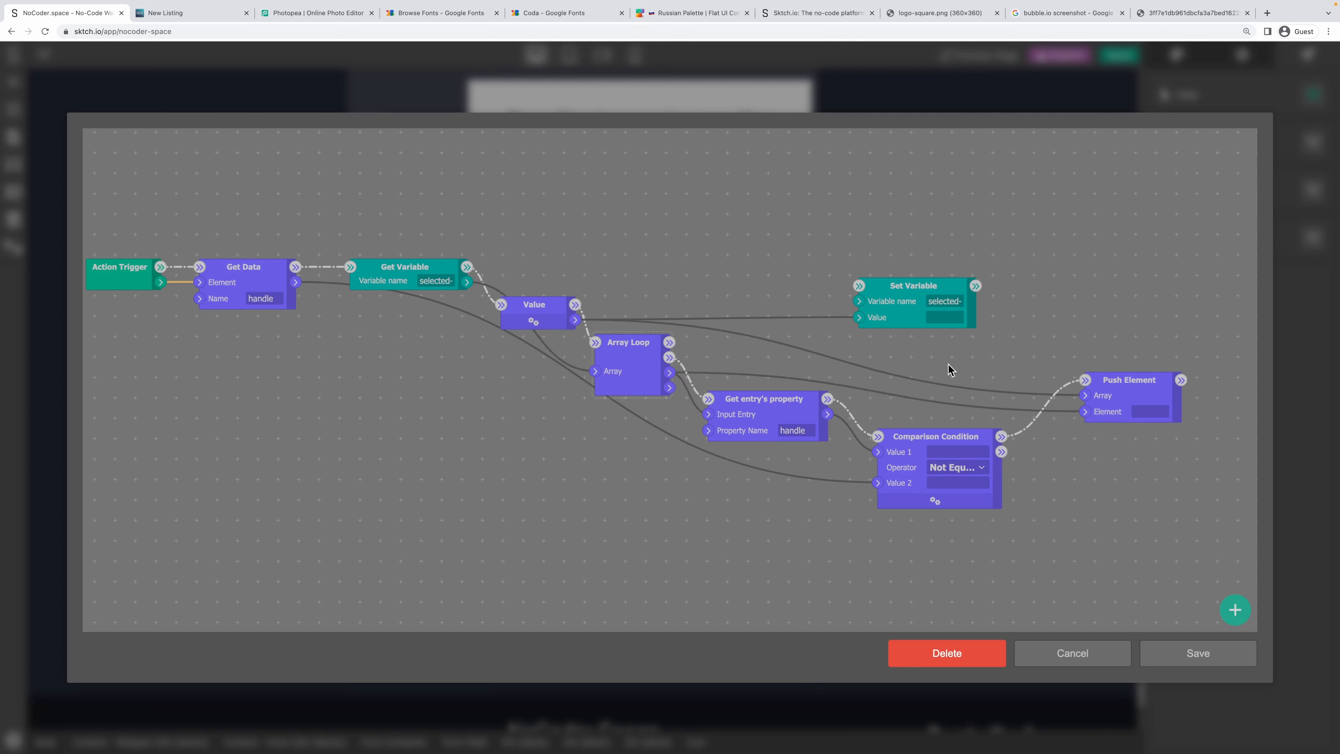
drag(544, 303, 526, 248)
drag(669, 342, 859, 286)
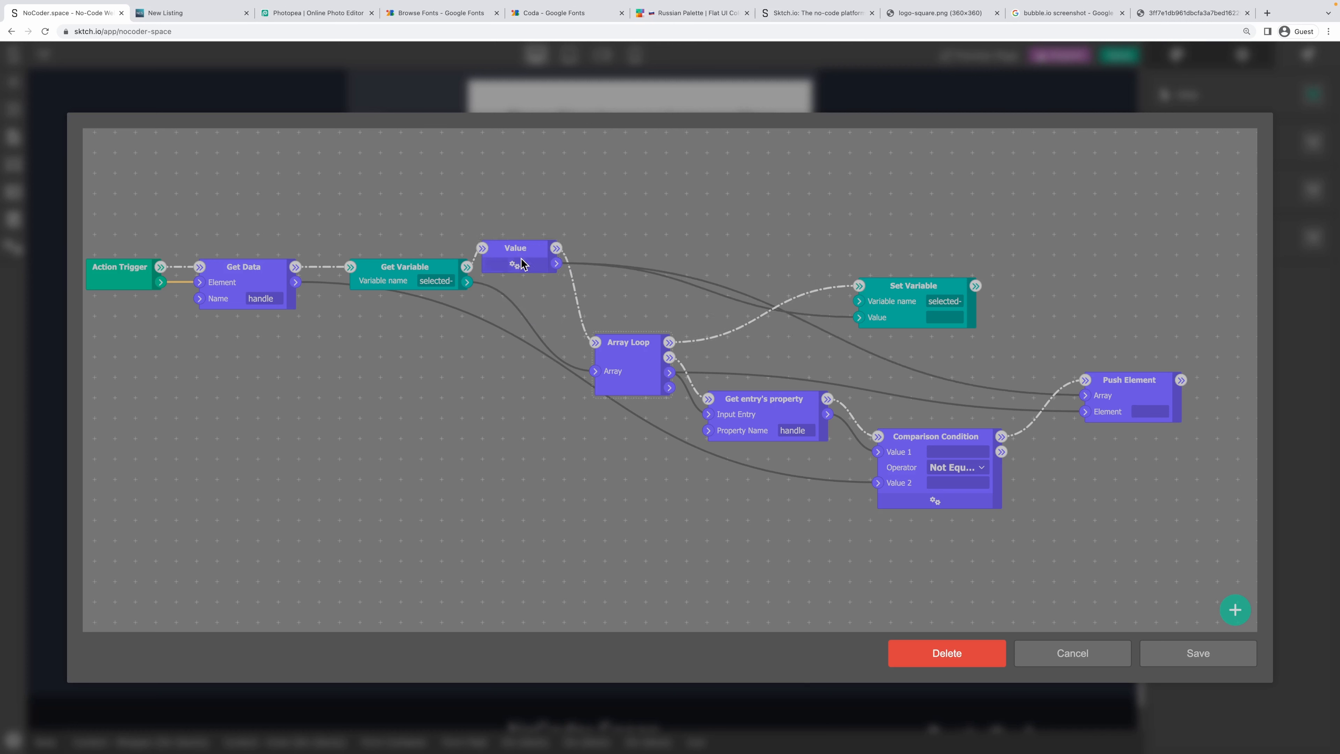
Check the full variable name in the Set Variable node.
drag(937, 300, 975, 299)
double_click(941, 301)
click(951, 213)
scroll(871, 243, down, 3)
scroll(536, 207, up, 2)
scroll(537, 209, up, 1)
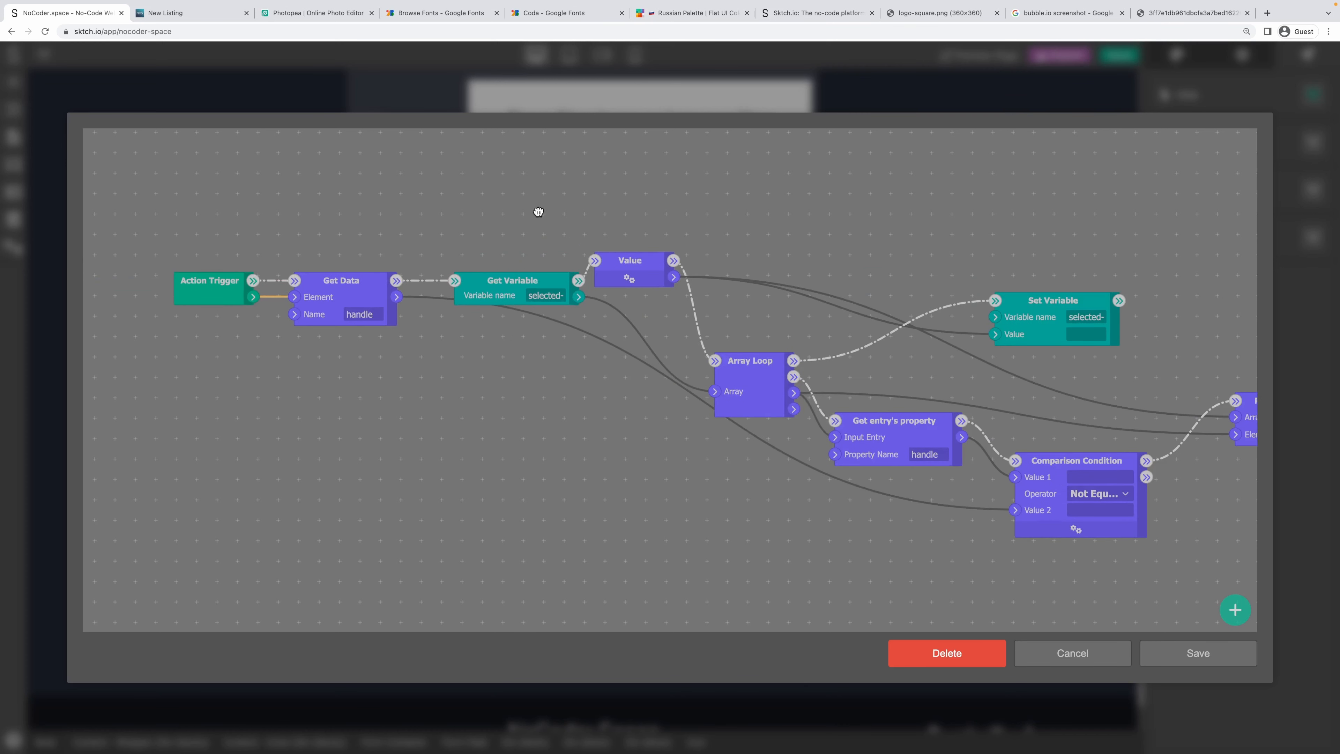
scroll(586, 215, down, 2)
drag(587, 216, 493, 236)
Inspect Get Data's handle value and reposition Get Variable, Array Loop and Set Variable.
click(284, 291)
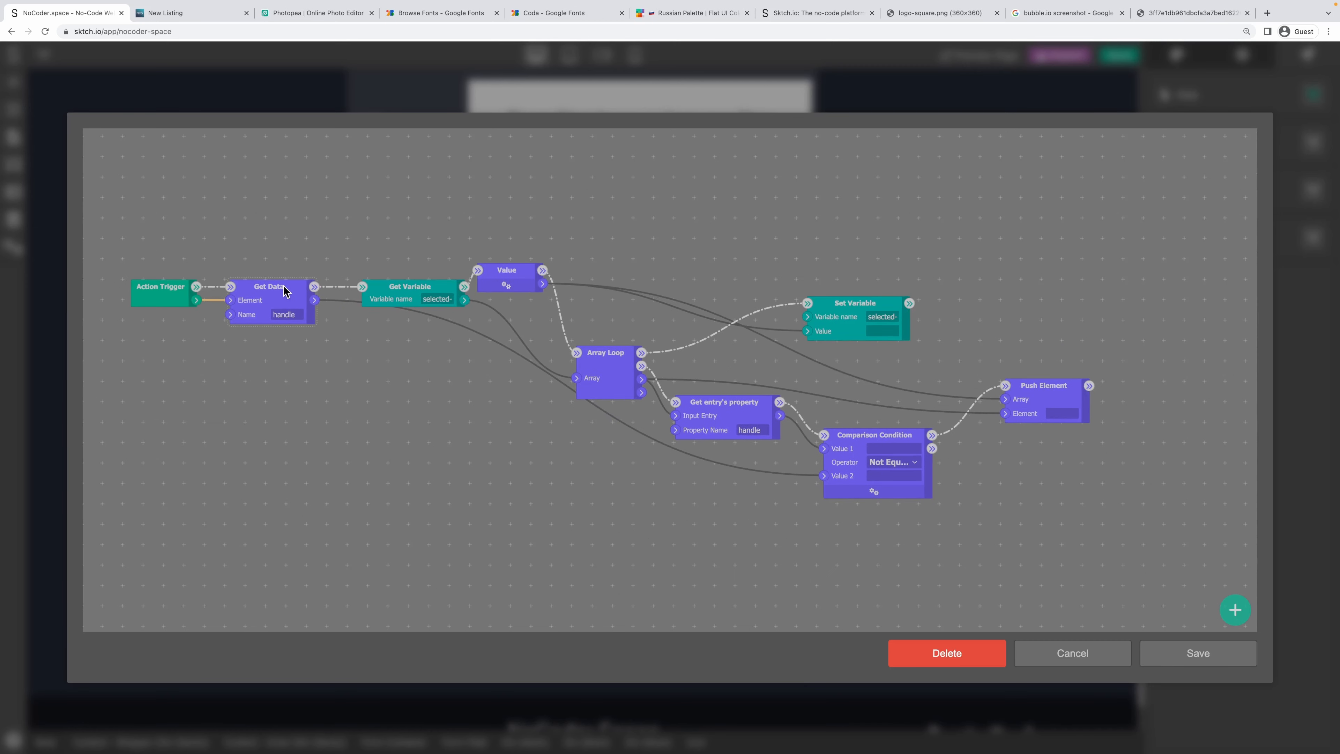
double_click(279, 313)
drag(417, 287, 378, 272)
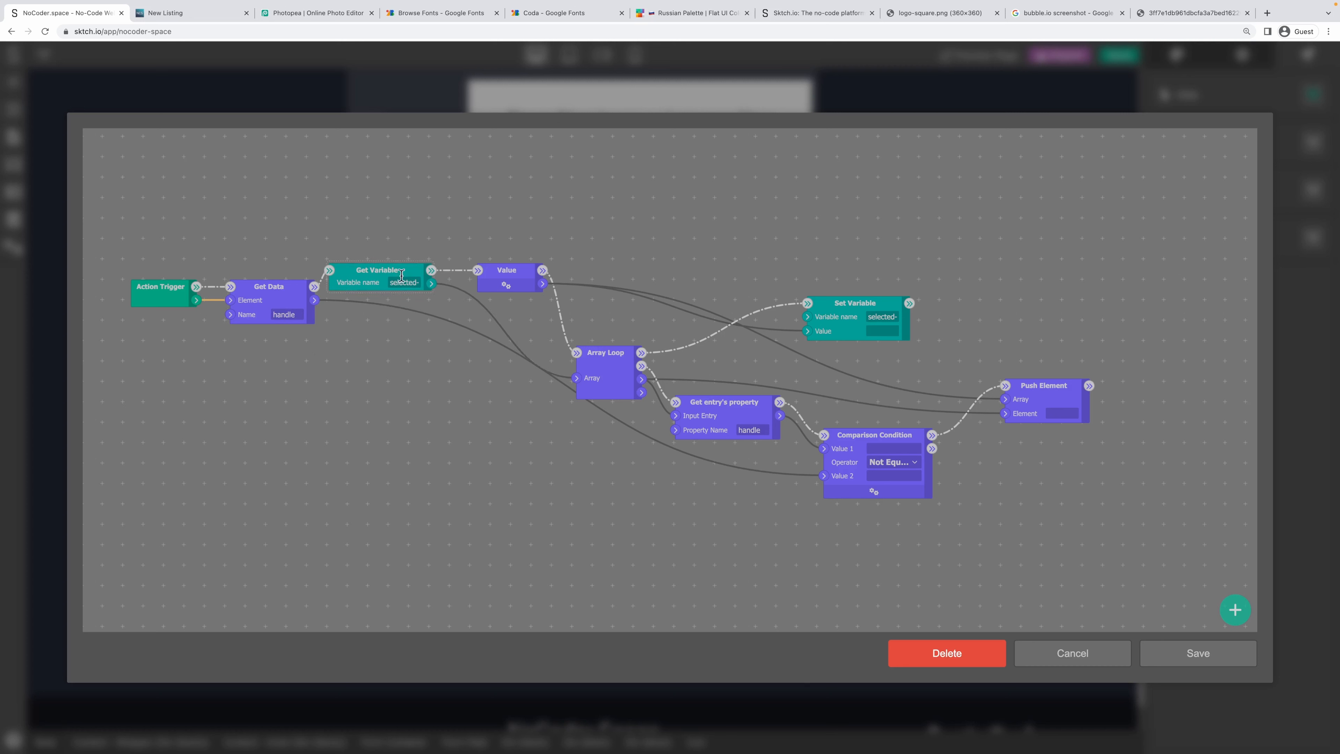
drag(607, 359, 607, 341)
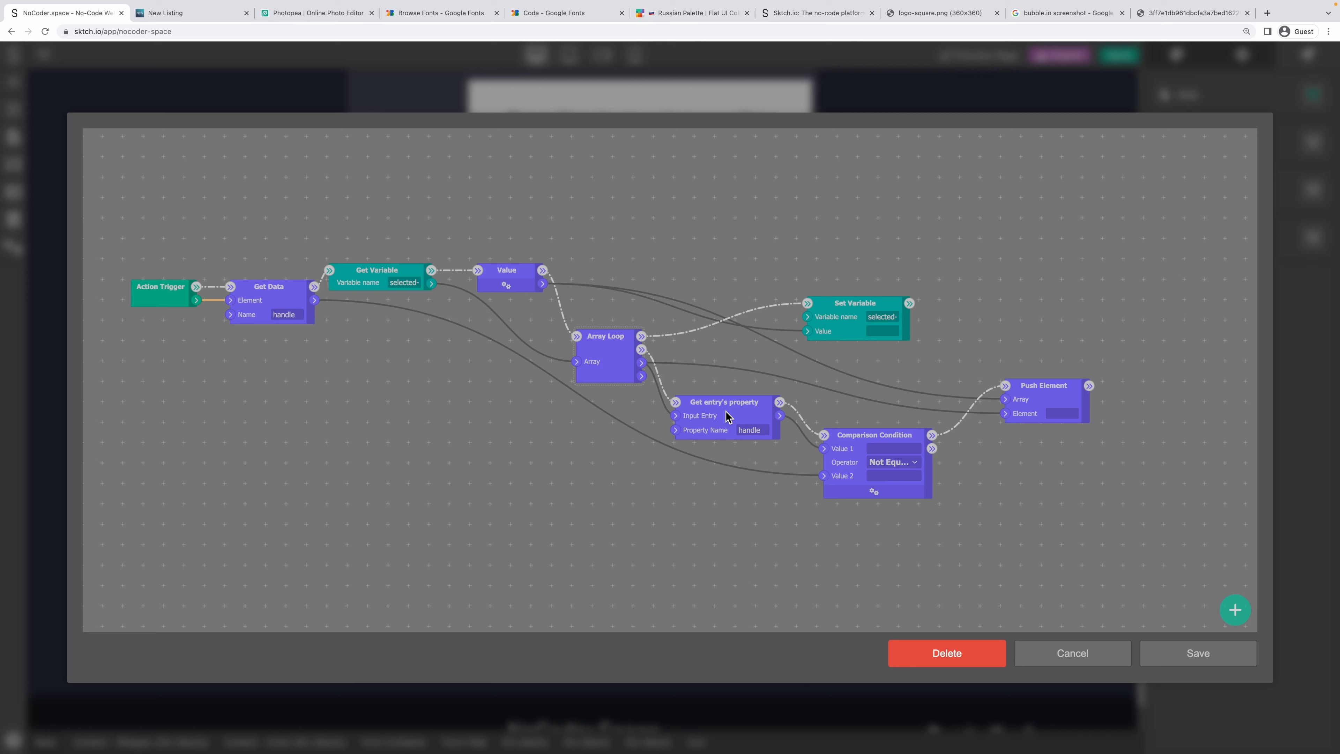
double_click(276, 315)
click(1027, 400)
drag(884, 302, 901, 269)
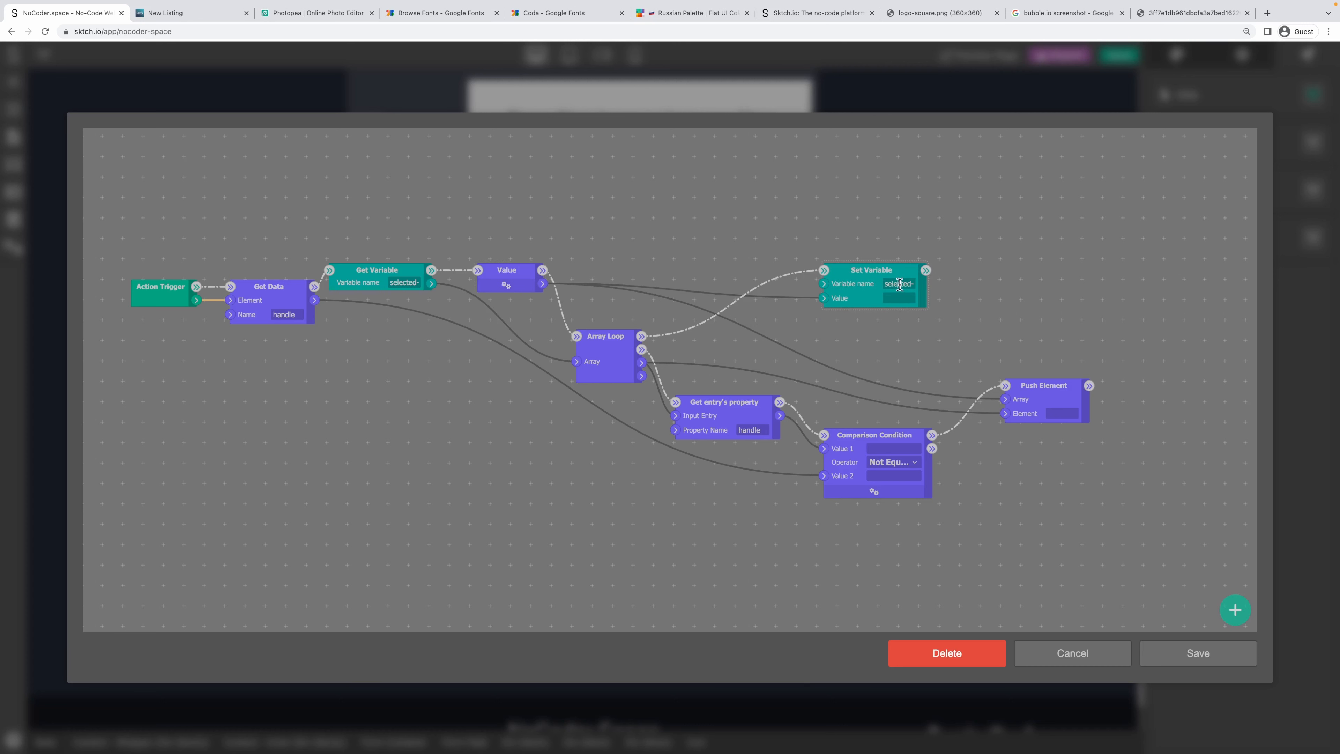
click(894, 252)
Save the logic and test the live Suggest a Project form by typing 'io' in Tools used.
click(1213, 654)
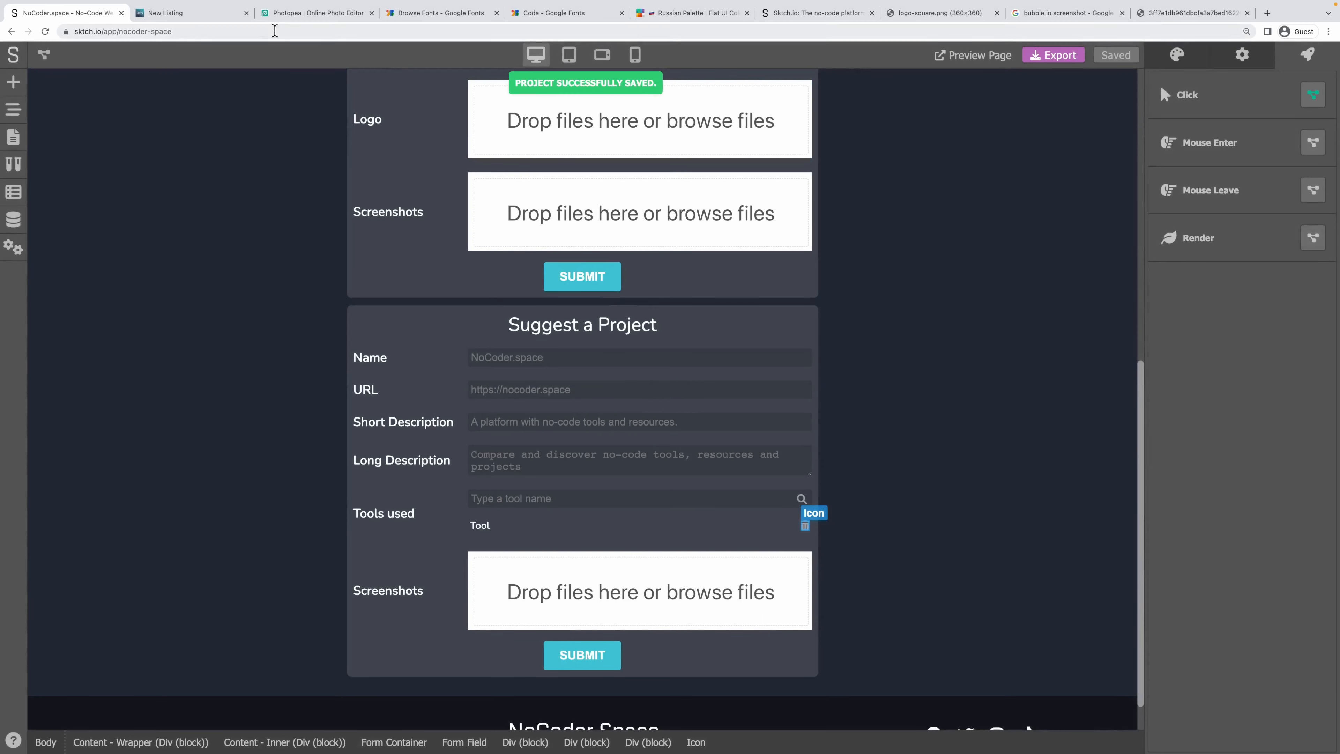
click(191, 16)
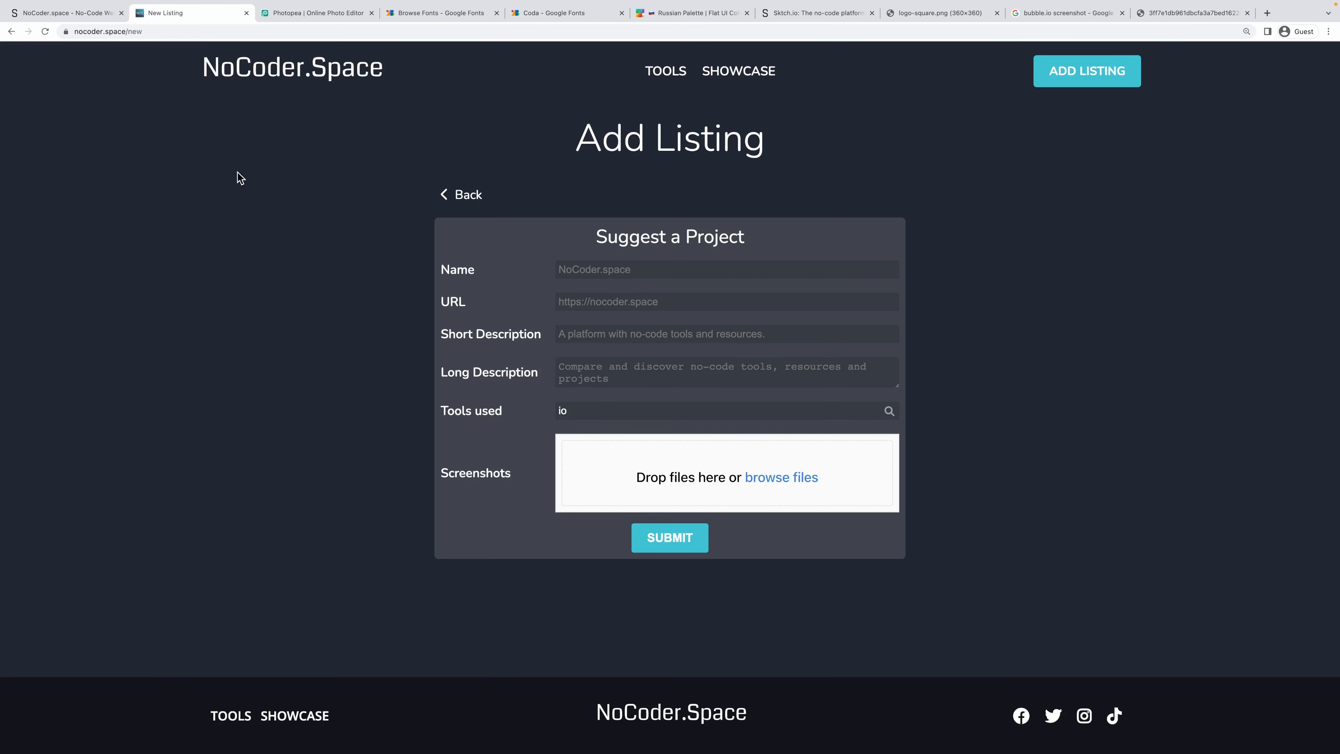
click(704, 221)
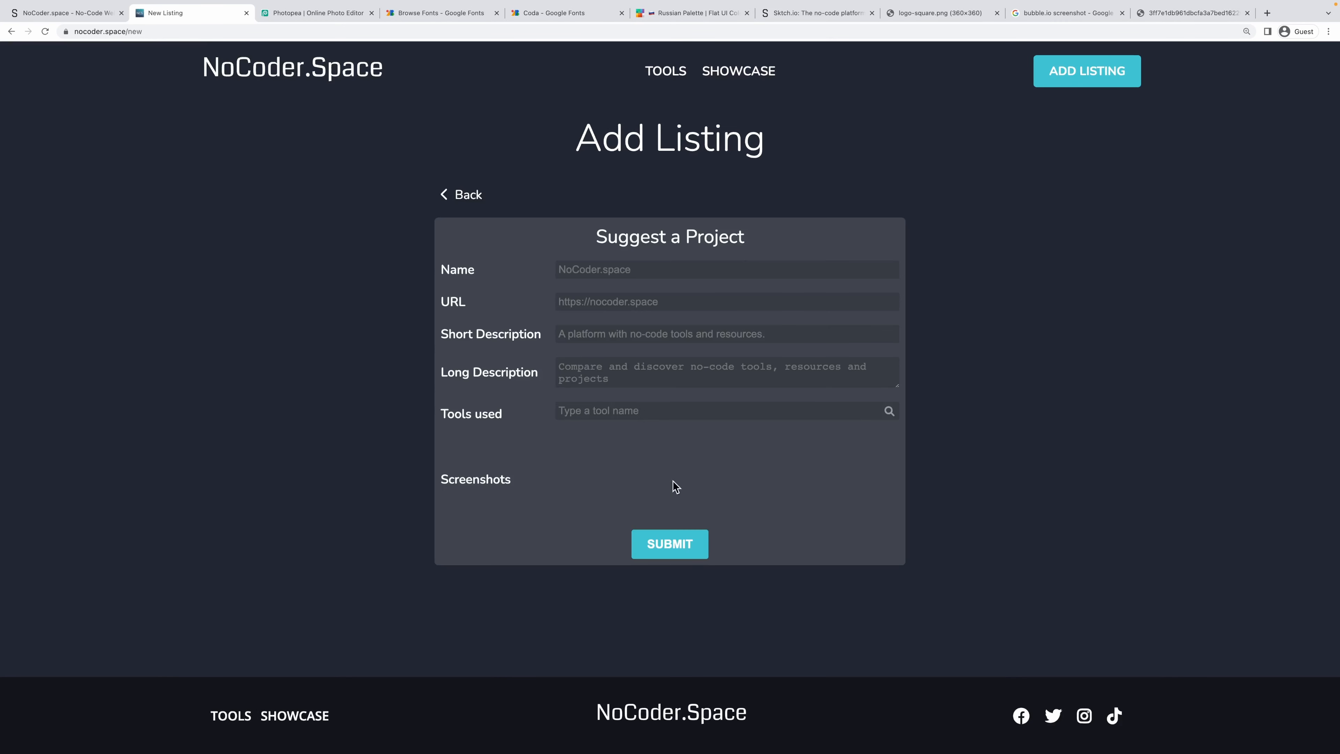
click(611, 418)
text(io)
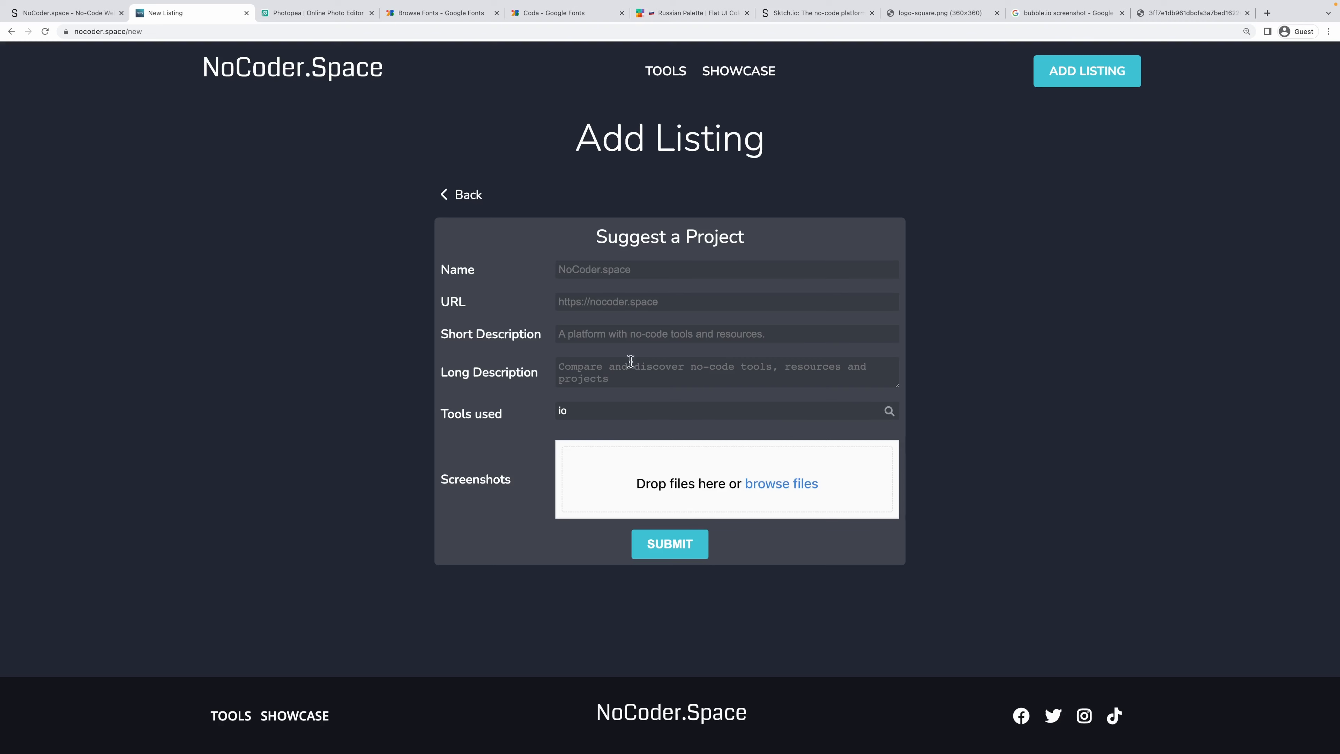
Reset the Position style of Tool Search - Results inside the tool search component.
click(64, 12)
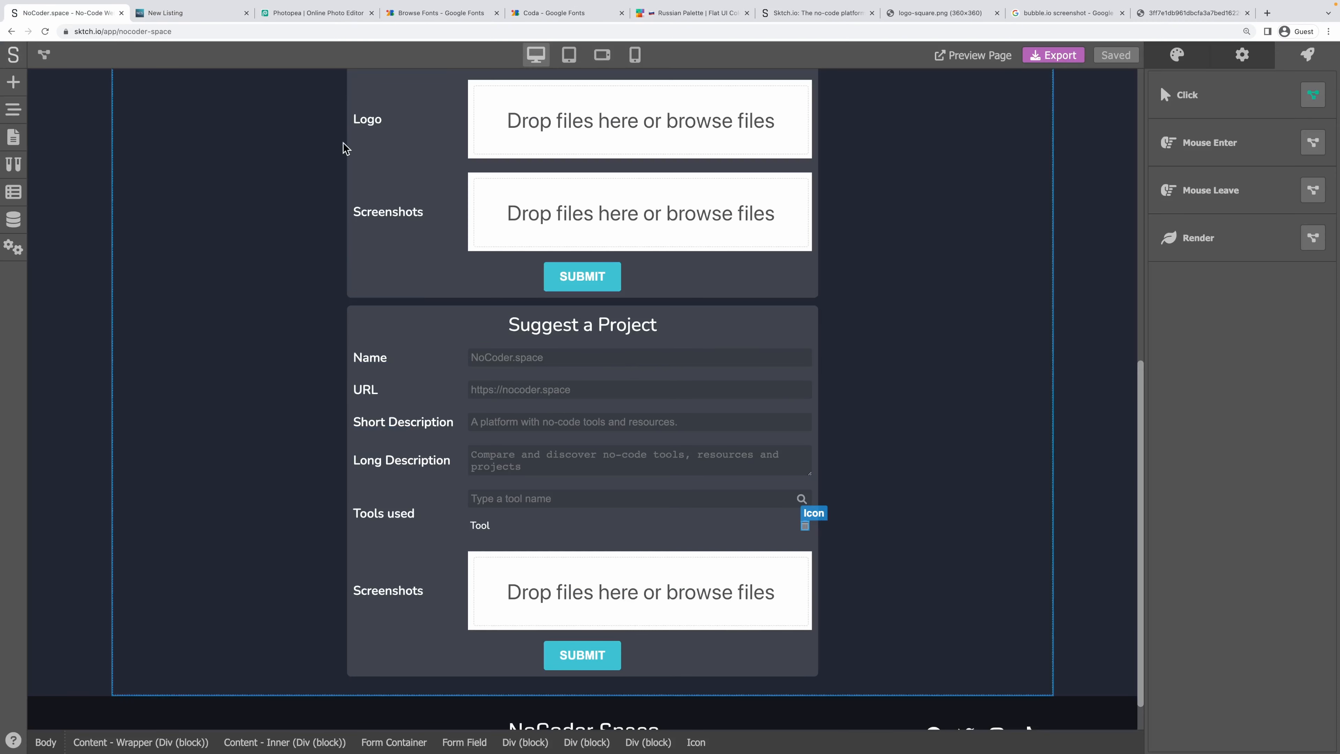
double_click(500, 500)
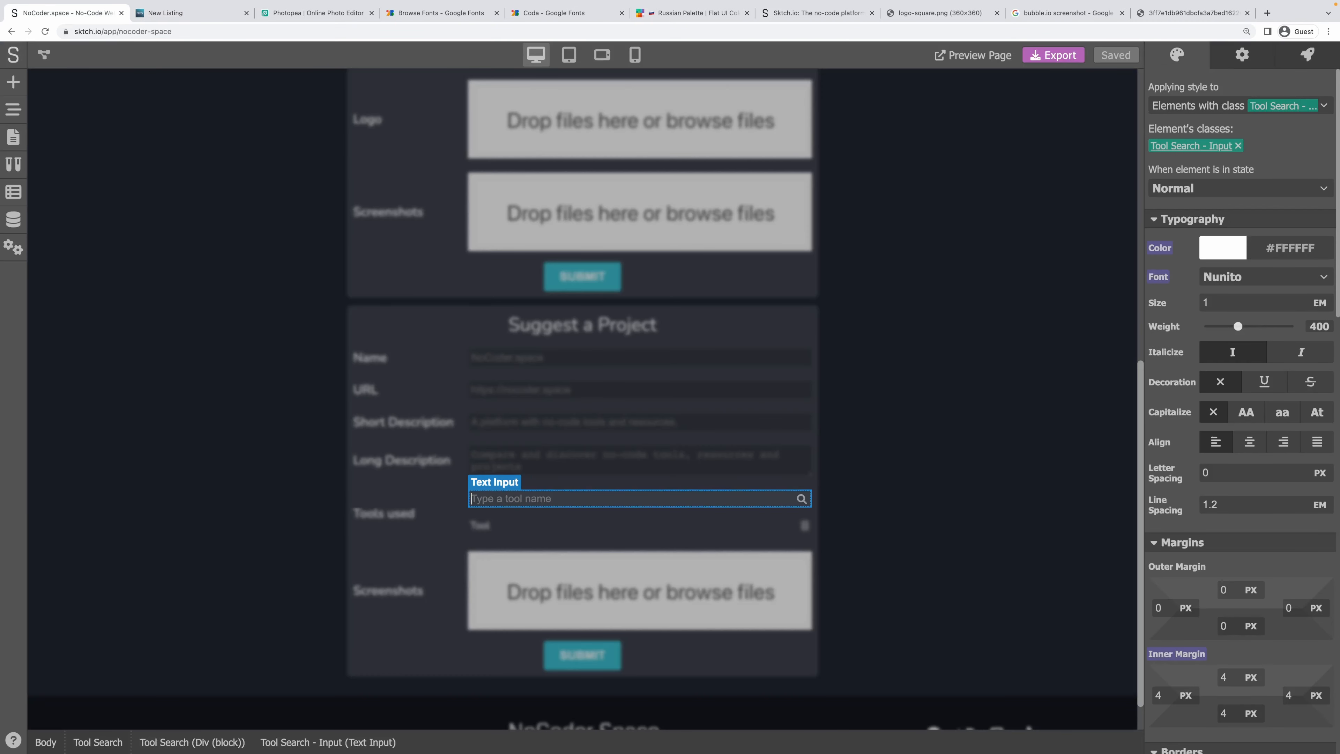
click(13, 110)
click(116, 198)
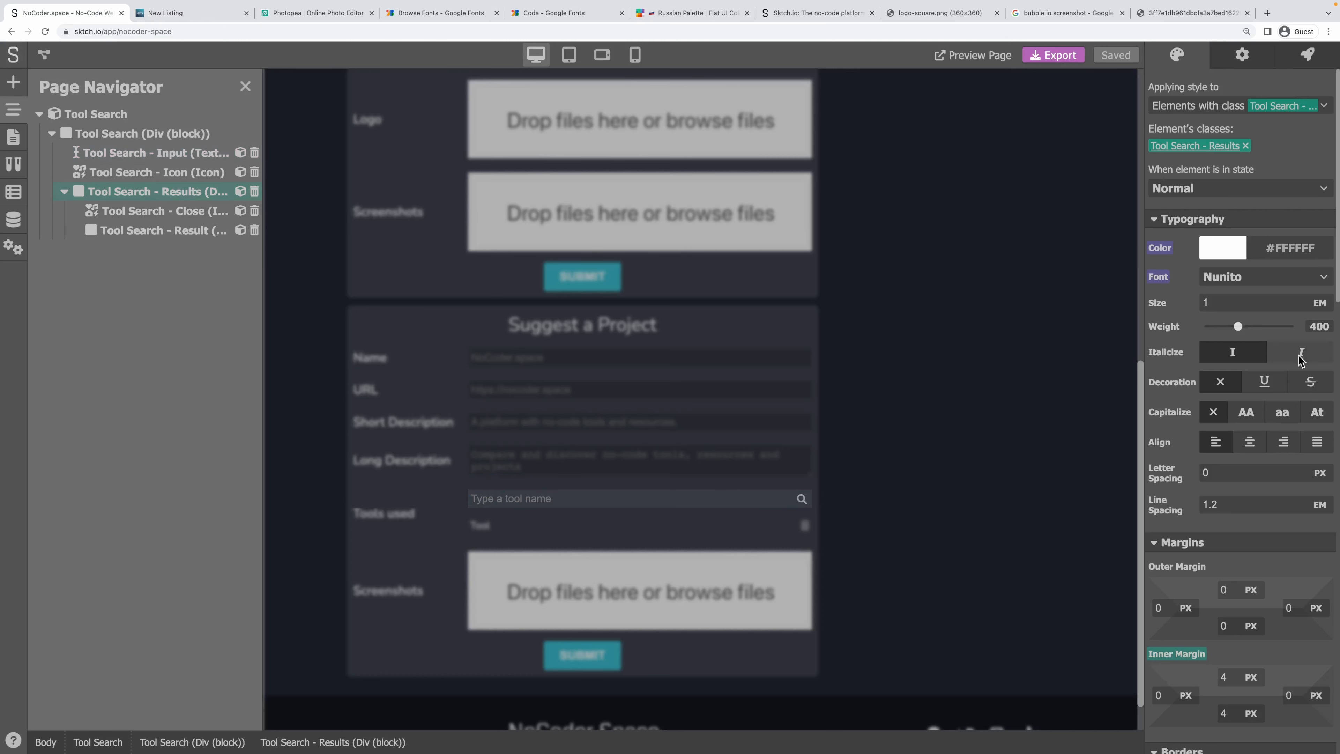
scroll(1199, 513, down, 6)
scroll(1200, 502, down, 6)
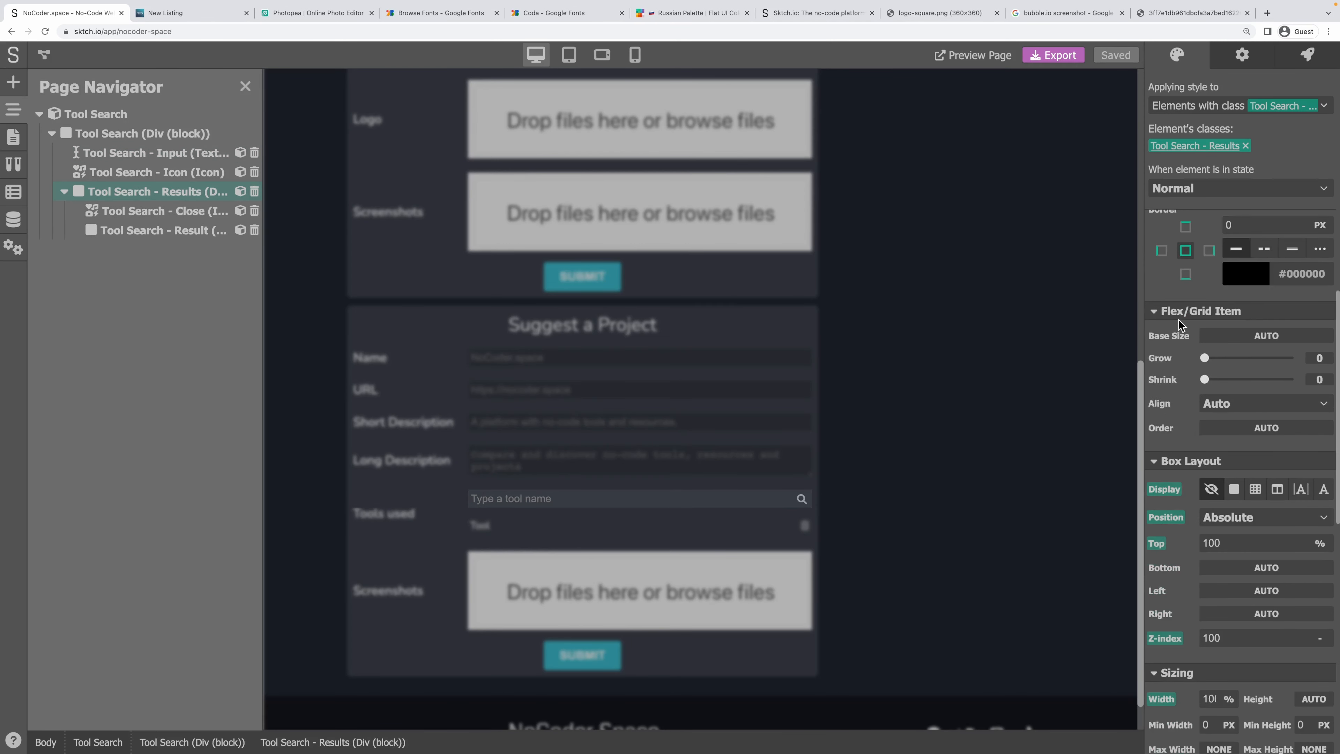
click(1166, 492)
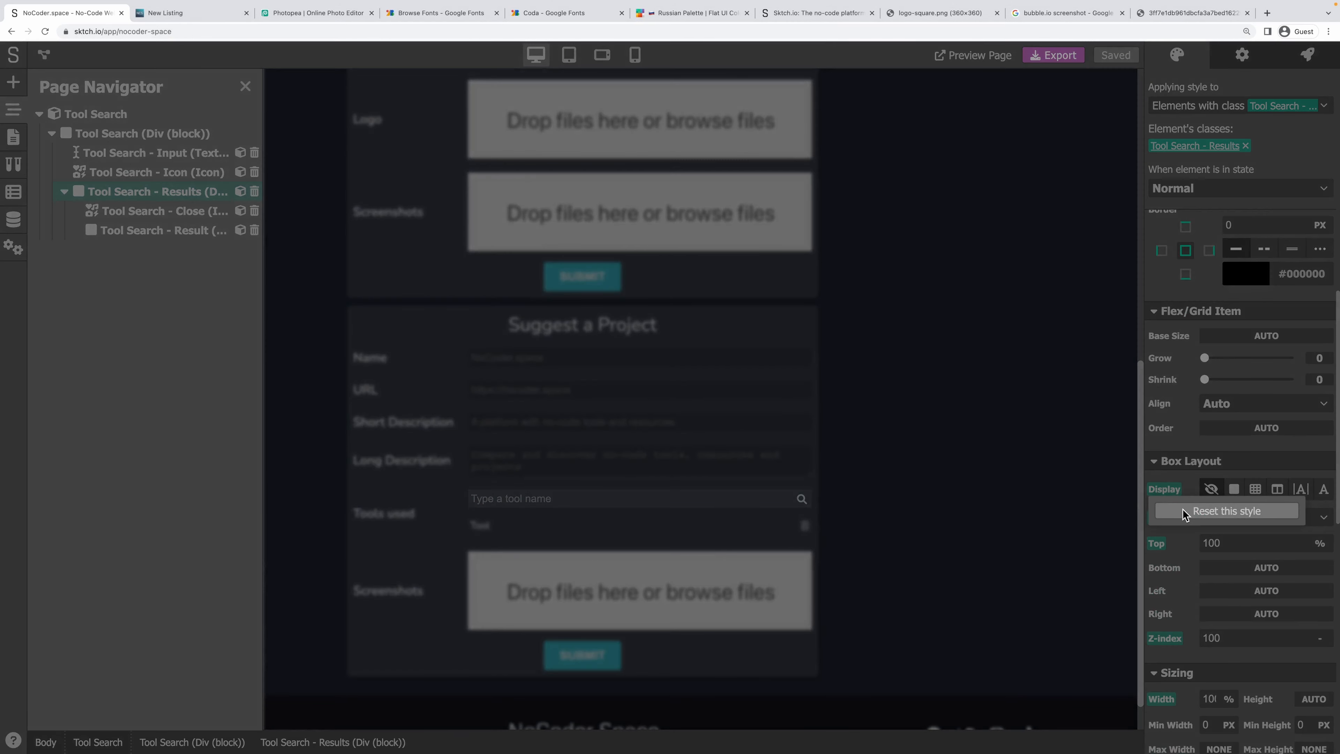
click(1182, 510)
Exit component editing, save the project, and return to the live site.
click(987, 117)
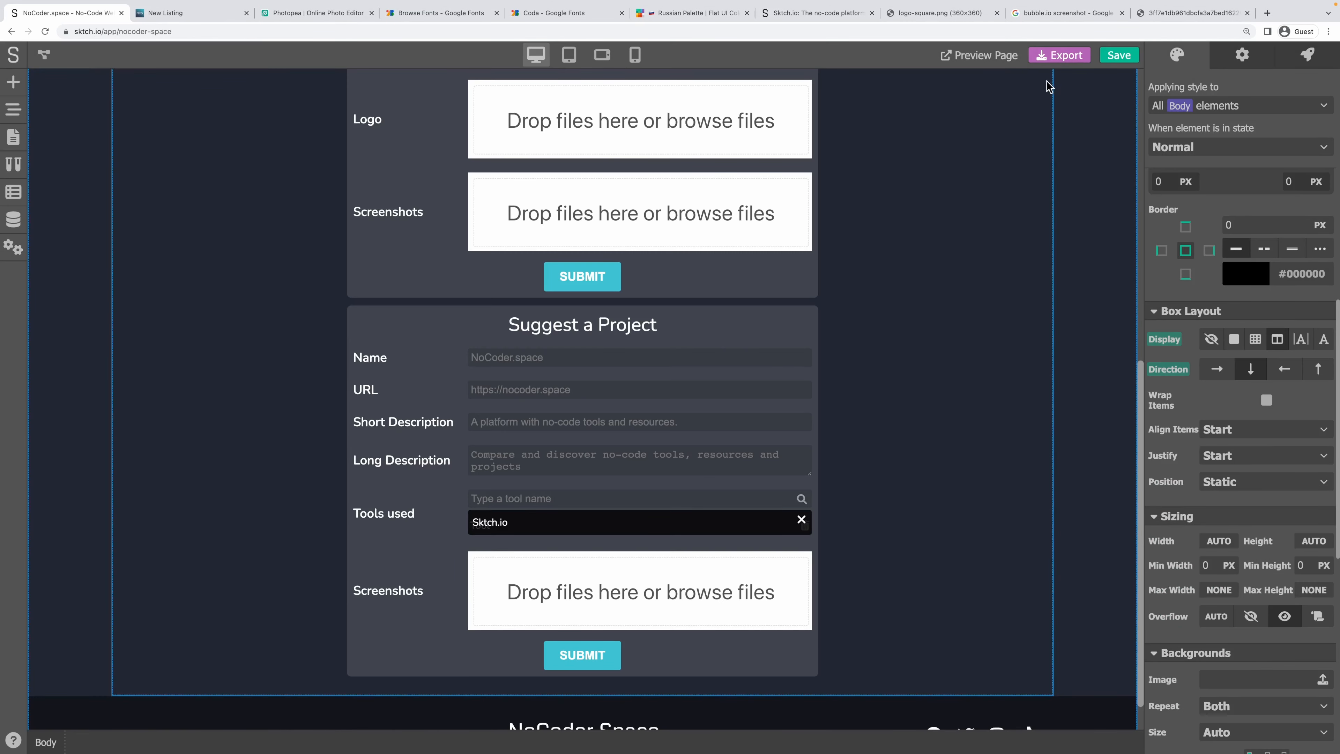
click(1119, 55)
click(190, 12)
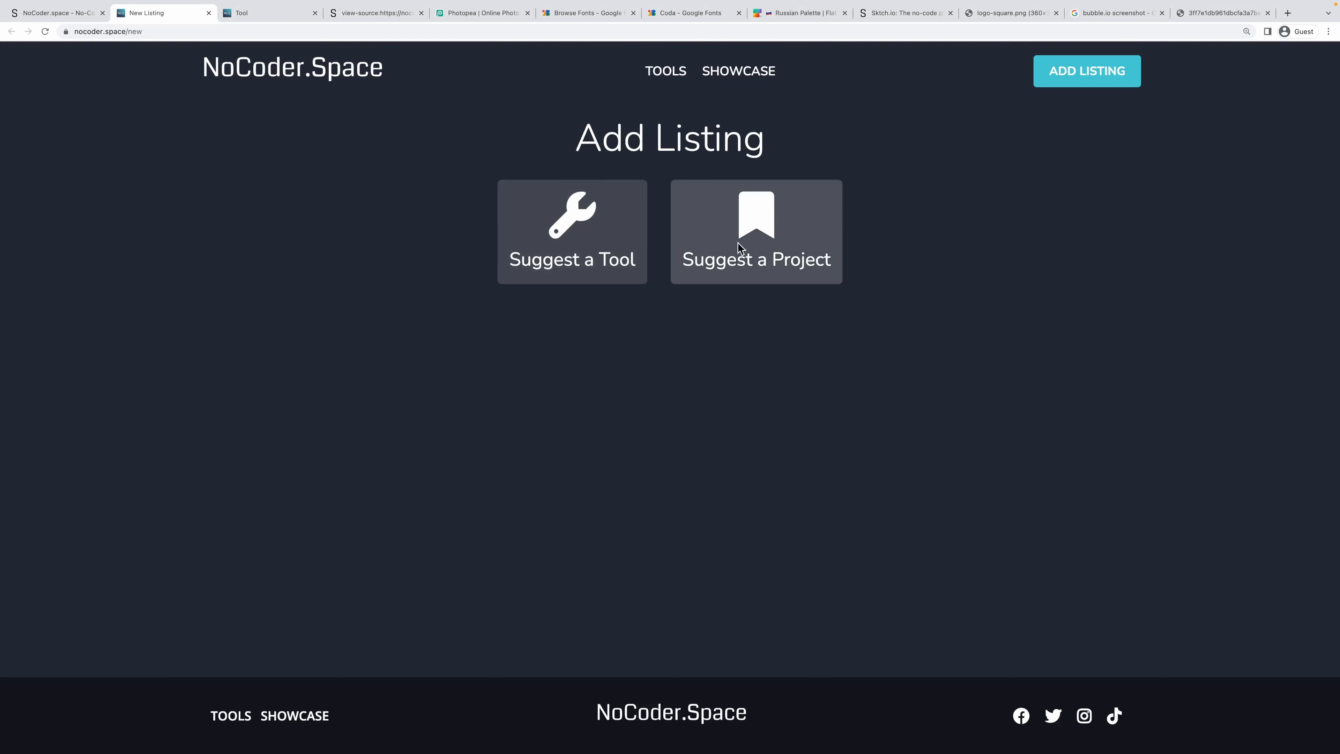
In Suggest a Project, search 'io' in Tools used and add Bubble.io.
click(740, 247)
click(687, 411)
text(io)
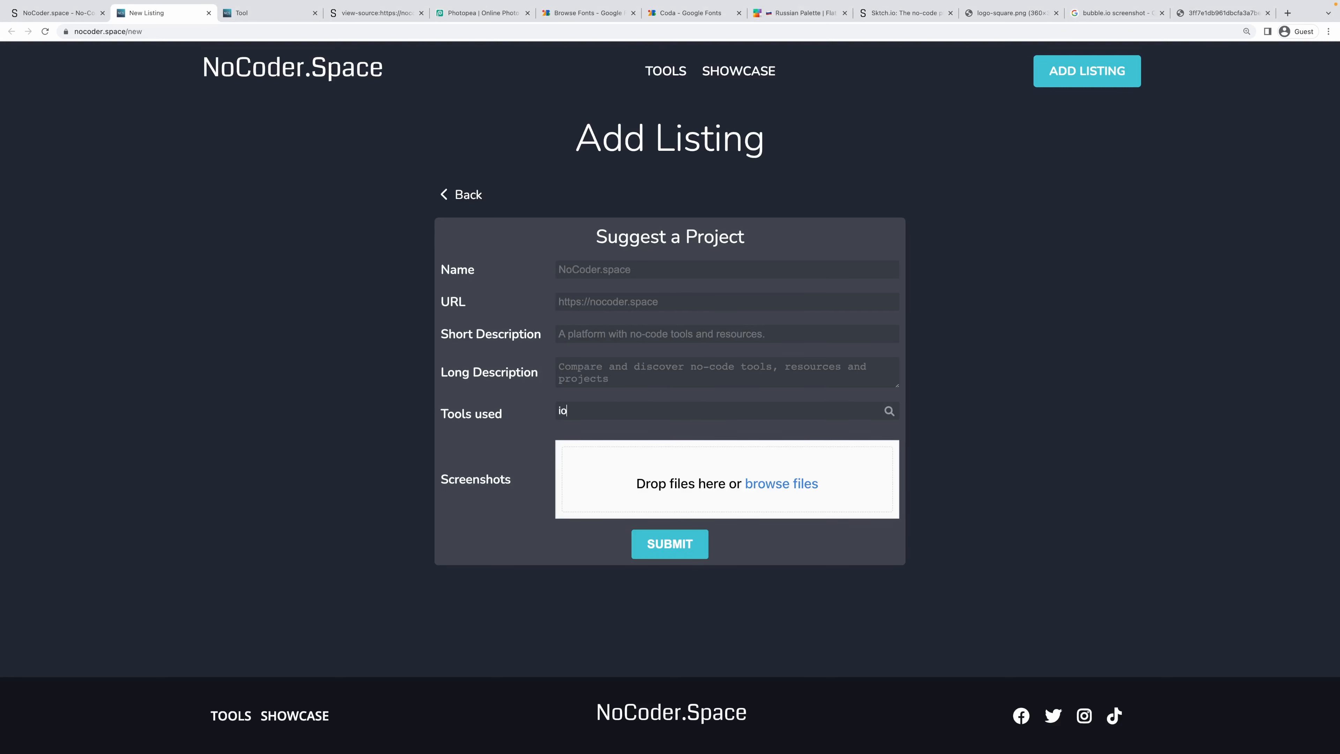
click(888, 411)
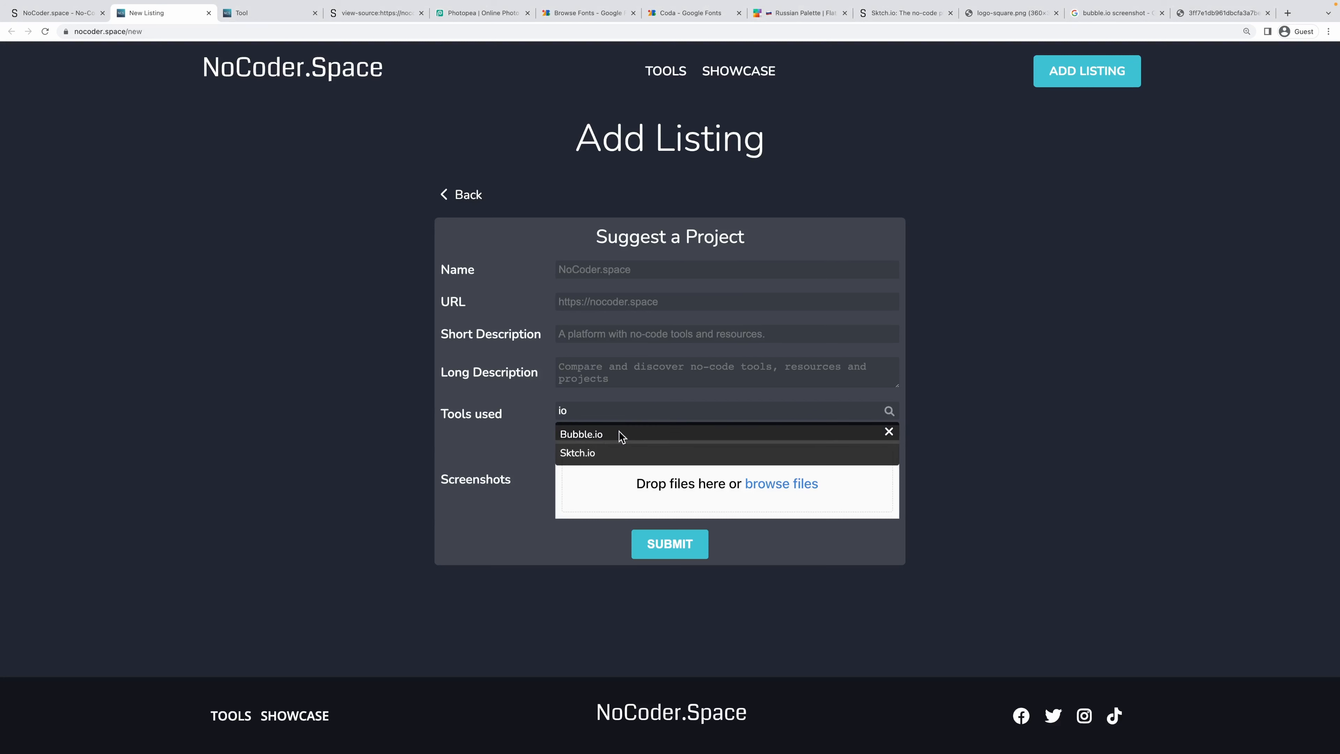
click(600, 437)
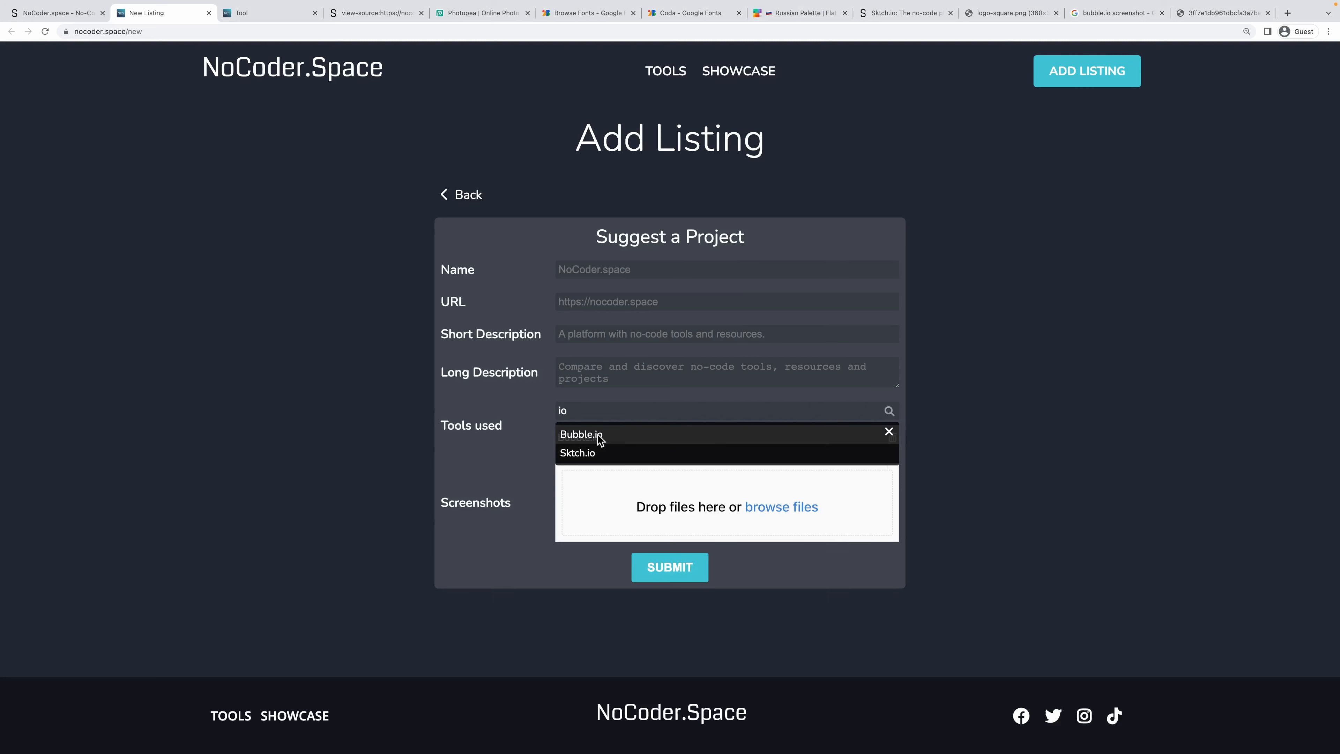
Add Sktch.io three times and Bubble.io again, then return to the Sktch.io editor.
click(596, 457)
click(589, 456)
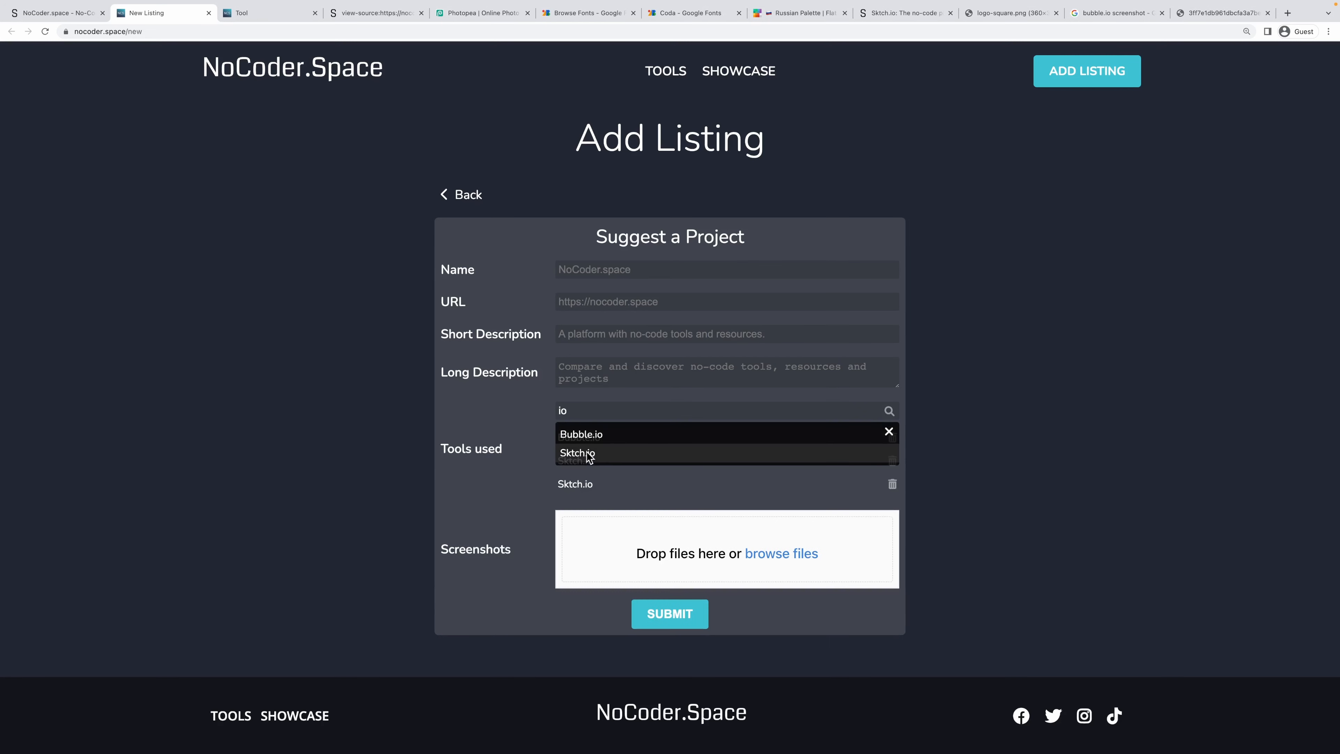
click(590, 456)
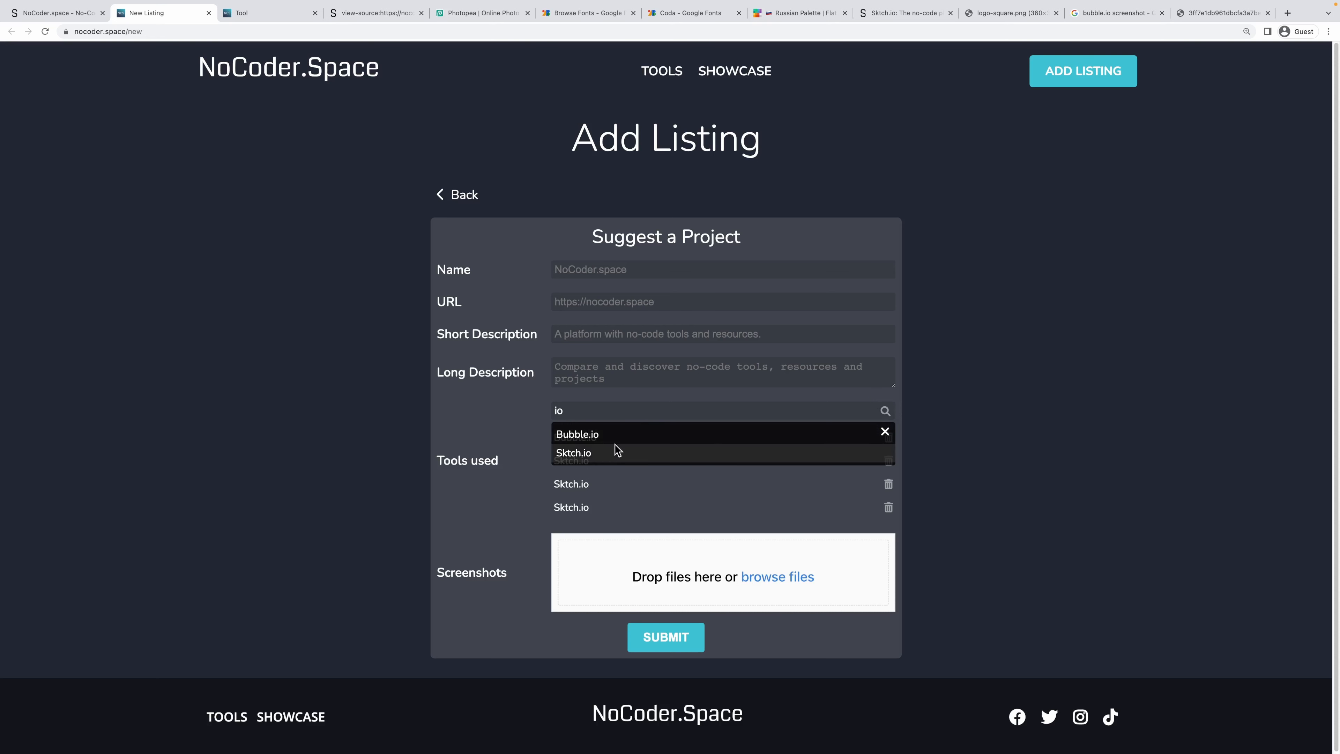
click(870, 440)
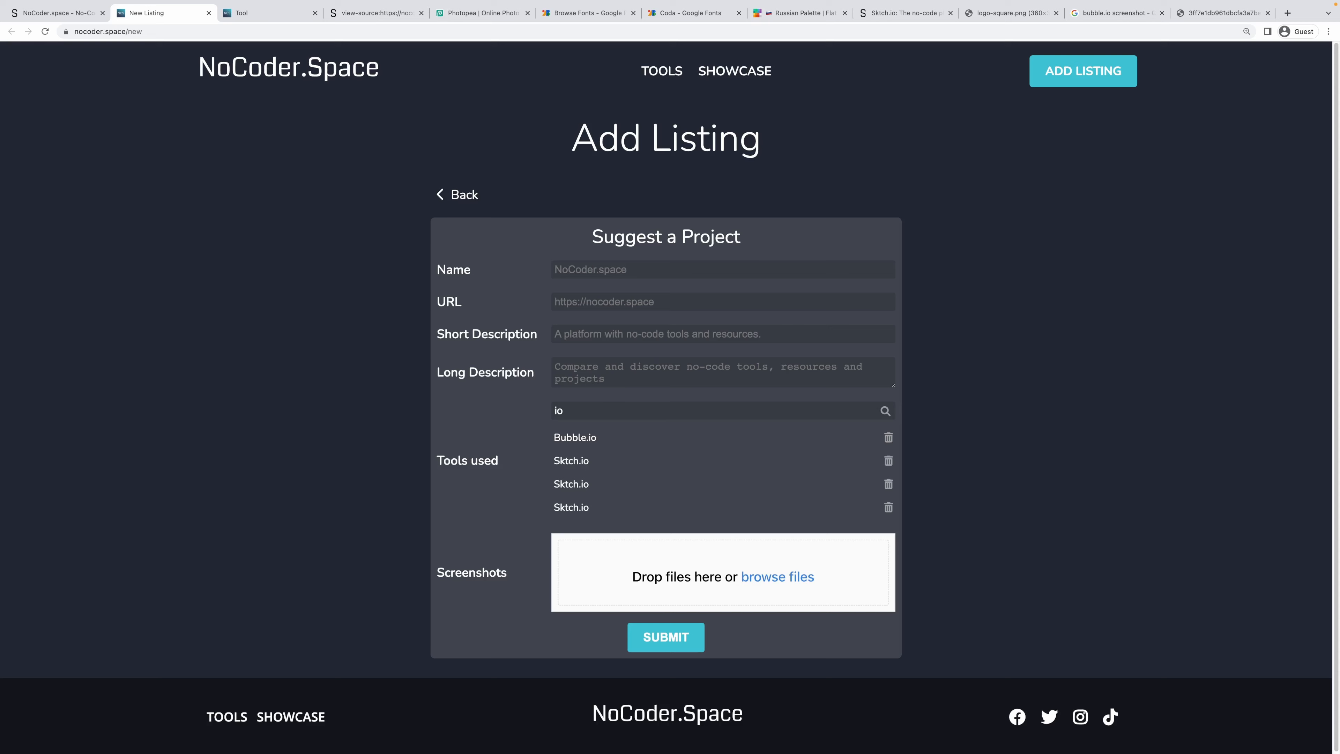
click(62, 18)
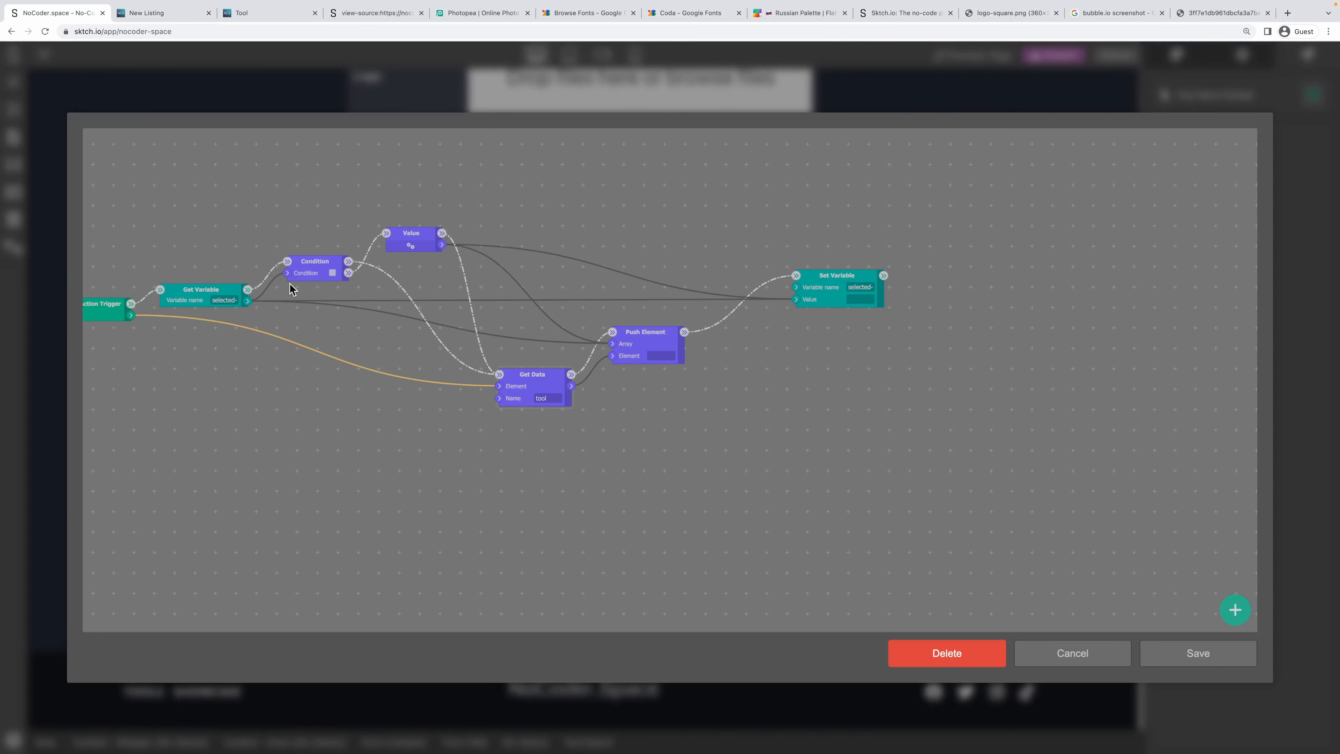
Inspect the Tool Search component's Tool Item Clicked flow, checking its Value and Set Variable nodes.
click(1064, 647)
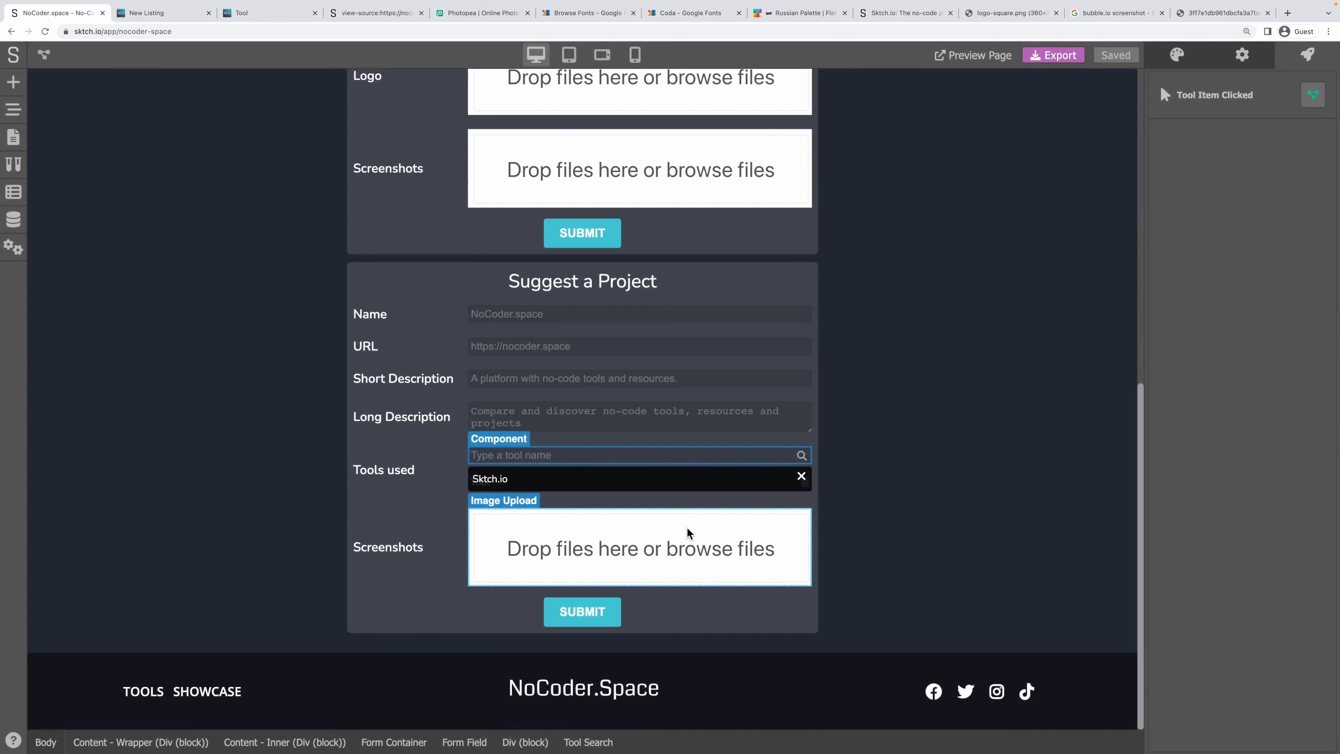
double_click(516, 476)
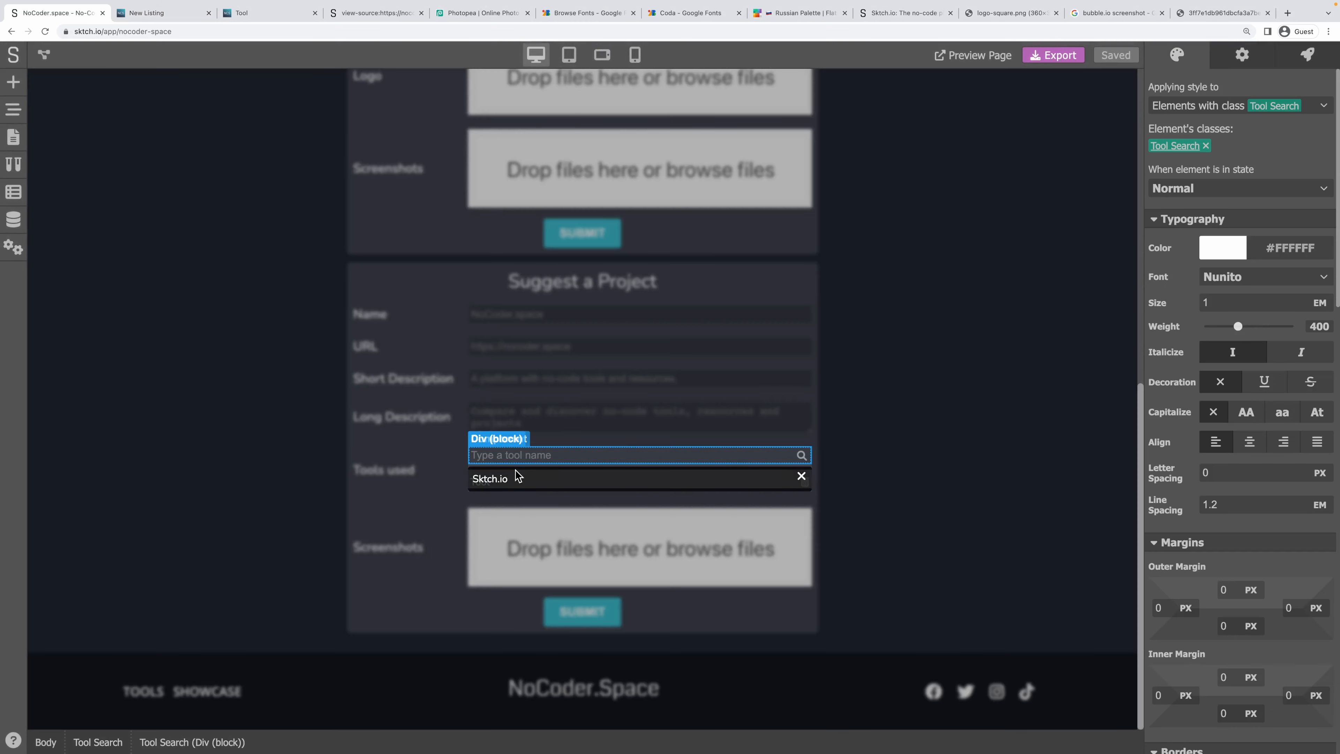
click(918, 457)
click(685, 456)
click(1294, 68)
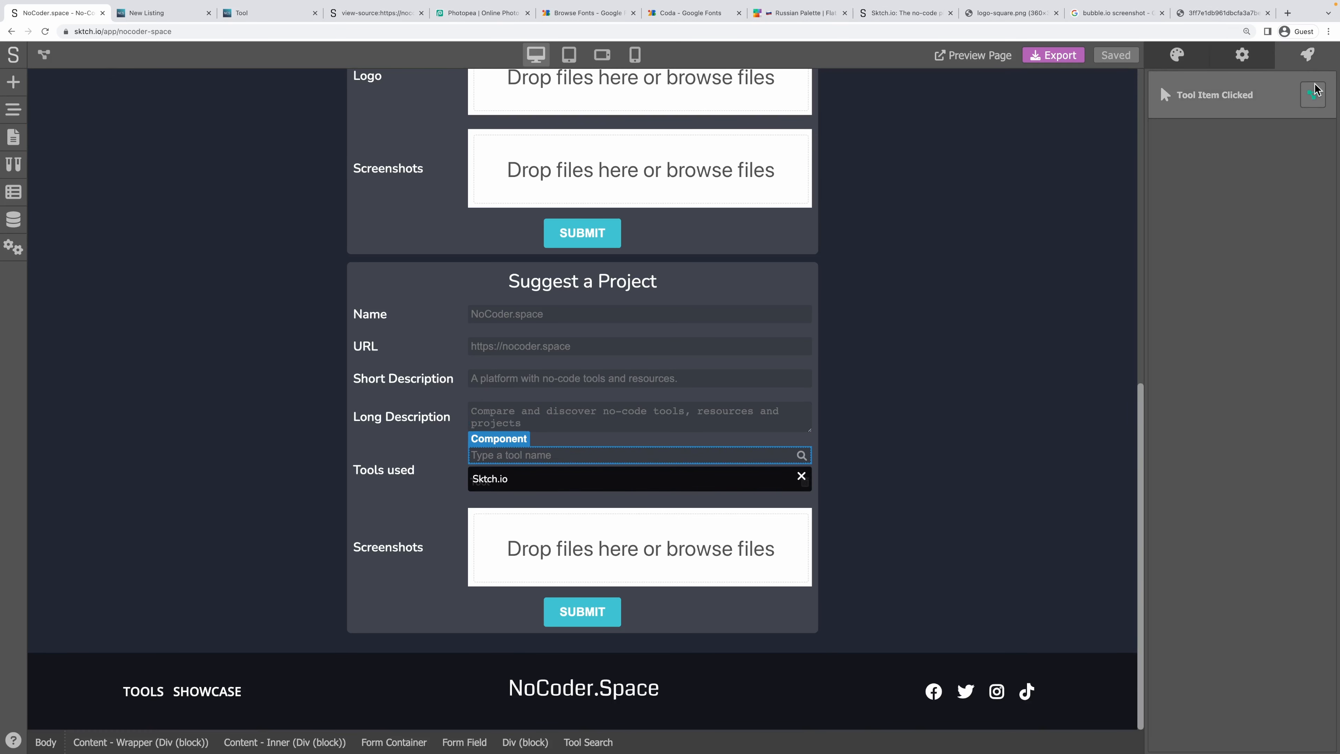
click(1315, 95)
scroll(528, 327, down, 2)
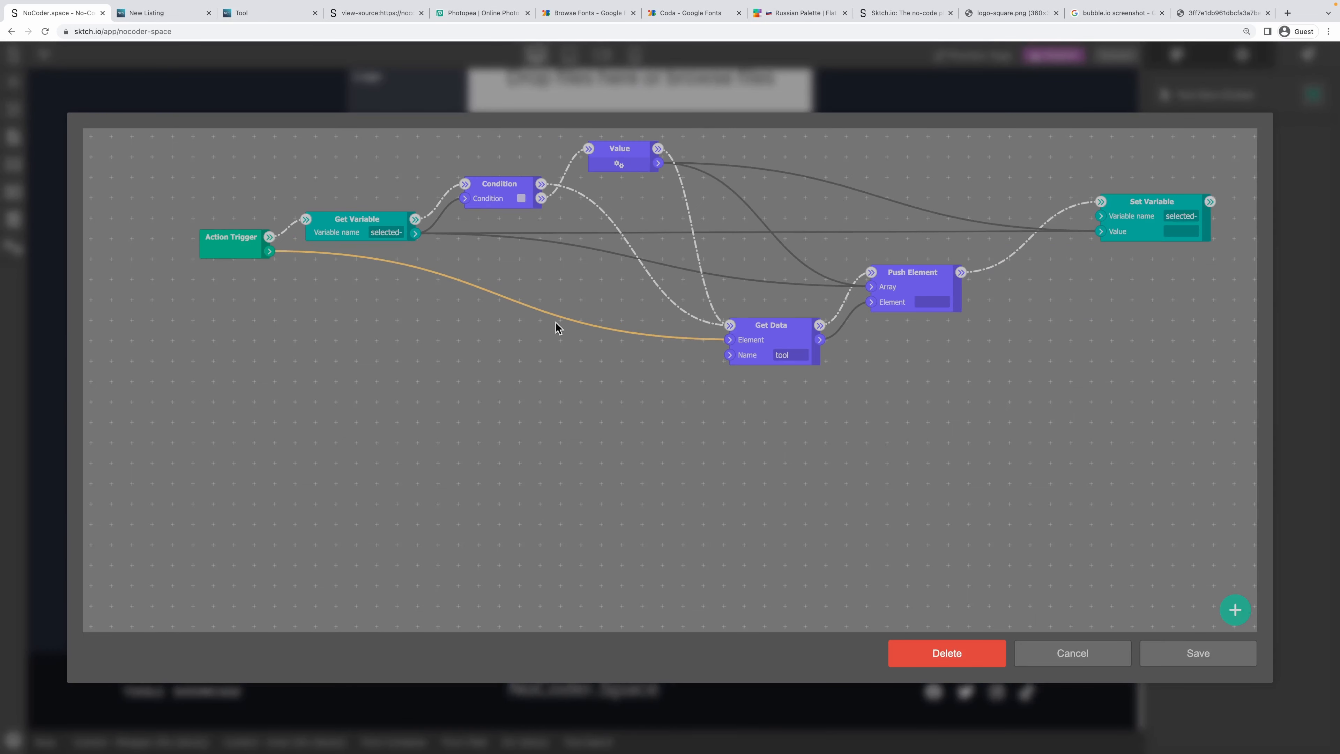
drag(607, 317, 491, 378)
click(1042, 652)
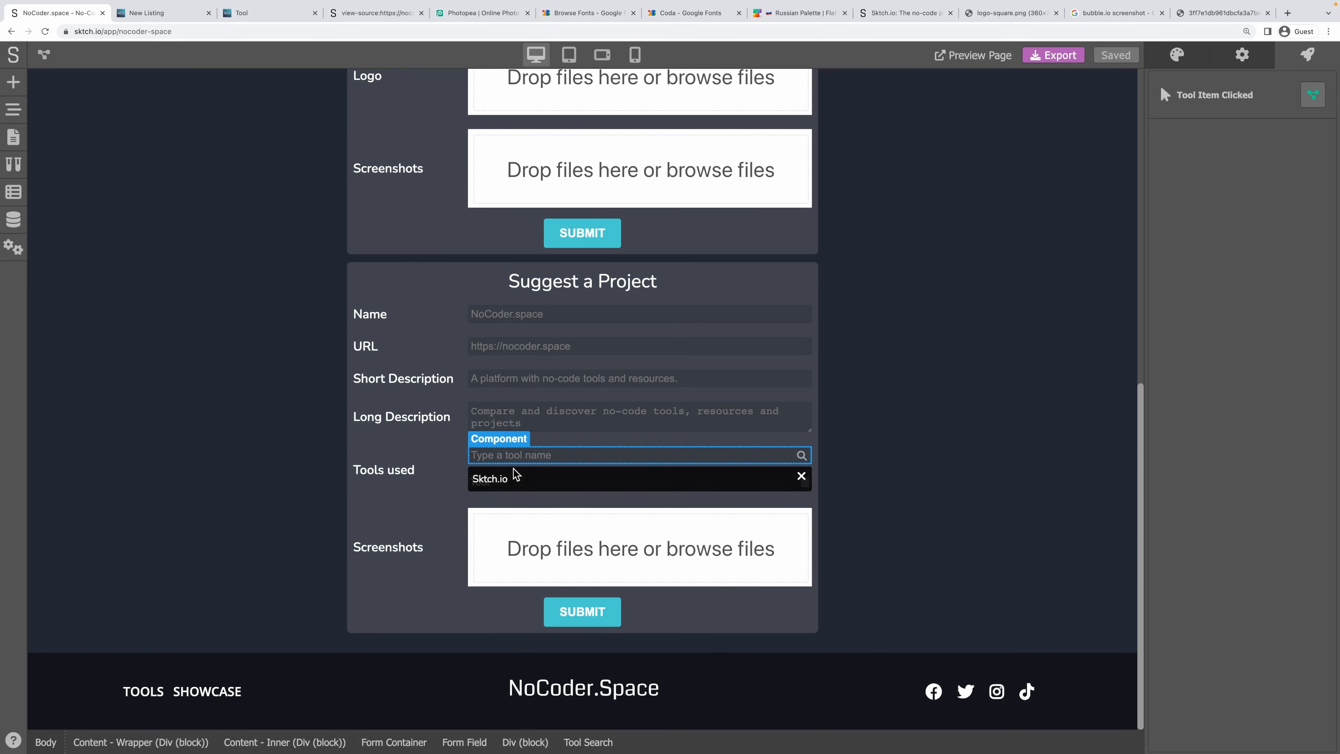
Read the variable name used in the results close icon's click flow.
click(514, 477)
click(799, 479)
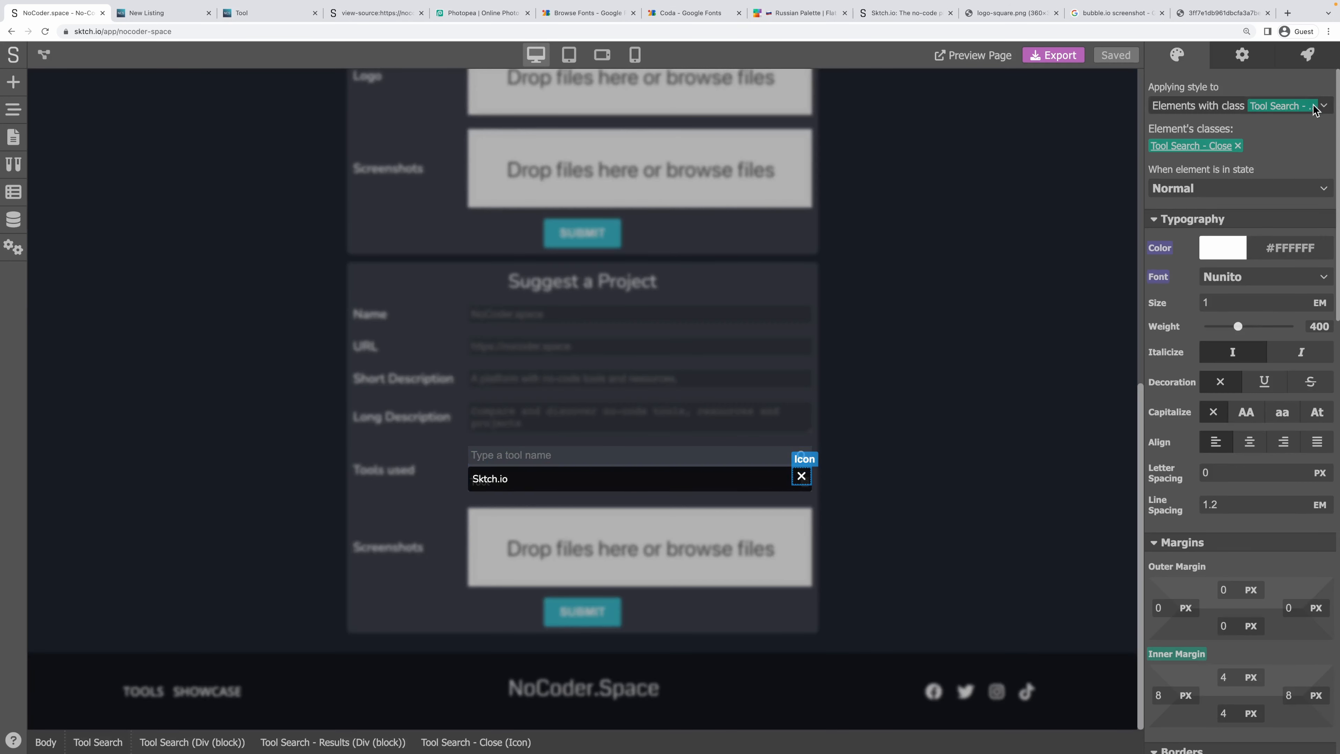
click(1308, 57)
click(1313, 95)
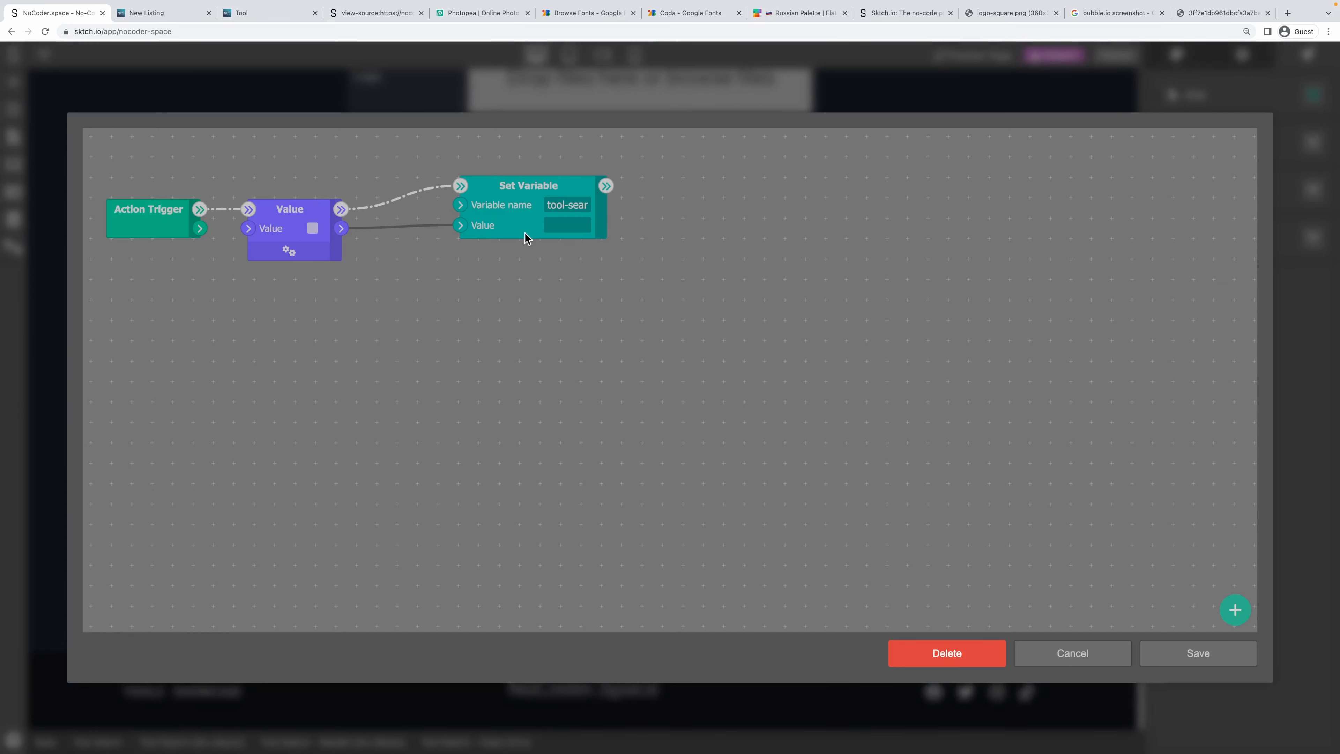
drag(557, 204, 607, 214)
click(1058, 659)
click(870, 444)
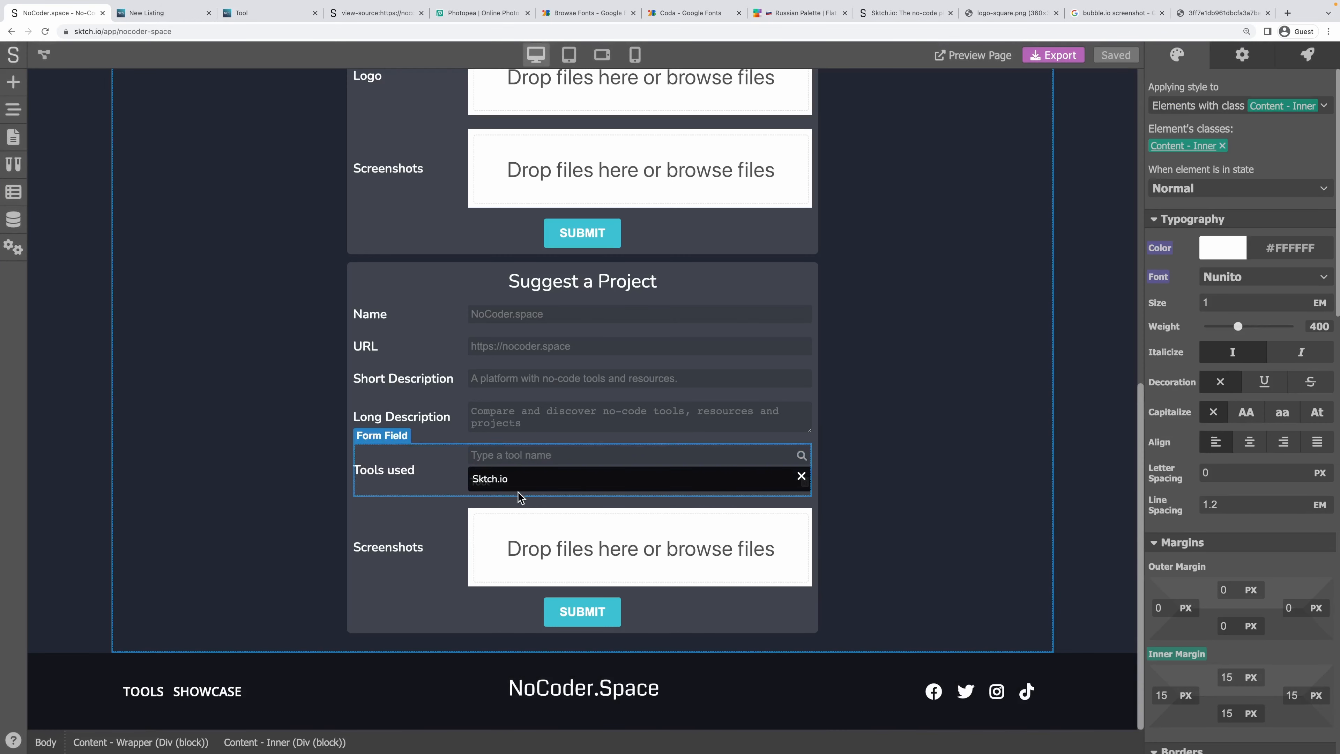
Add a second Set Variable node to Tool Item Clicked, pasting in the same variable name.
click(521, 482)
click(1306, 55)
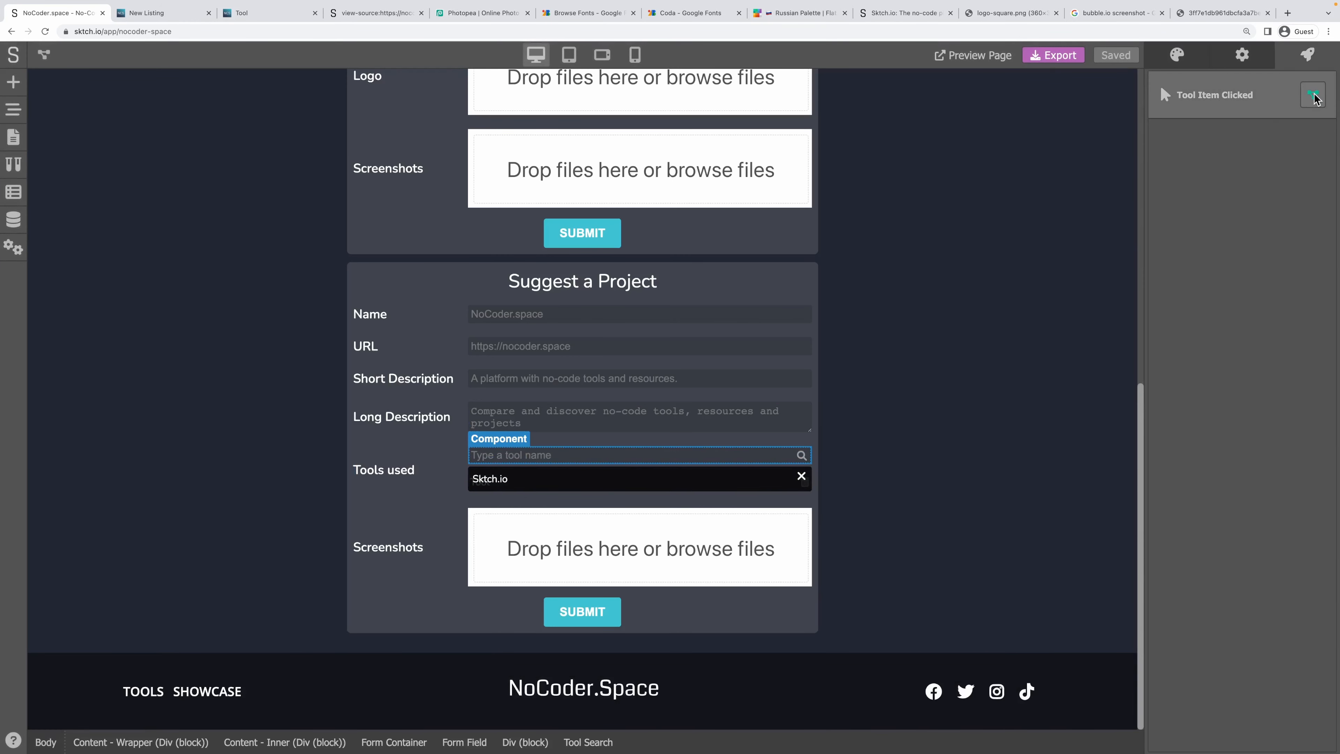
click(1313, 94)
scroll(759, 473, down, 5)
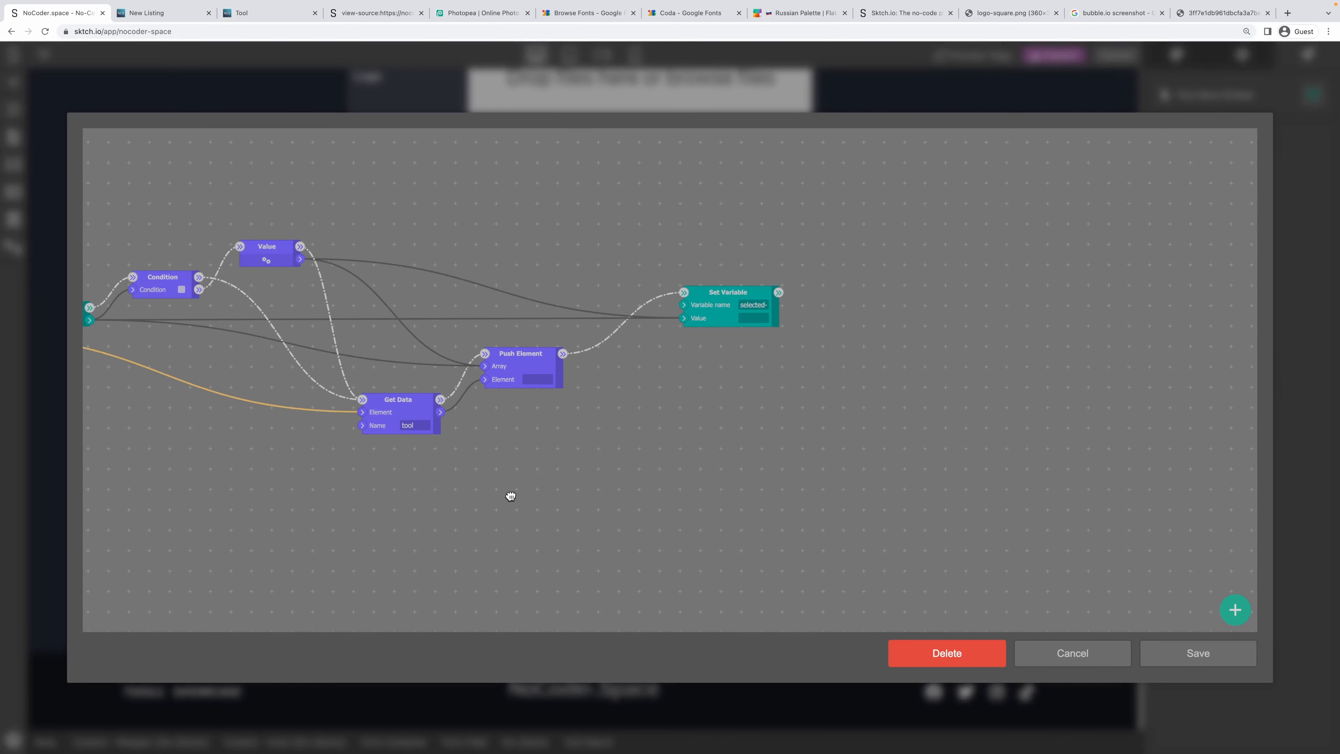
right_click(780, 270)
mouse_move(853, 293)
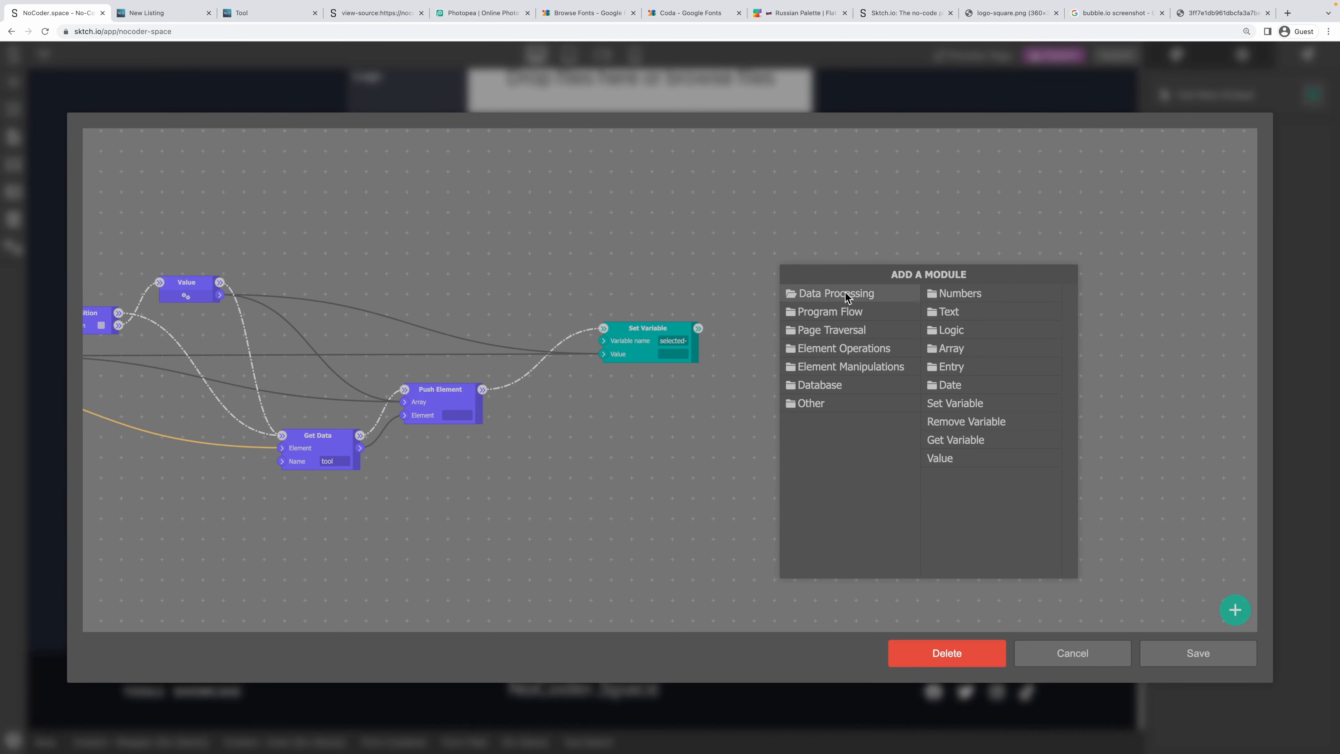
click(955, 403)
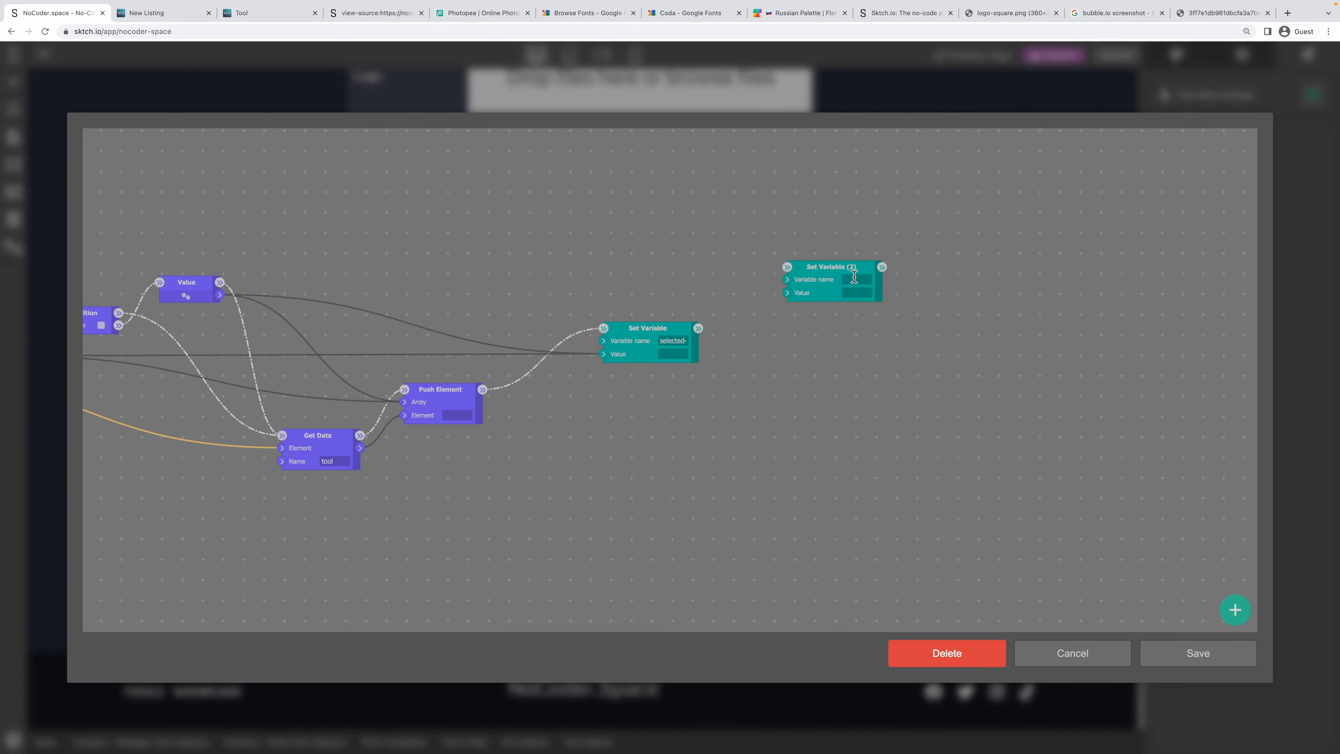
click(854, 277)
key(super+v)
drag(832, 263, 969, 294)
Add a Boolean Value (2) node wired between Set Variable and Set Variable (2).
right_click(783, 312)
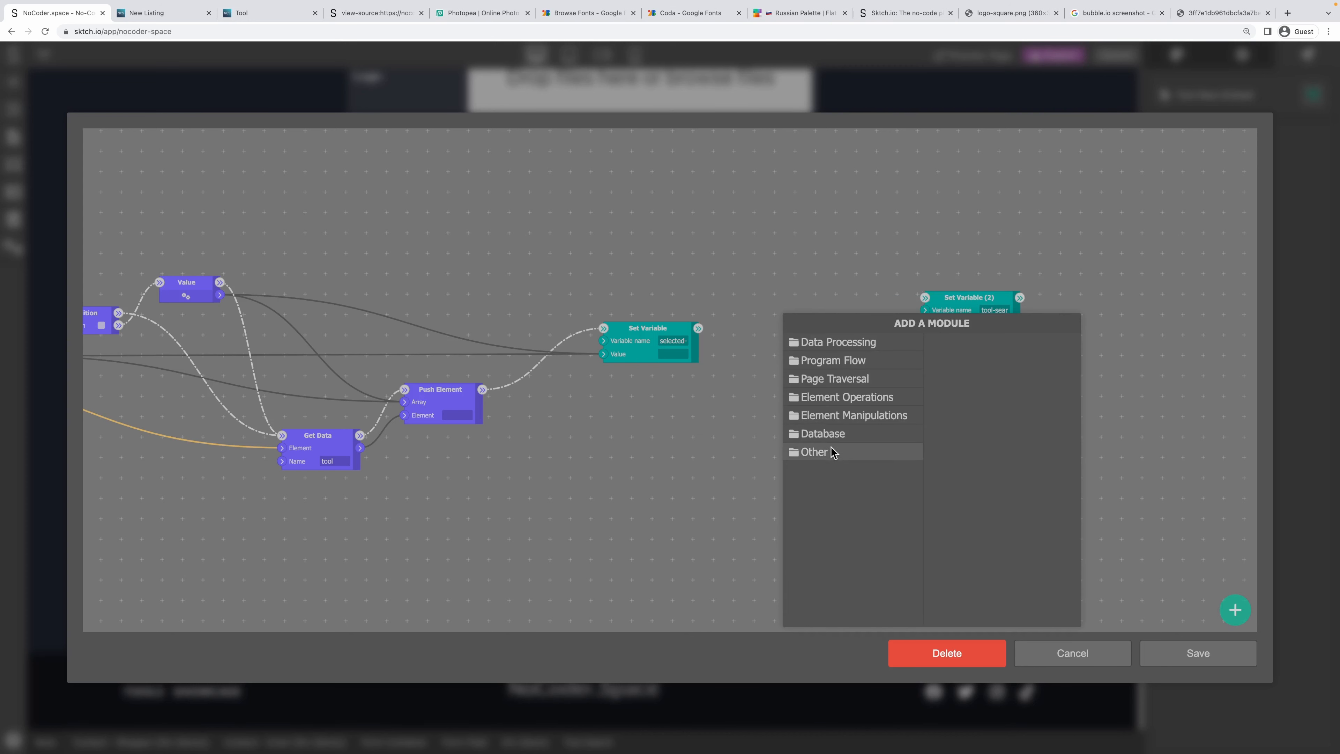
mouse_move(838, 344)
click(961, 512)
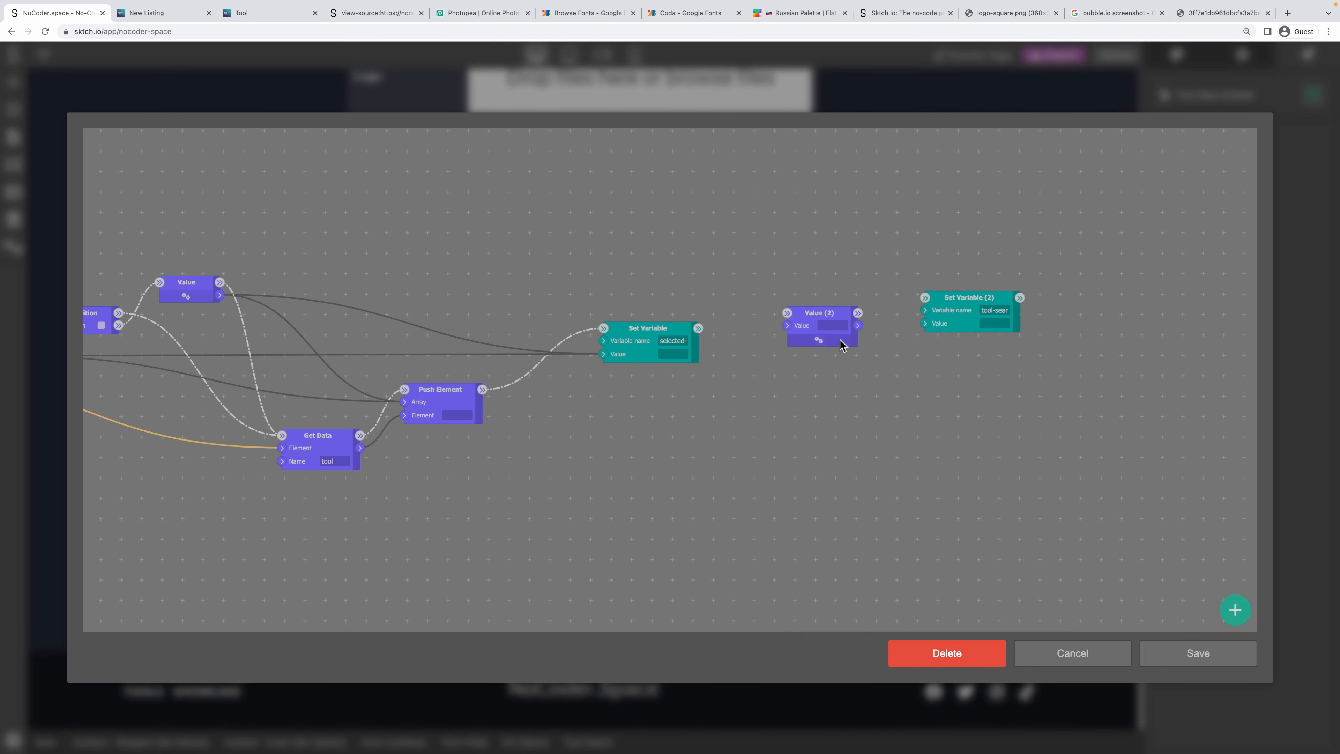
click(818, 340)
click(613, 414)
click(583, 470)
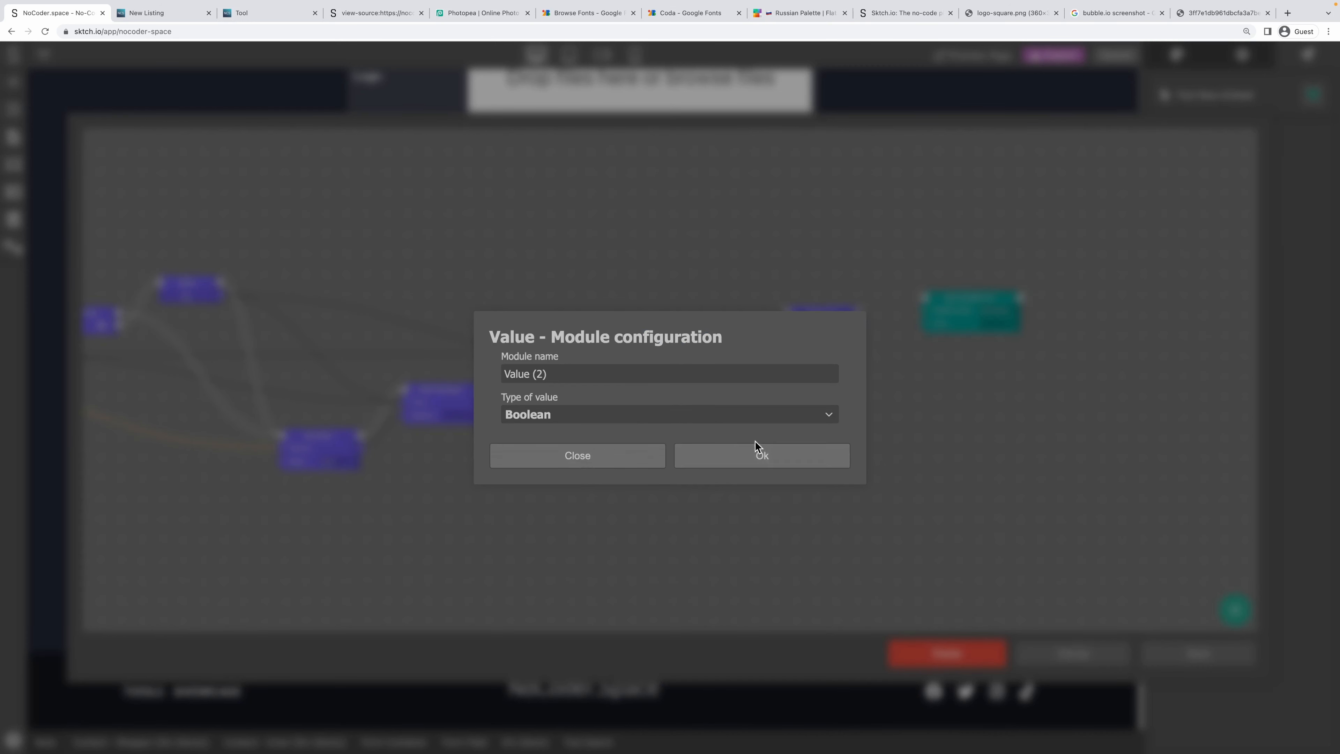
click(759, 452)
drag(713, 326, 931, 332)
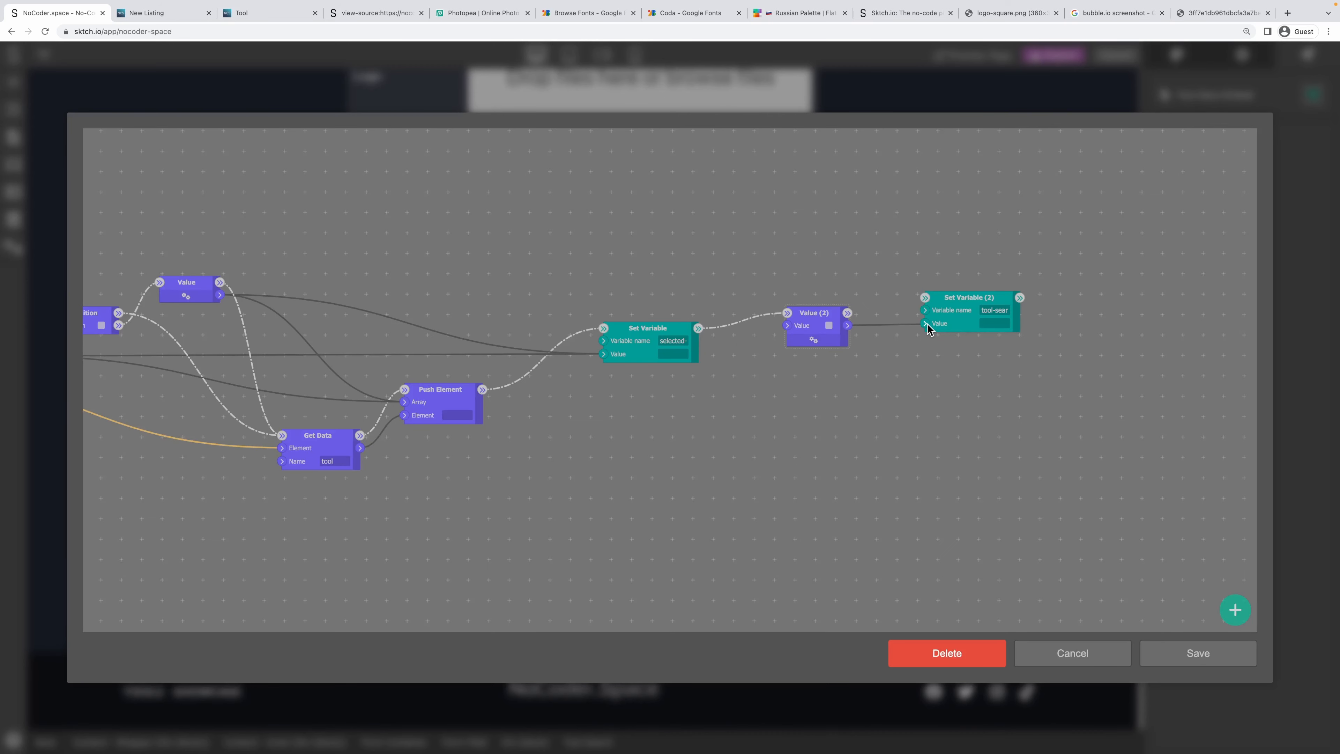
drag(847, 313, 929, 302)
drag(838, 314, 792, 315)
drag(976, 300, 884, 315)
Save the workflow and reload the live Add Listing page.
click(1193, 653)
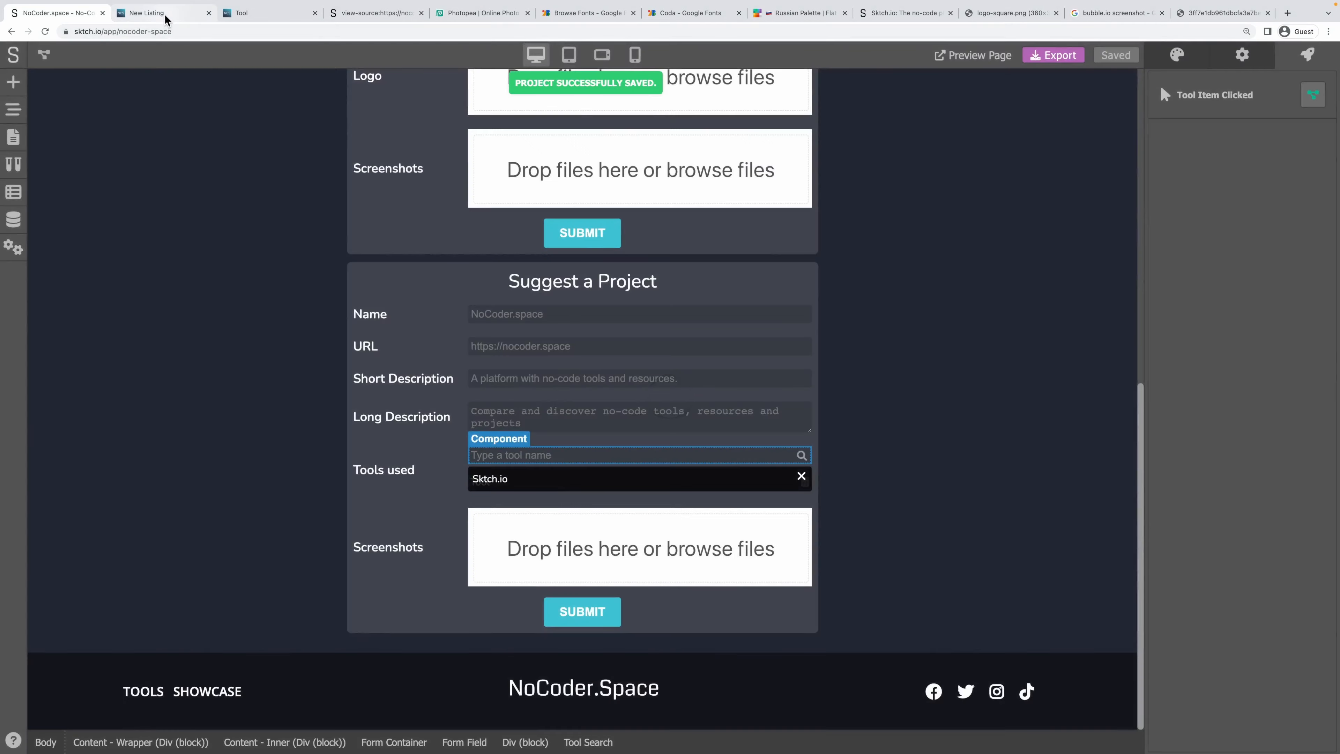
click(170, 22)
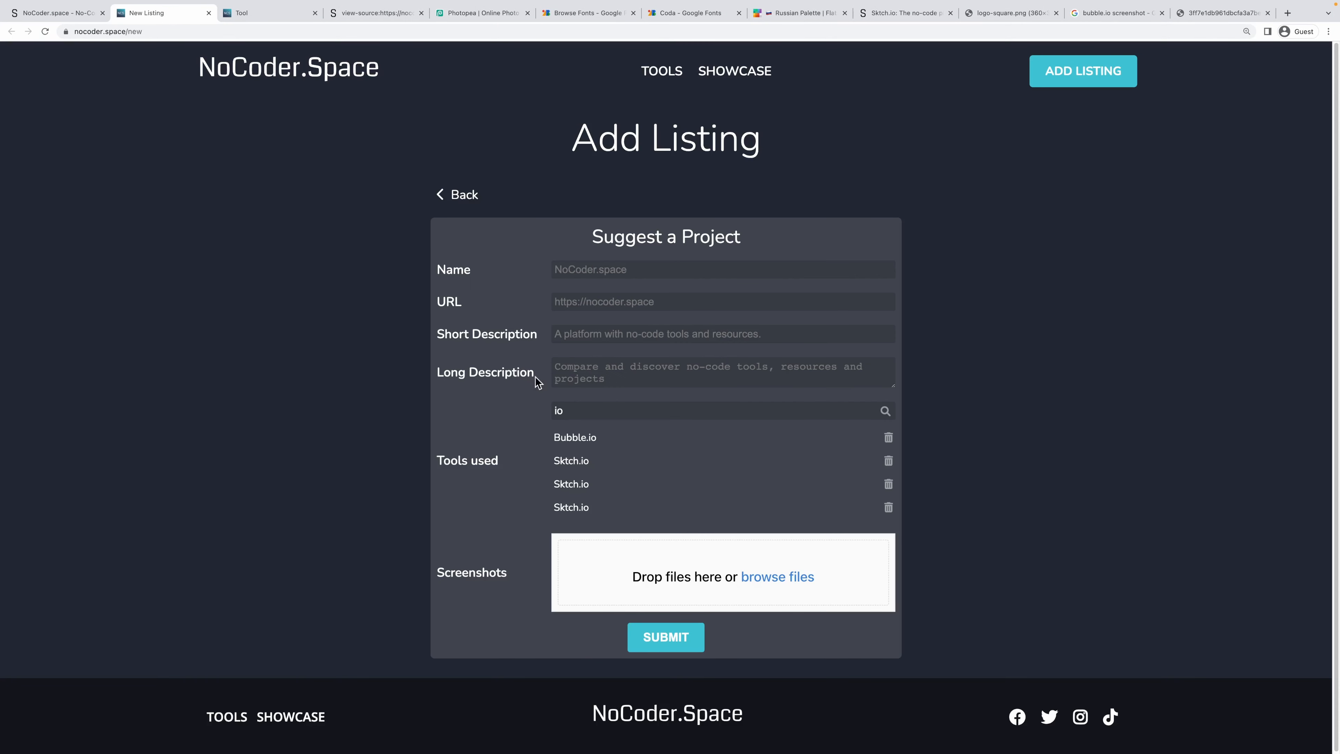
key(super+r)
In Suggest a Project, search 'io' under Tools used and add Bubble.io twice.
click(755, 259)
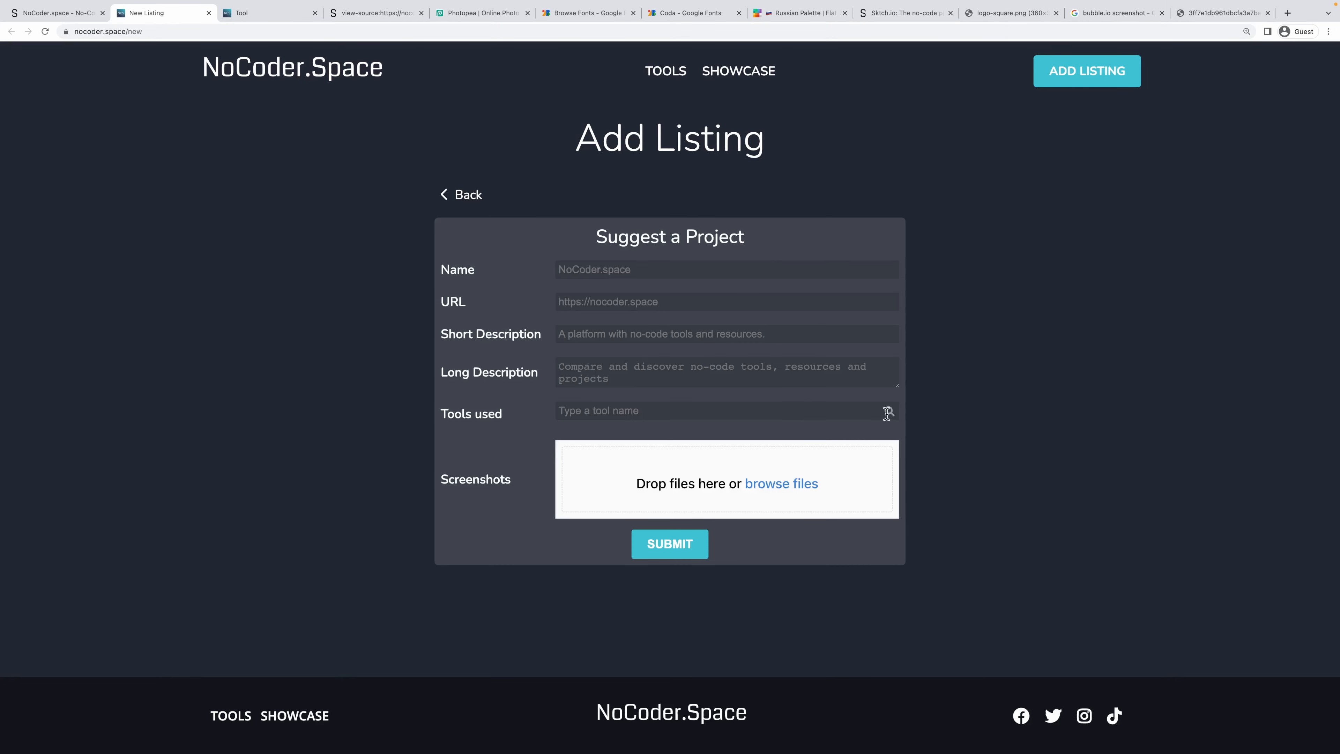
click(844, 412)
text(io)
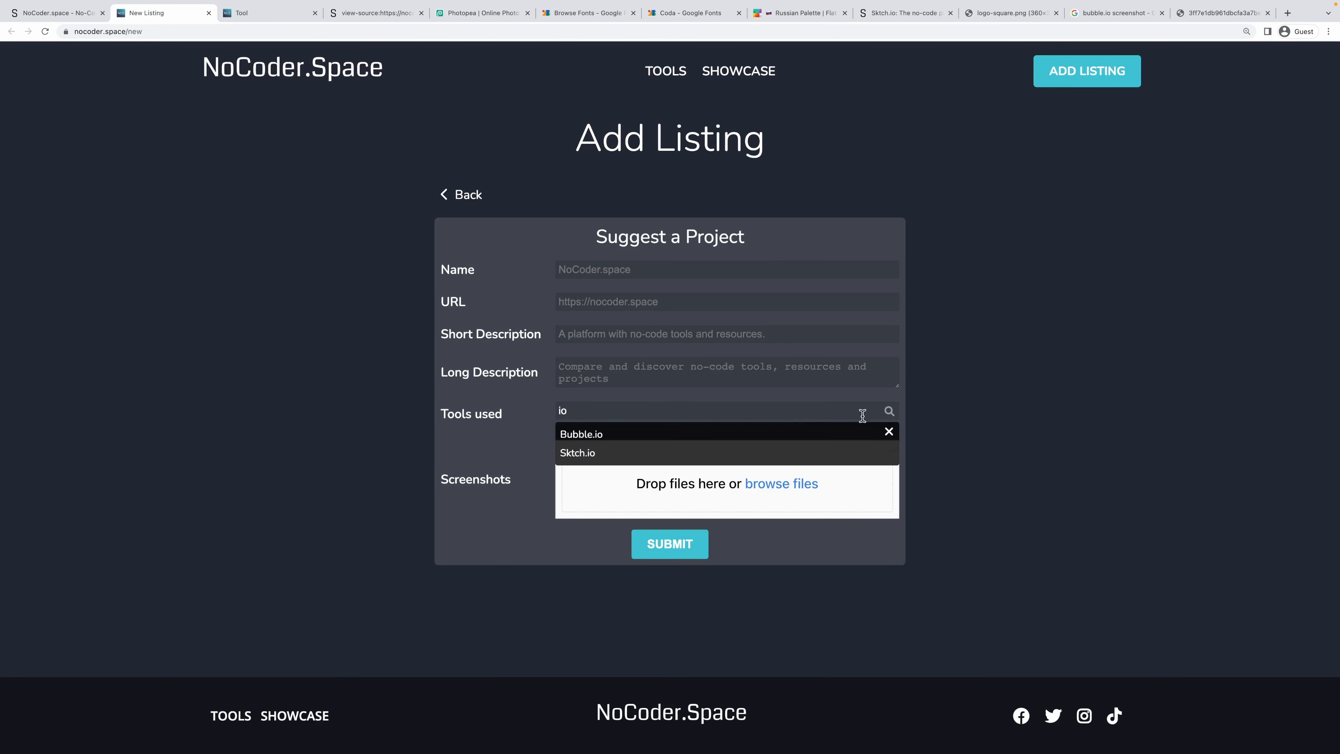
click(589, 431)
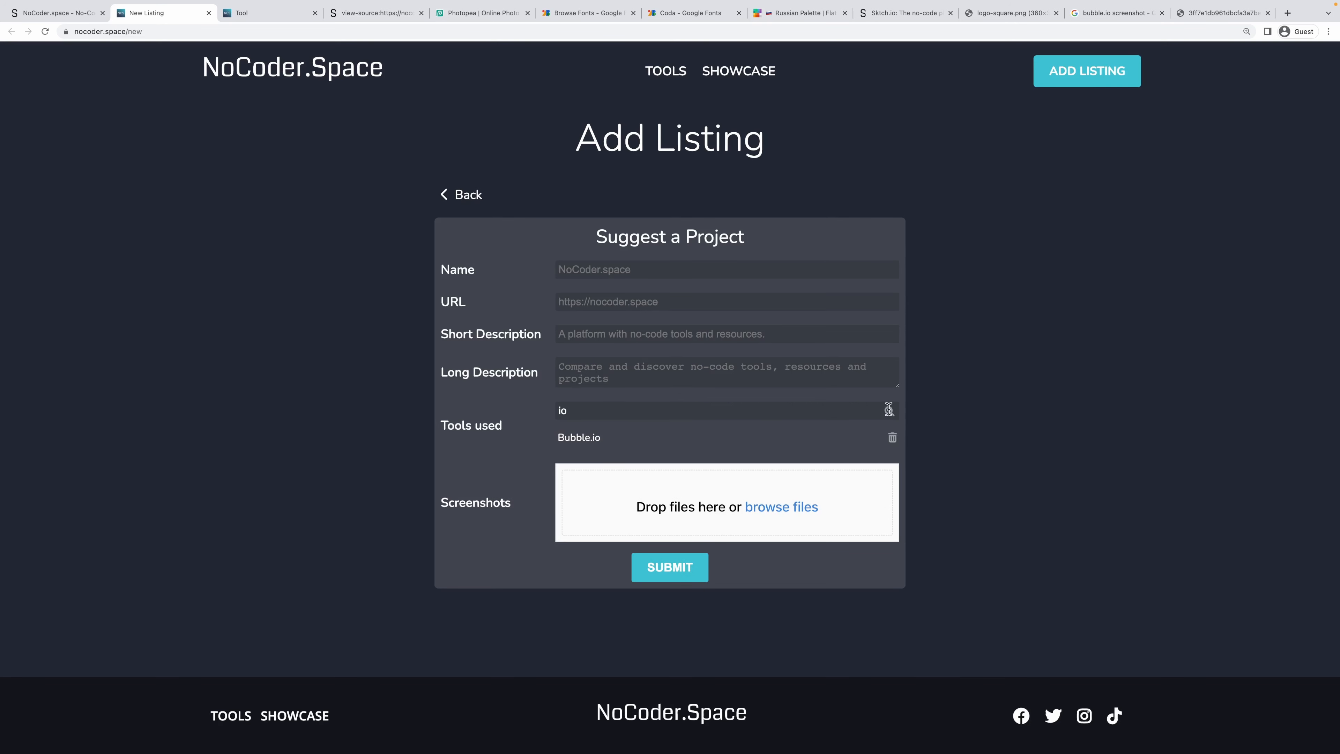
click(889, 409)
click(590, 436)
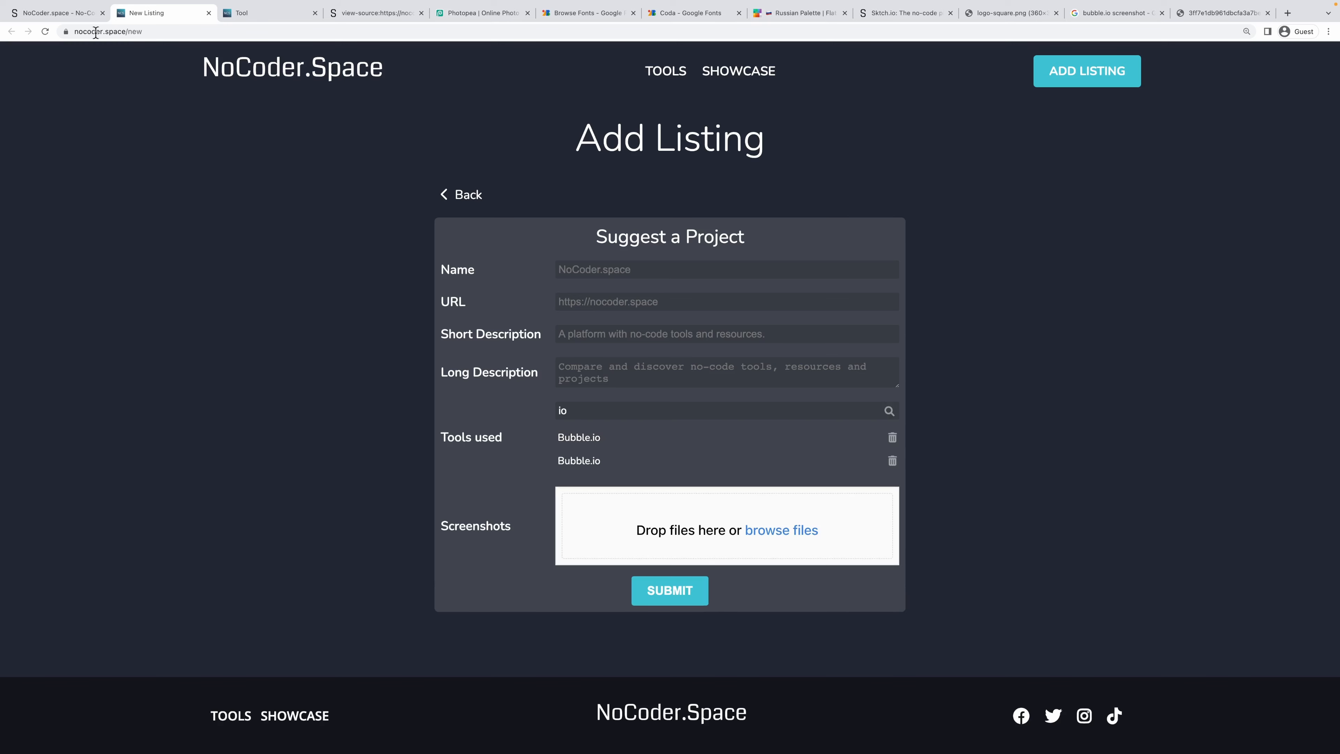
click(79, 14)
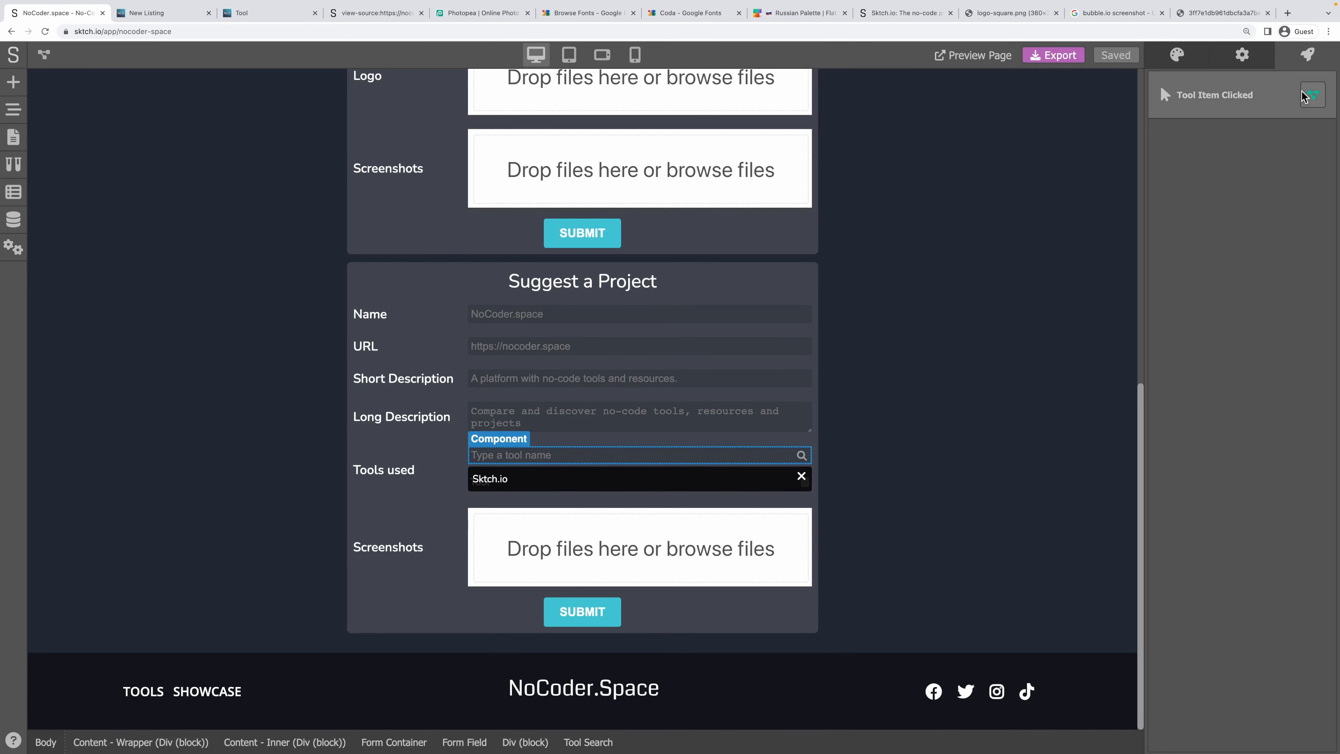
Spread out Push Element, Get Data, Set Variable, Value (2) and Set Variable (2) in Tool Item Clicked.
click(1313, 96)
scroll(544, 383, down, 5)
drag(543, 382, 293, 480)
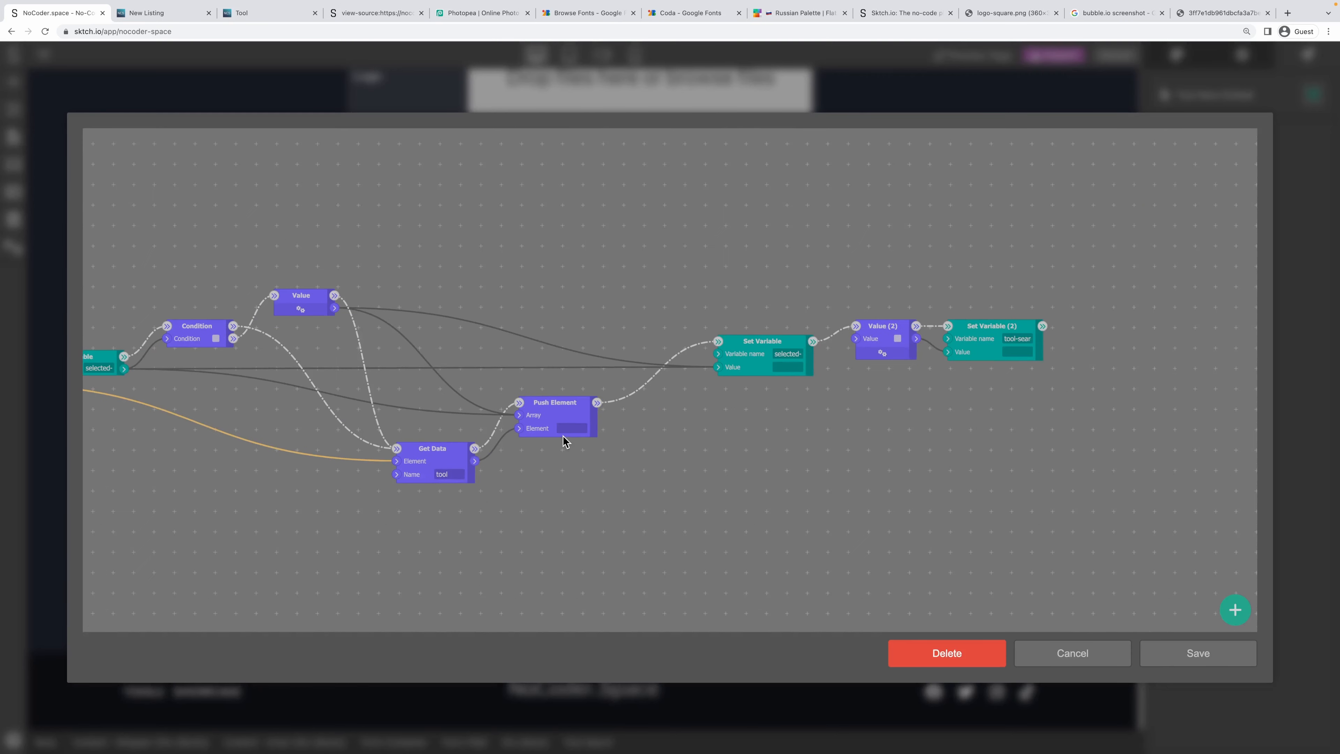
drag(551, 404, 563, 417)
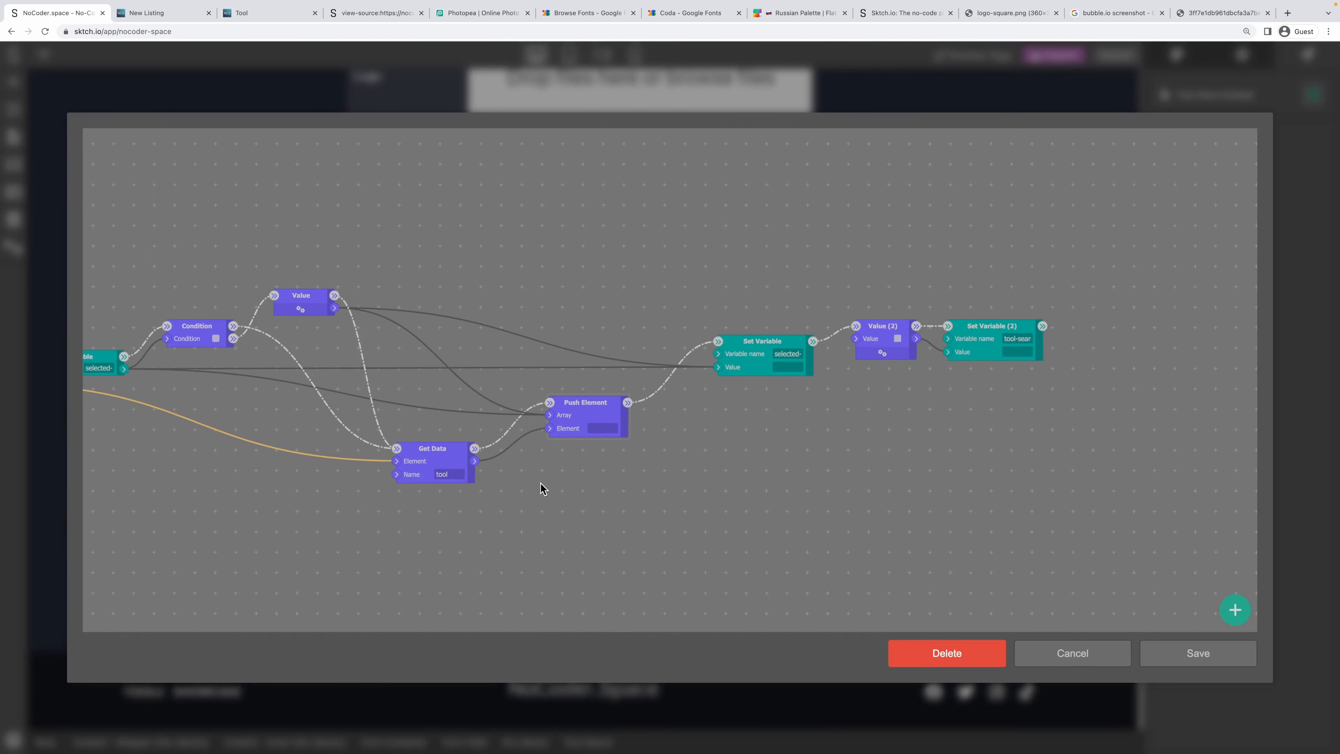
scroll(543, 506, left, 5)
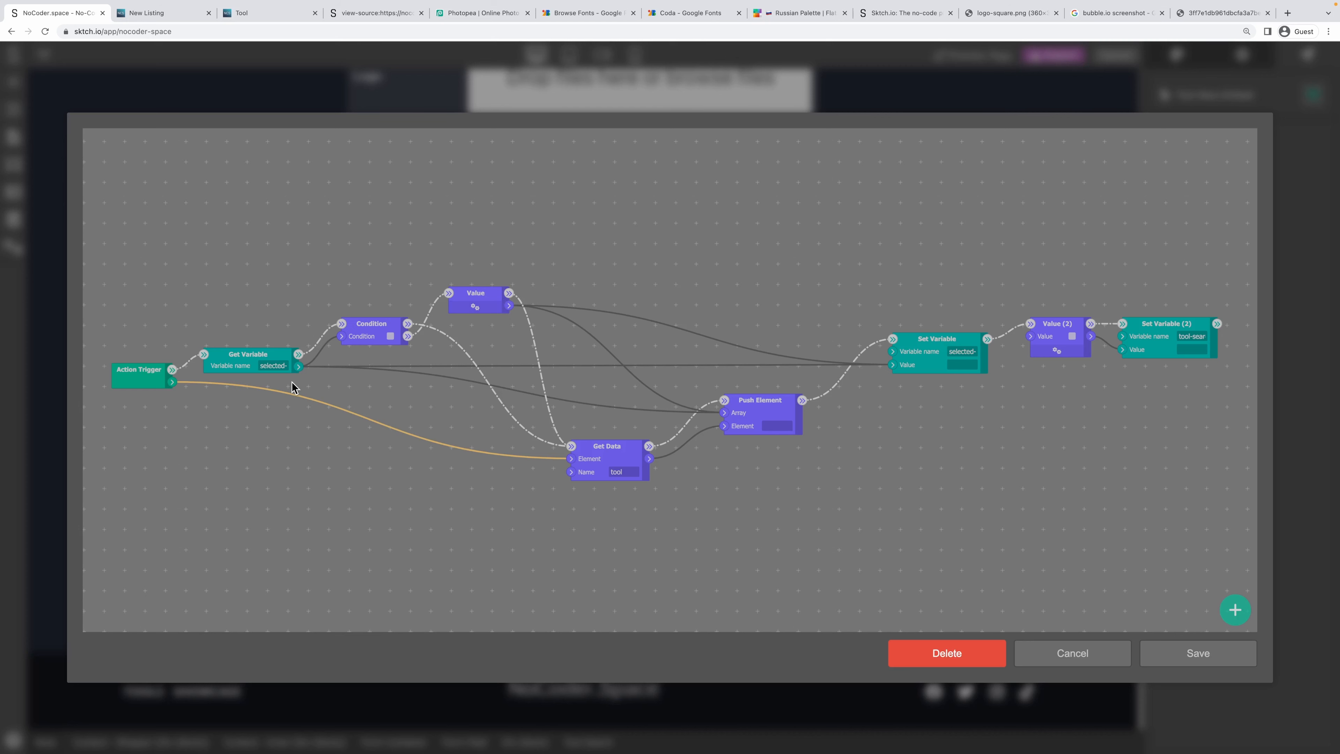
drag(622, 451, 524, 463)
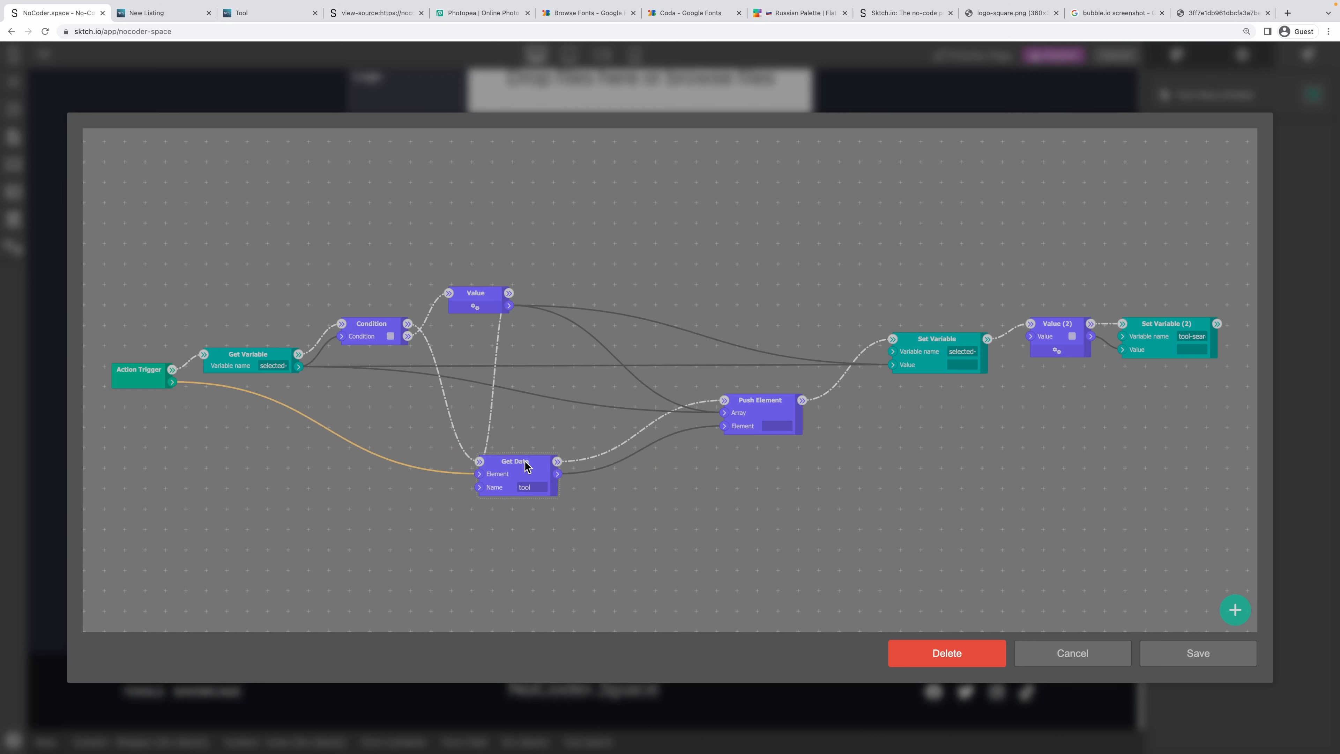
drag(741, 290, 407, 333)
drag(843, 380, 1022, 357)
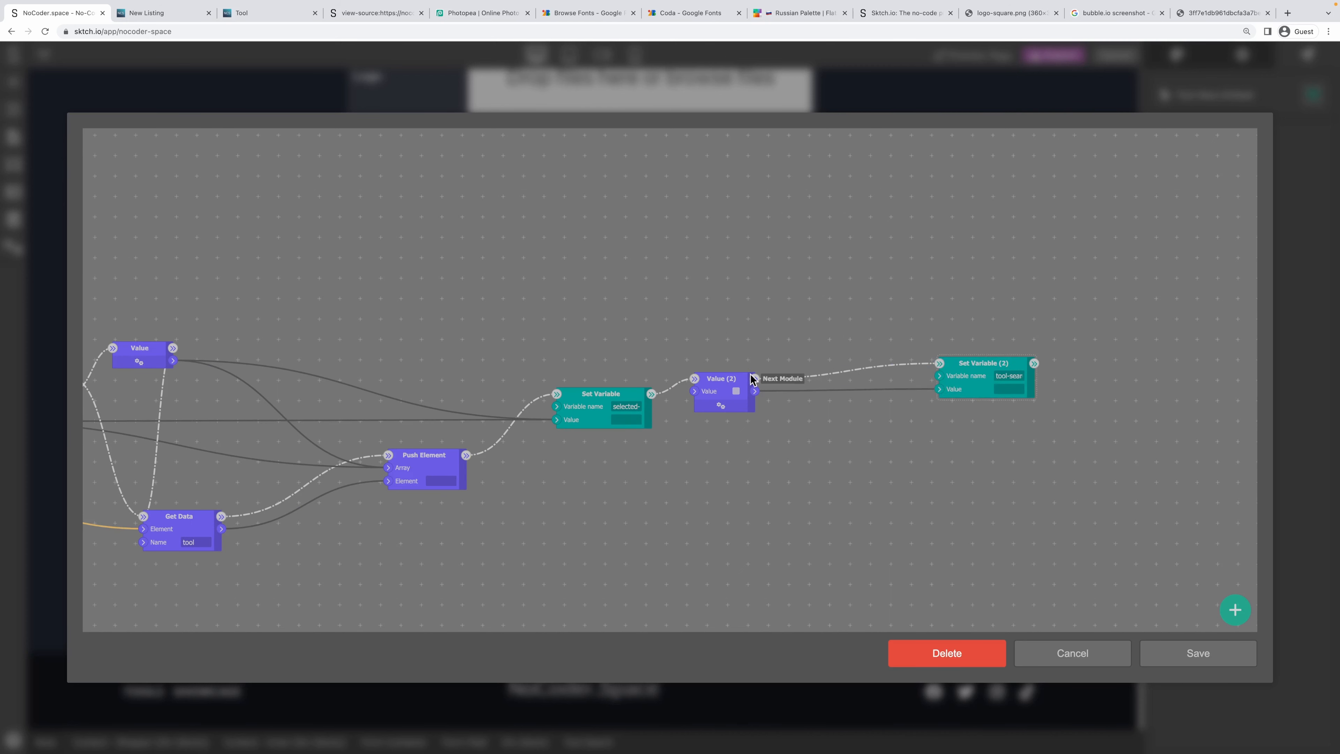
drag(733, 377, 871, 362)
drag(611, 400, 748, 369)
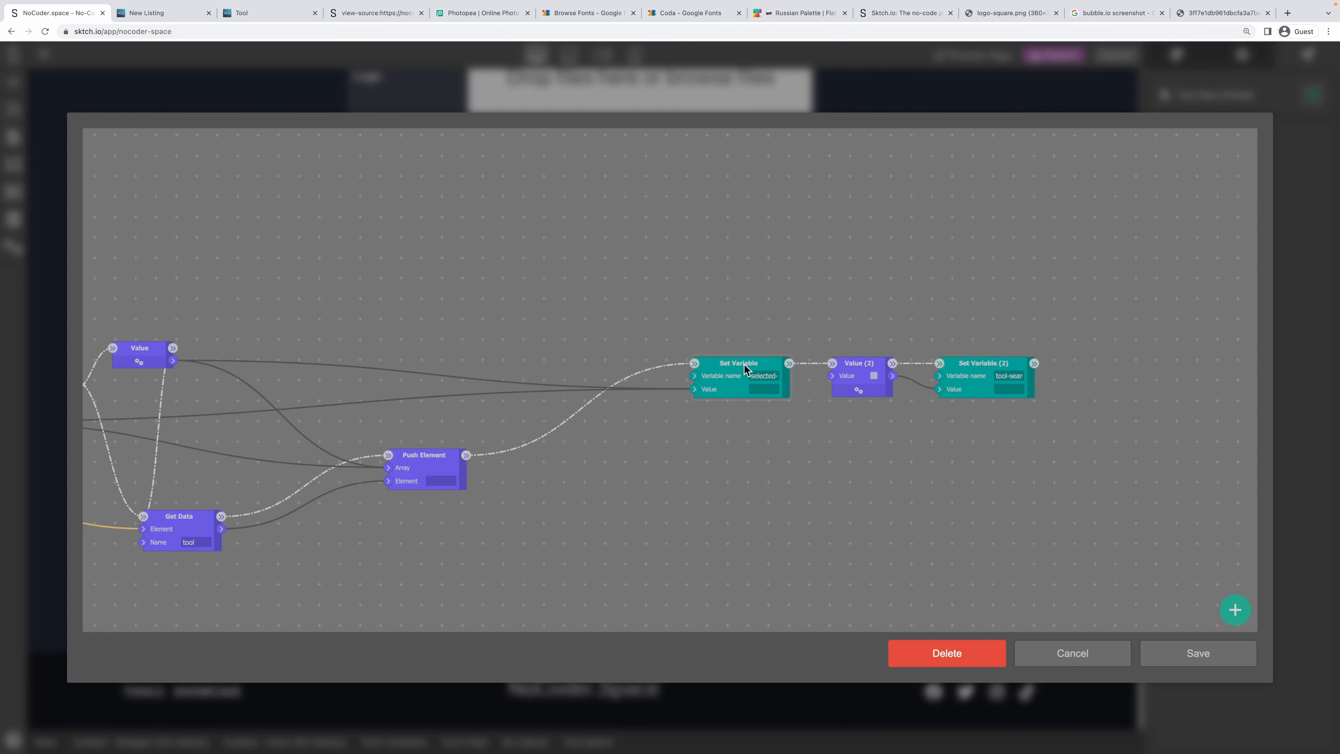
drag(437, 457, 621, 443)
right_click(351, 311)
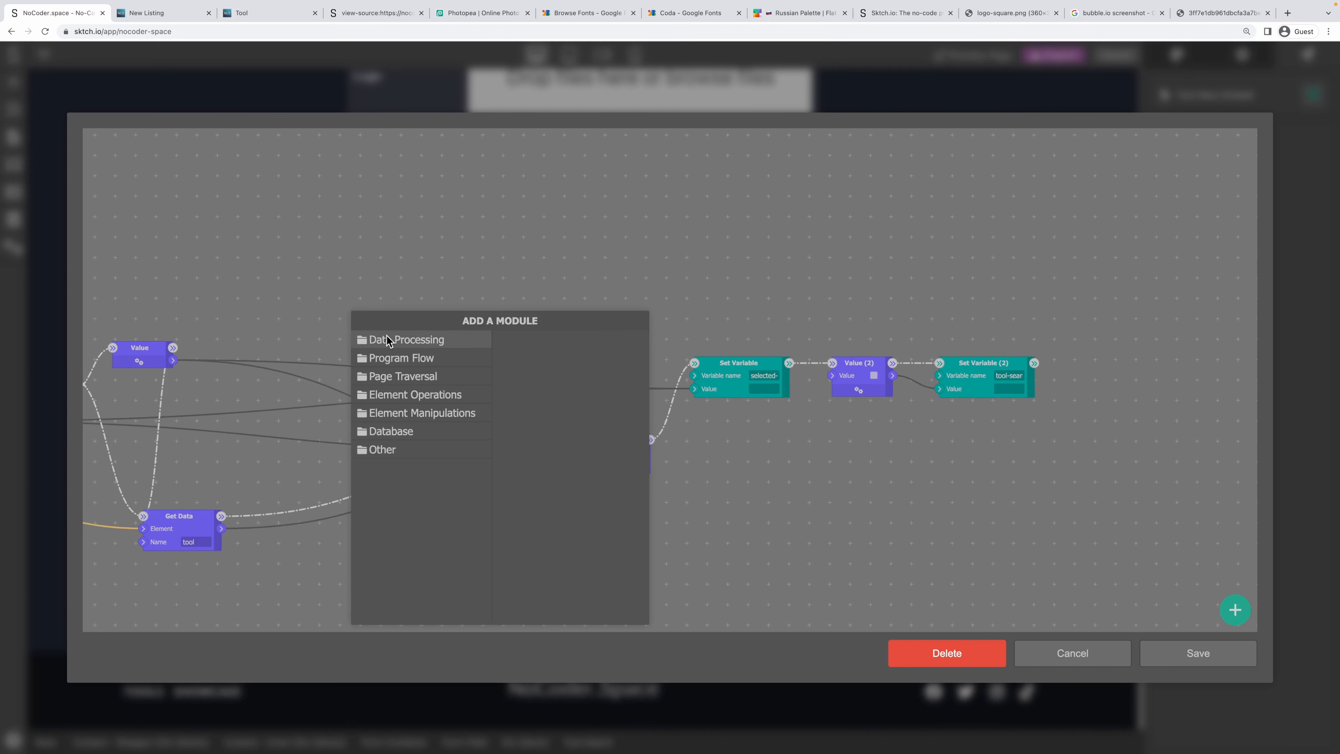
Try adding a Contains array module, then delete it.
click(401, 339)
click(546, 394)
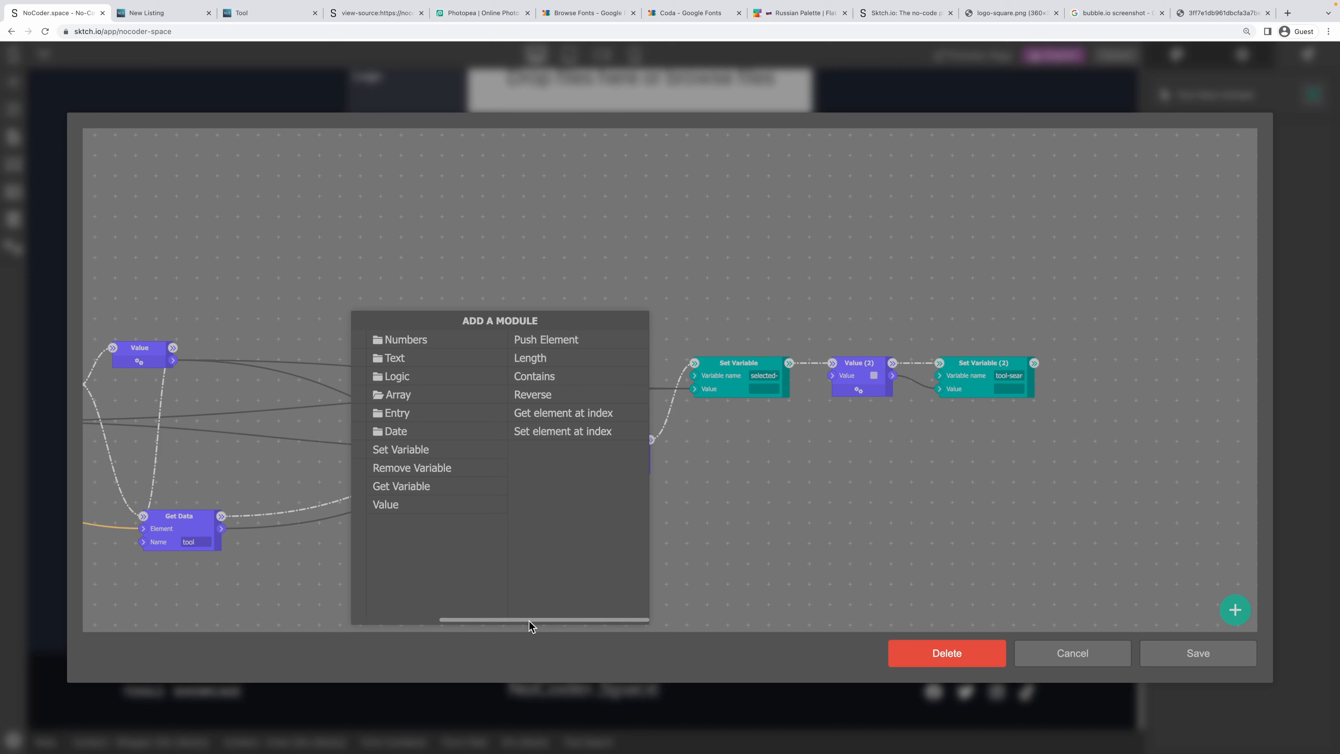
mouse_move(526, 619)
mouse_down()
mouse_move(493, 619)
mouse_move(527, 619)
mouse_up()
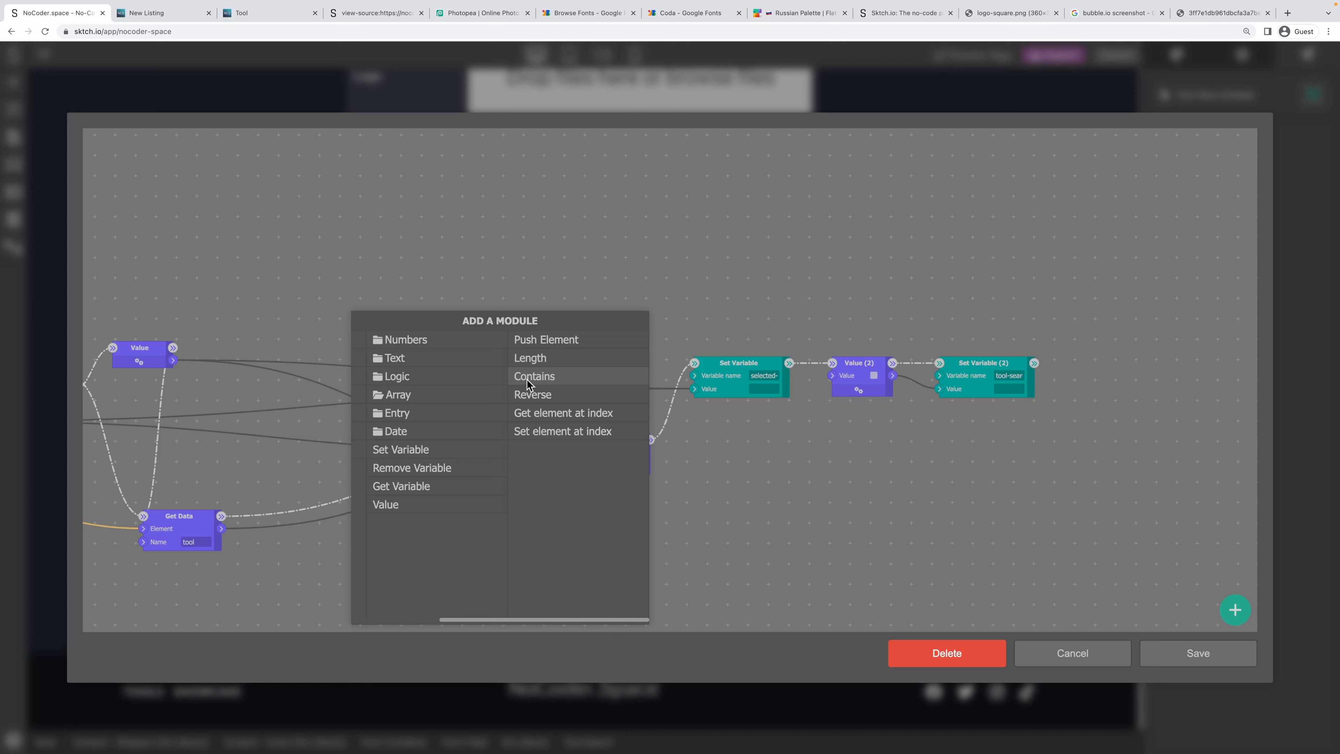
click(549, 380)
drag(429, 331, 413, 306)
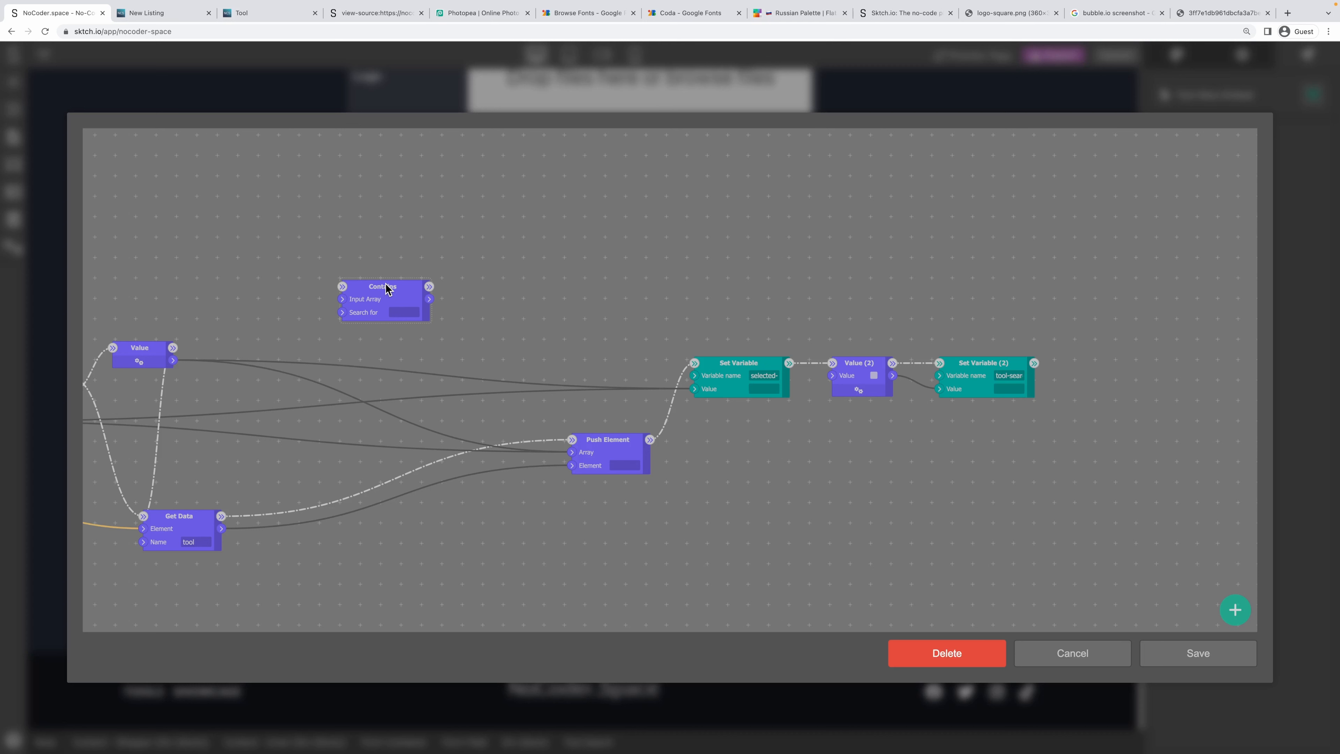
right_click(386, 289)
click(414, 312)
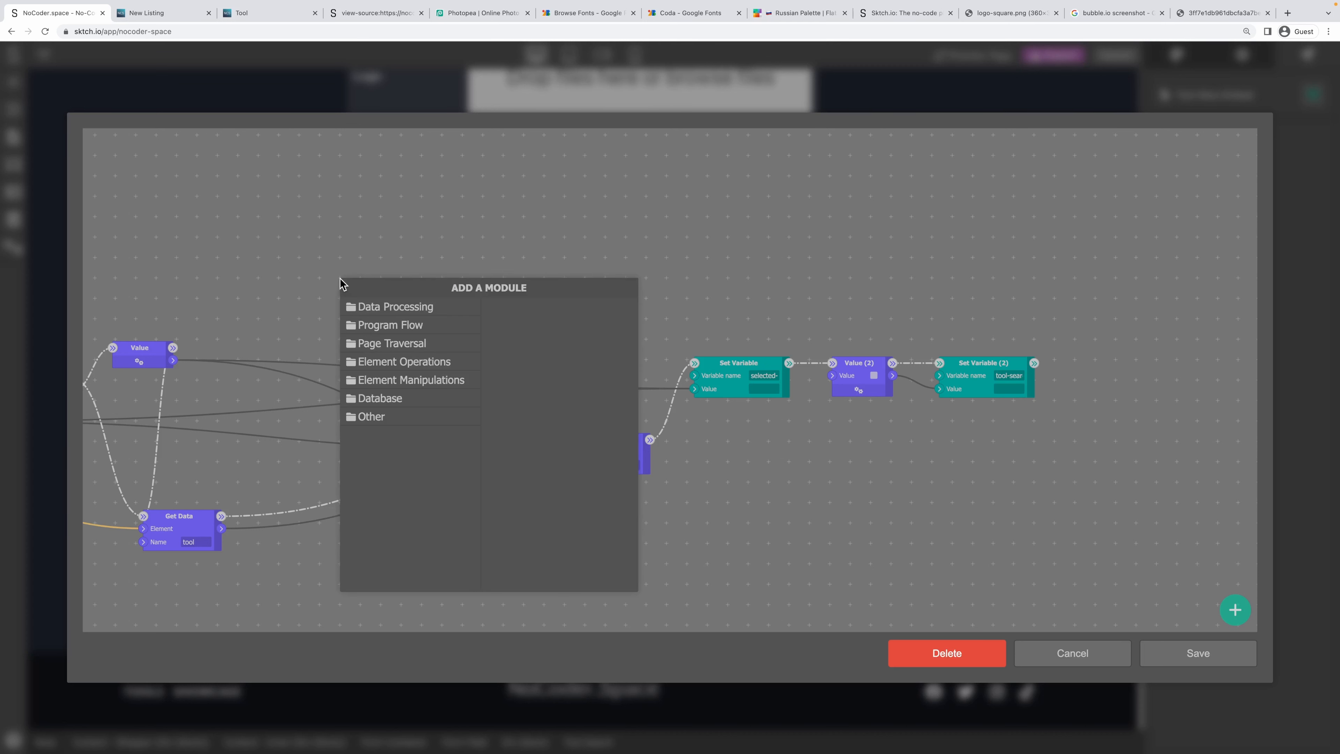
Add an Array Loop fed by Get Variable's output and place it below Get Data.
click(411, 328)
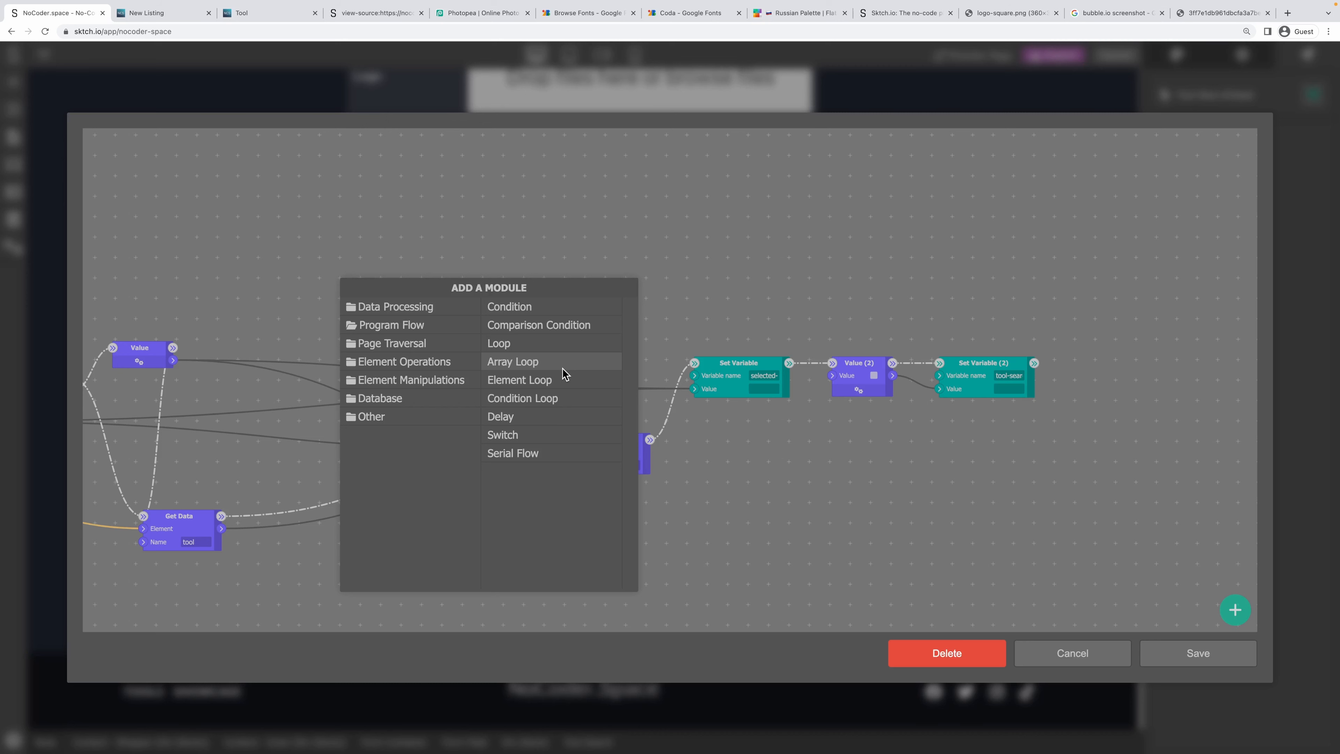
click(529, 363)
drag(344, 284, 315, 260)
drag(234, 308, 441, 297)
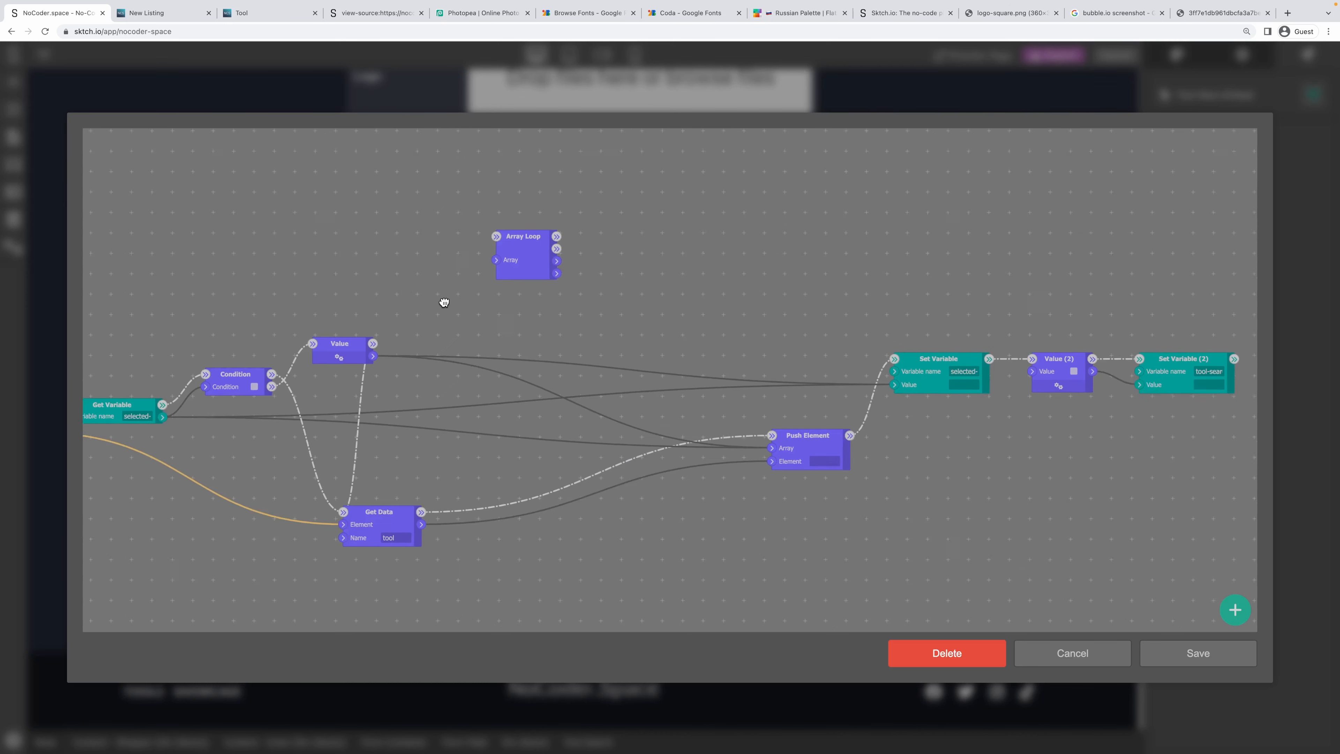
scroll(436, 299, down, 2)
drag(256, 380, 488, 274)
drag(485, 467, 497, 508)
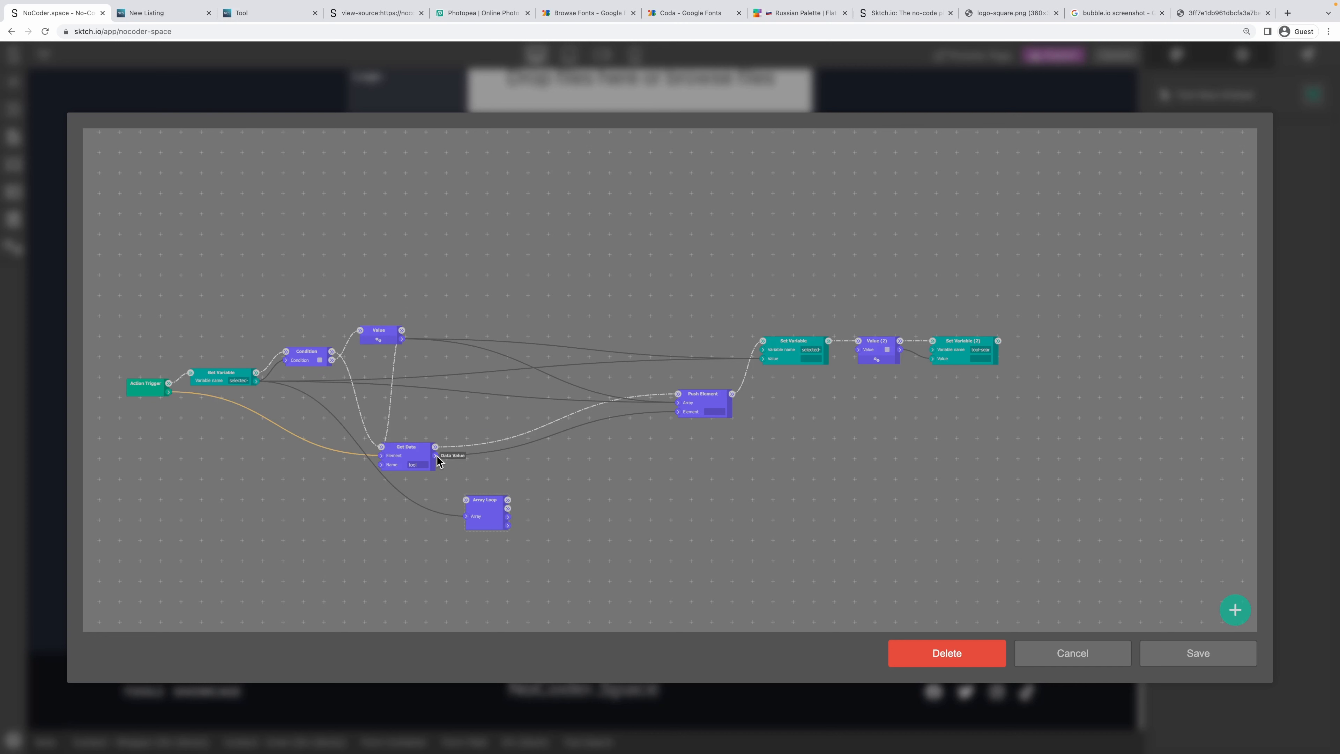
Add a Get entry's property module fed by each Array Loop entry and chain the loop's flow into it.
drag(437, 455, 562, 473)
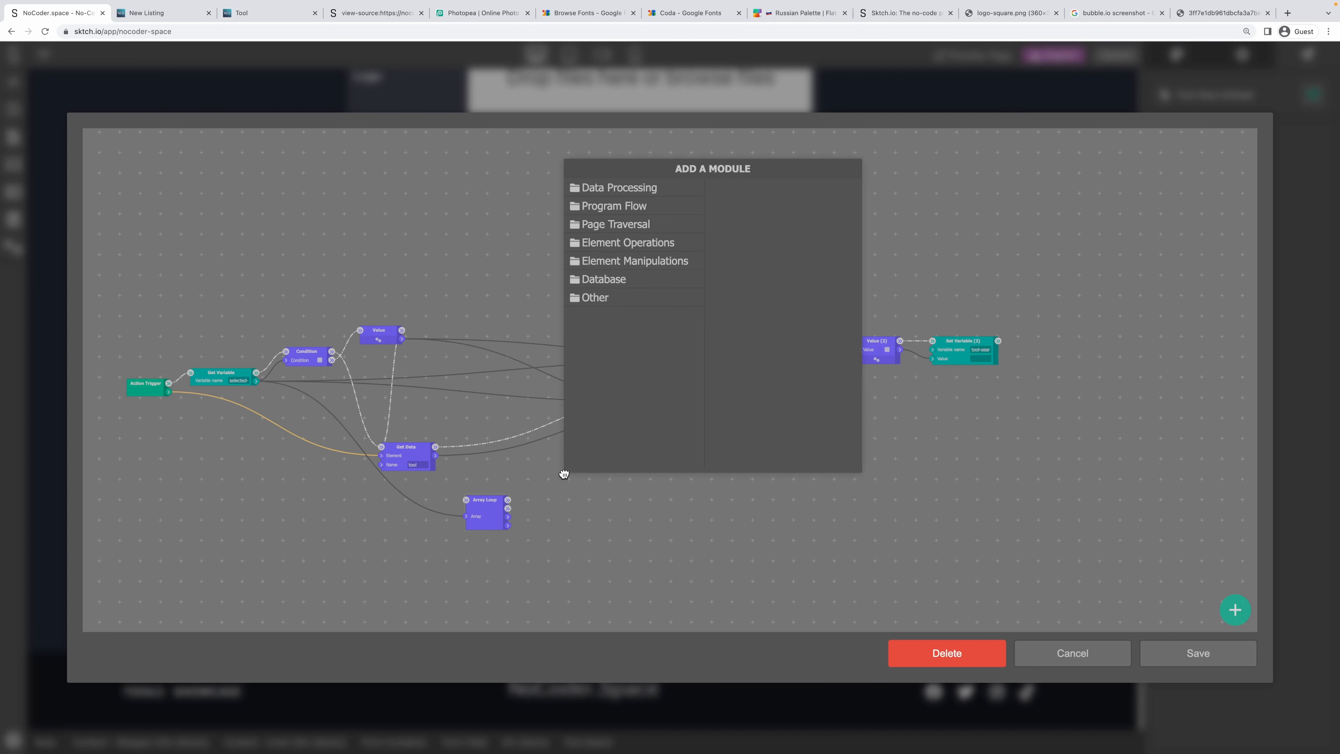
click(656, 193)
click(753, 262)
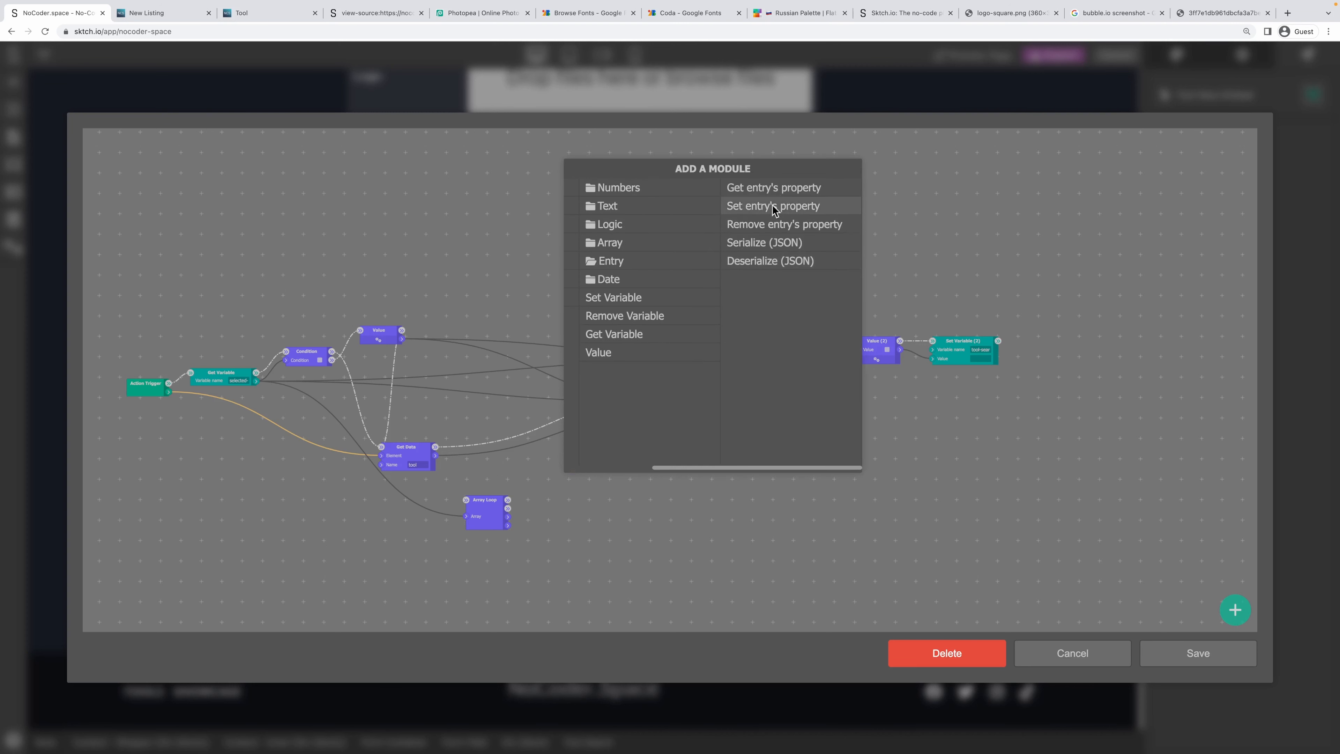
click(790, 188)
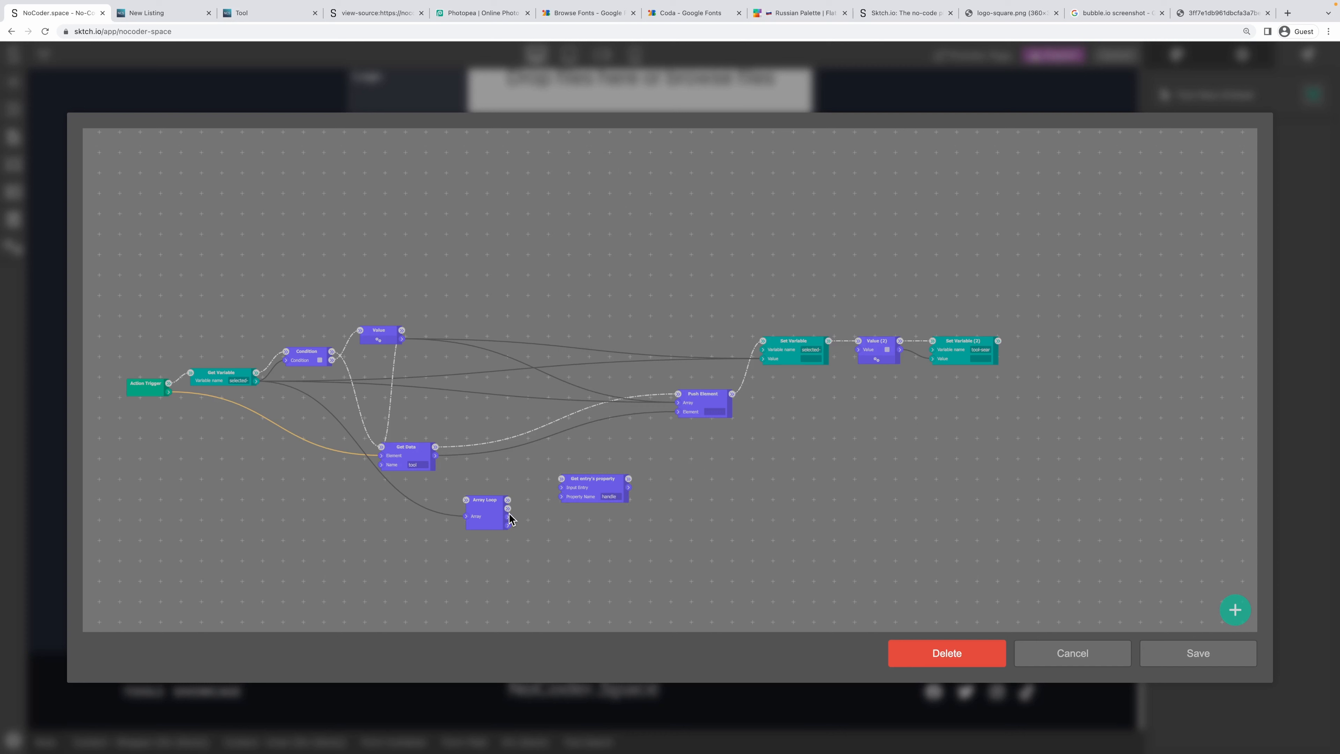
drag(509, 520, 589, 517)
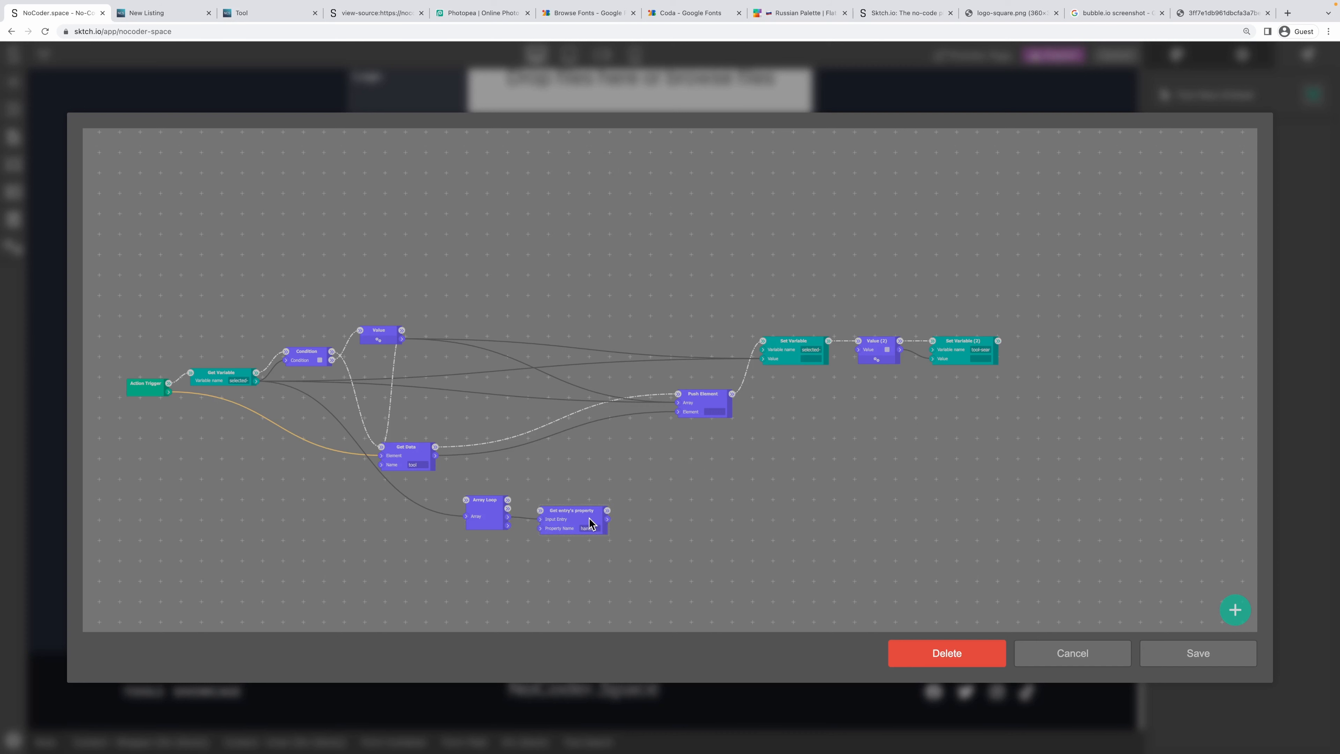
drag(508, 510, 536, 522)
Add a second Get entry's property module and rearrange it with the Array Loop.
right_click(651, 497)
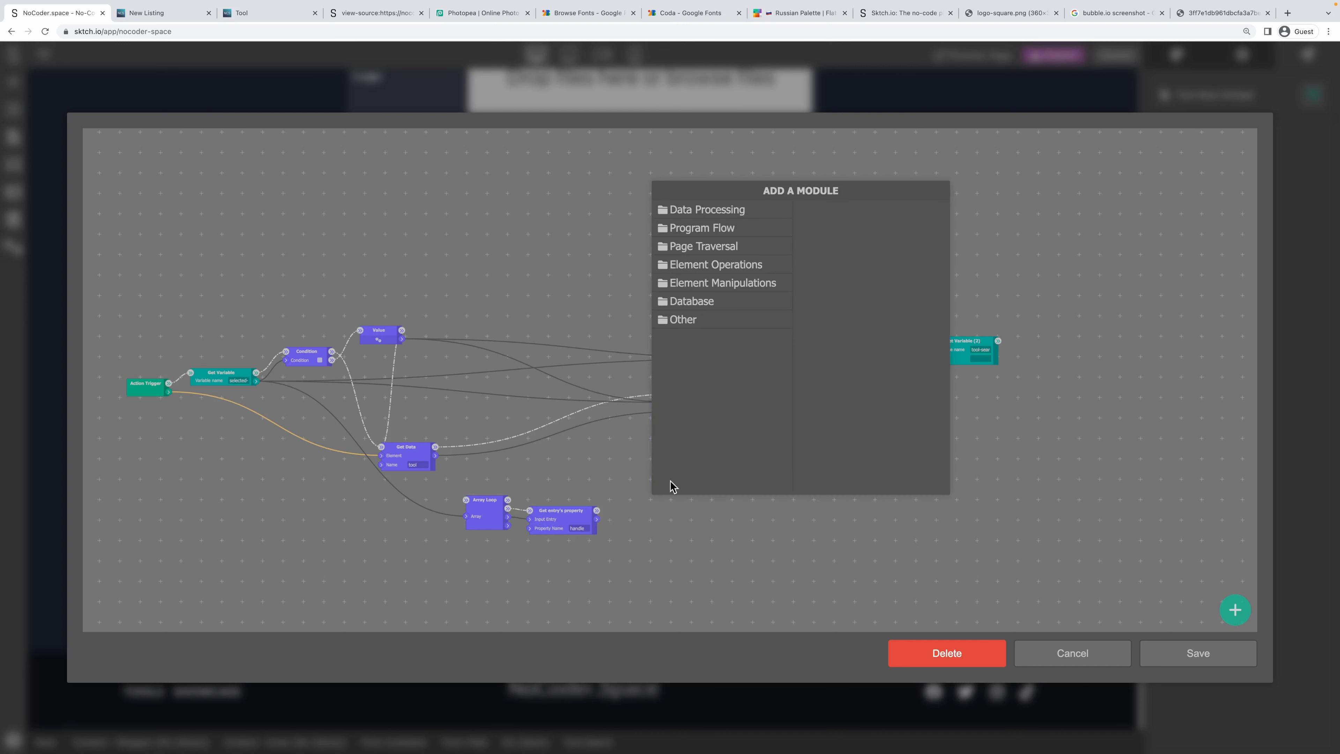
click(716, 211)
click(844, 282)
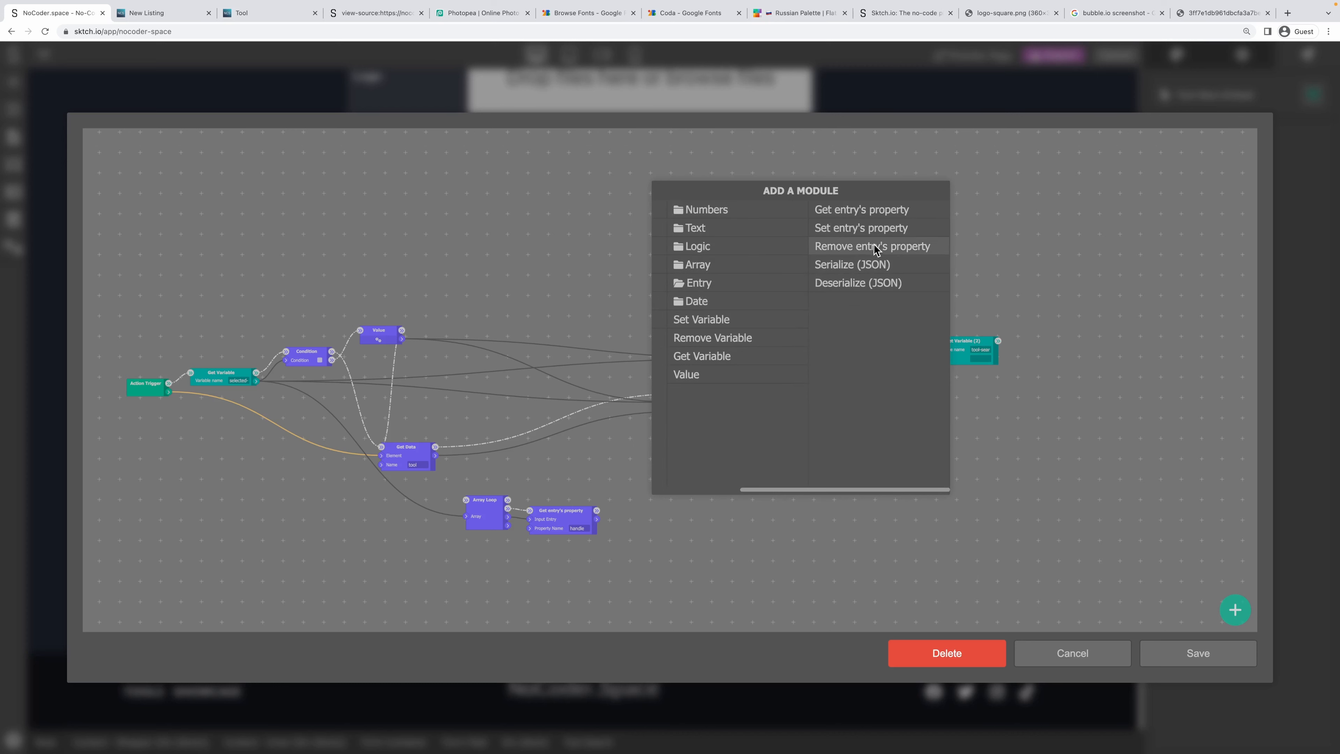
click(871, 212)
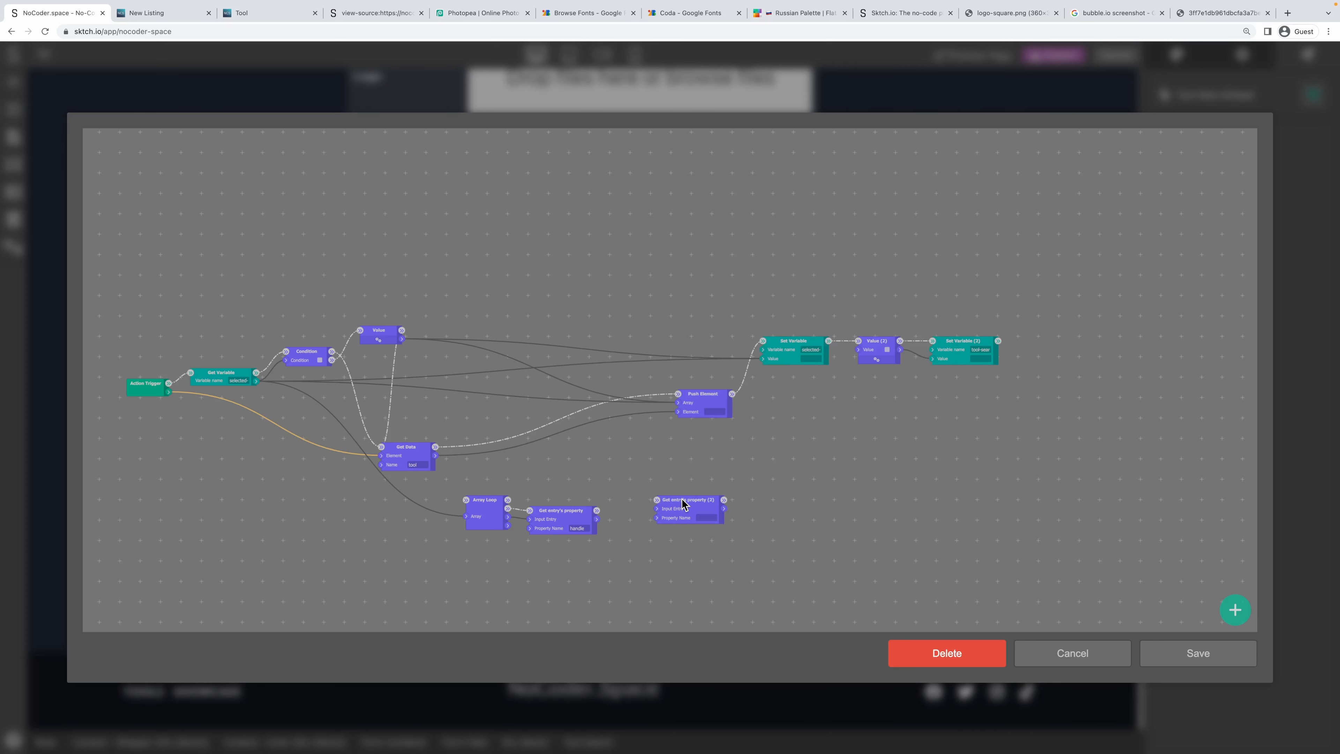
drag(681, 503, 512, 471)
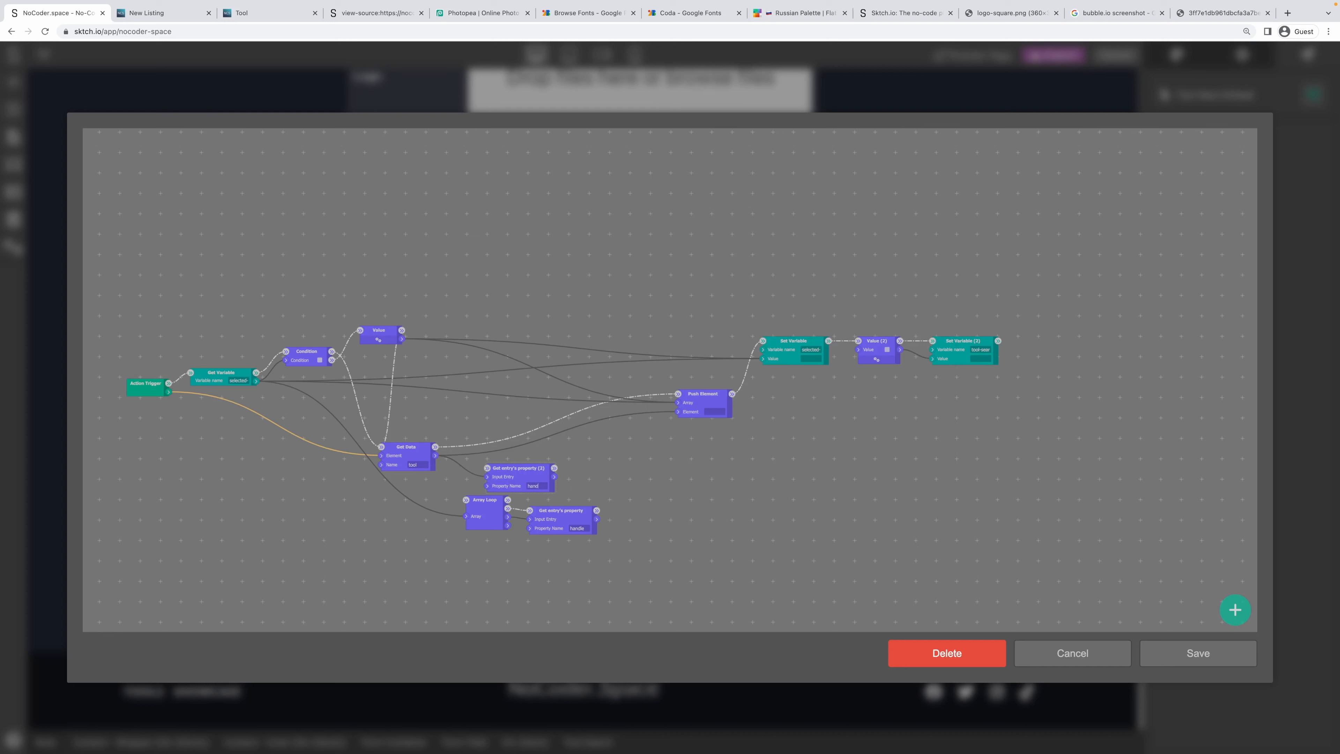
drag(552, 515, 701, 547)
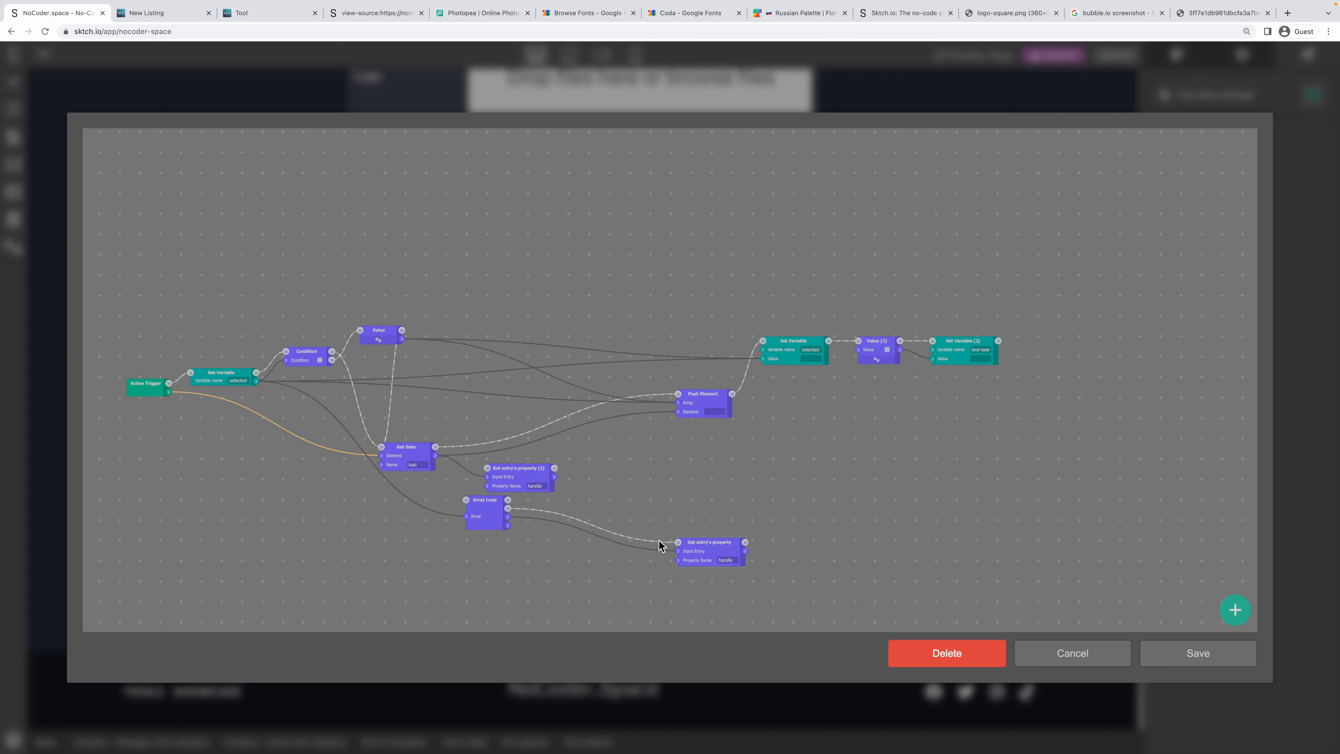
drag(490, 505, 595, 538)
drag(518, 470, 501, 469)
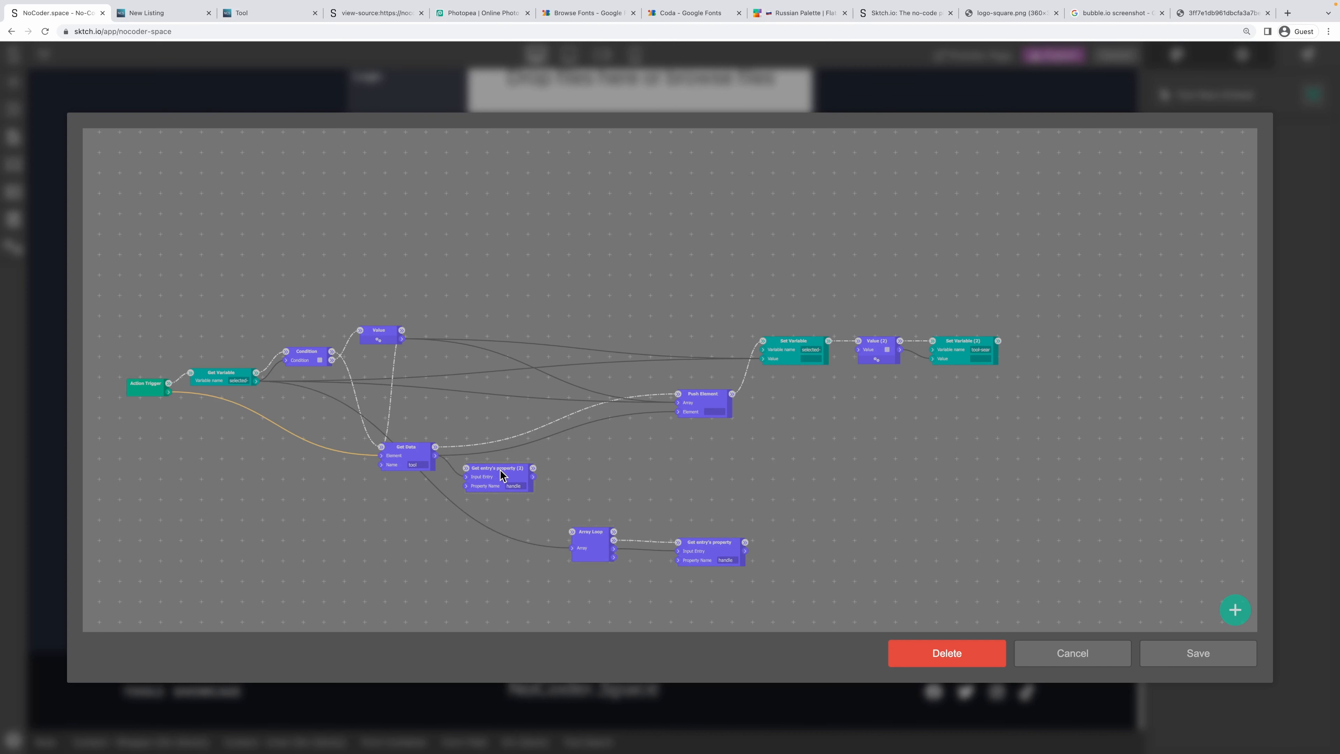
right_click(593, 466)
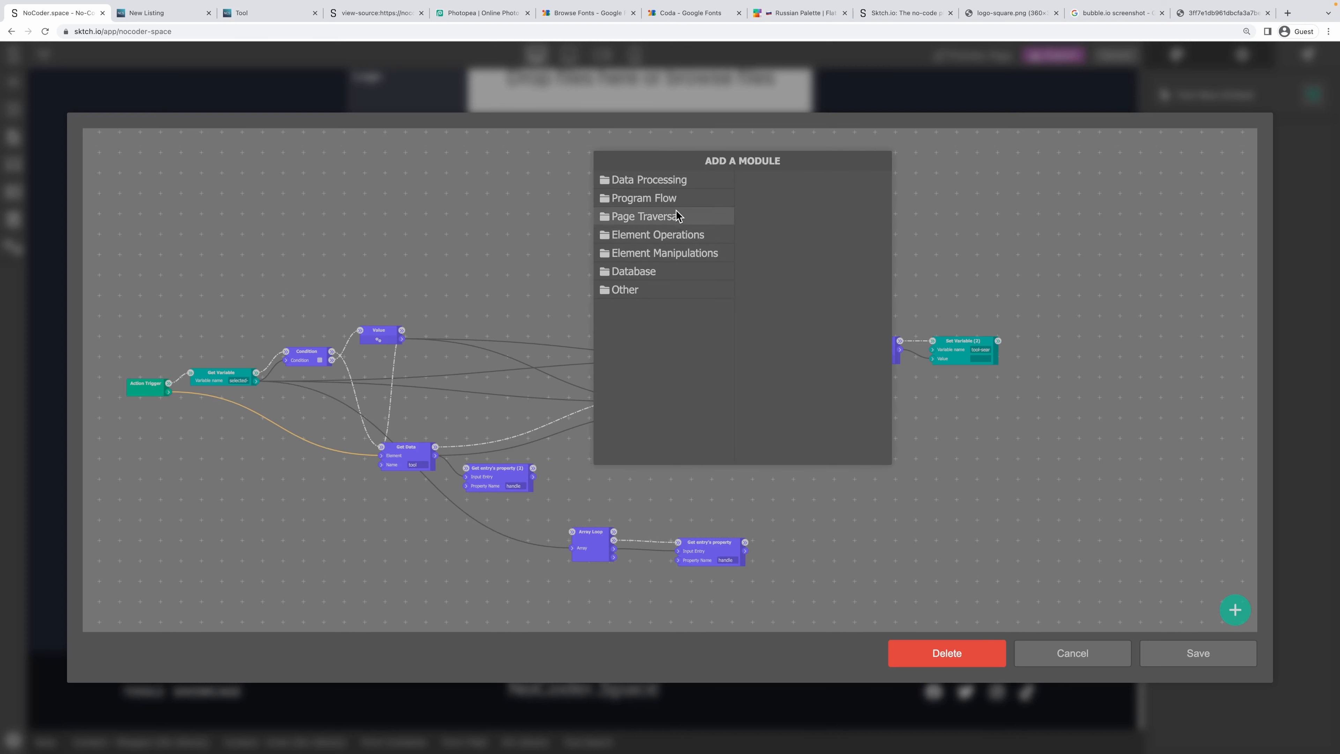
click(676, 200)
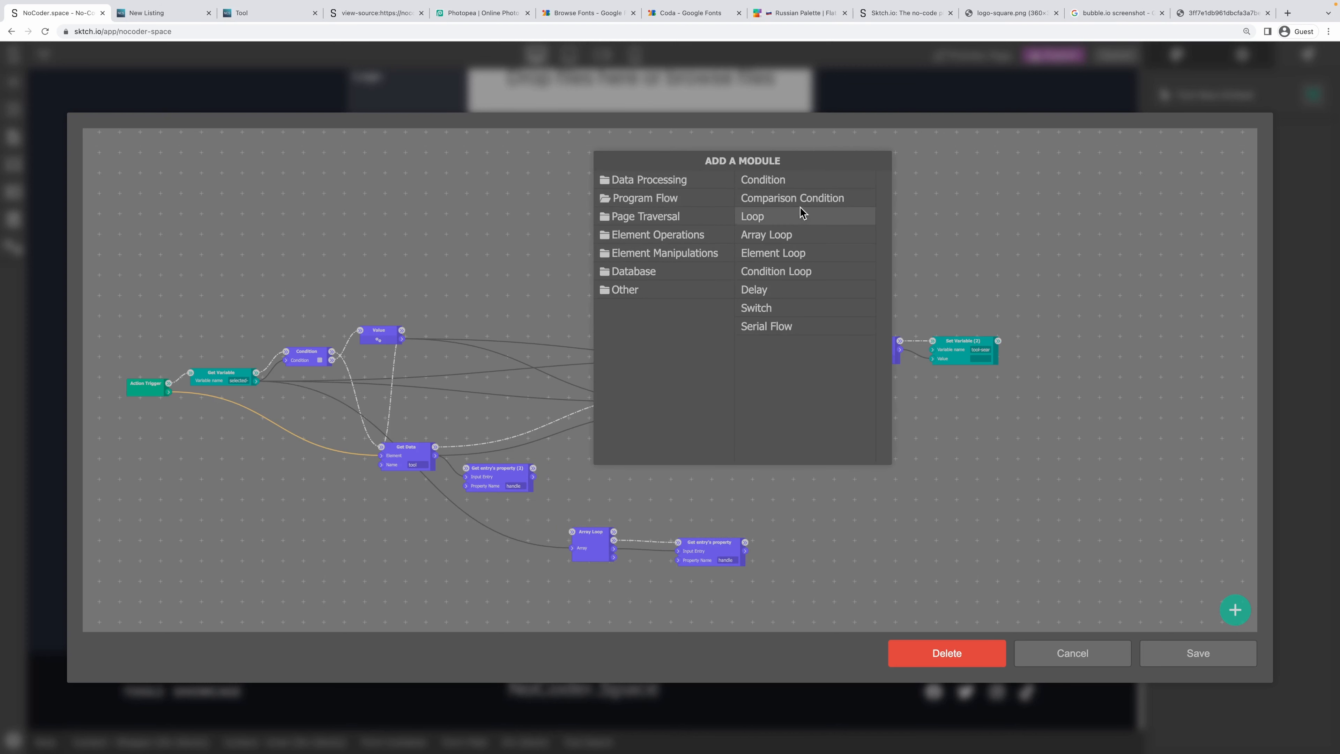
Add a Comparison Condition with Get entry's property (2) feeding Value 1.
click(786, 199)
drag(626, 469, 838, 490)
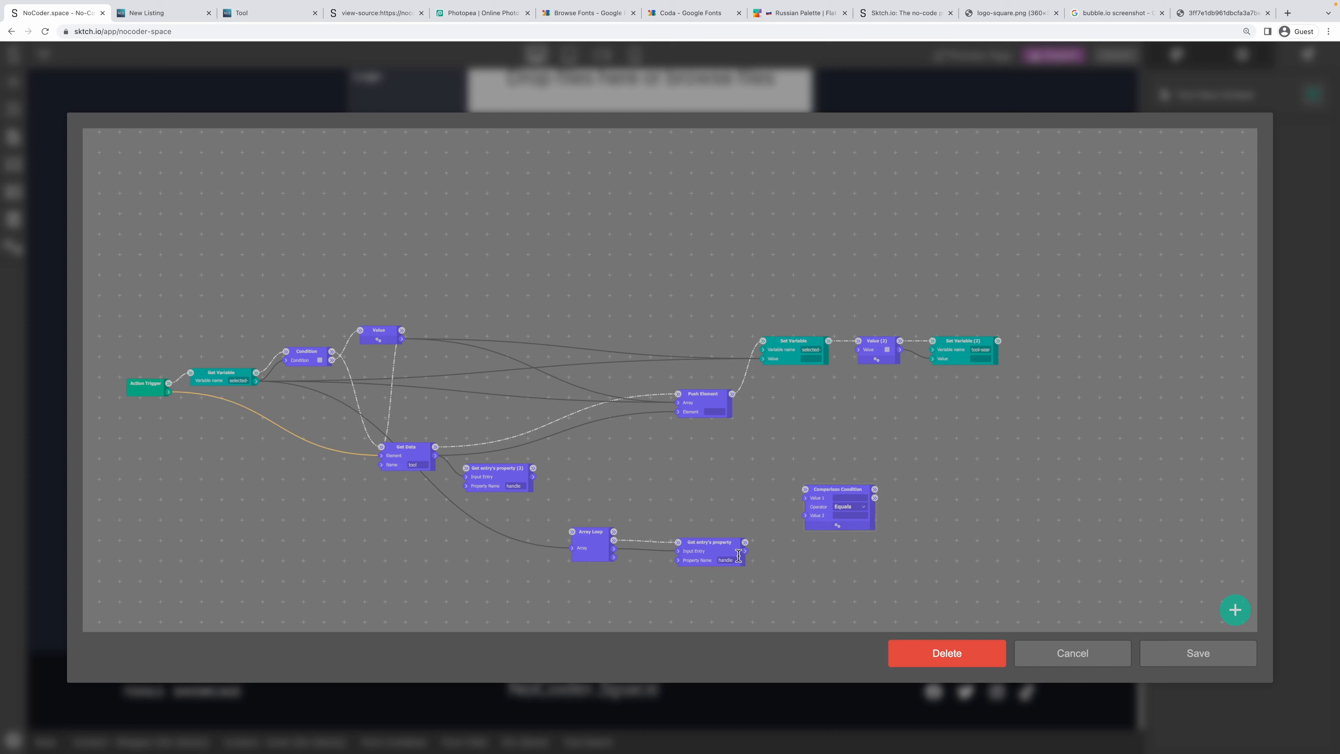
drag(744, 551, 796, 517)
drag(533, 477, 805, 498)
drag(706, 542, 540, 531)
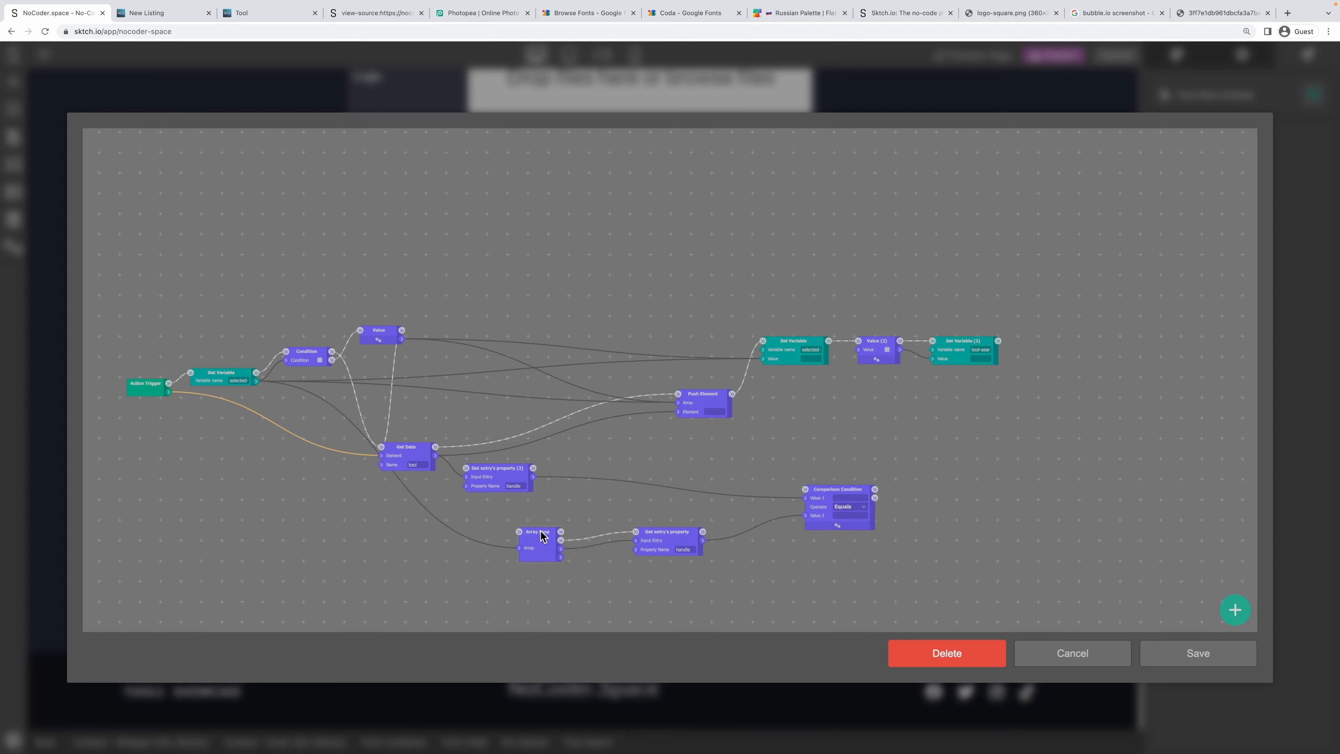
drag(688, 538, 631, 537)
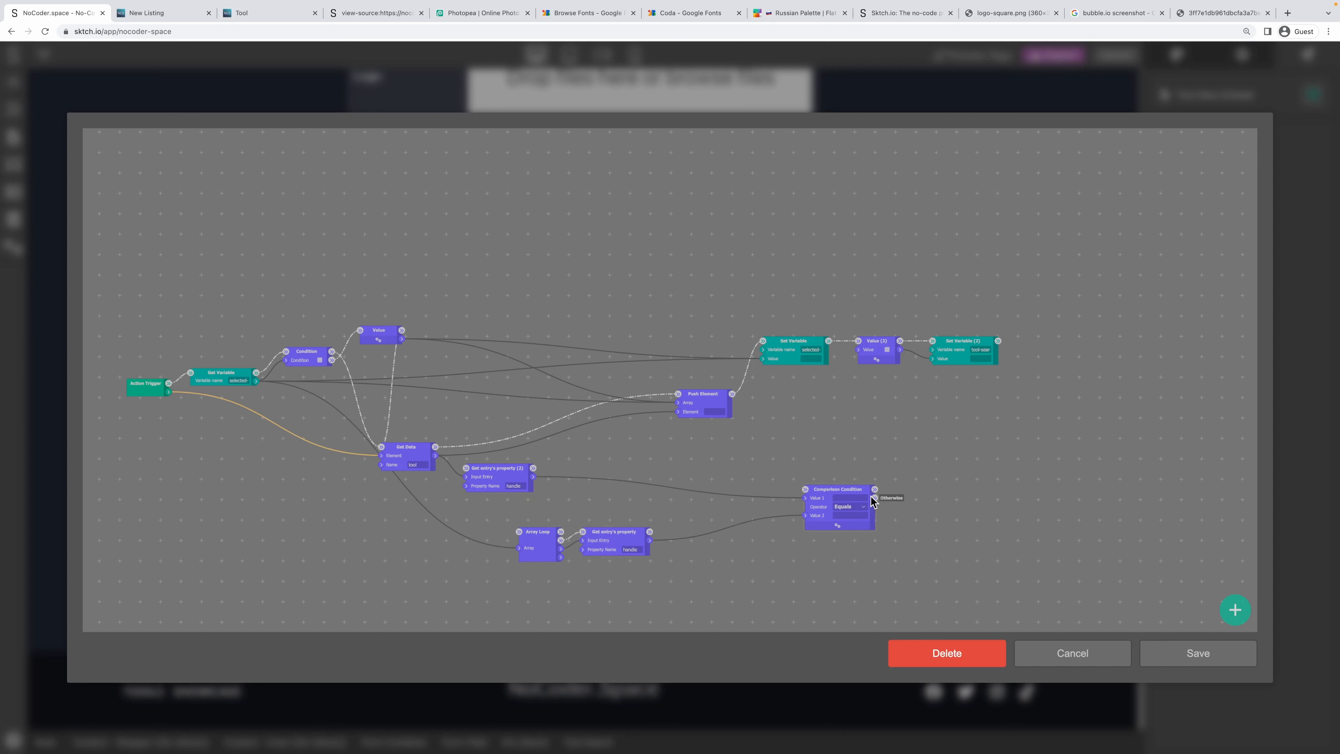
drag(615, 536, 616, 547)
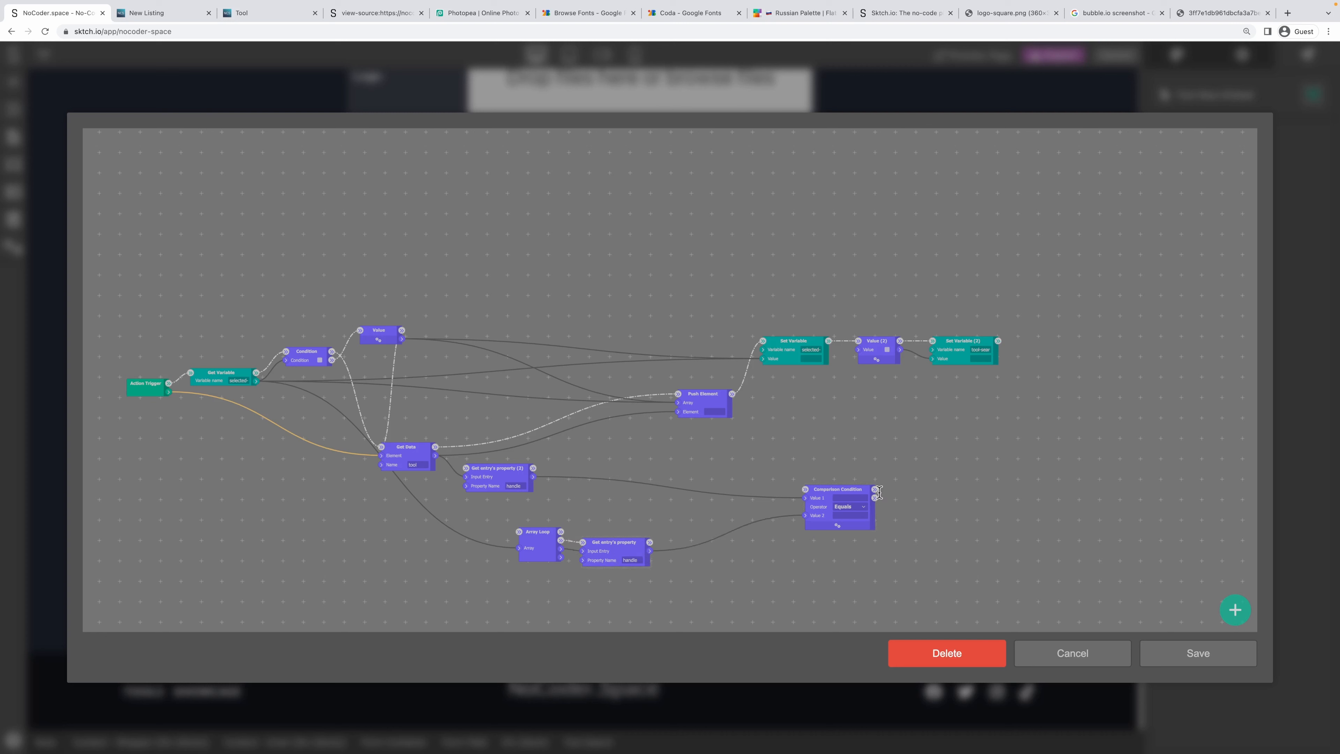
Route Get Data and Get entry's property (2) flows into Array Loop, and Get entry's property into the comparison.
drag(829, 498, 808, 509)
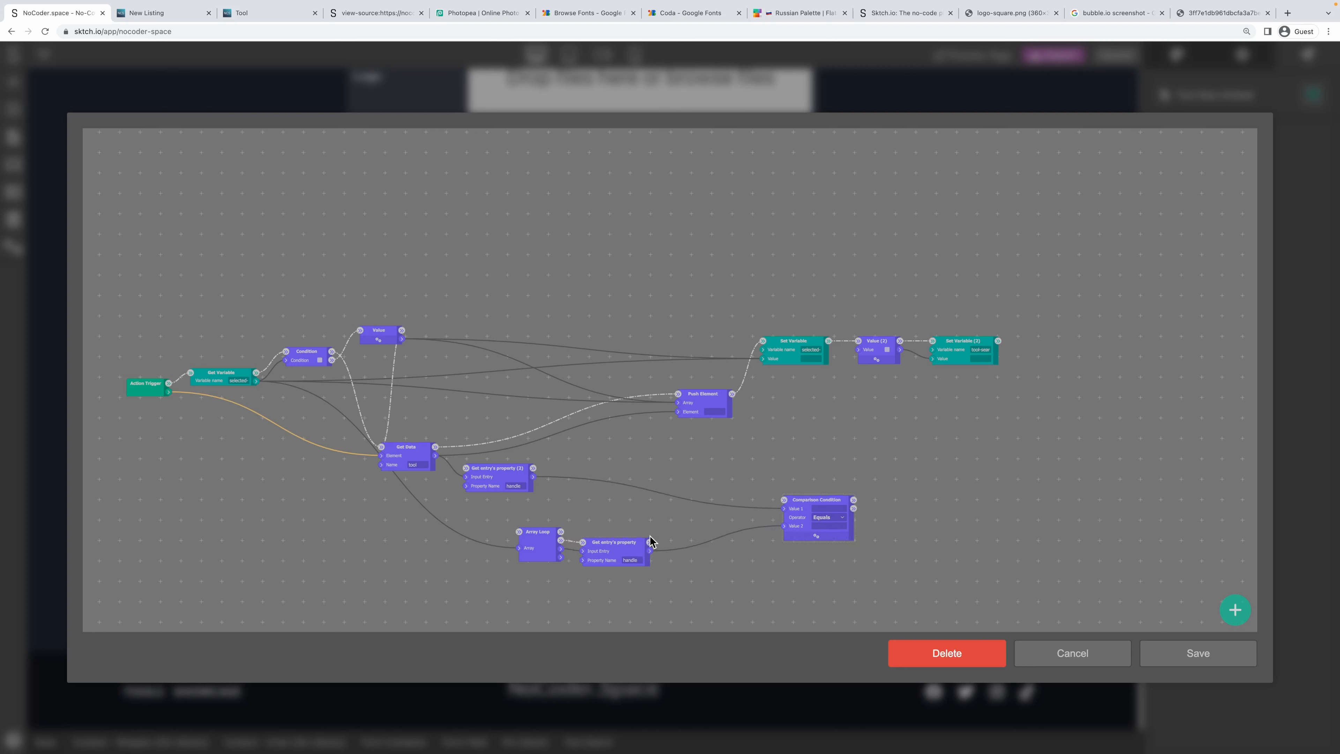
drag(649, 544, 784, 502)
drag(434, 447, 519, 532)
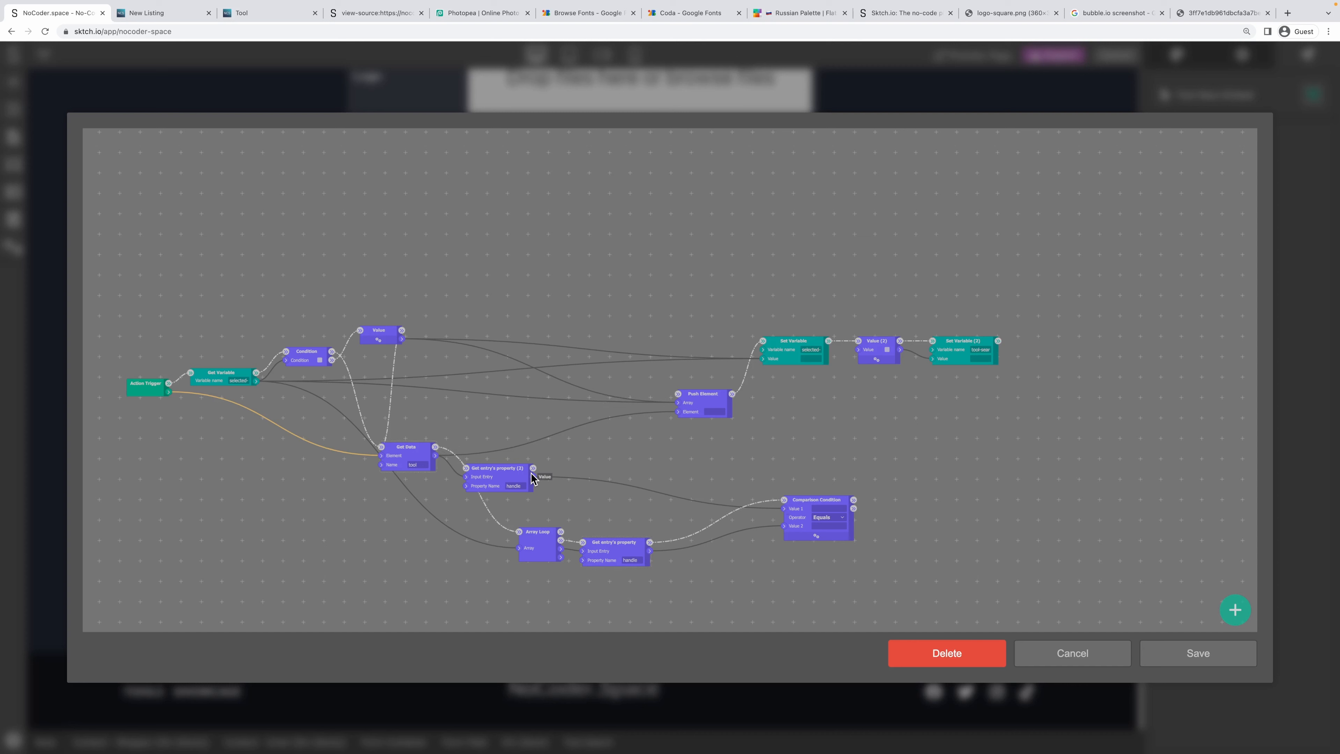
drag(491, 468, 522, 467)
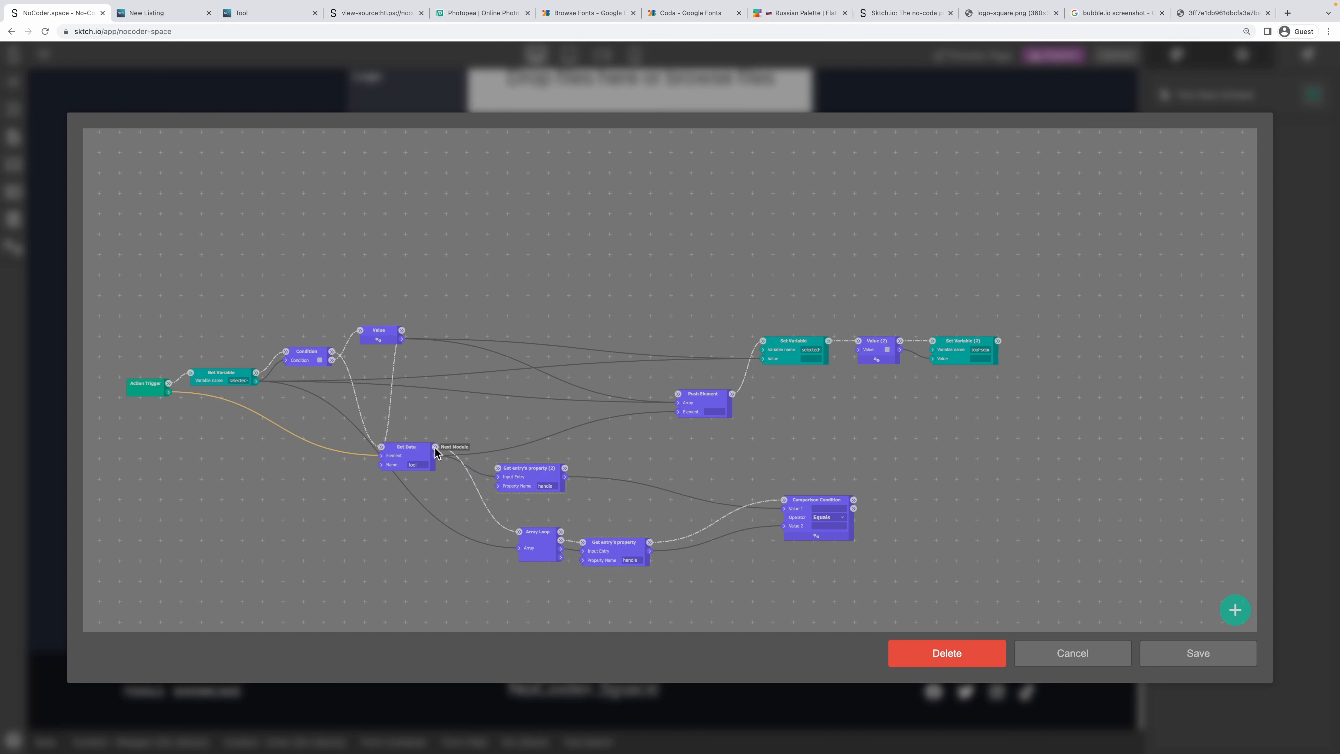
drag(565, 468, 545, 515)
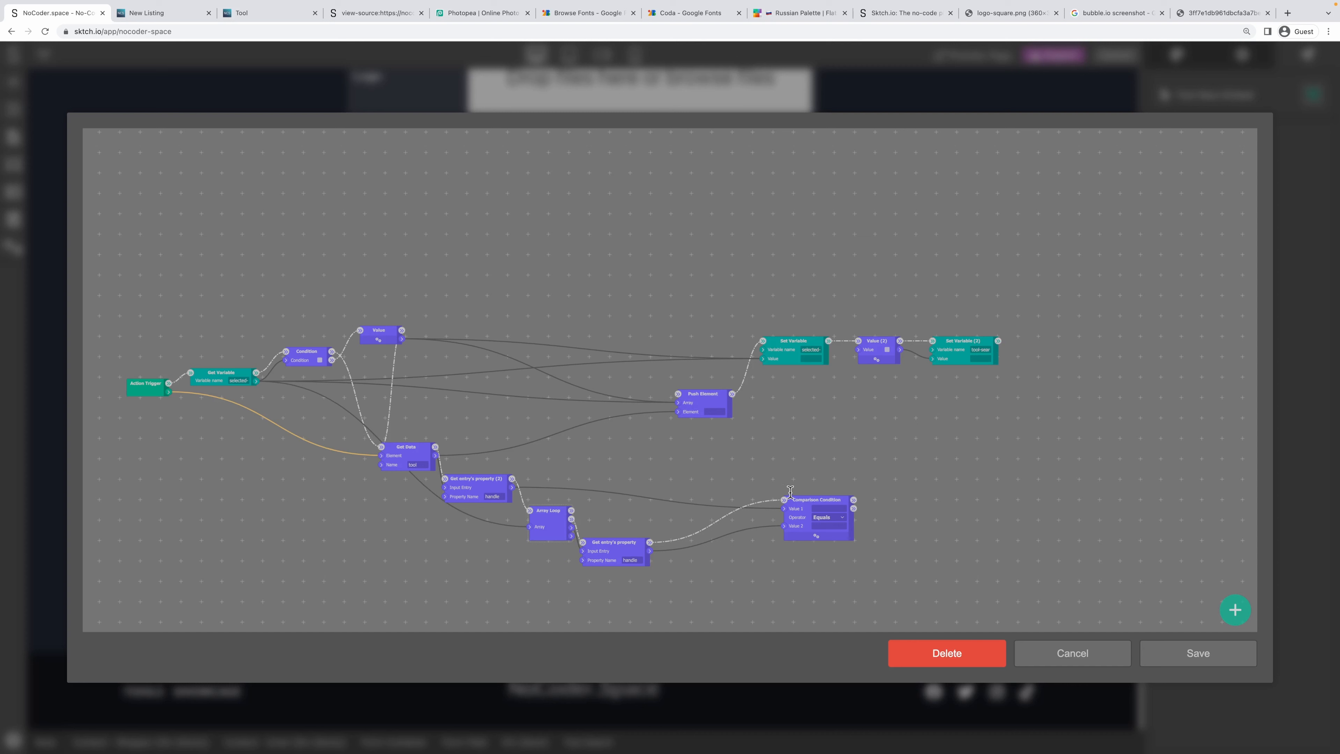
drag(815, 500, 868, 511)
drag(636, 544, 732, 544)
right_click(814, 452)
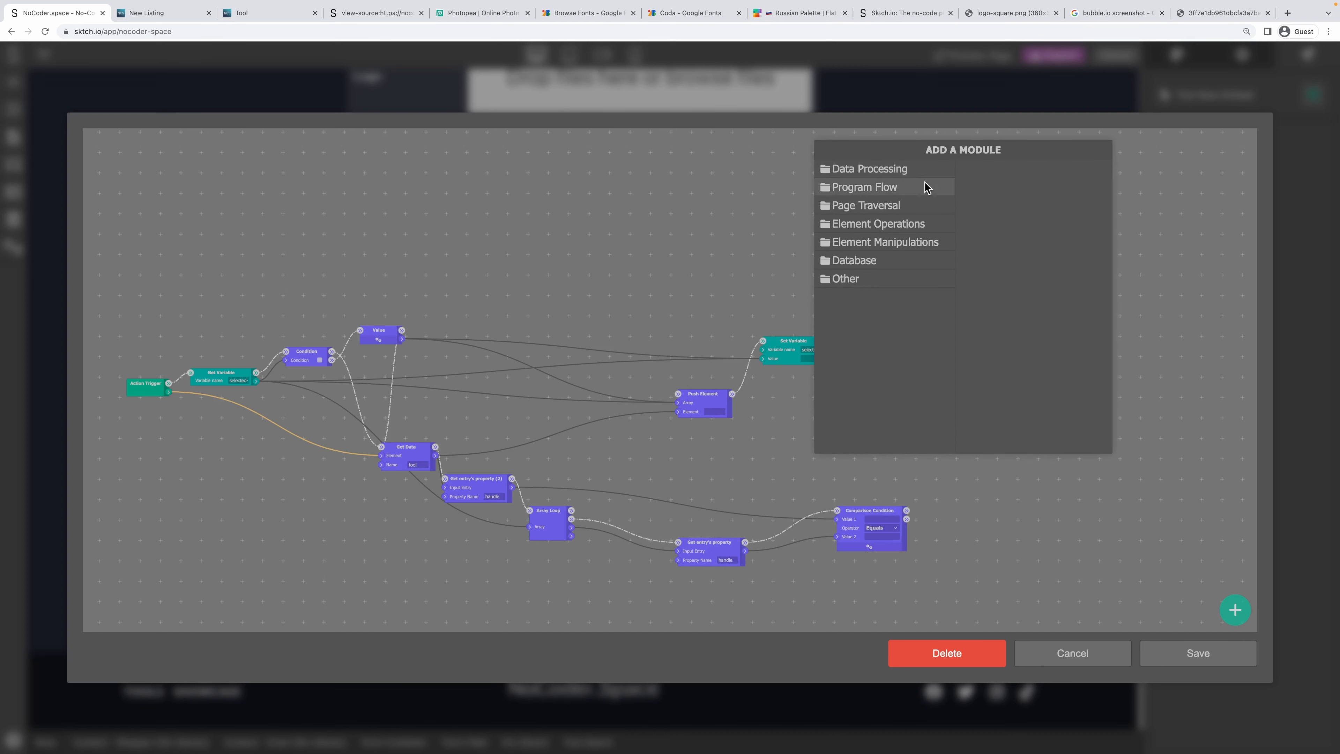
Add a Condition (2) node near Array Loop and rearrange the surrounding nodes to make room.
click(888, 192)
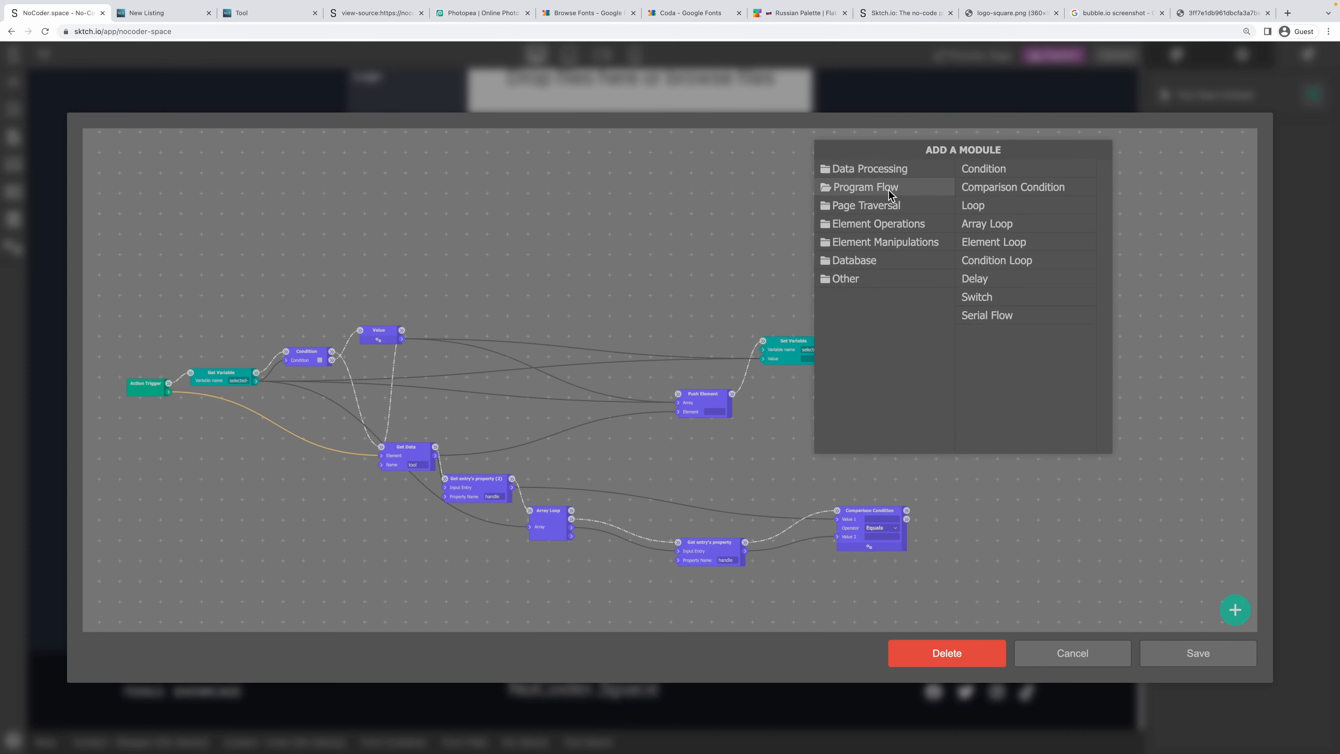
click(1004, 172)
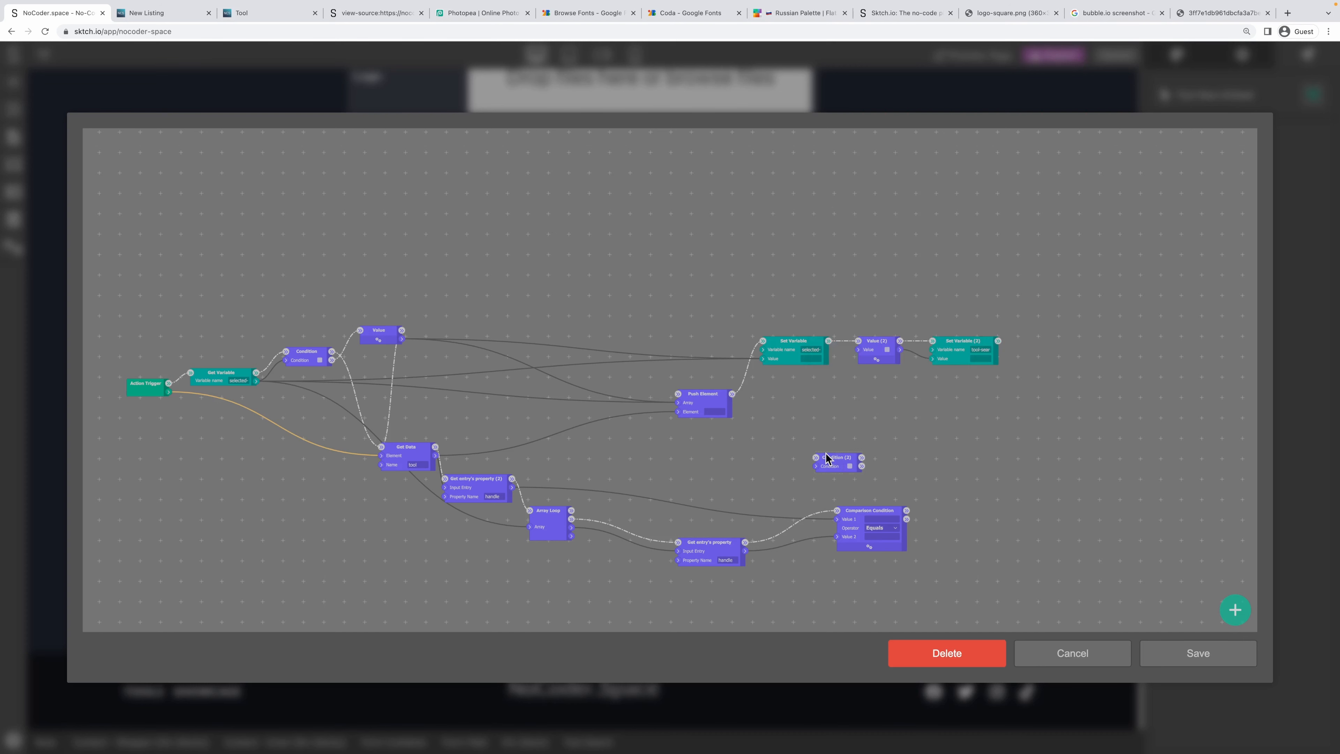
drag(827, 458, 660, 458)
drag(659, 453, 658, 464)
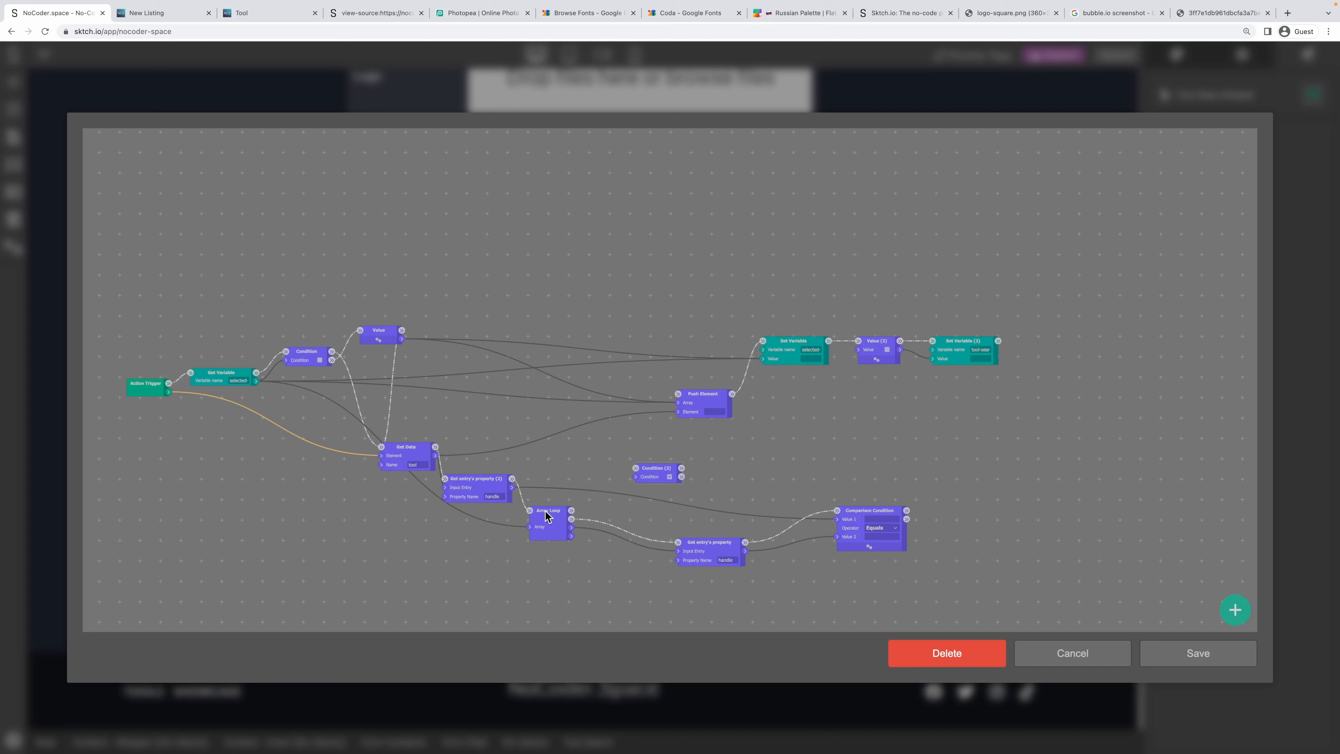
drag(550, 510, 709, 396)
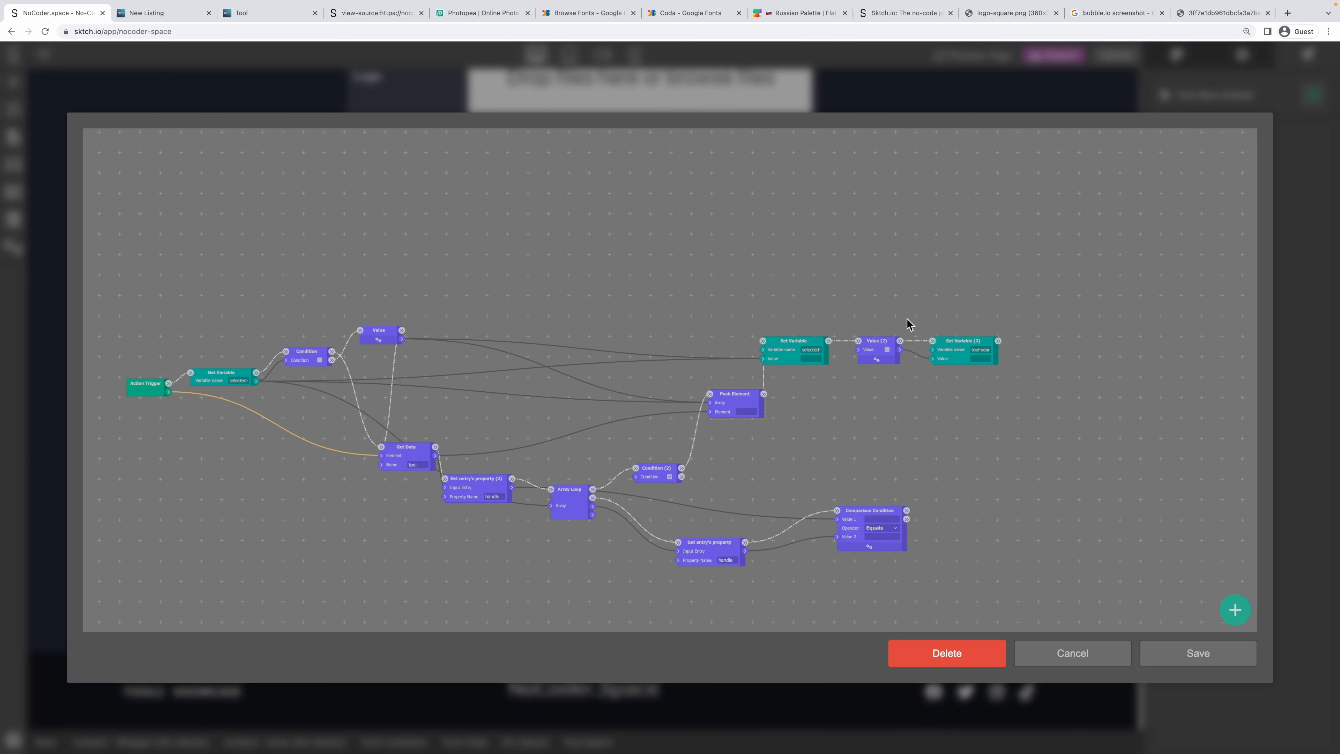
drag(978, 343, 1062, 322)
drag(880, 343, 977, 322)
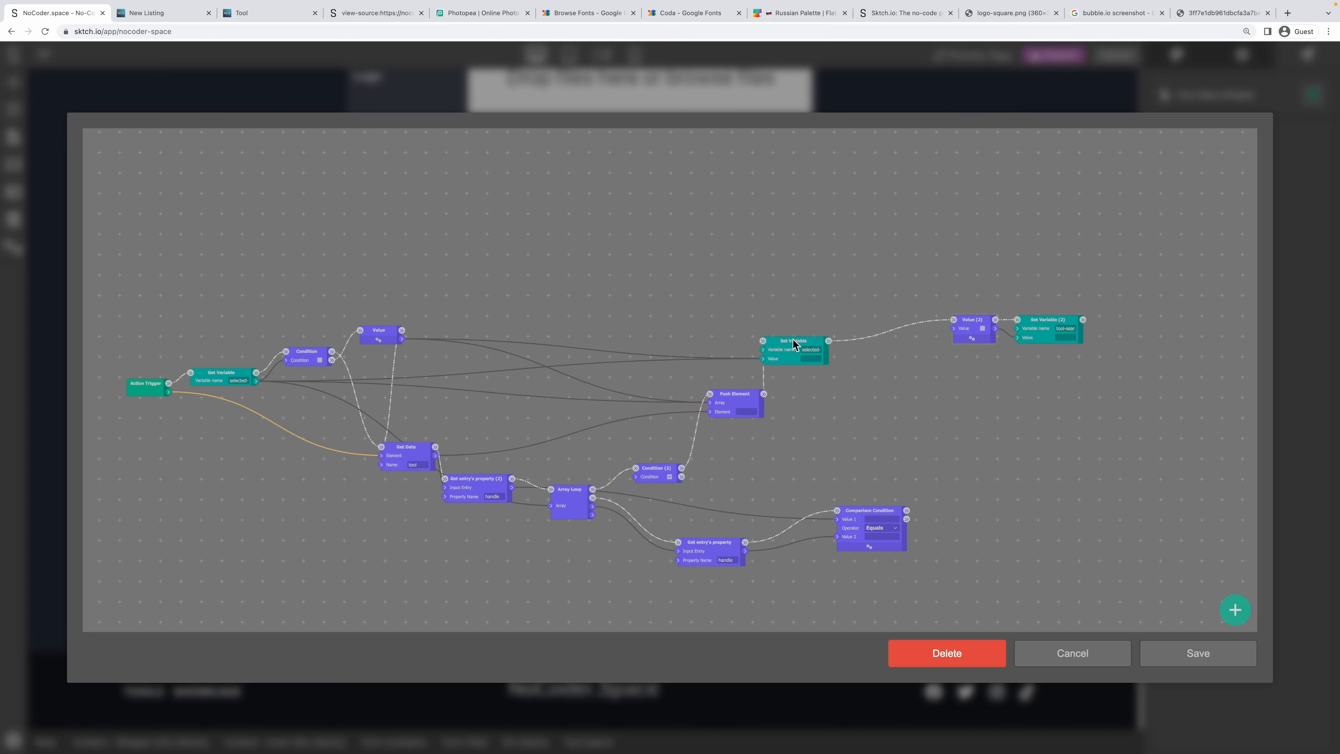
drag(793, 338, 865, 337)
drag(739, 394, 812, 395)
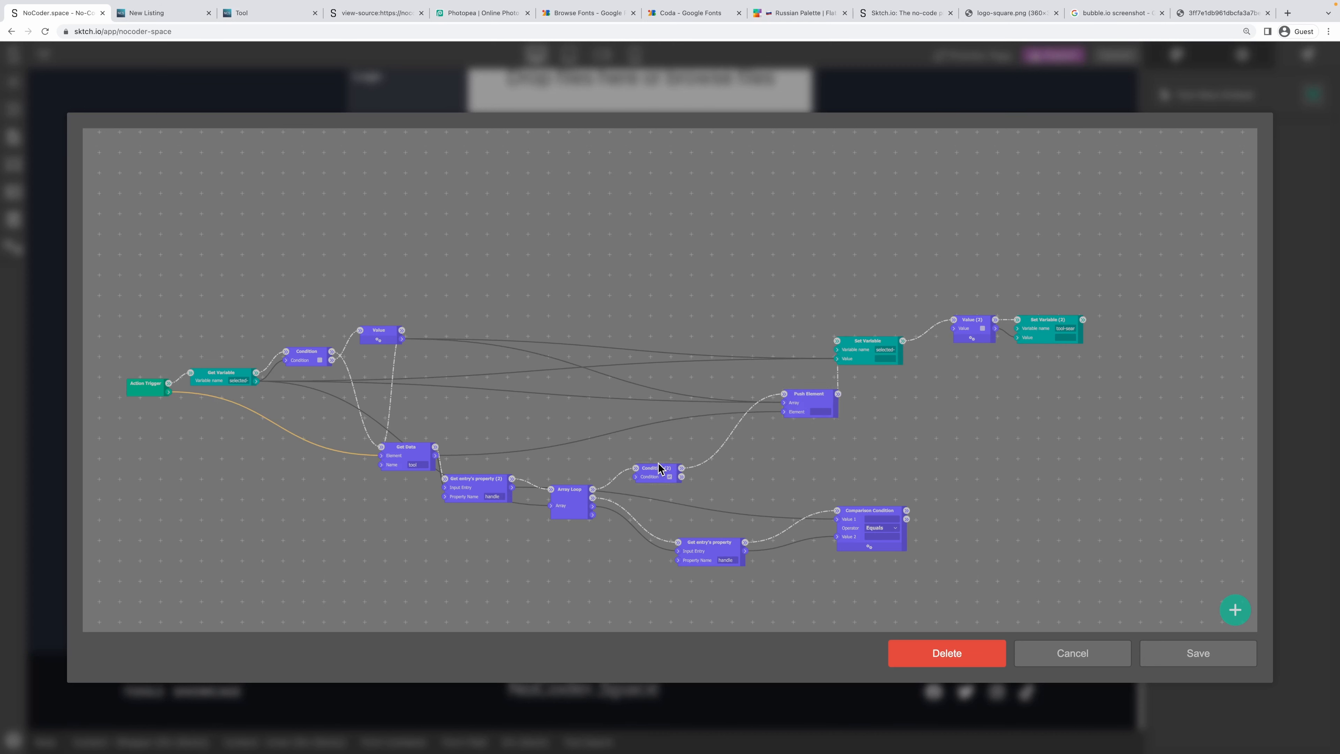
drag(658, 467, 659, 456)
drag(869, 513, 784, 523)
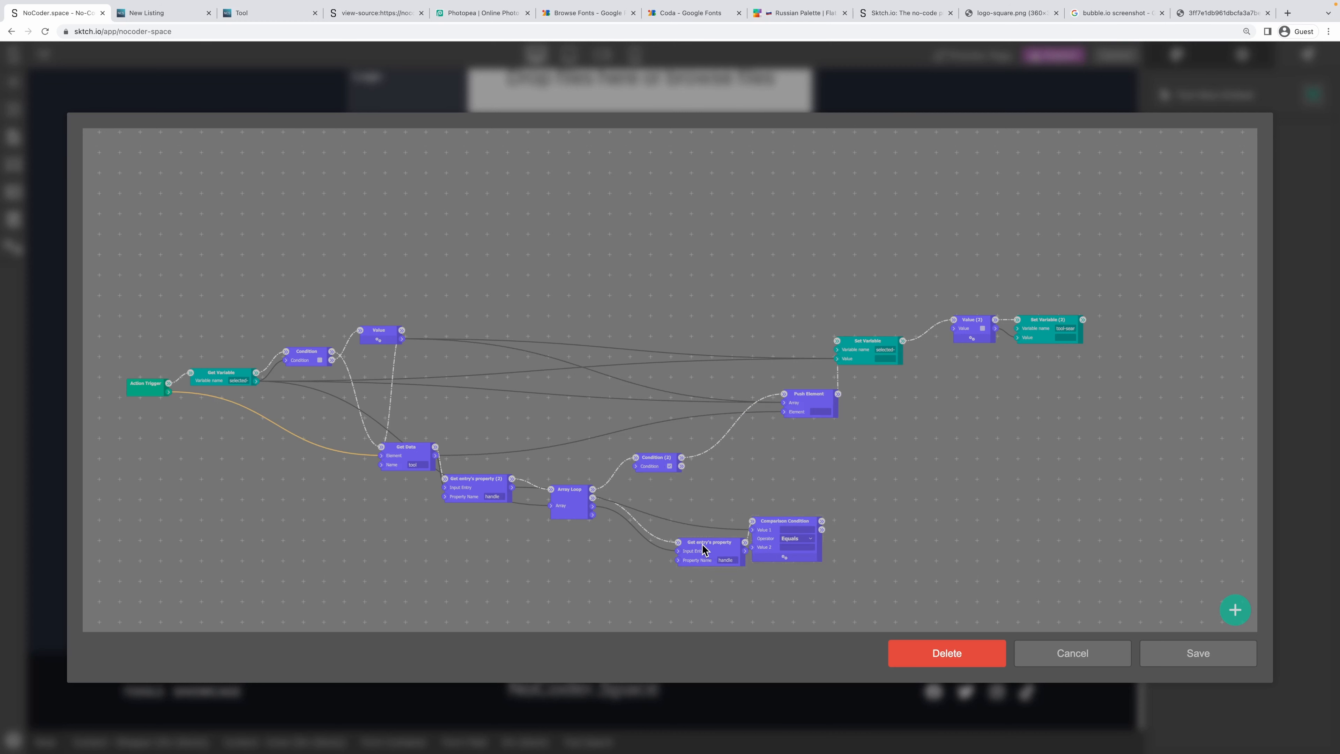
drag(702, 544, 664, 526)
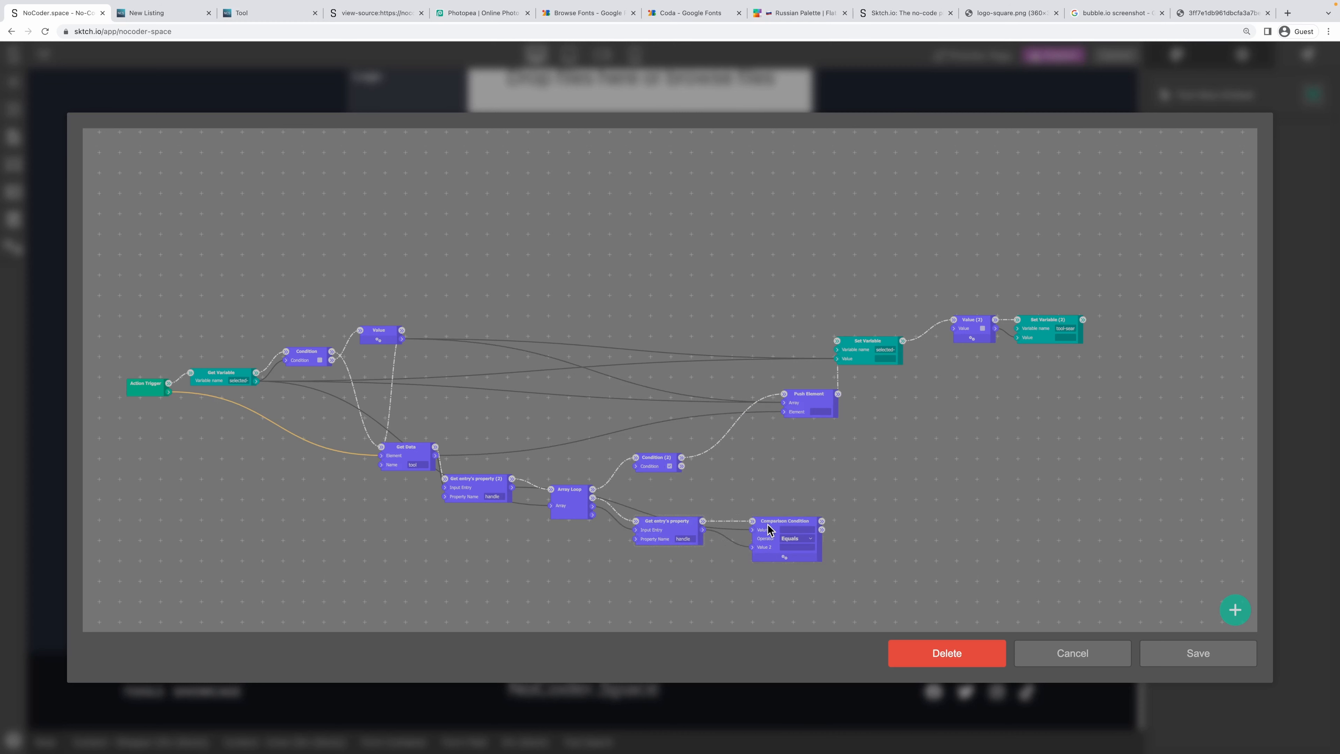
drag(775, 528, 754, 507)
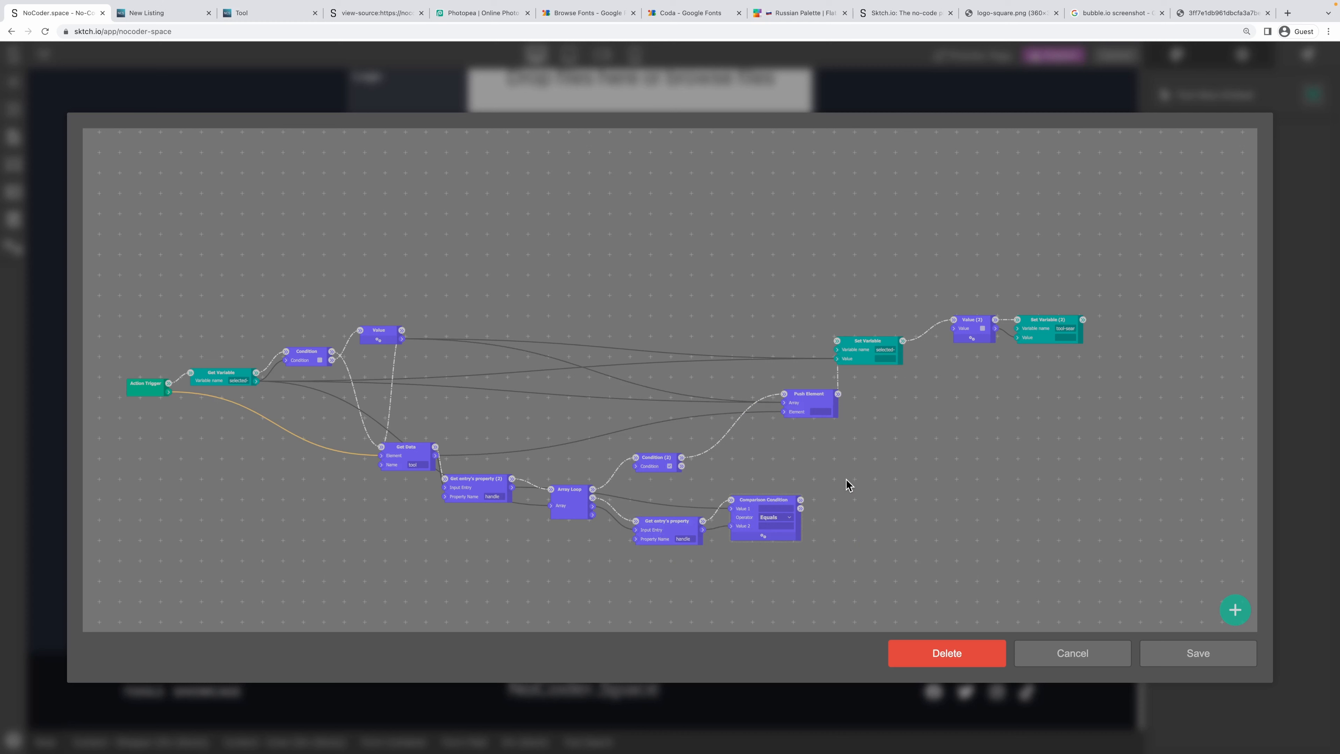
Add a Value (3) node set to Boolean.
right_click(877, 464)
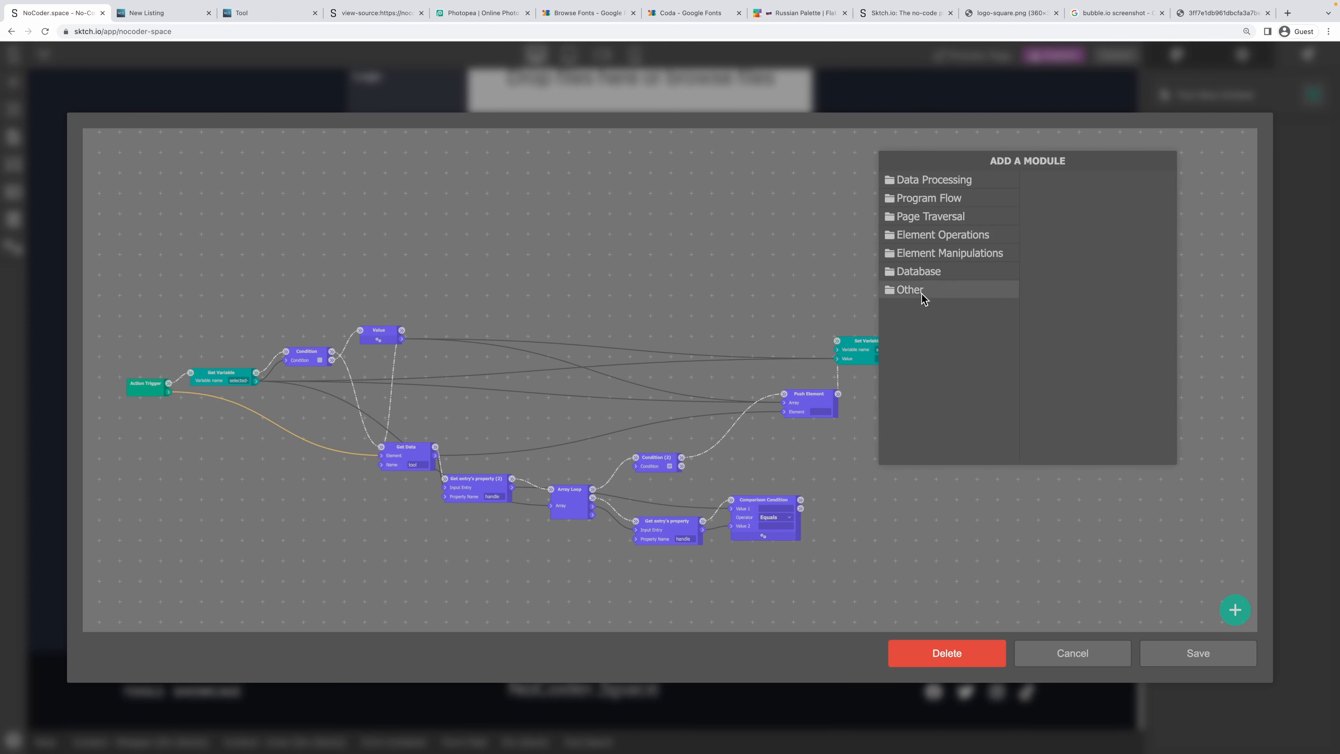
mouse_move(932, 181)
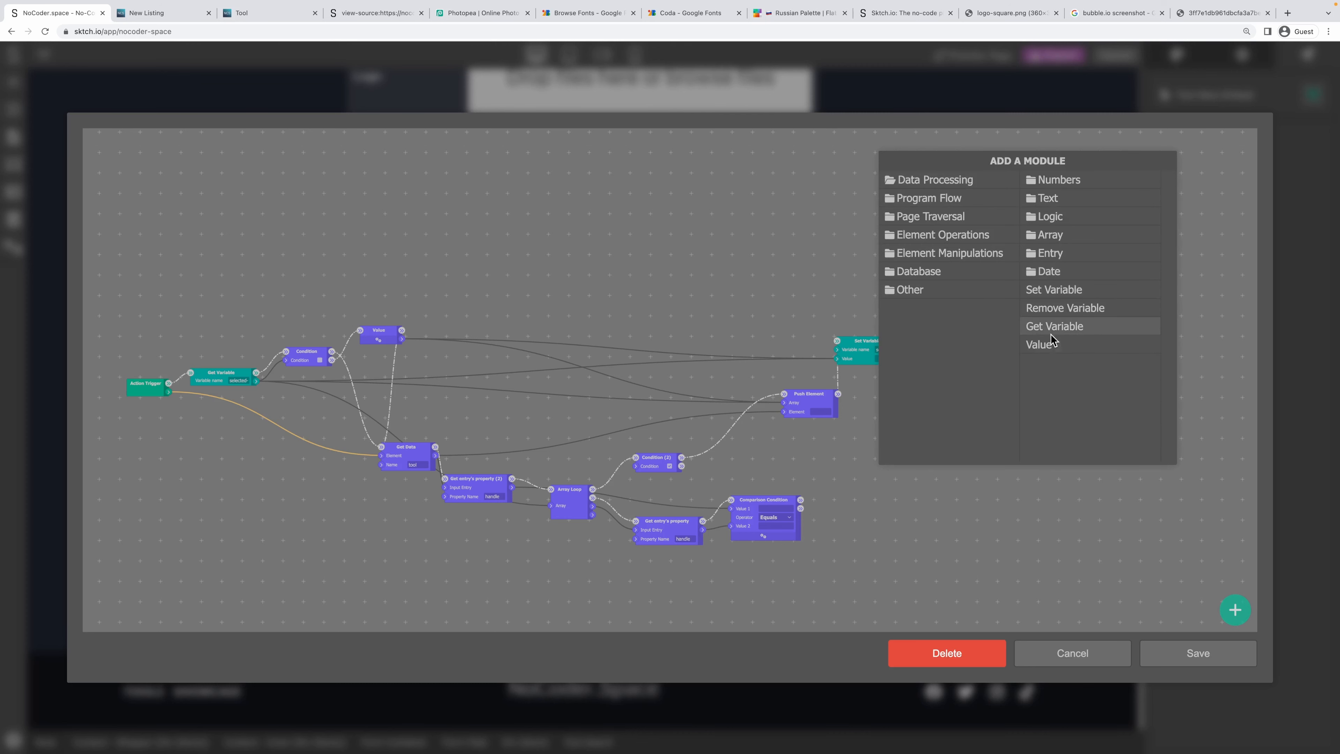
click(1038, 335)
drag(906, 465, 885, 476)
click(879, 495)
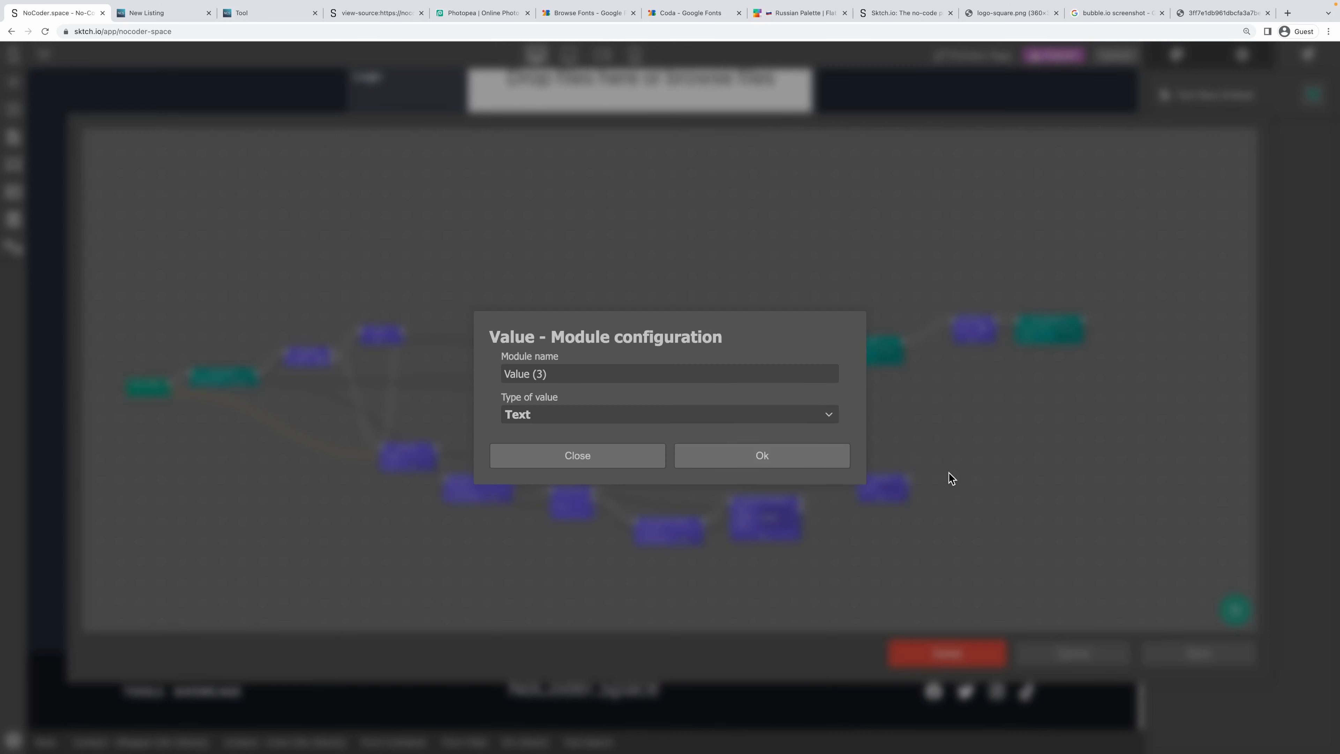
click(695, 418)
click(550, 475)
click(723, 463)
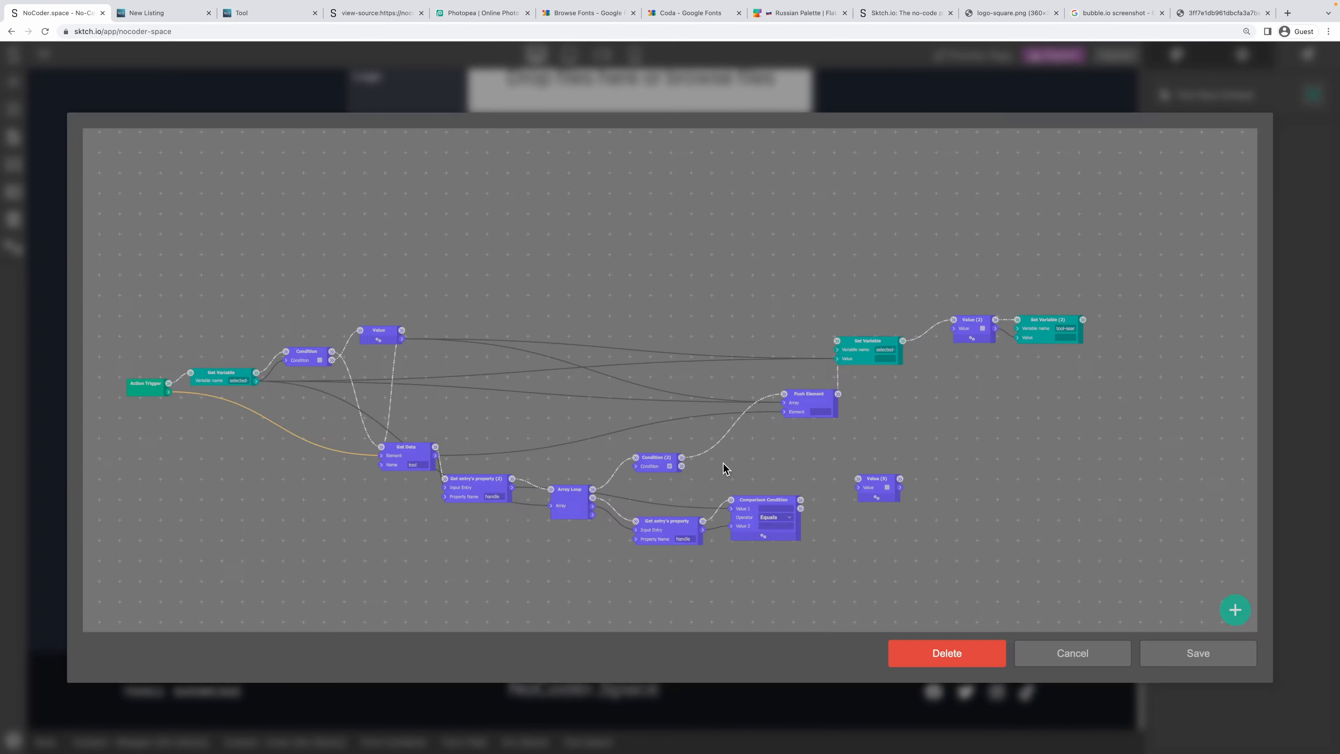
Wire the comparison's Then to Value (3) and Condition (2)'s Otherwise to Value (2), then save.
drag(881, 475, 869, 488)
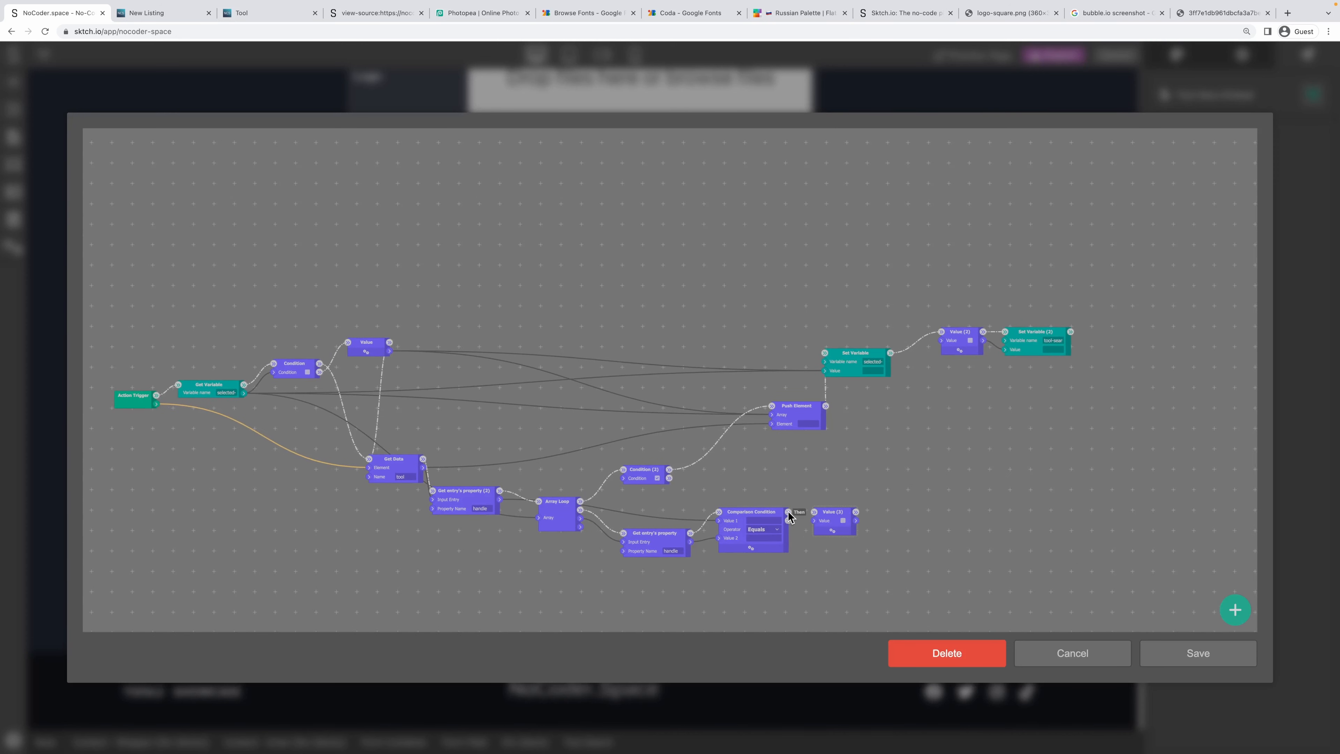
drag(788, 512, 630, 482)
drag(668, 479, 968, 422)
drag(1036, 346, 1074, 405)
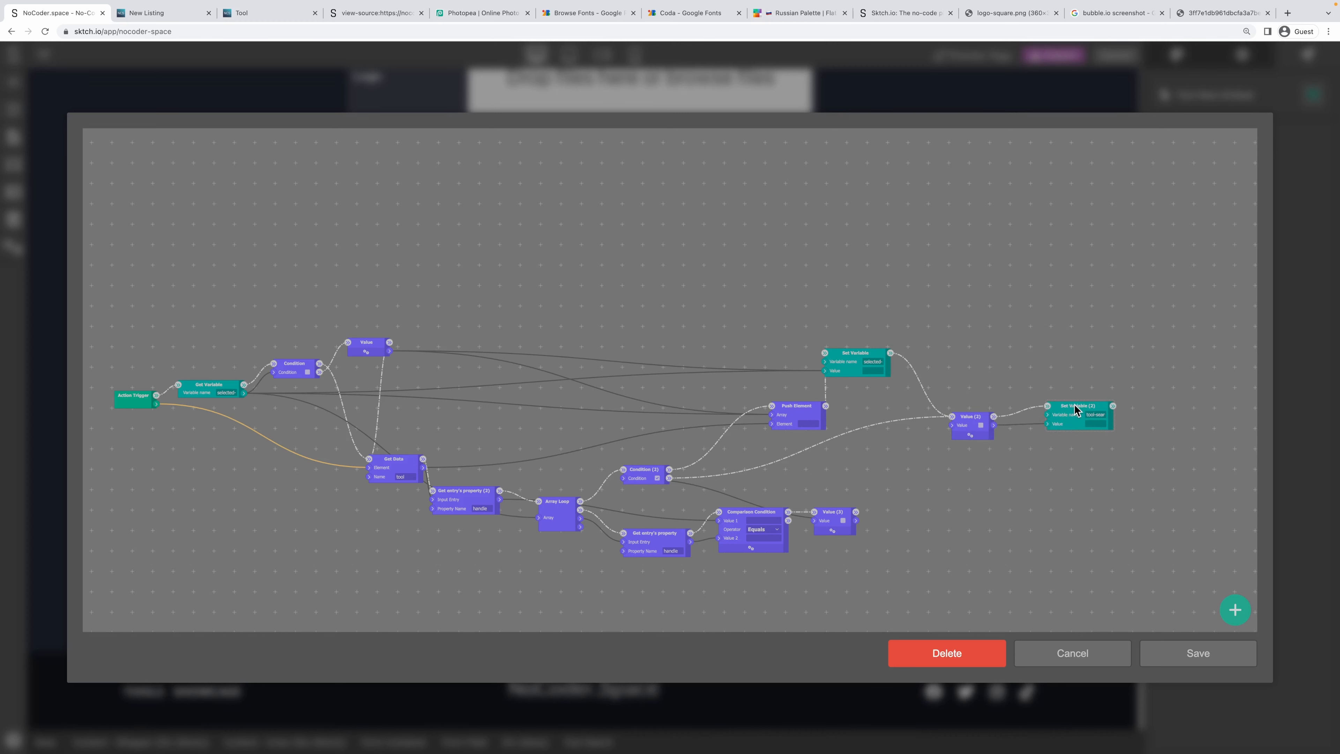
drag(799, 408, 747, 386)
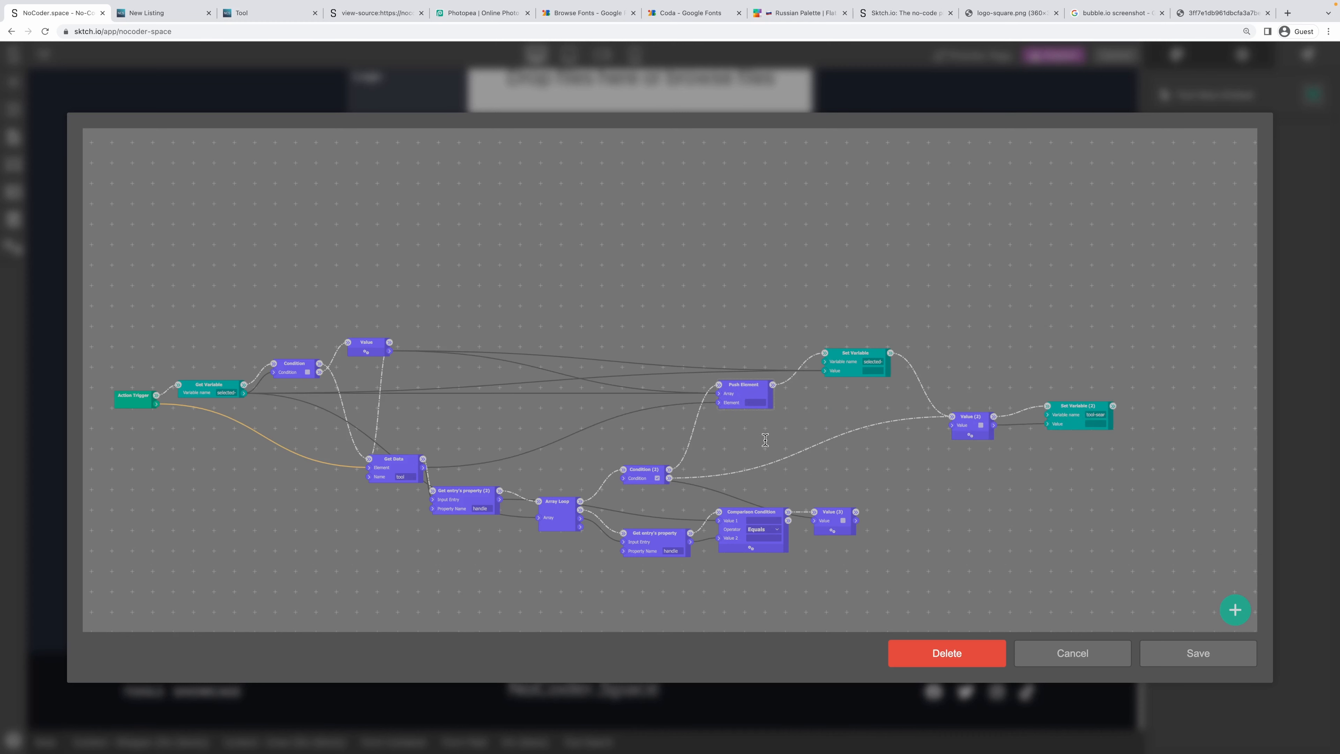
drag(835, 516, 836, 522)
drag(755, 517, 754, 539)
drag(653, 534, 643, 545)
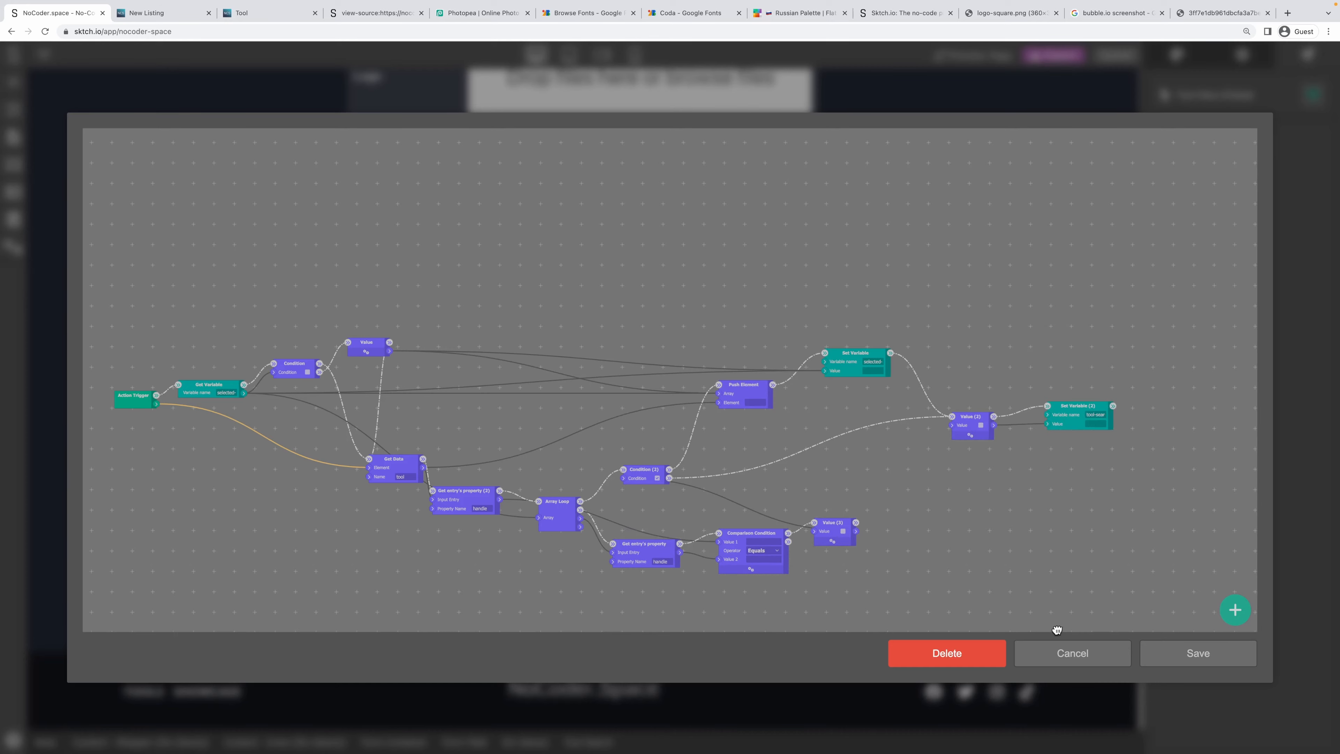
click(1184, 653)
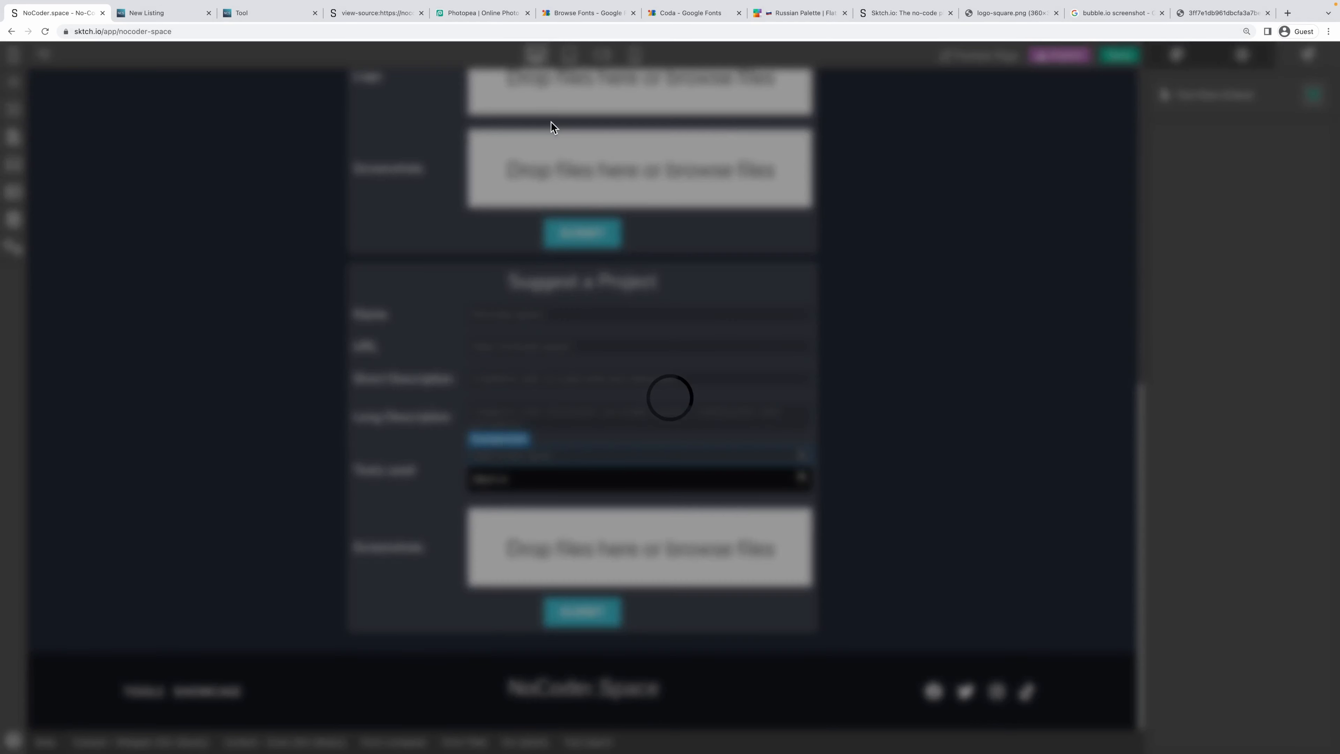
On the live site, open a blank Suggest a Project form and add Bubble.io by searching 'io'.
click(160, 14)
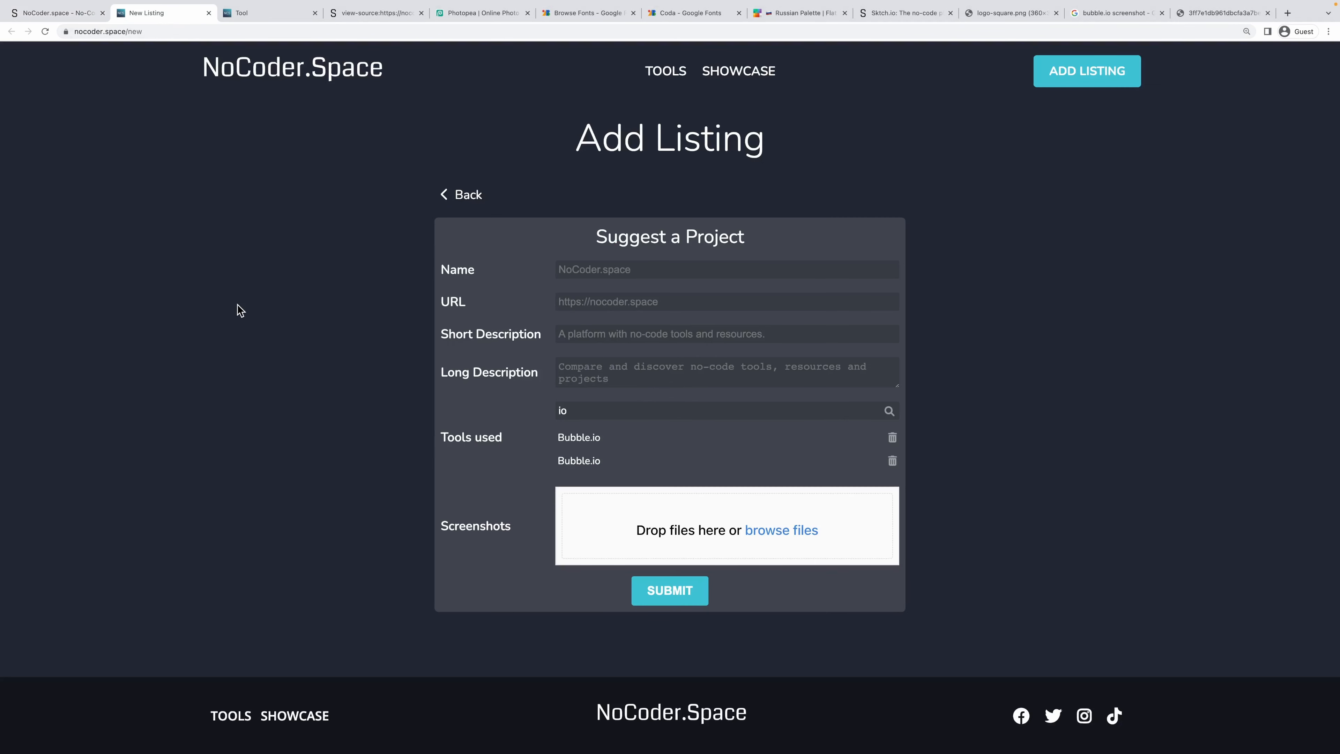
click(461, 194)
click(786, 235)
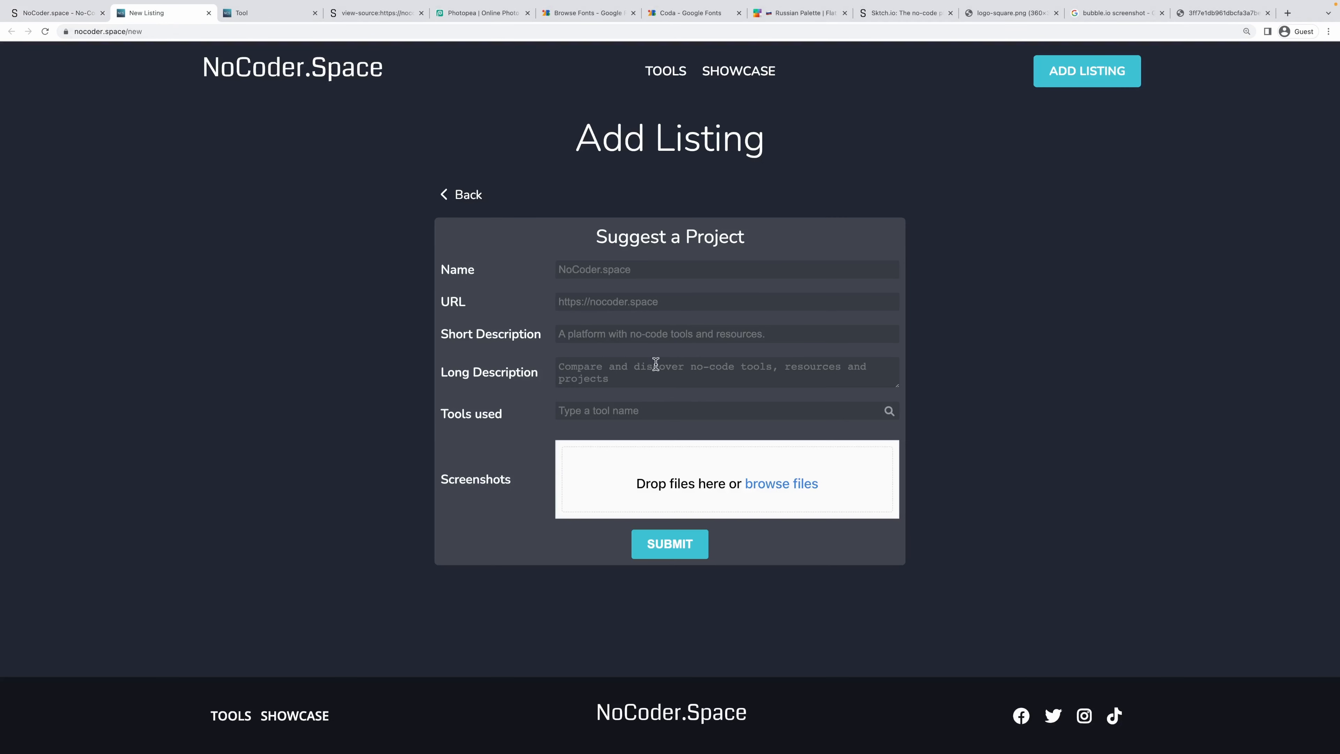
click(624, 404)
text(io)
click(602, 434)
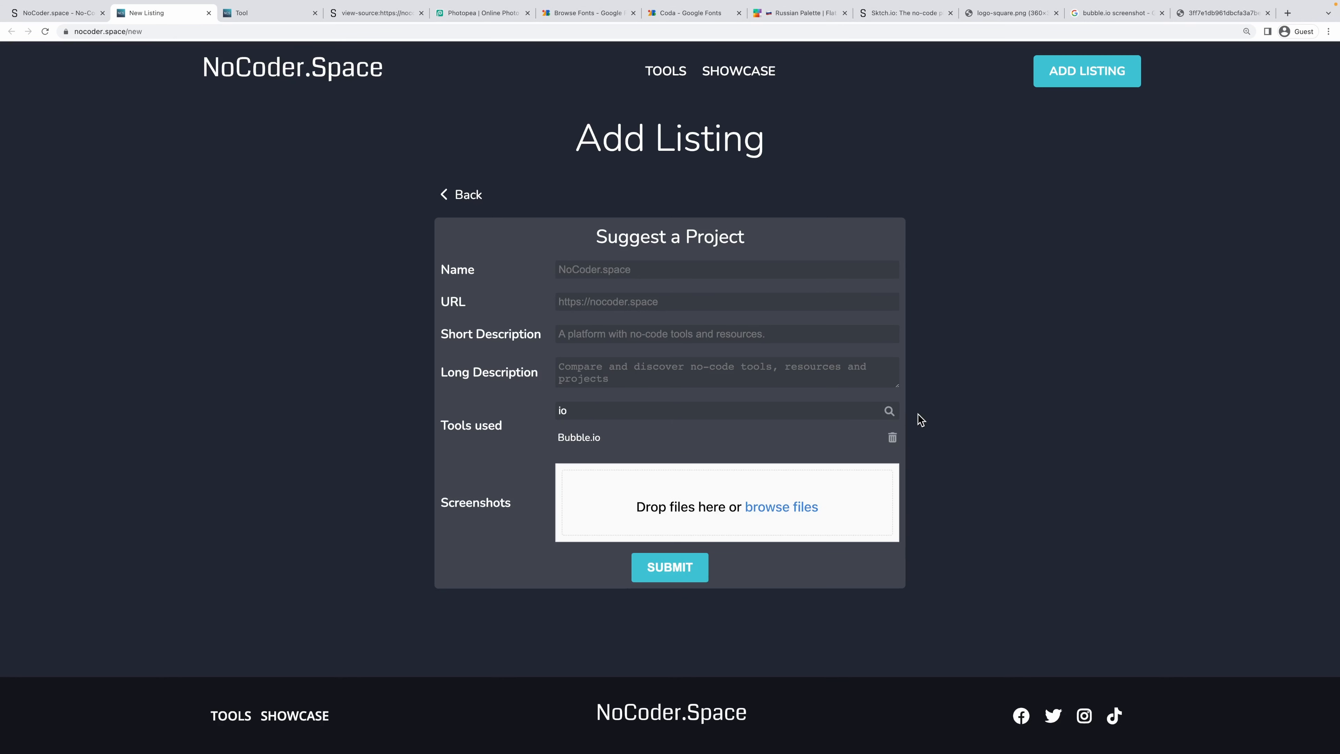
Pick Bubble.io again, add Sktch.io, remove it, then add Sktch.io back.
click(890, 410)
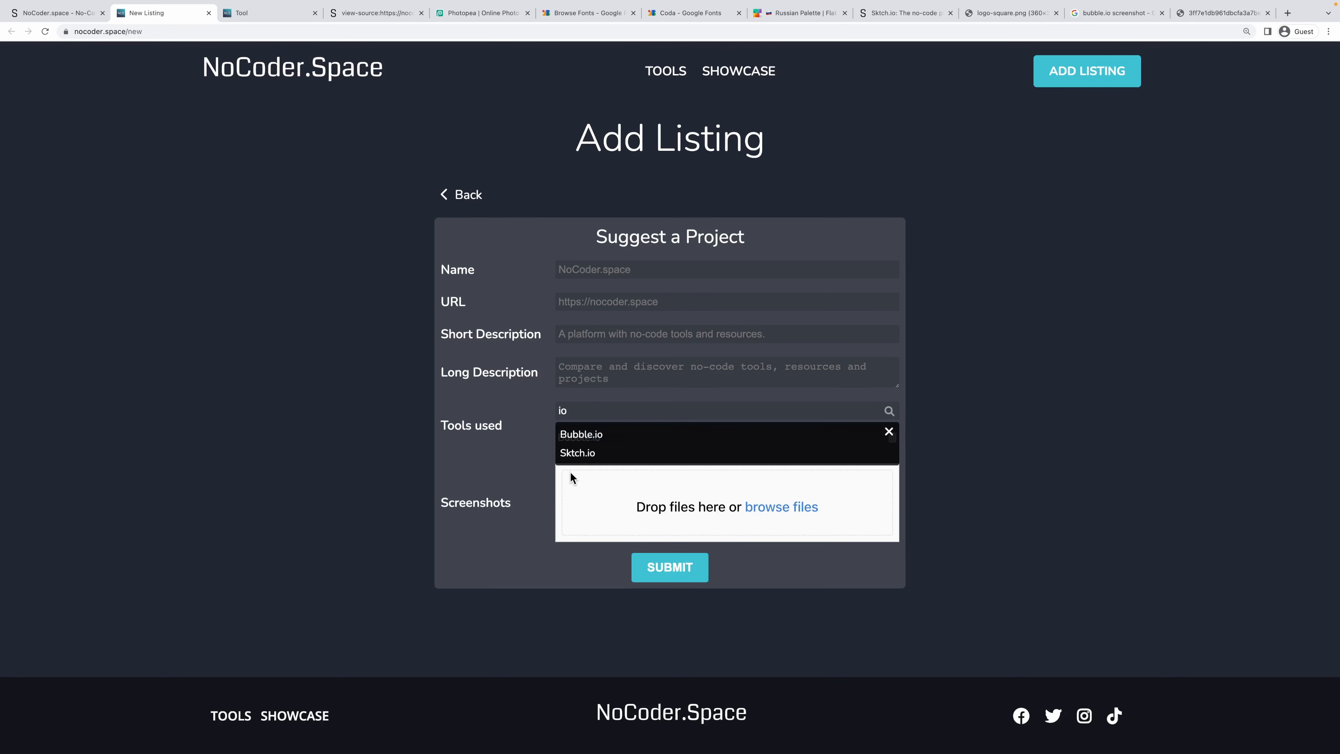
click(591, 434)
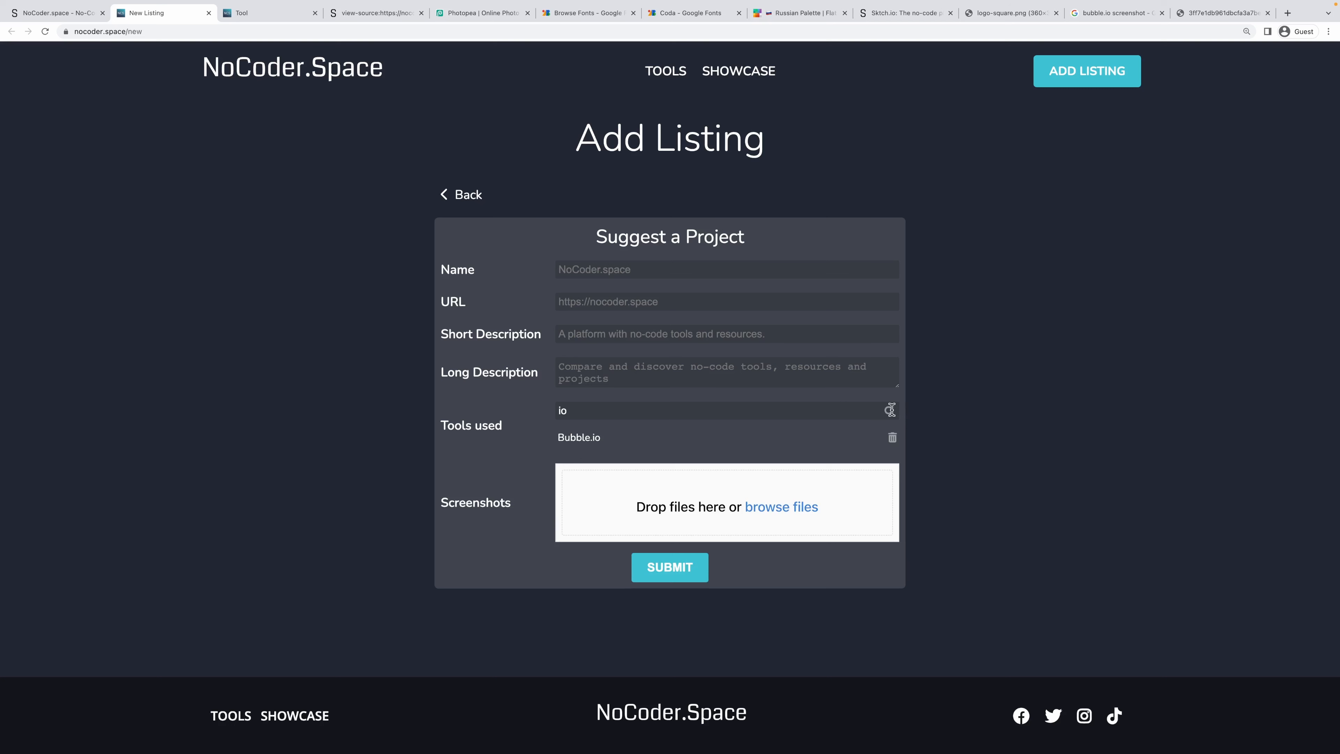
click(889, 410)
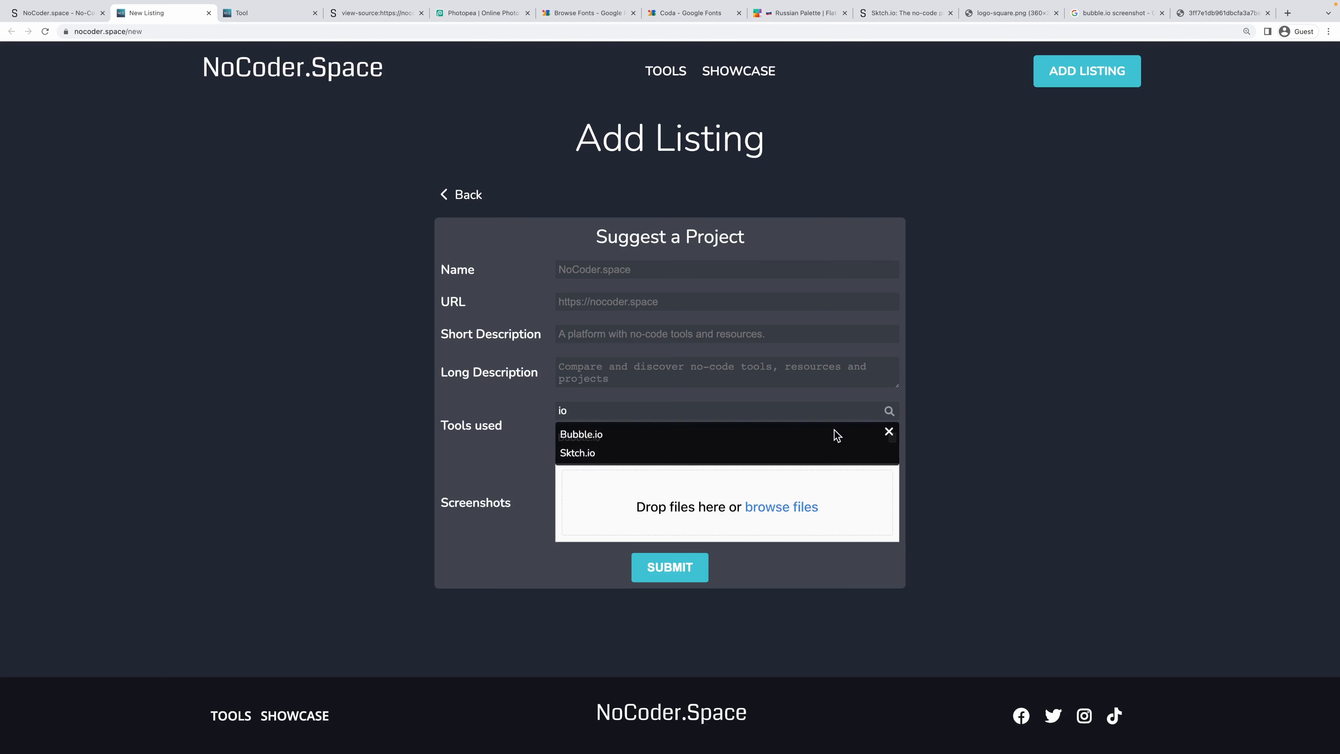
click(589, 455)
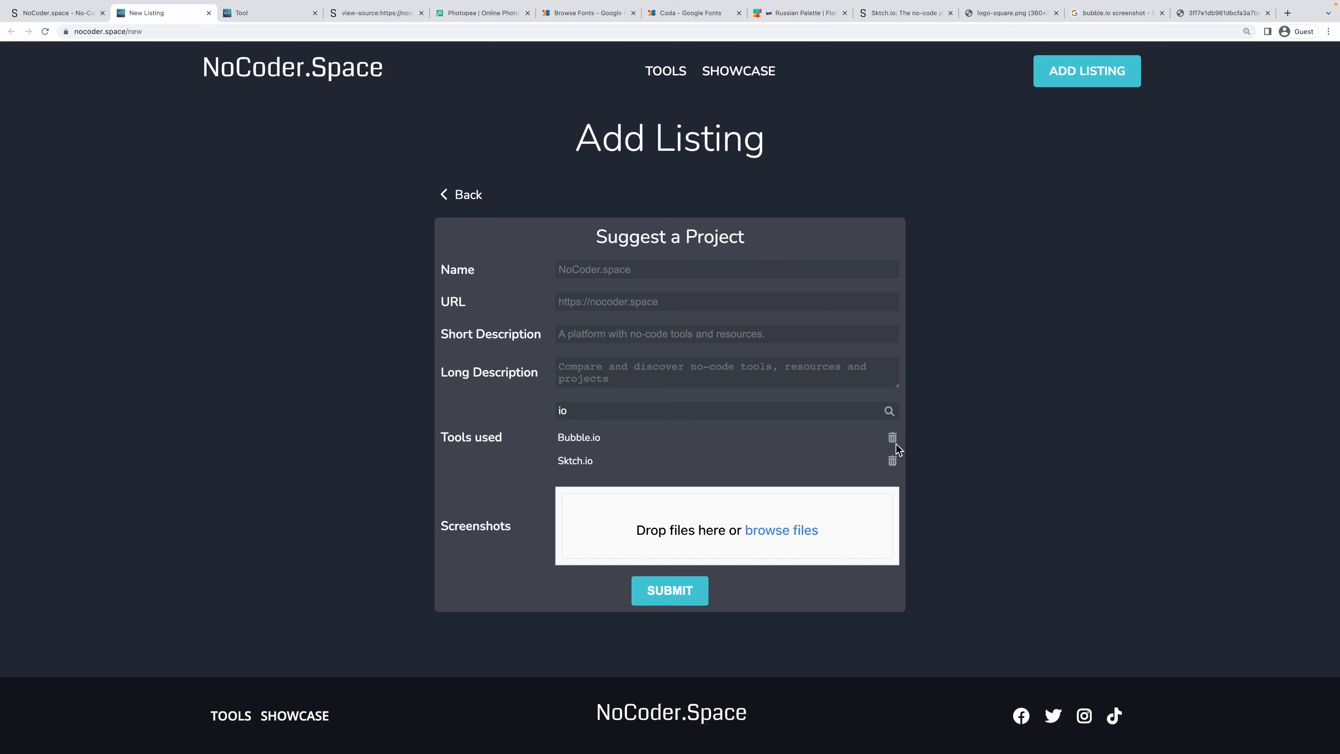
click(892, 462)
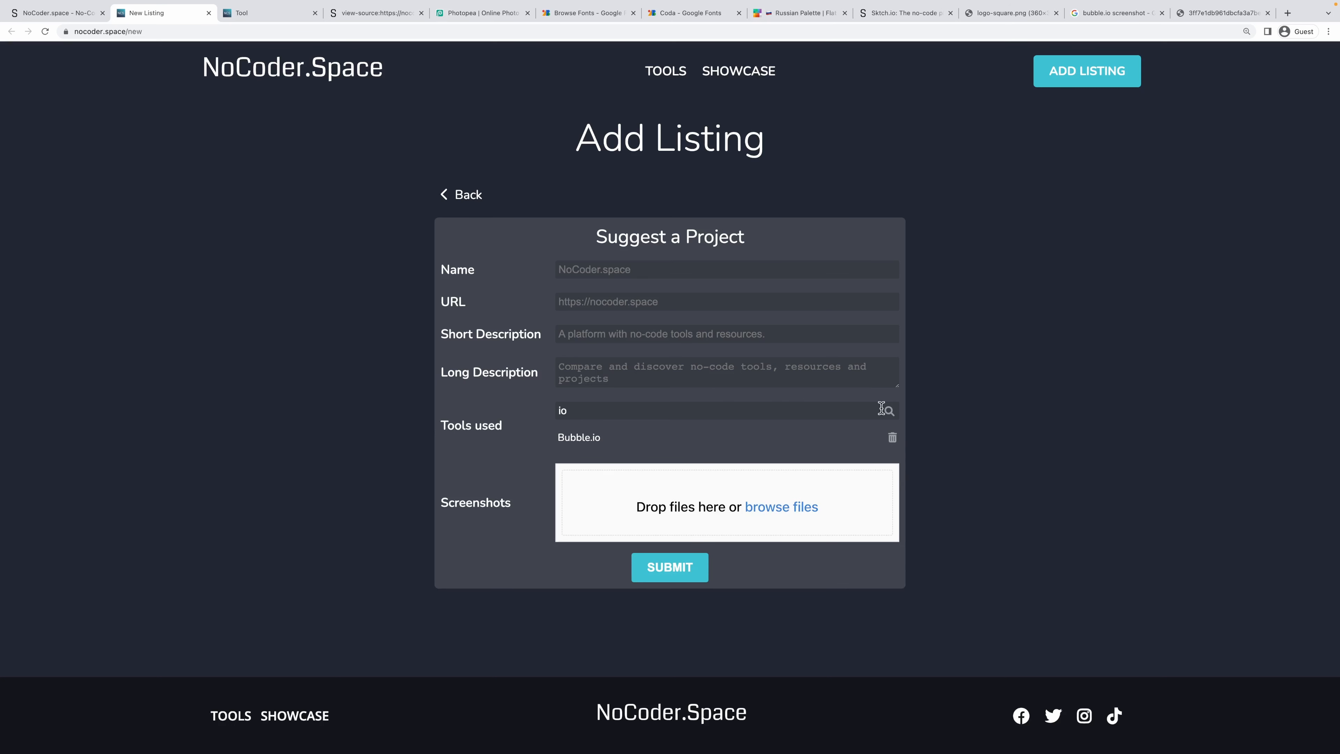
click(889, 410)
click(601, 457)
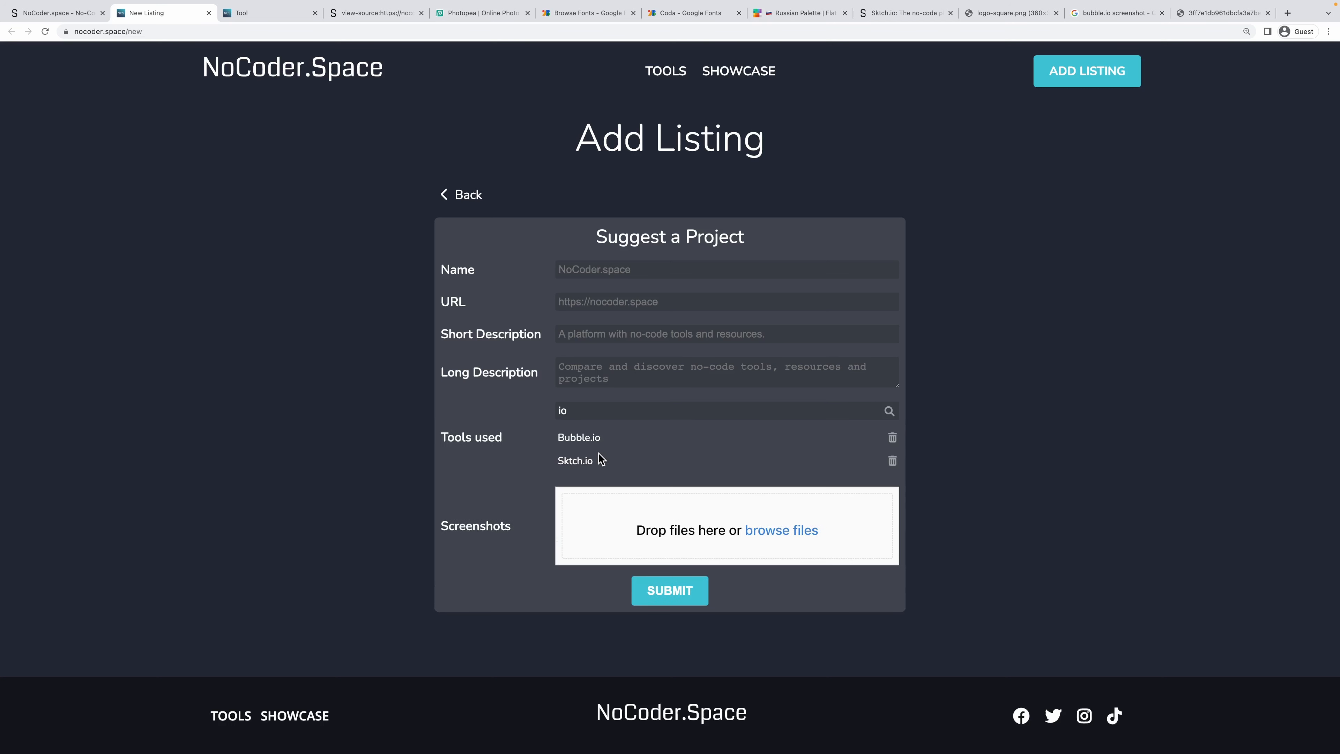
Remove Bubble.io, re-add it below Sktch.io, remove Sktch.io, and return to the Sktch.io editor.
click(892, 437)
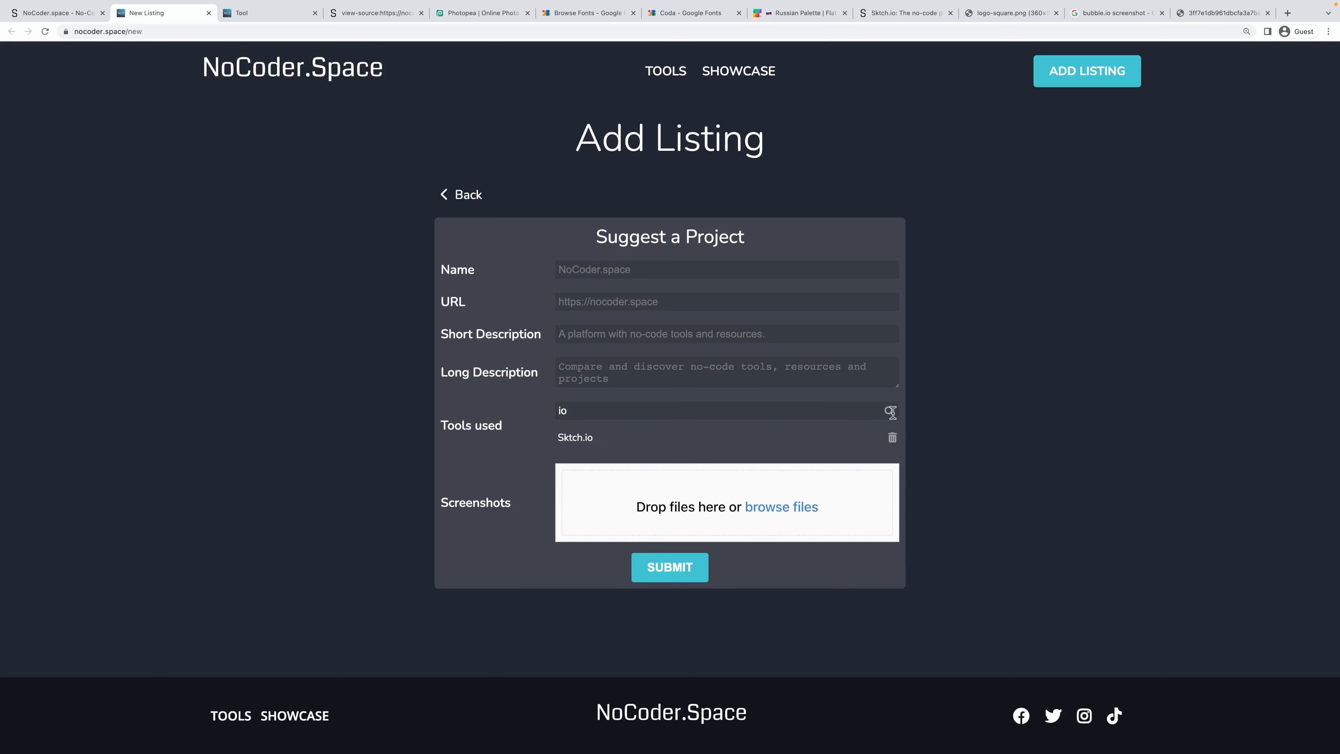
click(890, 411)
click(580, 435)
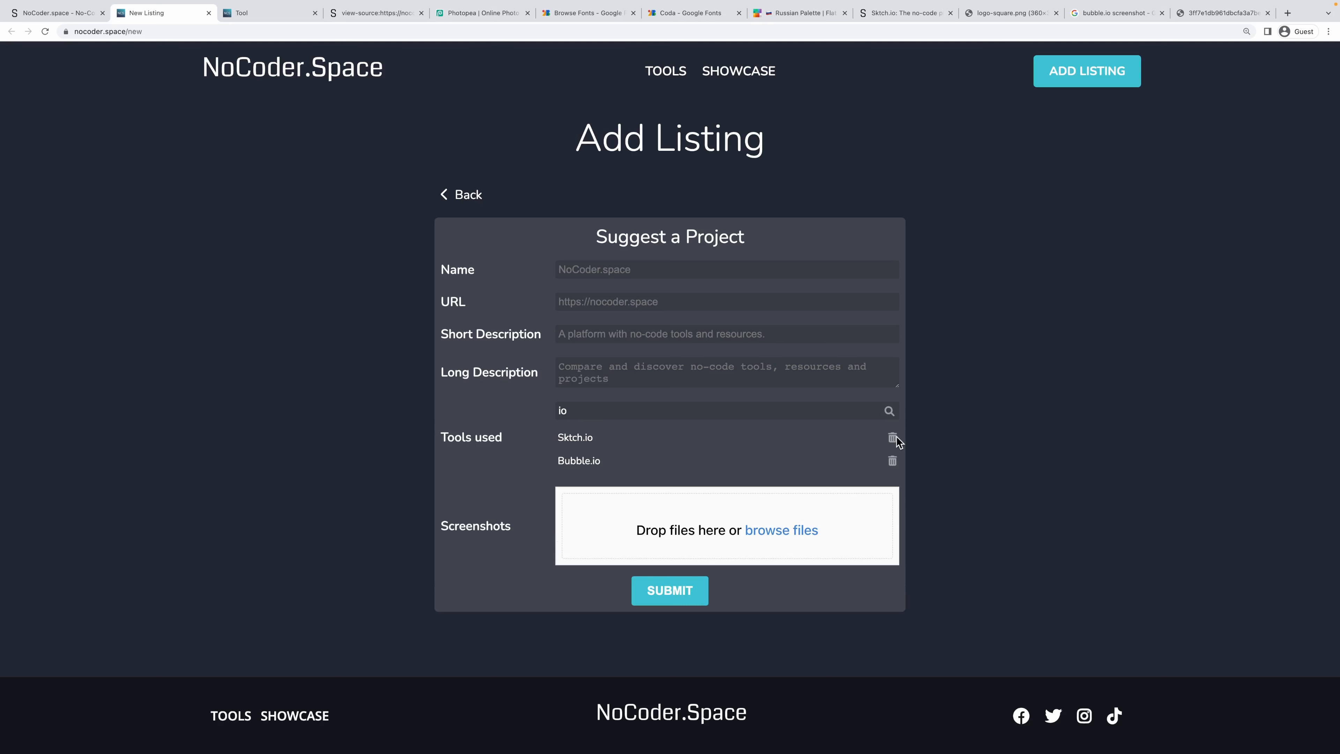
click(892, 438)
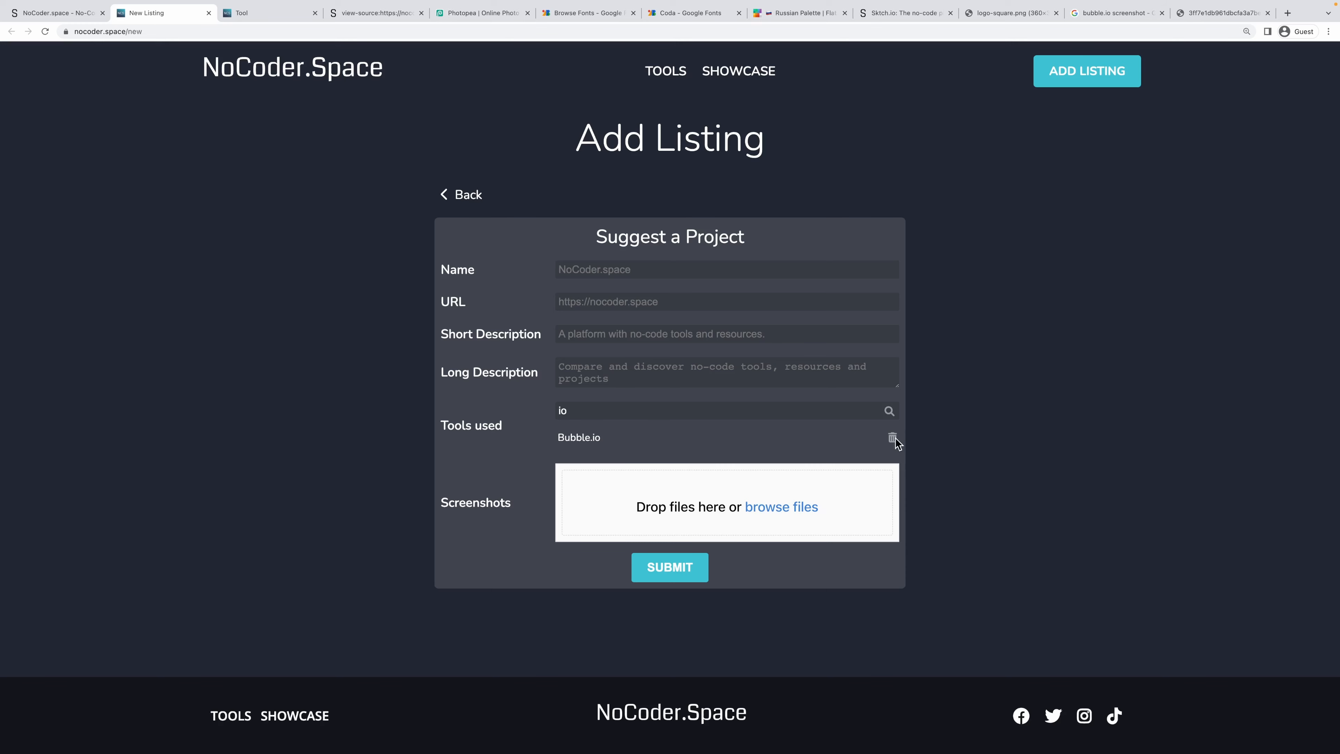
click(75, 20)
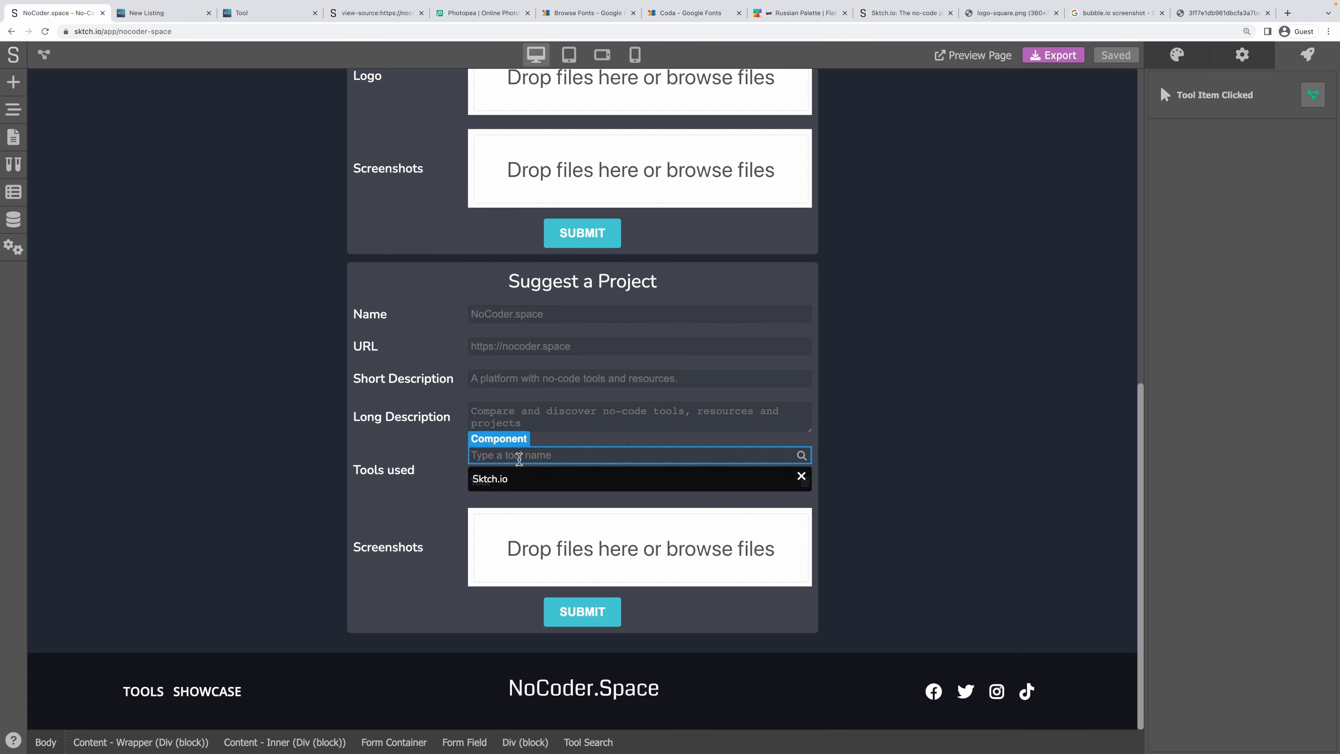
Select the Tool Search - Results block and reset its minimum height to 0.
click(517, 474)
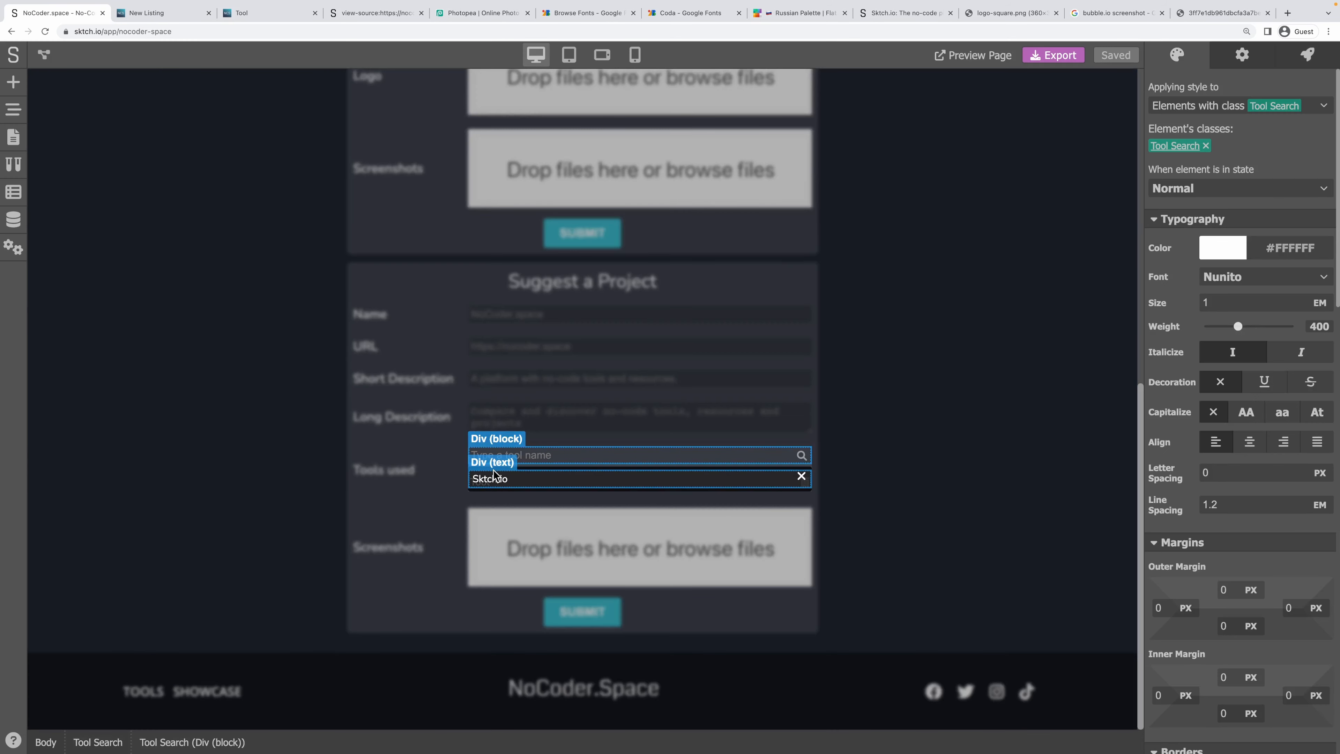
click(509, 478)
scroll(1176, 502, down, 15)
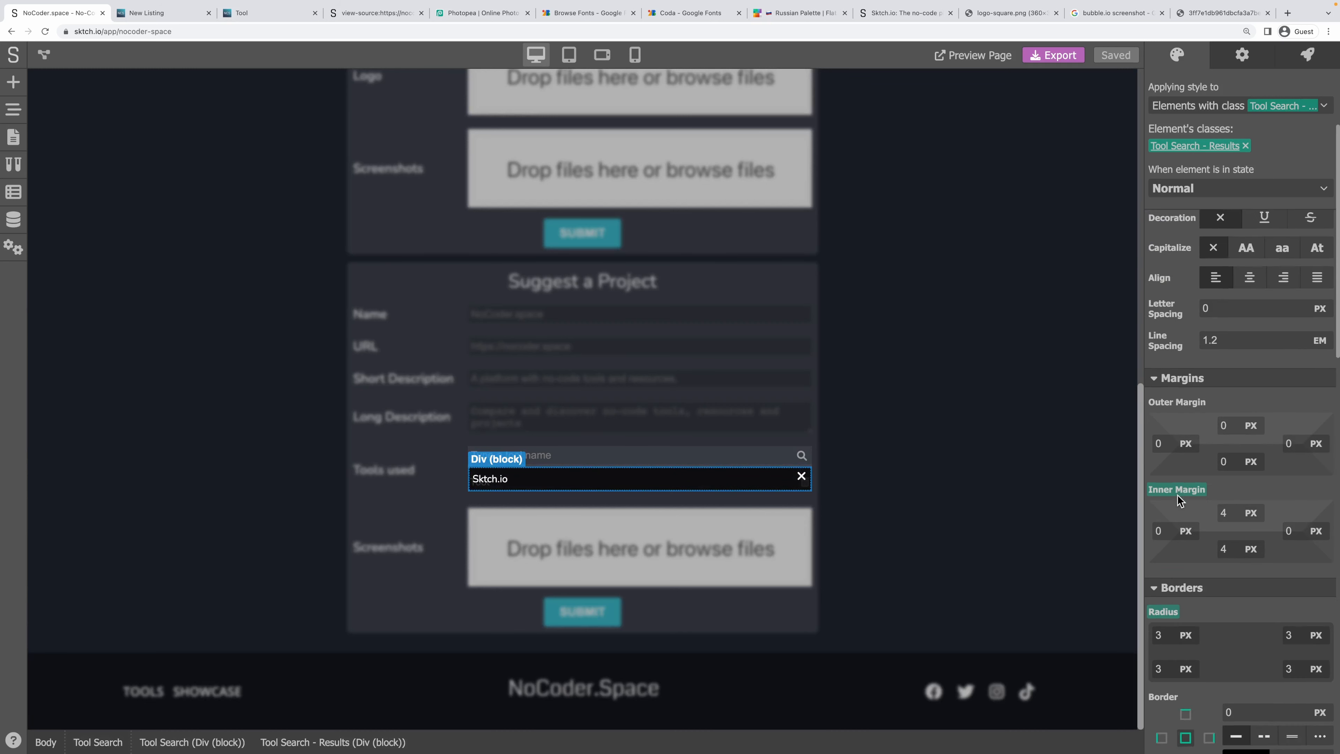
scroll(1181, 502, down, 5)
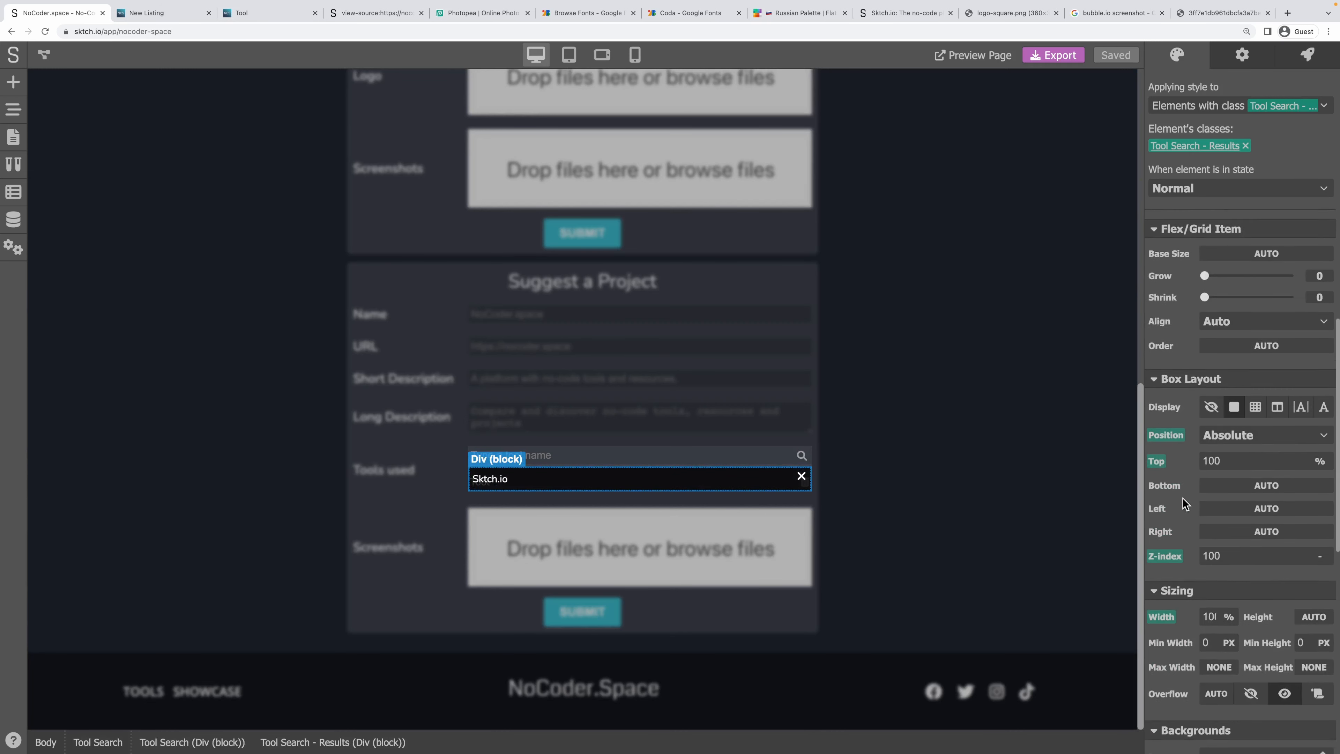
scroll(1182, 503, down, 1)
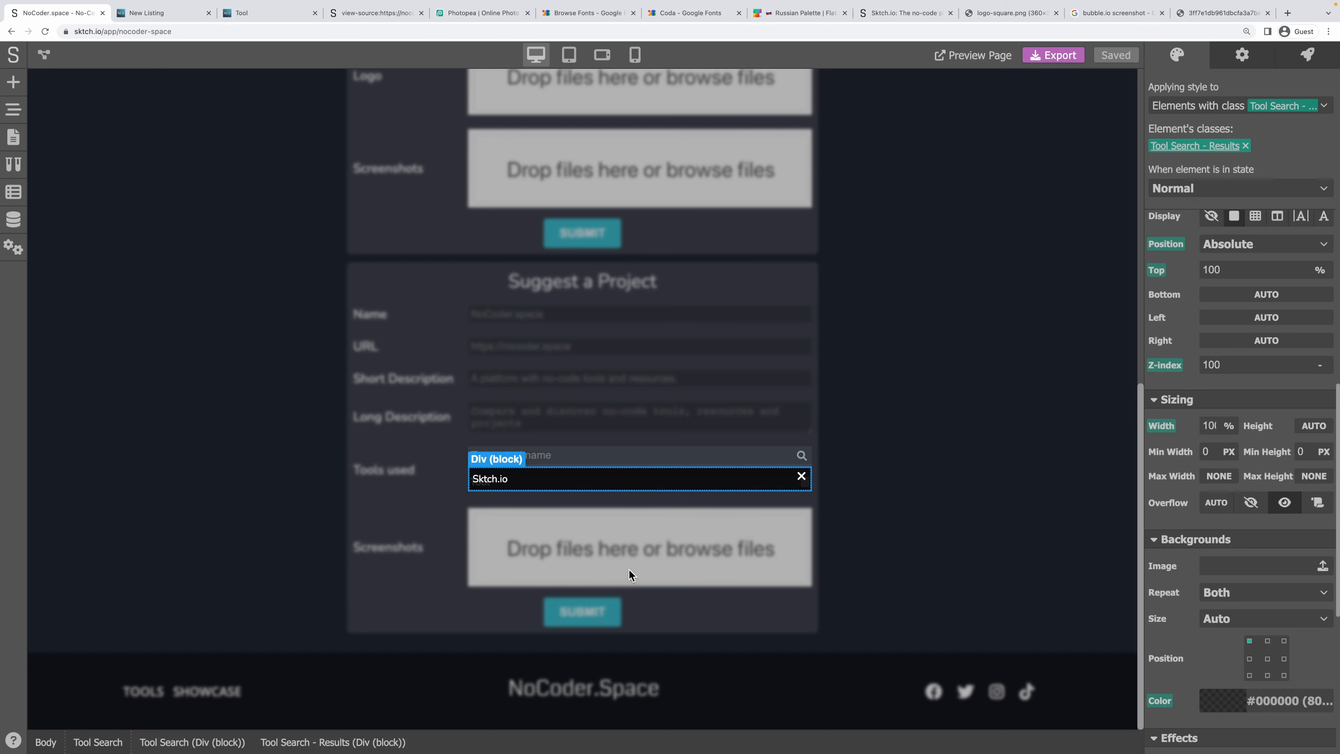
click(1303, 451)
text(00)
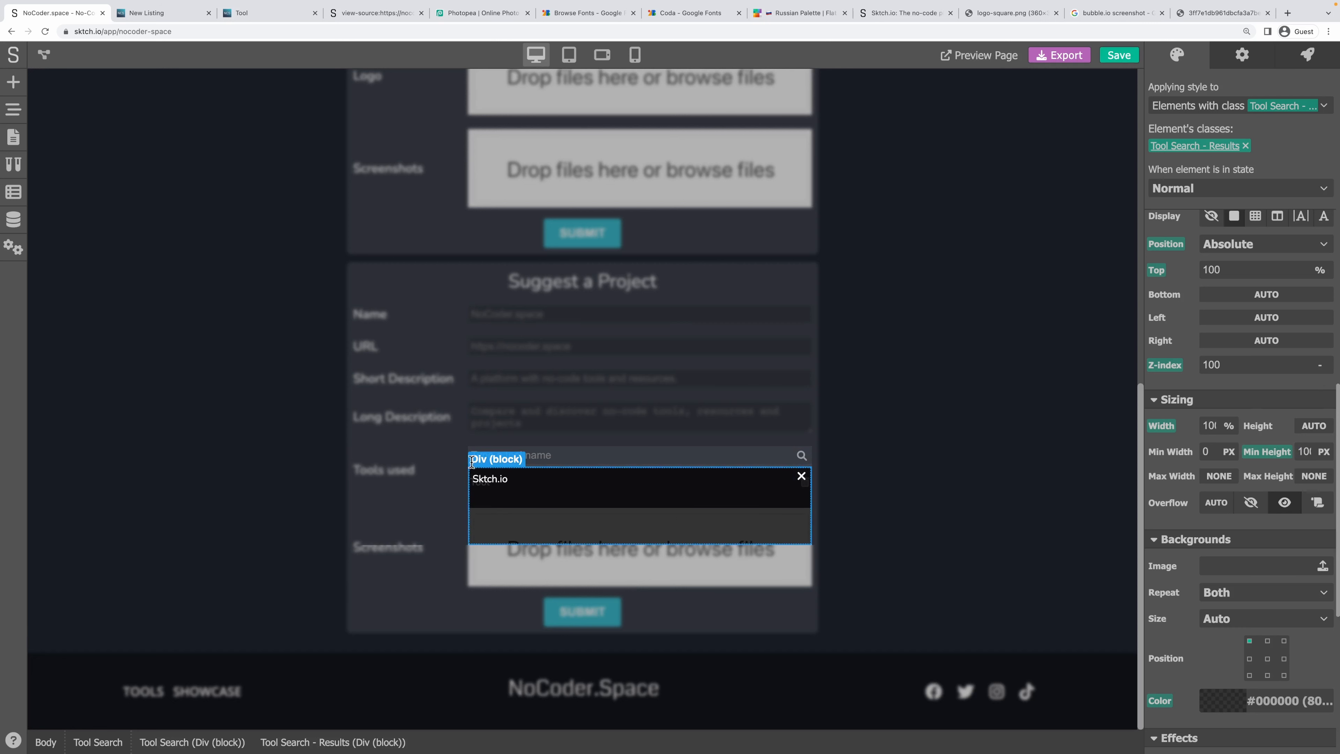
click(1263, 454)
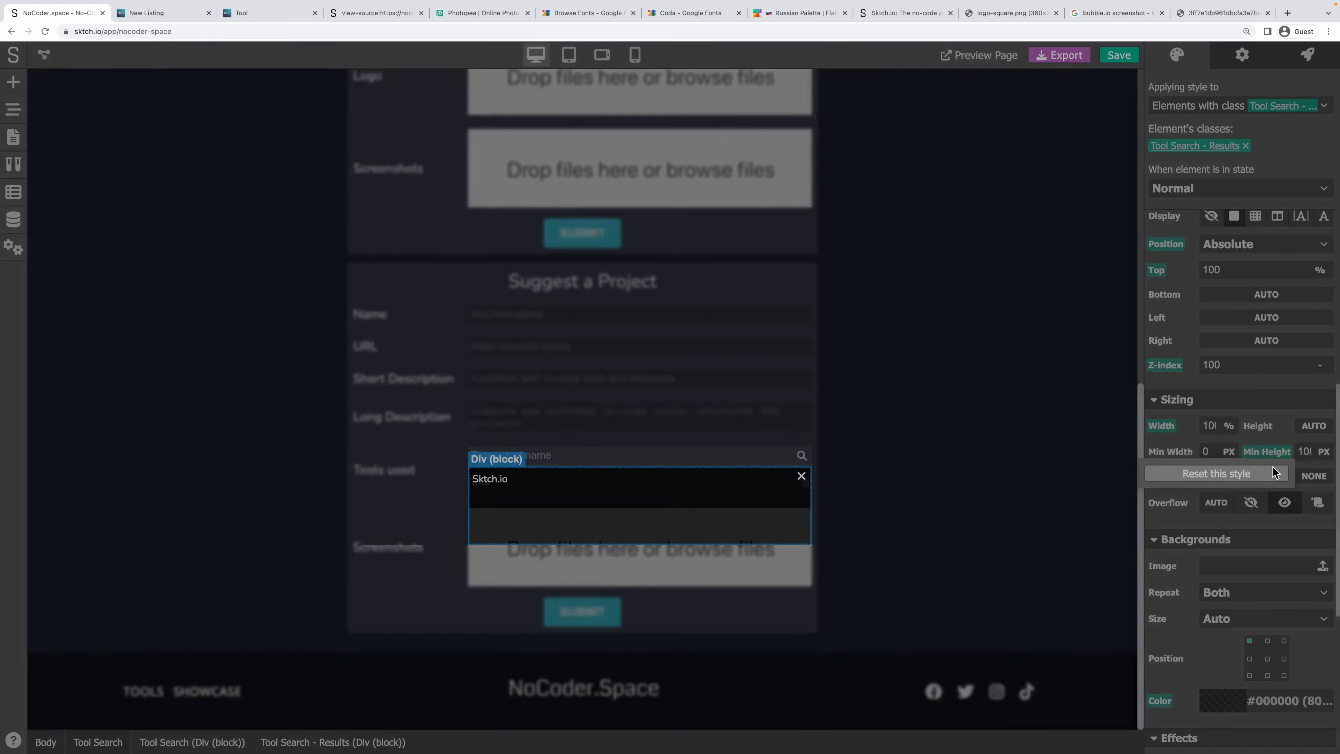
click(1278, 474)
Give the results box a maximum height in PX and set its overflow to Auto.
click(1310, 477)
click(1312, 494)
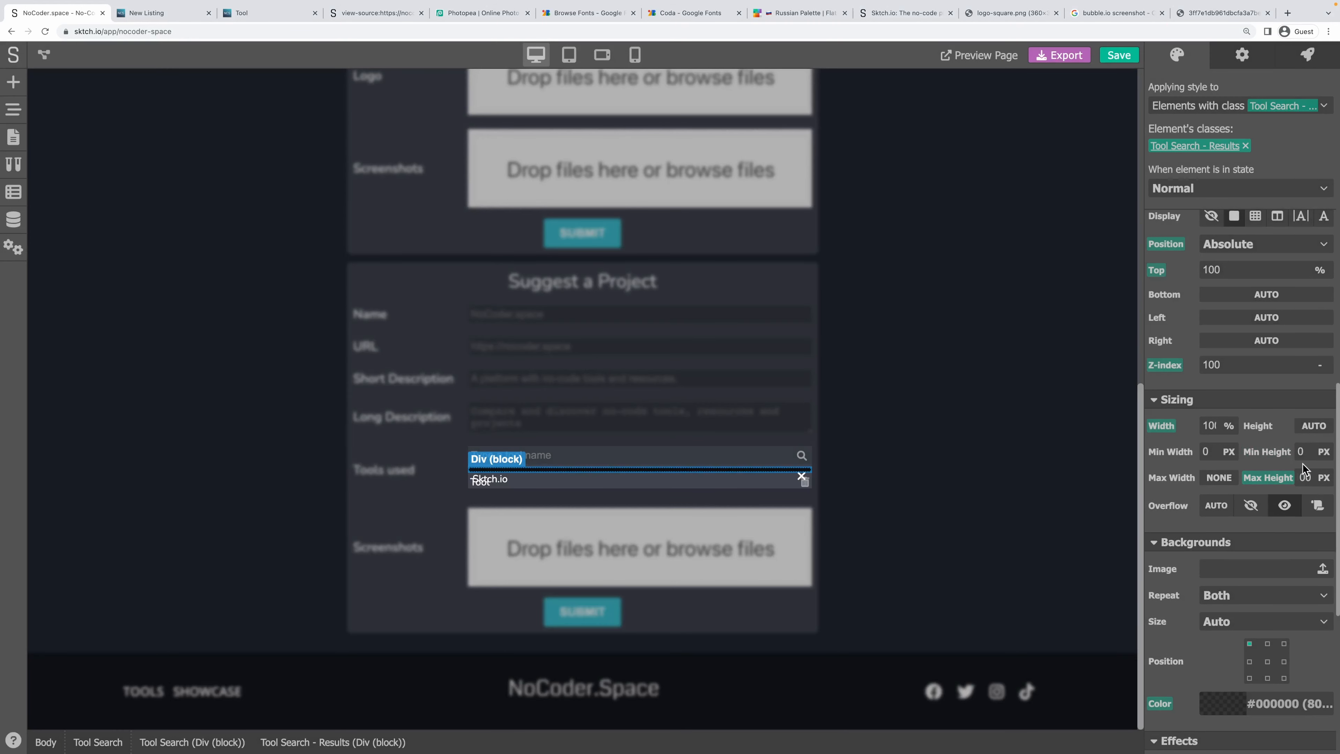
key(Return)
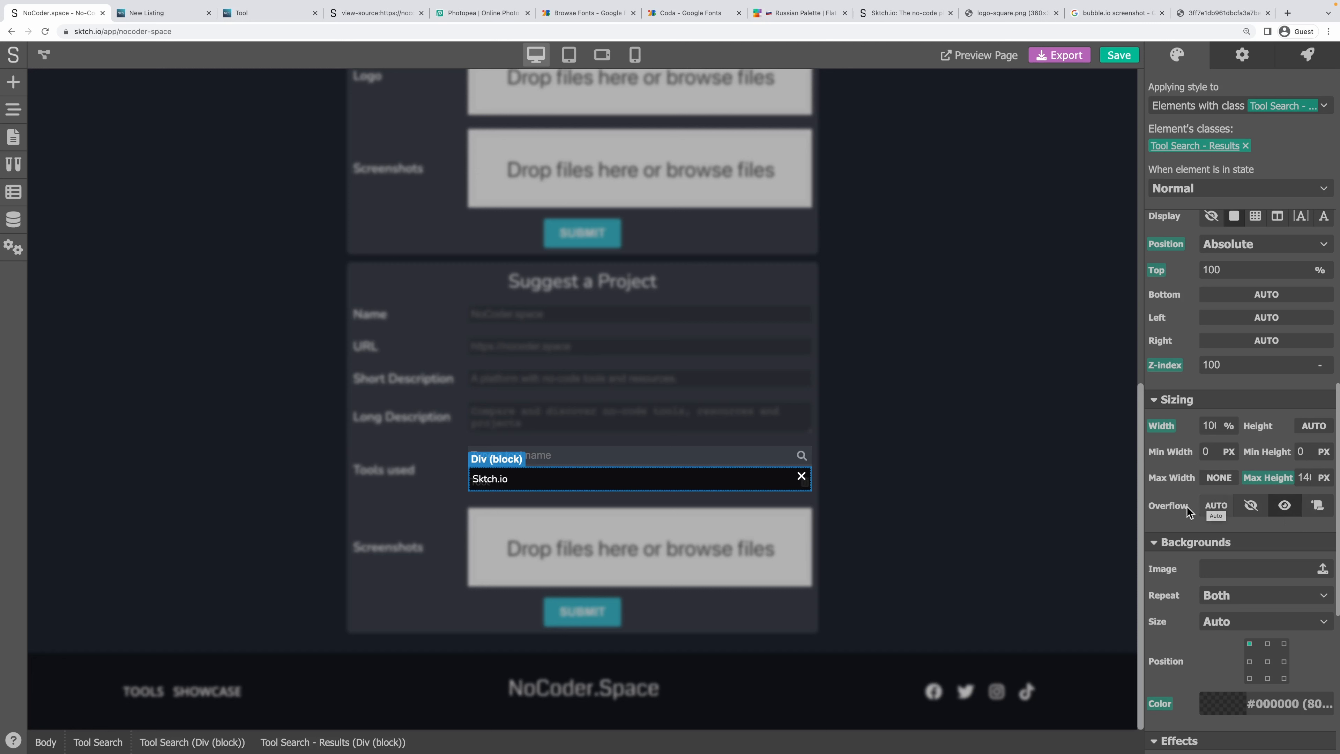
click(1215, 506)
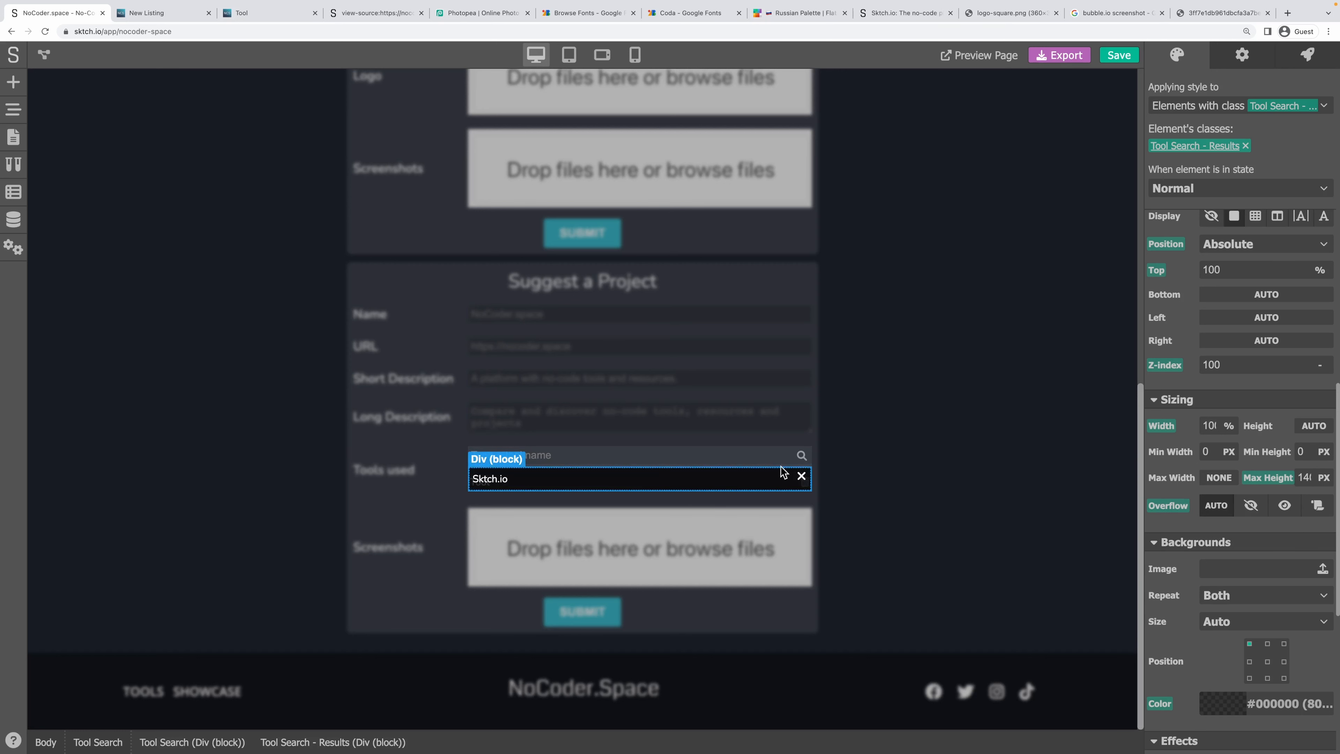
click(944, 463)
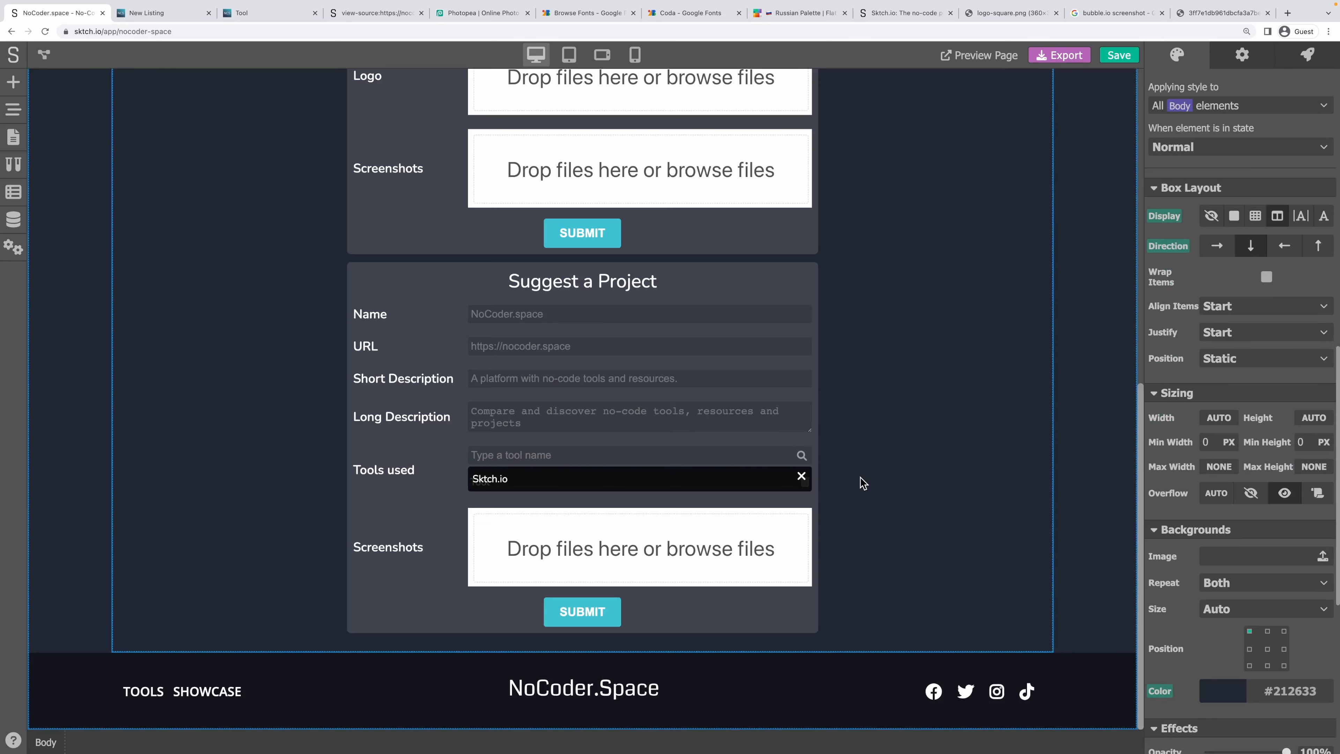
Hide the Tool Search - Results block and give the Tool row a faint translucent white background.
double_click(783, 474)
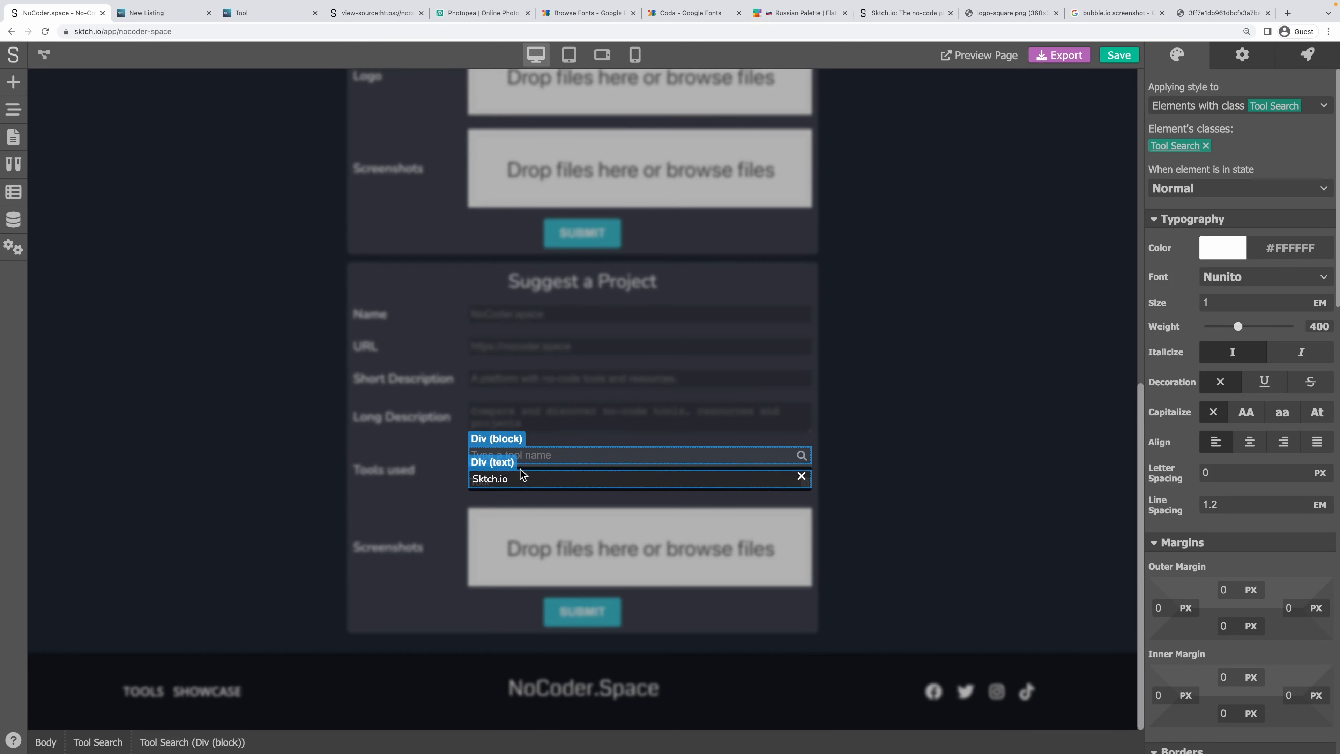
click(523, 475)
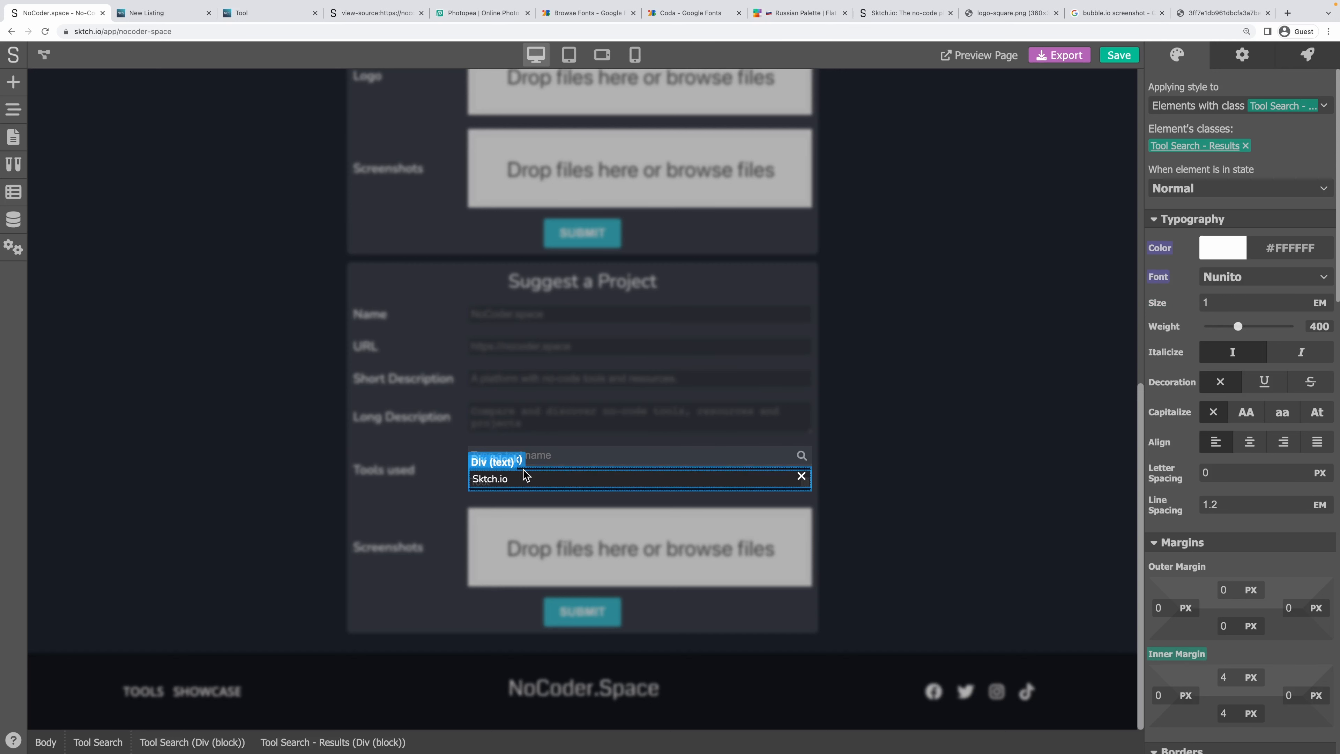
scroll(1194, 431, down, 9)
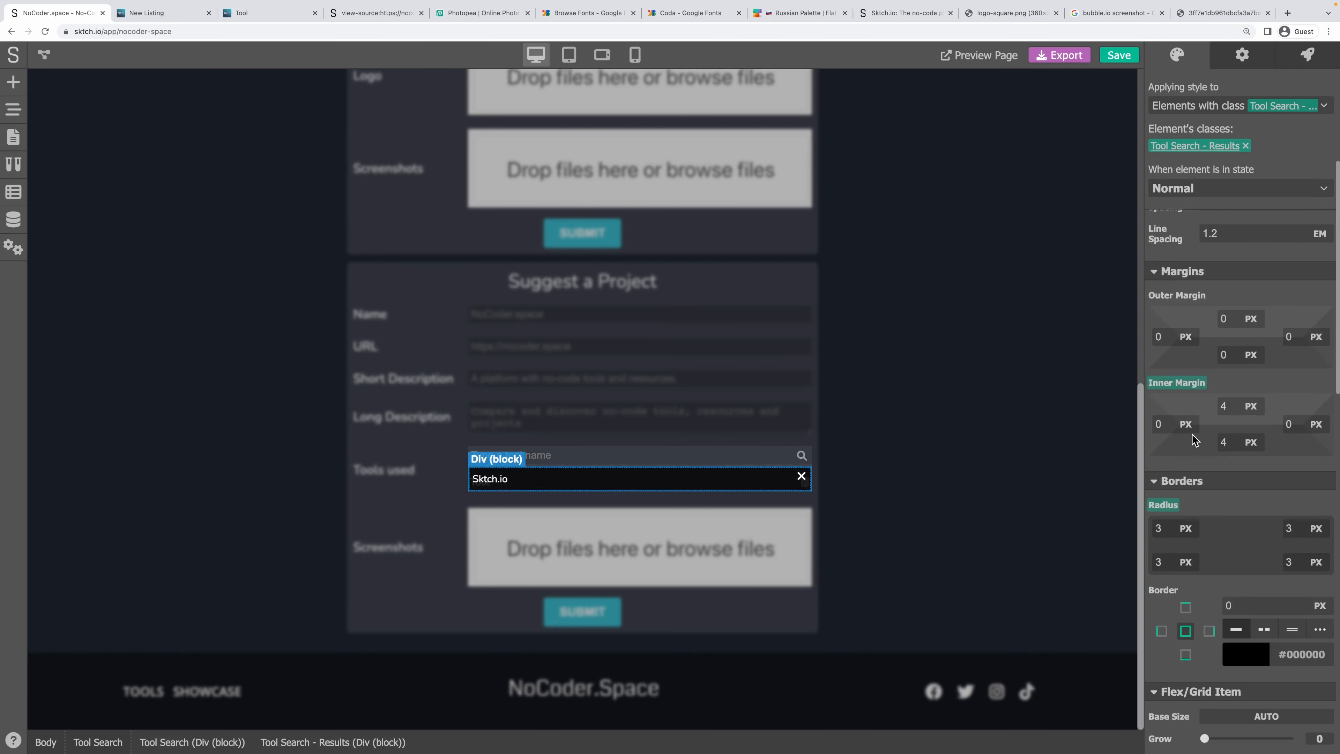
click(1211, 551)
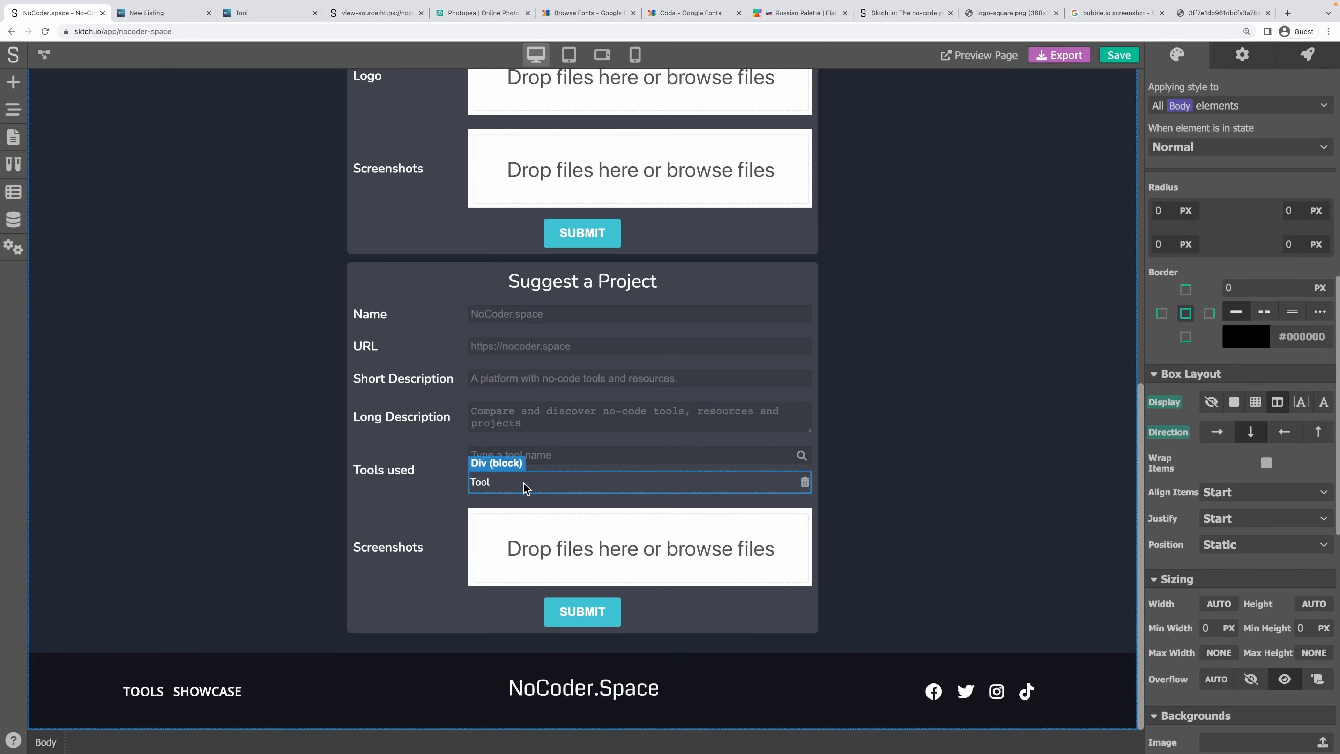
click(525, 483)
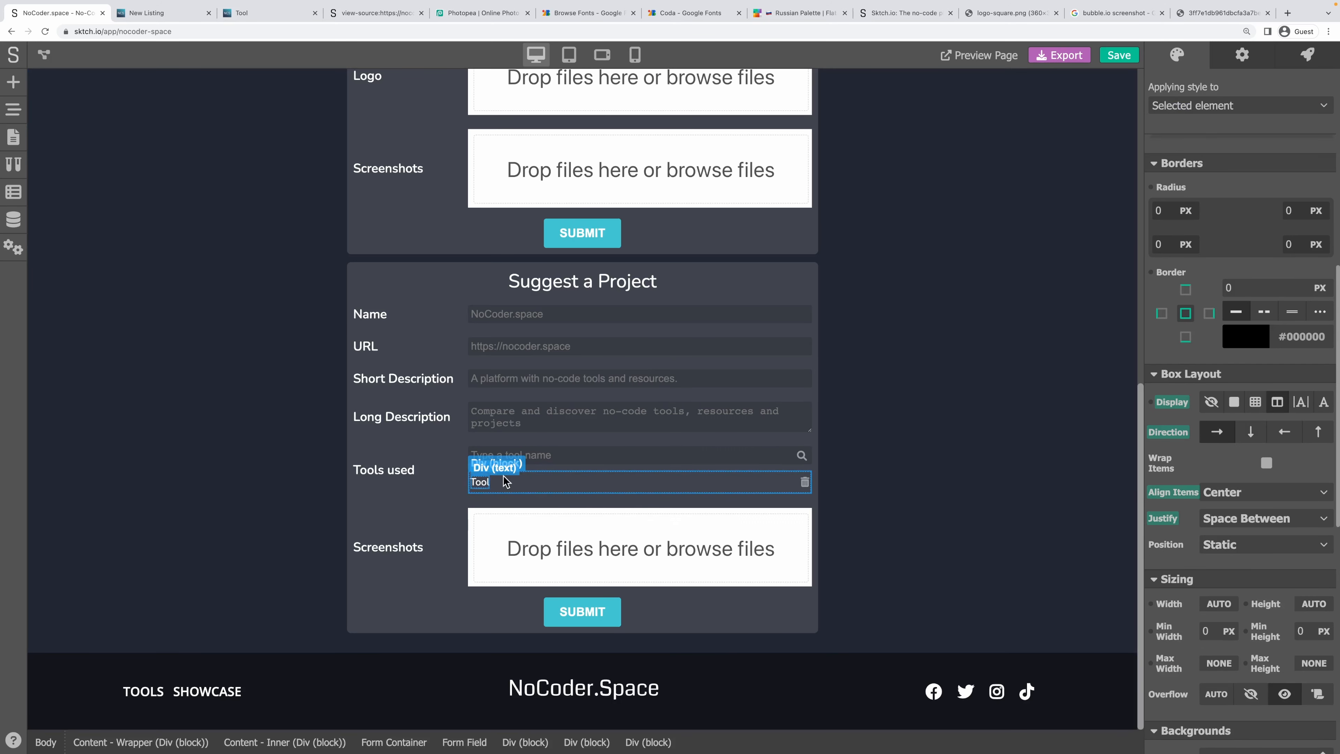
scroll(1218, 340, down, 9)
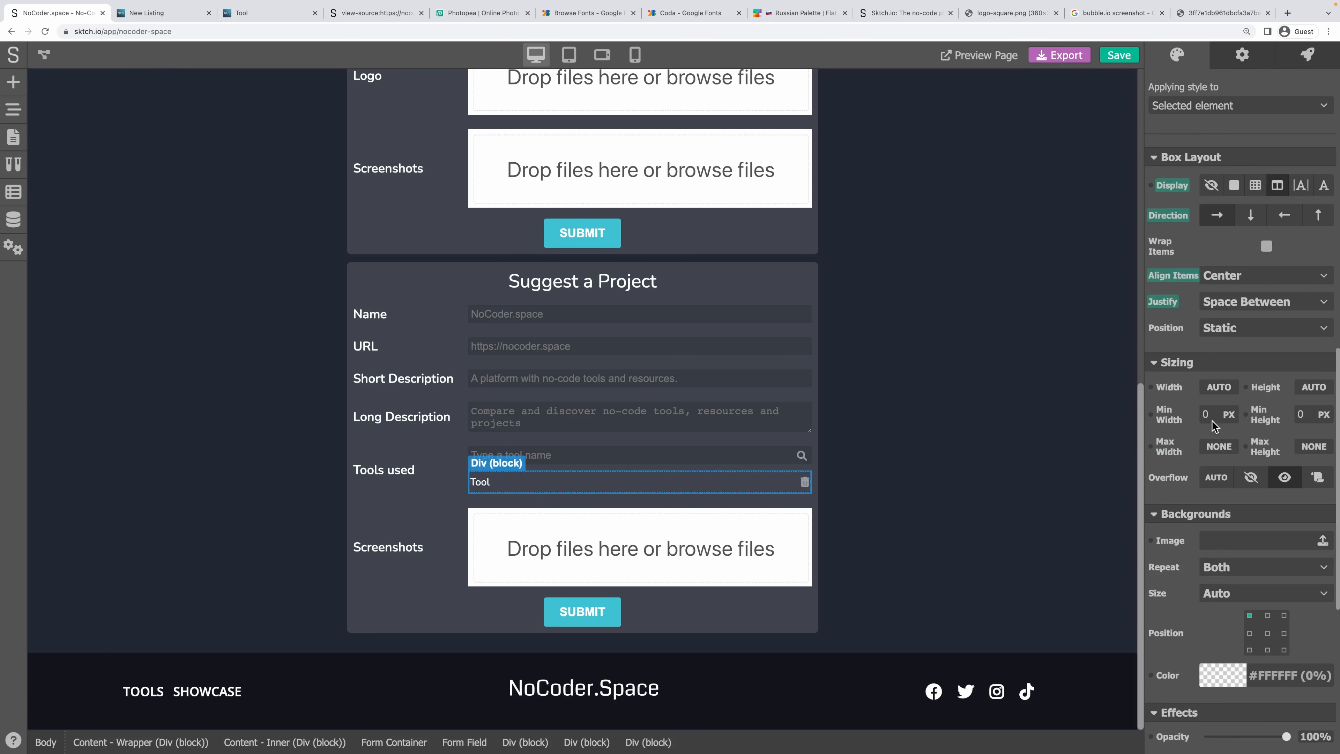
click(1222, 404)
drag(1204, 590, 1174, 588)
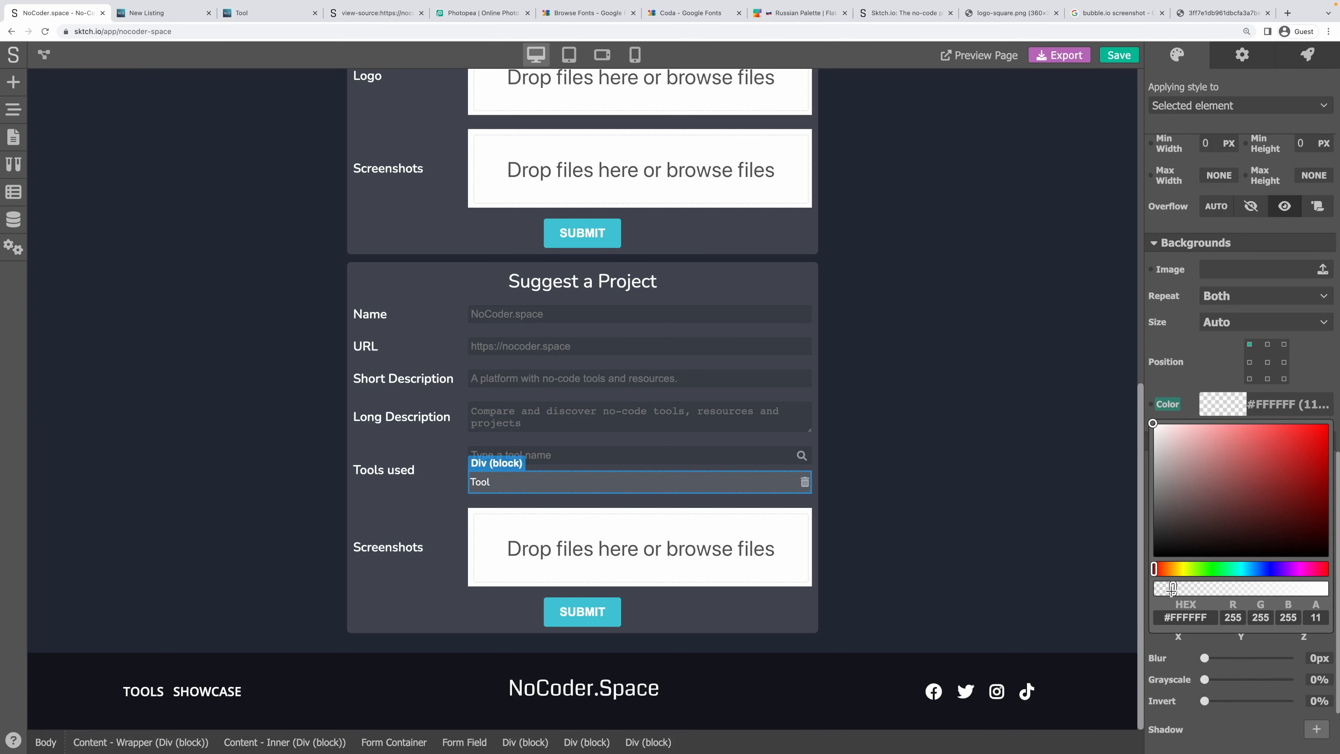
drag(1172, 589, 1170, 589)
Round the Tool row's corners to 3 px and give it 6 px left padding.
scroll(1205, 360, up, 8)
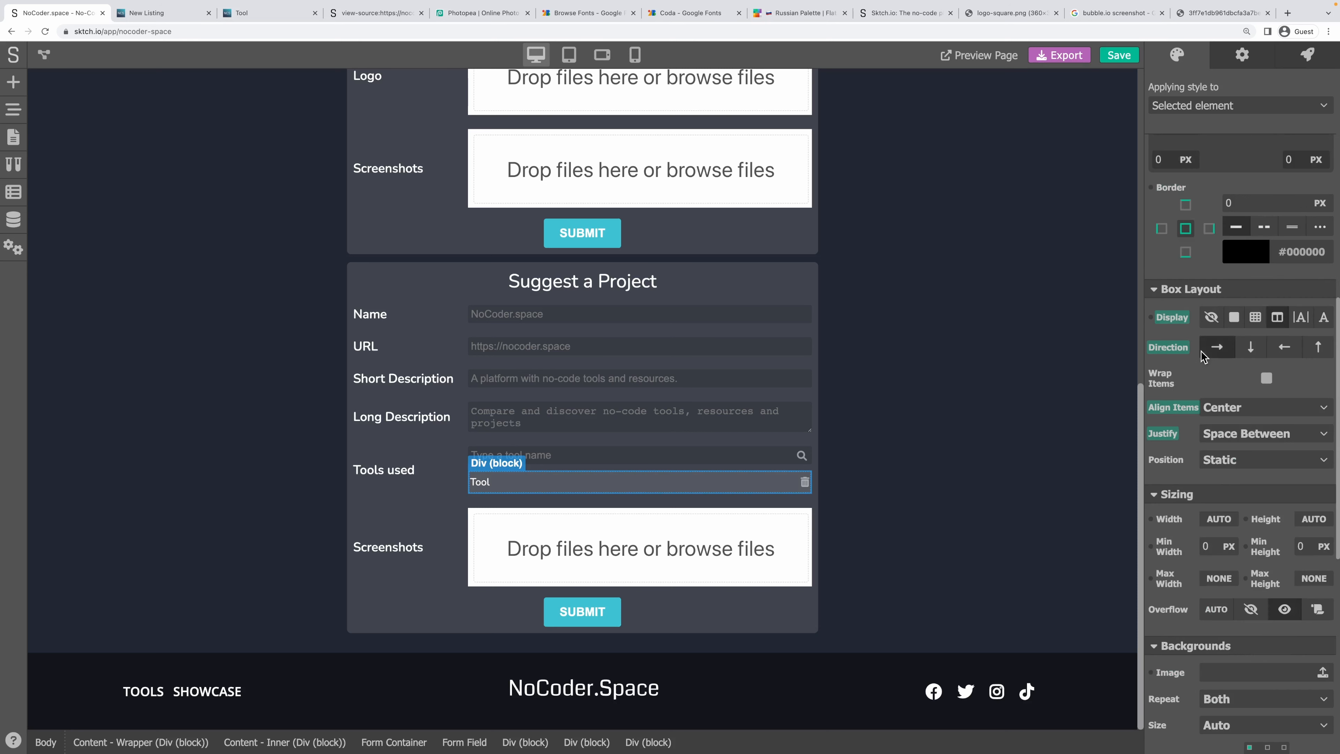
scroll(1203, 391, up, 3)
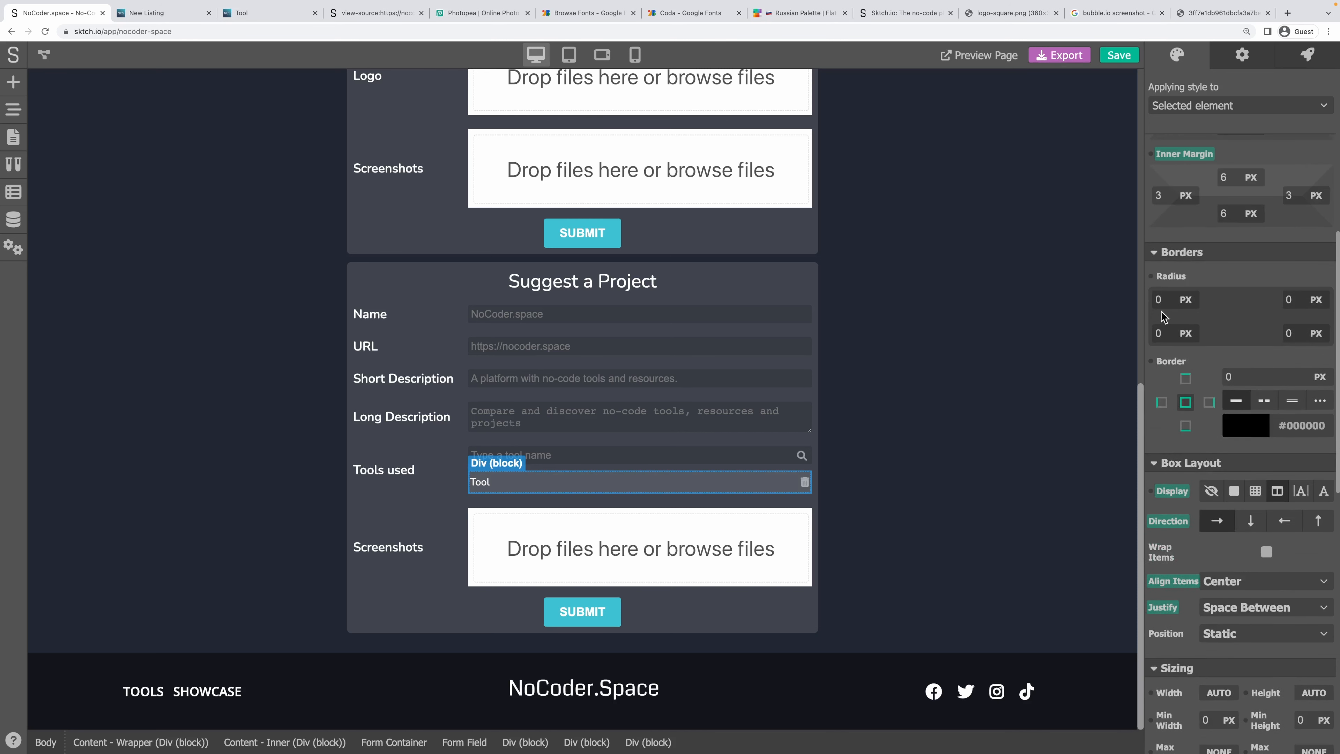
click(1159, 299)
text(3)
key(Tab)
text(3)
key(Tab)
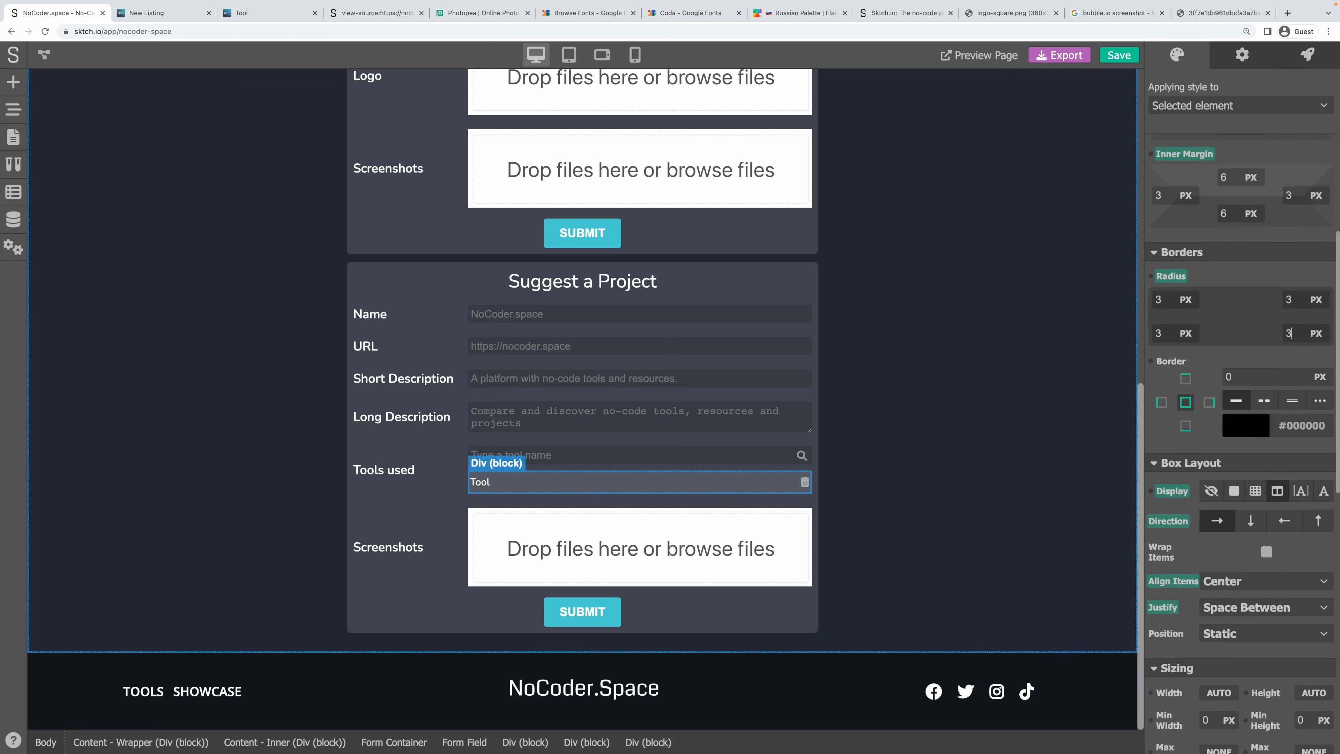
click(955, 425)
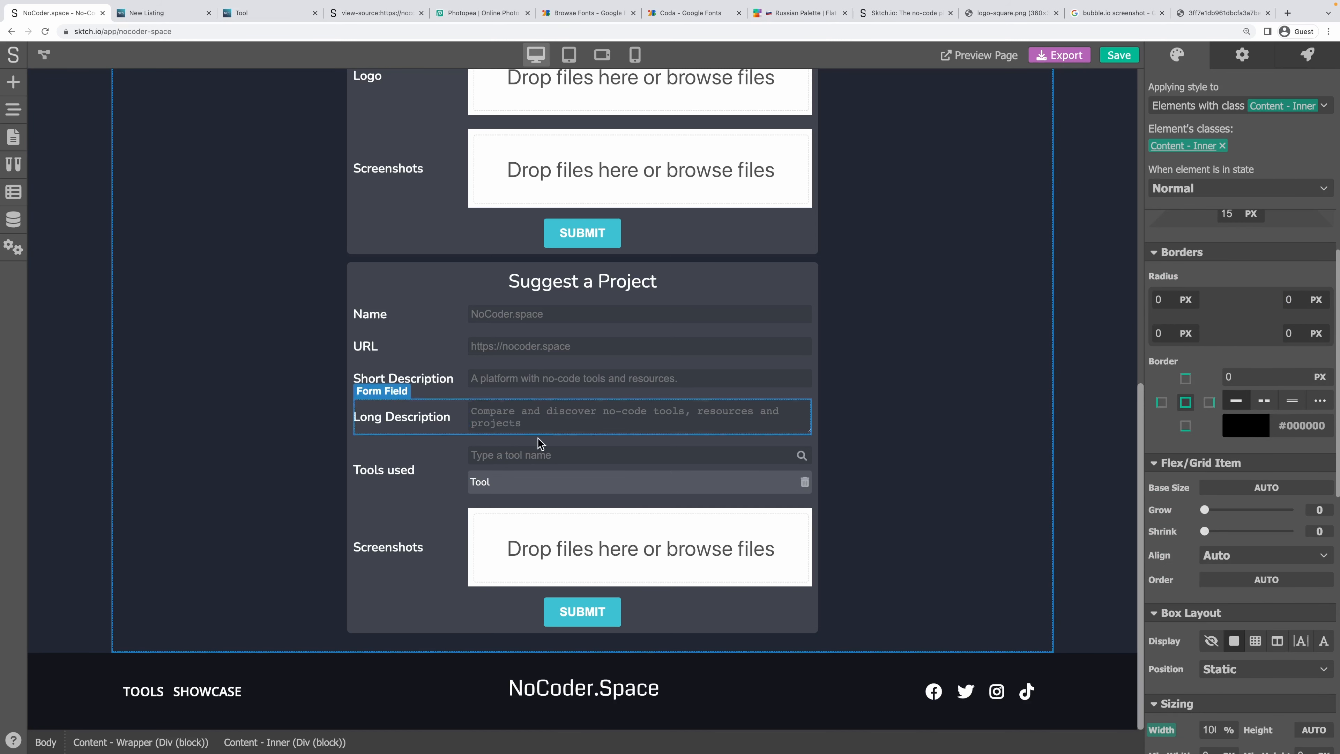
click(502, 478)
scroll(1242, 326, up, 3)
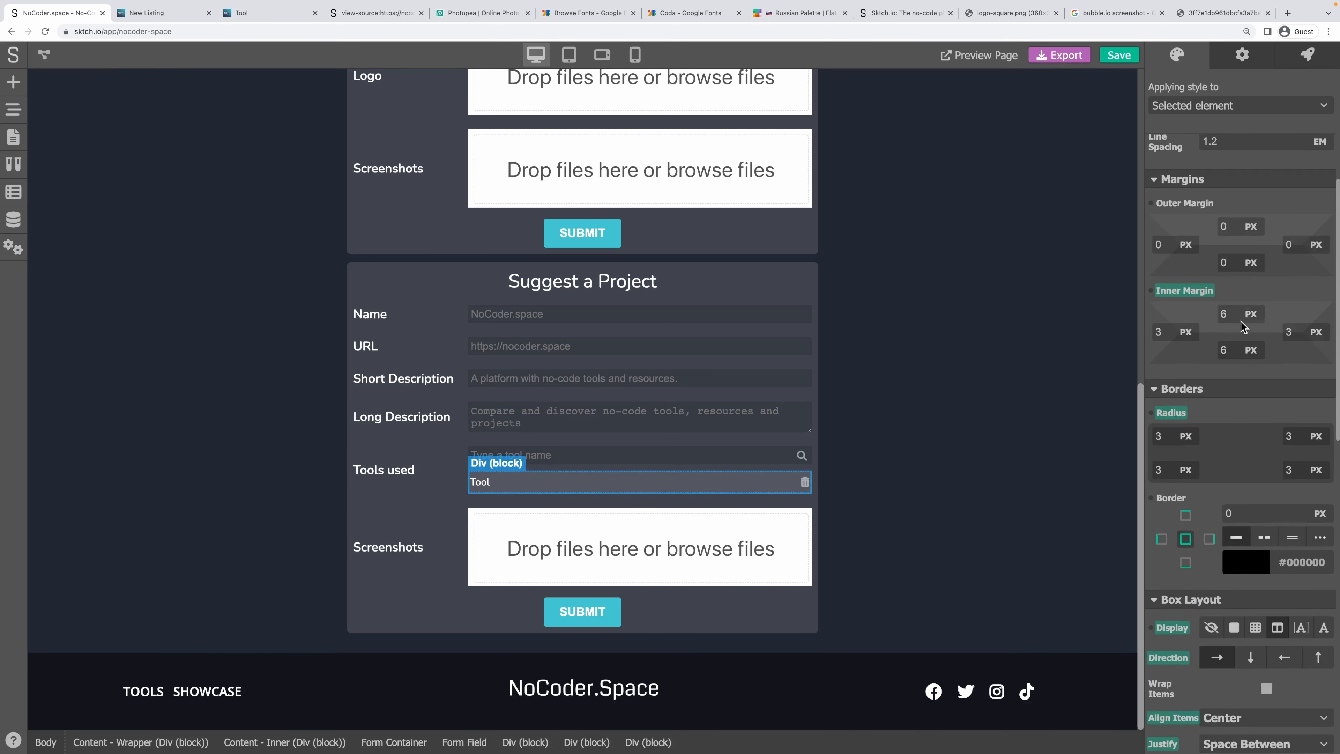
double_click(1172, 331)
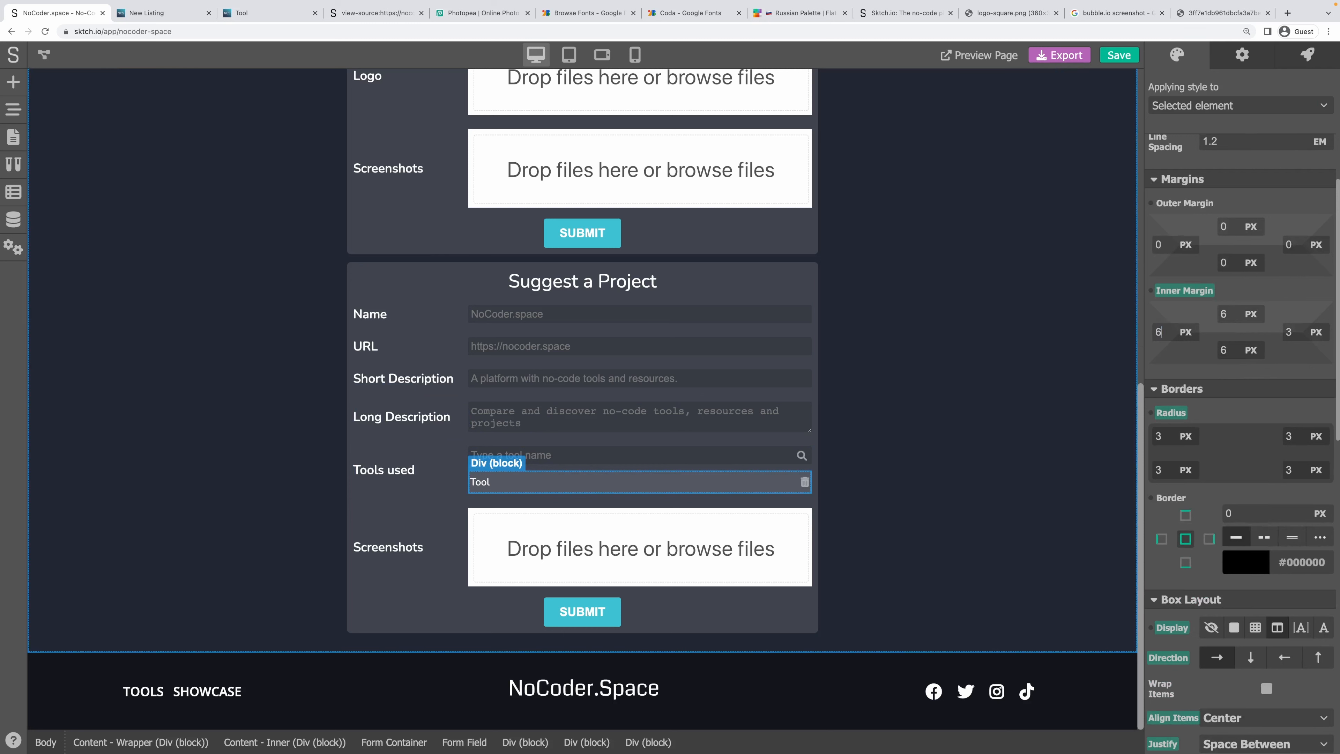
click(968, 451)
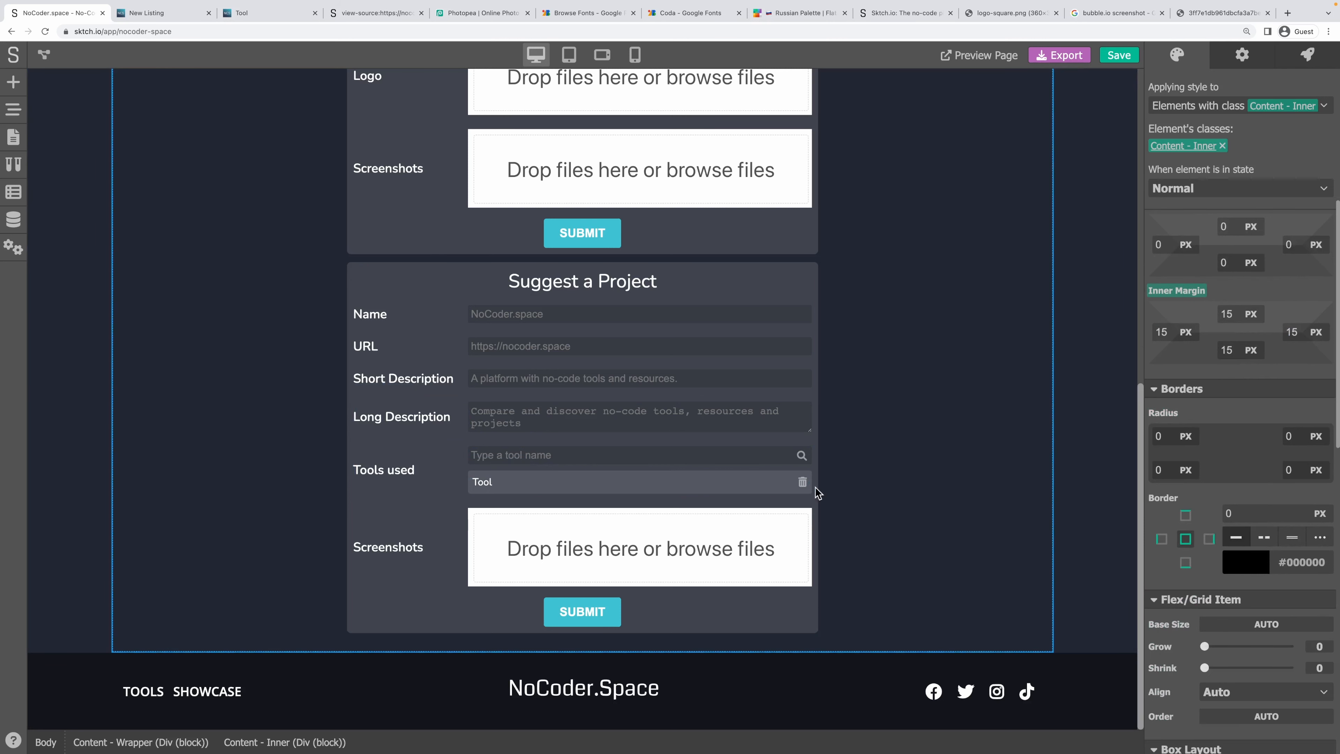
click(716, 483)
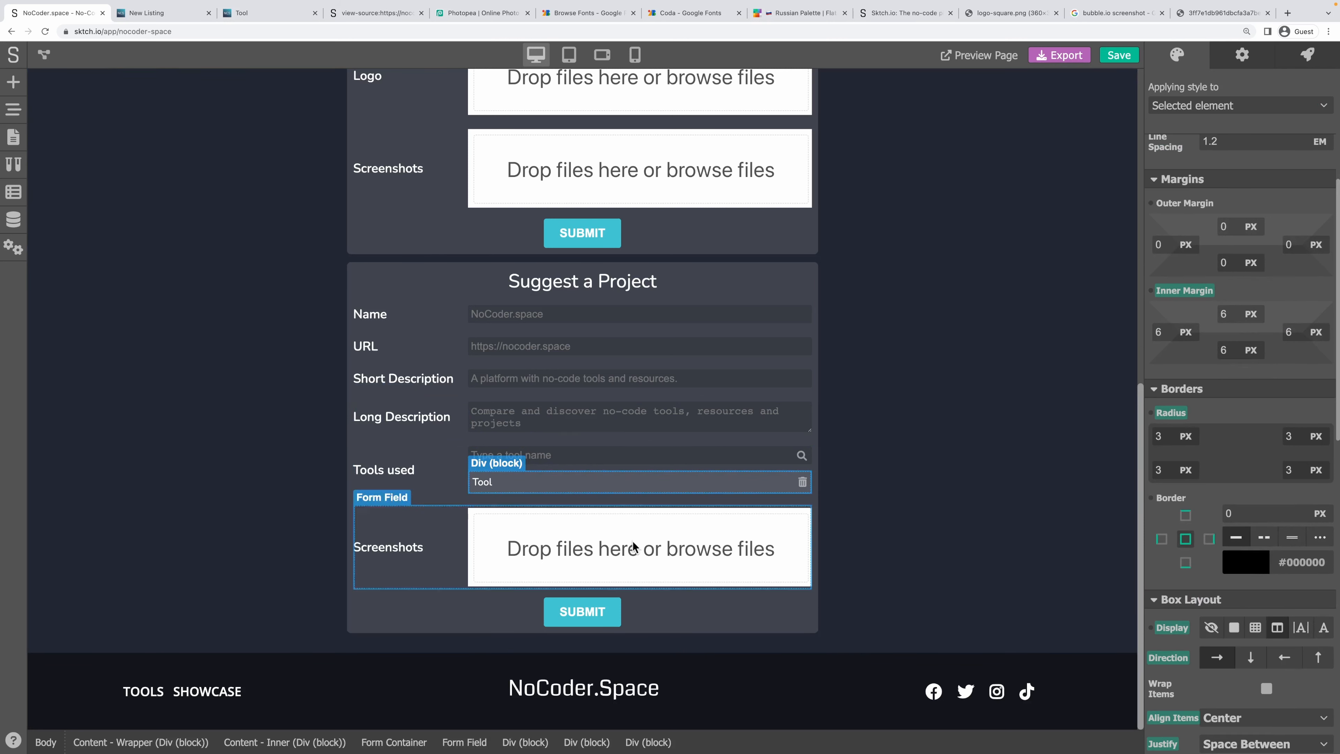
Set the tool entries' container to Display flex with Wrap enabled and Align Center.
click(569, 746)
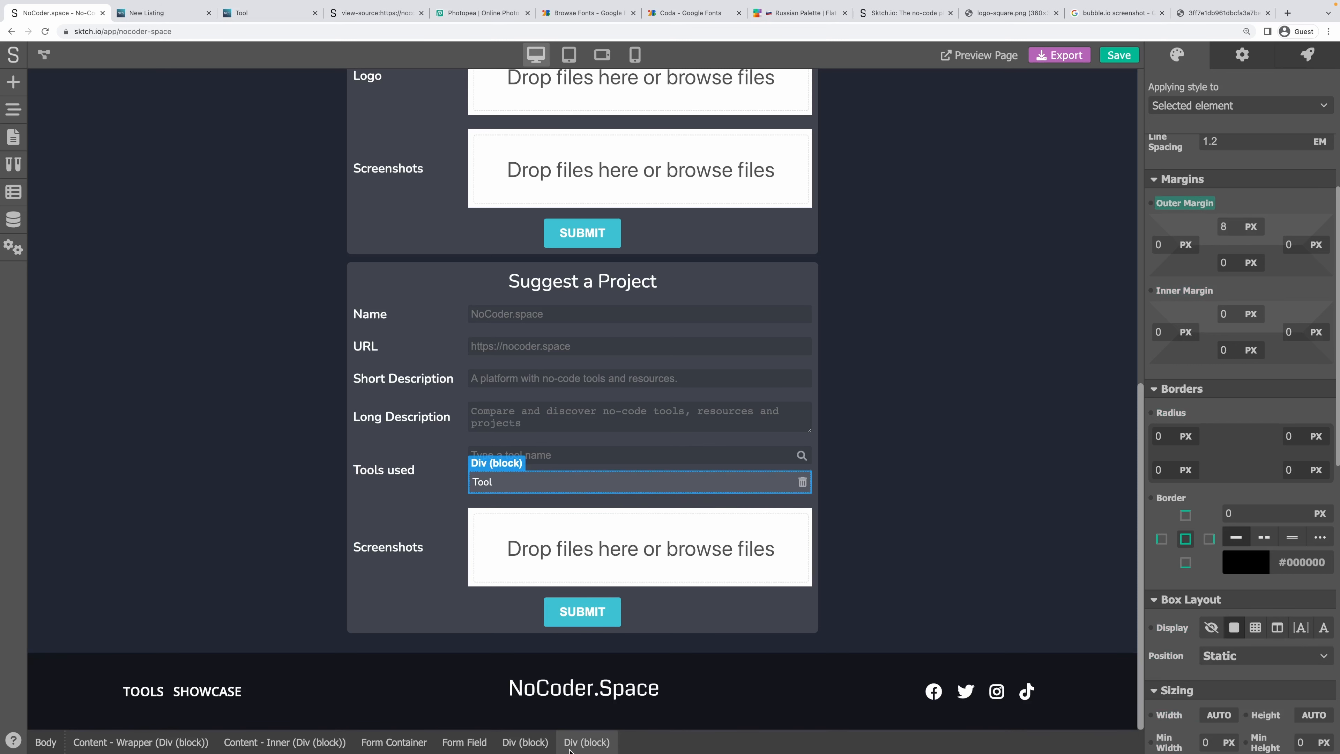
scroll(1283, 397, down, 5)
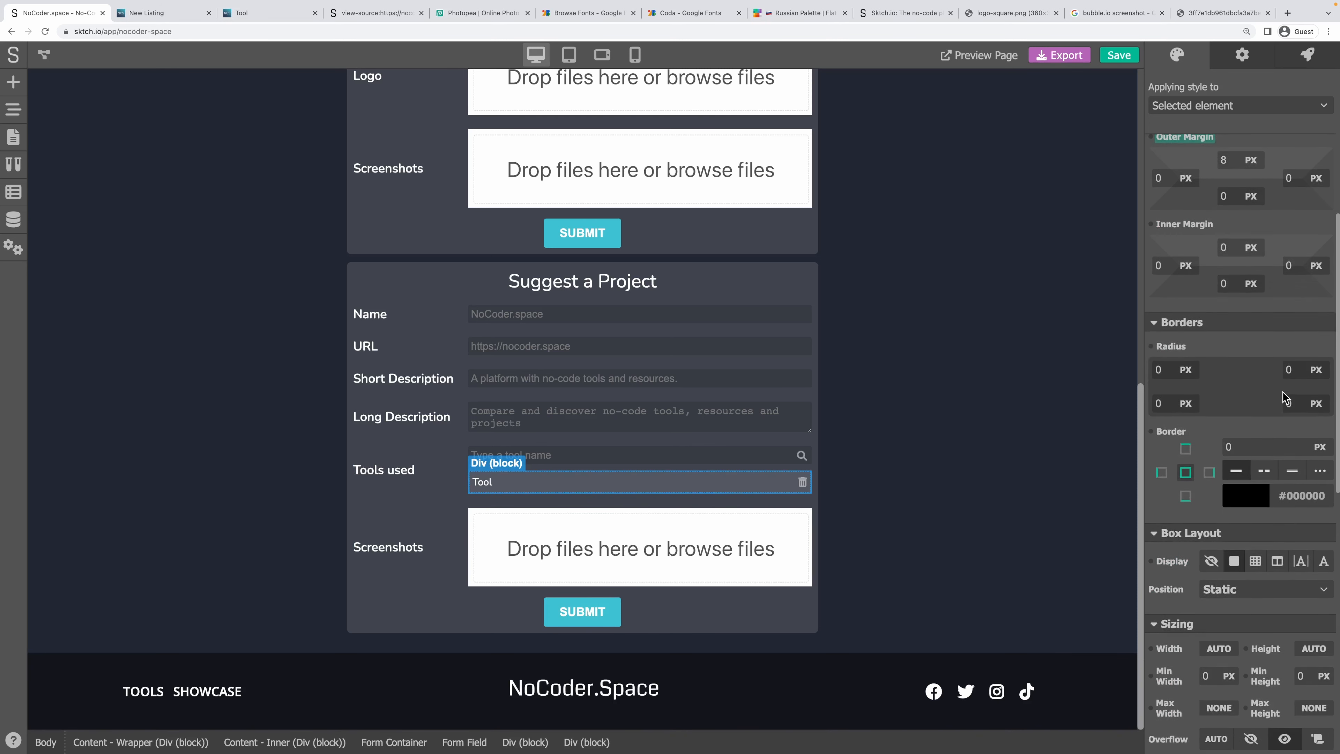
click(1278, 400)
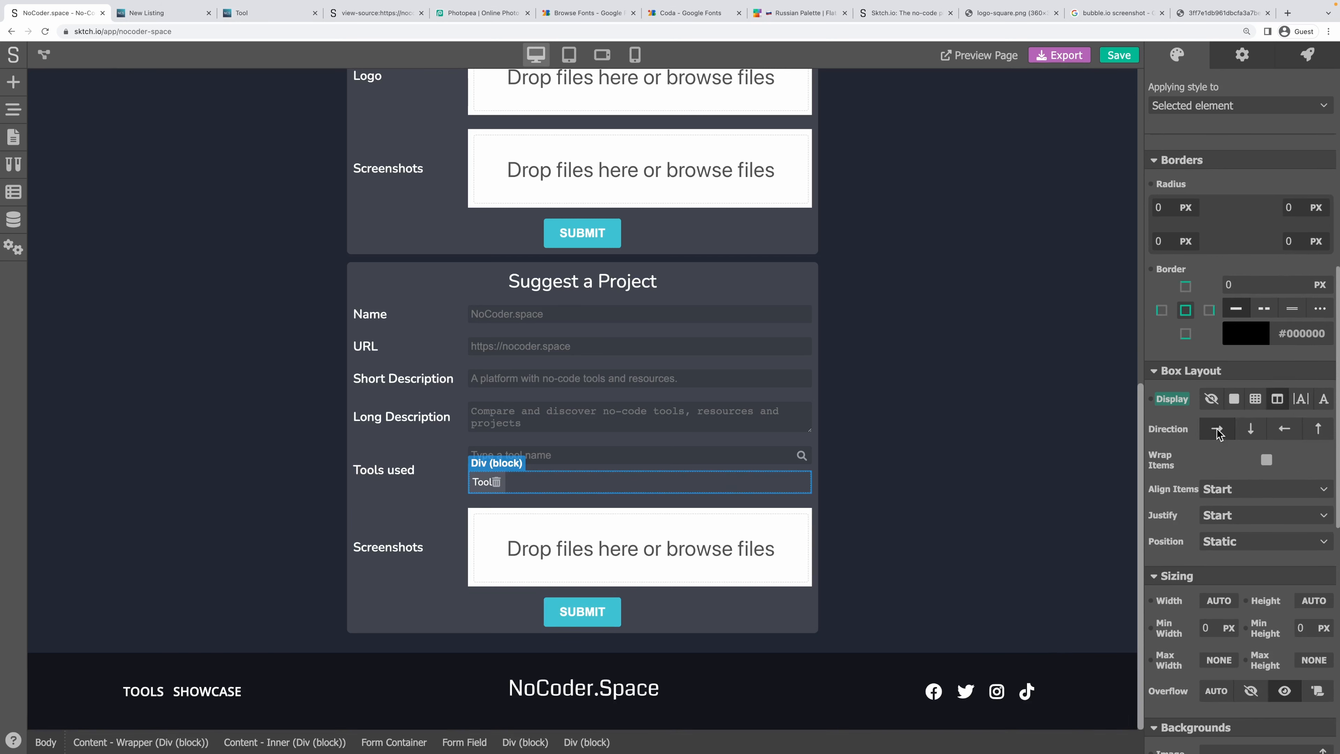
click(1266, 460)
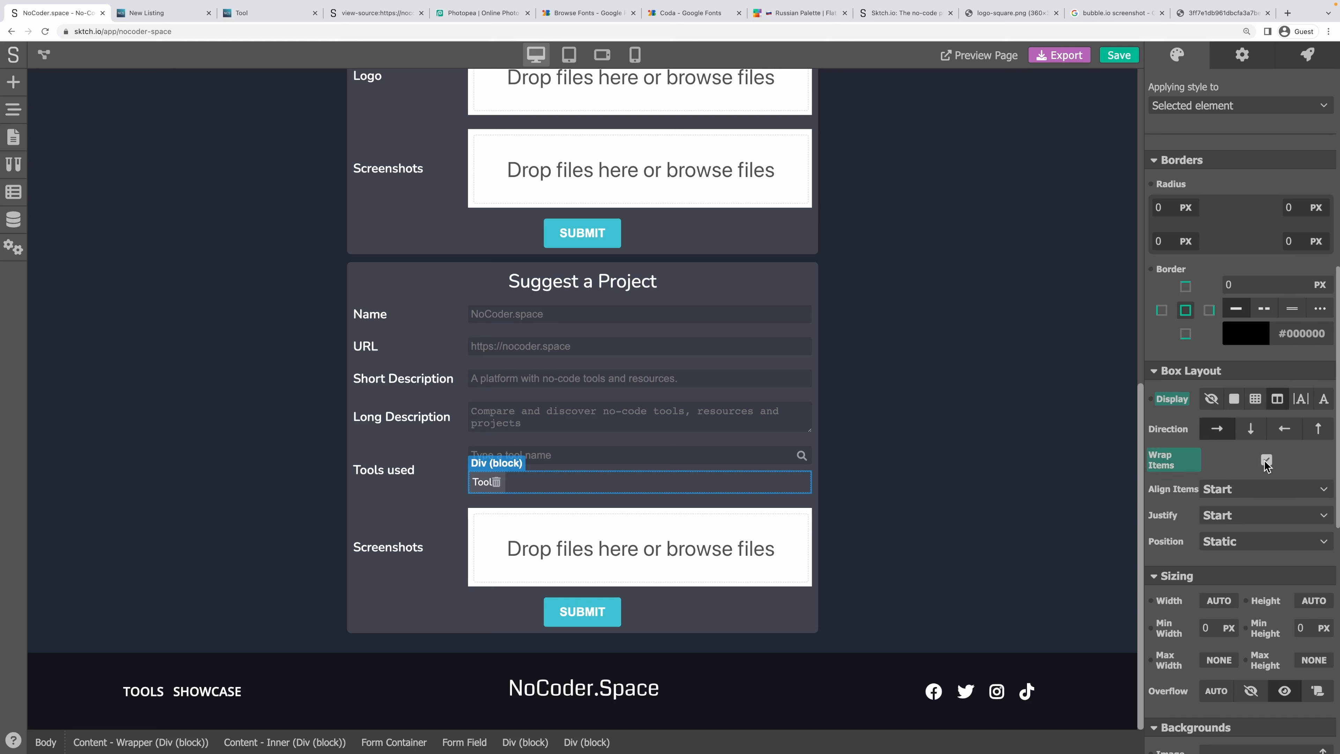
click(1233, 489)
click(1237, 549)
click(981, 465)
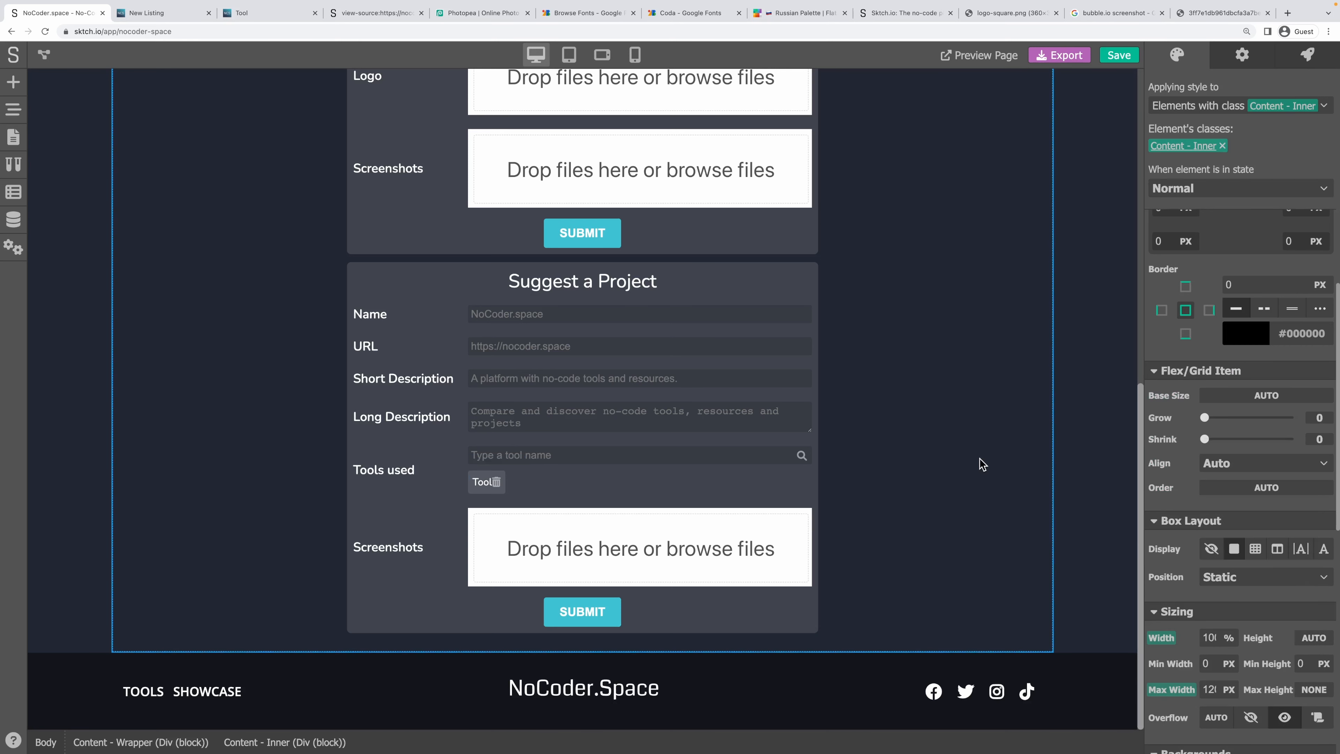
Check the Tool chip's cursor style, leaving it at the default.
click(484, 491)
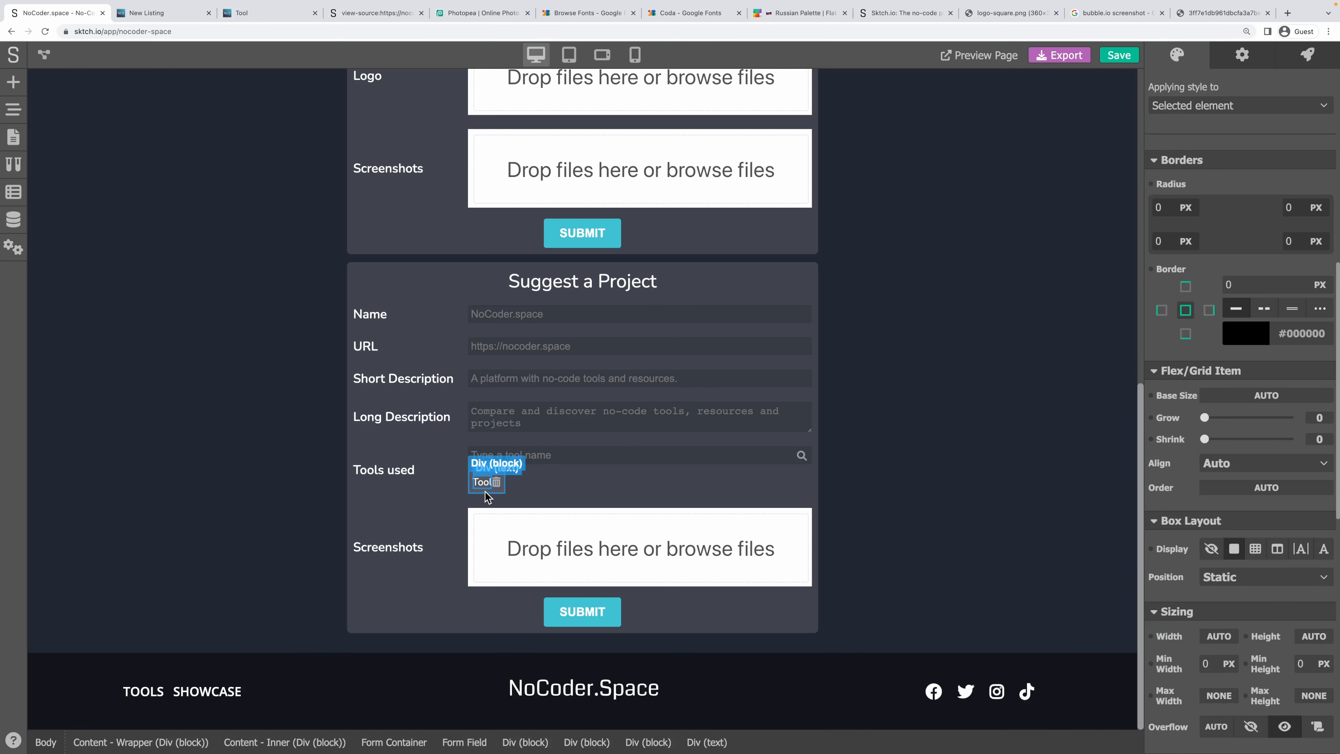
click(486, 496)
scroll(1247, 651, down, 8)
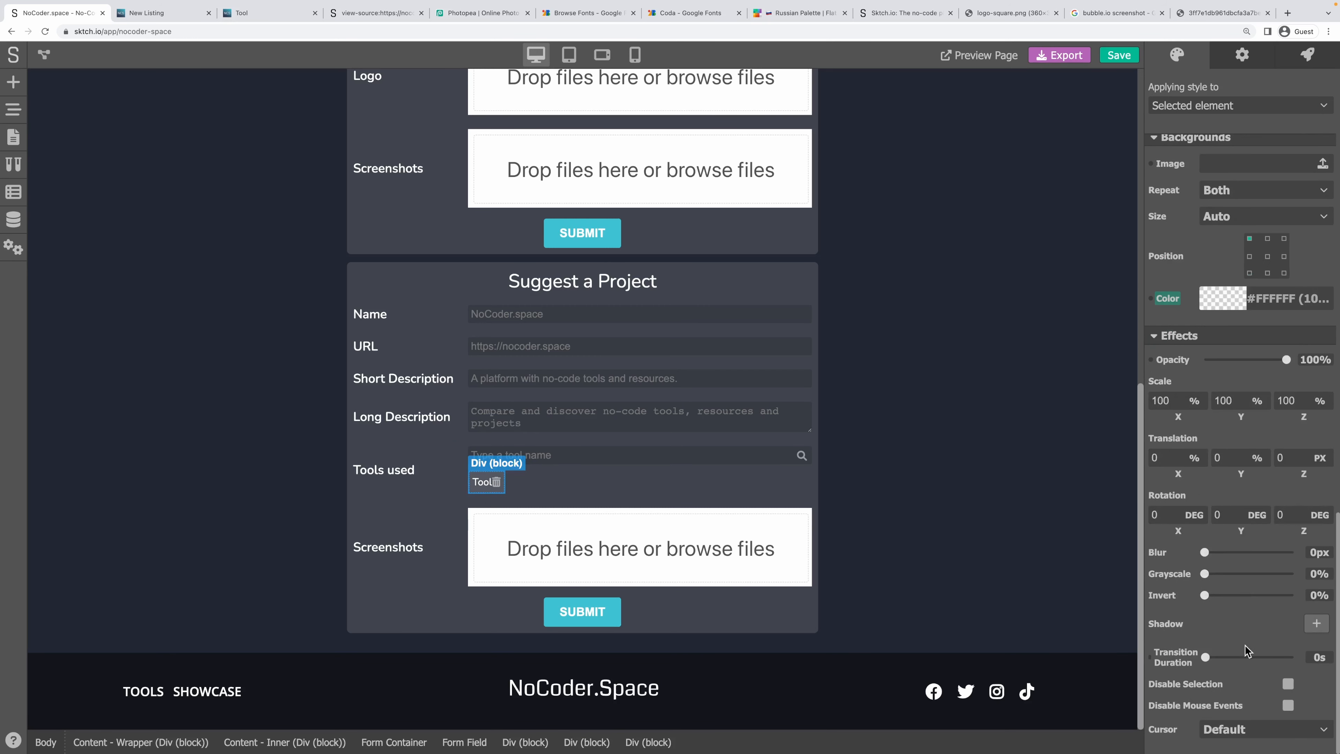
click(1252, 724)
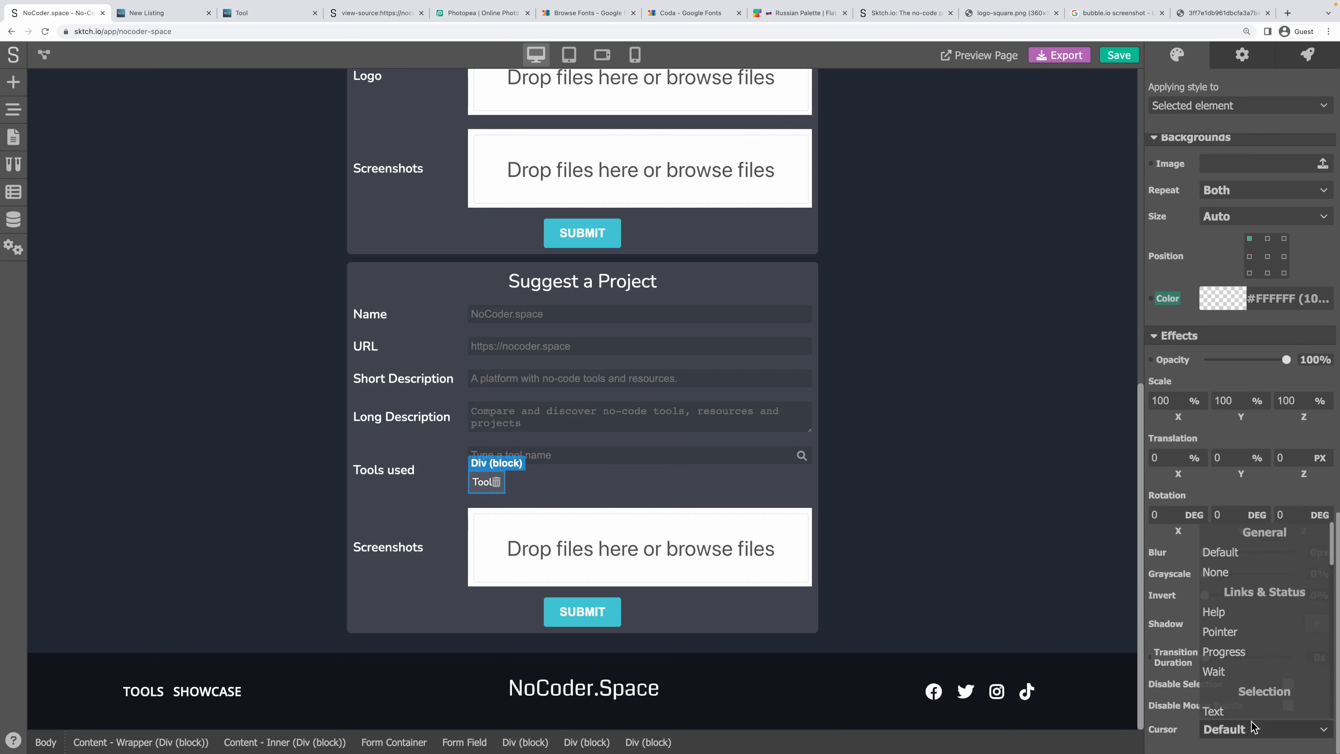
click(1233, 558)
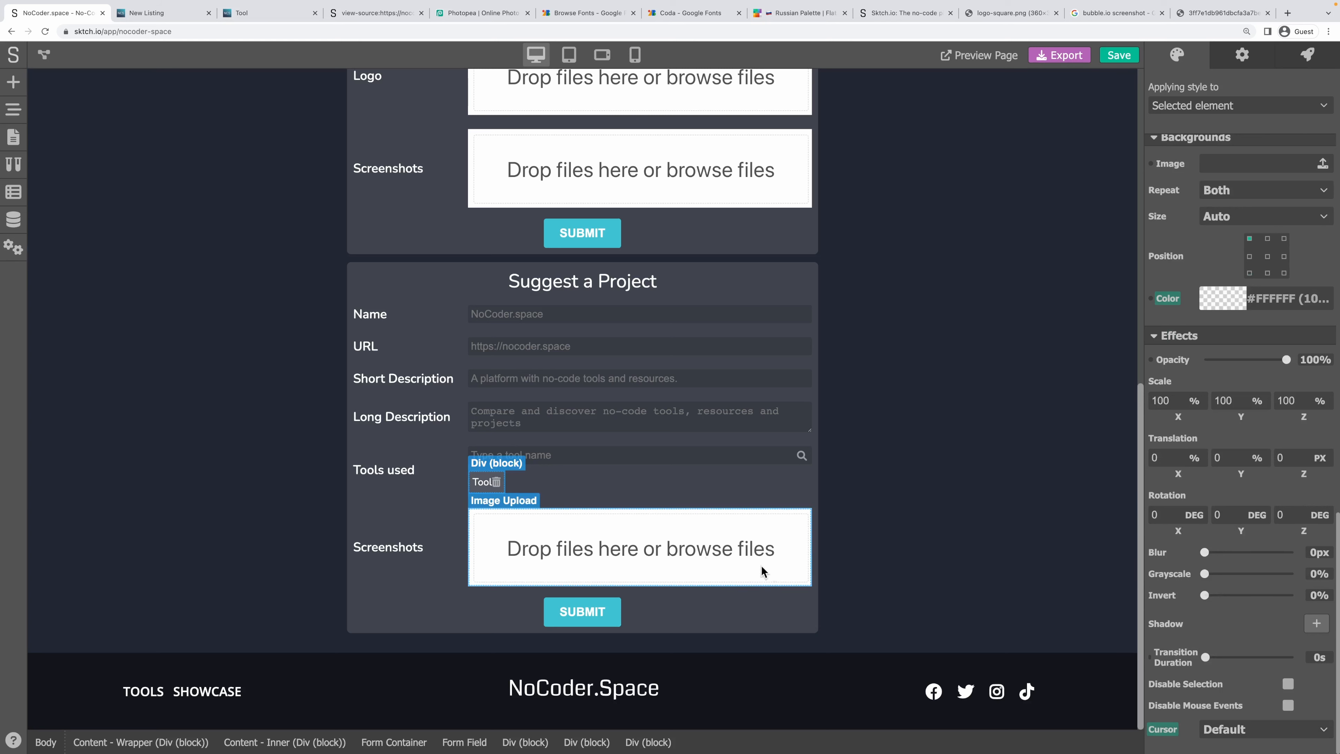
Give the chip's delete icon a 4 px left margin.
click(496, 482)
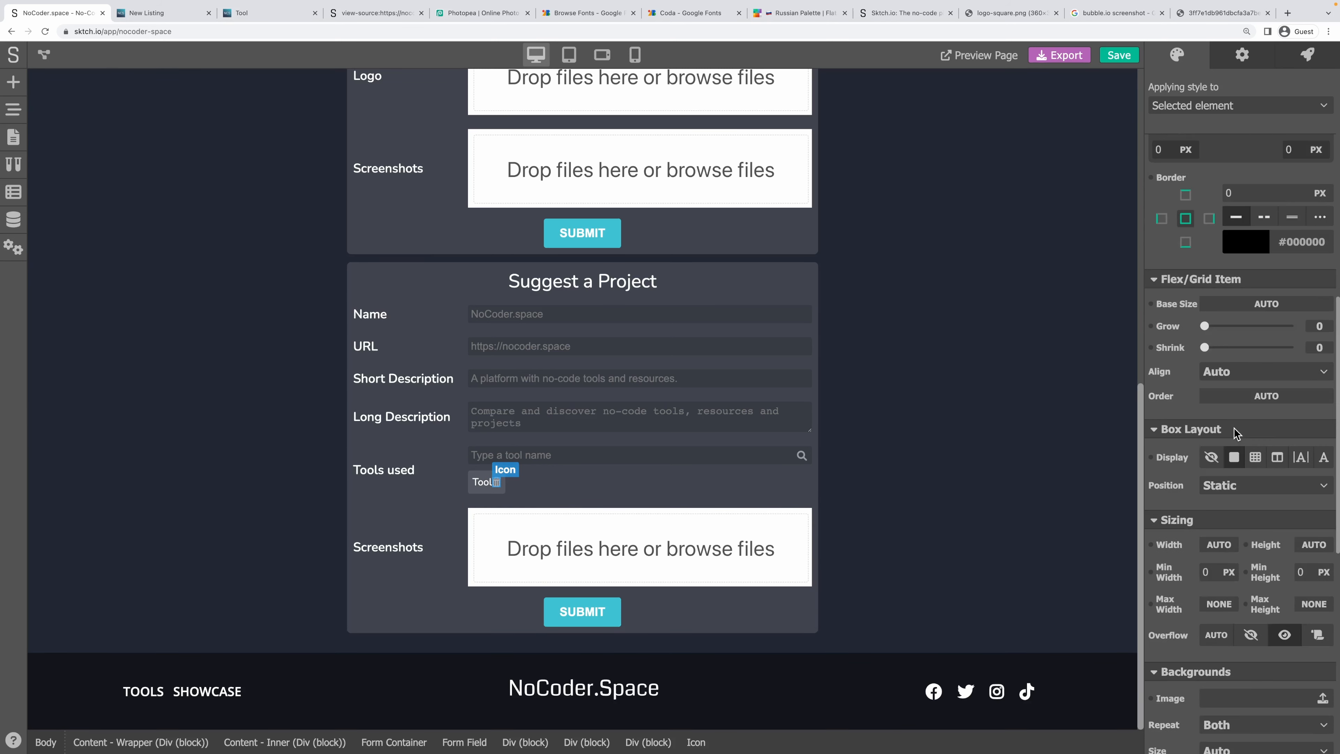
scroll(1236, 433, down, 10)
scroll(1236, 433, up, 15)
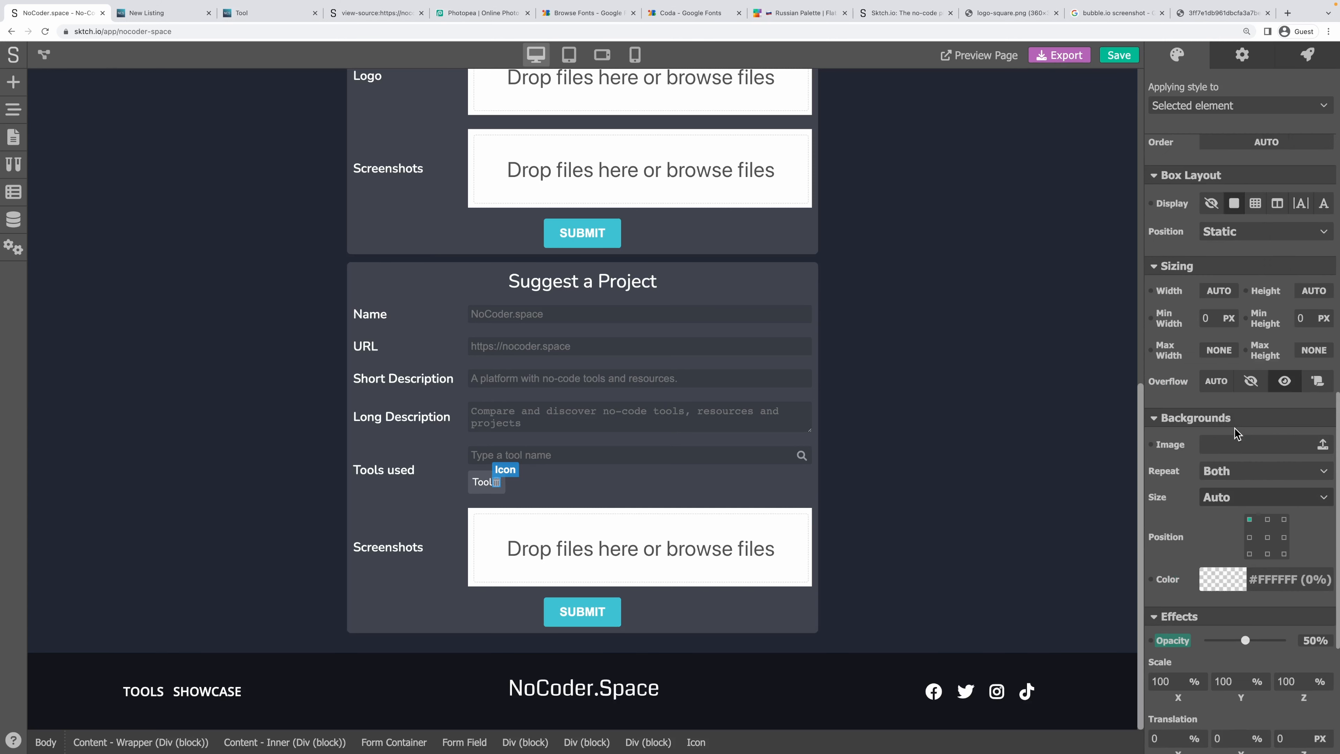
scroll(1236, 433, up, 5)
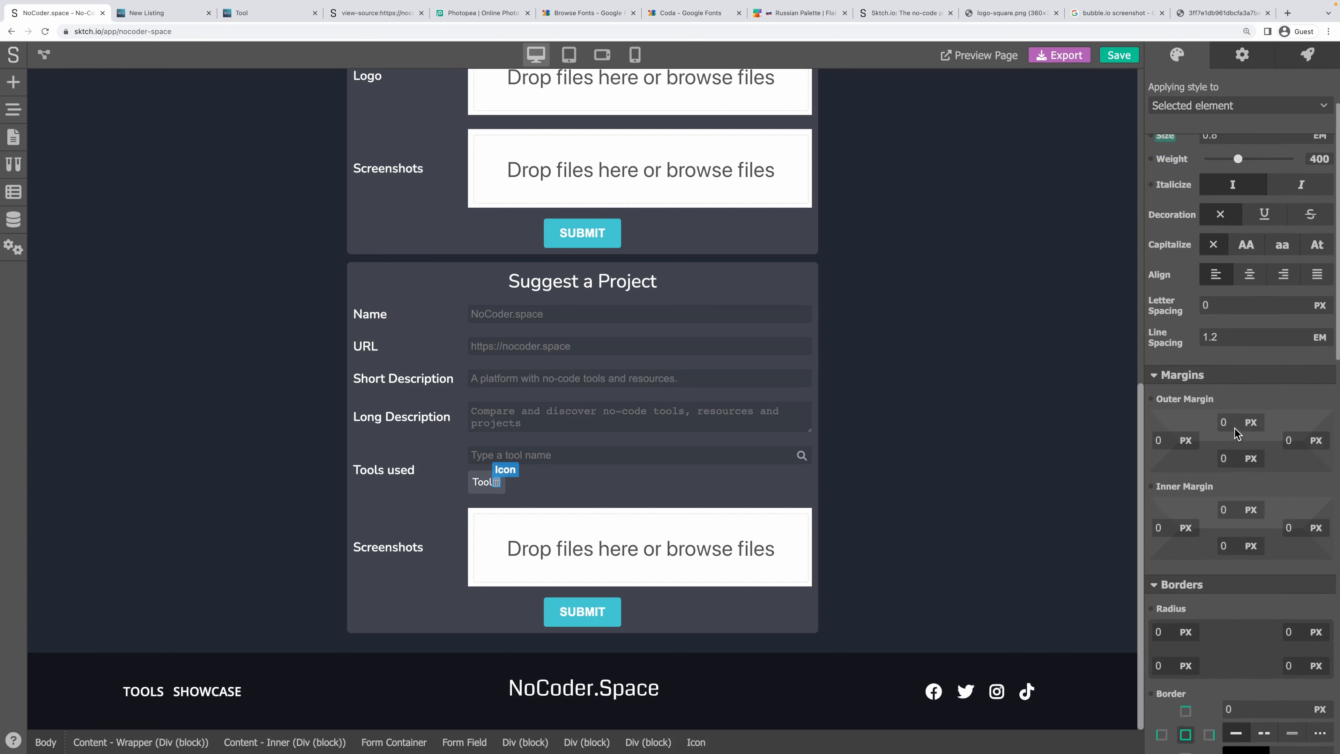
drag(1181, 482, 1141, 490)
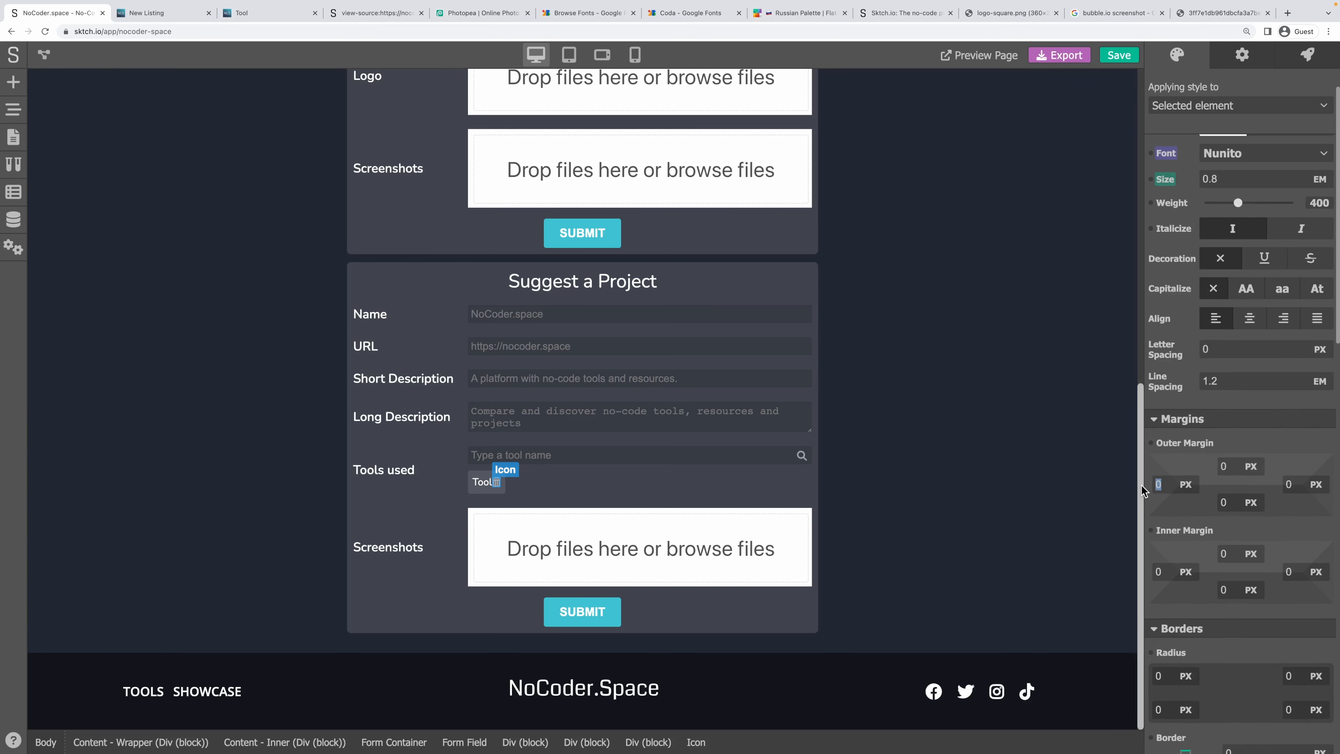
text(4)
click(607, 488)
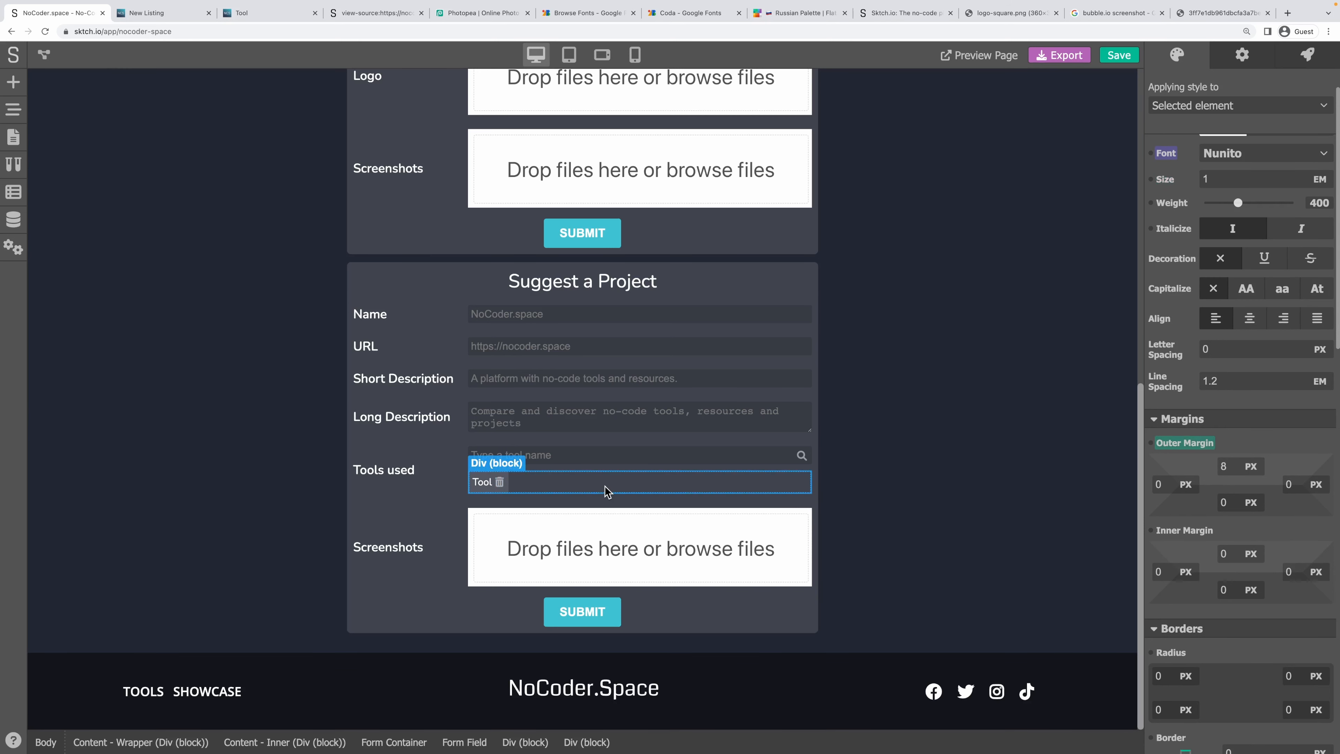
Review the form, chip container and chip text, then save the page design.
click(549, 502)
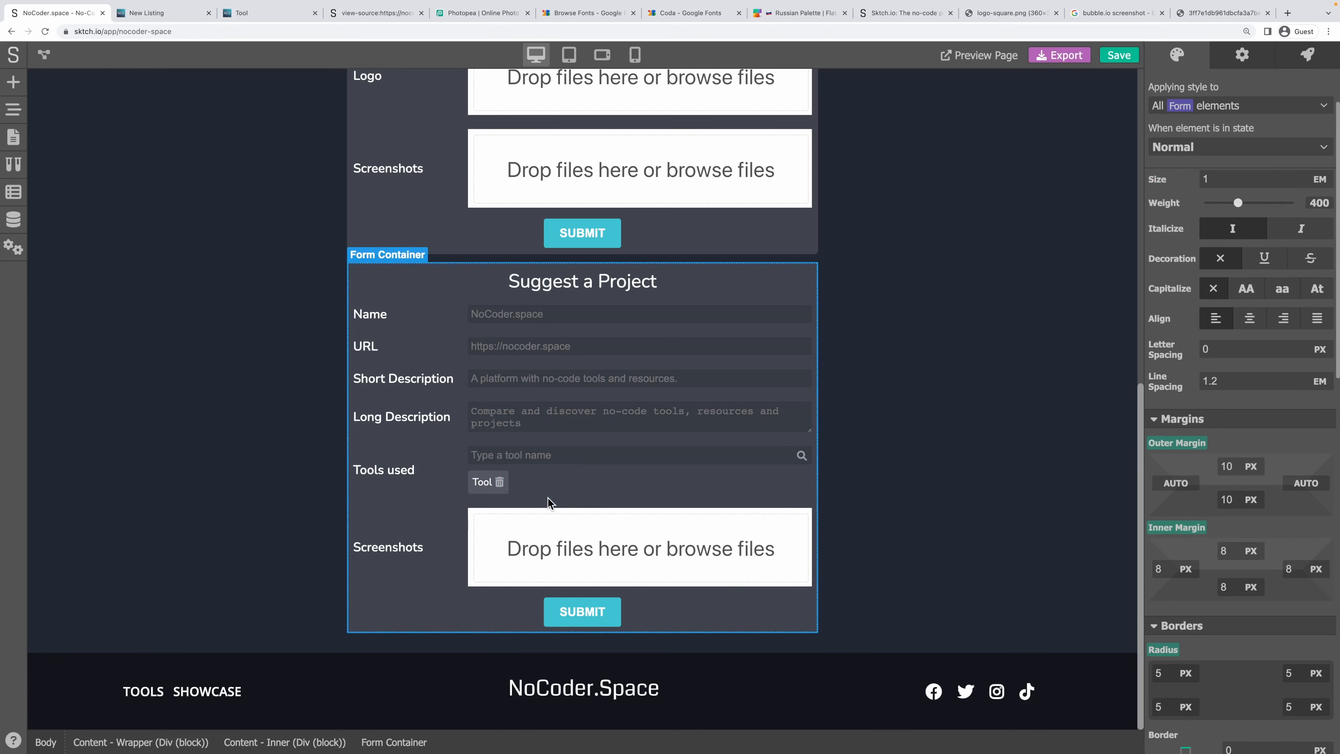
click(472, 492)
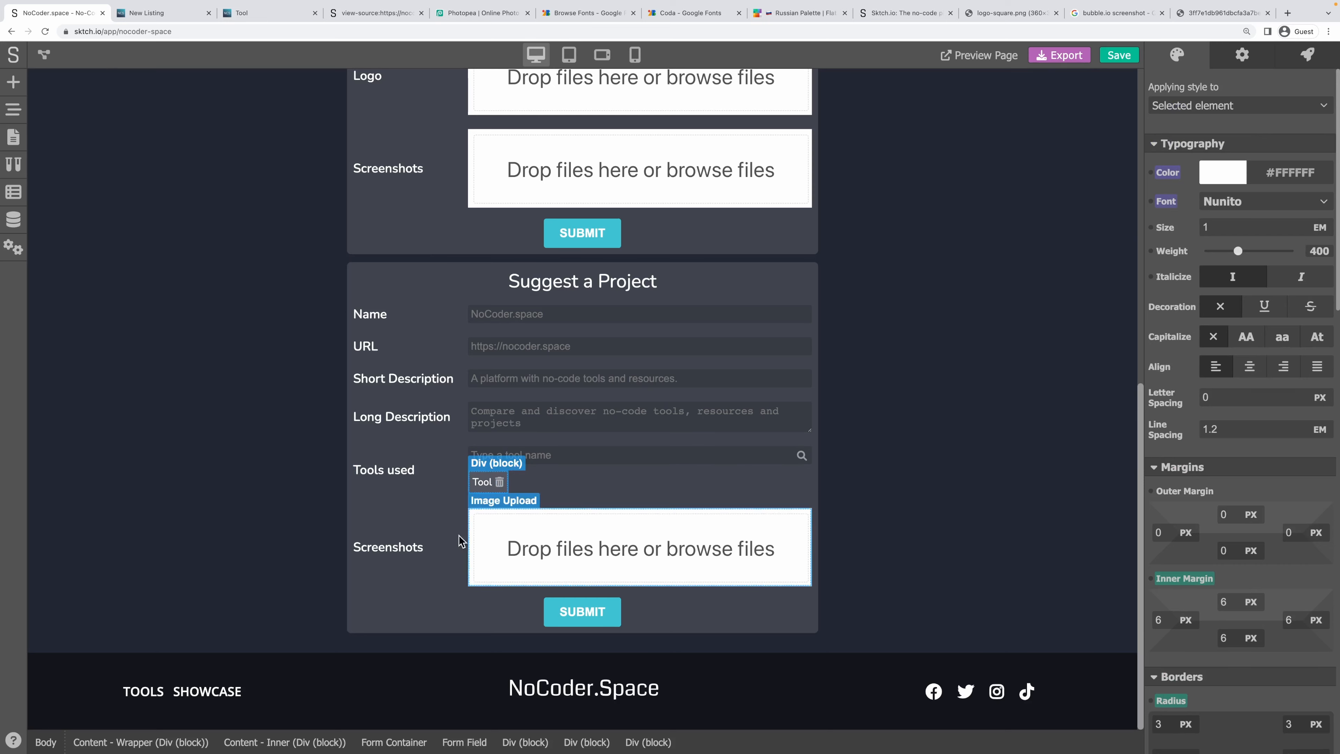
click(480, 487)
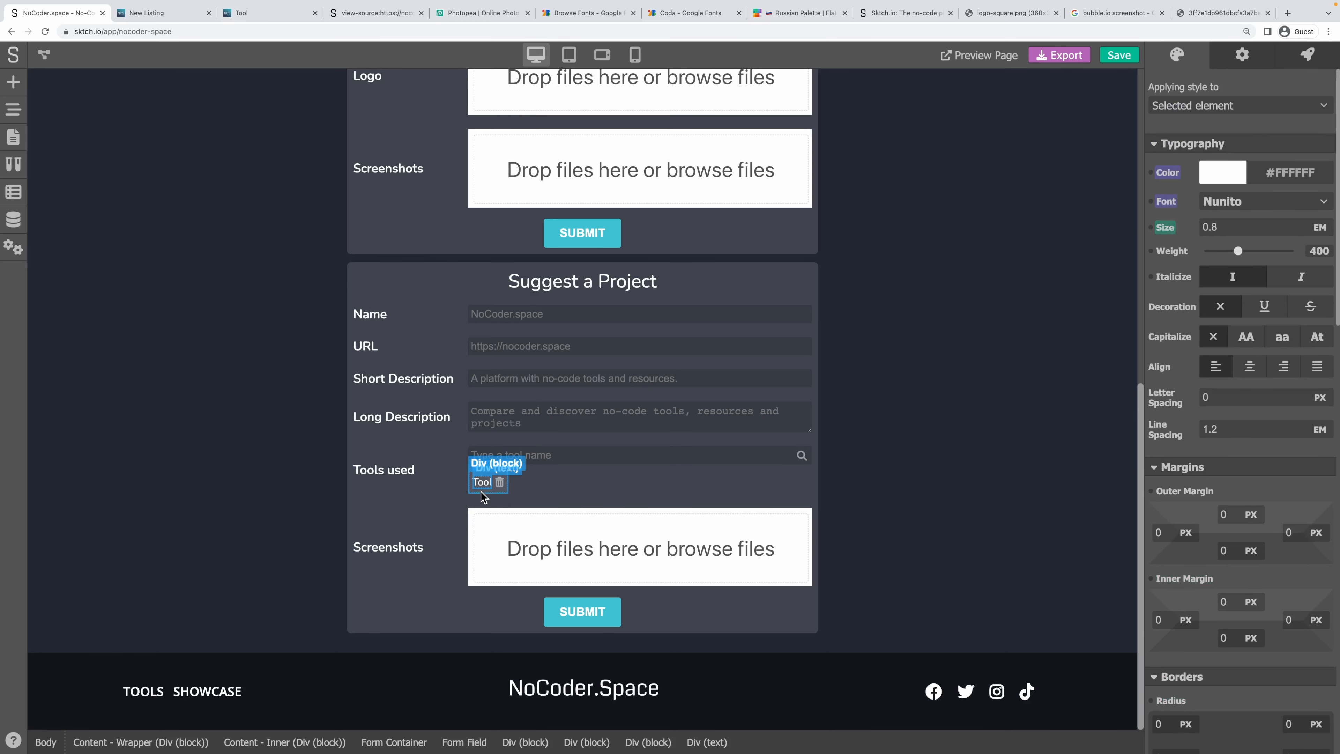
click(1123, 58)
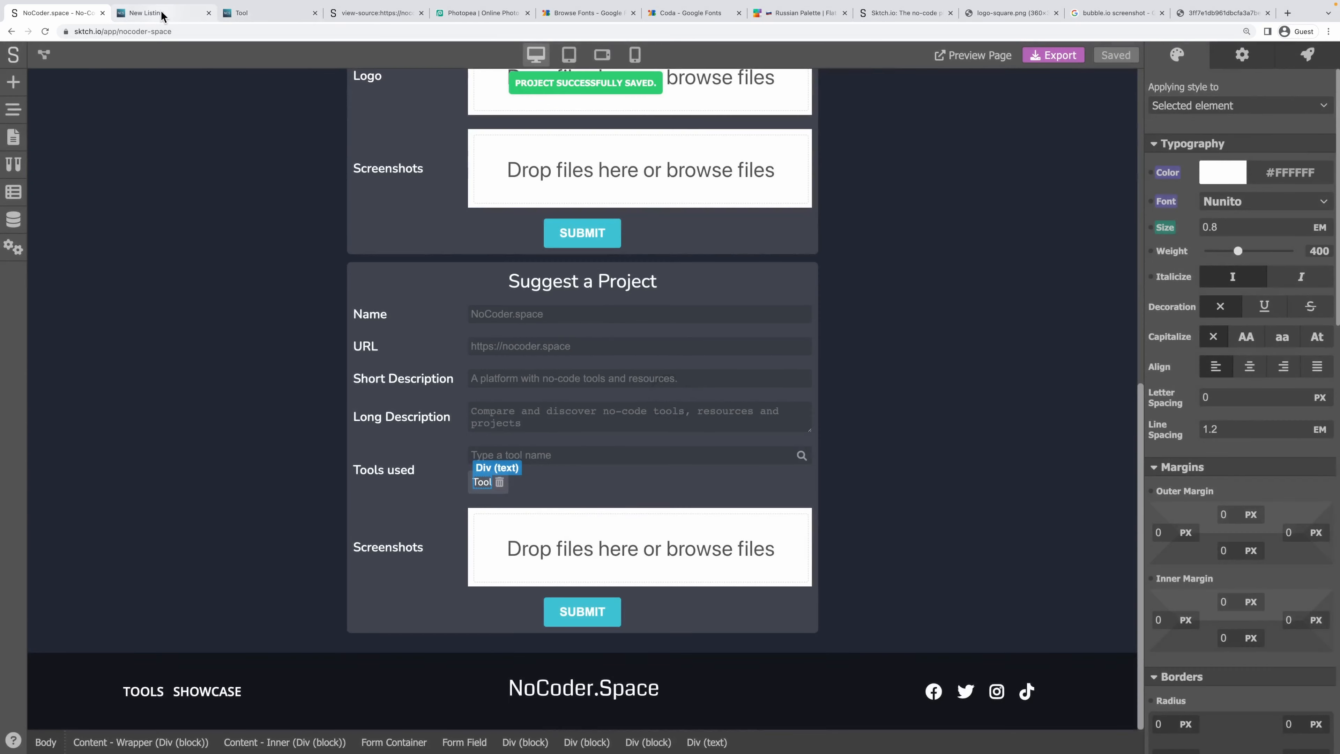
Reload the live New Listing page, test an 'Sk' search in Tools used, then return to the editor.
click(161, 12)
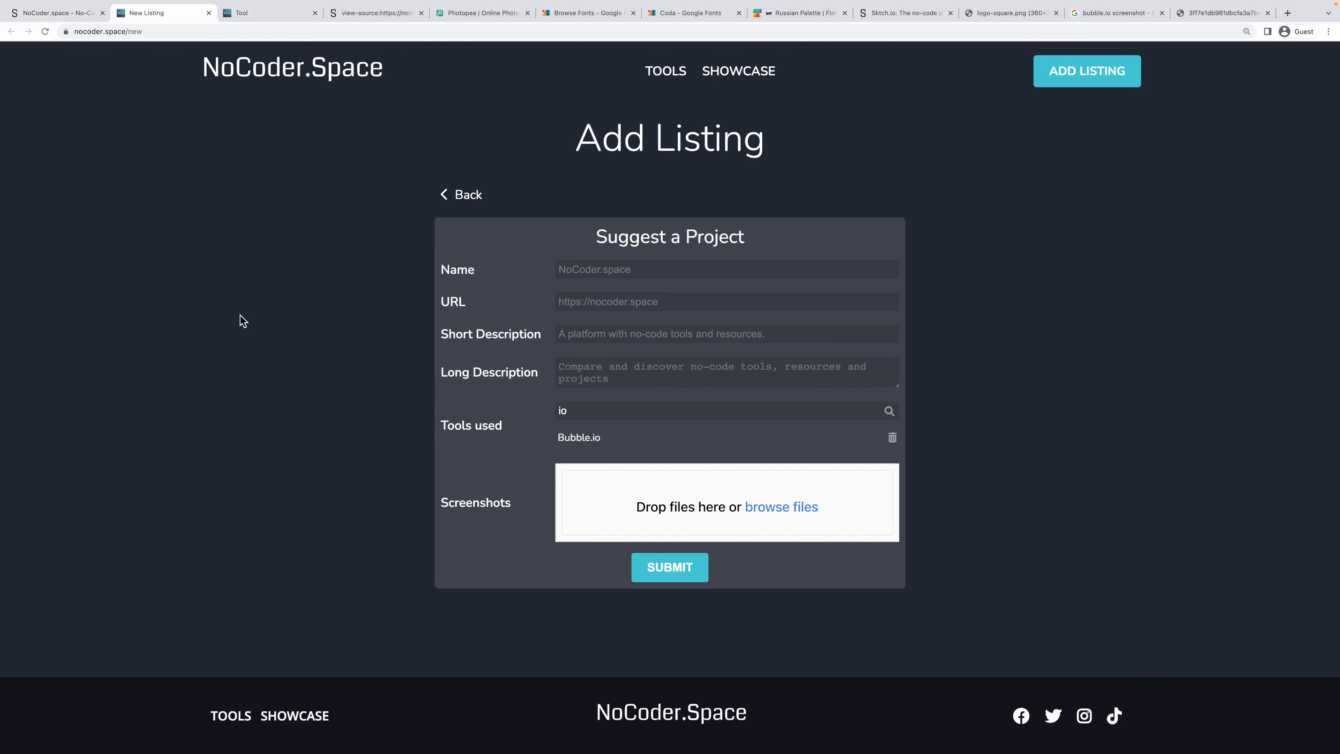
key(ctrl+r)
click(769, 237)
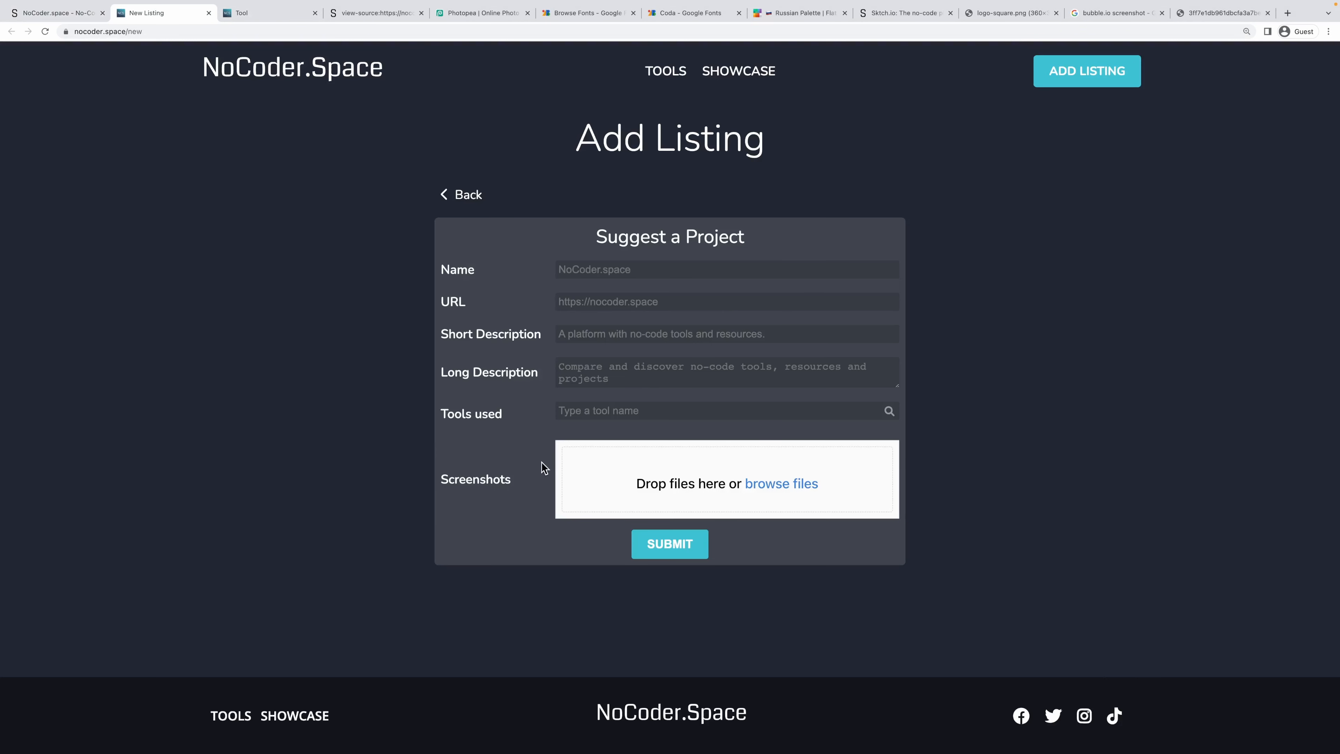
text(Sk)
key(BackSpace)
key(BackSpace)
key(BackSpace)
key(BackSpace)
key(BackSpace)
click(33, 7)
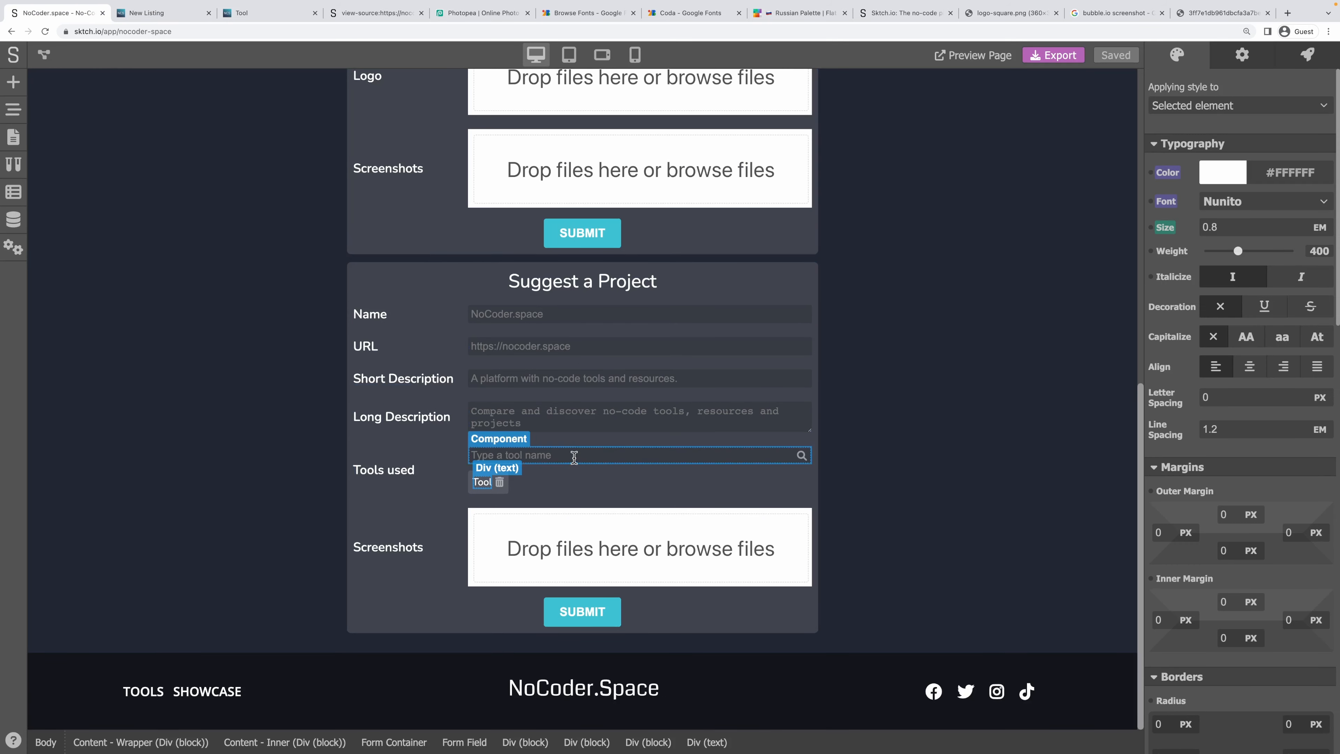
Reset the Tool Search - Results element's Display style, exit the component, and save with Ctrl+S.
double_click(572, 454)
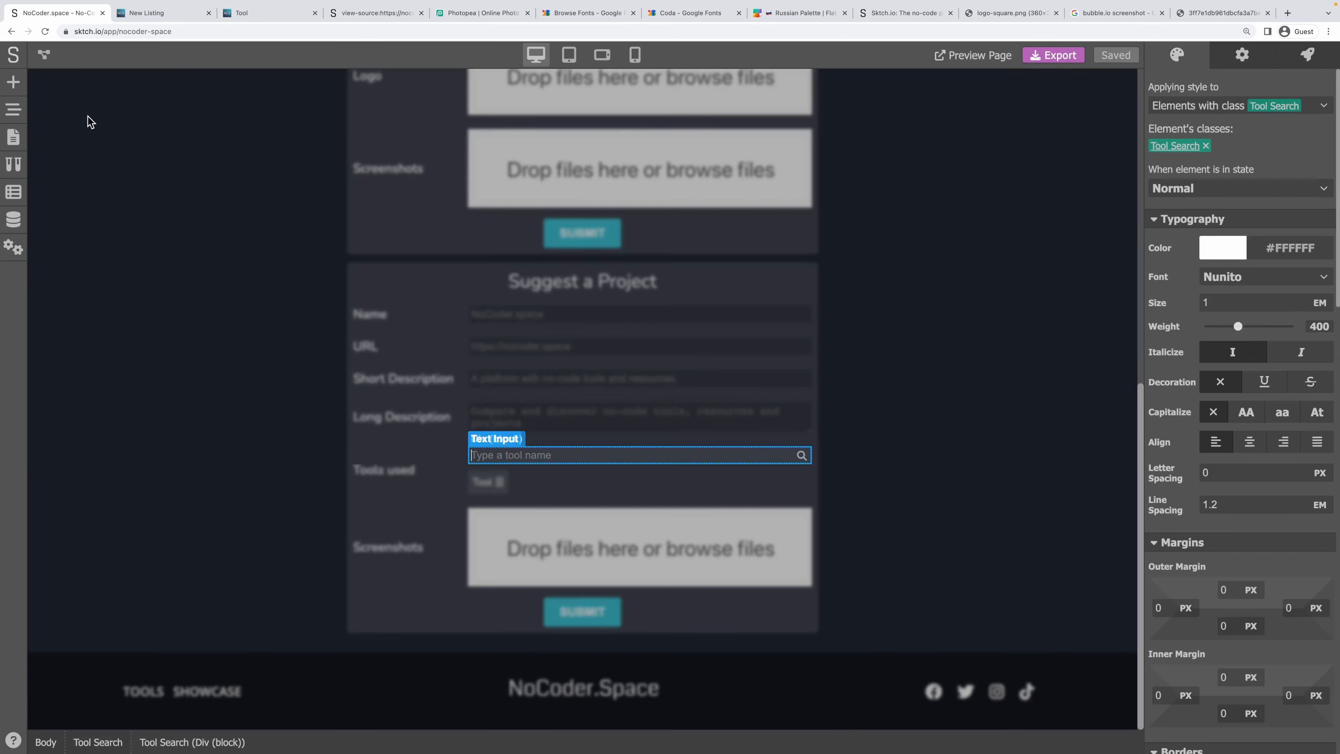
click(13, 112)
click(118, 195)
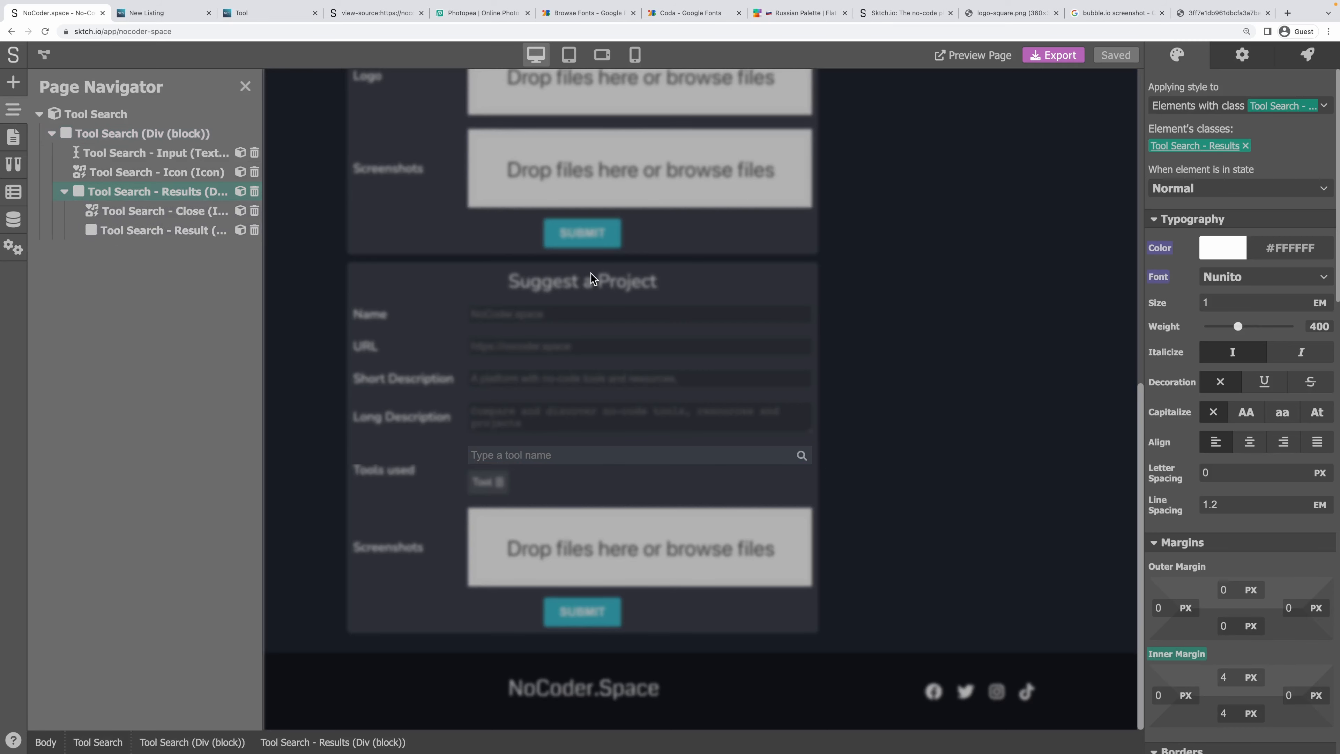
scroll(1245, 510, down, 3)
scroll(1250, 516, down, 5)
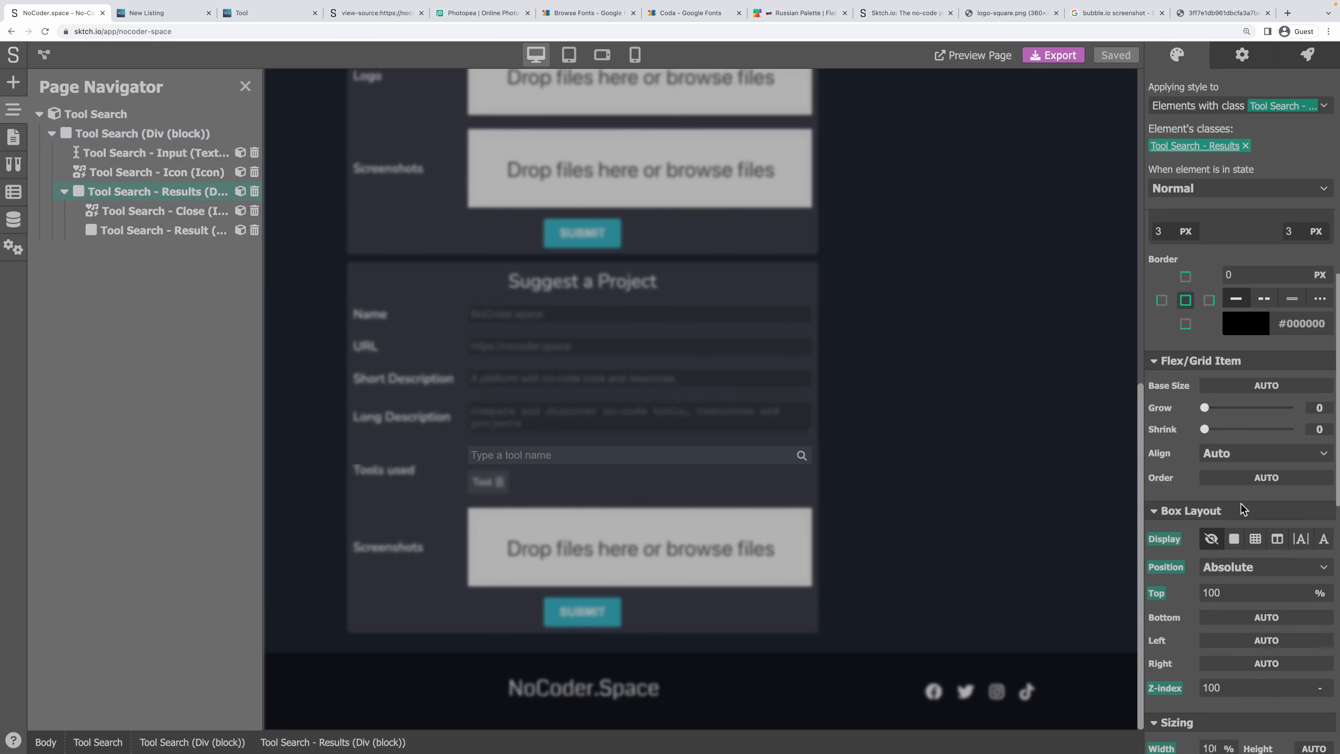
click(1172, 542)
click(1187, 555)
double_click(932, 473)
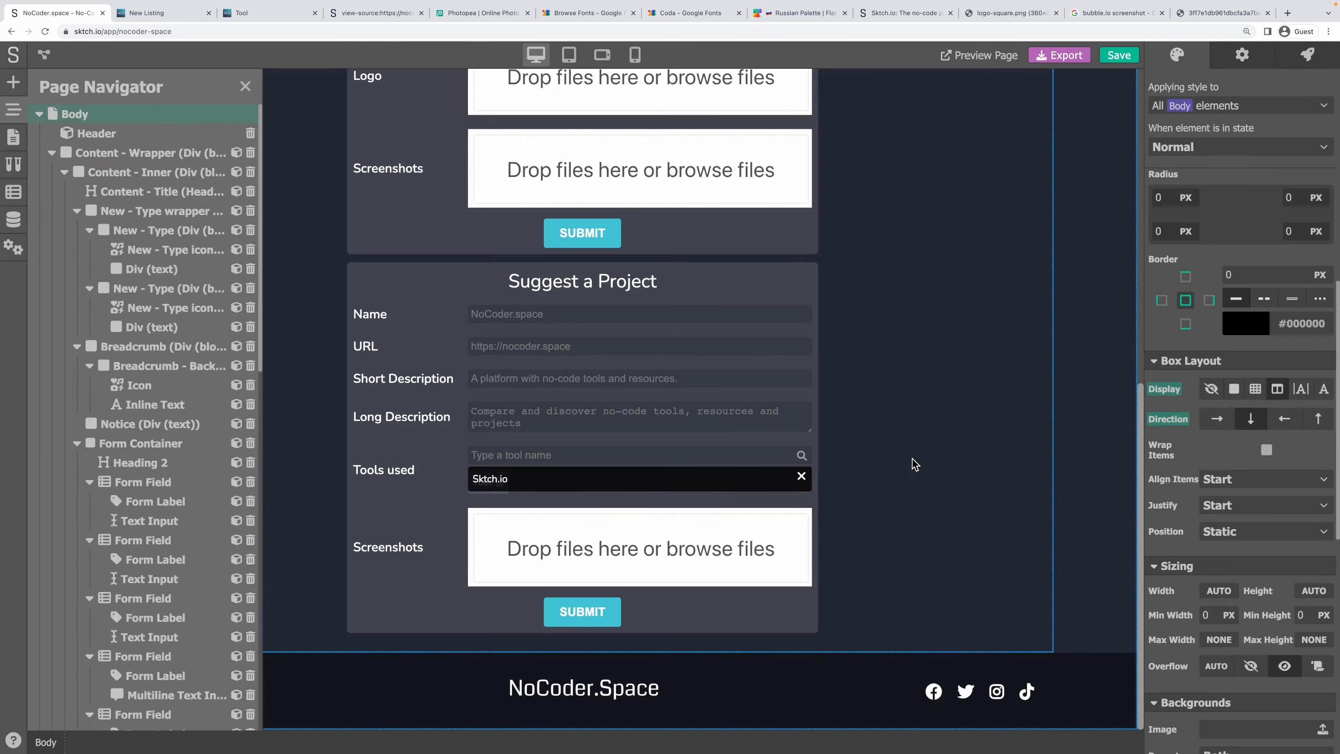
key(ctrl+s)
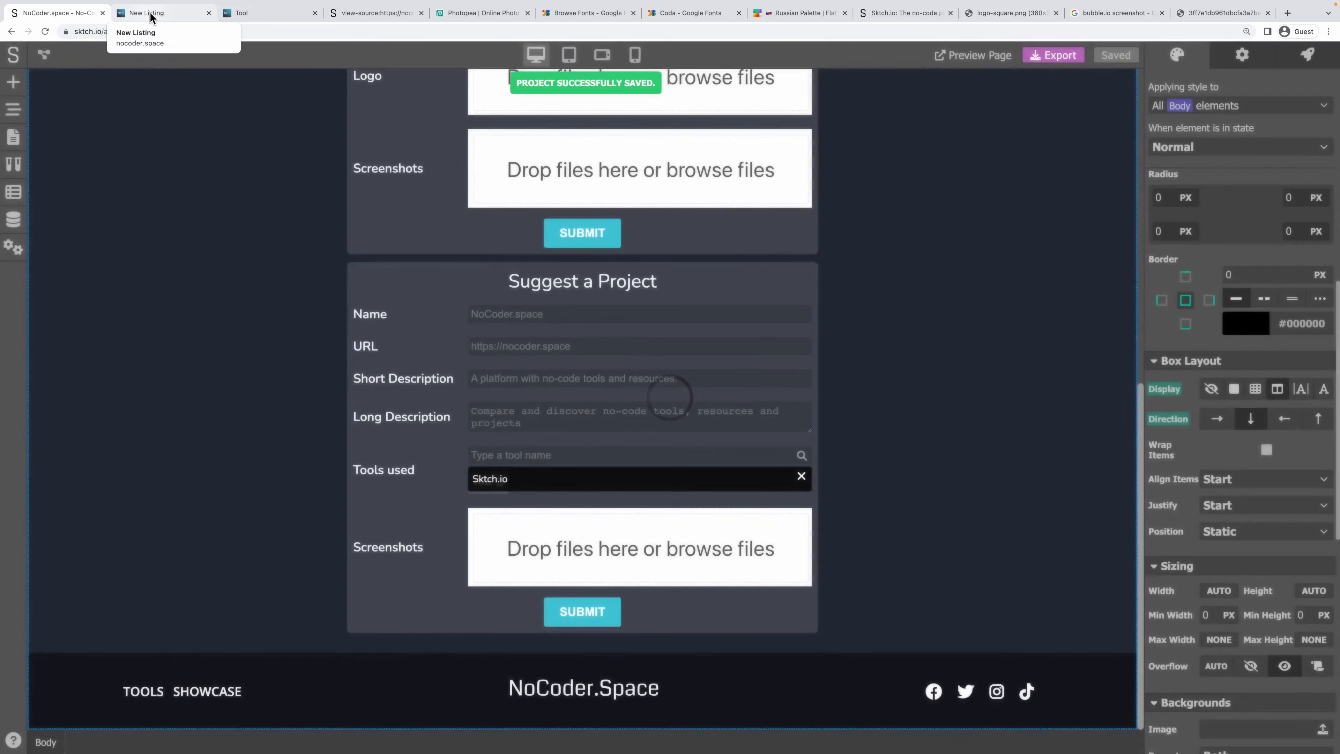
click(145, 13)
Add Sktch.io (searching 'Skt') and Bubble.io (searching 'B') as tool chips, then return to the editor.
click(765, 248)
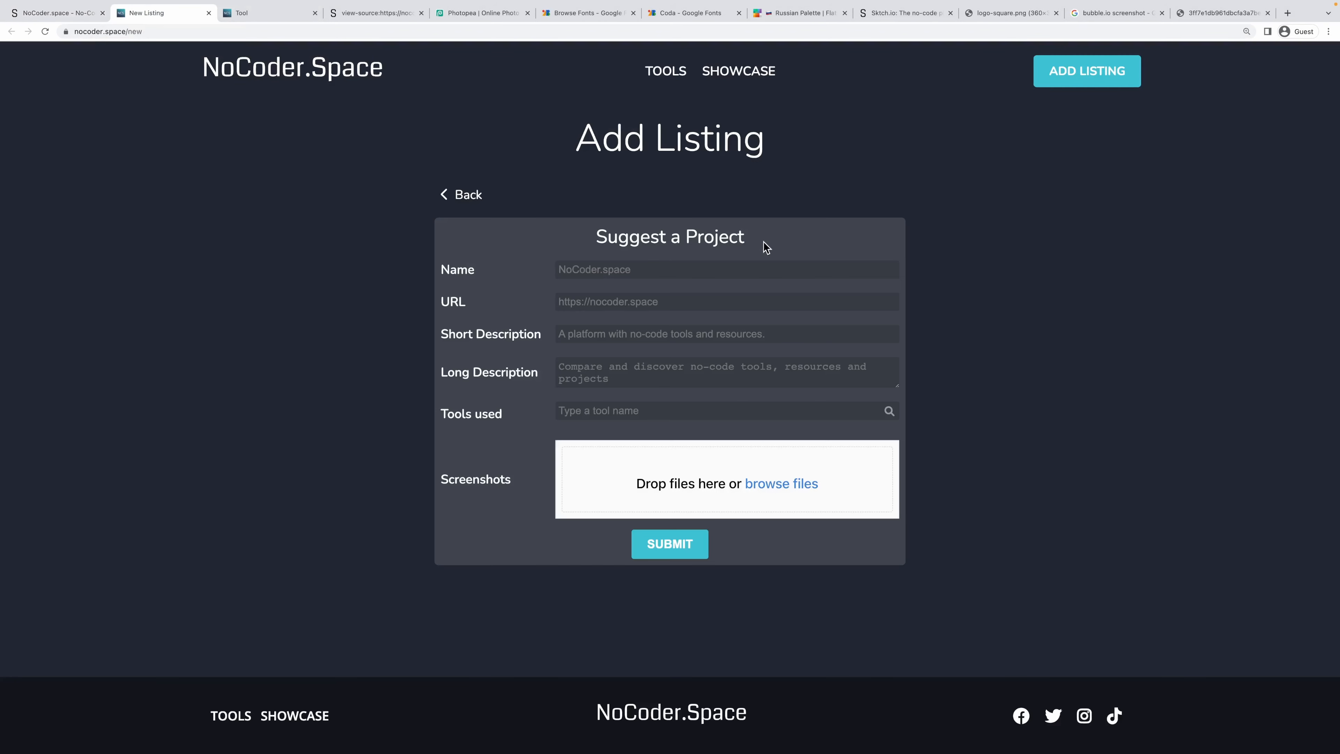
click(689, 412)
text(Sktch)
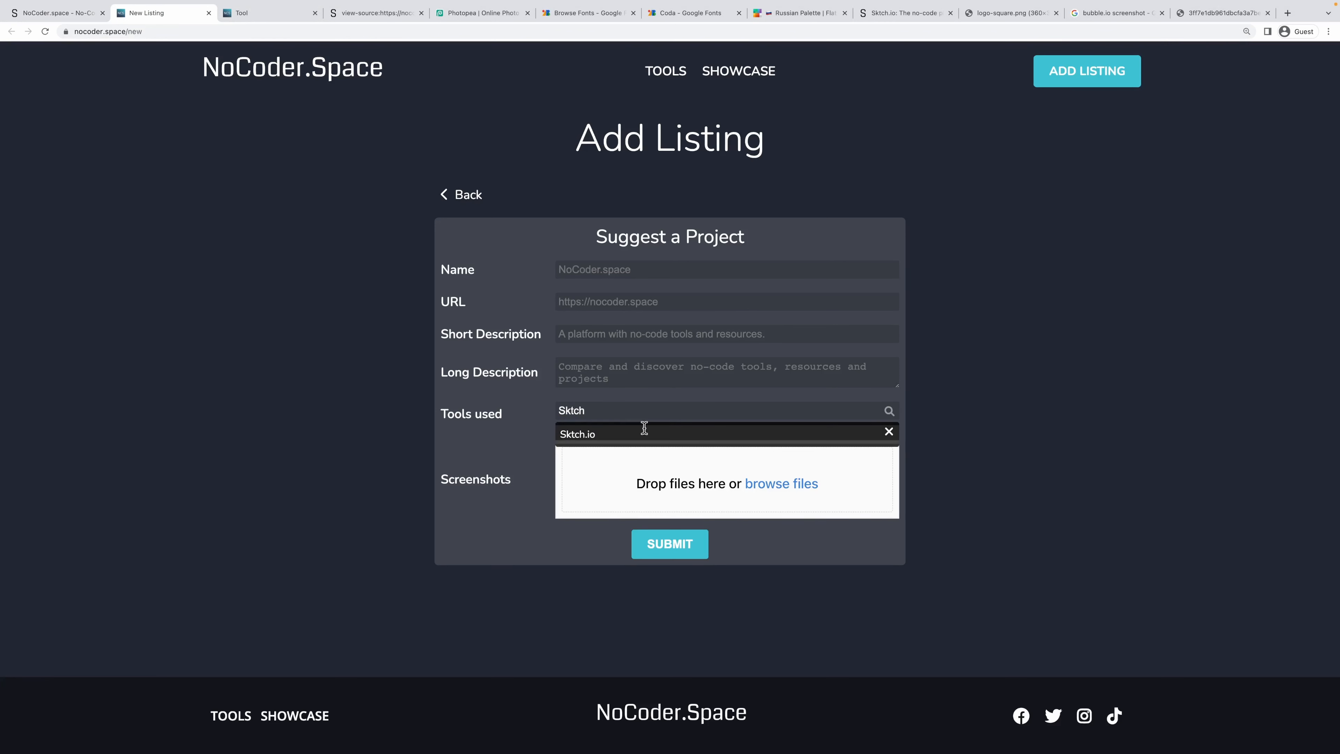
click(580, 441)
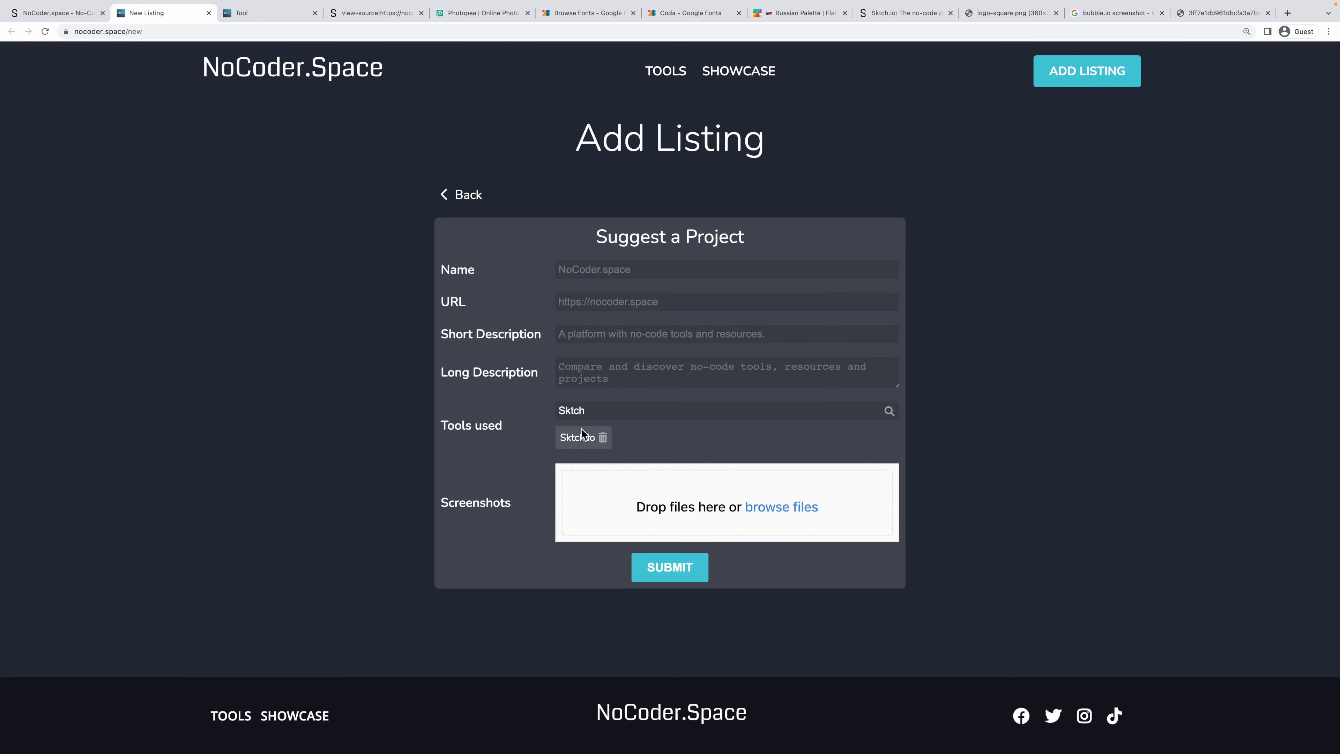
double_click(589, 411)
text(Bubble)
click(648, 439)
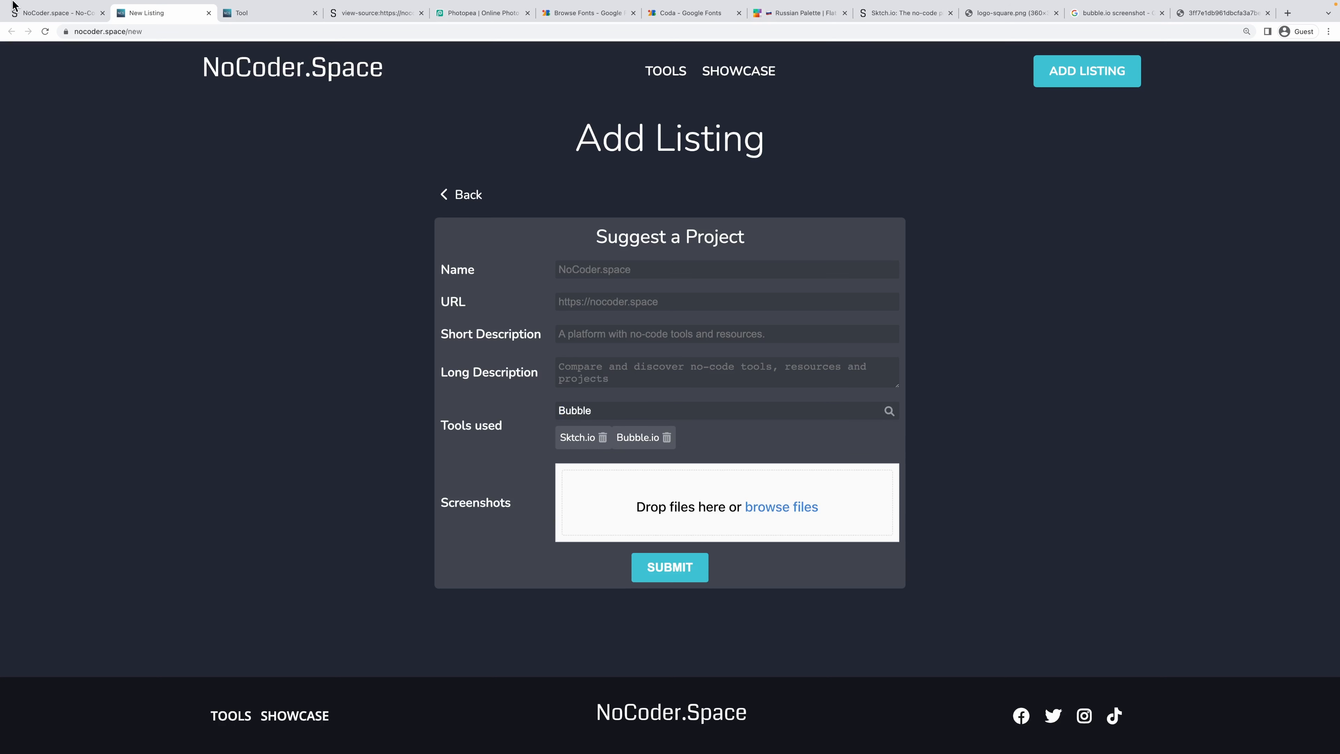
click(14, 7)
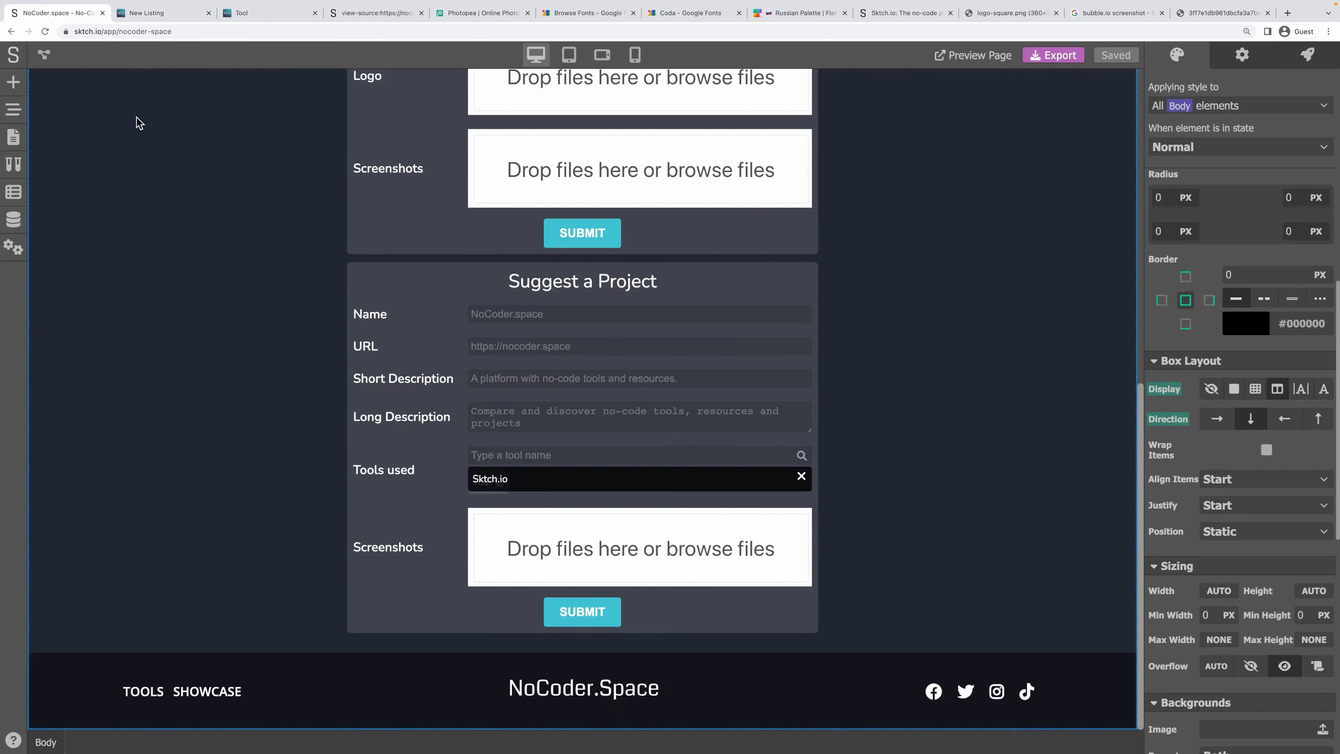
Give the Sktch.io chip's block a 5 px right outer margin and save with Ctrl+S.
click(501, 490)
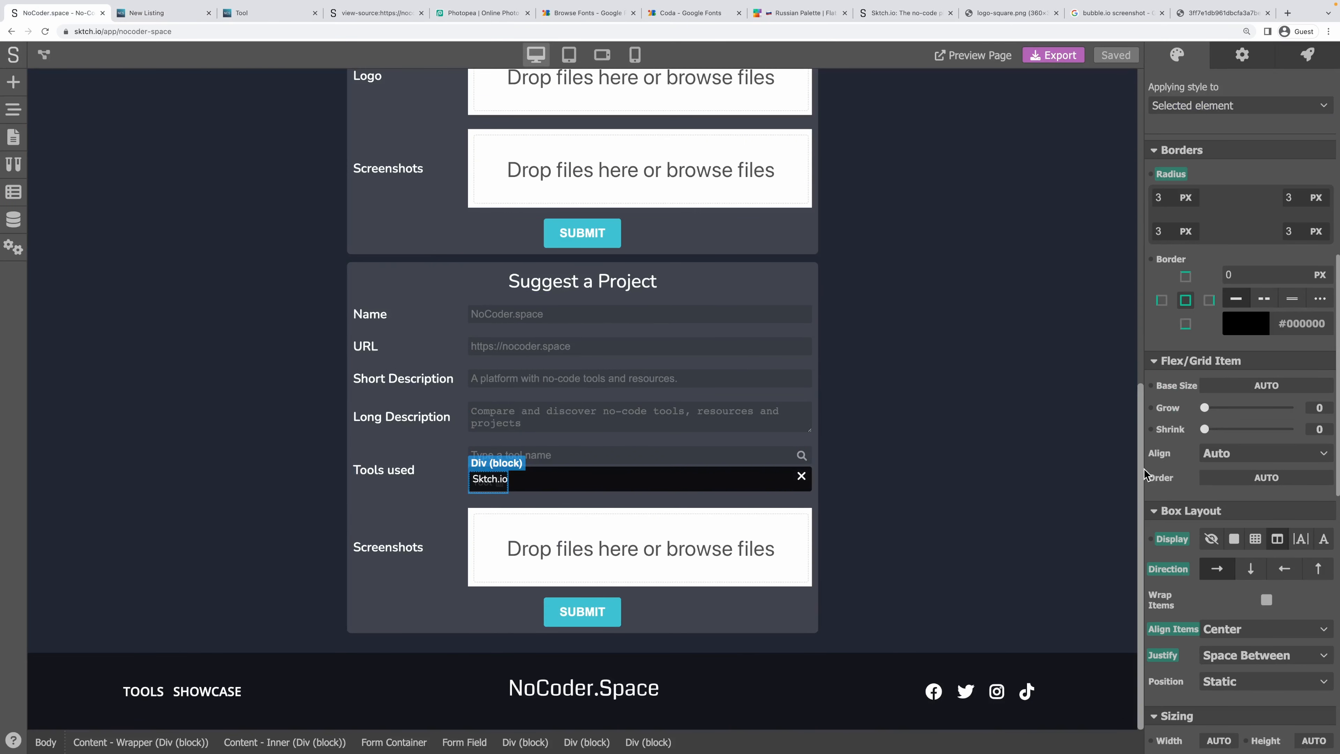
scroll(1276, 491, down, 5)
scroll(1272, 480, up, 3)
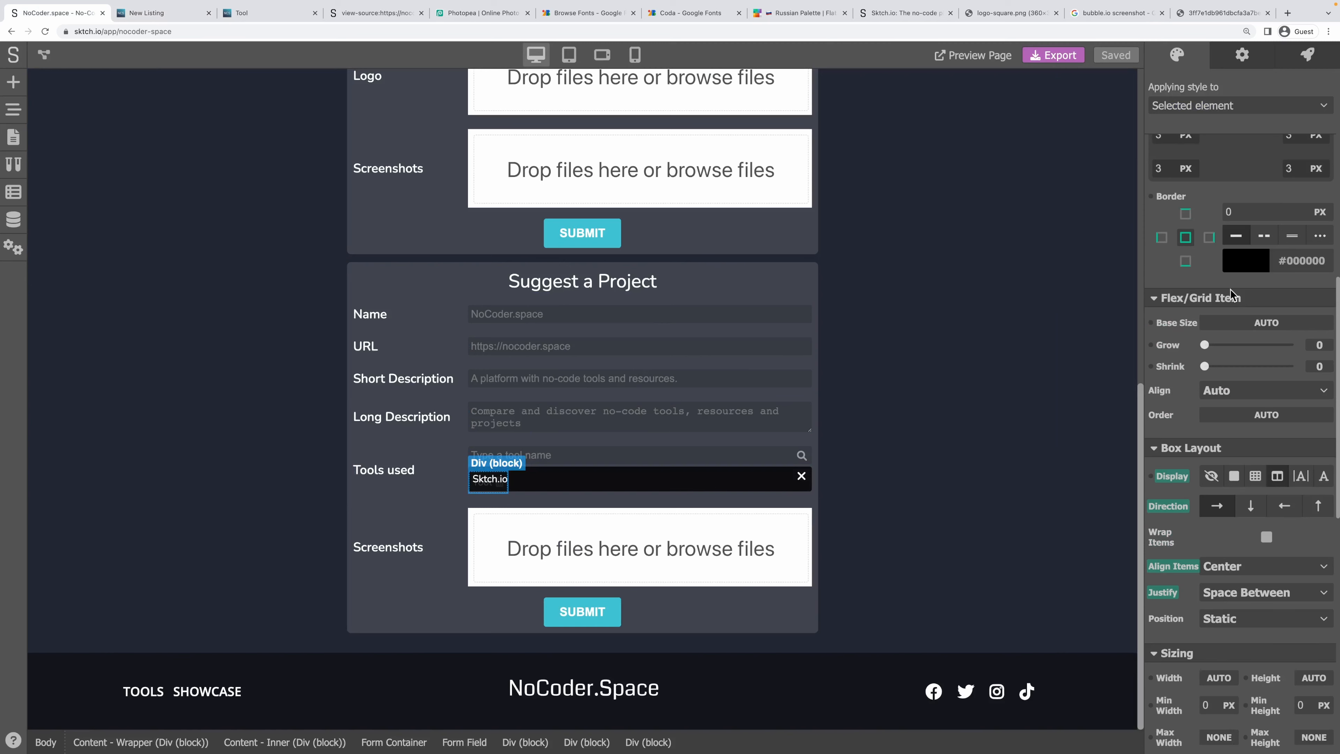
scroll(1231, 294, down, 6)
scroll(1227, 397, up, 4)
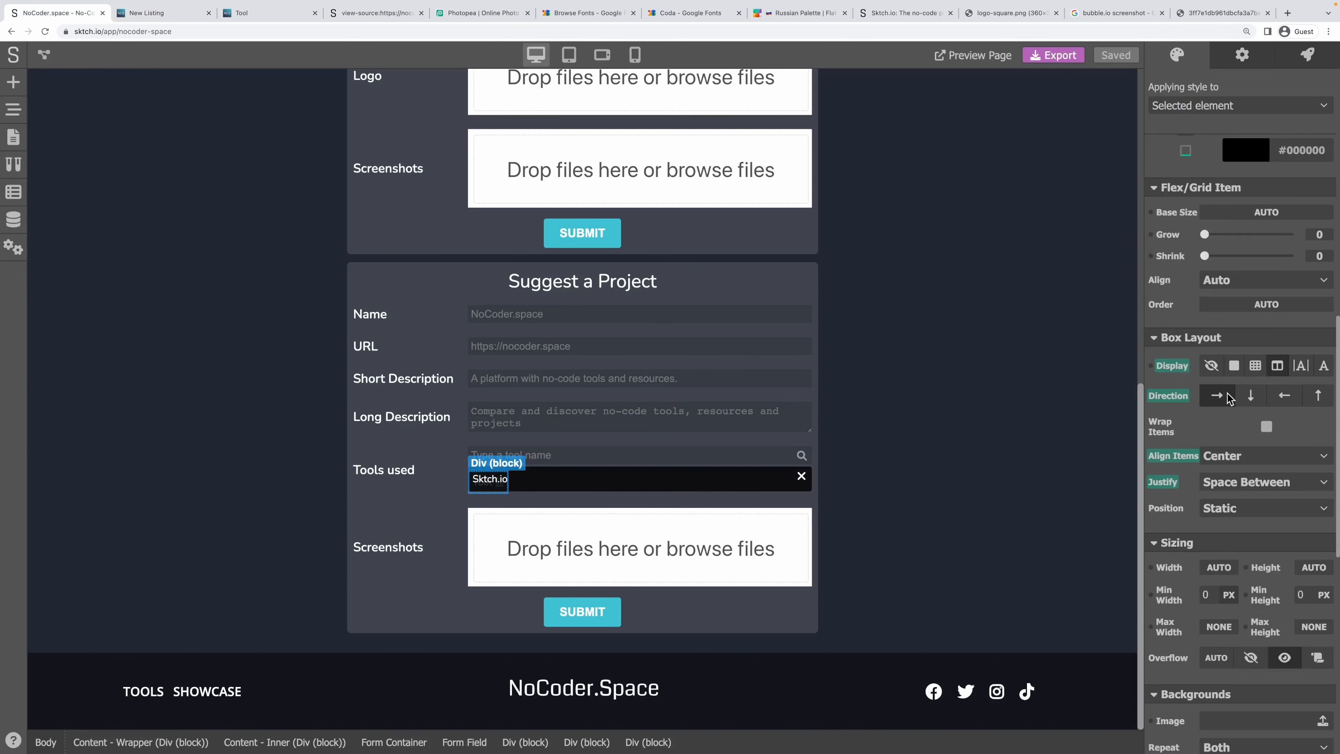
scroll(1228, 398, up, 10)
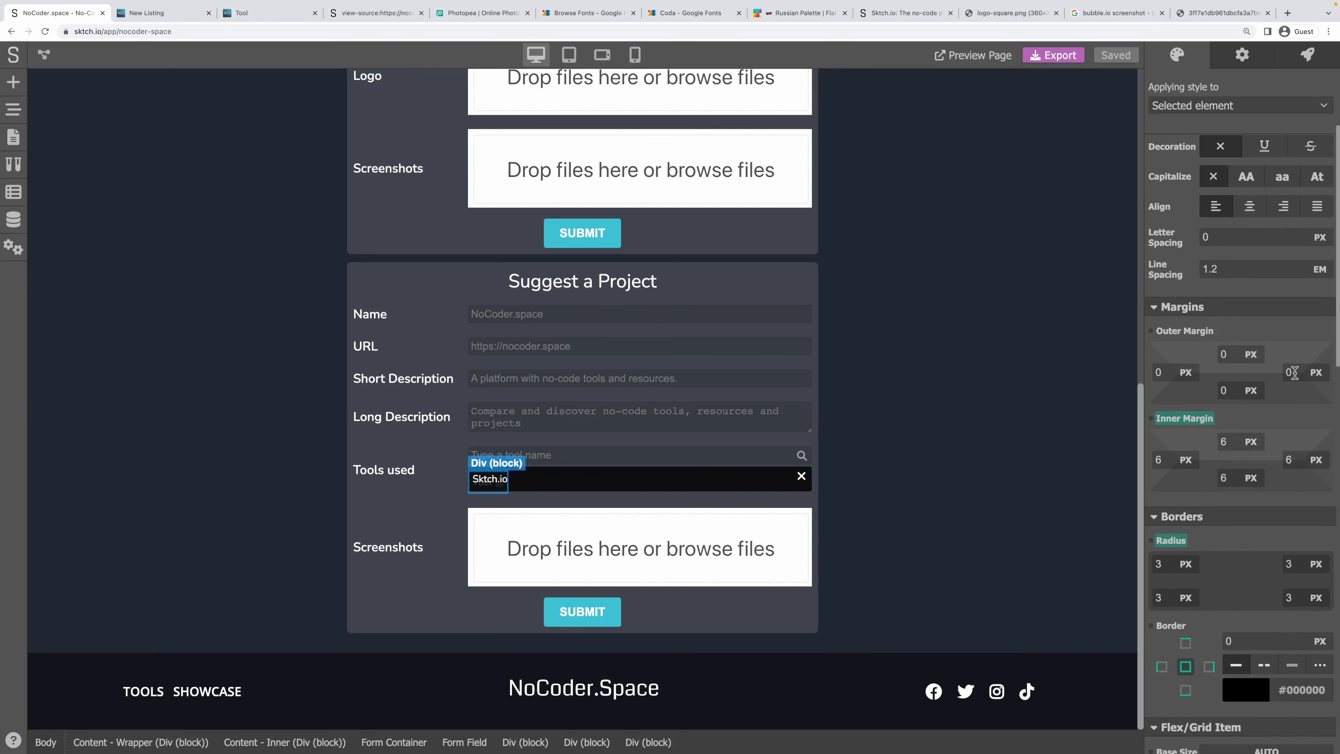
double_click(1294, 373)
text(5)
key(Tab)
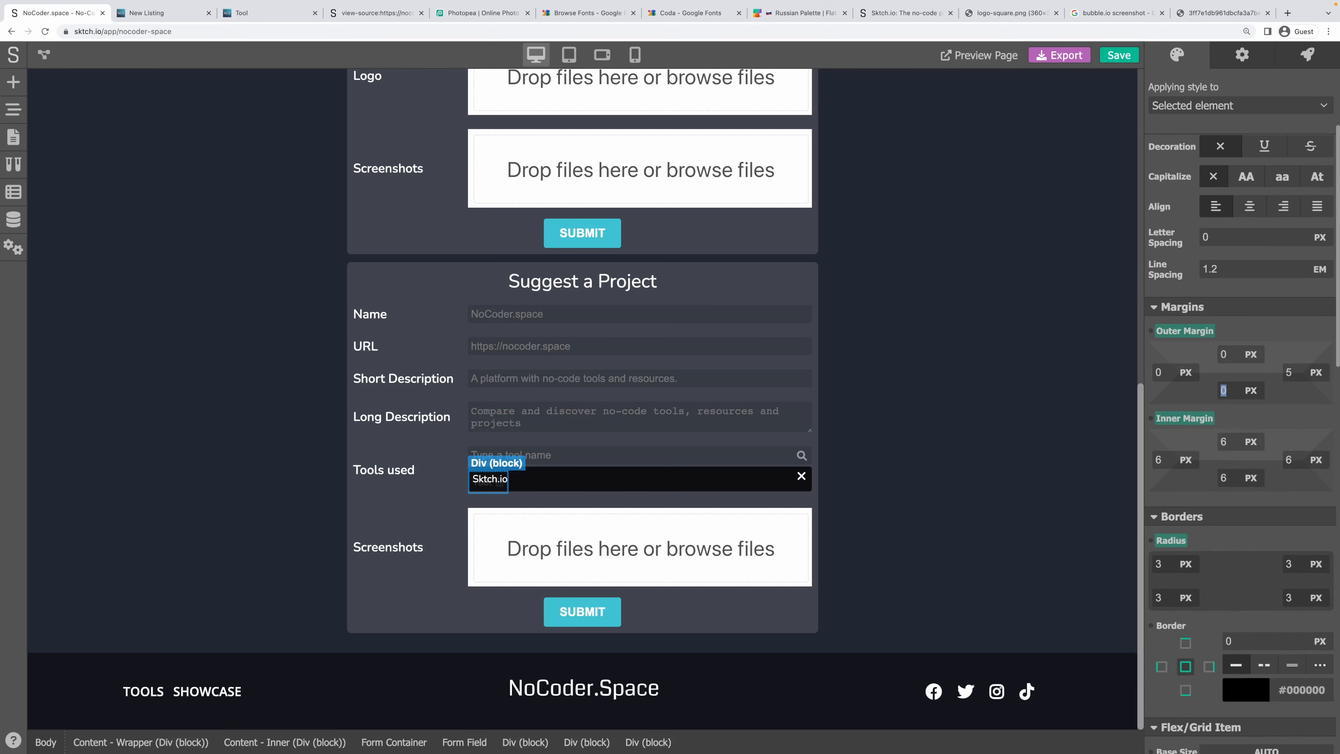
text(5)
key(ctrl+s)
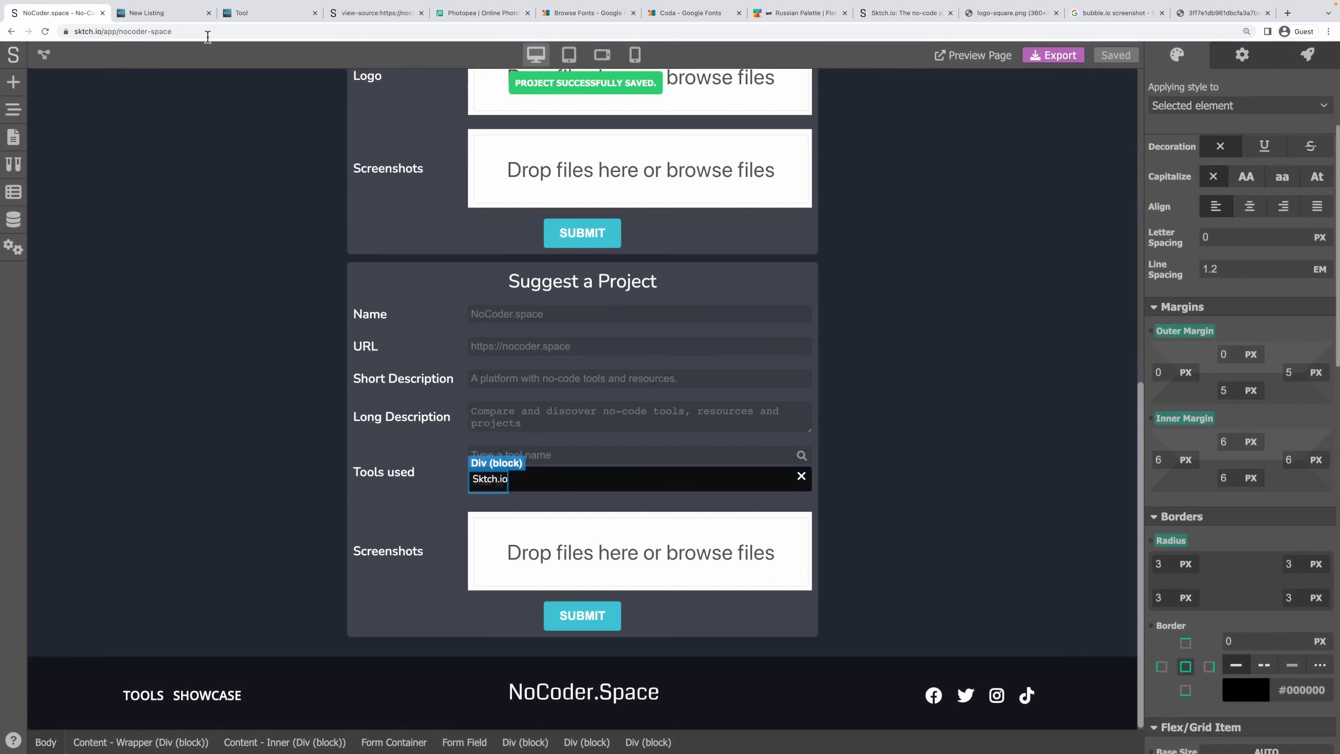
Reload the live form and add Bubble.io and Sktch.io chips by searching 'Bubble' and 'Sktch'.
click(158, 14)
key(super+r)
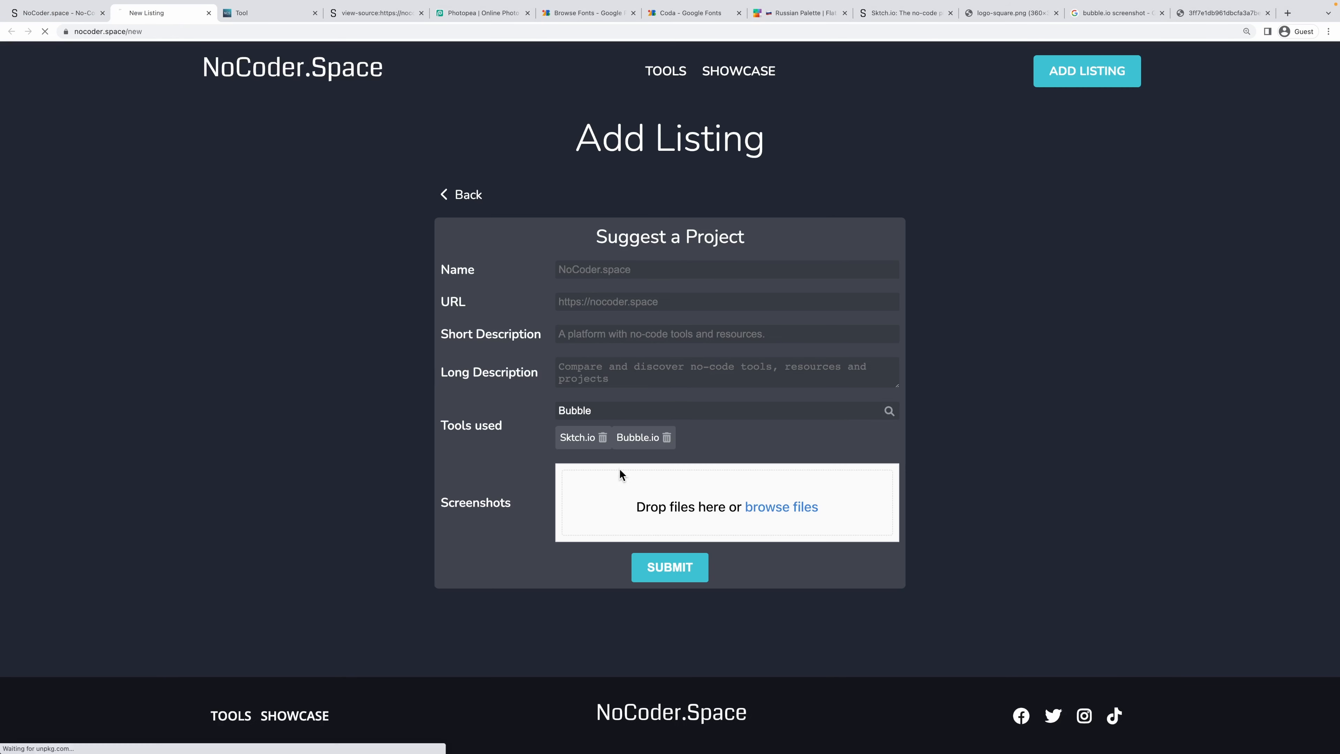
click(712, 234)
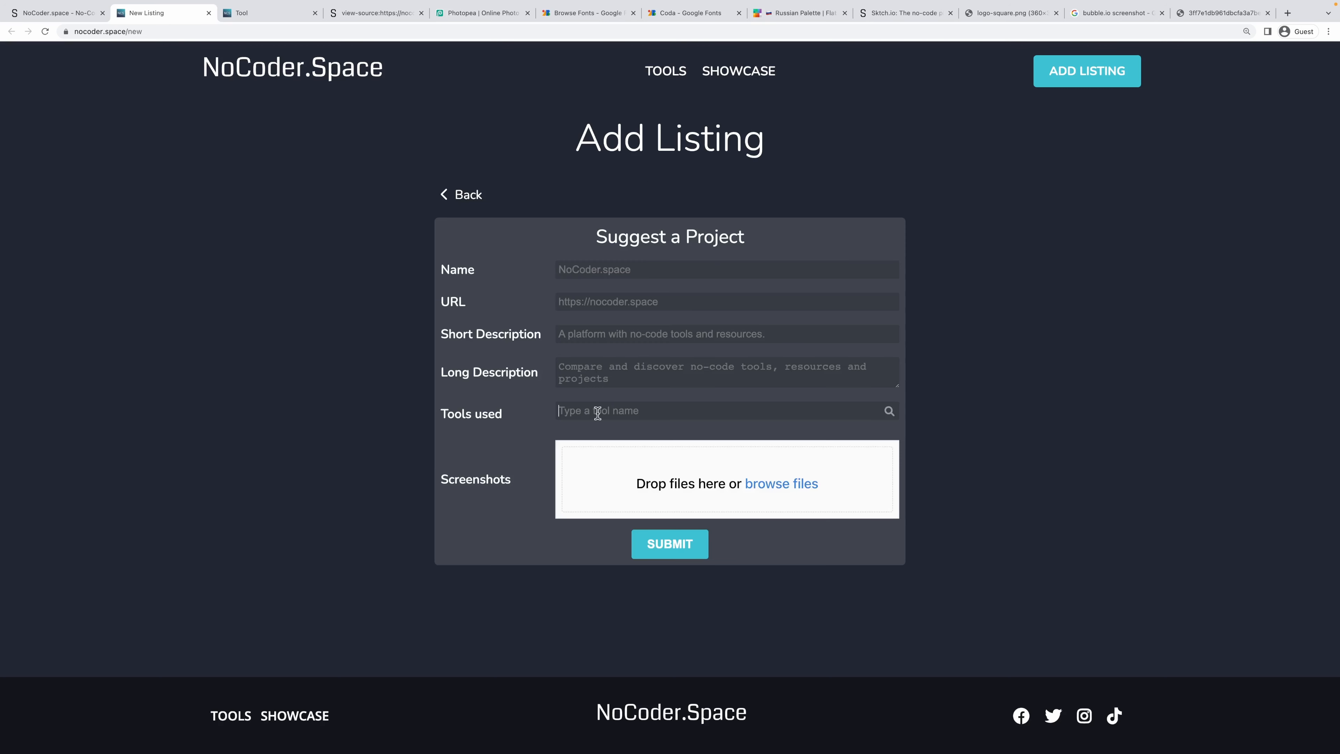
text(Bubble)
click(660, 438)
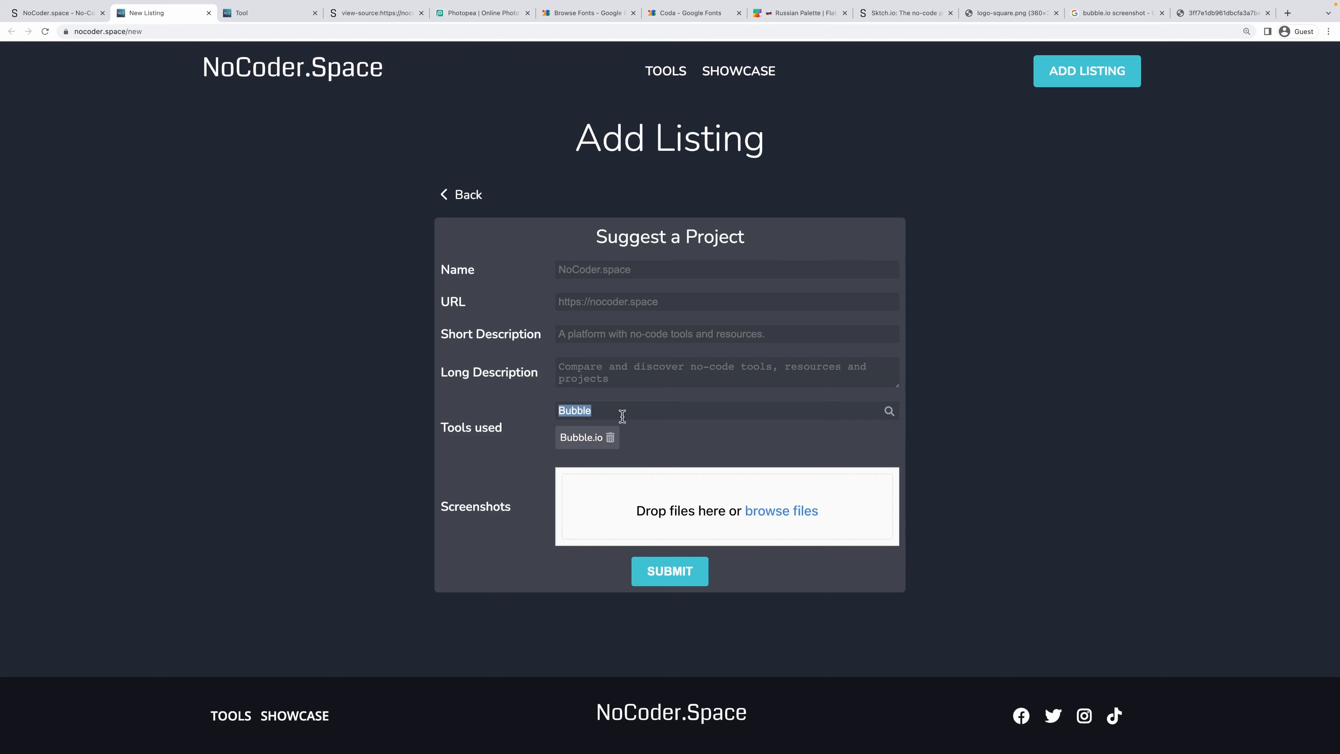
text(Sktch)
click(661, 434)
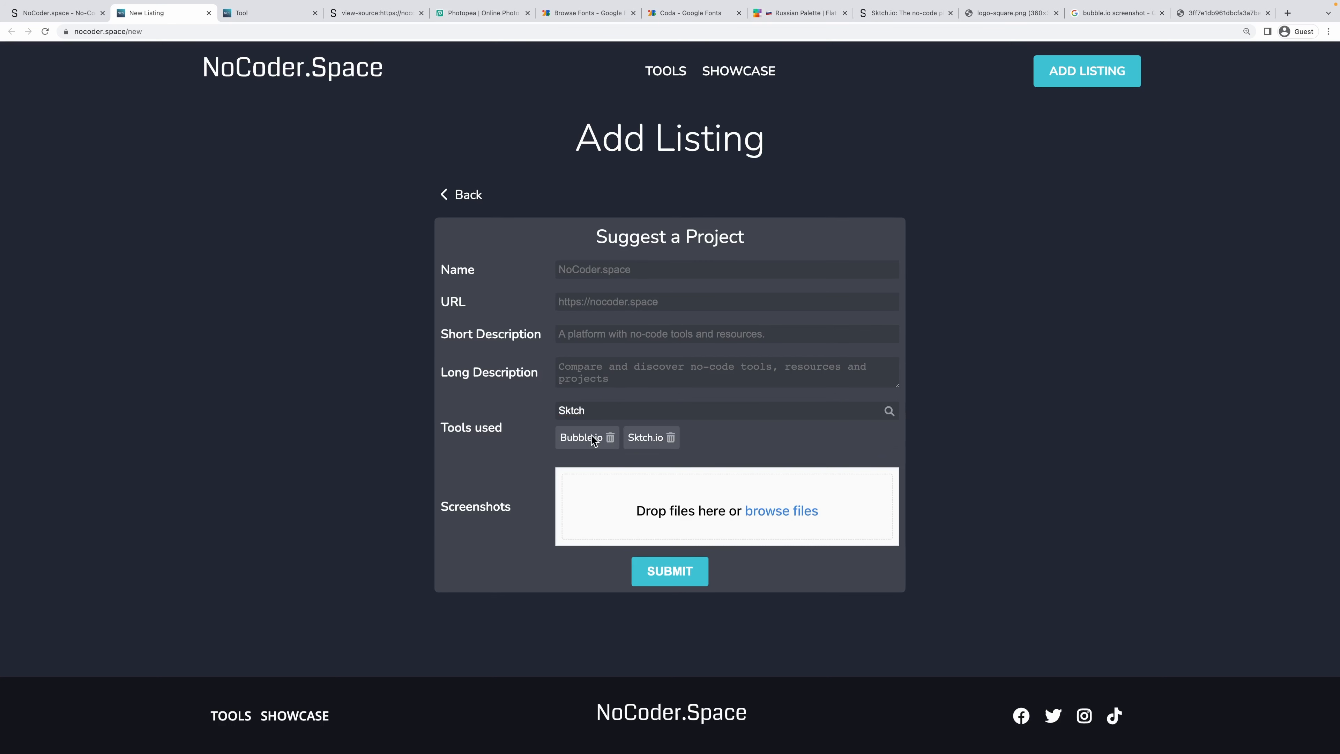
Delete both the Bubble.io and Sktch.io chips and clear the leftover search text.
click(610, 438)
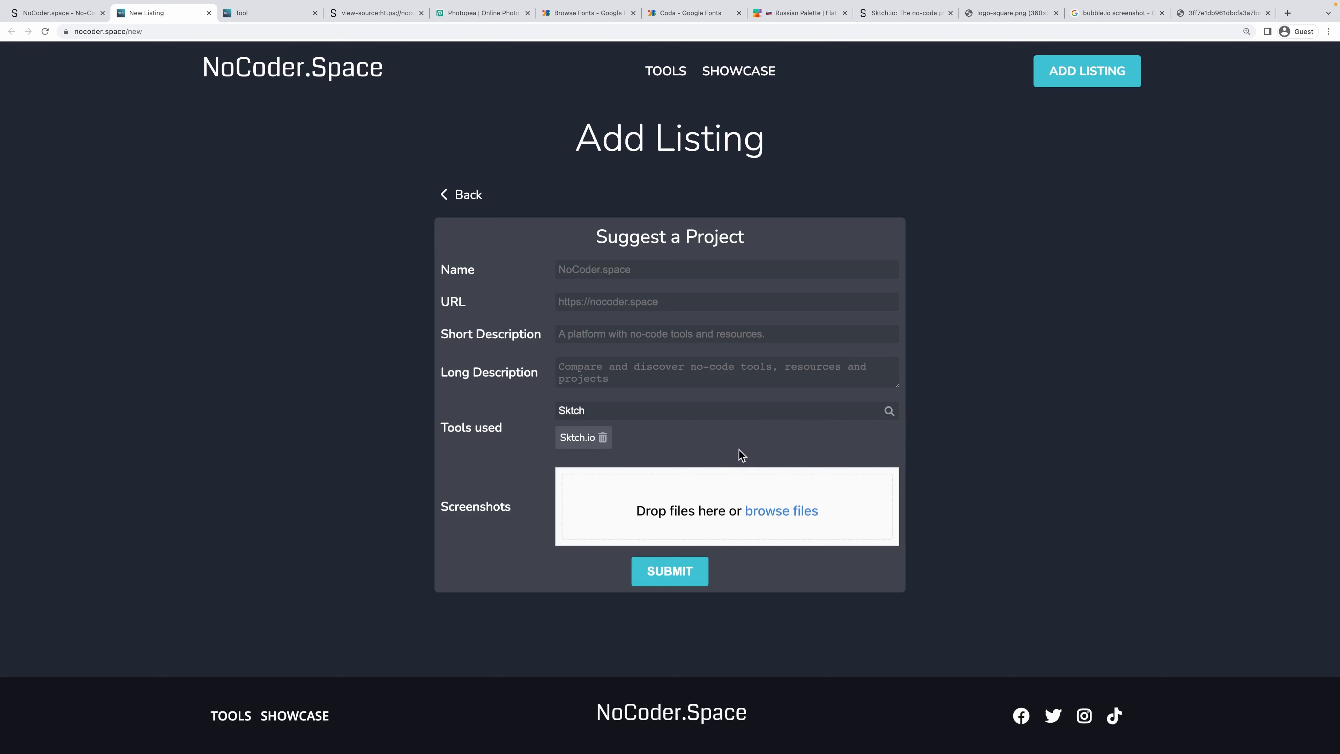
click(603, 438)
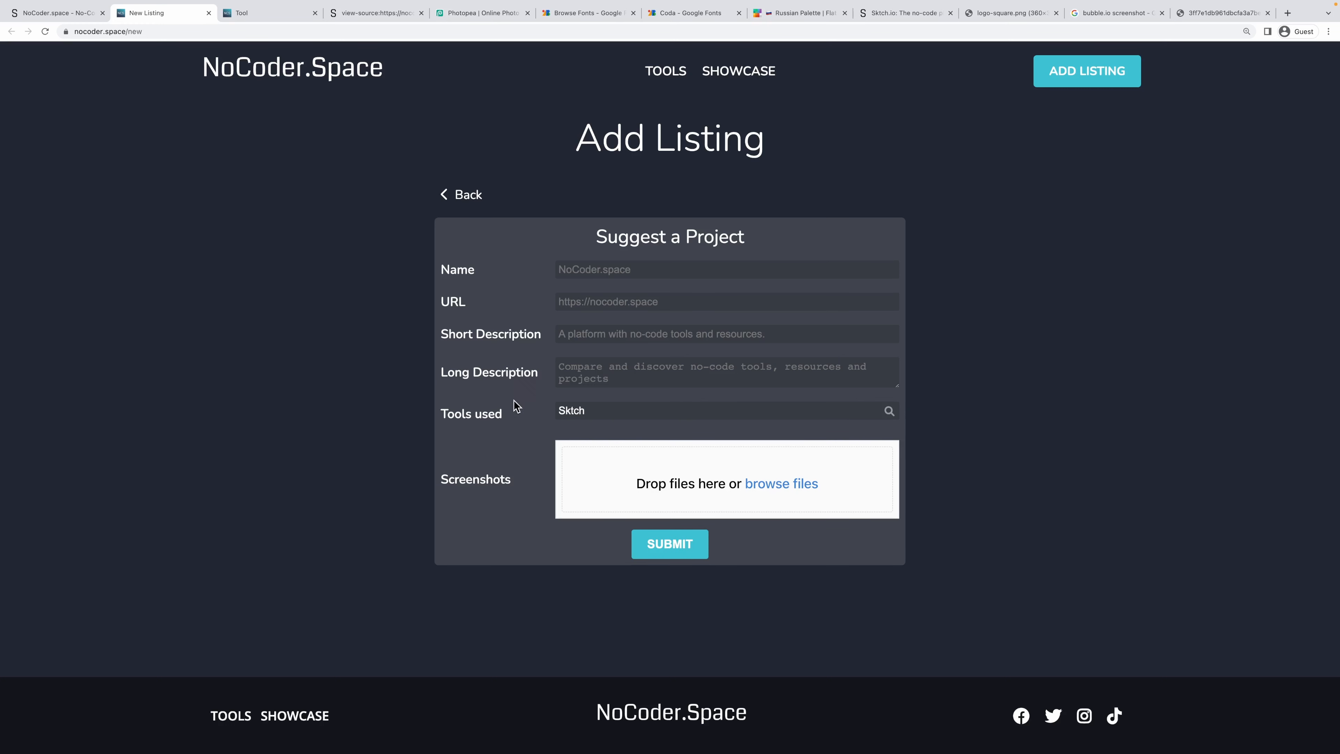
key(super+a)
key(BackSpace)
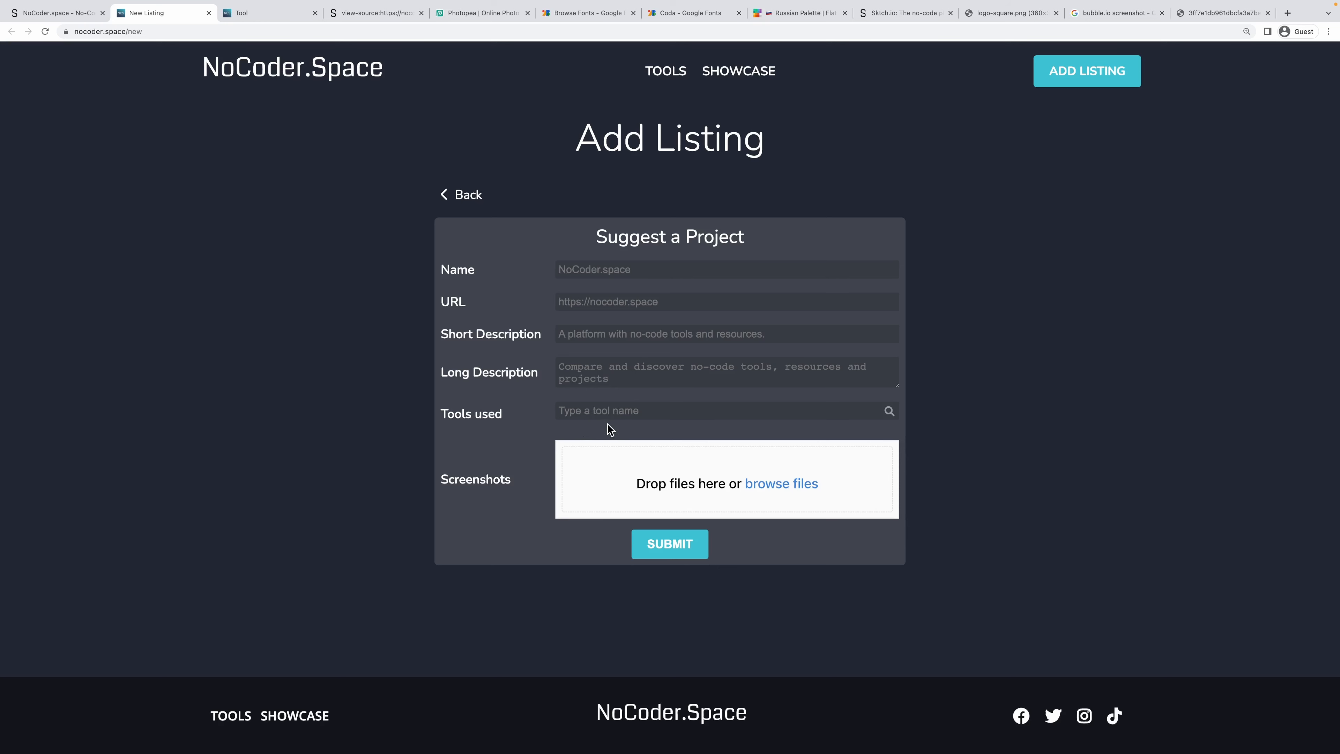
Open the Suggest a Project form's submit flow and review its nodes, closing without saving.
click(36, 13)
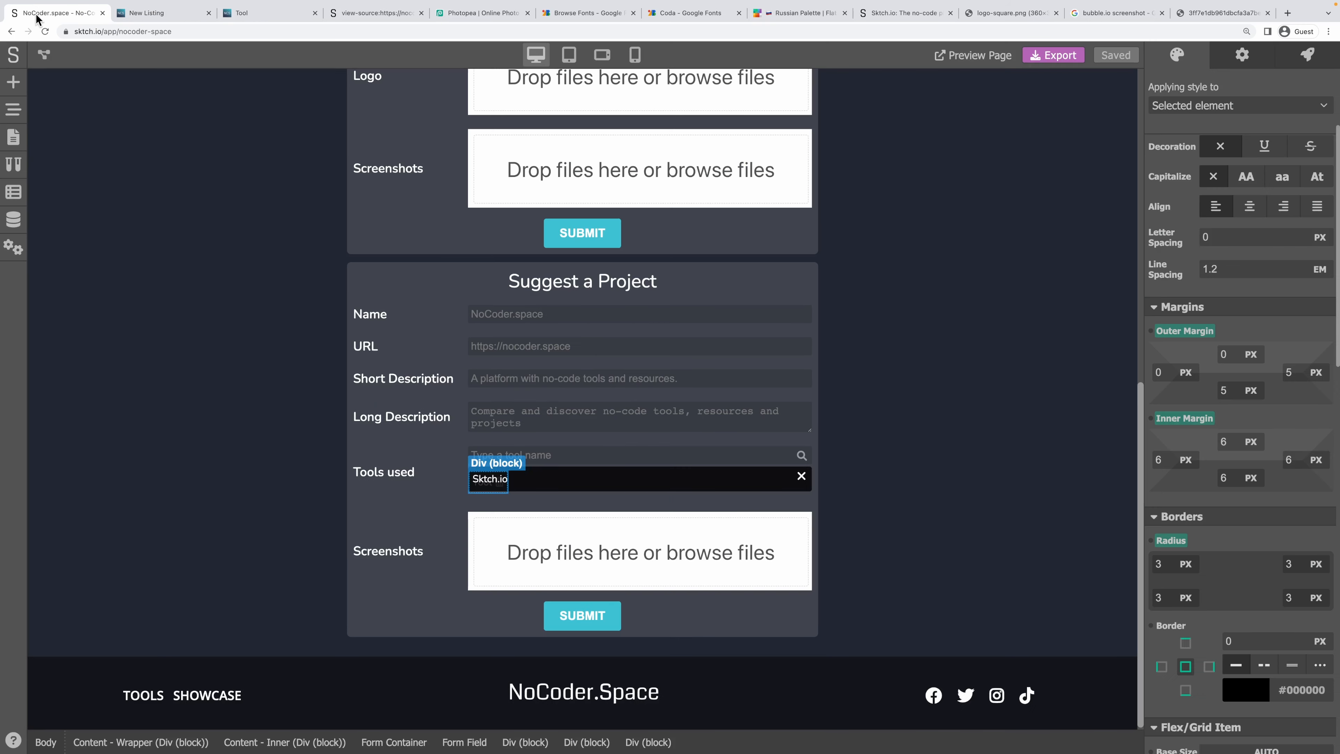
click(565, 506)
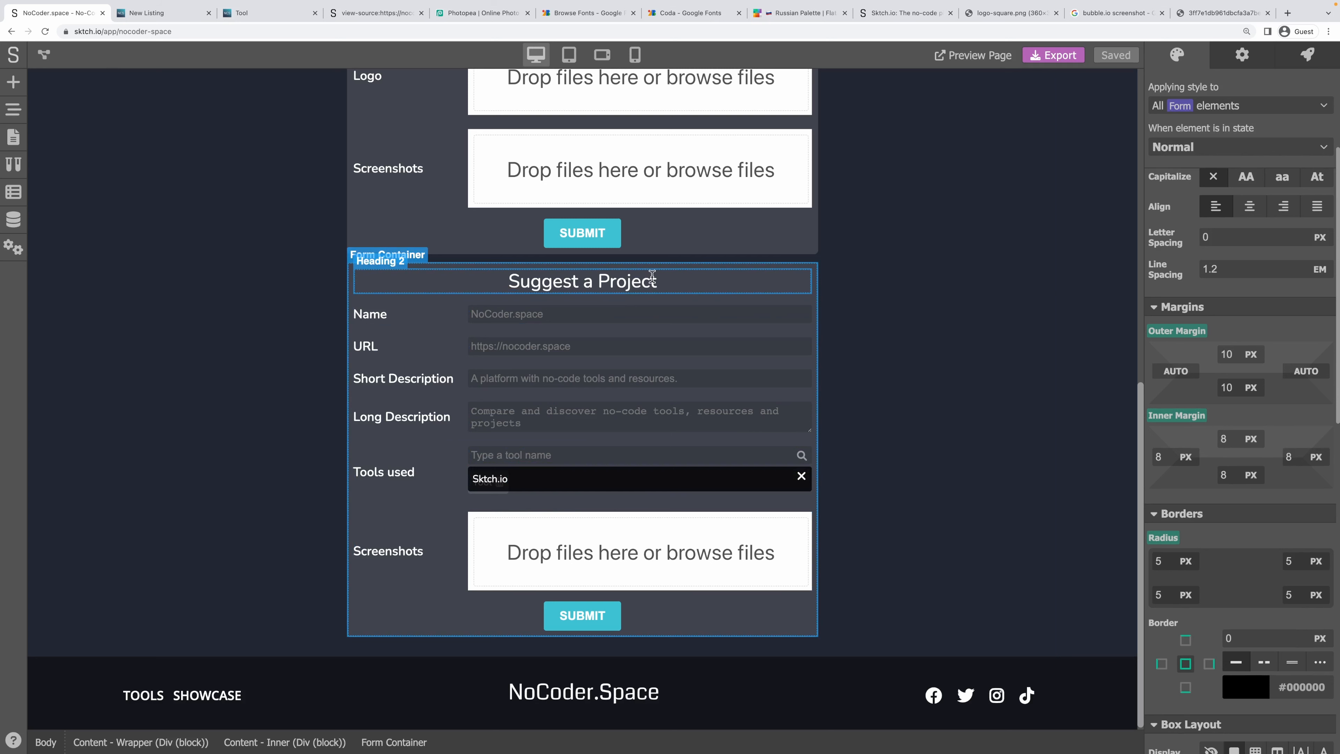
click(1306, 54)
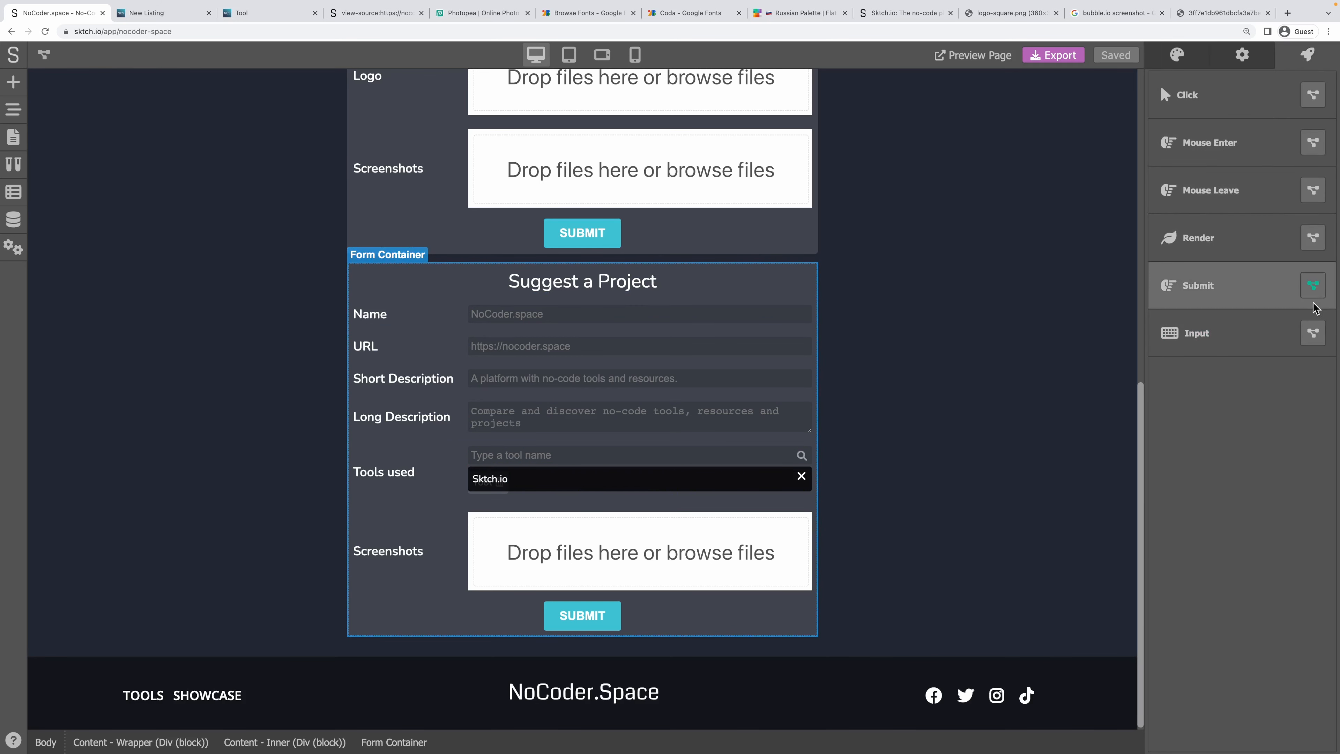
click(1313, 286)
scroll(582, 406, down, 5)
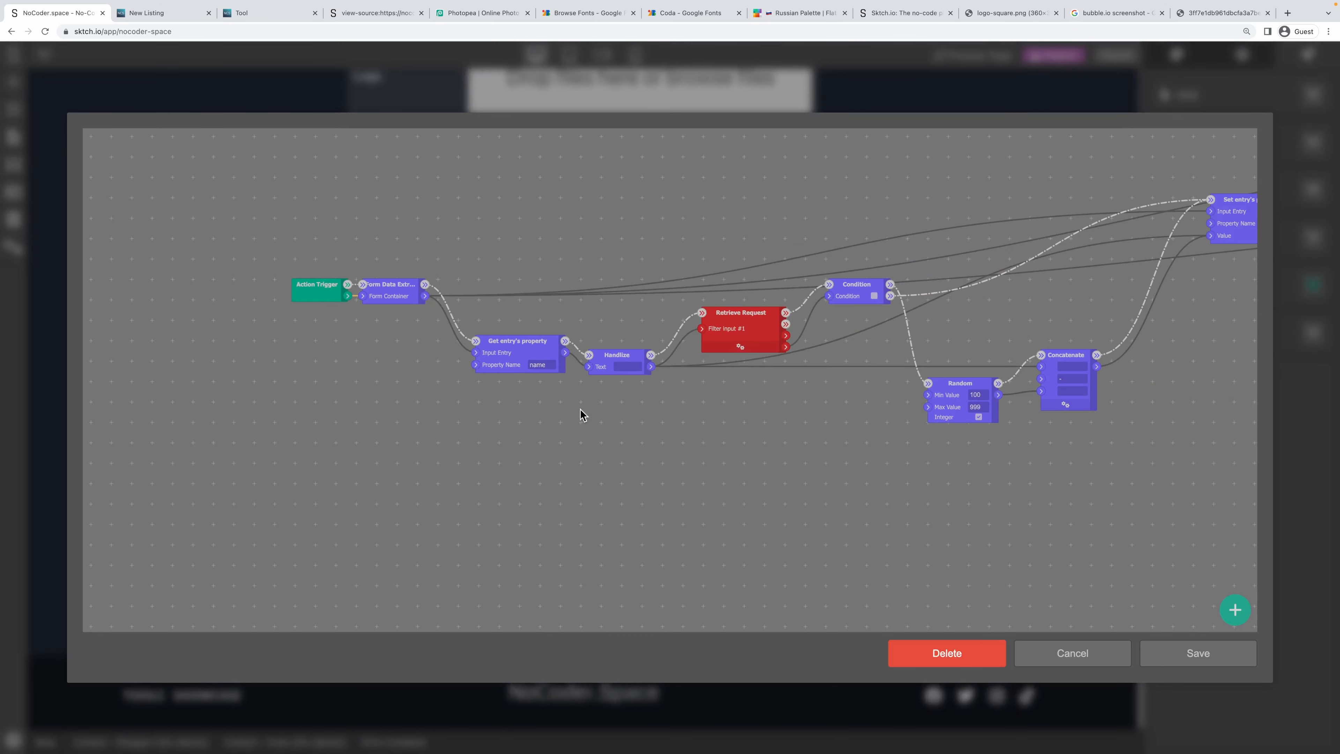
drag(709, 457, 175, 426)
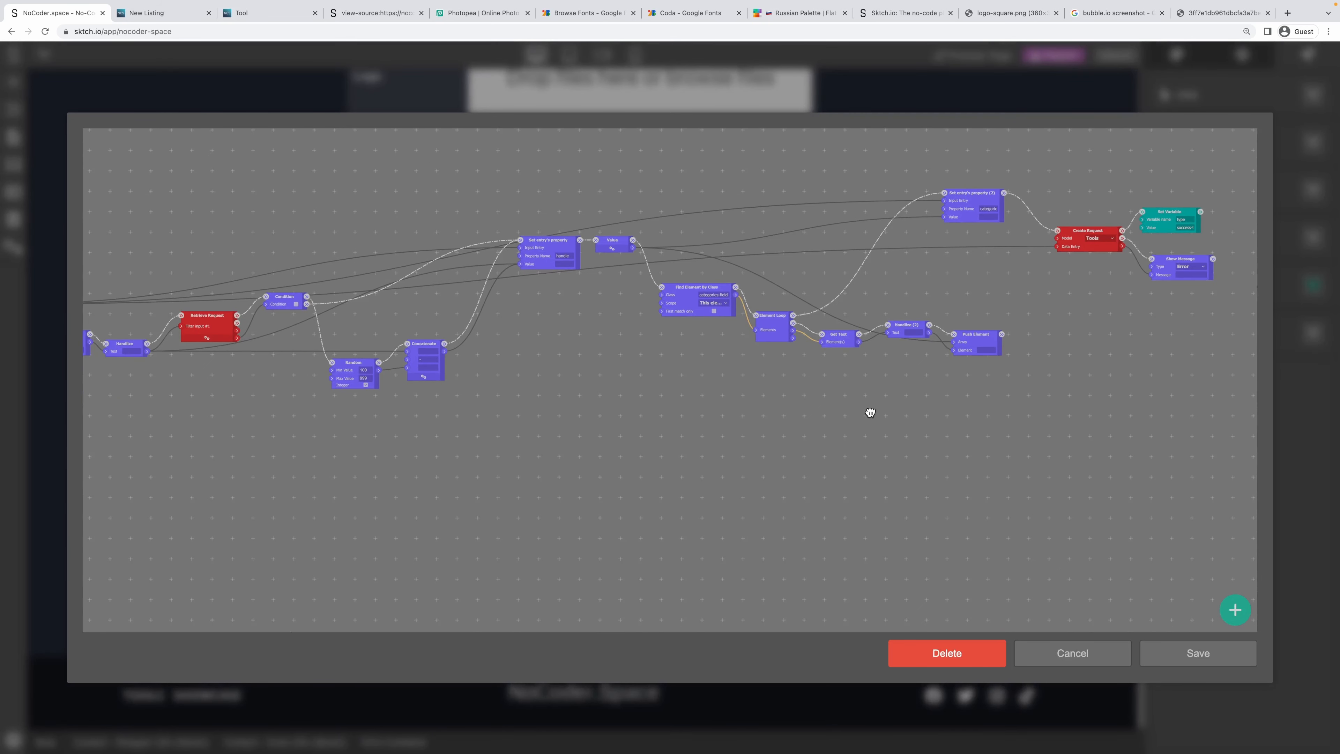
drag(866, 410, 478, 450)
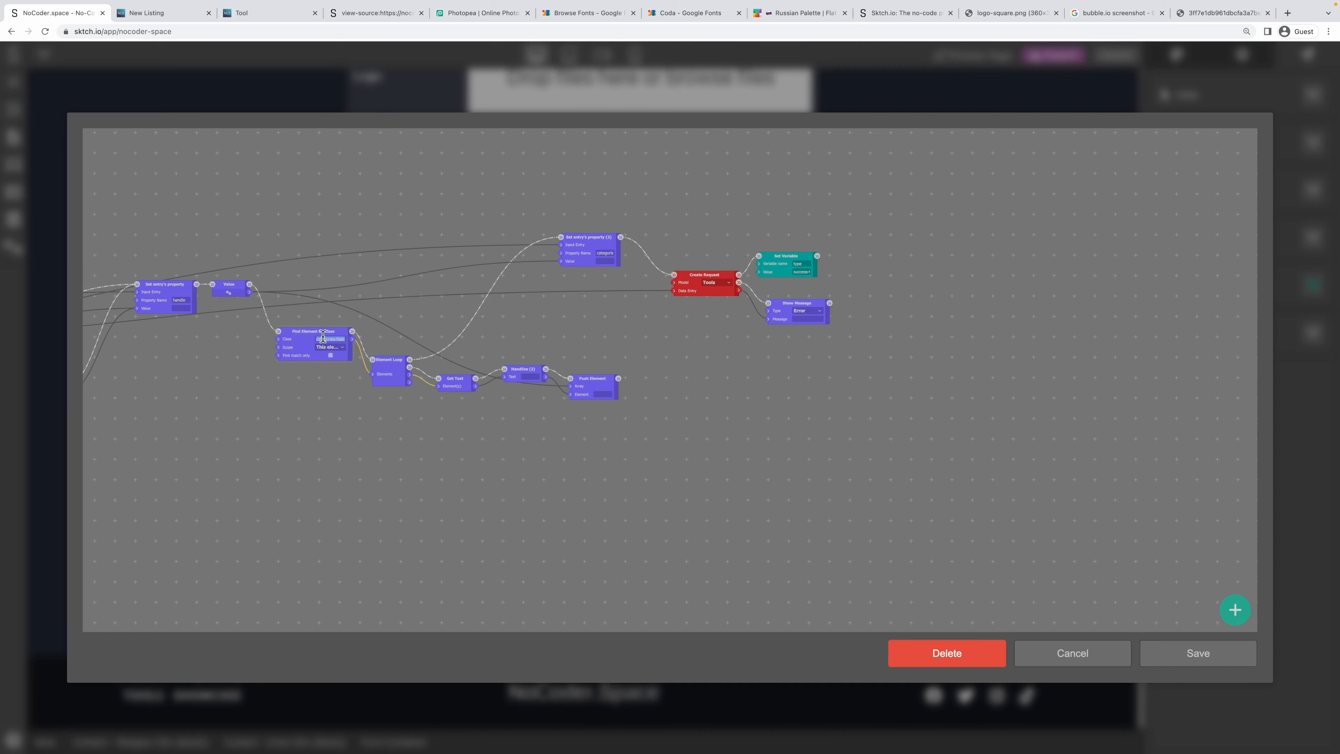
click(1069, 653)
Inspect the Sktch.io tool tag's event actions and its selected-tools loop variable.
click(866, 488)
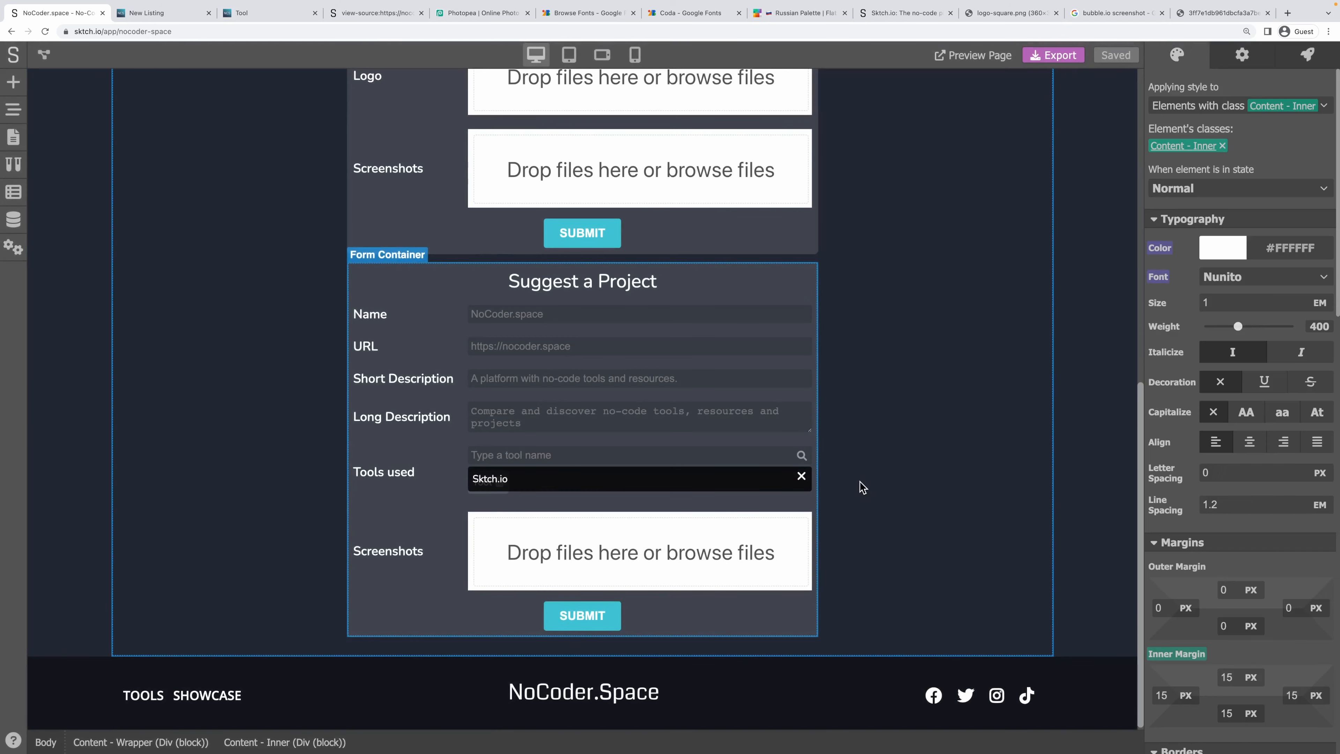
click(498, 490)
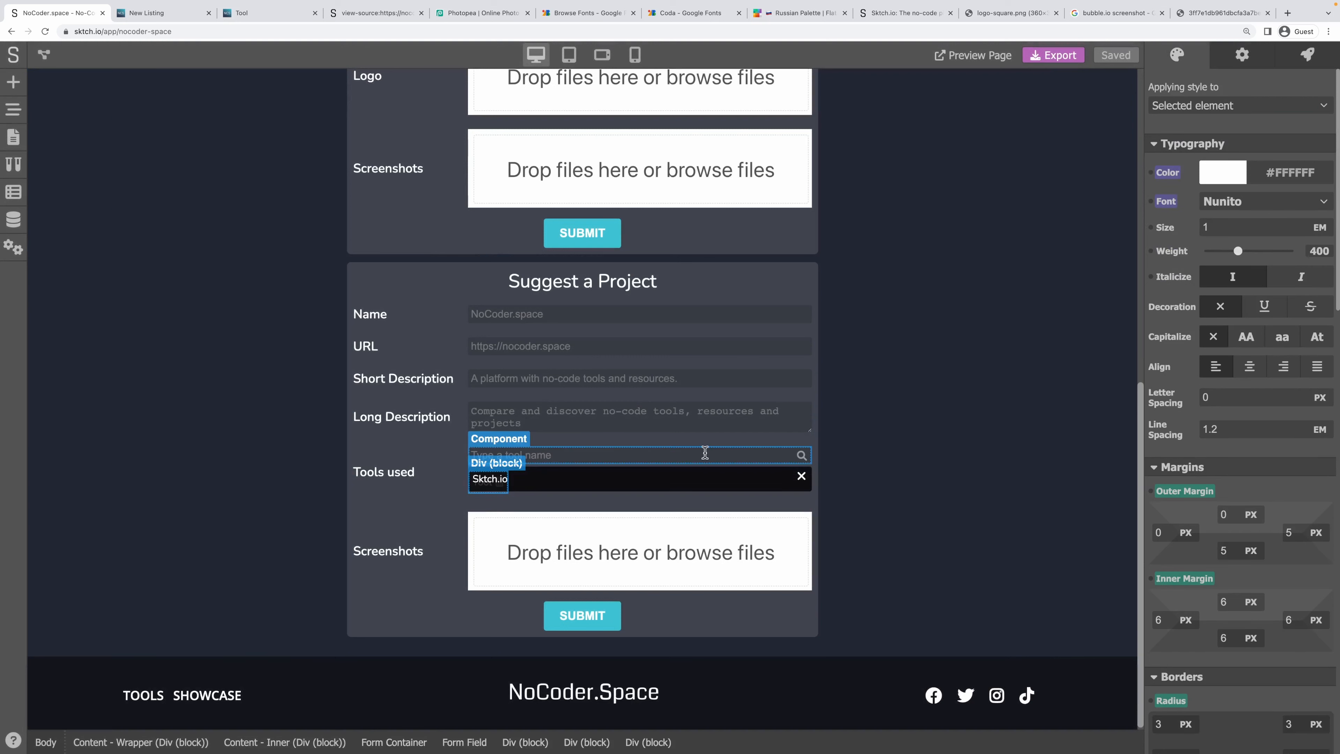
click(1315, 59)
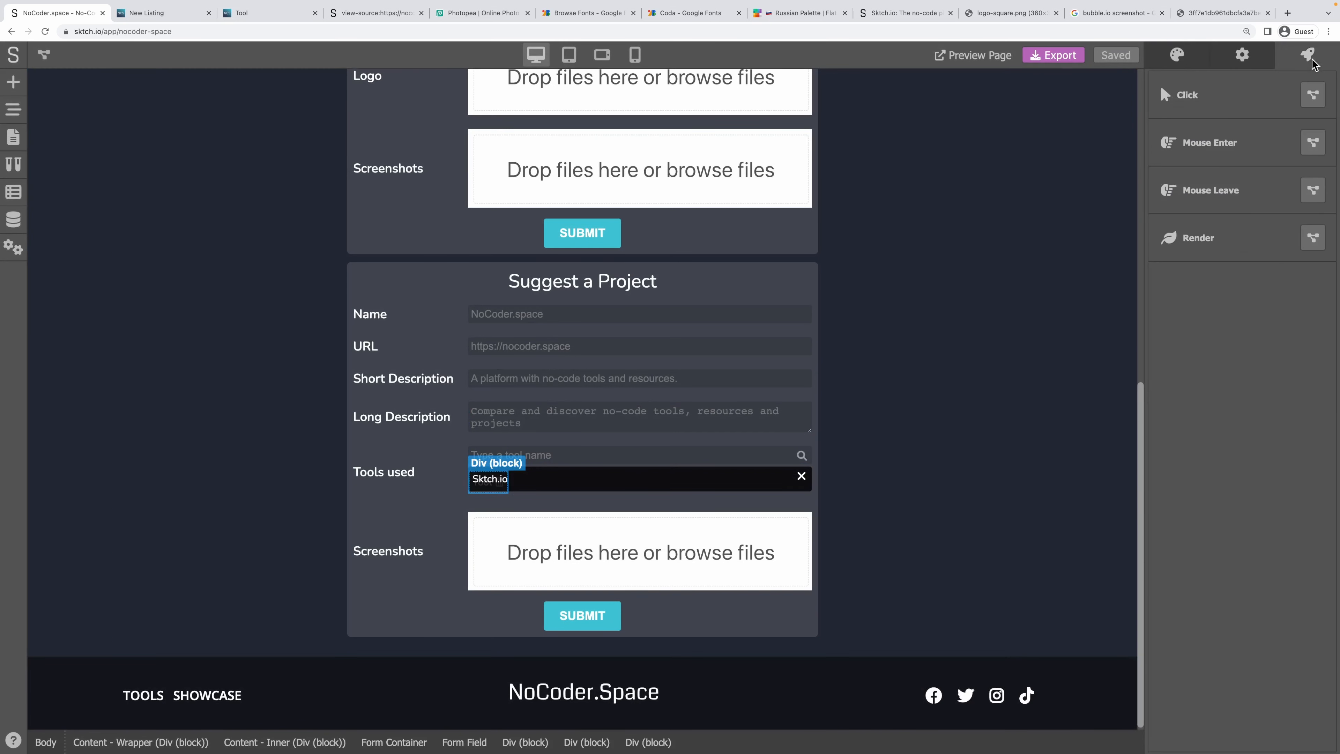
click(1245, 57)
triple_click(1193, 169)
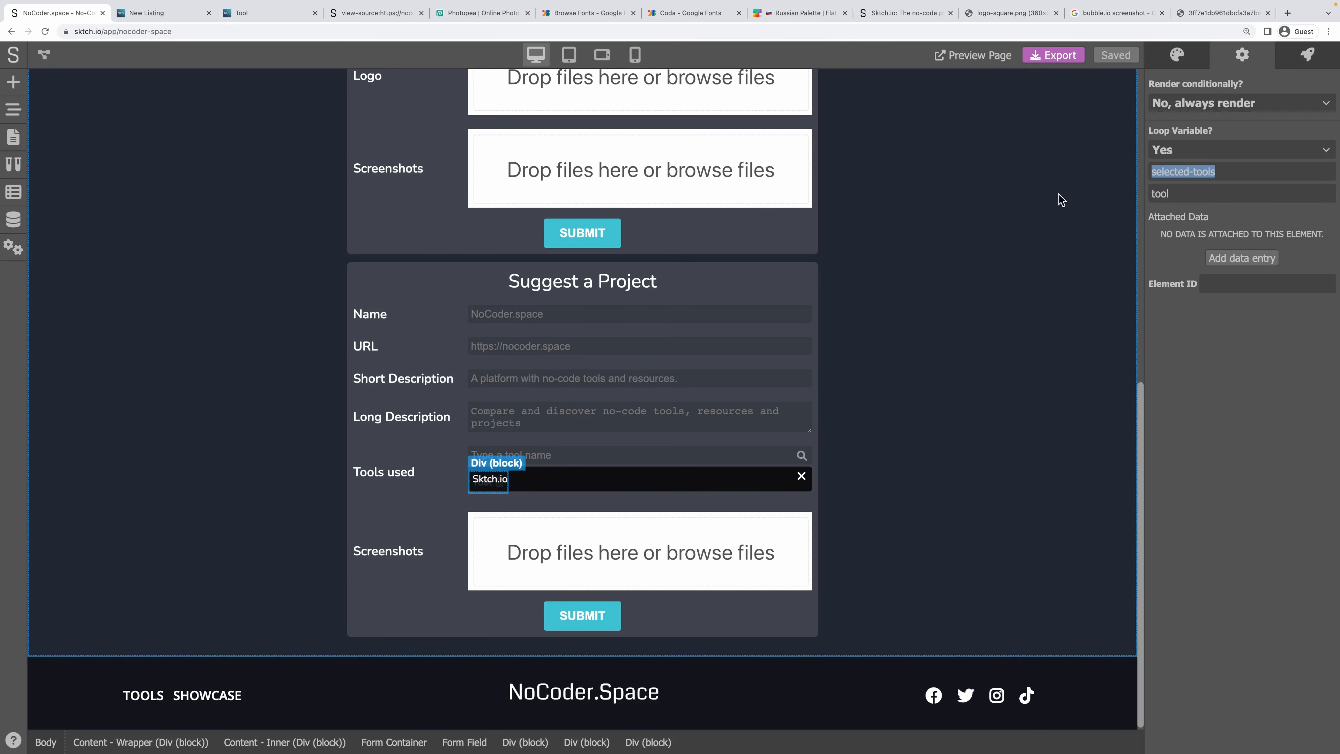
Reopen the Suggest a Project form's submit flow in the logic editor.
click(843, 476)
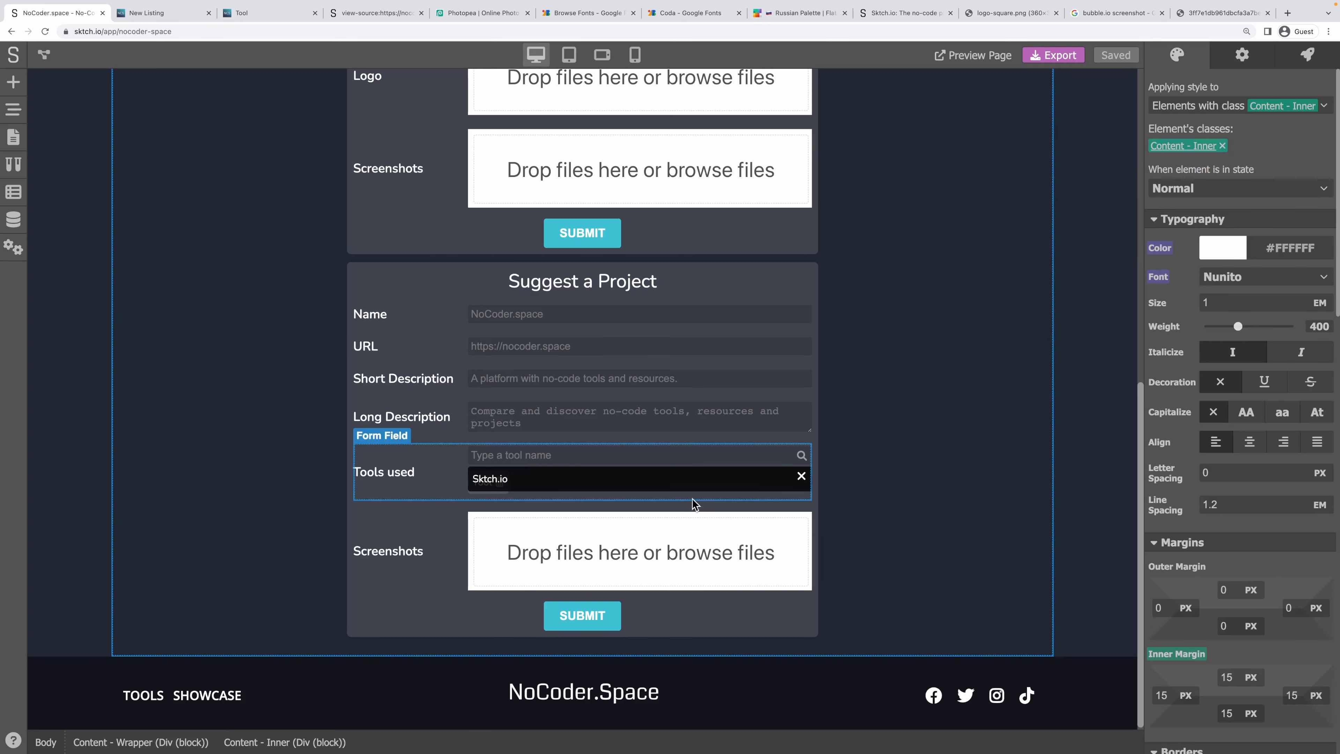
click(393, 271)
click(1307, 54)
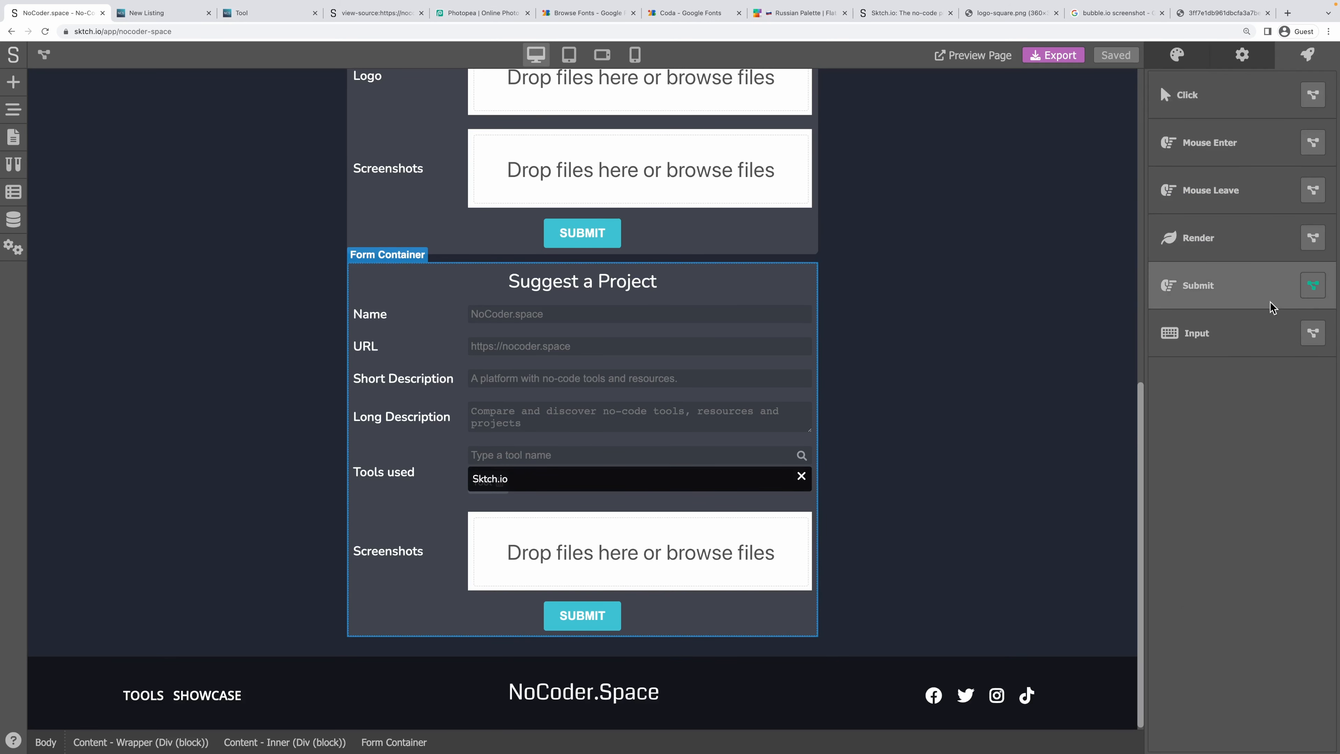
click(1308, 293)
Replace Find Element By Class with a Get Variable node for 'selected-', linked from Value.
drag(735, 416, 179, 430)
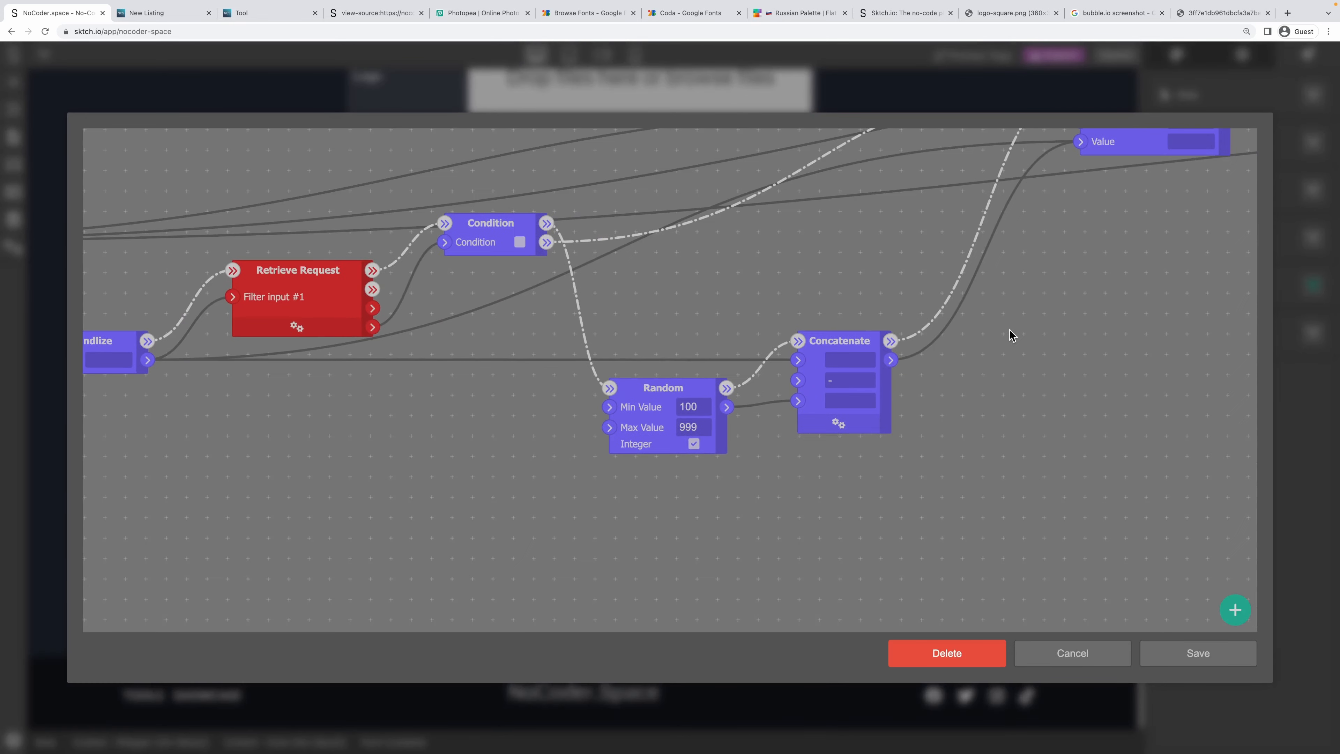
drag(1013, 334, 391, 433)
drag(662, 423, 303, 449)
drag(750, 278, 338, 279)
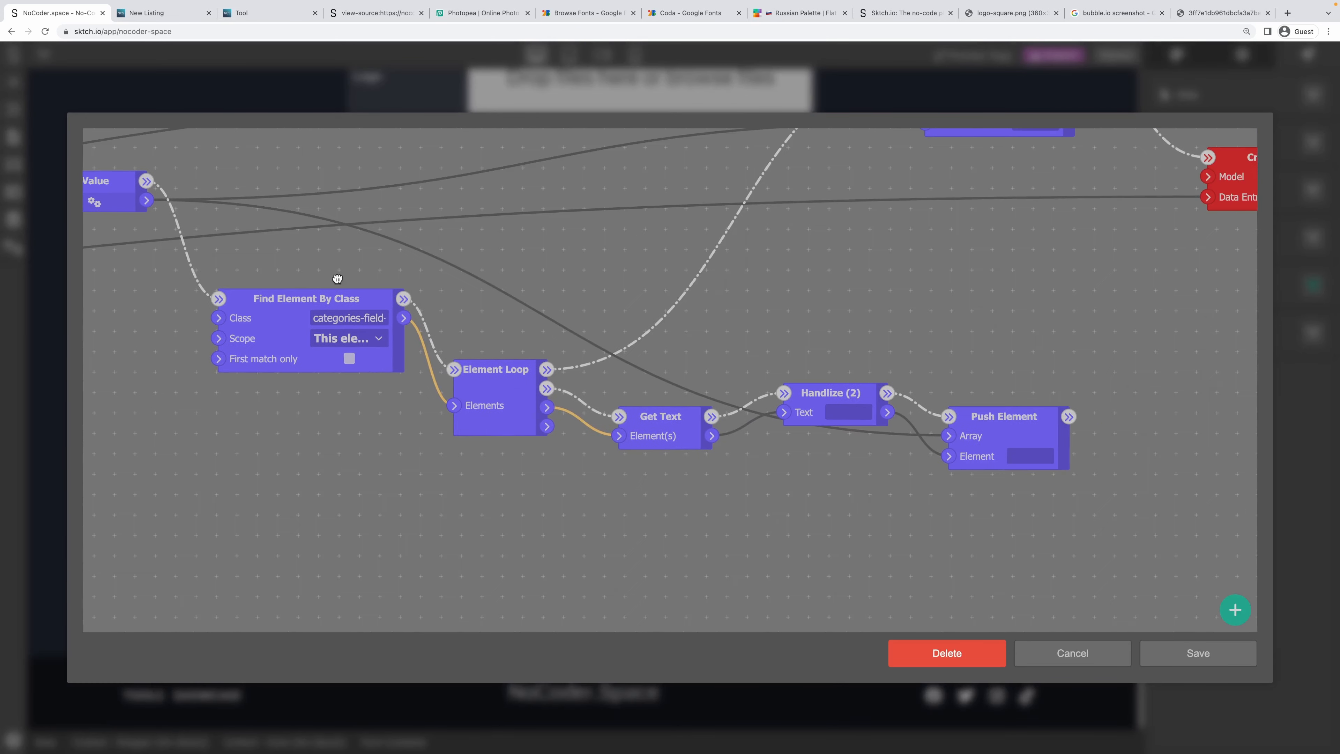
right_click(323, 305)
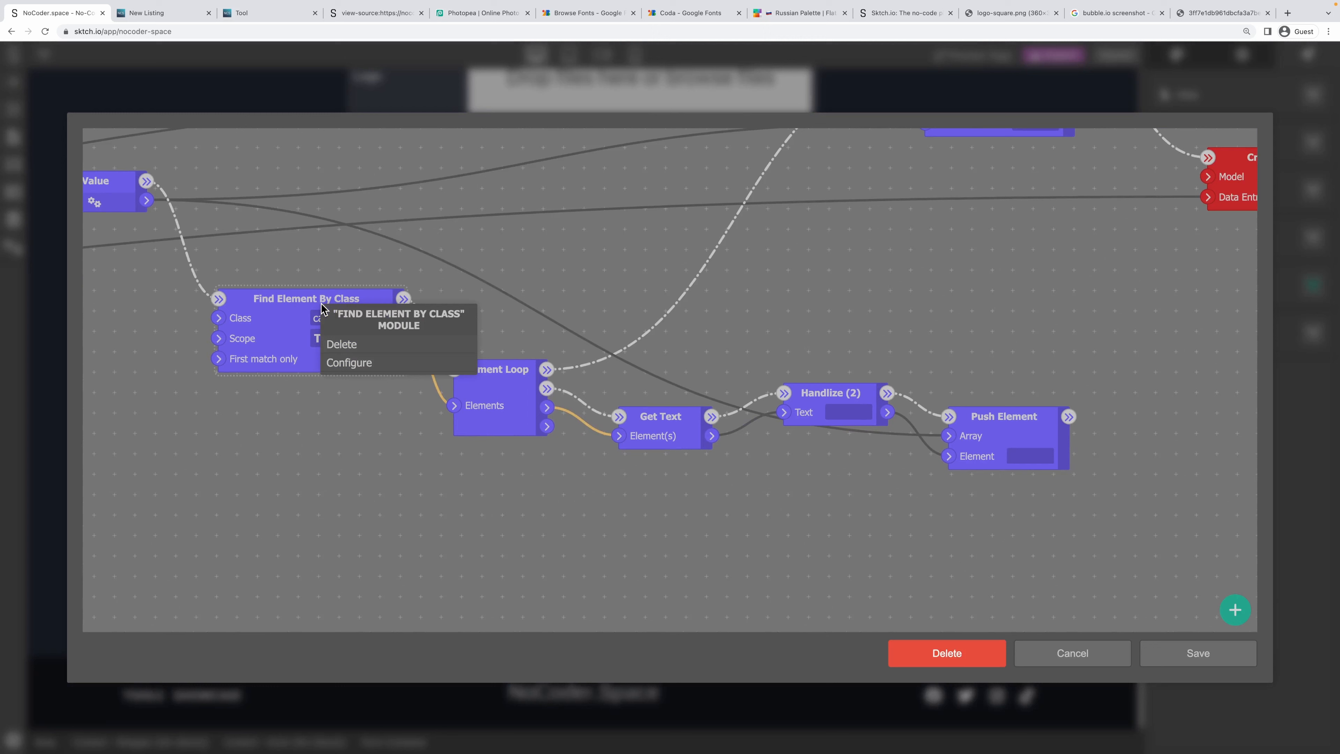
click(345, 344)
right_click(231, 267)
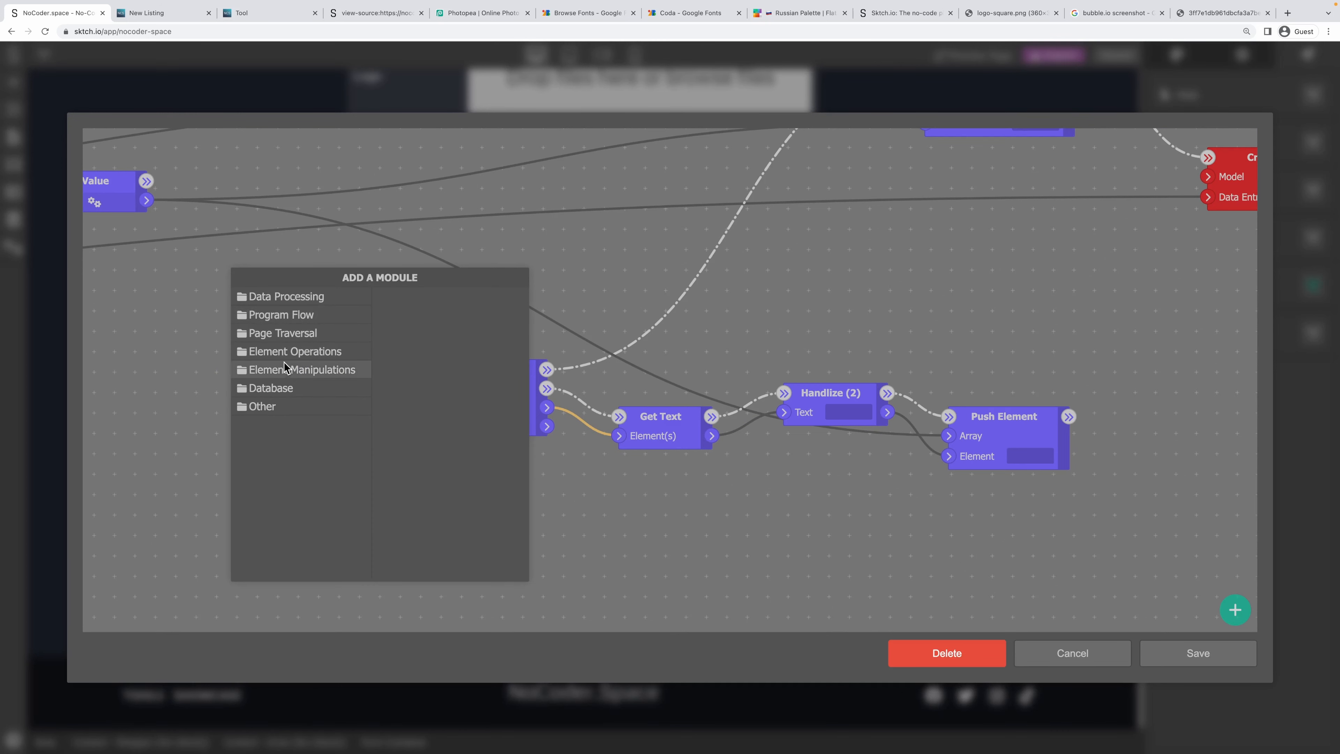
click(292, 297)
click(433, 443)
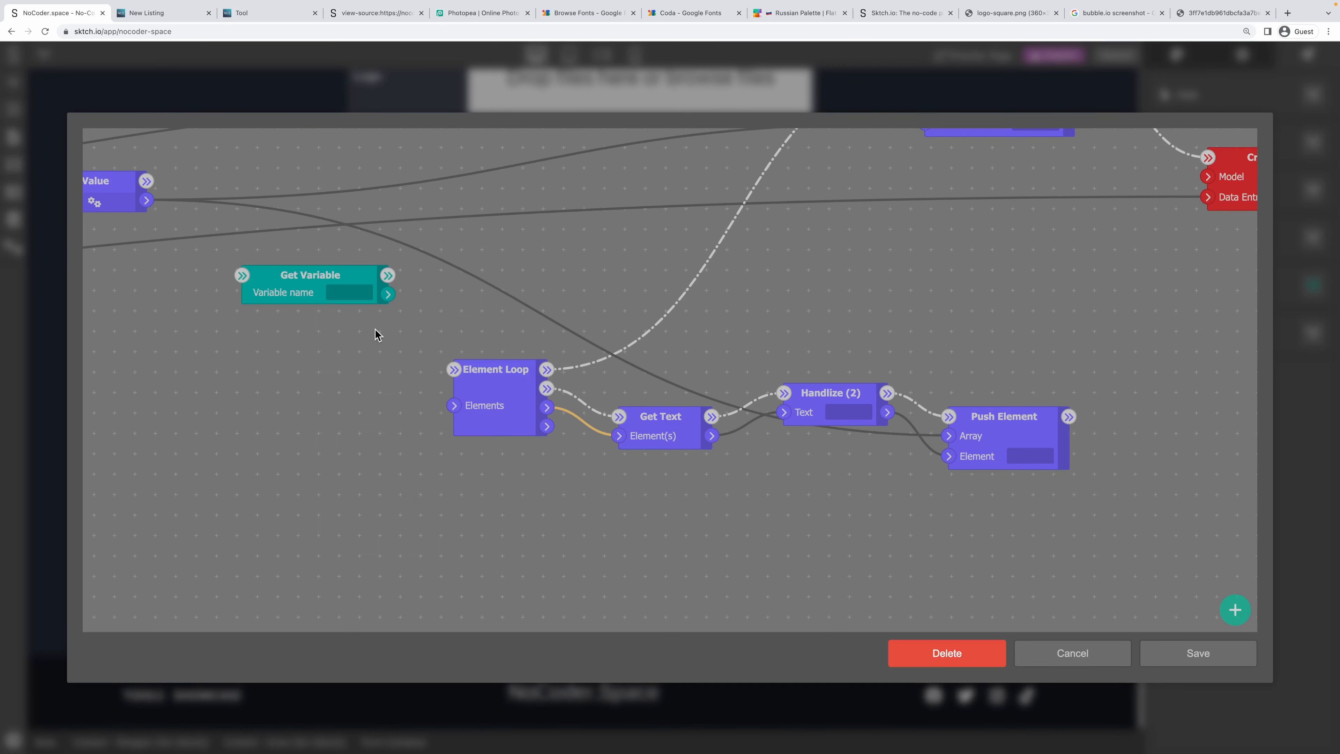
click(342, 302)
text(selected-)
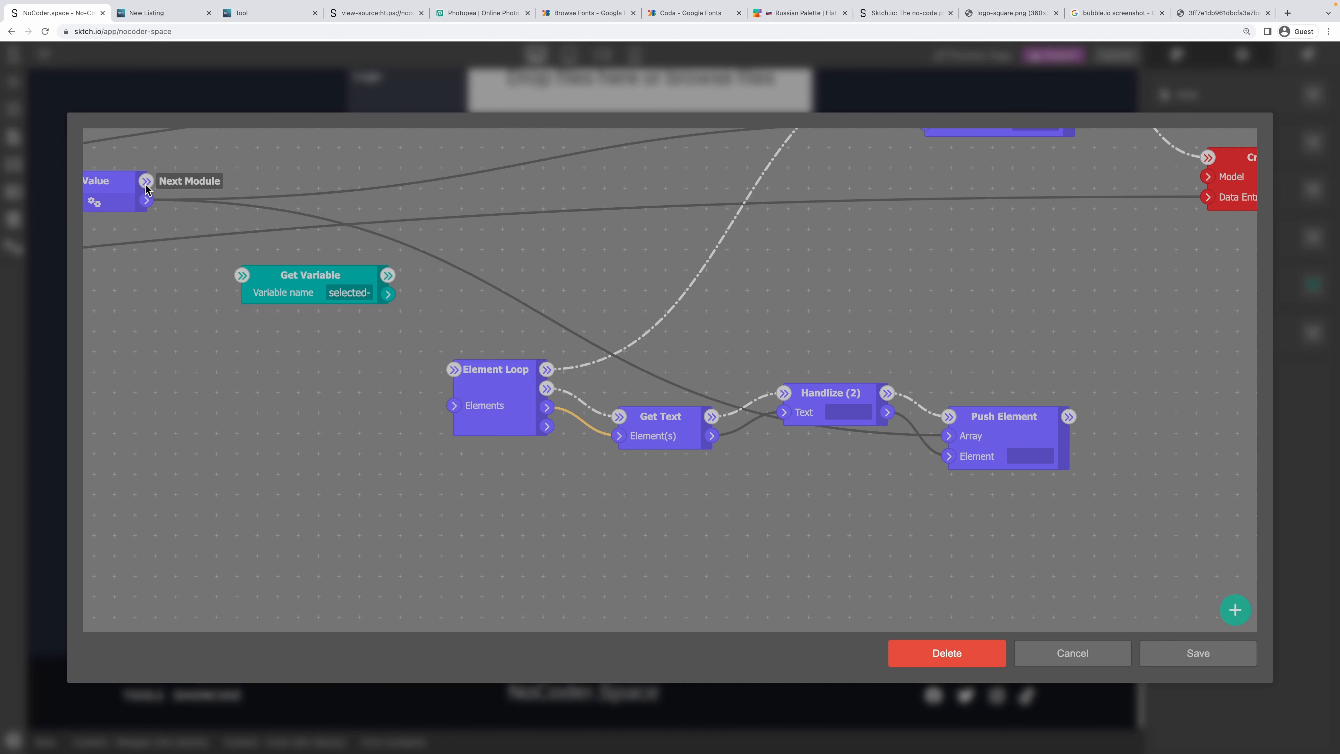
drag(146, 181, 234, 306)
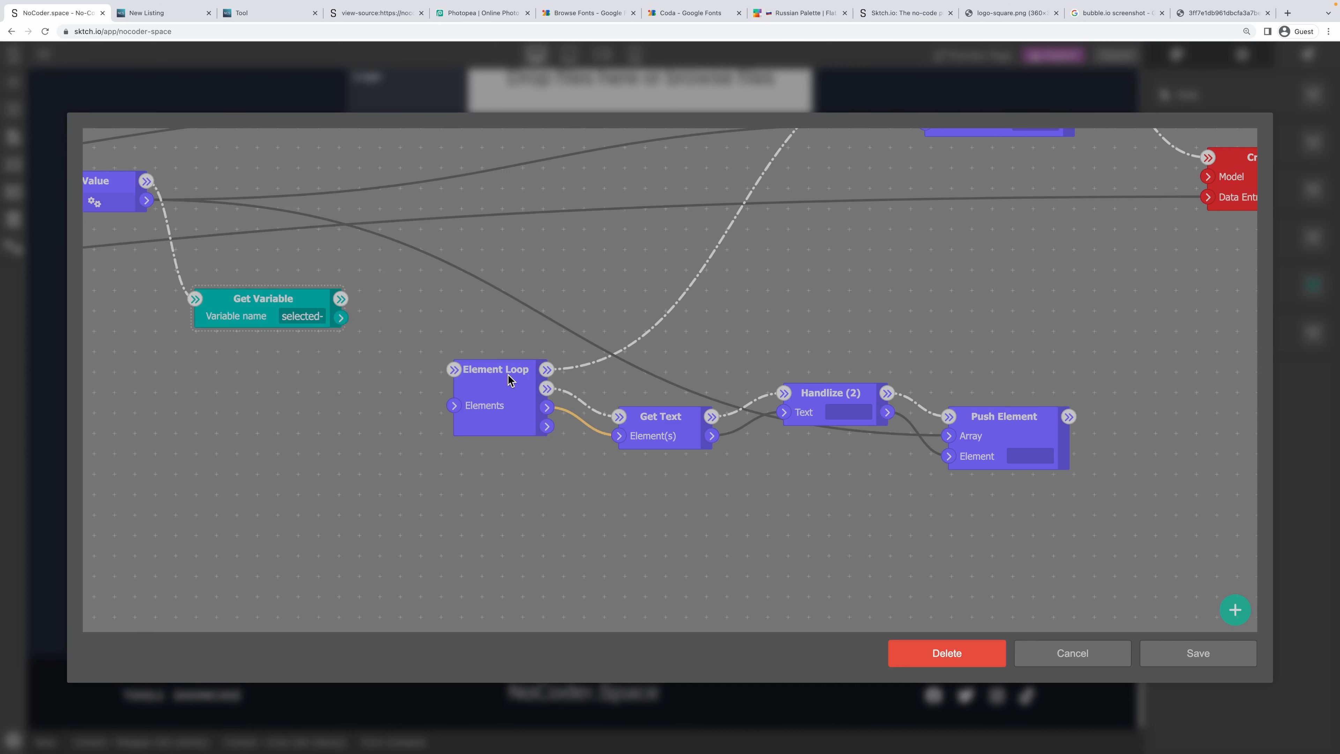
Add an Array Loop node that iterates over the Get Variable output.
drag(484, 403, 475, 470)
right_click(426, 275)
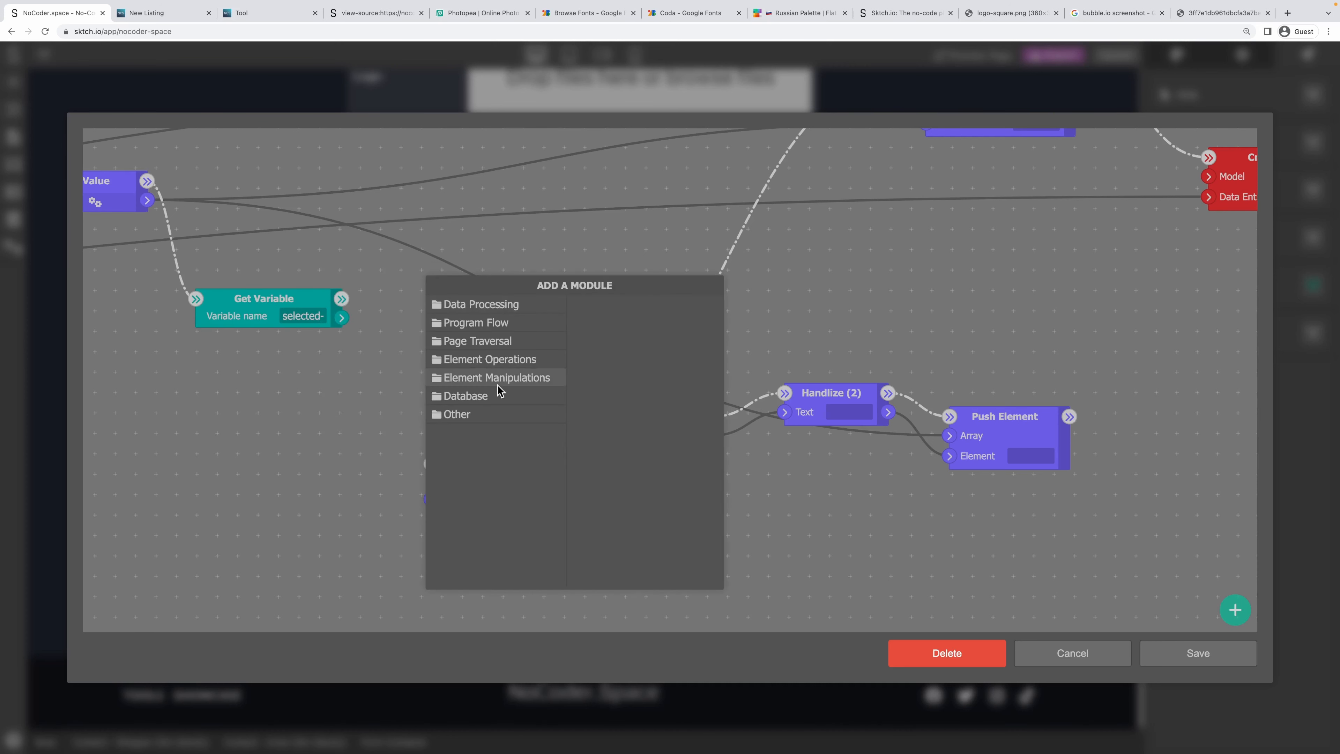
click(477, 322)
click(601, 364)
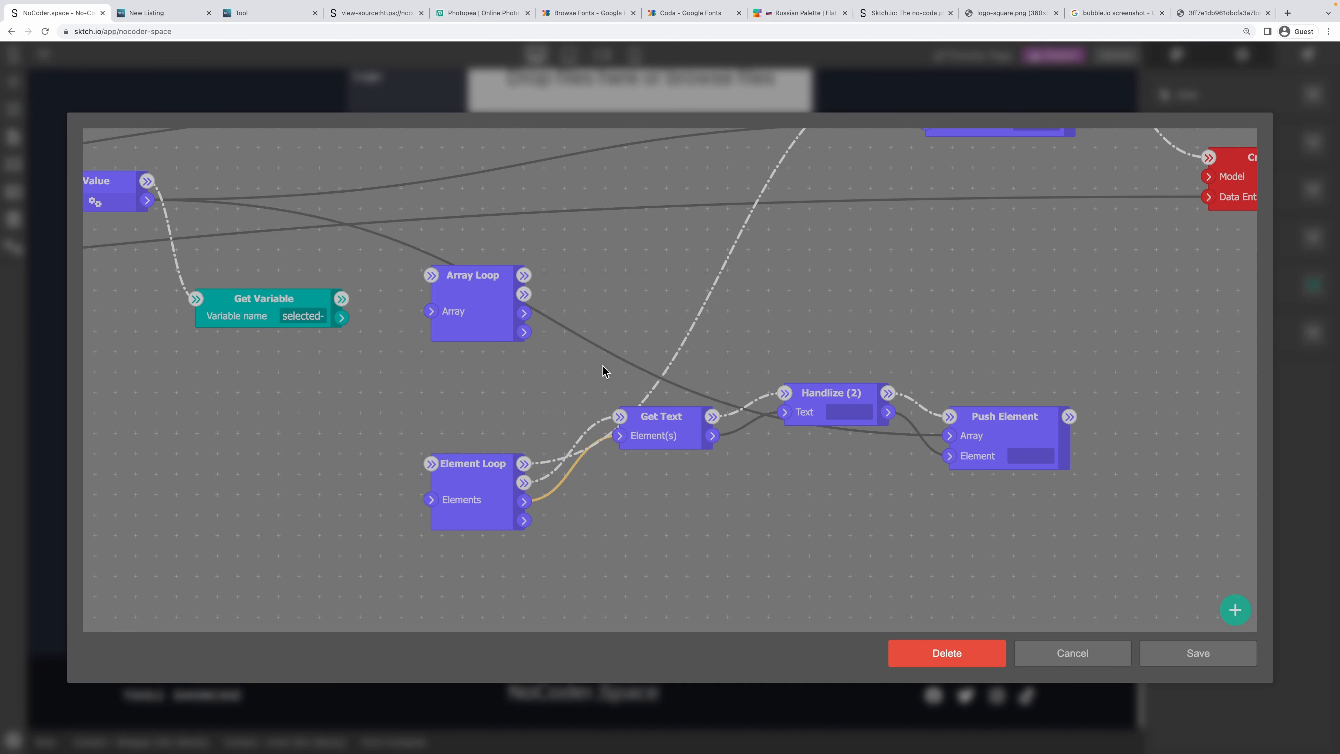
drag(471, 286, 451, 338)
drag(341, 317, 420, 378)
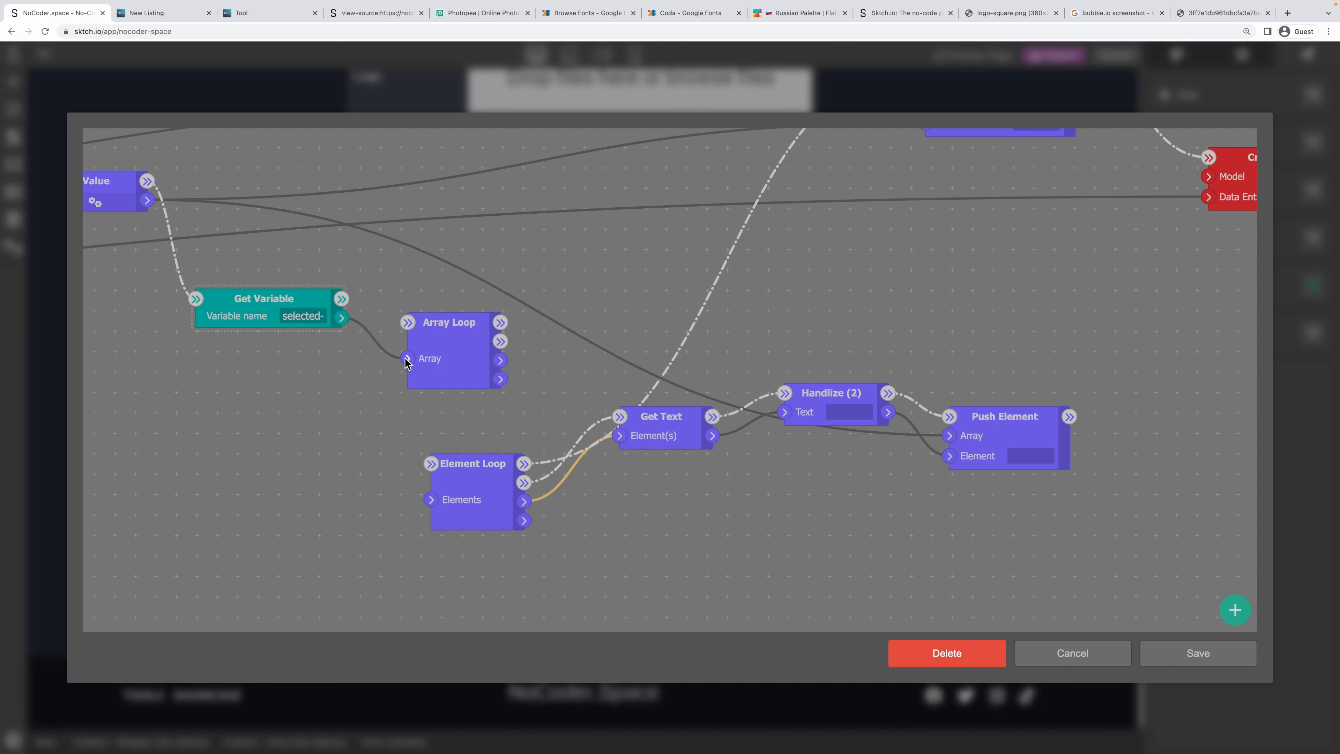
drag(342, 300, 458, 343)
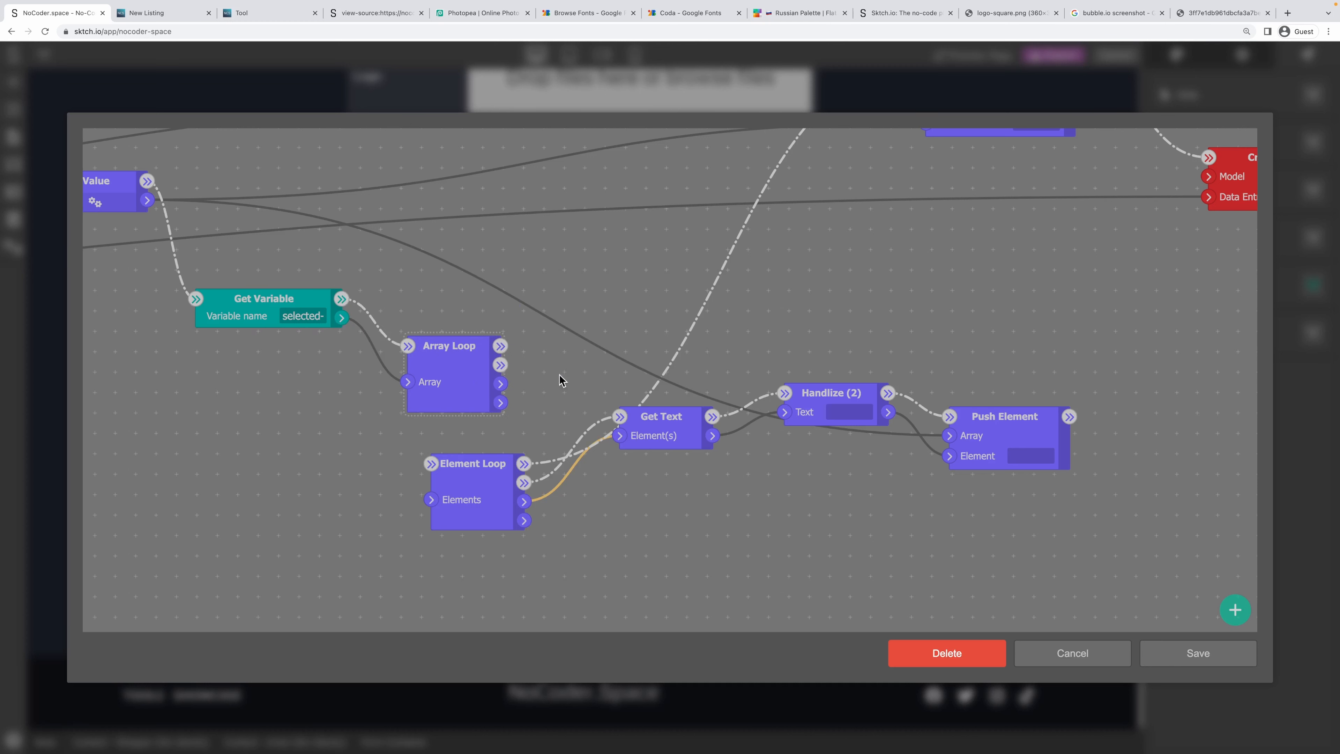
Delete the Get Text and Handlize (2) nodes.
drag(683, 421, 683, 483)
right_click(684, 483)
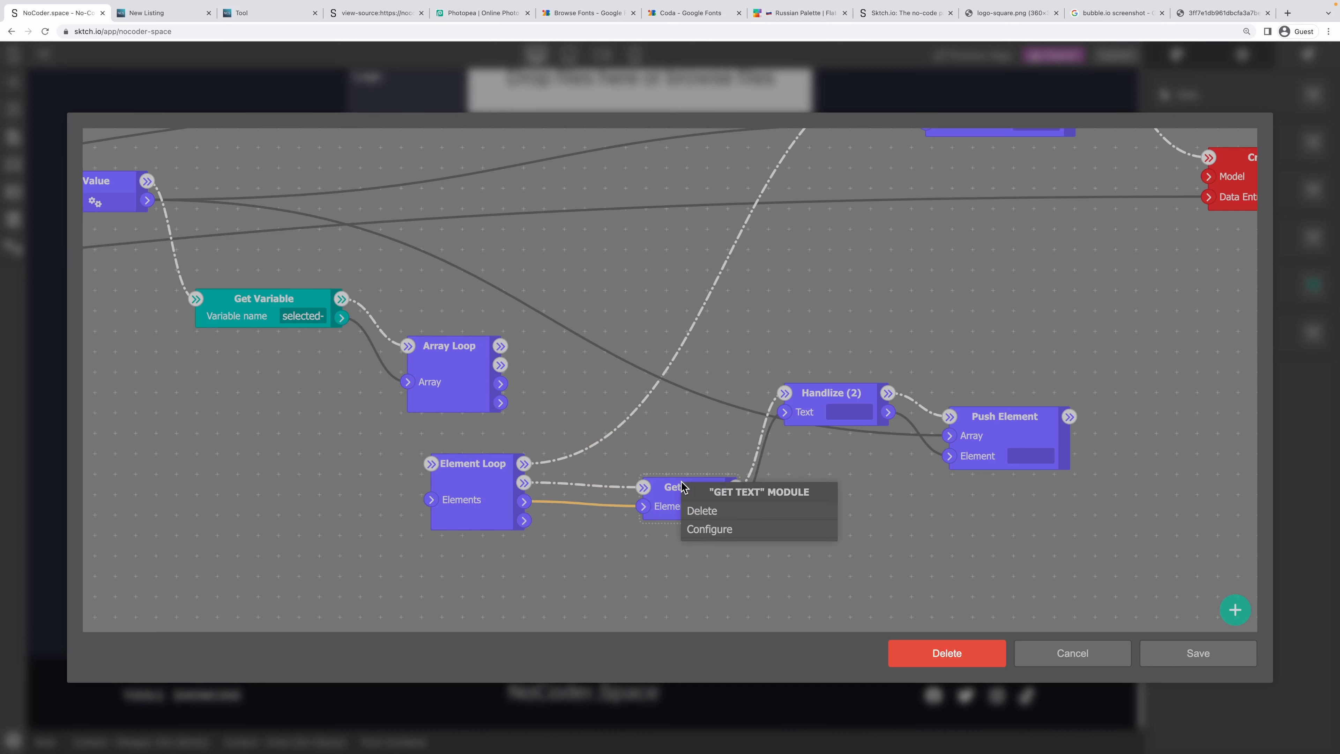
click(701, 511)
drag(828, 394, 804, 442)
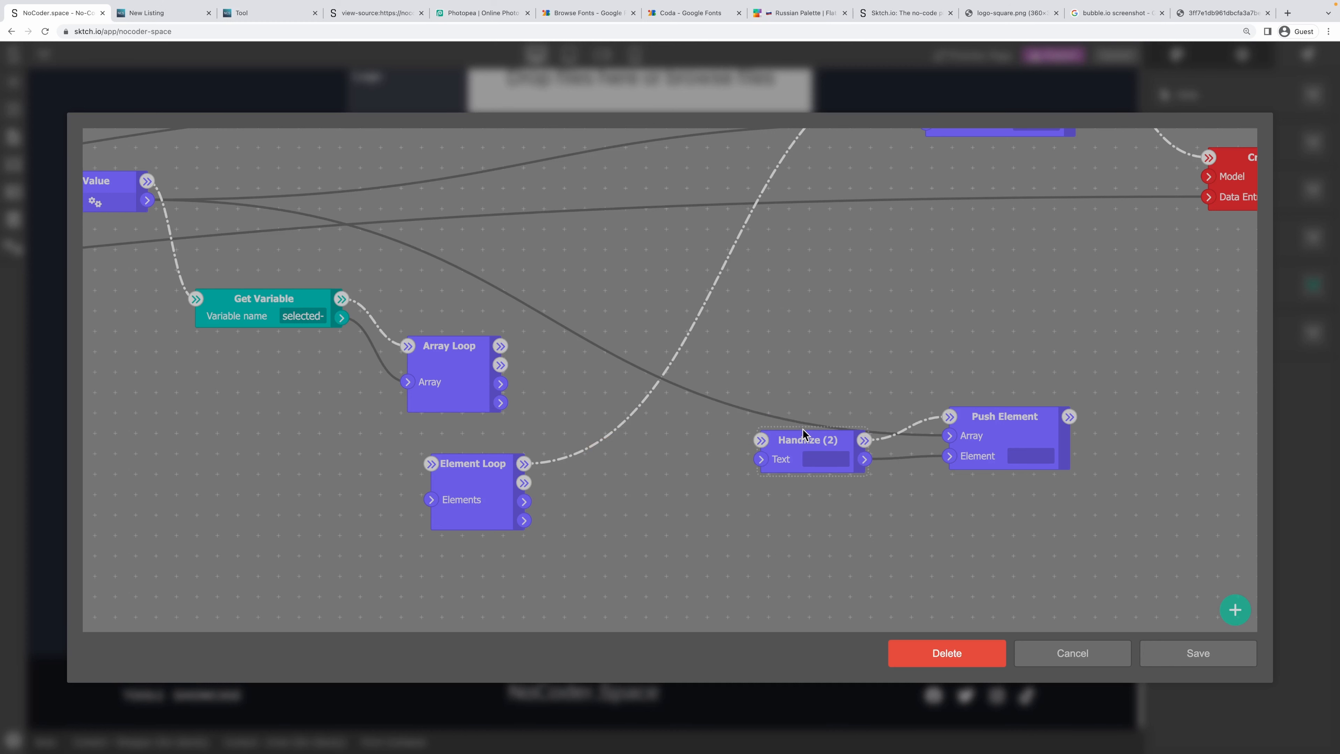
right_click(802, 432)
click(826, 457)
Add a Get entry's property node fed by each Array Loop entry and its flow.
right_click(733, 437)
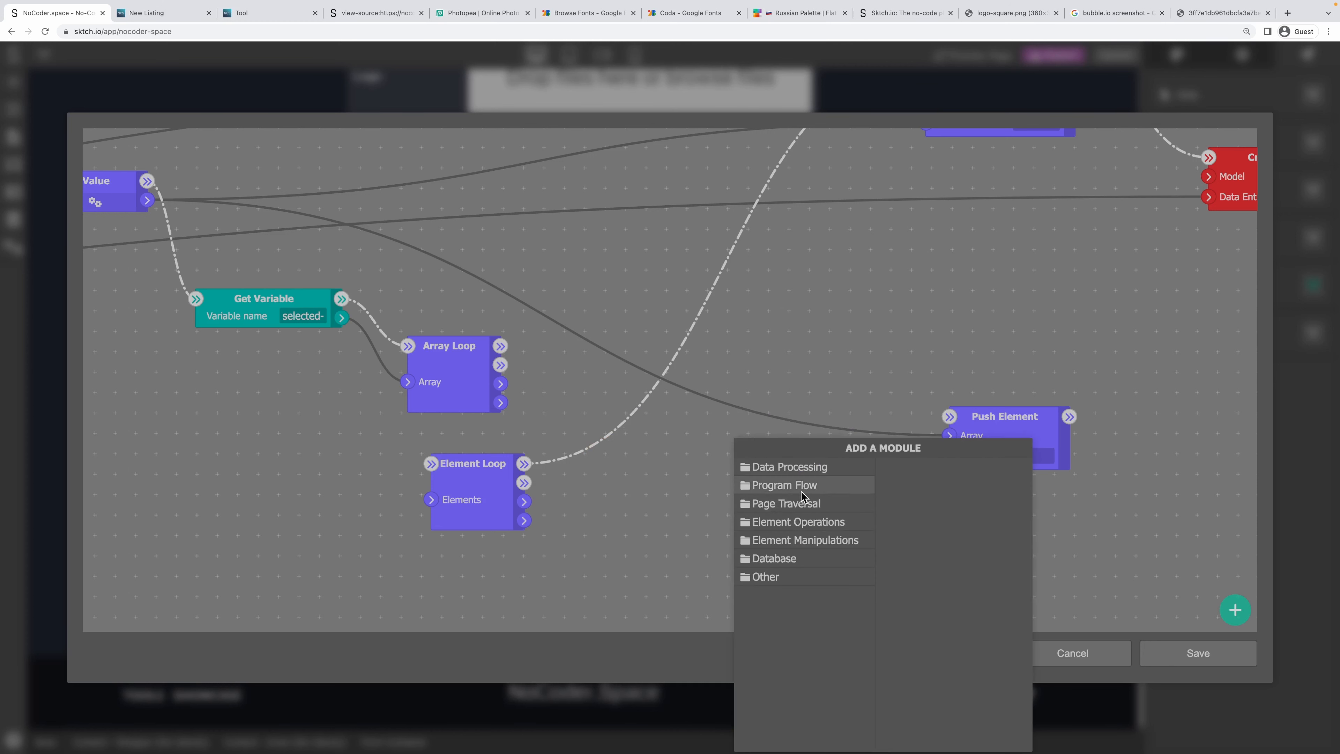
click(806, 470)
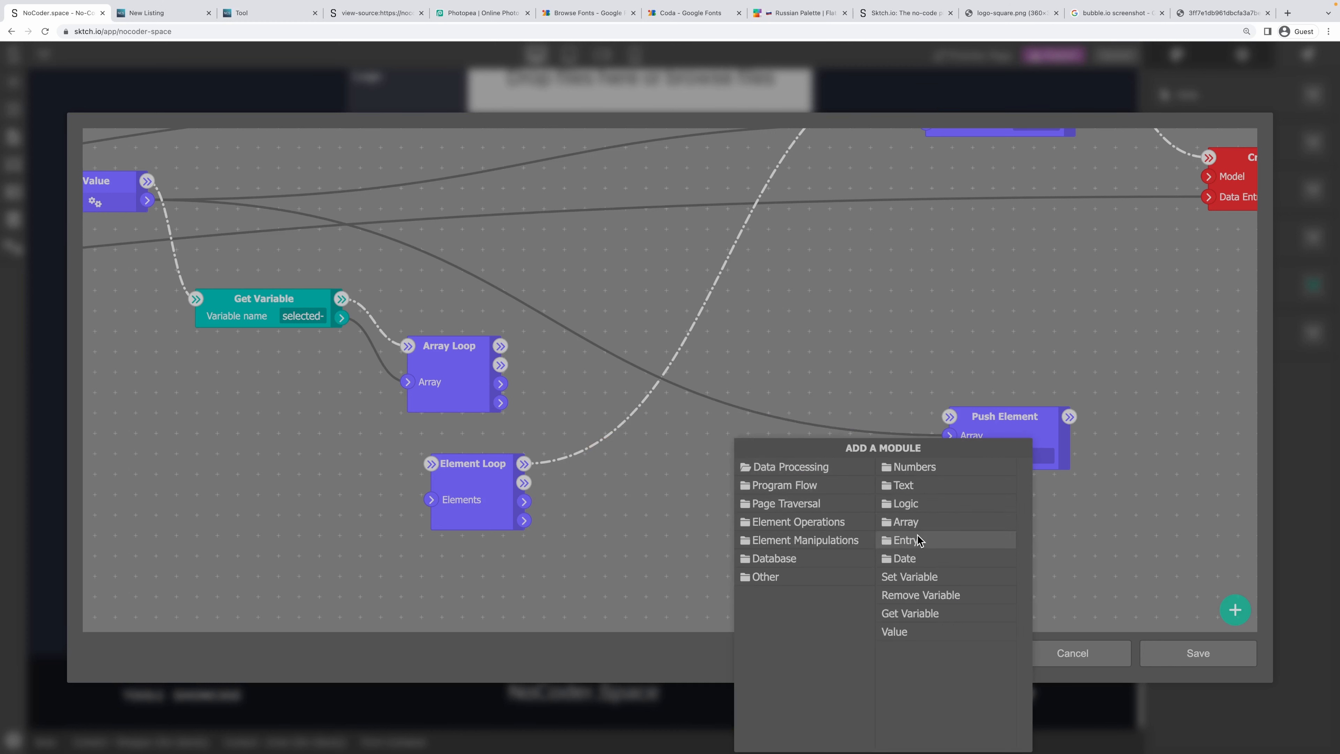
click(915, 537)
click(961, 466)
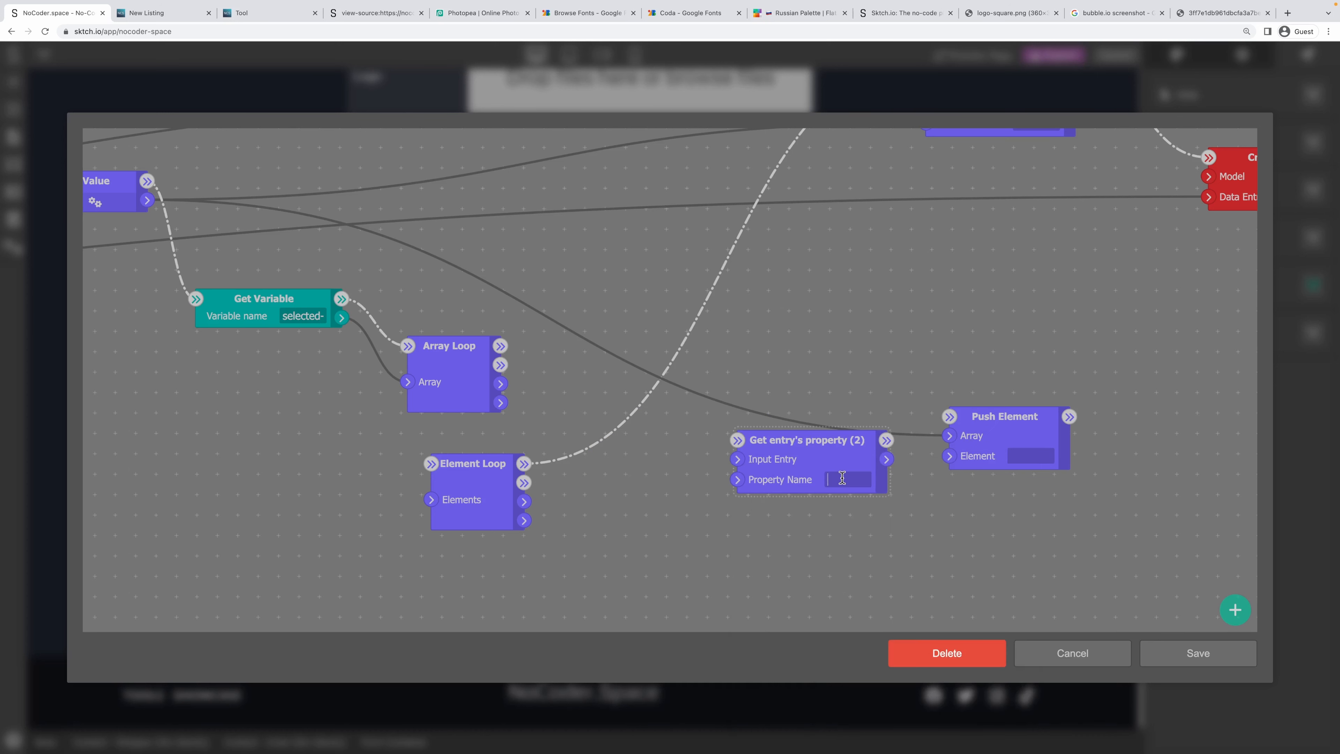
click(835, 536)
drag(502, 384, 737, 459)
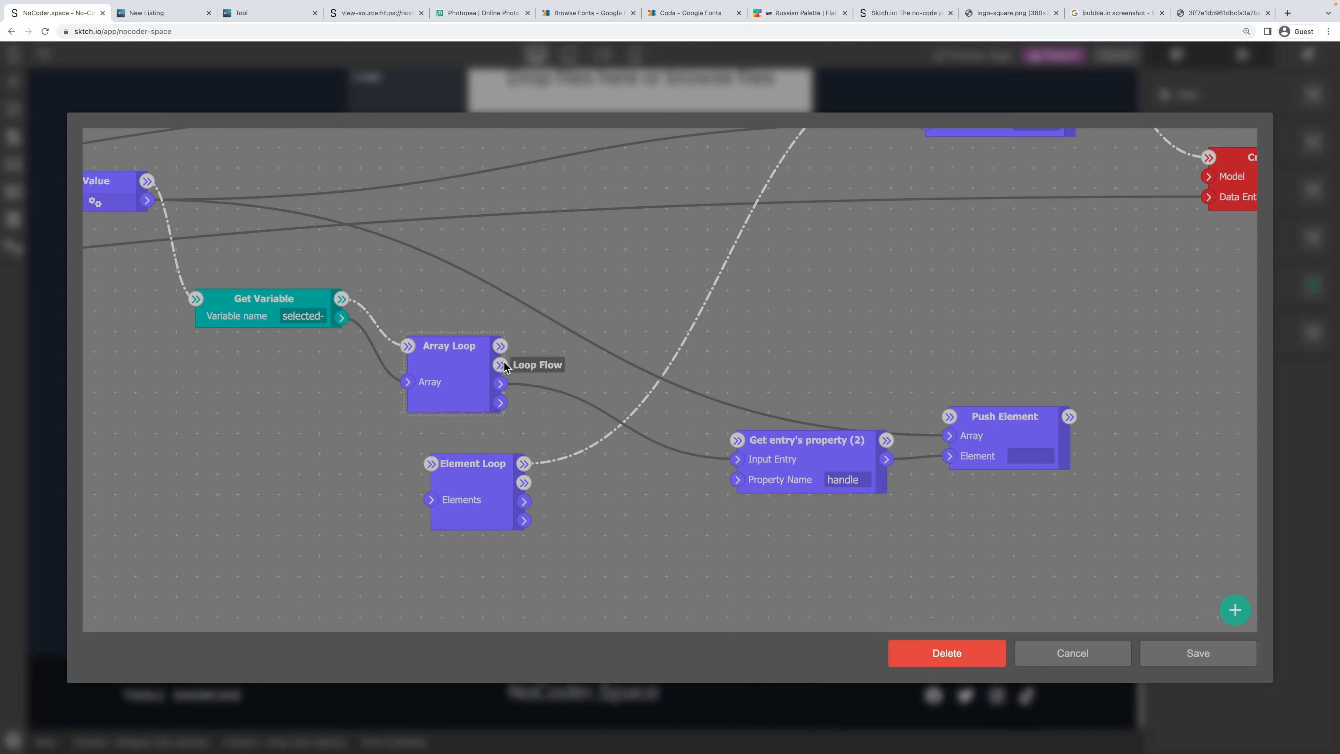
drag(502, 365, 988, 448)
Connect Array Loop's finish to Set entry's property (2) and delete the Element Loop node.
scroll(935, 354, down, 2)
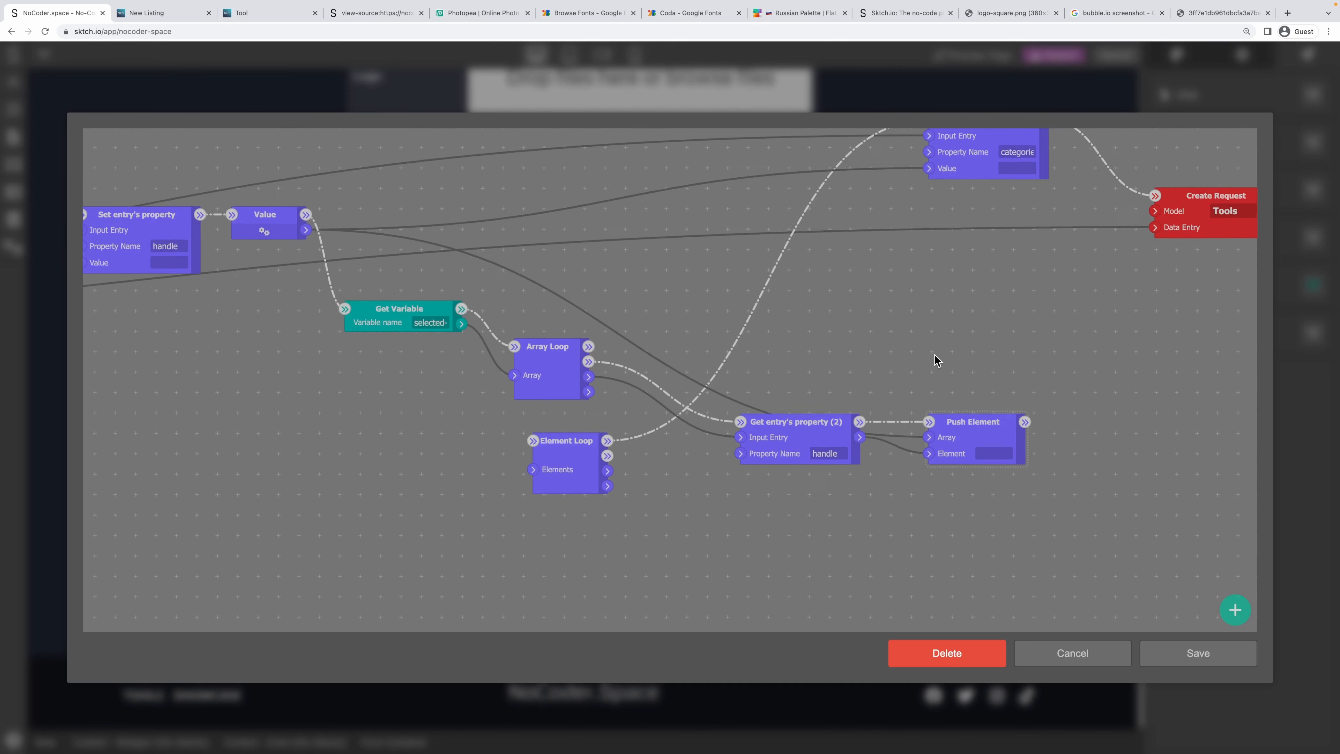
drag(935, 354, 769, 492)
drag(588, 346, 854, 268)
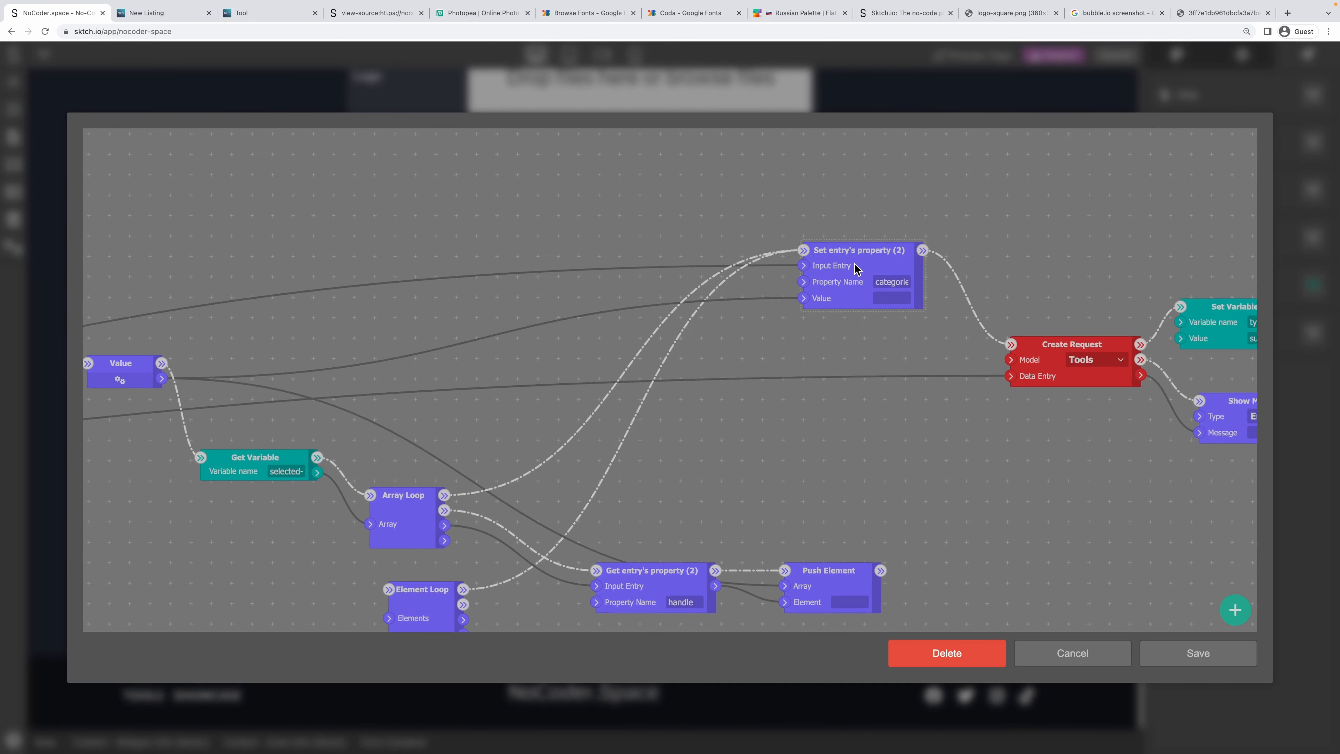
click(804, 251)
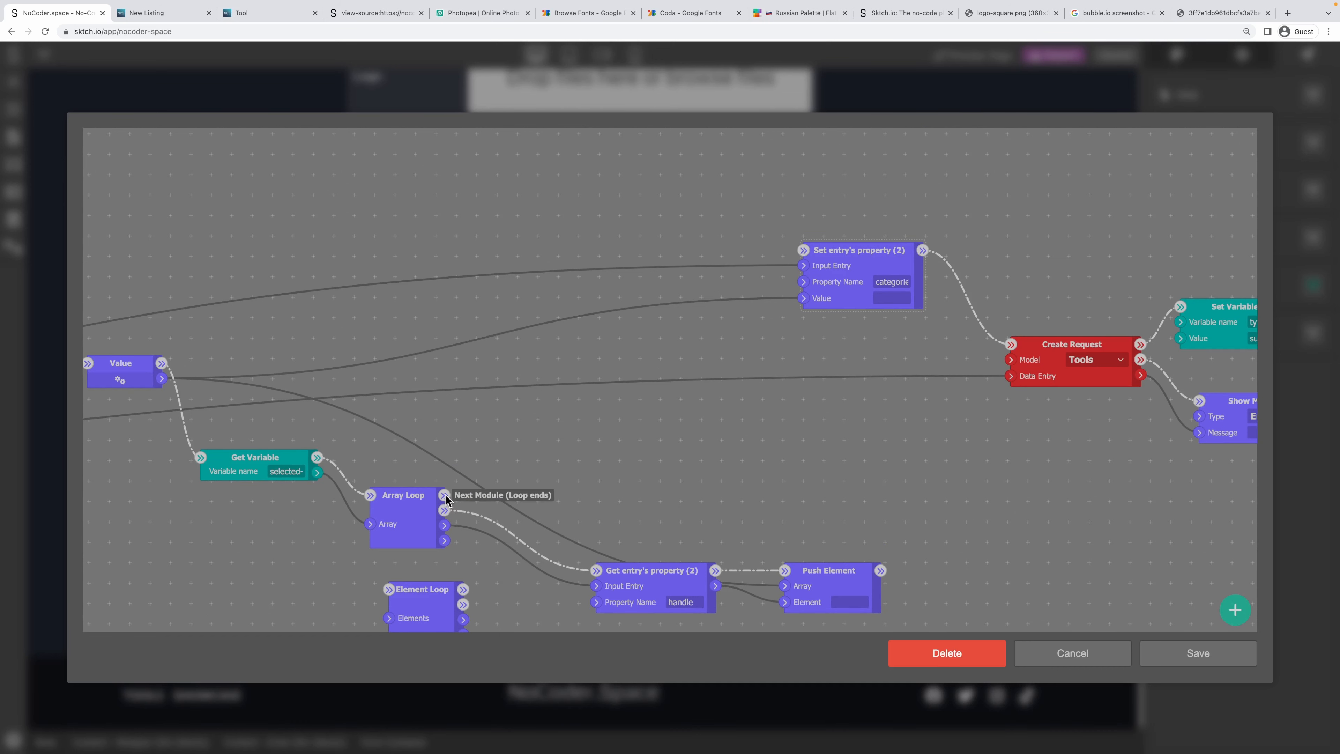
drag(444, 494, 803, 250)
drag(679, 484, 712, 289)
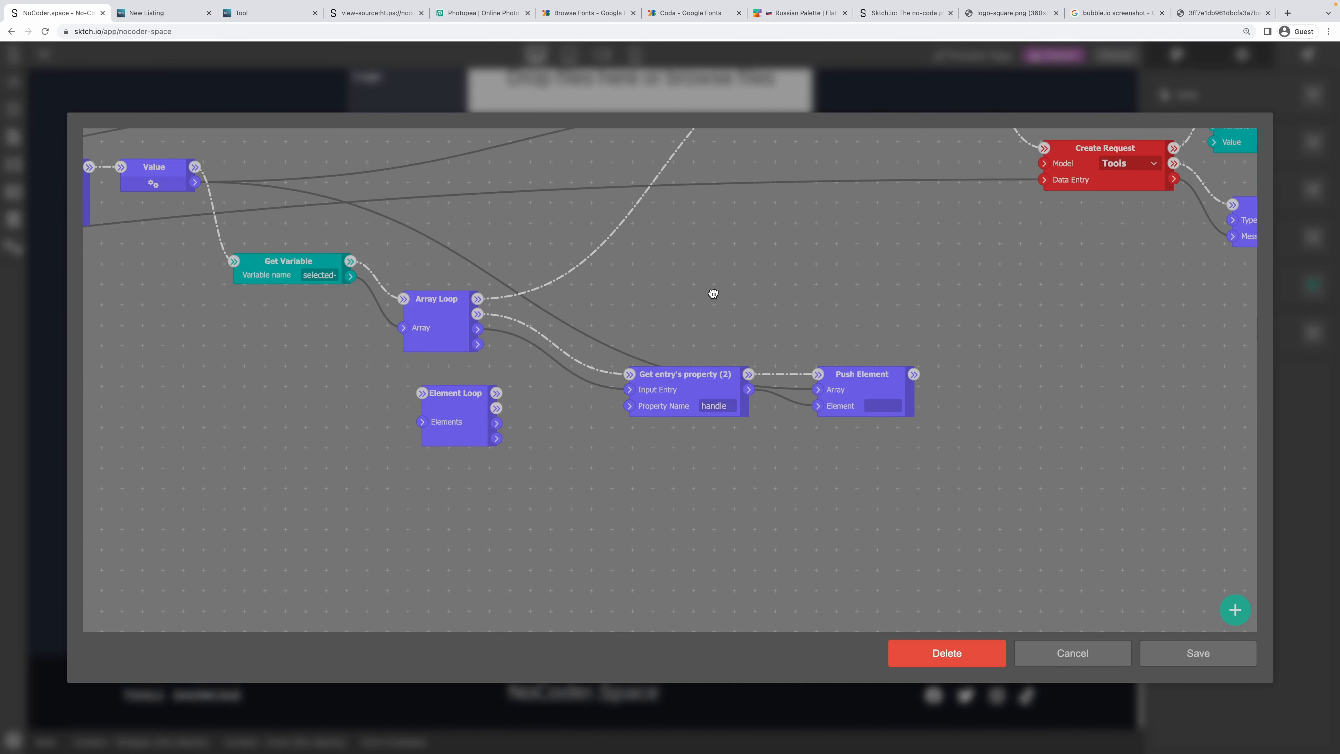
right_click(460, 405)
click(481, 432)
Tidy the nodes and rename the set property to 'tools'.
drag(739, 245, 693, 461)
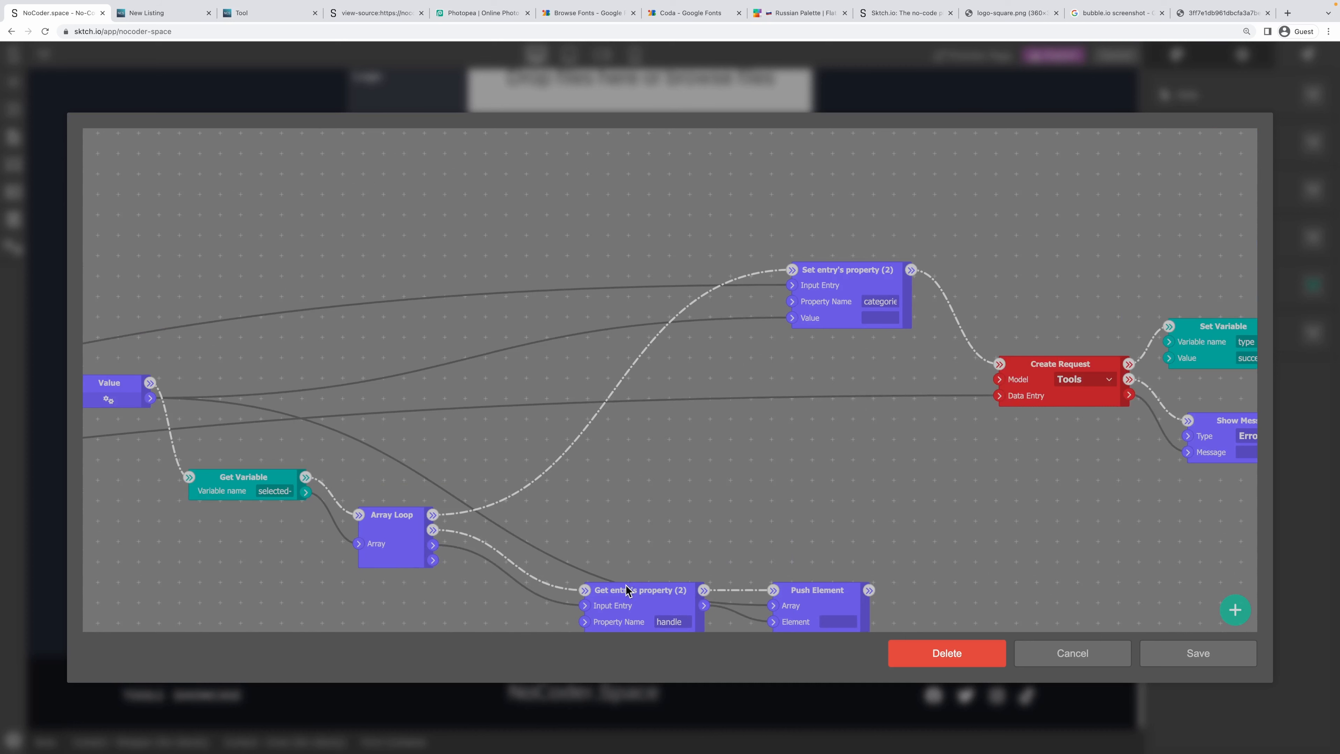
drag(619, 588, 544, 551)
drag(793, 590, 744, 515)
drag(551, 550, 533, 537)
drag(713, 466, 865, 475)
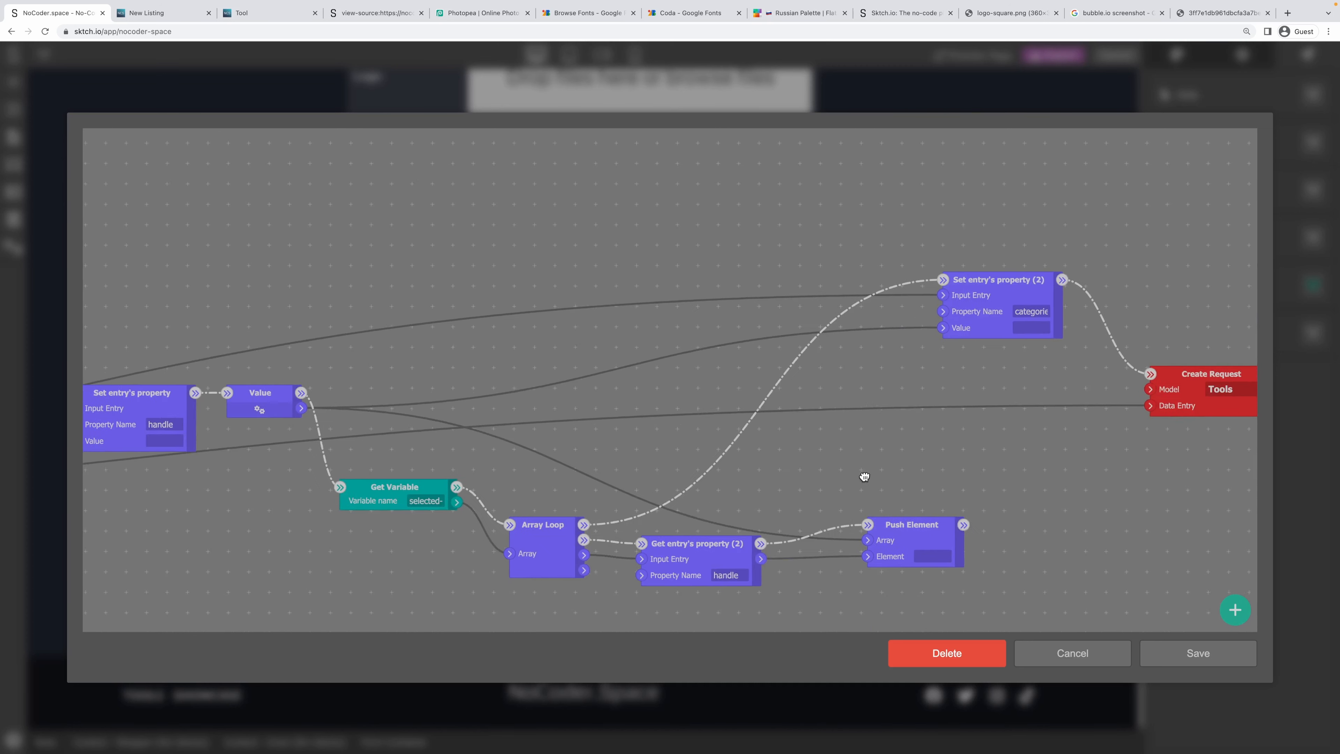
scroll(939, 440, down, 2)
double_click(1026, 329)
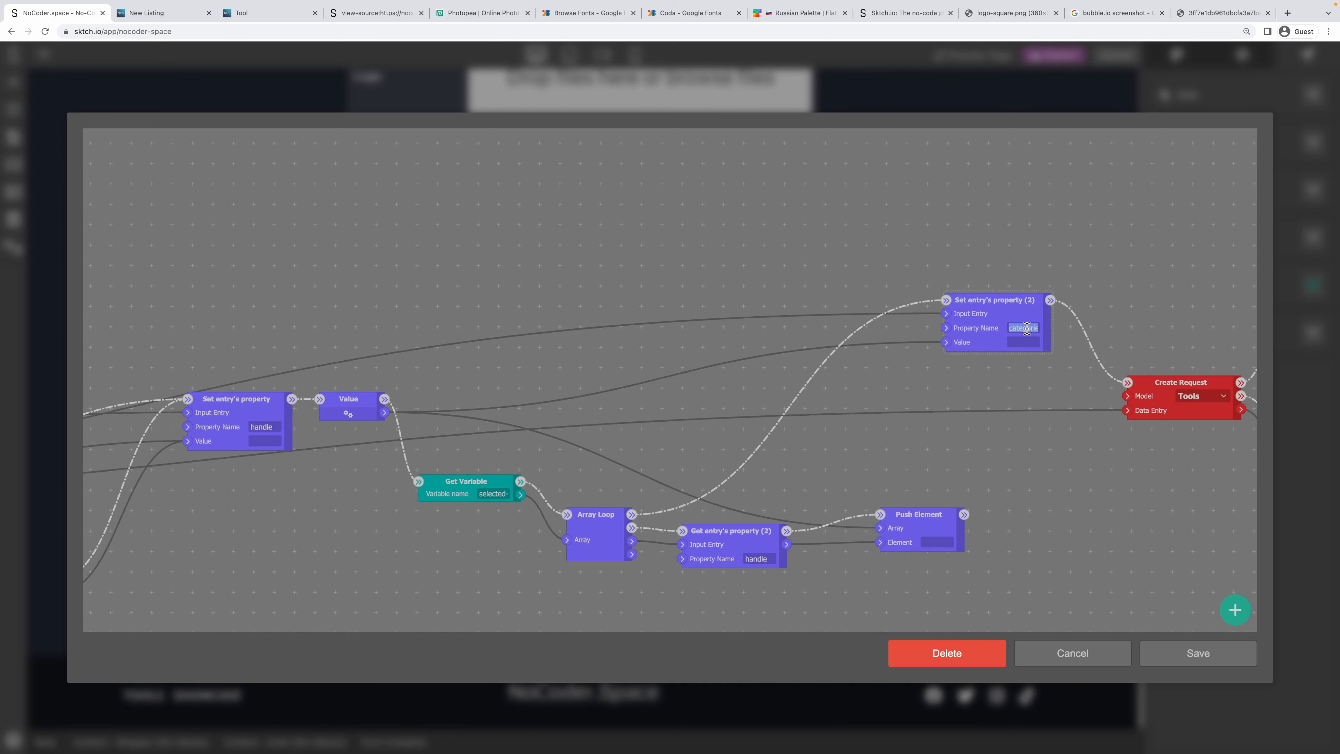
text(tools)
Make Create Request use the Projects model.
drag(870, 410, 968, 363)
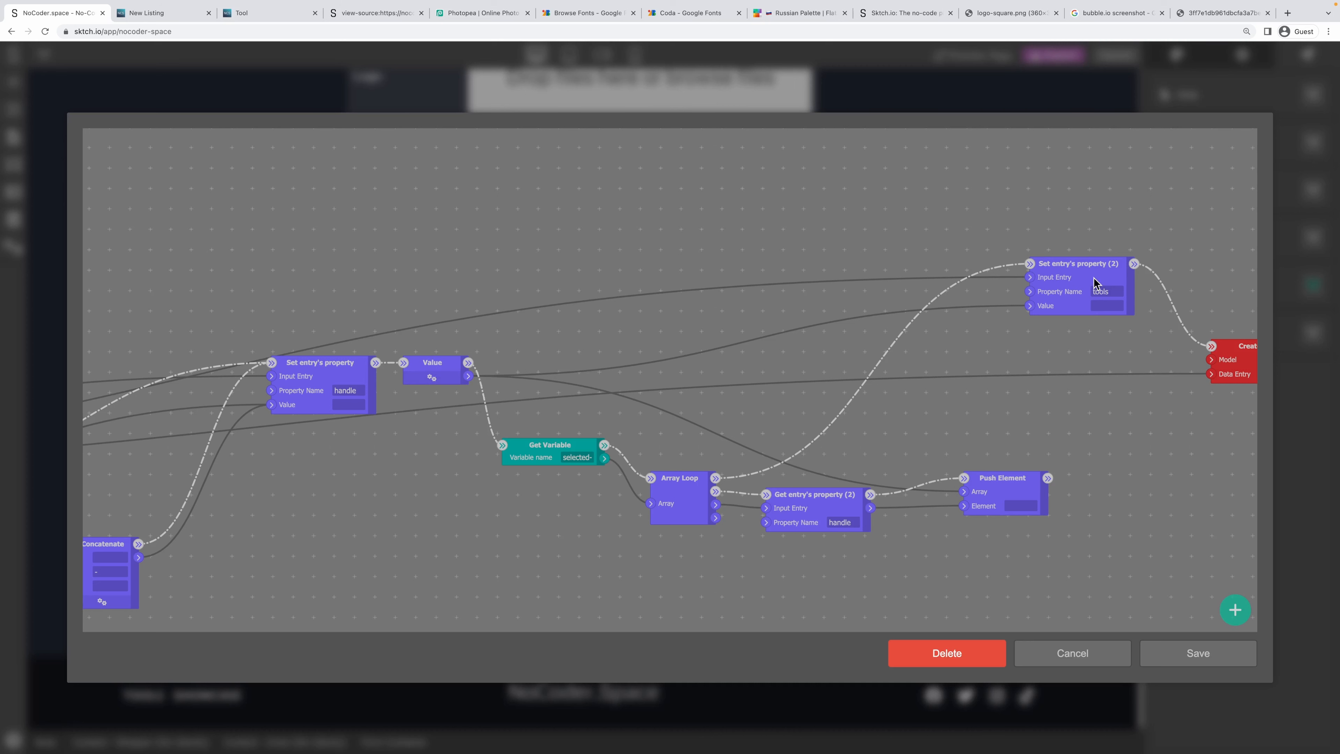
drag(1067, 235, 590, 235)
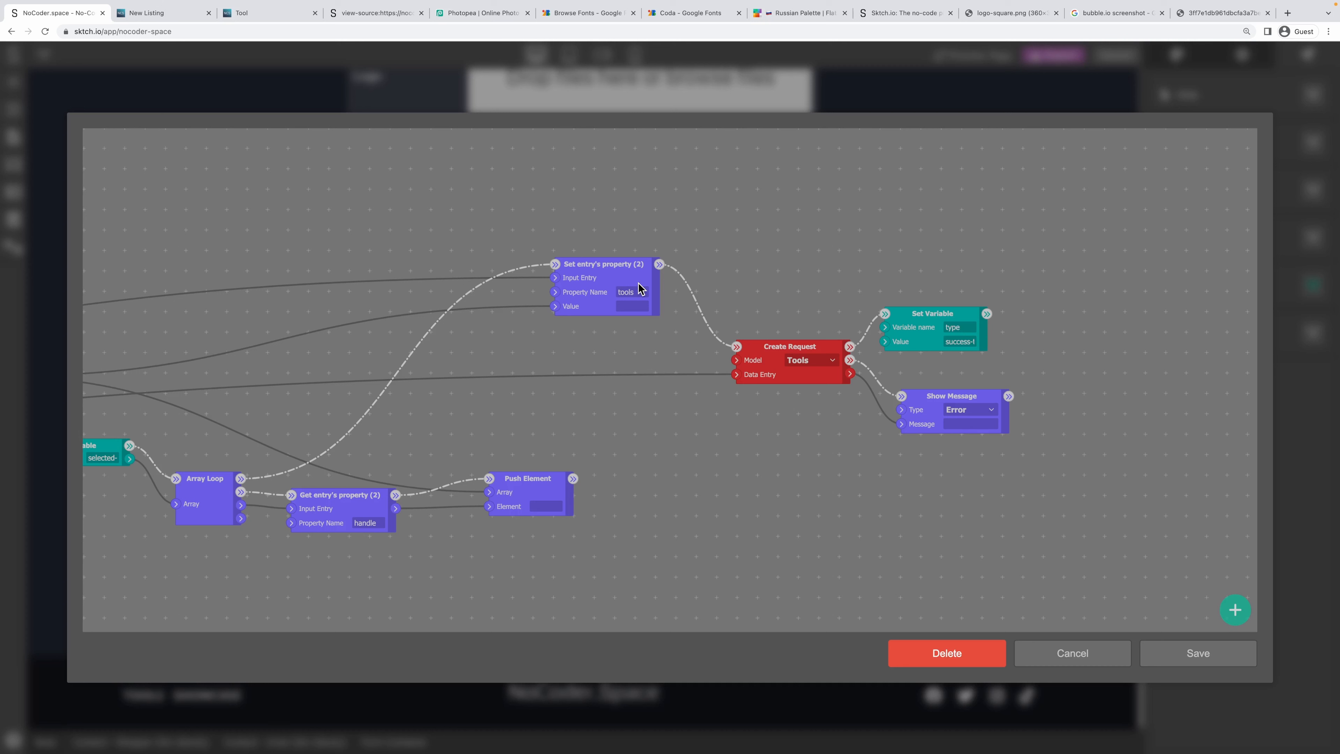
click(810, 360)
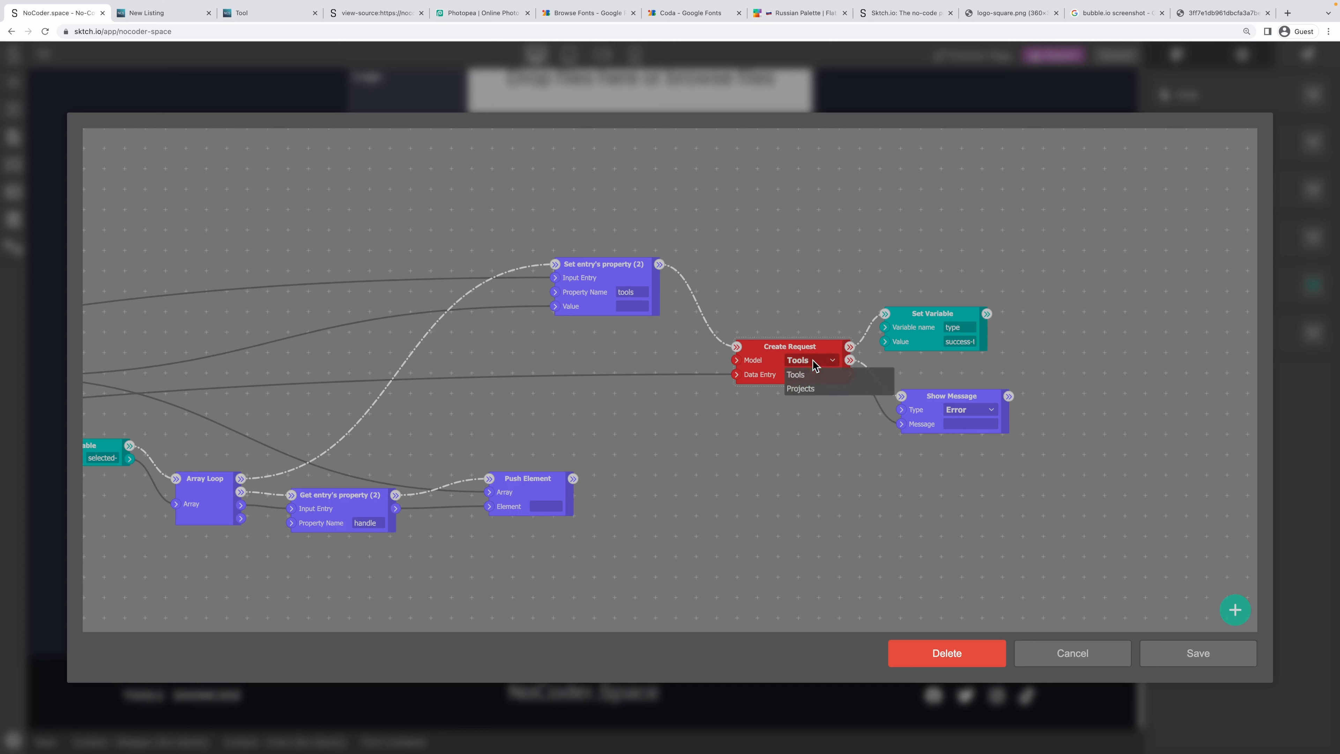
click(804, 375)
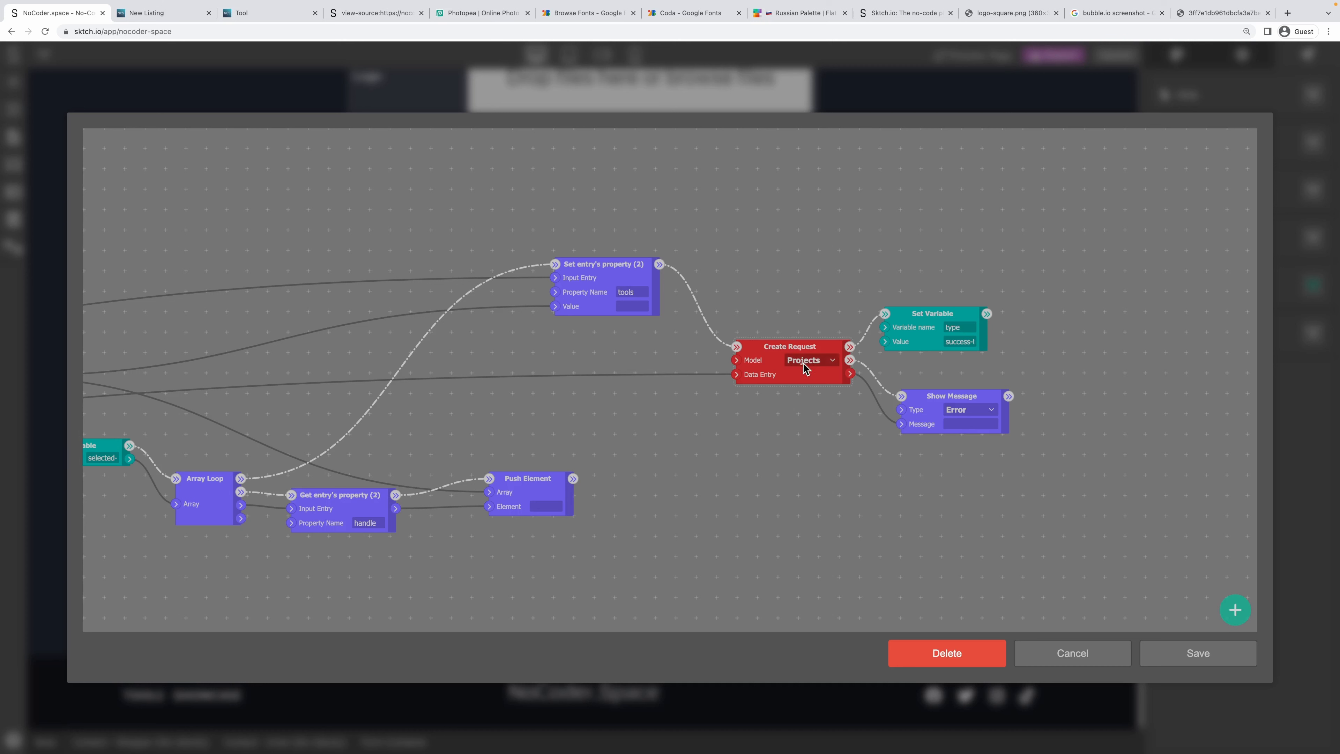
Change the Set Variable value from success-tool to success-project.
scroll(728, 280, right, 8)
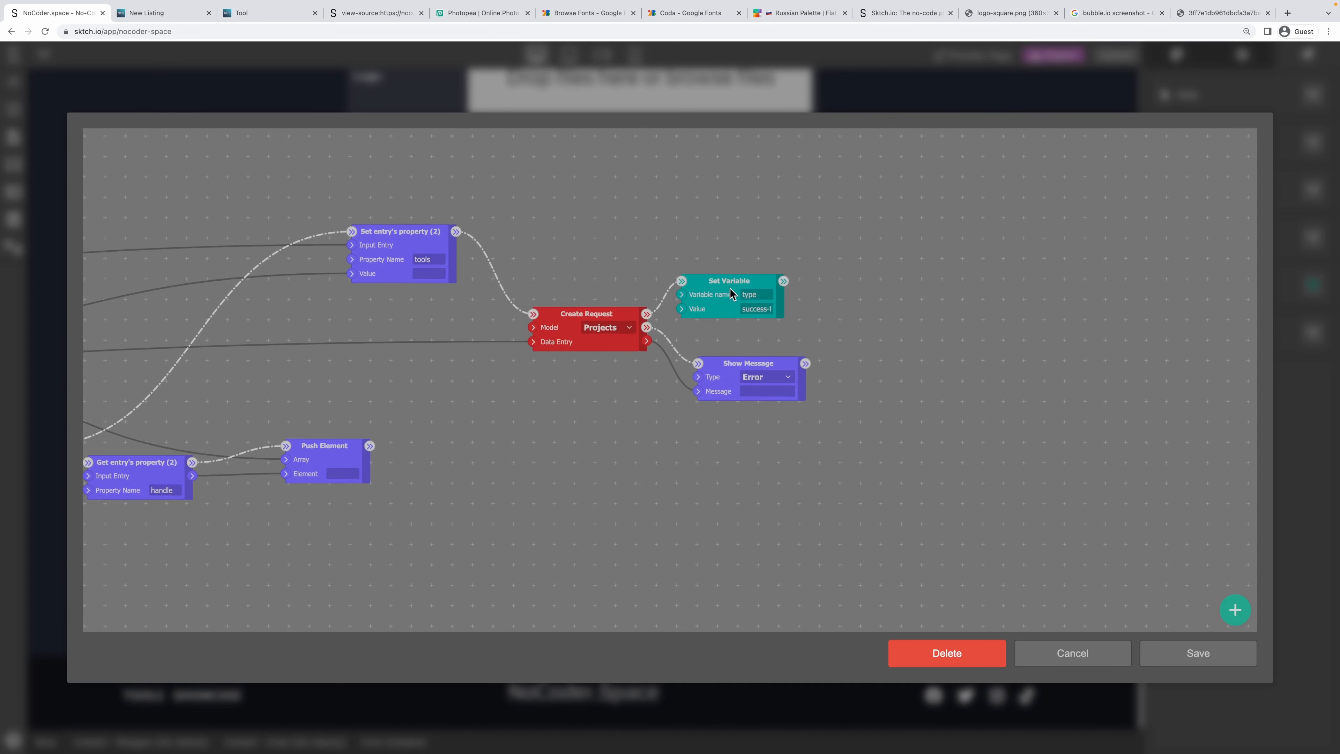
drag(730, 289, 766, 280)
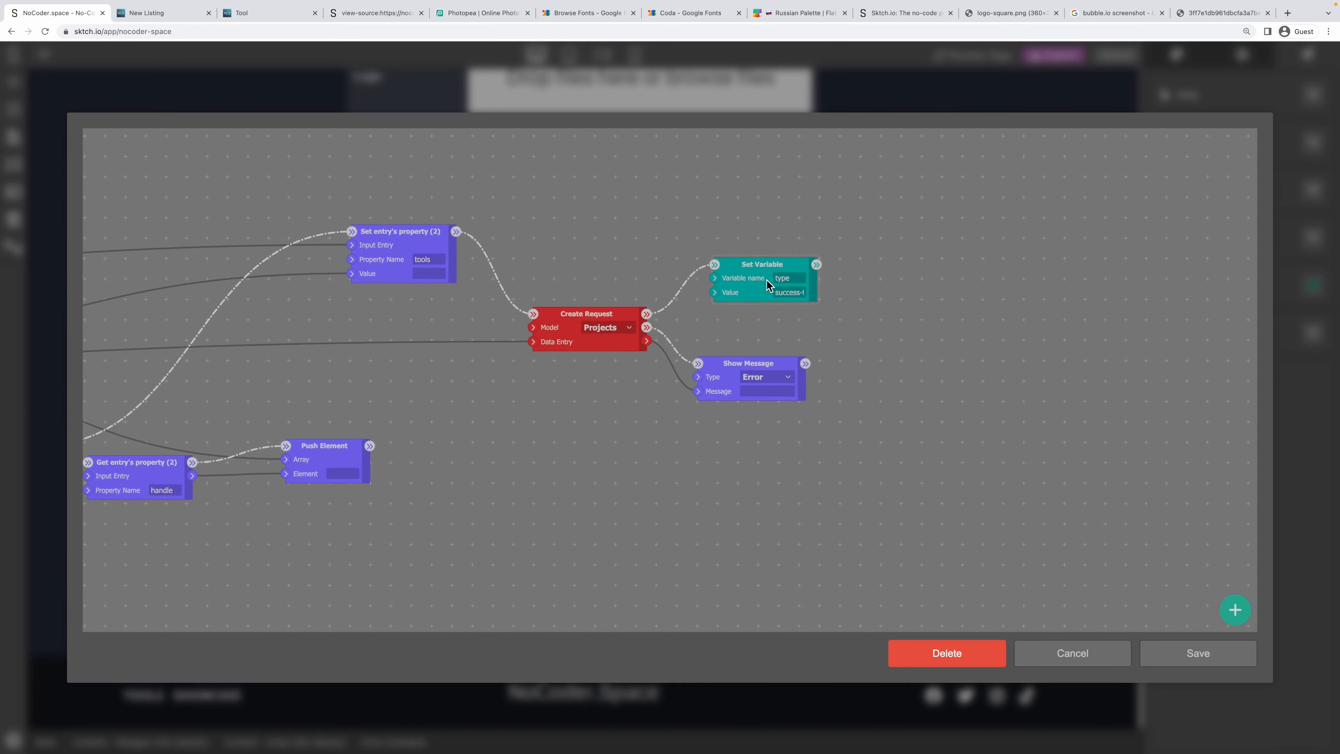
double_click(803, 293)
text(pr)
Save the logic, then duplicate the Notice banner and move the copy below the first Form Container.
click(1197, 653)
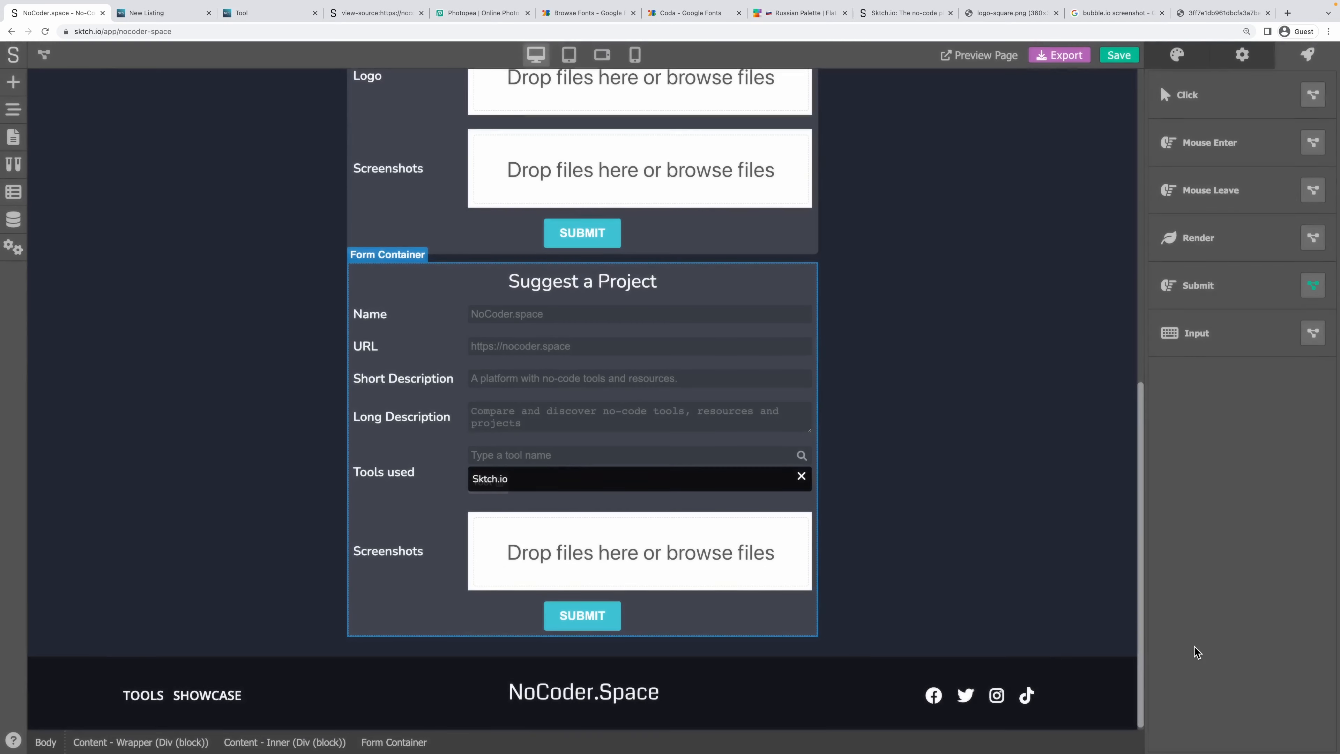
click(654, 293)
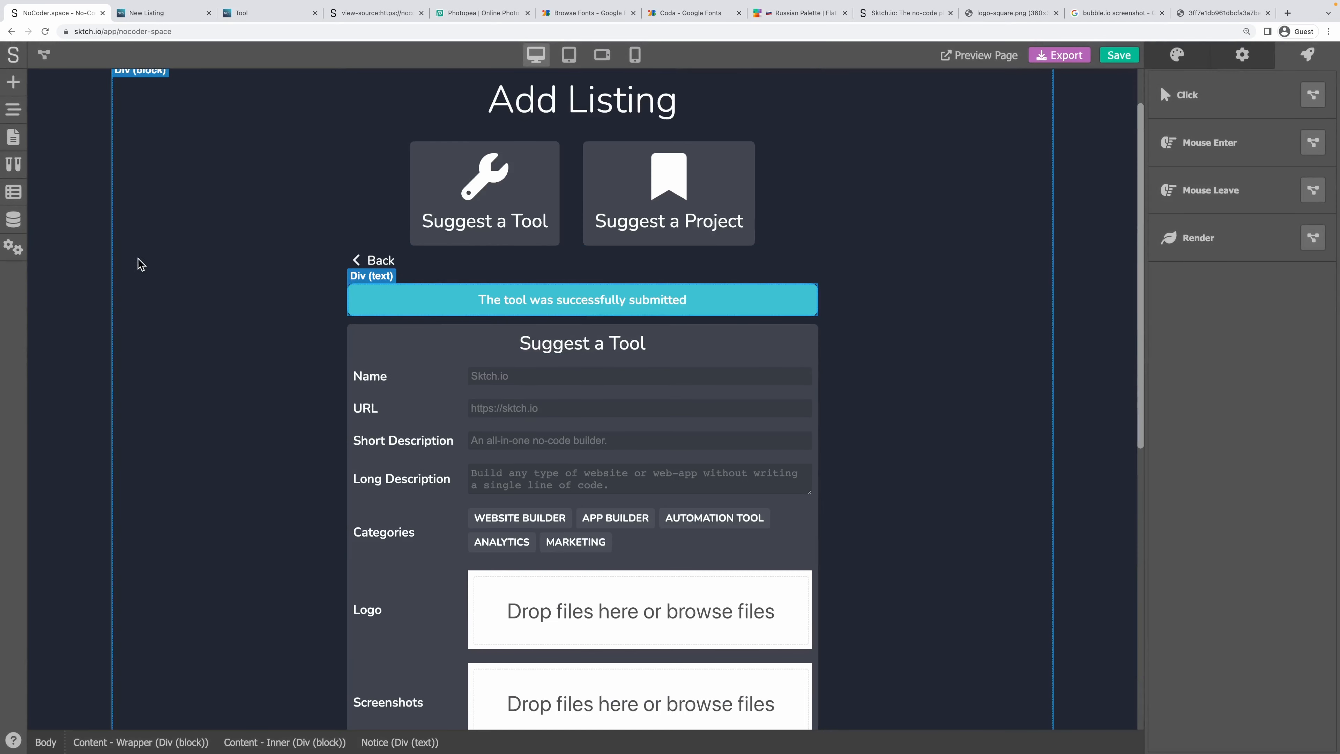
click(20, 109)
right_click(132, 423)
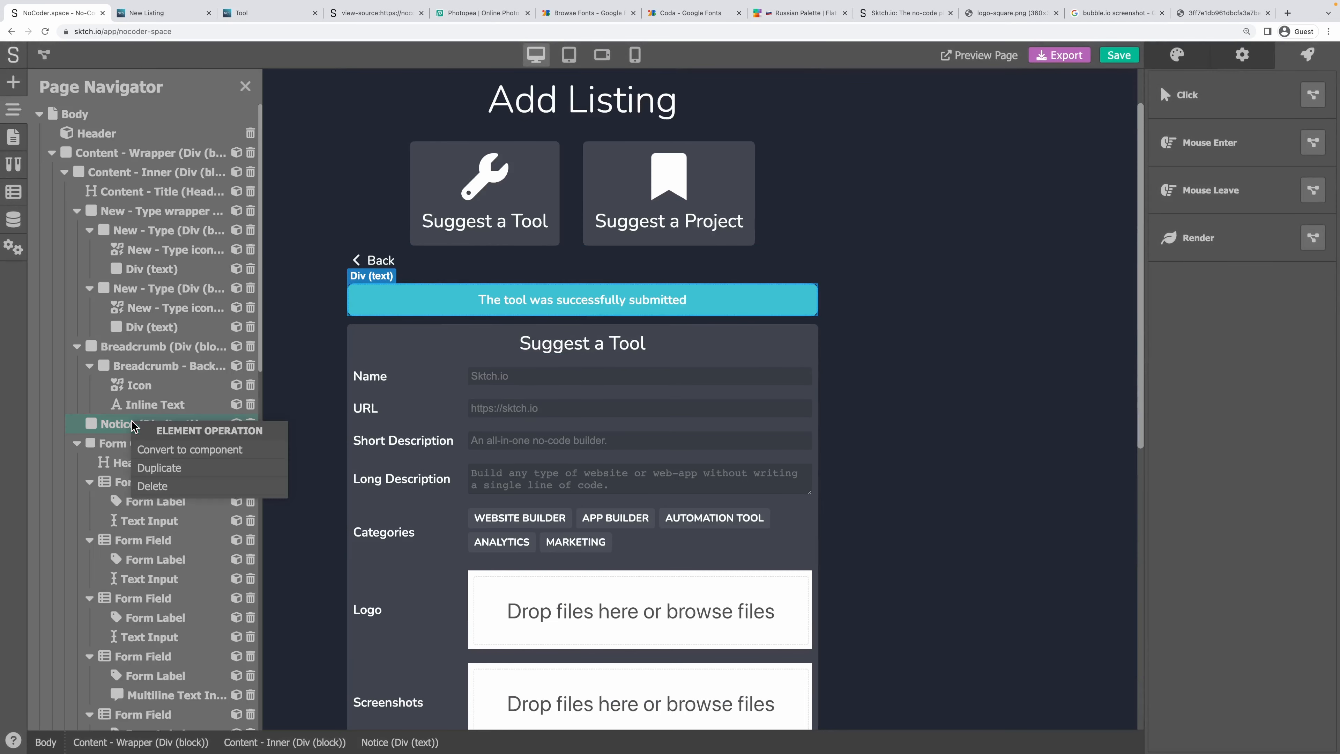
click(177, 469)
scroll(171, 388, down, 5)
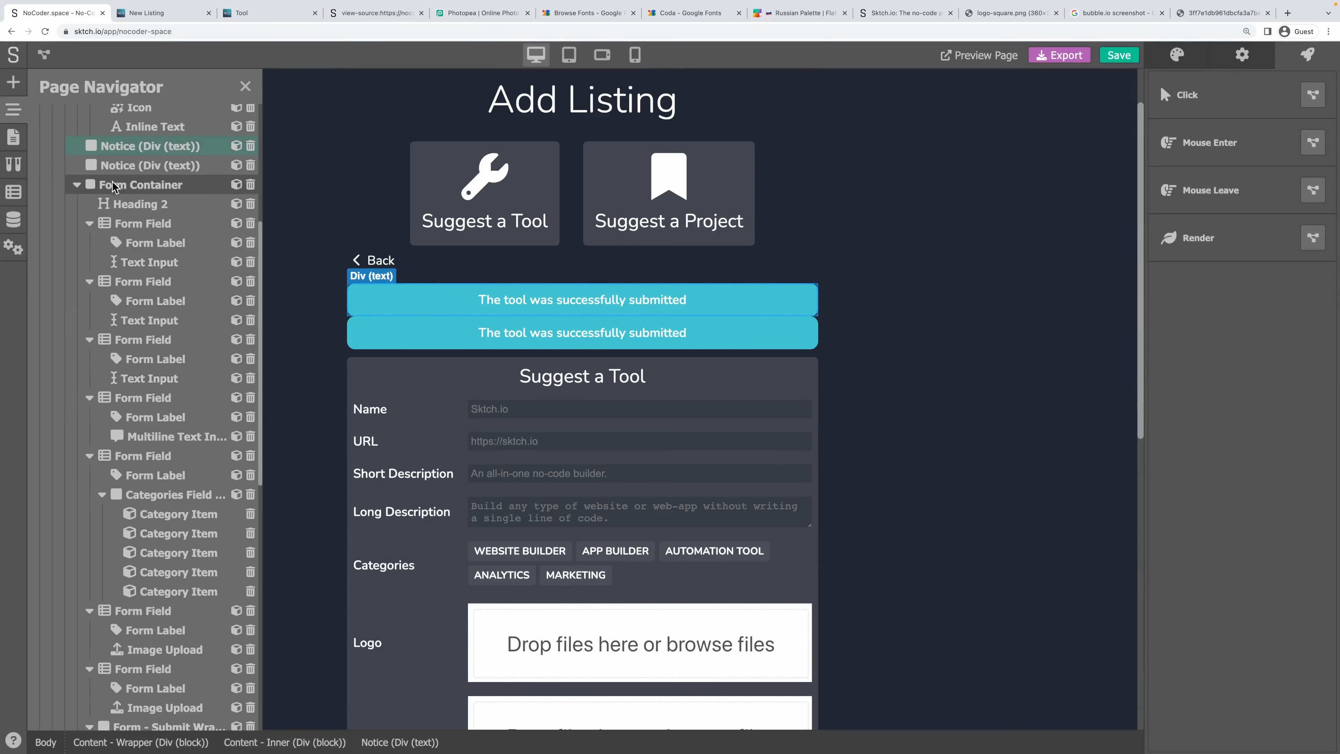
click(77, 186)
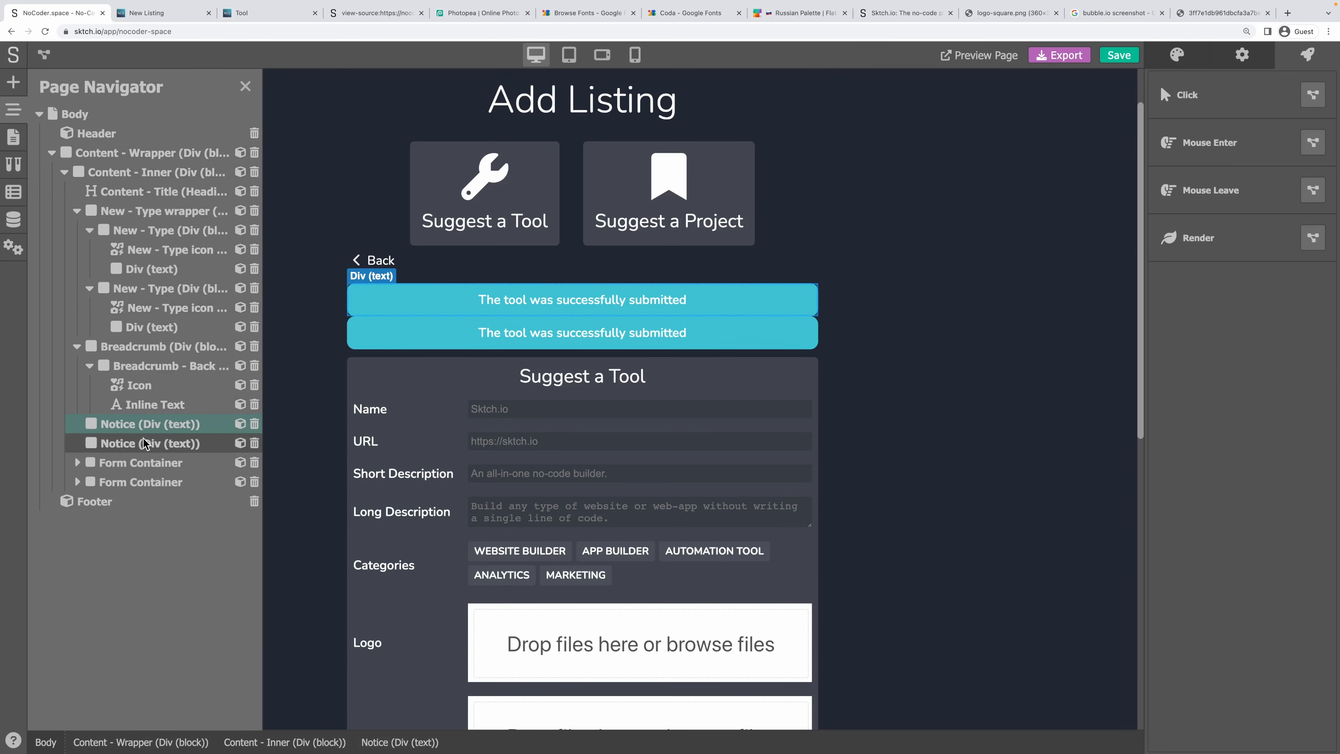
click(125, 445)
drag(125, 445, 125, 472)
Change the new banner to 'The project was successfully submitted' and save with Ctrl+S.
scroll(607, 391, down, 10)
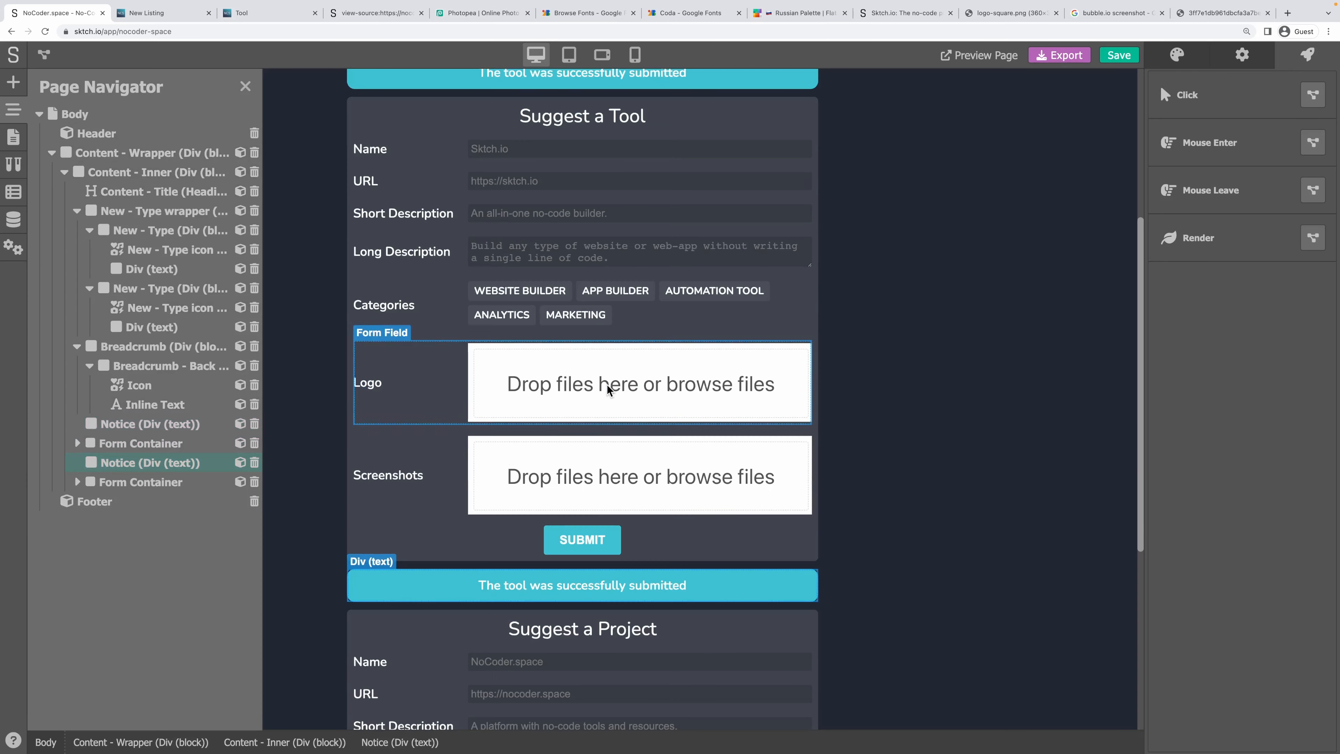
double_click(538, 234)
double_click(515, 234)
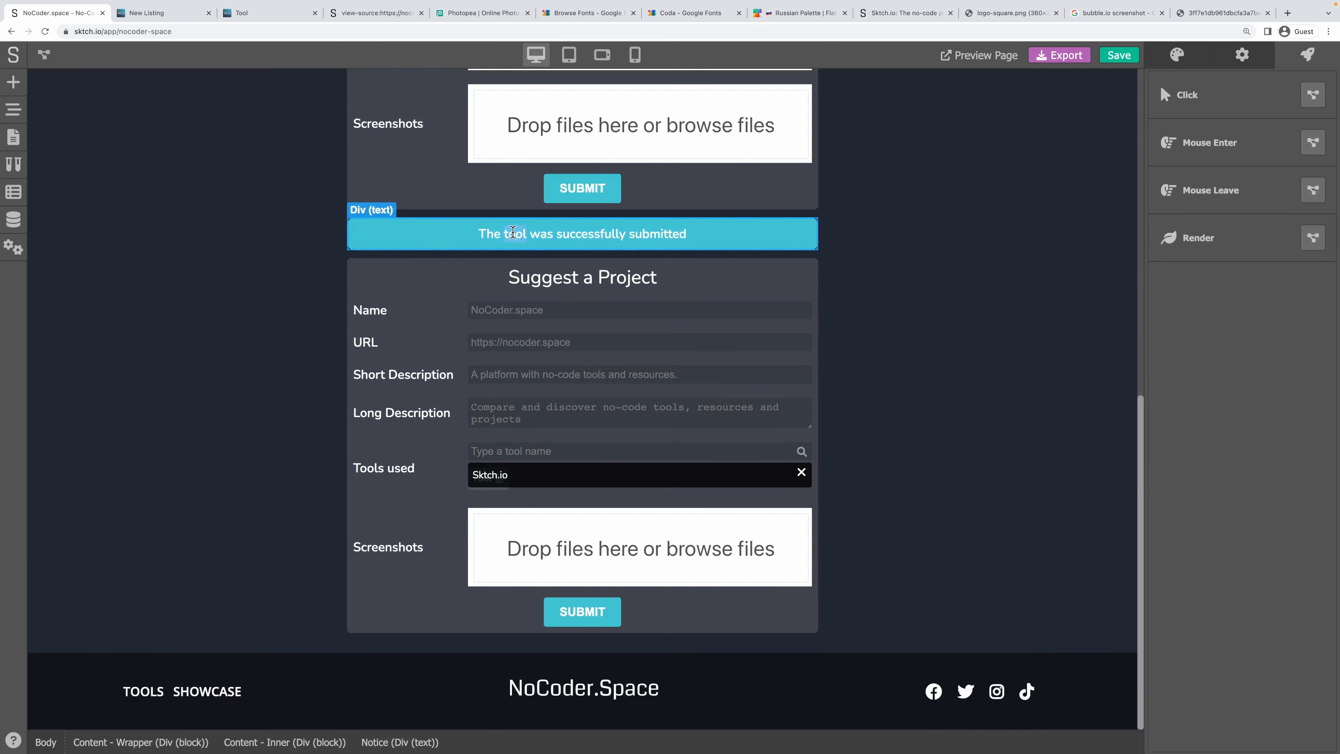
text(project)
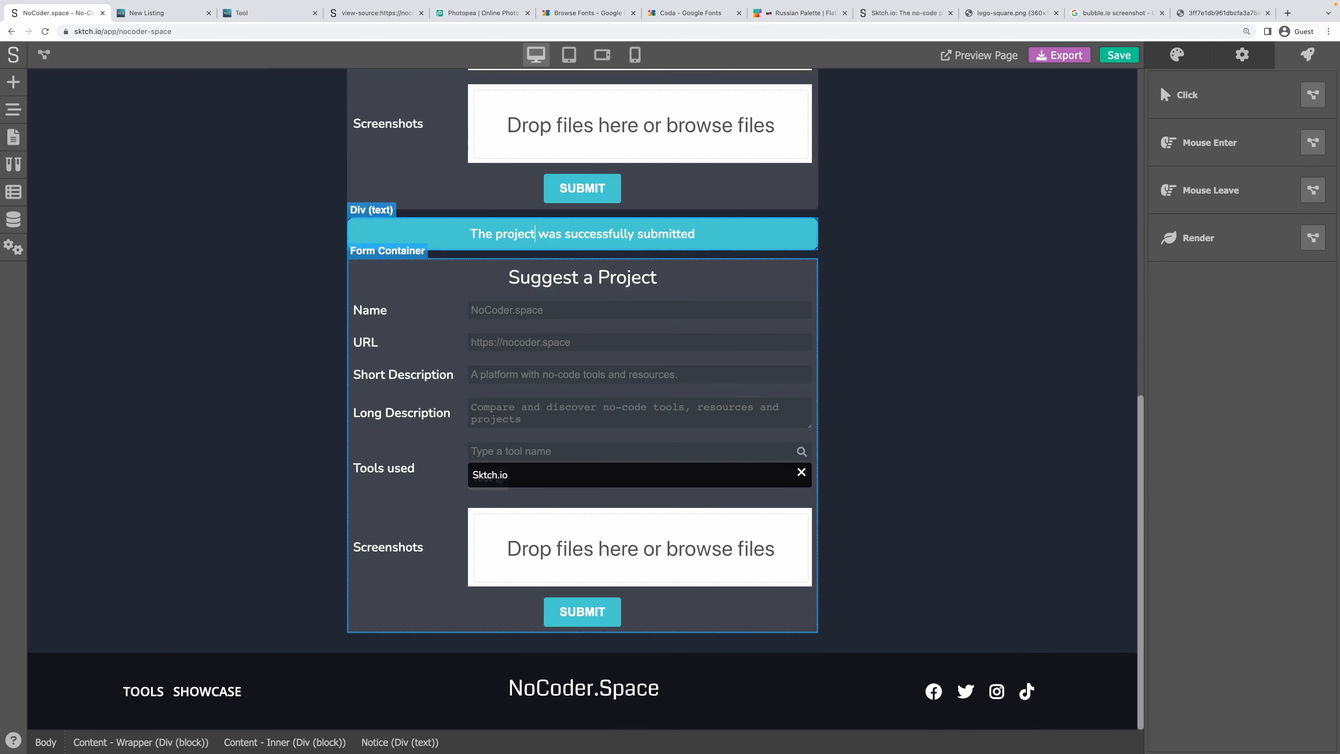
click(923, 317)
key(ctrl+s)
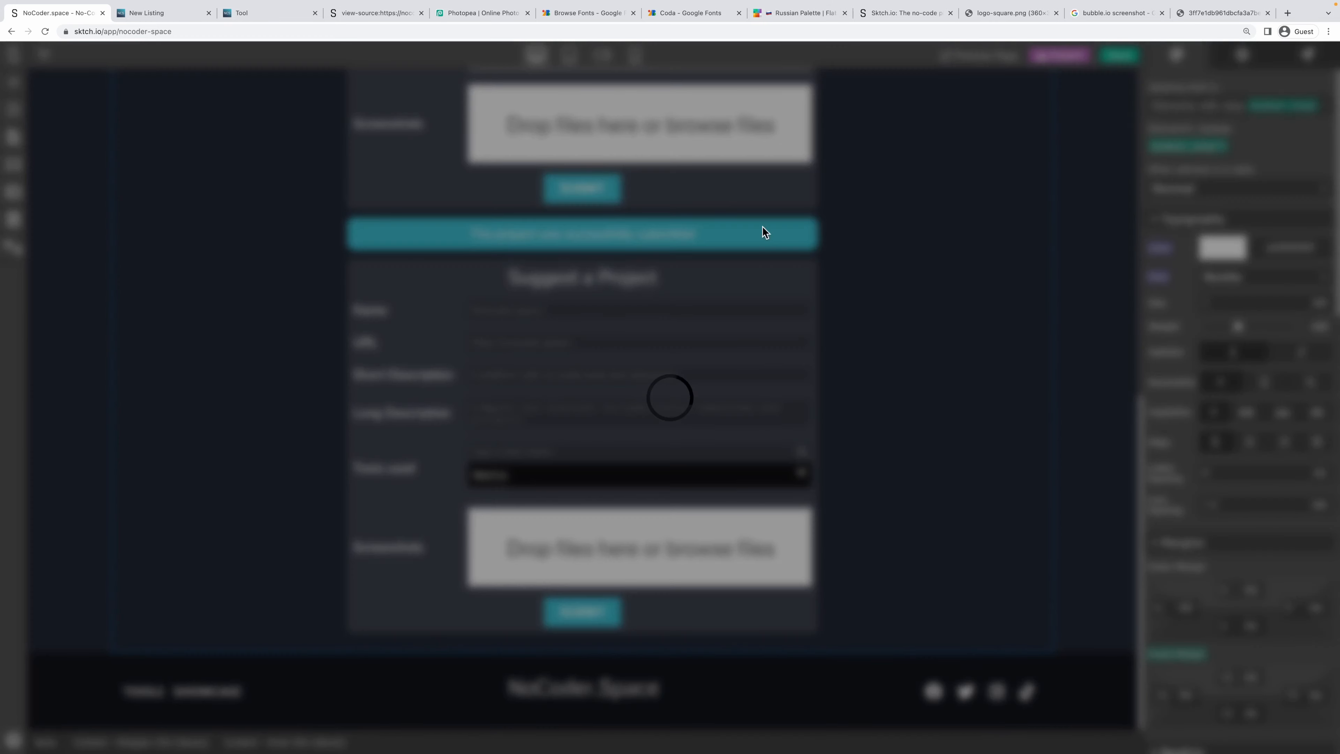
View the records in the Projects data model, then switch to the live Add Listing tab.
click(14, 224)
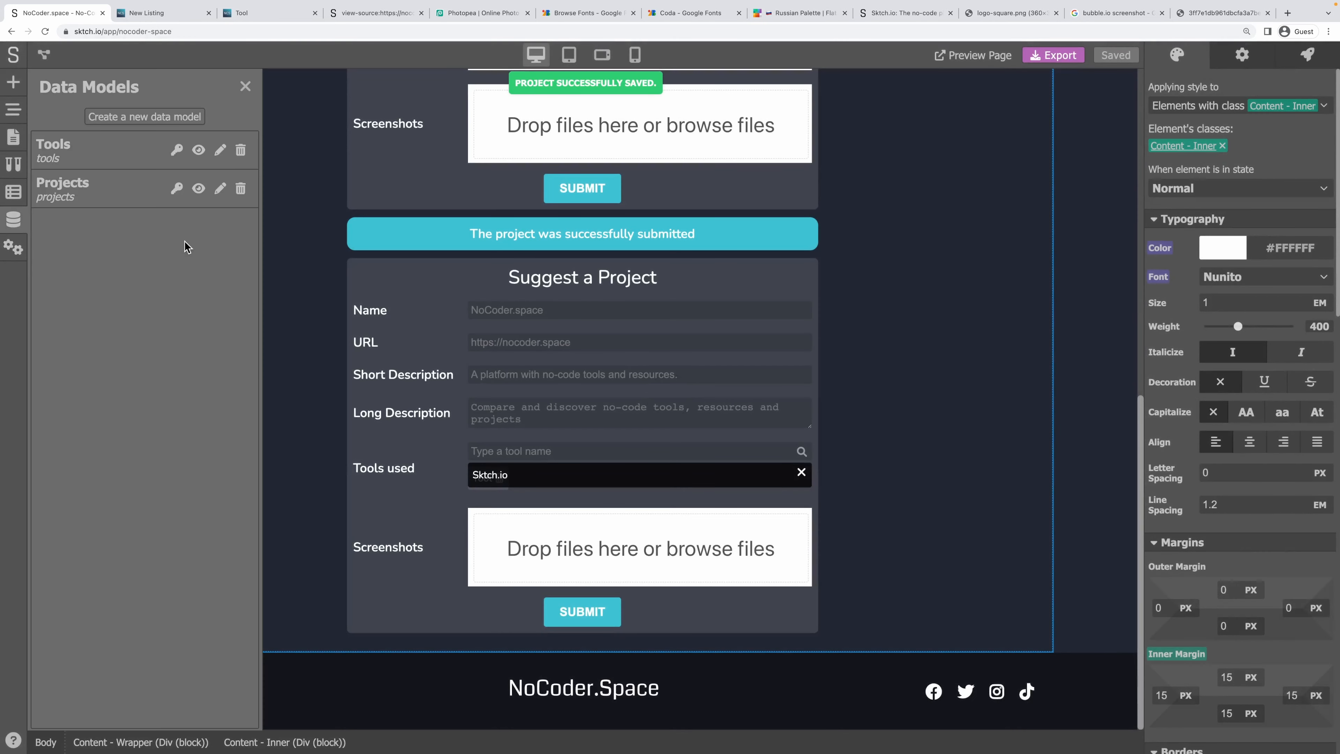
click(117, 196)
click(44, 89)
click(195, 186)
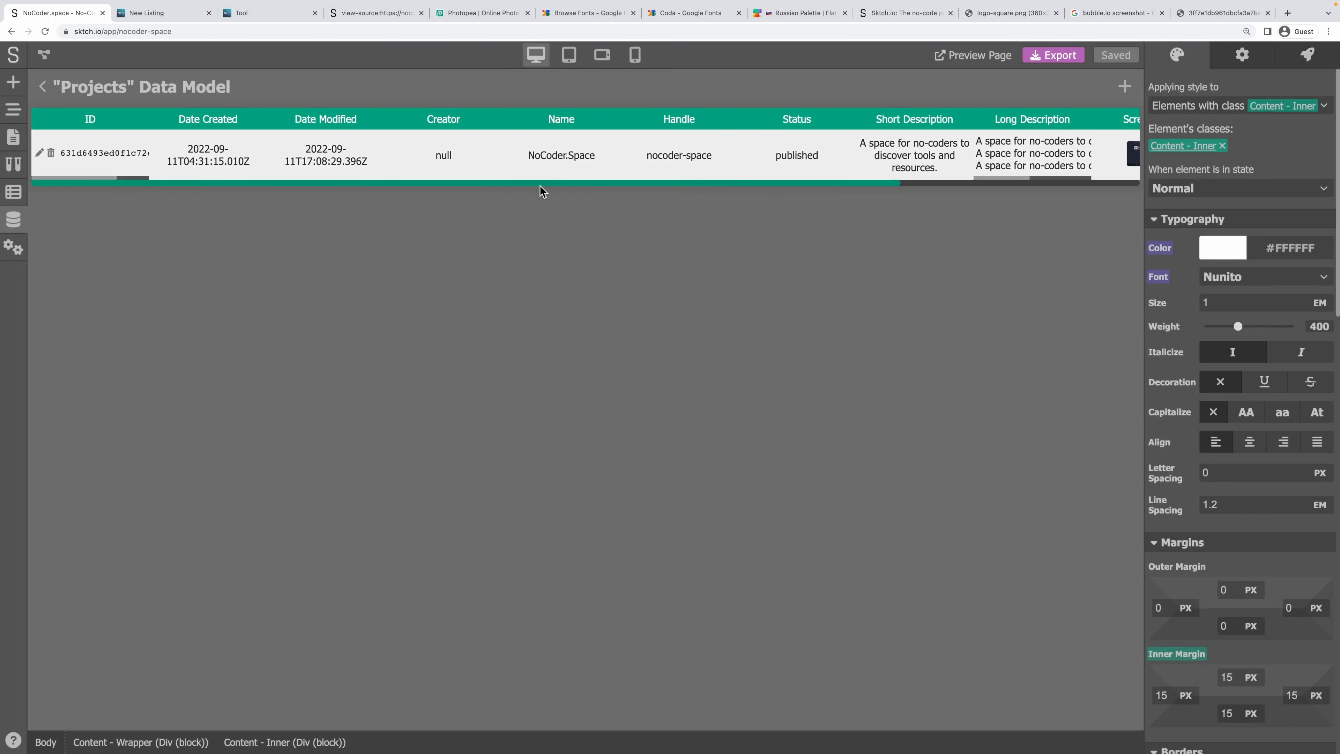
drag(540, 185, 254, 154)
click(174, 15)
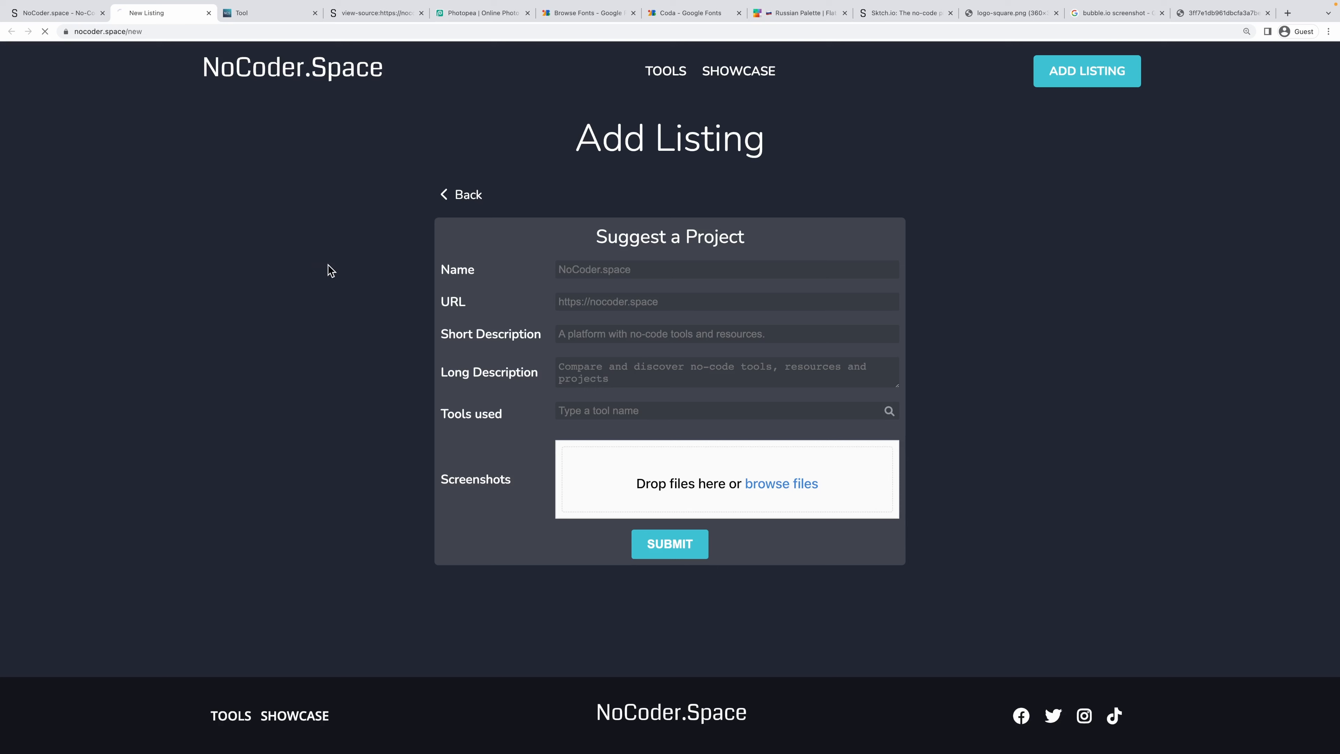
Glance at the Suggest a Tool form, then open the Suggest a Project form.
click(465, 195)
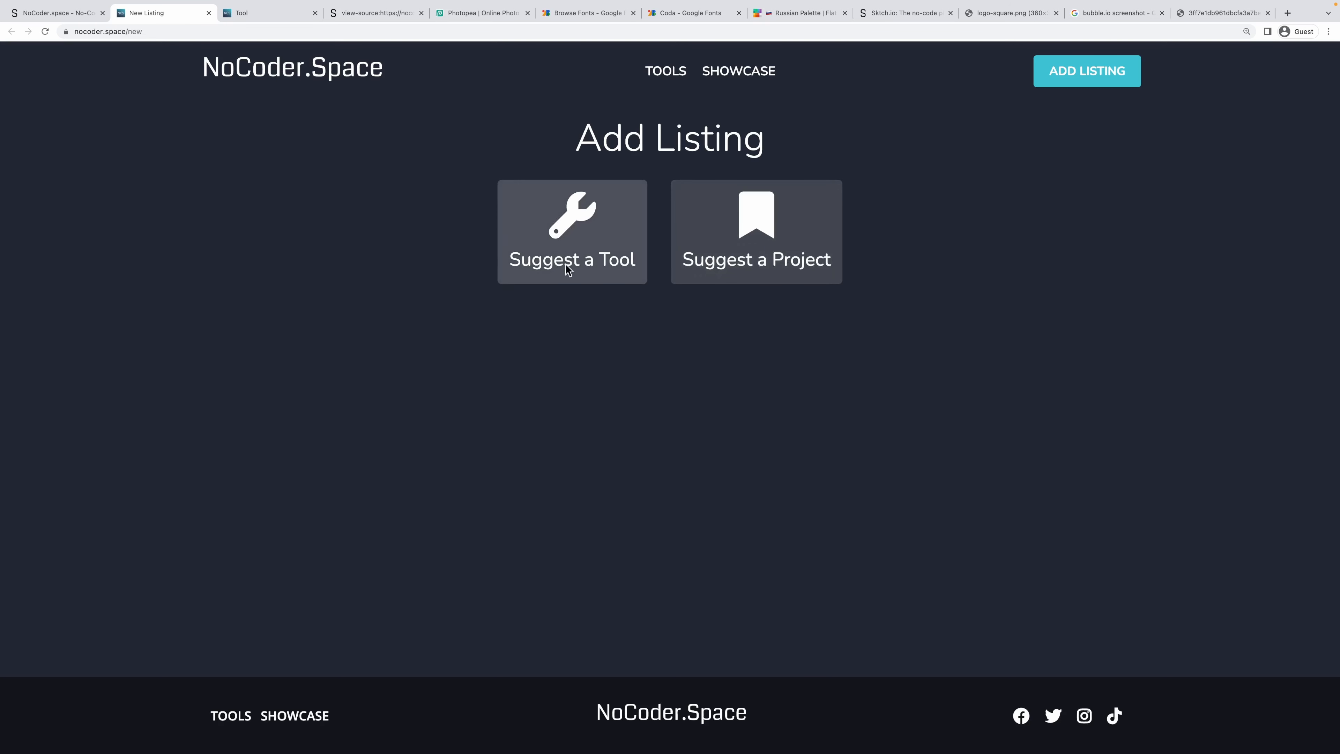
click(608, 270)
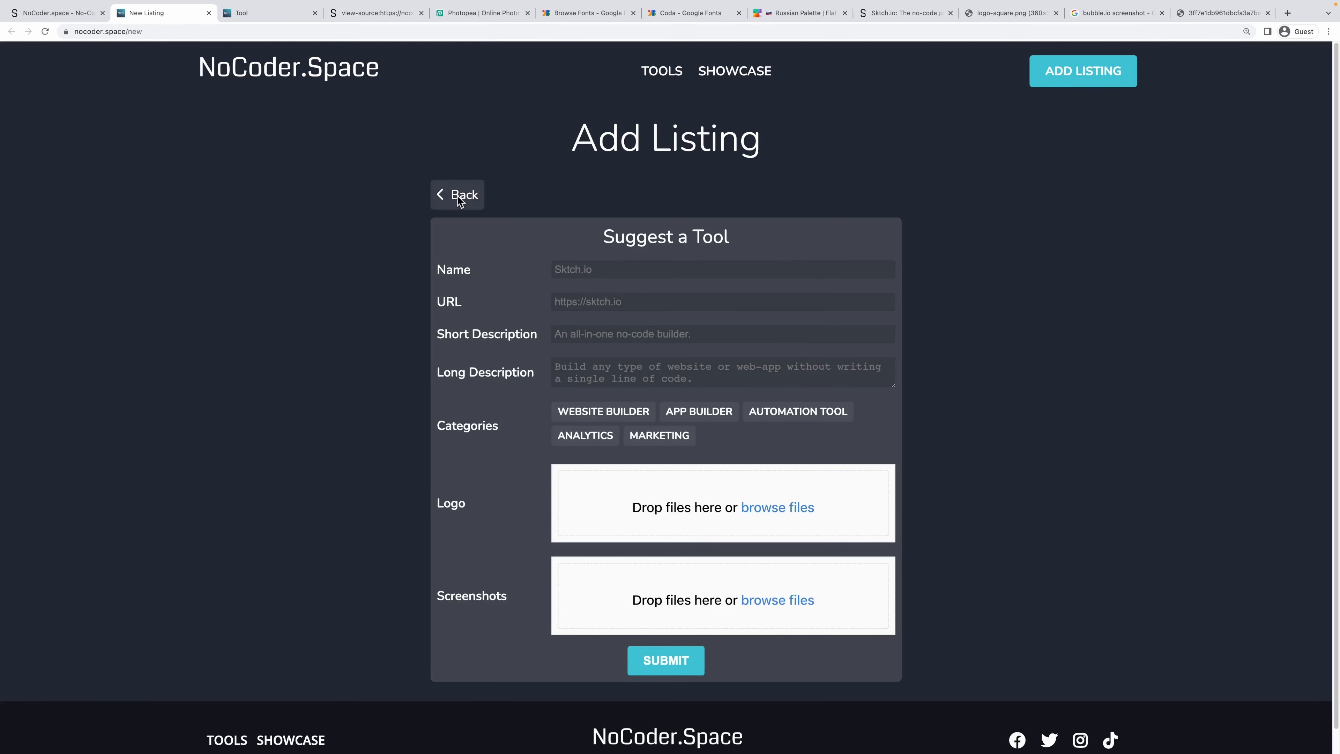
click(443, 194)
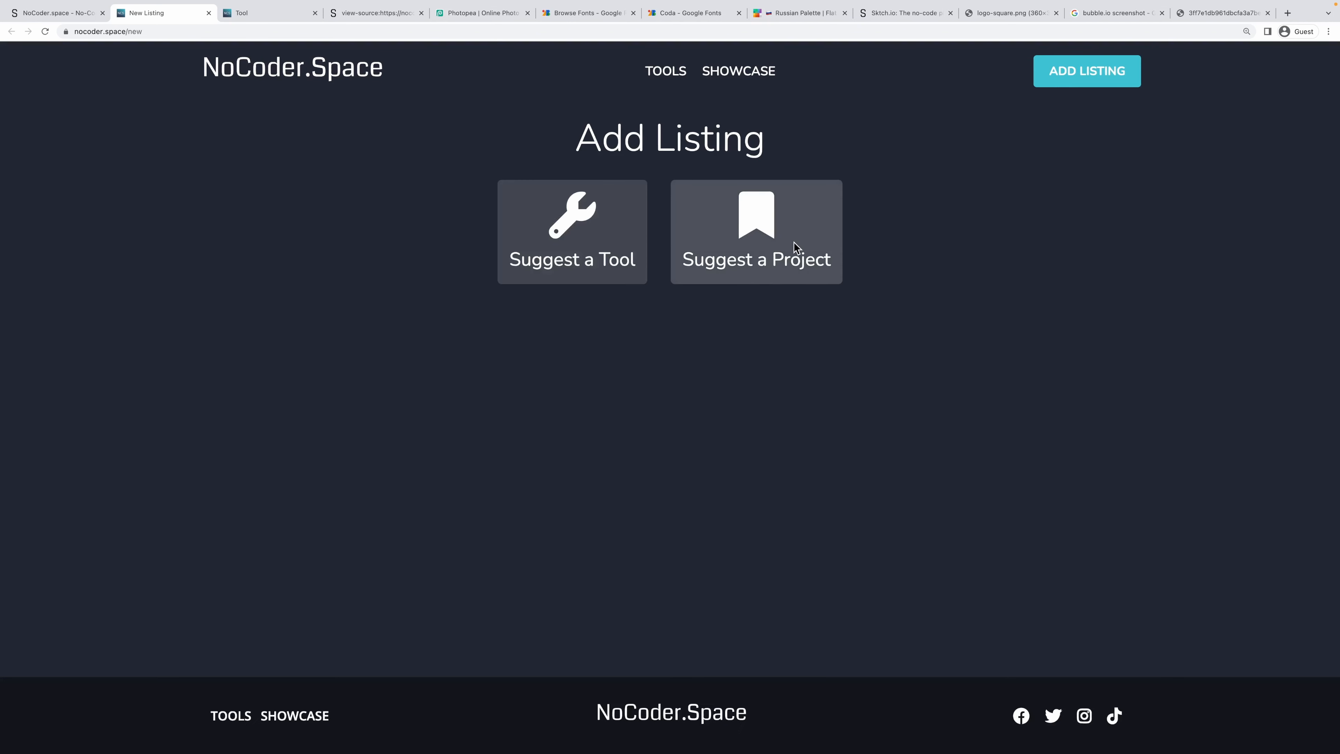
click(801, 225)
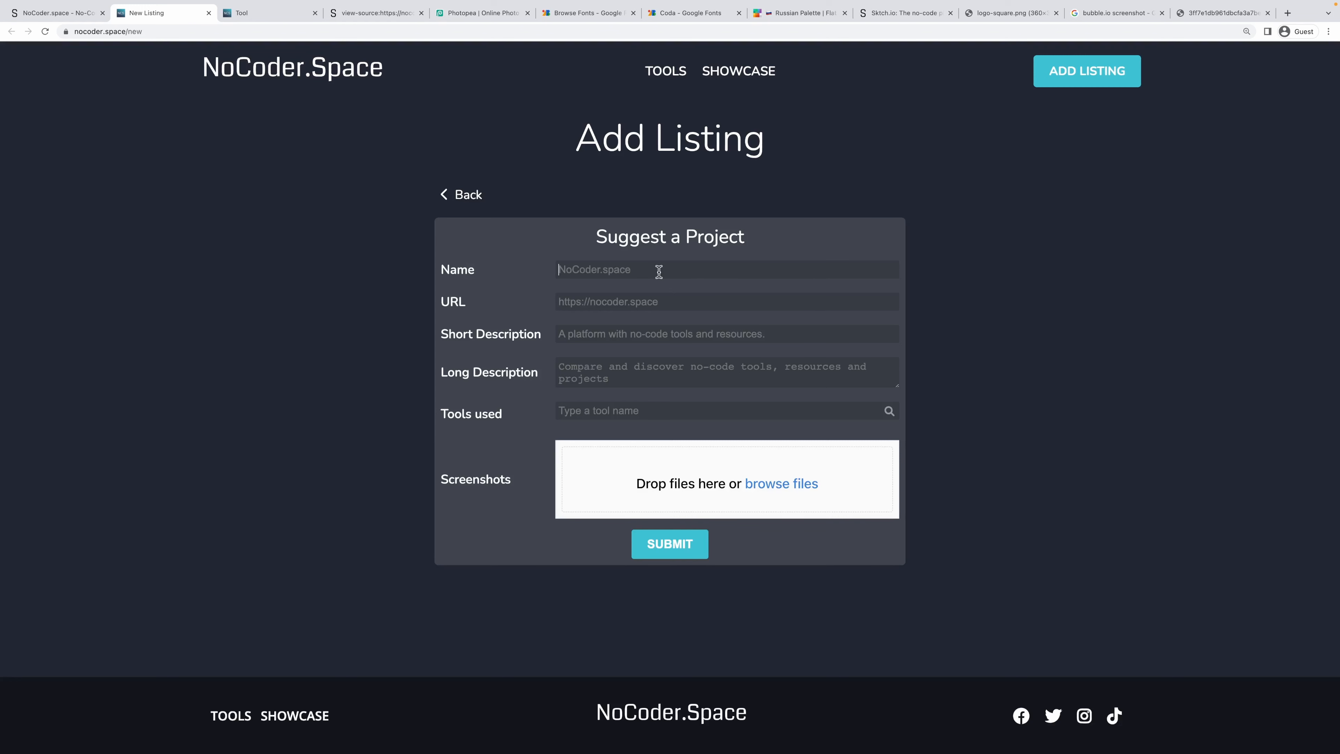
Fill in Example Project's name, URL and descriptions, adding Sktch.io and Bubble.io as tools used.
text(Example Project)
key(Tab)
text(http)
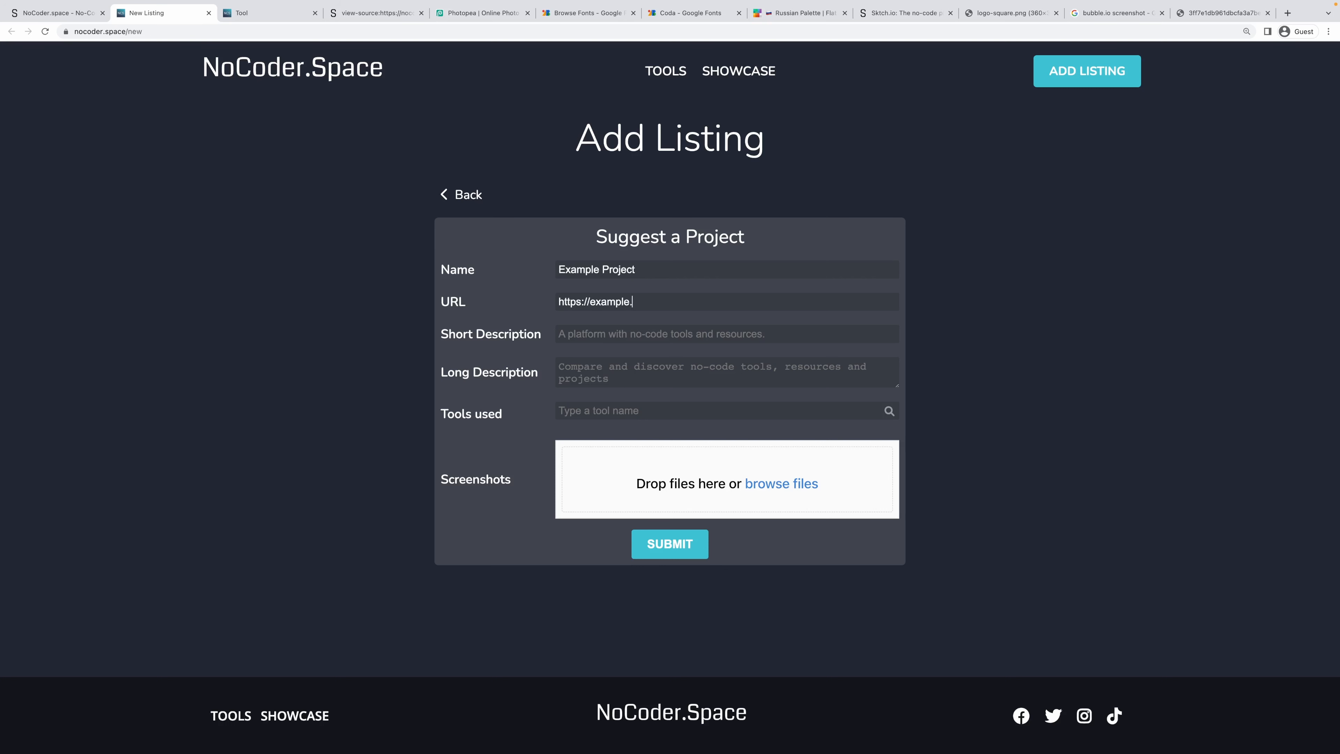
text(Test)
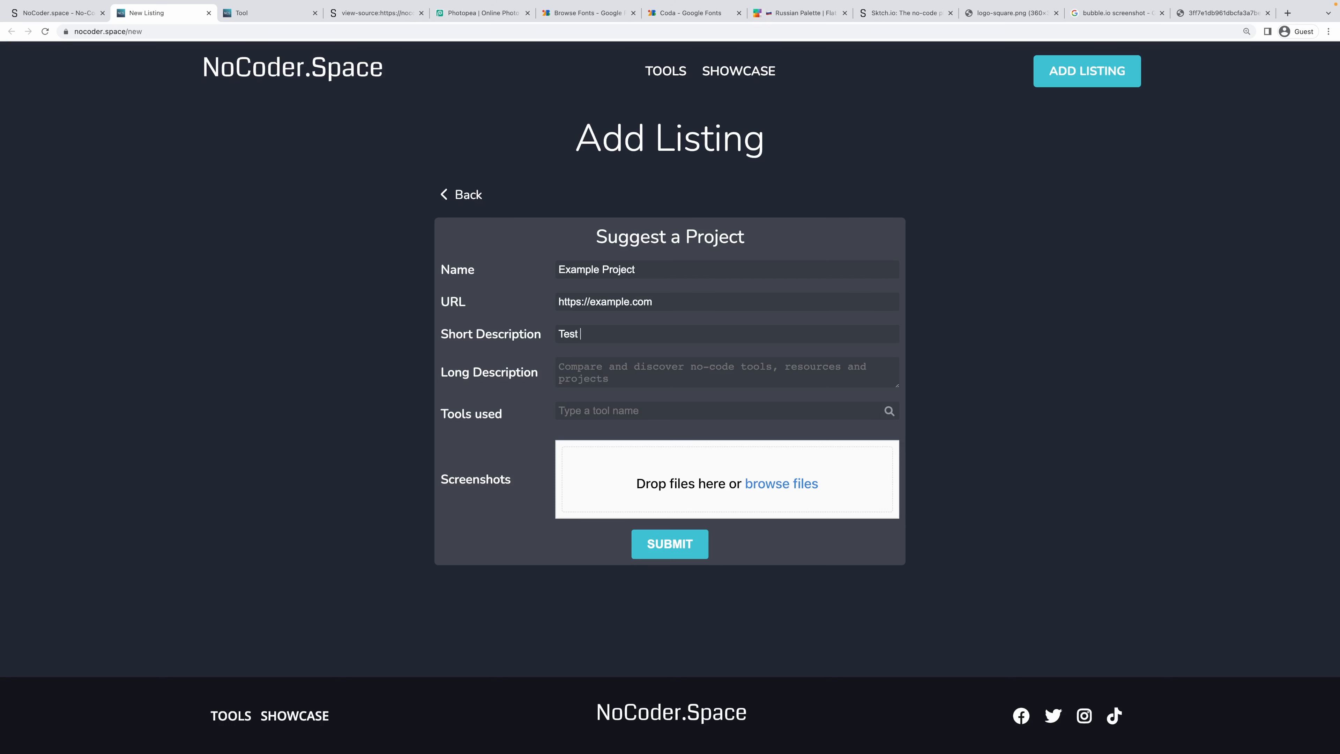
text( just an example)
text(dfg sdfg dfgh dfgh dfgh)
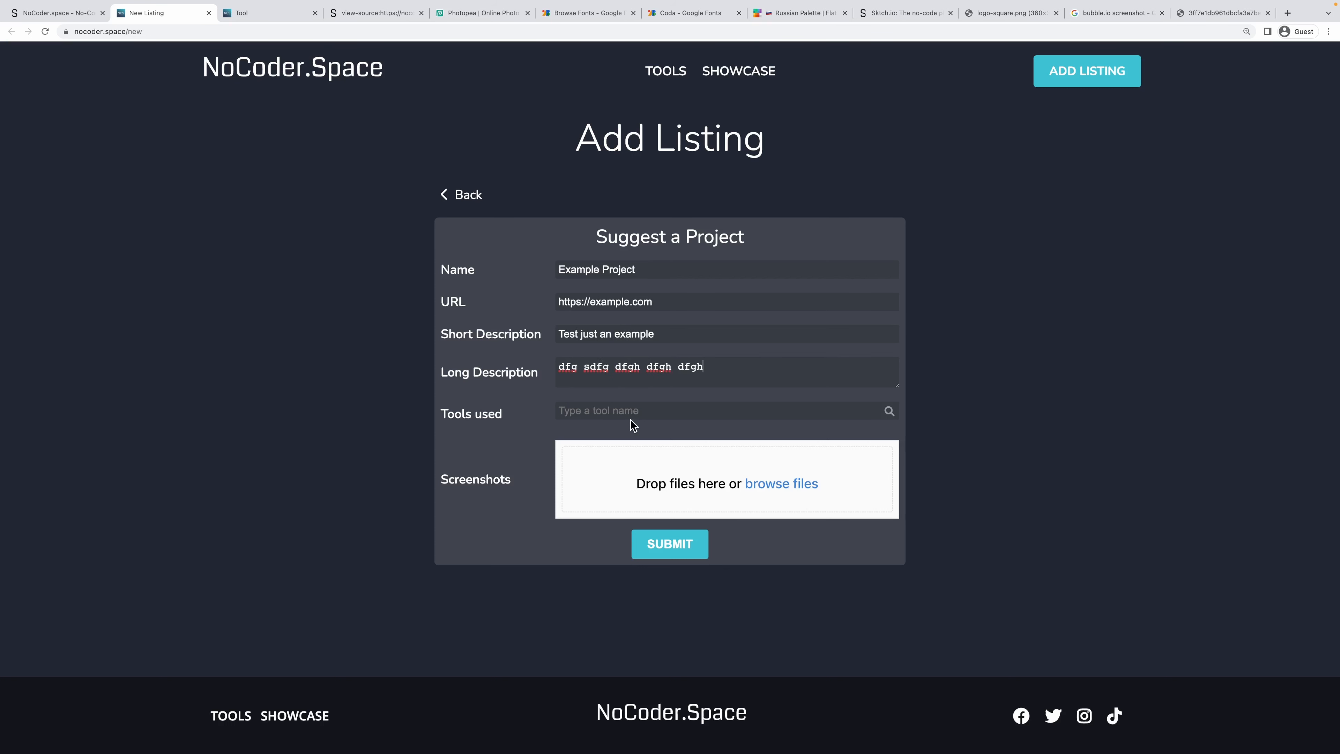
text(Sktch)
click(688, 437)
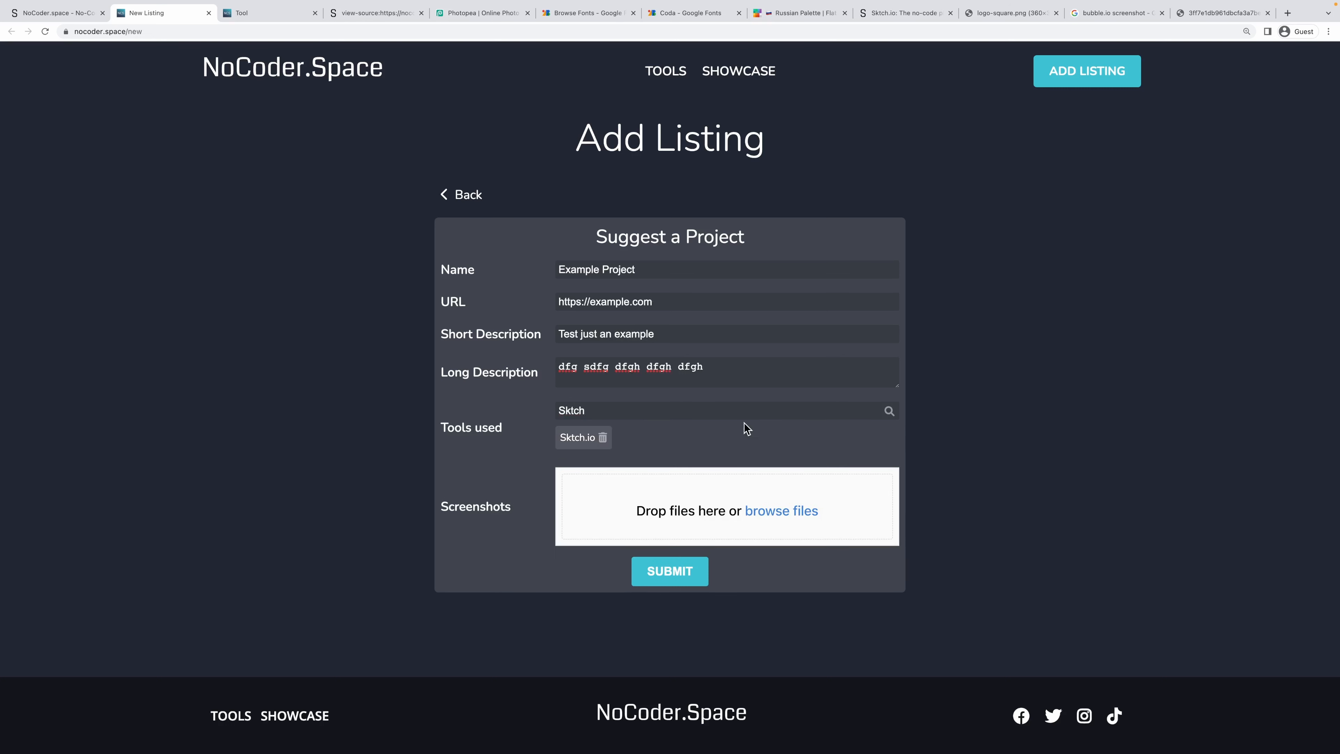
text(io)
click(589, 439)
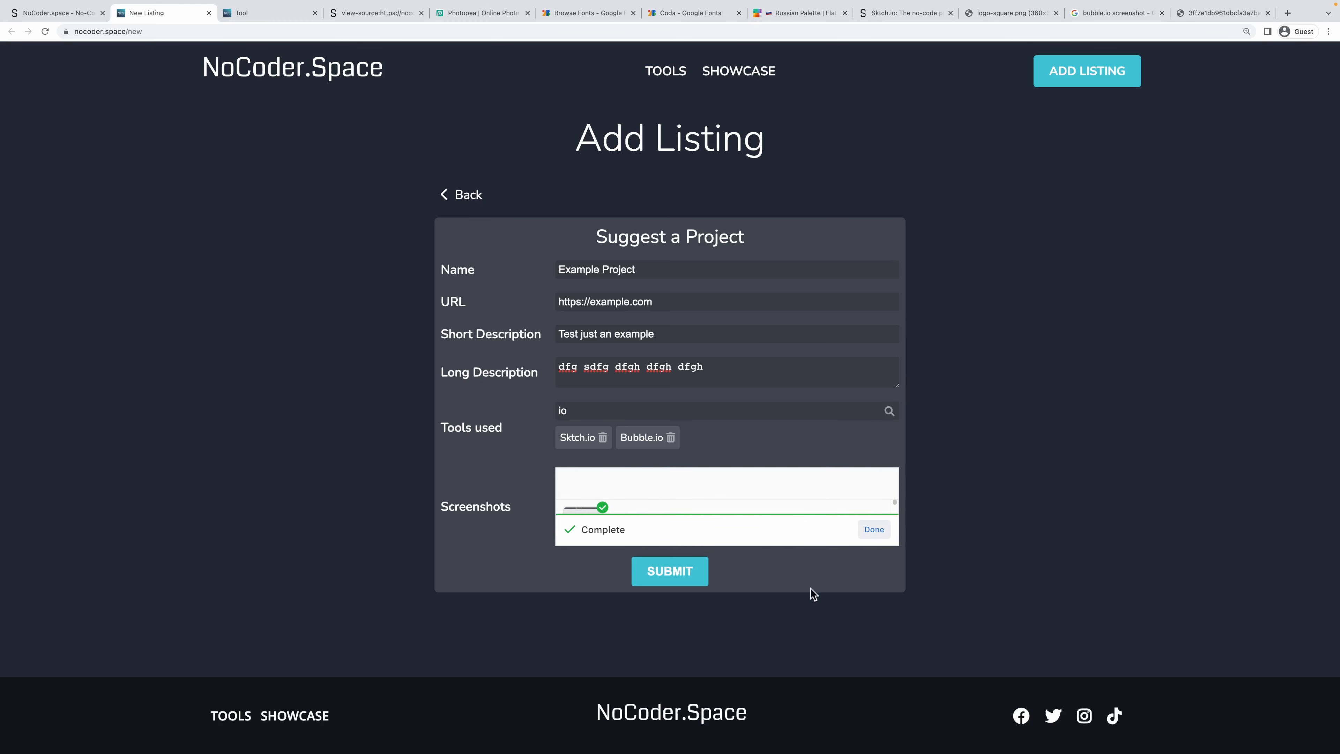
Submit the suggestion and select the access-denied error that appears.
click(656, 575)
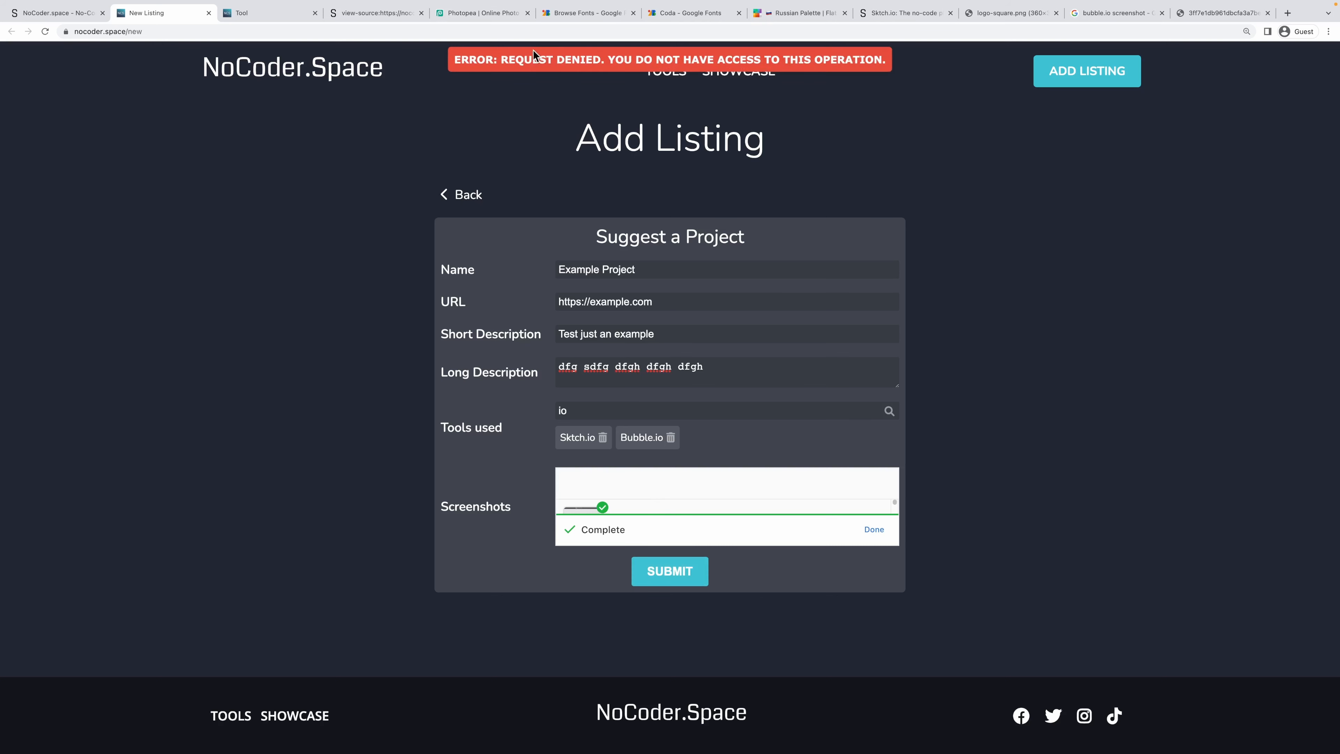
drag(516, 59, 847, 59)
click(994, 182)
Open the Projects model's access control in Advanced Mode and its custom node graph.
click(53, 13)
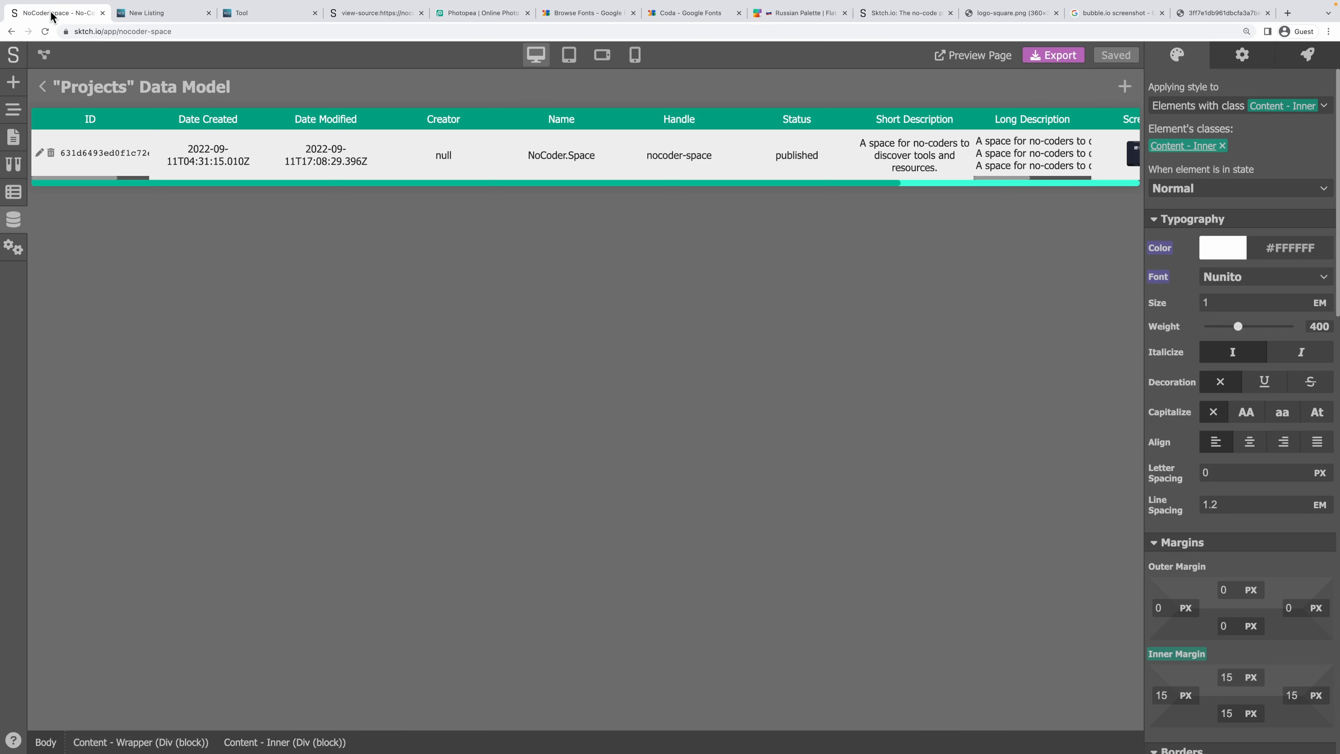
click(43, 87)
click(176, 189)
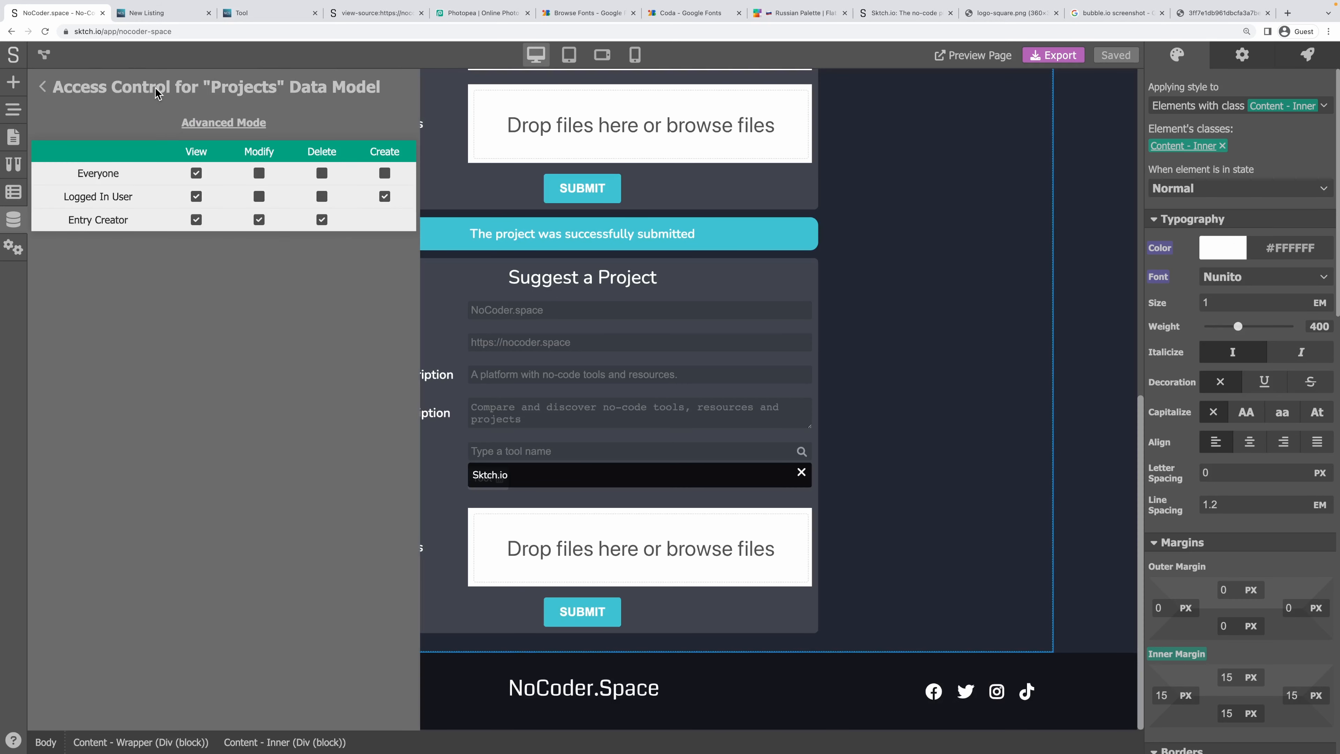
click(217, 123)
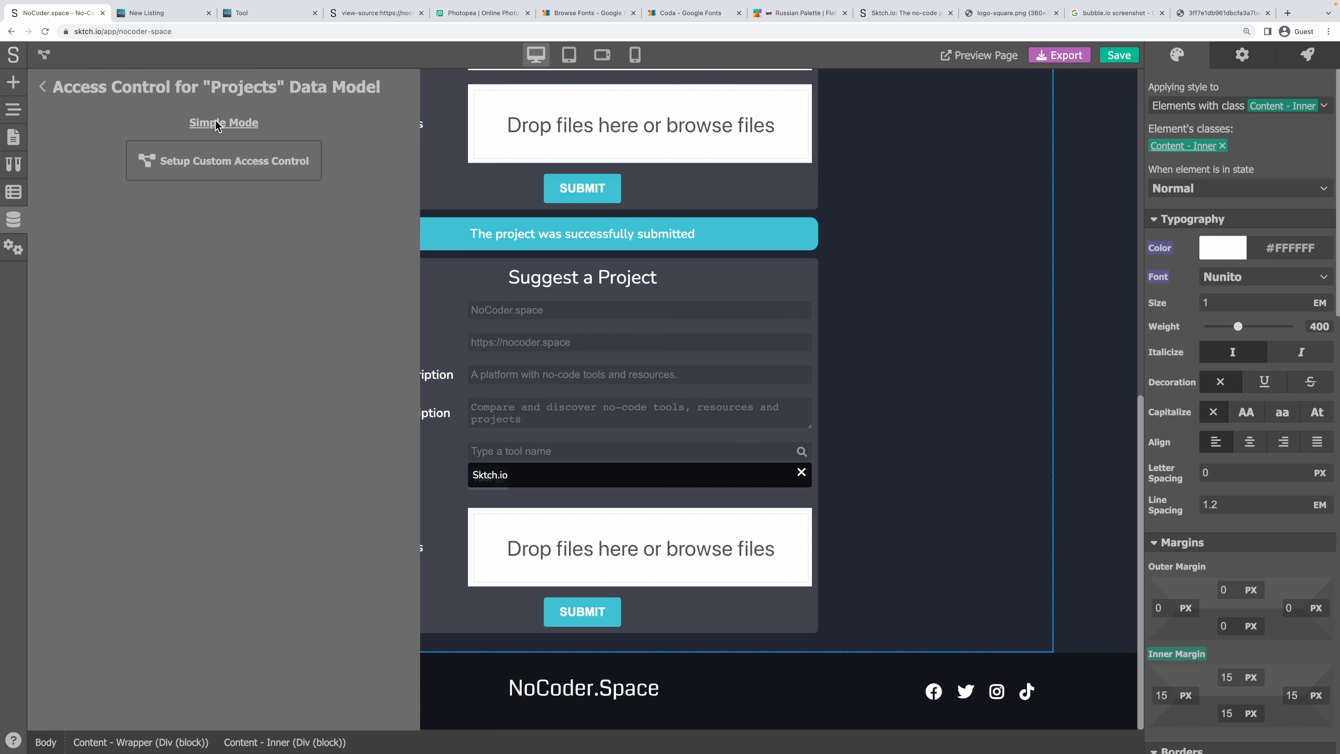
click(227, 161)
Rearrange the access graph and connect Switch's Case 2 output to Value (3).
scroll(380, 551, down, 5)
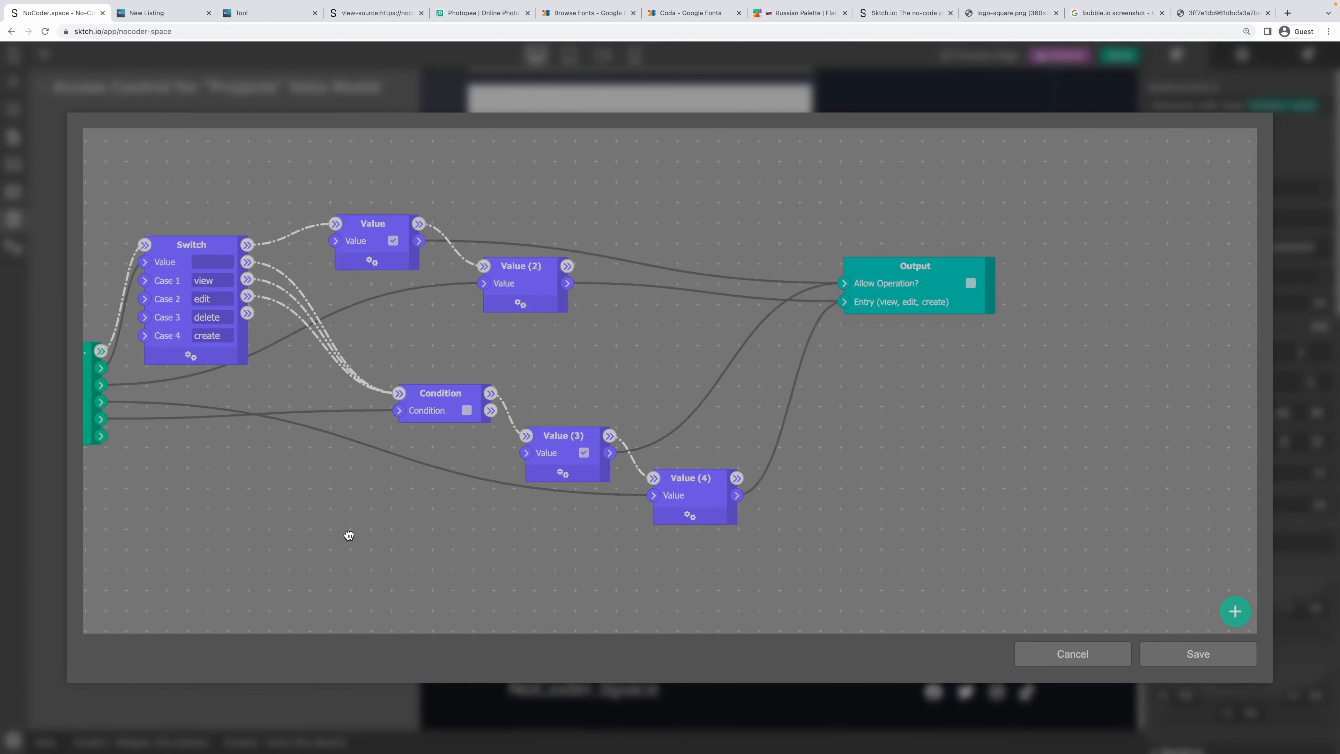
drag(459, 436, 563, 406)
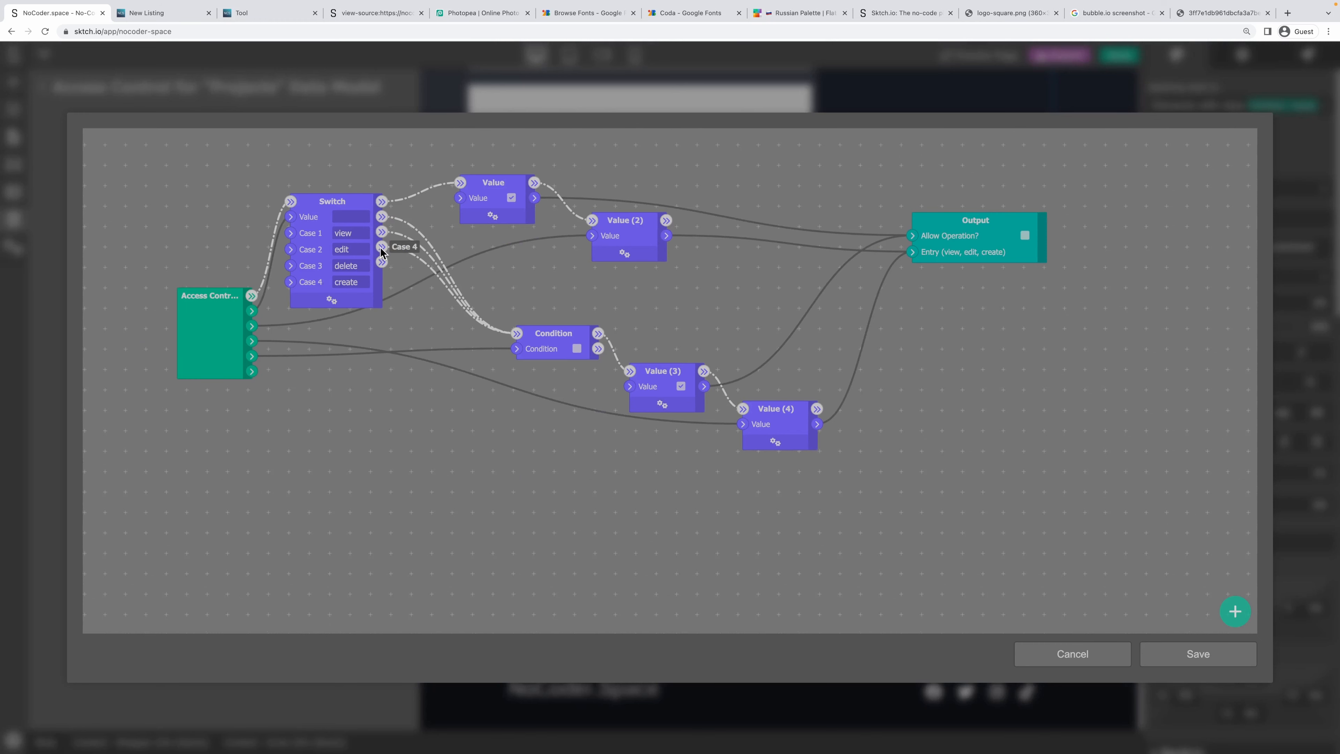
drag(653, 290, 560, 318)
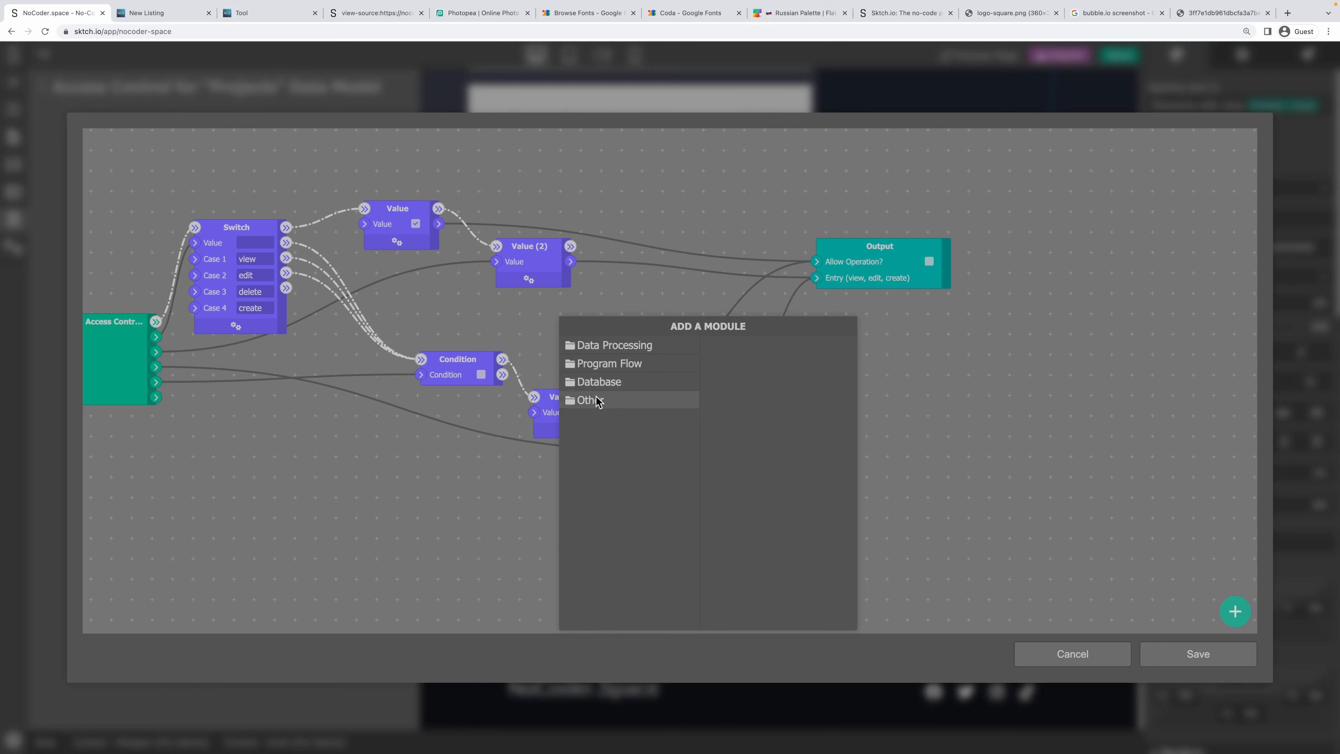
drag(467, 358, 409, 311)
drag(512, 377, 448, 338)
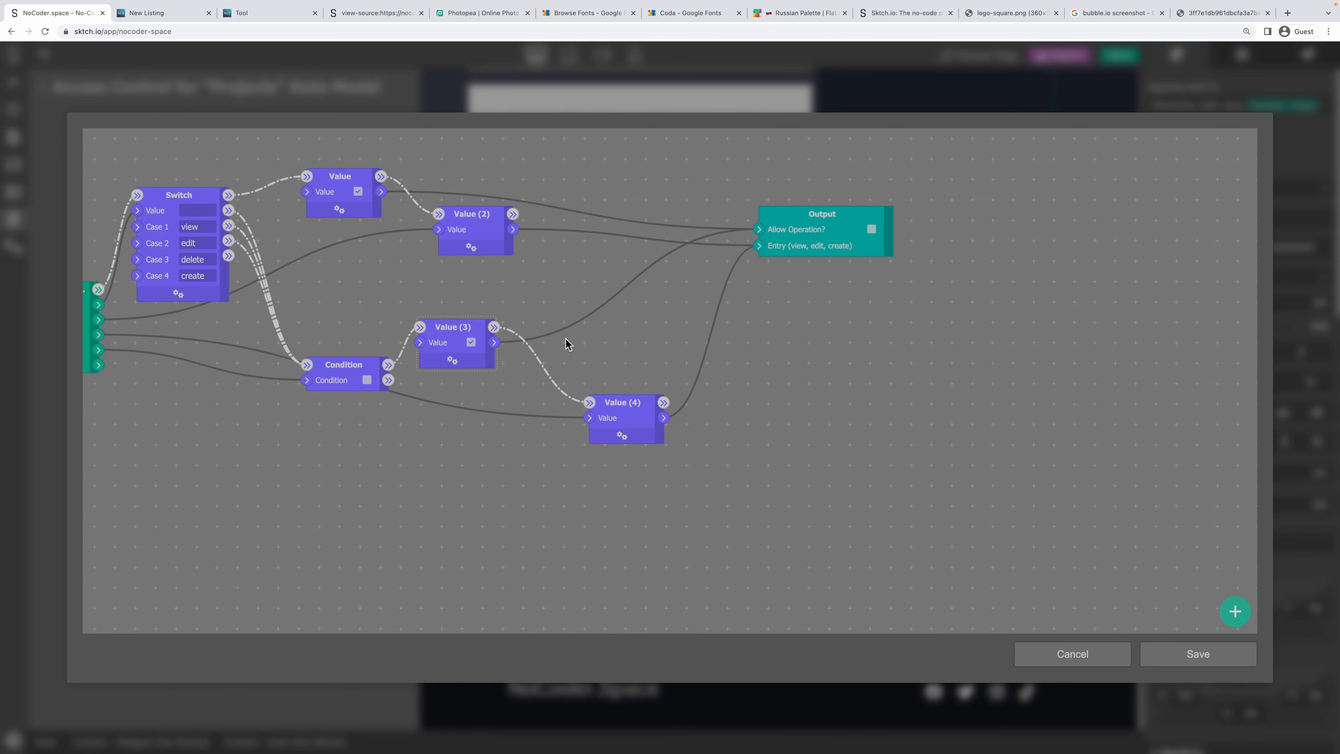
drag(228, 241, 420, 328)
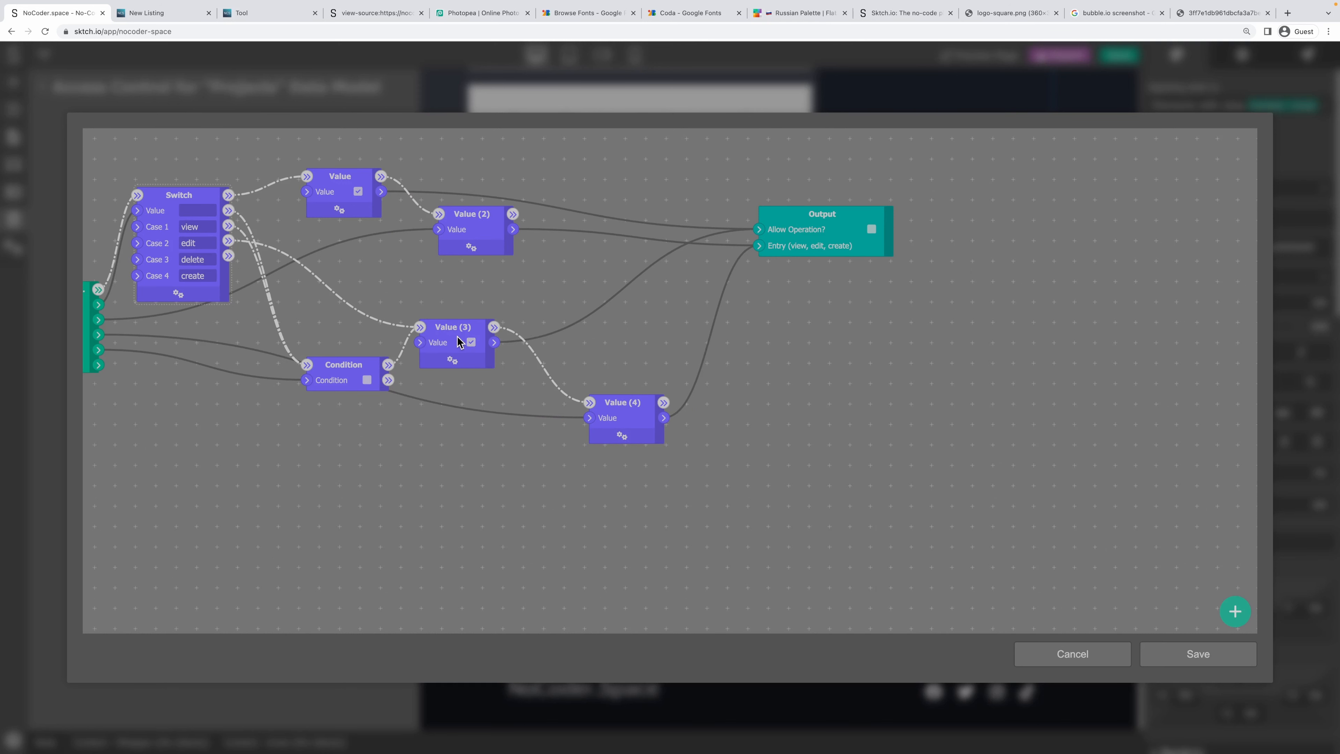
drag(459, 342, 477, 342)
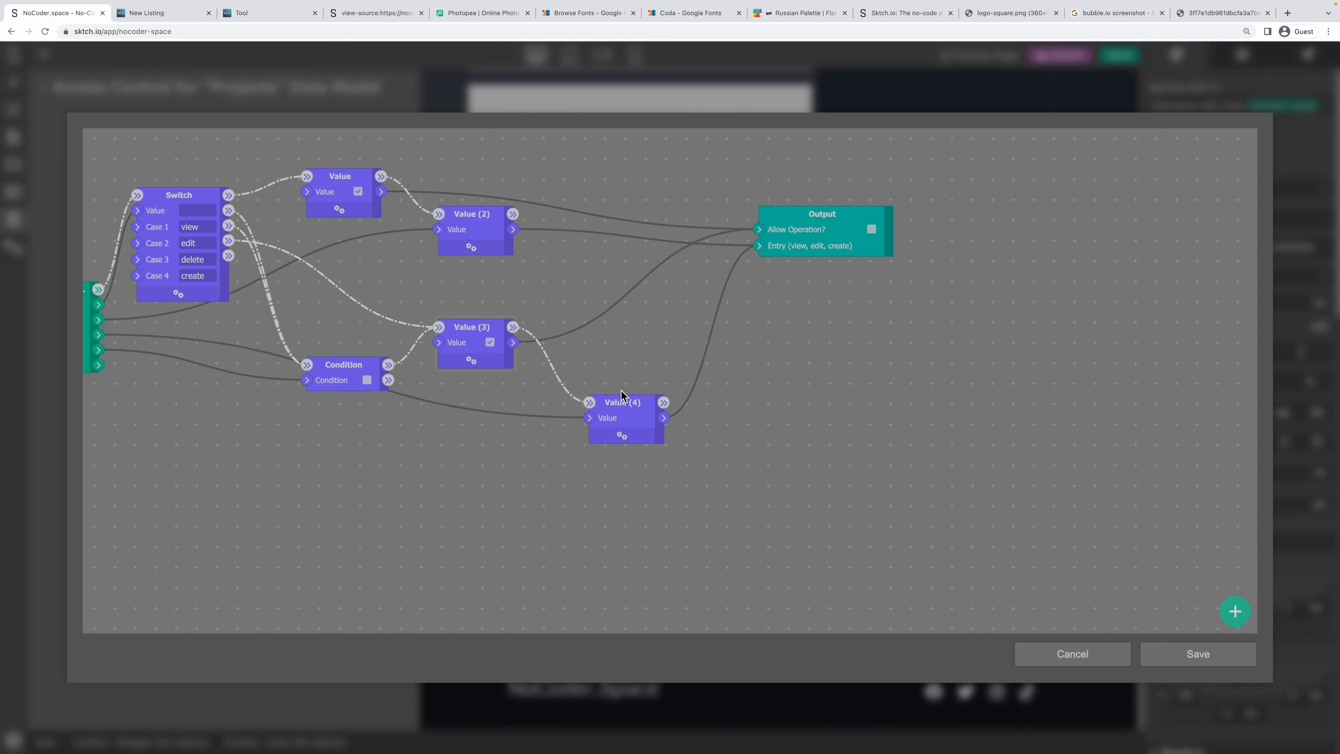
drag(622, 394, 584, 356)
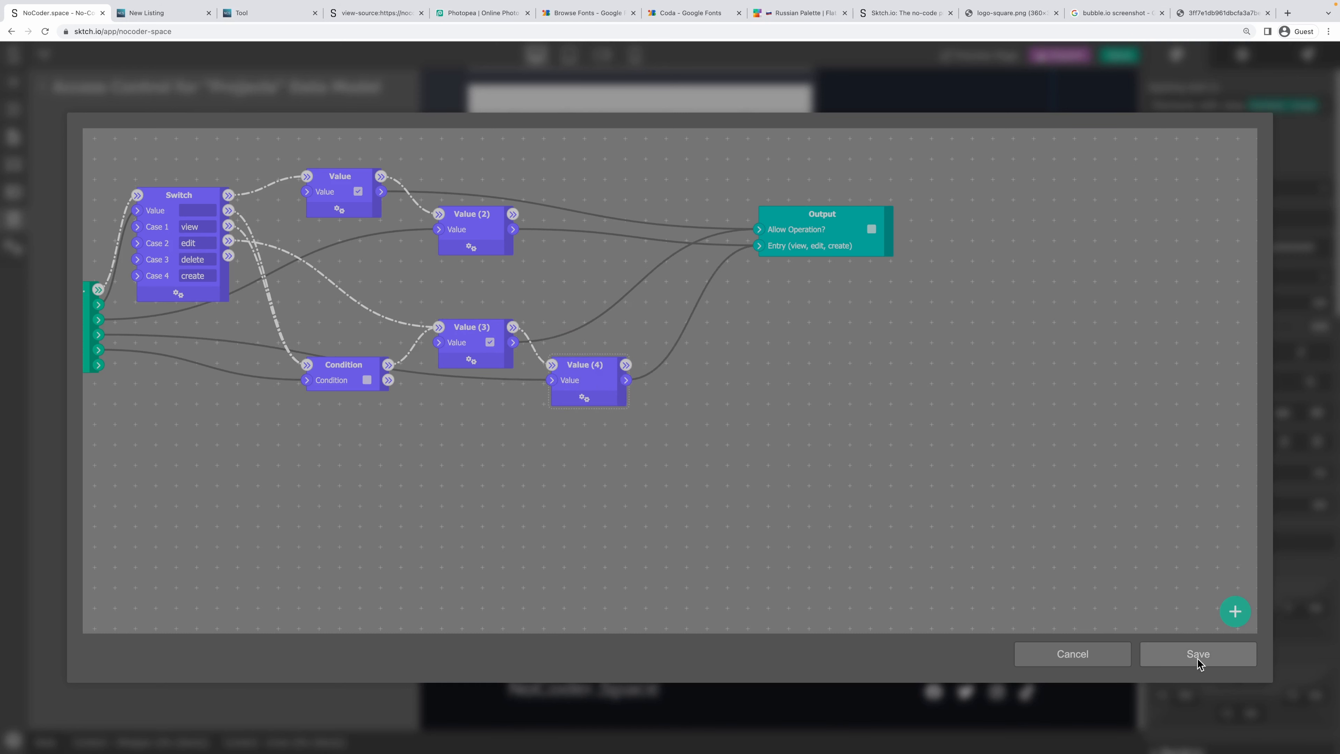
Add a Set entry's property node setting status to draft after Value (4), then save.
right_click(741, 336)
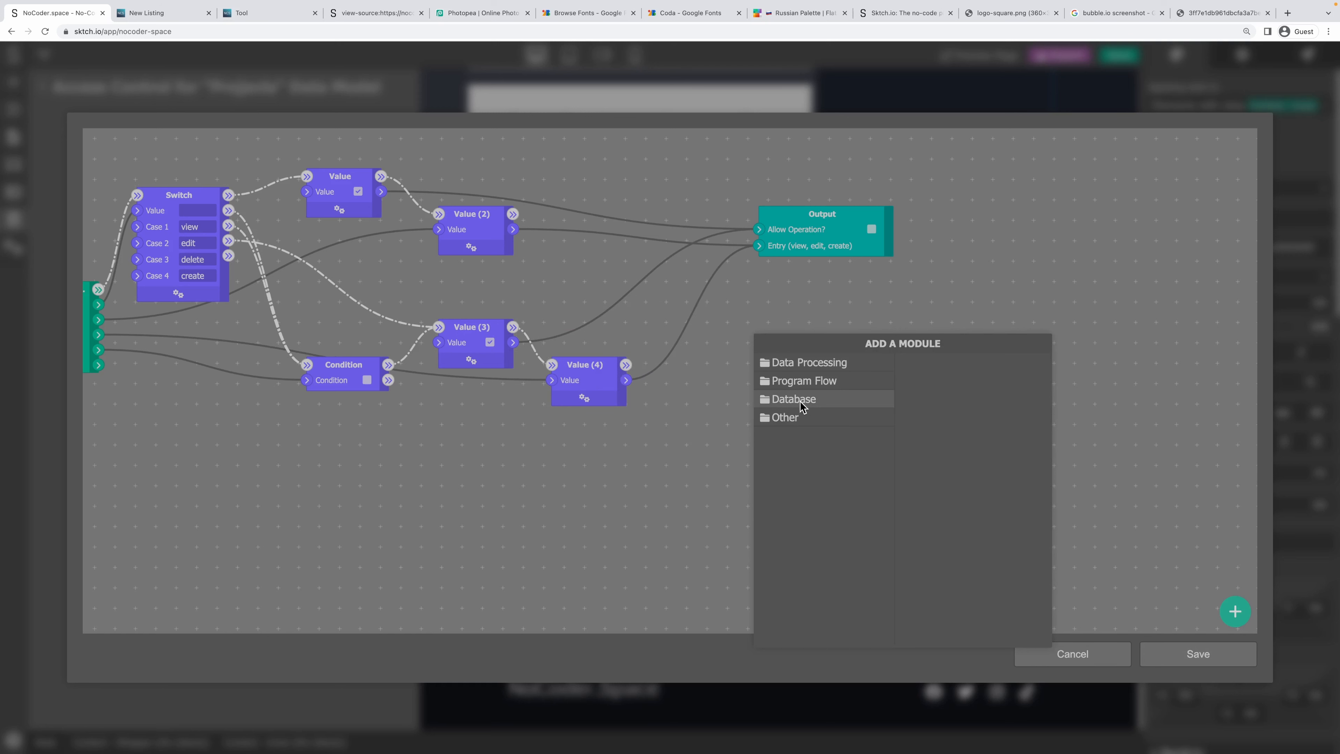
click(807, 364)
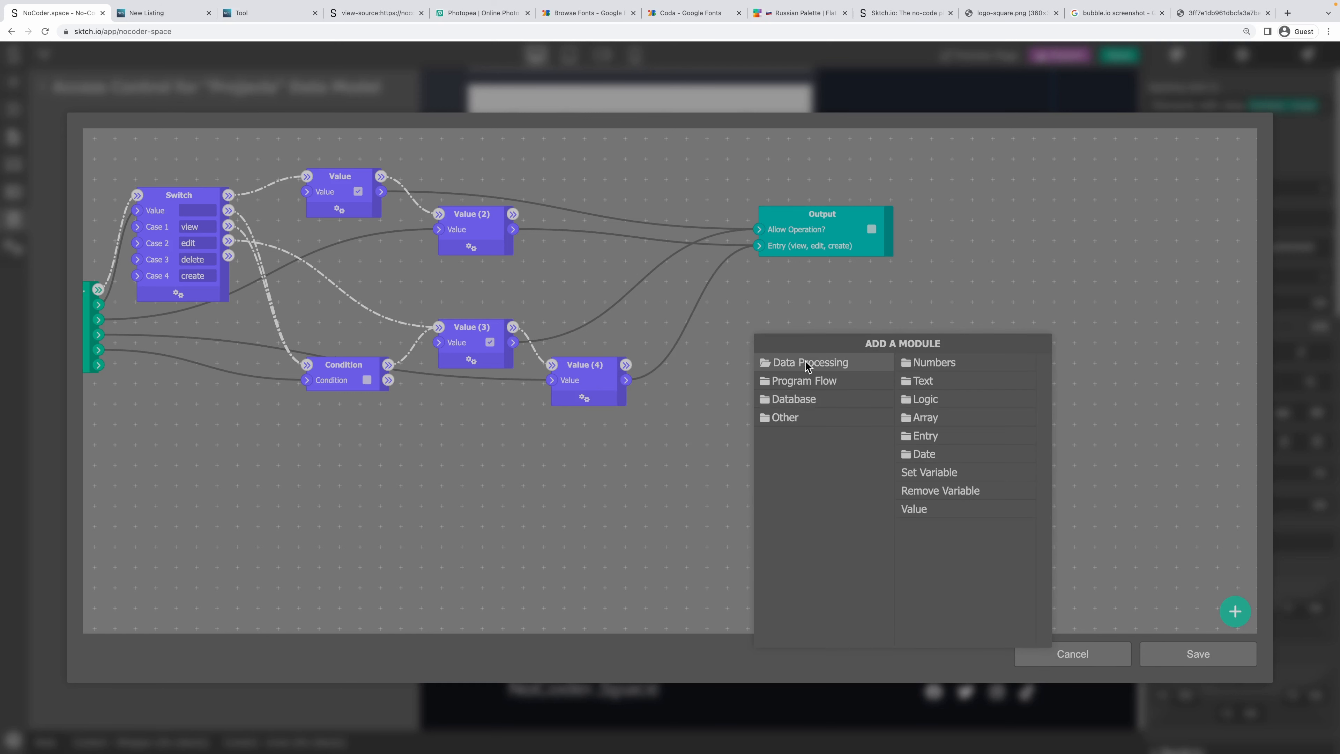
click(951, 446)
click(997, 365)
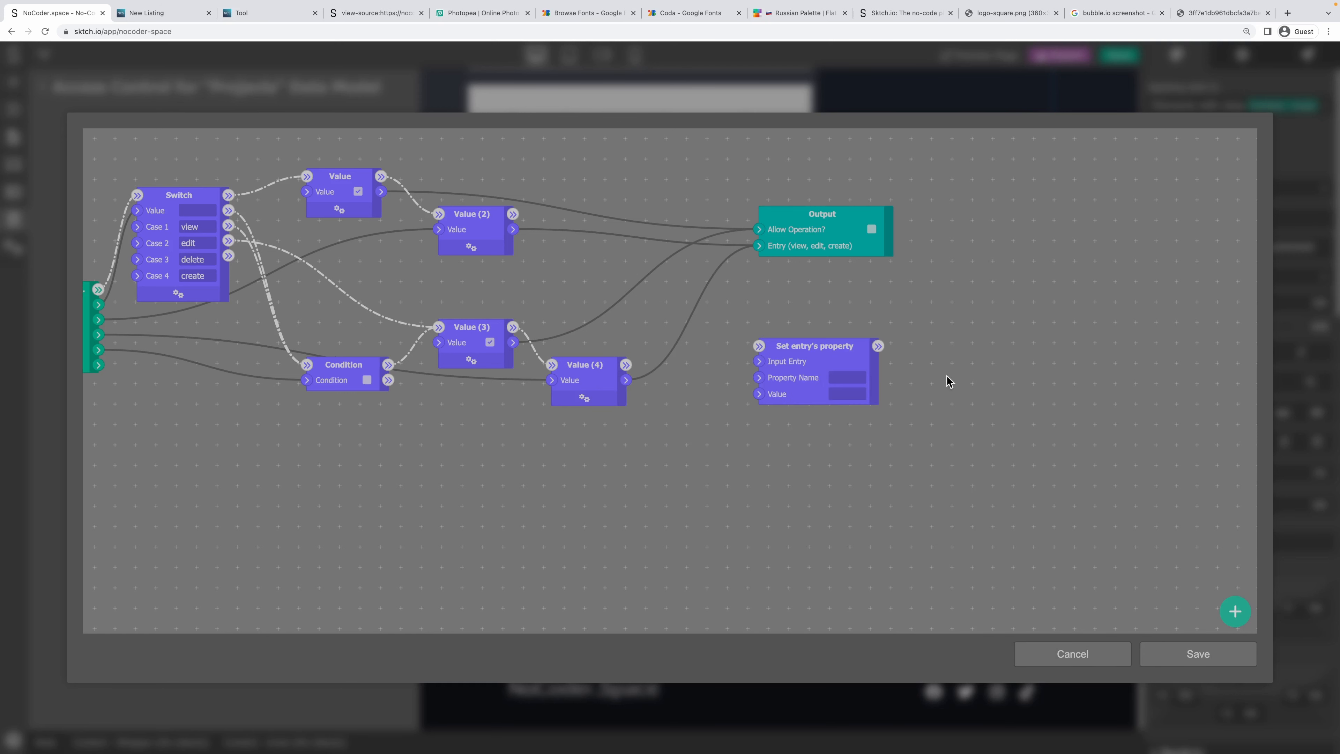
click(838, 378)
drag(626, 365, 759, 347)
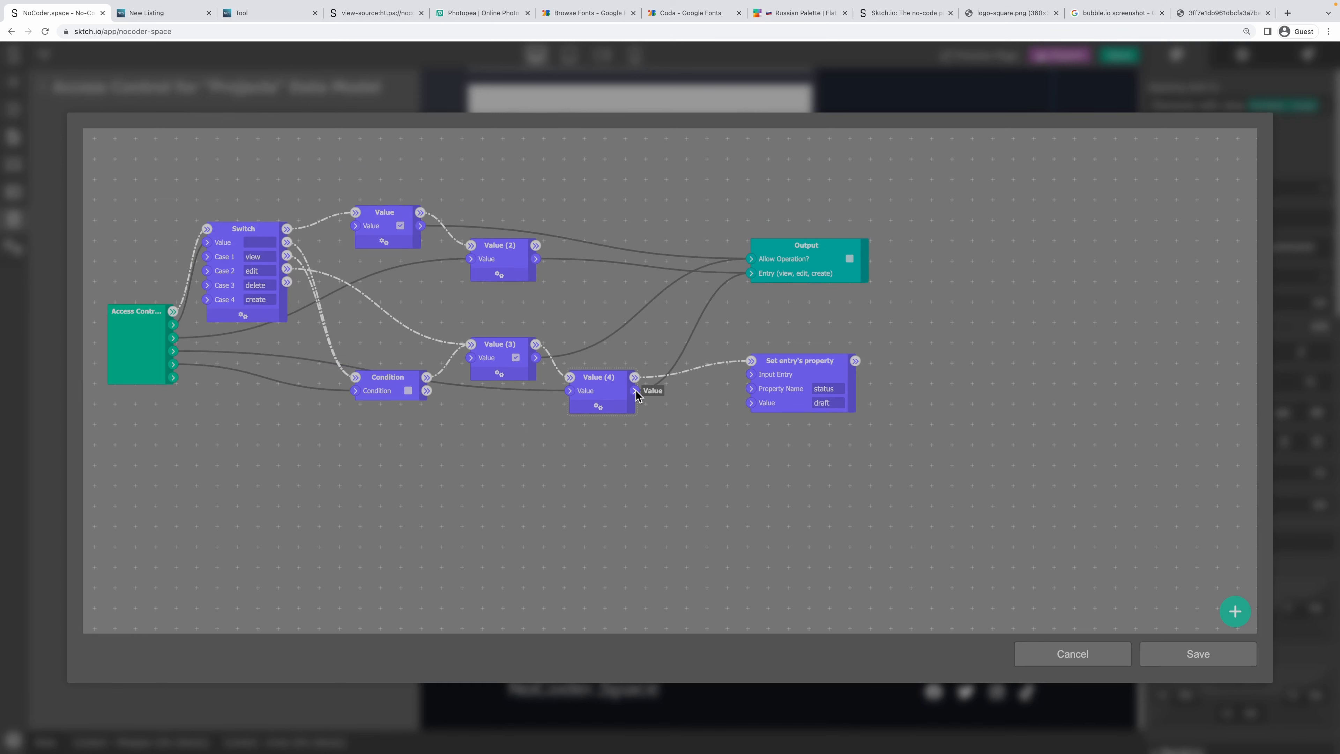
drag(635, 391, 753, 374)
click(1230, 655)
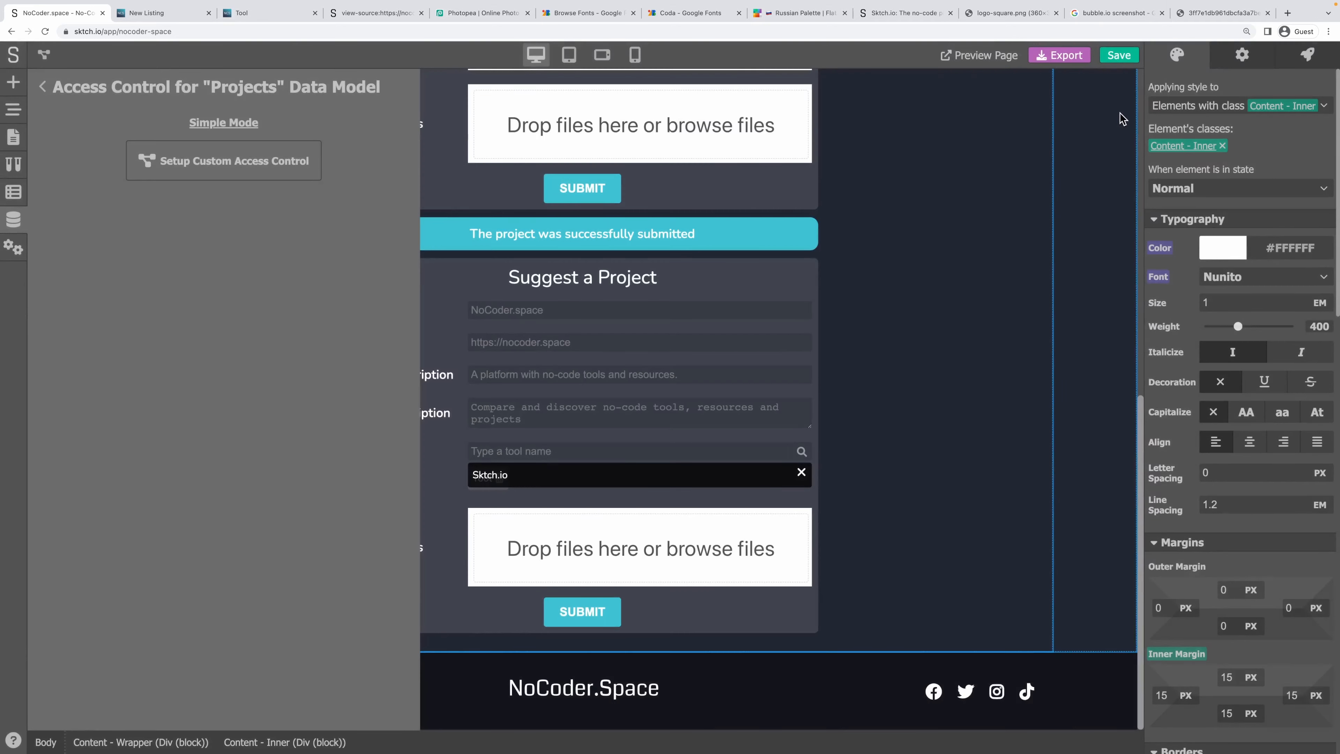
click(1116, 57)
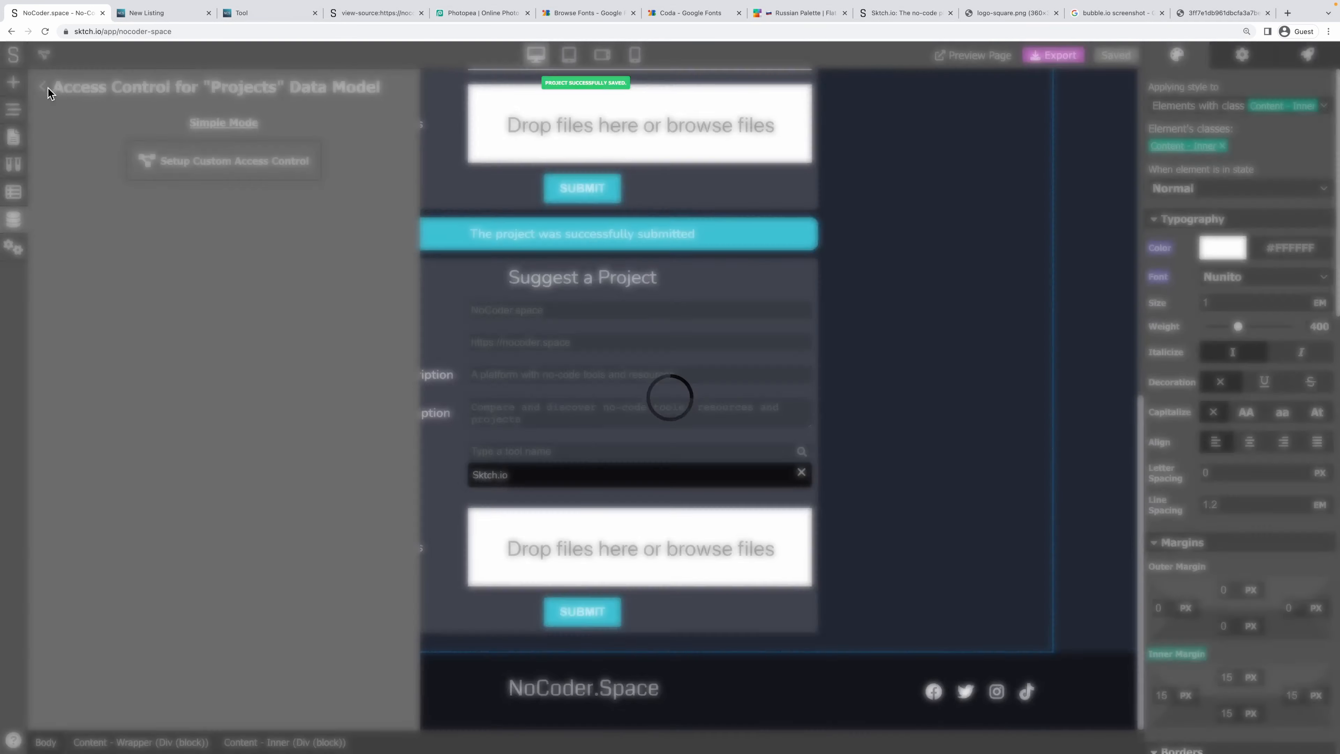
Review the Tools model's custom access control graph, then return to the Add Listing page.
click(43, 87)
click(177, 150)
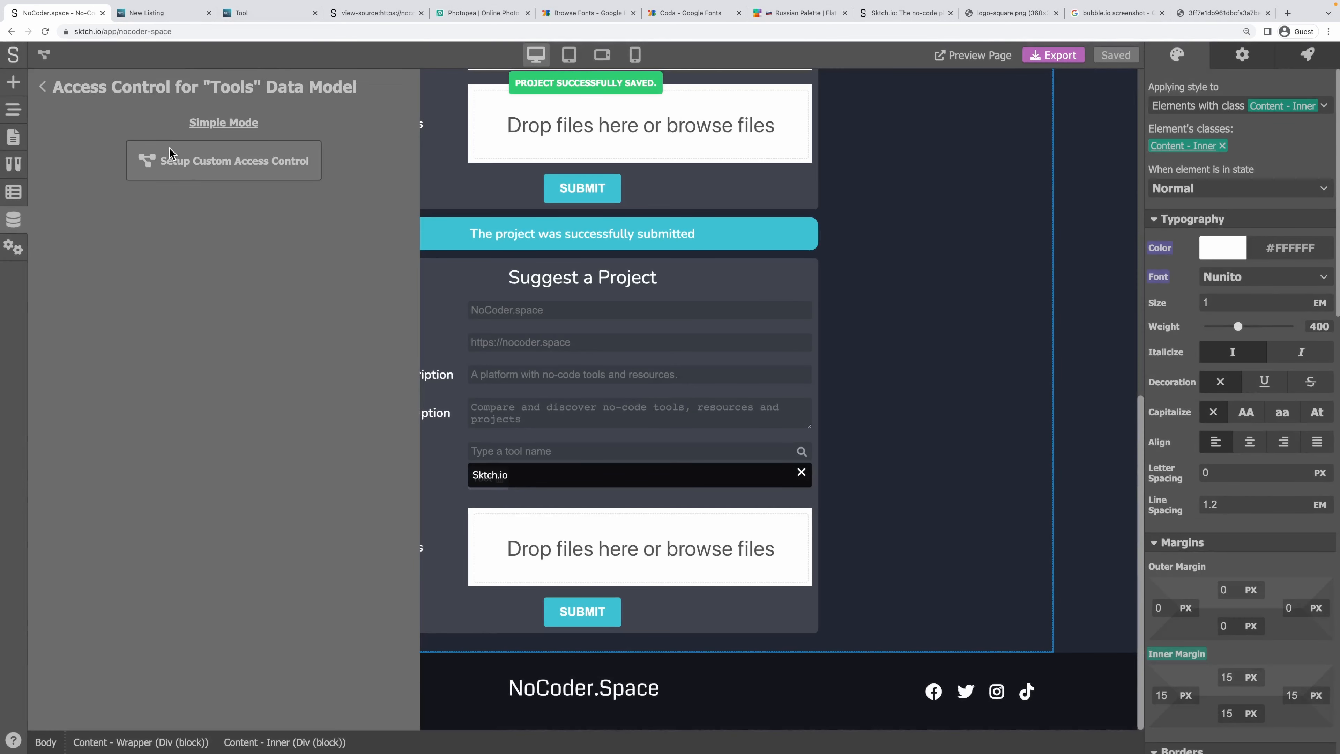
click(179, 159)
drag(1095, 397, 470, 307)
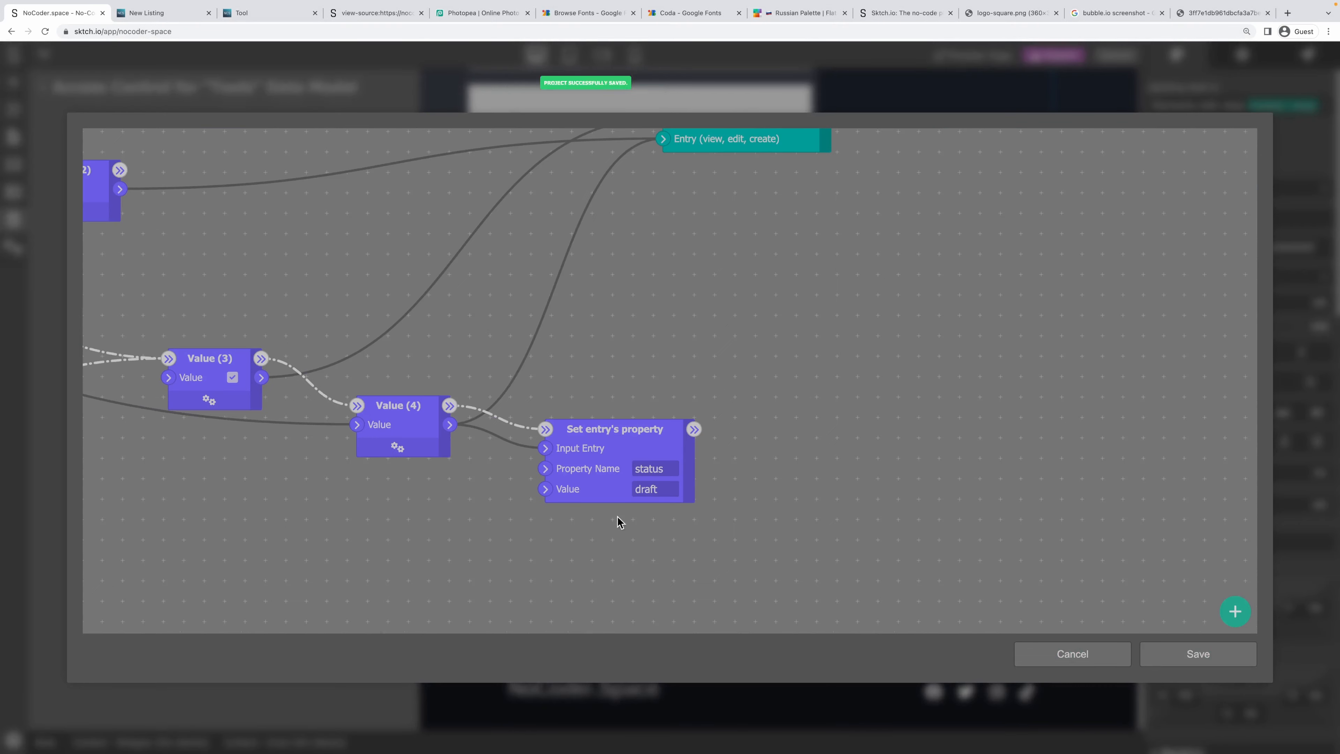
scroll(512, 340, down, 5)
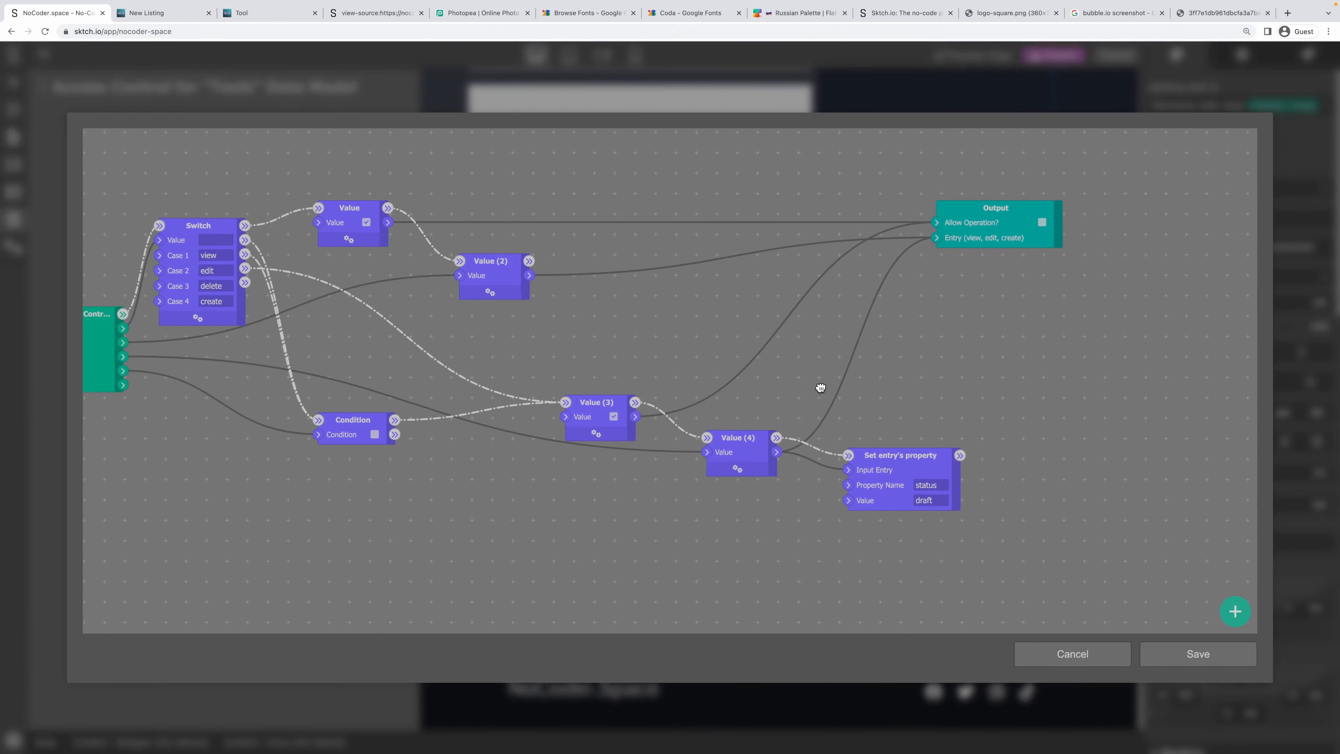
click(1189, 653)
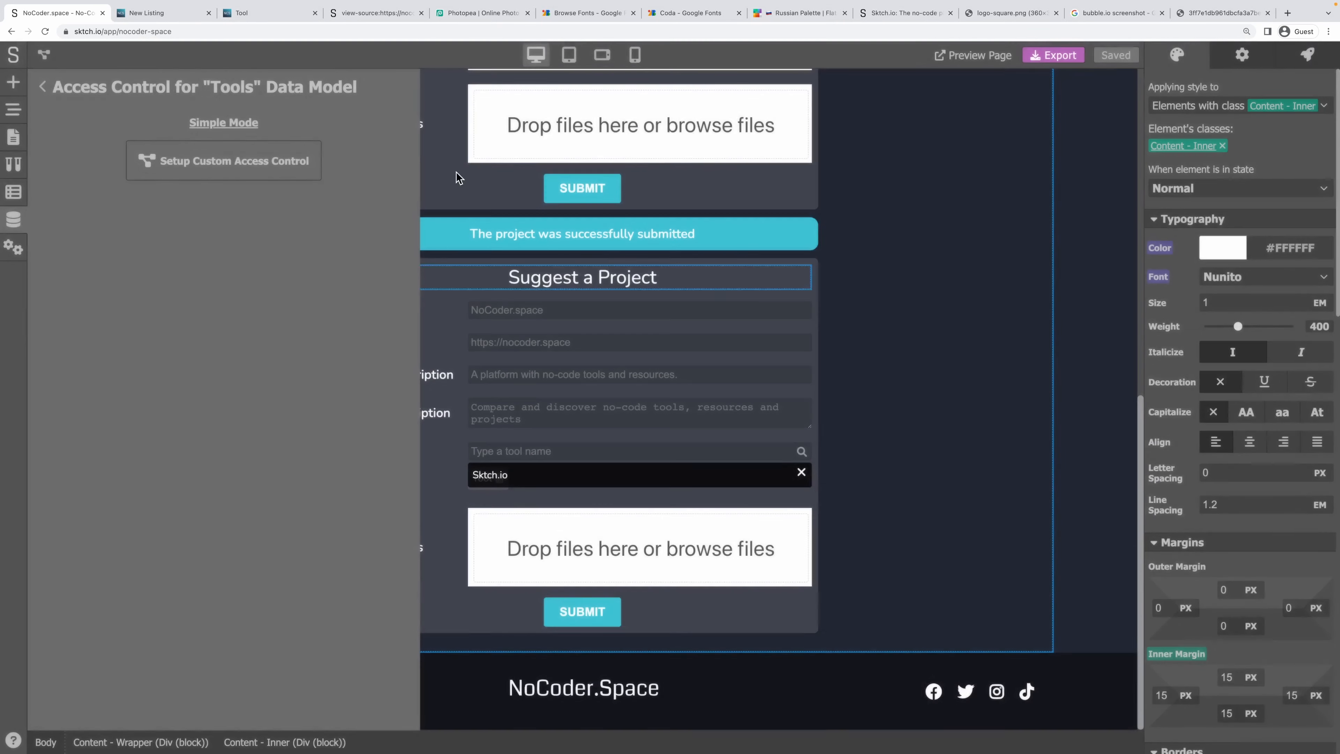
click(43, 86)
key(ctrl+Tab)
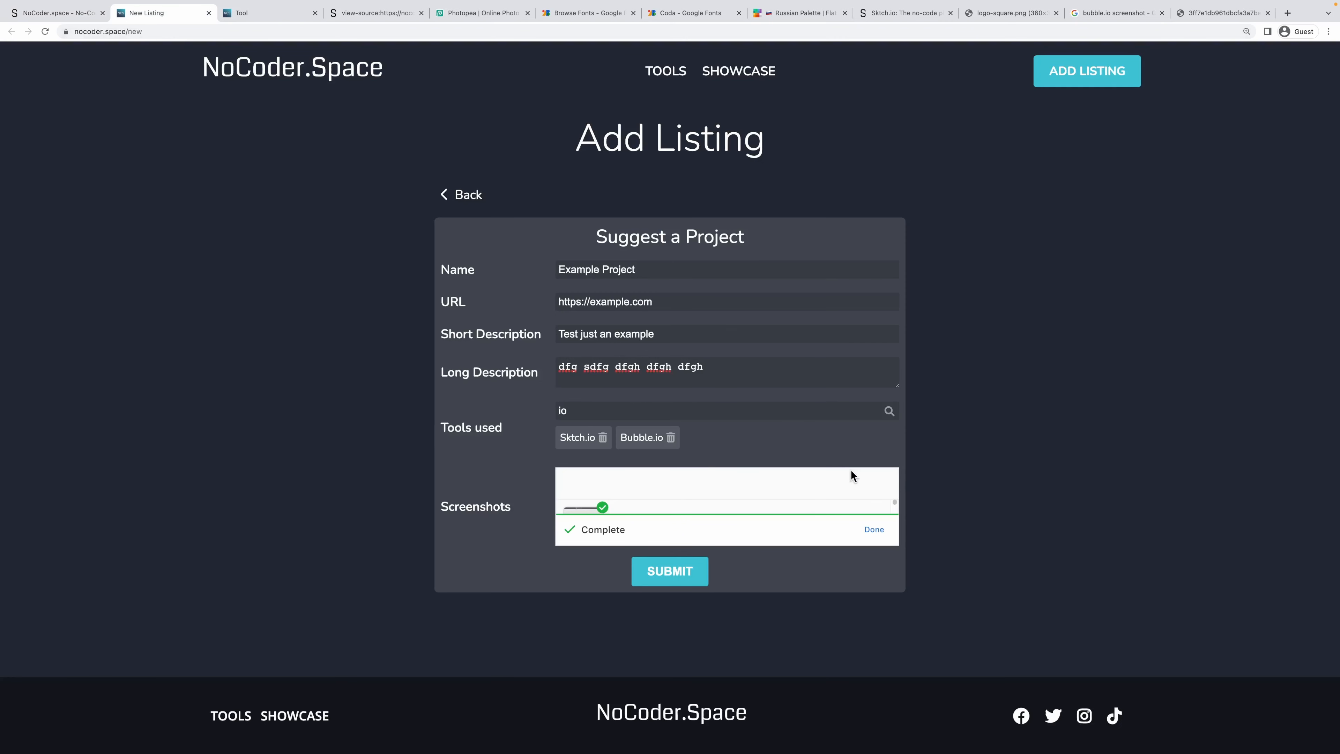
Resubmit the Example Project suggestion successfully, then return to the Sktch.io editor.
click(668, 578)
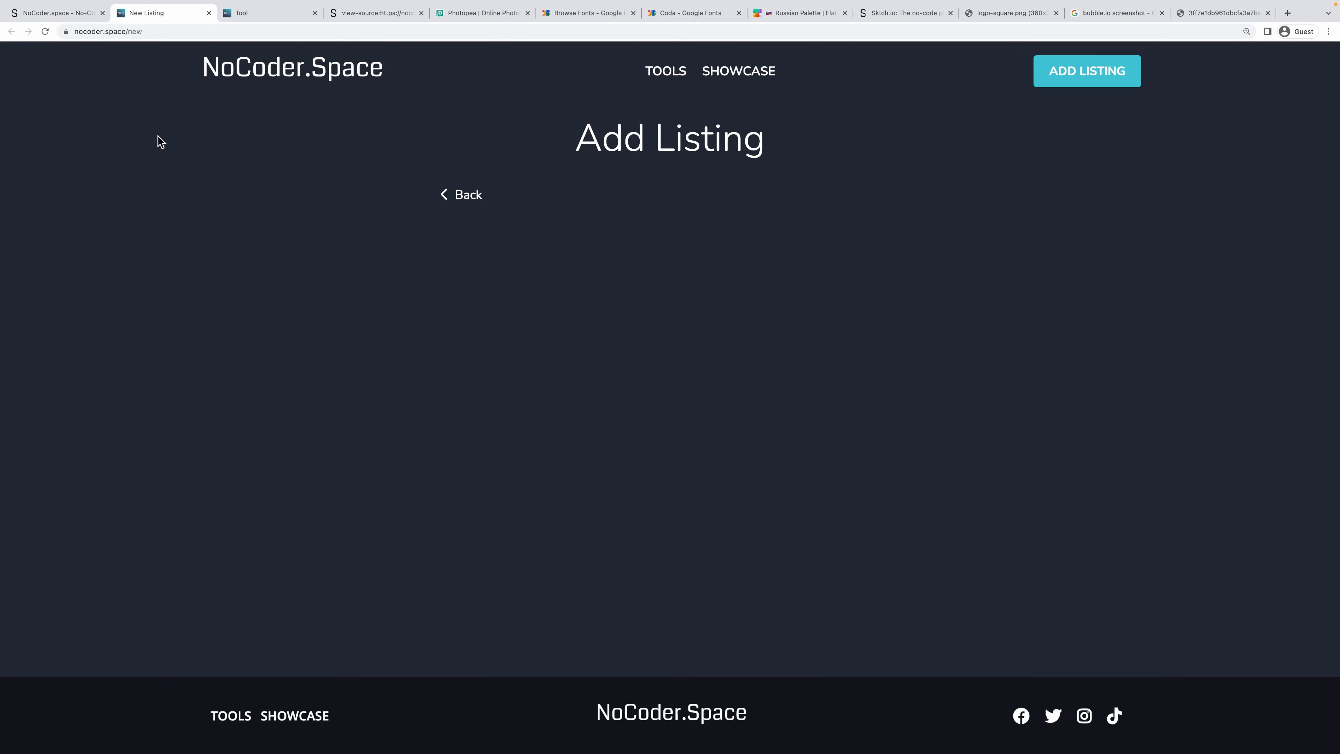
click(40, 15)
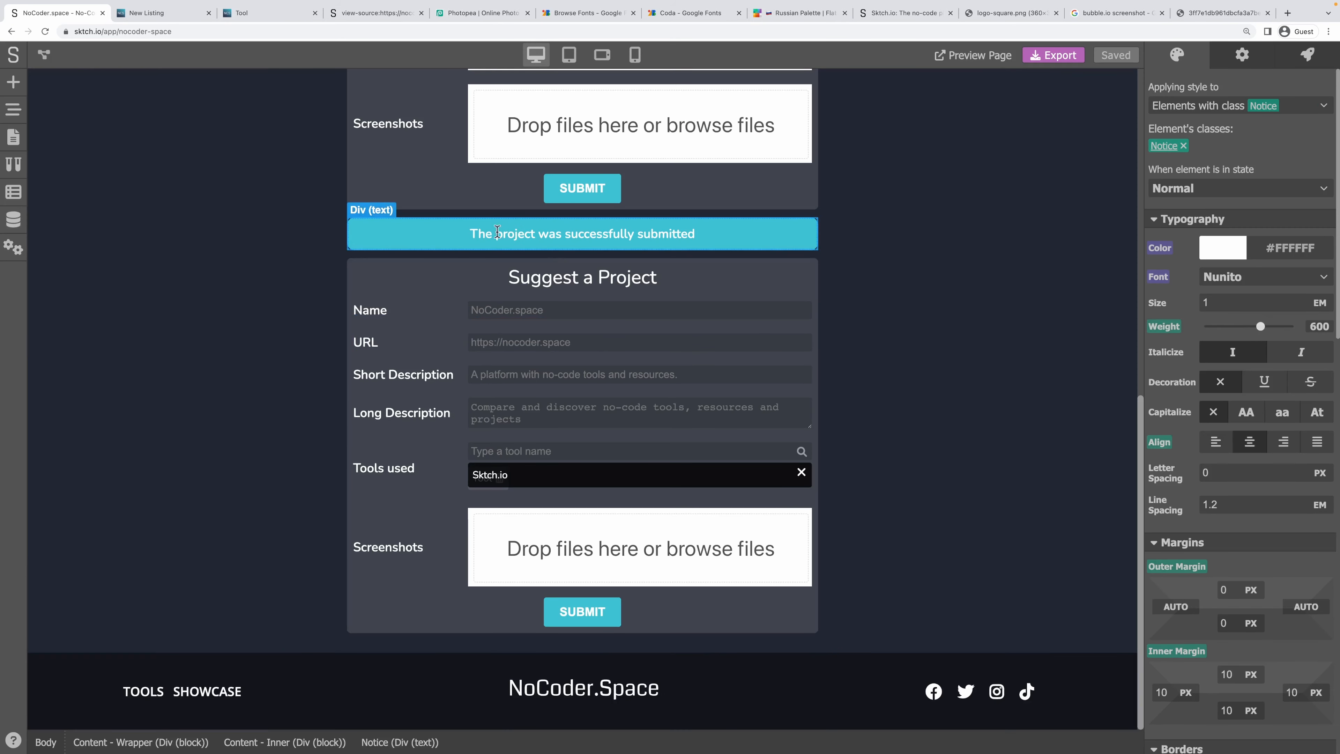
Change the success notice's render condition to type=="success-project" and save the project.
click(1245, 58)
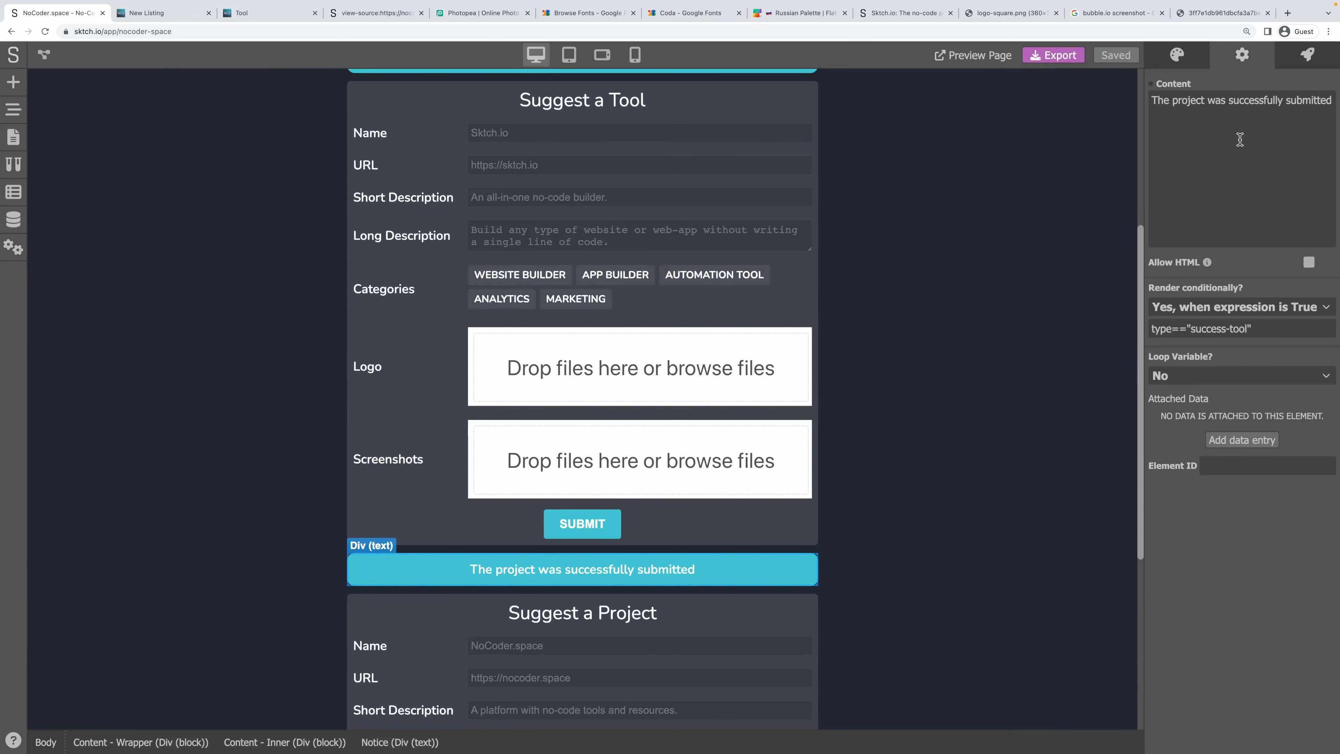
double_click(1236, 328)
text(projec)
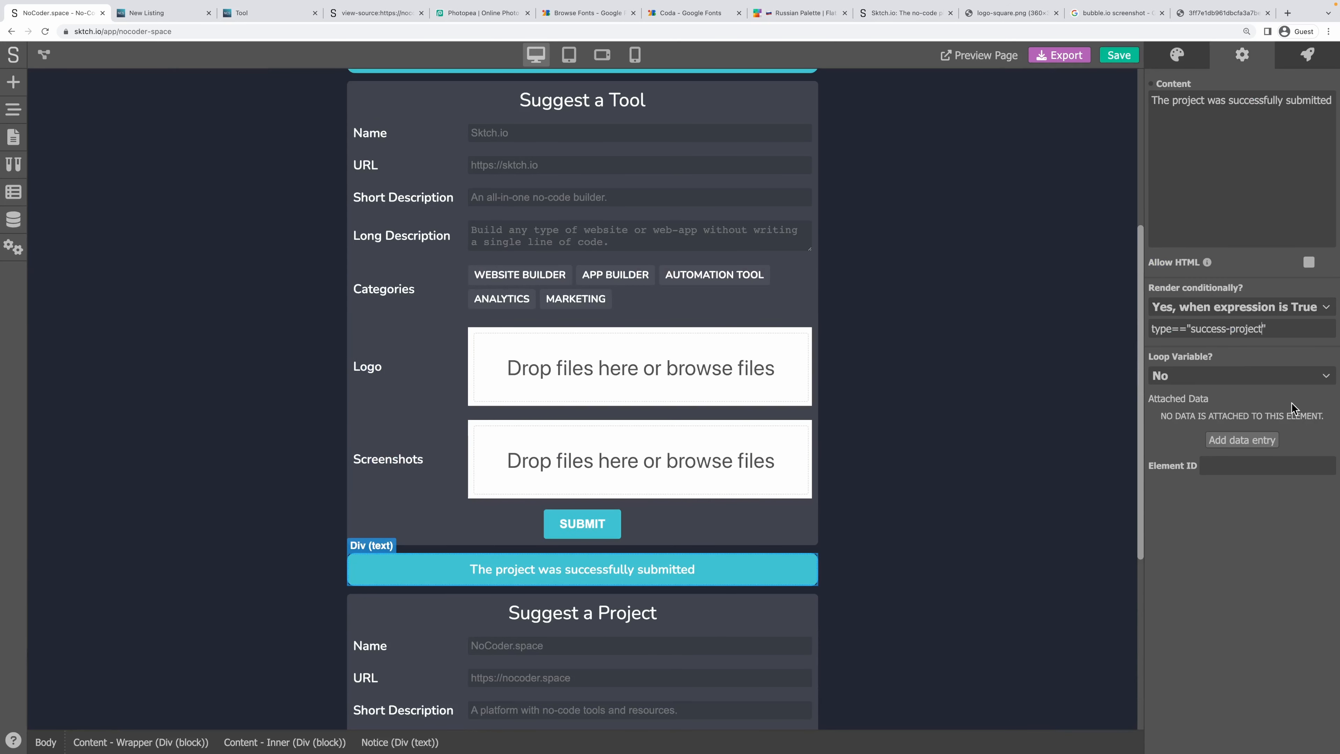
key(ctrl+s)
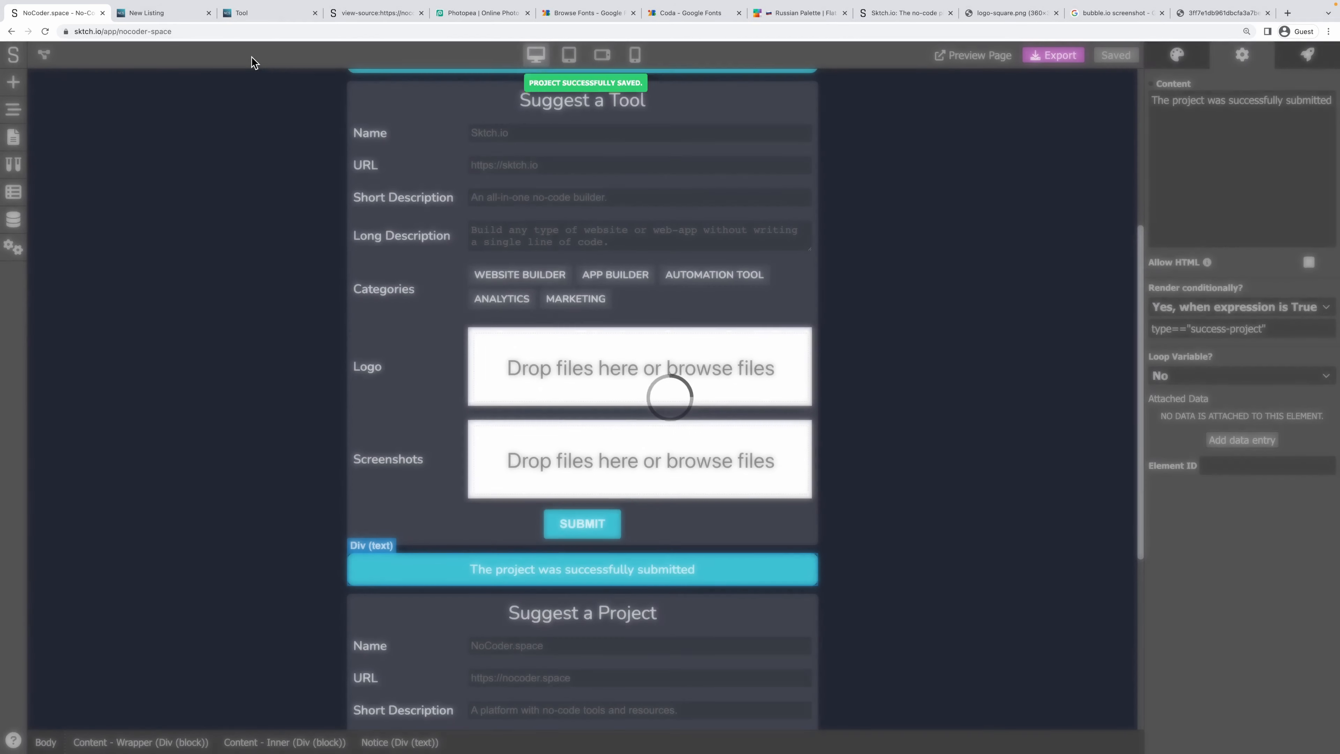
Review the Projects data model entries, checking Example Project's URL and draft status.
click(15, 219)
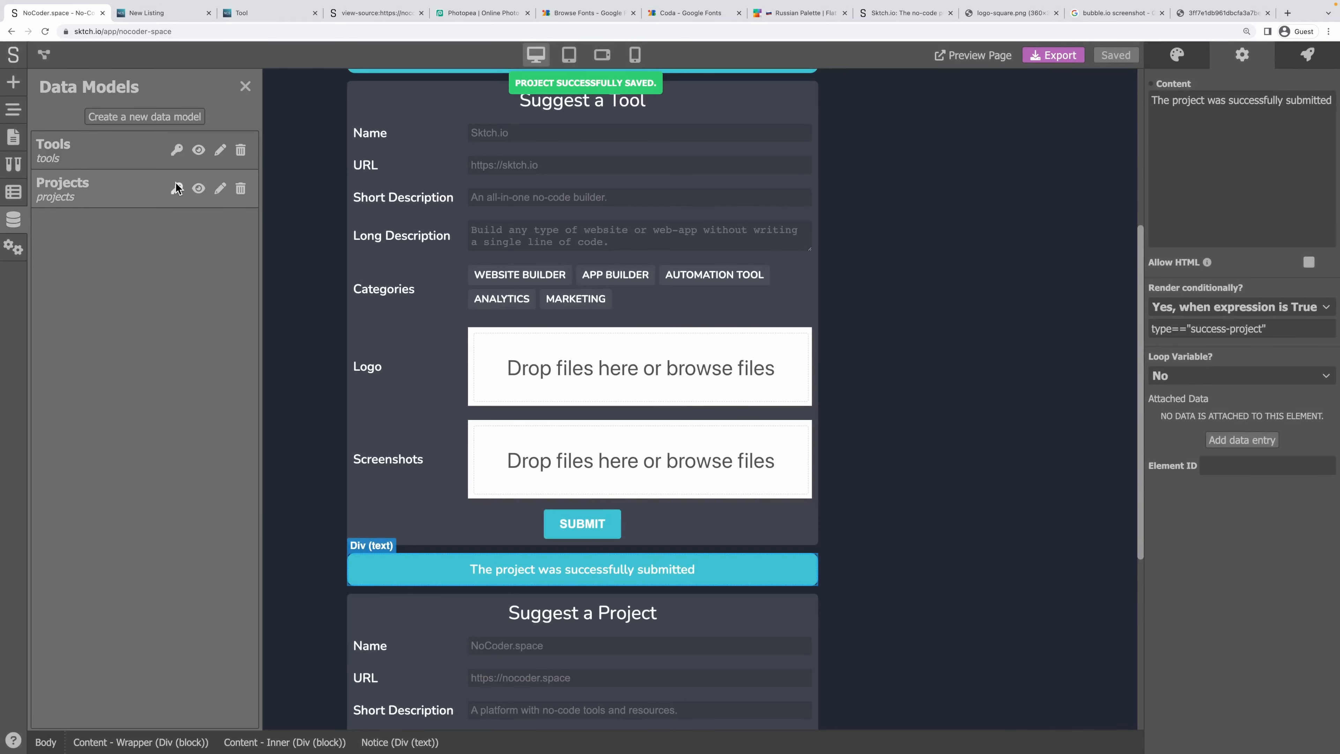
click(198, 189)
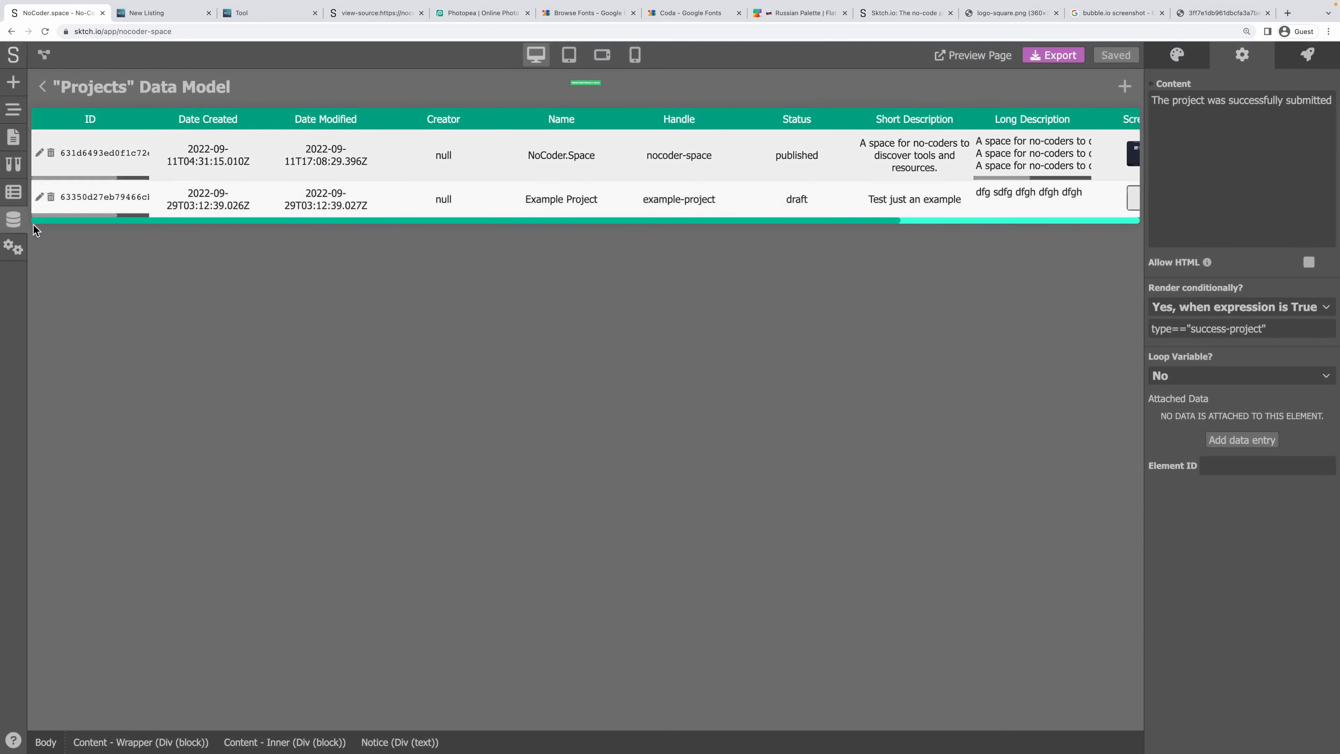
drag(118, 221, 640, 255)
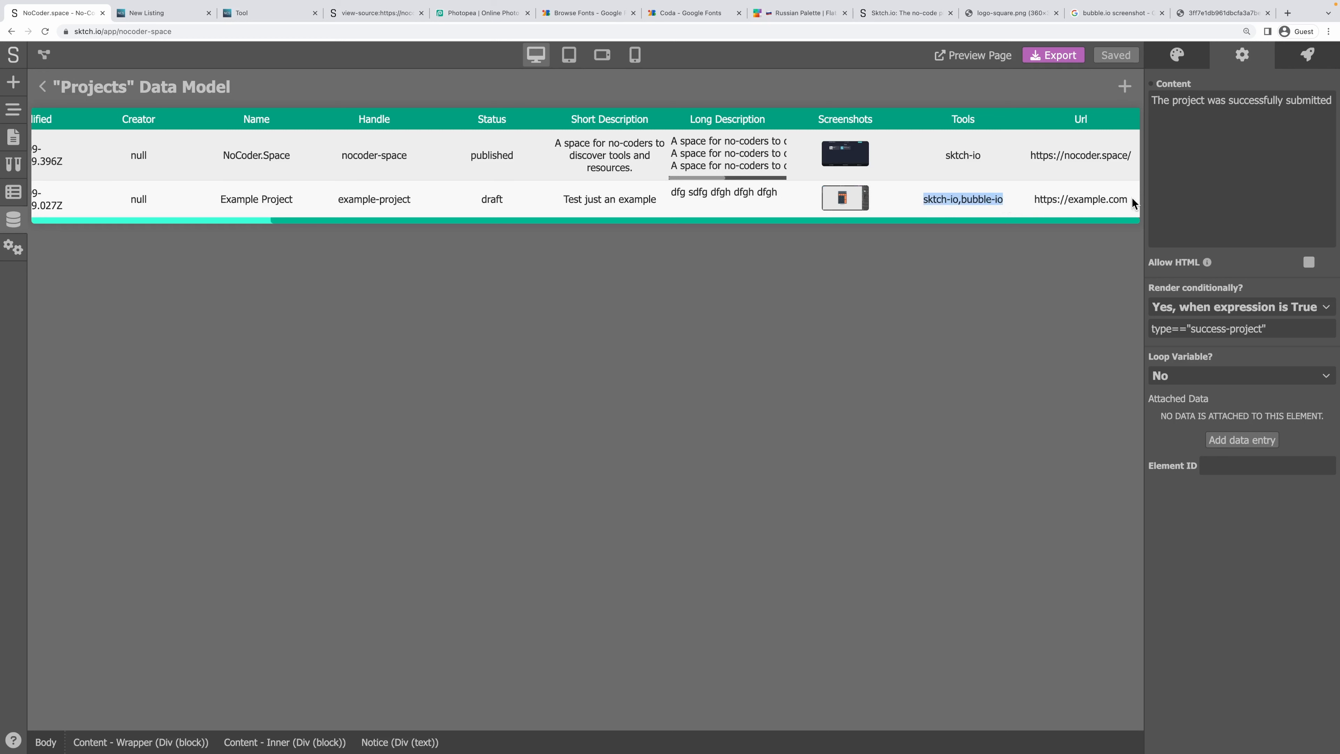
drag(1132, 197, 1041, 199)
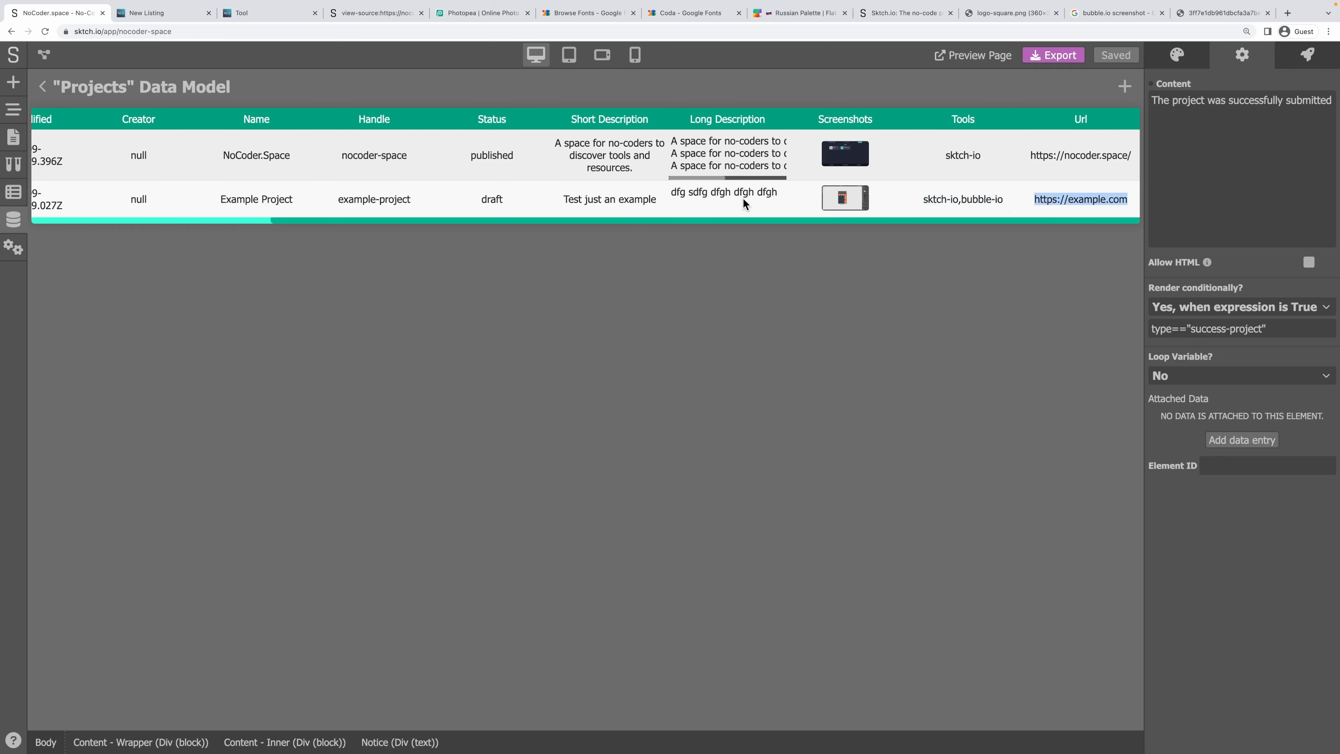
drag(461, 205, 522, 198)
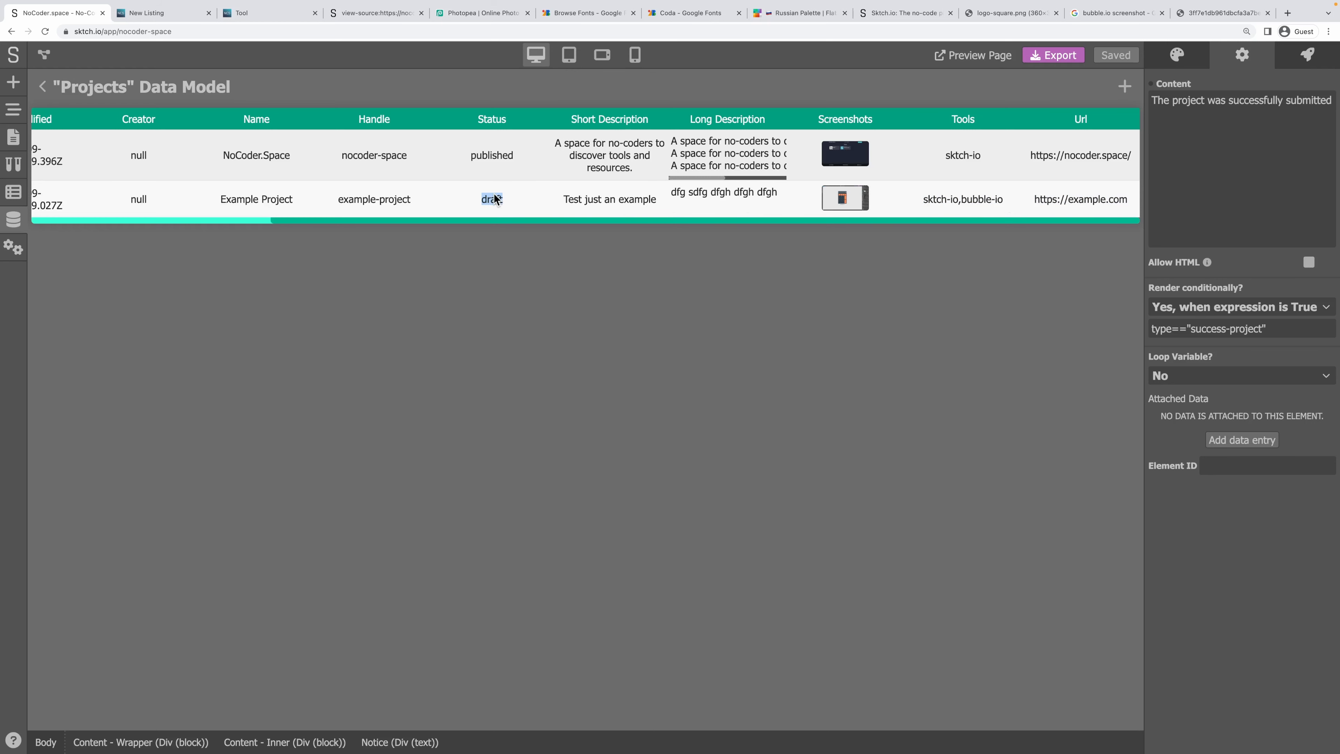
drag(381, 219, 174, 220)
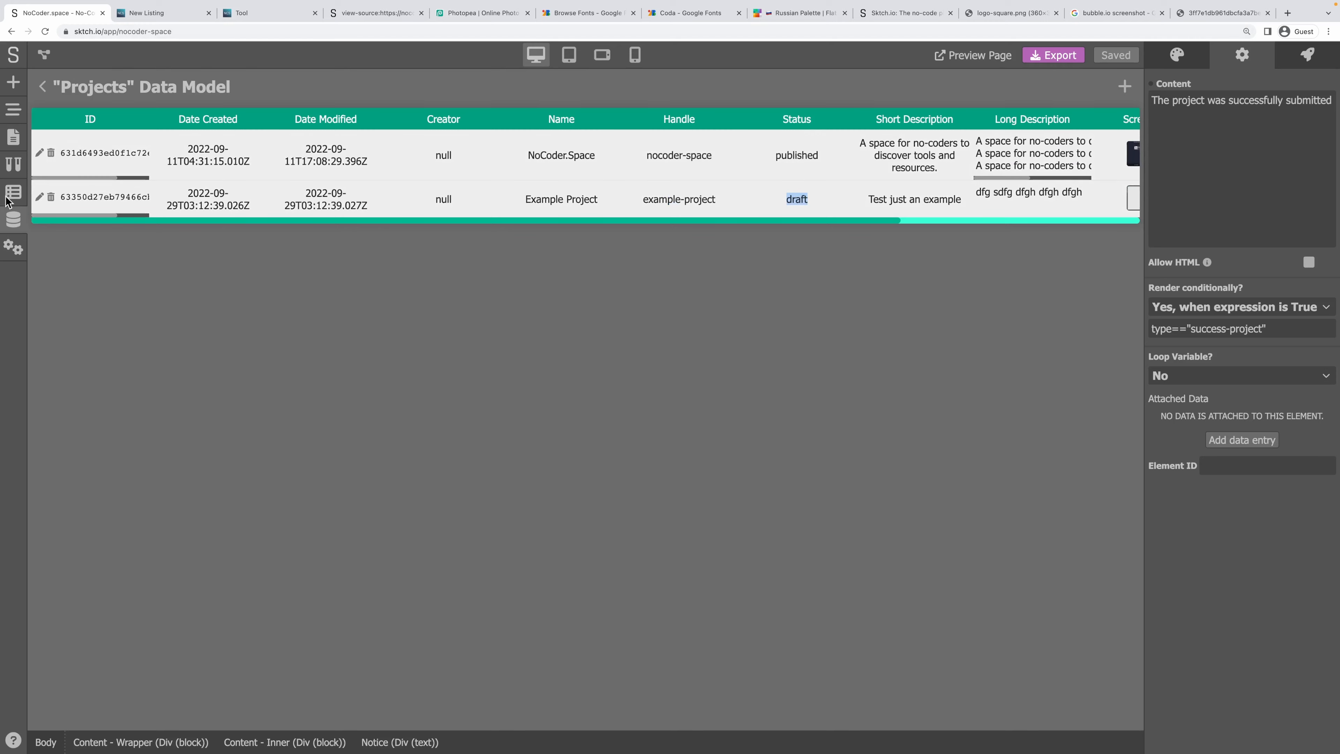
Edit the Example Project entry, set its Status to Published, and save the entry.
click(39, 197)
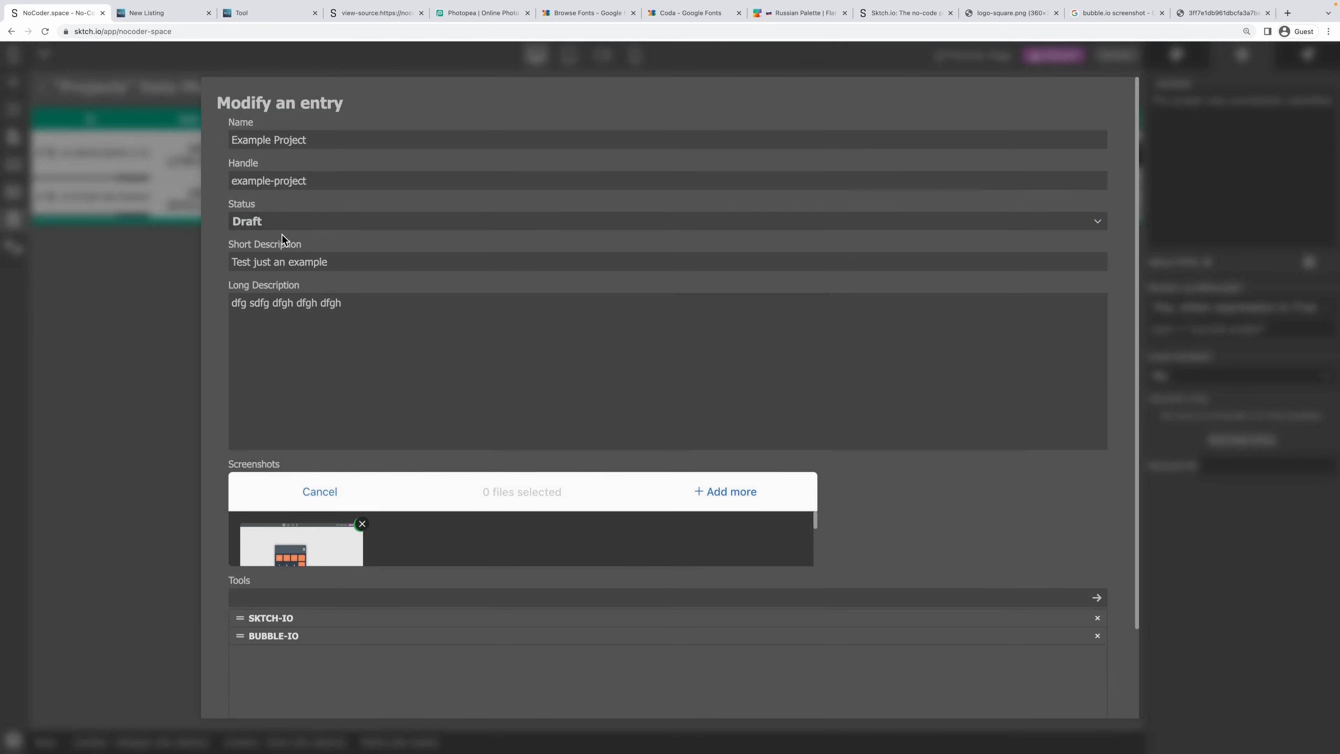
click(284, 221)
click(269, 257)
scroll(465, 601, down, 2)
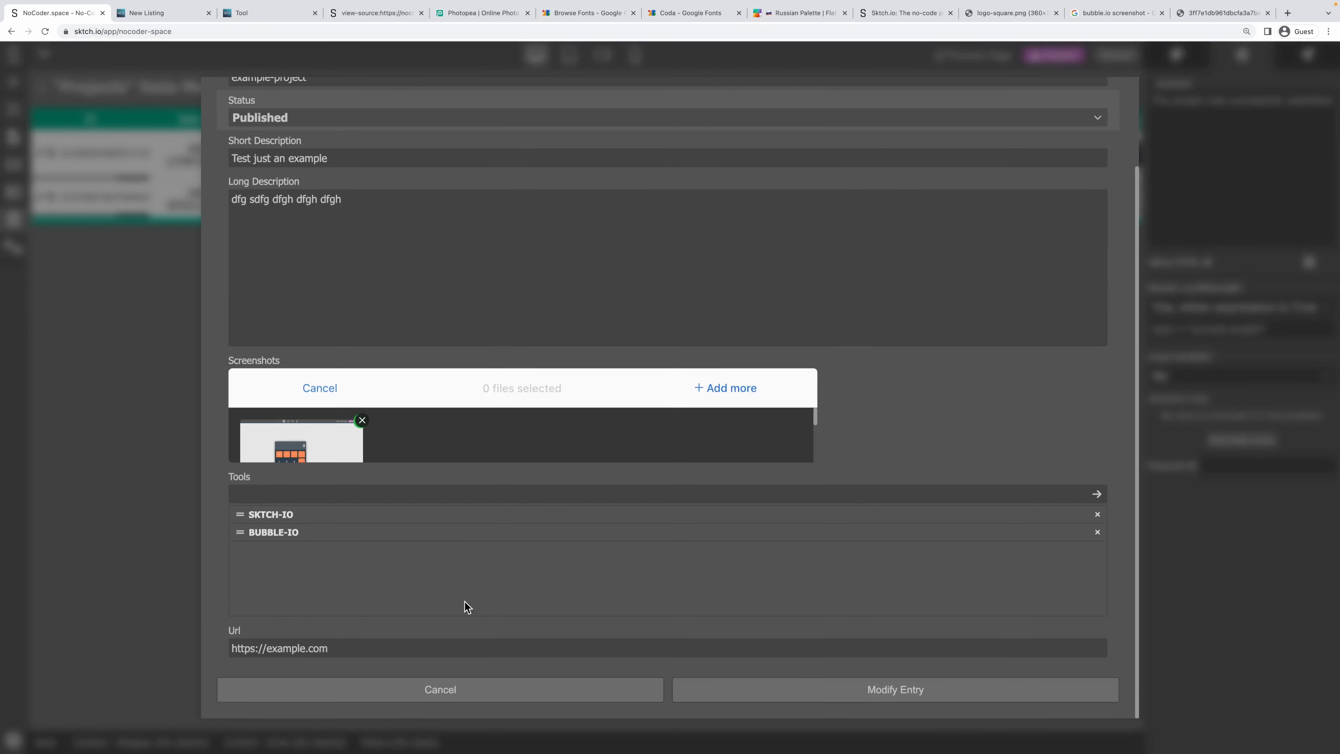
click(859, 692)
click(169, 12)
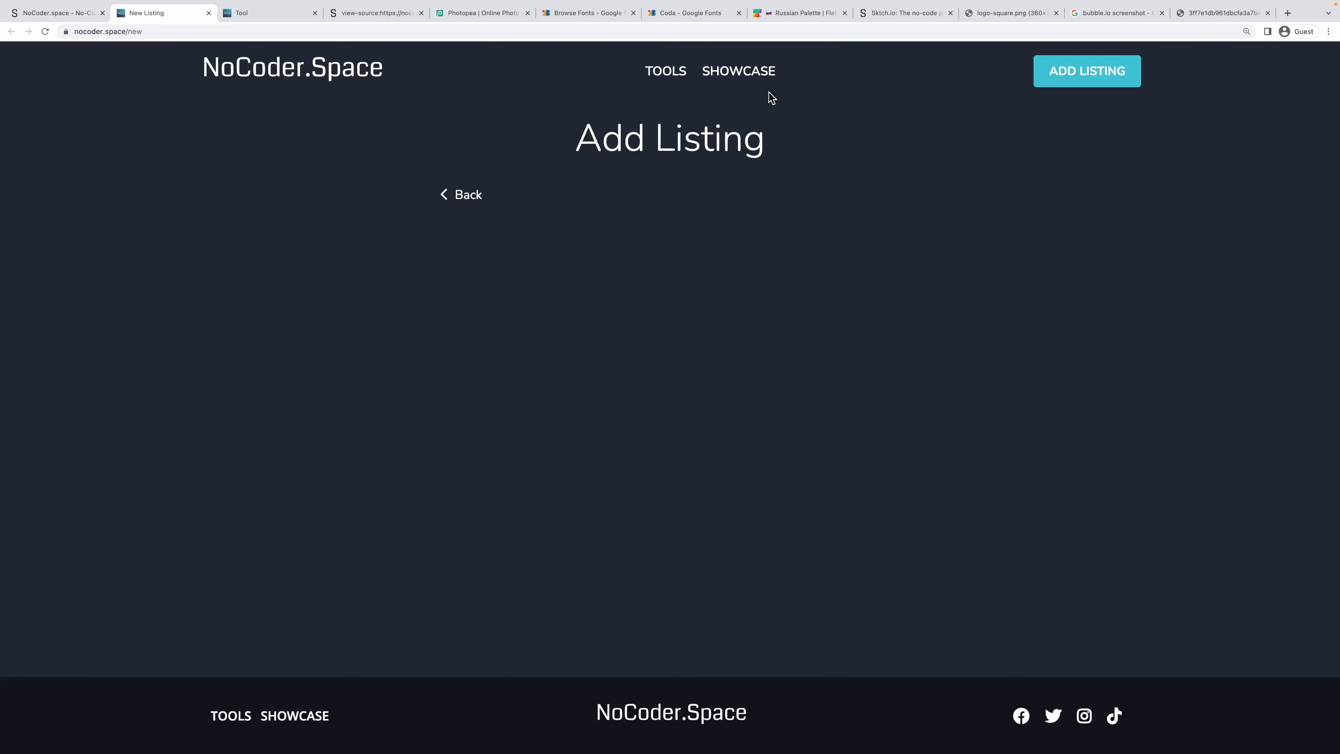
Visit the Showcase and Add Listing pages, previewing the Suggest a Tool and Suggest a Project forms.
click(760, 73)
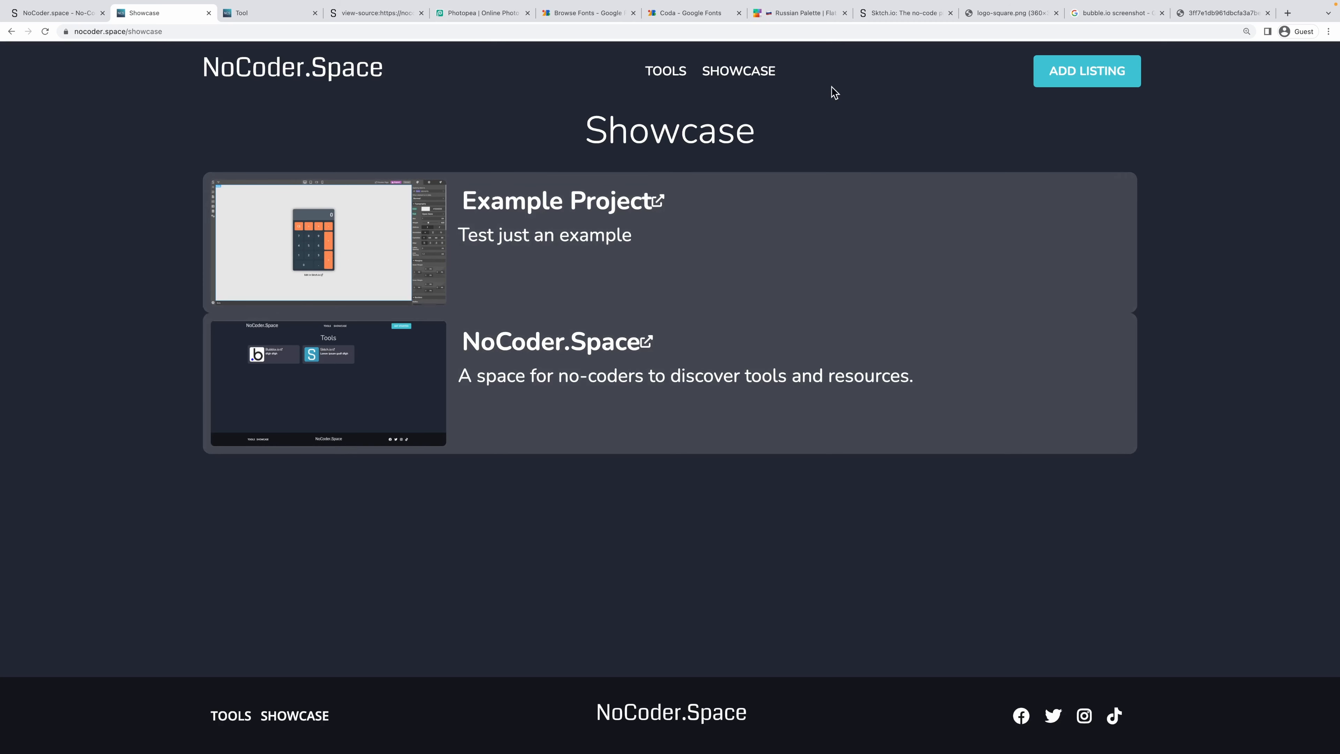
click(1124, 78)
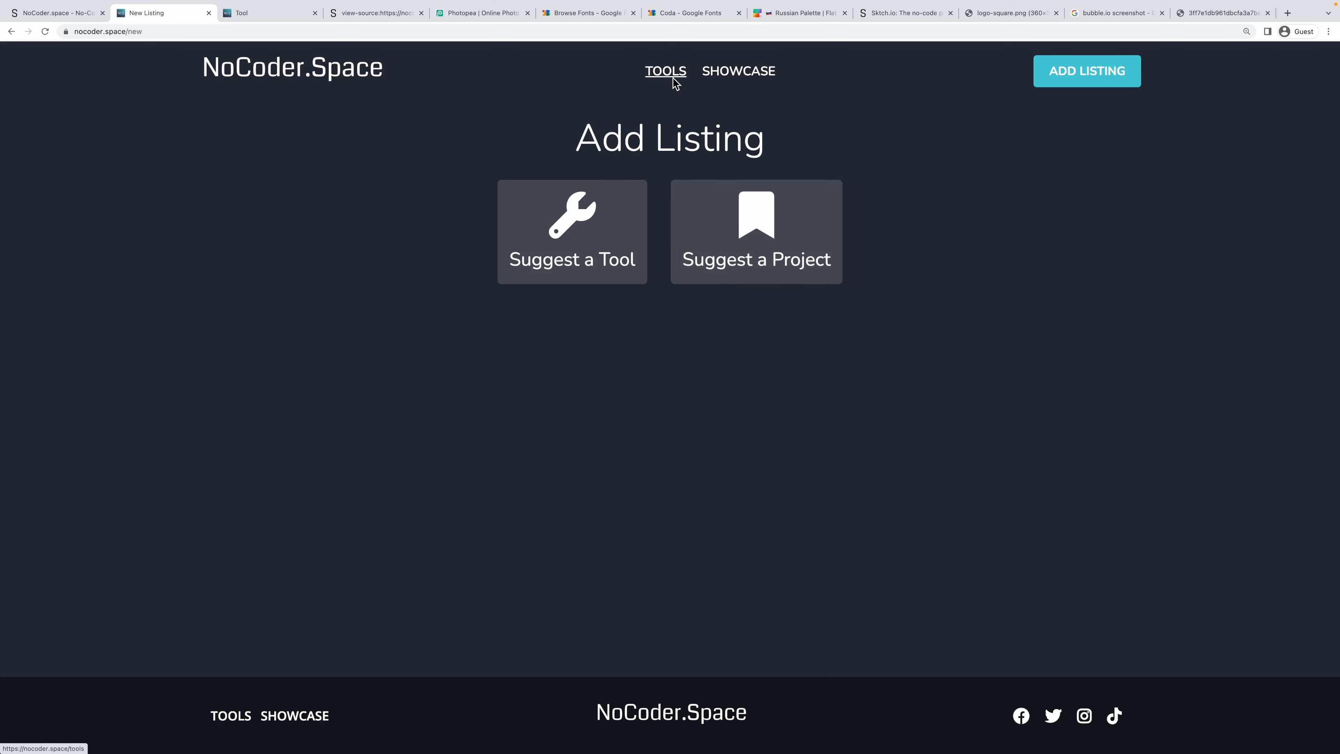
click(549, 212)
click(447, 195)
click(710, 238)
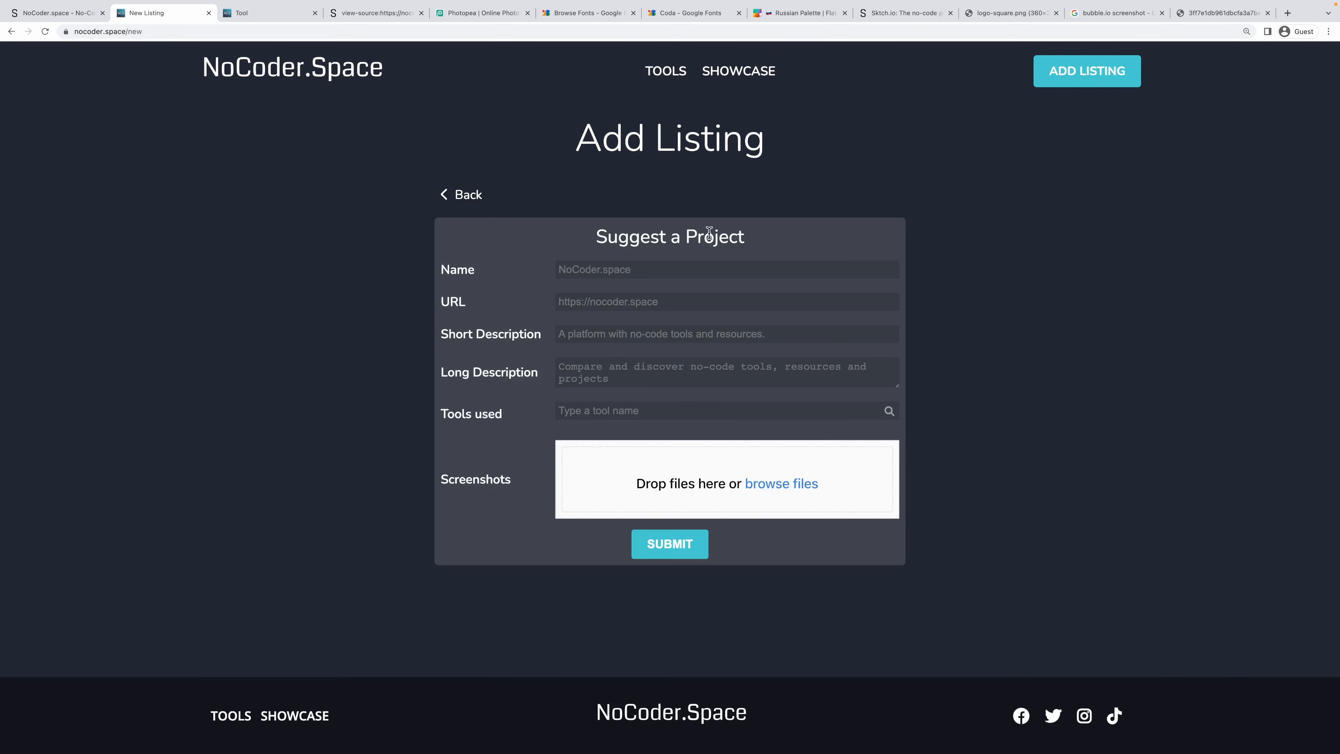
Browse Tools and Showcase, viewing the NoCoder.Space page and then the Example Project page.
click(666, 72)
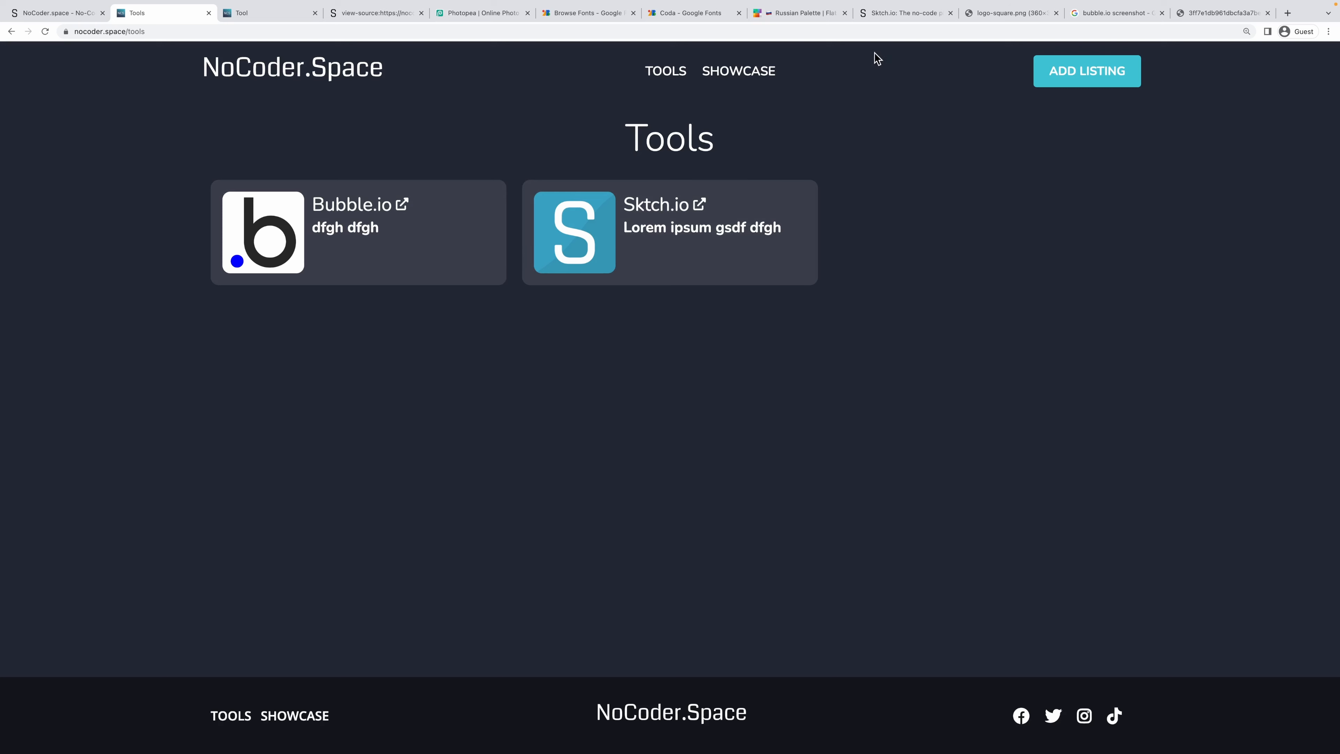
click(744, 74)
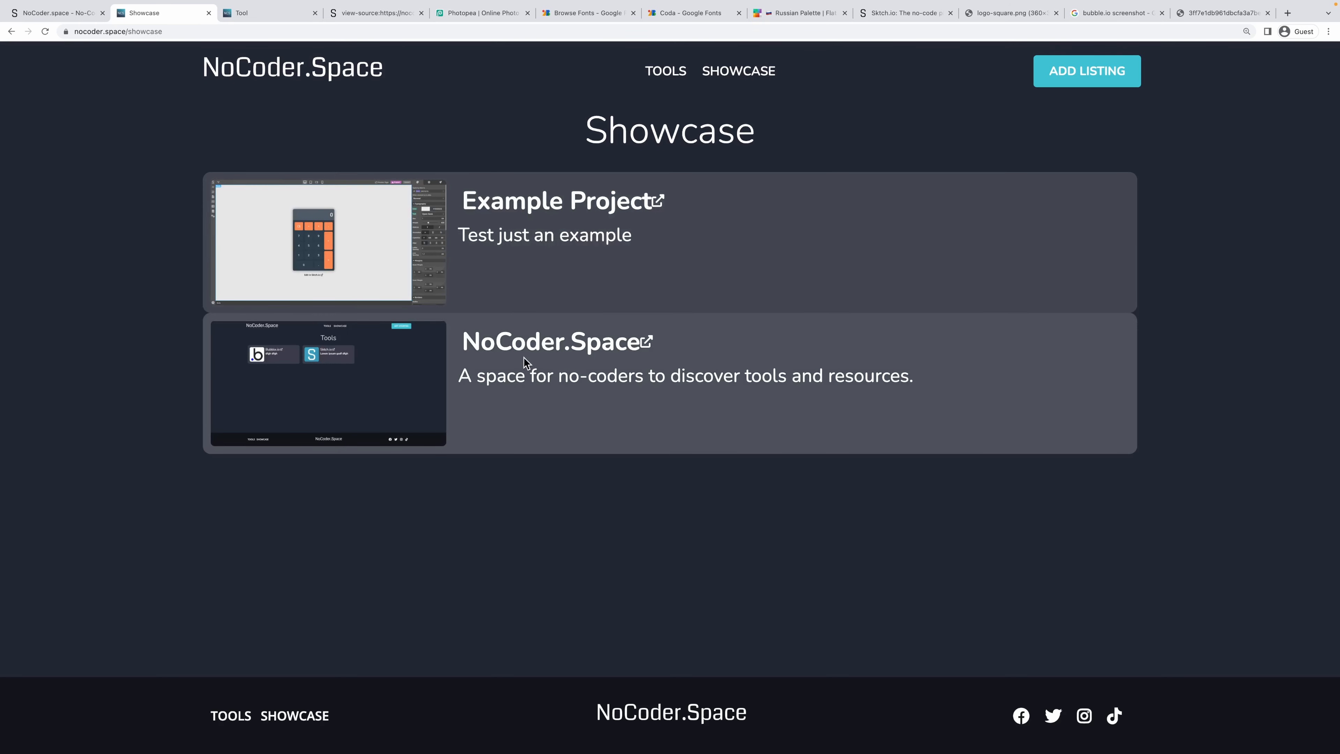
click(504, 341)
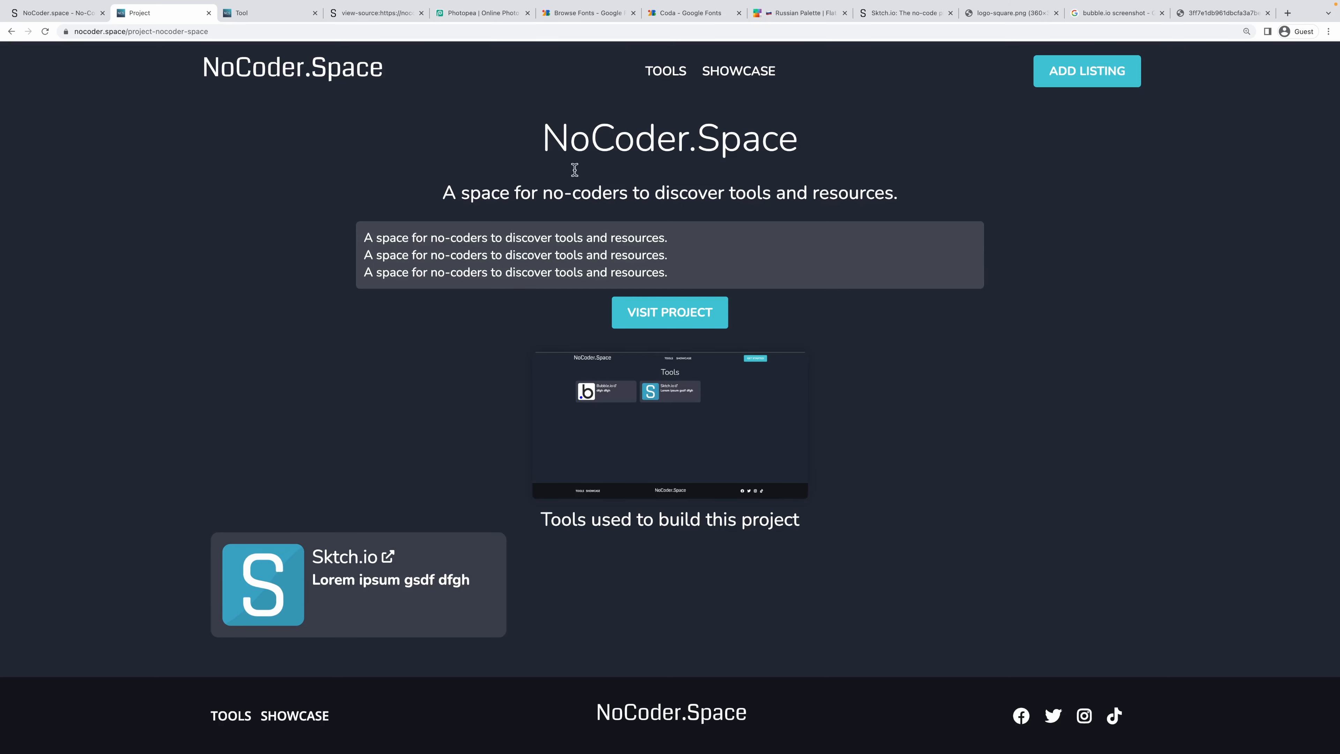
click(762, 74)
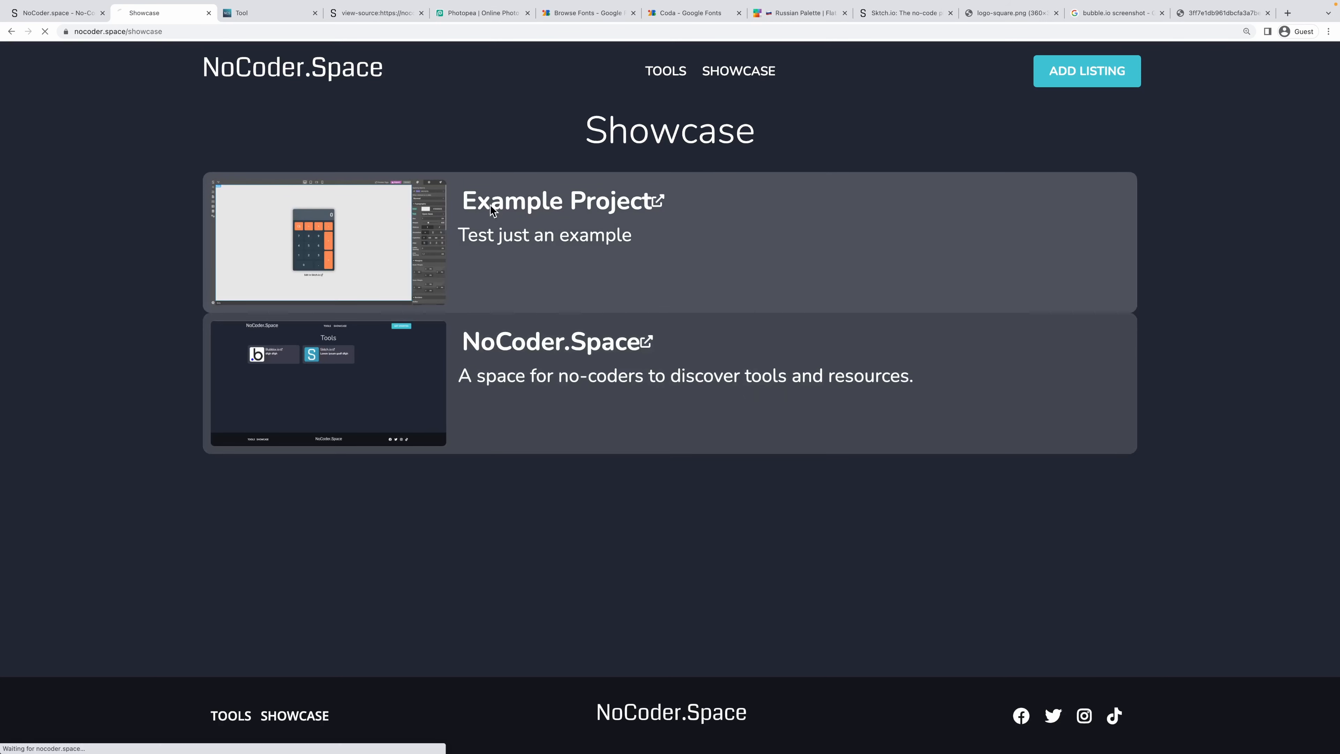
click(490, 210)
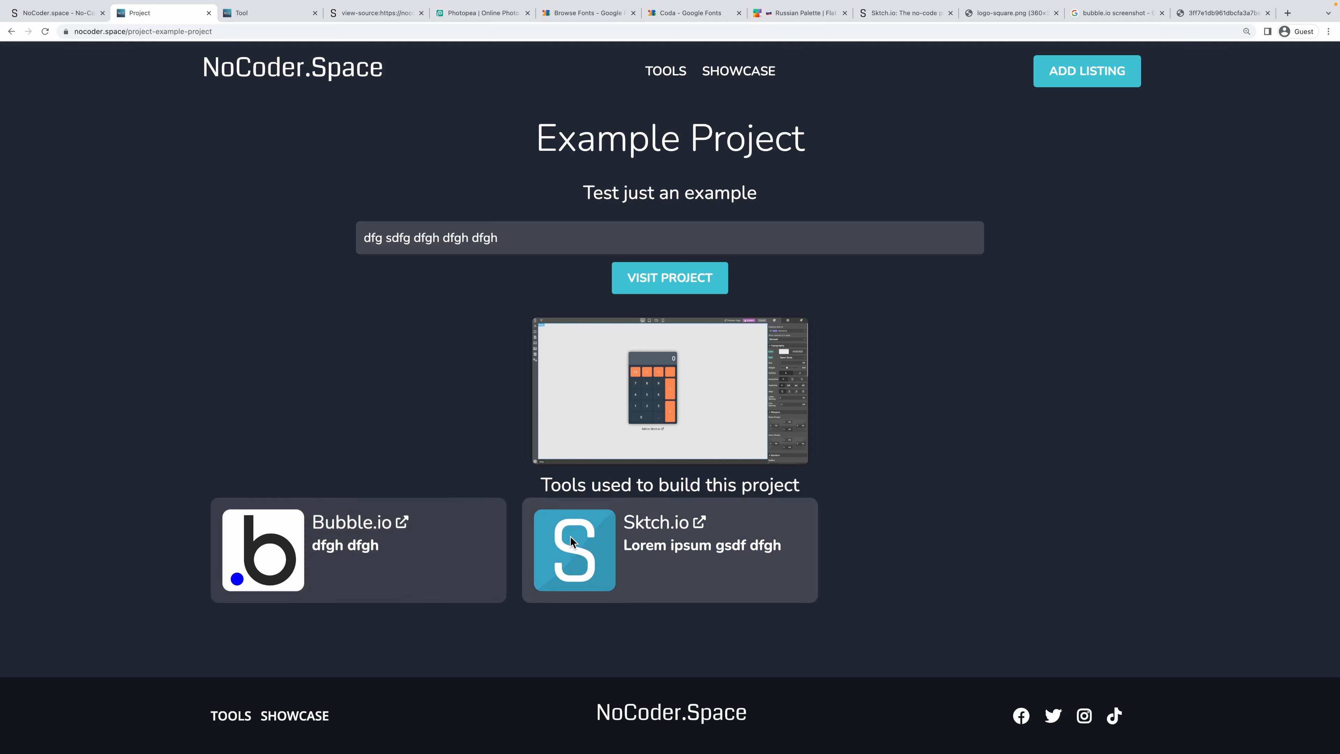
click(1046, 72)
On the Suggest a Tool form, toggle WEBSITE BUILDER, APP BUILDER and AUTOMATION TOOL on and off.
click(590, 231)
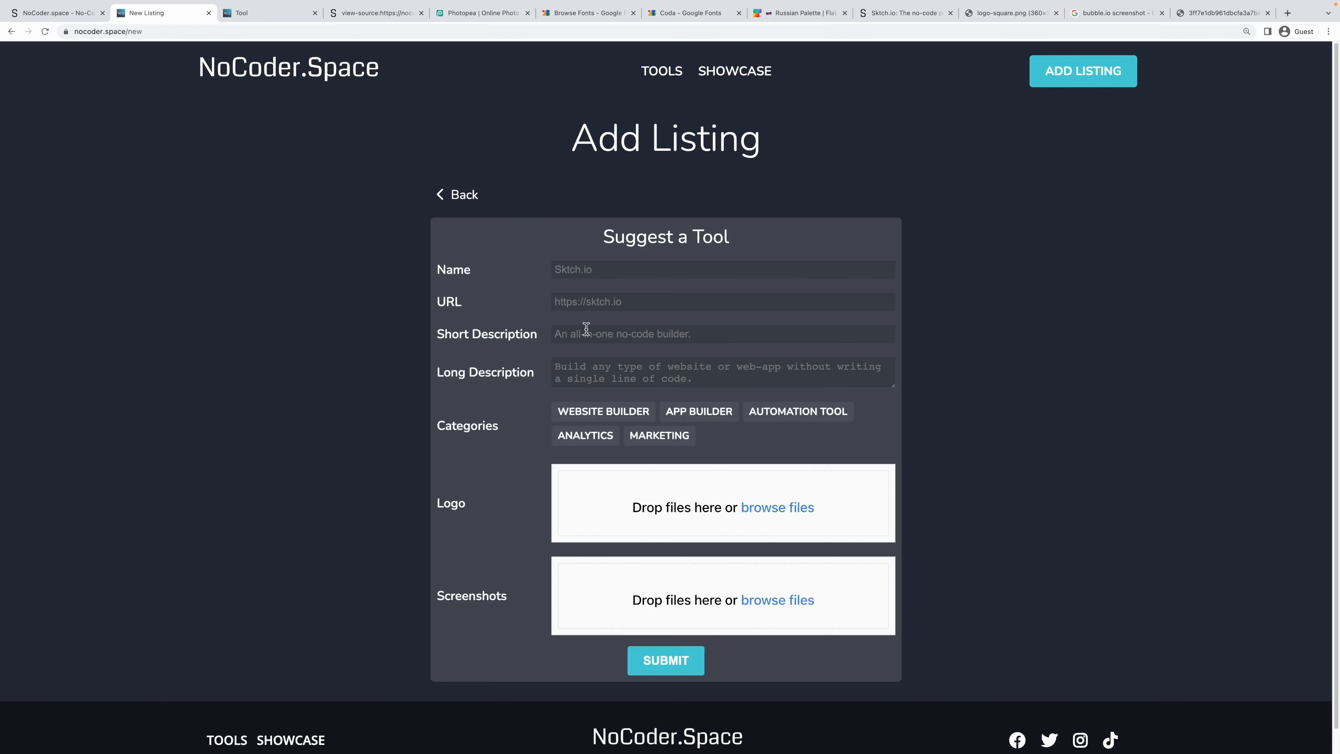
click(624, 412)
click(686, 420)
click(798, 421)
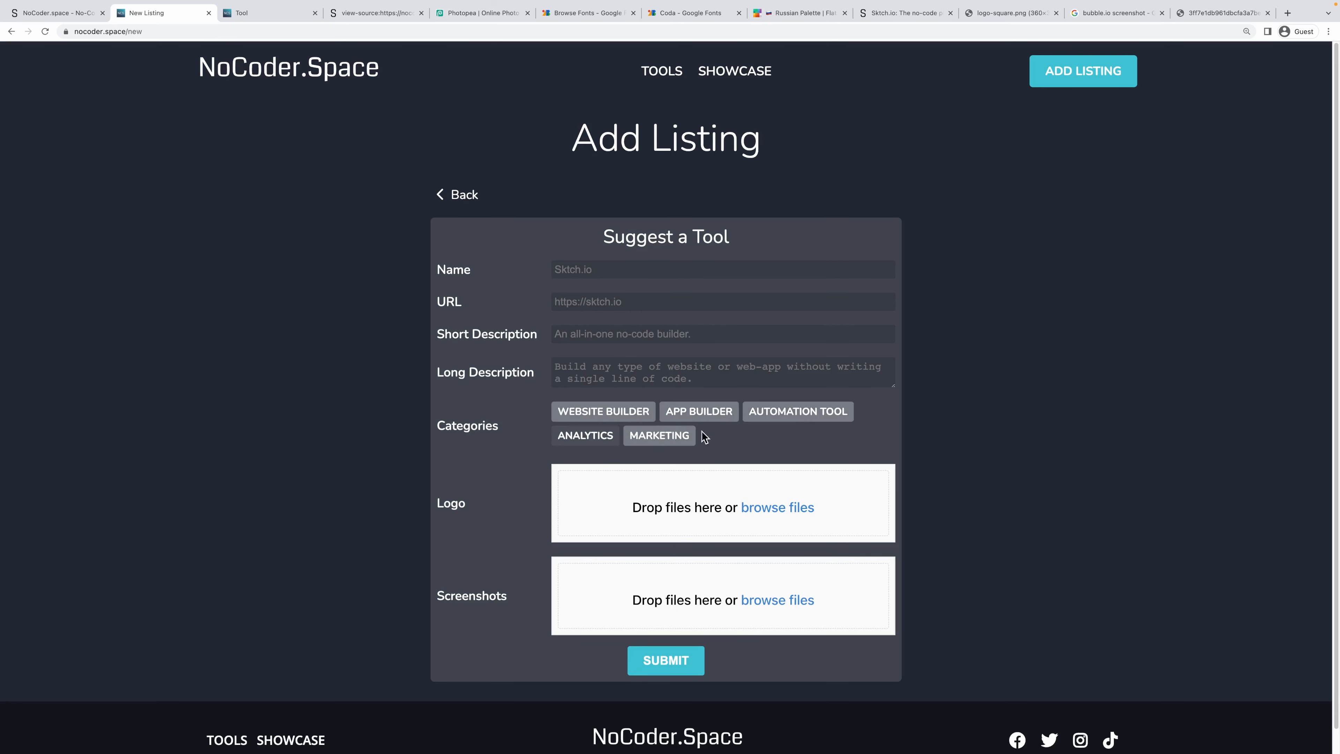
click(686, 420)
click(796, 417)
click(567, 414)
click(467, 199)
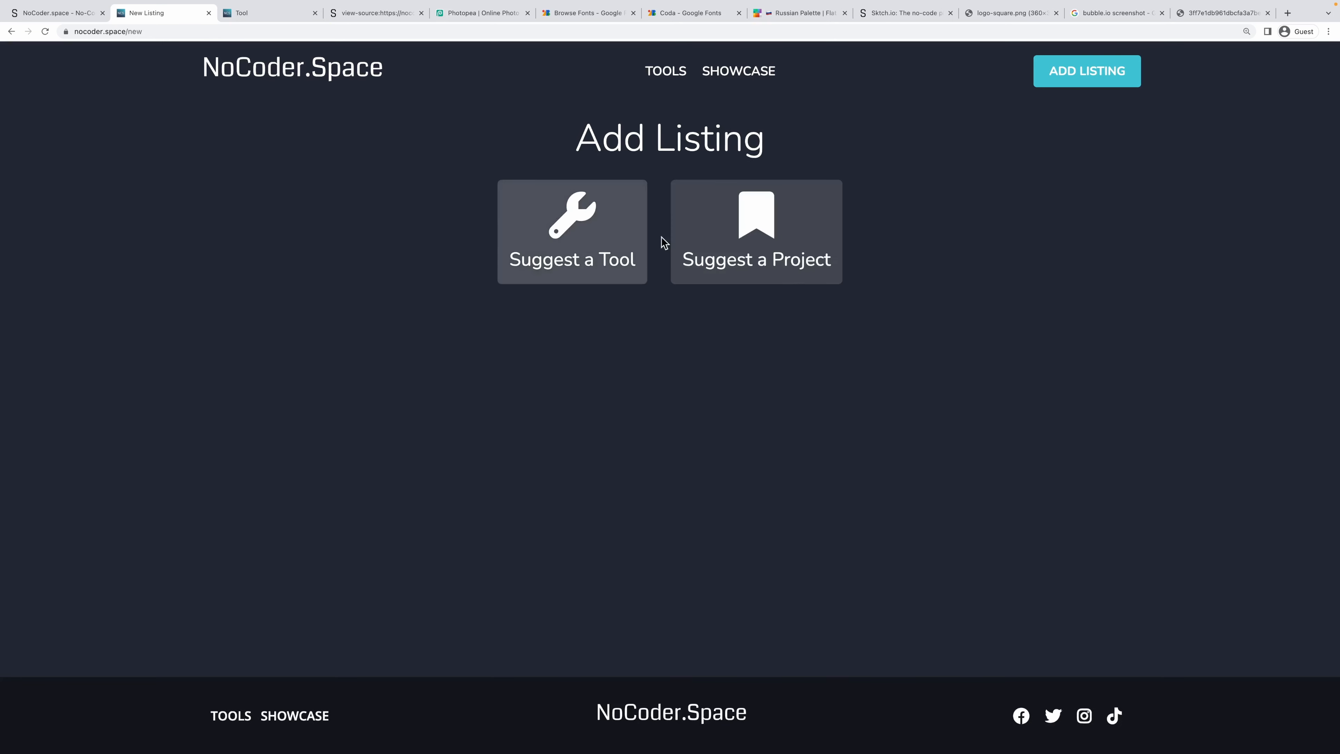
On the Suggest a Project form, add Sktch.io as a tool used, then remove it.
click(763, 258)
click(599, 412)
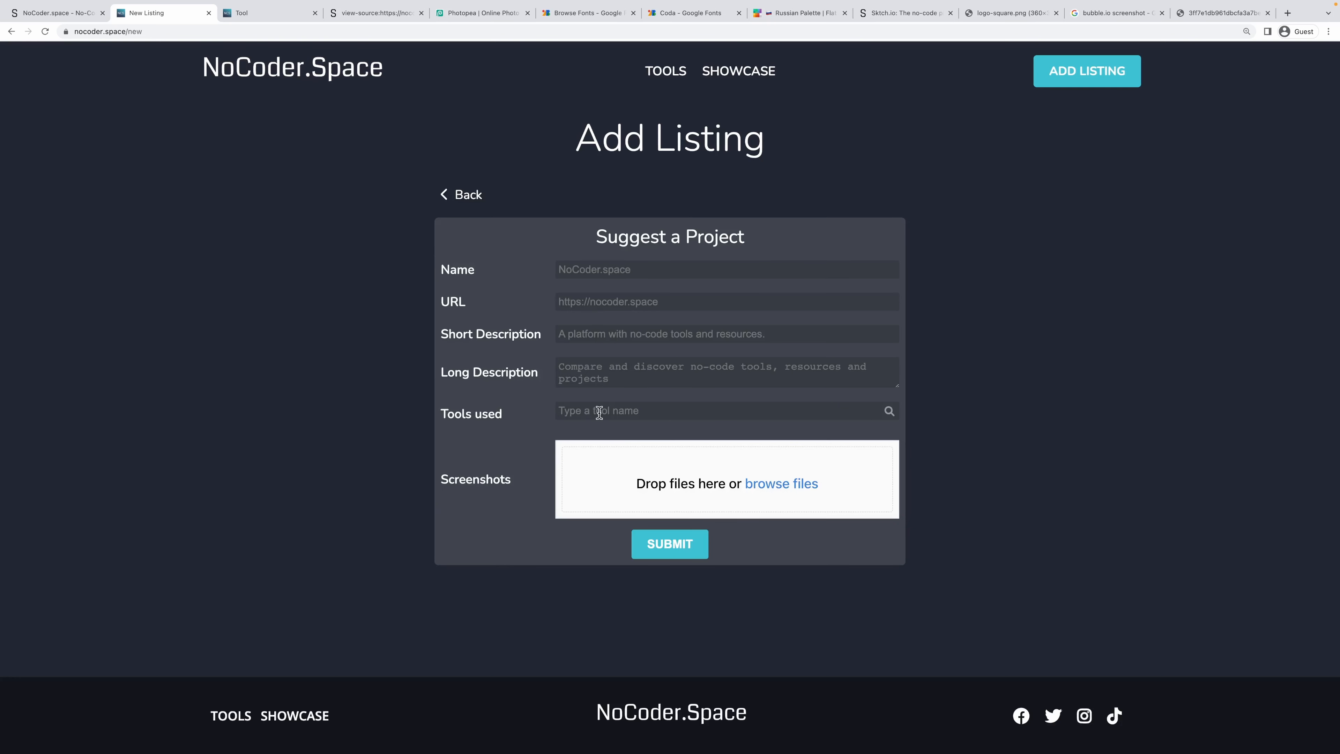
text(sktch)
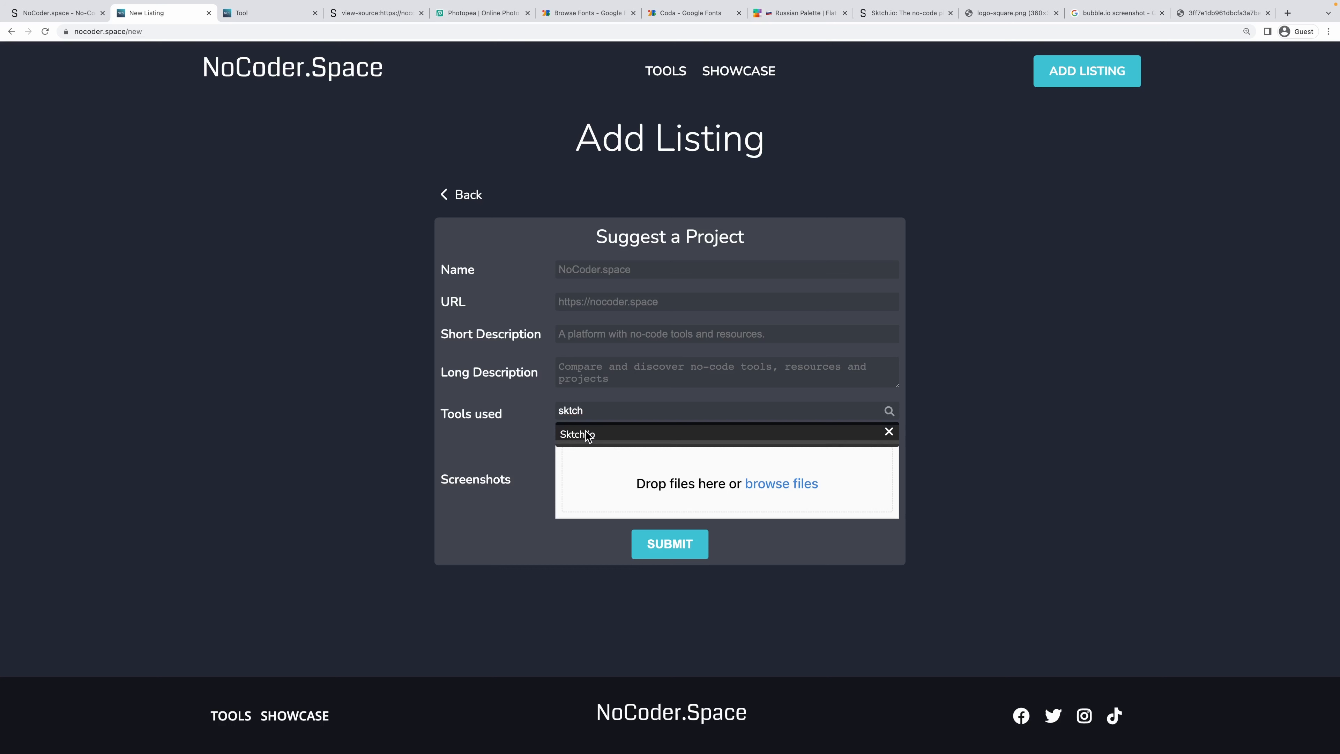
click(588, 435)
click(604, 438)
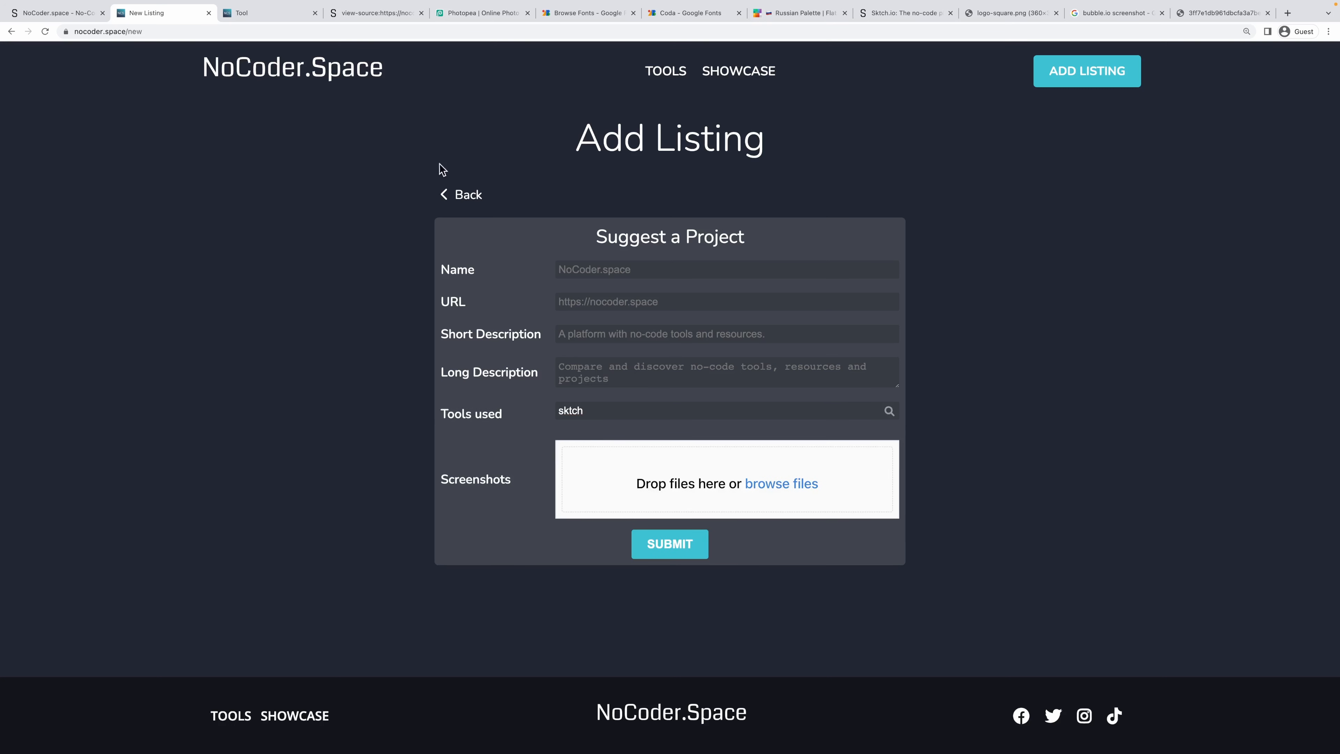
Go to the NoCoder.Space home page and briefly select the Welcome heading and paragraph.
click(315, 77)
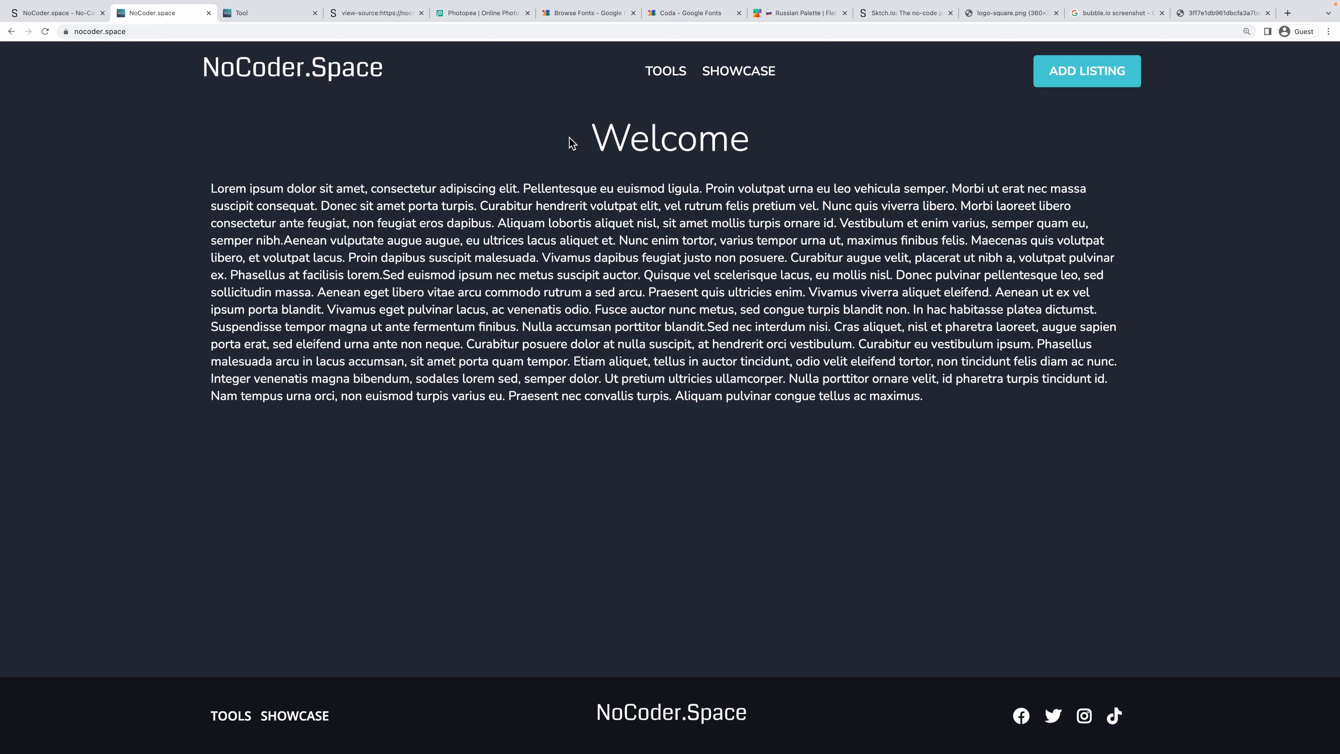
drag(581, 136, 950, 414)
click(368, 275)
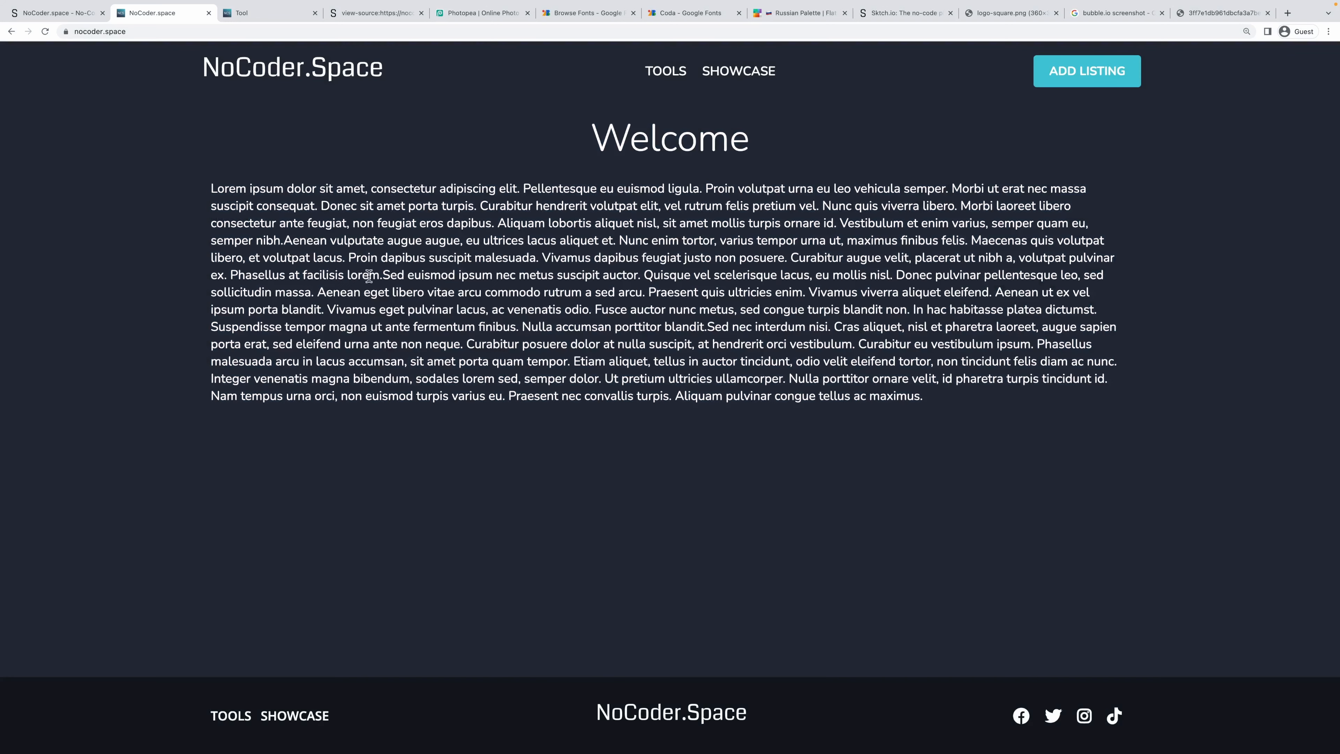